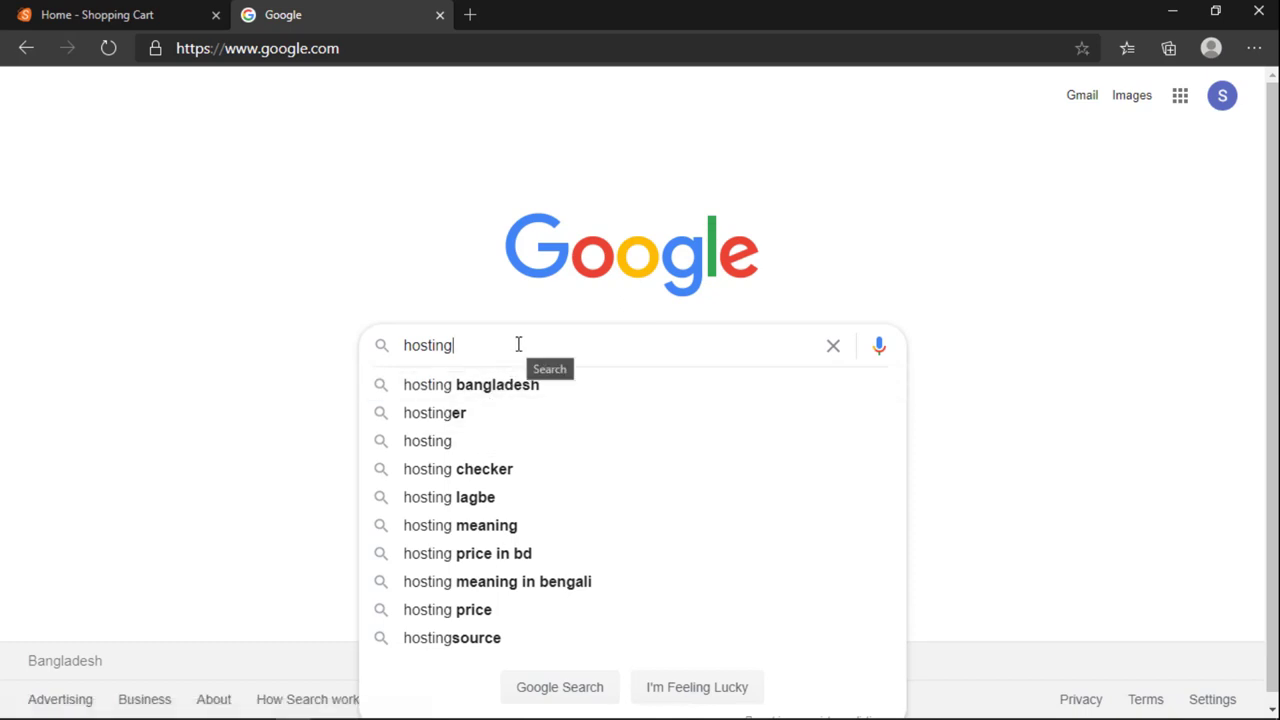
# Step: Run the Google search for 'hosting' and dismiss the location permission popup
pyautogui.press('Return')
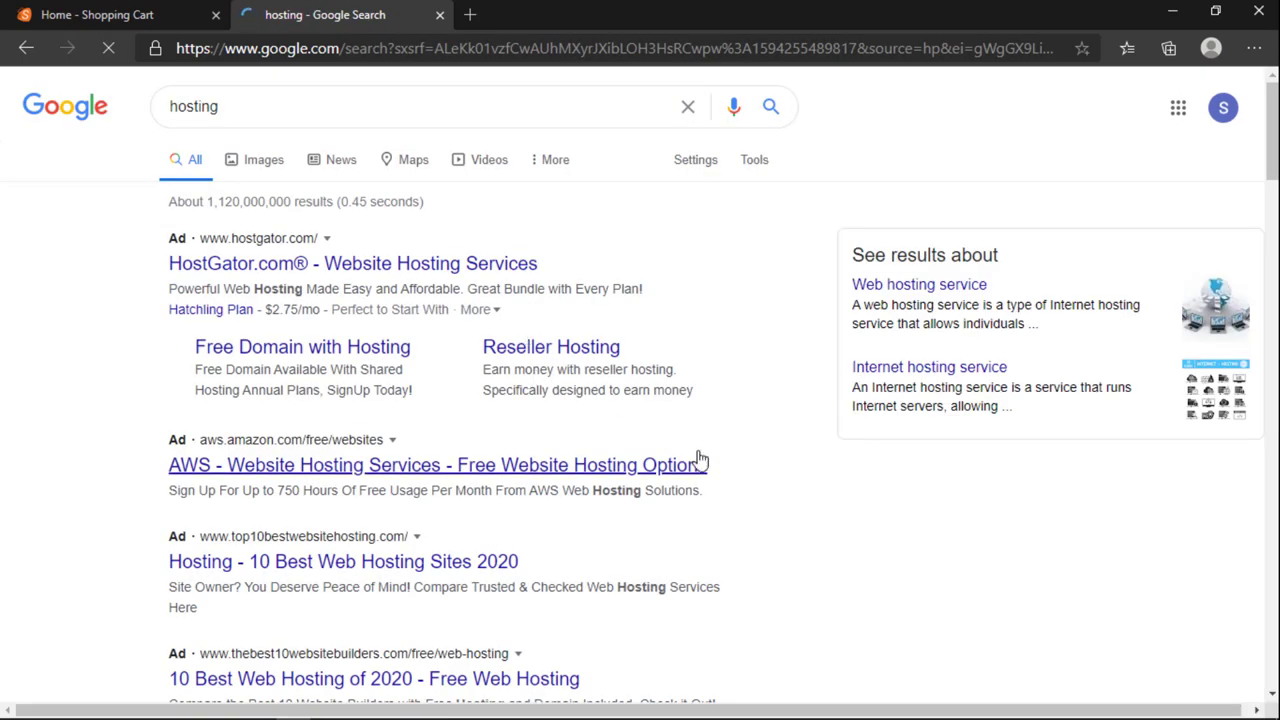
pyautogui.scroll(-5, 700, 458)
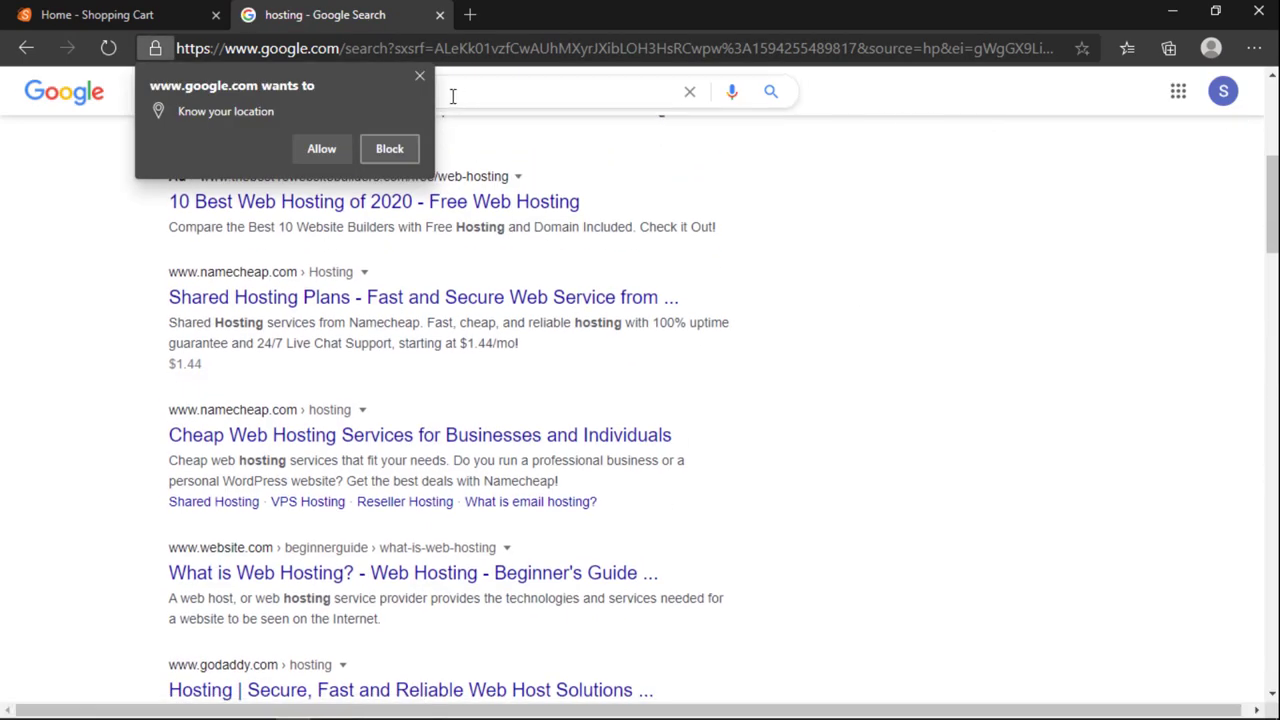
pyautogui.click(419, 77)
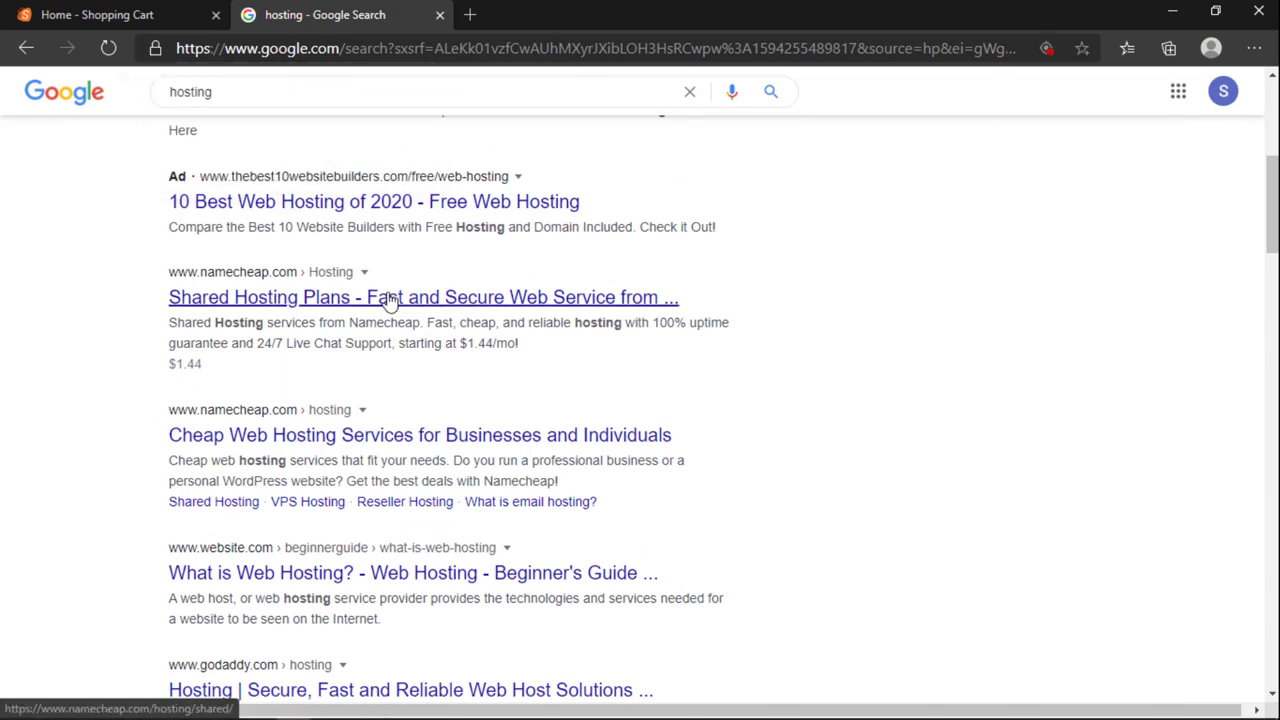
# Step: Open the Bluehost shared hosting result in a new tab and reset page zoom to 100%
pyautogui.scroll(-1, 317, 318)
pyautogui.scroll(-6, 317, 318)
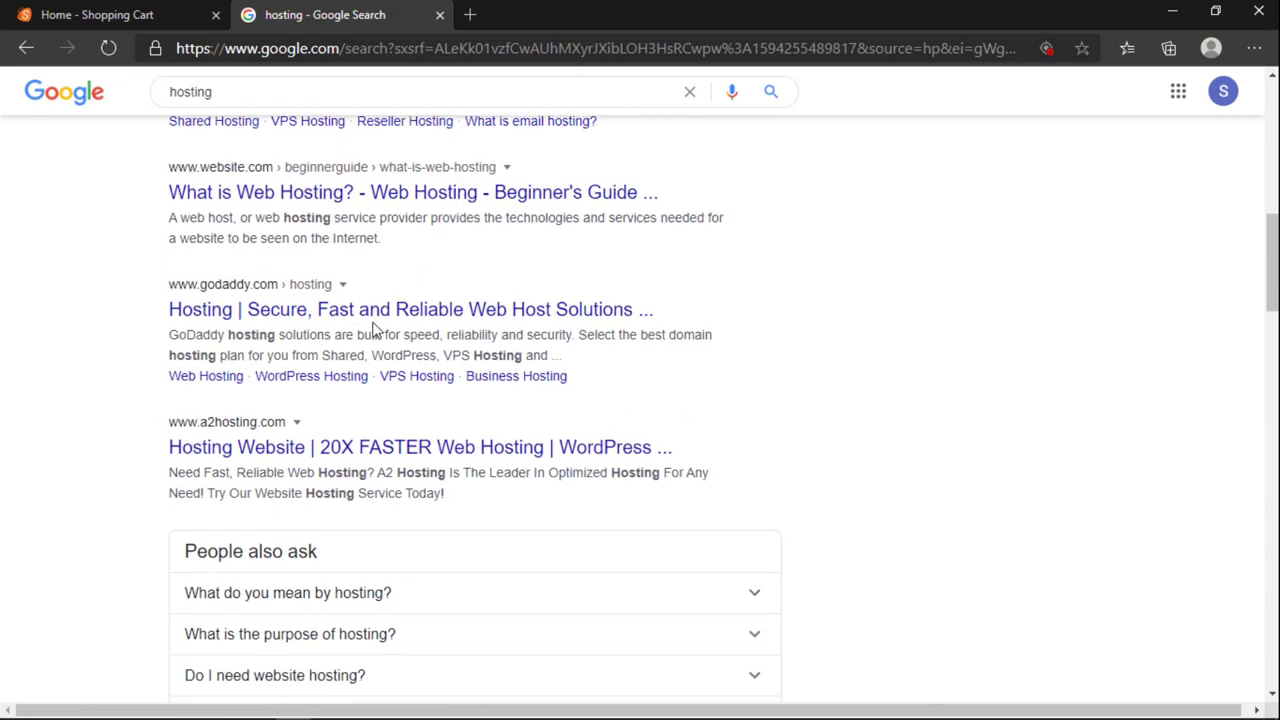
pyautogui.scroll(-8, 428, 253)
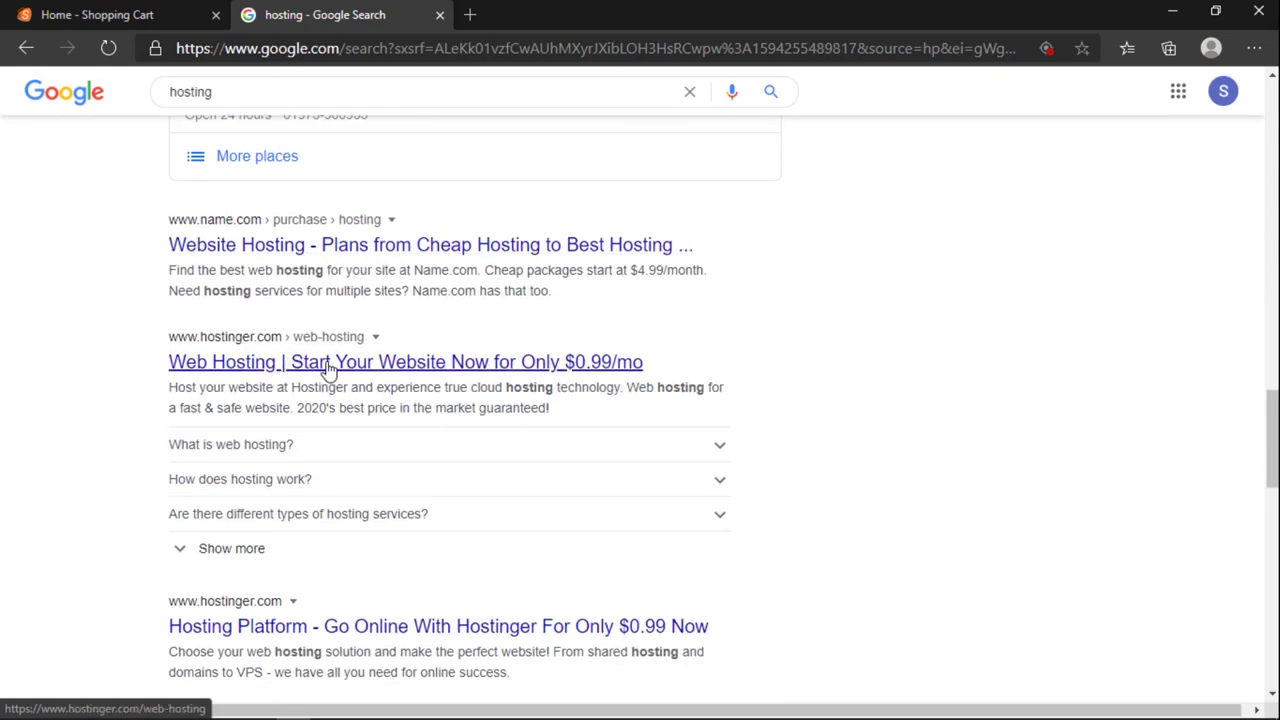
pyautogui.scroll(-5, 331, 366)
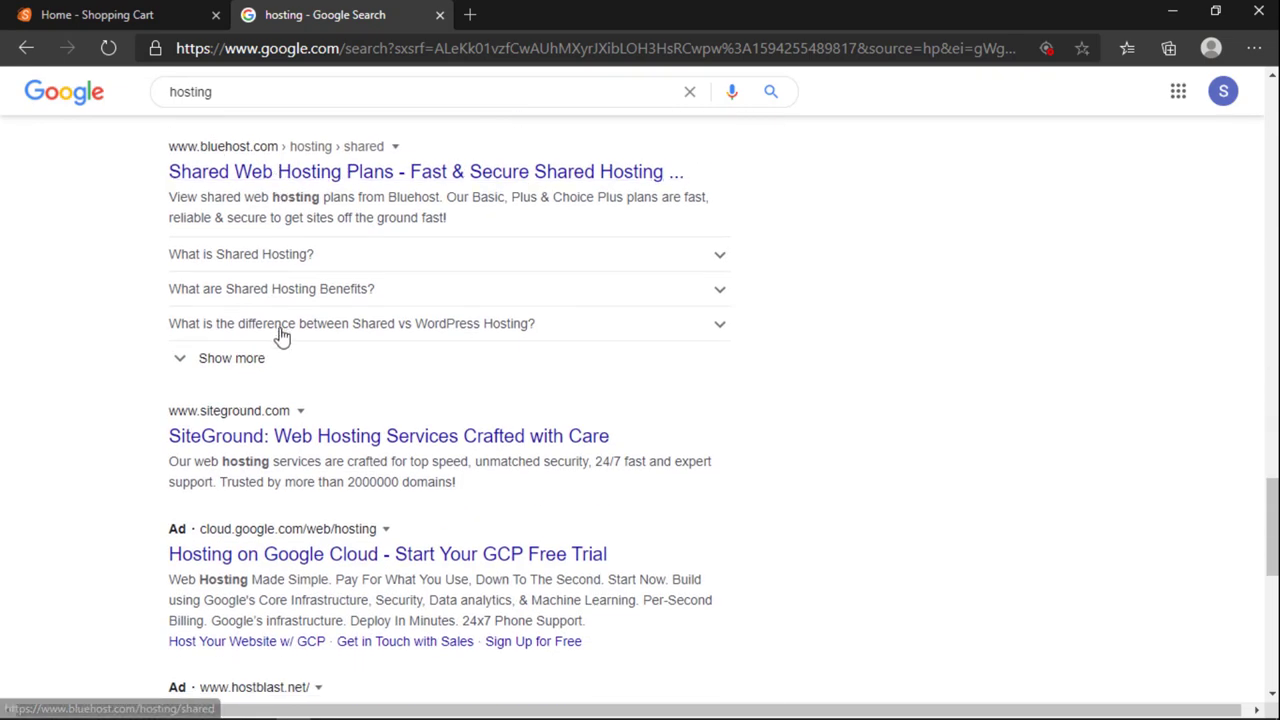
pyautogui.keyDown('ctrl'); pyautogui.click(307, 175); pyautogui.keyUp('ctrl')
pyautogui.scroll(2, 309, 245)
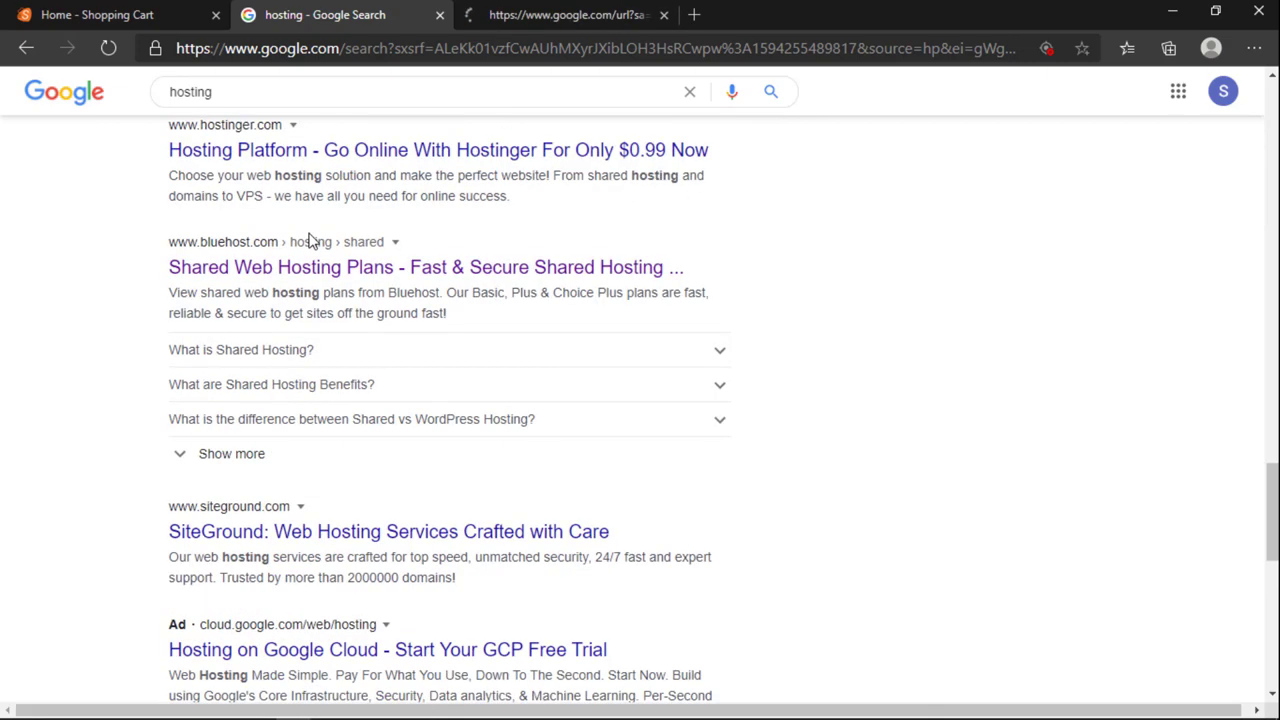
pyautogui.hotkey('ctrl', '0')
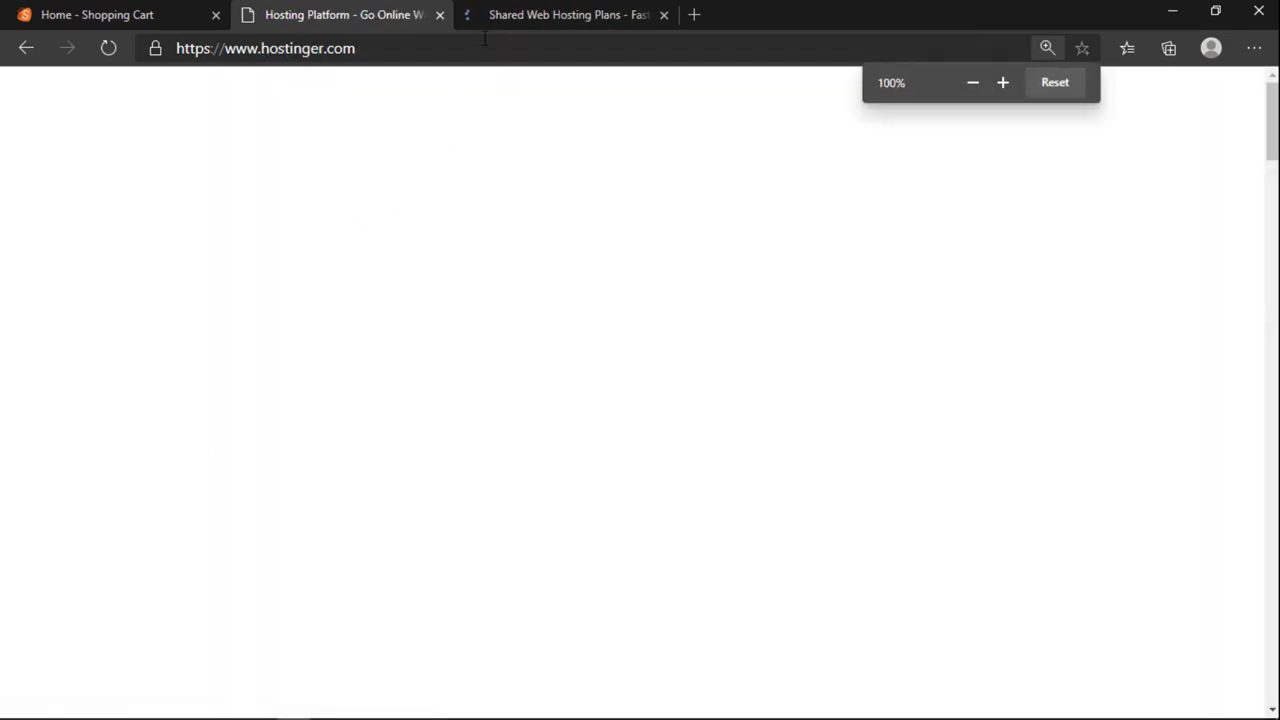
# Step: On the Bluehost tab, scroll to the pricing cards and highlight the Plus plan's $5.95/mo price
pyautogui.click(505, 12)
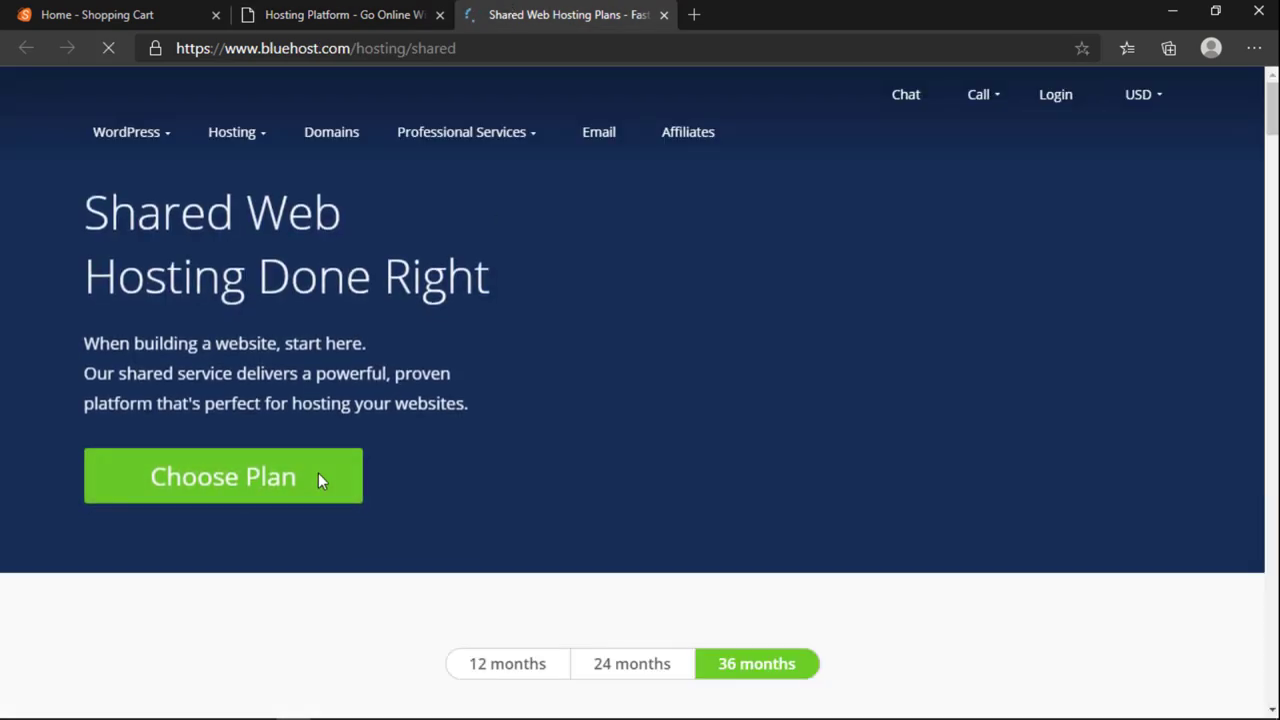
pyautogui.scroll(-5, 350, 471)
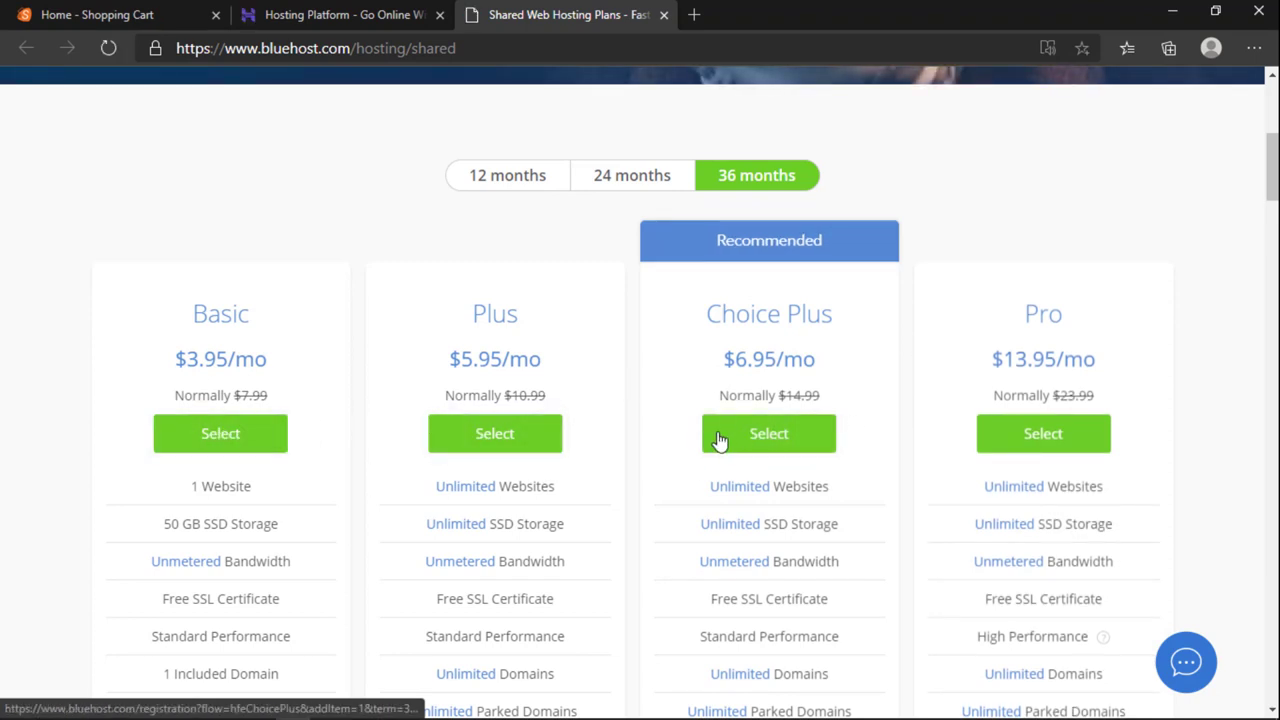
pyautogui.scroll(-2, 920, 470)
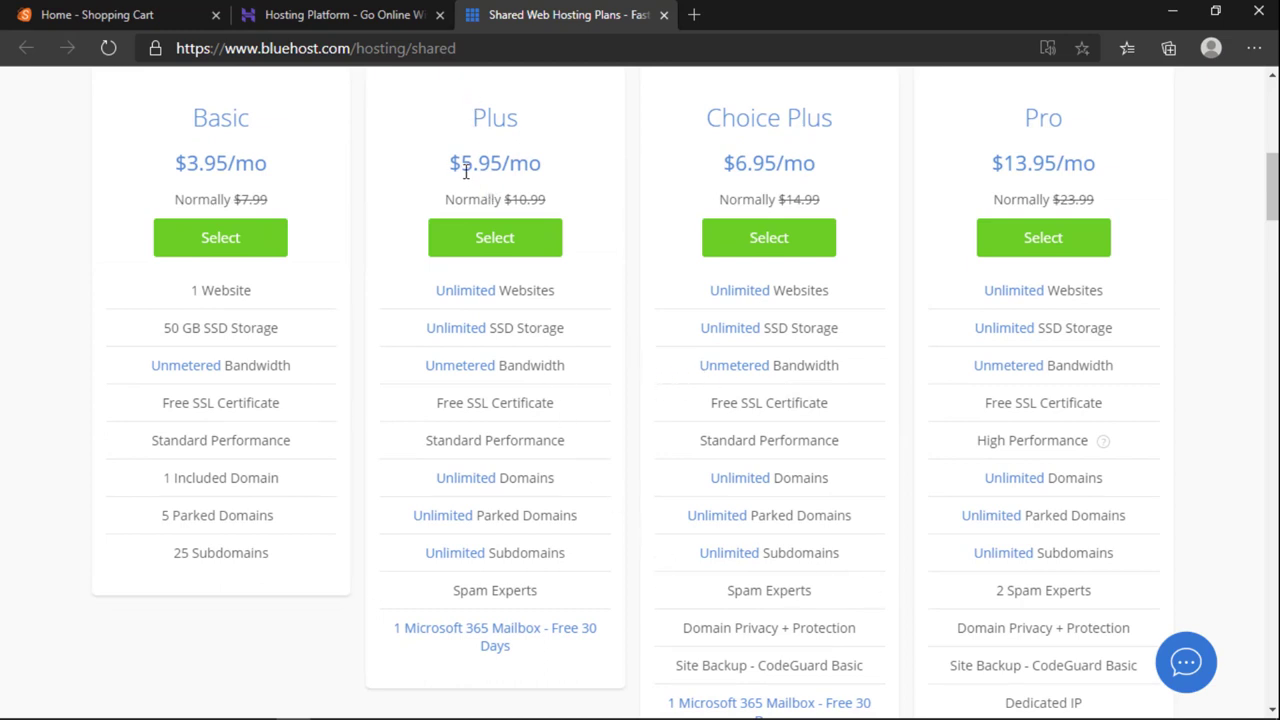
pyautogui.moveTo(451, 163); pyautogui.dragTo(540, 161)
pyautogui.click(562, 189)
pyautogui.scroll(6, 534, 286)
# Step: On Hostinger, highlight the Single Shared Hosting $0.99 price and its original $9.99 price
pyautogui.click(404, 12)
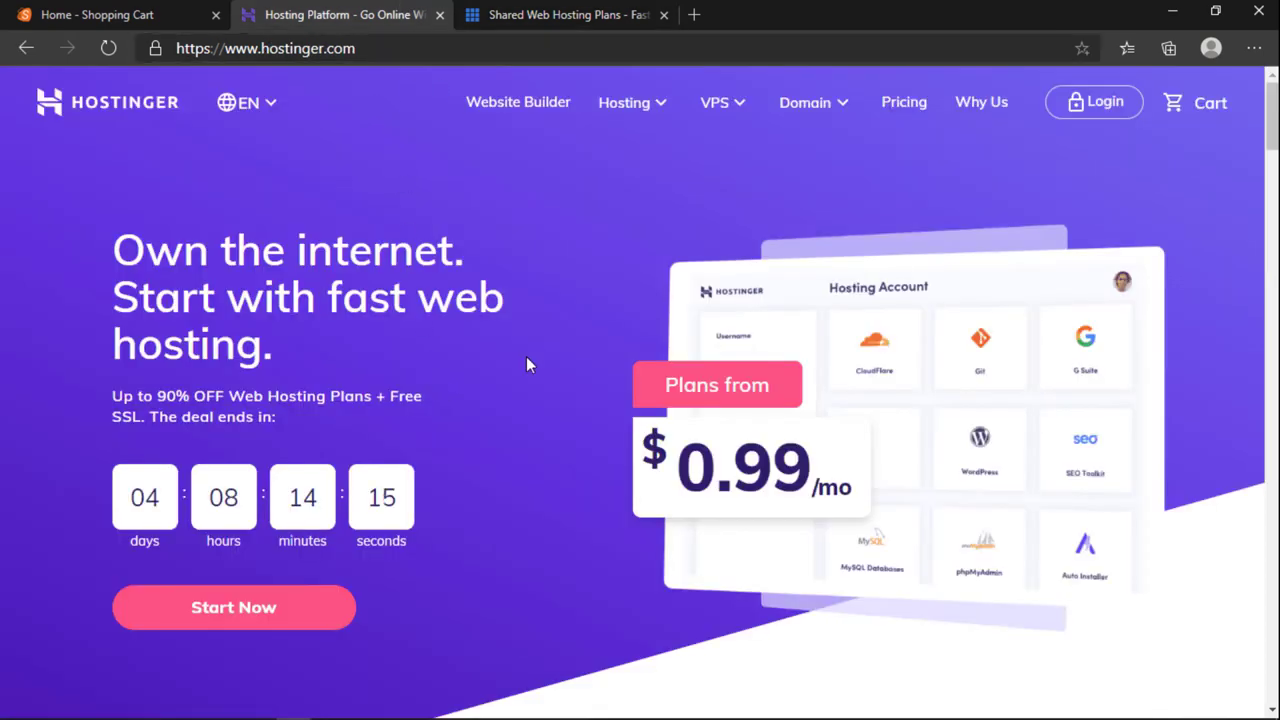
pyautogui.scroll(-10, 526, 362)
pyautogui.scroll(2, 527, 370)
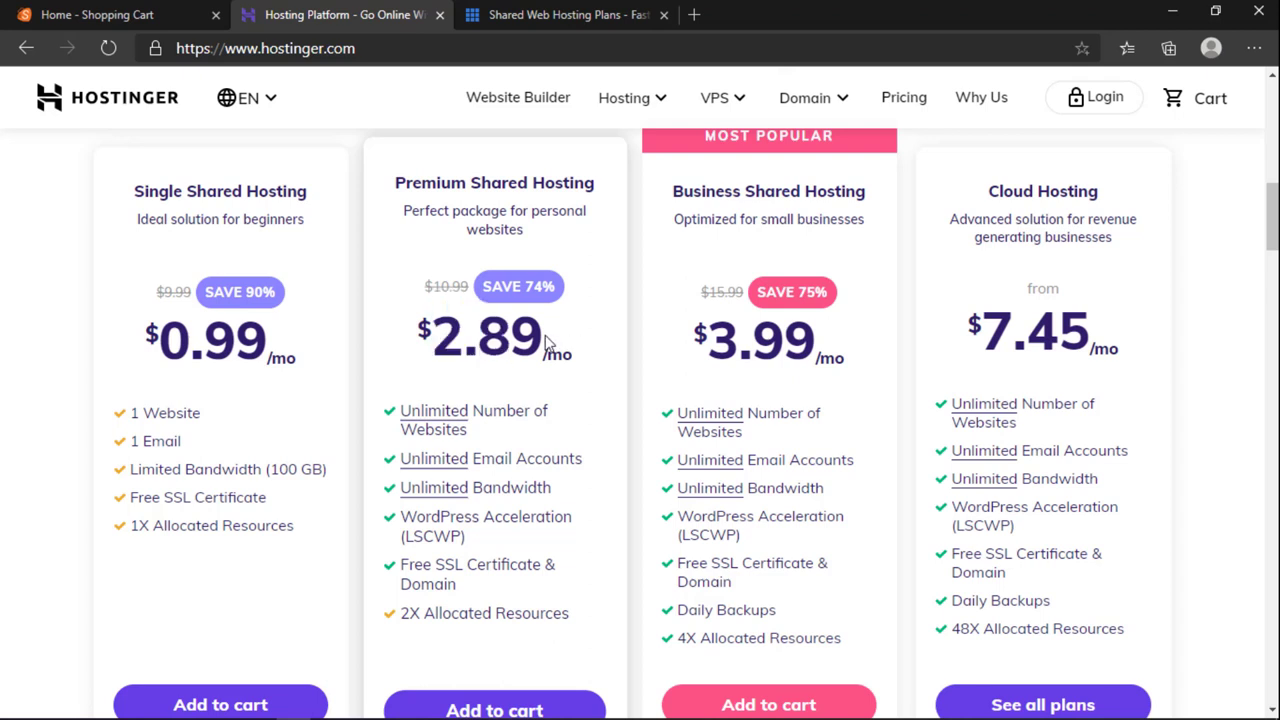
pyautogui.moveTo(266, 350); pyautogui.dragTo(157, 345)
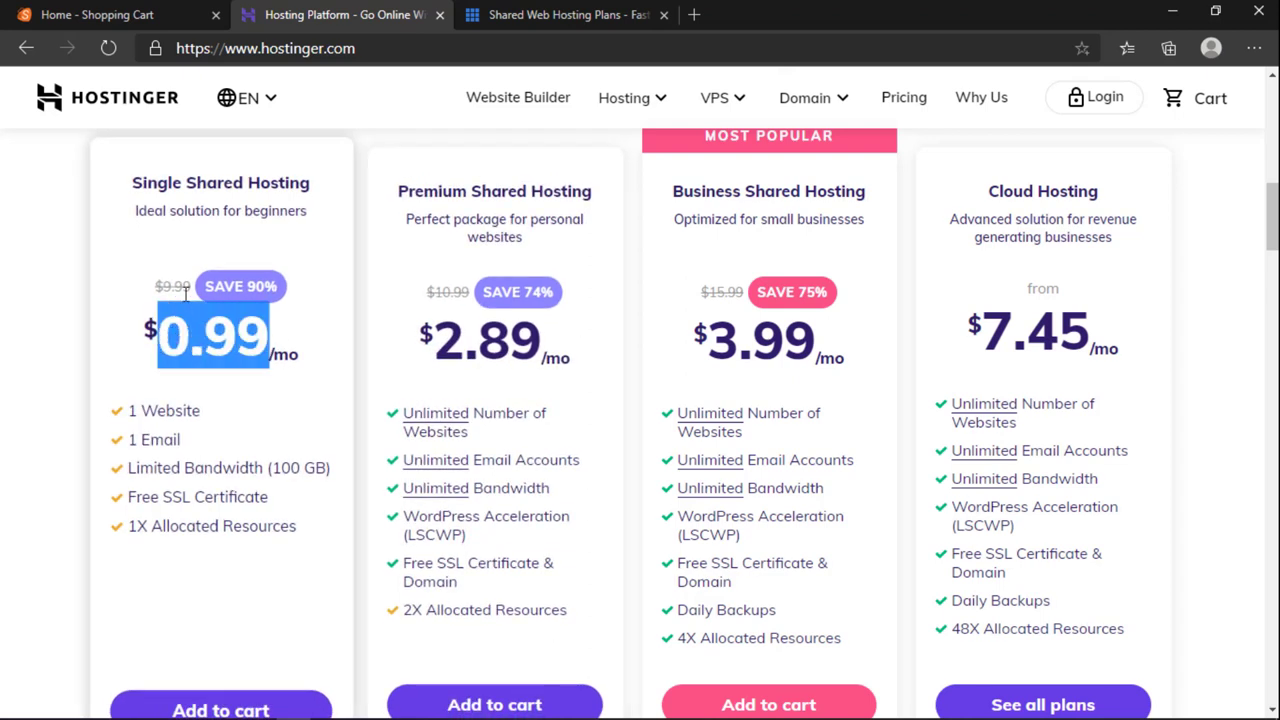
pyautogui.click(217, 318)
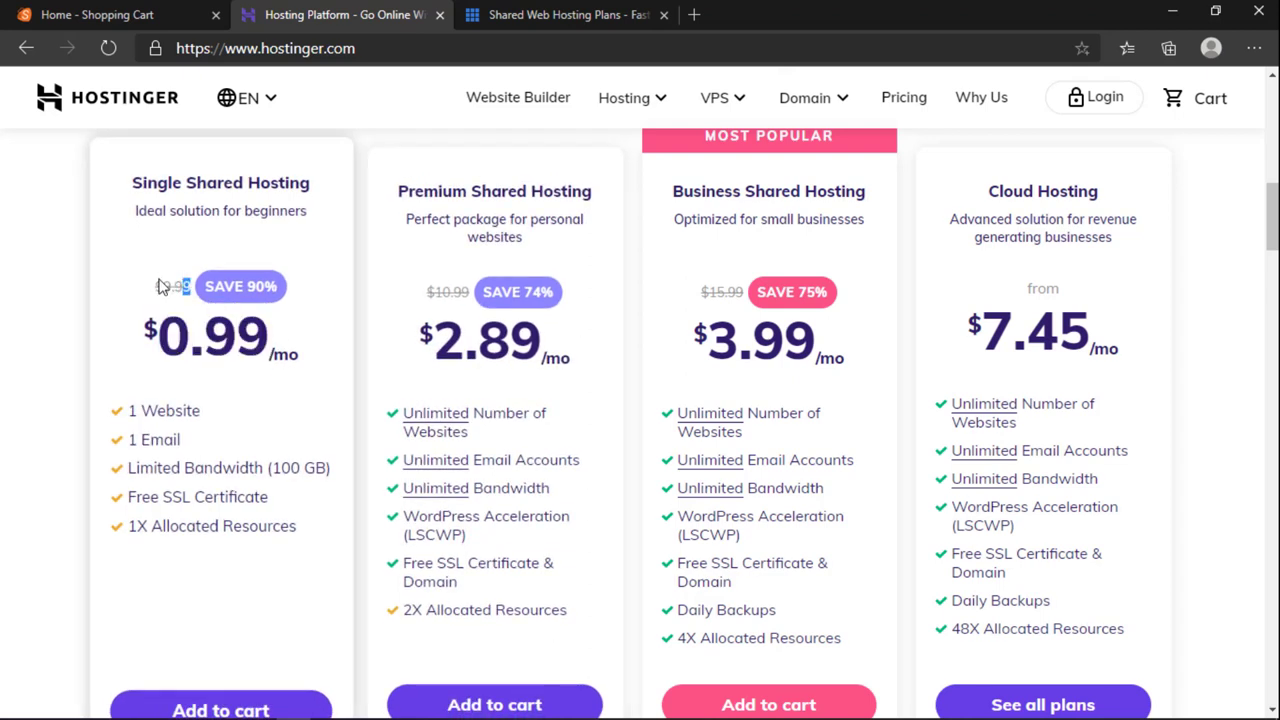
pyautogui.moveTo(159, 285); pyautogui.dragTo(184, 256)
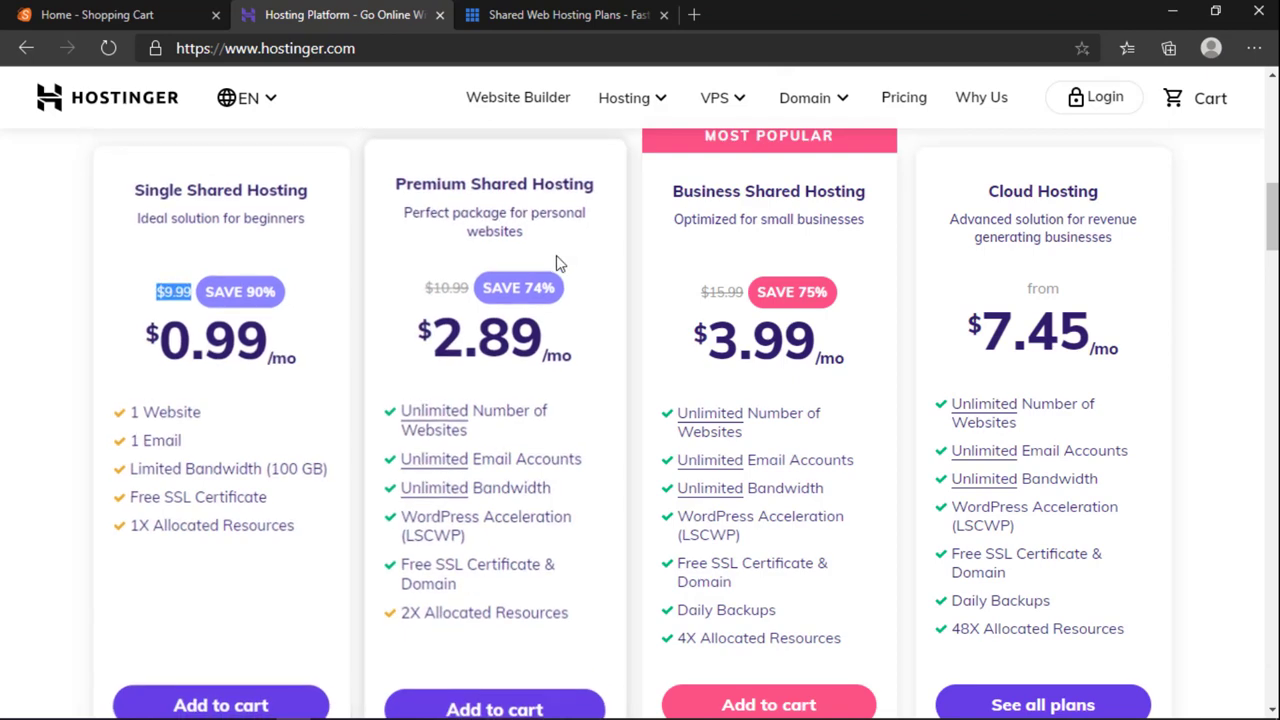
# Step: Highlight the Premium plan's 2.89/mo price and the Business Shared Hosting 3.99 price
pyautogui.scroll(2, 968, 497)
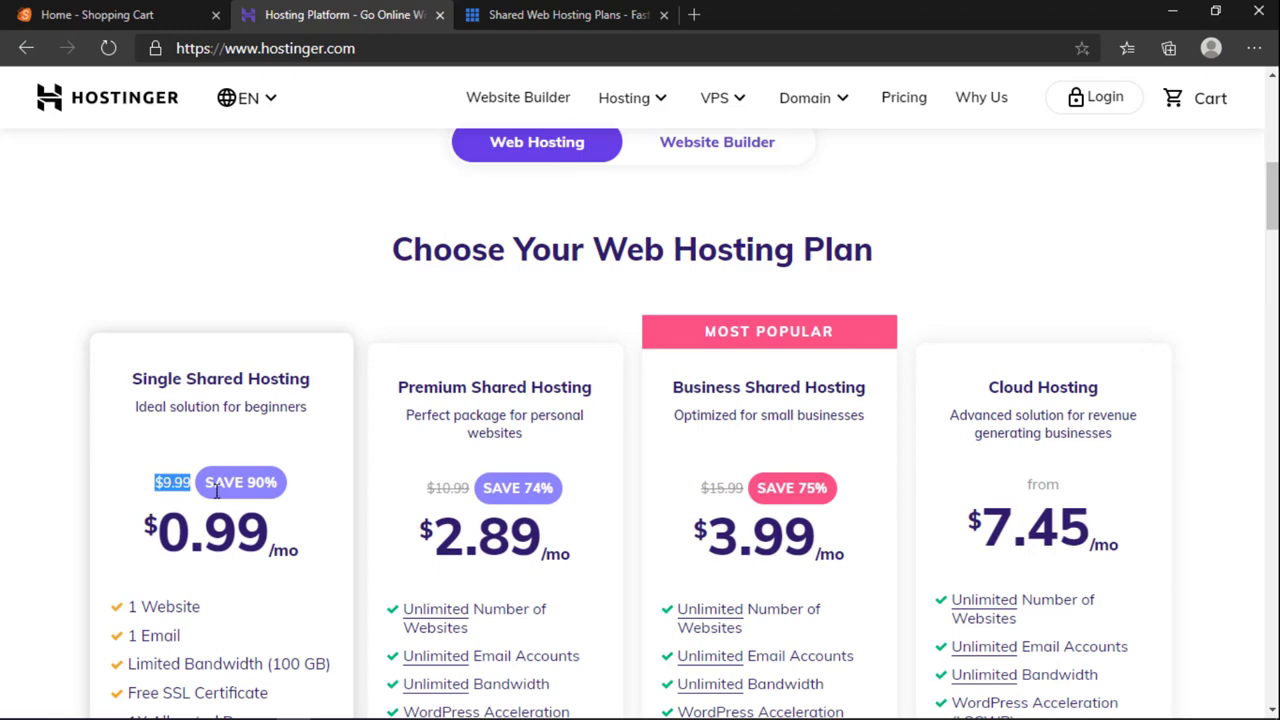
pyautogui.scroll(-1, 300, 460)
pyautogui.moveTo(436, 425); pyautogui.dragTo(569, 450)
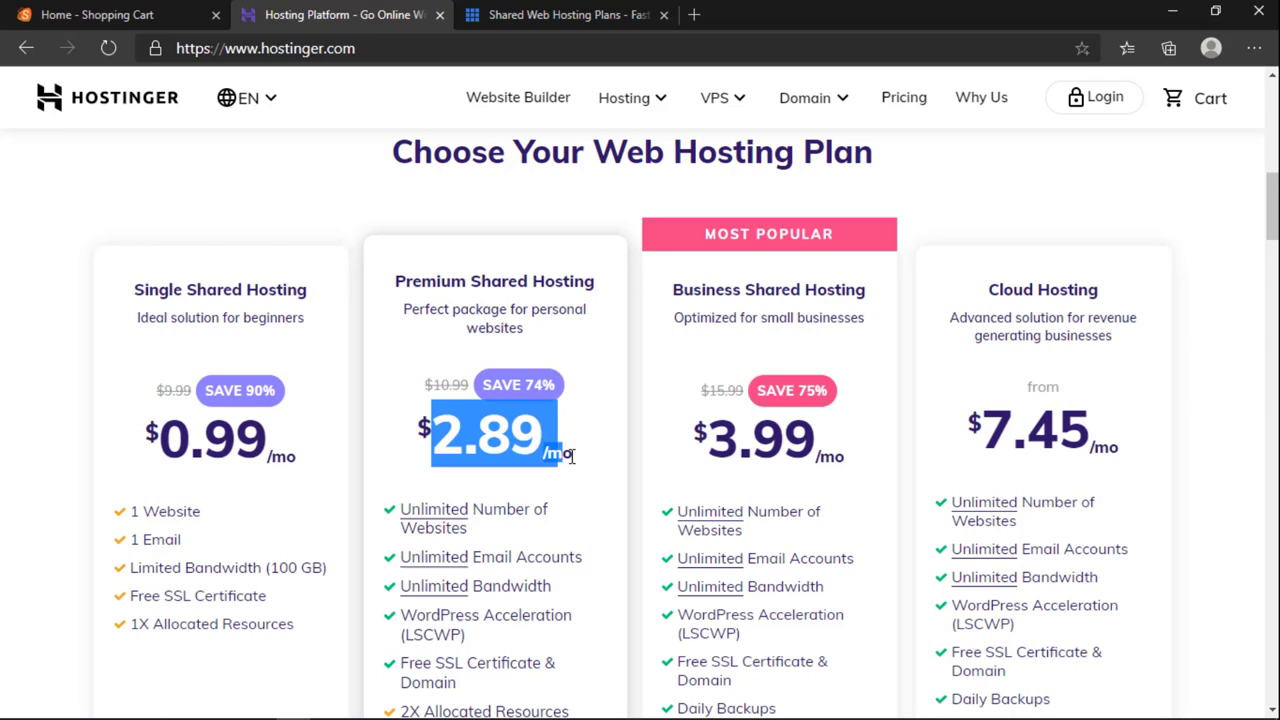
pyautogui.click(575, 456)
pyautogui.doubleClick(474, 440)
pyautogui.moveTo(702, 442); pyautogui.dragTo(674, 443)
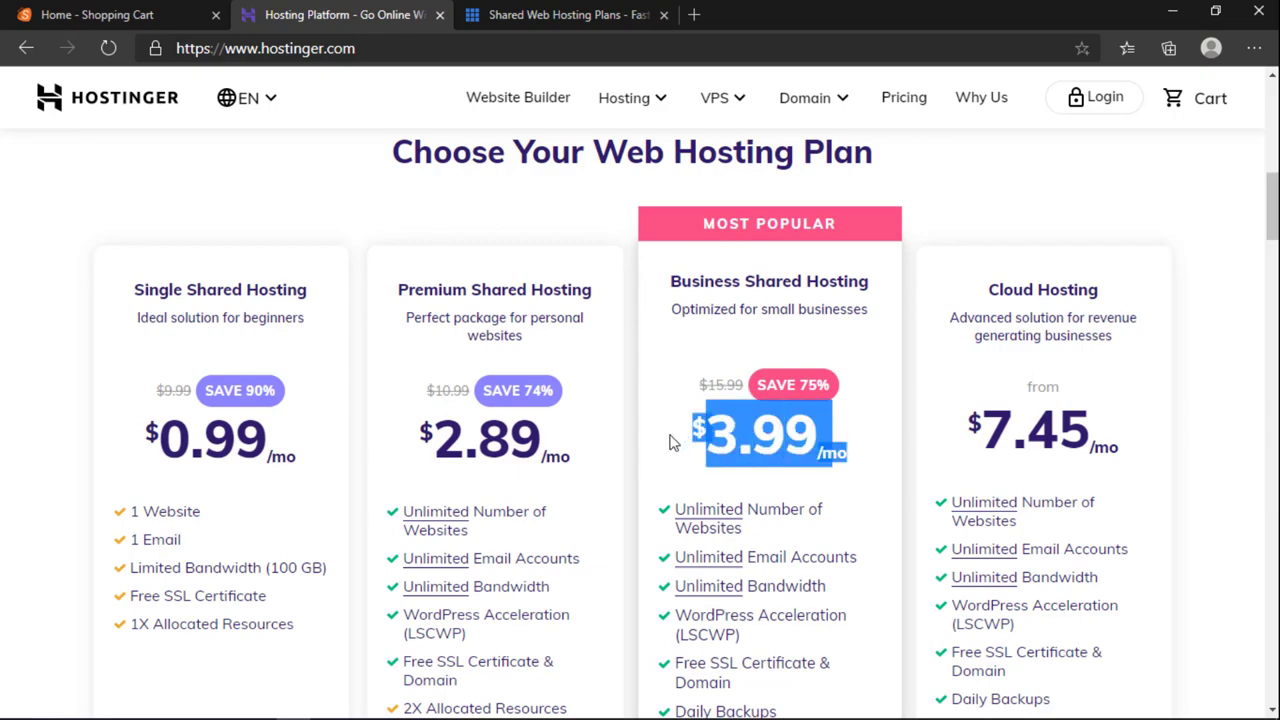
# Step: Scroll through the plans up to Cloud Hosting at $7.45/mo and open the VPS menu
pyautogui.scroll(5, 658, 466)
pyautogui.scroll(4, 656, 300)
pyautogui.scroll(-9, 592, 325)
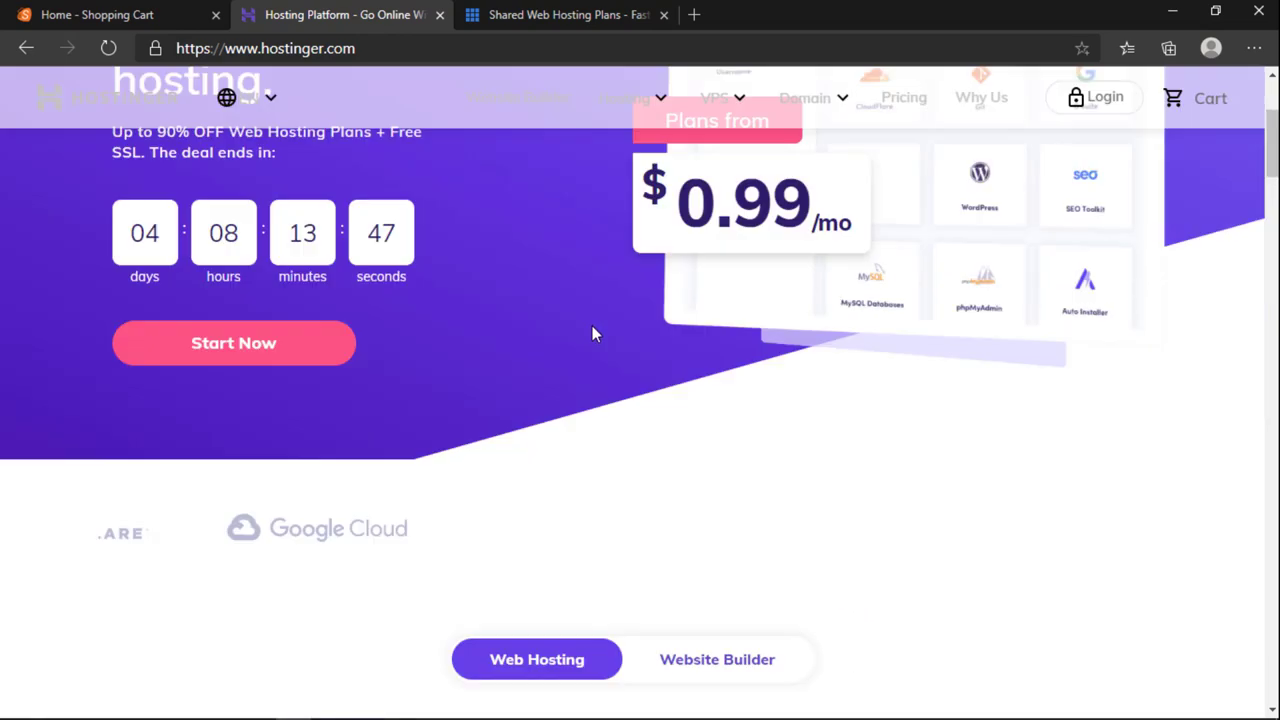
pyautogui.scroll(-5, 594, 334)
pyautogui.scroll(5, 594, 334)
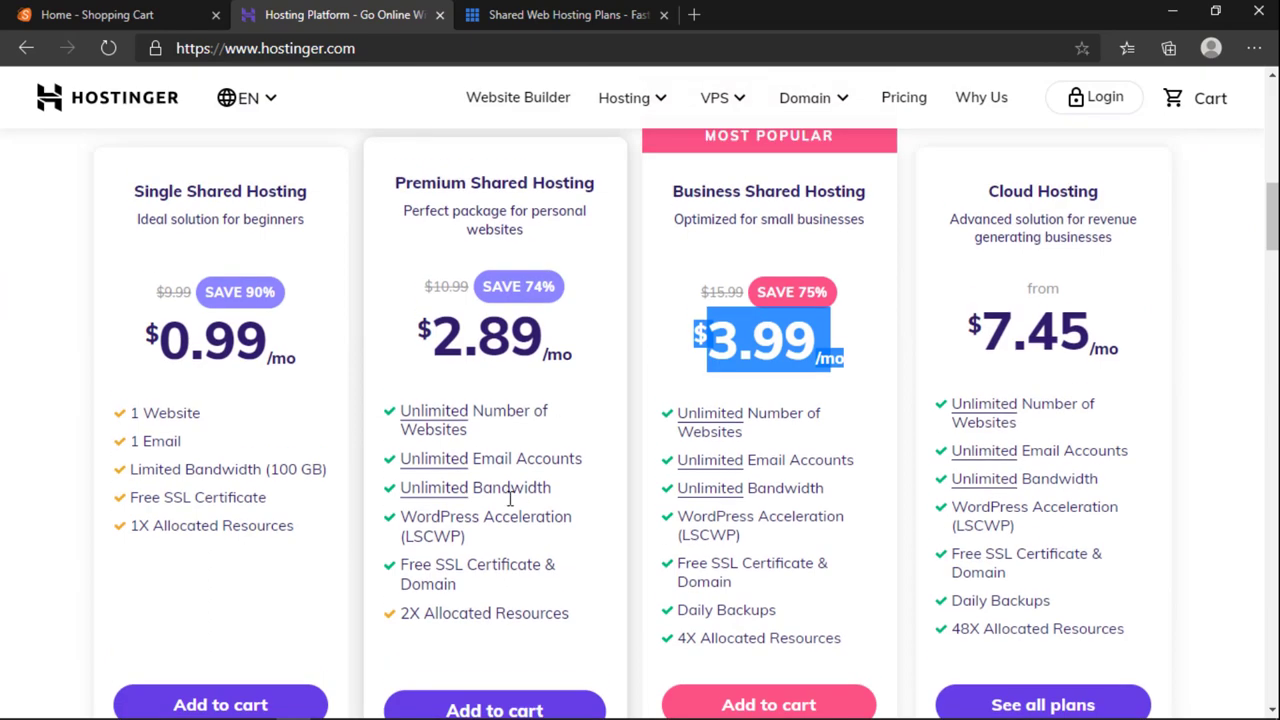
pyautogui.scroll(-4, 500, 512)
pyautogui.scroll(5, 500, 512)
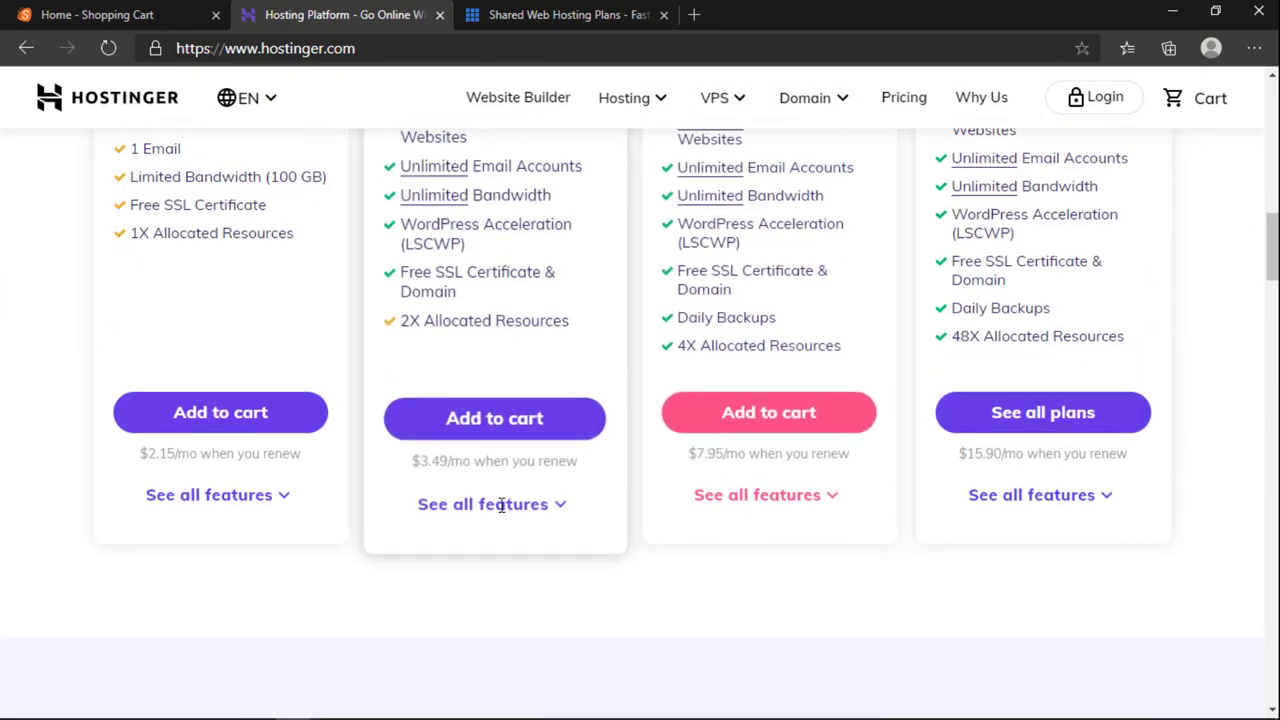
pyautogui.scroll(-2, 257, 537)
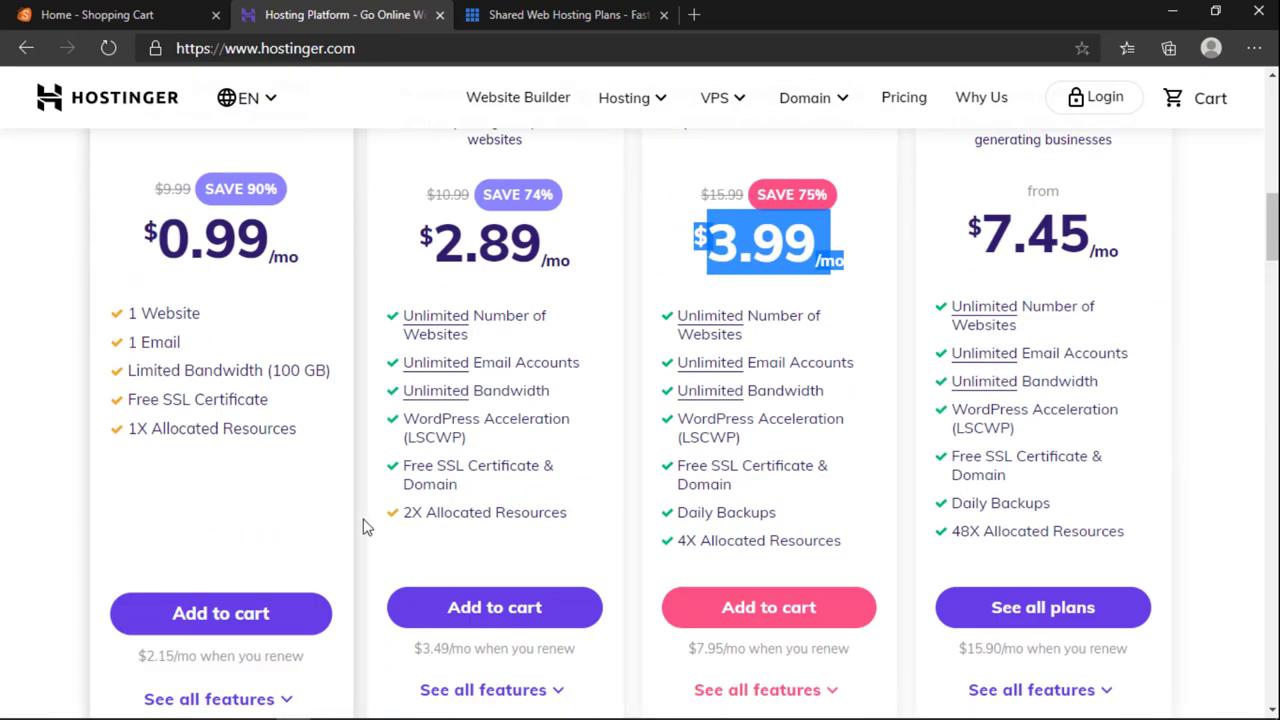
pyautogui.scroll(-1, 365, 527)
pyautogui.scroll(-1, 366, 524)
pyautogui.scroll(10, 366, 524)
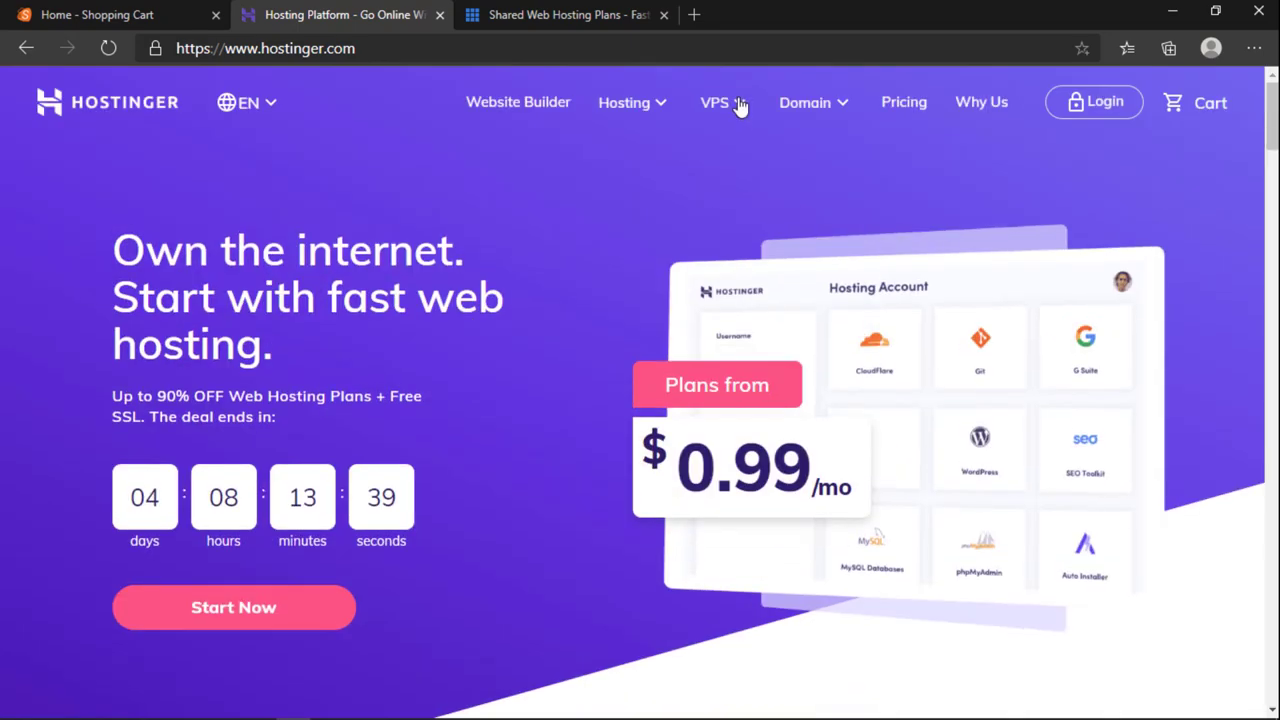
pyautogui.click(714, 112)
# Step: Open Hostinger's VPS Hosting page and scroll through its plans
pyautogui.moveTo(716, 137)
pyautogui.click(680, 178)
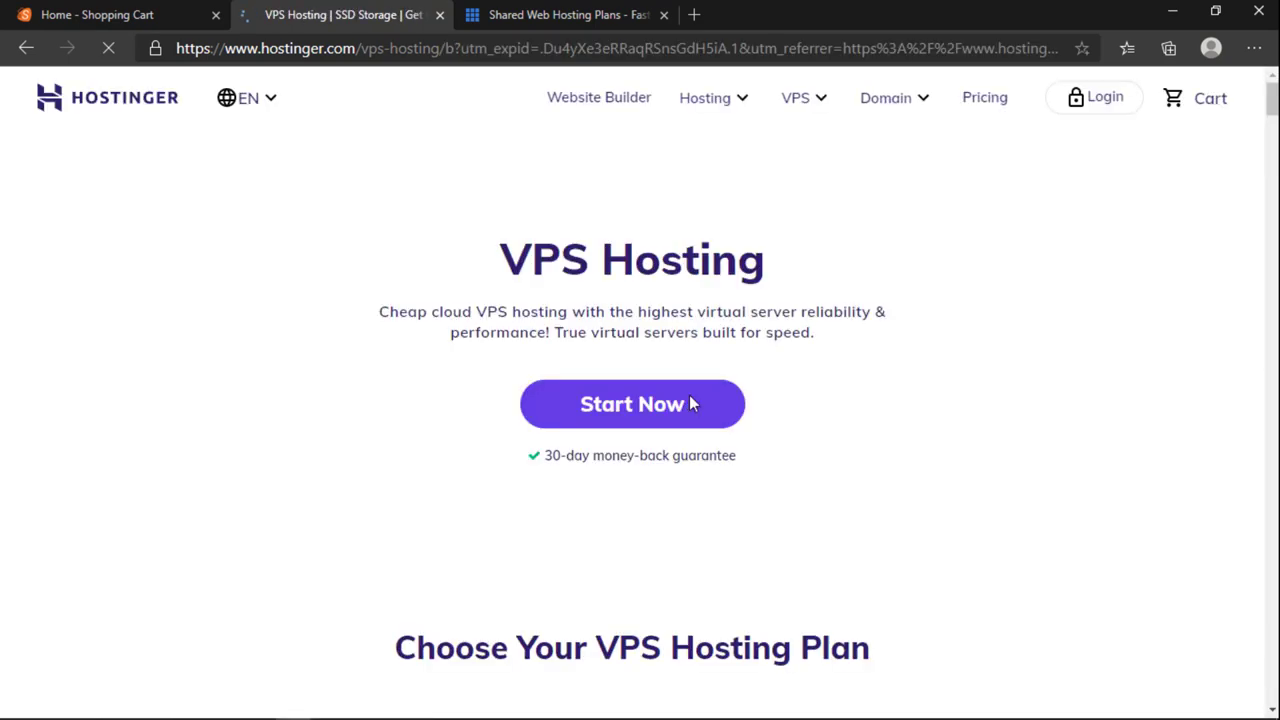
pyautogui.scroll(-8, 628, 417)
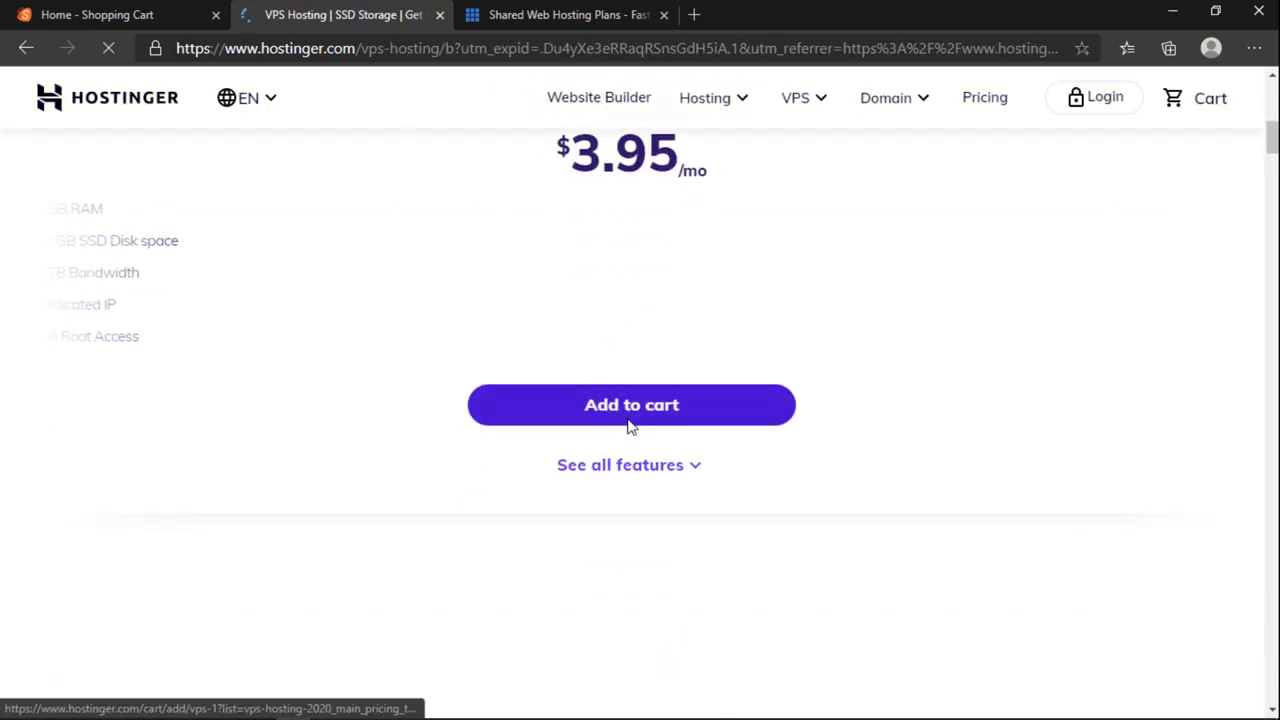
pyautogui.scroll(-10, 628, 425)
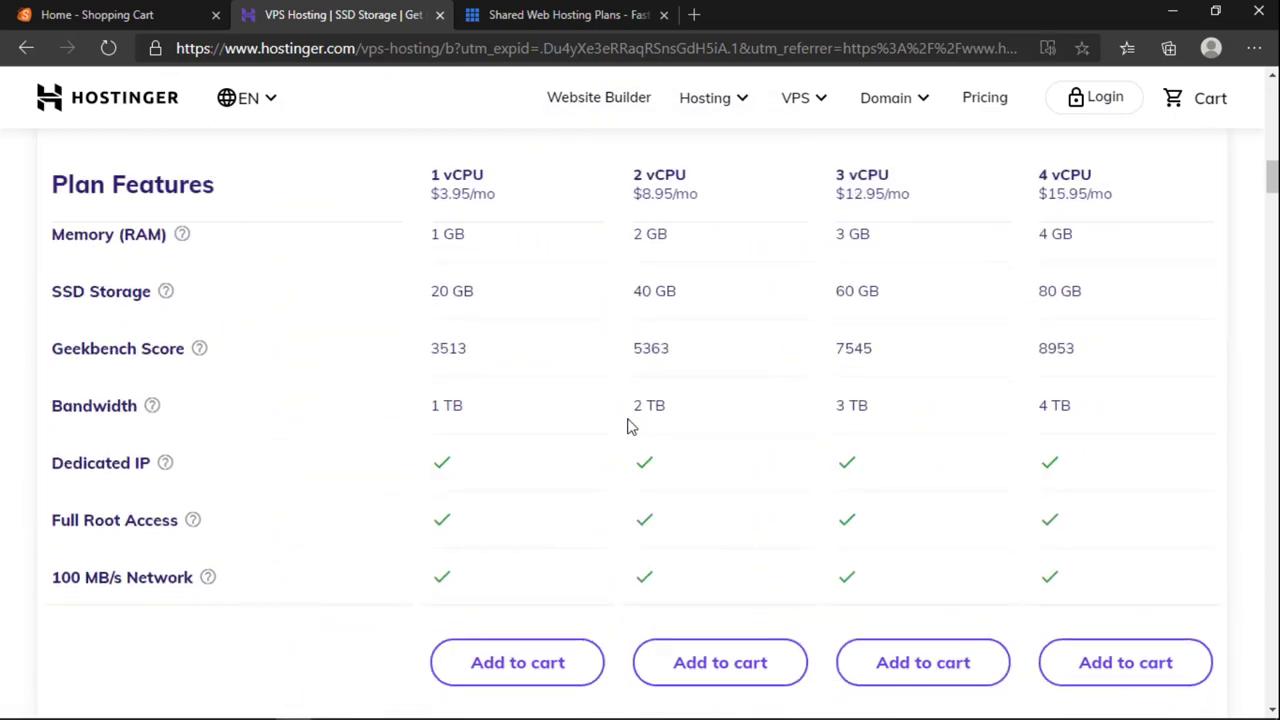
pyautogui.scroll(10, 627, 425)
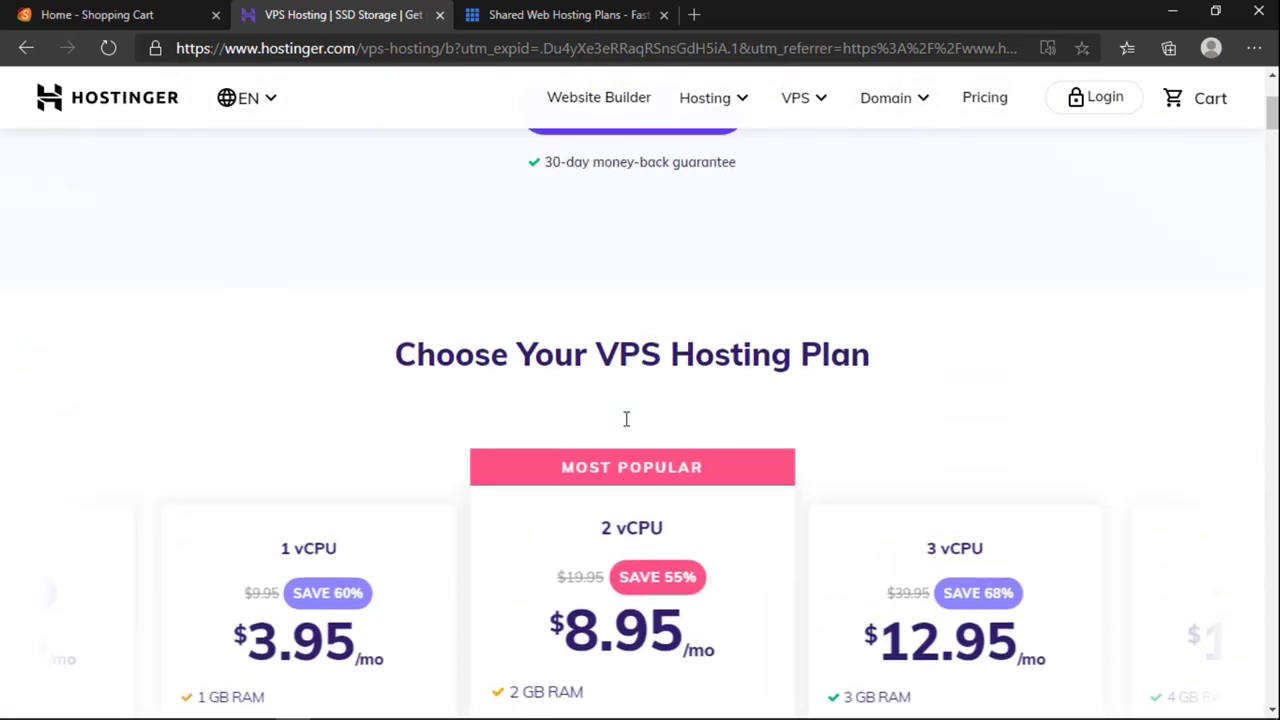
pyautogui.scroll(3, 626, 420)
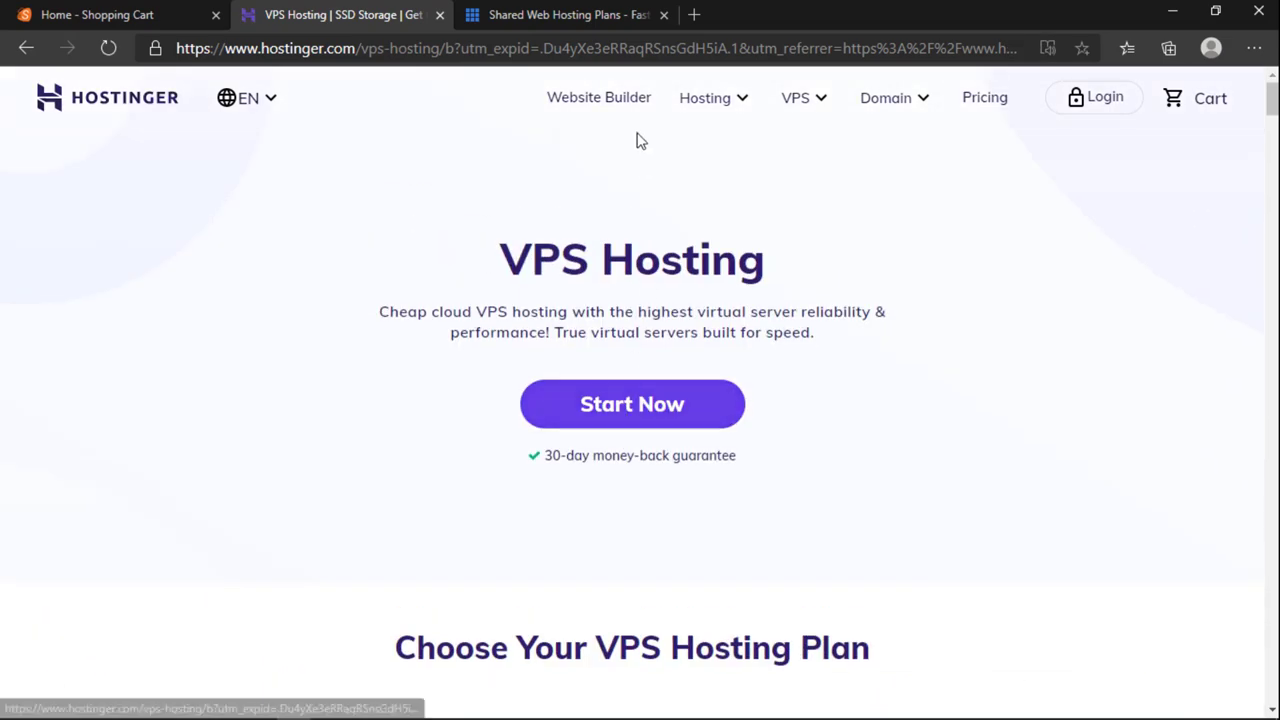
# Step: Advance the VPS pricing cards to show the 2, 3 and 4 vCPU plans
pyautogui.moveTo(733, 107)
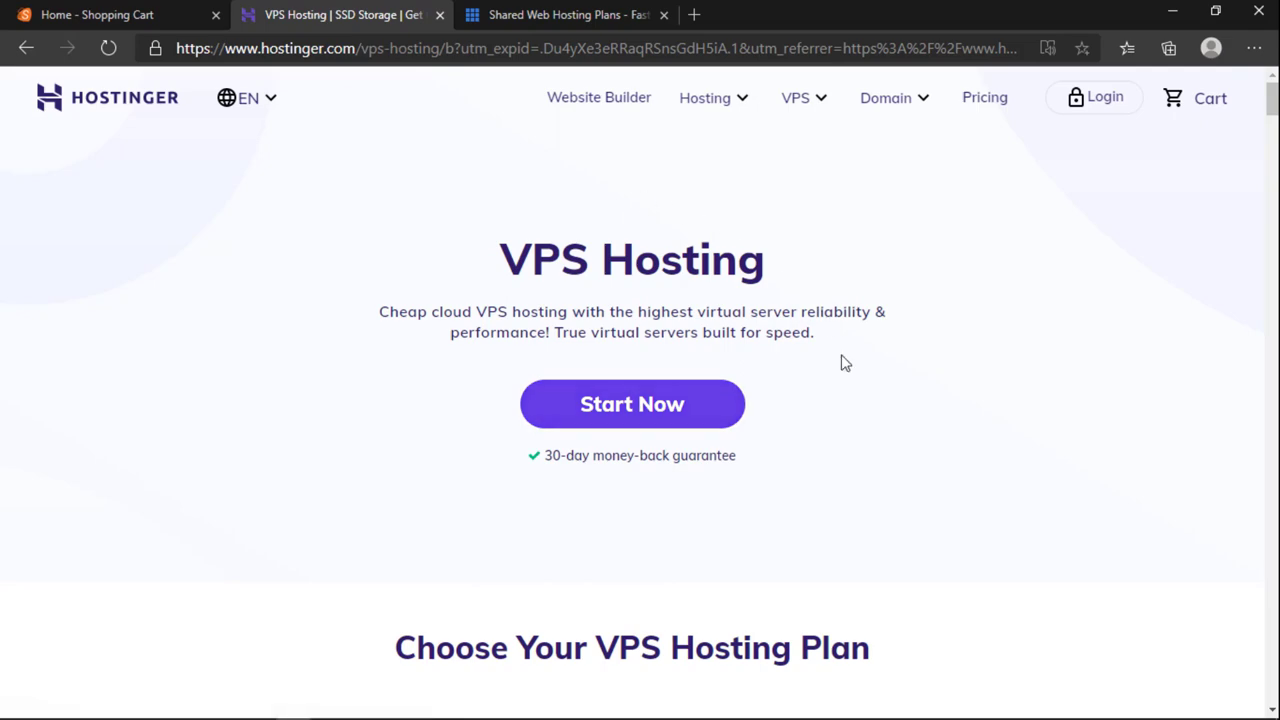
pyautogui.scroll(-6, 845, 392)
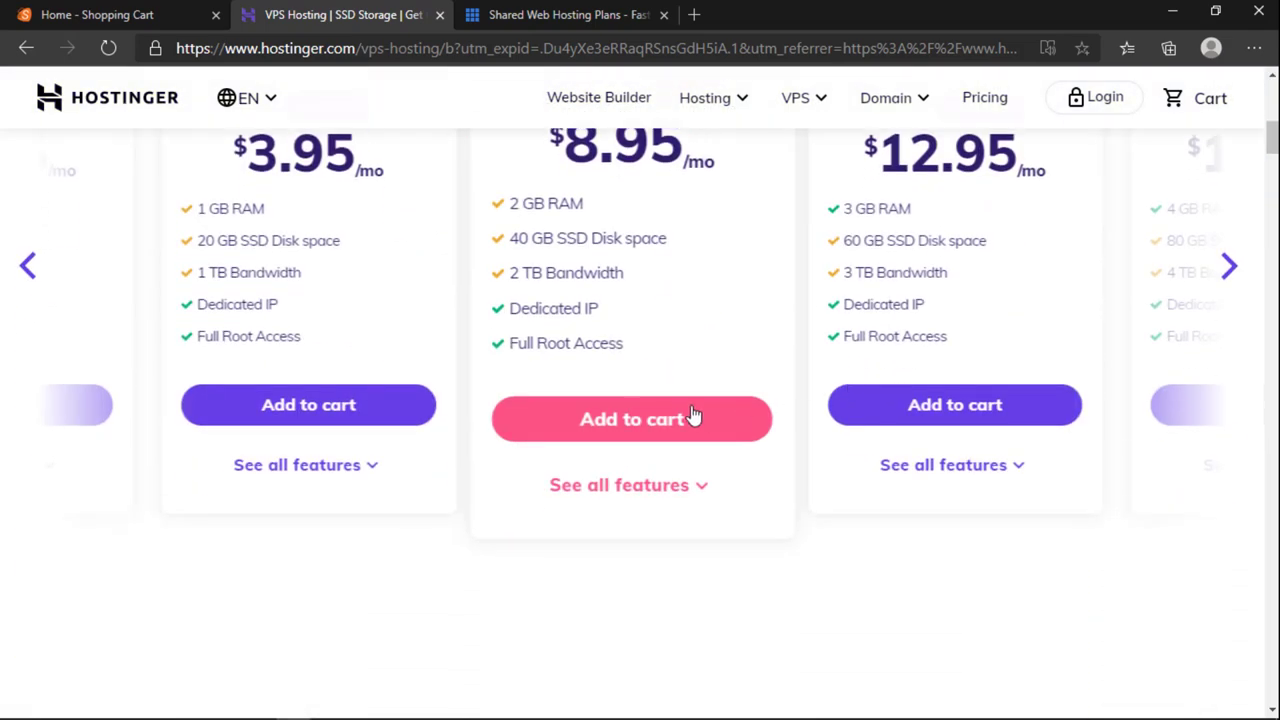
pyautogui.click(1229, 267)
pyautogui.scroll(1, 984, 425)
pyautogui.scroll(1, 984, 425)
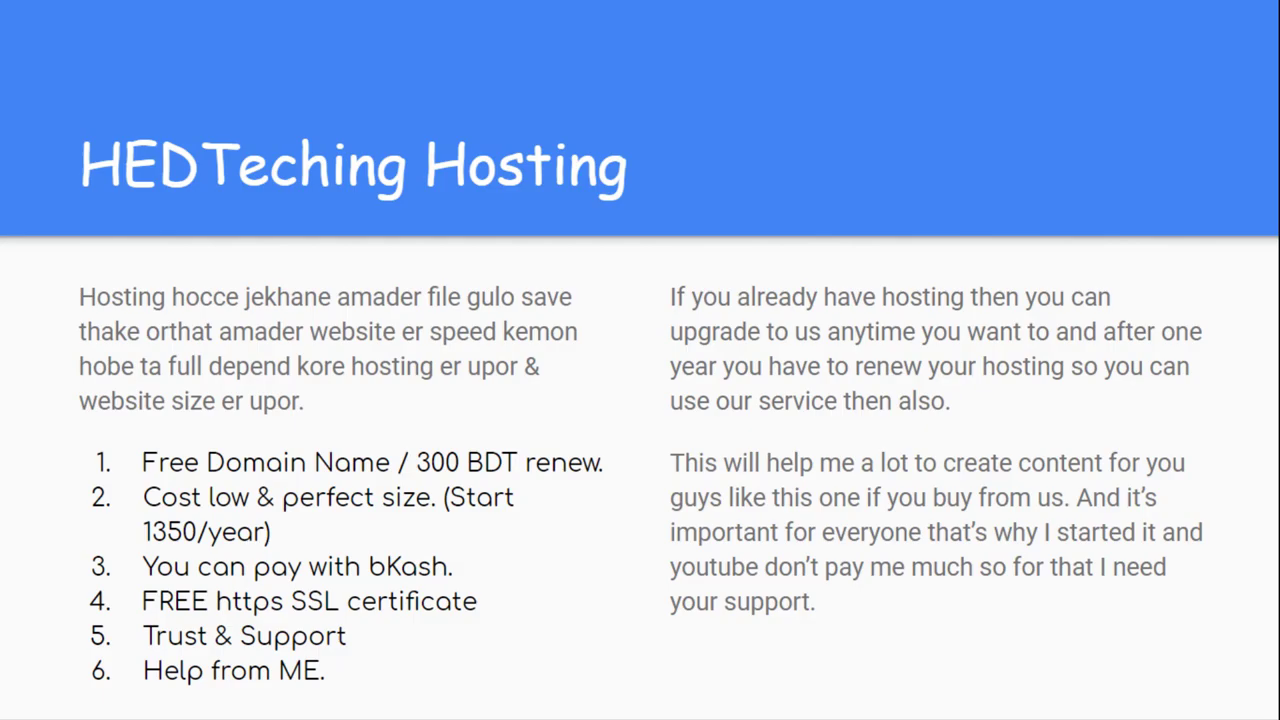
# Step: Advance the slides through Theme & Plugin and Design & Development to Let's Start
pyautogui.press('Right')
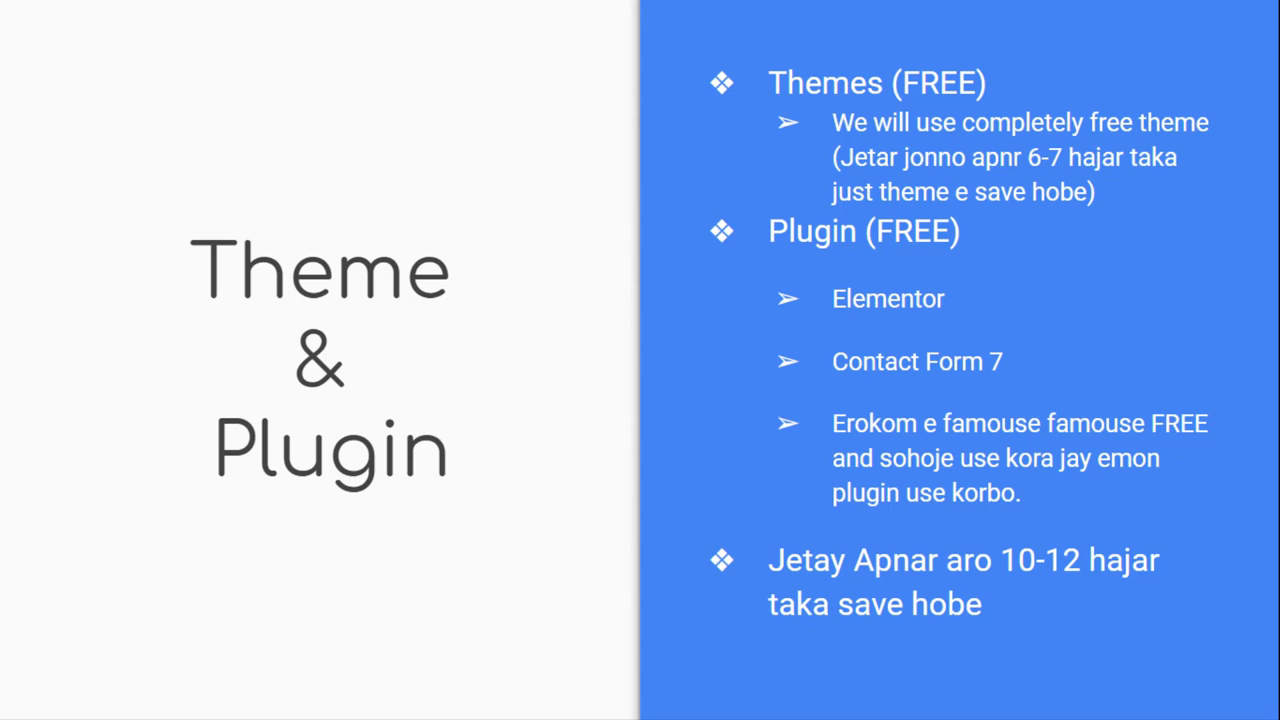
pyautogui.press('Right')
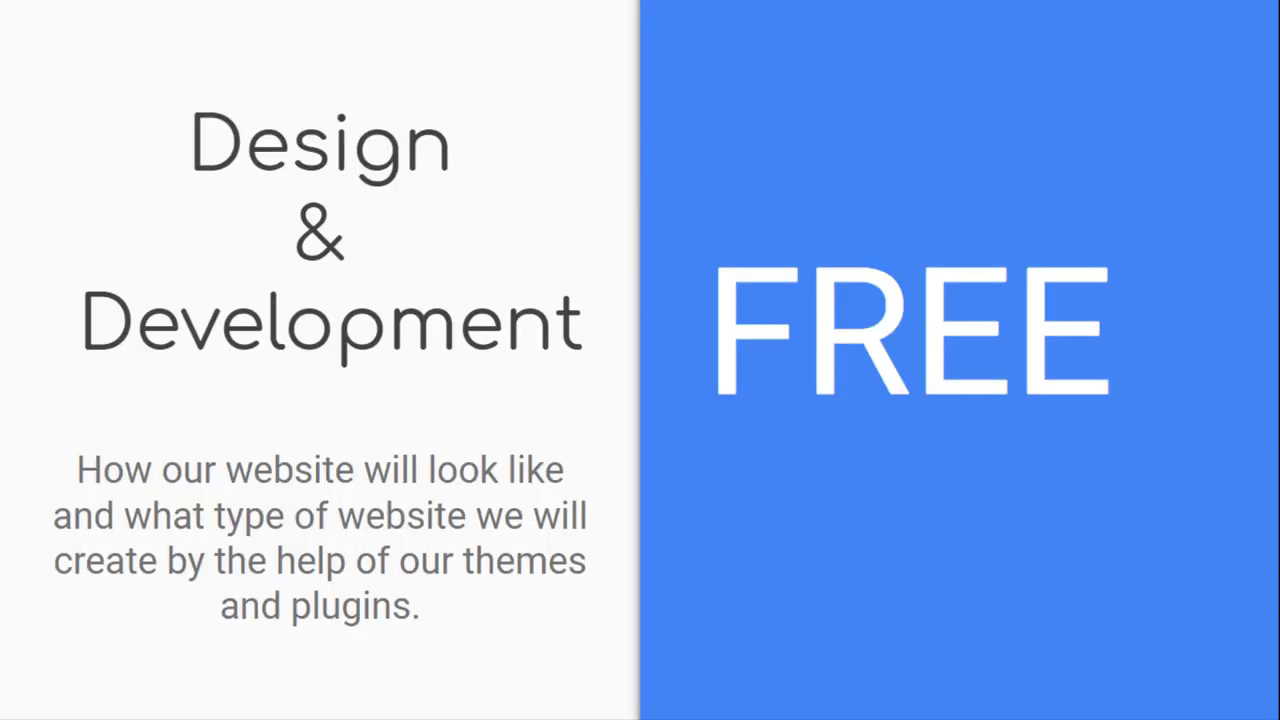
pyautogui.press('Right')
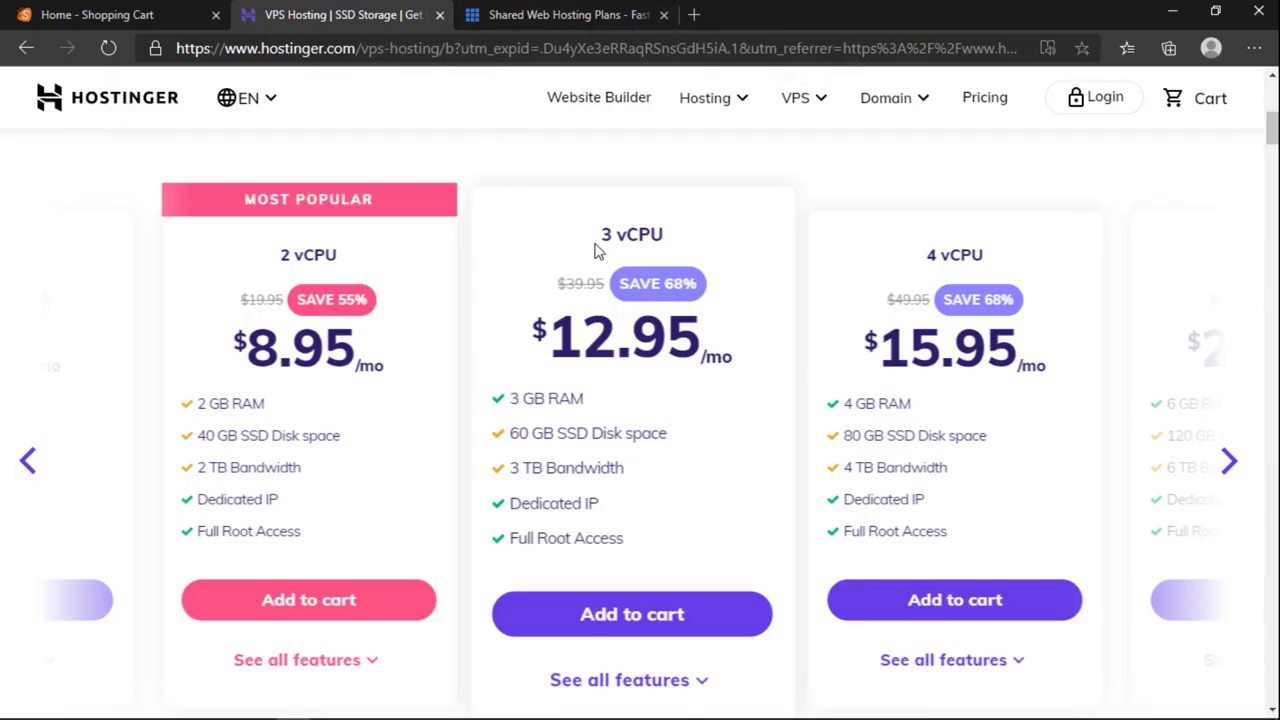
# Step: Open a fresh browser tab, toggling between it and the Bluehost page
pyautogui.click(696, 17)
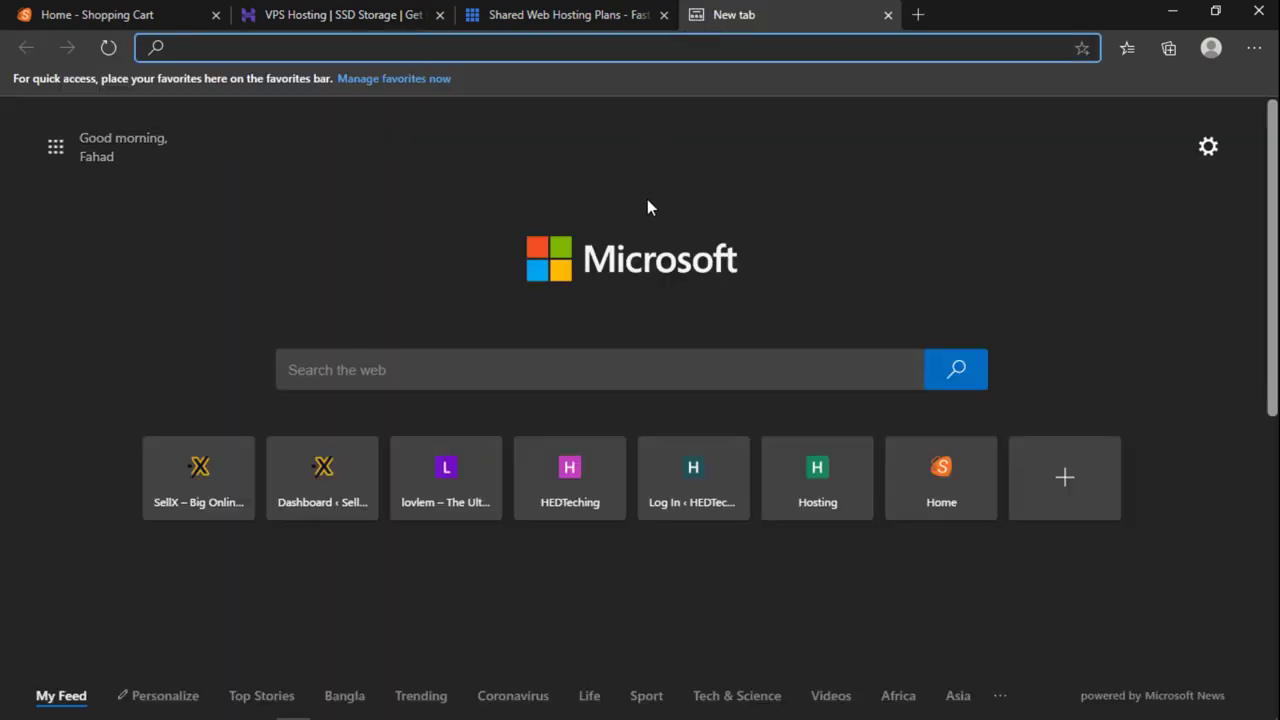
pyautogui.click(574, 17)
pyautogui.click(735, 20)
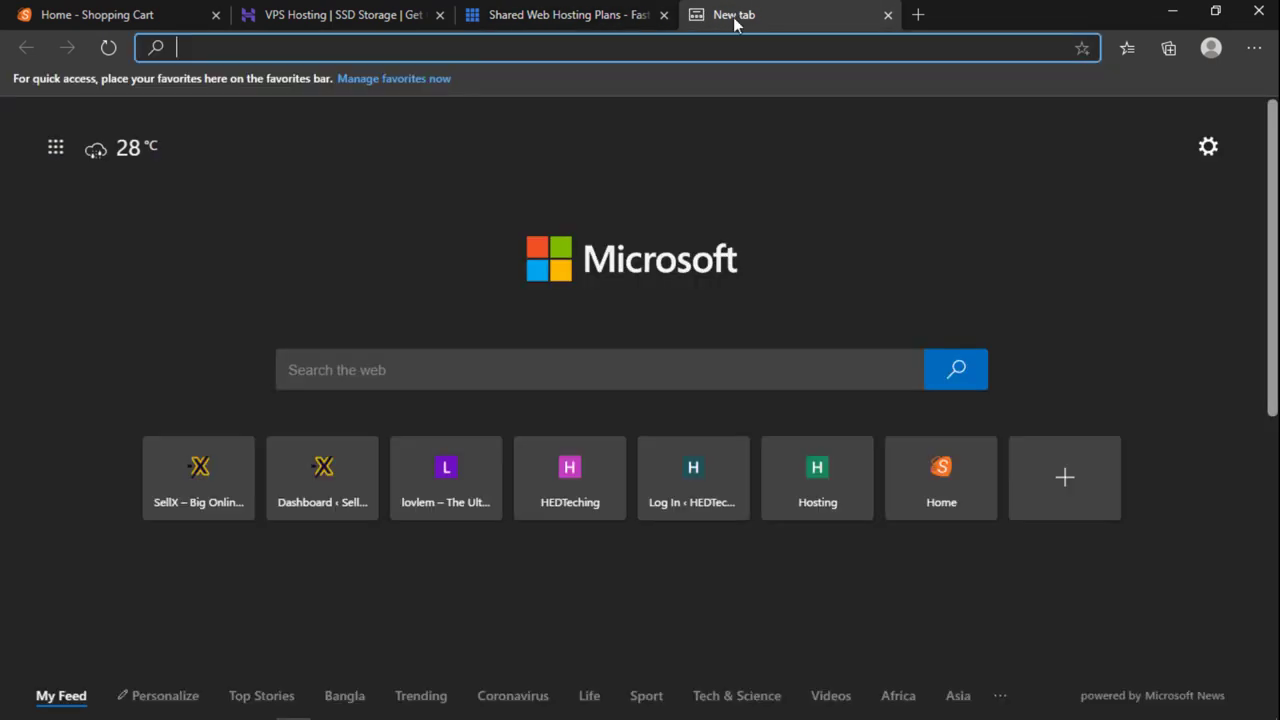
pyautogui.click(724, 18)
pyautogui.click(616, 22)
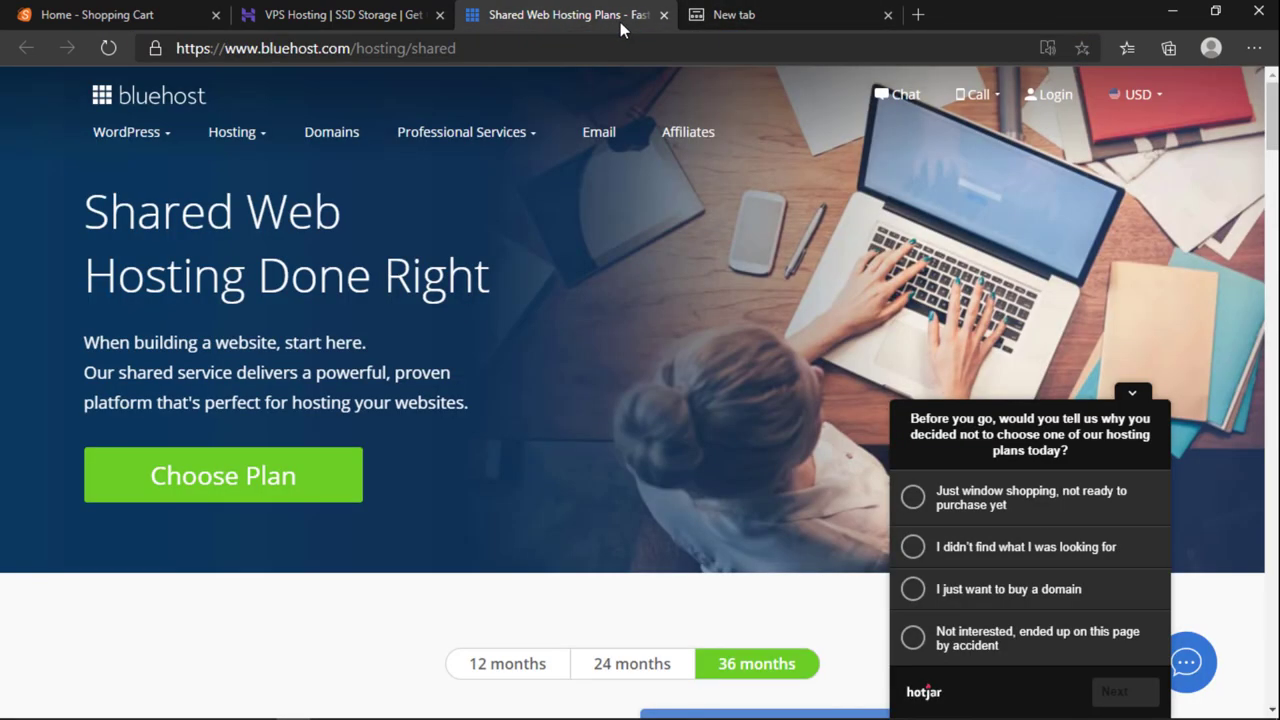
pyautogui.click(780, 22)
pyautogui.click(600, 26)
pyautogui.click(726, 26)
pyautogui.click(560, 19)
pyautogui.click(784, 28)
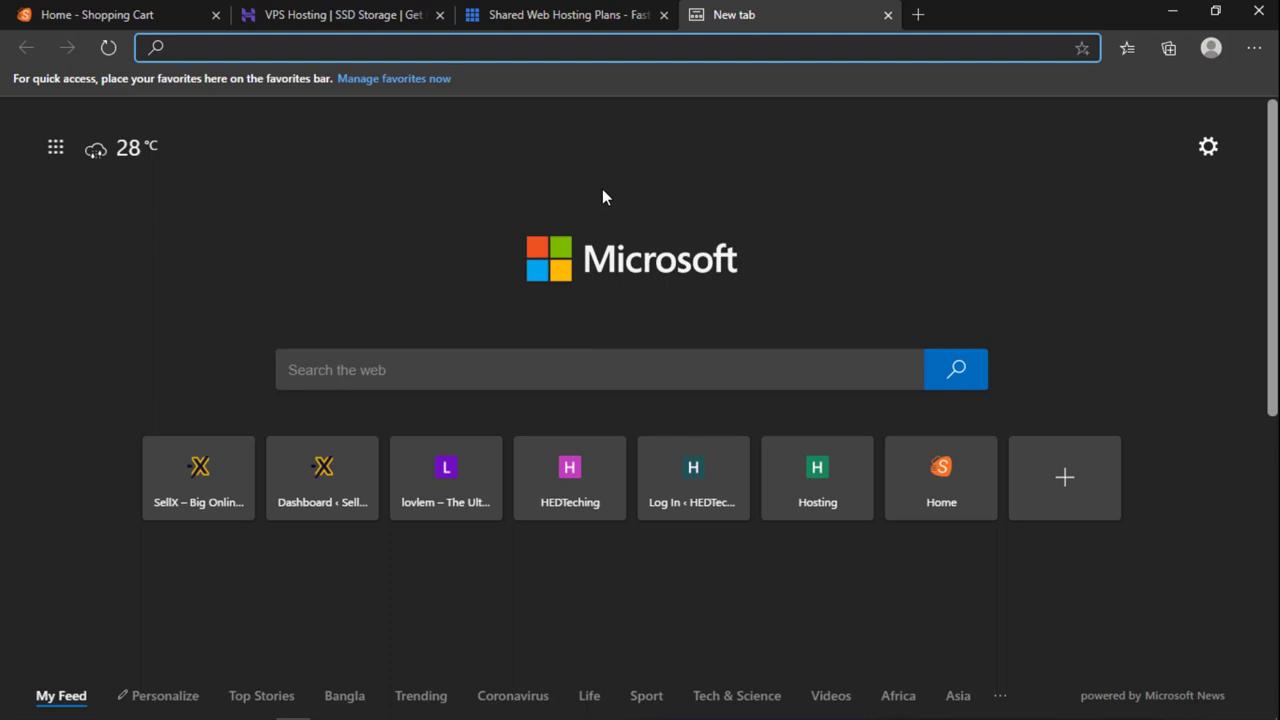
# Step: Load hedteching.com/web-hosting-in-bangladesh, launch its Check Domain, and close the Messenger popup
pyautogui.write('hedtech')
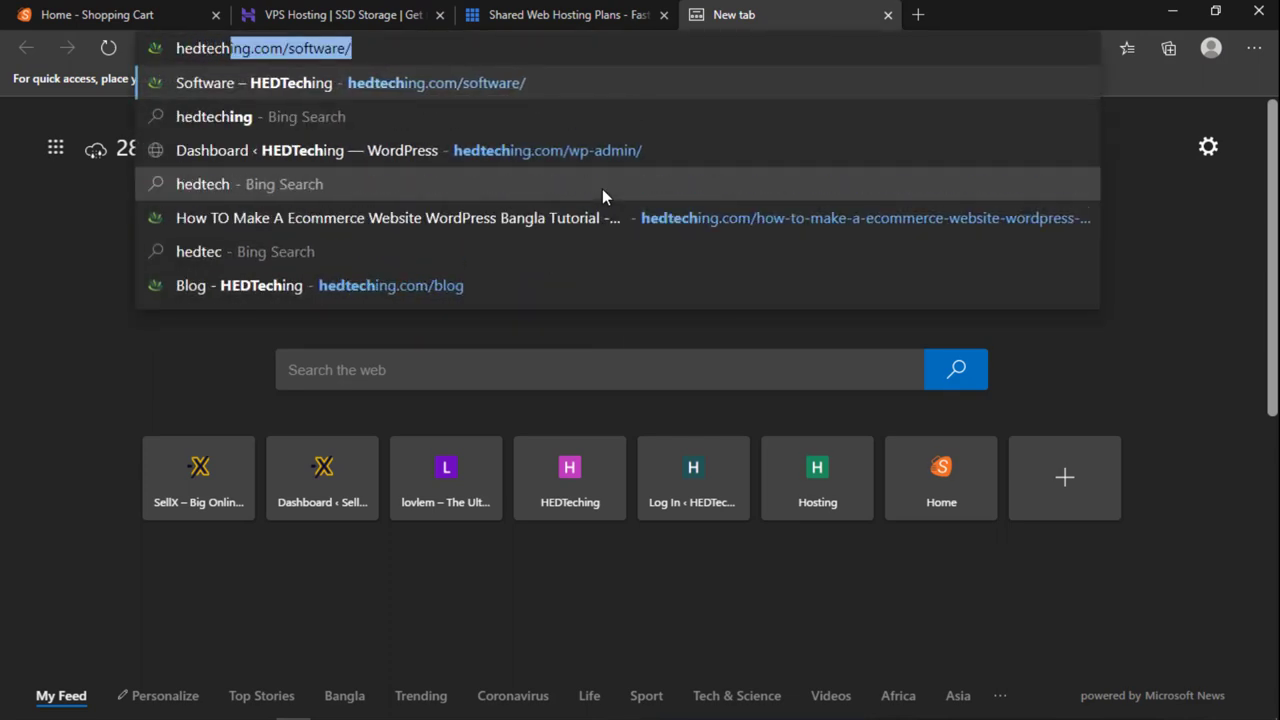
pyautogui.write('ing.com/')
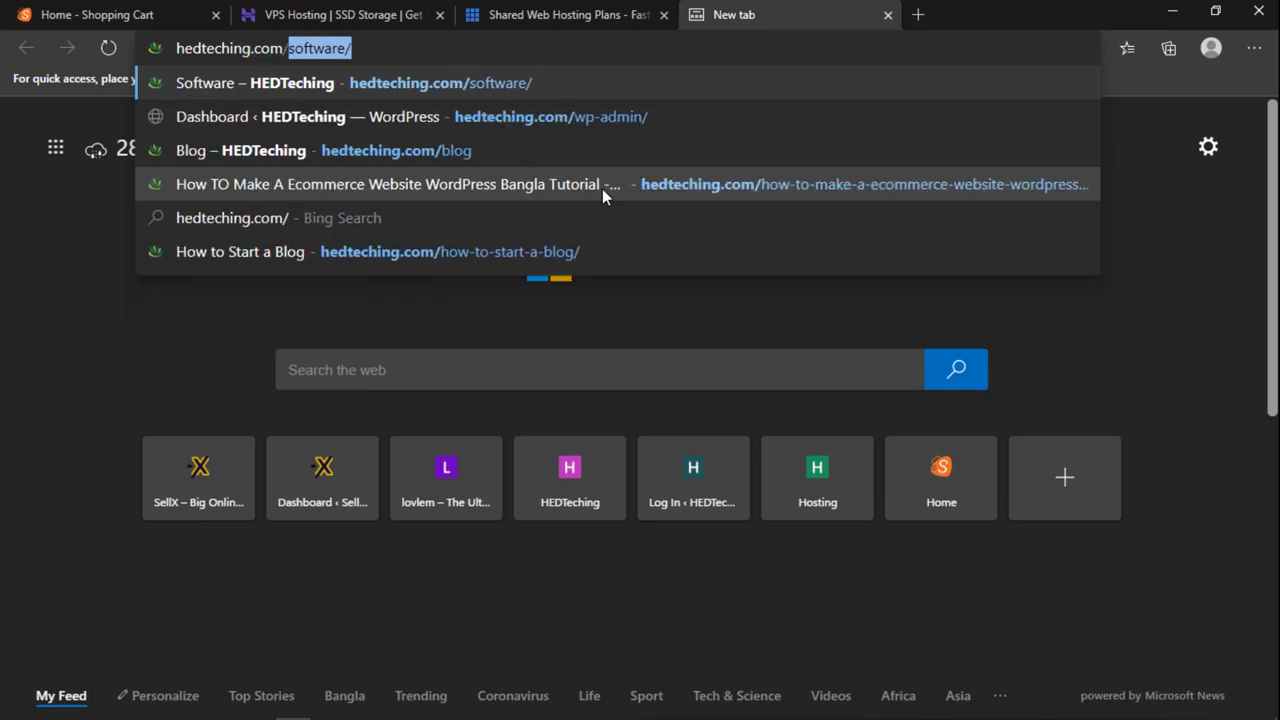
pyautogui.write('web-hosti')
pyautogui.press('Return')
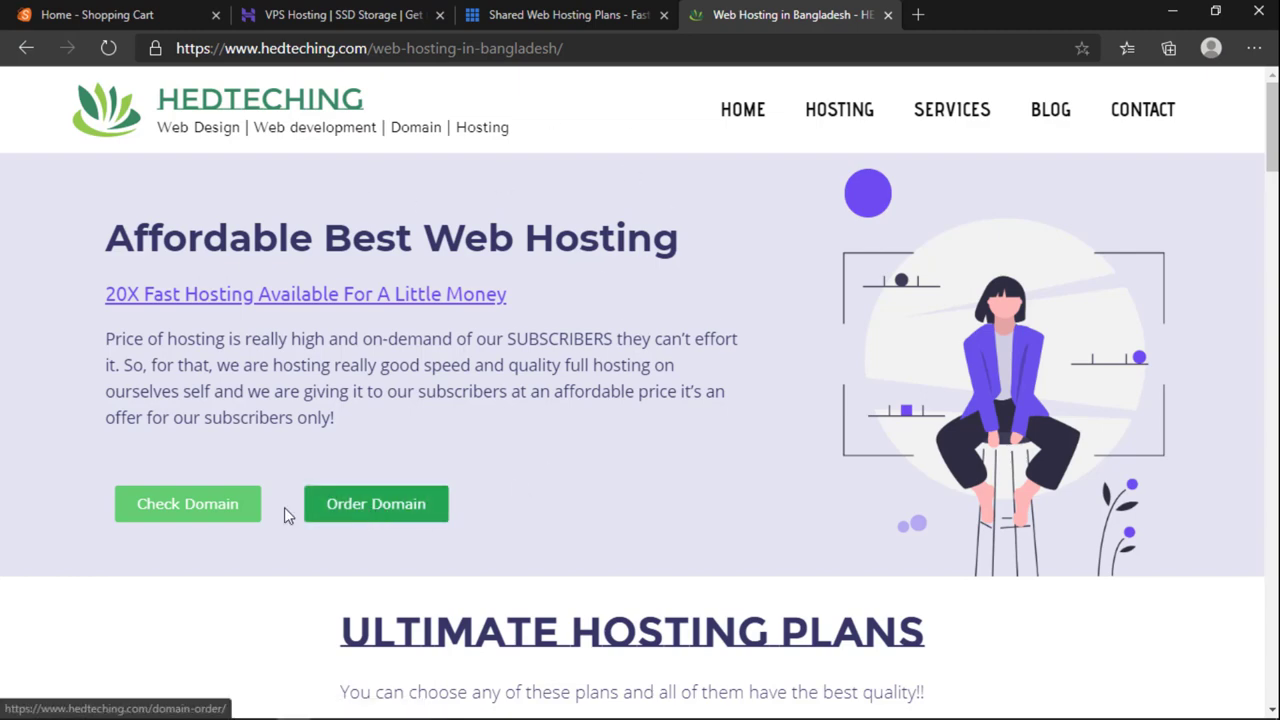
pyautogui.click(160, 507)
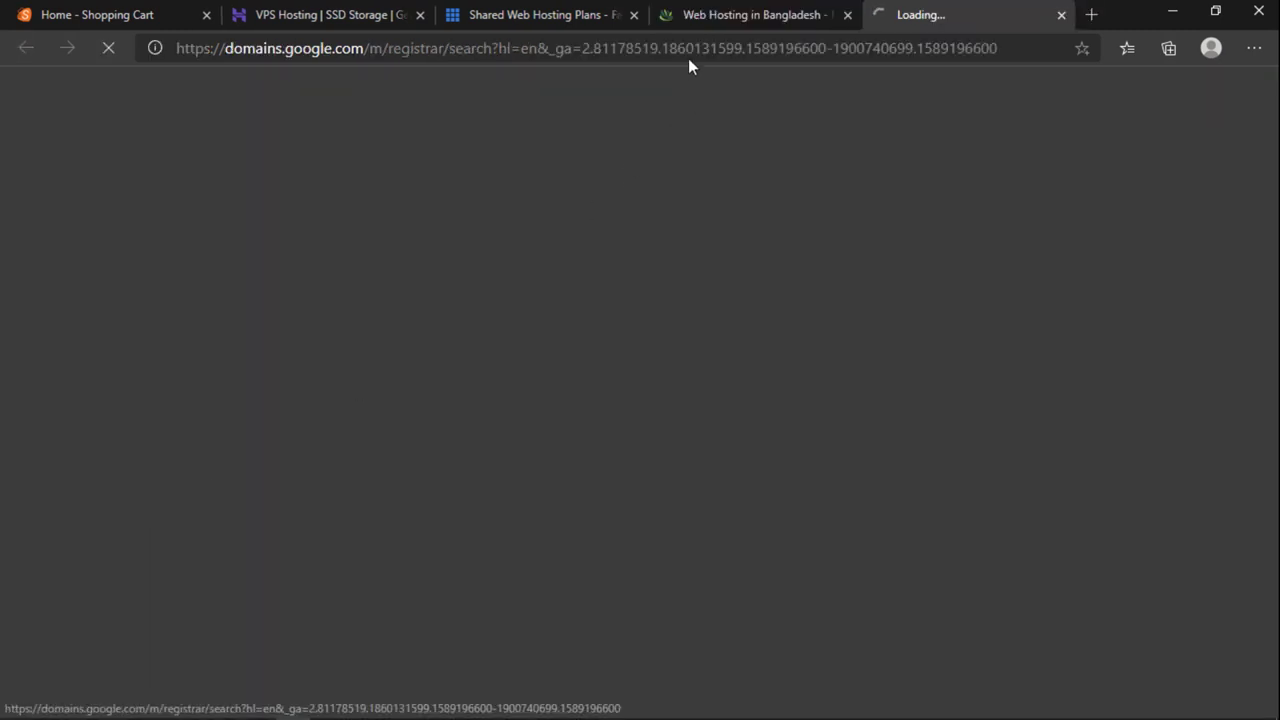
pyautogui.click(693, 20)
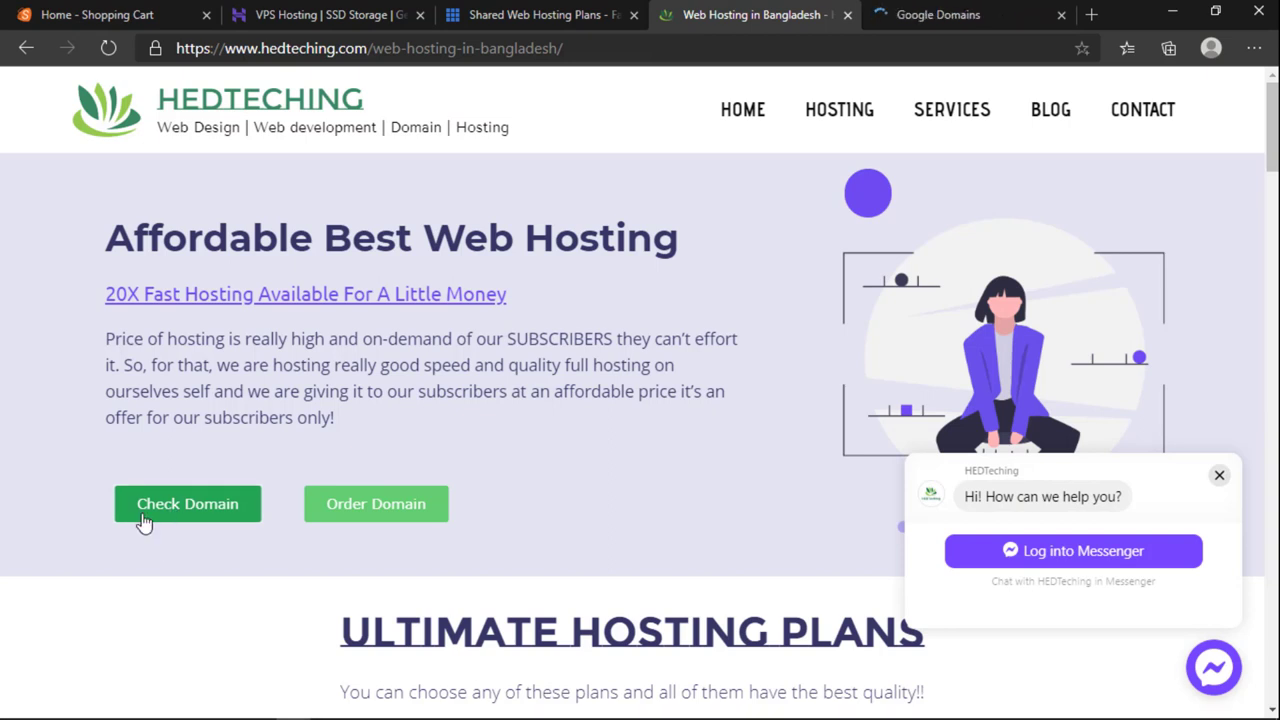
pyautogui.click(1219, 477)
# Step: Point out the hedteching domain in the page address, then switch to Google Domains
pyautogui.click(966, 12)
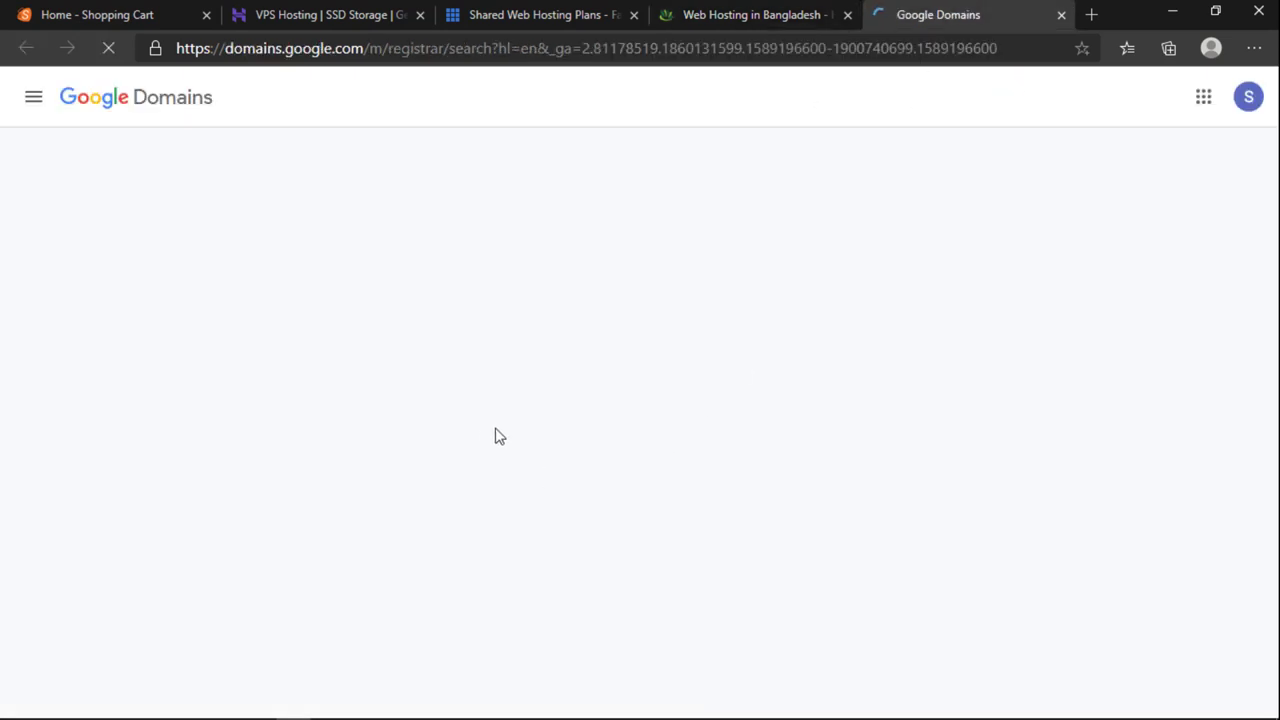
pyautogui.click(708, 9)
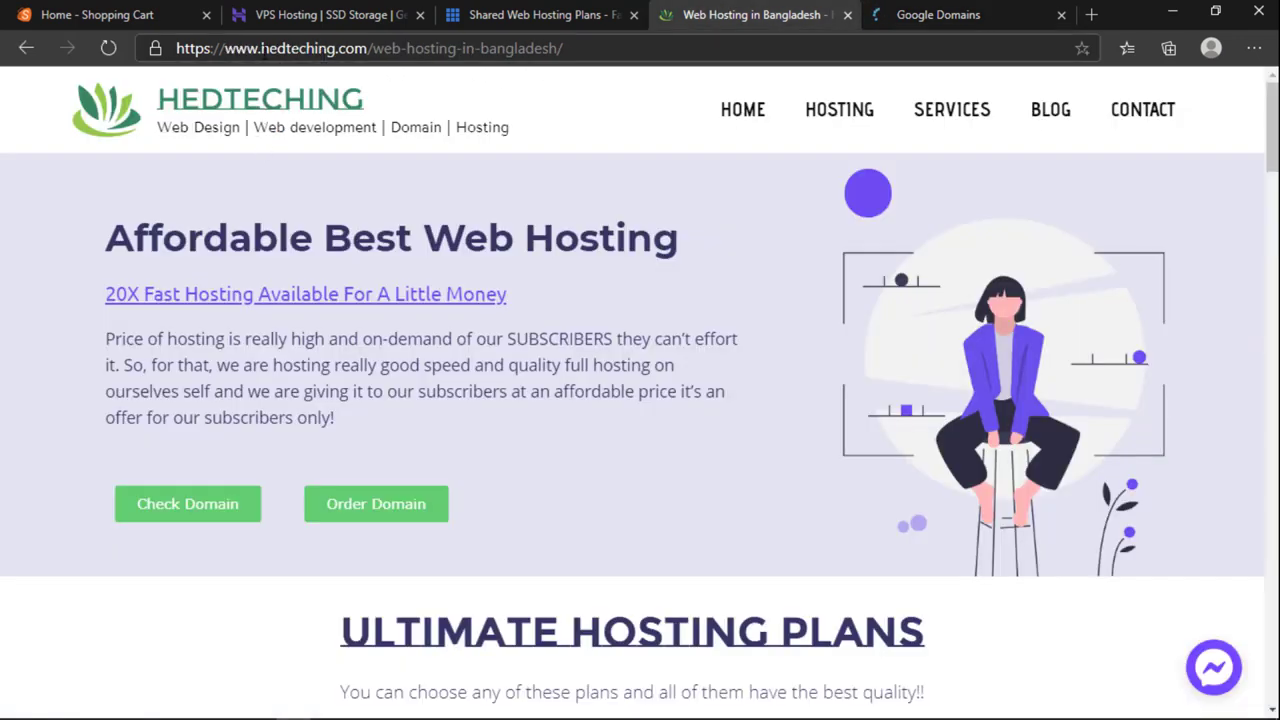
pyautogui.moveTo(262, 48); pyautogui.dragTo(339, 48)
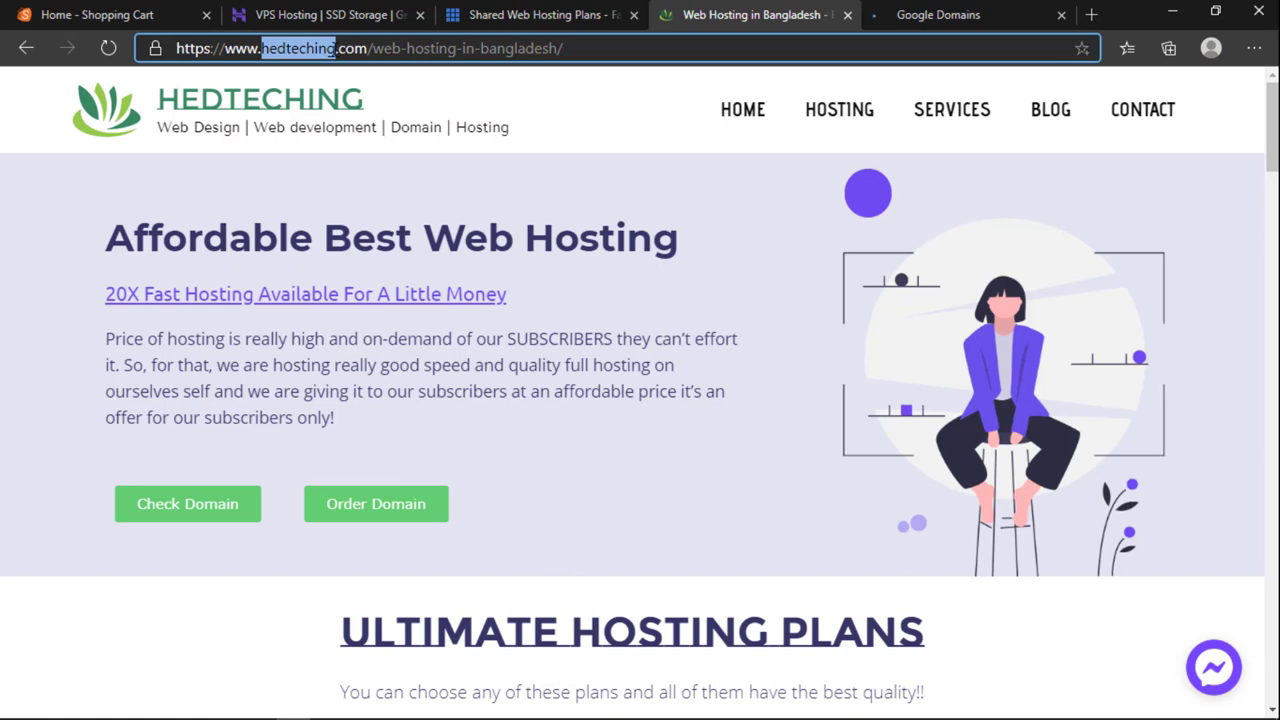
pyautogui.click(264, 47)
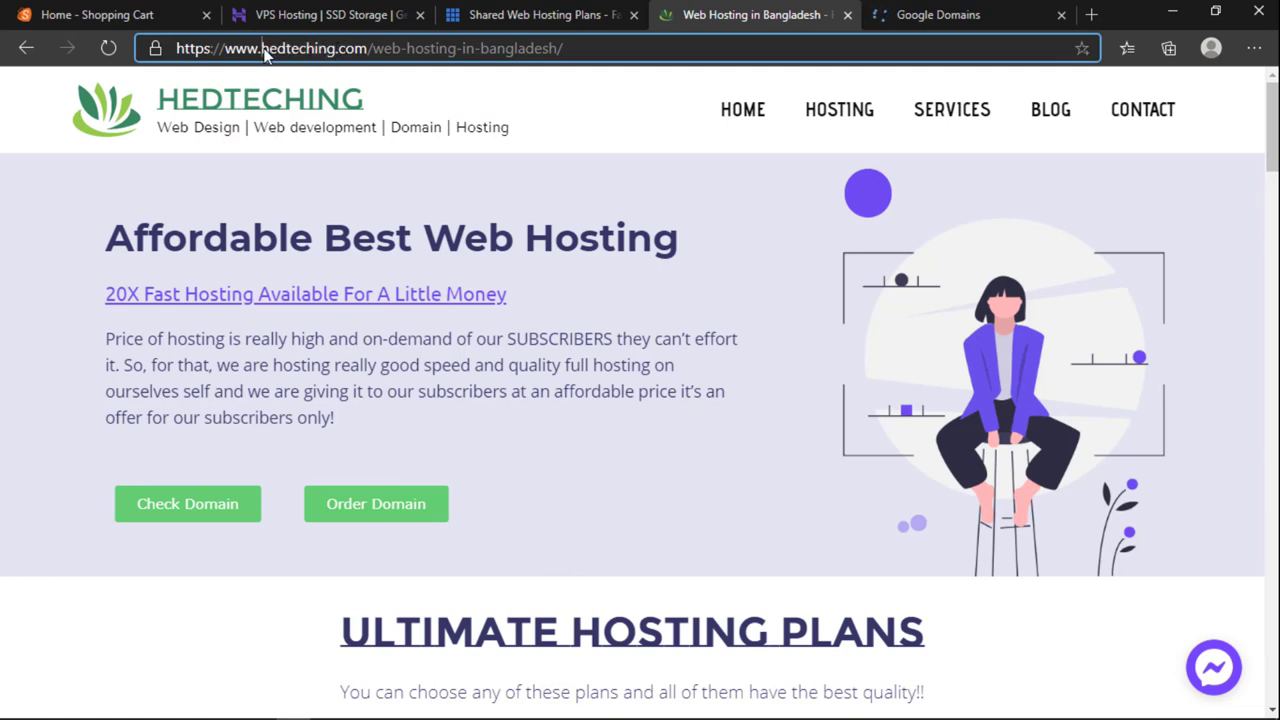
pyautogui.moveTo(262, 48); pyautogui.dragTo(336, 50)
pyautogui.click(315, 50)
pyautogui.click(312, 55)
pyautogui.click(928, 12)
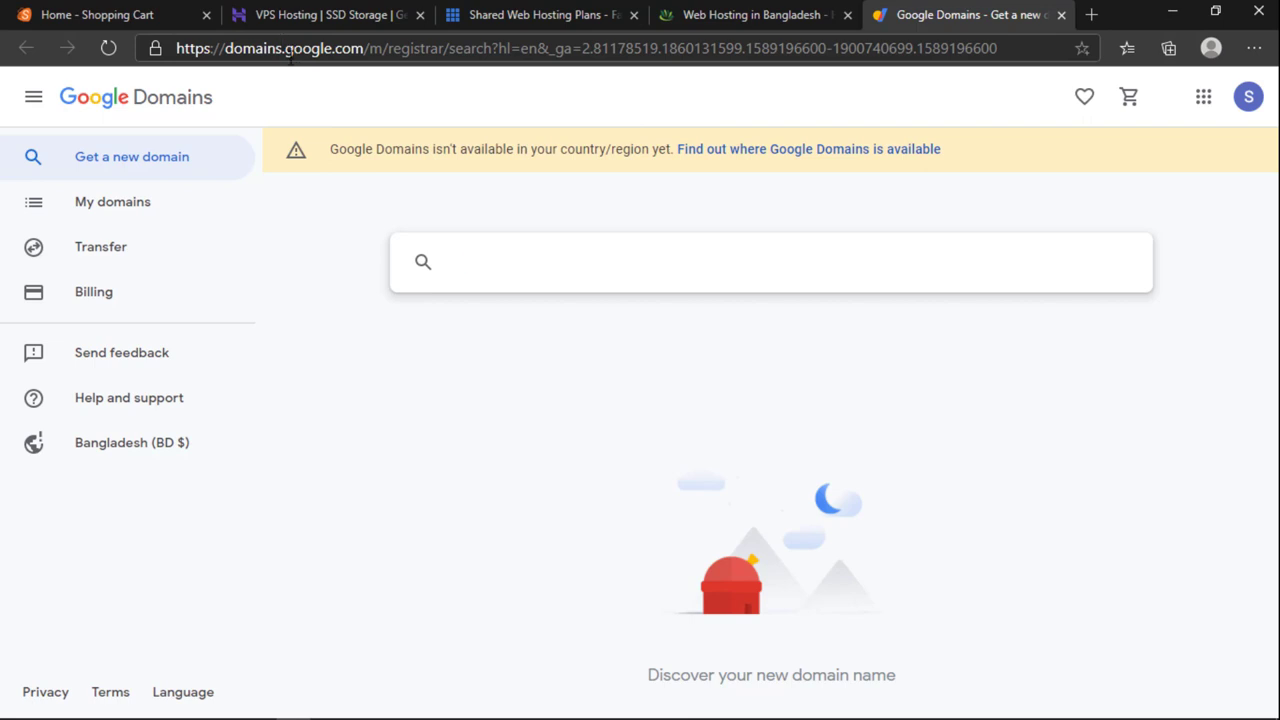
# Step: Search Google Domains for 'evaly'
pyautogui.moveTo(288, 56); pyautogui.dragTo(363, 62)
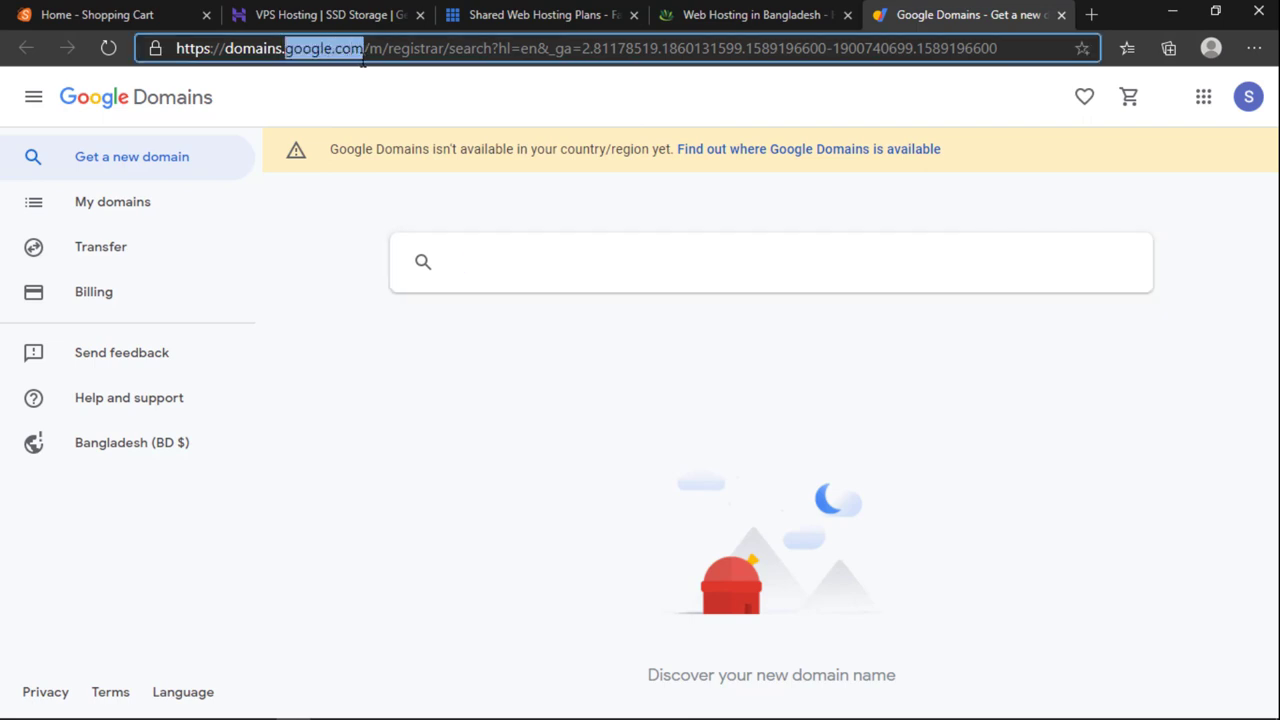
pyautogui.click(332, 52)
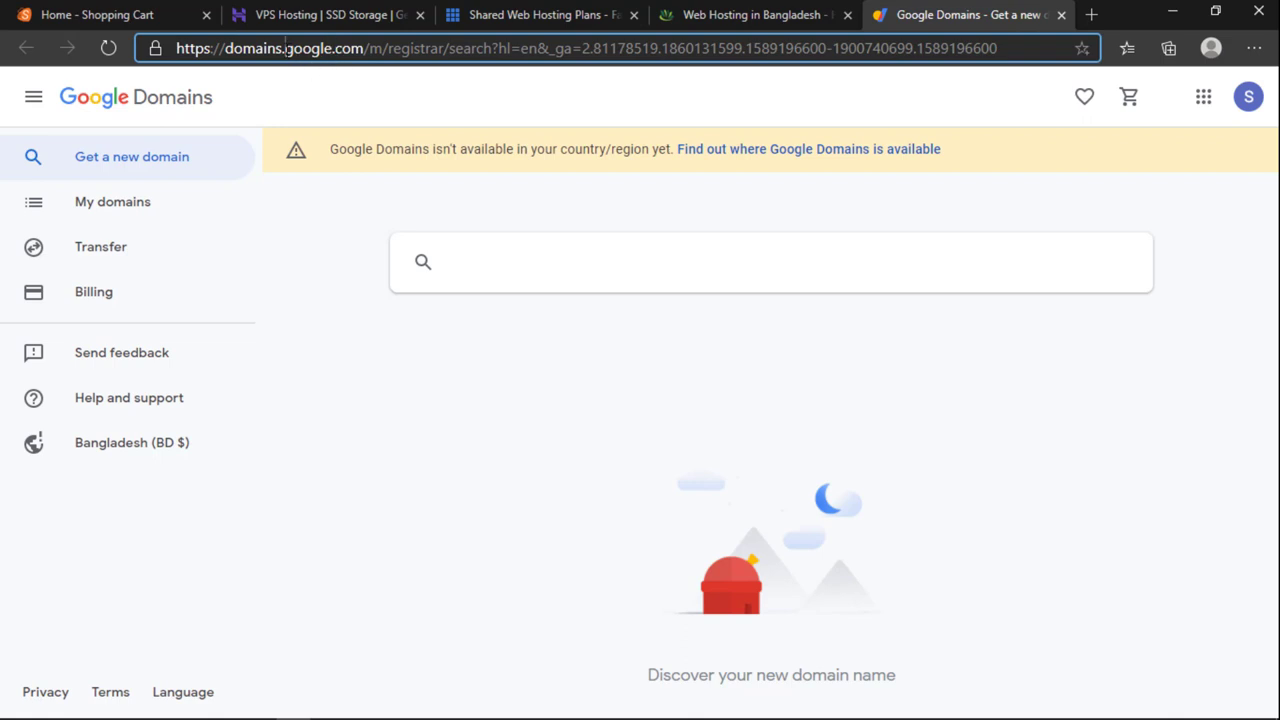
pyautogui.moveTo(286, 48); pyautogui.dragTo(366, 52)
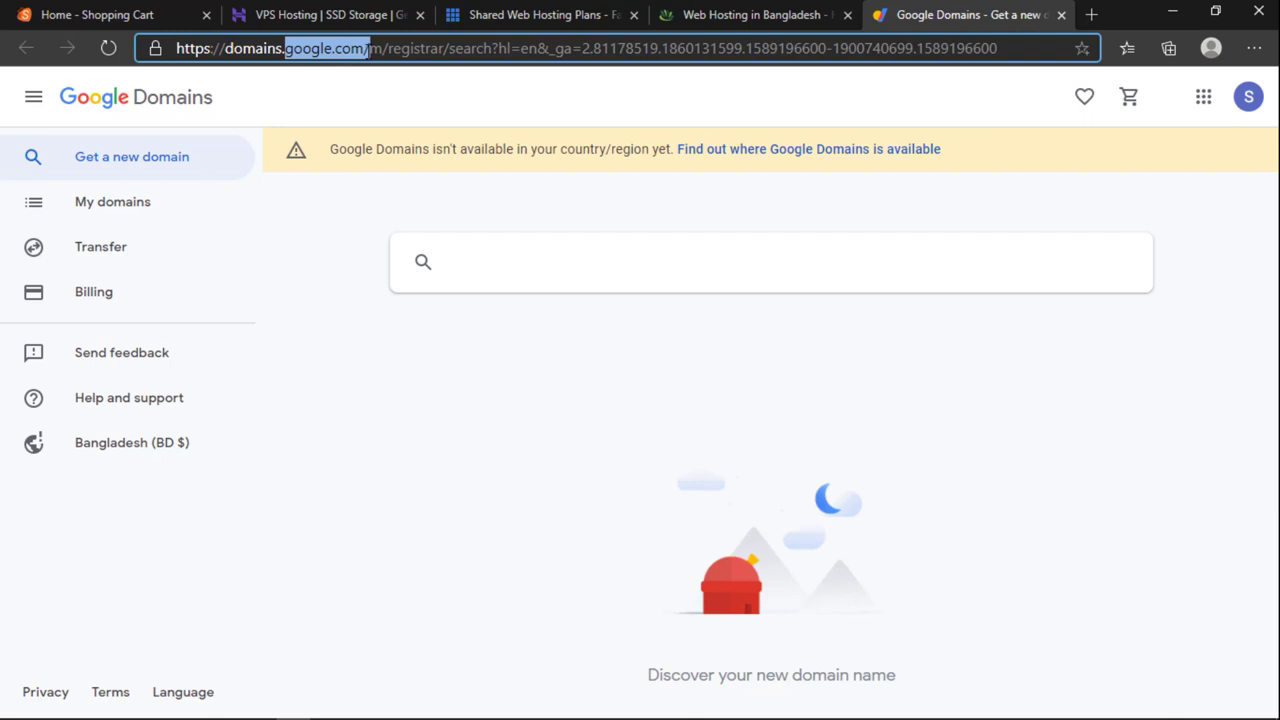
pyautogui.click(289, 52)
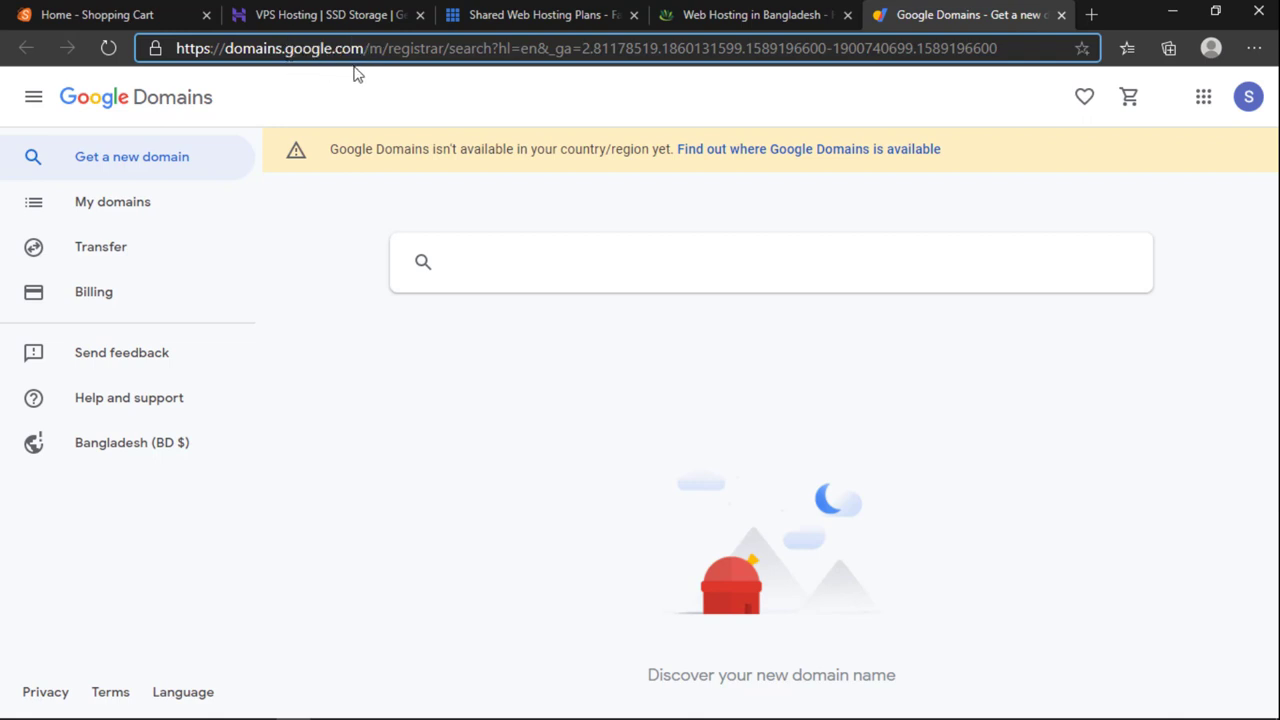
pyautogui.click(480, 254)
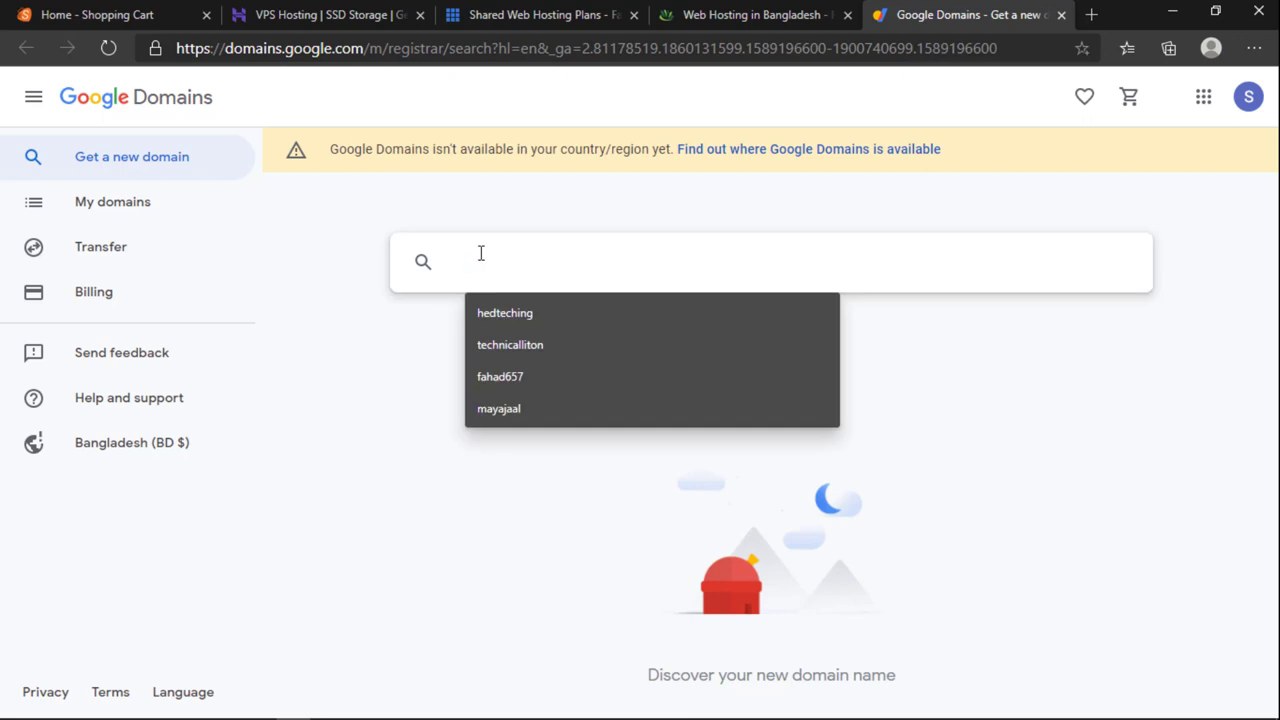
pyautogui.write('eva')
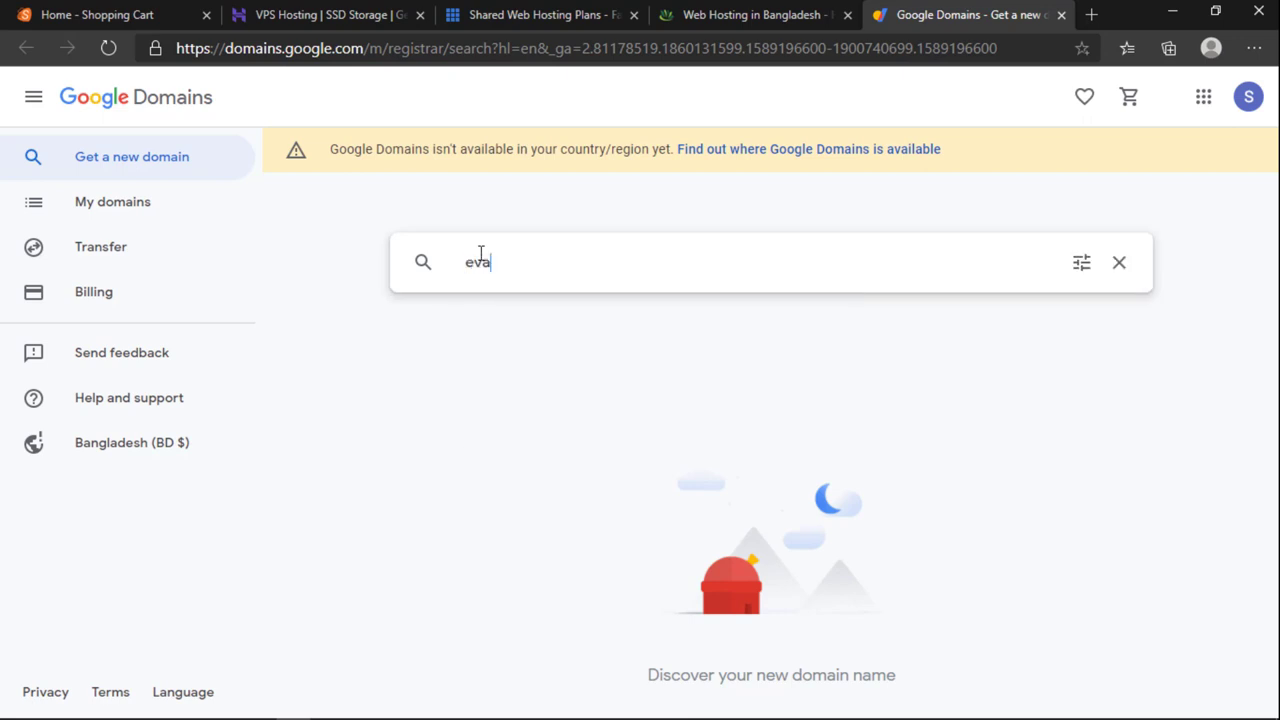
pyautogui.write('ly')
pyautogui.press('Return')
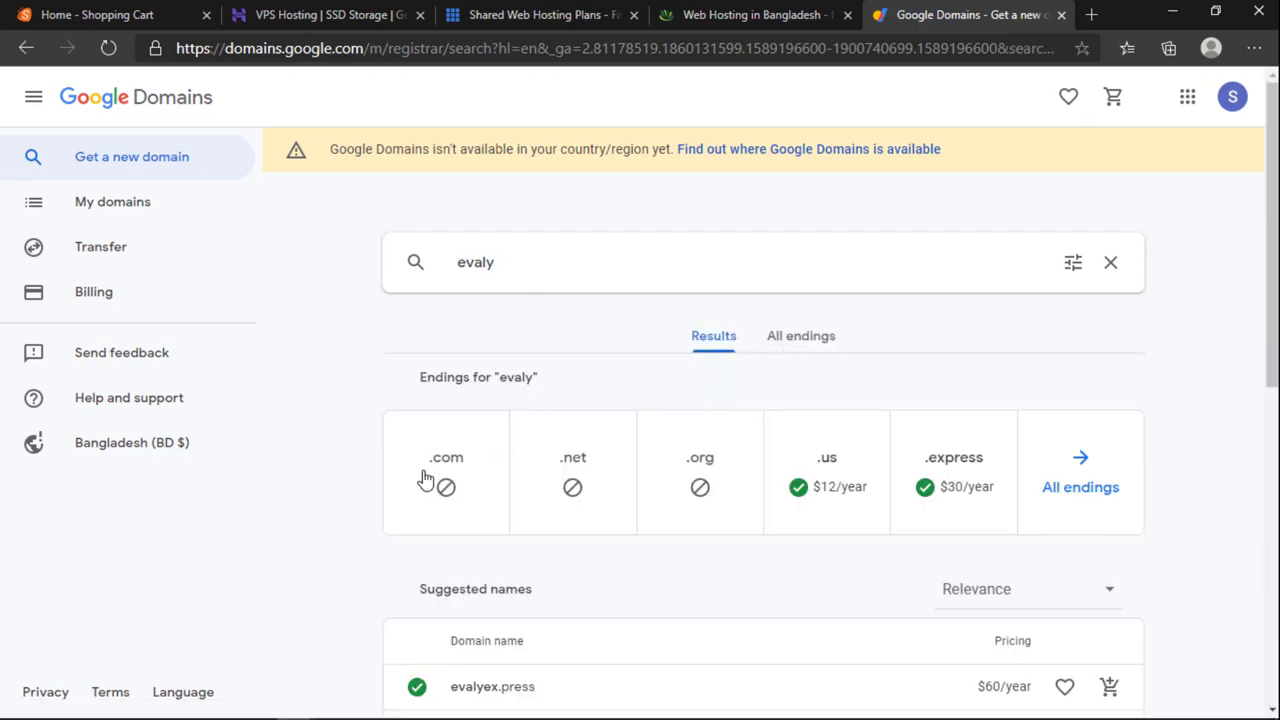
# Step: Replace the query with amazon, then extend it to amazonbd and search again
pyautogui.click(502, 277)
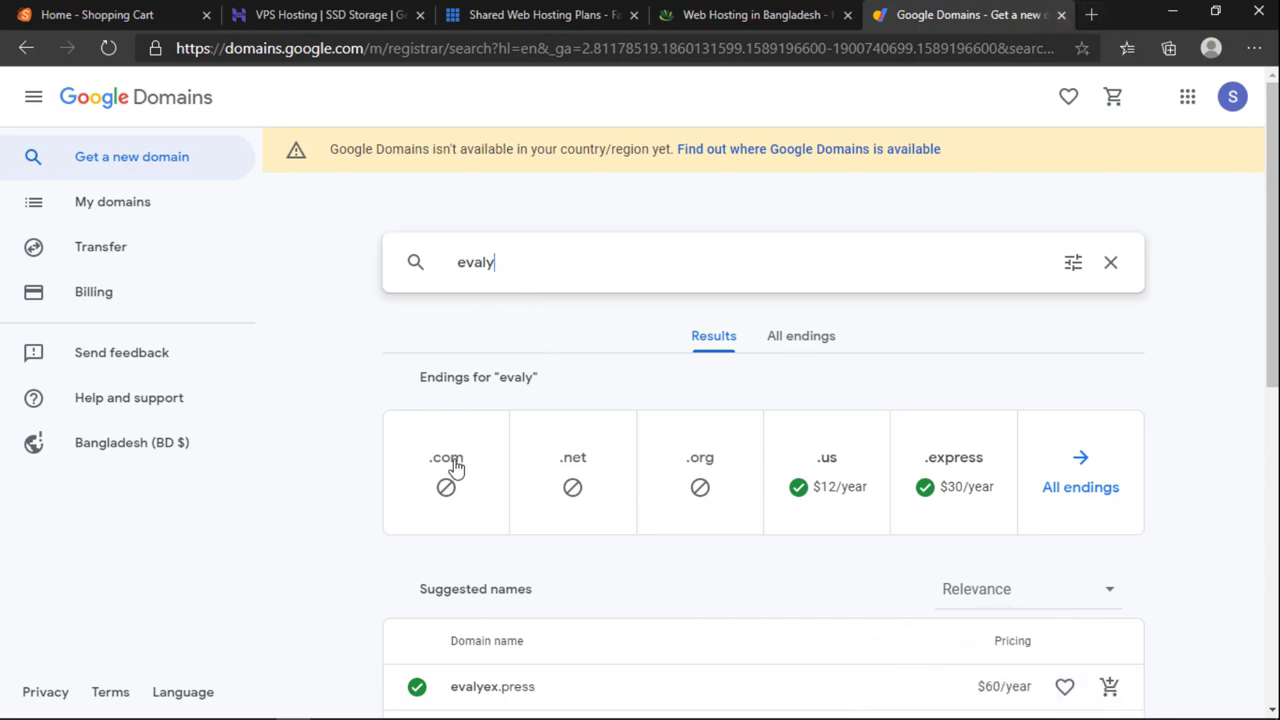
pyautogui.moveTo(537, 271); pyautogui.dragTo(446, 277)
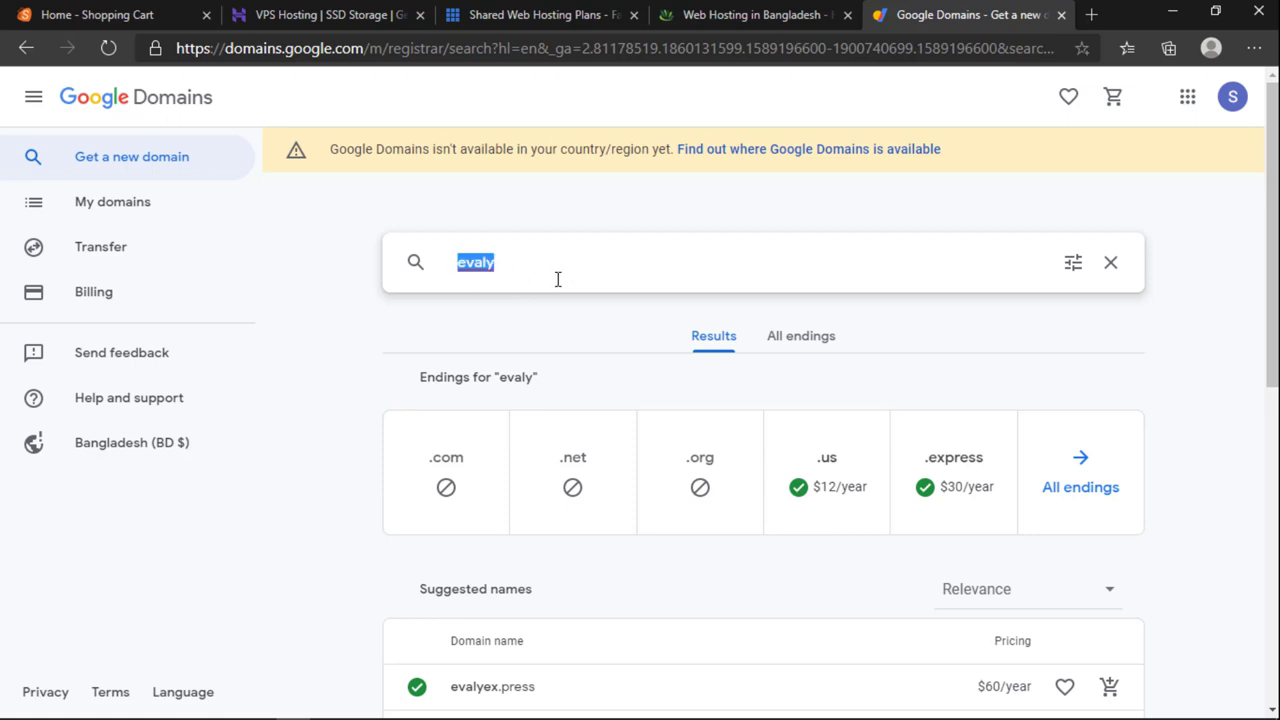
pyautogui.write('amazon')
pyautogui.press('Return')
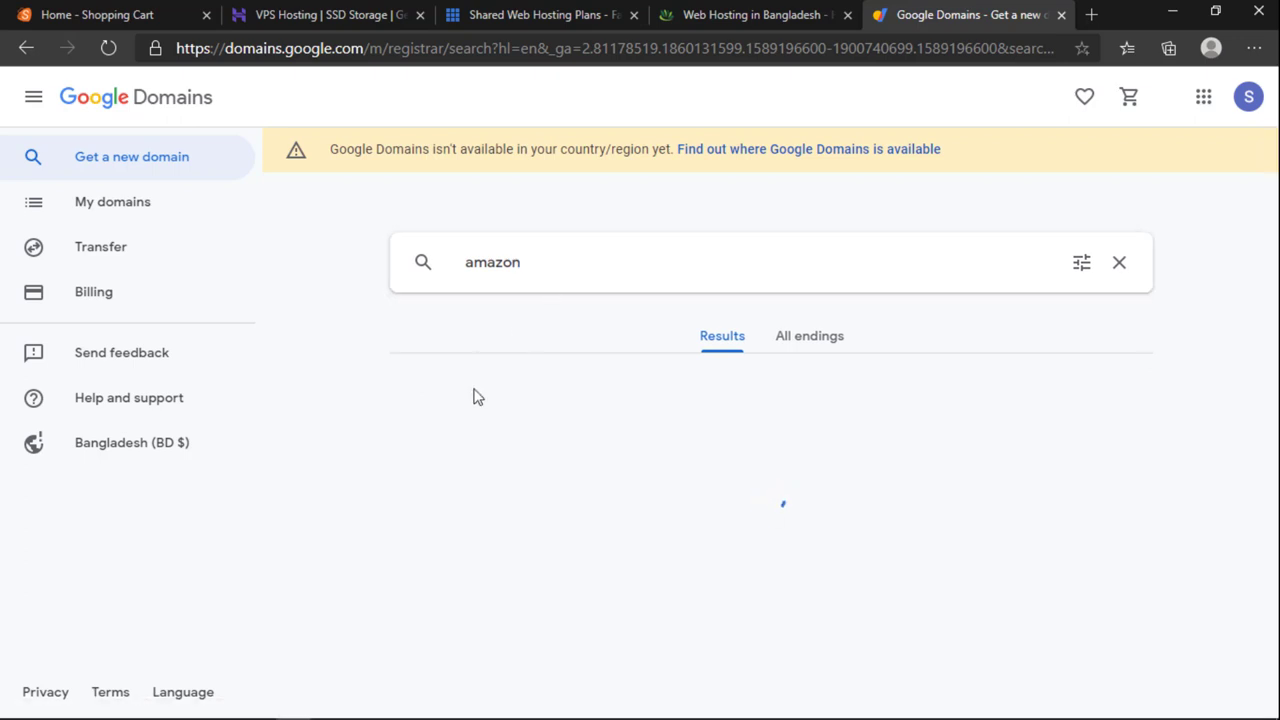
pyautogui.click(526, 265)
pyautogui.write('bd')
pyautogui.press('Return')
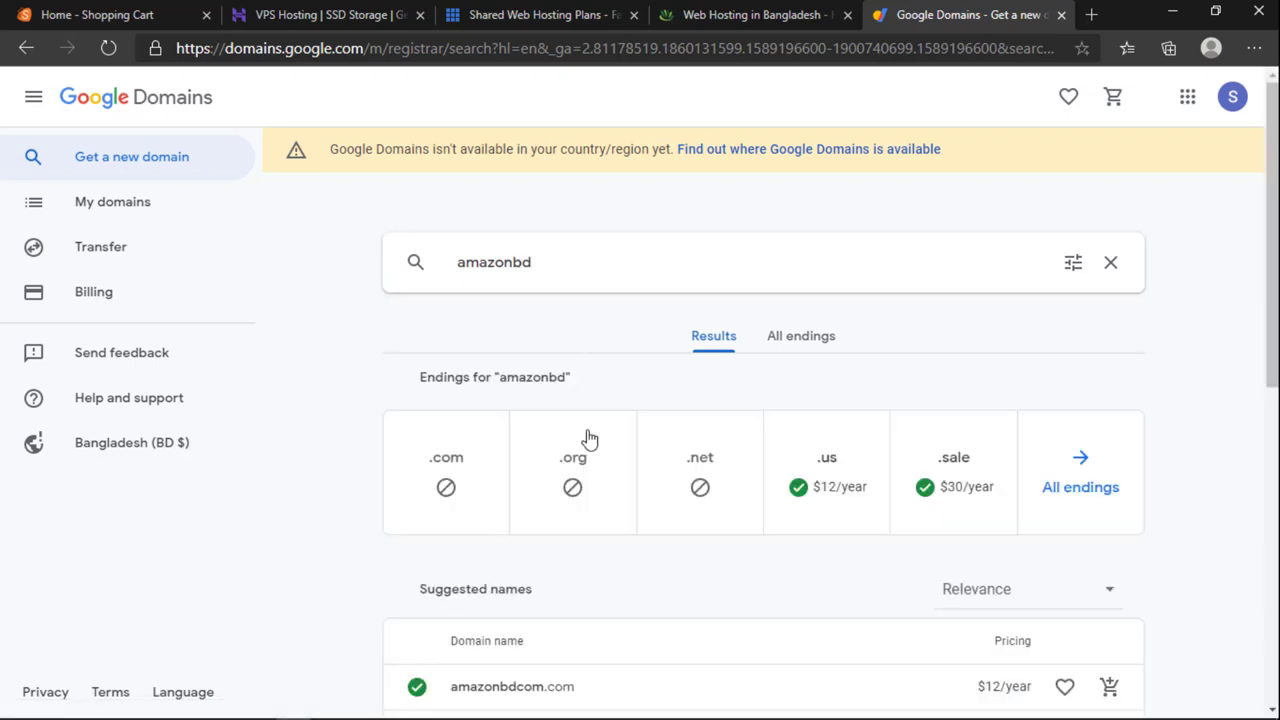
# Step: Review the amazonbd results (.com, .org, .net taken; .us $12/year) and select the query
pyautogui.scroll(-5, 588, 437)
pyautogui.scroll(3, 588, 443)
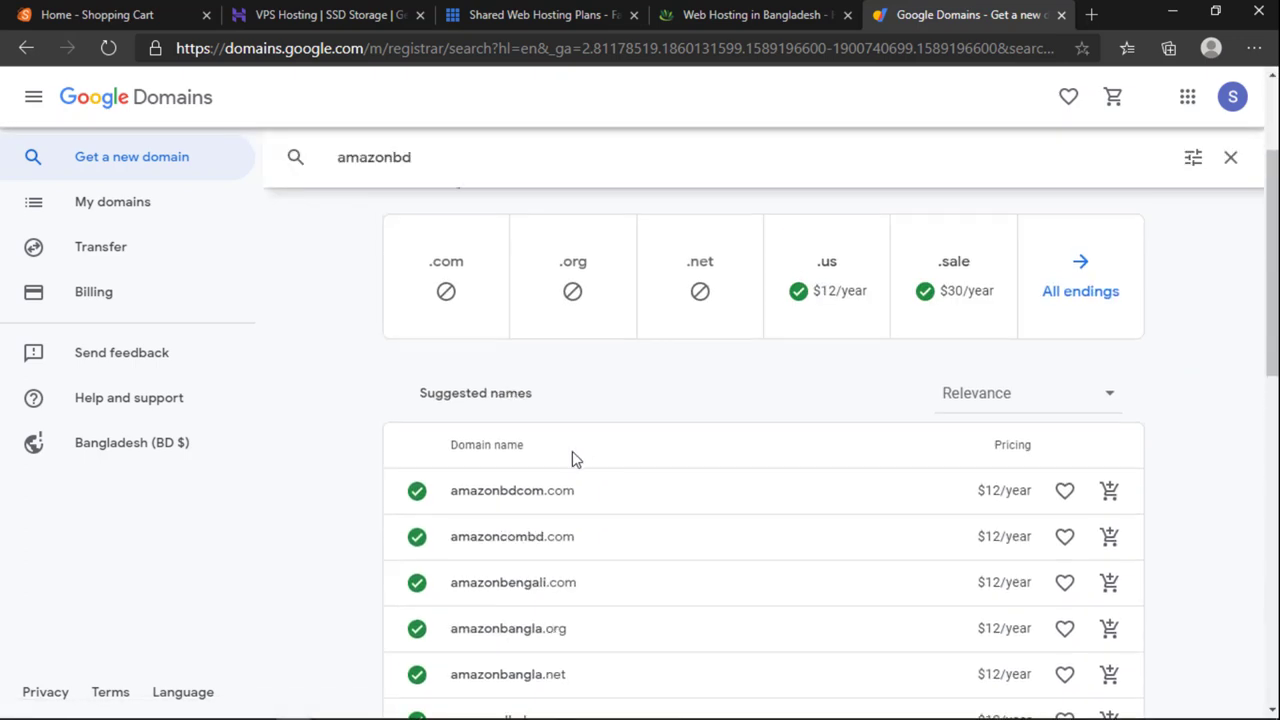
pyautogui.scroll(2, 595, 469)
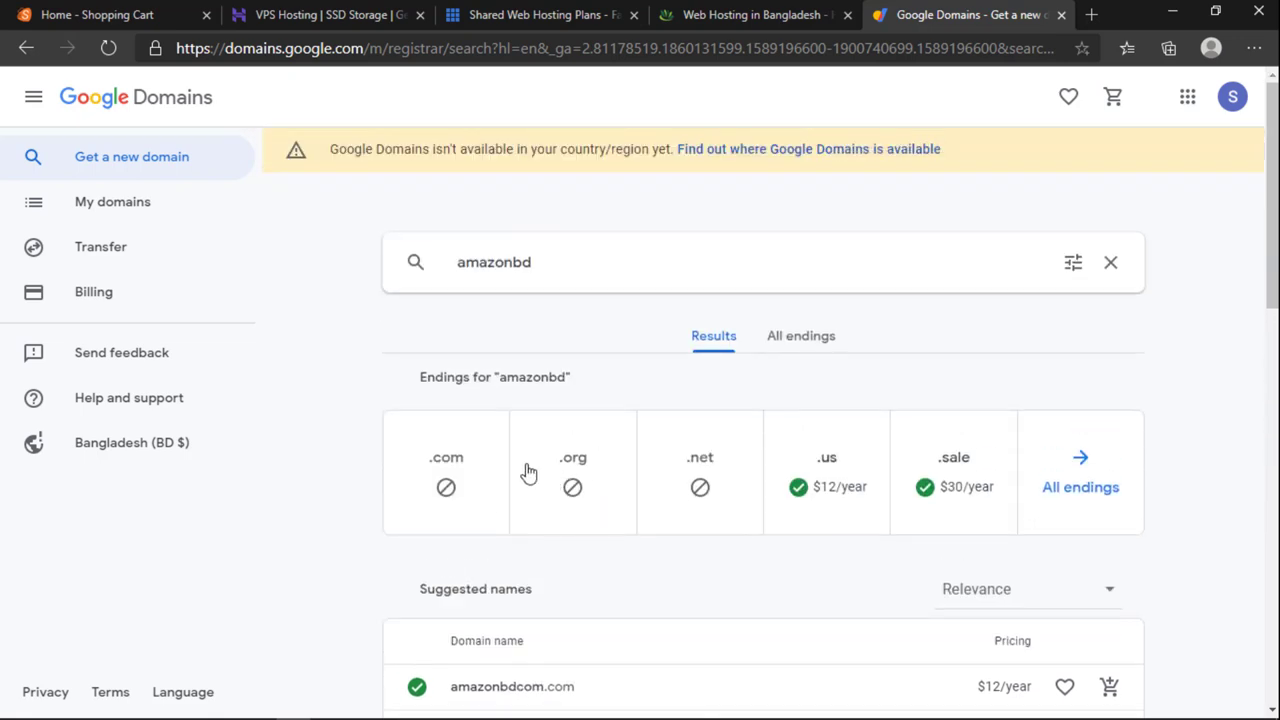
pyautogui.moveTo(550, 265); pyautogui.dragTo(380, 274)
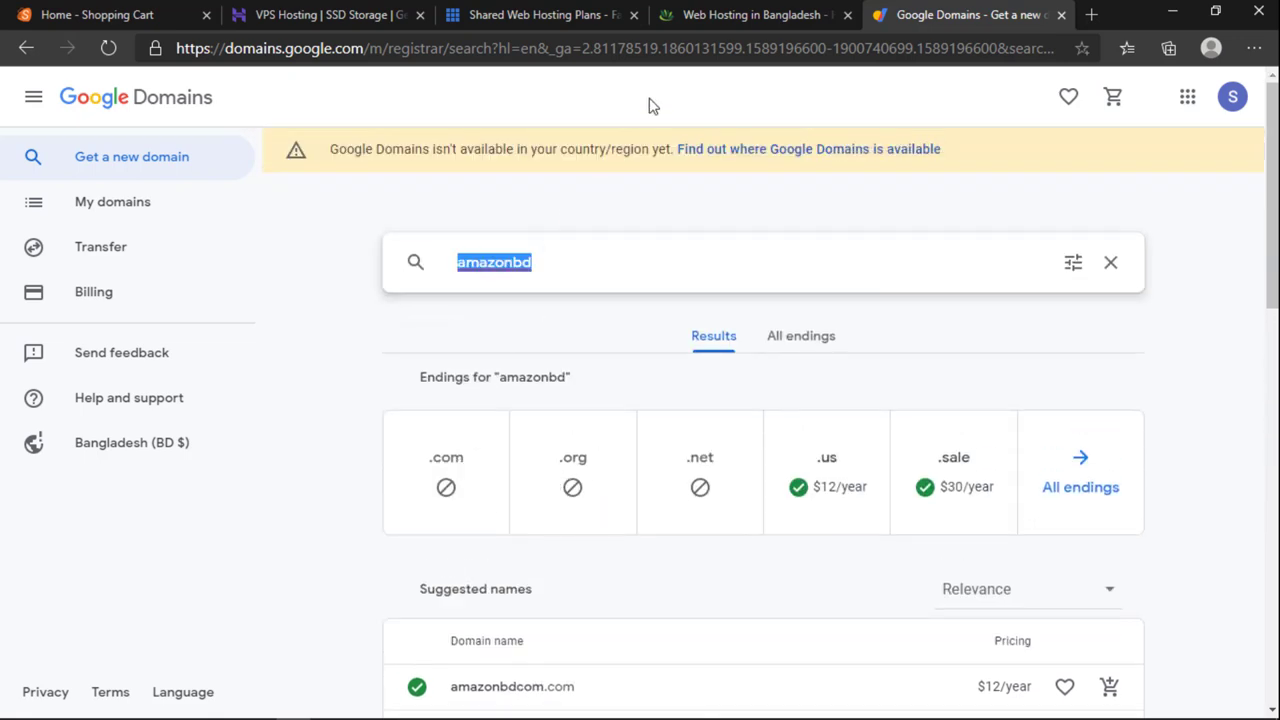
pyautogui.click(727, 24)
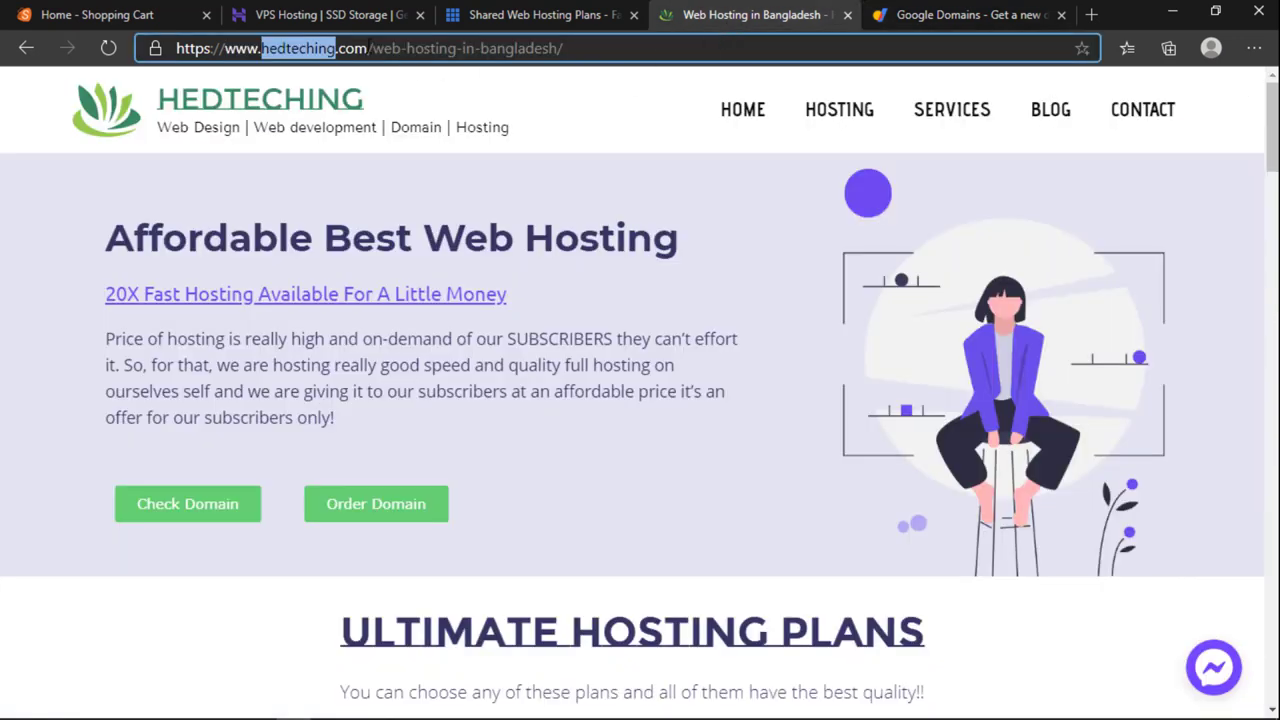
# Step: Search Google Domains for facebook and confirm facebook.com is already registered
pyautogui.click(897, 14)
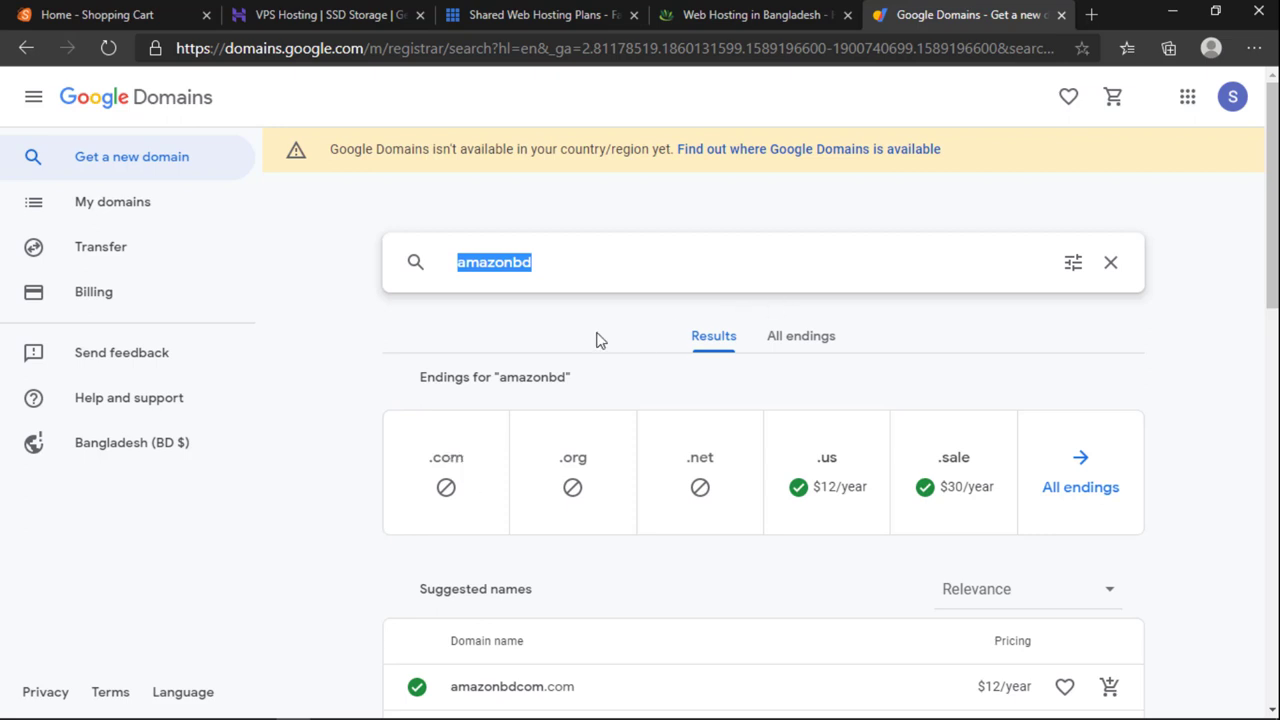
pyautogui.write('seras')
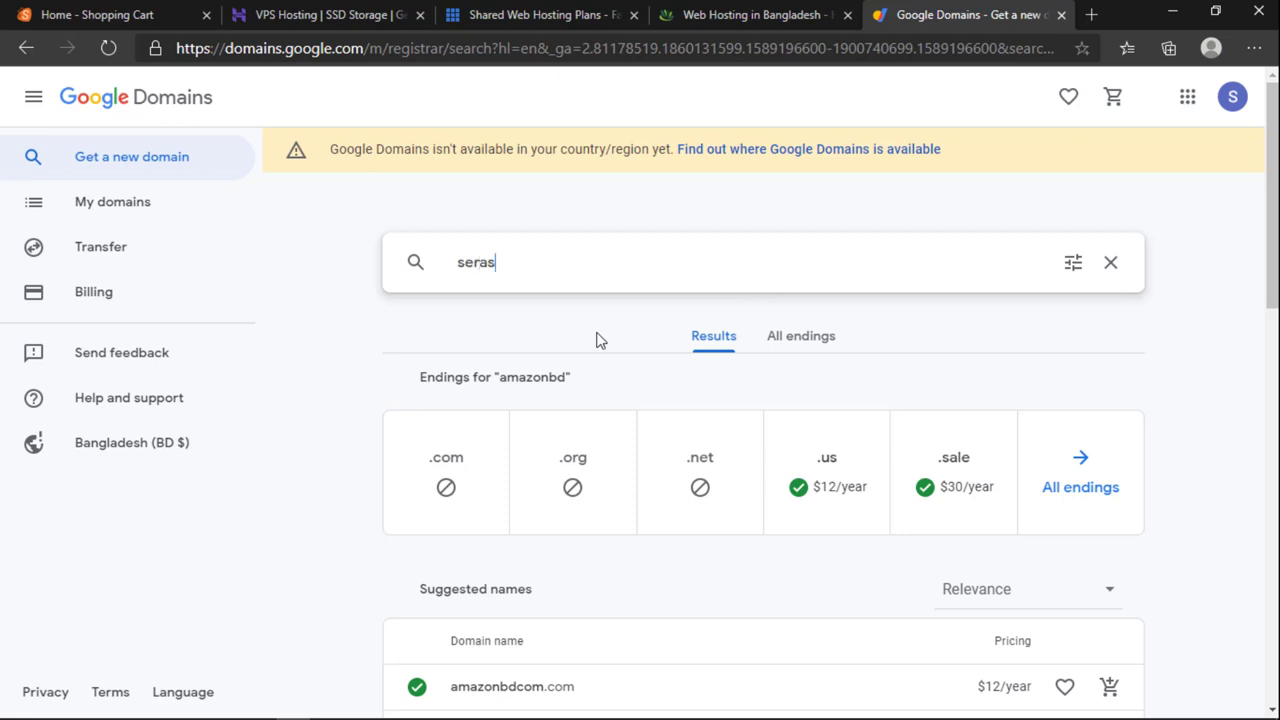
pyautogui.write('h')
pyautogui.moveTo(508, 262); pyautogui.dragTo(428, 251)
pyautogui.write('facebook')
pyautogui.press('Return')
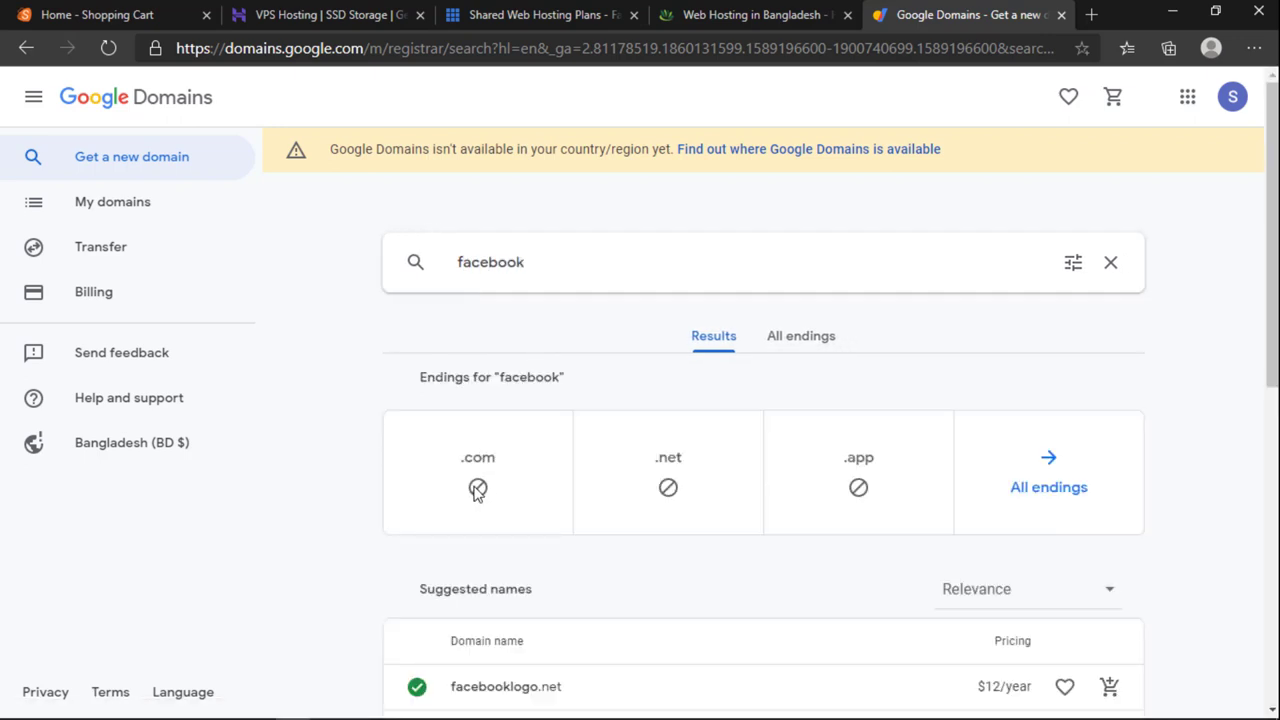
pyautogui.click(517, 503)
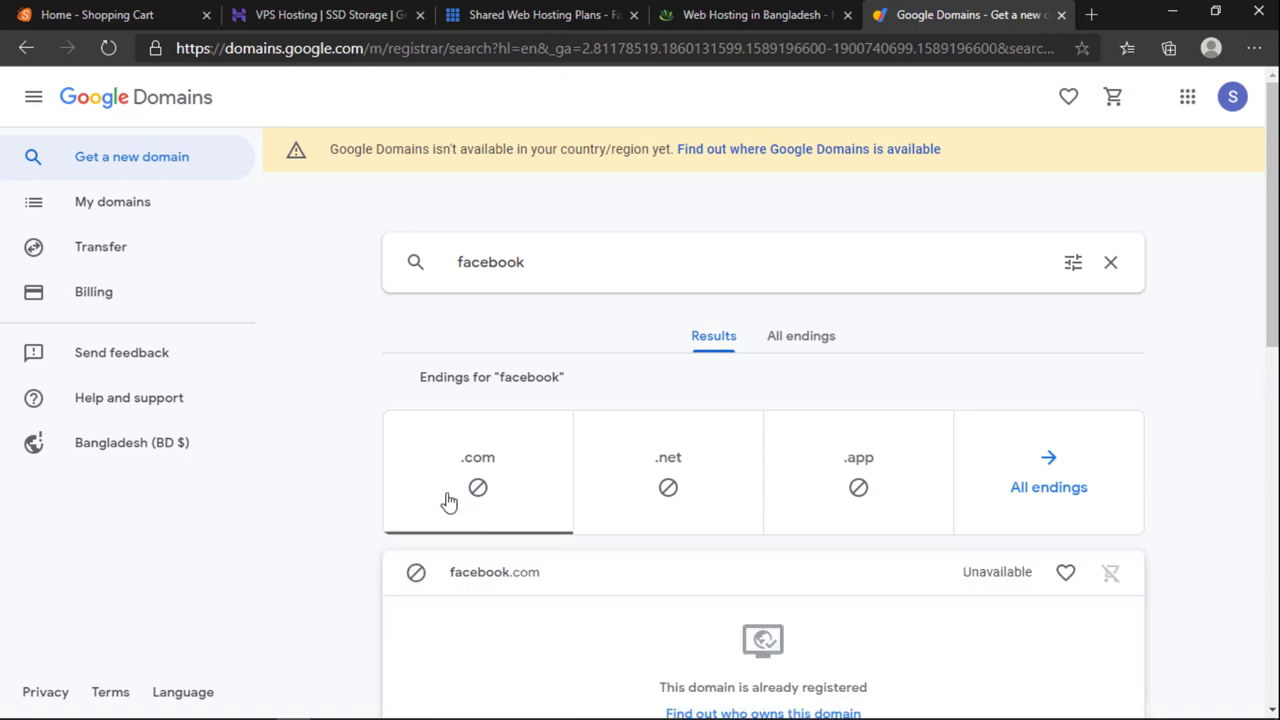
pyautogui.click(485, 497)
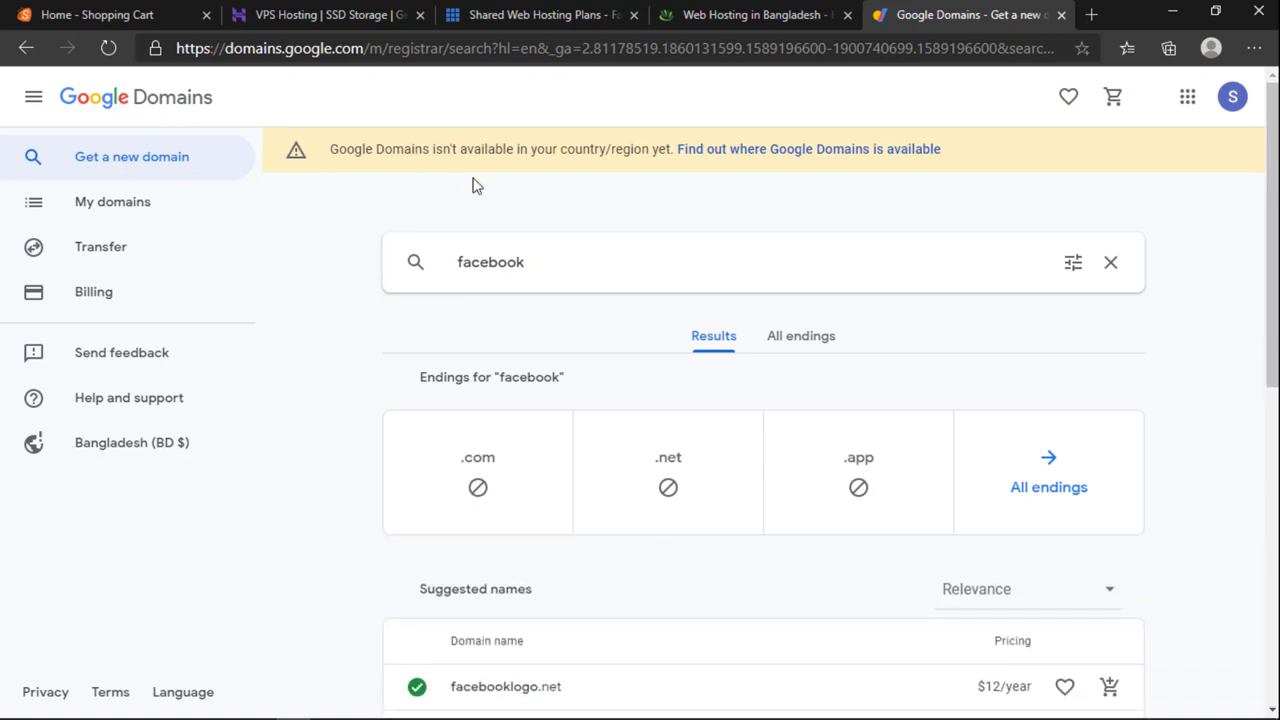
# Step: Search for serashopping, available at $12/year on .com, .org, .net, .us and .info
pyautogui.doubleClick(528, 265)
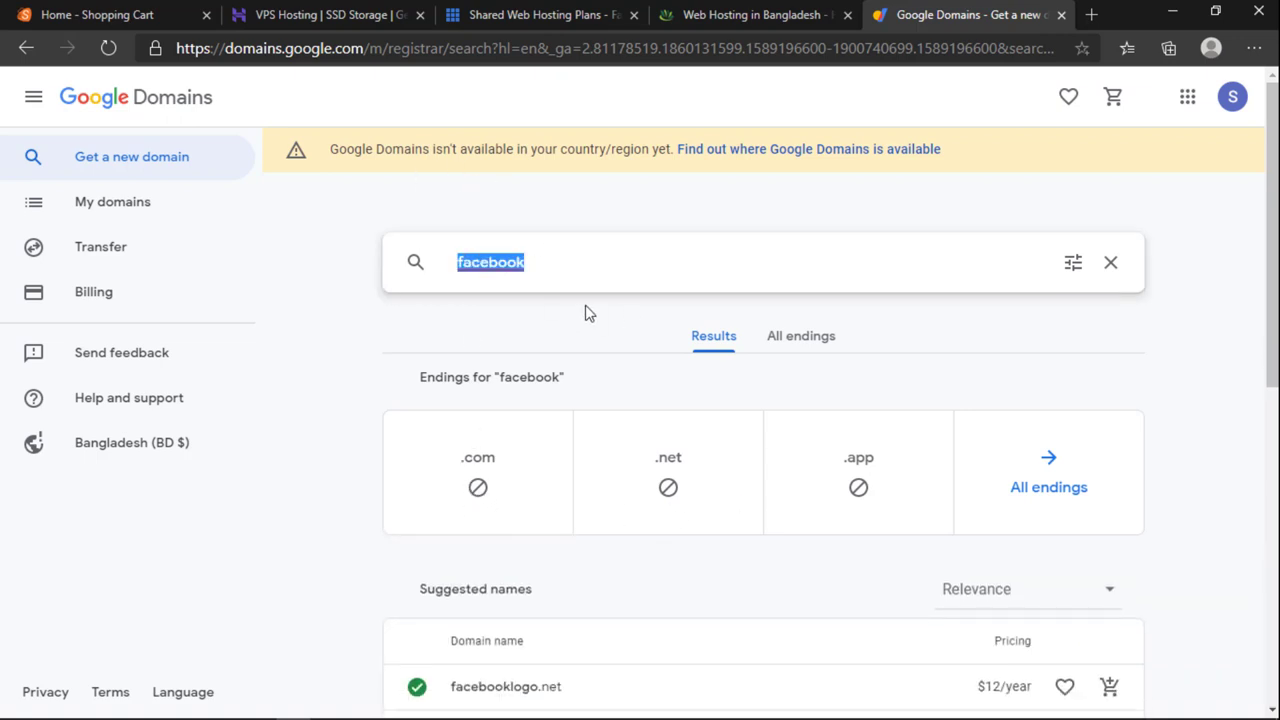
pyautogui.write('serasho')
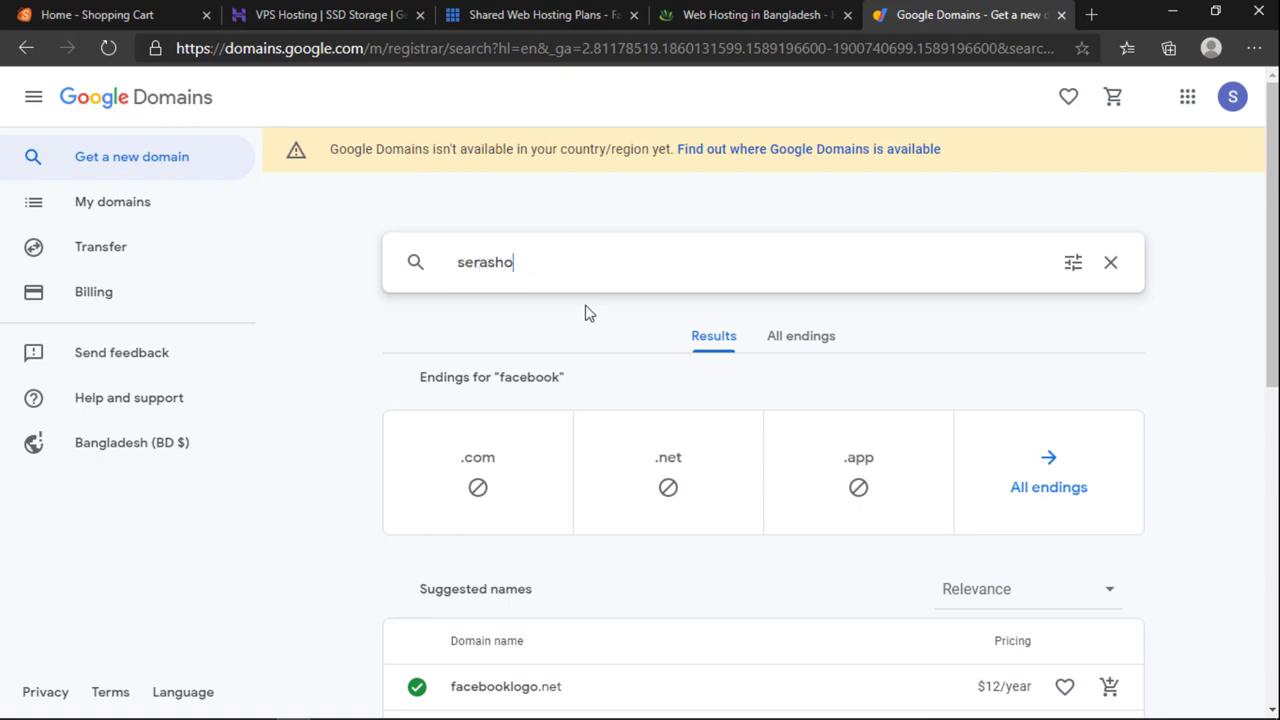
pyautogui.write('pping')
pyautogui.press('Return')
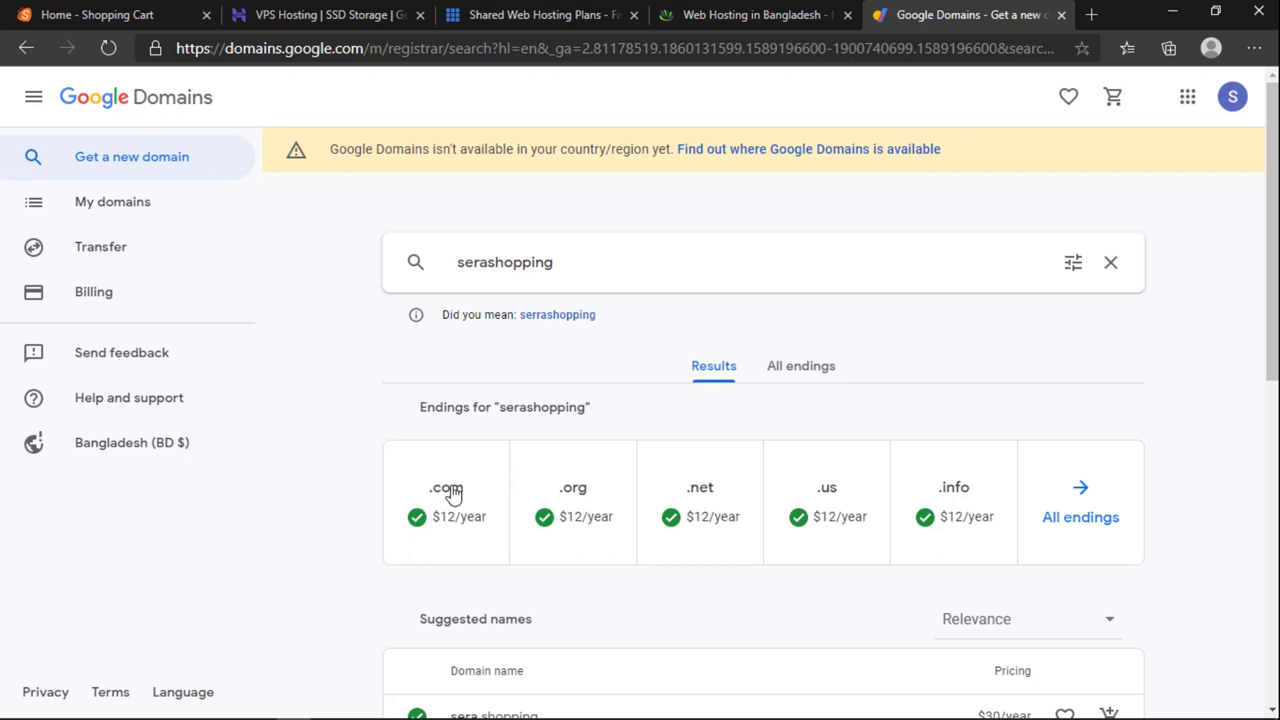
pyautogui.click(576, 262)
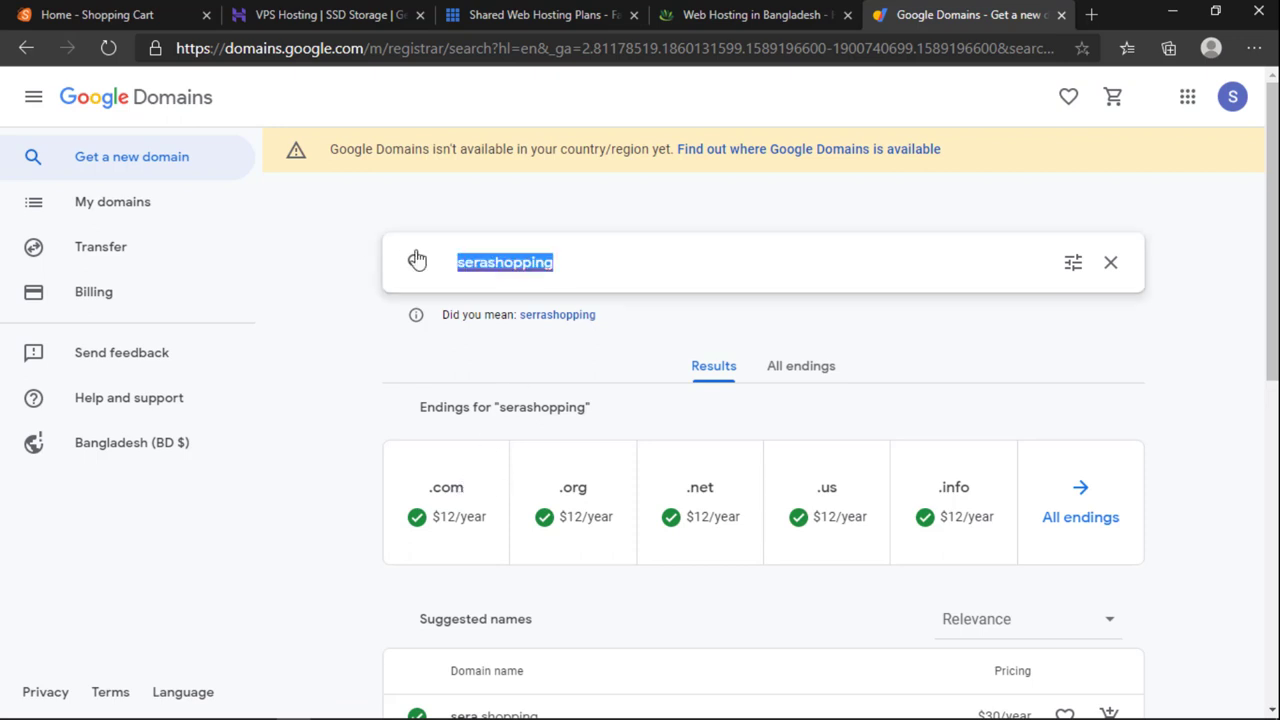
pyautogui.click(574, 262)
pyautogui.scroll(-1, 857, 517)
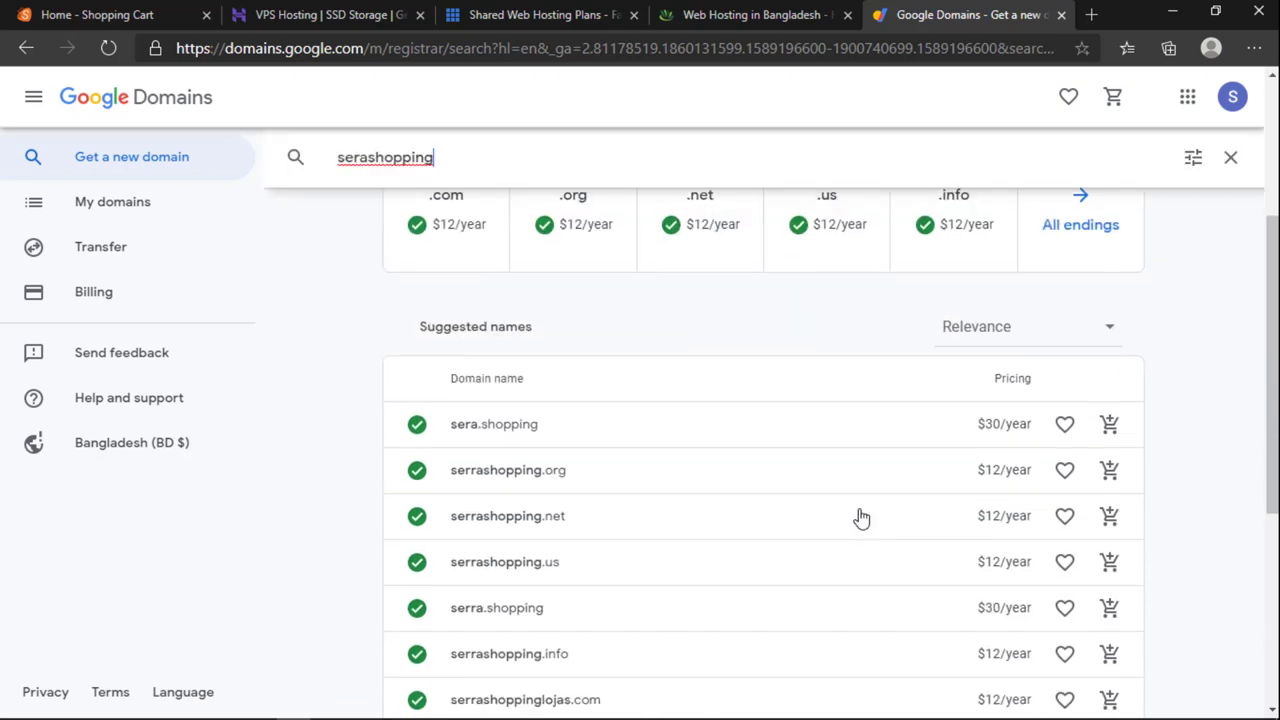
pyautogui.scroll(1, 836, 521)
pyautogui.click(612, 267)
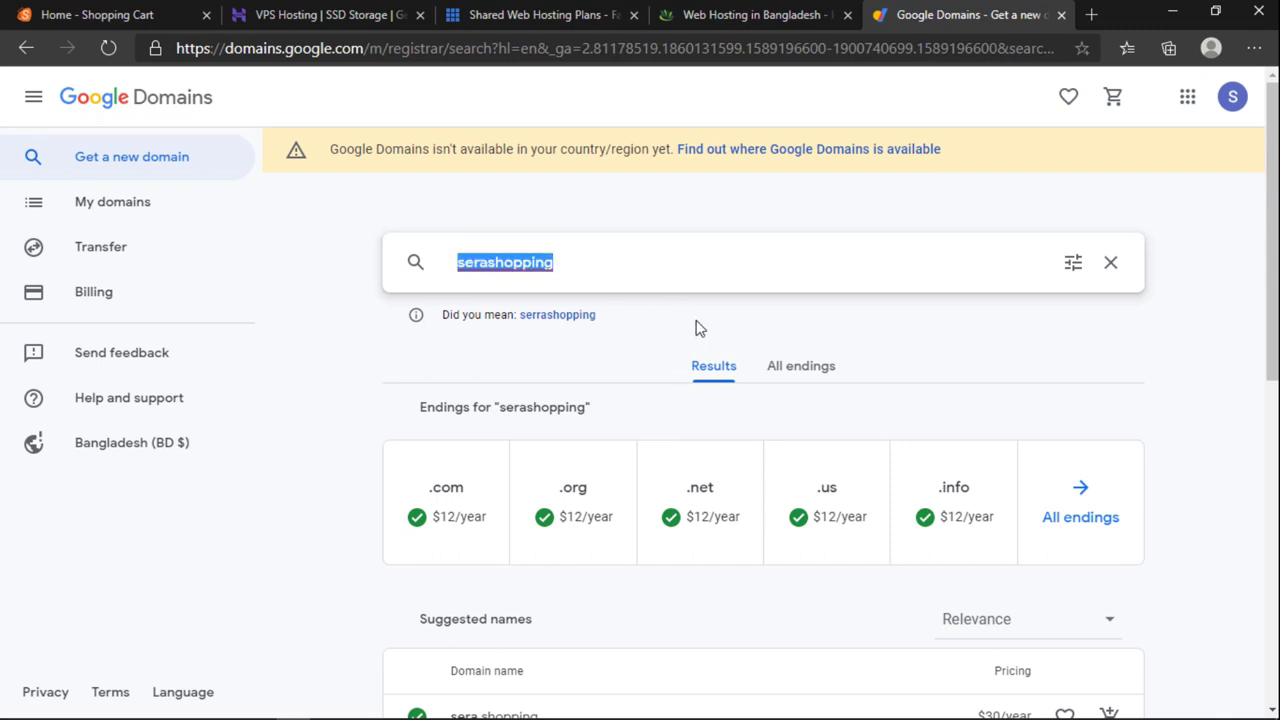
pyautogui.click(630, 282)
pyautogui.click(574, 266)
pyautogui.click(814, 14)
# Step: Scroll through the Ultimate Hosting Plans: WordPress ৳1,350, Advanced ৳1,950, Developers ৳3,450 yearly
pyautogui.scroll(-1, 646, 403)
pyautogui.scroll(-2, 646, 403)
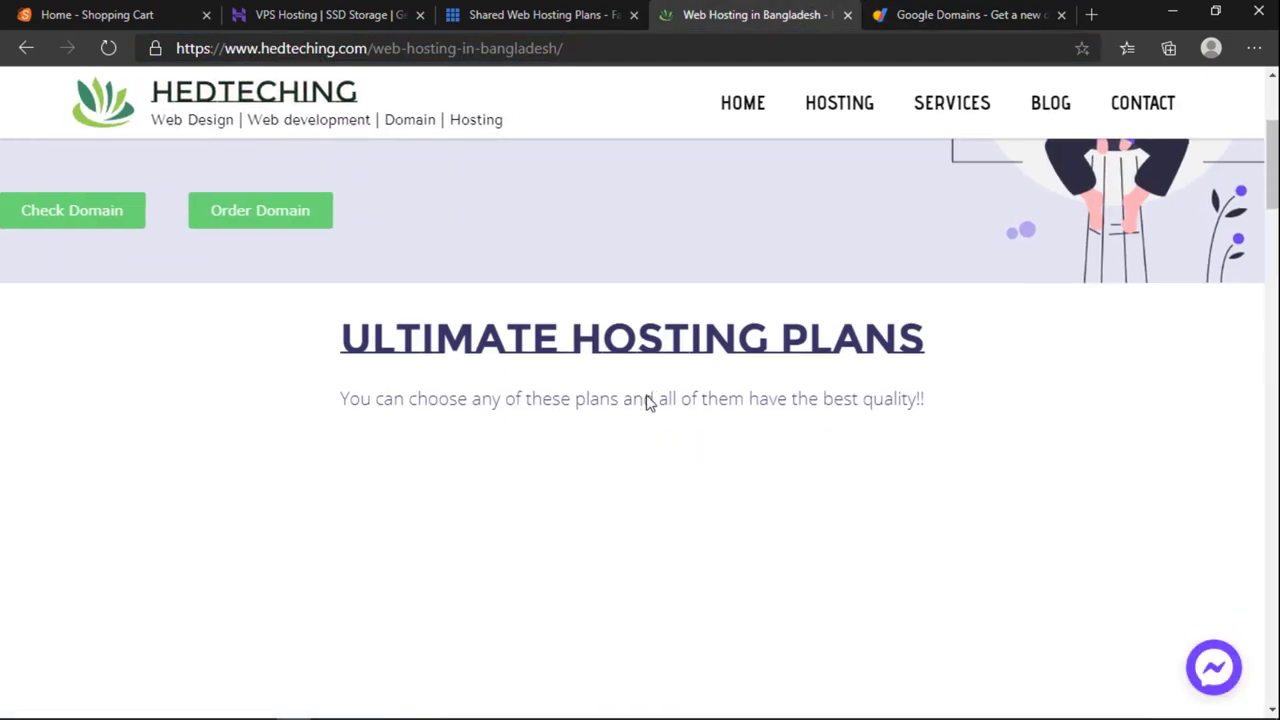
pyautogui.scroll(-2, 647, 398)
pyautogui.scroll(1, 647, 396)
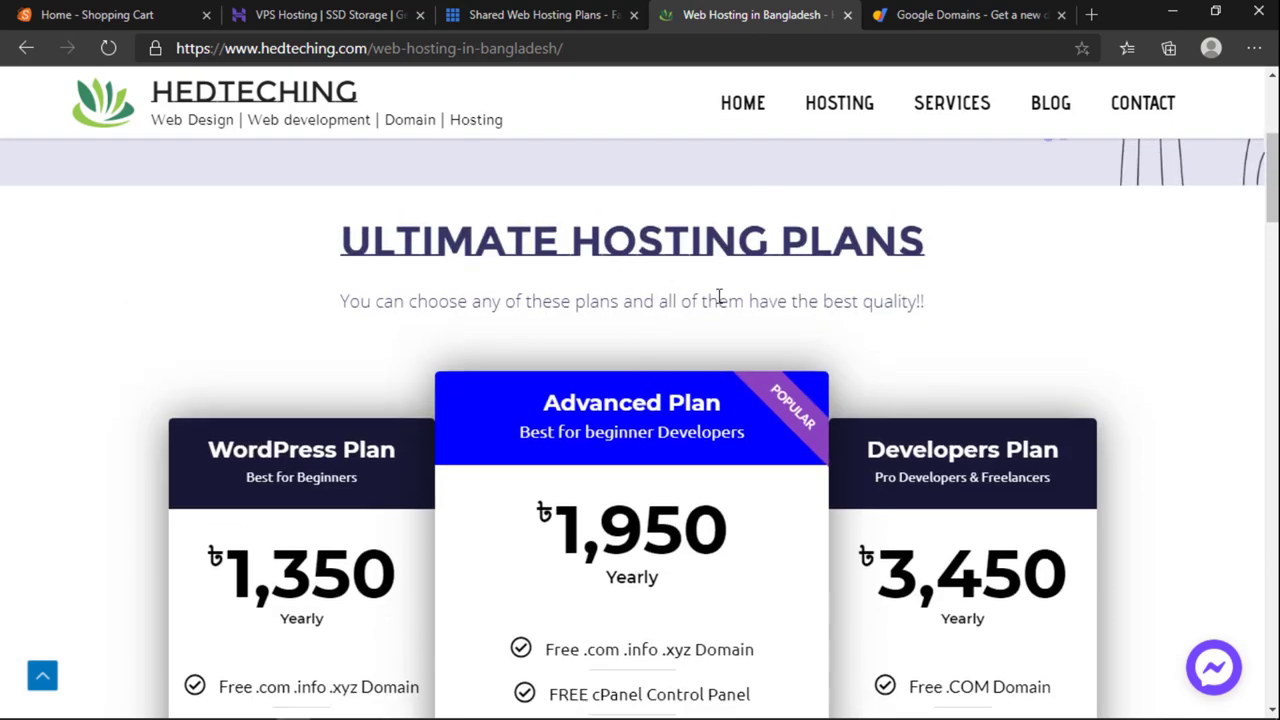
pyautogui.scroll(-1, 716, 302)
pyautogui.scroll(5, 716, 305)
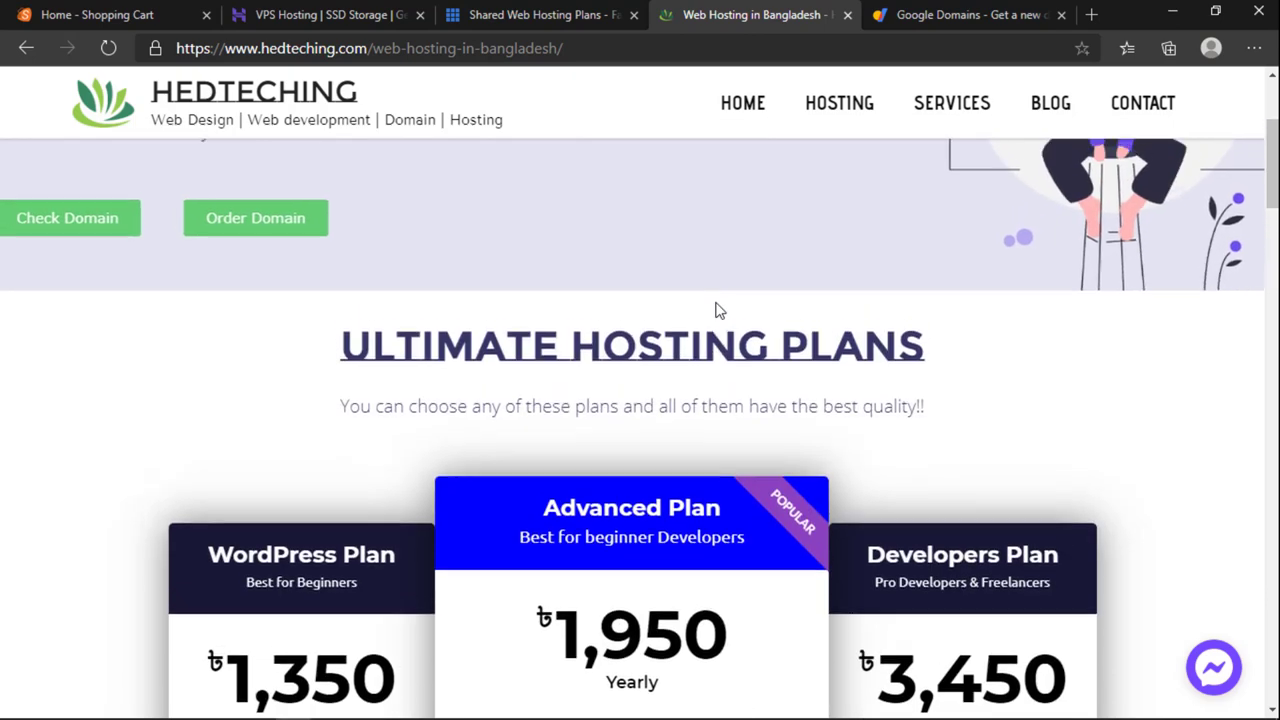
pyautogui.scroll(-2, 715, 309)
pyautogui.scroll(-8, 716, 310)
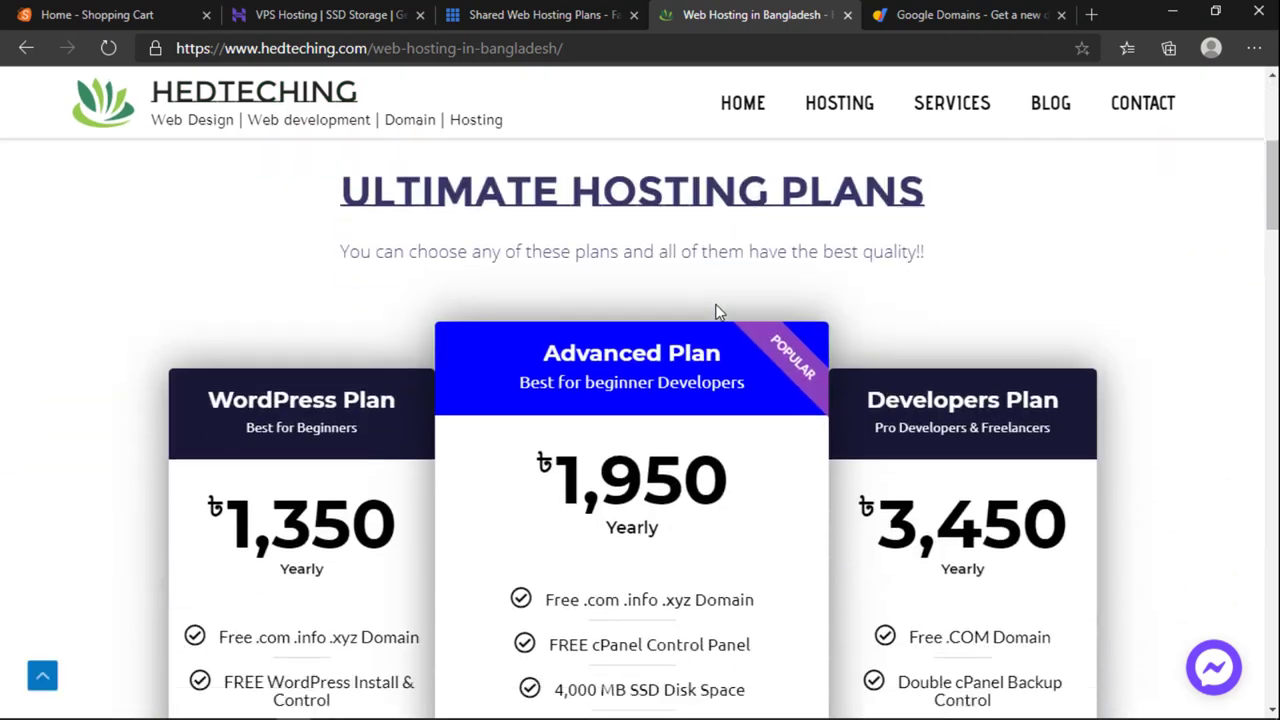
pyautogui.scroll(5, 716, 323)
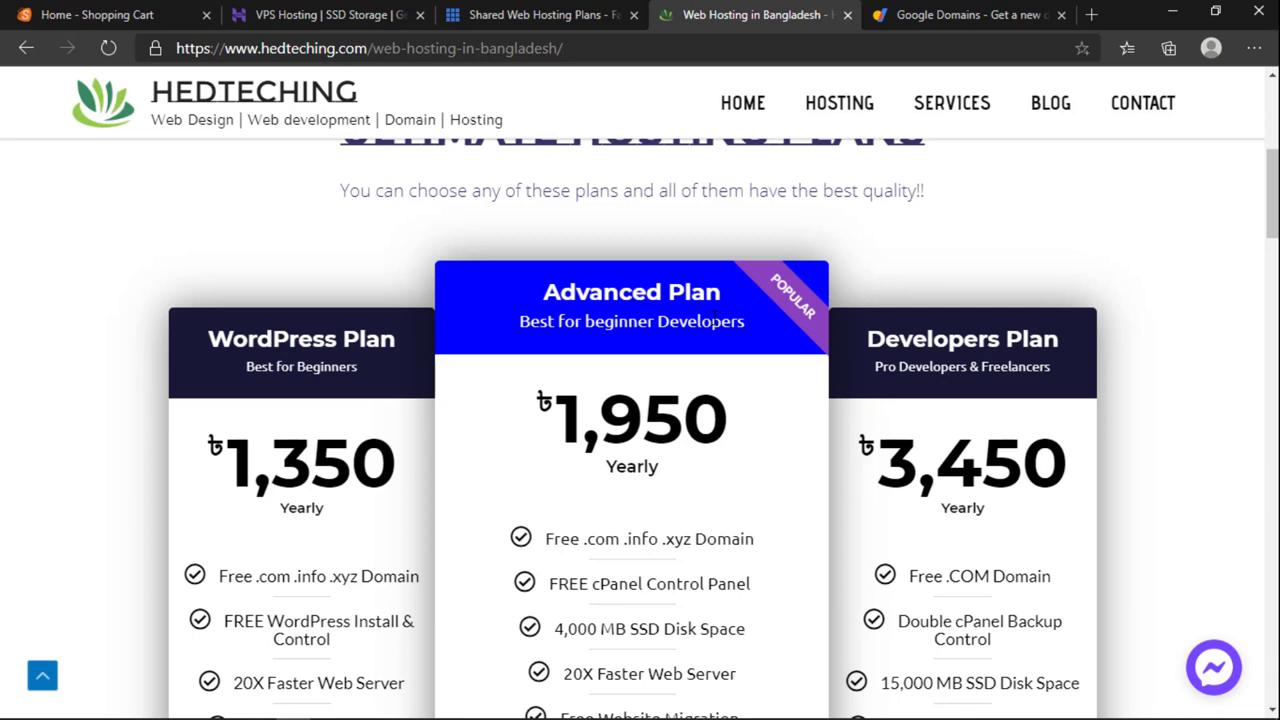
# Step: In the Shopping Cart demo, highlight the footer's 'Designed by: Theme Freesia' credit line
pyautogui.click(105, 22)
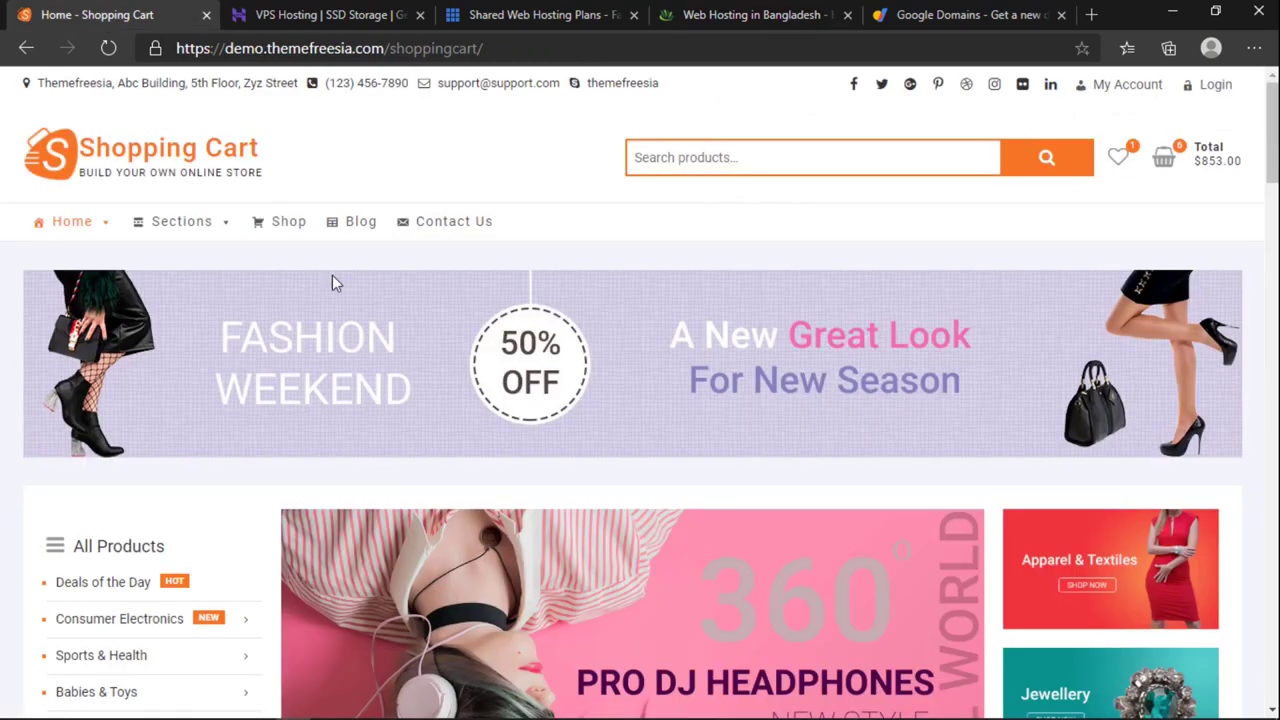
pyautogui.scroll(-15, 651, 600)
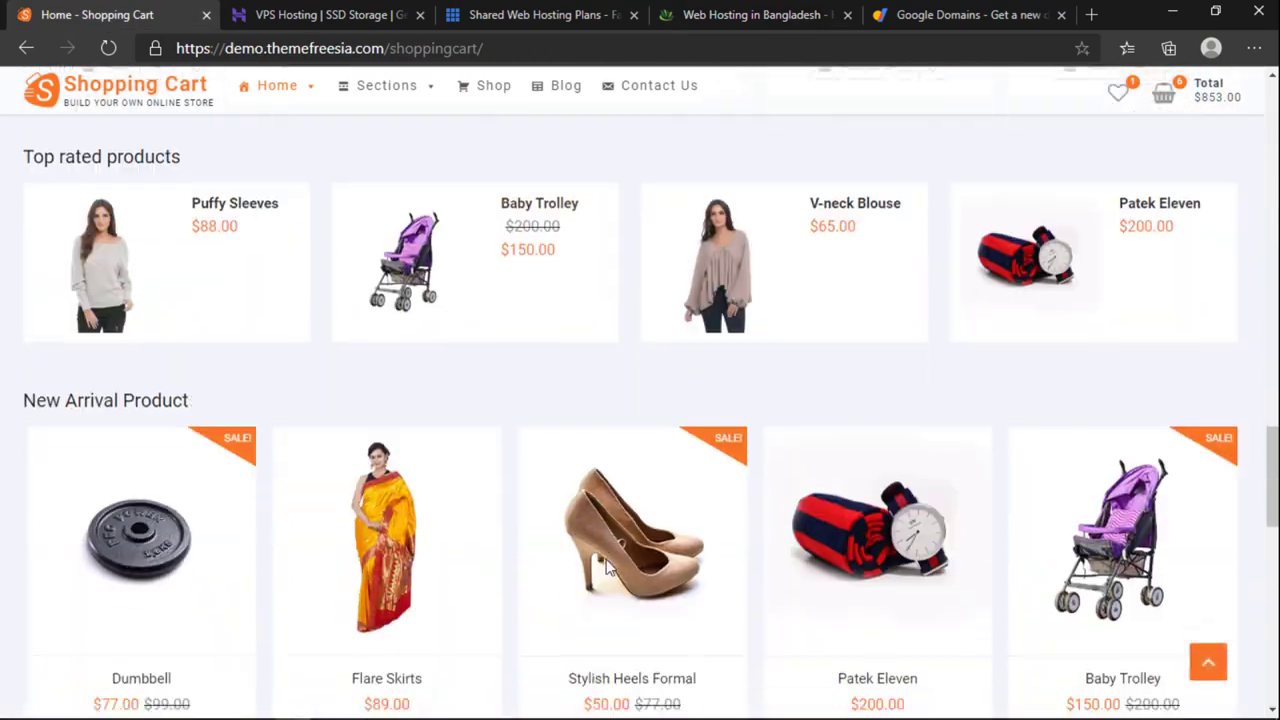
pyautogui.scroll(-10, 620, 560)
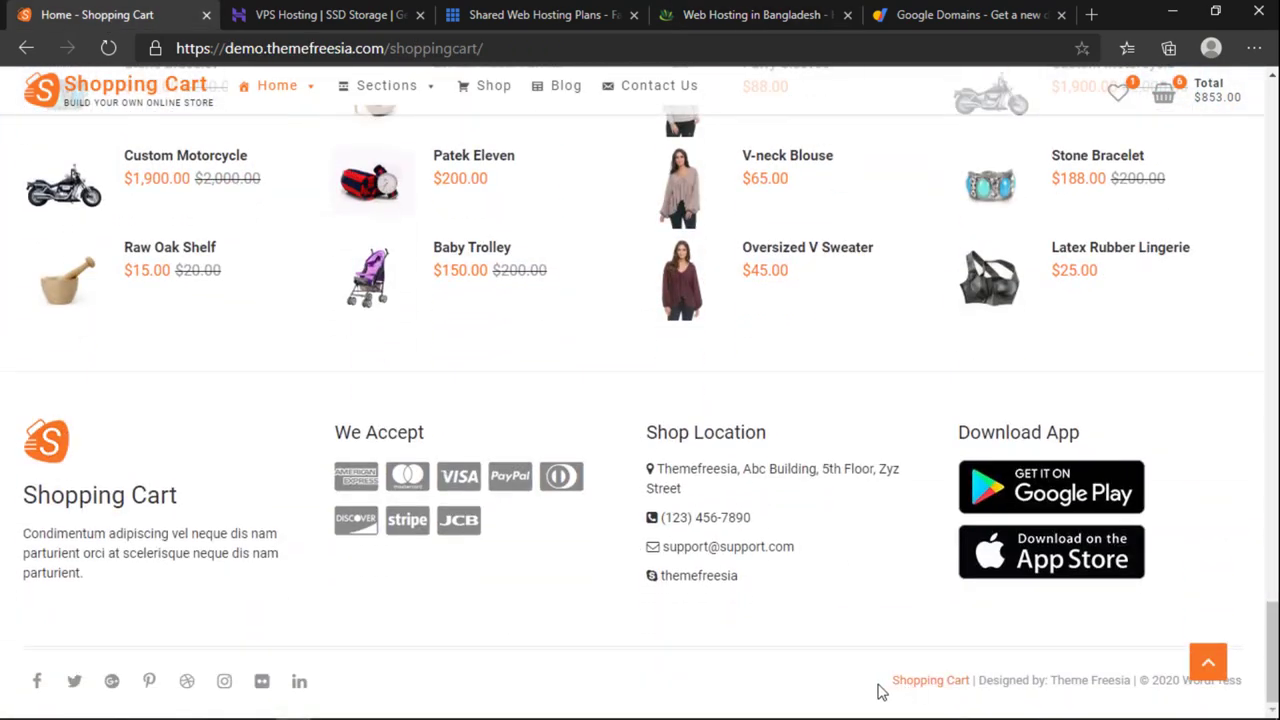
pyautogui.moveTo(866, 689); pyautogui.dragTo(893, 682)
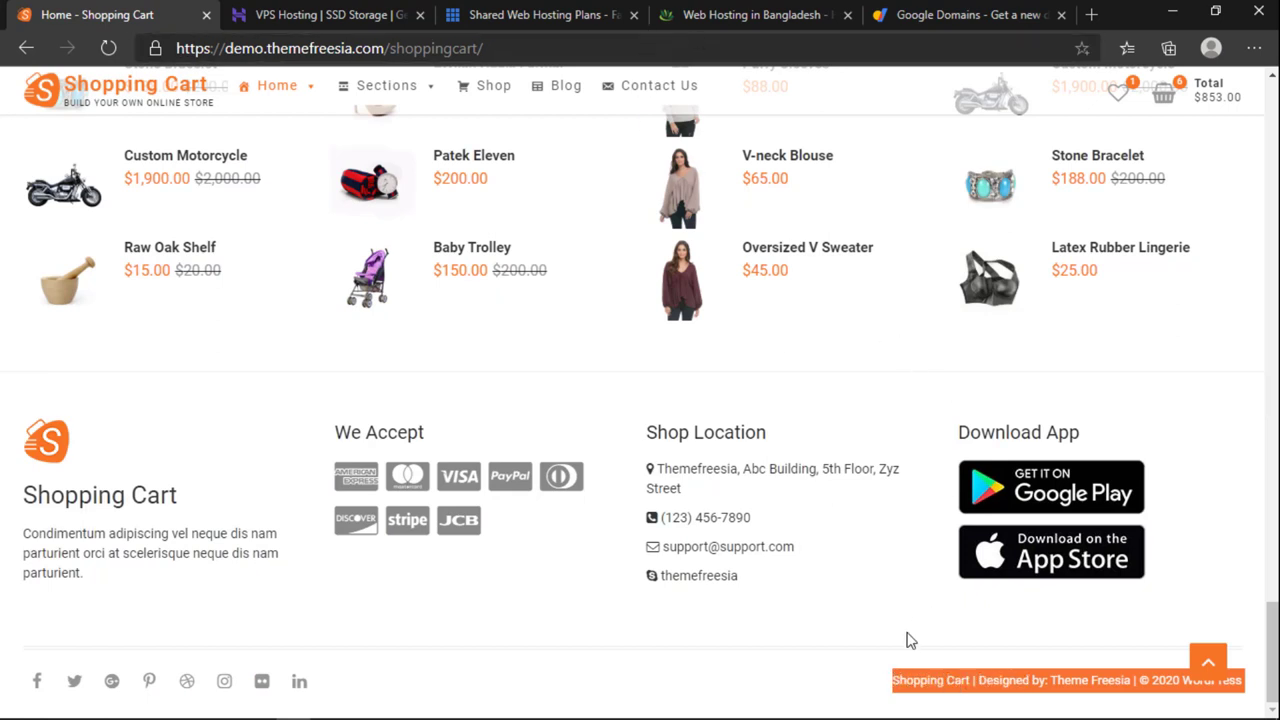
pyautogui.click(805, 664)
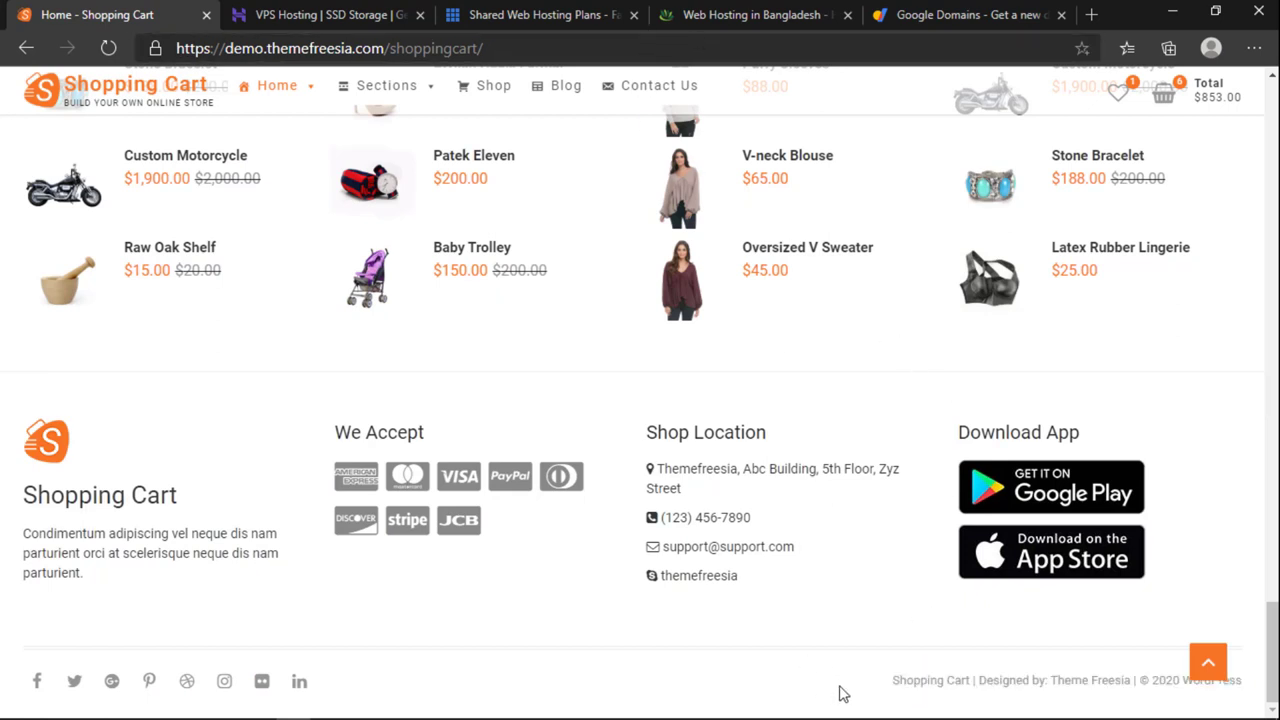
pyautogui.moveTo(840, 694); pyautogui.dragTo(893, 682)
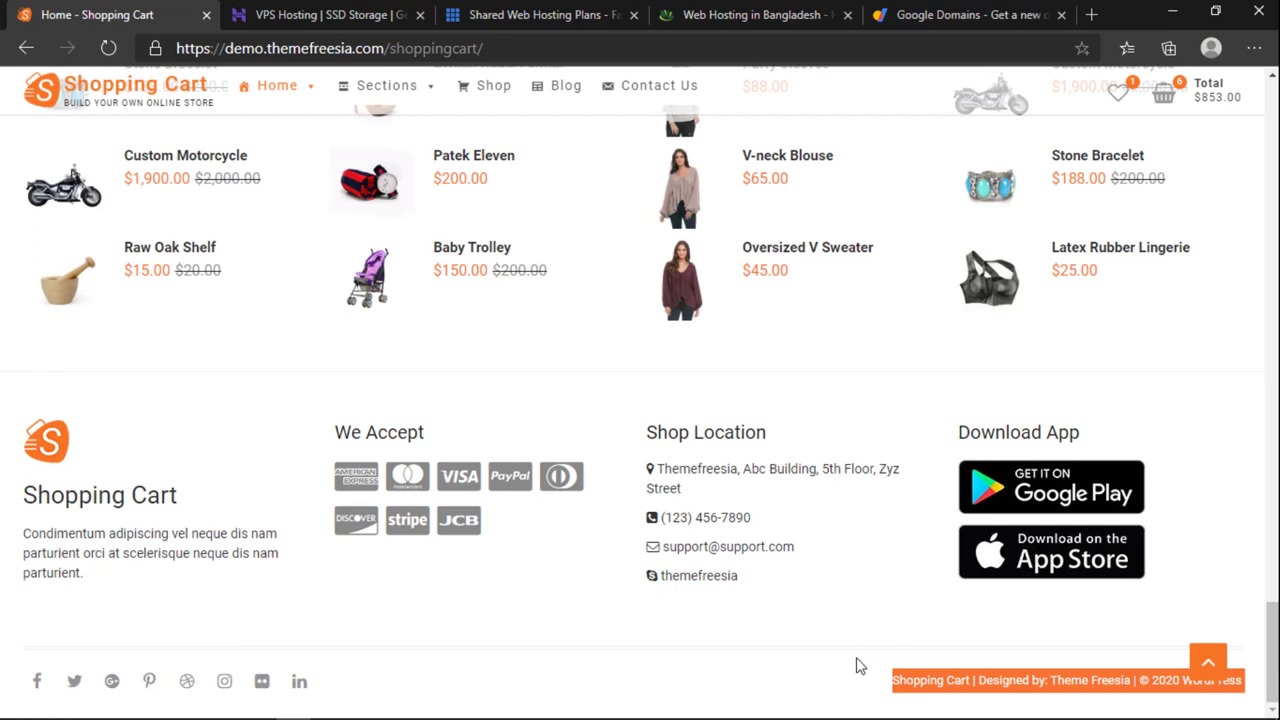
pyautogui.click(858, 667)
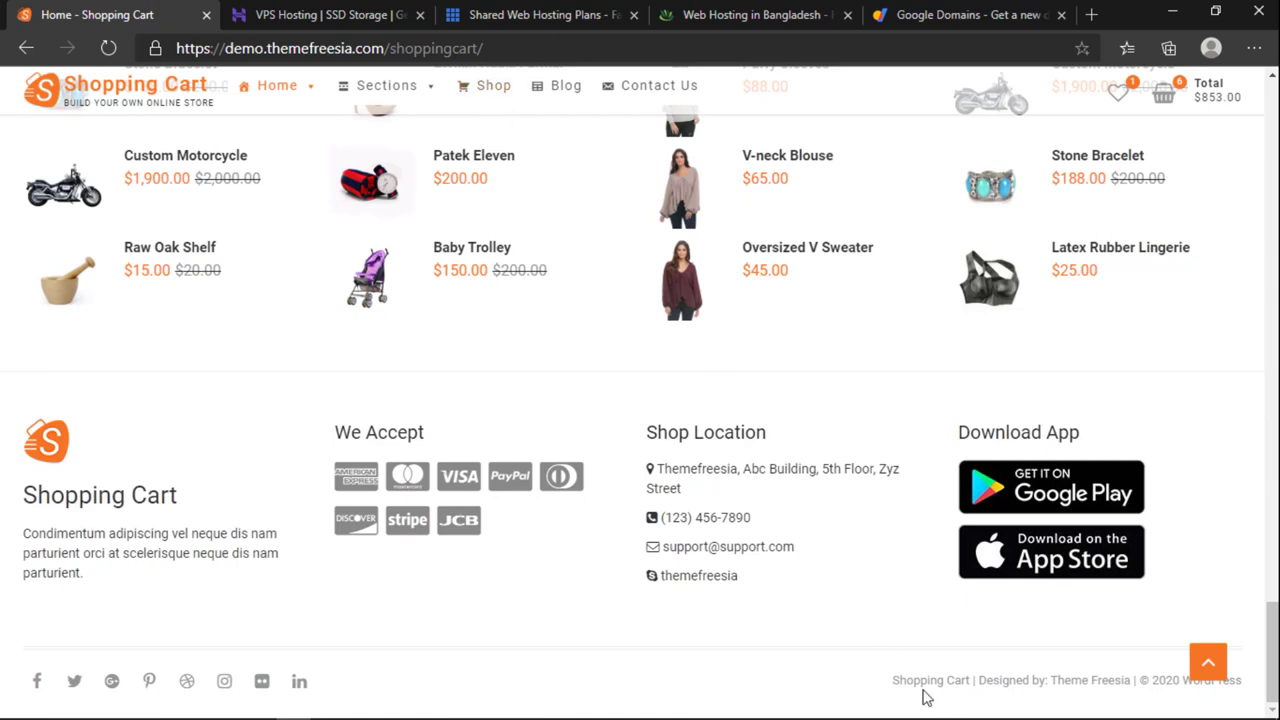
# Step: Select the footer credit line from 'Shopping Cart' onward, keeping the footer in view
pyautogui.moveTo(890, 681); pyautogui.dragTo(1240, 681)
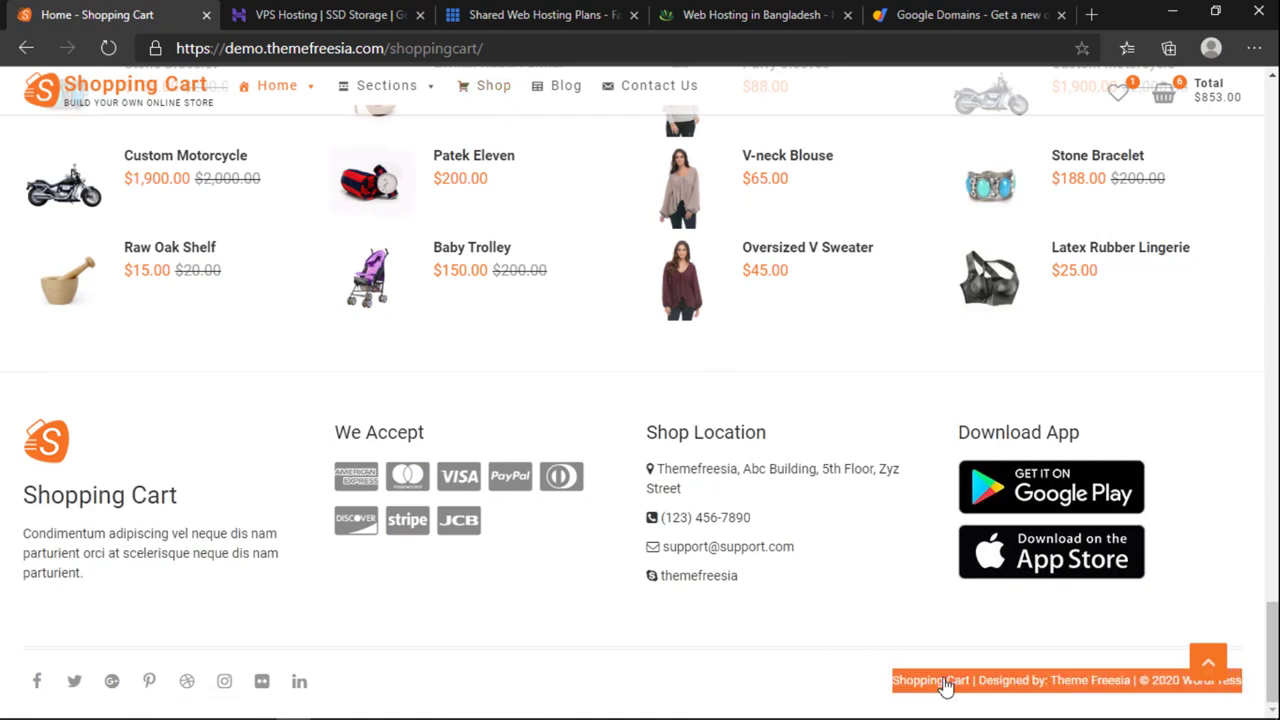
pyautogui.click(754, 667)
pyautogui.scroll(10, 752, 664)
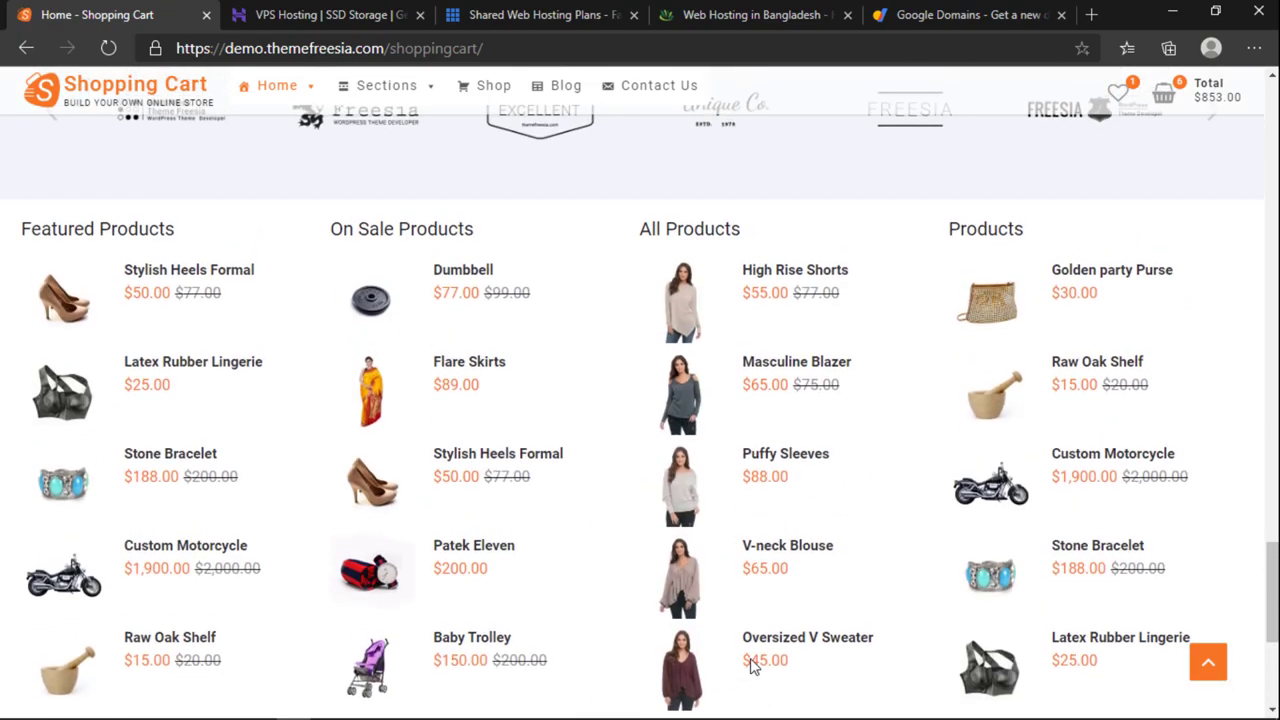
pyautogui.scroll(-8, 750, 660)
pyautogui.scroll(-5, 745, 695)
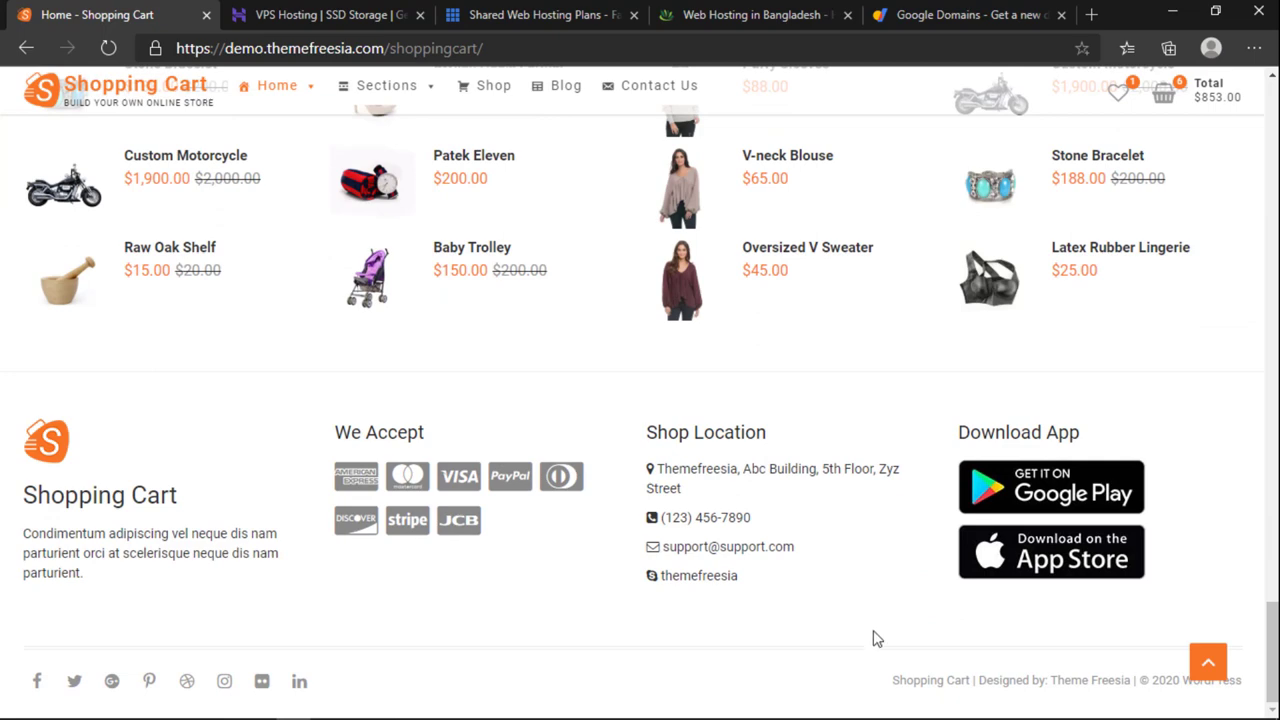
# Step: Compare the footer credit with the HEDTeching hosting page, then return to the demo footer
pyautogui.click(719, 22)
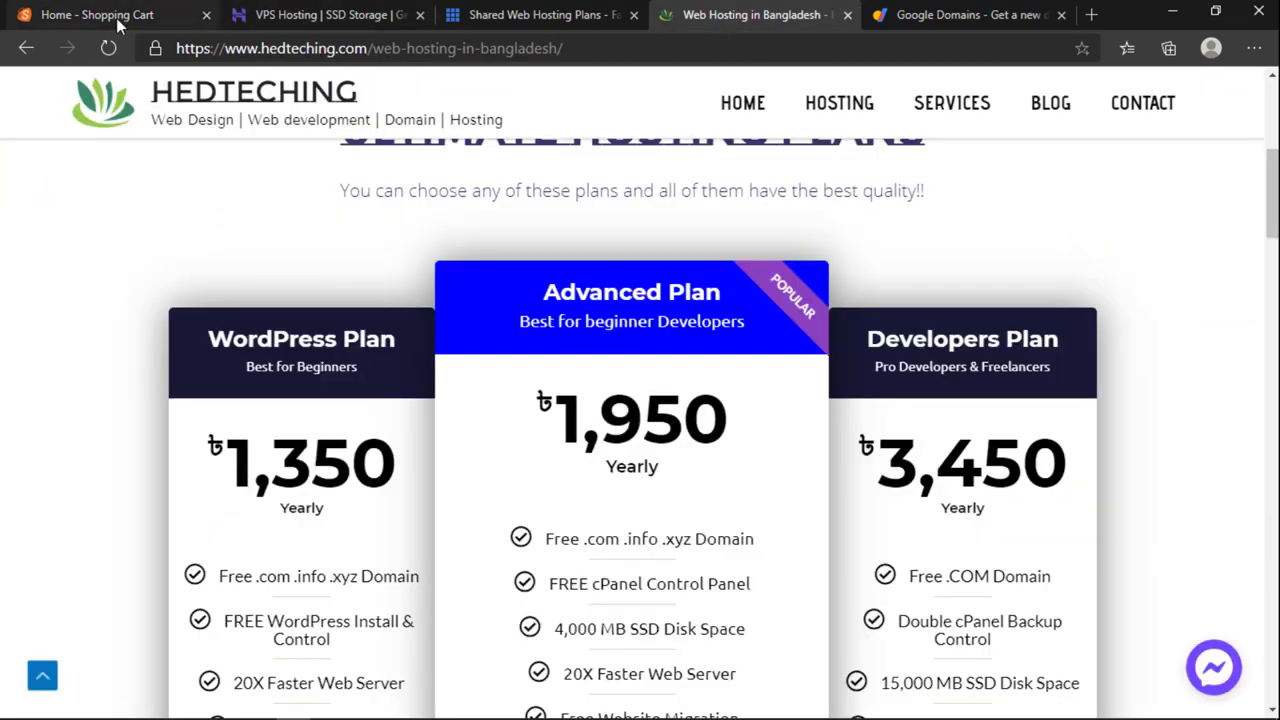
pyautogui.click(118, 22)
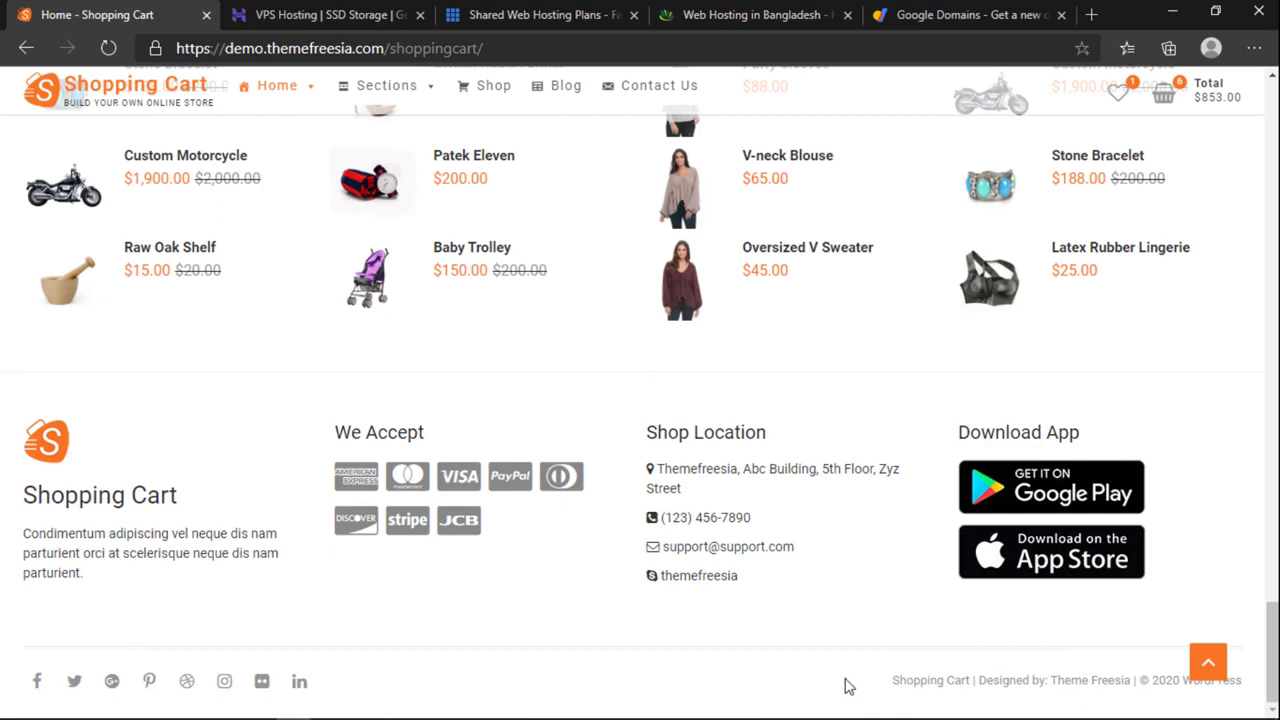
pyautogui.moveTo(1244, 681); pyautogui.dragTo(890, 688)
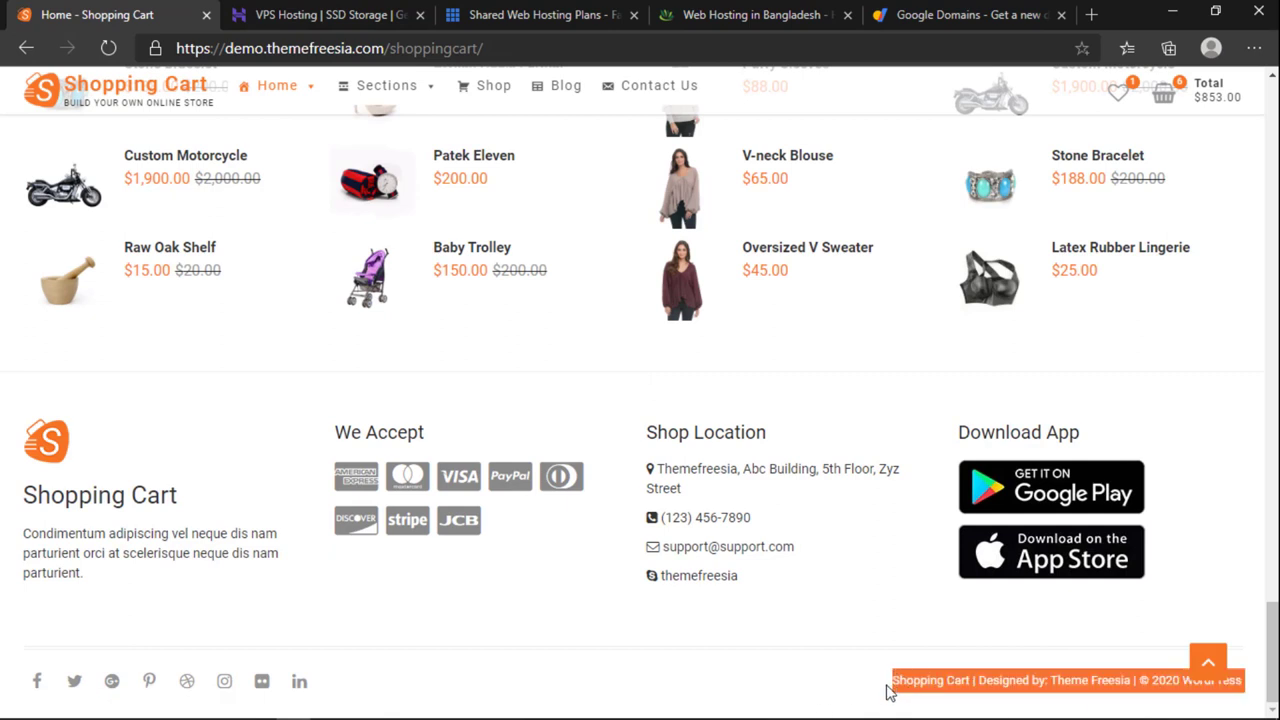
pyautogui.click(754, 642)
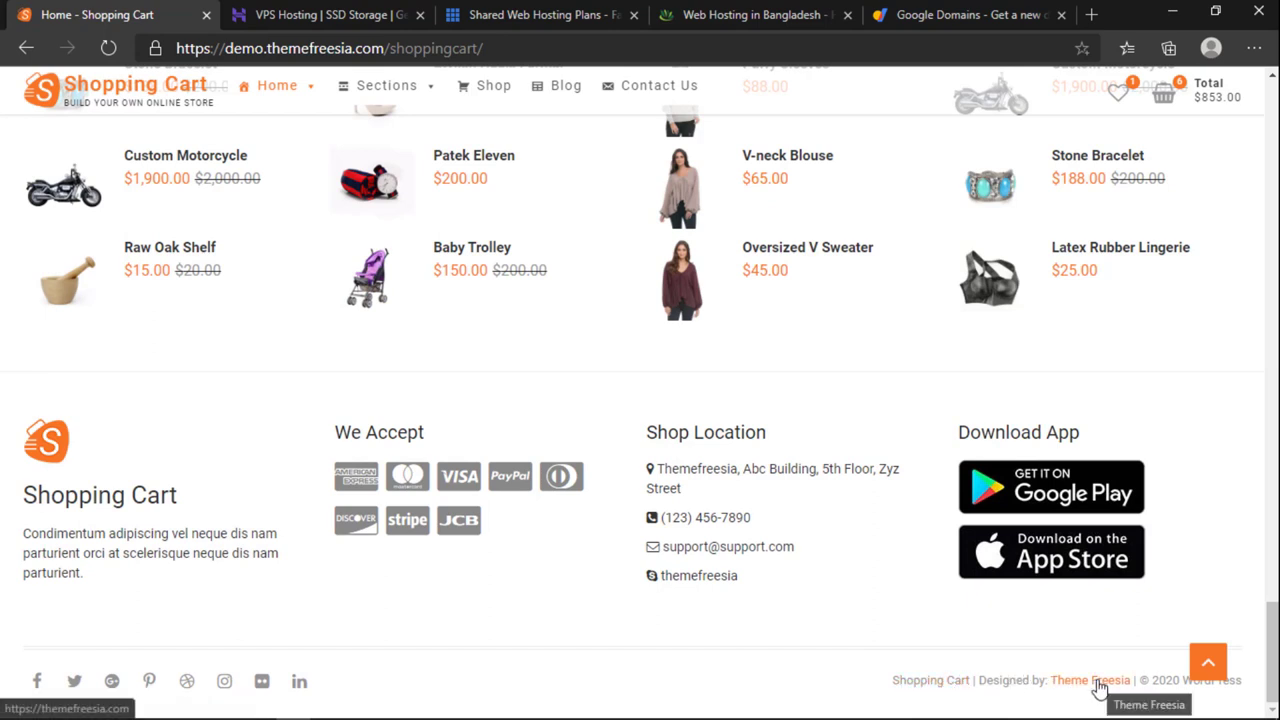
pyautogui.click(727, 22)
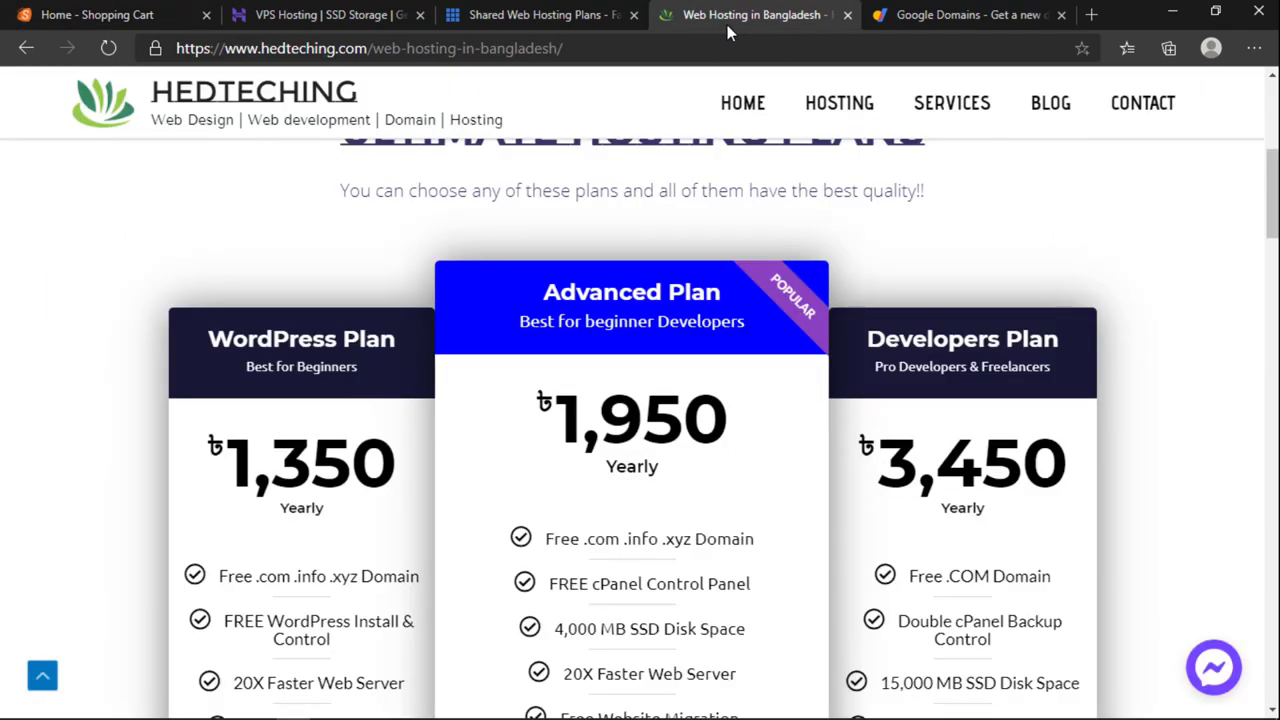
pyautogui.click(126, 16)
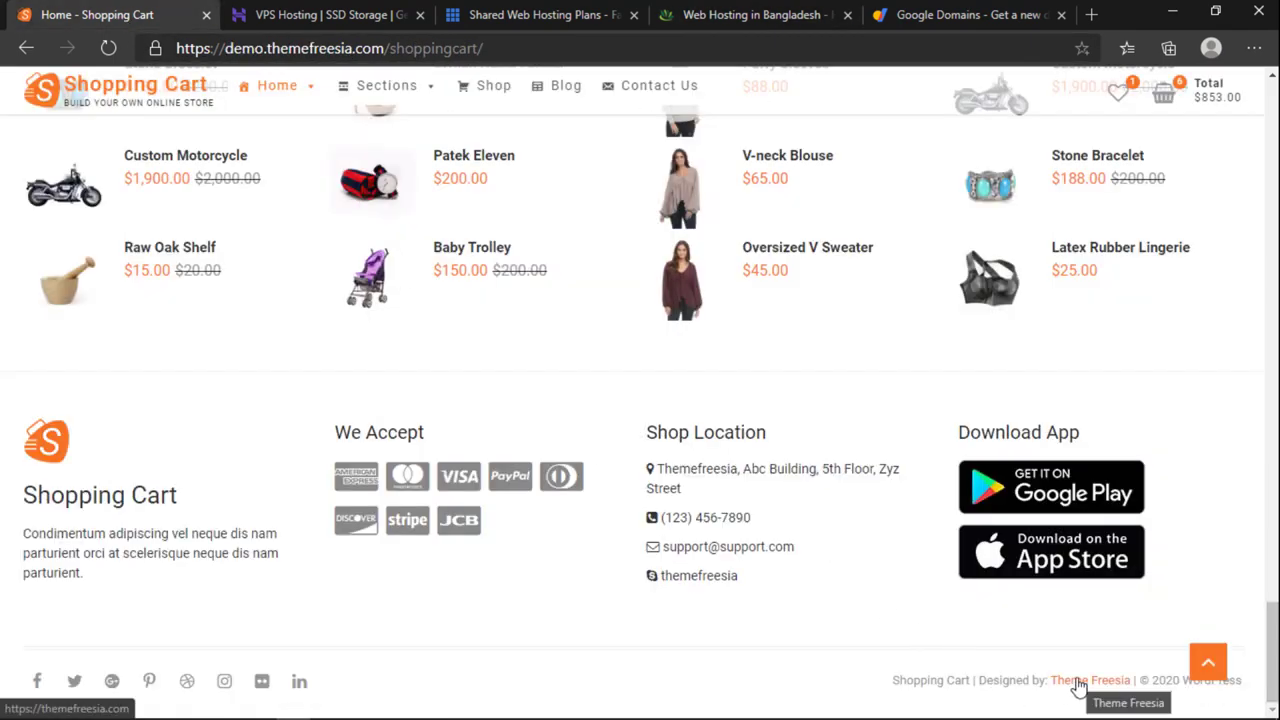
# Step: Select the whole footer credit, check the hosting tab, then scroll up to the Fashion Weekend banner
pyautogui.scroll(20, 897, 620)
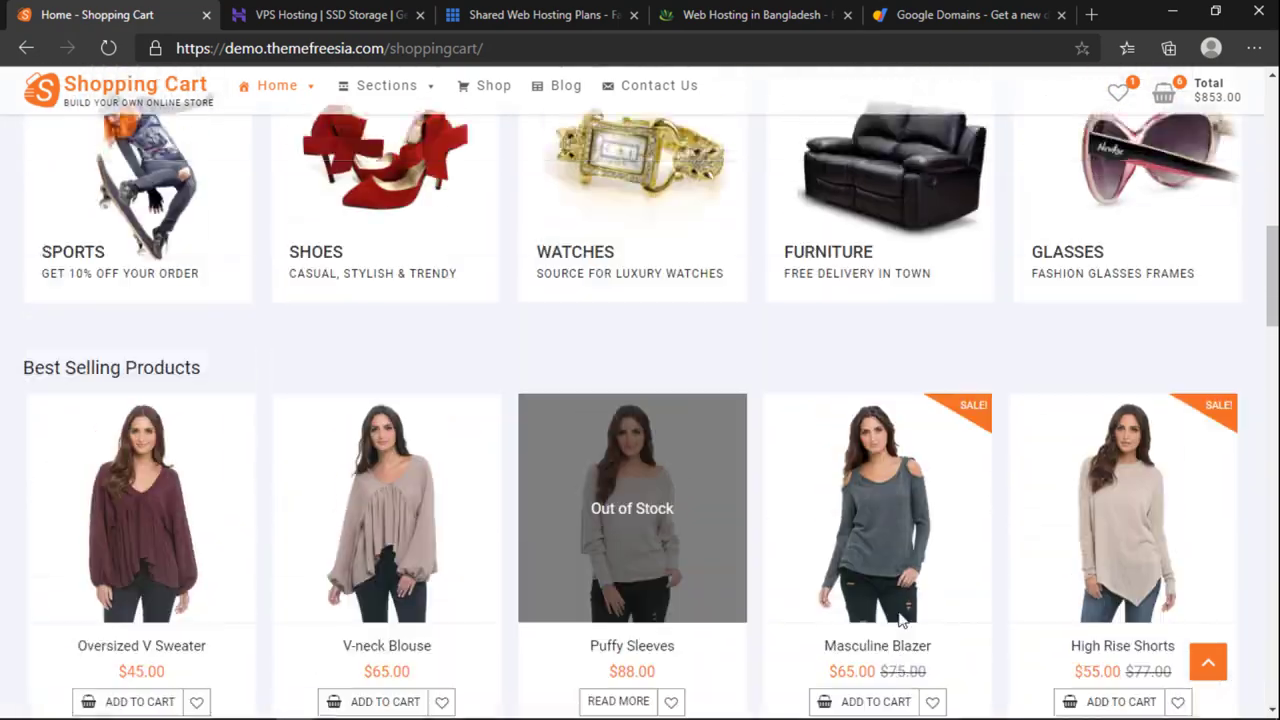
pyautogui.scroll(1, 897, 620)
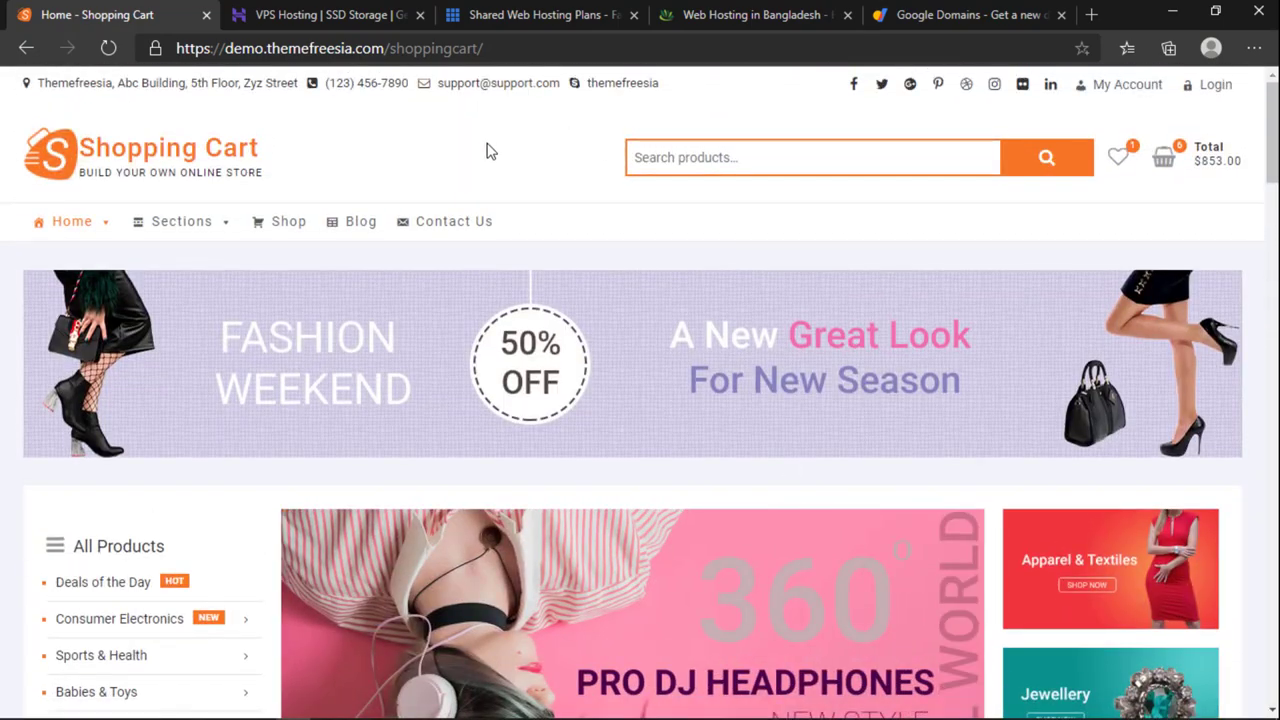
pyautogui.scroll(-20, 617, 455)
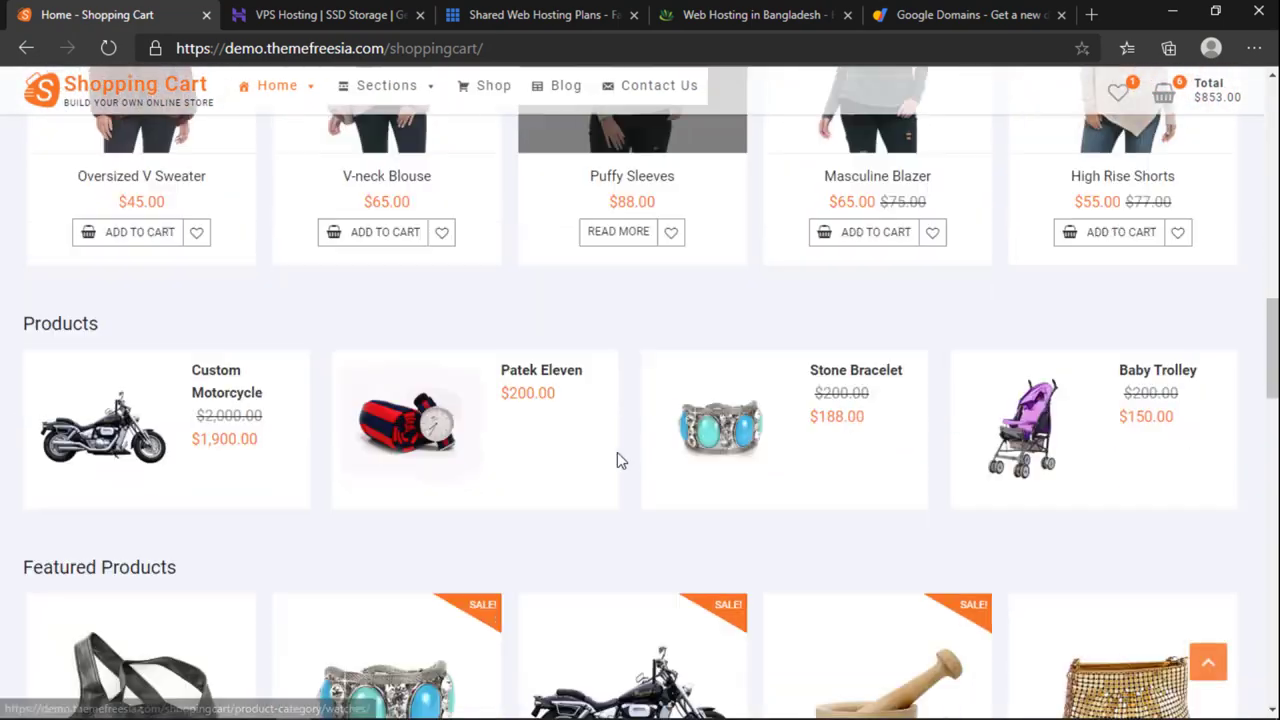
pyautogui.scroll(-8, 643, 461)
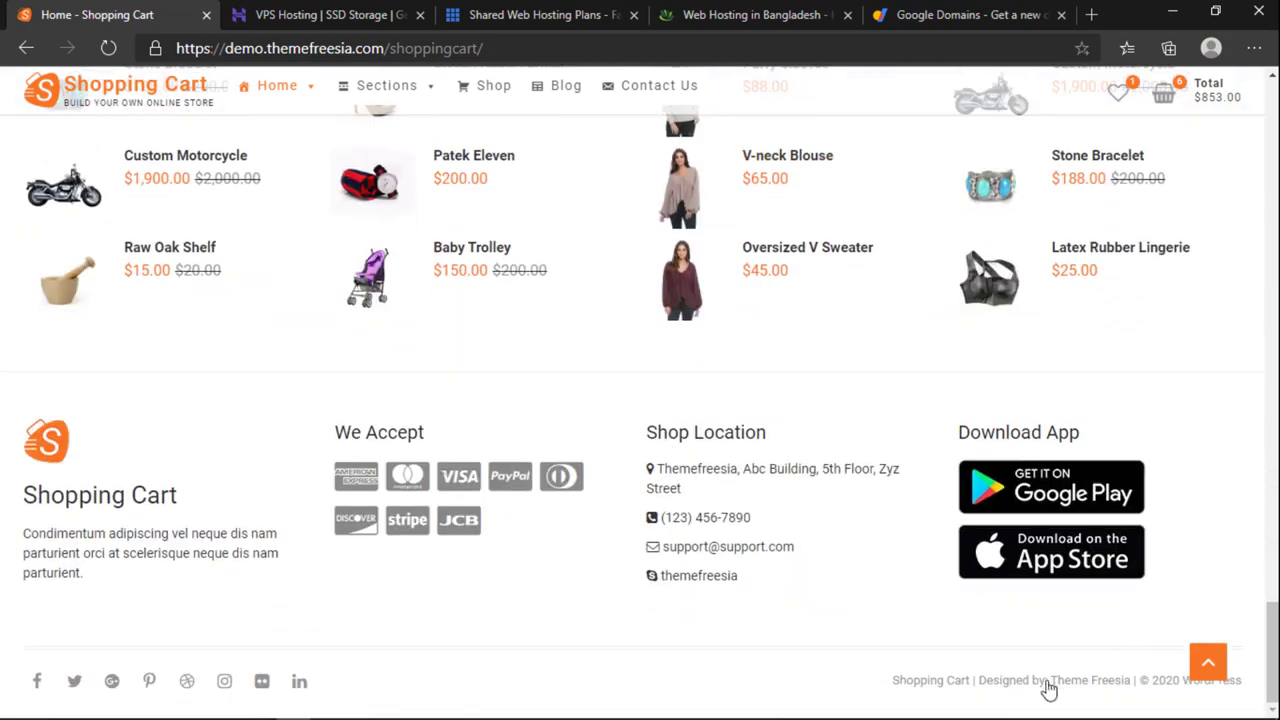
pyautogui.tripleClick(869, 690)
pyautogui.click(687, 8)
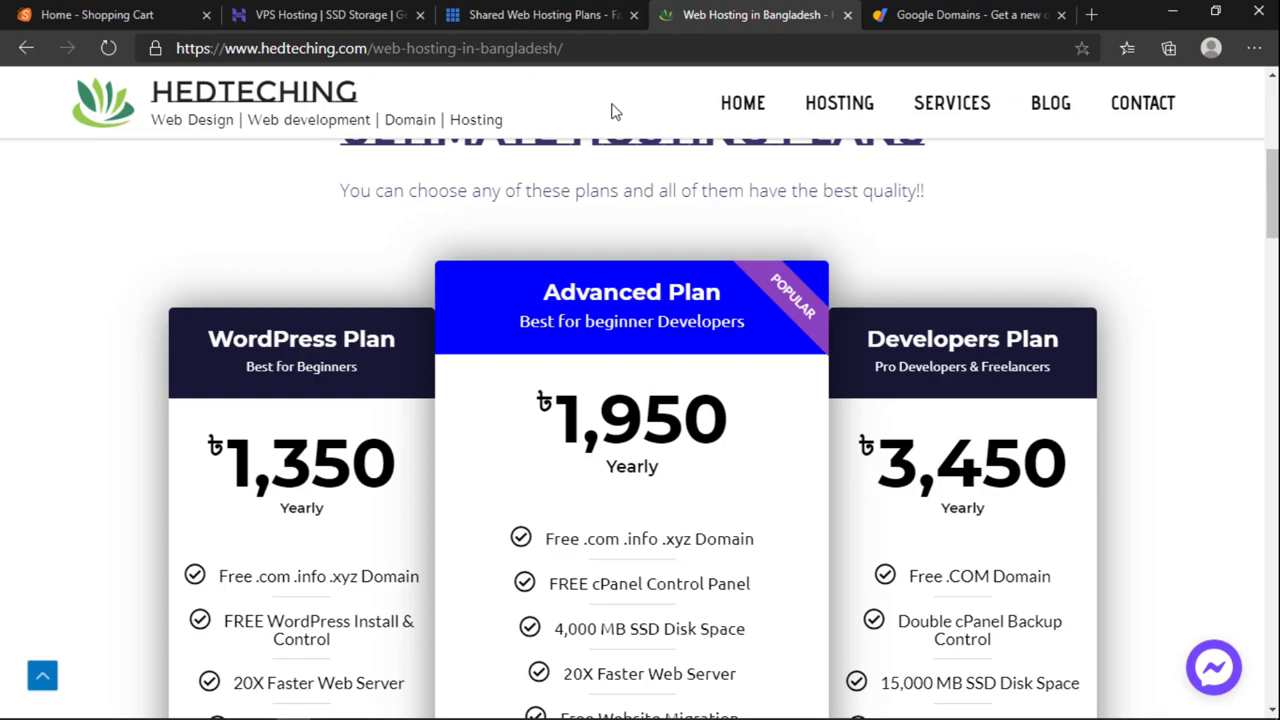
pyautogui.click(189, 14)
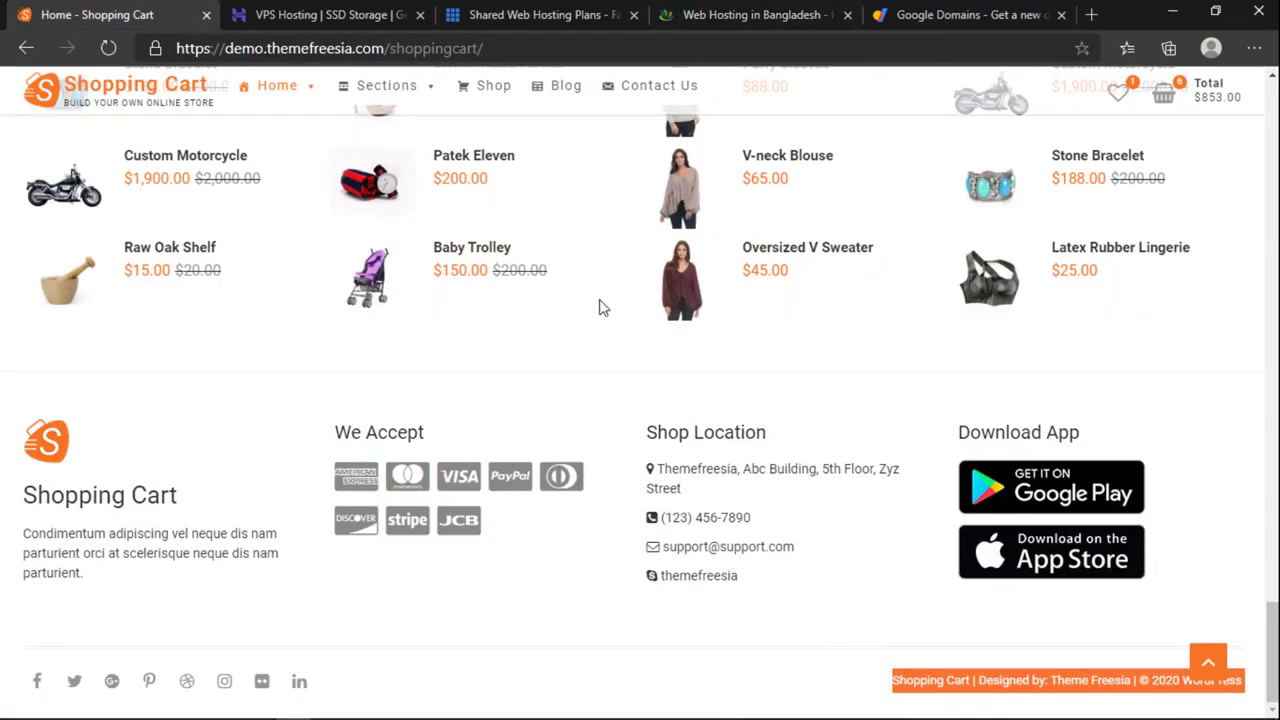
pyautogui.scroll(15, 599, 299)
pyautogui.scroll(8, 599, 299)
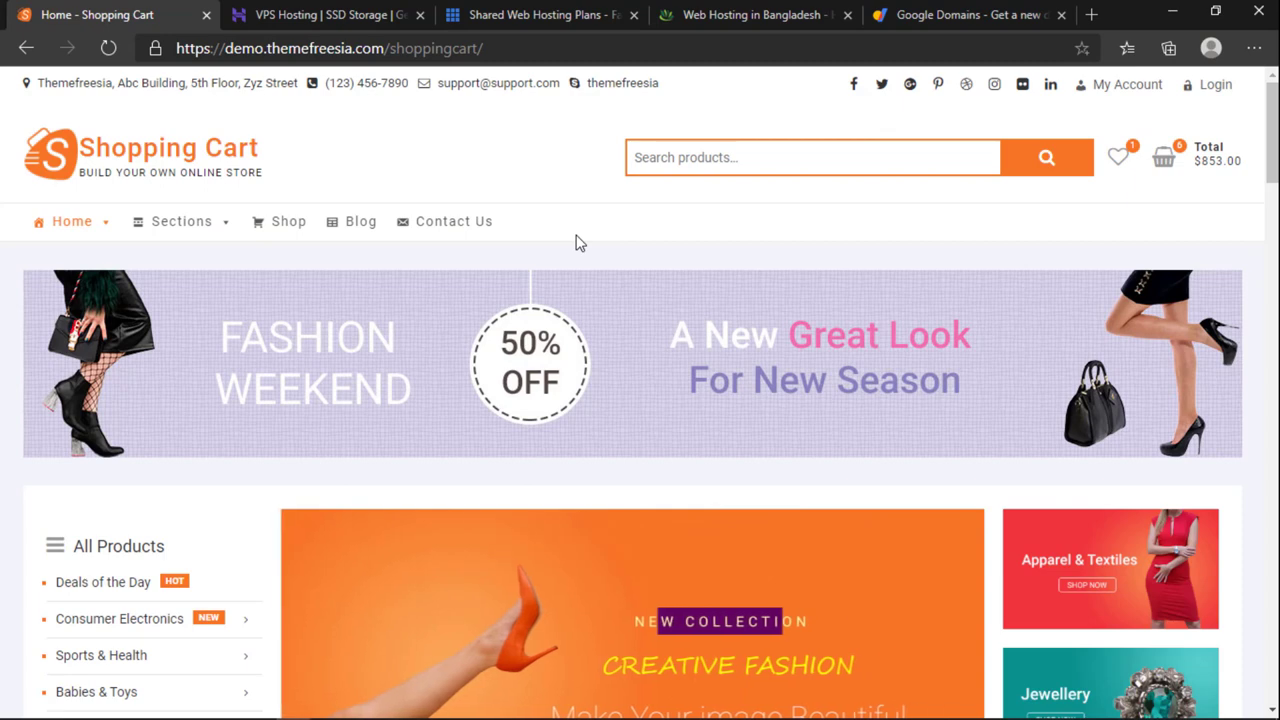
# Step: Try the demo store's product search box, previewing the 'food' suggestion
pyautogui.click(649, 157)
pyautogui.click(606, 168)
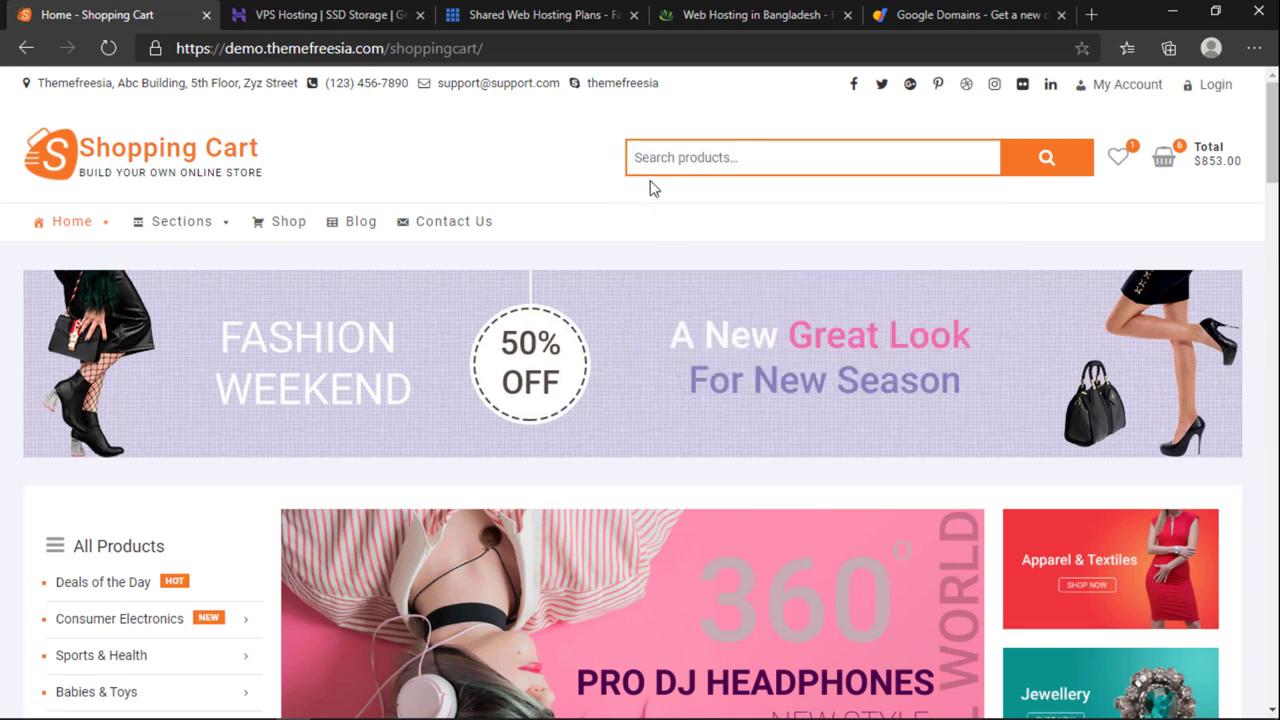
pyautogui.click(663, 158)
pyautogui.click(612, 166)
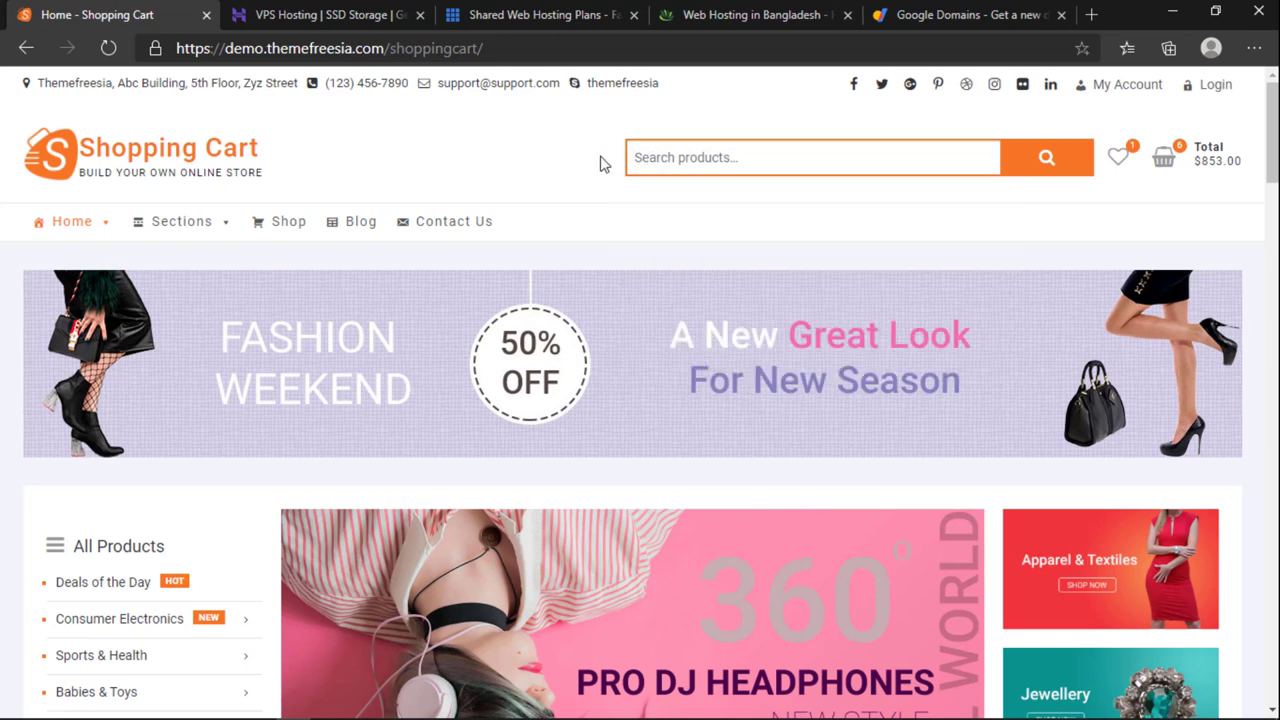
pyautogui.click(656, 162)
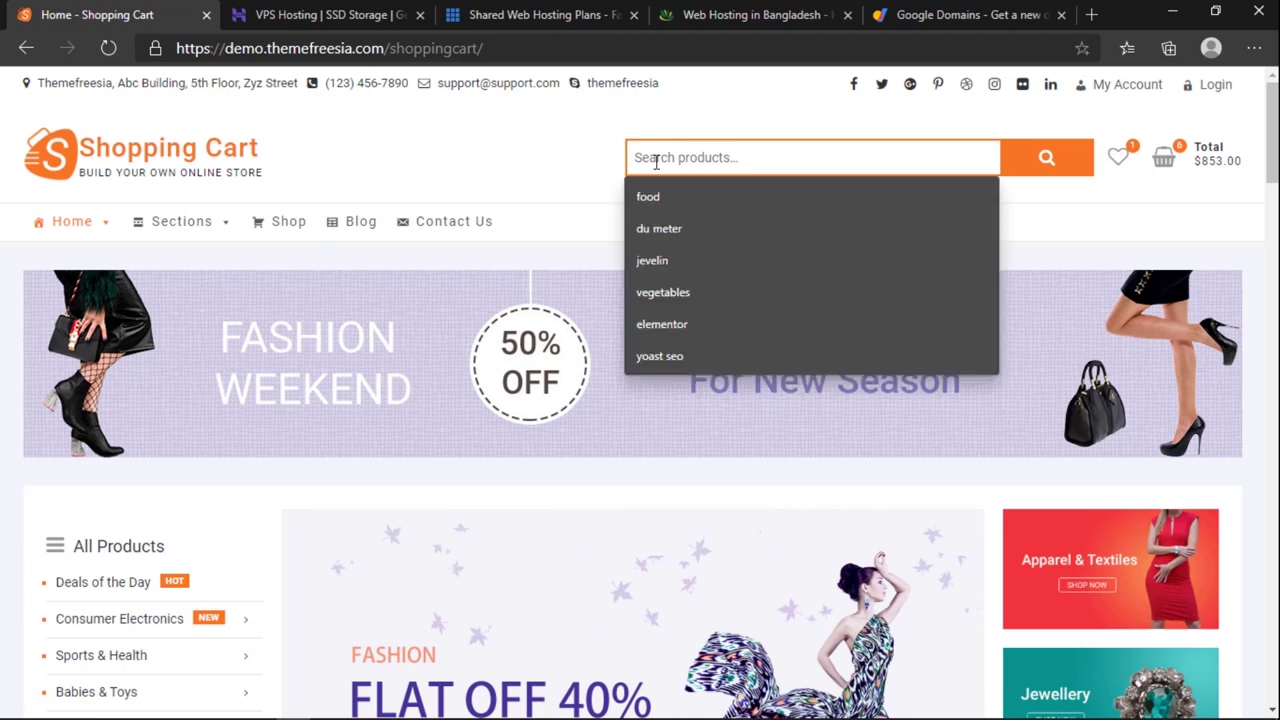
pyautogui.click(619, 161)
pyautogui.click(643, 160)
pyautogui.click(577, 162)
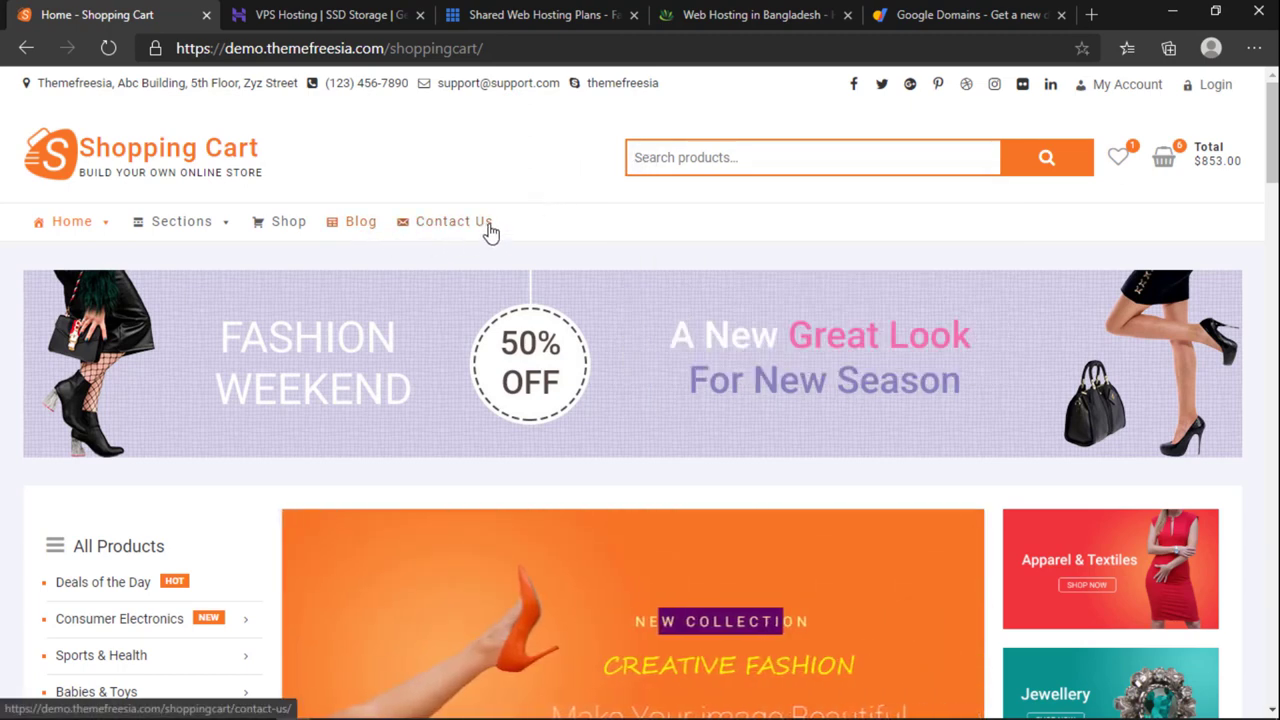
pyautogui.click(680, 151)
pyautogui.press('Down')
pyautogui.click(575, 200)
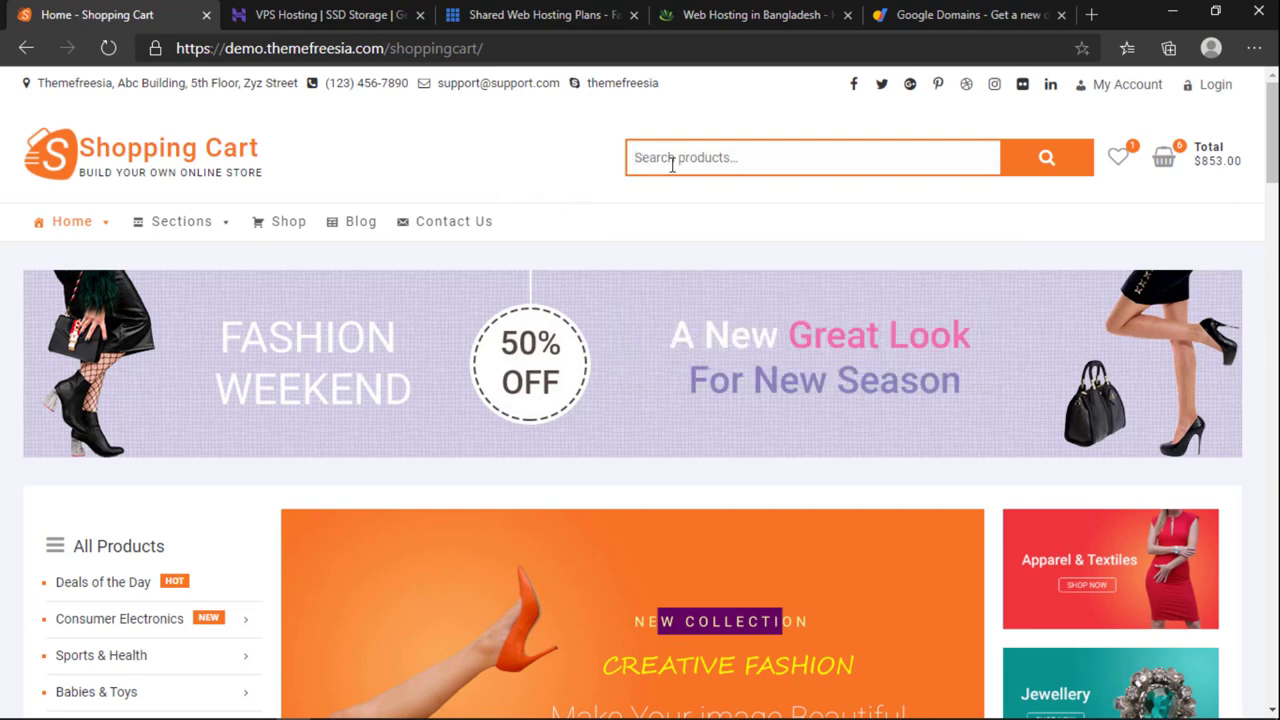
pyautogui.click(669, 160)
pyautogui.click(533, 176)
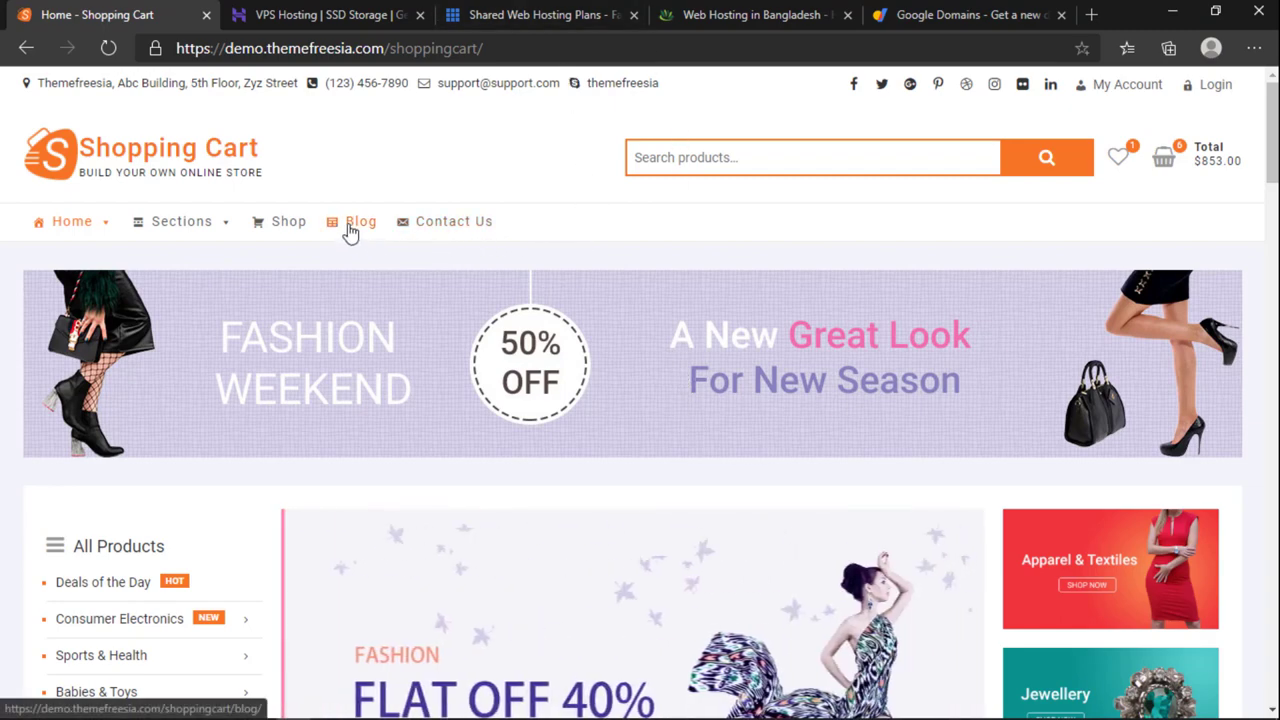
# Step: Recheck the search suggestions in the demo, then move to the Web Hosting in Bangladesh page
pyautogui.click(714, 14)
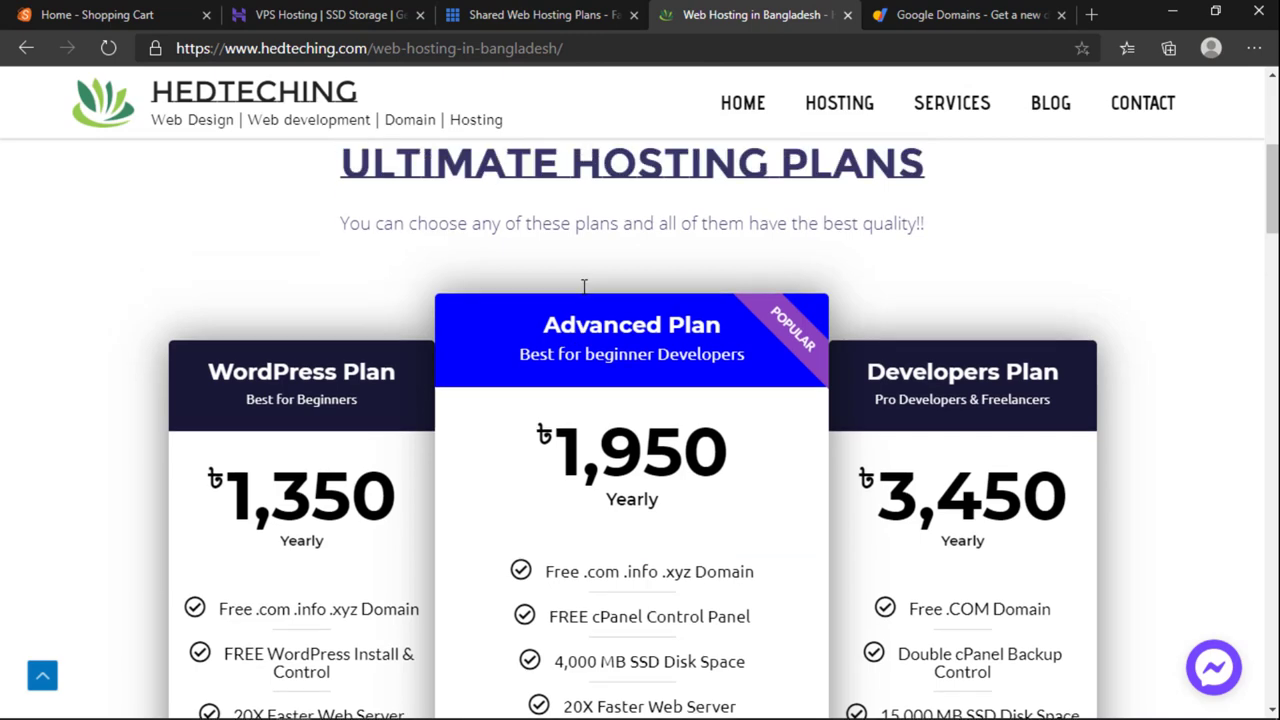
pyautogui.scroll(5, 582, 286)
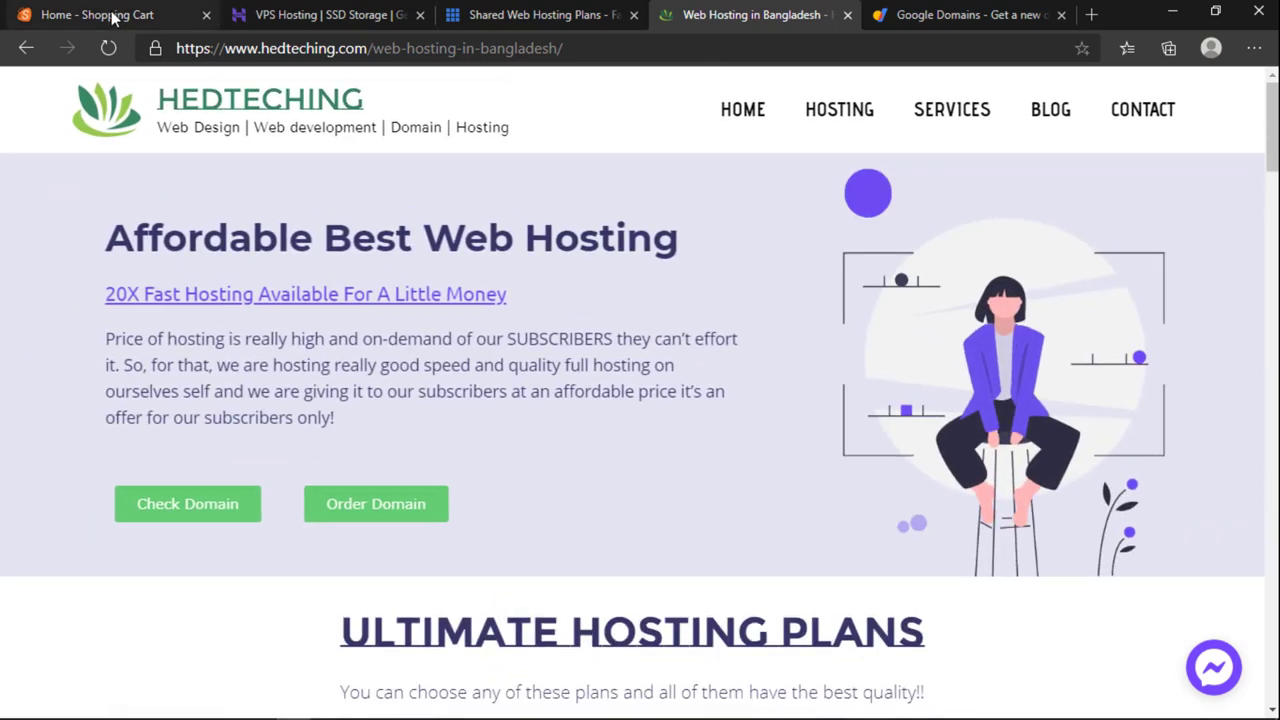
pyautogui.click(113, 18)
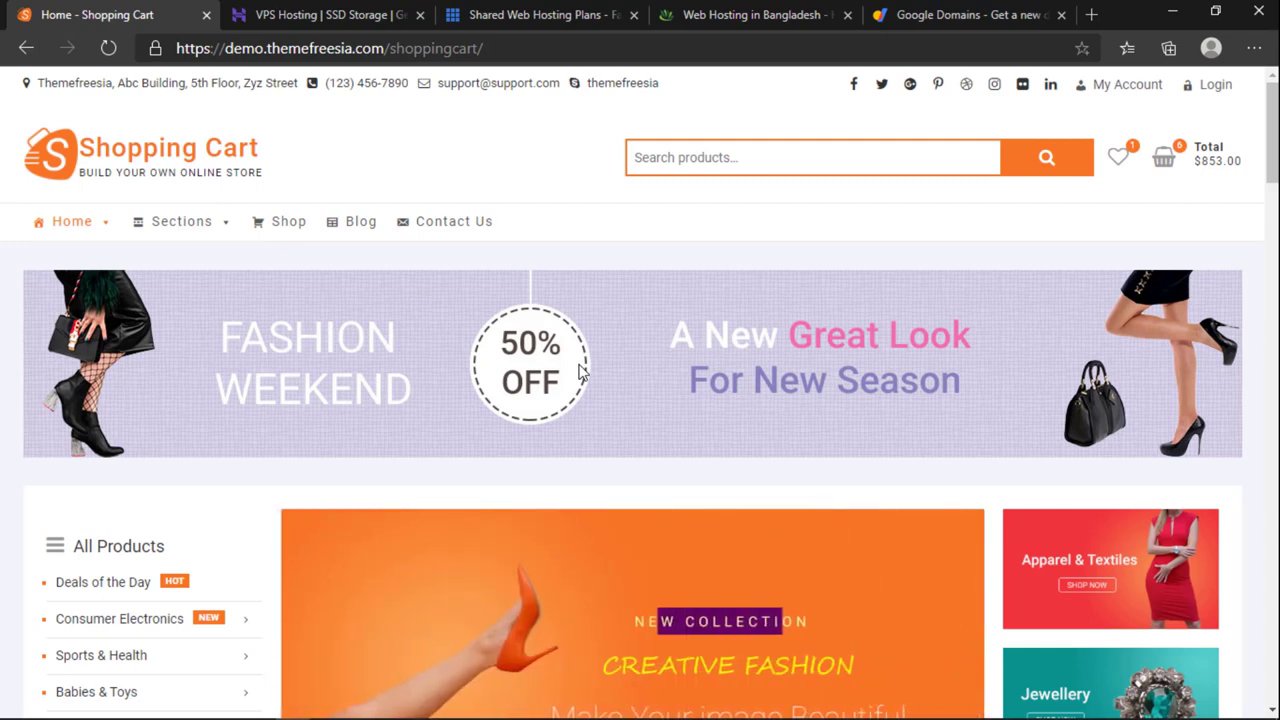
pyautogui.click(769, 172)
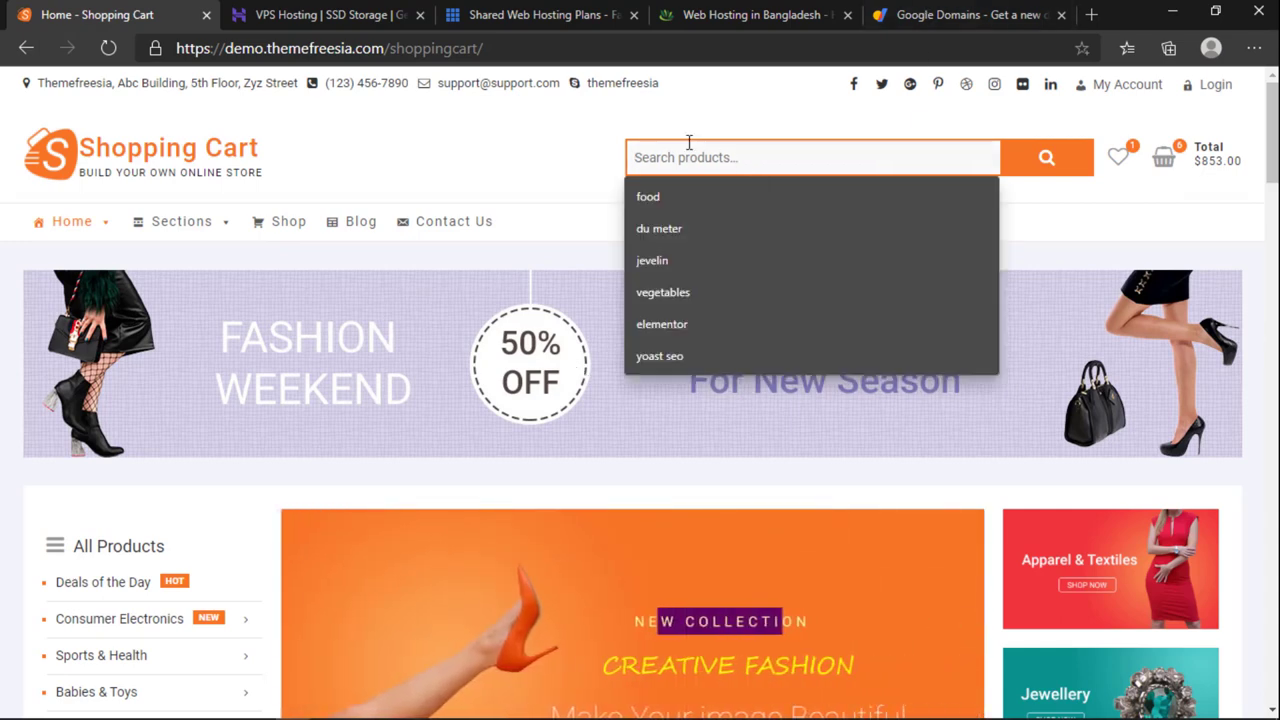
pyautogui.click(586, 146)
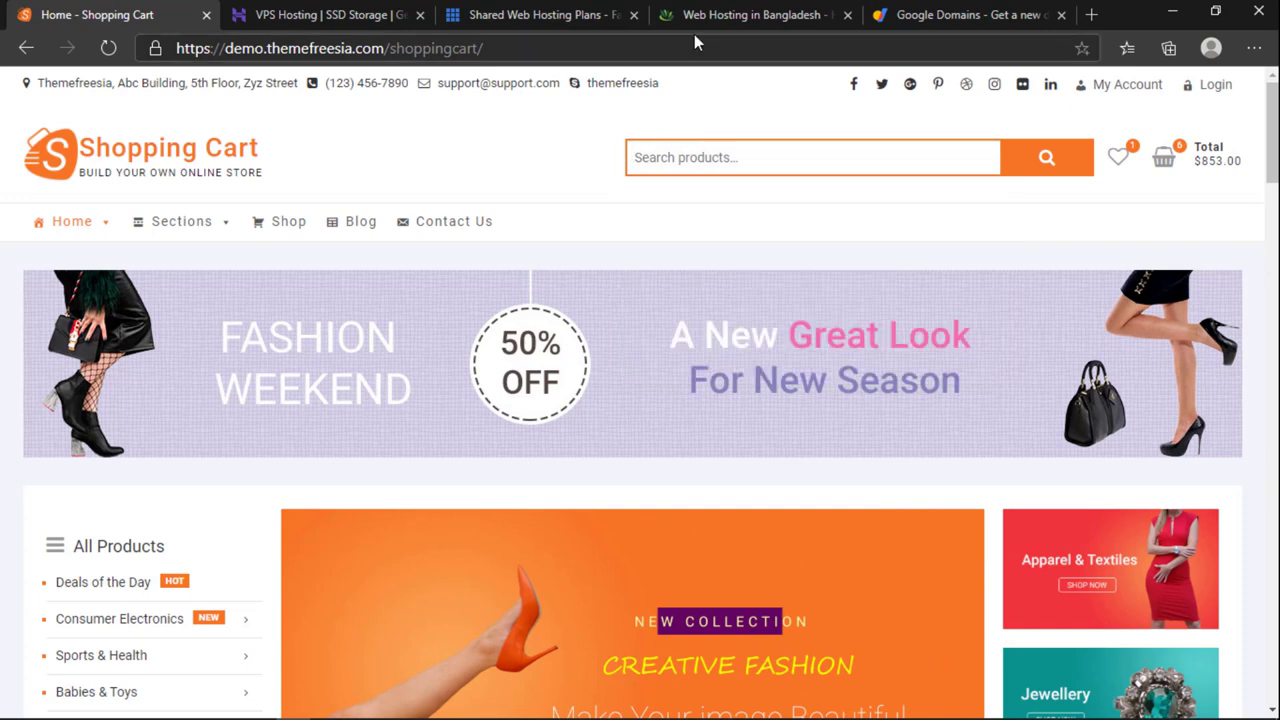
pyautogui.click(673, 167)
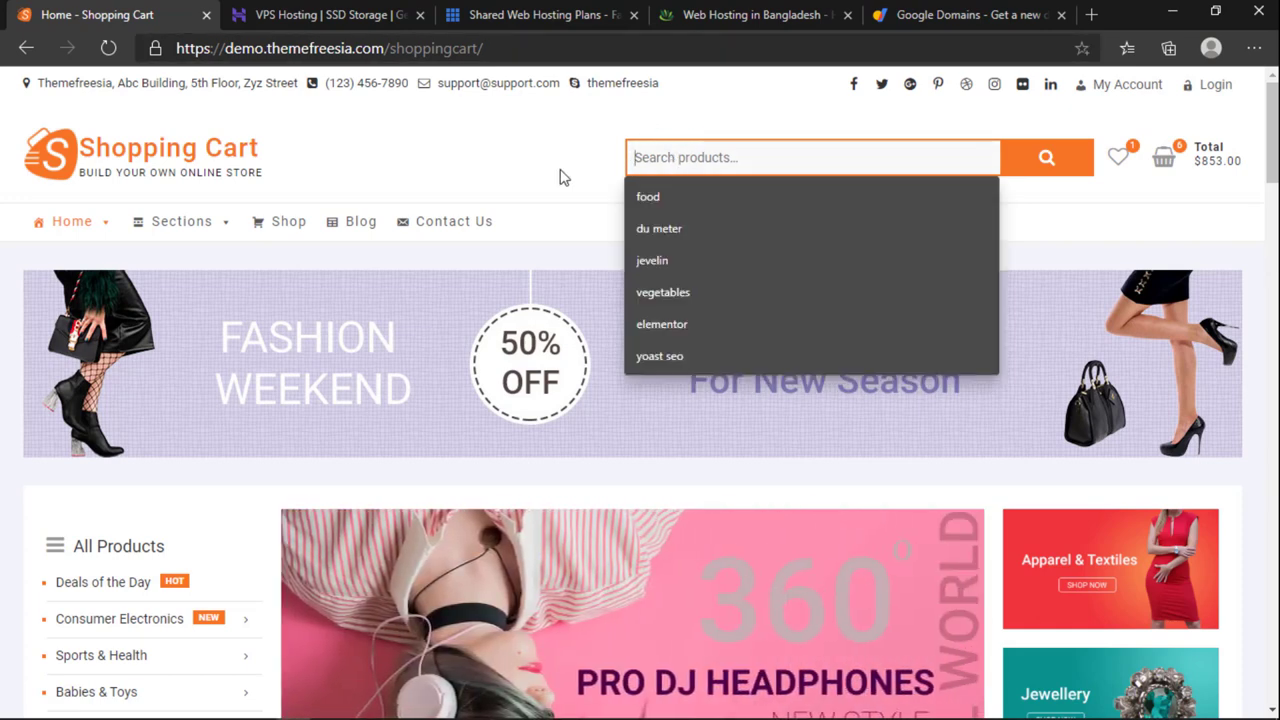
pyautogui.click(562, 176)
pyautogui.click(645, 168)
pyautogui.click(693, 28)
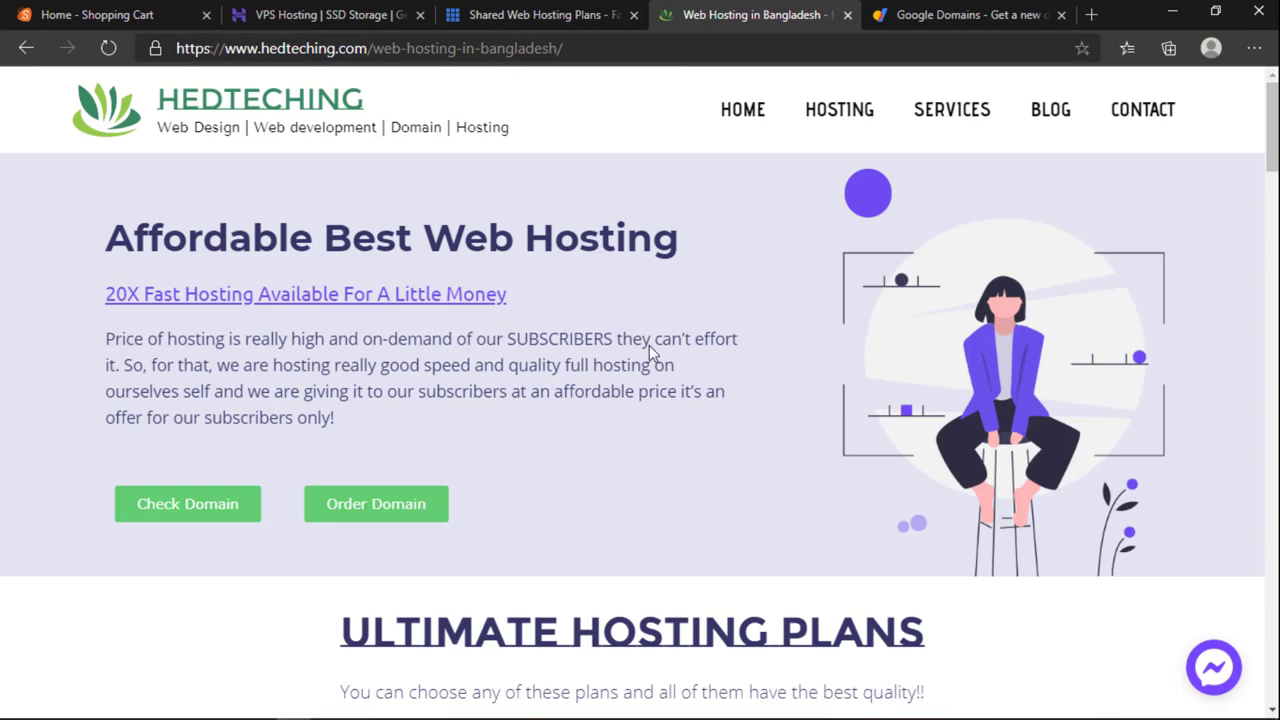
# Step: Scroll to the WordPress ৳1,350, Advanced ৳1,950 and Developers ৳3,450 yearly plan cards
pyautogui.scroll(-3, 645, 508)
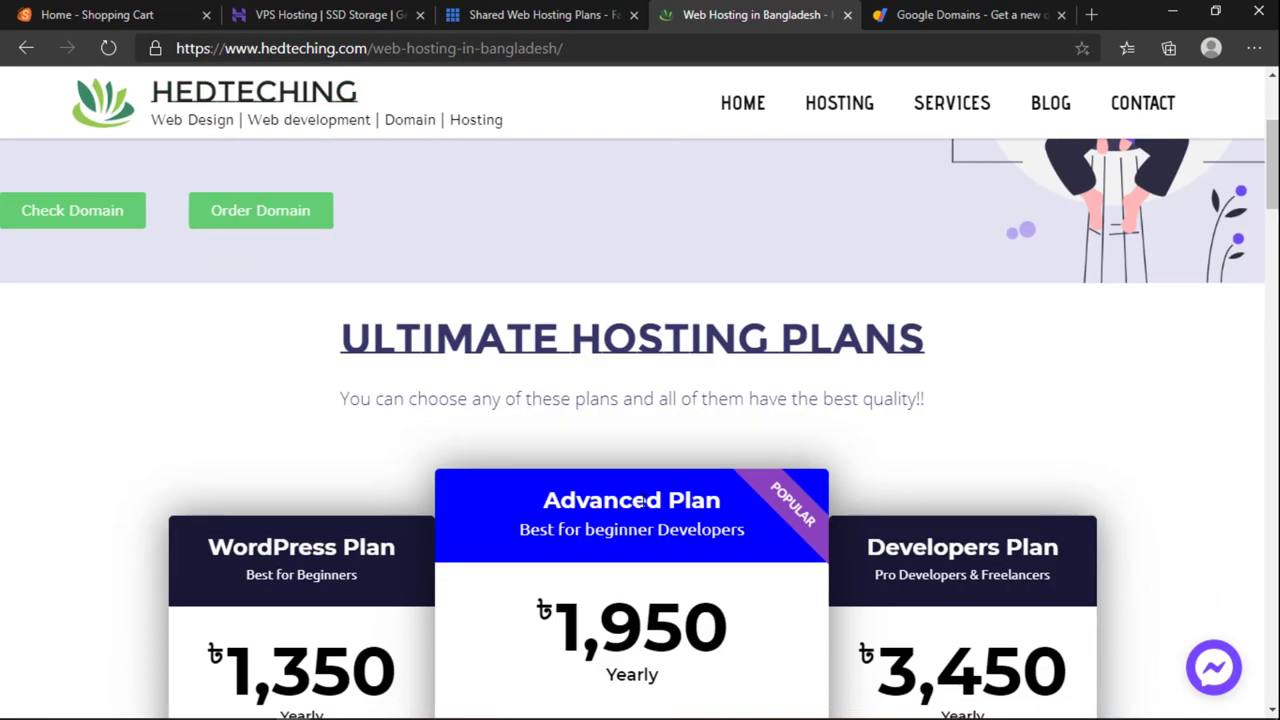
pyautogui.scroll(3, 643, 509)
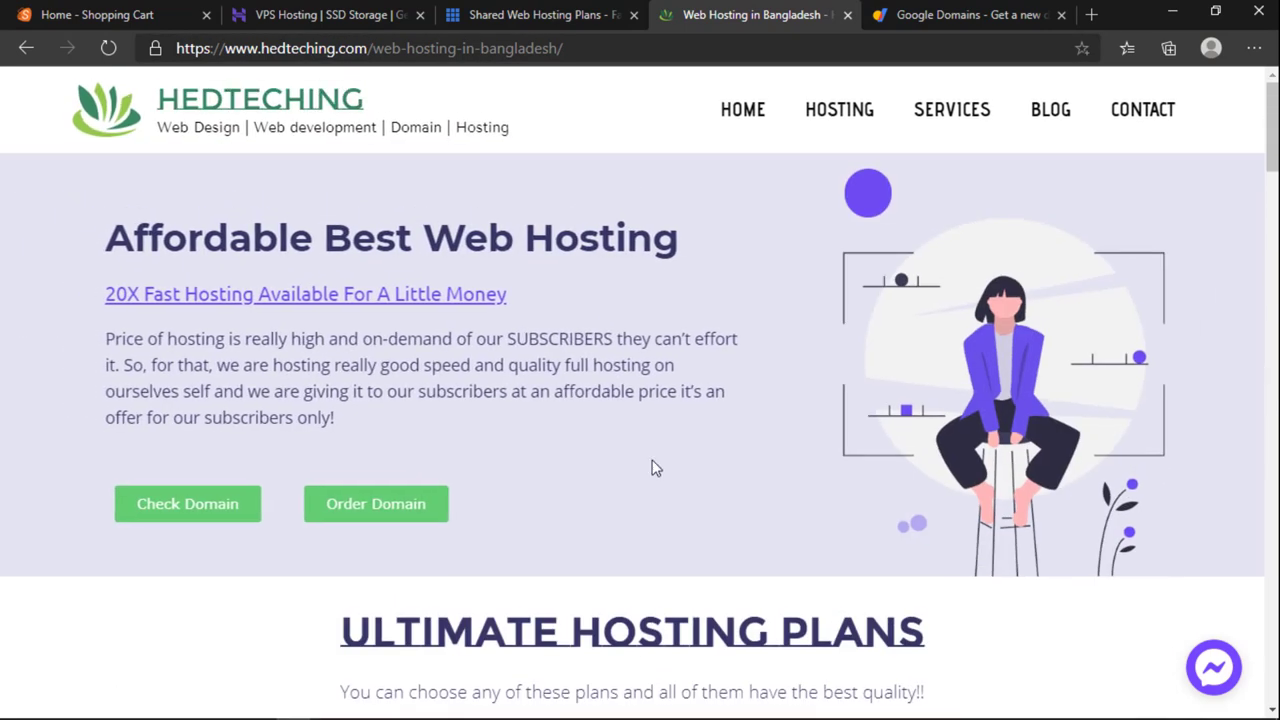
pyautogui.scroll(-5, 657, 464)
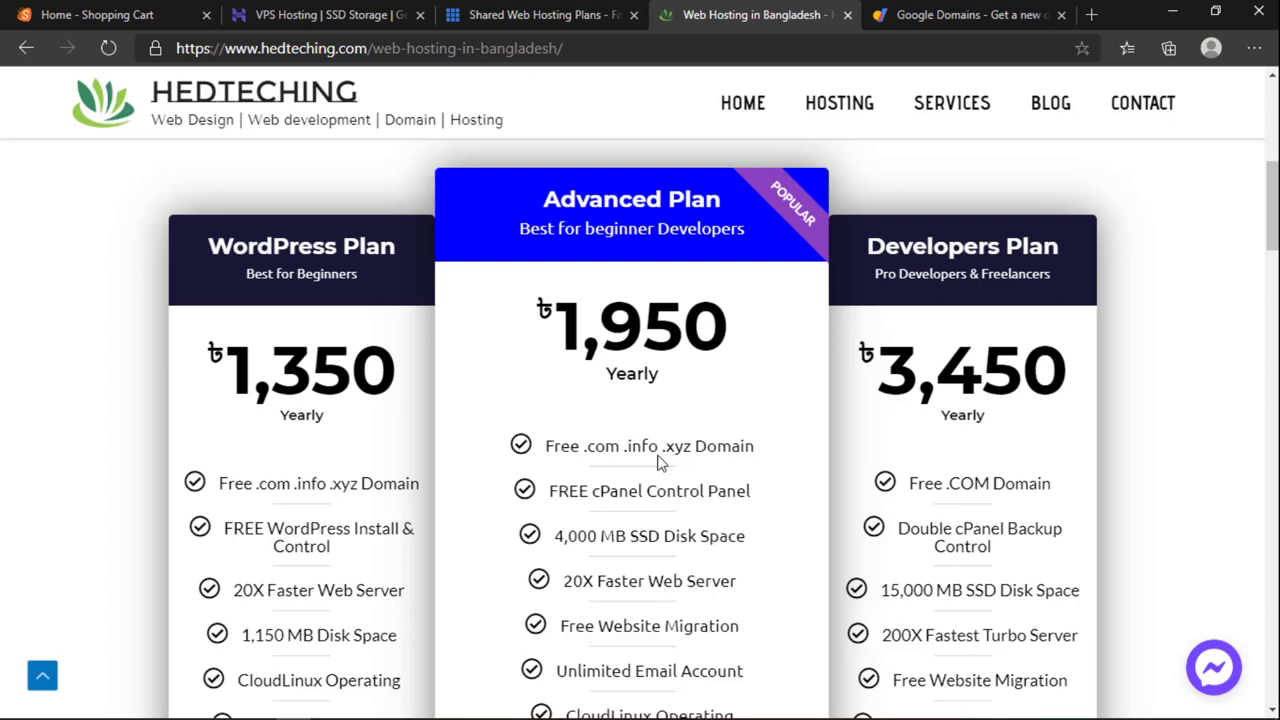
pyautogui.scroll(-2, 620, 463)
pyautogui.scroll(3, 657, 466)
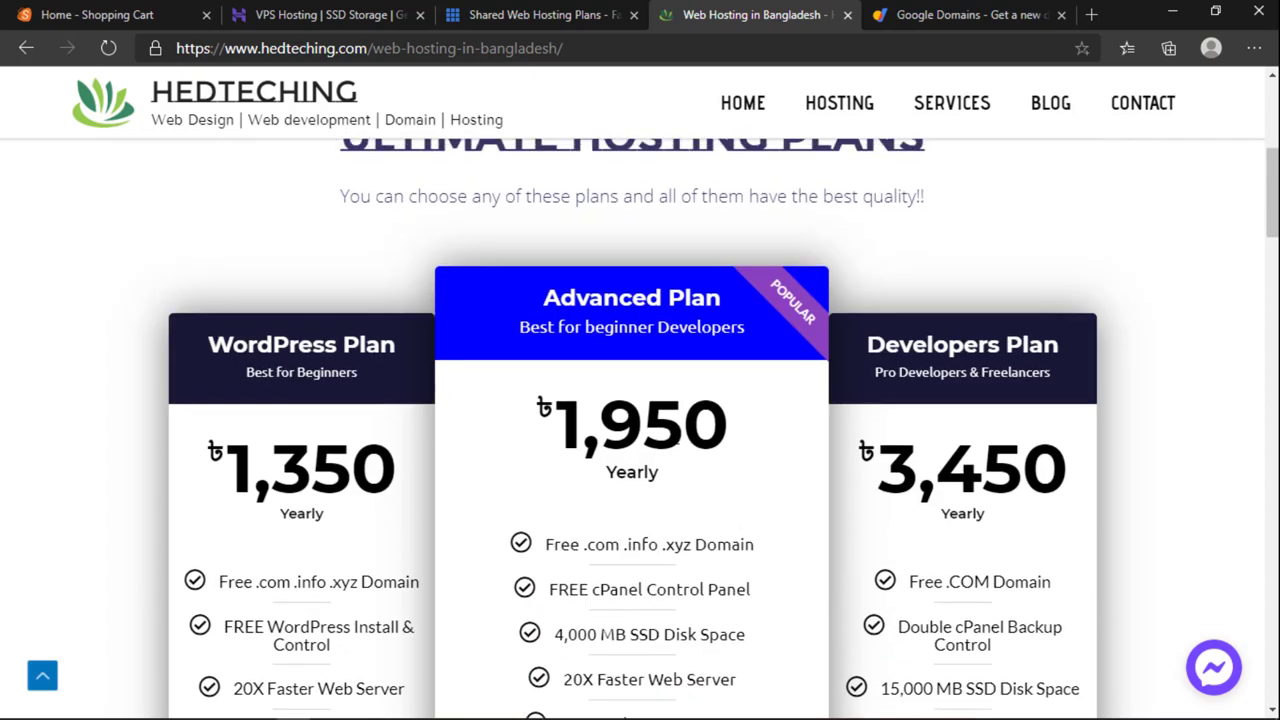
pyautogui.moveTo(676, 416); pyautogui.dragTo(582, 418)
pyautogui.click(645, 418)
pyautogui.scroll(-2, 688, 462)
pyautogui.scroll(-14, 688, 462)
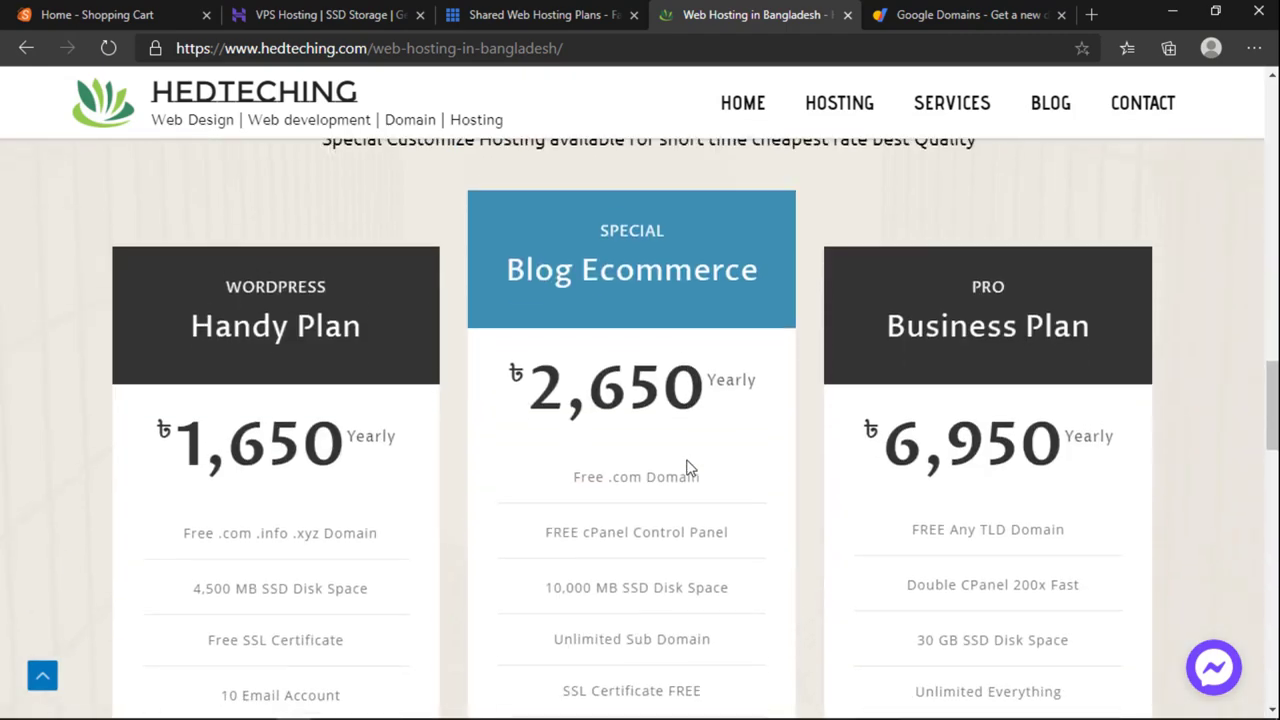
pyautogui.scroll(8, 688, 466)
pyautogui.scroll(9, 689, 463)
pyautogui.scroll(-2, 689, 469)
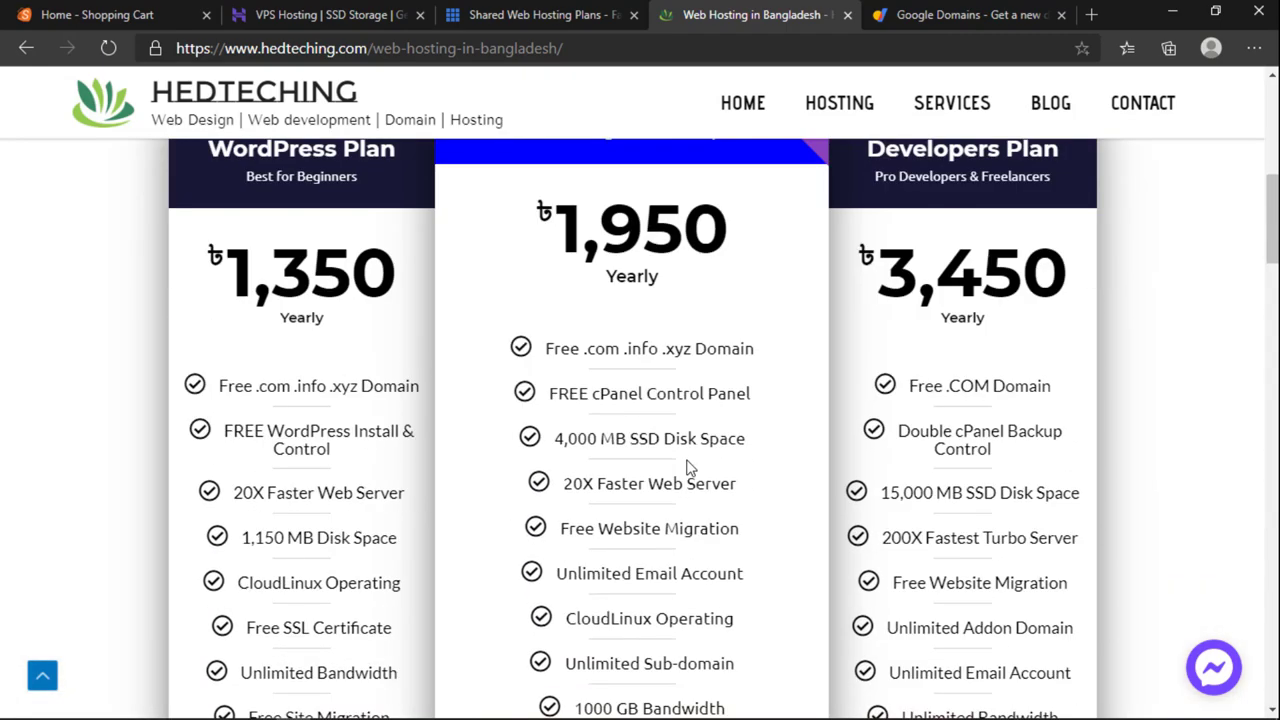
pyautogui.scroll(1, 293, 340)
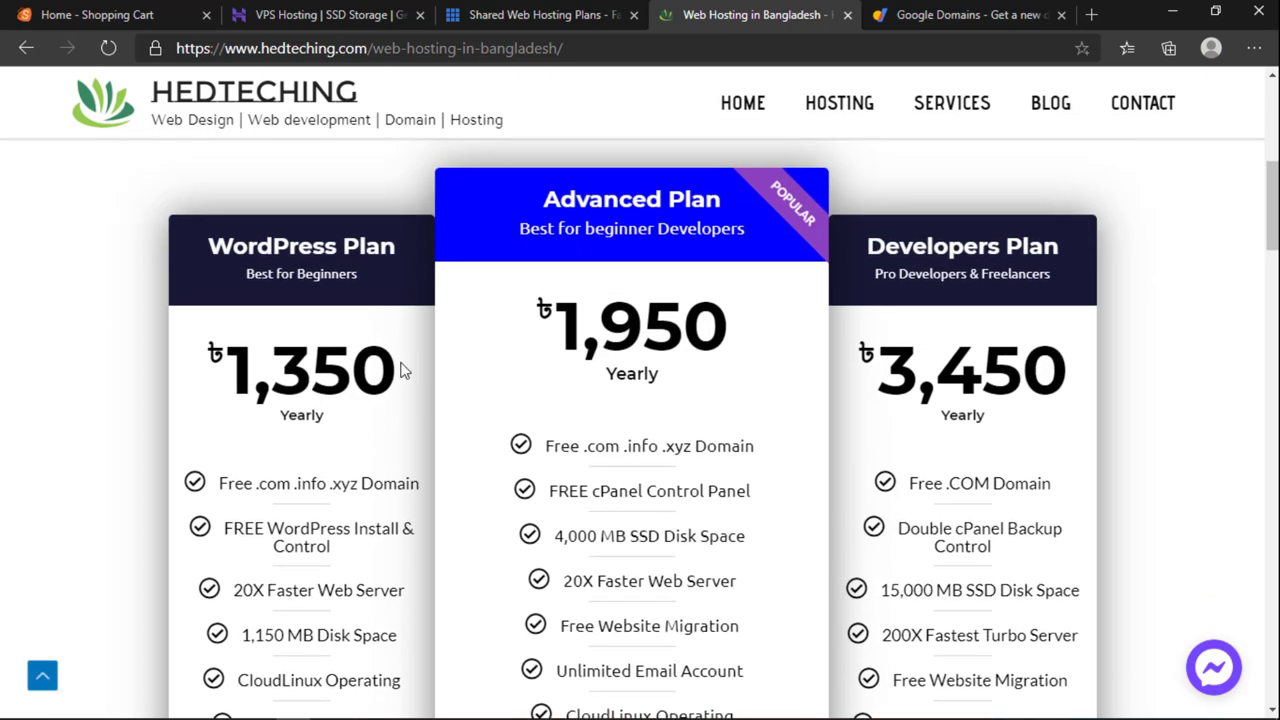
# Step: Highlight the WordPress Plan's ৳1,350 price, briefly checking the Shopping Cart tab
pyautogui.moveTo(225, 370); pyautogui.dragTo(384, 372)
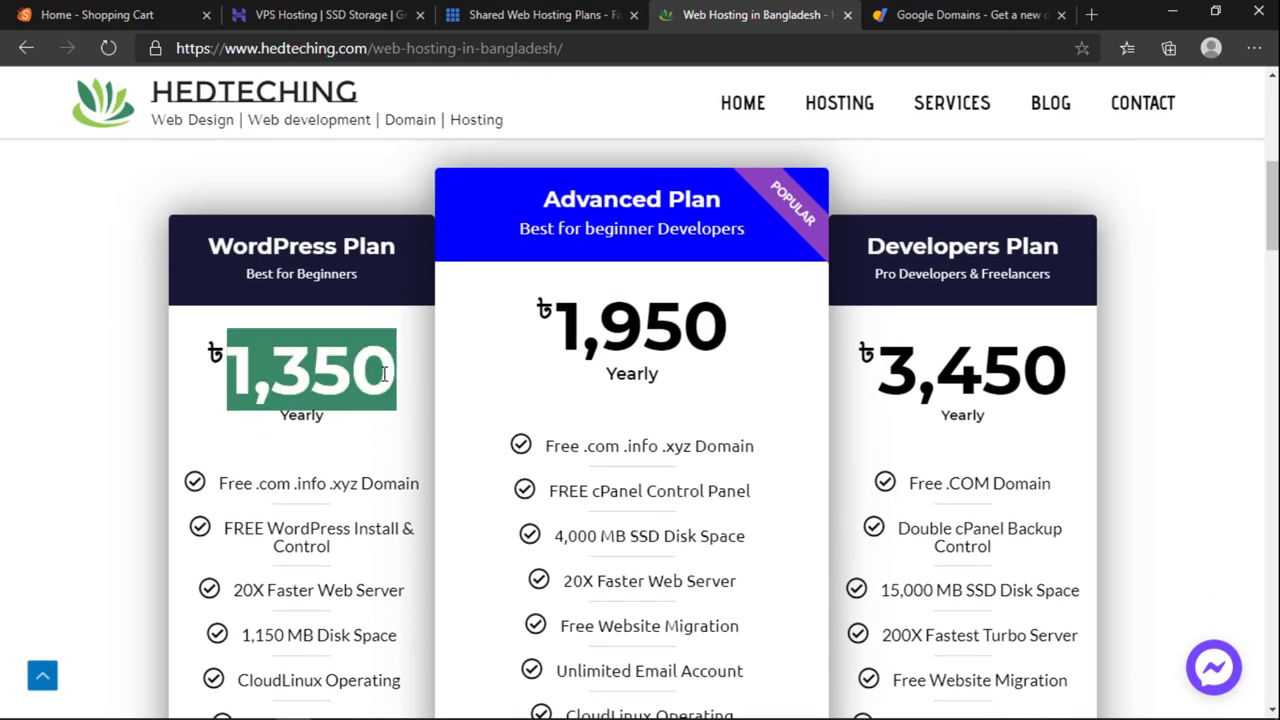
pyautogui.click(384, 372)
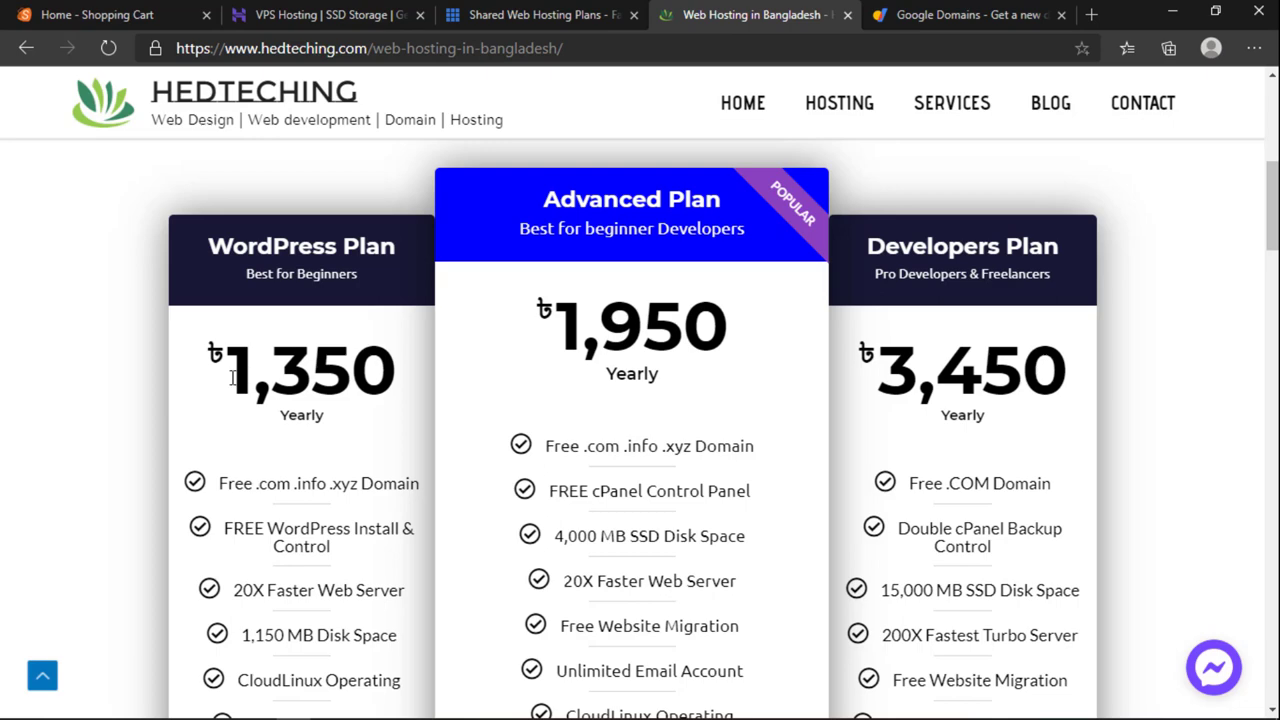
pyautogui.moveTo(232, 377); pyautogui.dragTo(380, 372)
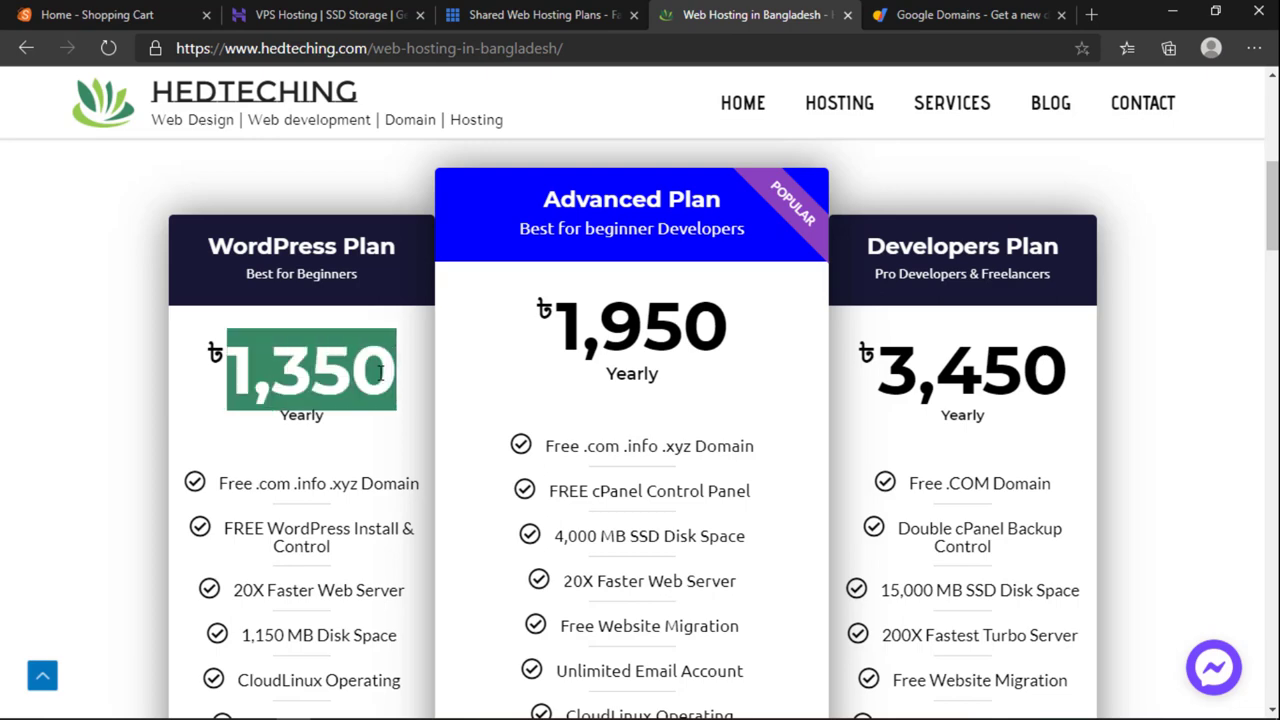
pyautogui.click(106, 18)
pyautogui.click(745, 18)
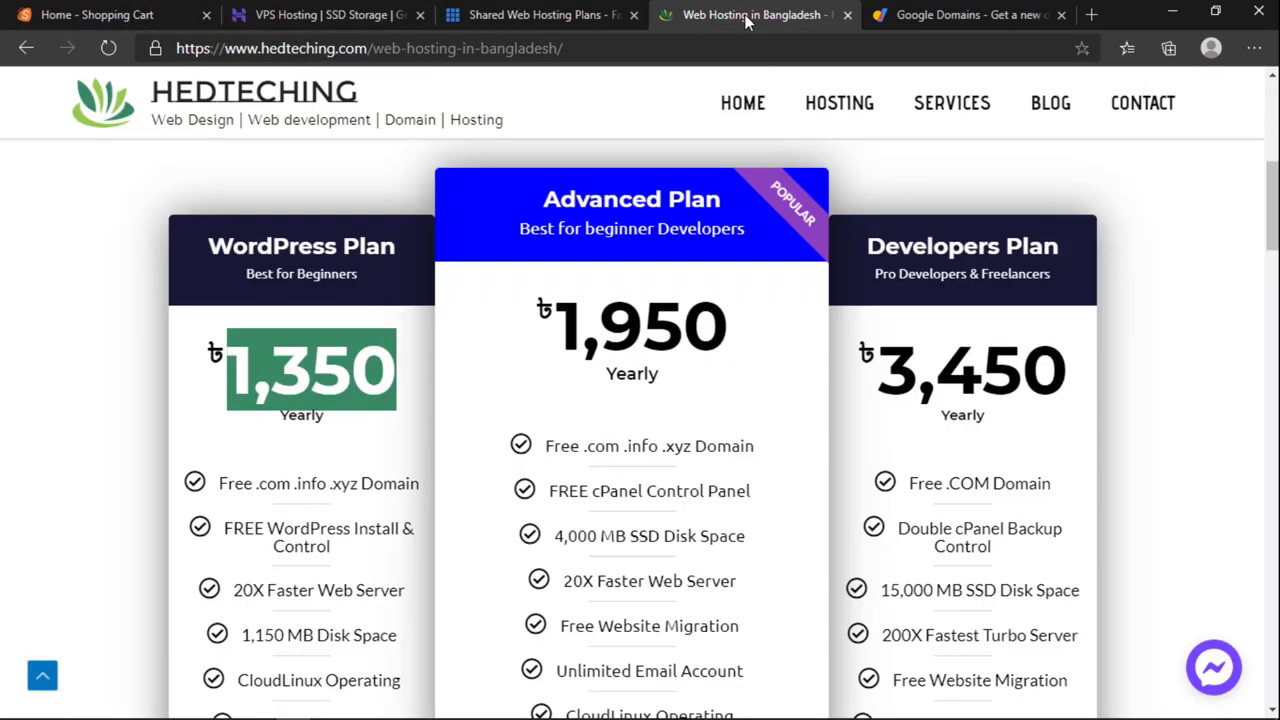
pyautogui.click(407, 360)
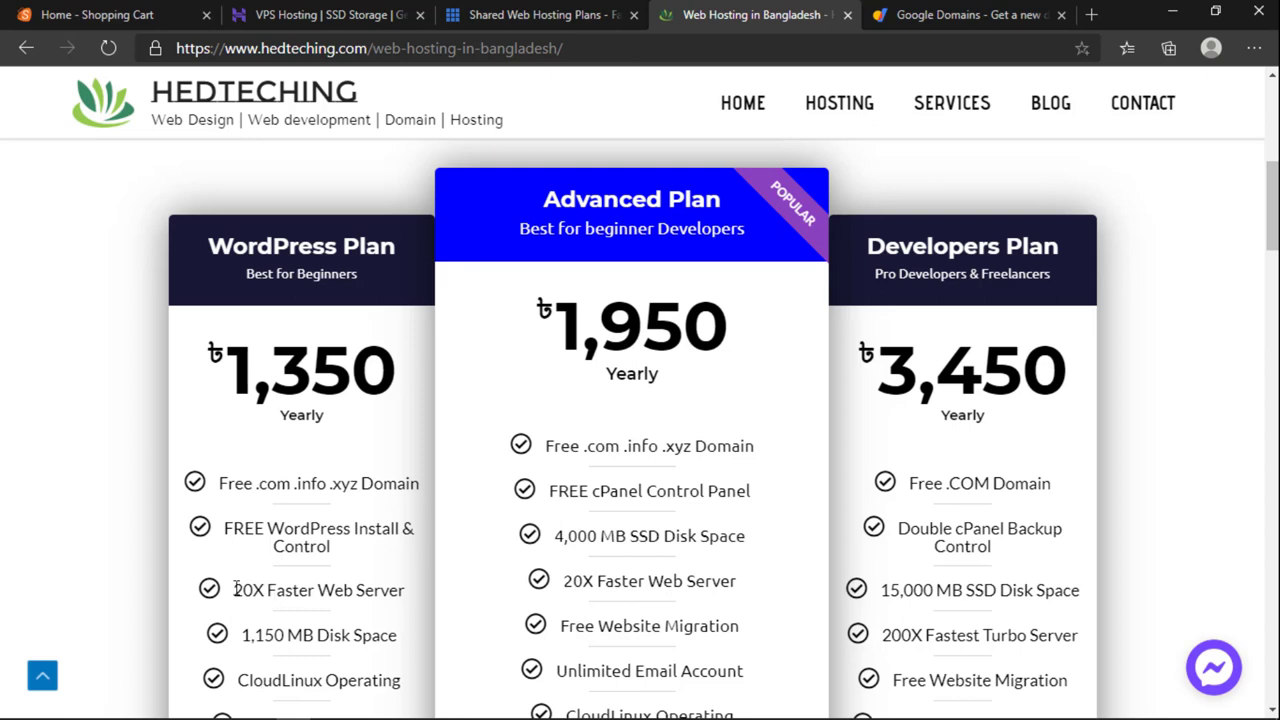
# Step: Highlight the WordPress Plan's 20X Faster Web Server and WordPress Install features
pyautogui.moveTo(235, 590); pyautogui.dragTo(348, 590)
pyautogui.click(362, 590)
pyautogui.moveTo(294, 527); pyautogui.dragTo(335, 548)
pyautogui.click(336, 552)
pyautogui.click(297, 540)
# Step: Compare disk space: WordPress Plan's 1,150 MB versus the Advanced Plan's 4,000 MB SSD
pyautogui.scroll(-1, 347, 590)
pyautogui.moveTo(242, 538); pyautogui.dragTo(354, 541)
pyautogui.scroll(1, 357, 537)
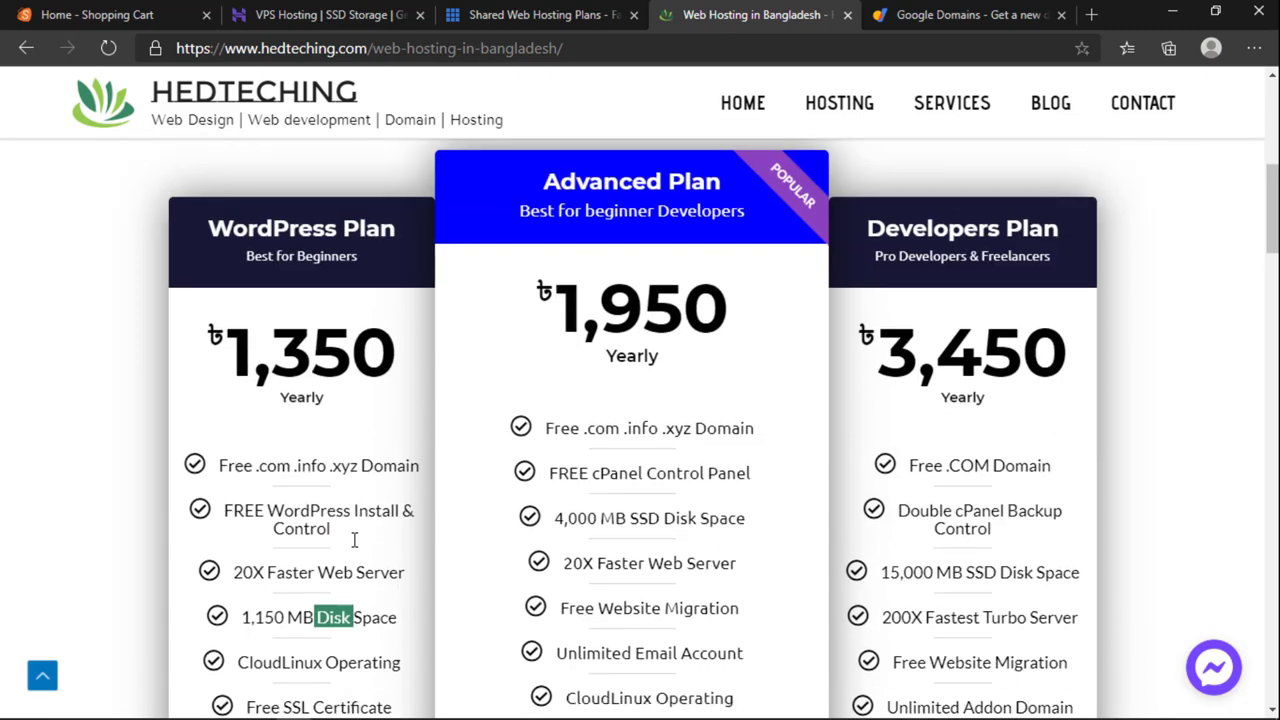
pyautogui.scroll(-1, 354, 549)
pyautogui.scroll(1, 354, 545)
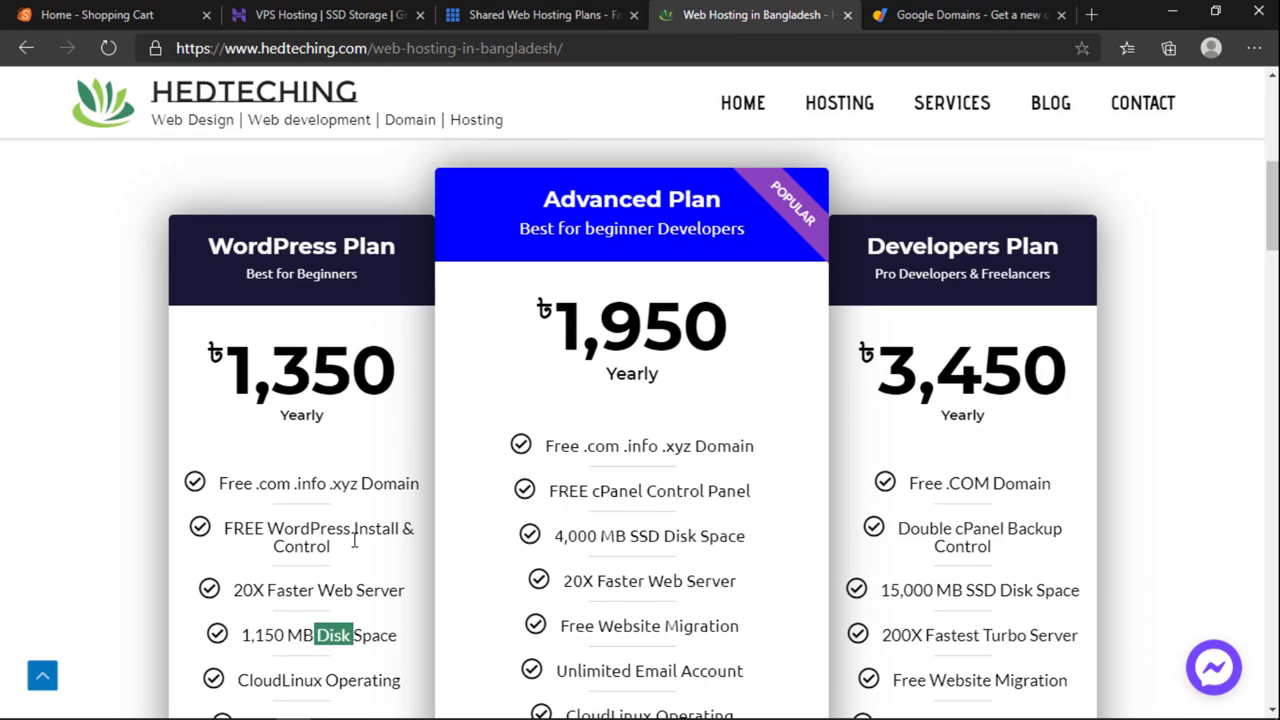
pyautogui.scroll(-5, 354, 545)
pyautogui.scroll(5, 354, 545)
pyautogui.scroll(-3, 354, 545)
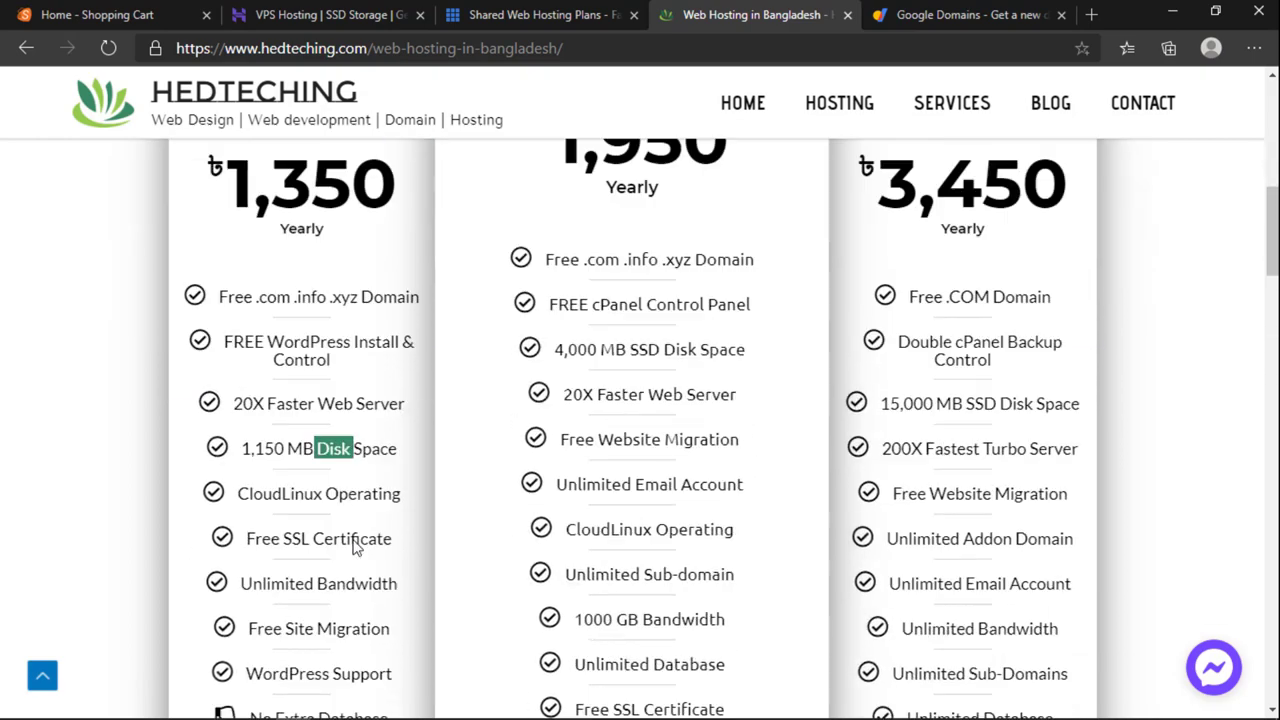
pyautogui.scroll(3, 434, 546)
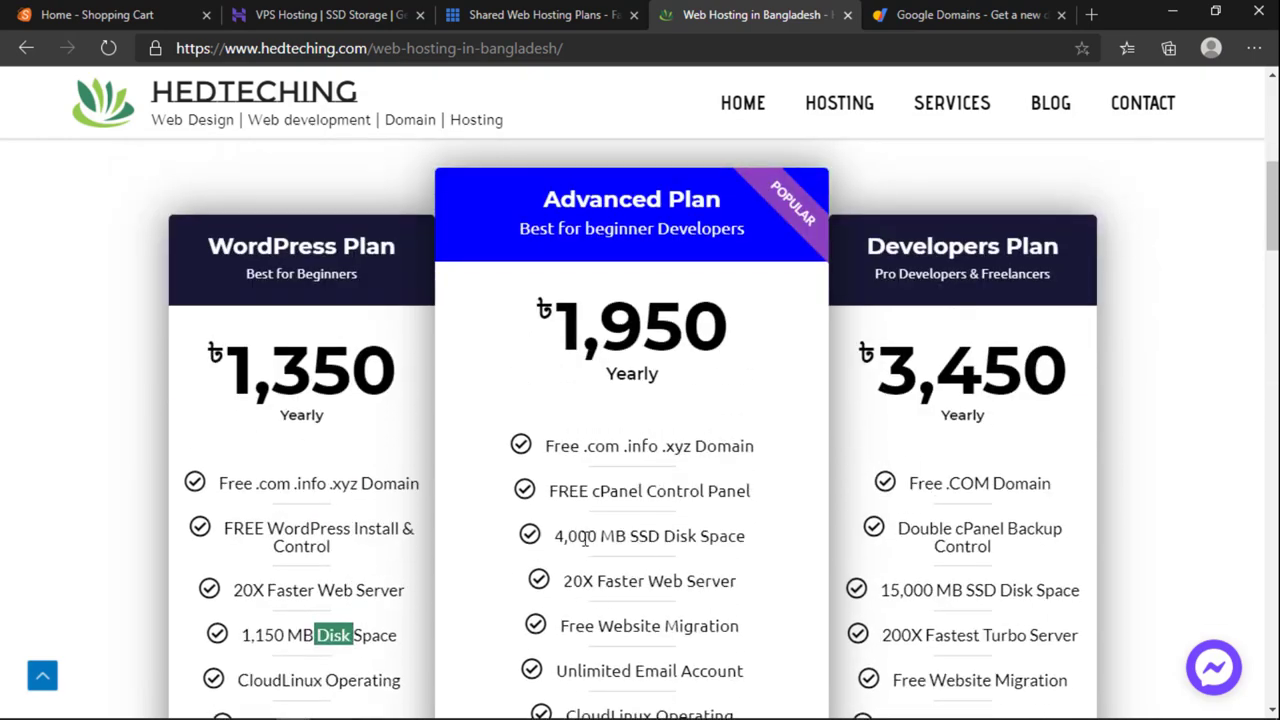
pyautogui.moveTo(580, 537); pyautogui.dragTo(651, 540)
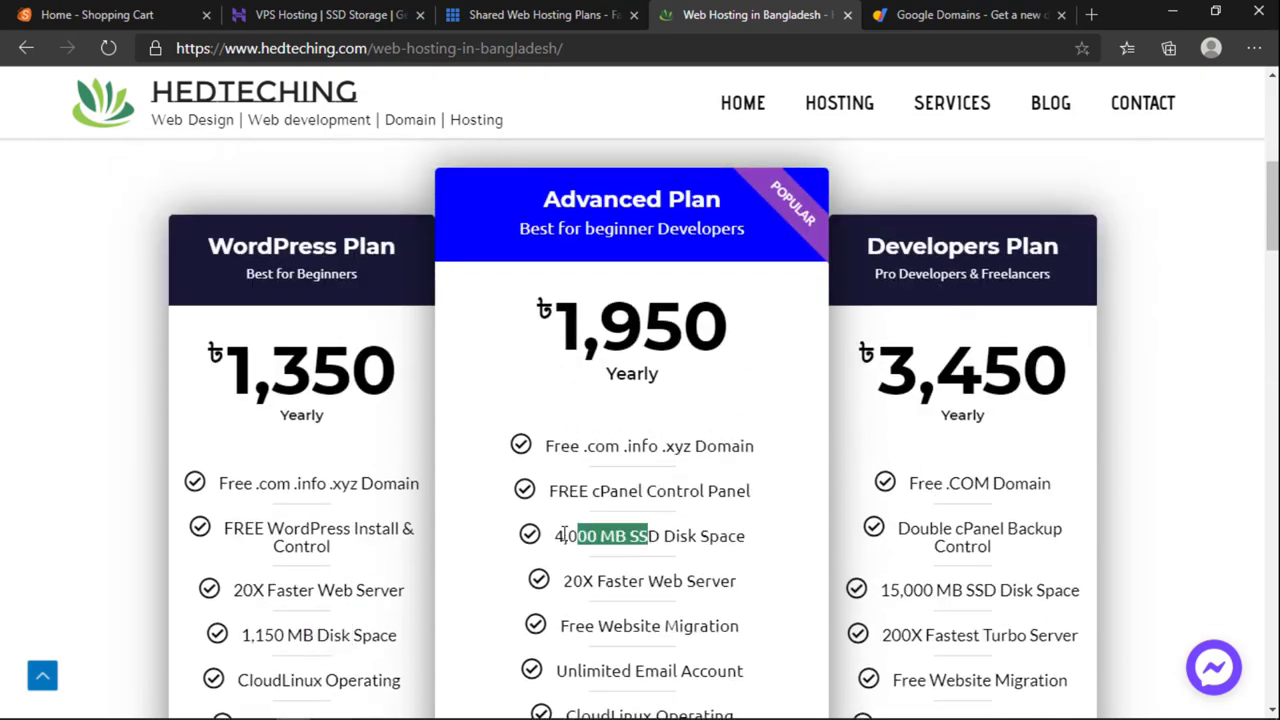
pyautogui.moveTo(564, 536); pyautogui.dragTo(622, 540)
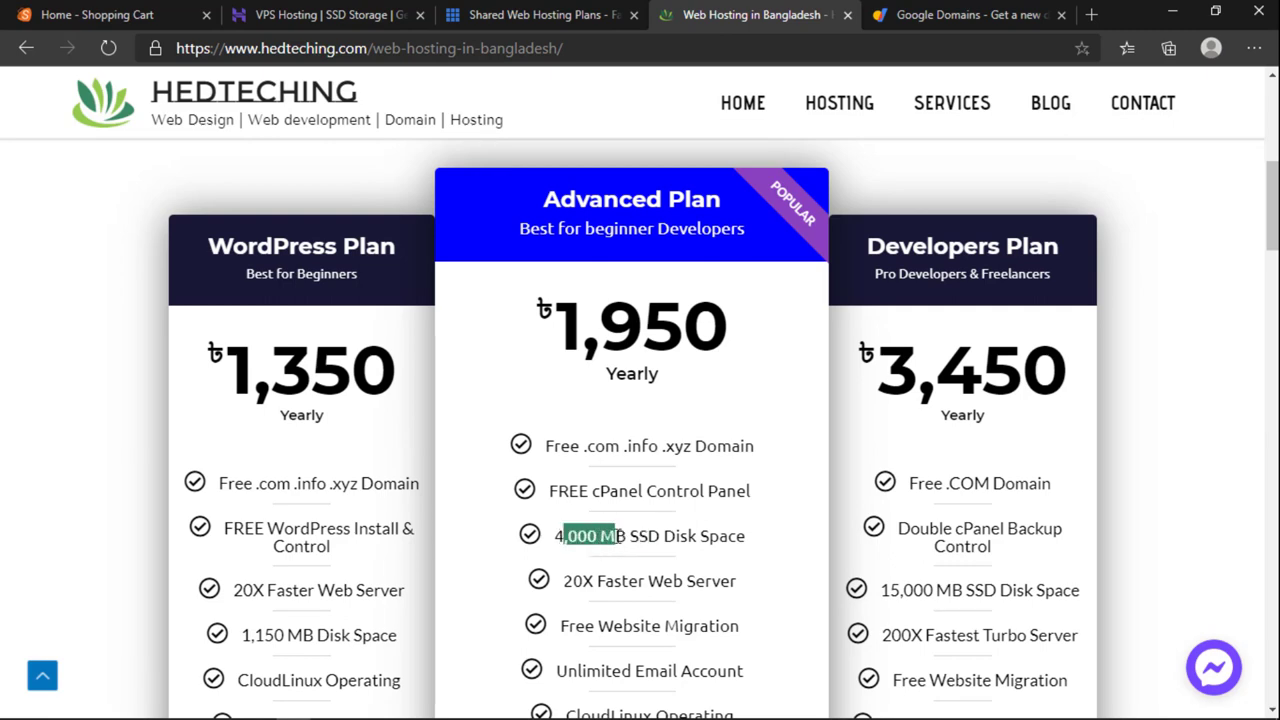
pyautogui.scroll(-2, 578, 527)
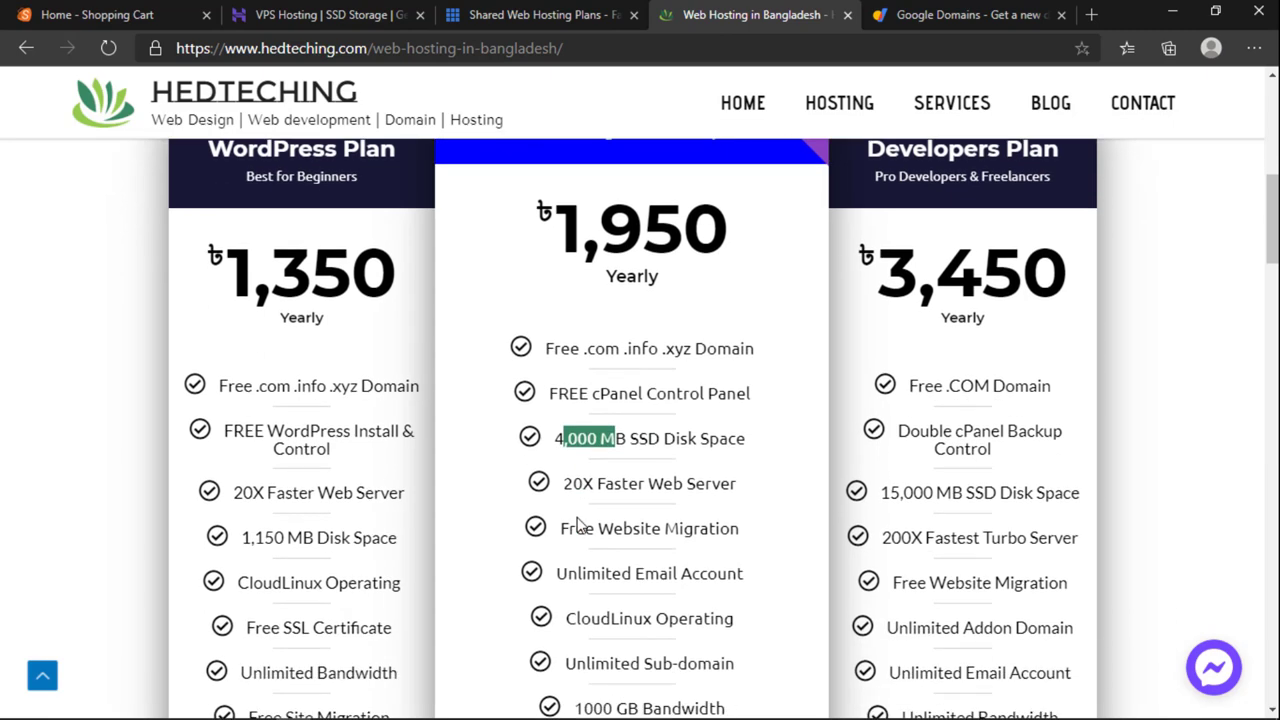
pyautogui.scroll(2, 597, 424)
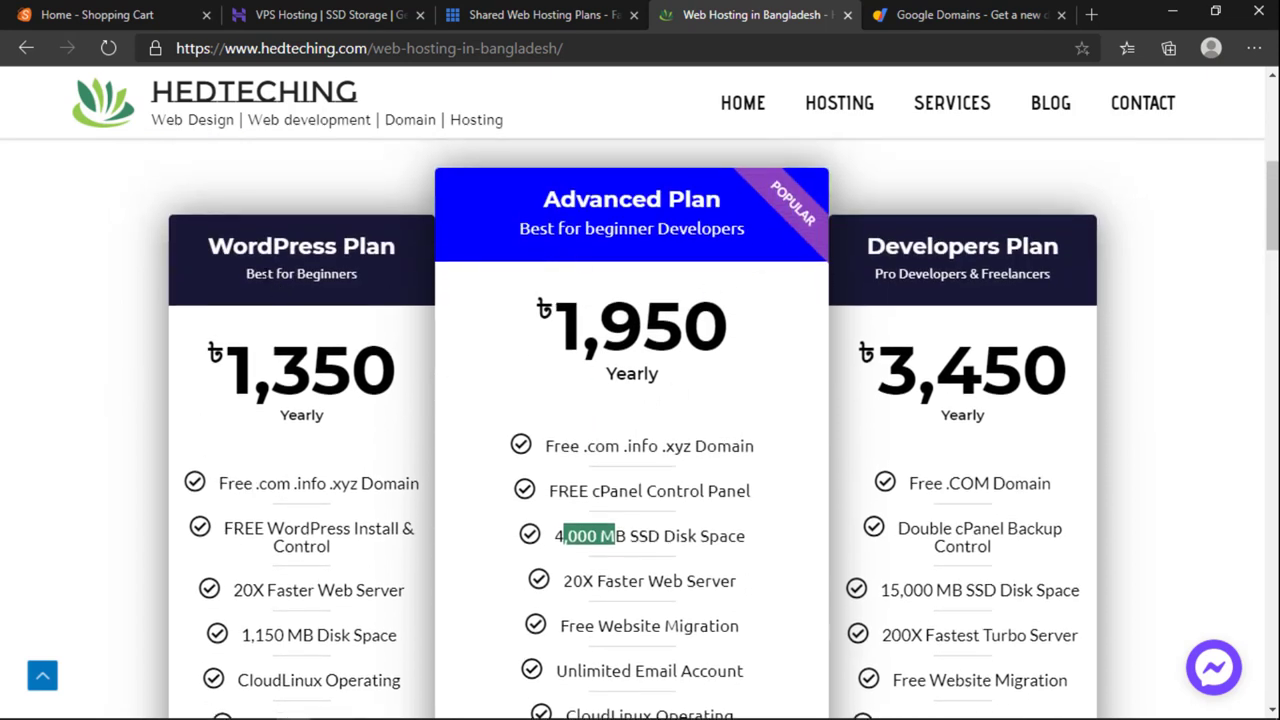
# Step: Highlight the plans' 'Best for Beginners' taglines and the Advanced Plan's .xyz domain offer
pyautogui.moveTo(263, 274); pyautogui.dragTo(314, 276)
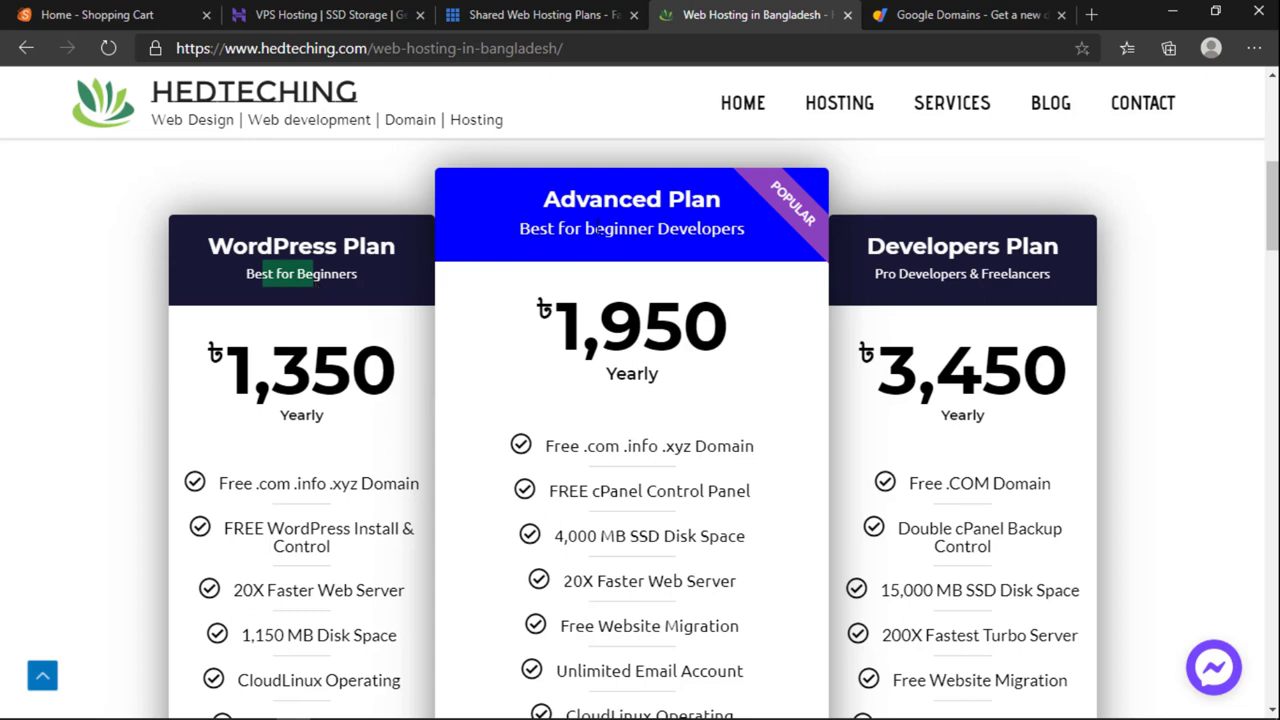
pyautogui.moveTo(598, 230); pyautogui.dragTo(648, 229)
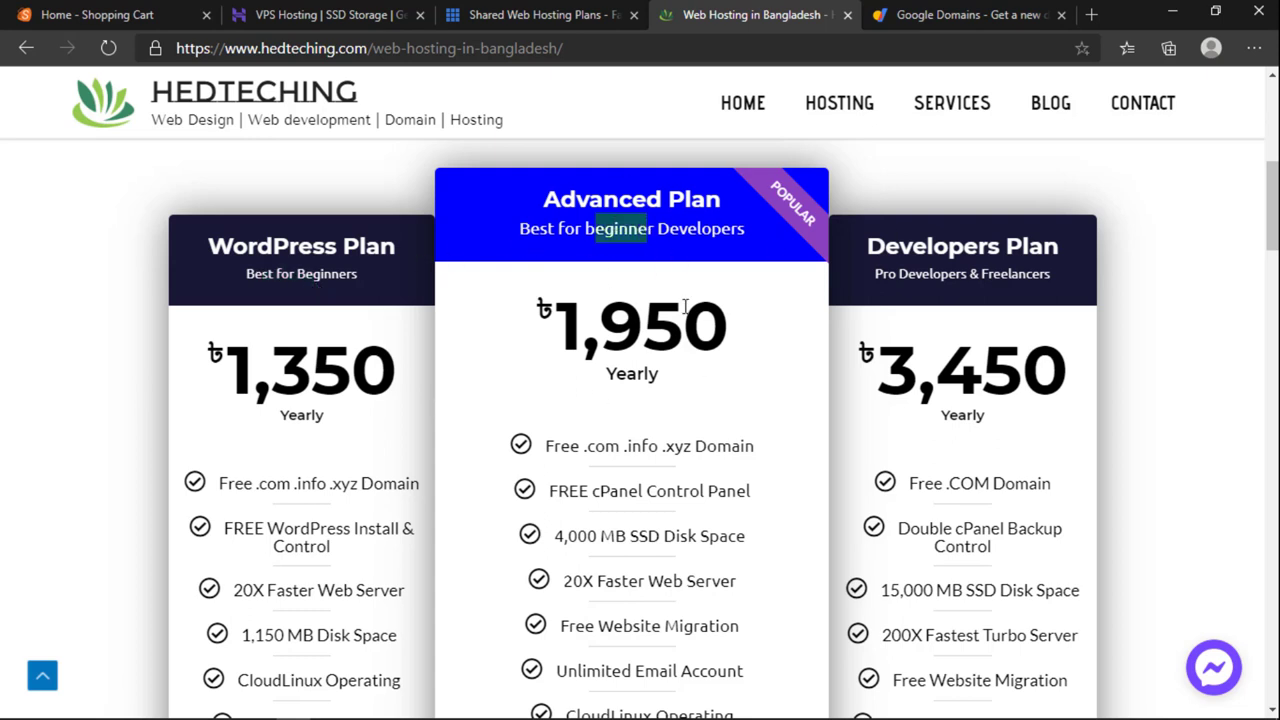
pyautogui.click(598, 452)
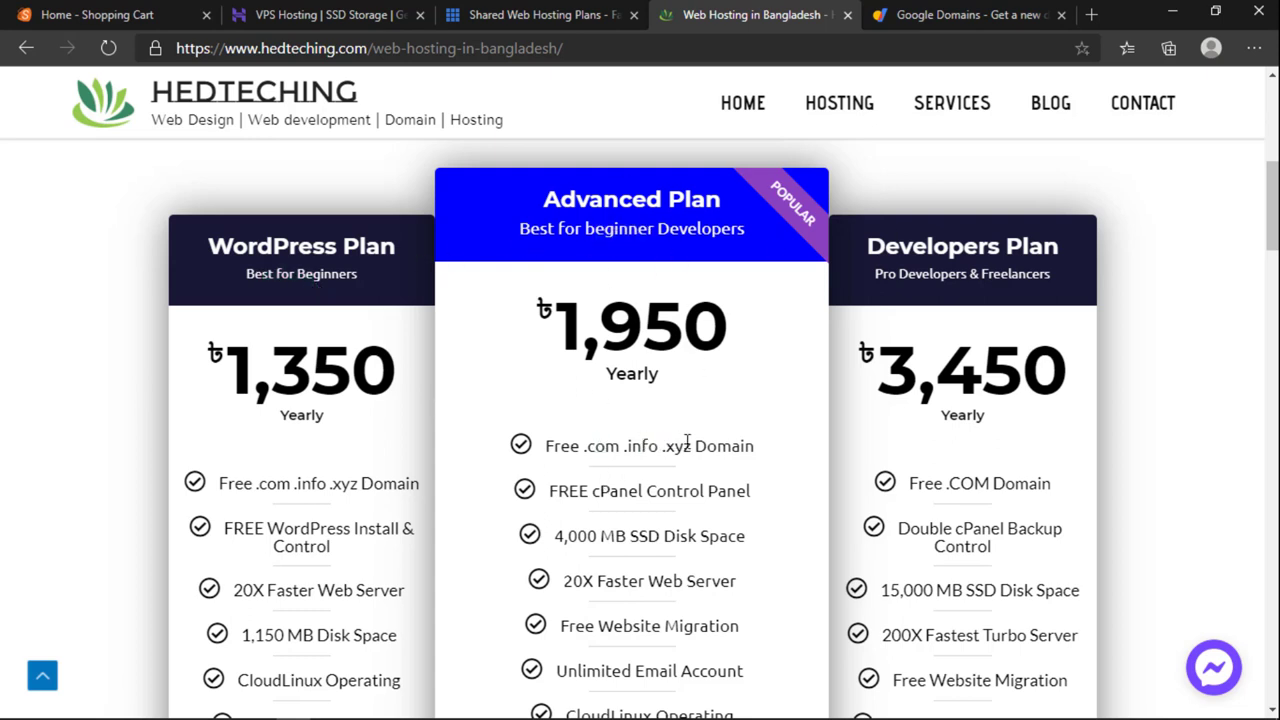
pyautogui.moveTo(676, 446); pyautogui.dragTo(743, 437)
pyautogui.click(743, 437)
# Step: Highlight Advanced Plan's Free Website Migration, Unlimited Email Account, CloudLinux Operating and Unlimited Sub-domain
pyautogui.scroll(-2, 743, 437)
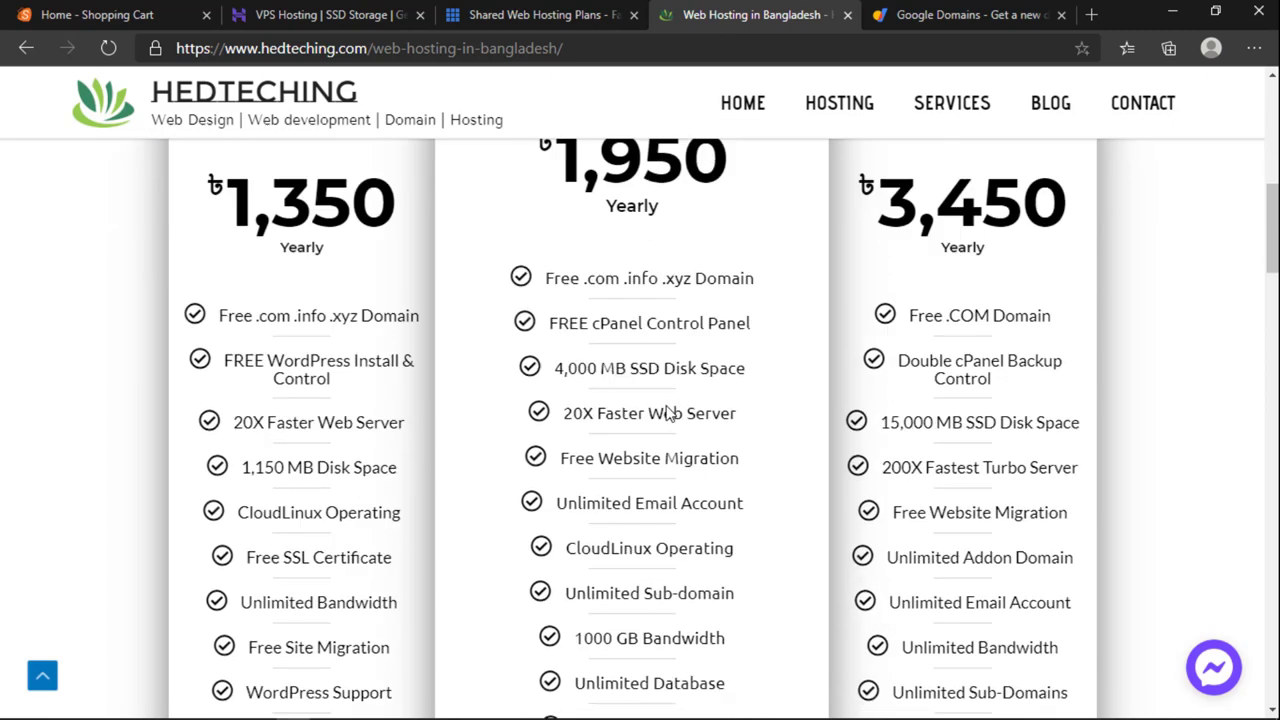
pyautogui.moveTo(568, 341); pyautogui.dragTo(690, 341)
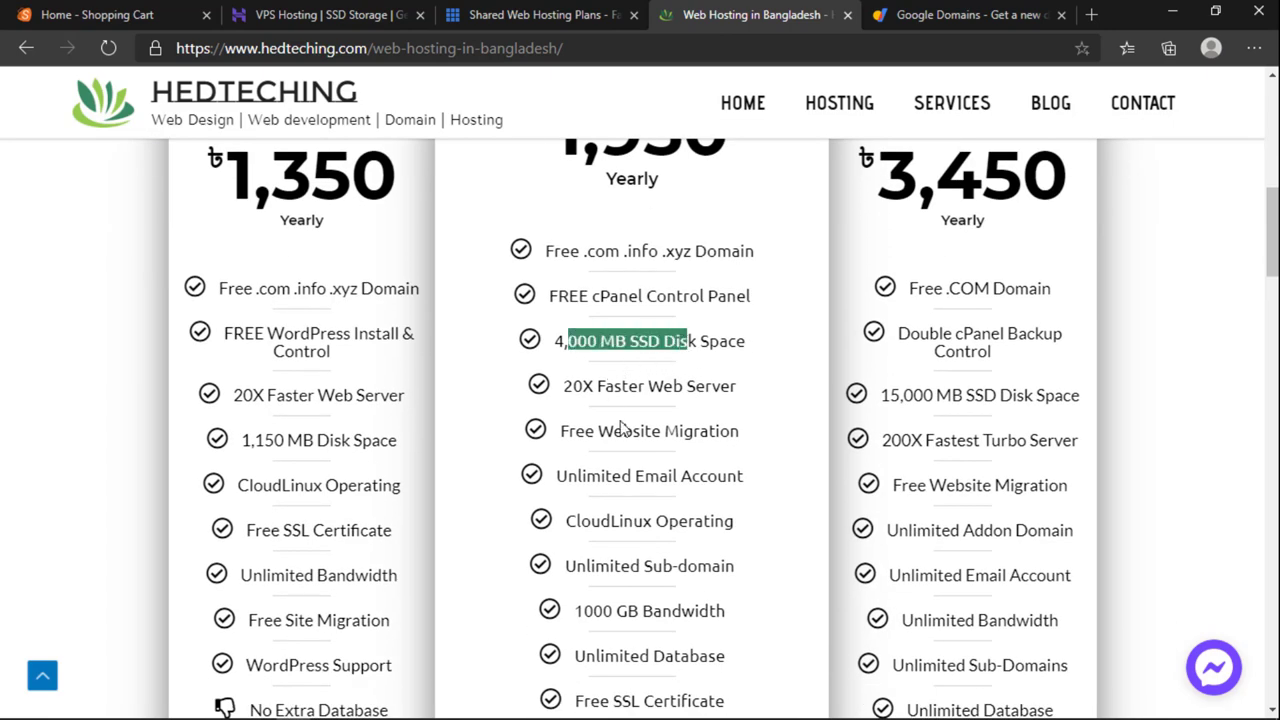
pyautogui.scroll(4, 618, 430)
pyautogui.scroll(-4, 614, 449)
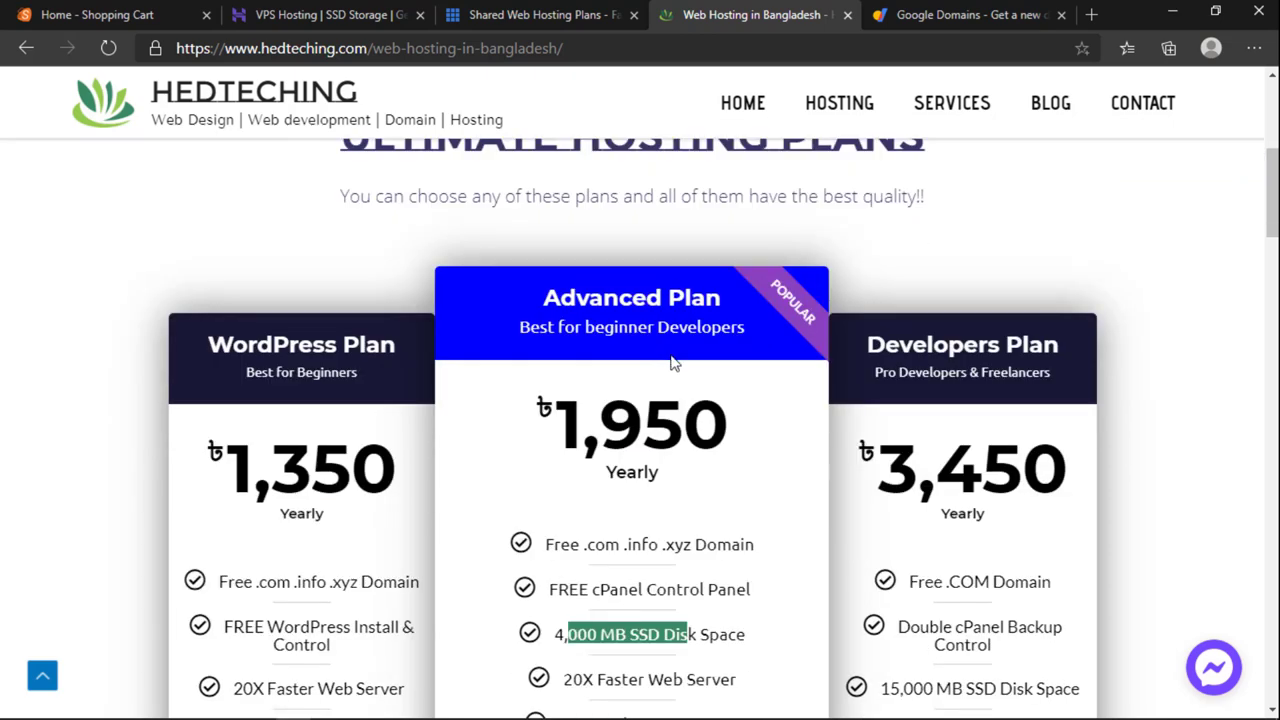
pyautogui.scroll(-1, 672, 354)
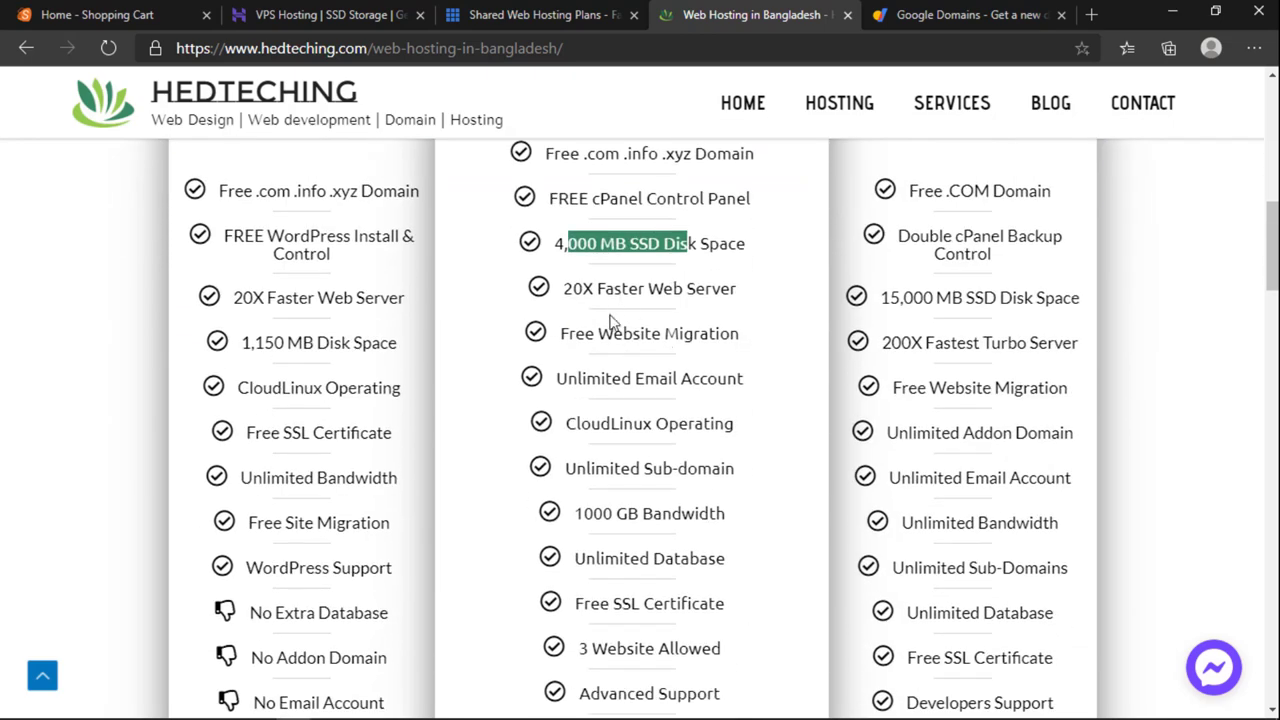
pyautogui.moveTo(599, 333); pyautogui.dragTo(669, 341)
pyautogui.moveTo(588, 379); pyautogui.dragTo(684, 390)
pyautogui.moveTo(618, 425); pyautogui.dragTo(696, 426)
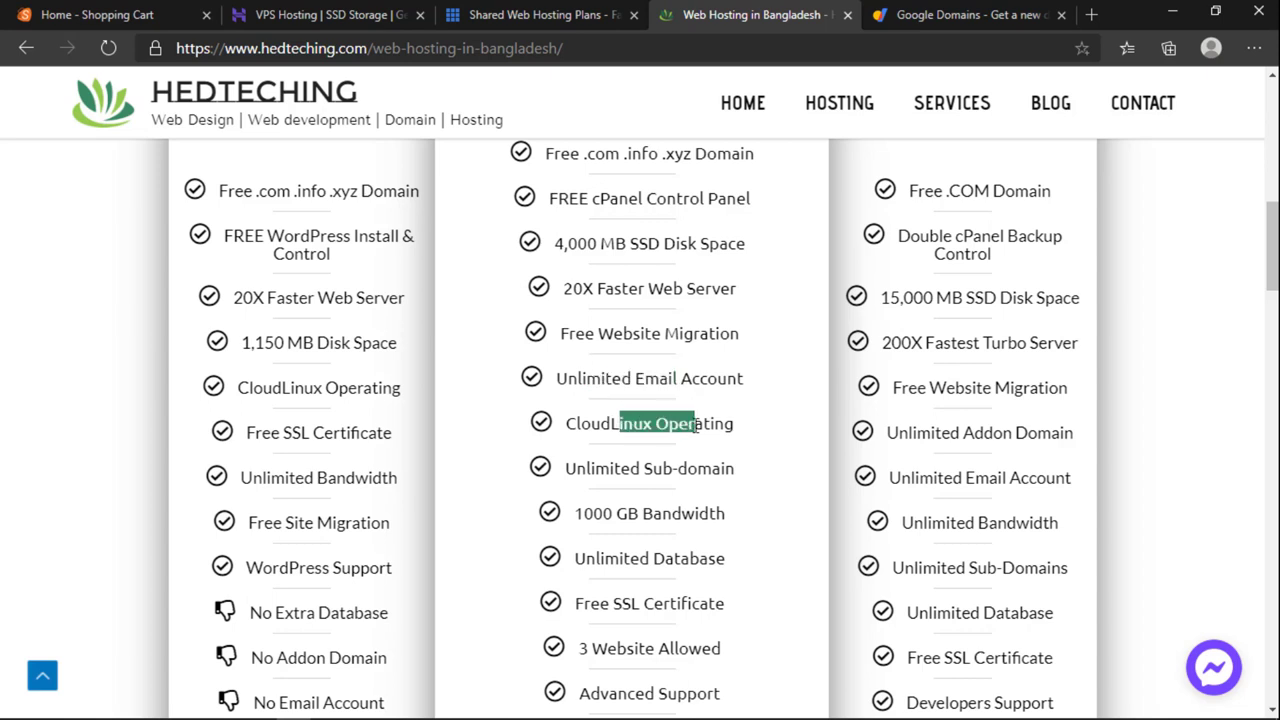
pyautogui.moveTo(591, 468); pyautogui.dragTo(688, 470)
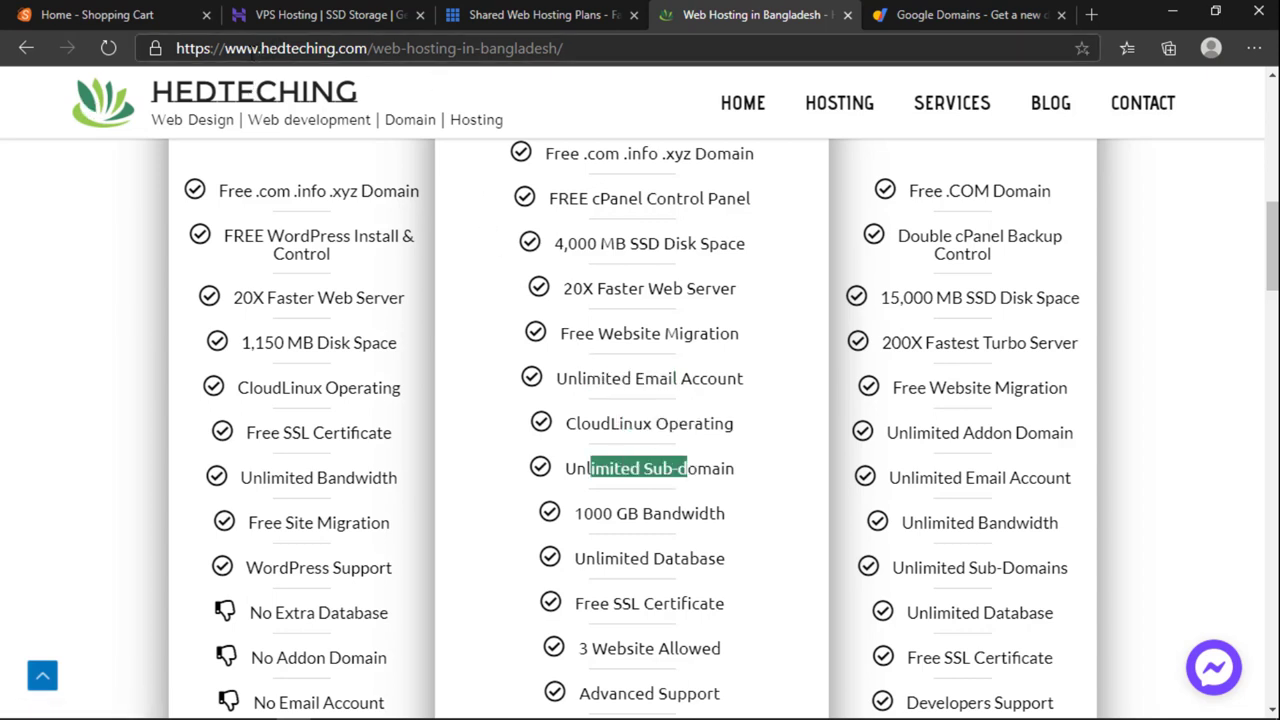
# Step: Look over the Google Domains results, then the Hostinger VPS plans page
pyautogui.click(950, 14)
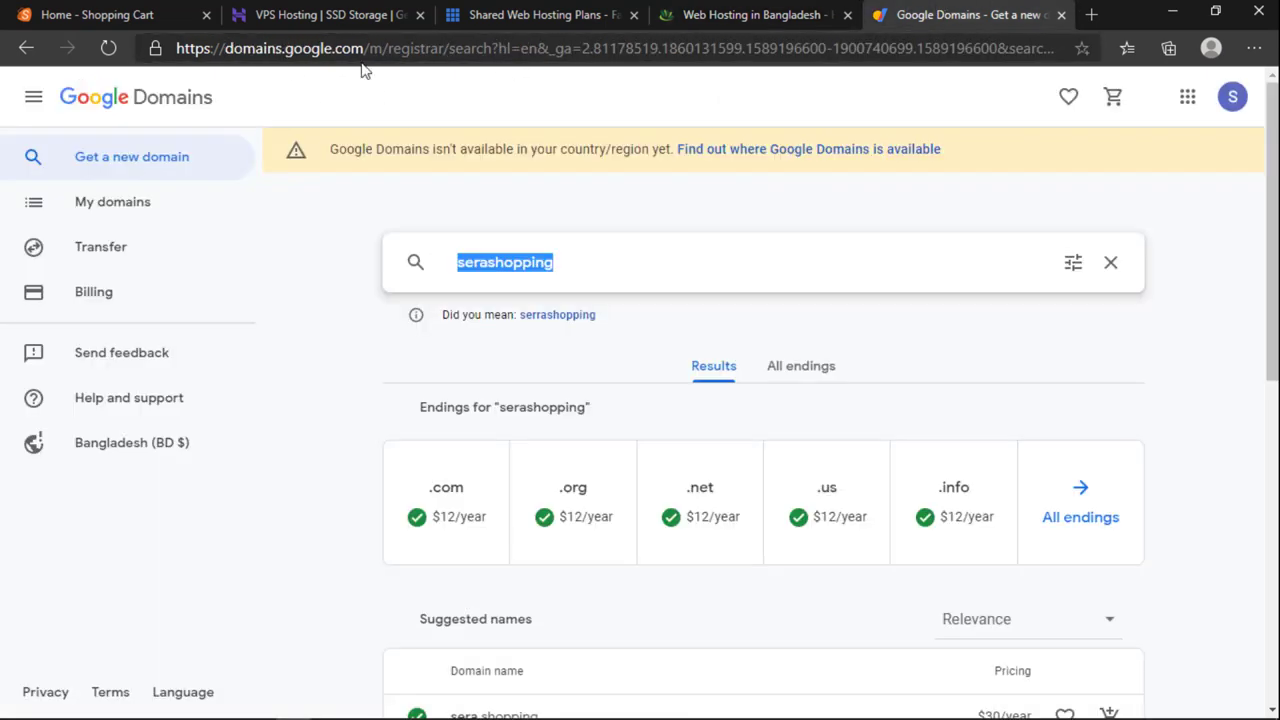
pyautogui.doubleClick(254, 48)
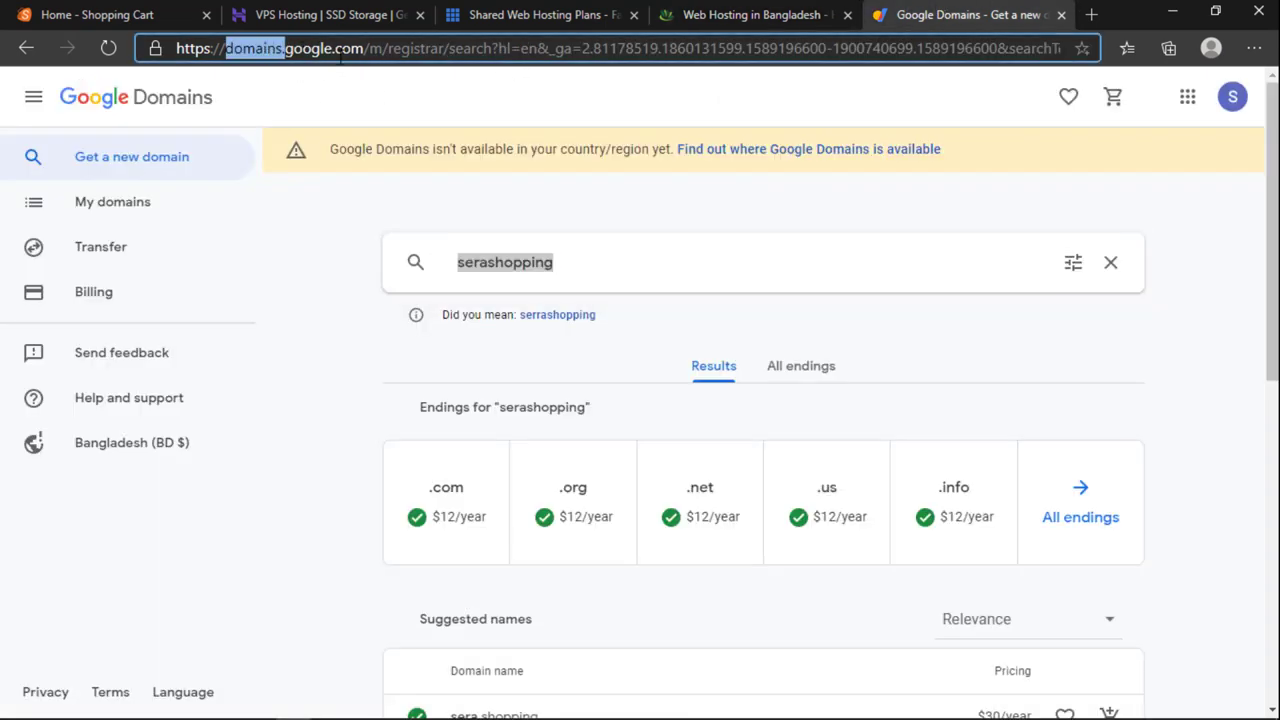
pyautogui.click(805, 12)
pyautogui.scroll(-2, 636, 412)
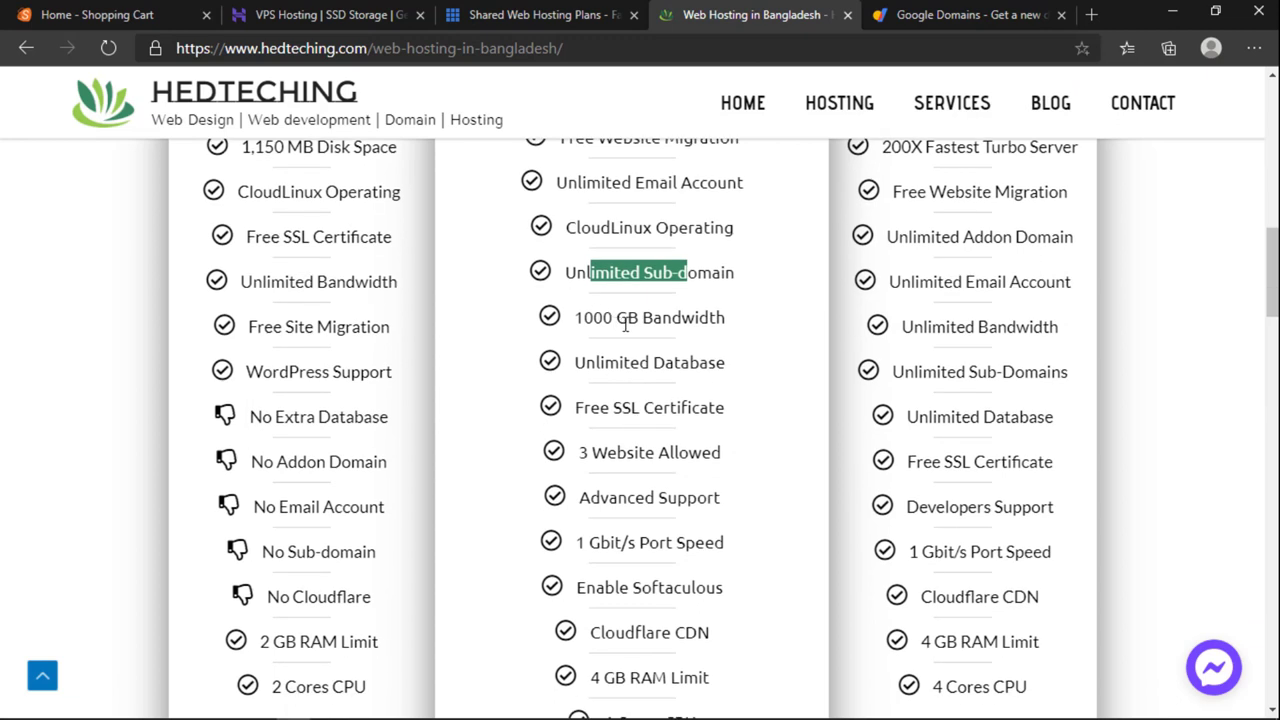
pyautogui.click(300, 15)
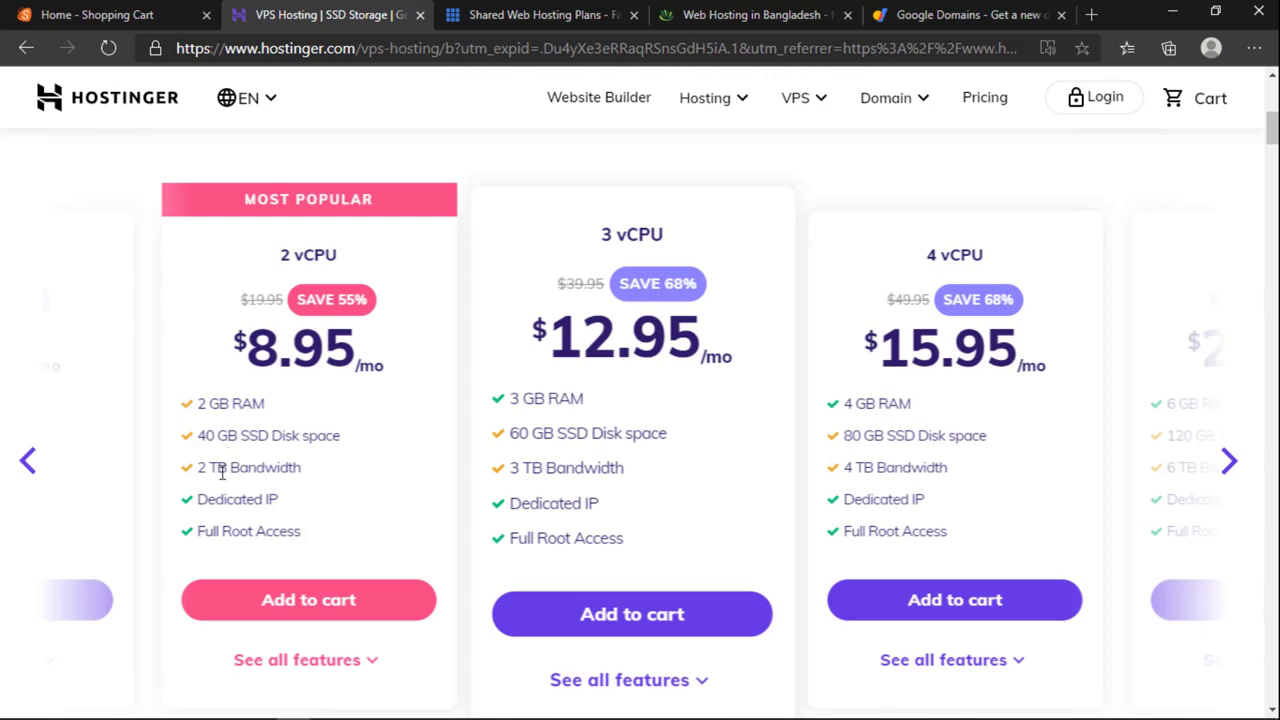
pyautogui.scroll(6, 350, 500)
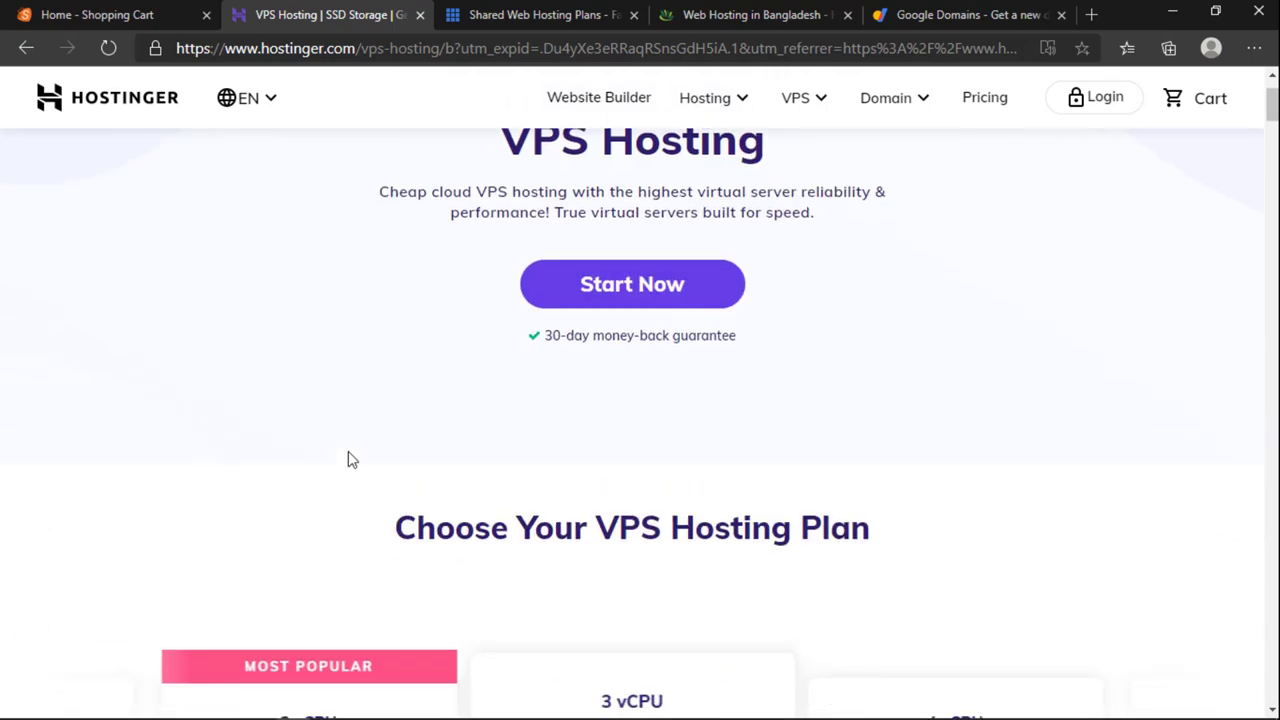
pyautogui.scroll(-5, 341, 537)
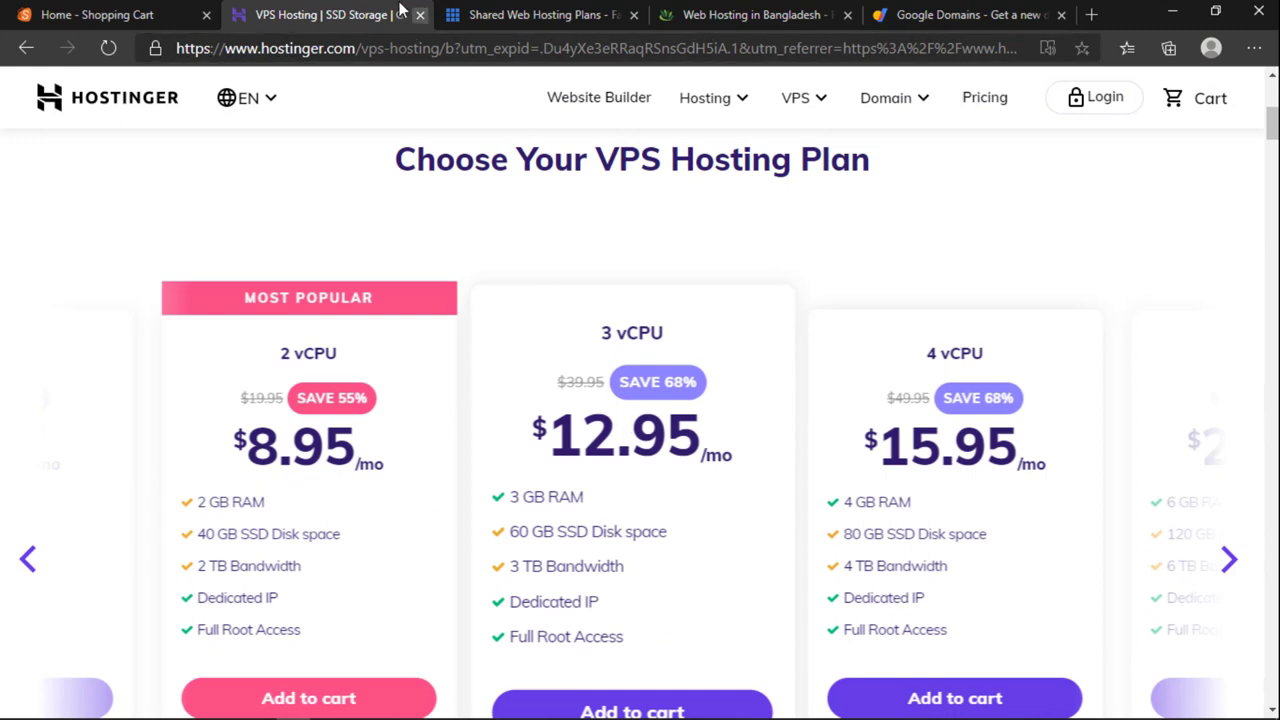
# Step: View the Bluehost shared hosting plans, then close the Bluehost and Hostinger tabs
pyautogui.click(508, 20)
pyautogui.scroll(-6, 710, 334)
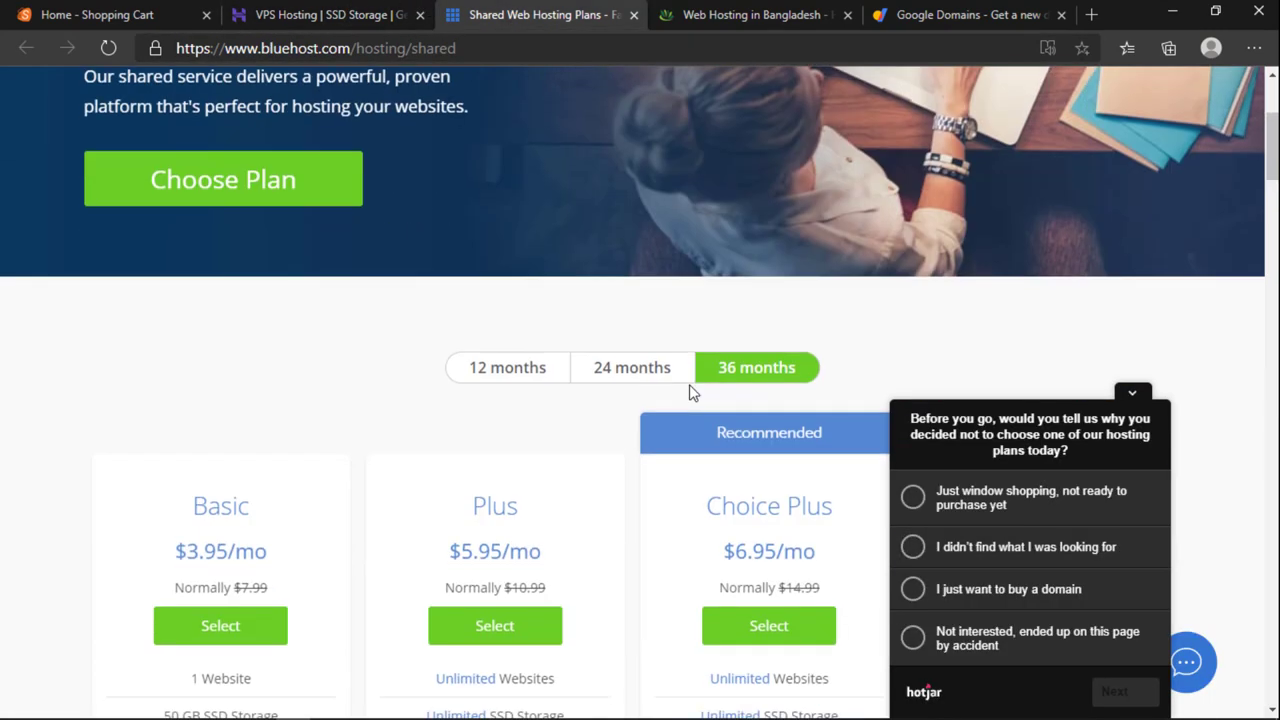
pyautogui.click(757, 19)
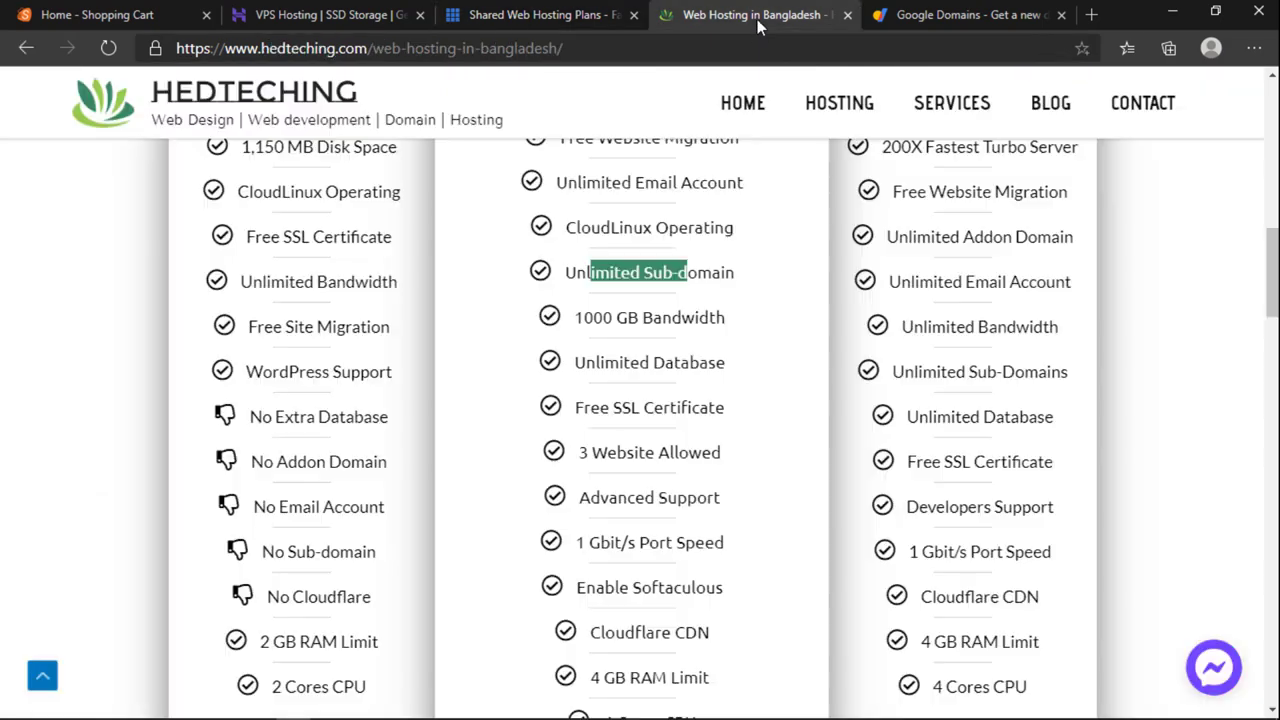
pyautogui.click(633, 15)
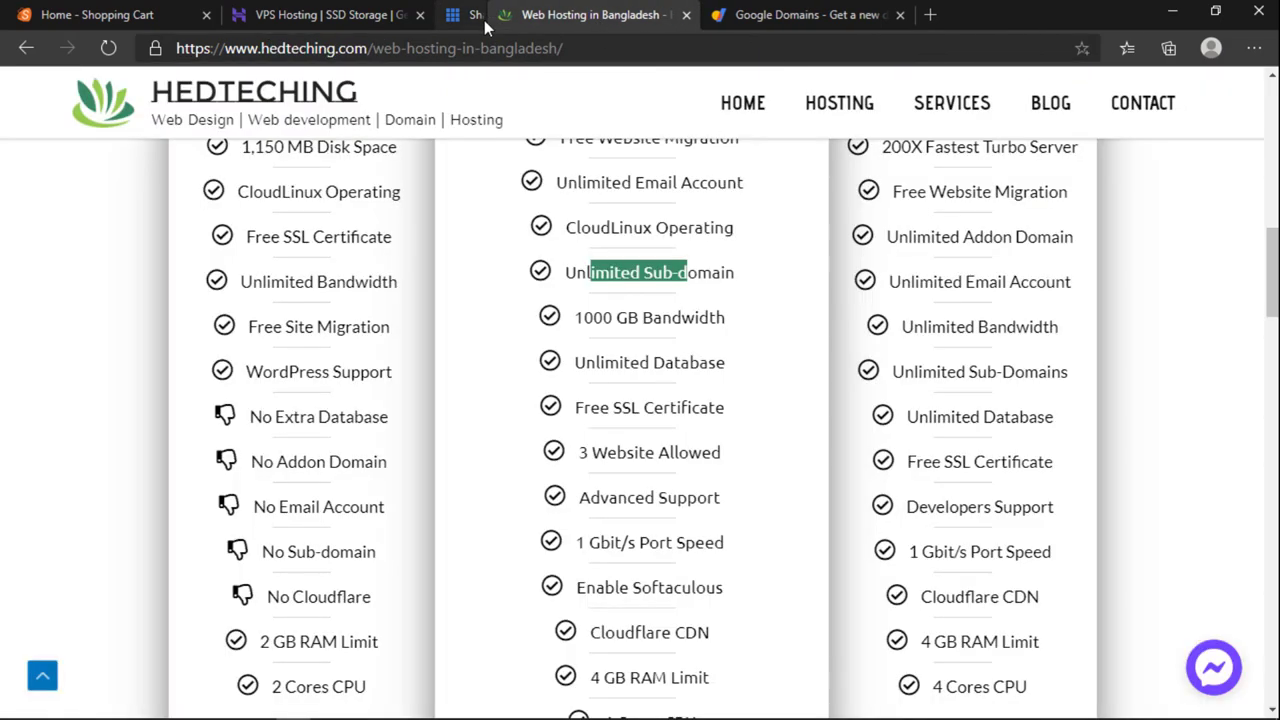
pyautogui.click(420, 15)
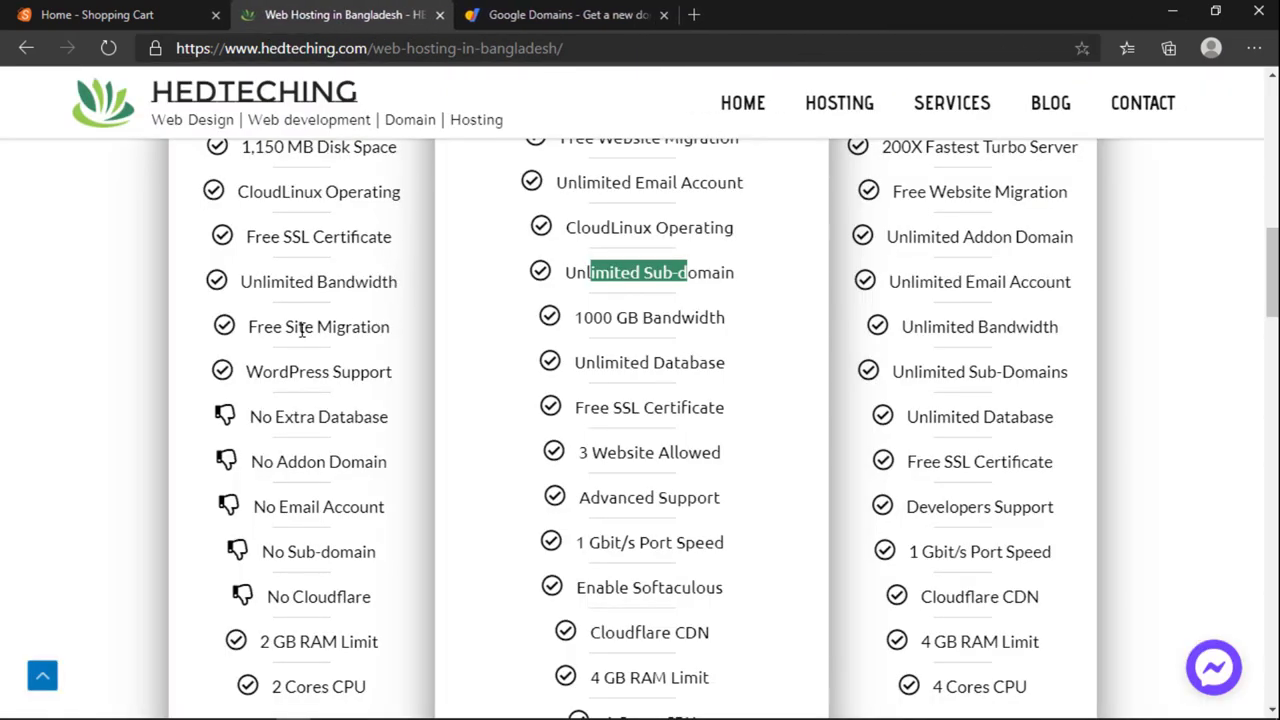
# Step: Highlight the Advanced Plan's Advanced Support, Softaculous and Cloudflare CDN features
pyautogui.scroll(1, 391, 389)
pyautogui.scroll(-1, 391, 374)
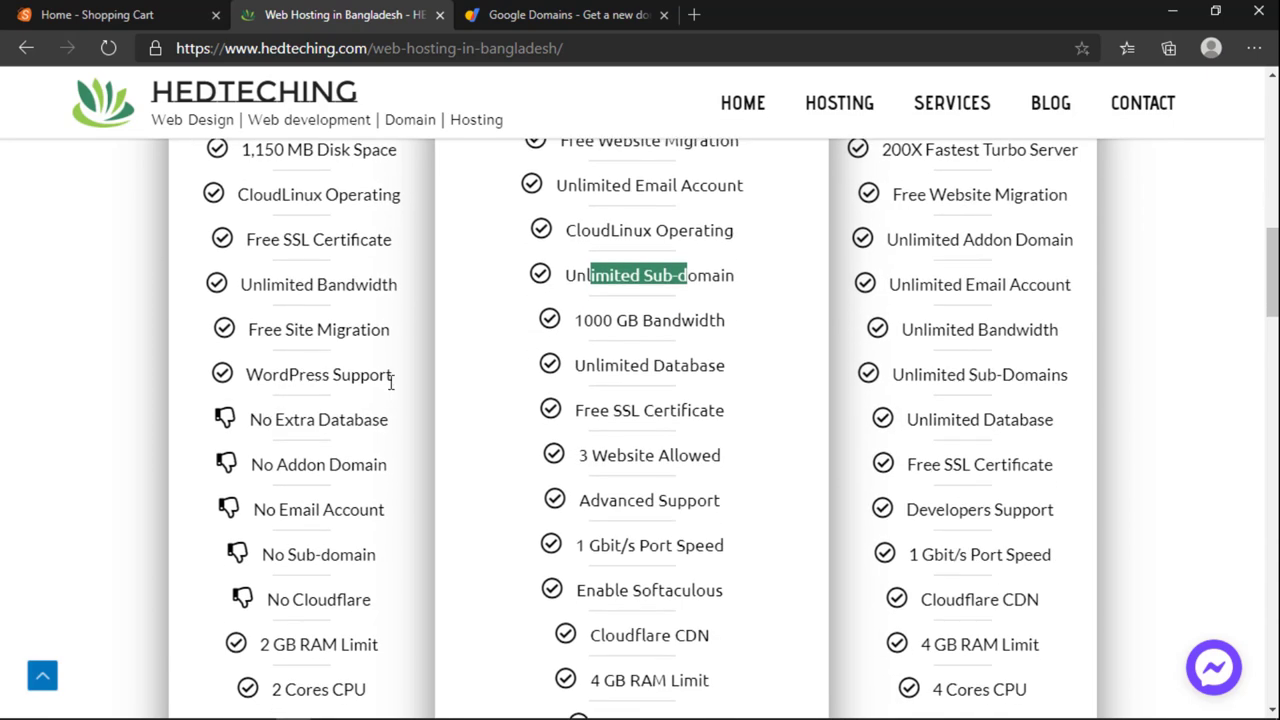
pyautogui.click(648, 494)
pyautogui.moveTo(608, 497); pyautogui.dragTo(688, 497)
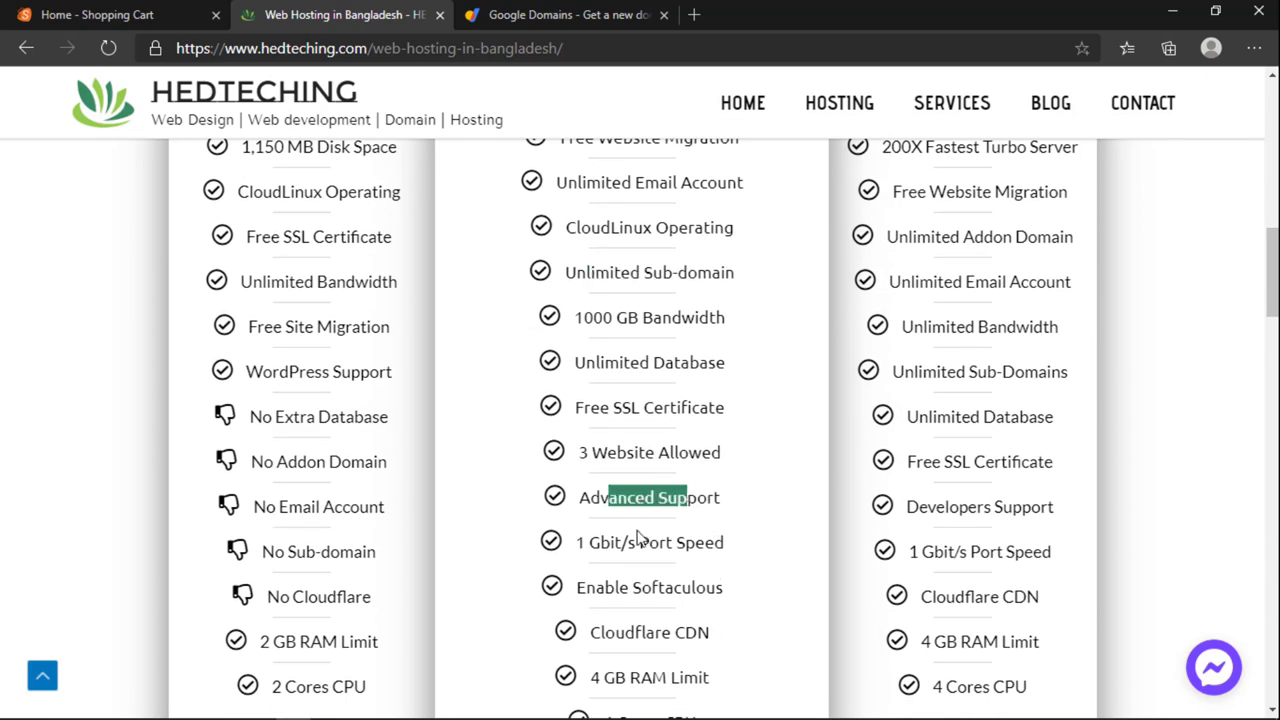
pyautogui.moveTo(598, 593); pyautogui.dragTo(732, 603)
pyautogui.scroll(-1, 732, 603)
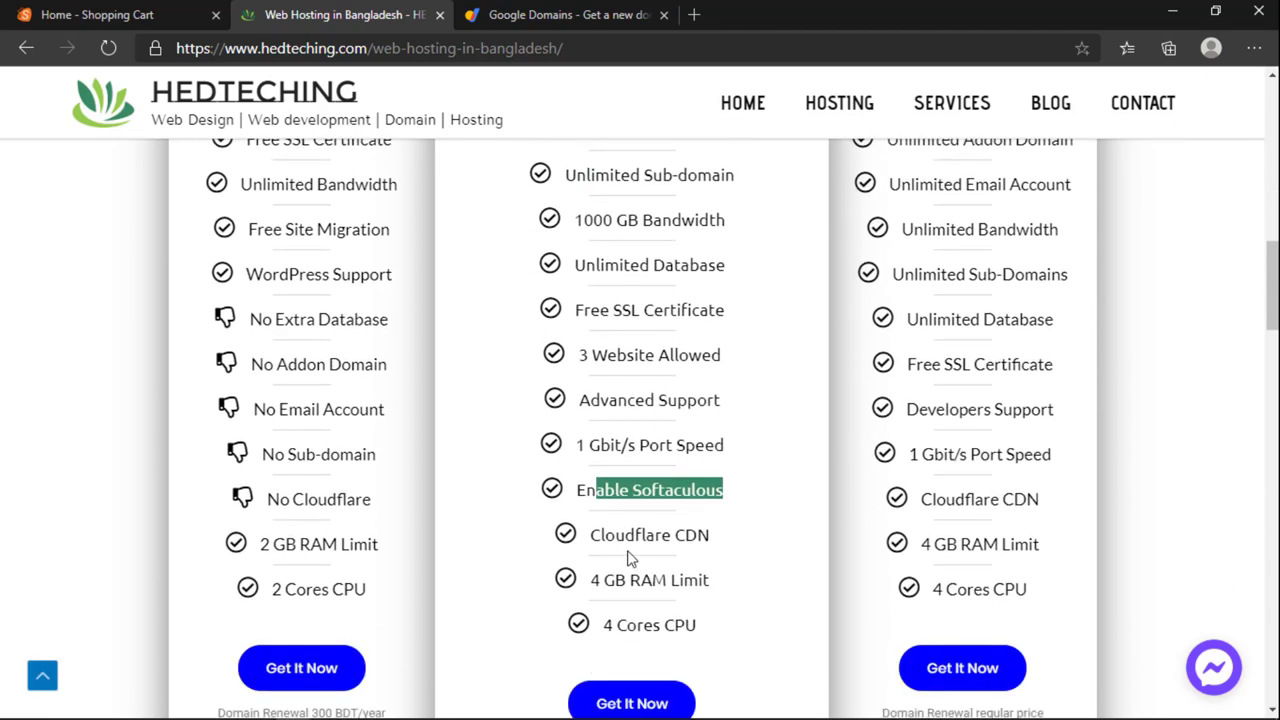
pyautogui.click(656, 530)
pyautogui.moveTo(656, 530); pyautogui.dragTo(736, 532)
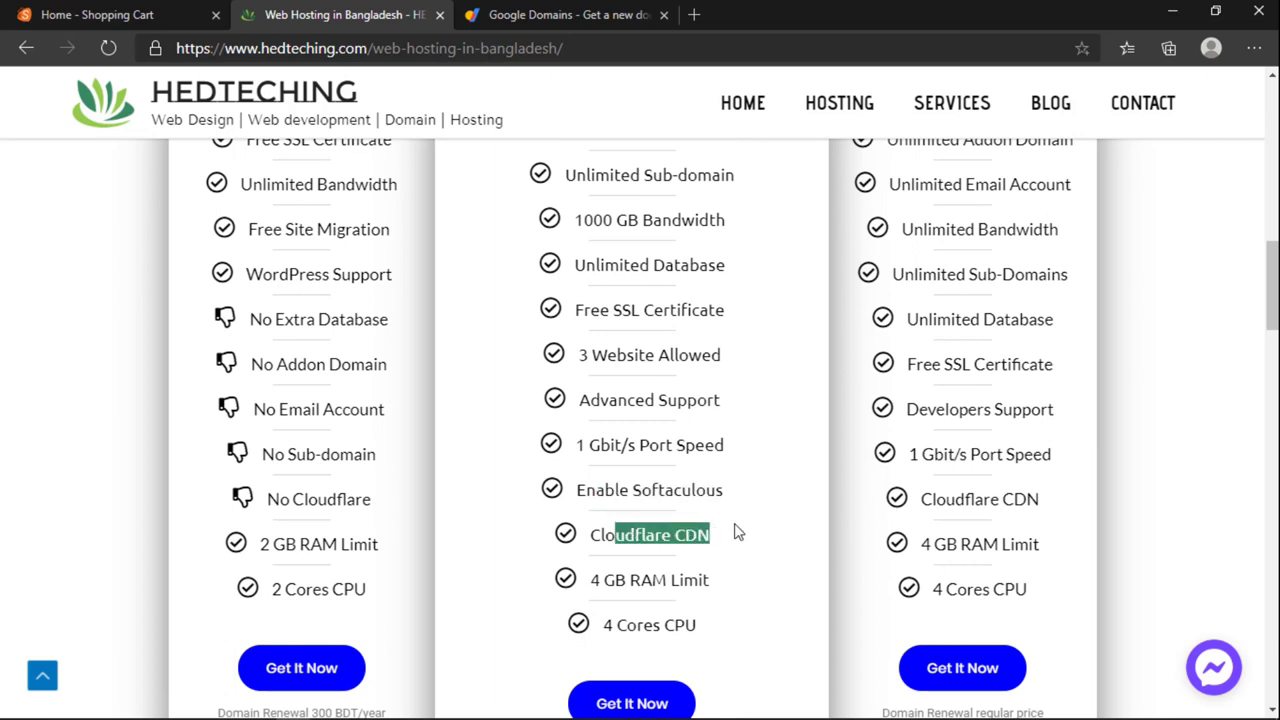
# Step: Highlight WordPress Plan limits: no addon domain, email, sub-domain or Cloudflare; 2 GB RAM, 2 cores
pyautogui.tripleClick(300, 364)
pyautogui.moveTo(268, 410); pyautogui.dragTo(352, 428)
pyautogui.click(280, 455)
pyautogui.moveTo(280, 455); pyautogui.dragTo(360, 466)
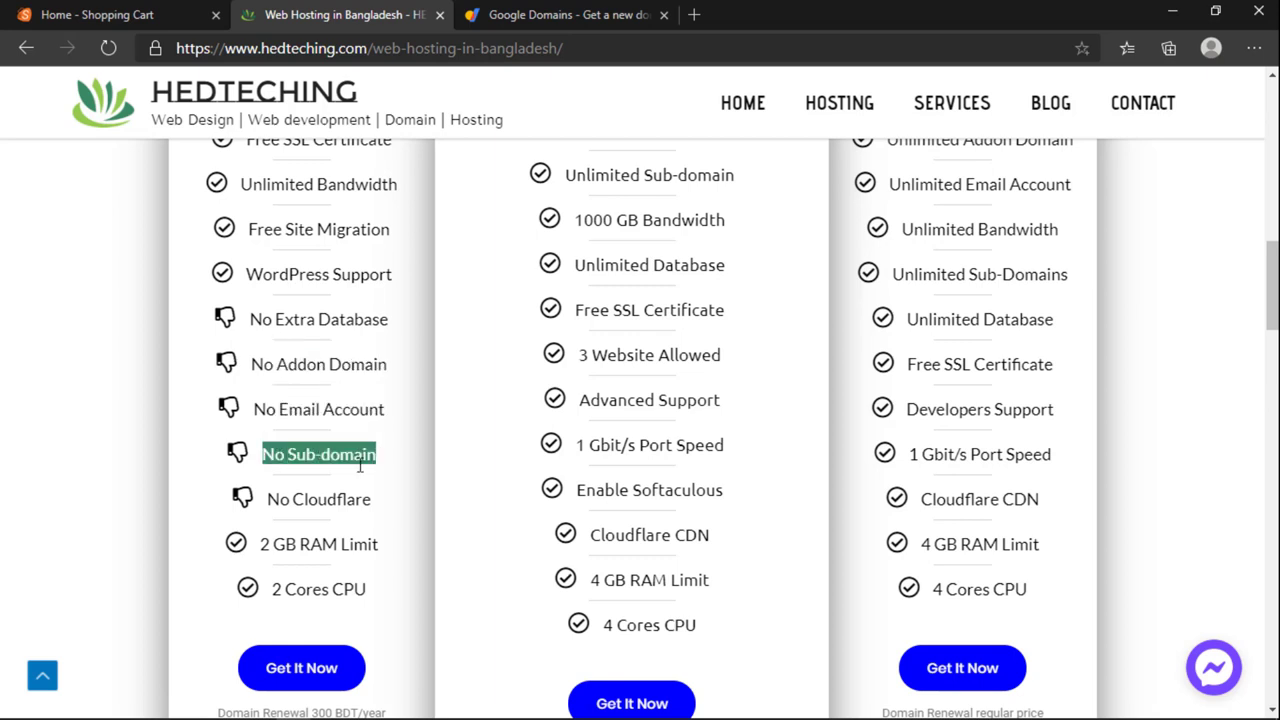
pyautogui.moveTo(290, 500); pyautogui.dragTo(337, 517)
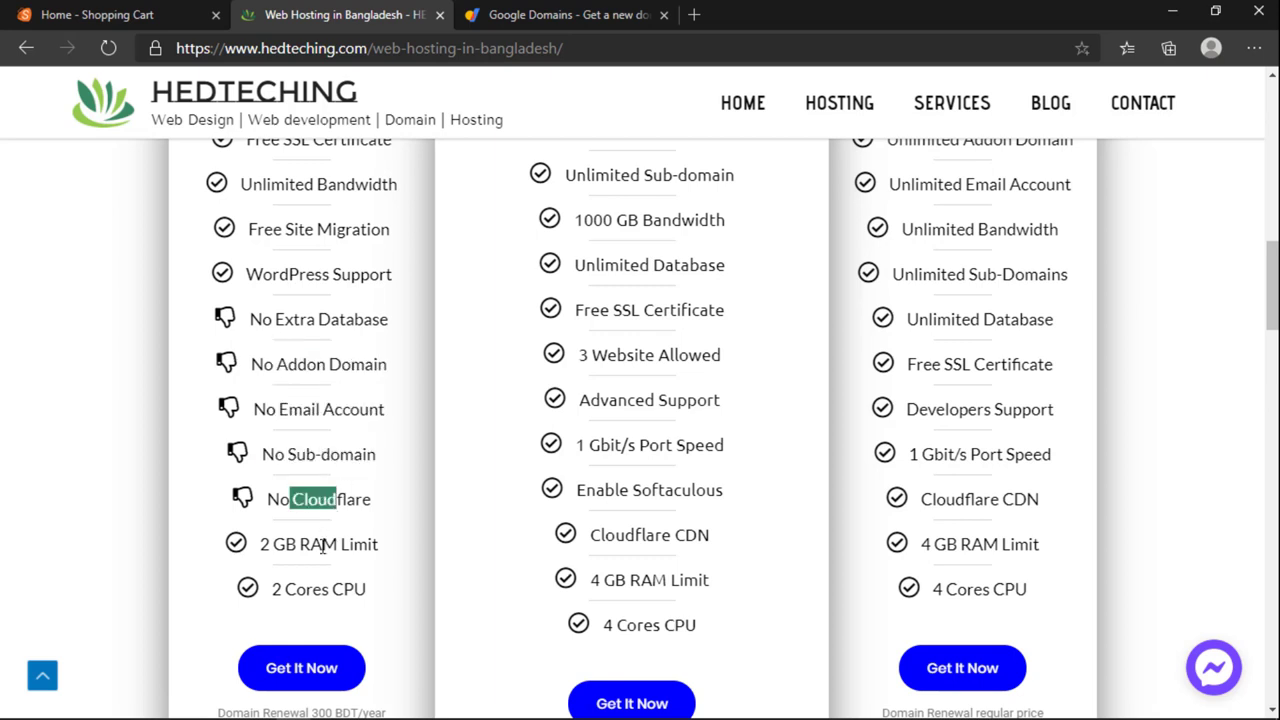
pyautogui.click(263, 543)
pyautogui.moveTo(263, 543); pyautogui.dragTo(273, 544)
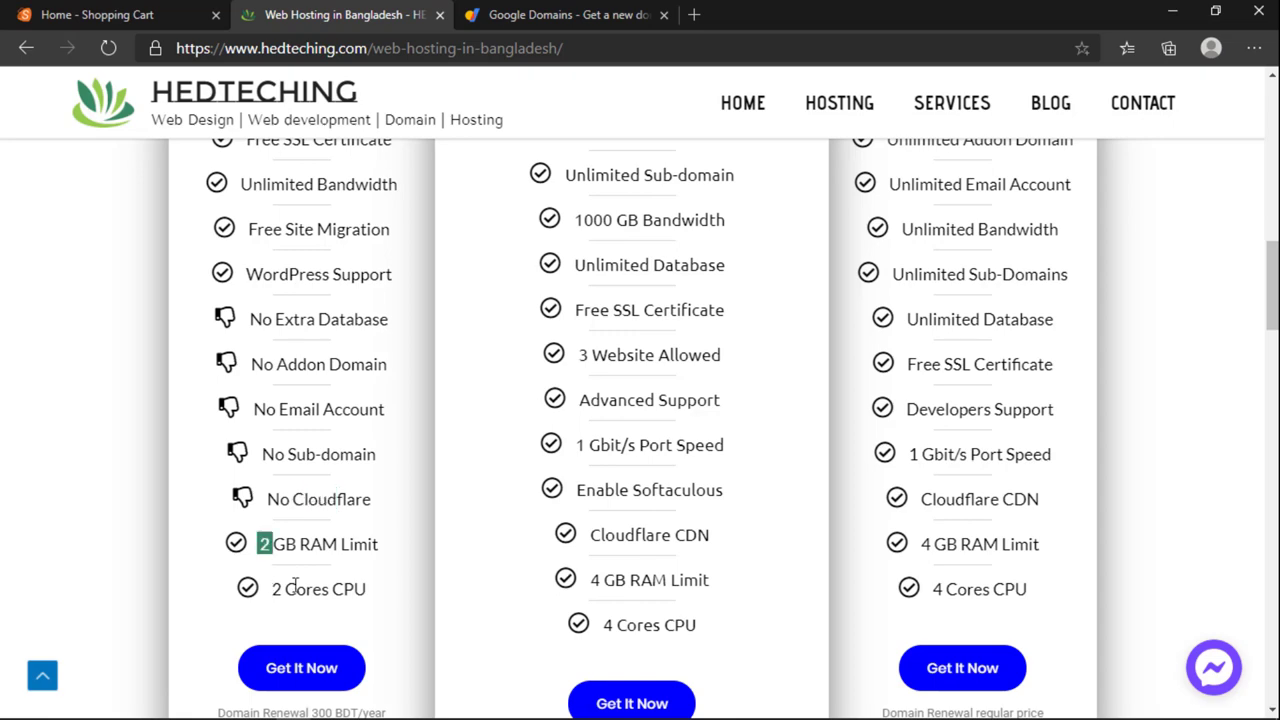
pyautogui.click(295, 590)
pyautogui.moveTo(295, 590); pyautogui.dragTo(305, 590)
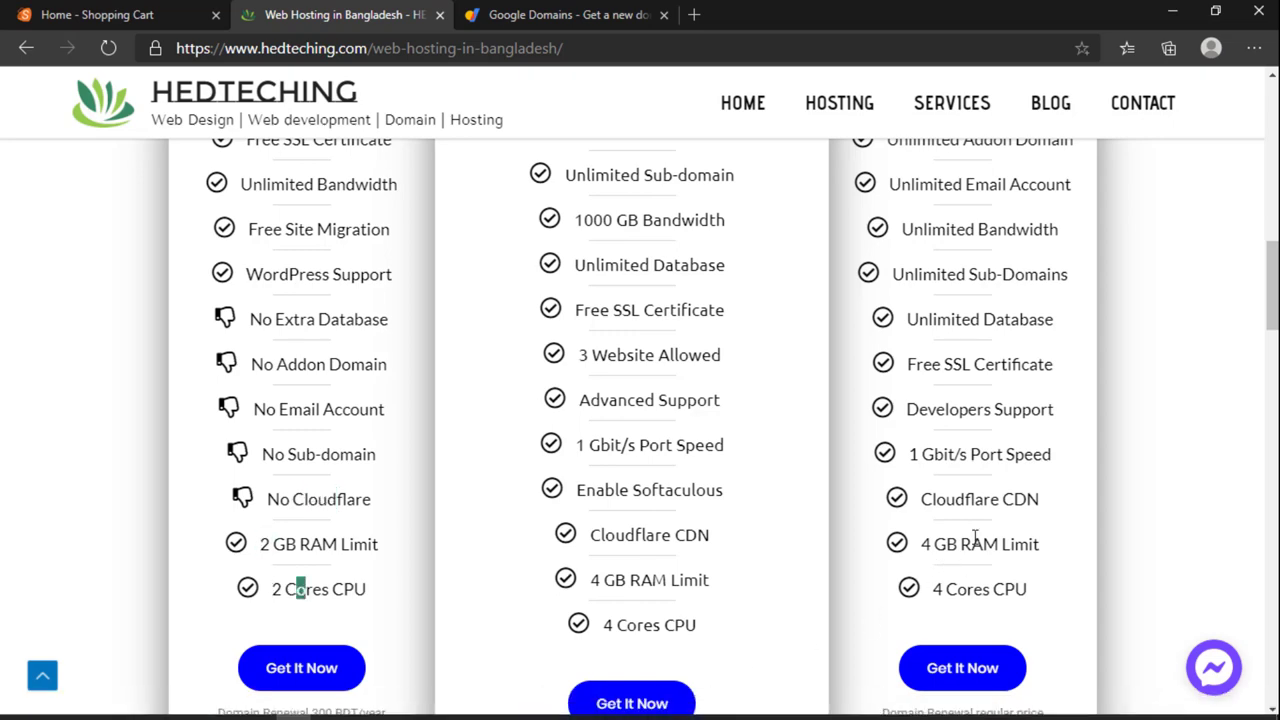
# Step: Scroll back to the plan headers and select the Advanced Plan's ৳1,950 price
pyautogui.scroll(6, 980, 535)
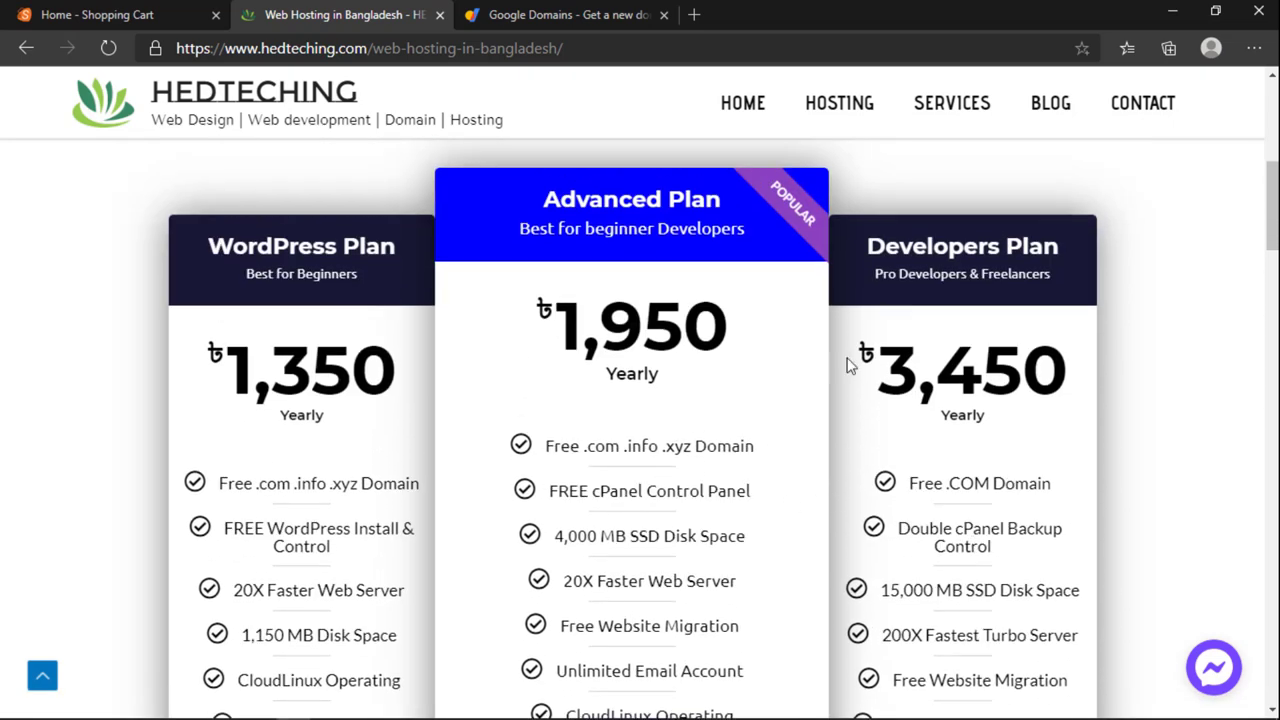
pyautogui.scroll(1, 706, 560)
pyautogui.scroll(-1, 843, 352)
pyautogui.moveTo(721, 350); pyautogui.dragTo(557, 347)
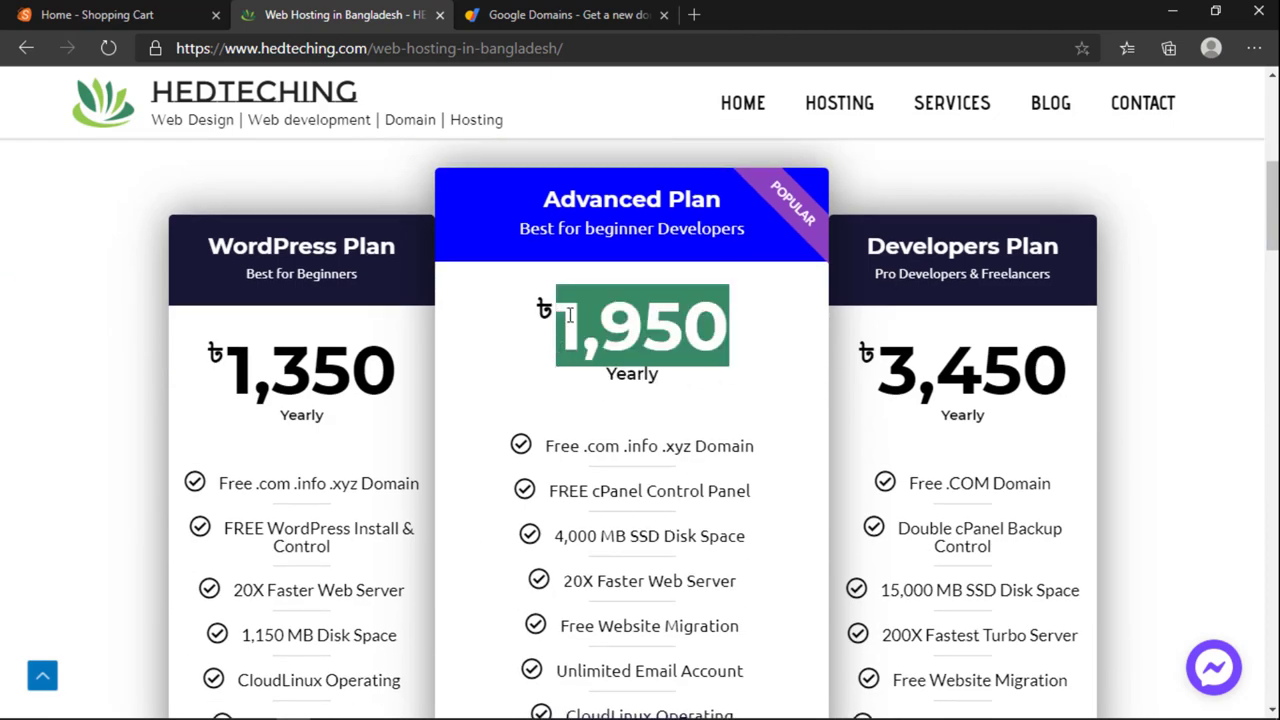
pyautogui.moveTo(743, 343); pyautogui.dragTo(504, 302)
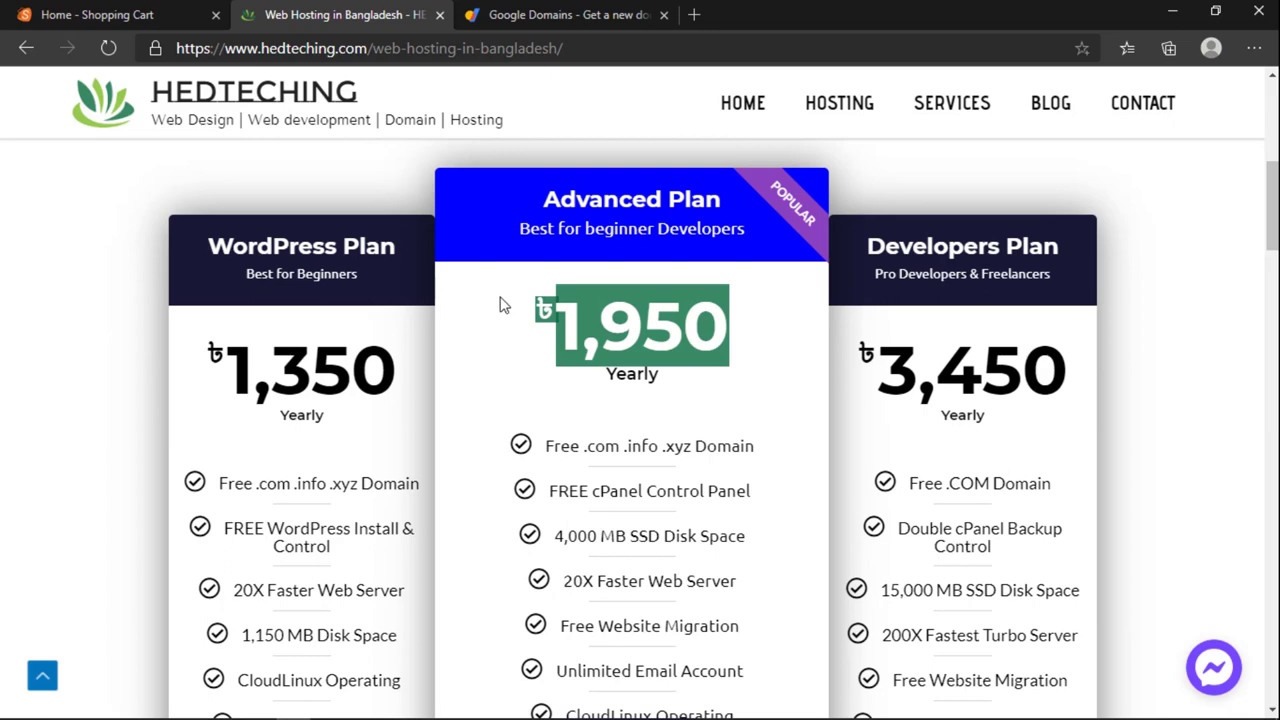
pyautogui.click(705, 335)
pyautogui.doubleClick(705, 335)
pyautogui.click(603, 383)
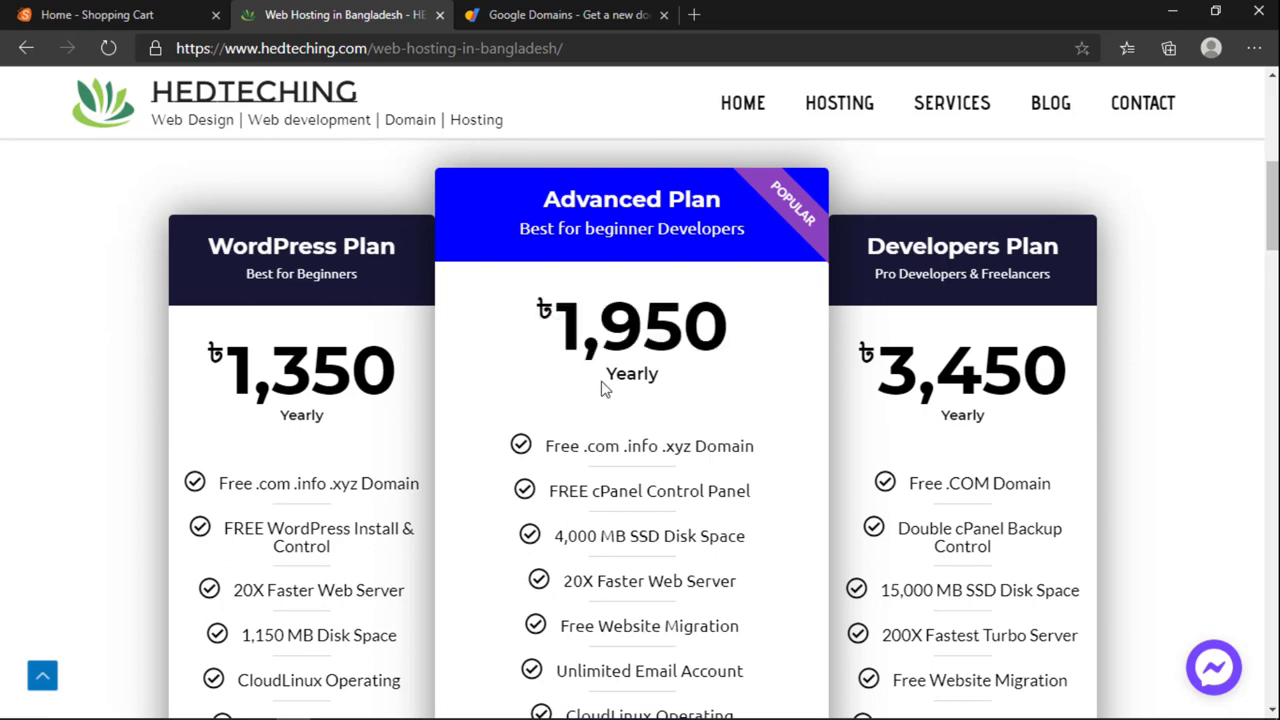
pyautogui.scroll(-4, 633, 477)
pyautogui.scroll(-8, 633, 469)
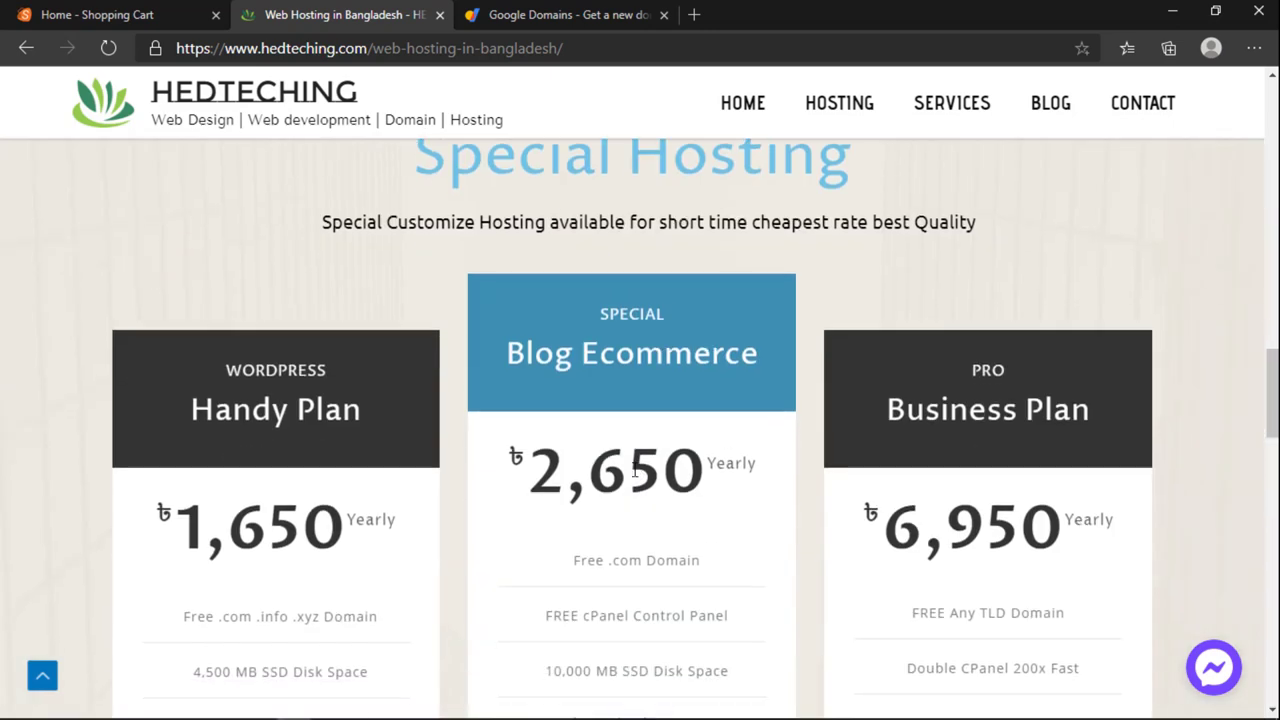
pyautogui.scroll(-3, 633, 469)
pyautogui.scroll(3, 633, 469)
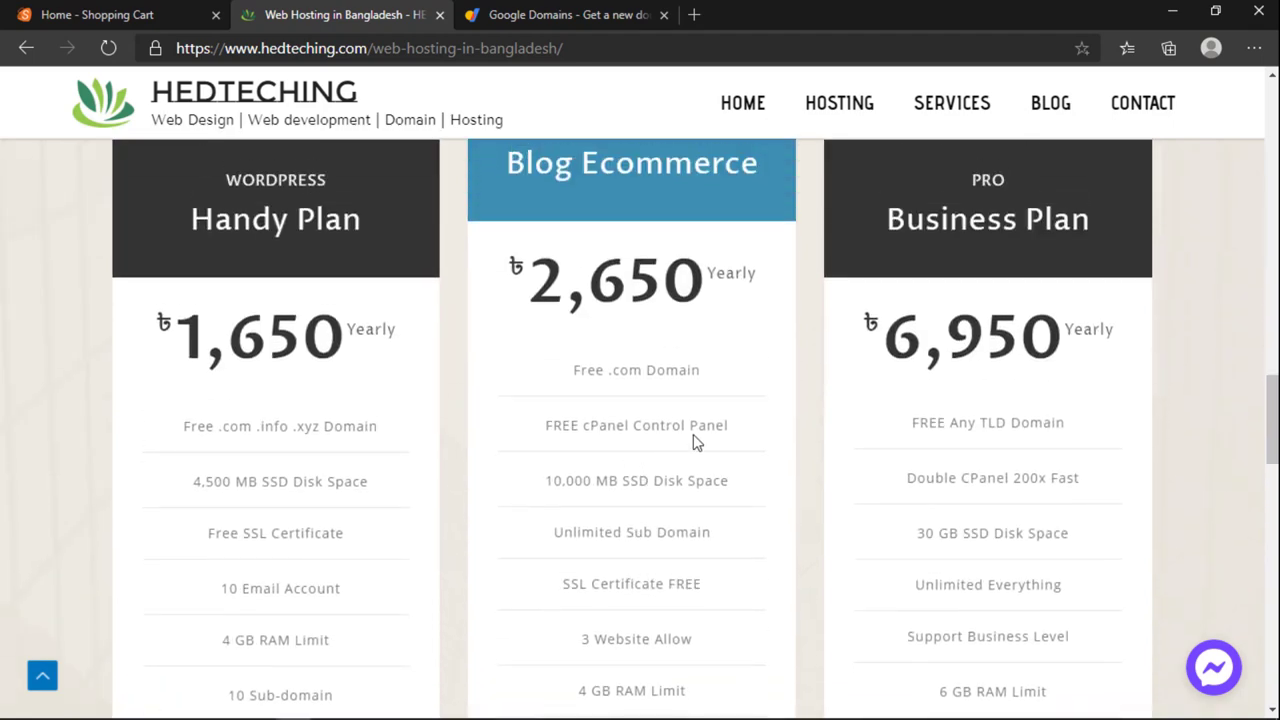
pyautogui.scroll(5, 680, 449)
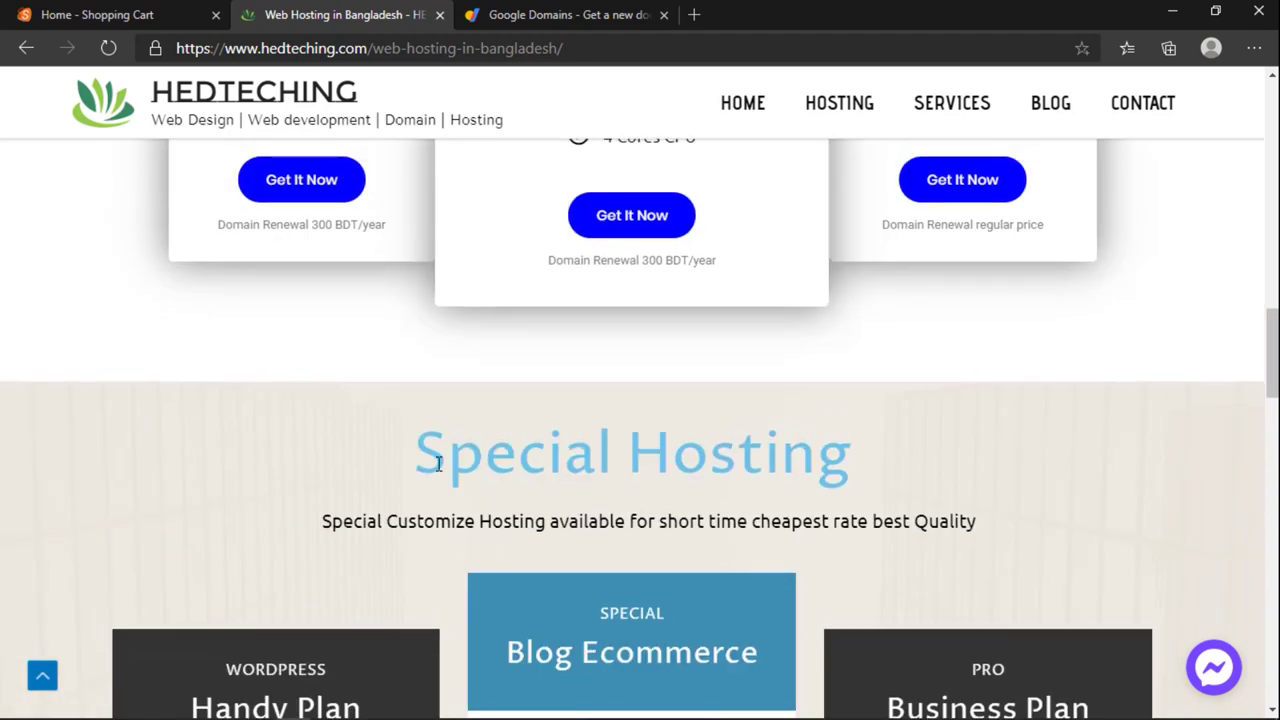
pyautogui.moveTo(437, 463); pyautogui.dragTo(852, 455)
pyautogui.click(716, 462)
pyautogui.scroll(-4, 716, 462)
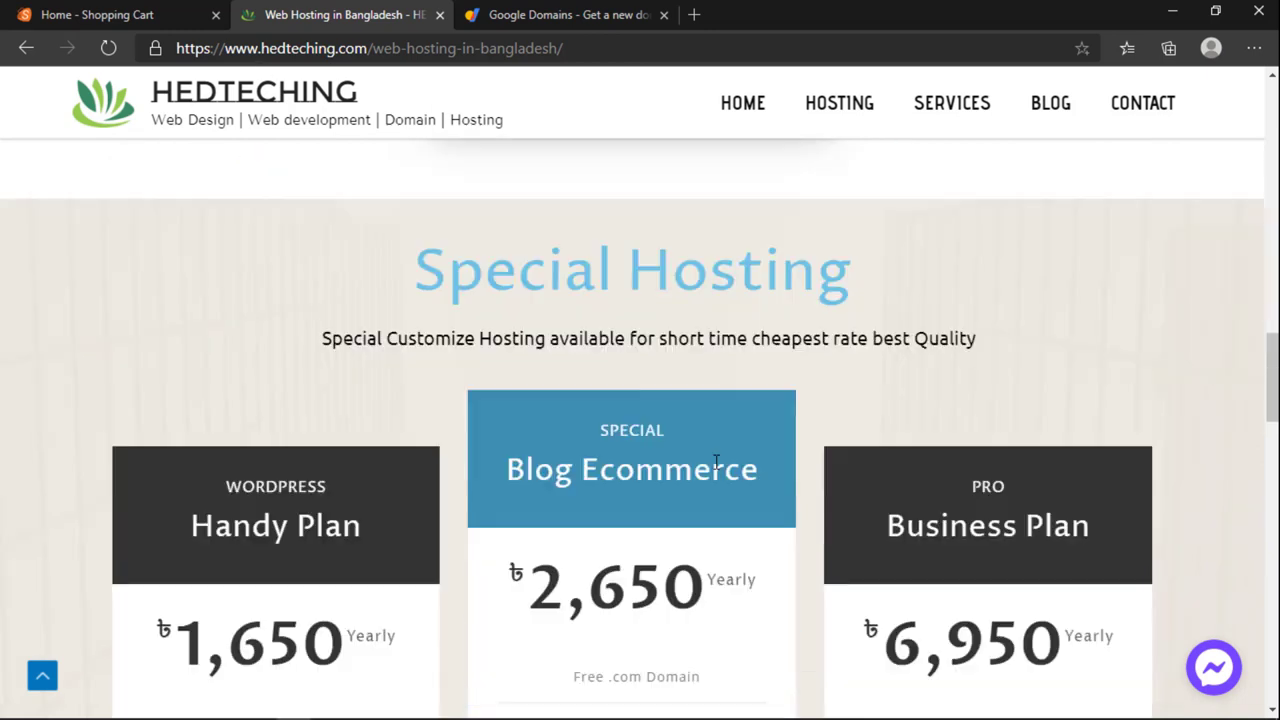
pyautogui.scroll(-1, 716, 462)
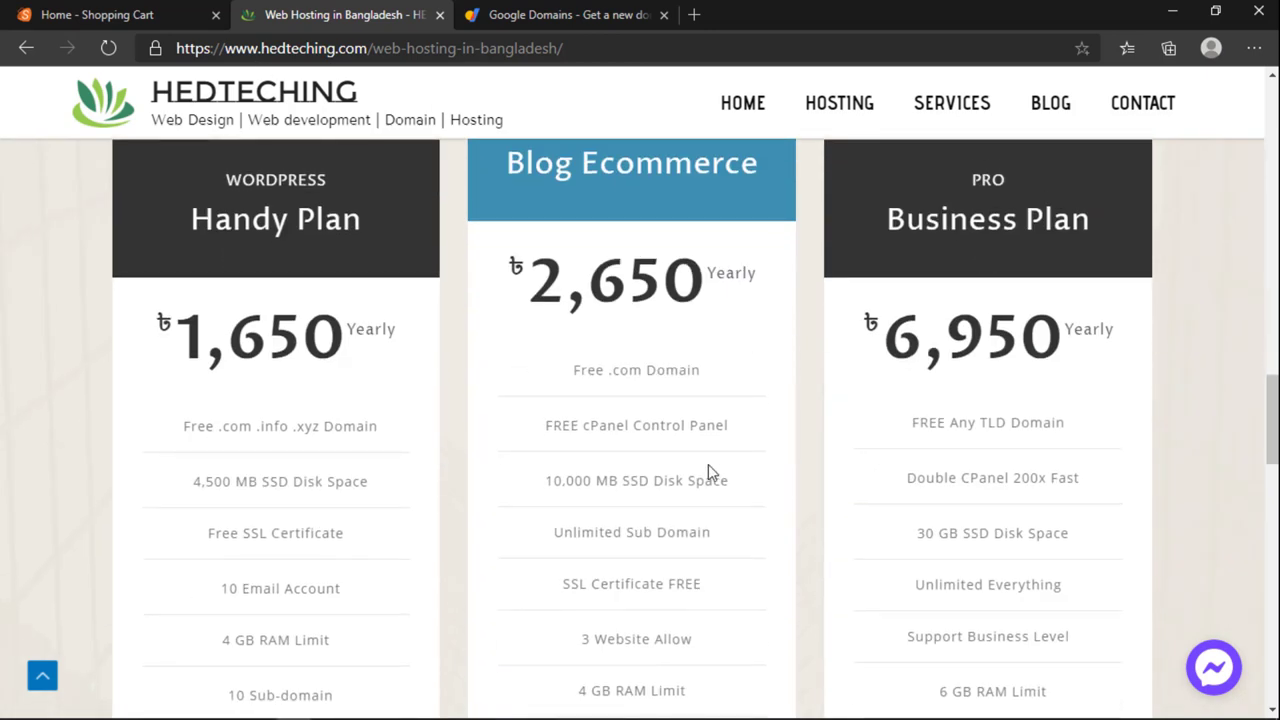
pyautogui.scroll(-1, 708, 464)
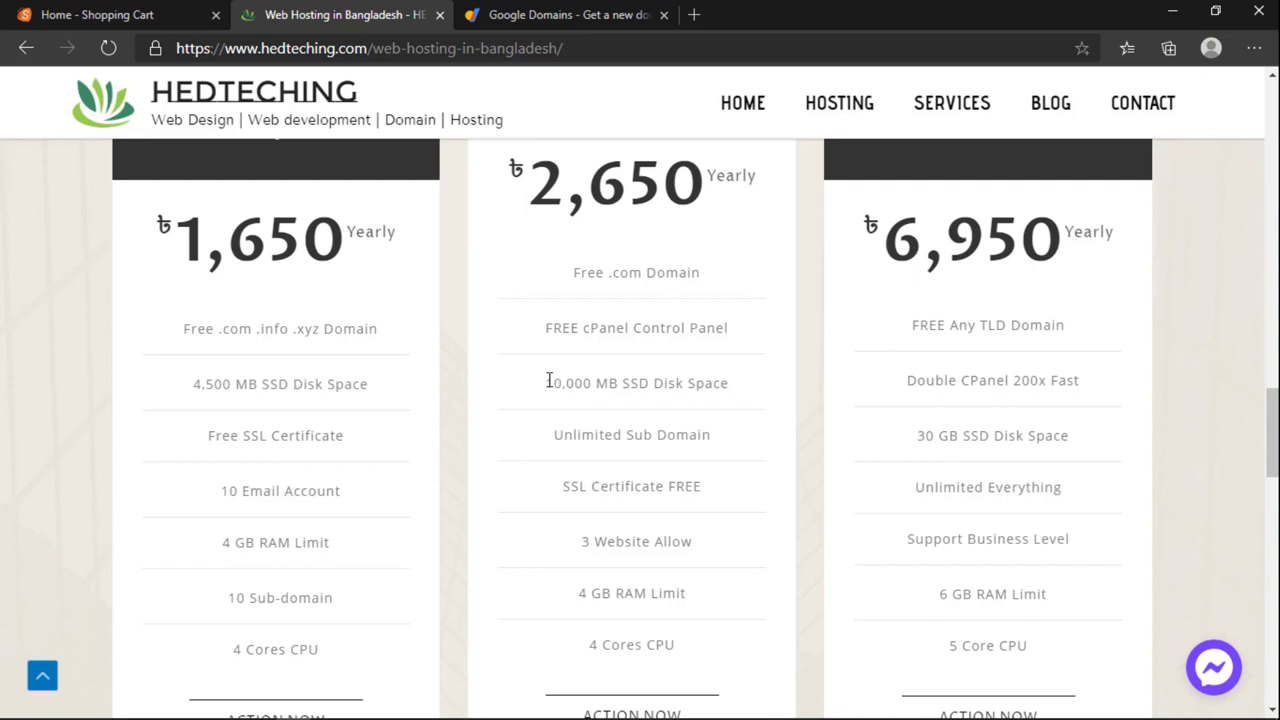
pyautogui.moveTo(548, 381); pyautogui.dragTo(657, 370)
pyautogui.doubleClick(707, 383)
pyautogui.scroll(1, 631, 400)
pyautogui.scroll(-1, 655, 382)
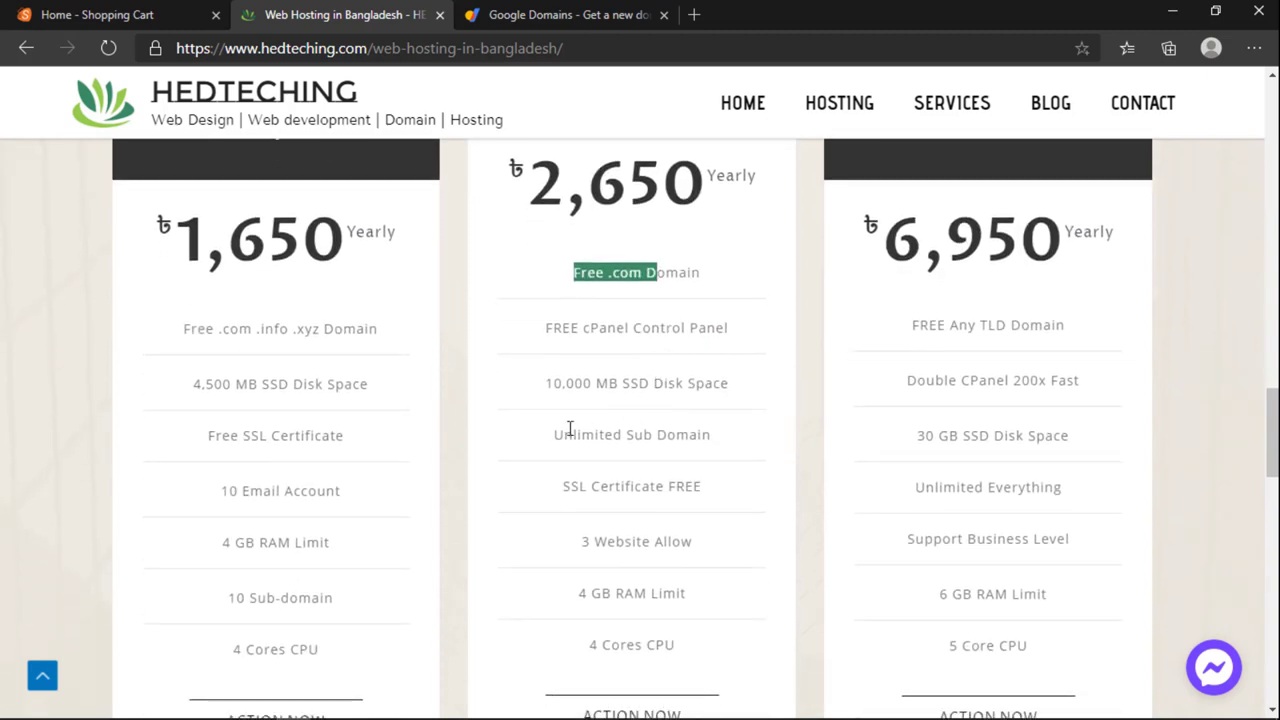
pyautogui.moveTo(566, 434); pyautogui.dragTo(680, 452)
pyautogui.moveTo(611, 489); pyautogui.dragTo(657, 489)
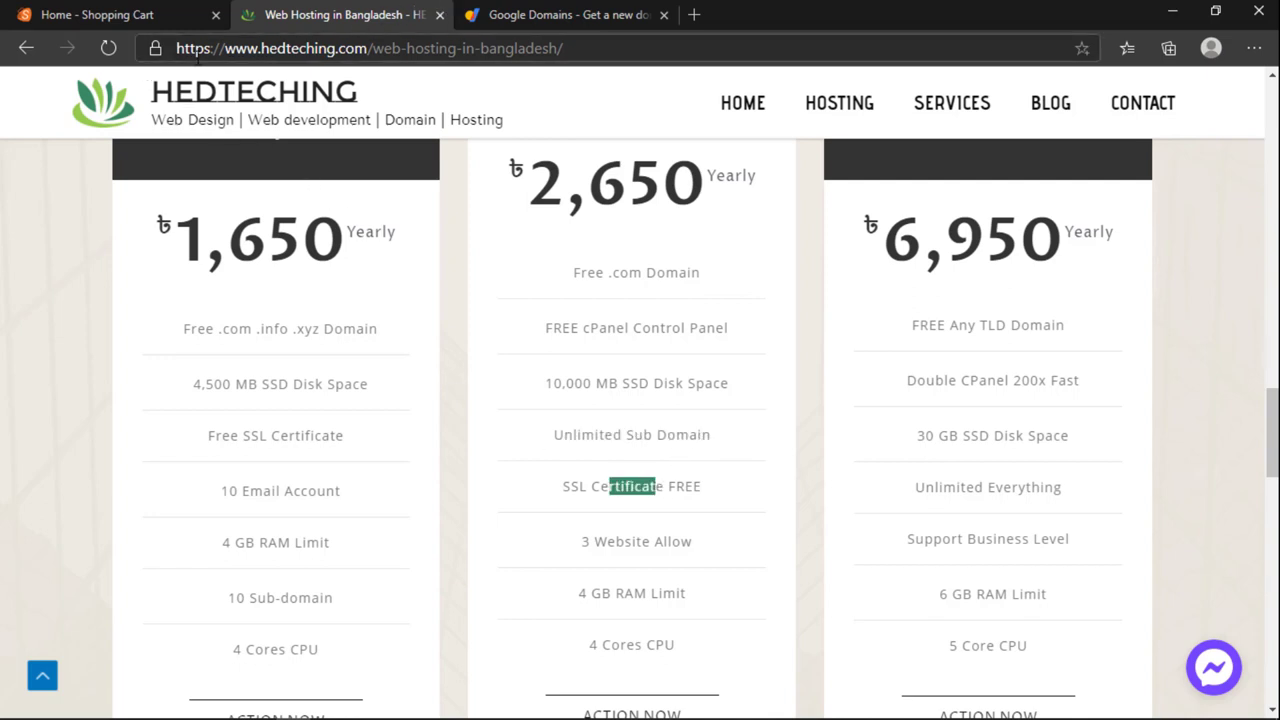
pyautogui.click(155, 48)
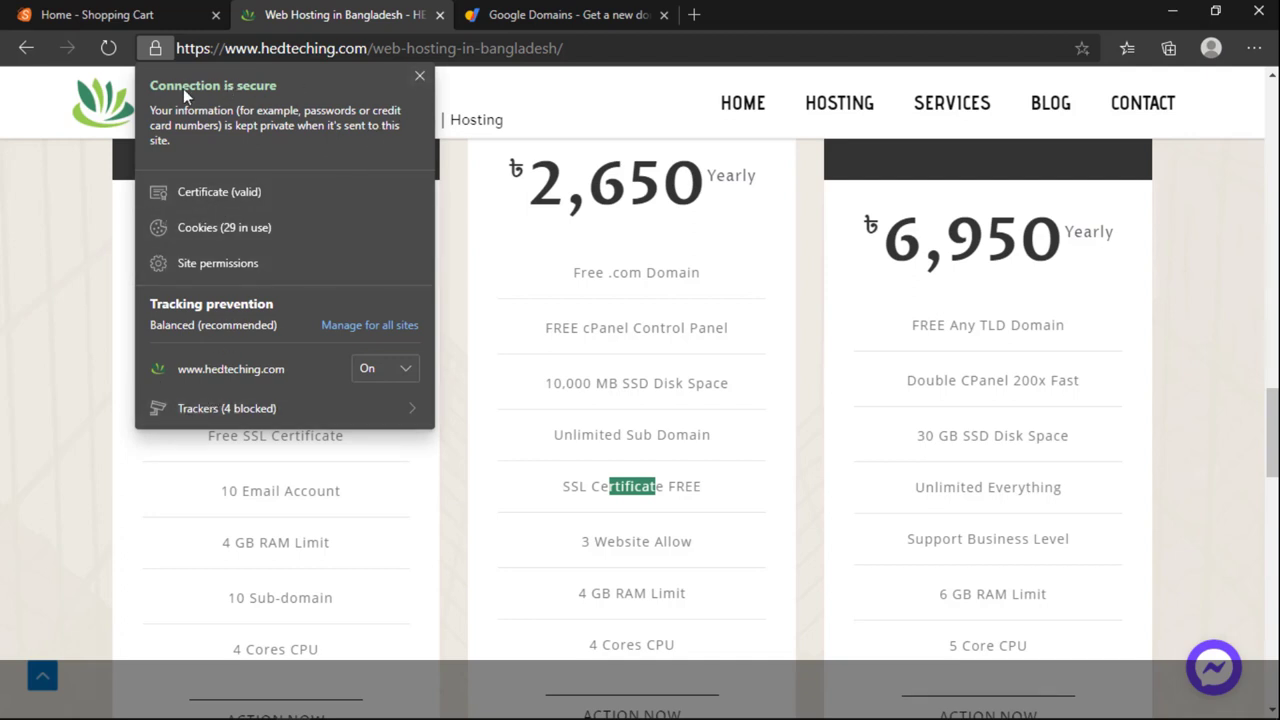
pyautogui.click(537, 14)
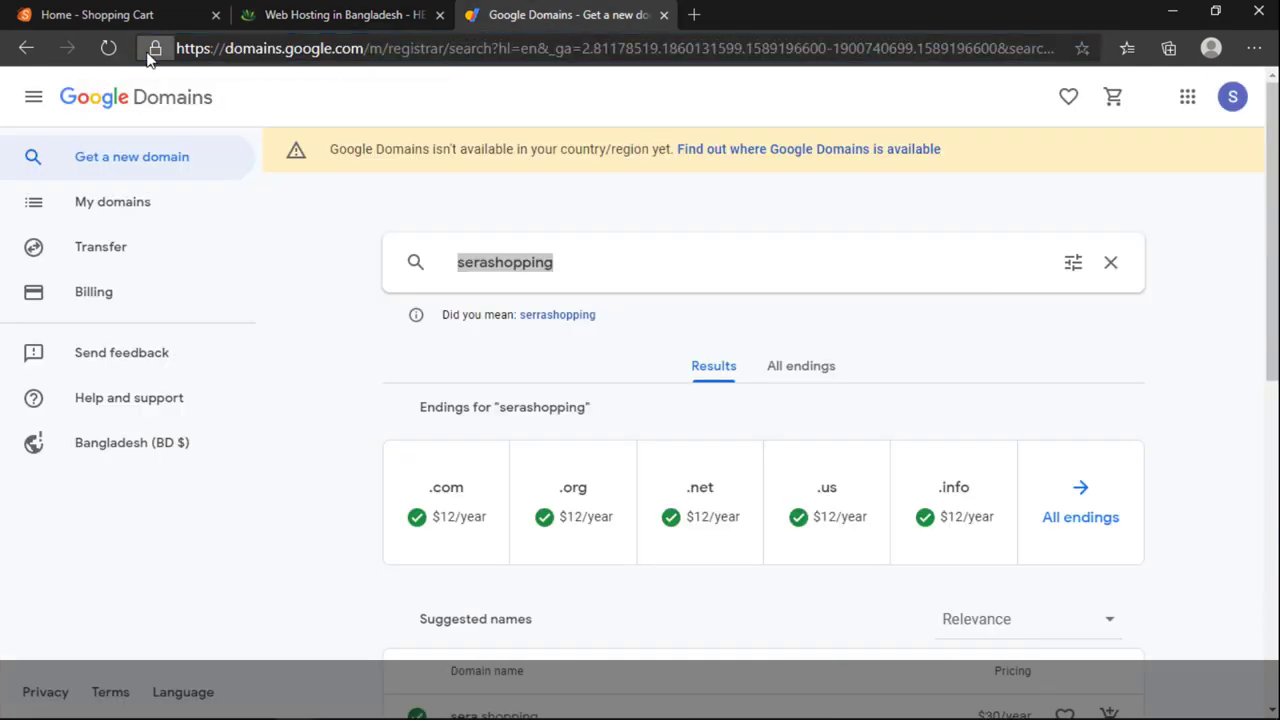
pyautogui.click(155, 48)
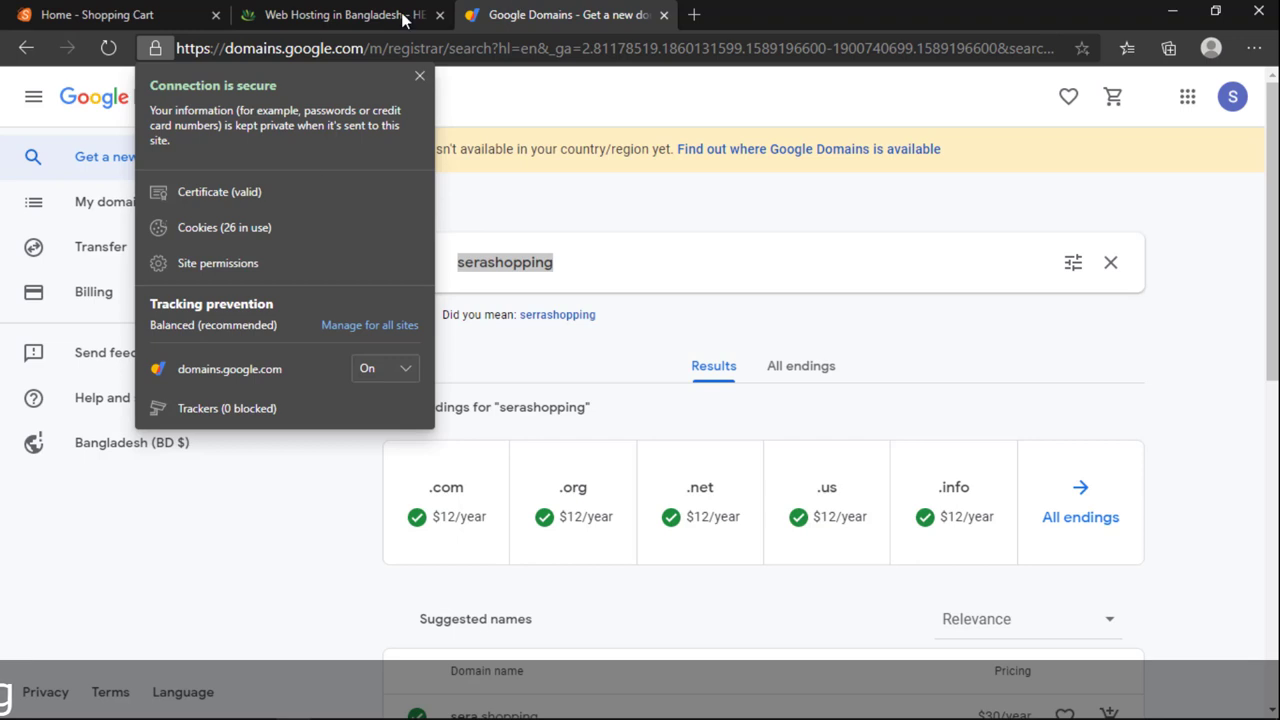
pyautogui.click(299, 17)
pyautogui.click(157, 48)
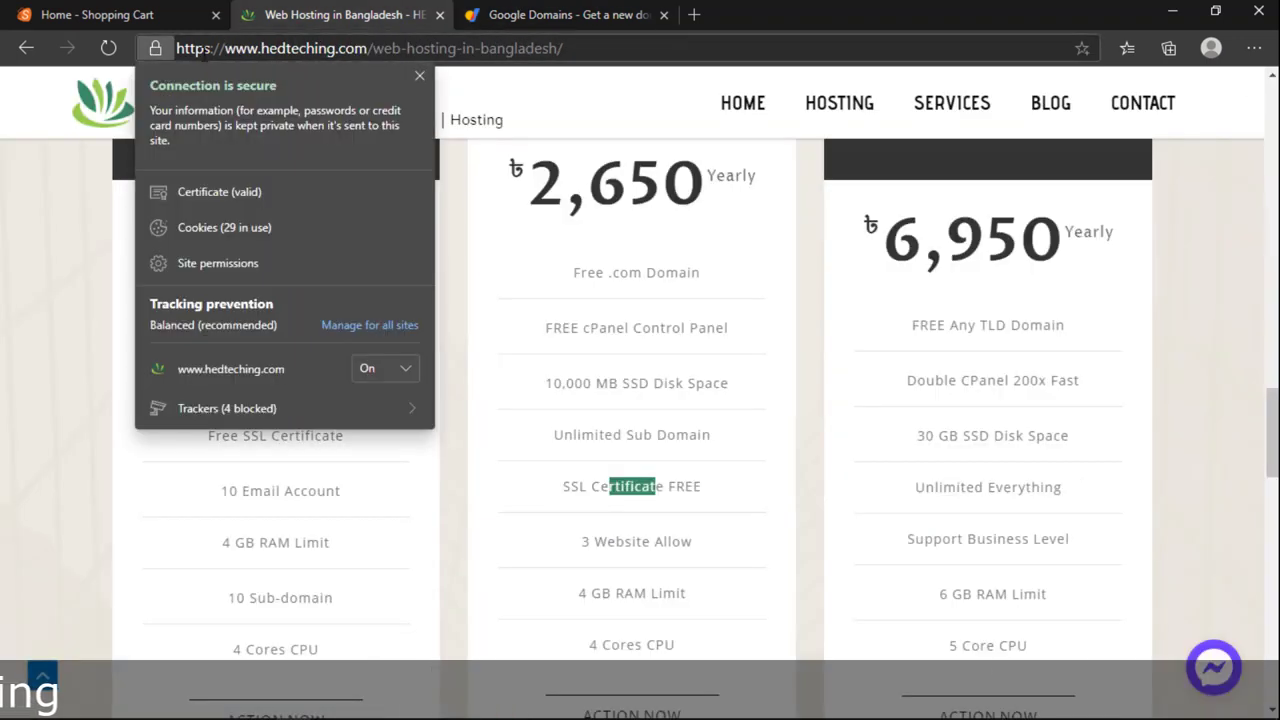
pyautogui.click(670, 480)
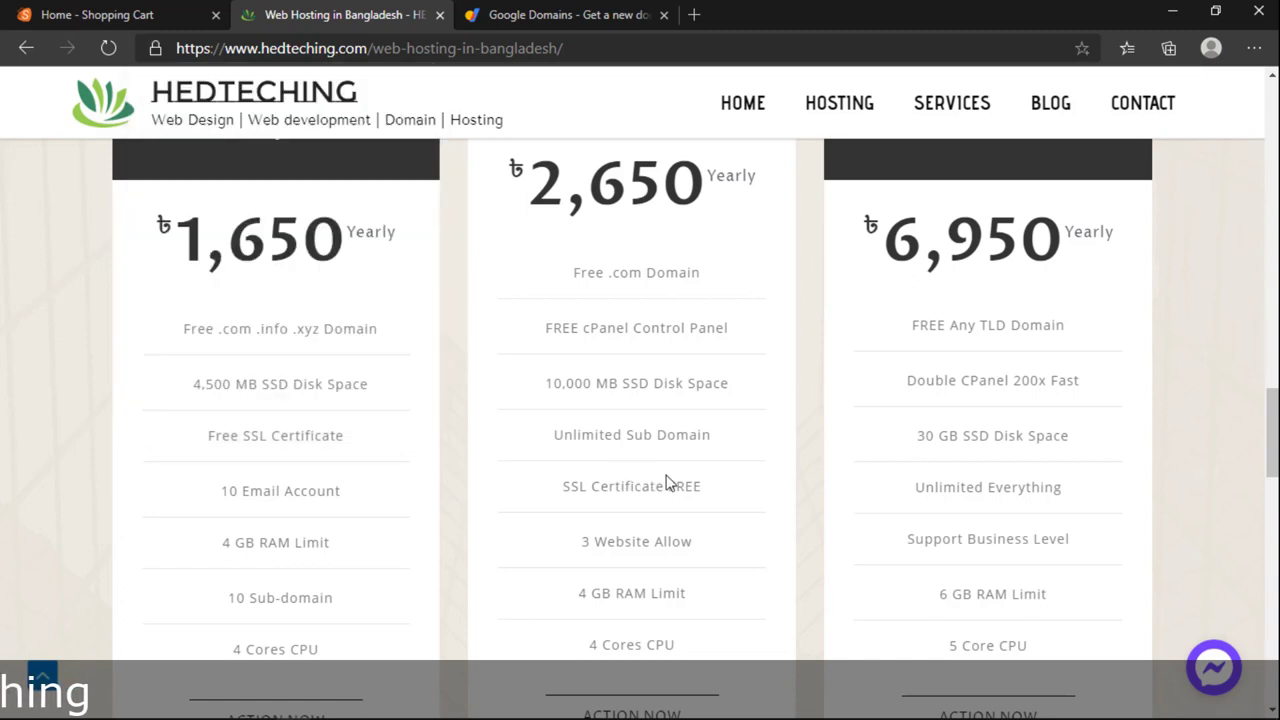
pyautogui.moveTo(676, 485); pyautogui.dragTo(609, 486)
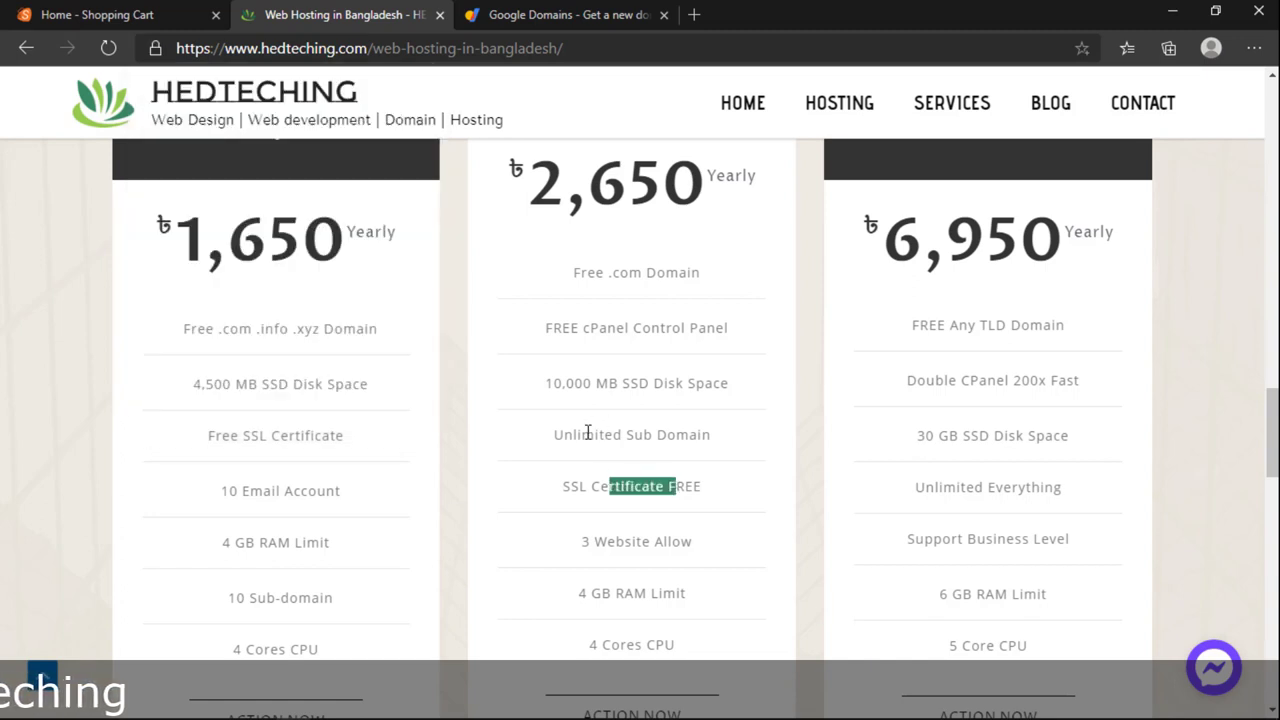
pyautogui.moveTo(588, 434); pyautogui.dragTo(649, 437)
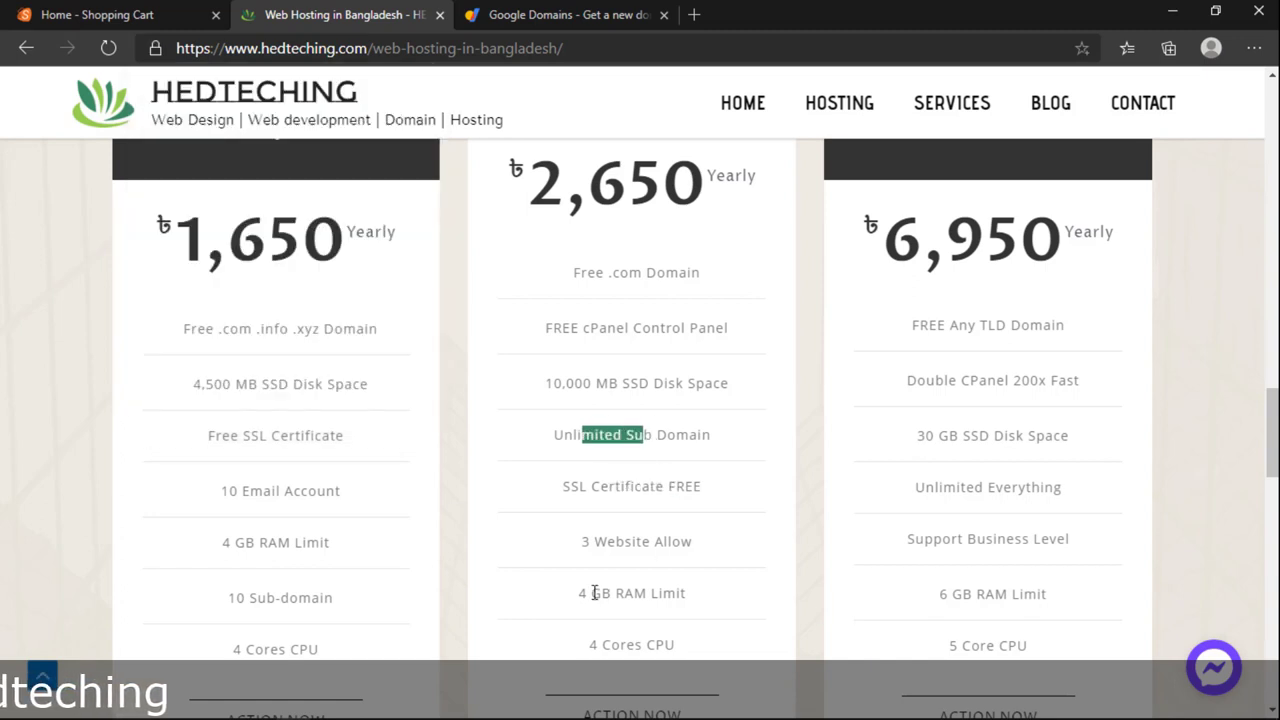
pyautogui.moveTo(594, 593); pyautogui.dragTo(657, 611)
pyautogui.moveTo(603, 645); pyautogui.dragTo(639, 651)
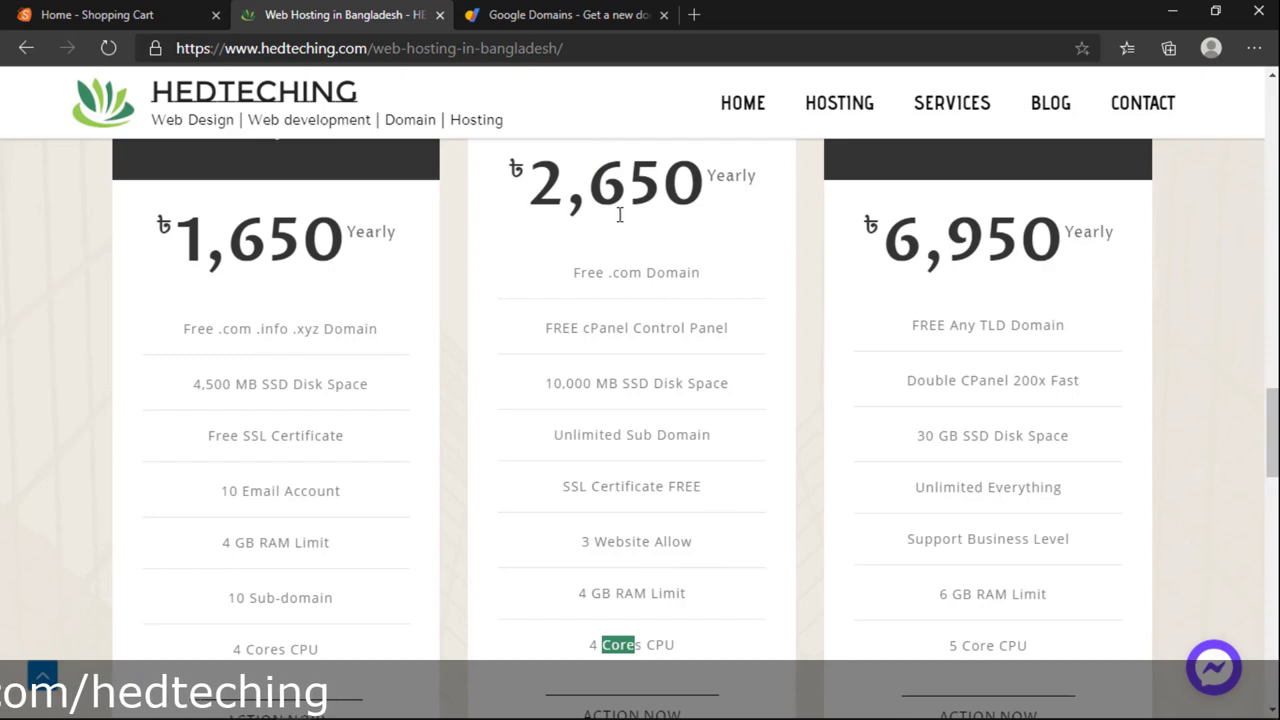
pyautogui.moveTo(538, 193); pyautogui.dragTo(766, 206)
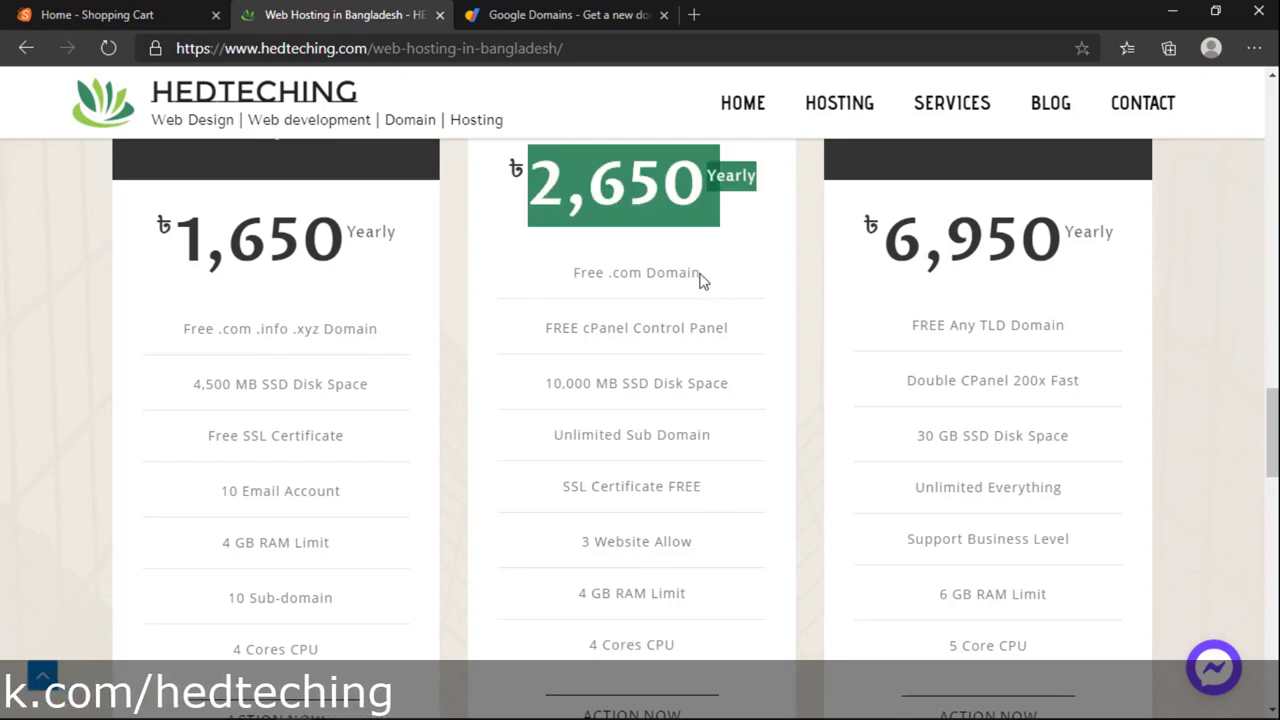
pyautogui.scroll(-5, 698, 277)
pyautogui.scroll(10, 698, 277)
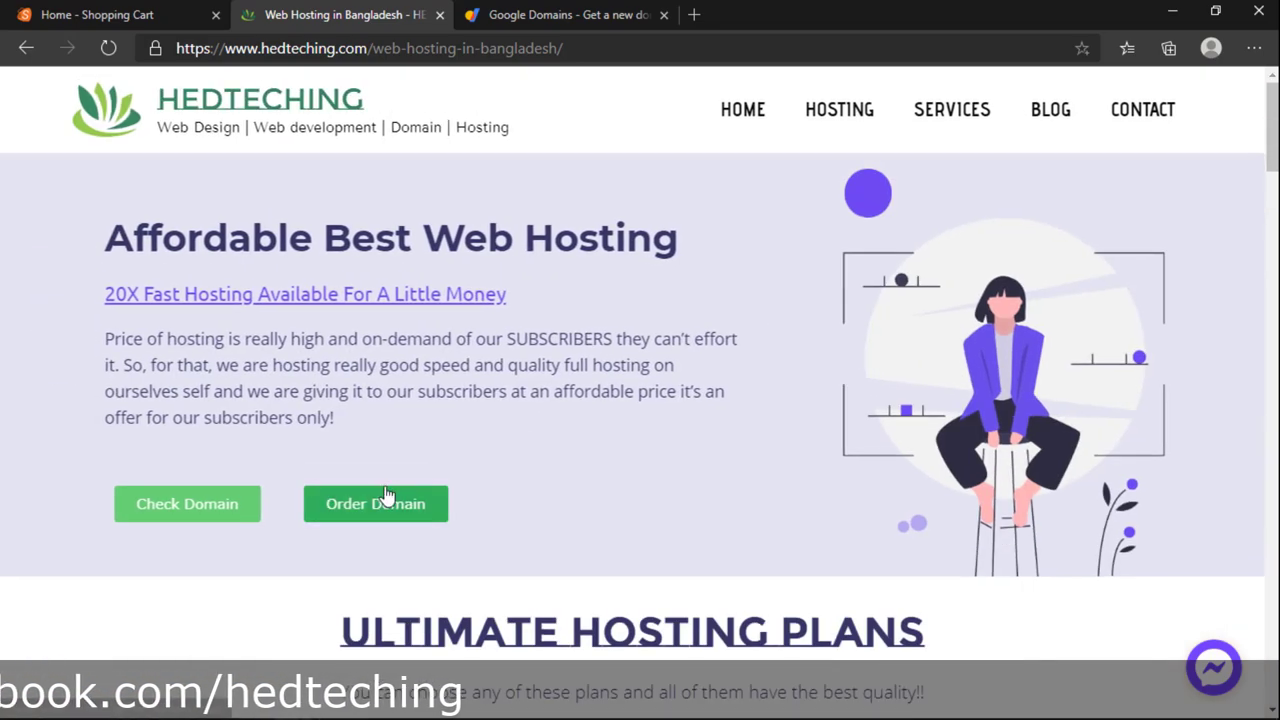
# Step: Open the Order Domain page in a new tab, then return to the Web Hosting plans page
pyautogui.middleClick(388, 511)
pyautogui.click(695, 14)
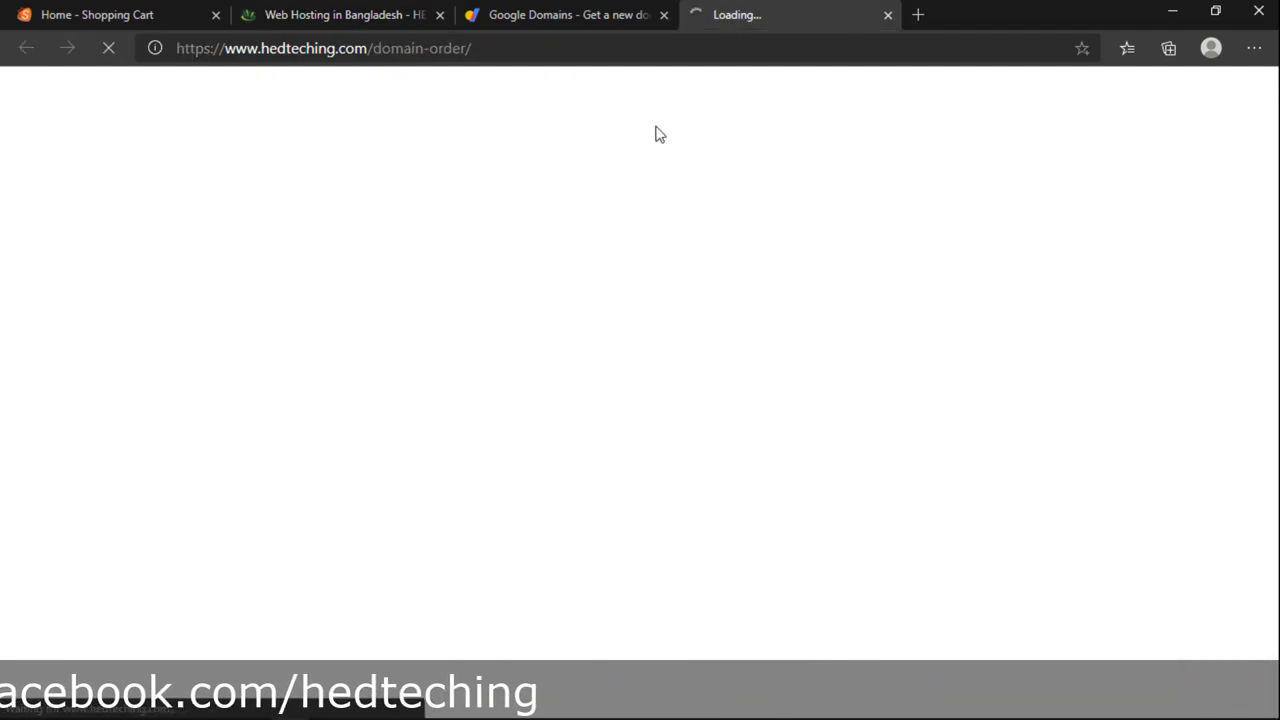
pyautogui.click(400, 22)
pyautogui.scroll(-8, 605, 340)
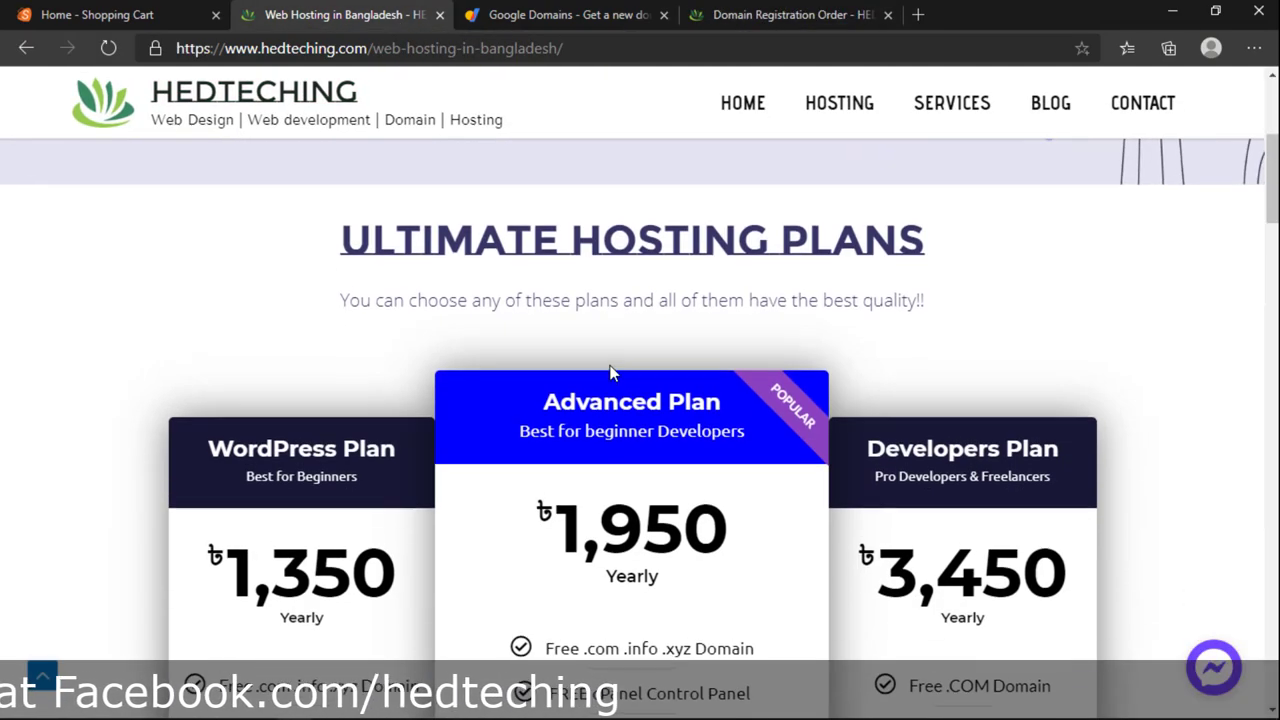
pyautogui.scroll(-10, 612, 367)
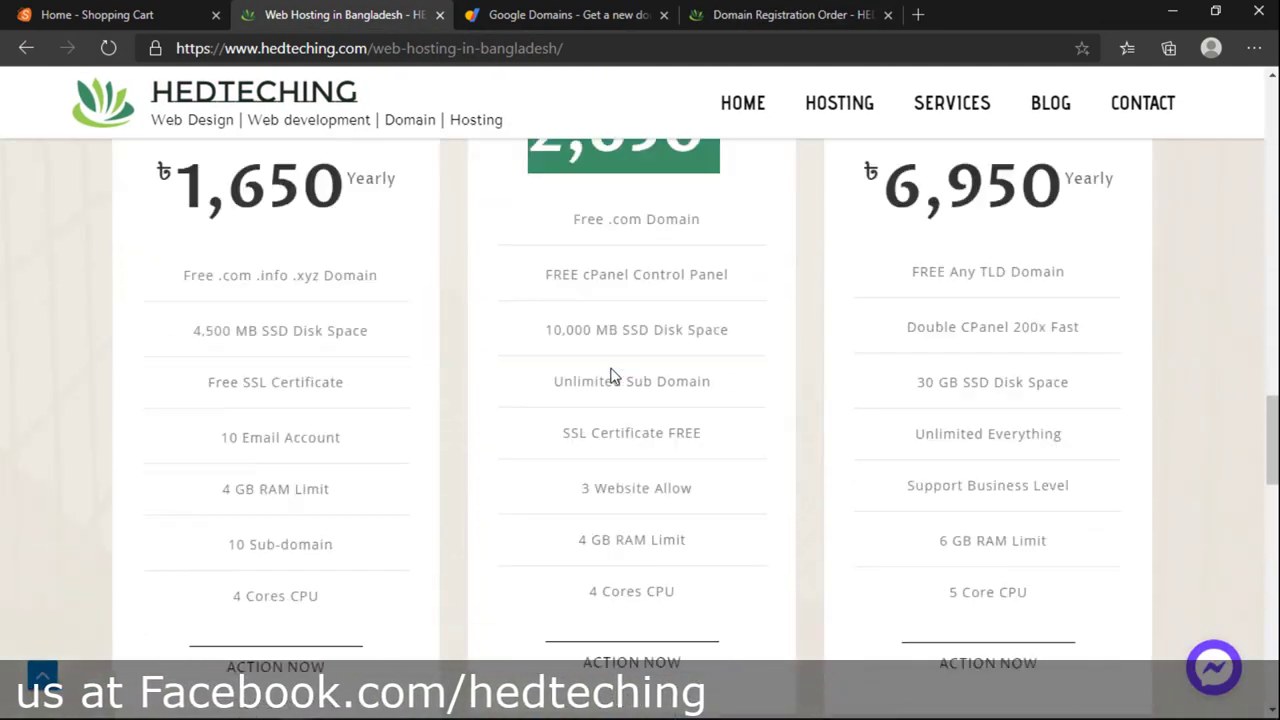
pyautogui.scroll(10, 625, 395)
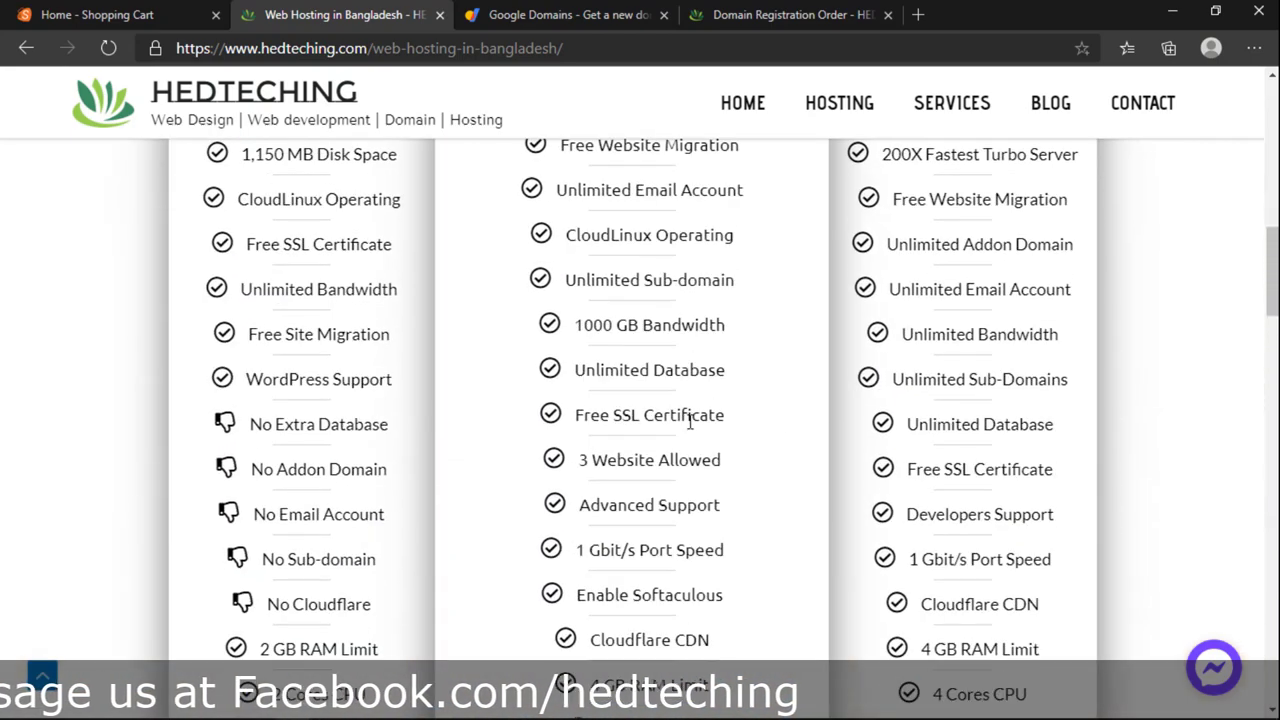
pyautogui.scroll(5, 985, 452)
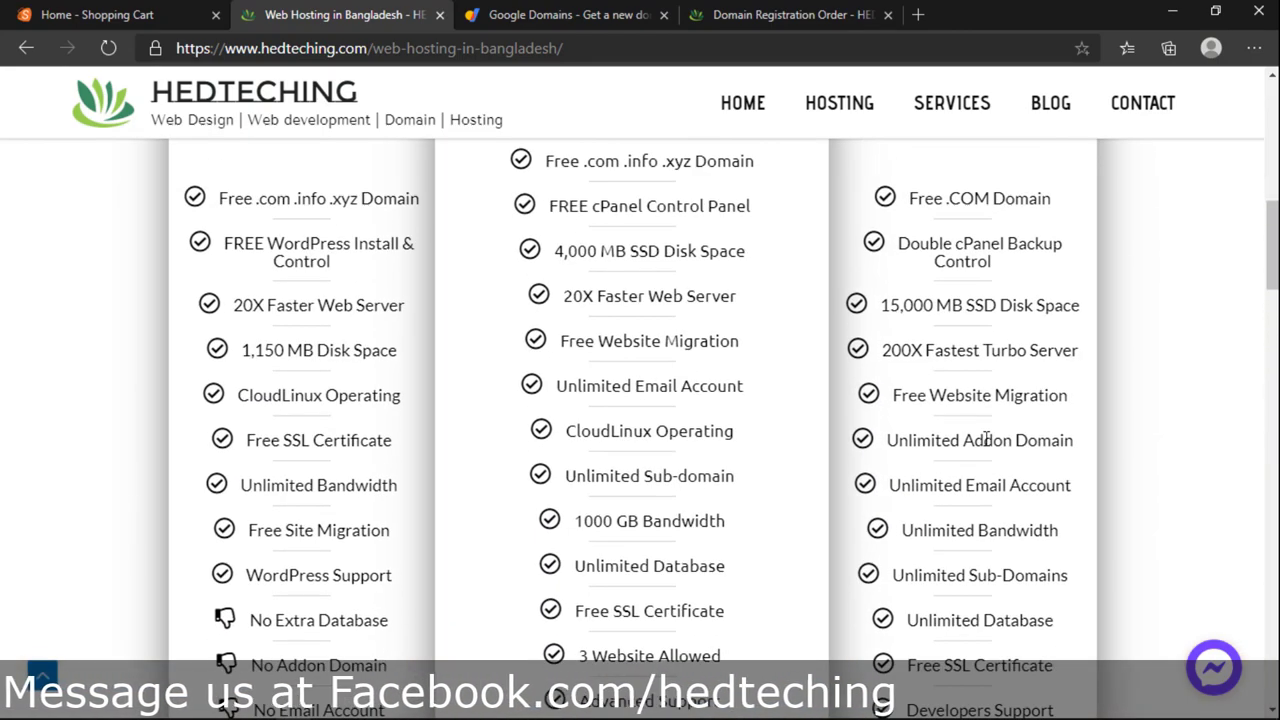
# Step: Highlight the Developers Plan's 3,450 price, disk space and addon domain features for comparison
pyautogui.moveTo(880, 378); pyautogui.dragTo(1003, 401)
pyautogui.click(1058, 376)
pyautogui.scroll(-2, 890, 476)
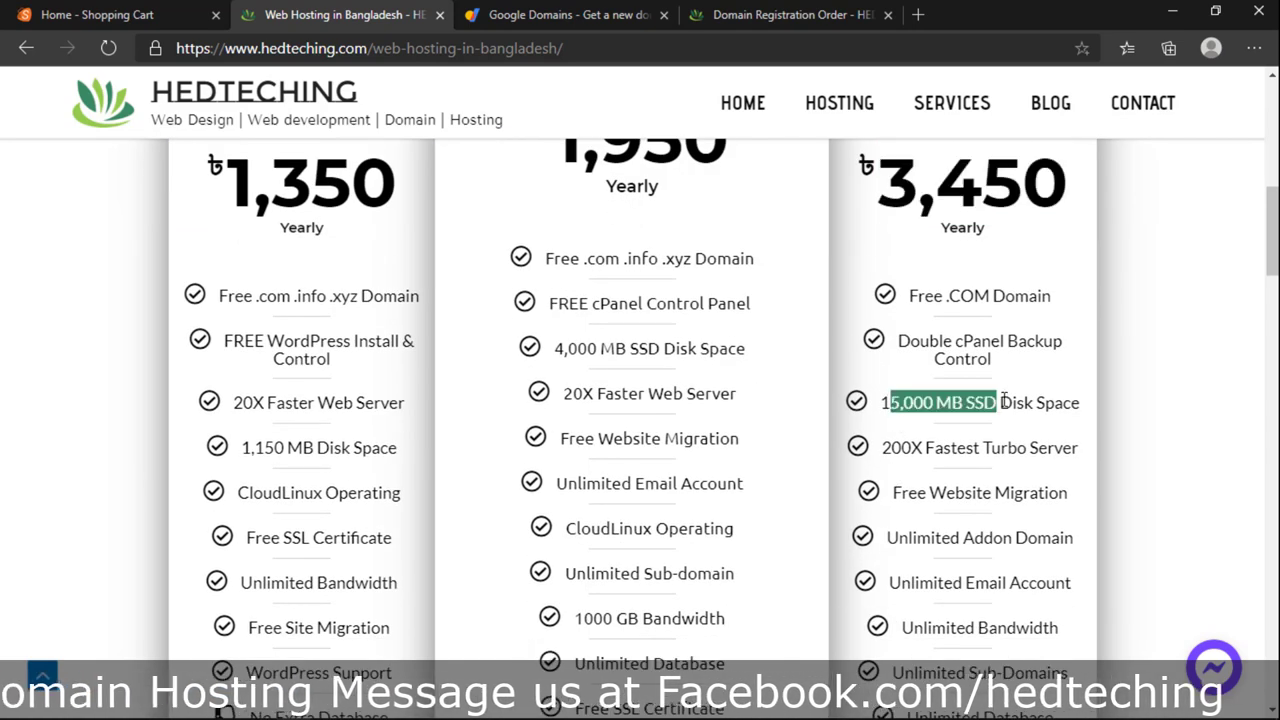
pyautogui.click(888, 447)
pyautogui.moveTo(962, 460); pyautogui.dragTo(1045, 462)
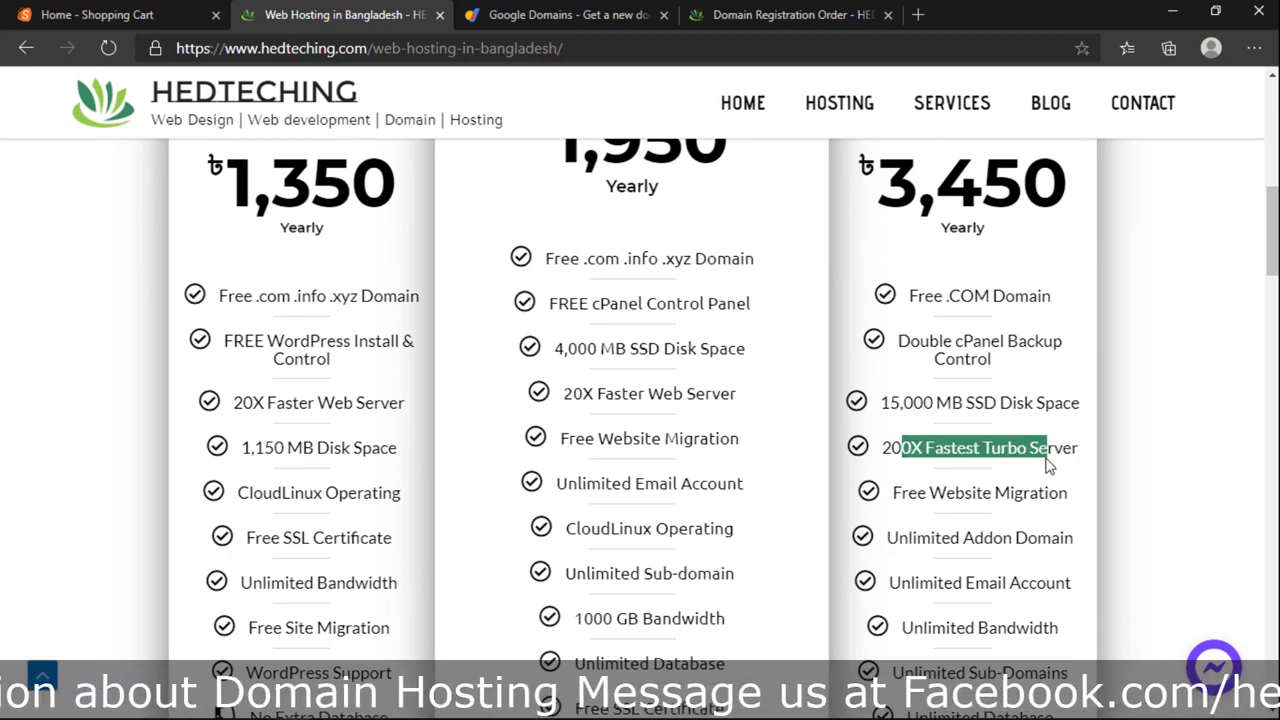
pyautogui.scroll(-3, 1045, 465)
pyautogui.moveTo(942, 252); pyautogui.dragTo(852, 155)
pyautogui.click(1012, 425)
pyautogui.click(982, 360)
# Step: Highlight the Developers & Freelancers subtitle on the Developers Plan card
pyautogui.scroll(-4, 980, 363)
pyautogui.scroll(5, 980, 380)
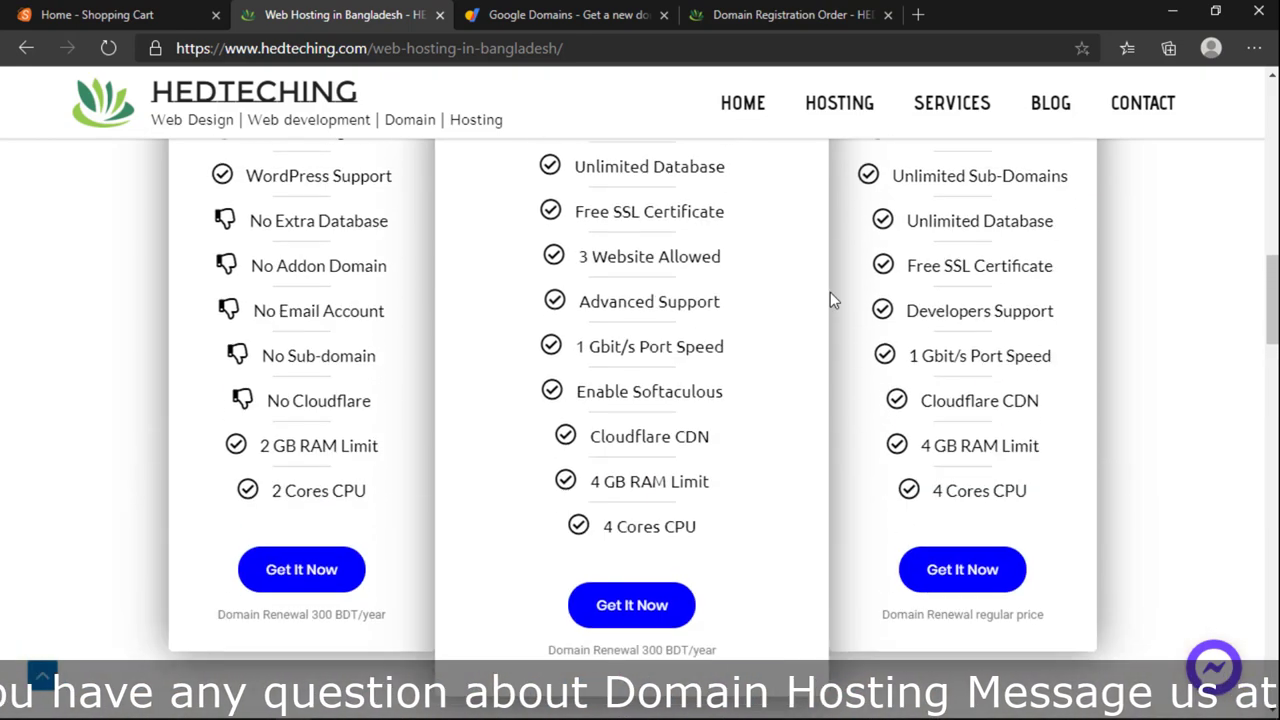
pyautogui.scroll(3, 980, 413)
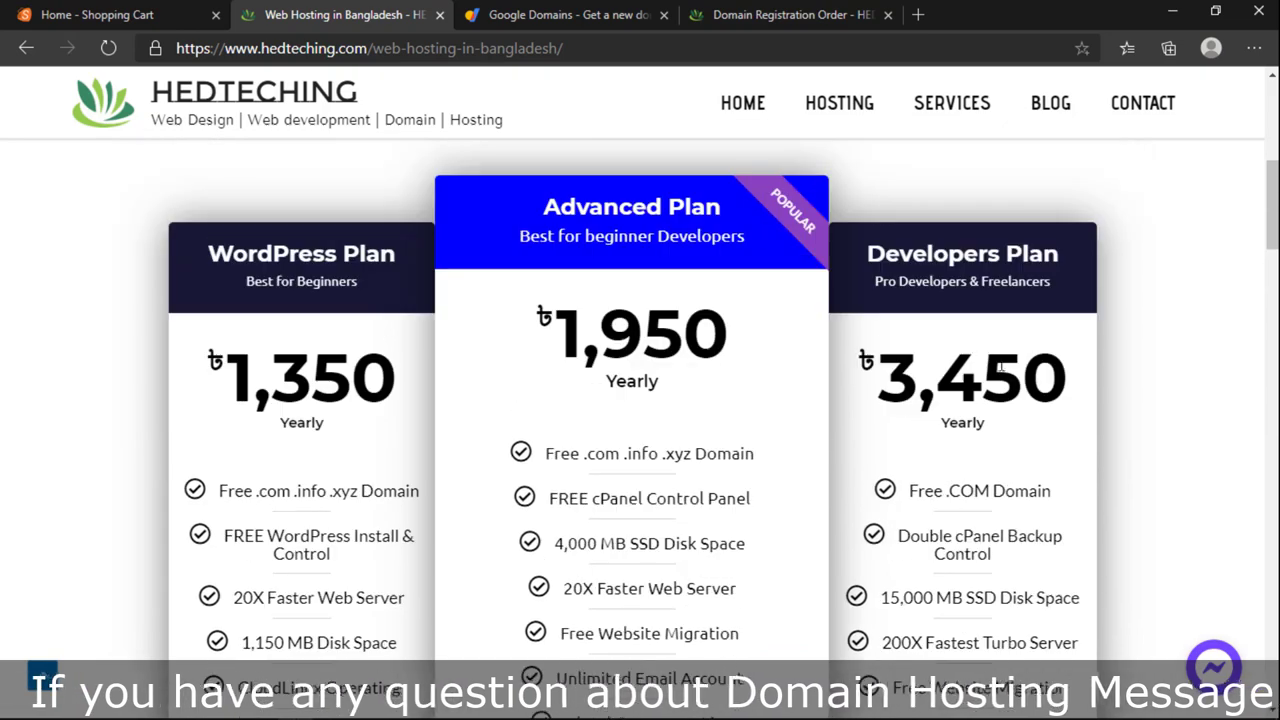
pyautogui.moveTo(1070, 375); pyautogui.dragTo(893, 366)
pyautogui.scroll(-5, 980, 360)
pyautogui.scroll(5, 986, 366)
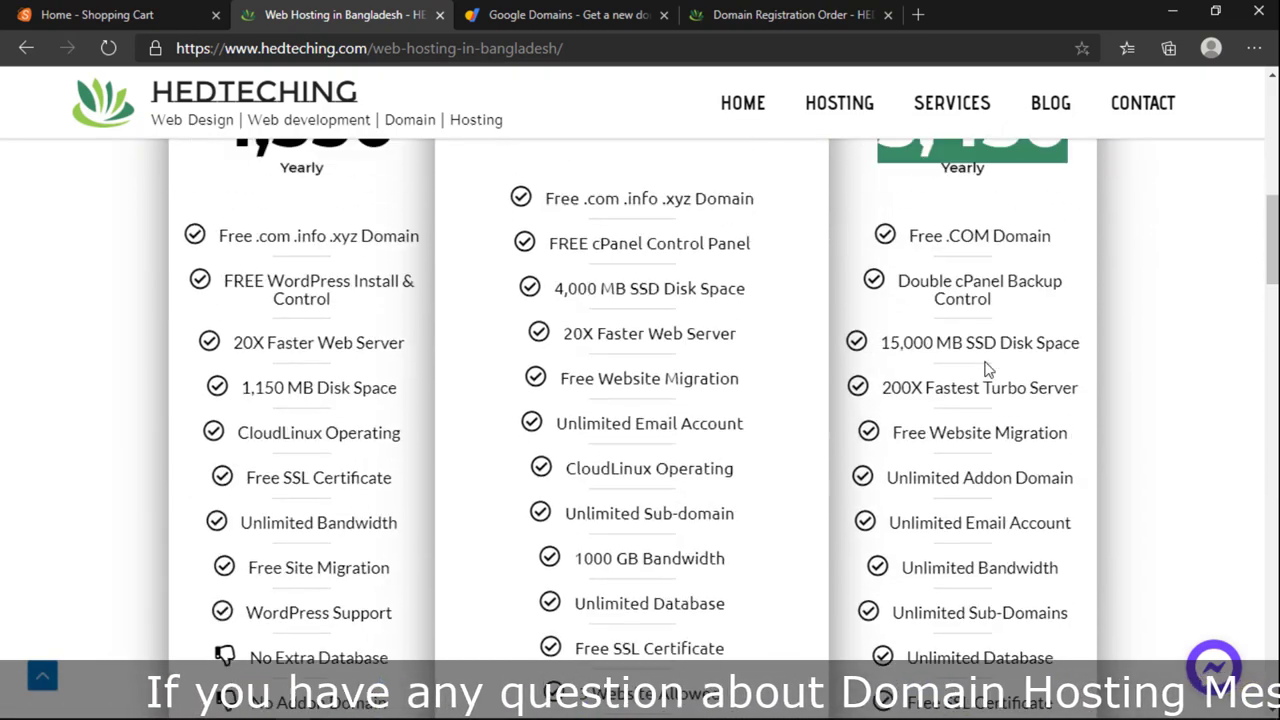
pyautogui.moveTo(911, 283); pyautogui.dragTo(1028, 284)
pyautogui.click(1020, 337)
# Step: Compare the Developers Plan 3,450 price with the Business Plan 6,950 price
pyautogui.scroll(-10, 1020, 337)
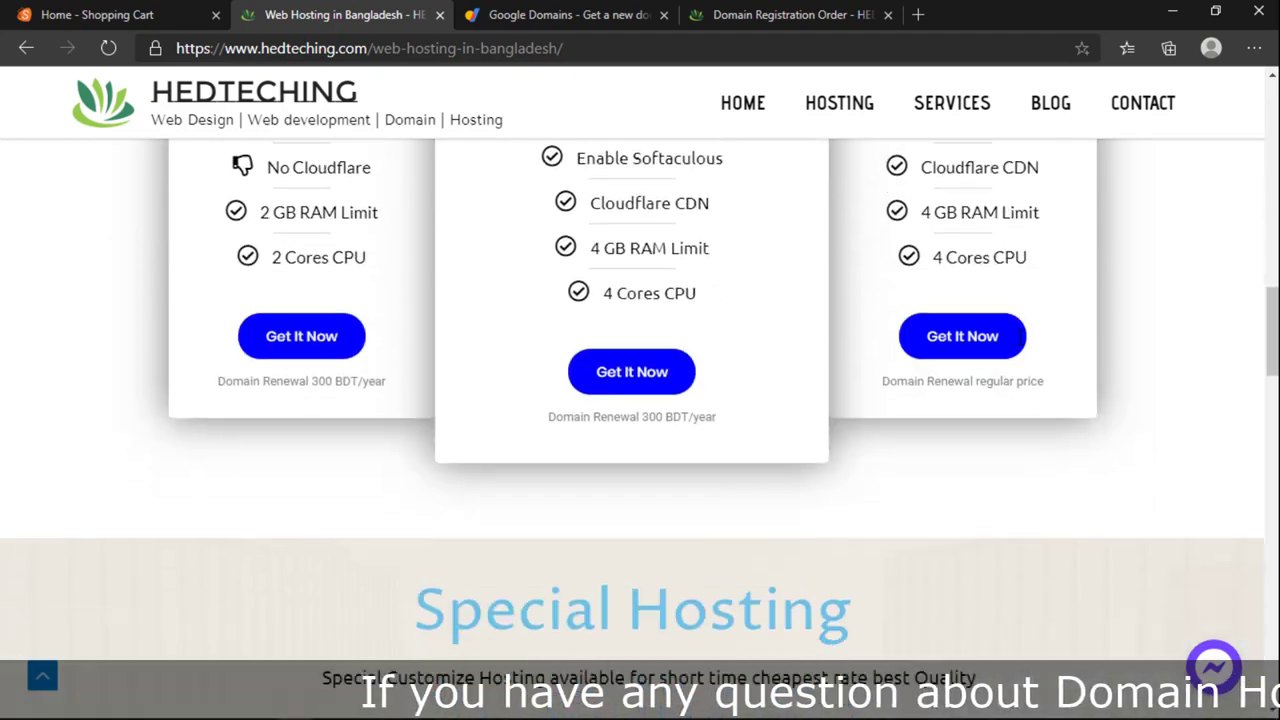
pyautogui.scroll(10, 1020, 340)
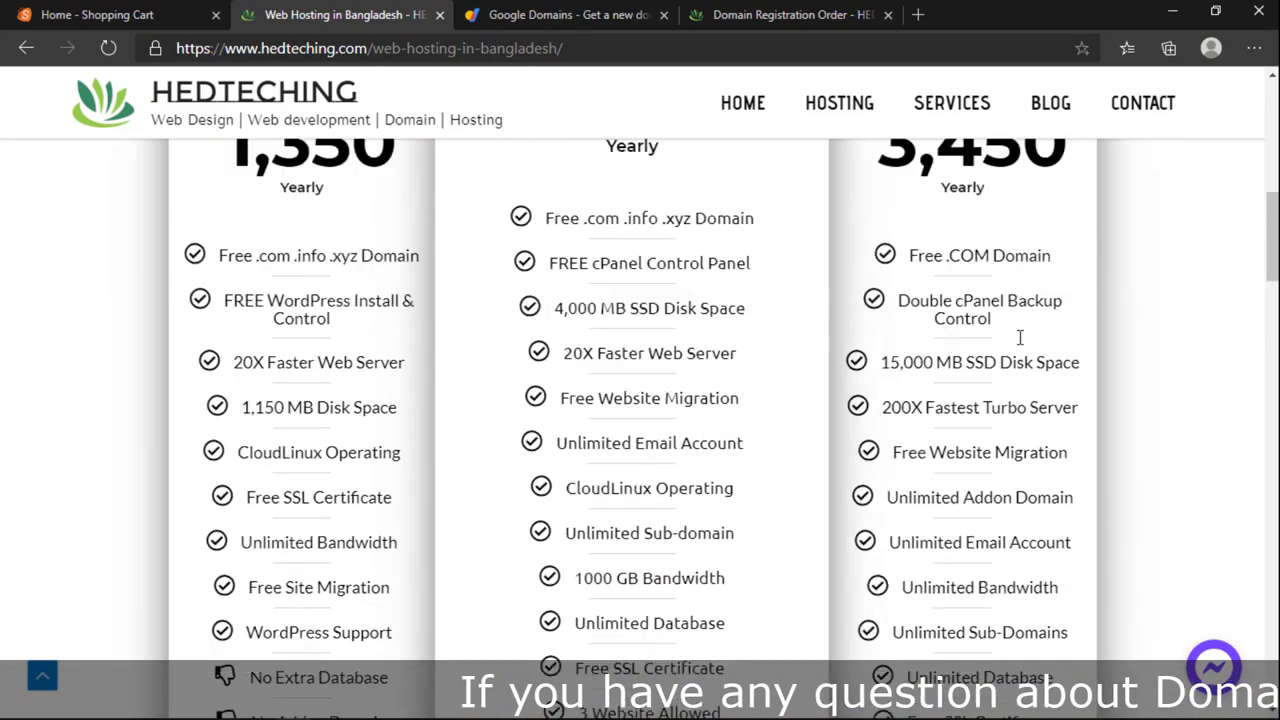
pyautogui.moveTo(1068, 285); pyautogui.dragTo(886, 274)
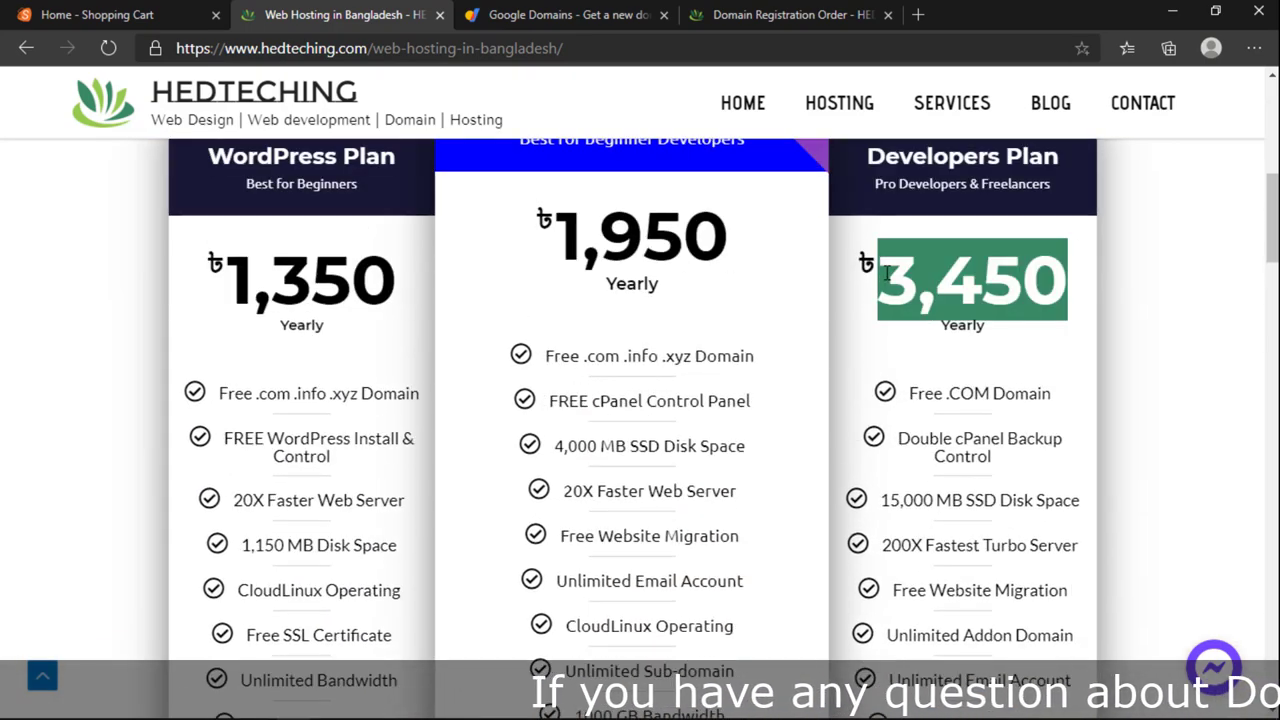
pyautogui.click(911, 349)
pyautogui.scroll(-10, 908, 349)
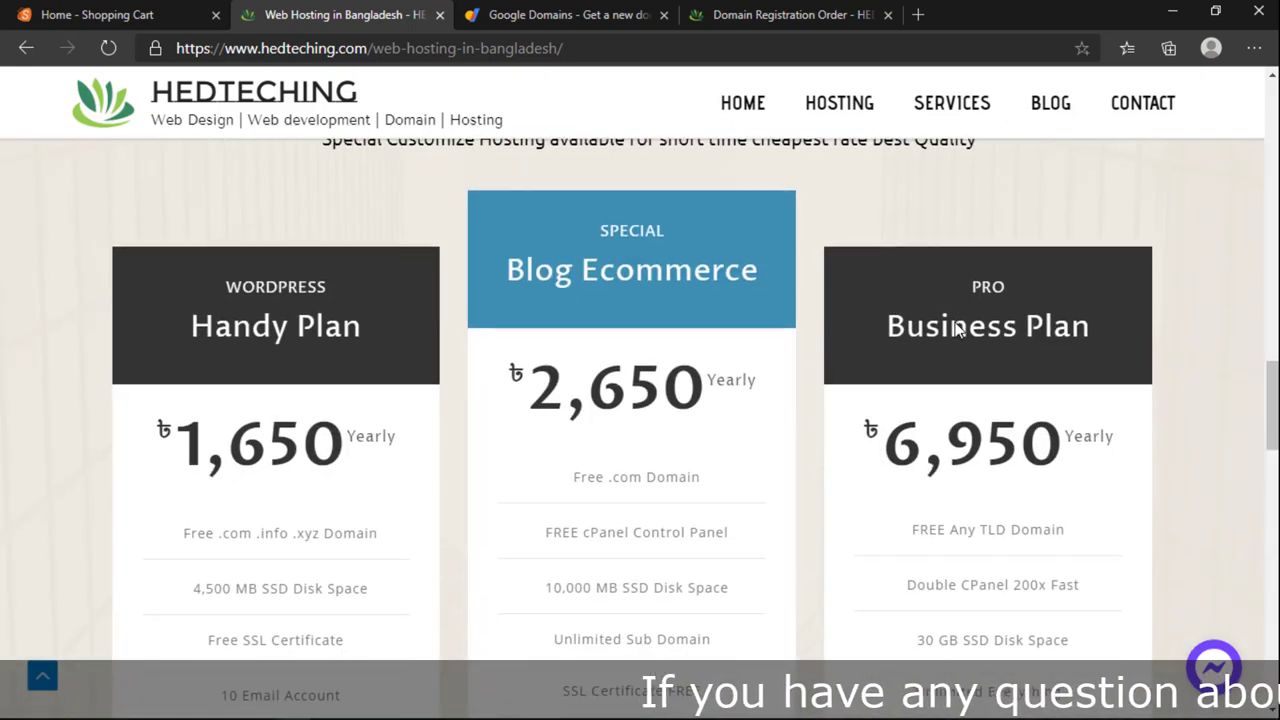
pyautogui.scroll(-1, 957, 330)
pyautogui.scroll(1, 957, 323)
pyautogui.scroll(-1, 957, 323)
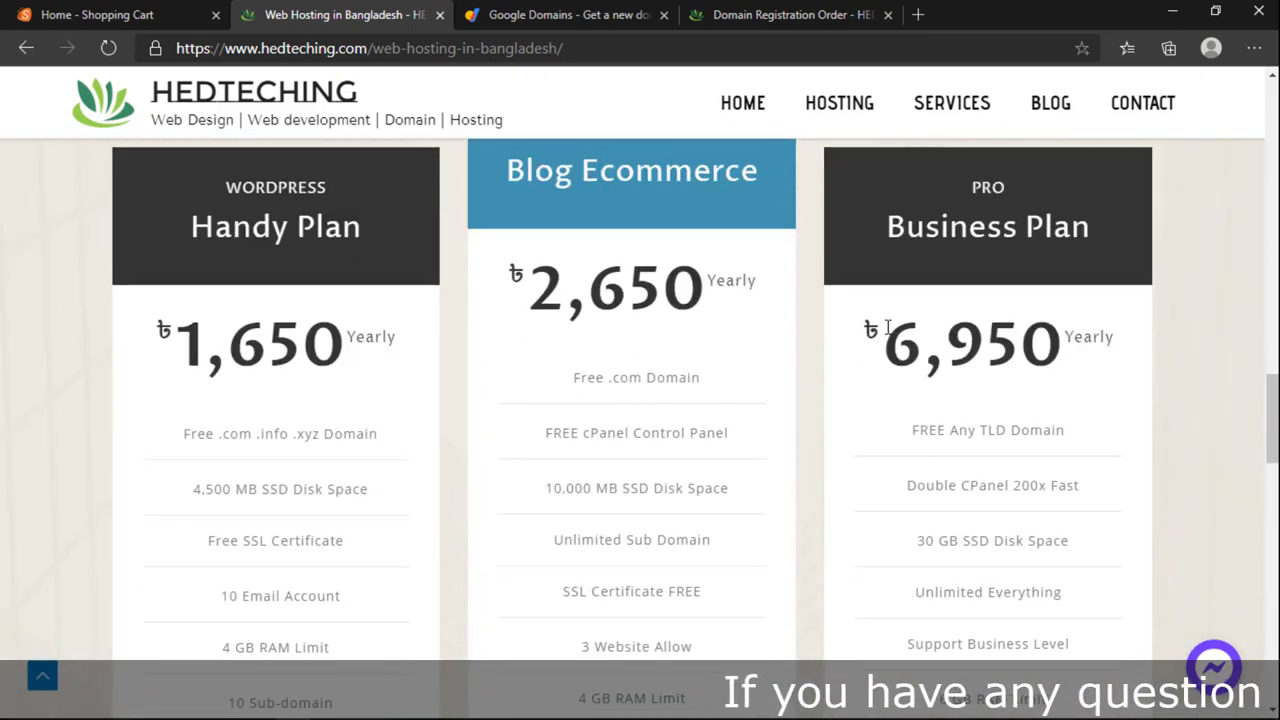
pyautogui.moveTo(886, 328); pyautogui.dragTo(1062, 368)
# Step: Highlight the Handy Plan's ৳1,650 yearly price among the Special Hosting plans
pyautogui.click(1062, 371)
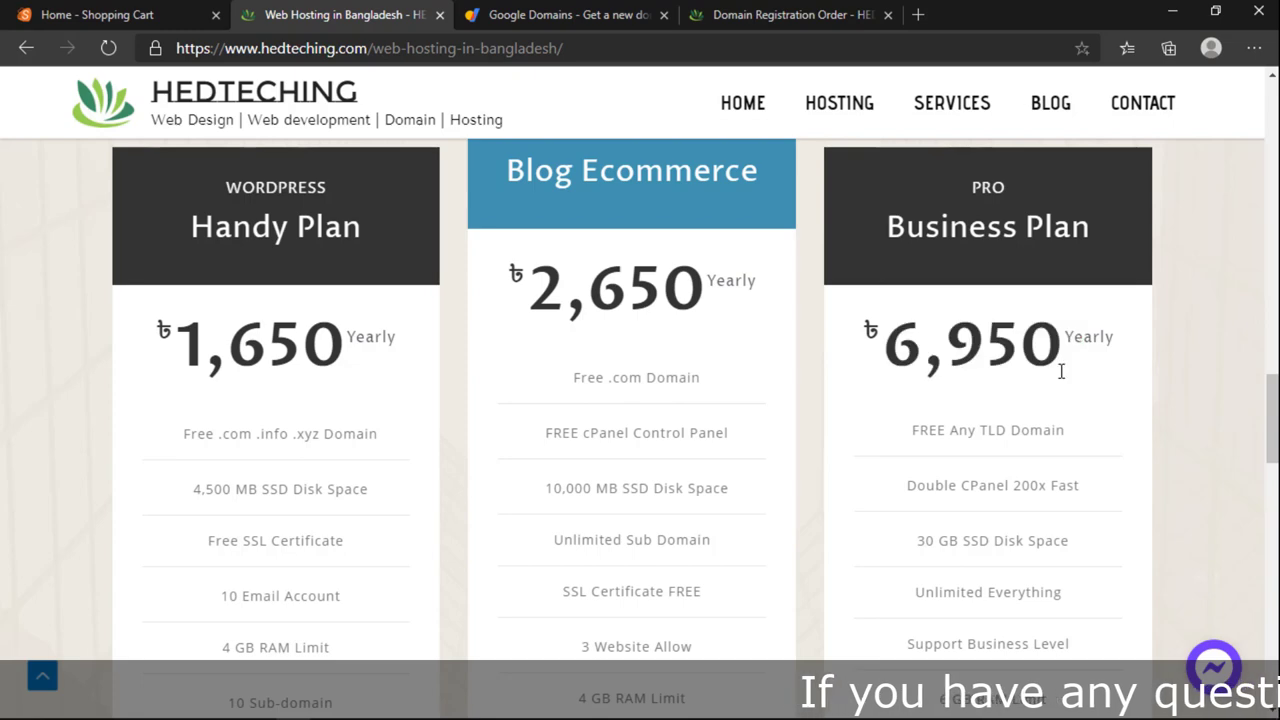
pyautogui.scroll(-1, 1062, 371)
pyautogui.scroll(1, 1062, 371)
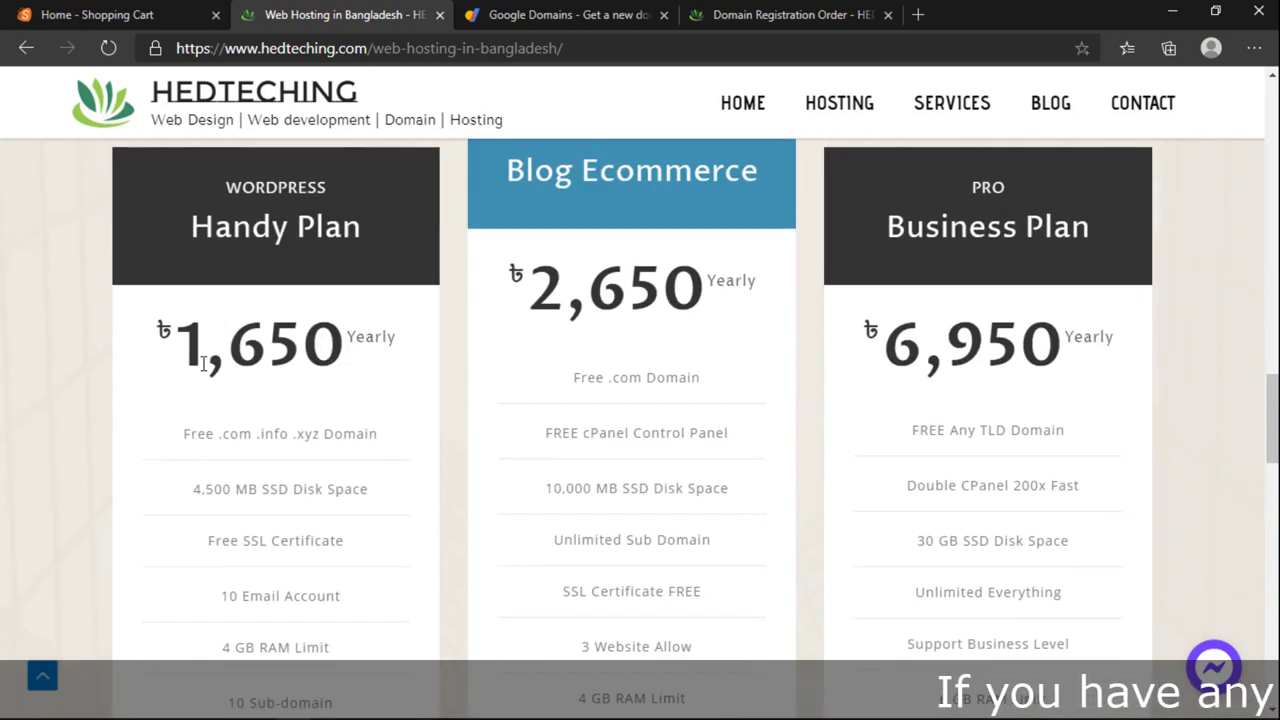
pyautogui.moveTo(187, 358); pyautogui.dragTo(393, 366)
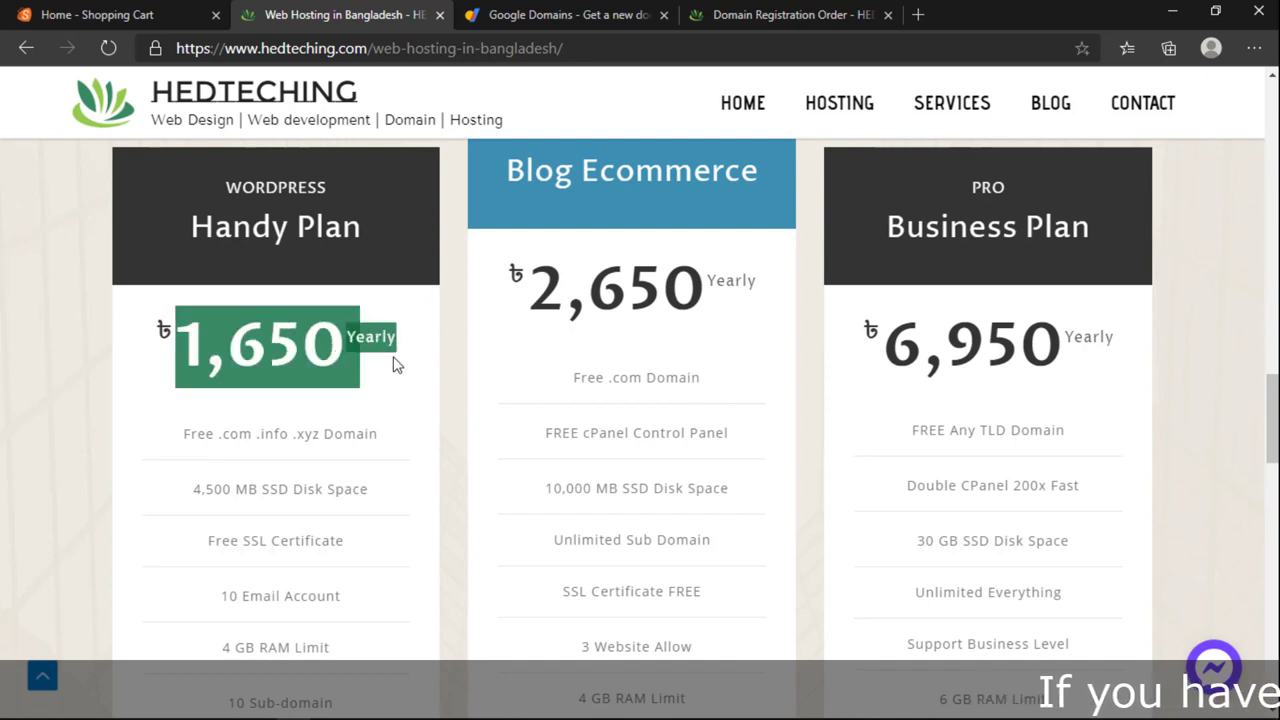
pyautogui.click(321, 386)
pyautogui.moveTo(215, 484); pyautogui.dragTo(323, 492)
pyautogui.scroll(-1, 324, 497)
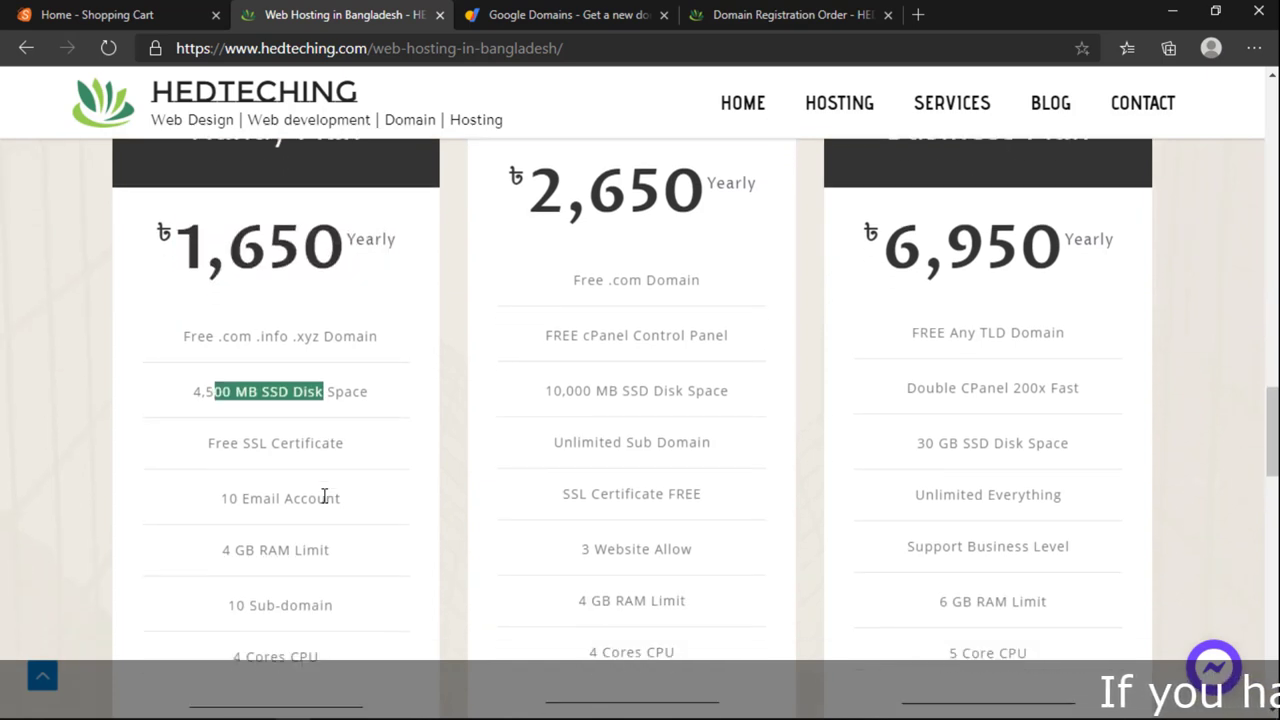
pyautogui.scroll(10, 313, 484)
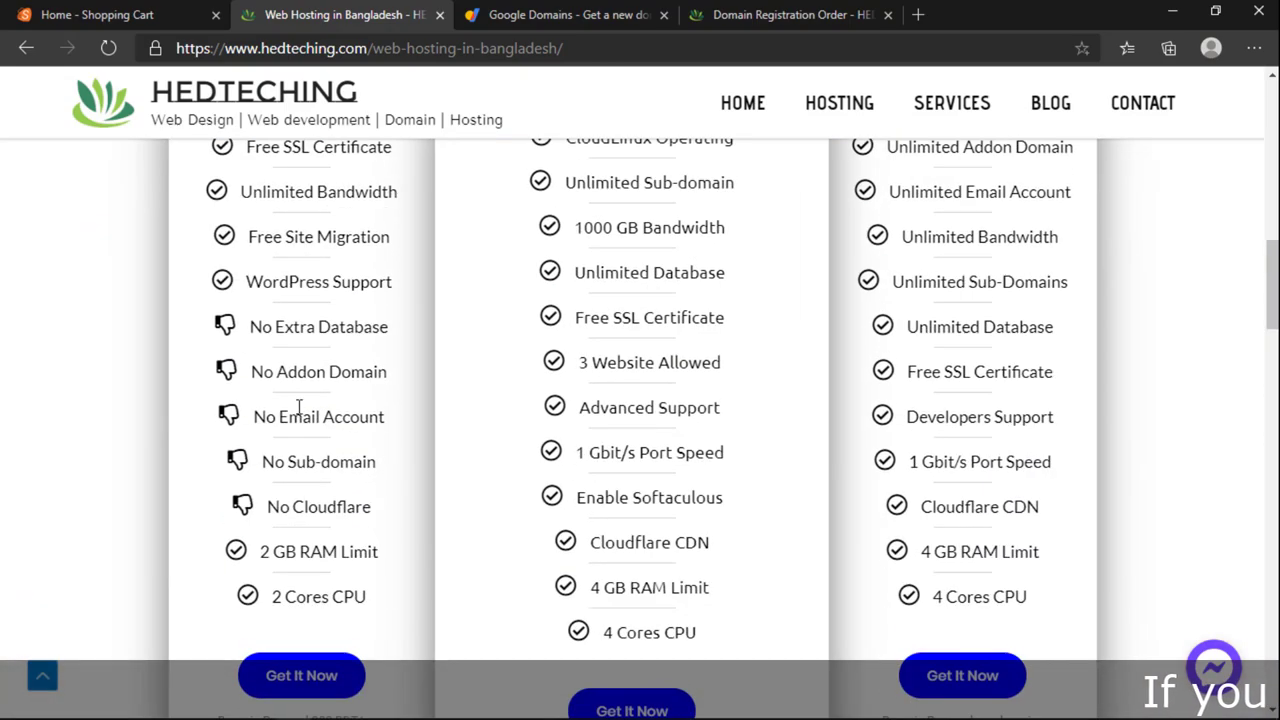
pyautogui.scroll(-7, 340, 466)
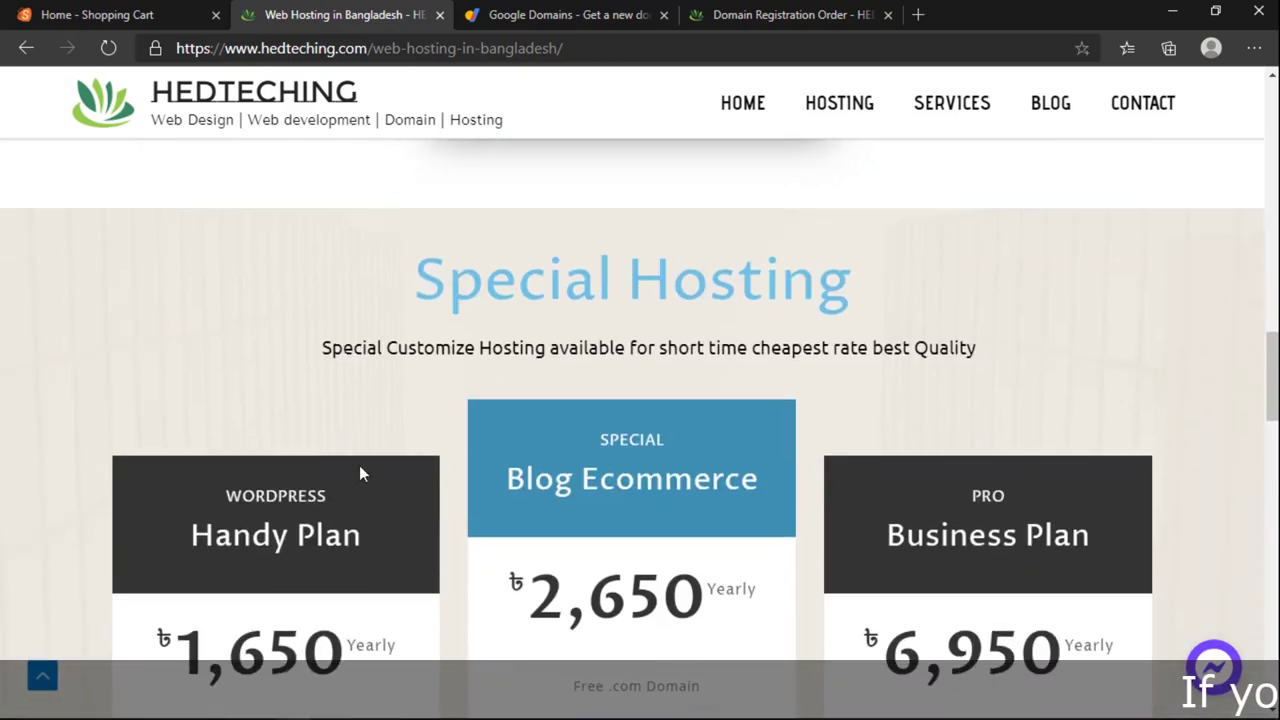
pyautogui.scroll(12, 359, 465)
pyautogui.scroll(-10, 320, 430)
pyautogui.scroll(-11, 320, 430)
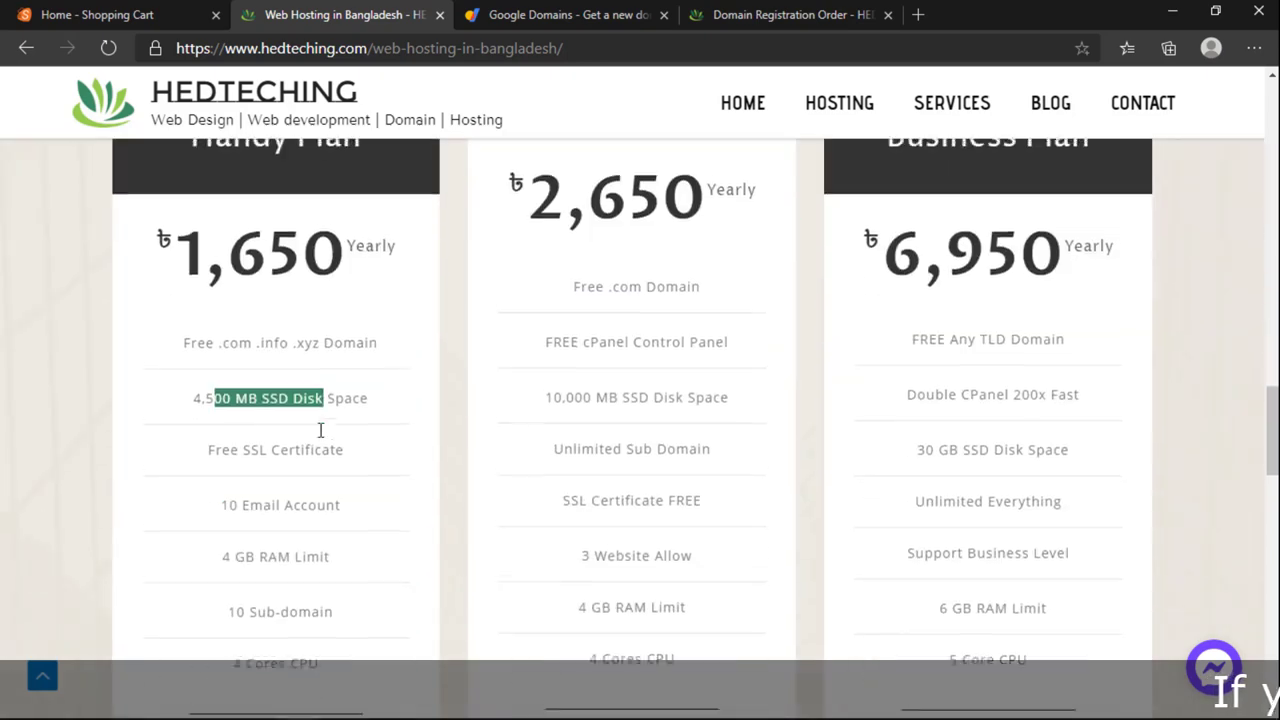
pyautogui.scroll(2, 300, 437)
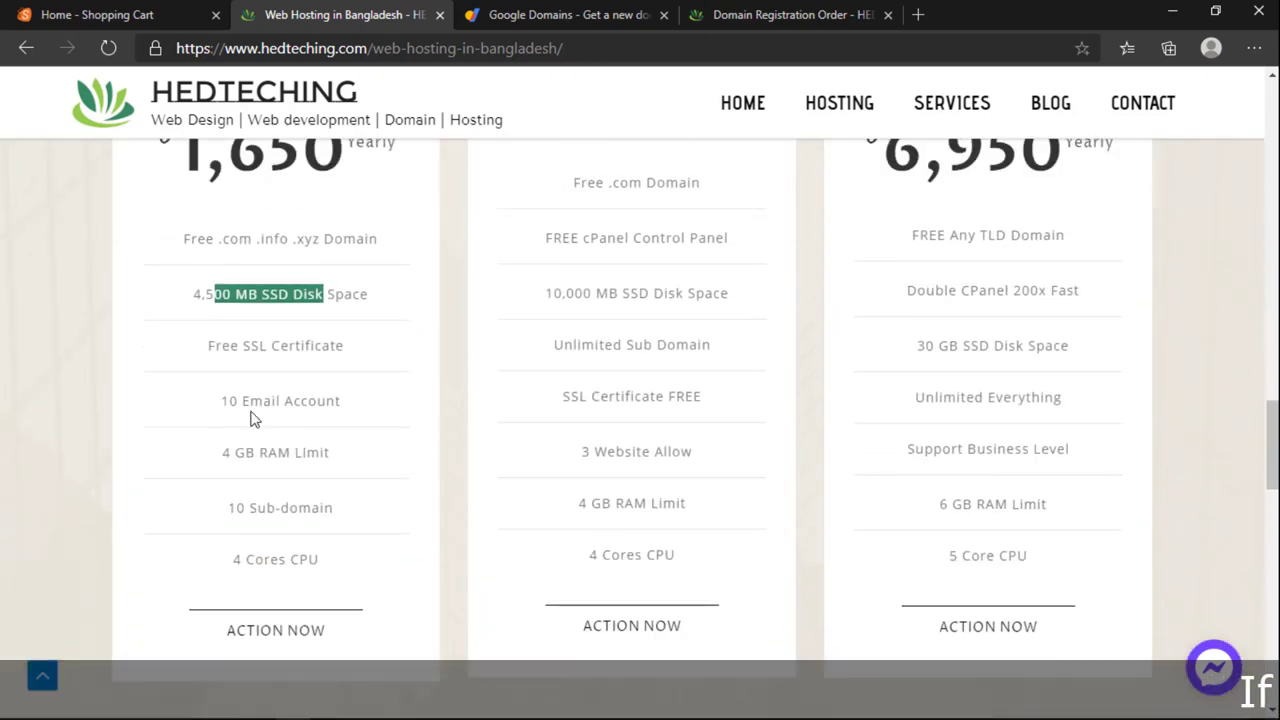
# Step: Highlight the Handy Plan's 10 Sub-domain allowance and revisit its 1,650 price
pyautogui.click(258, 452)
pyautogui.moveTo(258, 510); pyautogui.dragTo(347, 528)
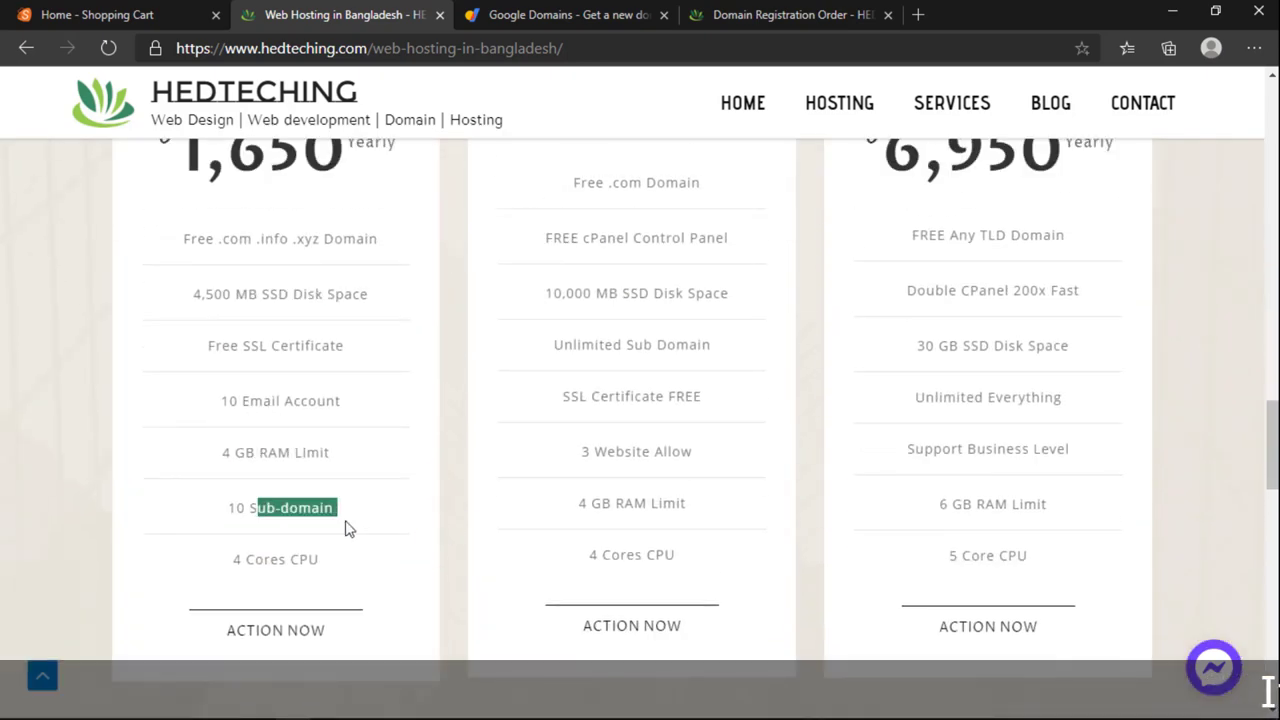
pyautogui.moveTo(269, 345); pyautogui.dragTo(327, 367)
pyautogui.scroll(1, 306, 337)
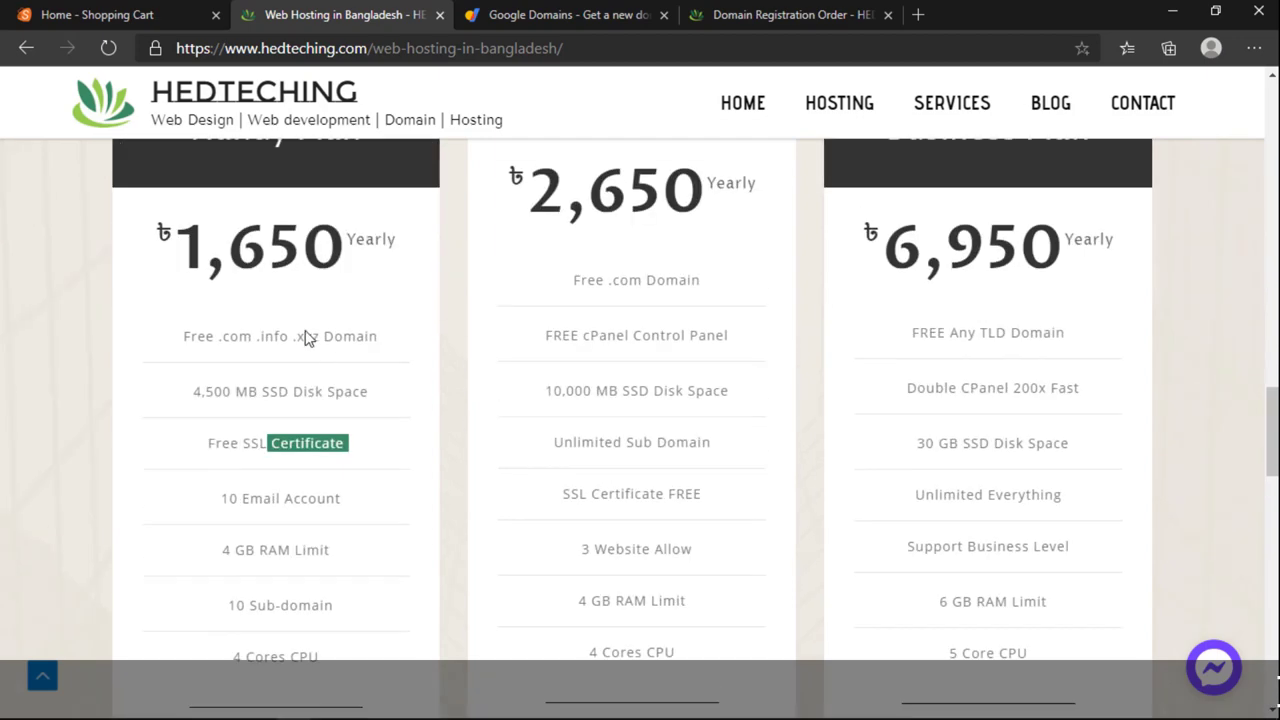
pyautogui.scroll(1, 236, 265)
pyautogui.moveTo(192, 346); pyautogui.dragTo(332, 332)
pyautogui.scroll(1, 311, 376)
pyautogui.click(291, 451)
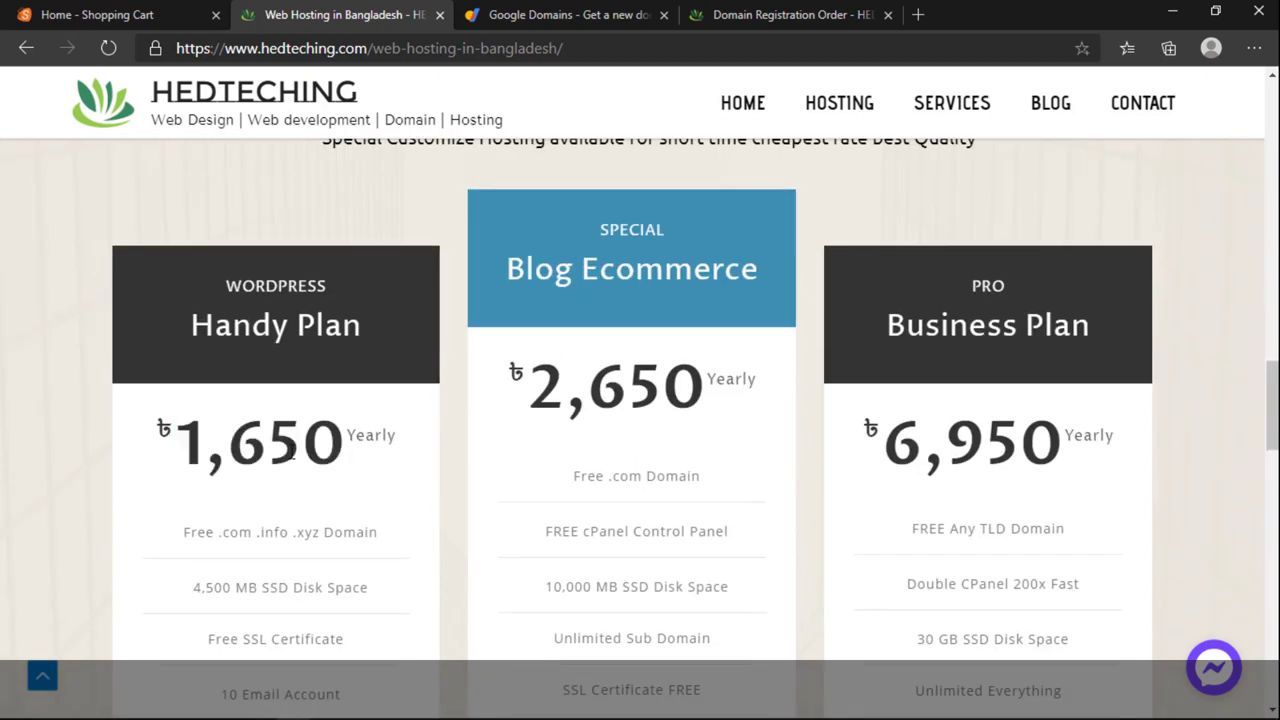
pyautogui.scroll(-3, 291, 450)
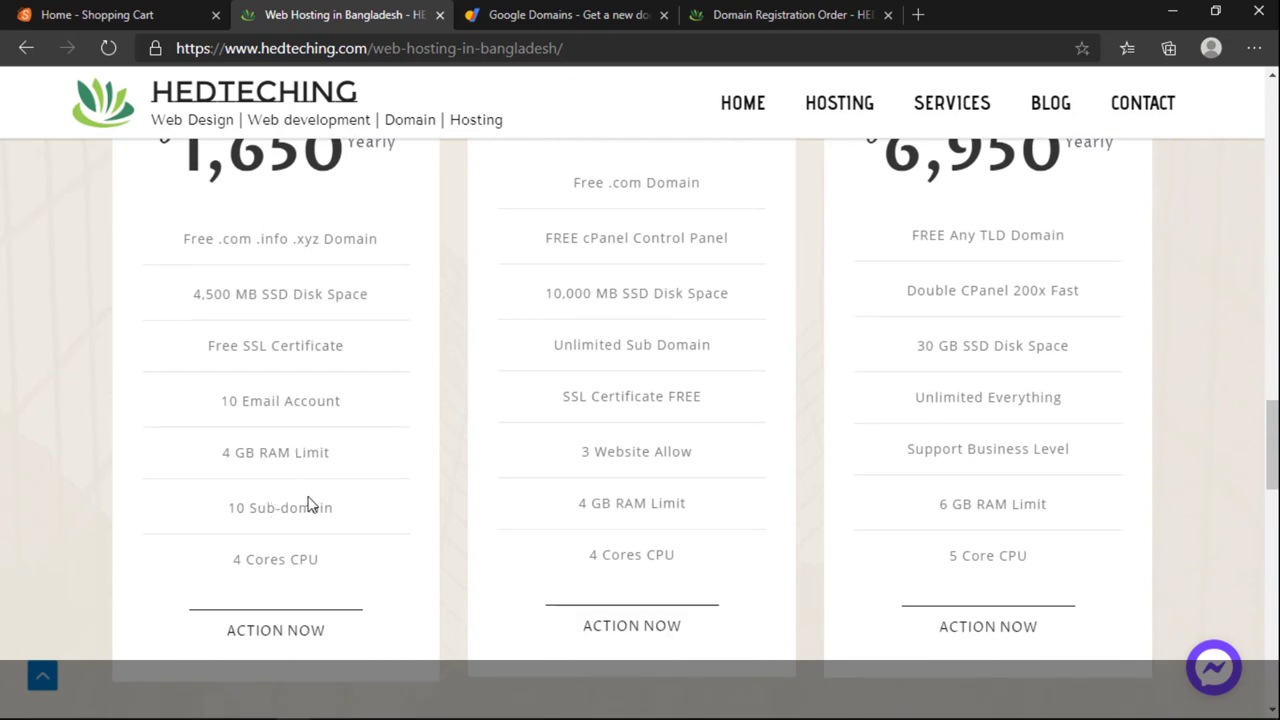
pyautogui.scroll(1, 275, 418)
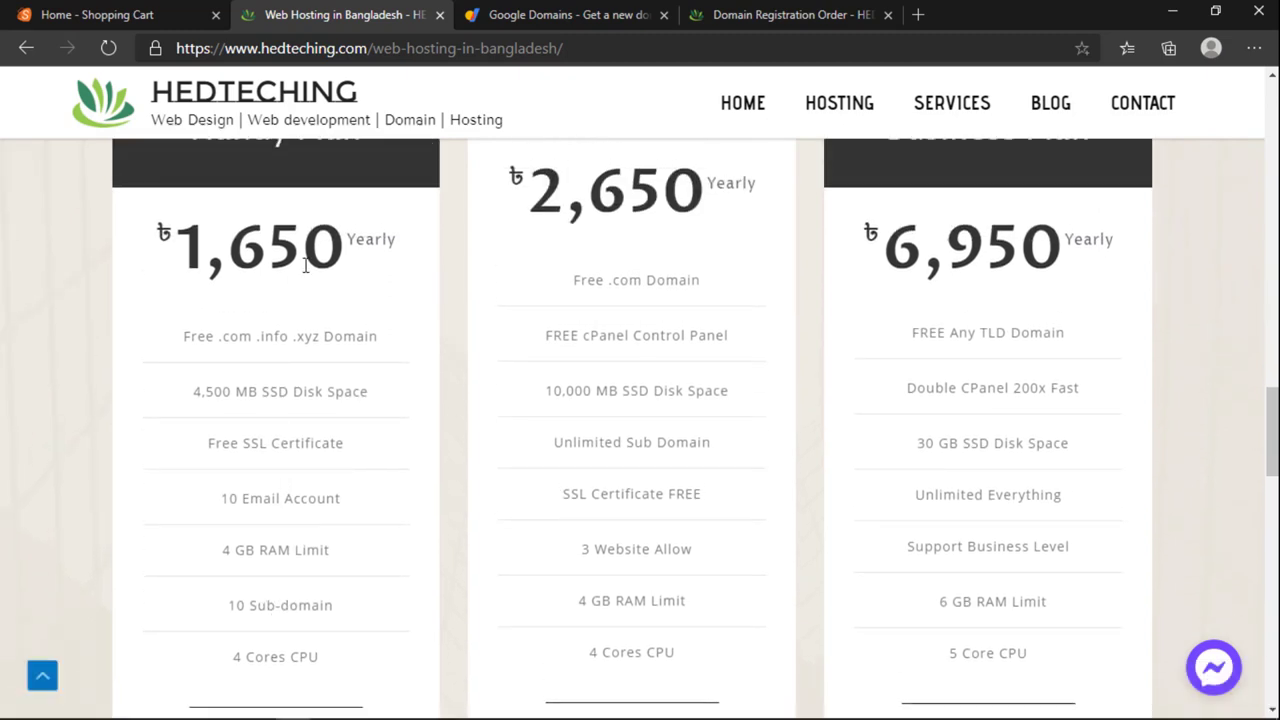
pyautogui.scroll(1, 306, 265)
pyautogui.moveTo(311, 350); pyautogui.dragTo(177, 345)
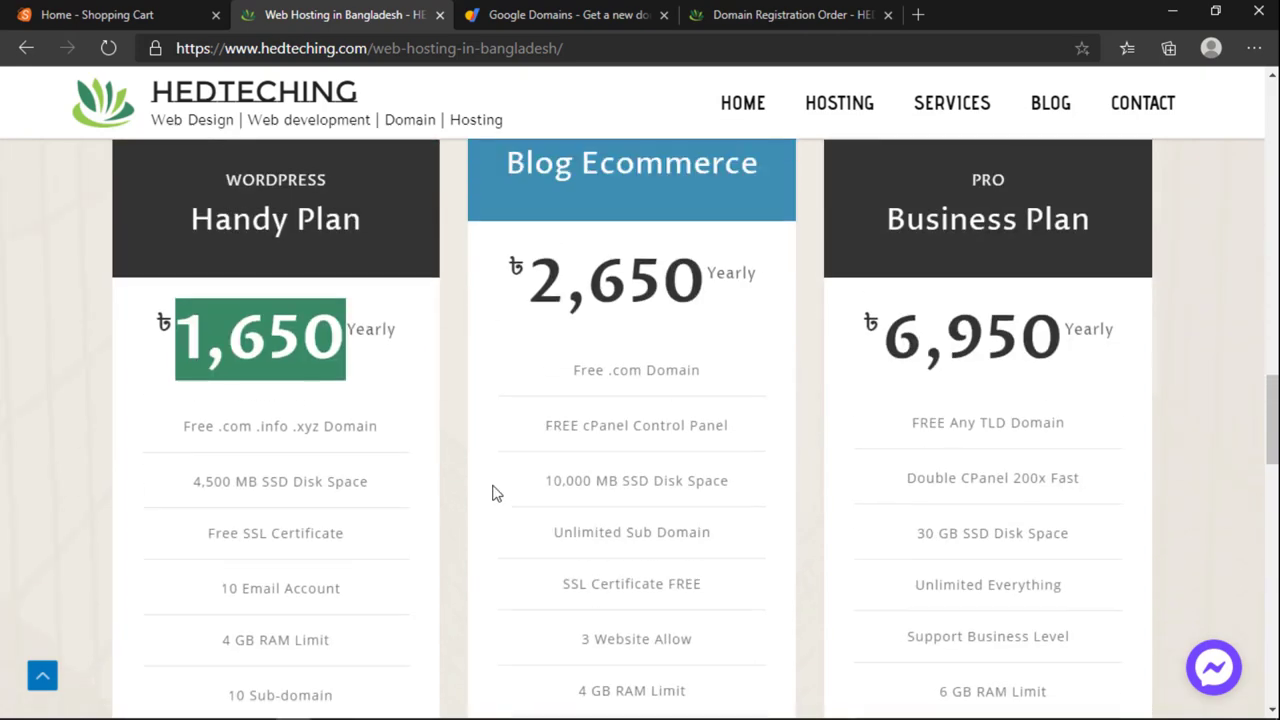
pyautogui.scroll(9, 491, 491)
pyautogui.scroll(6, 491, 493)
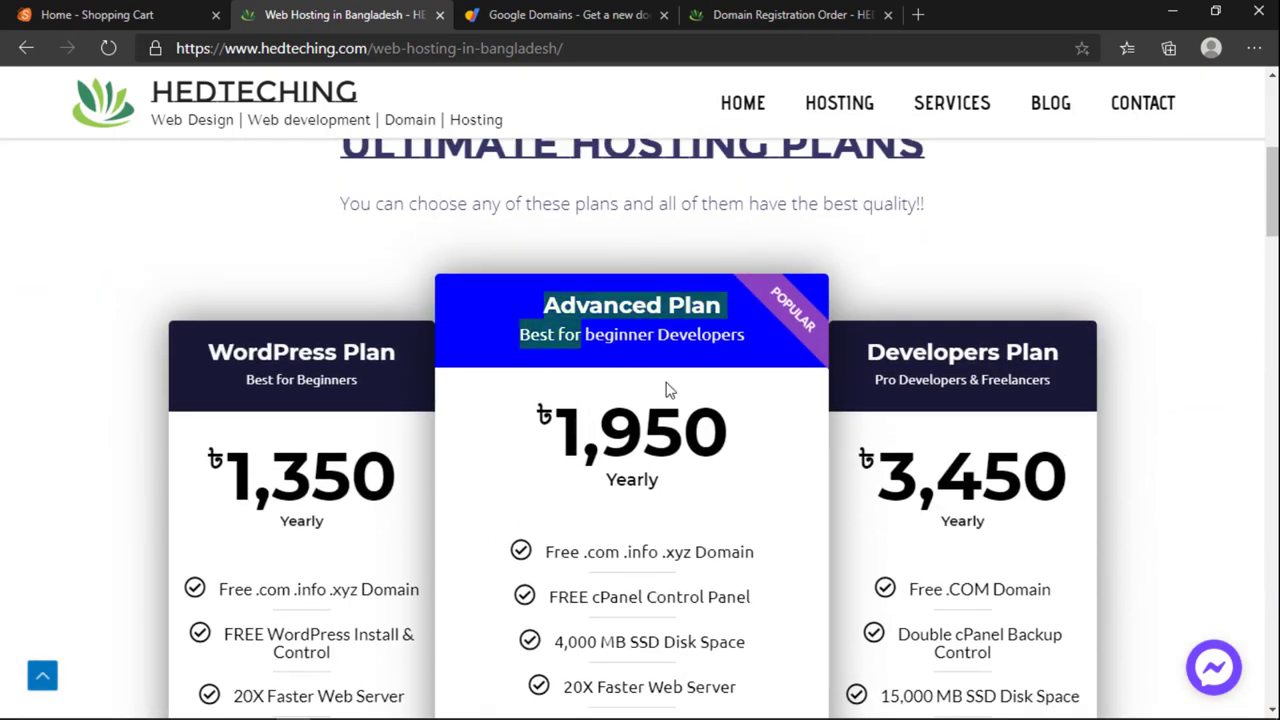
# Step: Highlight and review the Advanced Plan features
pyautogui.scroll(-10, 763, 457)
pyautogui.moveTo(669, 390); pyautogui.dragTo(774, 480)
pyautogui.scroll(5, 663, 493)
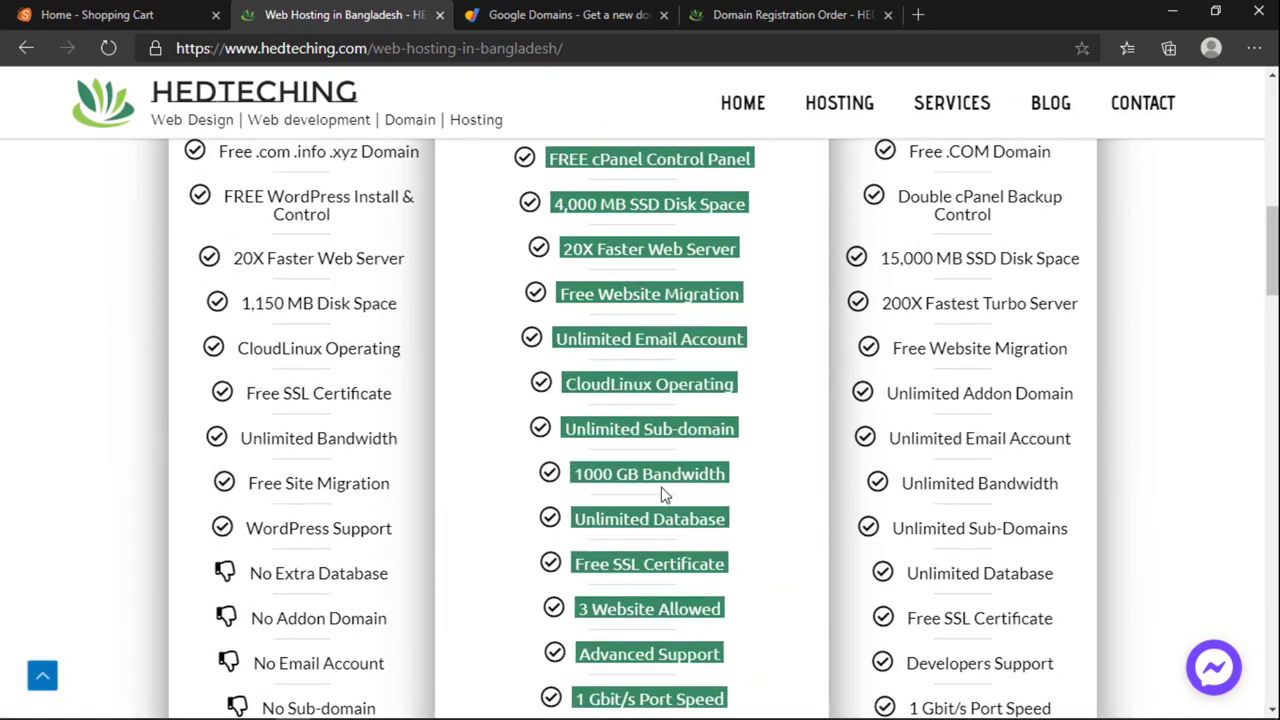
pyautogui.scroll(3, 383, 463)
pyautogui.click(383, 463)
pyautogui.scroll(-10, 286, 306)
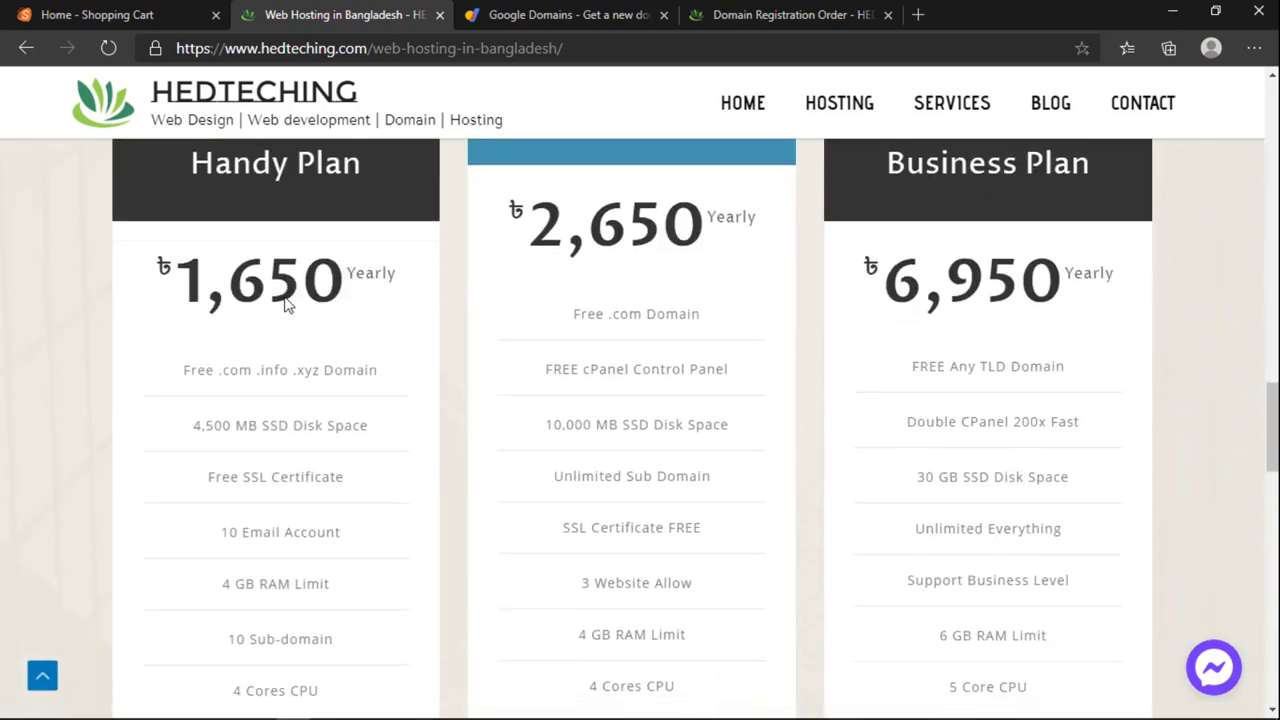
pyautogui.scroll(2, 286, 306)
# Step: Start an order for the Blog Ecommerce plan via its ACTION NOW button
pyautogui.moveTo(243, 290); pyautogui.dragTo(294, 310)
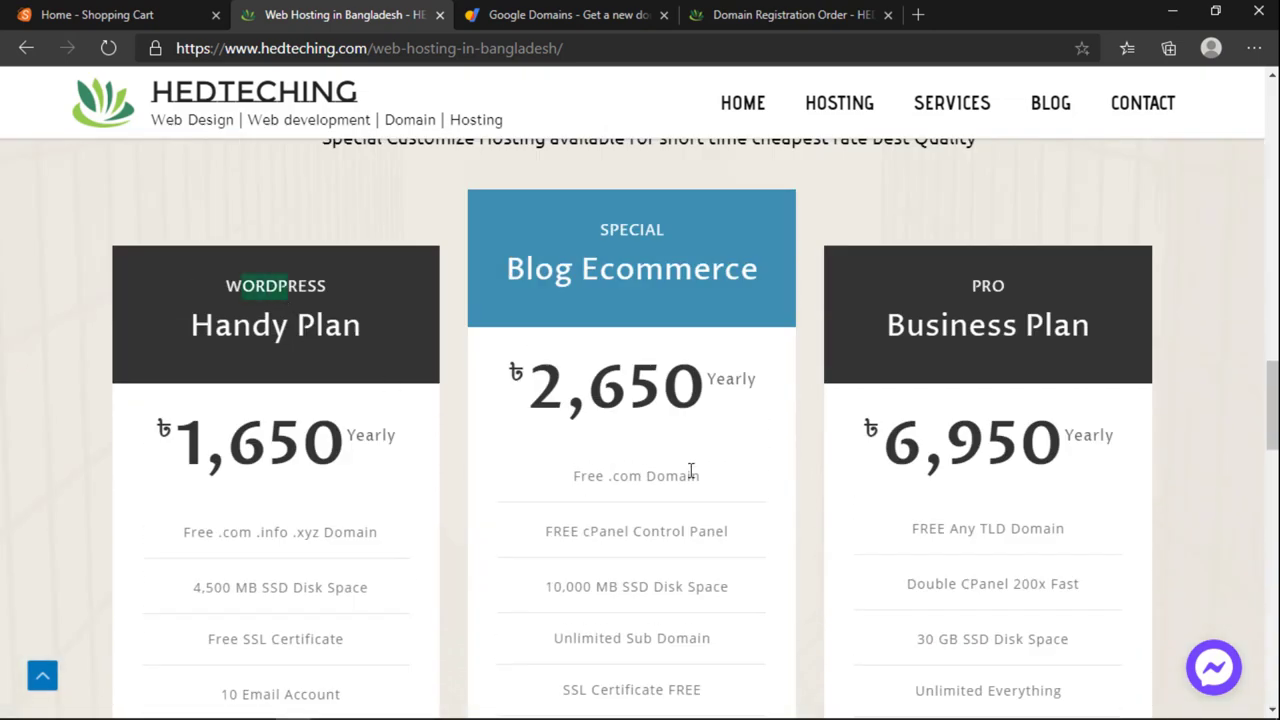
pyautogui.scroll(6, 690, 465)
pyautogui.scroll(-10, 687, 480)
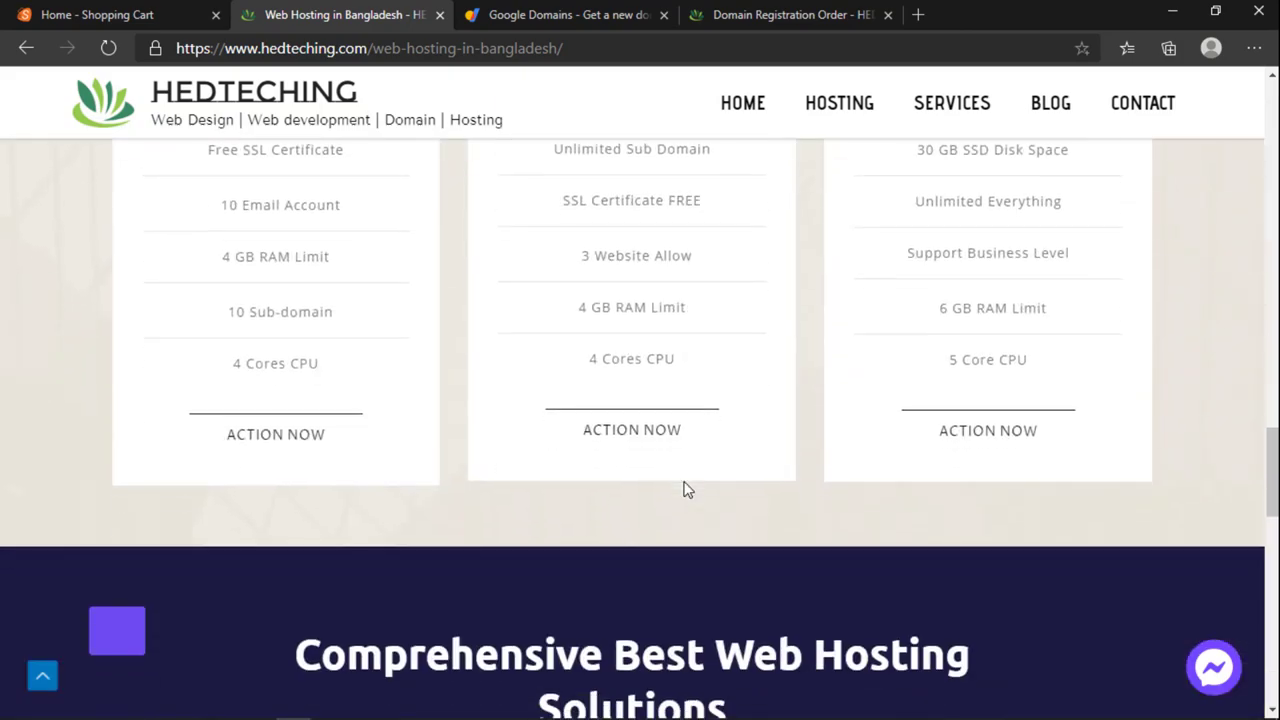
pyautogui.scroll(-13, 686, 489)
pyautogui.scroll(9, 683, 489)
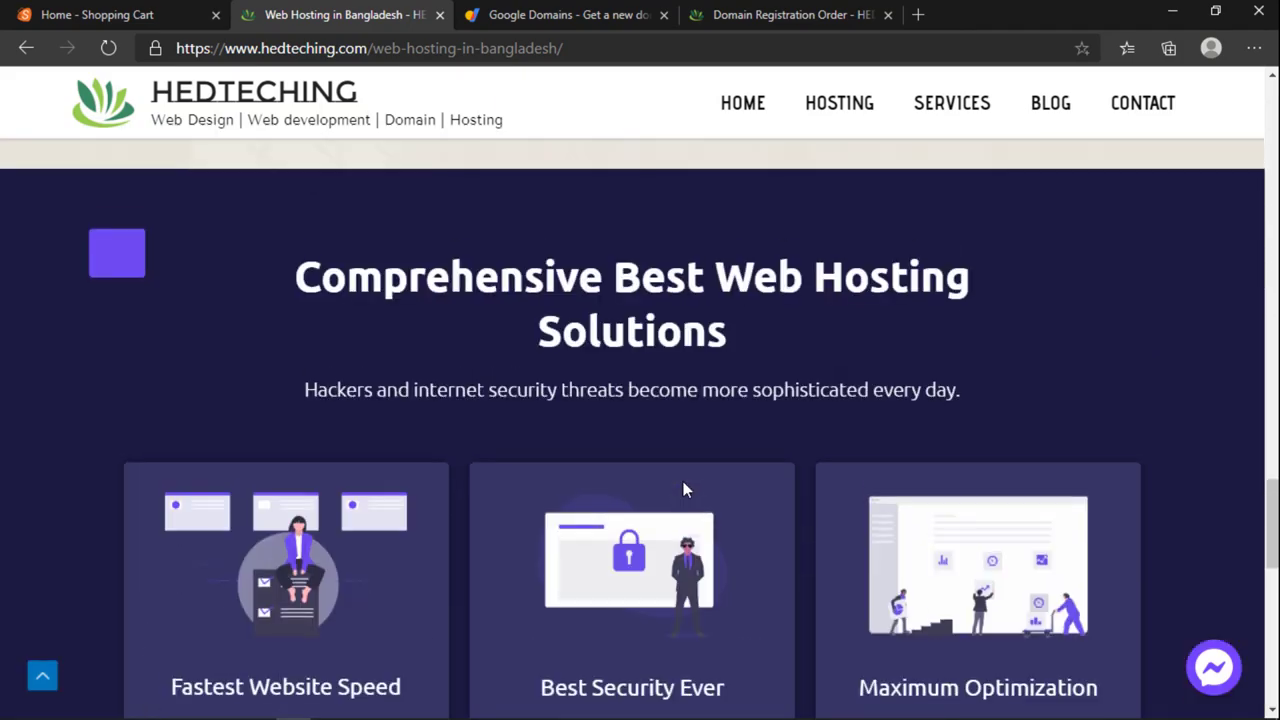
pyautogui.scroll(6, 683, 481)
pyautogui.scroll(-3, 684, 485)
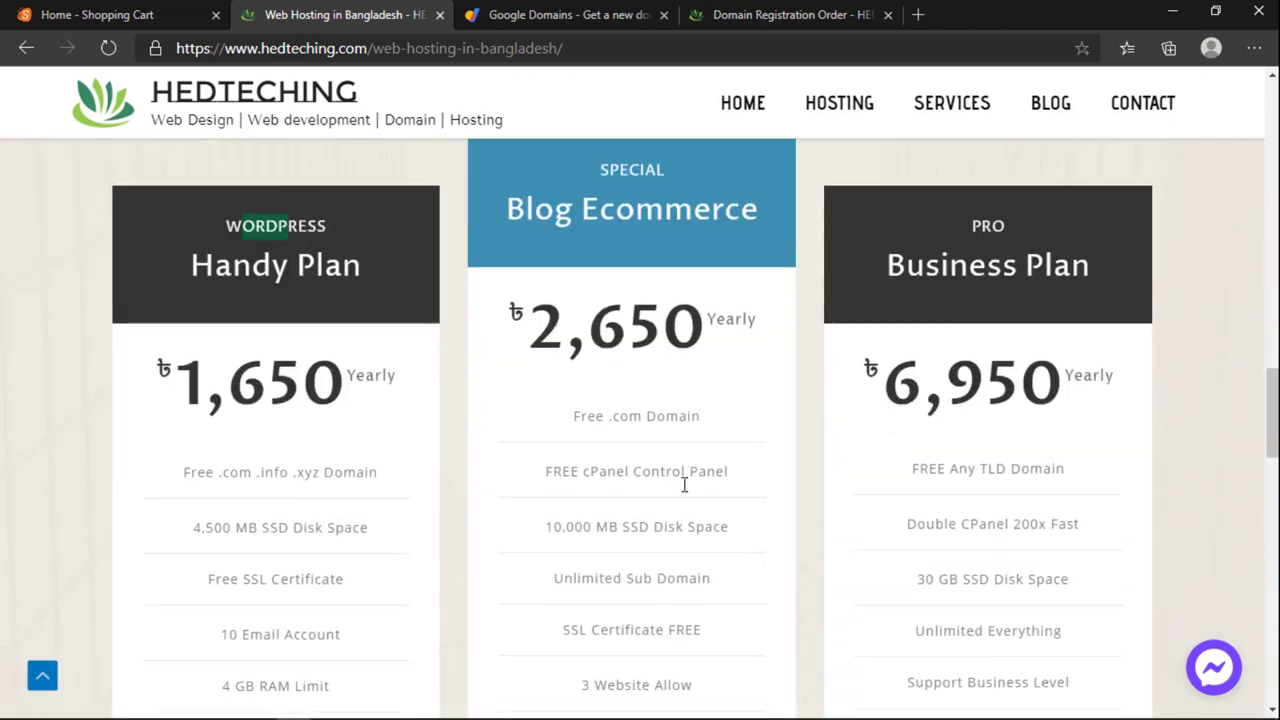
pyautogui.scroll(-3, 684, 485)
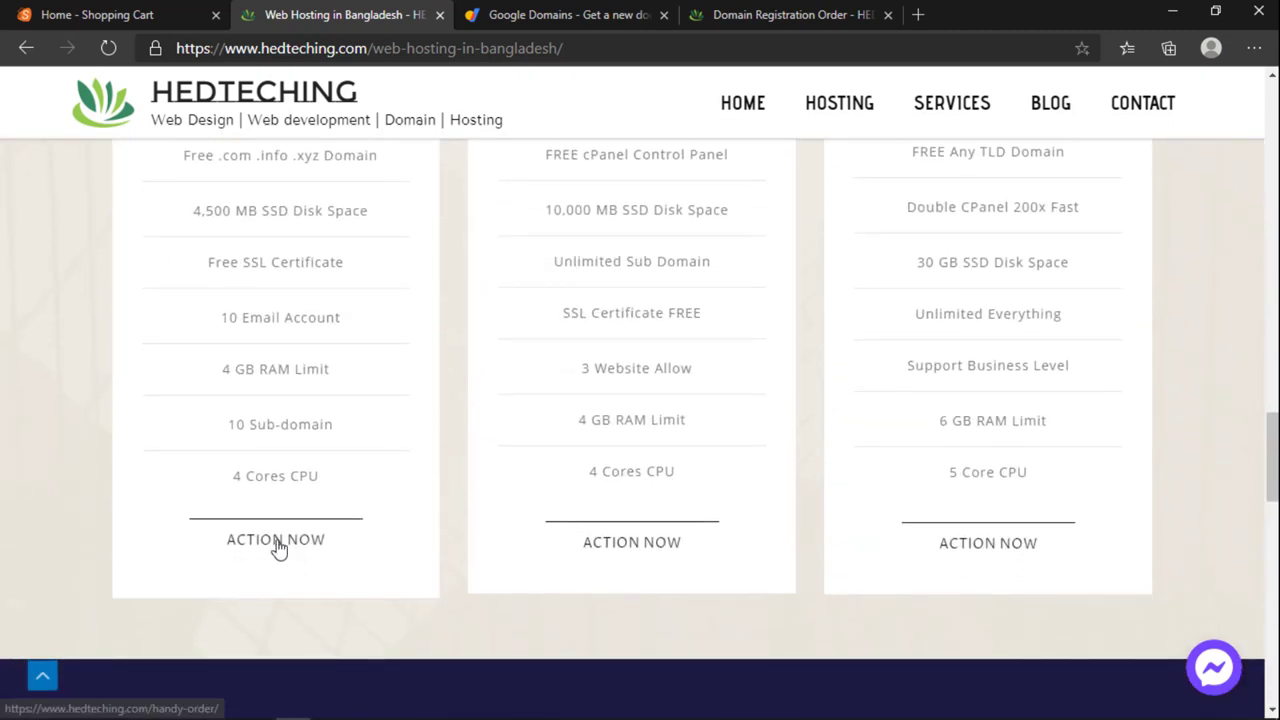
pyautogui.click(640, 545)
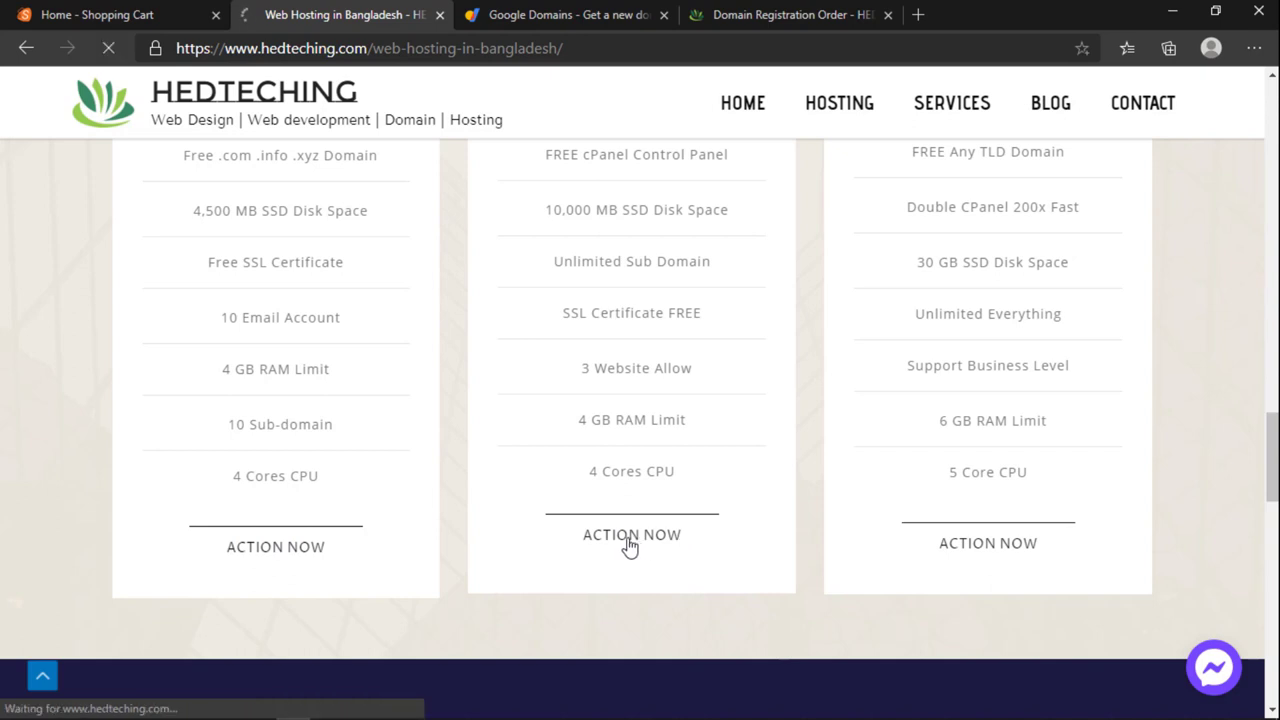
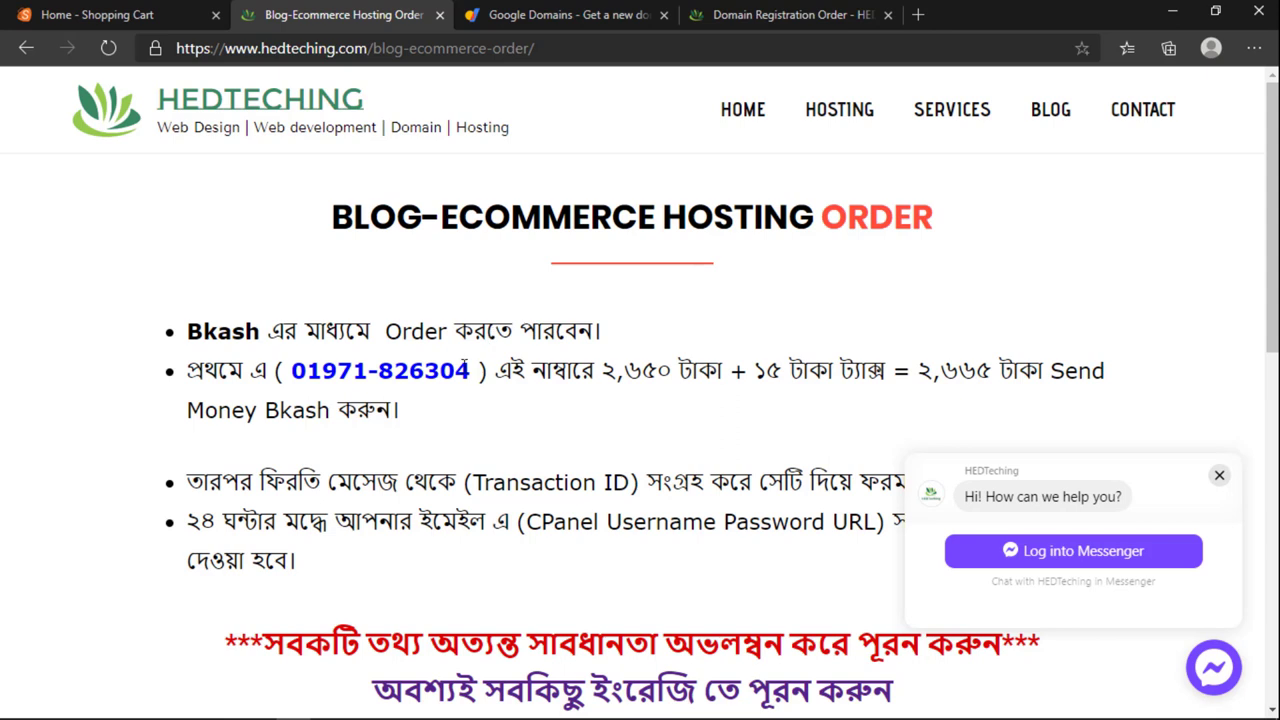
# Step: Highlight the bKash payment amount and the word Bkash, then dismiss the Messenger chat popup
pyautogui.moveTo(487, 372); pyautogui.dragTo(810, 404)
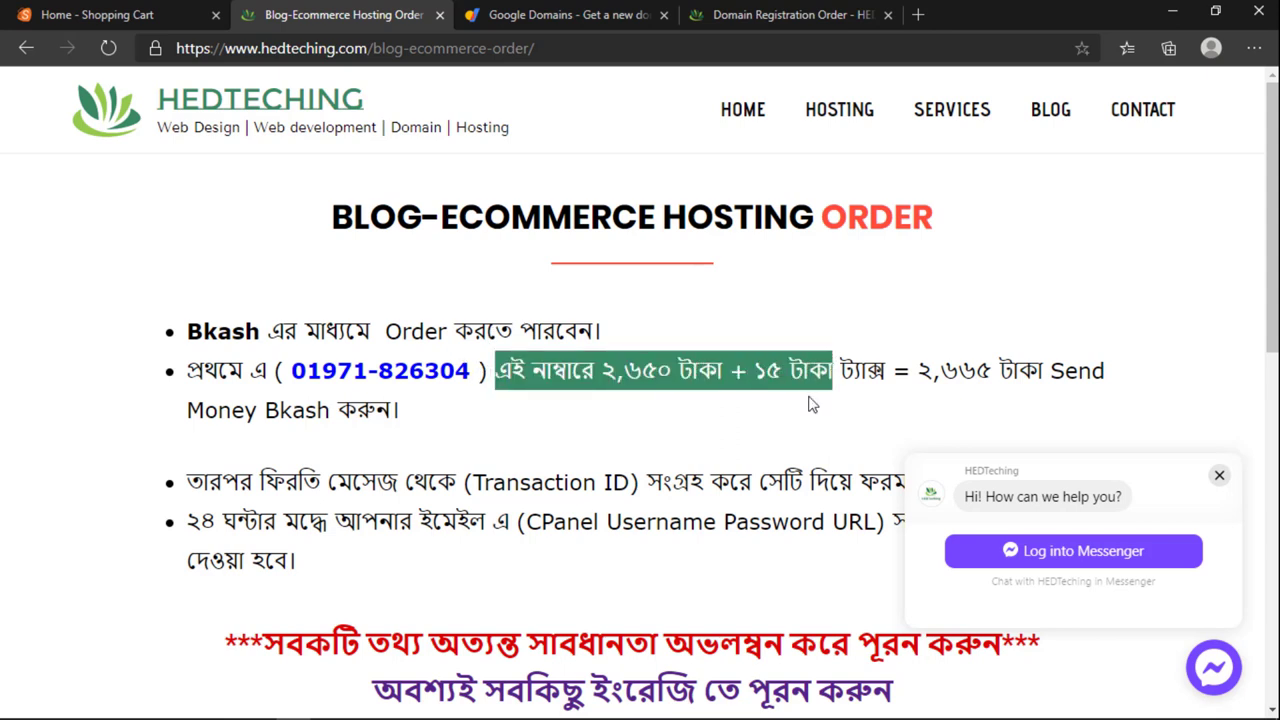
pyautogui.click(730, 414)
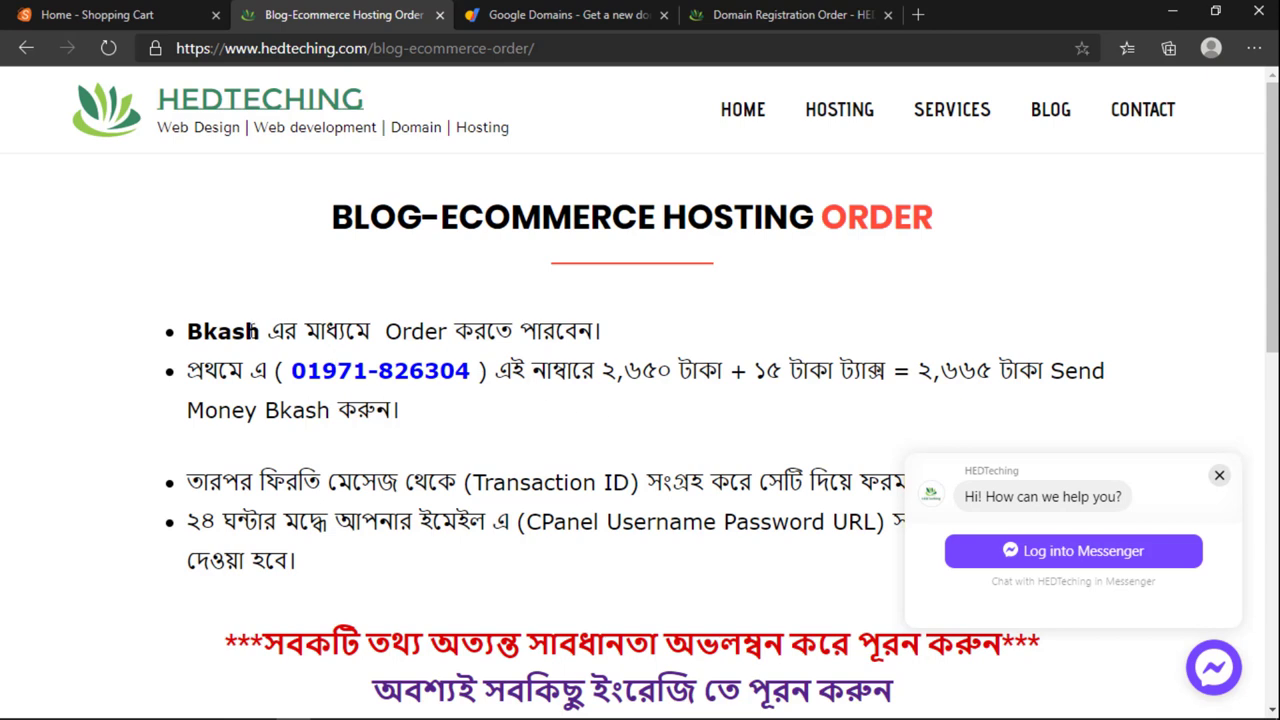
pyautogui.moveTo(180, 331); pyautogui.dragTo(260, 331)
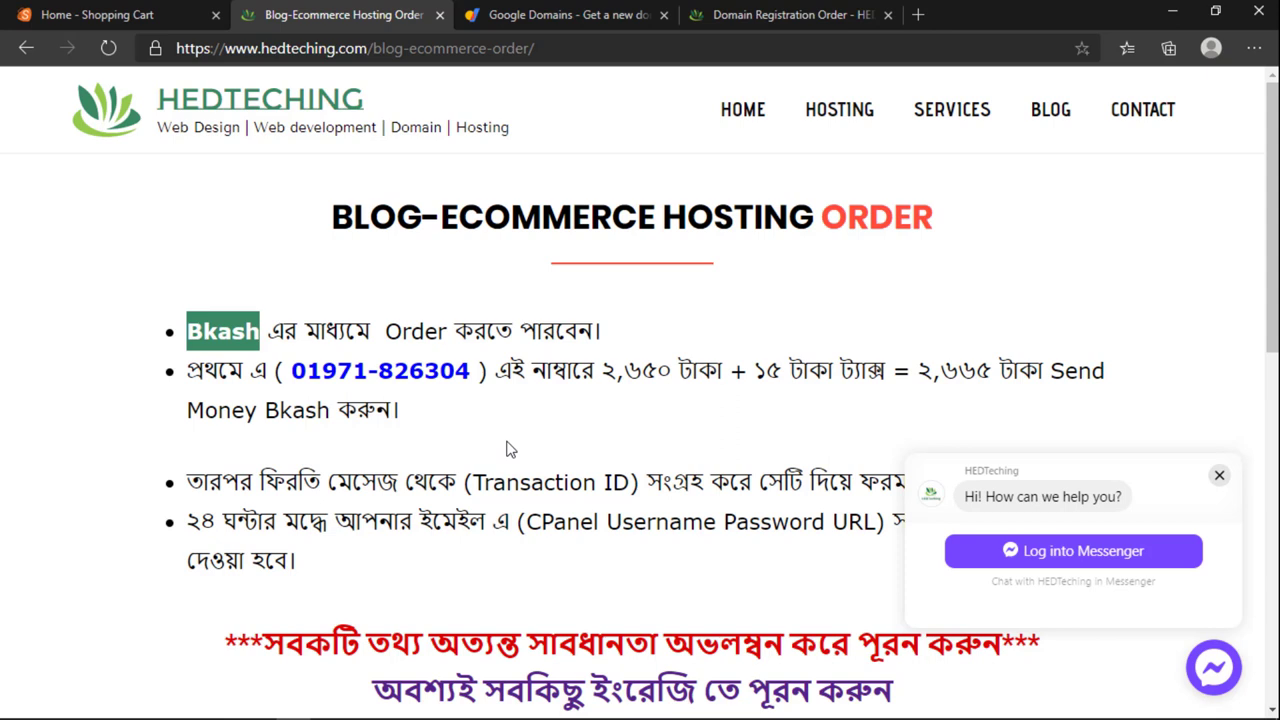
pyautogui.click(1219, 475)
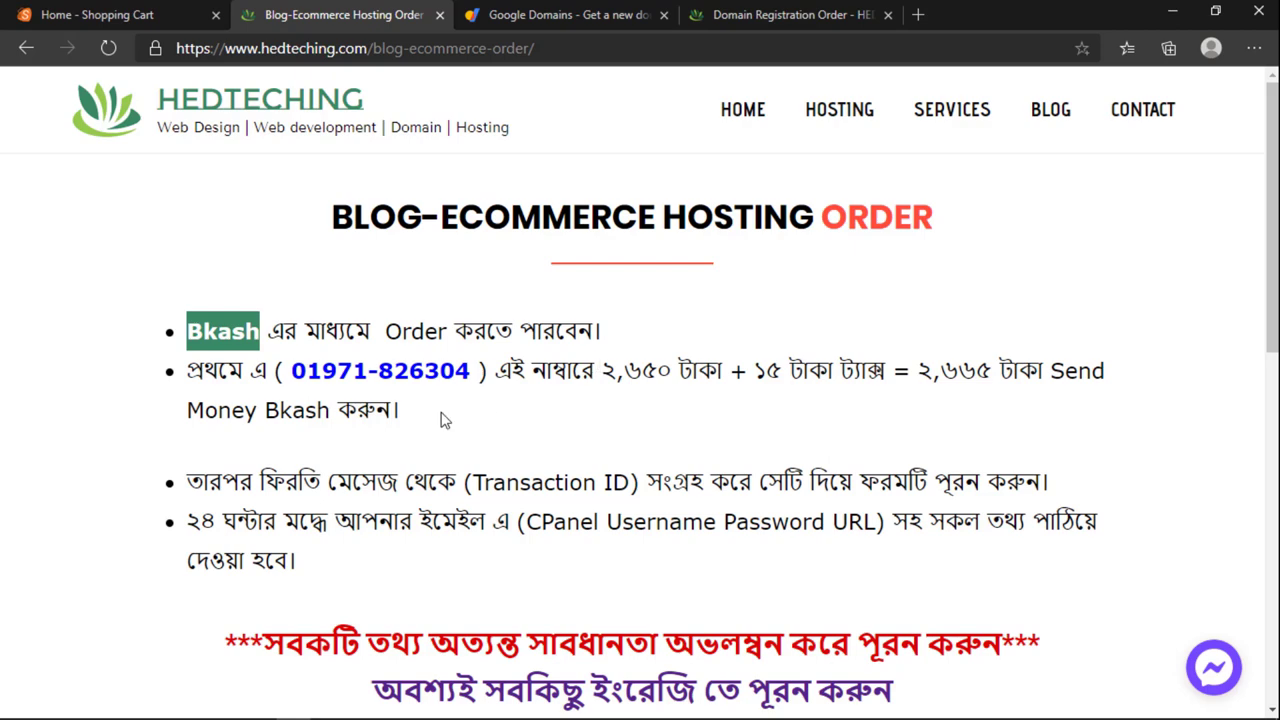
pyautogui.scroll(-1, 398, 357)
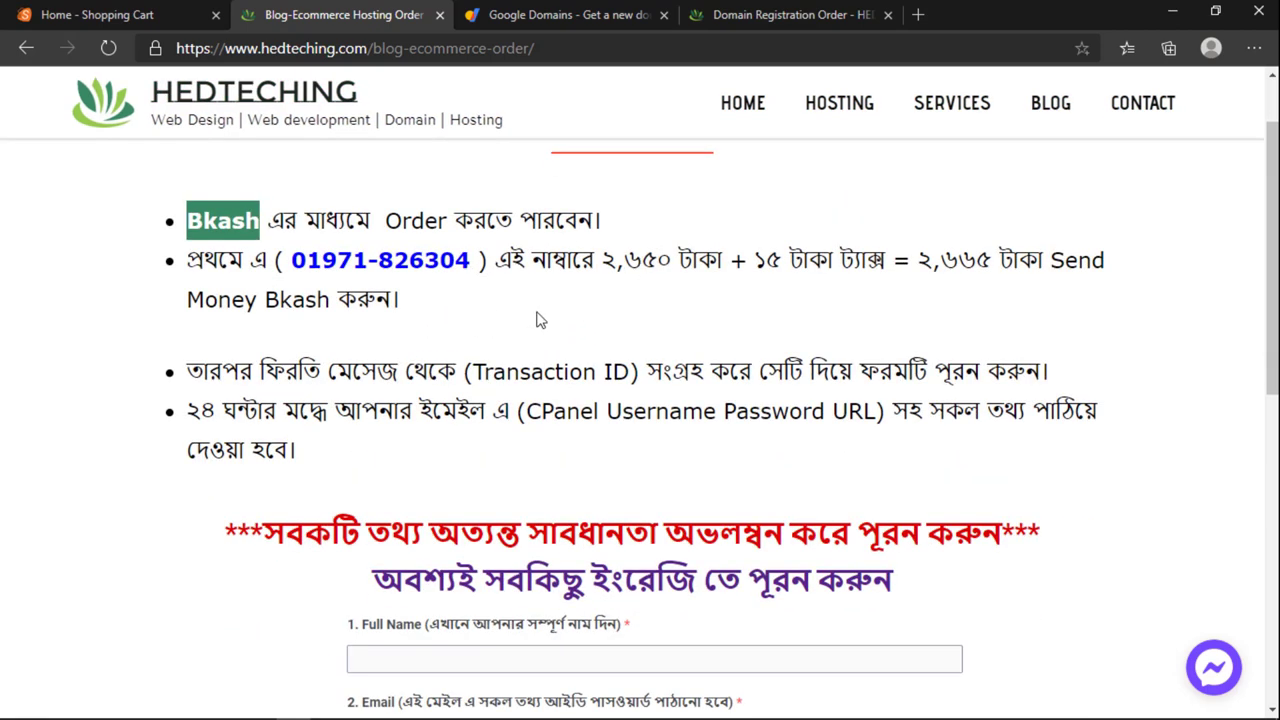
# Step: Highlight the hosting price, 15 taka tax, total to send, and the BLOG-ECOMMERCE HOSTING ORDER heading
pyautogui.moveTo(614, 264); pyautogui.dragTo(656, 262)
pyautogui.moveTo(766, 258); pyautogui.dragTo(808, 258)
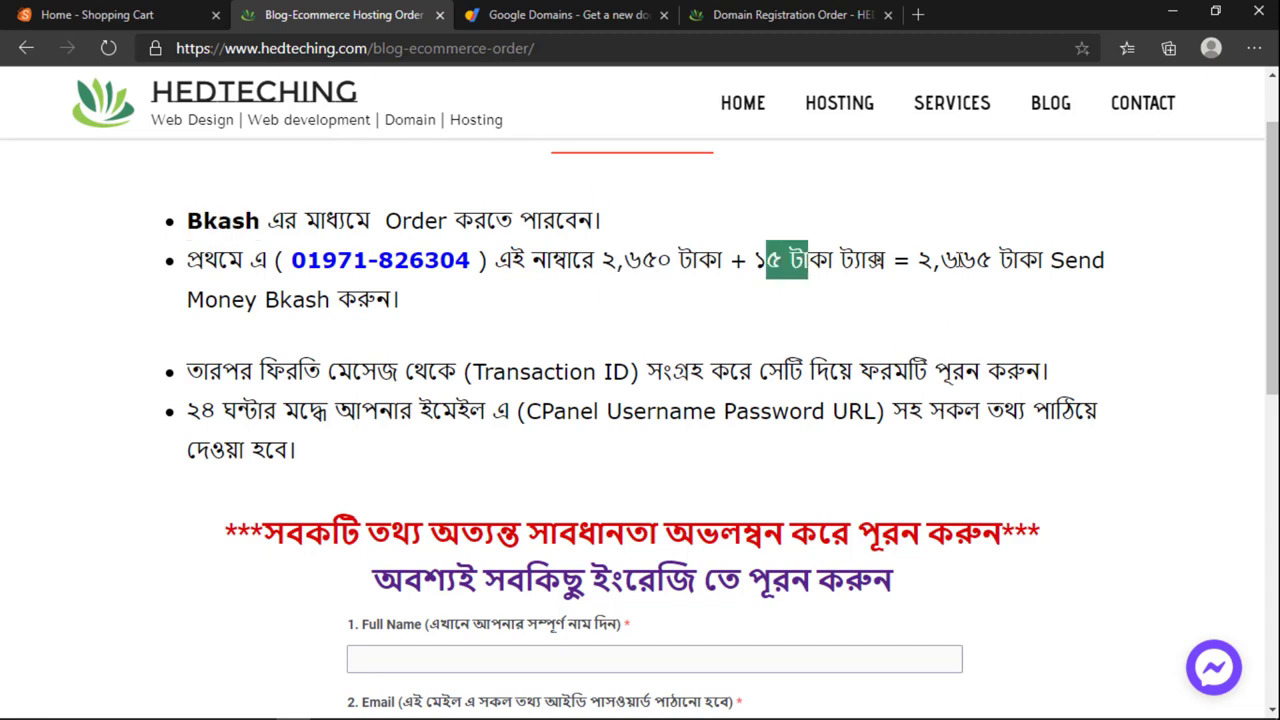
pyautogui.moveTo(928, 262); pyautogui.dragTo(998, 262)
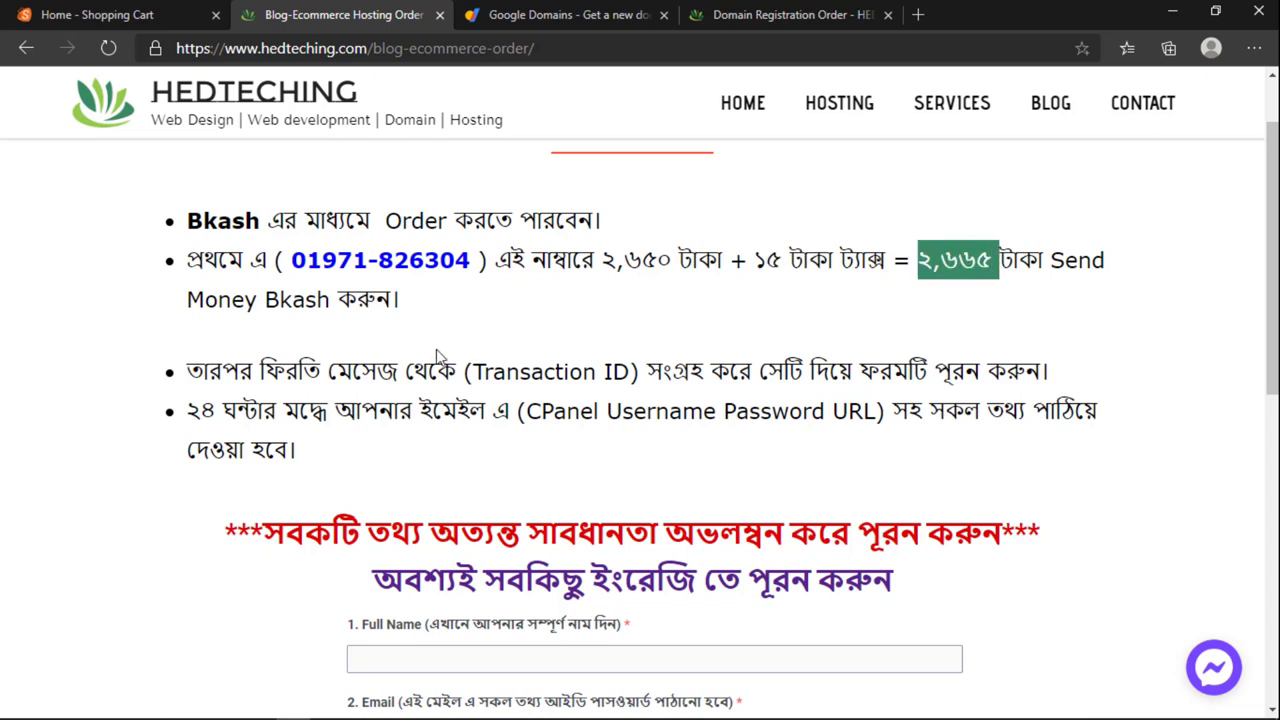
pyautogui.scroll(1, 436, 357)
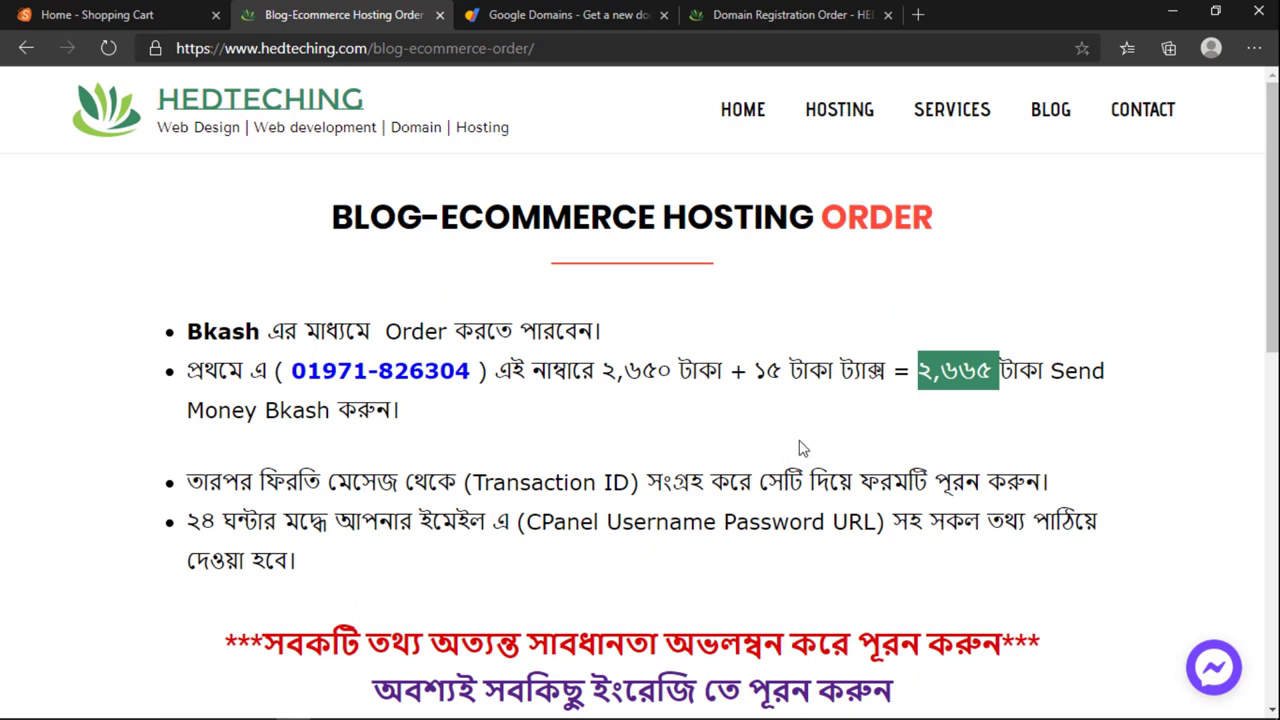
pyautogui.click(925, 393)
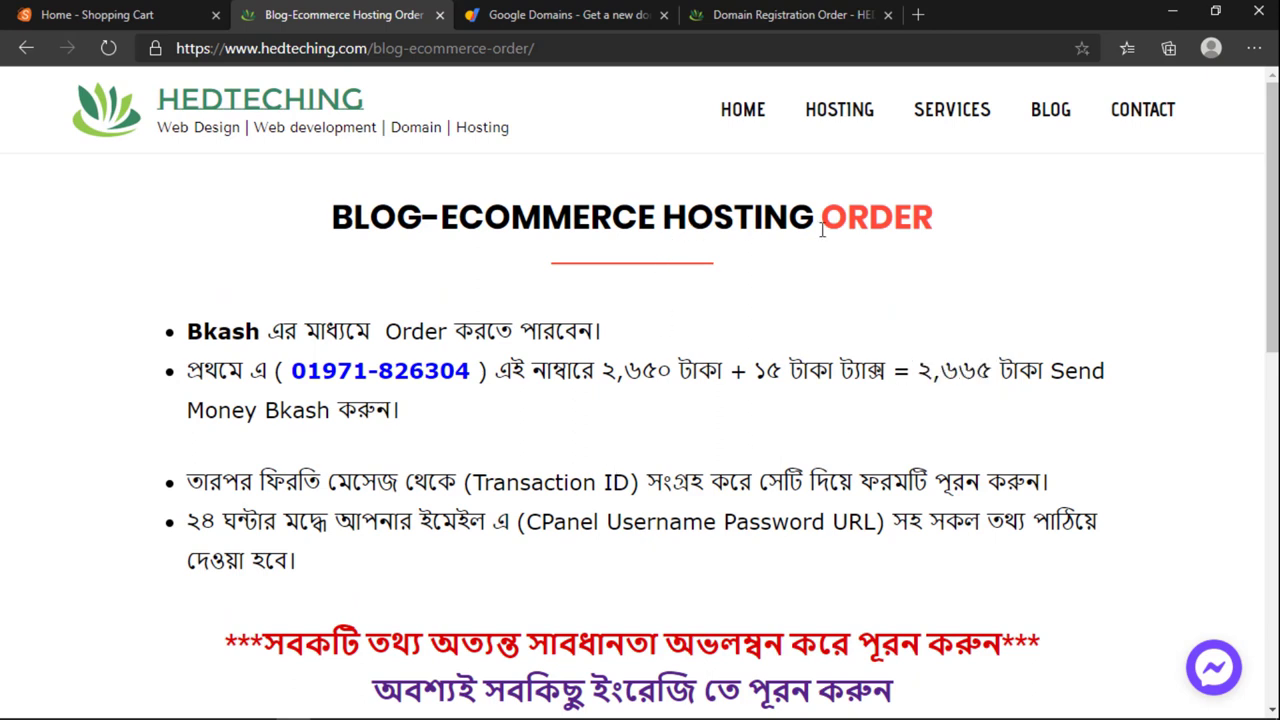
pyautogui.moveTo(327, 226); pyautogui.dragTo(948, 224)
pyautogui.click(872, 222)
pyautogui.moveTo(816, 214)
pyautogui.mouseDown()
pyautogui.moveTo(459, 250)
pyautogui.moveTo(330, 220)
pyautogui.moveTo(814, 222)
pyautogui.mouseUp()
pyautogui.click(330, 222)
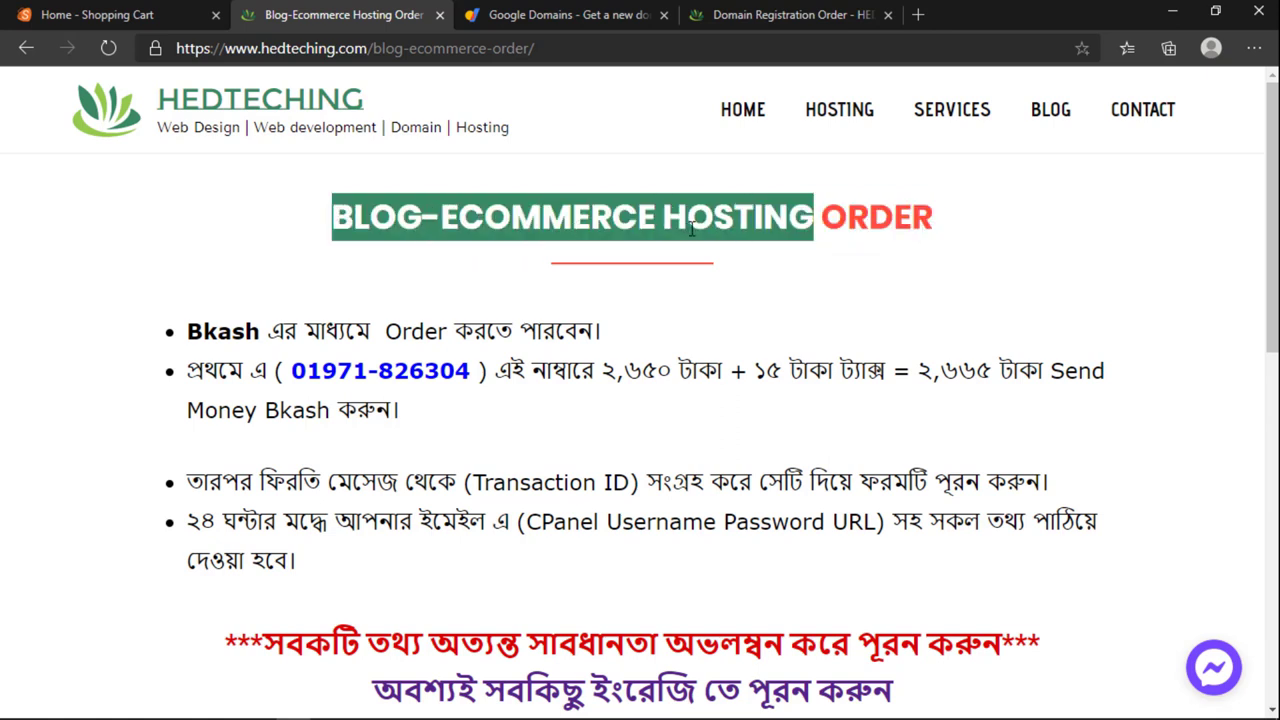
pyautogui.click(669, 290)
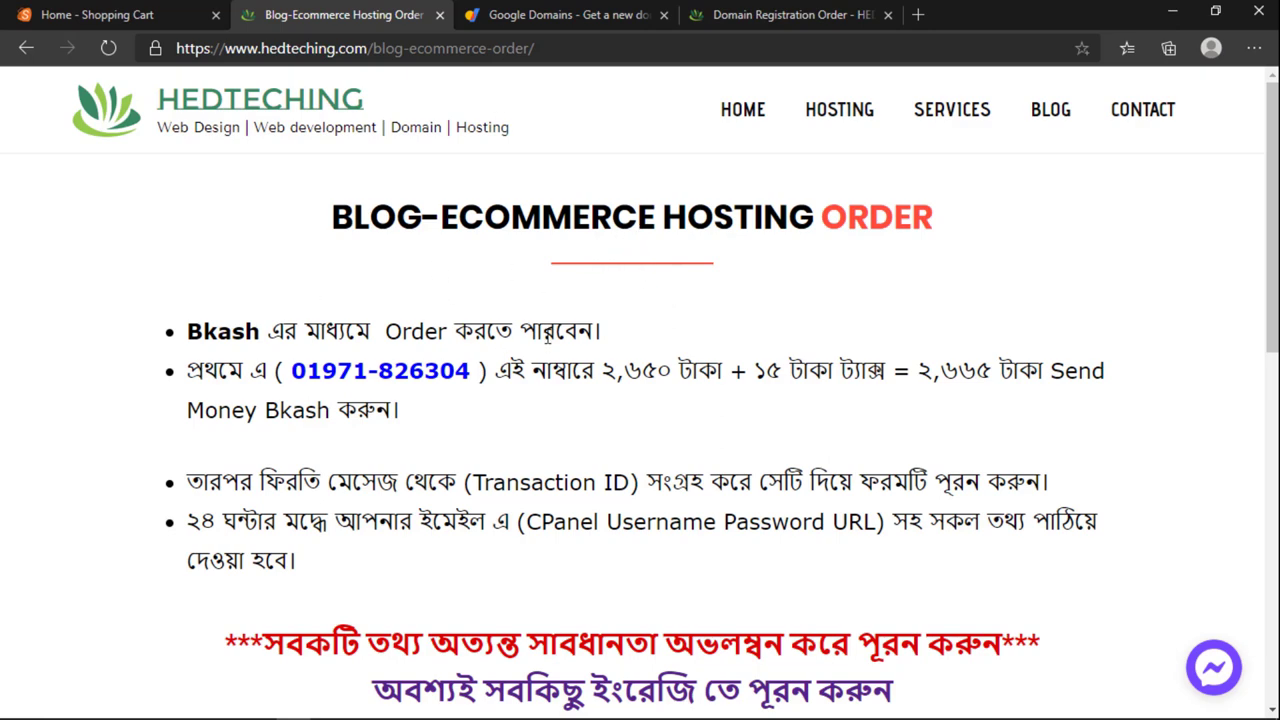
# Step: Point out the Transaction ID instructions and scroll down to the empty order form
pyautogui.scroll(-2, 548, 338)
pyautogui.scroll(1, 546, 343)
pyautogui.scroll(-1, 546, 343)
pyautogui.scroll(2, 560, 430)
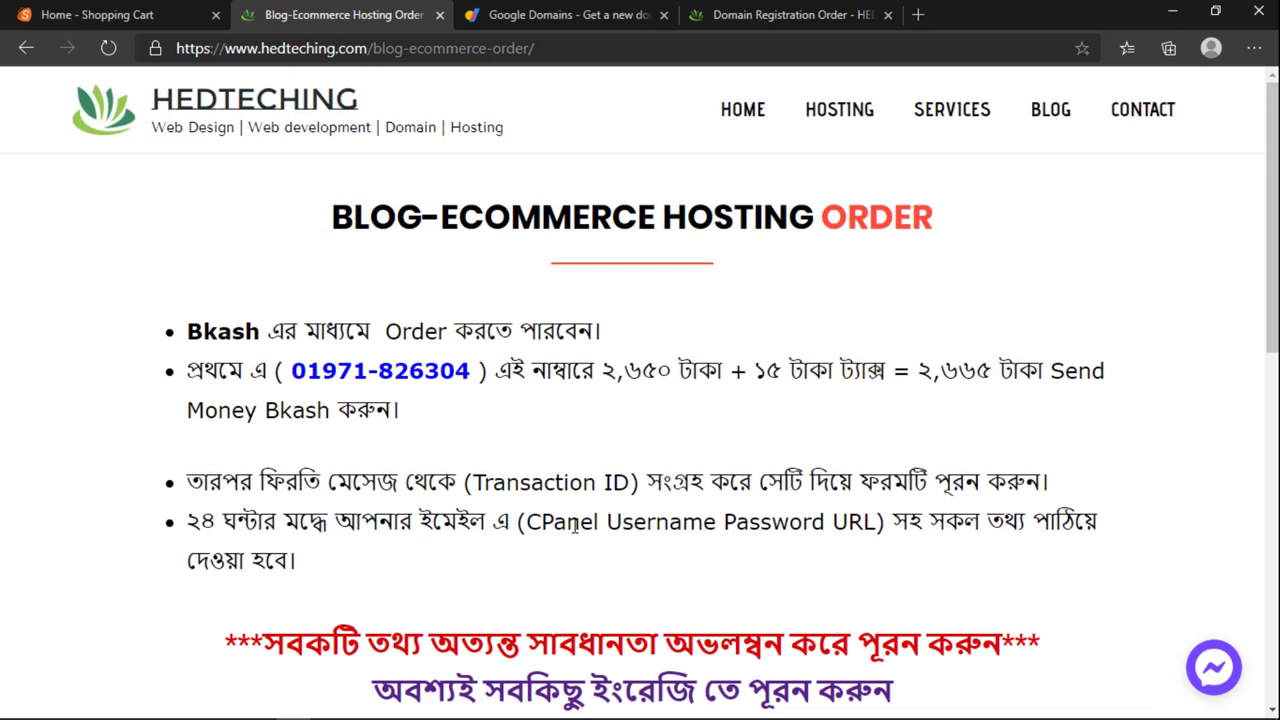
pyautogui.scroll(-3, 482, 340)
pyautogui.scroll(1, 478, 338)
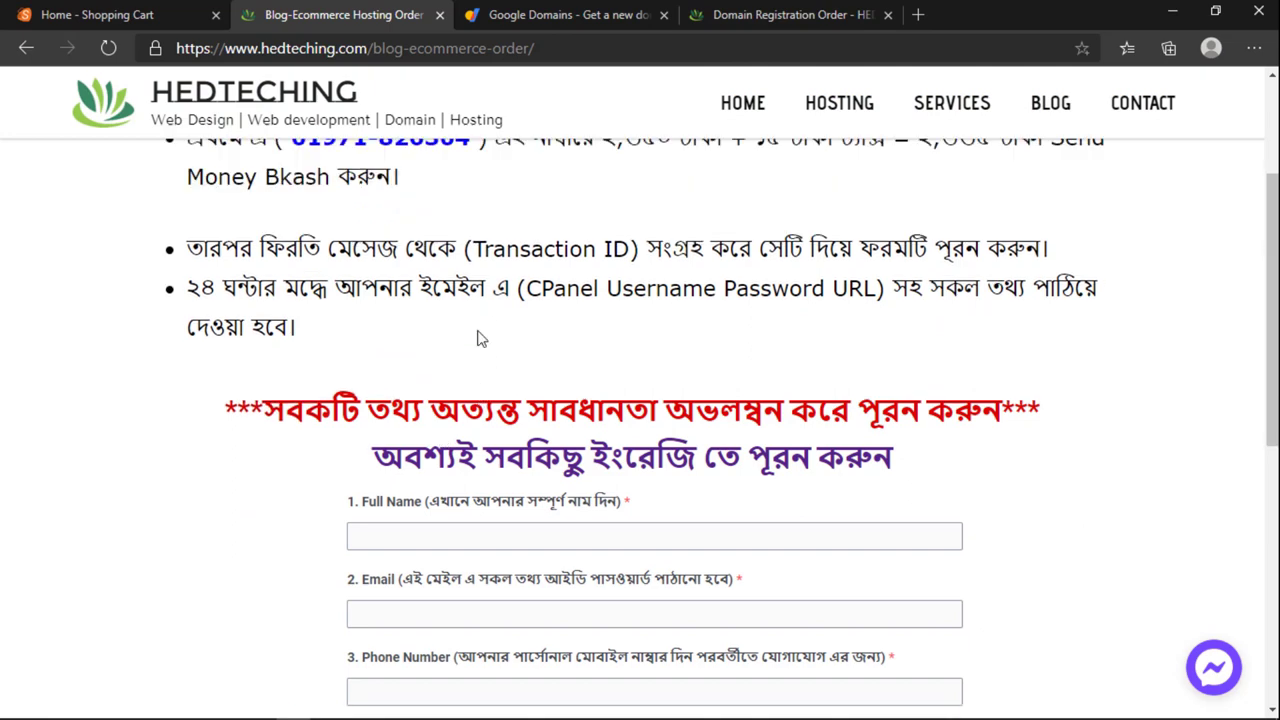
pyautogui.scroll(1, 480, 350)
pyautogui.scroll(-1, 591, 391)
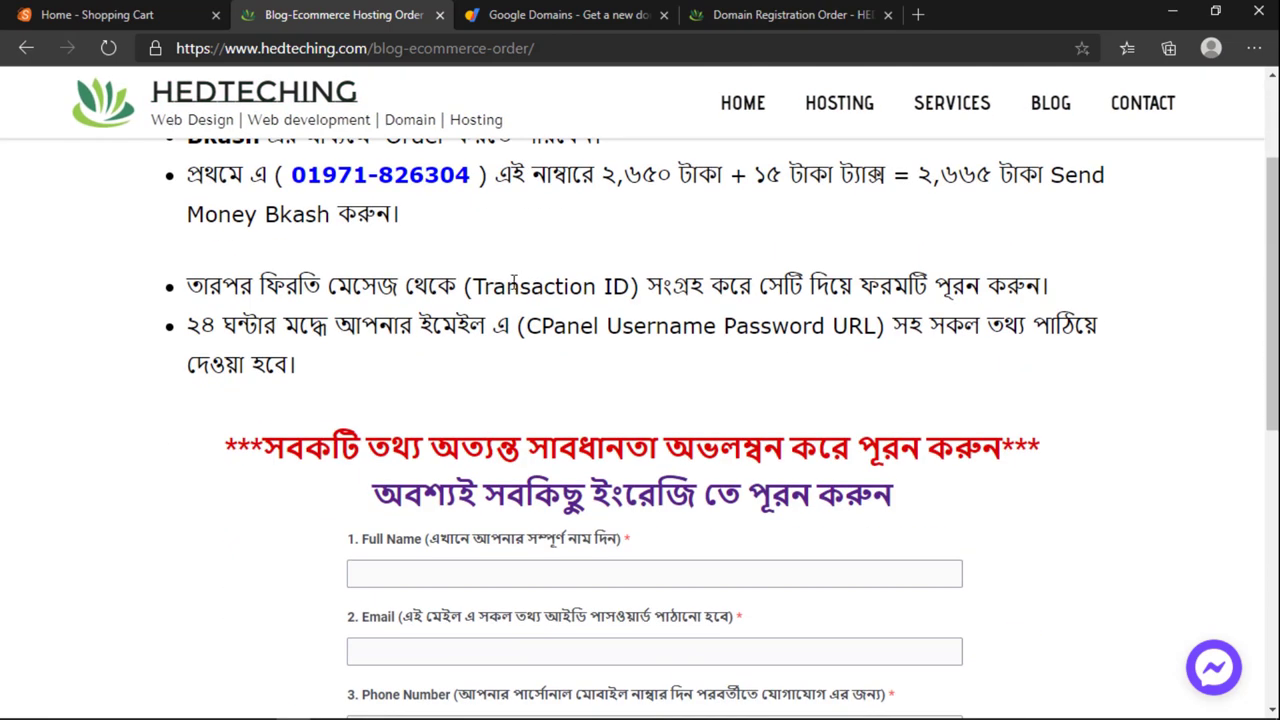
pyautogui.moveTo(476, 285); pyautogui.dragTo(631, 276)
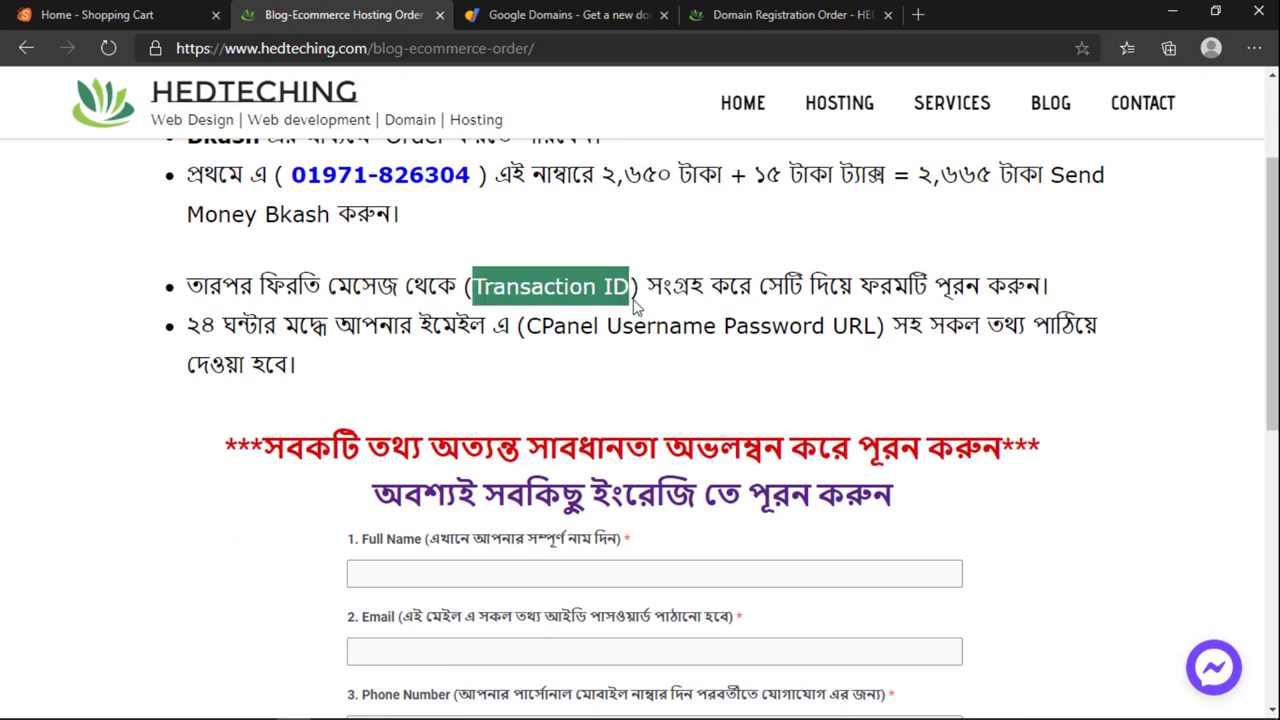
pyautogui.click(633, 307)
pyautogui.scroll(-2, 631, 336)
pyautogui.scroll(1, 631, 334)
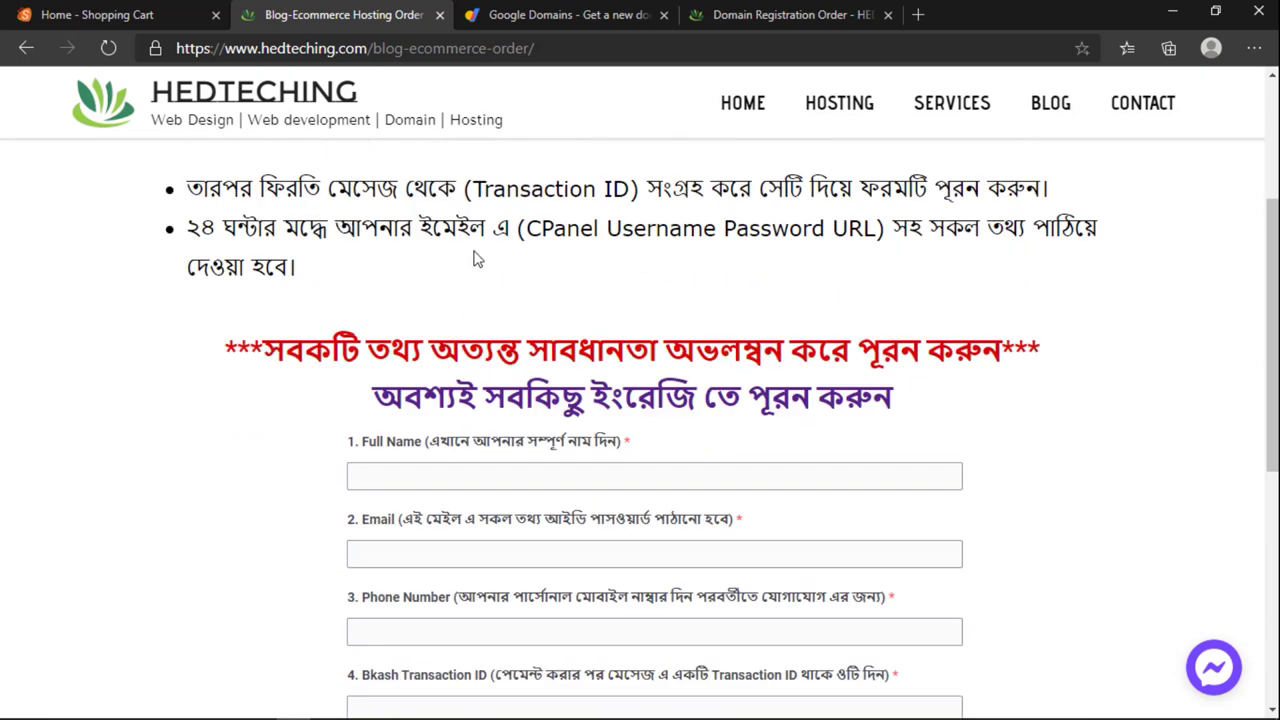
pyautogui.scroll(2, 474, 258)
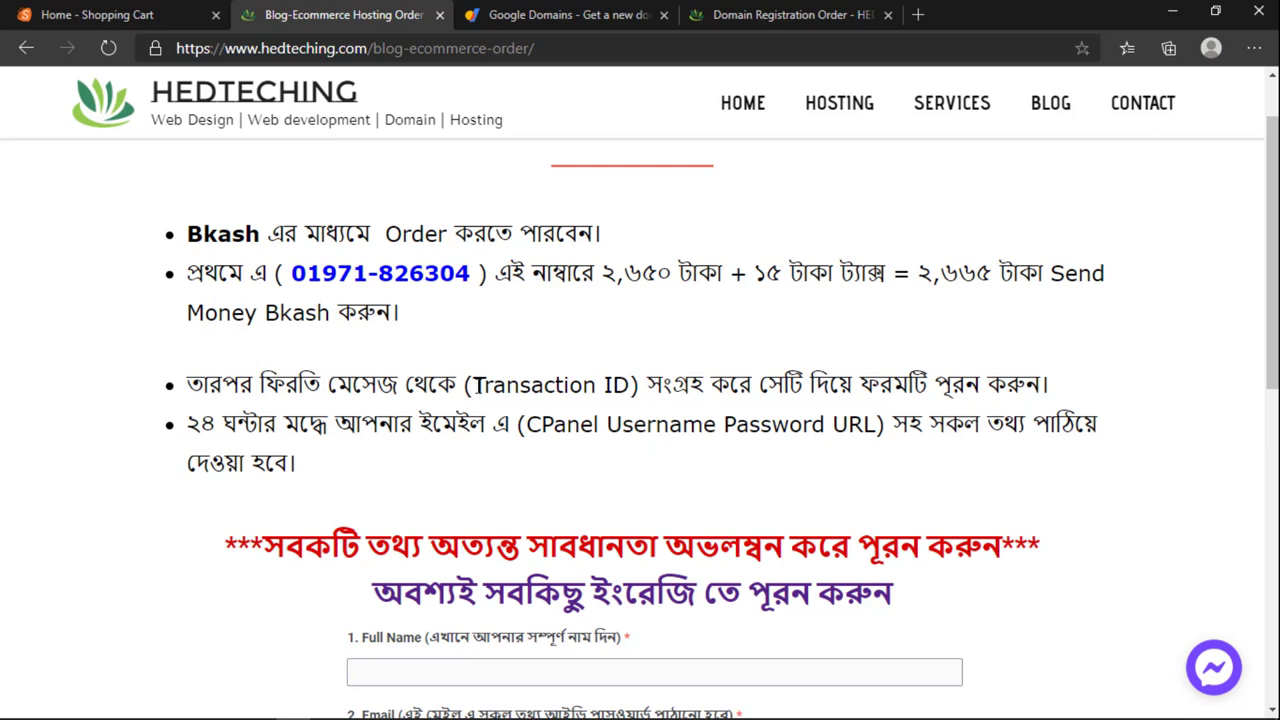
pyautogui.moveTo(473, 385)
pyautogui.mouseDown()
pyautogui.moveTo(660, 384)
pyautogui.moveTo(468, 395)
pyautogui.moveTo(463, 407)
pyautogui.mouseUp()
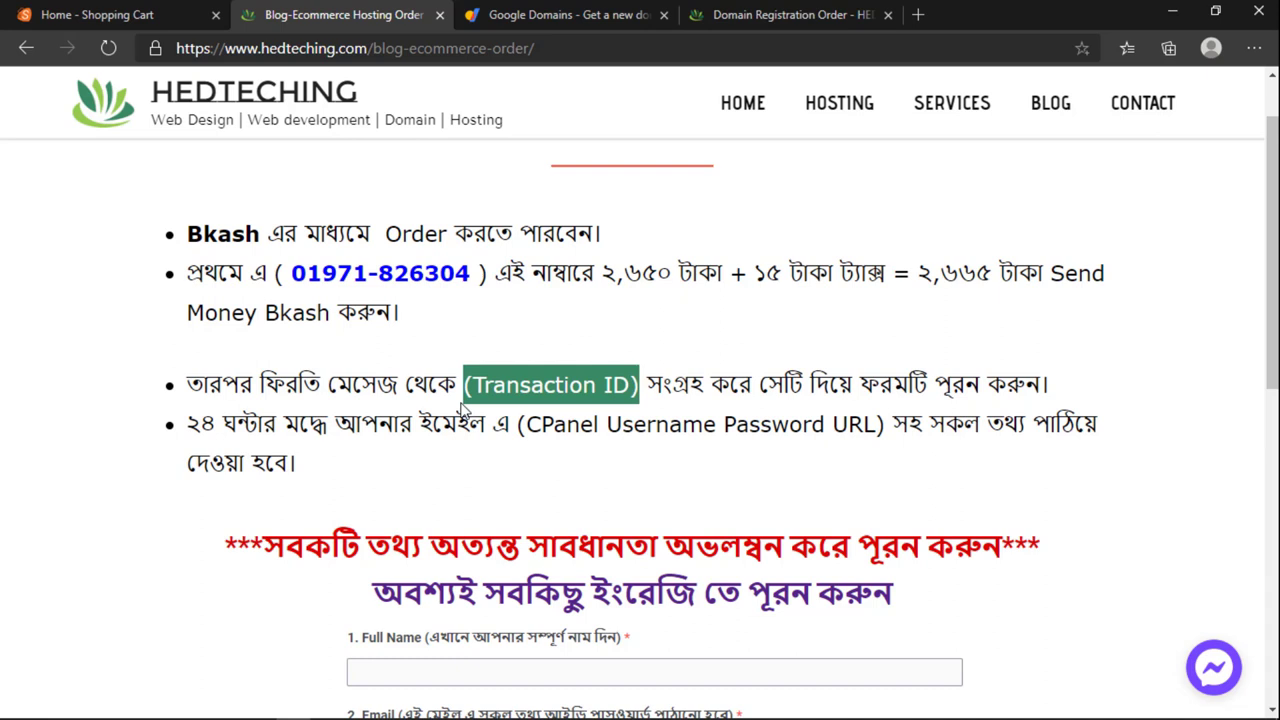
pyautogui.click(522, 428)
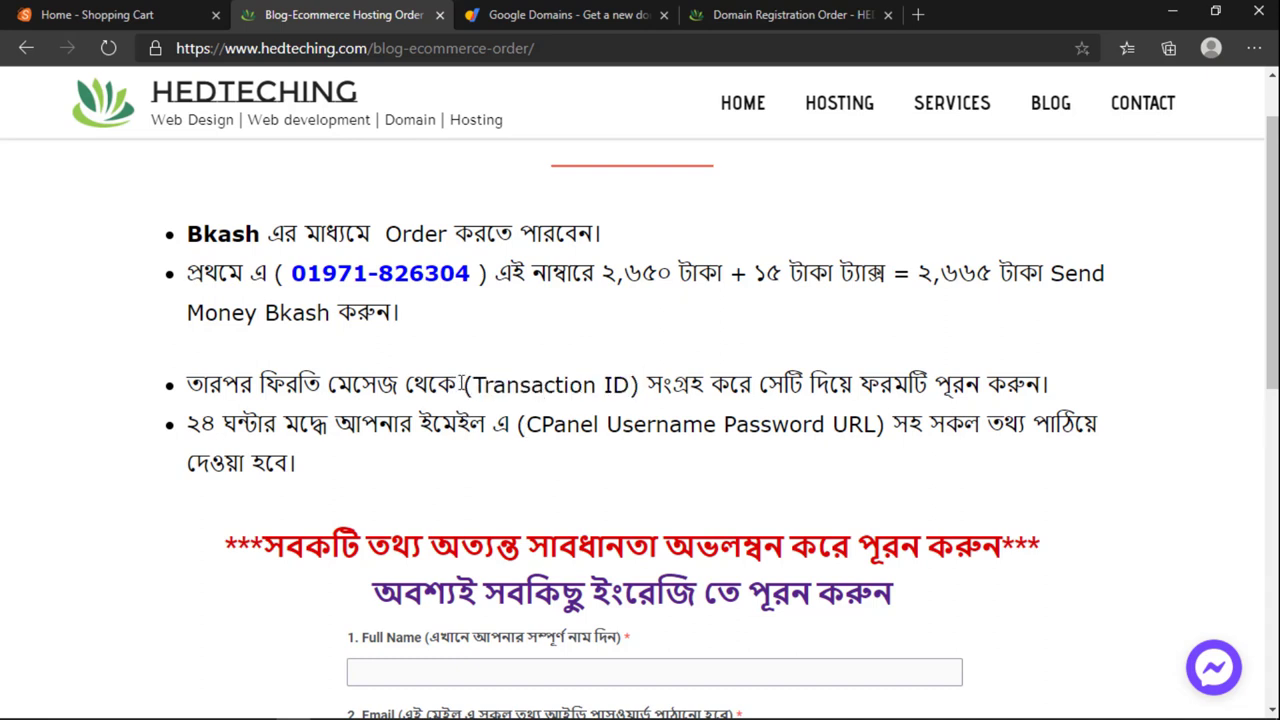
pyautogui.moveTo(462, 383); pyautogui.dragTo(640, 385)
pyautogui.scroll(-1, 640, 385)
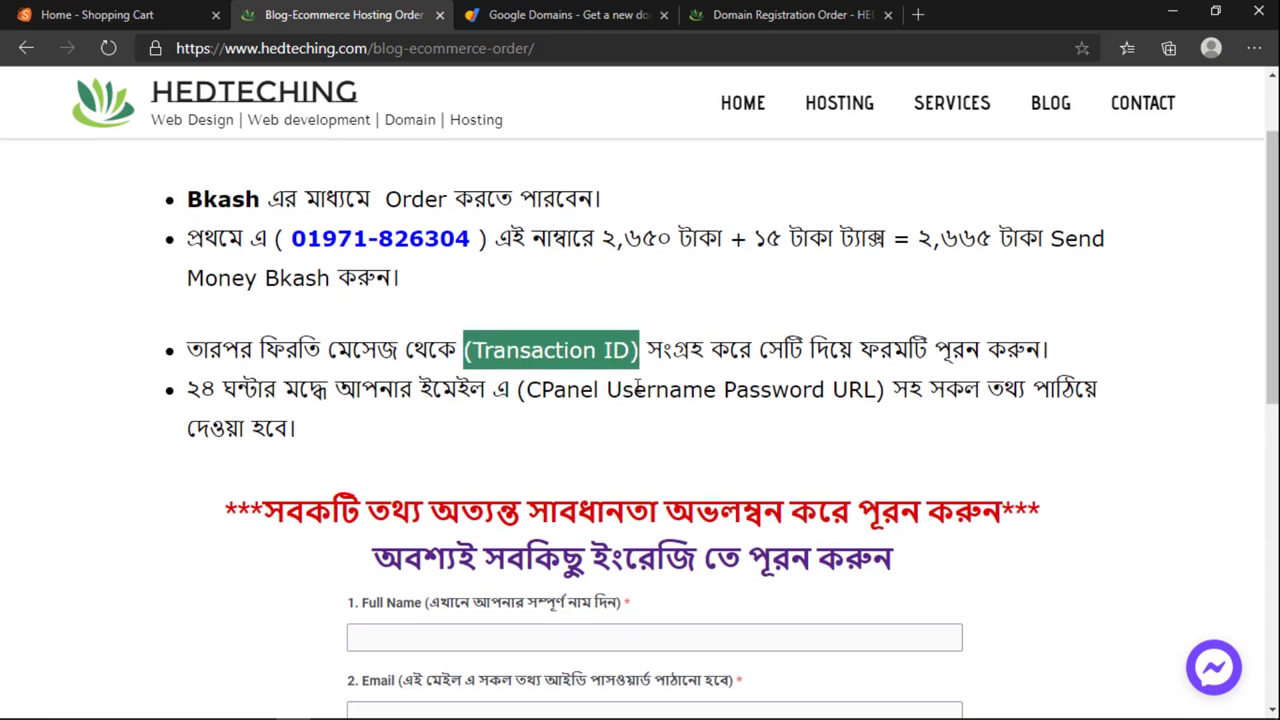
pyautogui.scroll(-3, 637, 389)
pyautogui.scroll(1, 640, 391)
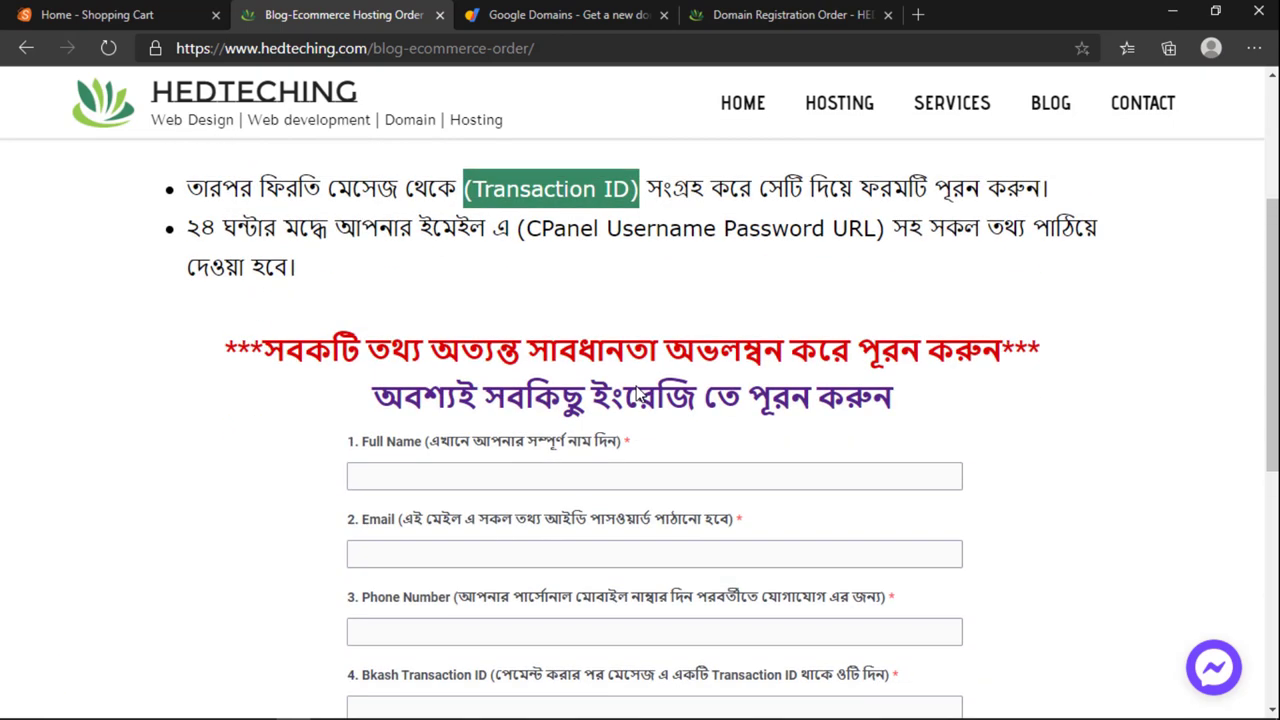
pyautogui.scroll(-3, 637, 395)
# Step: Enter the customer's full name in the Full Name field, correcting a mistyped letter
pyautogui.click(403, 182)
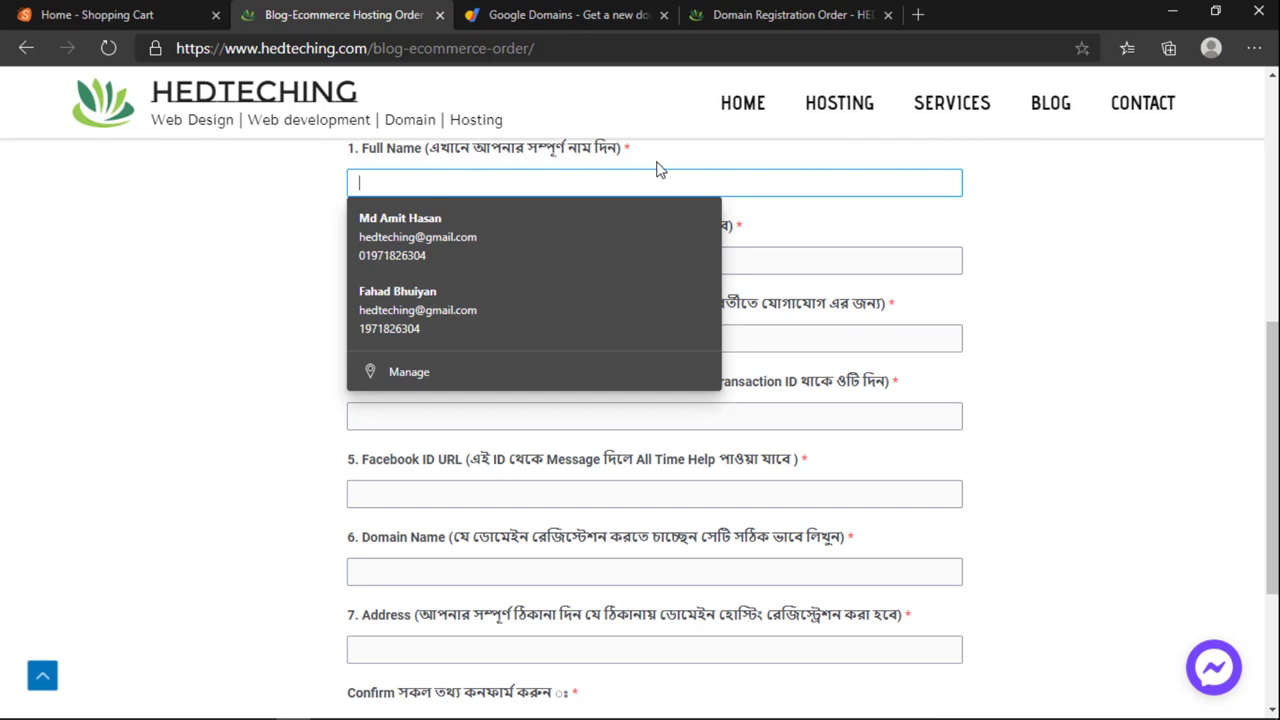
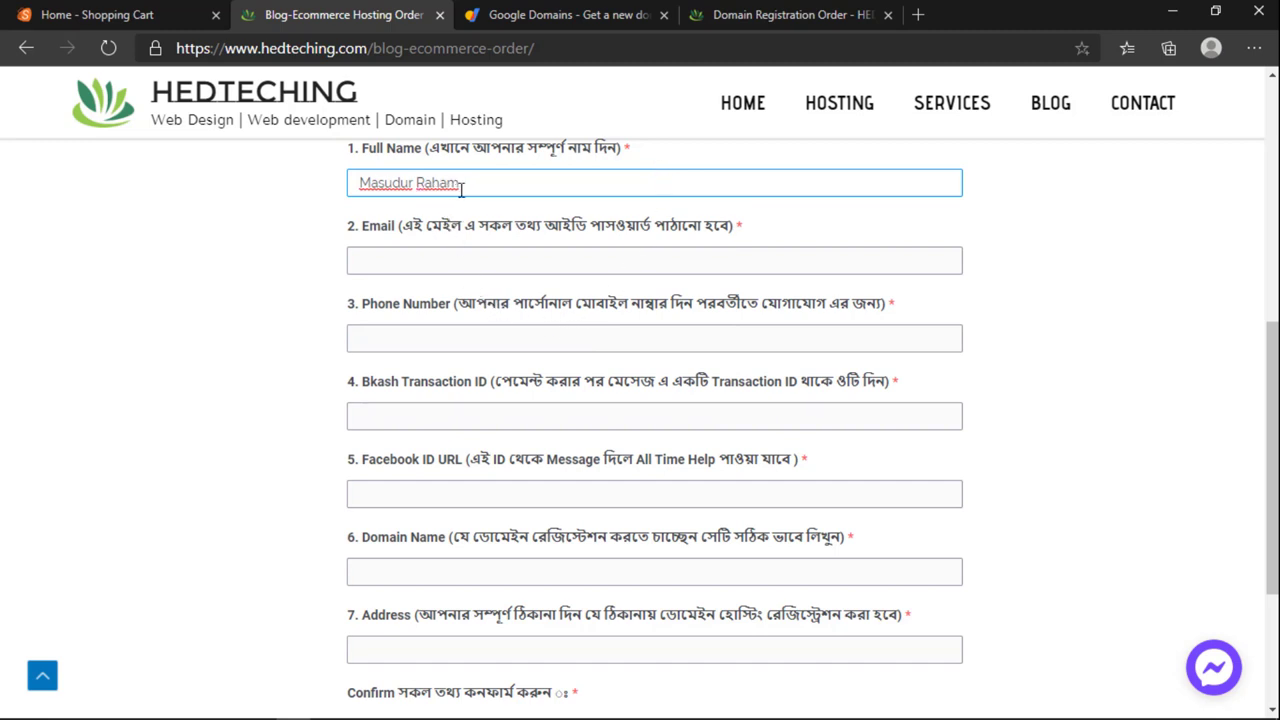
pyautogui.scroll(1, 462, 193)
# Step: Fill in the contact's e-mail address and mobile number
pyautogui.click(427, 352)
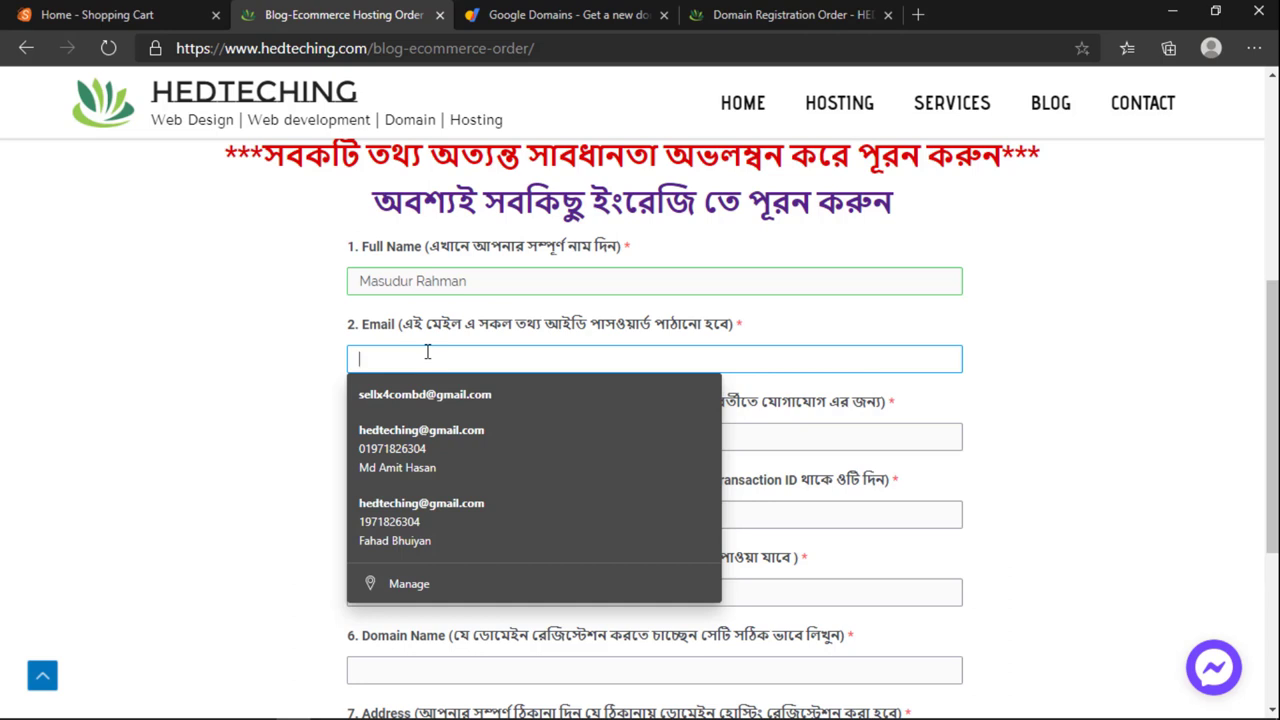
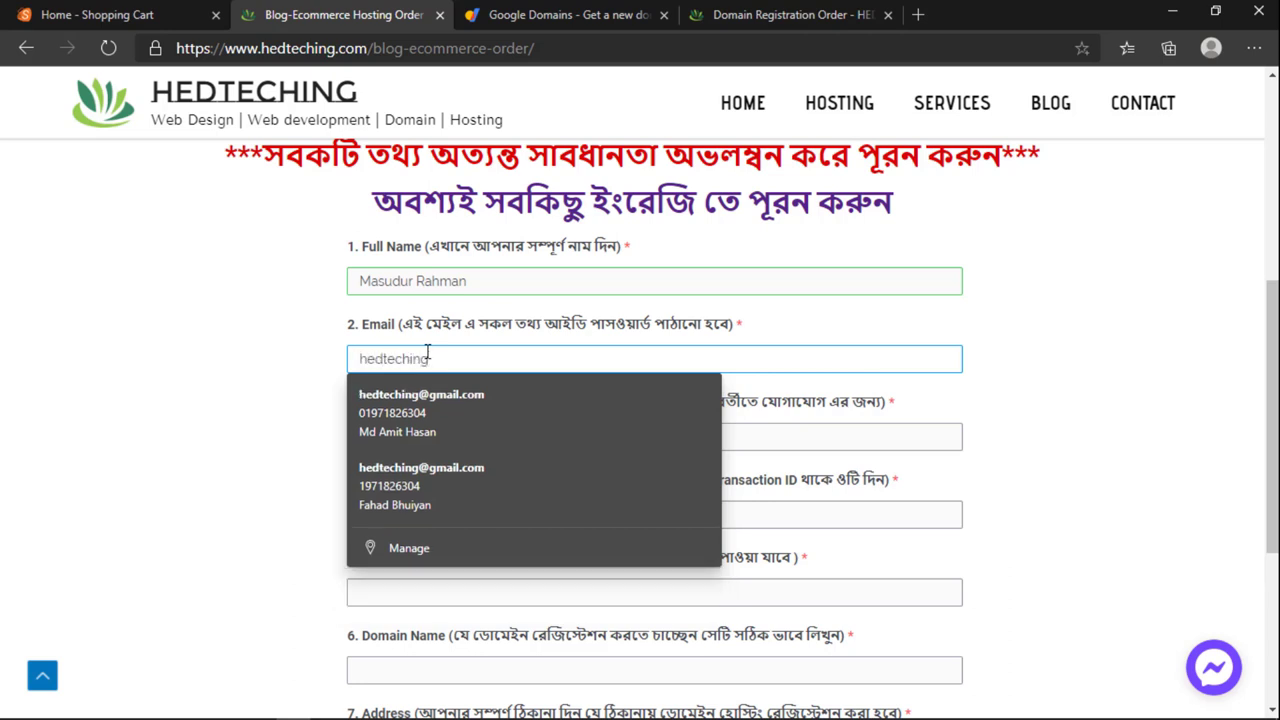
pyautogui.press('Tab')
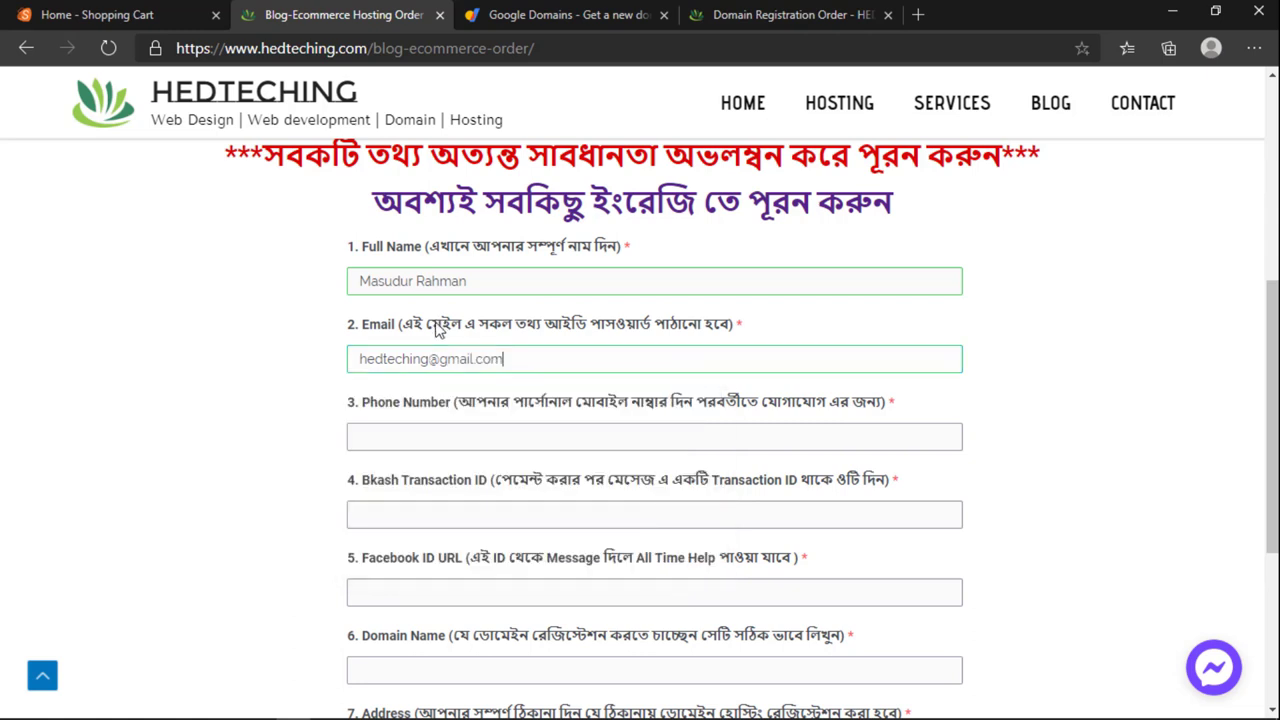
pyautogui.click(440, 430)
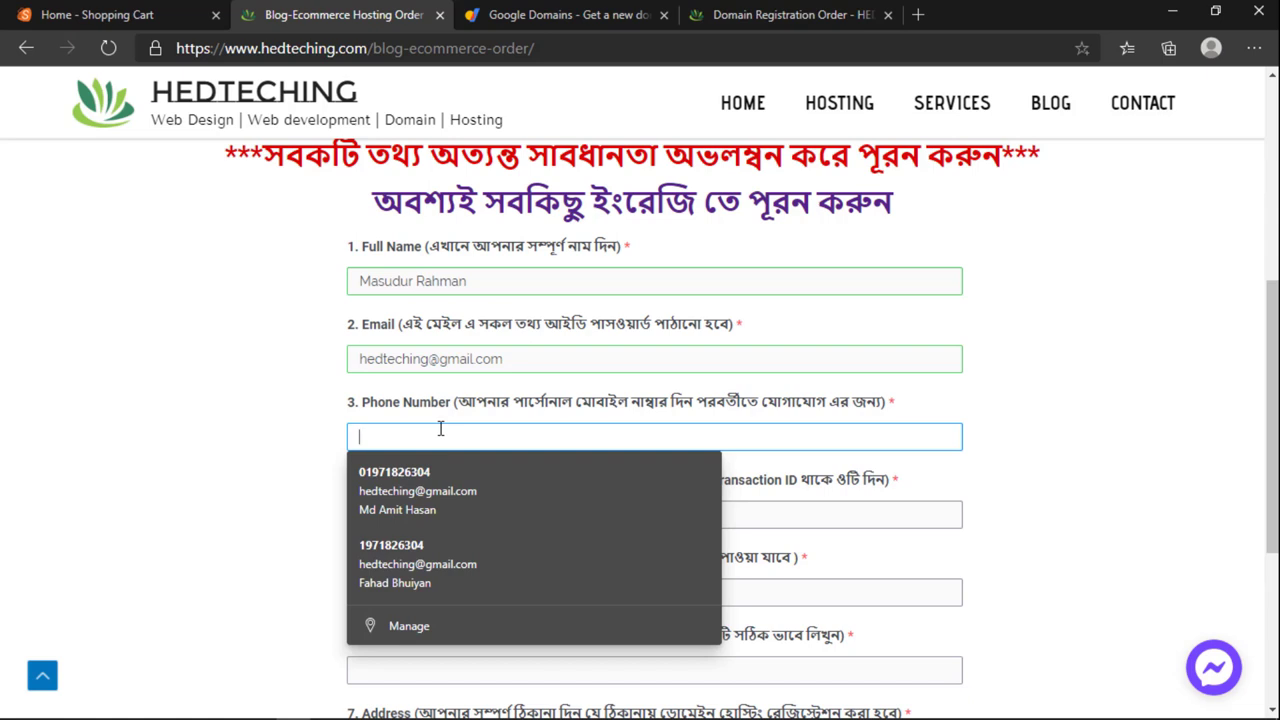
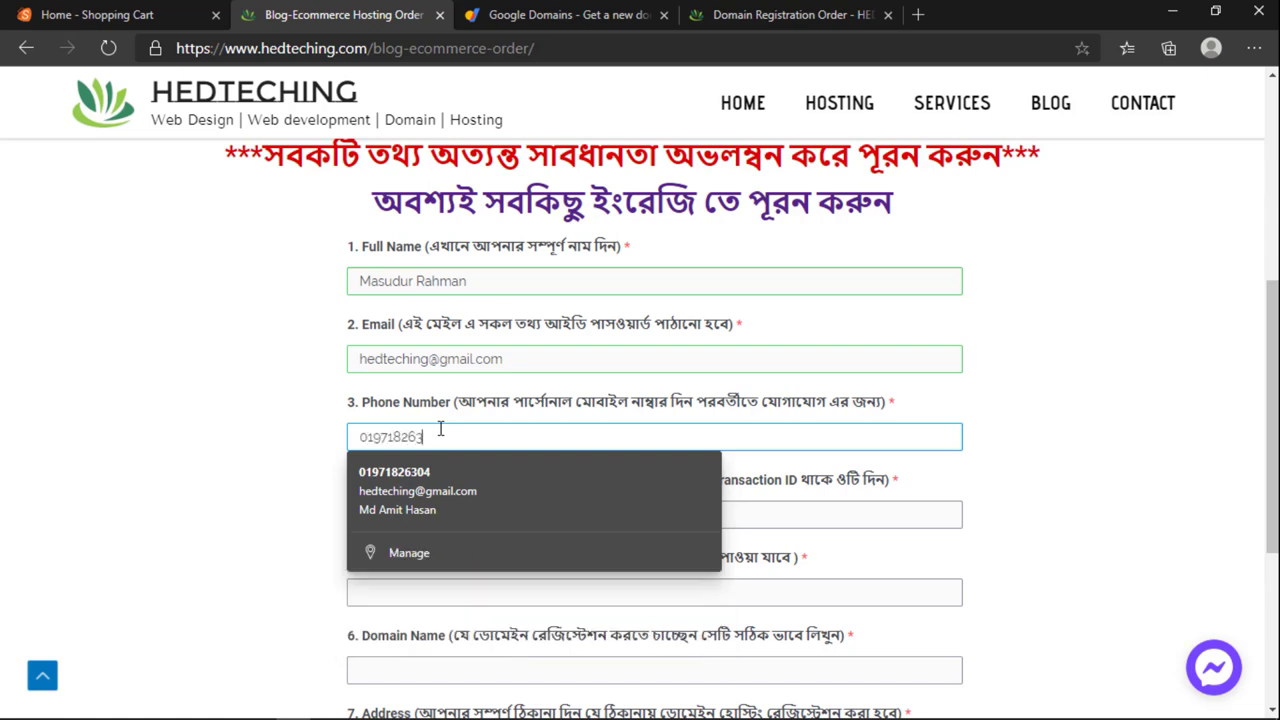
pyautogui.scroll(-2, 510, 395)
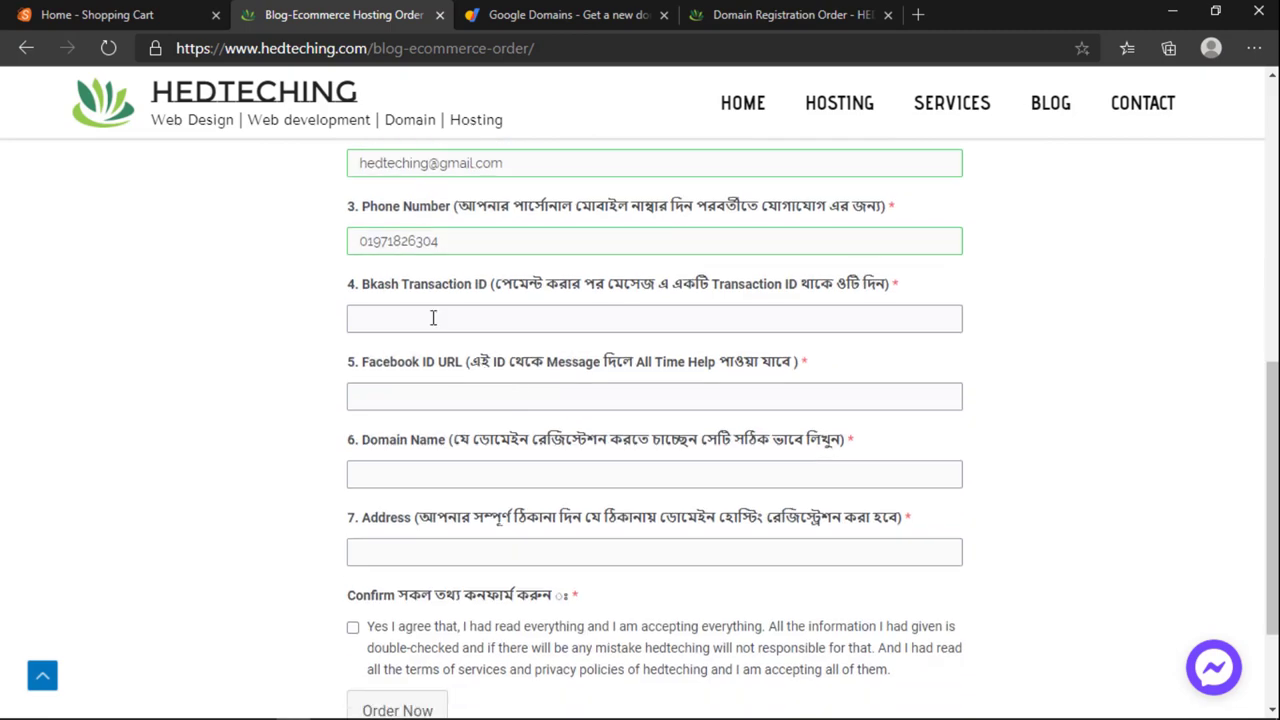
pyautogui.click(432, 317)
pyautogui.scroll(2, 432, 317)
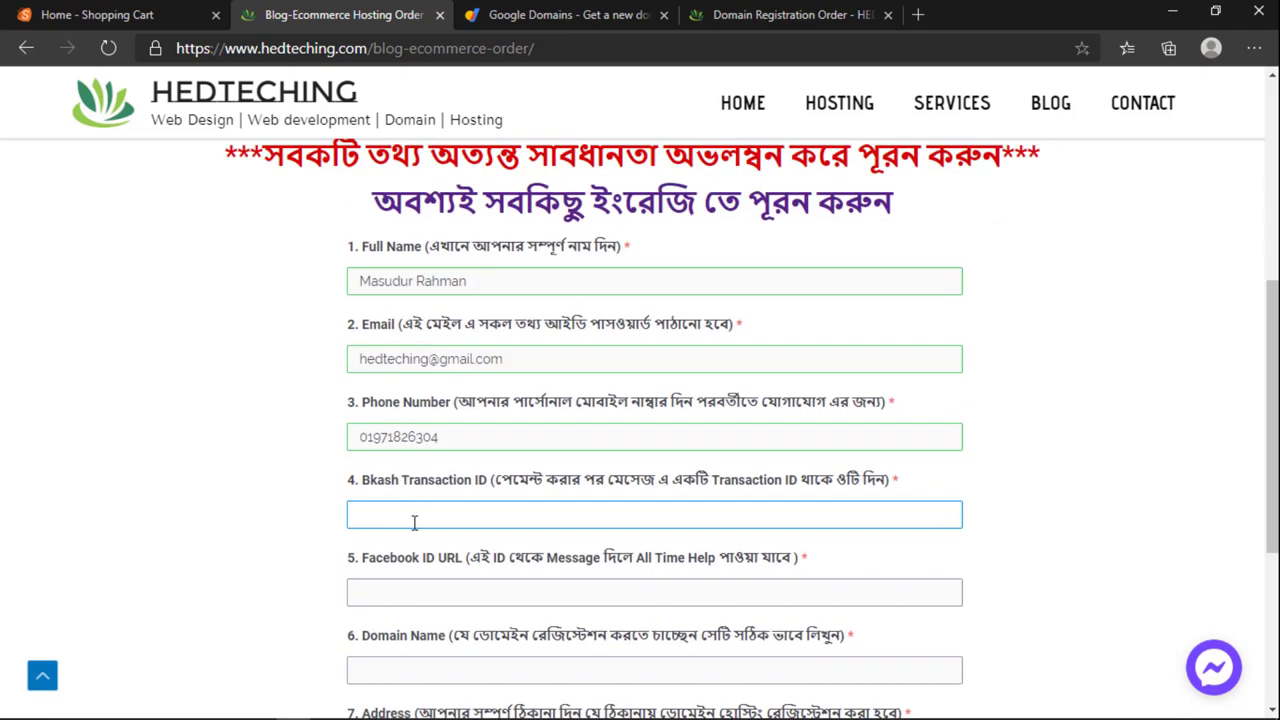
pyautogui.scroll(3, 468, 400)
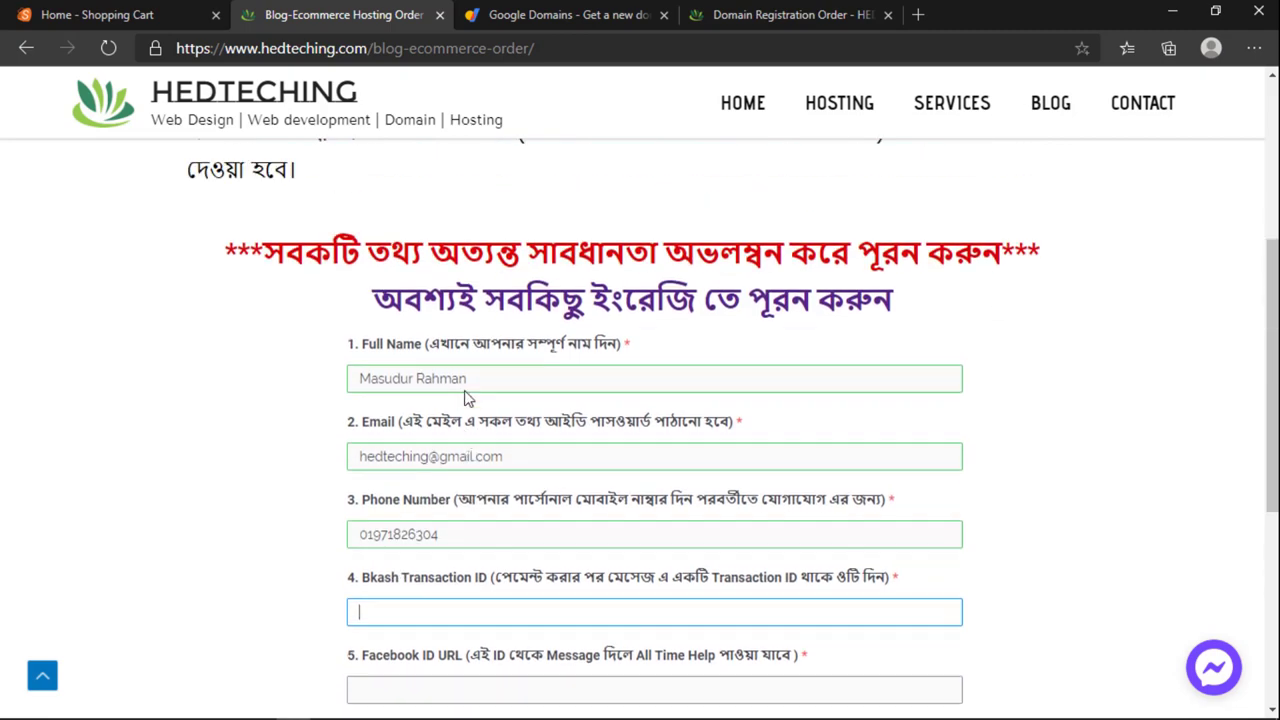
pyautogui.scroll(-1, 510, 384)
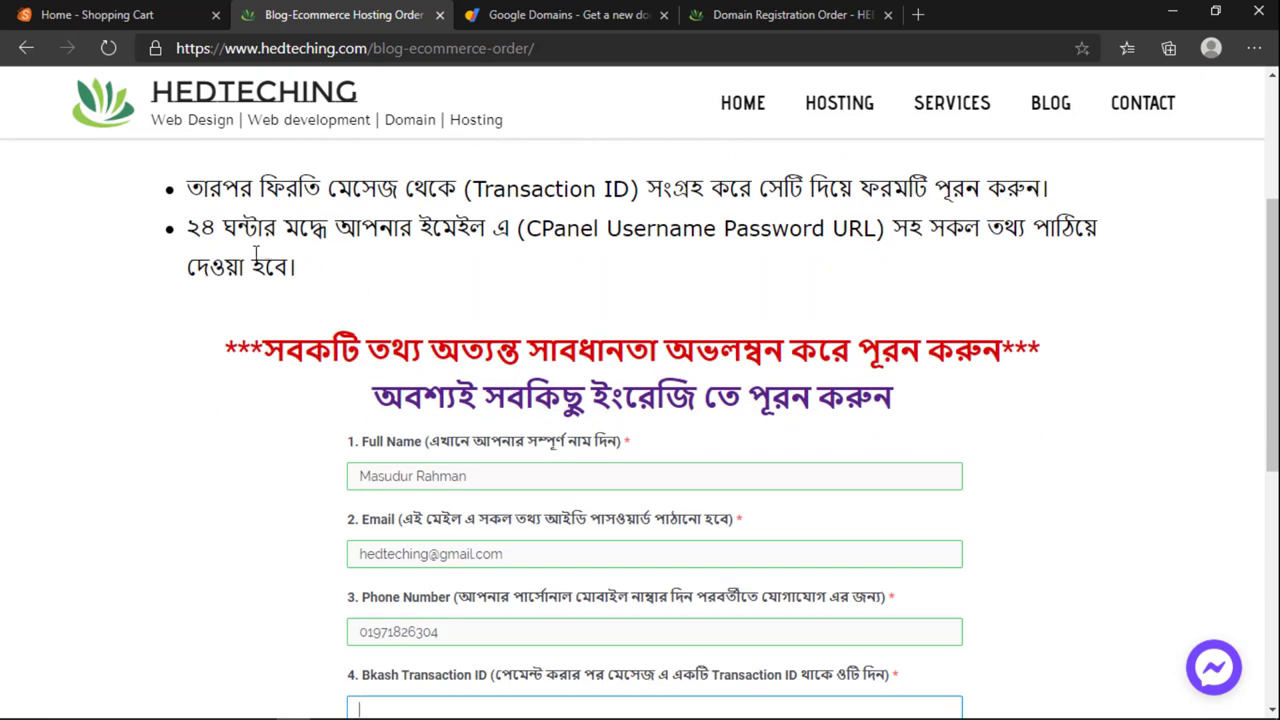
pyautogui.moveTo(528, 228); pyautogui.dragTo(684, 228)
pyautogui.moveTo(788, 228); pyautogui.dragTo(834, 228)
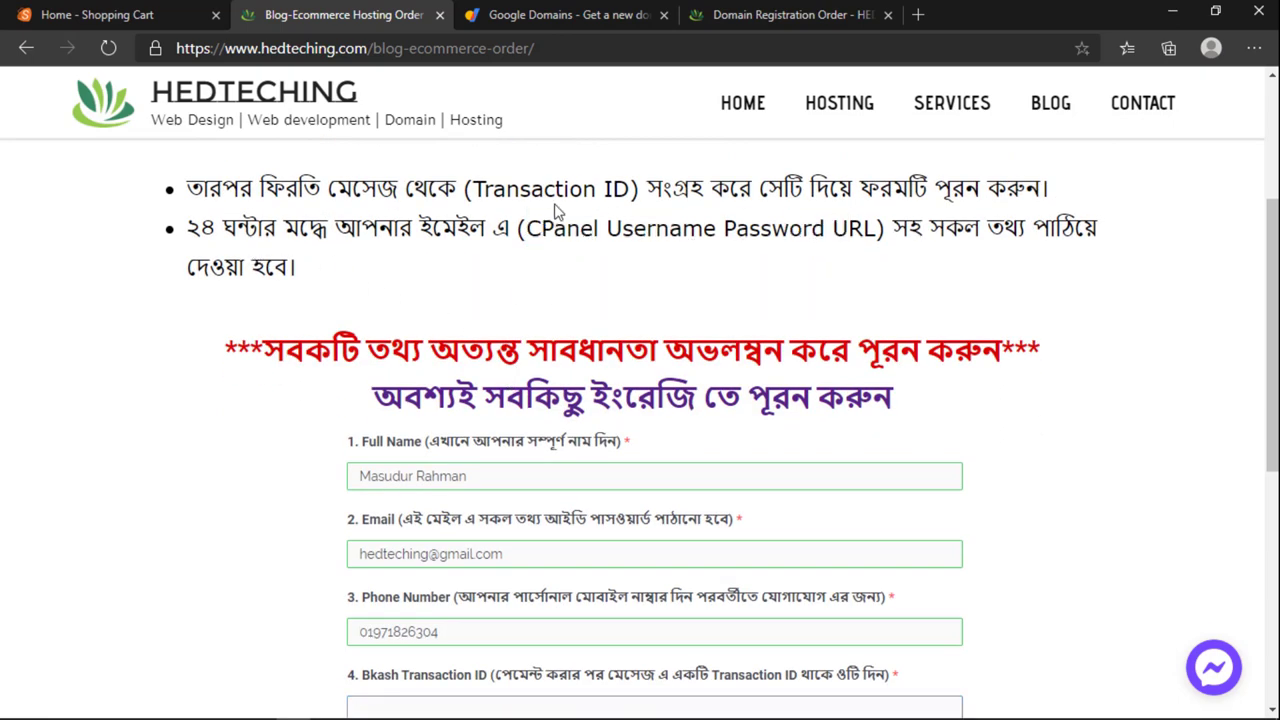
pyautogui.moveTo(516, 228); pyautogui.dragTo(881, 228)
pyautogui.scroll(3, 798, 323)
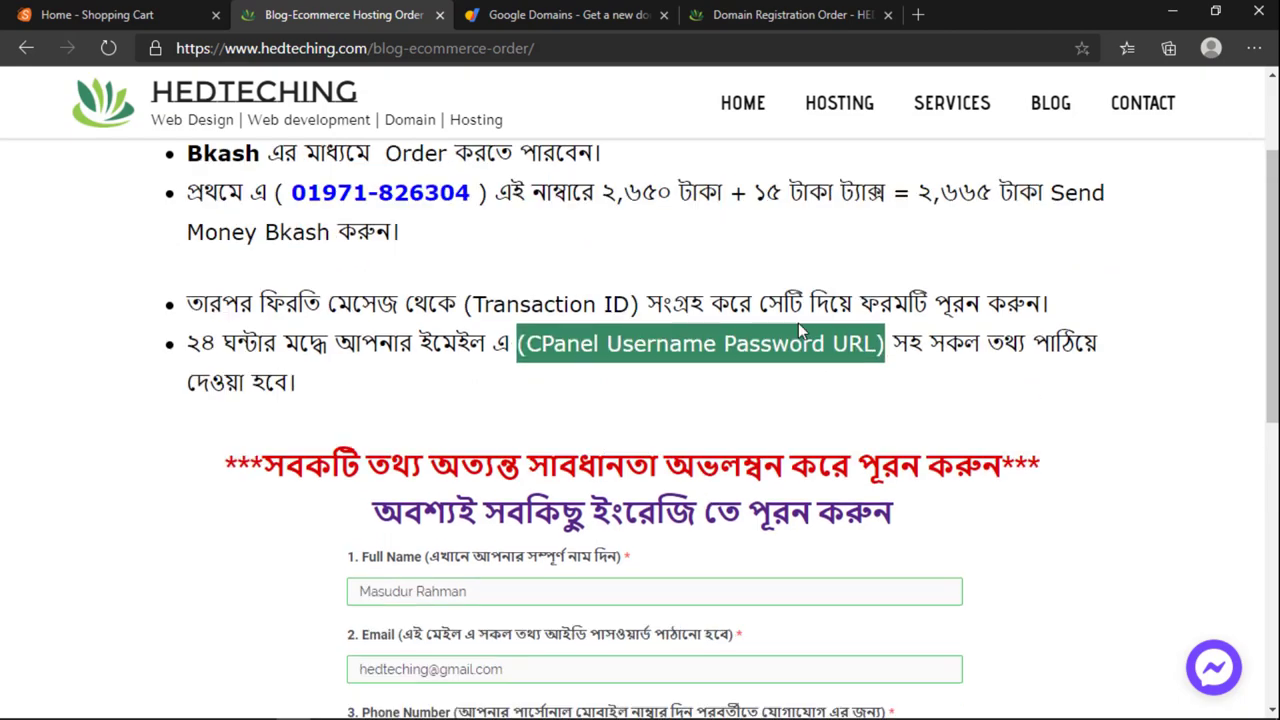
pyautogui.scroll(-3, 783, 360)
pyautogui.scroll(-1, 783, 360)
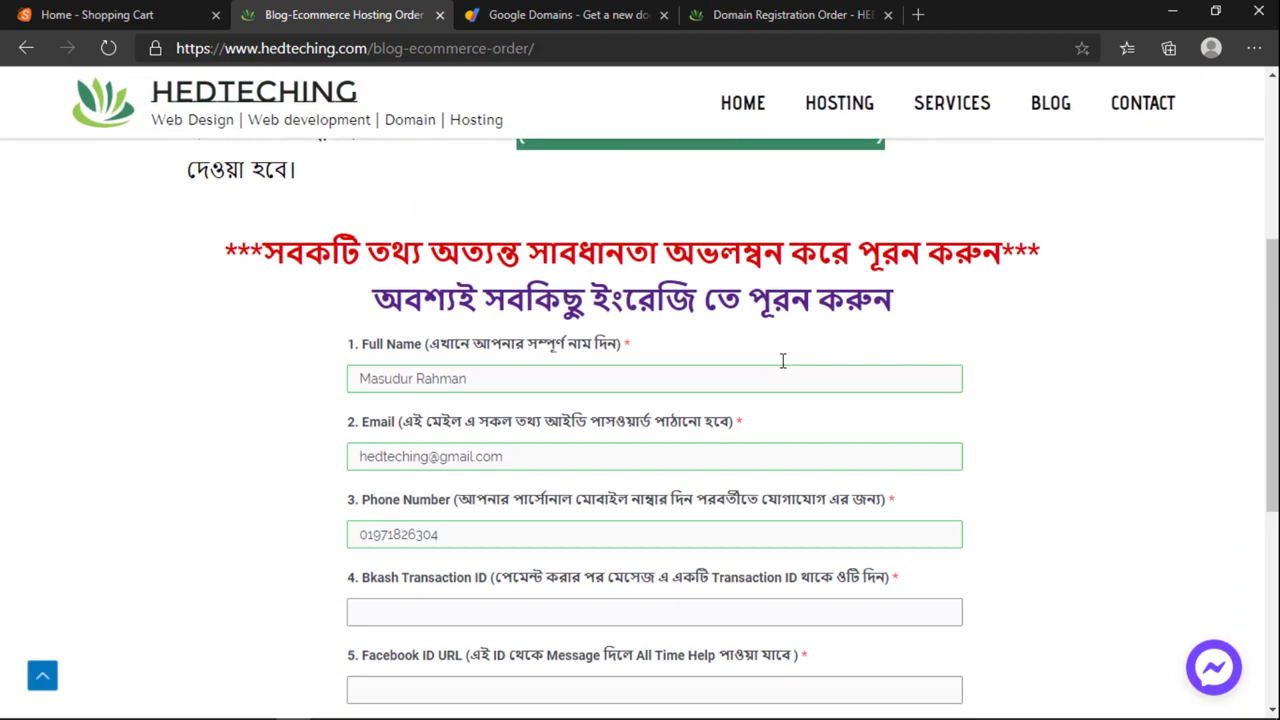
pyautogui.scroll(3, 781, 362)
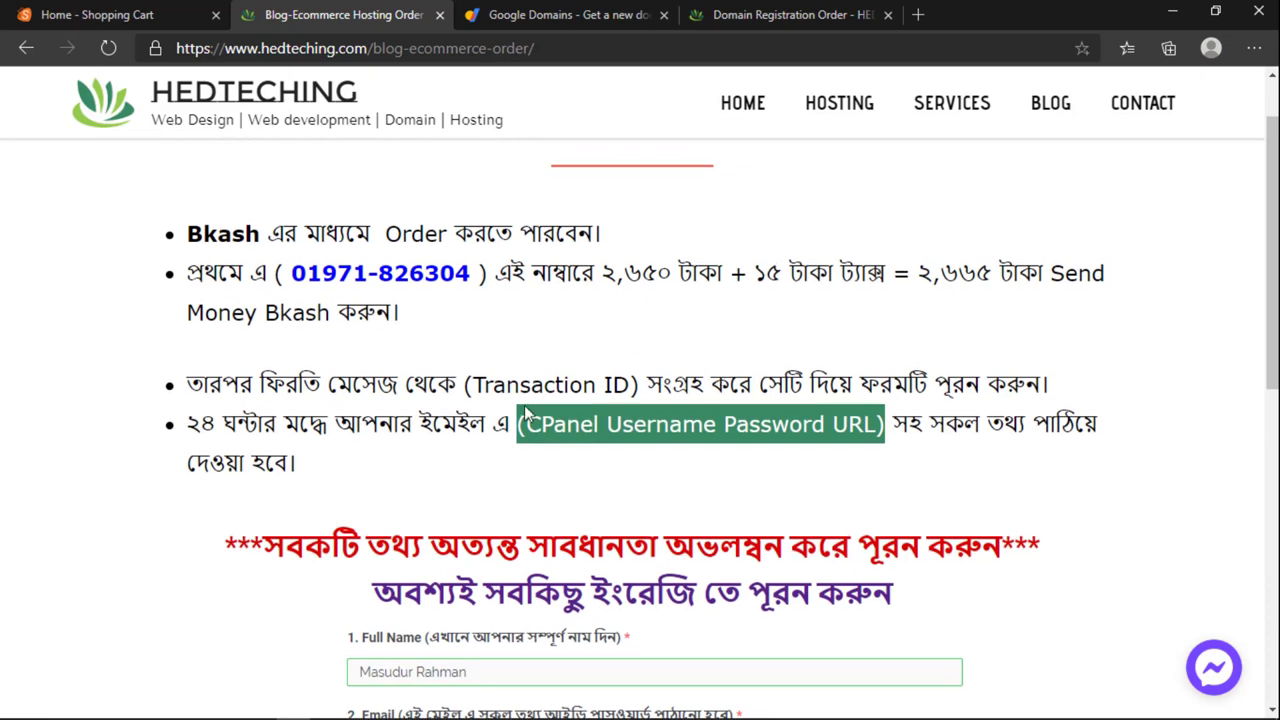
pyautogui.click(741, 420)
pyautogui.scroll(-4, 752, 440)
pyautogui.scroll(-1, 752, 436)
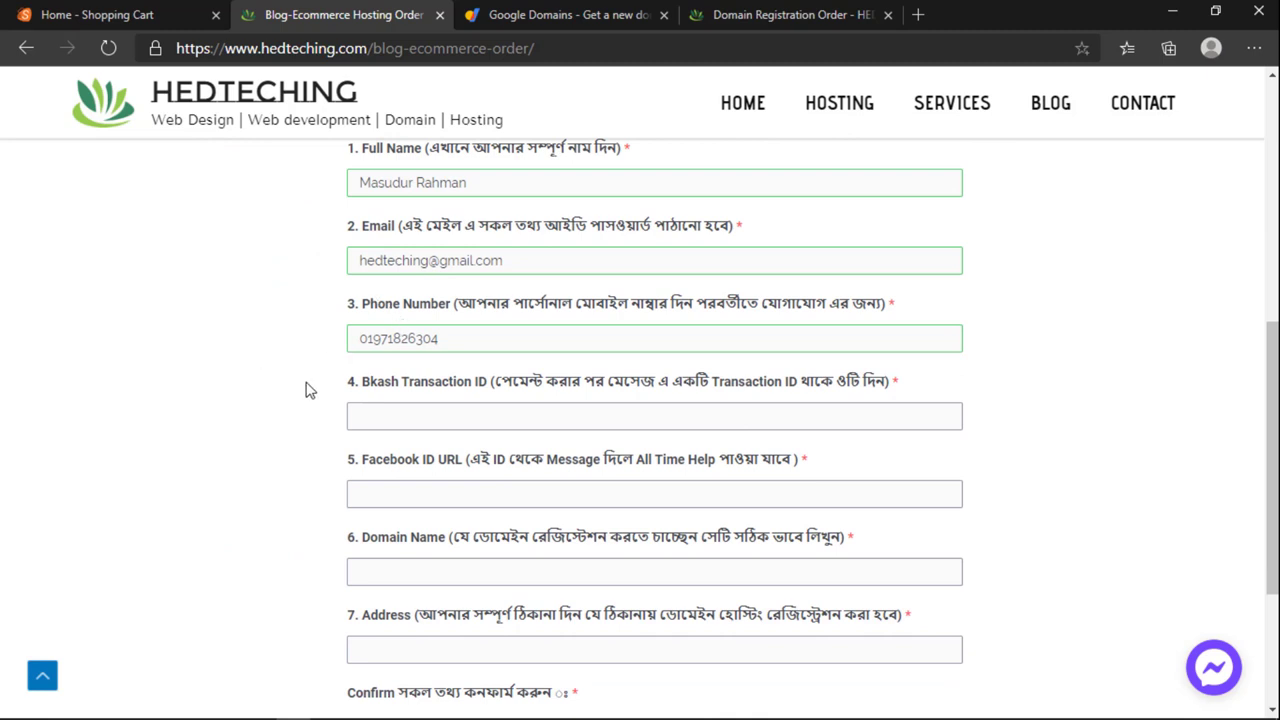
pyautogui.scroll(1, 312, 385)
pyautogui.doubleClick(430, 362)
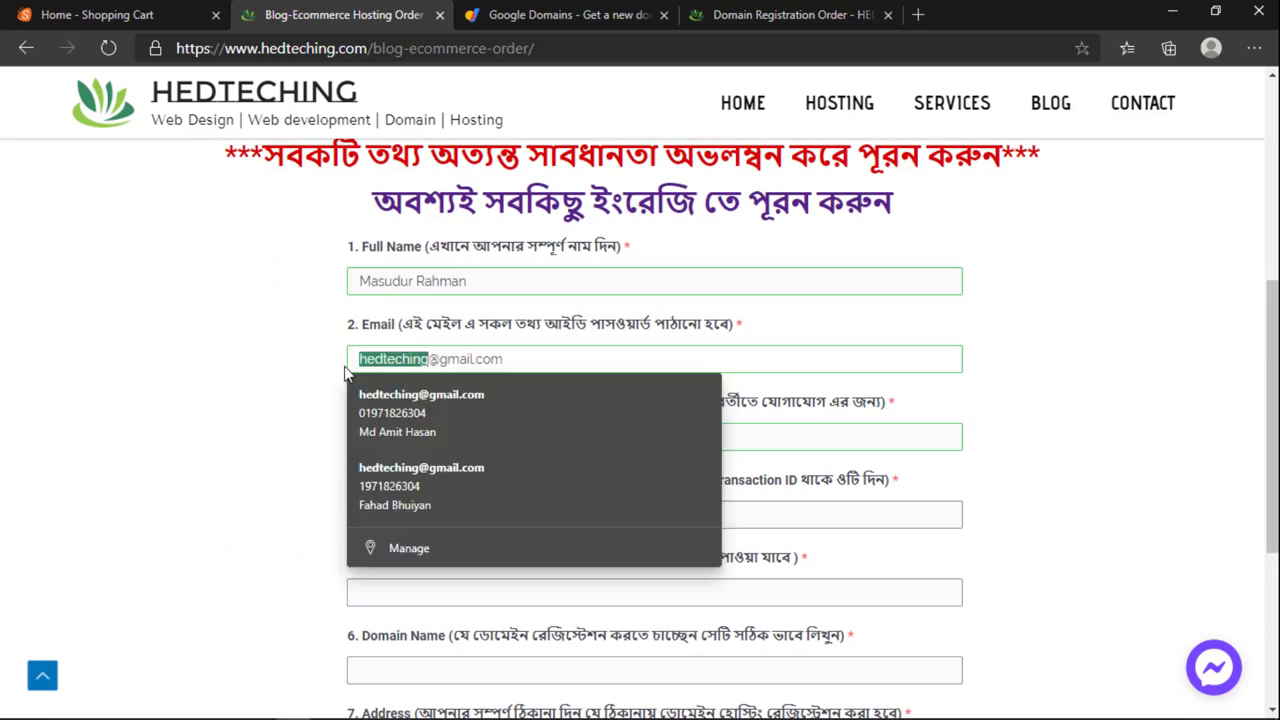
pyautogui.press('Down')
pyautogui.press('Return')
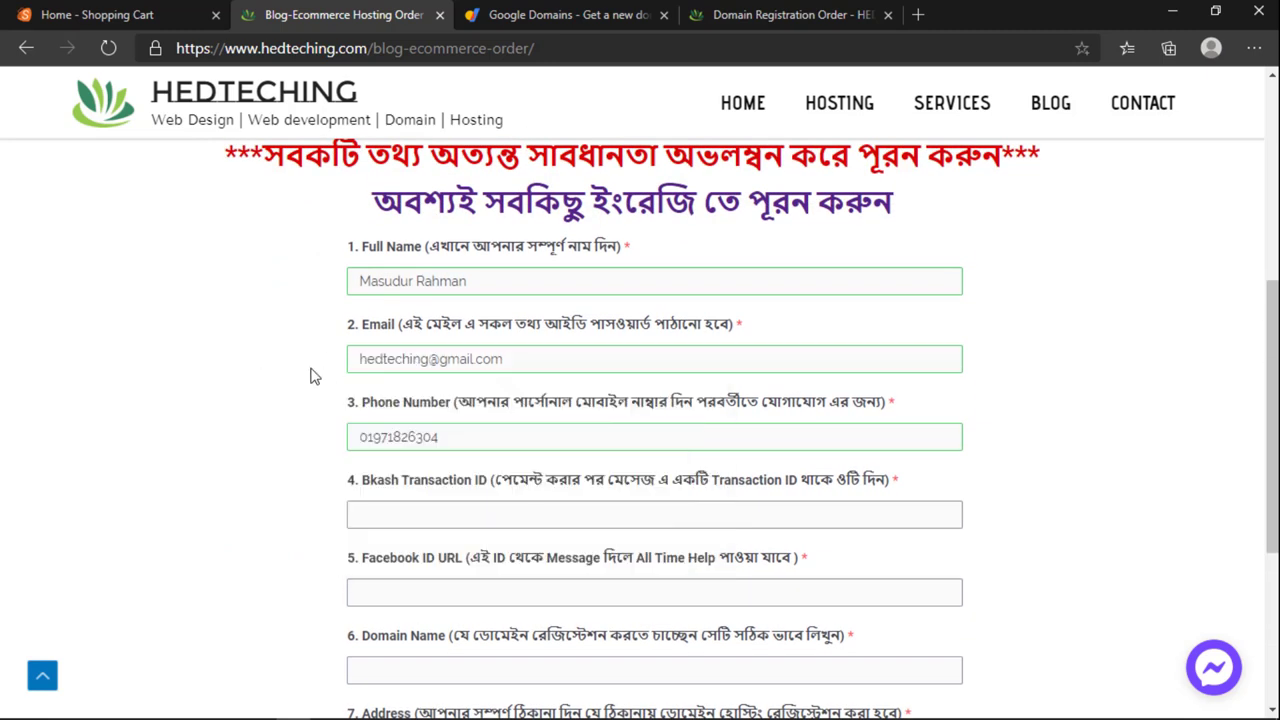
pyautogui.scroll(-1, 312, 375)
# Step: Type the transaction ID from the payment message into the Bkash Transaction ID field
pyautogui.click(390, 412)
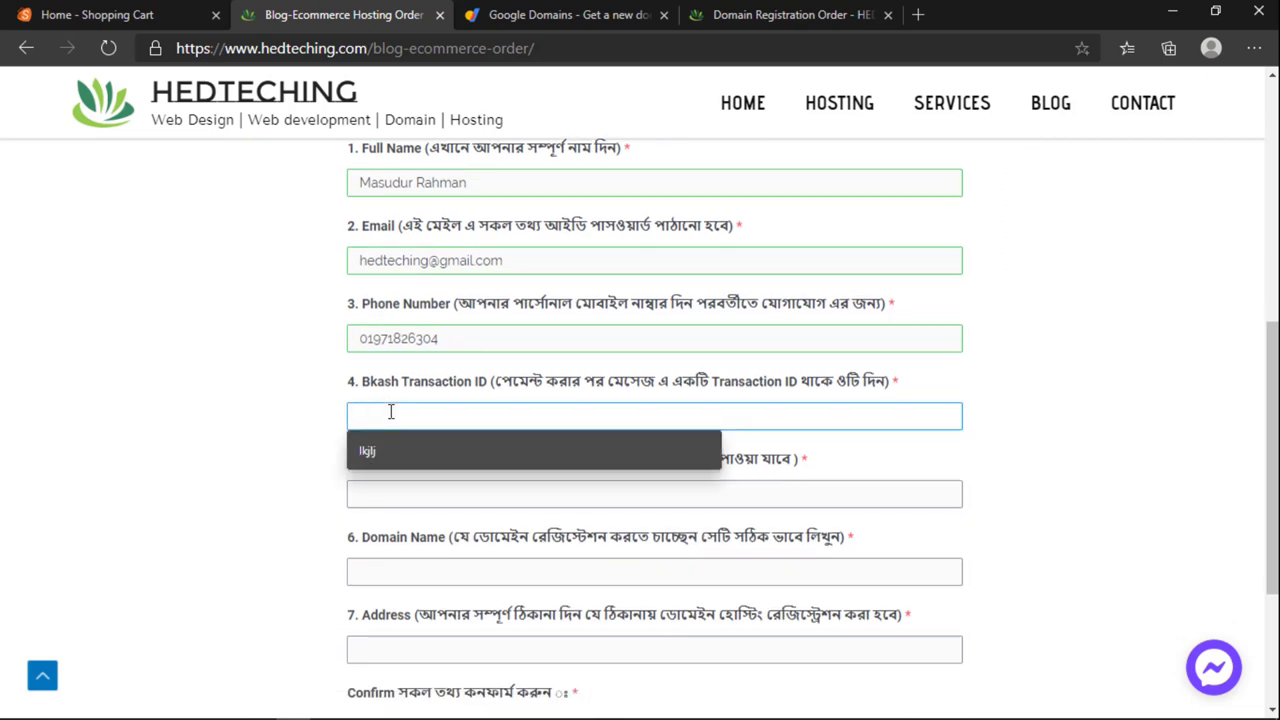
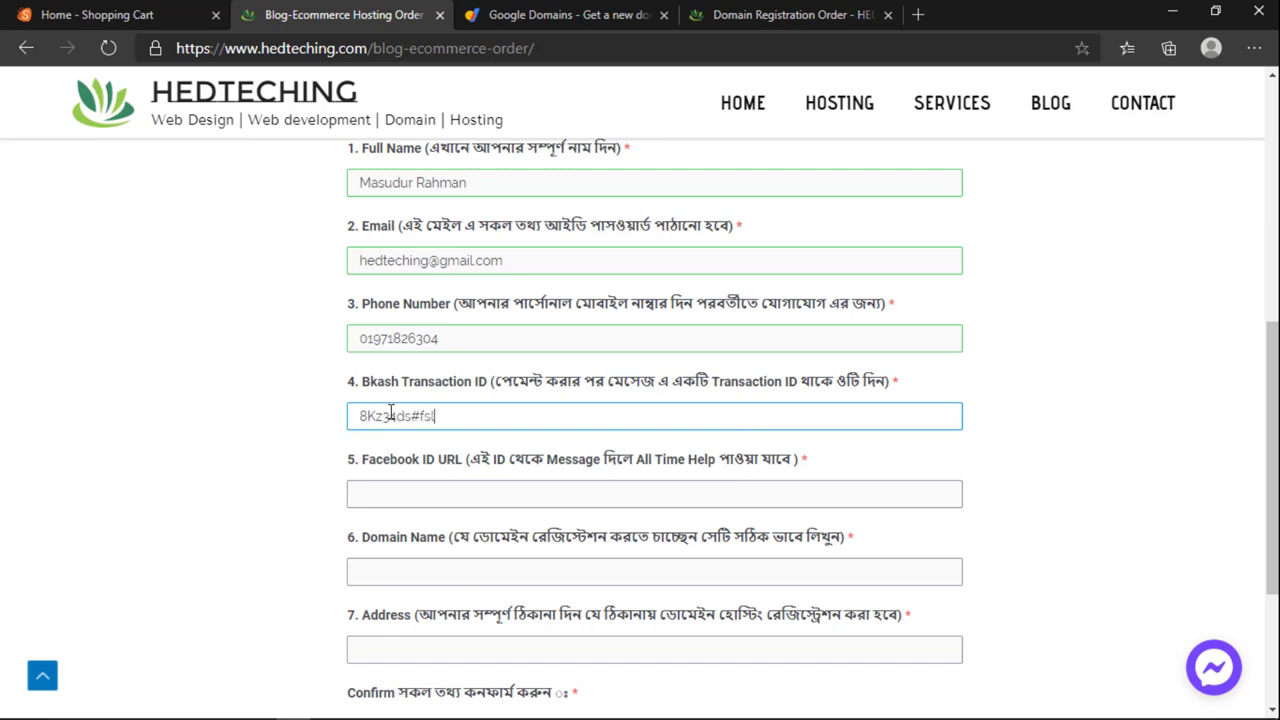
pyautogui.scroll(-3, 391, 415)
pyautogui.scroll(3, 409, 529)
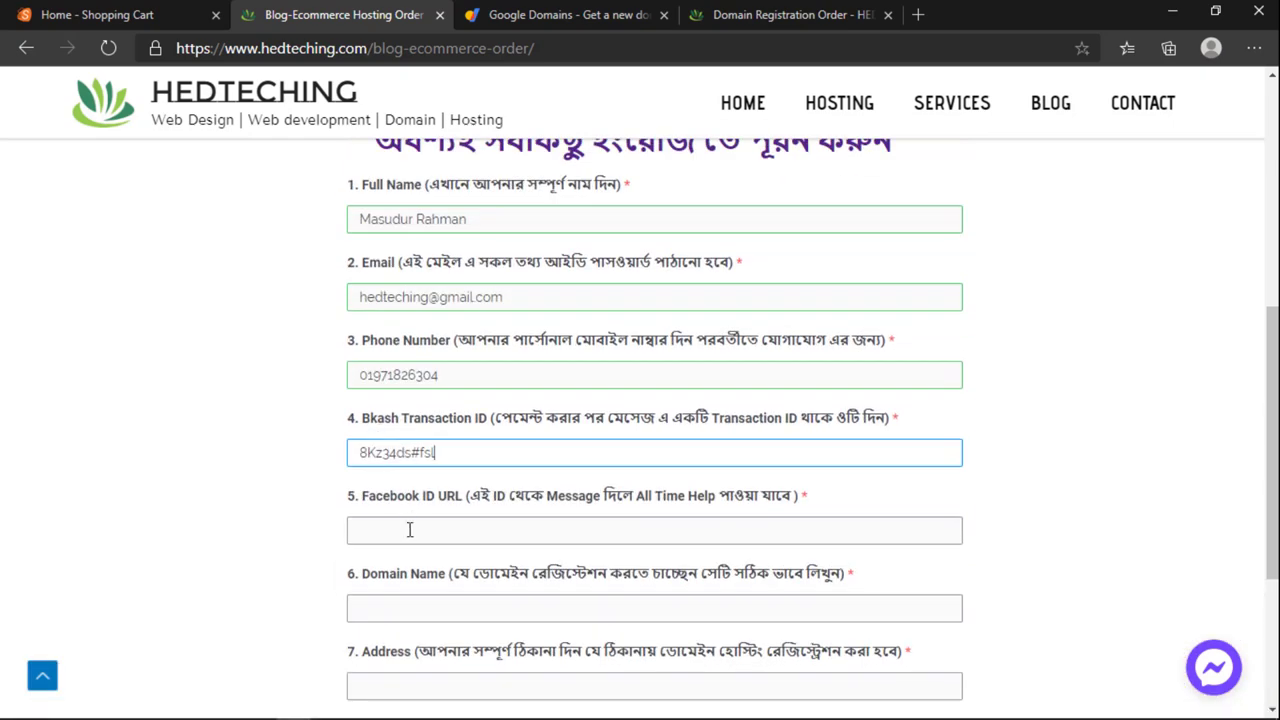
# Step: Focus the Facebook ID URL field and highlight its hint text and label while explaining
pyautogui.click(409, 529)
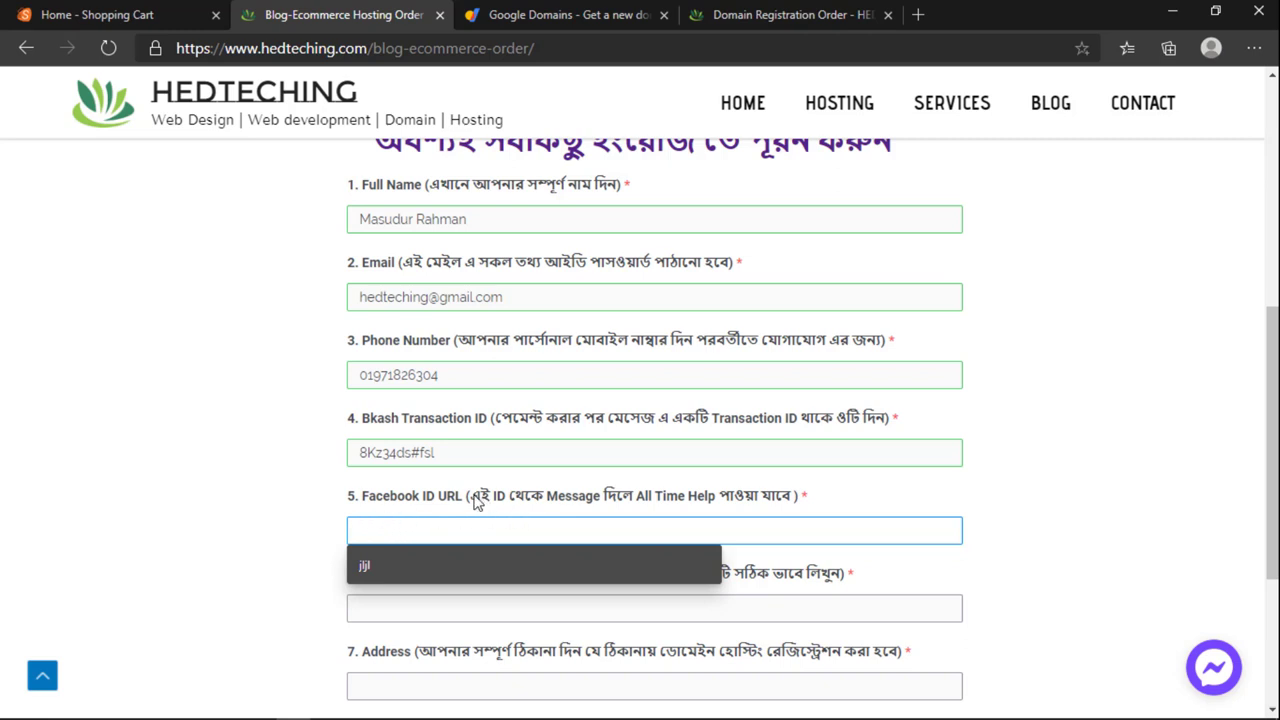
pyautogui.moveTo(472, 497); pyautogui.dragTo(800, 500)
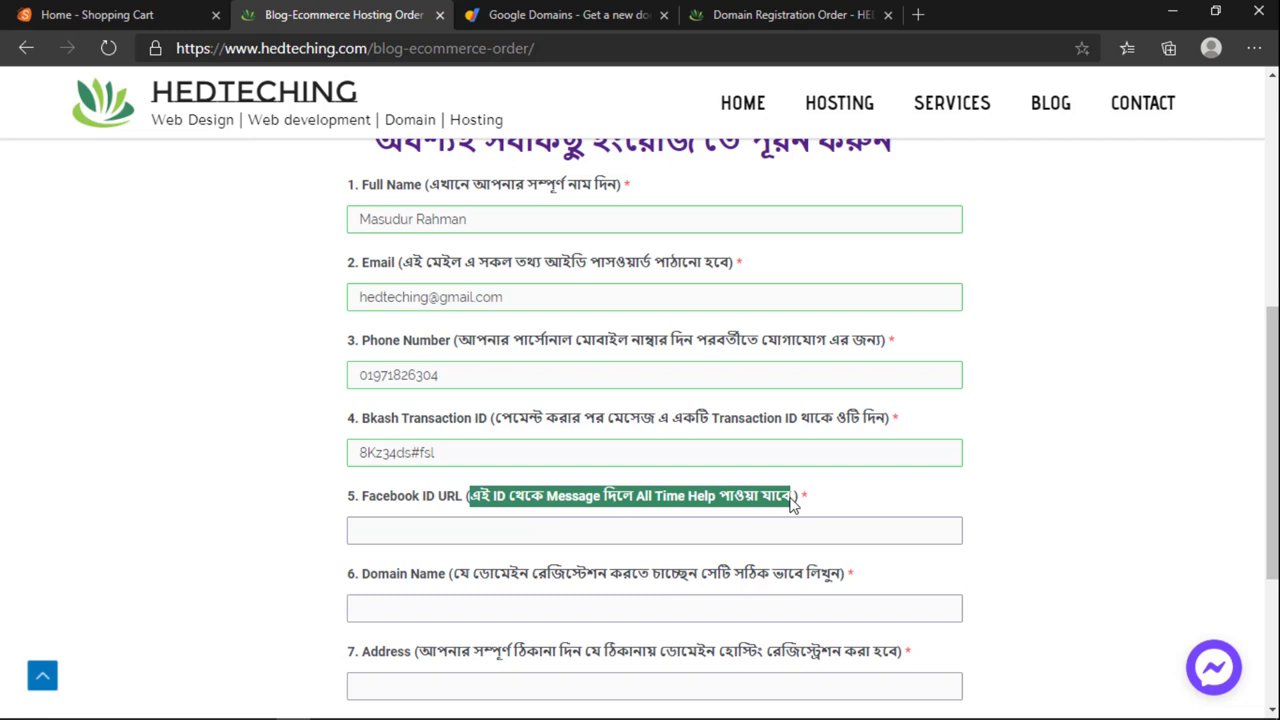
pyautogui.click(686, 521)
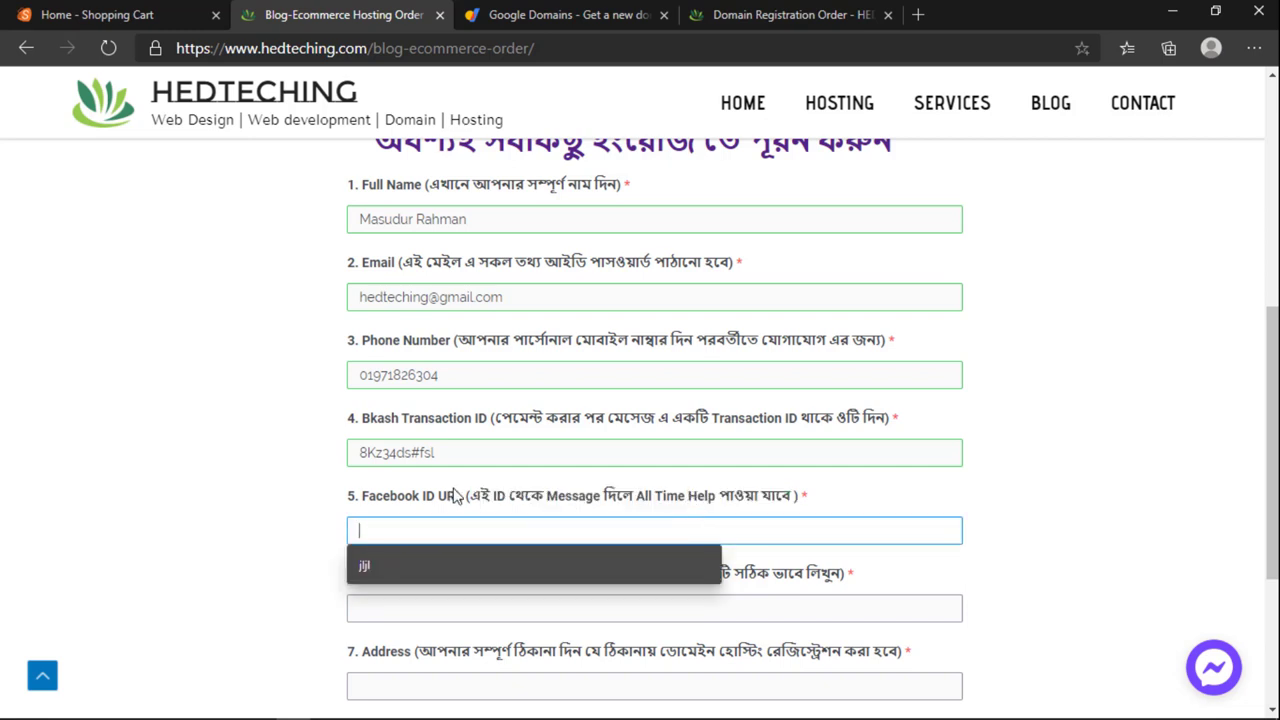
pyautogui.moveTo(468, 498); pyautogui.dragTo(790, 503)
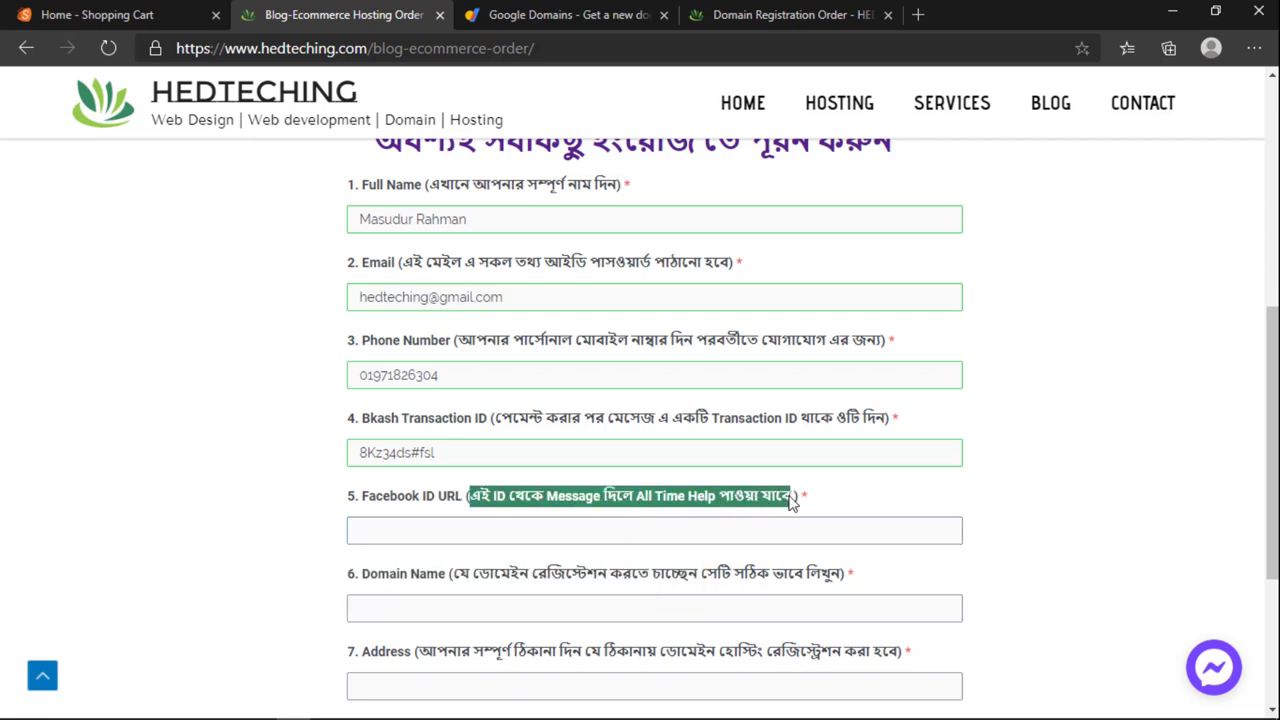
pyautogui.click(645, 532)
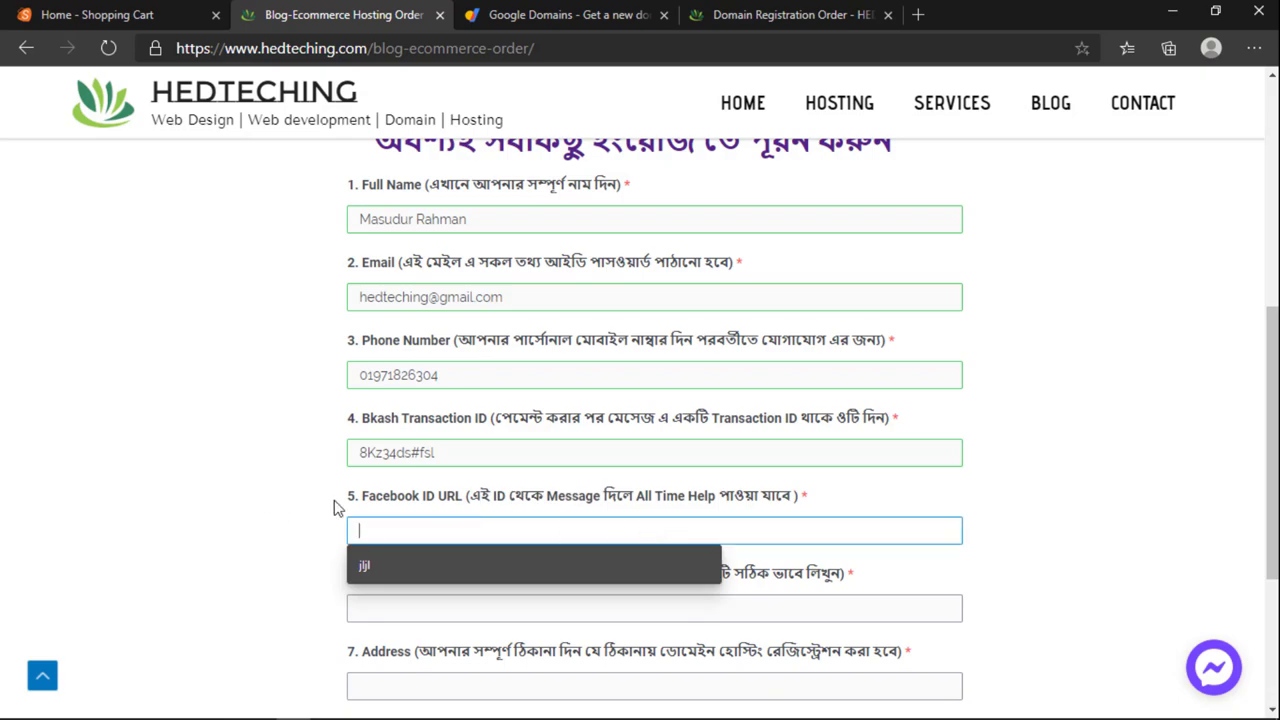
pyautogui.scroll(4, 334, 507)
pyautogui.scroll(-7, 434, 393)
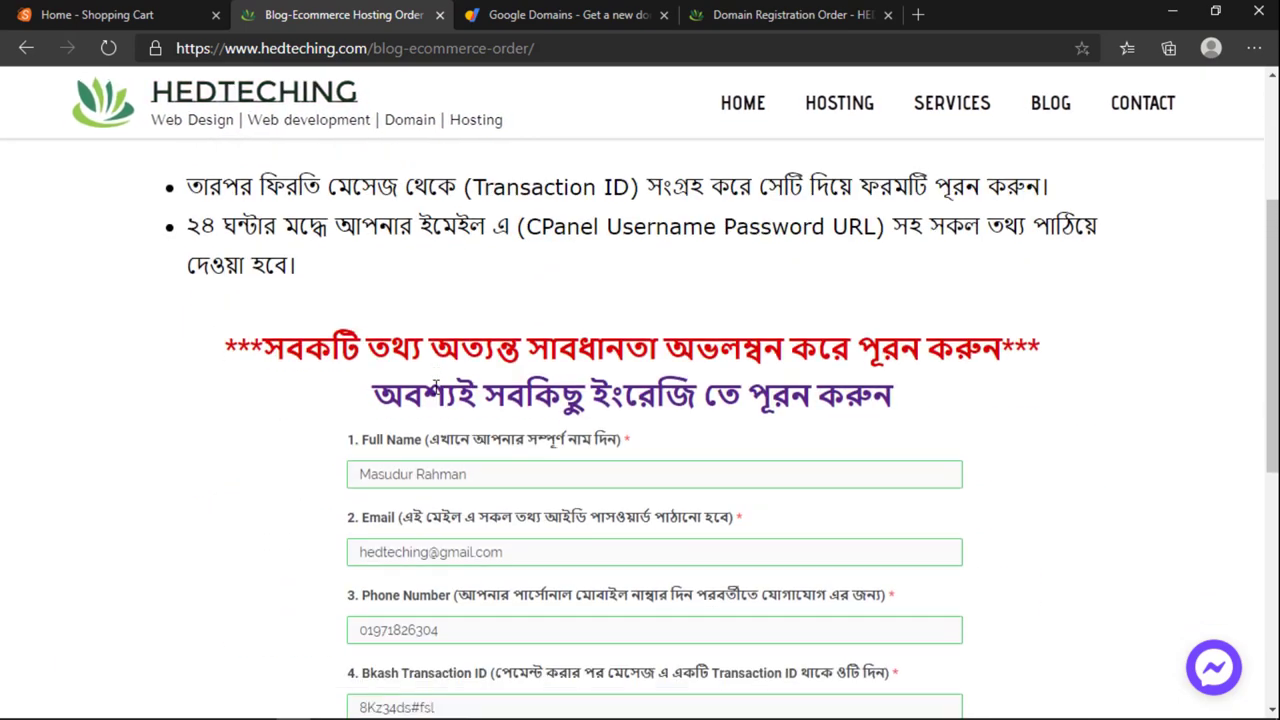
pyautogui.click(436, 384)
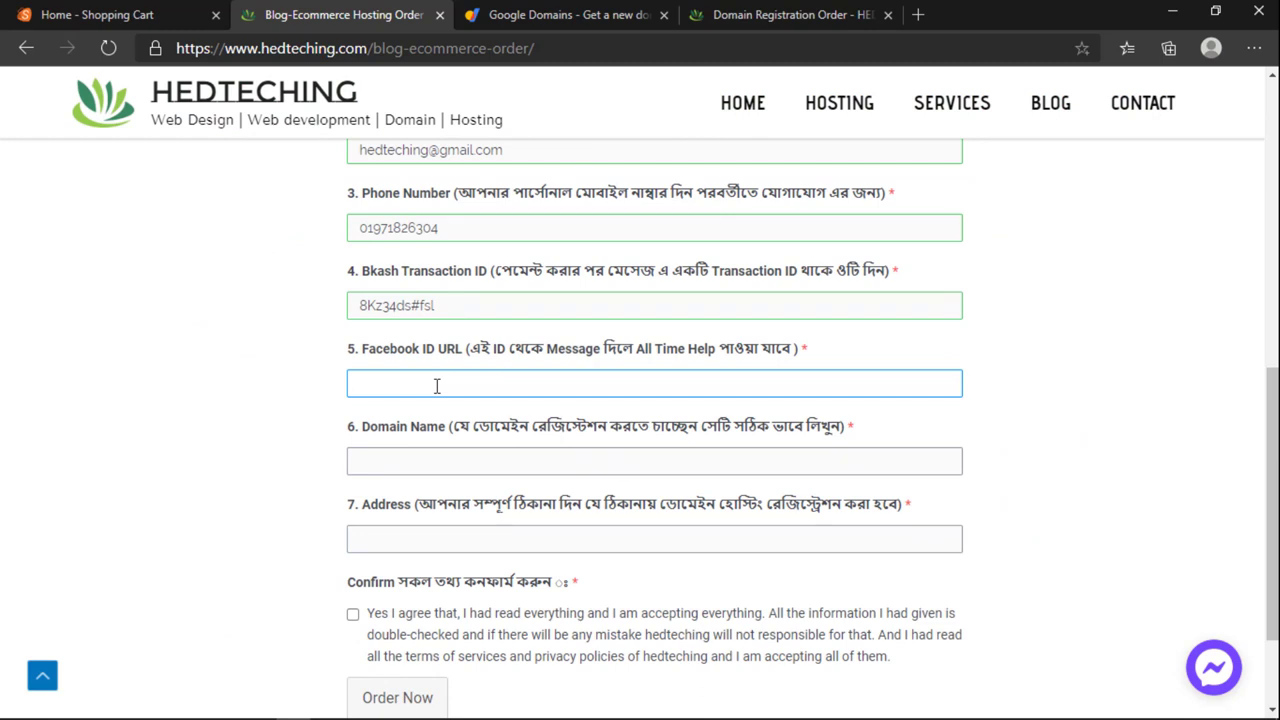
pyautogui.click(420, 387)
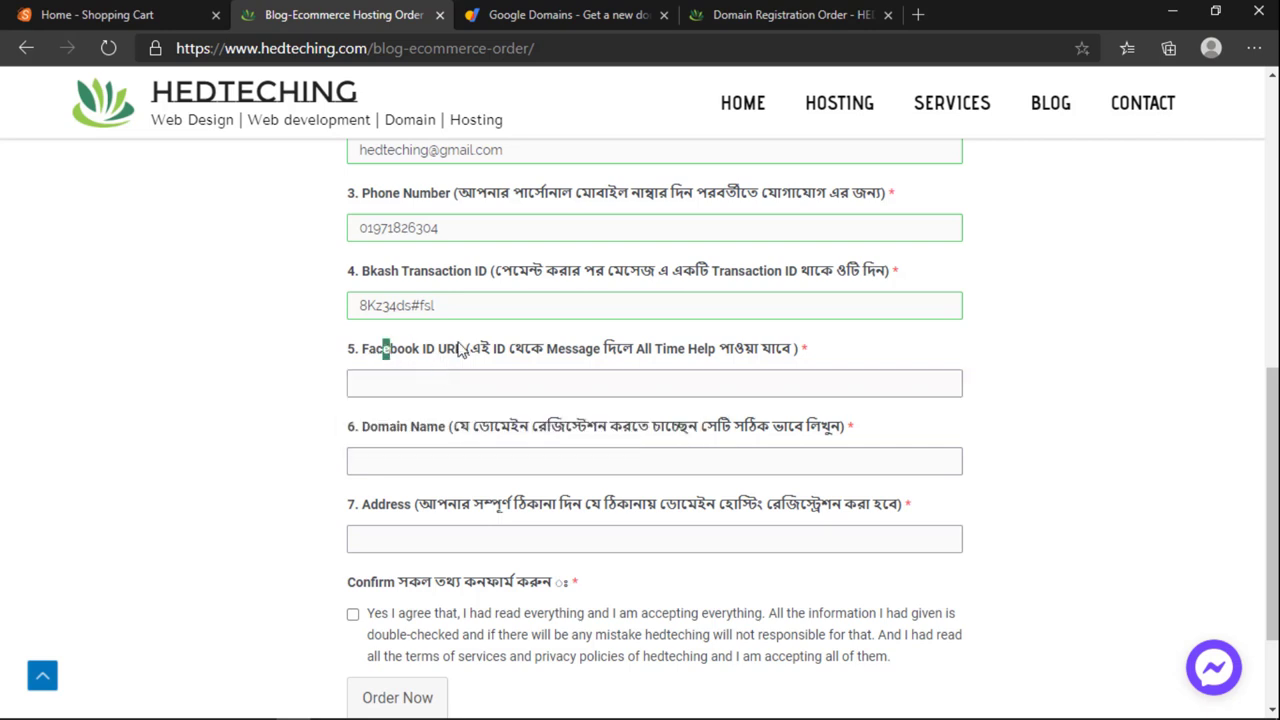
pyautogui.moveTo(382, 348); pyautogui.dragTo(746, 363)
pyautogui.click(746, 386)
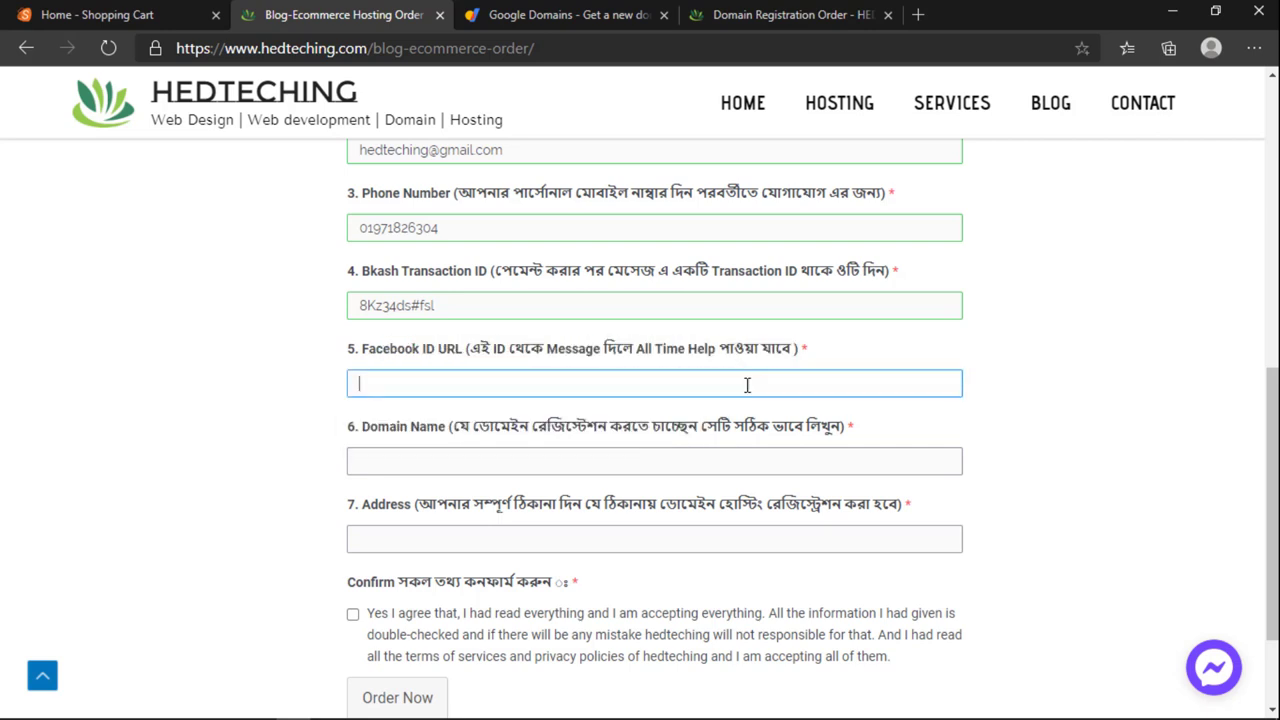
# Step: Open and close the Messenger chat popup twice, then type 'facebook' into the Facebook ID URL field
pyautogui.click(1213, 667)
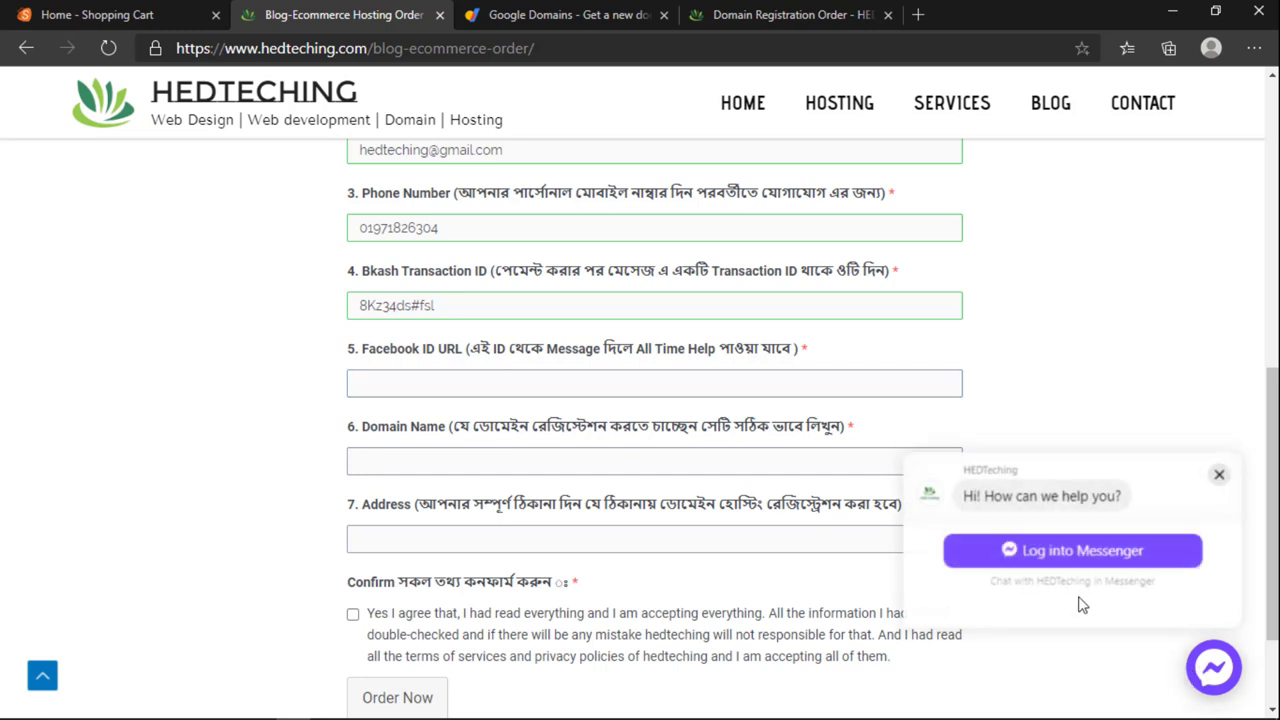
pyautogui.click(1218, 477)
pyautogui.click(1213, 667)
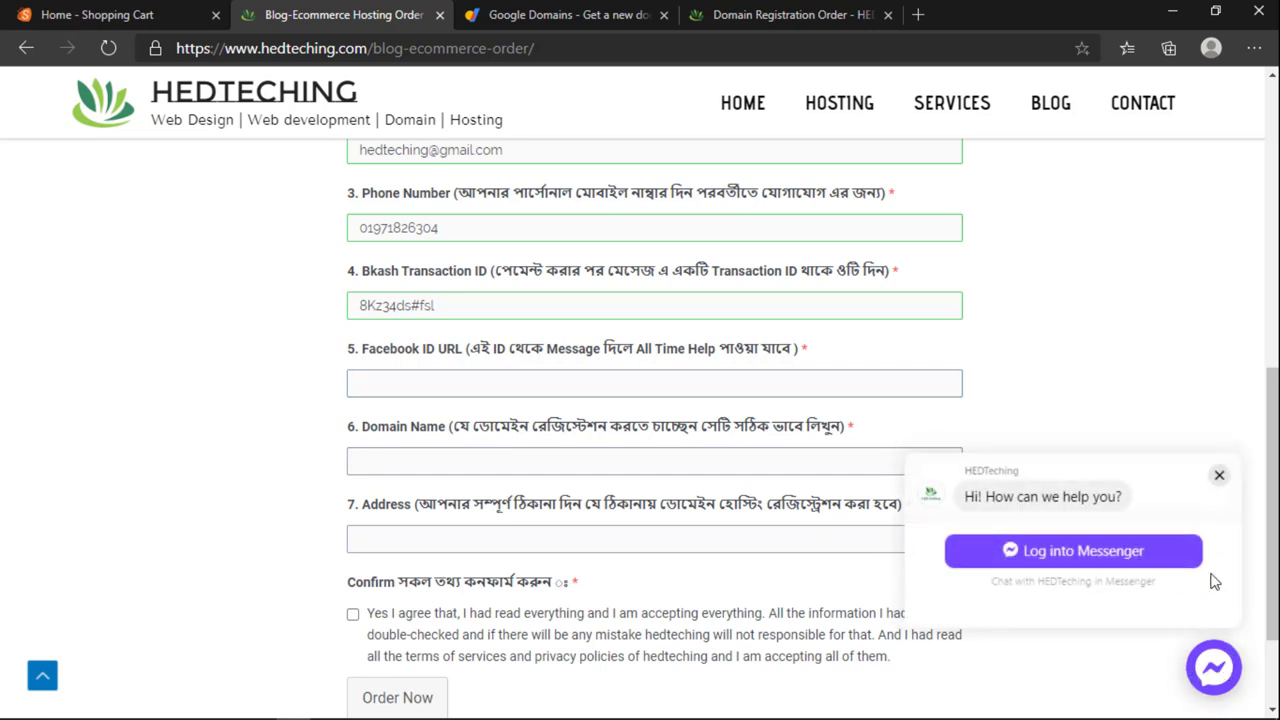
pyautogui.click(1218, 477)
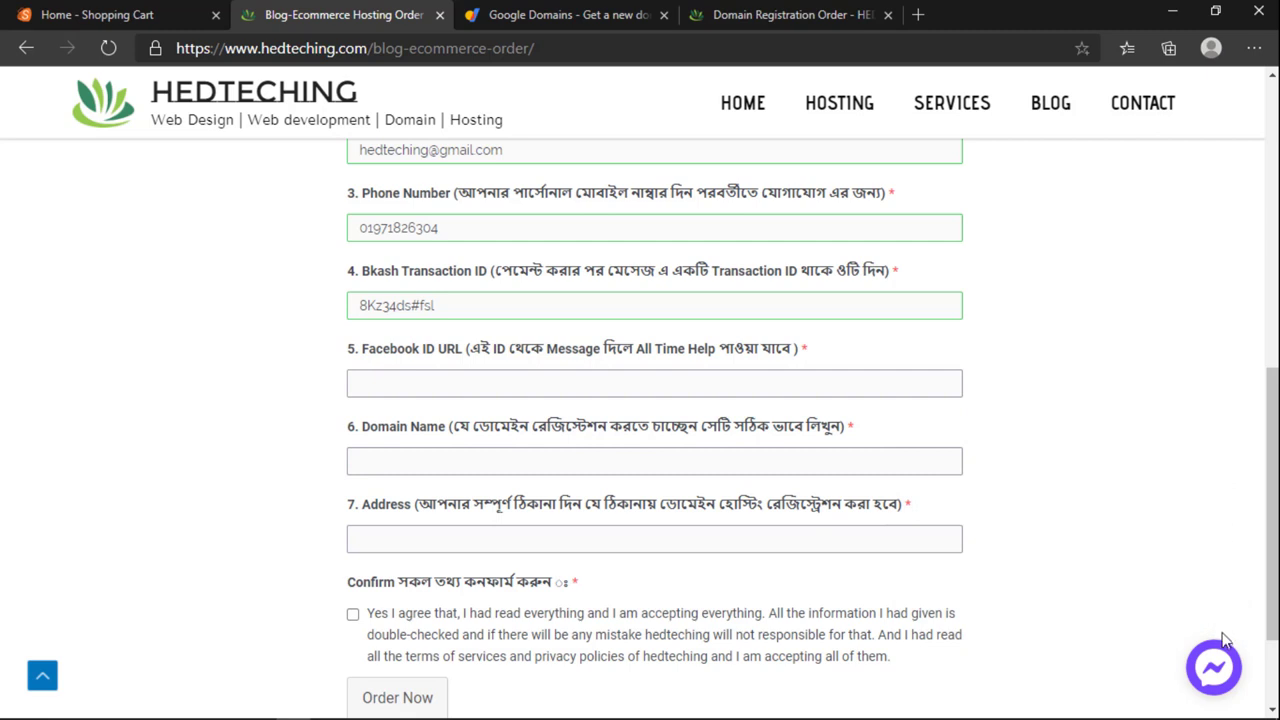
pyautogui.click(409, 377)
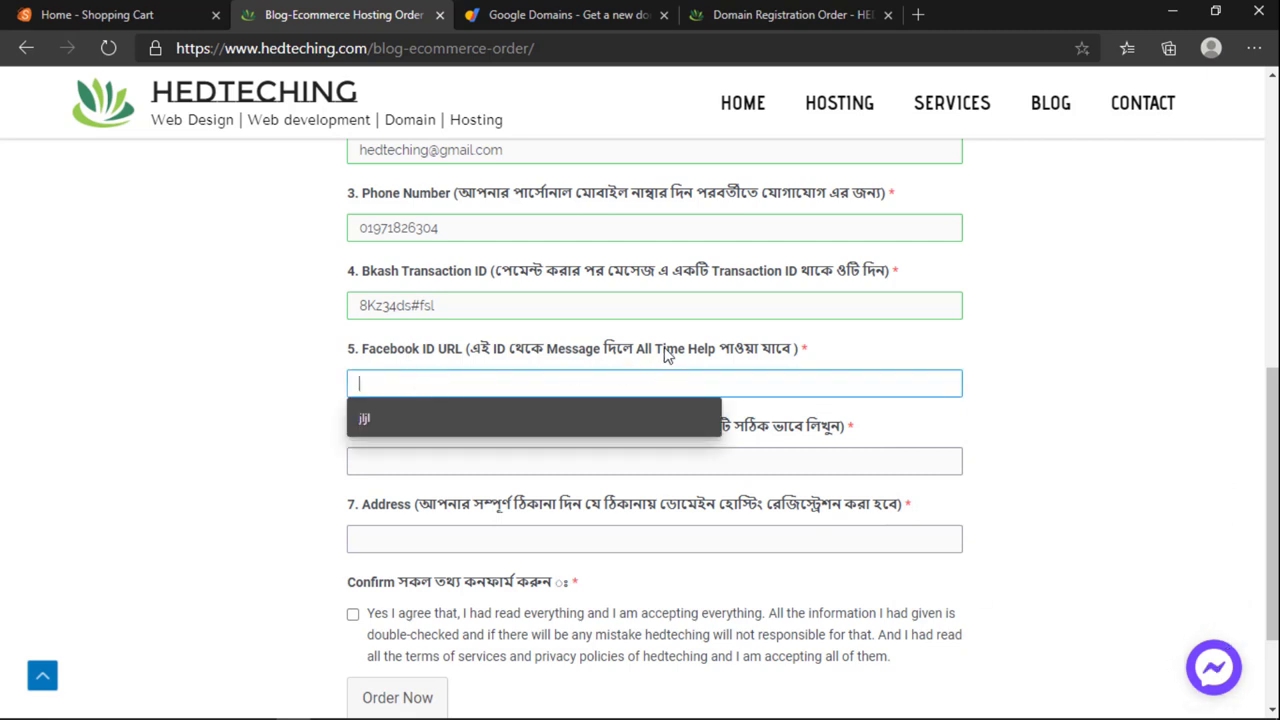
pyautogui.moveTo(468, 350); pyautogui.dragTo(791, 366)
pyautogui.click(540, 394)
pyautogui.write('faceb')
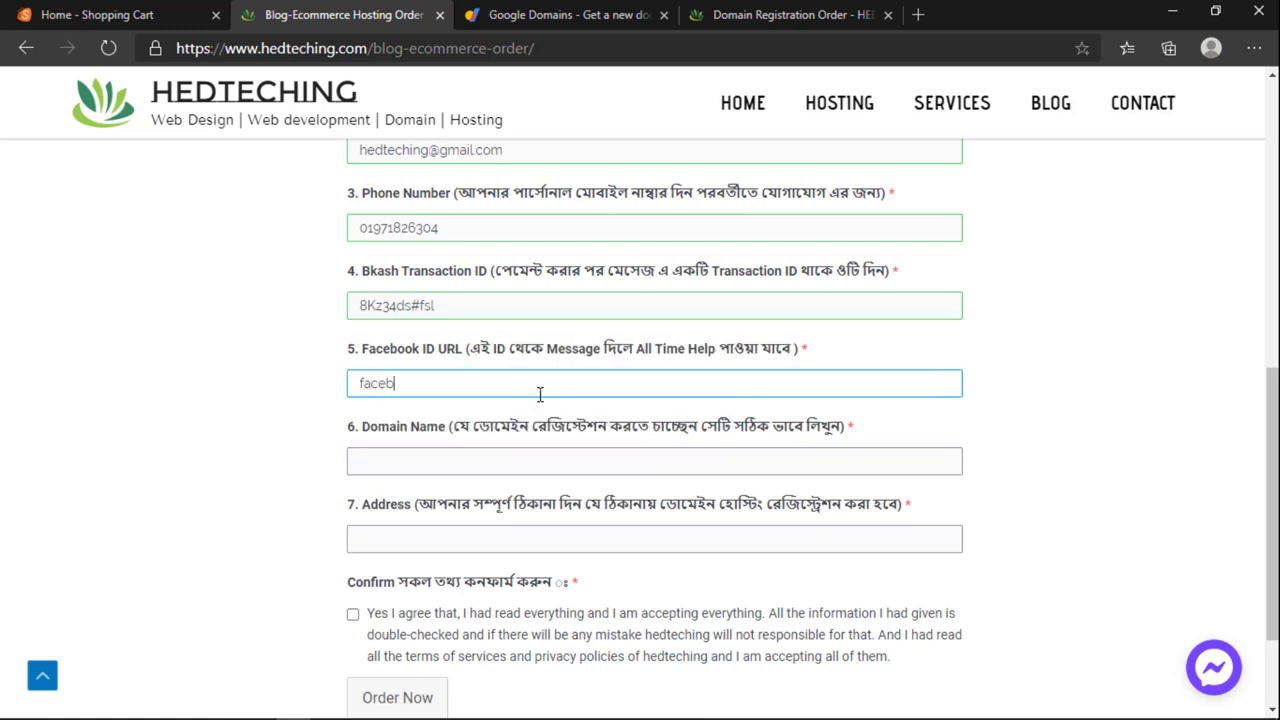
pyautogui.write('ook')
# Step: In a new tab, enter facebook.com/ in the address bar and select it
pyautogui.click(918, 14)
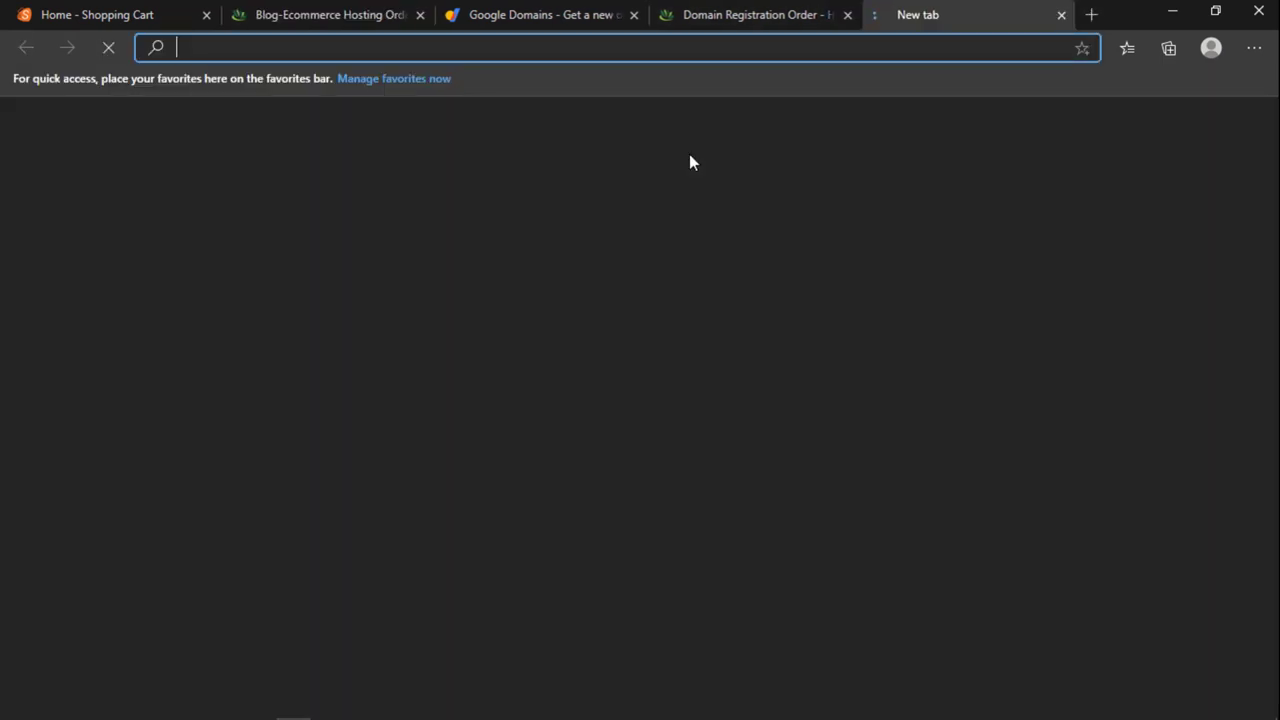
pyautogui.write('f')
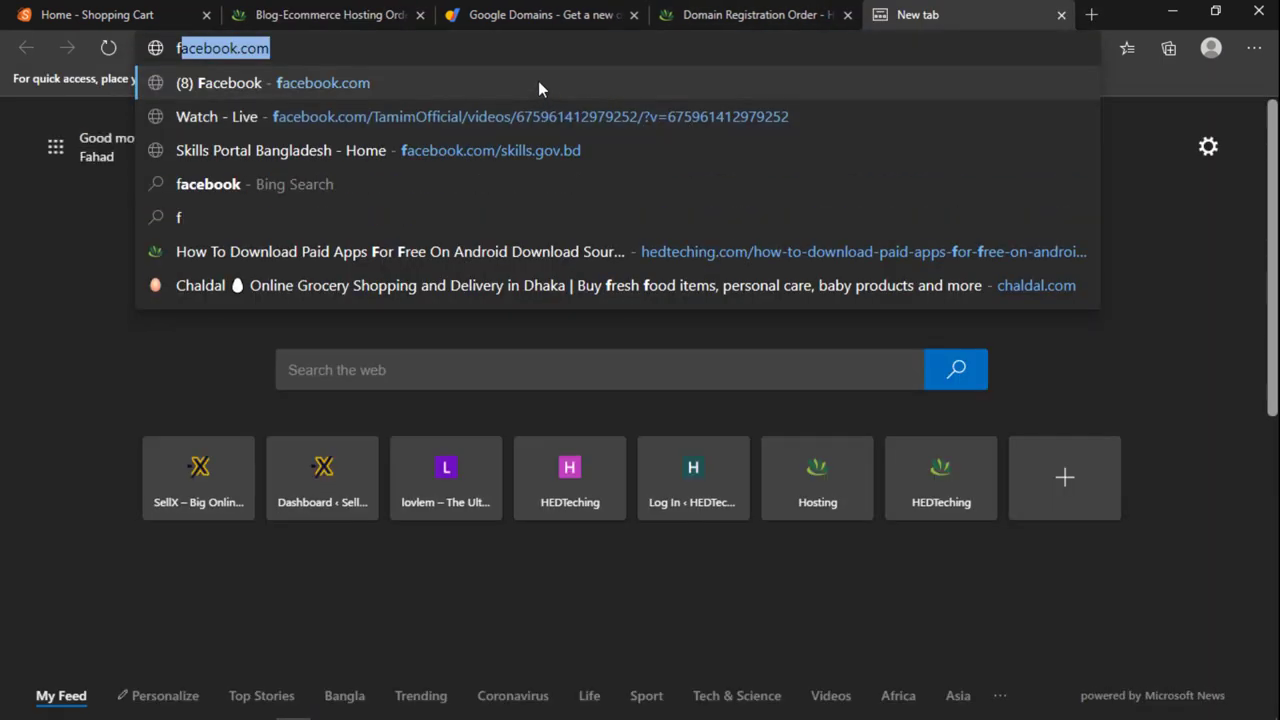
pyautogui.click(323, 49)
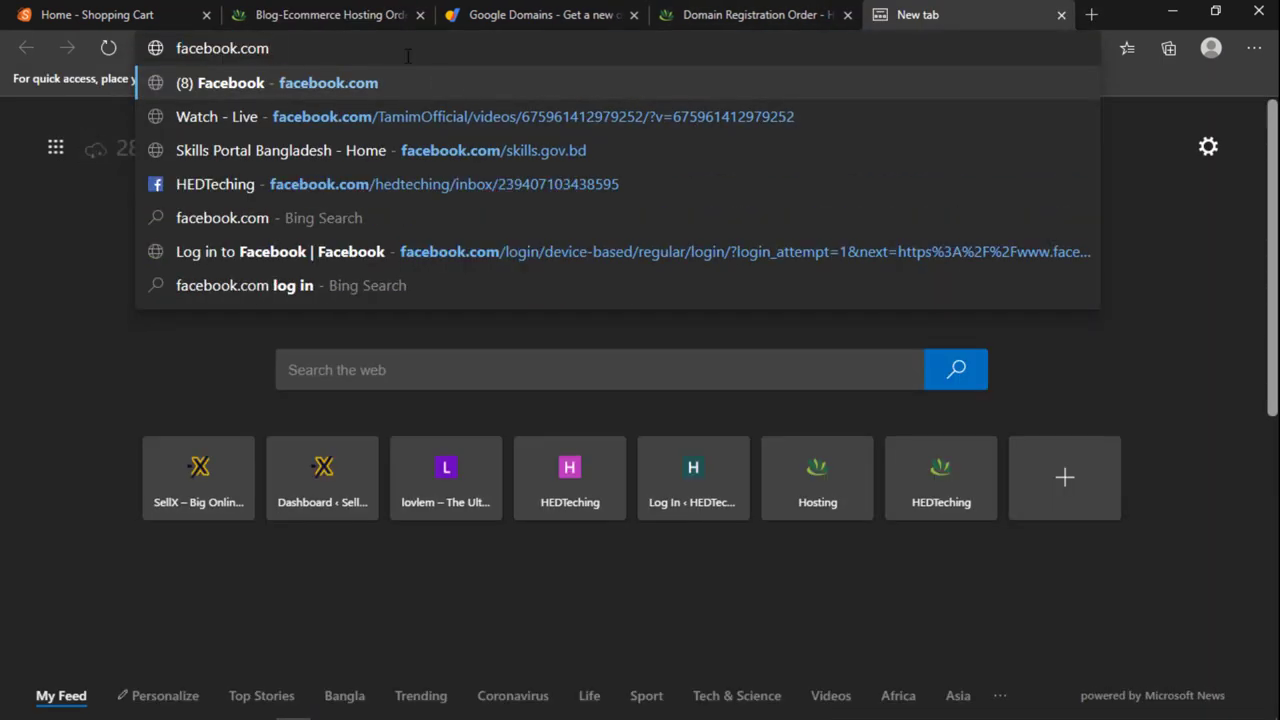
pyautogui.write('/')
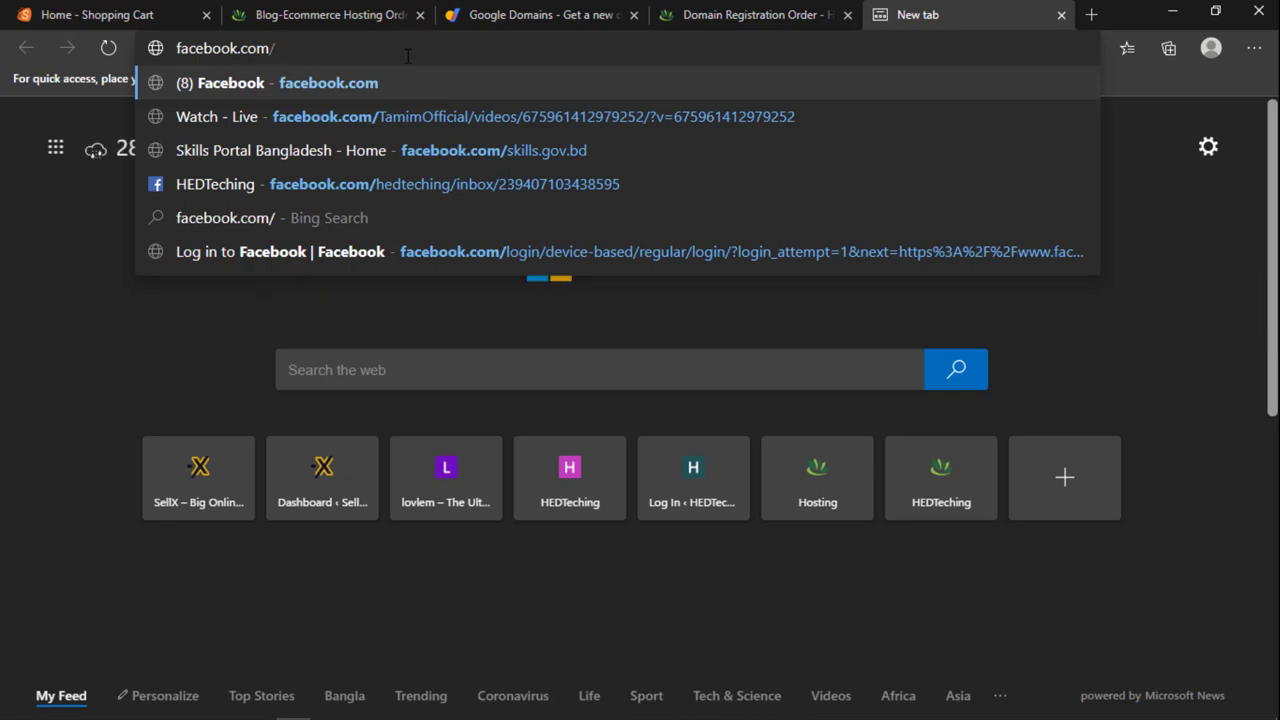
pyautogui.click(232, 324)
pyautogui.click(293, 44)
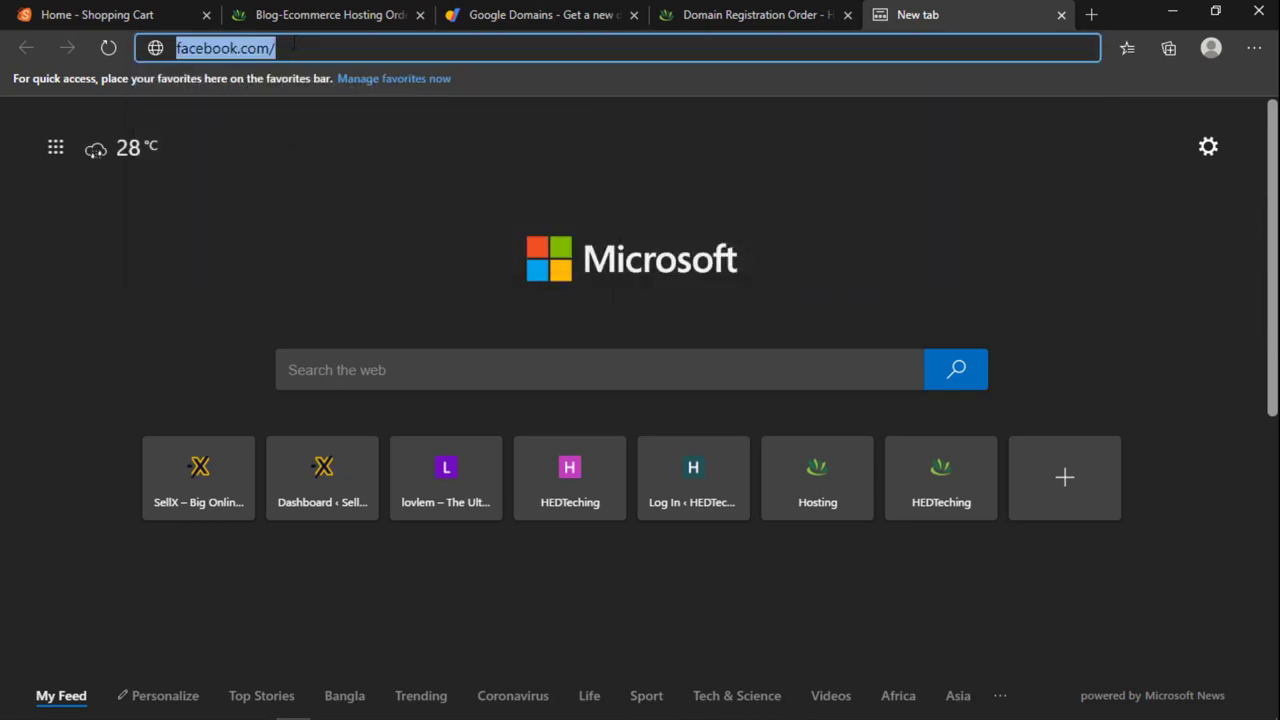
# Step: Glance at the Domain Registration Order tab, then return to the Blog-Ecommerce Hosting Order form
pyautogui.click(760, 14)
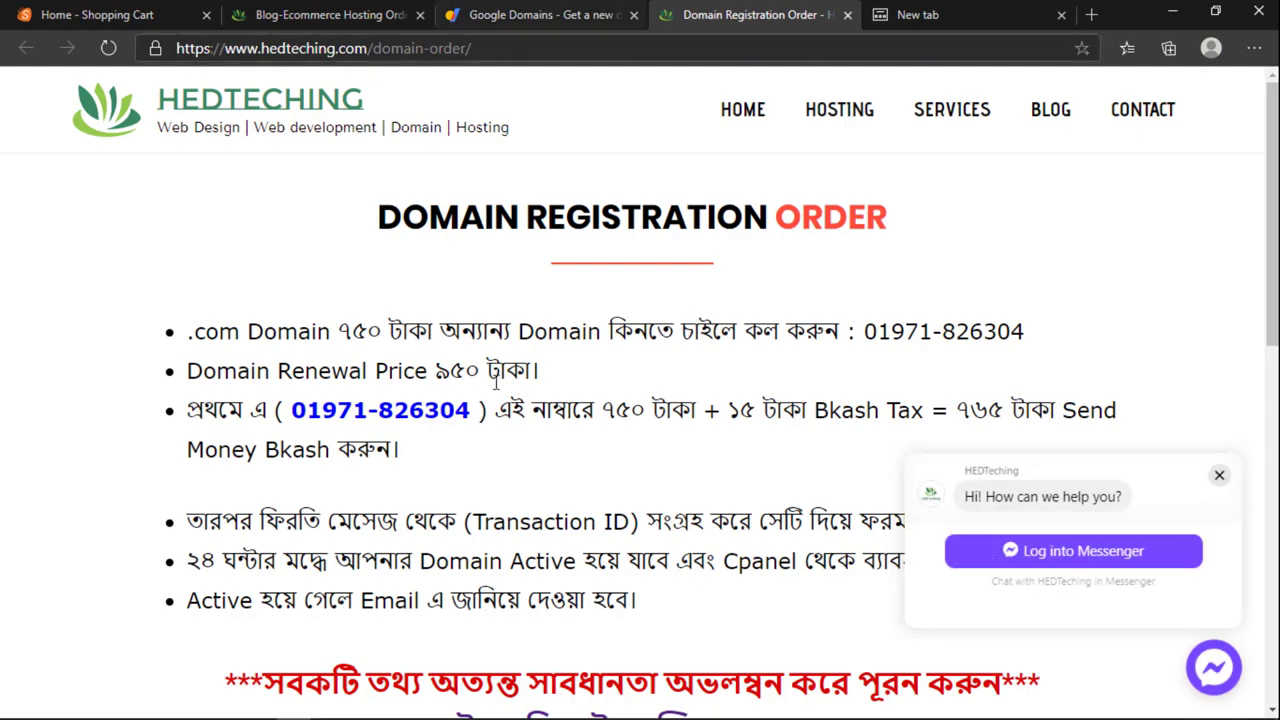
pyautogui.scroll(-5, 497, 427)
pyautogui.scroll(-4, 494, 419)
pyautogui.scroll(4, 494, 419)
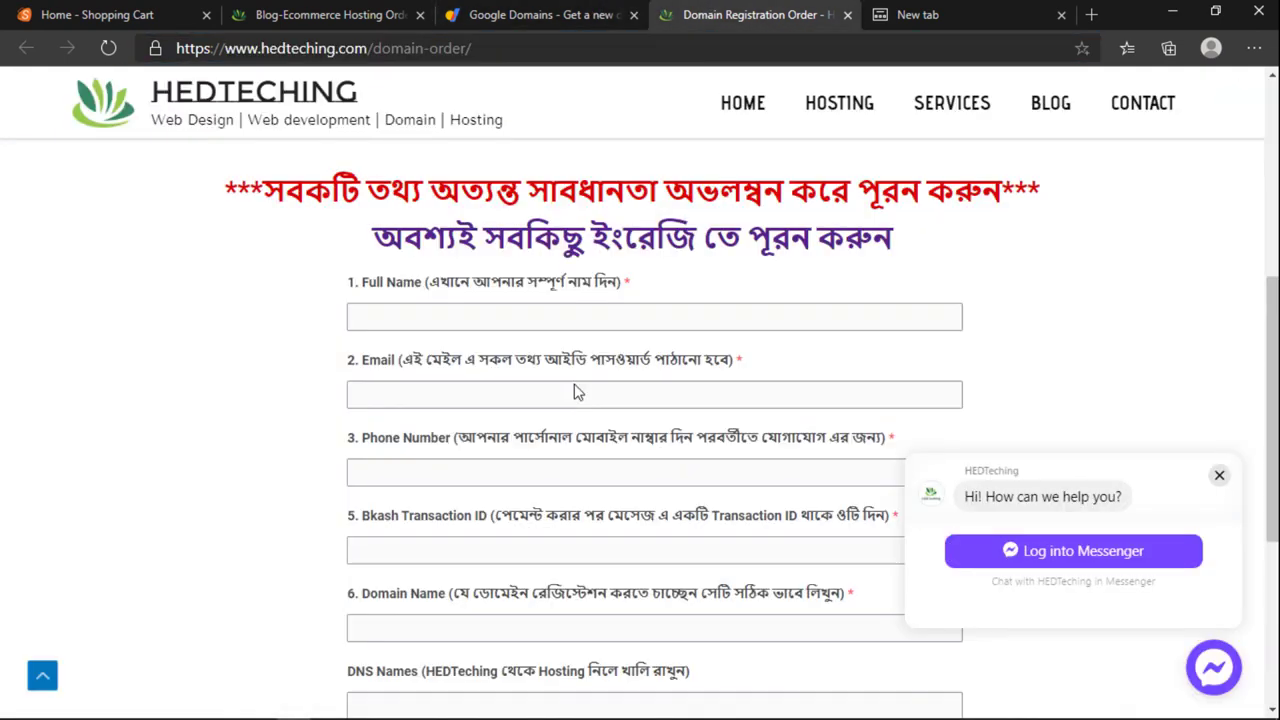
pyautogui.click(364, 14)
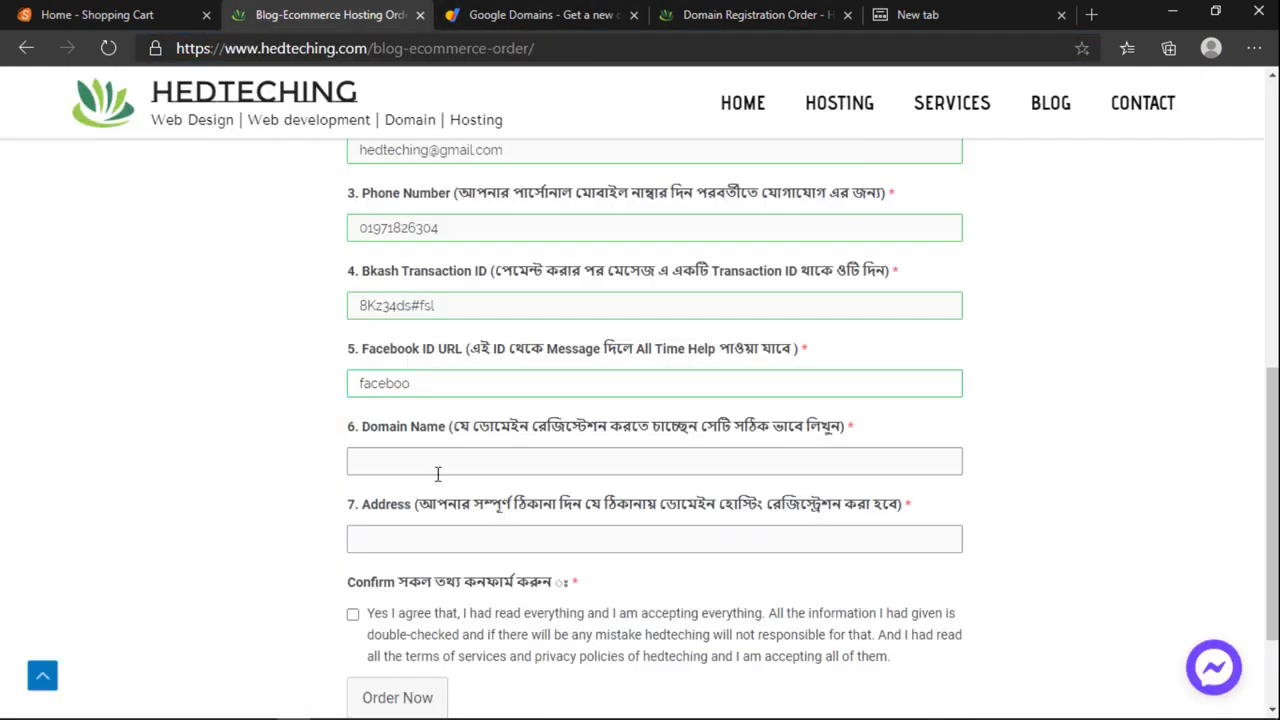
# Step: Copy 'serashopping' from the Google Domains search and paste it into the Domain Name field
pyautogui.scroll(-2, 437, 350)
pyautogui.click(416, 314)
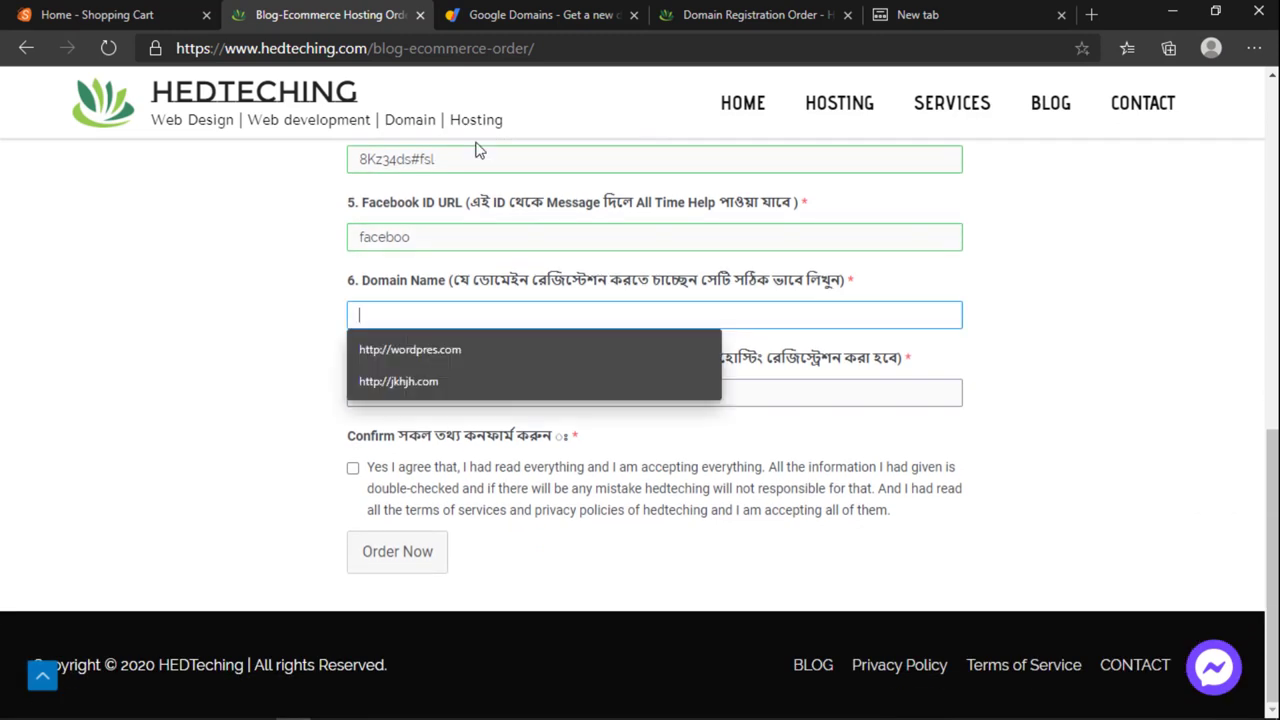
pyautogui.click(495, 16)
pyautogui.click(589, 266)
pyautogui.click(595, 266)
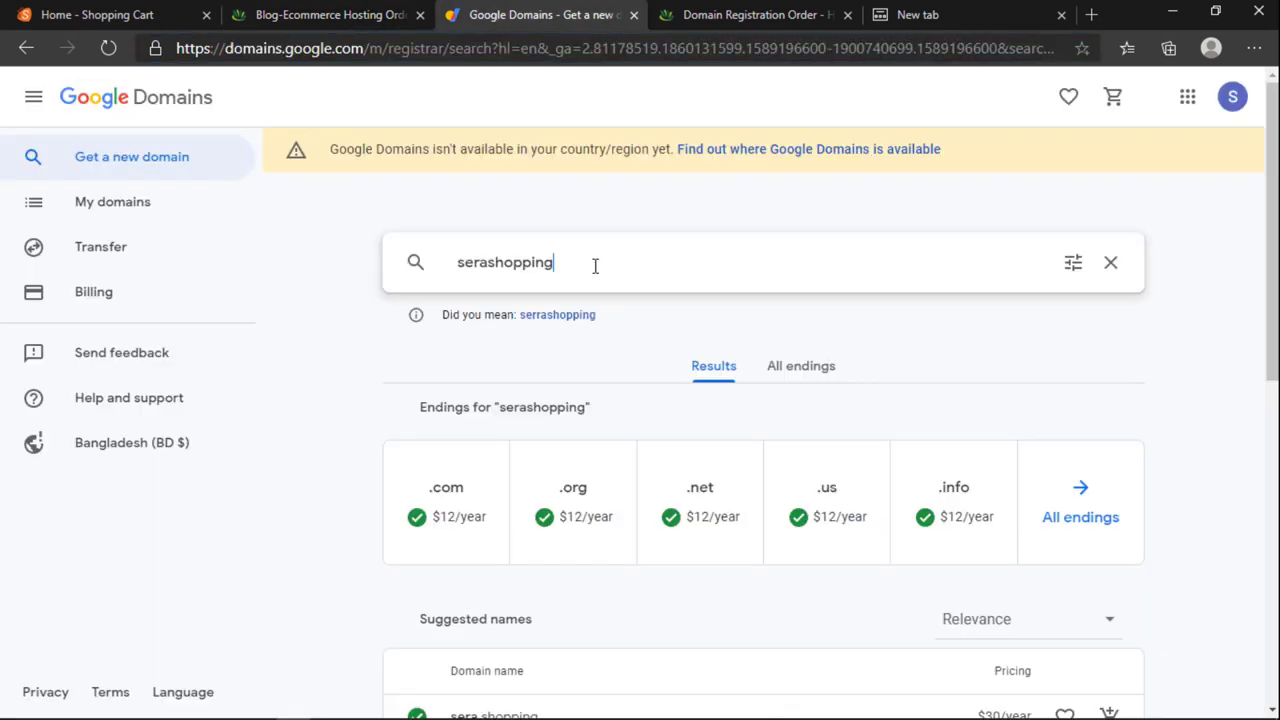
pyautogui.scroll(-2, 598, 263)
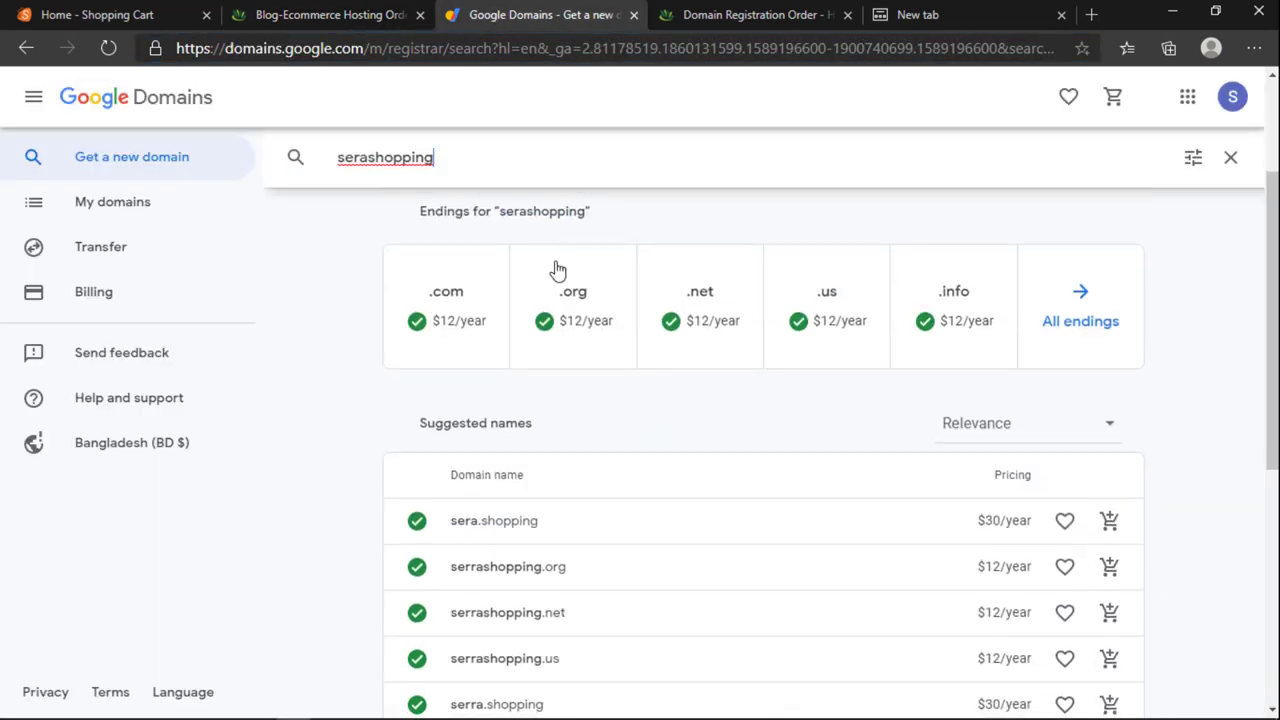
pyautogui.scroll(2, 557, 266)
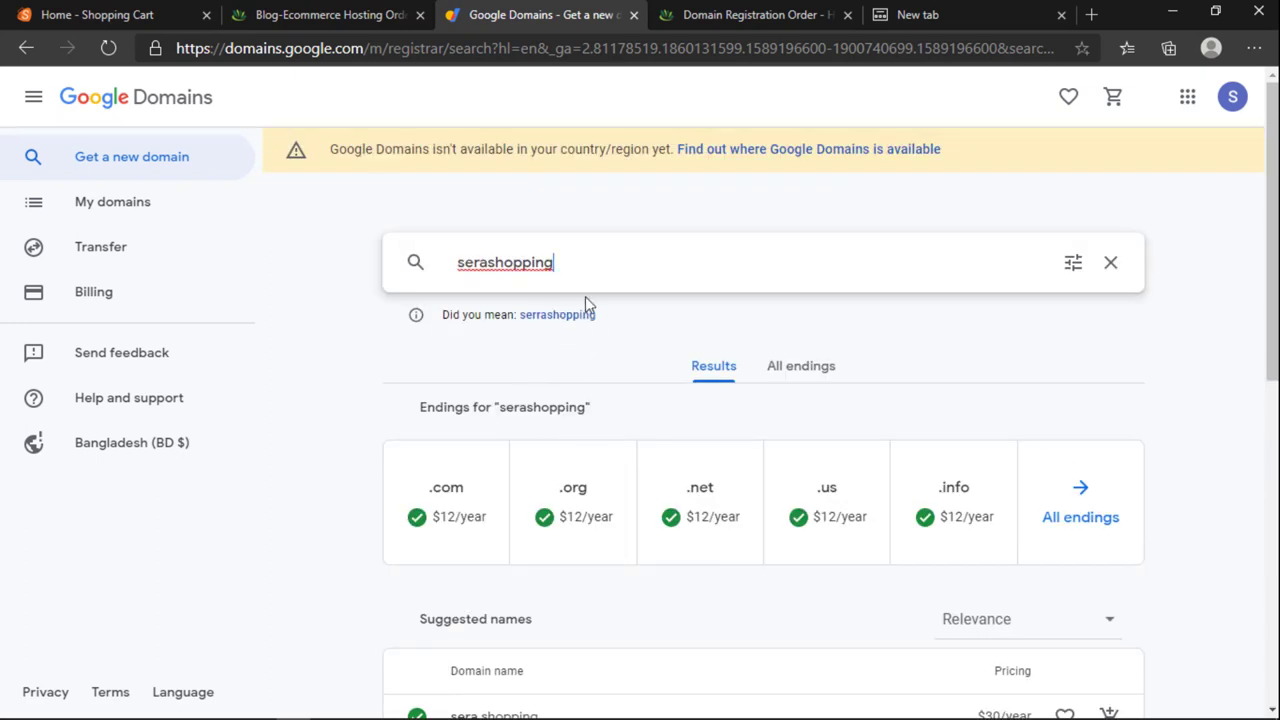
pyautogui.click(616, 282)
pyautogui.hotkey('ctrl', 'c')
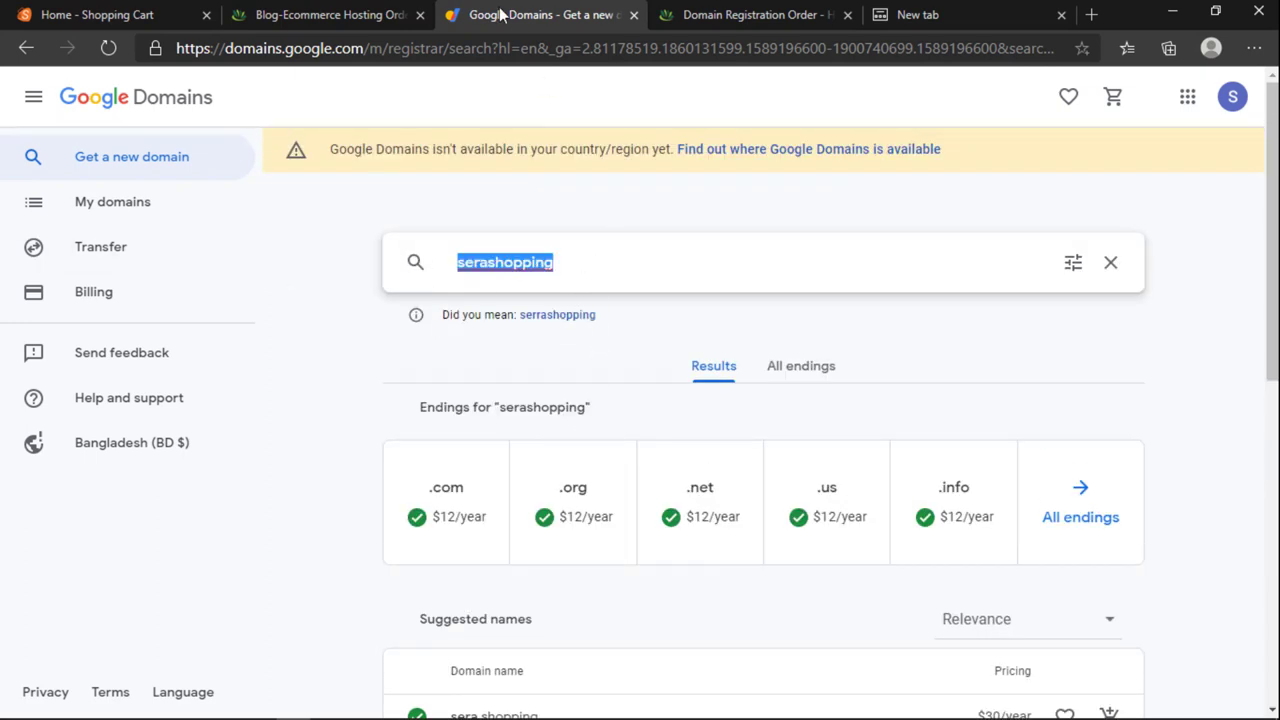
pyautogui.click(388, 16)
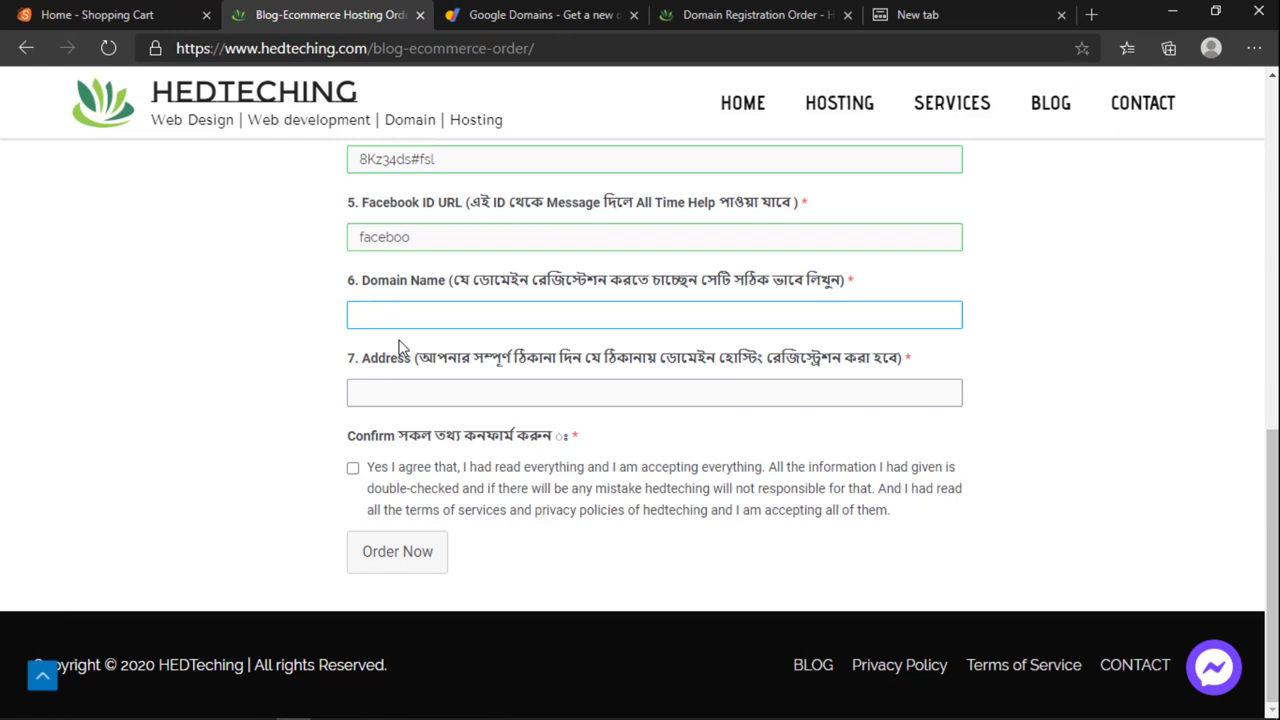
pyautogui.hotkey('ctrl', 'v')
pyautogui.click(466, 376)
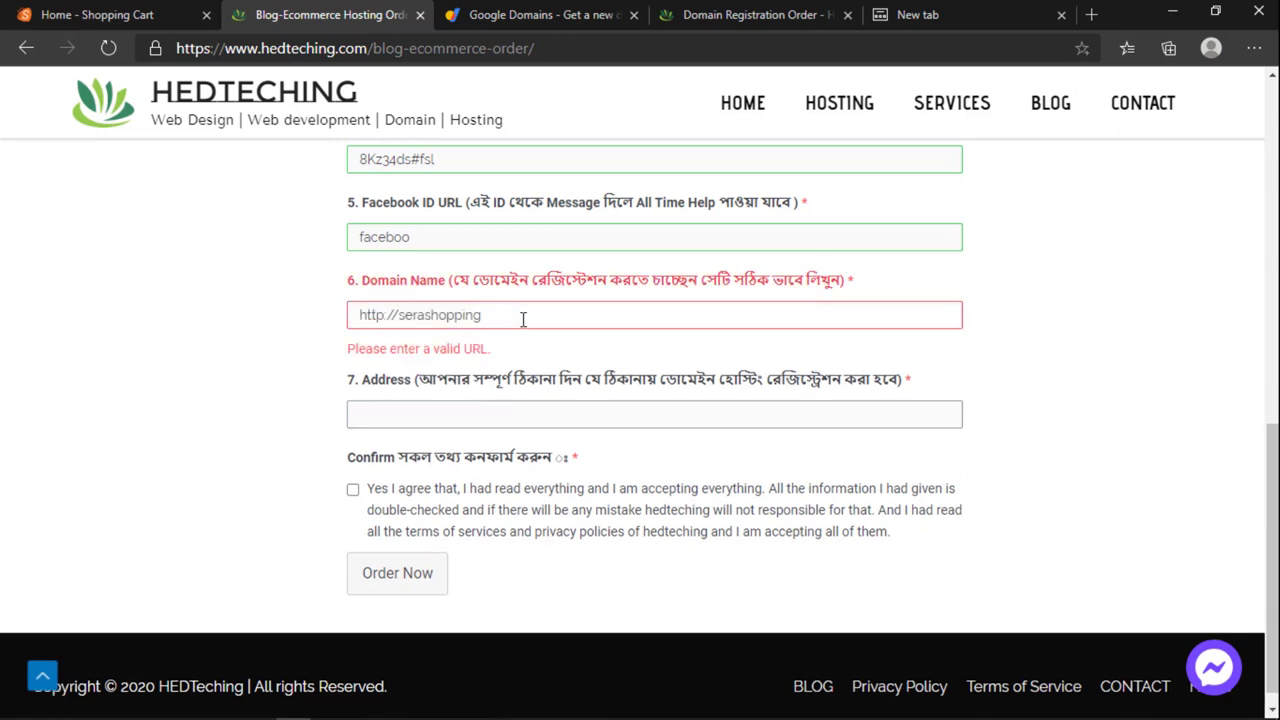
pyautogui.click(522, 318)
pyautogui.write('.com')
pyautogui.scroll(10, 523, 318)
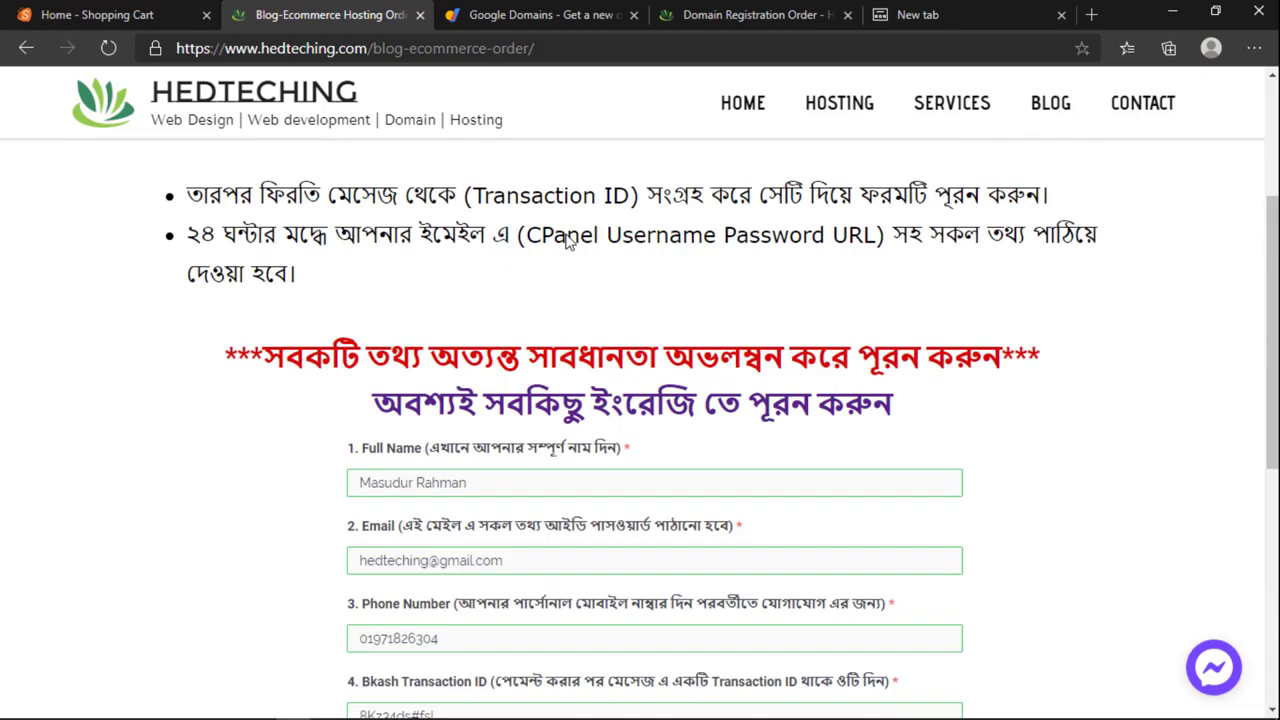
pyautogui.scroll(-10, 465, 244)
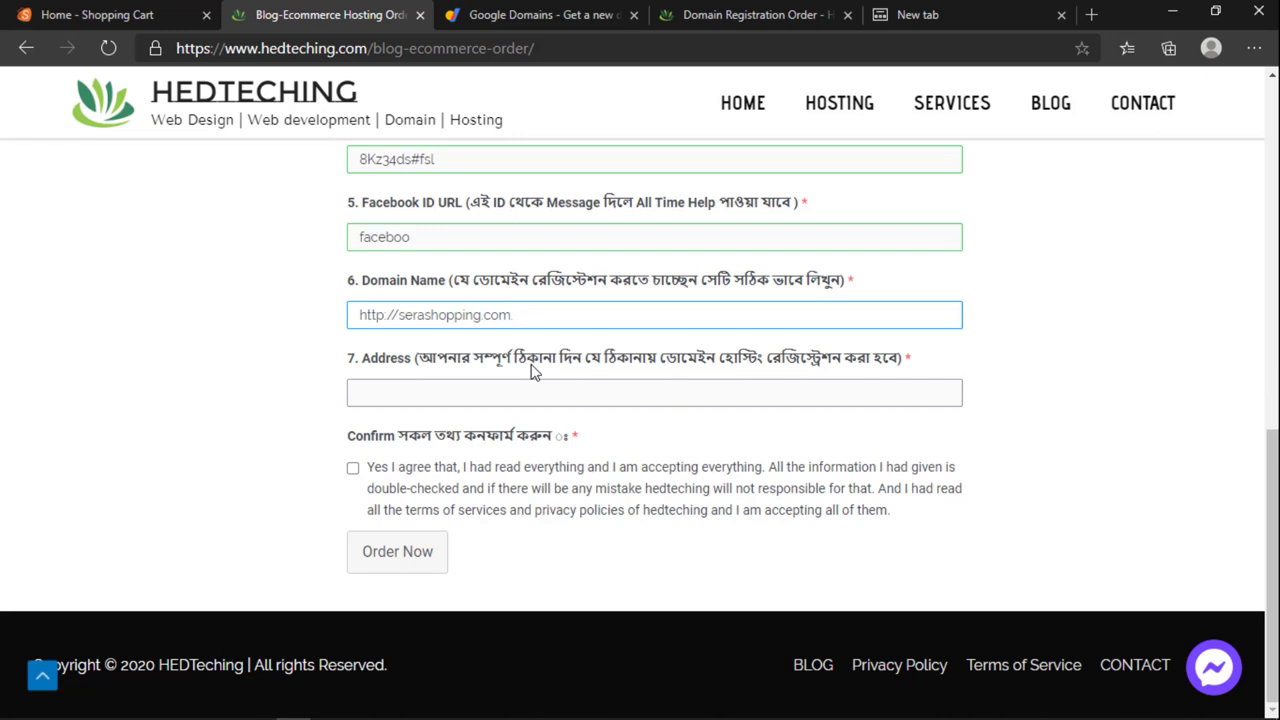
pyautogui.write('.bd')
pyautogui.moveTo(512, 320); pyautogui.dragTo(561, 320)
# Step: Delete '.bd' from the domain and focus the Address field while explaining its label
pyautogui.press('BackSpace')
pyautogui.click(541, 391)
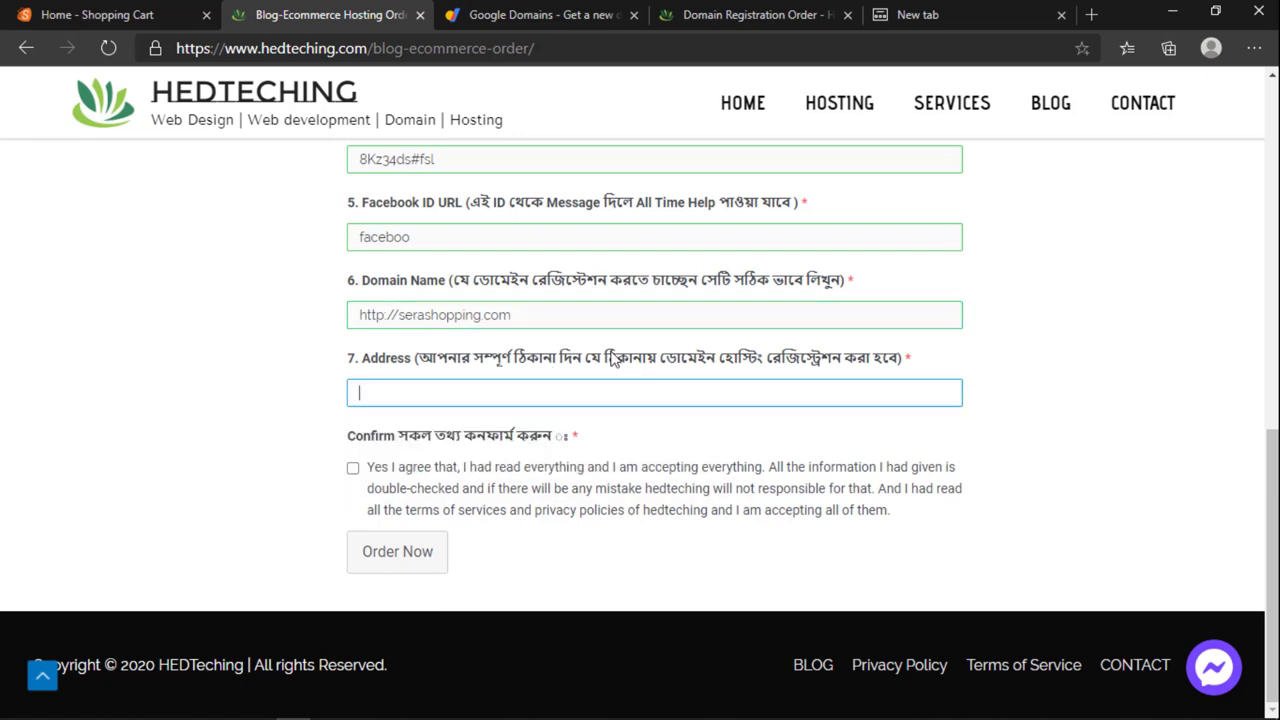
pyautogui.moveTo(354, 357)
pyautogui.mouseDown()
pyautogui.moveTo(917, 360)
pyautogui.moveTo(356, 358)
pyautogui.mouseUp()
pyautogui.click(924, 367)
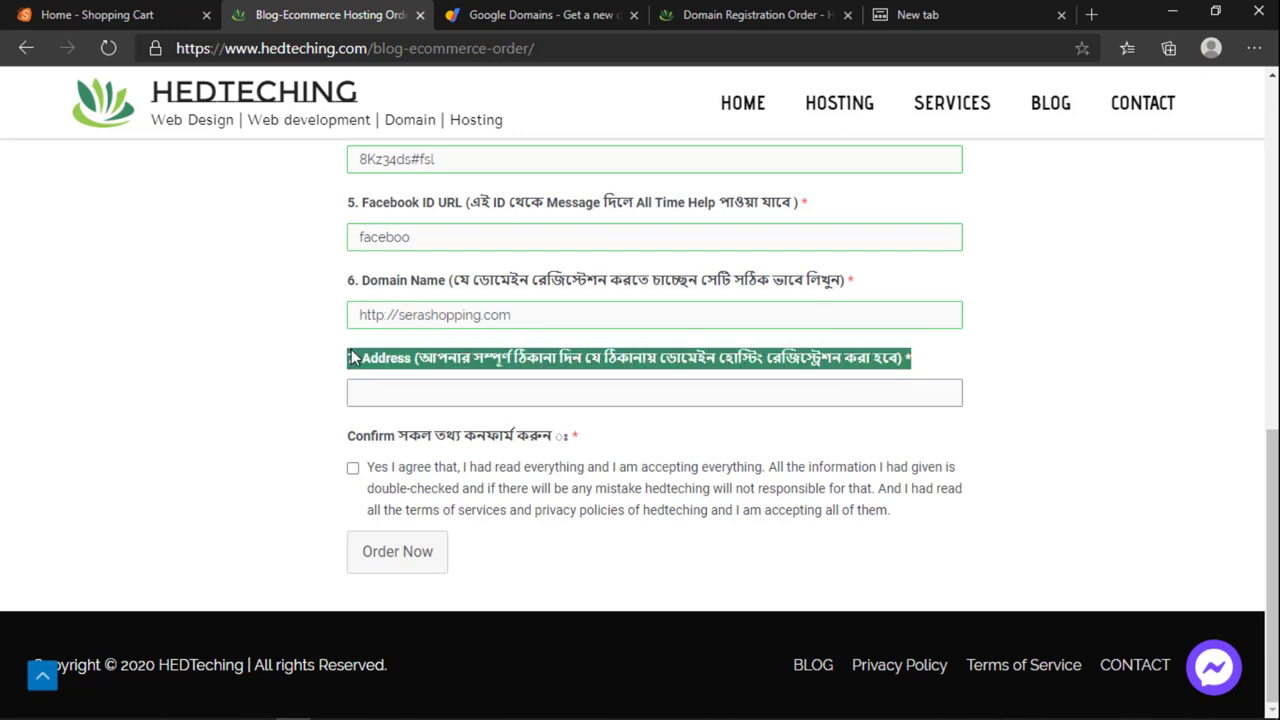
pyautogui.click(481, 387)
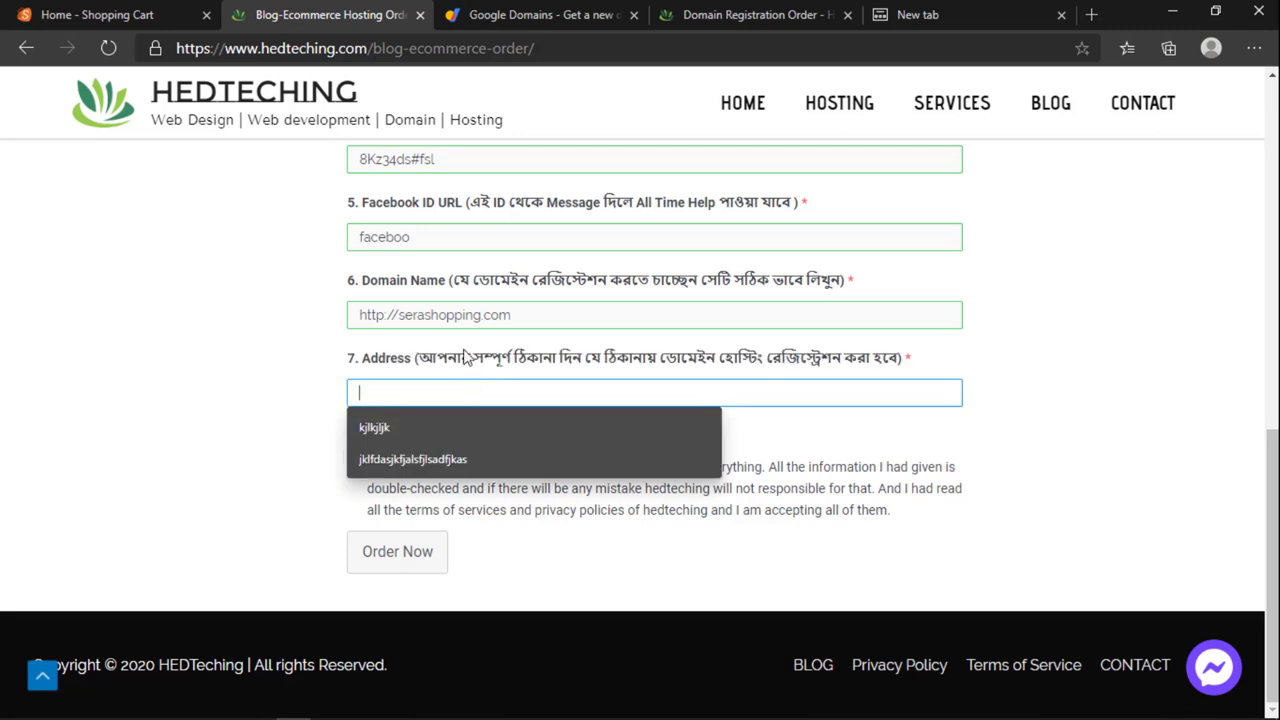
pyautogui.moveTo(419, 362); pyautogui.dragTo(900, 362)
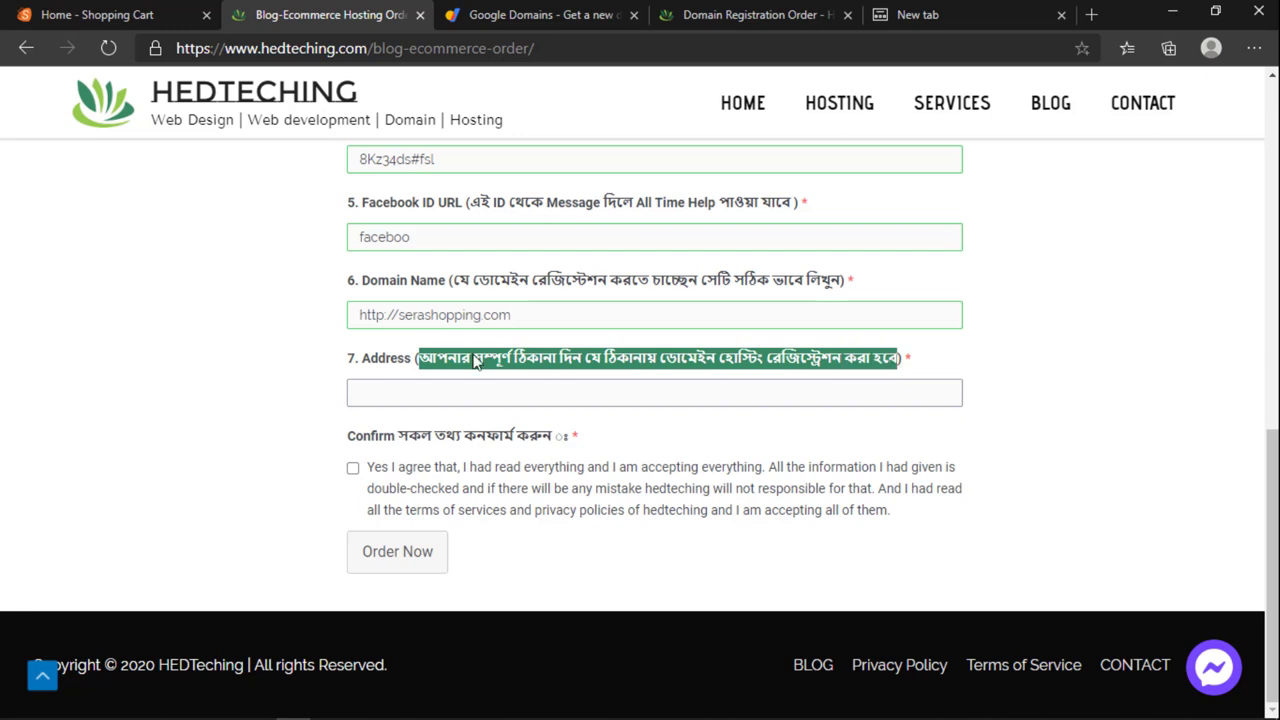
pyautogui.click(421, 415)
pyautogui.click(419, 396)
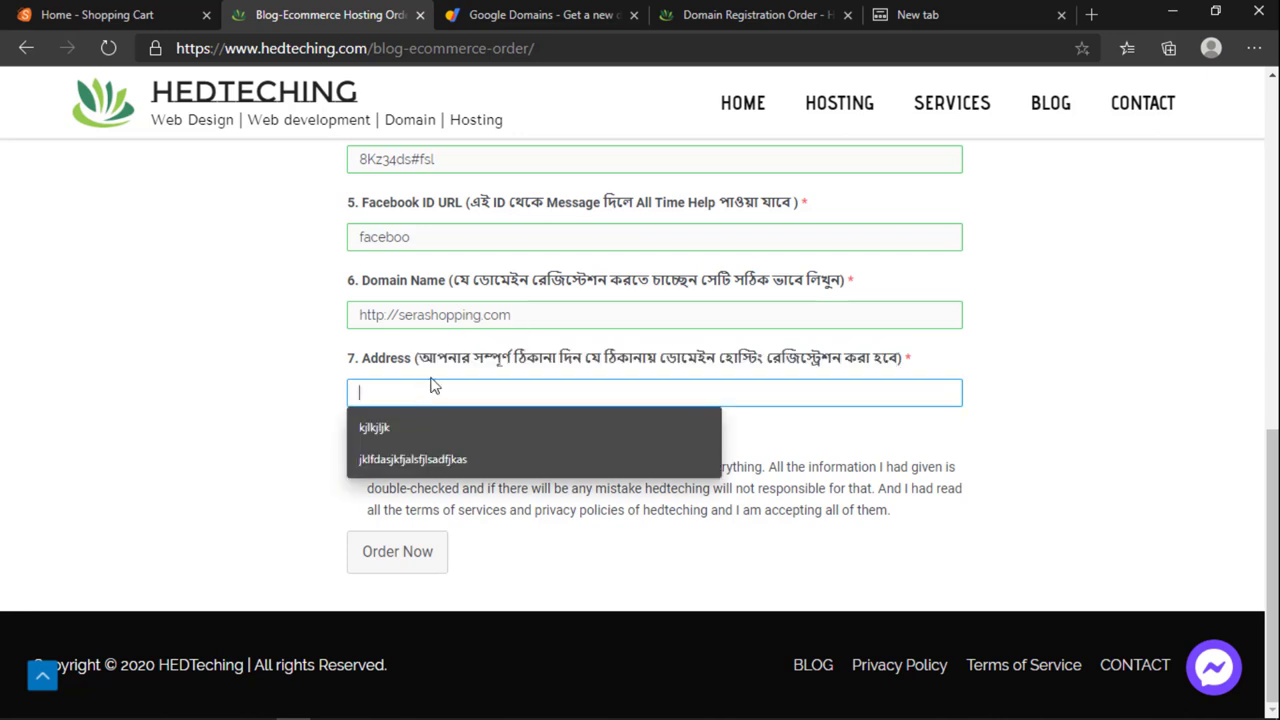
# Step: Type an address into the Address field and tick the 'Yes I agree' terms checkbox
pyautogui.scroll(1, 433, 386)
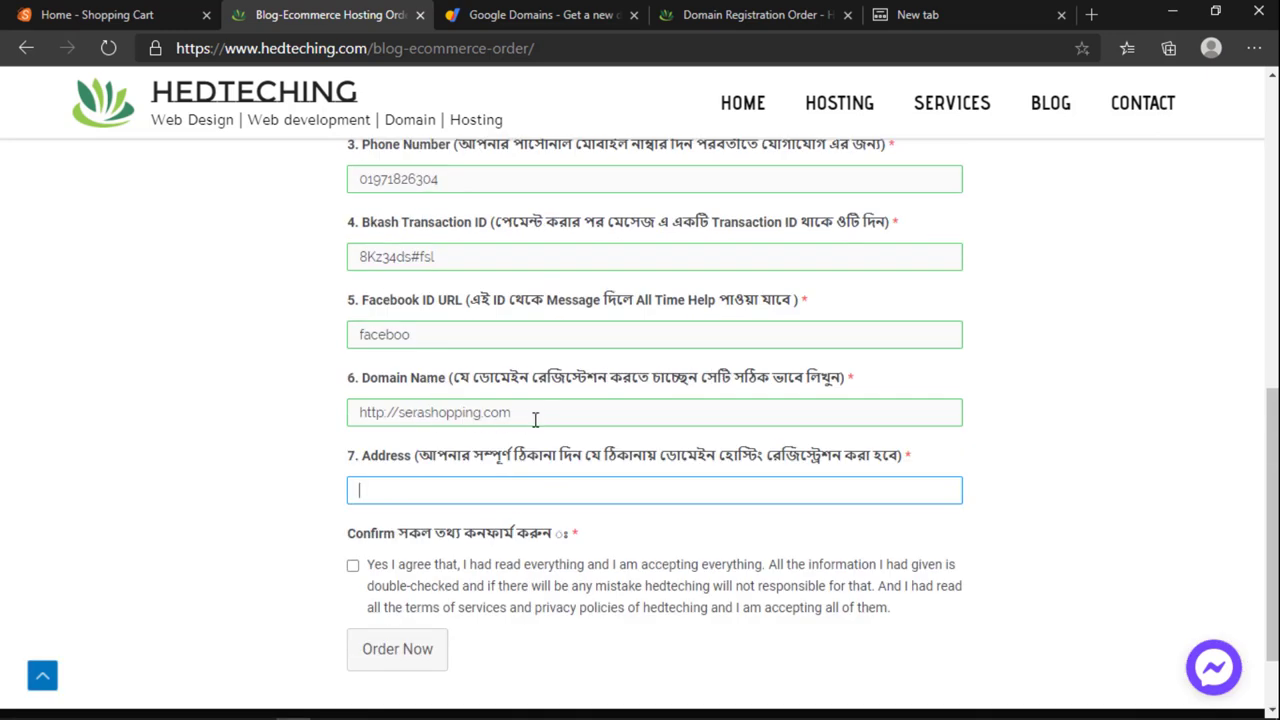
pyautogui.scroll(2, 530, 450)
pyautogui.scroll(-1, 480, 545)
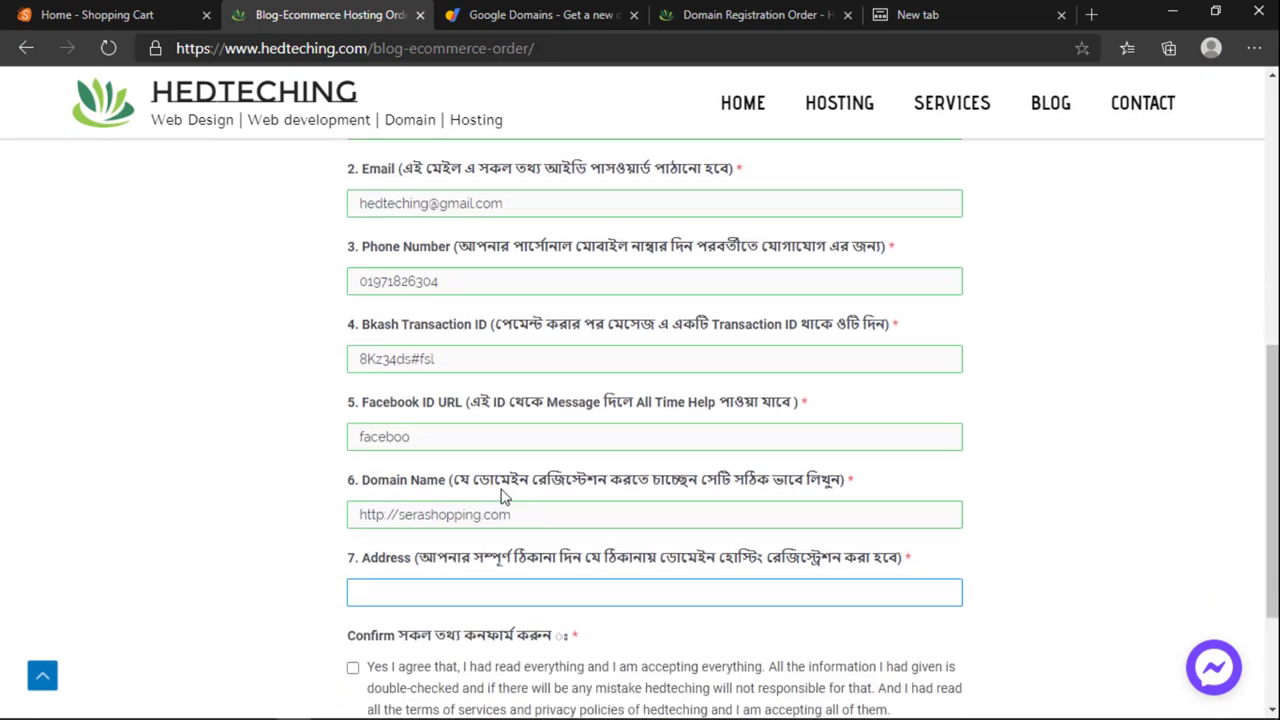
pyautogui.scroll(4, 545, 562)
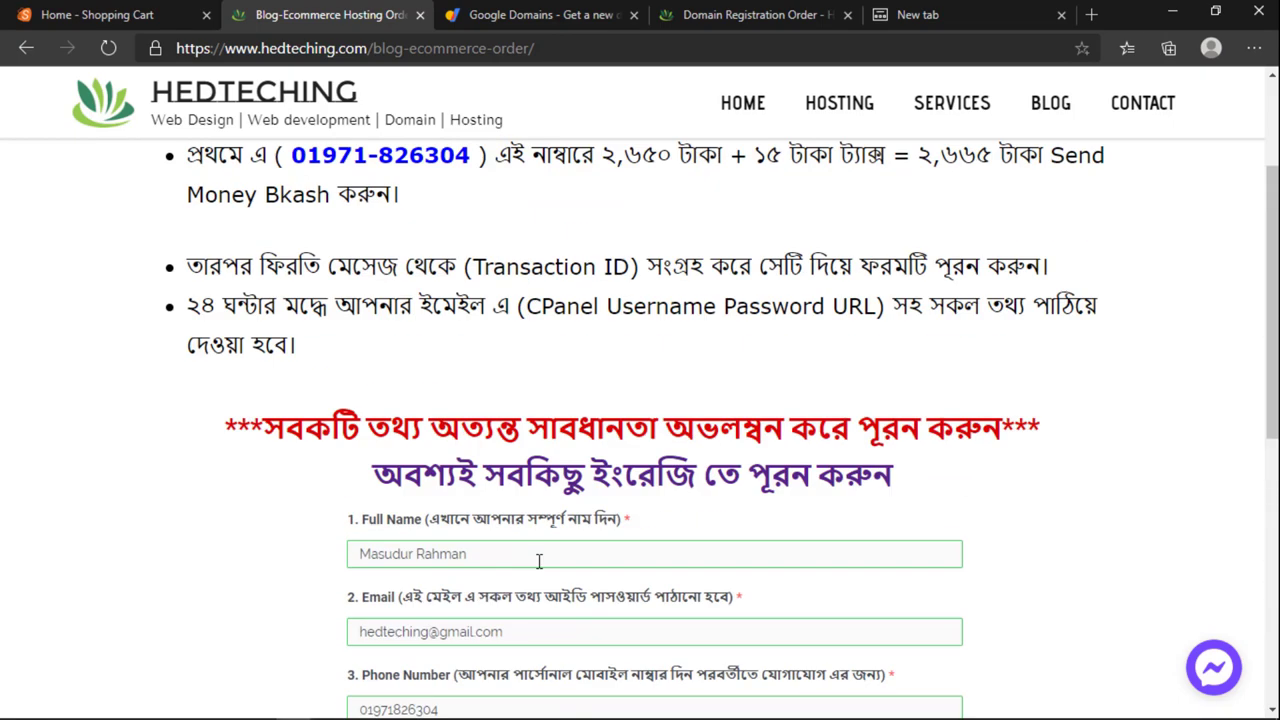
pyautogui.scroll(-4, 538, 567)
pyautogui.scroll(-1, 538, 568)
pyautogui.write('dfa')
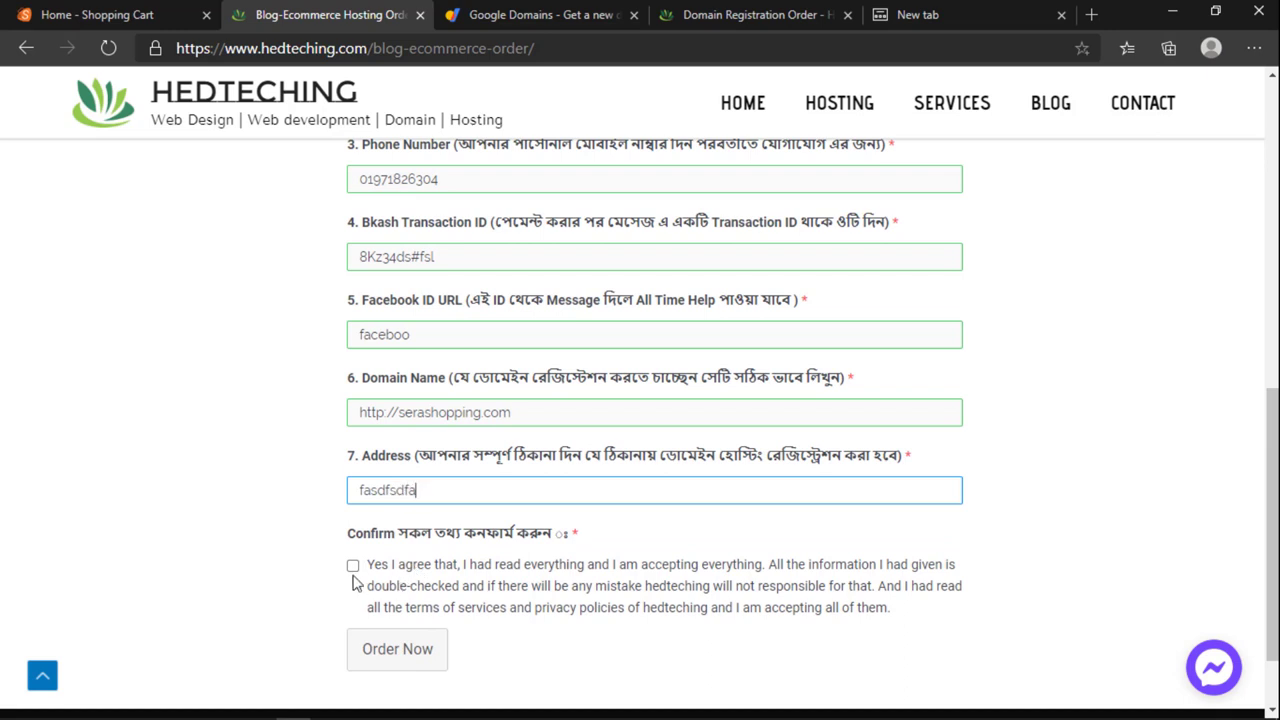
pyautogui.click(352, 565)
pyautogui.scroll(-1, 352, 574)
pyautogui.scroll(-1, 352, 574)
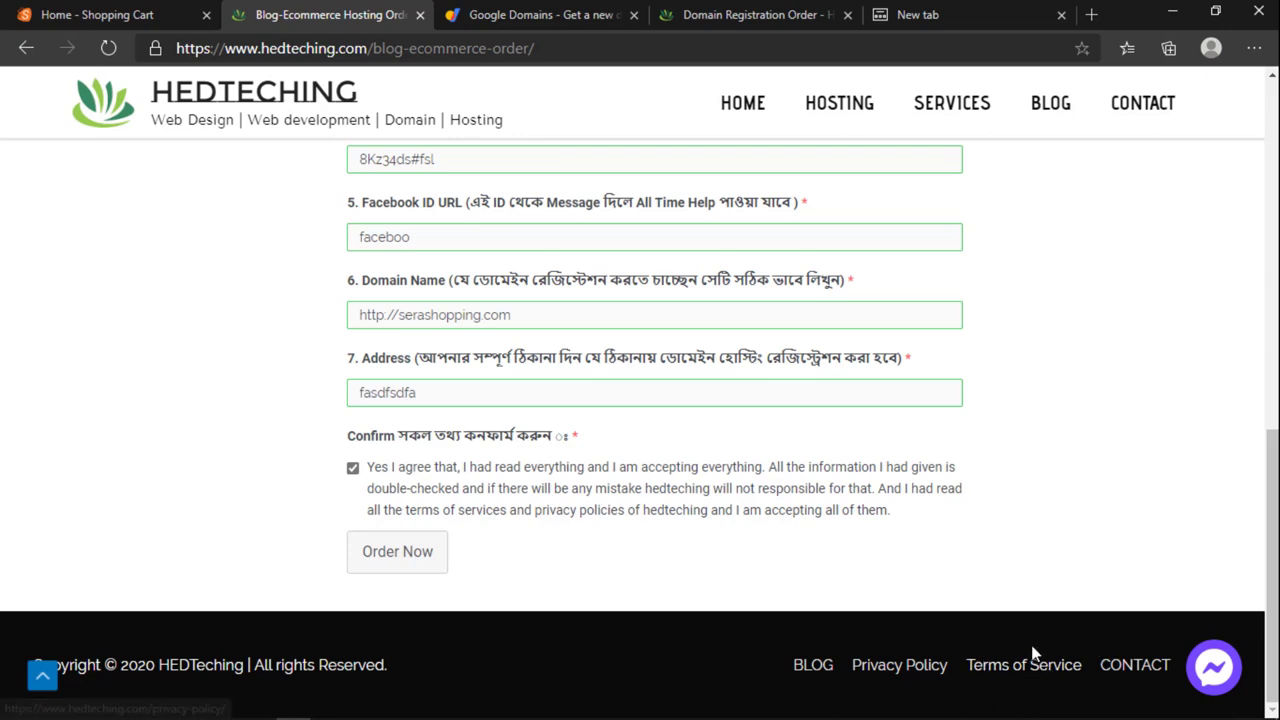
# Step: Review the Full Name and Email entries, then submit the hosting order with Order Now
pyautogui.scroll(3, 874, 589)
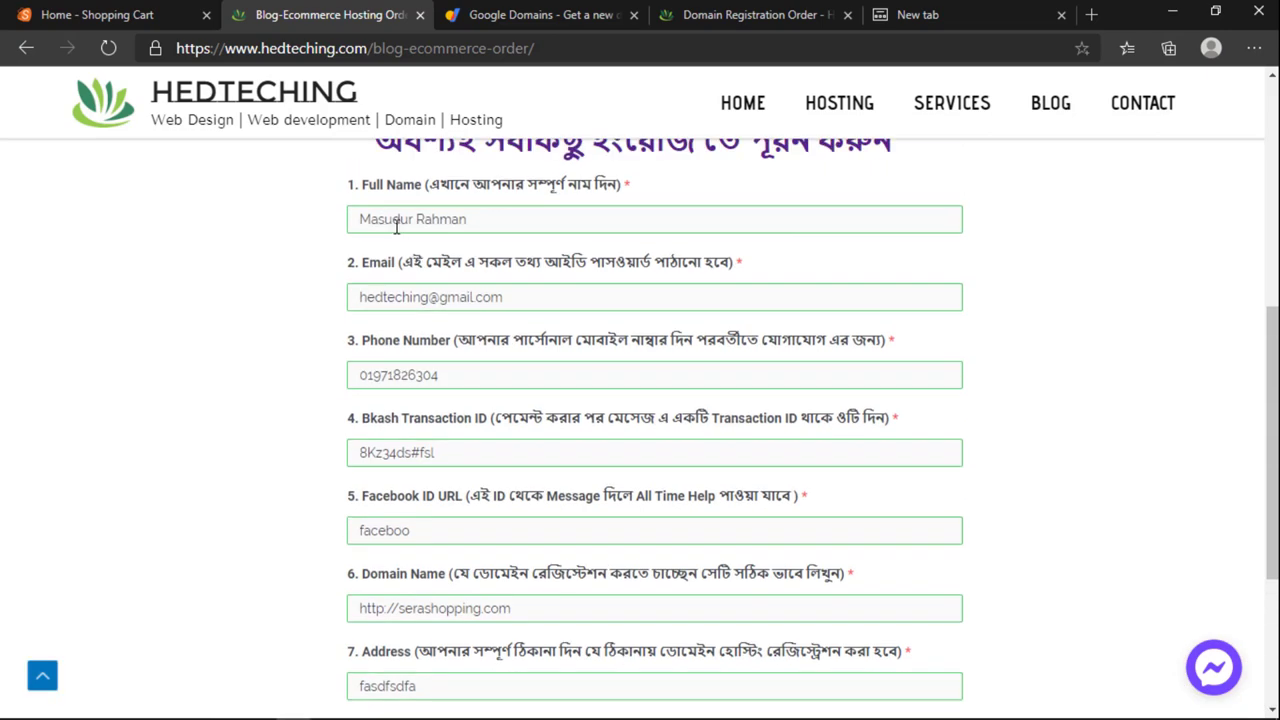
pyautogui.moveTo(386, 224); pyautogui.dragTo(446, 322)
pyautogui.moveTo(367, 300); pyautogui.dragTo(496, 297)
pyautogui.click(523, 291)
pyautogui.click(234, 337)
pyautogui.scroll(-2, 440, 418)
pyautogui.scroll(-1, 437, 417)
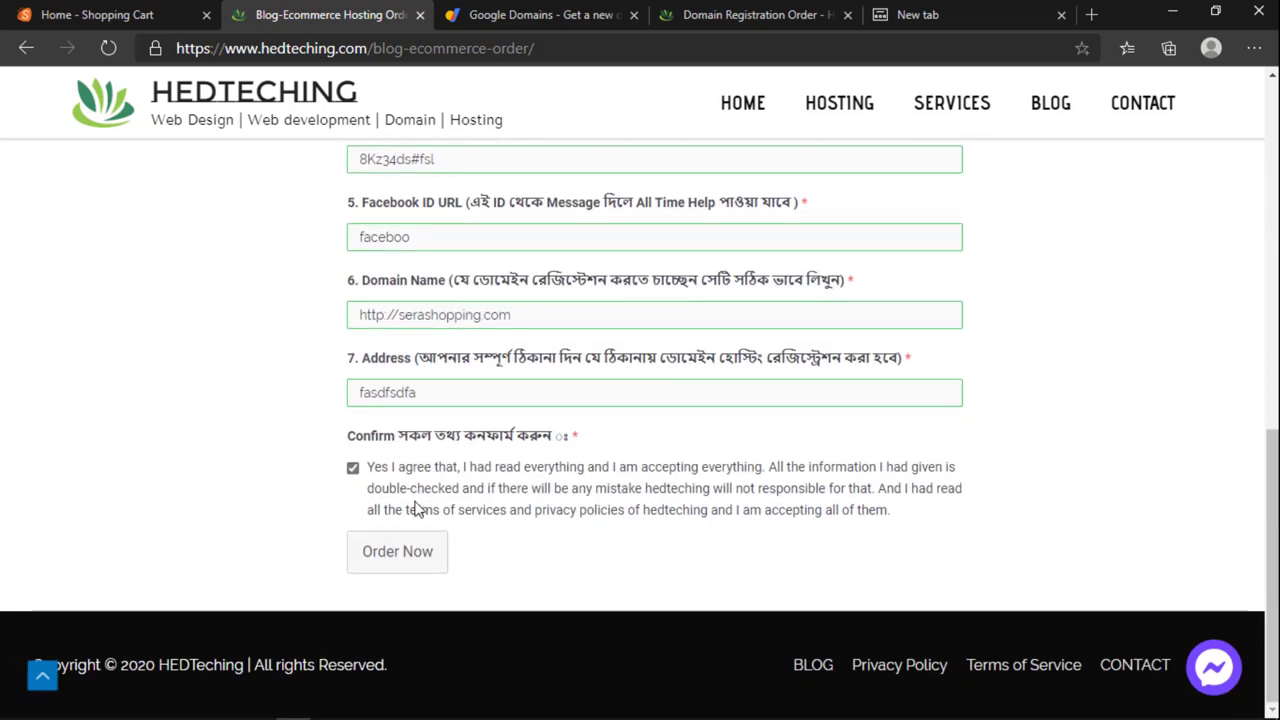
pyautogui.click(409, 553)
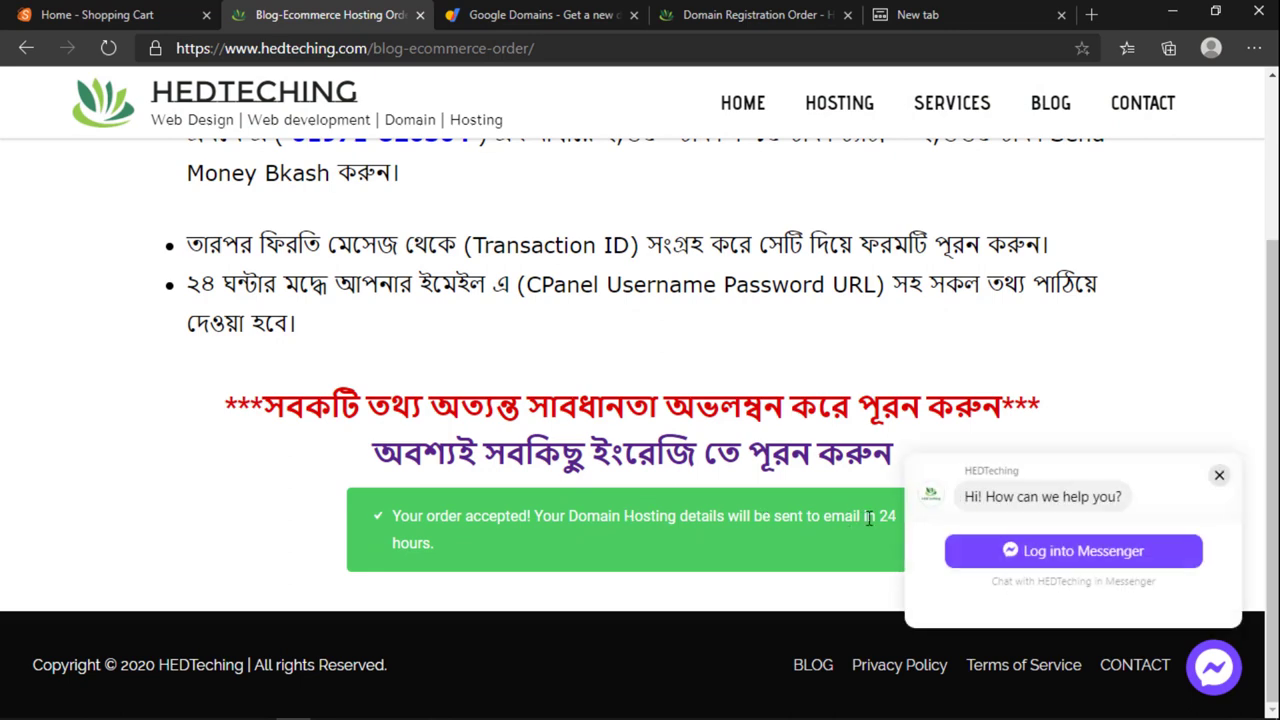
pyautogui.click(1219, 475)
pyautogui.scroll(1, 743, 472)
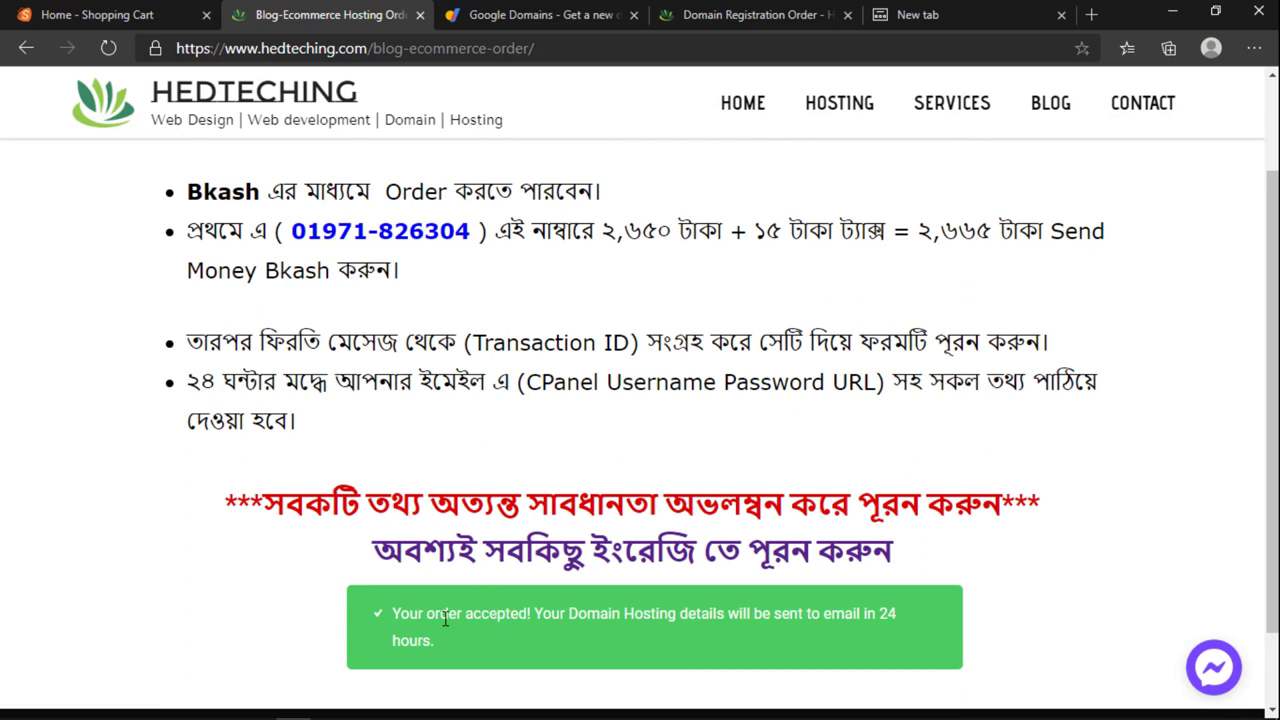
pyautogui.moveTo(420, 619); pyautogui.dragTo(620, 612)
pyautogui.moveTo(878, 613); pyautogui.dragTo(906, 619)
pyautogui.click(499, 635)
pyautogui.moveTo(481, 644); pyautogui.dragTo(336, 563)
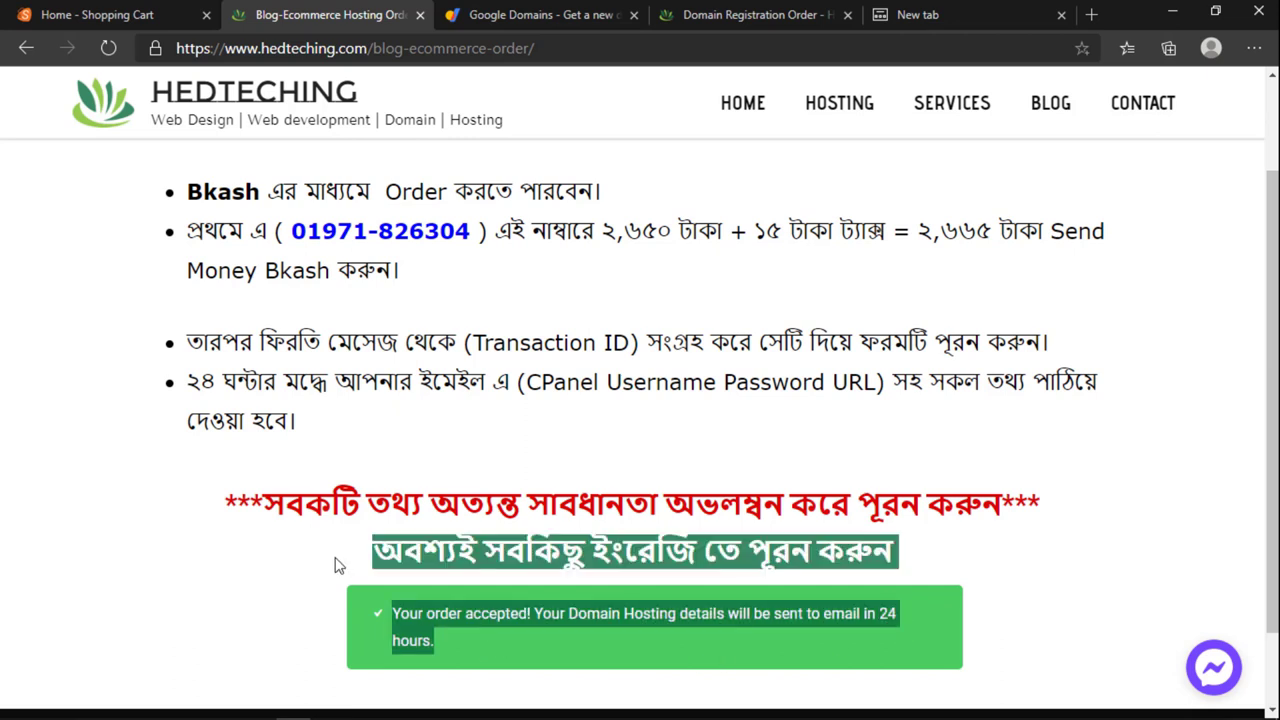
pyautogui.moveTo(434, 638); pyautogui.dragTo(395, 617)
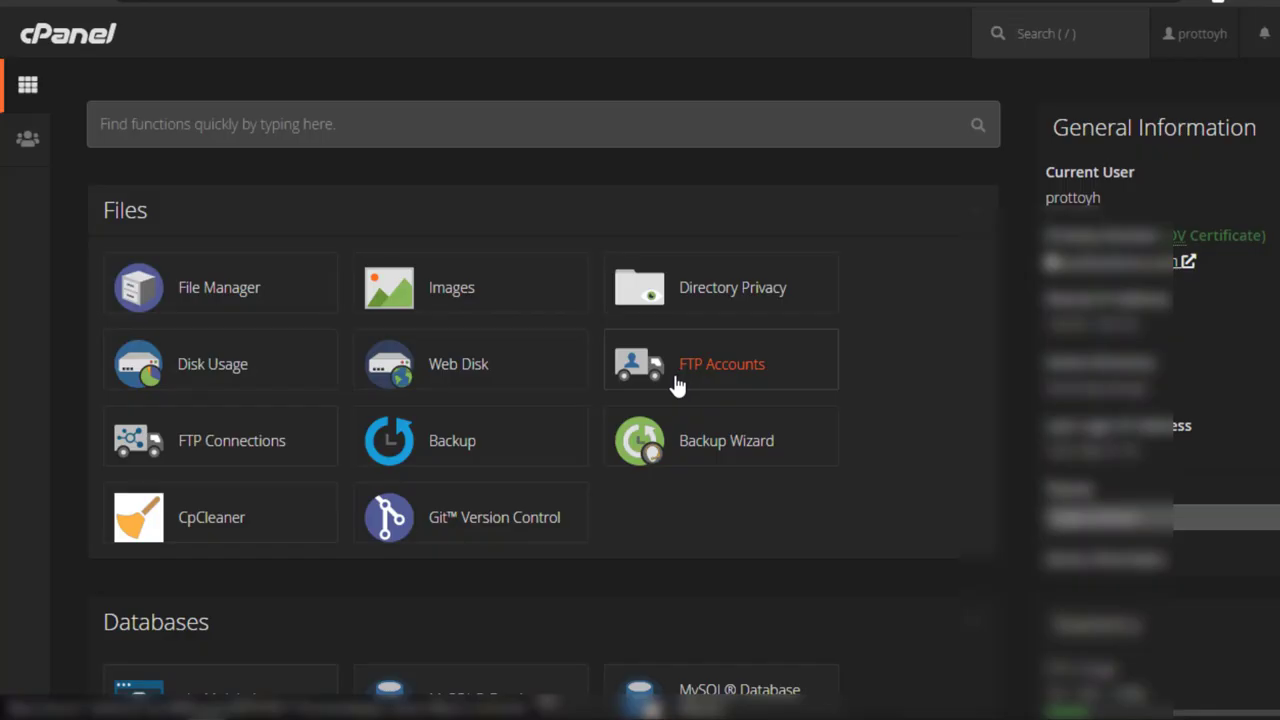
# Step: Search cPanel functions for 'sof' and open Softaculous Apps Installer
pyautogui.press('/')
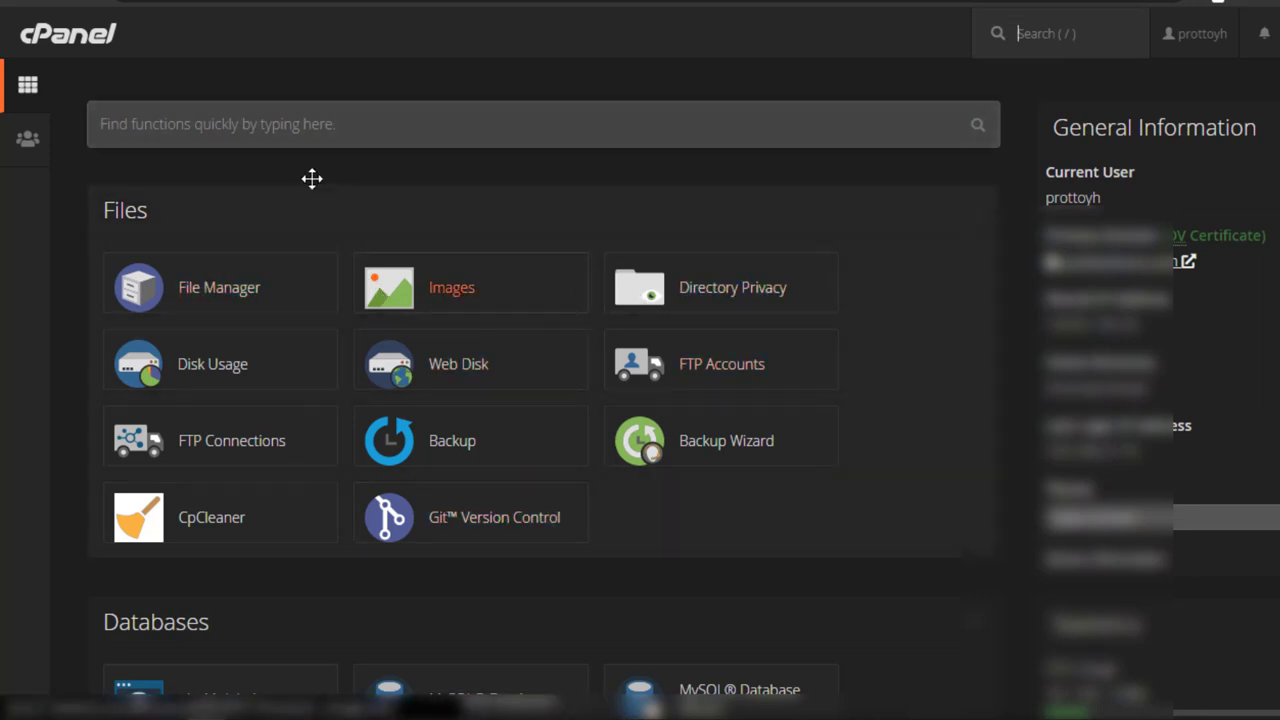
pyautogui.click(288, 125)
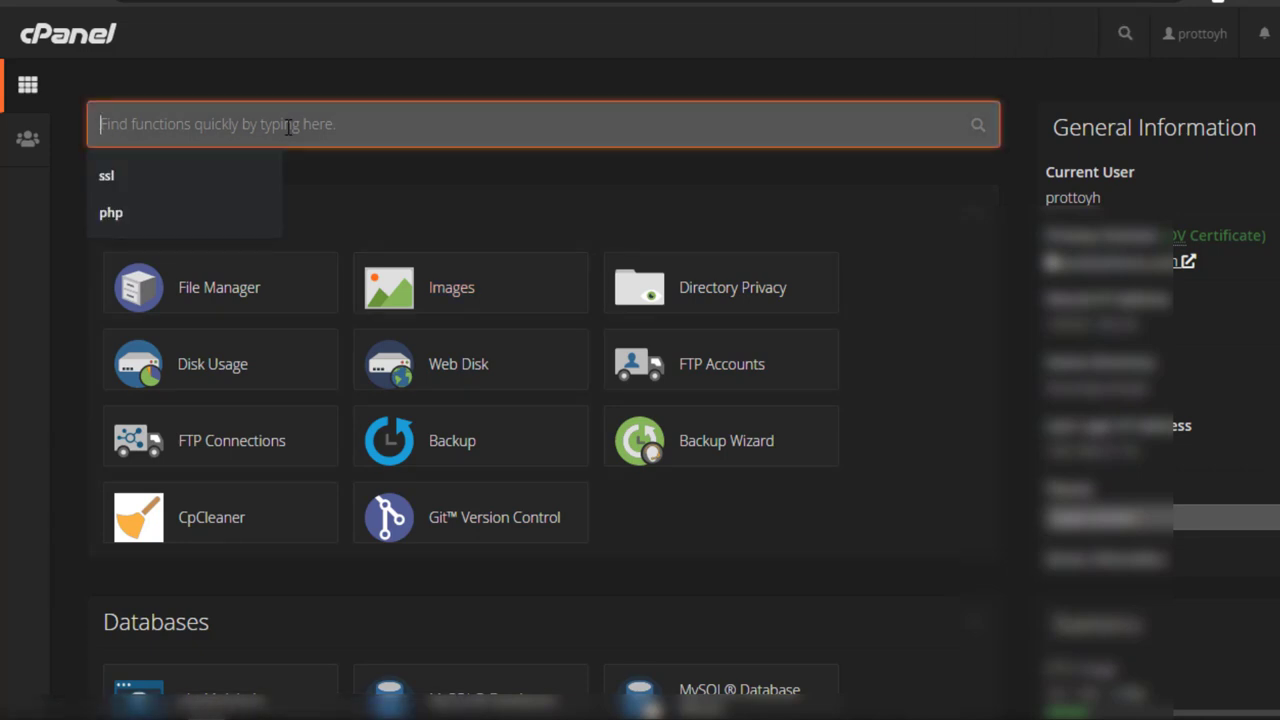
pyautogui.click(350, 173)
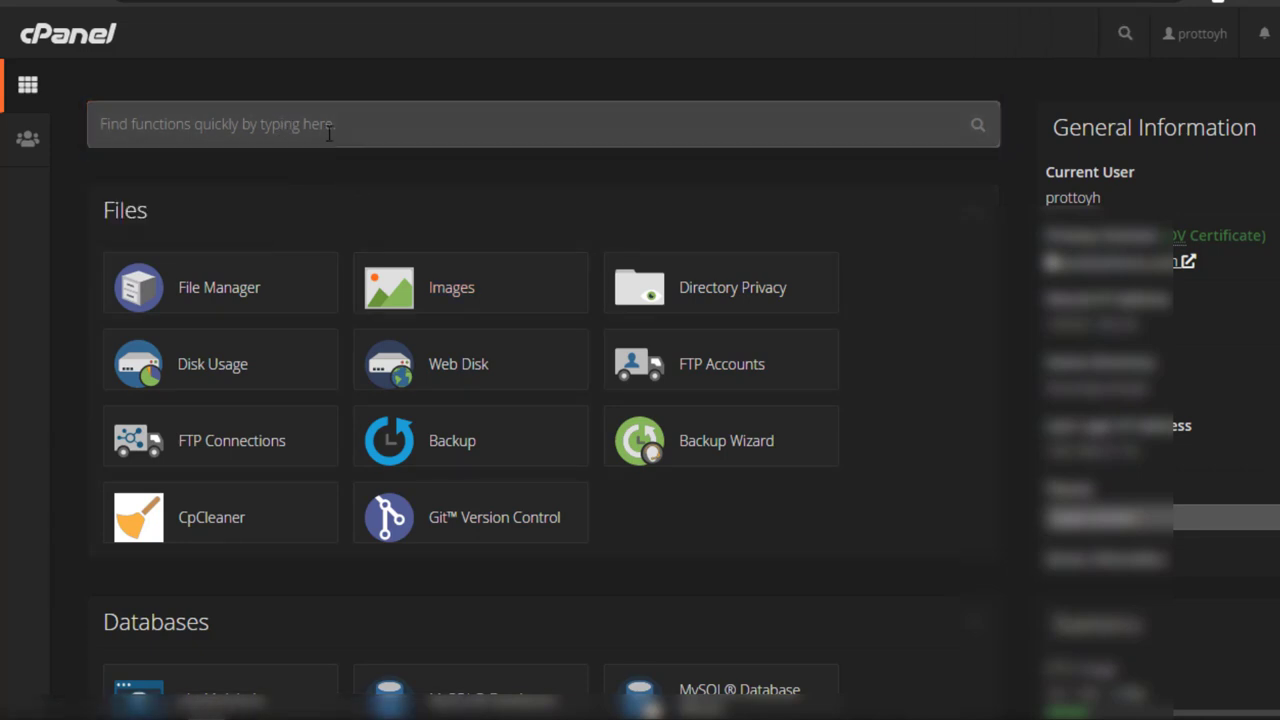
pyautogui.click(329, 133)
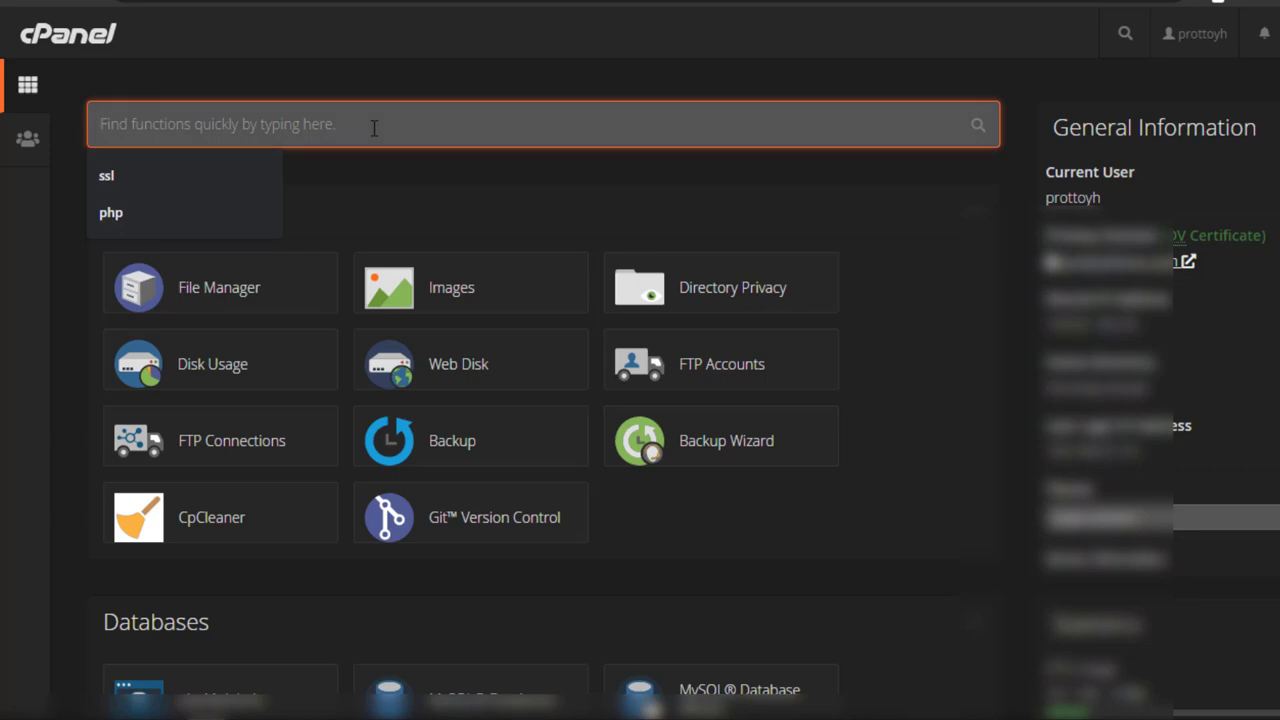
pyautogui.click(408, 186)
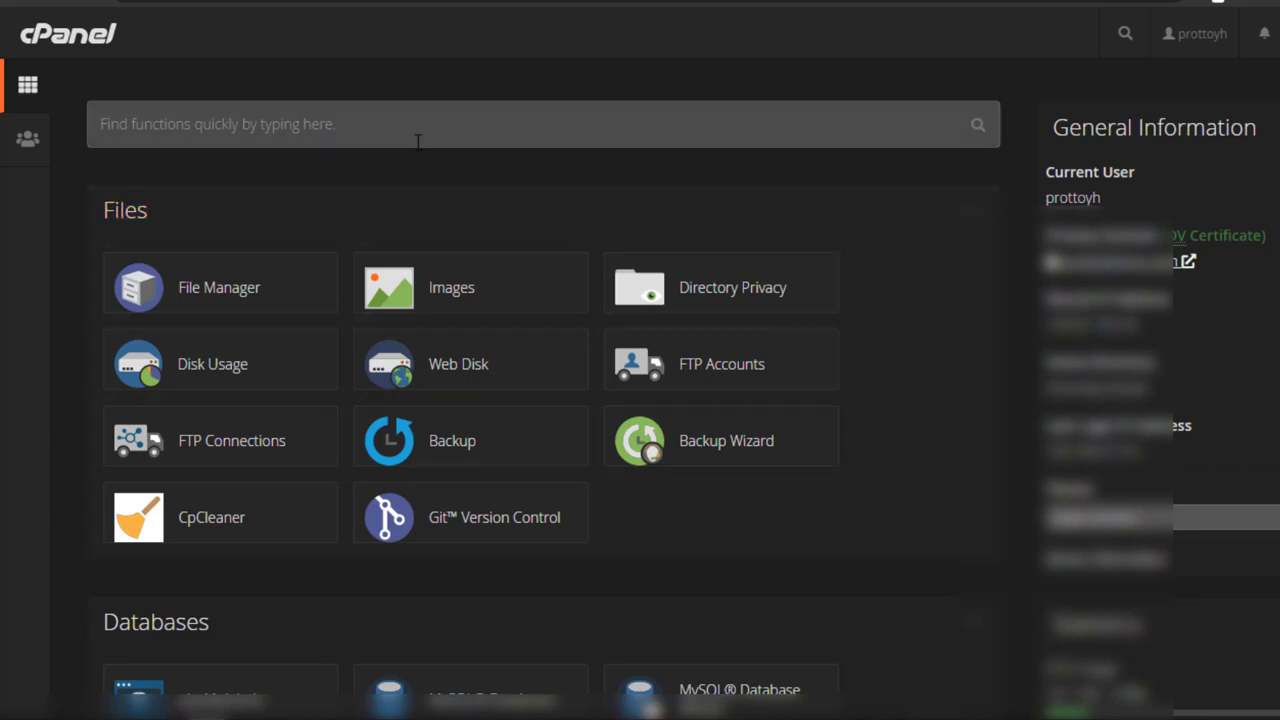
pyautogui.click(418, 141)
pyautogui.write('soft')
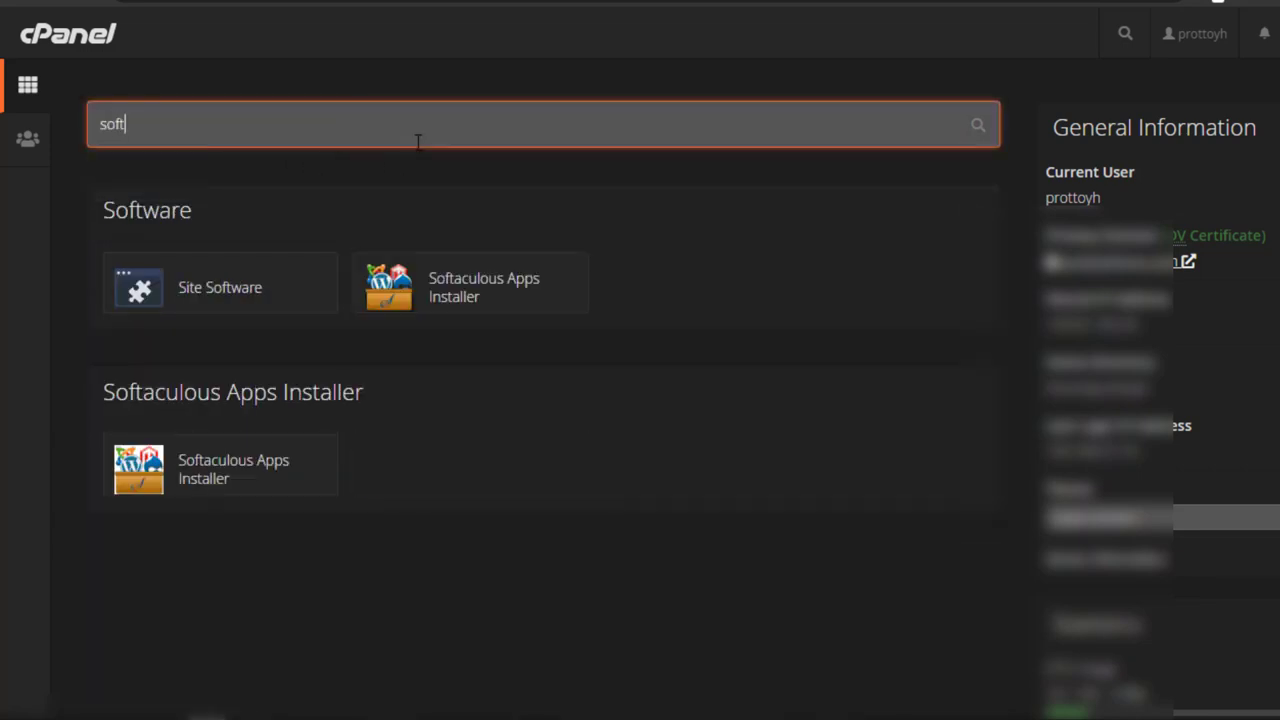
pyautogui.click(479, 295)
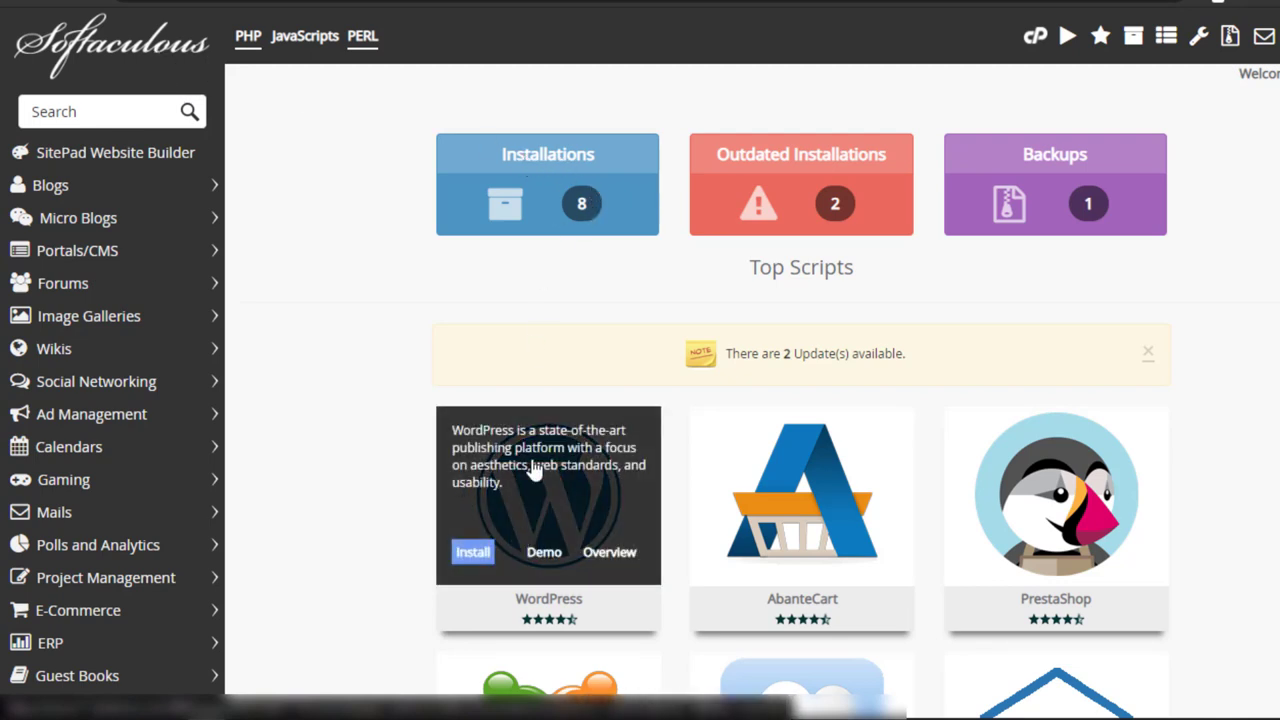
pyautogui.click(473, 555)
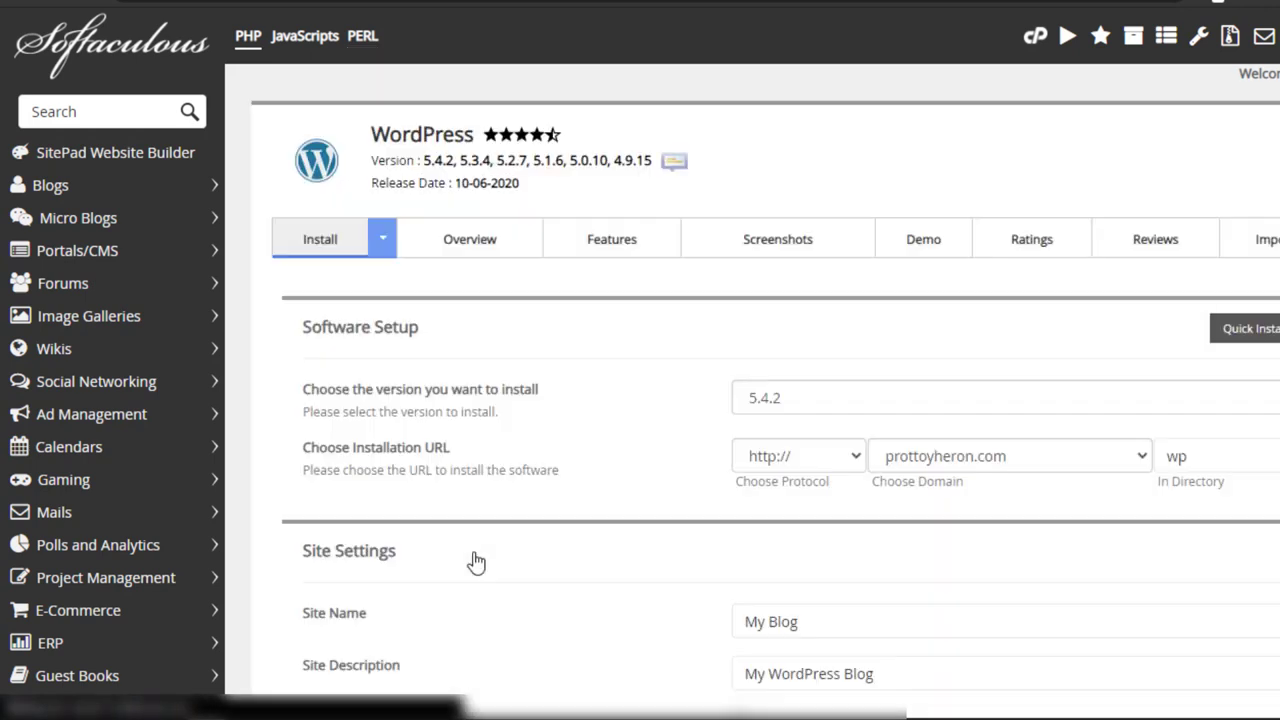
pyautogui.click(800, 408)
pyautogui.click(762, 423)
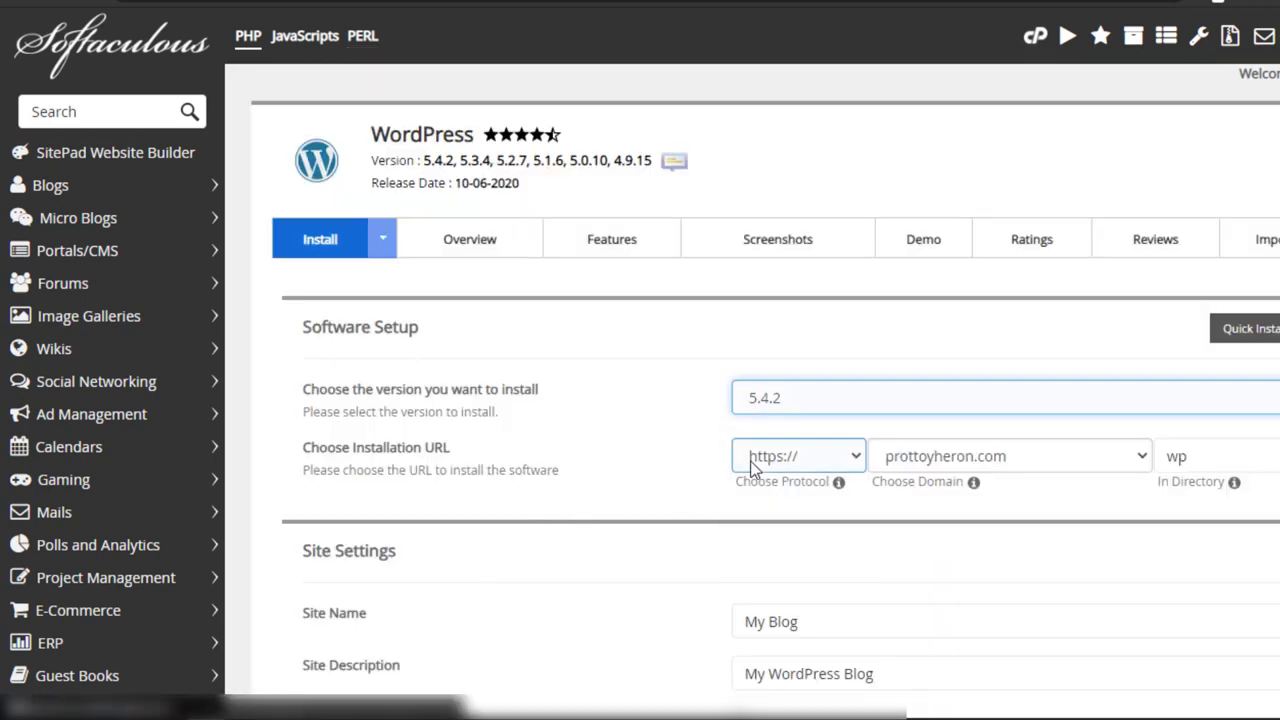
pyautogui.click(752, 464)
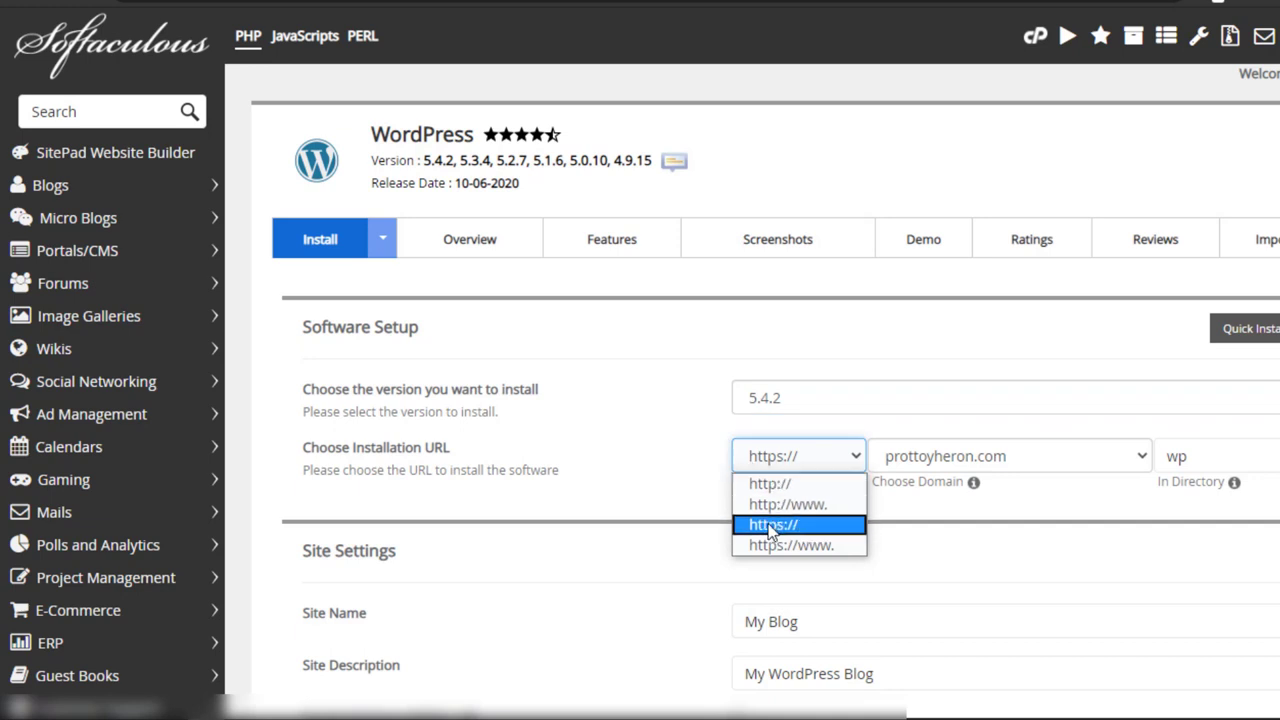
pyautogui.click(812, 530)
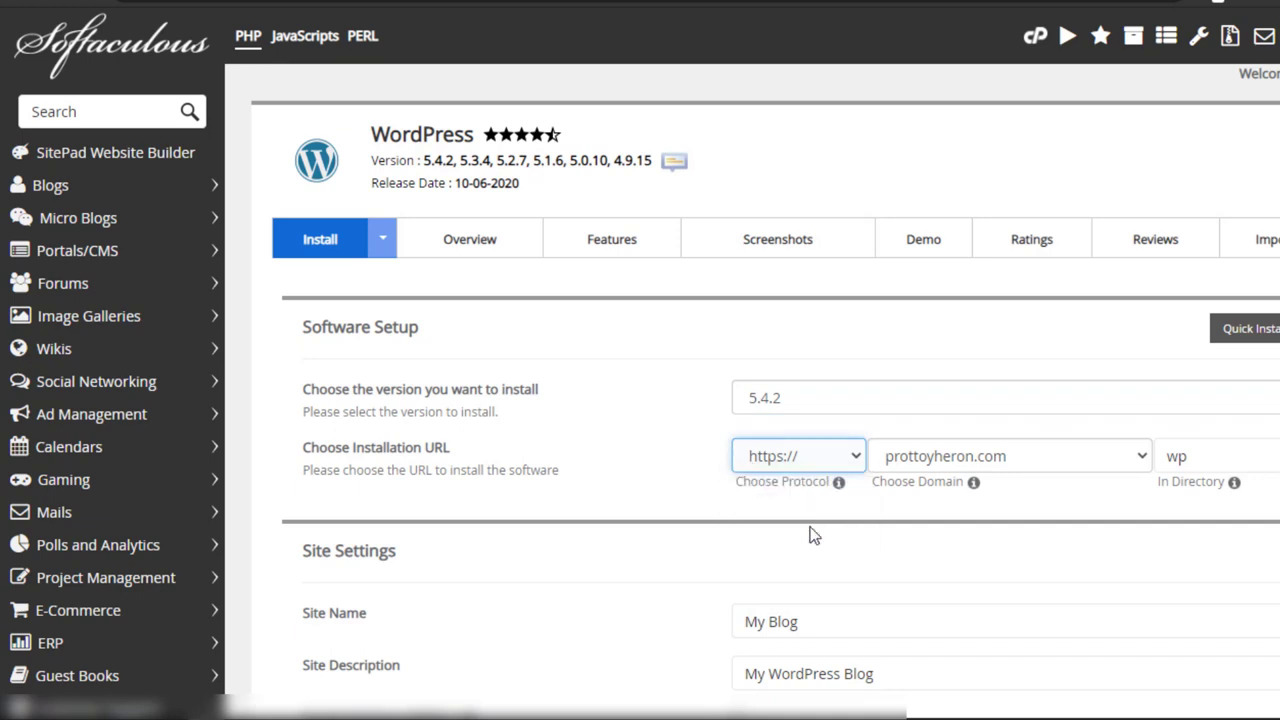
pyautogui.click(752, 456)
pyautogui.click(765, 544)
pyautogui.click(960, 456)
pyautogui.click(960, 478)
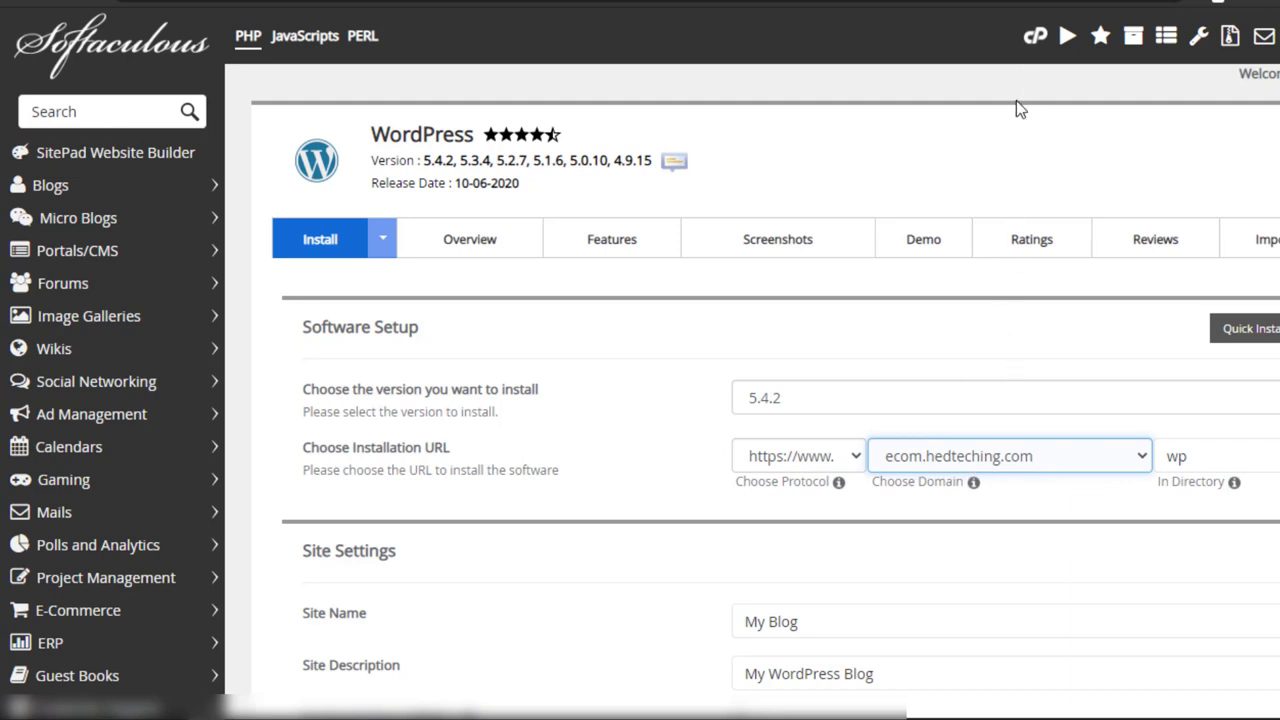
pyautogui.click(1036, 40)
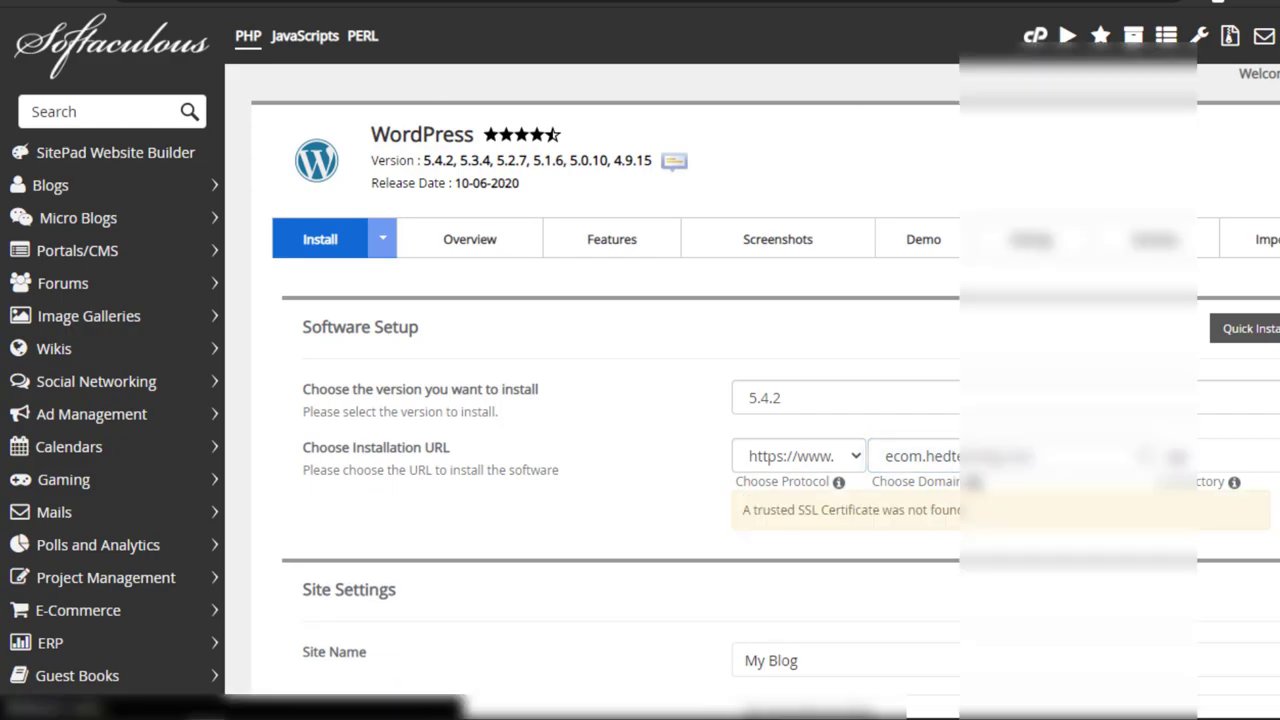
pyautogui.scroll(-3, 451, 303)
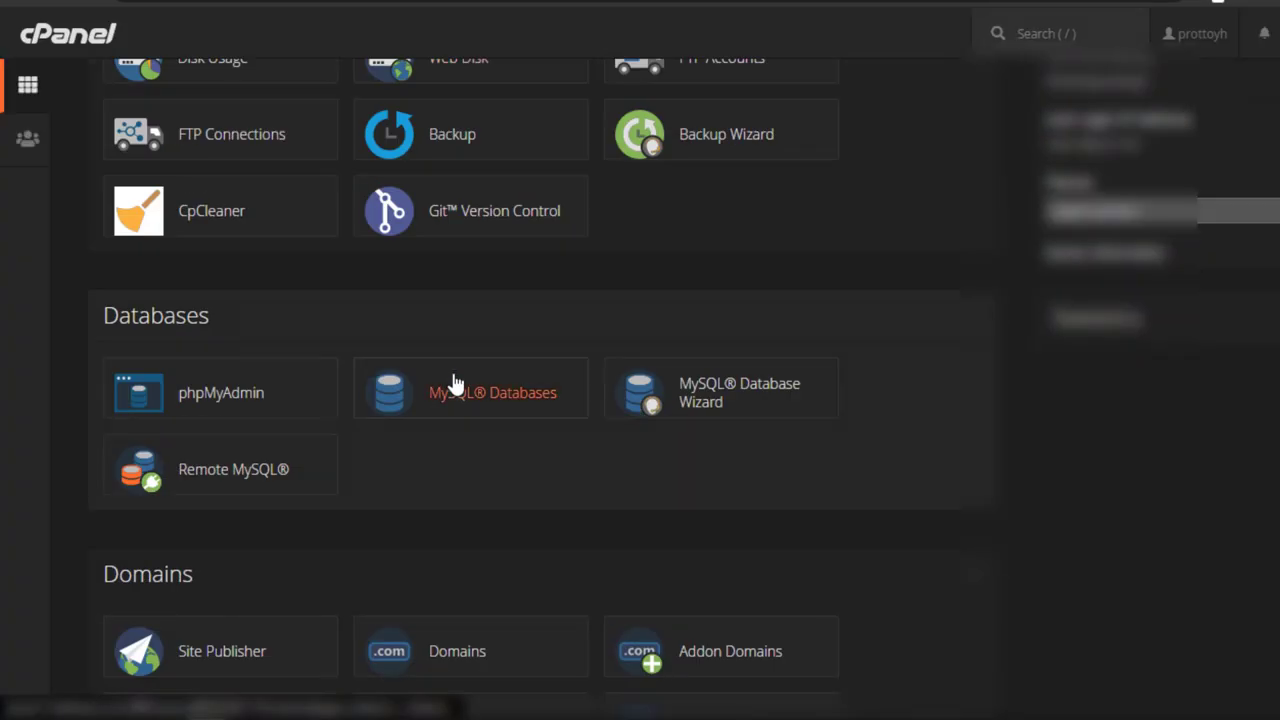
pyautogui.scroll(-2, 451, 383)
pyautogui.scroll(-1, 458, 438)
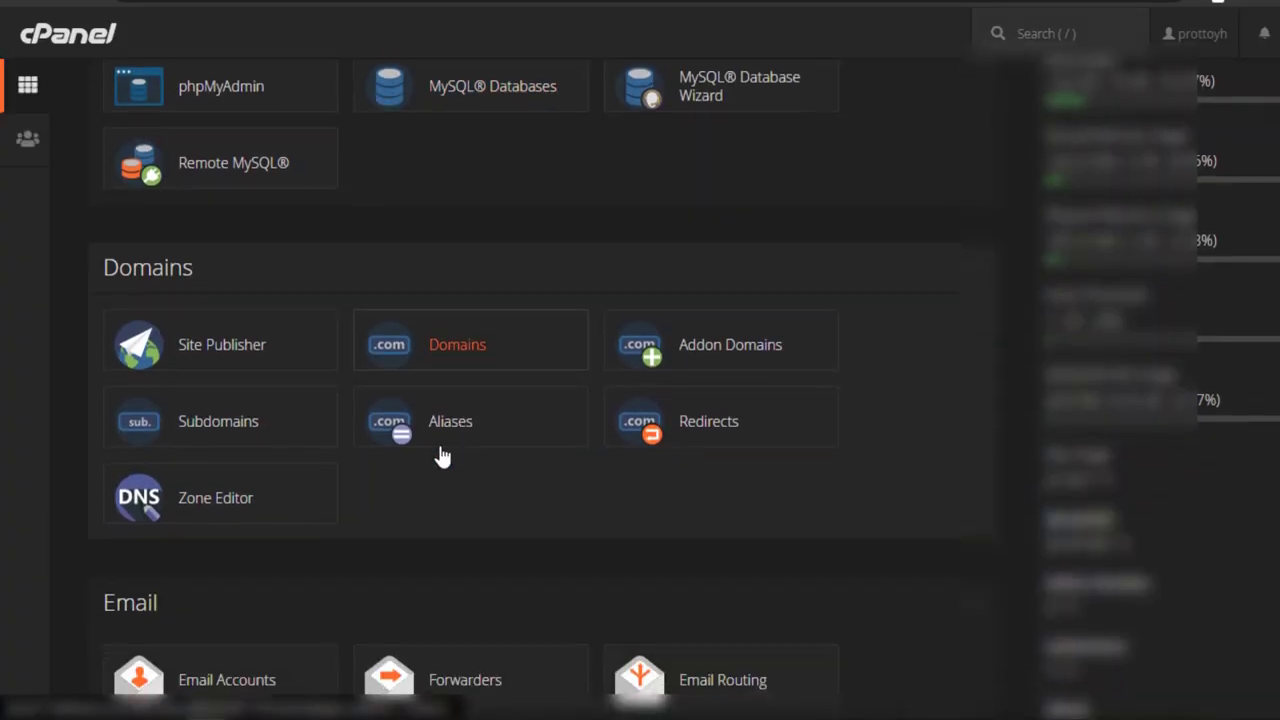
pyautogui.click(202, 429)
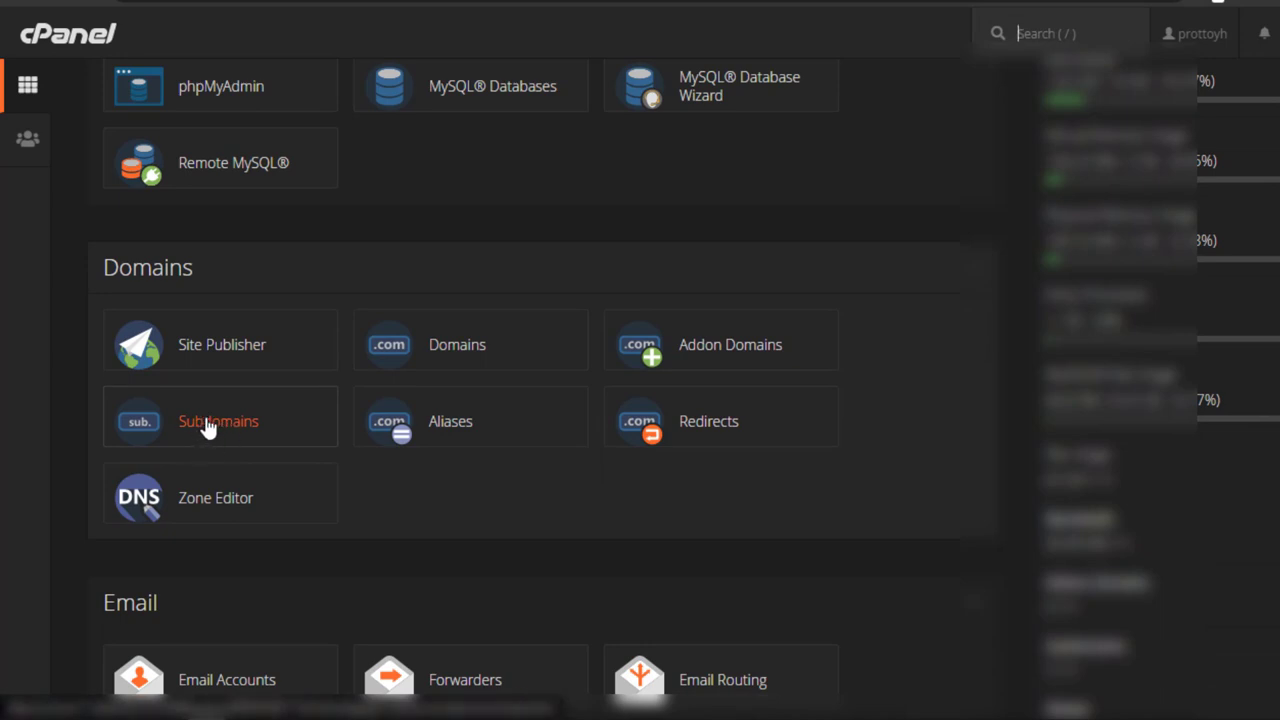
pyautogui.scroll(3, 206, 429)
pyautogui.scroll(-4, 211, 429)
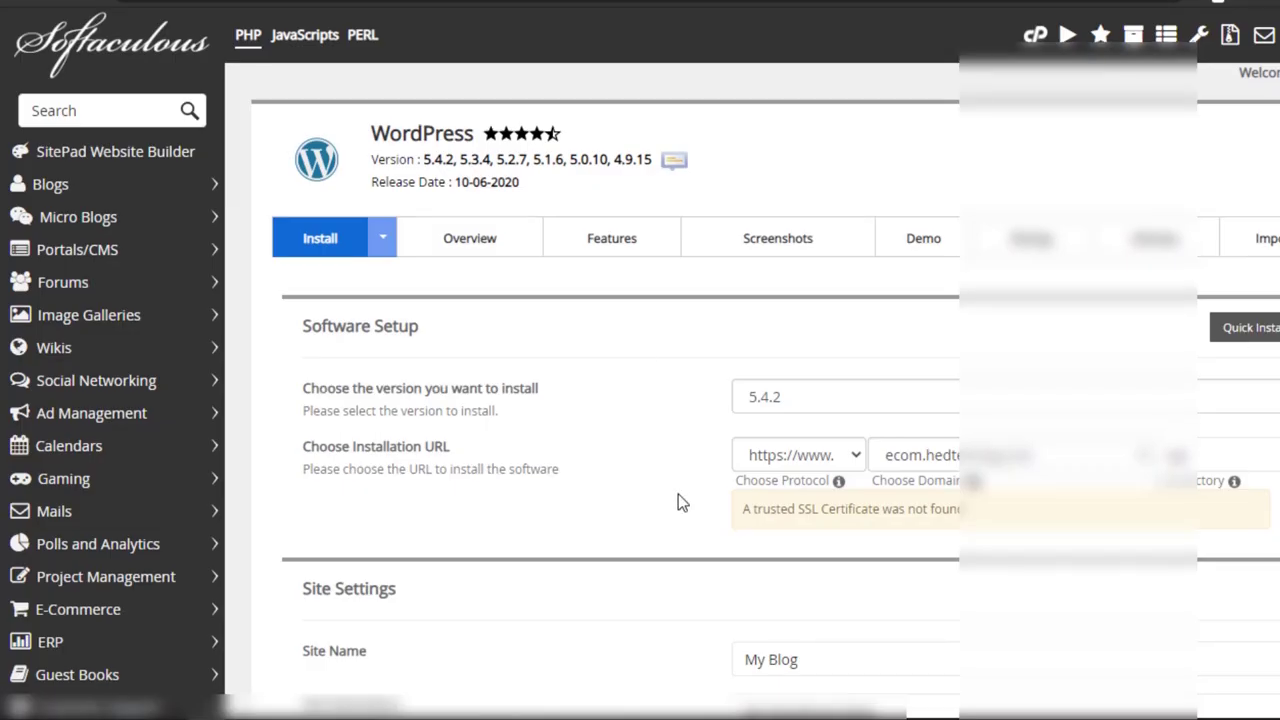
# Step: Leave the install directory empty and set the site name to 'EcomHEDTeching'
pyautogui.scroll(-1, 678, 494)
pyautogui.moveTo(1214, 356); pyautogui.dragTo(1155, 355)
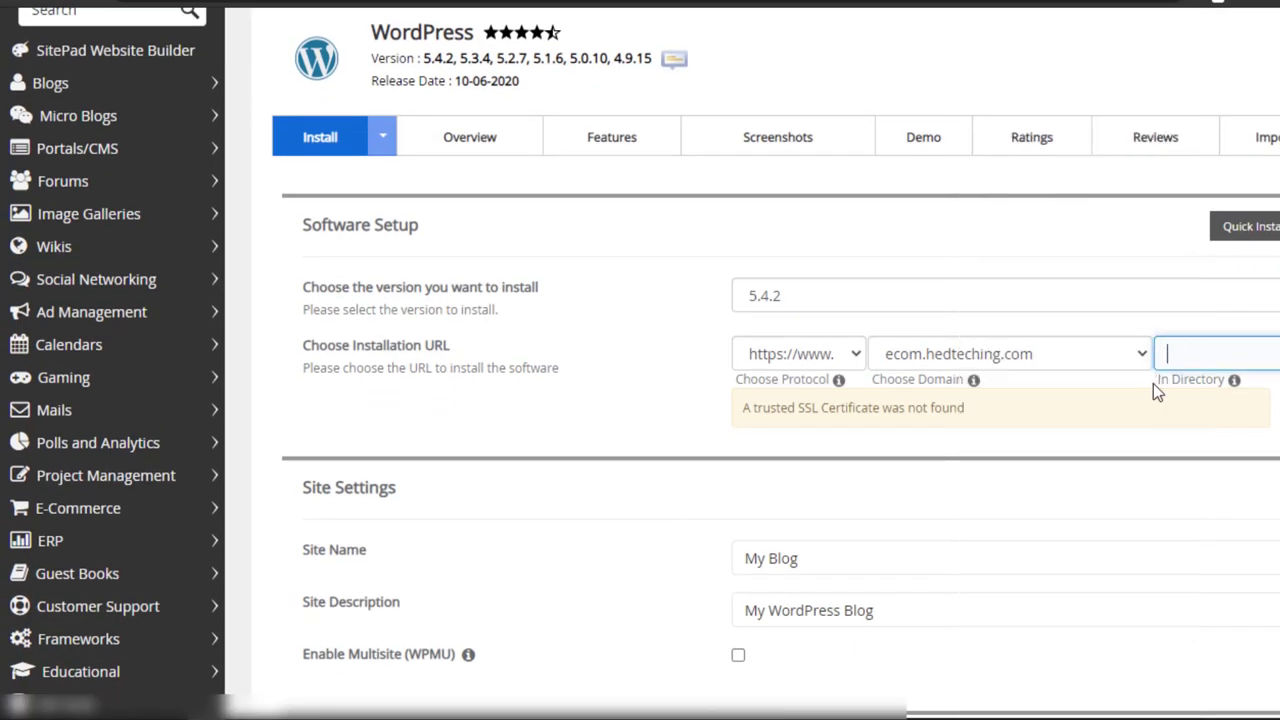
pyautogui.click(1097, 434)
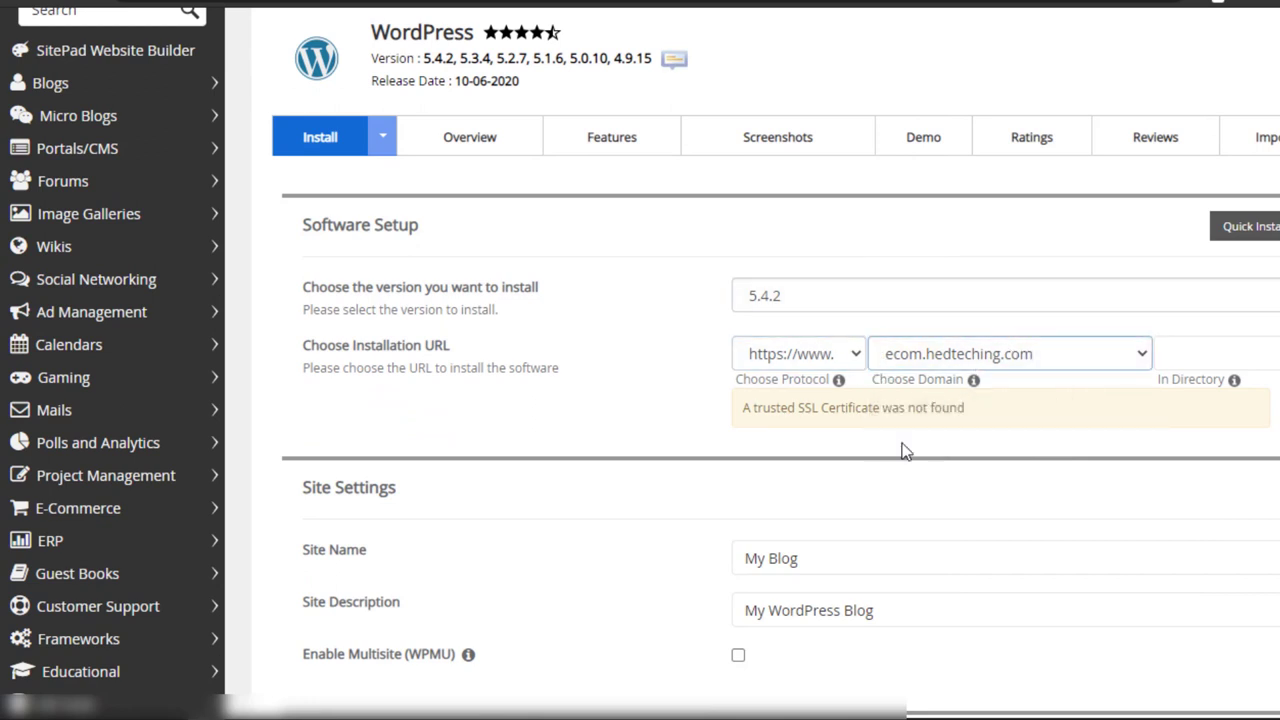
pyautogui.scroll(-1, 903, 494)
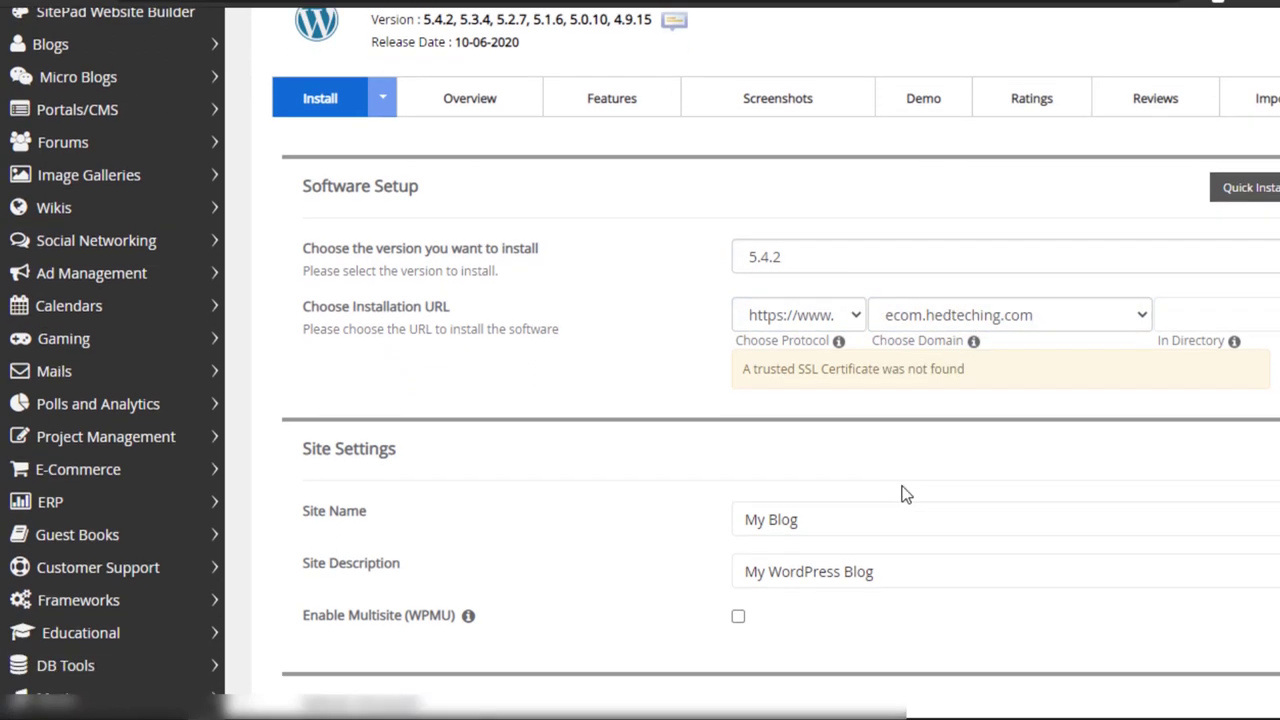
pyautogui.click(849, 440)
pyautogui.moveTo(849, 440); pyautogui.dragTo(661, 476)
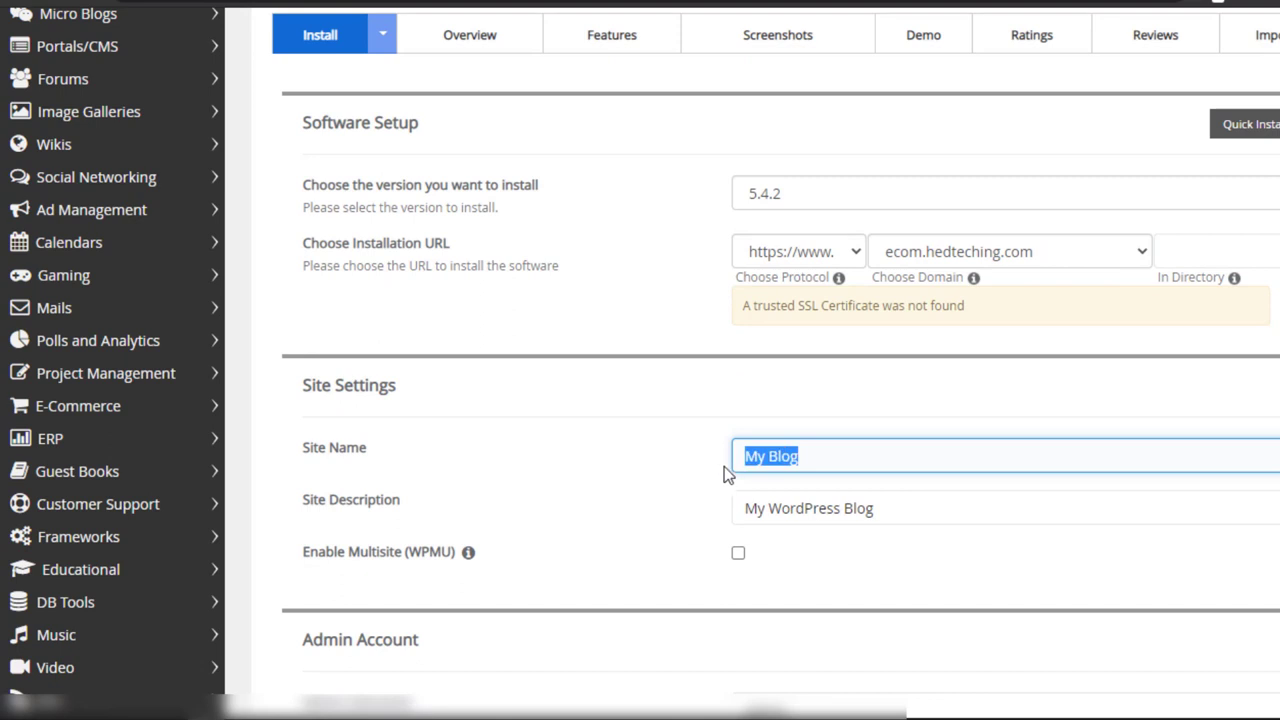
pyautogui.write('Ecommerce')
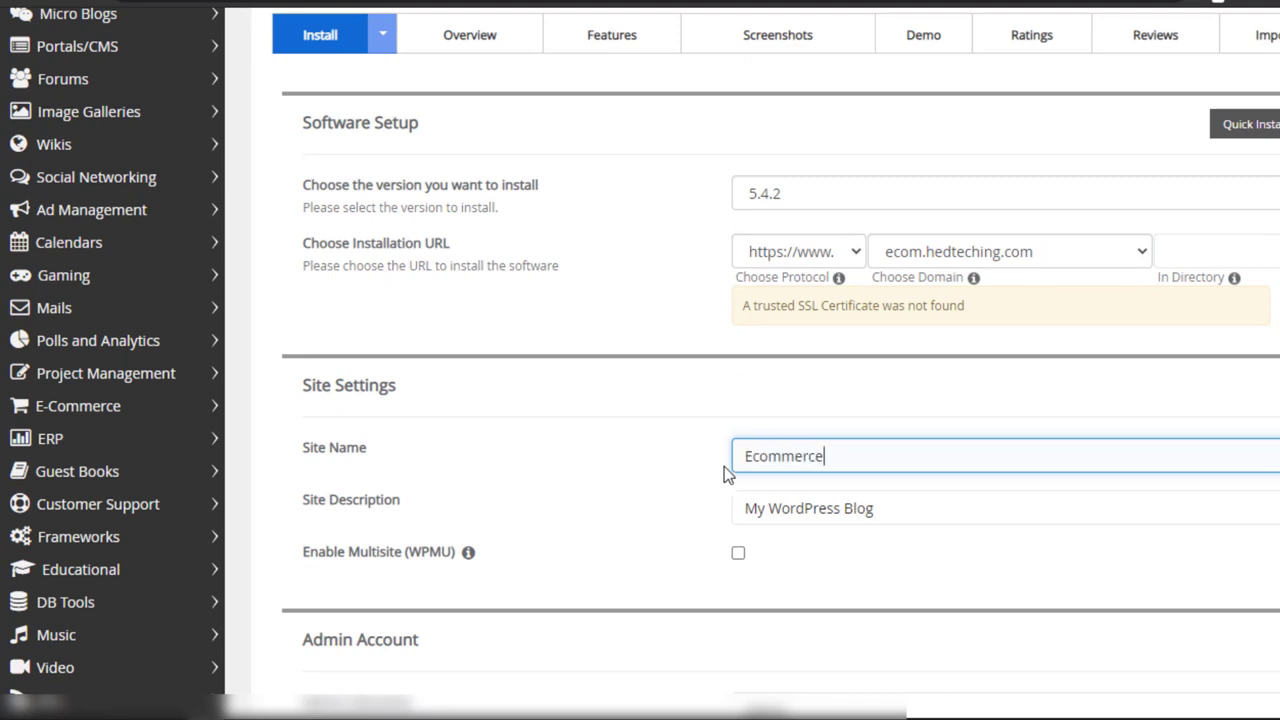
pyautogui.moveTo(929, 461); pyautogui.dragTo(737, 551)
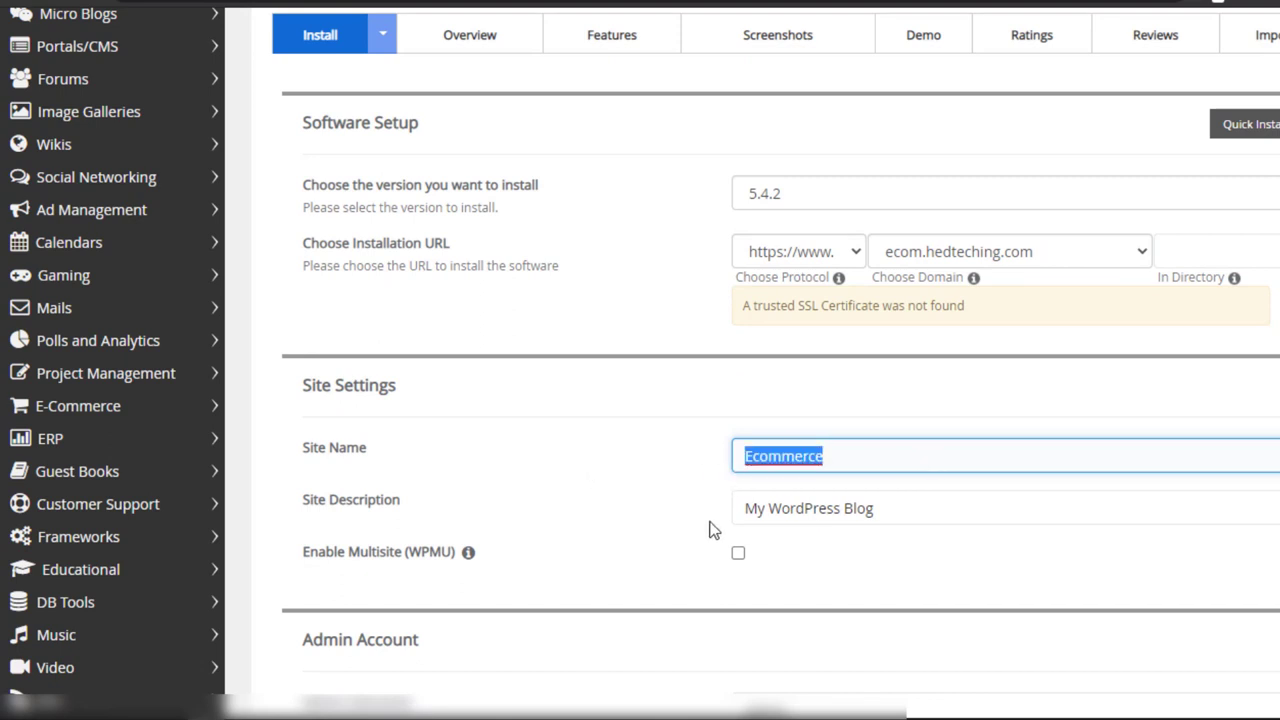
pyautogui.write('EcomH')
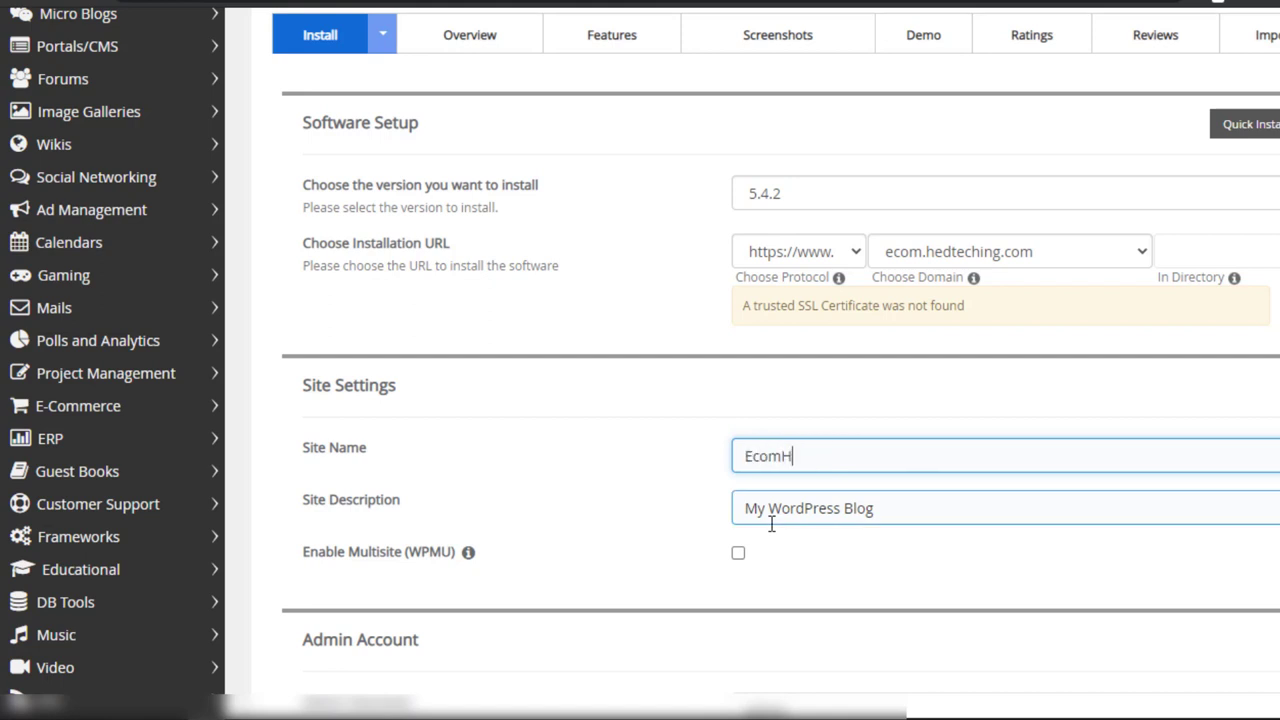
pyautogui.write('EDTeching')
# Step: Replace the default site description with 'Best Ecommerce Website in Bangladesh'
pyautogui.moveTo(912, 515); pyautogui.dragTo(797, 538)
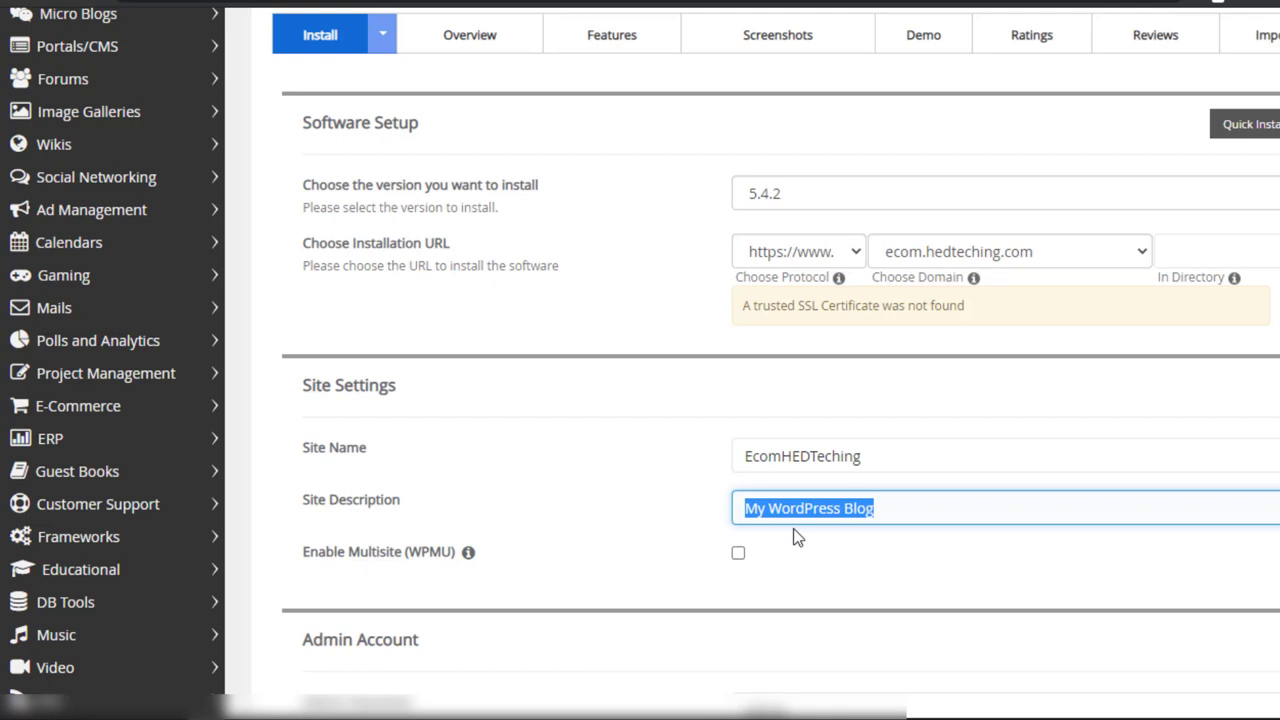
pyautogui.write('Be')
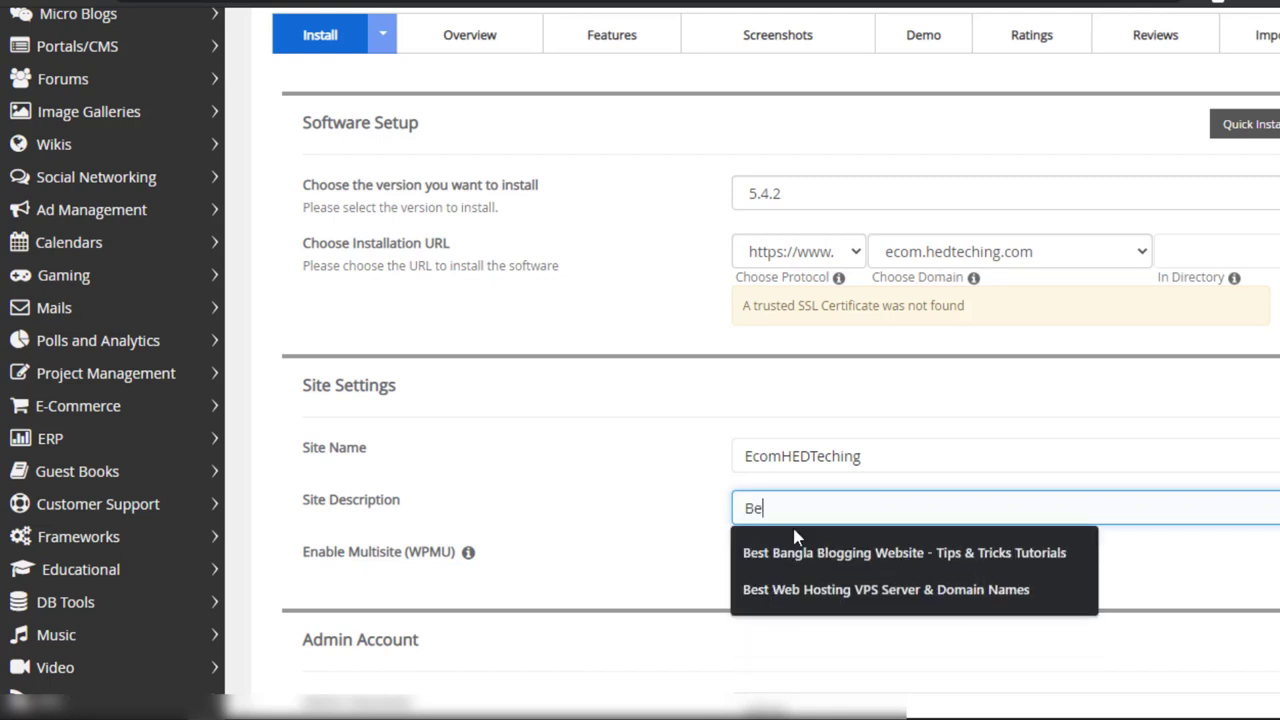
pyautogui.write('st Ecommerc')
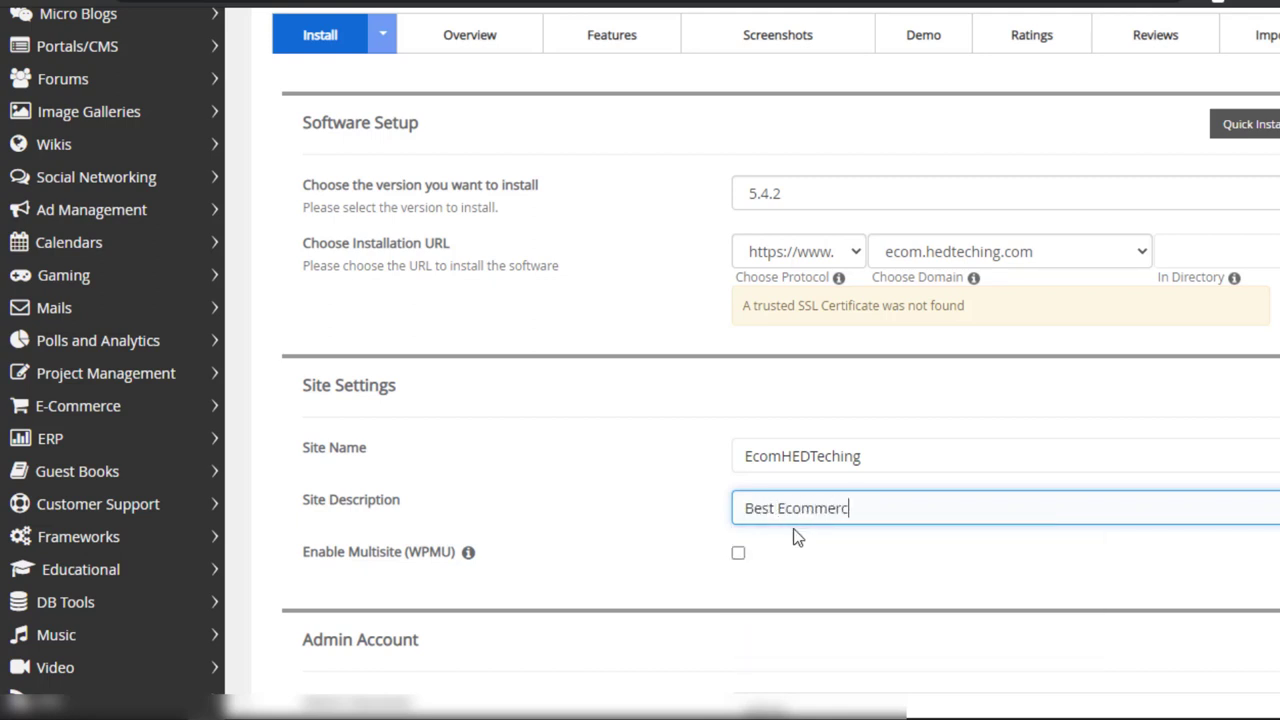
pyautogui.write('e Websit')
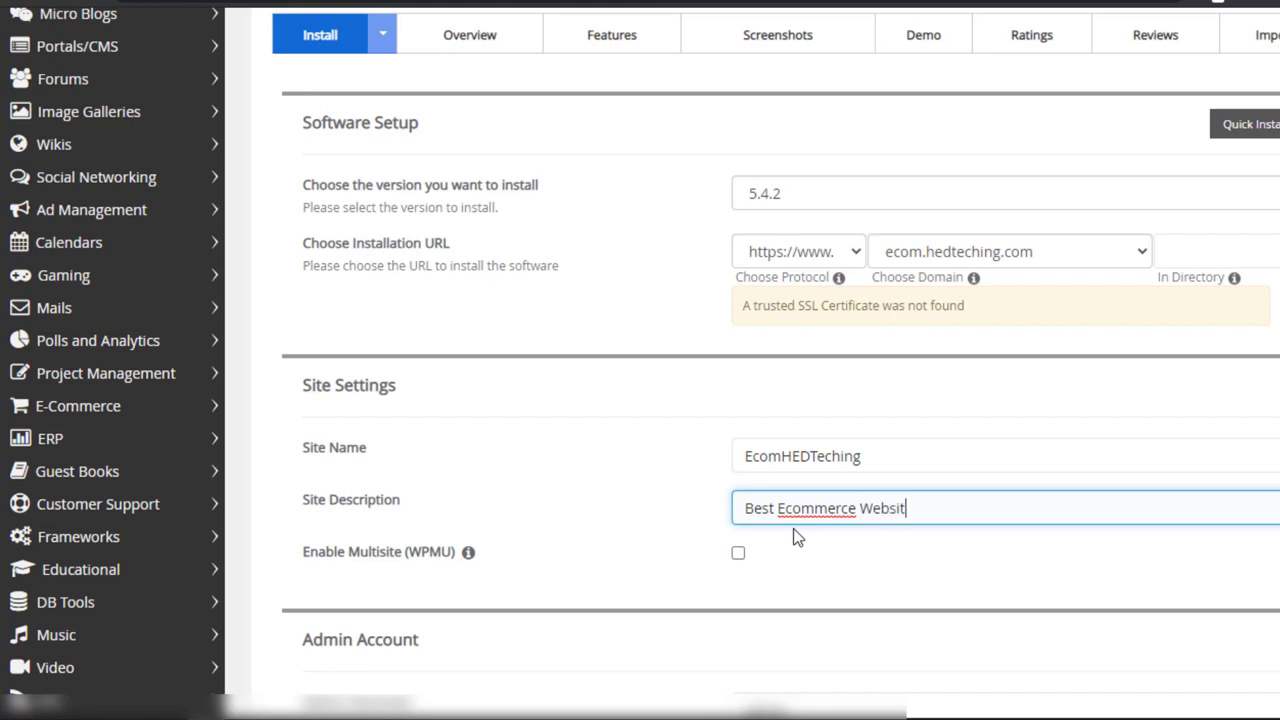
pyautogui.write('e in Bangladesh')
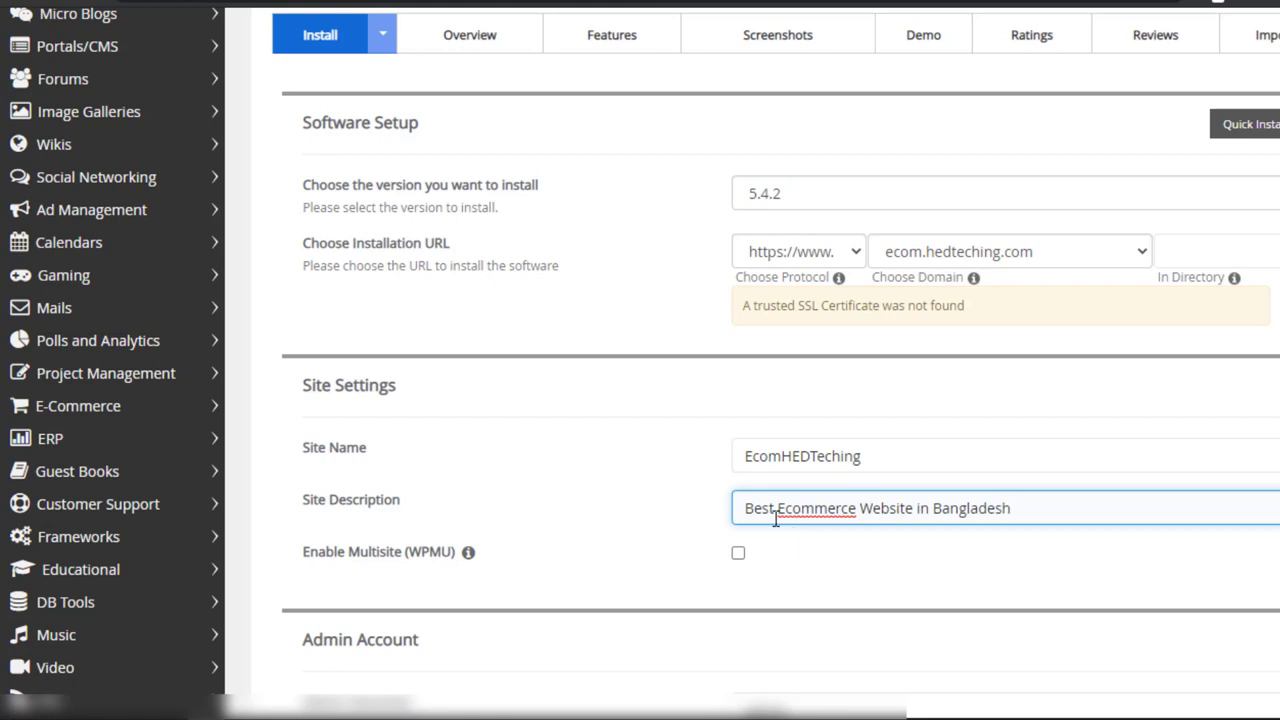
# Step: Replace the default 'admin' username with 'hedteching'
pyautogui.scroll(-2, 829, 535)
pyautogui.click(815, 502)
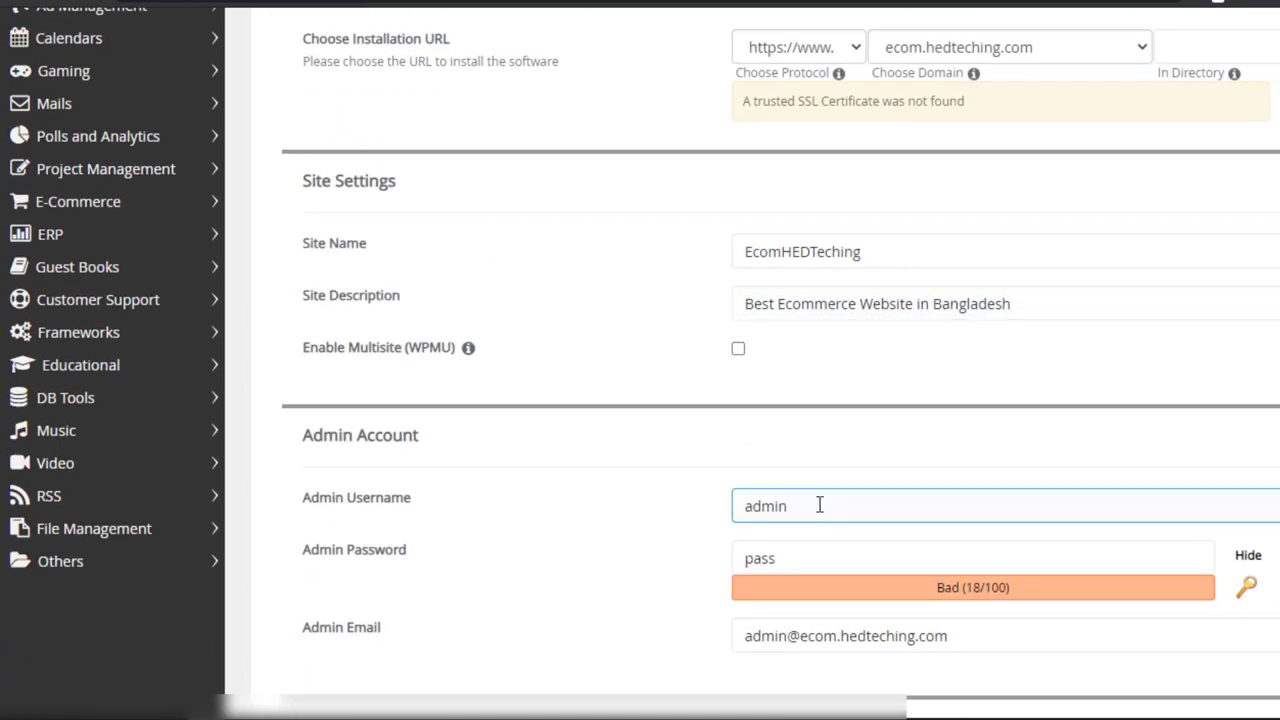
pyautogui.click(980, 340)
pyautogui.click(943, 314)
pyautogui.scroll(-2, 940, 318)
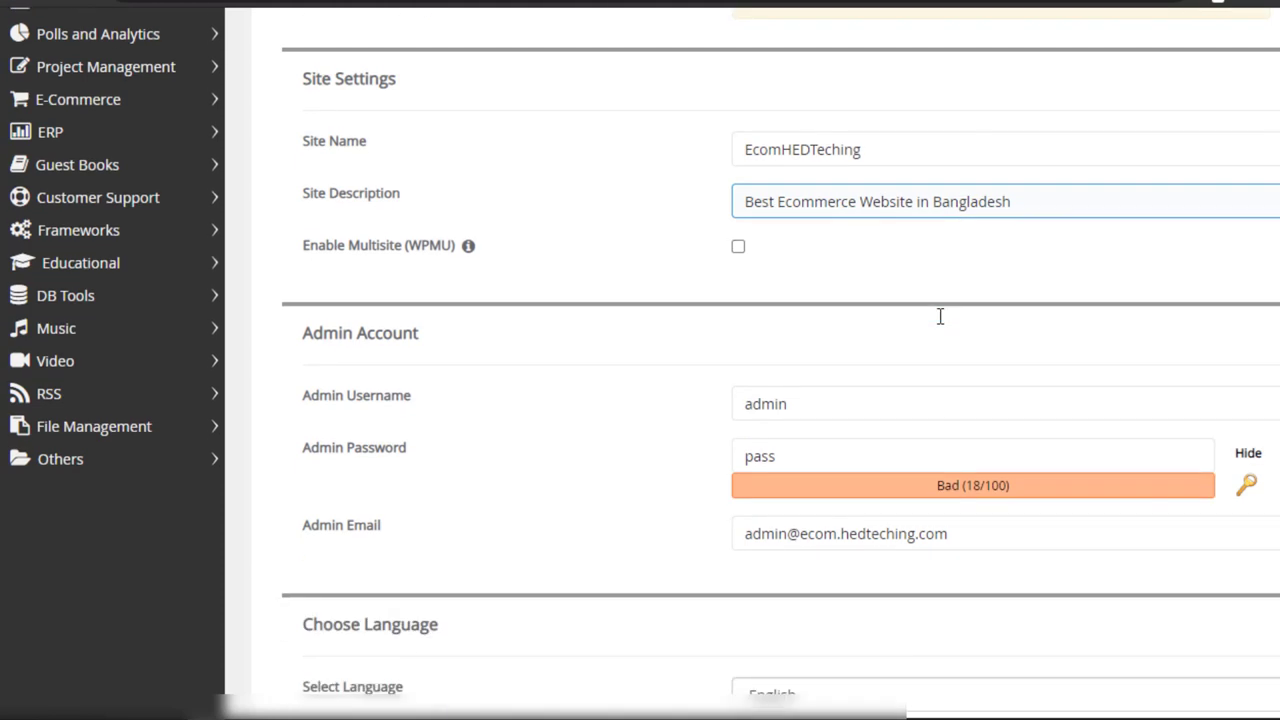
pyautogui.moveTo(866, 303); pyautogui.dragTo(629, 314)
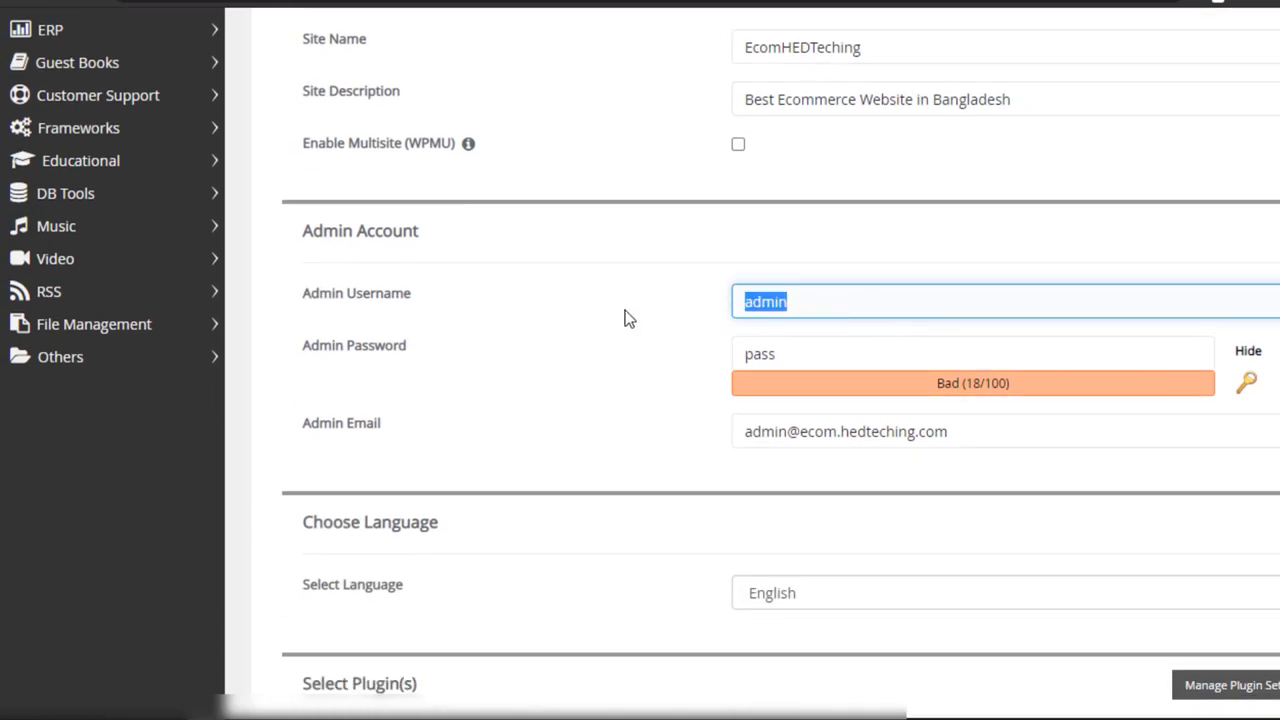
pyautogui.write('hedtec')
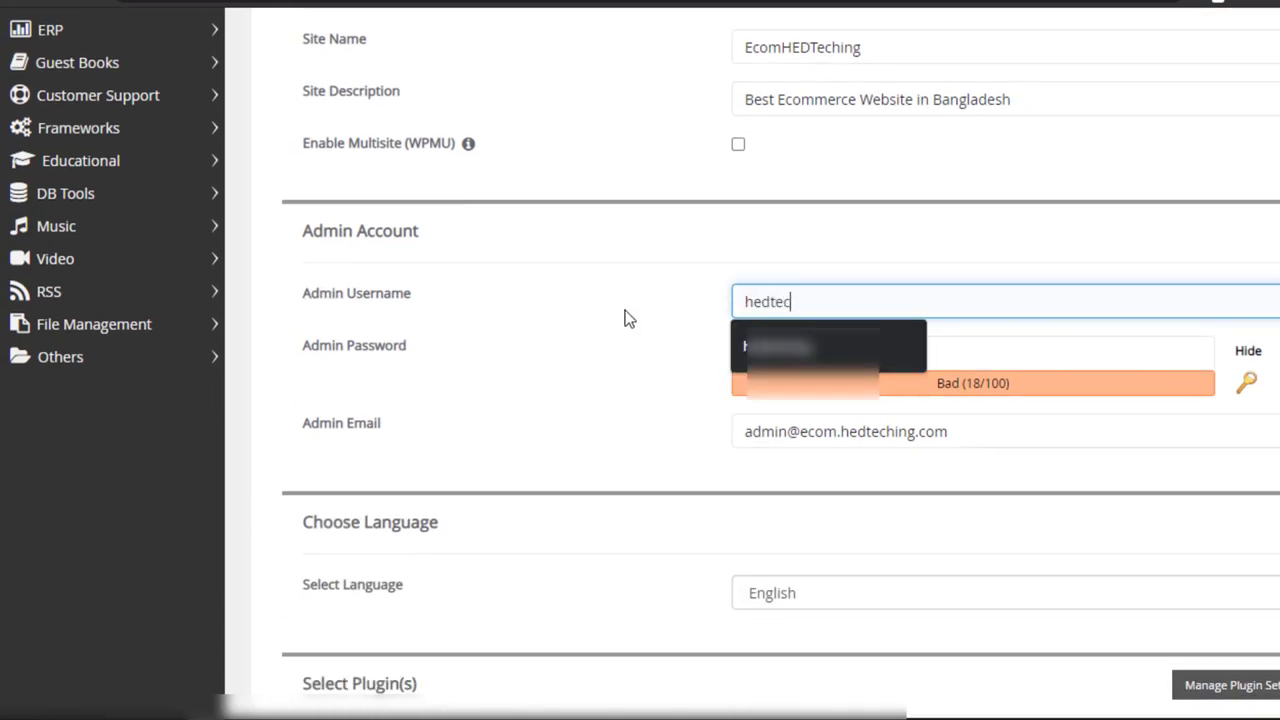
pyautogui.write('hing')
# Step: Mask the admin password field and enter a new password rated Strong
pyautogui.click(1248, 351)
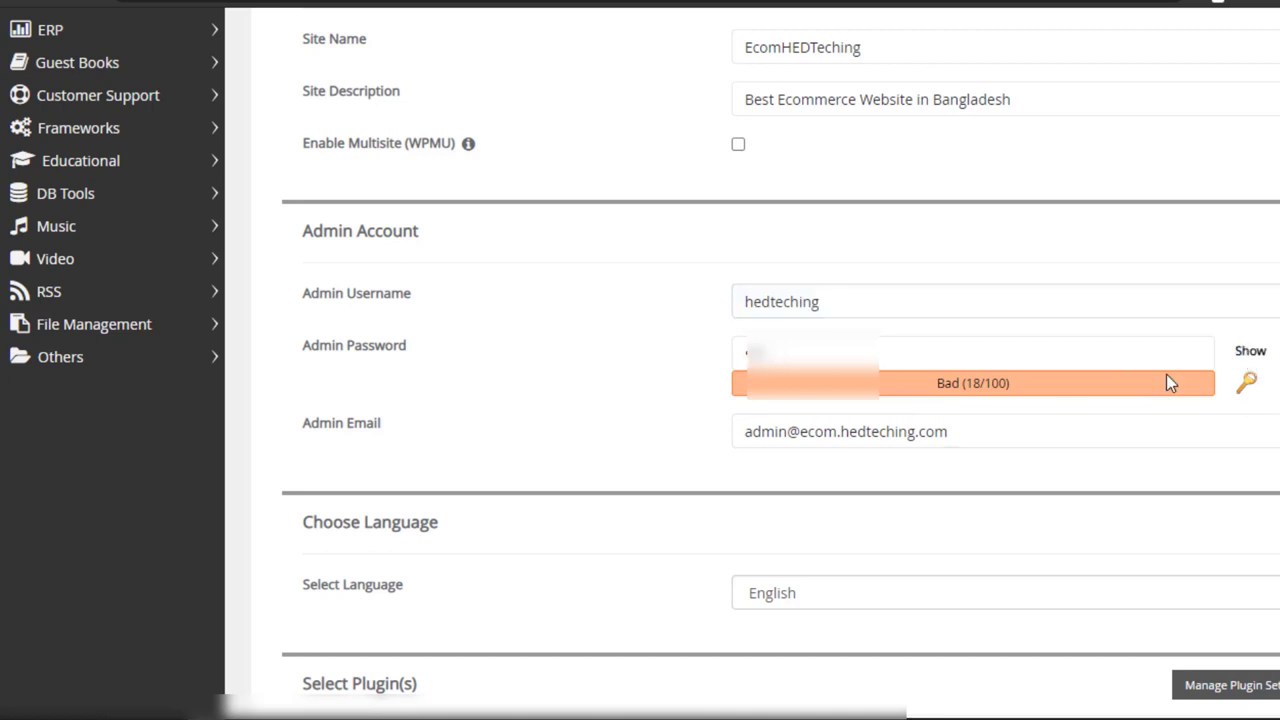
pyautogui.moveTo(886, 363); pyautogui.dragTo(633, 432)
pyautogui.write('12345')
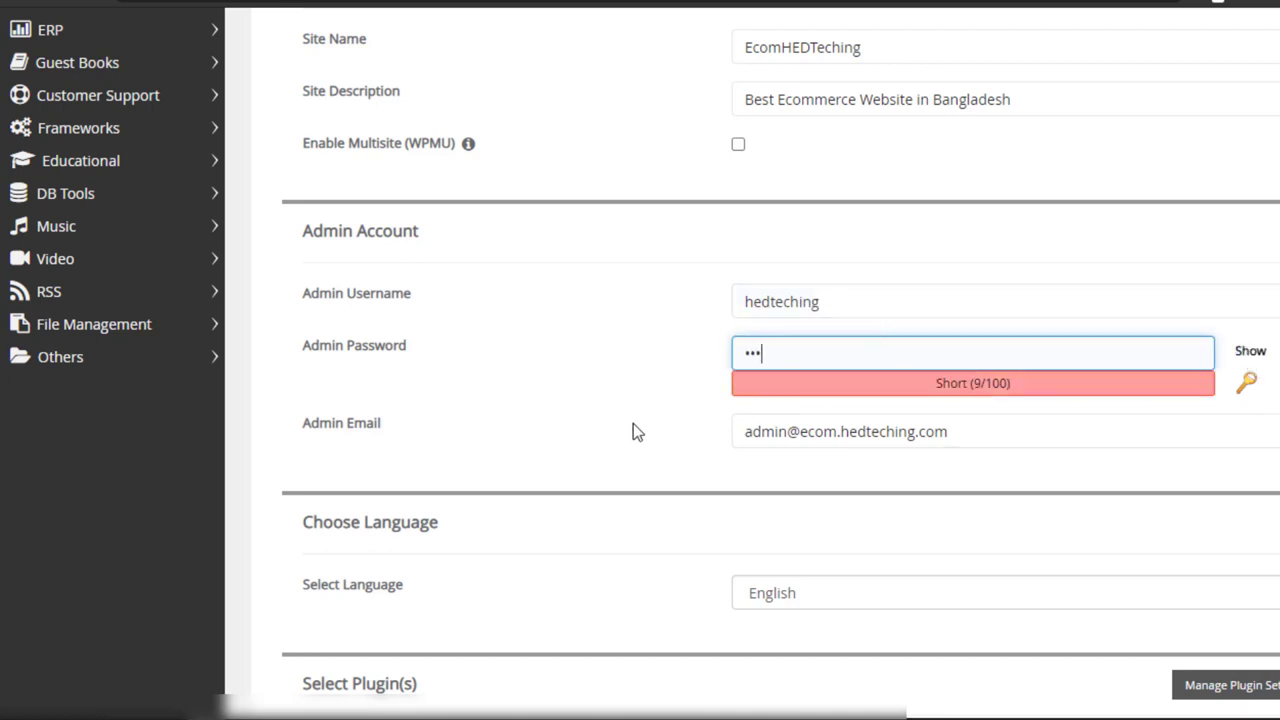
pyautogui.write('67890abc')
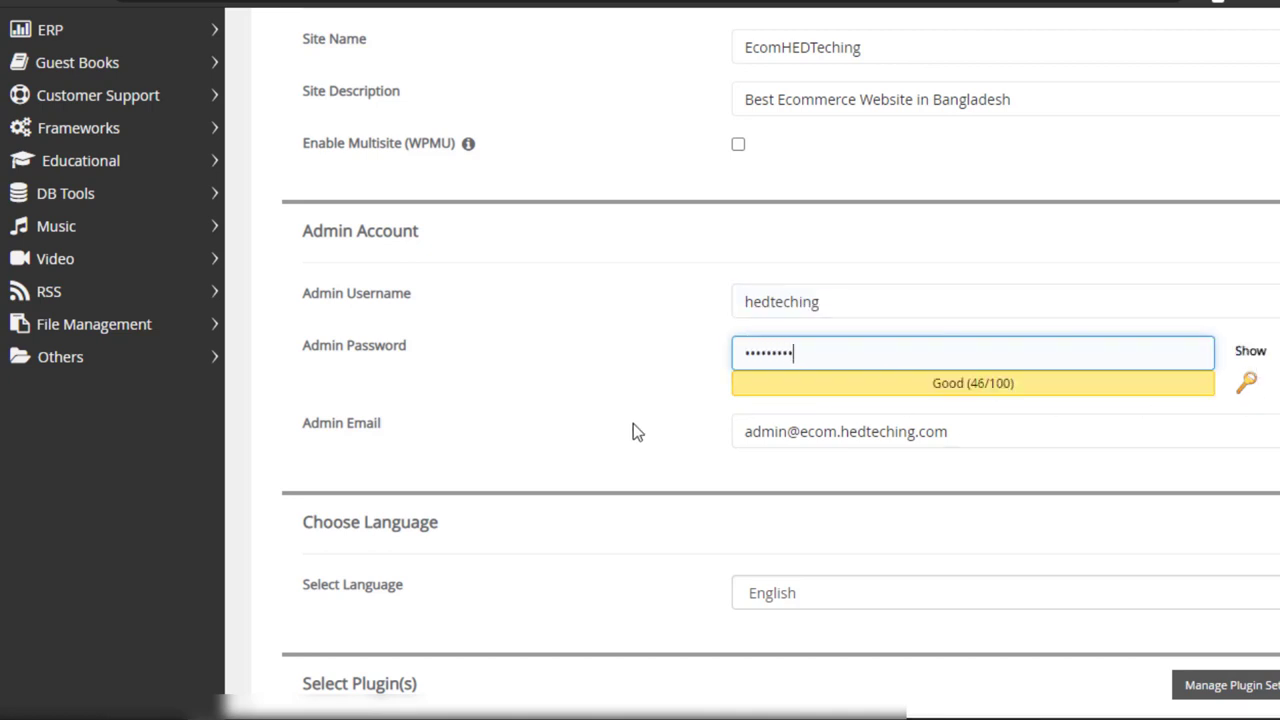
pyautogui.write('d')
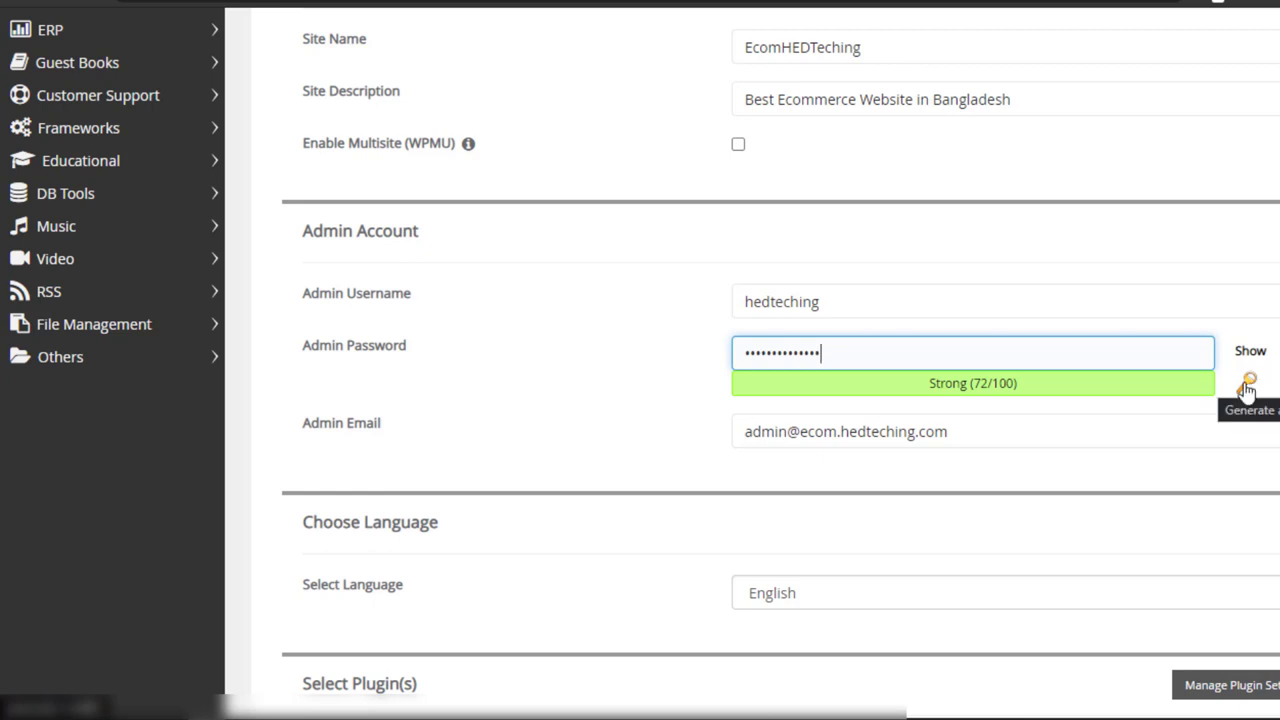
pyautogui.moveTo(877, 357); pyautogui.dragTo(627, 375)
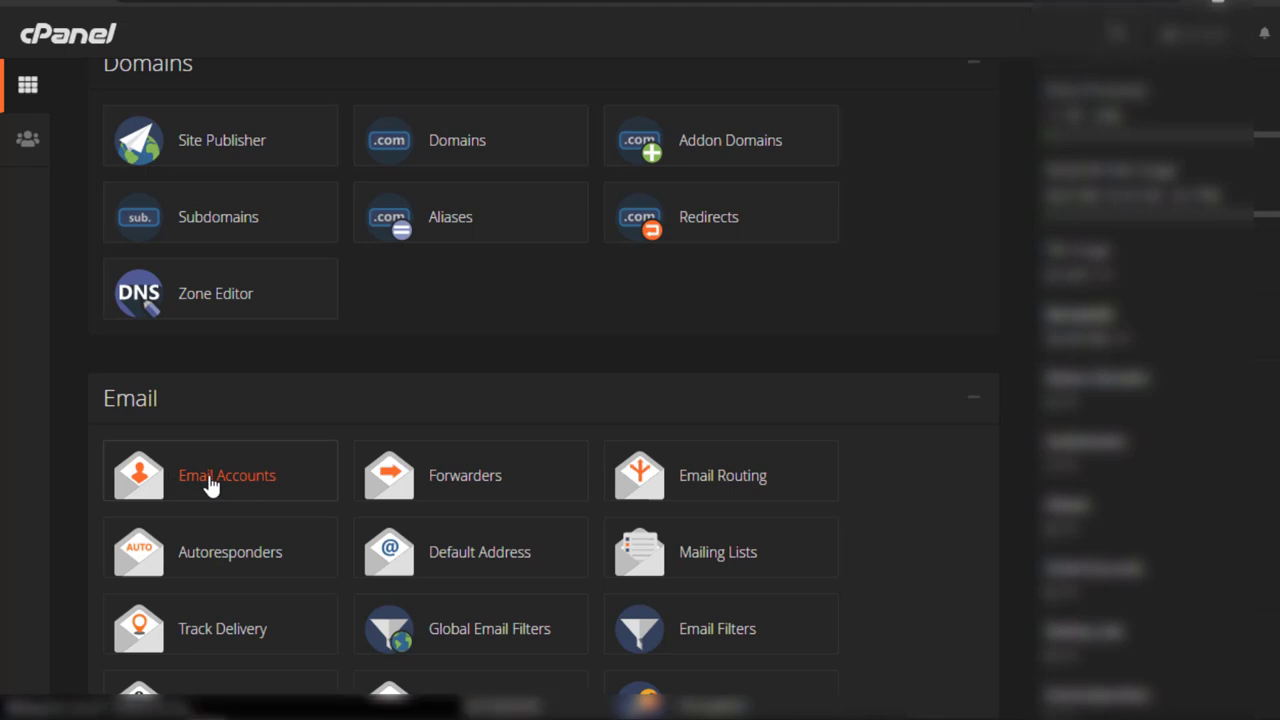
pyautogui.click(211, 484)
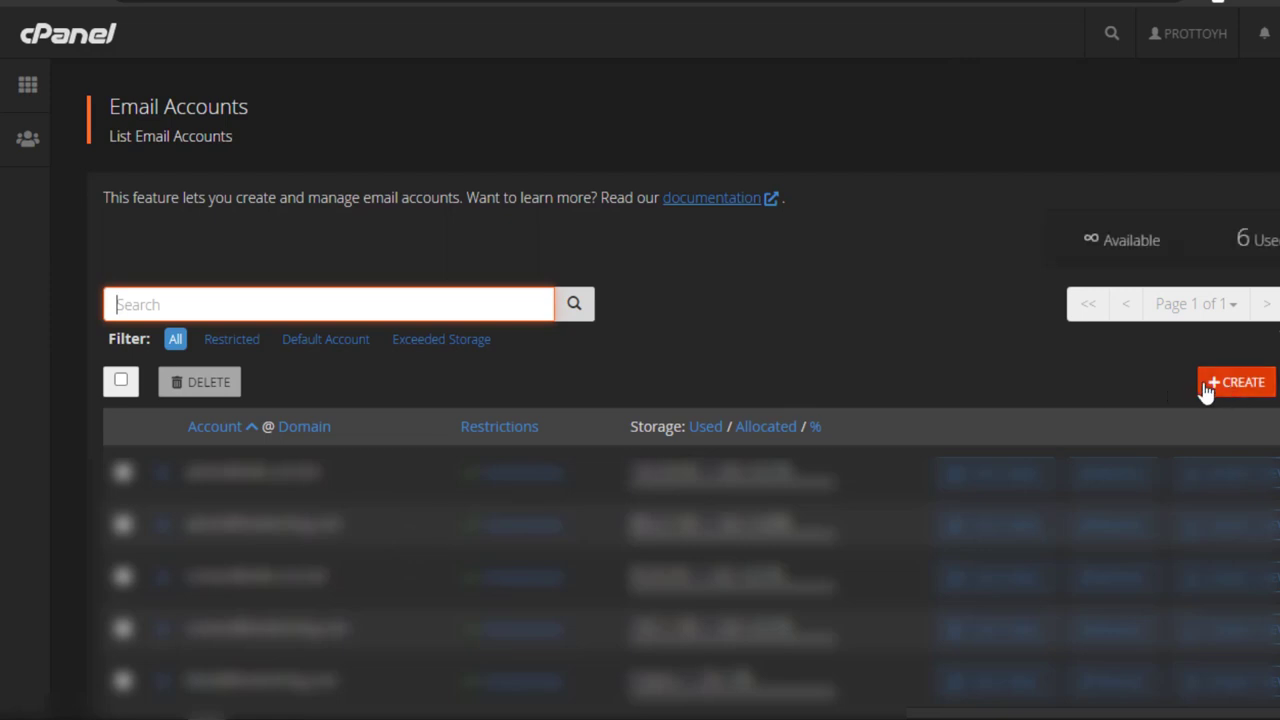
pyautogui.click(1210, 385)
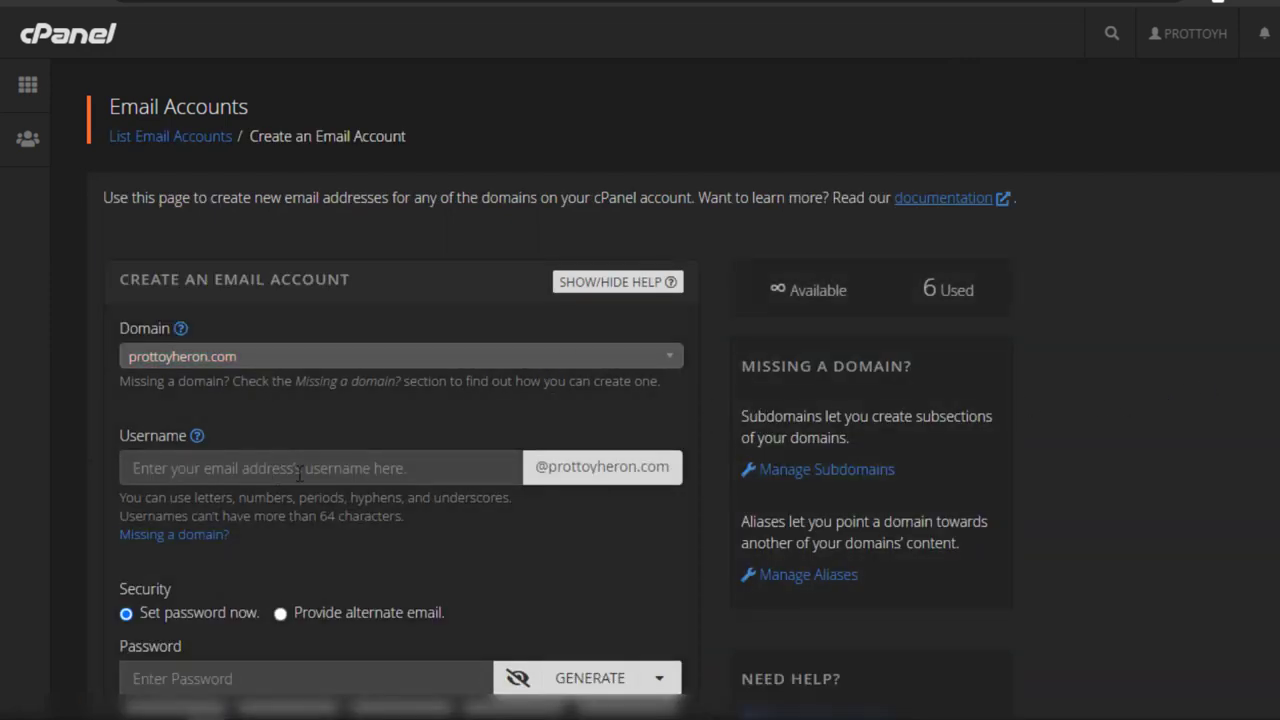
pyautogui.scroll(-3, 298, 472)
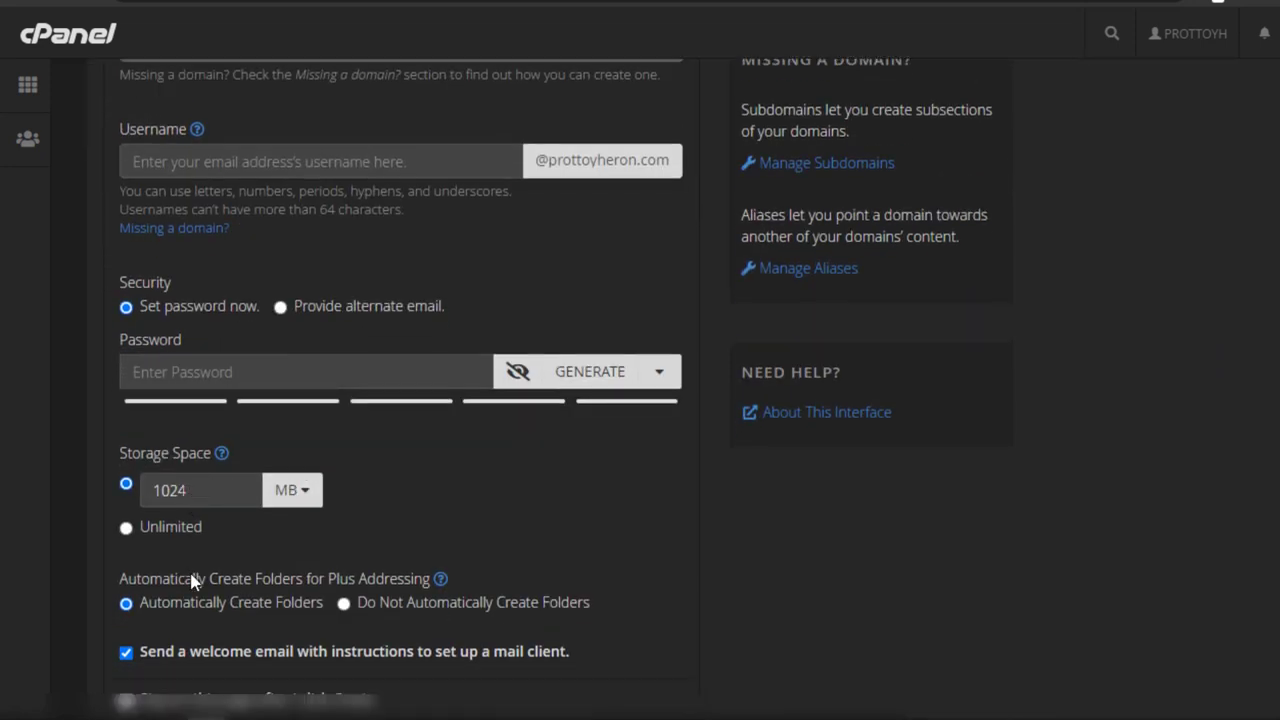
pyautogui.scroll(-1, 195, 625)
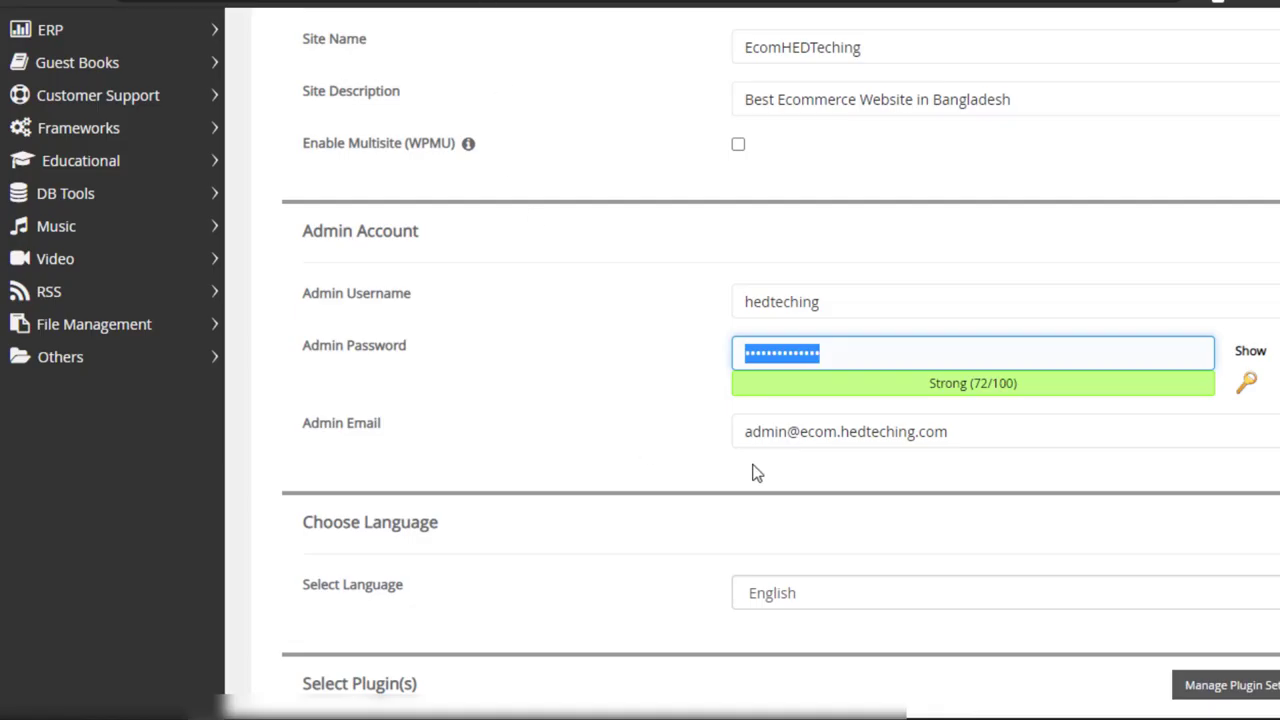
# Step: Start the WordPress installation for the EcomHEDTeching site from the bottom of the form
pyautogui.scroll(-3, 757, 473)
pyautogui.scroll(-1, 753, 324)
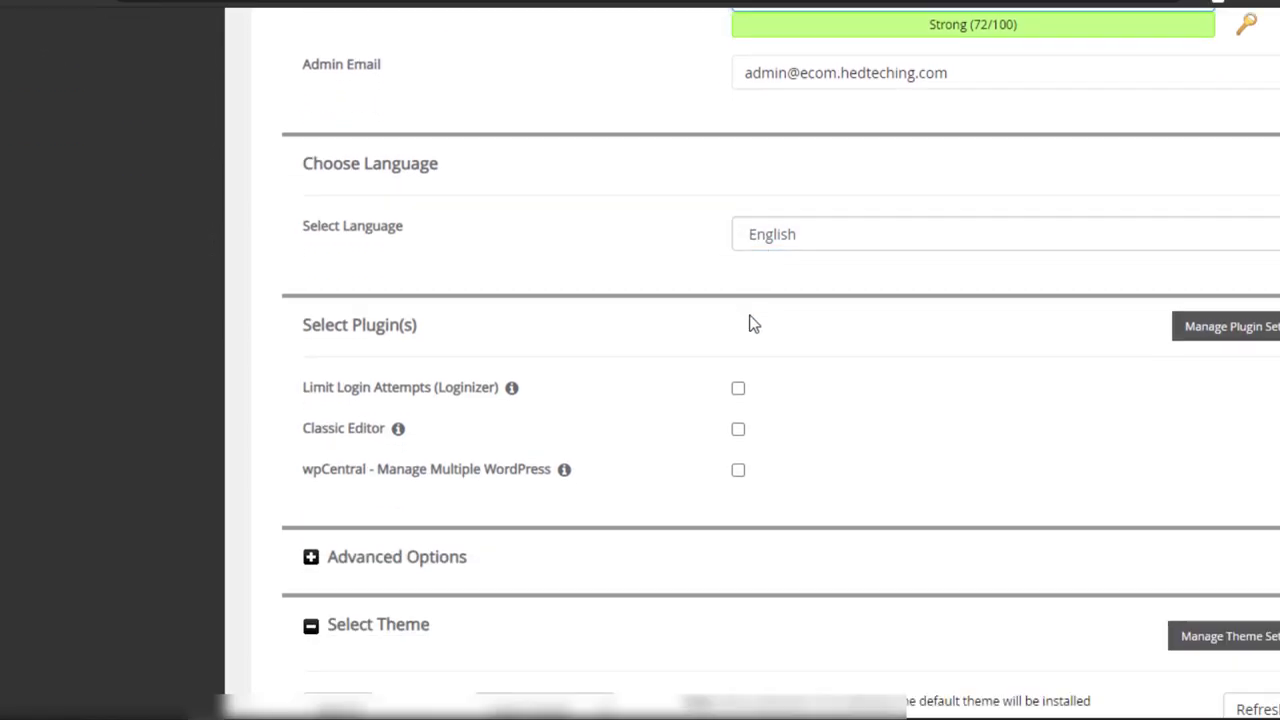
pyautogui.scroll(-7, 753, 324)
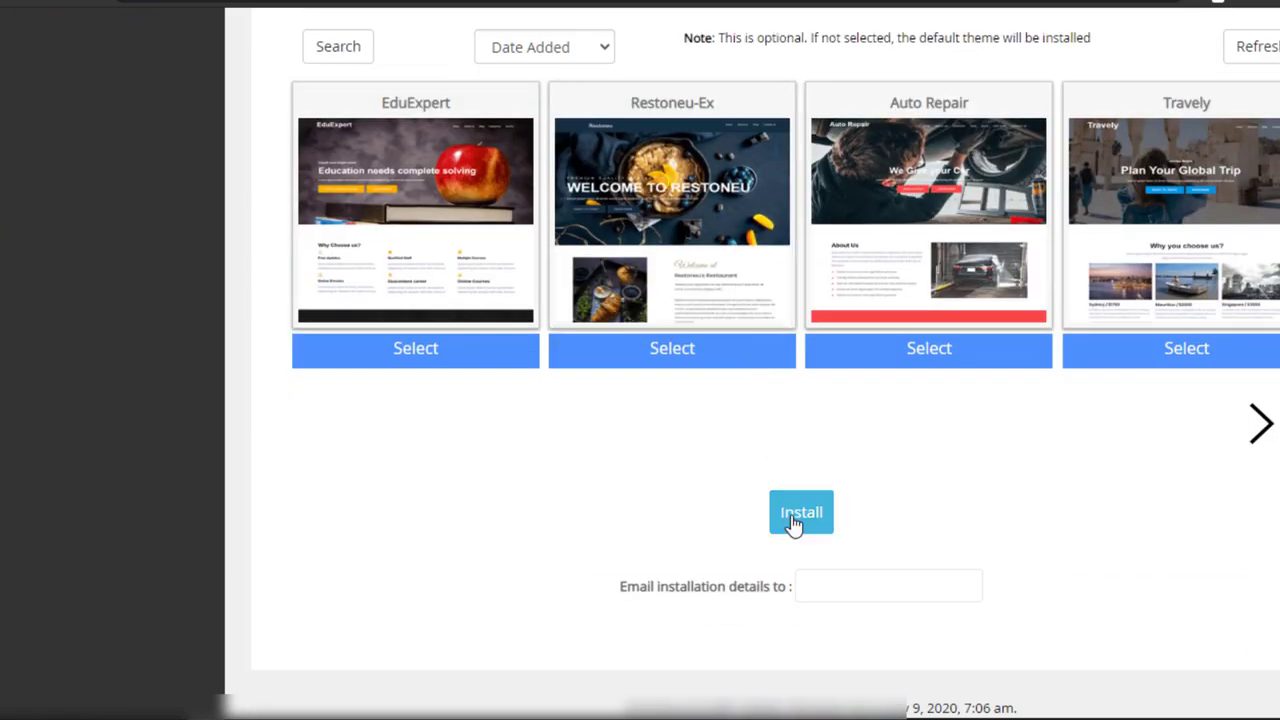
pyautogui.click(793, 524)
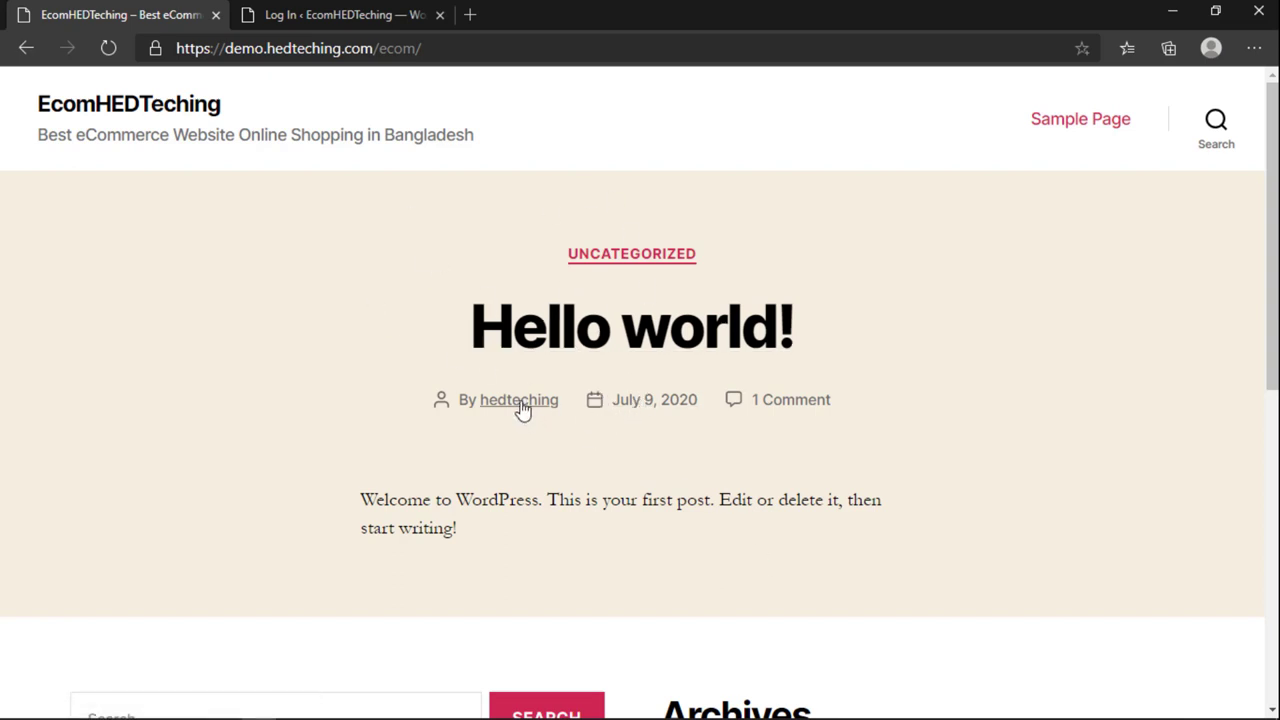
# Step: On the site's login page, check the saved username and password and tick Remember Me
pyautogui.click(339, 22)
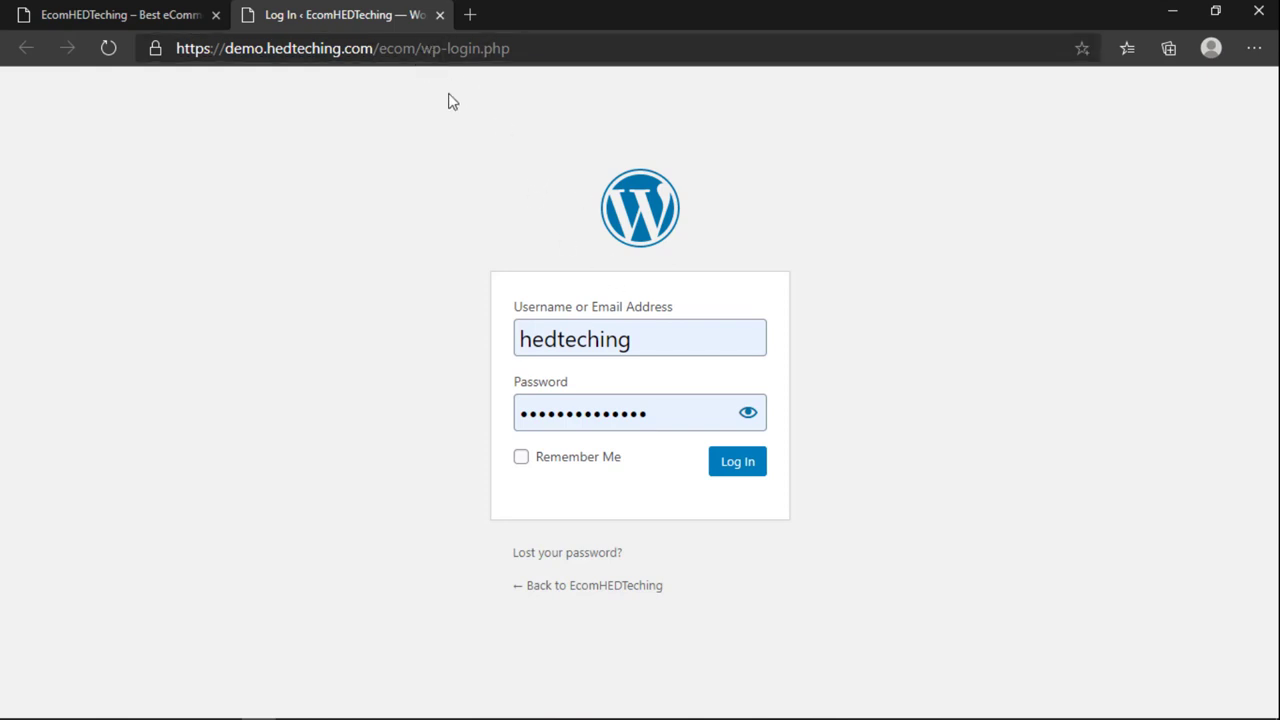
pyautogui.doubleClick(637, 344)
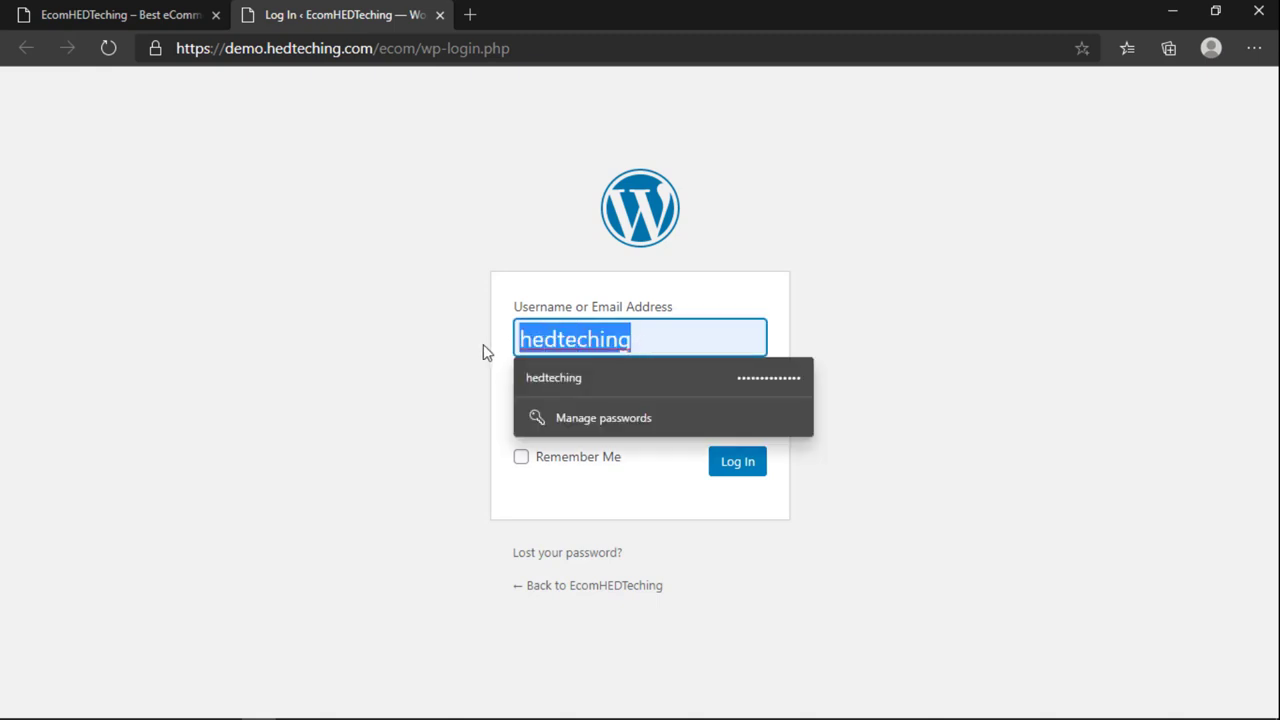
pyautogui.click(664, 324)
pyautogui.moveTo(664, 324); pyautogui.dragTo(516, 341)
pyautogui.click(646, 343)
pyautogui.click(720, 300)
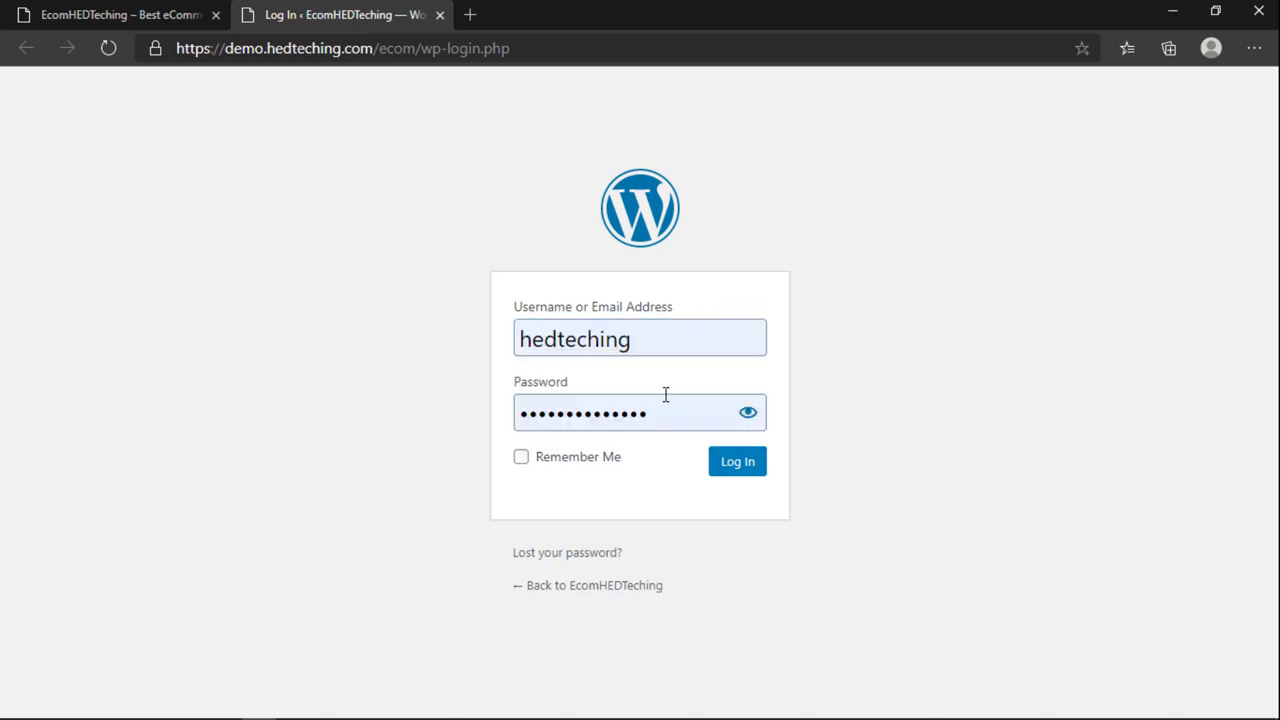
pyautogui.click(578, 409)
pyautogui.moveTo(578, 409); pyautogui.dragTo(488, 429)
pyautogui.click(488, 430)
pyautogui.click(520, 460)
# Step: Recheck the saved credentials, then log in from the homepage's Meta link to reach the Dashboard
pyautogui.doubleClick(584, 345)
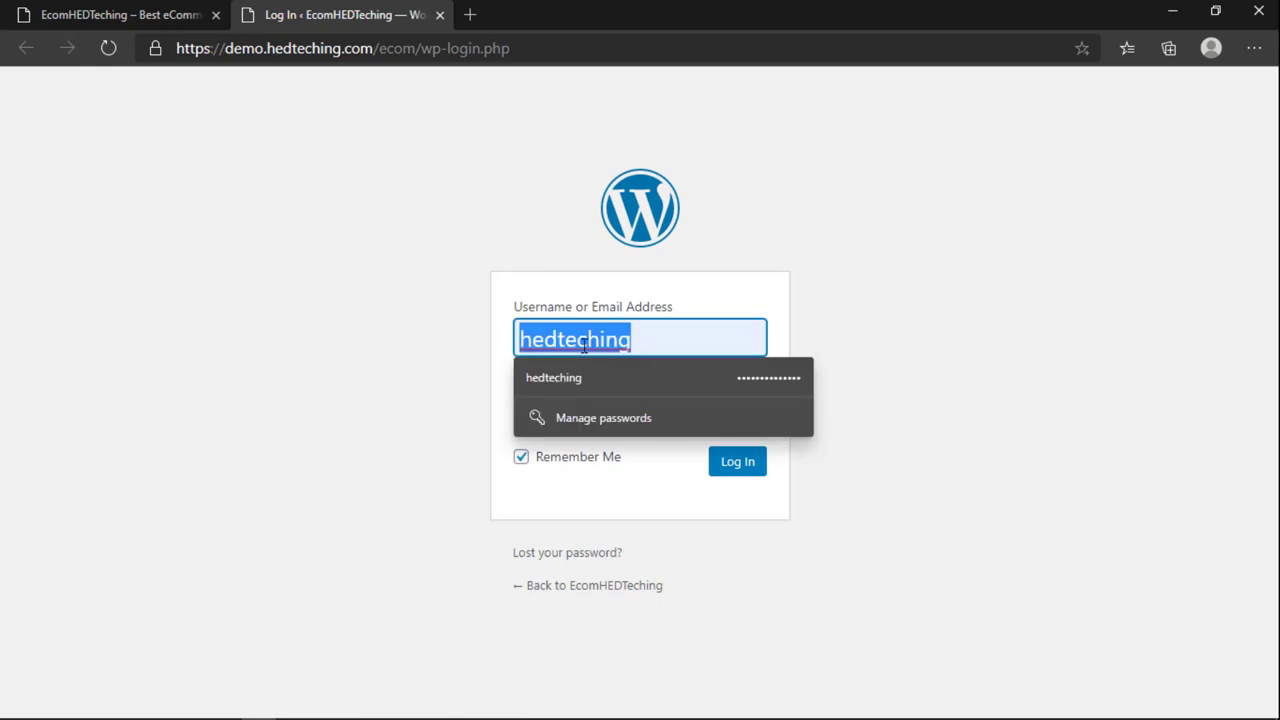
pyautogui.click(708, 317)
pyautogui.doubleClick(662, 414)
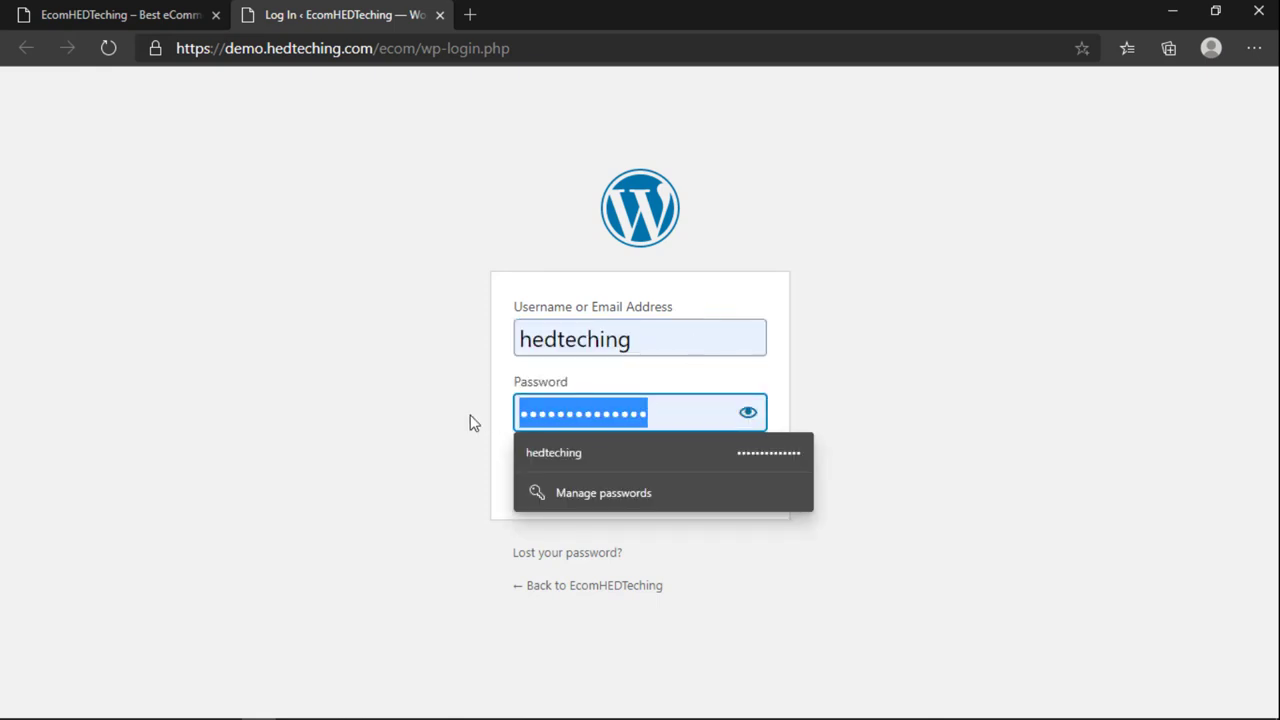
pyautogui.click(714, 331)
pyautogui.click(100, 15)
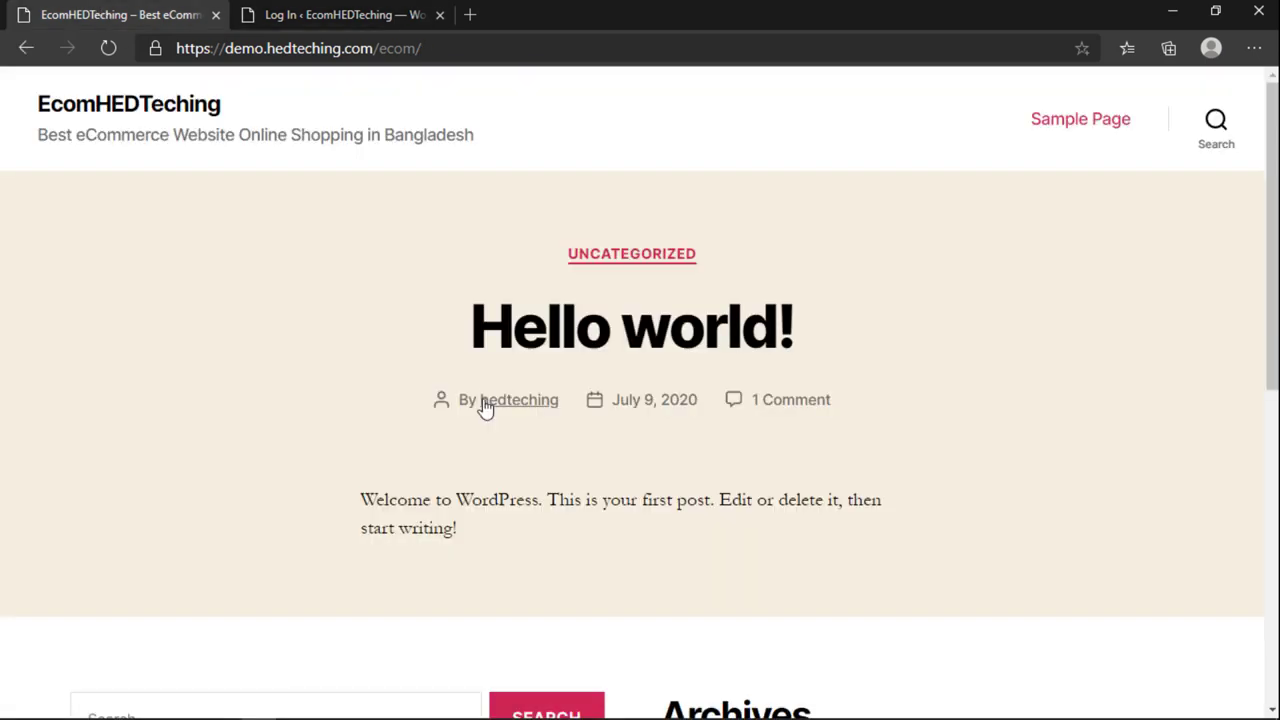
pyautogui.scroll(-5, 480, 406)
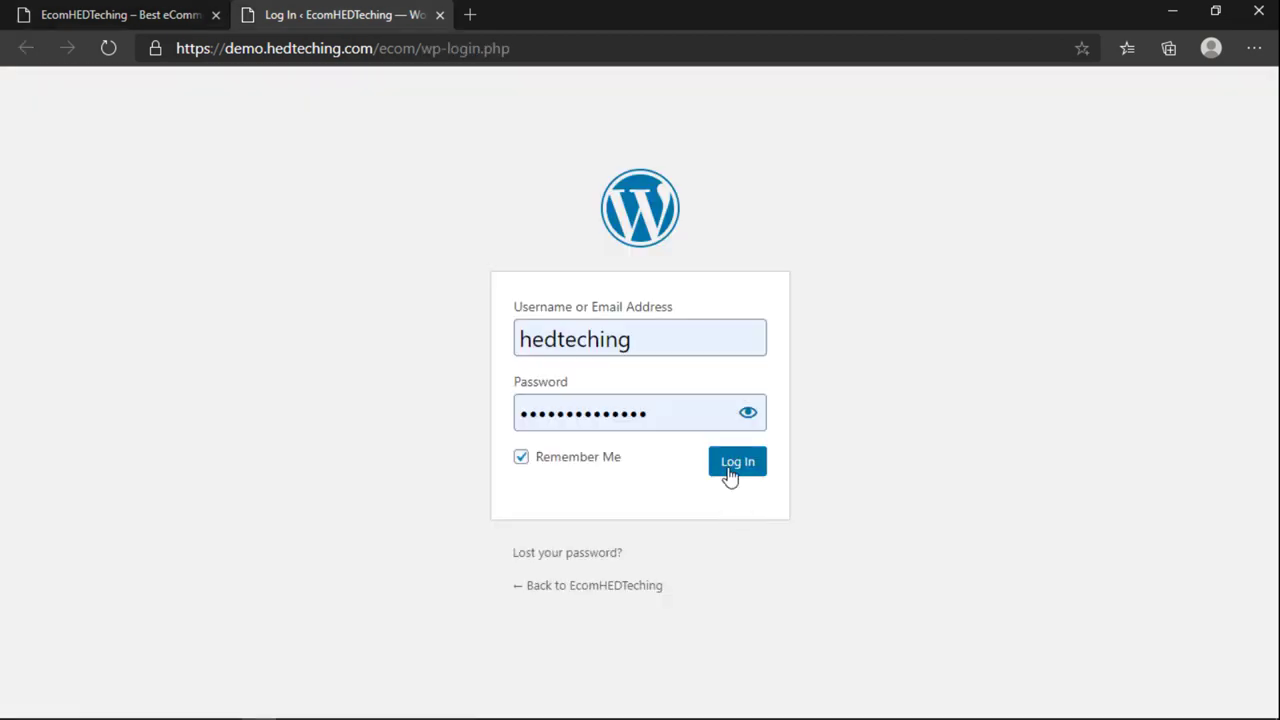
pyautogui.click(731, 477)
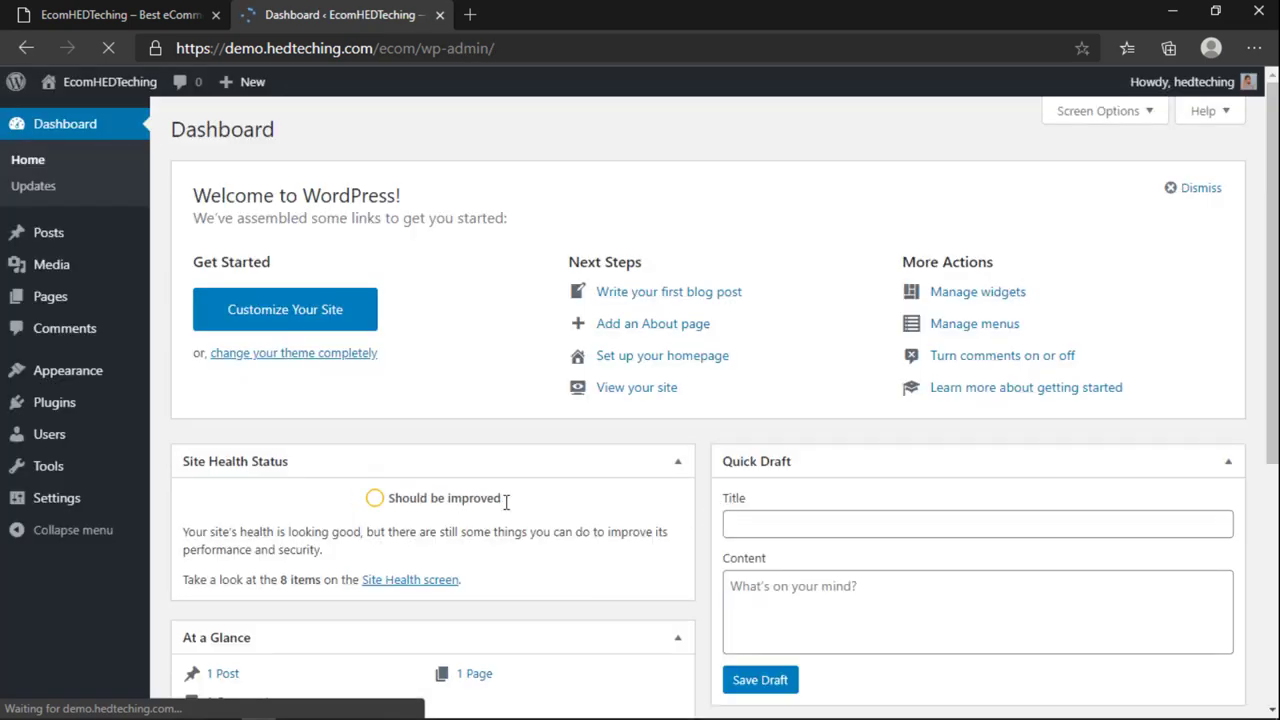
# Step: Move the homepage tab after the Dashboard tab and dismiss the Welcome to WordPress panel
pyautogui.scroll(-4, 507, 502)
pyautogui.scroll(4, 507, 502)
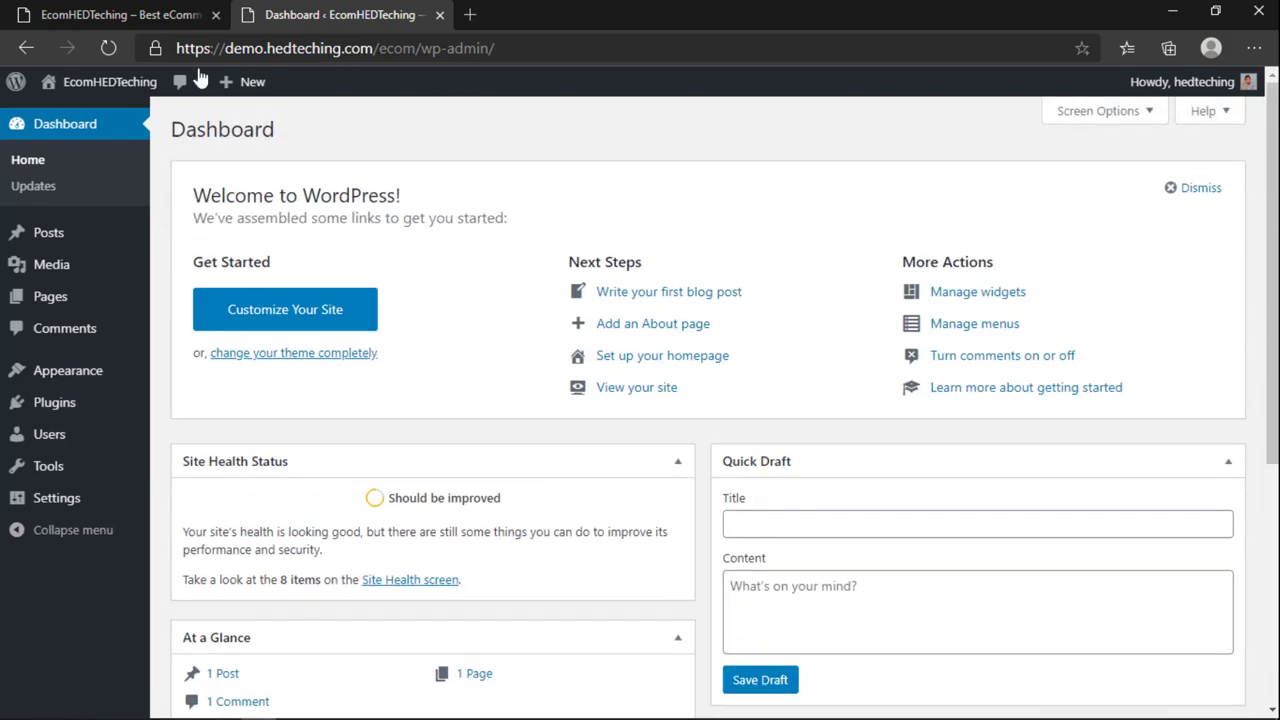
pyautogui.click(166, 17)
pyautogui.moveTo(166, 17); pyautogui.dragTo(390, 17)
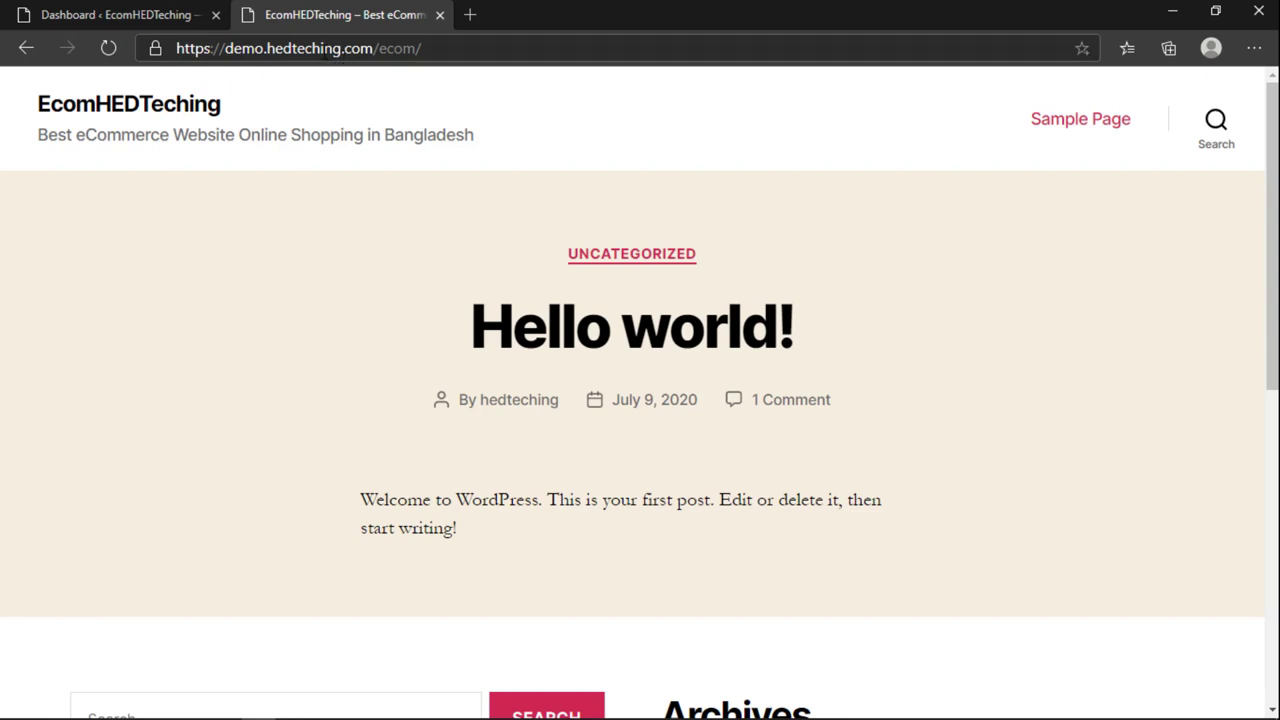
pyautogui.scroll(-6, 357, 343)
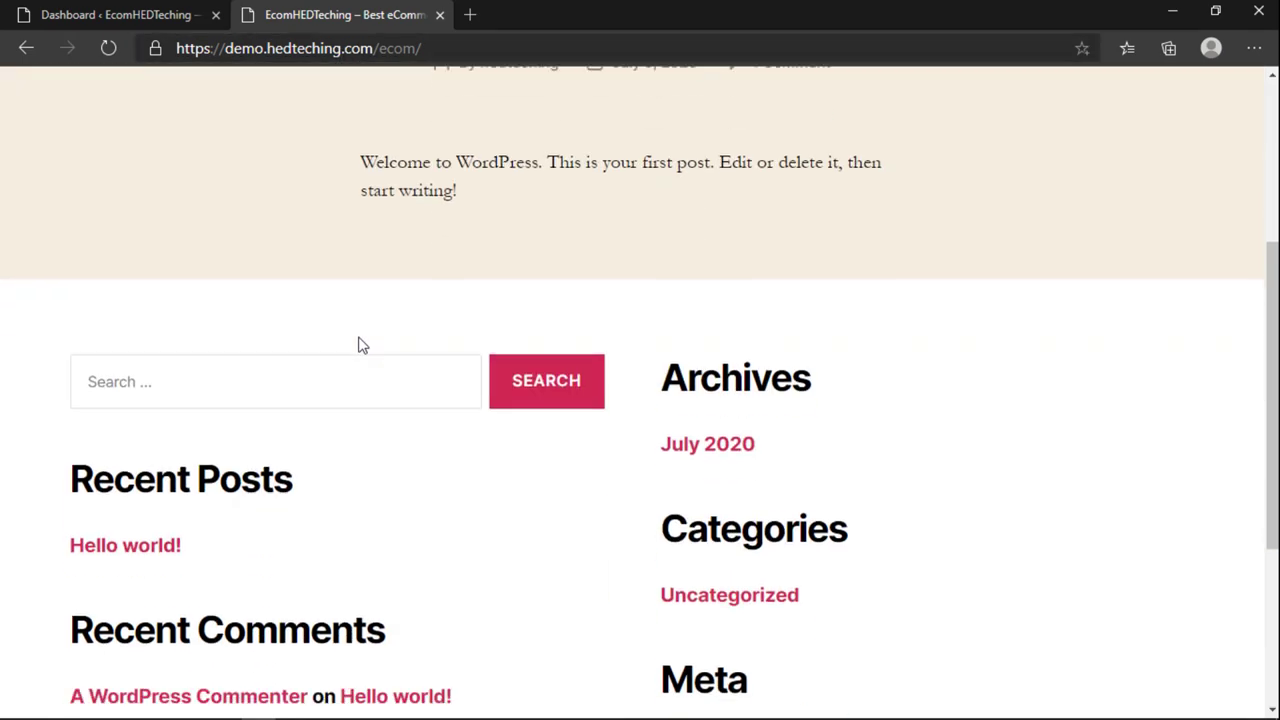
pyautogui.scroll(6, 360, 350)
pyautogui.scroll(-7, 359, 352)
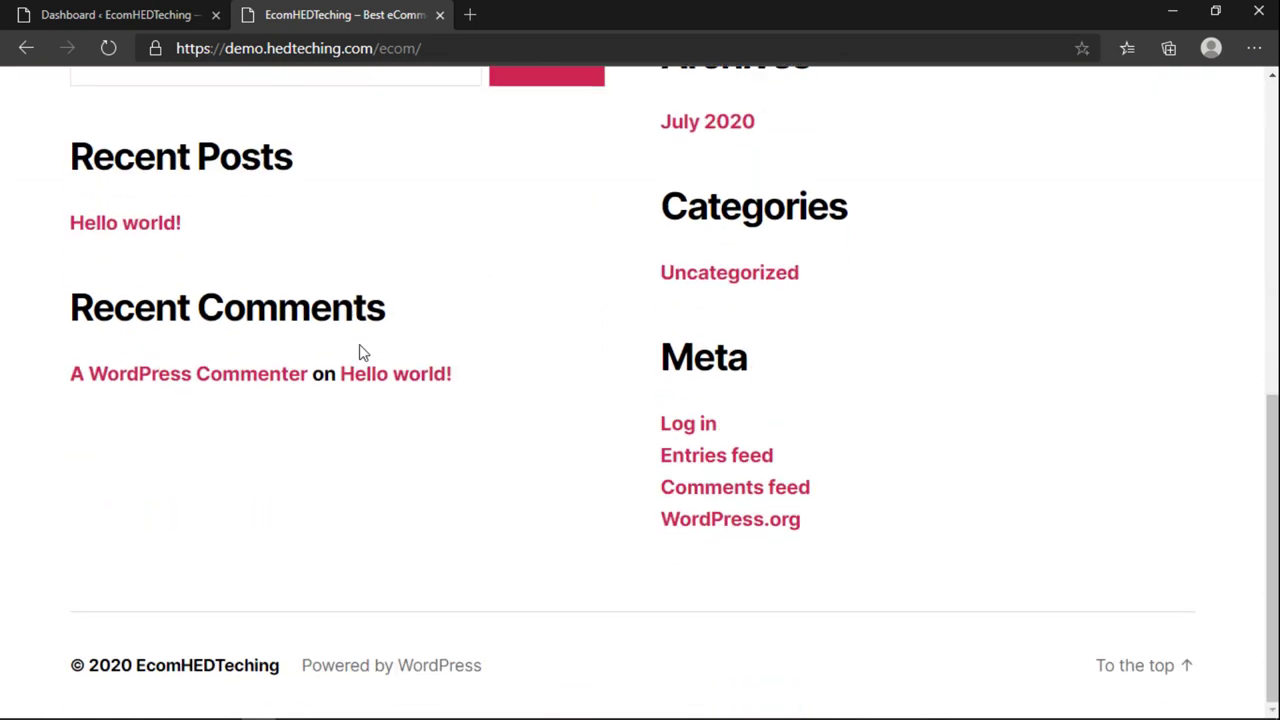
pyautogui.click(120, 15)
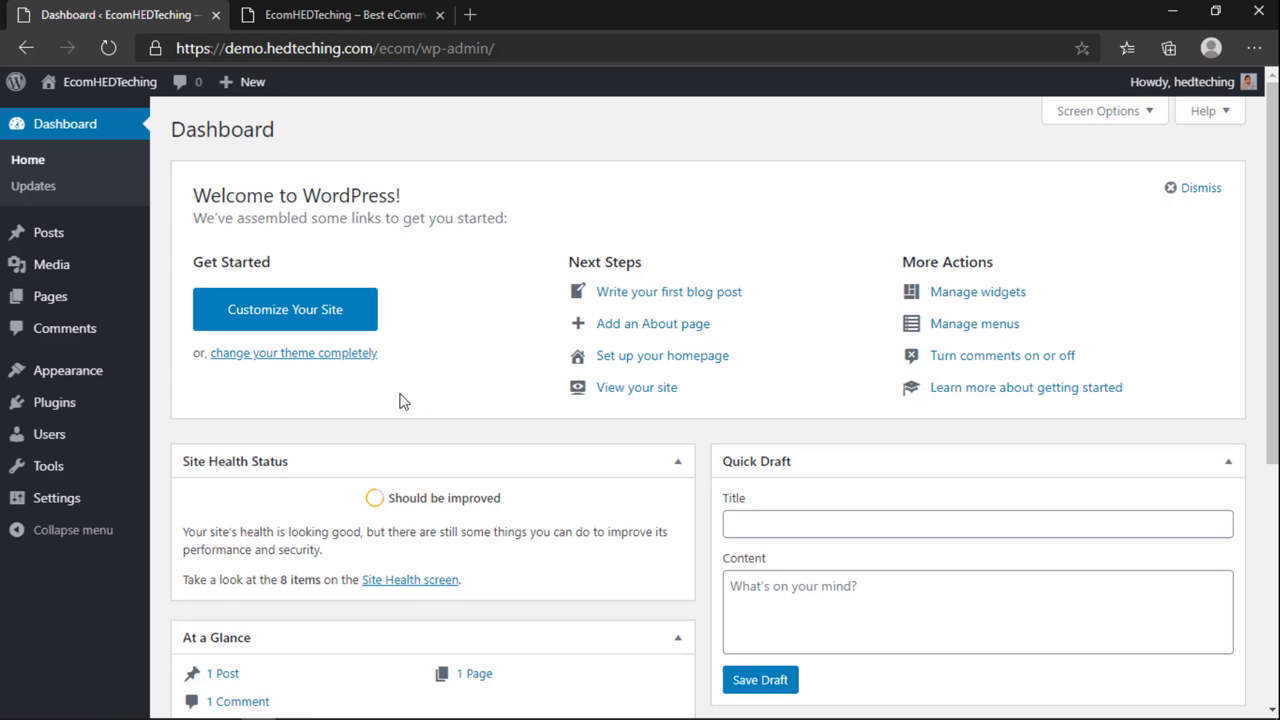
pyautogui.click(1191, 188)
# Step: Hide the Site Health Status, At a Glance, Activity, Quick Draft and Events and News boxes
pyautogui.scroll(-2, 837, 447)
pyautogui.scroll(3, 837, 447)
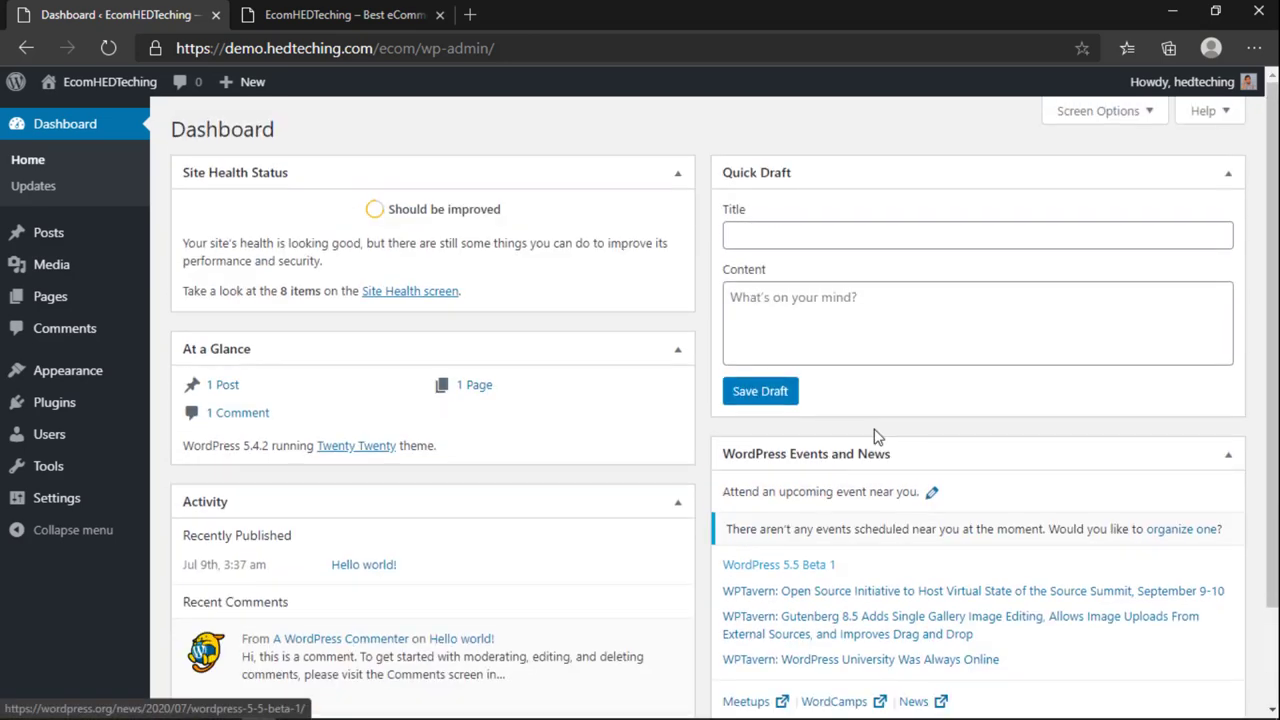
pyautogui.click(1088, 120)
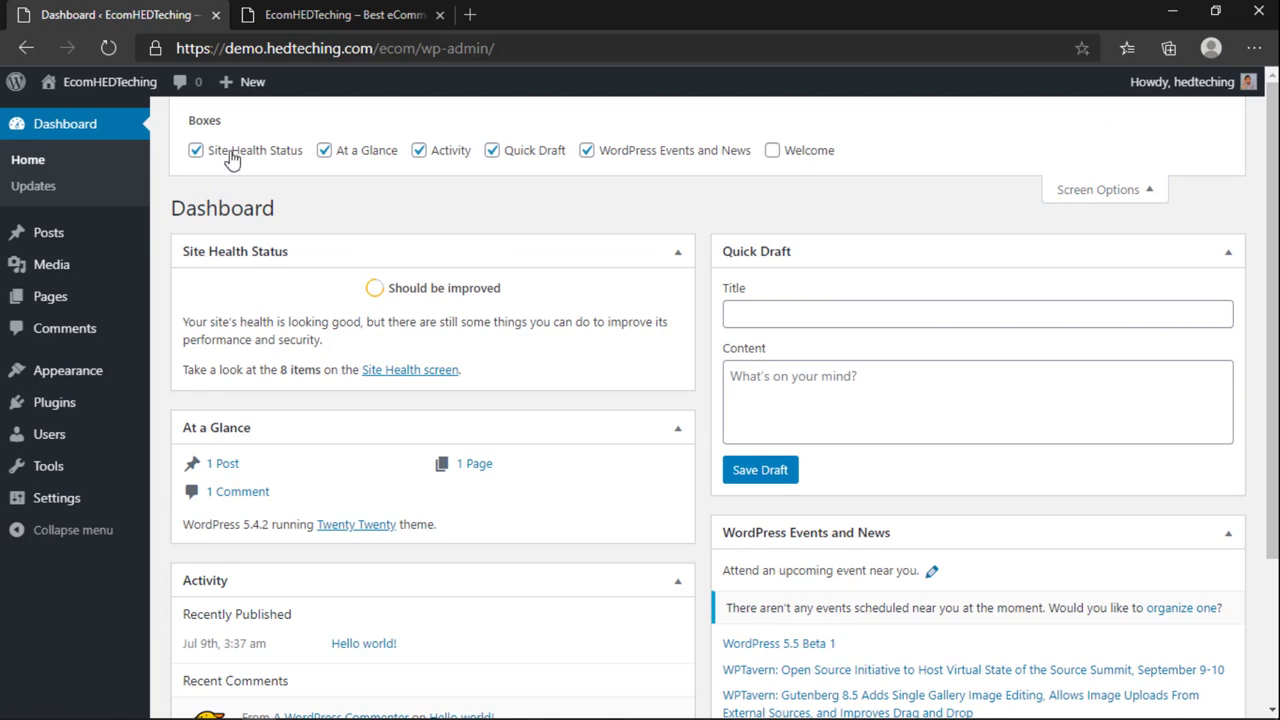
pyautogui.click(230, 152)
pyautogui.click(355, 150)
pyautogui.click(450, 152)
pyautogui.click(500, 152)
pyautogui.click(646, 150)
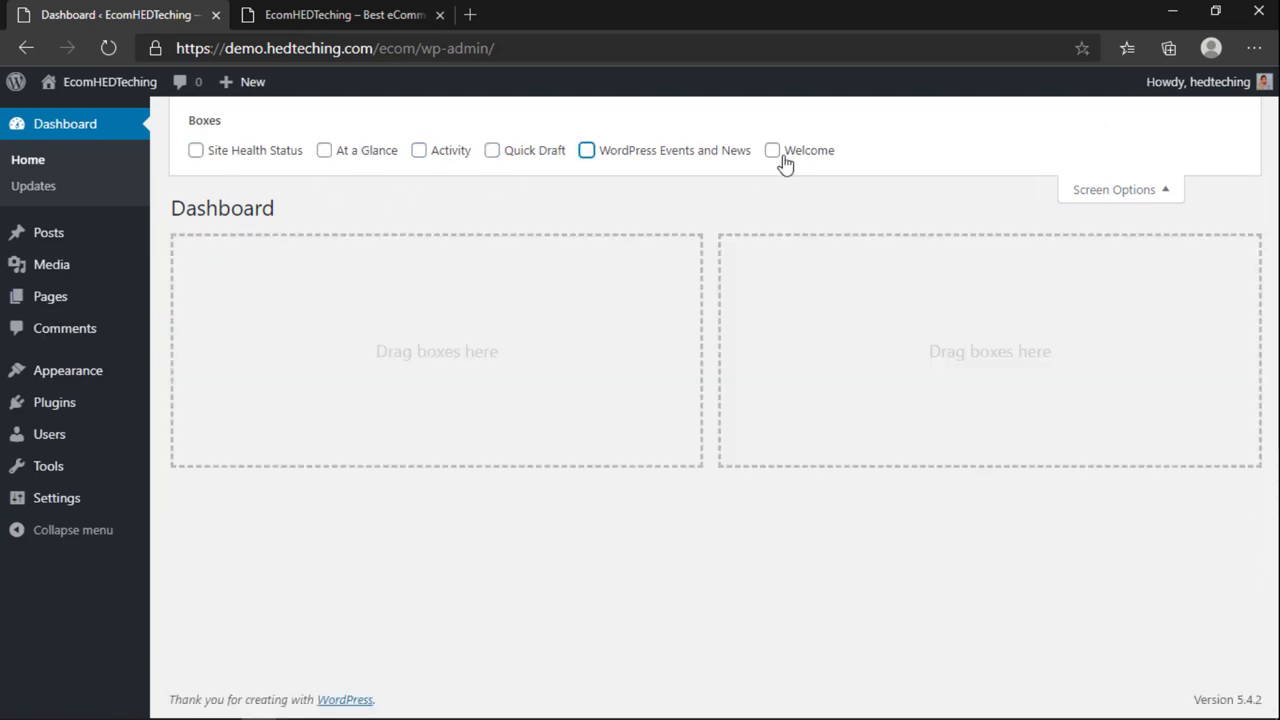
pyautogui.click(1125, 190)
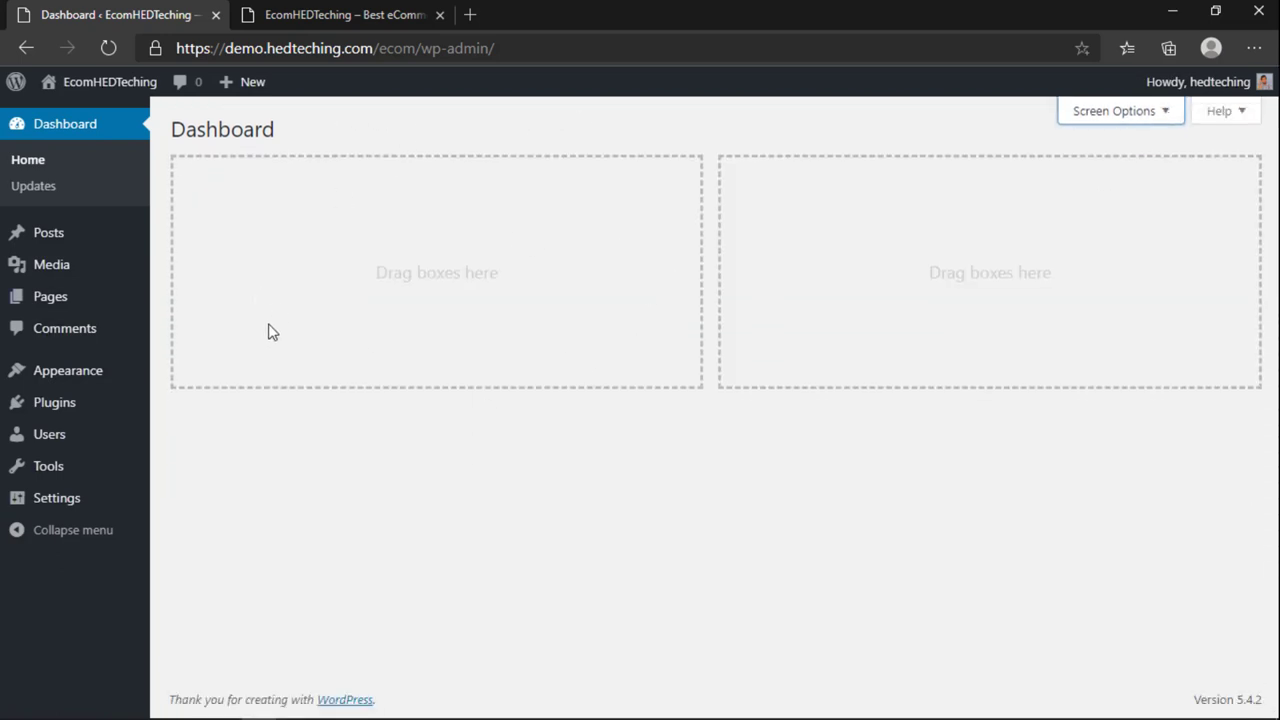
pyautogui.click(28, 236)
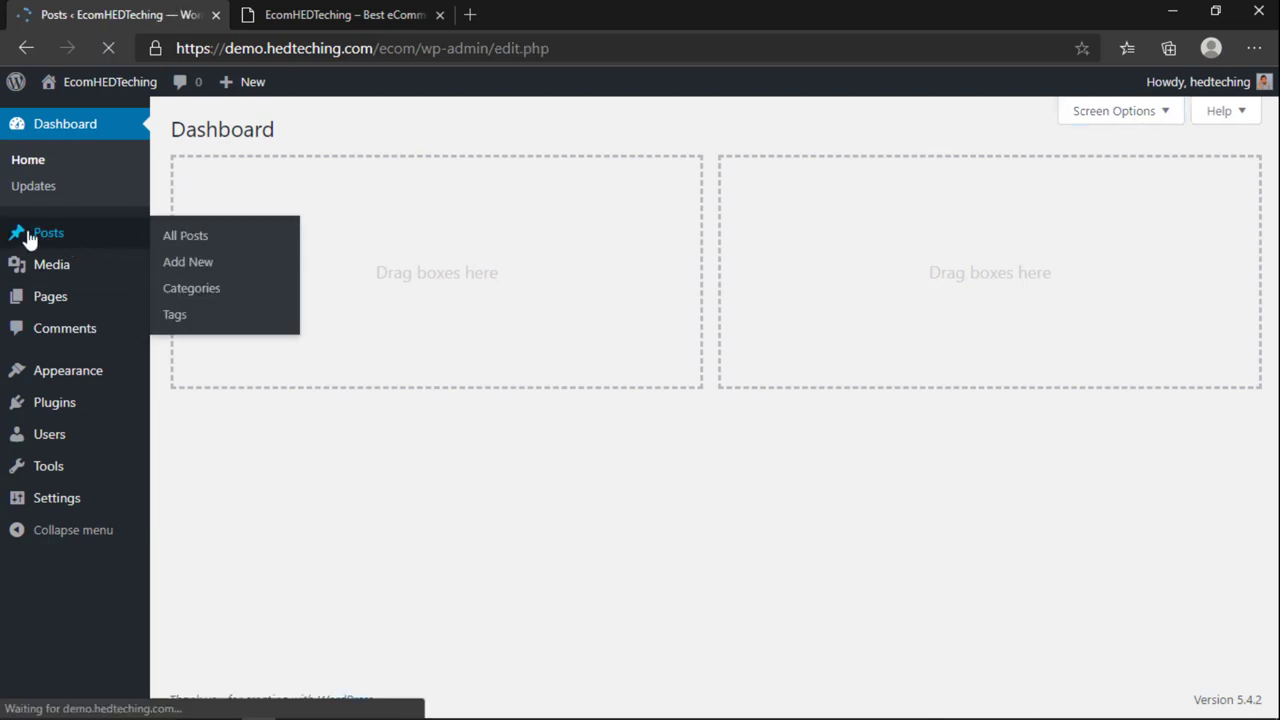
# Step: Trash the Hello world! post and empty the post trash
pyautogui.moveTo(220, 280)
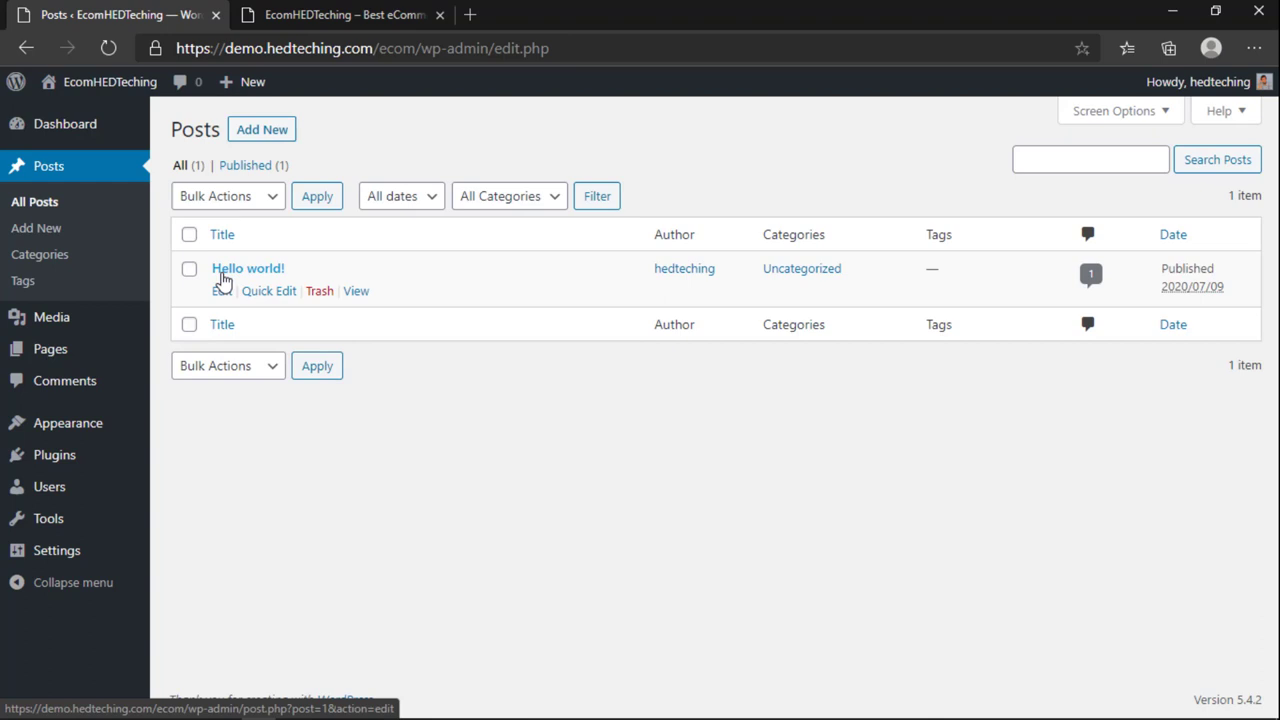
pyautogui.click(318, 291)
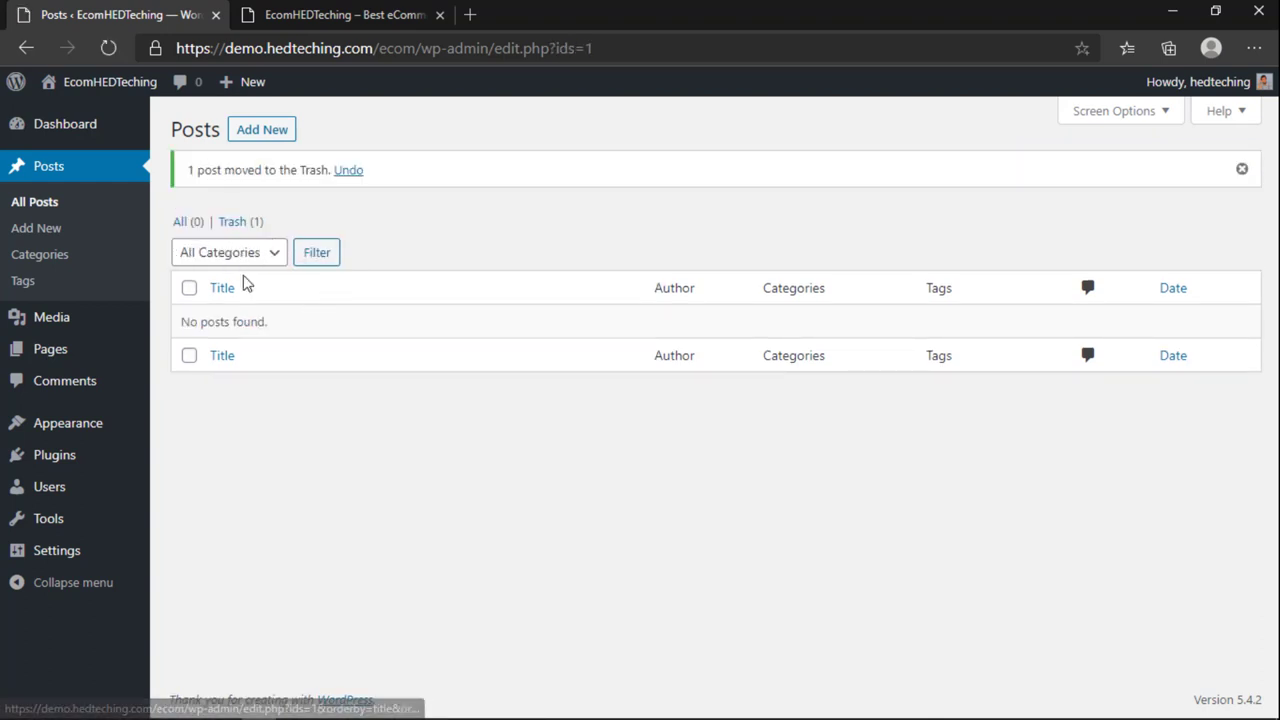
pyautogui.click(238, 224)
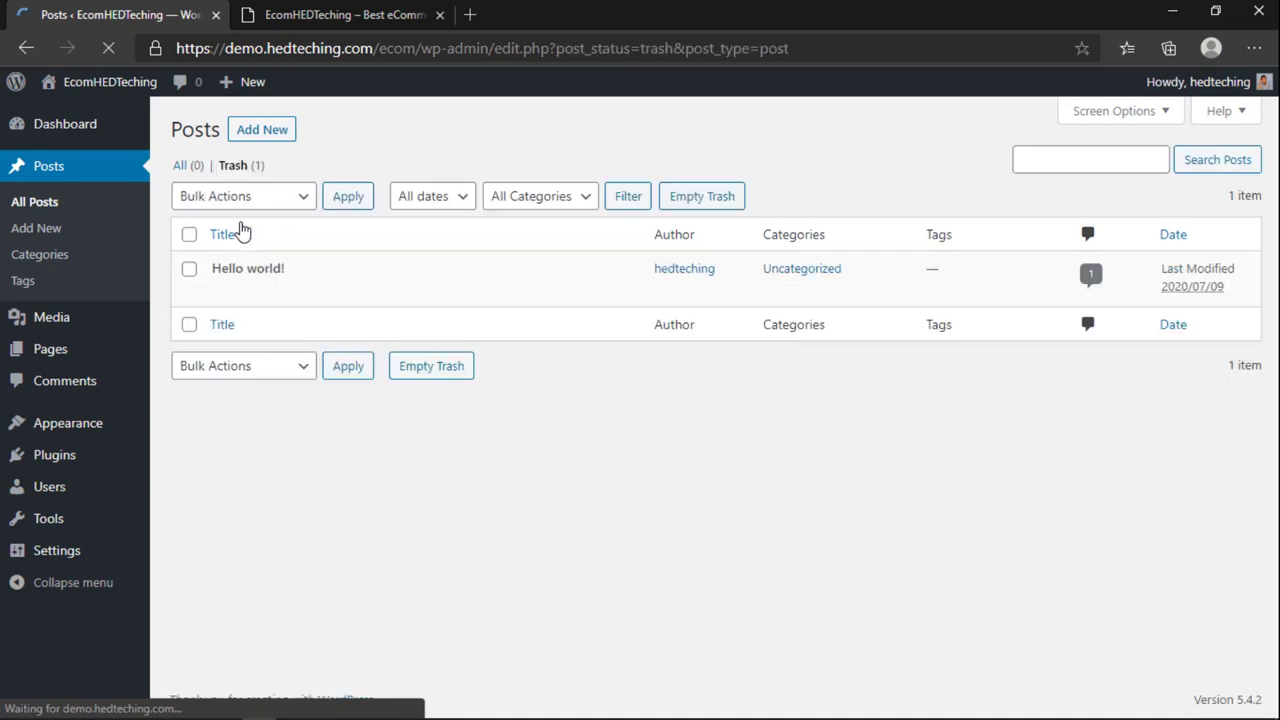
pyautogui.click(699, 199)
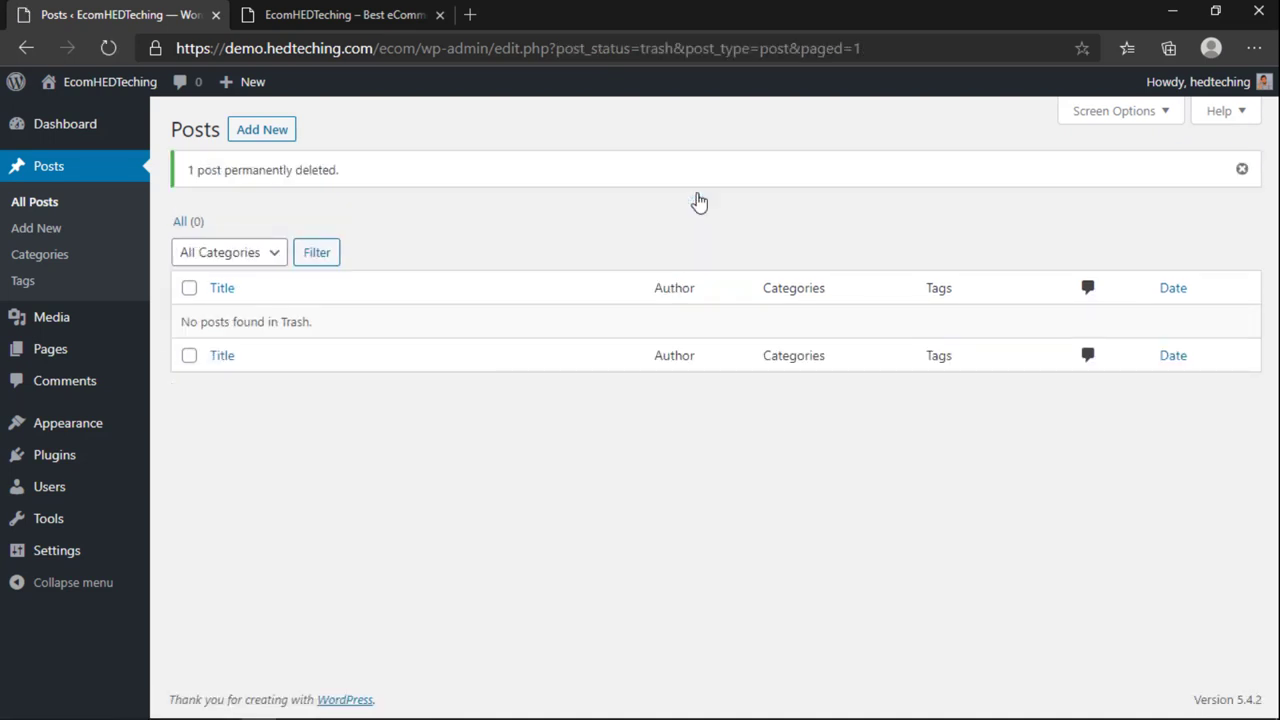
# Step: Trash and permanently delete the Sample Page, then open the draft Privacy Policy page
pyautogui.click(58, 357)
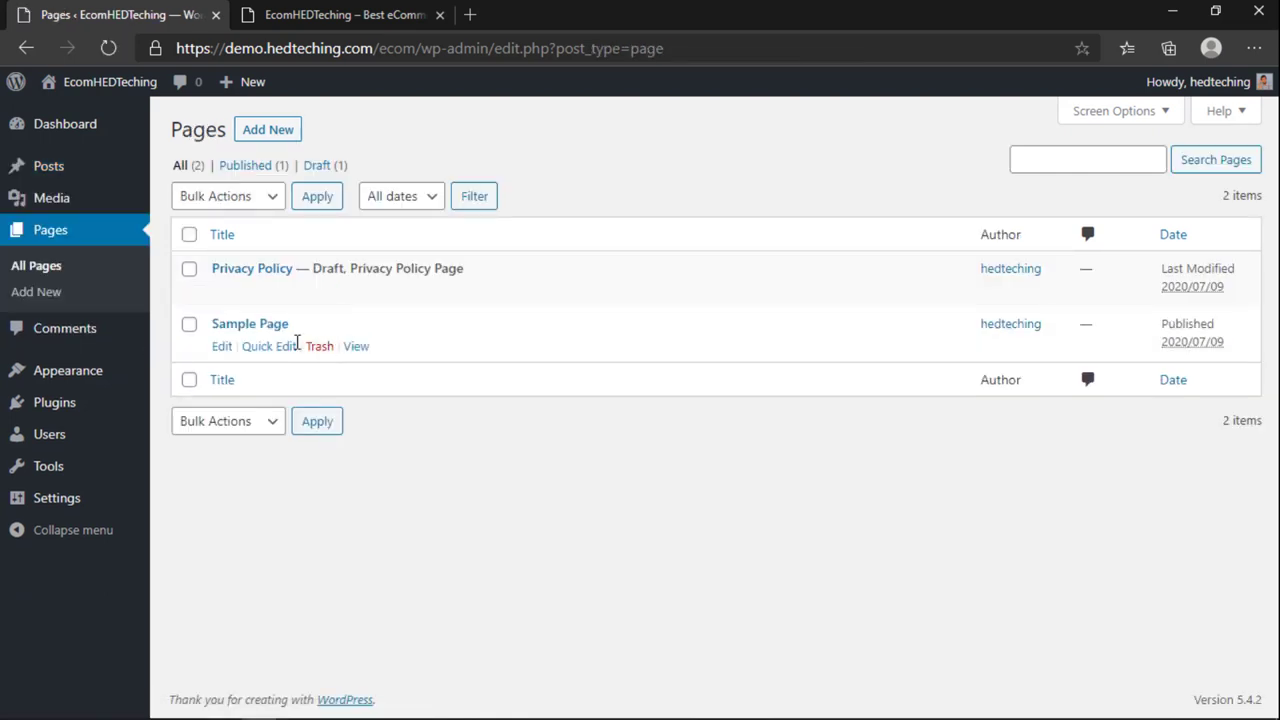
pyautogui.click(318, 347)
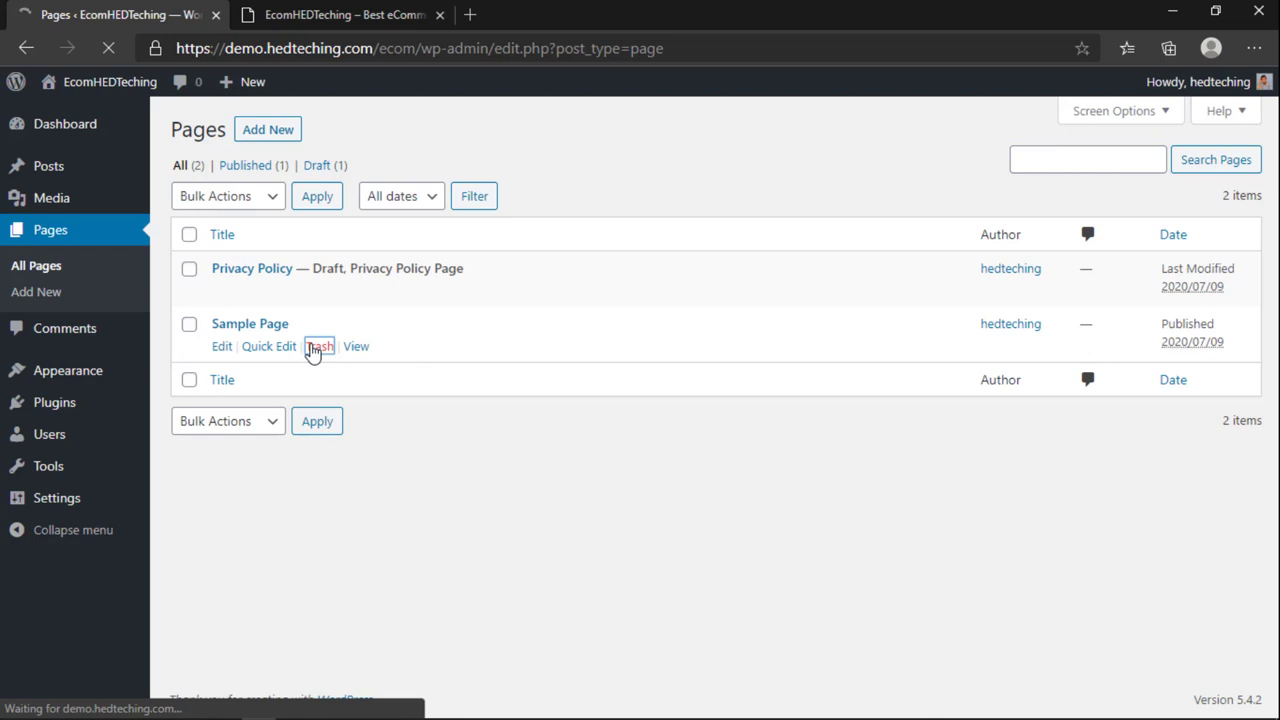
pyautogui.click(305, 224)
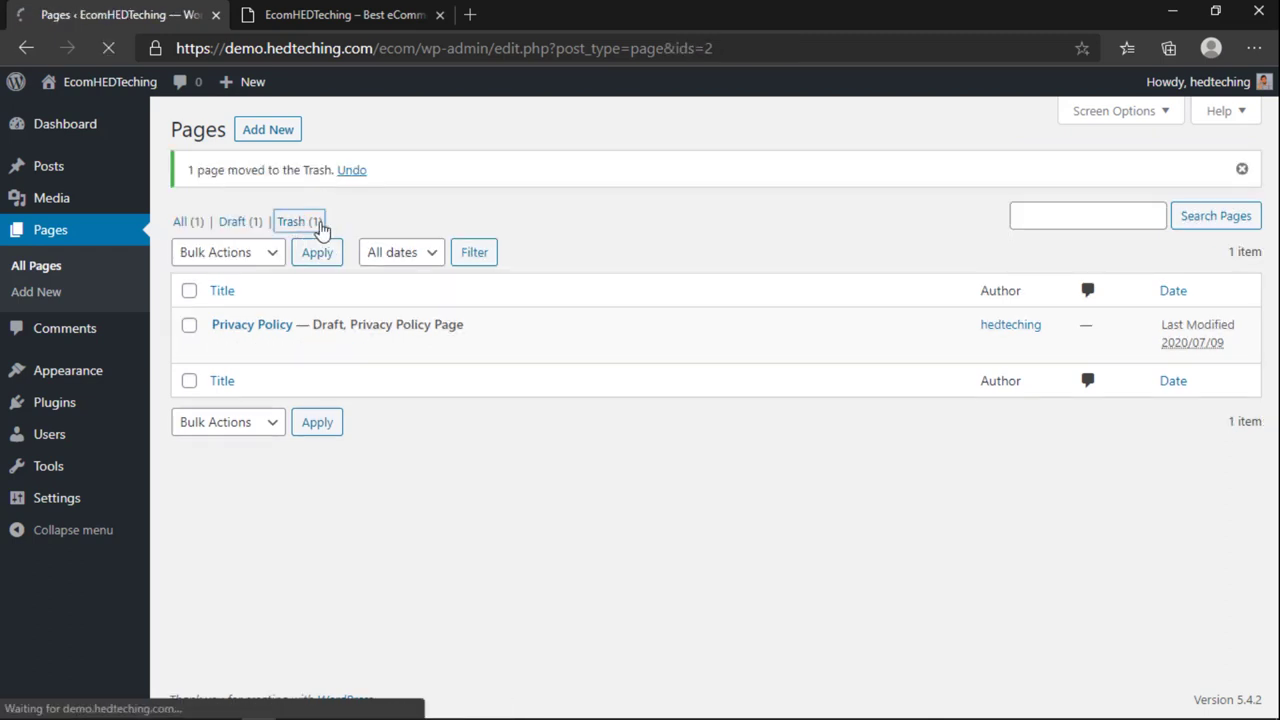
pyautogui.click(336, 294)
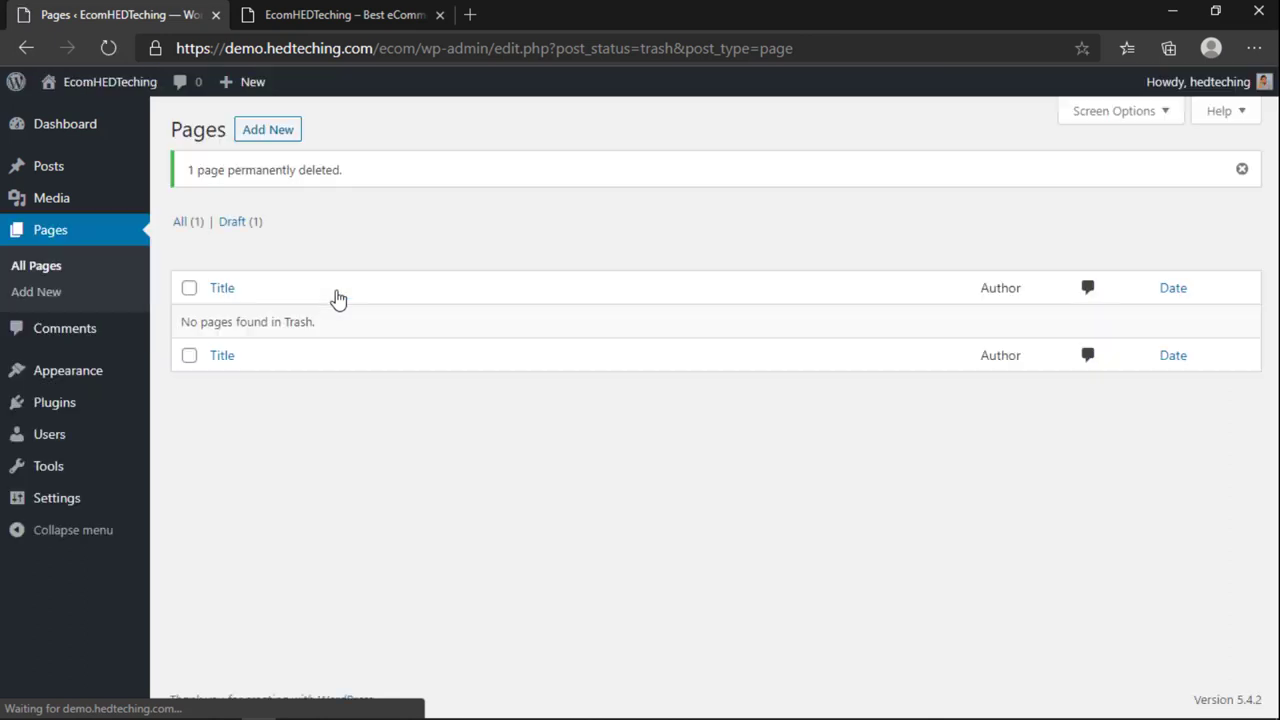
pyautogui.click(236, 228)
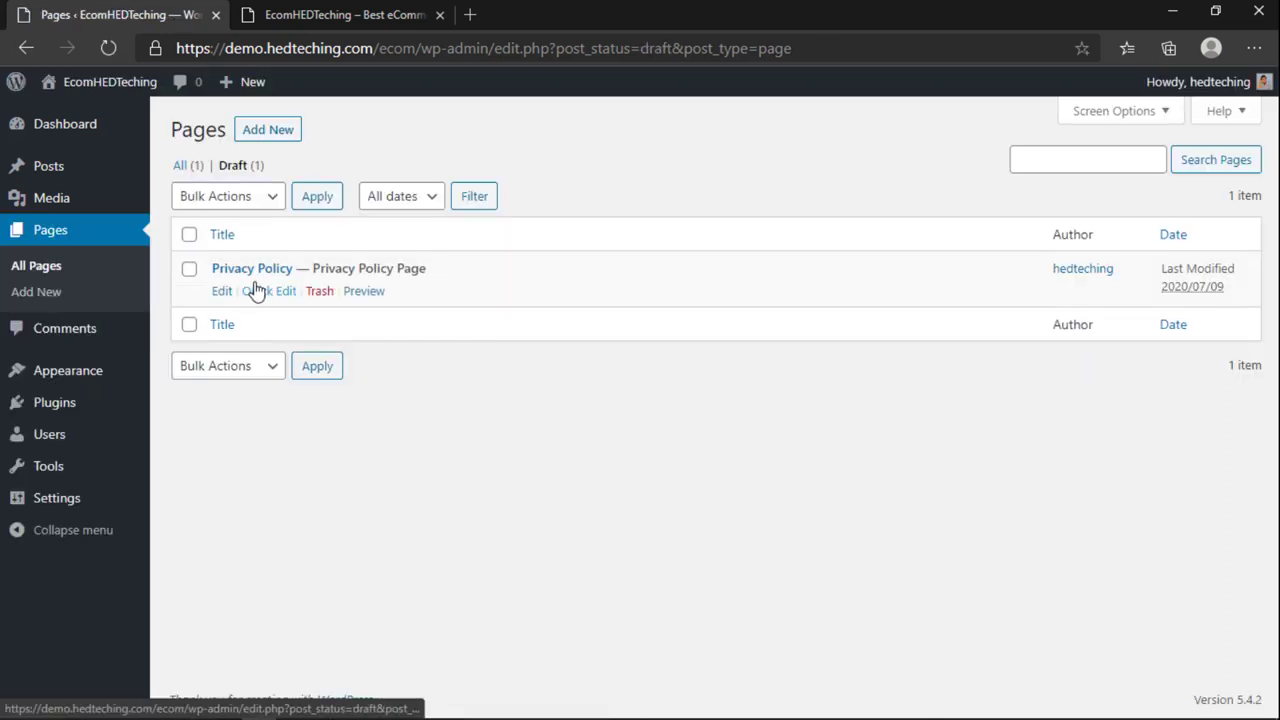
pyautogui.click(262, 276)
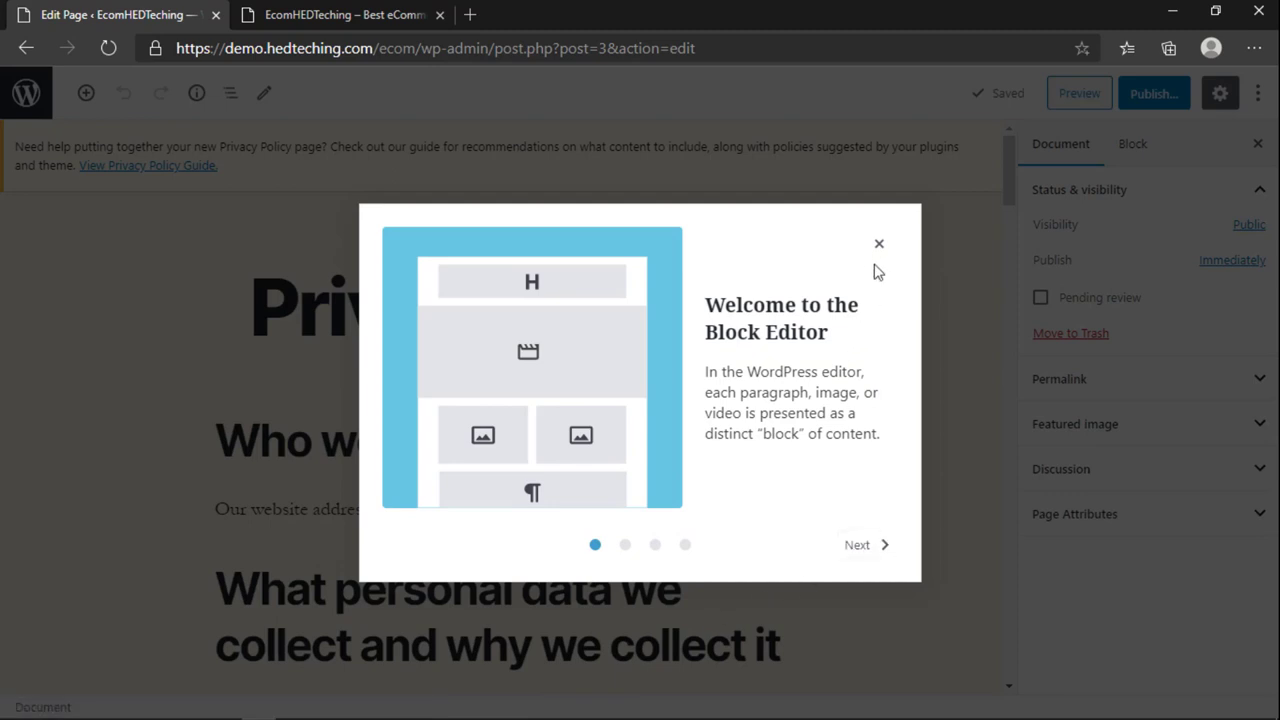
# Step: Publish the Privacy Policy page from the block editor and return to the pages list
pyautogui.click(879, 244)
pyautogui.click(1152, 93)
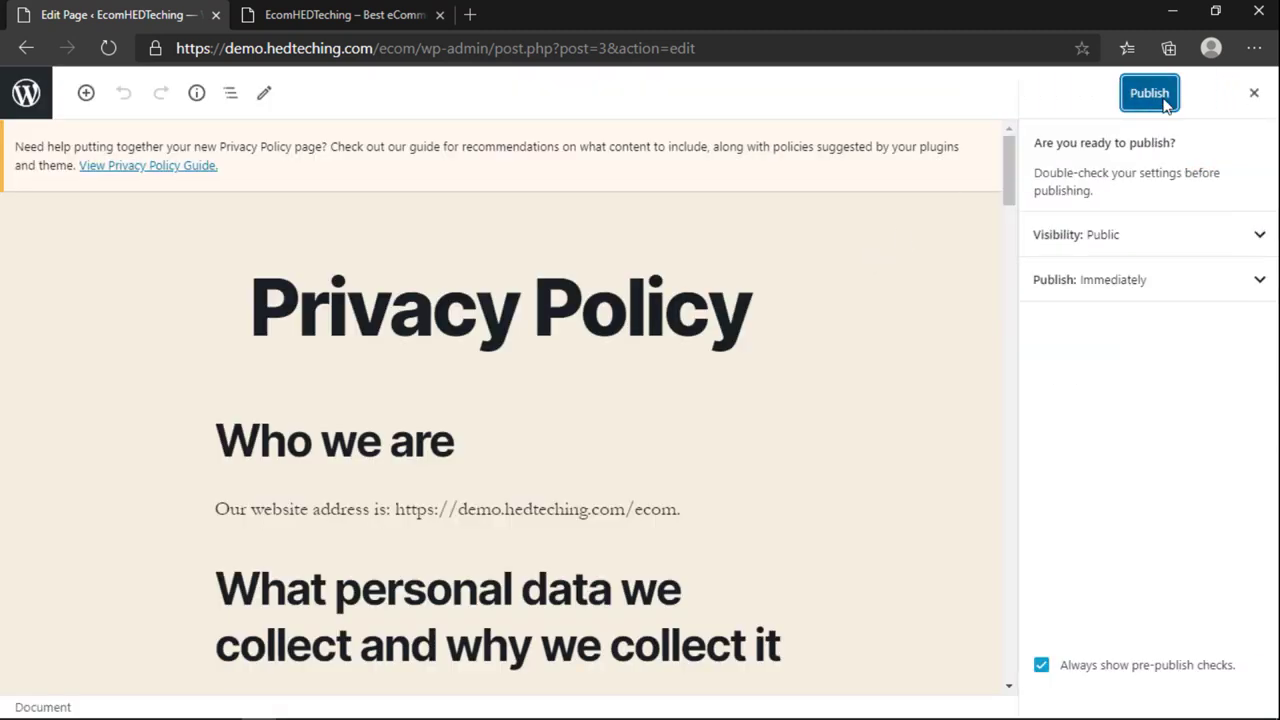
pyautogui.click(1149, 93)
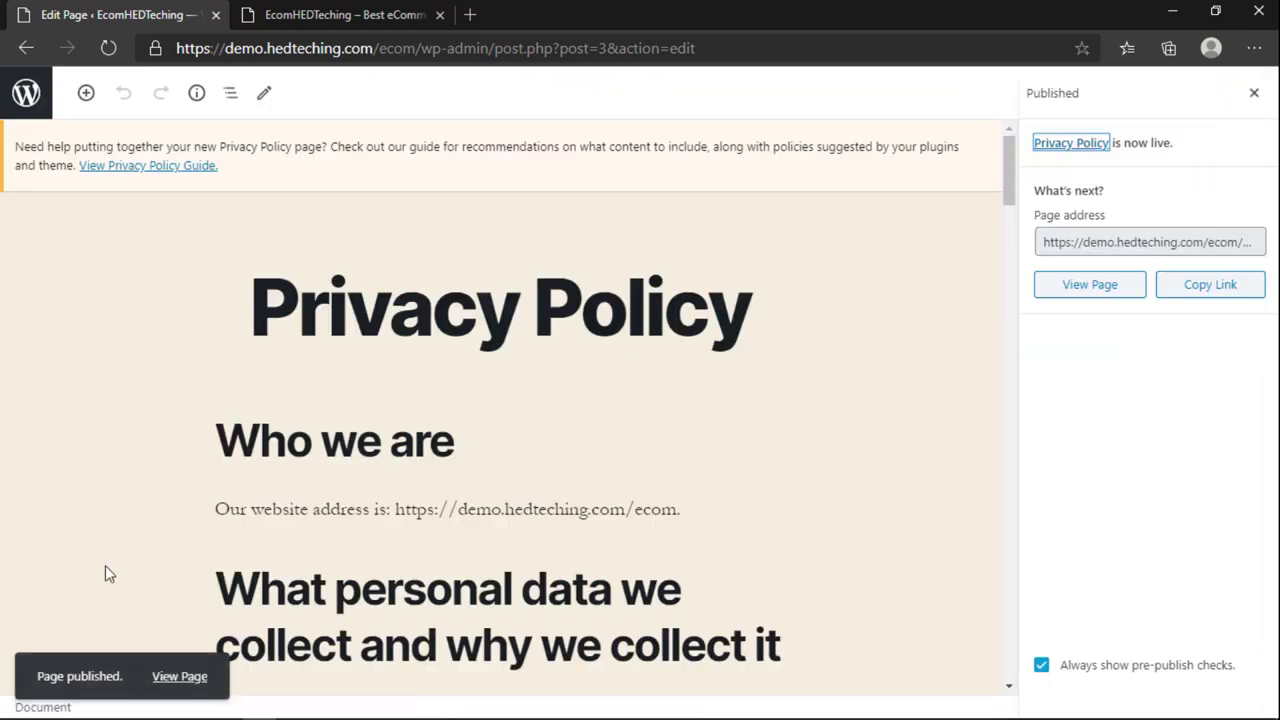
pyautogui.click(32, 112)
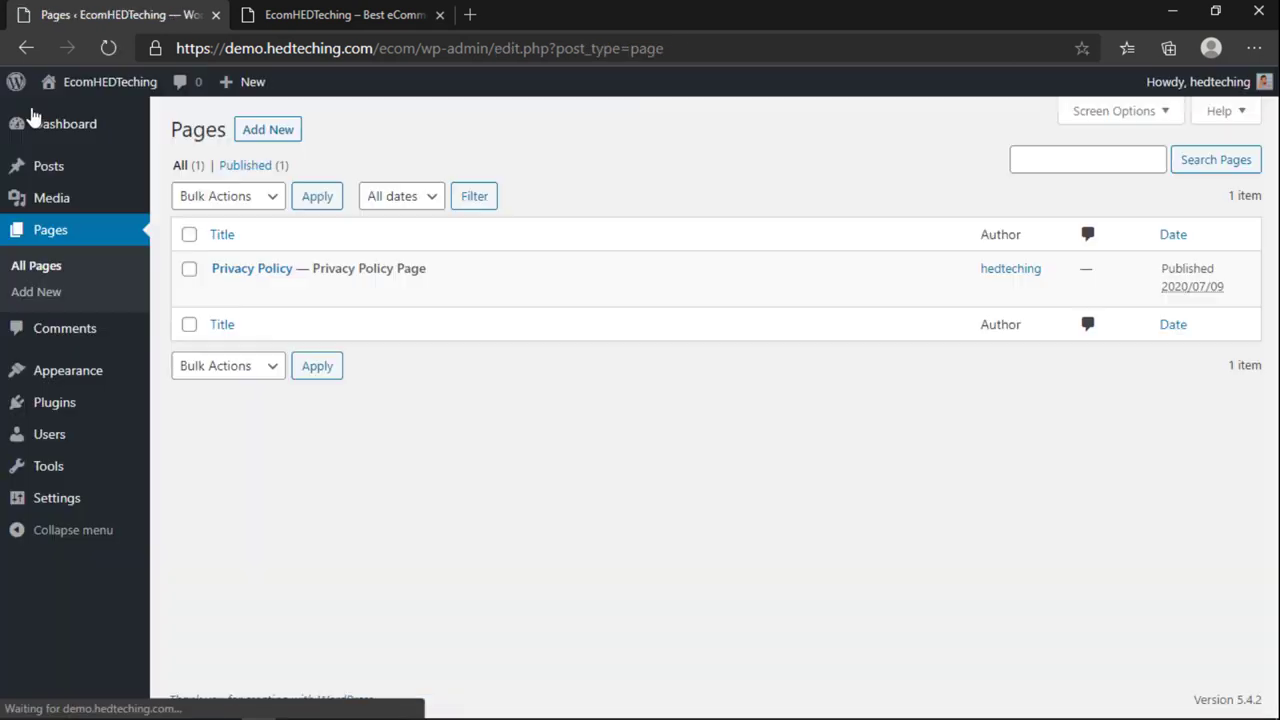
# Step: Bulk-delete the Akismet Anti-Spam and Hello Dolly plugins, then go to Permalink Settings
pyautogui.moveTo(53, 376)
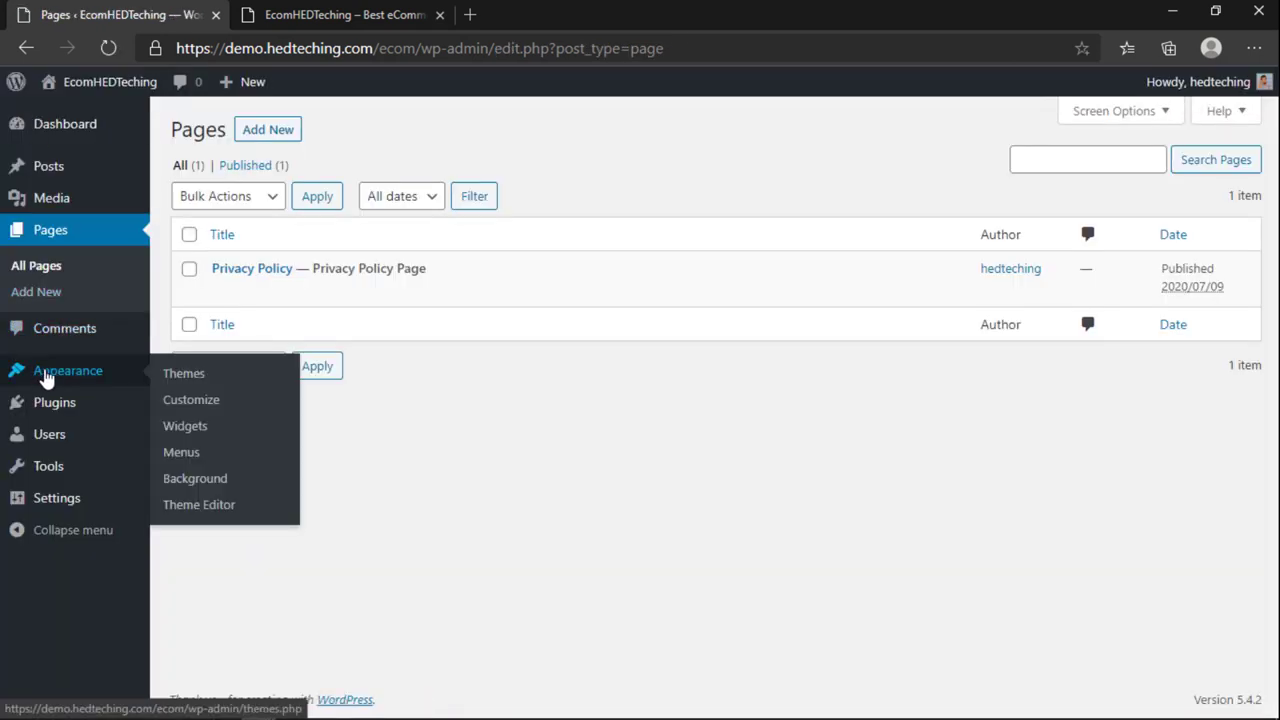
pyautogui.click(41, 405)
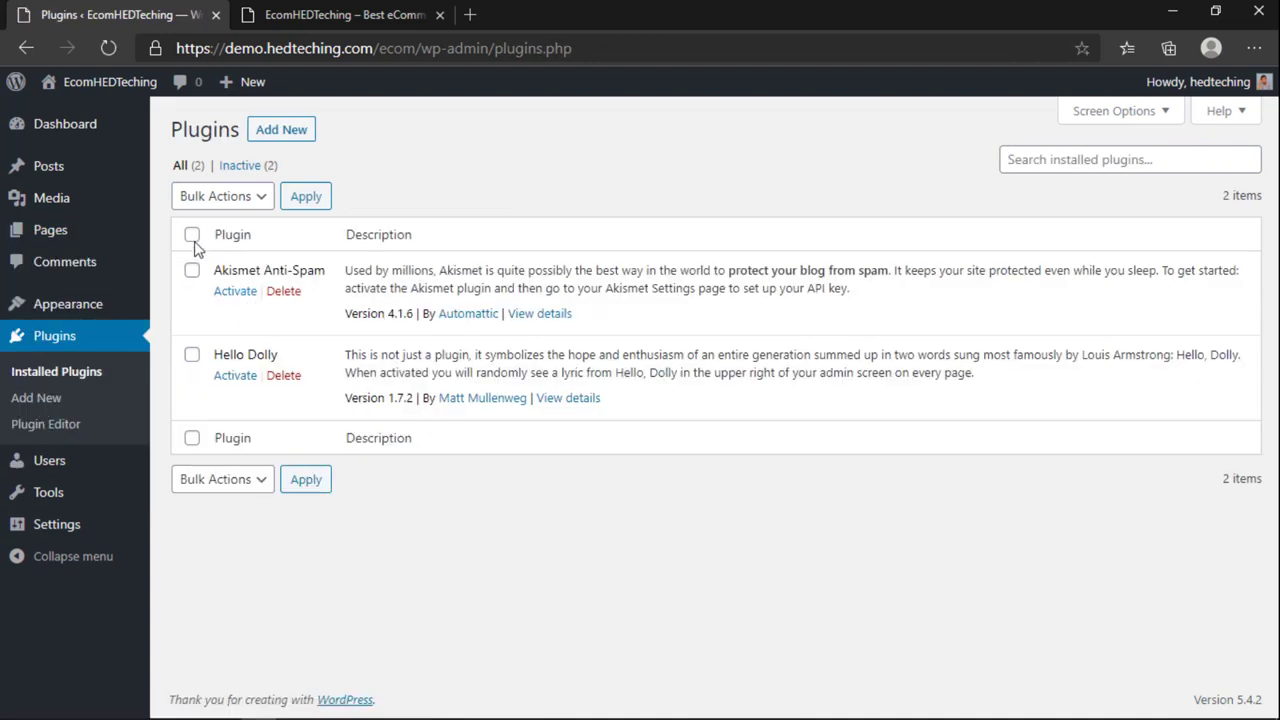
pyautogui.click(192, 236)
pyautogui.click(218, 196)
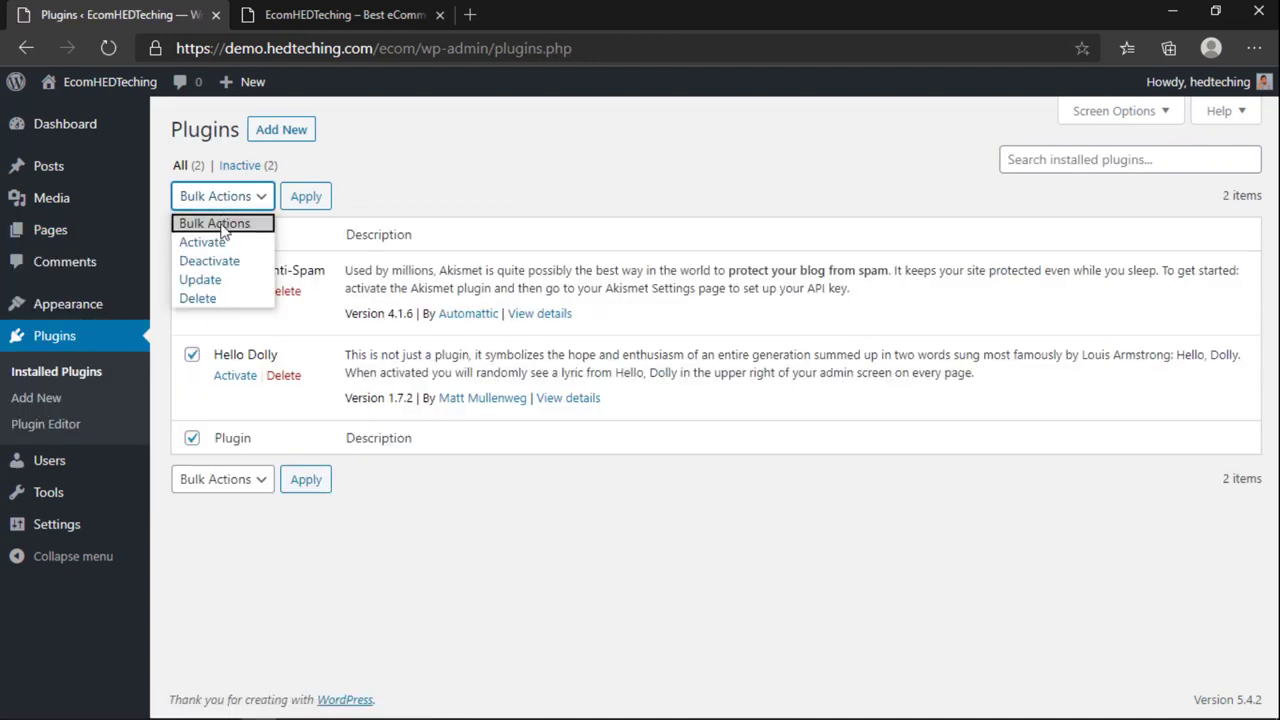
pyautogui.click(216, 298)
pyautogui.click(292, 200)
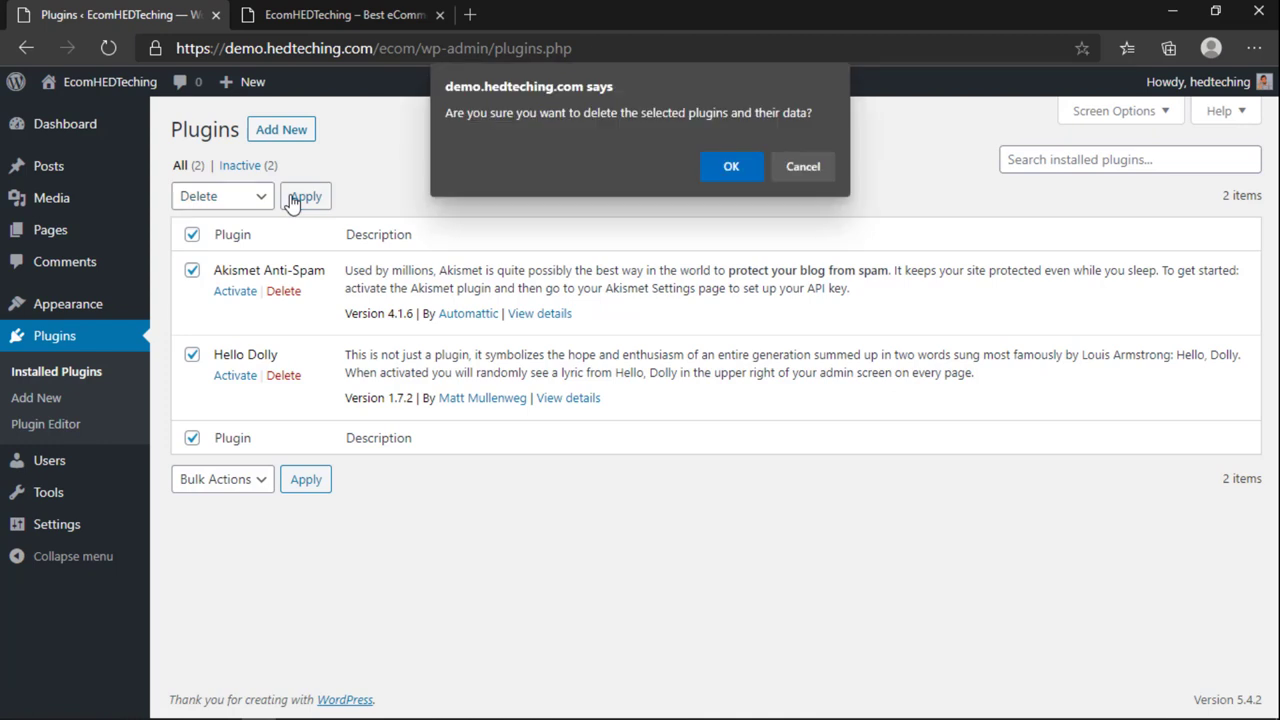
pyautogui.click(732, 168)
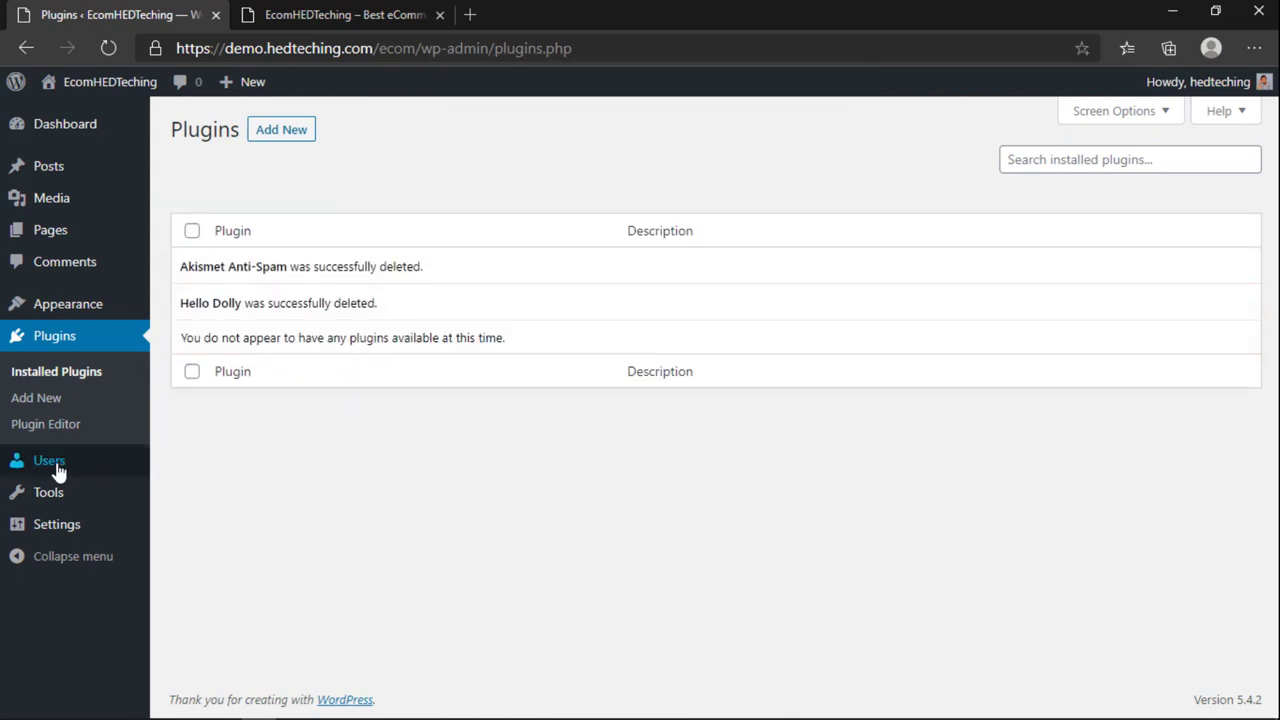
pyautogui.moveTo(32, 505)
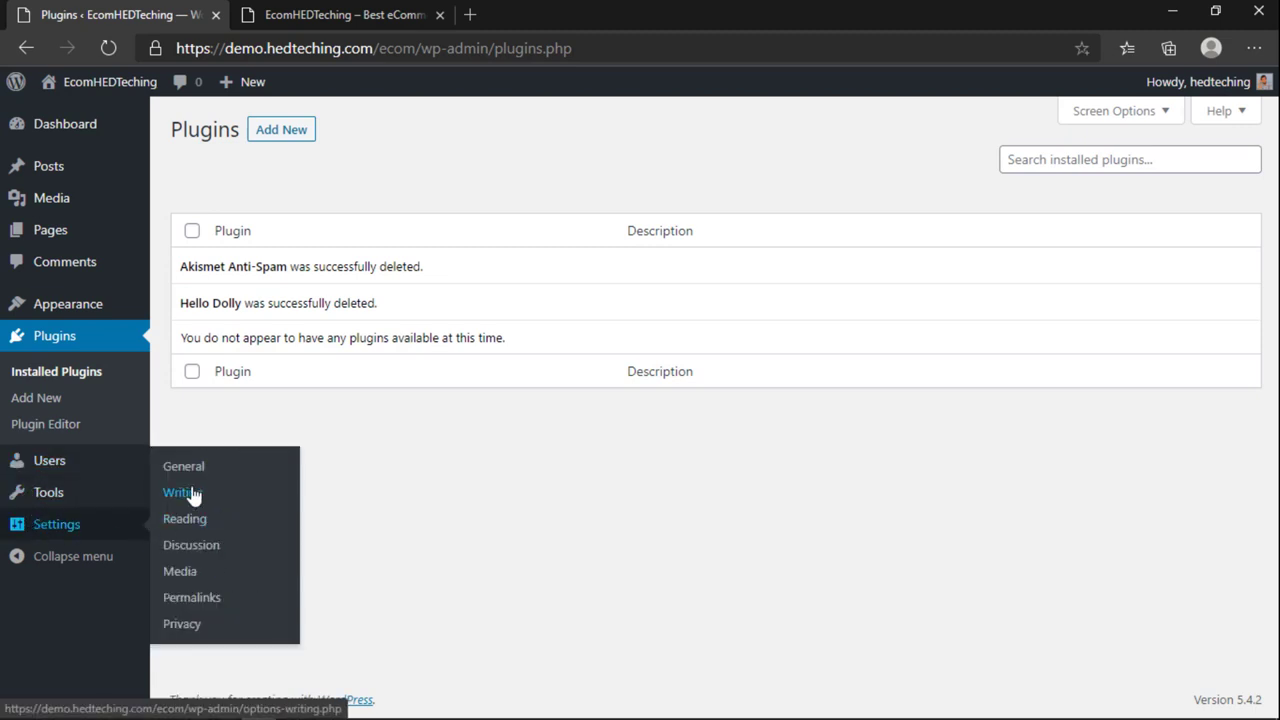
pyautogui.click(193, 600)
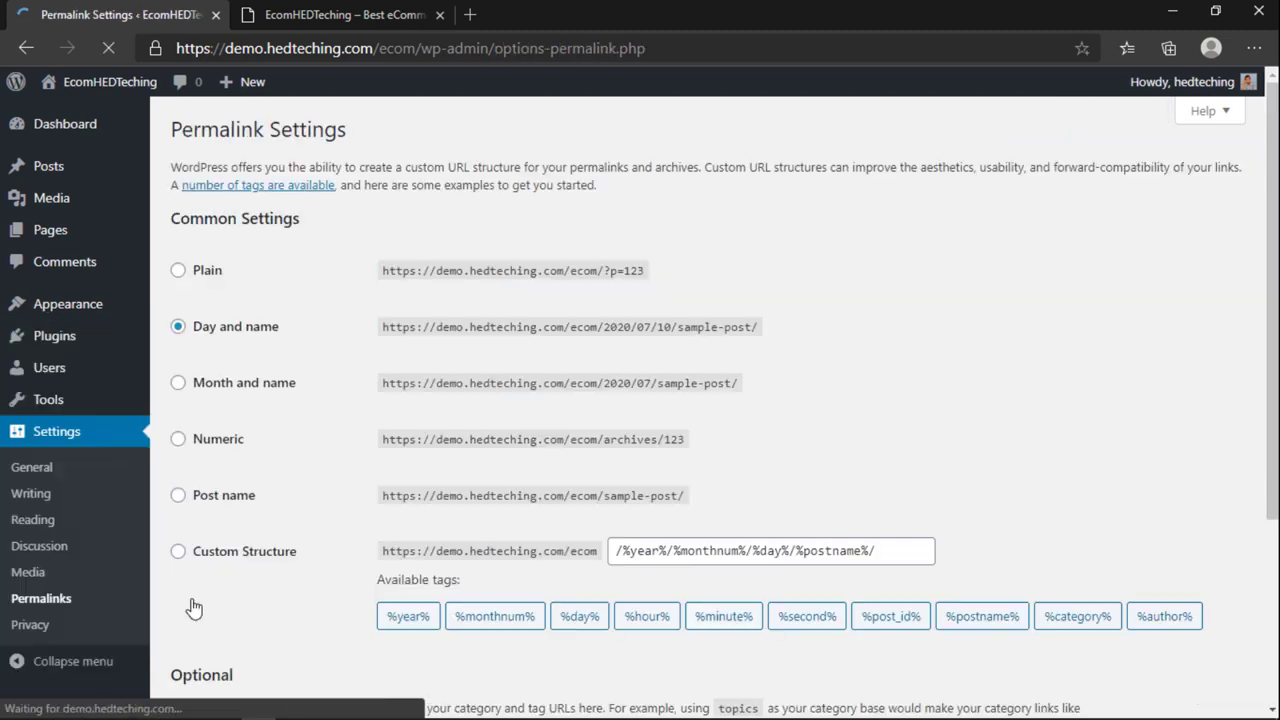
# Step: Switch permalinks from Day and name to the Post name structure and save the change
pyautogui.click(178, 495)
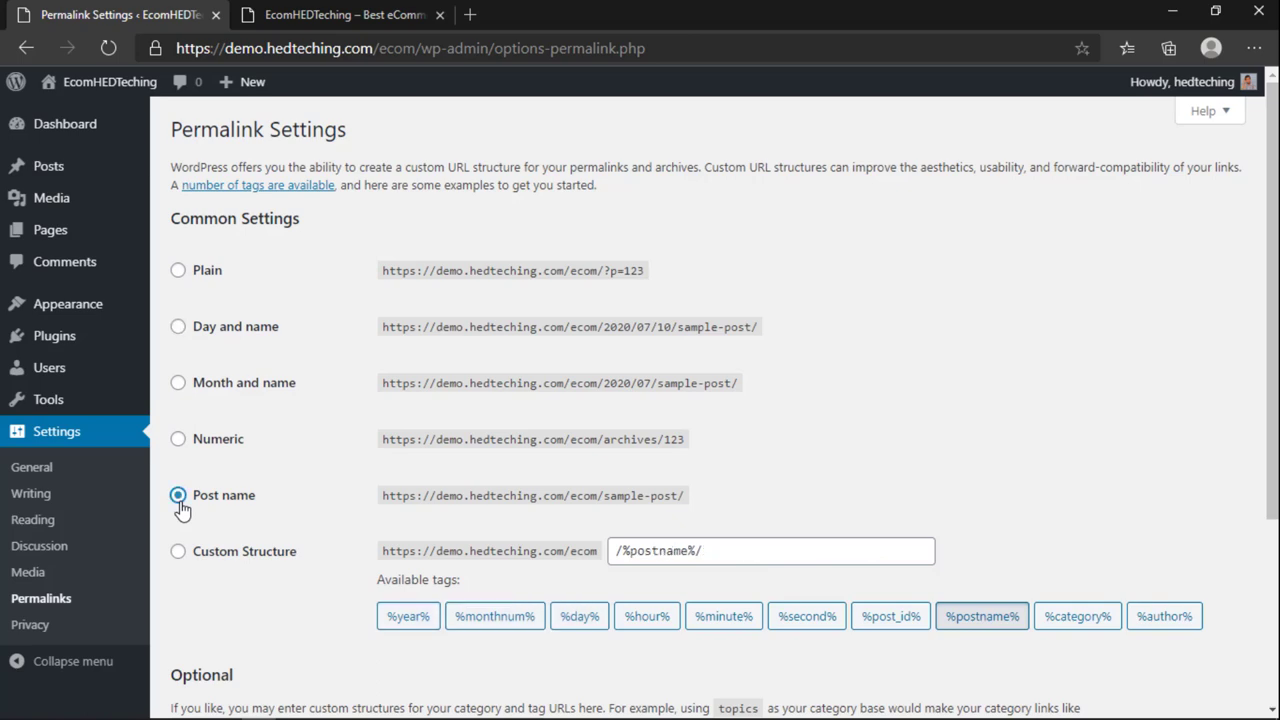
pyautogui.scroll(-1, 315, 497)
pyautogui.scroll(-3, 300, 470)
pyautogui.scroll(3, 288, 443)
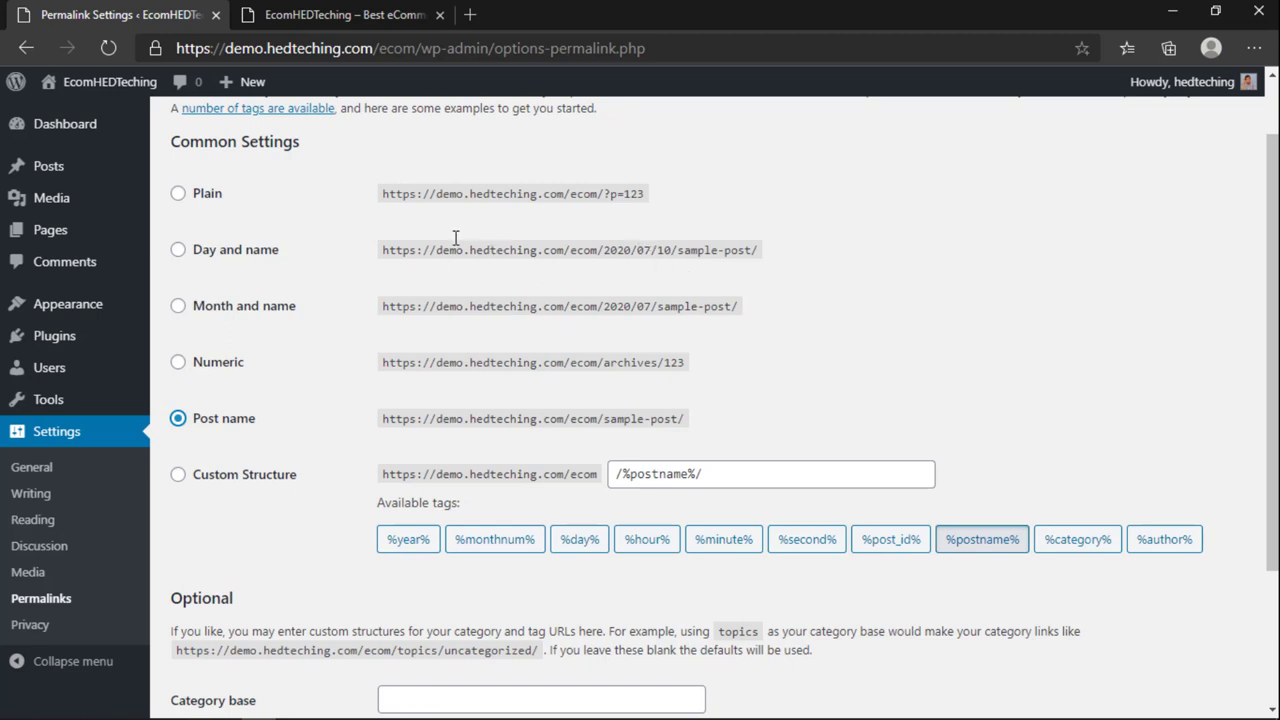
pyautogui.moveTo(383, 194); pyautogui.dragTo(529, 214)
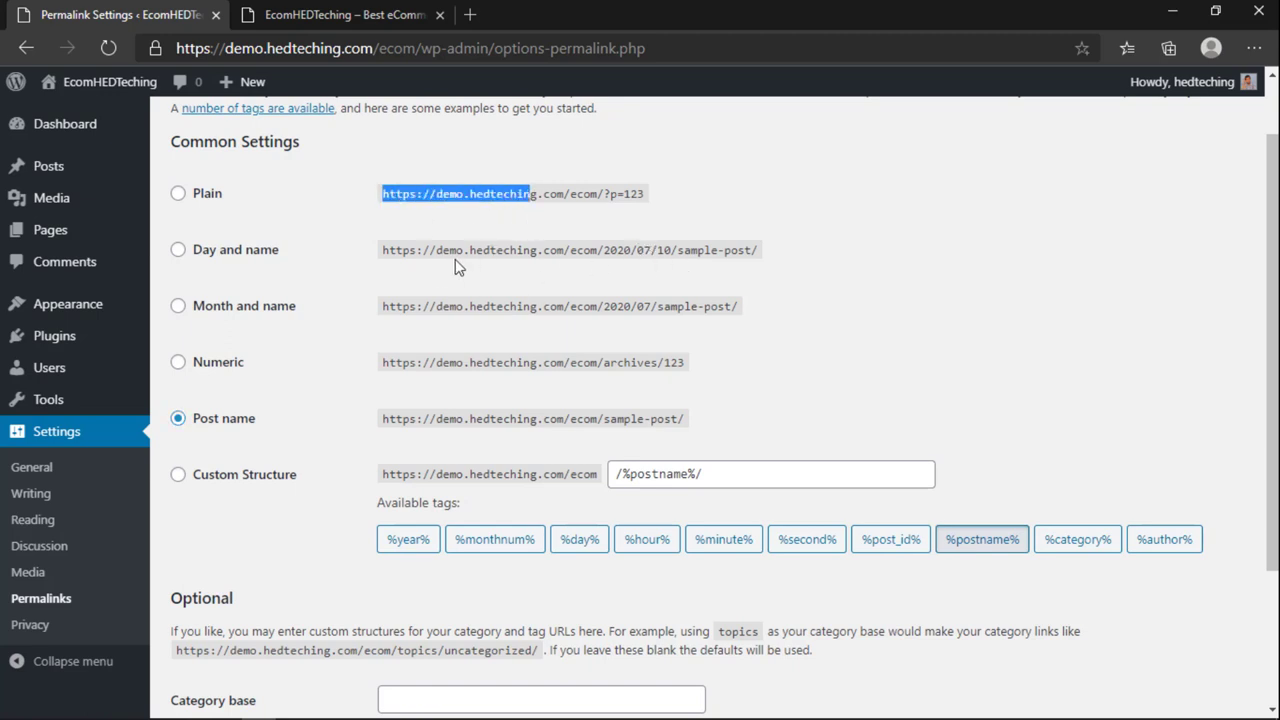
pyautogui.moveTo(430, 250); pyautogui.dragTo(565, 250)
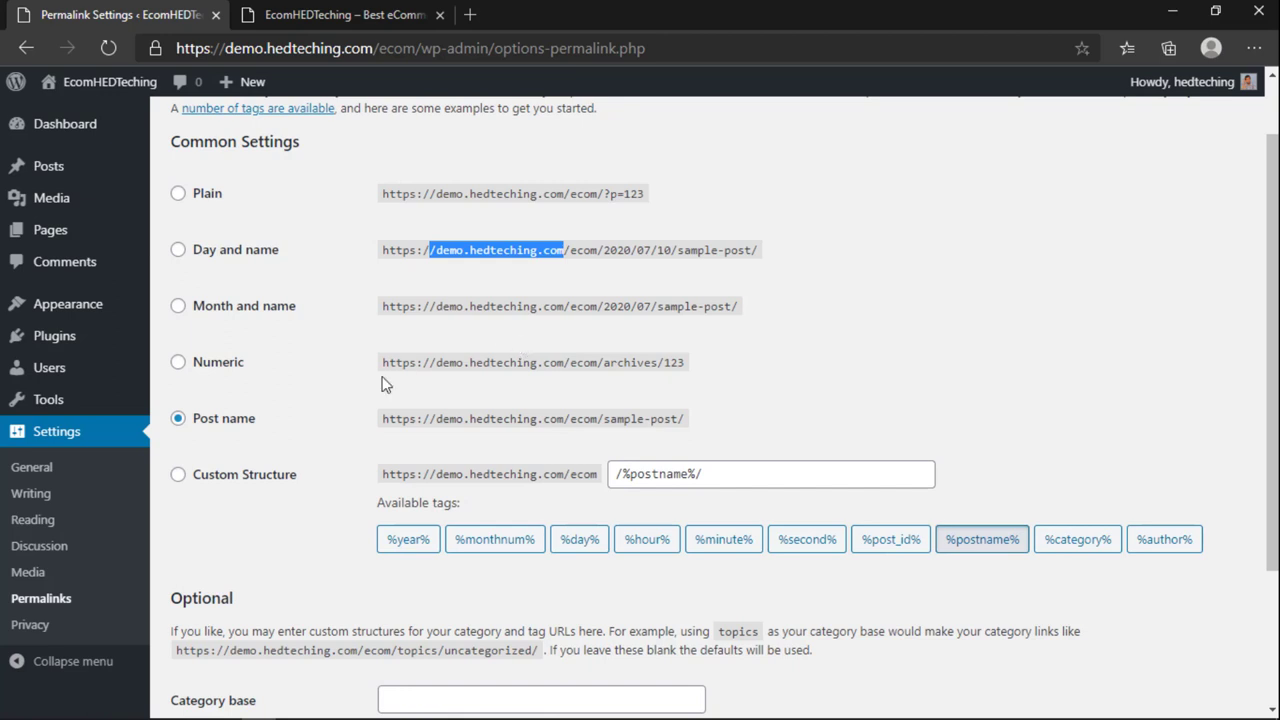
pyautogui.click(228, 433)
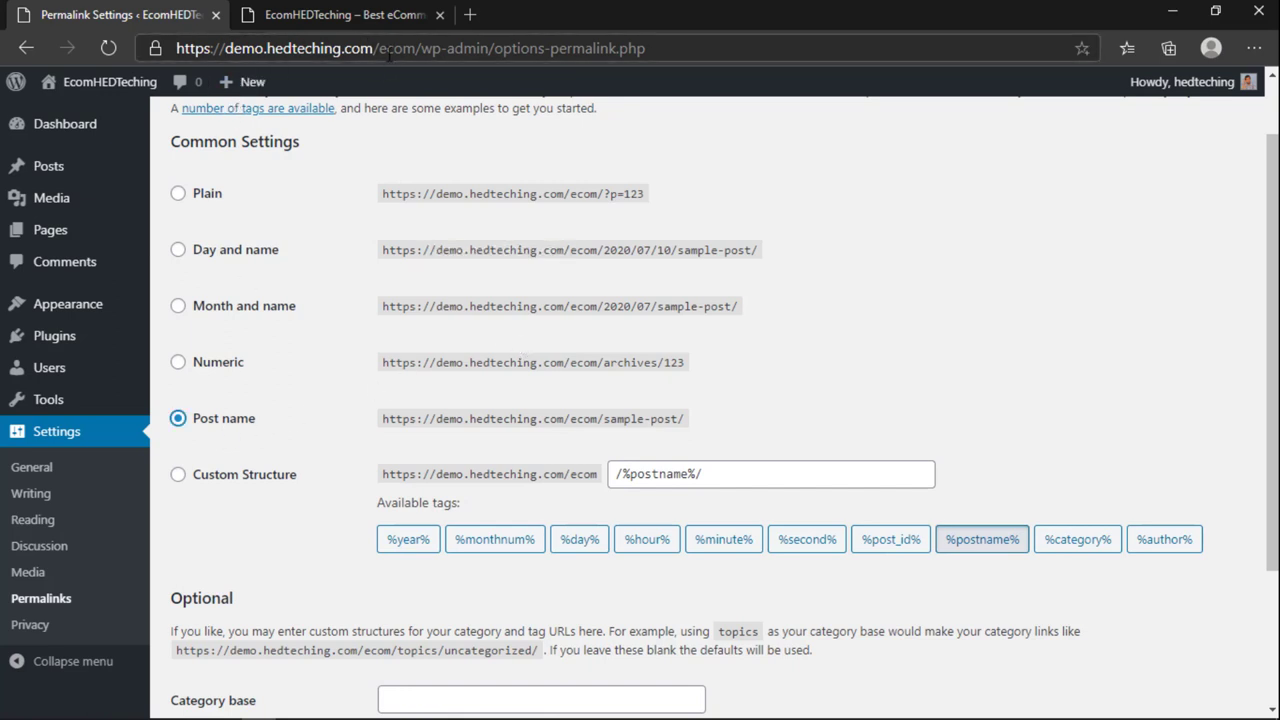
pyautogui.moveTo(385, 48); pyautogui.dragTo(530, 48)
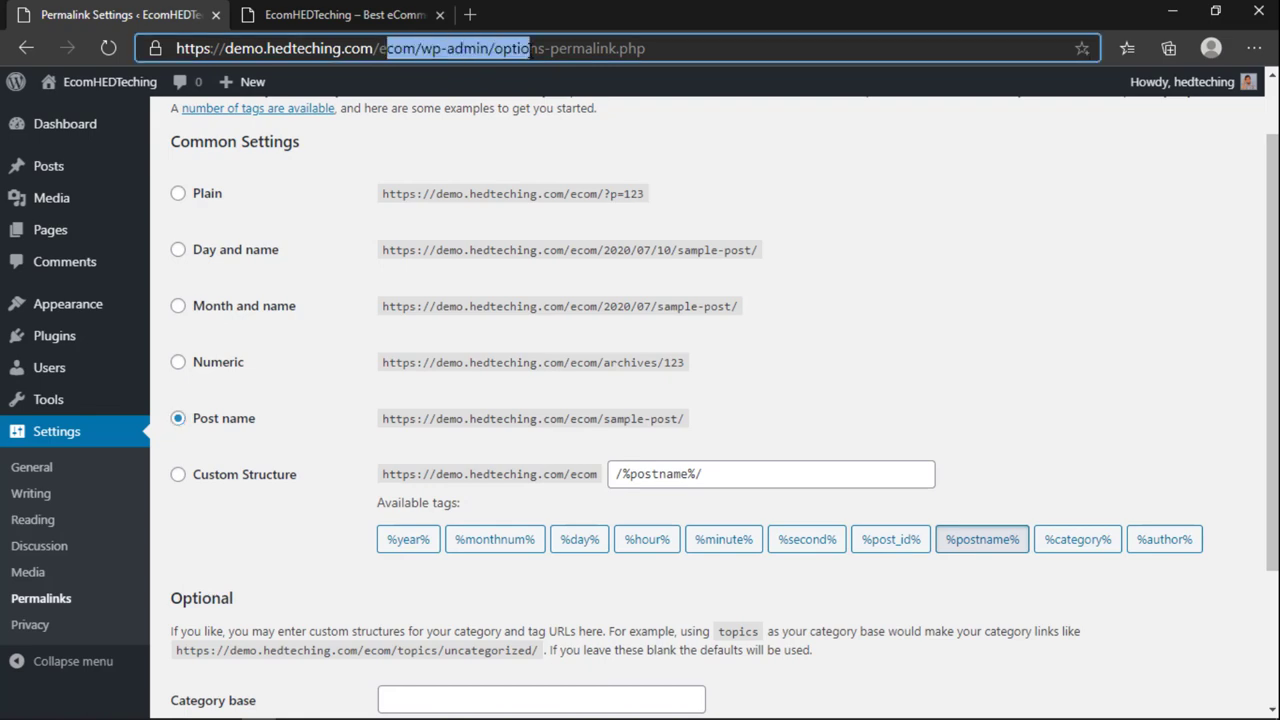
pyautogui.click(743, 374)
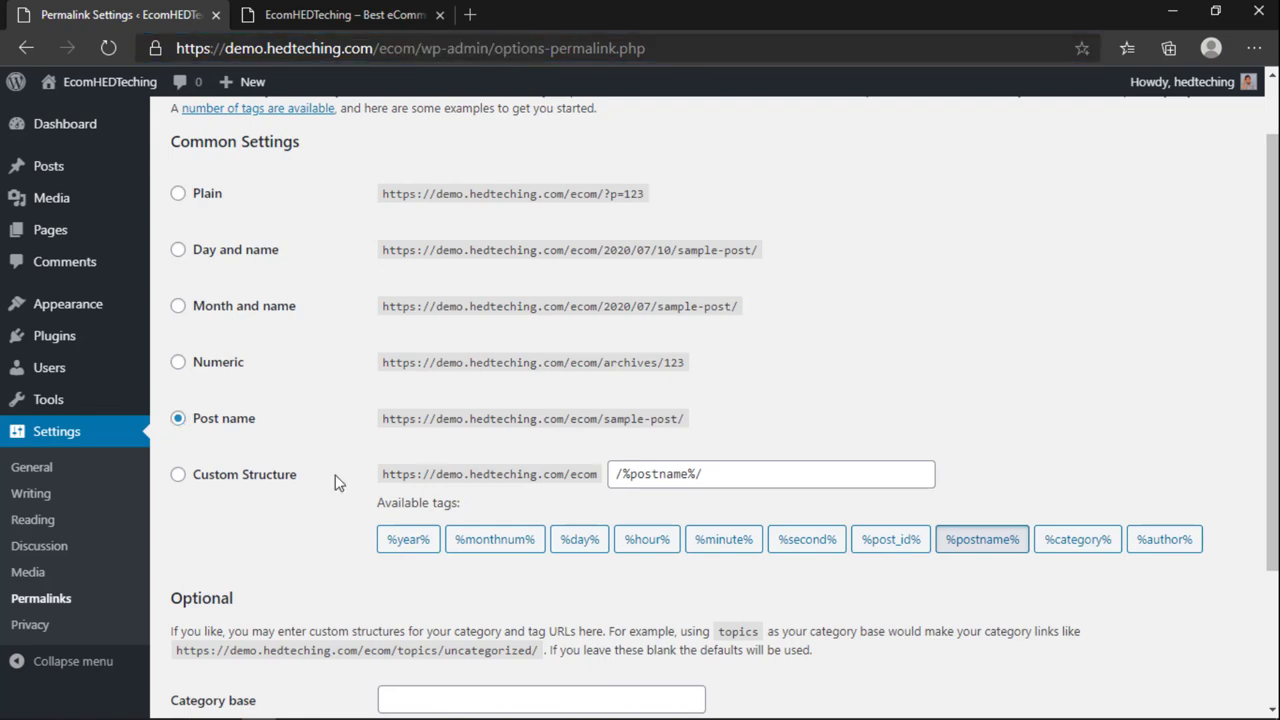
pyautogui.scroll(-2, 252, 490)
pyautogui.scroll(3, 259, 337)
pyautogui.scroll(-3, 280, 450)
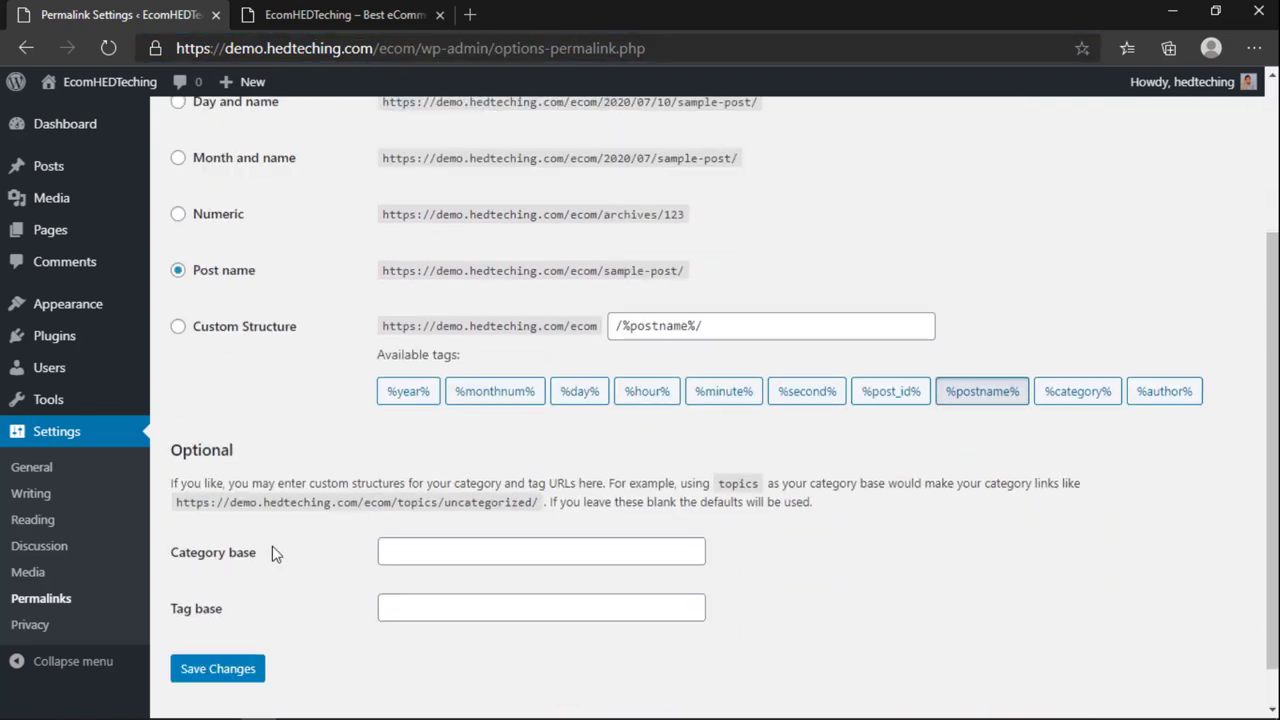
pyautogui.click(242, 621)
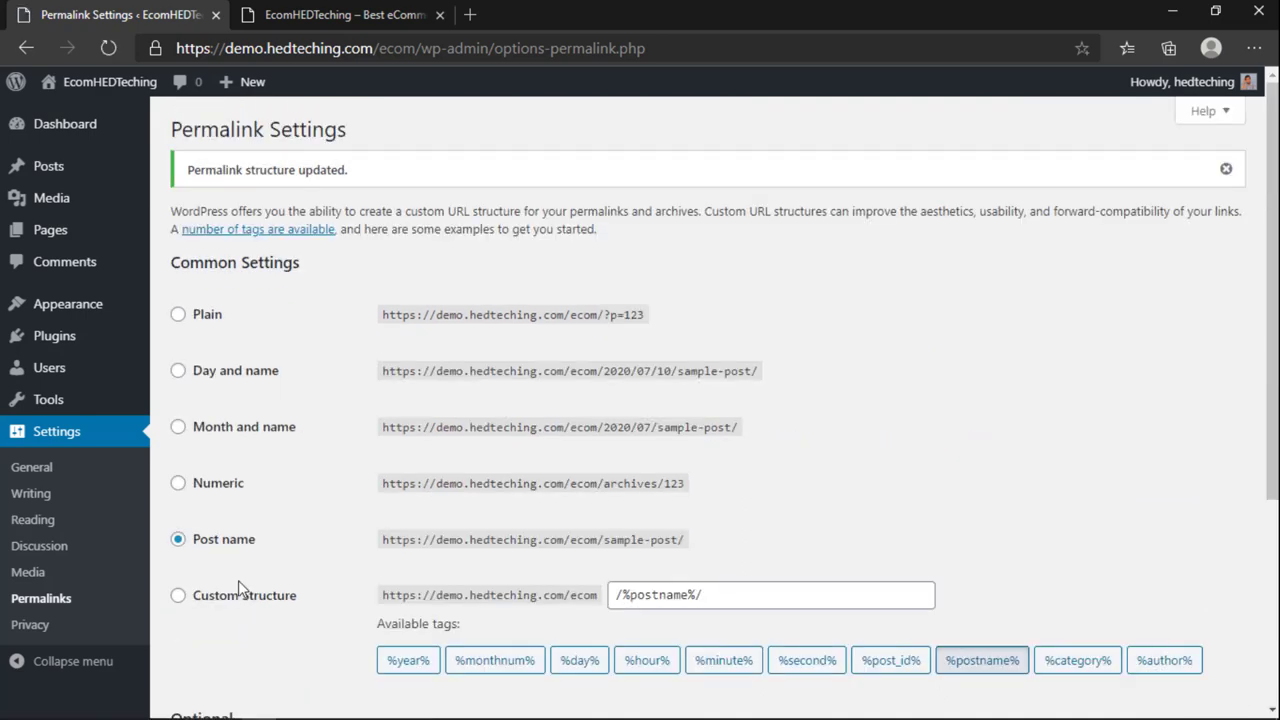
pyautogui.scroll(-2, 238, 582)
pyautogui.scroll(2, 238, 582)
# Step: Open my profile and switch the admin colour scheme to Midnight
pyautogui.moveTo(1182, 104)
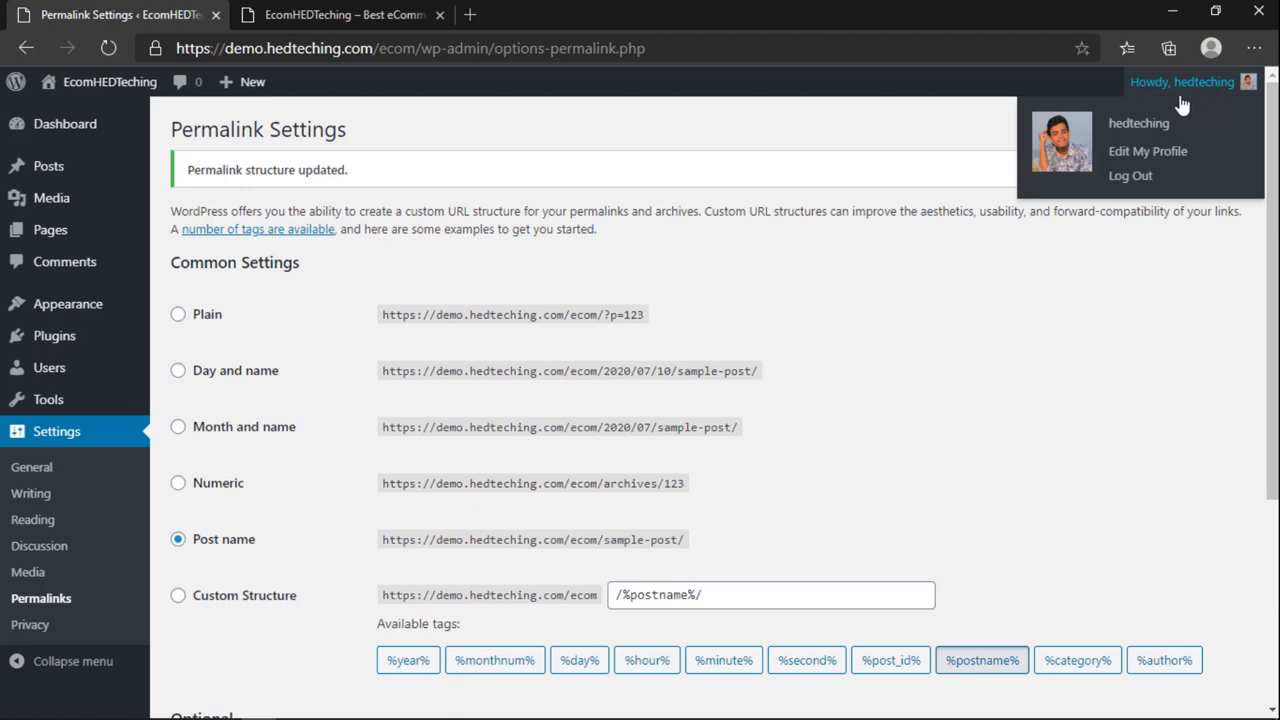
pyautogui.click(1160, 160)
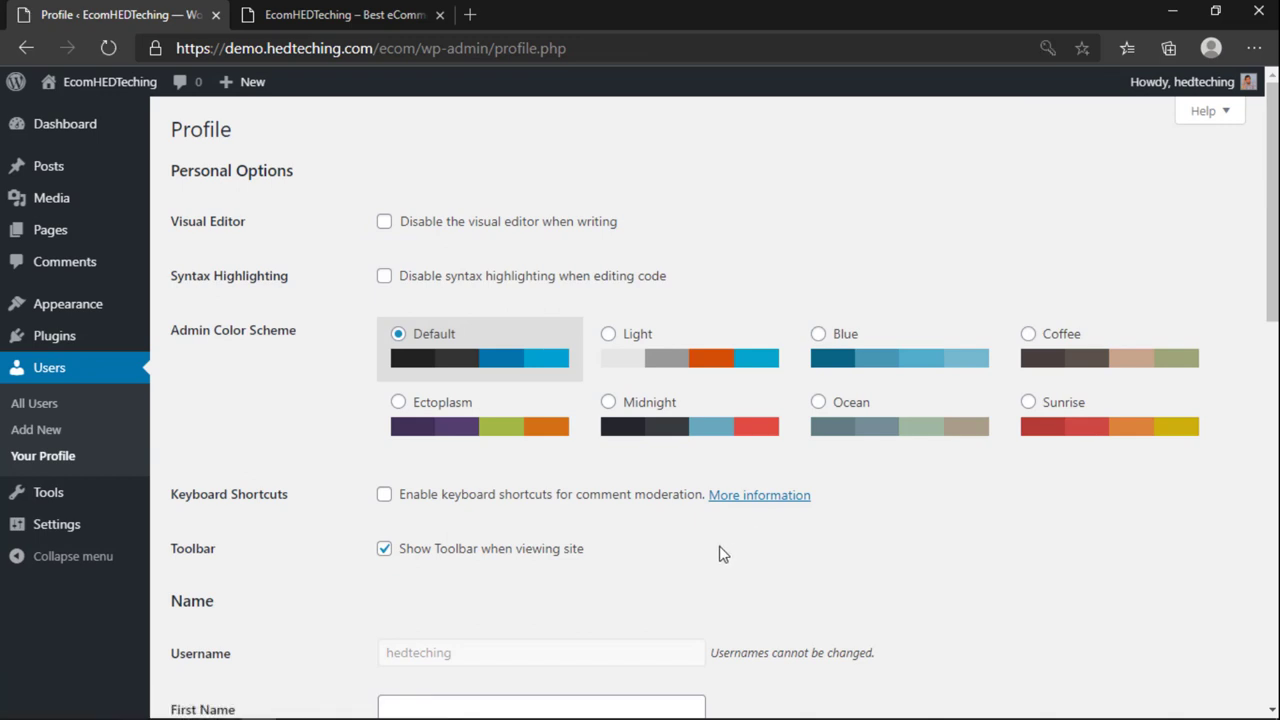
pyautogui.click(685, 420)
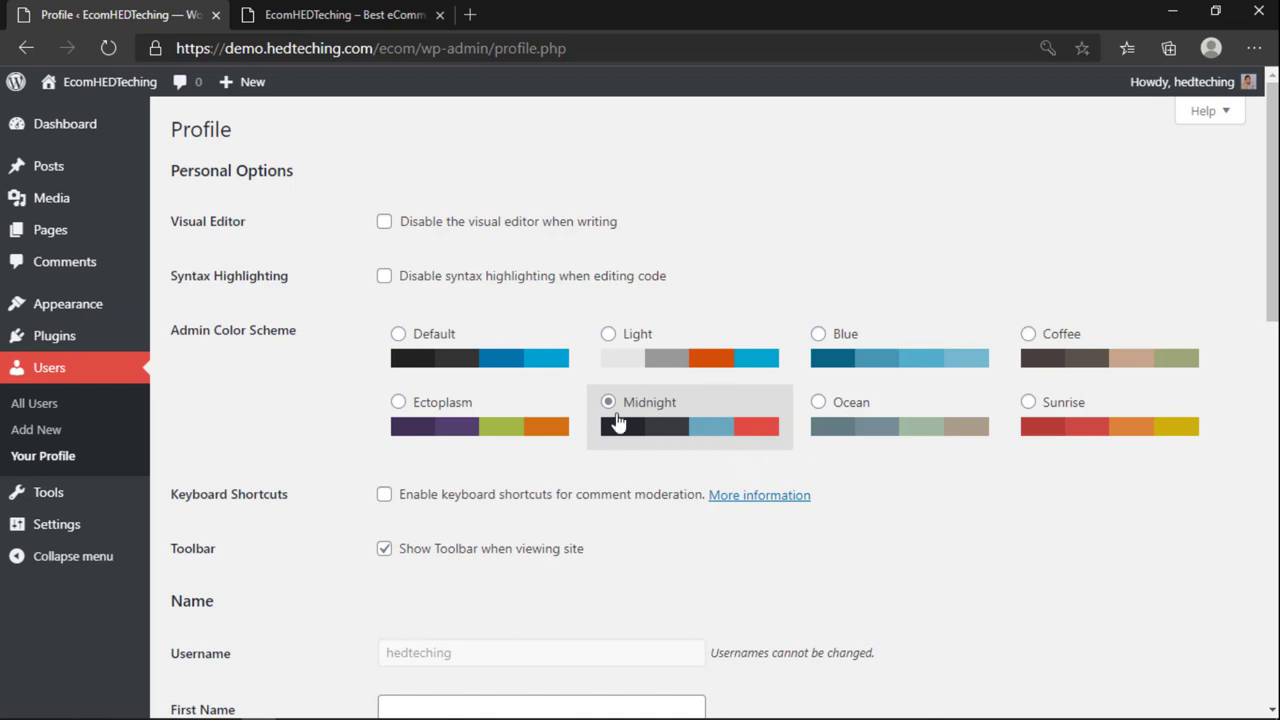
pyautogui.scroll(-3, 689, 426)
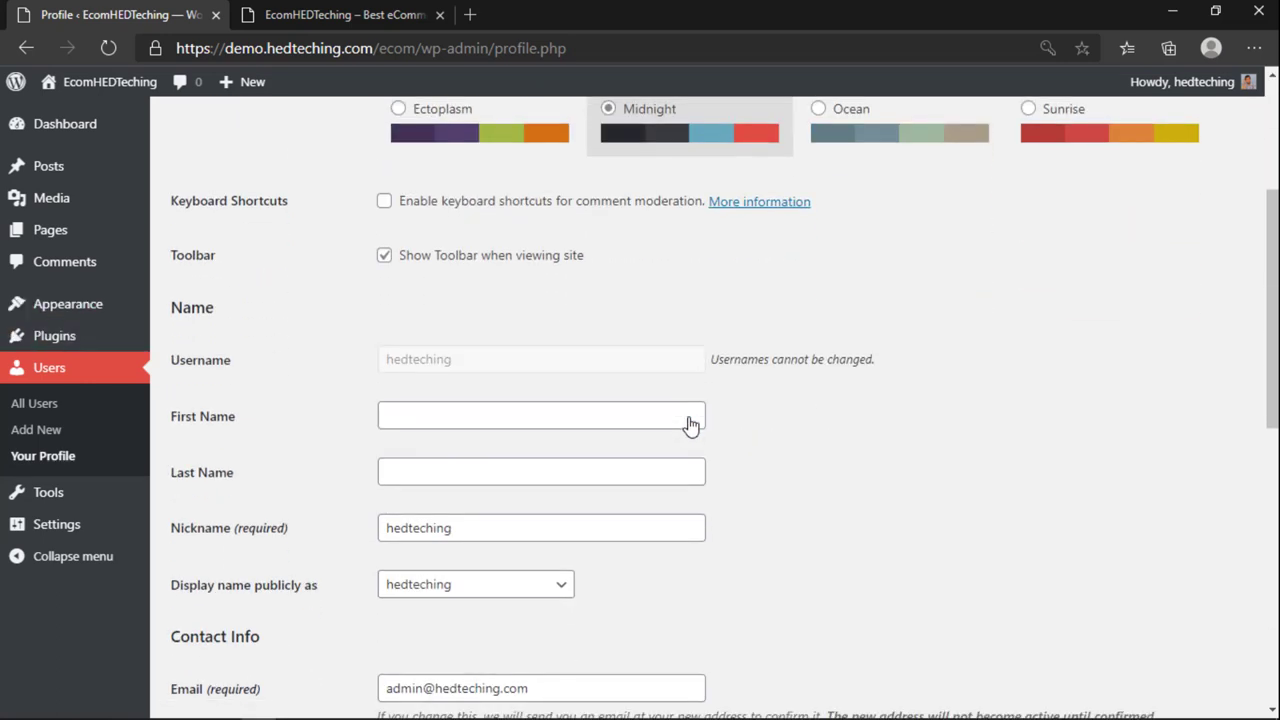
pyautogui.scroll(-2, 530, 455)
# Step: Replace the nickname with a short new nickname based on the account holder's name
pyautogui.doubleClick(482, 337)
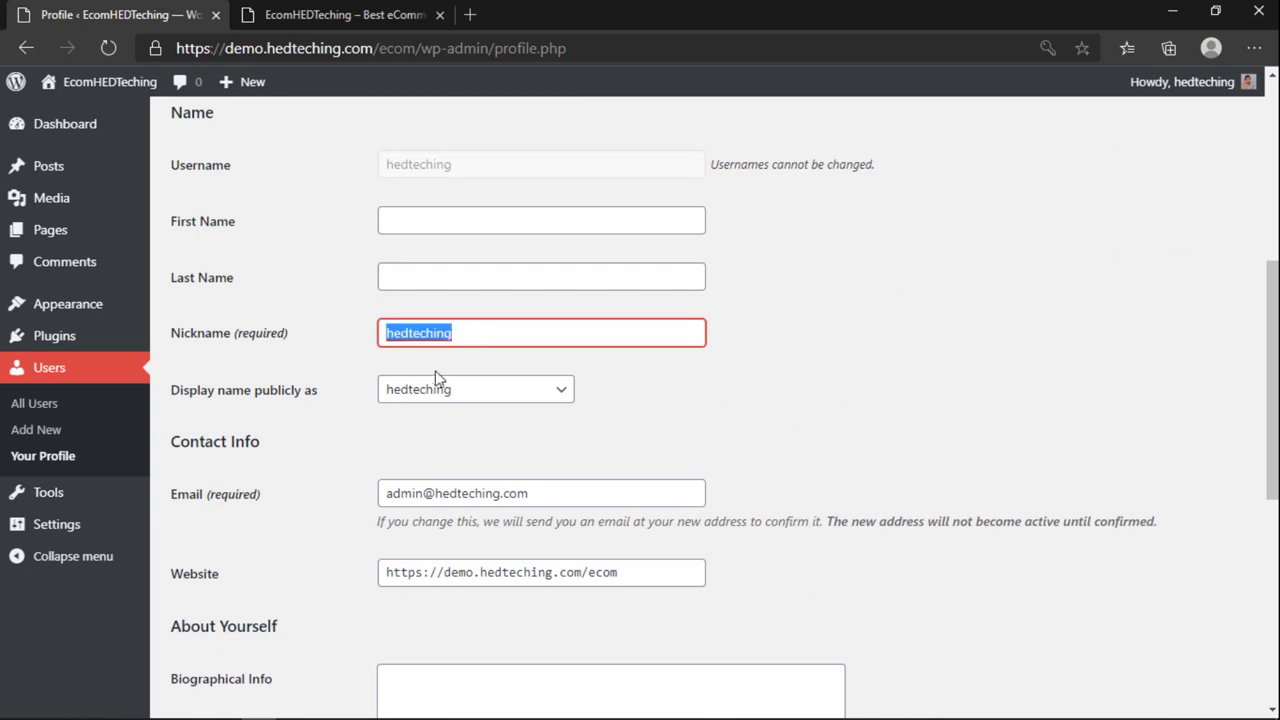
pyautogui.scroll(3, 483, 372)
pyautogui.scroll(-1, 550, 485)
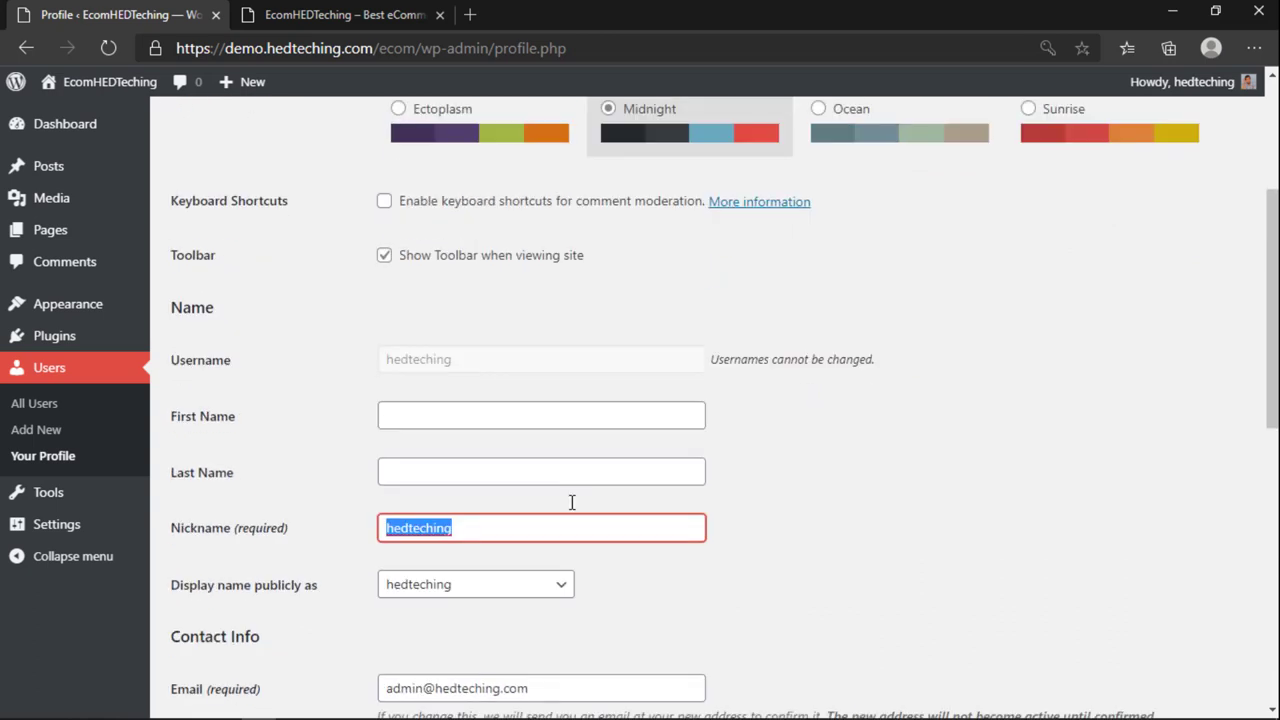
pyautogui.write('fahad')
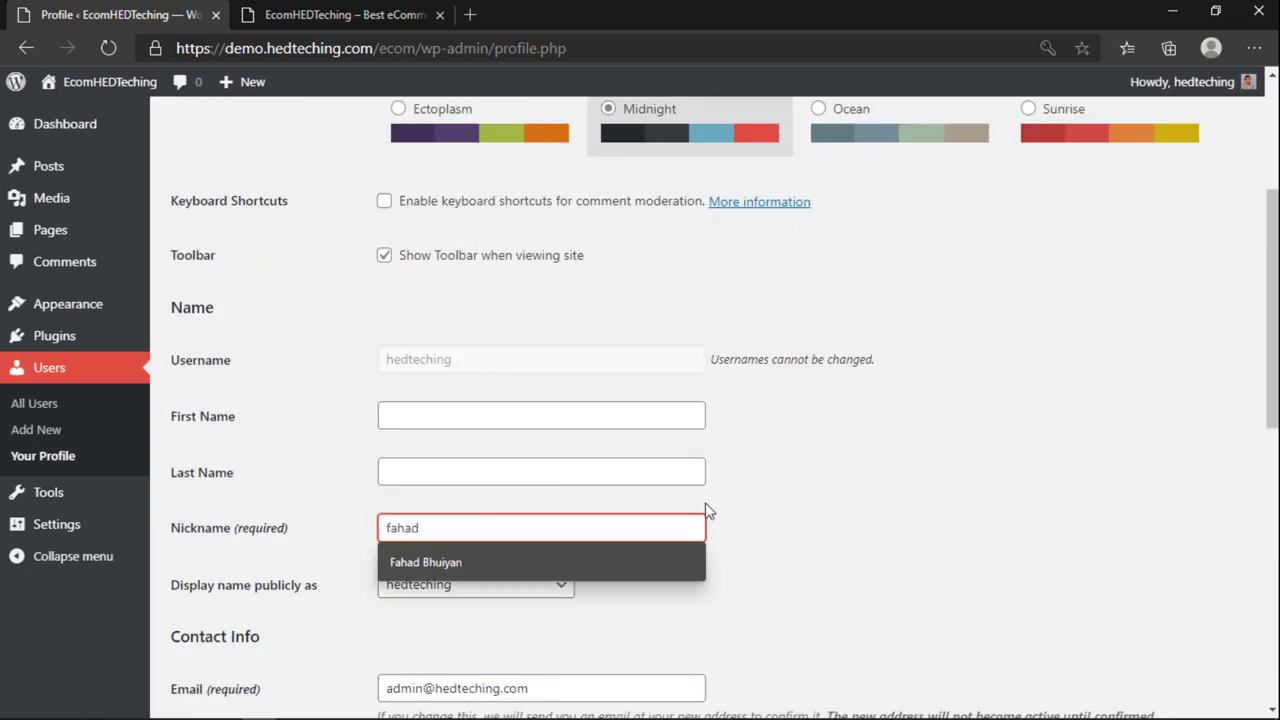
pyautogui.click(432, 554)
pyautogui.moveTo(423, 534); pyautogui.dragTo(586, 531)
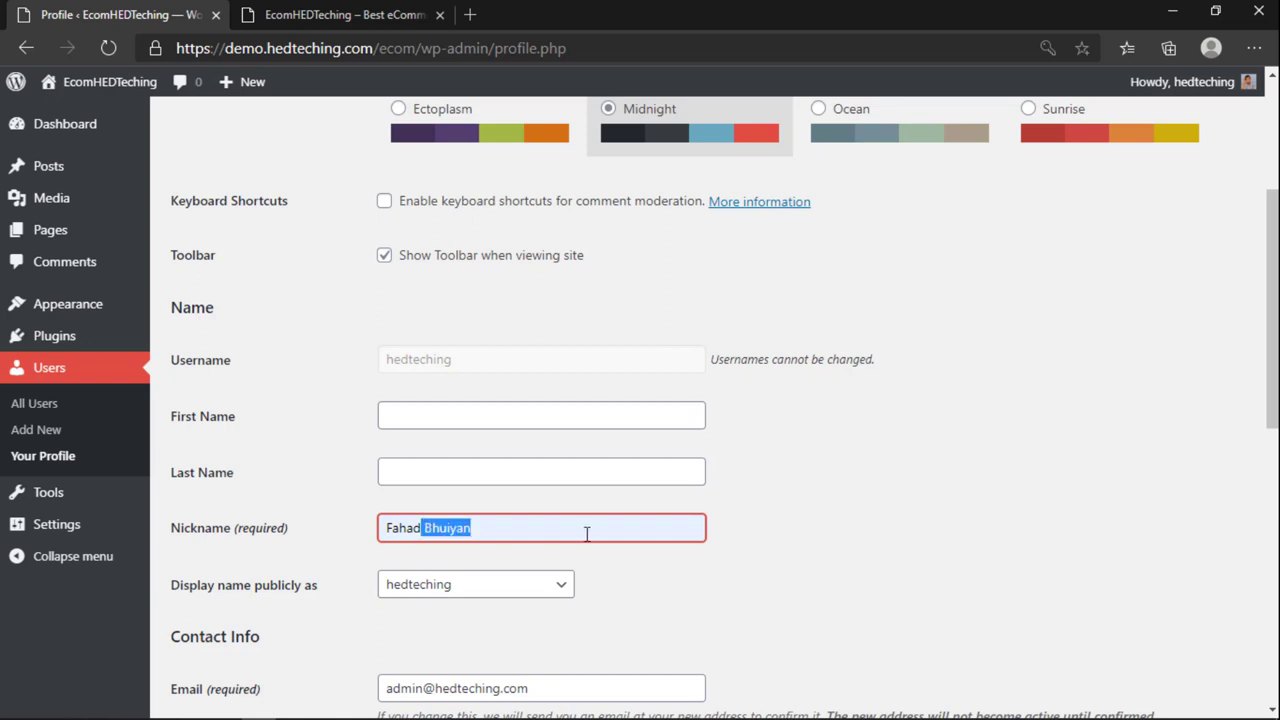
pyautogui.press('BackSpace')
pyautogui.click(846, 534)
pyautogui.scroll(-1, 800, 558)
pyautogui.scroll(-1, 800, 558)
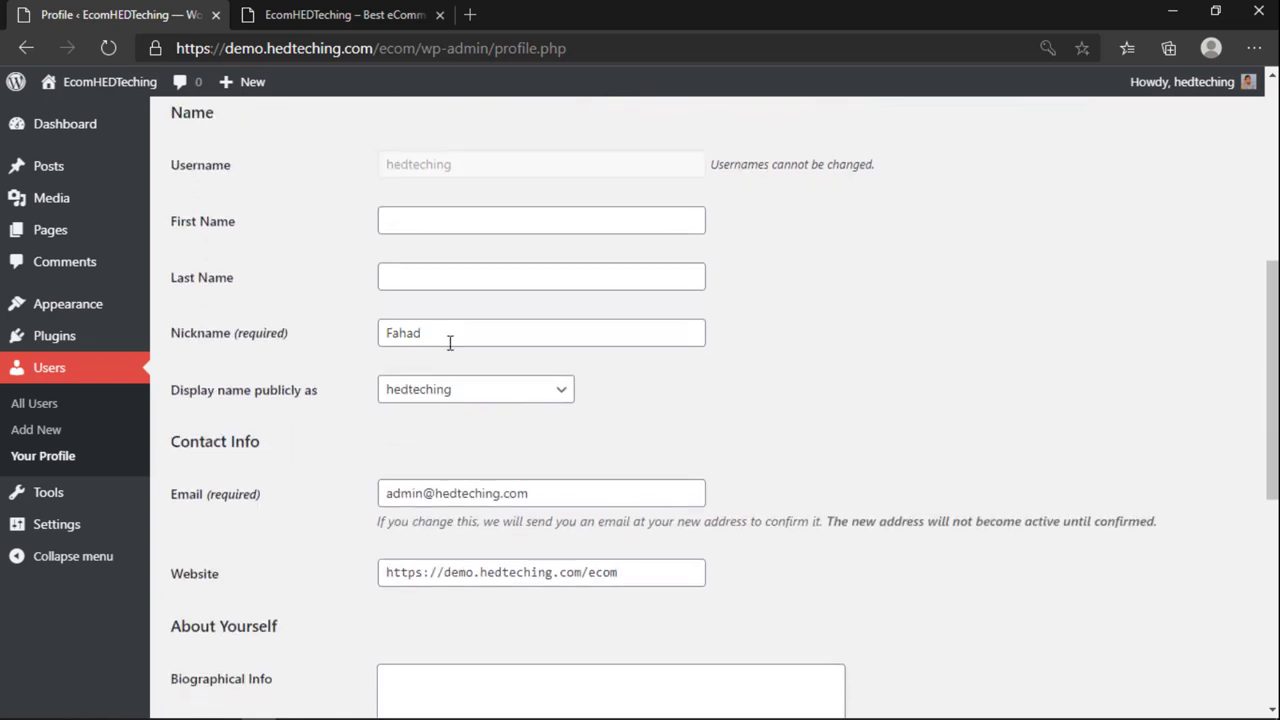
pyautogui.moveTo(449, 340); pyautogui.dragTo(336, 332)
pyautogui.write('FHD')
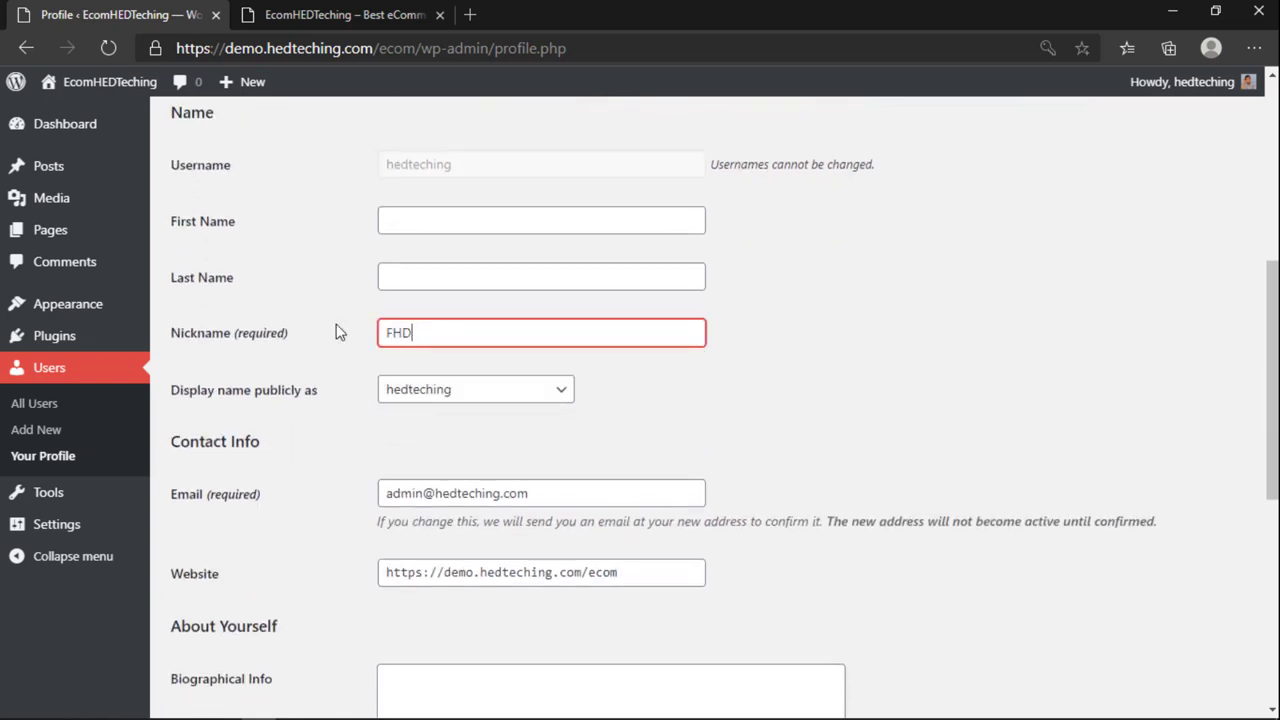
# Step: Make the new nickname the name displayed publicly
pyautogui.click(551, 394)
pyautogui.click(440, 450)
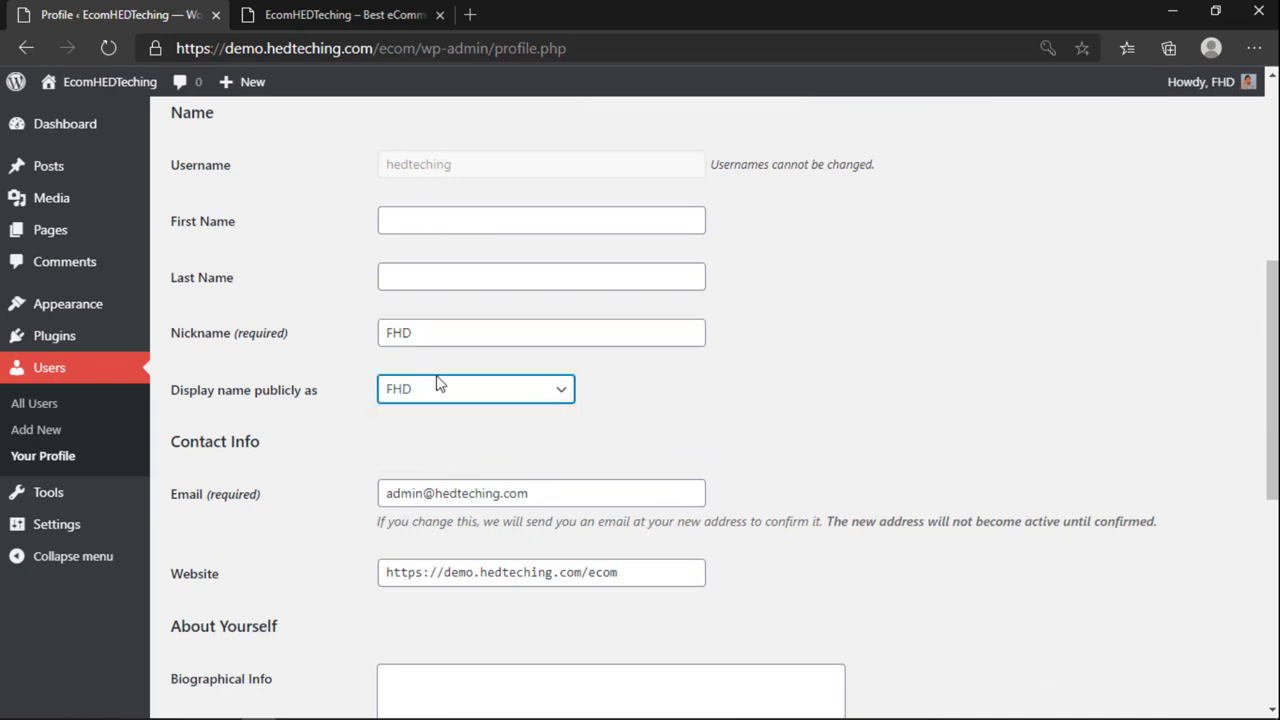
pyautogui.click(443, 437)
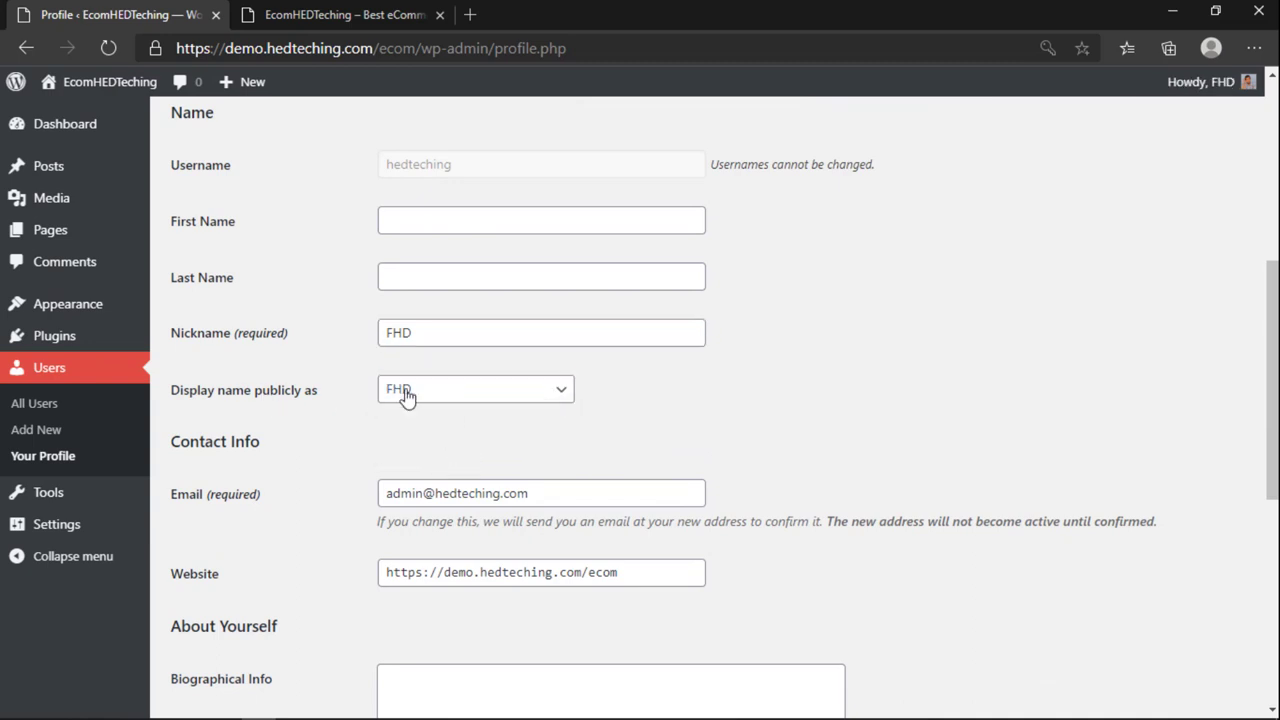
pyautogui.click(406, 397)
pyautogui.click(698, 405)
# Step: Save the profile with Update Profile and view the public EcomHEDTeching site
pyautogui.scroll(3, 698, 405)
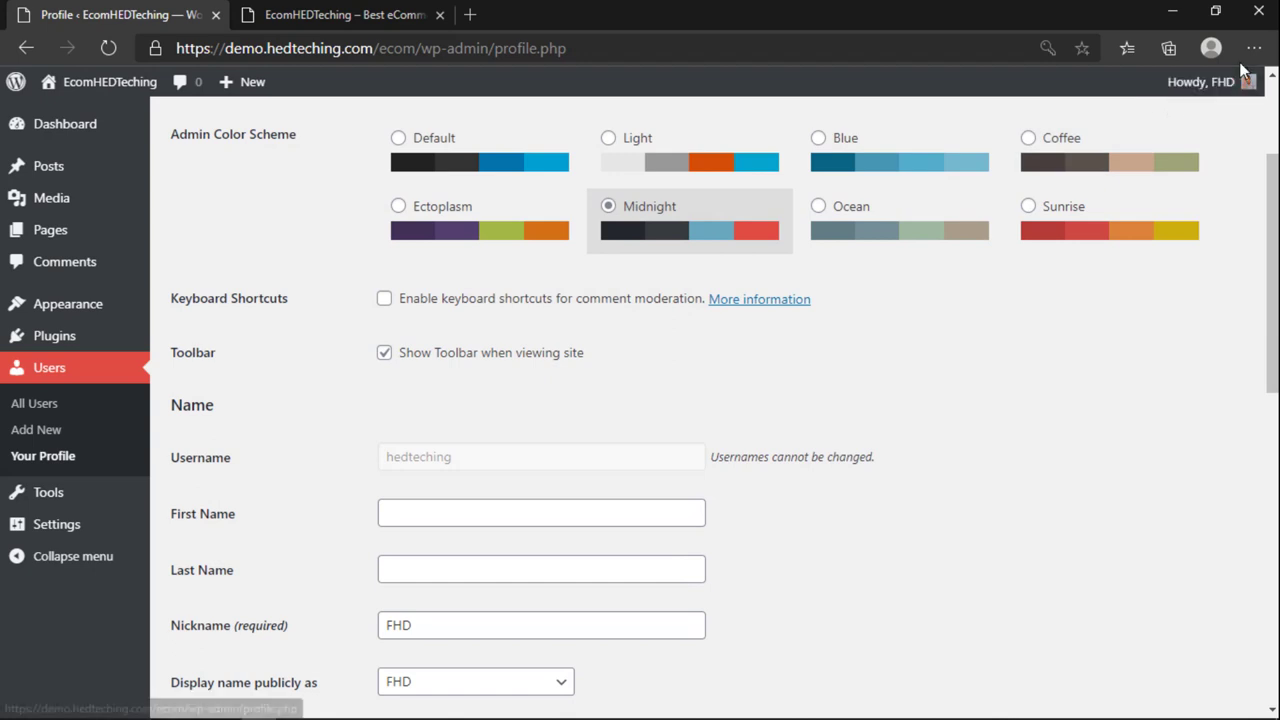
pyautogui.moveTo(1205, 95)
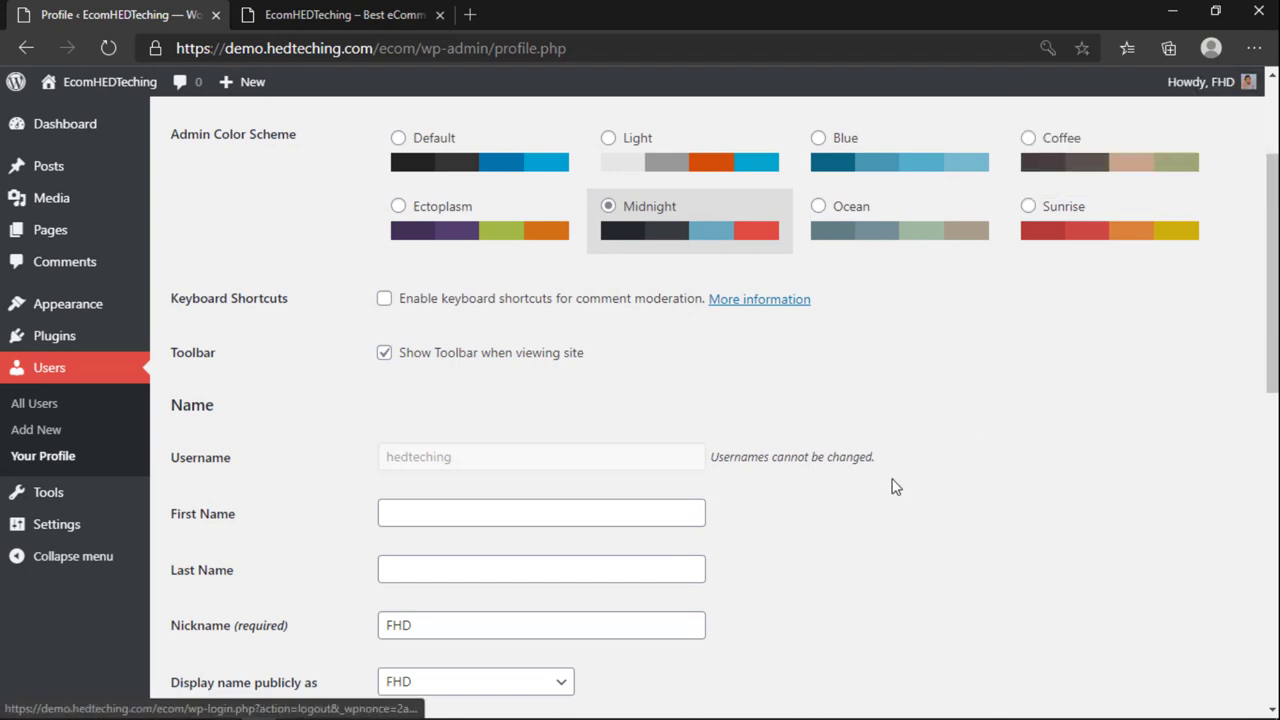
pyautogui.scroll(-4, 880, 486)
pyautogui.scroll(-1, 850, 510)
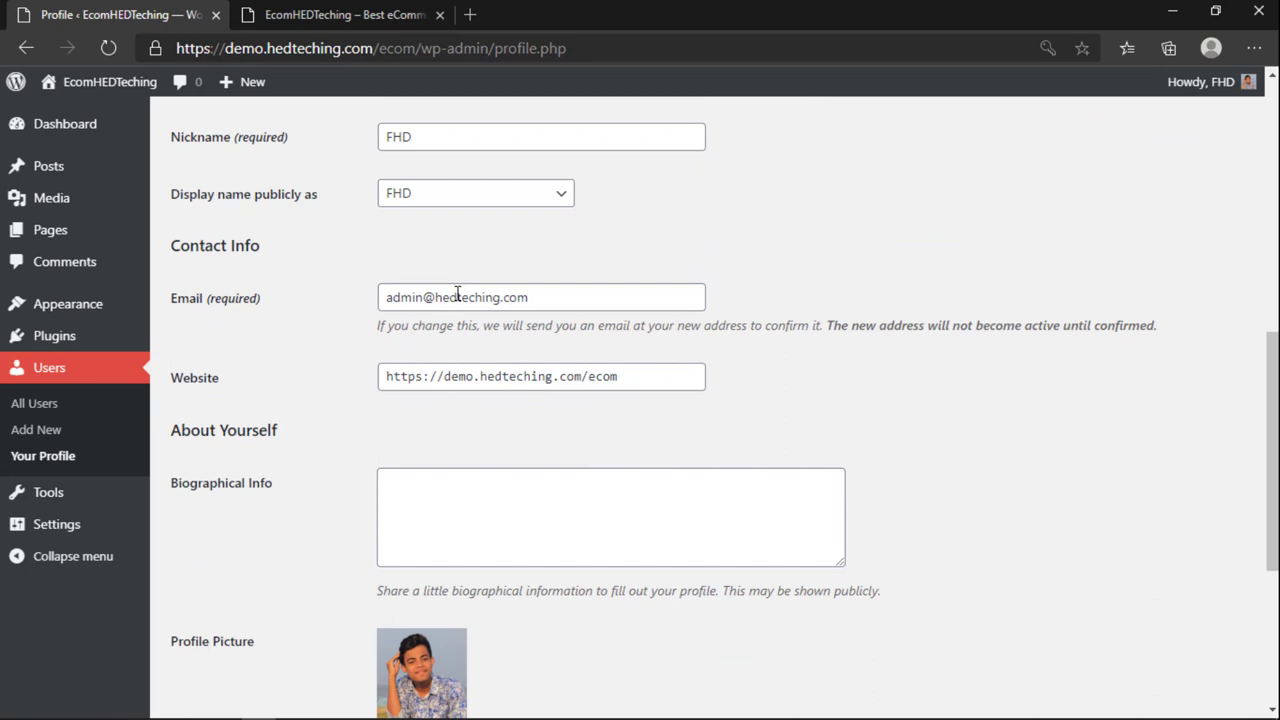
pyautogui.scroll(-2, 450, 260)
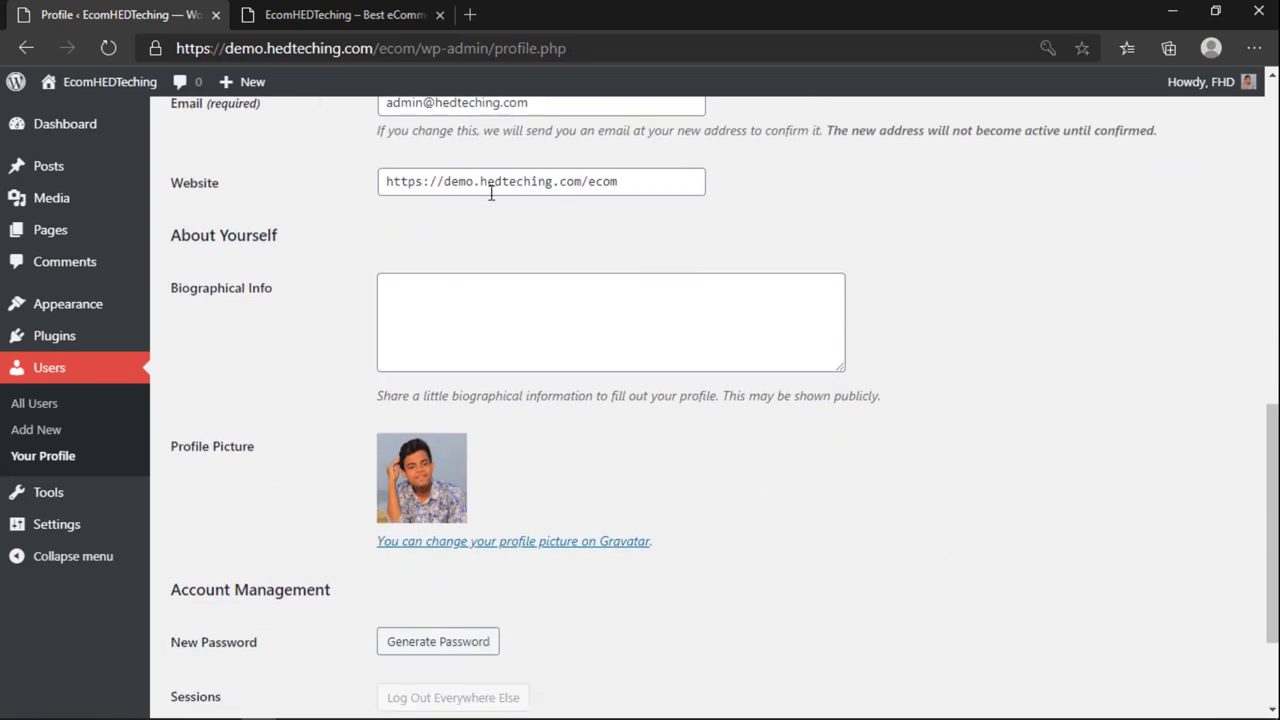
pyautogui.scroll(-2, 518, 226)
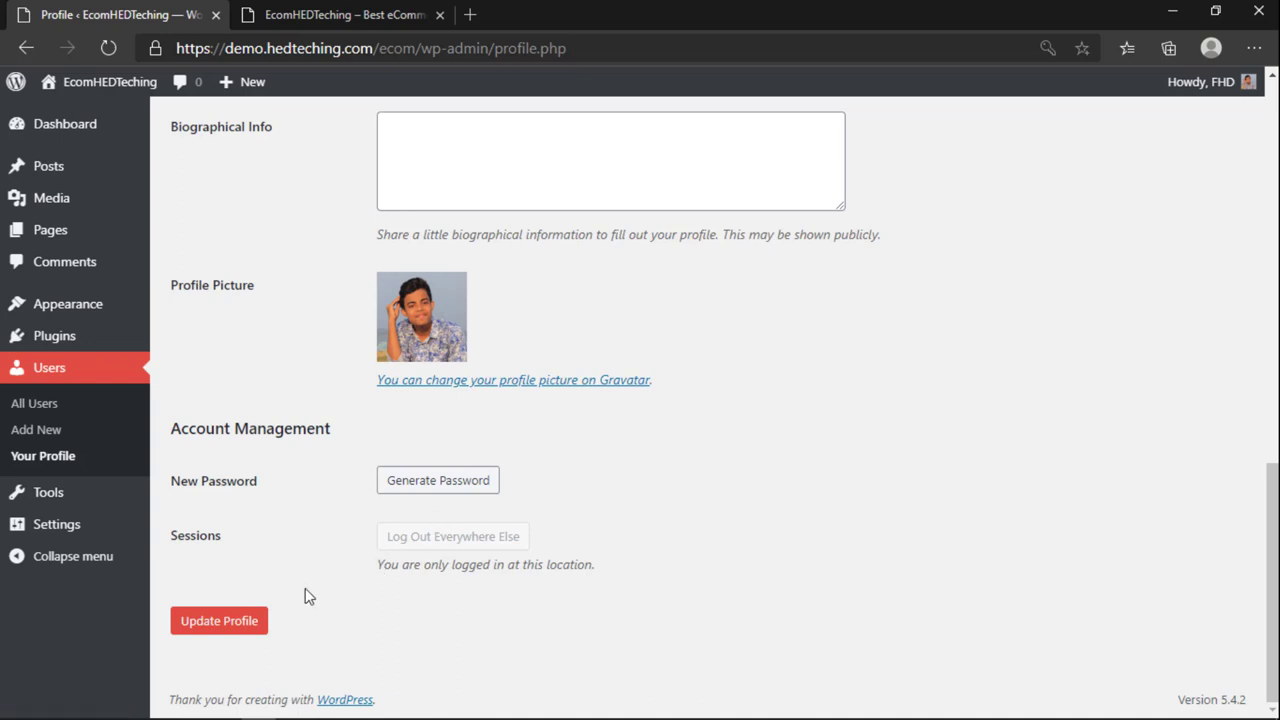
pyautogui.click(257, 626)
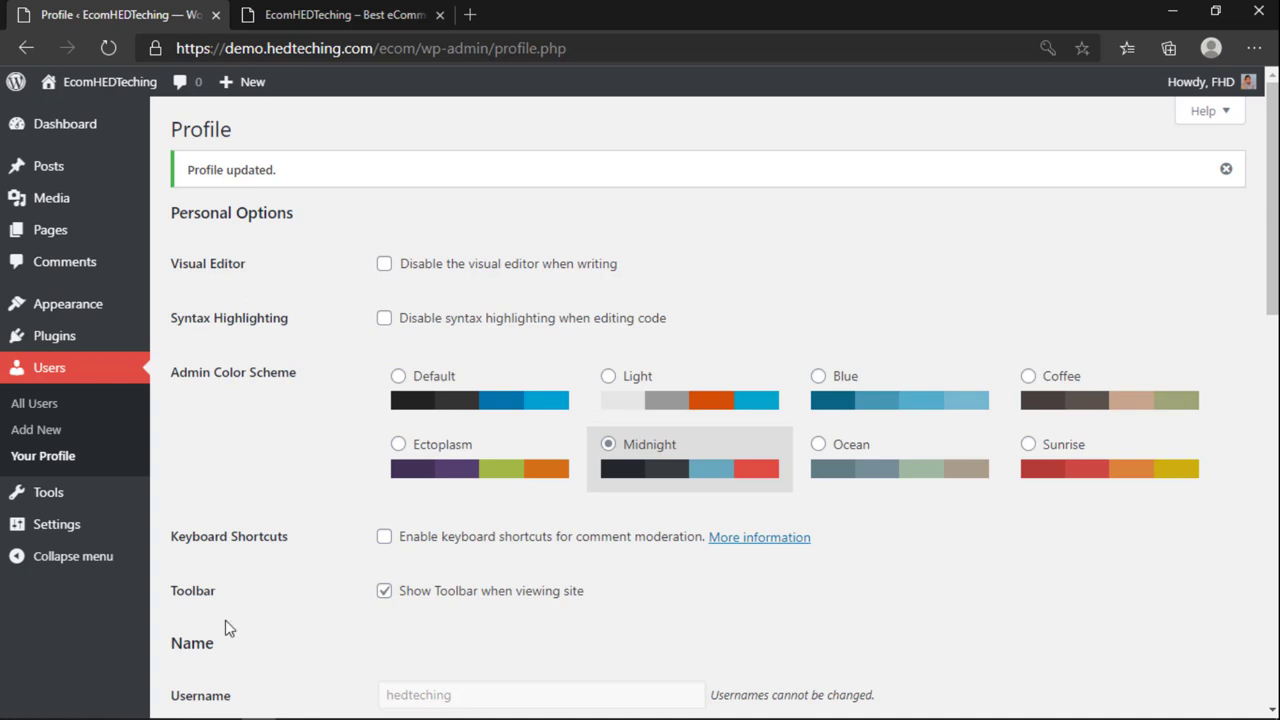
pyautogui.moveTo(90, 86)
pyautogui.click(78, 118)
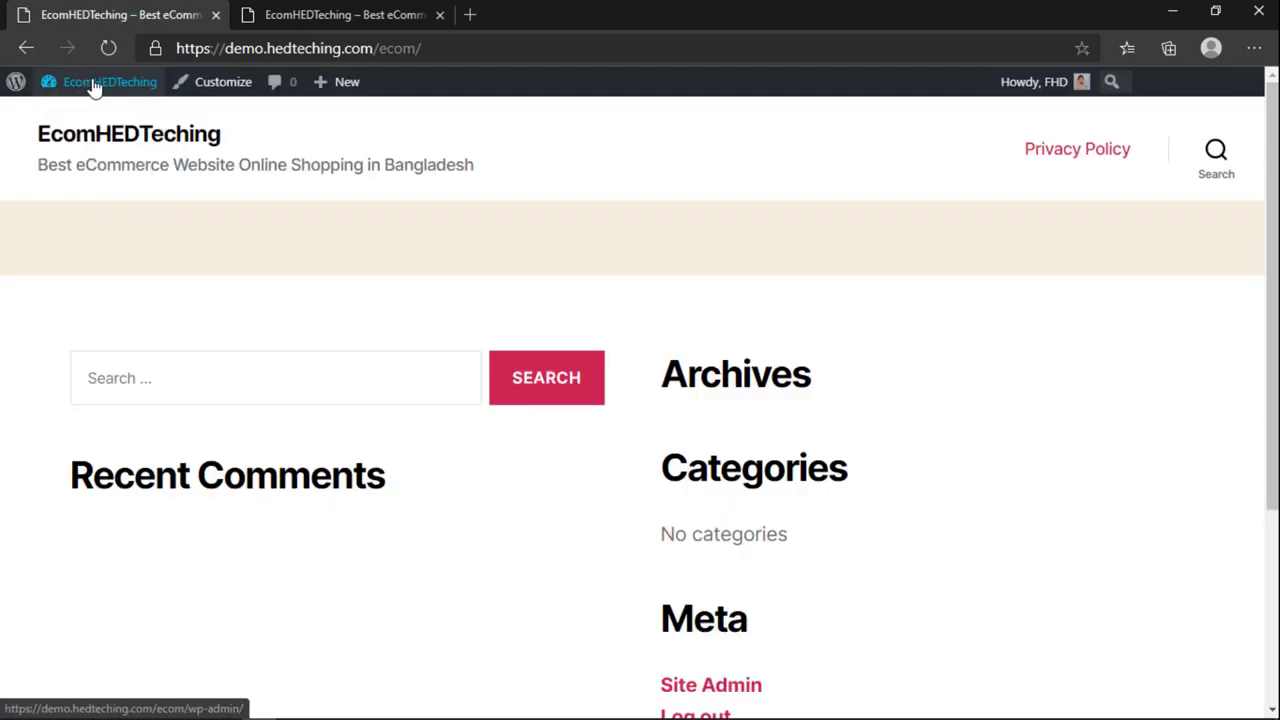
# Step: Go back to the WordPress Dashboard, then open a blank new Edge tab
pyautogui.moveTo(90, 96)
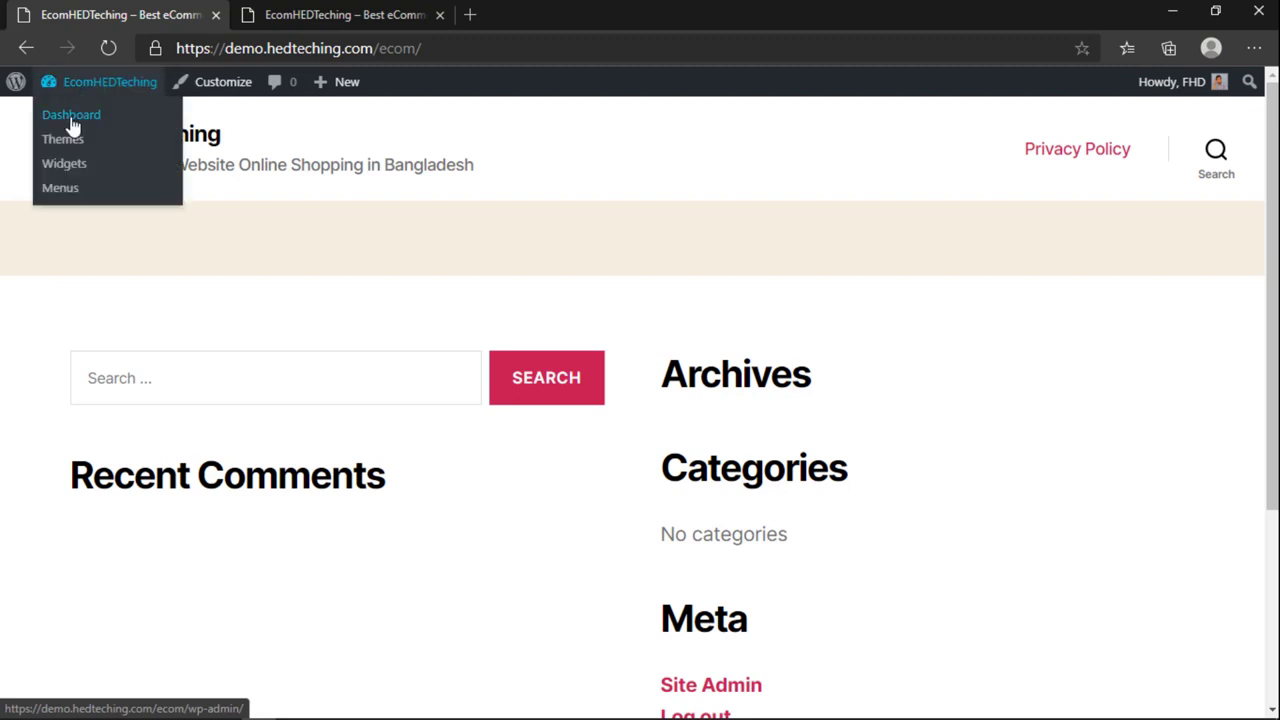
pyautogui.click(71, 116)
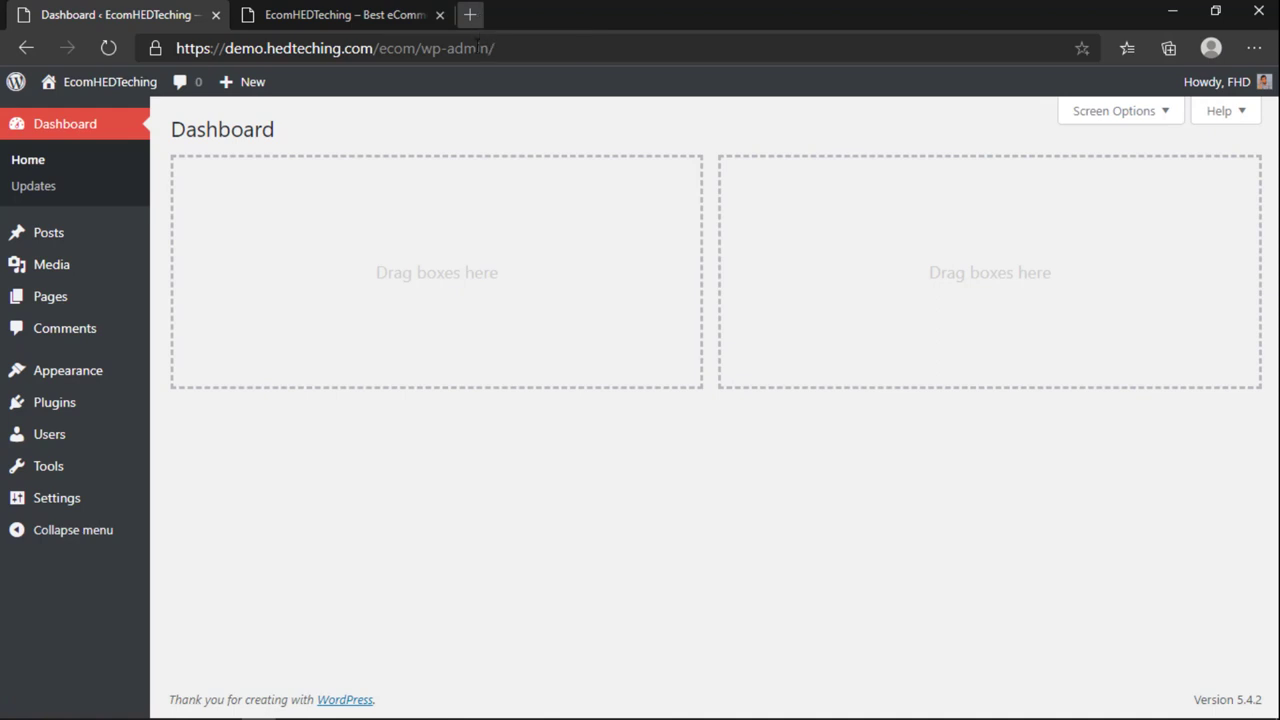
pyautogui.click(470, 14)
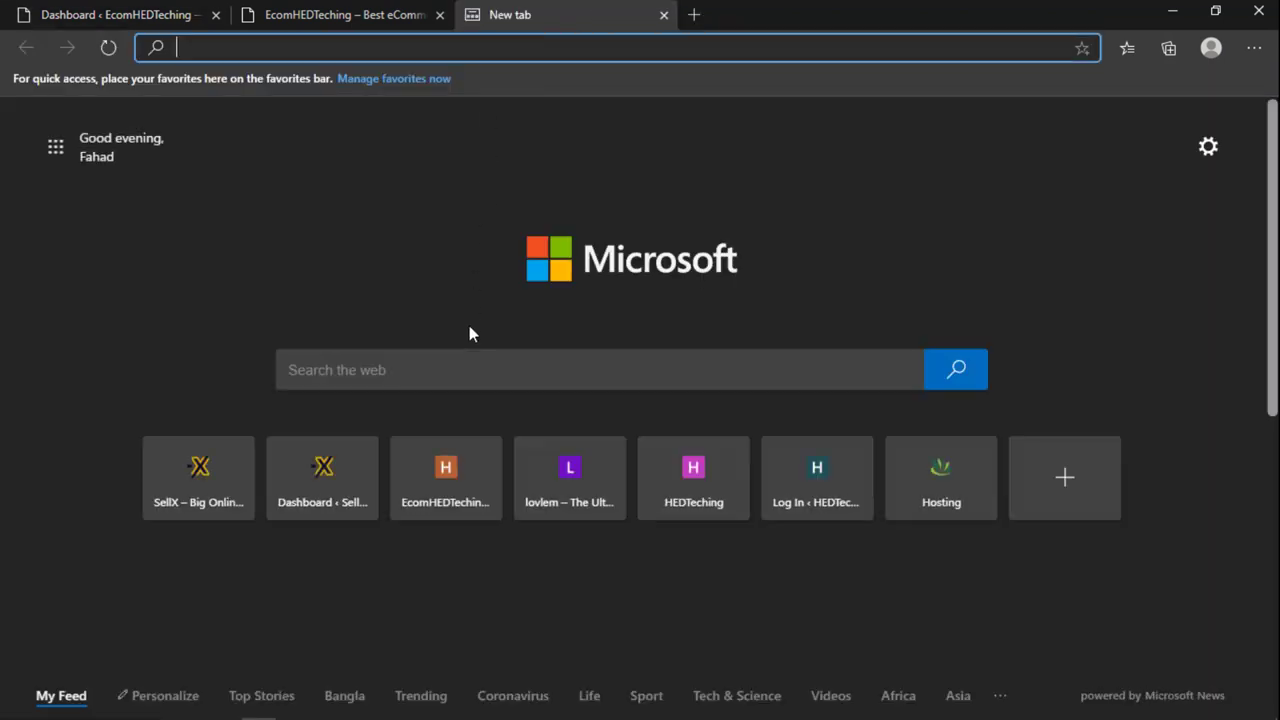
# Step: Open the HEDTeching ecommerce website tutorial post and scroll to the theme download link
pyautogui.write('he')
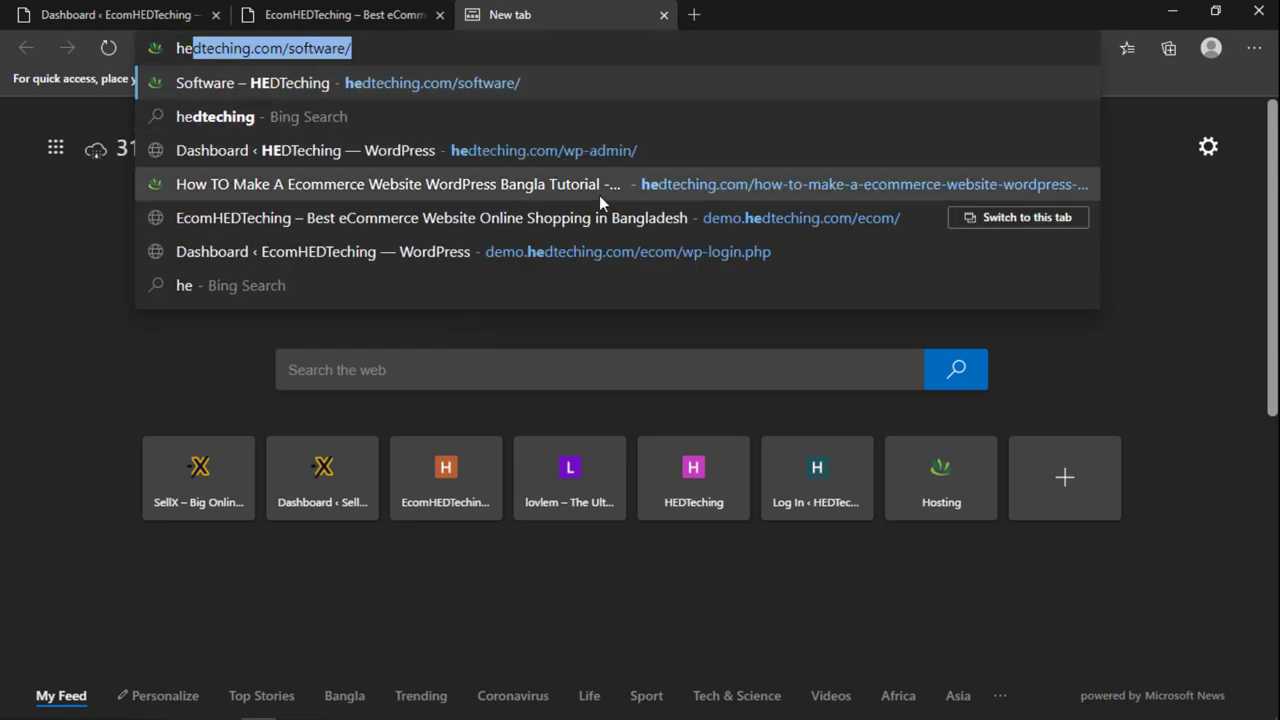
pyautogui.click(632, 199)
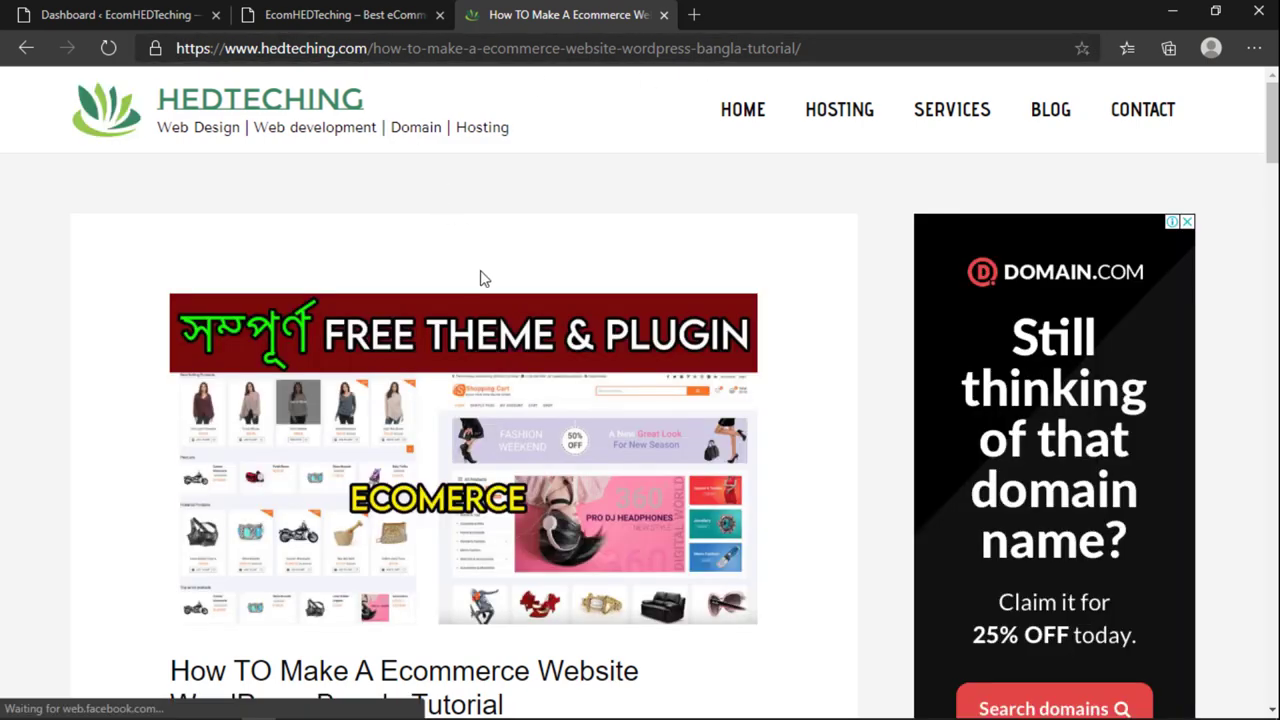
pyautogui.scroll(-4, 480, 278)
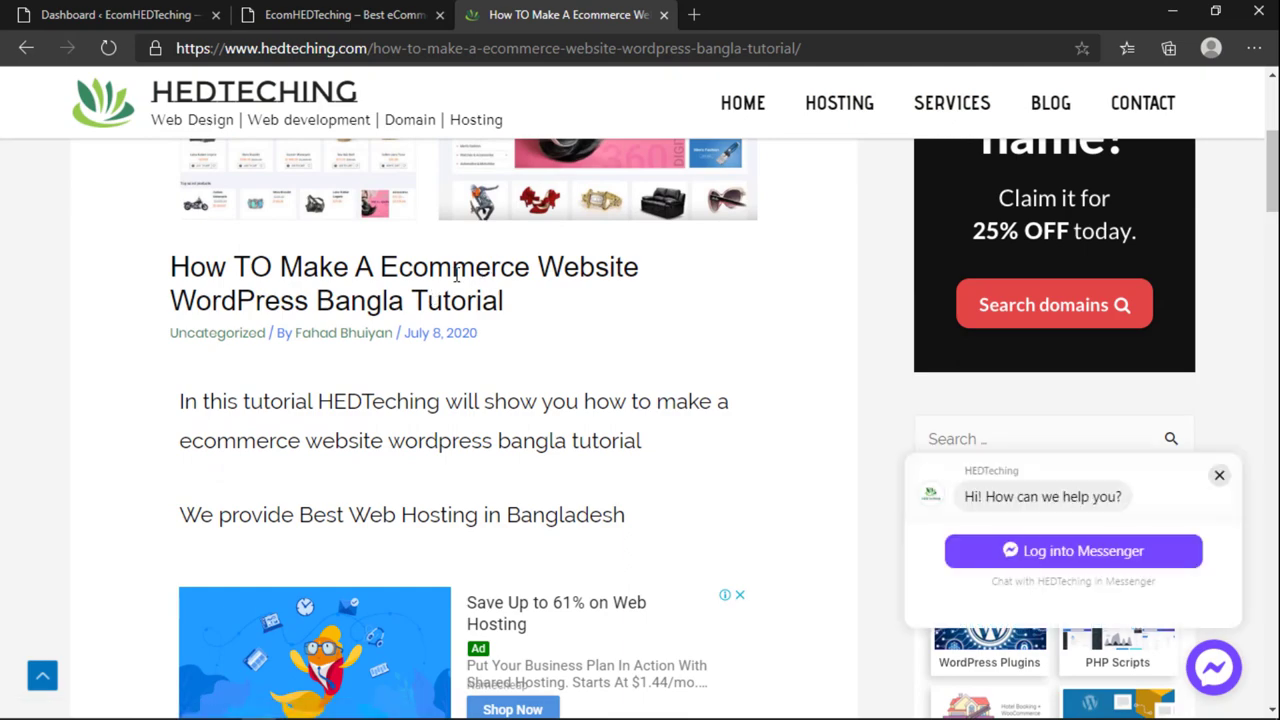
pyautogui.scroll(-2, 234, 252)
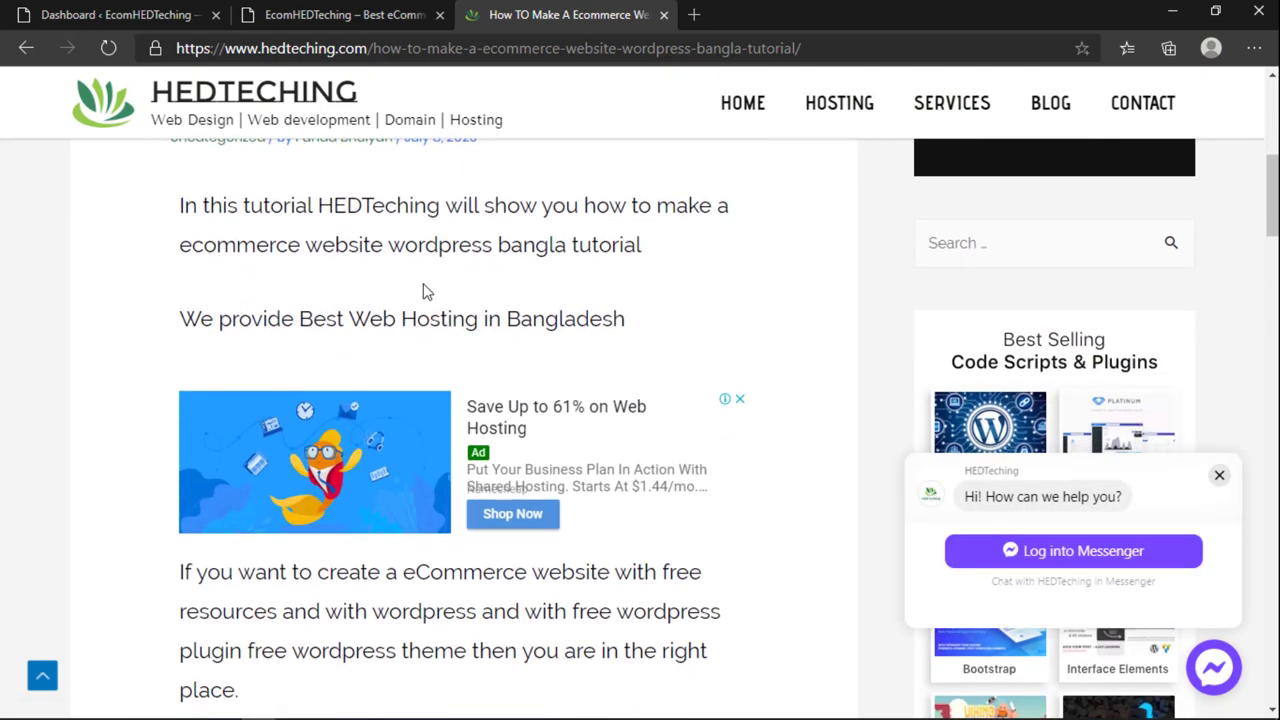
pyautogui.scroll(-10, 422, 291)
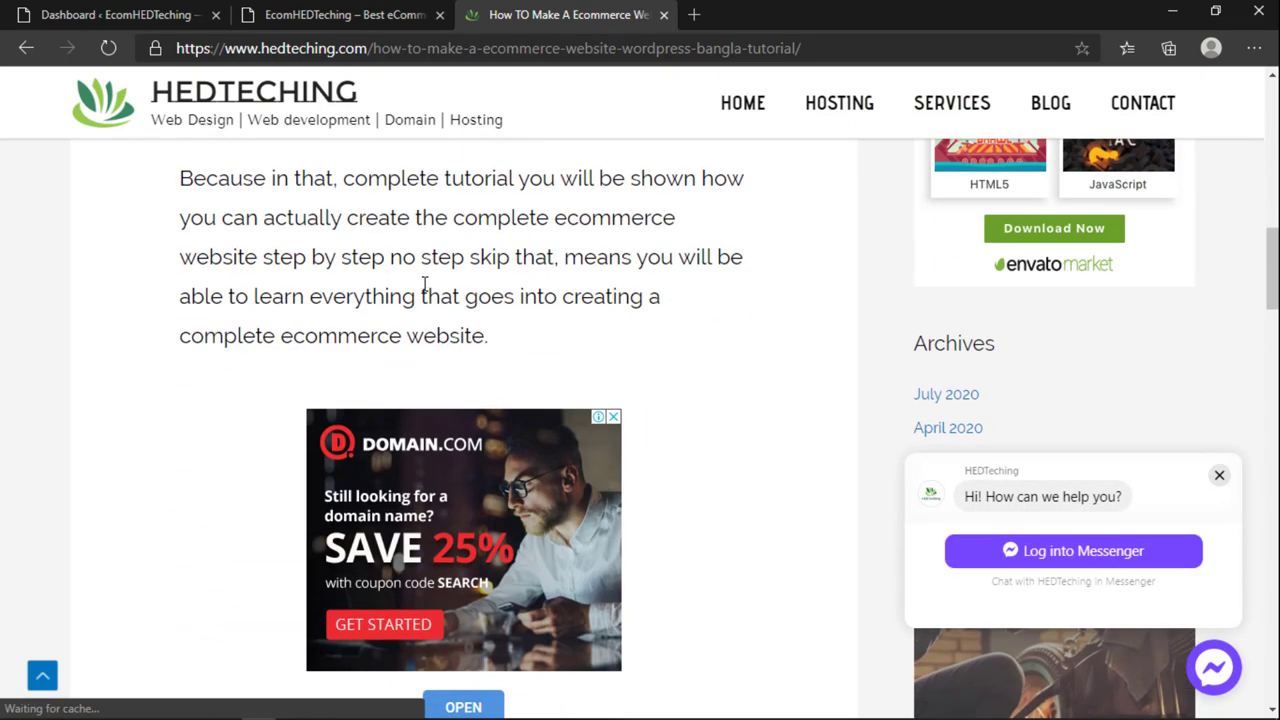
pyautogui.scroll(13, 424, 282)
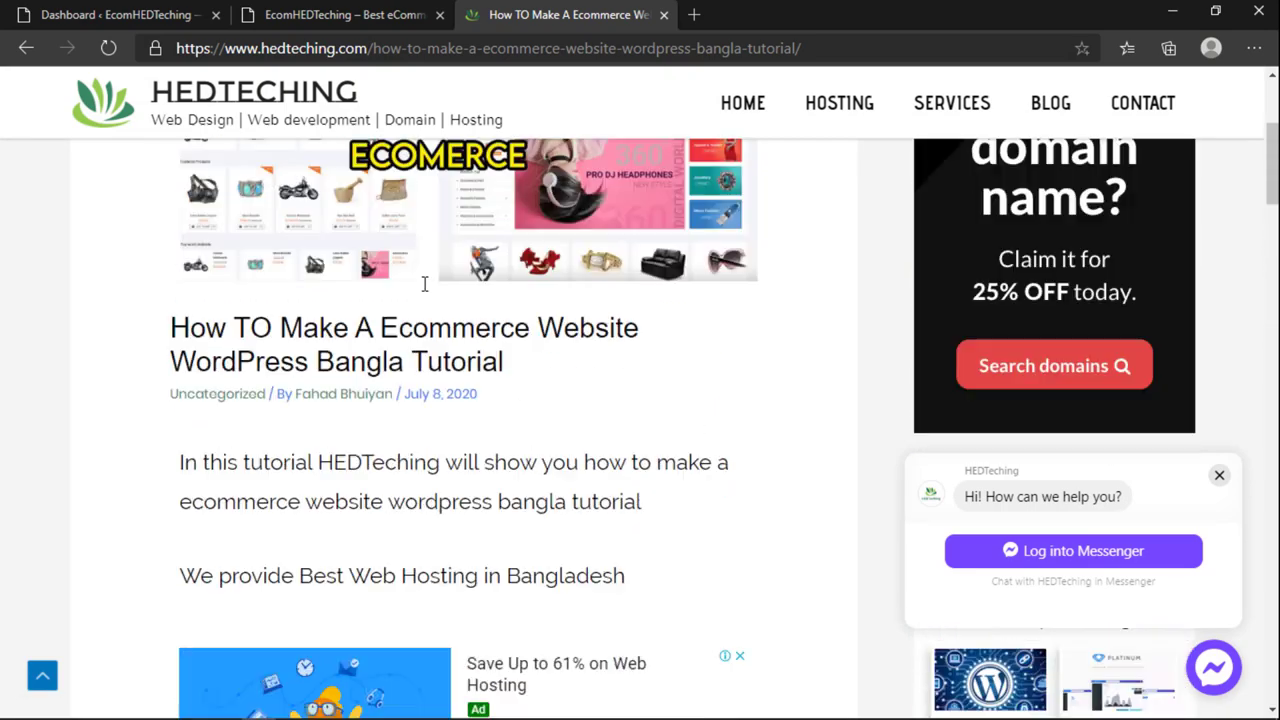
pyautogui.scroll(-4, 424, 285)
pyautogui.scroll(-9, 424, 285)
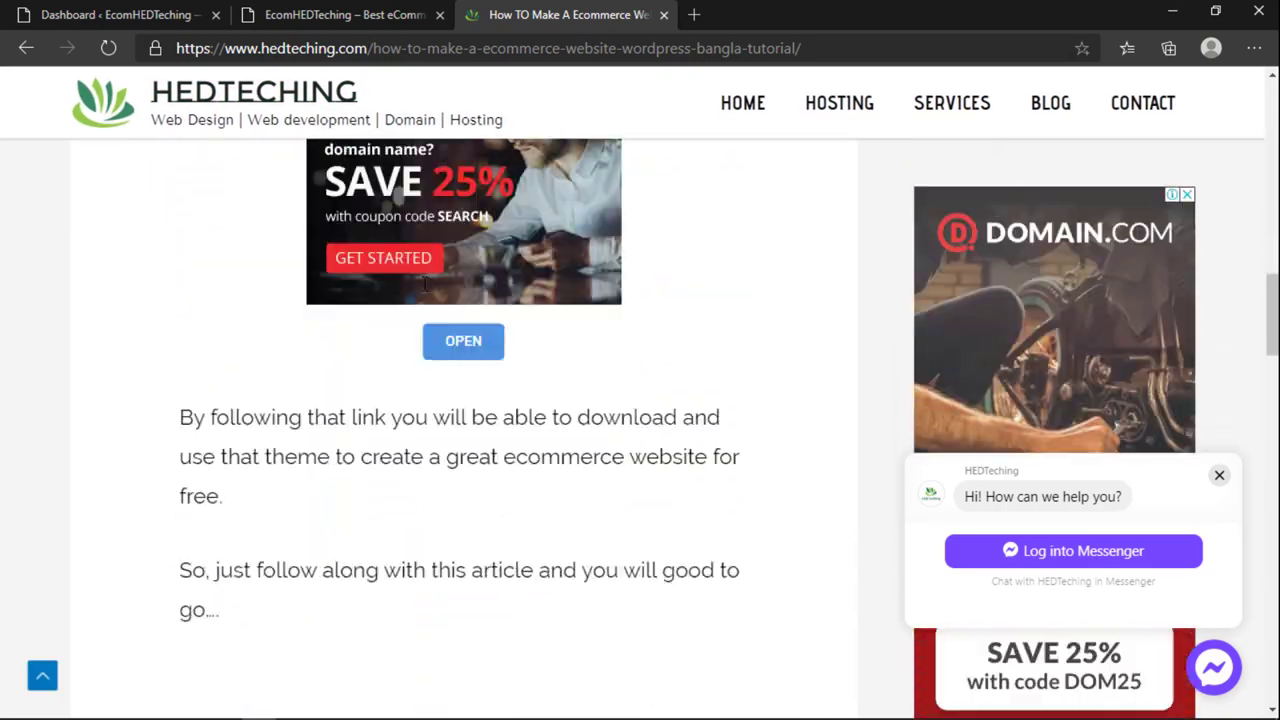
# Step: Download shoppingcart.1.1.2.zip from the article and save it to the Desktop
pyautogui.click(459, 337)
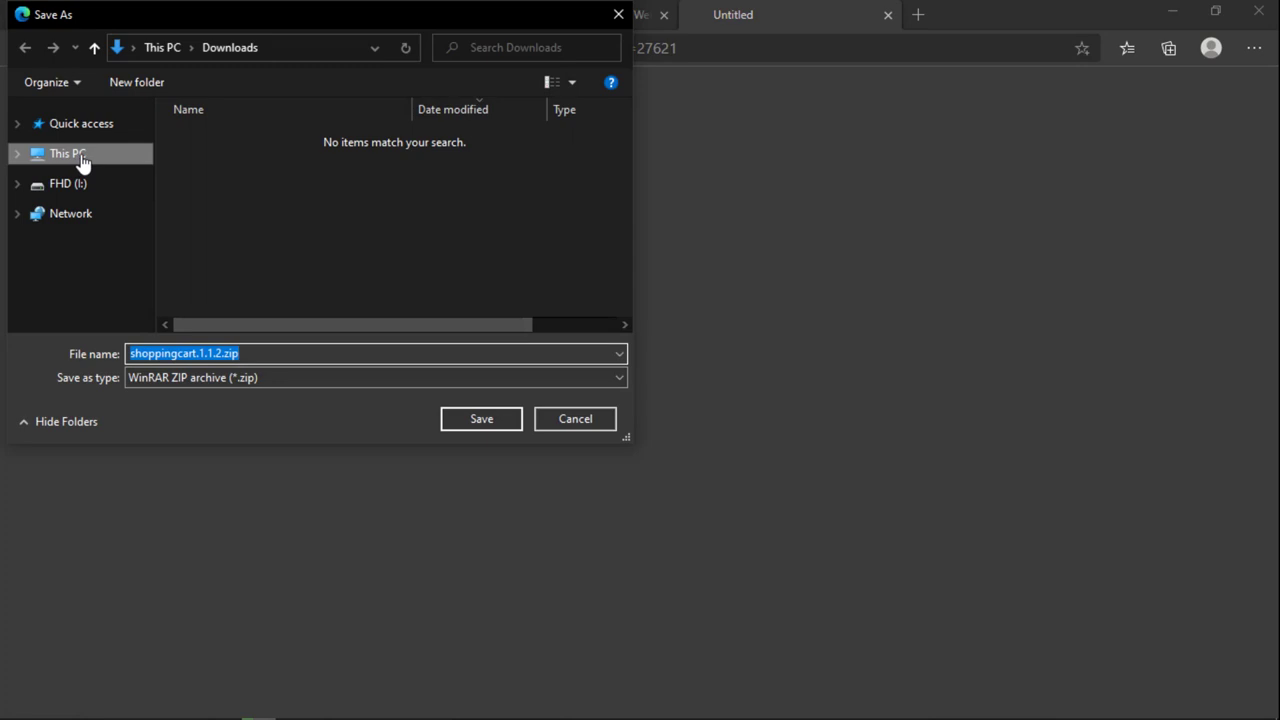
pyautogui.click(82, 162)
pyautogui.doubleClick(253, 201)
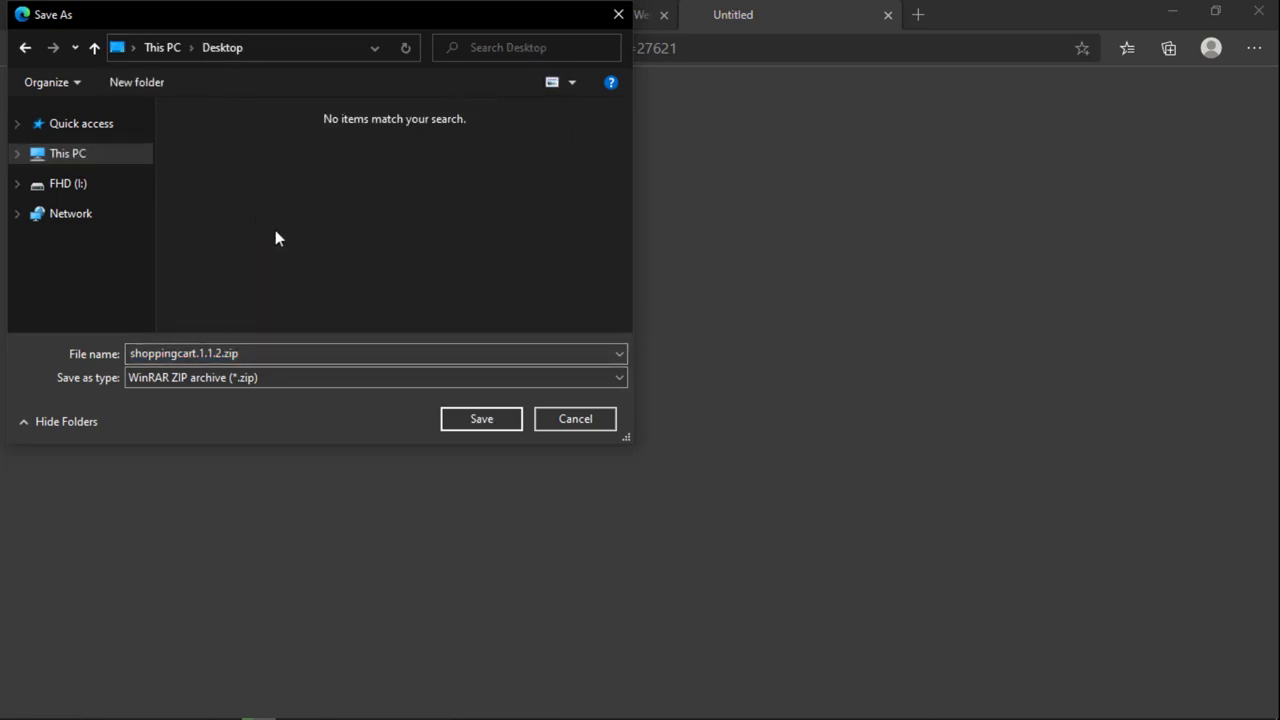
pyautogui.click(466, 419)
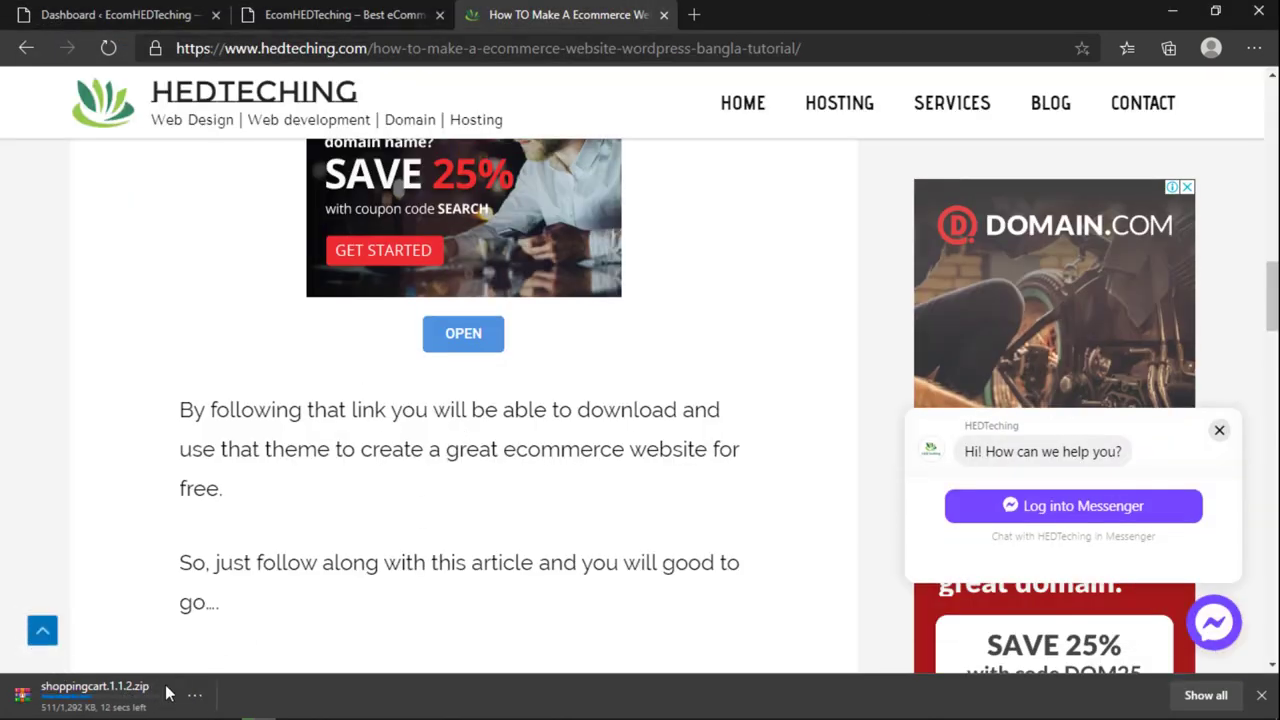
# Step: Switch back to the WordPress dashboard tab and go to Appearance
pyautogui.click(280, 14)
pyautogui.click(150, 13)
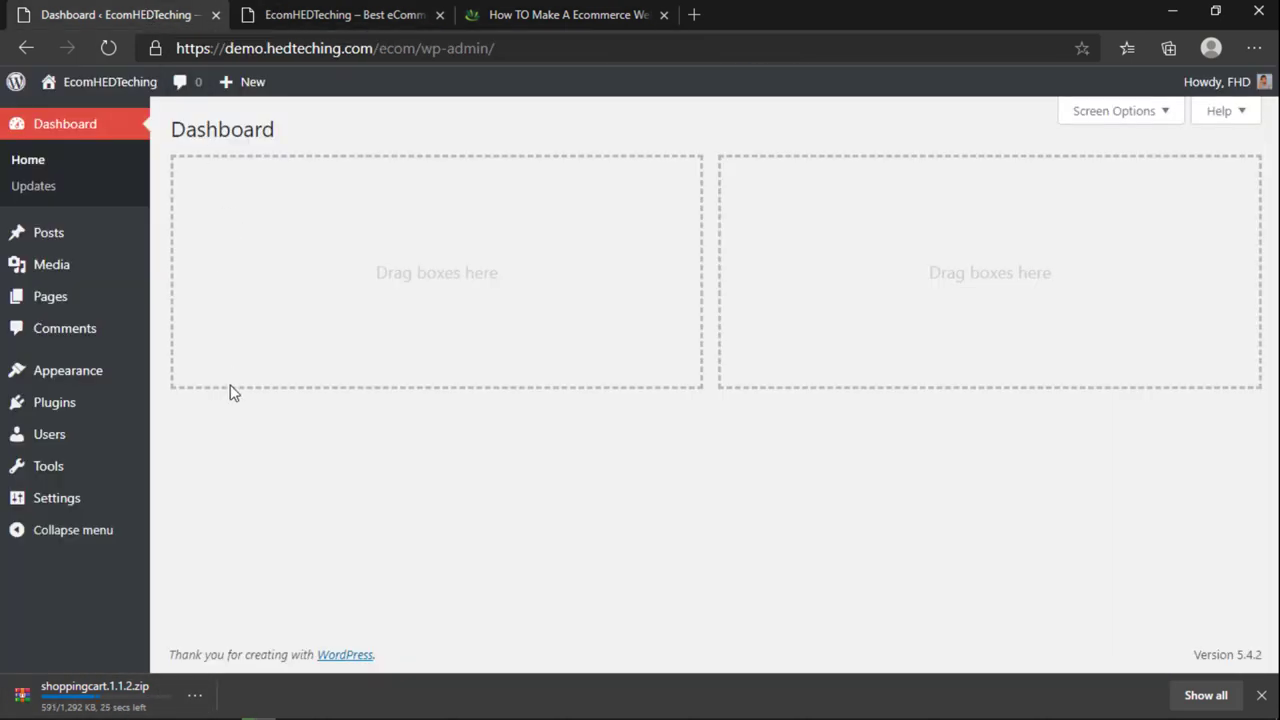
pyautogui.click(25, 372)
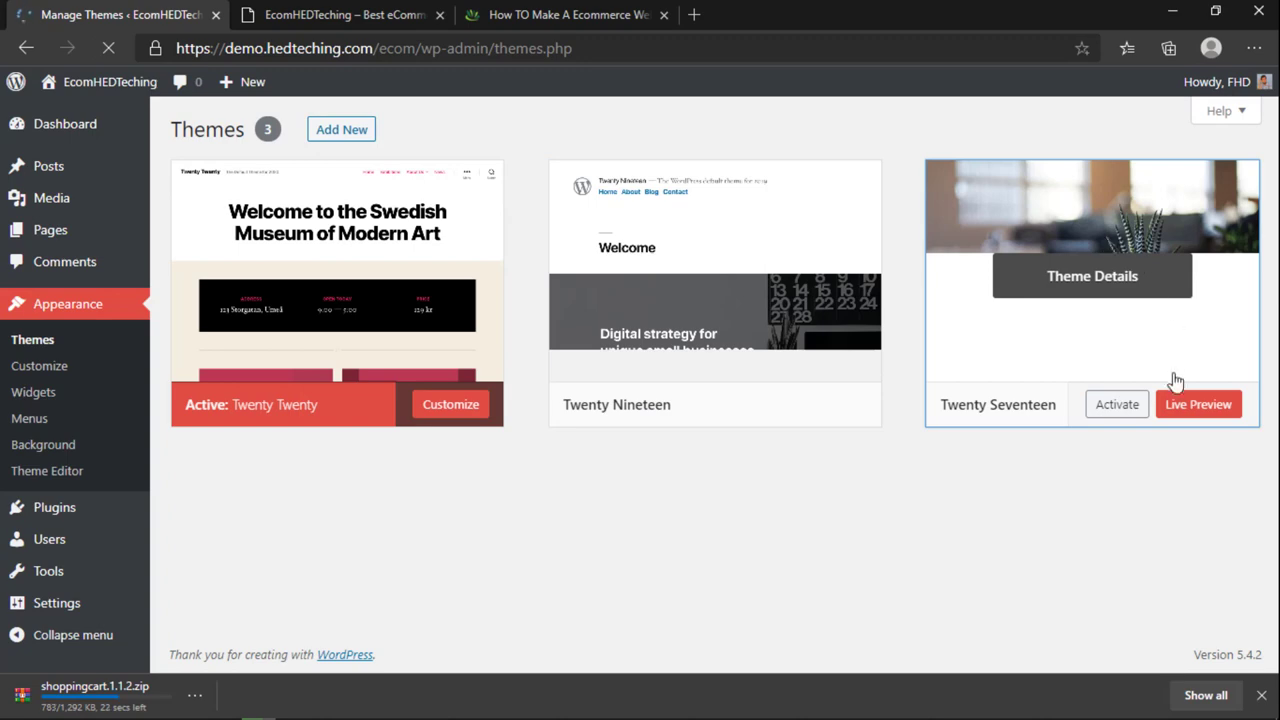
# Step: Delete Twenty Seventeen and Twenty Nineteen from their Theme Details, confirming each deletion
pyautogui.click(1092, 233)
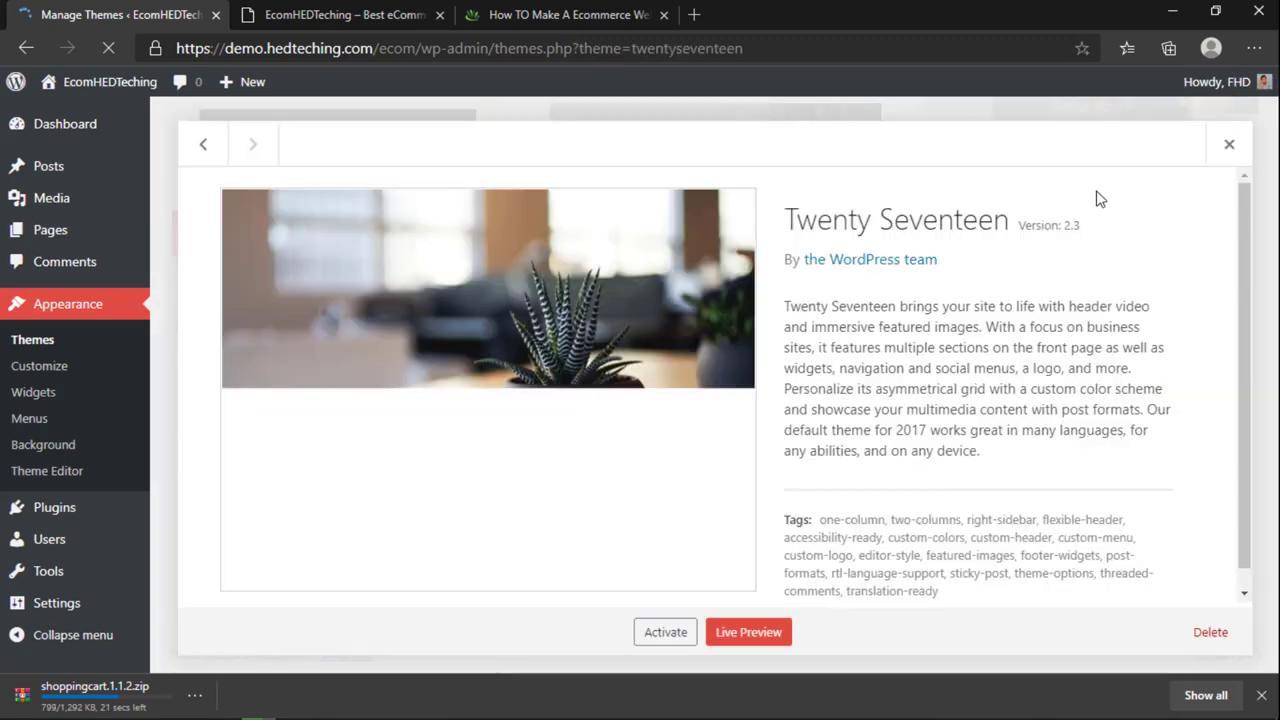
pyautogui.click(1208, 632)
pyautogui.click(731, 184)
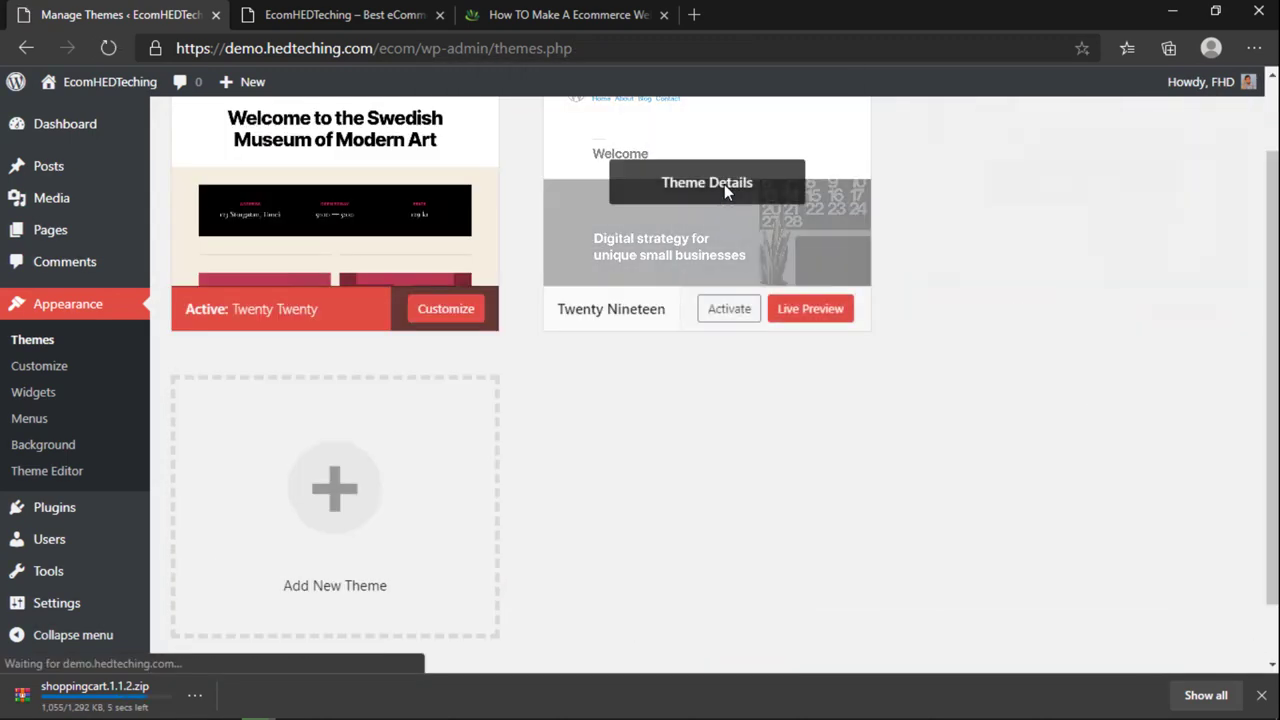
pyautogui.click(788, 208)
pyautogui.click(1218, 632)
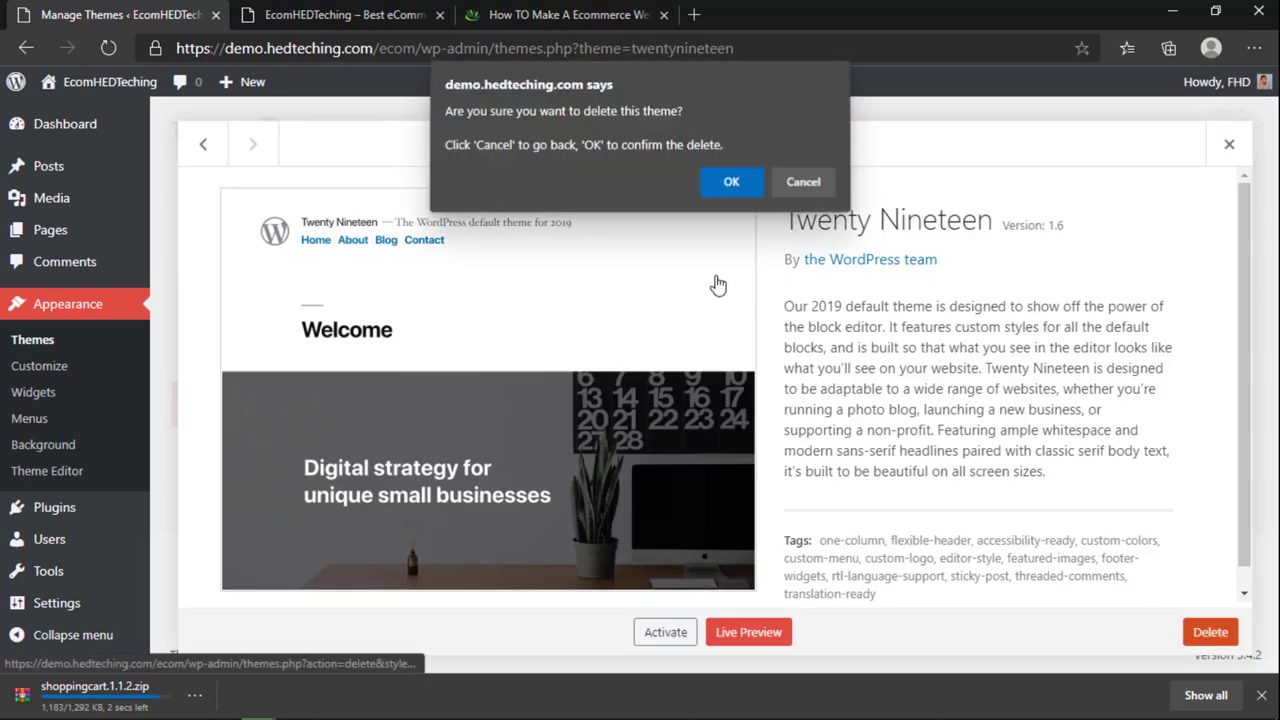
pyautogui.click(736, 188)
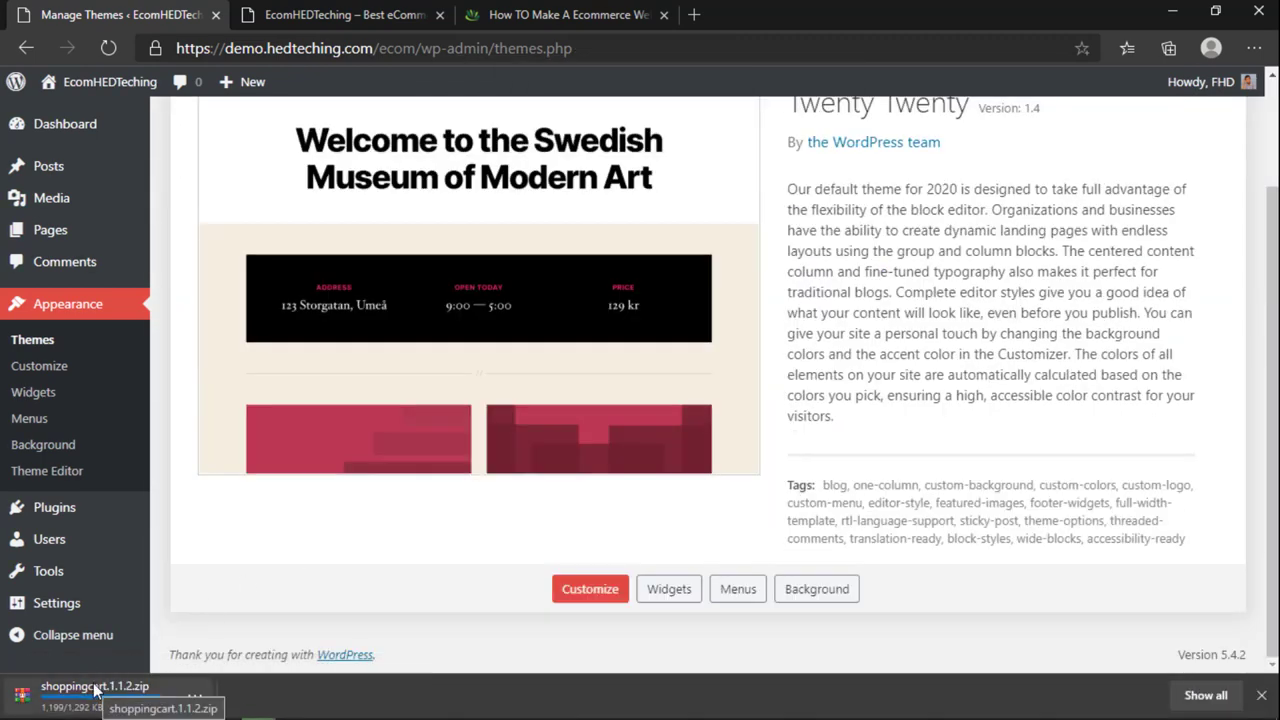
pyautogui.scroll(2, 535, 575)
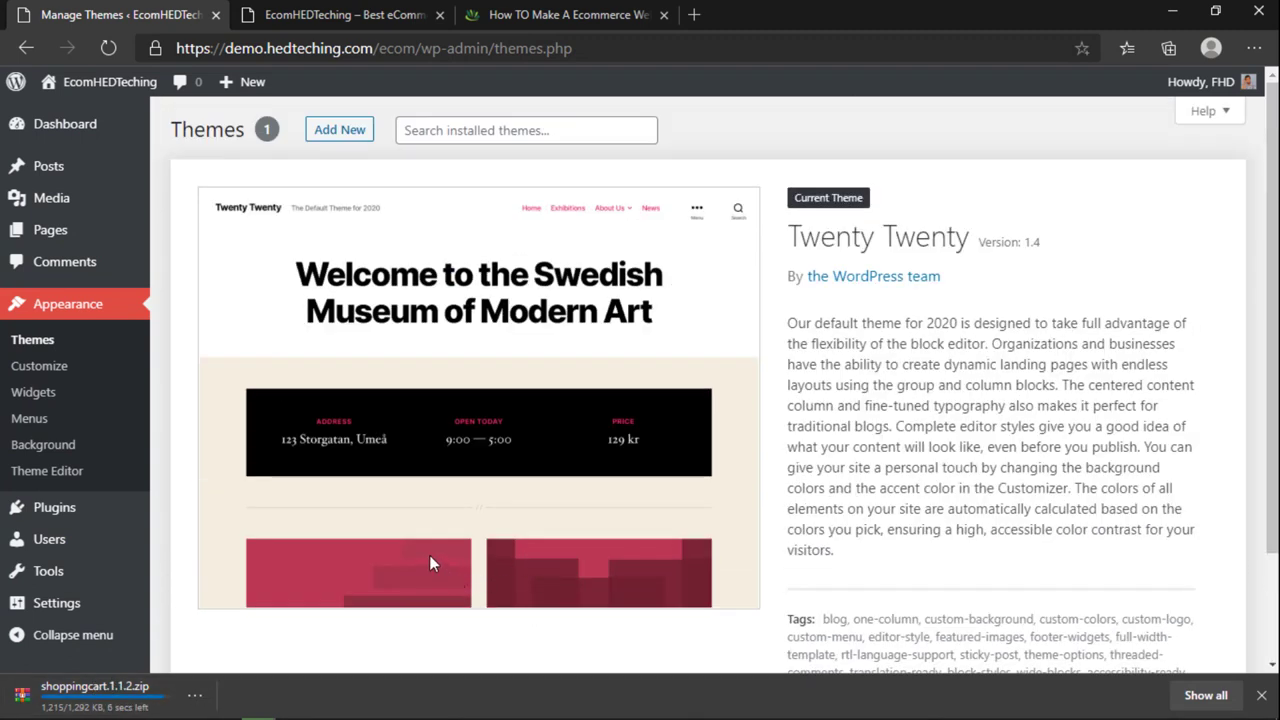
pyautogui.click(336, 142)
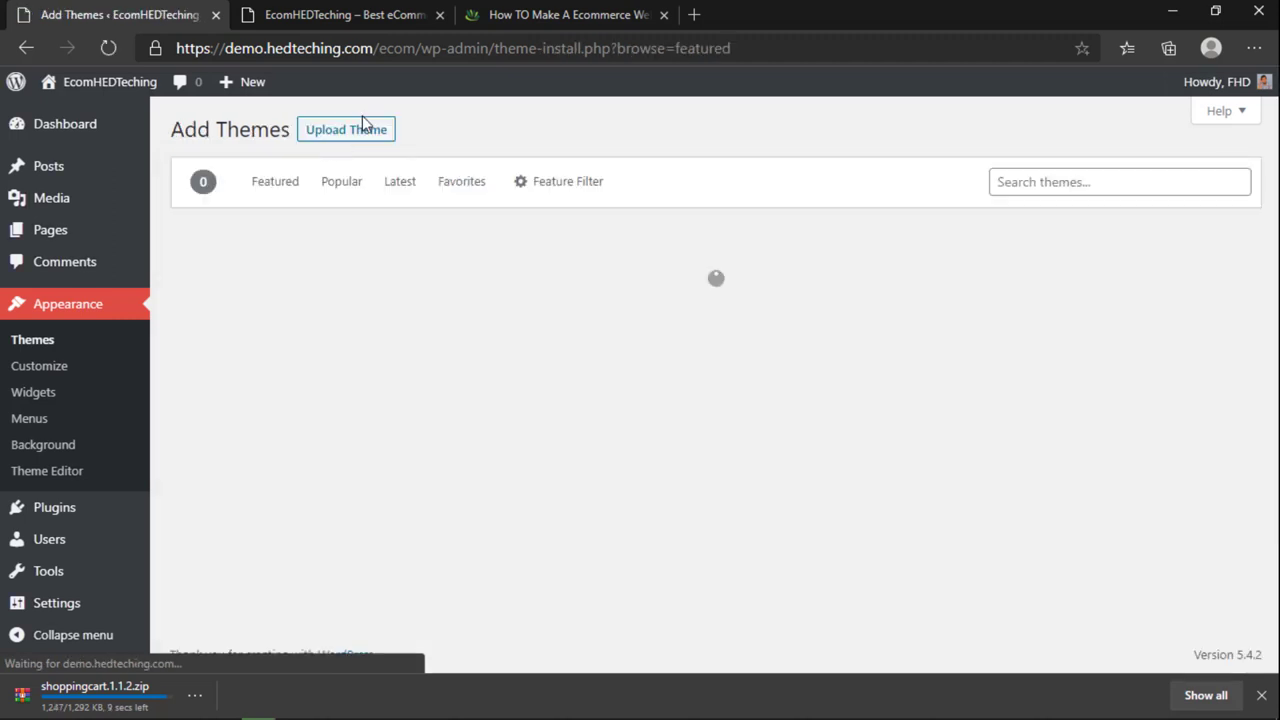
# Step: Upload shoppingcart.1.1.2.zip from the Desktop as a theme, install it and activate ShoppingCart
pyautogui.click(348, 132)
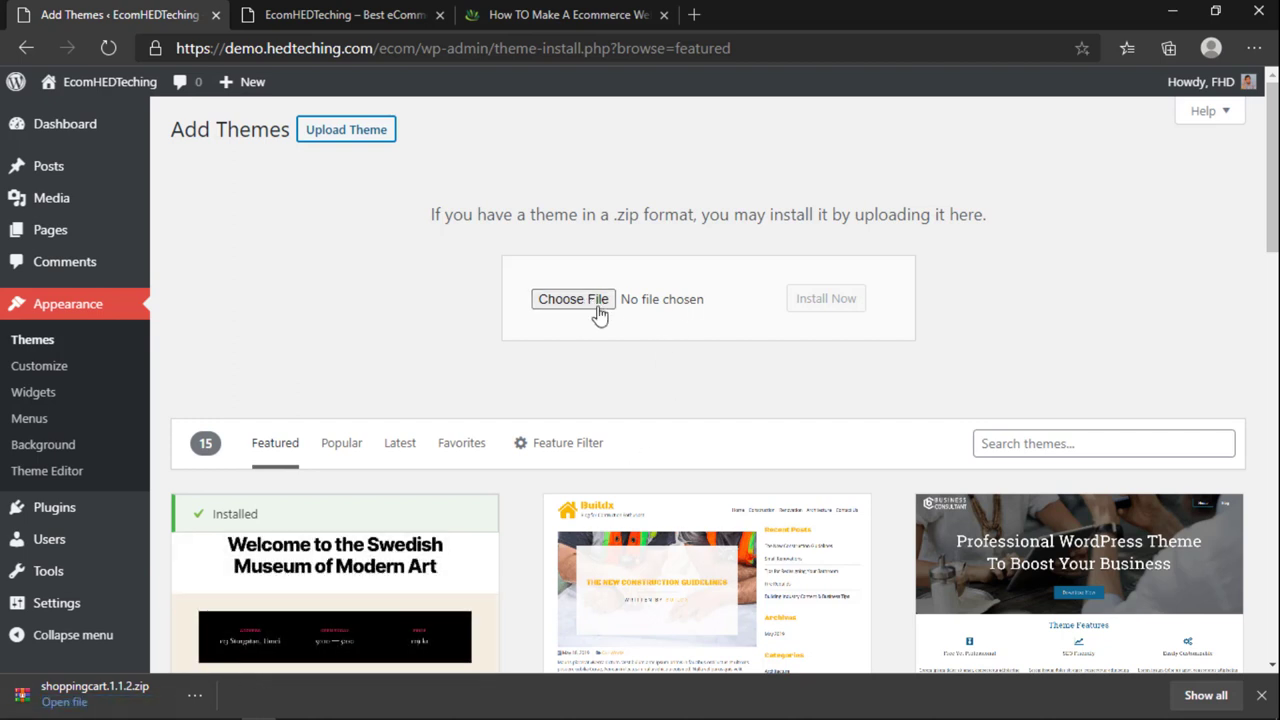
pyautogui.click(569, 303)
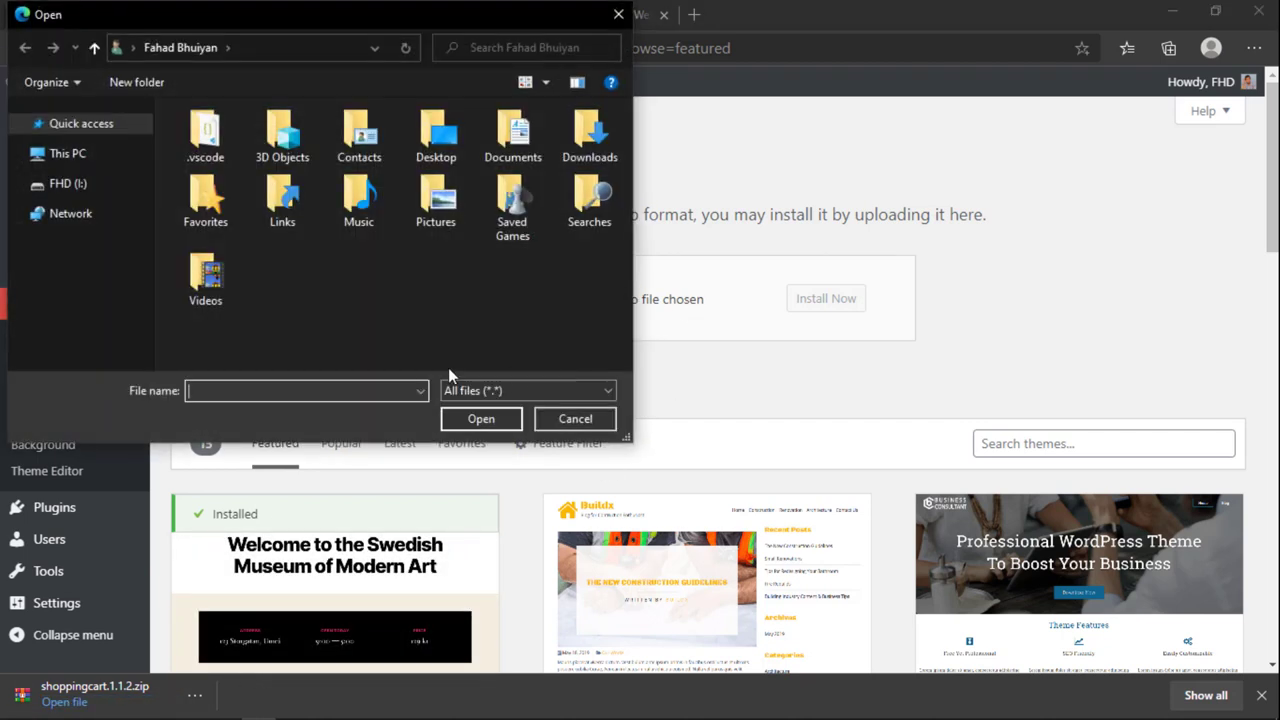
pyautogui.doubleClick(436, 135)
pyautogui.click(250, 192)
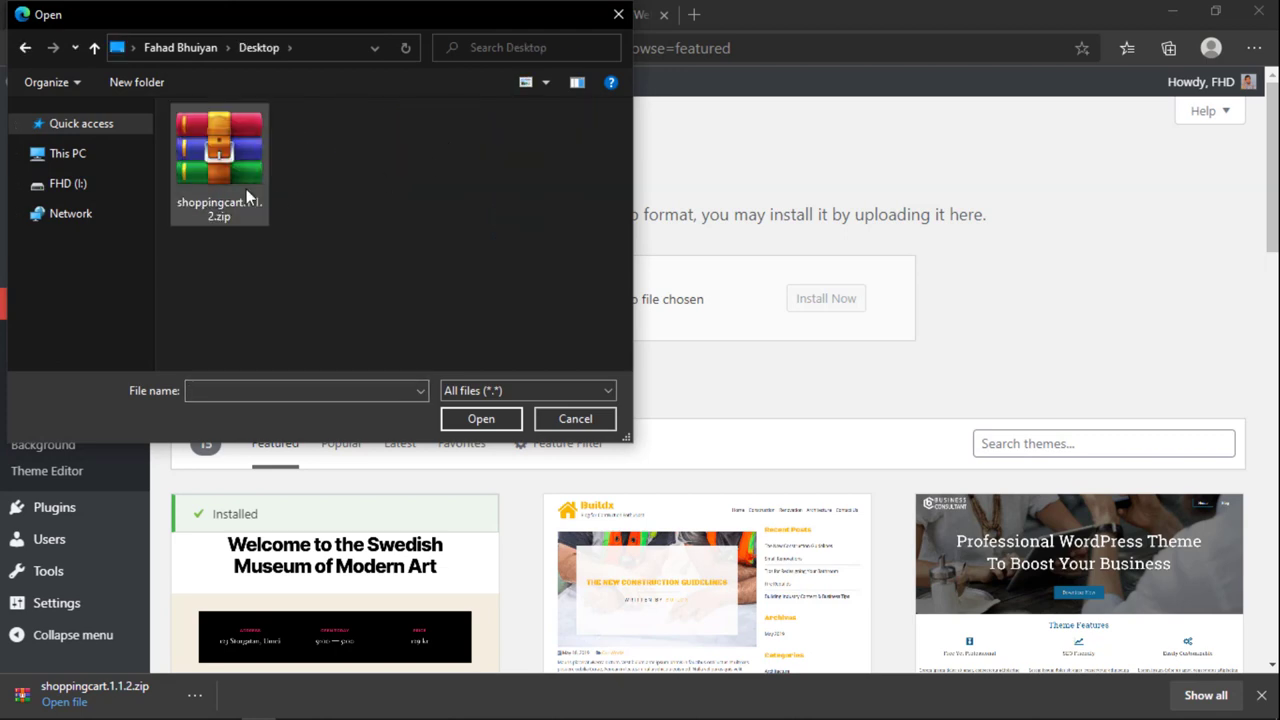
pyautogui.click(481, 419)
pyautogui.click(815, 300)
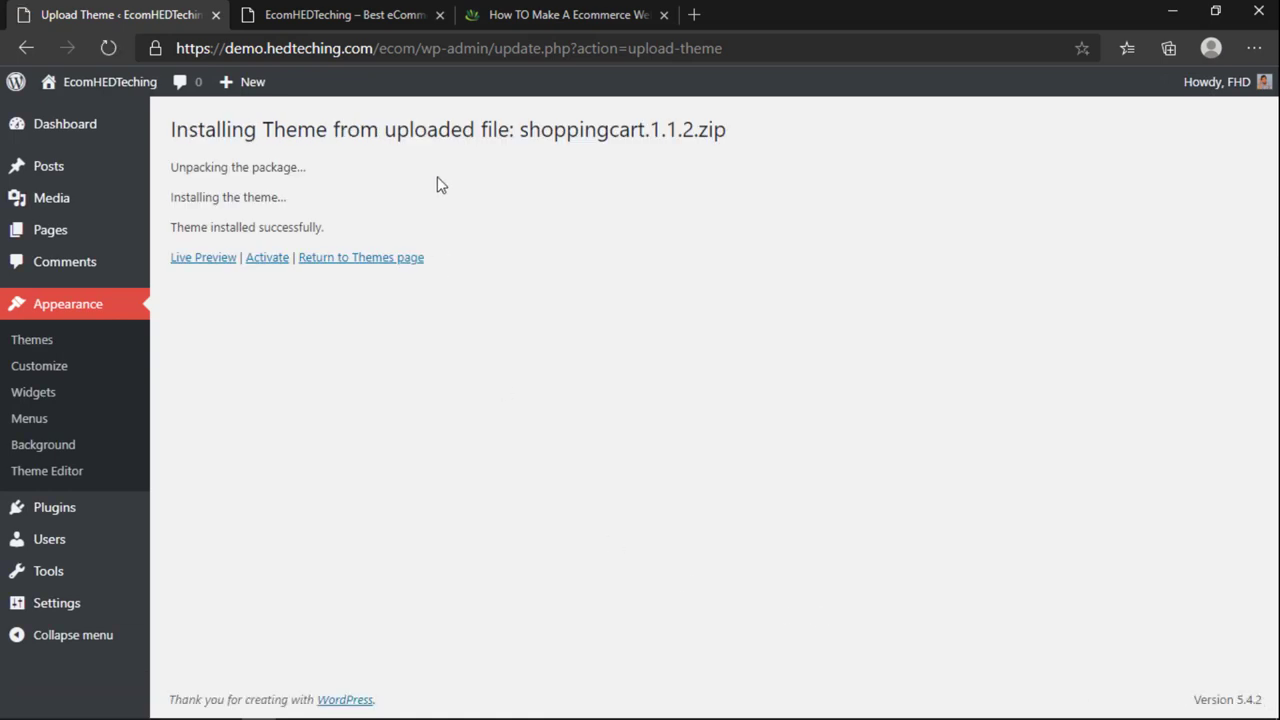
pyautogui.click(266, 258)
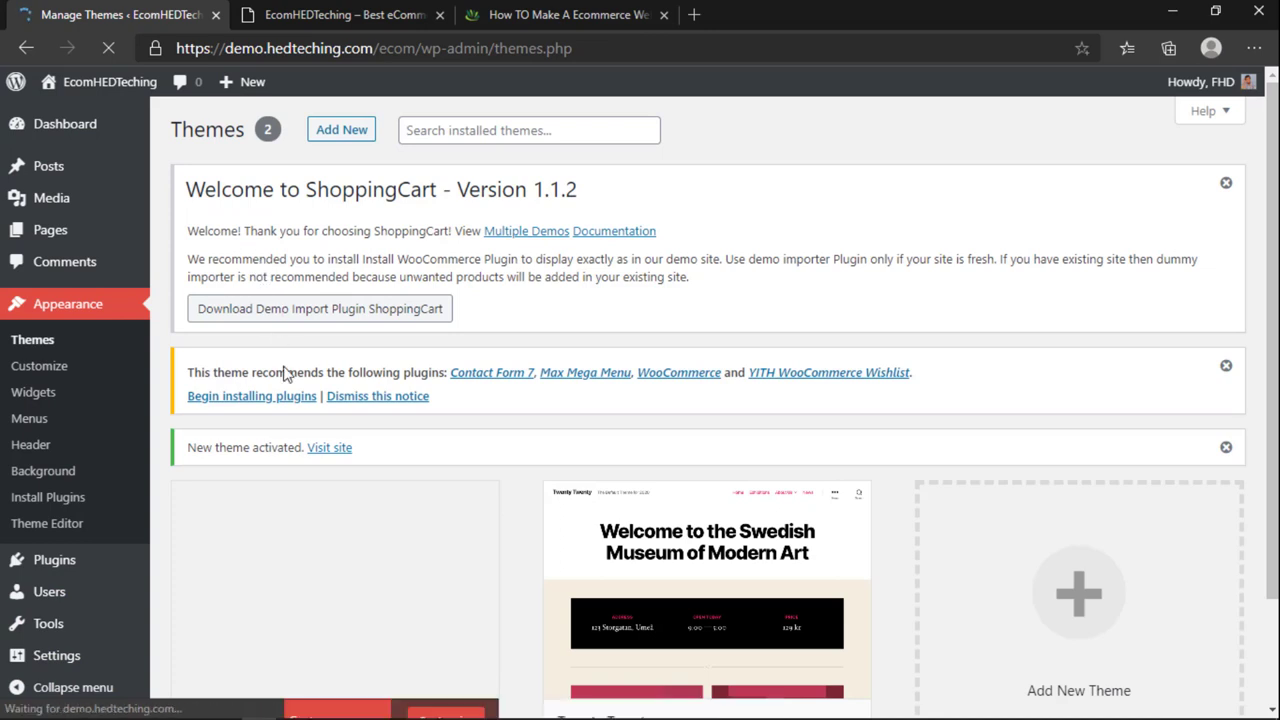
# Step: Download and save theme-freesia-demo-import.zip from the Theme Freesia demo import plugin page
pyautogui.moveTo(306, 514)
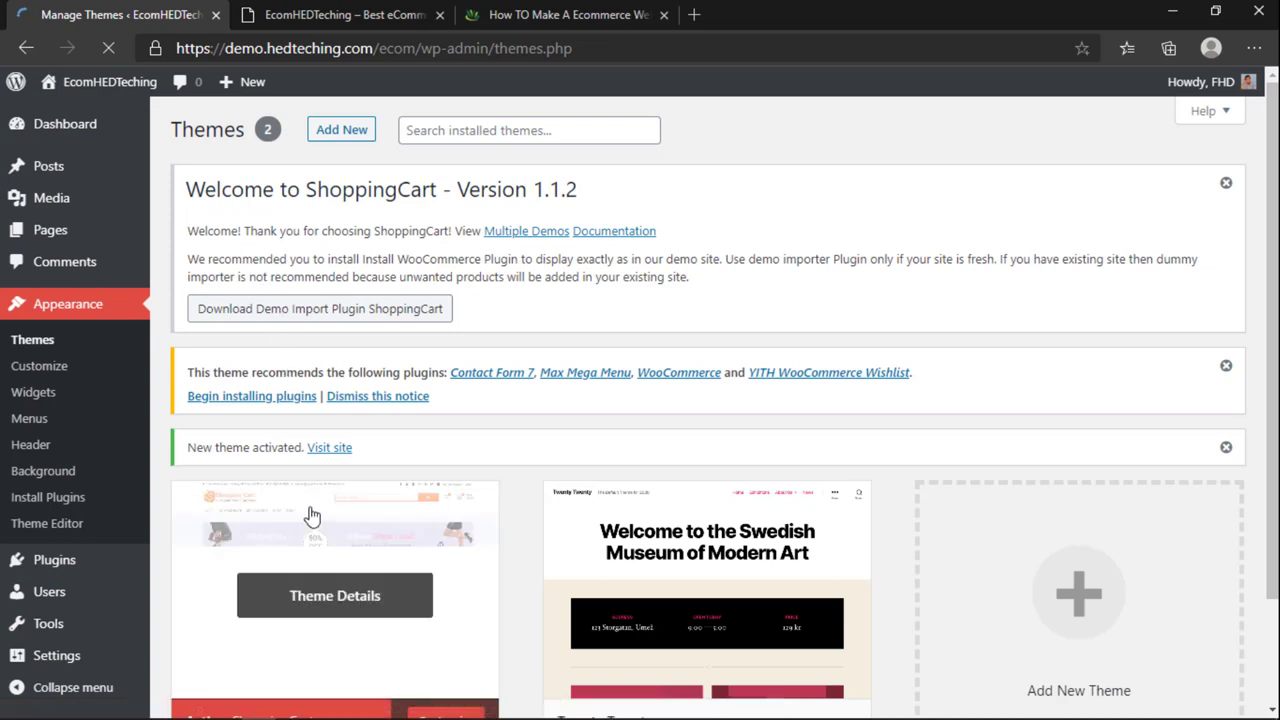
pyautogui.click(316, 312)
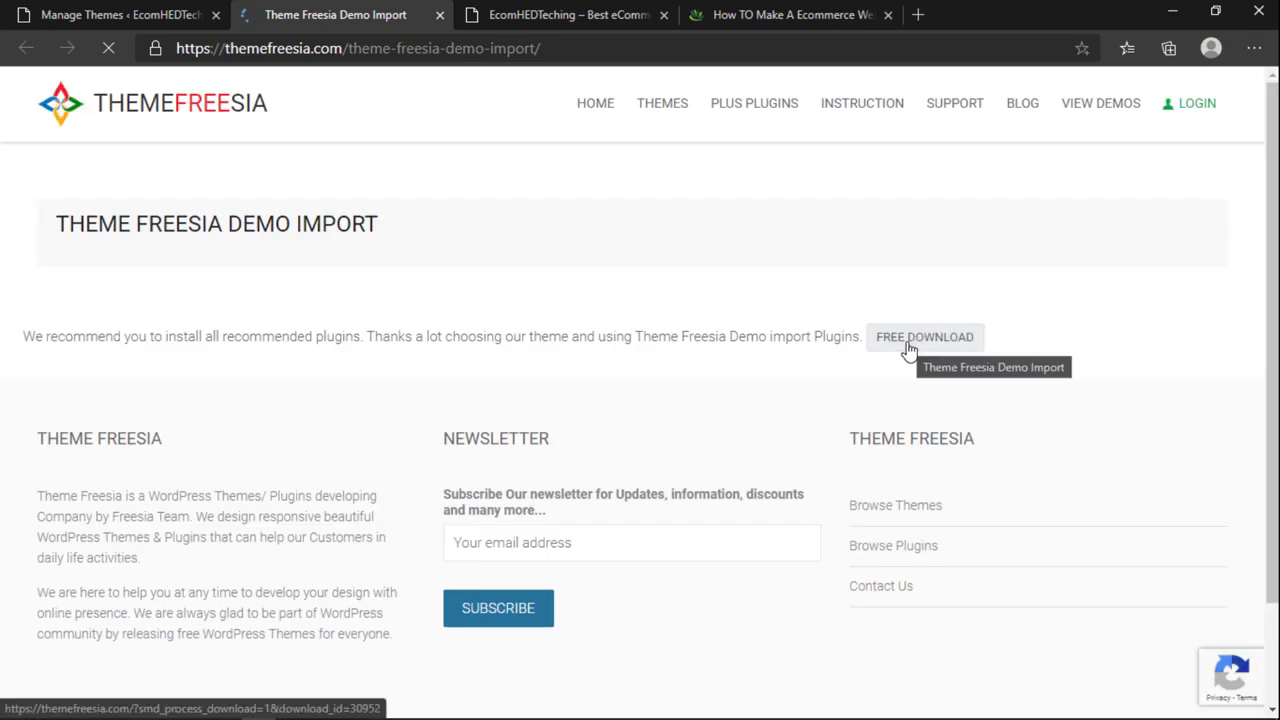
pyautogui.click(909, 349)
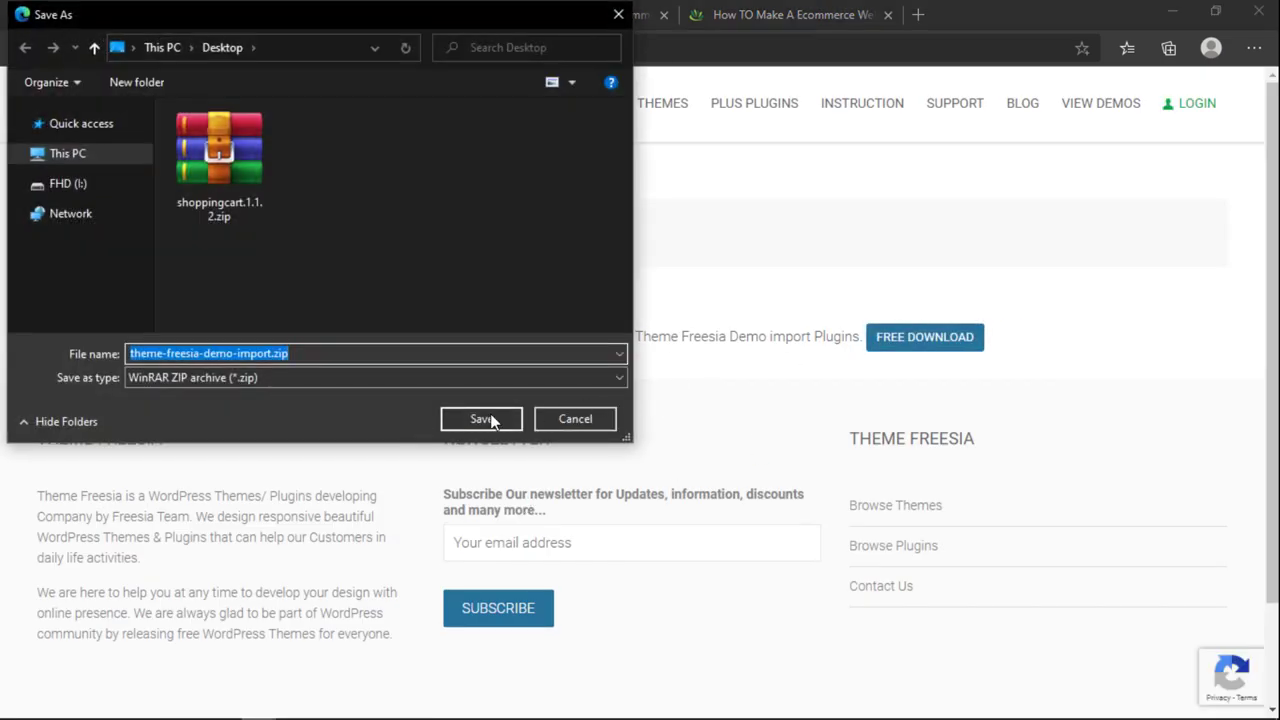
pyautogui.click(486, 419)
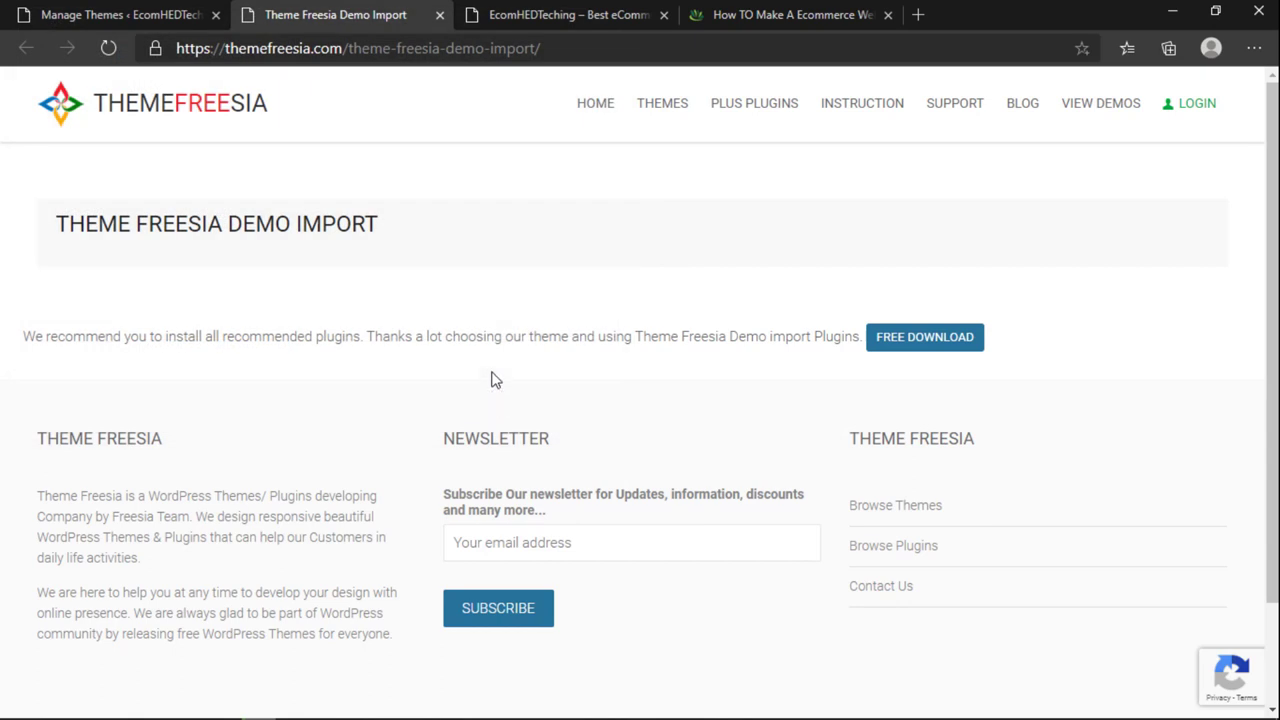
# Step: Close the Theme Freesia, demo storefront and tutorial article tabs
pyautogui.click(440, 17)
pyautogui.click(440, 17)
pyautogui.click(440, 17)
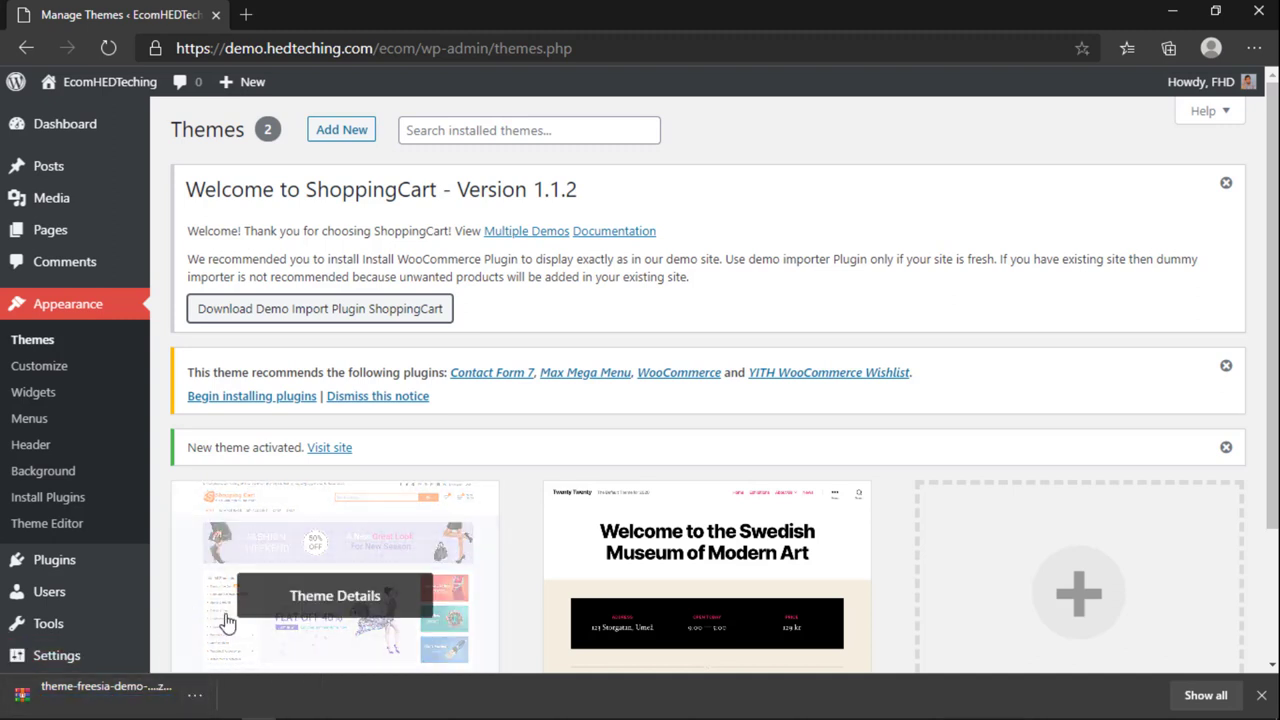
# Step: Dismiss the ShoppingCart welcome notice and delete the Twenty Twenty theme
pyautogui.click(1226, 183)
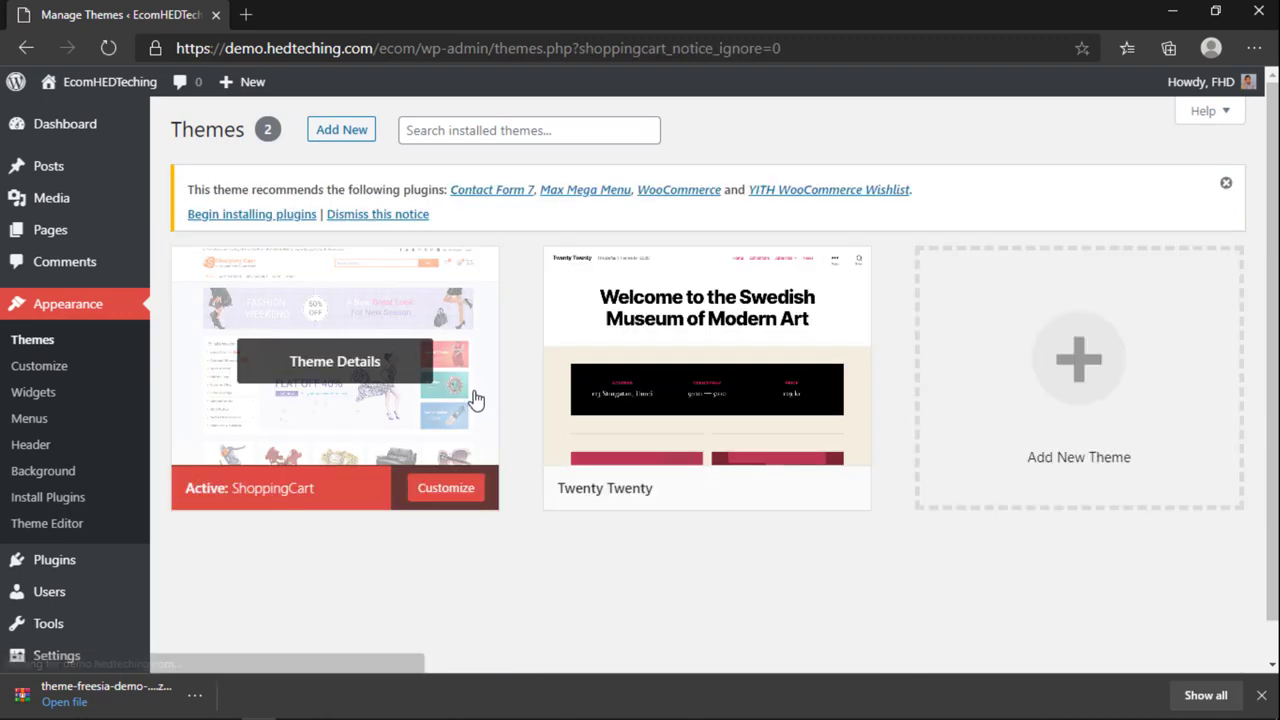
pyautogui.click(725, 395)
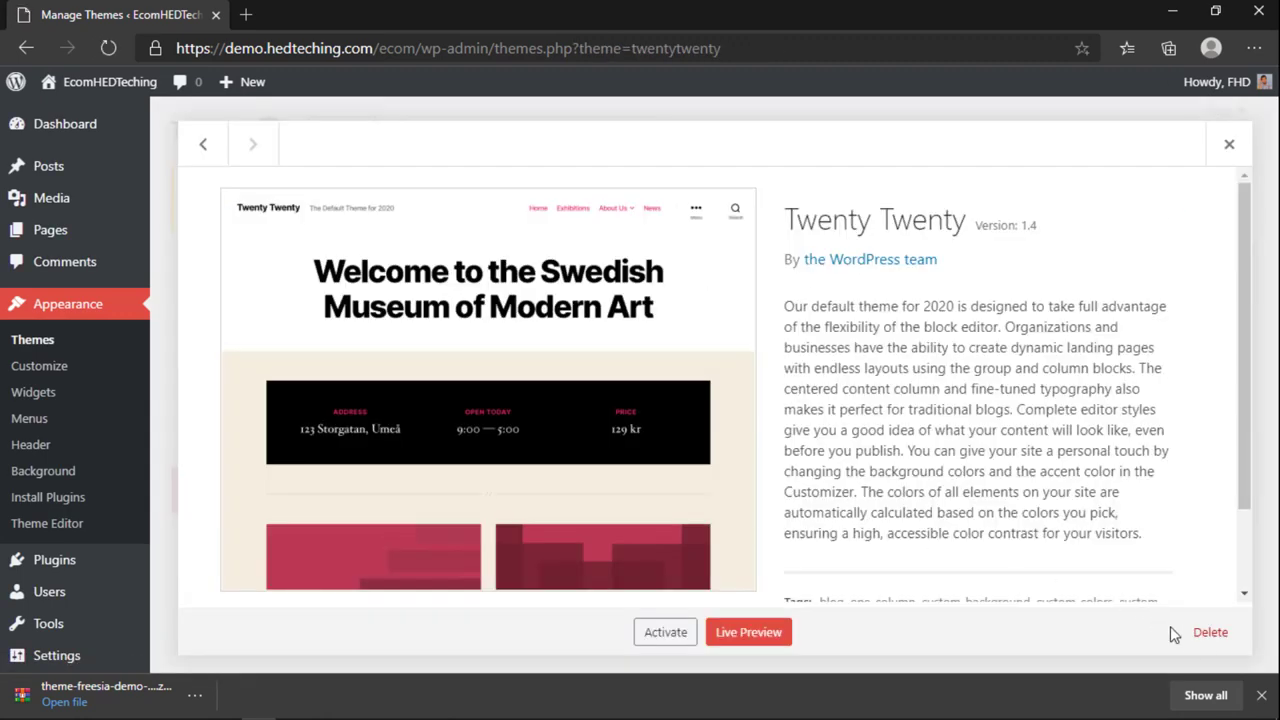
pyautogui.click(1208, 632)
pyautogui.click(742, 186)
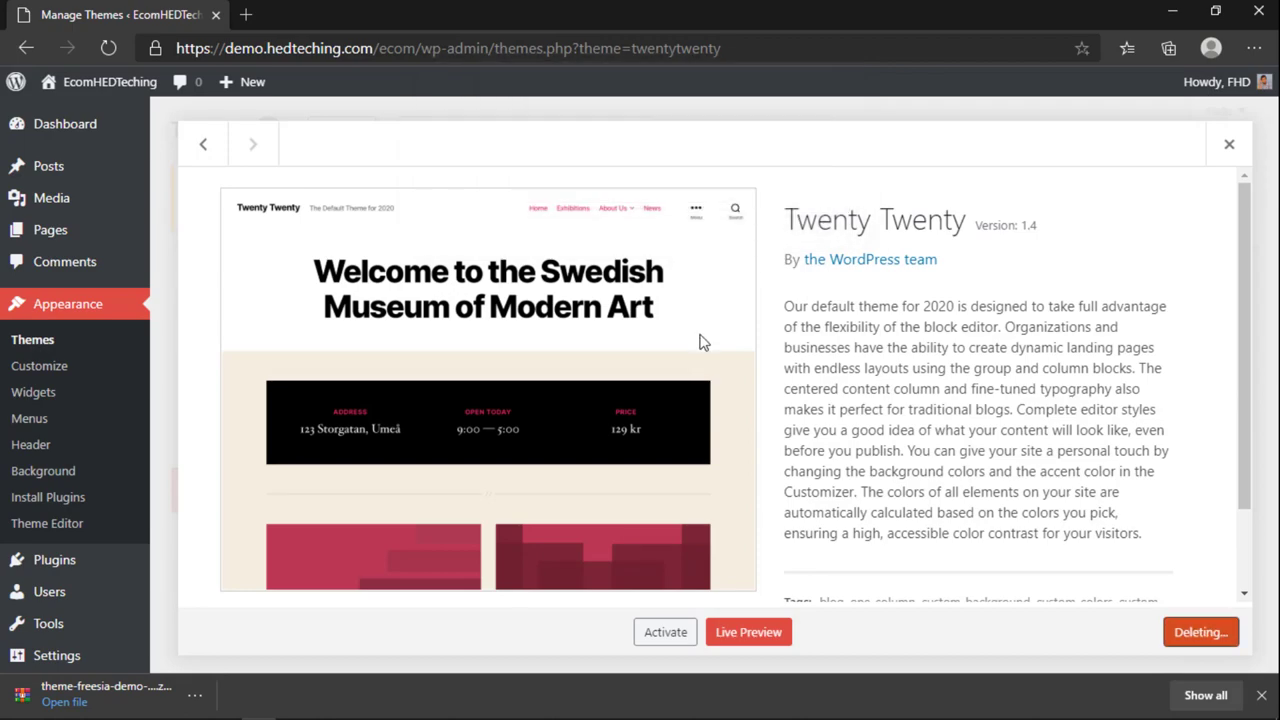
pyautogui.scroll(-3, 973, 474)
pyautogui.scroll(3, 676, 481)
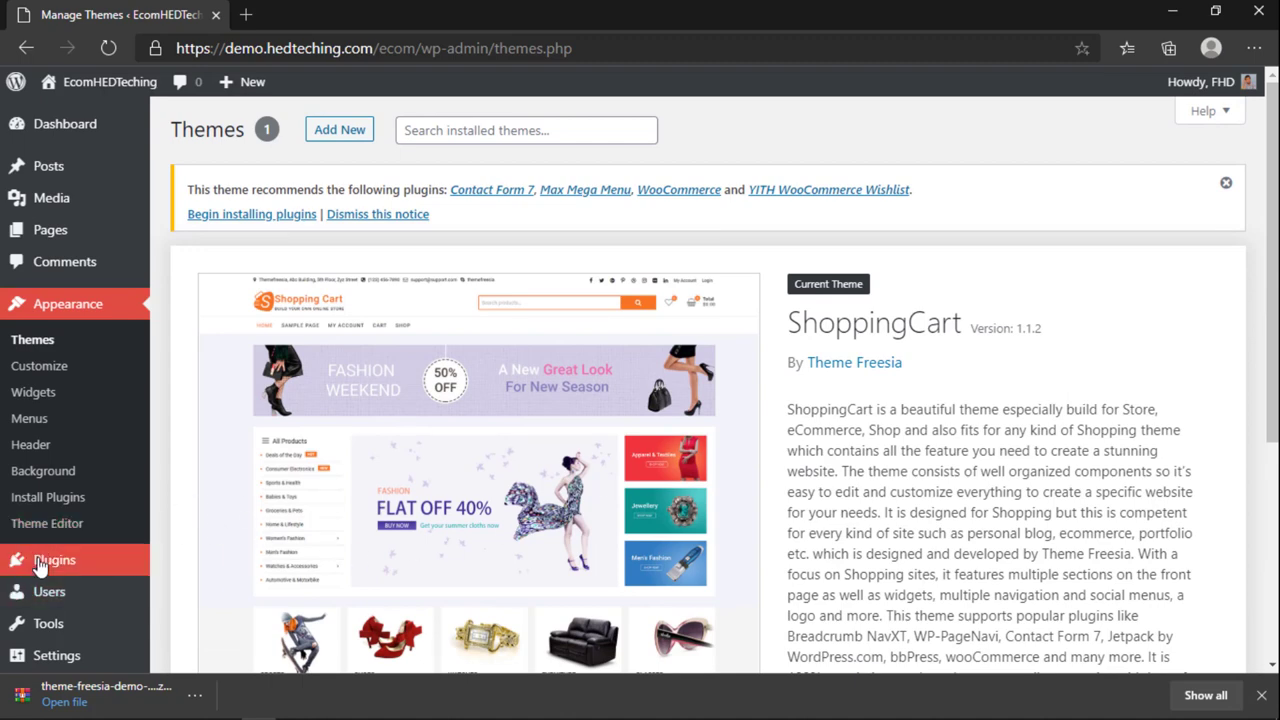
# Step: Upload theme-freesia-demo-import.zip through Plugins > Add New > Upload Plugin and install it
pyautogui.moveTo(40, 562)
pyautogui.click(184, 590)
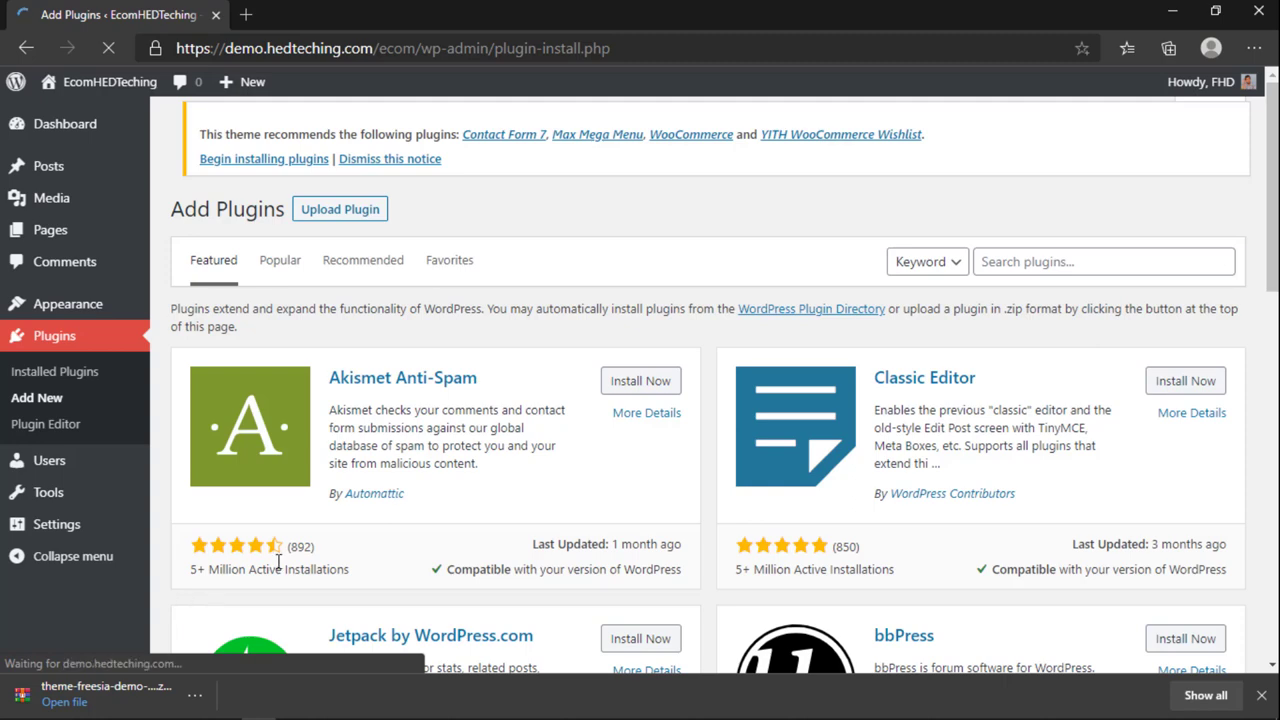
pyautogui.click(349, 141)
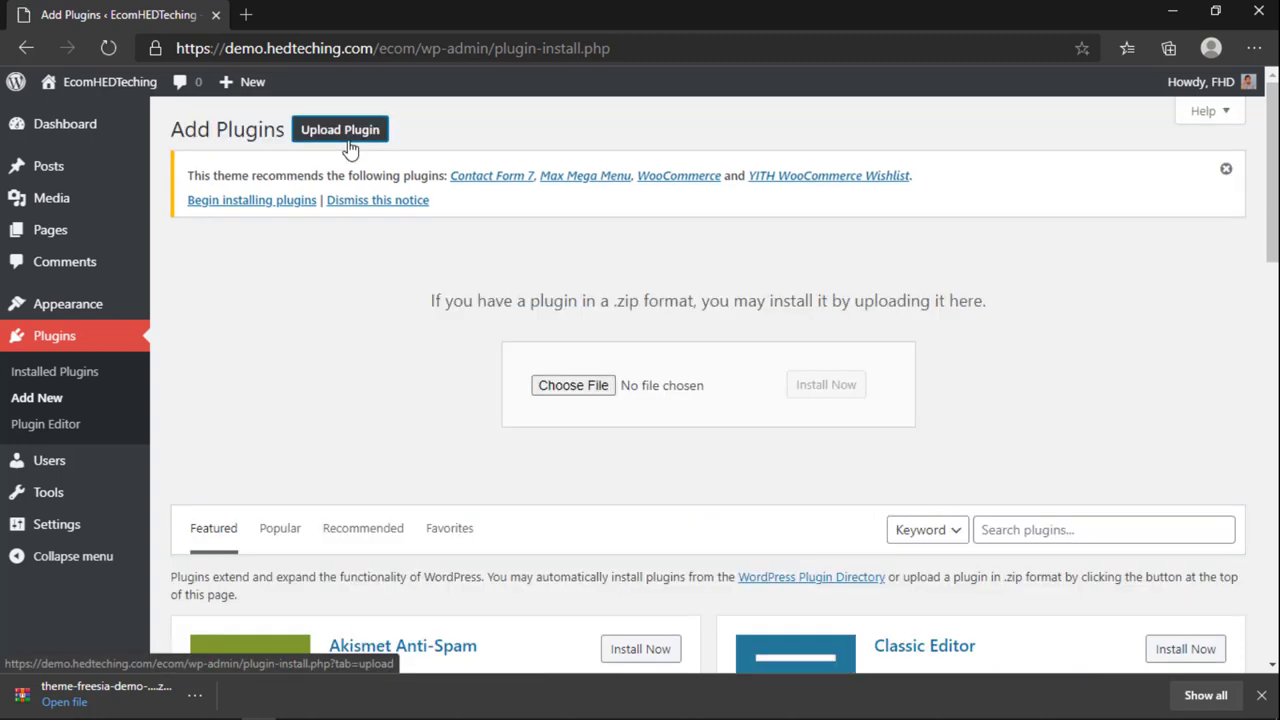
pyautogui.click(573, 388)
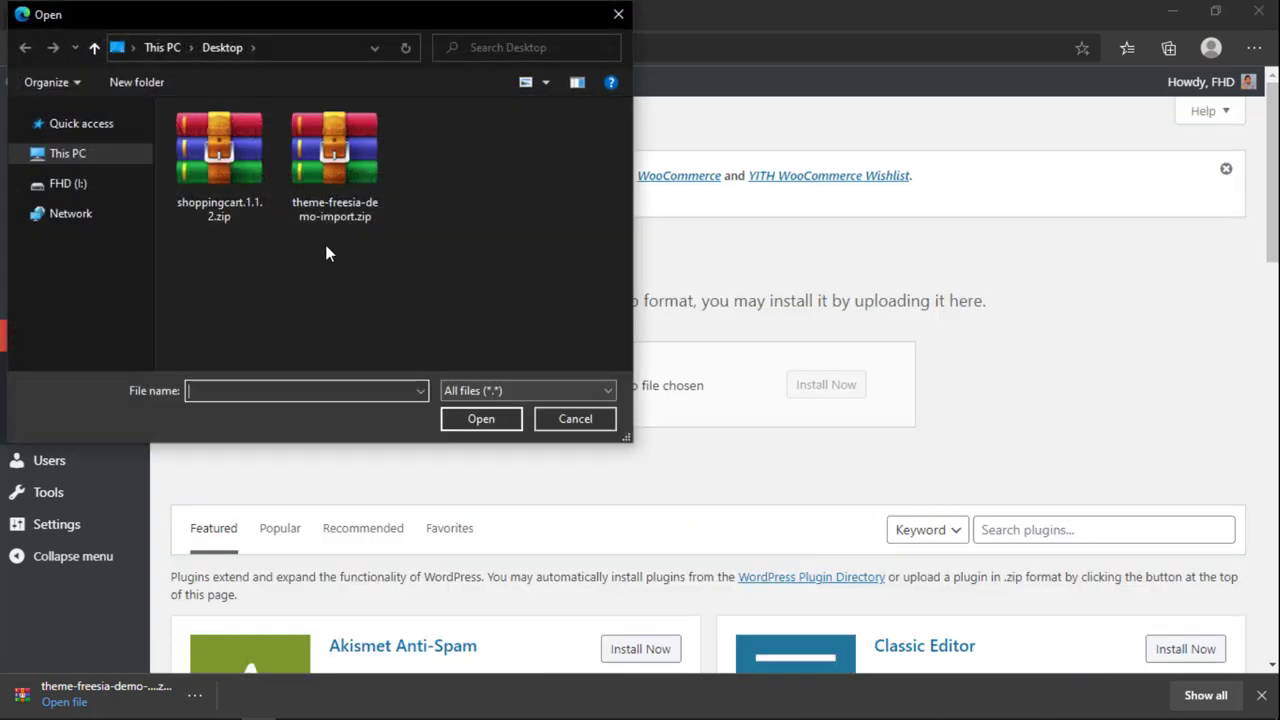
pyautogui.click(327, 215)
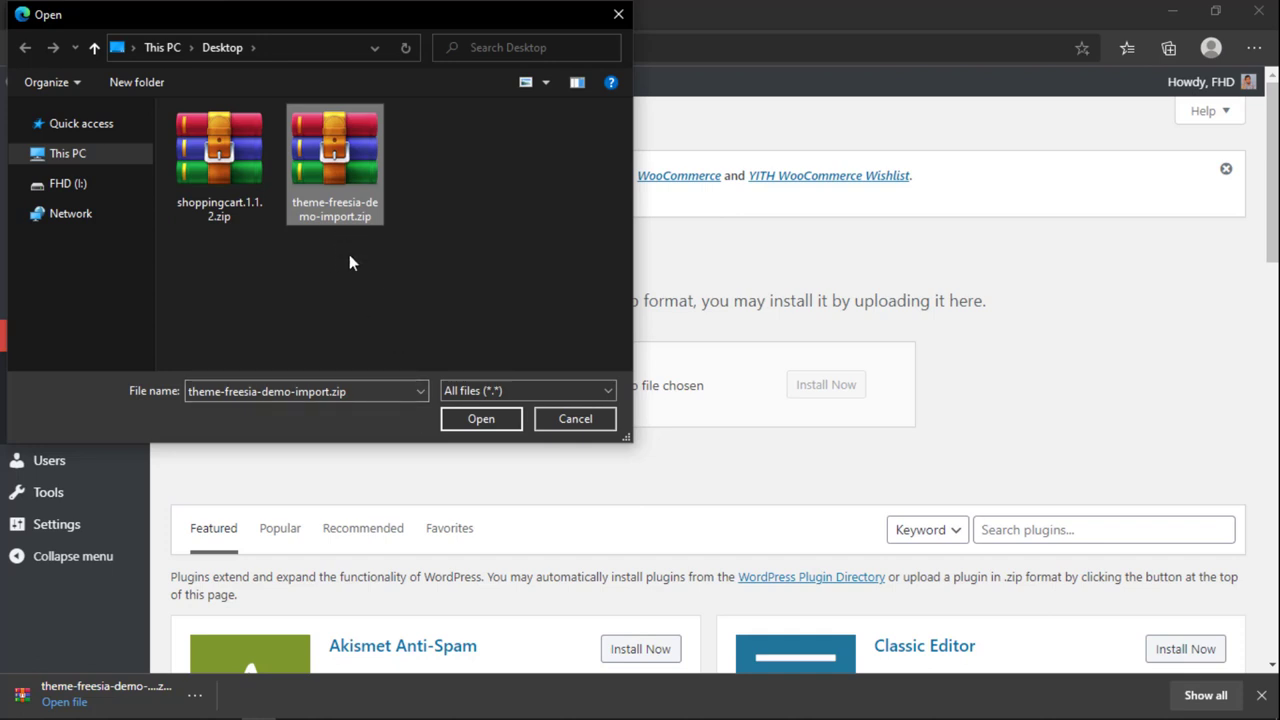
pyautogui.click(461, 418)
pyautogui.click(818, 396)
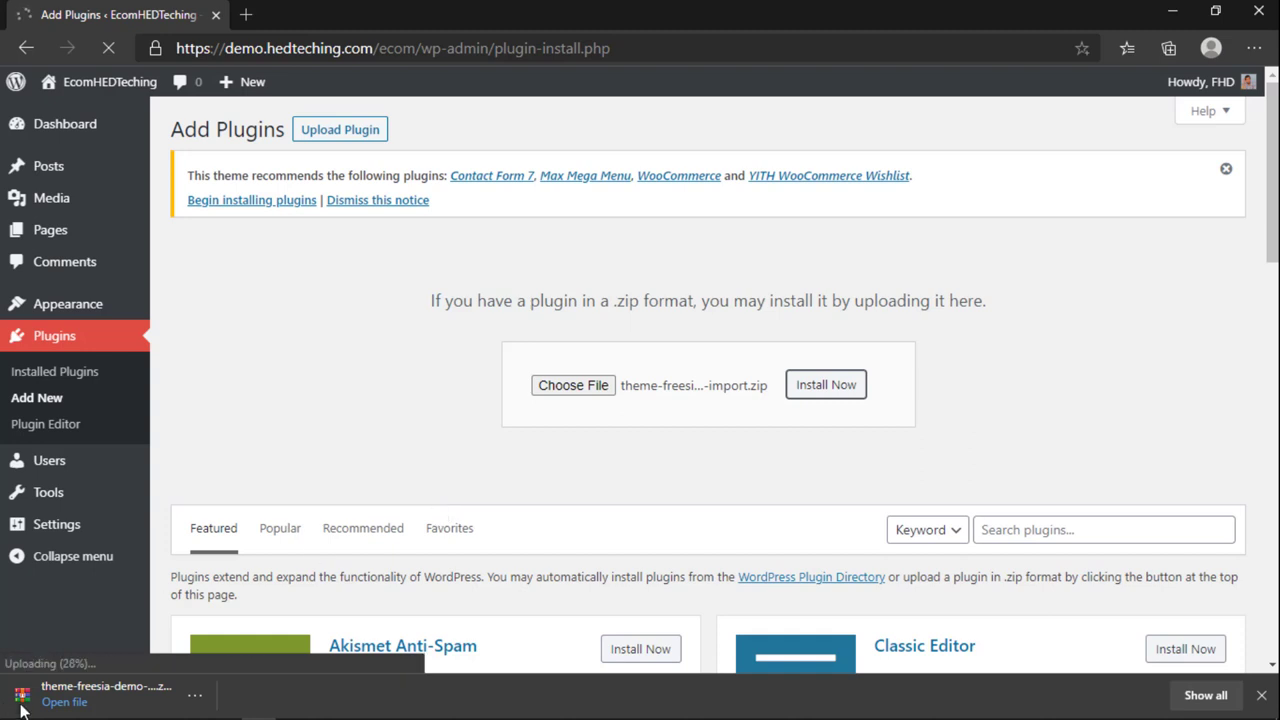
# Step: Activate the Theme Freesia Demo Import plugin
pyautogui.click(1263, 696)
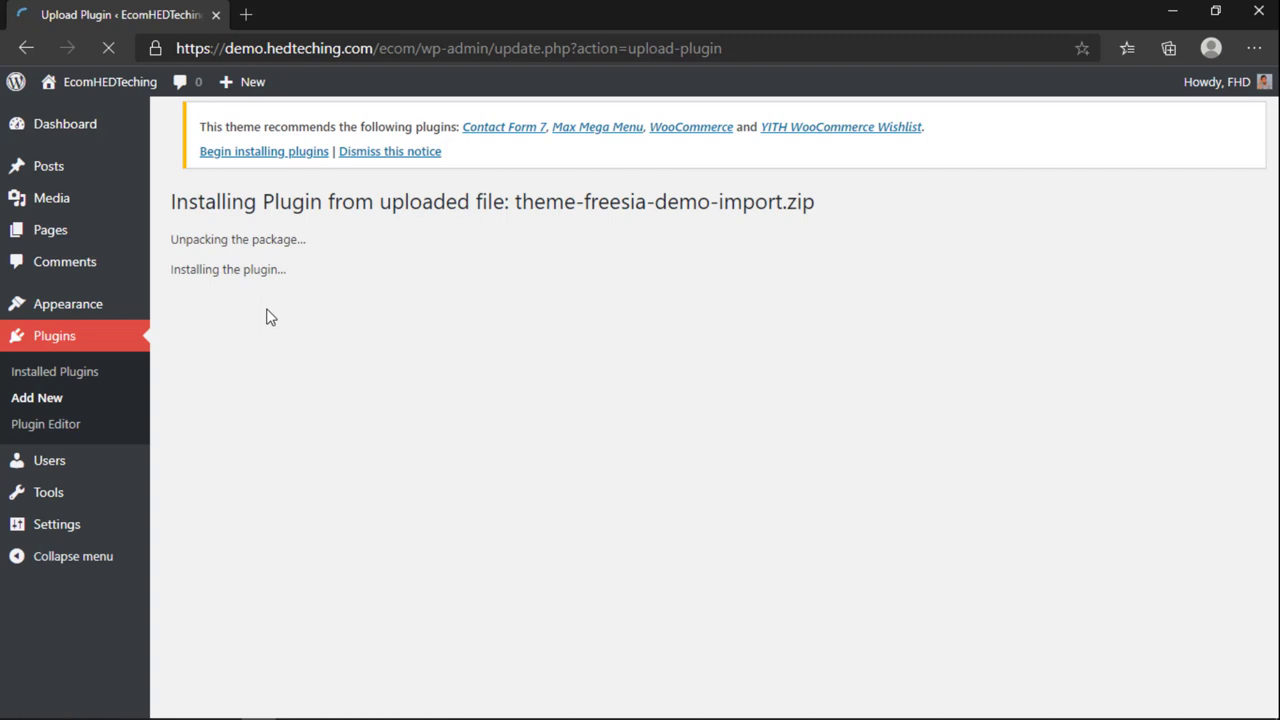
pyautogui.click(246, 338)
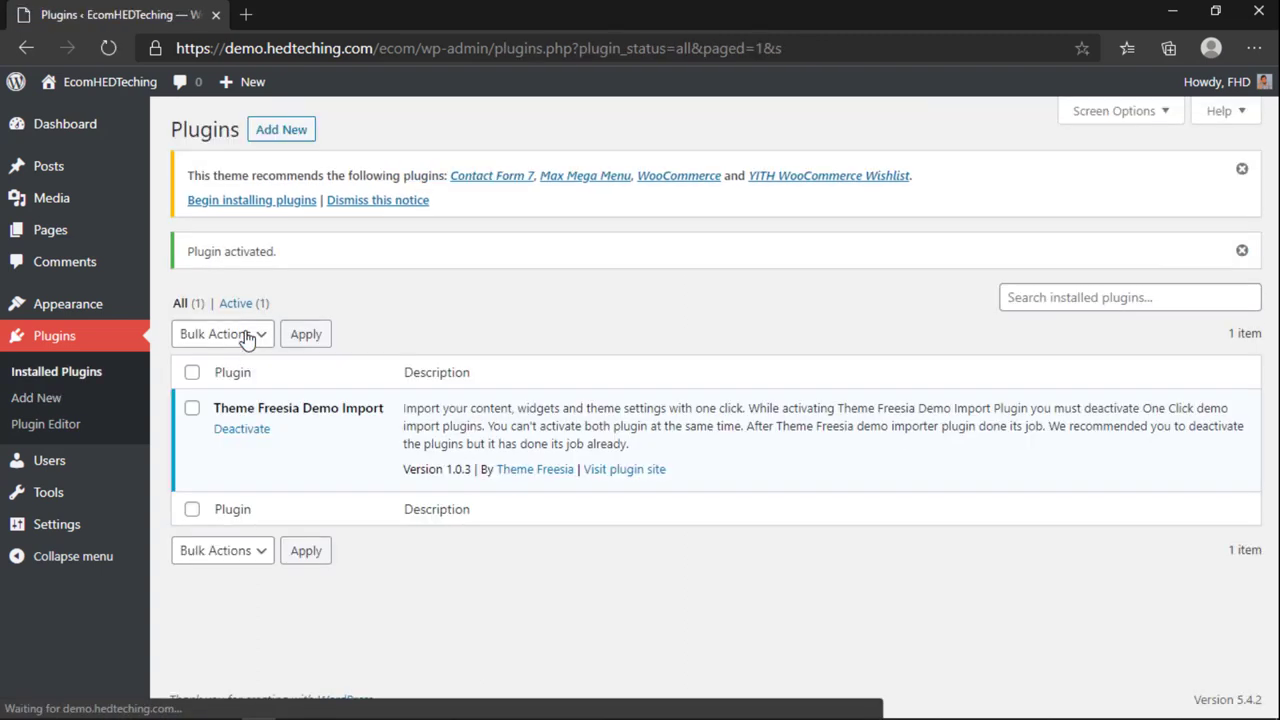
pyautogui.click(236, 201)
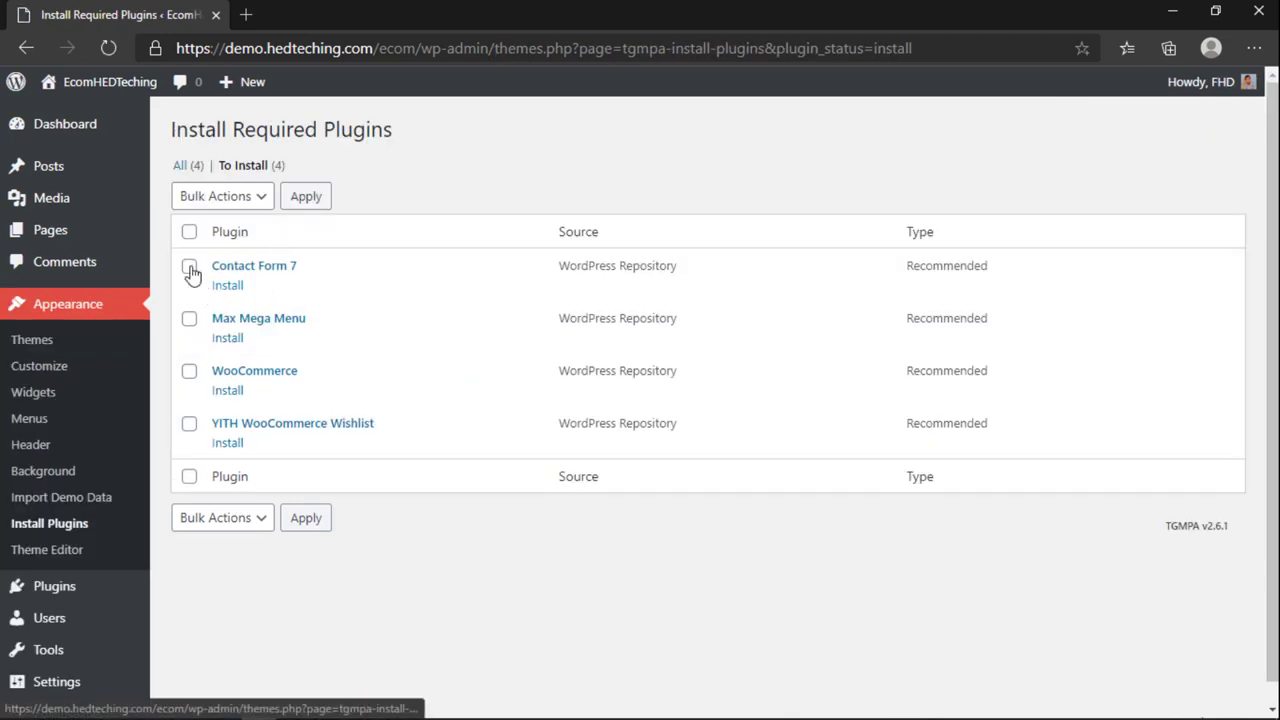
# Step: Bulk-install Contact Form 7, Max Mega Menu, WooCommerce and YITH WooCommerce Wishlist
pyautogui.click(189, 232)
pyautogui.click(212, 197)
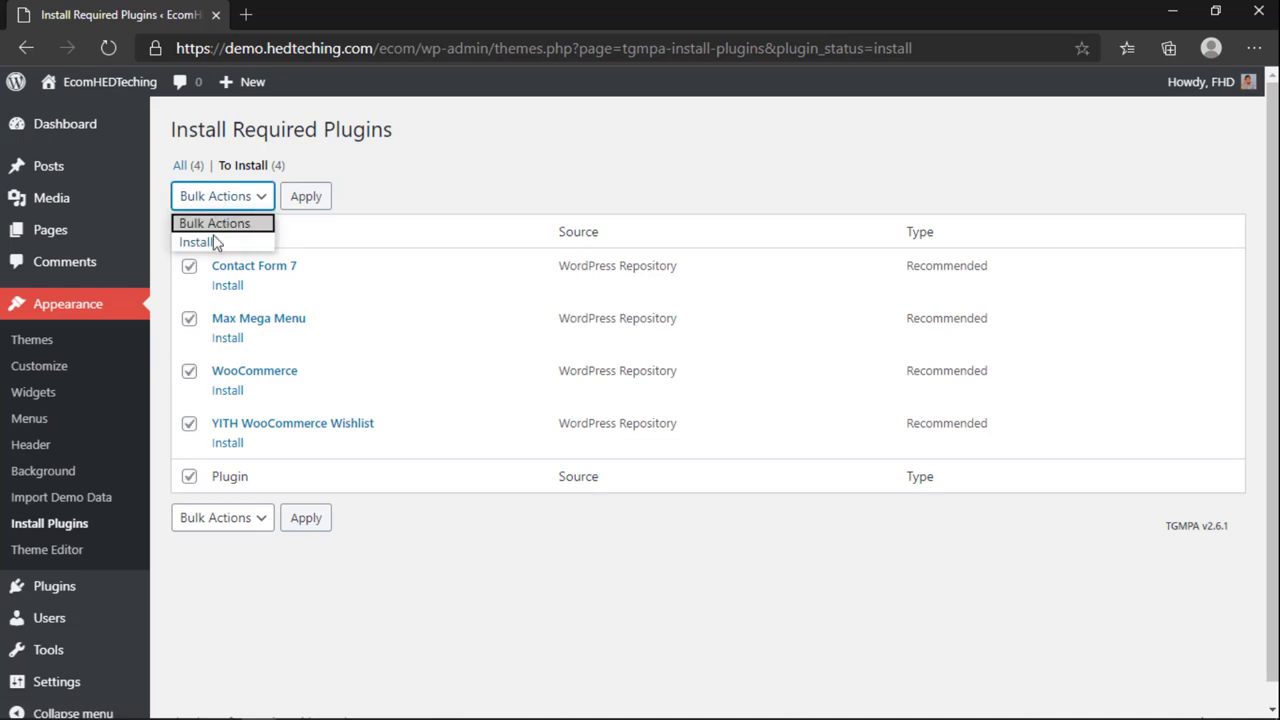
pyautogui.click(214, 243)
pyautogui.click(308, 200)
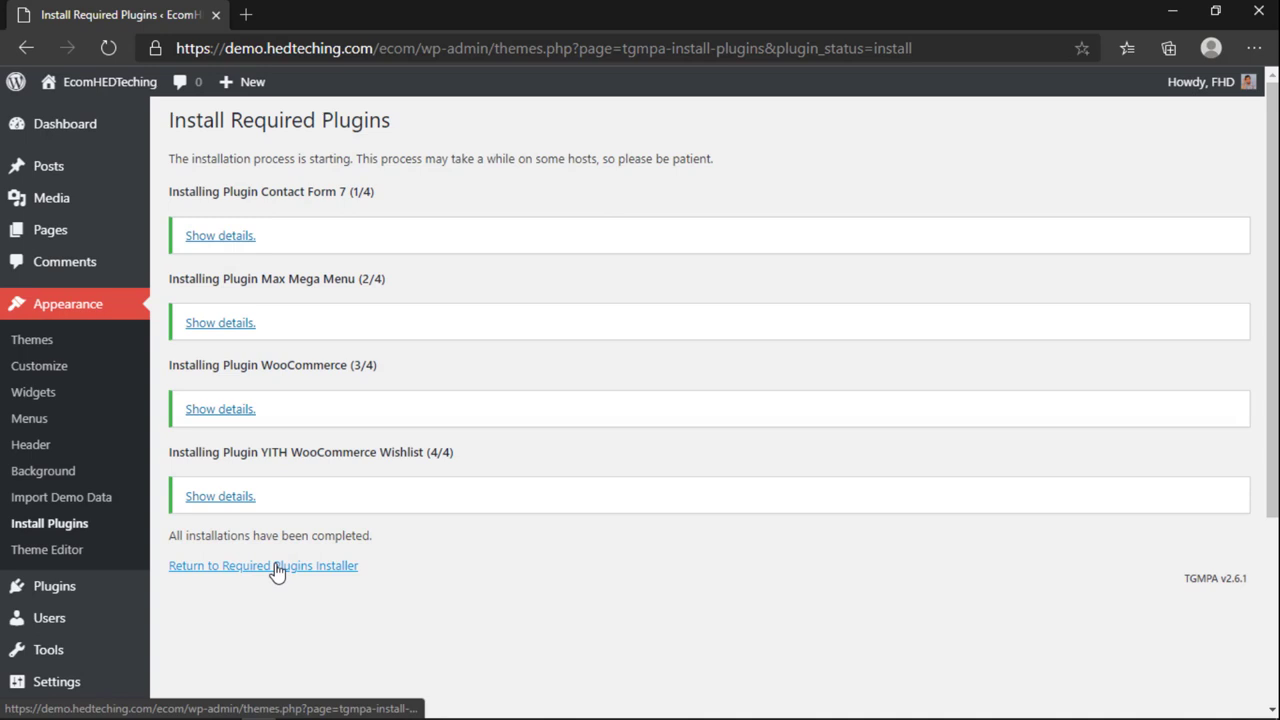
# Step: Bulk-activate all four installed recommended plugins
pyautogui.click(273, 569)
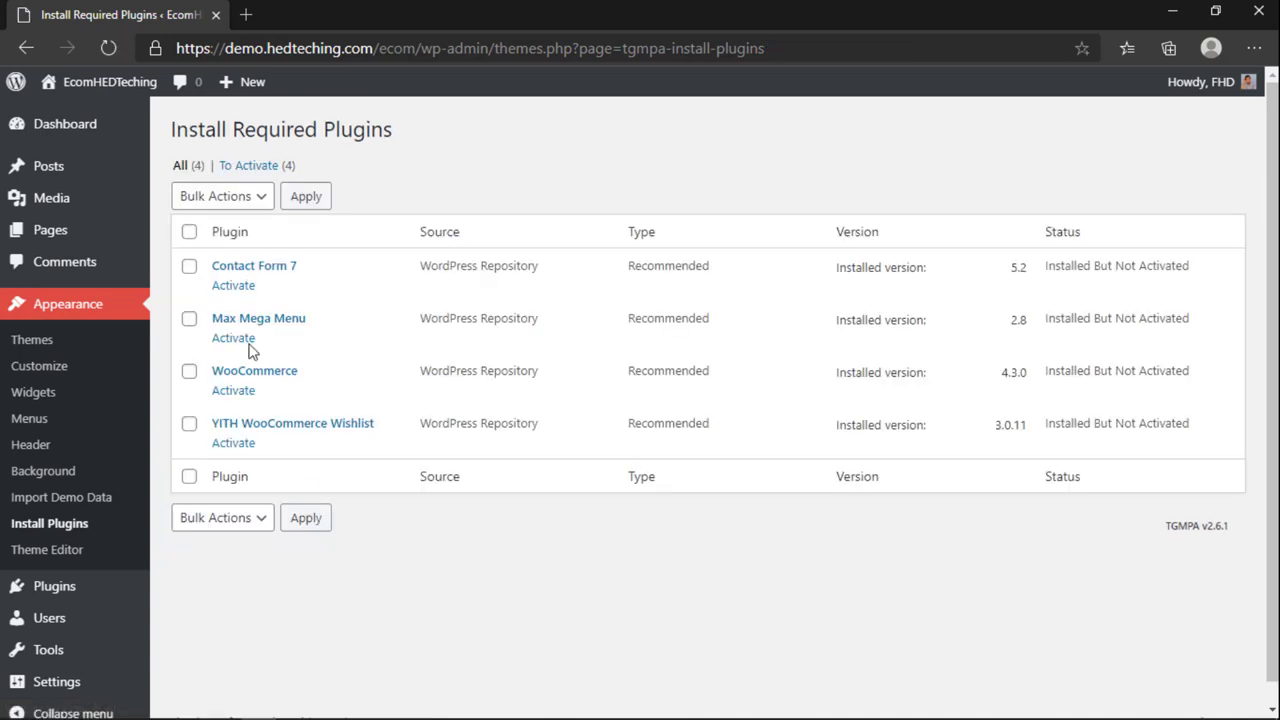
pyautogui.click(190, 232)
pyautogui.click(247, 200)
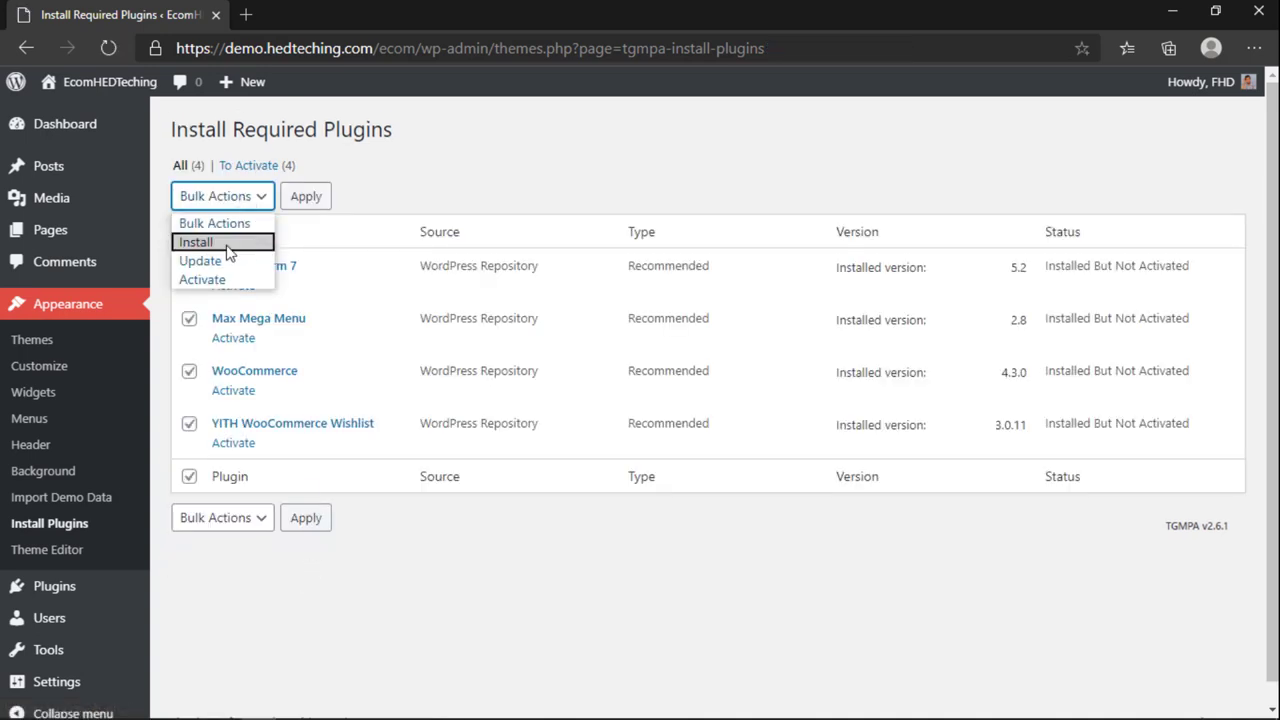
pyautogui.click(200, 277)
pyautogui.click(312, 199)
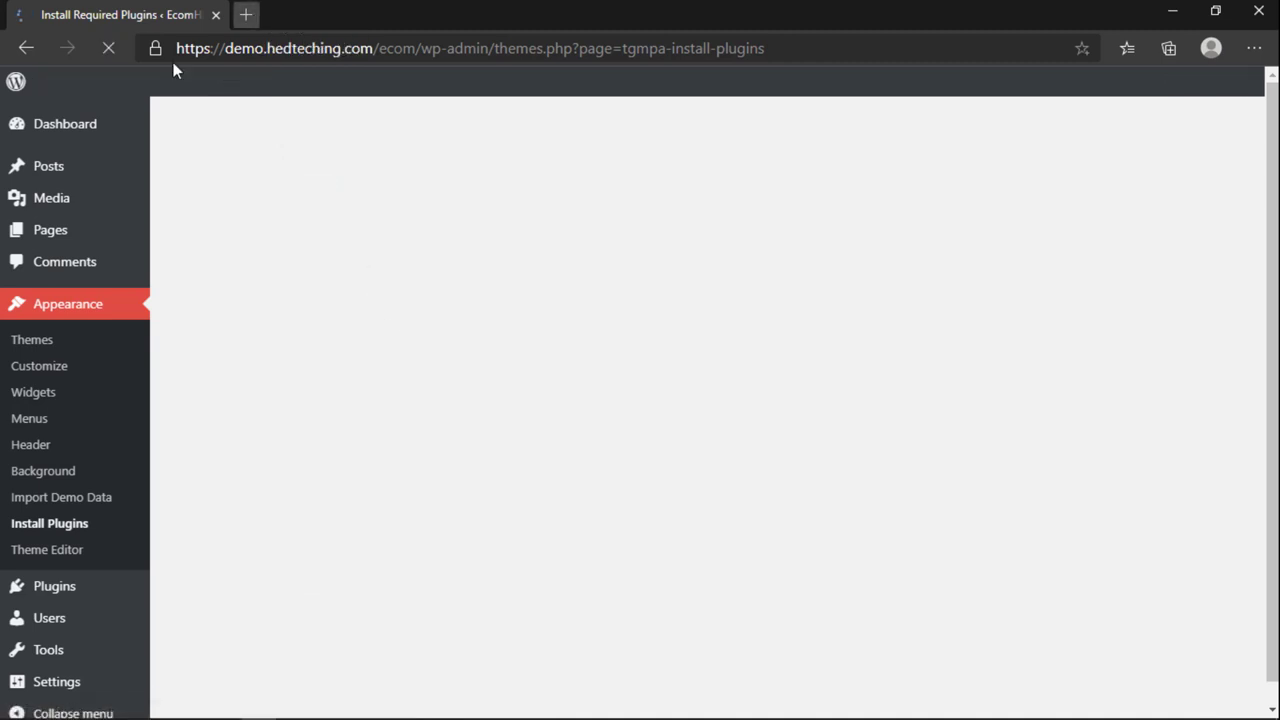
# Step: Open the live EcomHEDTeching site in a new tab
pyautogui.hotkey('ctrl', 't')
pyautogui.click(160, 5)
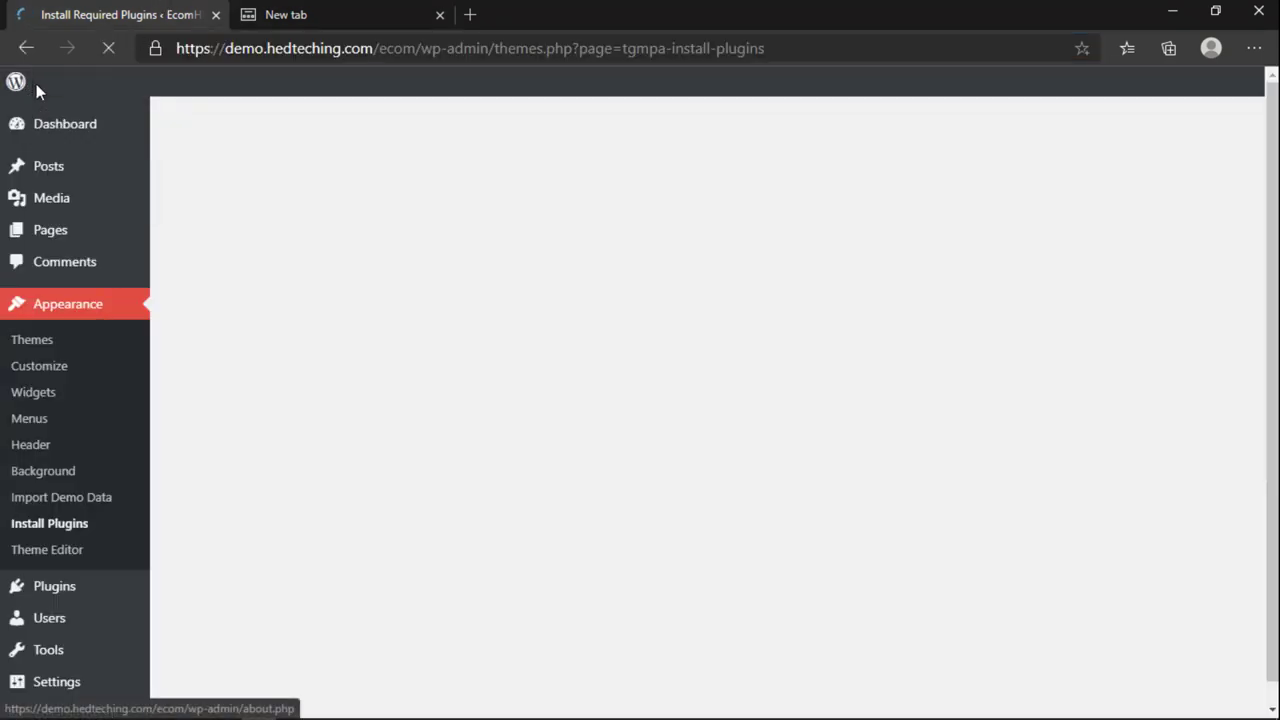
pyautogui.moveTo(69, 86)
pyautogui.rightClick(70, 117)
pyautogui.click(98, 136)
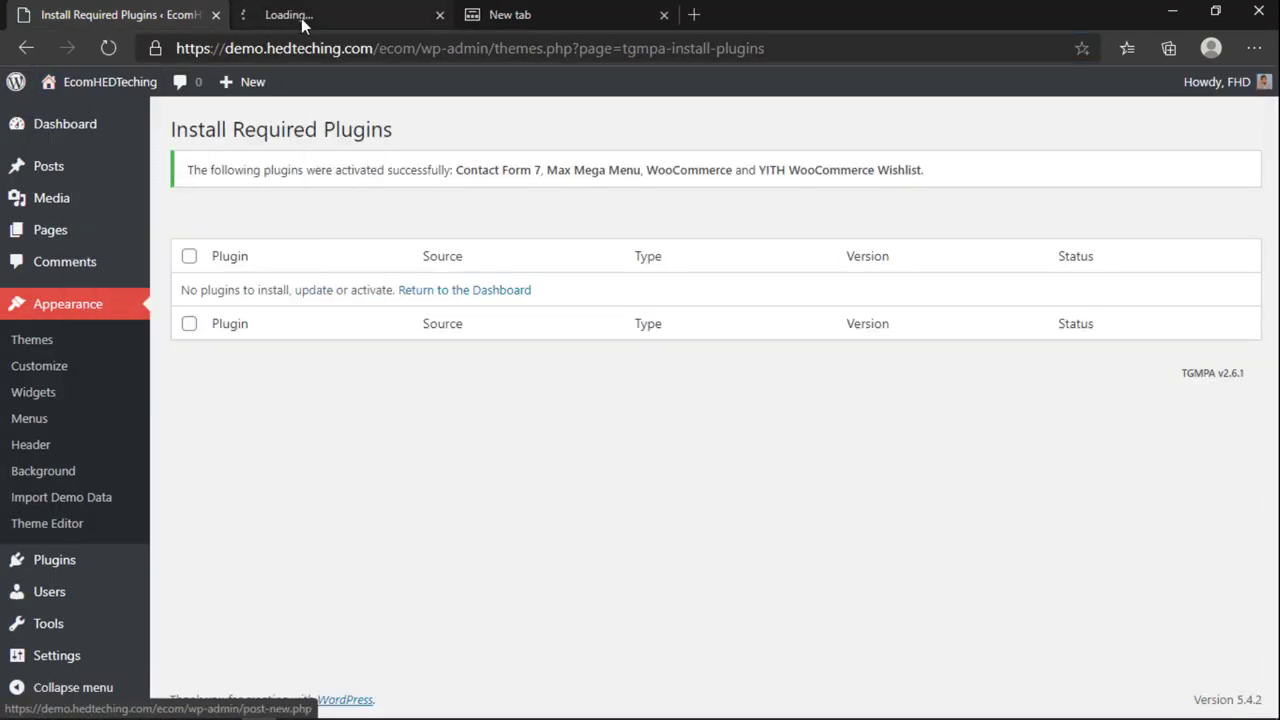
pyautogui.click(301, 16)
# Step: Try the storefront's sidebar and product search fields, then return to the admin Dashboard
pyautogui.click(662, 15)
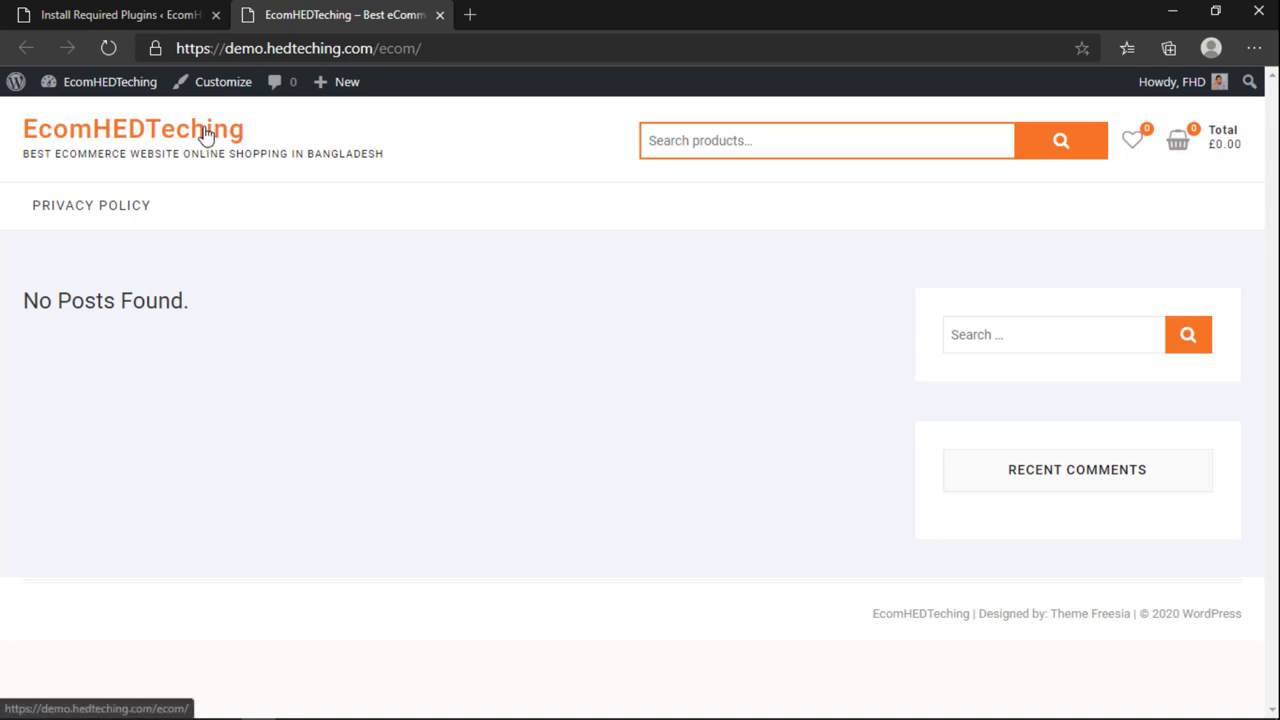
pyautogui.click(958, 337)
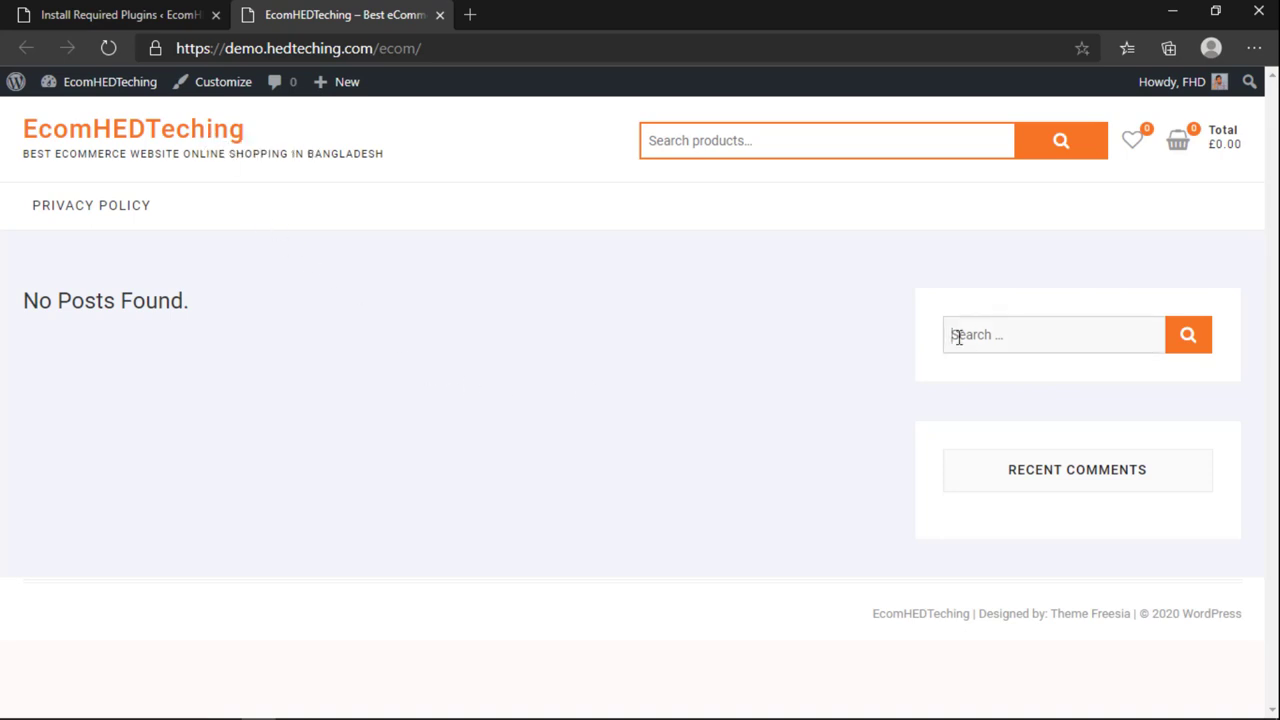
pyautogui.click(717, 140)
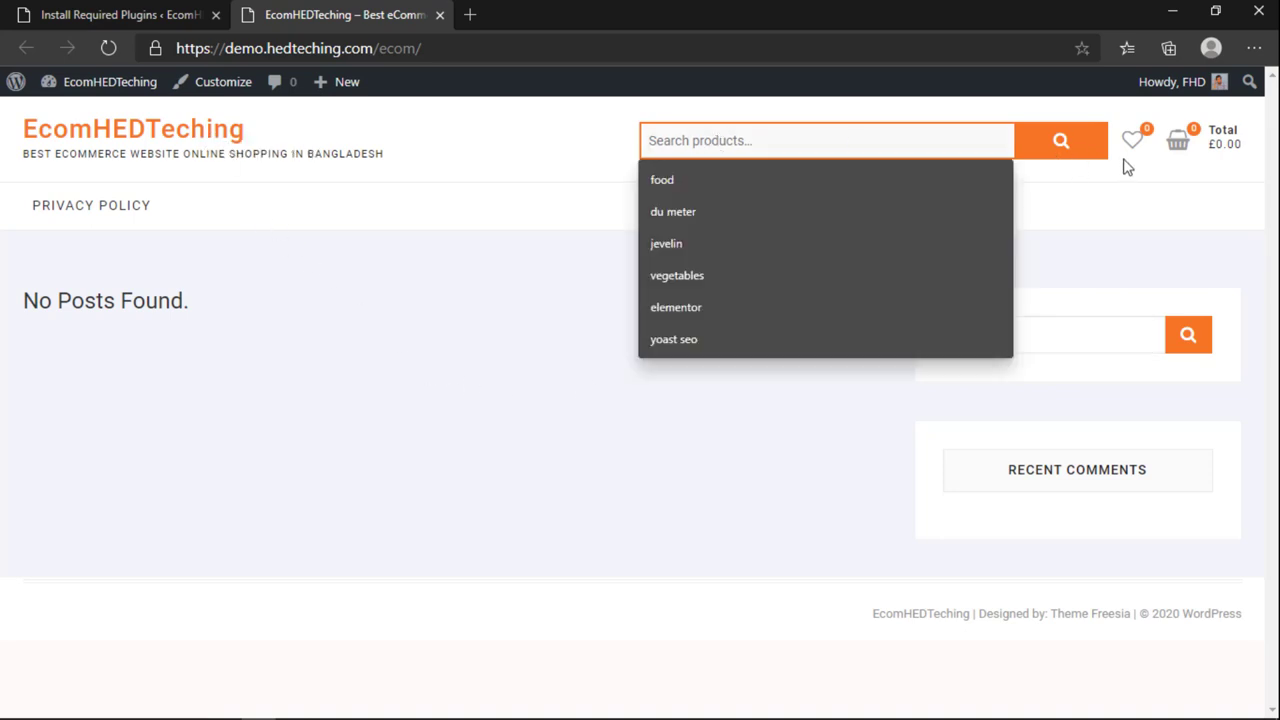
pyautogui.click(550, 154)
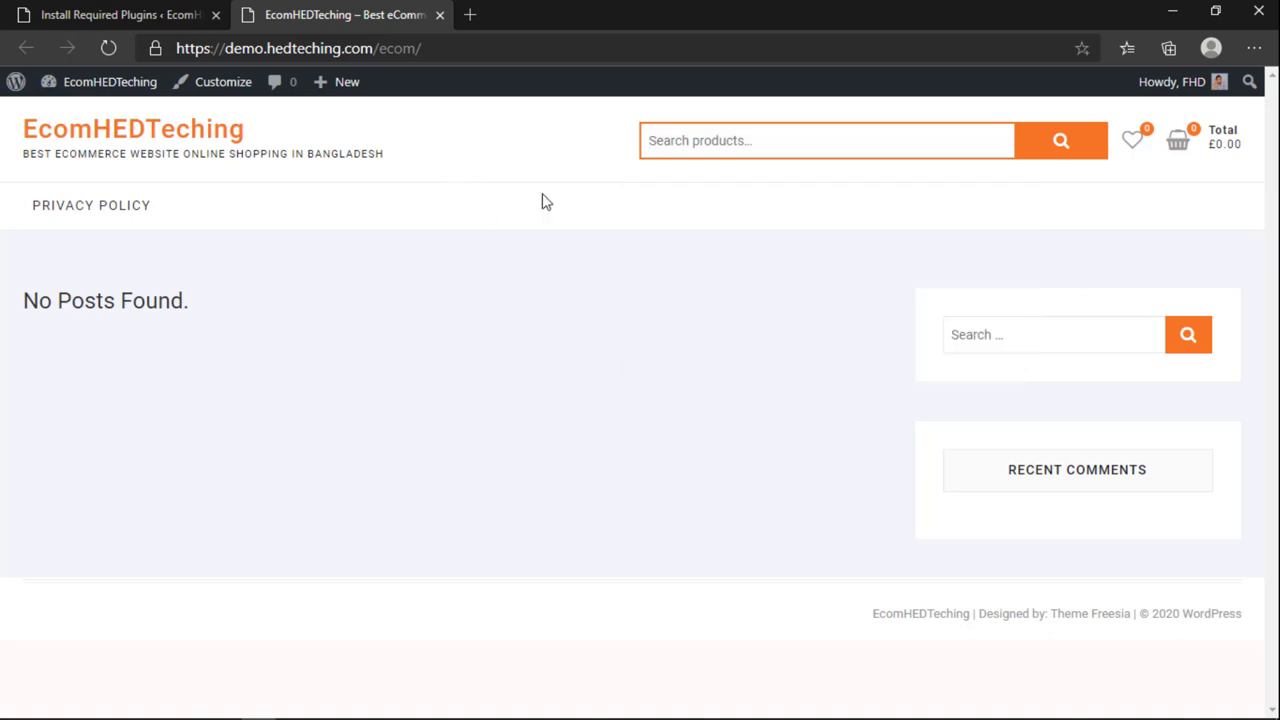
pyautogui.click(661, 154)
pyautogui.click(610, 145)
pyautogui.click(180, 18)
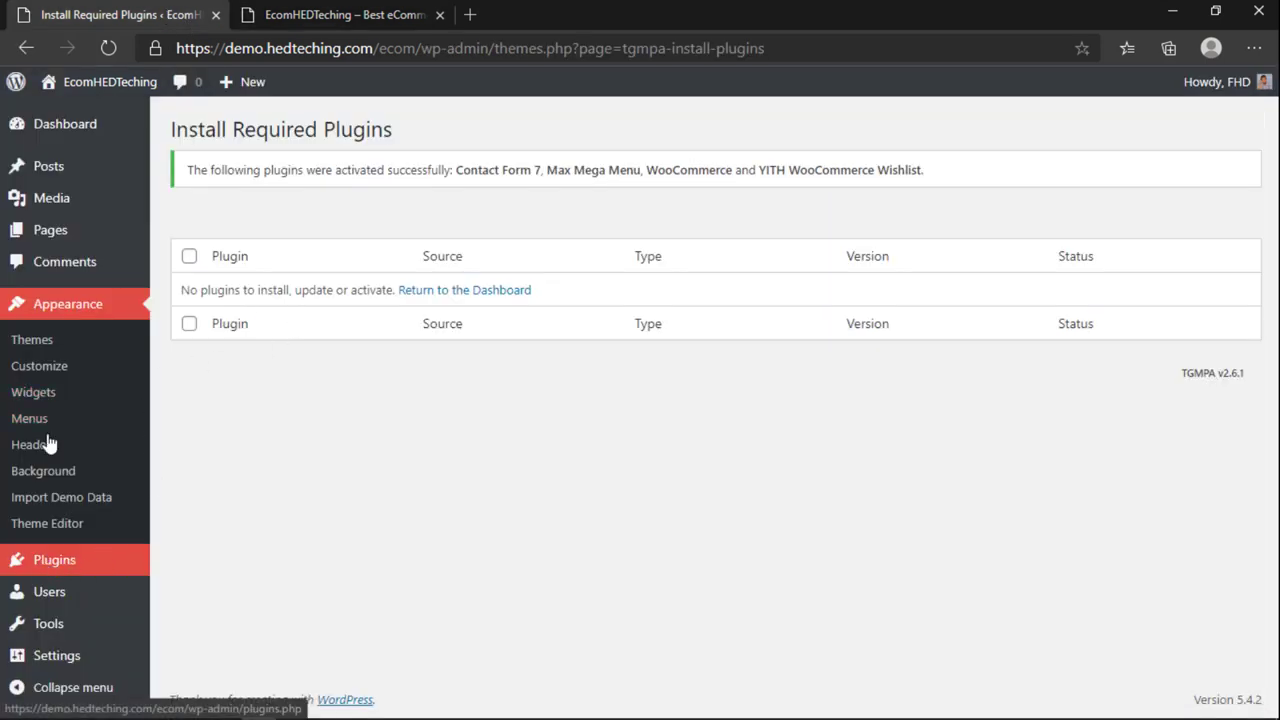
pyautogui.click(32, 126)
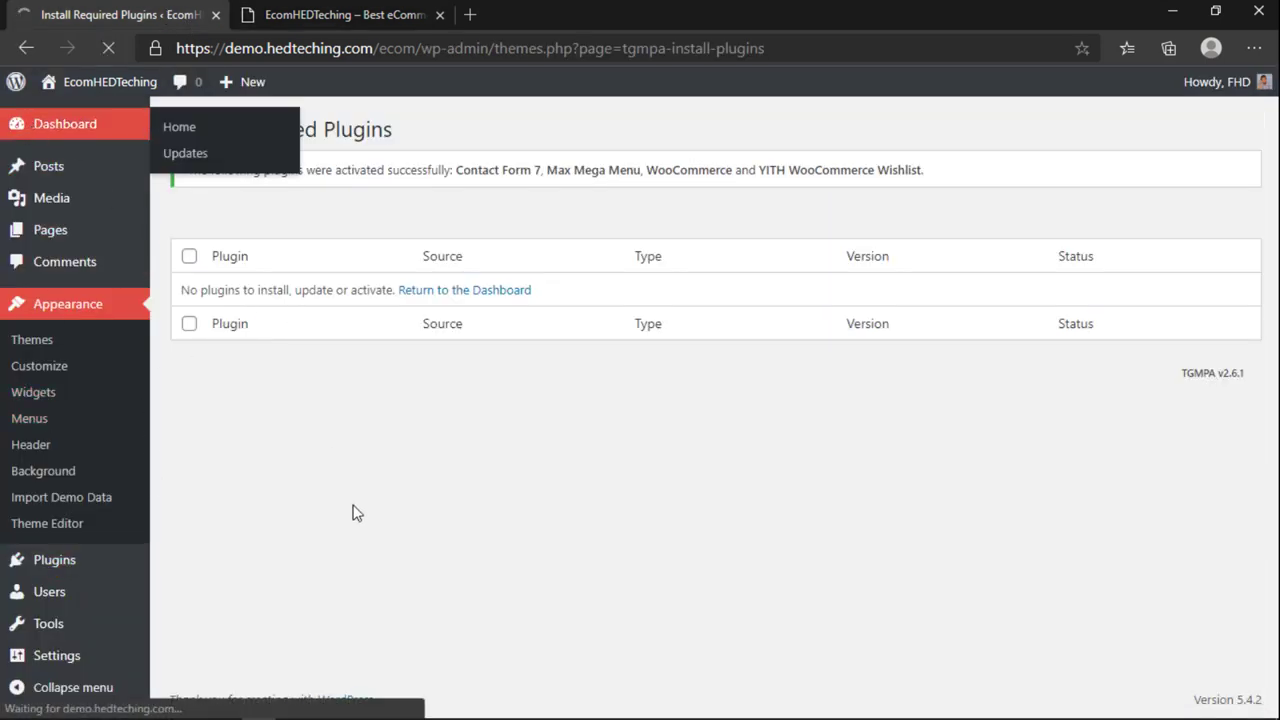
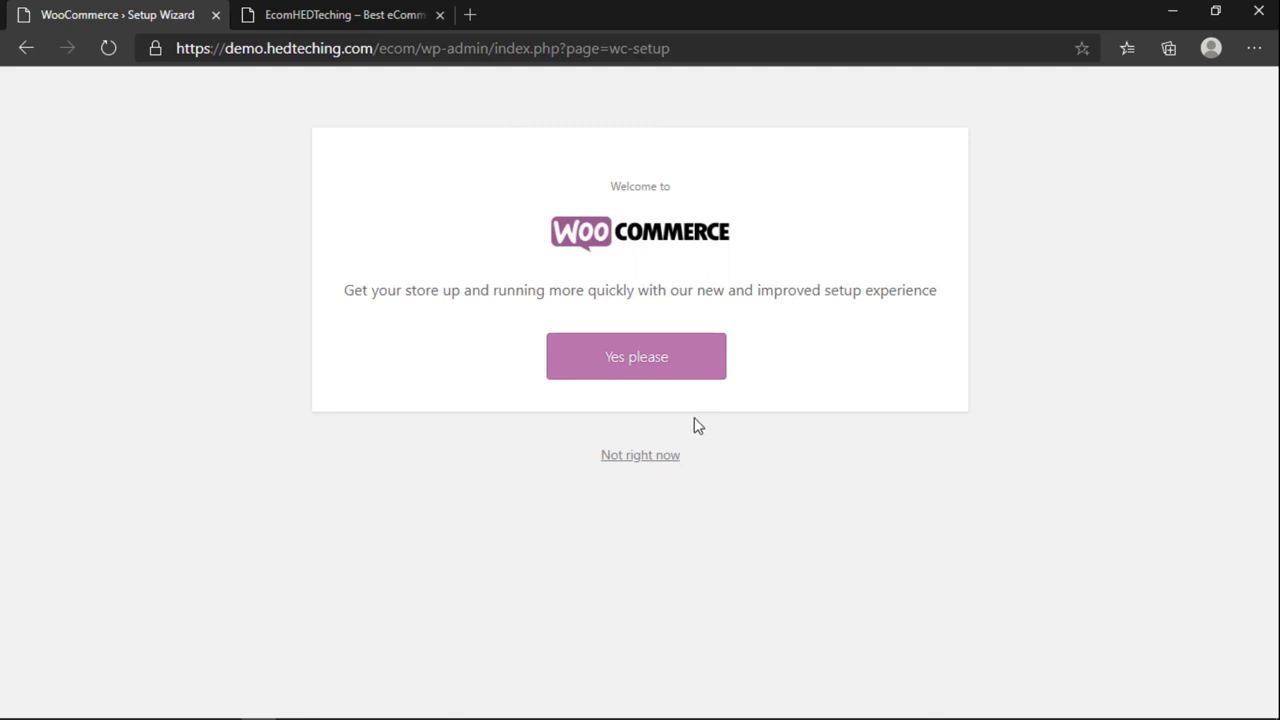
# Step: Compare the storefront with the setup wizard welcome page, then accept the new setup experience
pyautogui.click(319, 20)
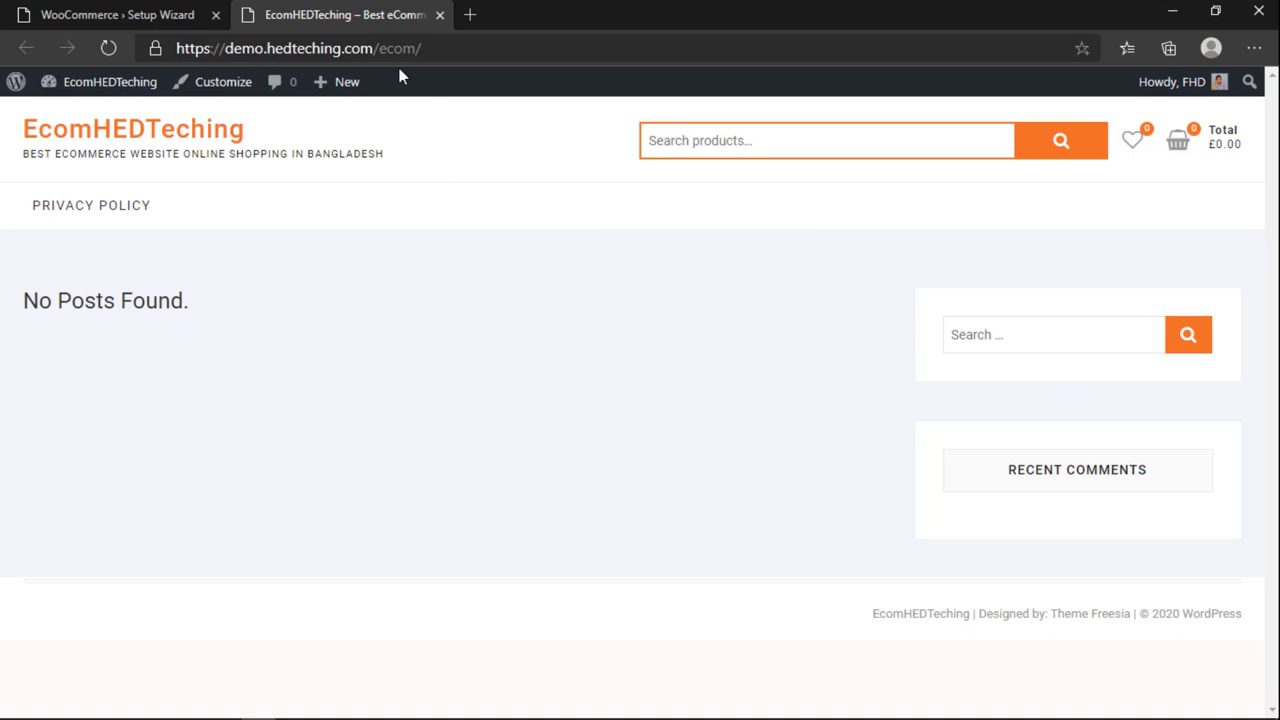
pyautogui.click(157, 17)
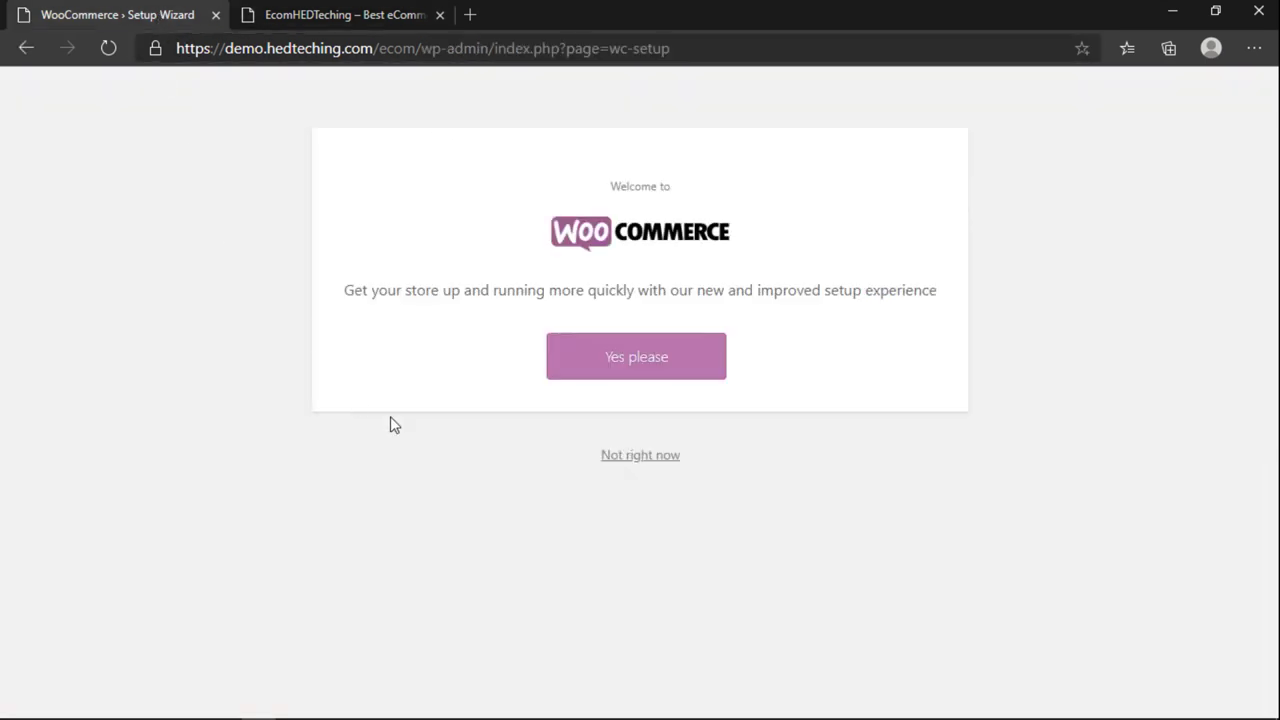
pyautogui.click(289, 17)
pyautogui.click(151, 19)
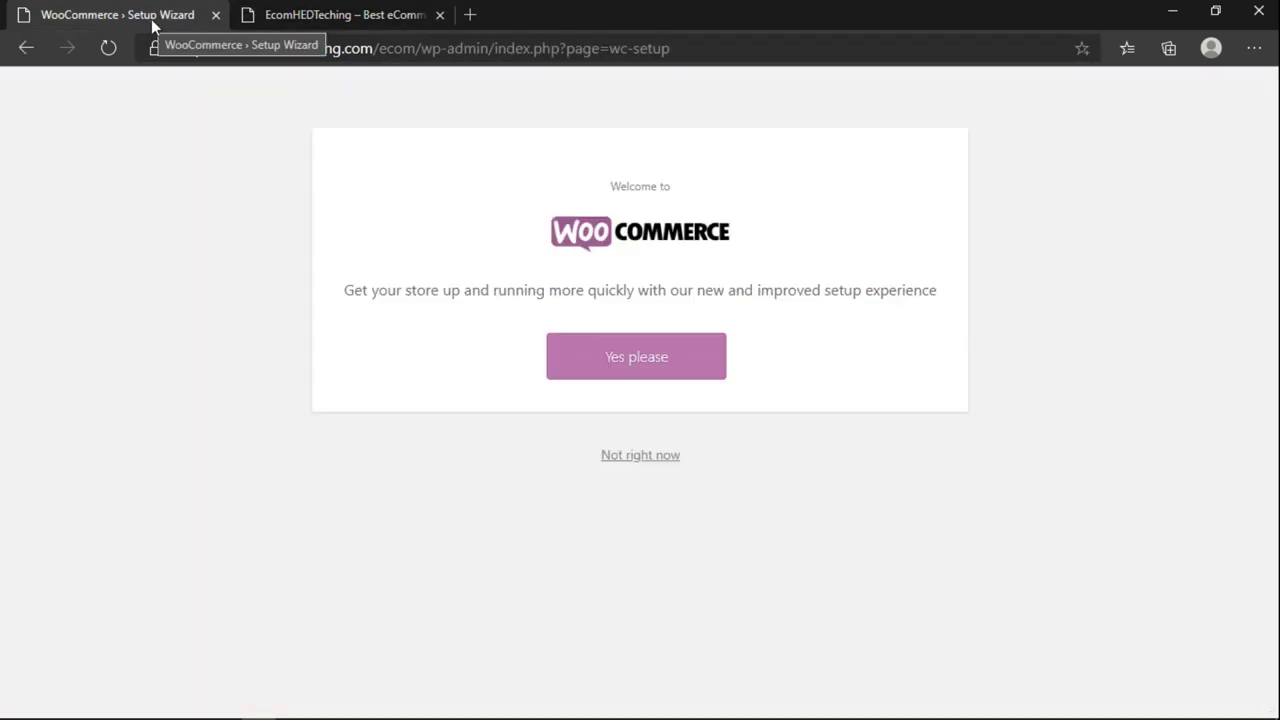
pyautogui.click(613, 376)
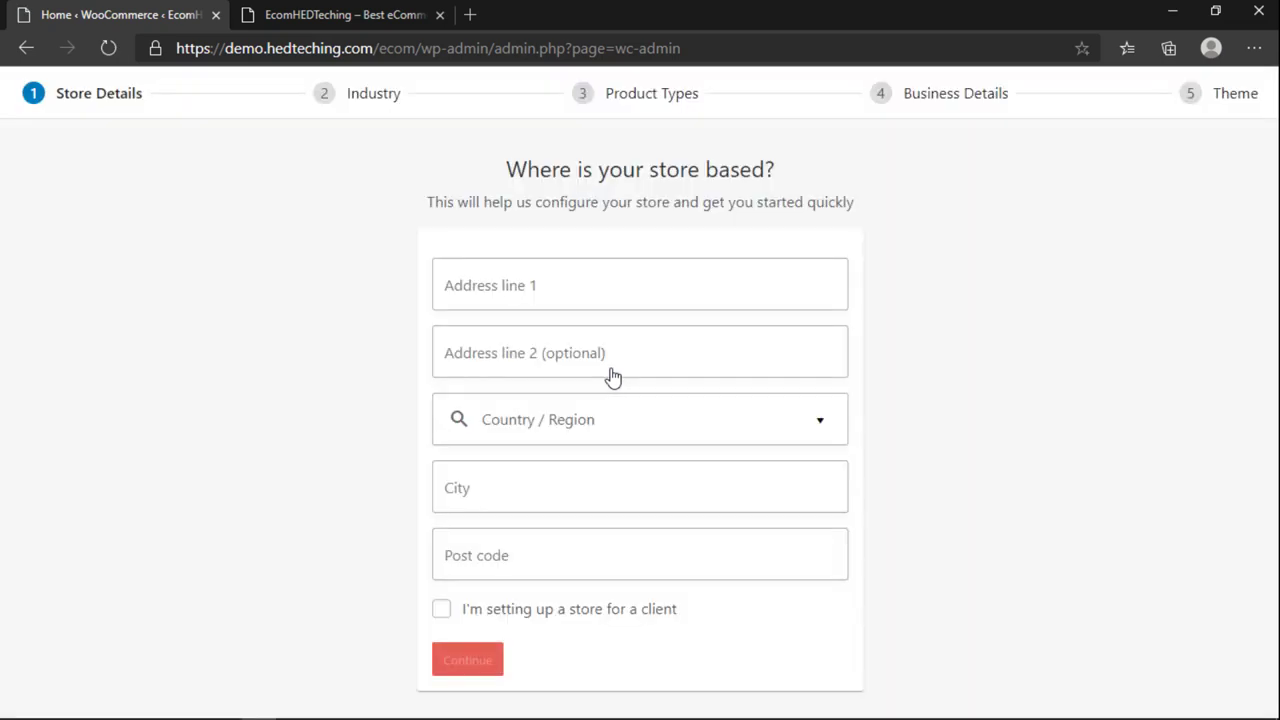
pyautogui.click(507, 285)
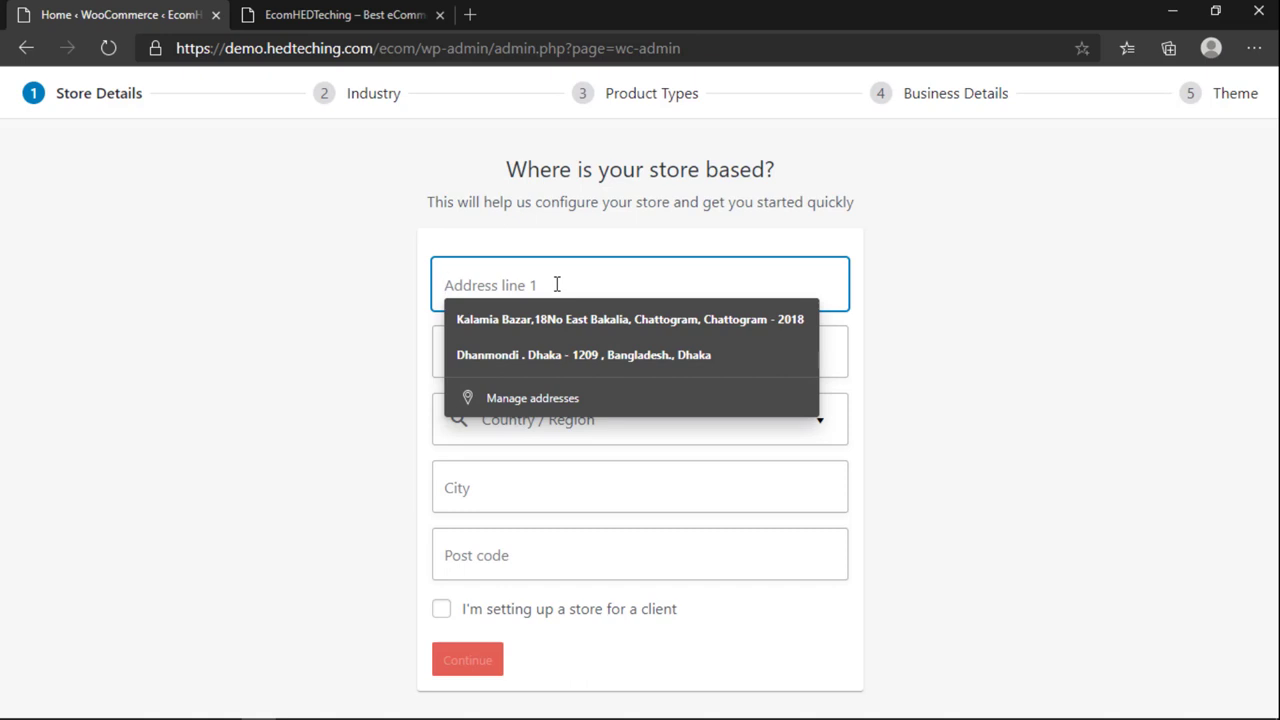
pyautogui.write('Ho')
pyautogui.press('BackSpace')
pyautogui.press('BackSpace')
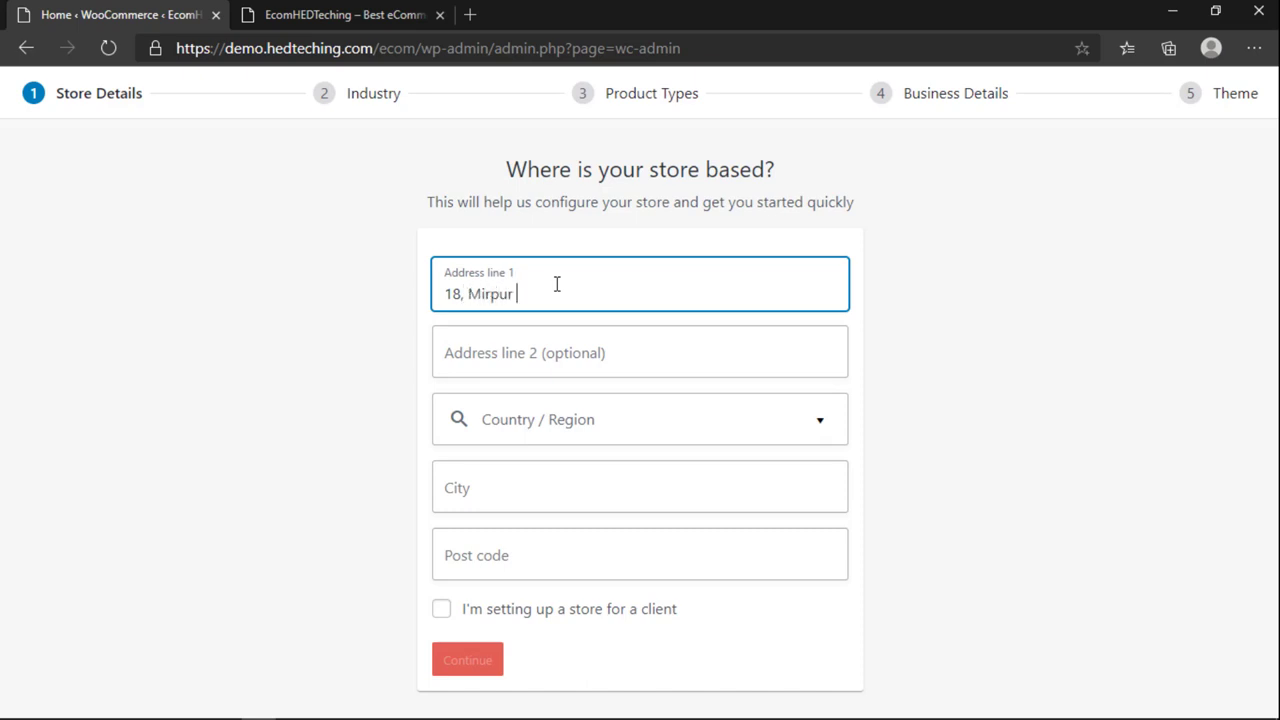
pyautogui.click(569, 350)
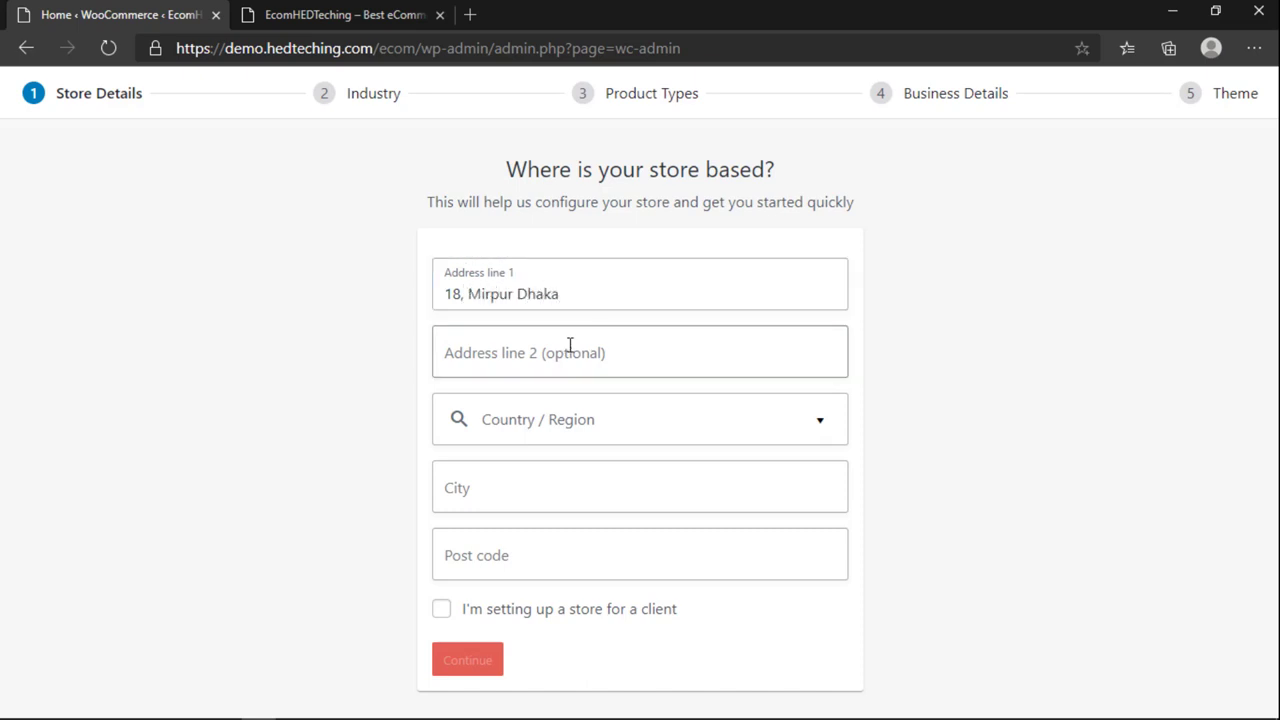
# Step: Choose Bangladesh — Dhaka as the store's country/region
pyautogui.click(948, 365)
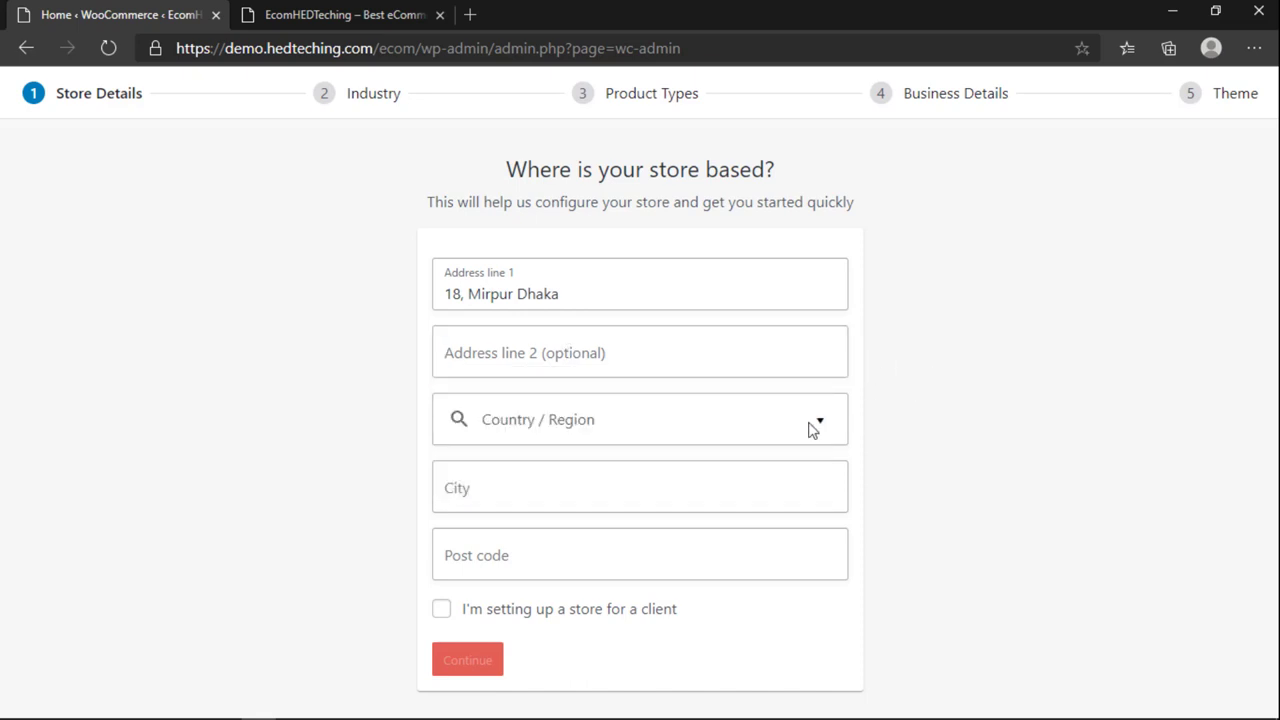
pyautogui.click(574, 428)
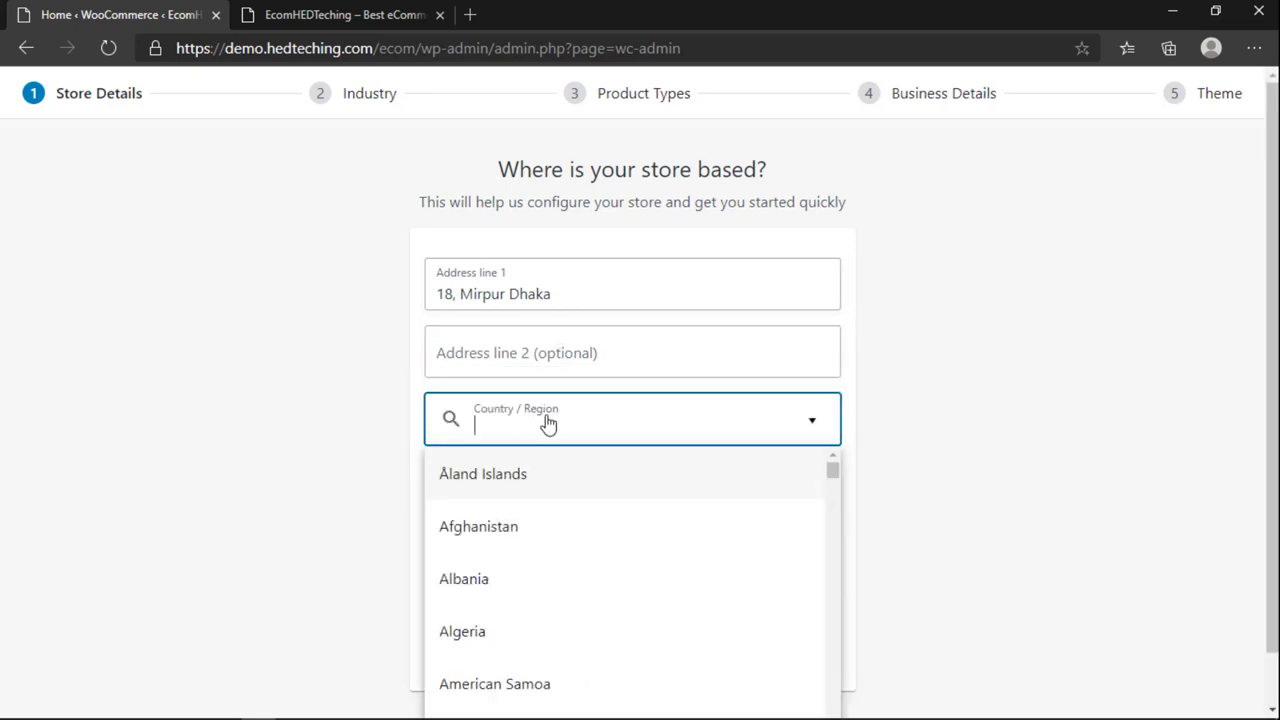
pyautogui.write('Bangla')
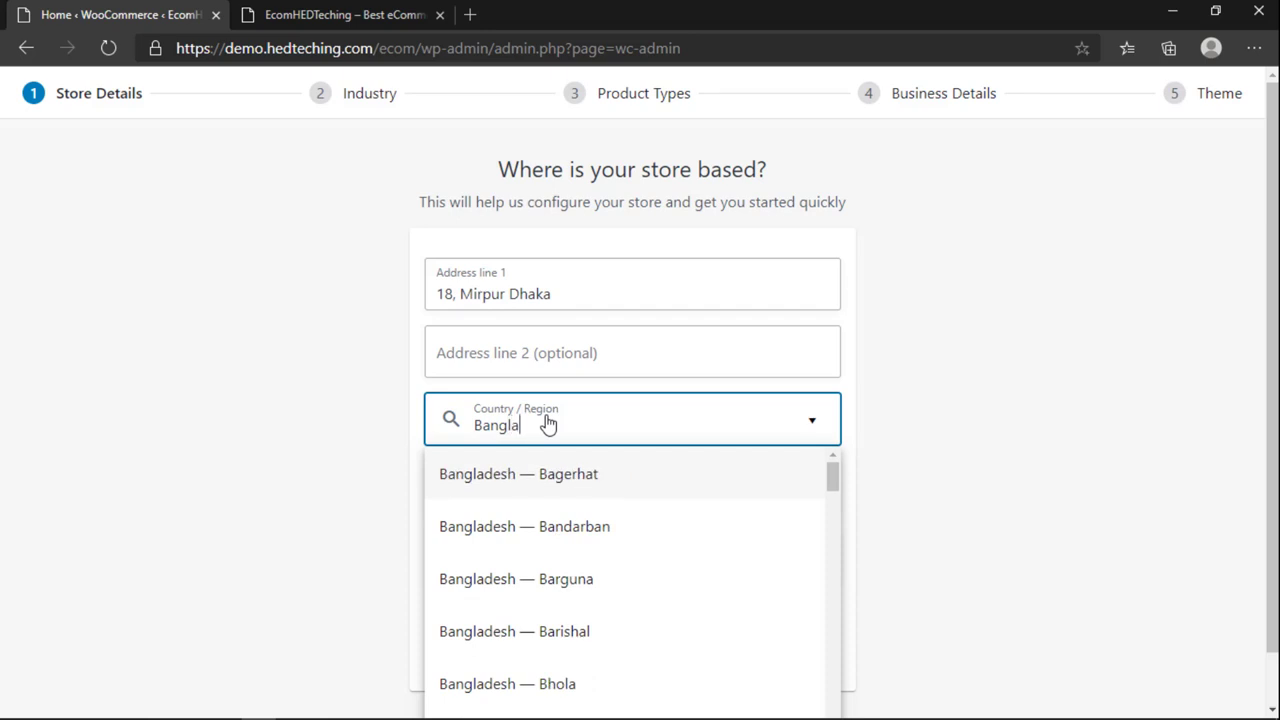
pyautogui.write('desh --')
pyautogui.press('BackSpace')
pyautogui.press('BackSpace')
pyautogui.press('BackSpace')
pyautogui.click(548, 425)
pyautogui.click(548, 425)
pyautogui.press('BackSpace')
pyautogui.scroll(-4, 600, 546)
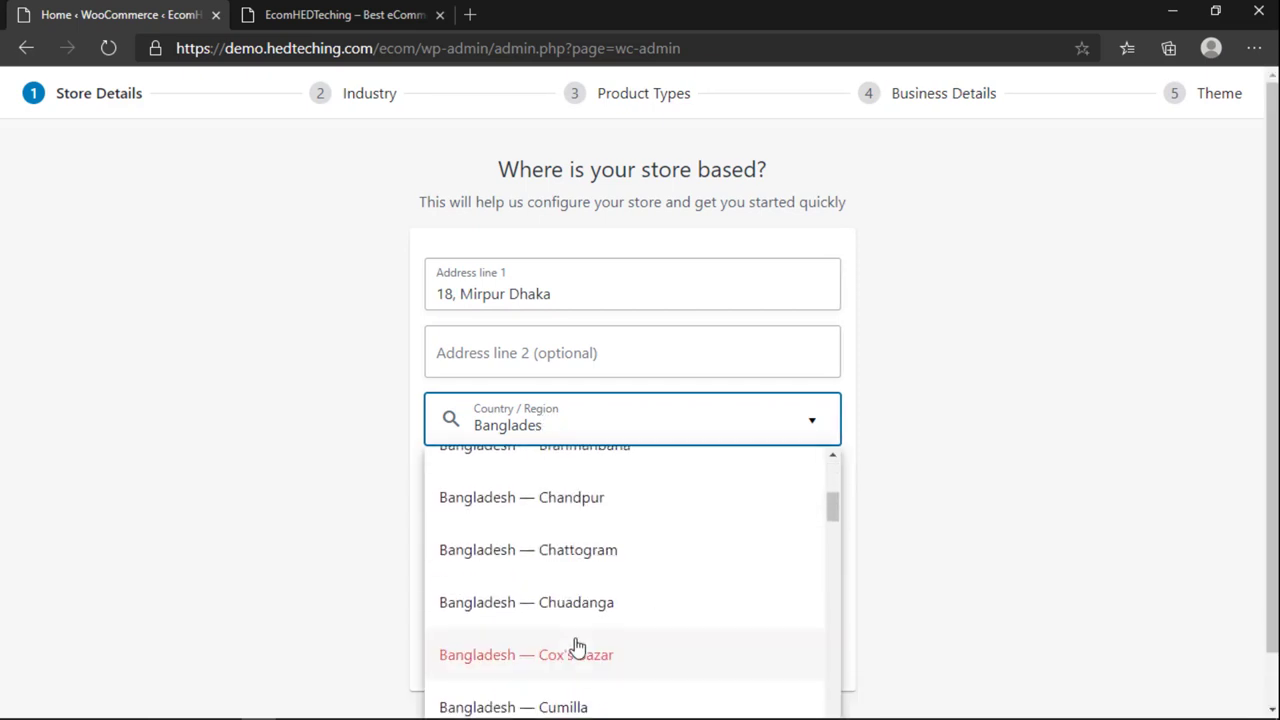
pyautogui.scroll(-3, 583, 626)
pyautogui.click(549, 515)
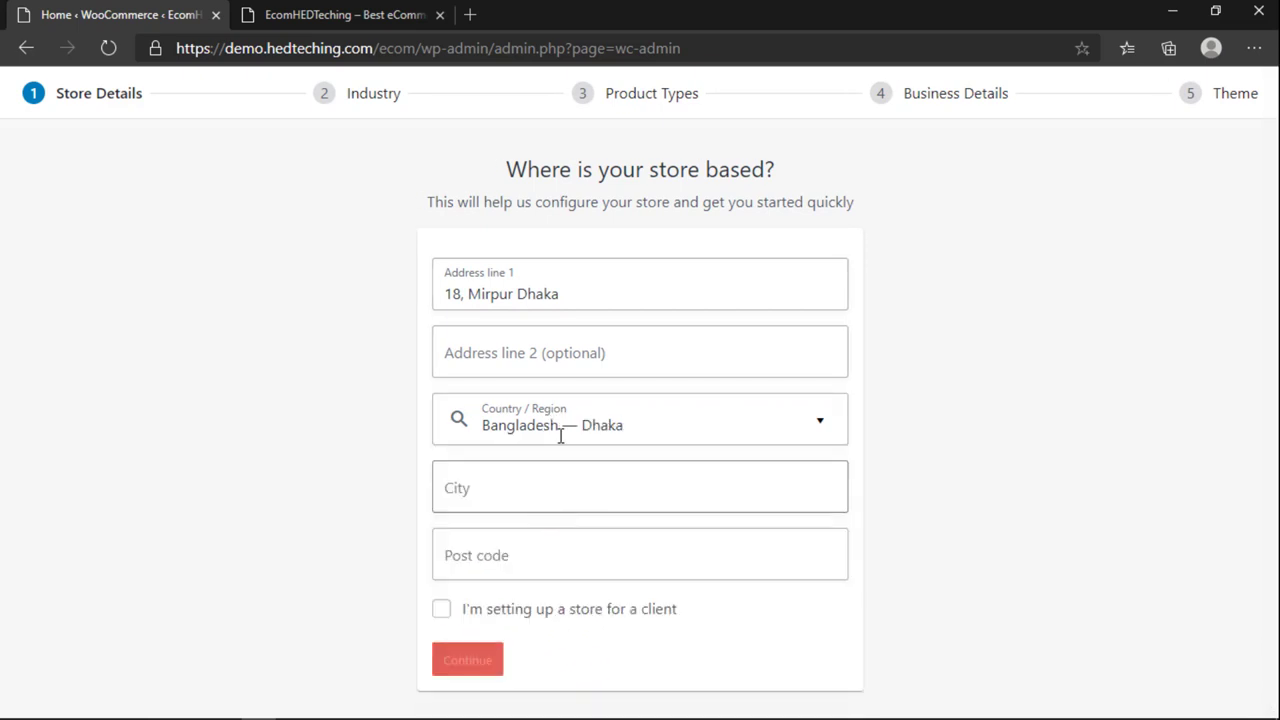
pyautogui.click(690, 425)
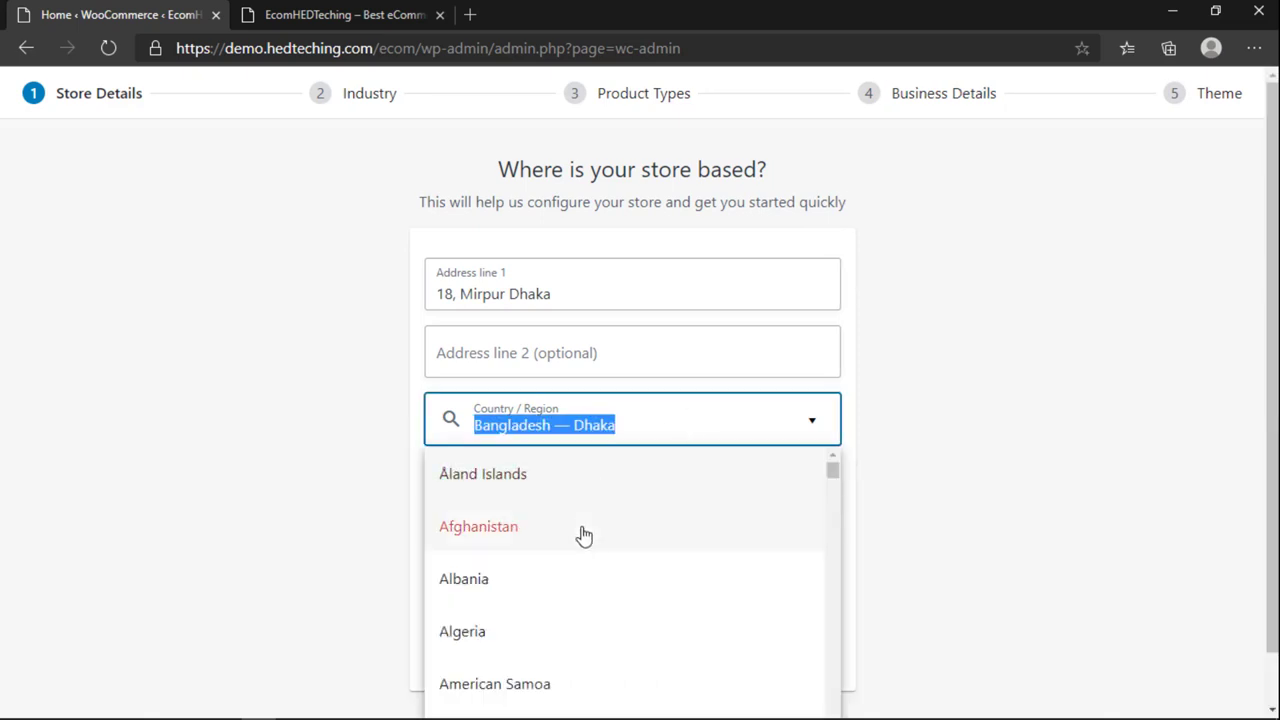
pyautogui.click(986, 483)
# Step: Fill in the city and post code 1110, then submit the store address
pyautogui.click(474, 488)
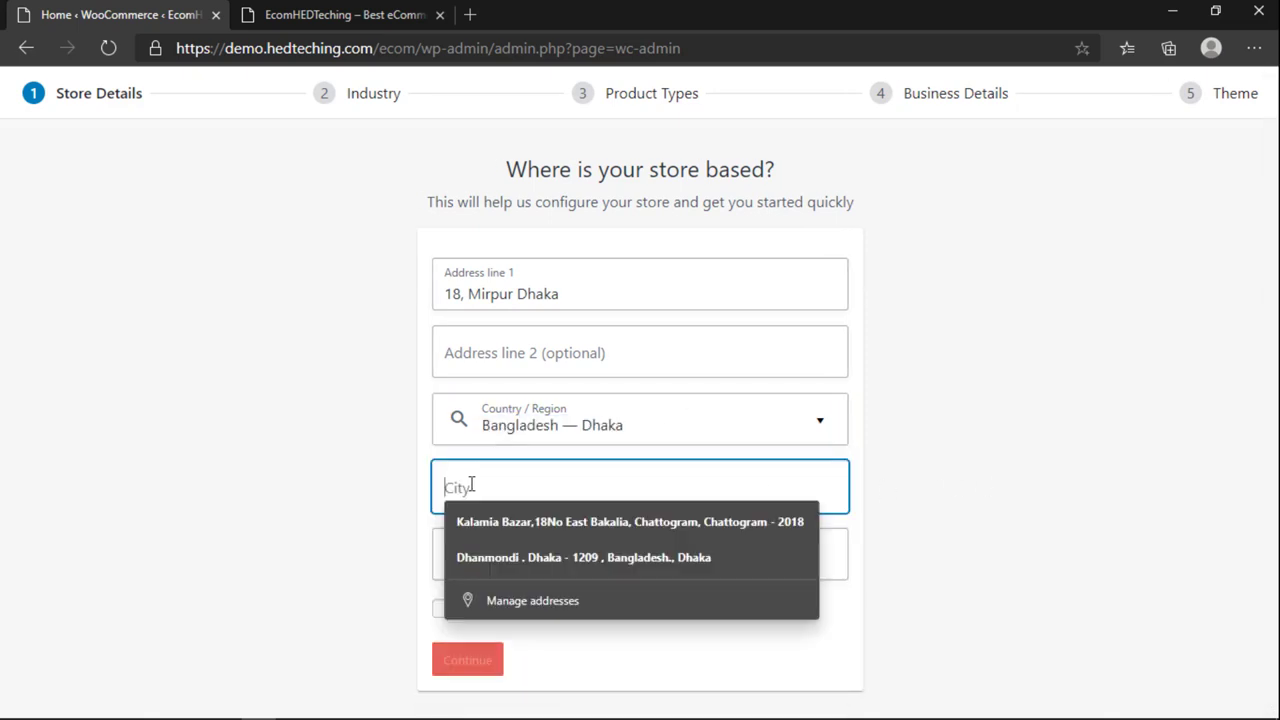
pyautogui.write('Dhaka')
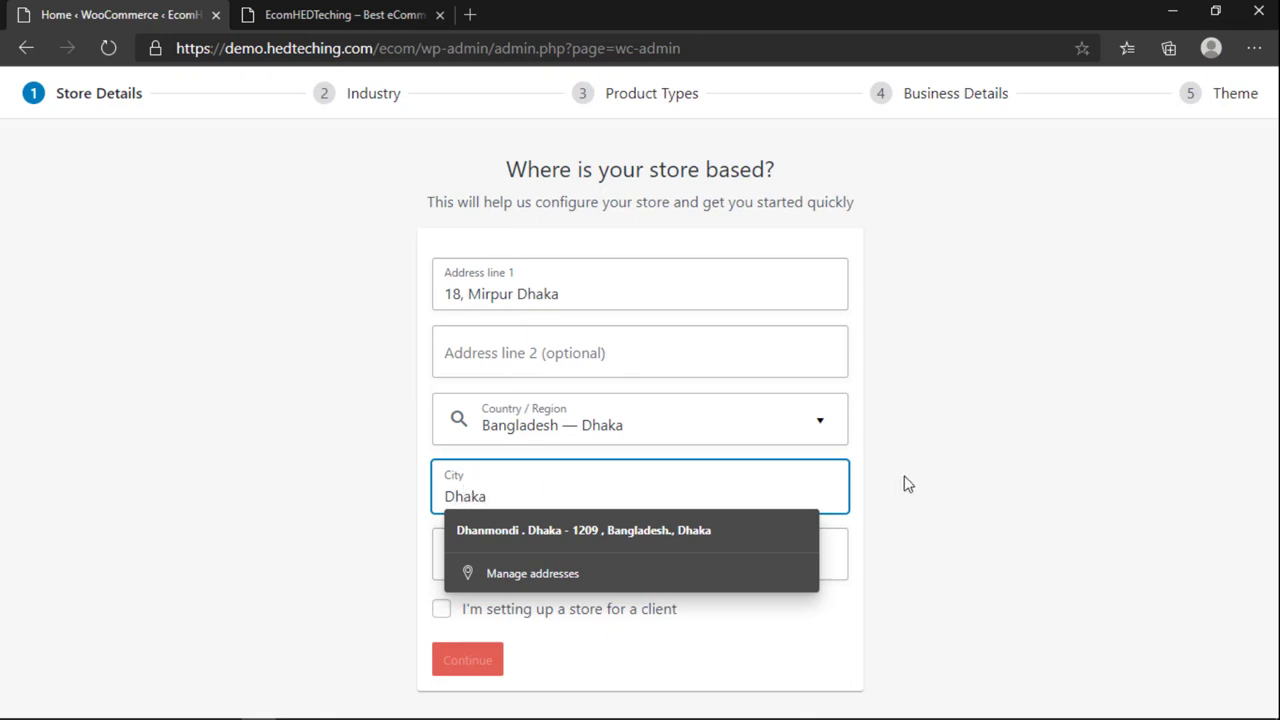
pyautogui.click(1028, 477)
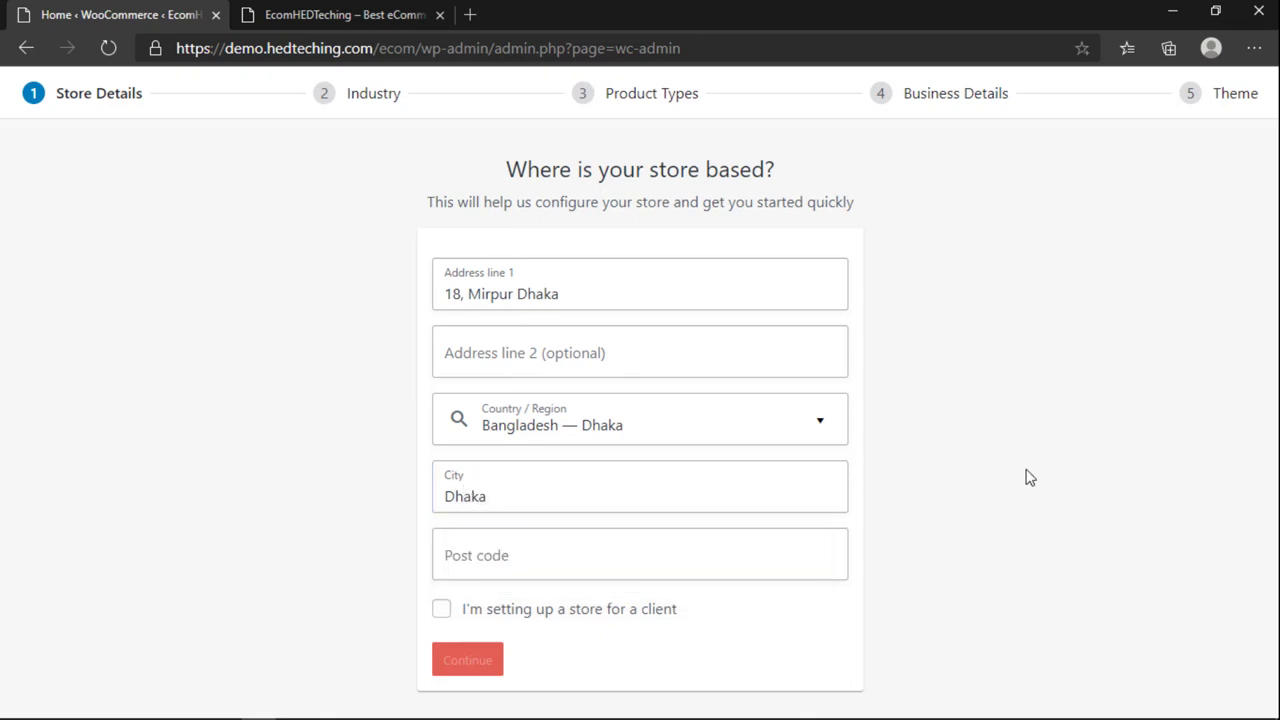
pyautogui.click(594, 556)
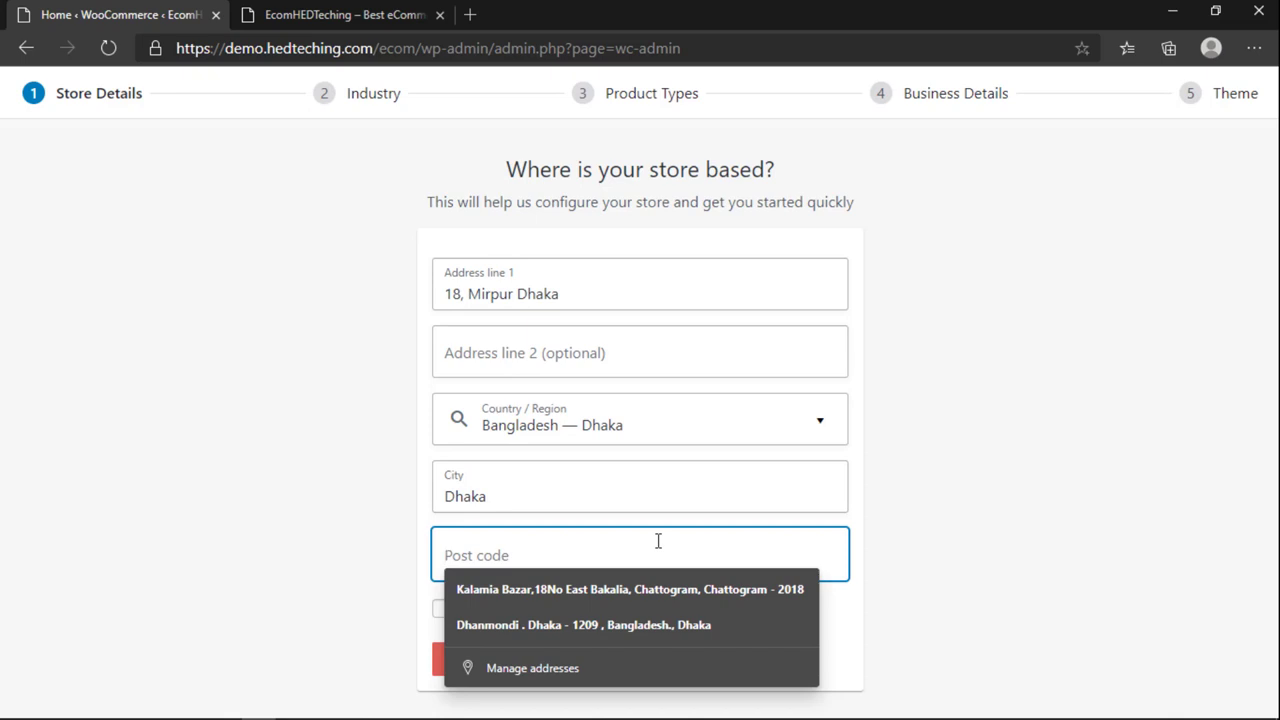
pyautogui.write('111')
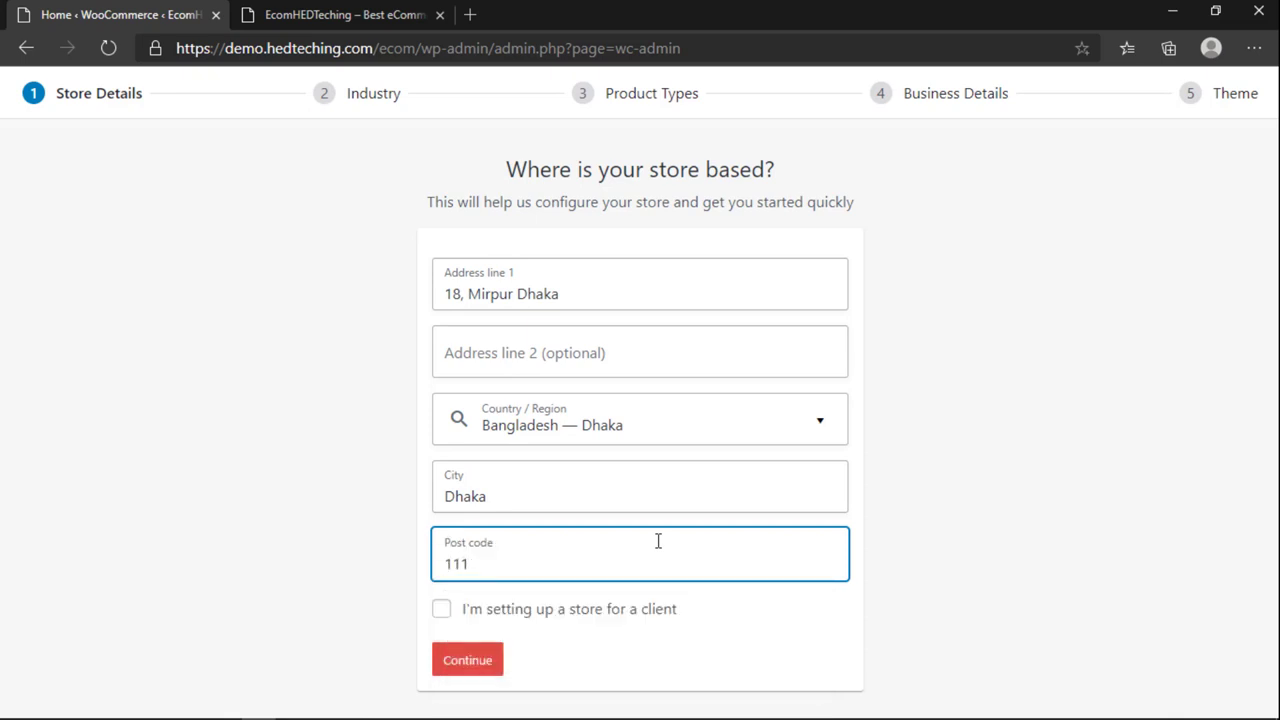
pyautogui.write('0')
pyautogui.click(452, 668)
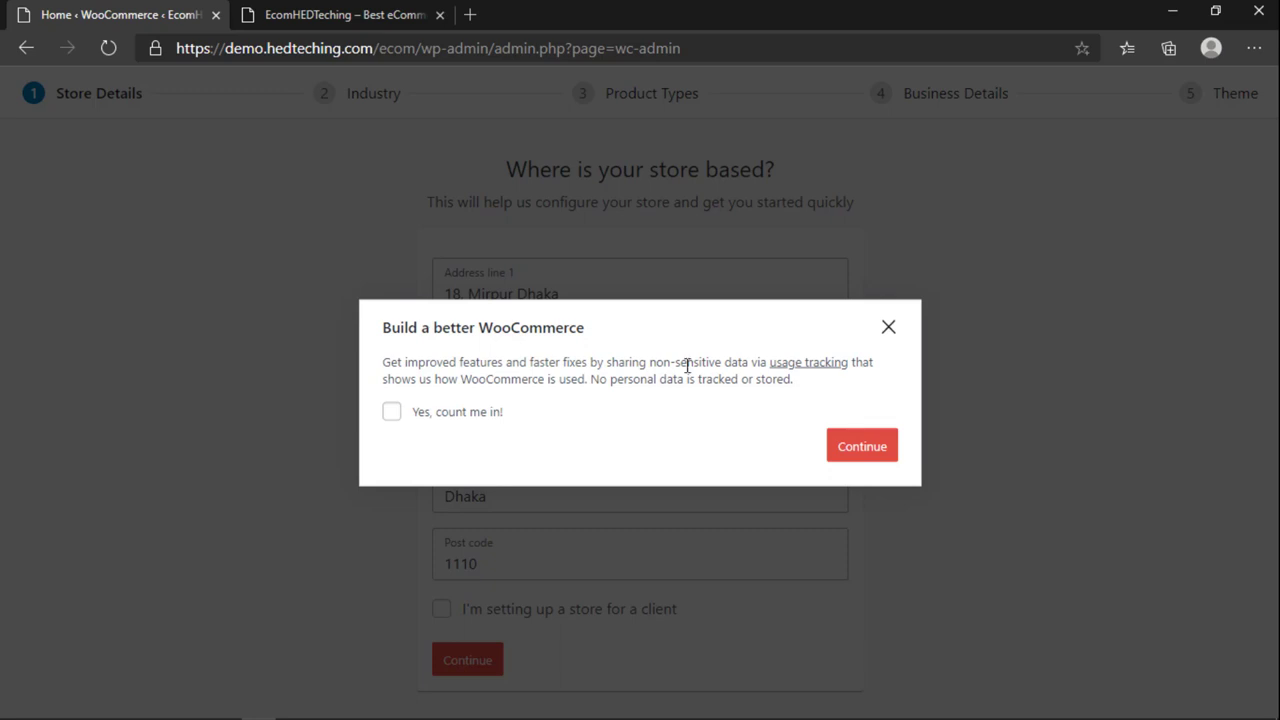
# Step: Skip usage tracking and choose Fashion, Health and beauty, Electronics, and Food and drink industries
pyautogui.click(855, 448)
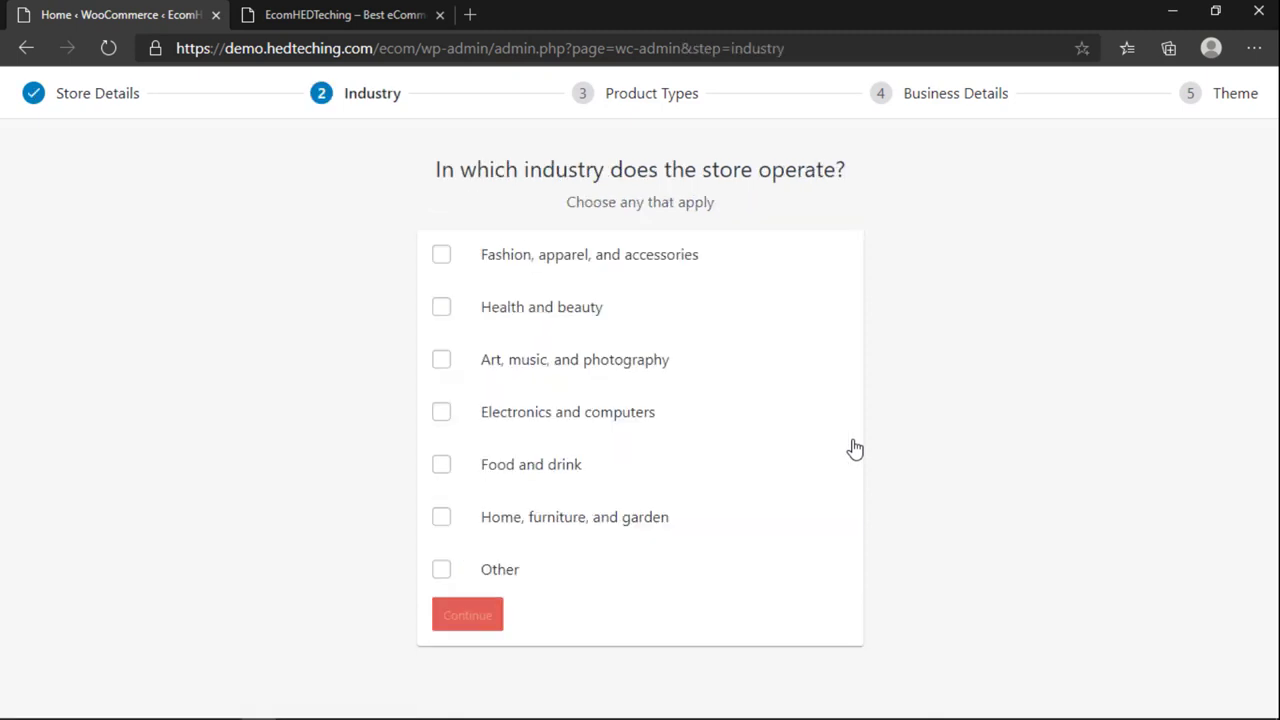
pyautogui.click(441, 258)
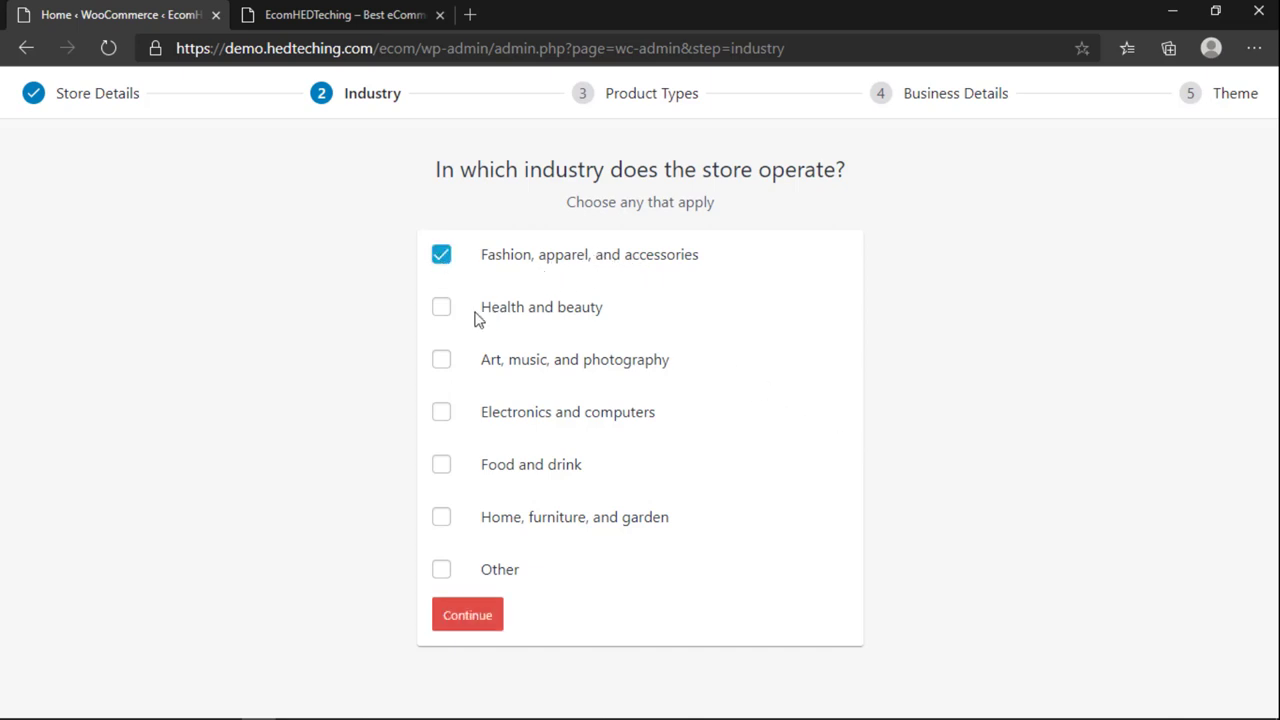
pyautogui.click(439, 306)
pyautogui.click(442, 415)
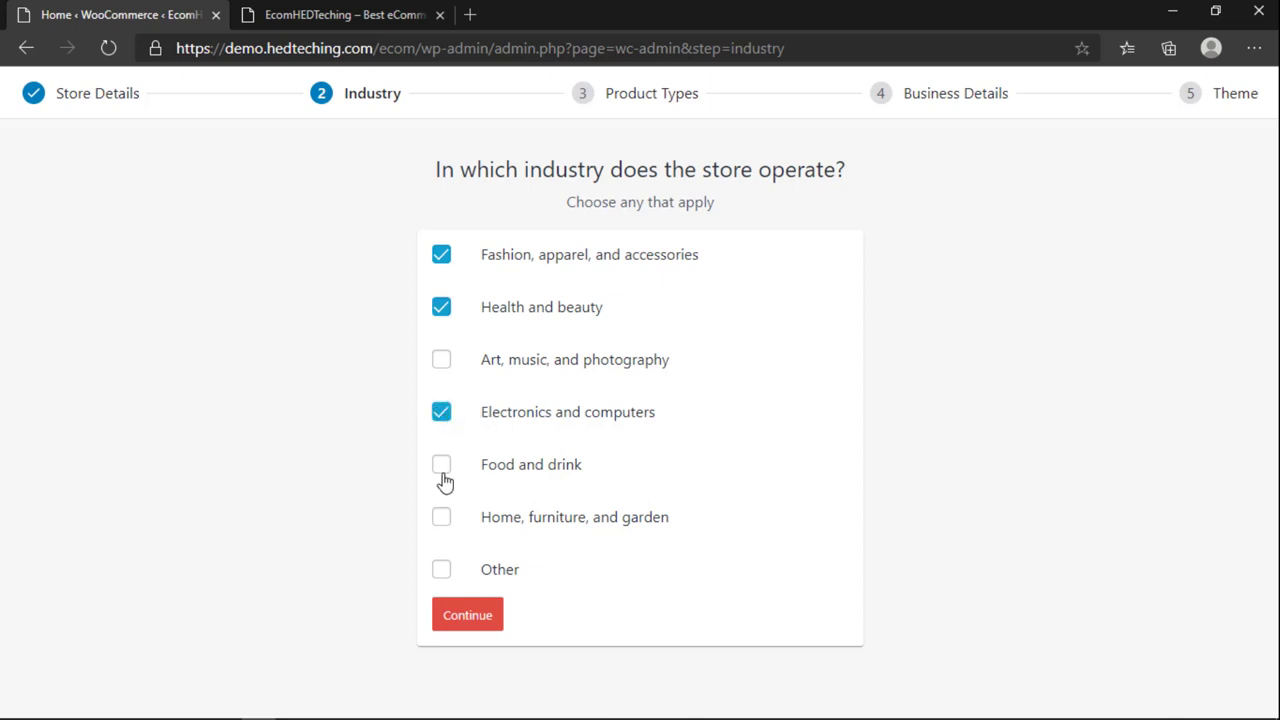
pyautogui.click(440, 467)
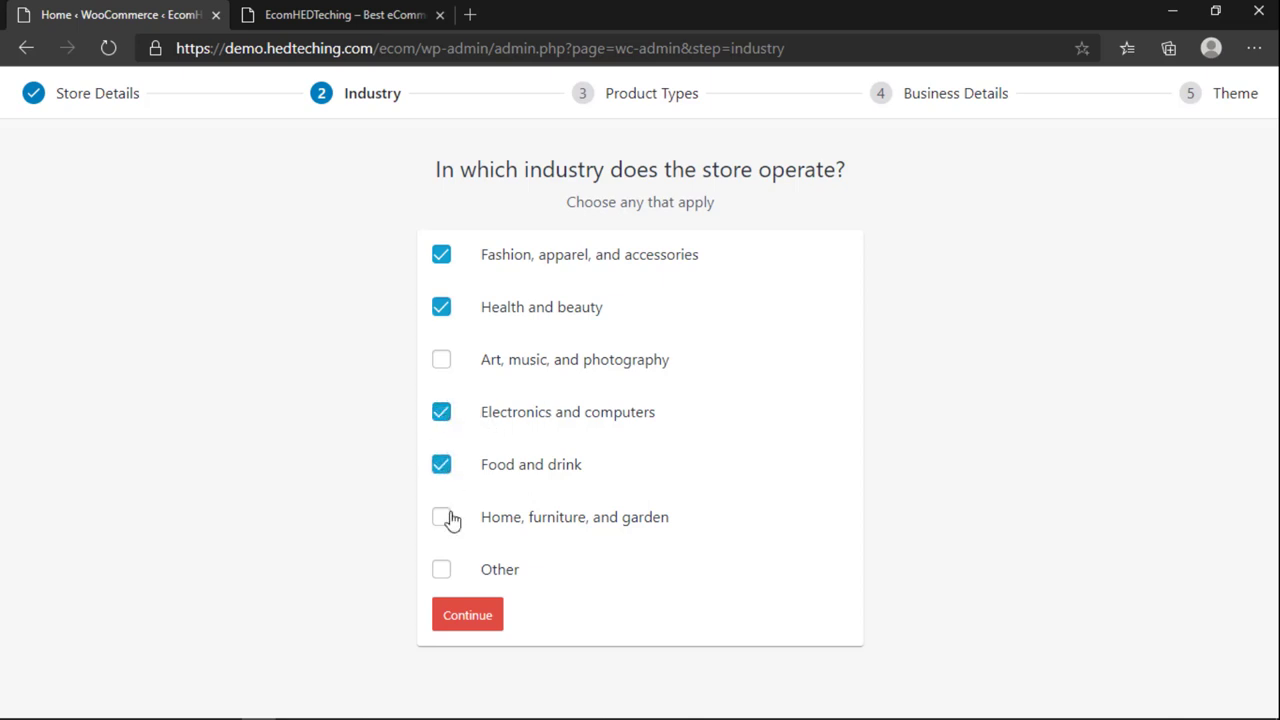
pyautogui.click(484, 628)
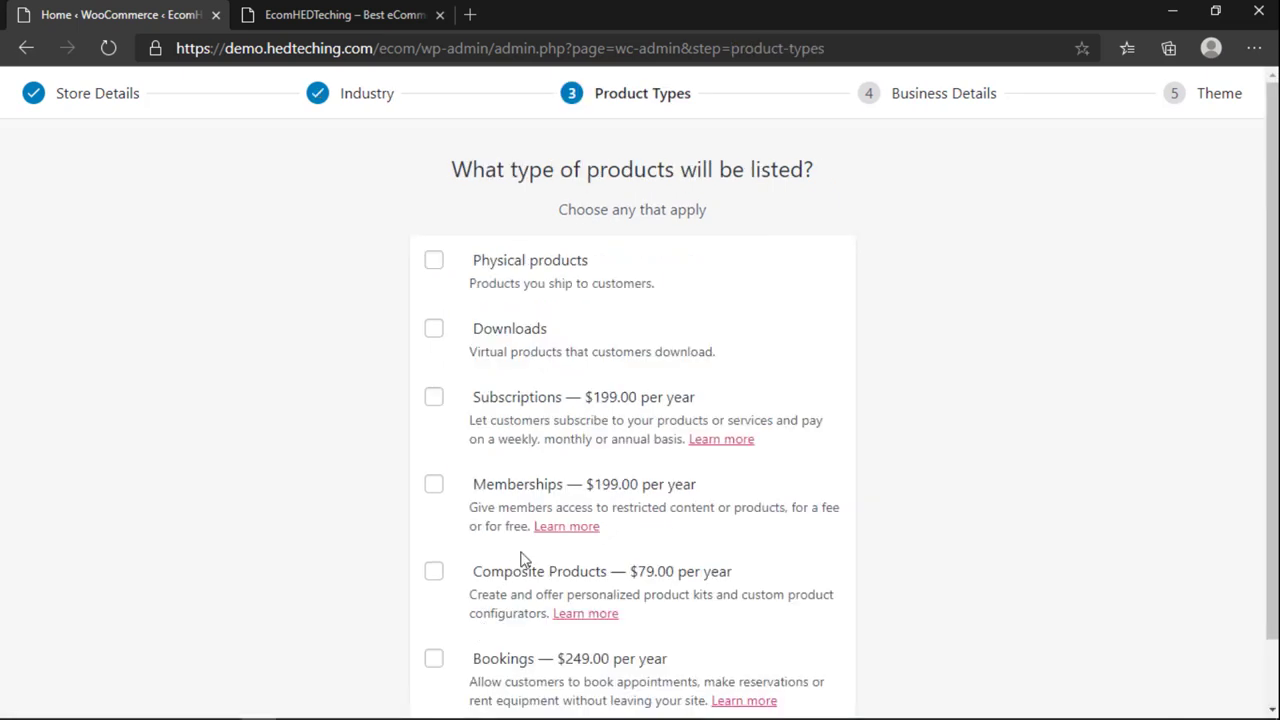
# Step: Choose Physical products and Downloads as the store's product types
pyautogui.click(432, 261)
pyautogui.click(434, 330)
pyautogui.scroll(-1, 791, 364)
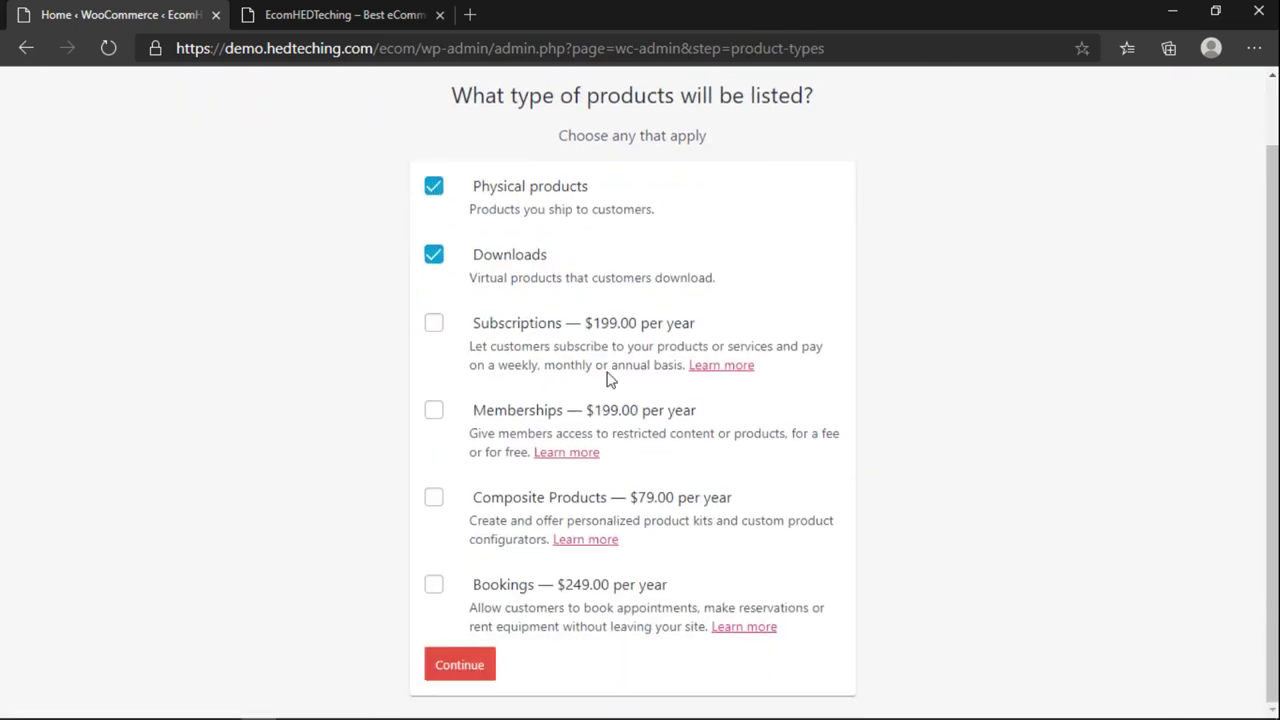
pyautogui.click(473, 673)
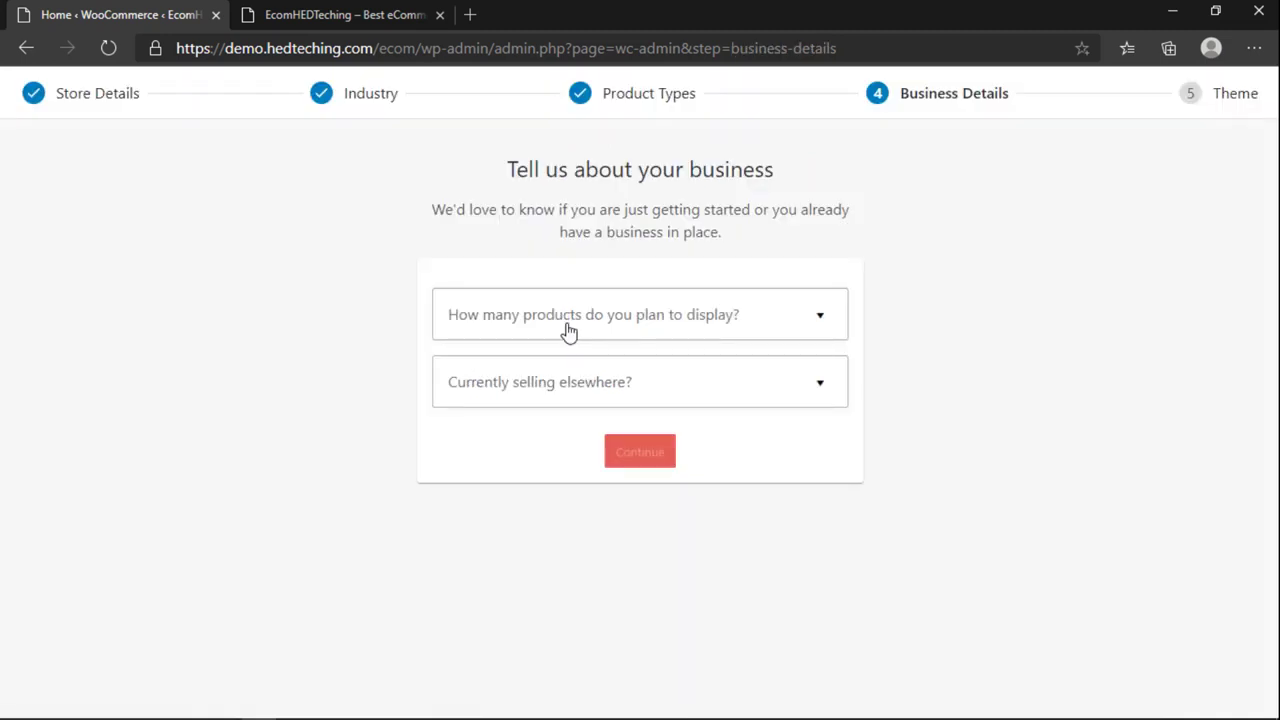
# Step: Set business details to 1,000+ products, not selling elsewhere, with Facebook, Mailchimp and Google Ads plugins off
pyautogui.click(566, 334)
pyautogui.click(521, 567)
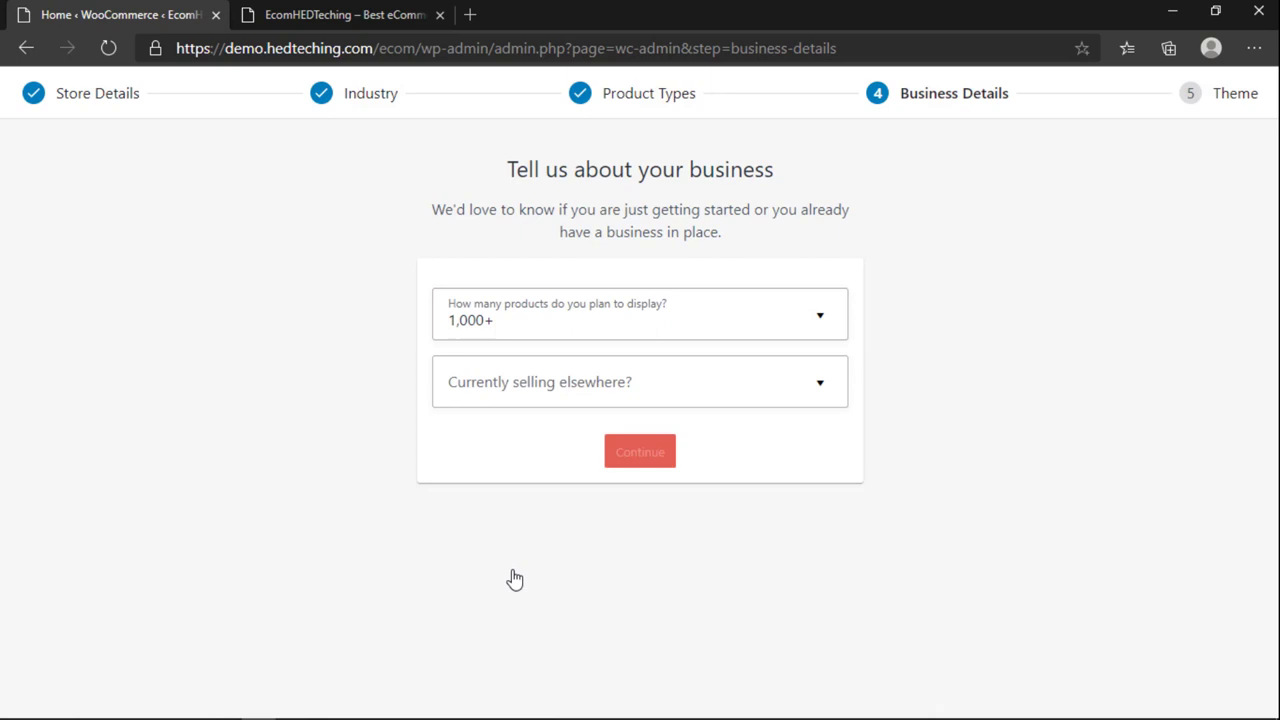
pyautogui.click(577, 392)
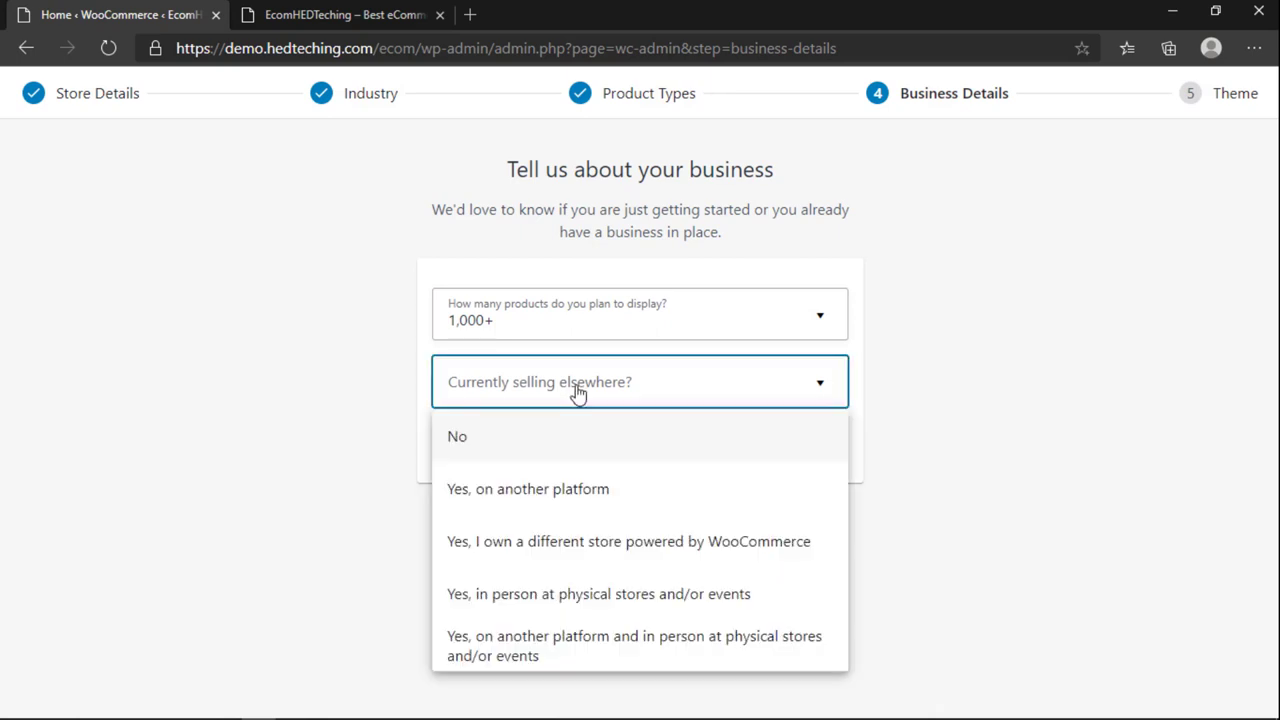
pyautogui.click(506, 440)
pyautogui.scroll(-2, 555, 428)
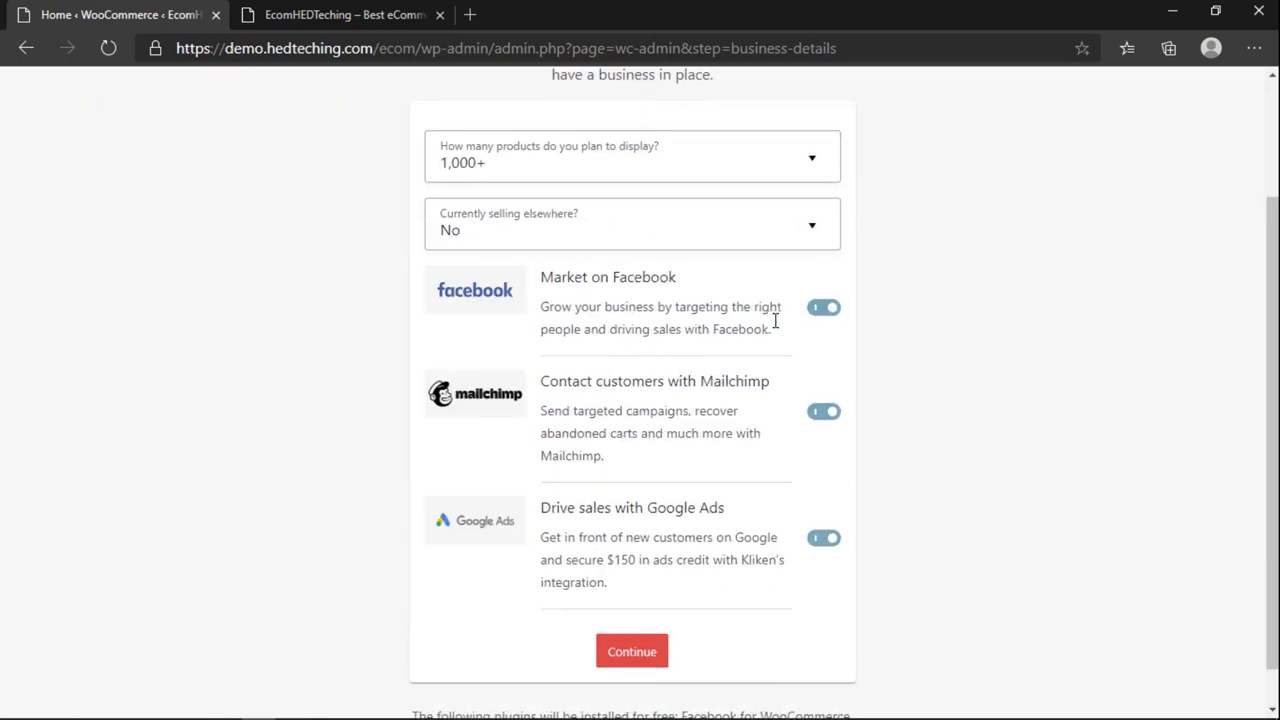
pyautogui.click(824, 312)
pyautogui.click(826, 414)
pyautogui.click(822, 538)
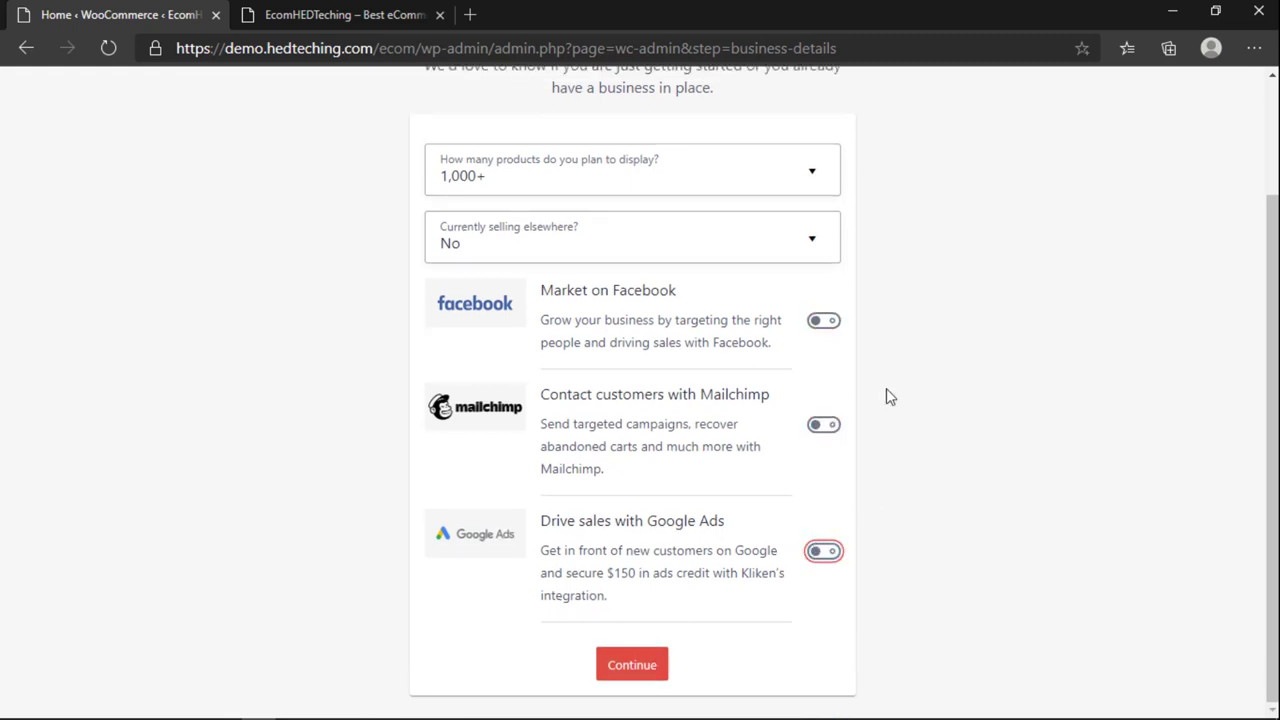
pyautogui.click(632, 667)
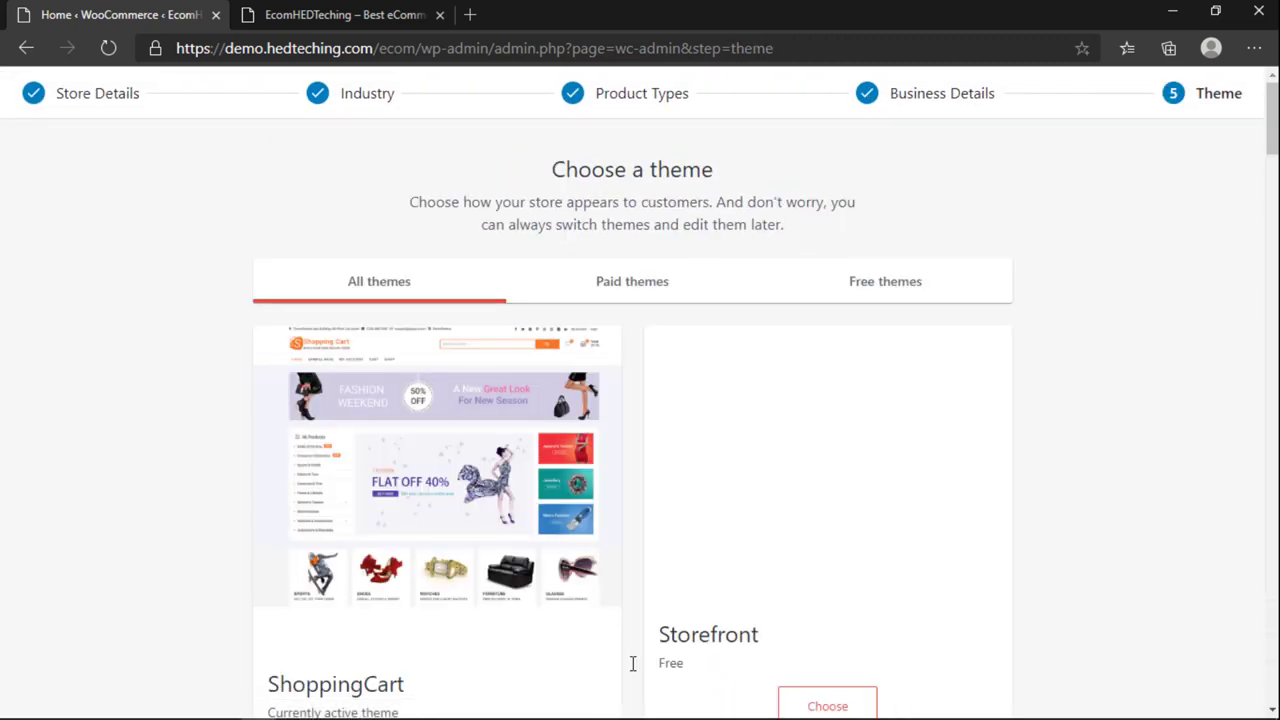
# Step: Keep the active ShoppingCart theme and decline Jetpack and WooCommerce Services
pyautogui.scroll(-2, 437, 567)
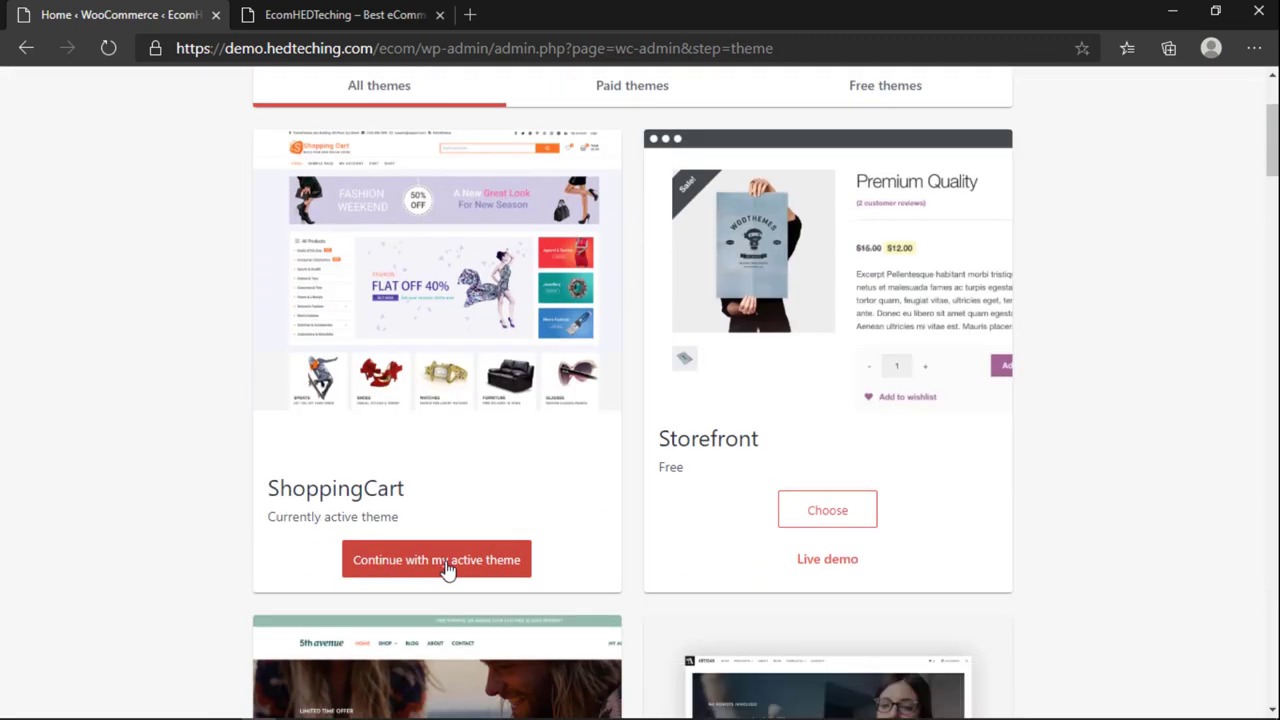
pyautogui.click(509, 574)
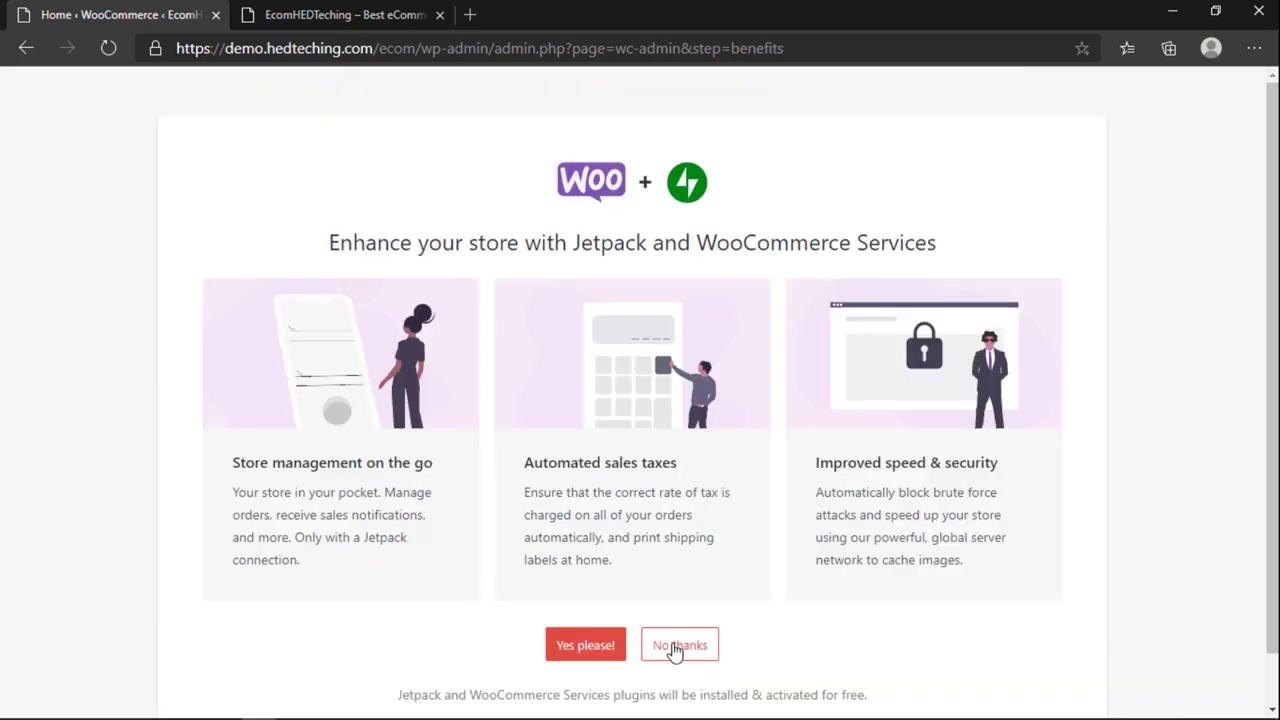
pyautogui.click(676, 648)
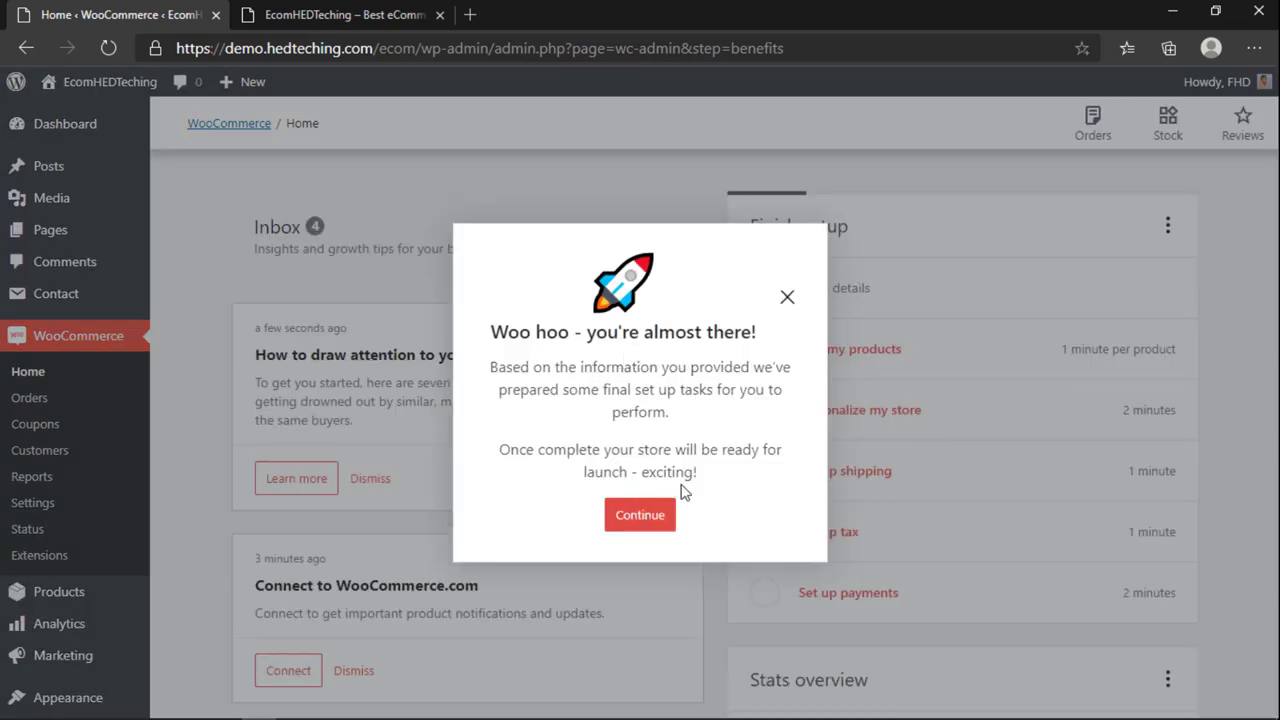
# Step: Dismiss the almost-there message and reload the storefront so its menu shows the new store pages
pyautogui.click(636, 516)
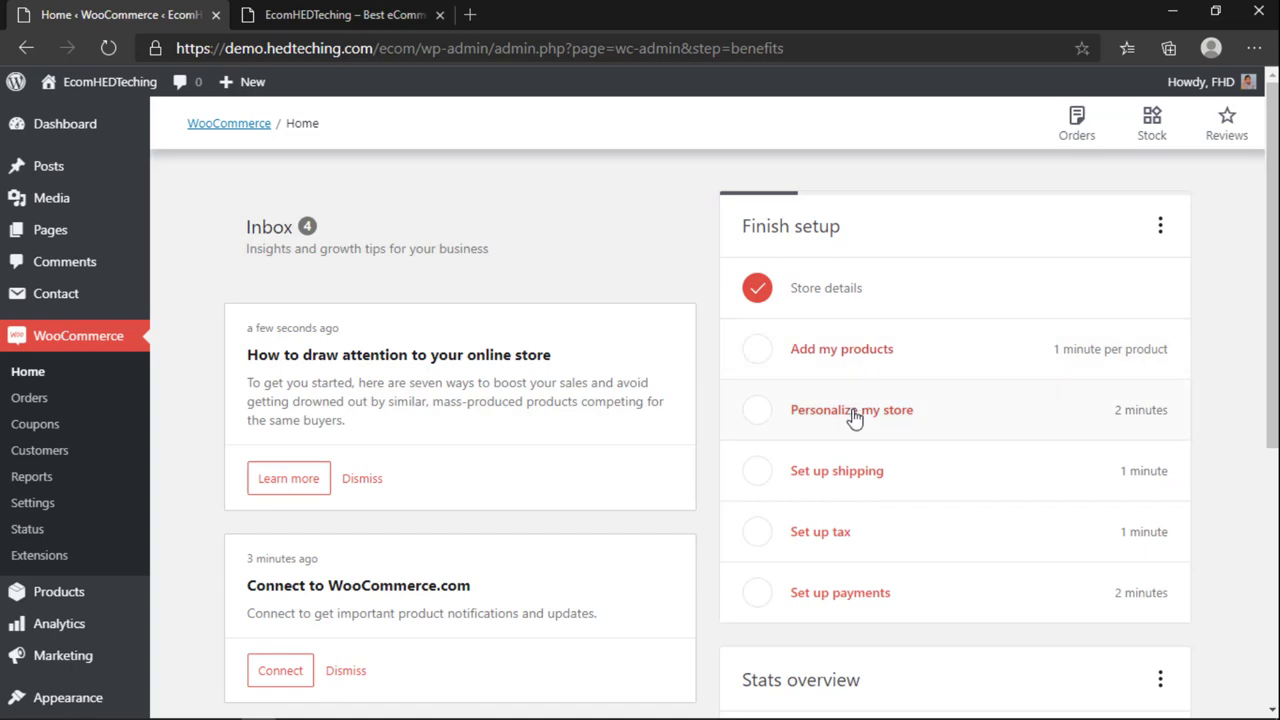
pyautogui.scroll(-2, 836, 568)
pyautogui.scroll(-3, 836, 568)
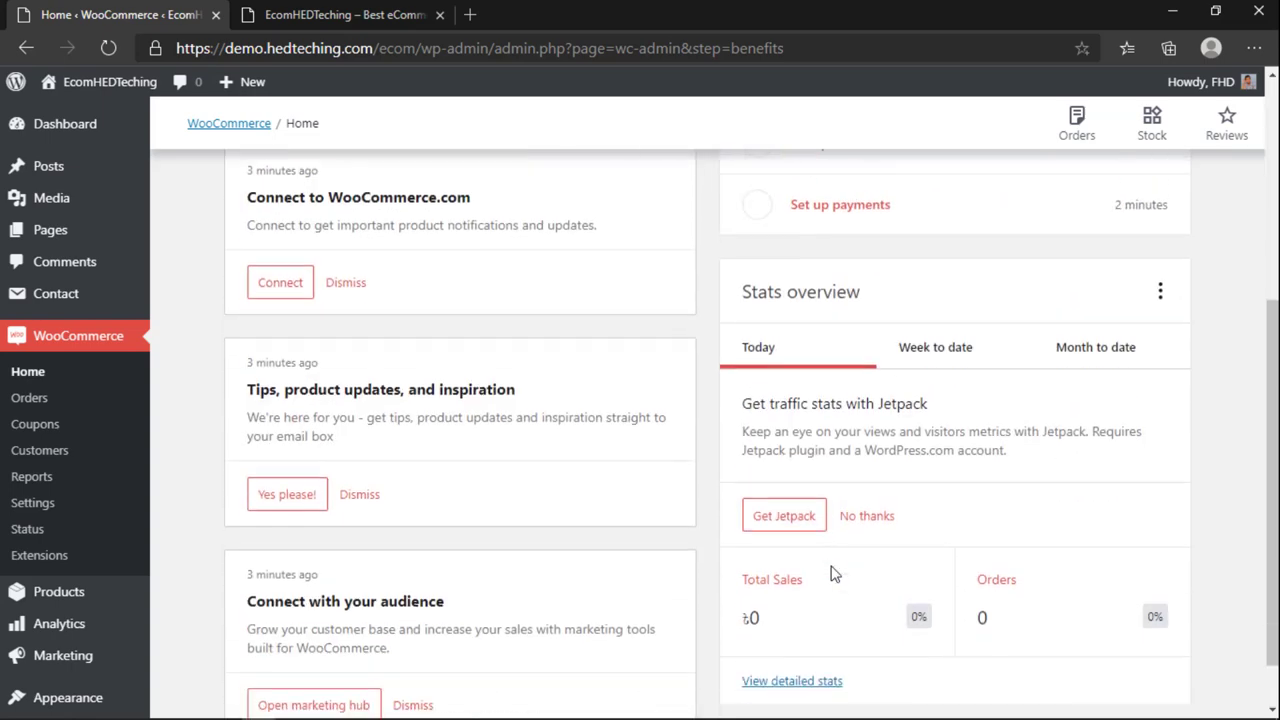
pyautogui.scroll(4, 826, 611)
pyautogui.scroll(2, 818, 615)
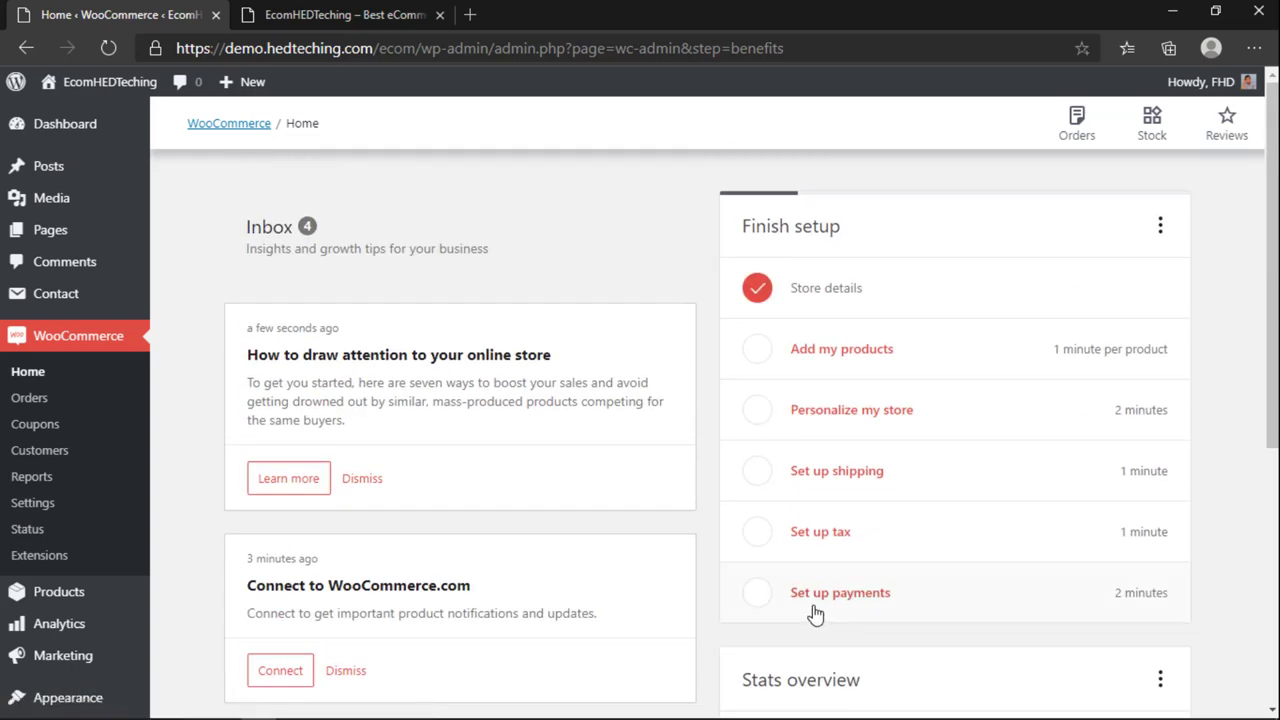
pyautogui.click(340, 14)
pyautogui.click(114, 54)
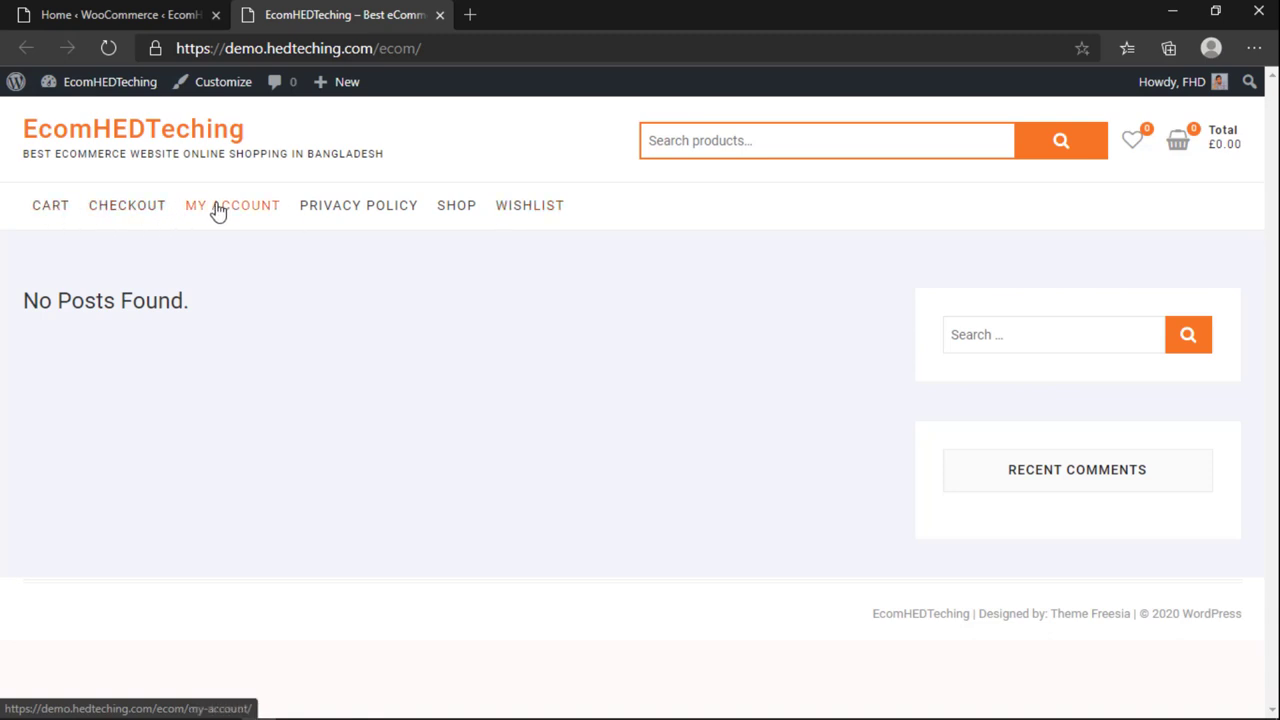
# Step: Open the My Account page and the store in new tabs and try the product search
pyautogui.middleClick(253, 210)
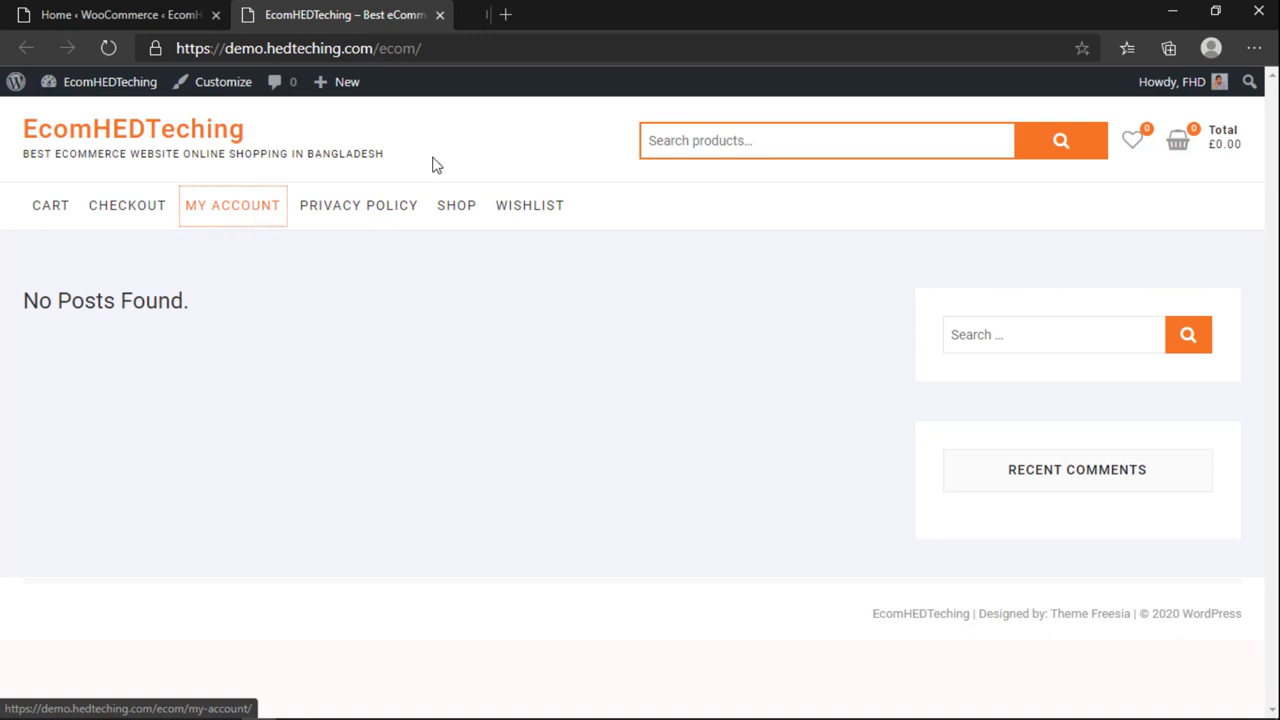
pyautogui.click(581, 14)
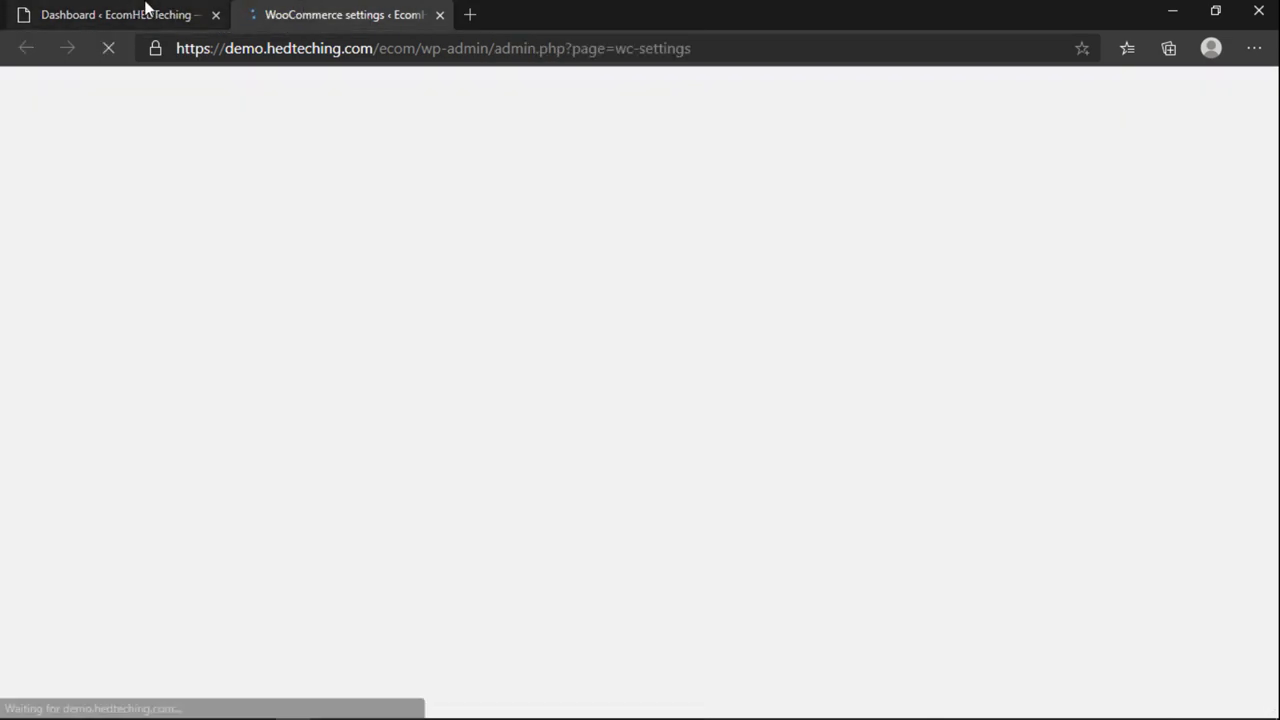
pyautogui.click(143, 10)
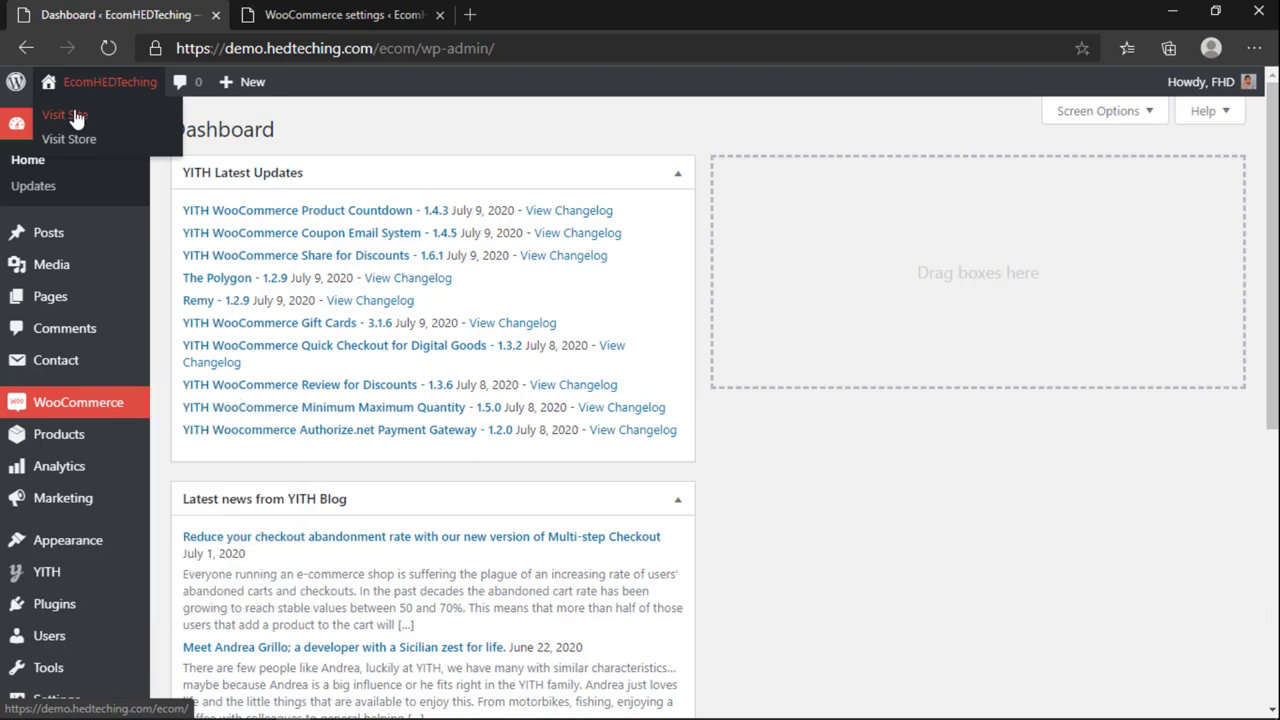
pyautogui.rightClick(75, 115)
pyautogui.click(130, 128)
pyautogui.click(510, 14)
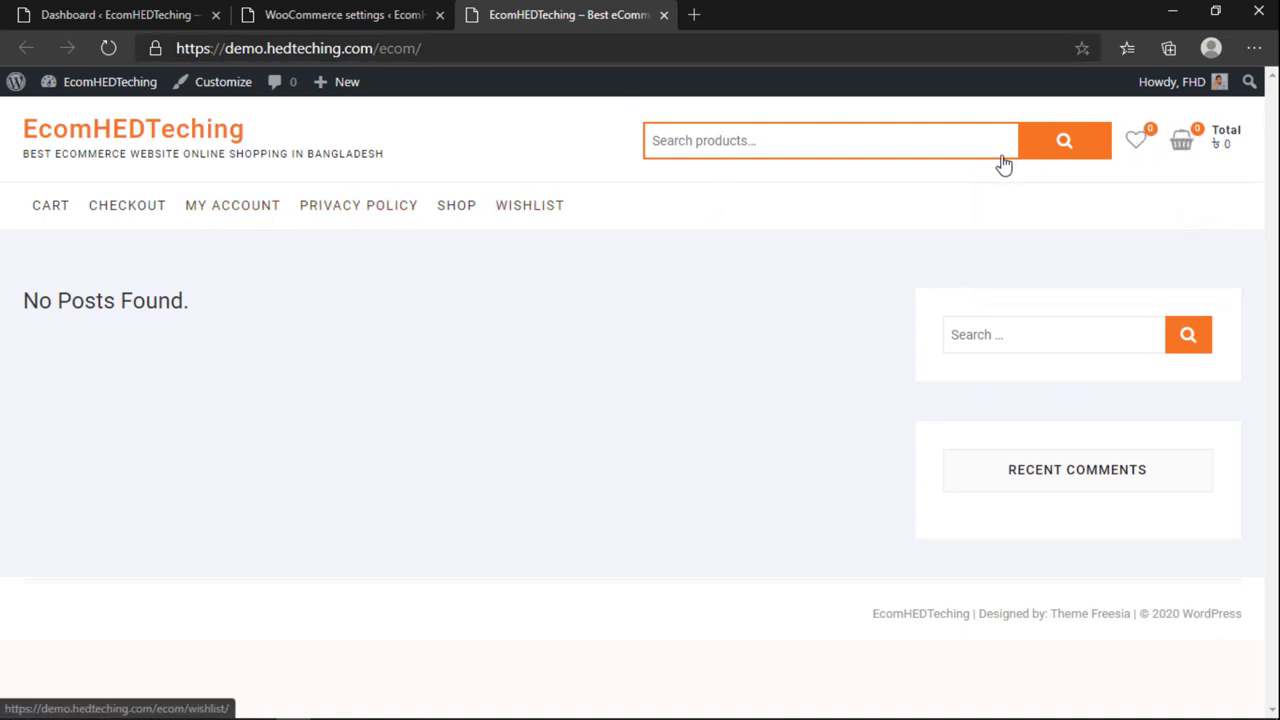
pyautogui.click(857, 152)
pyautogui.click(562, 251)
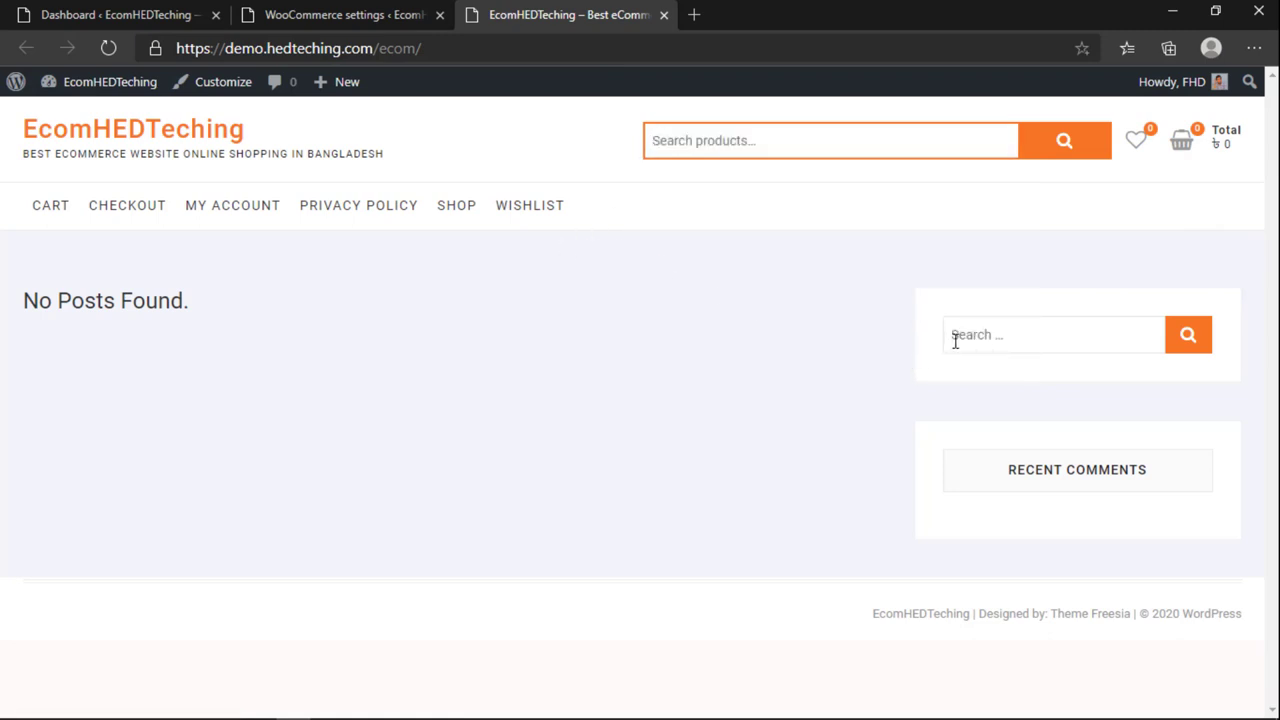
# Step: Close the extra storefront tab and hide YITH Latest Updates through dashboard Screen Options
pyautogui.click(364, 23)
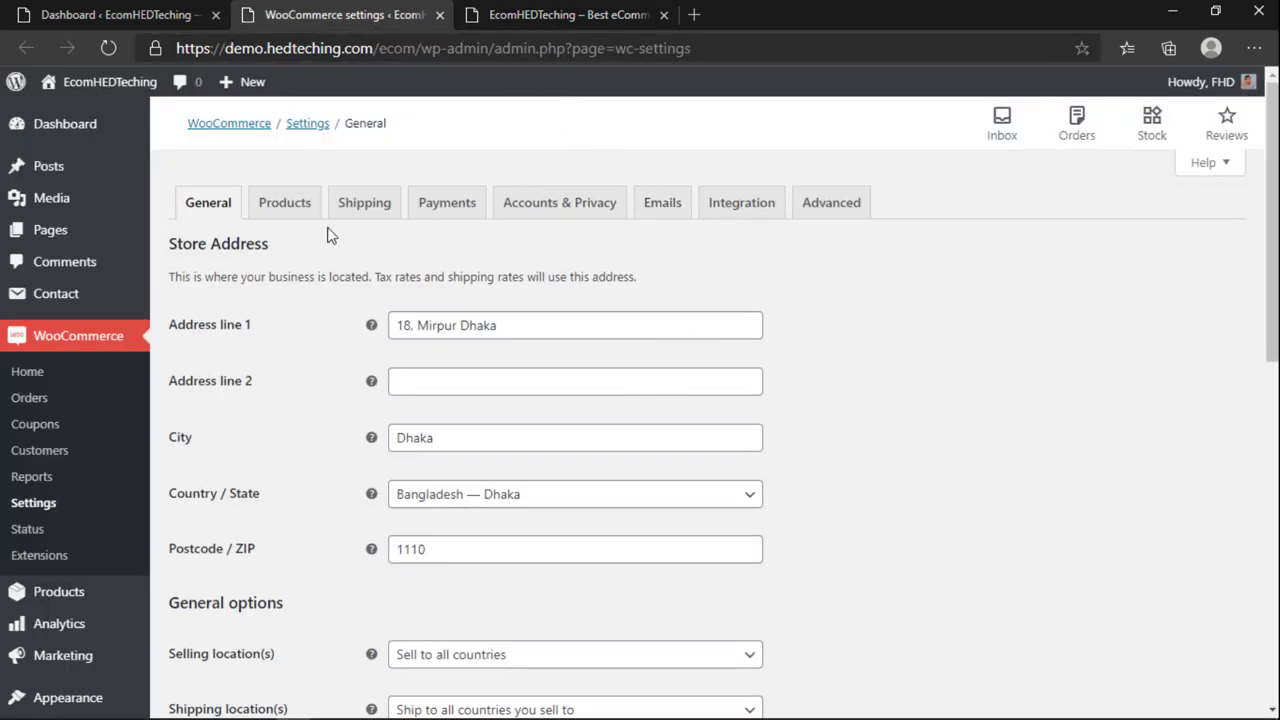
pyautogui.scroll(-2, 331, 236)
pyautogui.scroll(2, 317, 282)
pyautogui.click(100, 12)
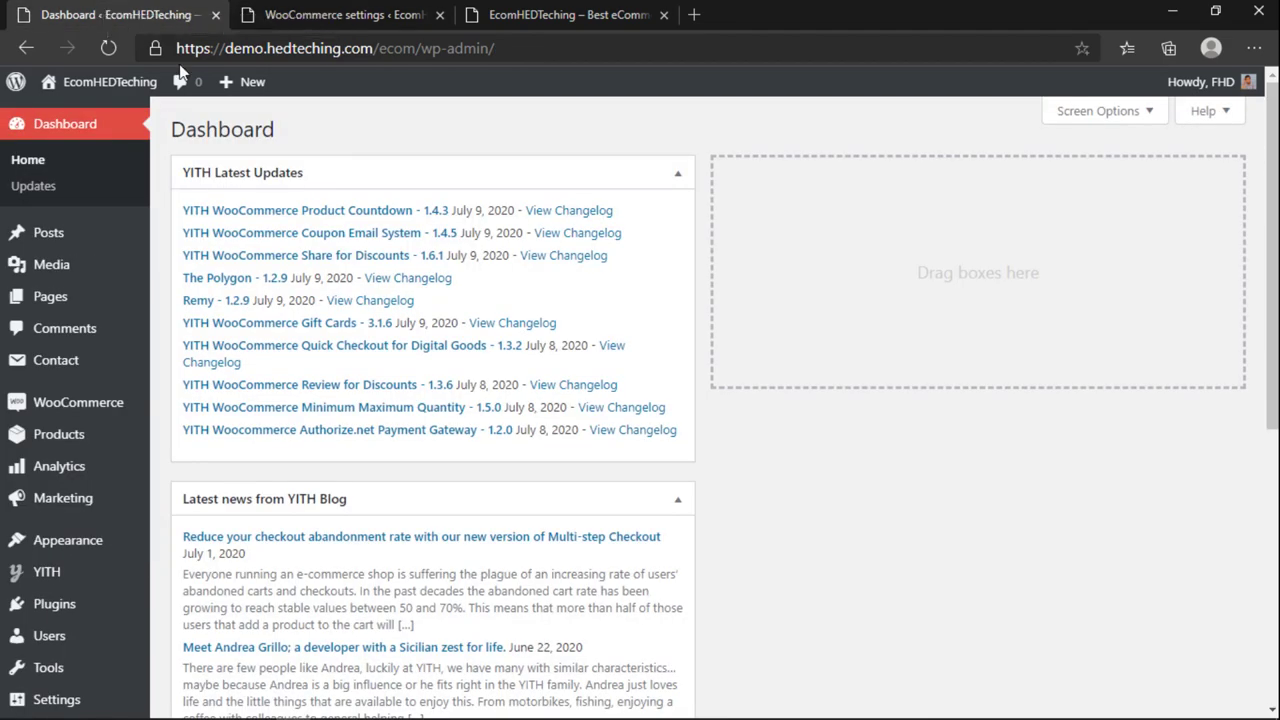
pyautogui.click(664, 15)
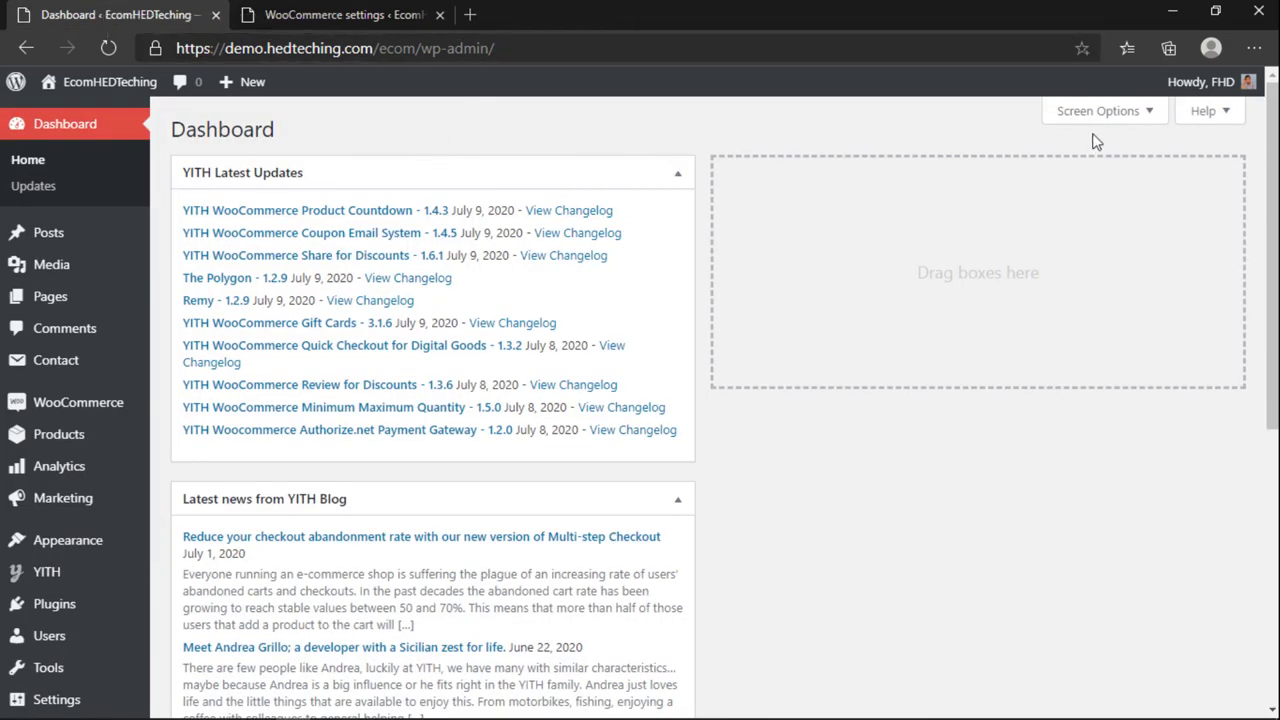
pyautogui.click(1148, 118)
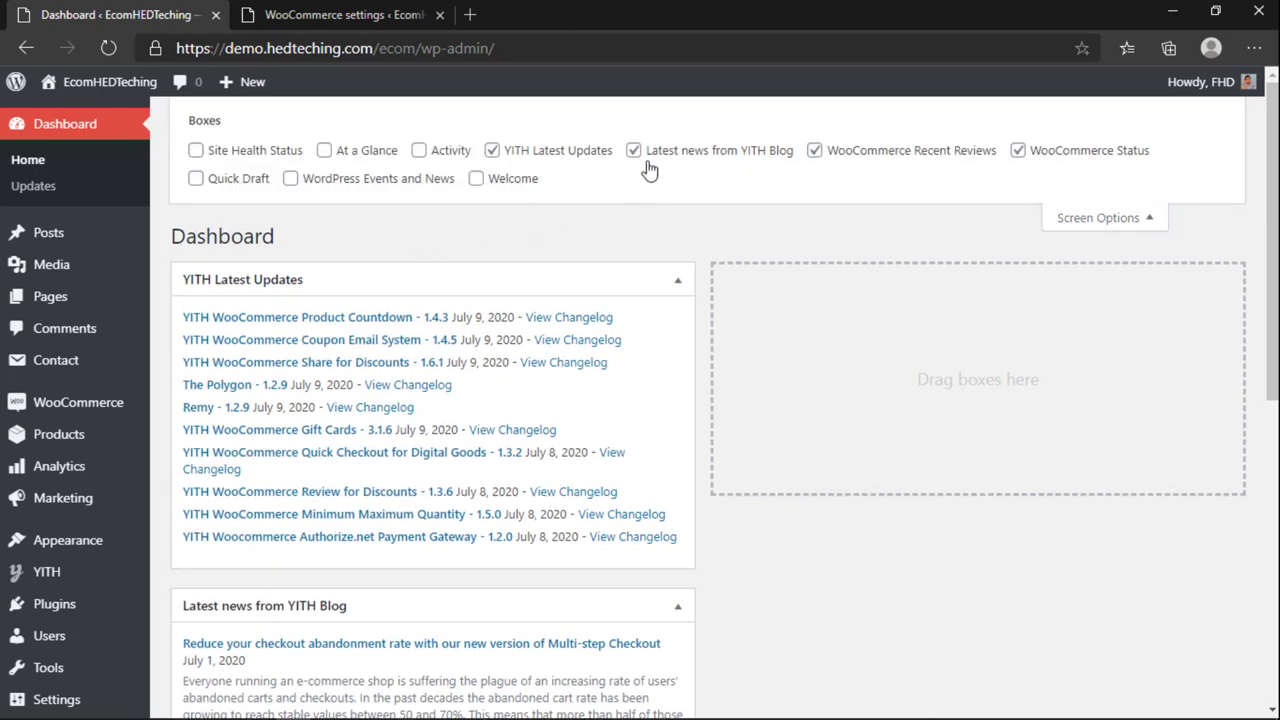
pyautogui.click(494, 150)
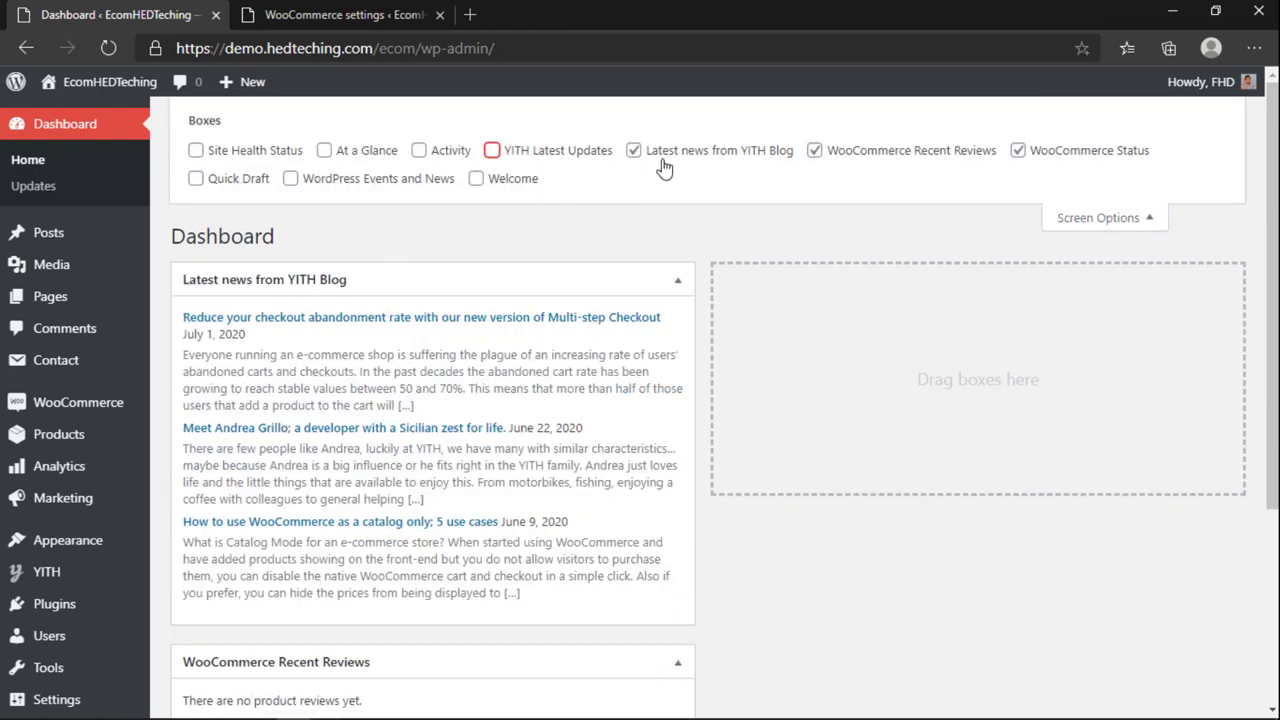
# Step: Hide Latest news from YITH Blog and drag WooCommerce Recent Reviews into the right column
pyautogui.click(633, 152)
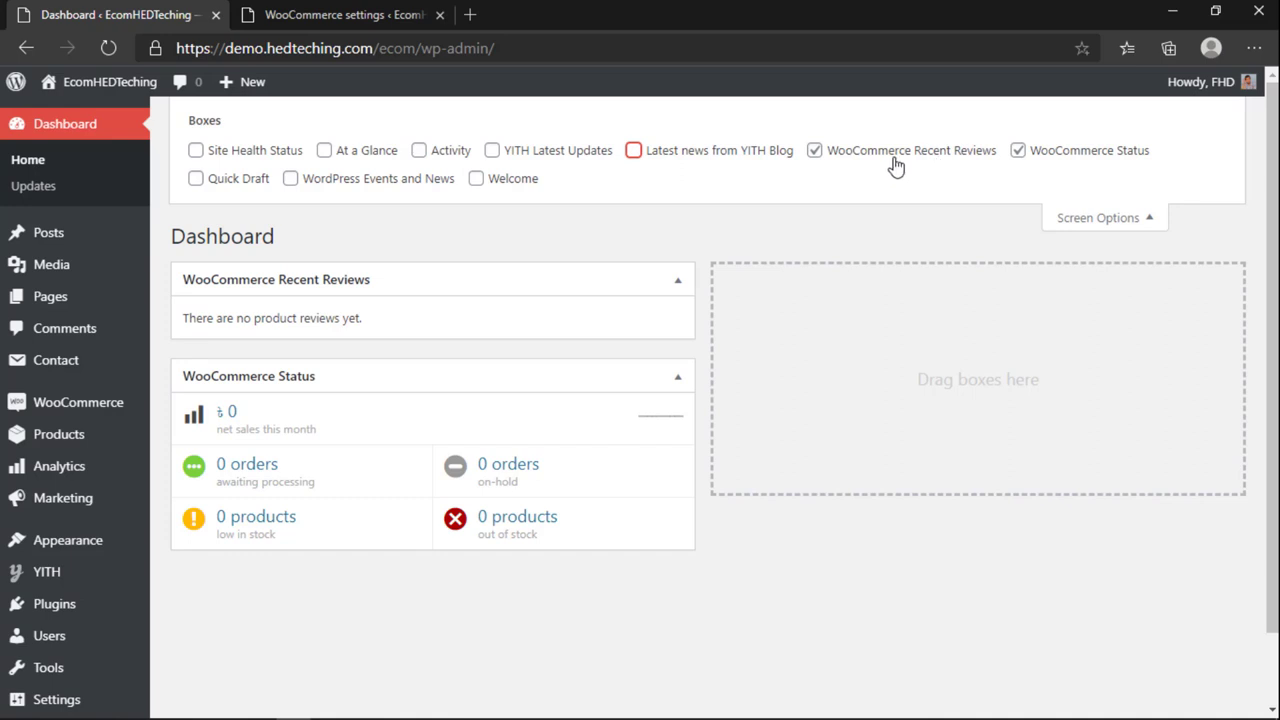
pyautogui.click(1098, 218)
pyautogui.moveTo(463, 174); pyautogui.dragTo(900, 196)
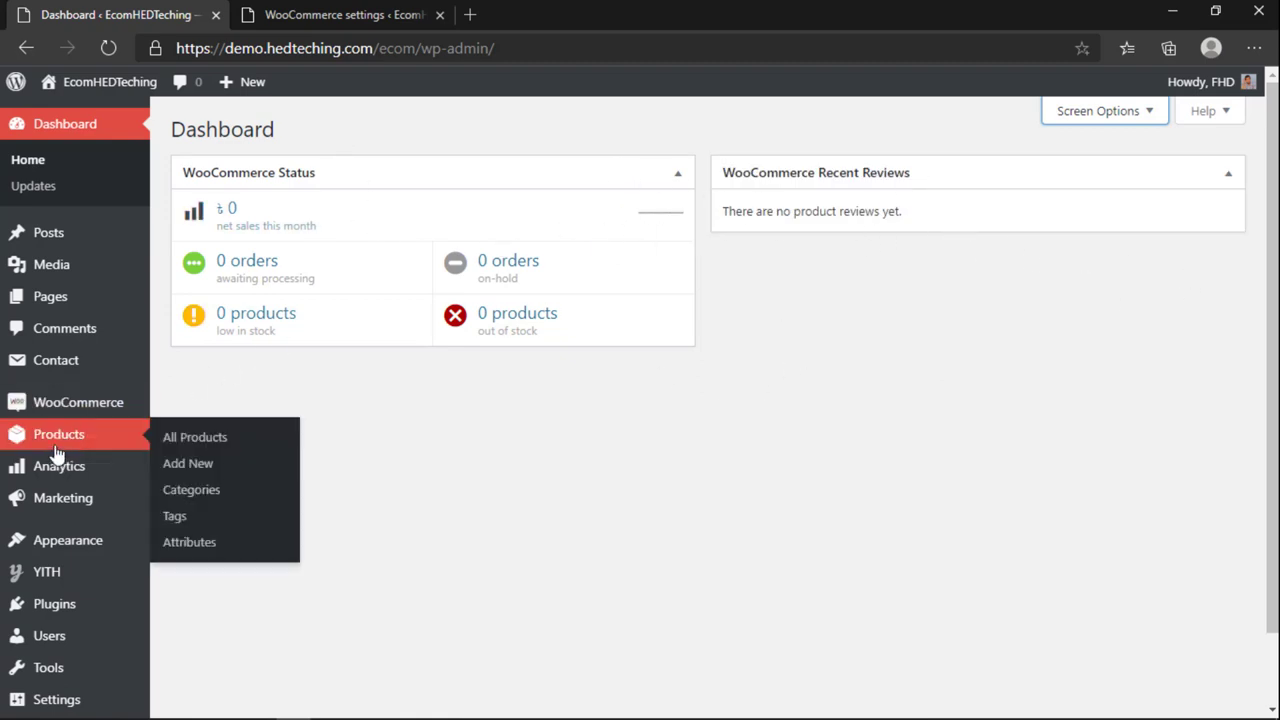
pyautogui.moveTo(42, 410)
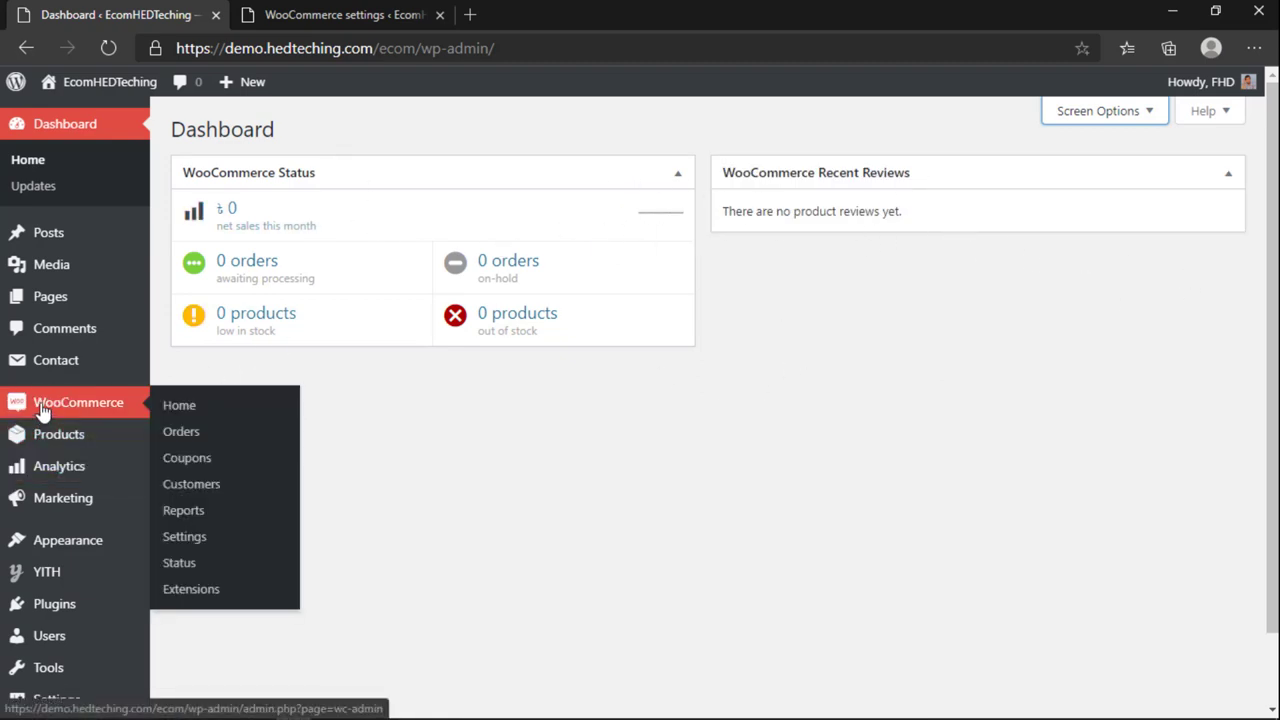
pyautogui.click(194, 539)
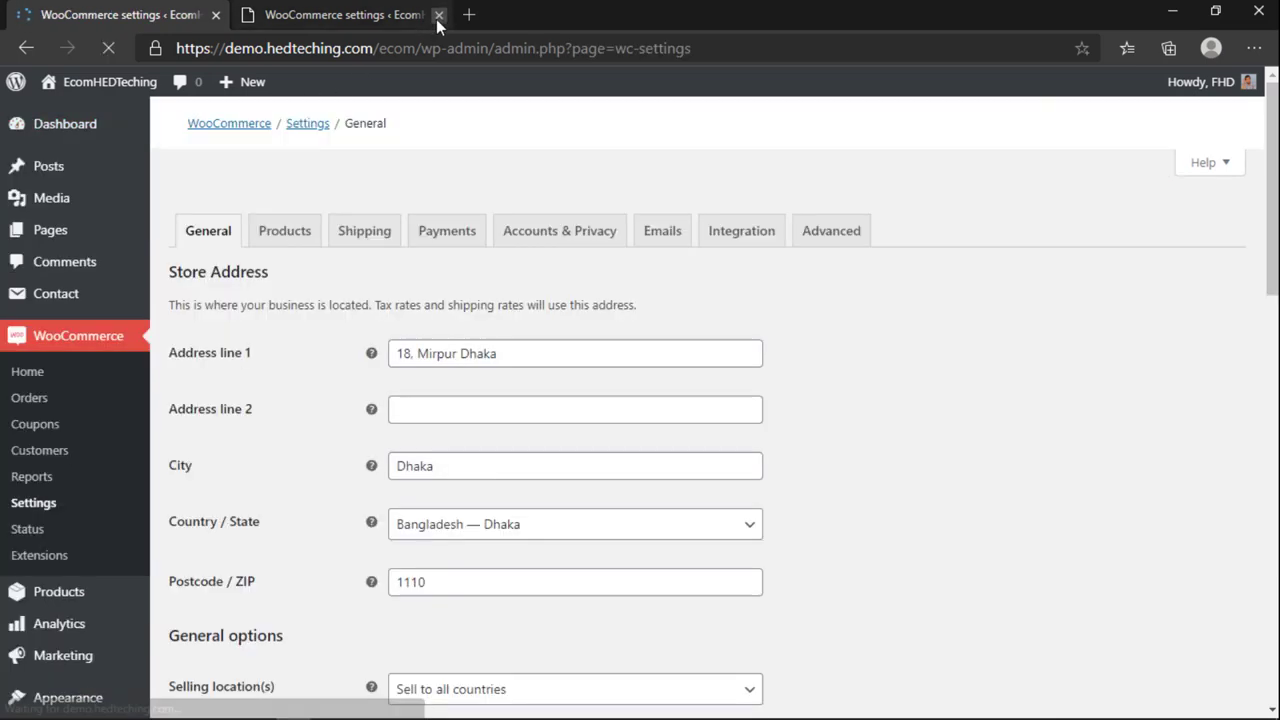
pyautogui.click(439, 15)
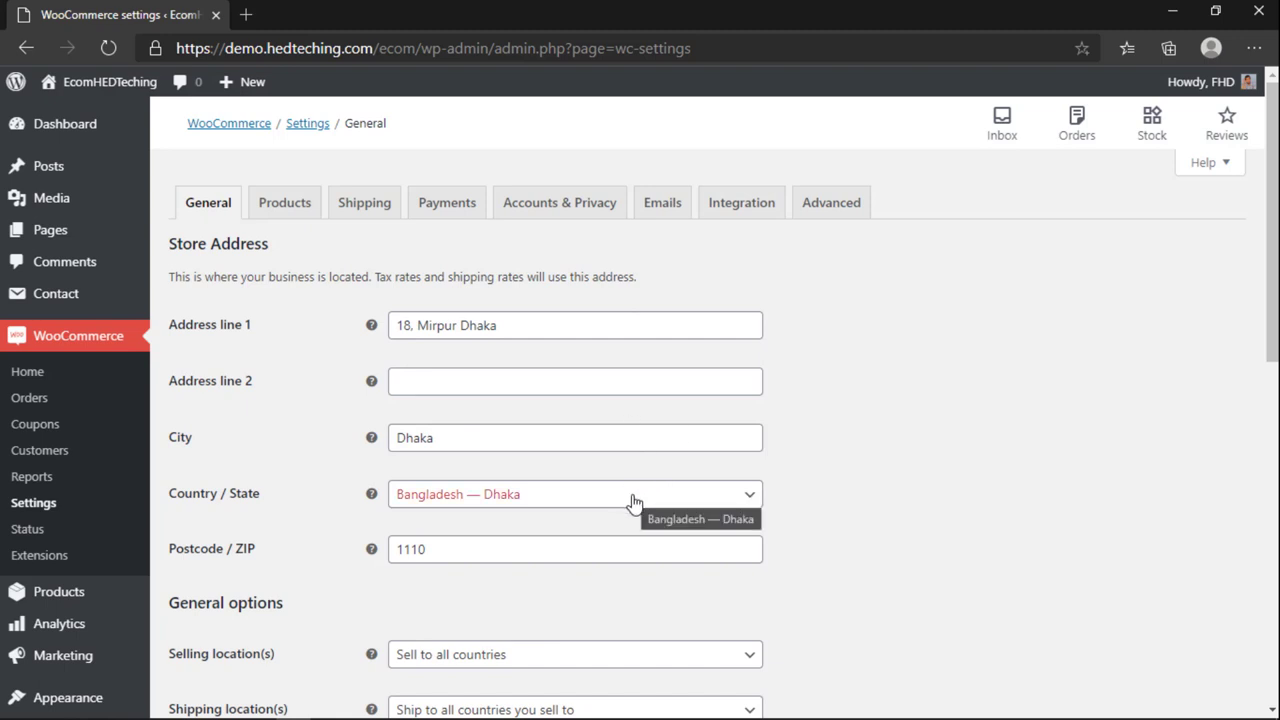
pyautogui.click(538, 324)
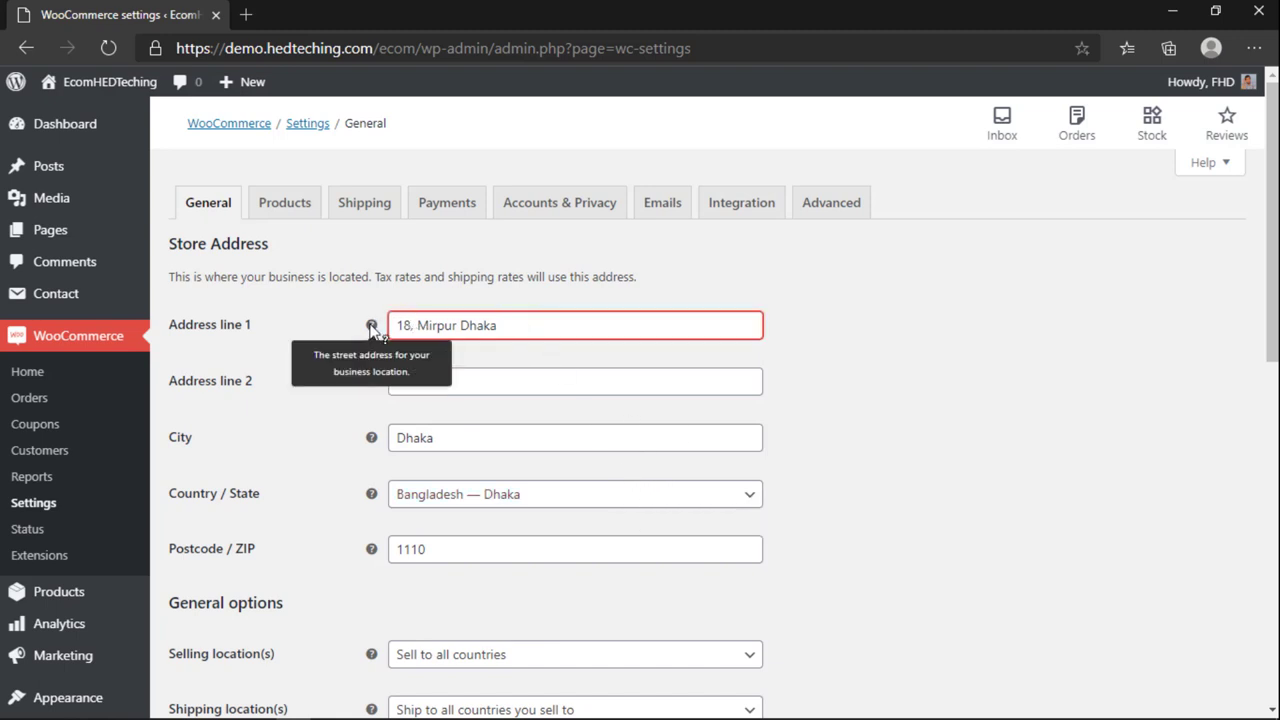
pyautogui.tripleClick(461, 330)
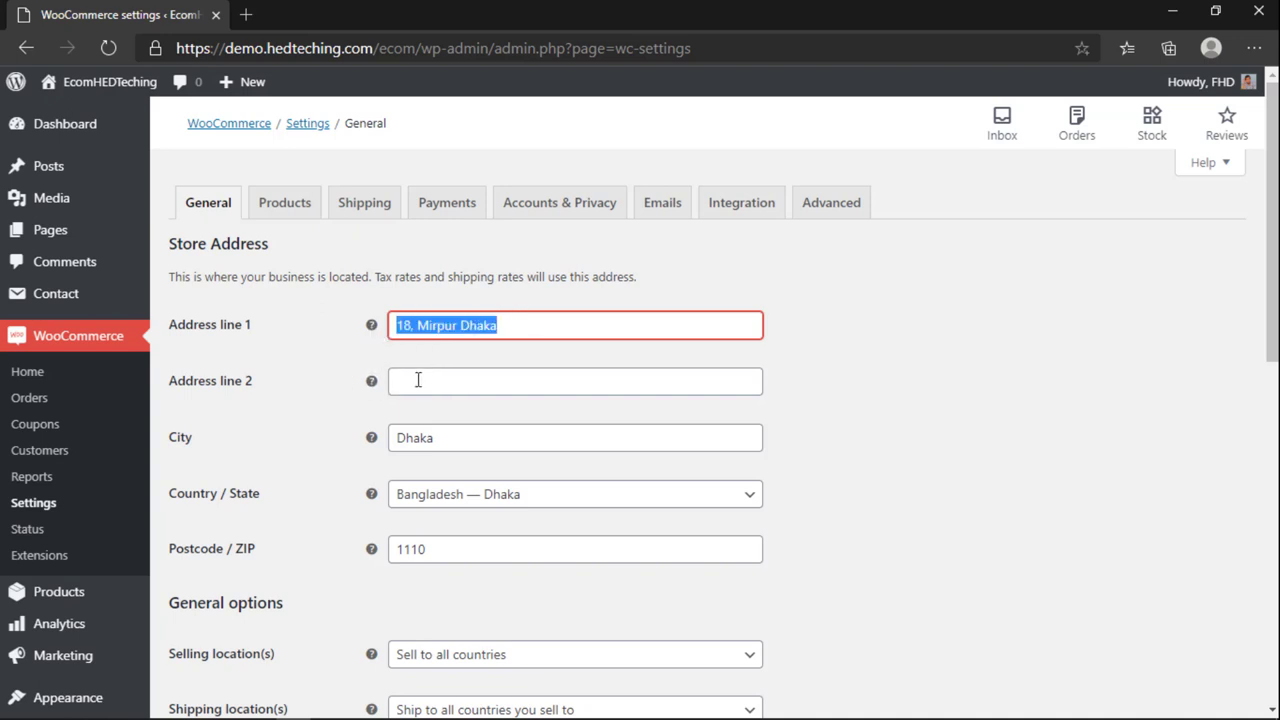
pyautogui.click(485, 327)
pyautogui.moveTo(498, 325); pyautogui.dragTo(371, 346)
pyautogui.click(566, 325)
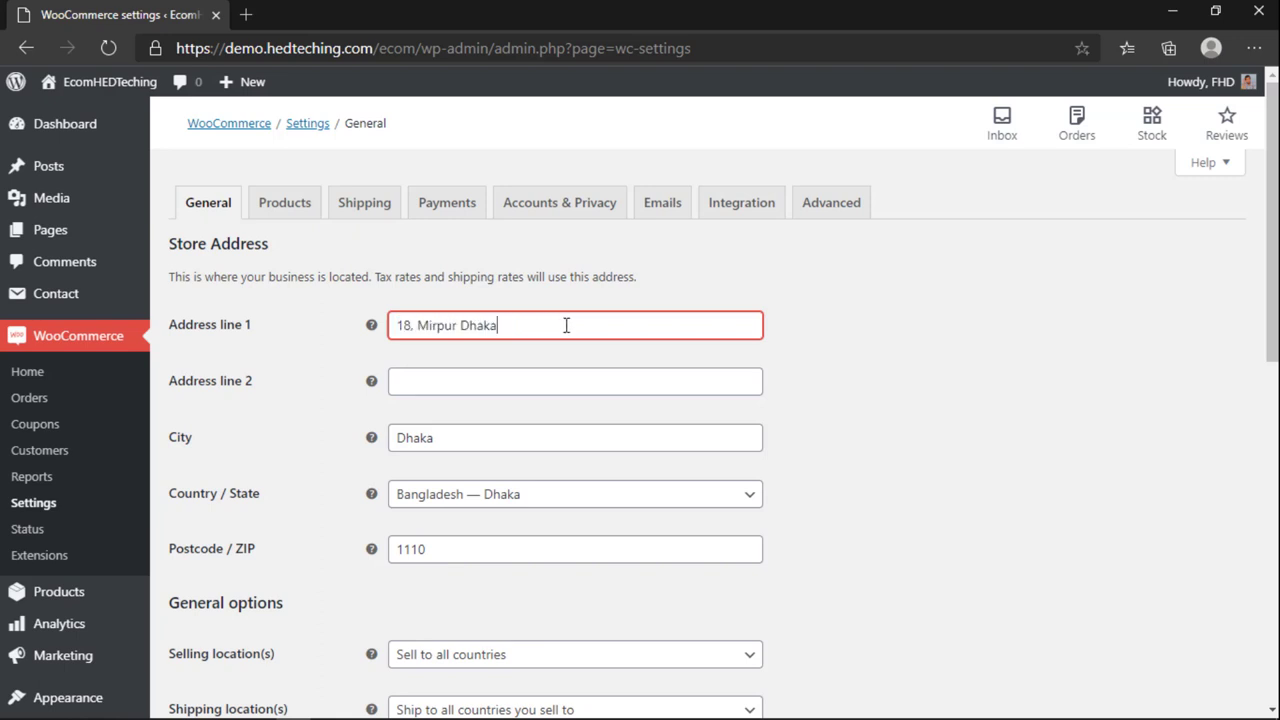
pyautogui.moveTo(566, 323); pyautogui.dragTo(246, 316)
pyautogui.click(563, 326)
pyautogui.moveTo(563, 326); pyautogui.dragTo(40, 450)
pyautogui.click(450, 378)
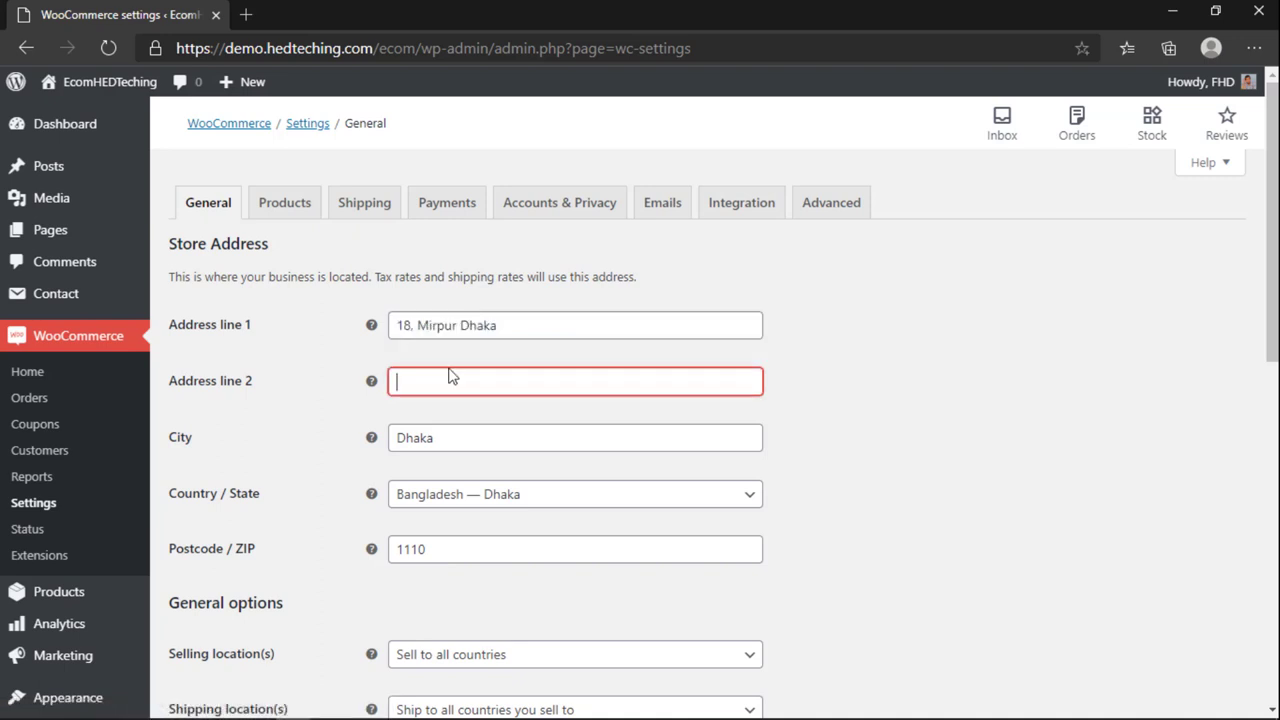
pyautogui.scroll(-1, 509, 390)
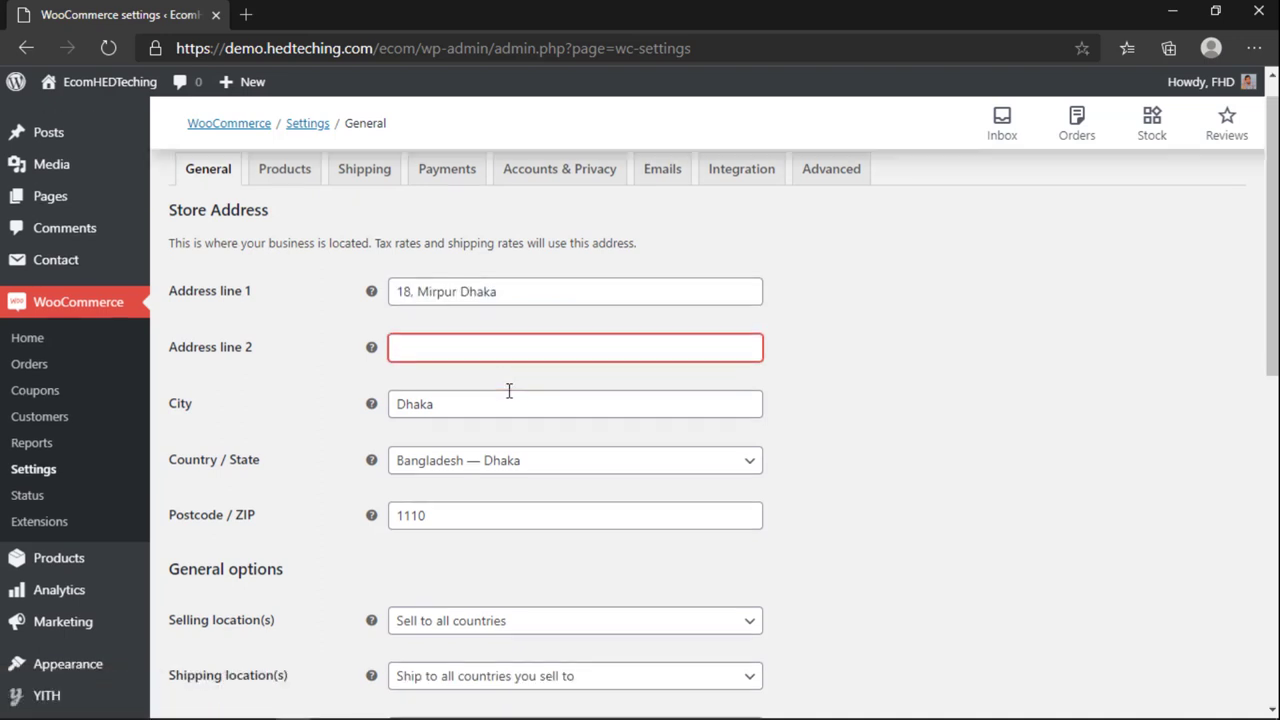
pyautogui.click(408, 337)
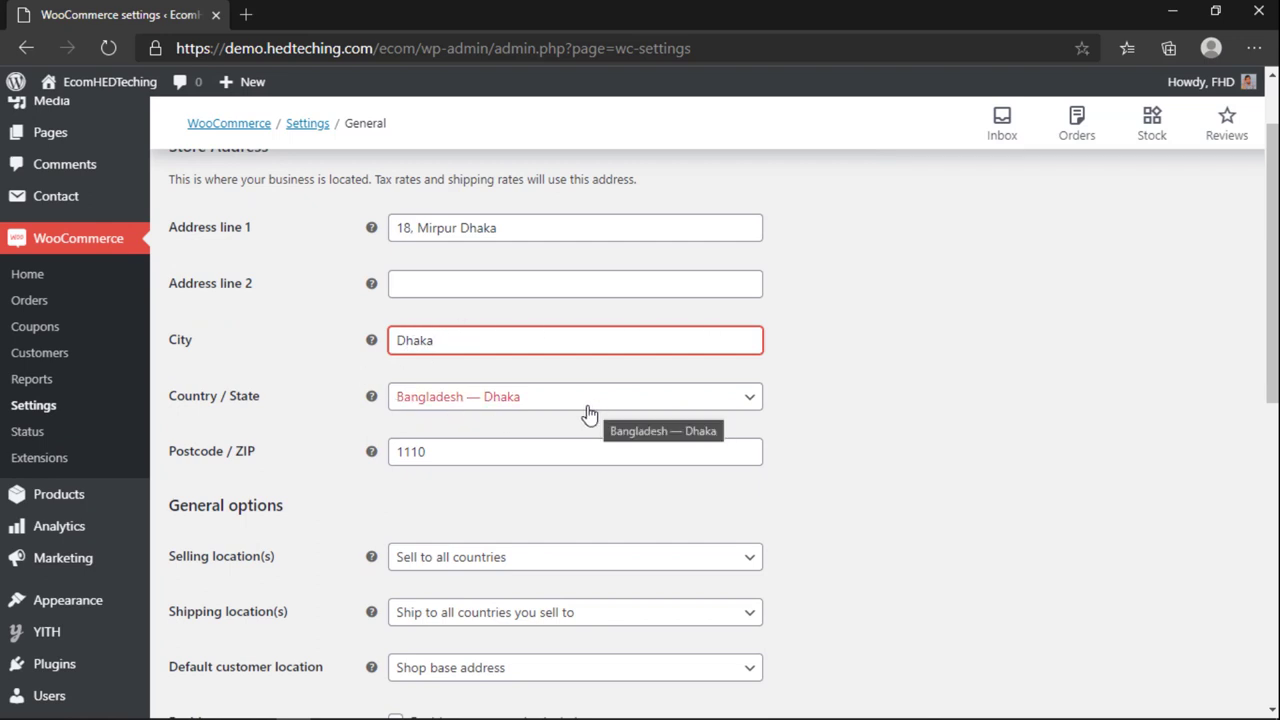
pyautogui.scroll(-1, 480, 437)
pyautogui.scroll(-1, 375, 357)
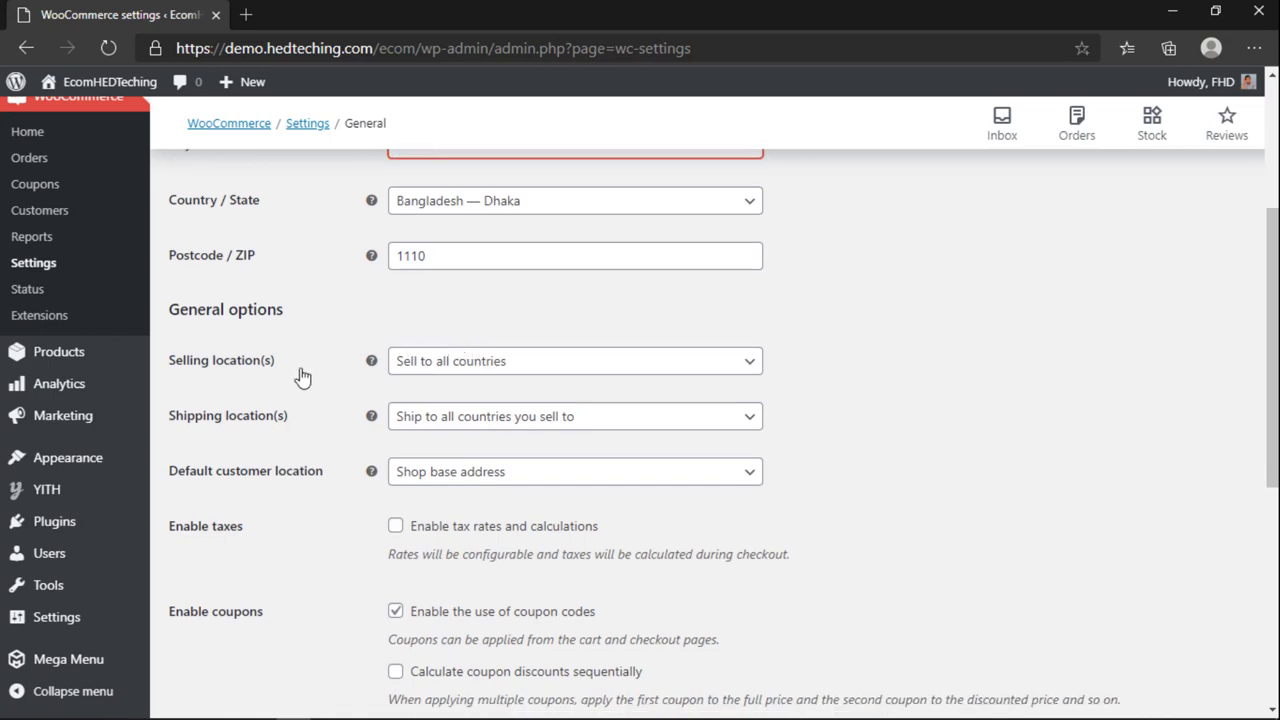
pyautogui.scroll(2, 436, 365)
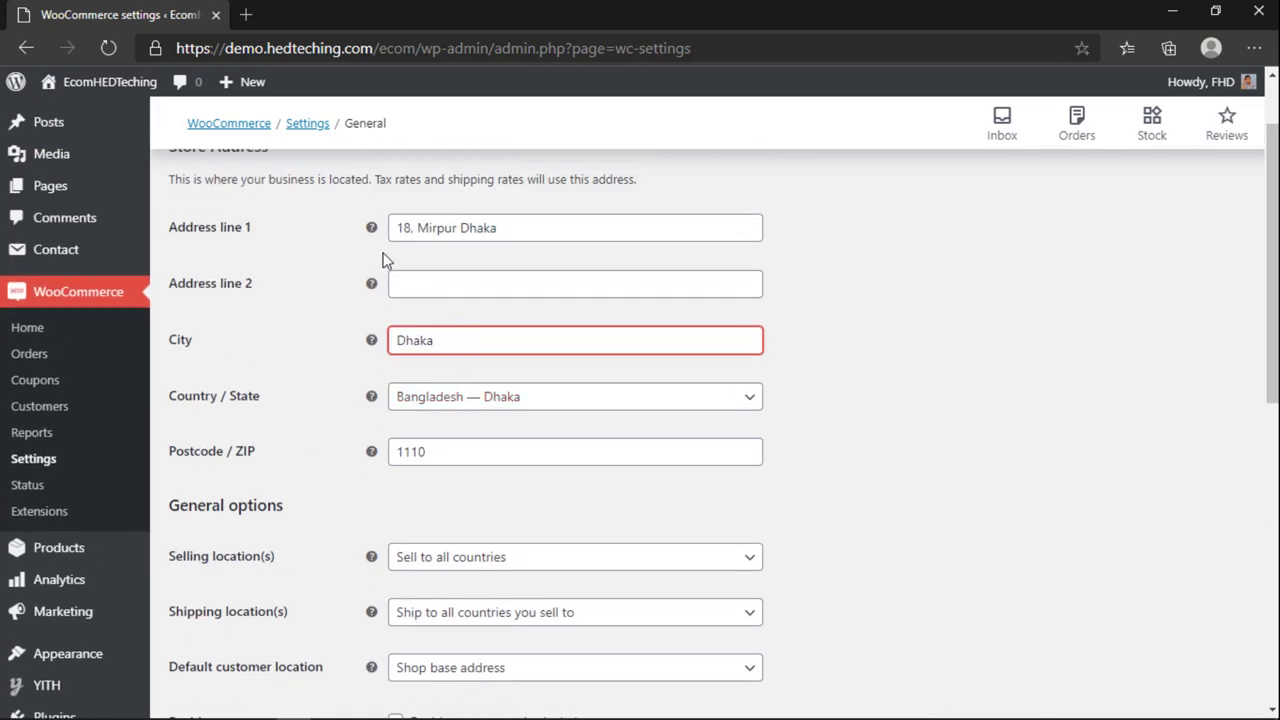
pyautogui.scroll(1, 309, 496)
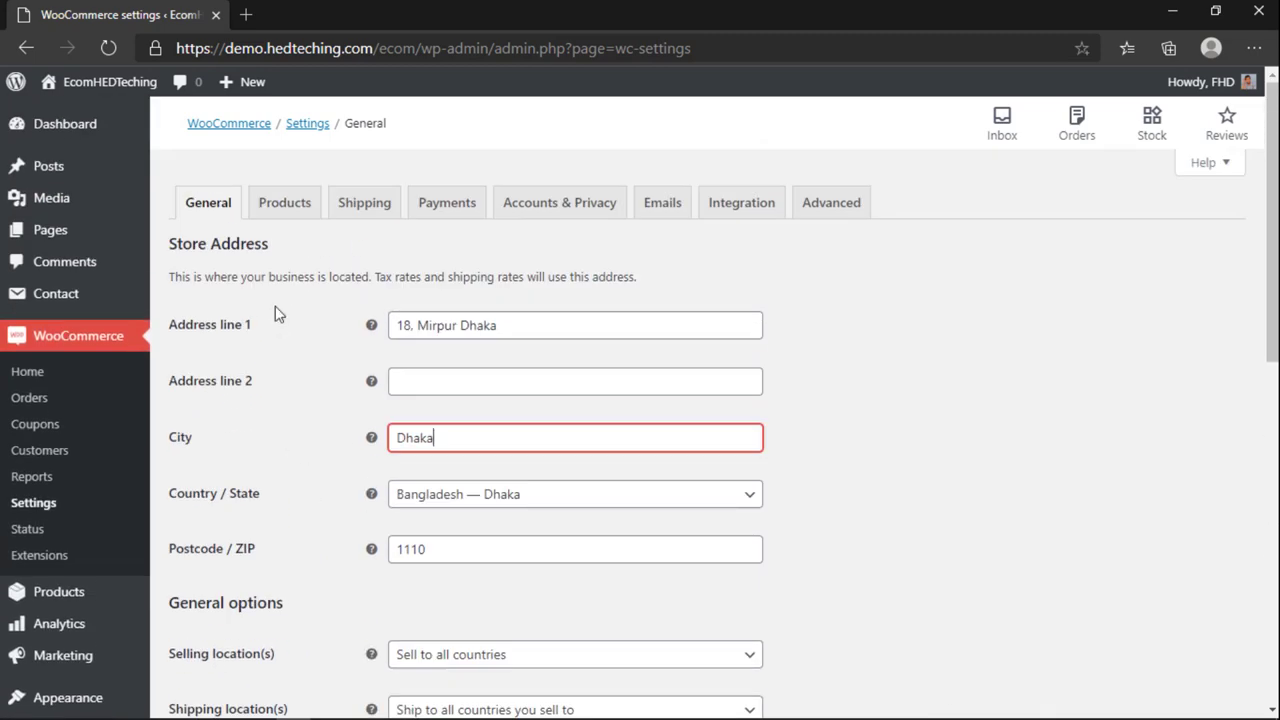
pyautogui.moveTo(281, 256); pyautogui.dragTo(252, 246)
pyautogui.click(180, 246)
pyautogui.click(264, 246)
pyautogui.scroll(-4, 277, 257)
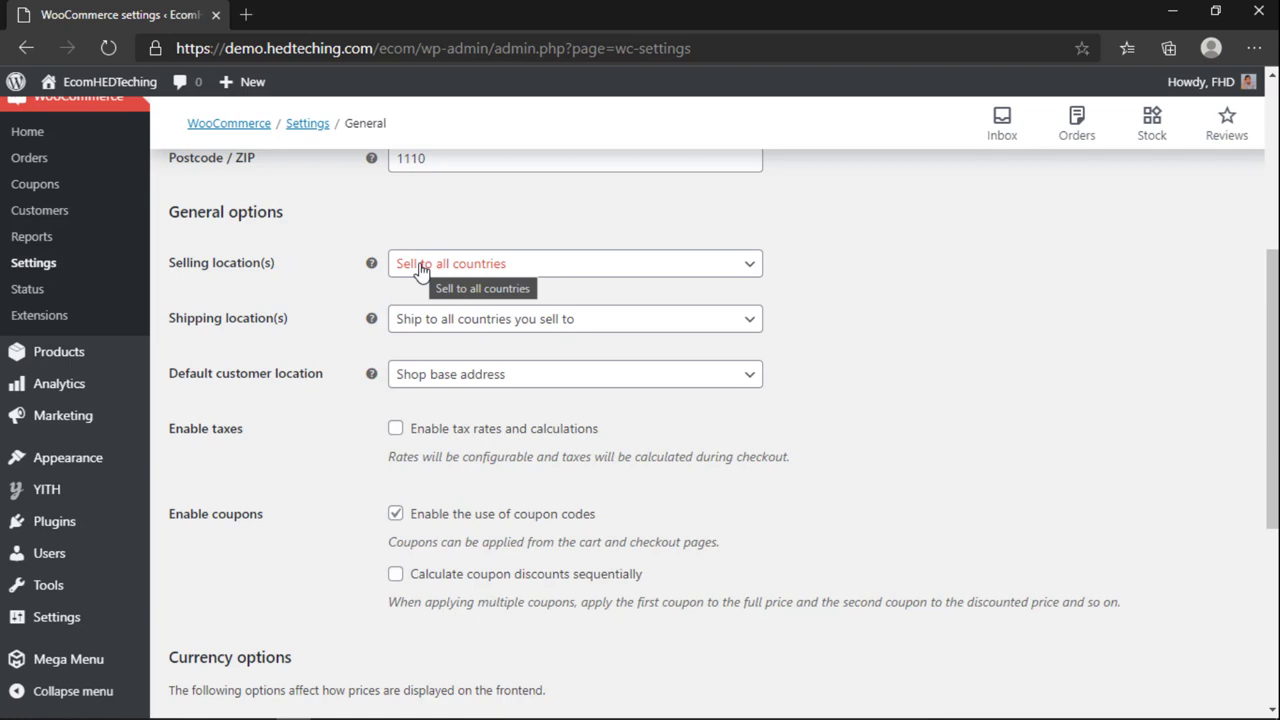
# Step: Set selling to 'Sell to all countries, except for…', excluding Afghanistan and India
pyautogui.click(507, 268)
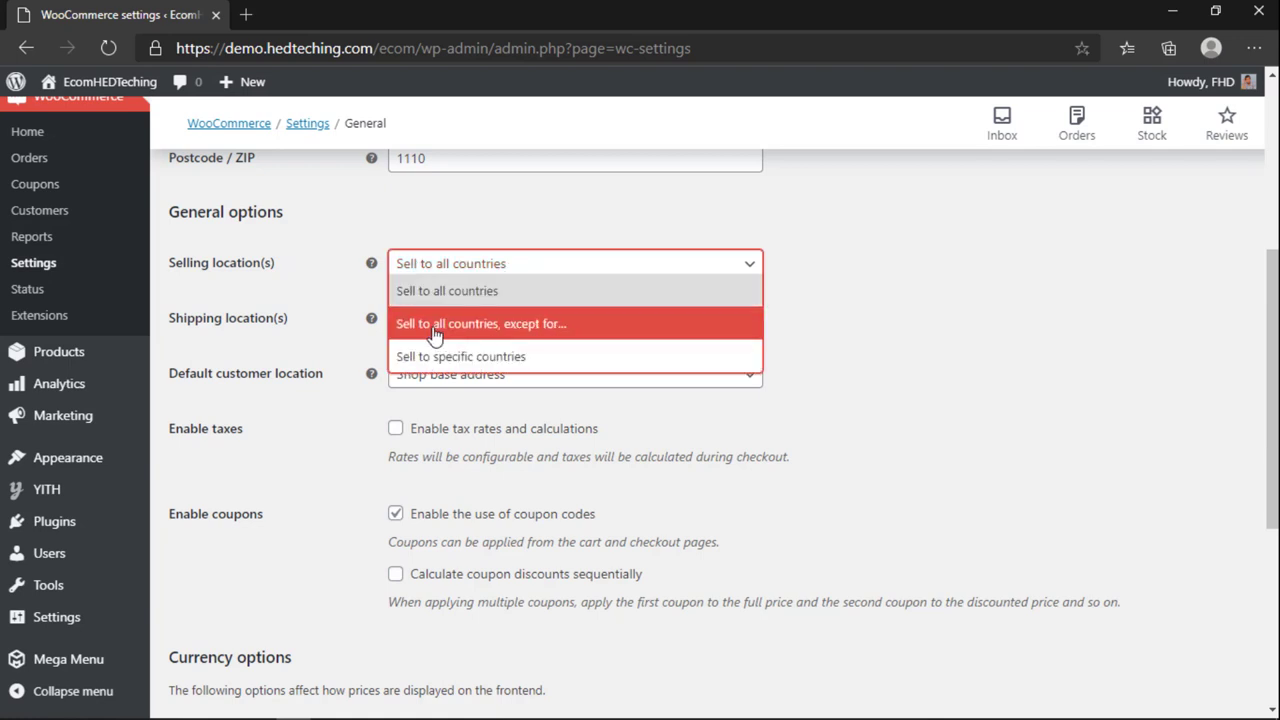
pyautogui.click(521, 325)
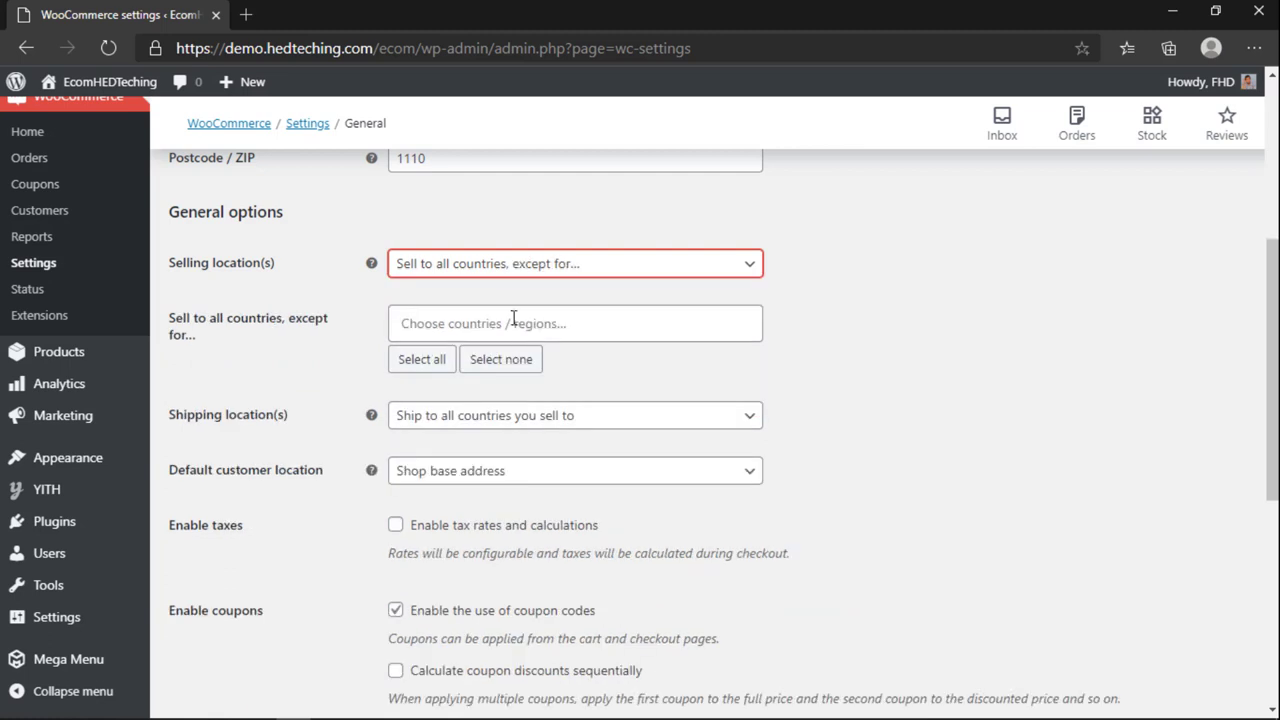
pyautogui.click(513, 318)
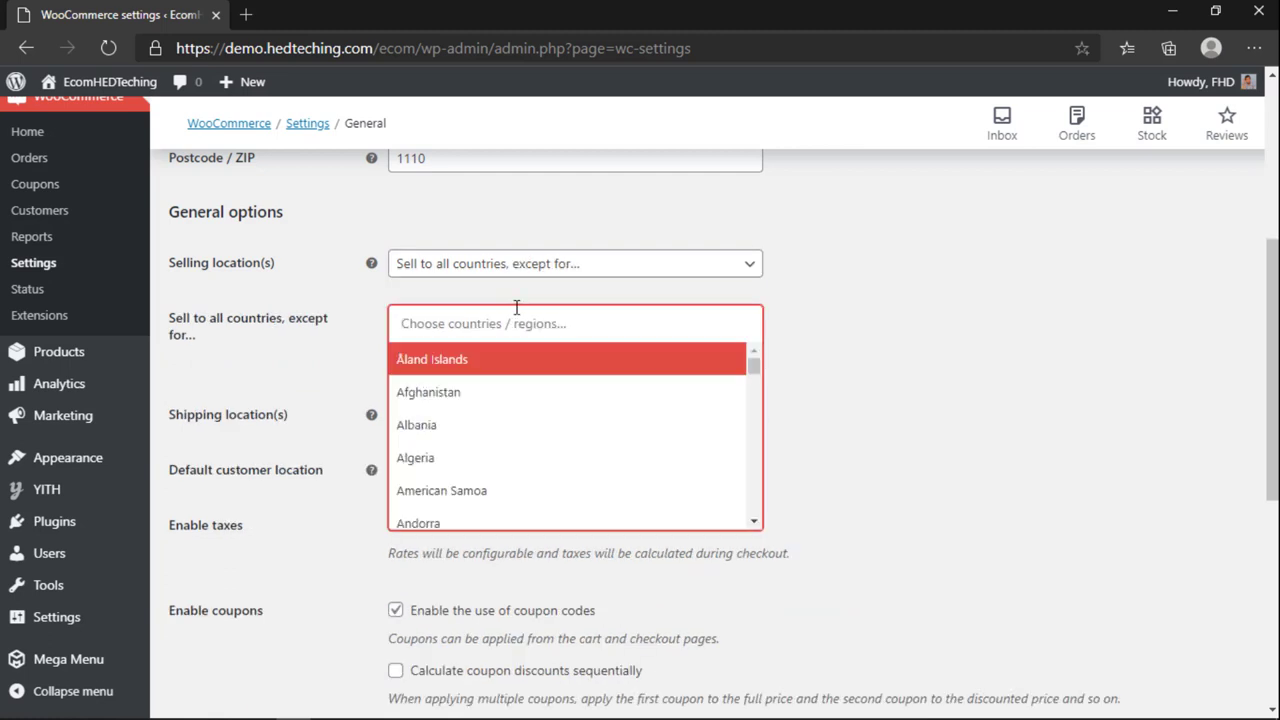
pyautogui.click(449, 393)
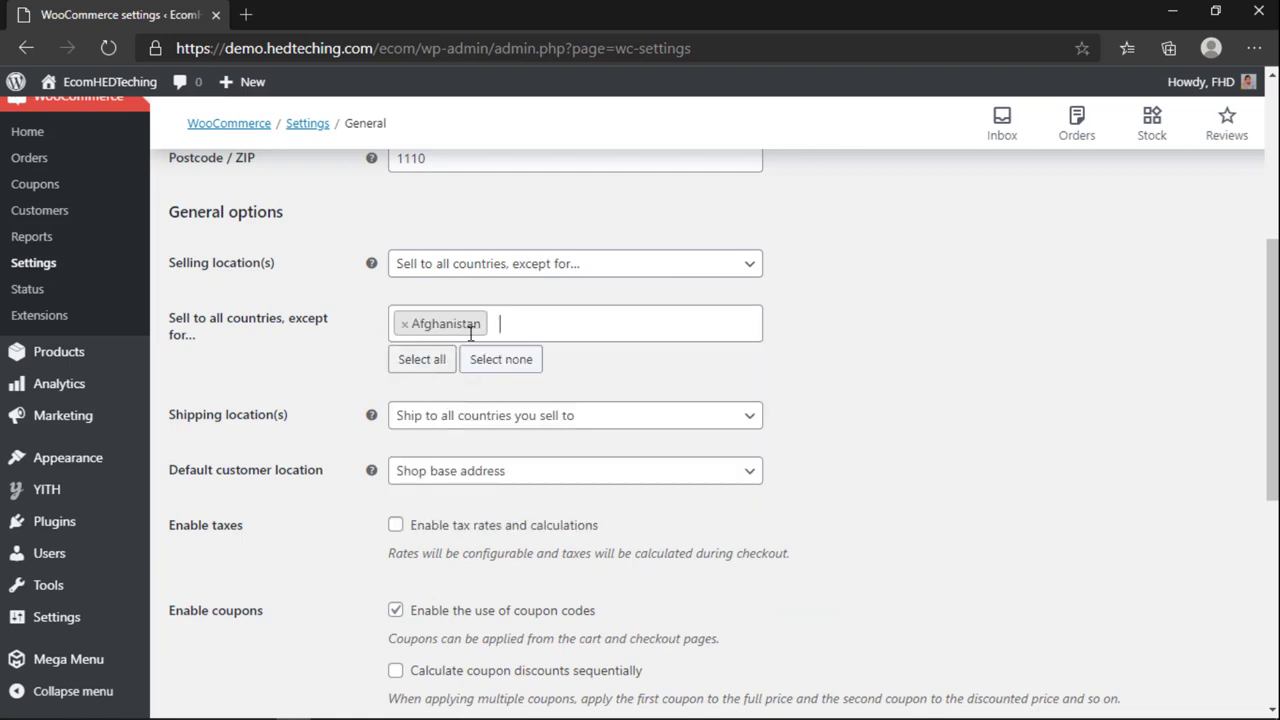
pyautogui.click(540, 335)
pyautogui.click(588, 332)
pyautogui.click(588, 332)
pyautogui.write('in')
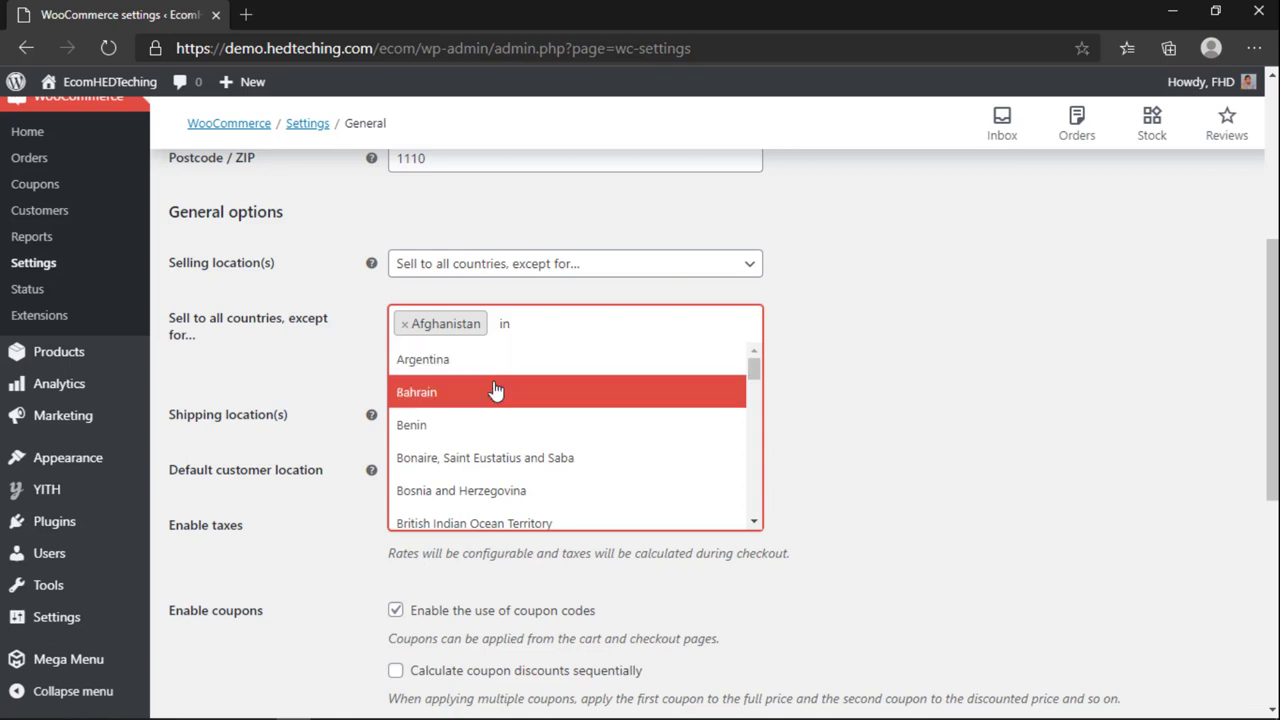
pyautogui.write('d')
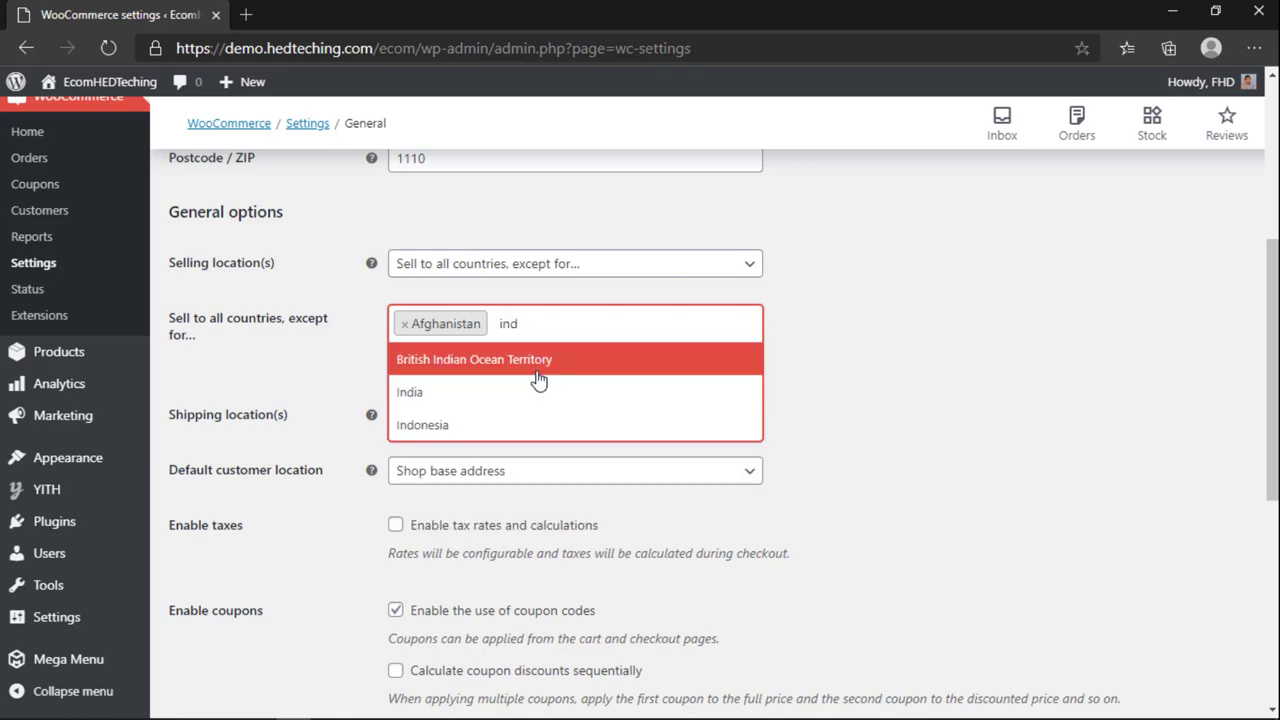
pyautogui.write('ia')
pyautogui.click(514, 391)
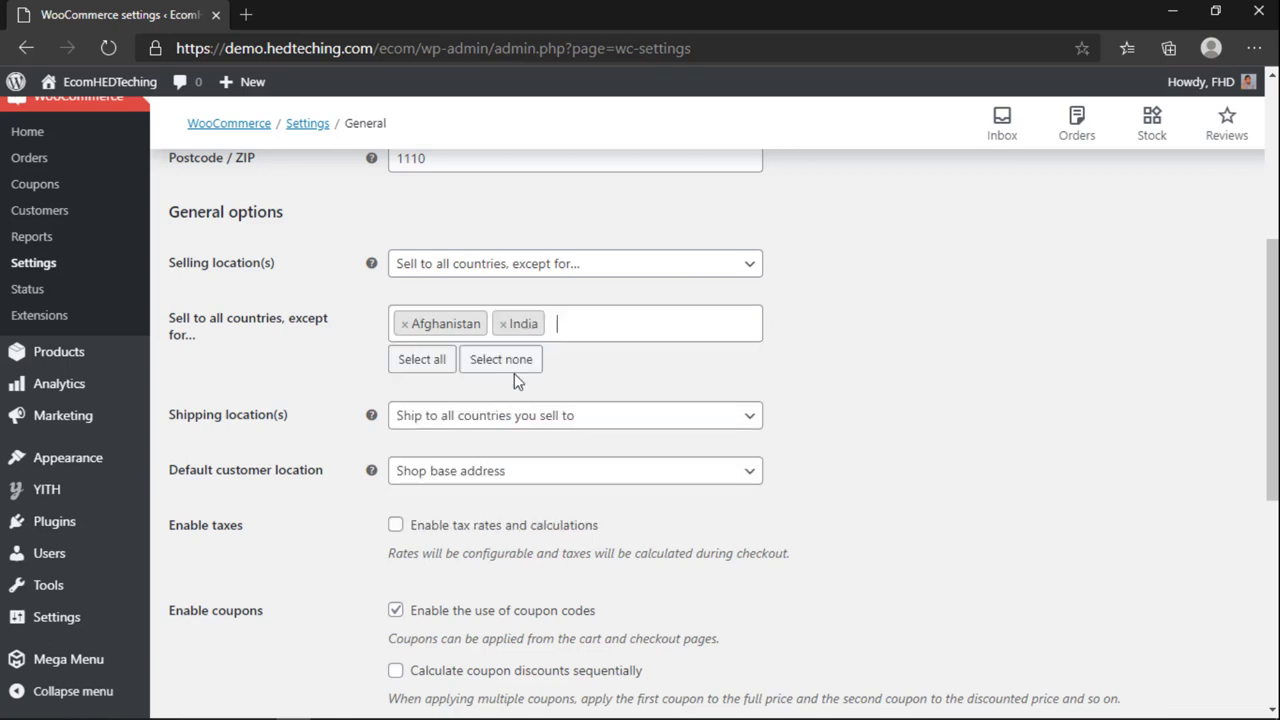
# Step: Add American Samoa to the exclusions, then remove all three excluded countries again
pyautogui.click(560, 332)
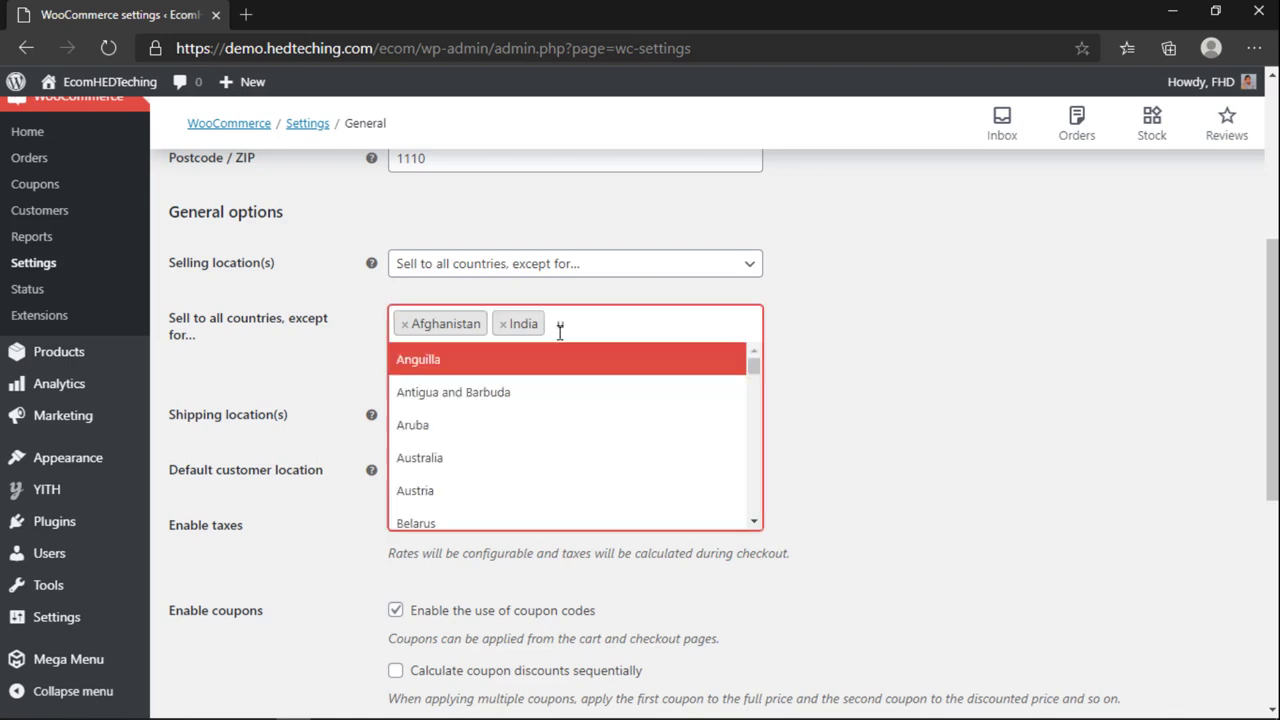
pyautogui.write('usa')
pyautogui.press('BackSpace')
pyautogui.press('BackSpace')
pyautogui.press('BackSpace')
pyautogui.write('amer')
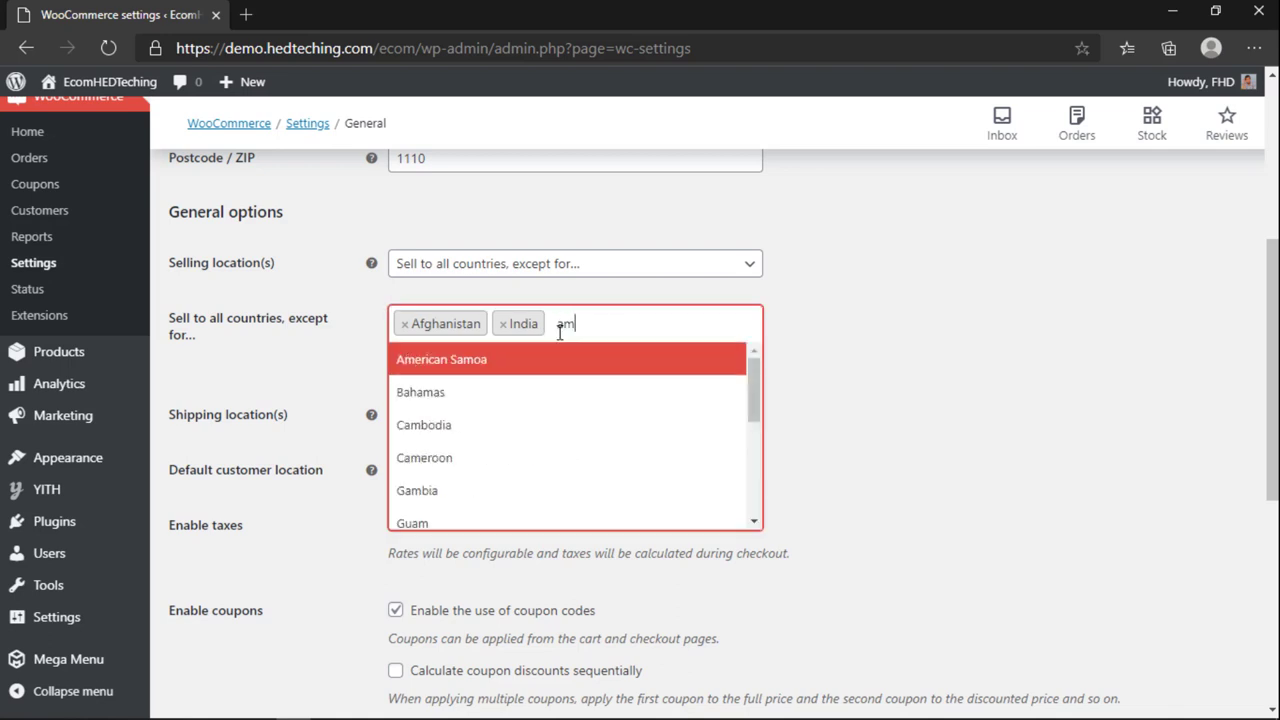
pyautogui.click(483, 358)
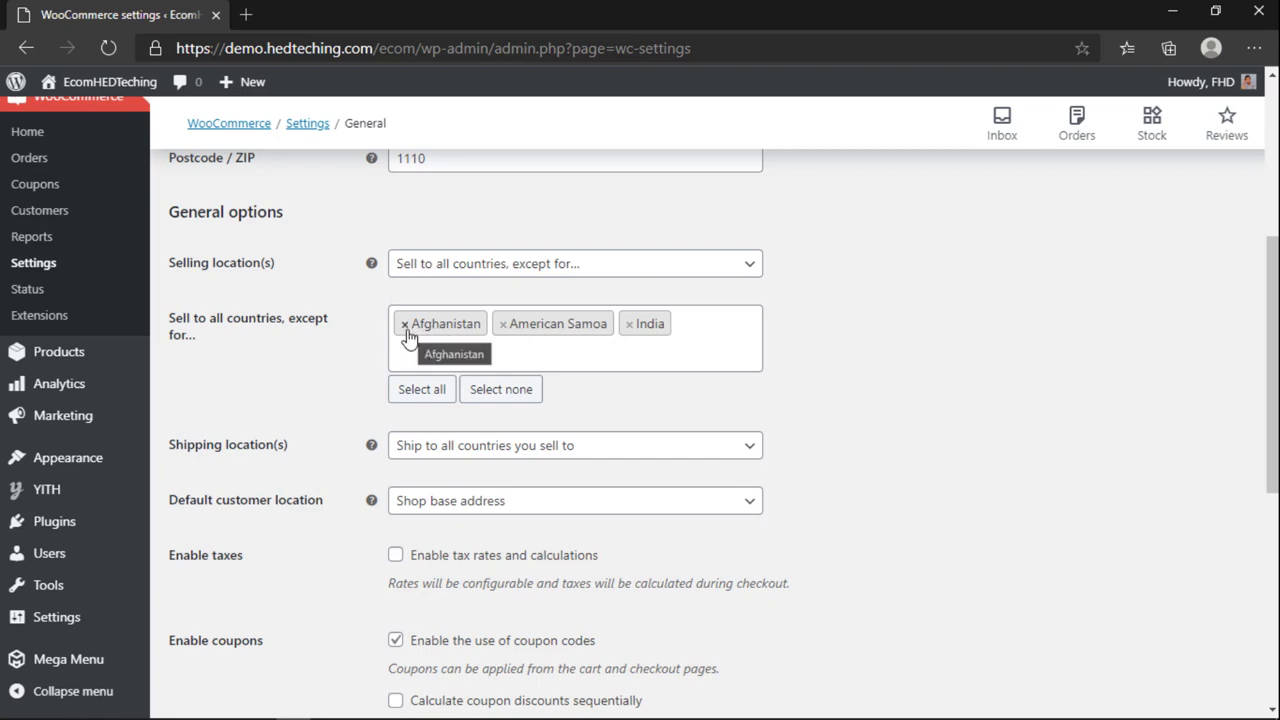
pyautogui.click(405, 325)
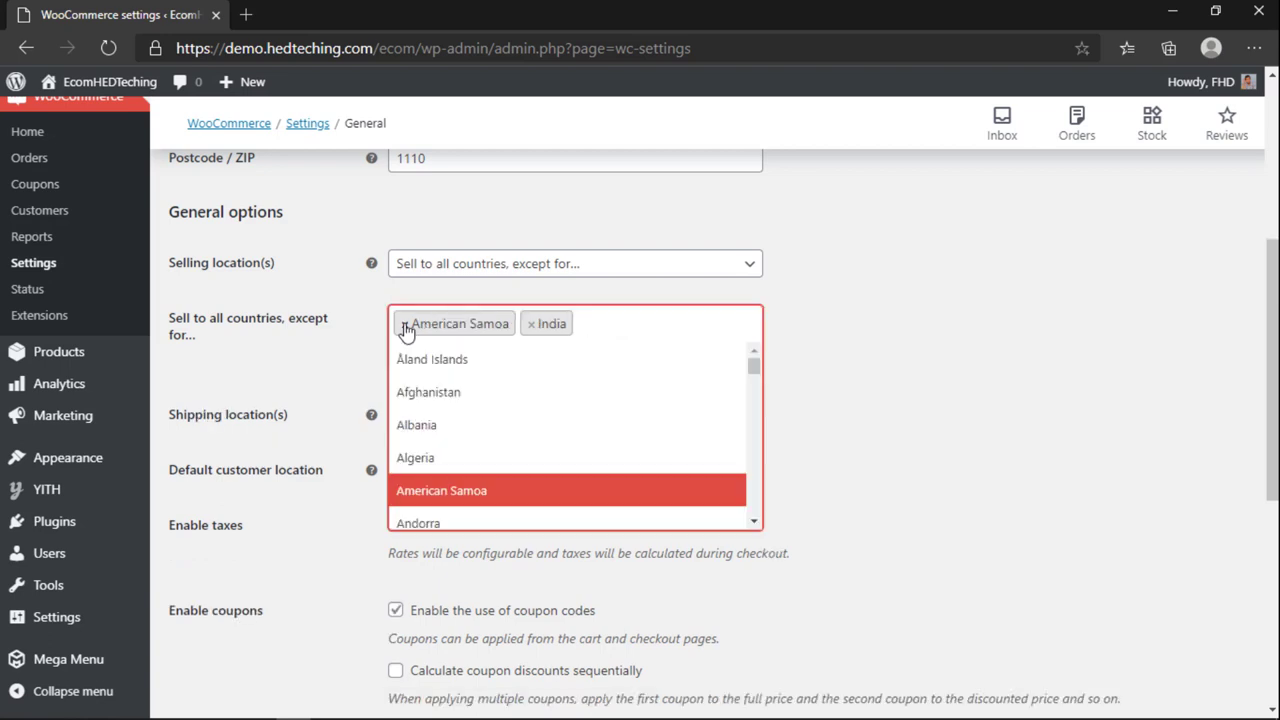
pyautogui.click(405, 325)
pyautogui.click(405, 325)
pyautogui.press('Escape')
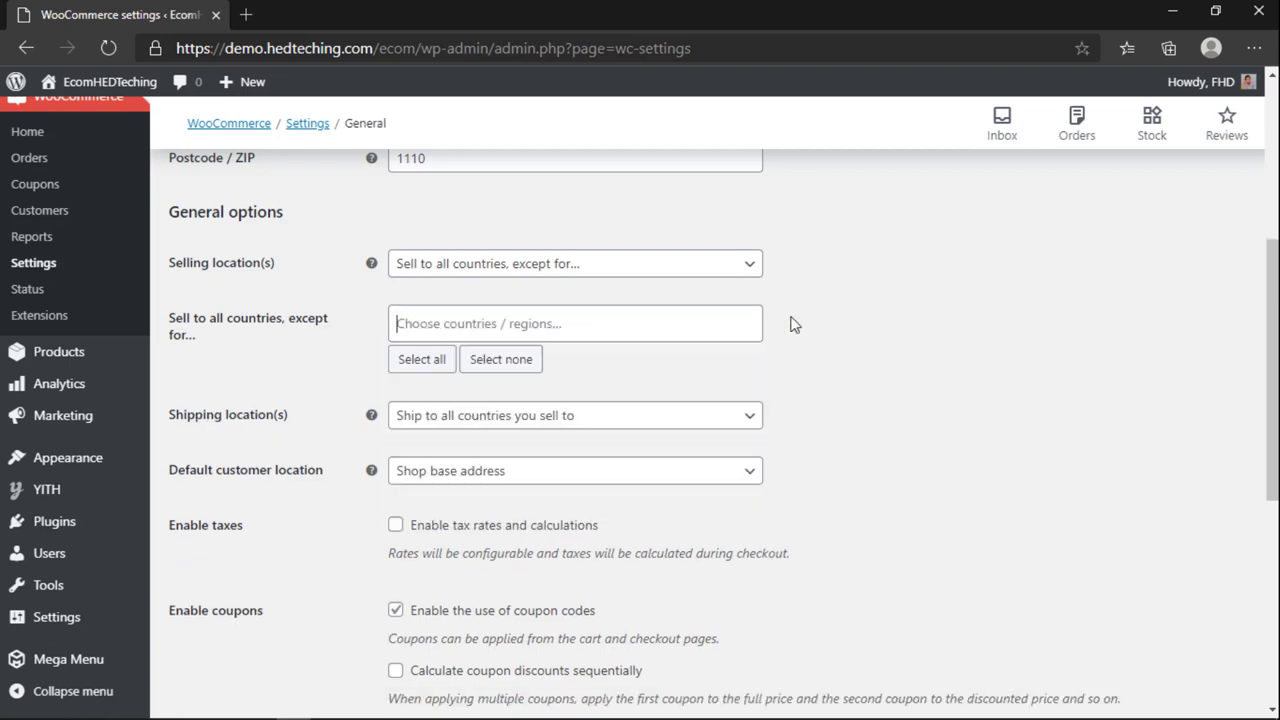
# Step: Set Selling location(s) to 'Sell to specific countries' with Bangladesh as the only country
pyautogui.click(540, 268)
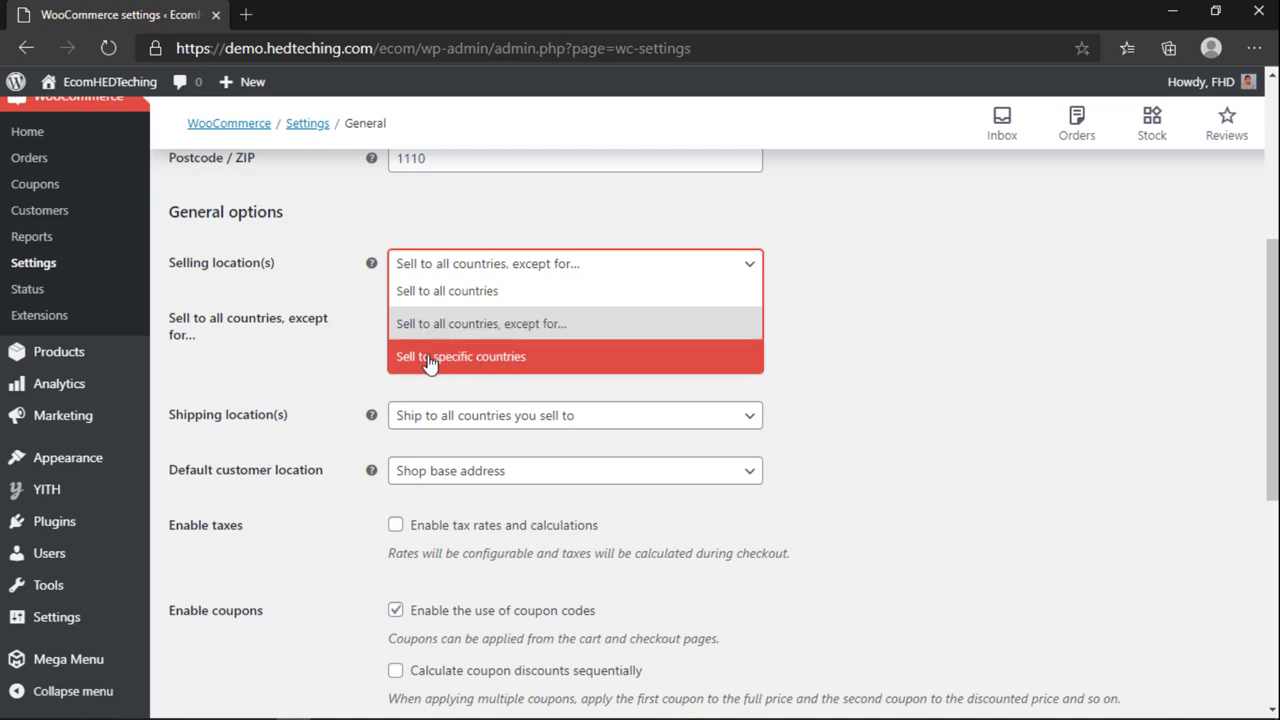
pyautogui.click(500, 358)
pyautogui.click(477, 316)
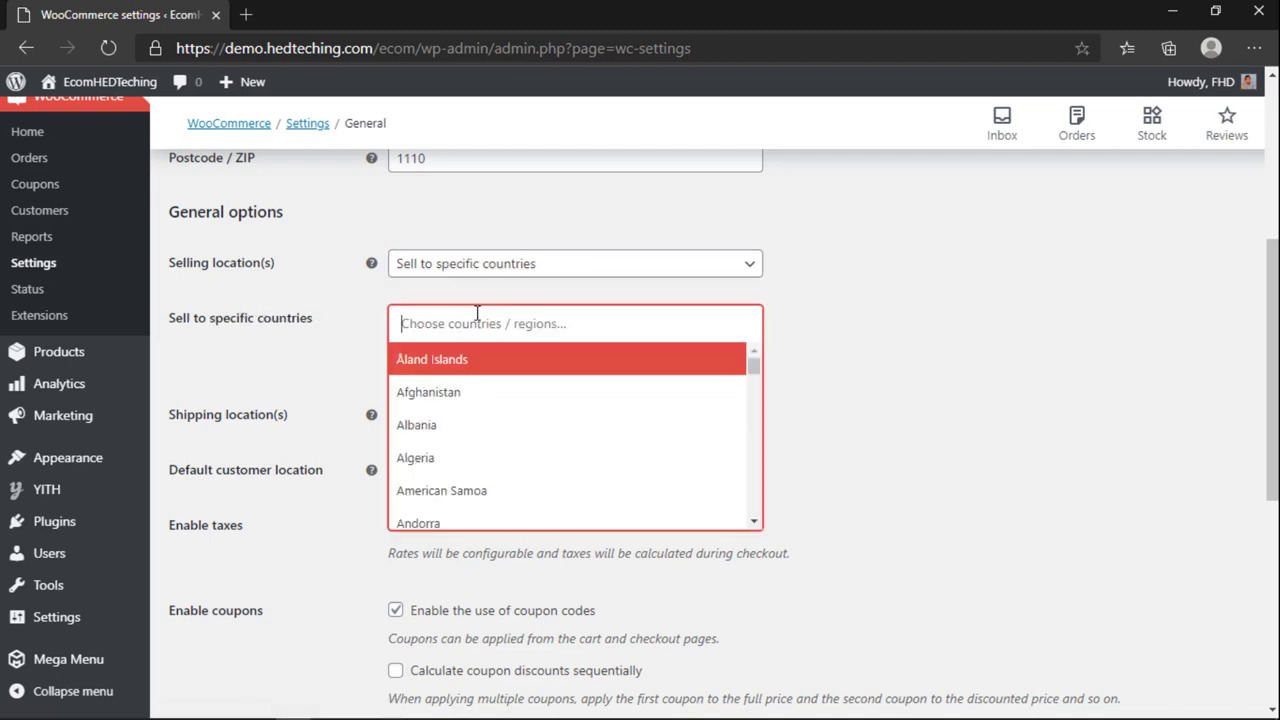
pyautogui.write('bangla')
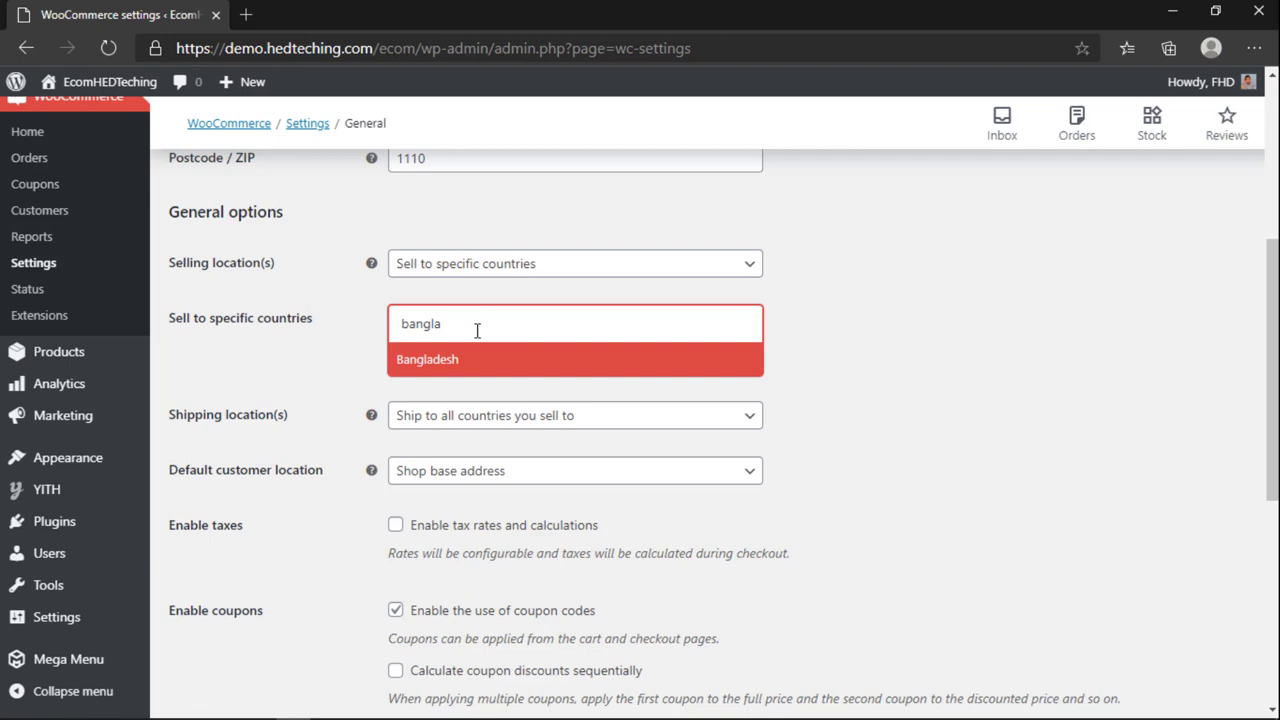
pyautogui.click(460, 364)
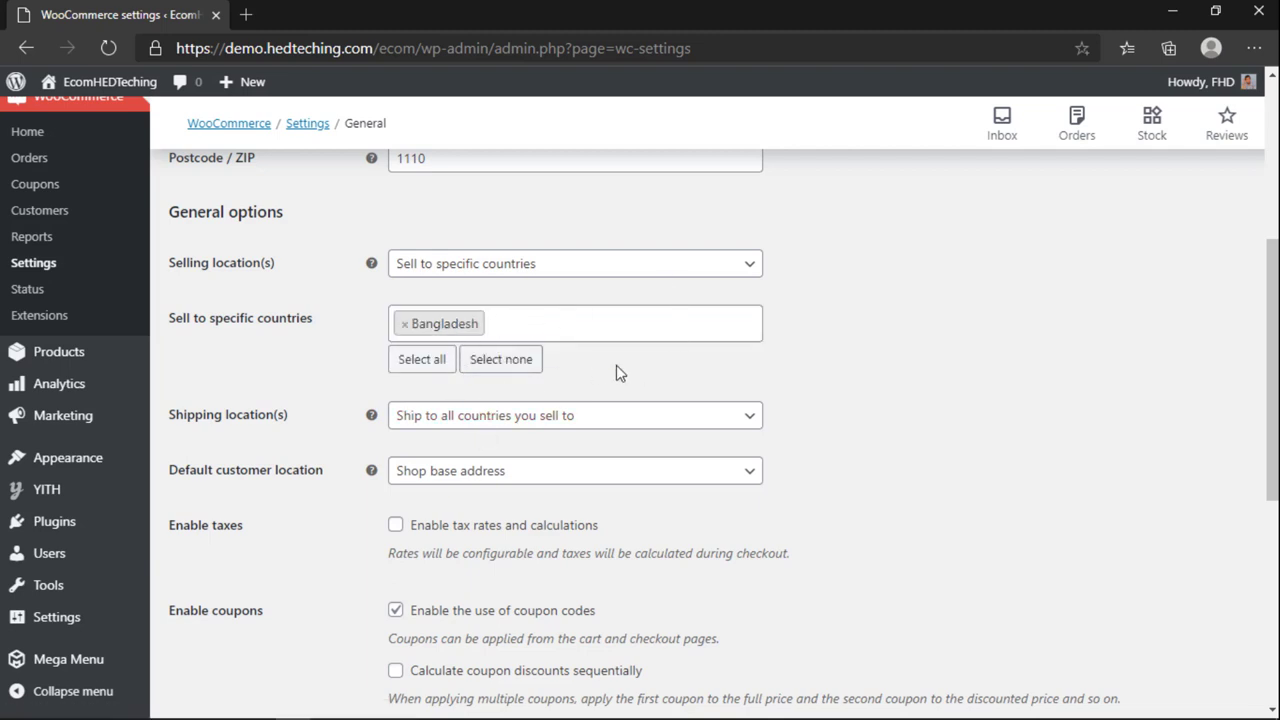
pyautogui.scroll(-1, 613, 381)
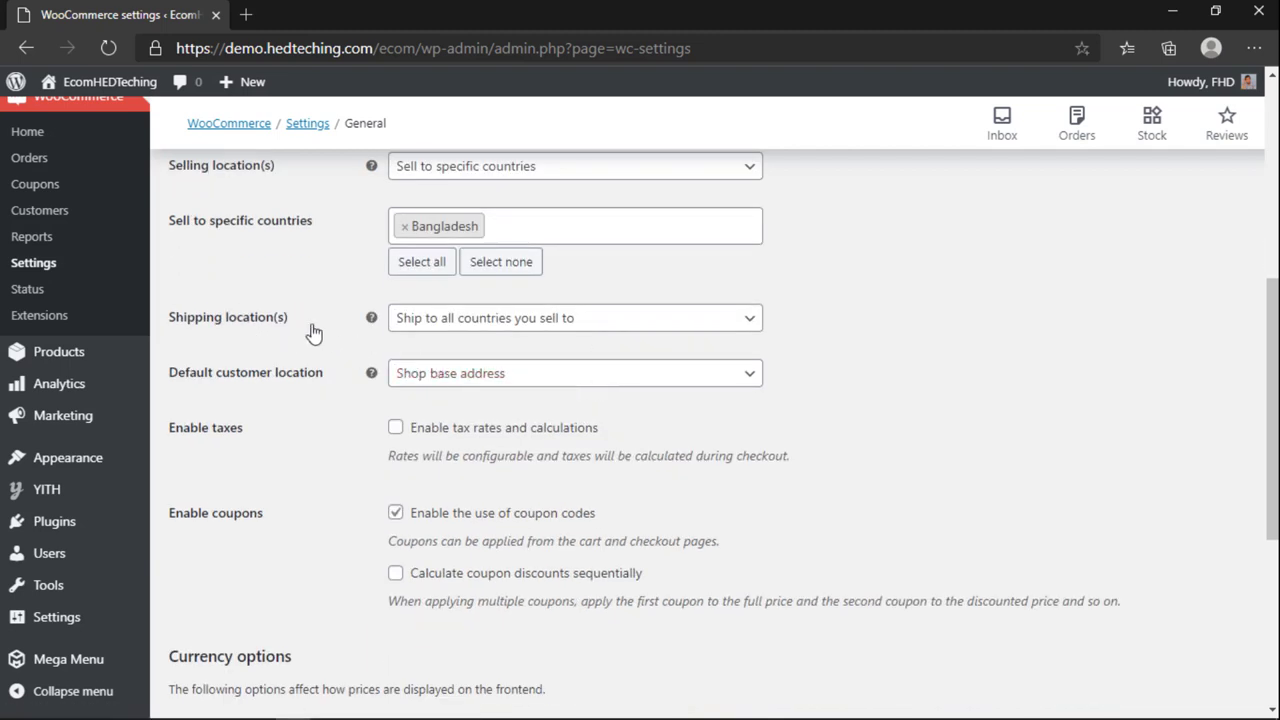
pyautogui.click(457, 320)
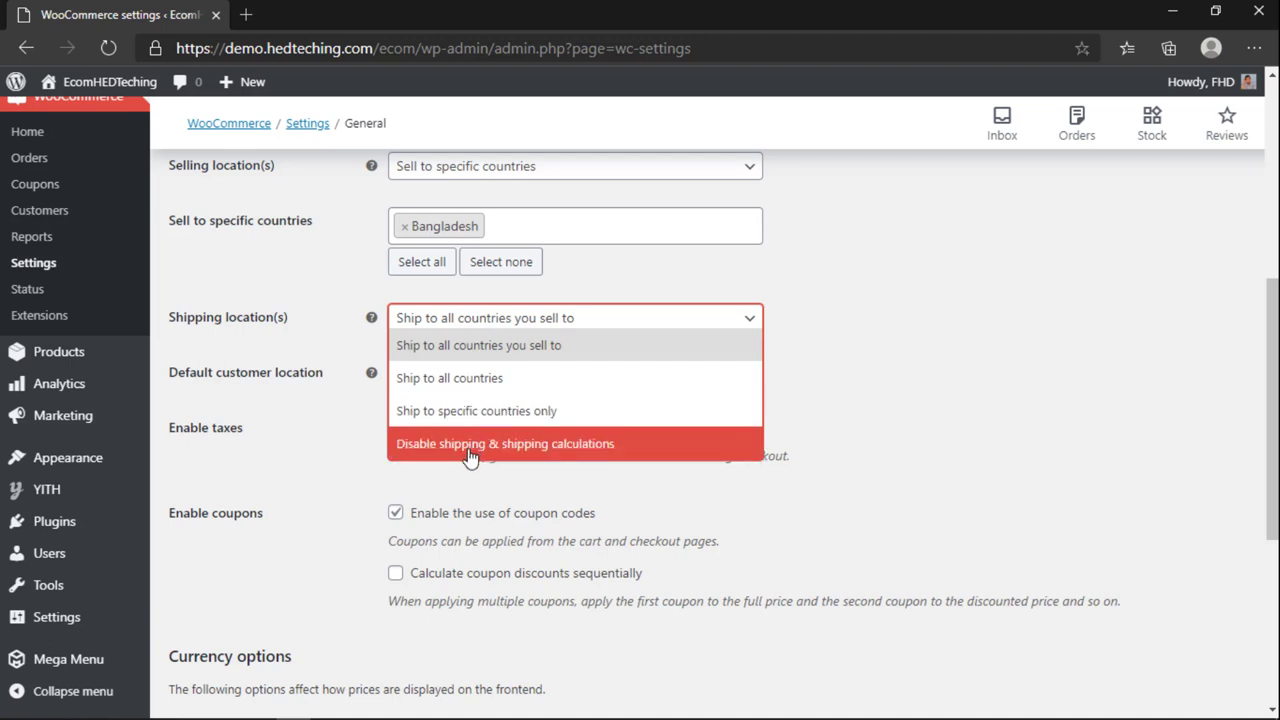
# Step: Set Shipping location(s) to 'Ship to specific countries only' with Bangladesh as the sole country
pyautogui.click(536, 448)
pyautogui.click(487, 326)
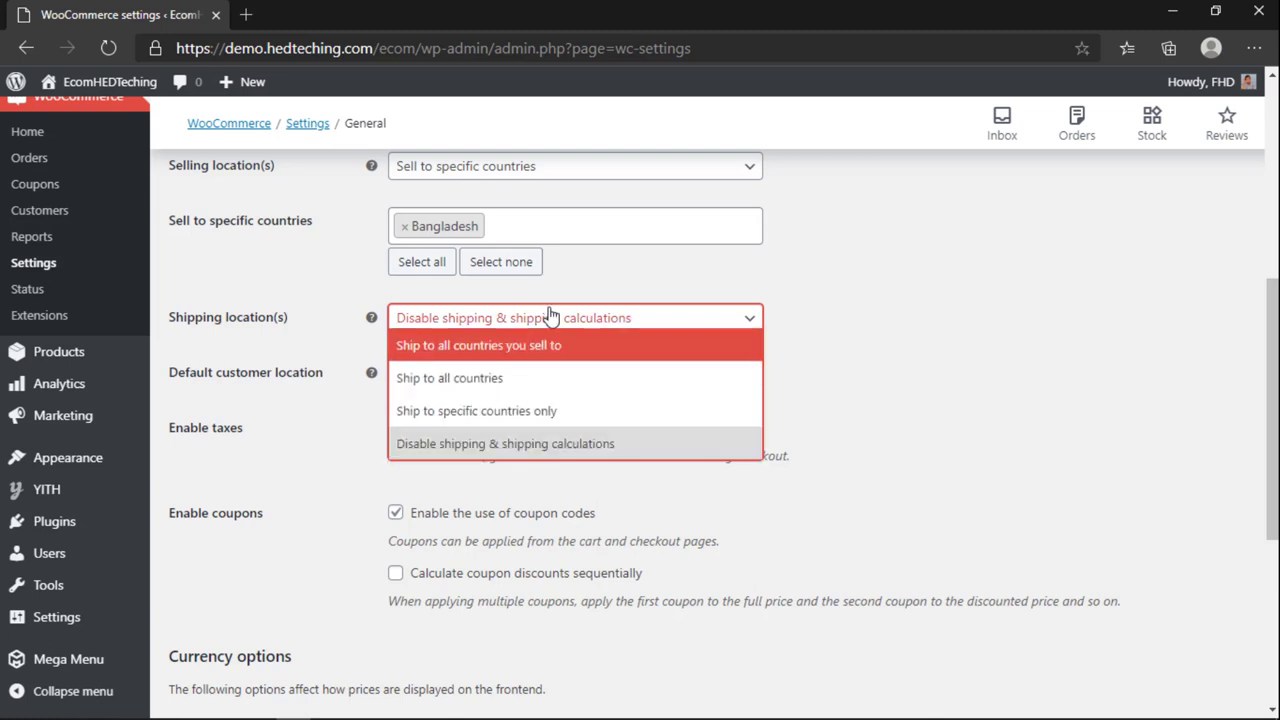
pyautogui.click(998, 315)
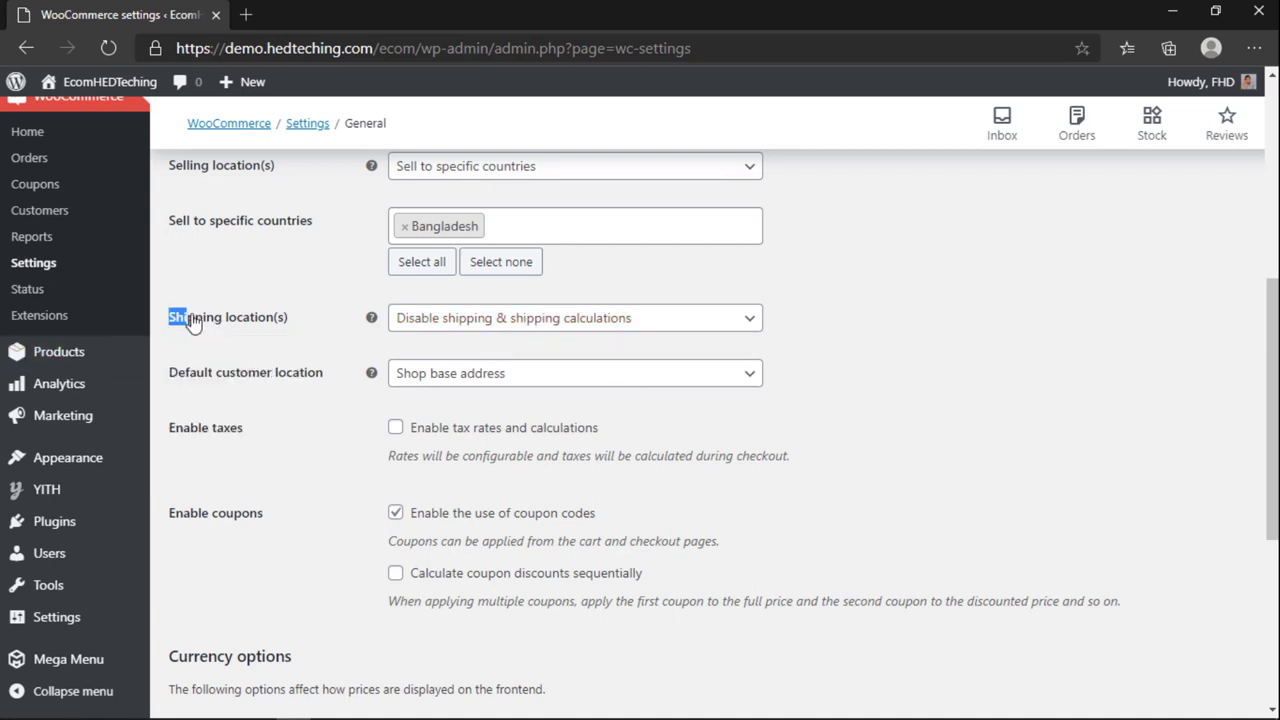
pyautogui.moveTo(191, 318); pyautogui.dragTo(220, 318)
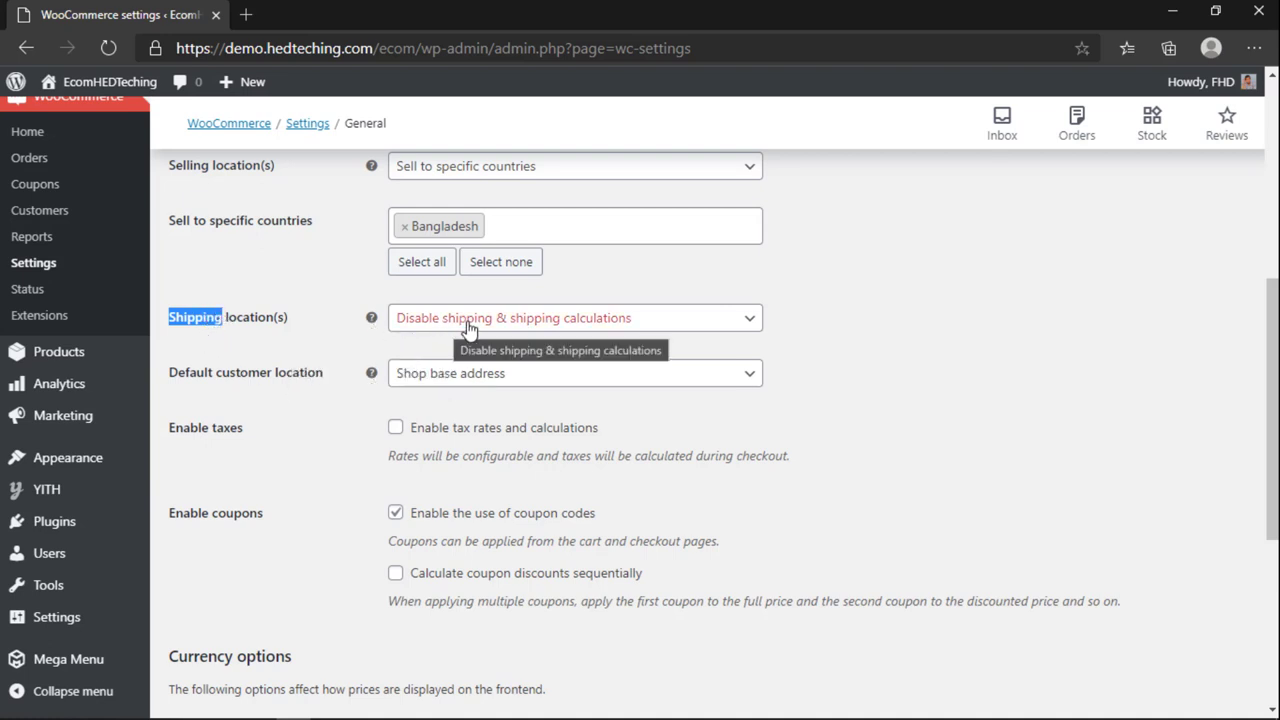
pyautogui.click(664, 333)
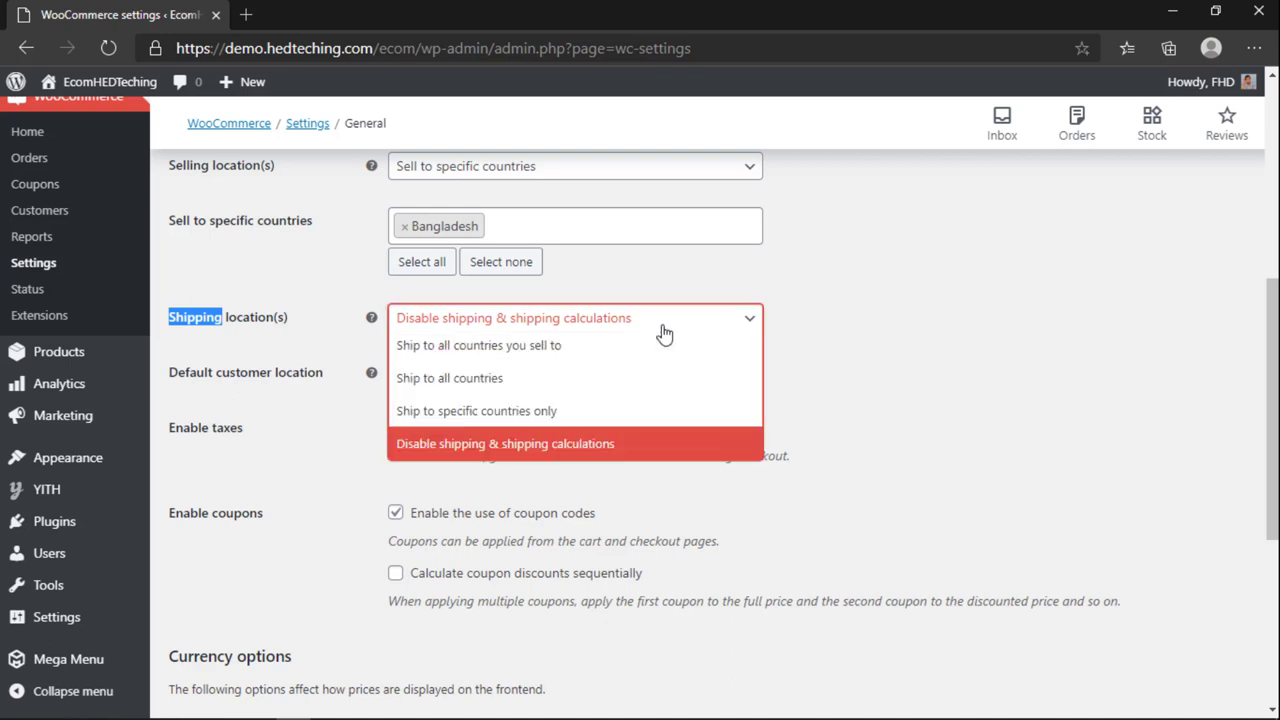
pyautogui.click(470, 424)
pyautogui.click(511, 370)
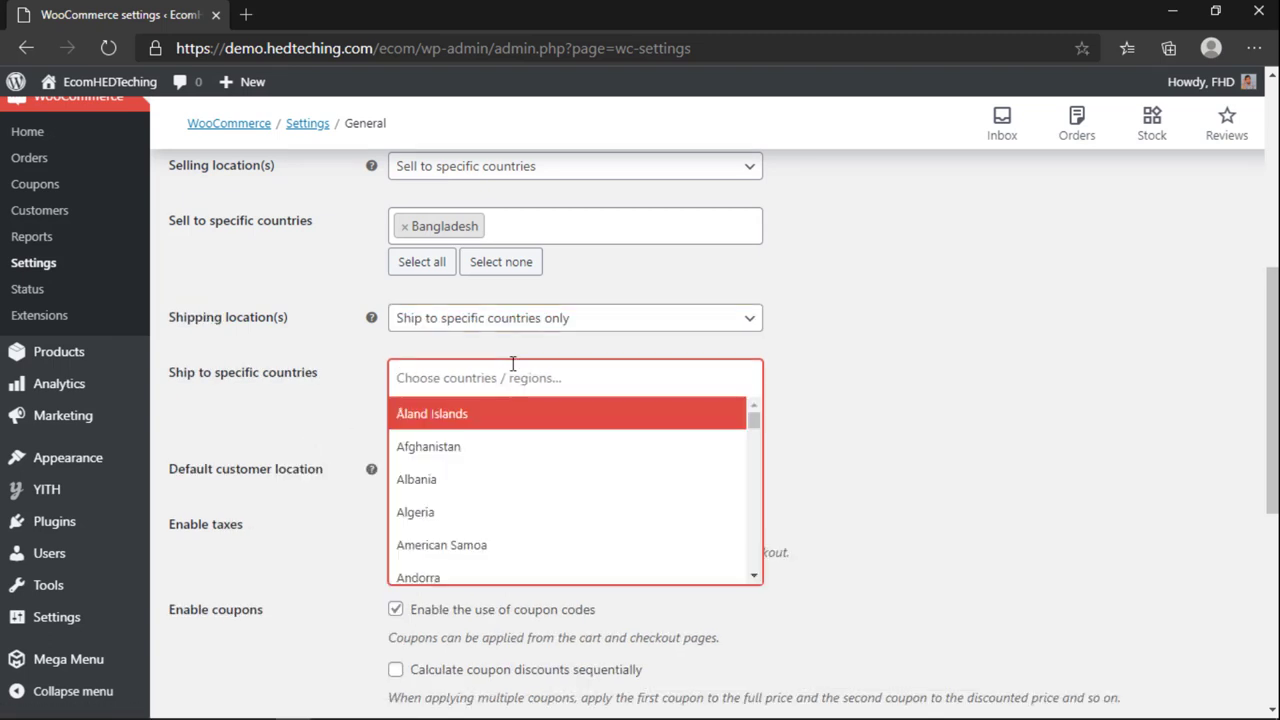
pyautogui.write('bang')
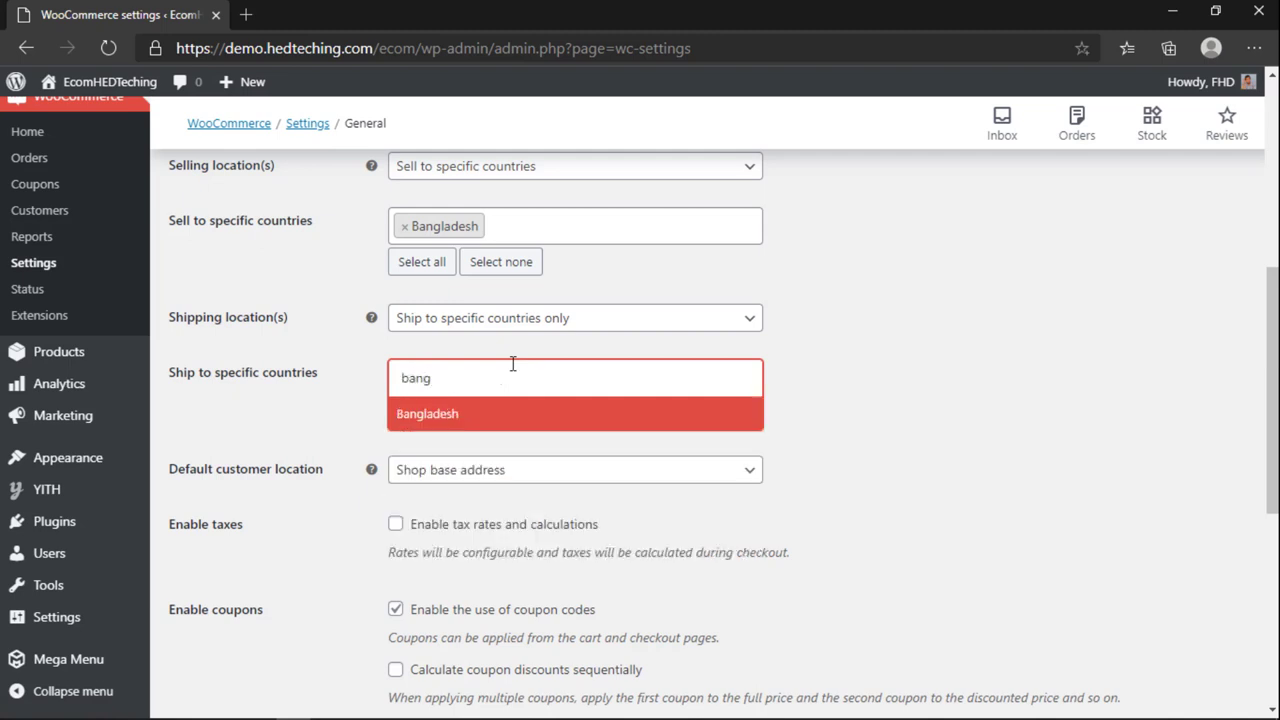
pyautogui.click(505, 413)
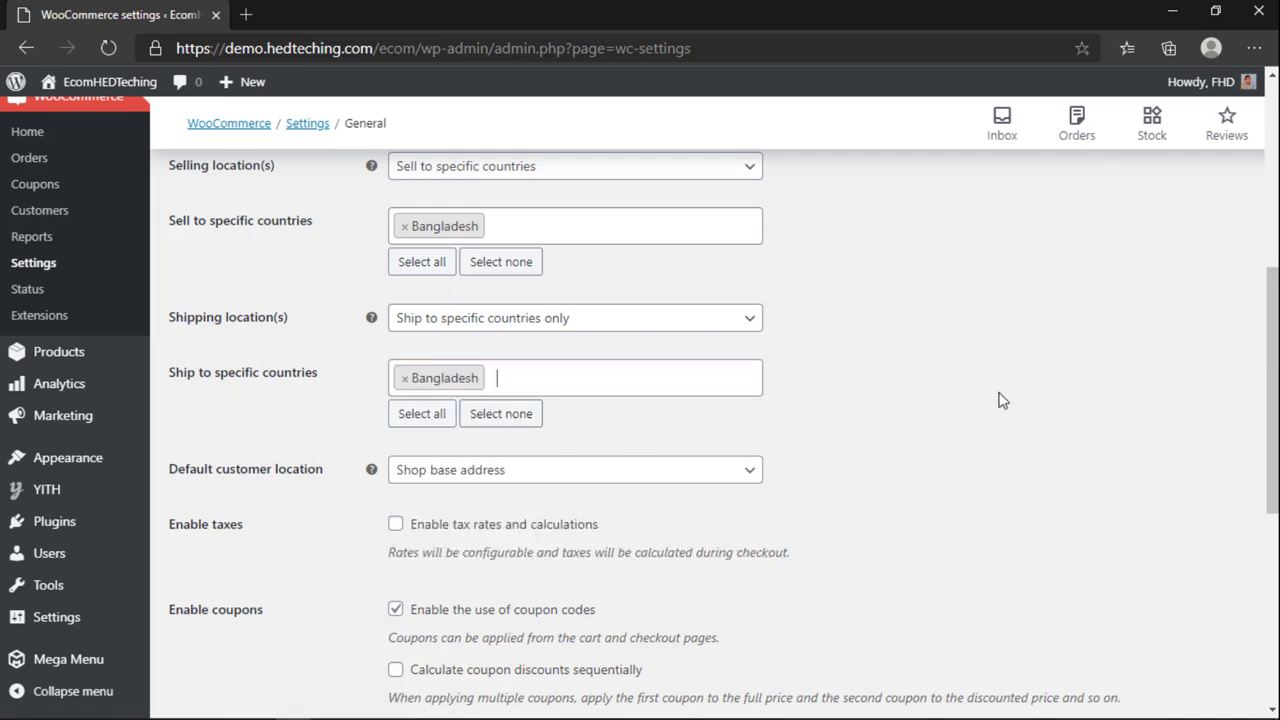
pyautogui.scroll(-2, 951, 466)
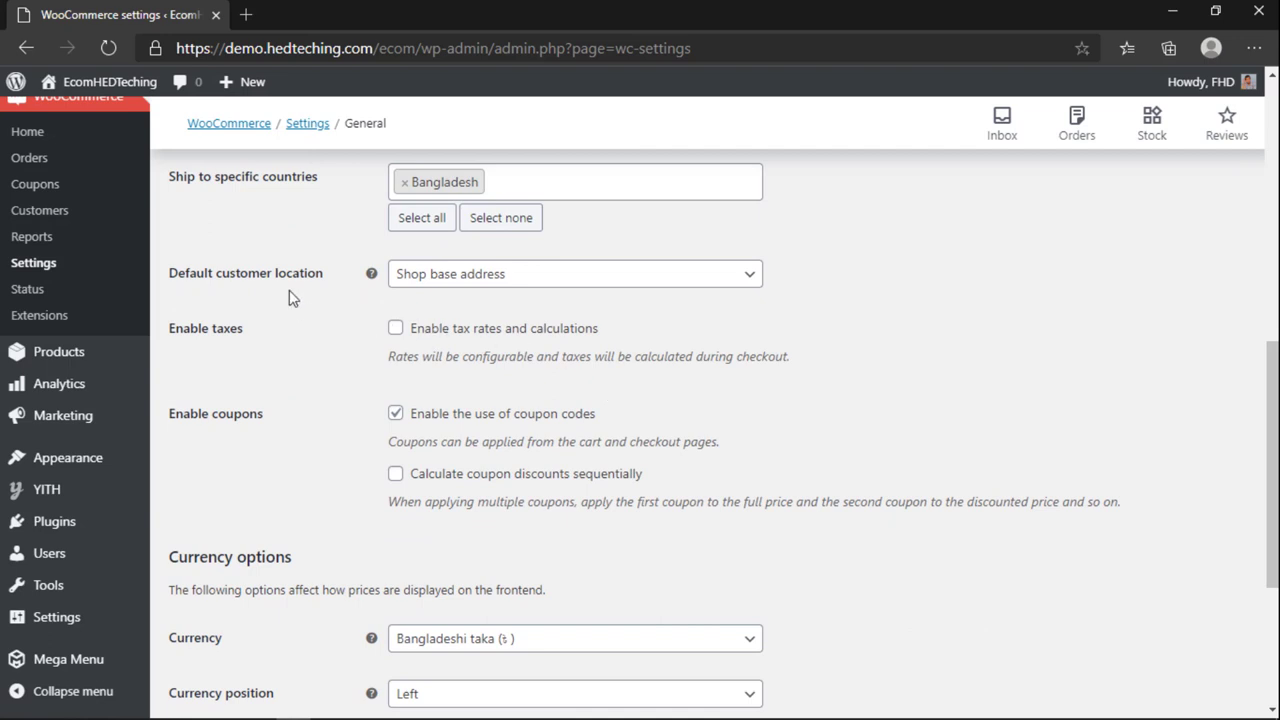
pyautogui.click(455, 278)
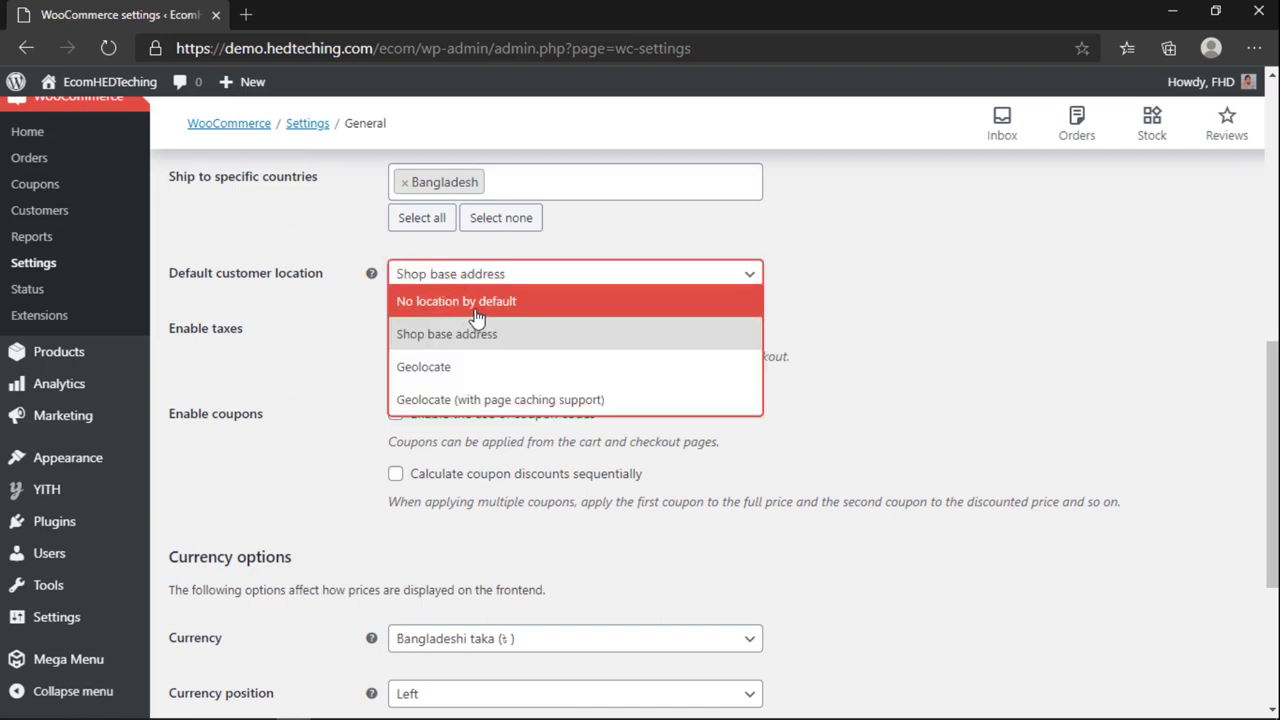
# Step: Set the default customer location to 'Geolocate (with page caching support)'
pyautogui.click(494, 400)
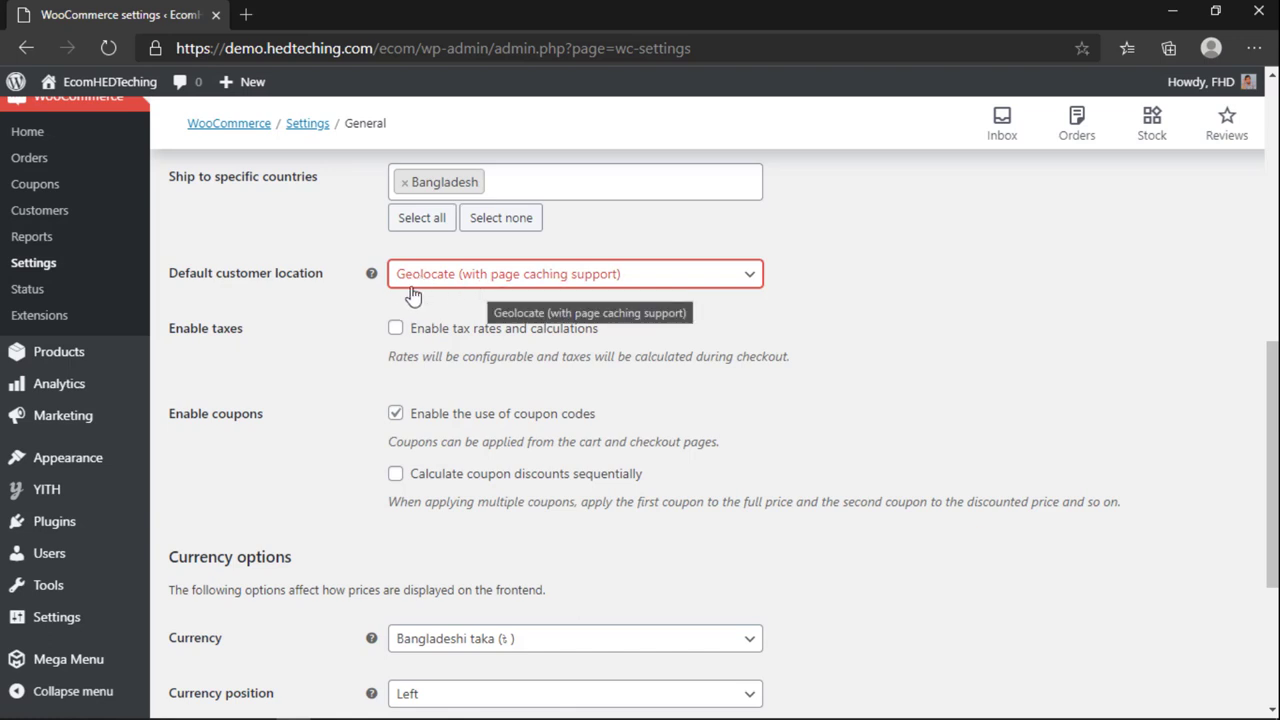
pyautogui.moveTo(374, 278)
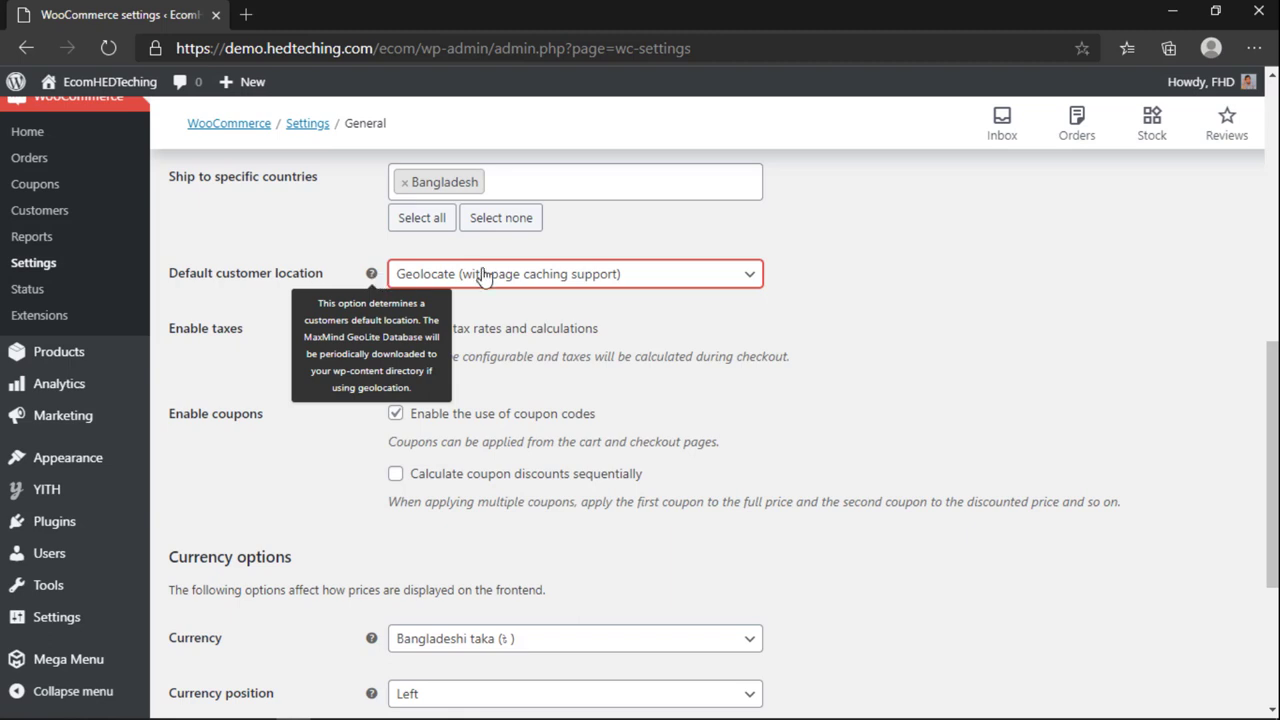
pyautogui.click(624, 310)
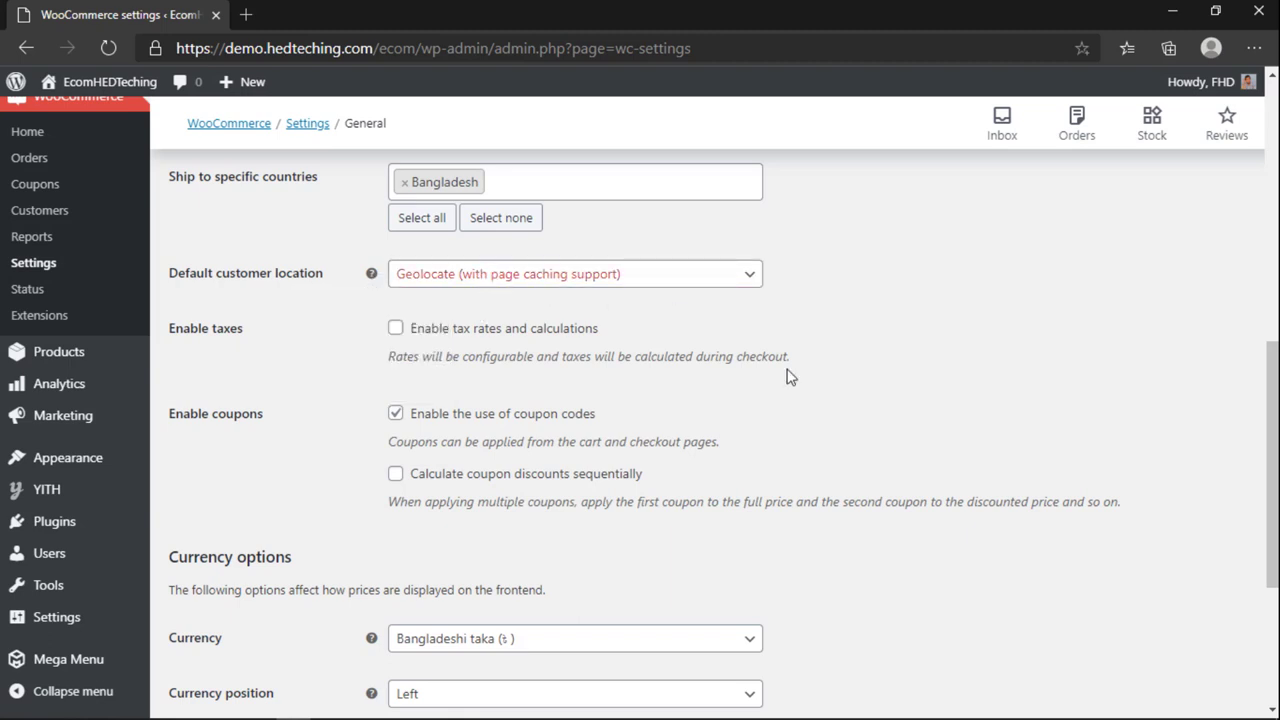
# Step: Toggle the tax rates and calculations option on and off, leaving it unchecked
pyautogui.click(395, 330)
pyautogui.click(395, 329)
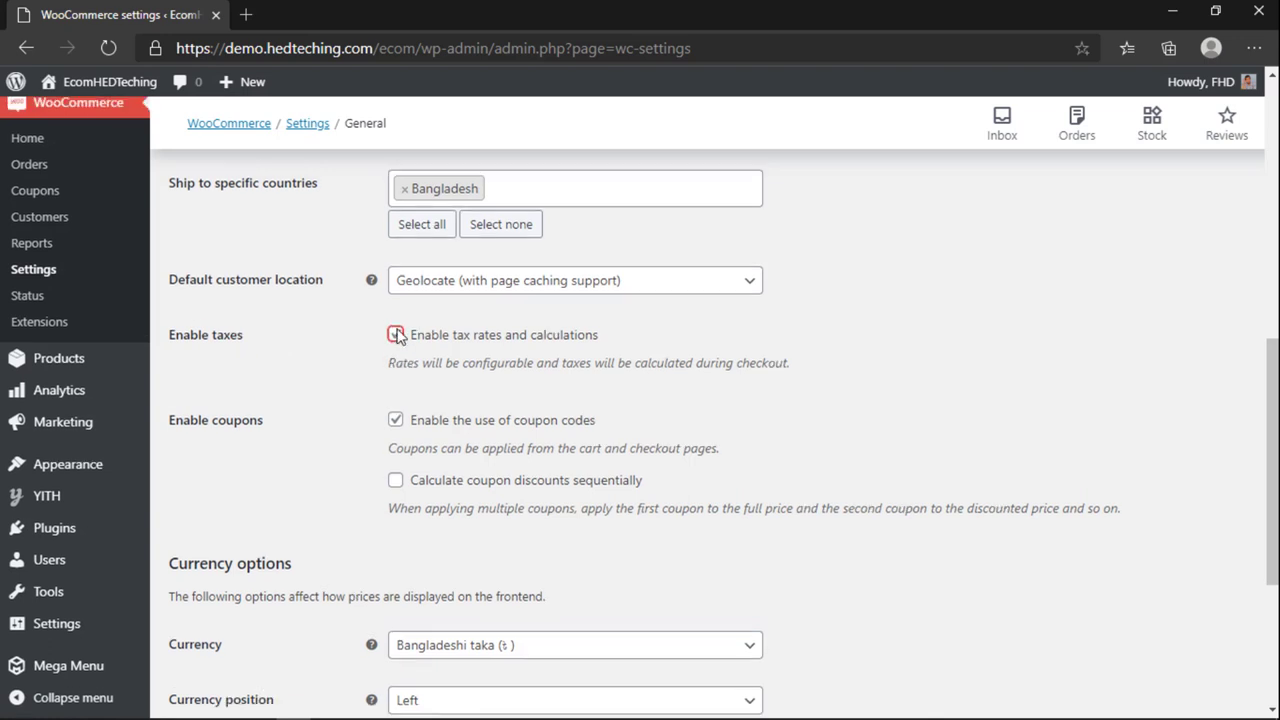
pyautogui.scroll(10, 397, 338)
pyautogui.scroll(-7, 397, 338)
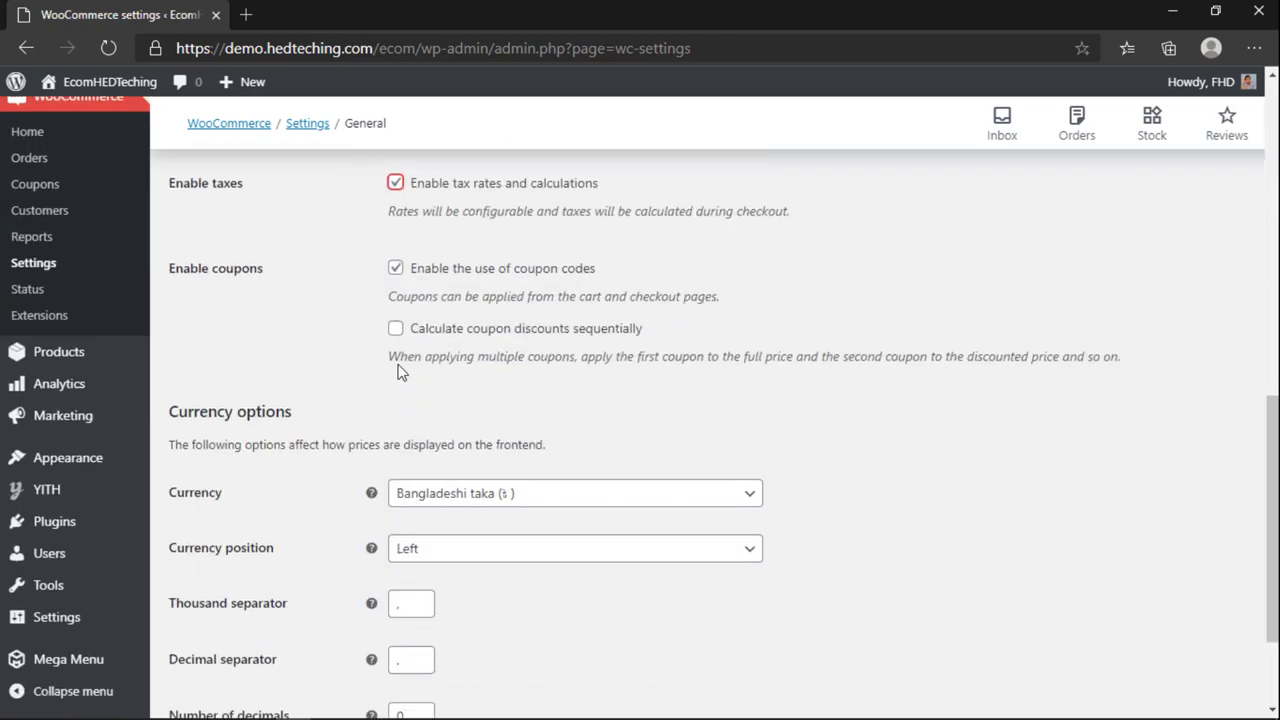
pyautogui.scroll(2, 399, 230)
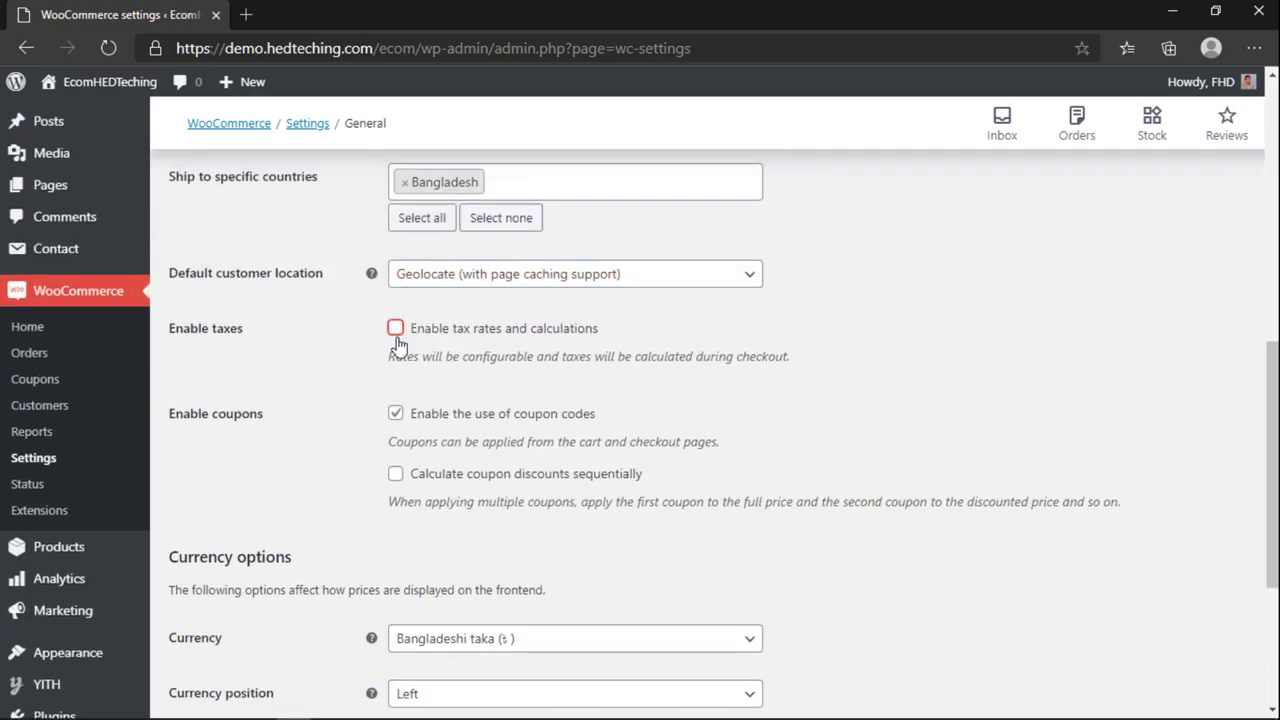
# Step: Highlight portions of the sequential coupon explanation text to read it
pyautogui.scroll(-2, 330, 210)
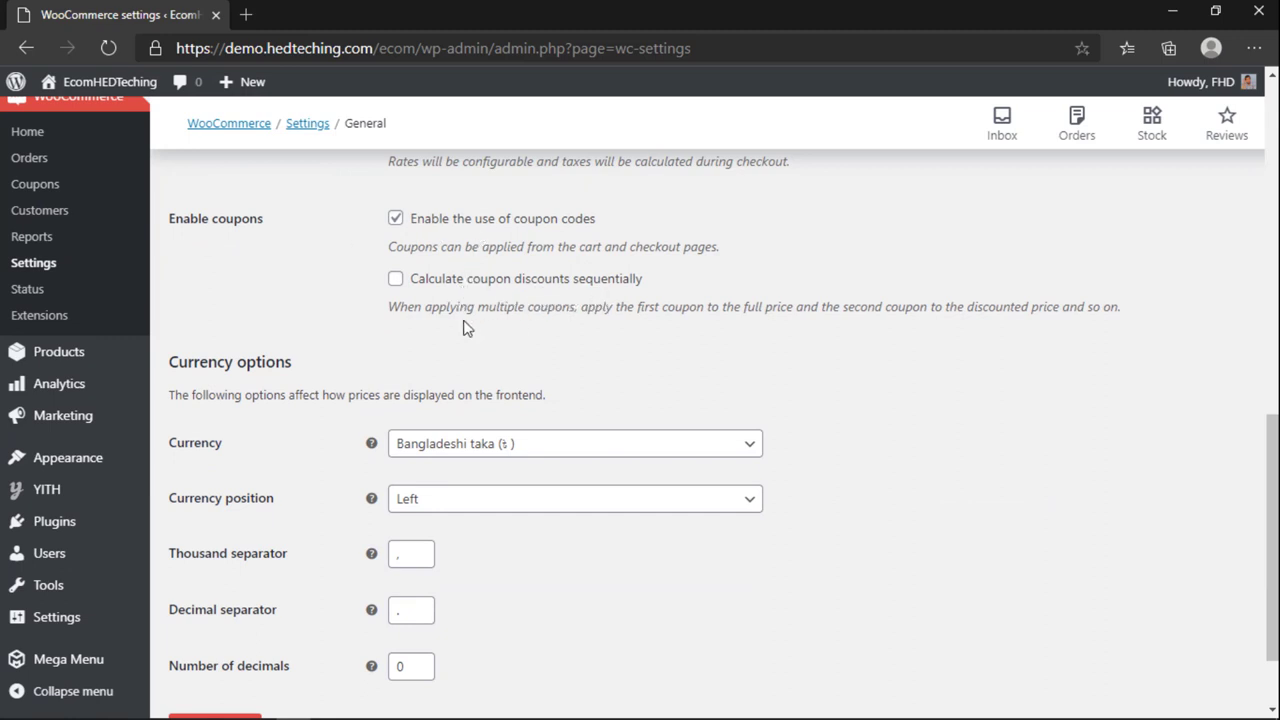
pyautogui.moveTo(478, 309); pyautogui.dragTo(557, 307)
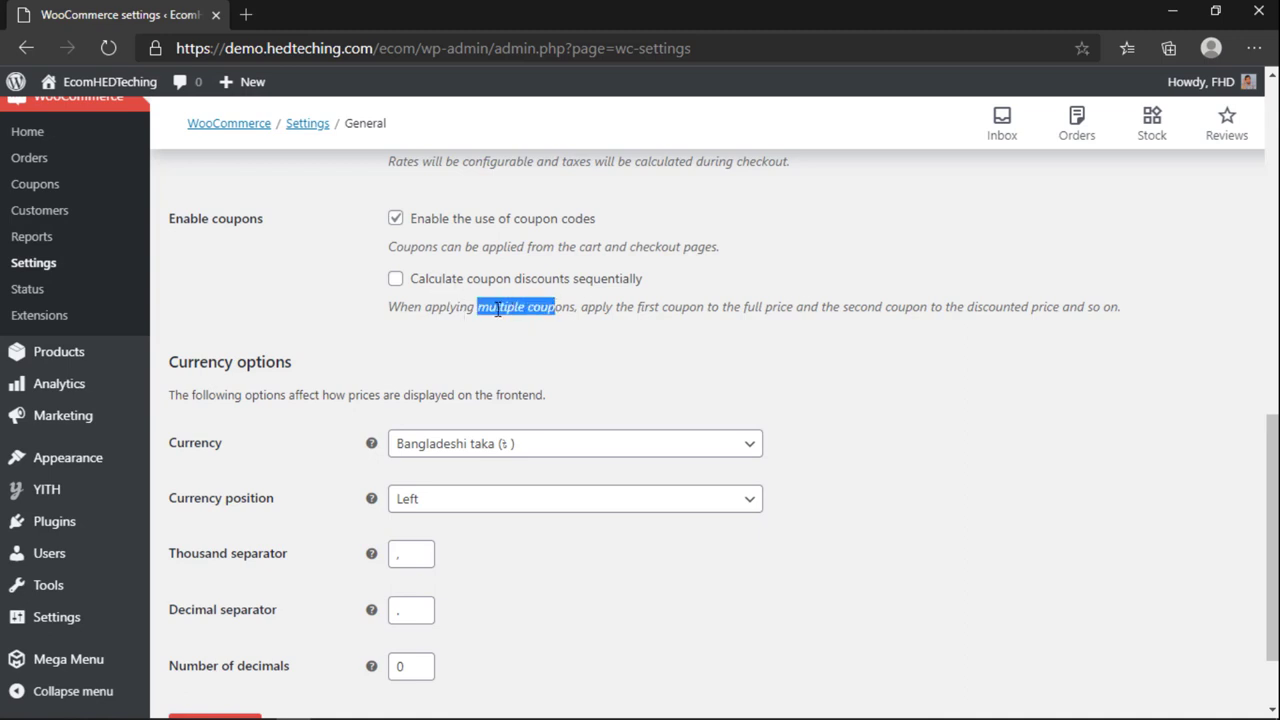
pyautogui.click(497, 310)
pyautogui.moveTo(469, 307); pyautogui.dragTo(548, 308)
pyautogui.click(516, 306)
pyautogui.moveTo(636, 310); pyautogui.dragTo(688, 308)
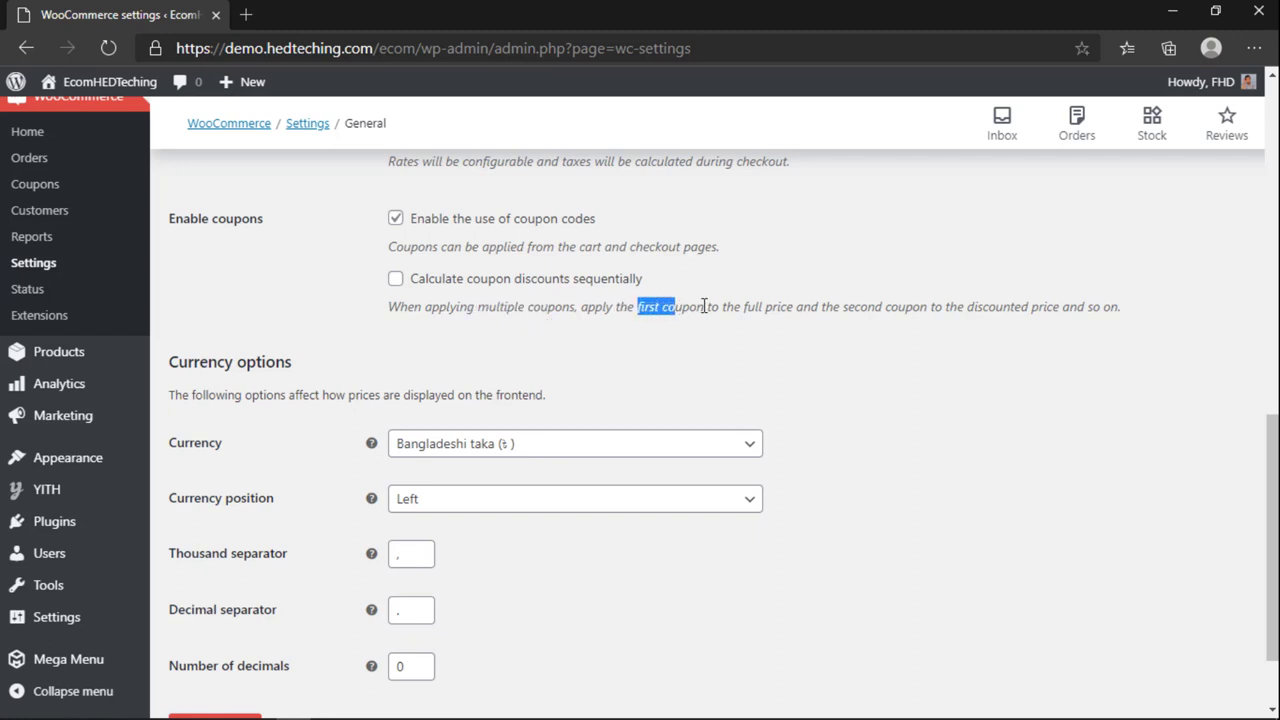
pyautogui.click(705, 306)
pyautogui.doubleClick(668, 306)
pyautogui.moveTo(746, 306); pyautogui.dragTo(916, 299)
pyautogui.moveTo(1046, 302); pyautogui.dragTo(1185, 309)
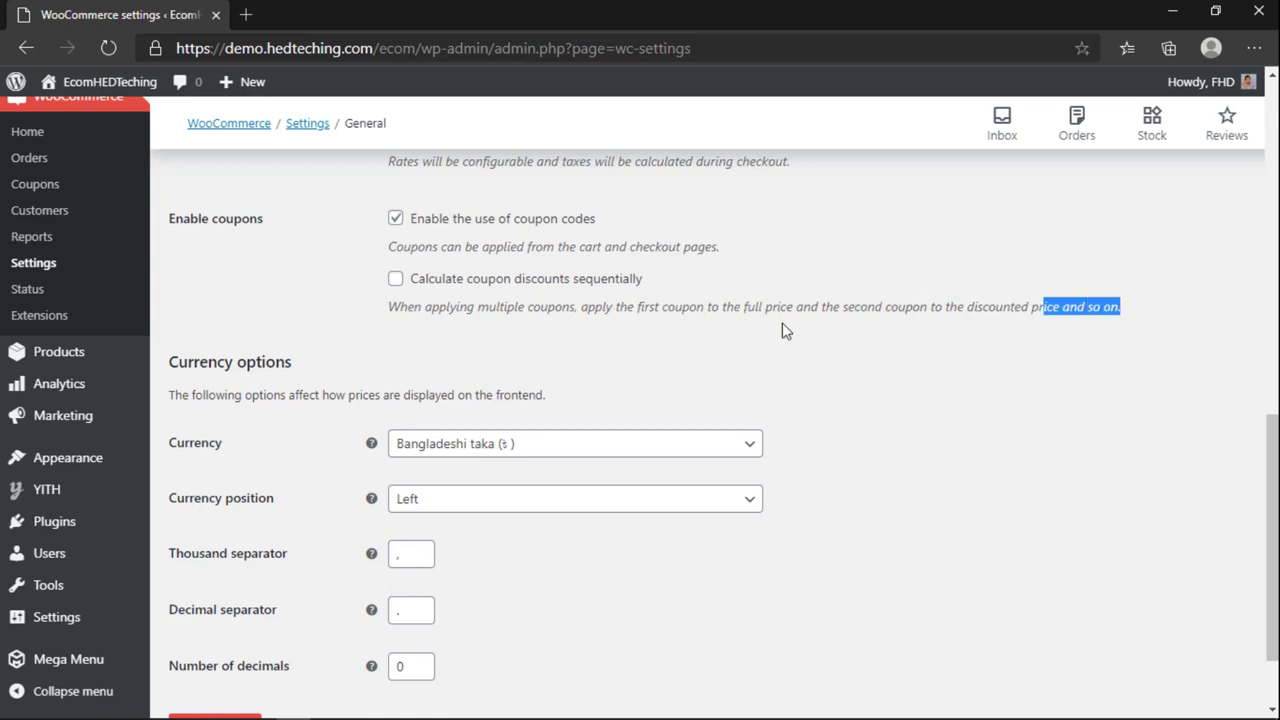
# Step: Review the full coupon explanation, then select the current Number of decimals value
pyautogui.click(601, 313)
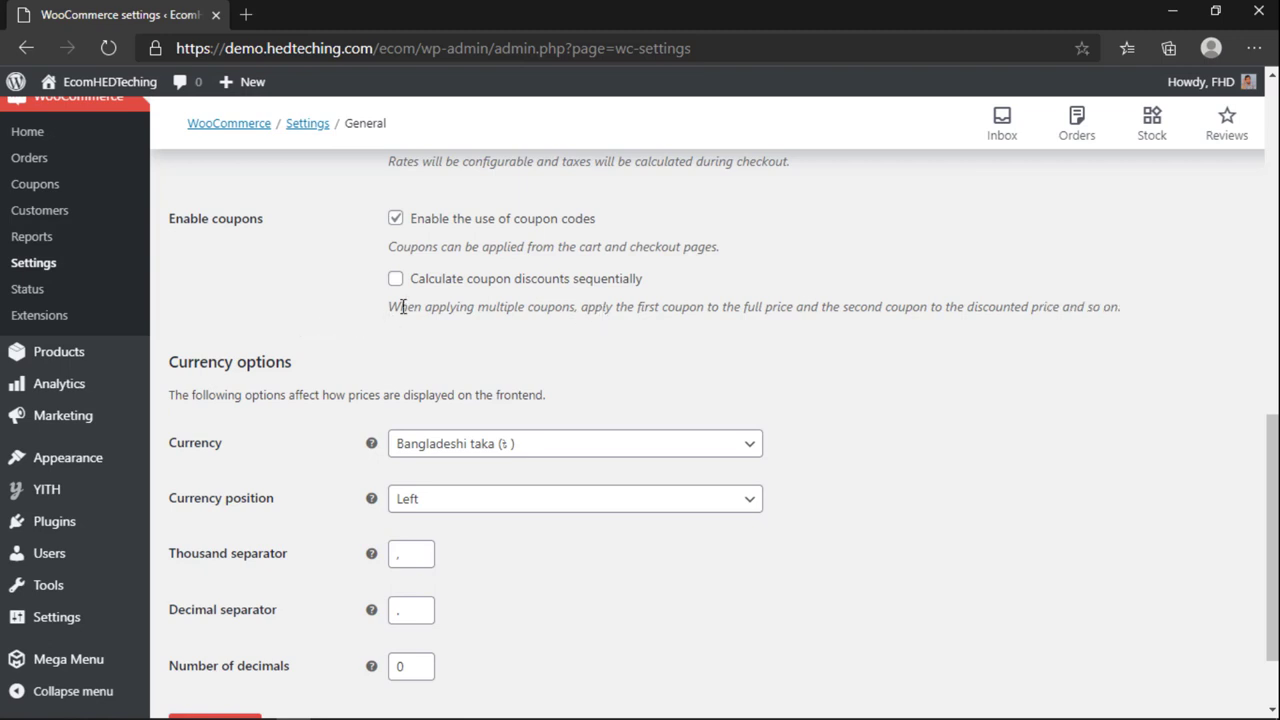
pyautogui.moveTo(402, 307); pyautogui.dragTo(1077, 310)
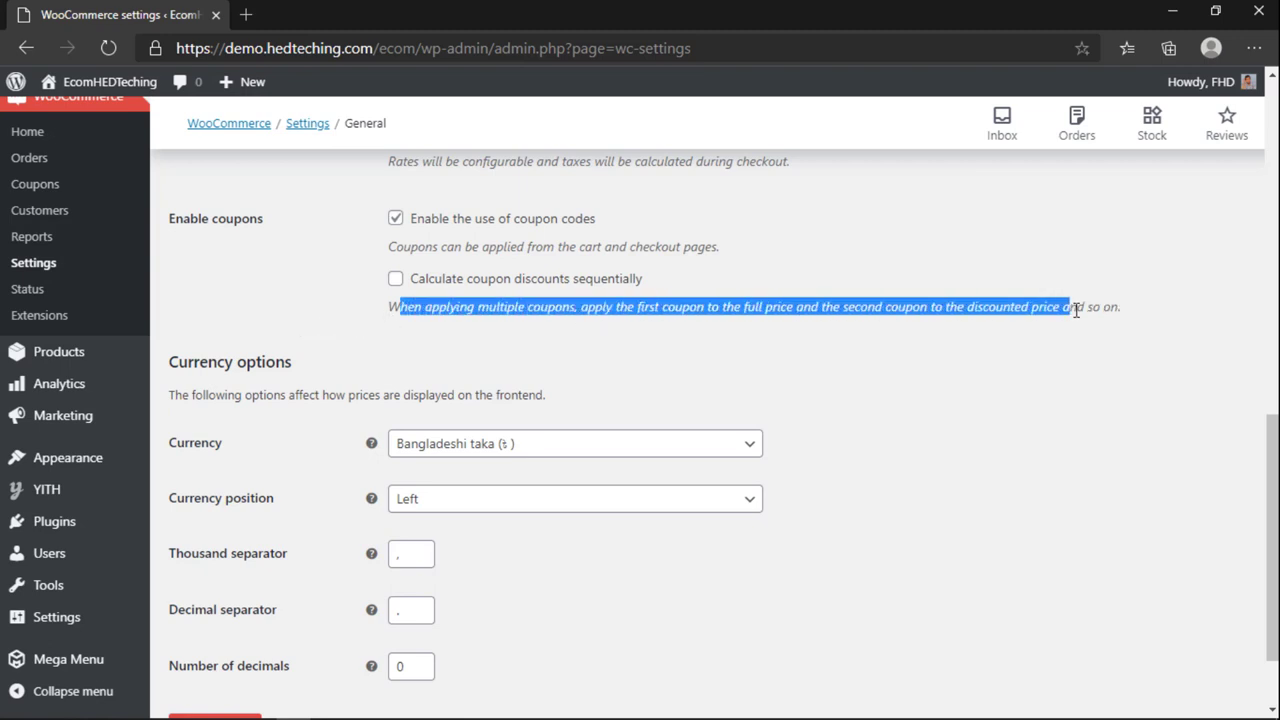
pyautogui.click(410, 300)
pyautogui.scroll(-2, 450, 330)
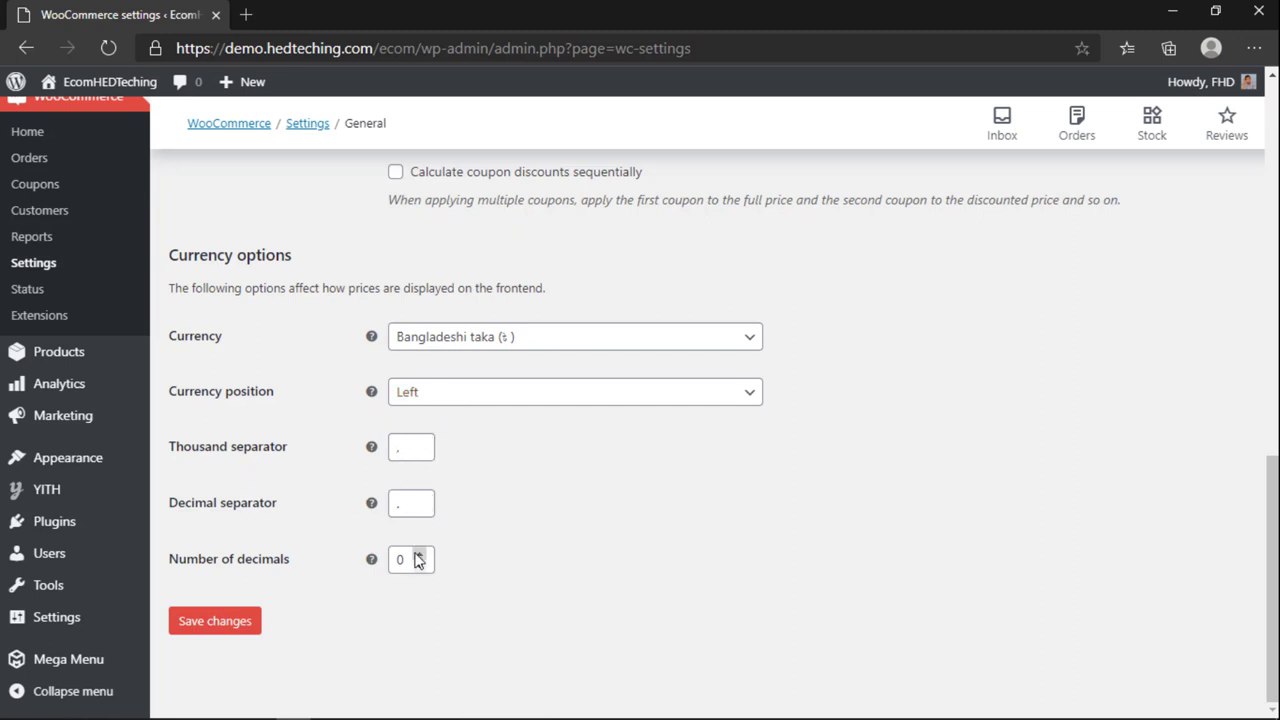
pyautogui.moveTo(412, 560); pyautogui.dragTo(383, 560)
# Step: Save Number of decimals as 2, then follow the Products notice to MaxMind integration settings
pyautogui.write('2')
pyautogui.click(243, 620)
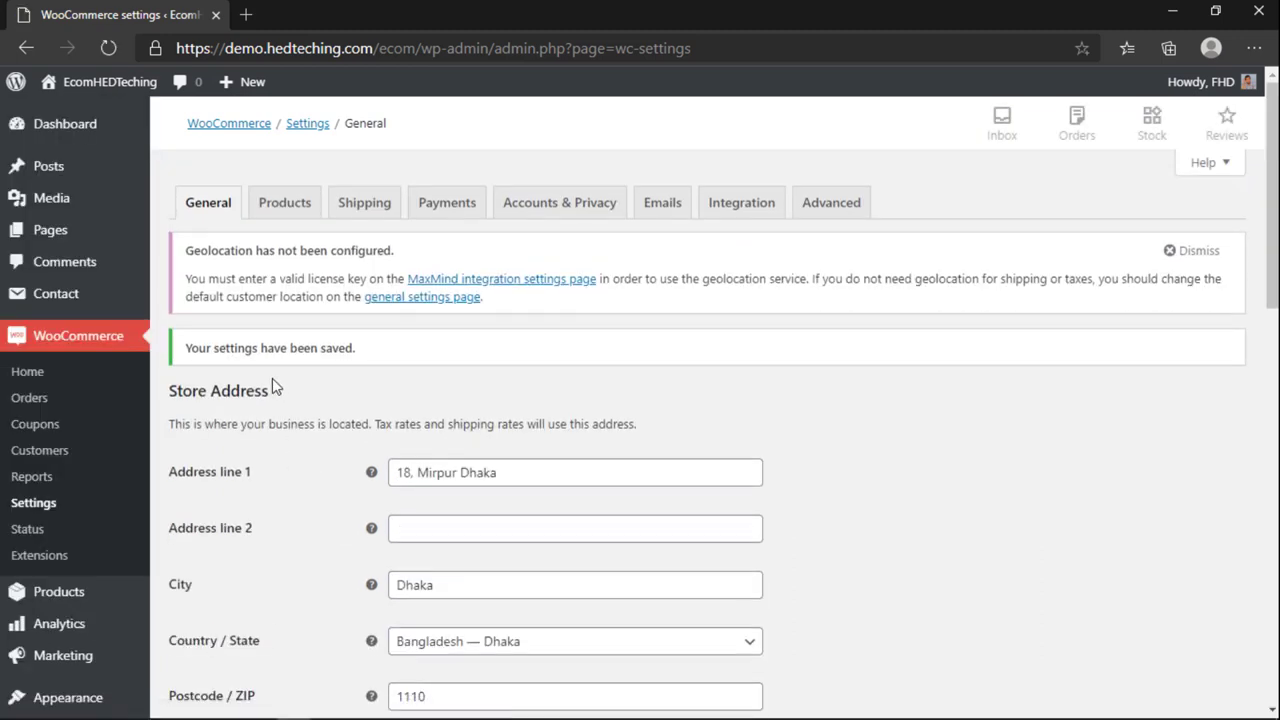
pyautogui.click(280, 205)
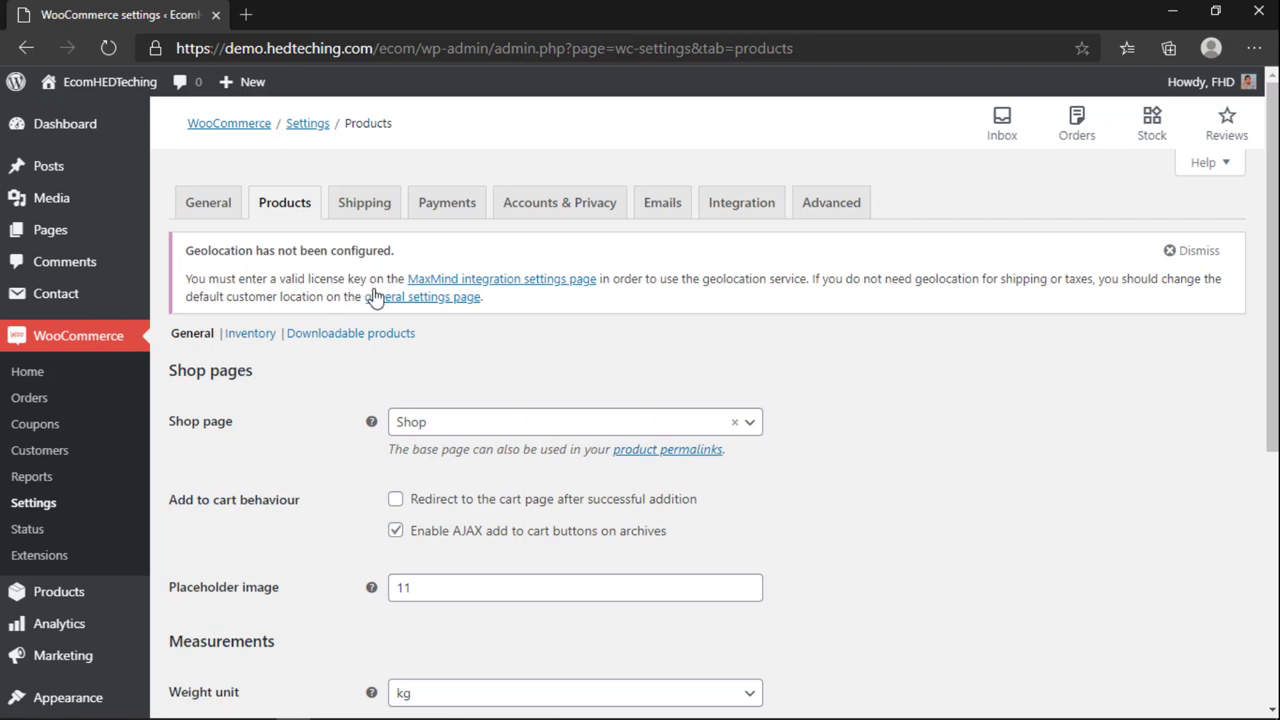
pyautogui.click(525, 285)
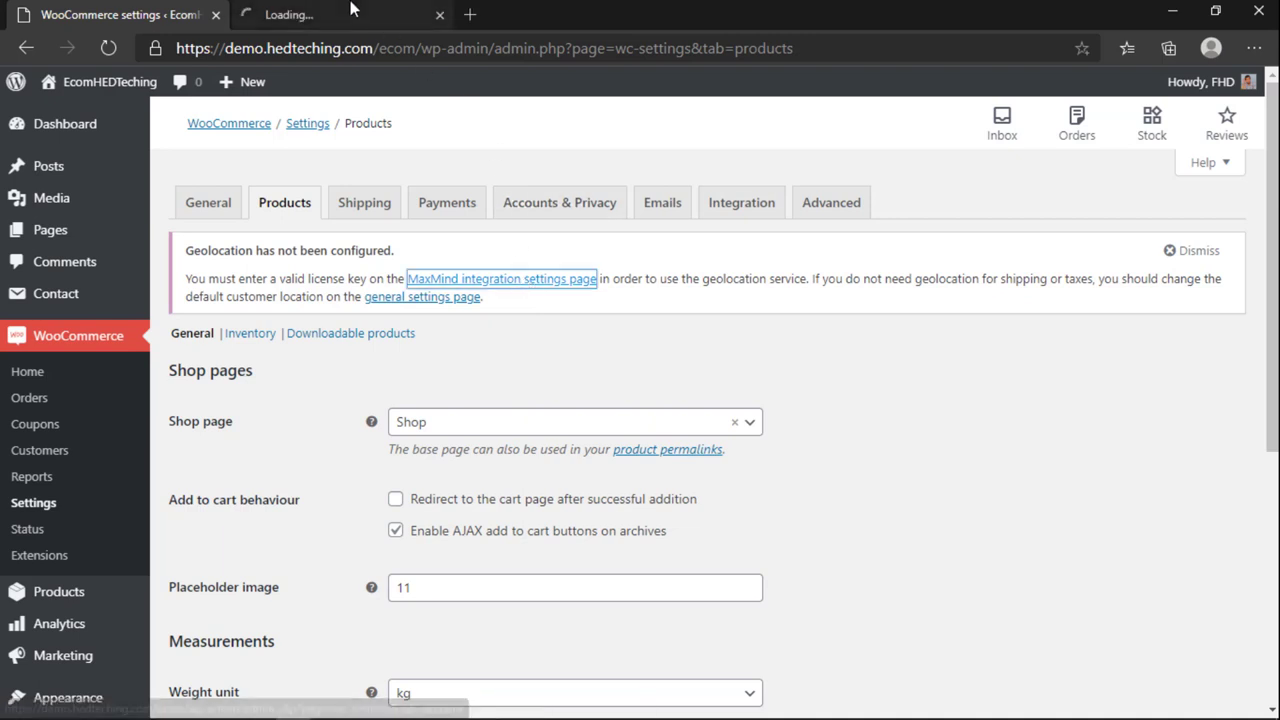
pyautogui.click(330, 14)
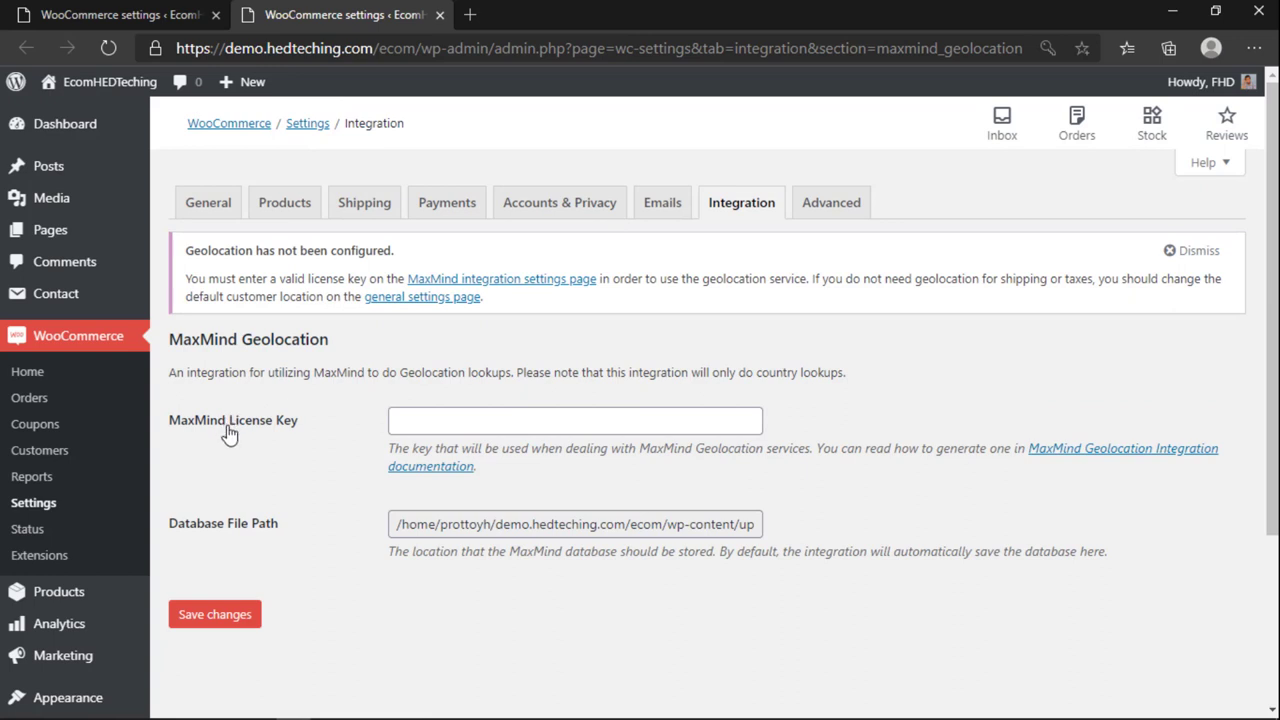
# Step: Open the MaxMind Geolocation docs in a new tab and scroll through the guide
pyautogui.middleClick(1068, 456)
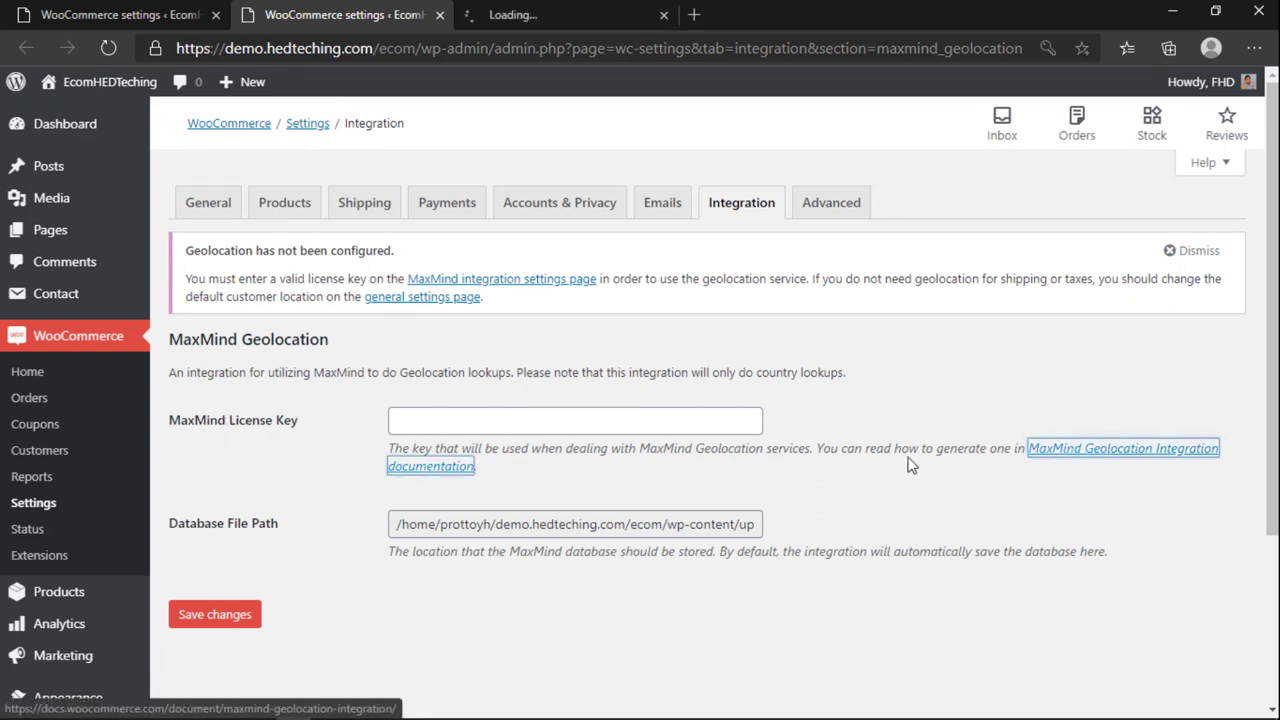
pyautogui.click(595, 22)
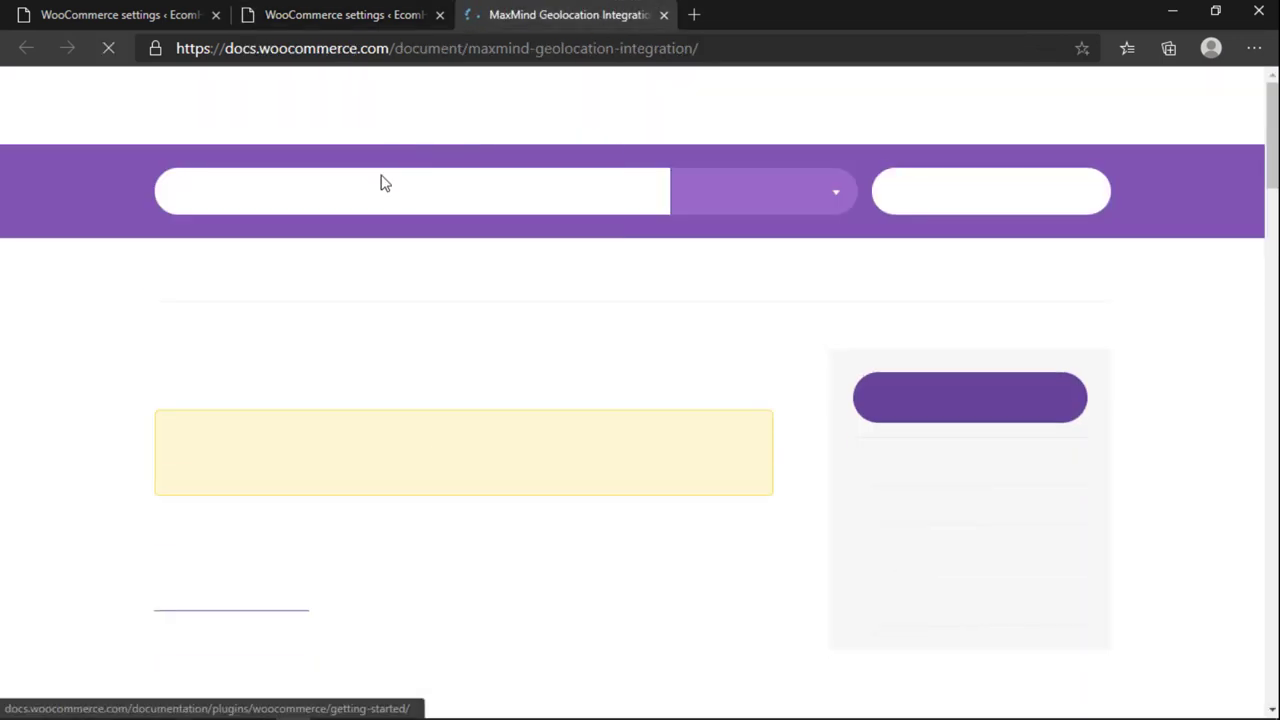
pyautogui.click(355, 10)
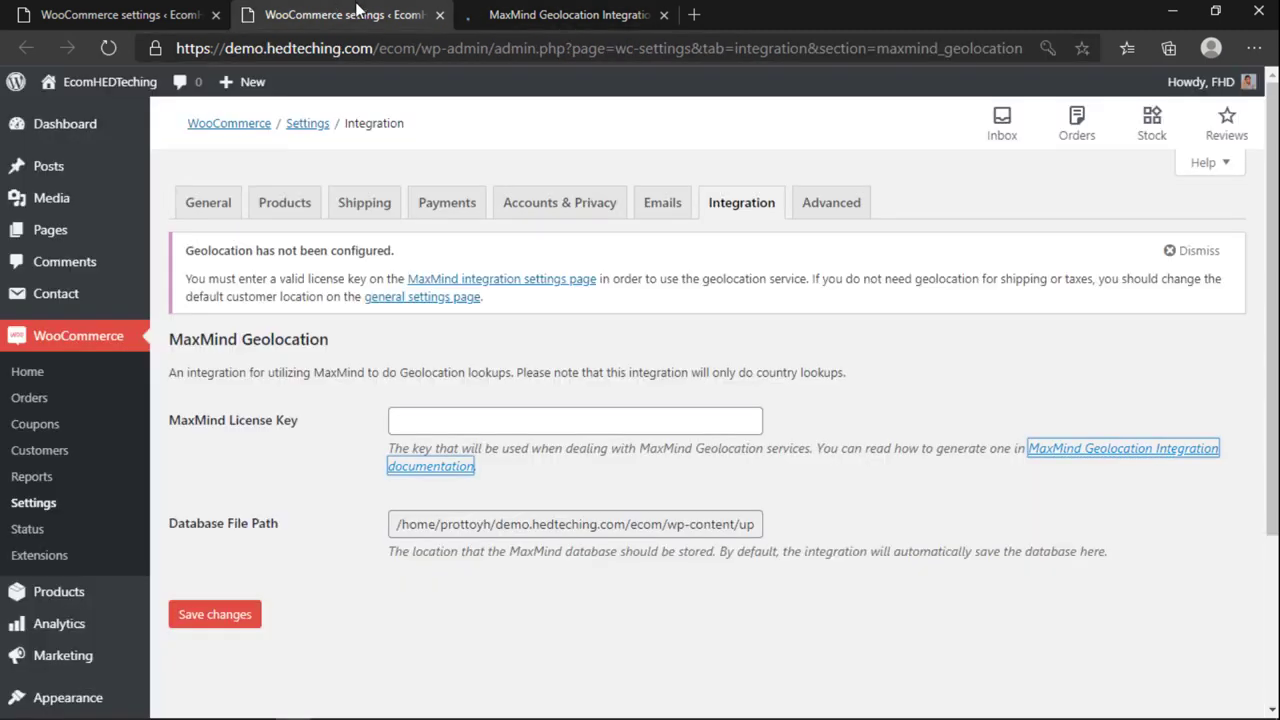
pyautogui.click(560, 14)
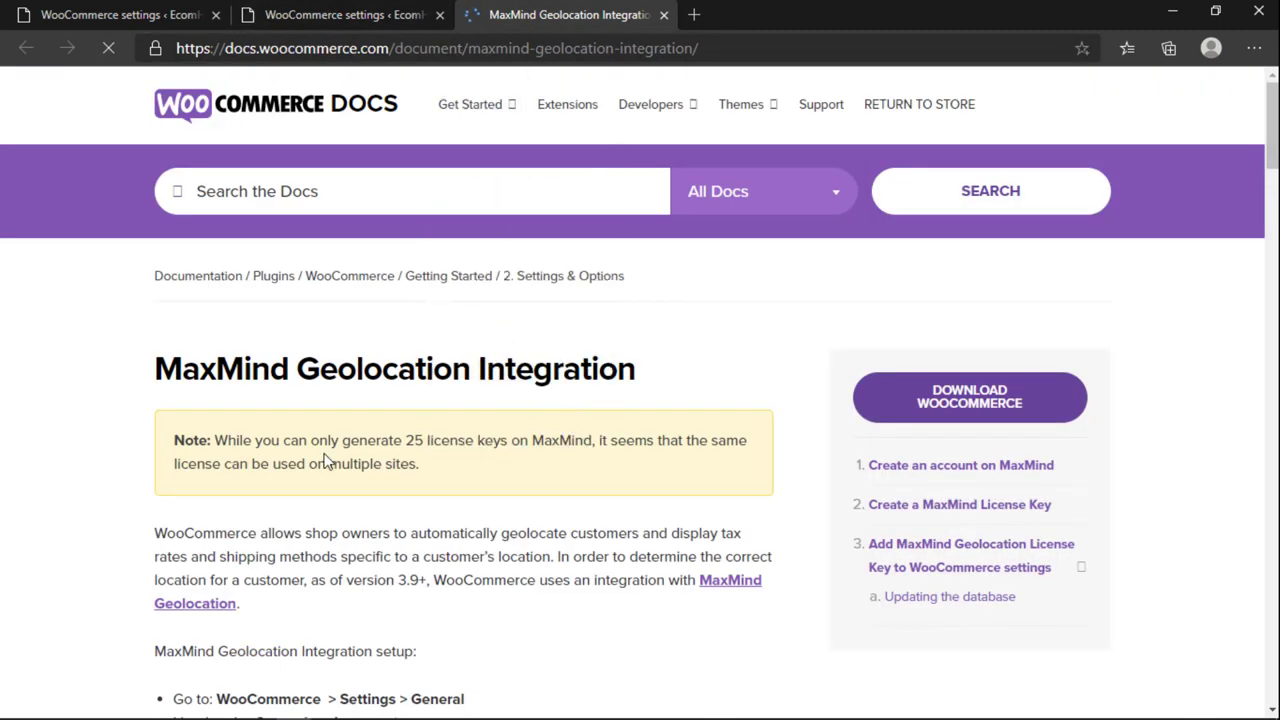
pyautogui.scroll(-1, 328, 456)
pyautogui.scroll(-3, 330, 452)
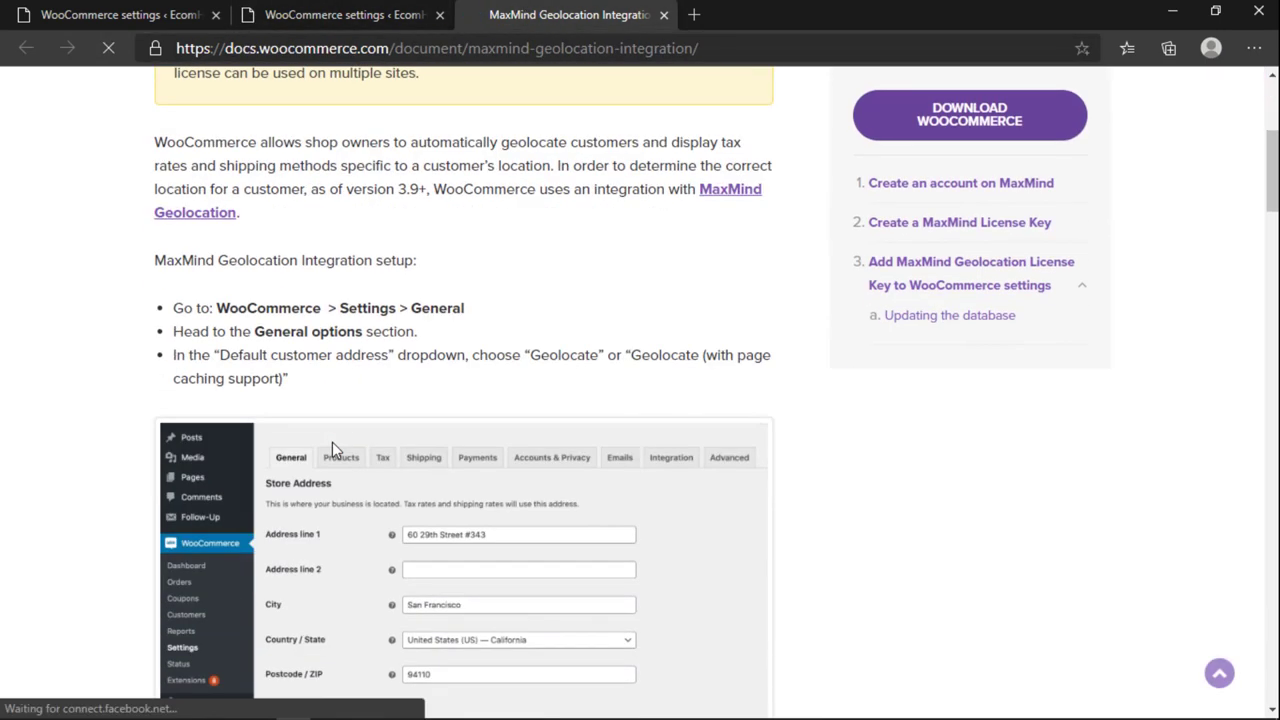
pyautogui.scroll(-3, 332, 450)
pyautogui.scroll(-3, 332, 450)
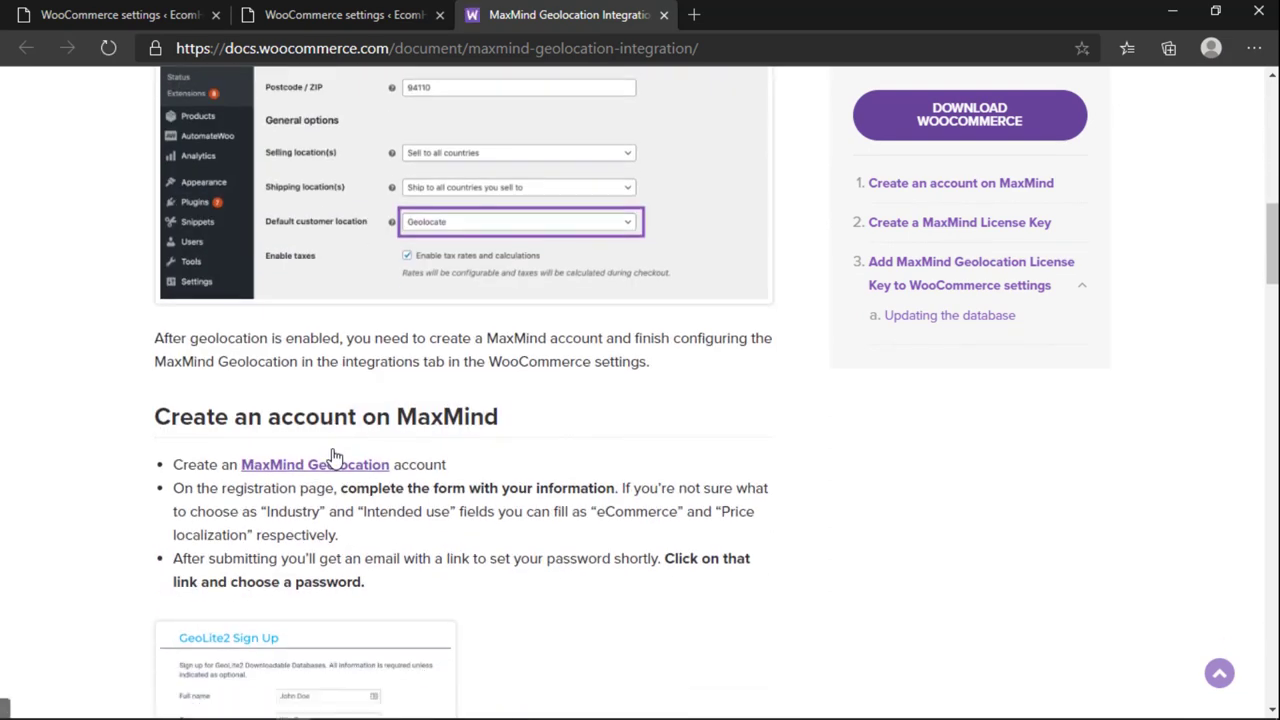
pyautogui.scroll(-4, 360, 360)
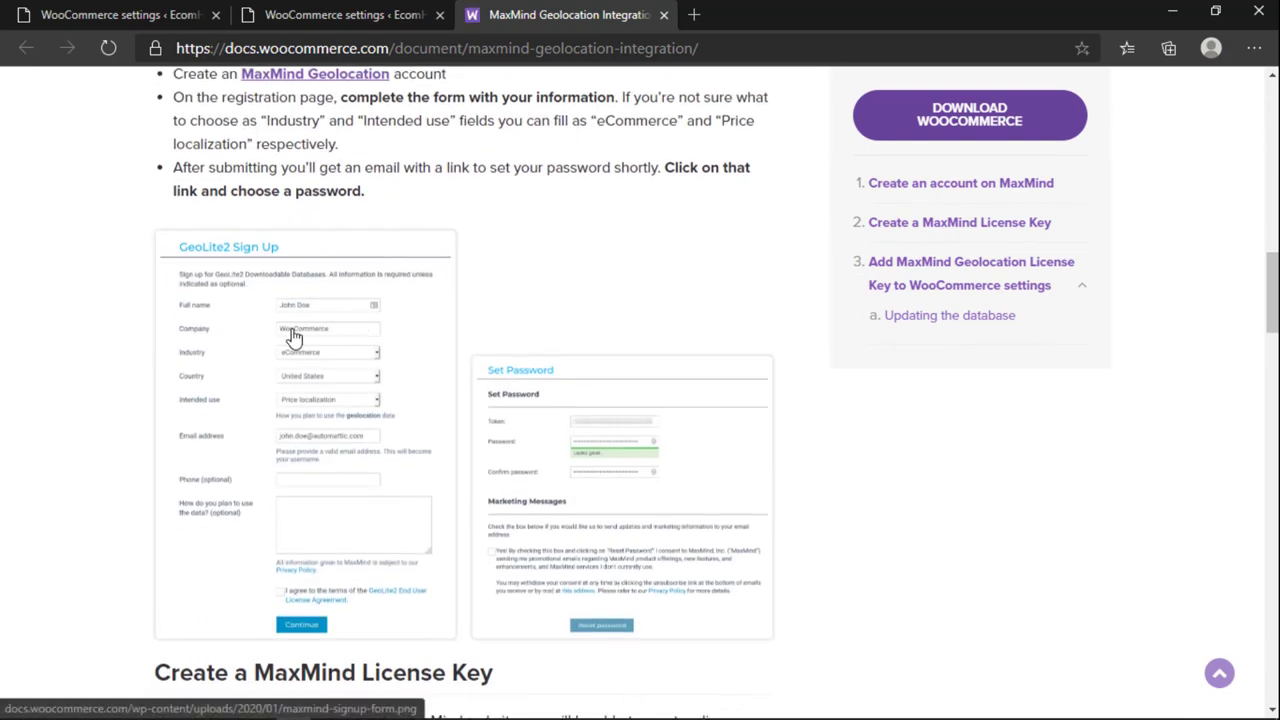
pyautogui.scroll(-3, 293, 337)
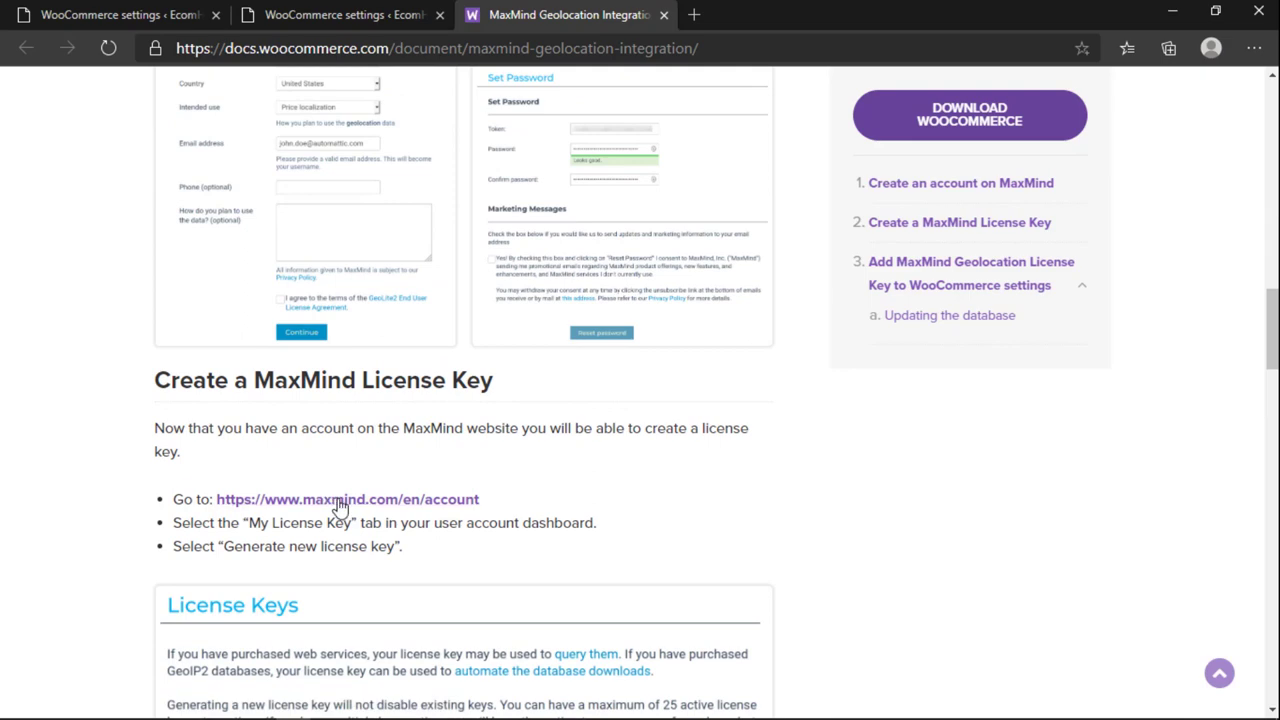
# Step: Open the MaxMind account login page in a new tab, then go back to Integration settings
pyautogui.click(340, 507)
pyautogui.scroll(-10, 500, 510)
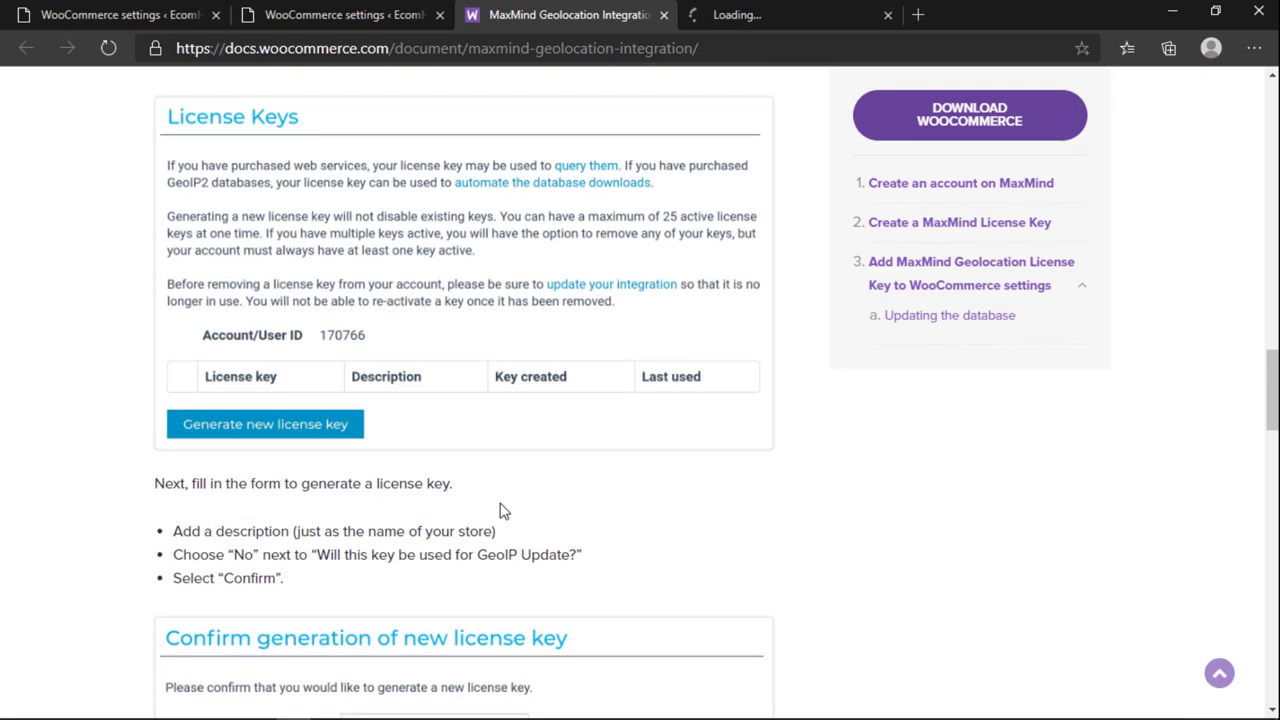
pyautogui.scroll(-10, 409, 406)
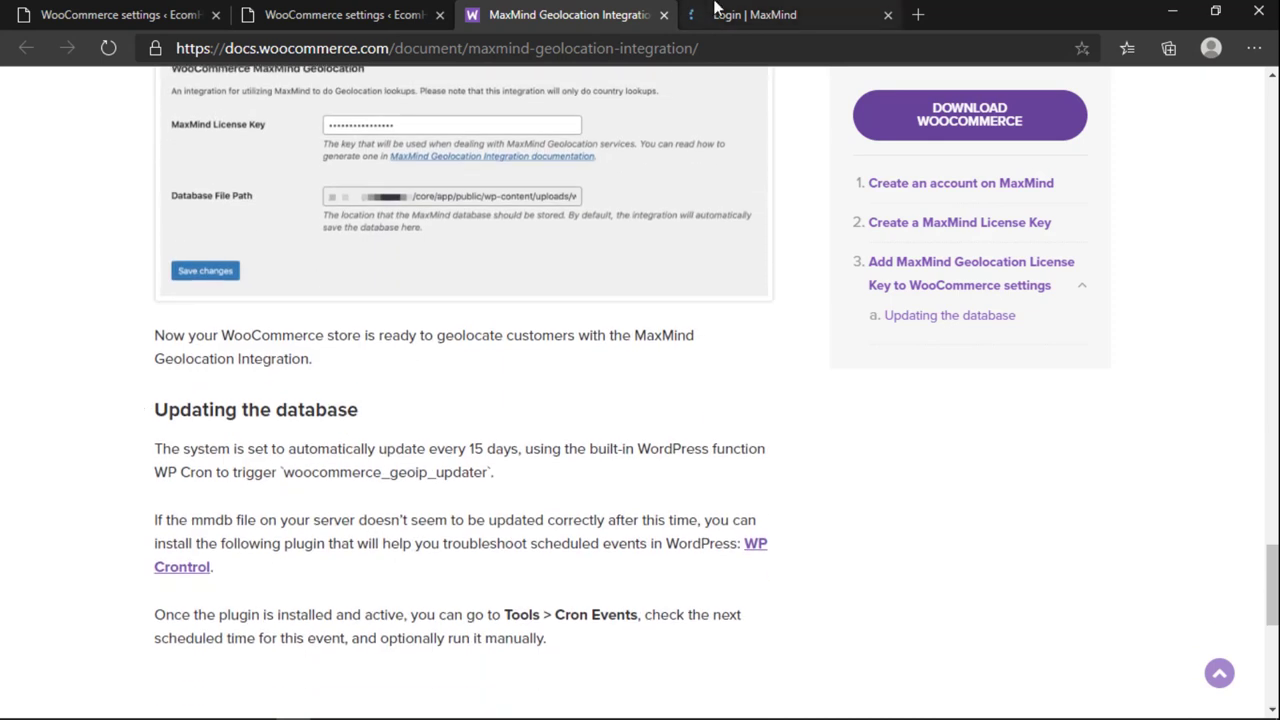
pyautogui.click(730, 14)
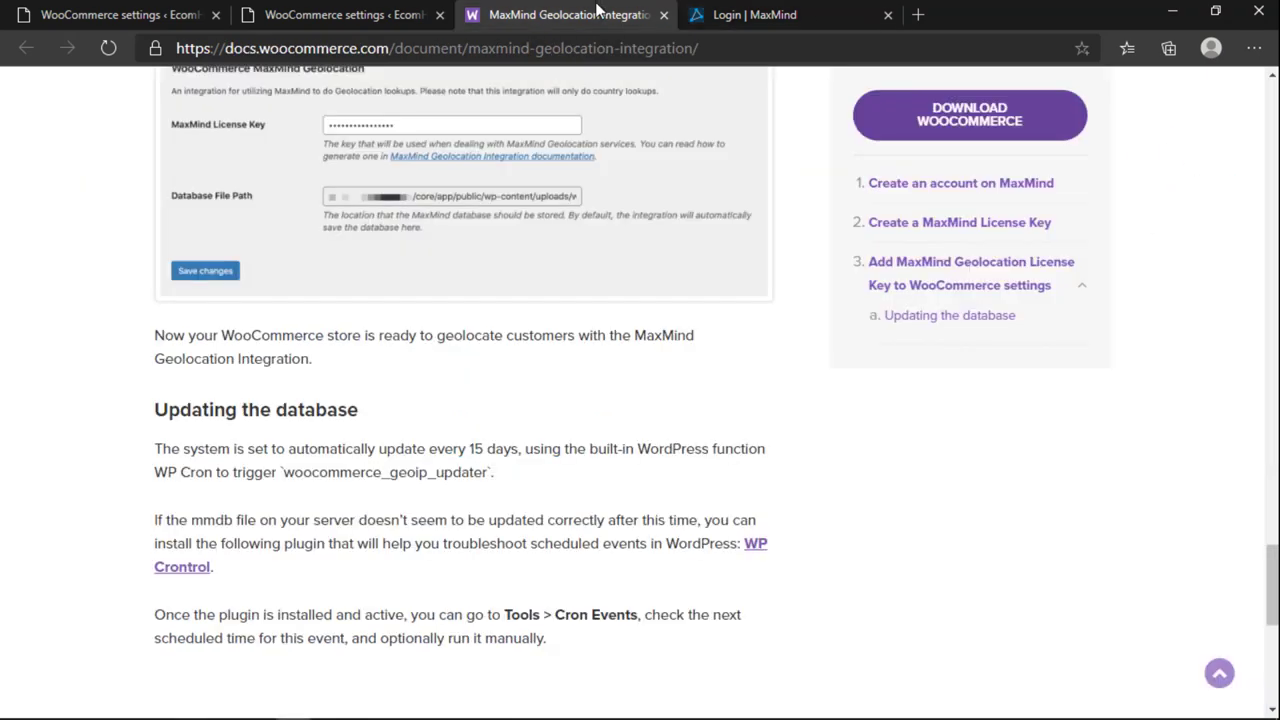
pyautogui.scroll(-4, 460, 420)
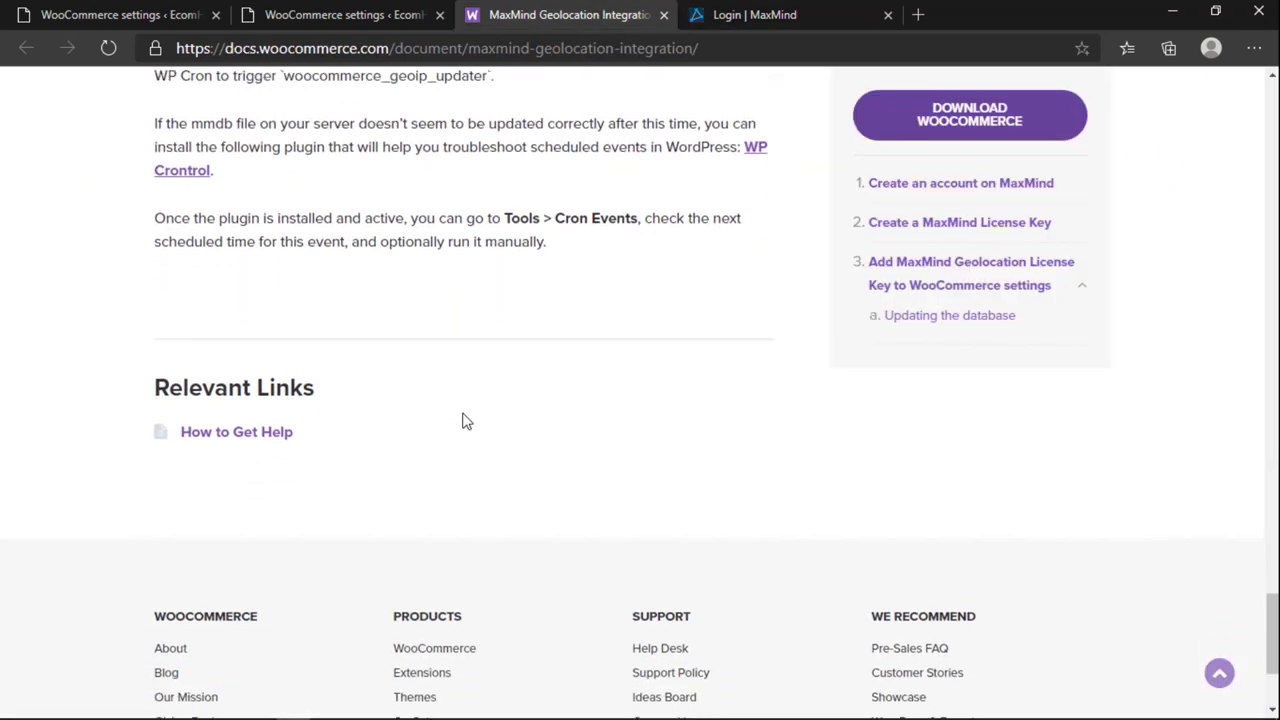
pyautogui.scroll(1, 463, 421)
pyautogui.scroll(3, 463, 421)
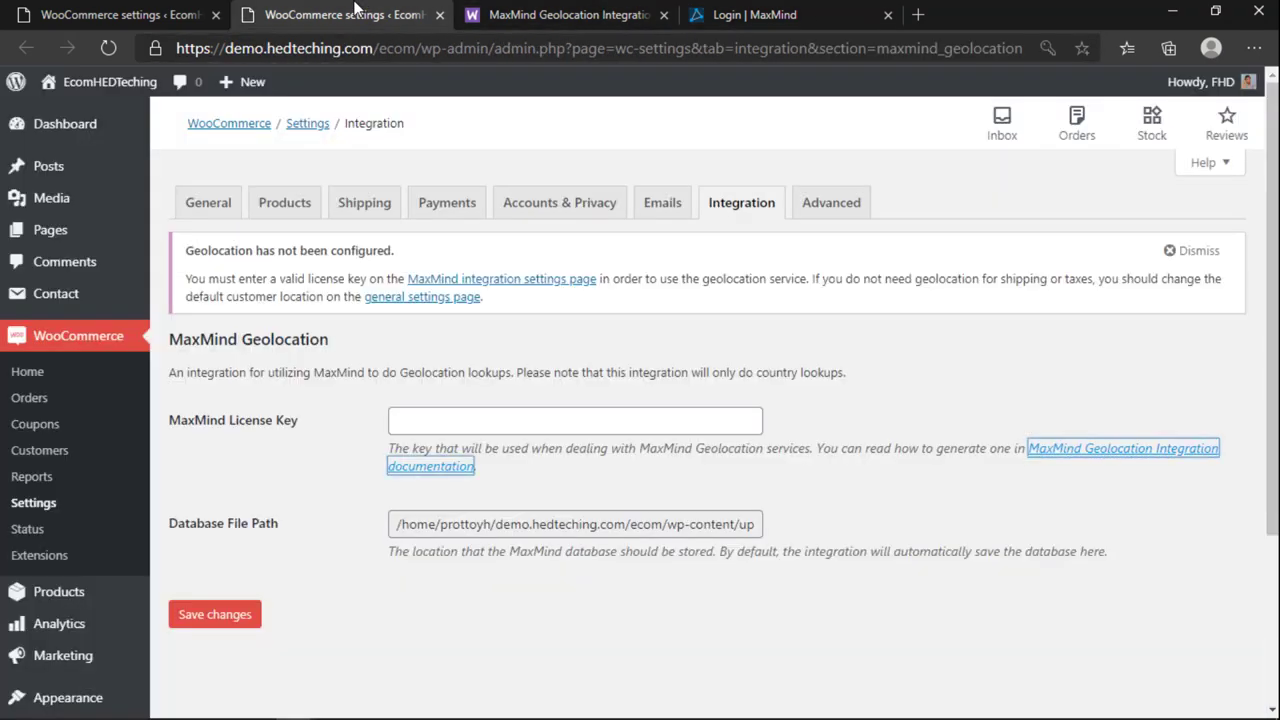
pyautogui.click(362, 12)
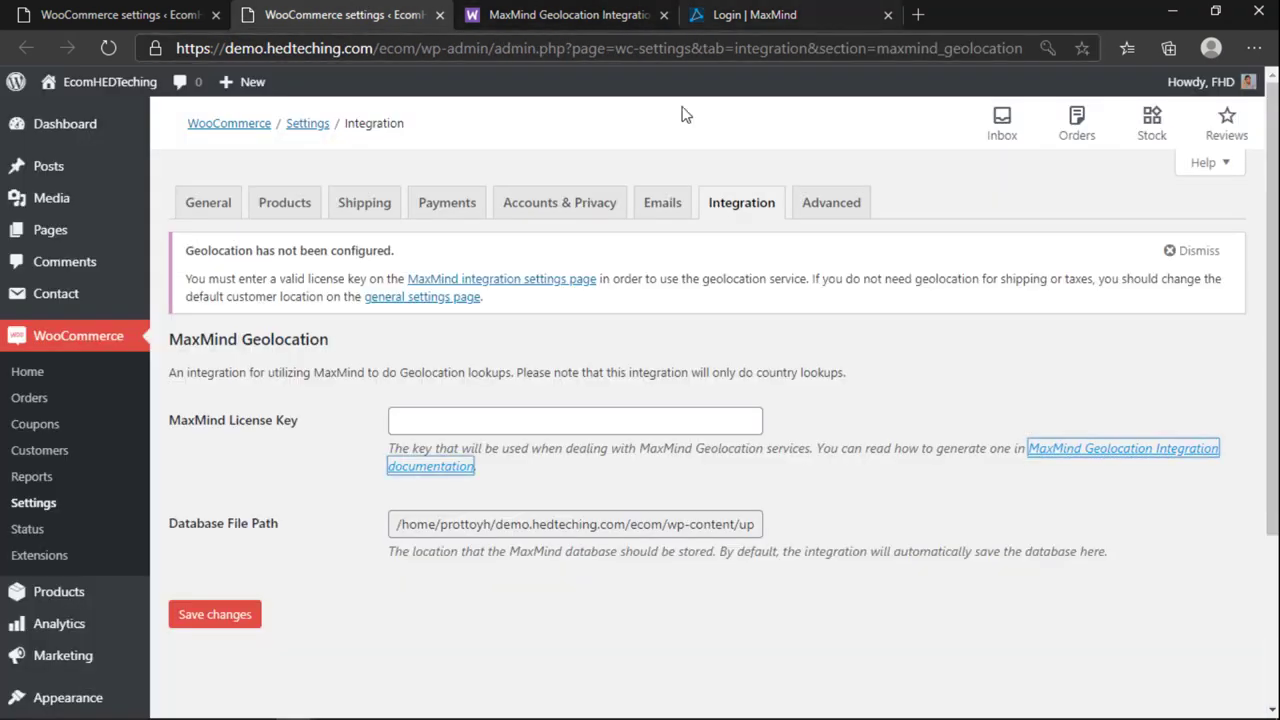
# Step: Close the MaxMind docs and login tabs, go to Products, and dismiss the geolocation warning
pyautogui.click(664, 15)
pyautogui.click(664, 15)
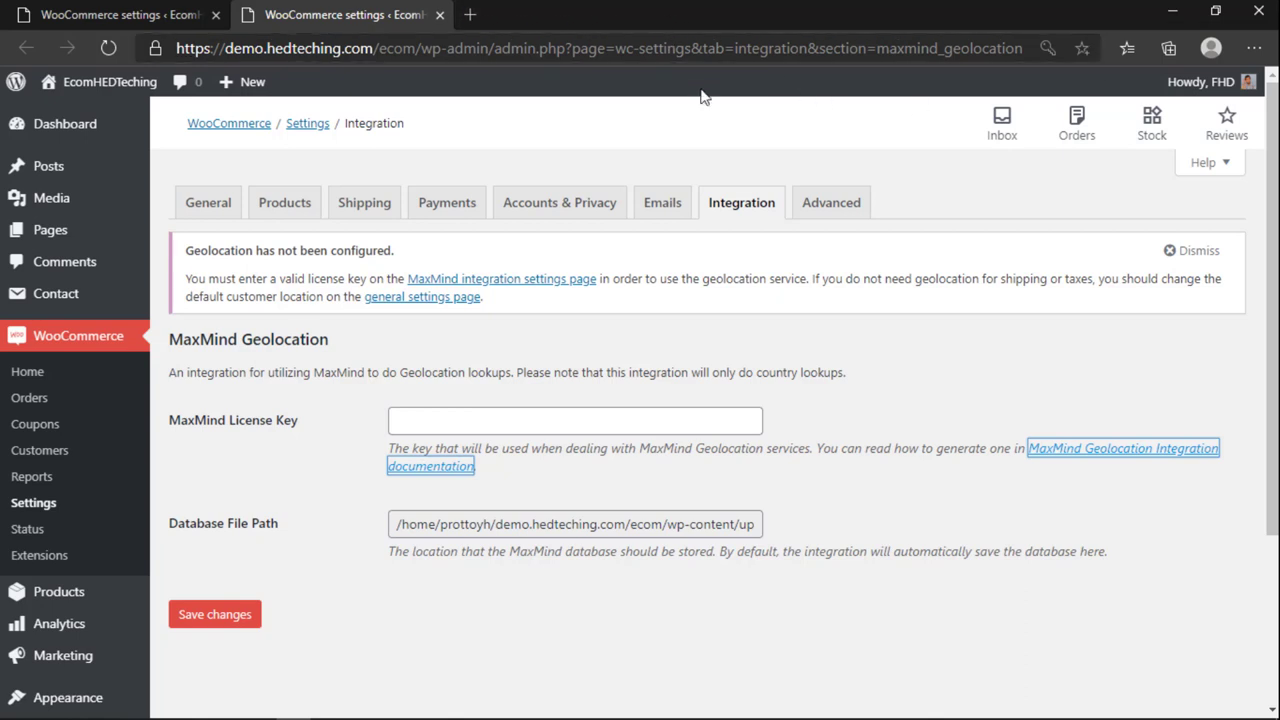
pyautogui.click(264, 208)
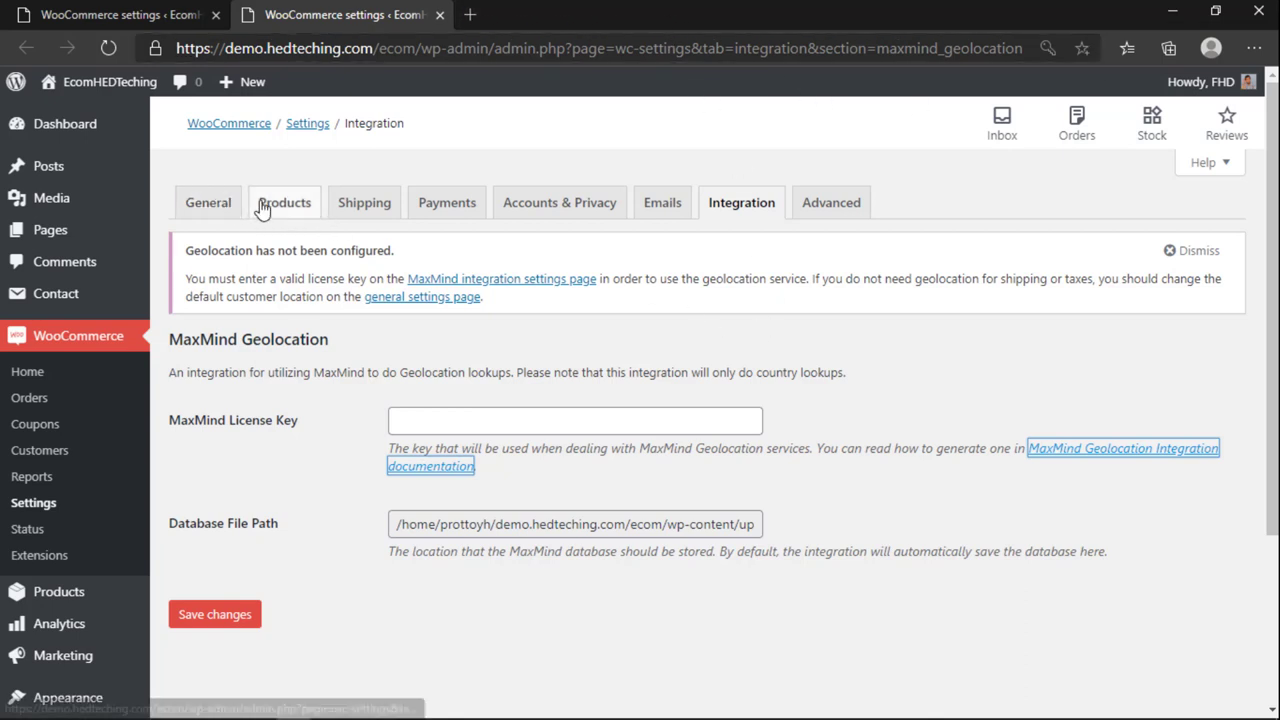
pyautogui.click(1197, 253)
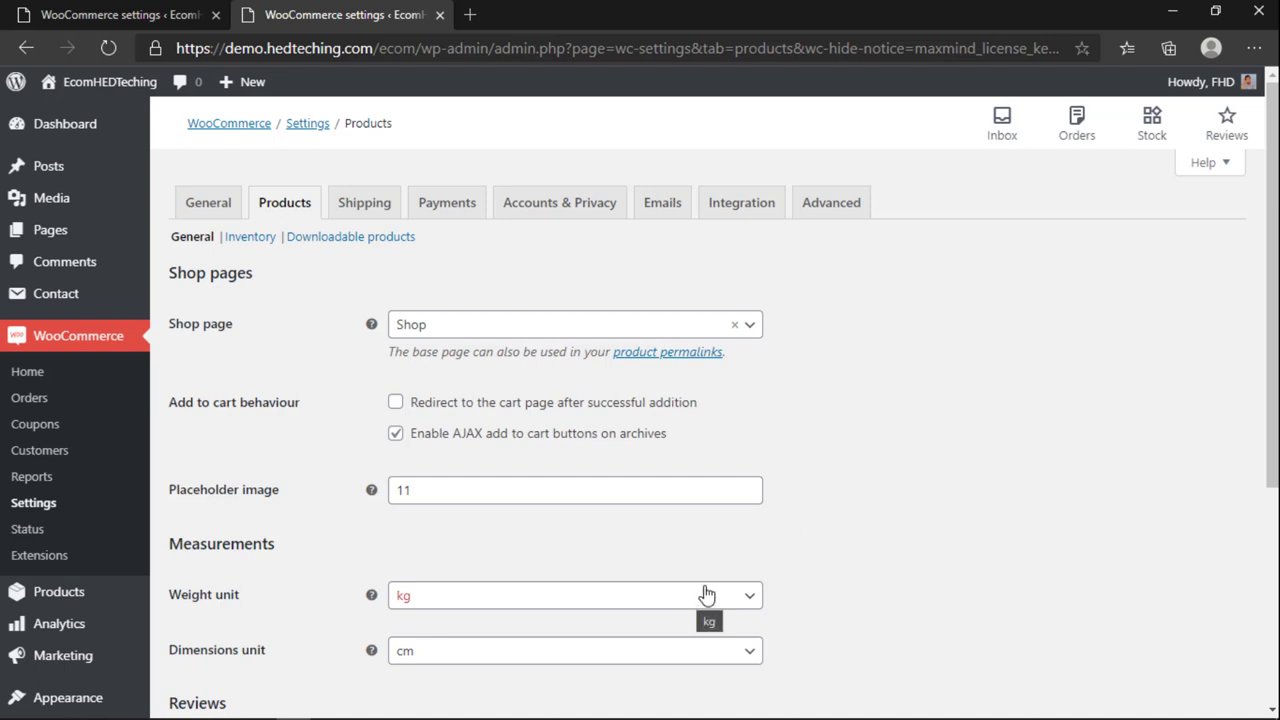
# Step: Keep Shop as the shop page and enable redirect to the cart after adding products
pyautogui.click(452, 330)
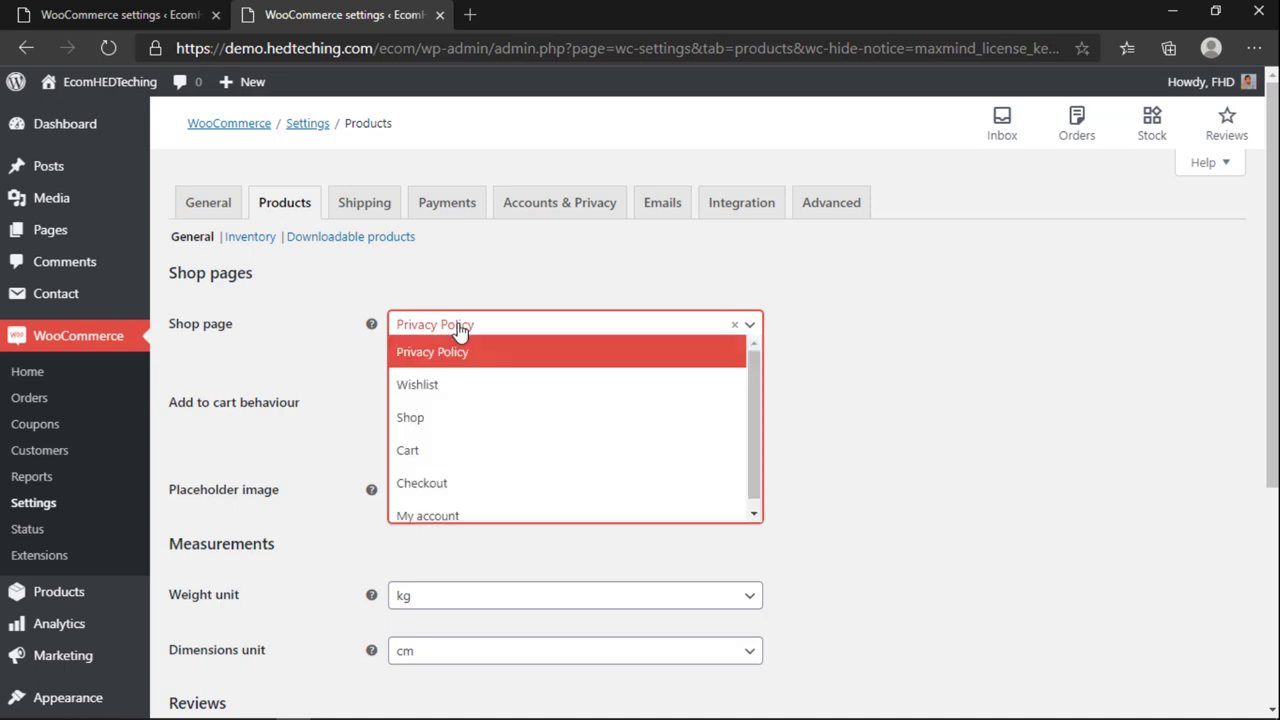
pyautogui.click(443, 424)
pyautogui.scroll(-1, 437, 412)
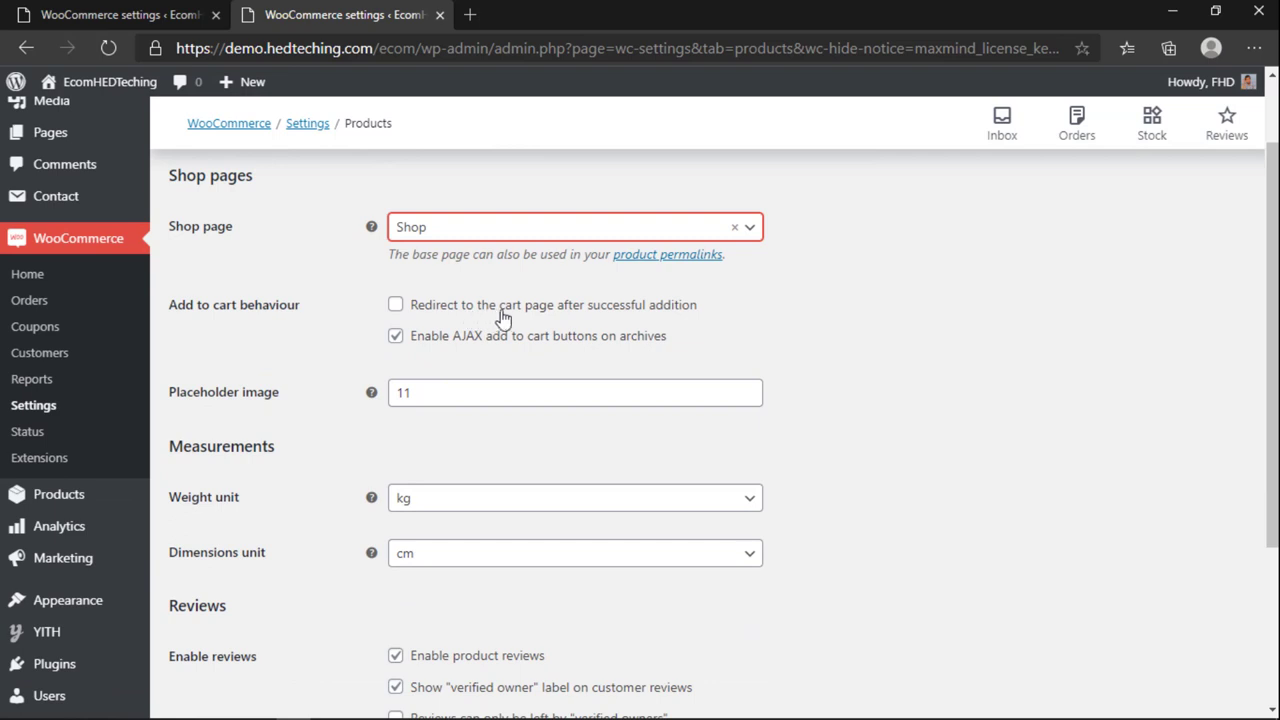
pyautogui.click(396, 305)
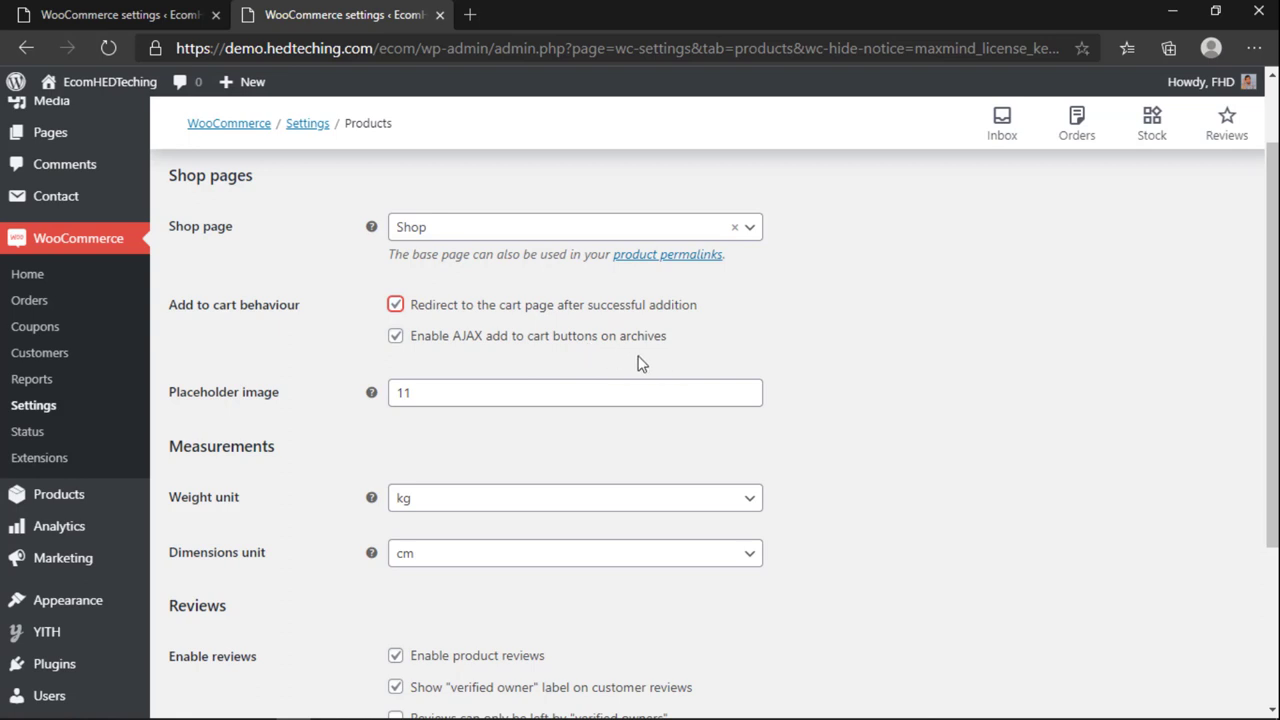
pyautogui.scroll(-1, 349, 343)
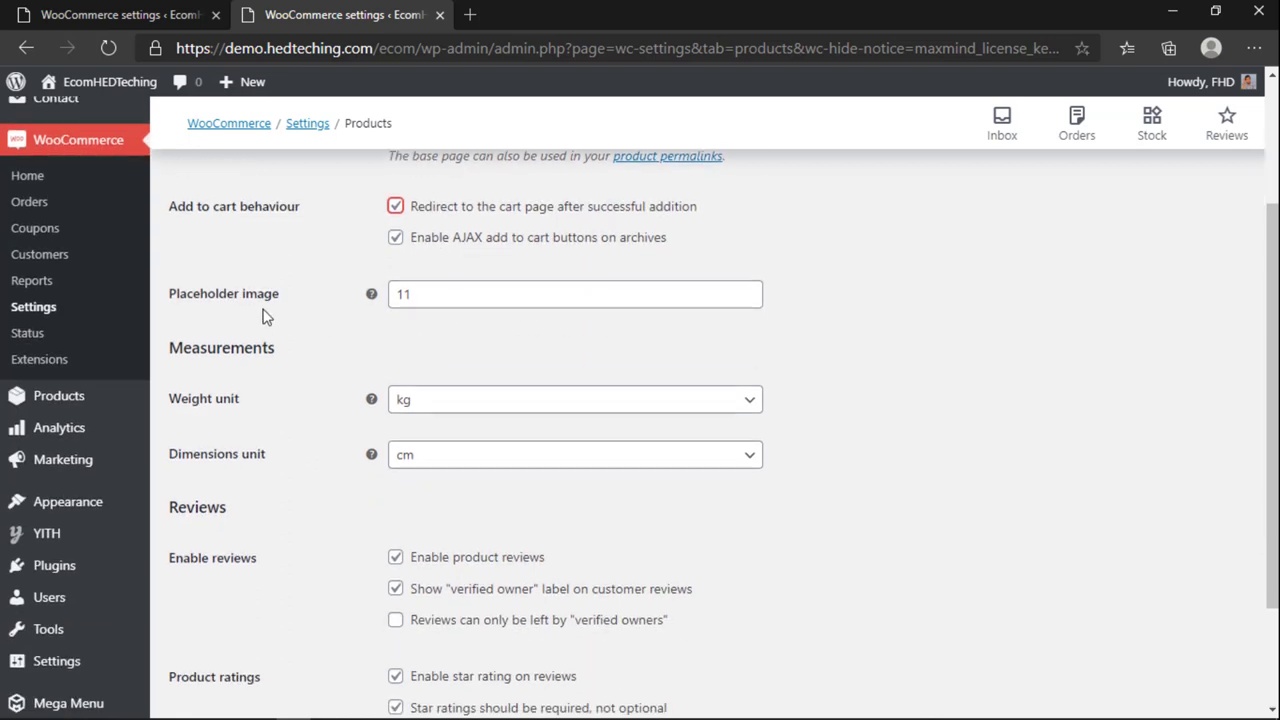
pyautogui.click(433, 295)
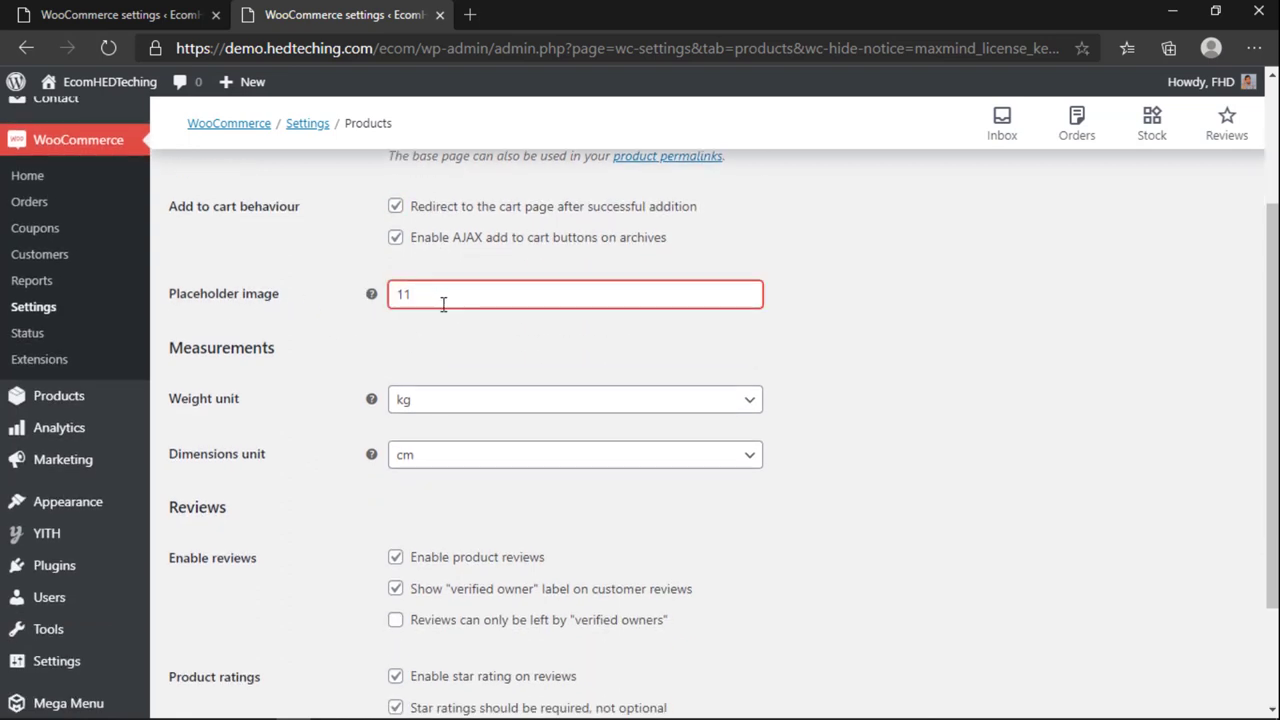
pyautogui.click(450, 347)
pyautogui.moveTo(366, 299)
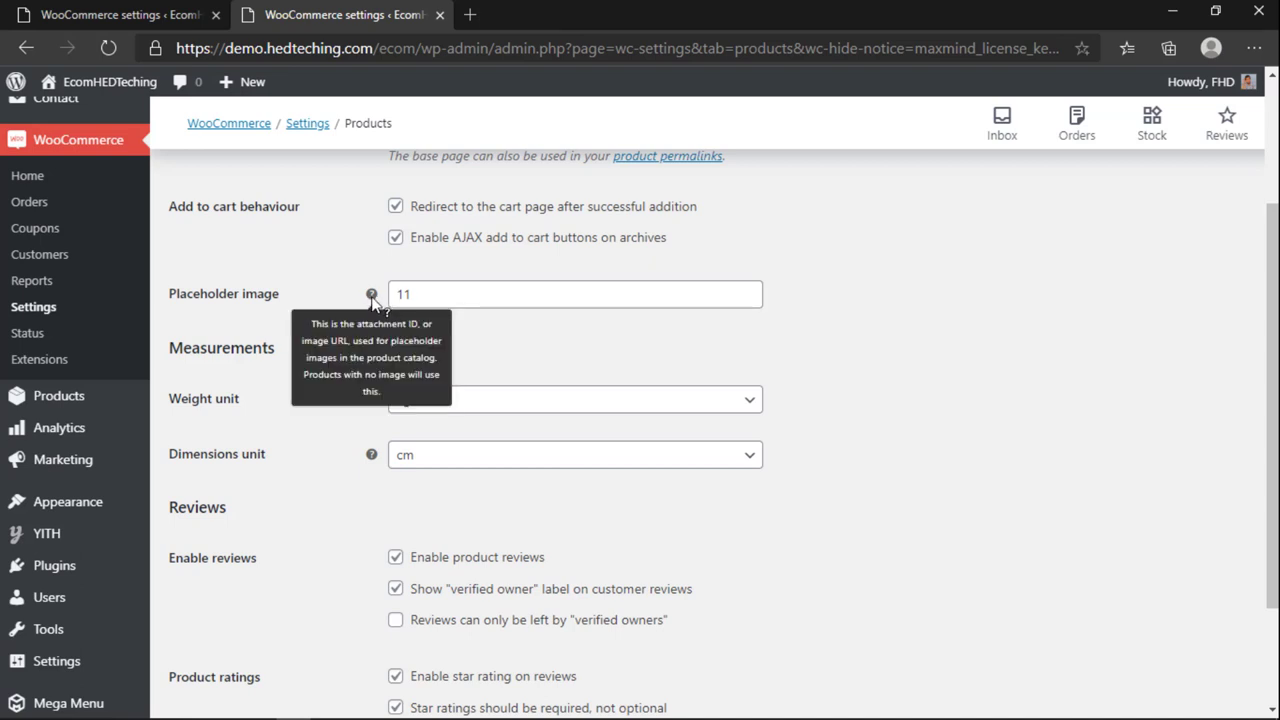
pyautogui.scroll(-1, 306, 469)
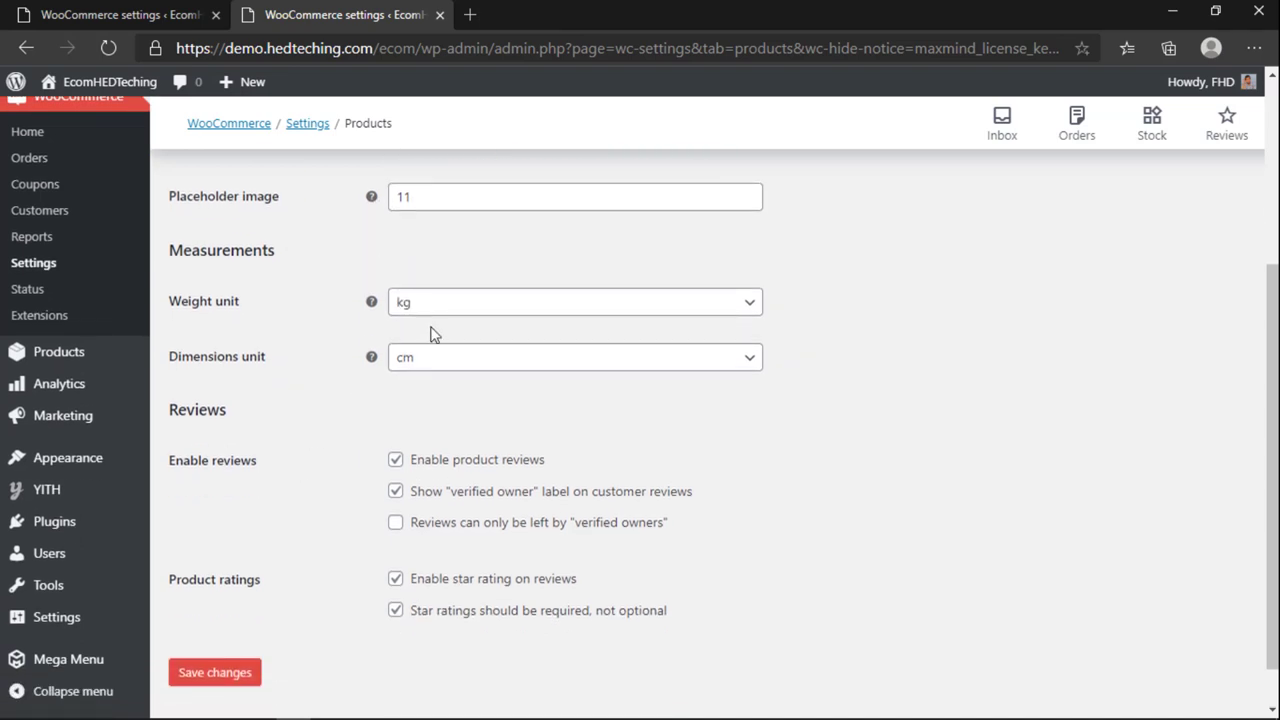
# Step: Set the weight unit to g and the dimensions unit to cm
pyautogui.click(432, 312)
pyautogui.click(420, 366)
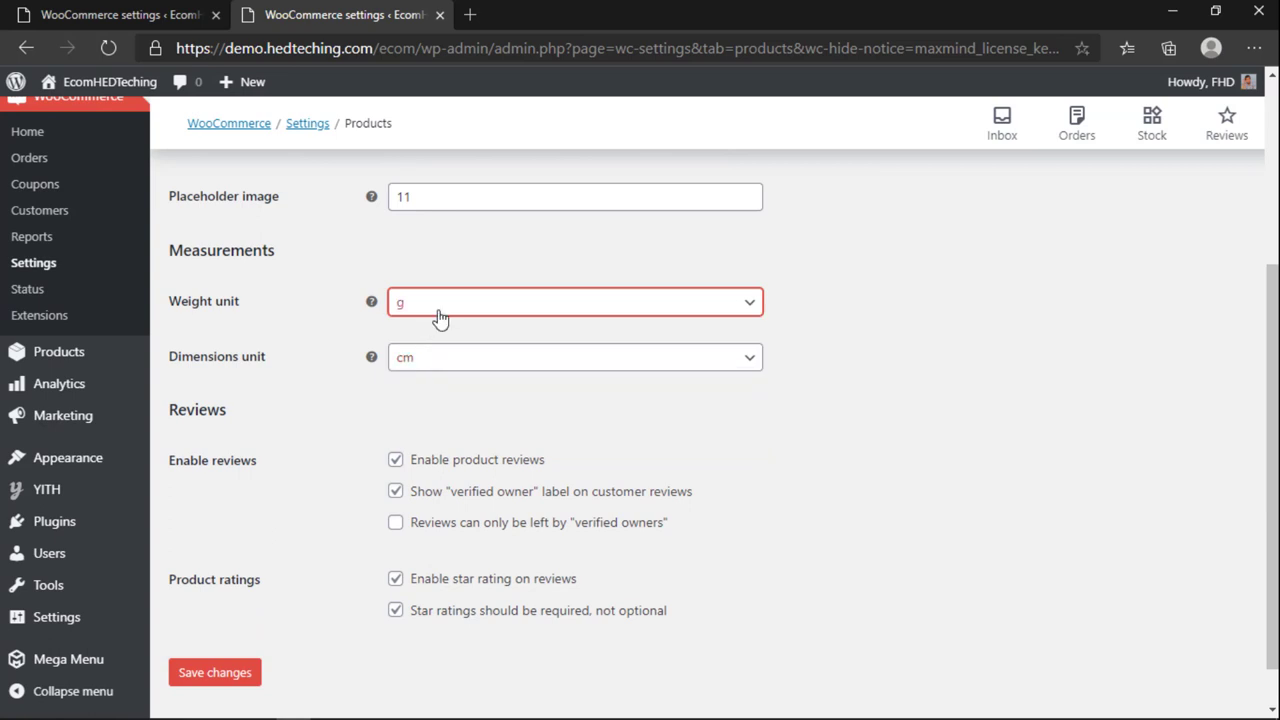
pyautogui.click(437, 358)
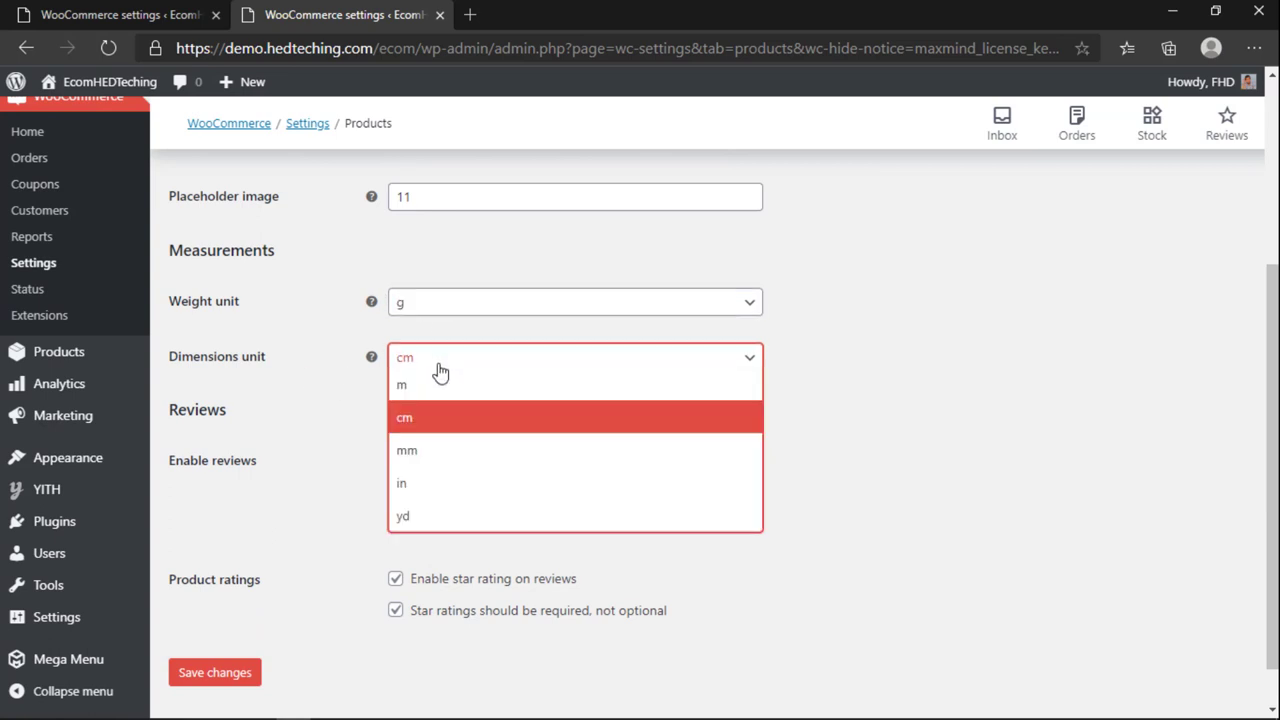
pyautogui.click(432, 428)
pyautogui.scroll(-1, 318, 390)
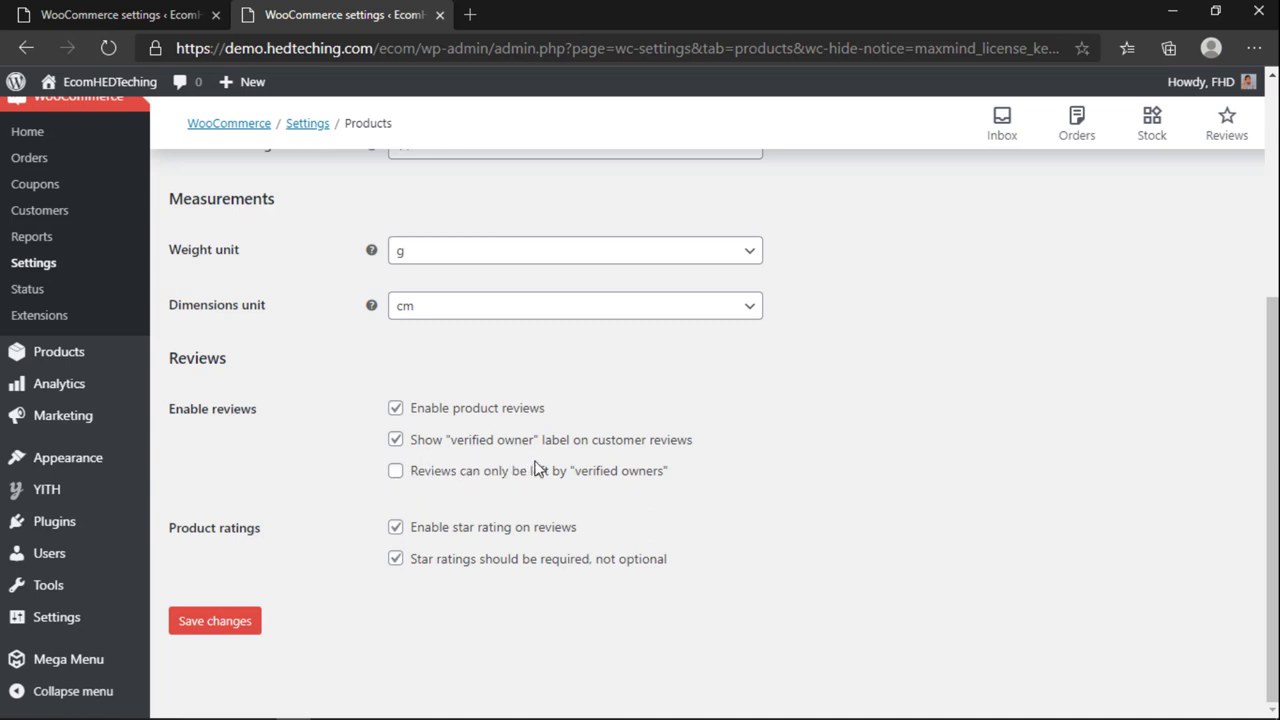
# Step: Restrict reviews to verified owners and save the Products settings
pyautogui.click(396, 474)
pyautogui.moveTo(410, 477); pyautogui.dragTo(675, 474)
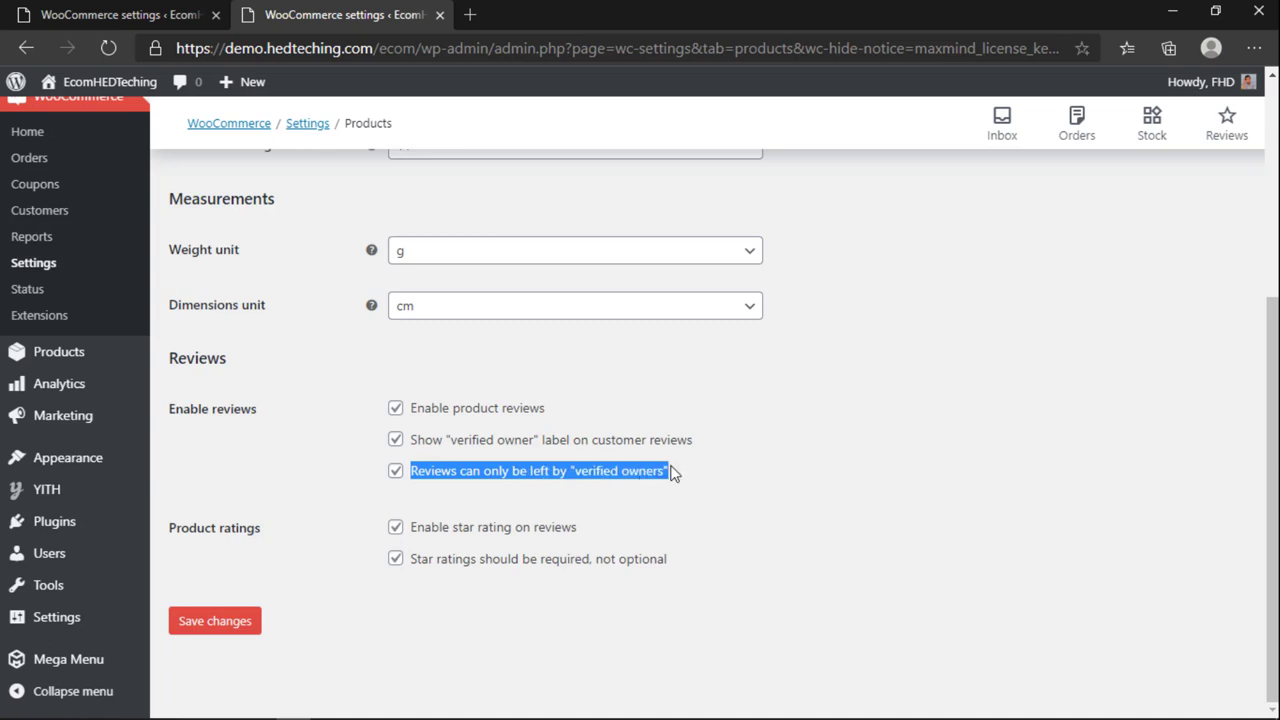
pyautogui.click(427, 510)
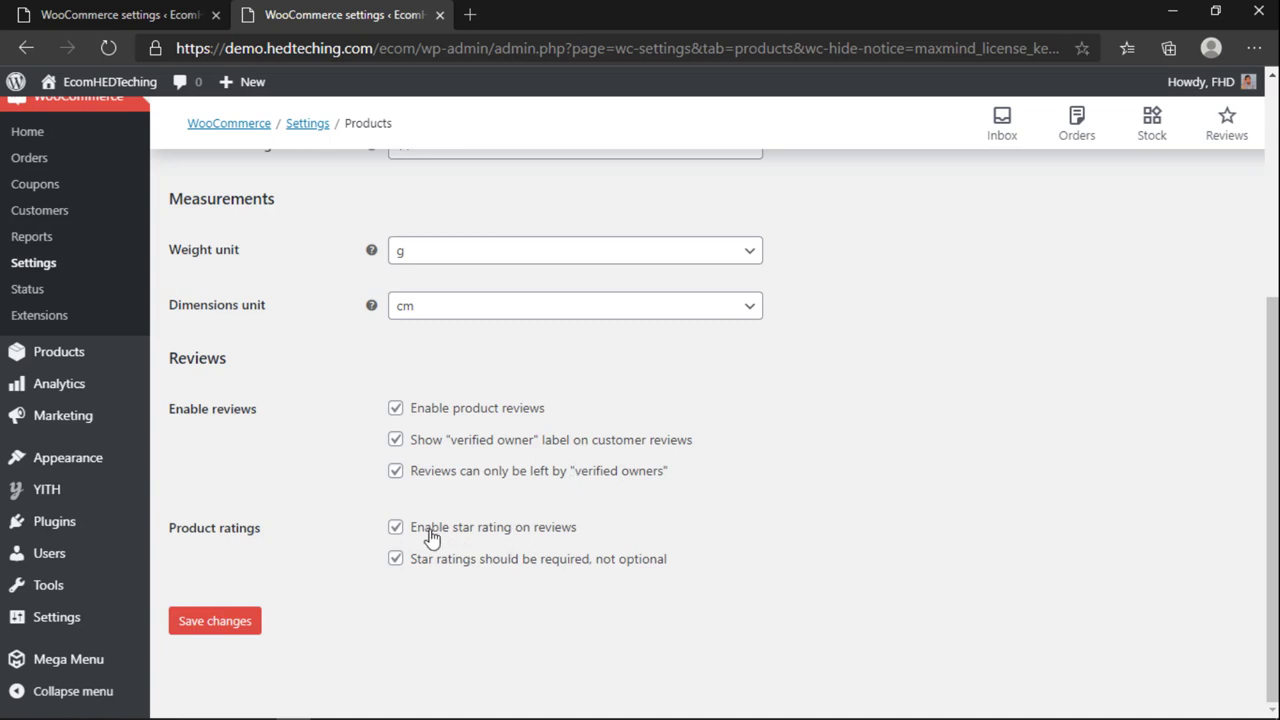
pyautogui.click(470, 14)
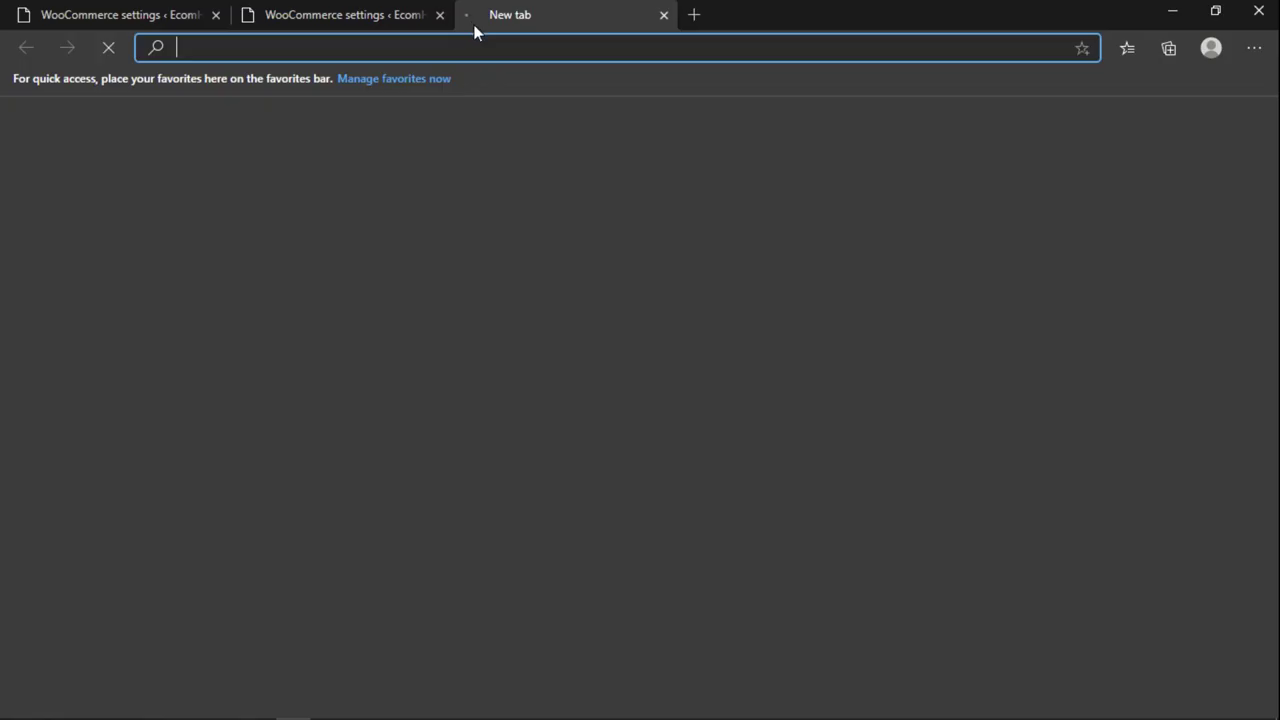
pyautogui.click(663, 15)
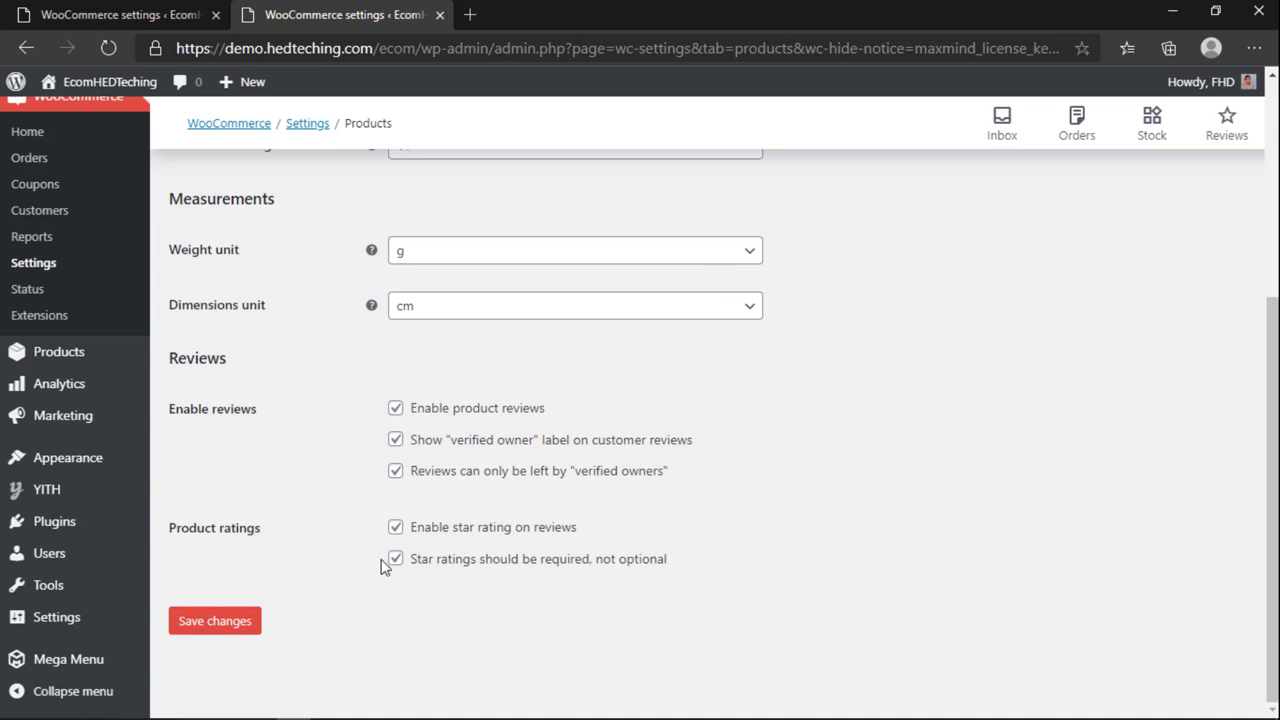
pyautogui.click(222, 621)
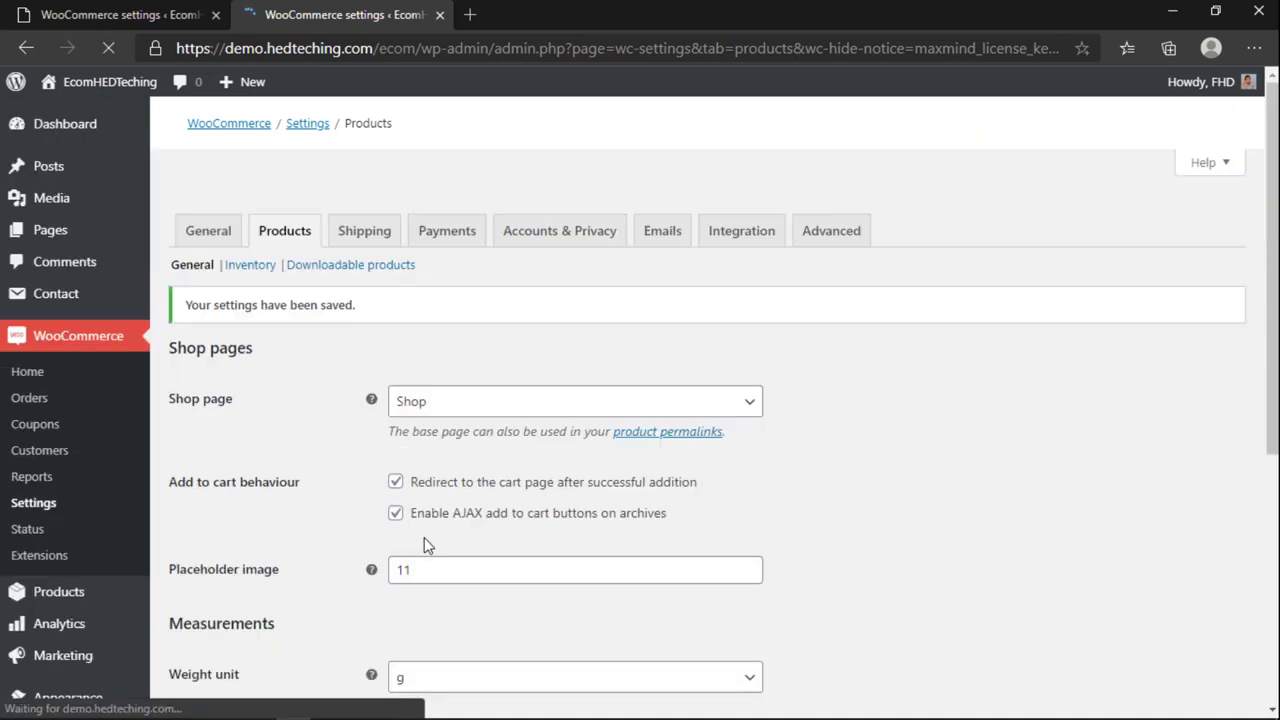
# Step: In Inventory settings, change the name part of the notification recipient e-mail to 'contact'
pyautogui.click(255, 238)
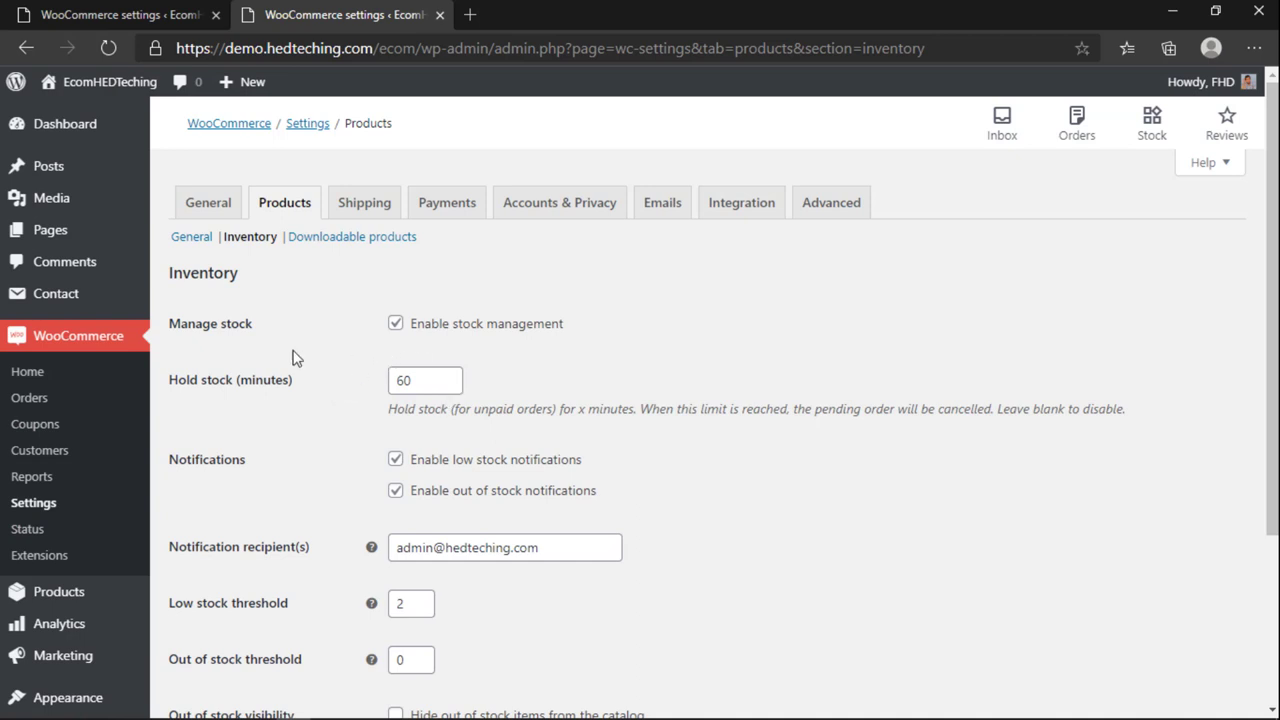
pyautogui.scroll(-2, 469, 300)
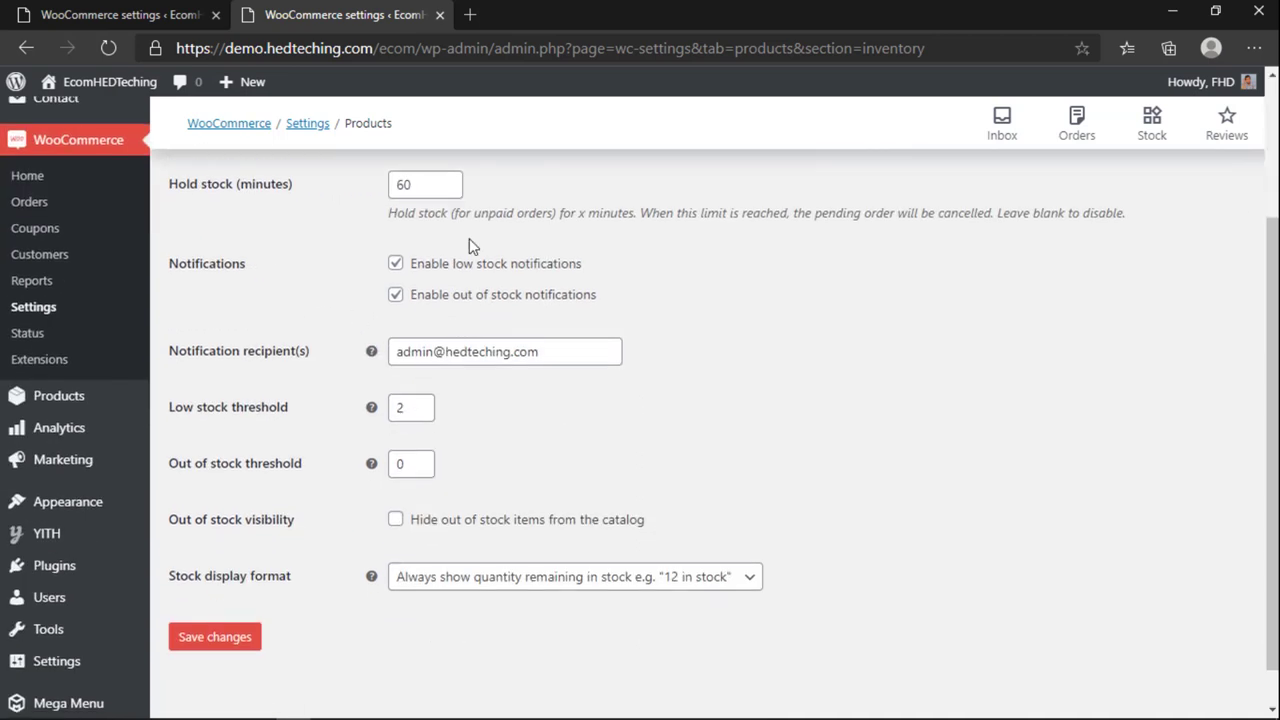
pyautogui.scroll(1, 420, 240)
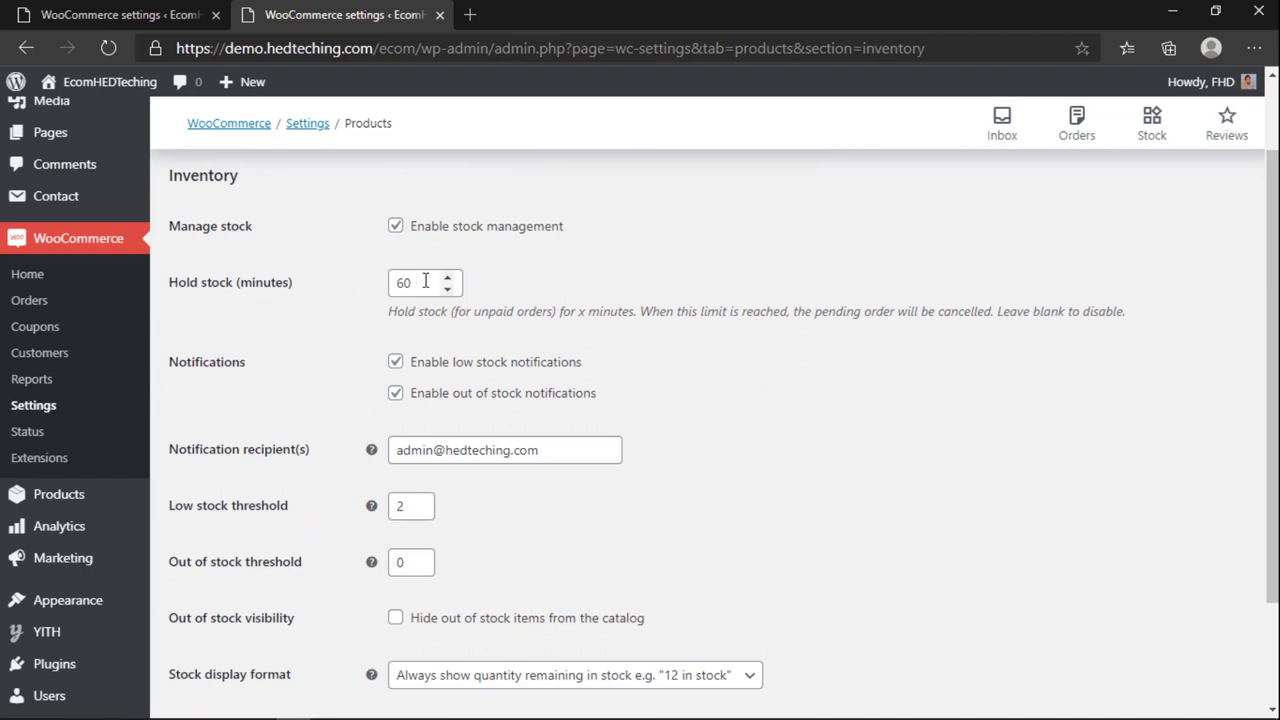
pyautogui.scroll(-1, 390, 330)
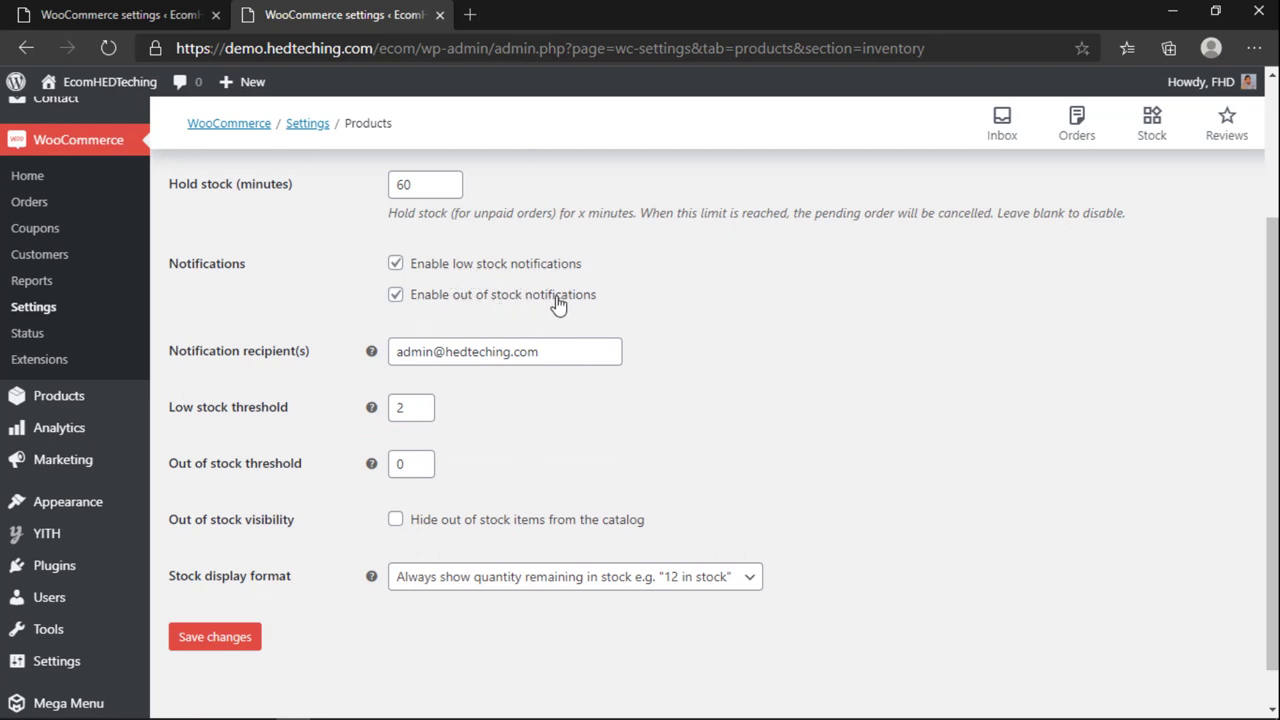
pyautogui.doubleClick(432, 352)
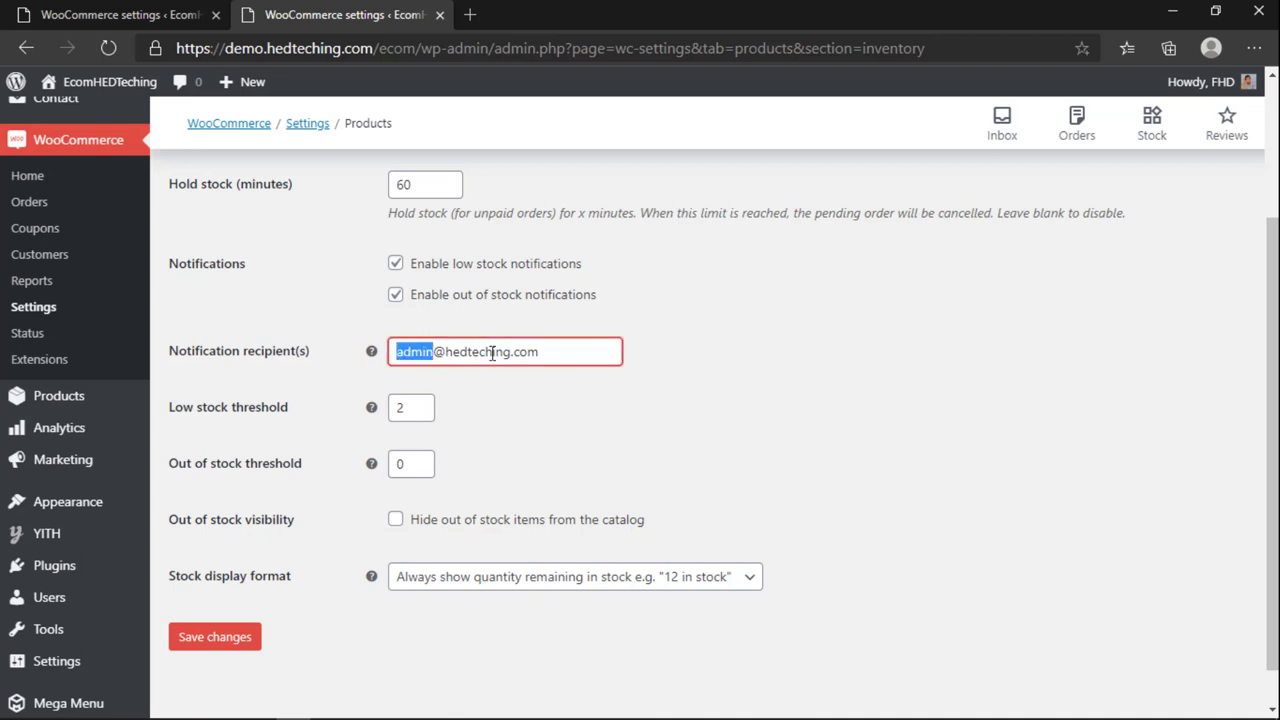
pyautogui.write('contact')
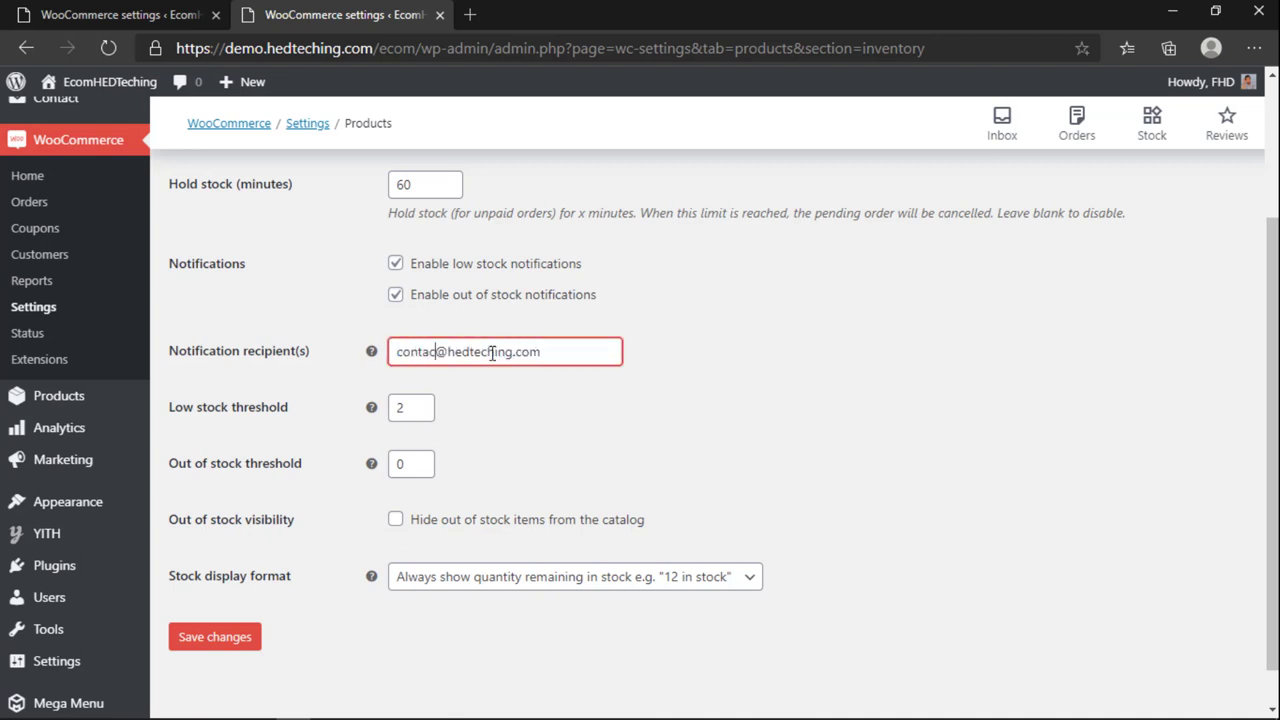
pyautogui.click(496, 389)
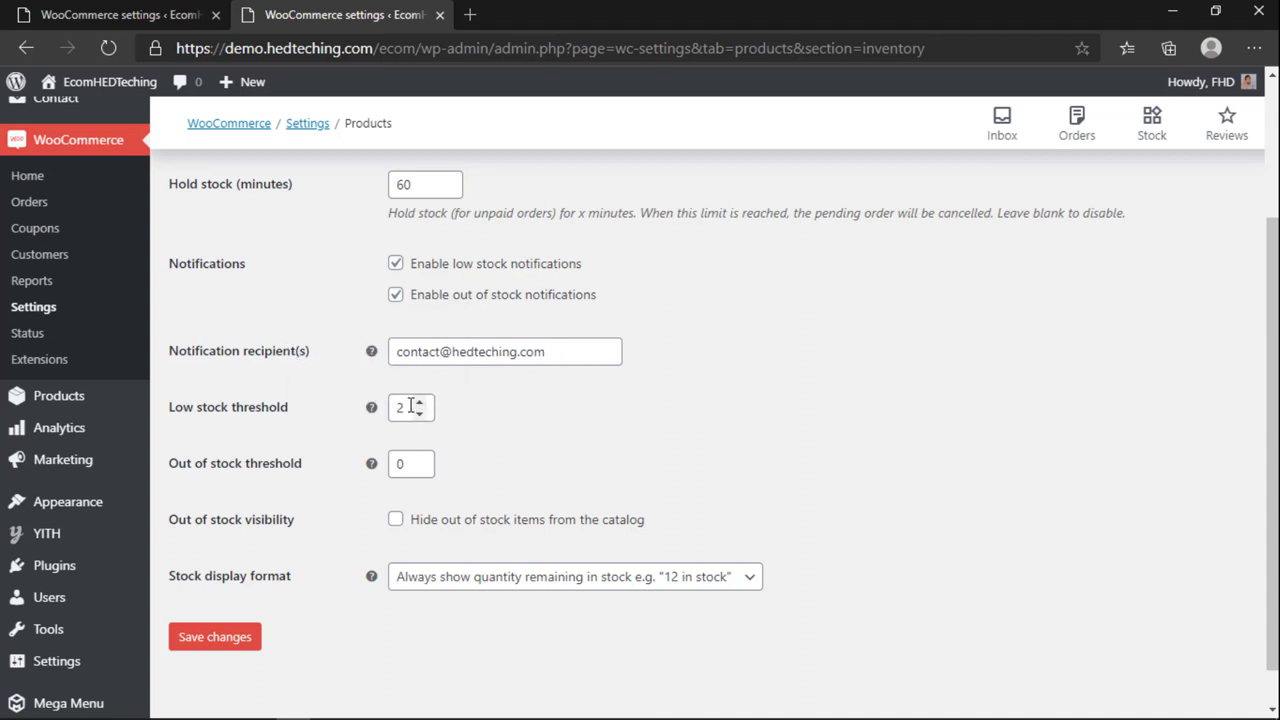
# Step: Set the low stock threshold to 4 and keep the out of stock threshold at 0
pyautogui.moveTo(410, 407); pyautogui.dragTo(367, 405)
pyautogui.write('4')
pyautogui.click(420, 412)
pyautogui.click(420, 412)
pyautogui.click(405, 466)
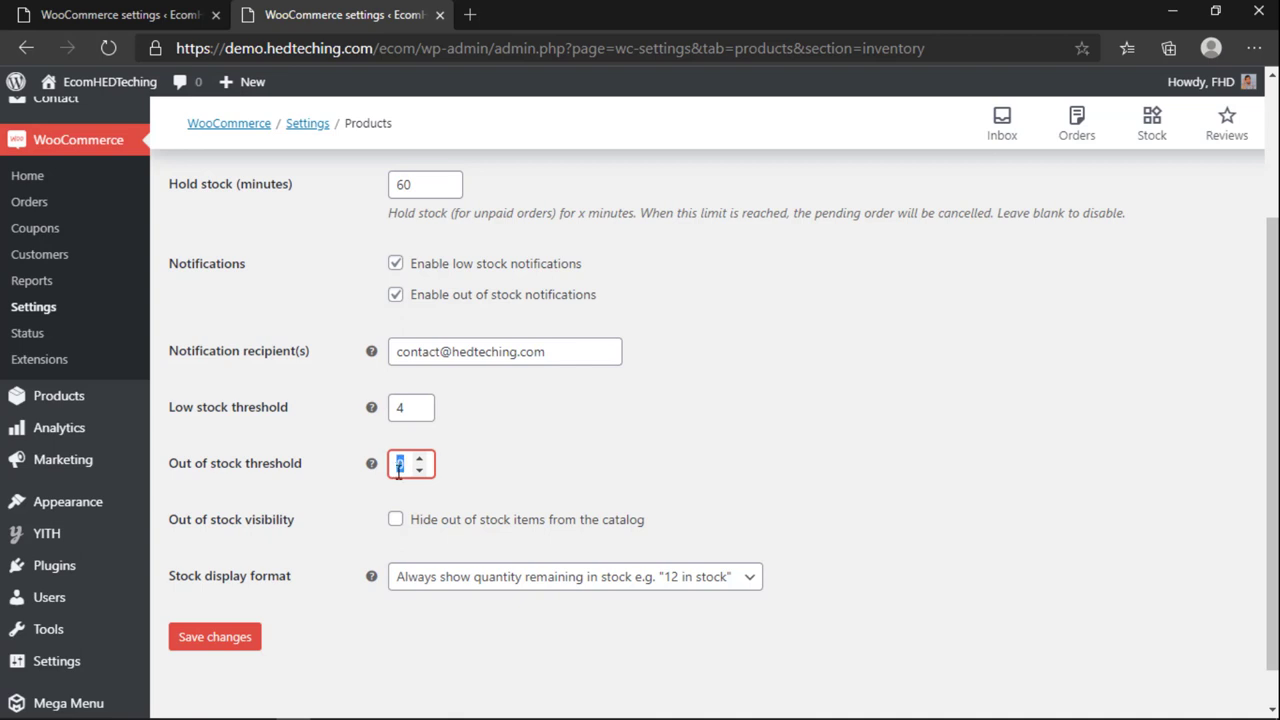
pyautogui.click(486, 467)
pyautogui.scroll(-1, 437, 545)
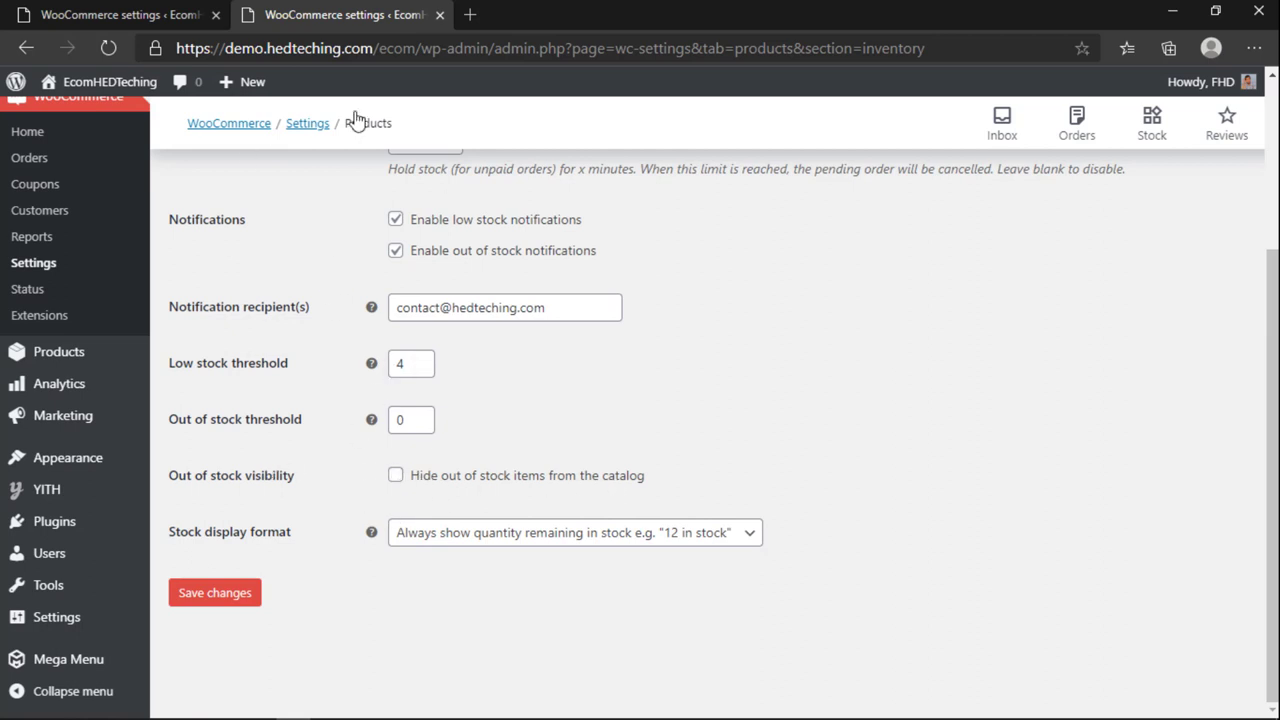
# Step: Compare the other open settings tab, then return to the Inventory settings tab
pyautogui.click(26, 48)
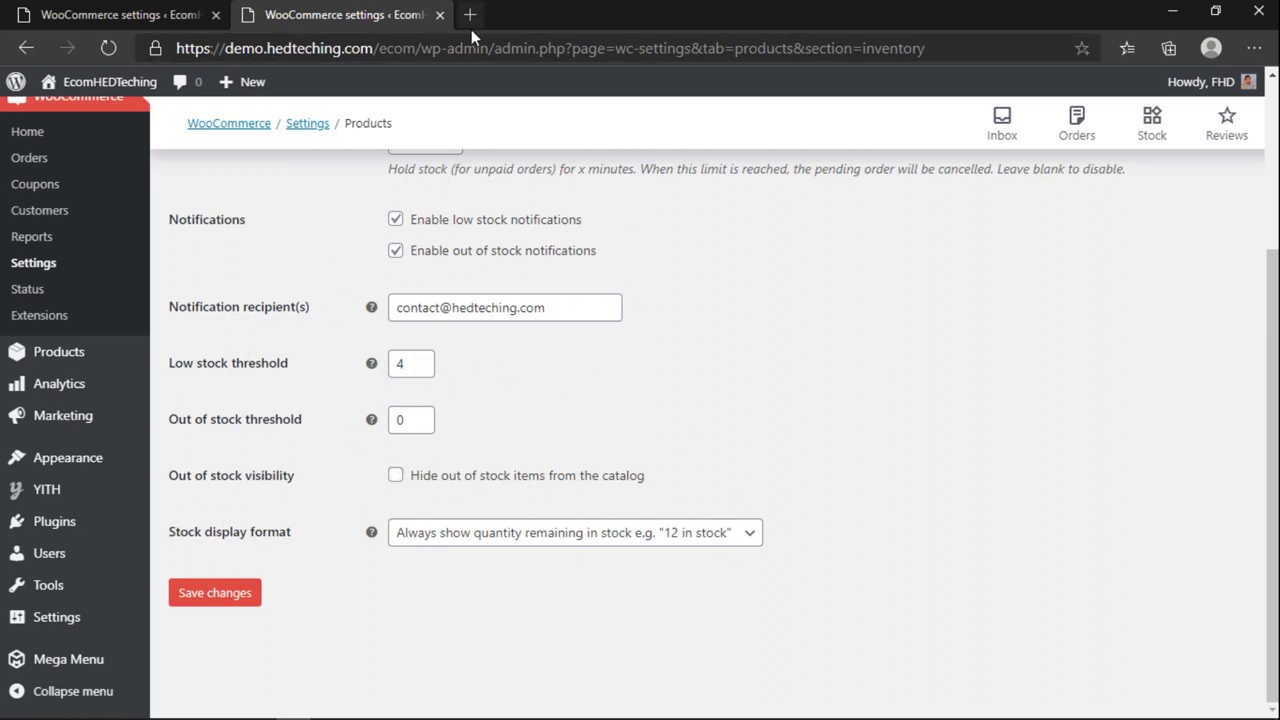
pyautogui.moveTo(72, 113)
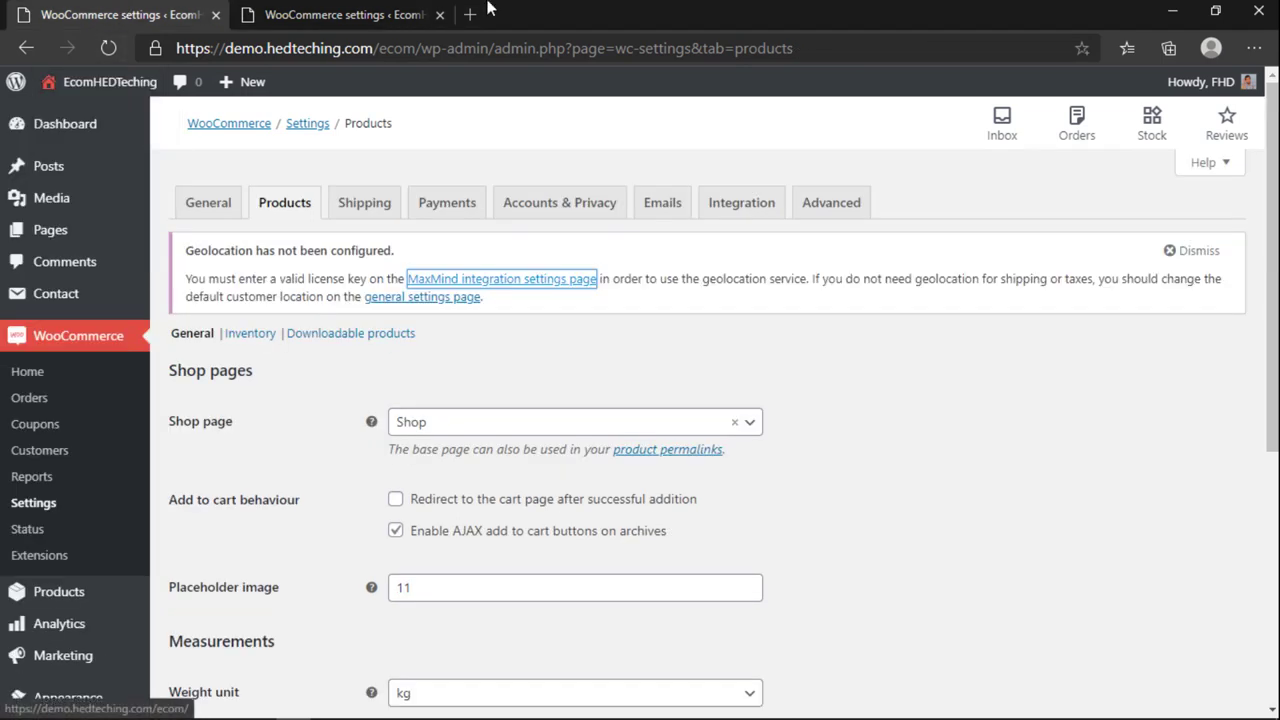
pyautogui.click(400, 14)
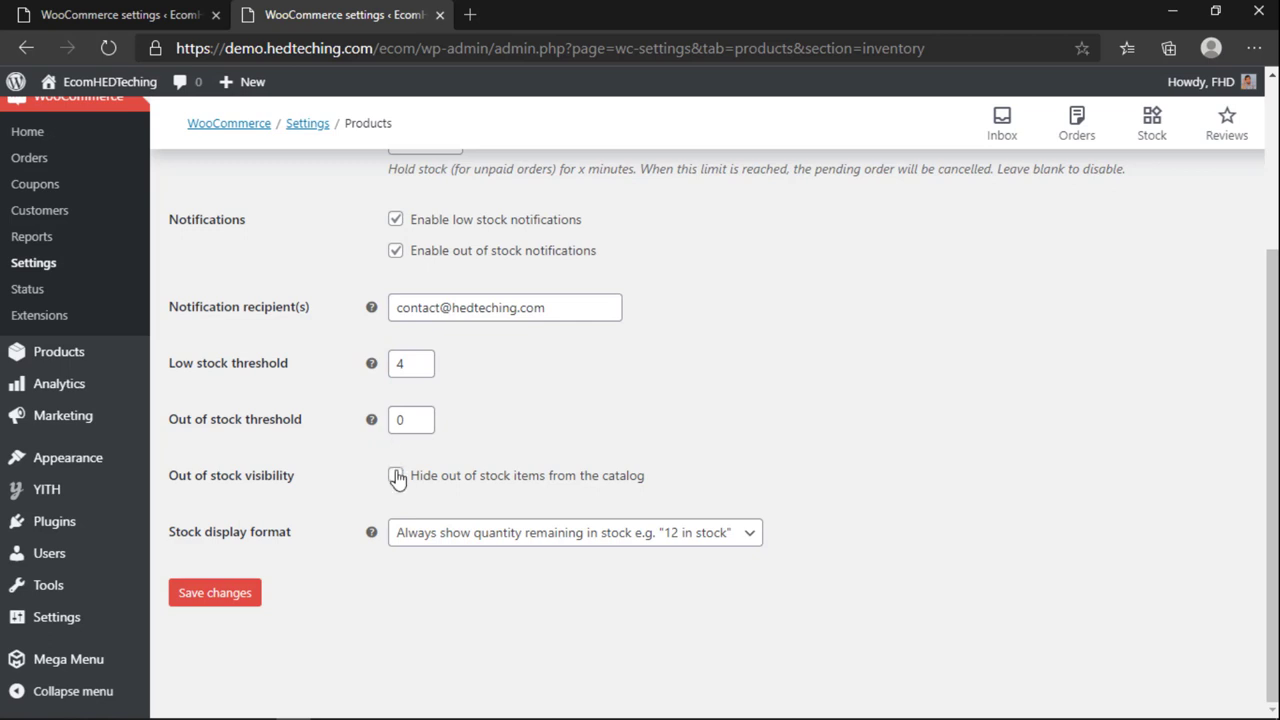
pyautogui.click(112, 22)
pyautogui.click(310, 16)
pyautogui.click(183, 14)
pyautogui.click(268, 14)
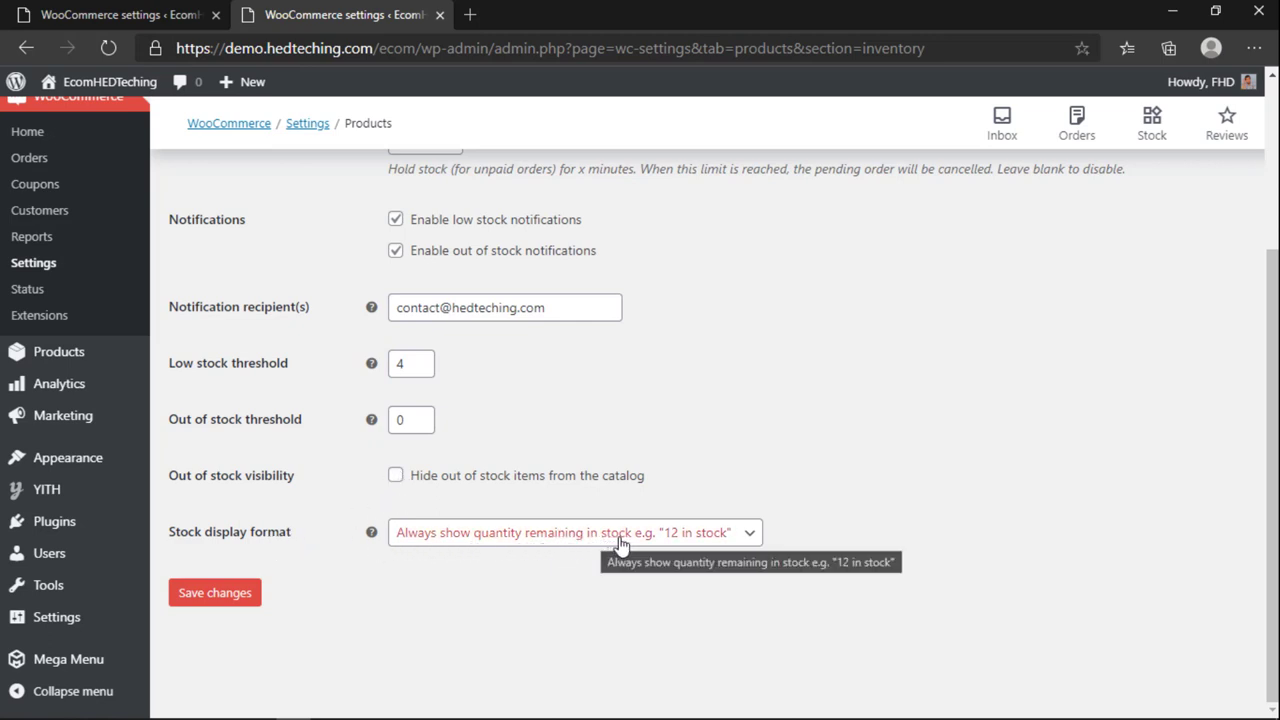
# Step: Choose 'Always show quantity remaining in stock' as stock display format and save
pyautogui.click(628, 540)
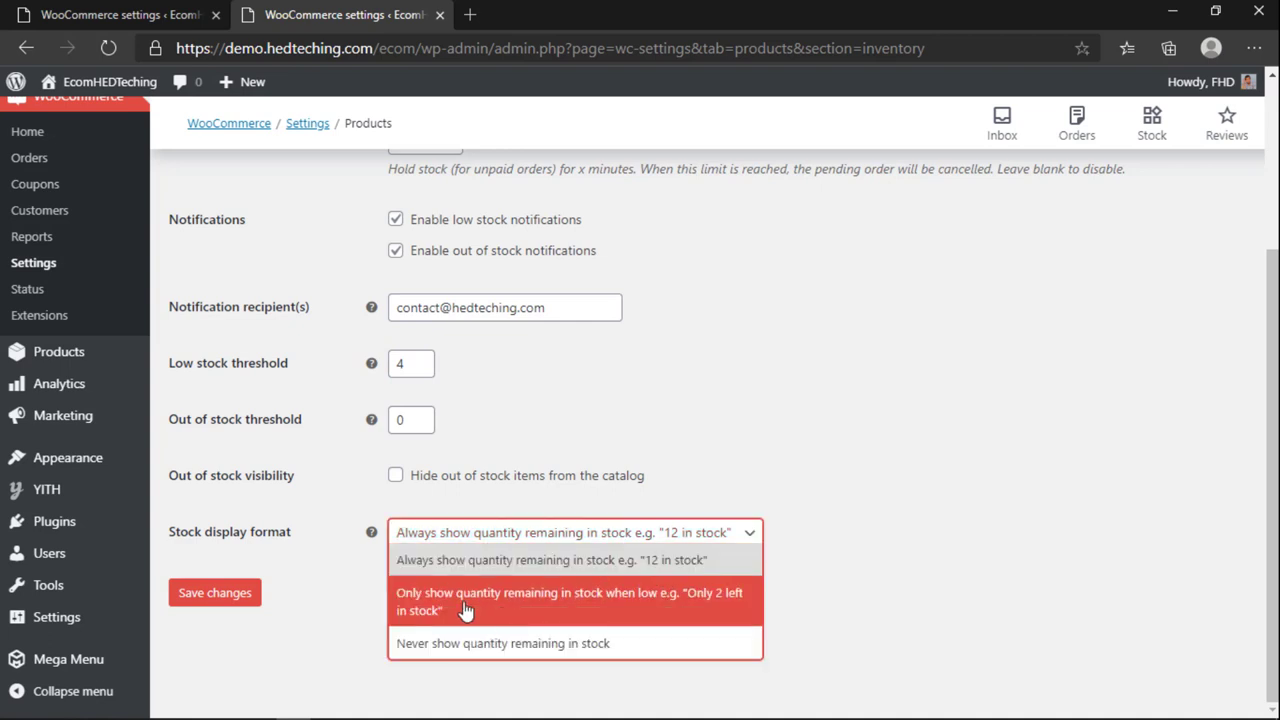
pyautogui.click(488, 562)
pyautogui.click(196, 599)
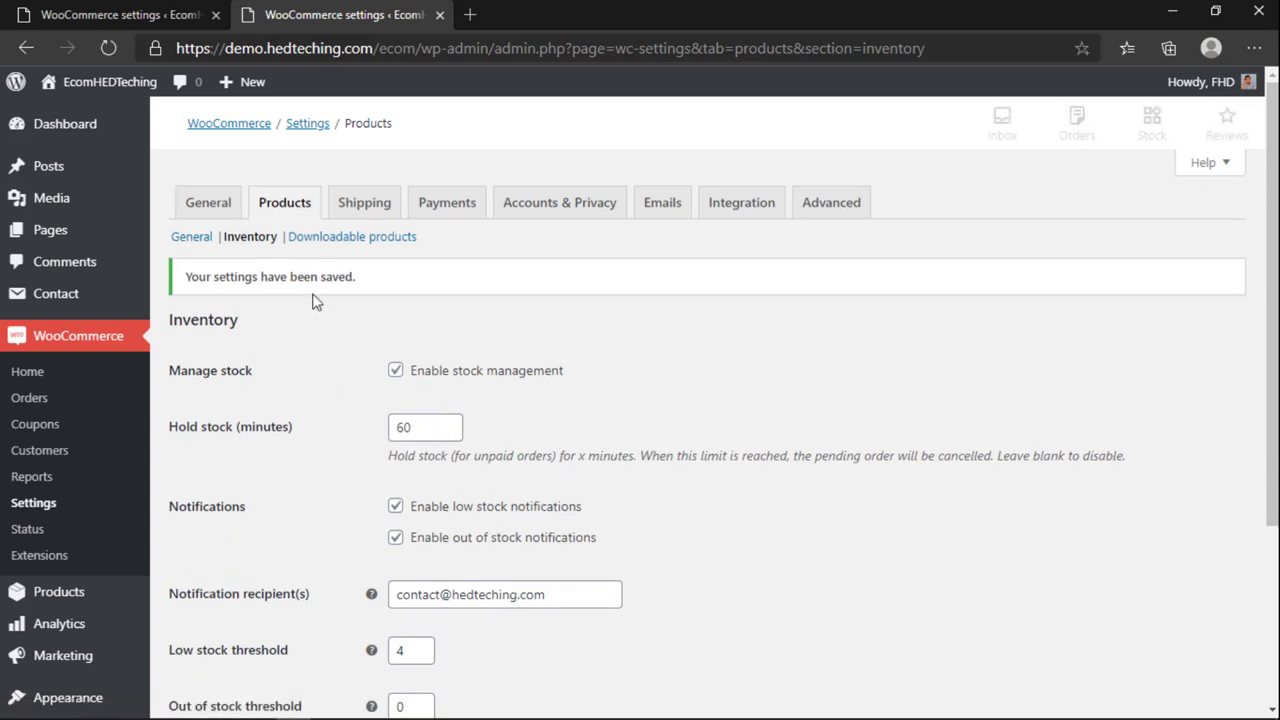
# Step: Open the Downloadable products settings and reload the page
pyautogui.click(359, 240)
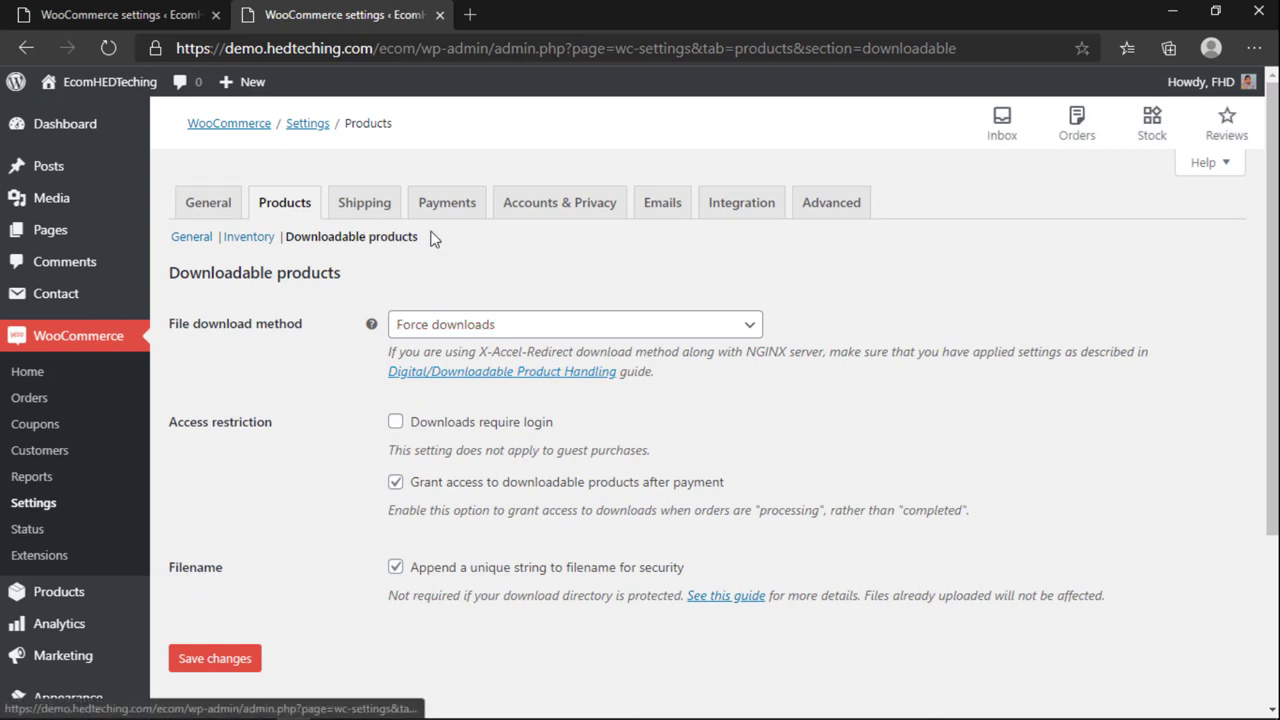
pyautogui.moveTo(425, 238); pyautogui.dragTo(288, 246)
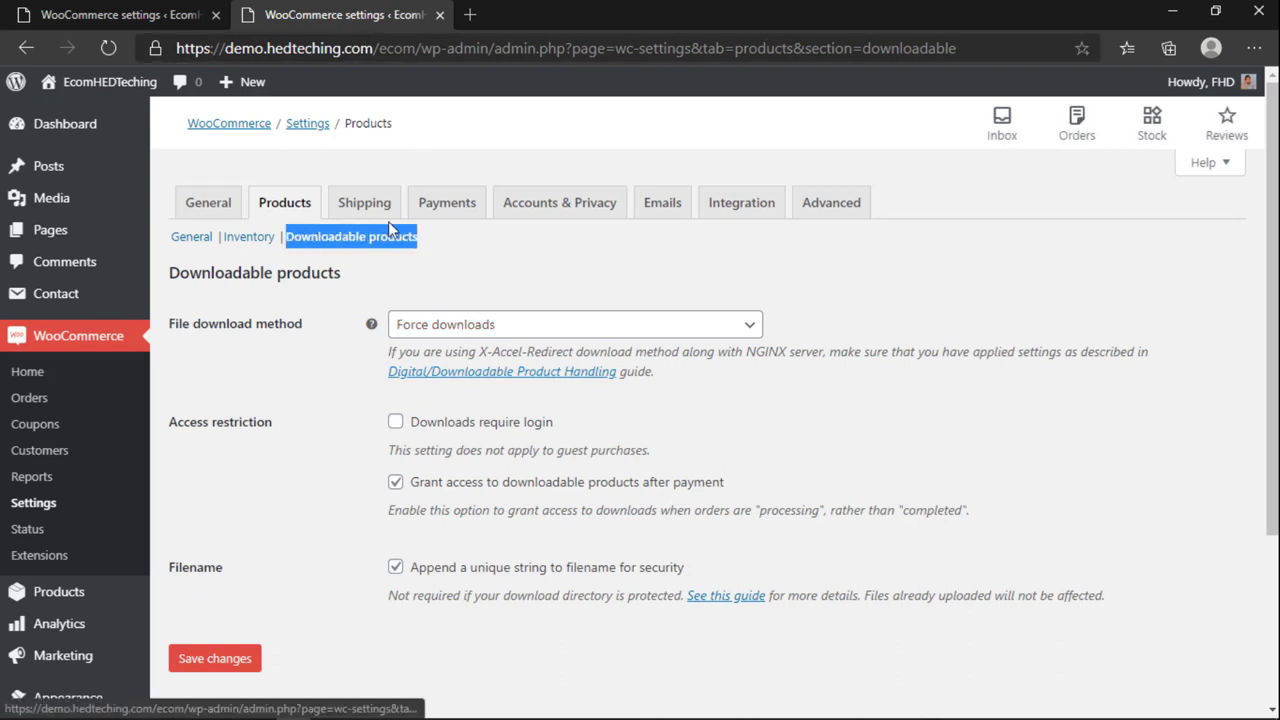
pyautogui.click(400, 258)
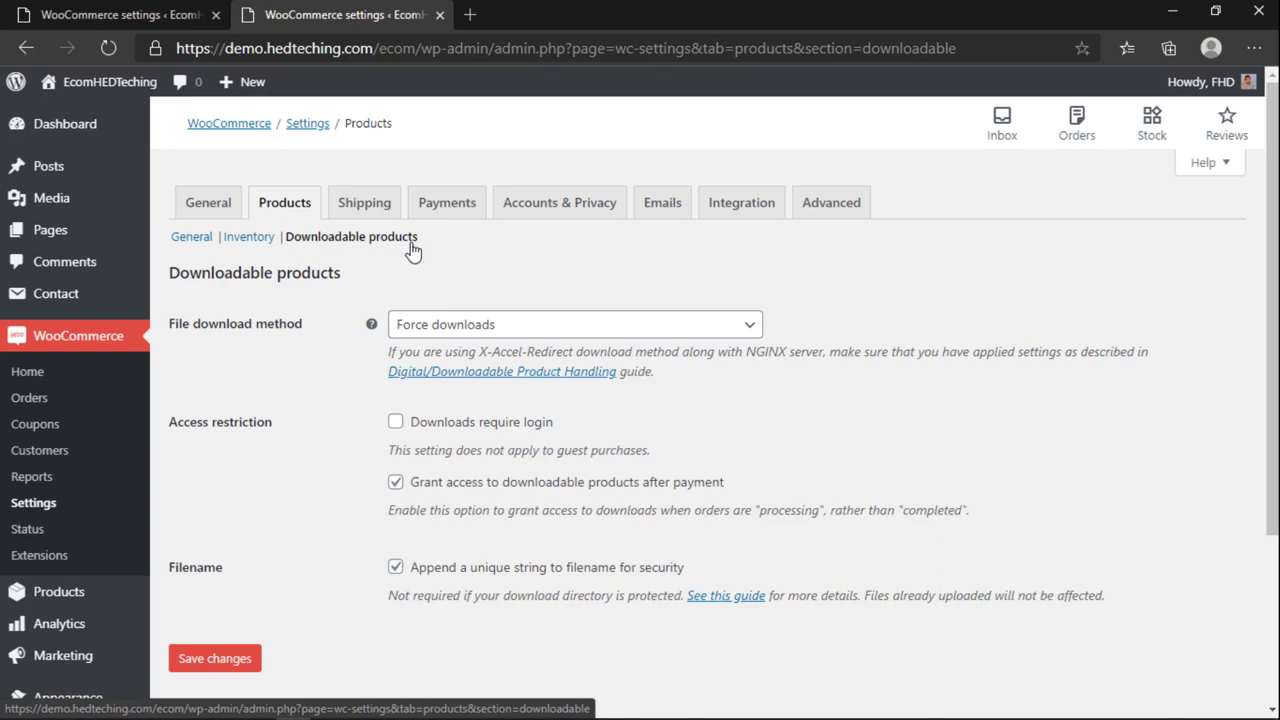
pyautogui.moveTo(411, 248); pyautogui.dragTo(396, 252)
pyautogui.click(416, 248)
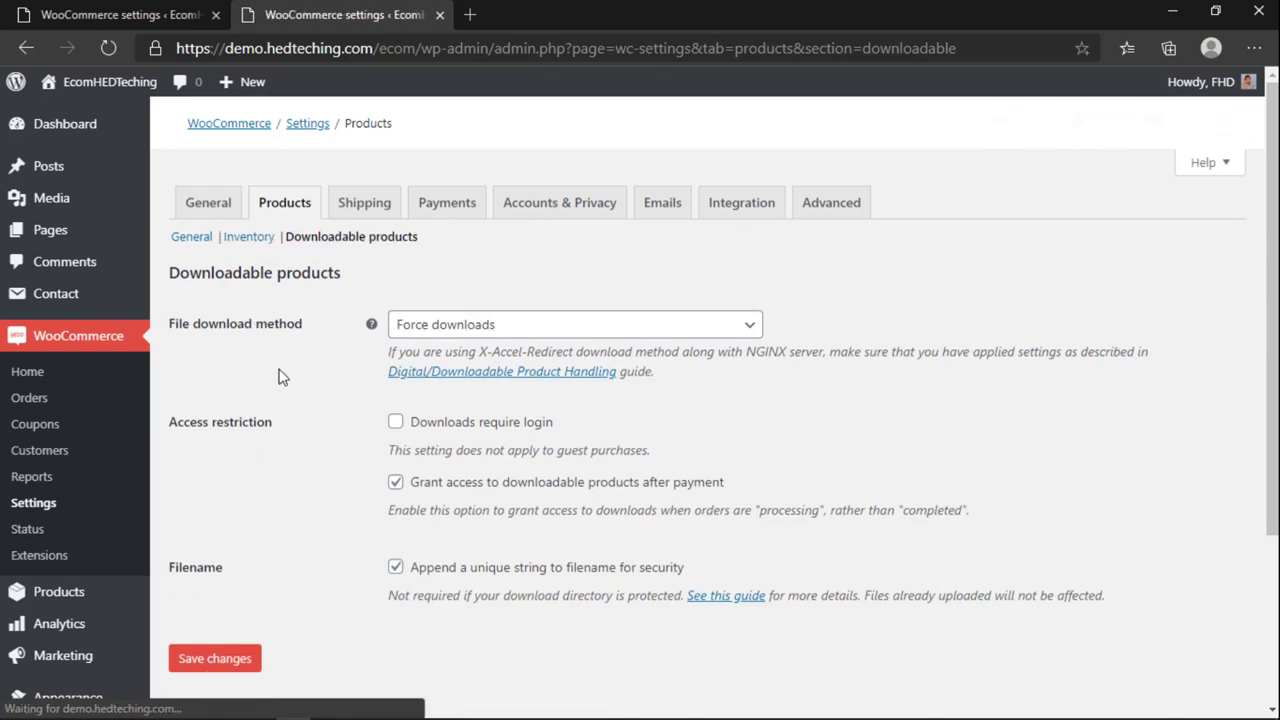
# Step: Enable 'Downloads require login' and save the downloadable products settings
pyautogui.scroll(-1, 385, 343)
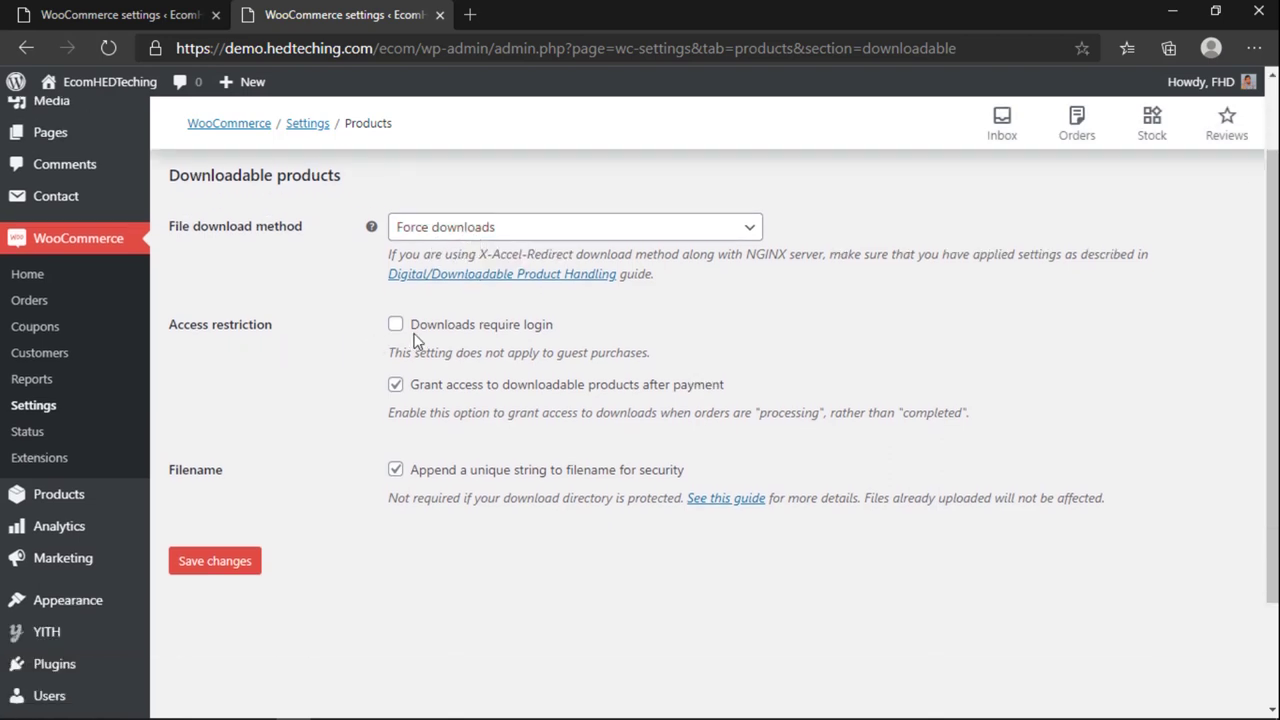
pyautogui.click(393, 326)
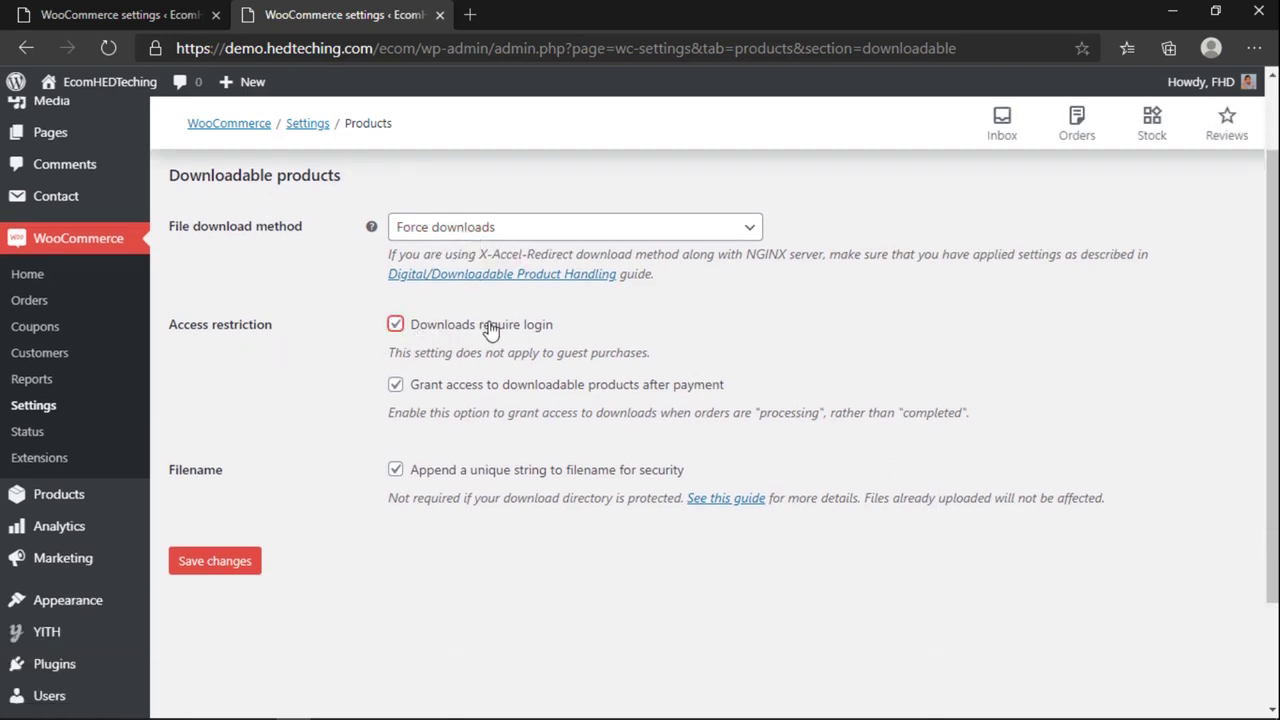
pyautogui.moveTo(434, 352); pyautogui.dragTo(524, 352)
pyautogui.click(571, 358)
pyautogui.click(245, 562)
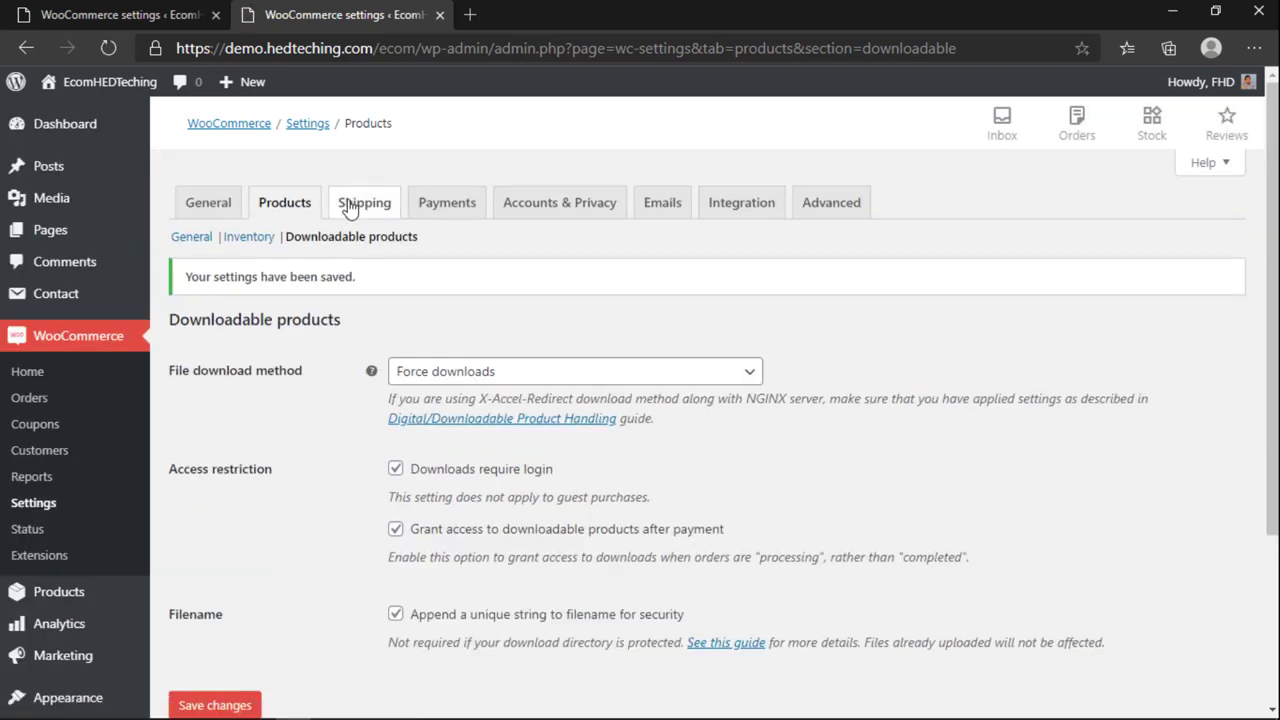
# Step: Add a new shipping zone and enter its name as 'Indide Dhaka'
pyautogui.click(352, 205)
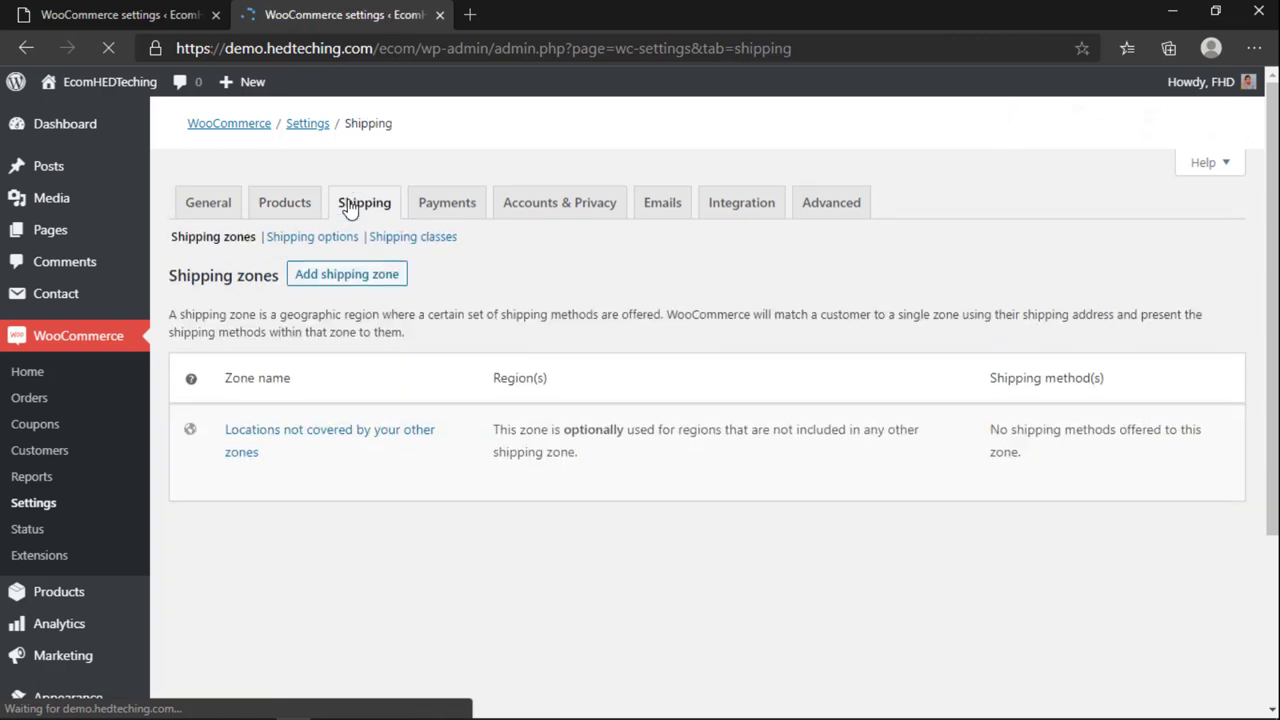
pyautogui.scroll(-5, 408, 545)
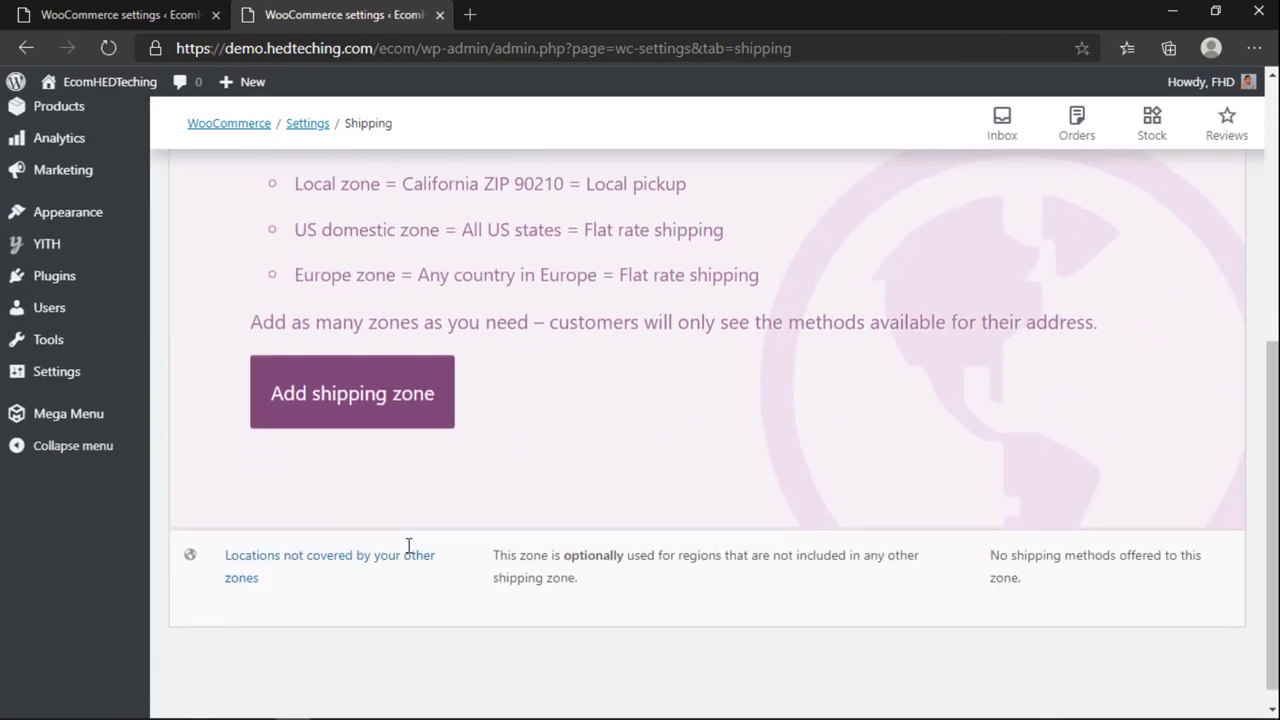
pyautogui.scroll(2, 371, 431)
pyautogui.click(356, 606)
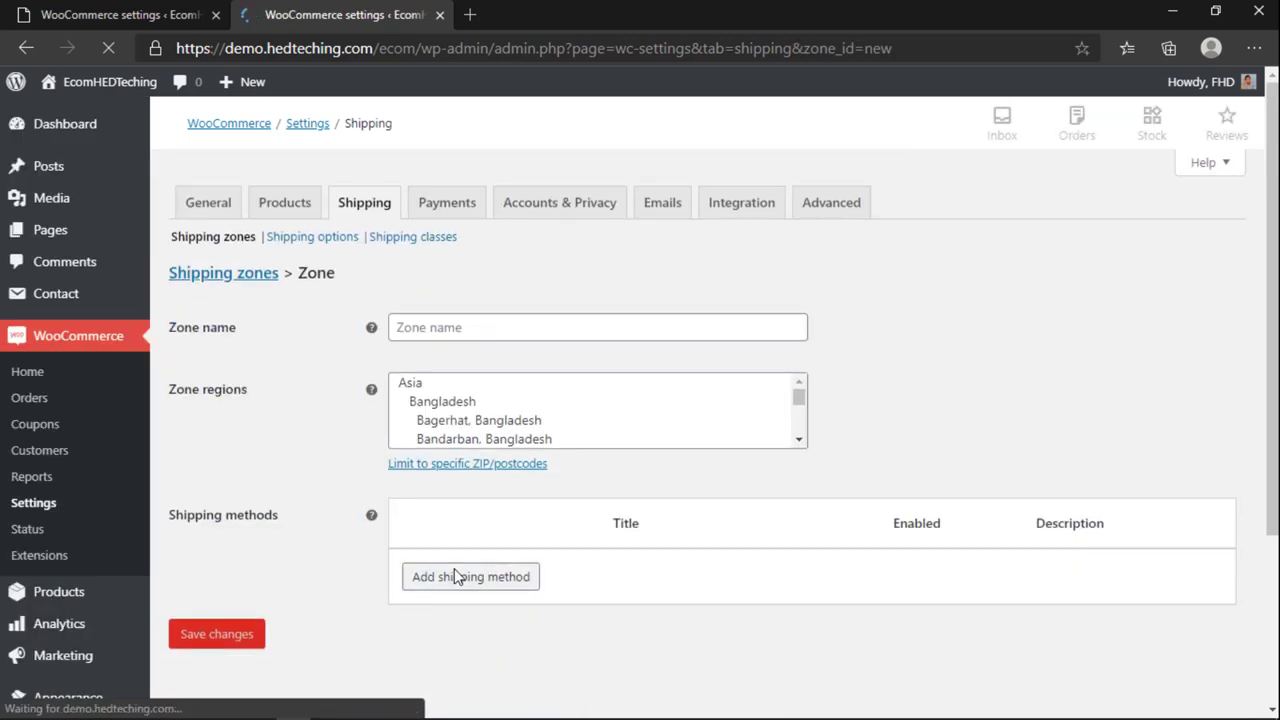
pyautogui.click(433, 337)
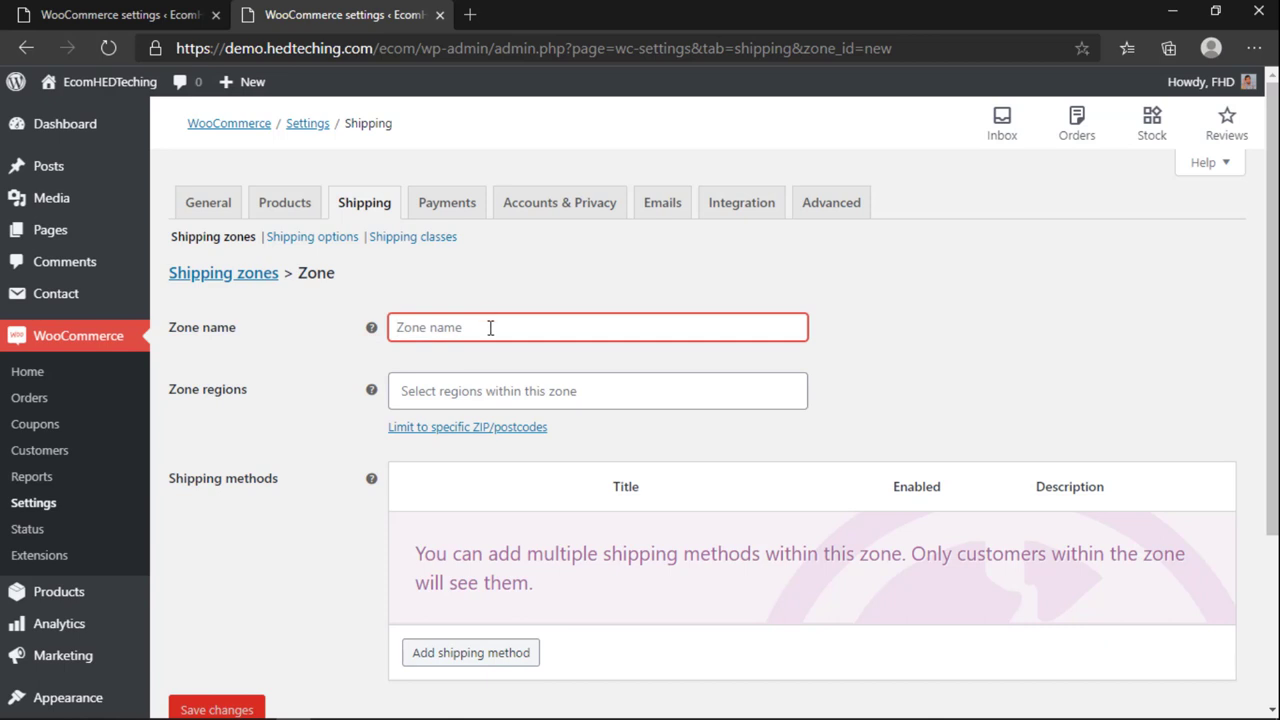
pyautogui.write('Indi')
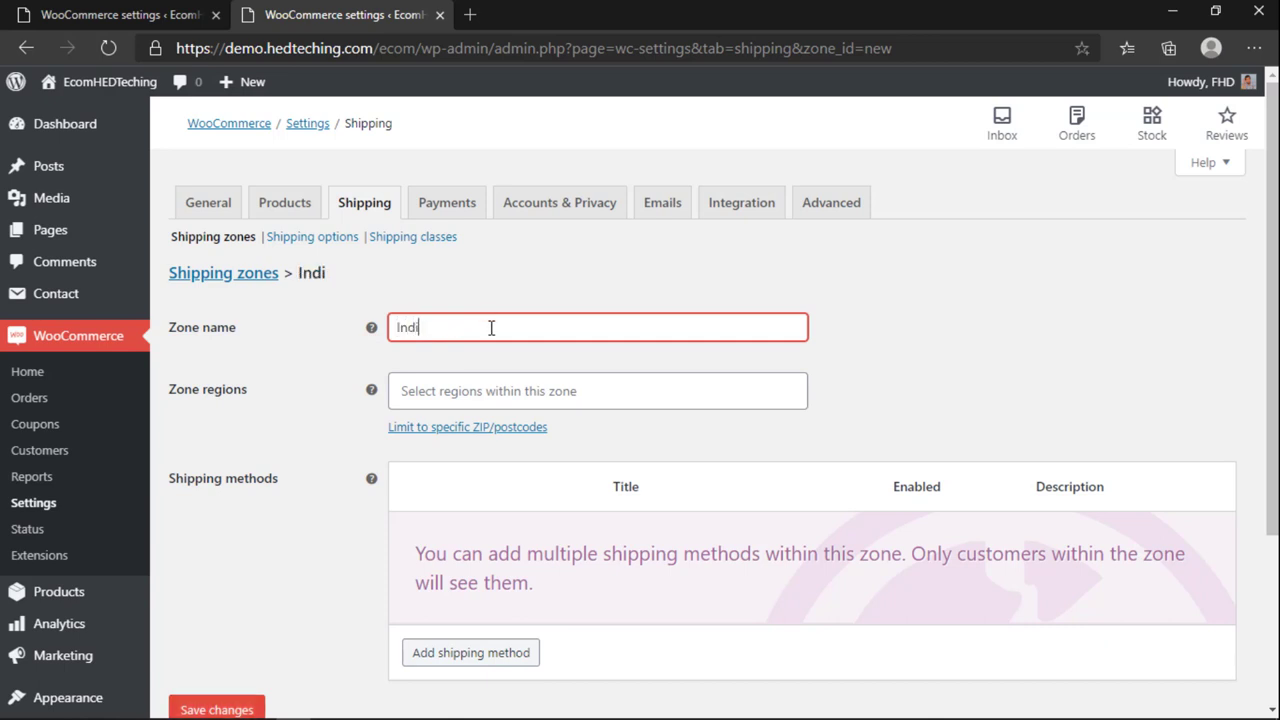
pyautogui.write('de Dhaka')
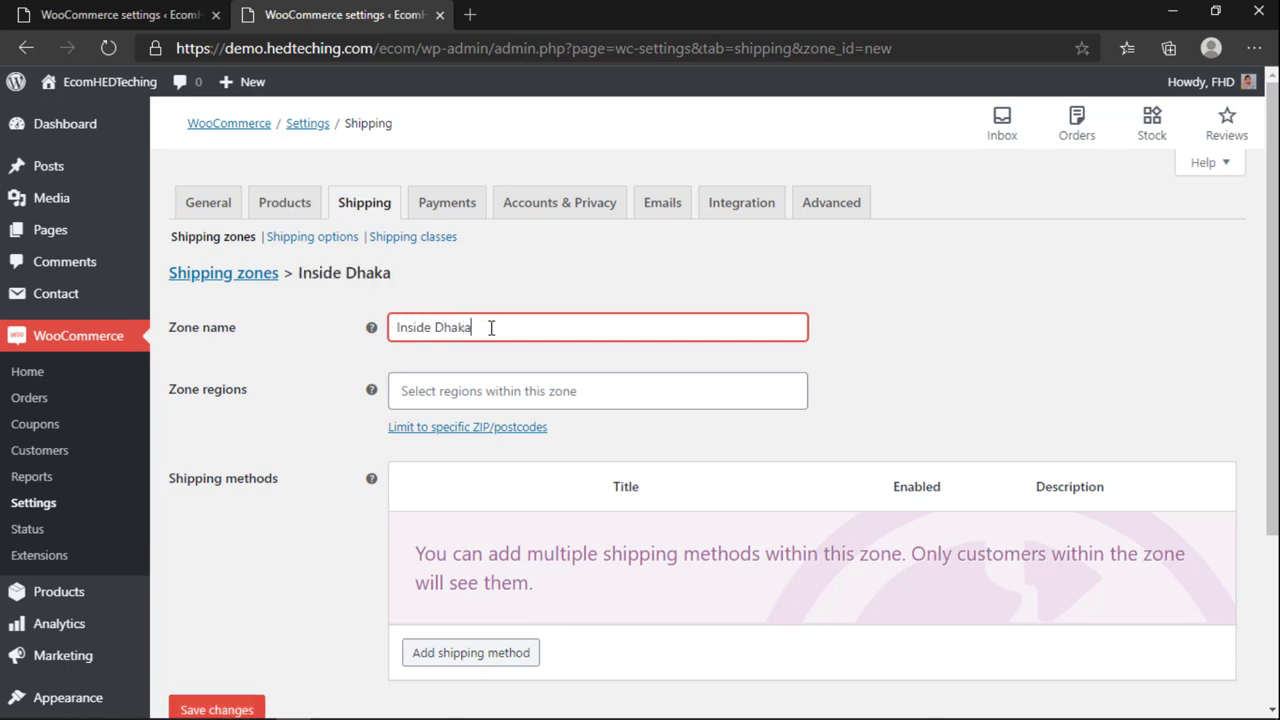
# Step: Add Dhaka, Bangladesh as the zone's region
pyautogui.click(495, 388)
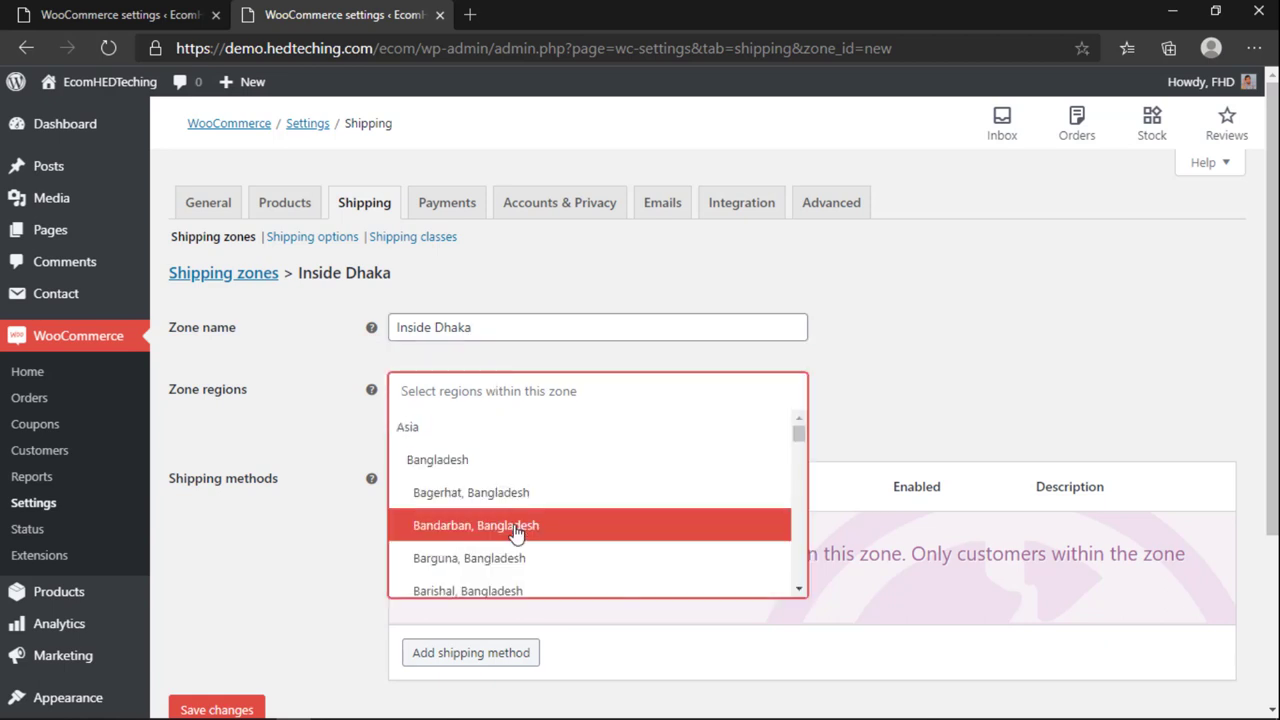
pyautogui.scroll(-3, 512, 535)
pyautogui.scroll(-5, 512, 538)
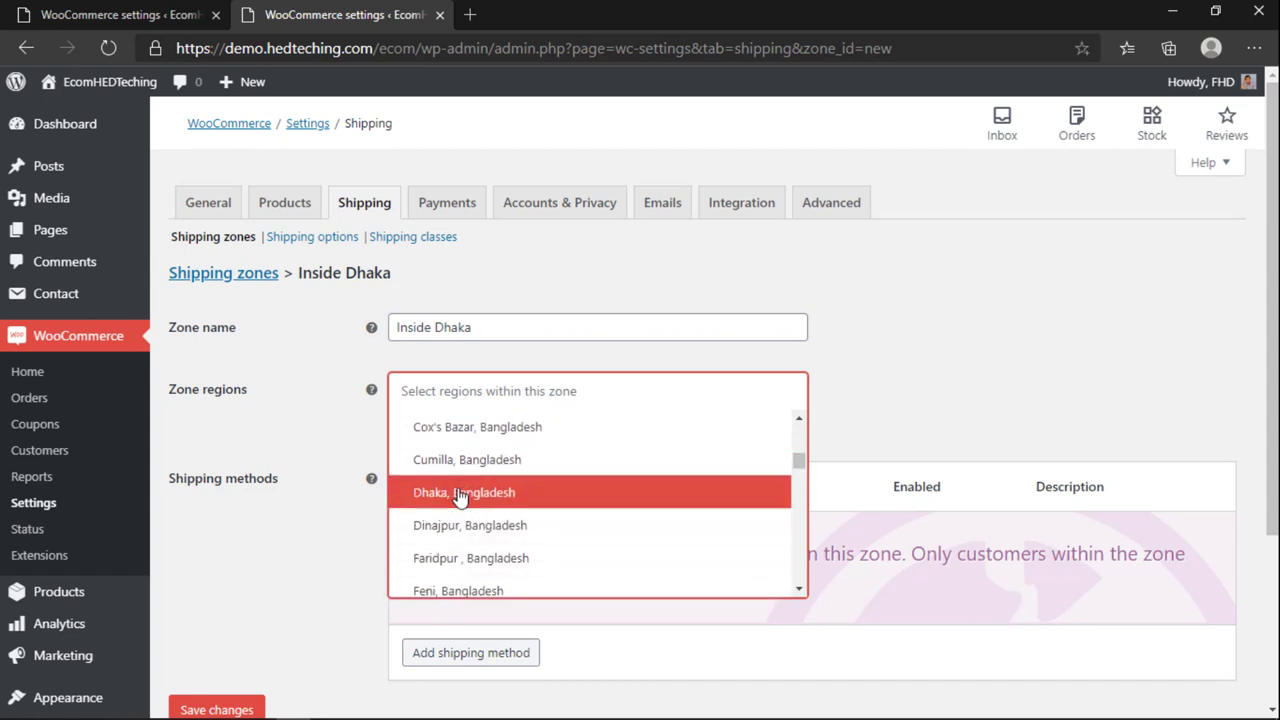
pyautogui.click(461, 496)
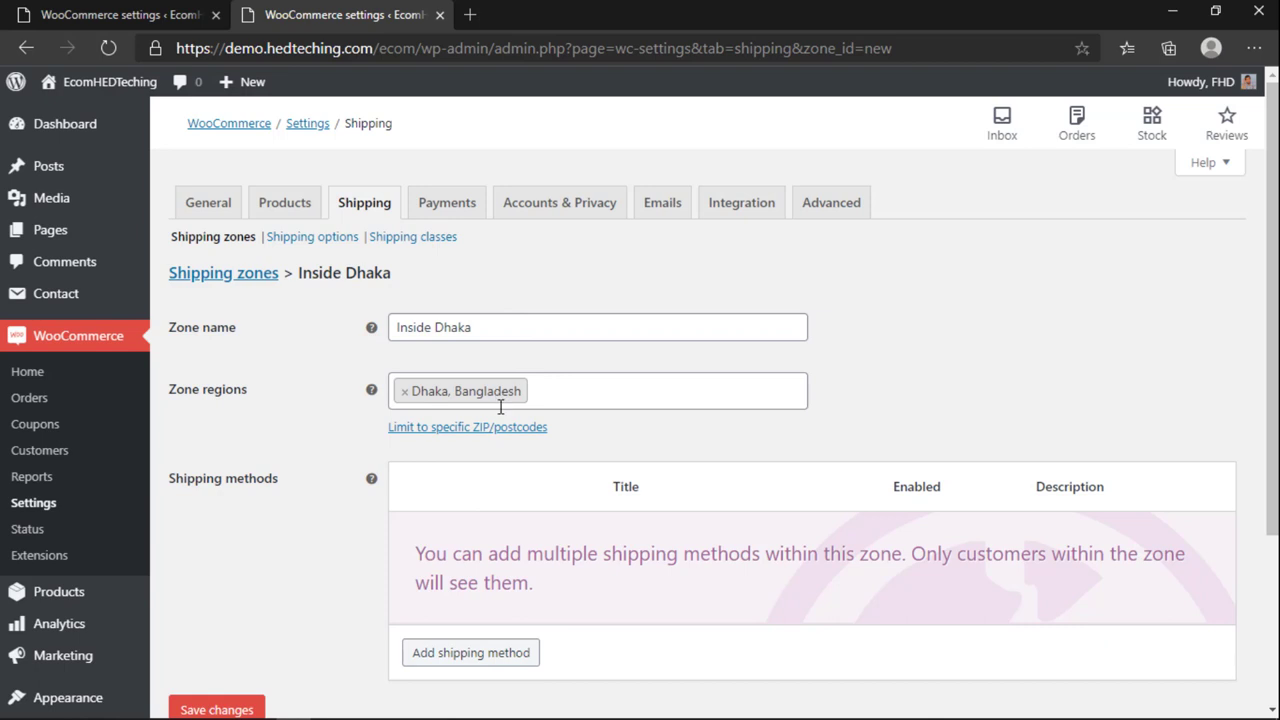
pyautogui.scroll(-1, 506, 460)
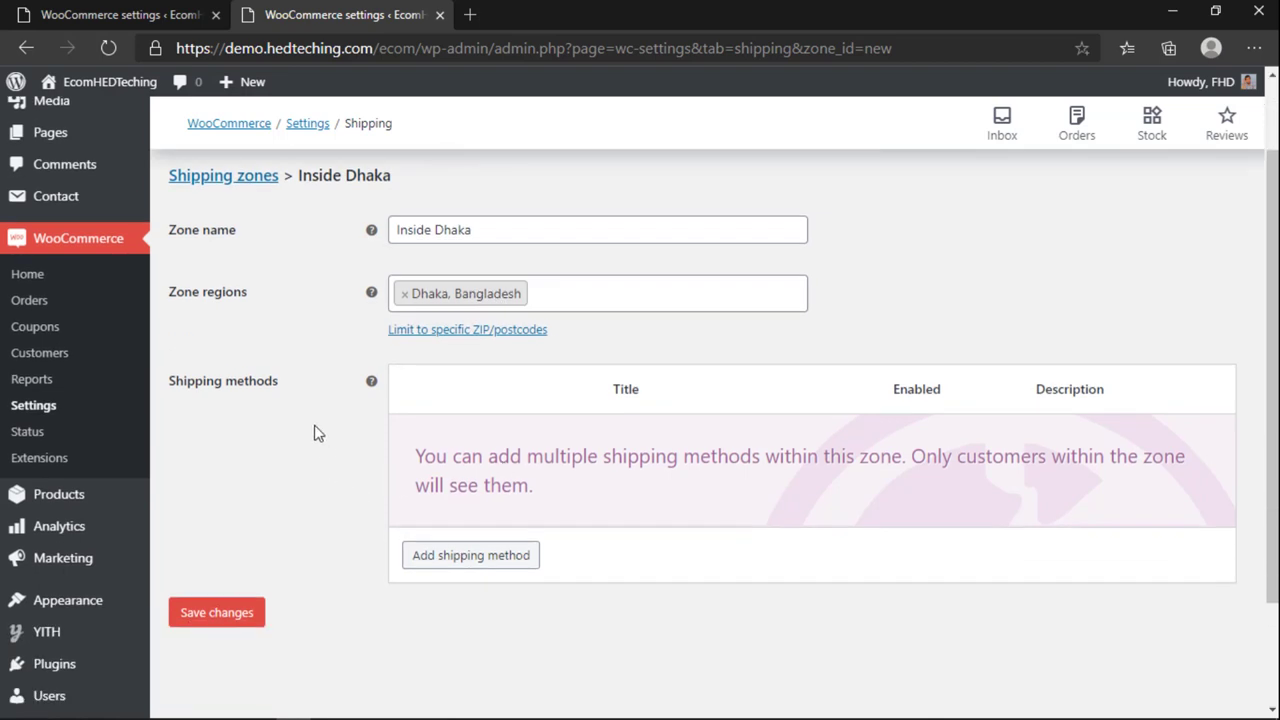
# Step: Add a Flat rate shipping method to the Inside Dhaka zone
pyautogui.click(446, 556)
pyautogui.click(429, 403)
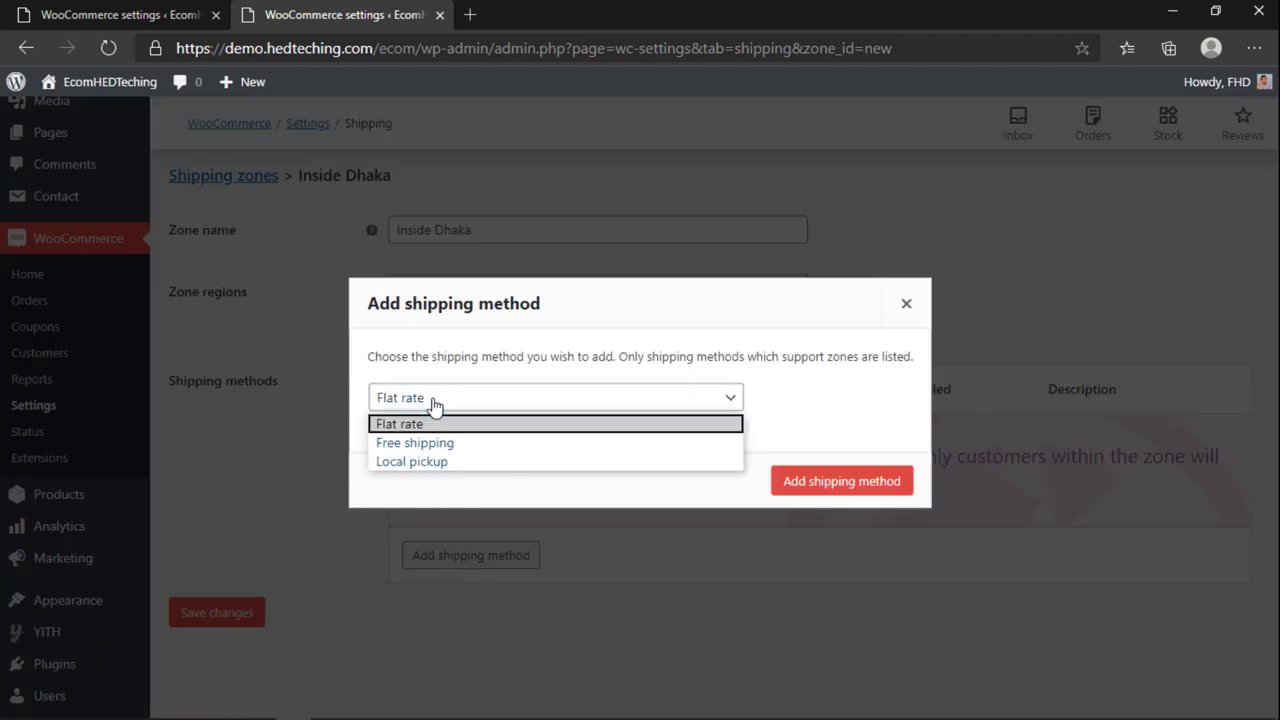
pyautogui.click(434, 404)
pyautogui.click(434, 404)
pyautogui.click(434, 406)
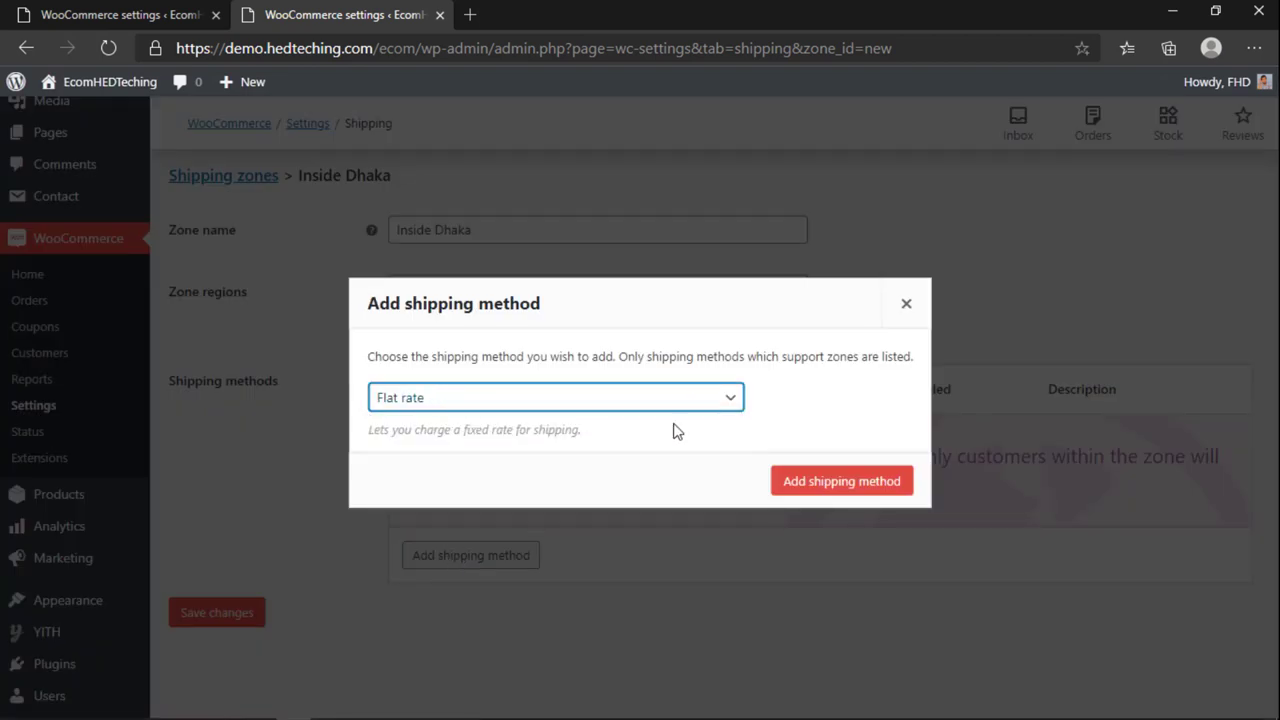
pyautogui.doubleClick(810, 481)
pyautogui.click(810, 481)
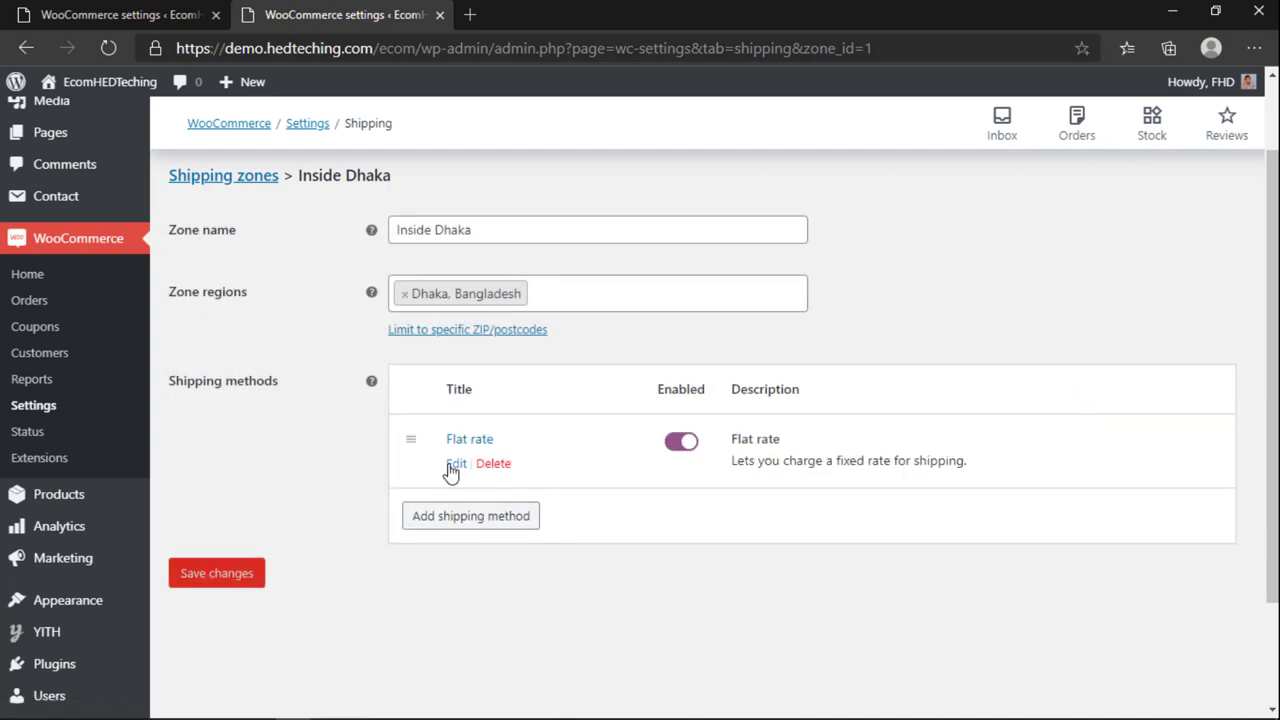
# Step: In the Flat rate settings, replace the existing cost with 45
pyautogui.click(444, 465)
pyautogui.doubleClick(477, 451)
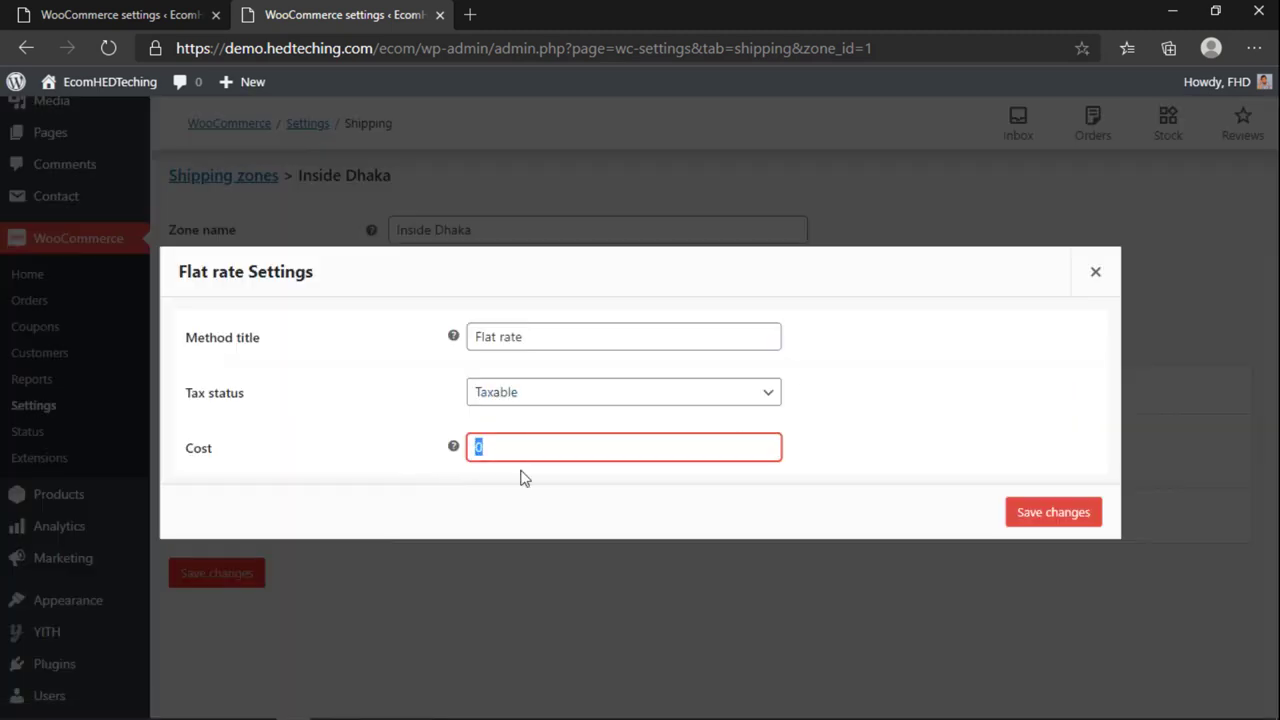
pyautogui.write('45')
pyautogui.click(133, 12)
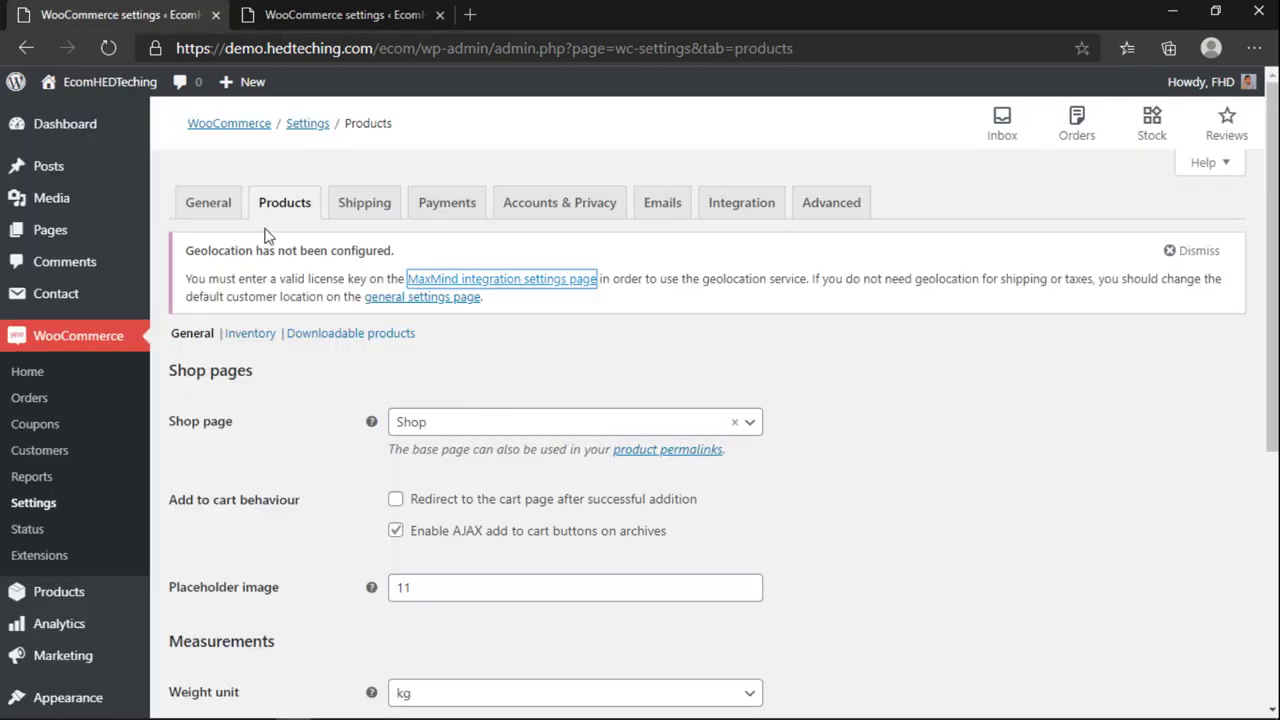
pyautogui.click(294, 12)
pyautogui.moveTo(494, 449); pyautogui.dragTo(427, 440)
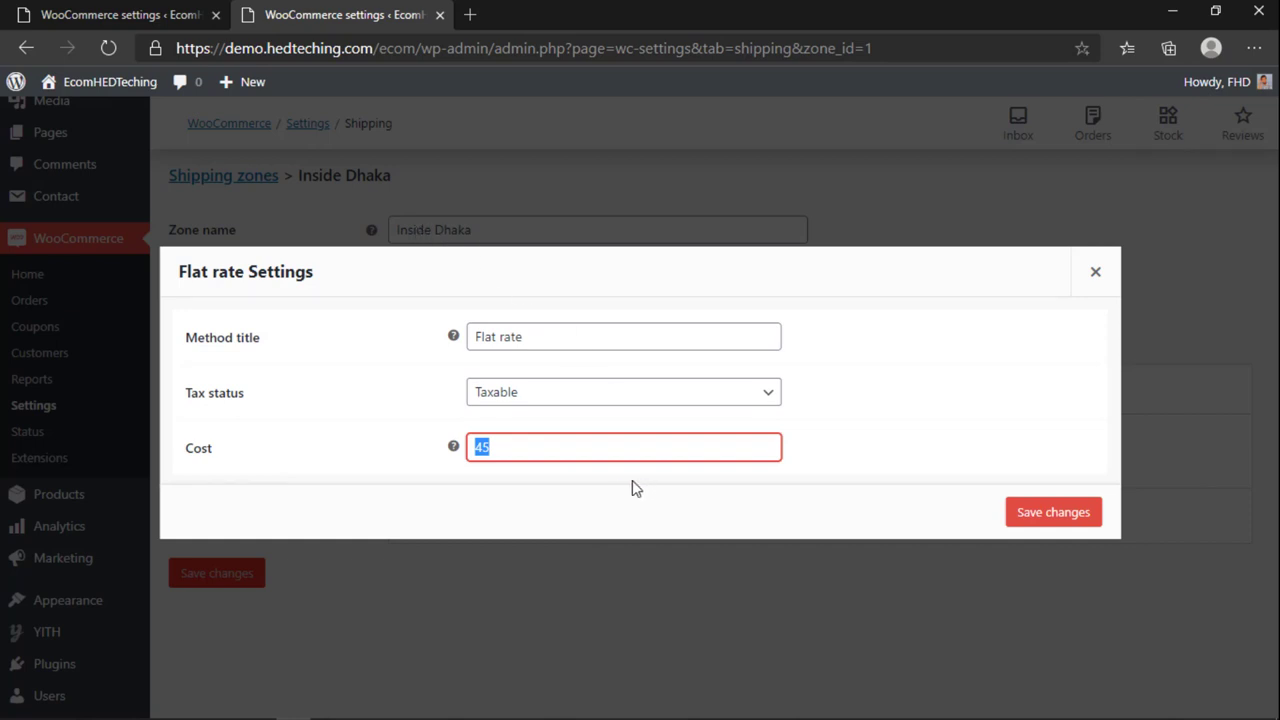
pyautogui.click(505, 443)
pyautogui.doubleClick(505, 443)
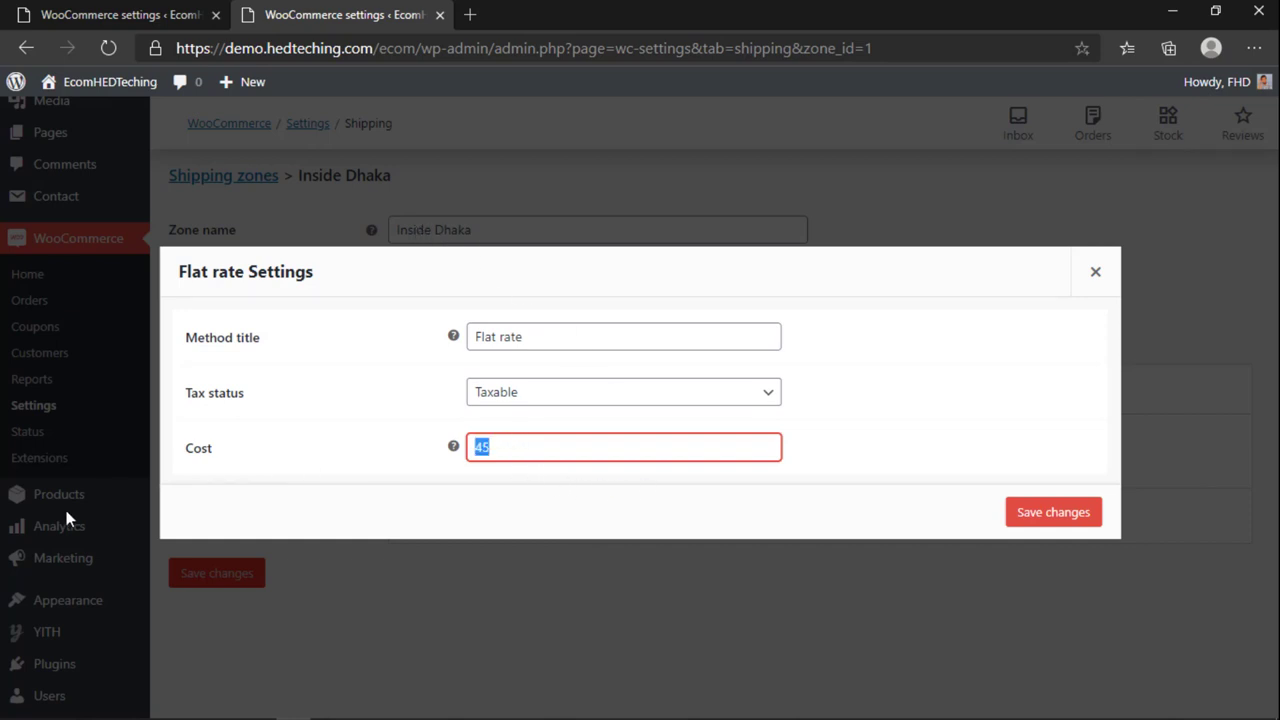
pyautogui.click(522, 447)
pyautogui.moveTo(545, 445); pyautogui.dragTo(449, 446)
pyautogui.click(514, 429)
pyautogui.click(510, 435)
# Step: Adjust the cost formula to 45 * [qty] and save the Flat rate settings
pyautogui.moveTo(557, 445); pyautogui.dragTo(470, 447)
pyautogui.click(488, 450)
pyautogui.doubleClick(483, 450)
pyautogui.rightClick(483, 450)
pyautogui.press('Escape')
pyautogui.click(523, 446)
pyautogui.moveTo(490, 450); pyautogui.dragTo(615, 446)
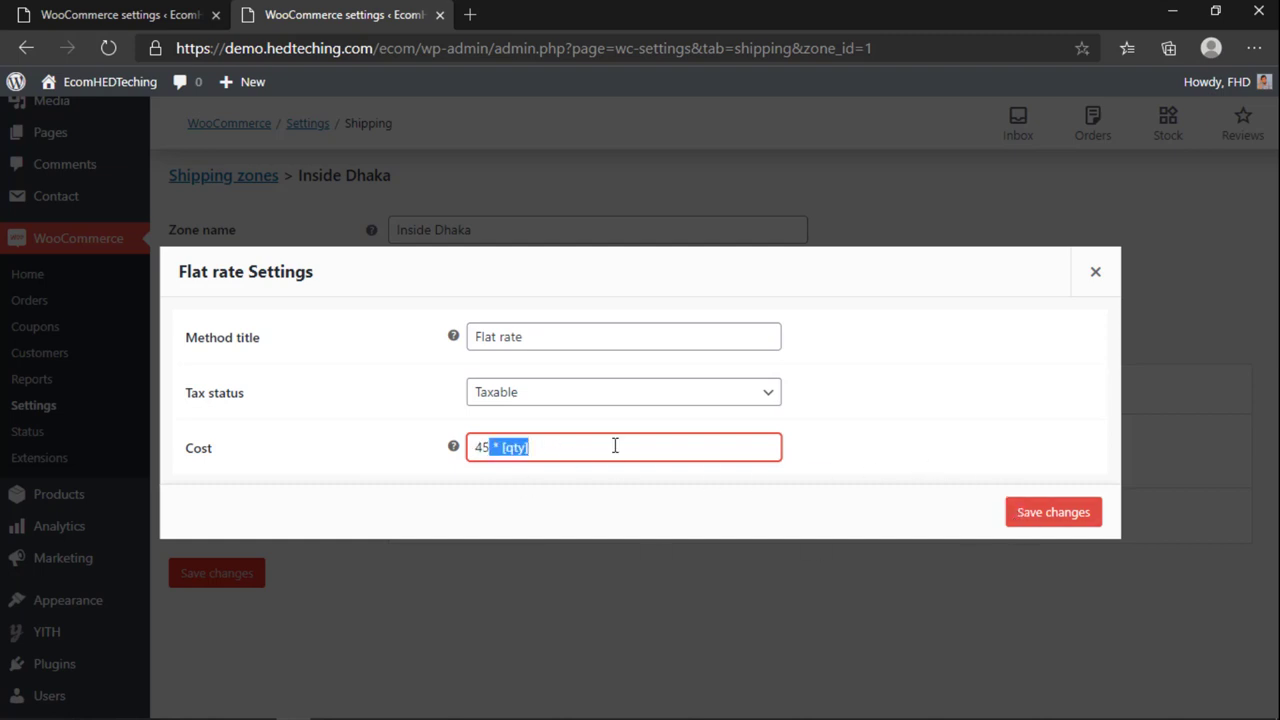
pyautogui.press('BackSpace')
pyautogui.click(1037, 512)
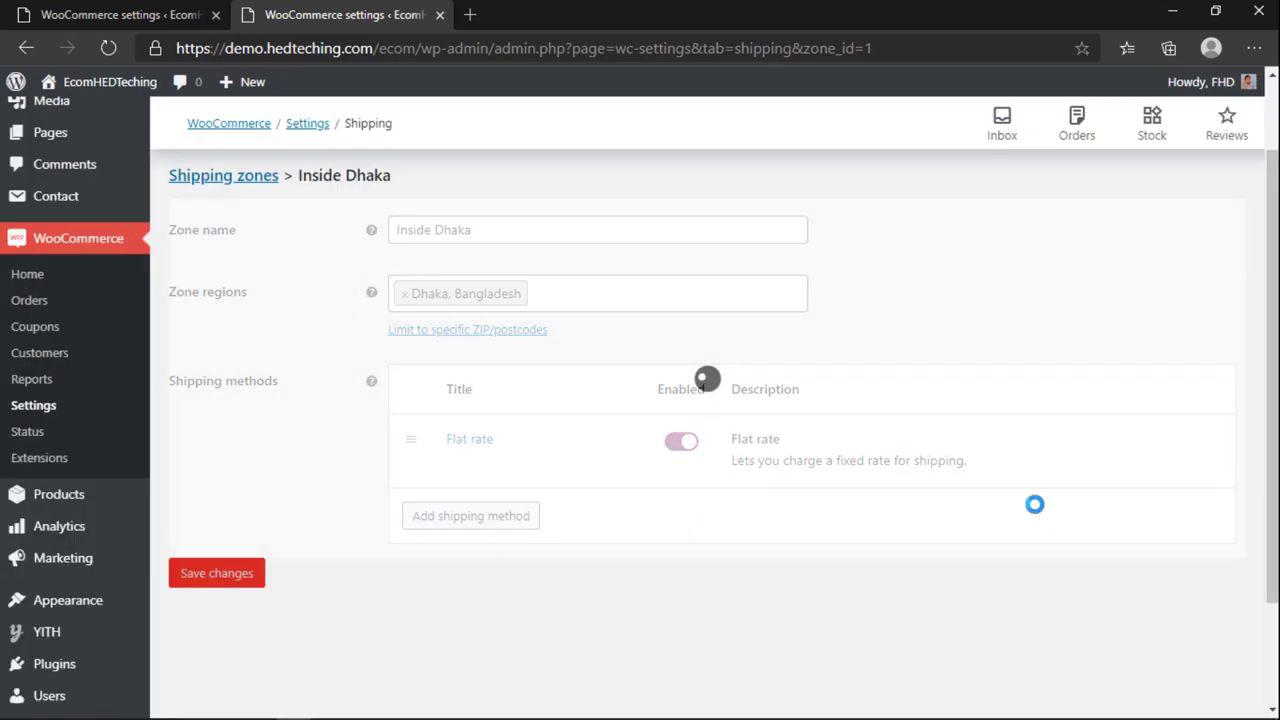
# Step: Create a new shipping zone named Outside Dhaka
pyautogui.scroll(1, 400, 600)
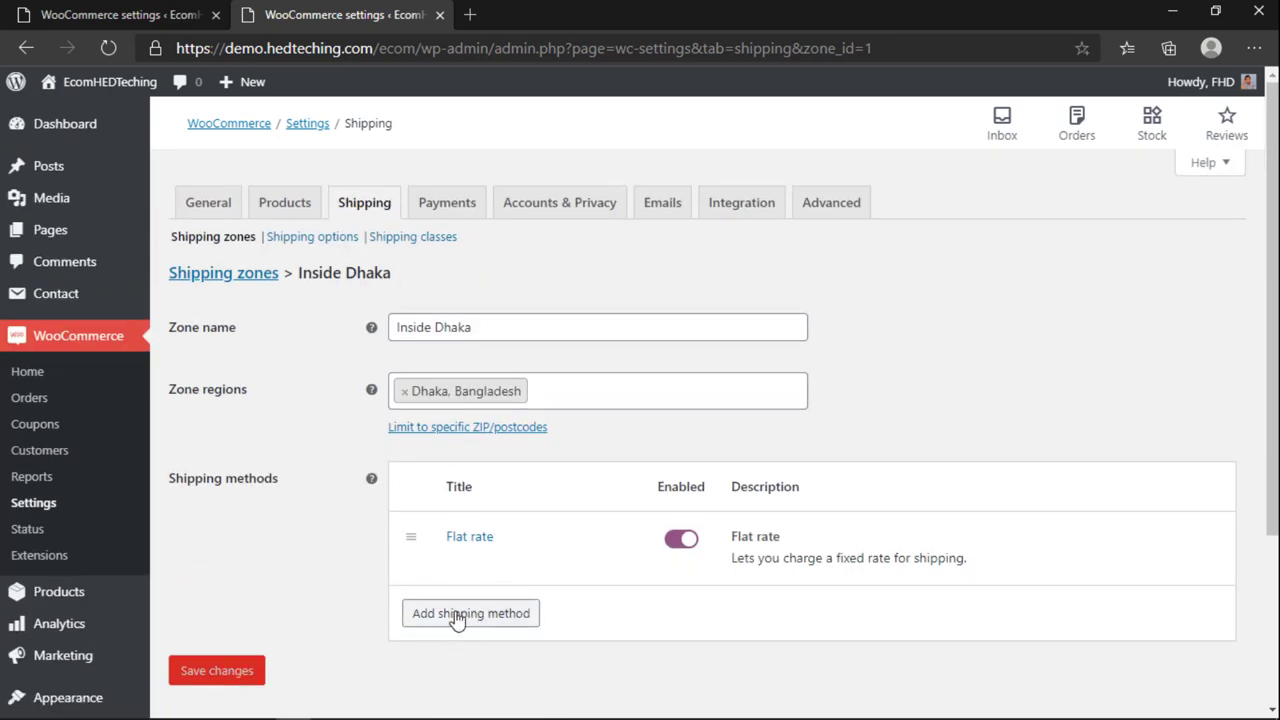
pyautogui.click(226, 278)
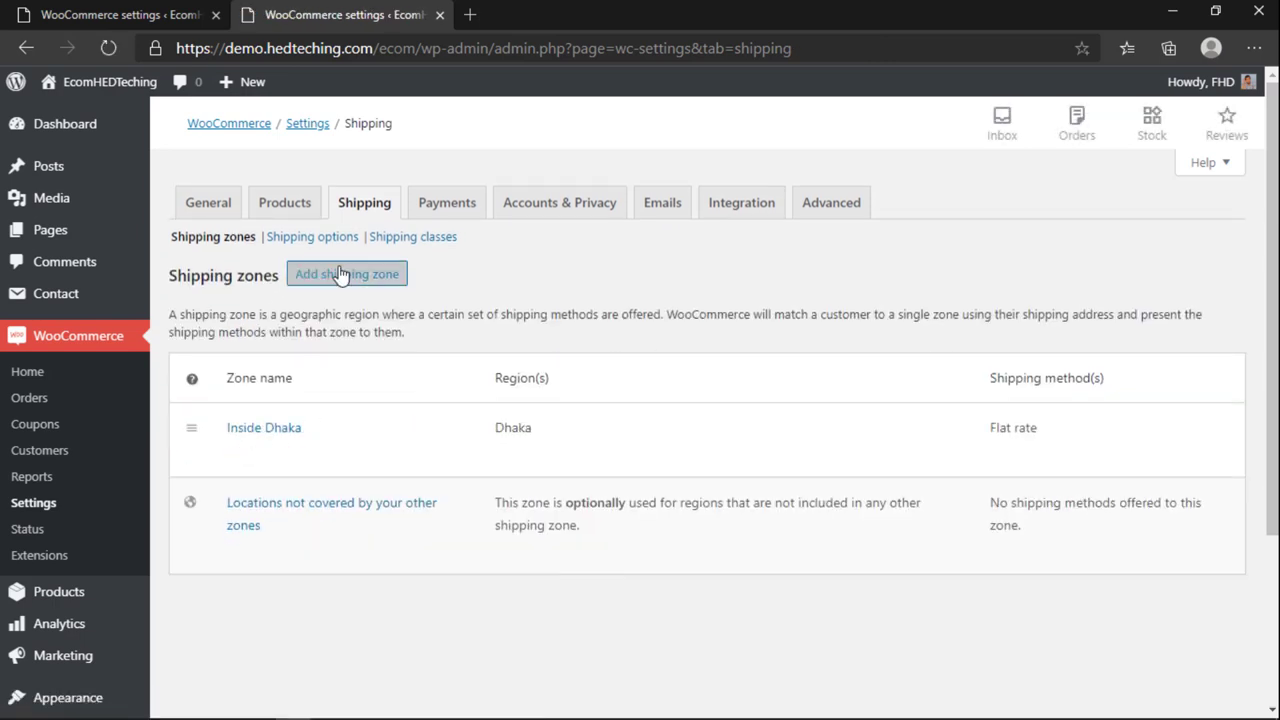
pyautogui.click(346, 274)
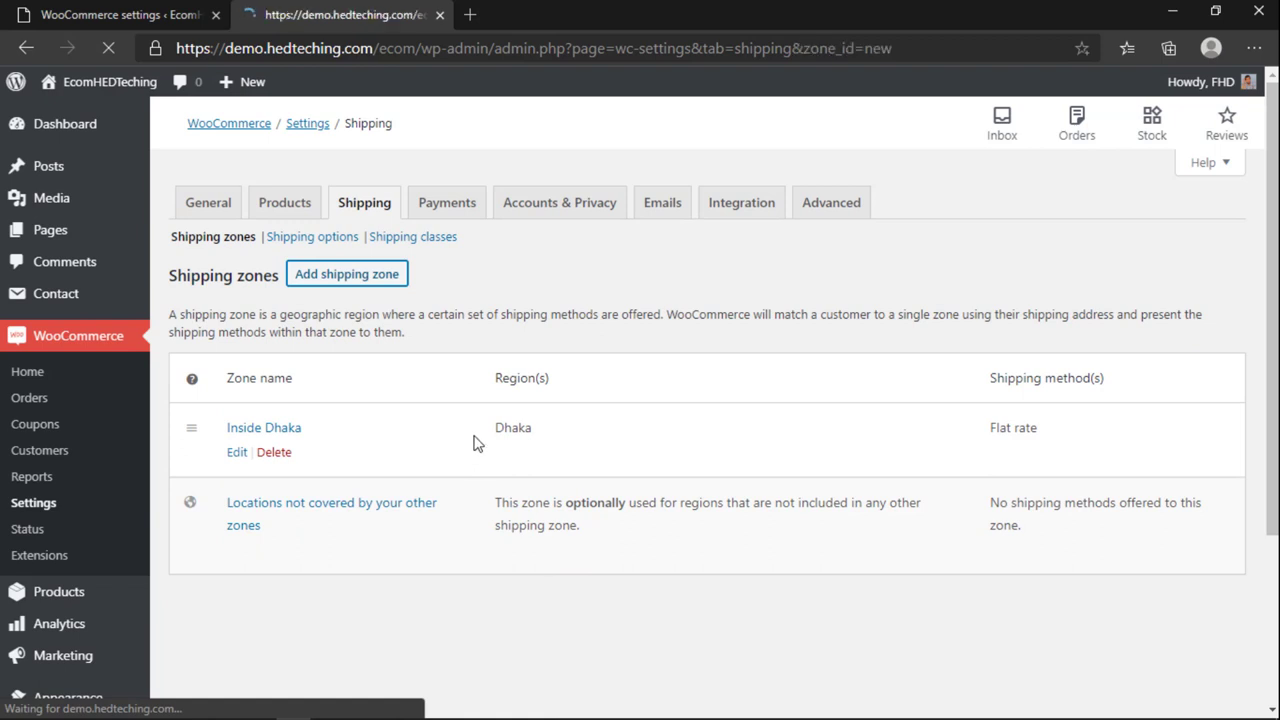
pyautogui.click(507, 333)
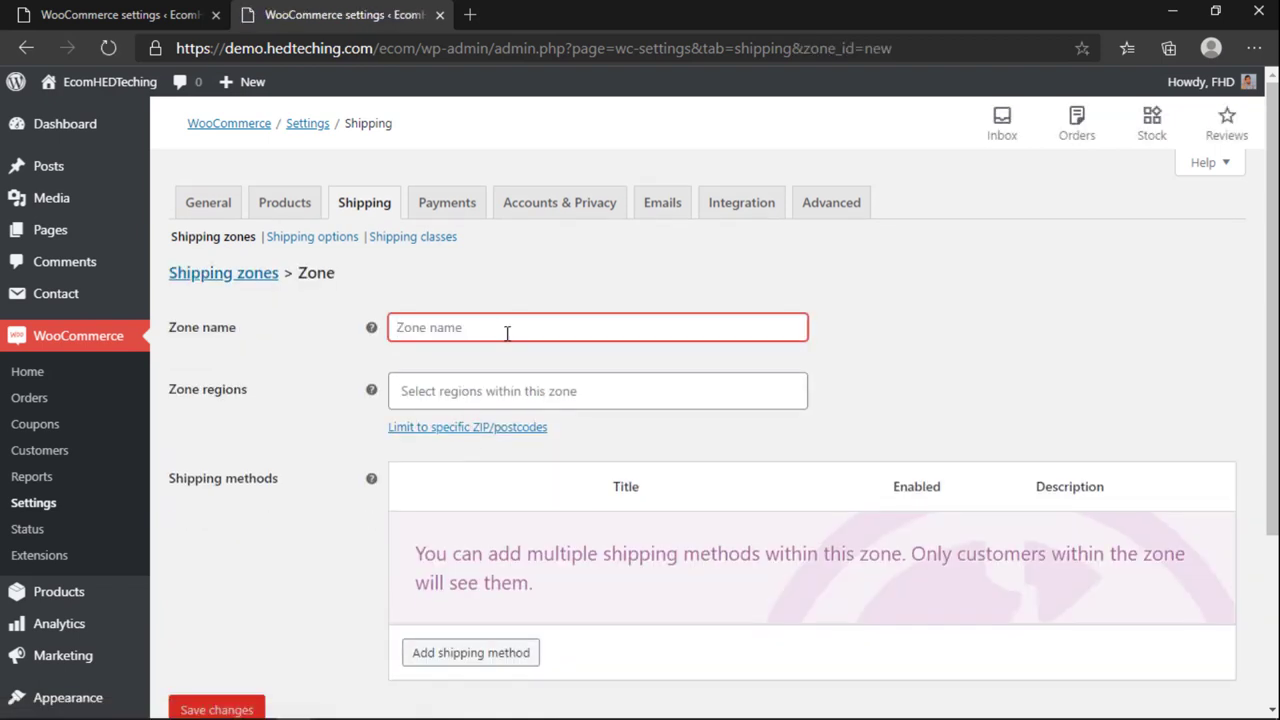
pyautogui.write('Out')
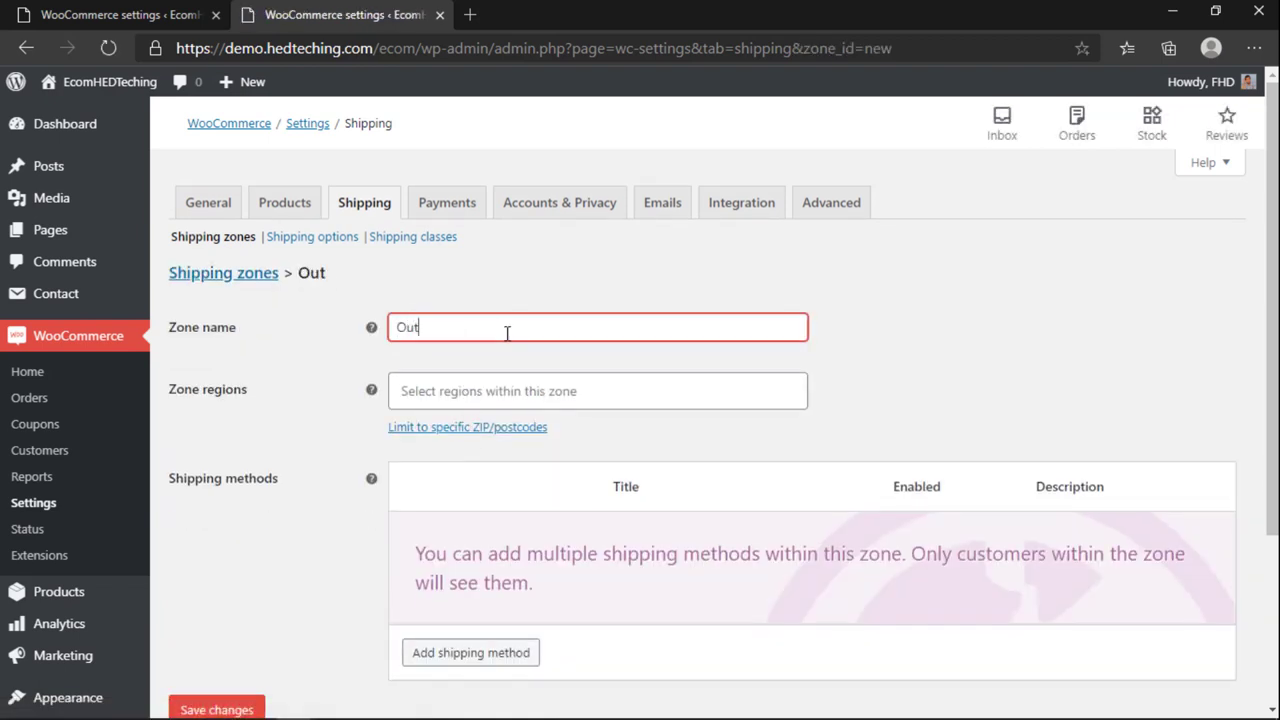
pyautogui.write('side Dha')
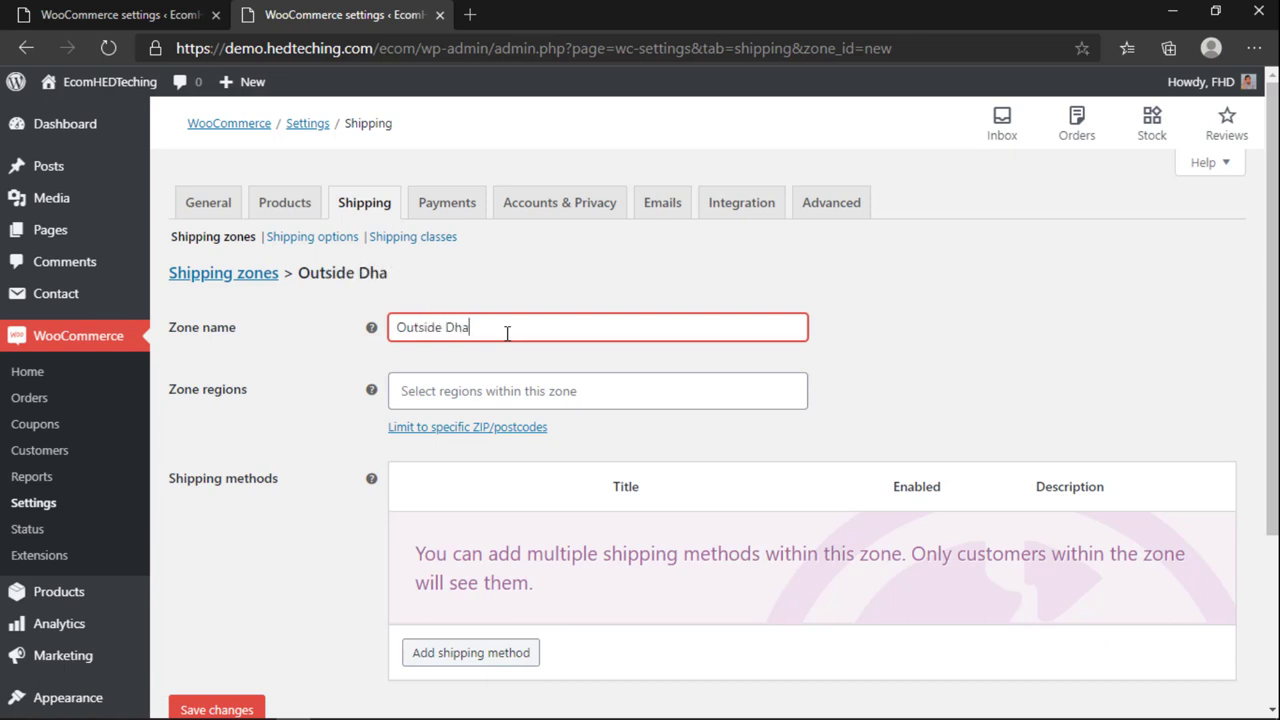
pyautogui.write('ka')
# Step: Browse the zone regions list and close it without choosing a region
pyautogui.click(511, 390)
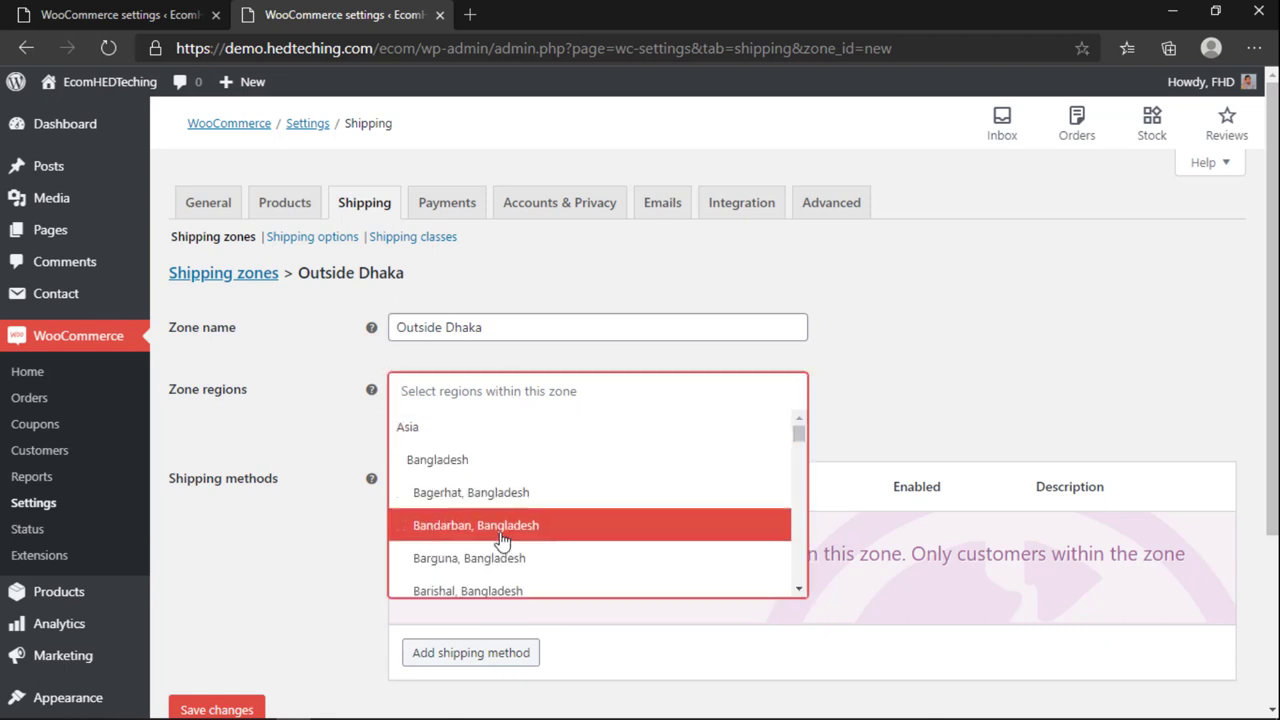
pyautogui.scroll(-5, 503, 535)
pyautogui.scroll(-3, 503, 520)
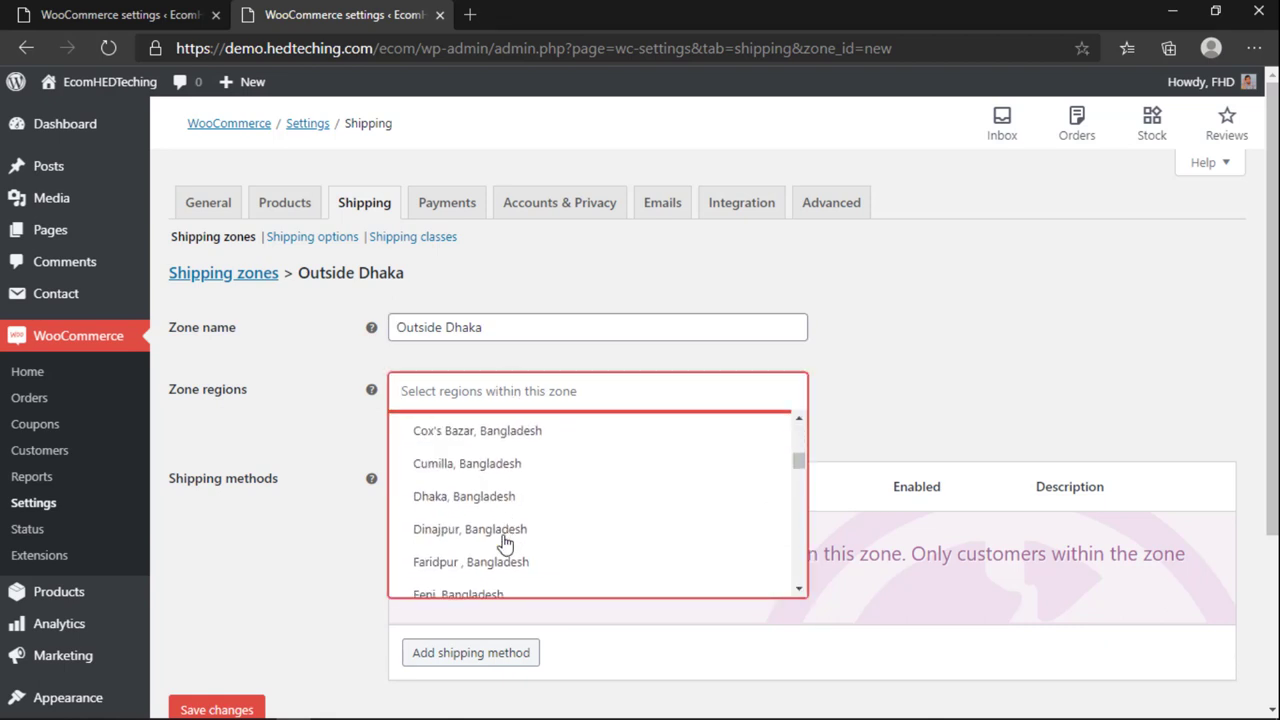
pyautogui.scroll(-2, 485, 522)
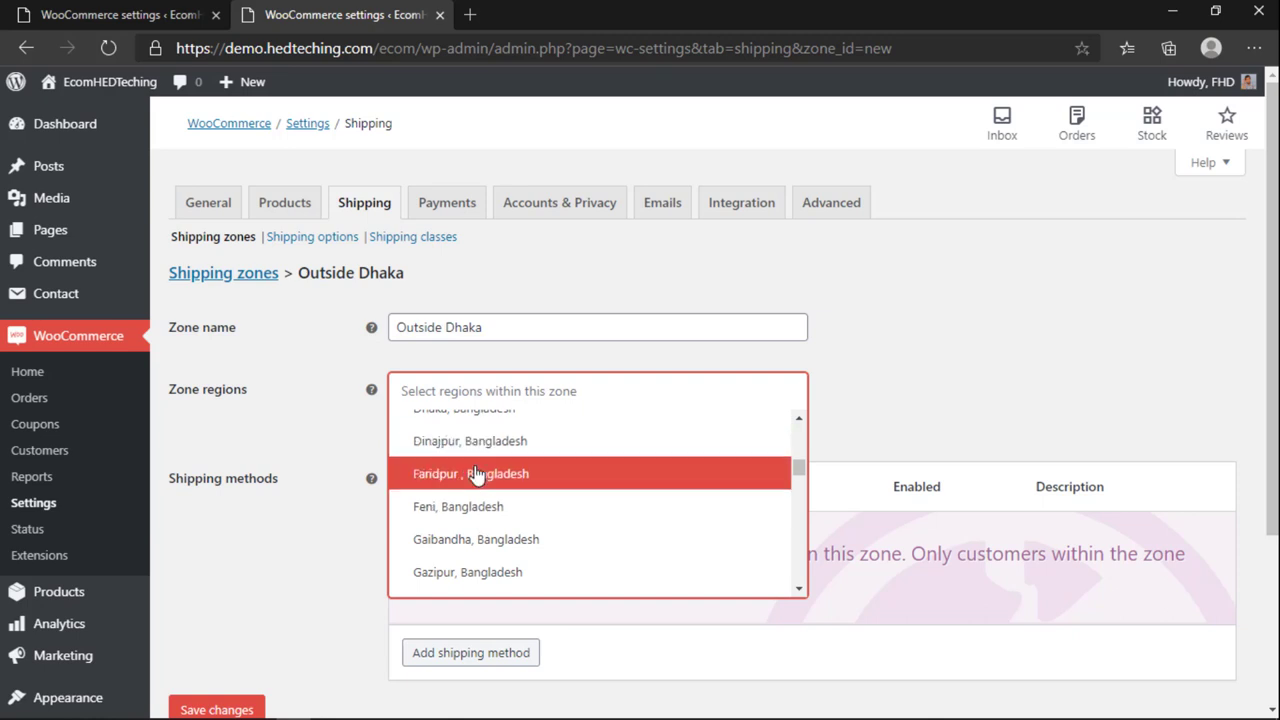
pyautogui.scroll(-8, 482, 480)
pyautogui.scroll(-8, 505, 490)
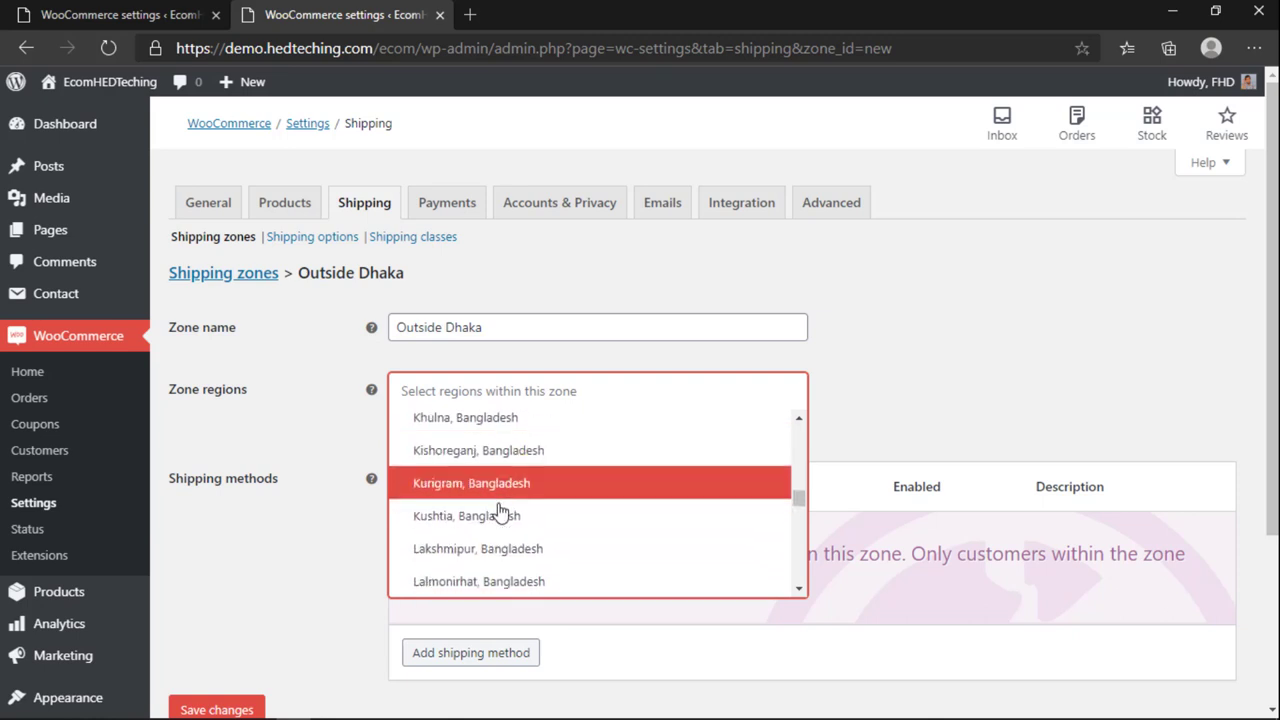
pyautogui.scroll(-5, 495, 530)
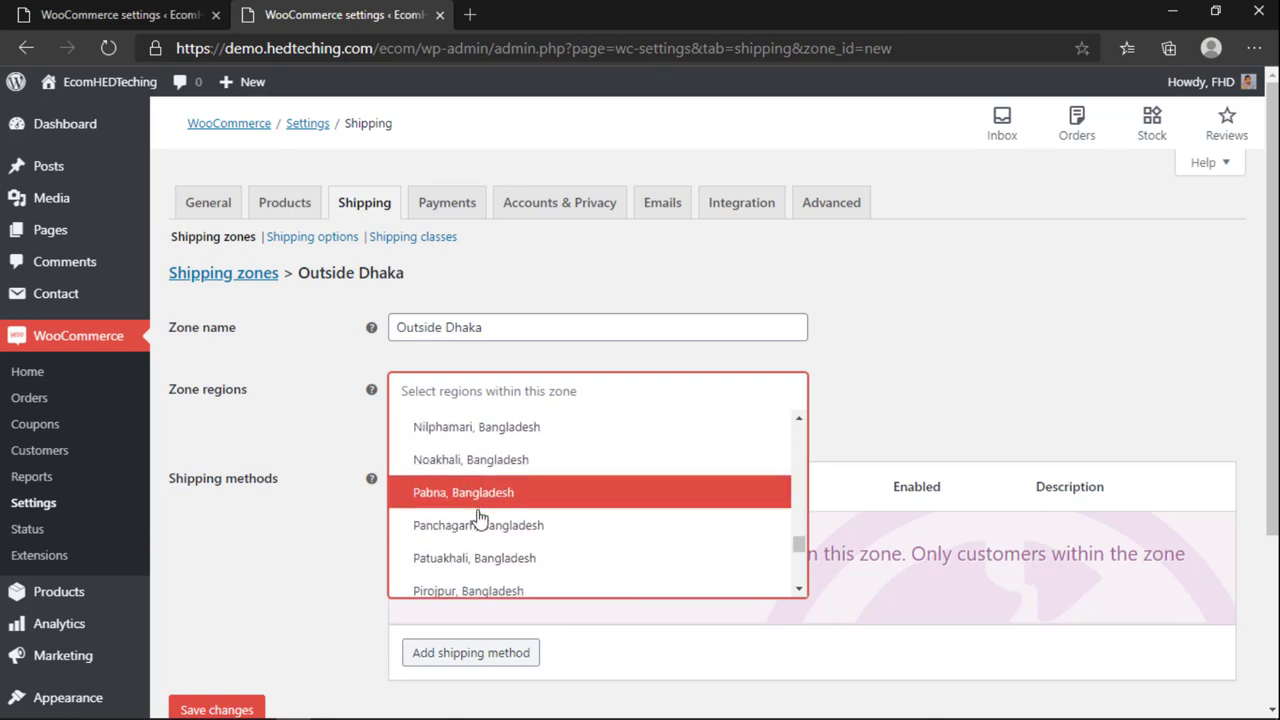
pyautogui.scroll(-3, 475, 585)
pyautogui.scroll(-4, 475, 585)
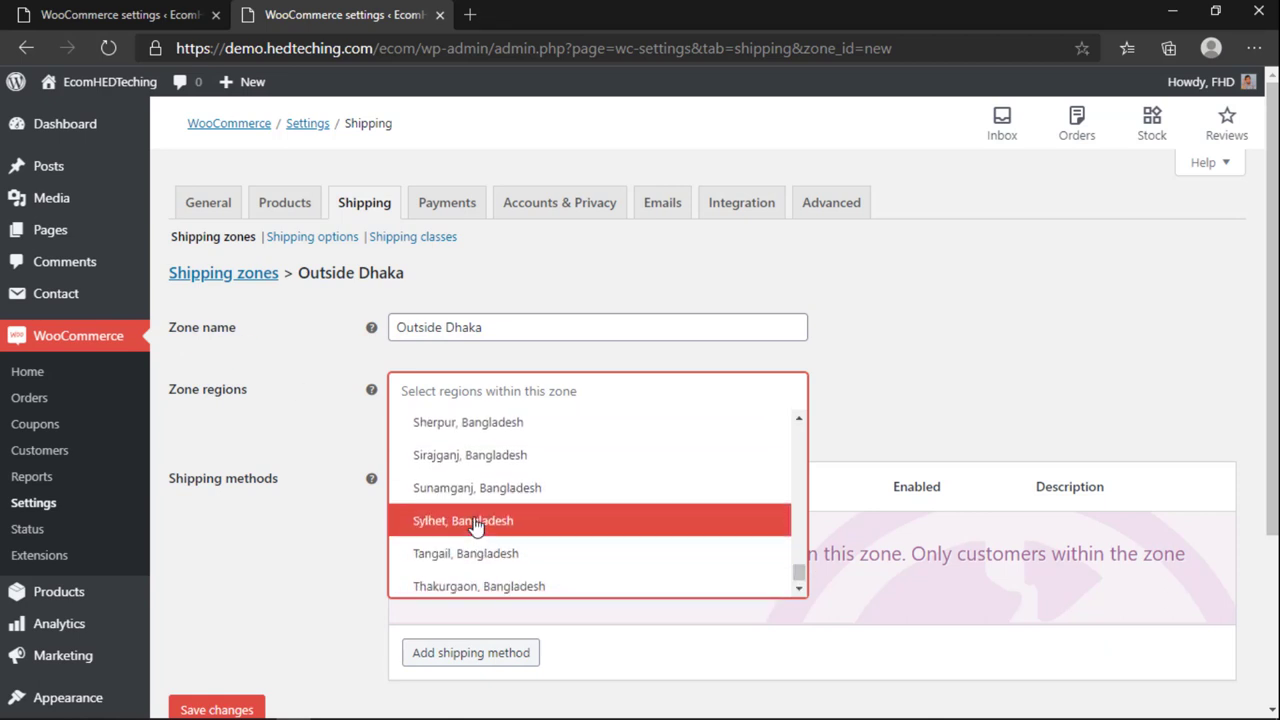
pyautogui.scroll(3, 472, 530)
pyautogui.scroll(4, 475, 527)
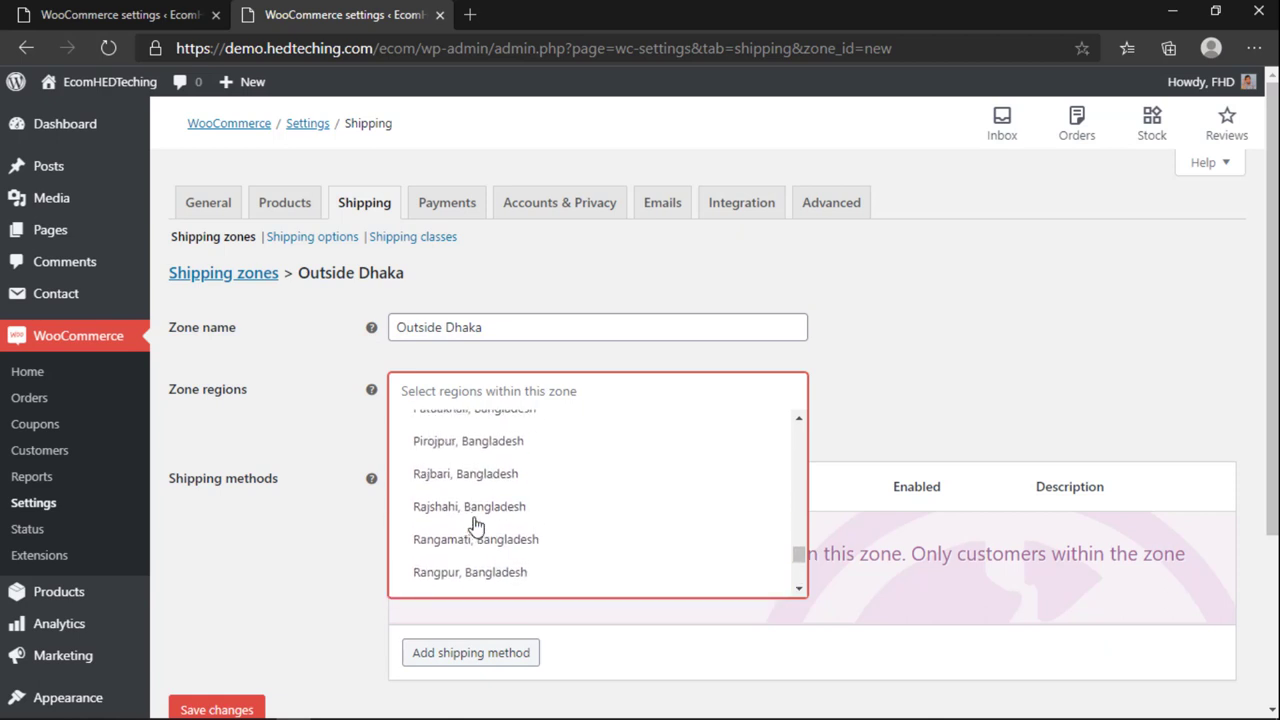
pyautogui.scroll(1, 475, 527)
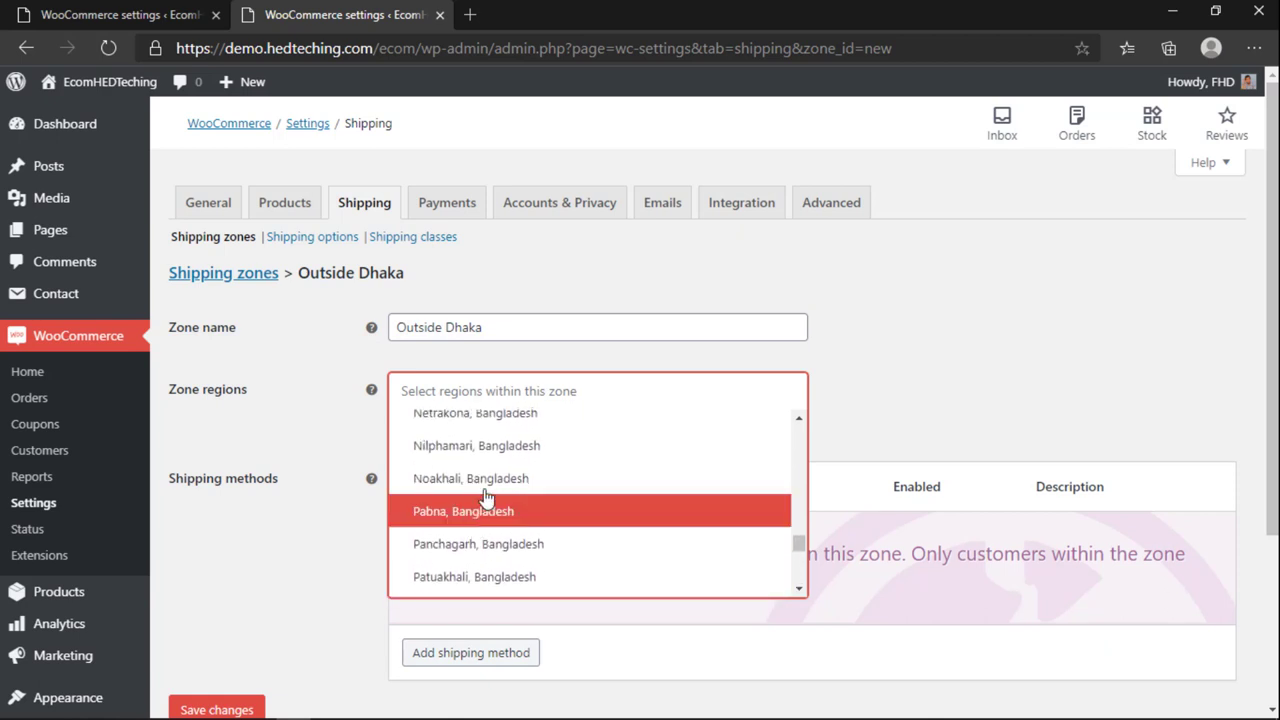
pyautogui.click(875, 403)
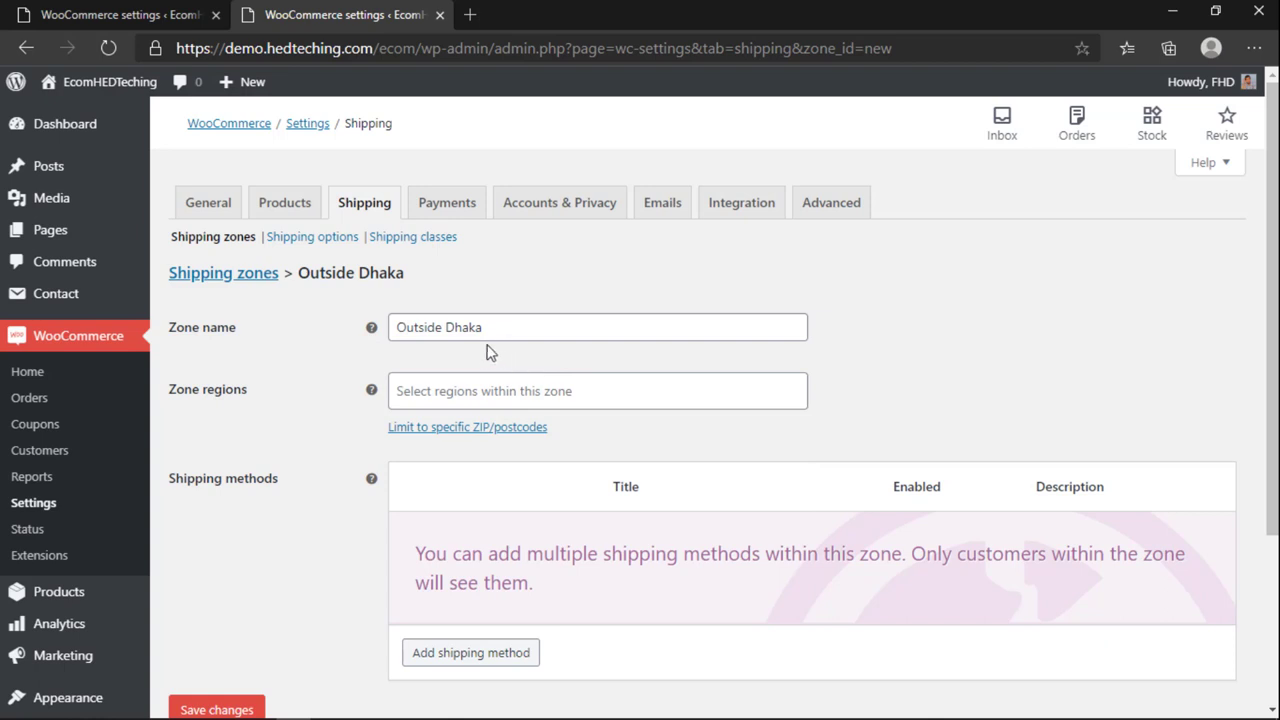
# Step: Add Bangladesh as a zone region, then remove it again
pyautogui.click(451, 390)
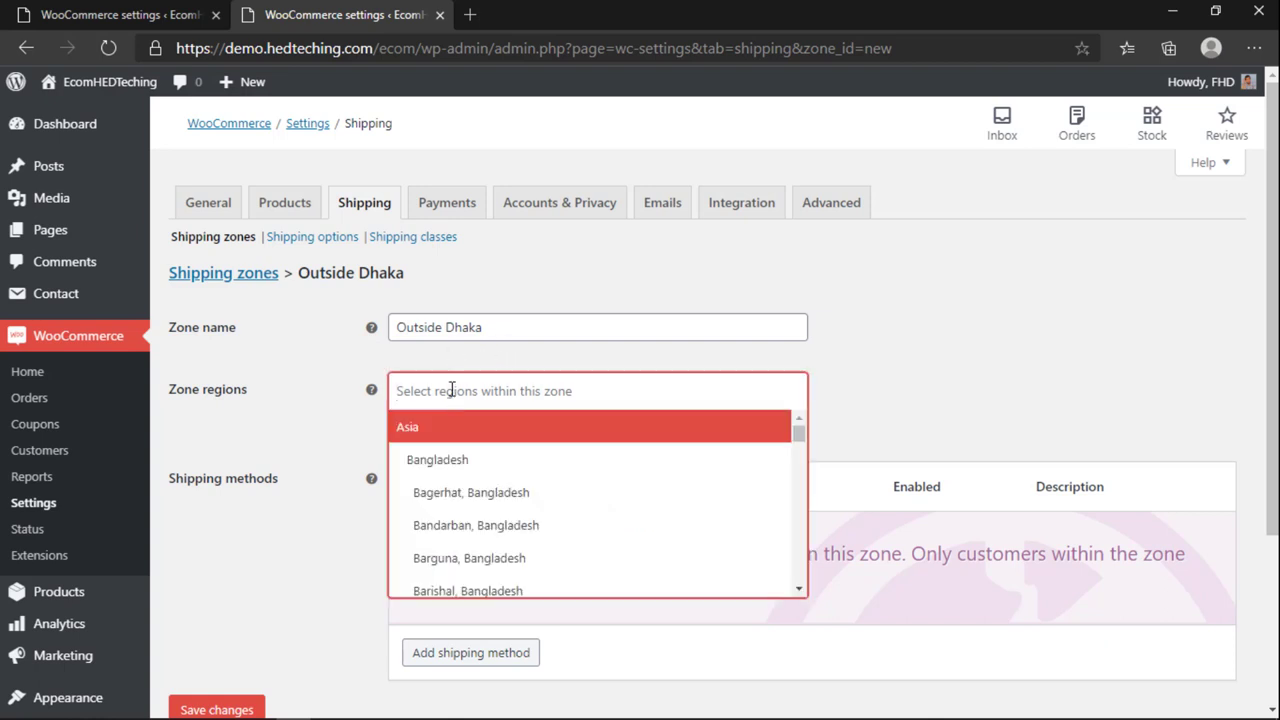
pyautogui.click(463, 463)
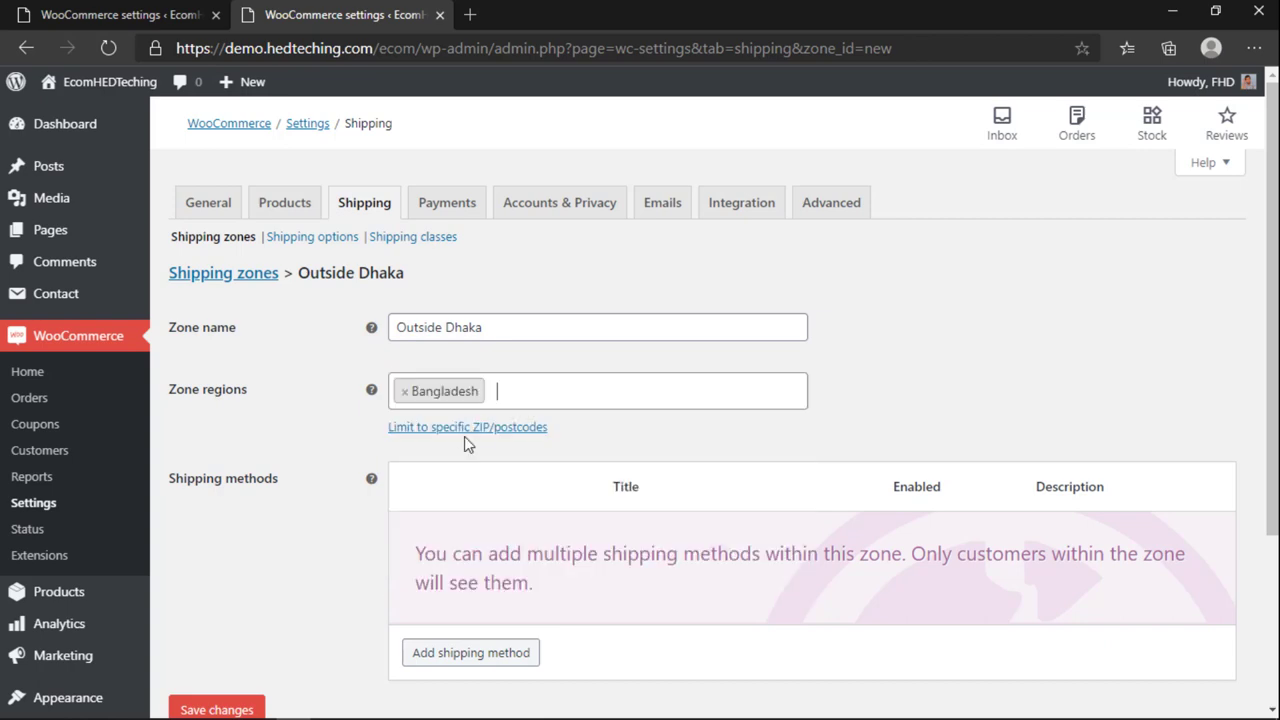
pyautogui.click(401, 390)
pyautogui.click(332, 402)
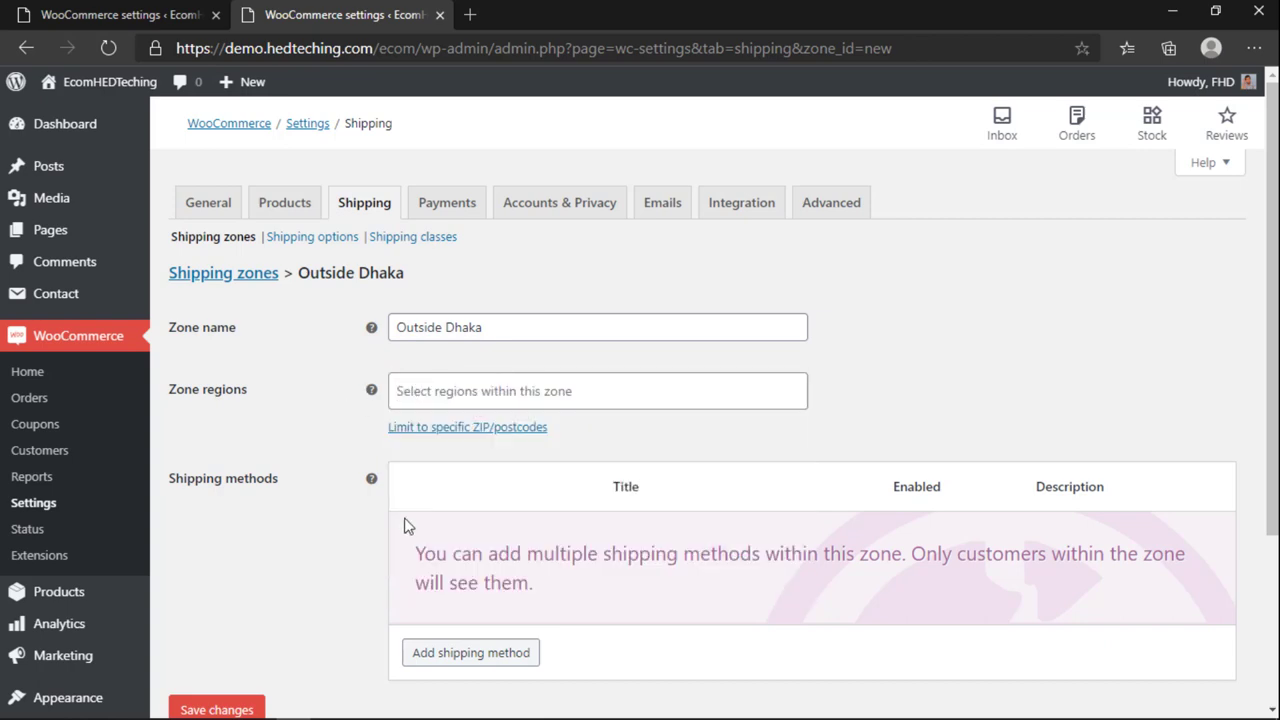
pyautogui.scroll(-3, 410, 500)
# Step: Add a Flat rate shipping method to the Outside Dhaka zone
pyautogui.scroll(2, 456, 585)
pyautogui.click(466, 608)
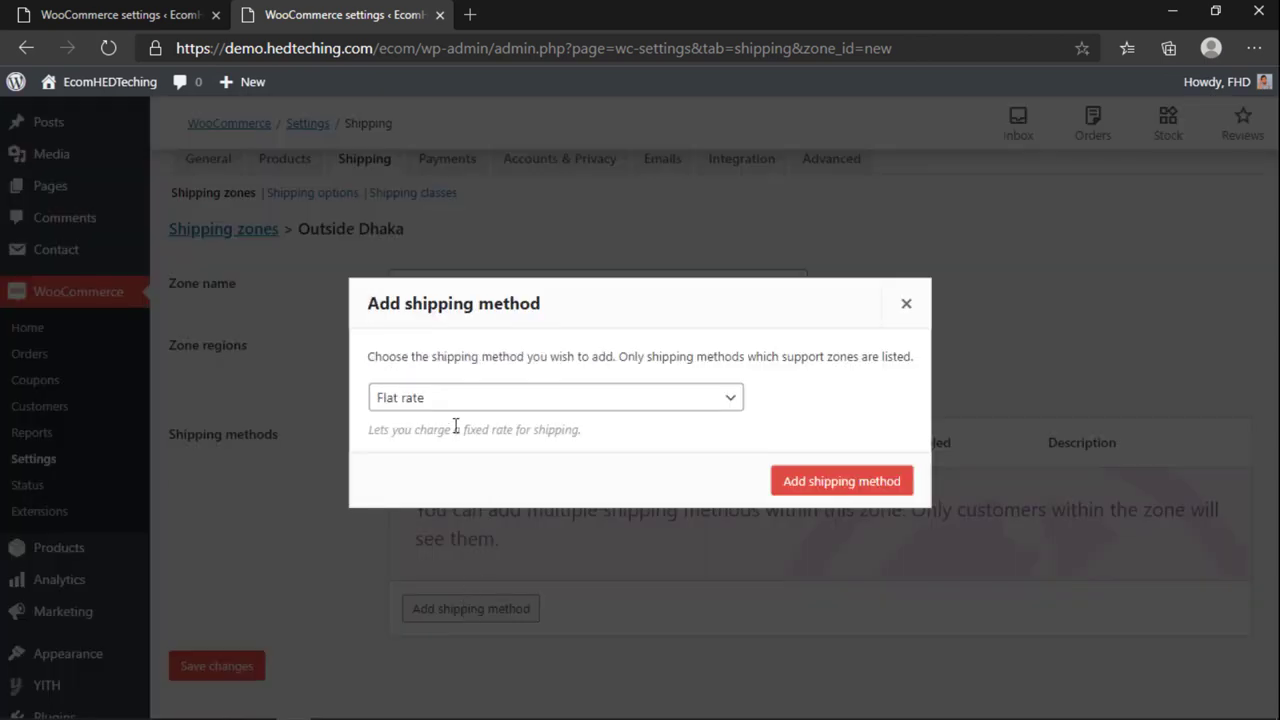
pyautogui.click(840, 481)
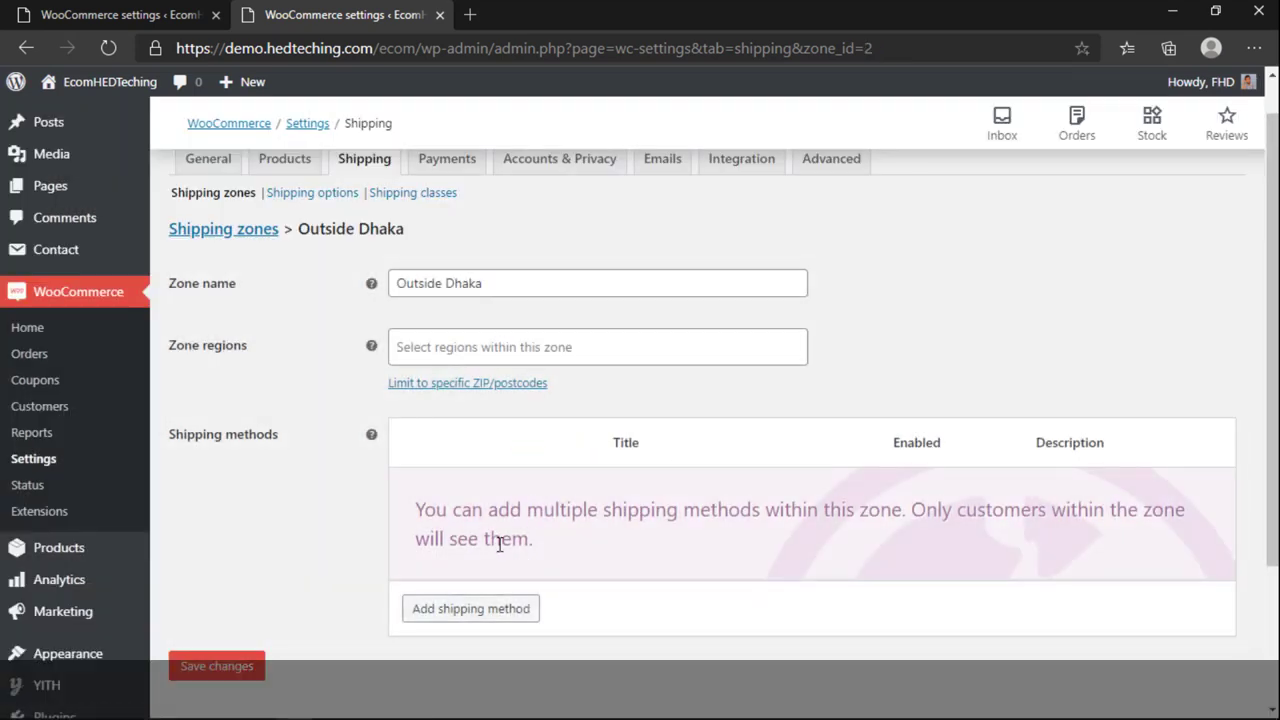
# Step: Set the Flat rate cost to 75 * [qty], save, and return to the shipping zones list
pyautogui.doubleClick(472, 448)
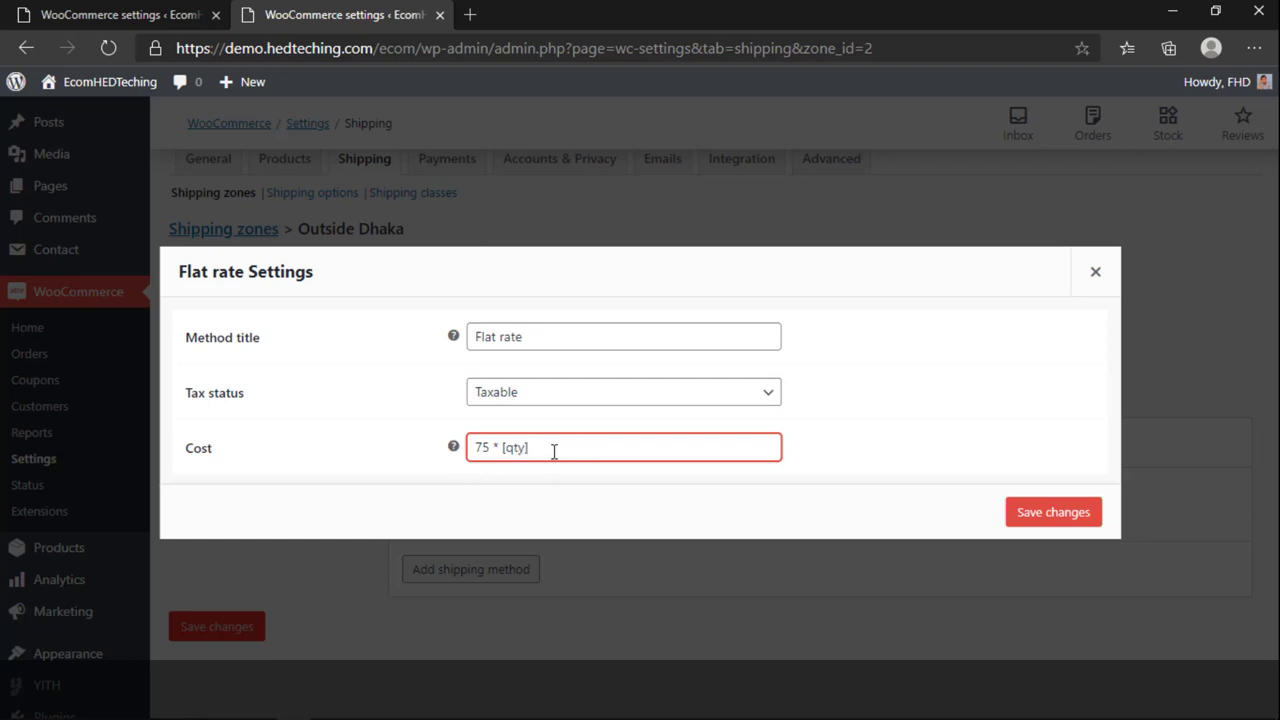
pyautogui.moveTo(554, 451); pyautogui.dragTo(486, 449)
pyautogui.click(483, 452)
pyautogui.moveTo(537, 448); pyautogui.dragTo(404, 458)
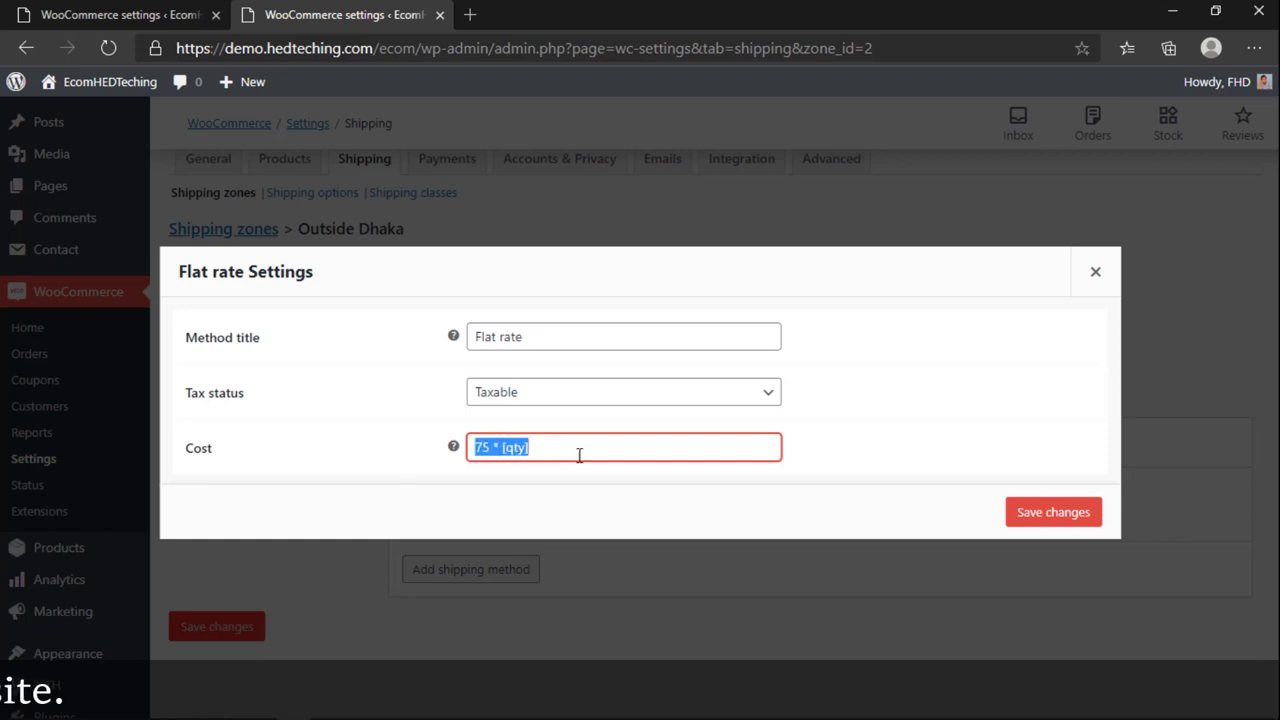
pyautogui.click(1019, 522)
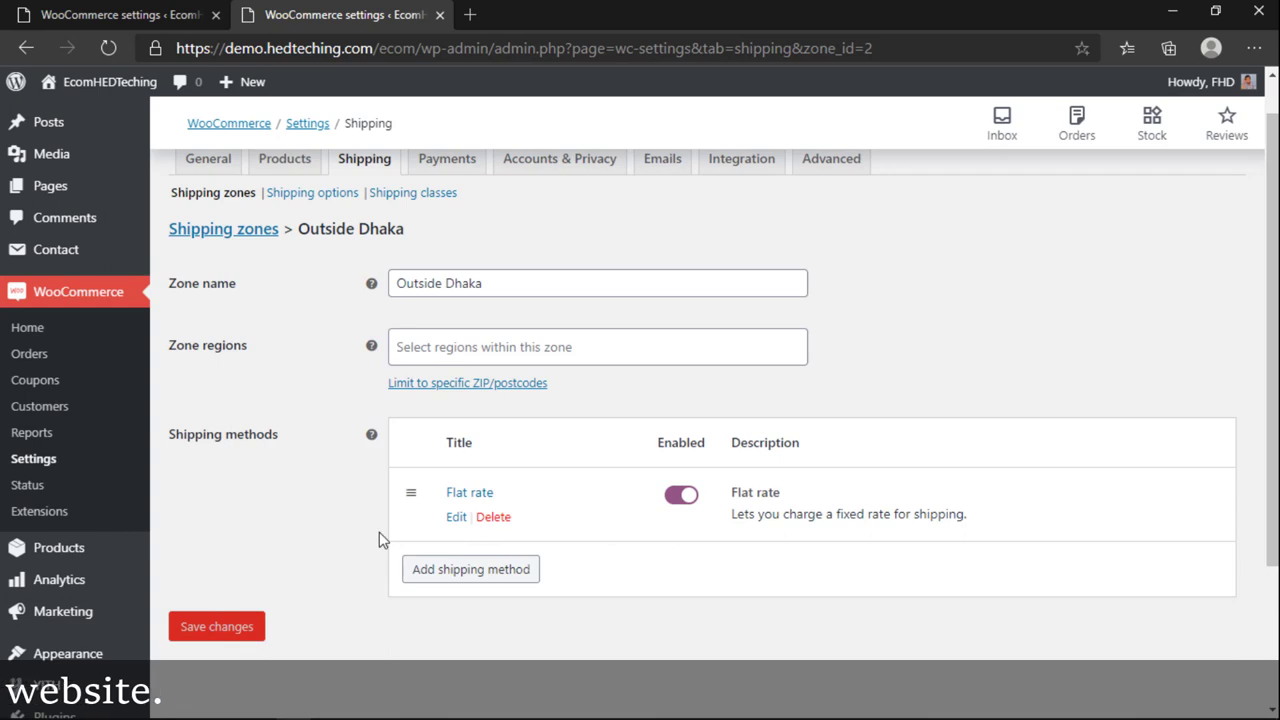
pyautogui.scroll(1, 314, 576)
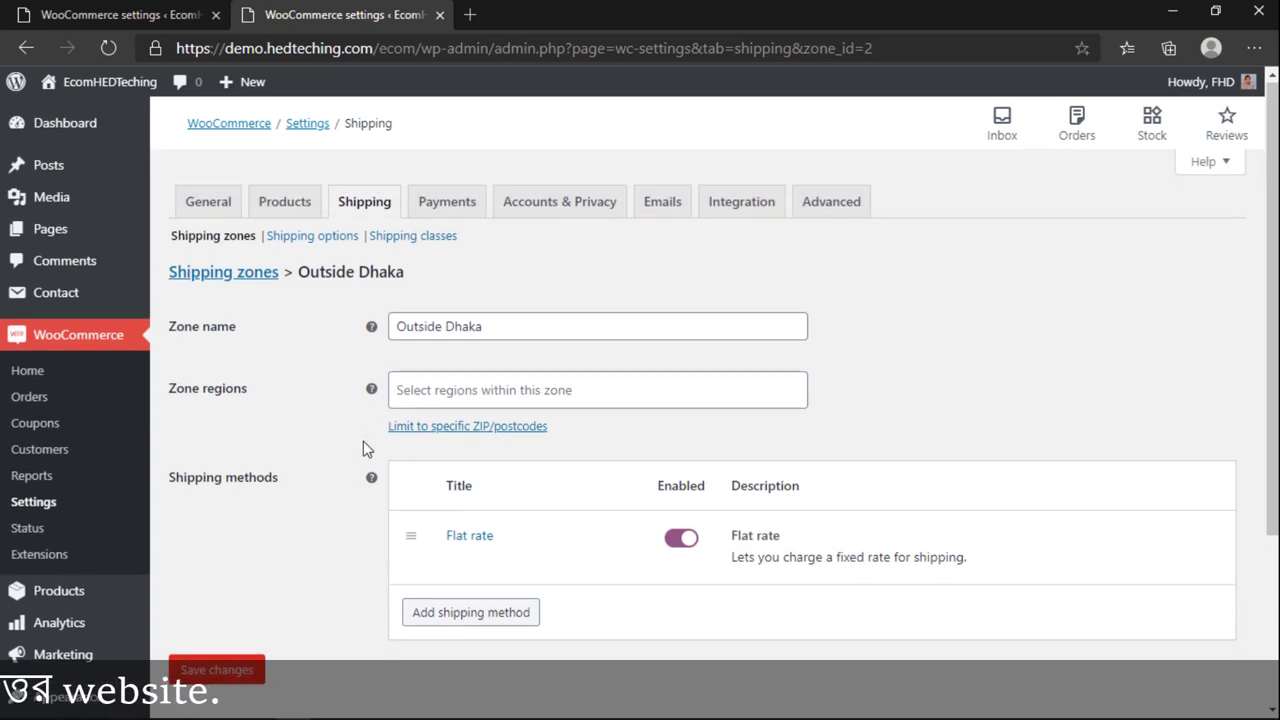
pyautogui.click(236, 277)
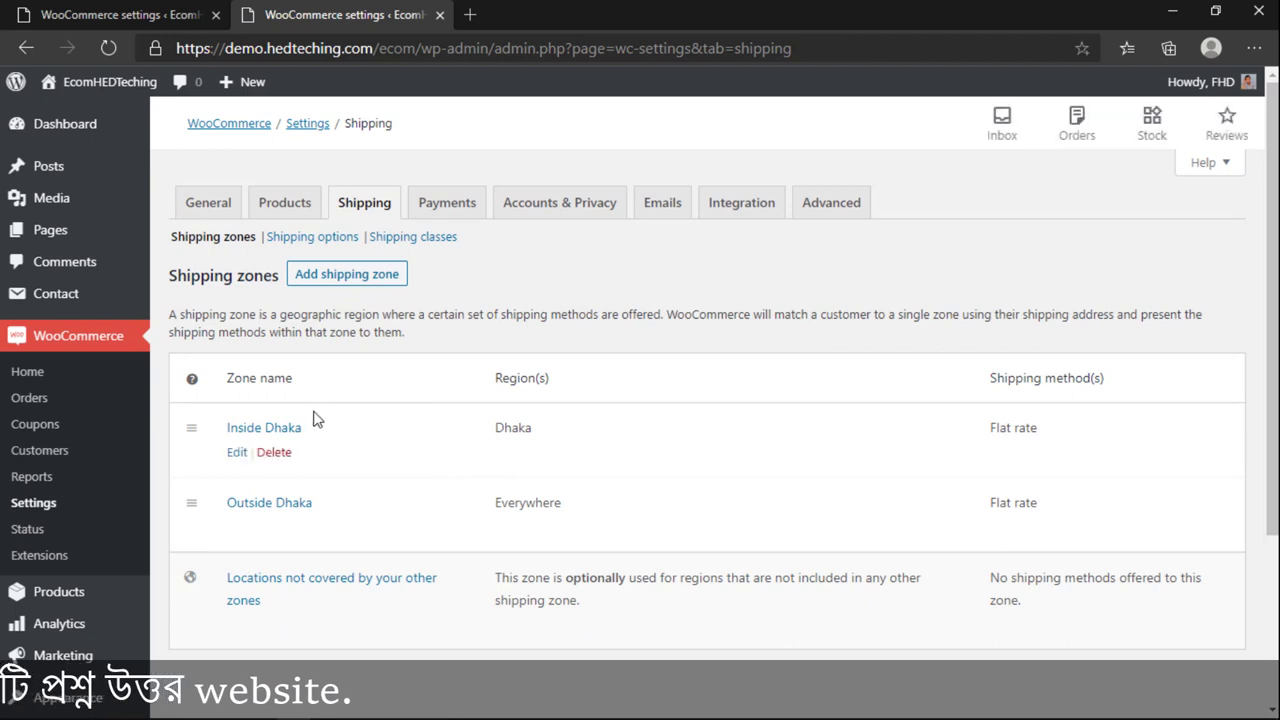
# Step: Turn on the cart calculator, hiding costs until an address, billing address default, and debug mode
pyautogui.click(331, 246)
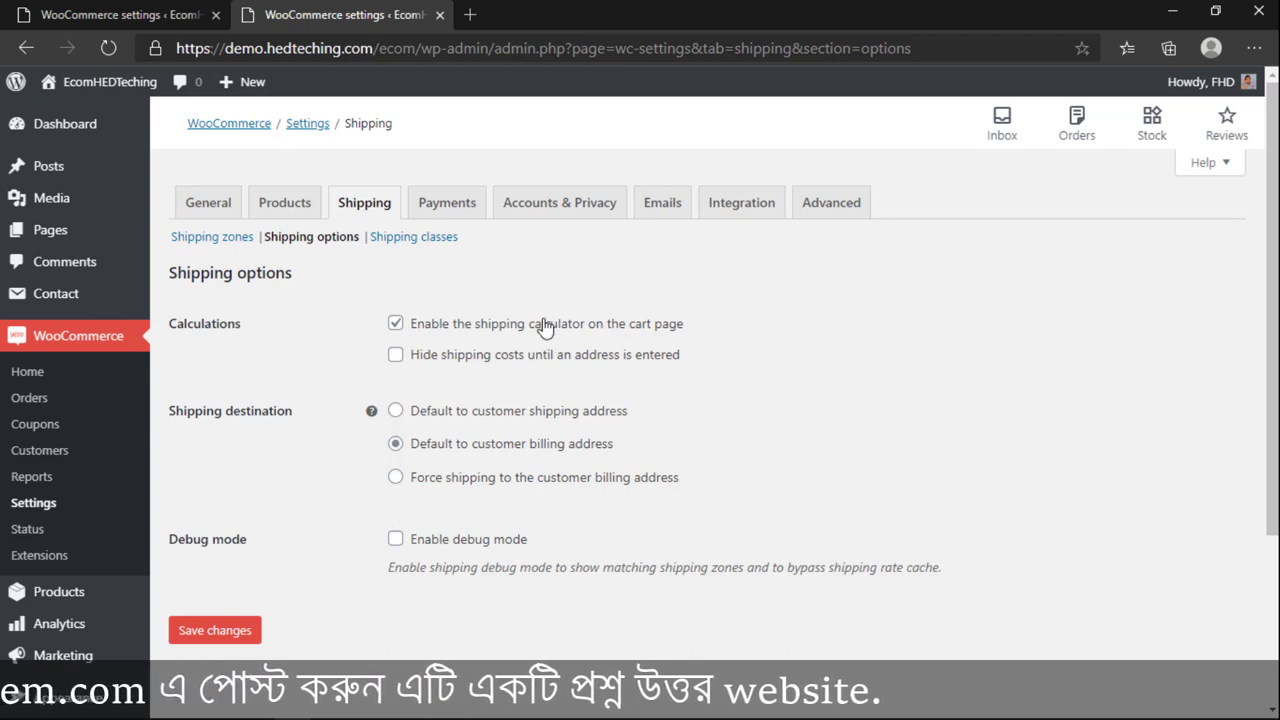
pyautogui.click(470, 362)
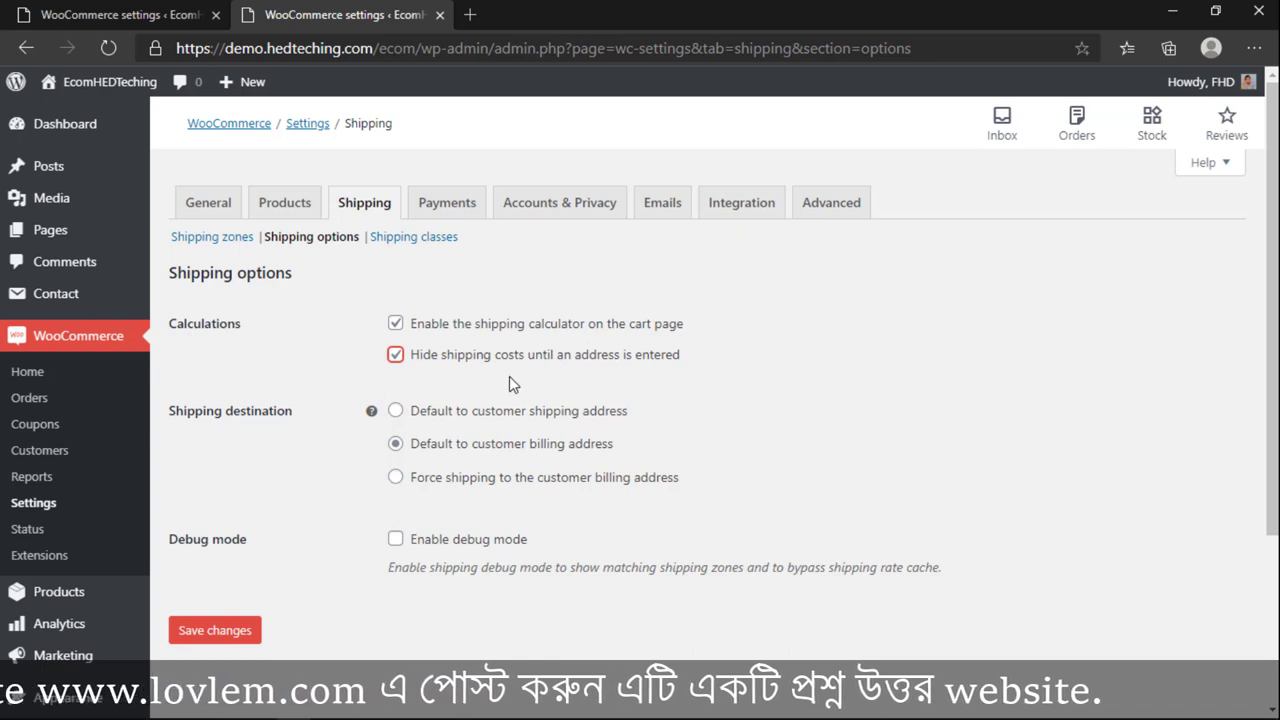
pyautogui.click(509, 378)
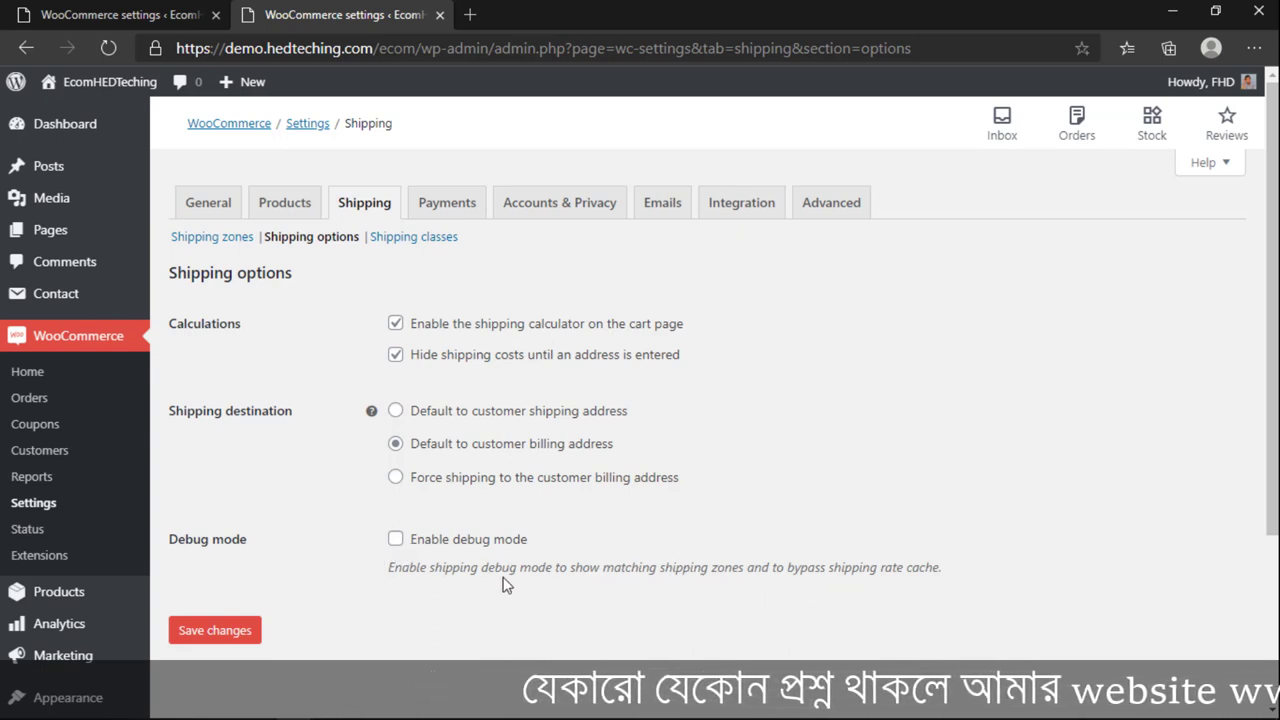
pyautogui.click(394, 542)
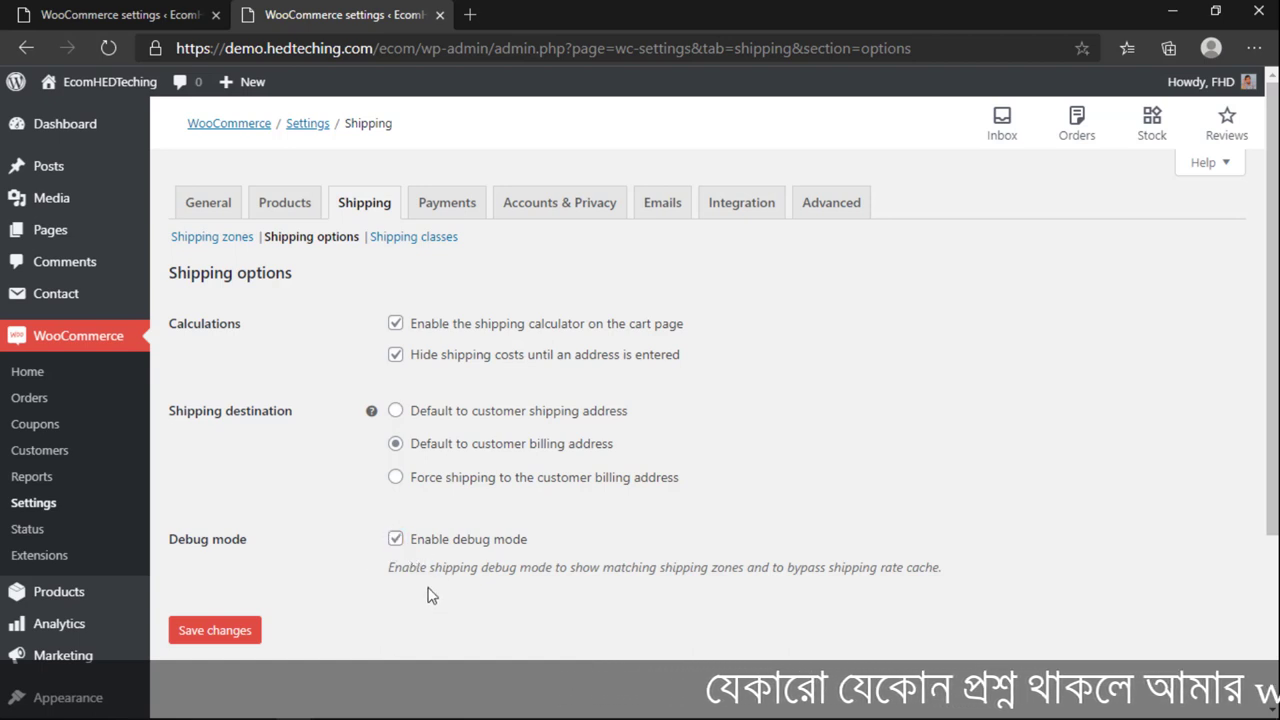
pyautogui.click(240, 636)
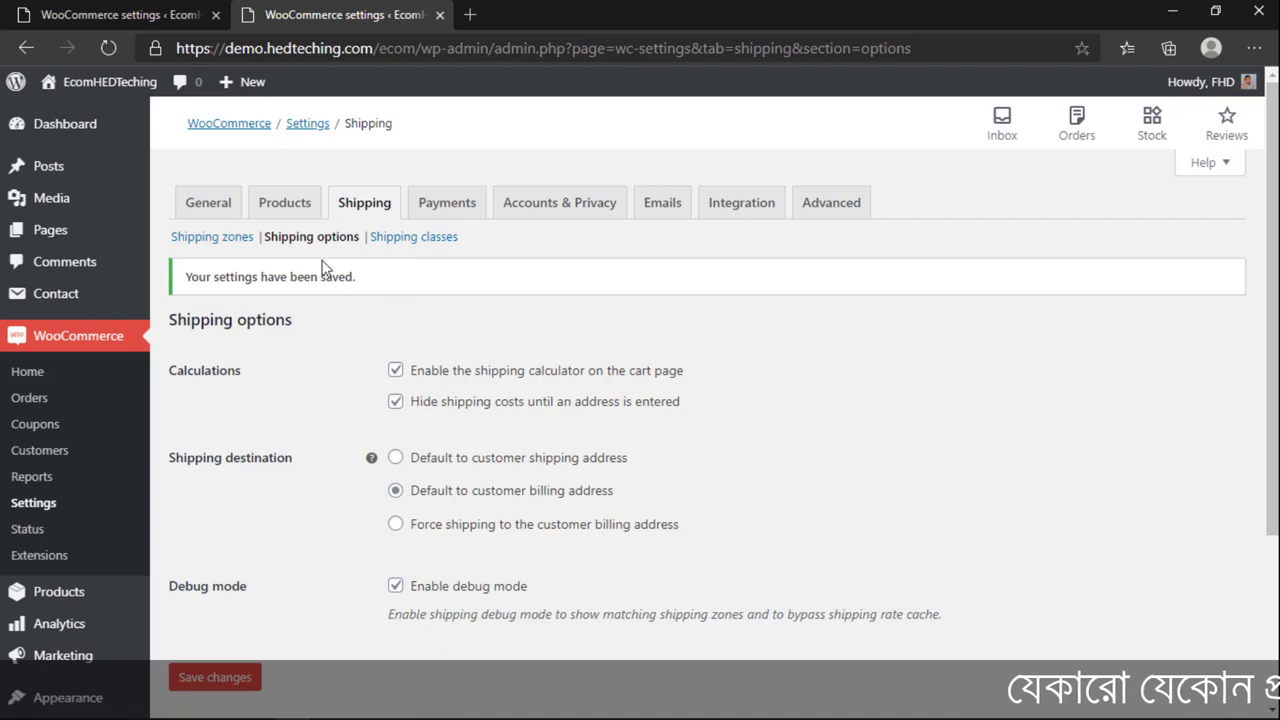
pyautogui.click(390, 242)
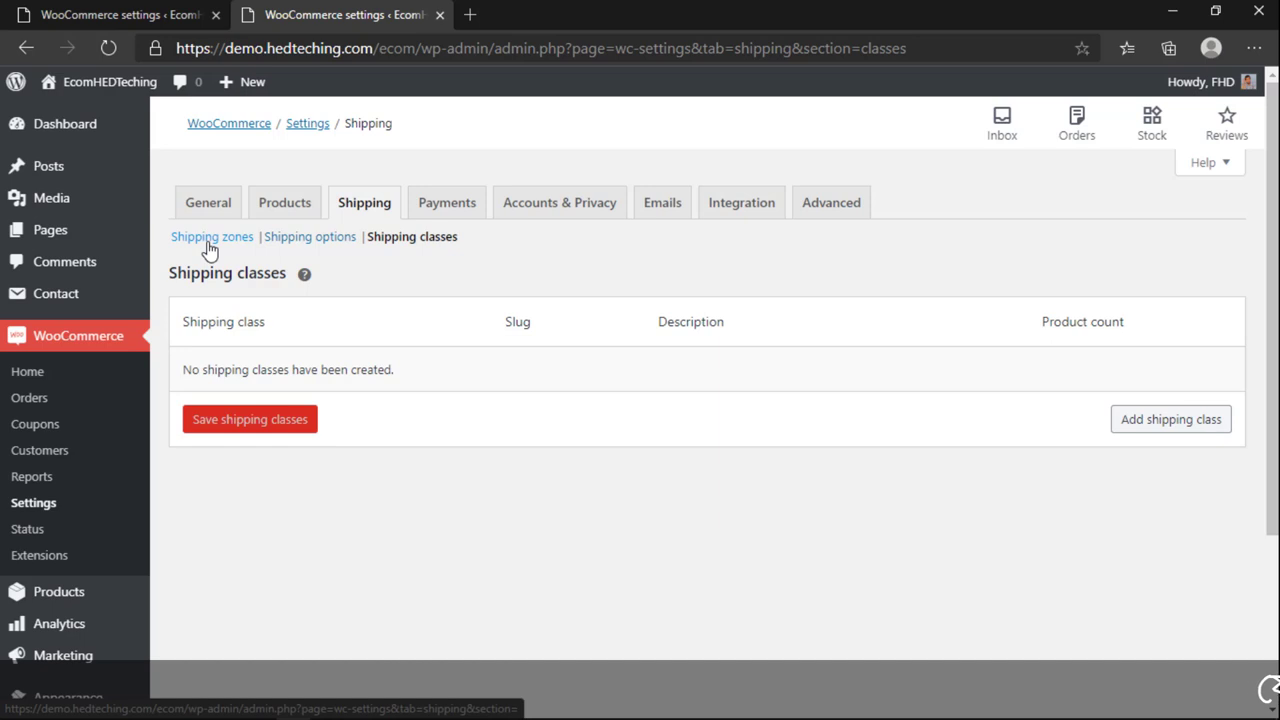
# Step: Open Shipping zones in a separate browser tab, then return to Shipping classes
pyautogui.rightClick(209, 249)
pyautogui.click(240, 258)
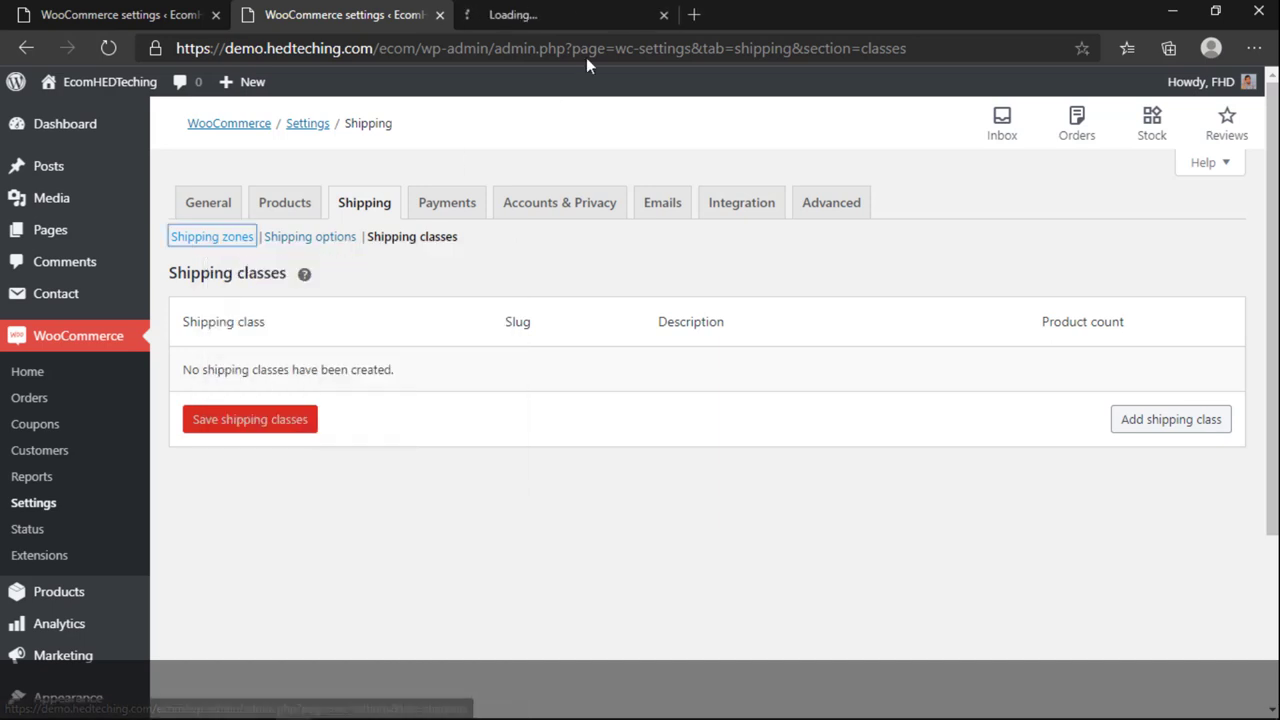
pyautogui.click(588, 14)
pyautogui.click(346, 13)
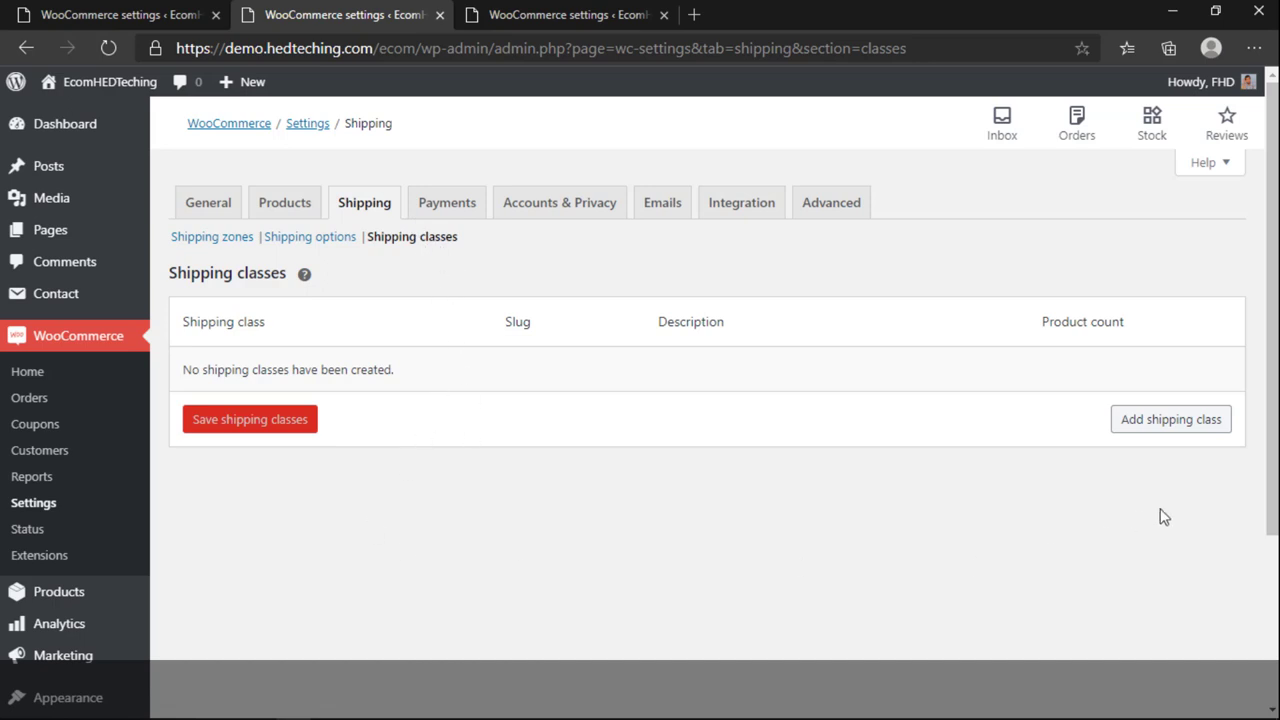
# Step: Add a shipping class M Bulky described as Medium Lvl Bulk Product
pyautogui.click(1168, 421)
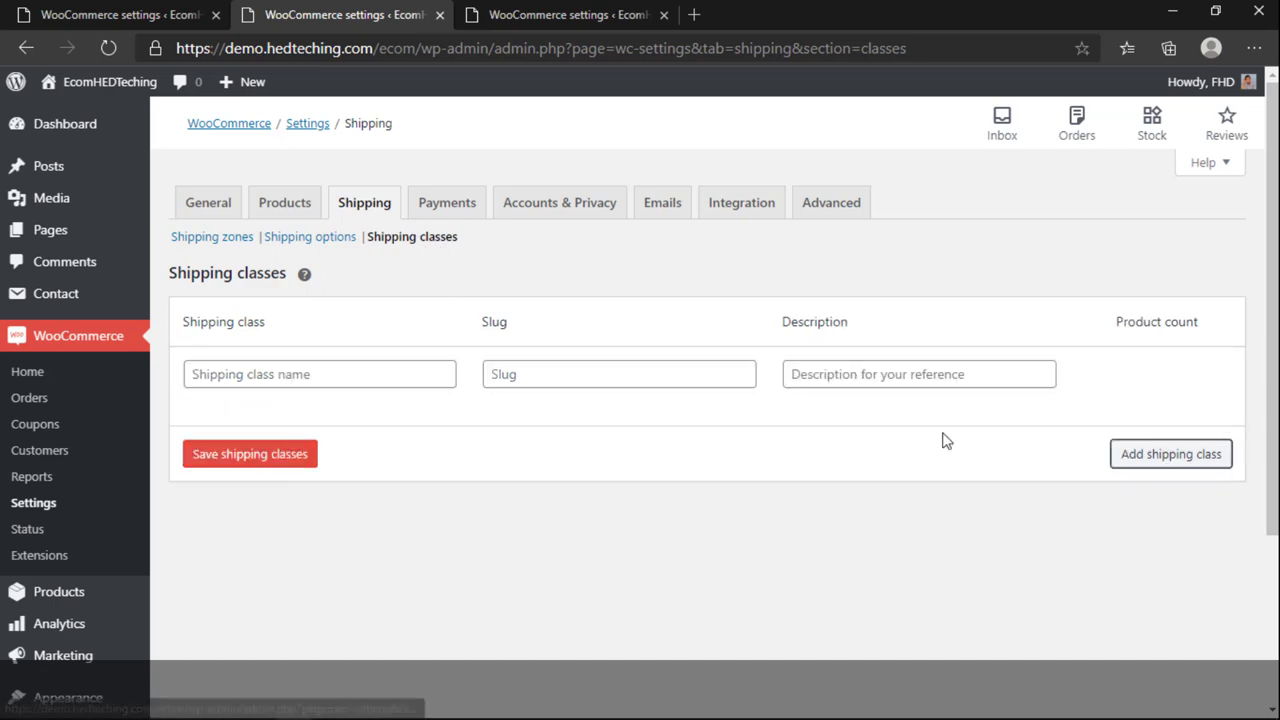
pyautogui.click(289, 371)
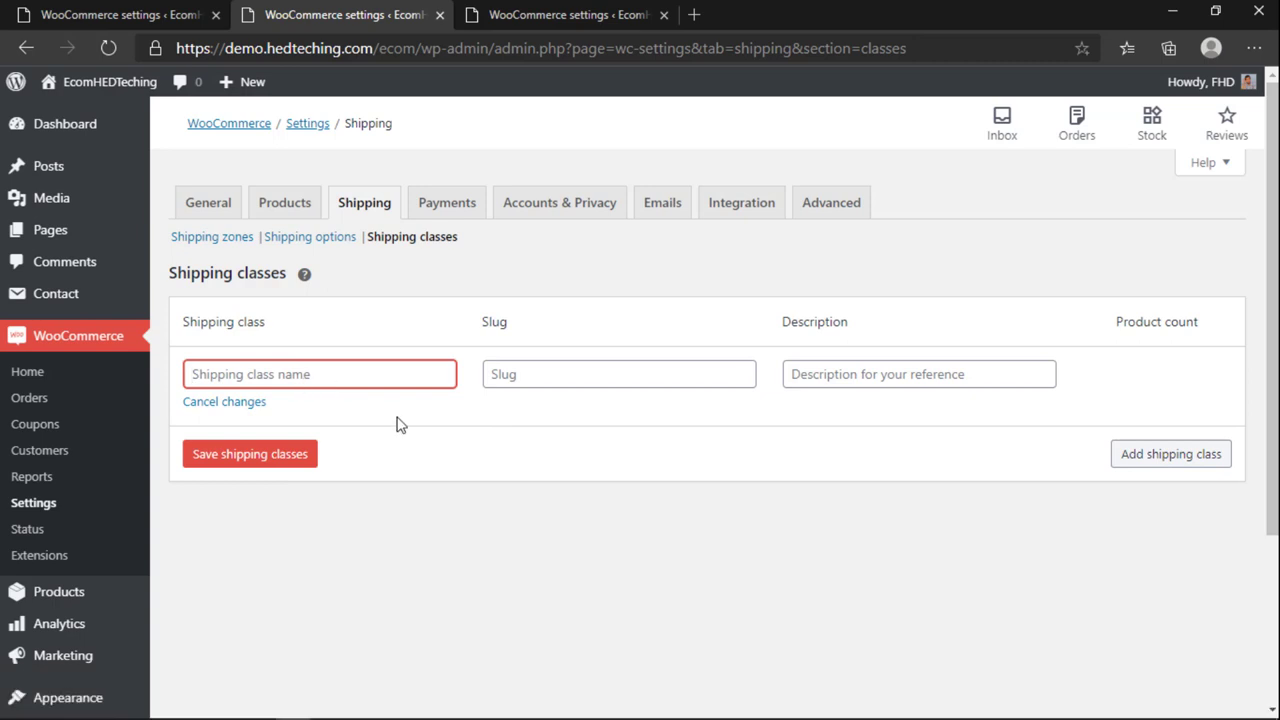
pyautogui.write('M Bulky')
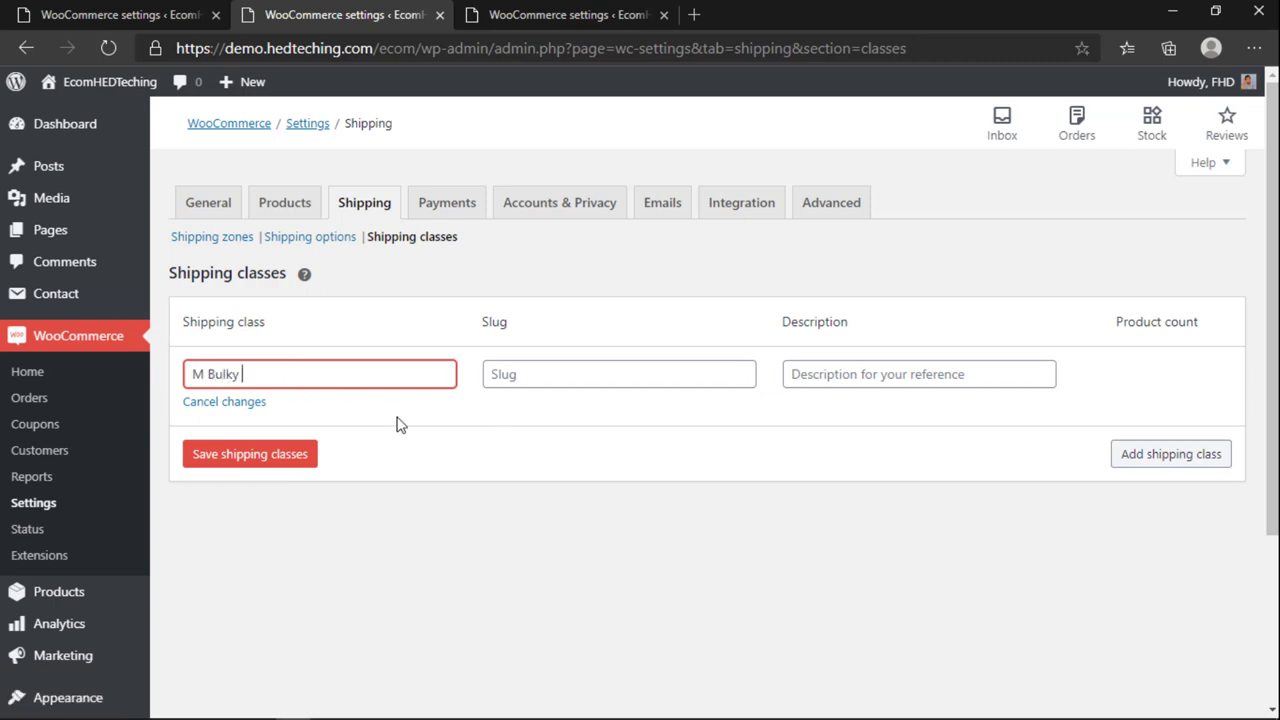
pyautogui.click(517, 373)
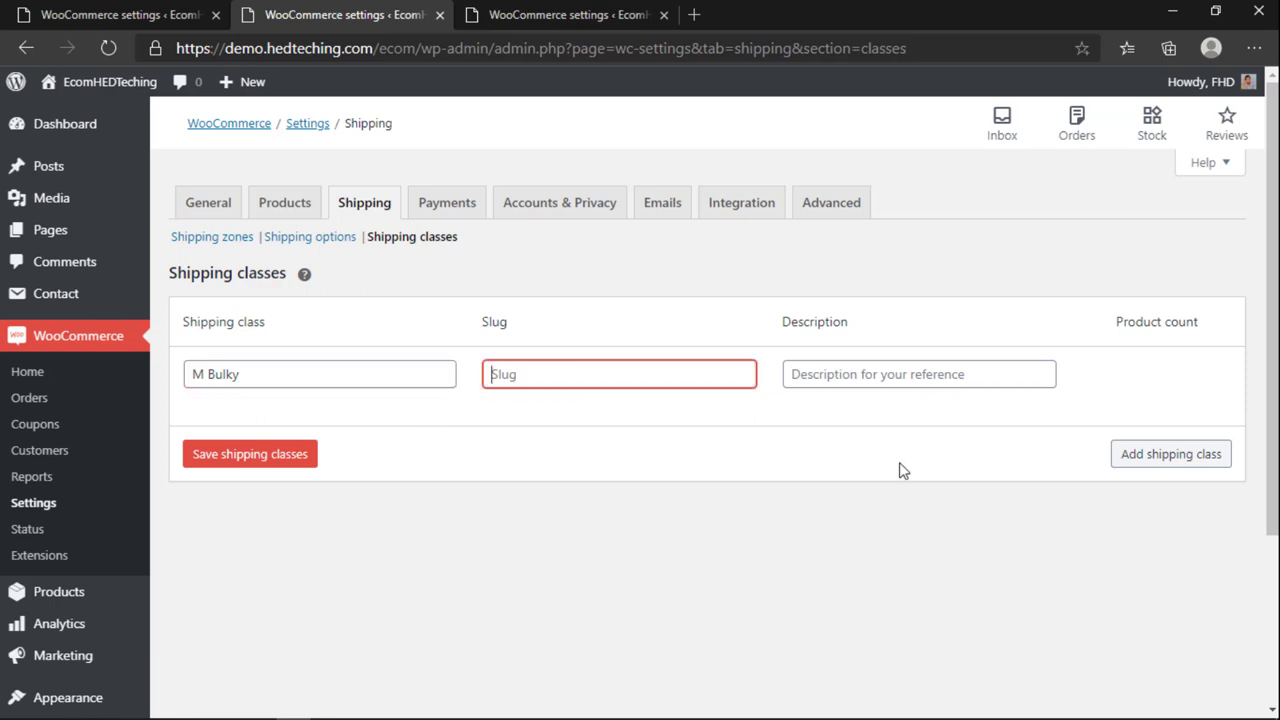
pyautogui.click(887, 368)
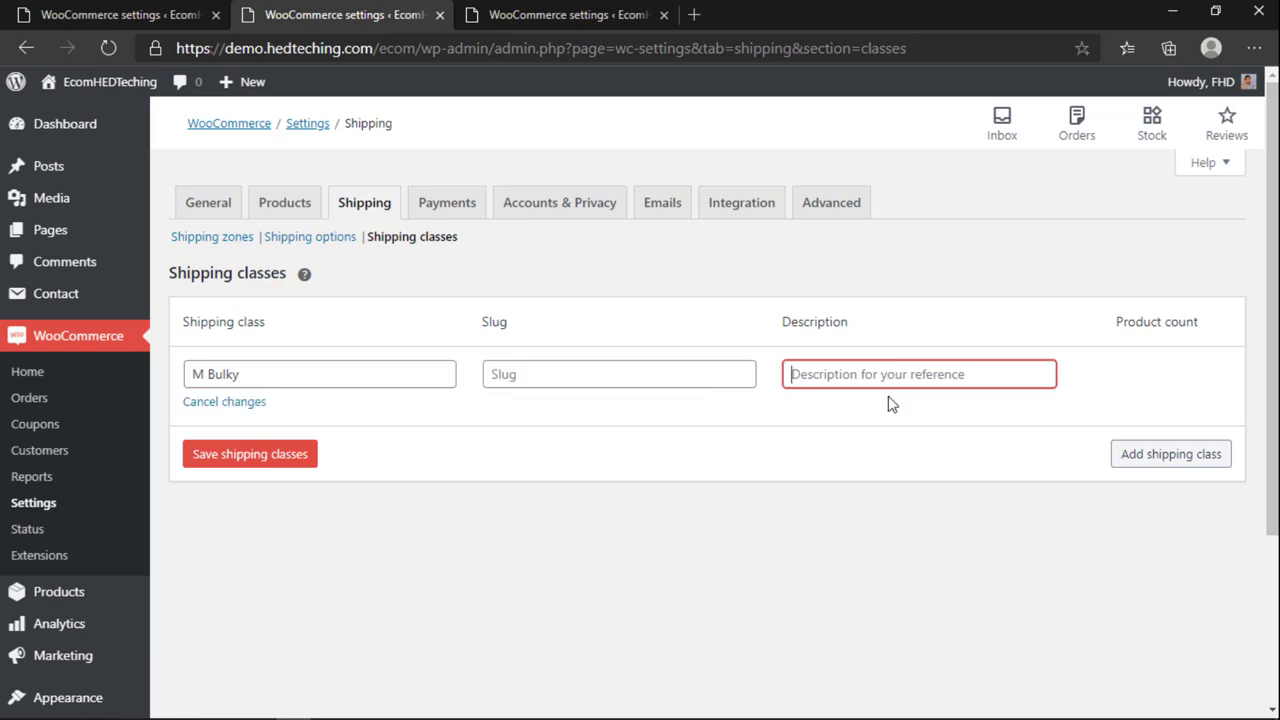
pyautogui.write('Medium Lvl Bulk Product')
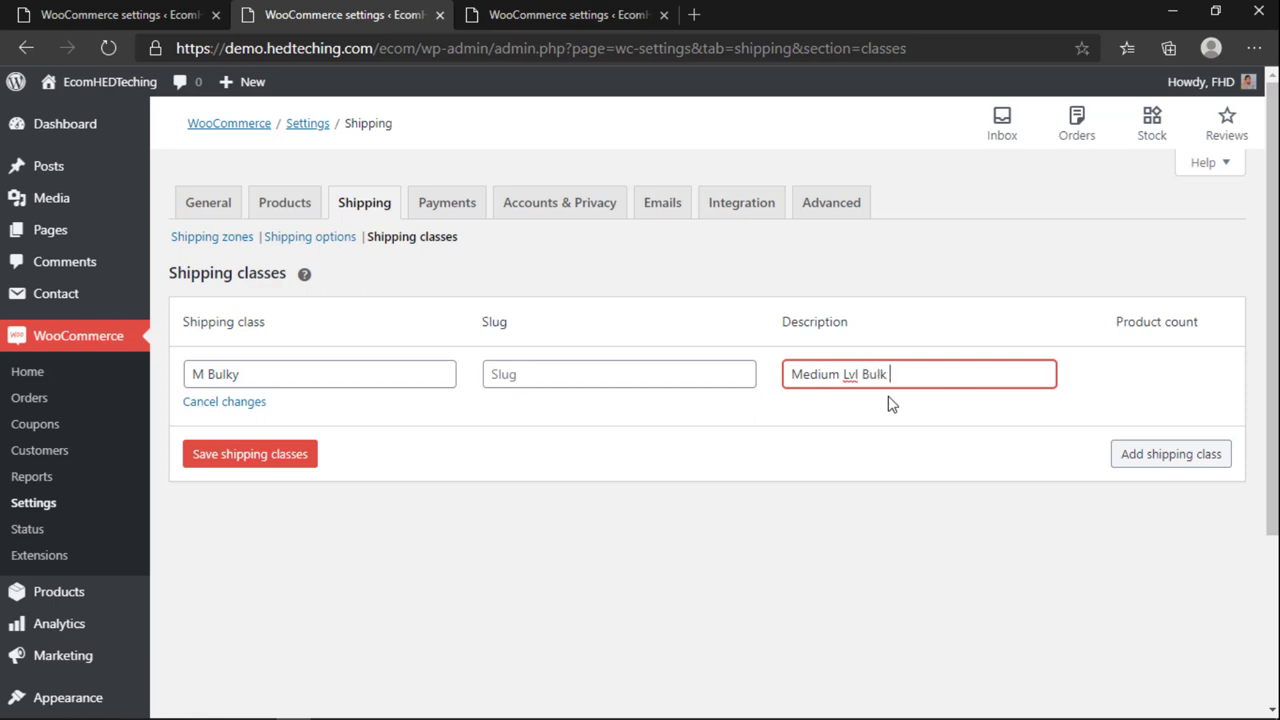
# Step: Add shipping class H Bulky described as High Lvl Bulk Product and save both classes
pyautogui.click(1170, 454)
pyautogui.click(346, 443)
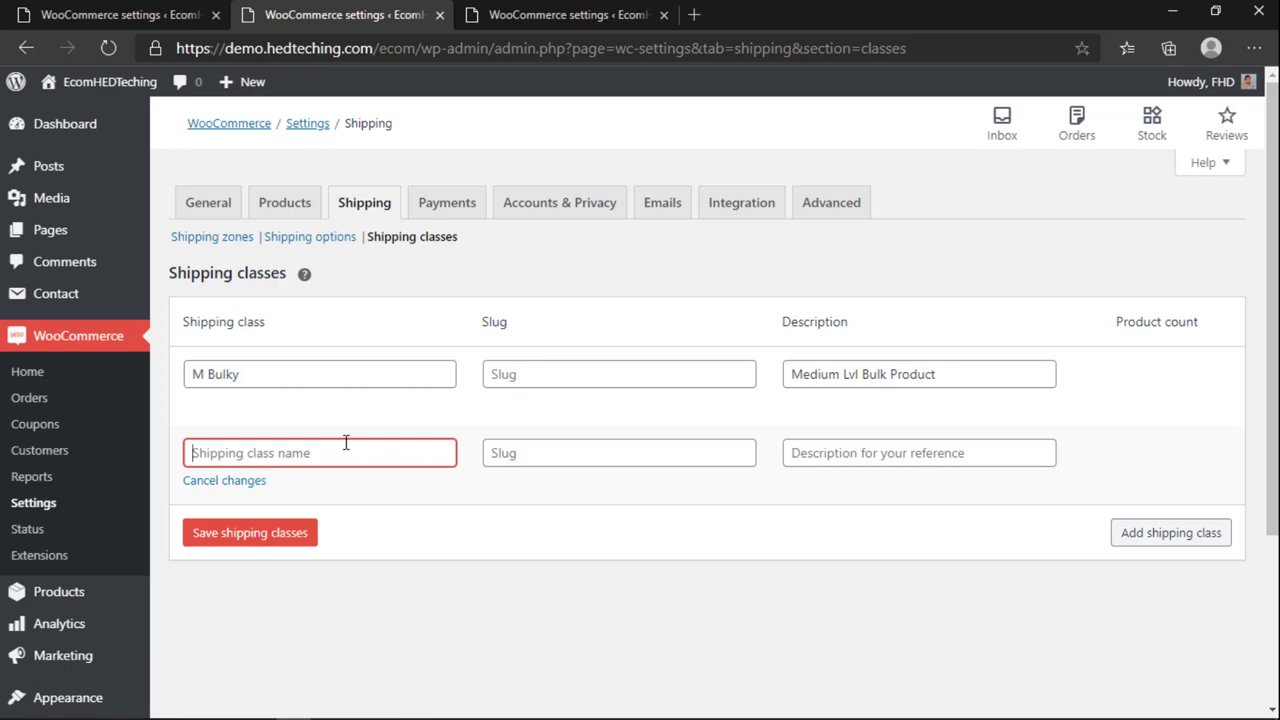
pyautogui.write('H Bulky')
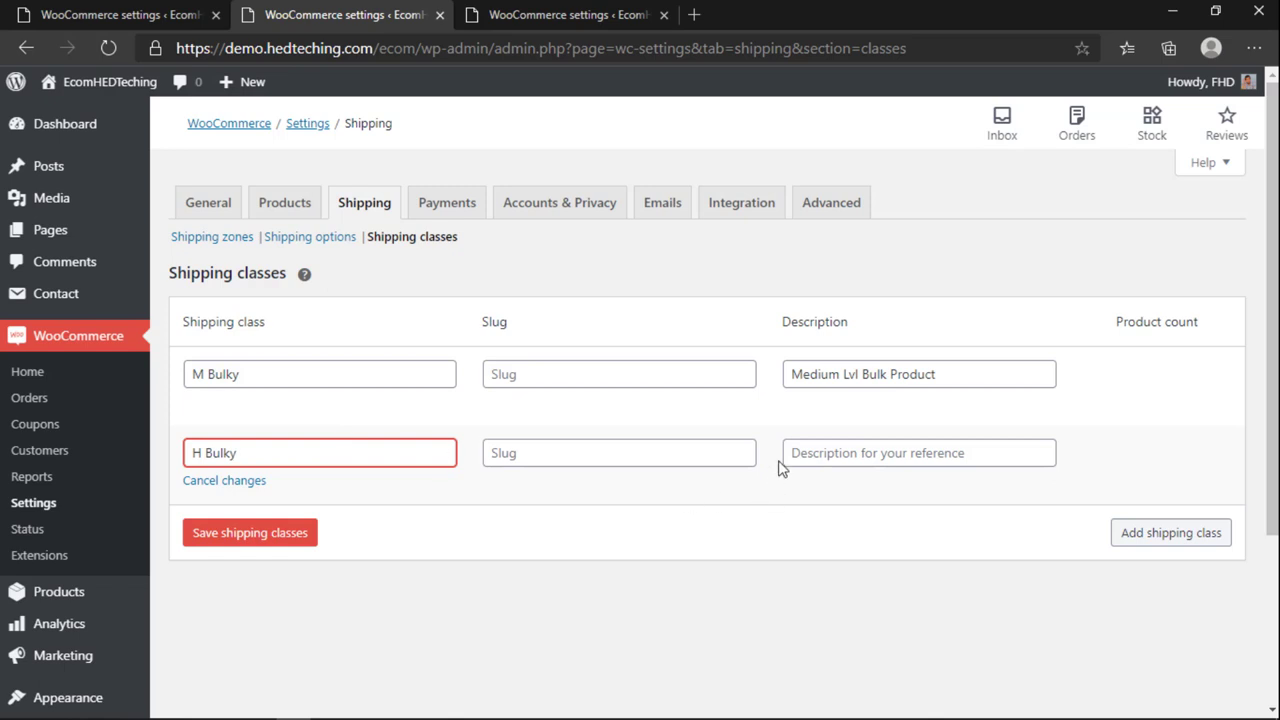
pyautogui.click(792, 452)
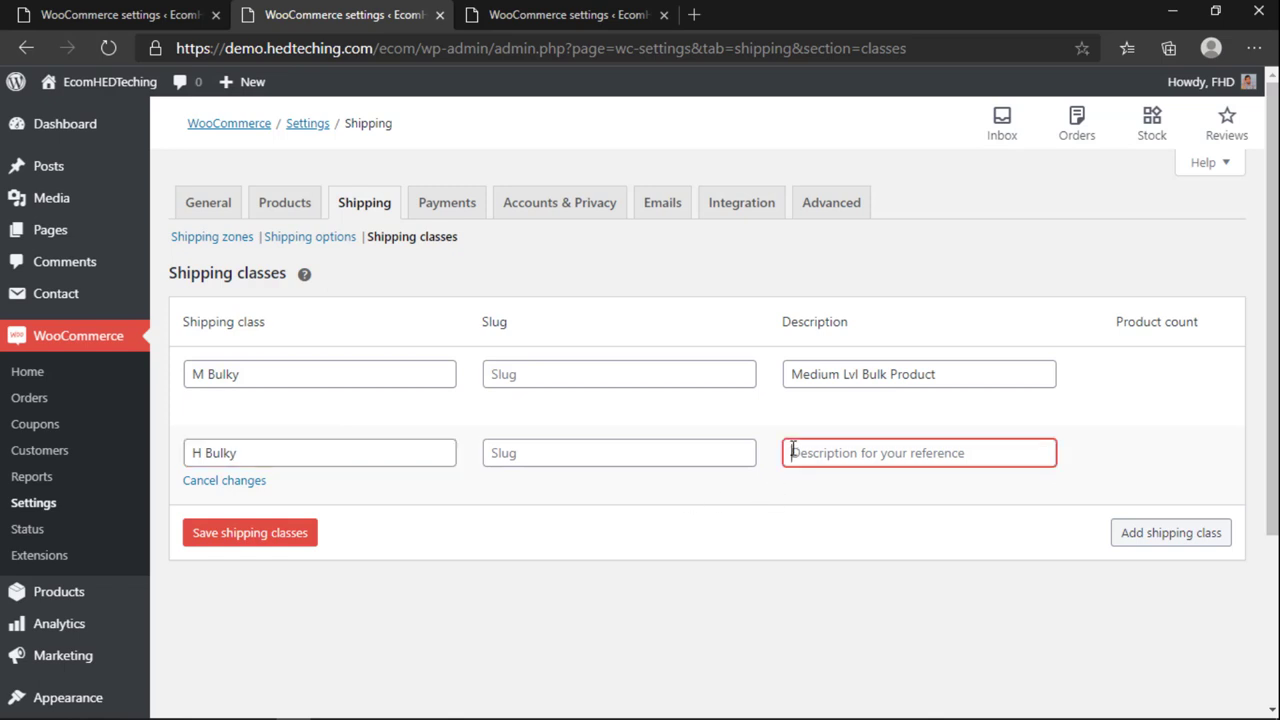
pyautogui.write('High Lvl Bulk Product')
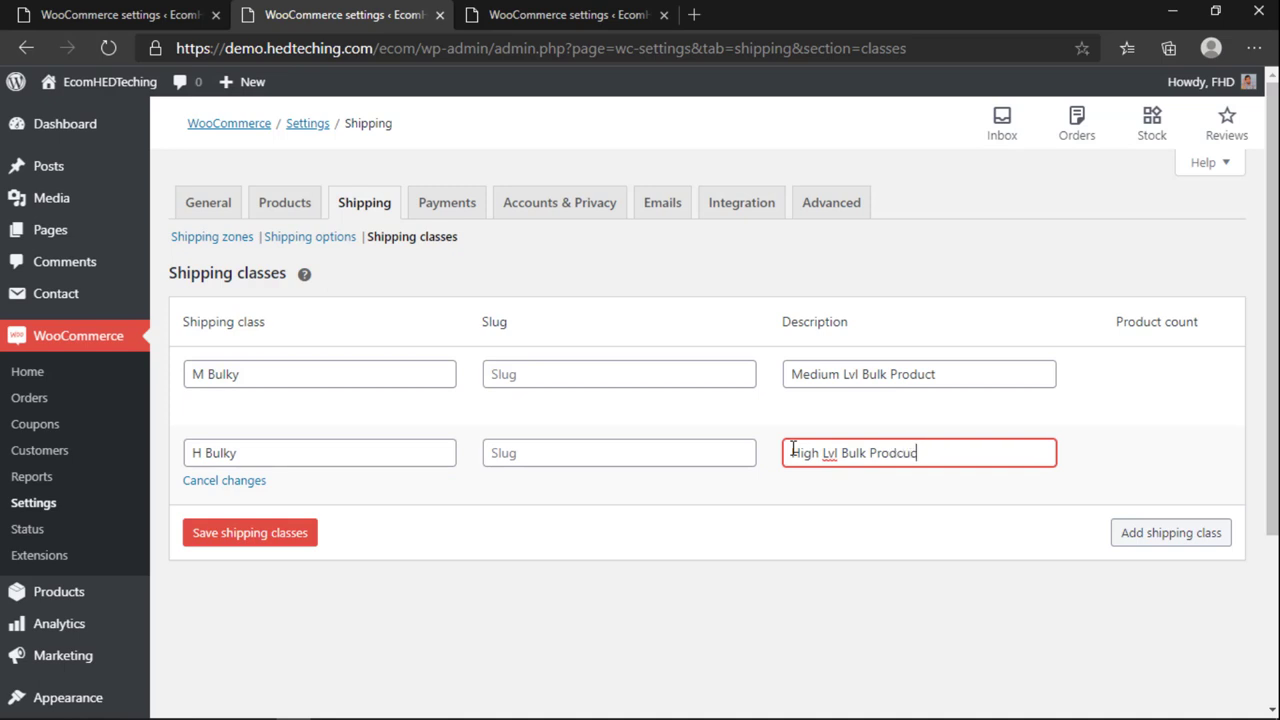
pyautogui.click(916, 510)
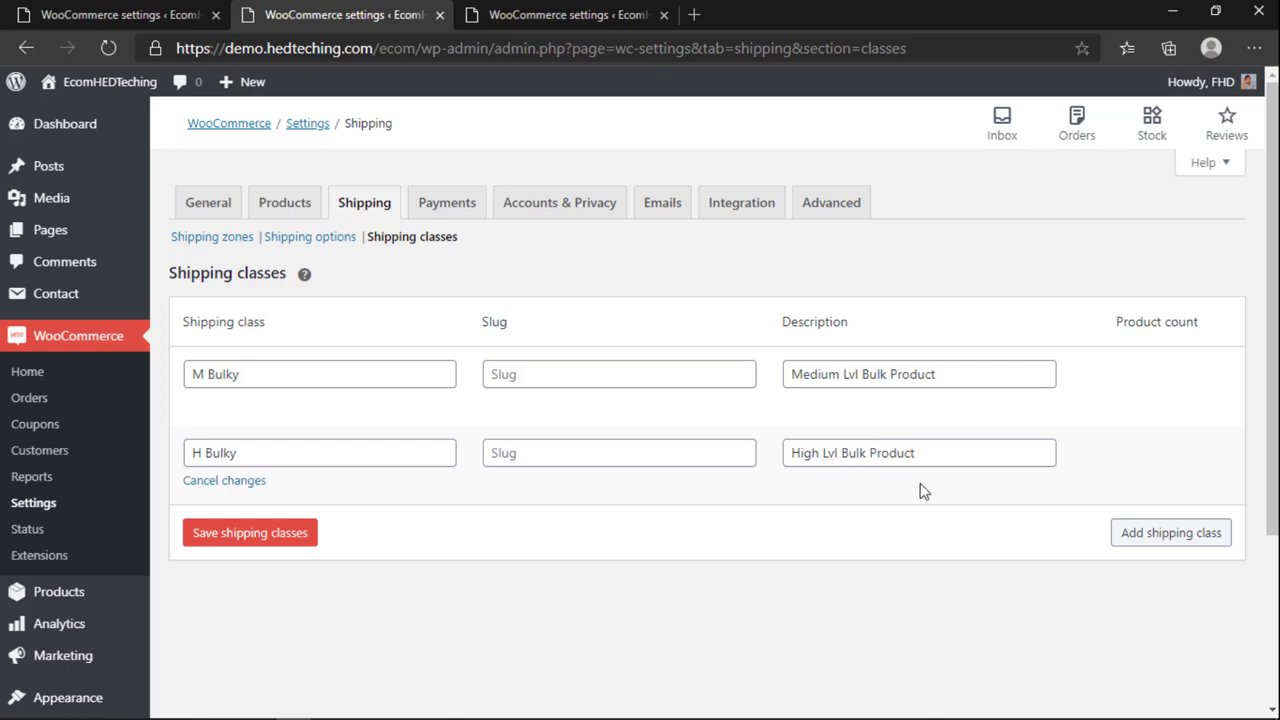
pyautogui.click(266, 534)
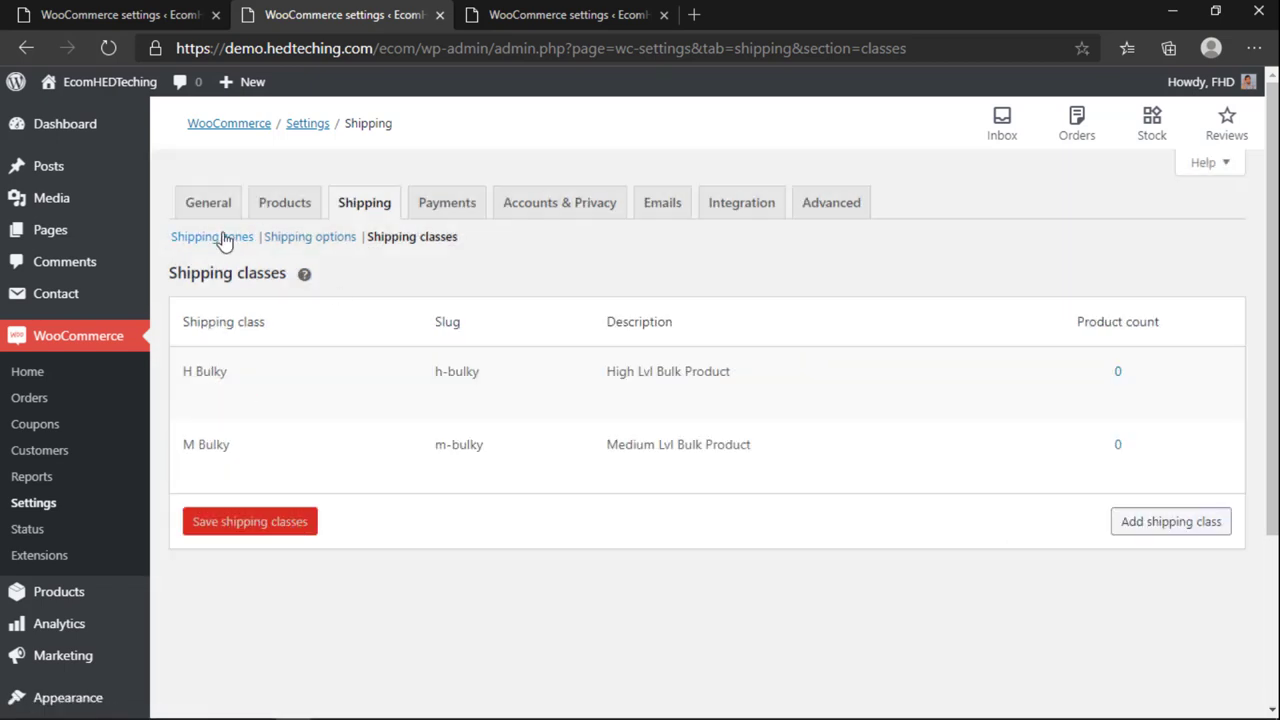
pyautogui.click(222, 237)
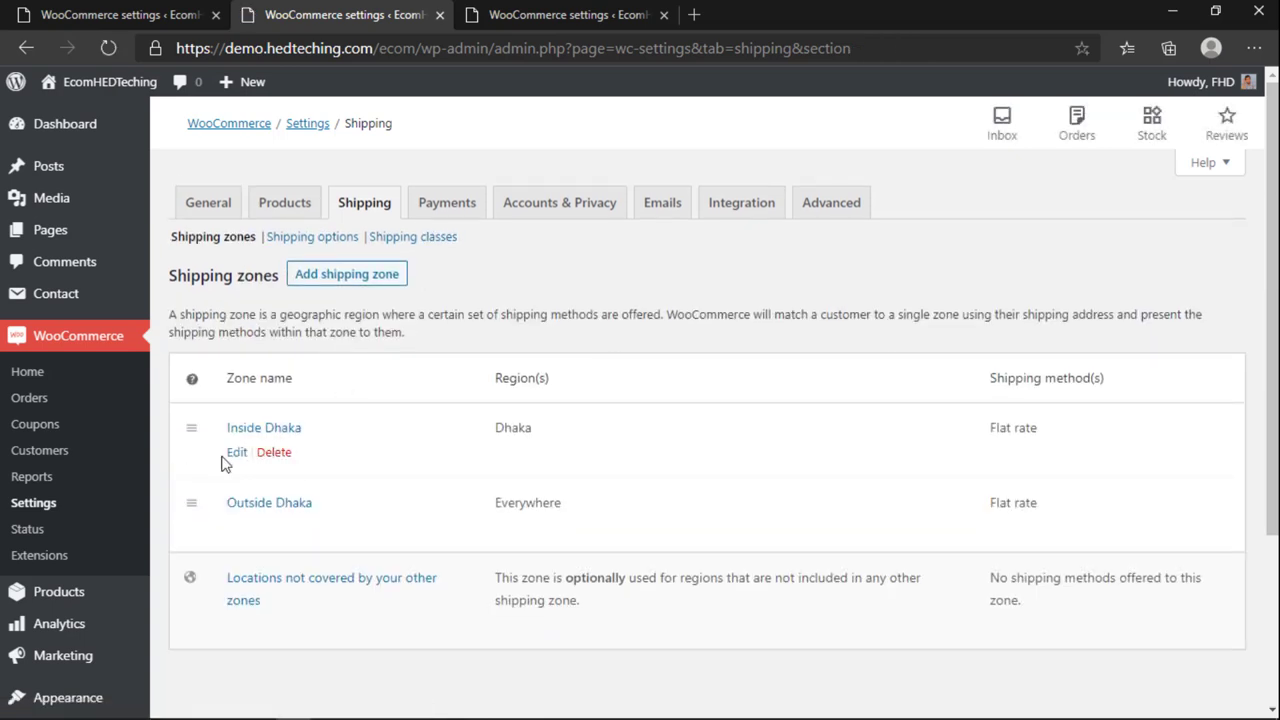
# Step: Move Inside Dhaka's Flat rate cost 45 * [qty] into the No shipping class cost
pyautogui.click(236, 454)
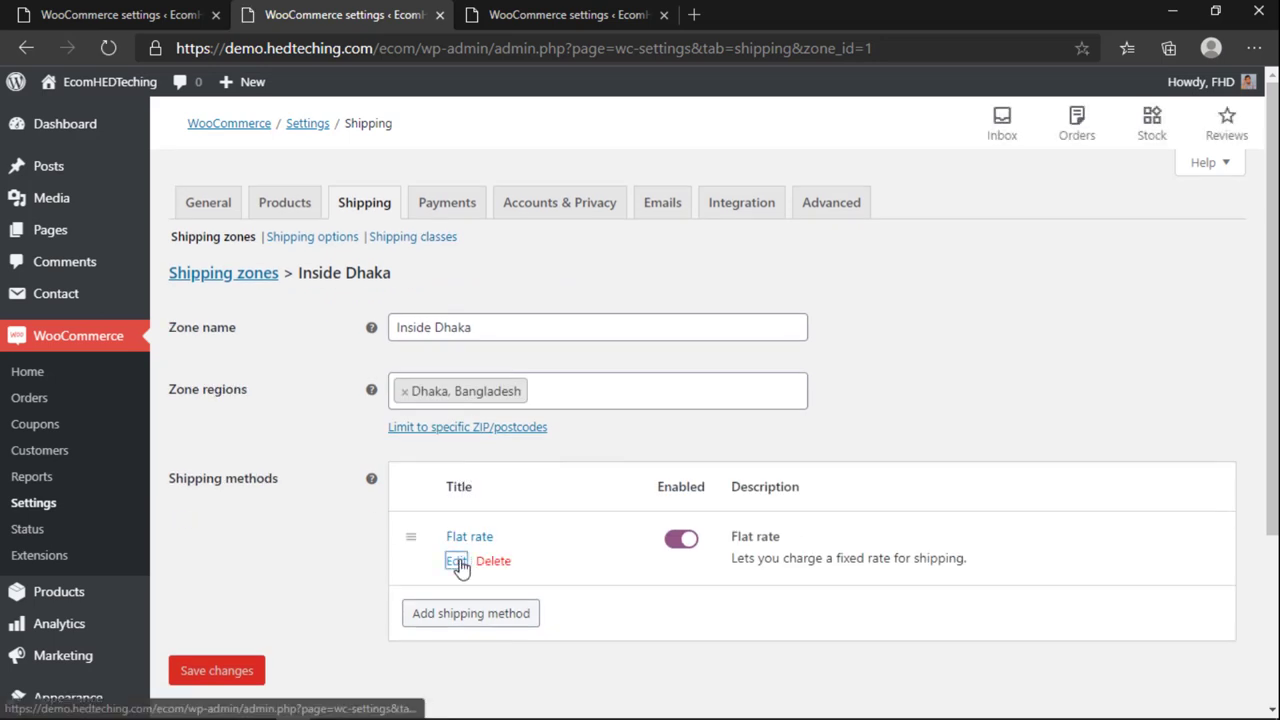
pyautogui.click(456, 560)
pyautogui.scroll(-1, 520, 362)
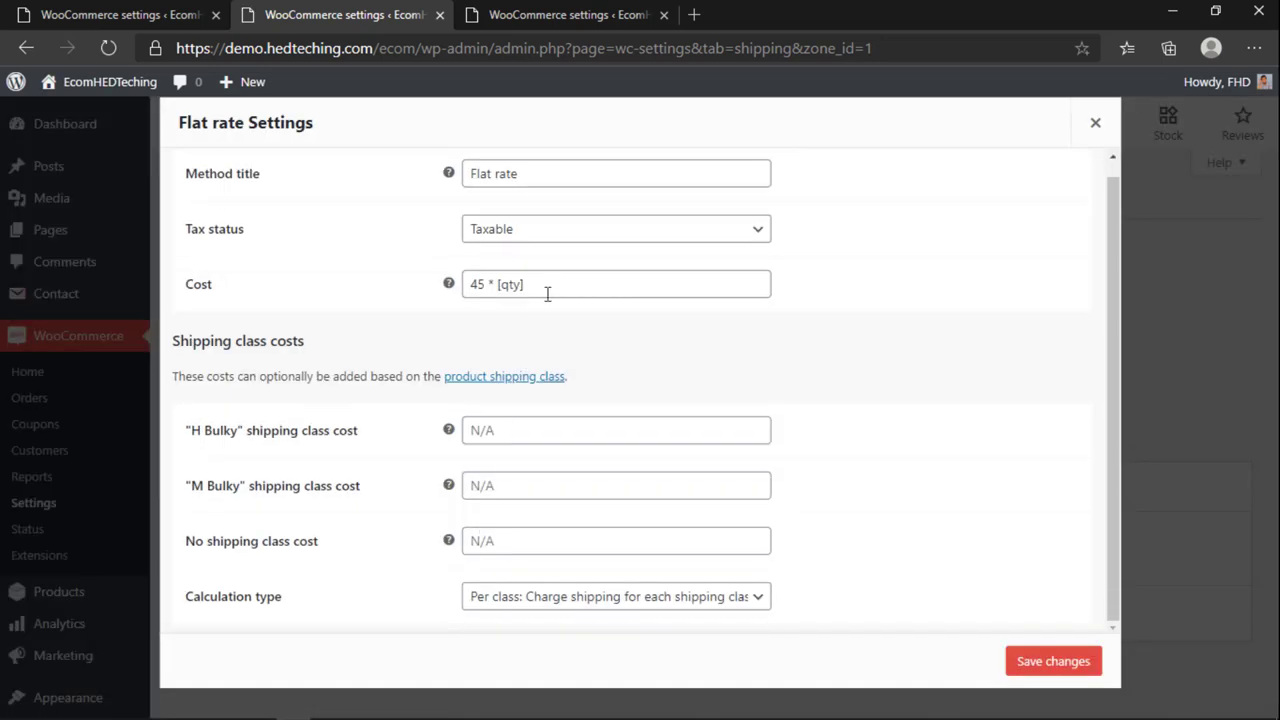
pyautogui.moveTo(547, 293); pyautogui.dragTo(421, 302)
pyautogui.hotkey('ctrl', 'c')
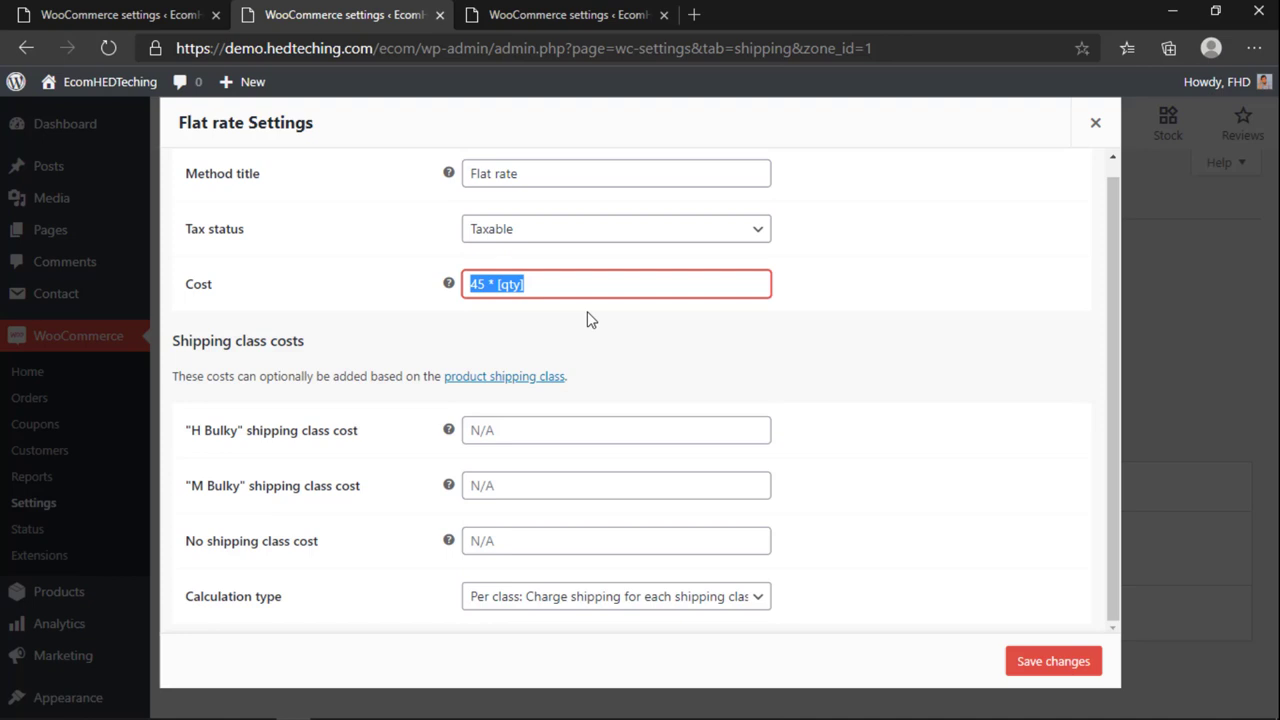
pyautogui.press('BackSpace')
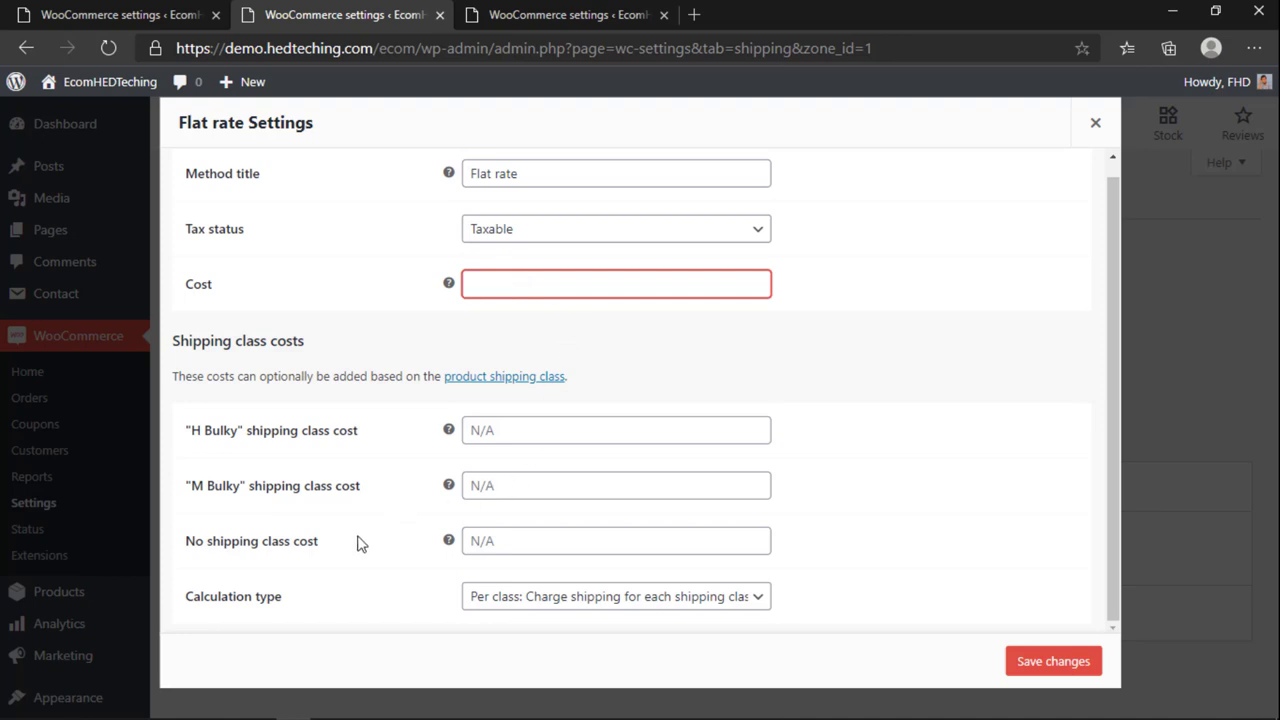
pyautogui.click(494, 541)
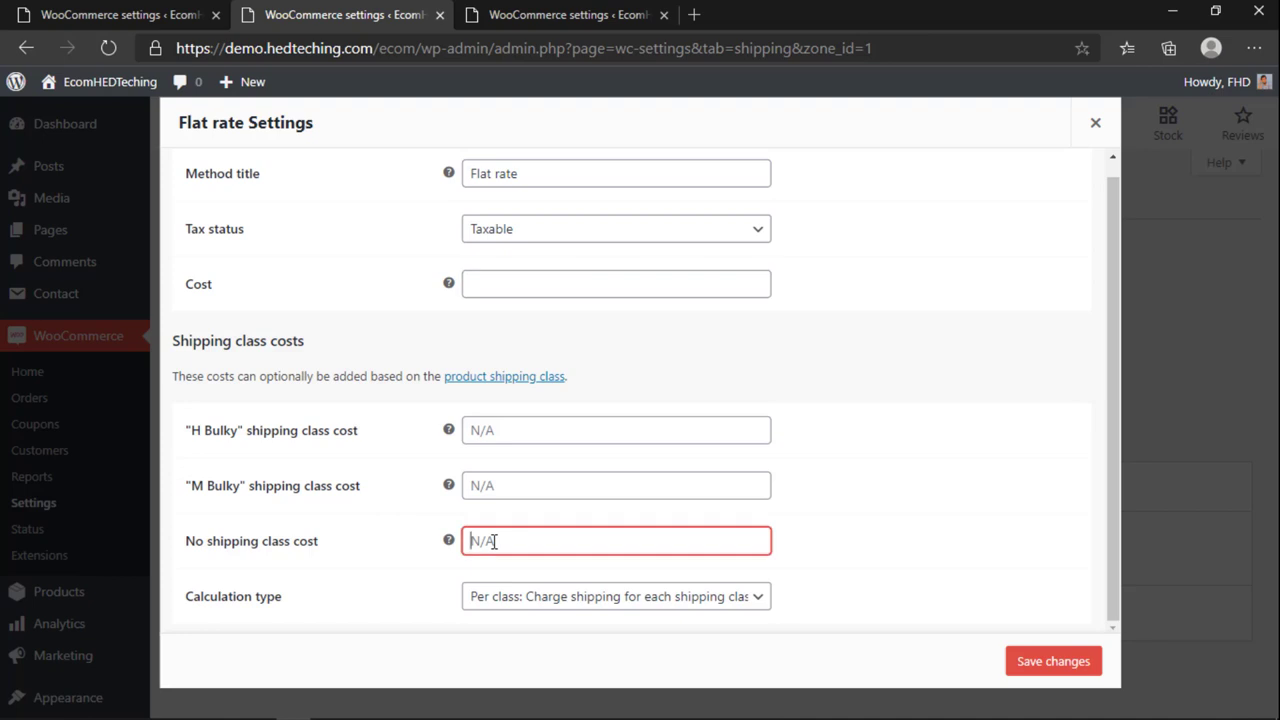
pyautogui.hotkey('ctrl', 'v')
# Step: Set the M Bulky class cost to 100 * [qty] and H Bulky to 200 * [qty]
pyautogui.click(507, 484)
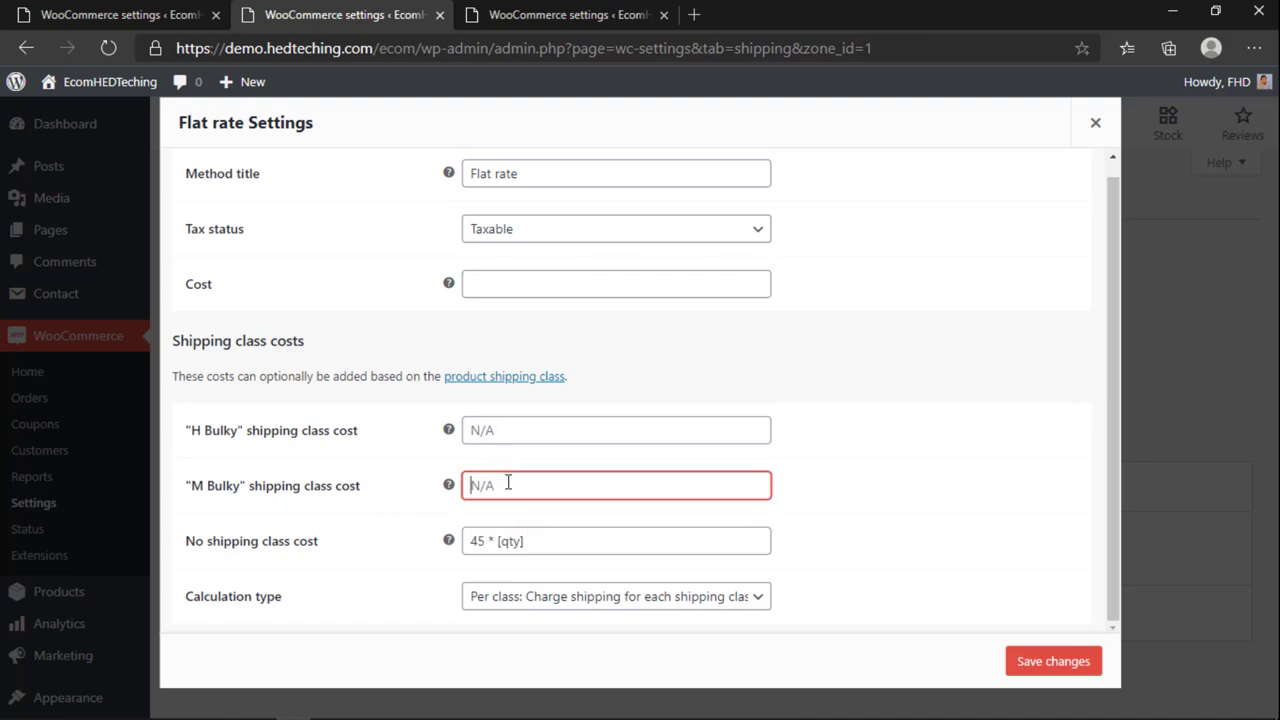
pyautogui.hotkey('ctrl', 'v')
pyautogui.write('100')
pyautogui.click(492, 432)
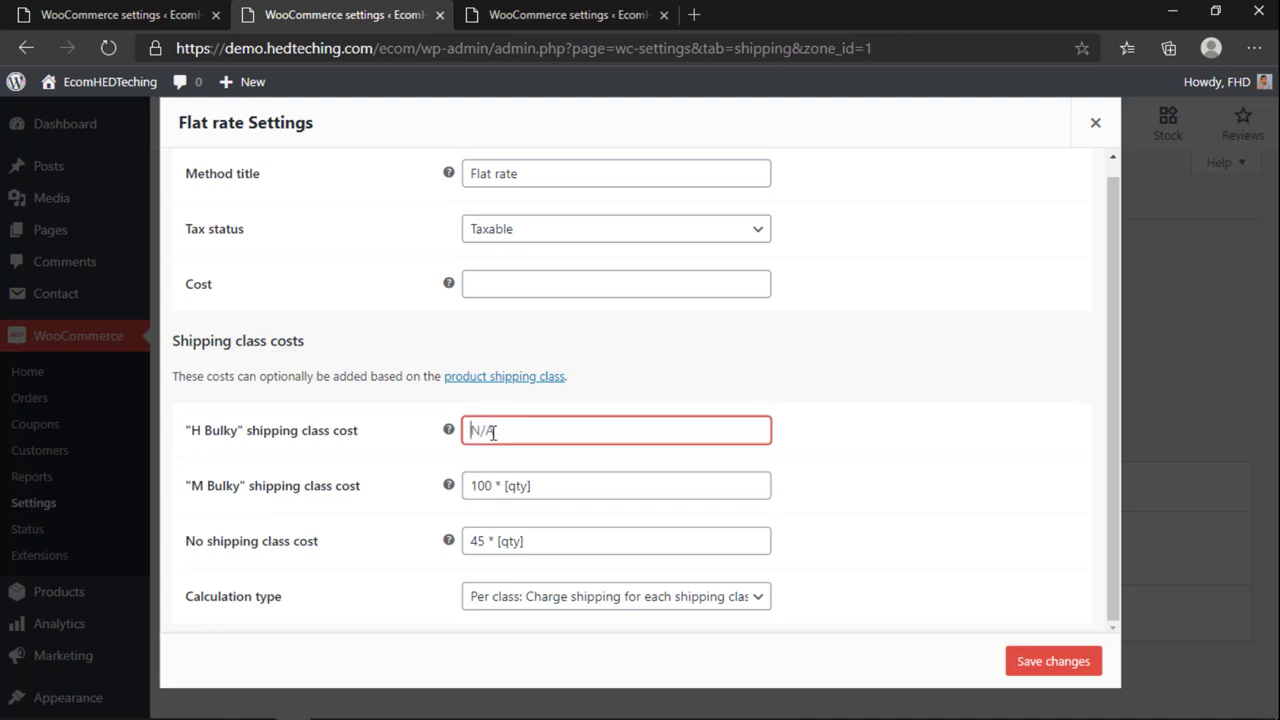
pyautogui.hotkey('ctrl', 'v')
pyautogui.doubleClick(484, 432)
pyautogui.write('200')
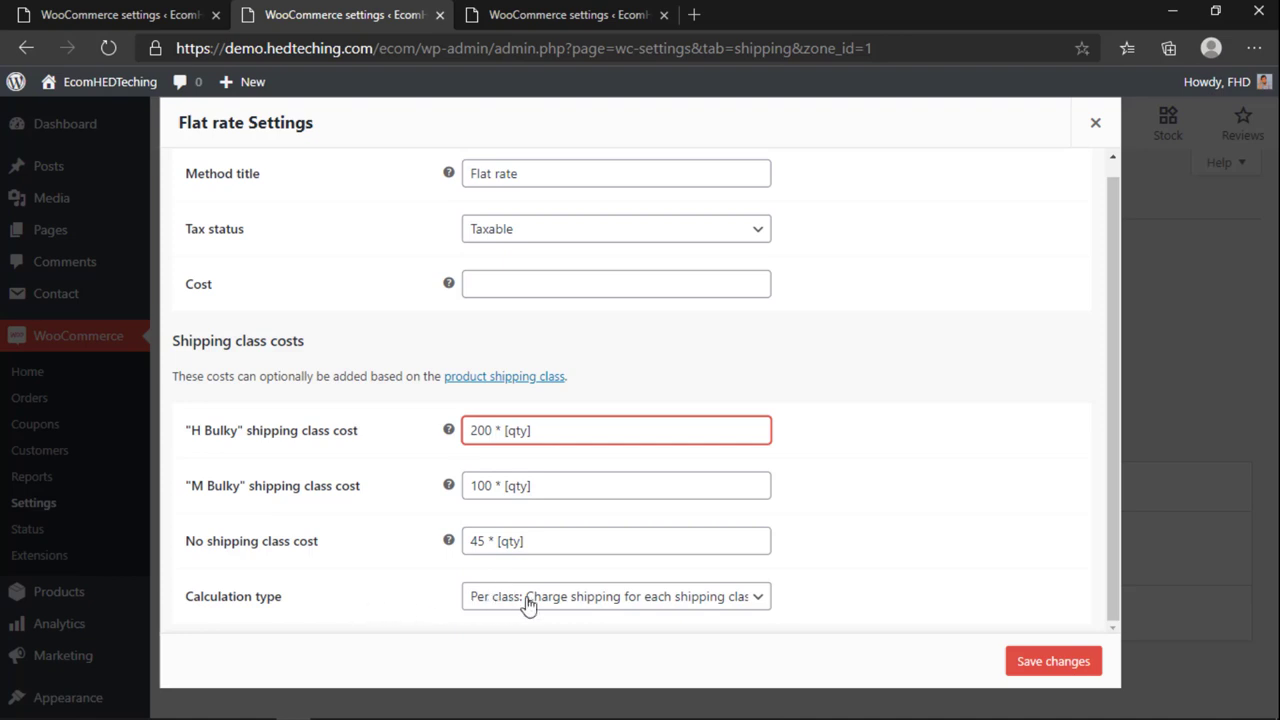
pyautogui.click(570, 600)
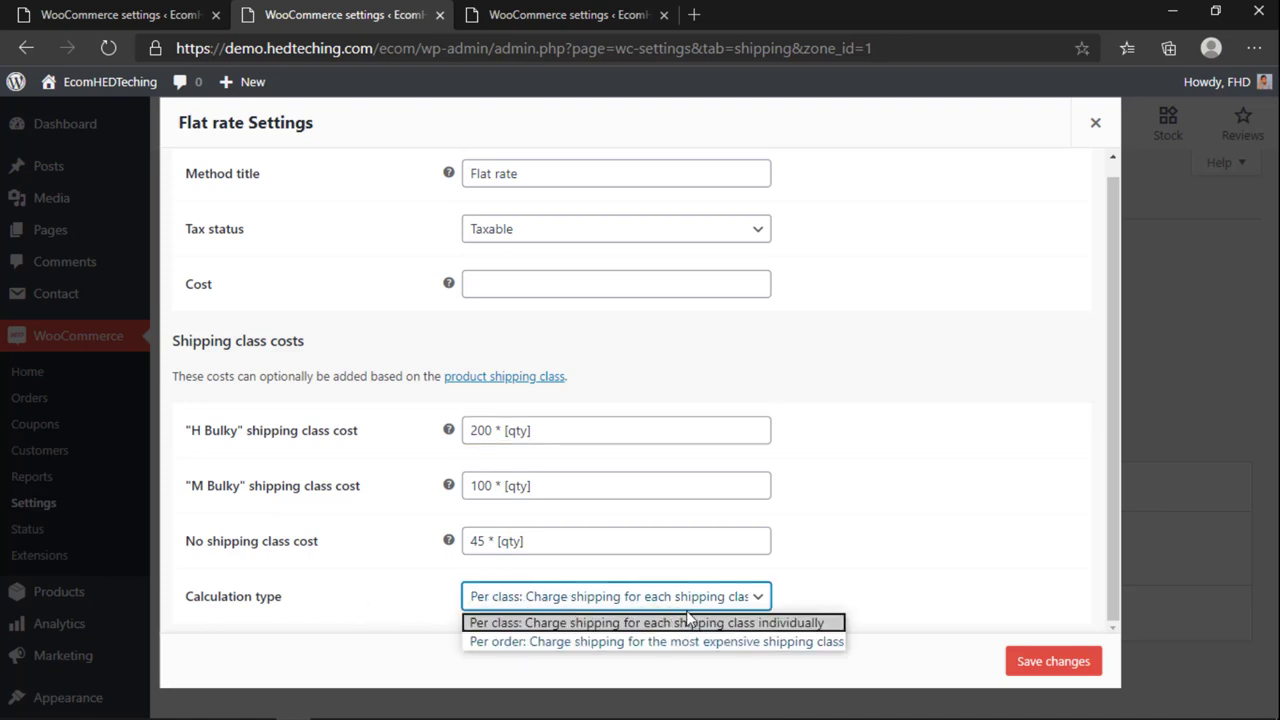
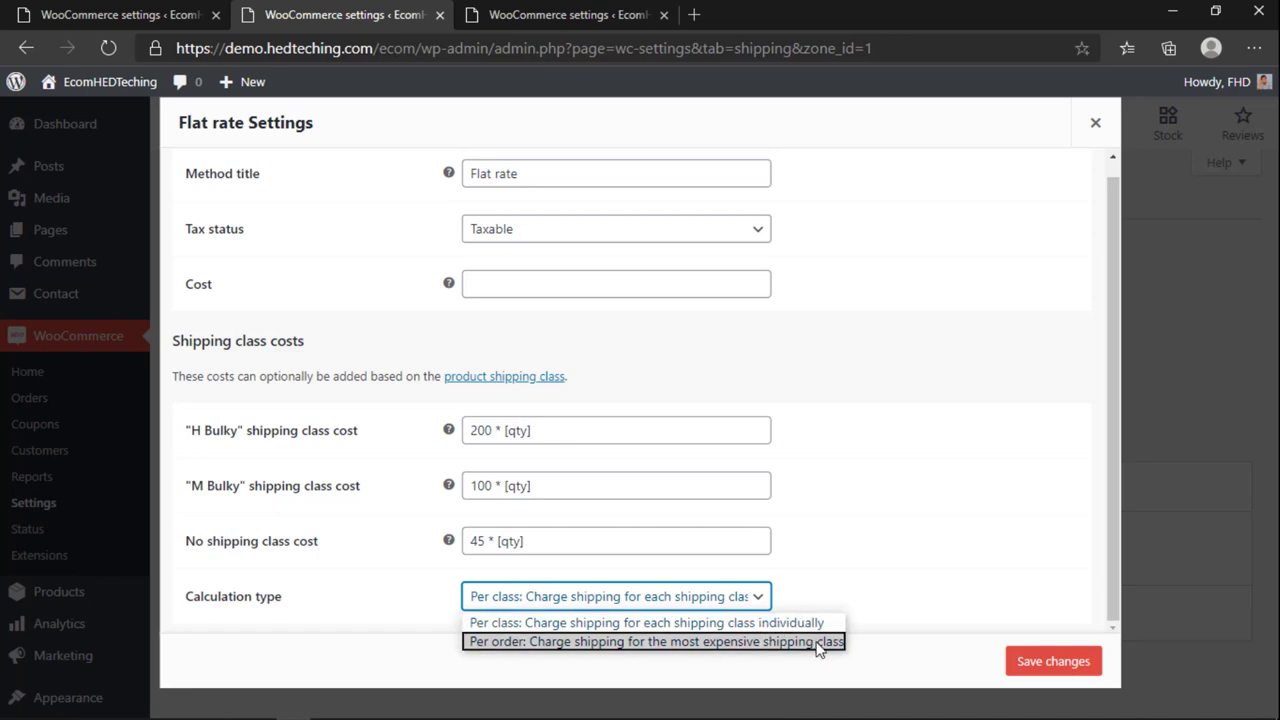
# Step: Save the Inside Dhaka flat rate with per-class shipping calculation
pyautogui.click(489, 621)
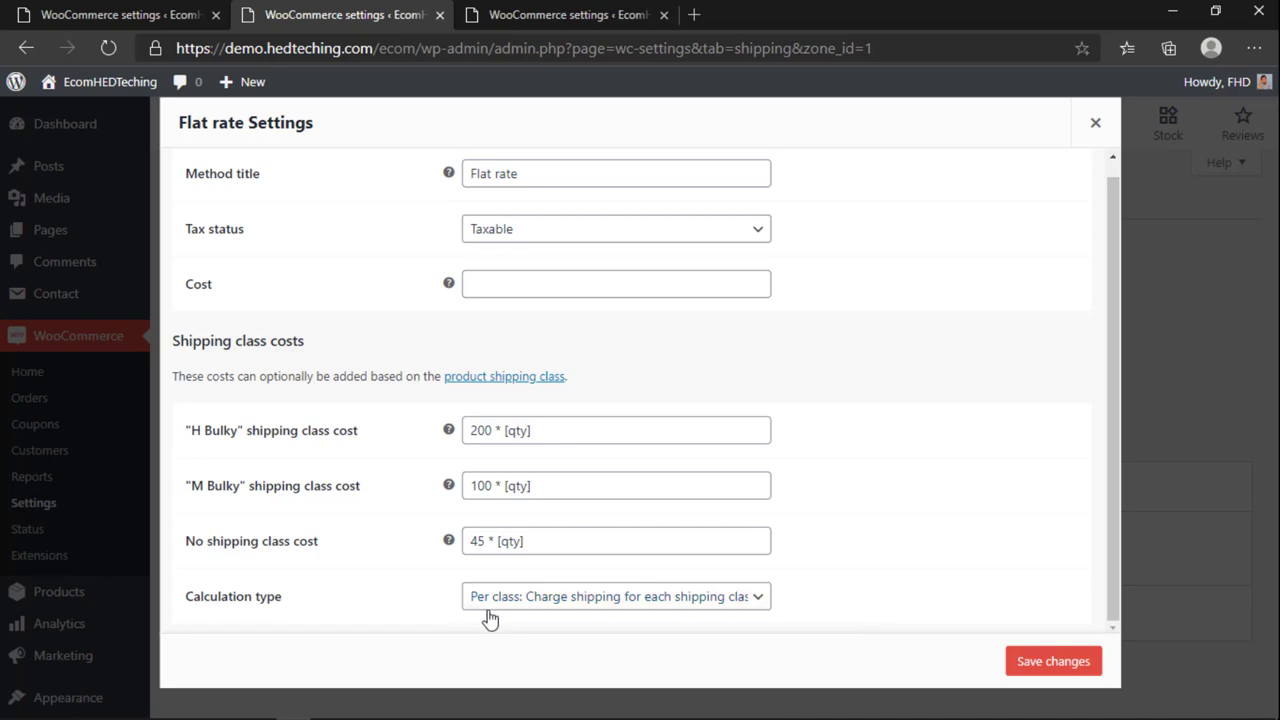
pyautogui.click(1088, 664)
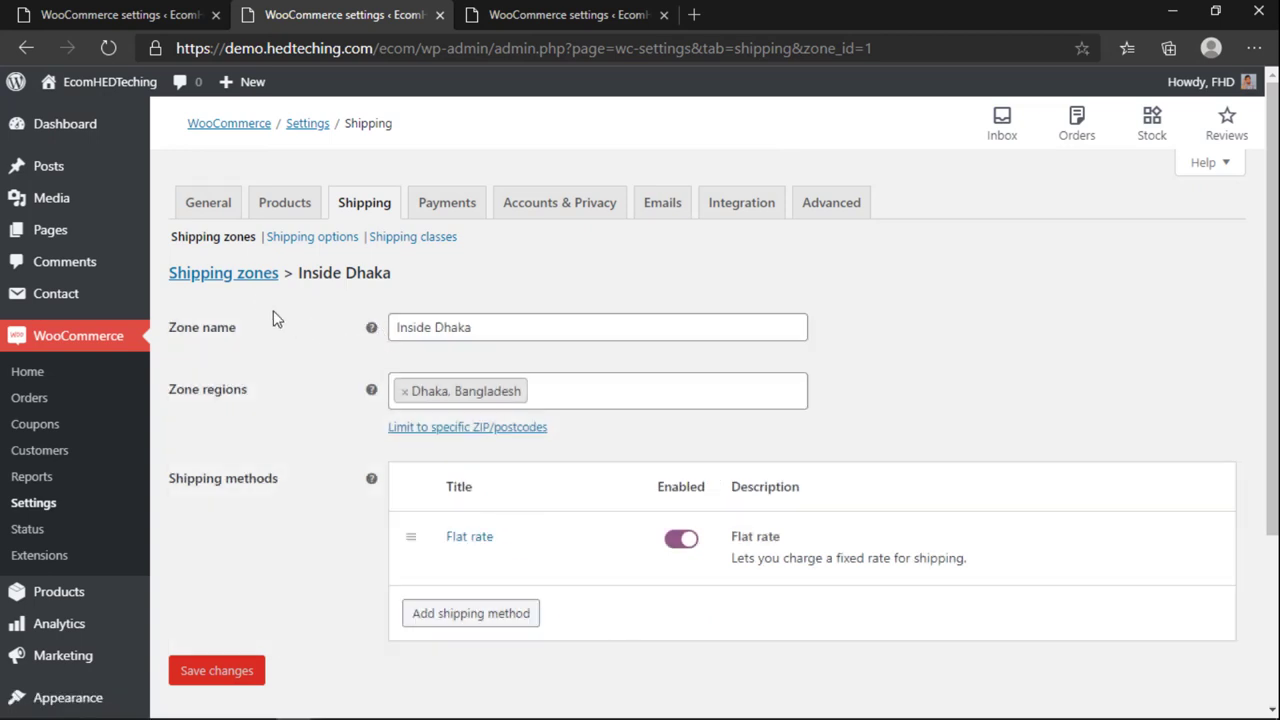
pyautogui.click(254, 278)
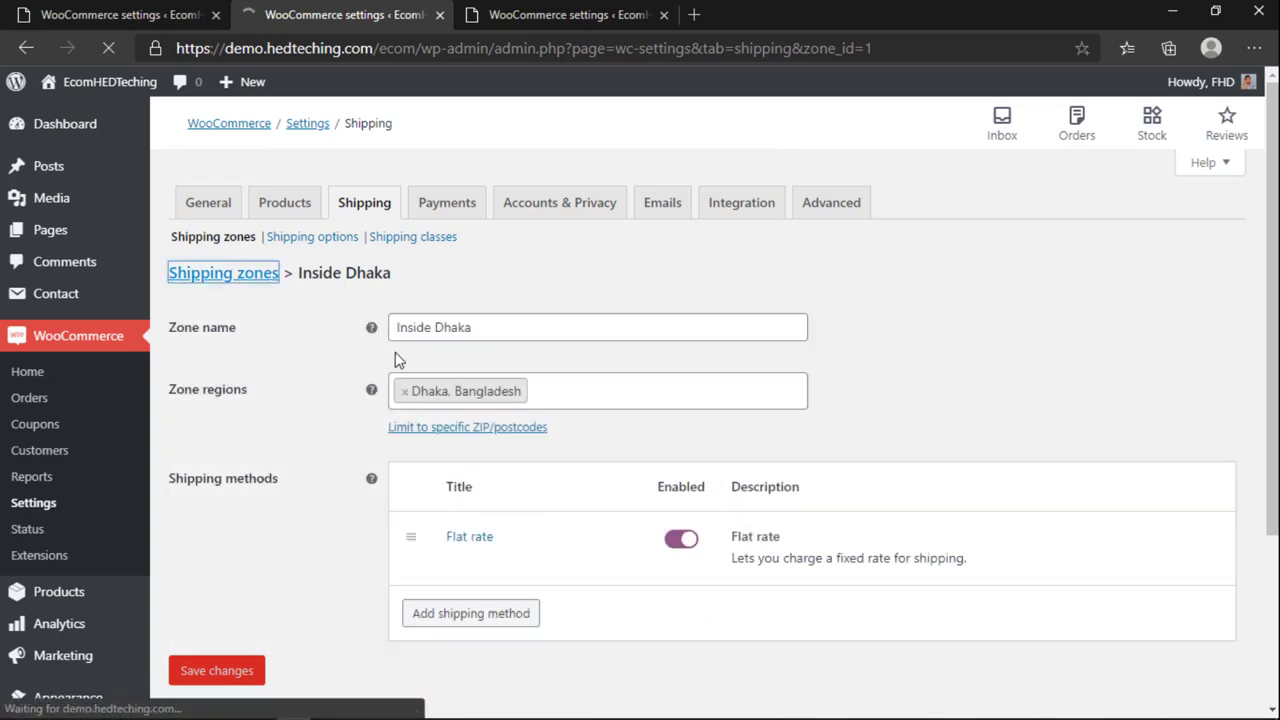
# Step: Clear Outside Dhaka's flat rate base cost and set the no-class cost to 75 * [qty]
pyautogui.click(236, 529)
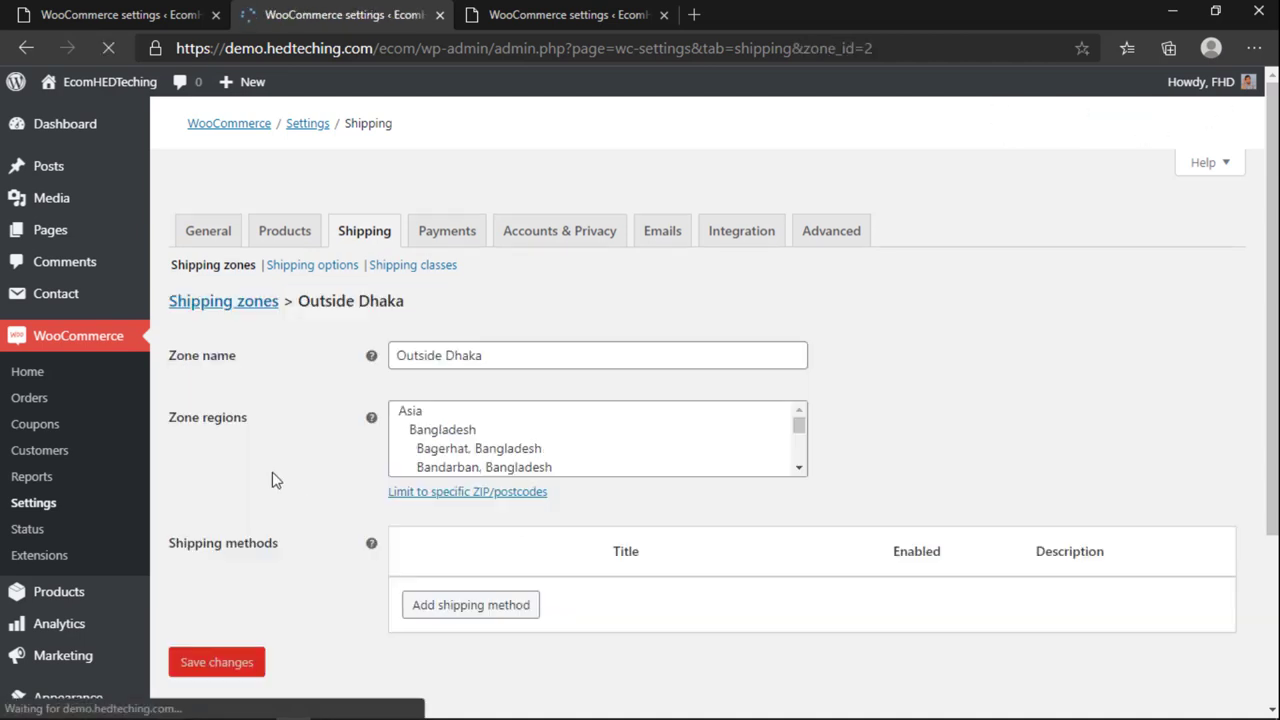
pyautogui.moveTo(468, 545)
pyautogui.click(455, 566)
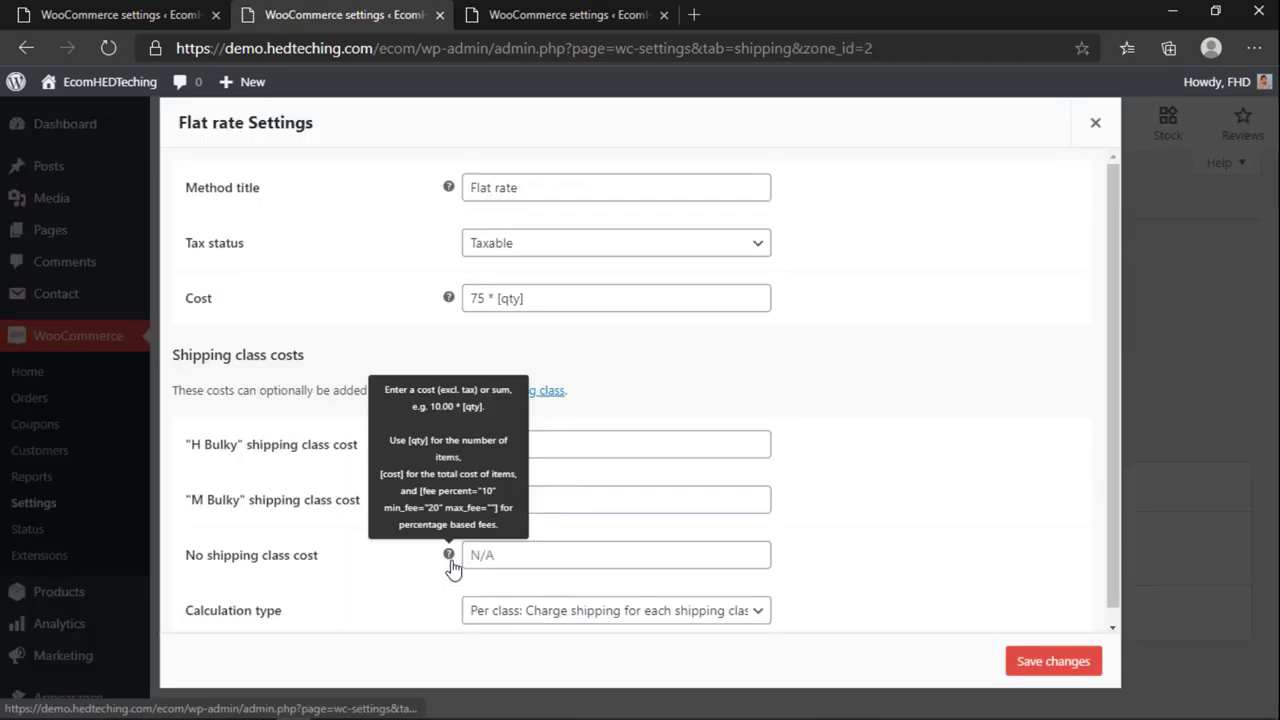
pyautogui.moveTo(534, 294); pyautogui.dragTo(267, 345)
pyautogui.press('BackSpace')
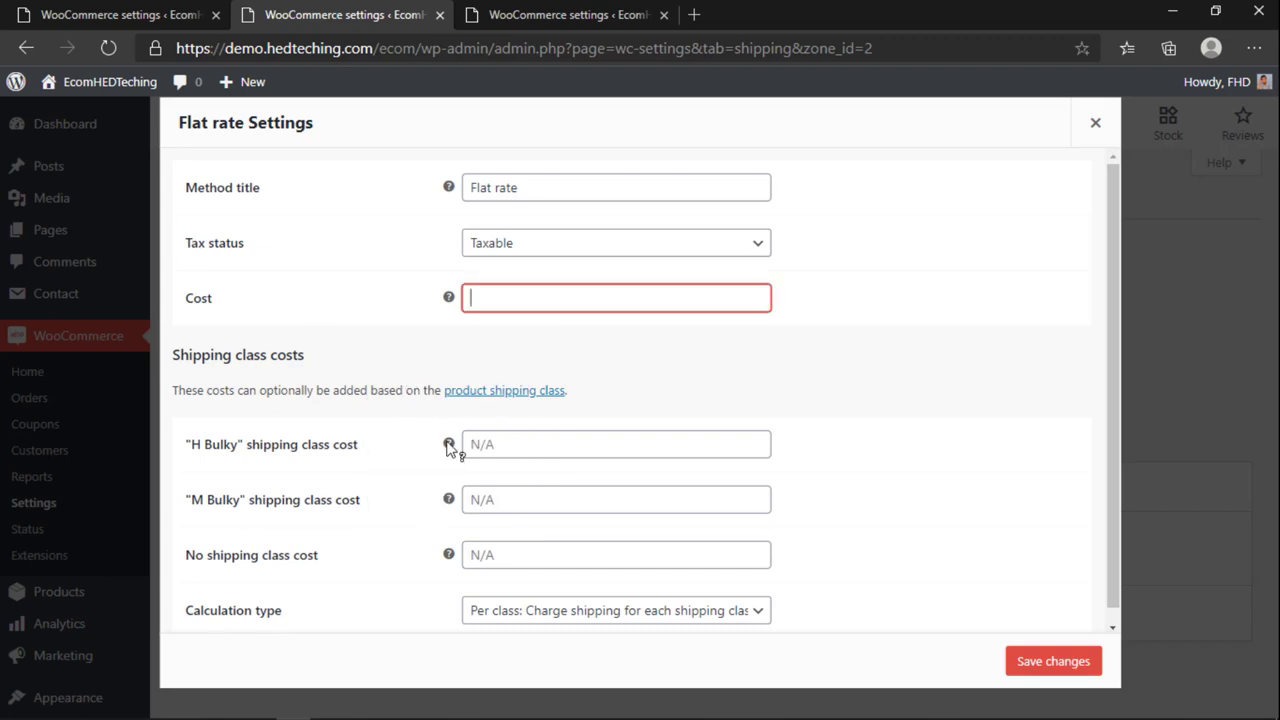
pyautogui.click(498, 547)
pyautogui.press('Down')
pyautogui.press('Return')
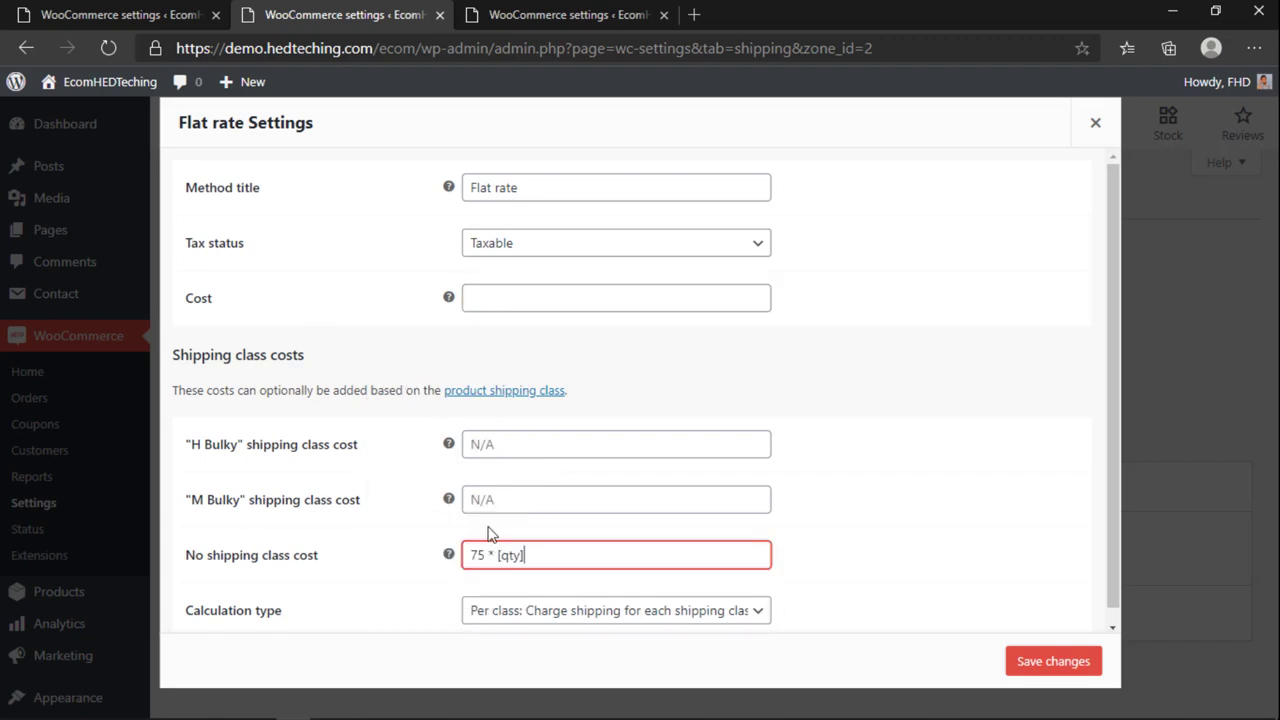
# Step: Set M Bulky to 100 * [qty] and H Bulky to 200 * [qty], then save the zone
pyautogui.click(483, 499)
pyautogui.press('Down')
pyautogui.press('Return')
pyautogui.click(483, 444)
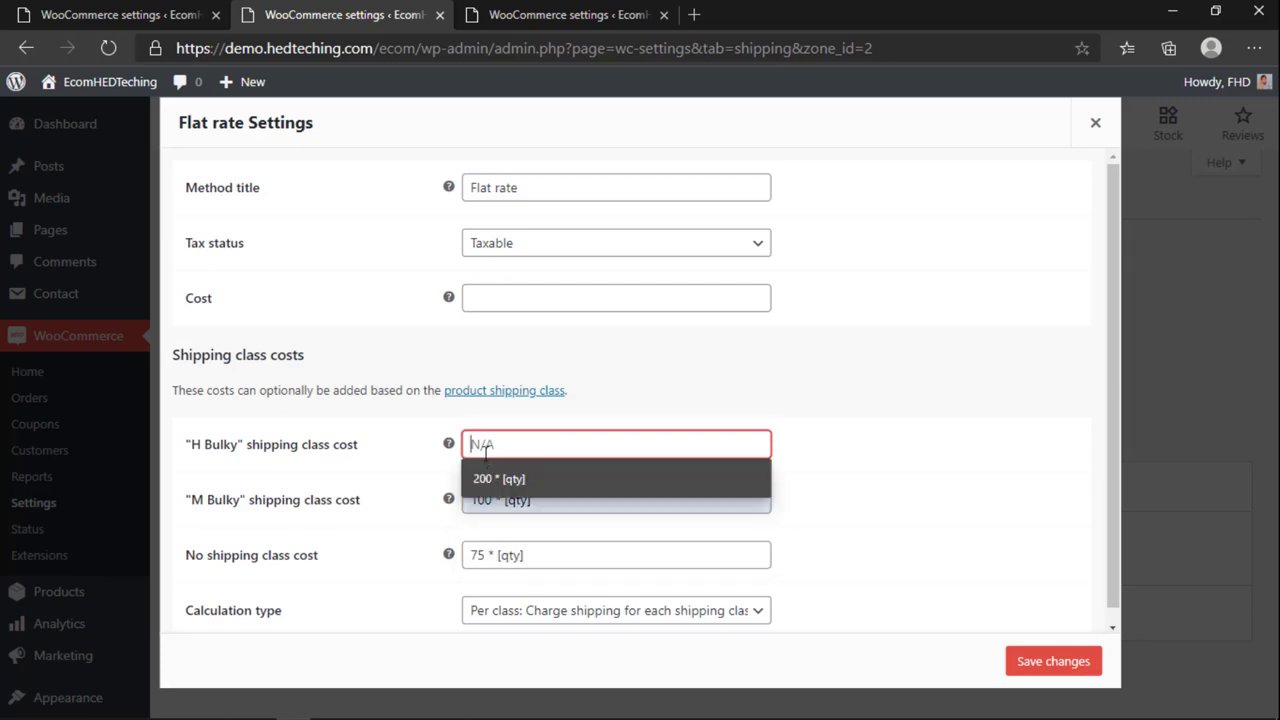
pyautogui.press('Down')
pyautogui.press('Return')
pyautogui.click(1075, 663)
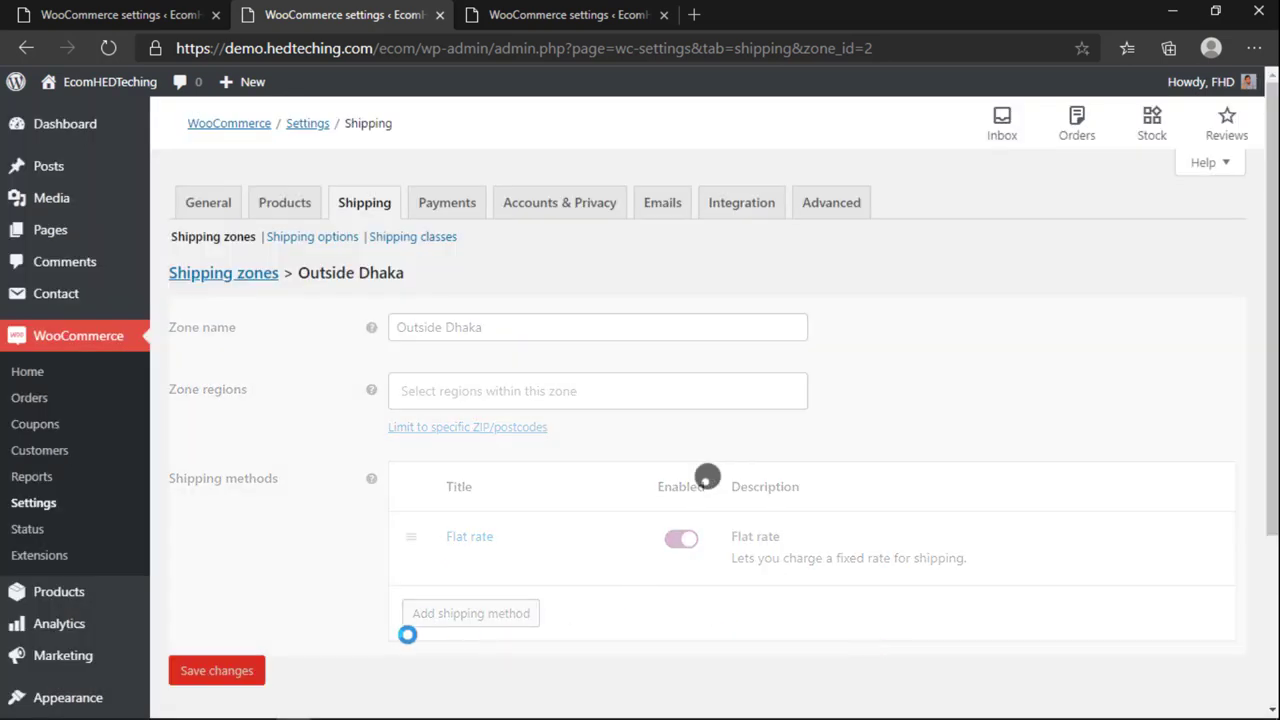
pyautogui.click(214, 669)
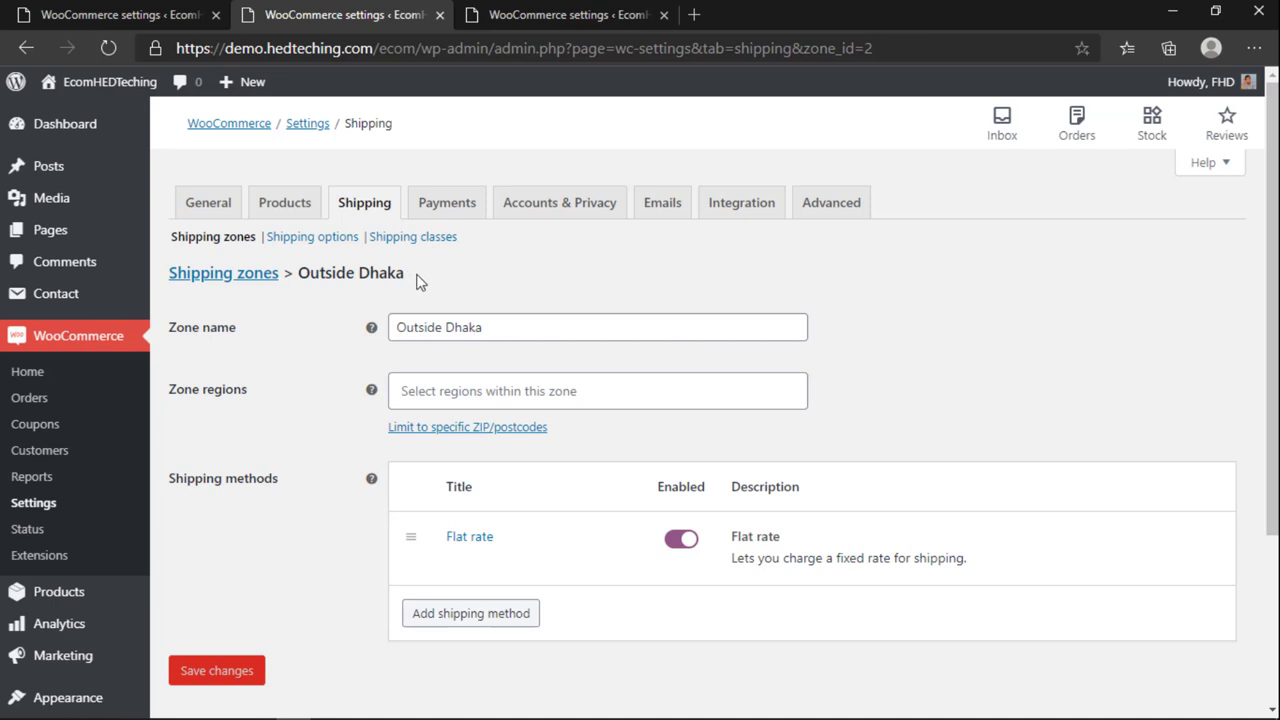
pyautogui.click(455, 204)
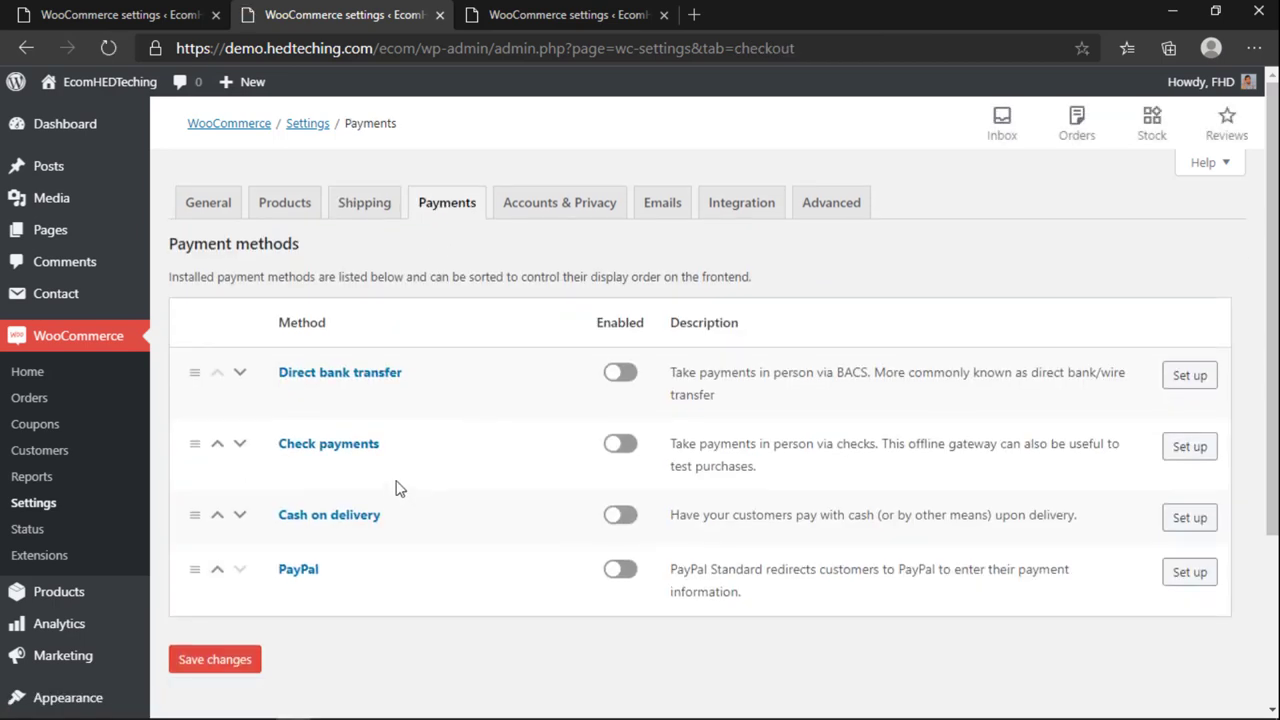
# Step: Enable the Cash on delivery and Direct bank transfer payment methods
pyautogui.click(618, 514)
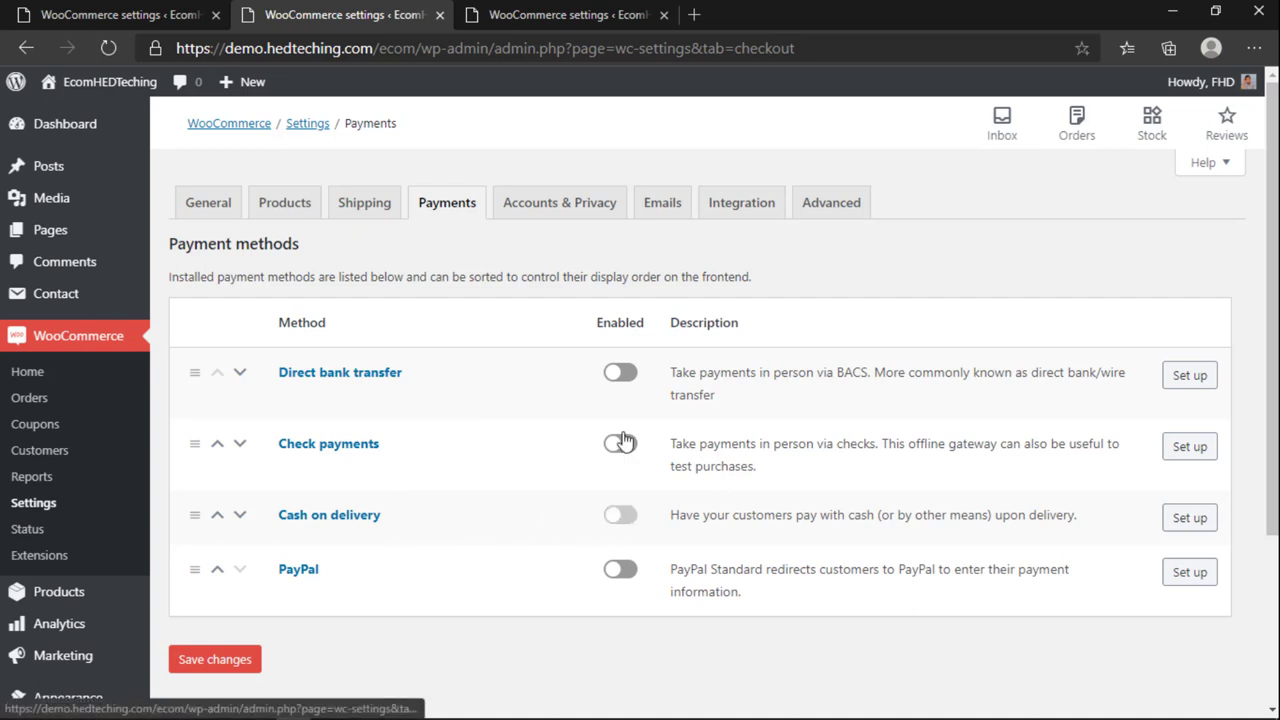
pyautogui.click(616, 372)
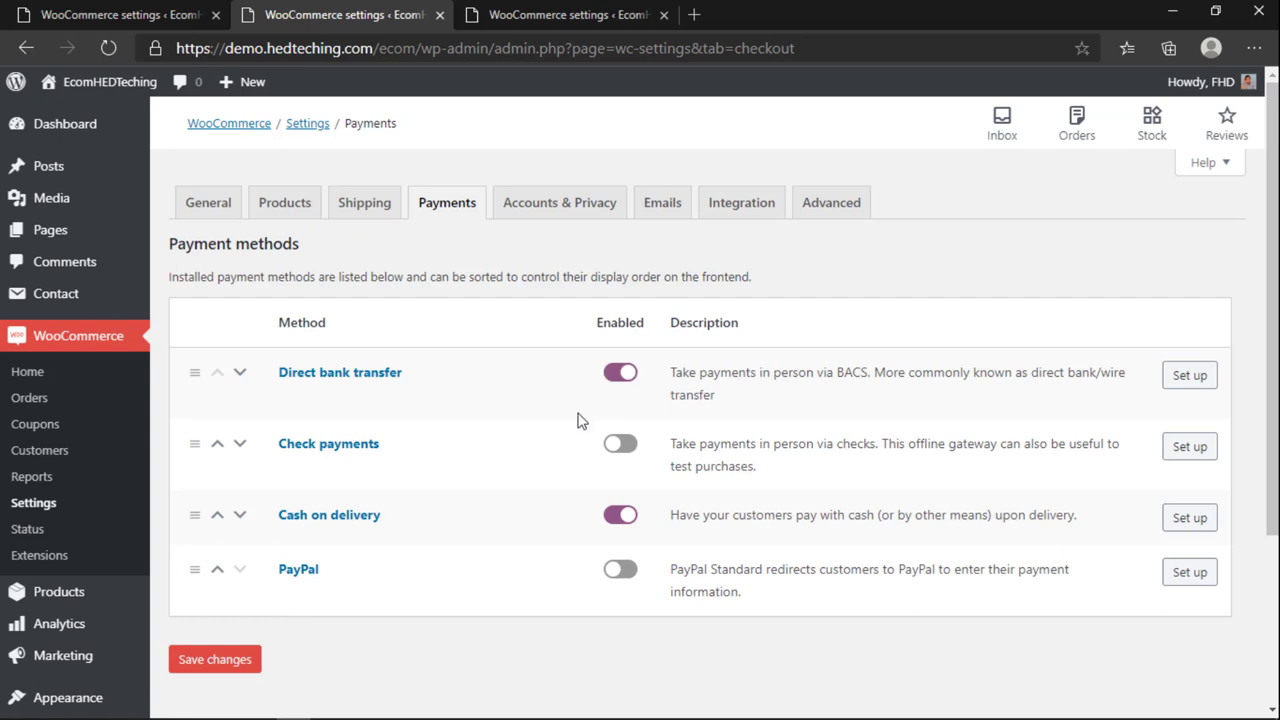
pyautogui.scroll(-1, 53, 372)
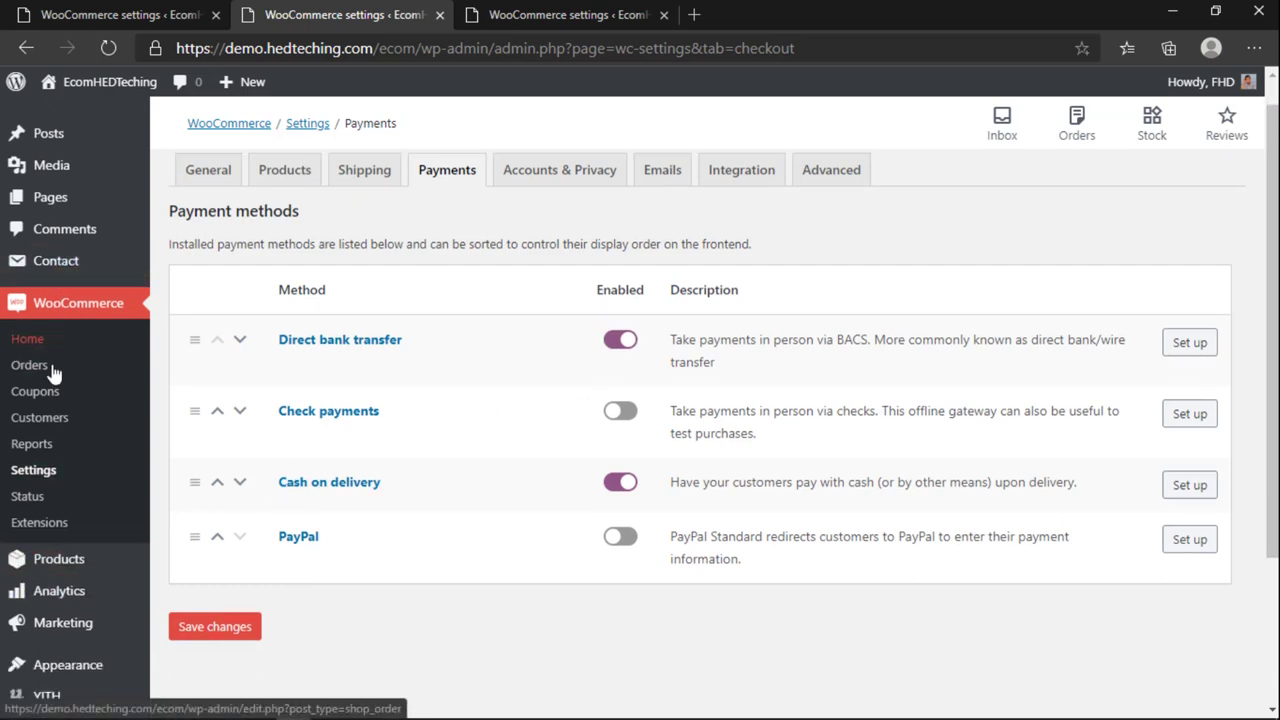
pyautogui.scroll(-1, 53, 372)
# Step: Open Plugins > Add New in three new browser tabs
pyautogui.moveTo(51, 571)
pyautogui.middleClick(193, 598)
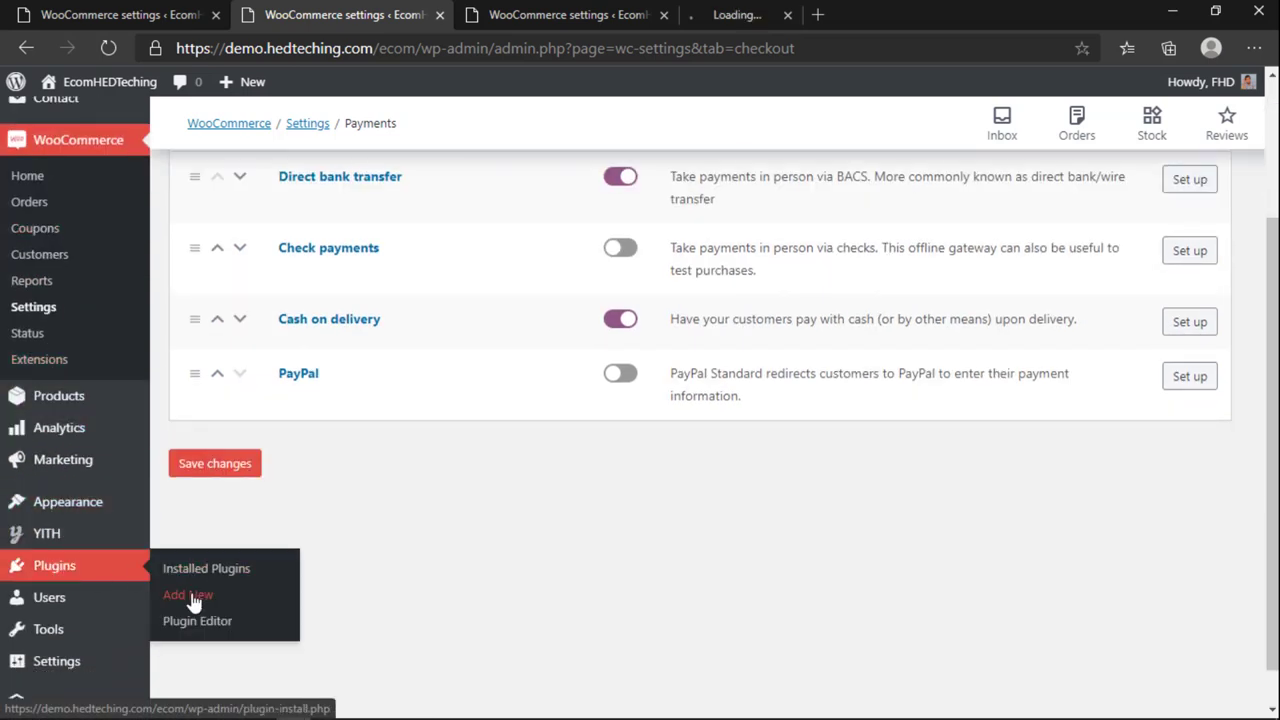
pyautogui.click(737, 14)
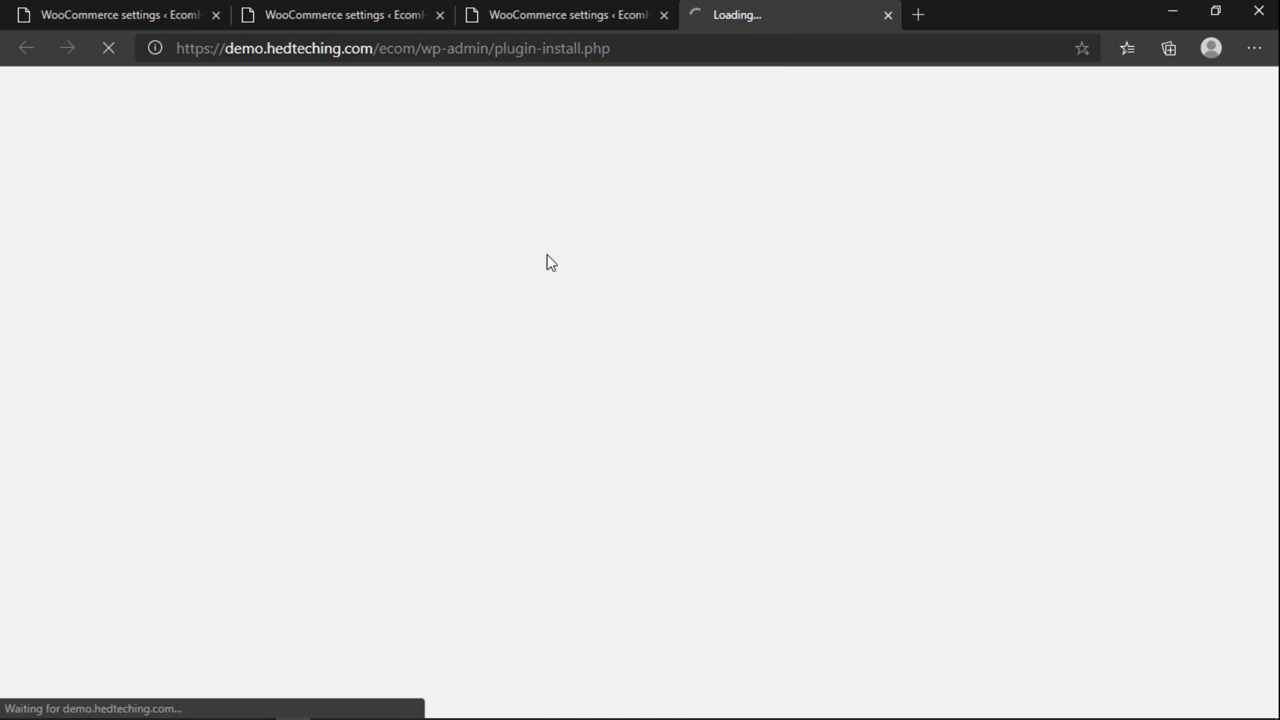
pyautogui.click(360, 17)
pyautogui.moveTo(60, 566)
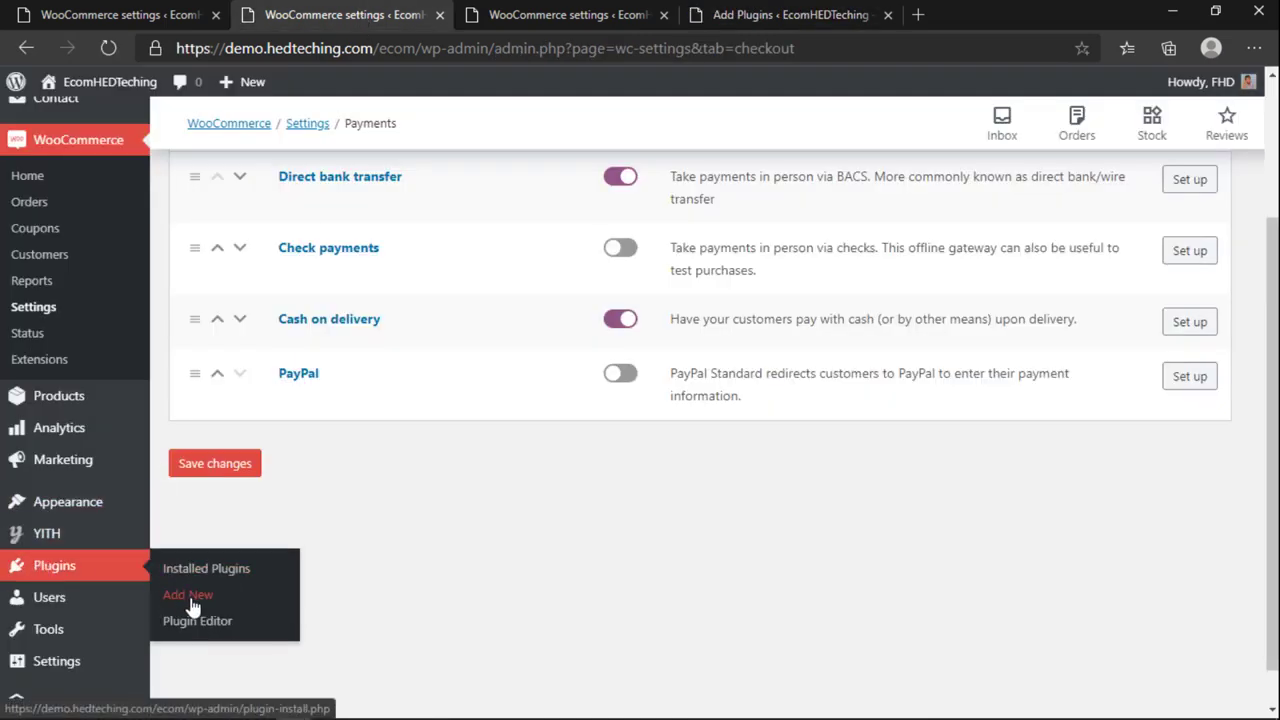
pyautogui.rightClick(189, 594)
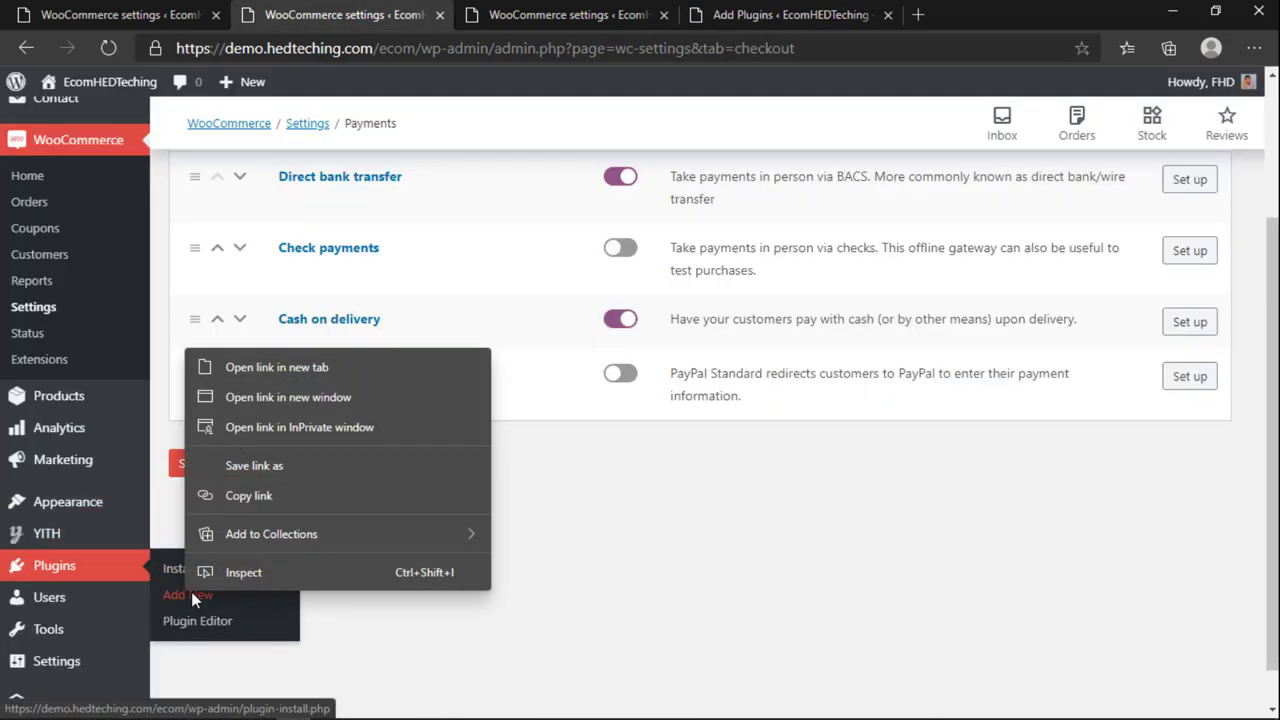
pyautogui.click(250, 370)
pyautogui.click(910, 14)
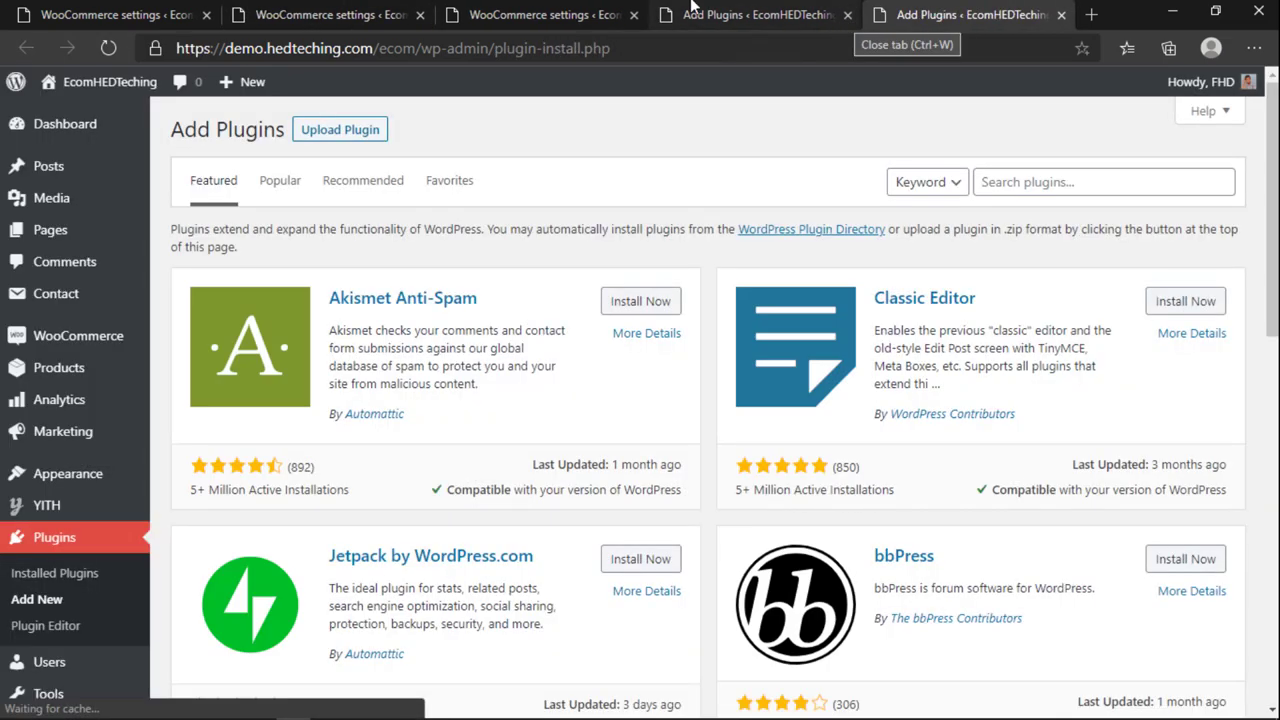
pyautogui.click(330, 15)
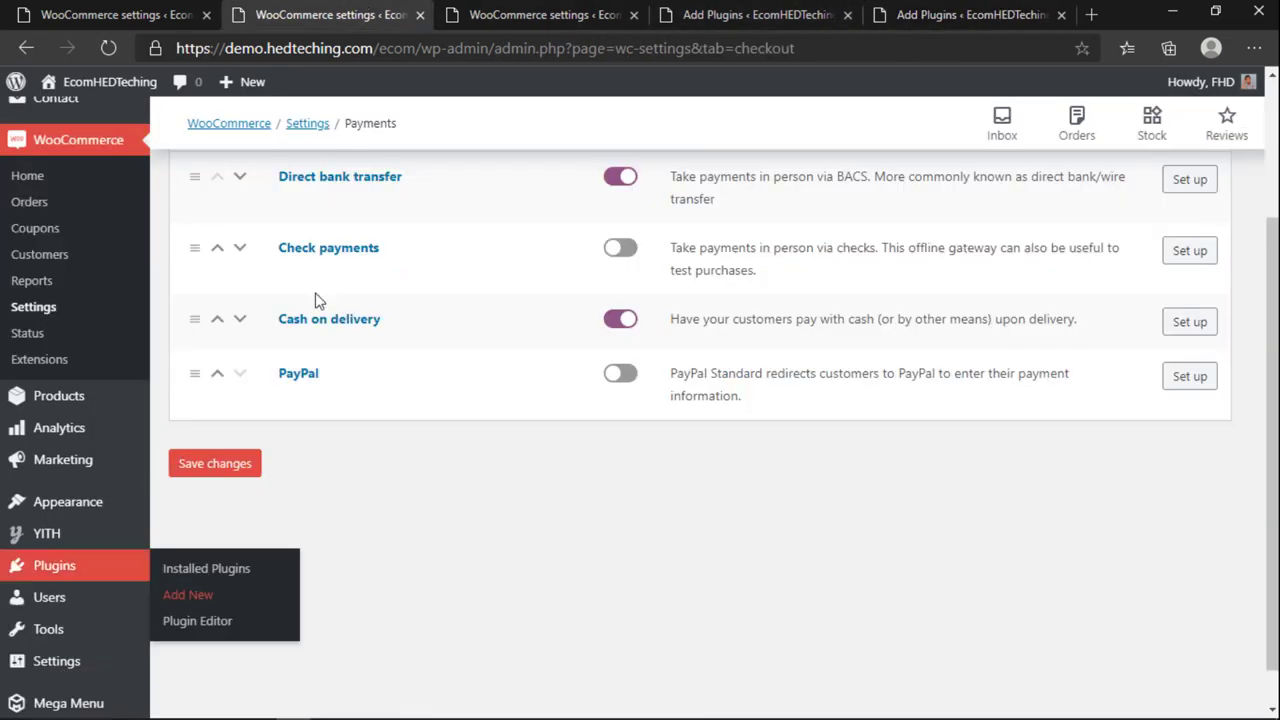
pyautogui.middleClick(180, 600)
# Step: Close the duplicate Add Plugins tabs, keeping the newest one
pyautogui.click(942, 20)
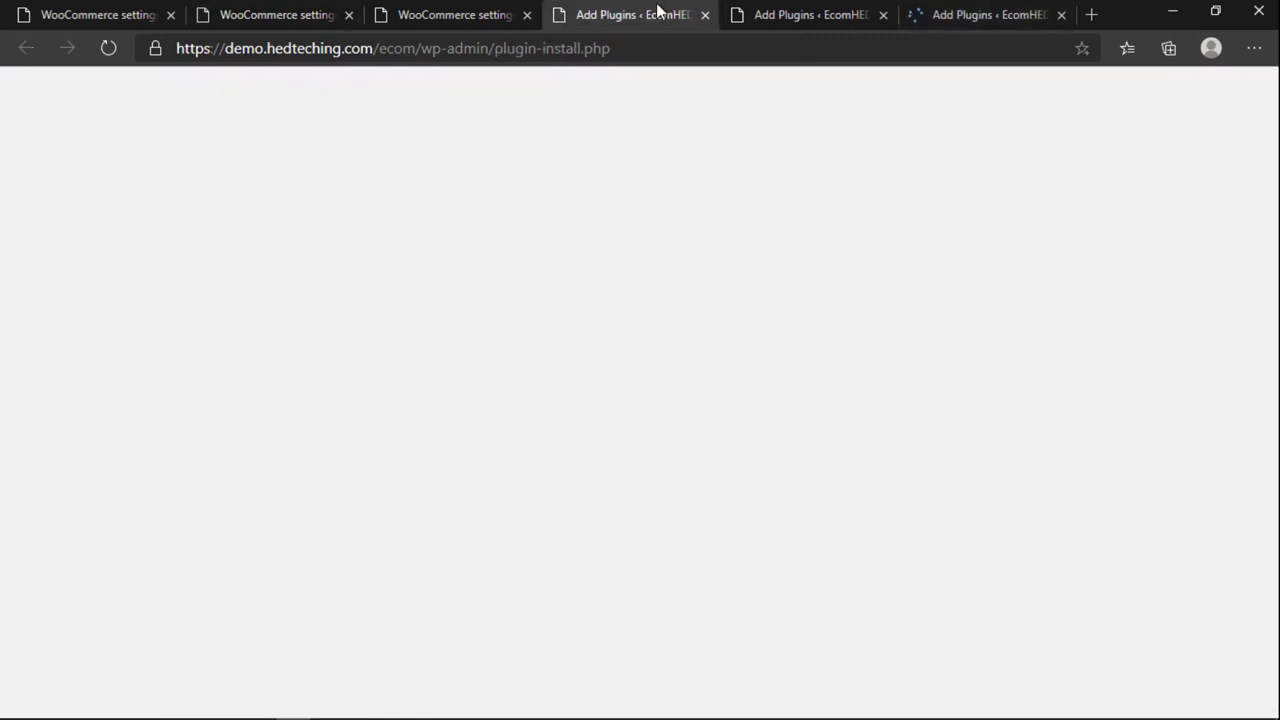
pyautogui.click(706, 15)
pyautogui.click(706, 15)
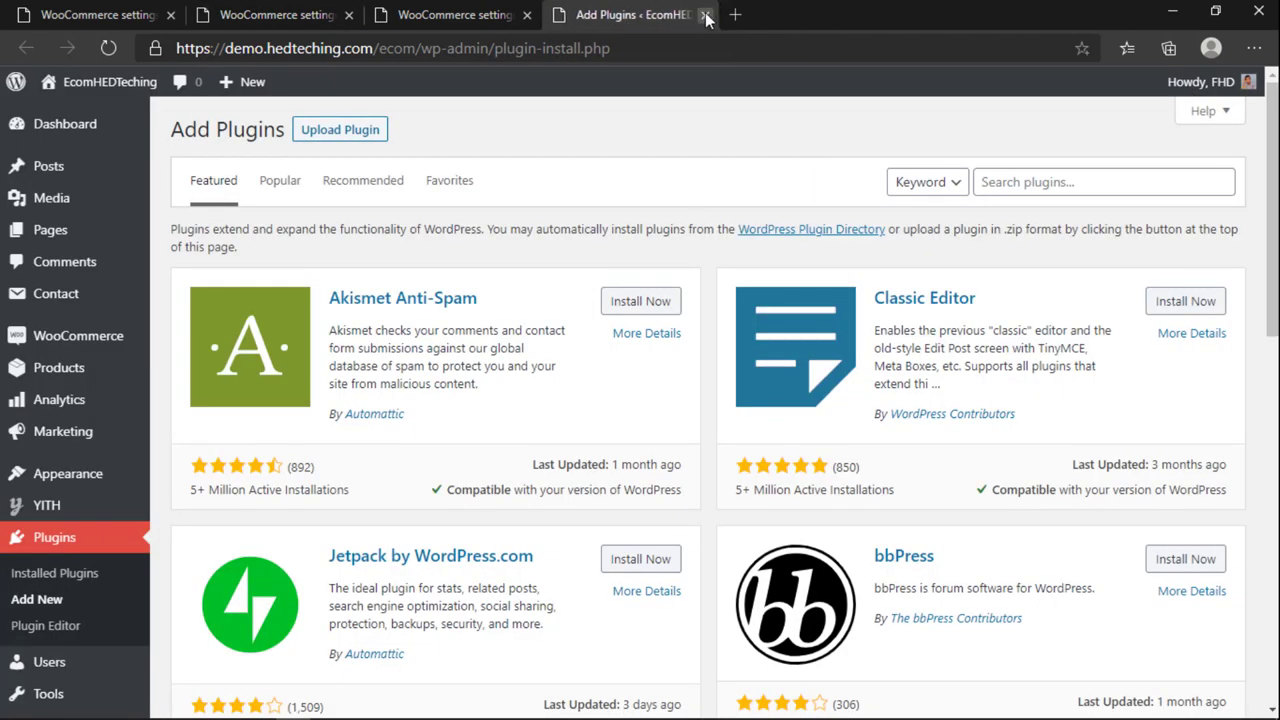
# Step: Search plugins for 'bkash', then install and activate SoftTech-IT bKash, Rocket, Nagad
pyautogui.click(1024, 172)
pyautogui.write('bkash')
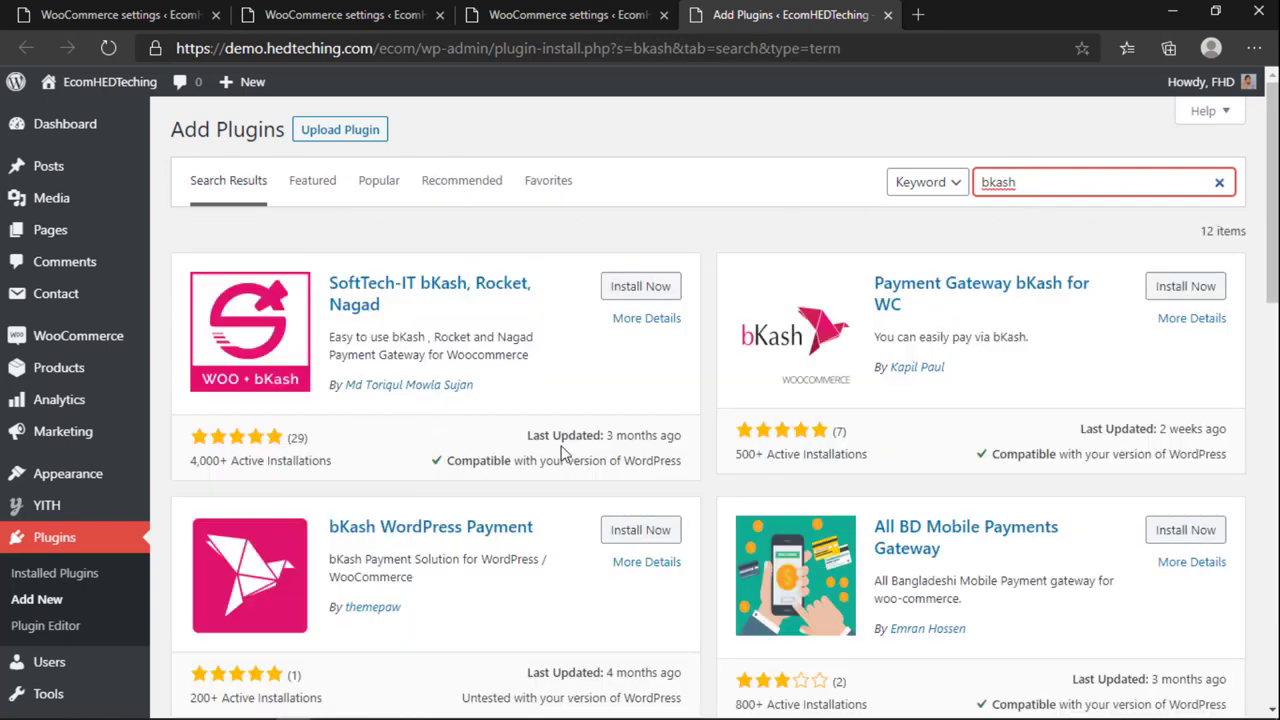
pyautogui.scroll(-2, 563, 453)
pyautogui.scroll(-2, 563, 453)
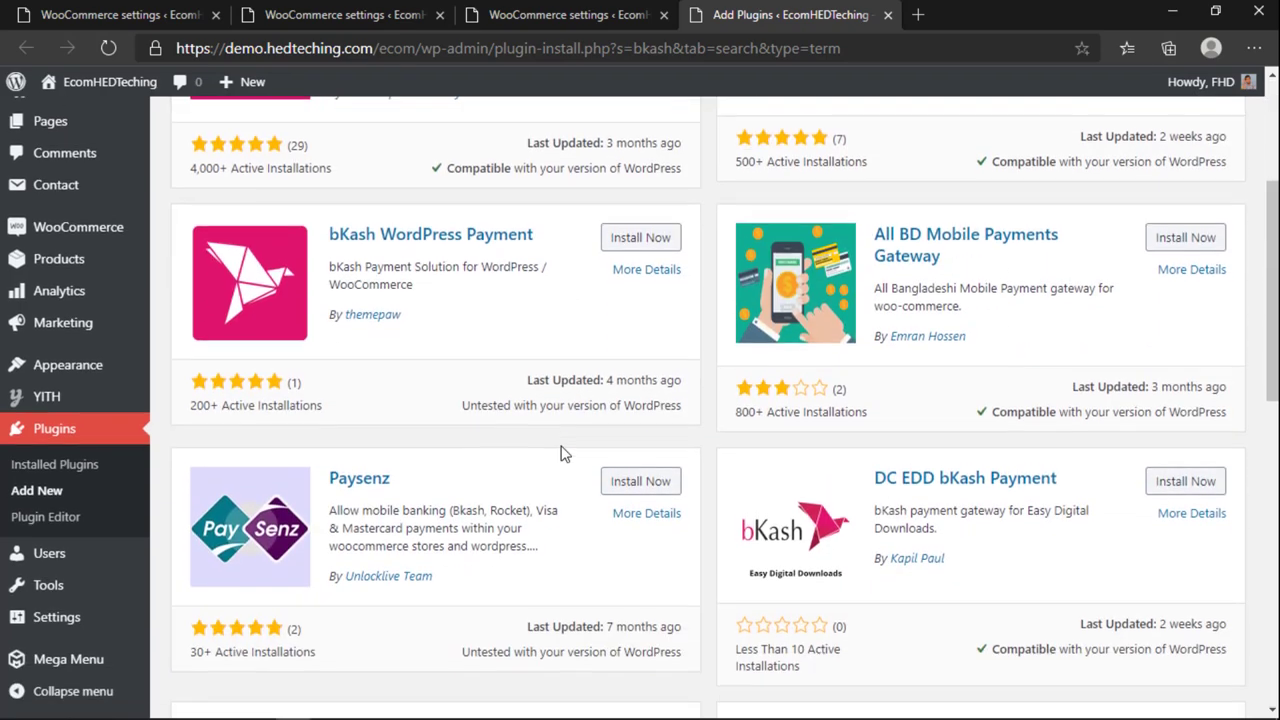
pyautogui.scroll(-2, 563, 453)
pyautogui.scroll(6, 563, 453)
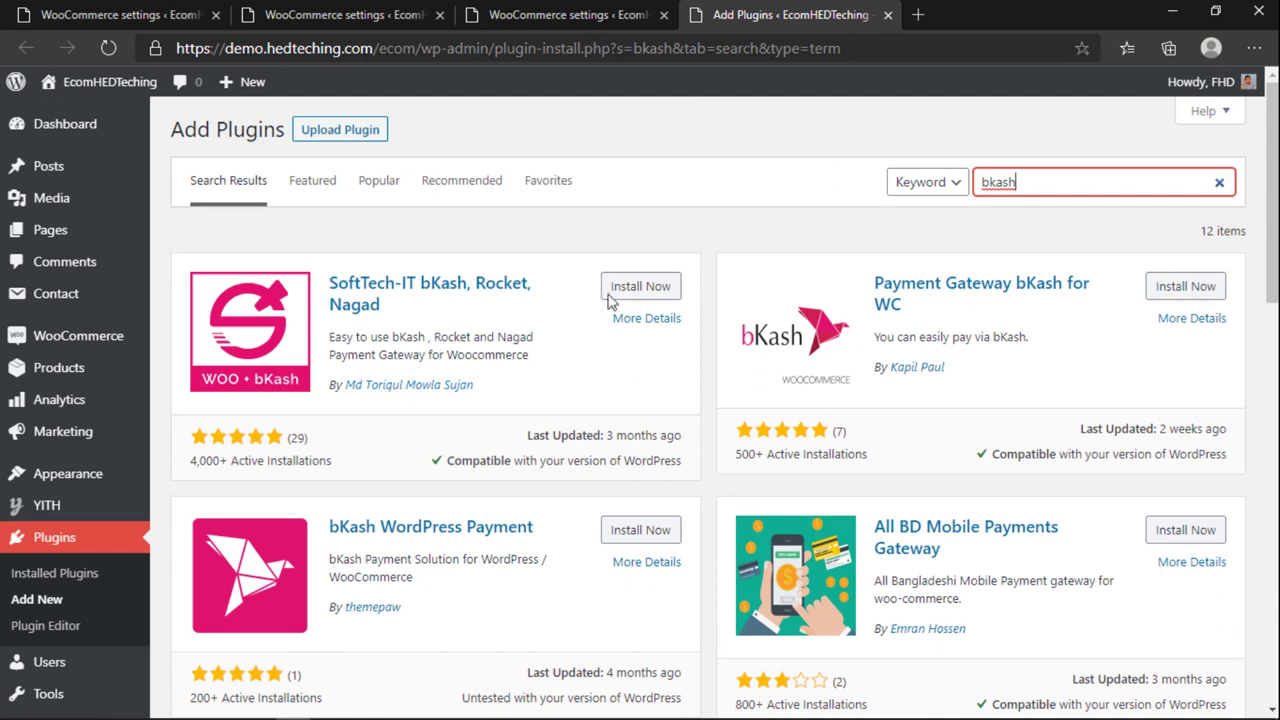
pyautogui.click(631, 287)
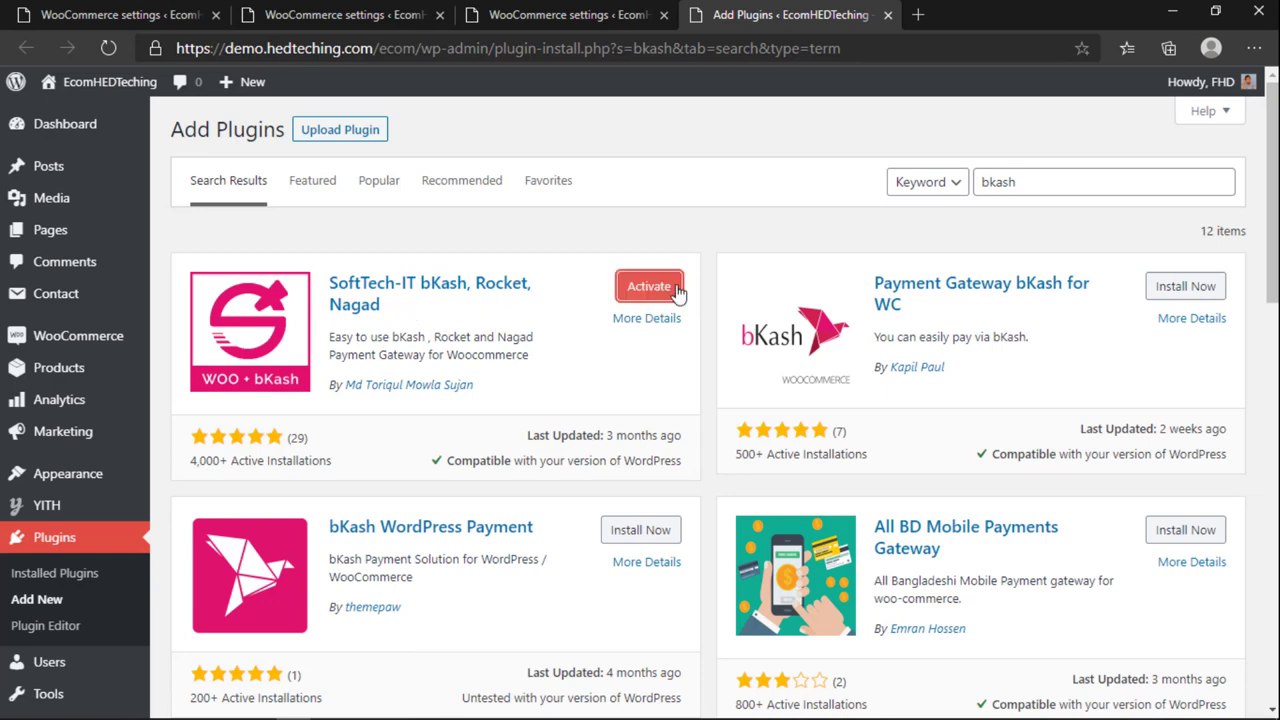
pyautogui.click(676, 289)
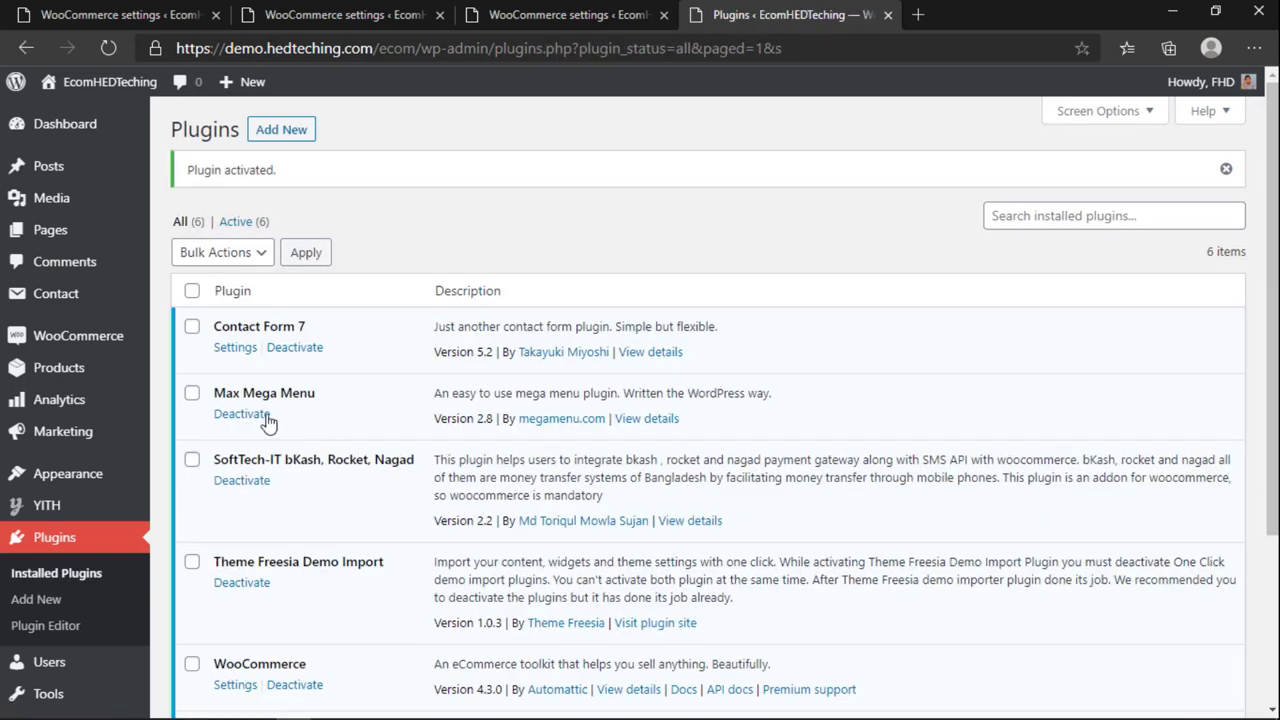
# Step: Reload the WooCommerce Payments settings and close the redundant Payments tab
pyautogui.scroll(-3, 285, 450)
pyautogui.click(560, 14)
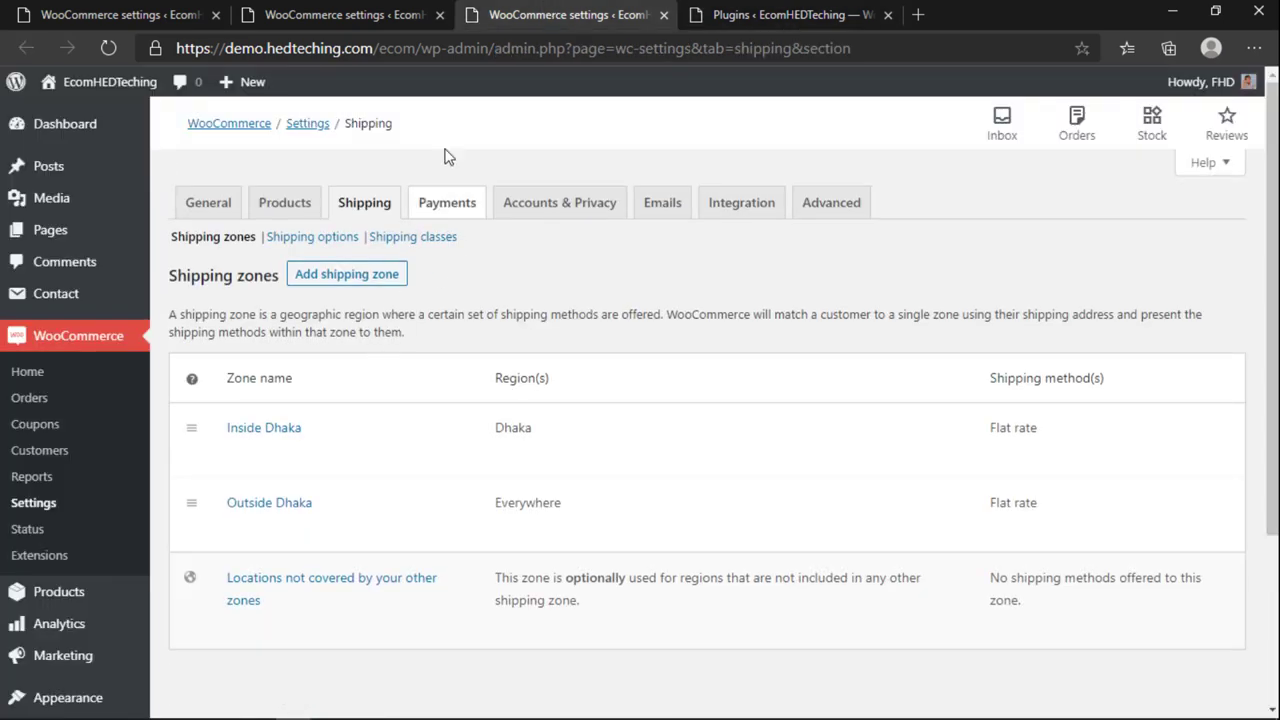
pyautogui.click(452, 210)
pyautogui.click(430, 18)
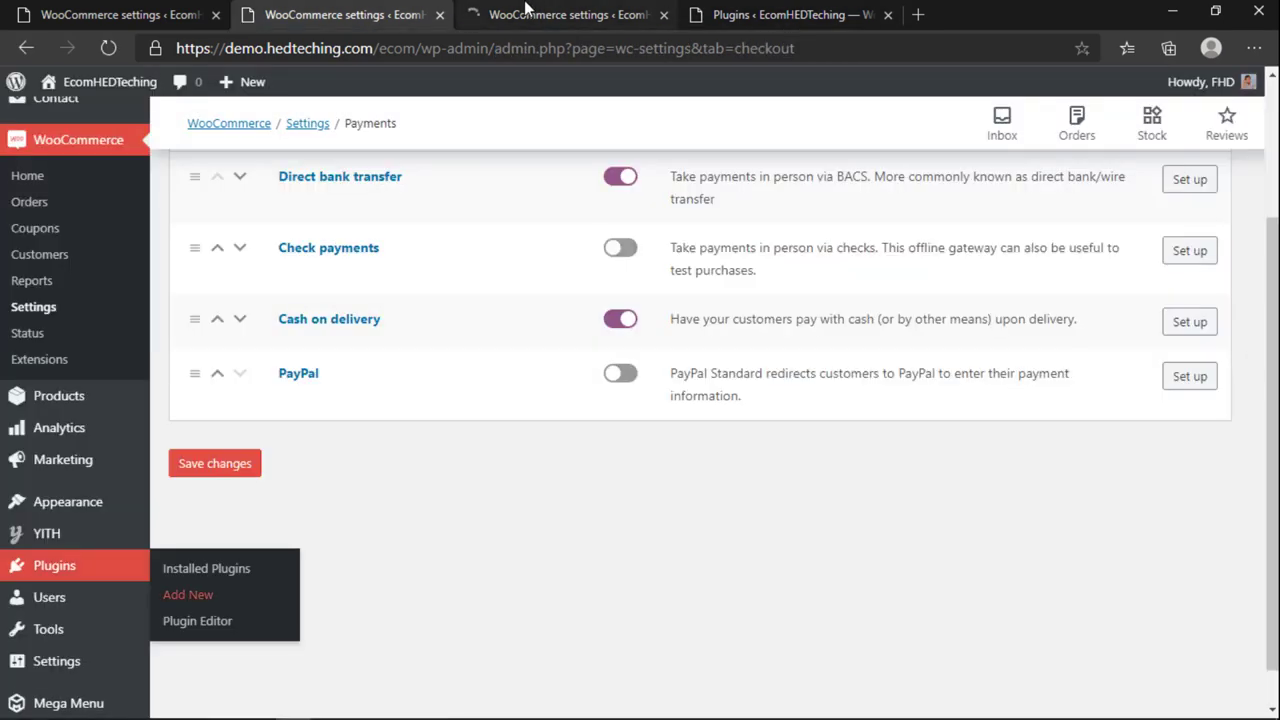
pyautogui.click(525, 12)
pyautogui.click(439, 15)
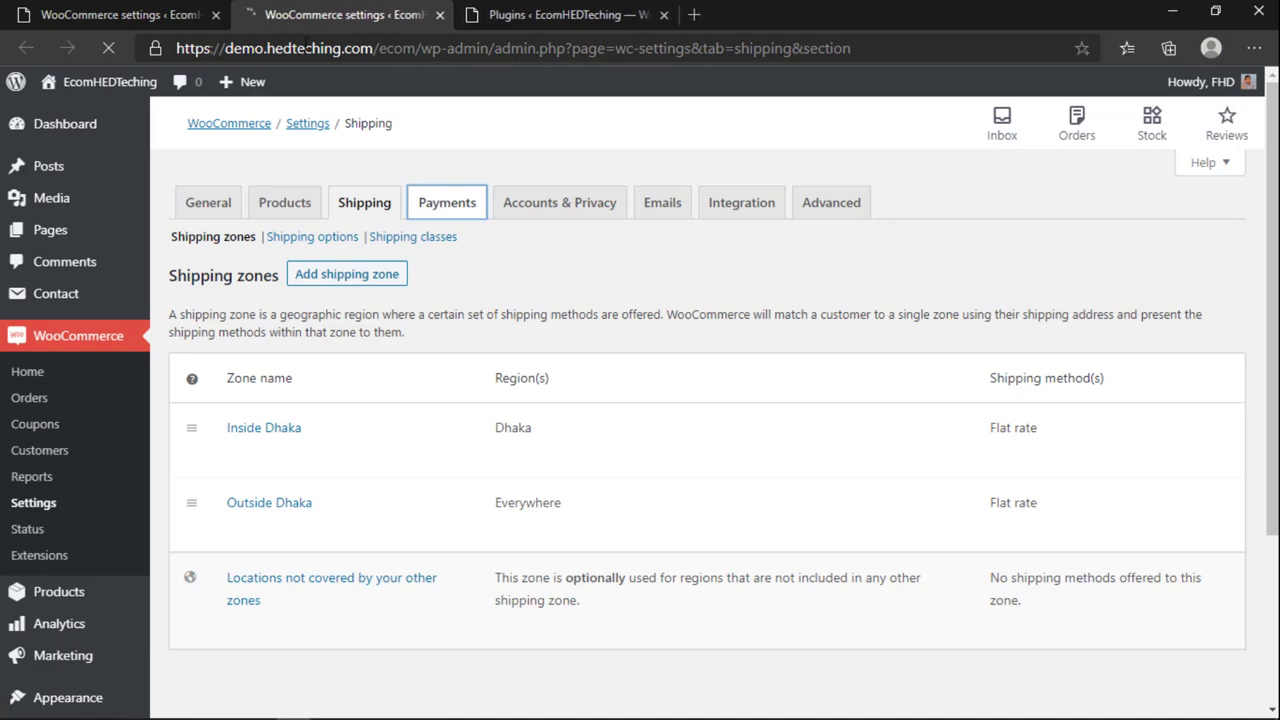
# Step: Toggle Direct bank transfer off and back on, then open its settings
pyautogui.scroll(-1, 491, 343)
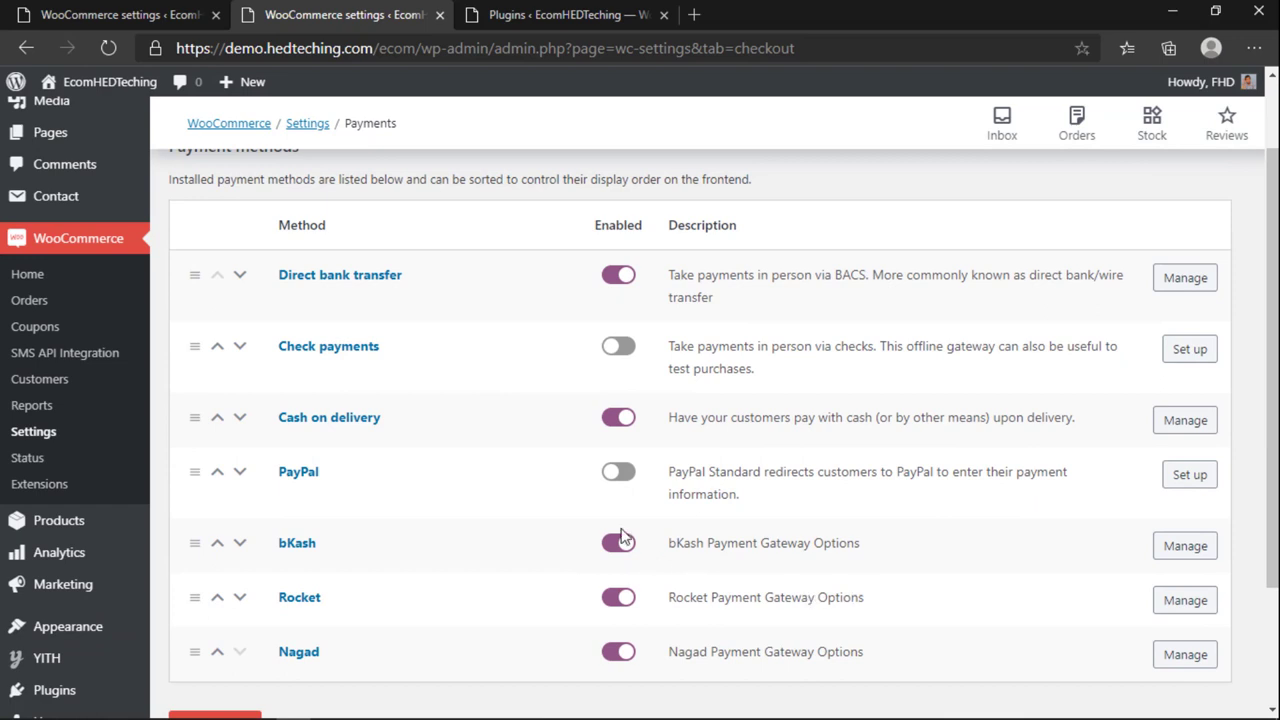
pyautogui.click(619, 280)
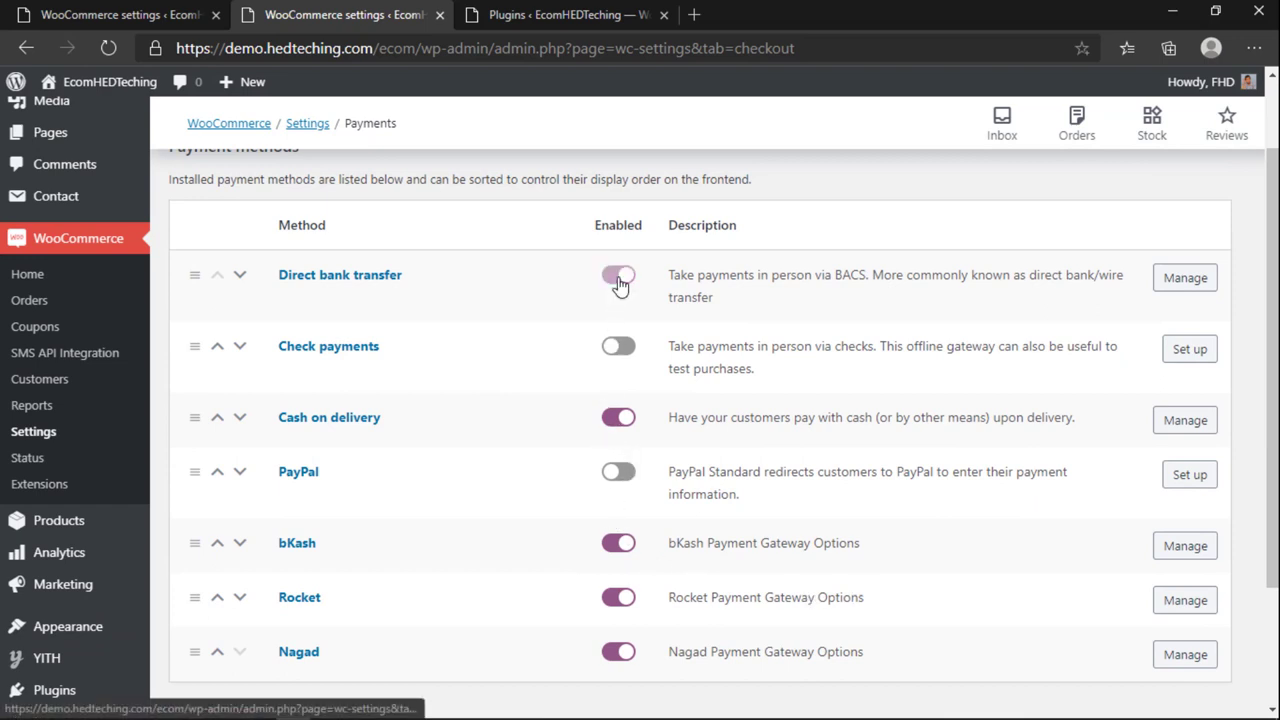
pyautogui.click(628, 283)
pyautogui.click(1192, 278)
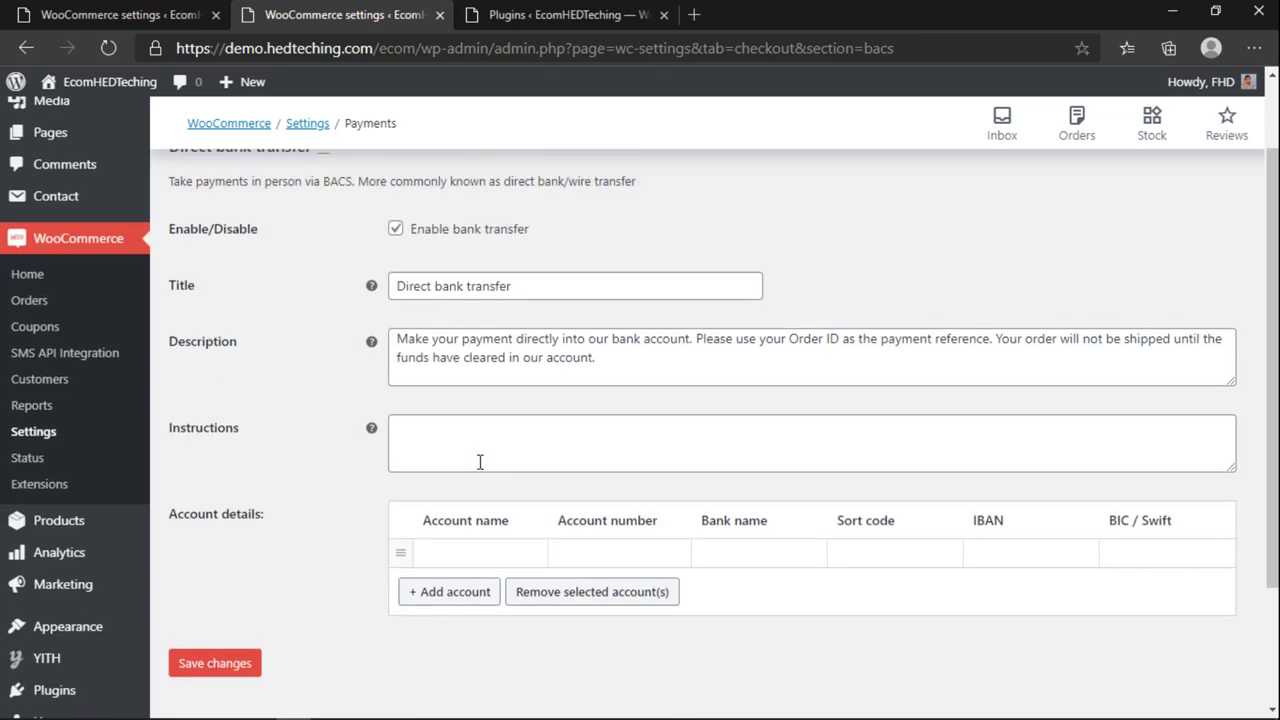
# Step: Launch Avro Keyboard and switch to Bangla input in the Instructions field
pyautogui.click(471, 553)
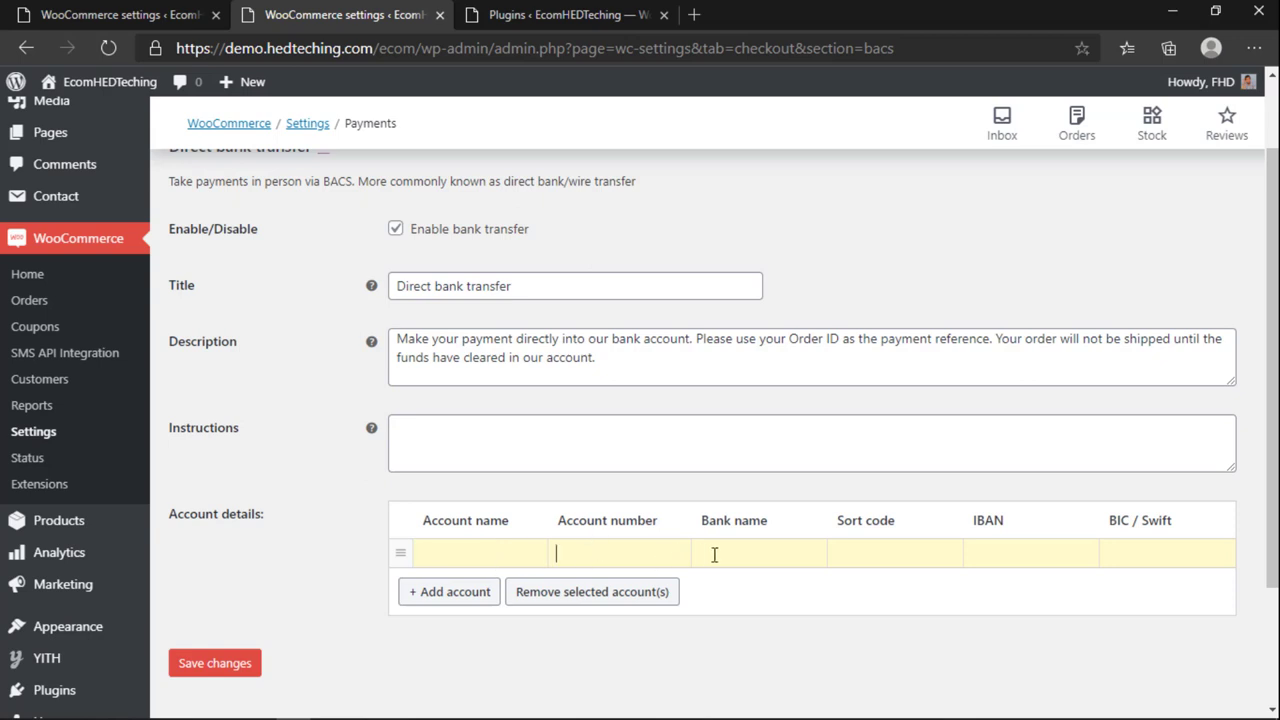
pyautogui.click(468, 455)
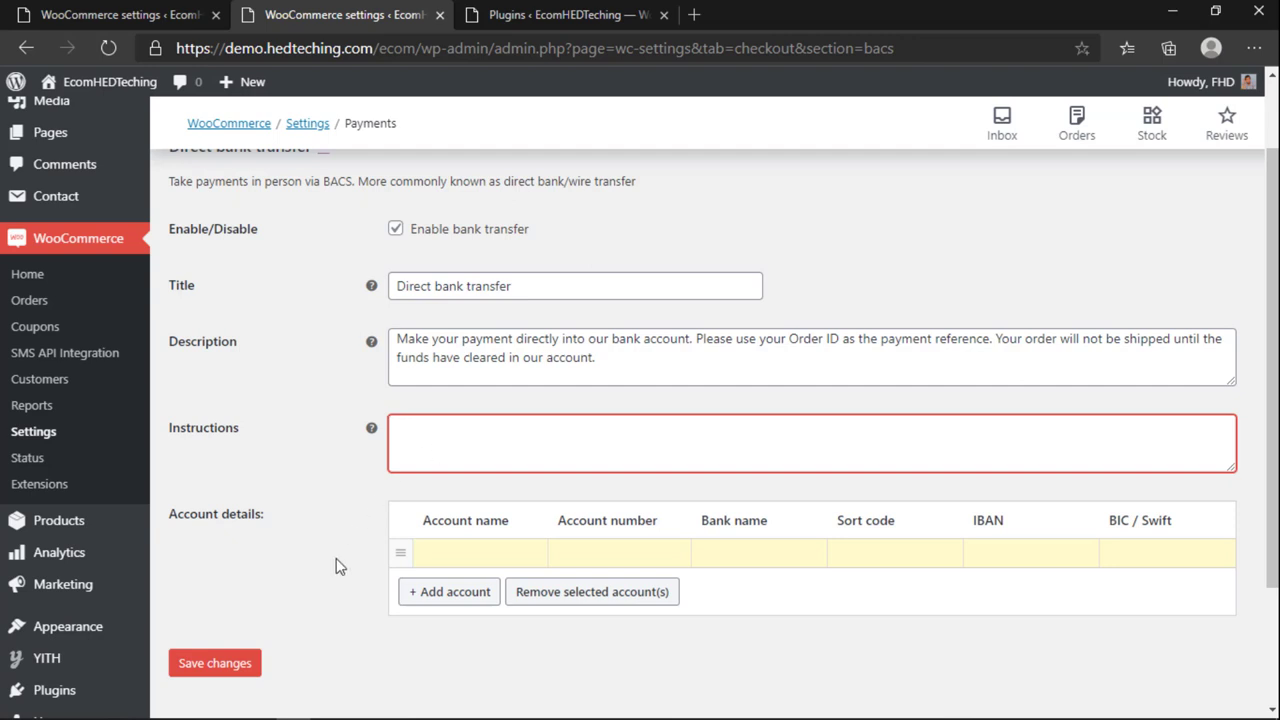
pyautogui.click(51, 706)
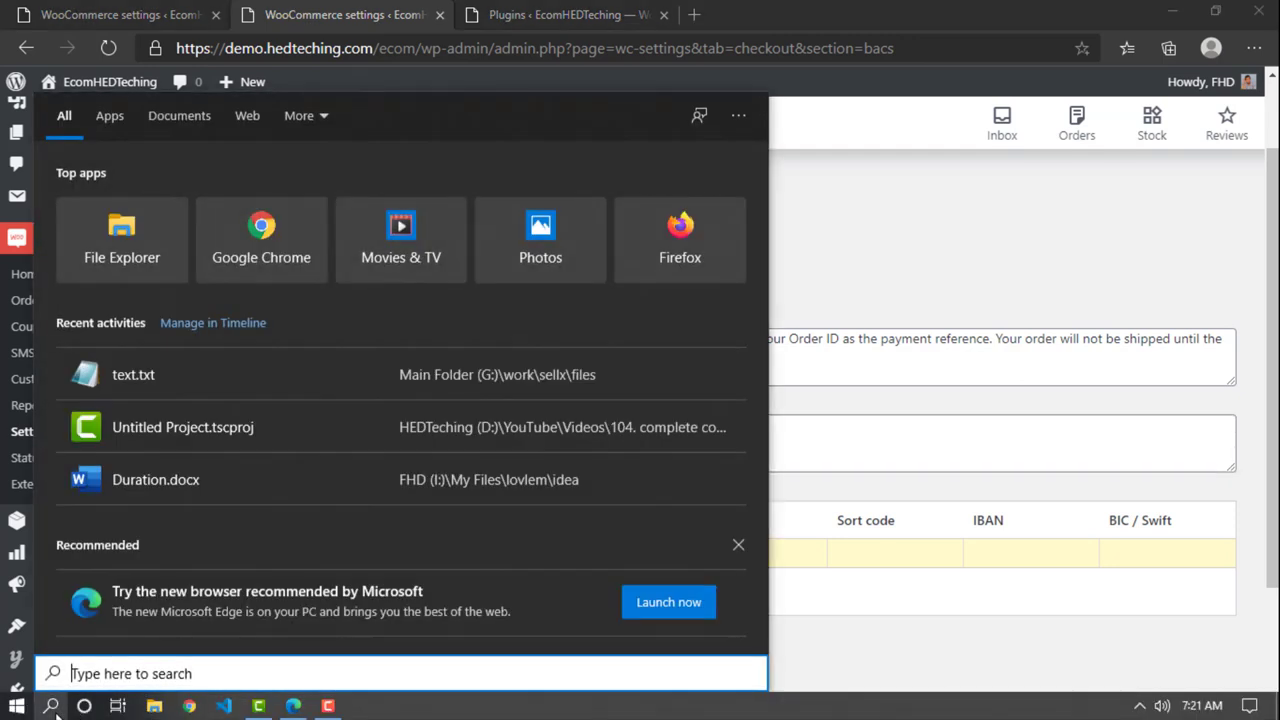
pyautogui.write('avro')
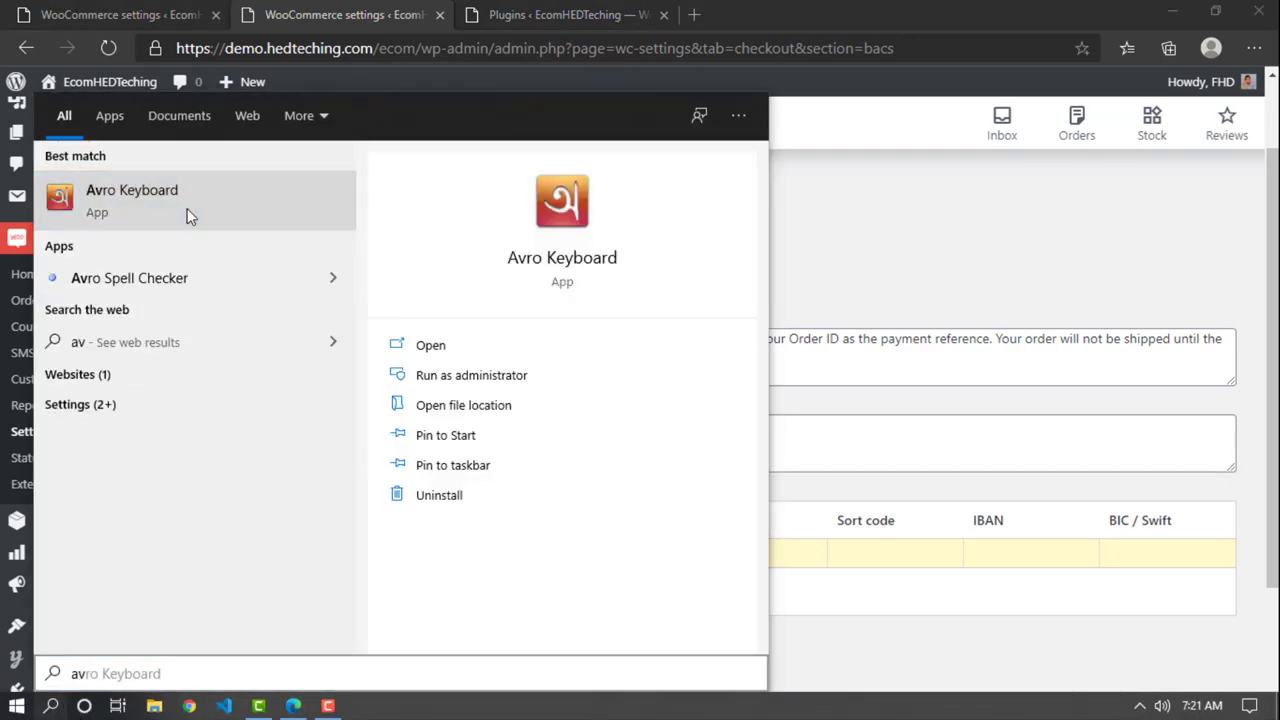
pyautogui.click(187, 208)
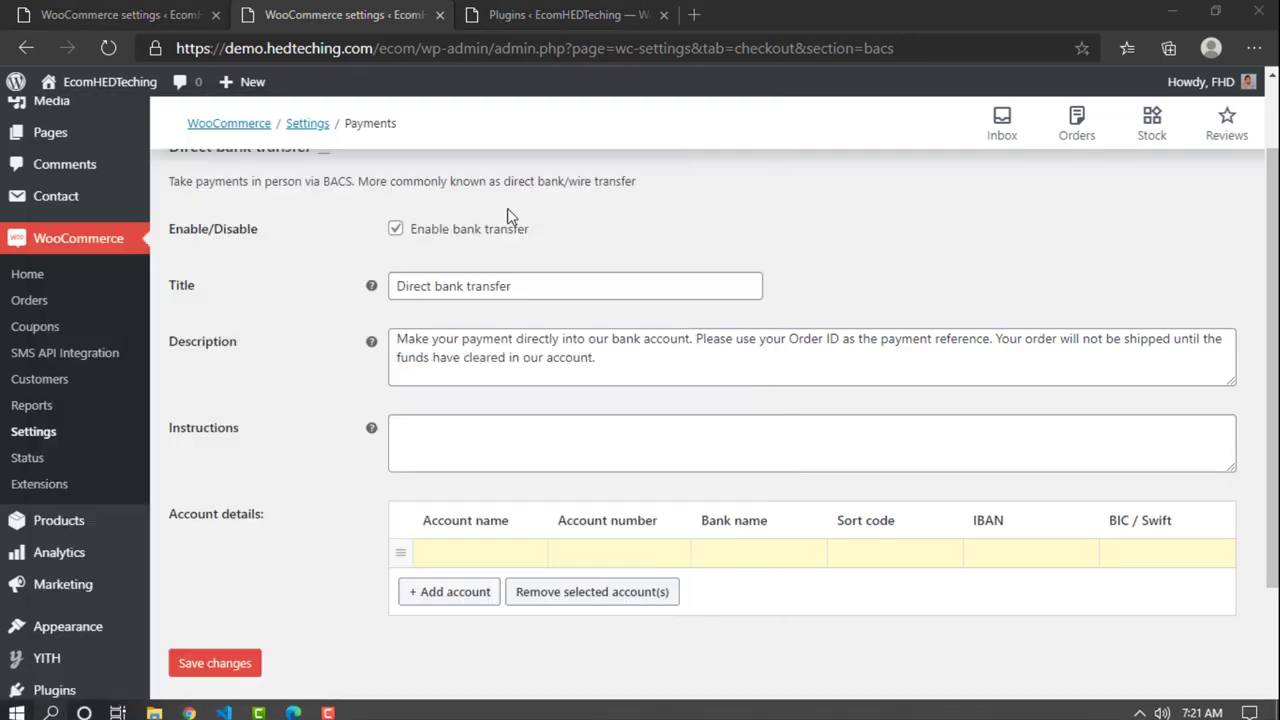
pyautogui.click(669, 447)
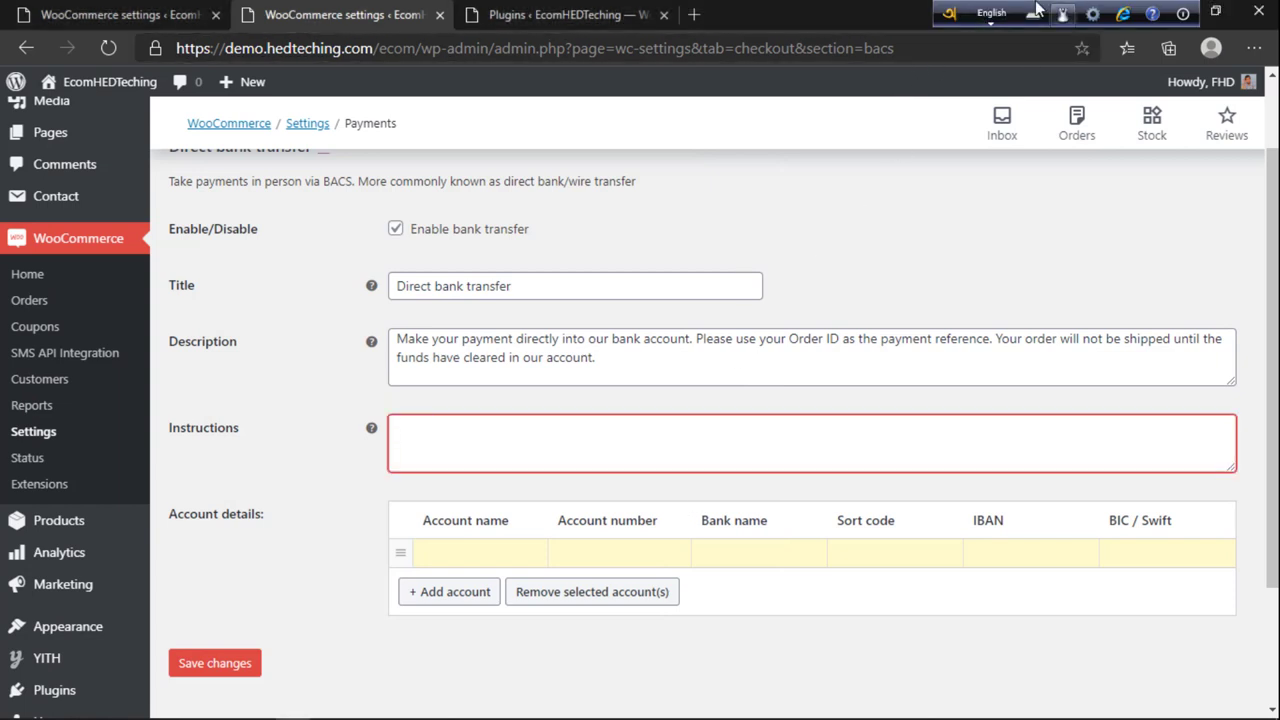
pyautogui.click(991, 13)
pyautogui.click(662, 453)
# Step: Write 'প্রথমে Bank থেকে Payment করুন তারপর এখানে Details দিন' as the Instructions
pyautogui.write('proth')
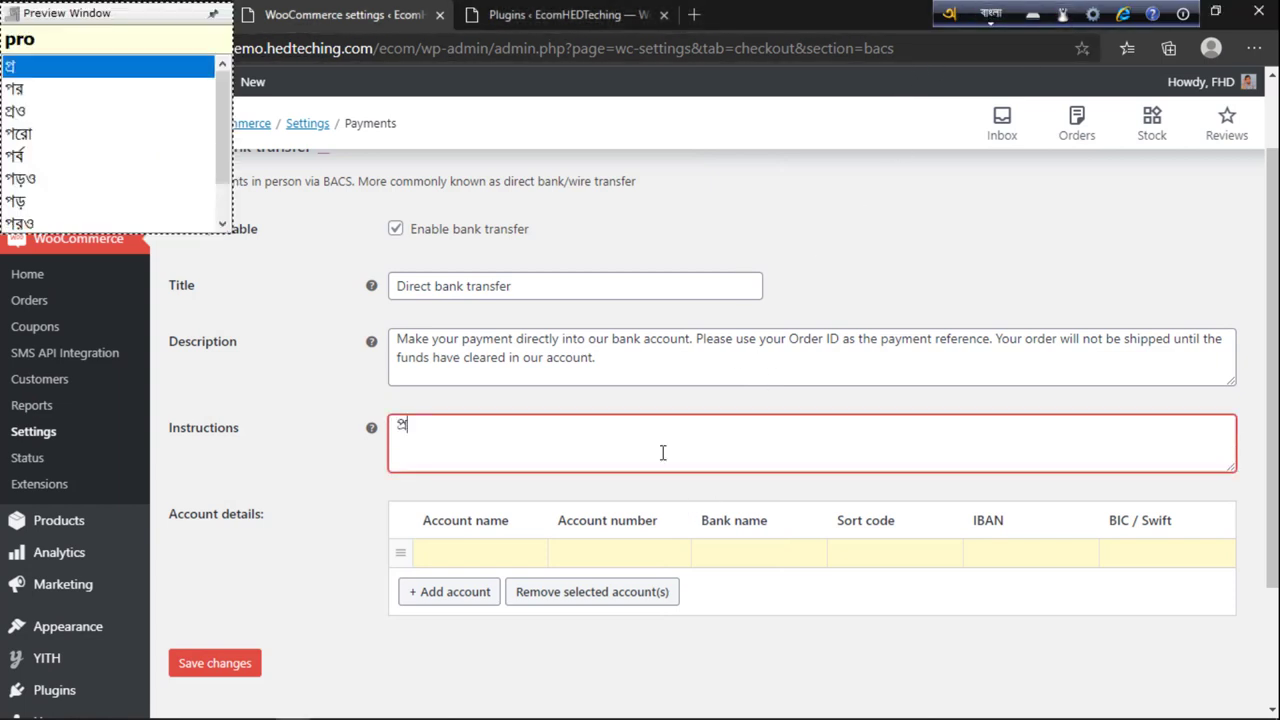
pyautogui.write('e')
pyautogui.press('BackSpace')
pyautogui.write('ome b')
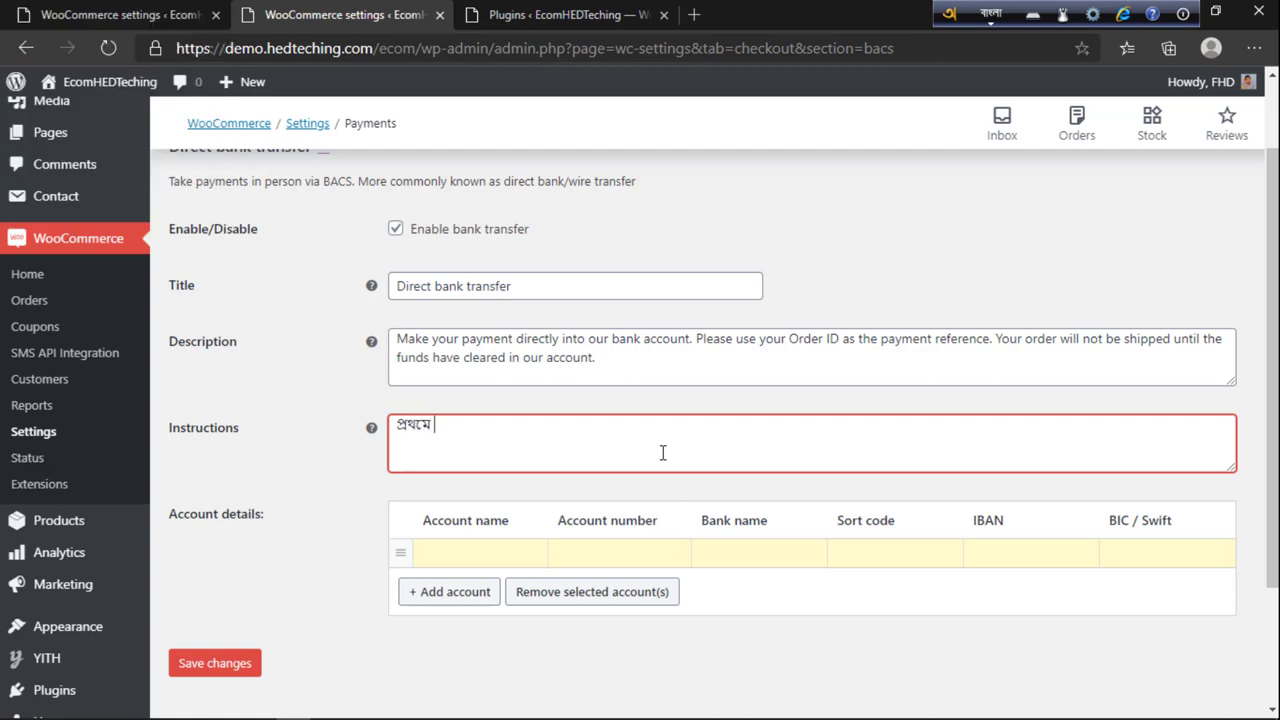
pyautogui.press('BackSpace')
pyautogui.press('BackSpace')
pyautogui.press('F12')
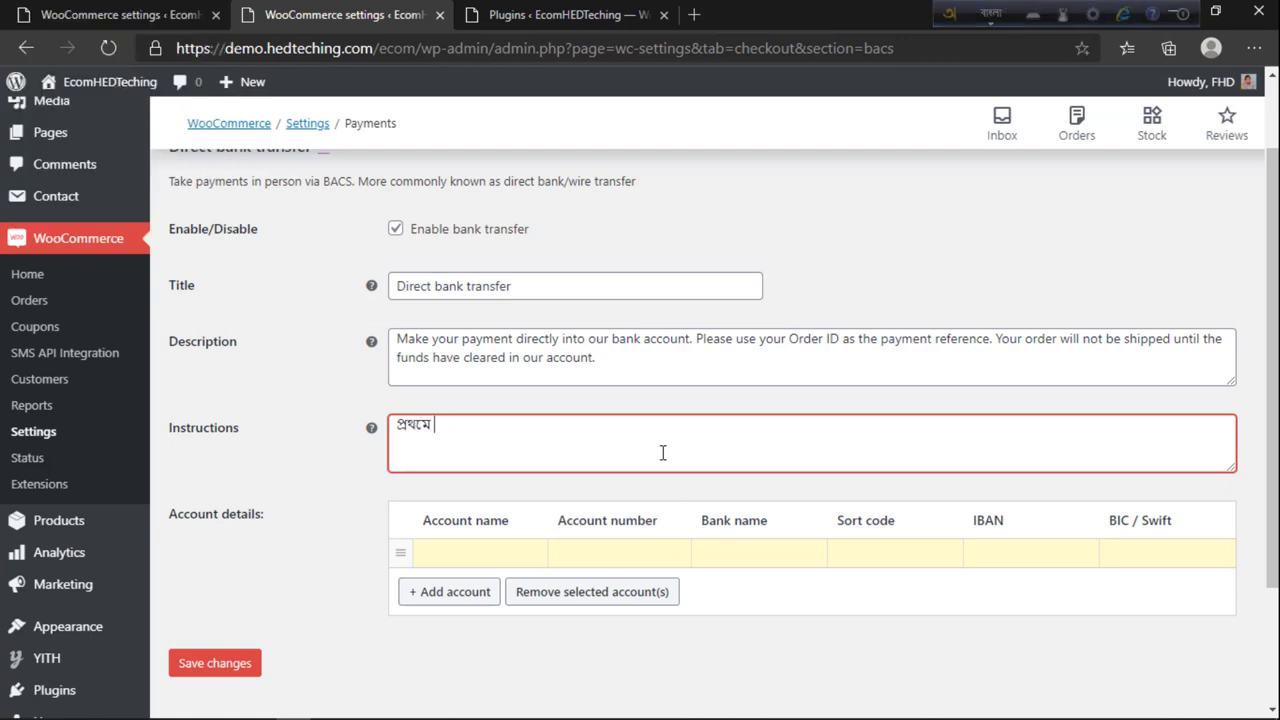
pyautogui.press('F12')
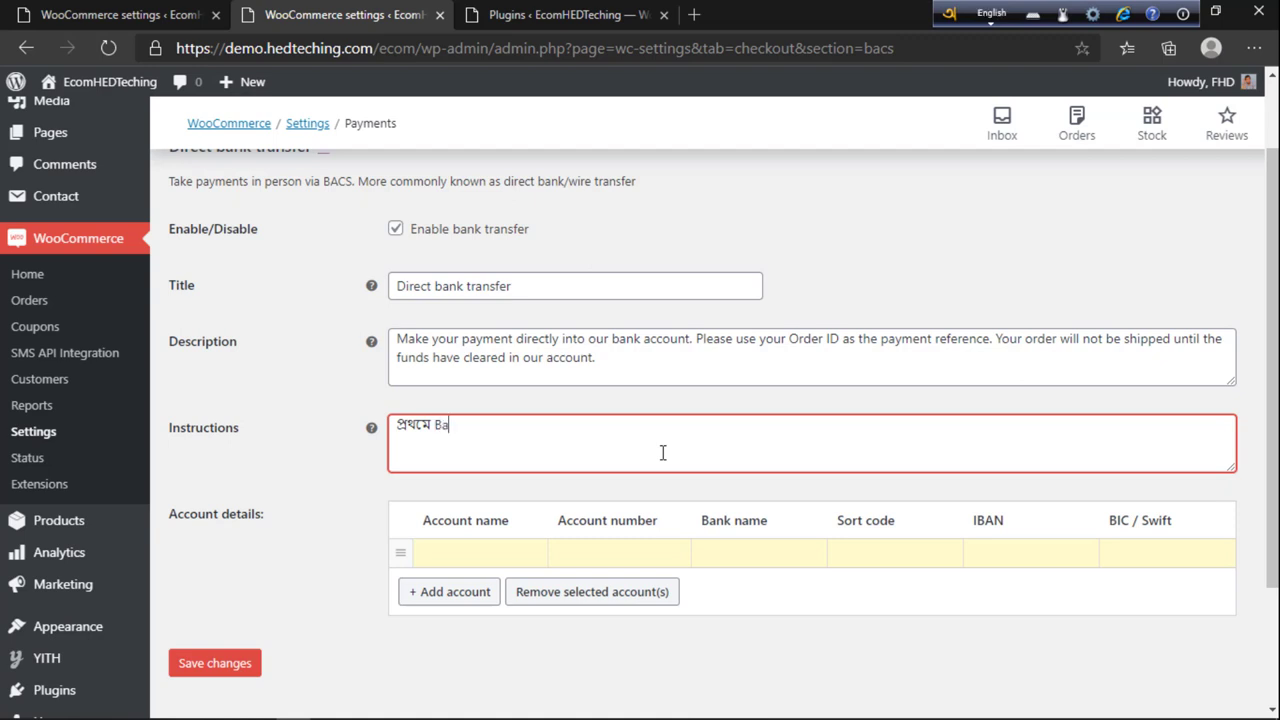
pyautogui.write('Bank theke ')
pyautogui.write('Payment')
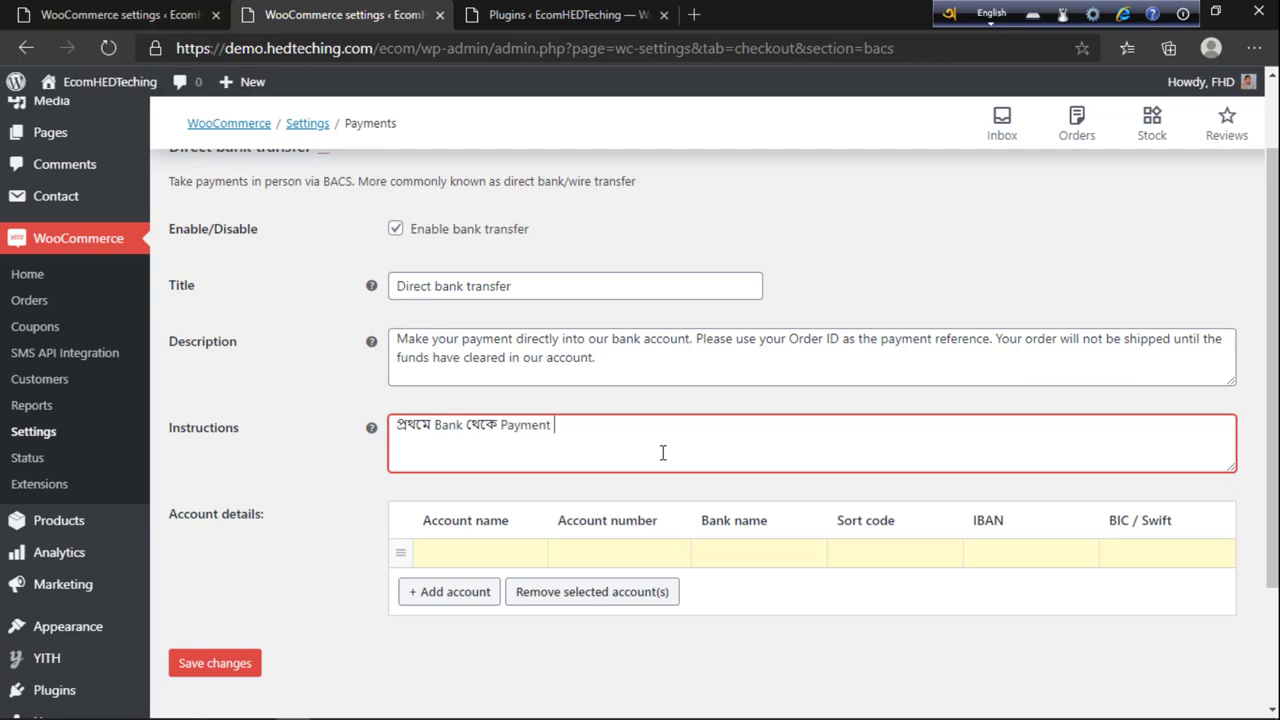
pyautogui.press('F12')
pyautogui.write('korun tarp')
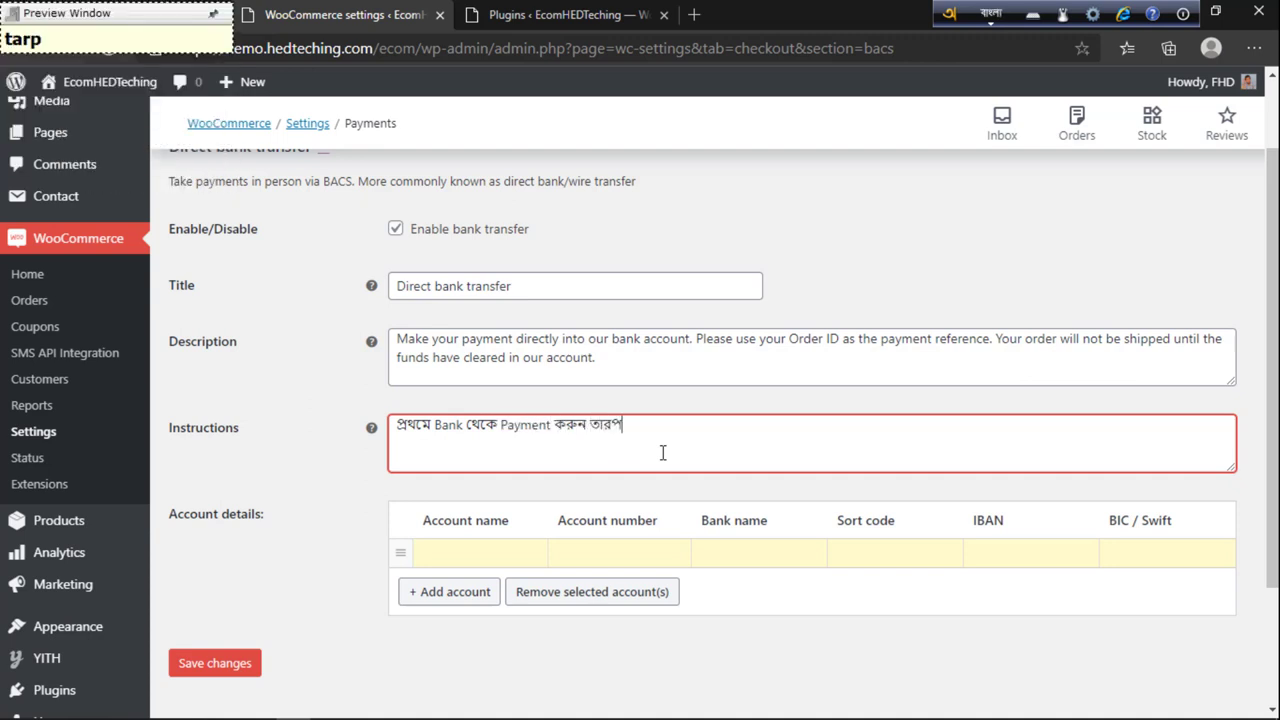
pyautogui.write('or e')
pyautogui.press('BackSpace')
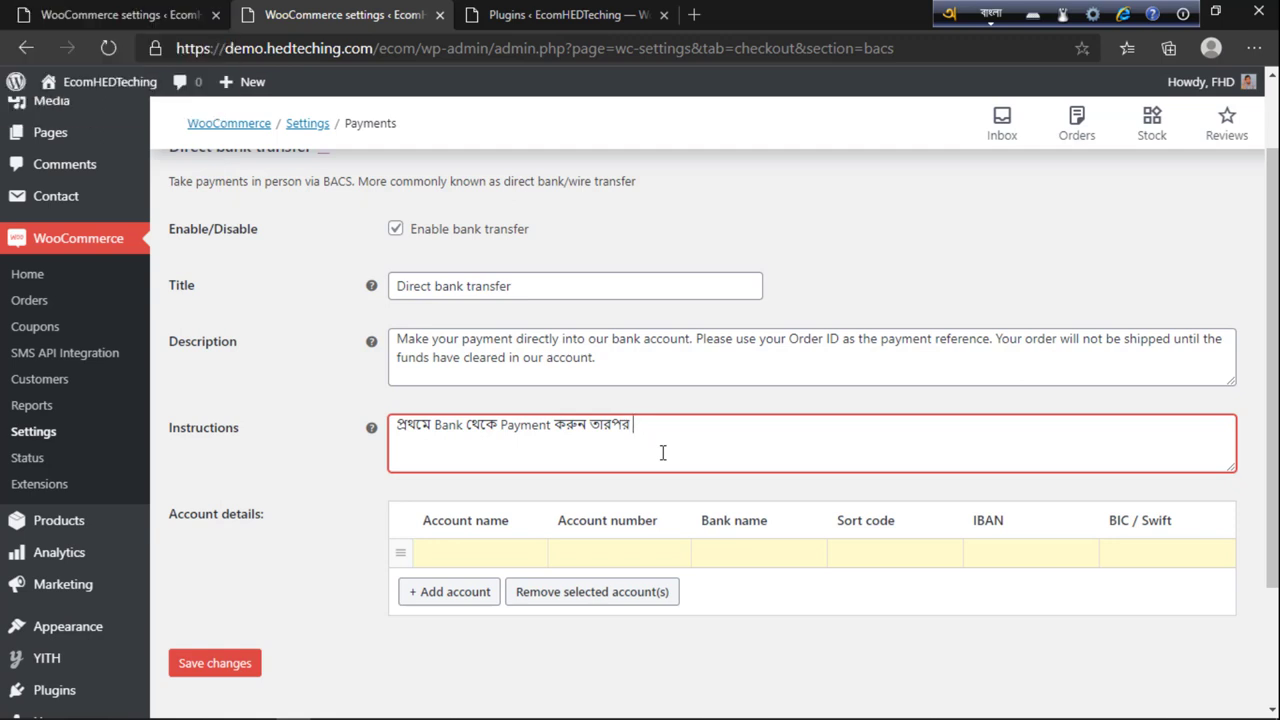
pyautogui.write('ejgabe ')
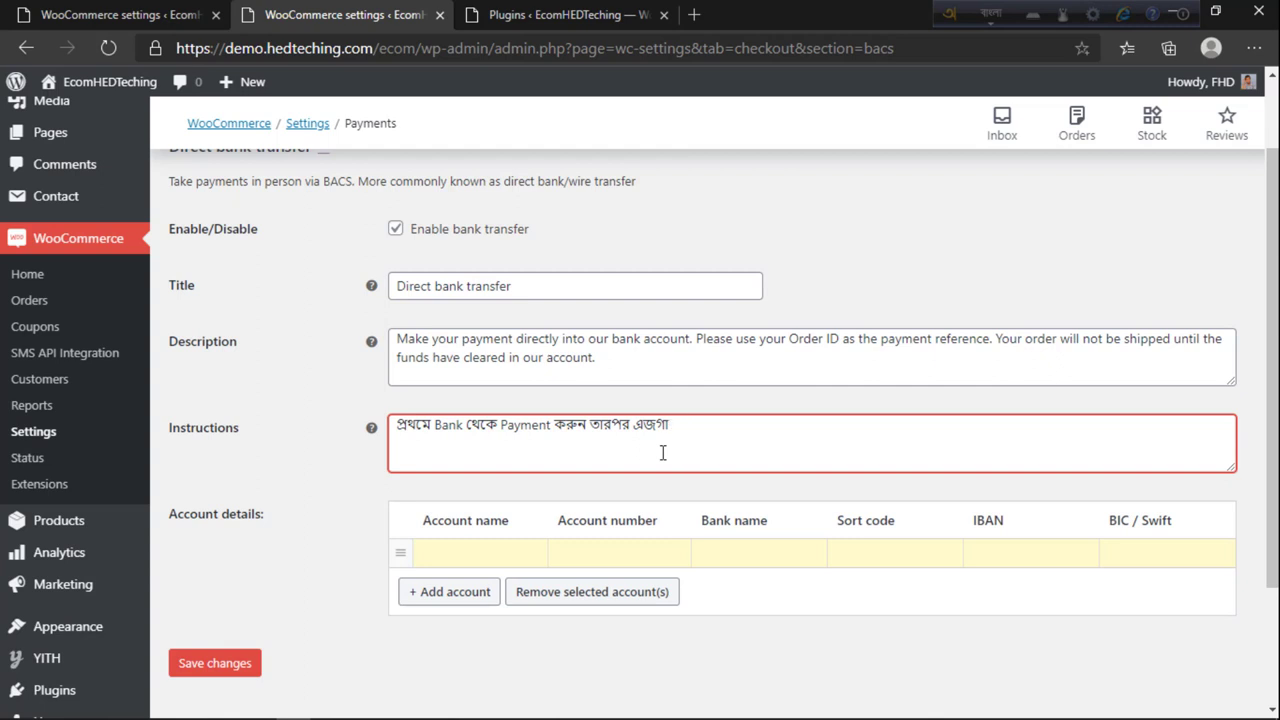
pyautogui.write('khane')
pyautogui.press('F12')
pyautogui.write('Deta')
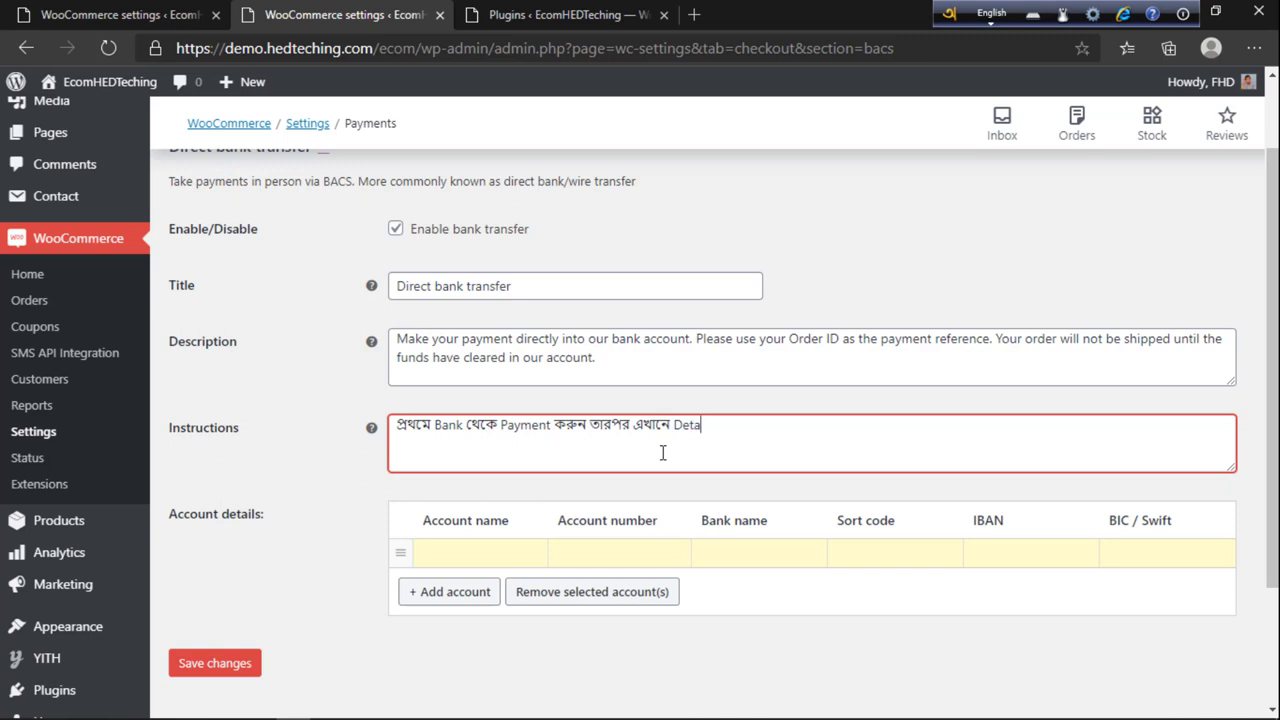
pyautogui.write('ils')
pyautogui.press('F12')
pyautogui.write('din/')
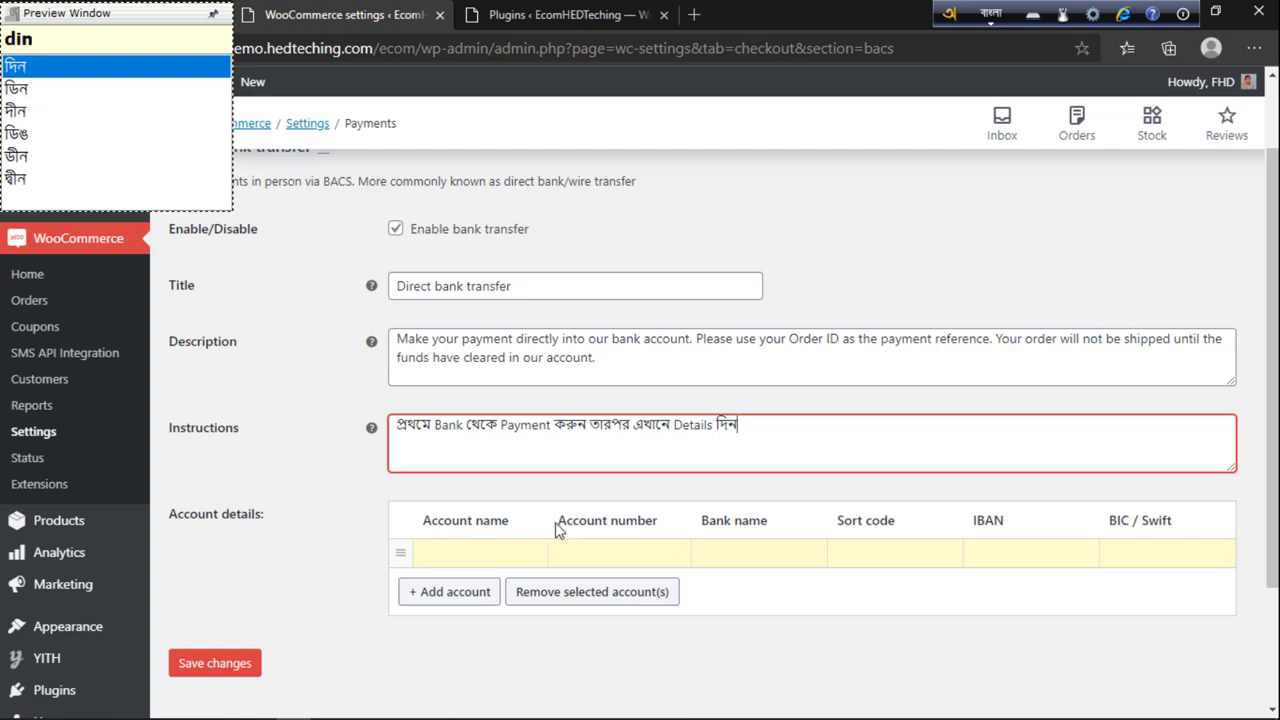
pyautogui.press('BackSpace')
# Step: Save the Direct bank transfer settings
pyautogui.click(320, 578)
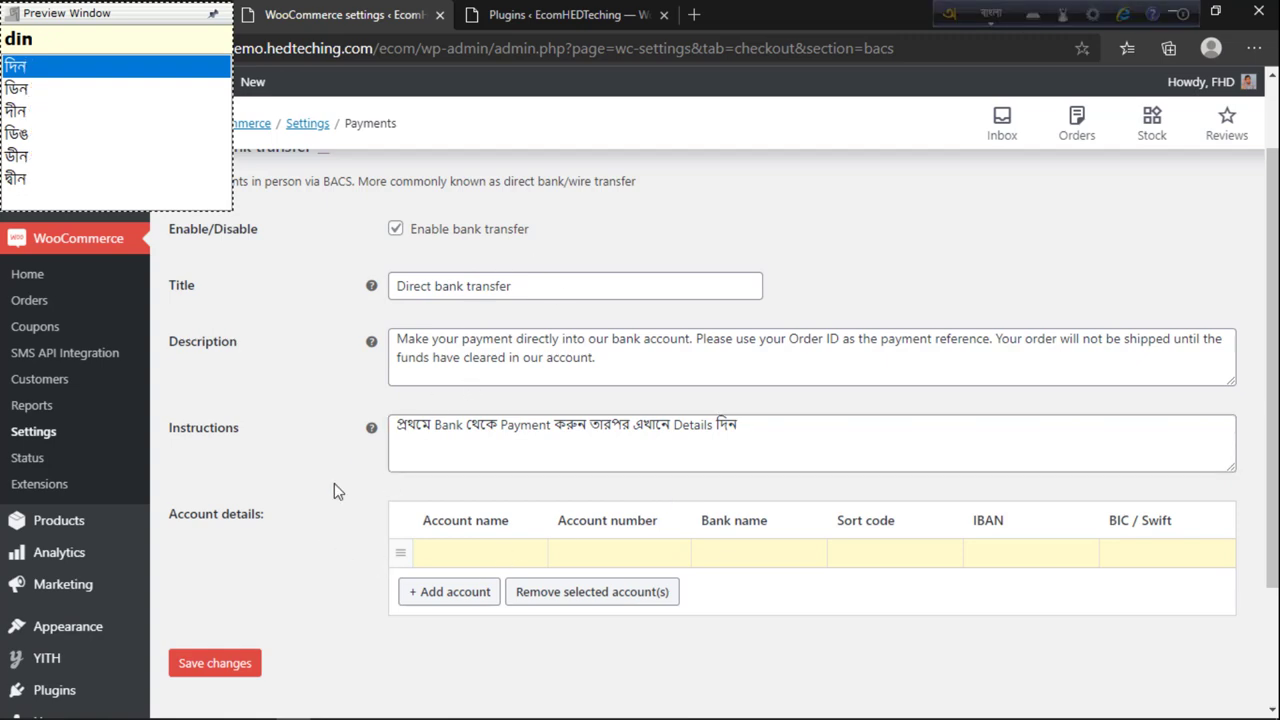
pyautogui.scroll(-2, 334, 490)
pyautogui.click(230, 498)
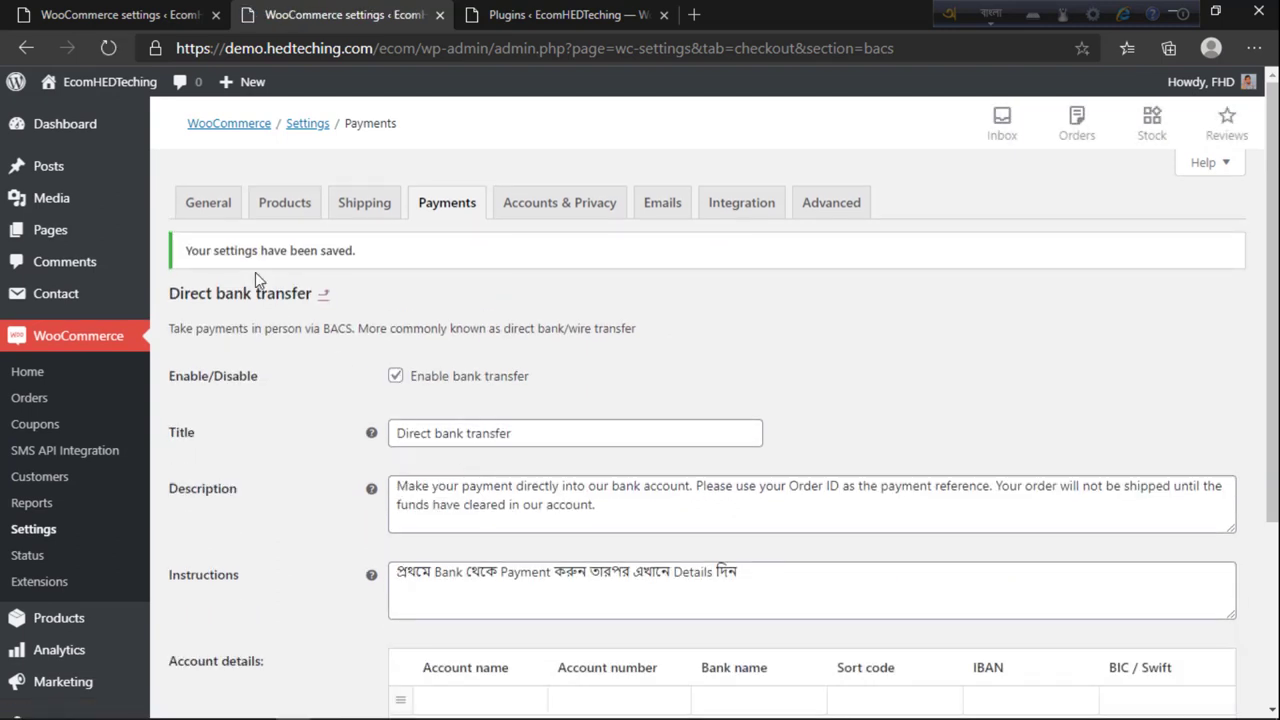
# Step: Look over the Cash on delivery settings, then open the bKash gateway's Manage page
pyautogui.click(323, 296)
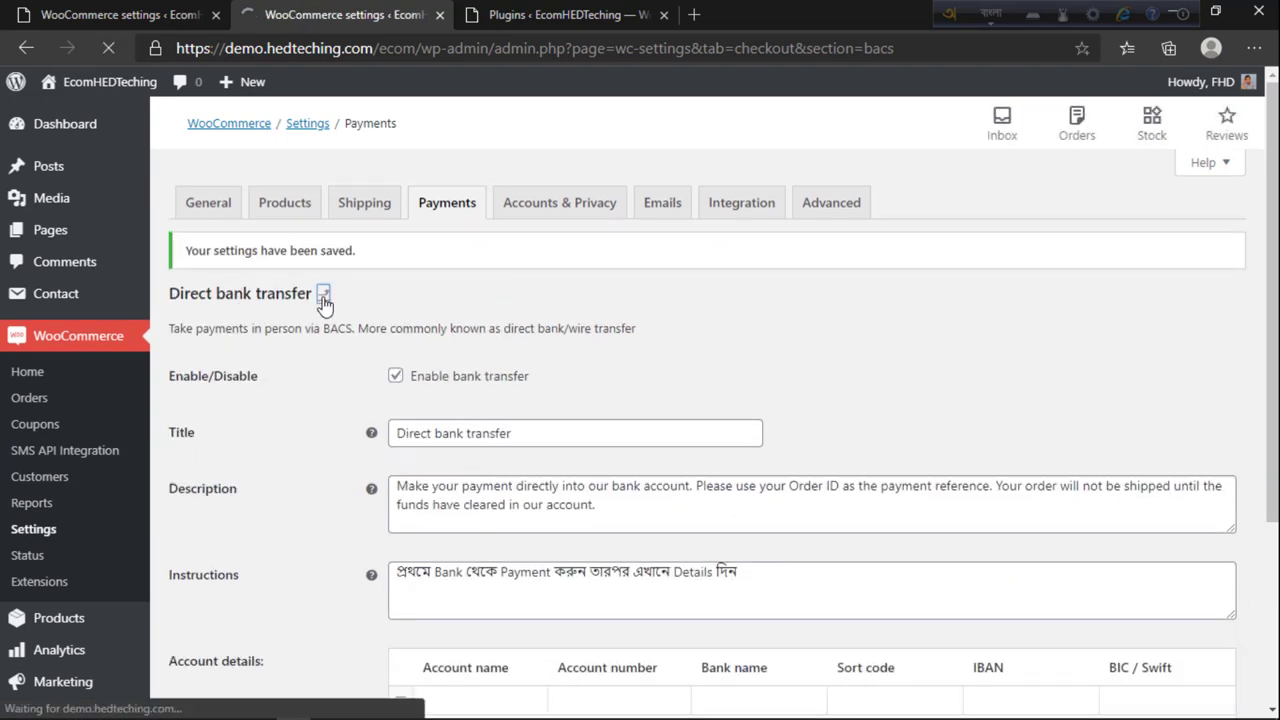
pyautogui.scroll(-2, 434, 480)
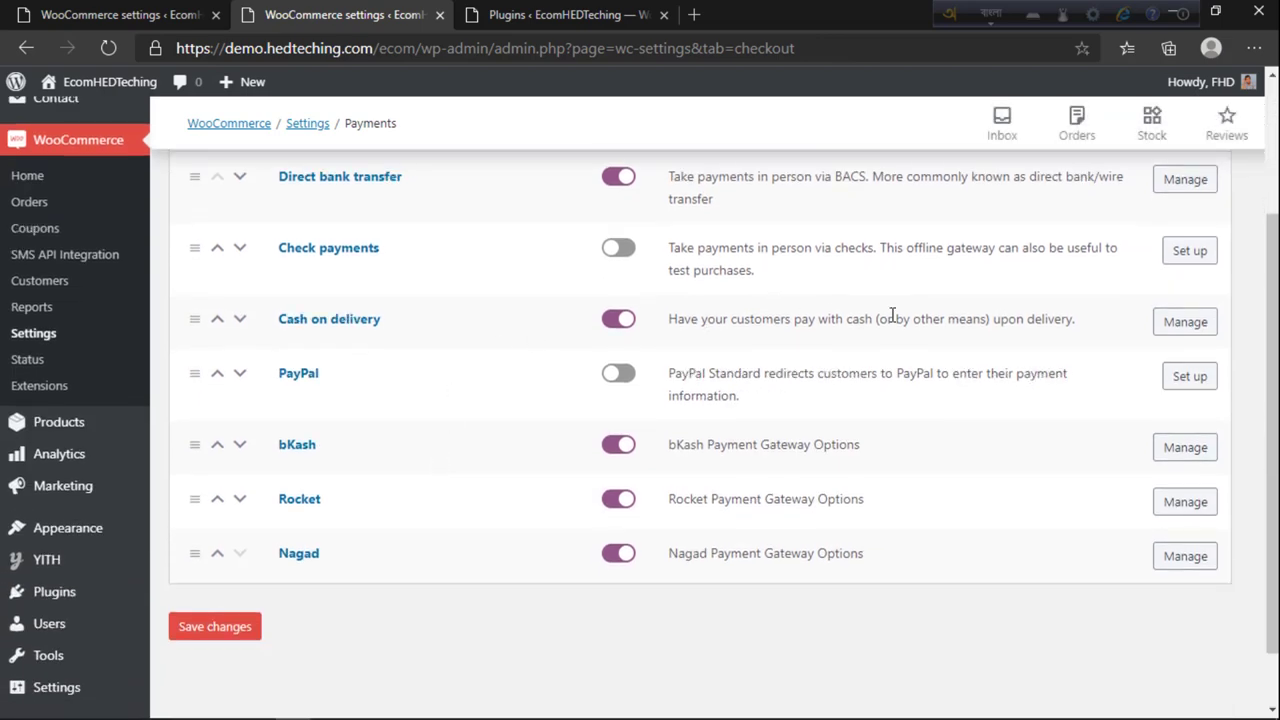
pyautogui.click(1178, 322)
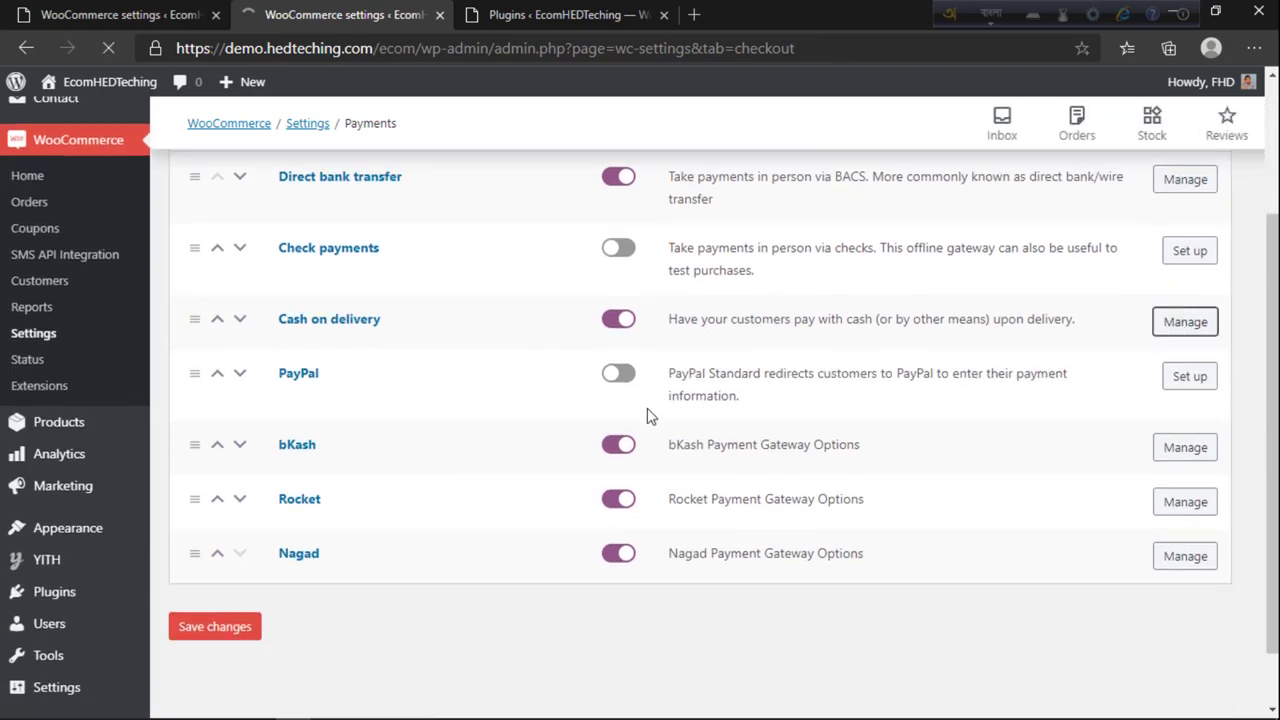
pyautogui.scroll(-3, 620, 440)
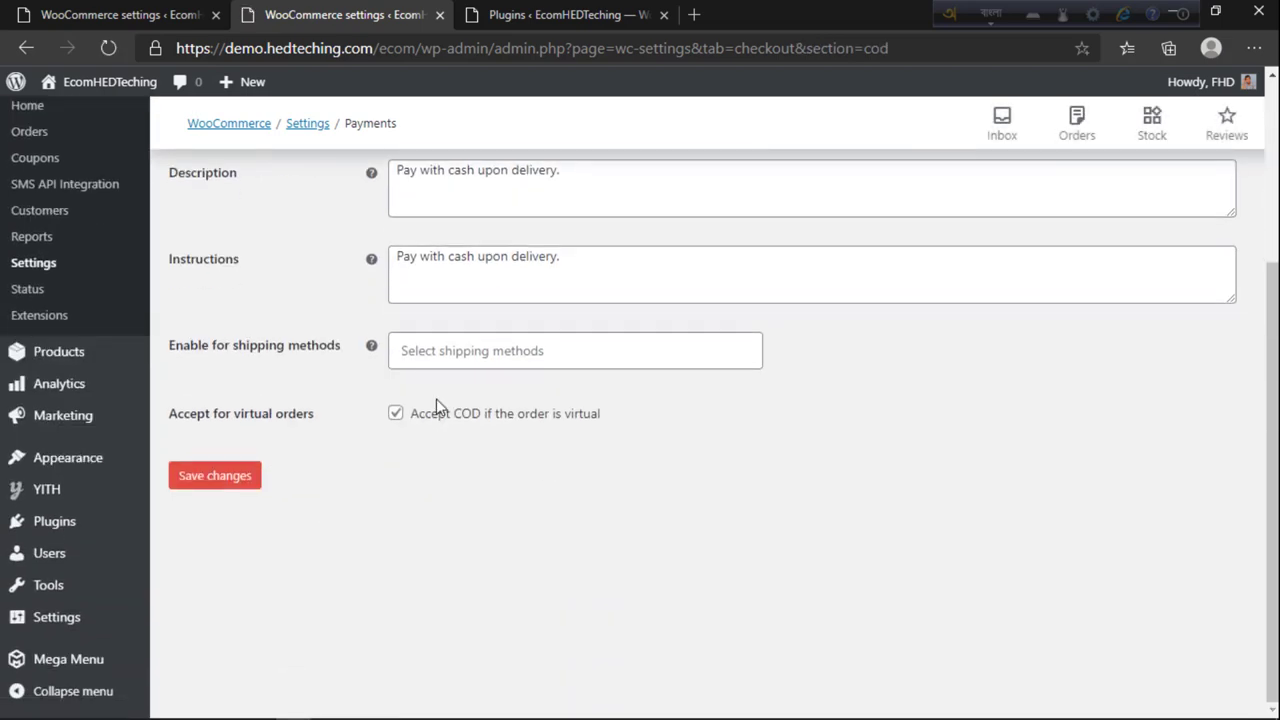
pyautogui.scroll(3, 436, 398)
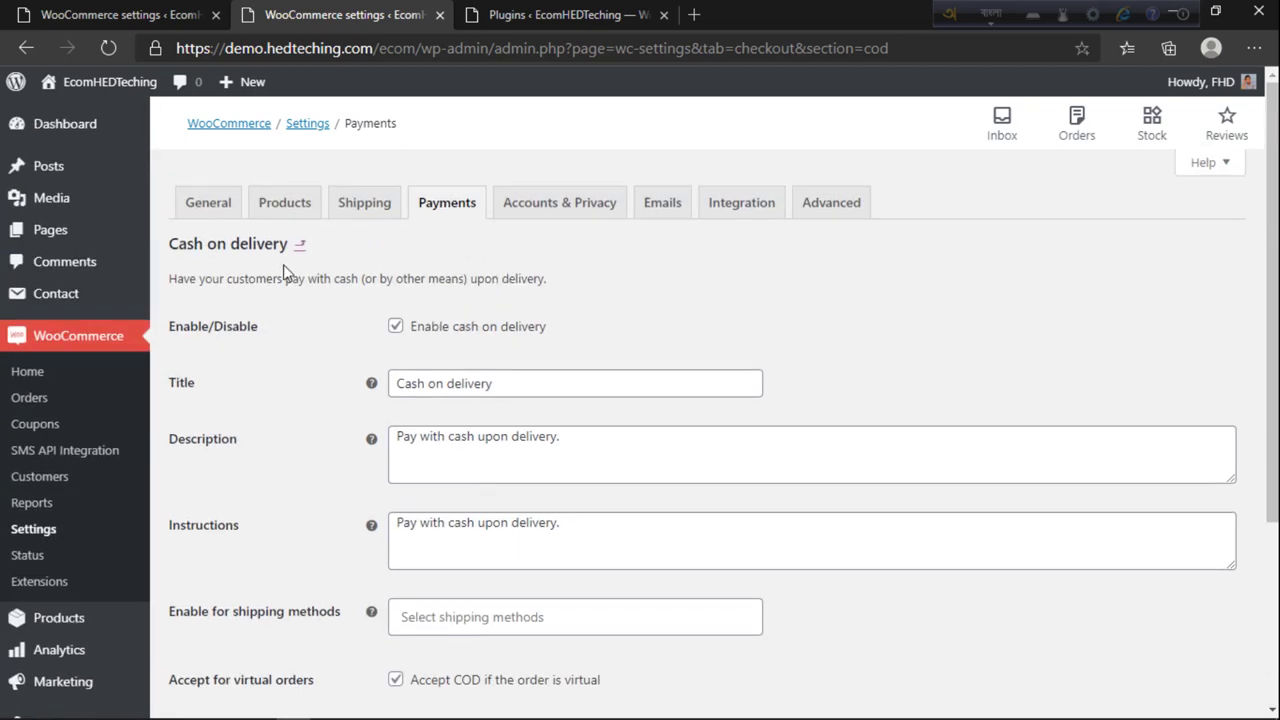
pyautogui.click(299, 244)
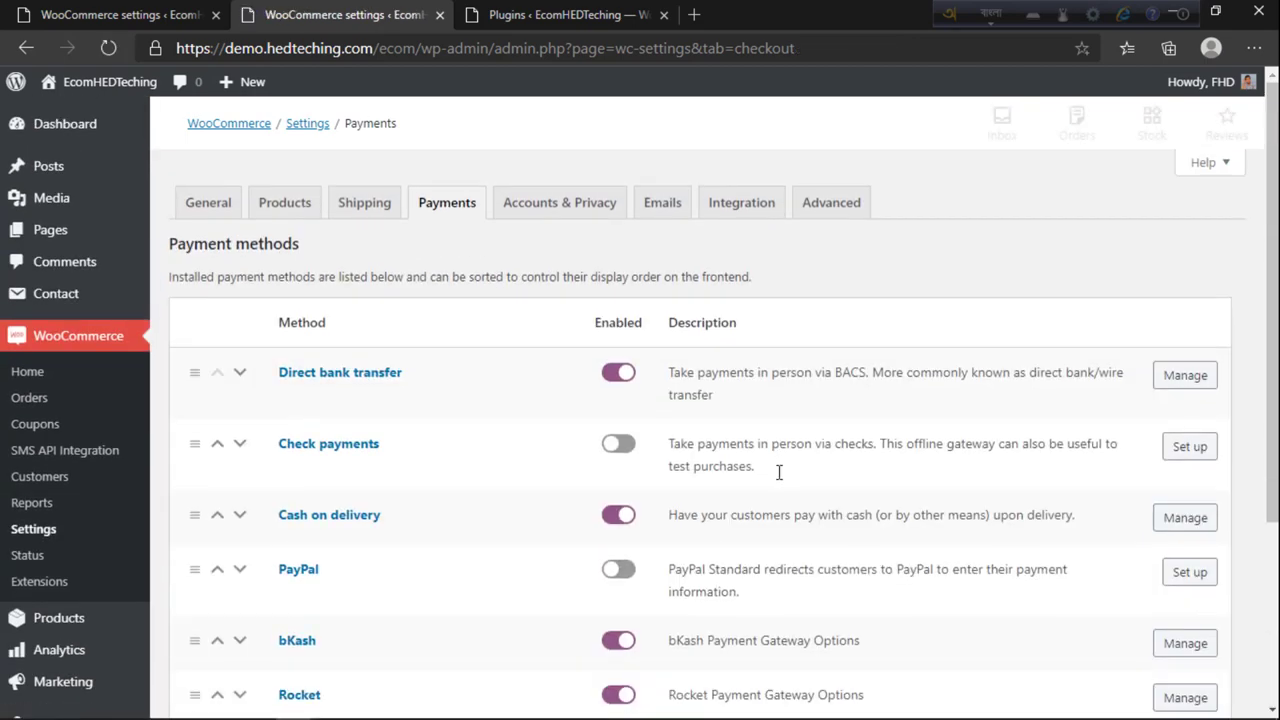
pyautogui.scroll(-3, 640, 417)
pyautogui.click(1184, 377)
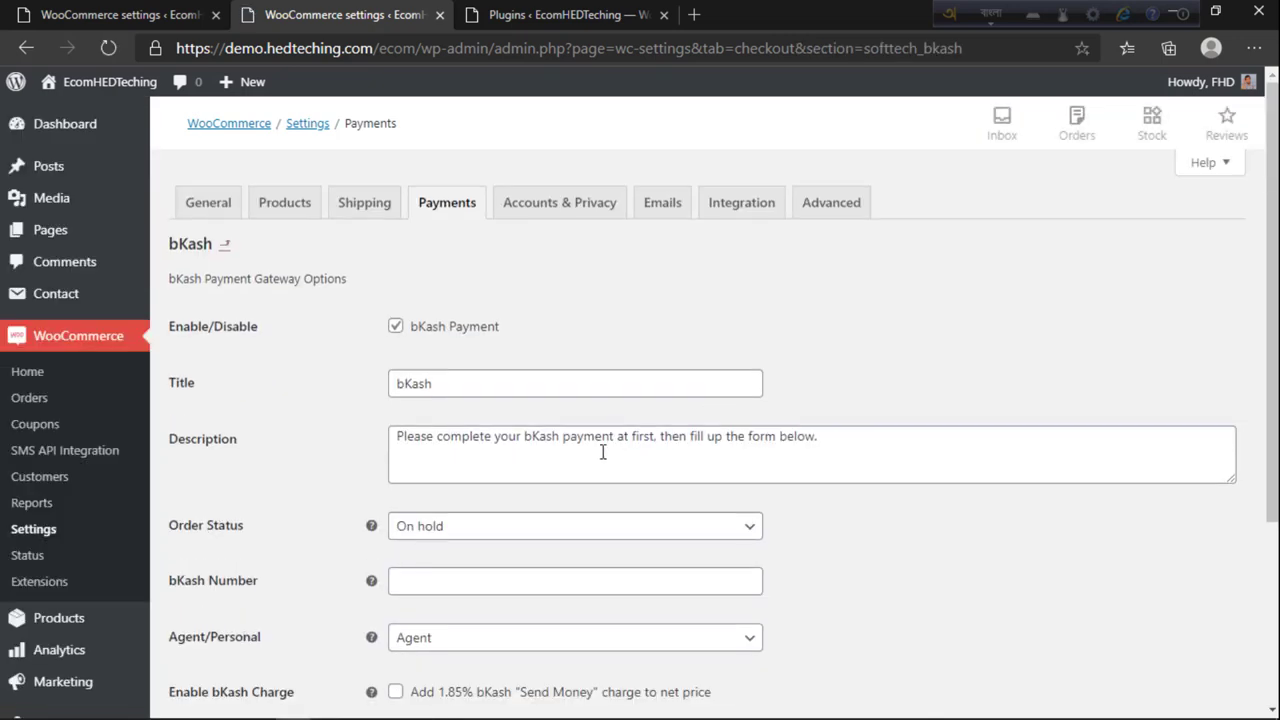
# Step: Enable the 1.85% bKash Send Money charge, choose a Personal account, and enter the bKash number
pyautogui.scroll(-1, 586, 451)
pyautogui.scroll(-2, 586, 451)
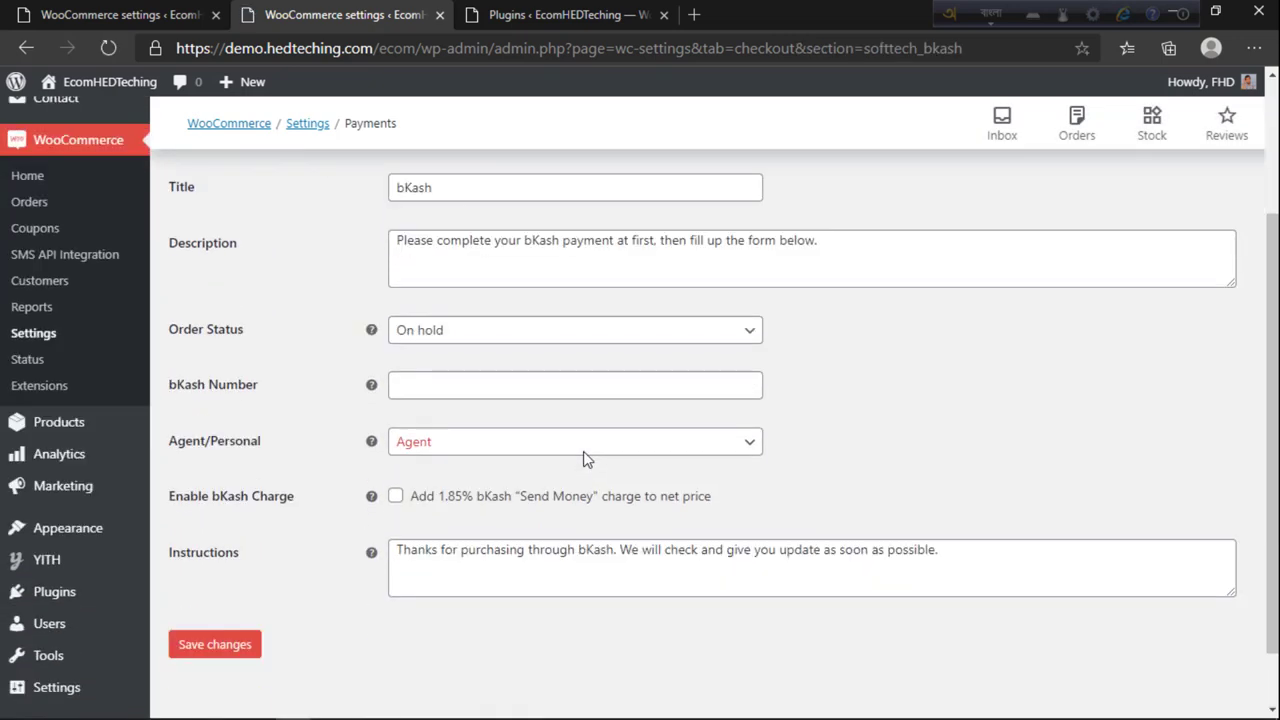
pyautogui.click(395, 496)
pyautogui.click(632, 514)
pyautogui.click(410, 447)
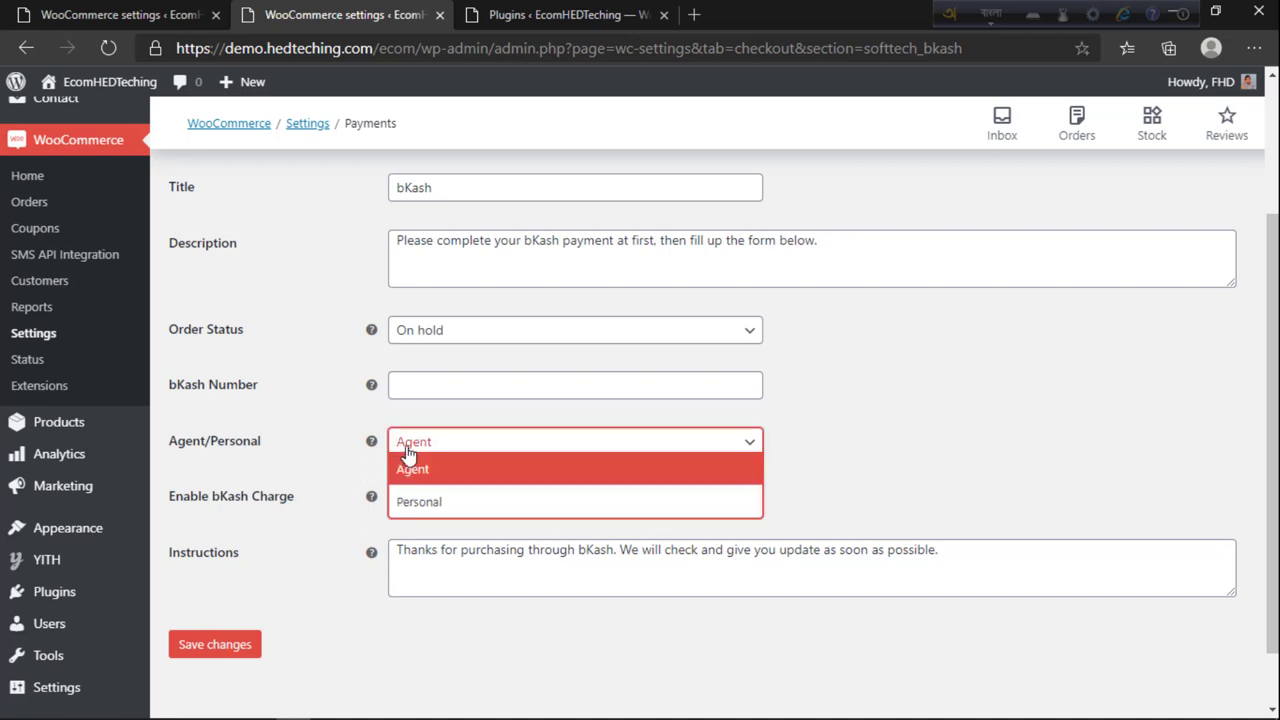
pyautogui.click(418, 502)
pyautogui.click(454, 391)
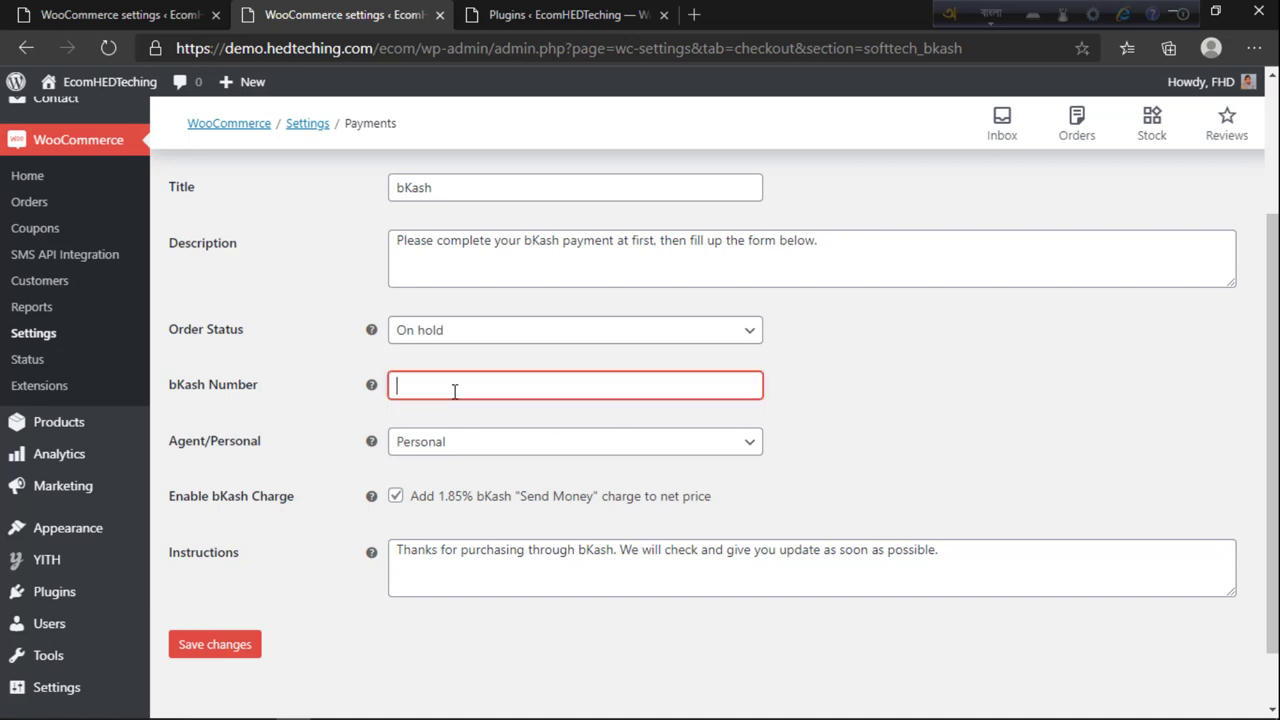
pyautogui.write('01')
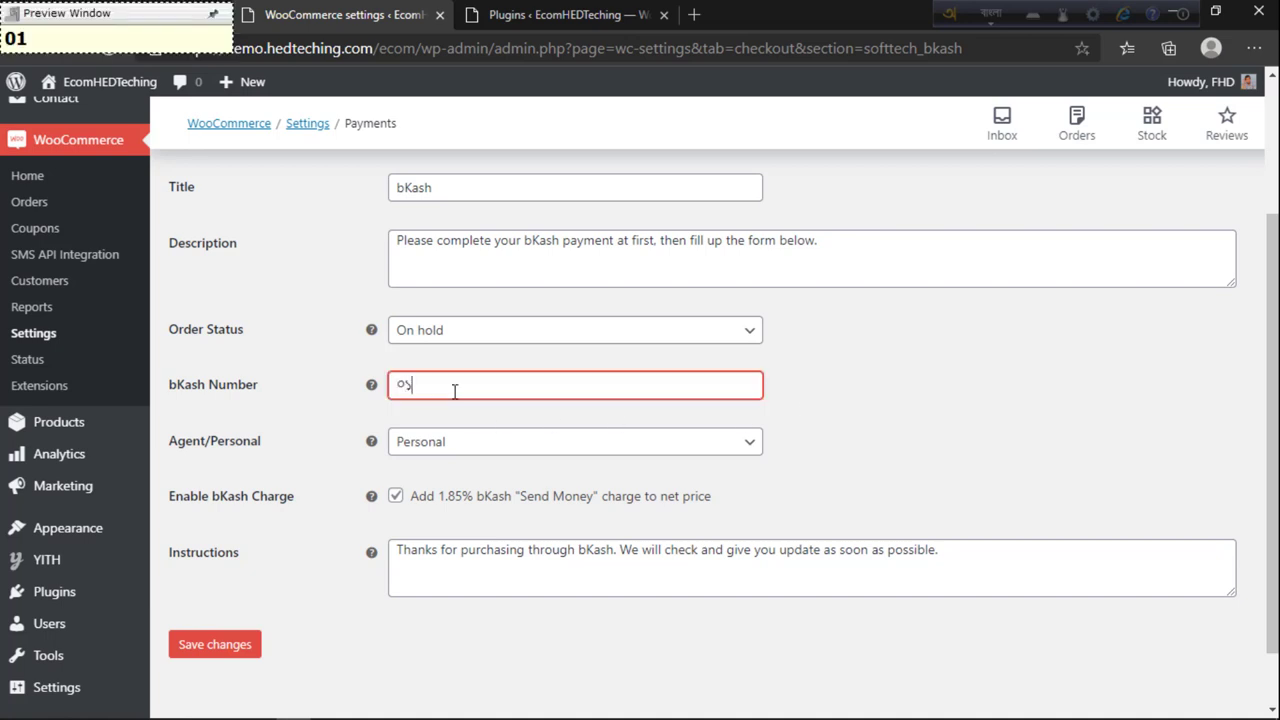
pyautogui.press('BackSpace')
pyautogui.press('BackSpace')
pyautogui.press('F12')
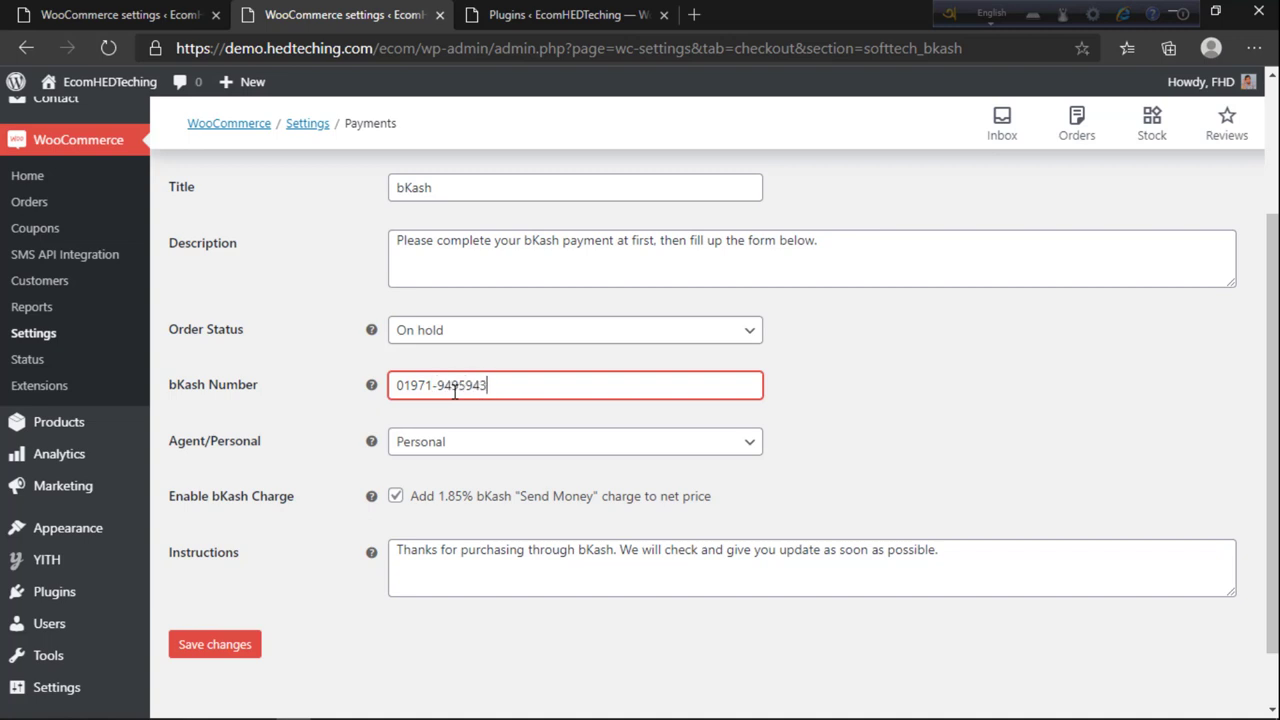
pyautogui.click(830, 383)
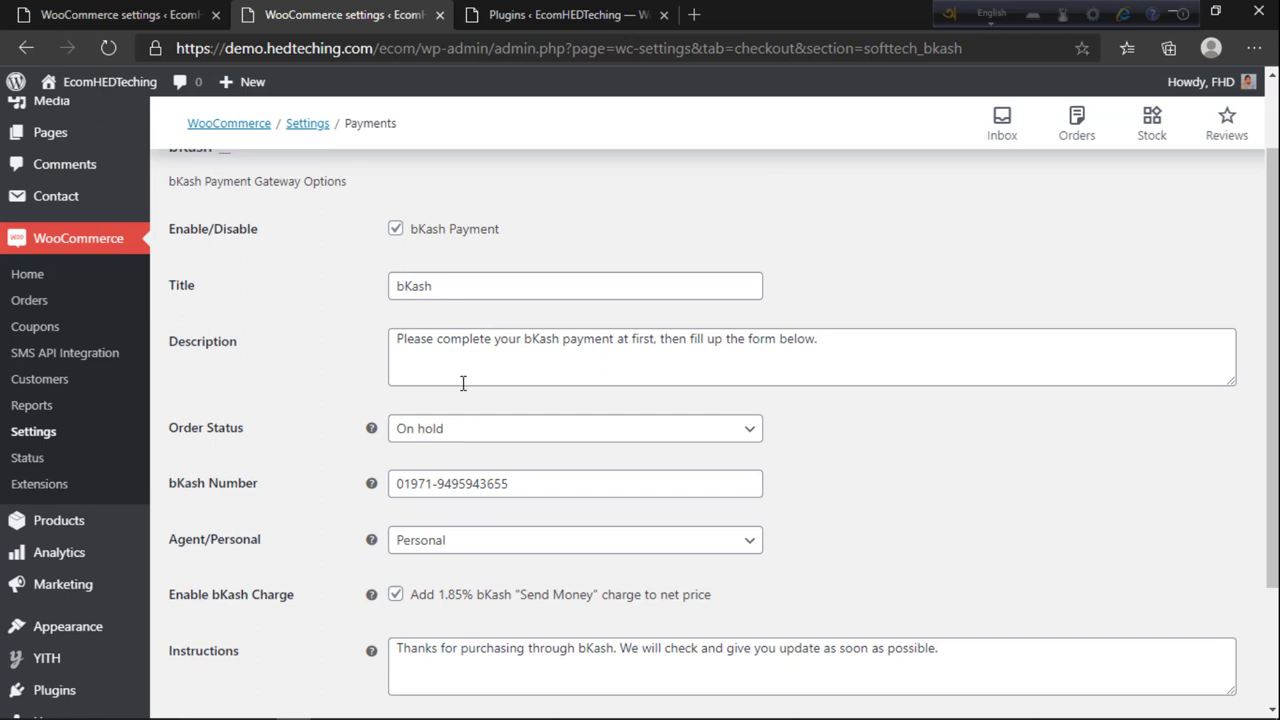
# Step: Set the bKash order status to Processing, save, and return to payment methods
pyautogui.scroll(-1, 460, 400)
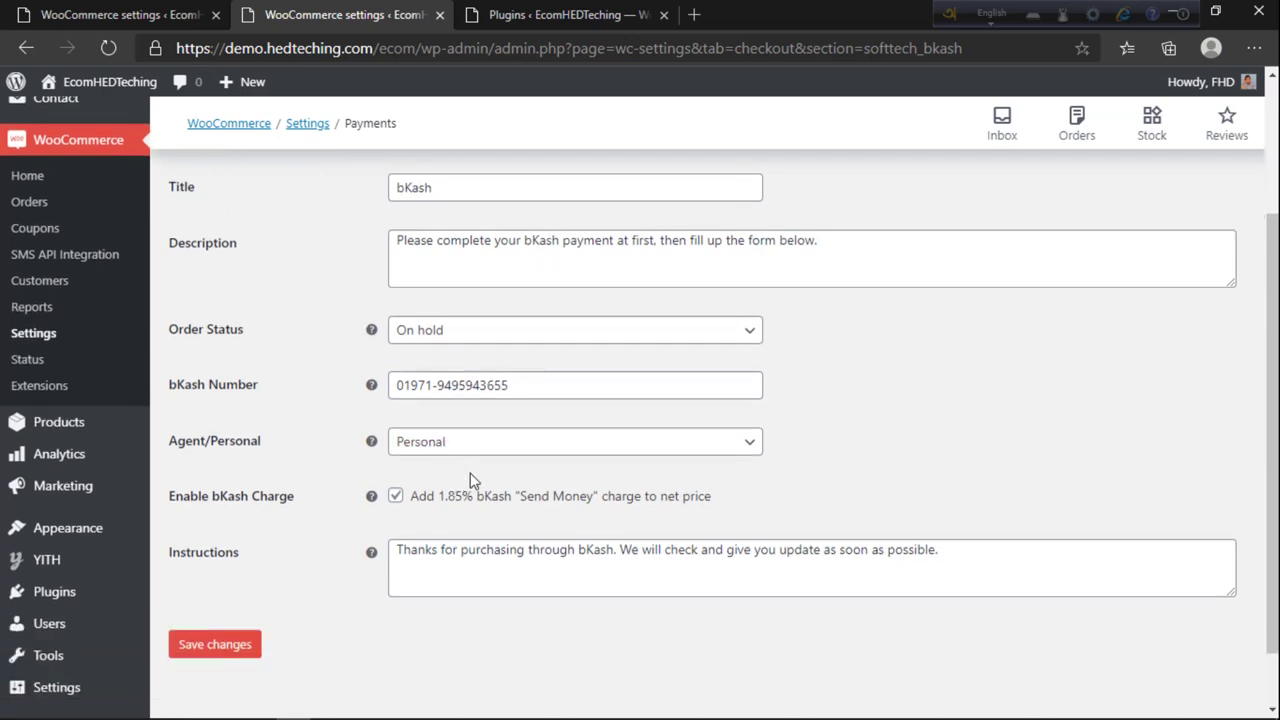
pyautogui.click(449, 335)
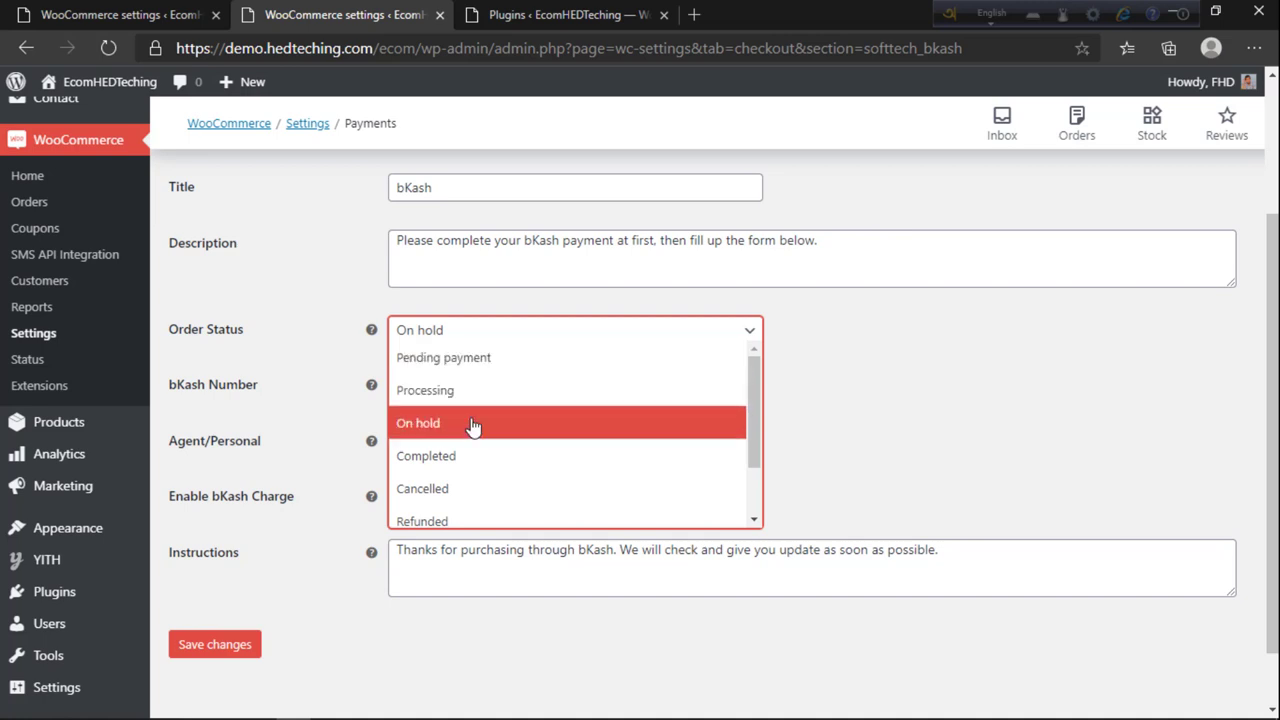
pyautogui.scroll(-1, 471, 430)
pyautogui.scroll(-1, 452, 420)
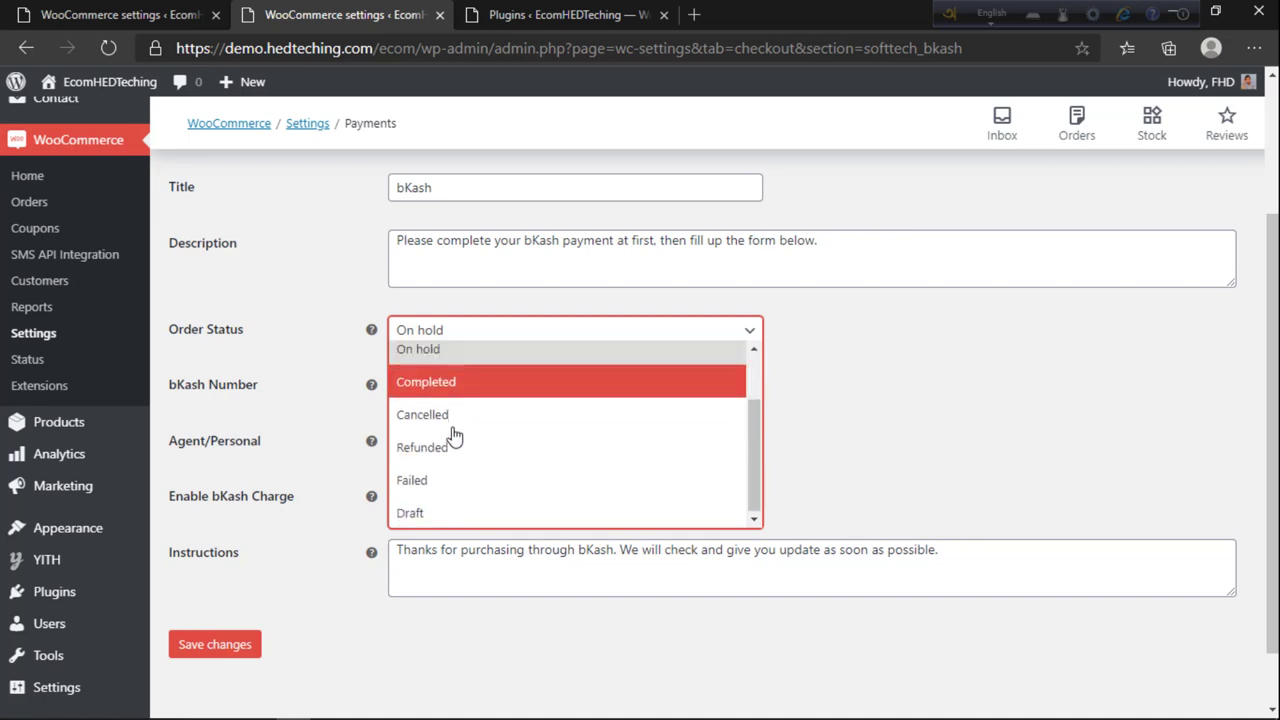
pyautogui.scroll(2, 449, 440)
pyautogui.click(449, 402)
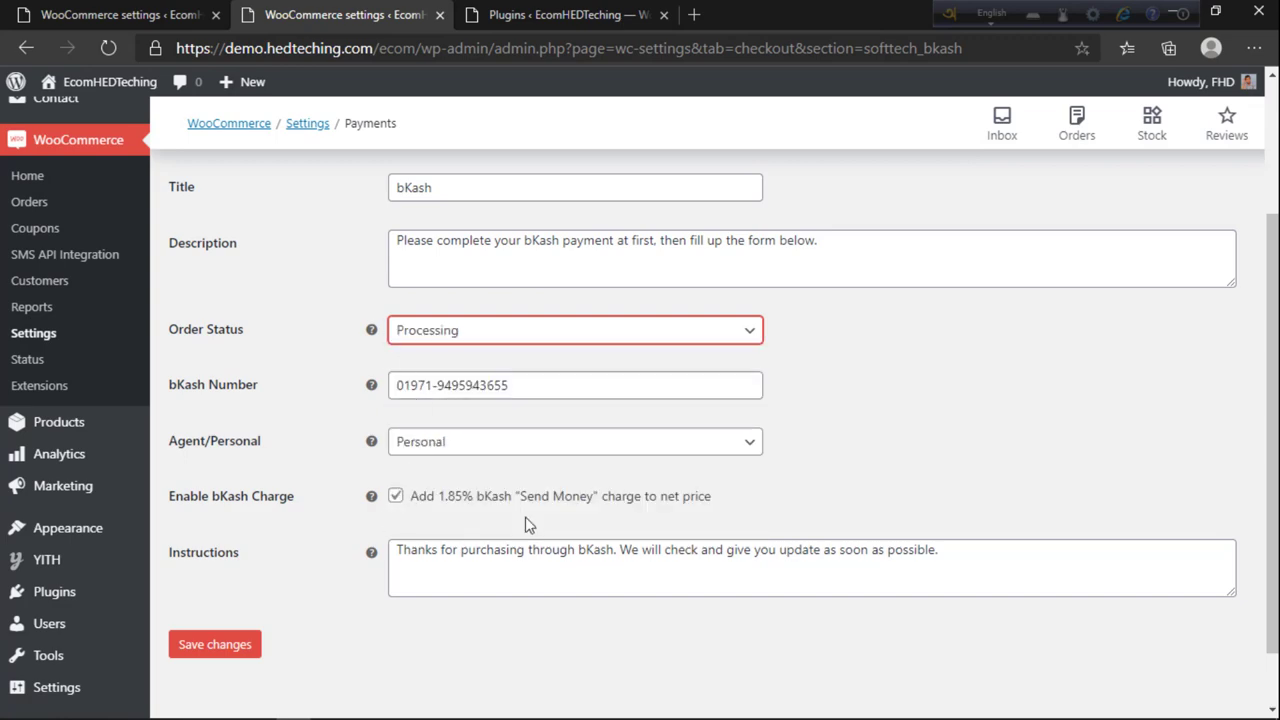
pyautogui.click(238, 646)
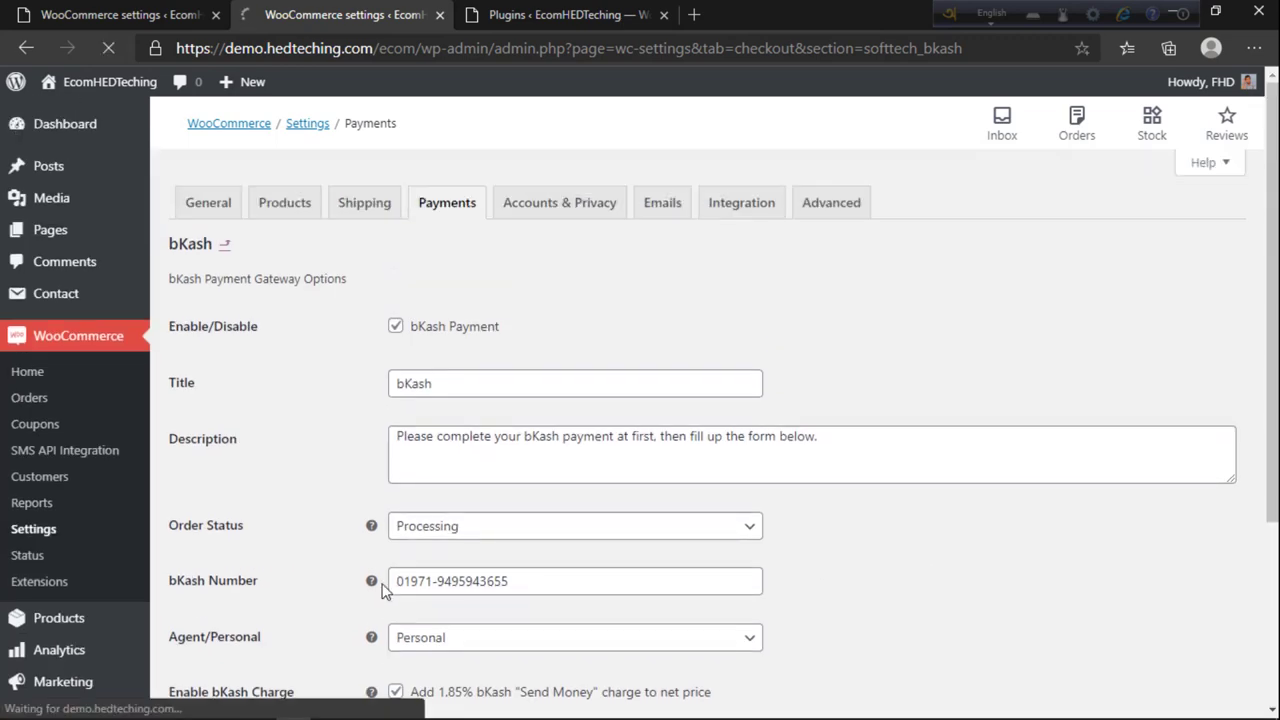
pyautogui.scroll(-2, 383, 590)
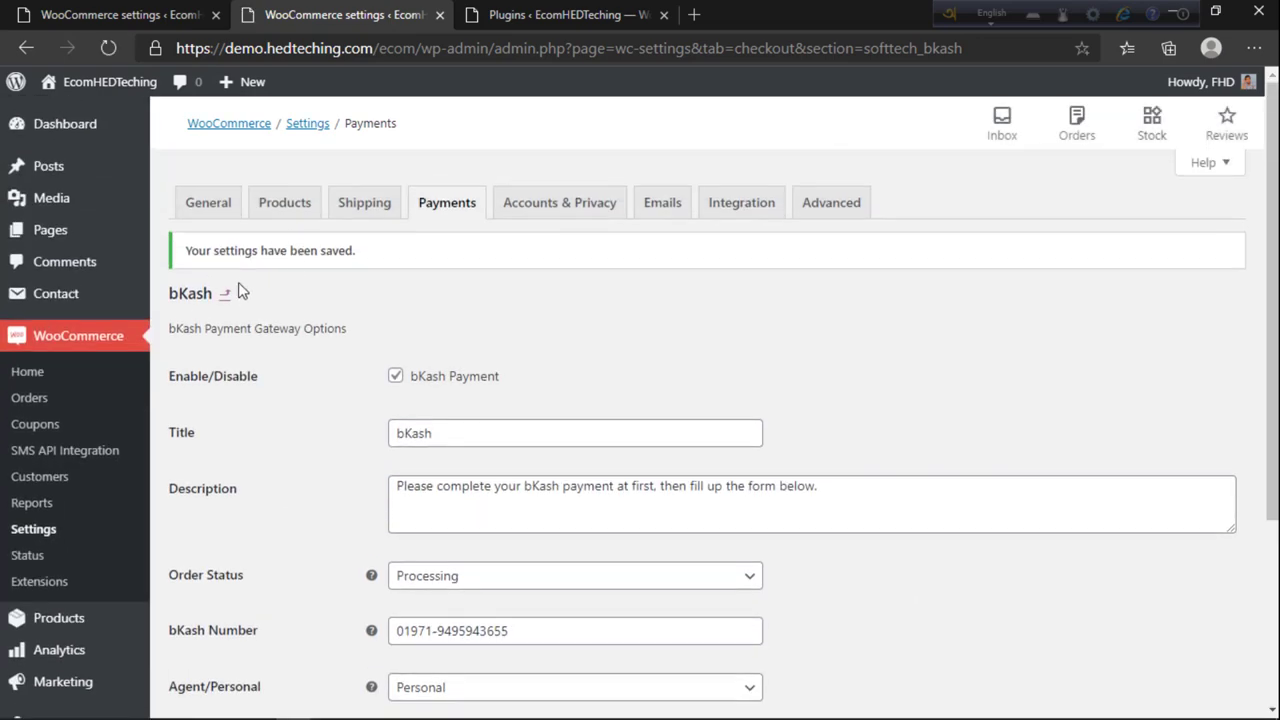
pyautogui.click(226, 295)
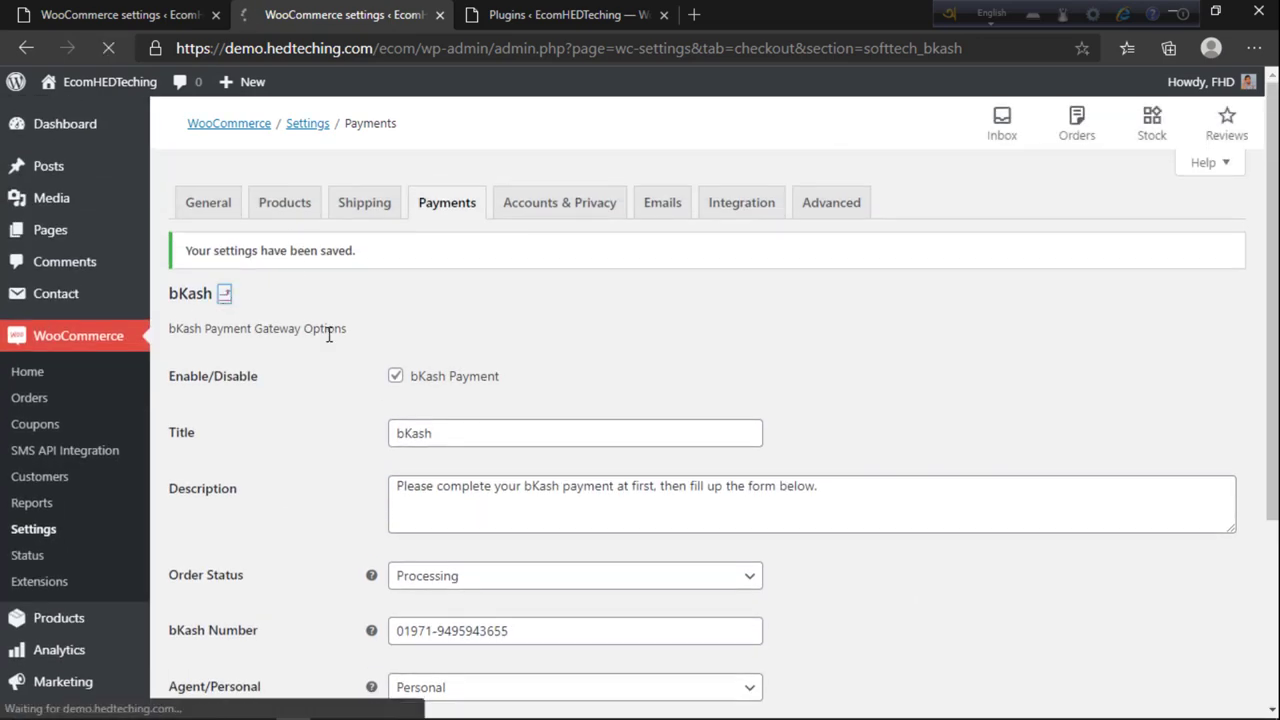
# Step: Scroll through the Rocket gateway settings, then switch to Accounts & Privacy
pyautogui.scroll(-2, 366, 634)
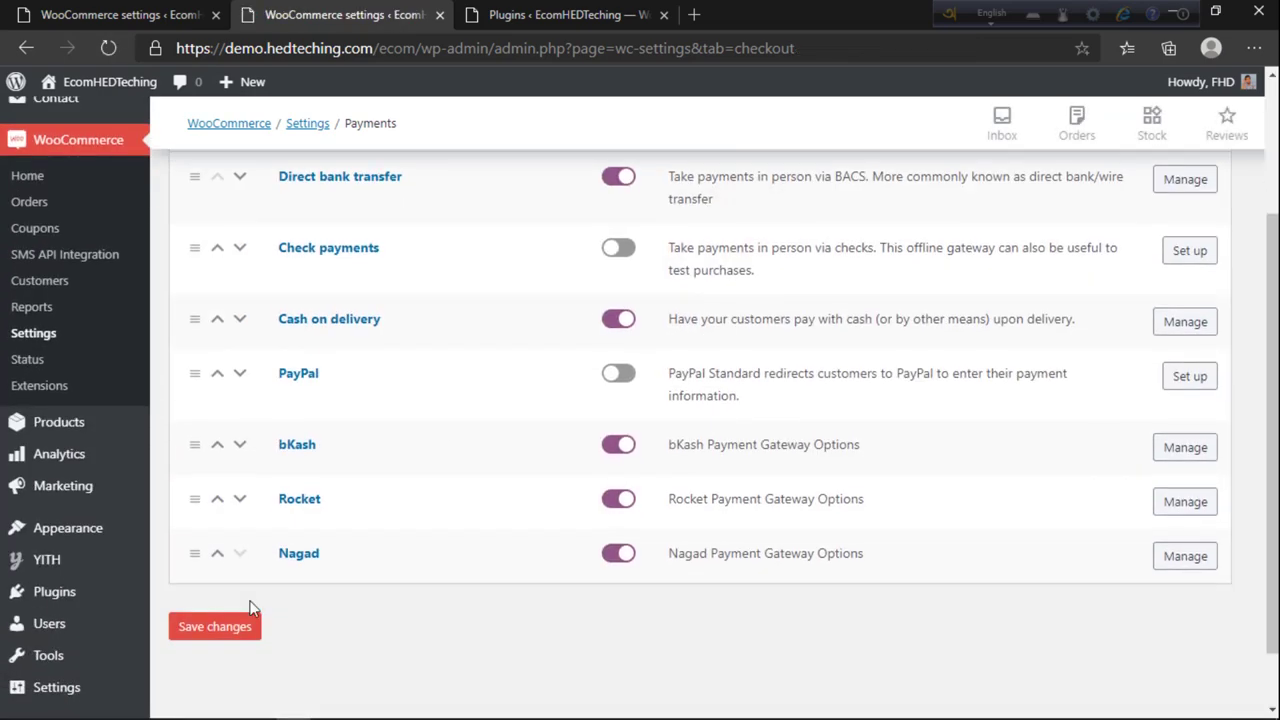
pyautogui.click(1183, 502)
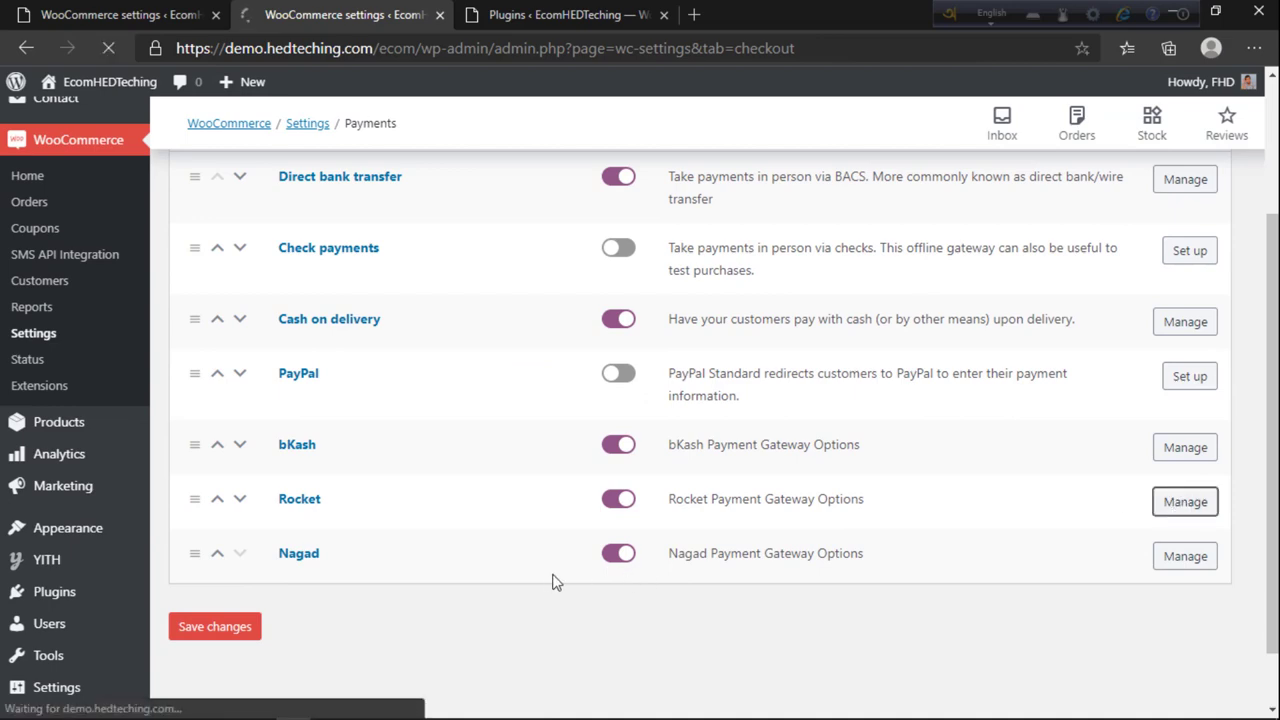
pyautogui.scroll(-3, 575, 590)
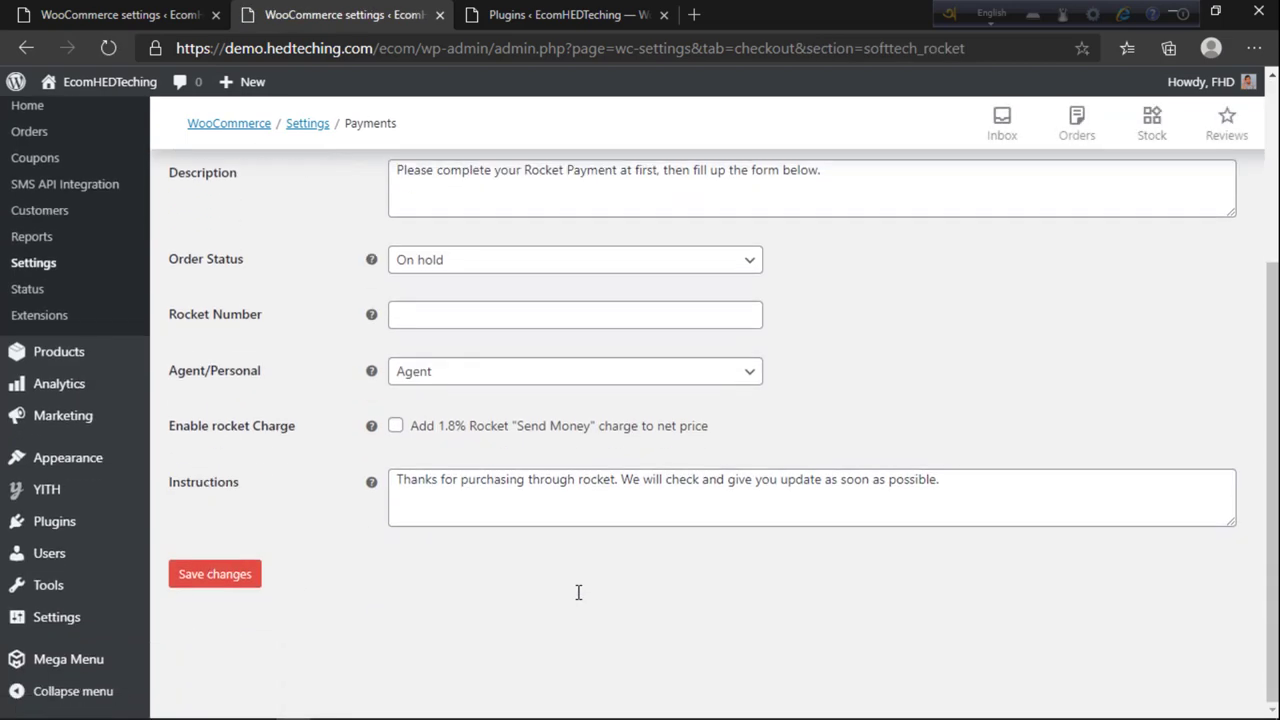
pyautogui.scroll(2, 578, 595)
pyautogui.scroll(-2, 488, 512)
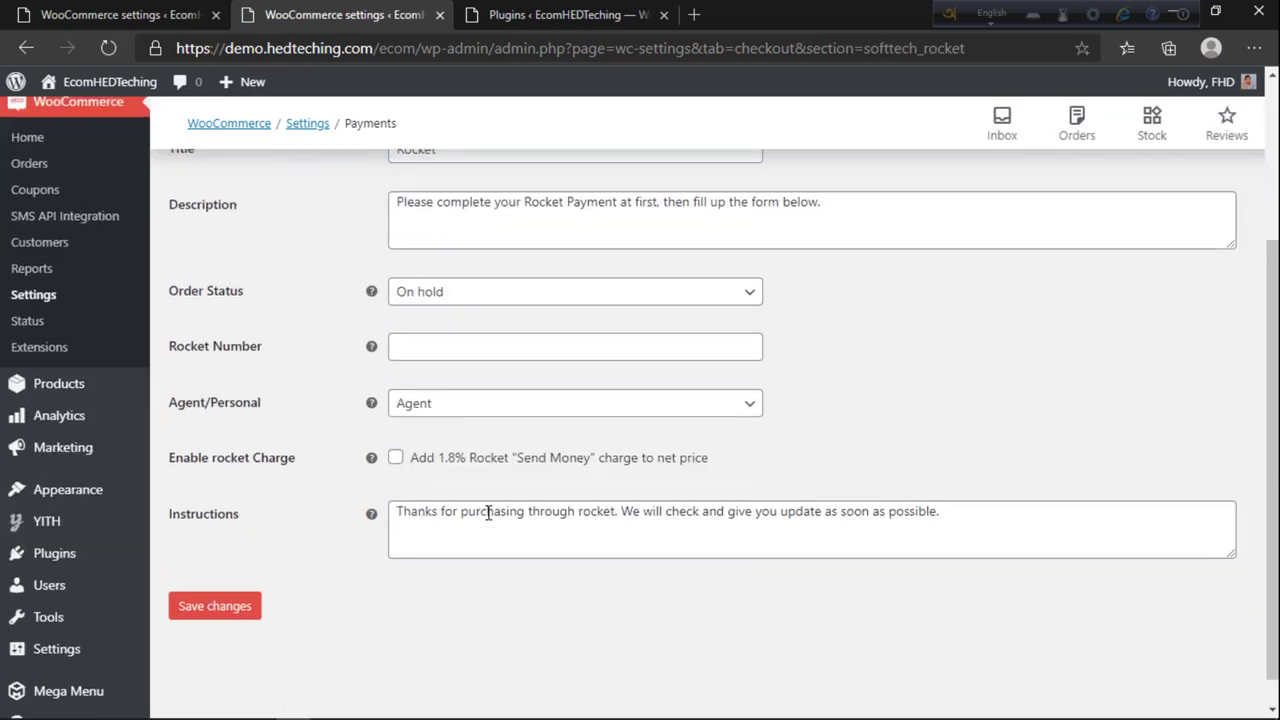
pyautogui.scroll(3, 407, 440)
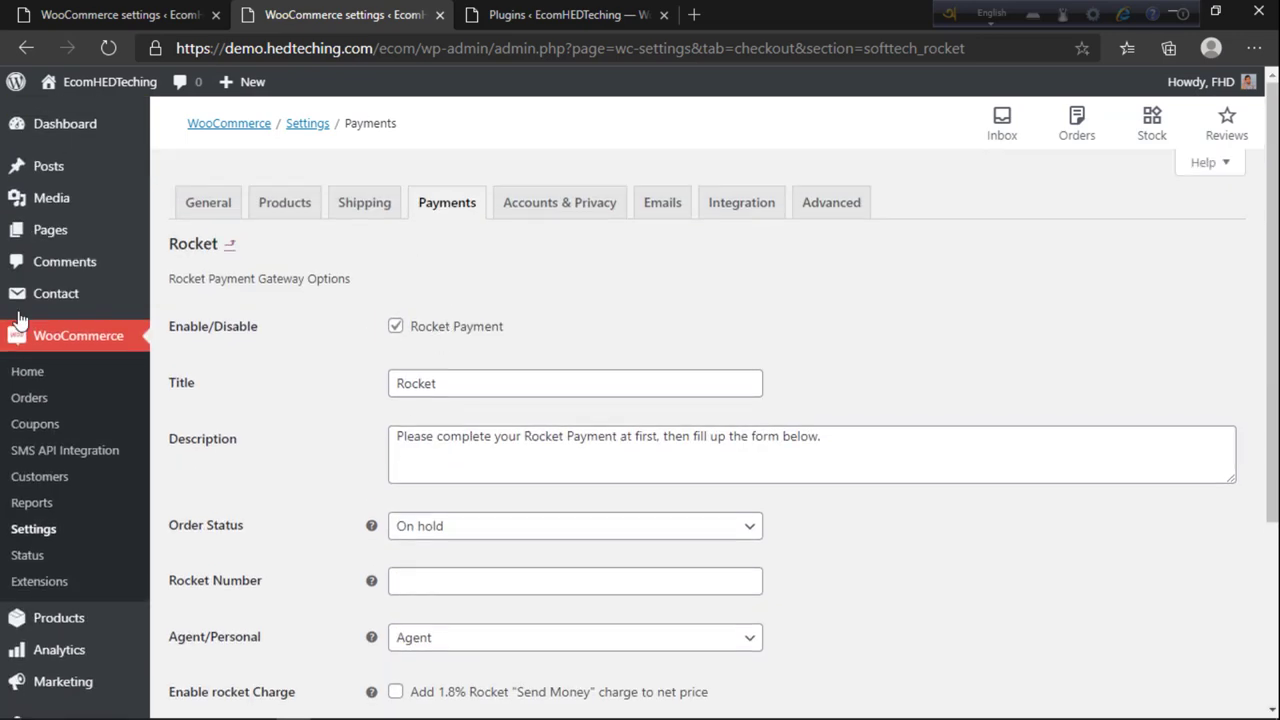
pyautogui.click(543, 204)
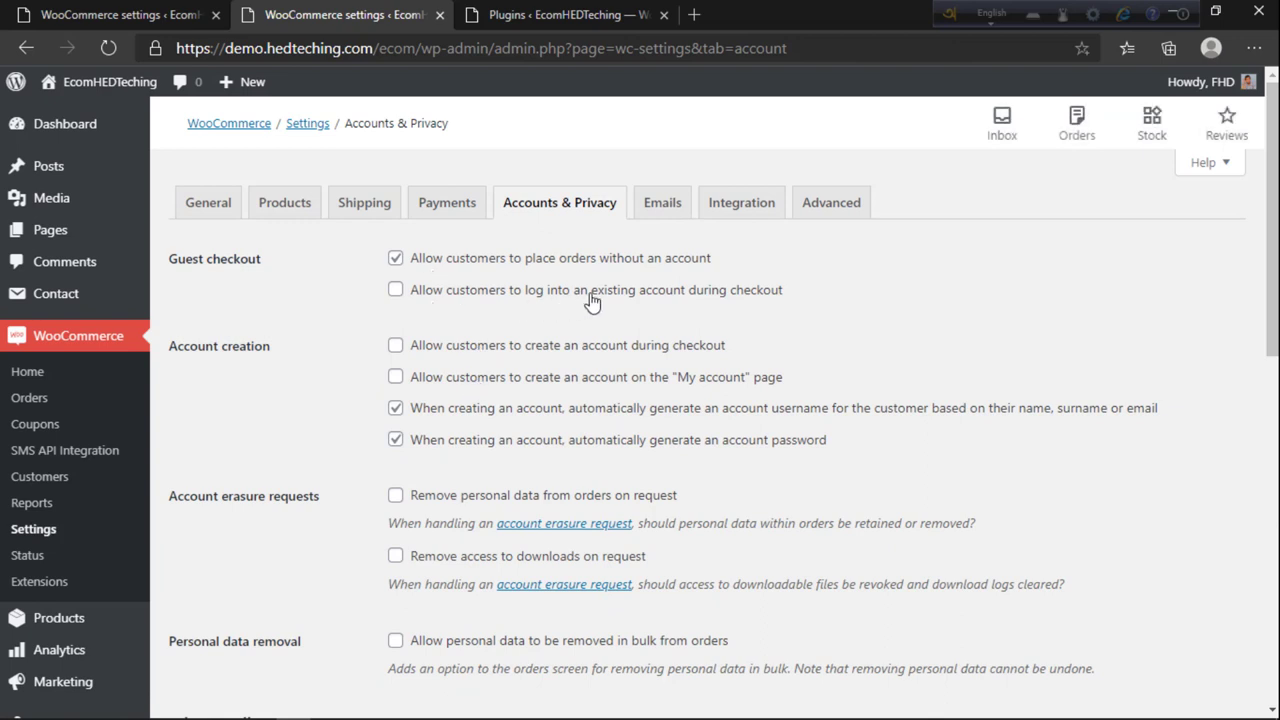
# Step: Allow customers to log into existing accounts and create accounts during checkout
pyautogui.click(396, 292)
pyautogui.click(620, 355)
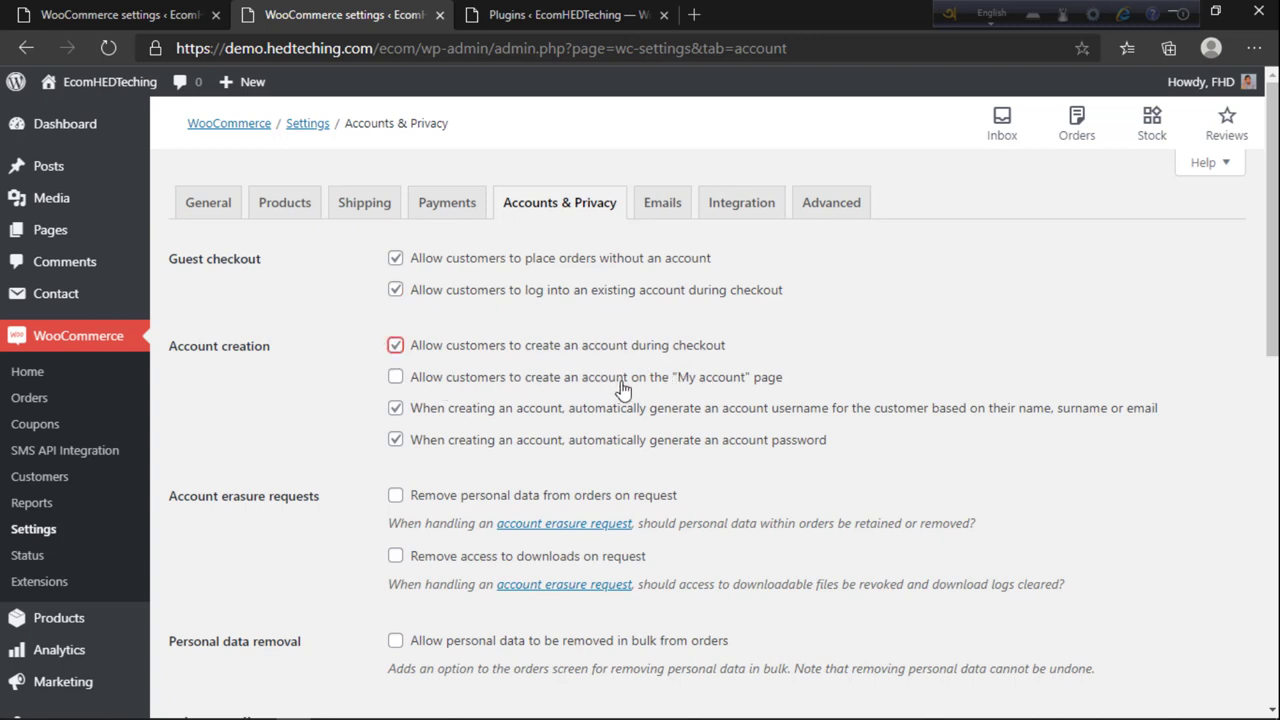
pyautogui.scroll(-2, 505, 415)
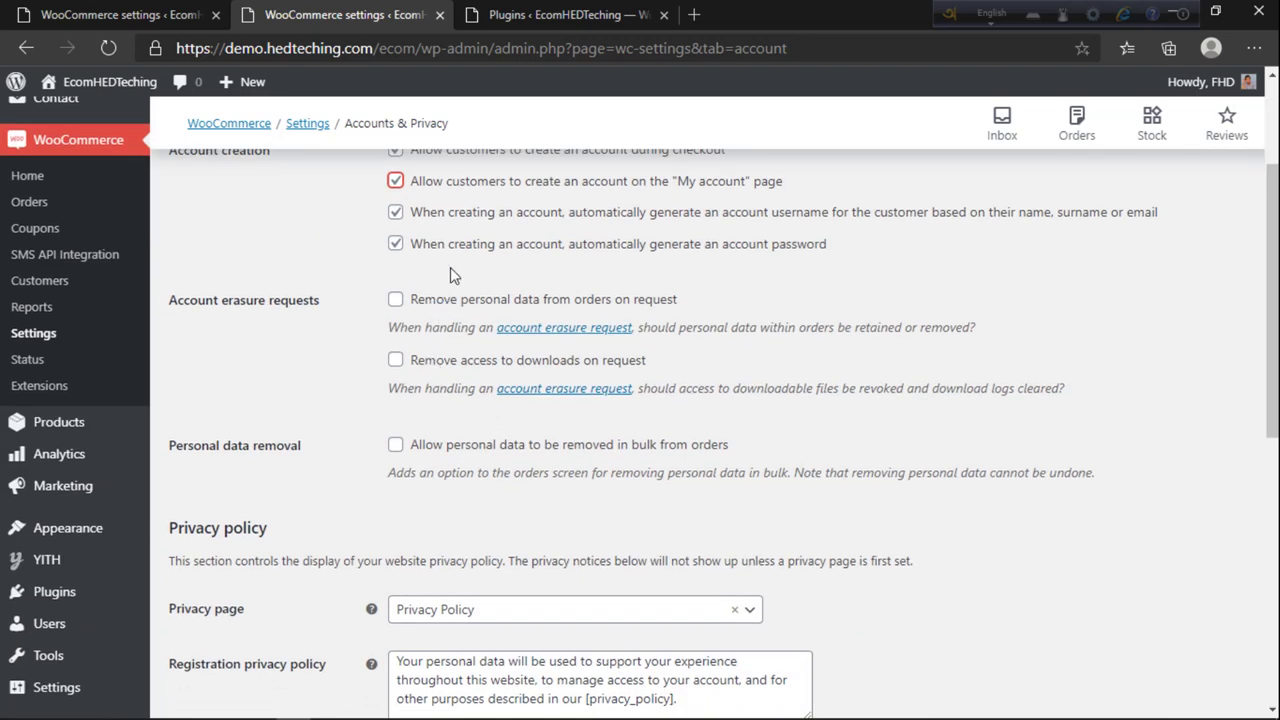
pyautogui.scroll(2, 455, 298)
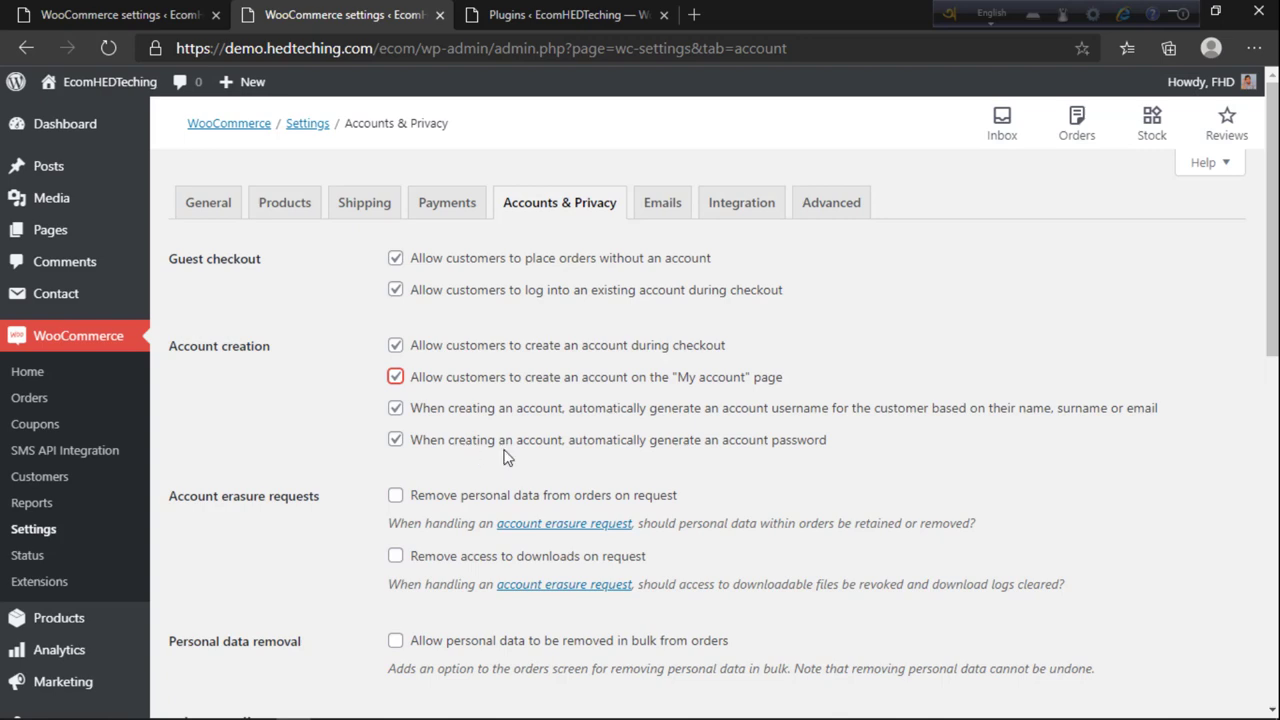
# Step: Turn off automatic password generation for new accounts
pyautogui.click(430, 450)
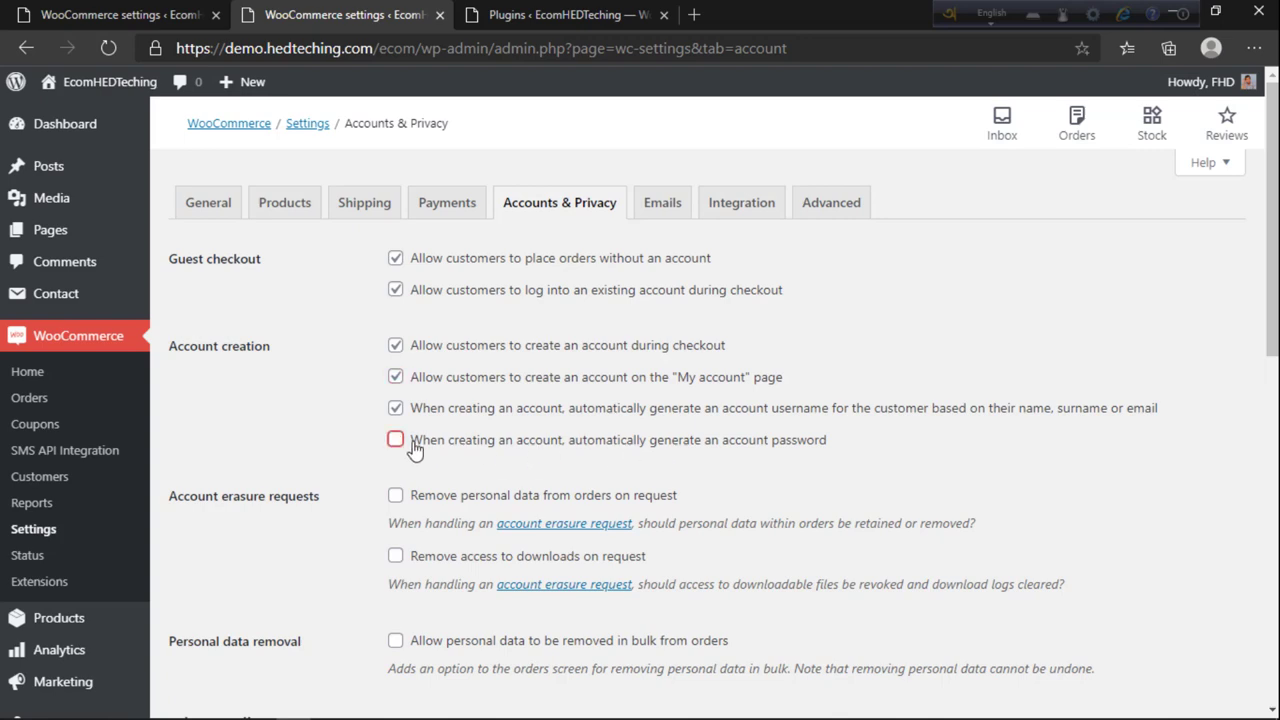
pyautogui.scroll(-2, 668, 284)
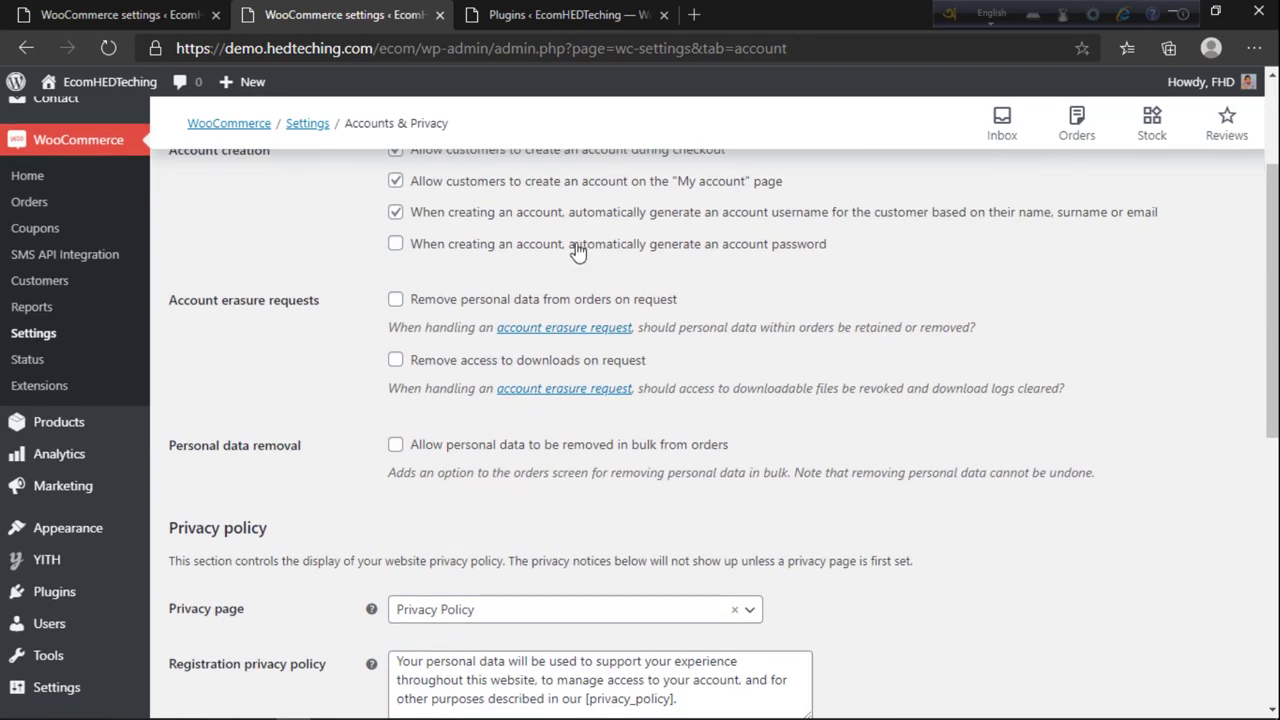
pyautogui.moveTo(542, 246); pyautogui.dragTo(745, 250)
pyautogui.click(738, 268)
pyautogui.moveTo(445, 258); pyautogui.dragTo(823, 250)
pyautogui.click(797, 272)
pyautogui.scroll(-1, 600, 290)
pyautogui.scroll(2, 473, 268)
pyautogui.scroll(-1, 490, 279)
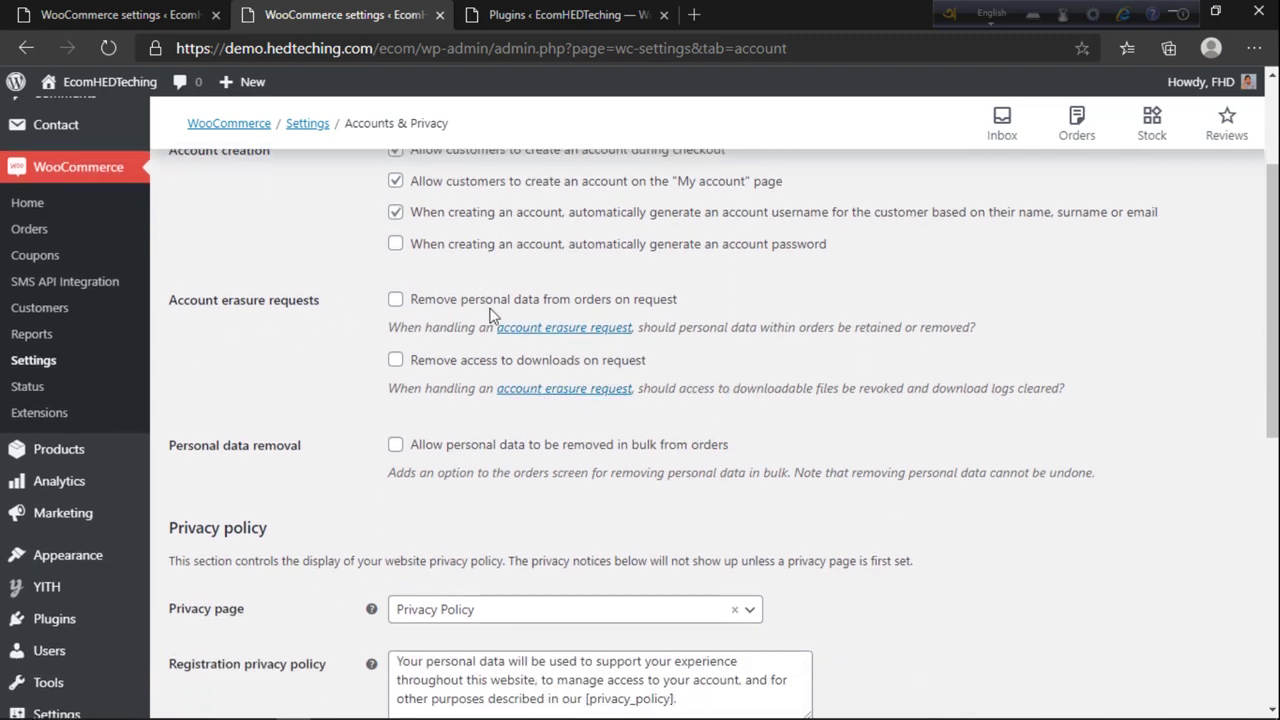
pyautogui.scroll(-2, 495, 310)
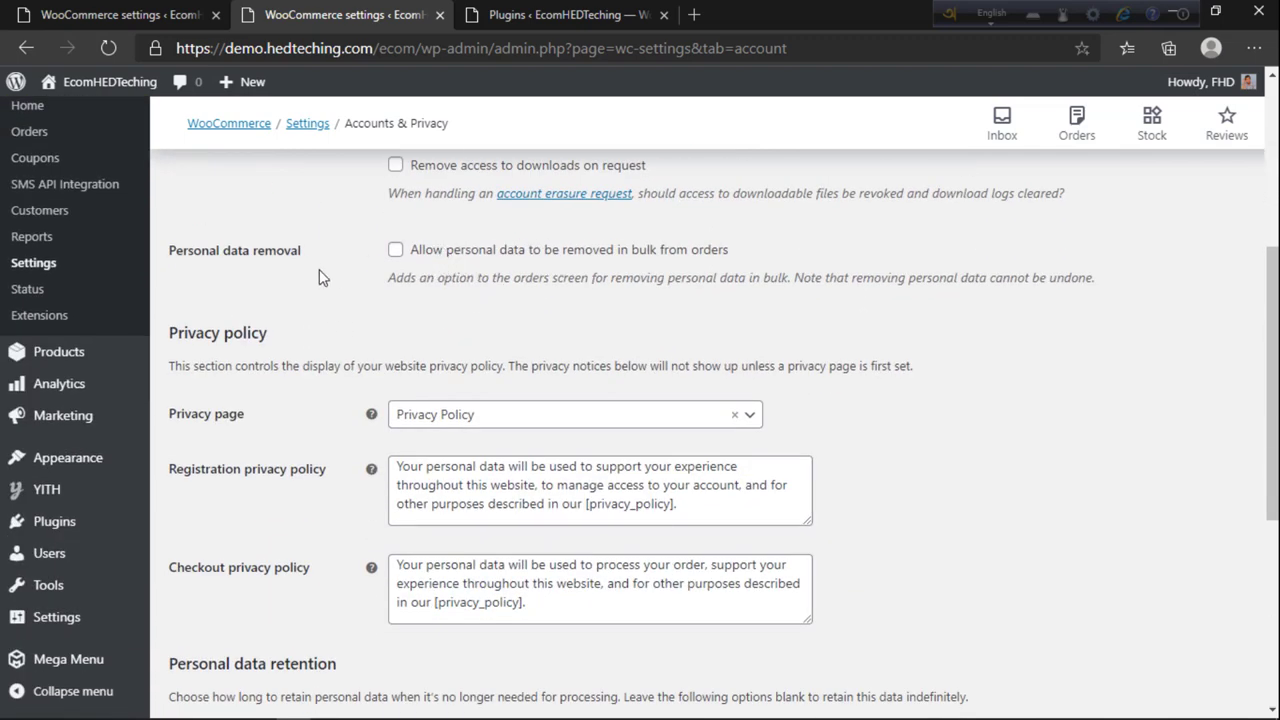
pyautogui.scroll(-1, 336, 270)
# Step: Keep Privacy Policy as the privacy page and save the Accounts & Privacy settings
pyautogui.click(430, 317)
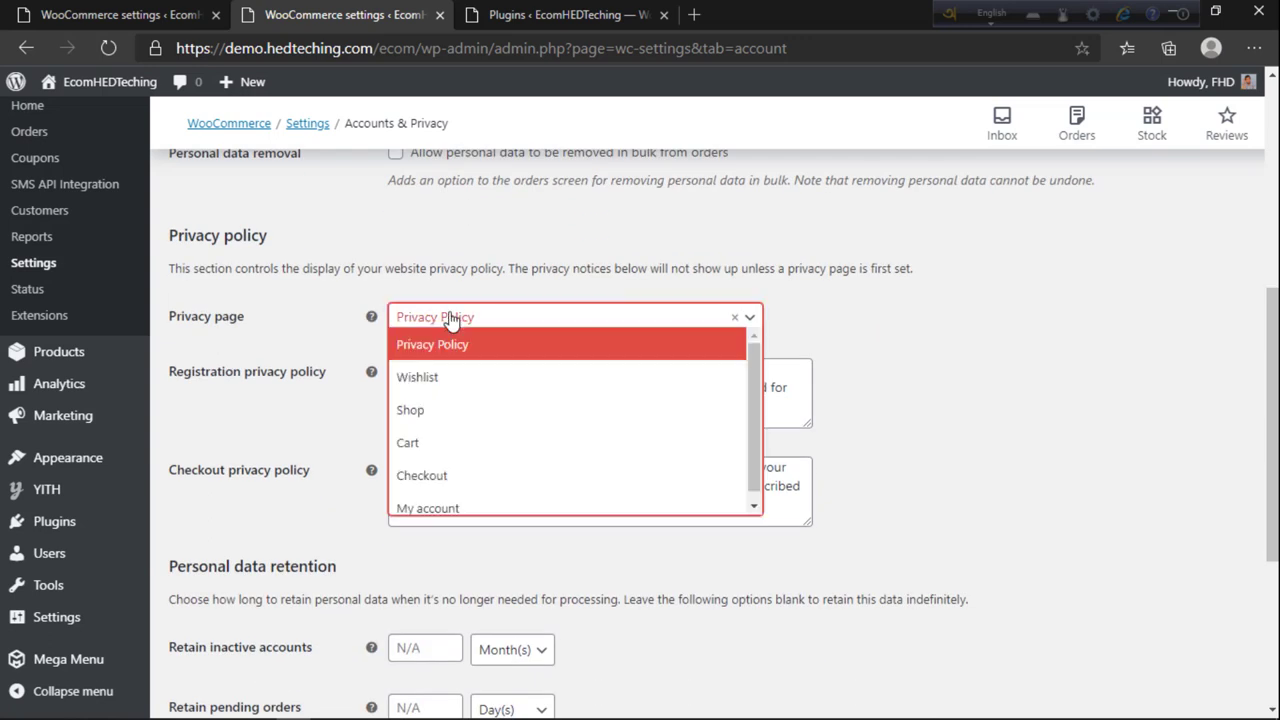
pyautogui.click(430, 317)
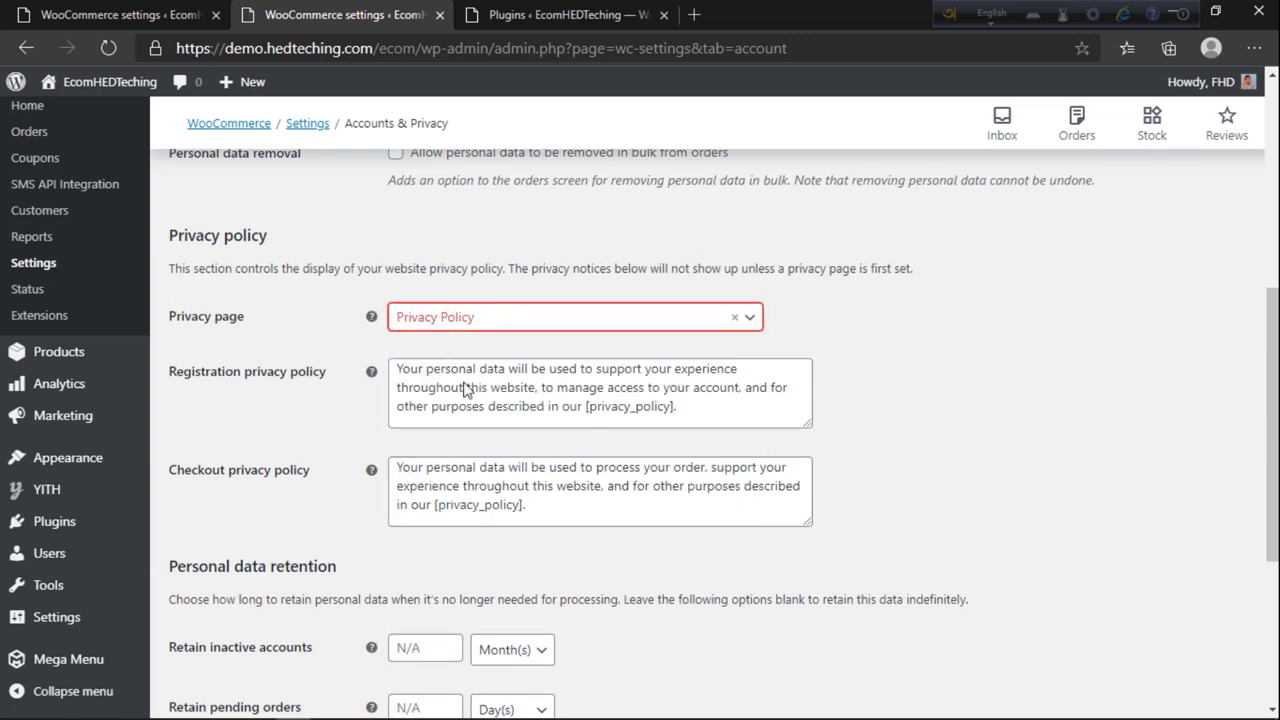
pyautogui.scroll(-1, 445, 421)
pyautogui.scroll(-3, 445, 421)
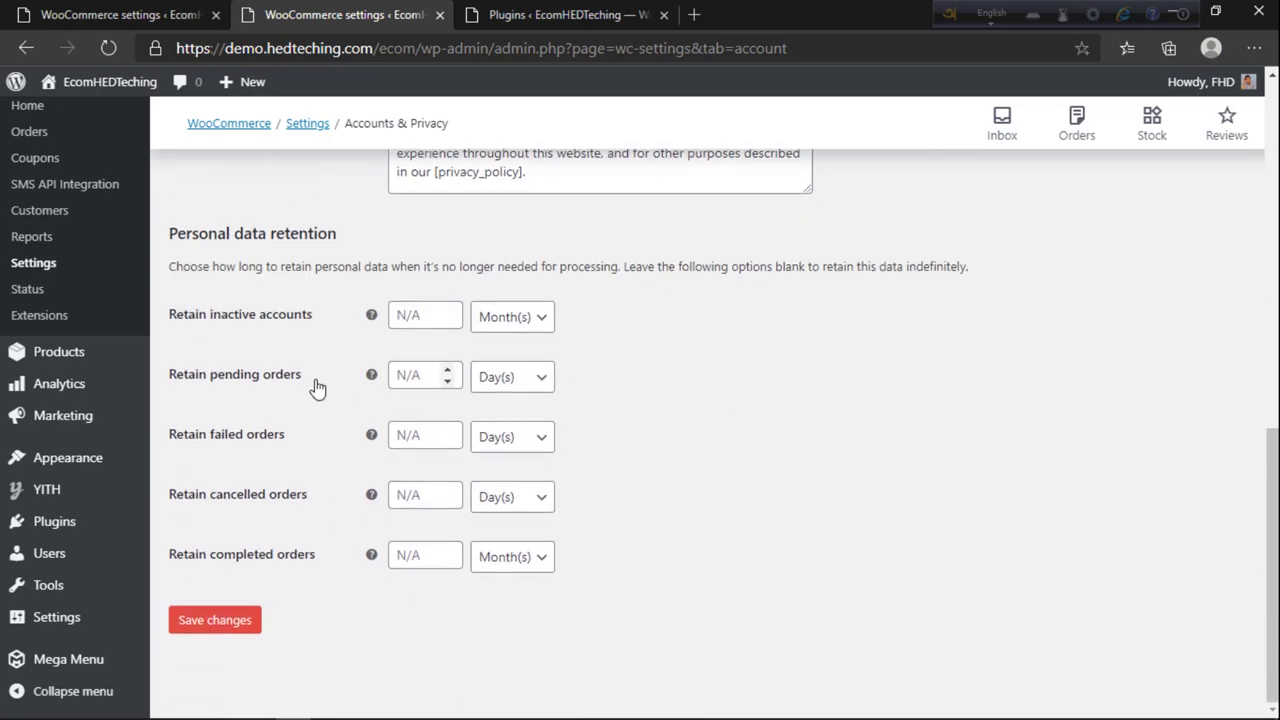
pyautogui.click(245, 619)
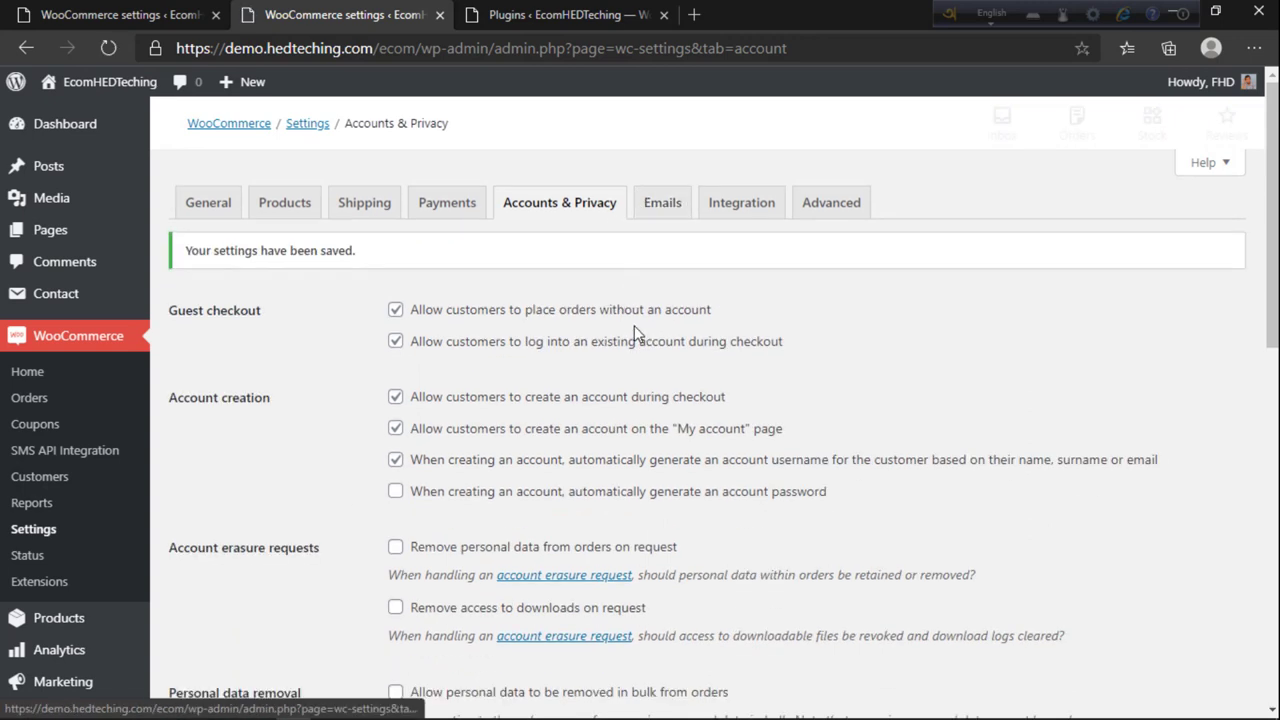
pyautogui.click(662, 205)
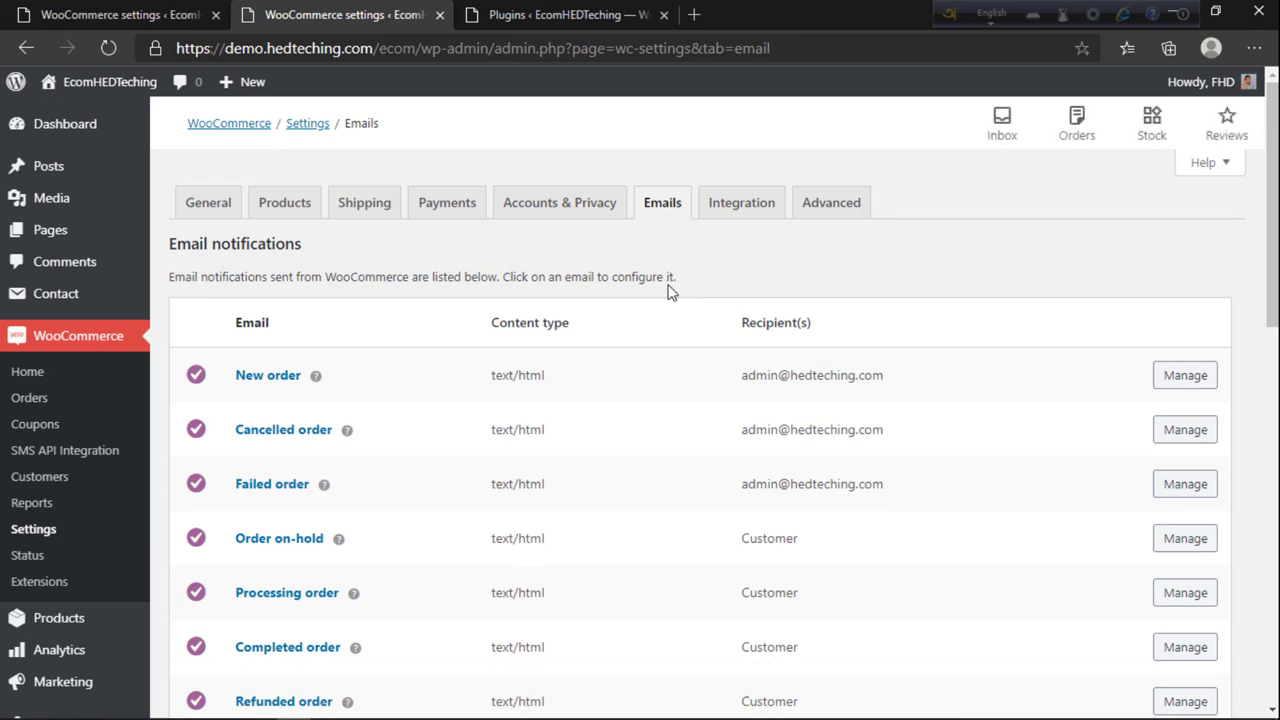
# Step: Review the recipient addresses of the New order, Cancelled order and Failed order emails
pyautogui.scroll(-1, 670, 290)
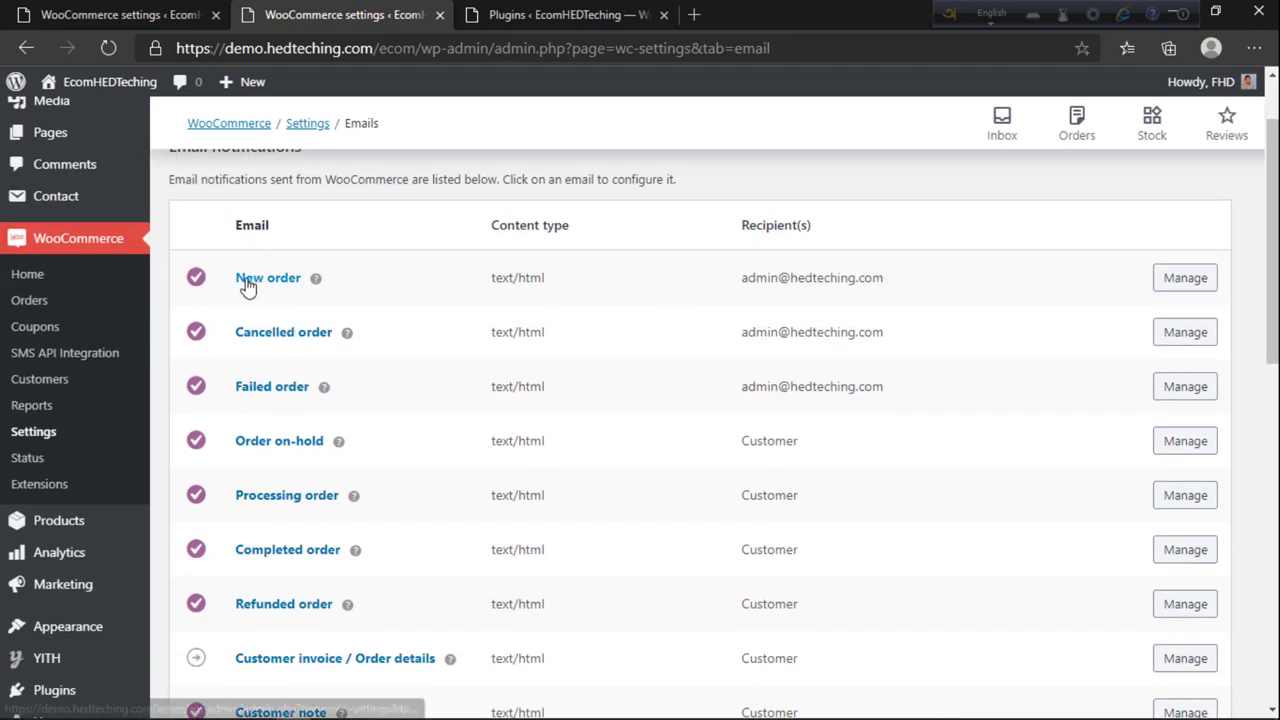
pyautogui.moveTo(896, 279); pyautogui.dragTo(725, 286)
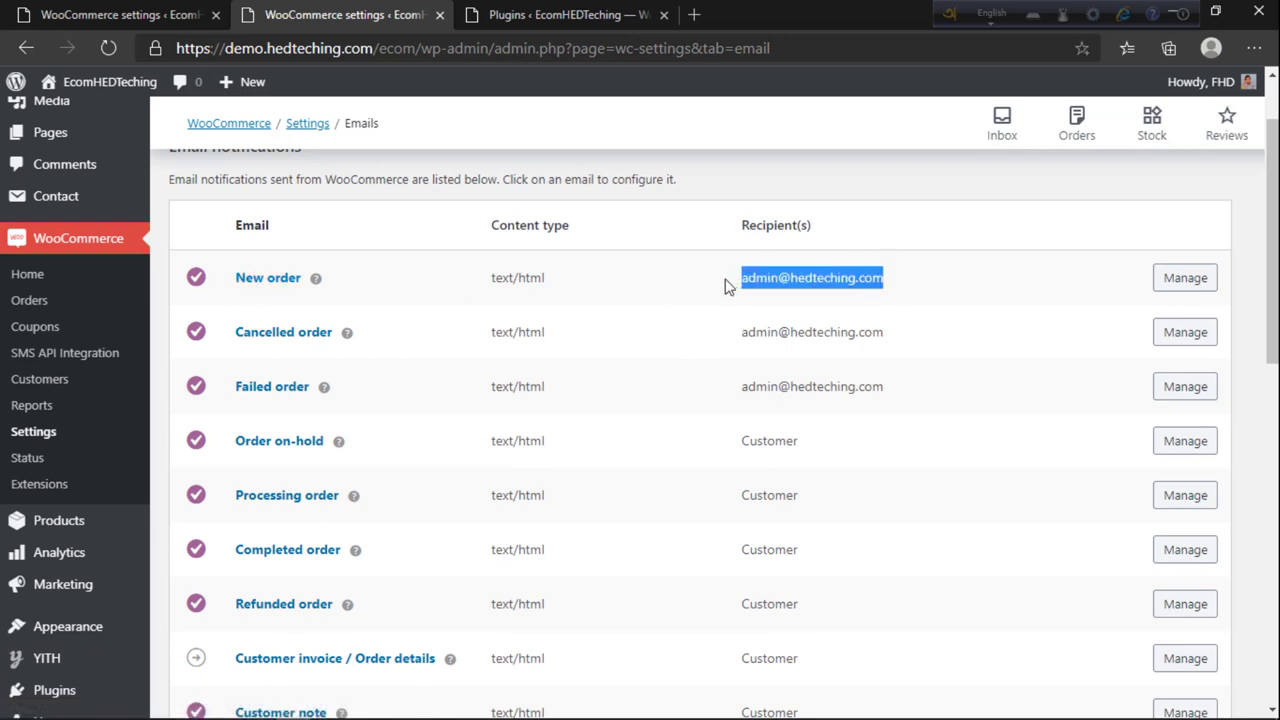
pyautogui.moveTo(926, 342); pyautogui.dragTo(670, 350)
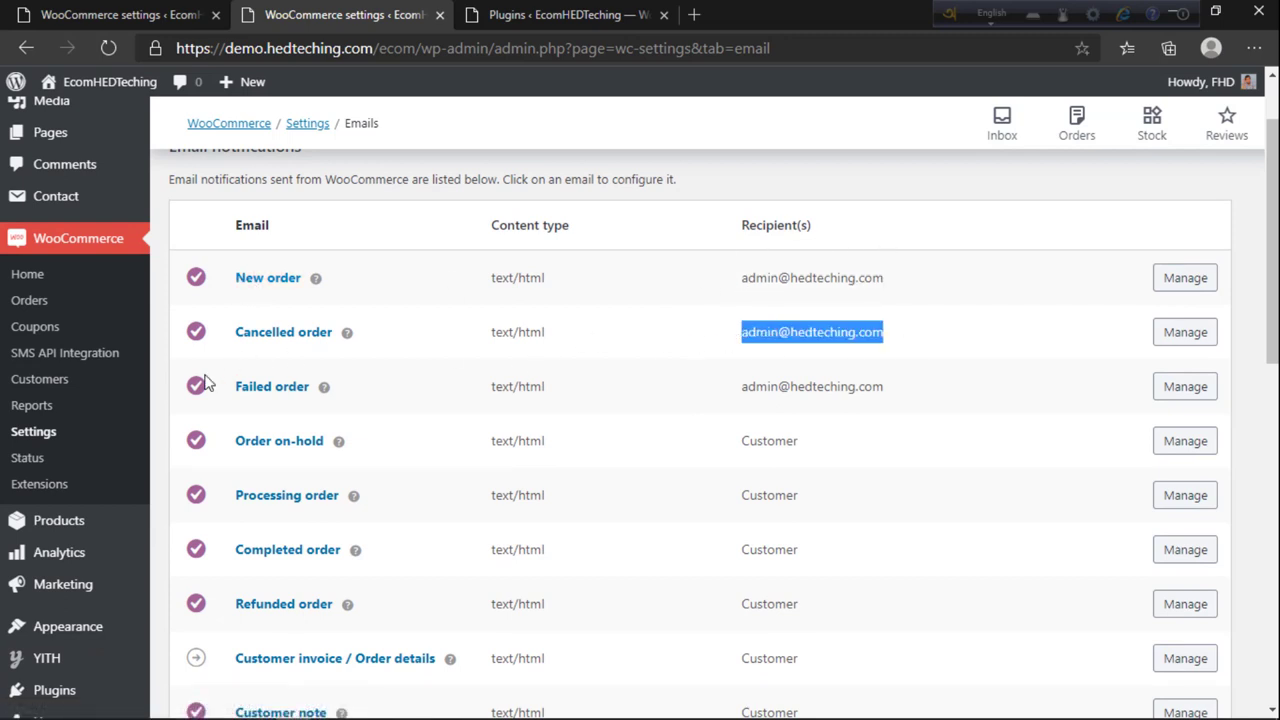
pyautogui.moveTo(905, 388); pyautogui.dragTo(719, 388)
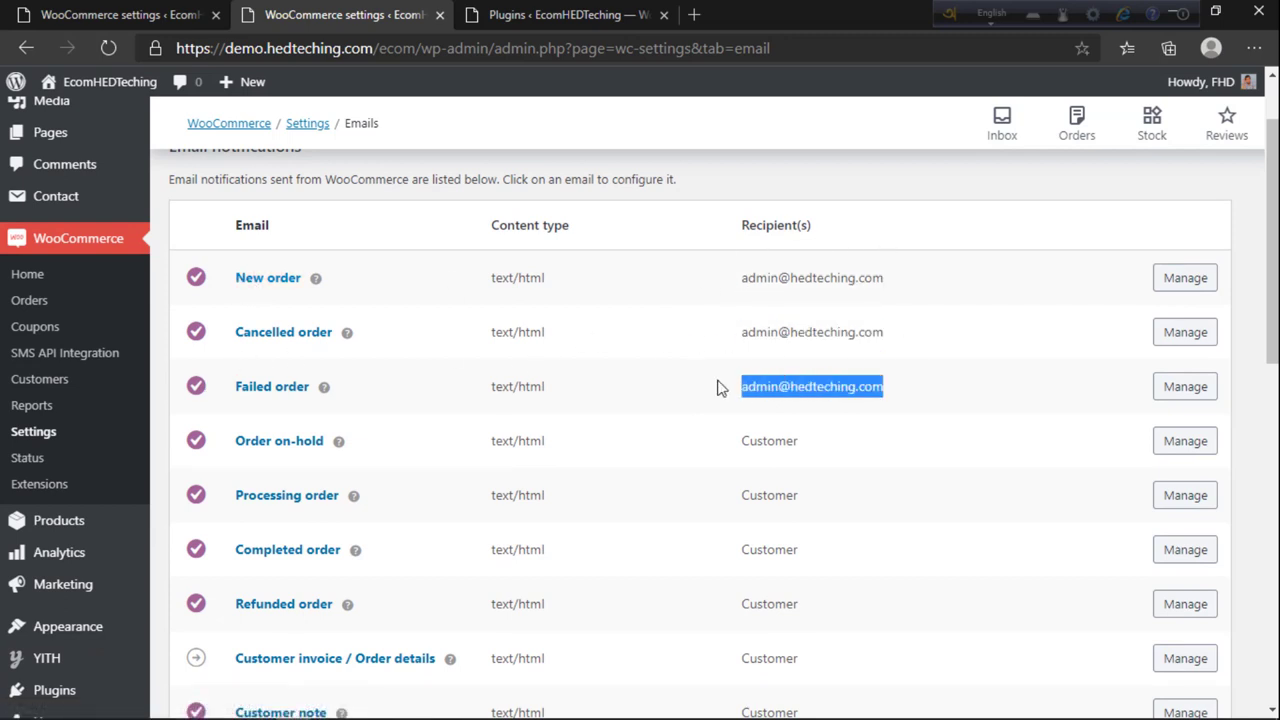
# Step: Change the New order recipient address from the admin address to the contact address
pyautogui.click(1190, 280)
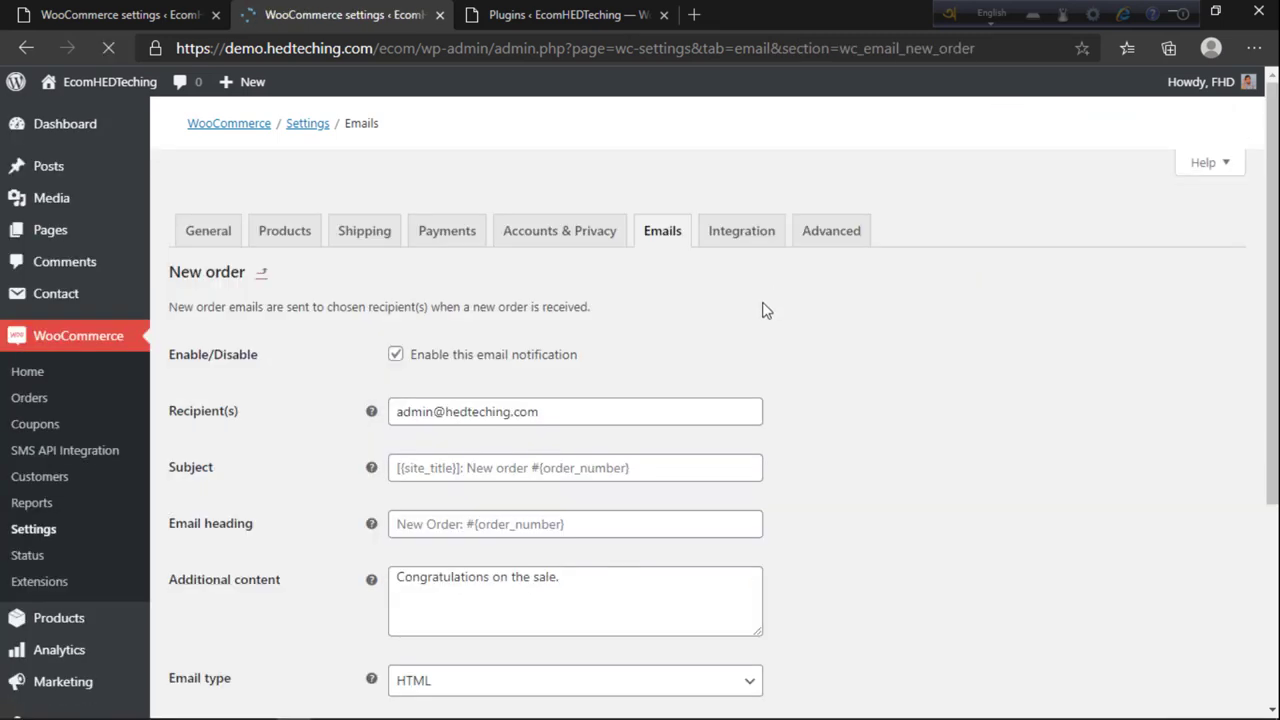
pyautogui.click(540, 384)
pyautogui.moveTo(433, 388); pyautogui.dragTo(390, 392)
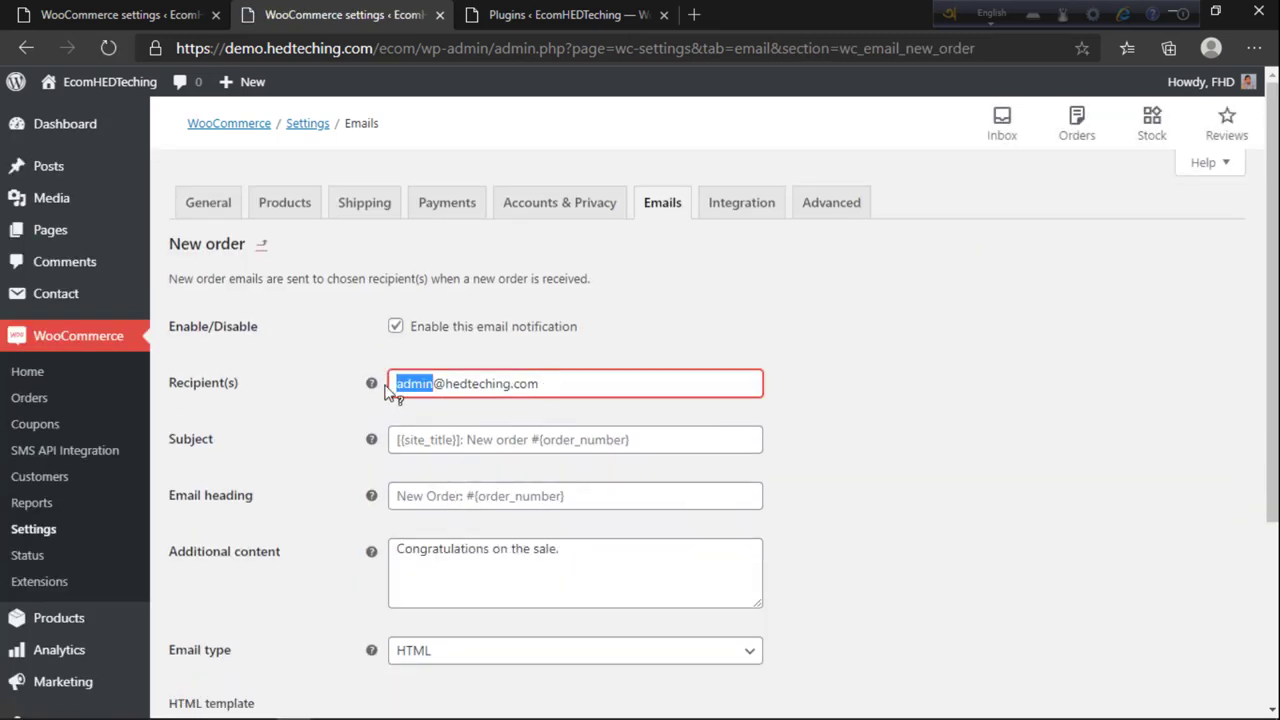
pyautogui.write('contact')
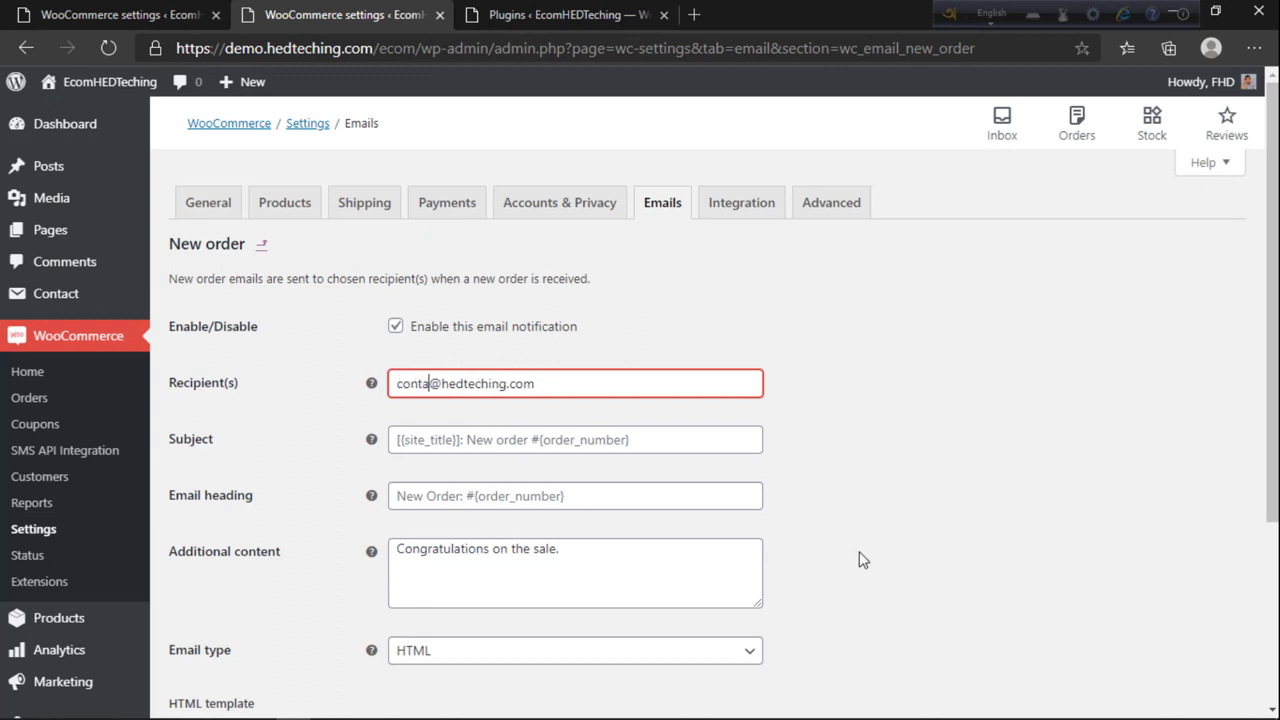
pyautogui.scroll(-2, 559, 465)
pyautogui.scroll(2, 500, 440)
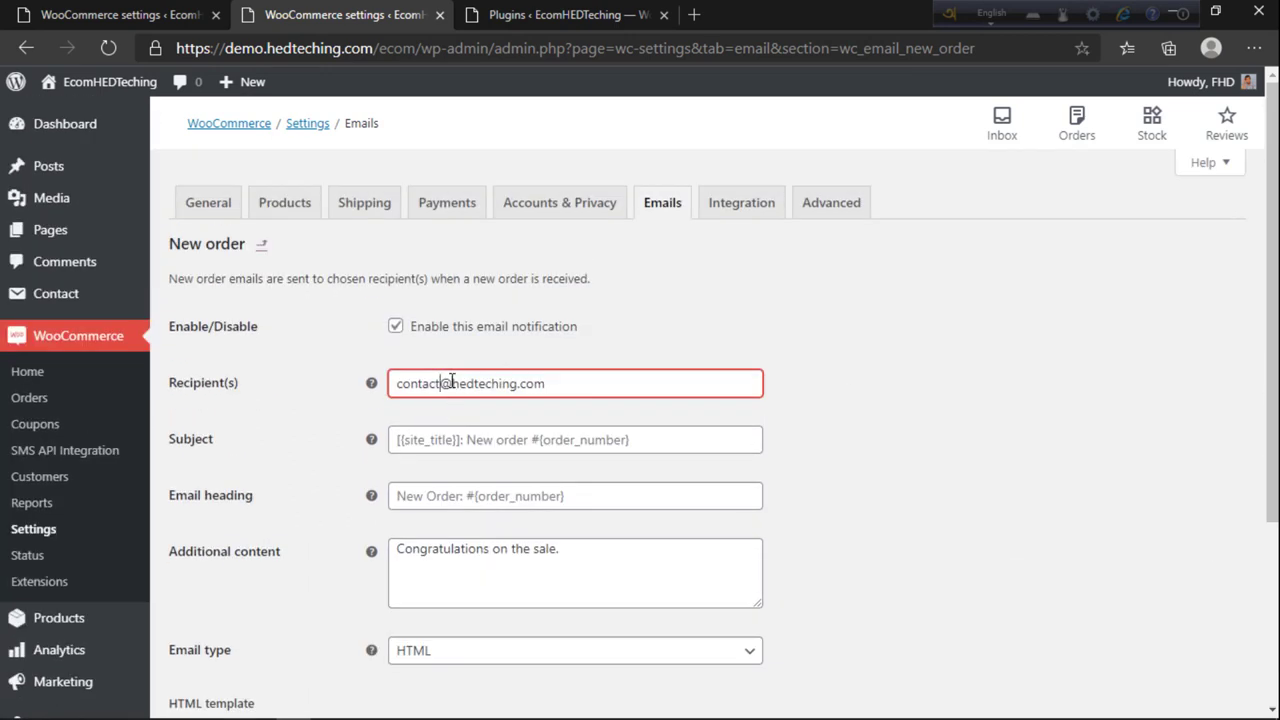
pyautogui.hotkey('ctrl', 'a')
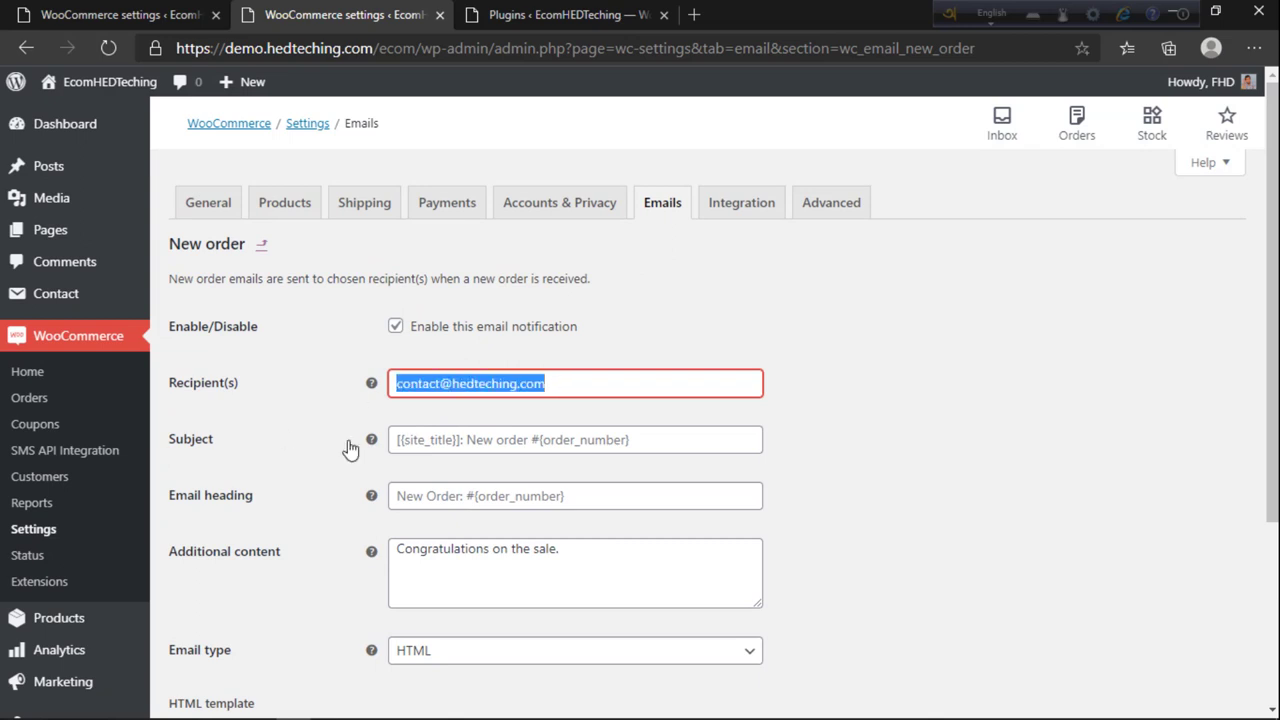
# Step: Save the New order email settings and return to the email notifications list
pyautogui.scroll(-2, 584, 376)
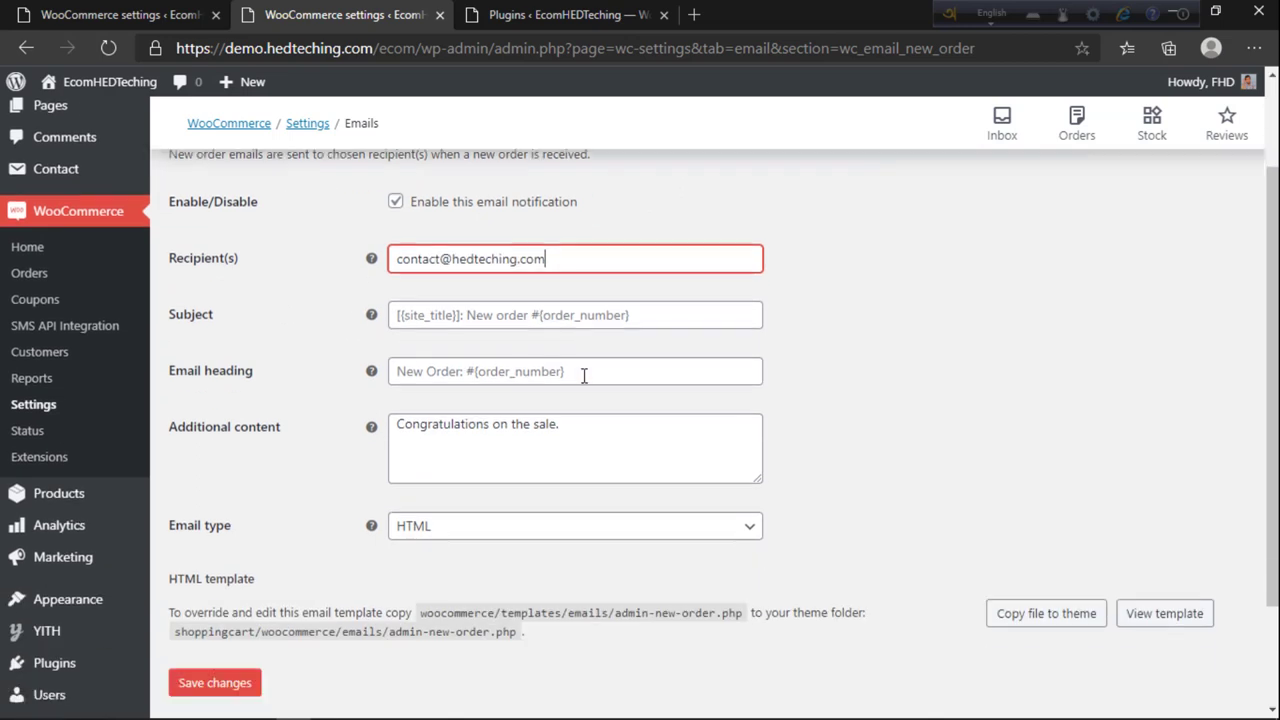
pyautogui.click(190, 618)
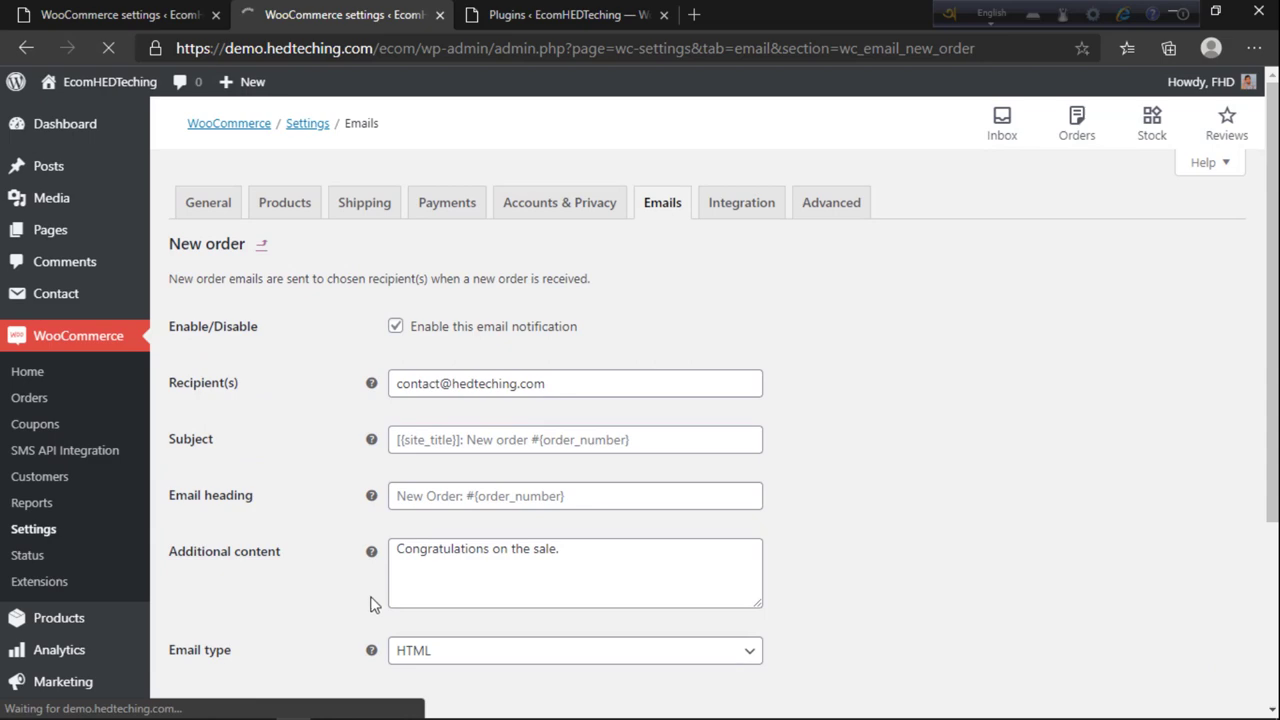
pyautogui.scroll(-3, 460, 528)
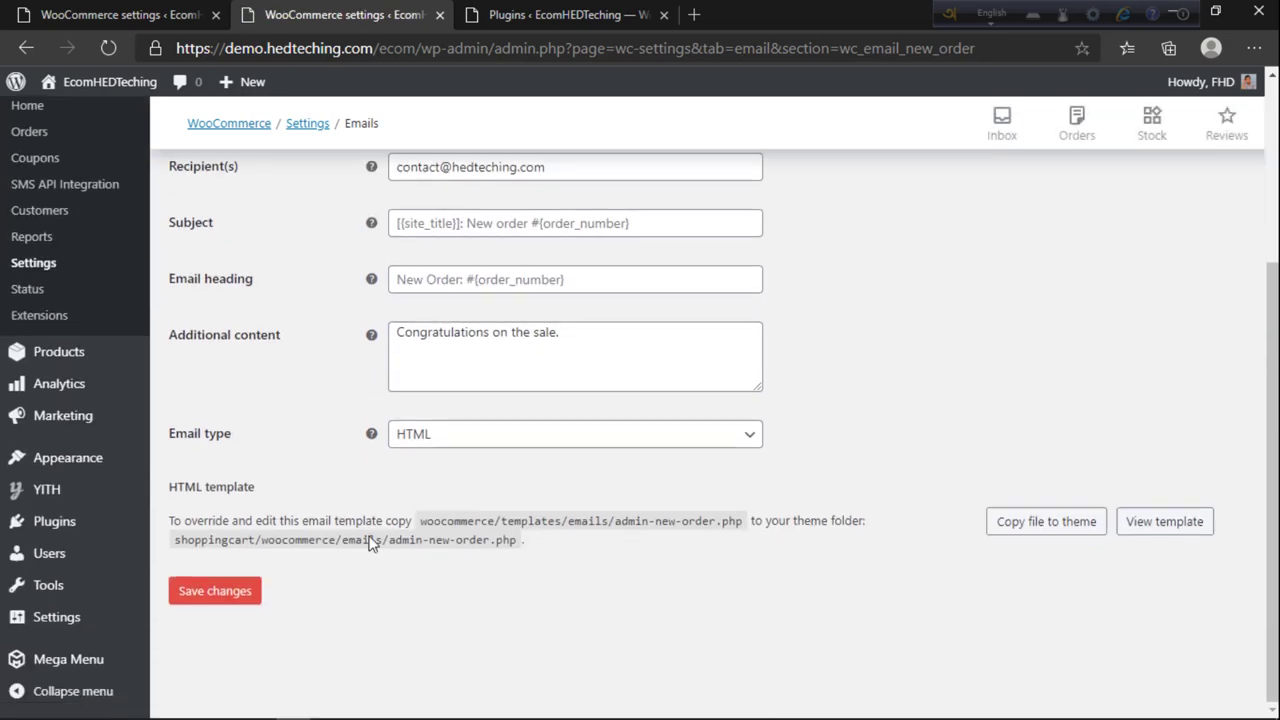
pyautogui.click(211, 594)
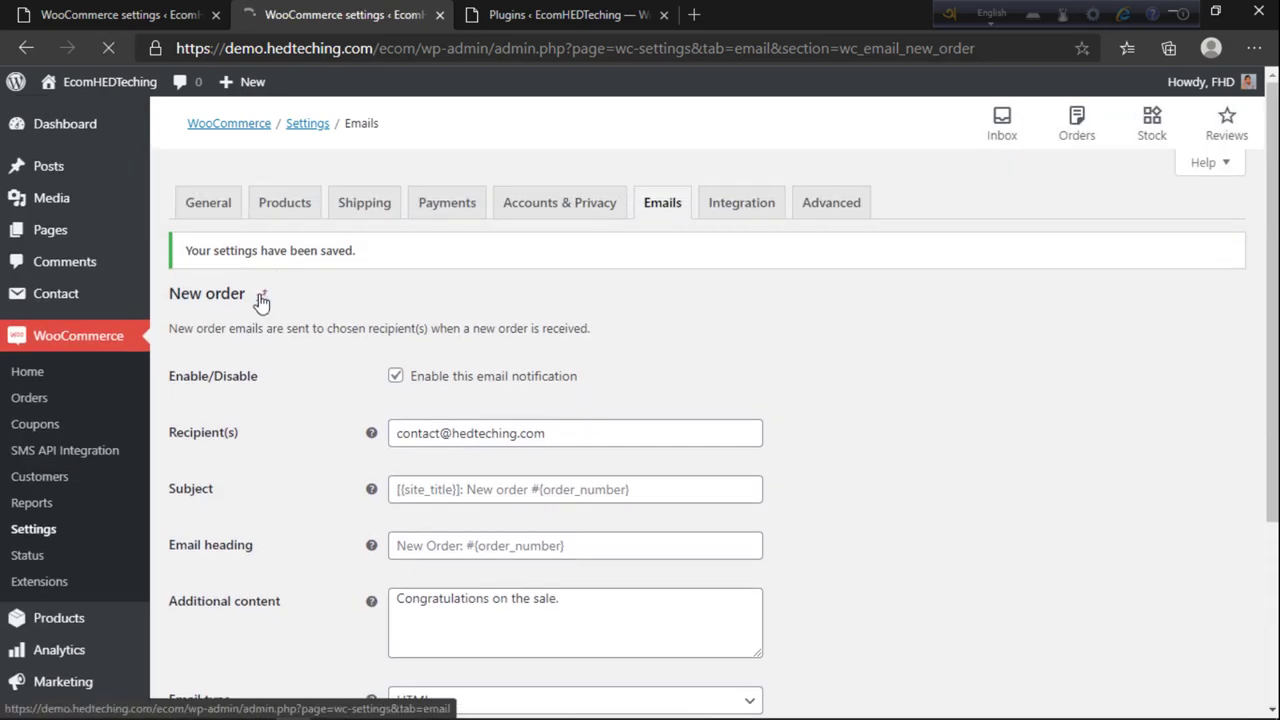
pyautogui.click(258, 302)
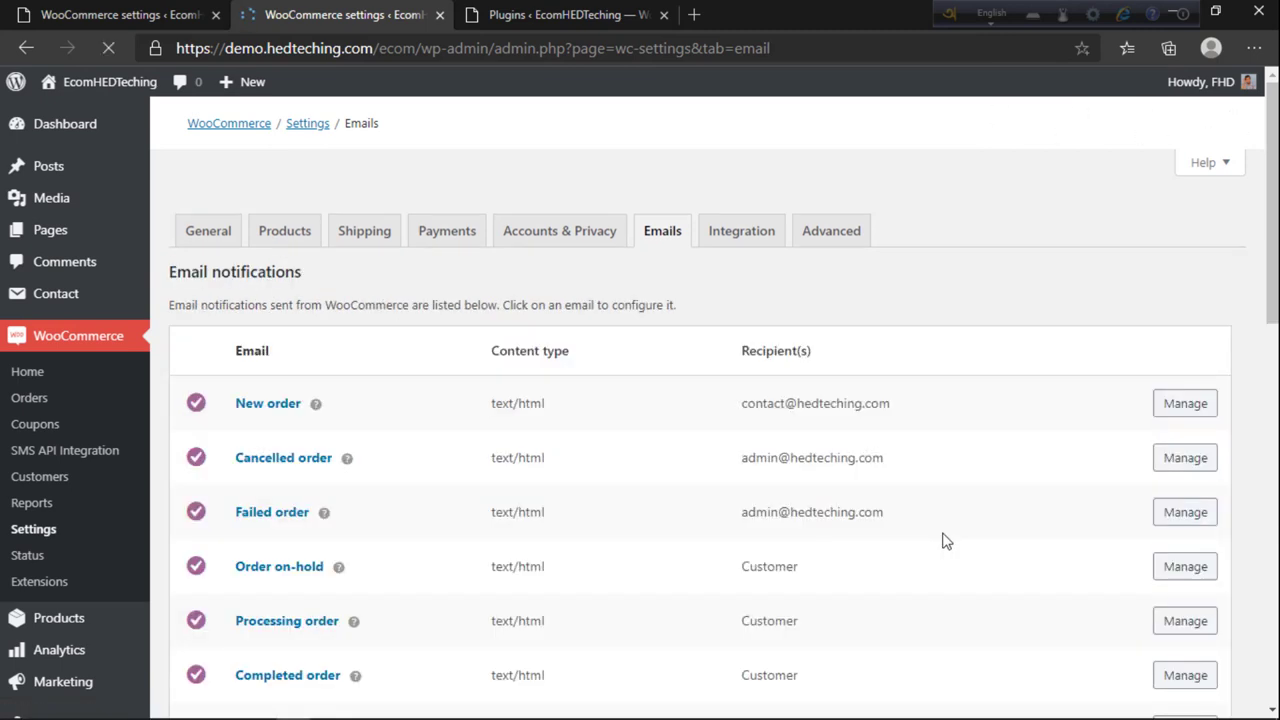
# Step: Delete all of the email footer text
pyautogui.scroll(-3, 778, 190)
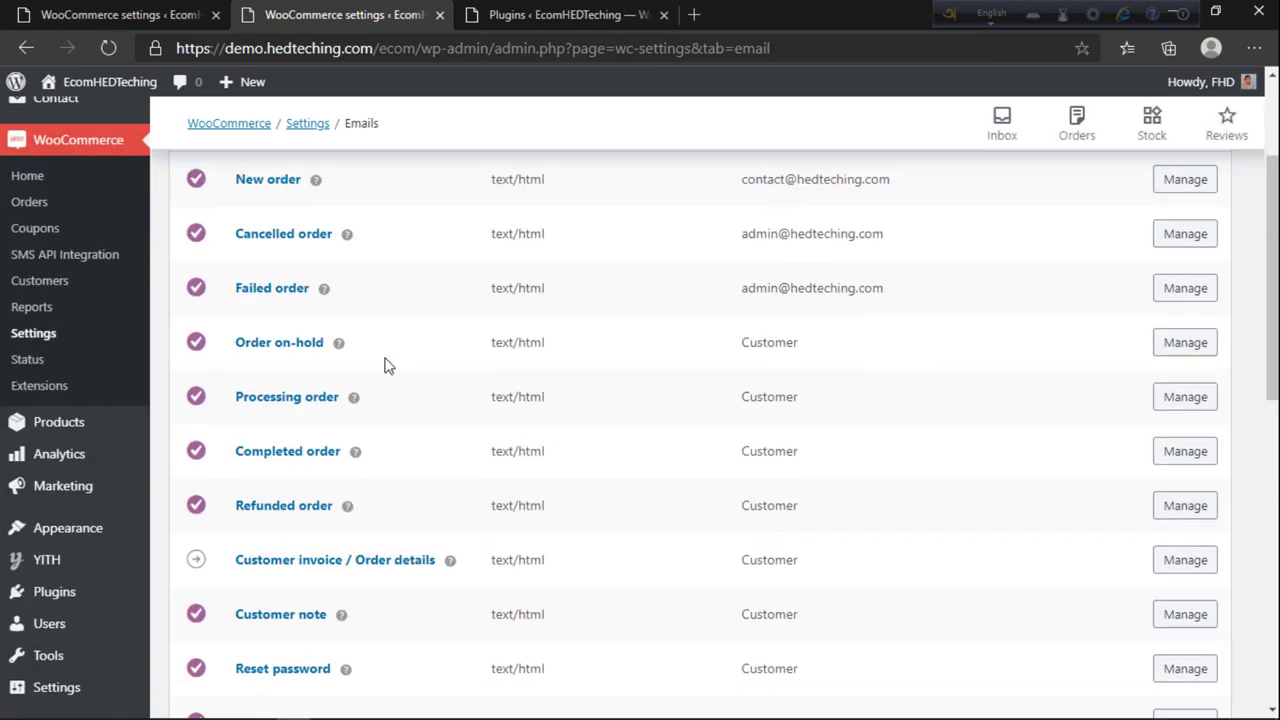
pyautogui.scroll(-1, 980, 397)
pyautogui.scroll(1, 770, 358)
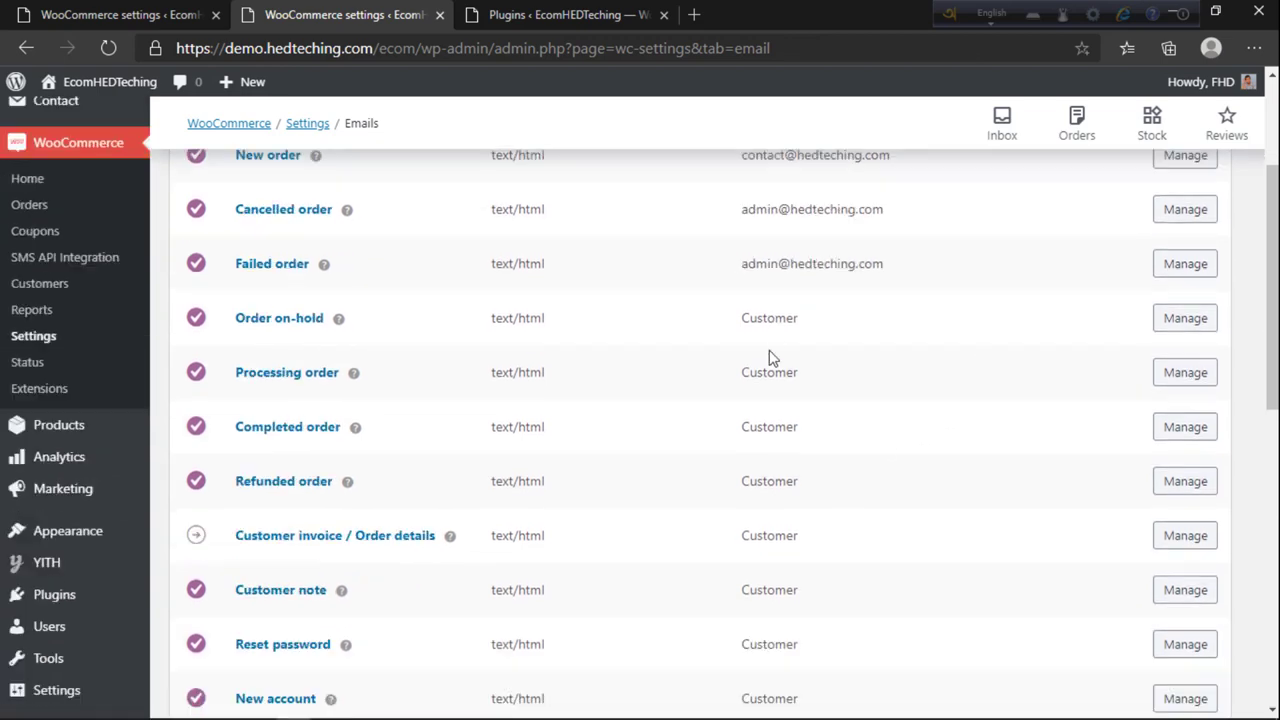
pyautogui.scroll(1, 806, 480)
pyautogui.scroll(-2, 803, 500)
pyautogui.scroll(1, 800, 515)
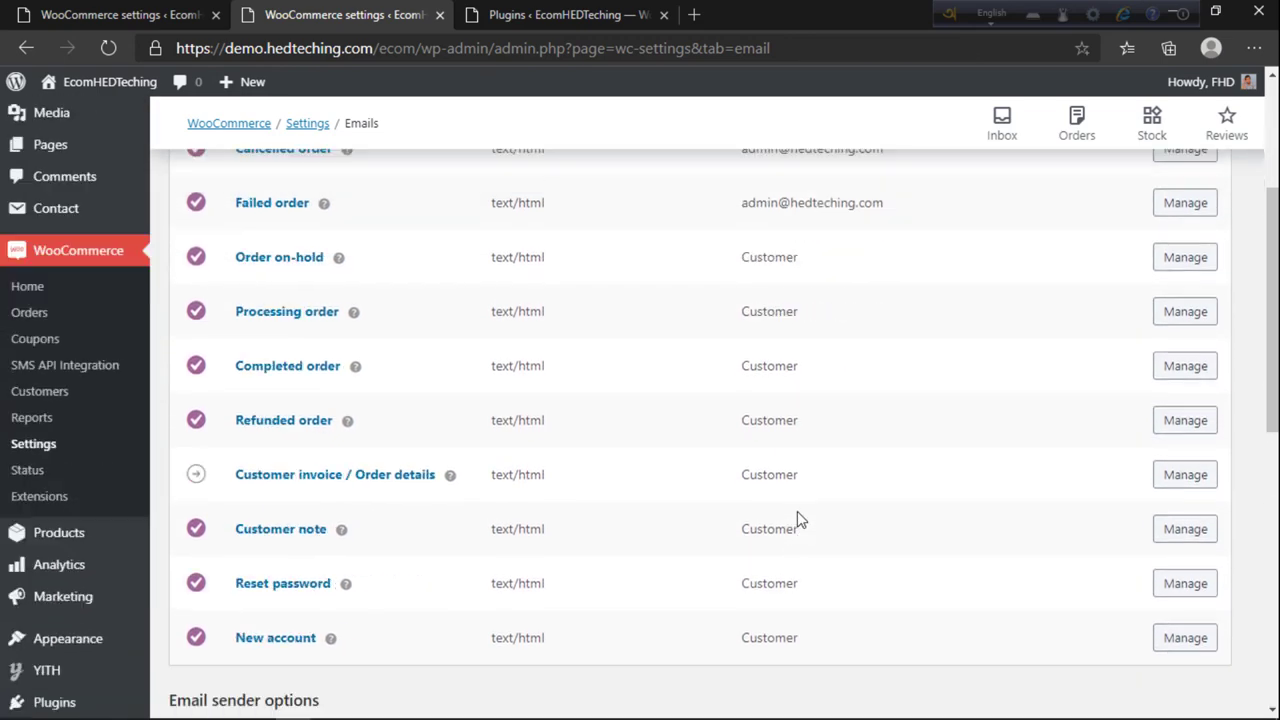
pyautogui.scroll(-5, 797, 511)
pyautogui.scroll(2, 797, 511)
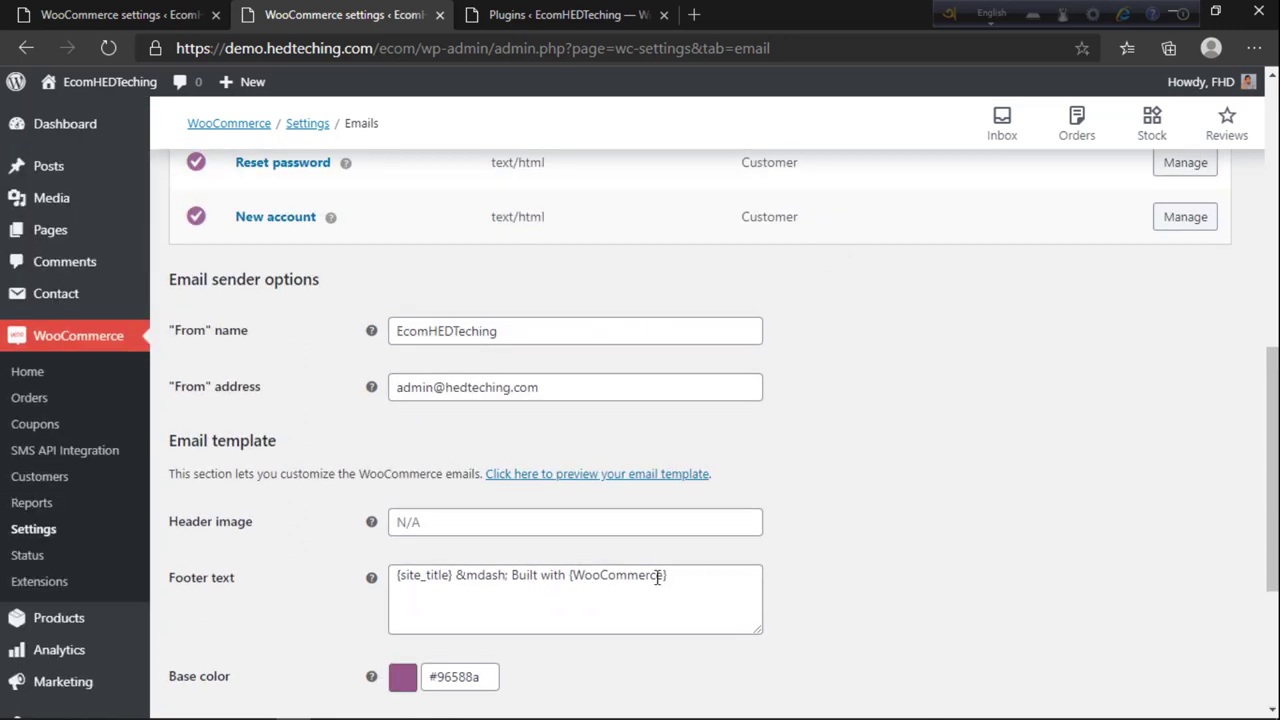
pyautogui.moveTo(688, 572); pyautogui.dragTo(176, 576)
pyautogui.press('BackSpace')
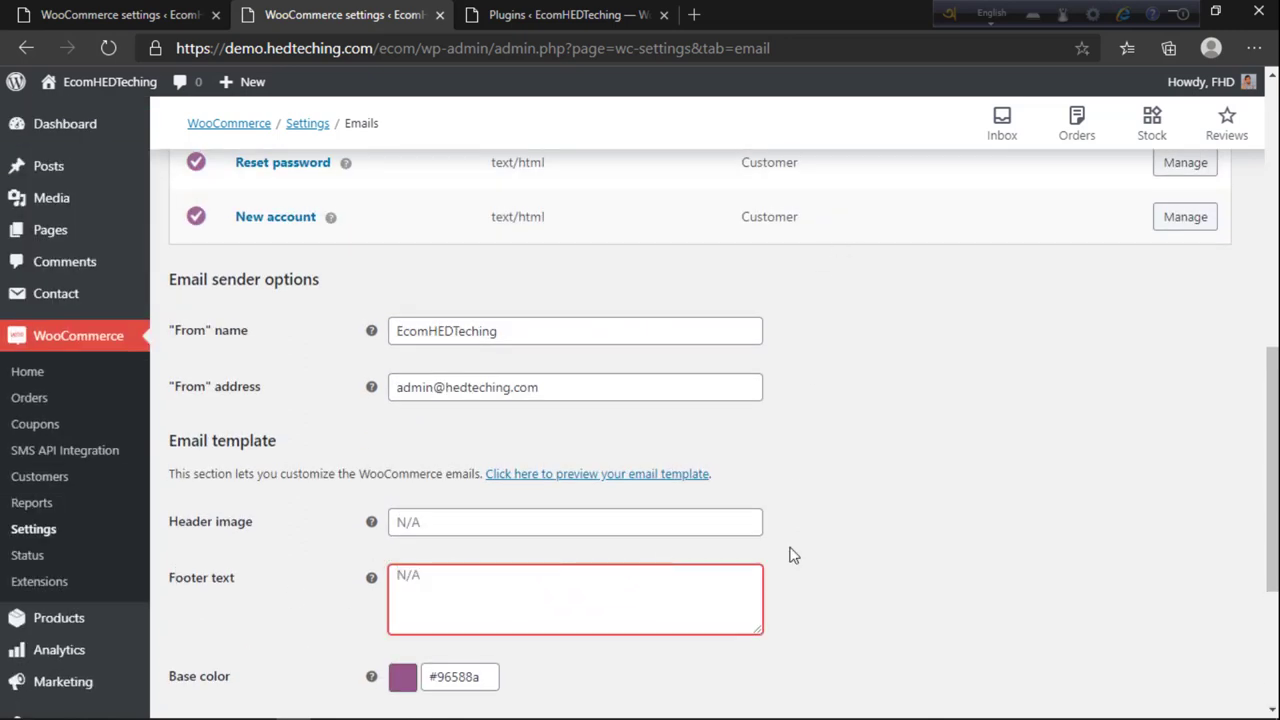
pyautogui.click(342, 612)
# Step: Enter HEDTeching as the email header image value
pyautogui.scroll(-1, 575, 569)
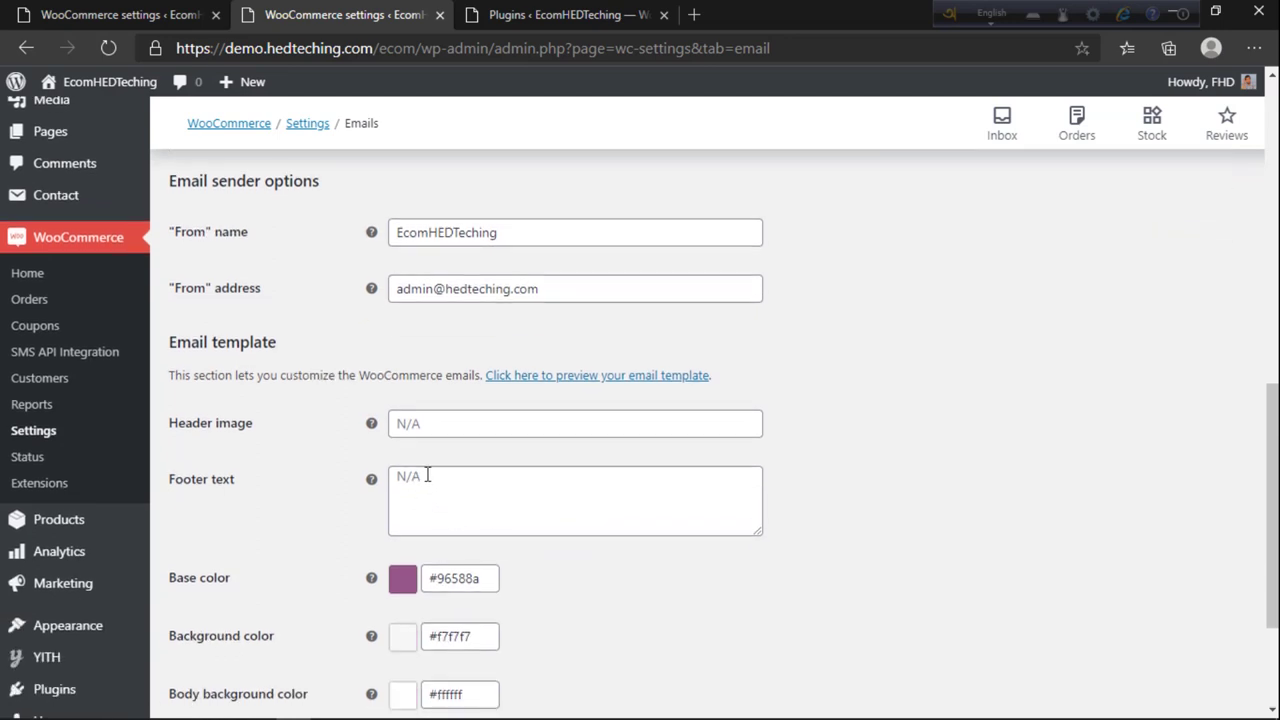
pyautogui.click(426, 428)
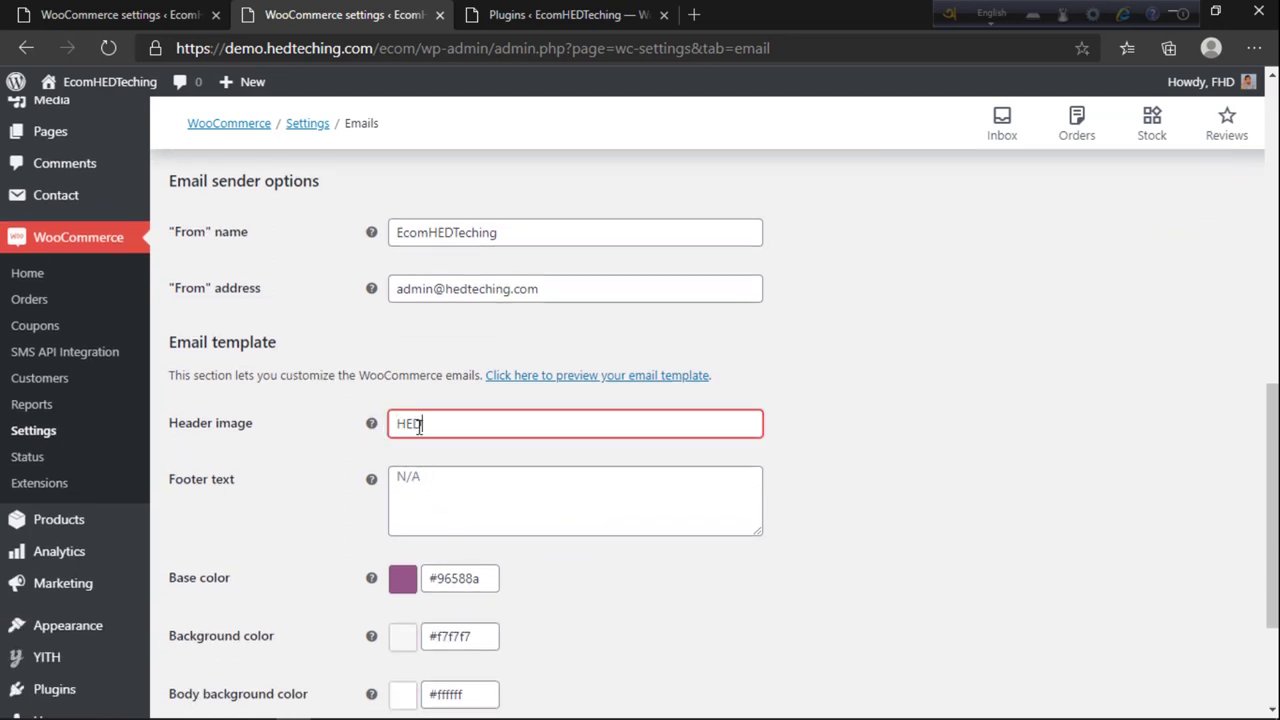
pyautogui.scroll(-2, 420, 425)
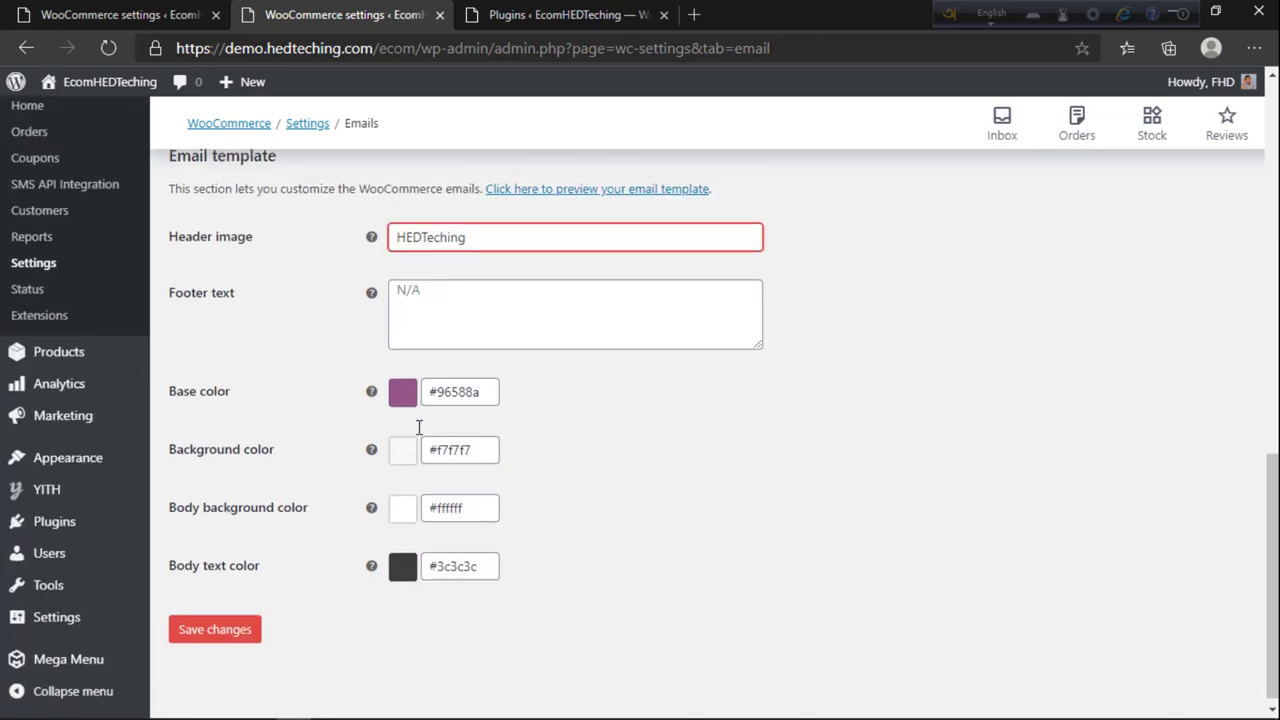
pyautogui.click(412, 395)
# Step: Try light pink and strong red shades for the email base colour
pyautogui.click(482, 383)
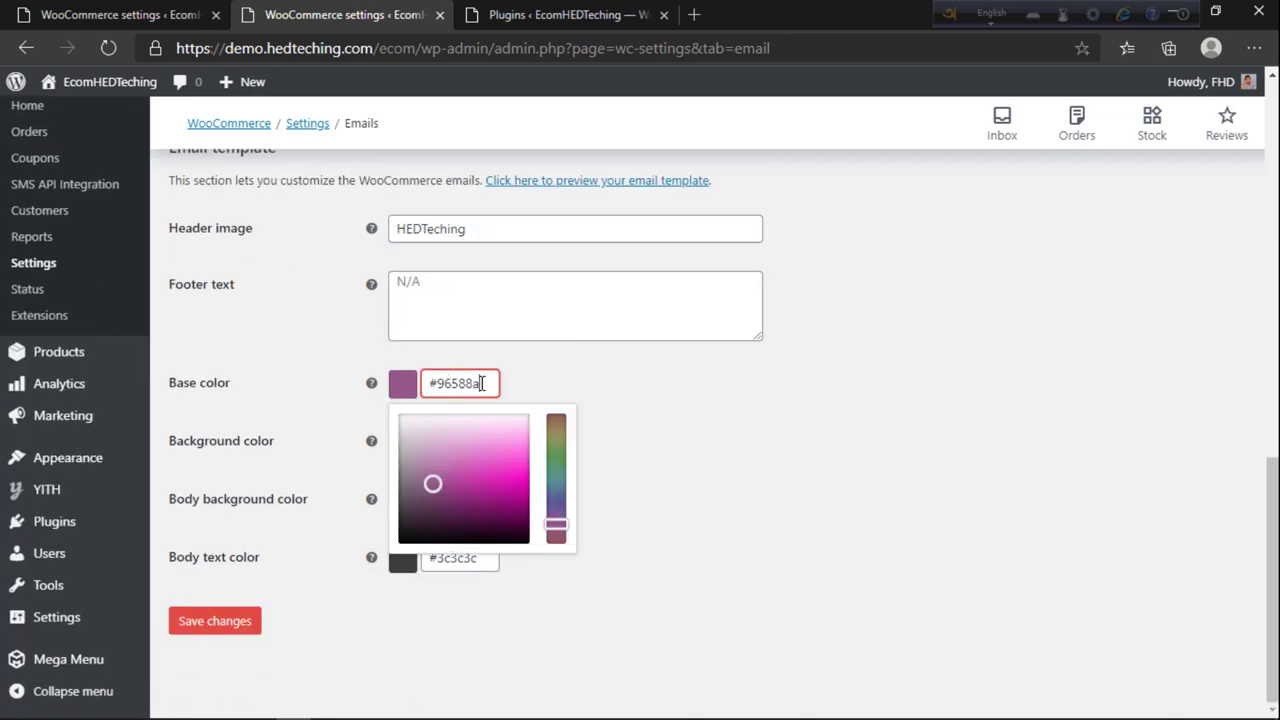
pyautogui.click(476, 450)
pyautogui.click(540, 466)
pyautogui.click(486, 383)
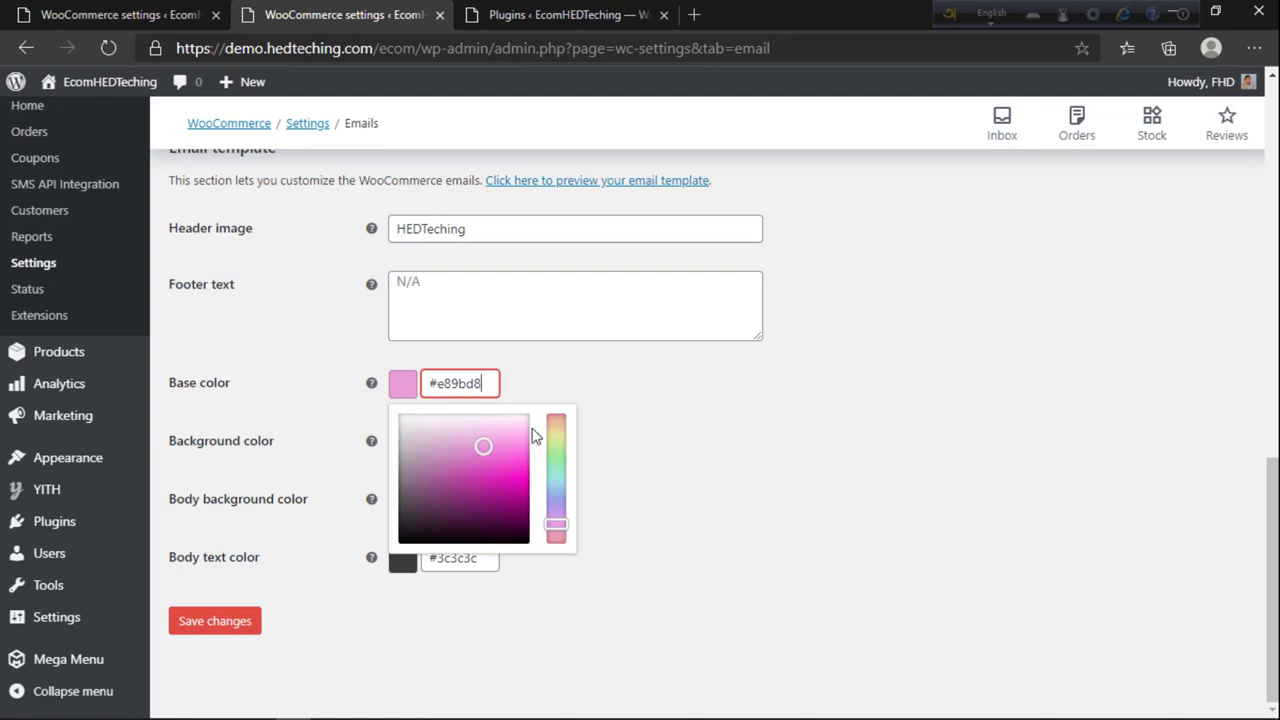
pyautogui.click(556, 417)
pyautogui.click(570, 393)
pyautogui.click(463, 385)
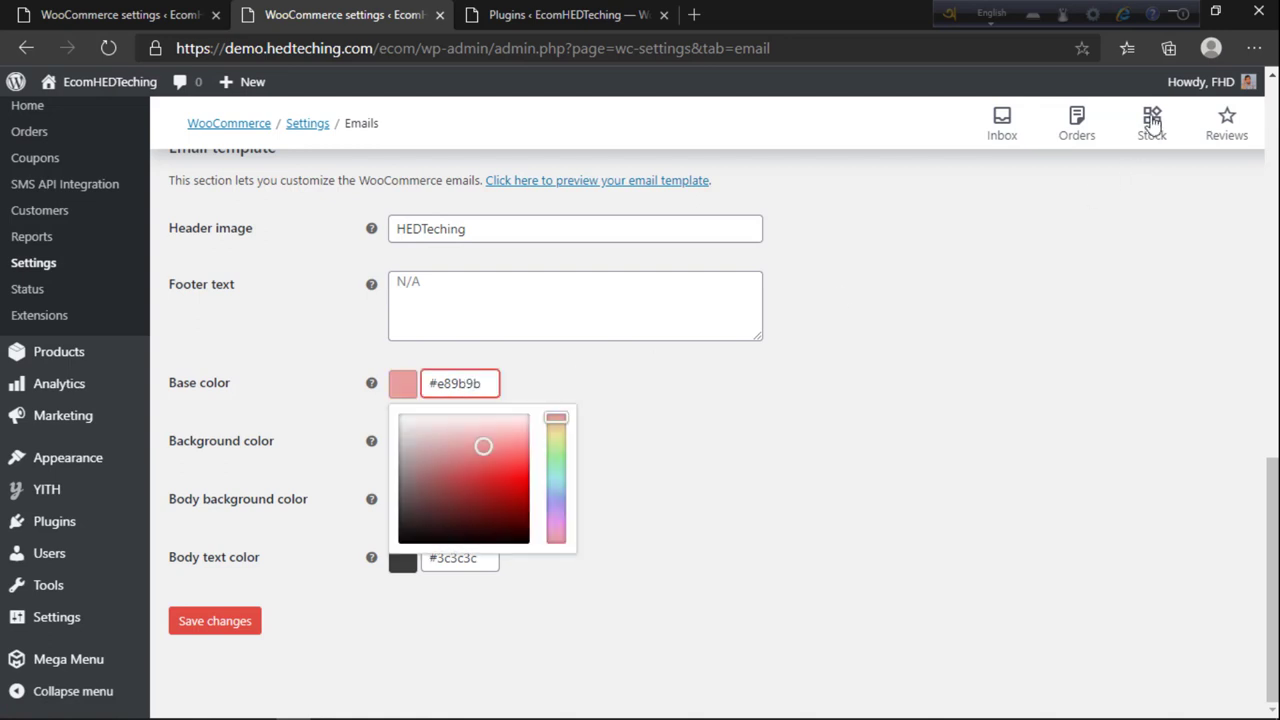
pyautogui.click(159, 14)
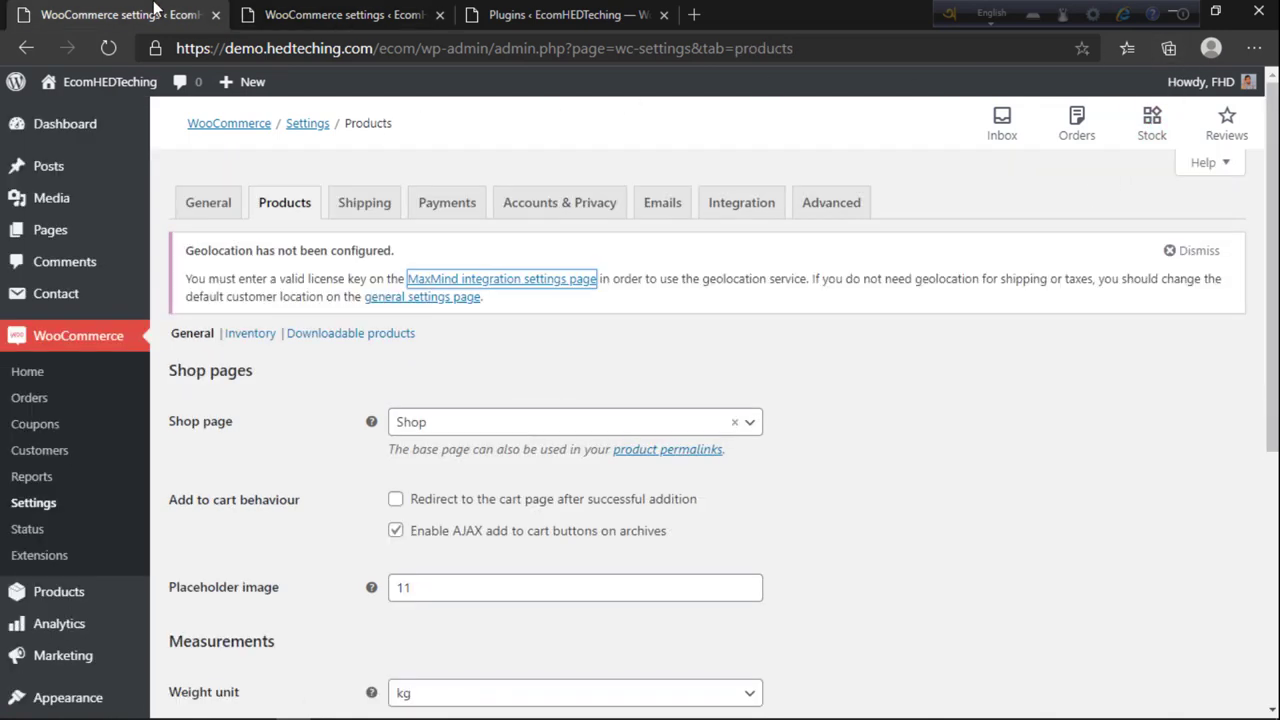
pyautogui.click(345, 14)
pyautogui.moveTo(531, 527)
pyautogui.mouseDown()
pyautogui.moveTo(527, 452)
pyautogui.moveTo(535, 492)
pyautogui.moveTo(559, 469)
pyautogui.mouseUp()
pyautogui.click(560, 470)
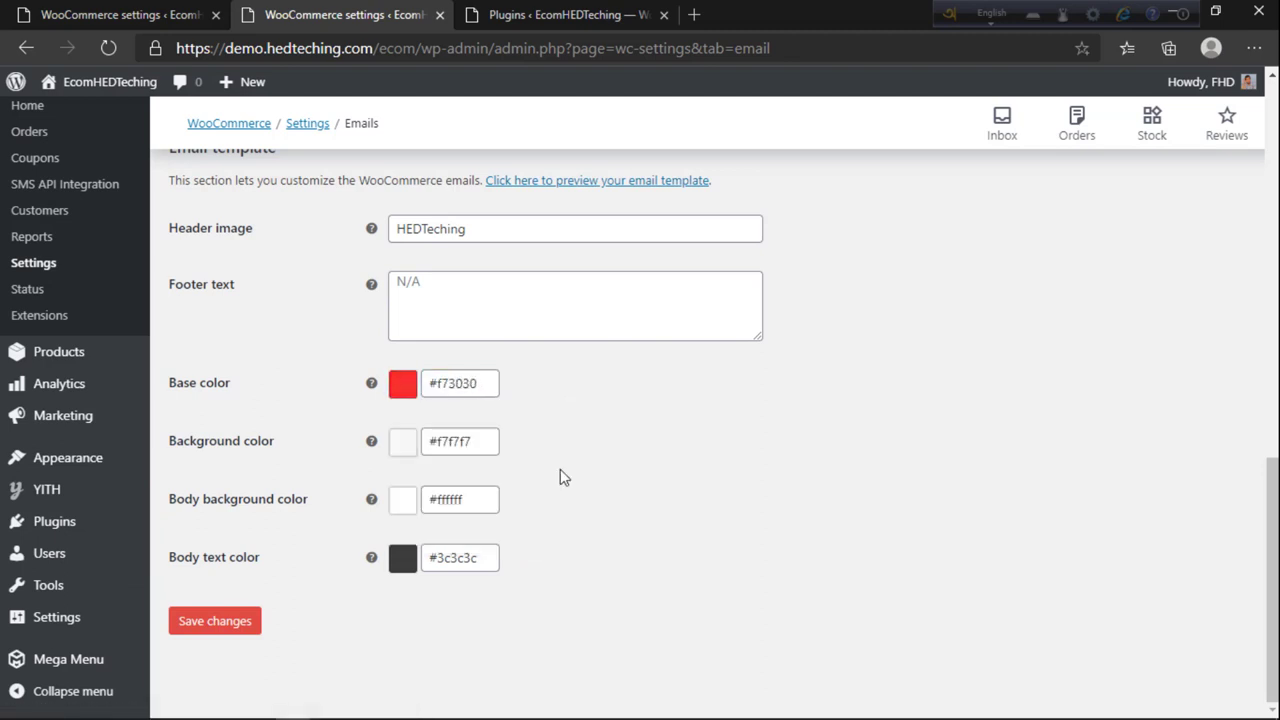
# Step: Change the base colour to blue #3065f7 and save the email template settings
pyautogui.click(441, 389)
pyautogui.moveTo(562, 475); pyautogui.dragTo(565, 509)
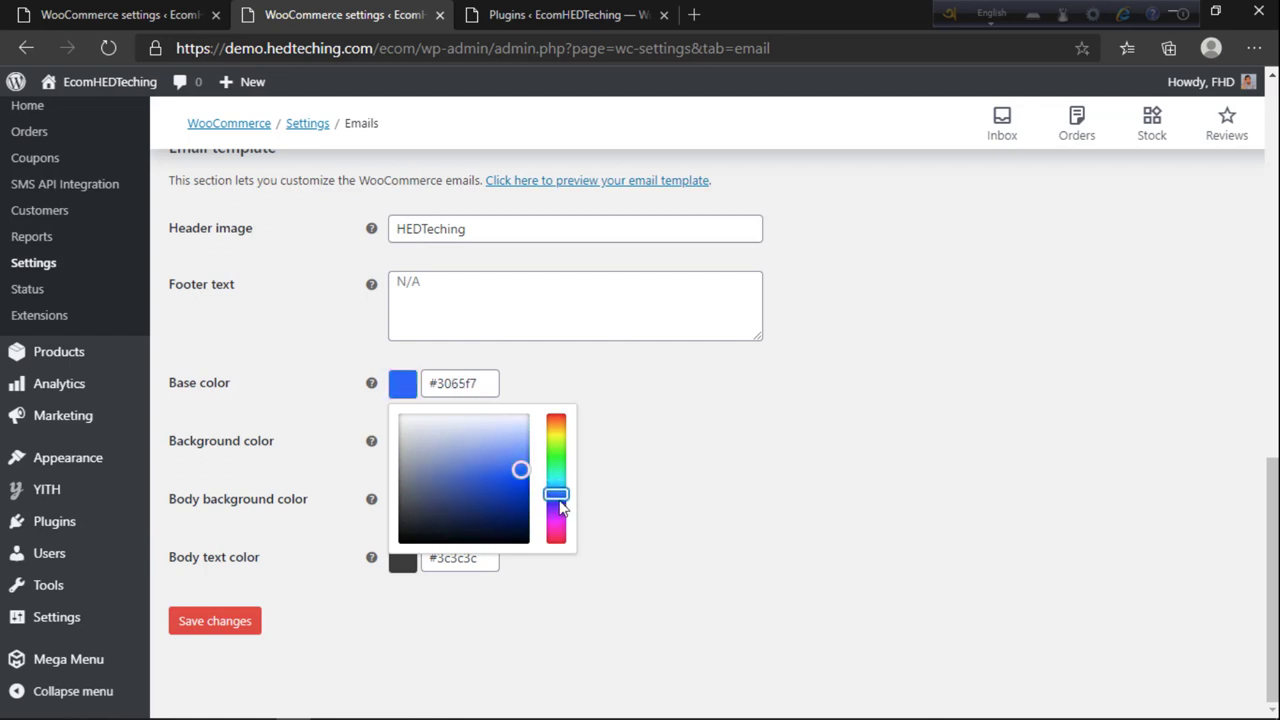
pyautogui.click(617, 477)
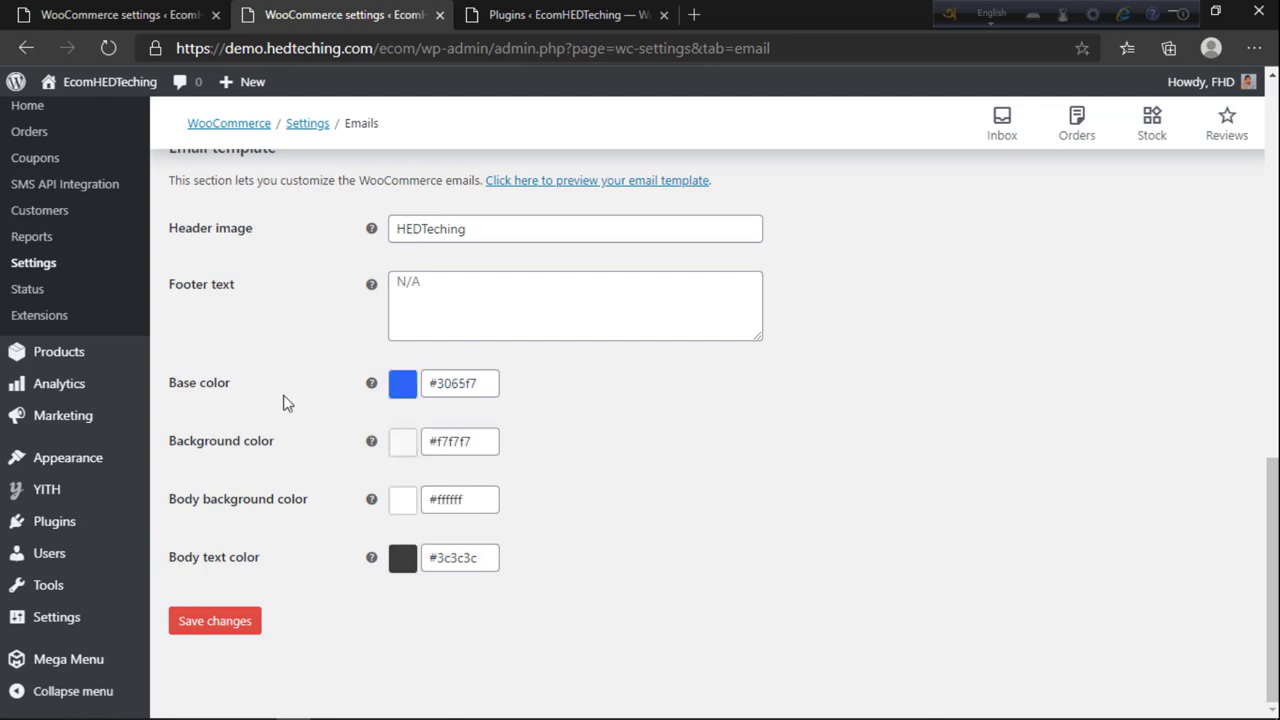
pyautogui.click(244, 614)
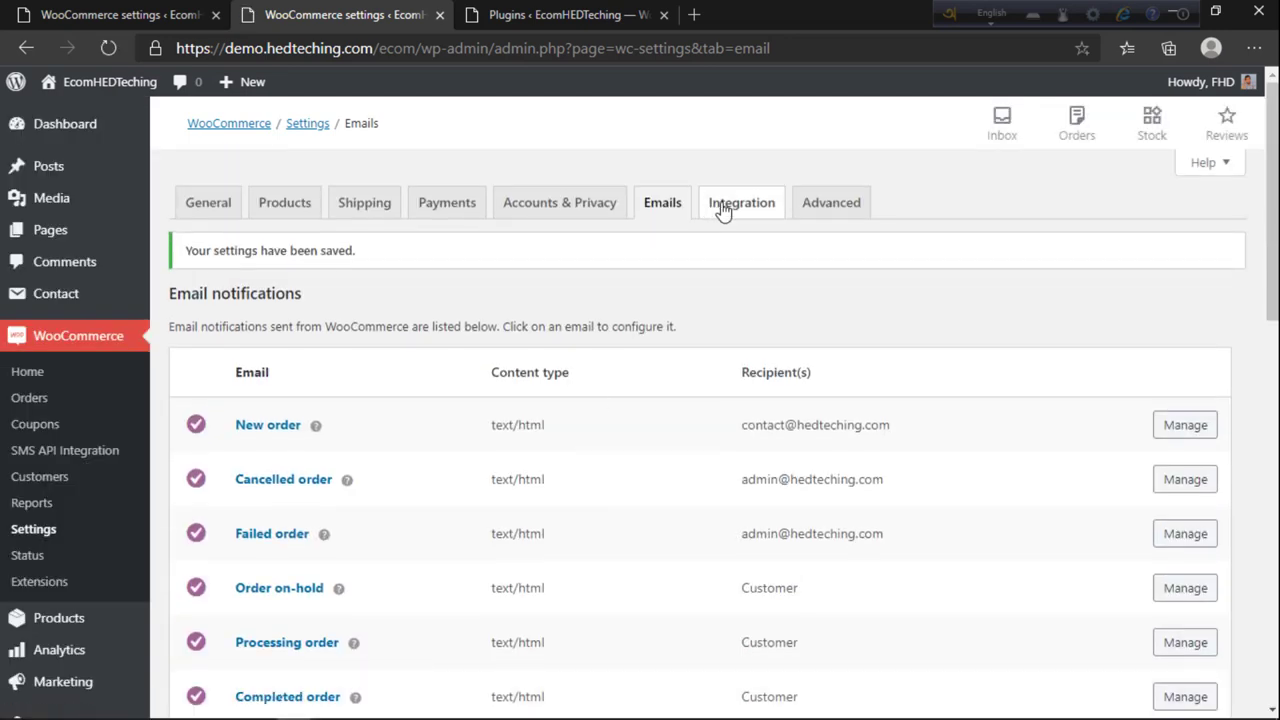
pyautogui.click(722, 205)
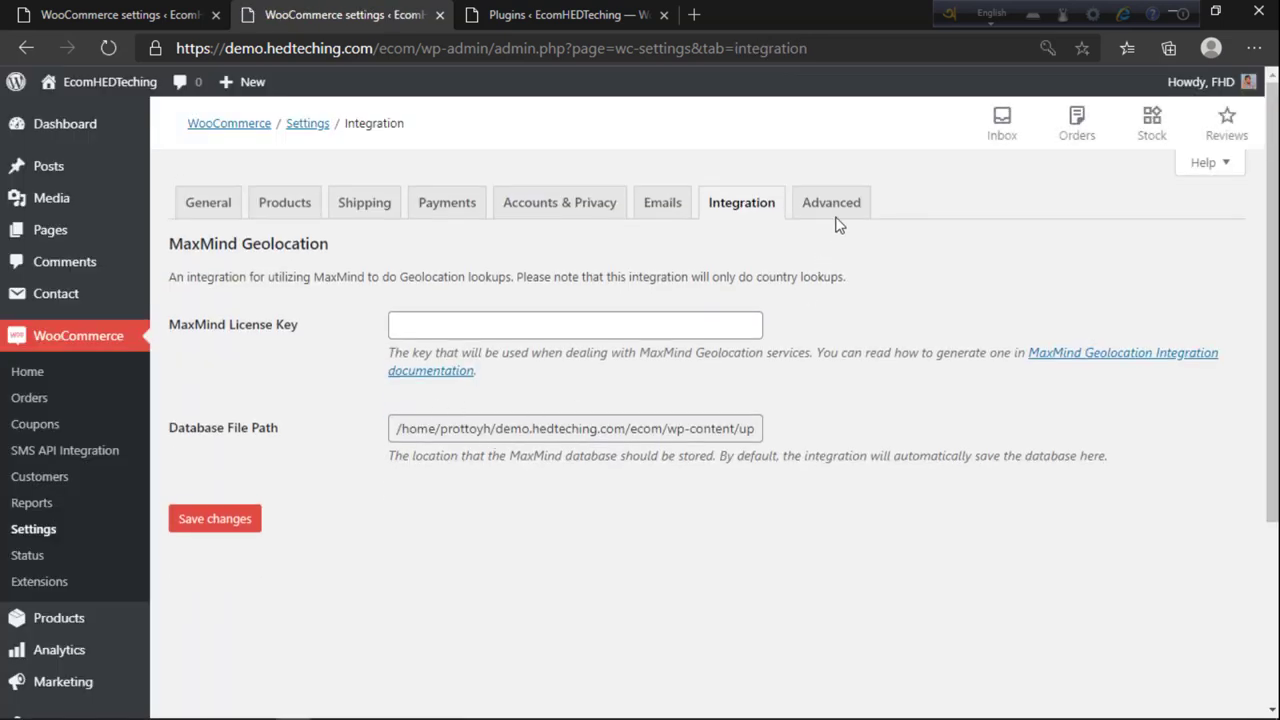
# Step: View the Advanced page setup settings and start a new page in a separate tab
pyautogui.click(831, 204)
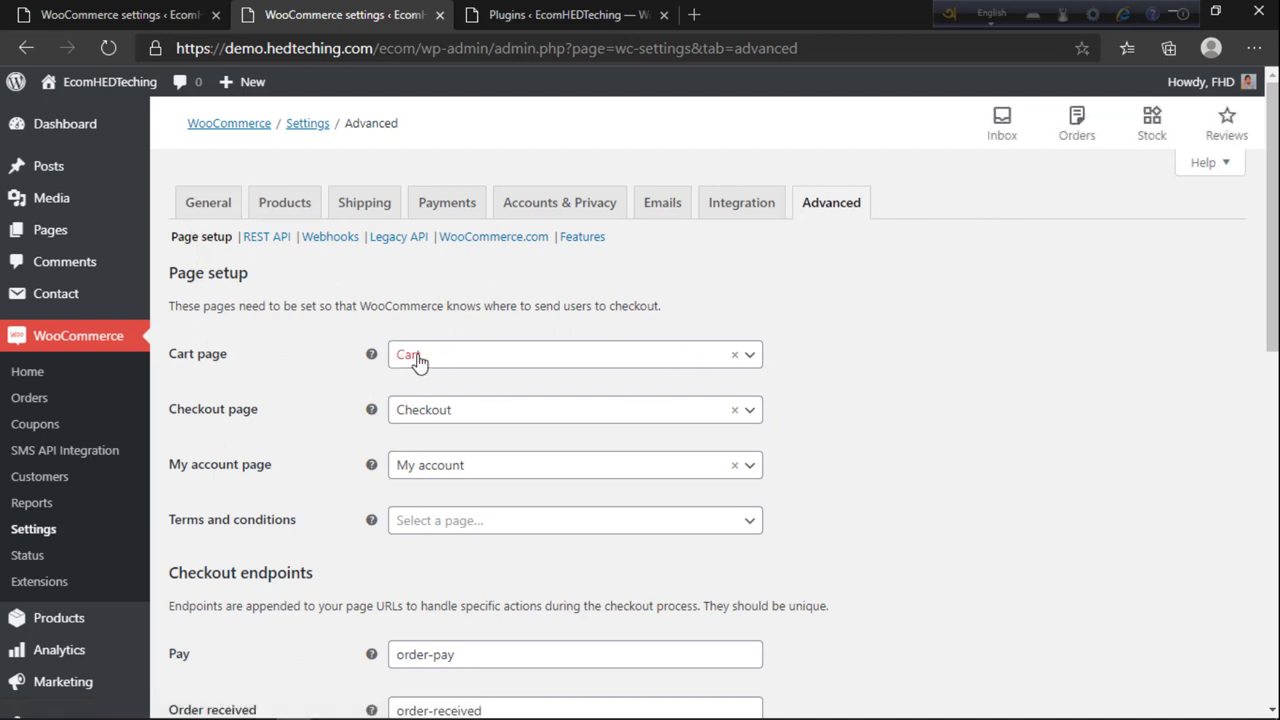
pyautogui.scroll(-1, 418, 362)
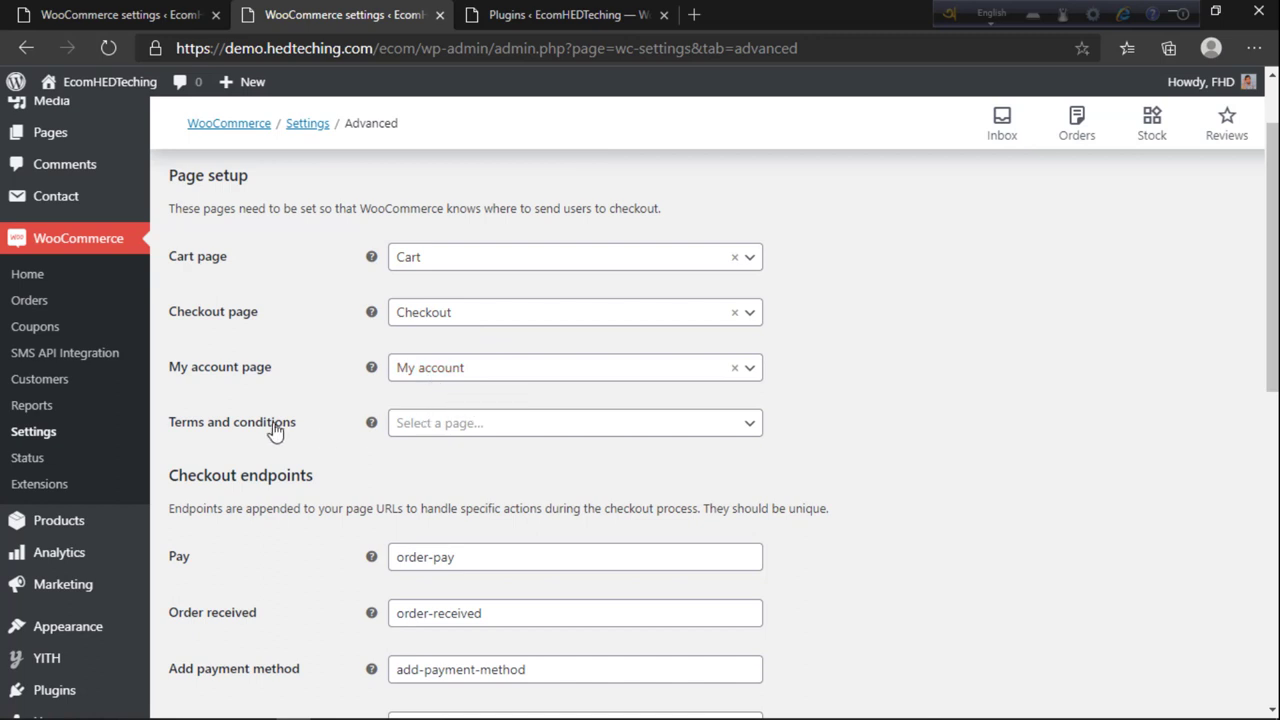
pyautogui.scroll(2, 266, 428)
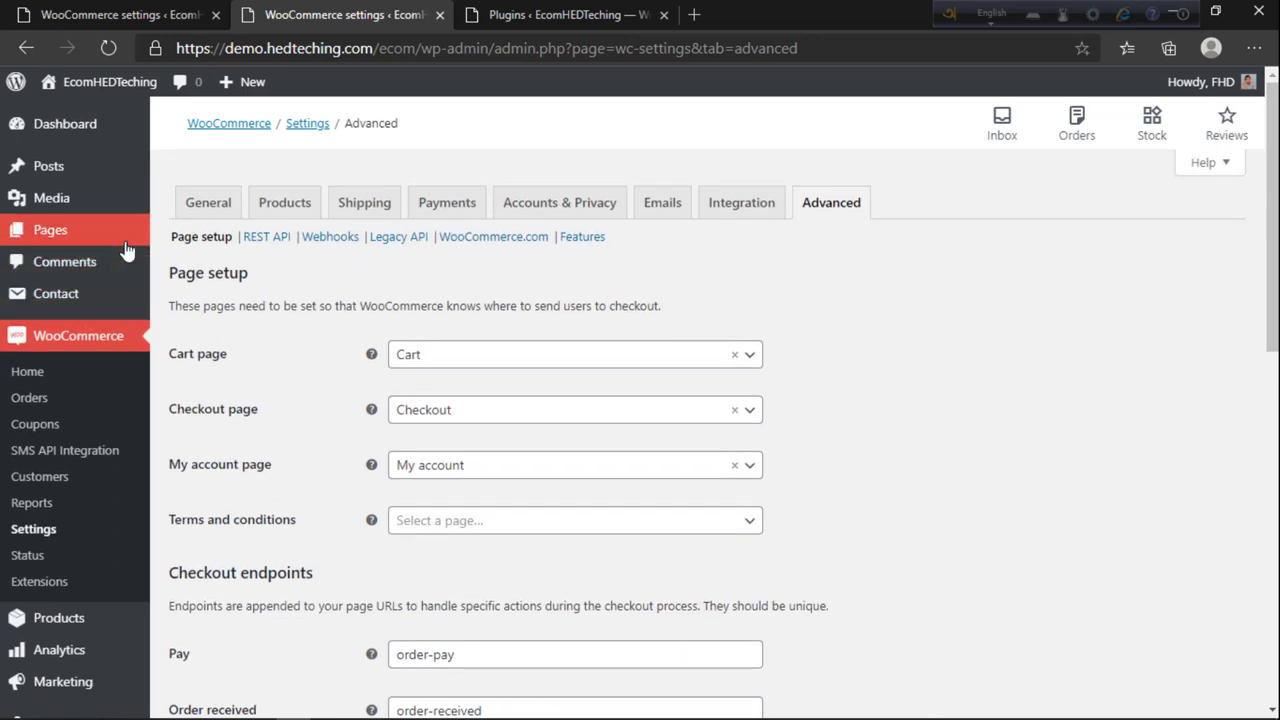
pyautogui.moveTo(24, 240)
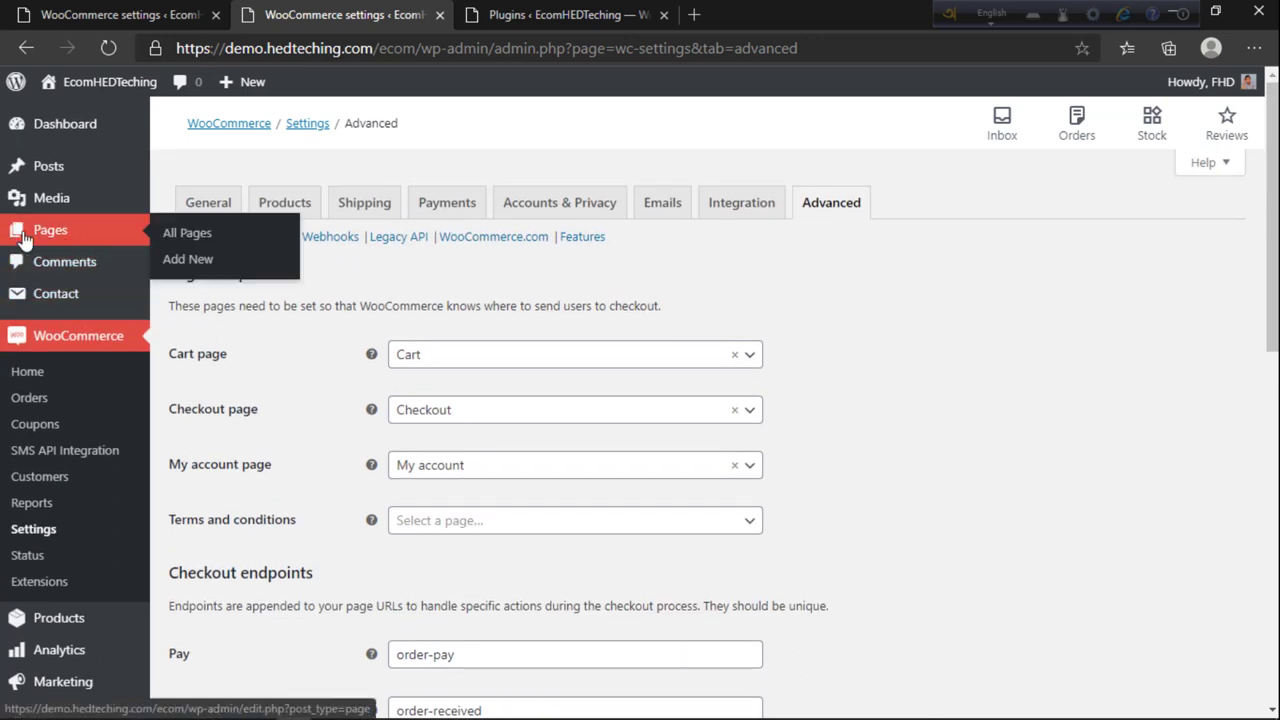
pyautogui.click(190, 266)
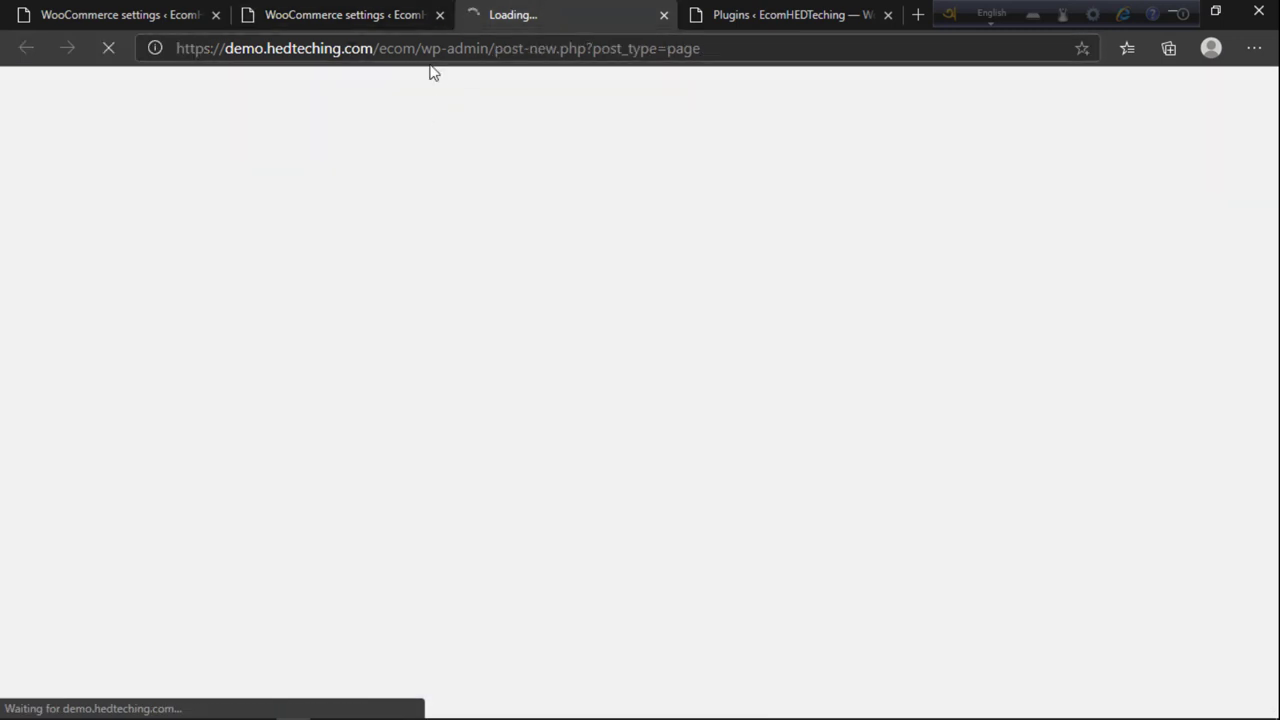
pyautogui.click(368, 12)
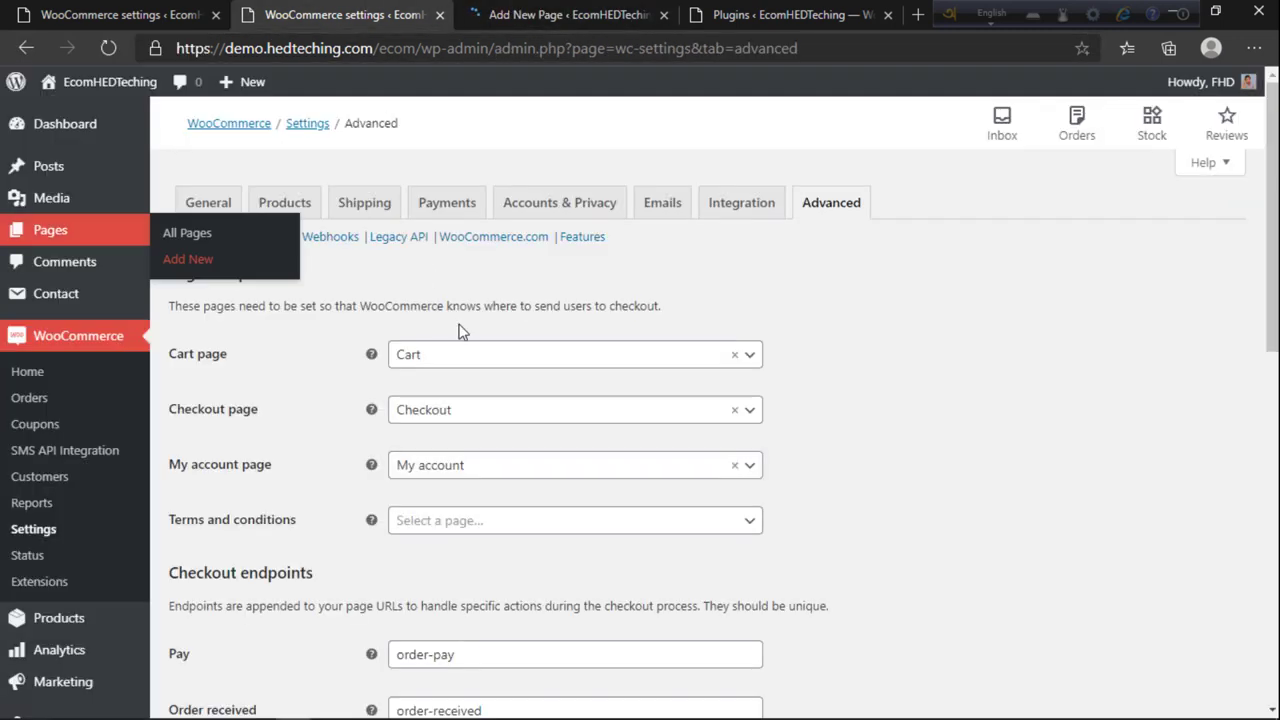
# Step: Copy the 'Terms and conditions' label and paste it as the new page's title
pyautogui.moveTo(300, 524); pyautogui.dragTo(176, 524)
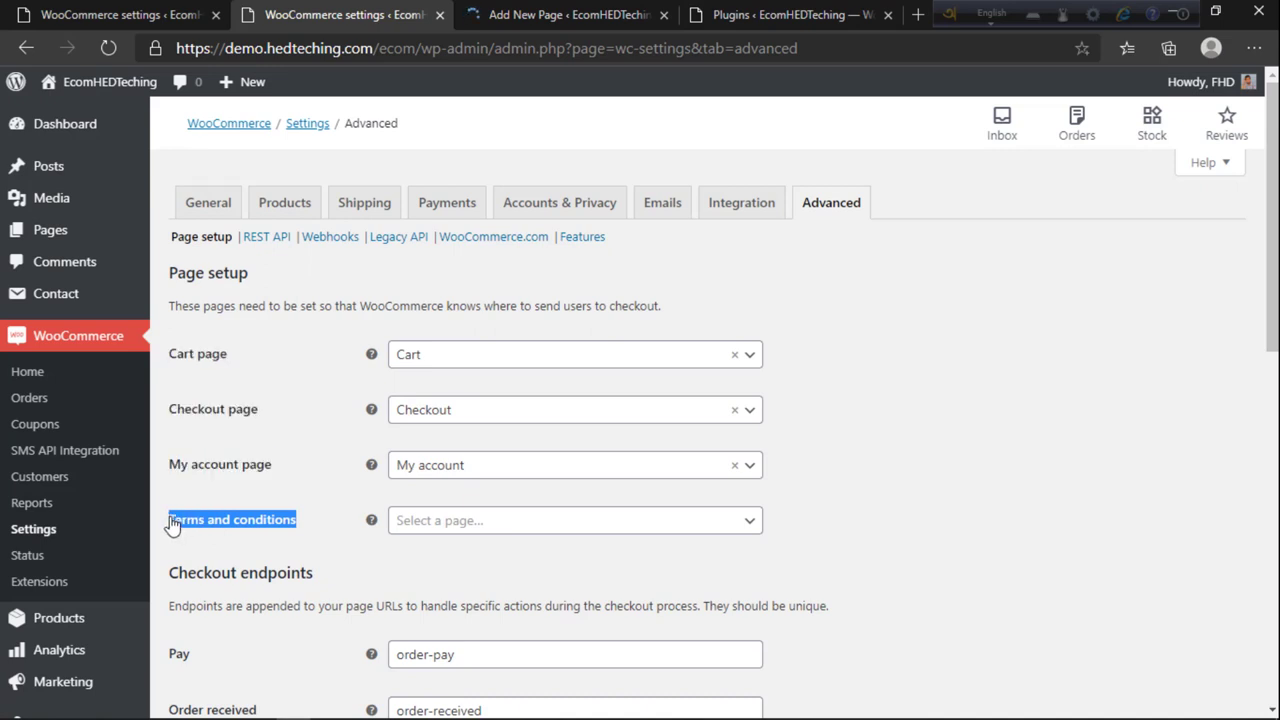
pyautogui.rightClick(172, 526)
pyautogui.click(223, 302)
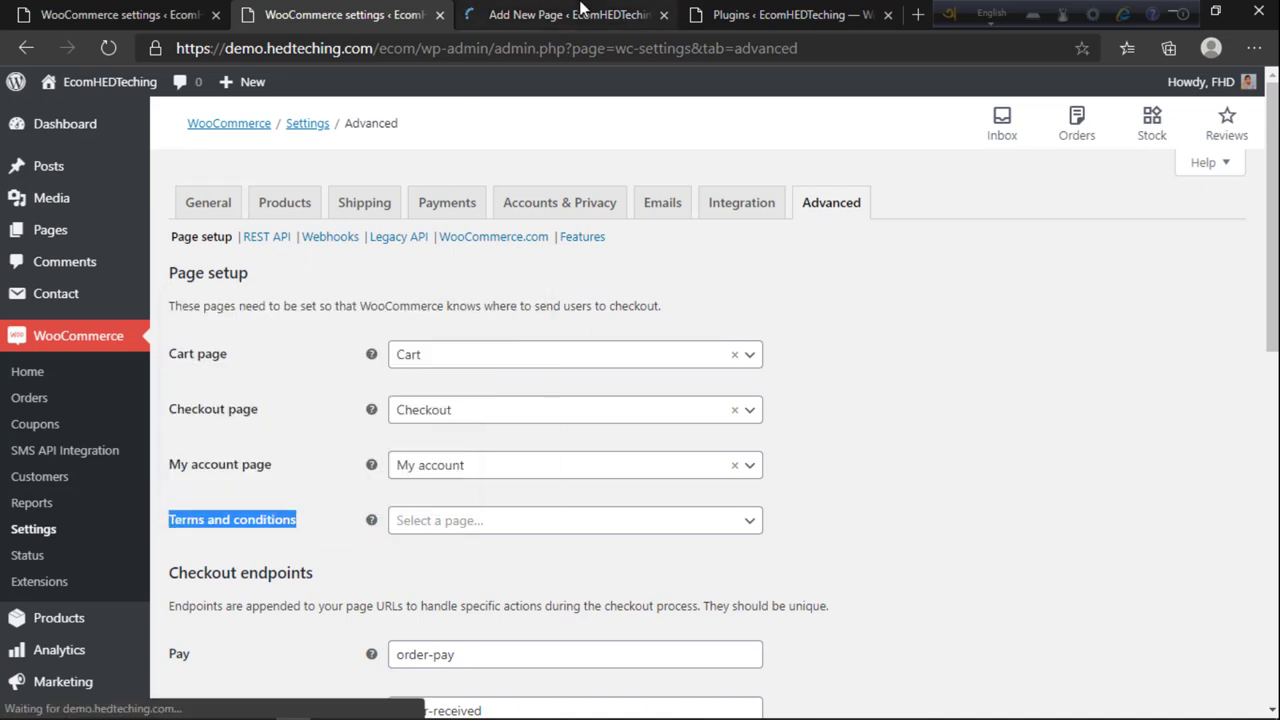
pyautogui.click(582, 9)
pyautogui.click(323, 8)
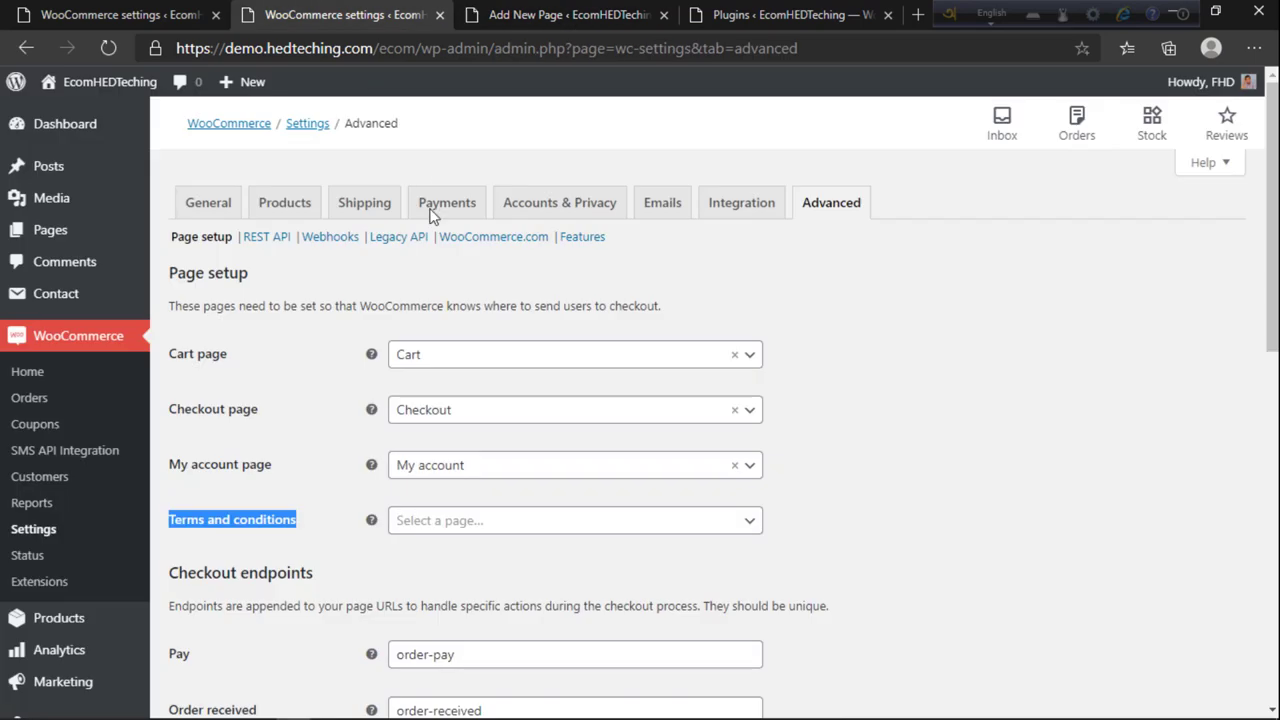
pyautogui.click(460, 8)
pyautogui.rightClick(354, 189)
pyautogui.click(390, 369)
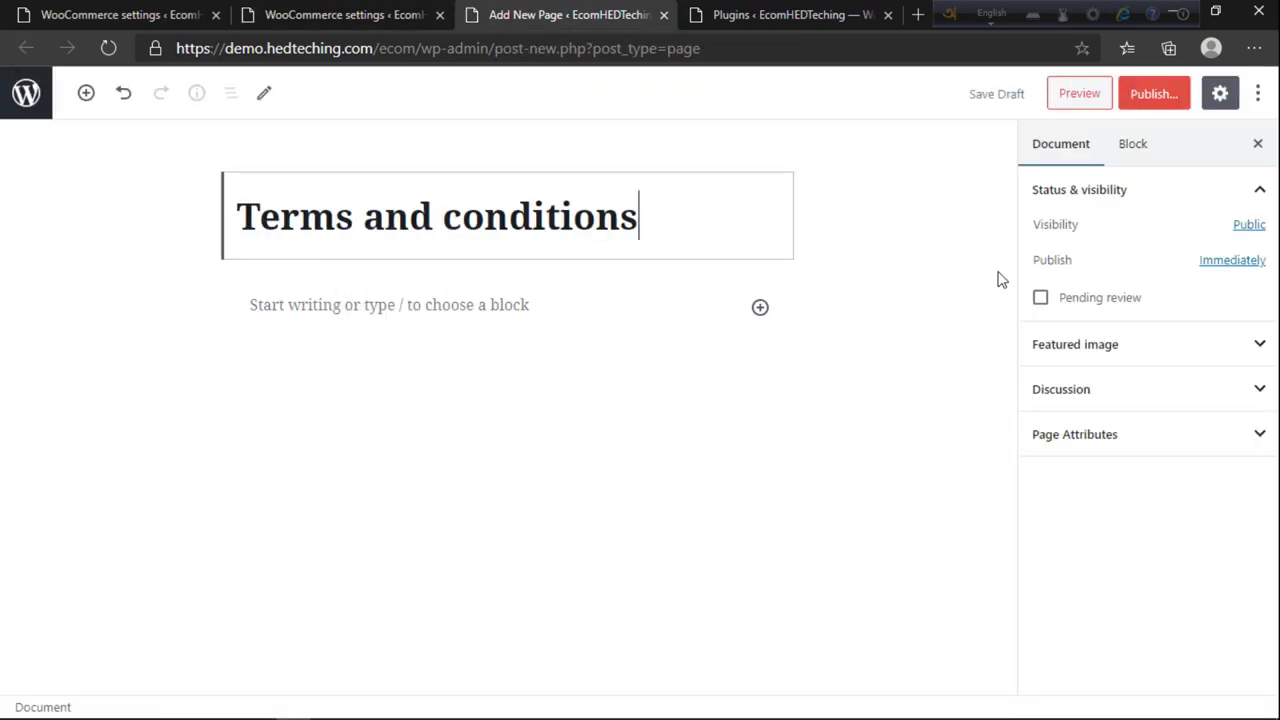
# Step: Publish the Terms and conditions page
pyautogui.click(1148, 104)
pyautogui.click(1146, 100)
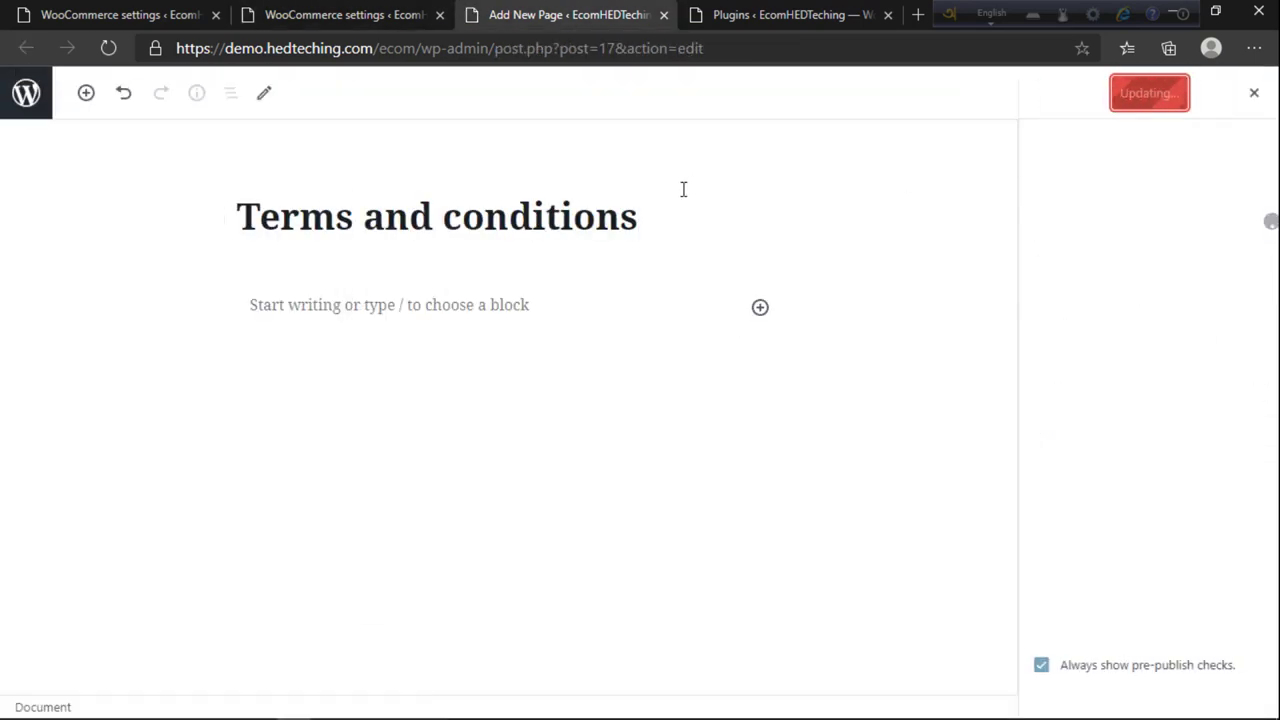
pyautogui.click(410, 16)
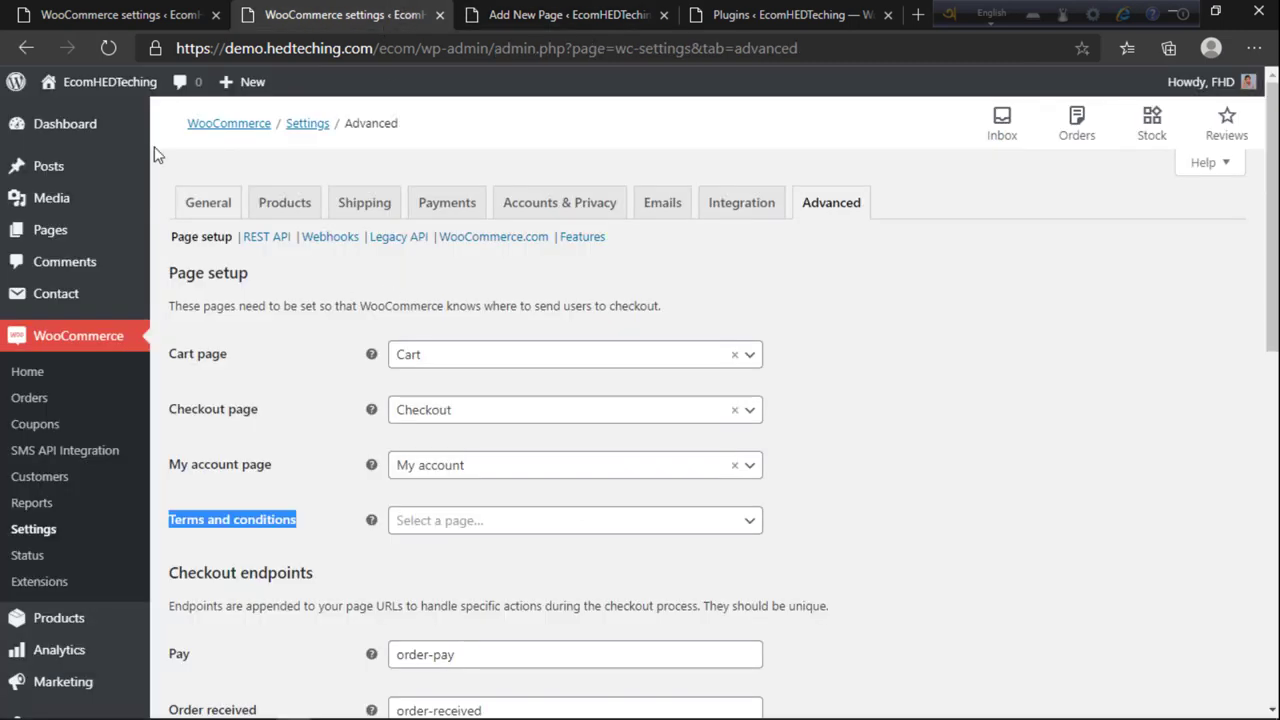
# Step: Reload Advanced settings, select the Terms and conditions page as the terms page, and save
pyautogui.click(108, 48)
pyautogui.click(666, 18)
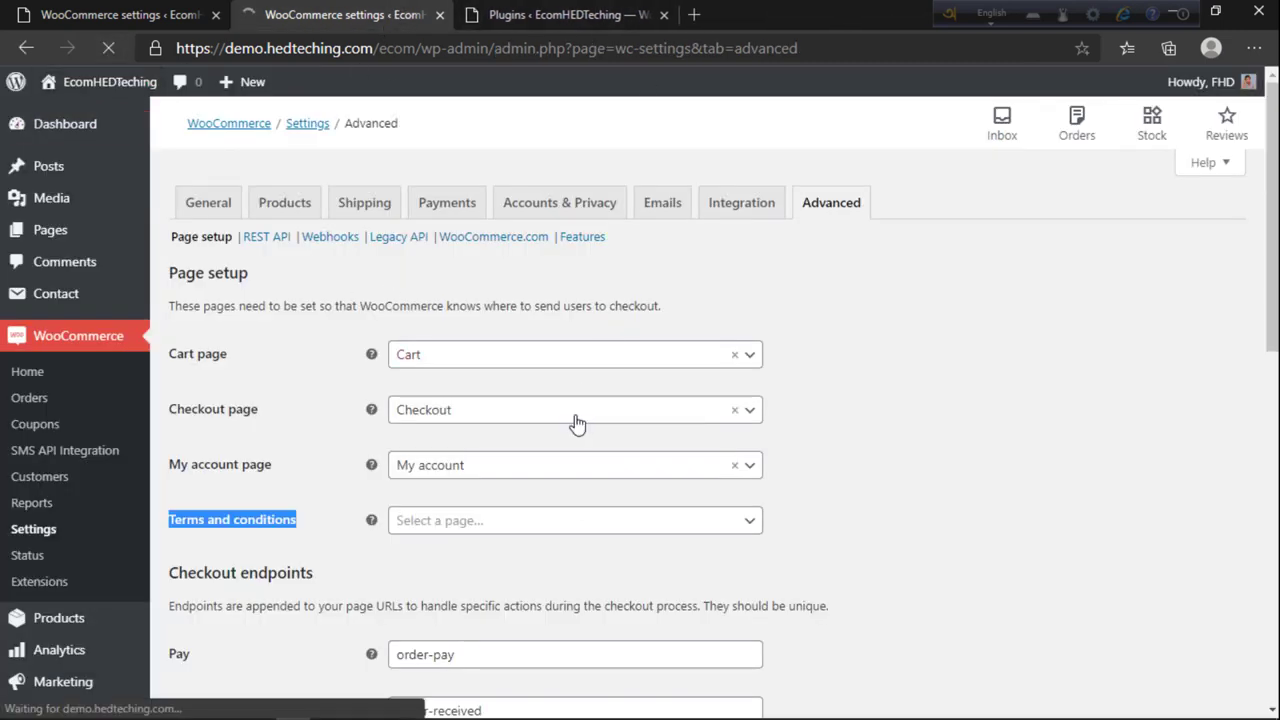
pyautogui.scroll(-1, 428, 445)
pyautogui.click(426, 438)
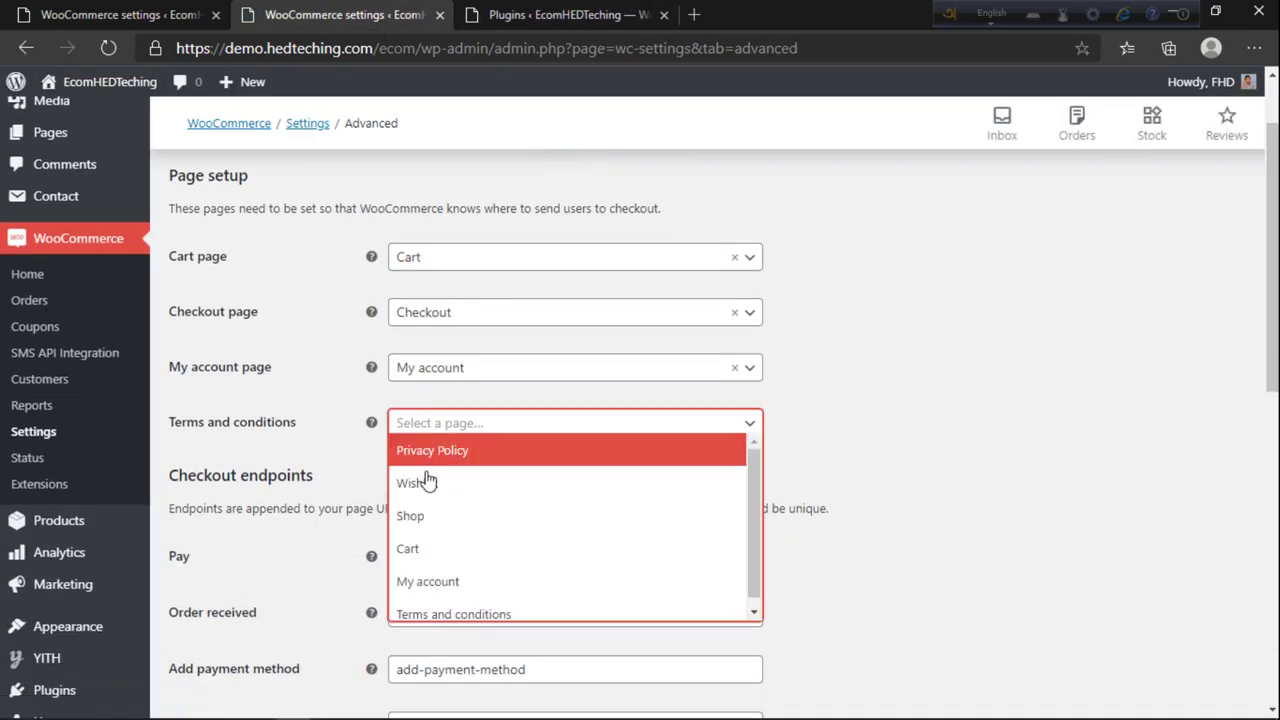
pyautogui.click(445, 608)
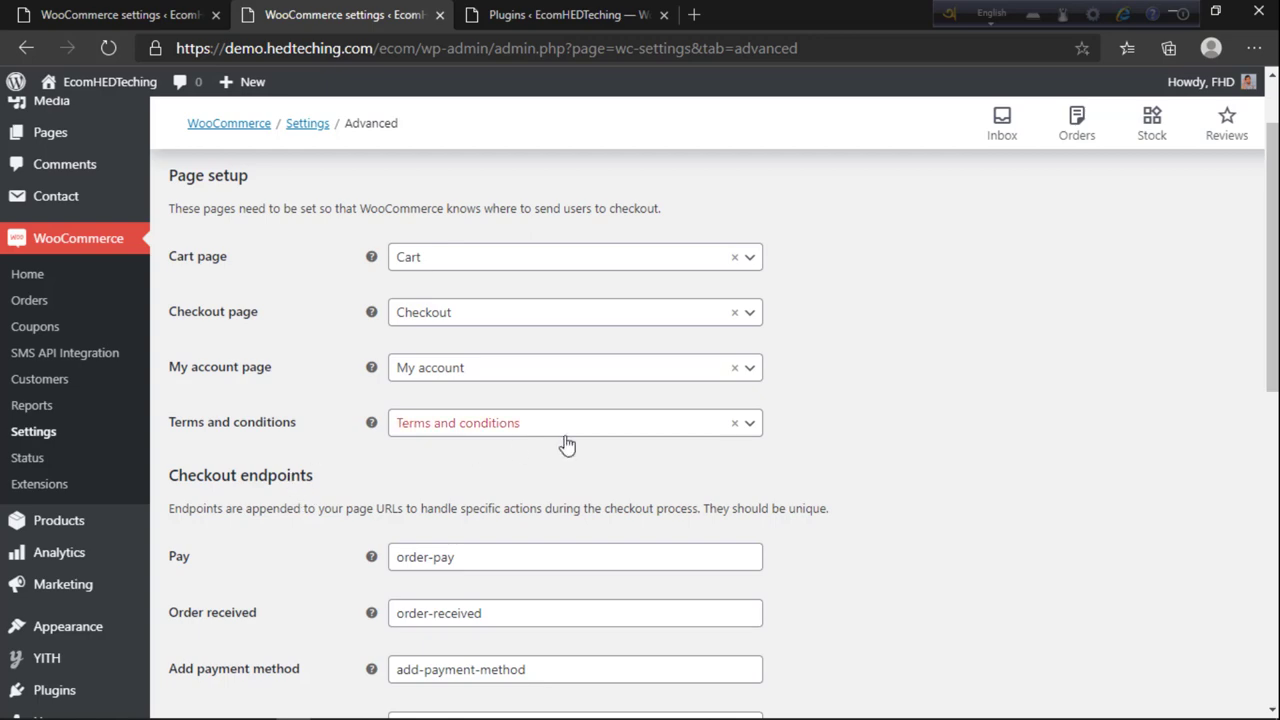
pyautogui.scroll(-2, 551, 443)
pyautogui.scroll(-5, 287, 388)
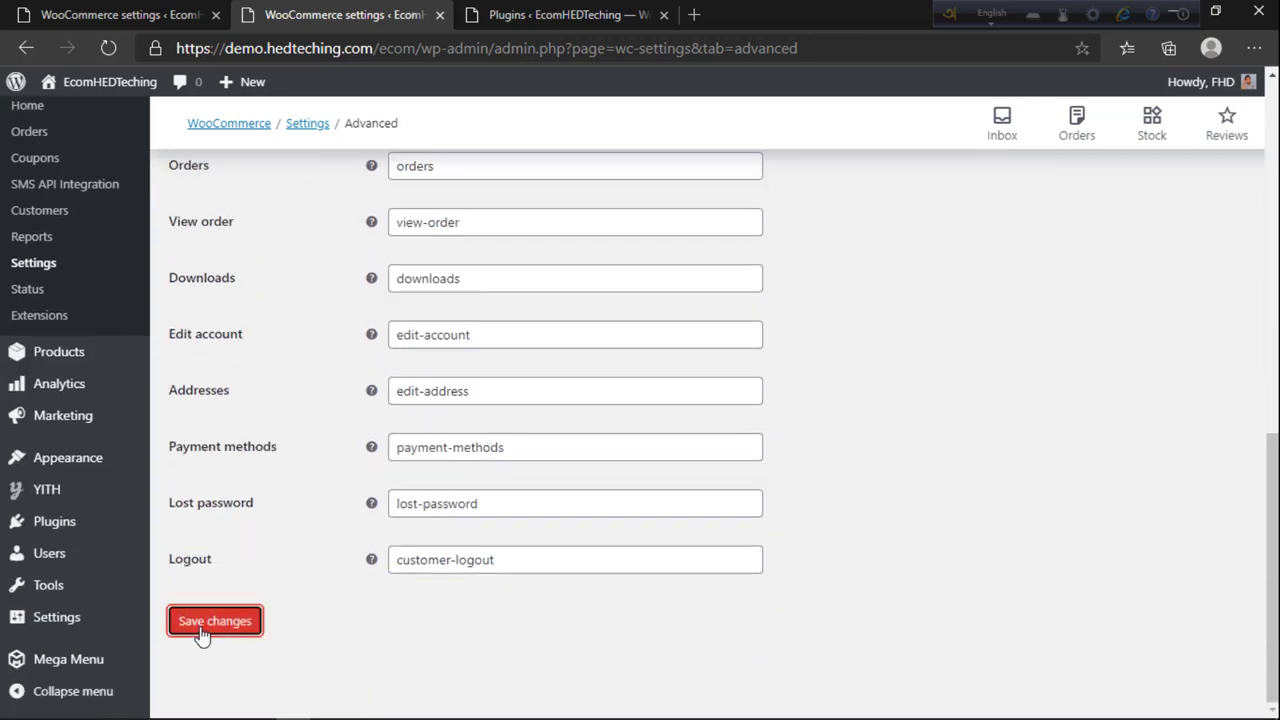
pyautogui.click(200, 626)
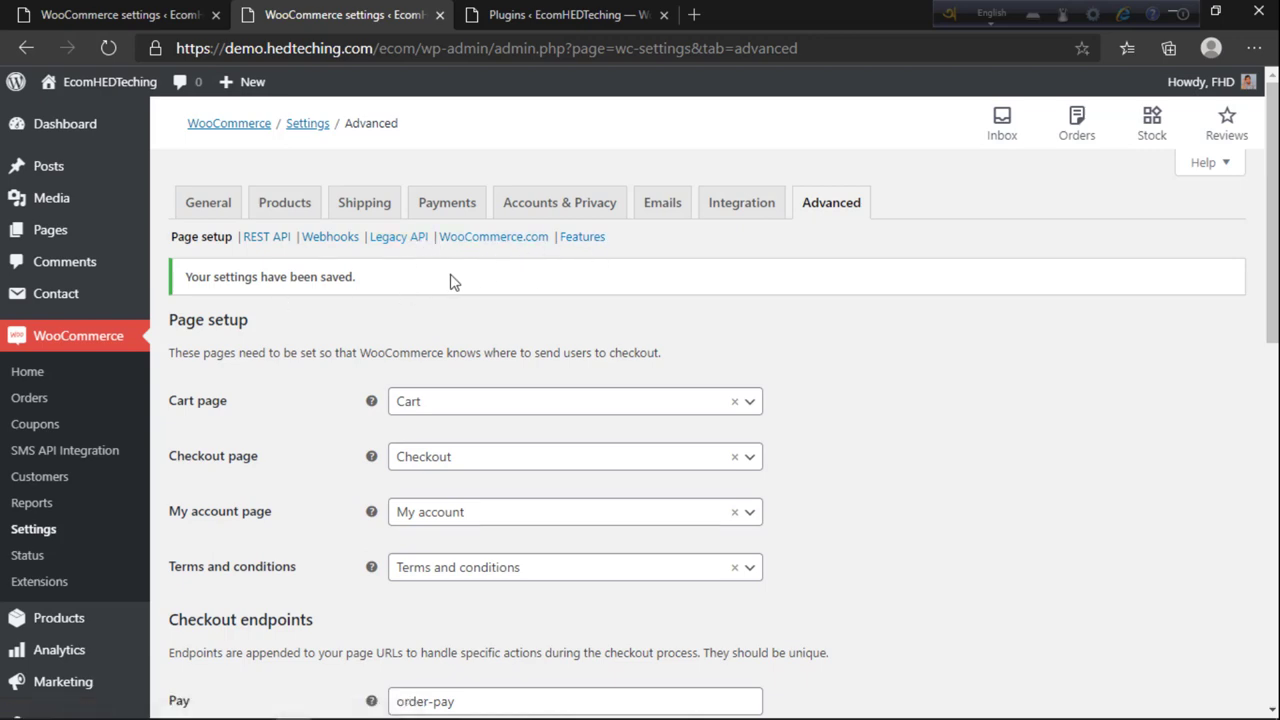
# Step: Open the live storefront through Visit Store
pyautogui.click(565, 14)
pyautogui.click(340, 14)
pyautogui.click(91, 90)
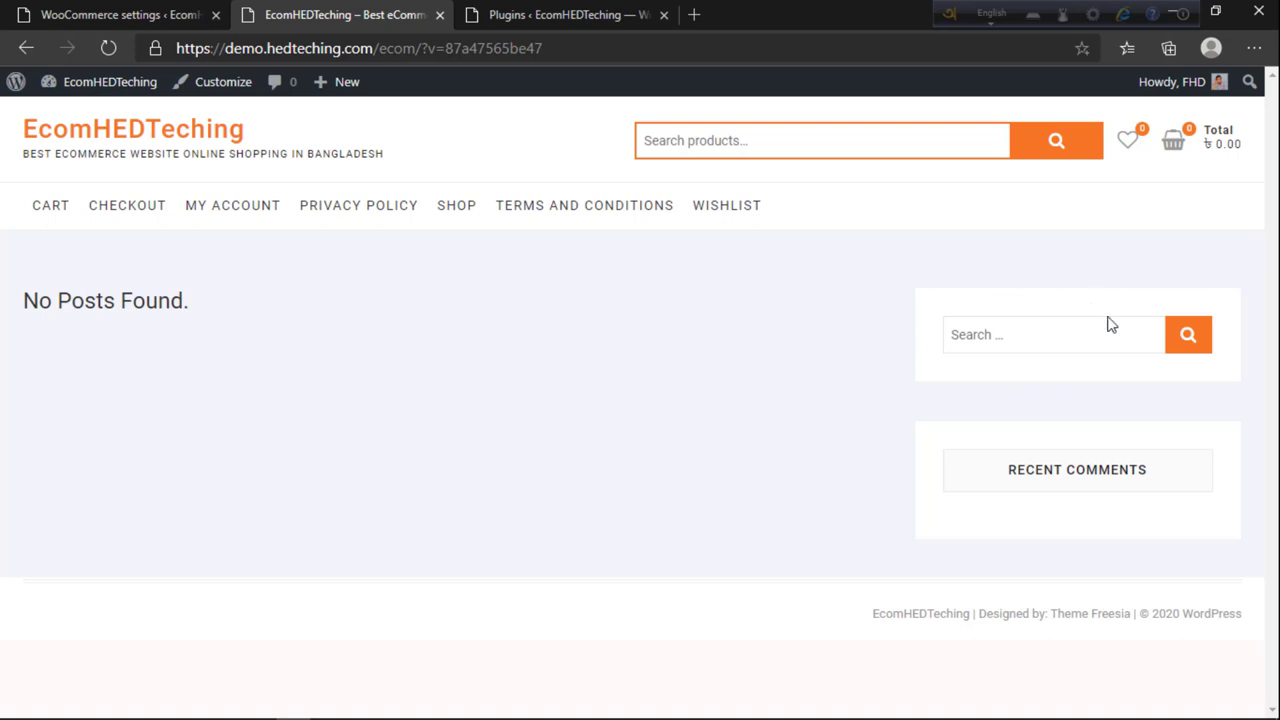
pyautogui.click(1021, 334)
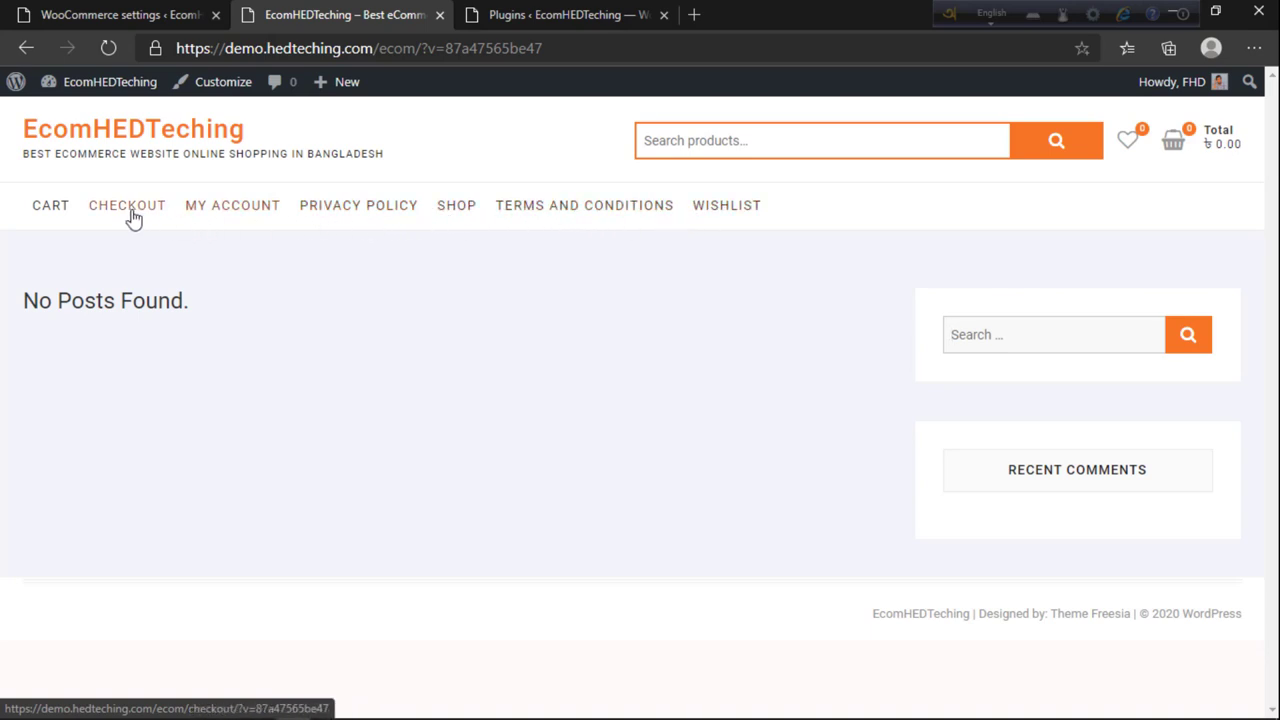
pyautogui.moveTo(391, 160); pyautogui.dragTo(423, 160)
pyautogui.click(378, 170)
pyautogui.click(428, 160)
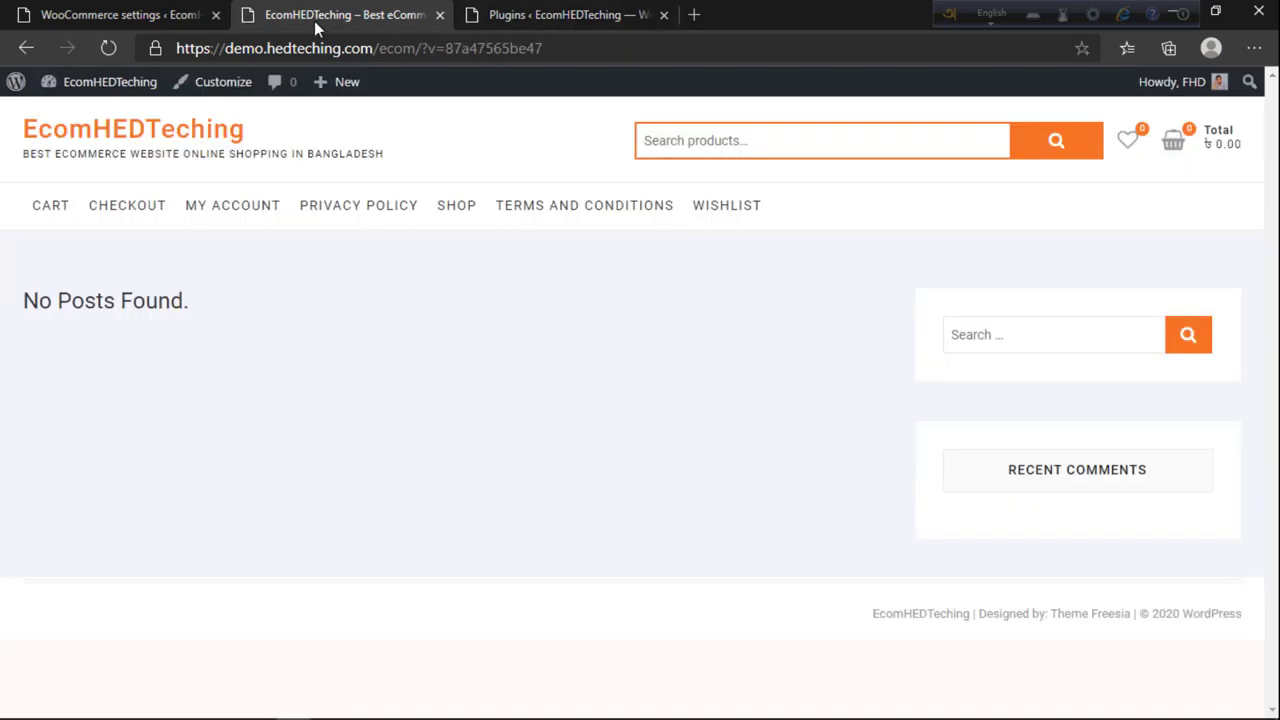
# Step: Go to the WooCommerce General settings and find Default customer location
pyautogui.click(160, 14)
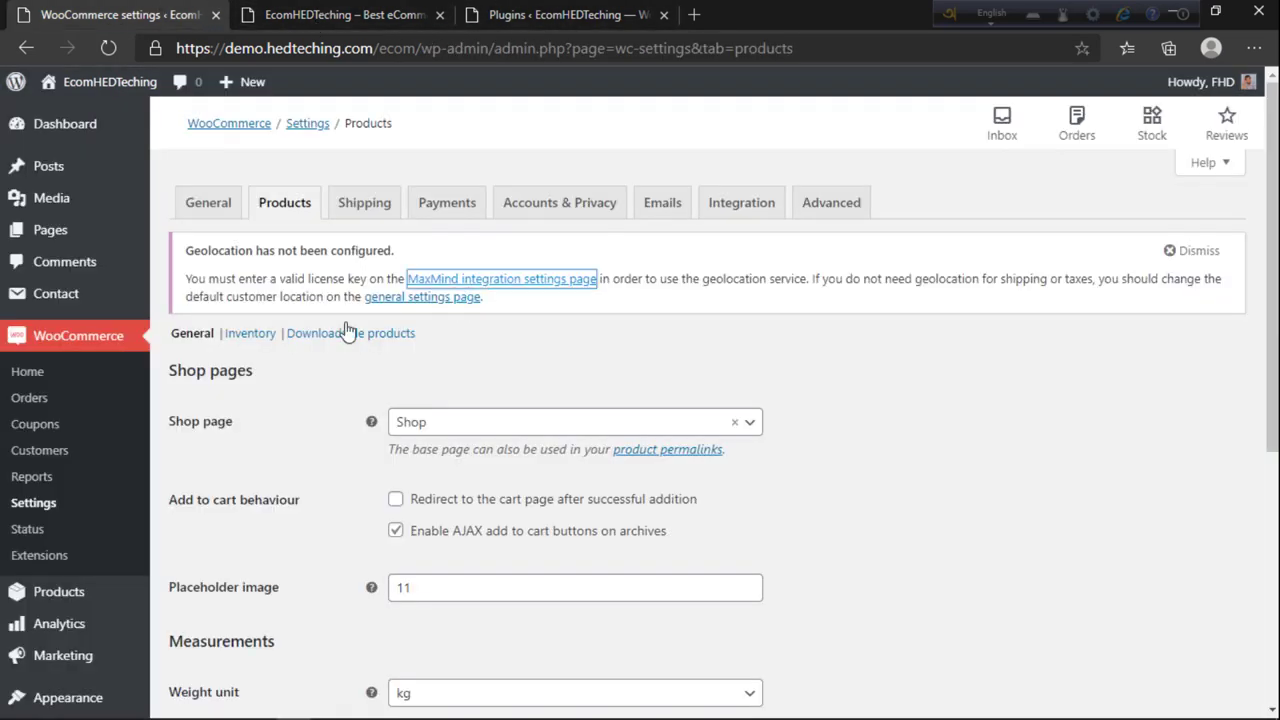
pyautogui.scroll(-3, 650, 390)
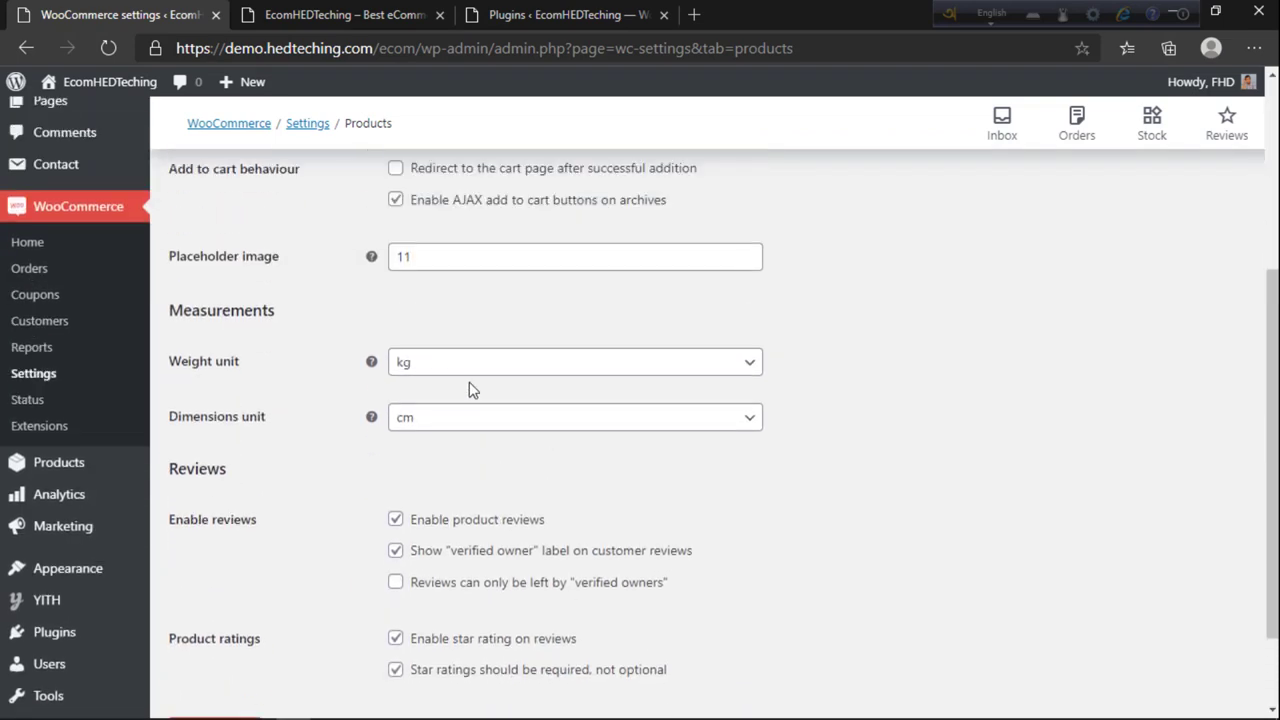
pyautogui.scroll(4, 471, 389)
pyautogui.click(207, 210)
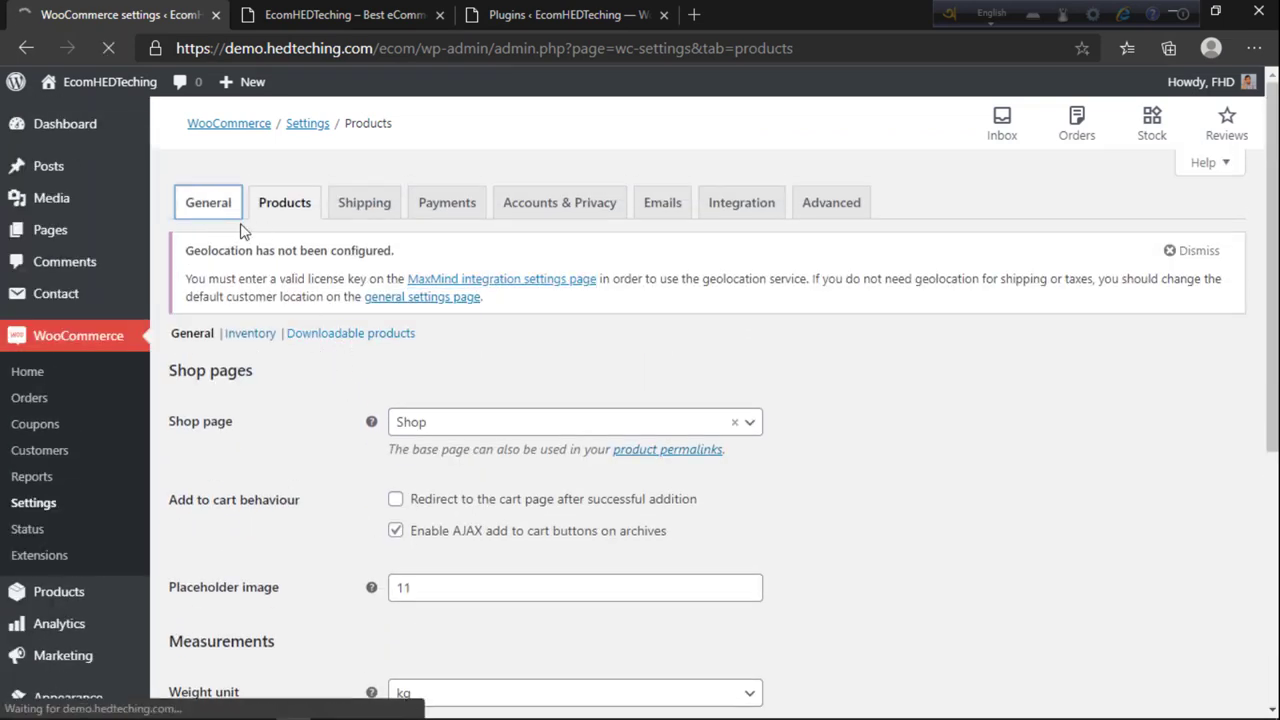
pyautogui.scroll(-4, 300, 380)
pyautogui.scroll(-3, 303, 378)
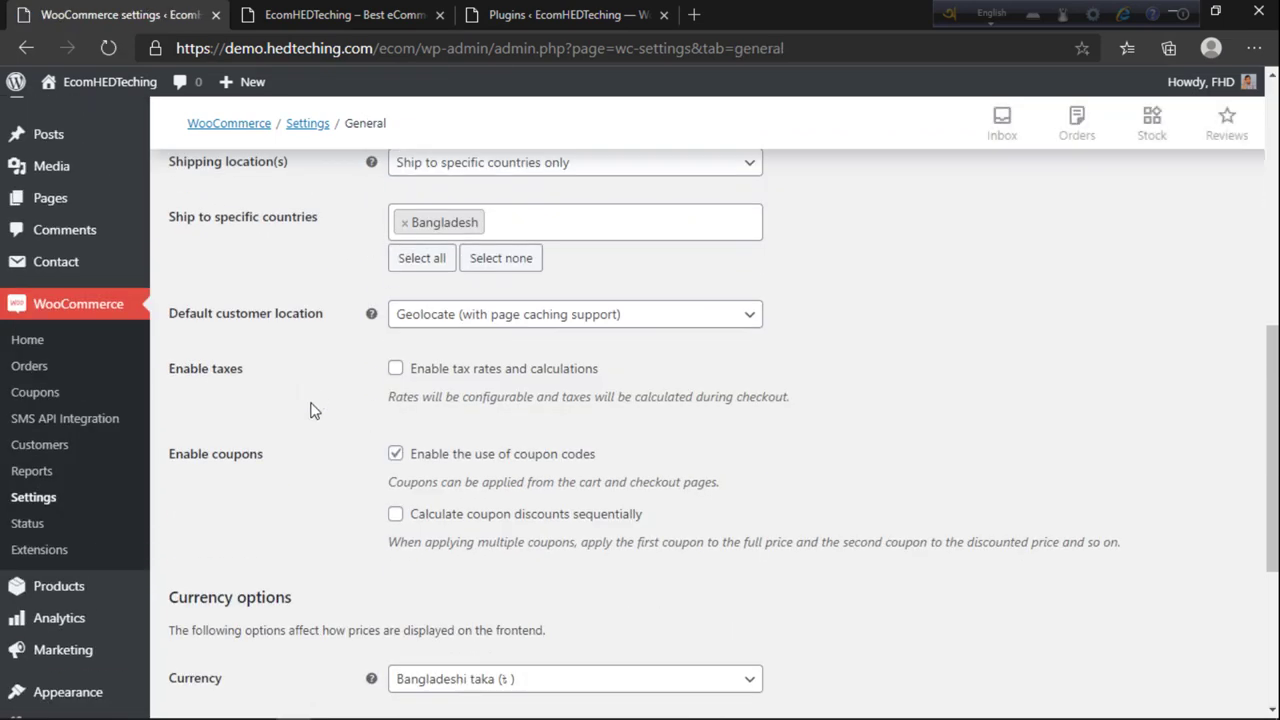
pyautogui.scroll(-3, 297, 558)
pyautogui.scroll(5, 297, 558)
pyautogui.scroll(3, 297, 558)
pyautogui.scroll(-2, 297, 558)
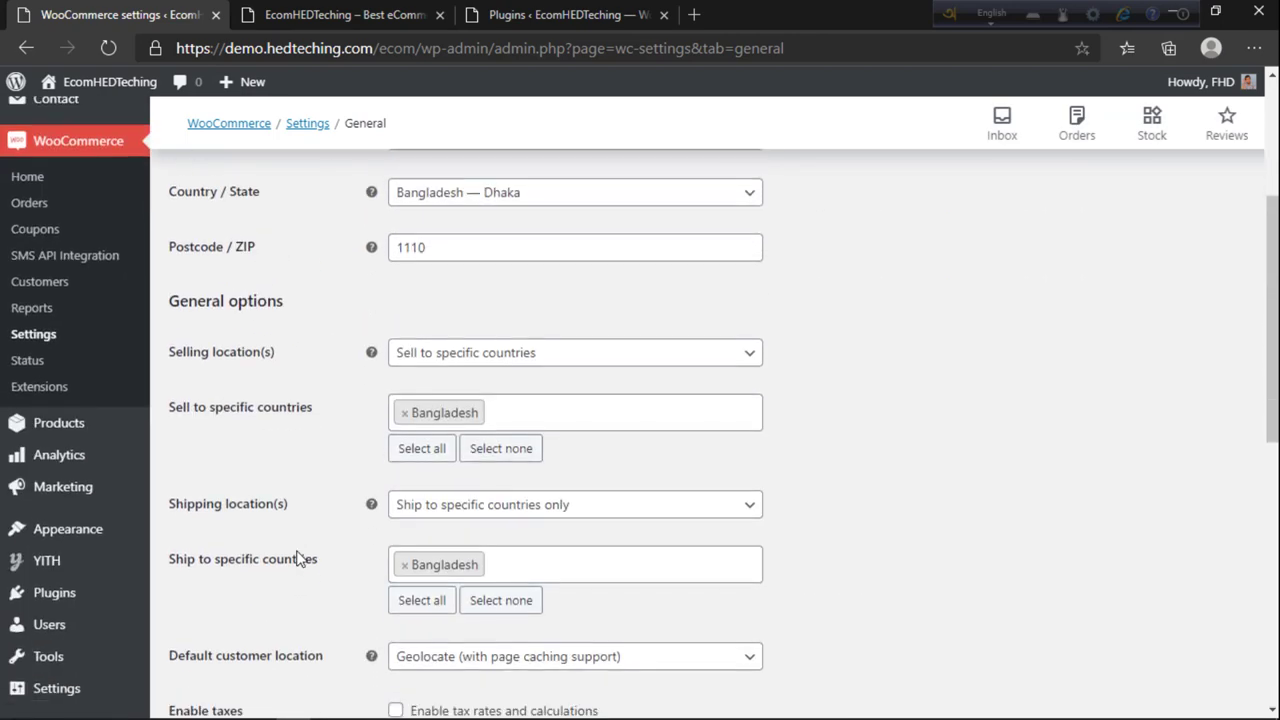
pyautogui.scroll(-1, 424, 548)
# Step: Set Default customer location to 'No location by default' and save the settings
pyautogui.click(450, 566)
pyautogui.click(456, 588)
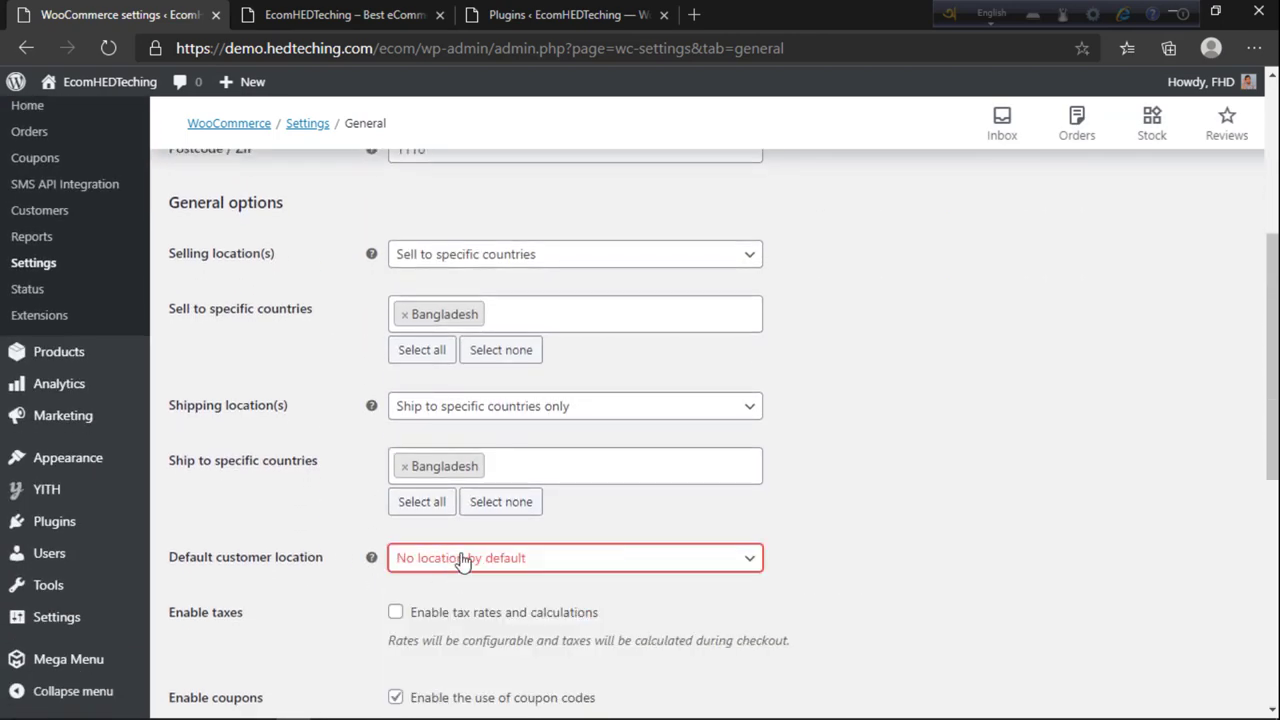
pyautogui.click(460, 564)
pyautogui.click(459, 566)
pyautogui.scroll(4, 566, 575)
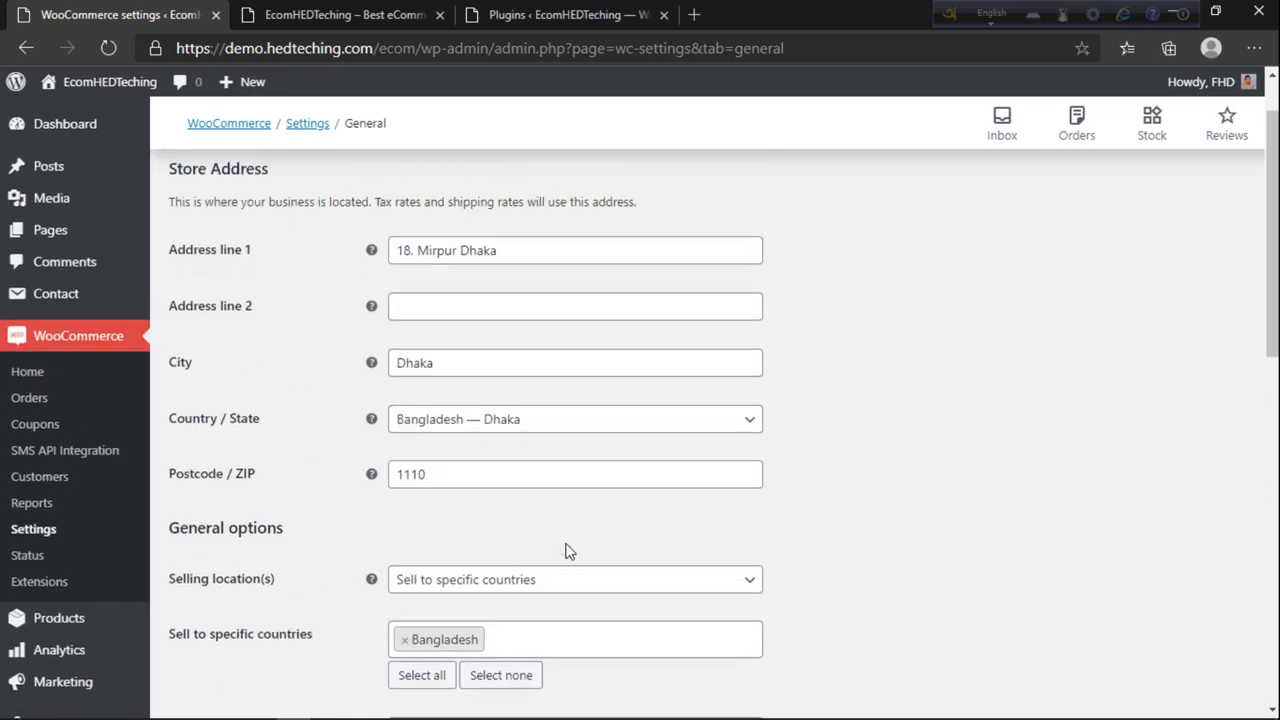
pyautogui.scroll(-10, 555, 487)
pyautogui.click(217, 628)
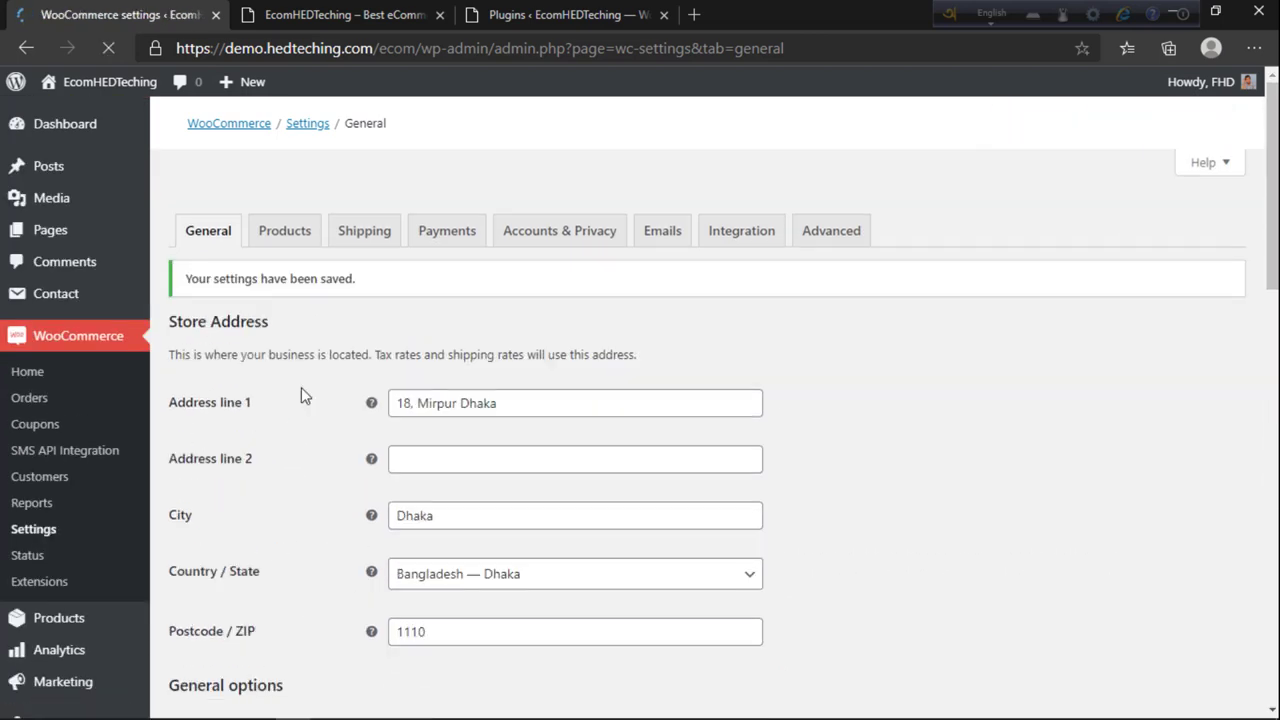
pyautogui.scroll(-5, 120, 460)
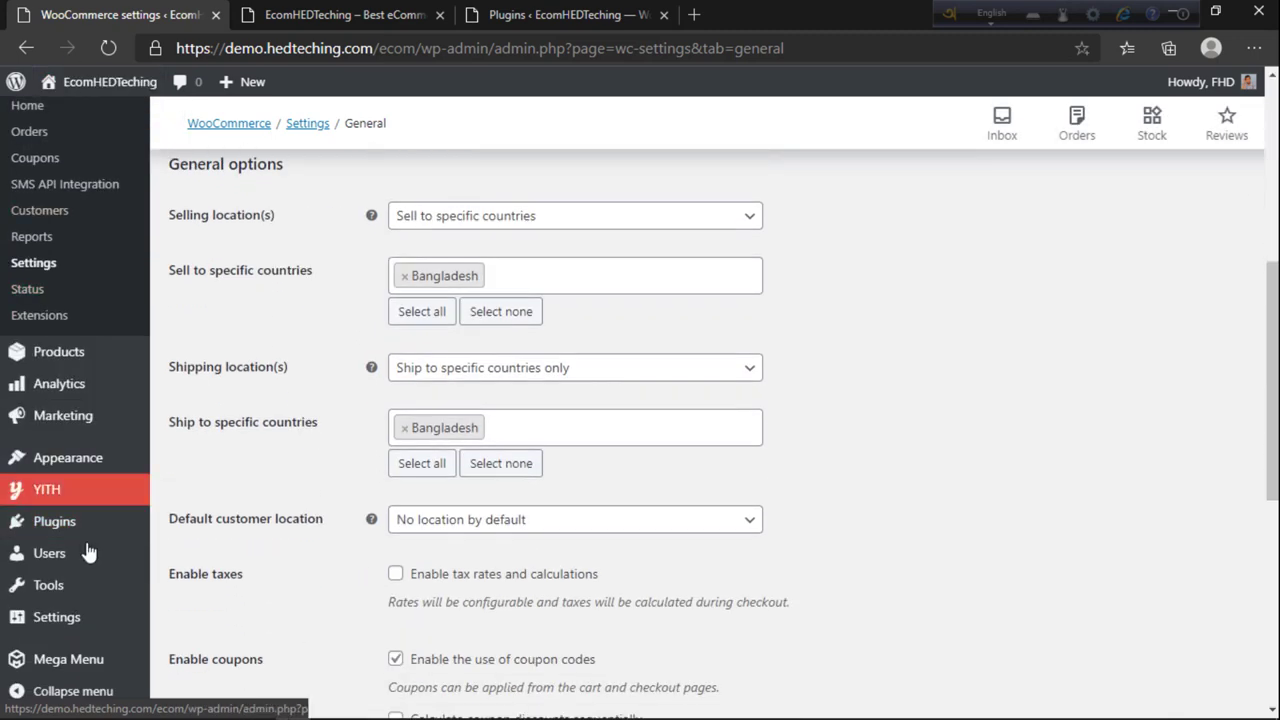
# Step: Open Appearance > Import Demo Data and view the Default ShoppingCart, ShoppingCart Plus and Diamond Store demos
pyautogui.moveTo(62, 468)
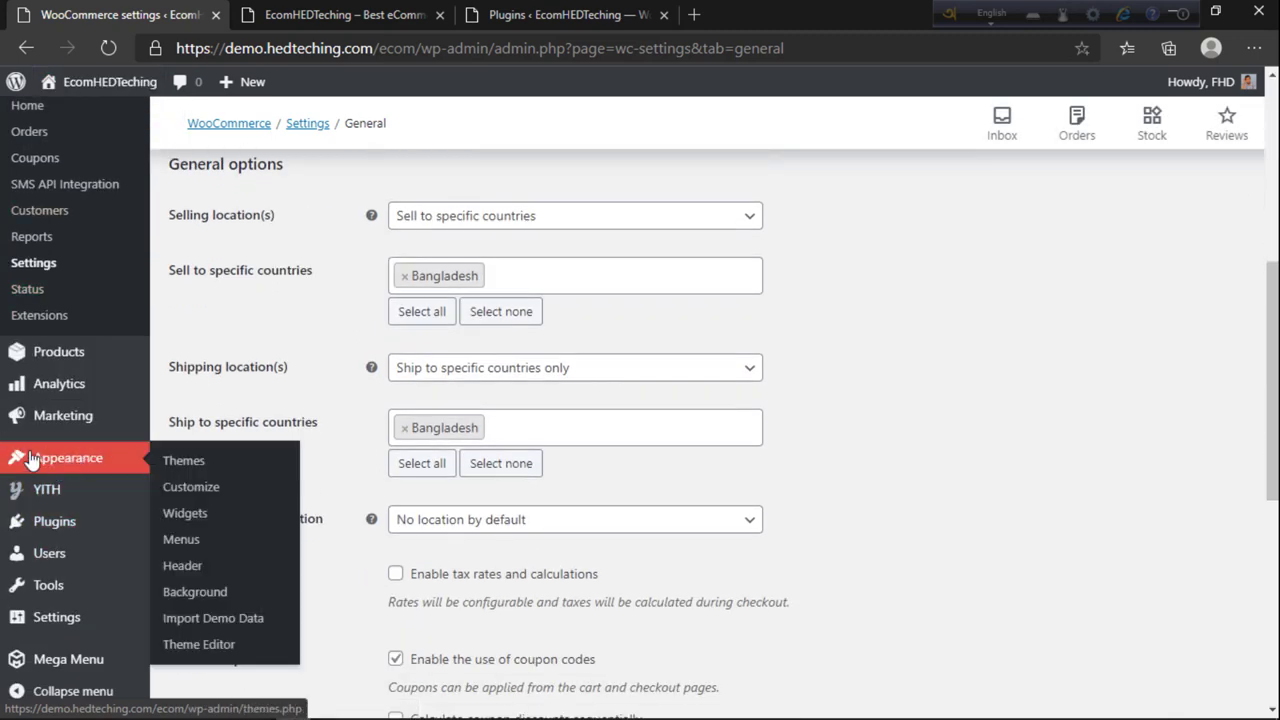
pyautogui.click(210, 620)
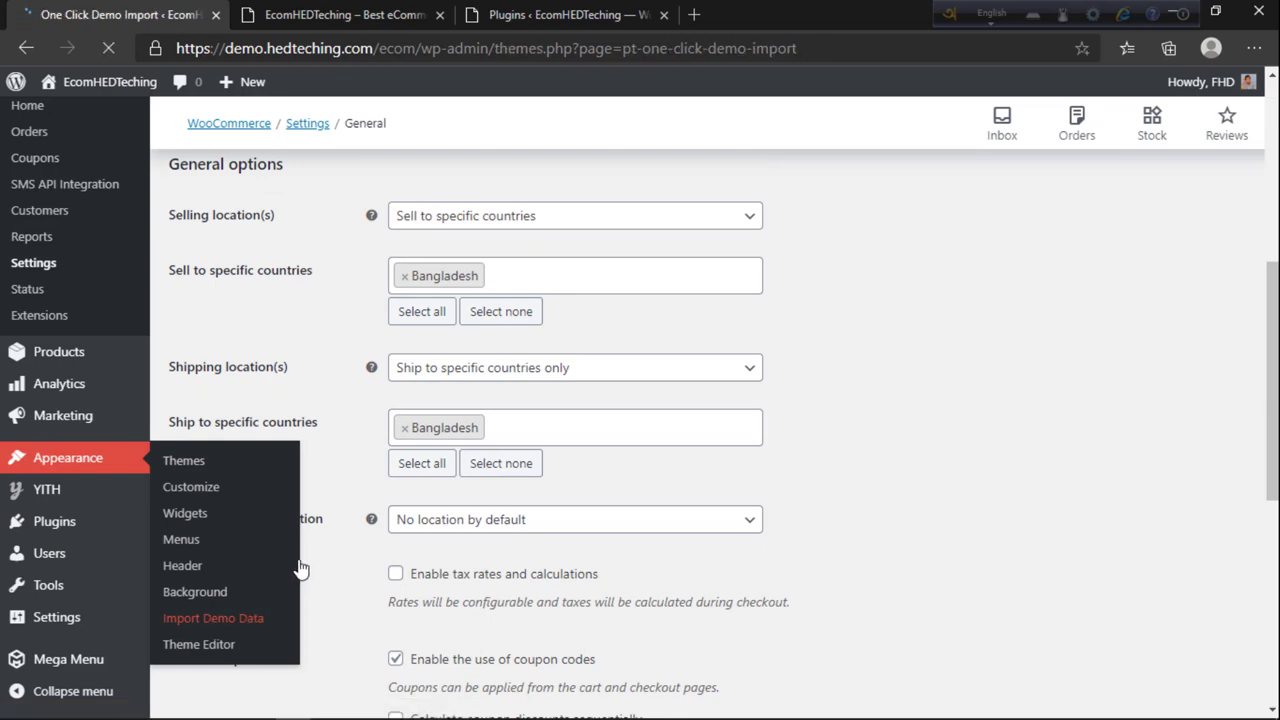
pyautogui.scroll(-3, 337, 510)
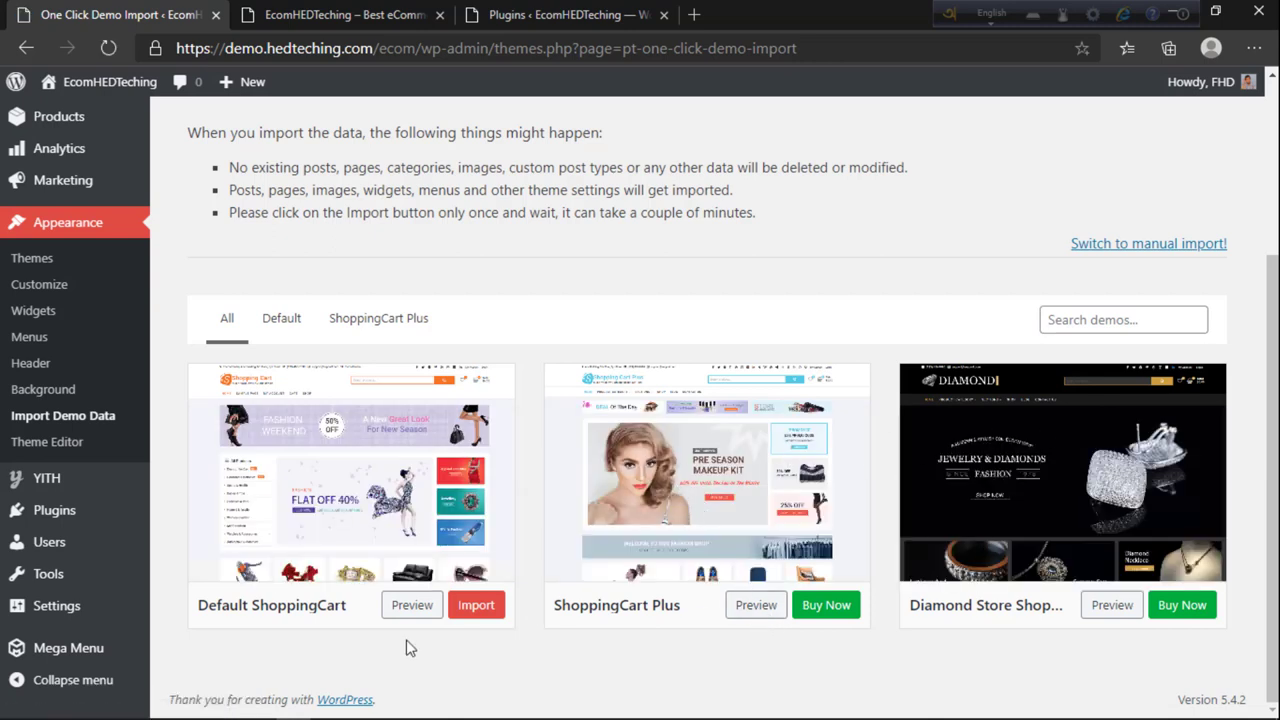
# Step: Begin the Default ShoppingCart import and review its recommended plugins, including WooCommerce and Contact Form
pyautogui.click(470, 607)
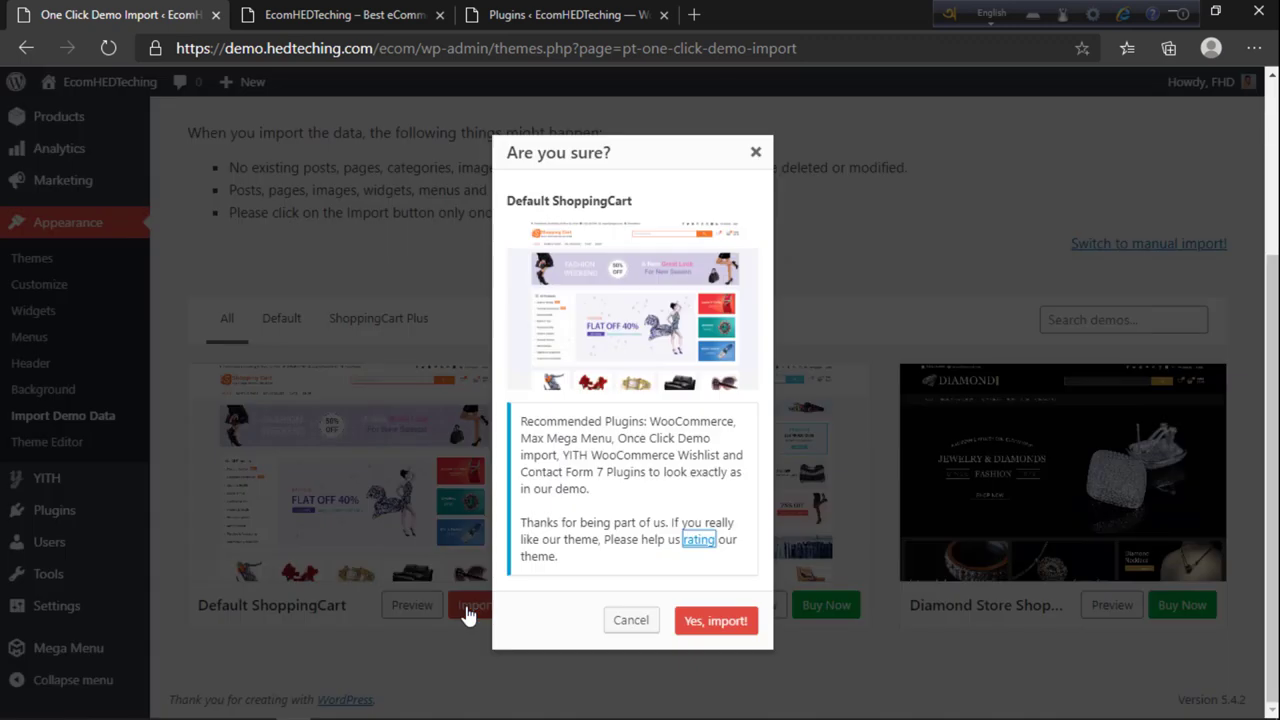
pyautogui.doubleClick(651, 420)
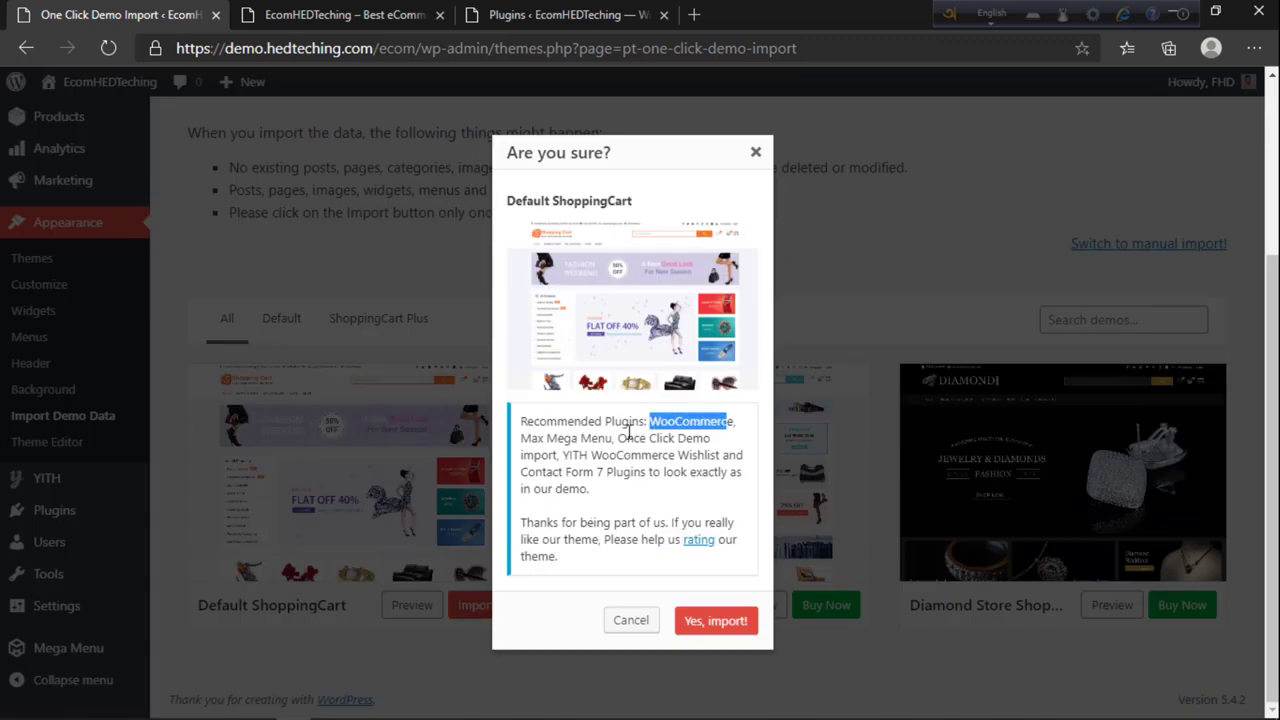
pyautogui.moveTo(530, 440); pyautogui.dragTo(681, 456)
pyautogui.moveTo(527, 471); pyautogui.dragTo(592, 472)
pyautogui.click(640, 476)
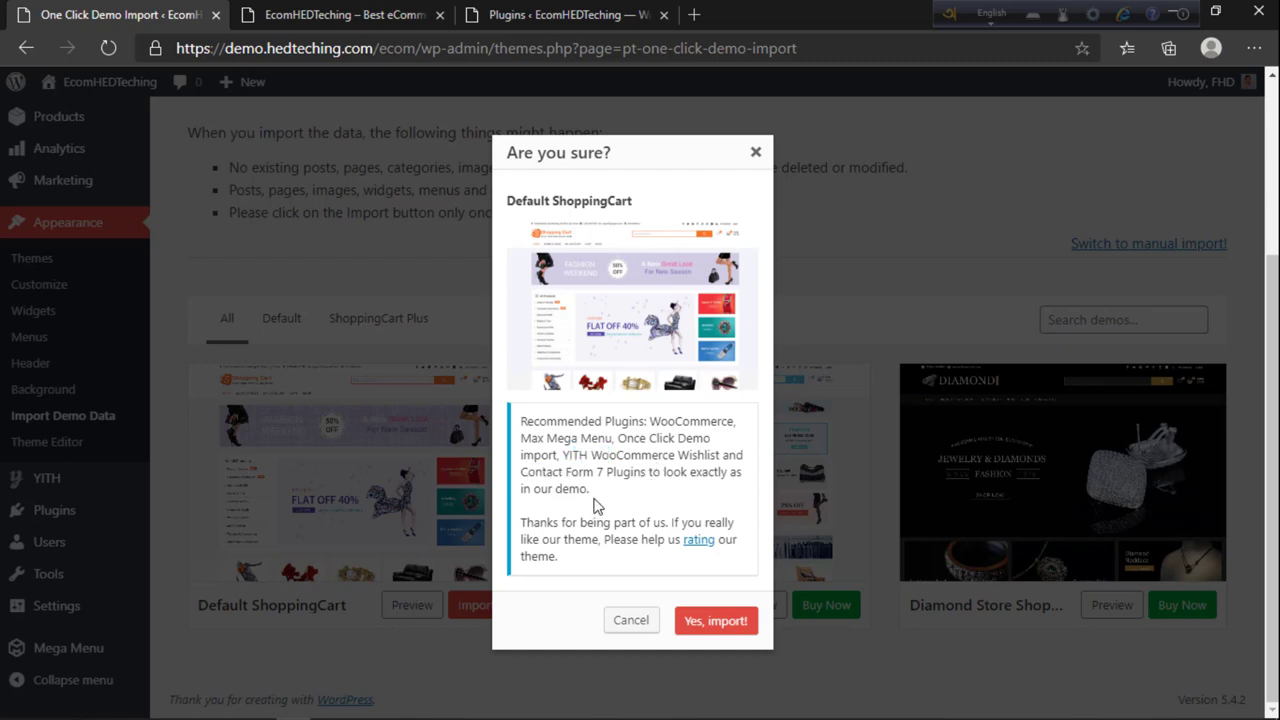
pyautogui.moveTo(594, 488); pyautogui.dragTo(538, 420)
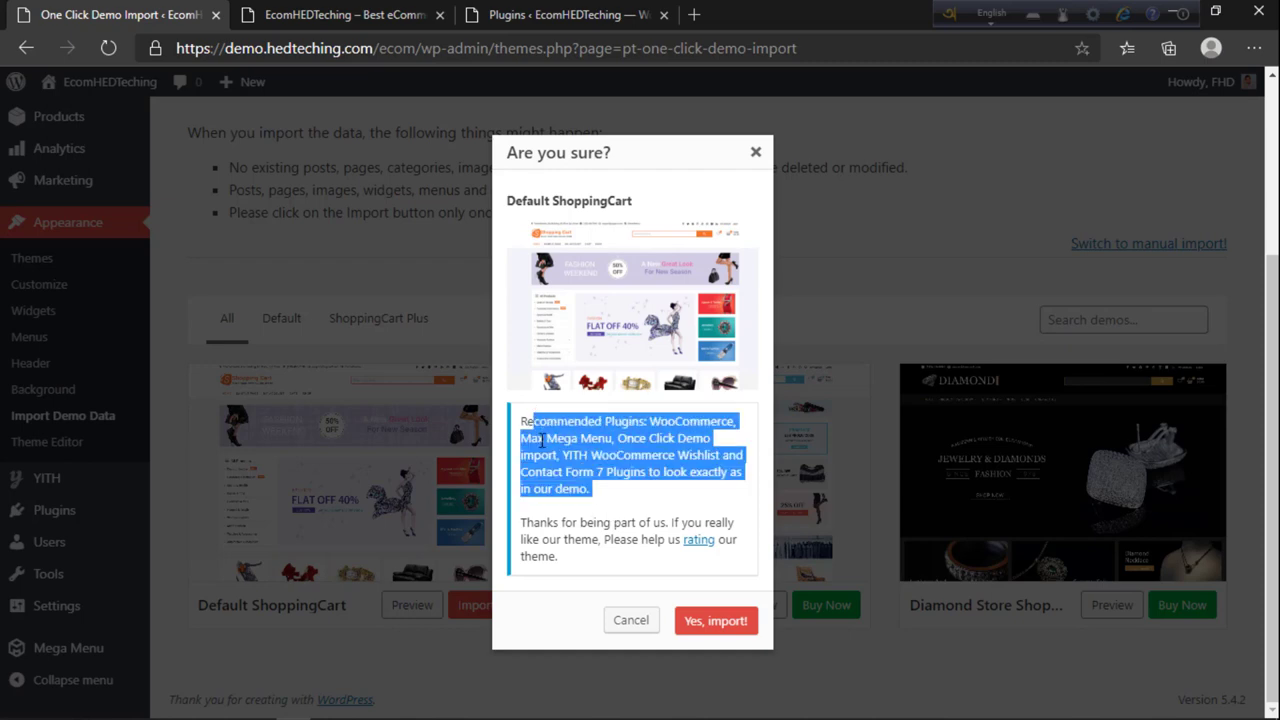
# Step: Reload the installed plugins list and confirm Theme Freesia Demo Import is installed
pyautogui.click(541, 441)
pyautogui.click(330, 14)
pyautogui.click(520, 14)
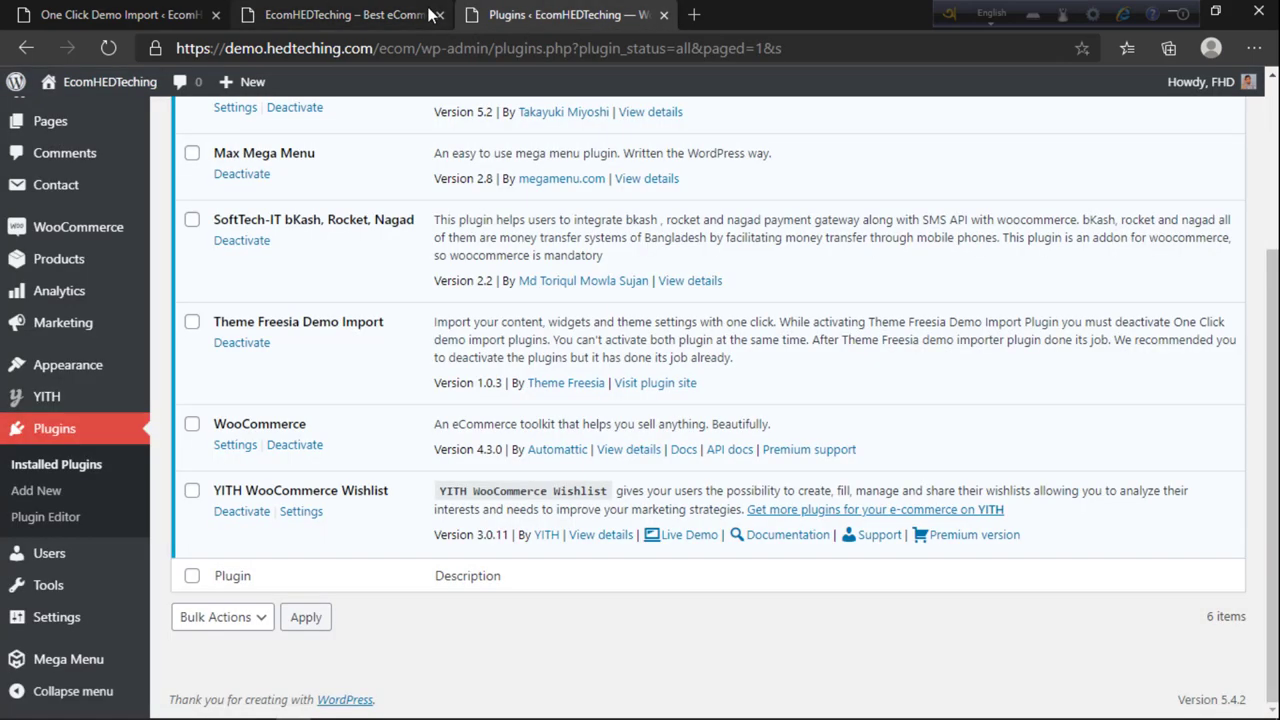
pyautogui.click(437, 14)
pyautogui.click(47, 437)
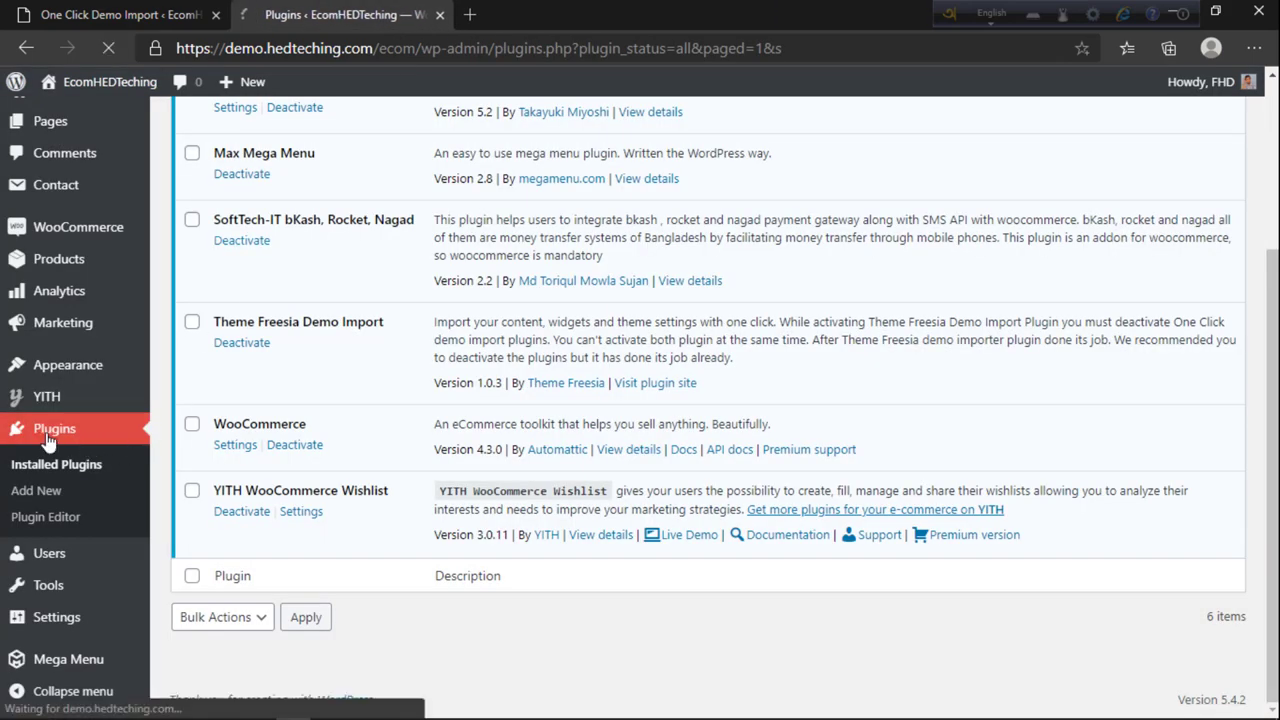
pyautogui.hotkey('ctrl', 'Tab')
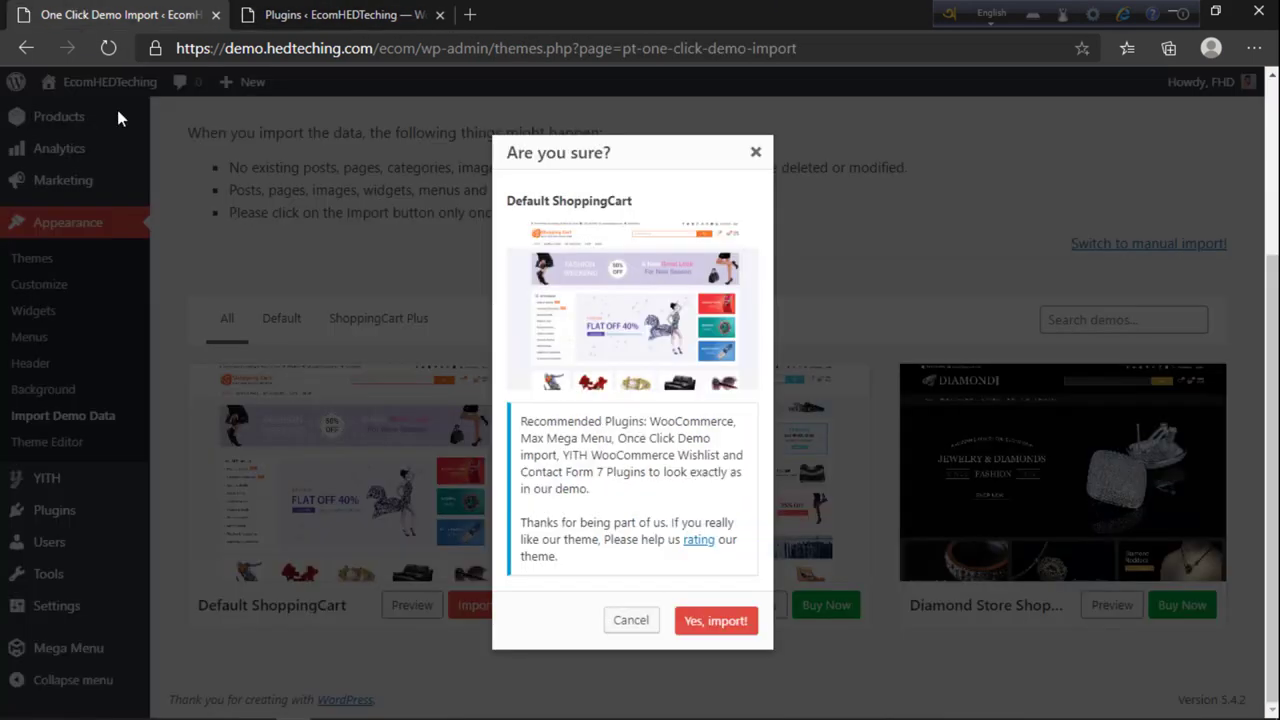
pyautogui.hotkey('ctrl', 'Tab')
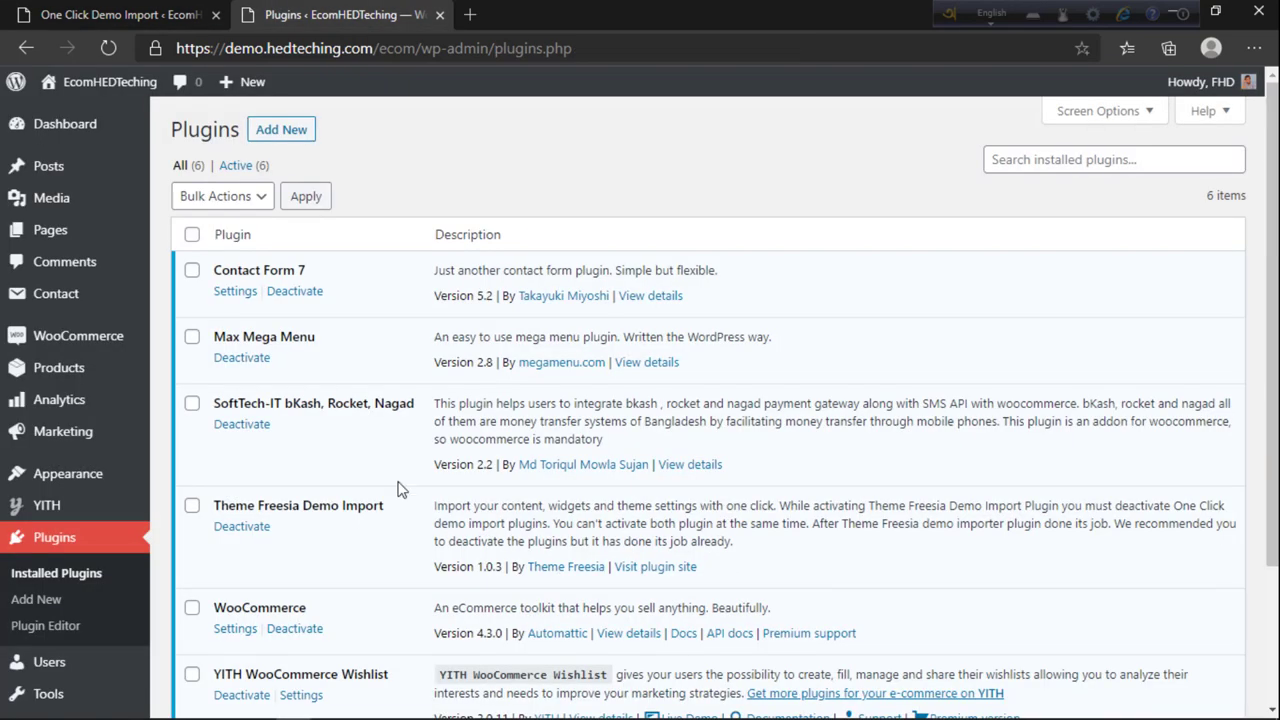
pyautogui.scroll(-3, 355, 612)
pyautogui.hotkey('ctrl', 'Tab')
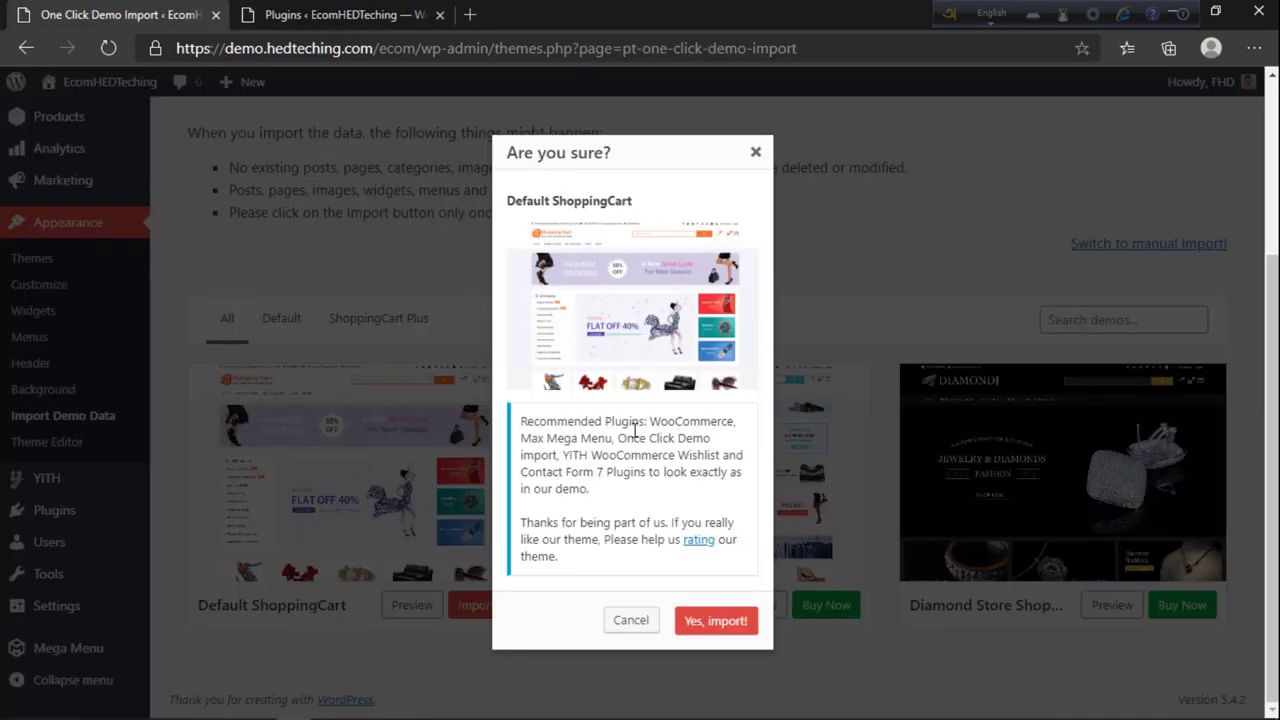
pyautogui.hotkey('ctrl', 'Tab')
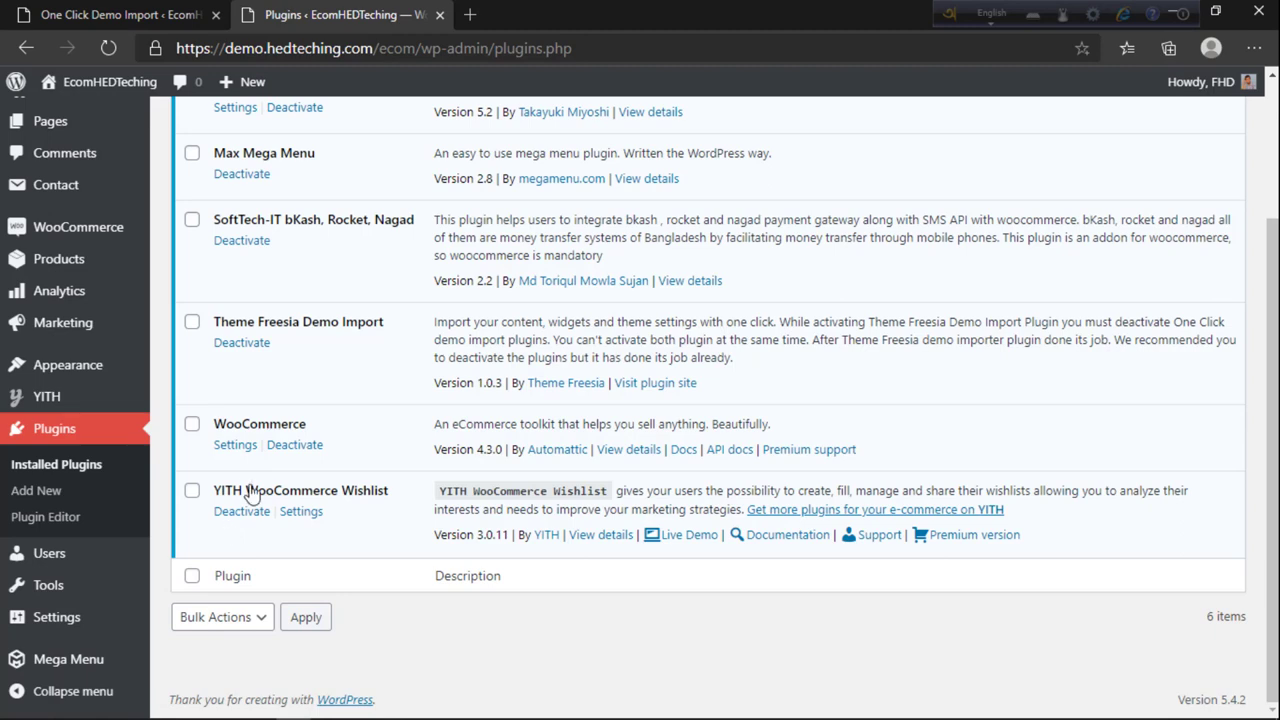
pyautogui.scroll(5, 253, 495)
pyautogui.hotkey('ctrl', 'Tab')
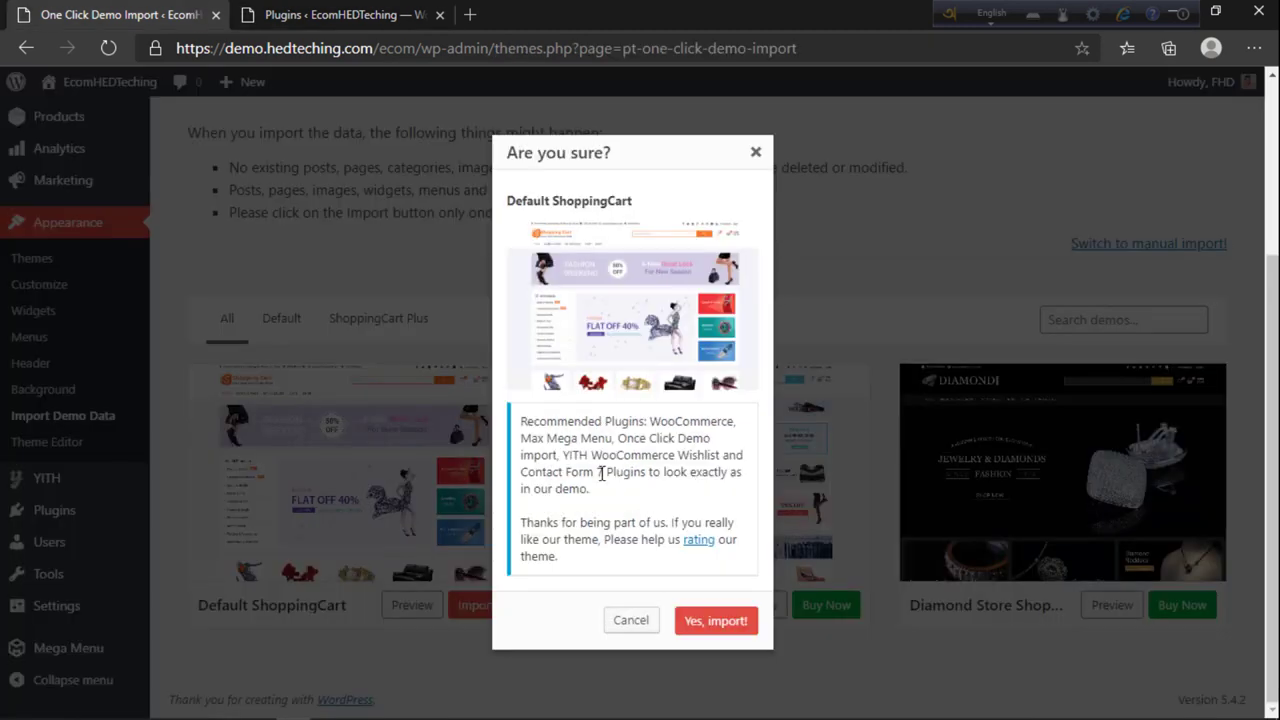
pyautogui.click(292, 12)
pyautogui.scroll(-1, 245, 498)
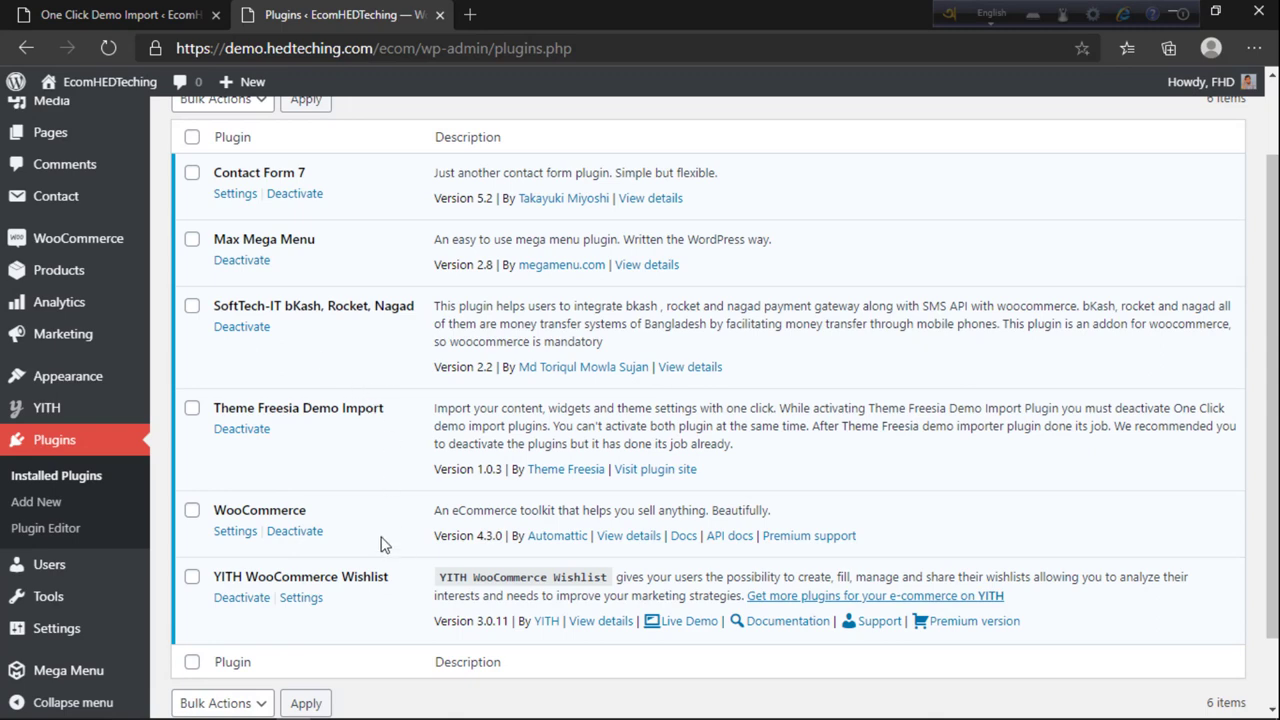
pyautogui.moveTo(287, 413); pyautogui.dragTo(384, 410)
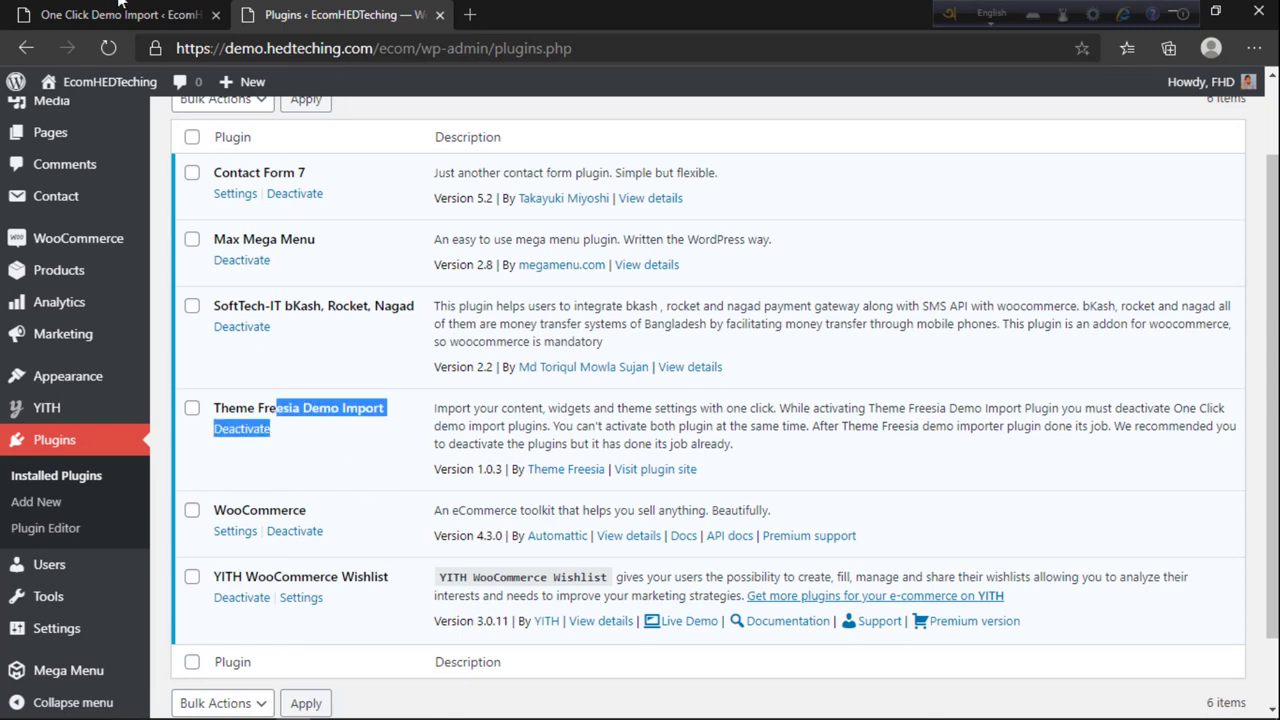
# Step: Check YITH WooCommerce and Contact Form against installed plugins, then confirm 'Yes, import!'
pyautogui.hotkey('ctrl', 'Tab')
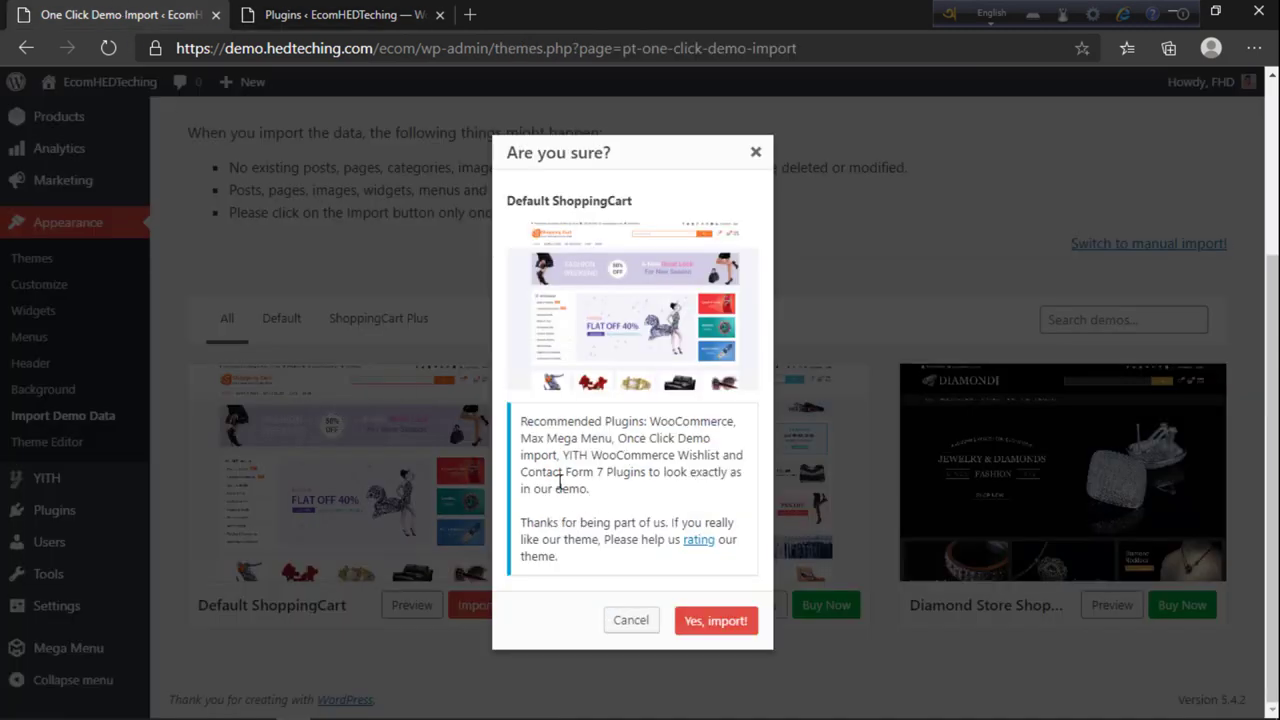
pyautogui.moveTo(576, 455); pyautogui.dragTo(632, 453)
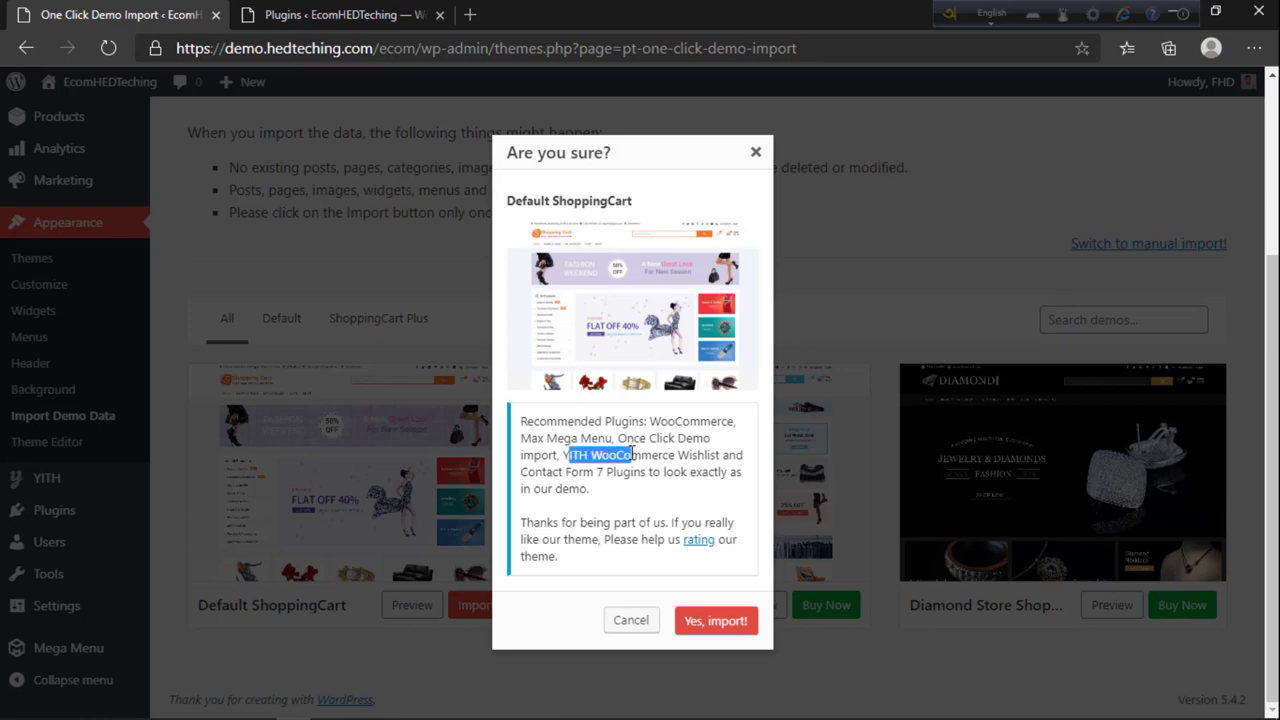
pyautogui.click(262, 8)
pyautogui.hotkey('ctrl', 'Tab')
pyautogui.moveTo(558, 471); pyautogui.dragTo(596, 471)
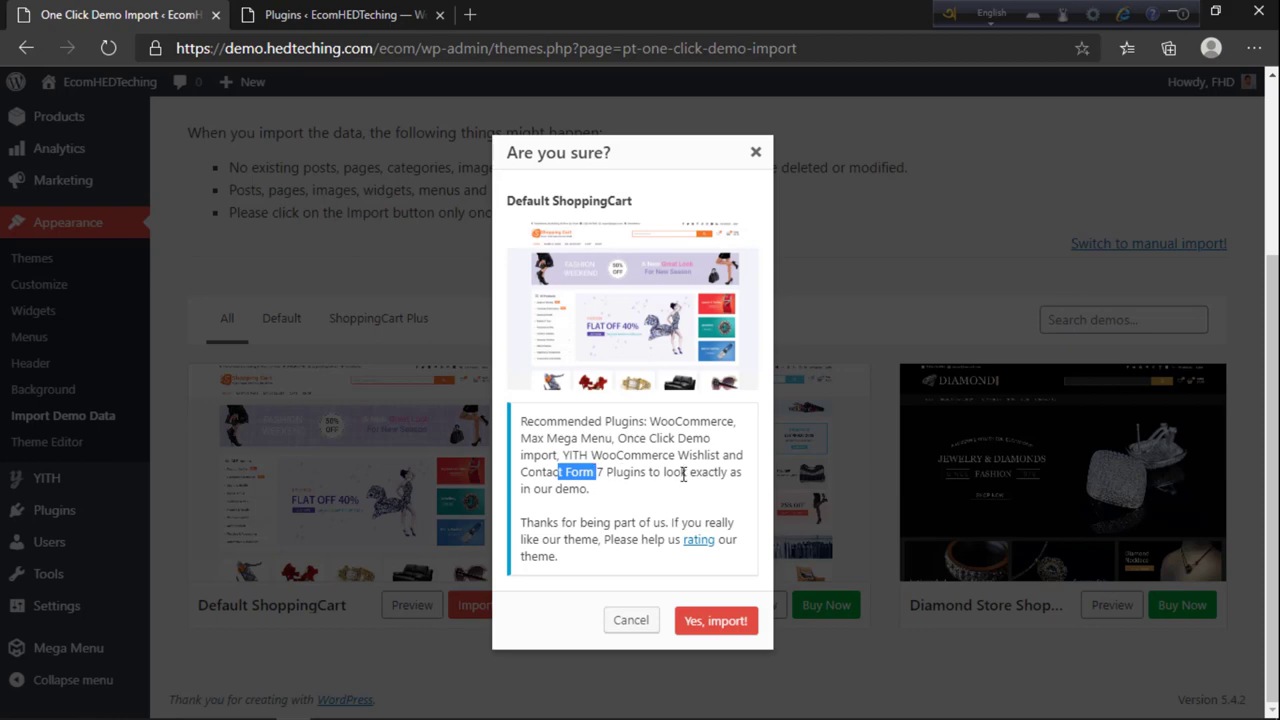
pyautogui.click(347, 8)
pyautogui.scroll(2, 305, 568)
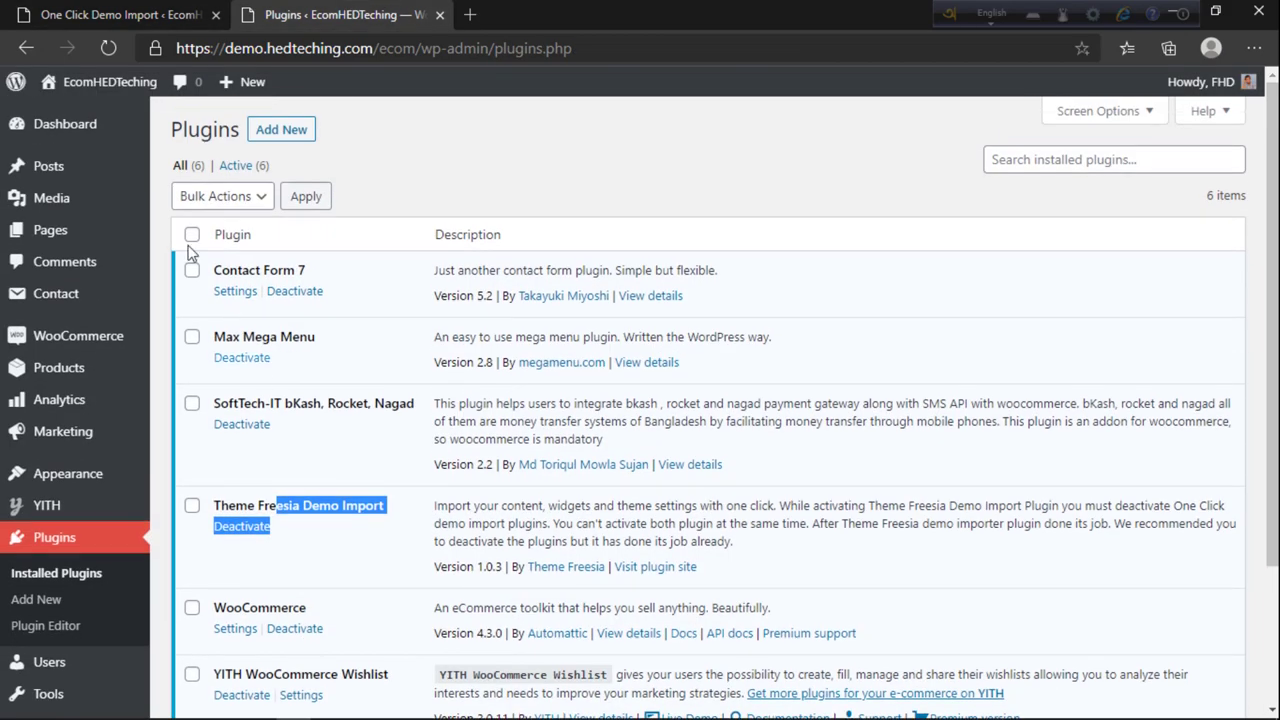
pyautogui.hotkey('ctrl', 'Tab')
pyautogui.click(714, 641)
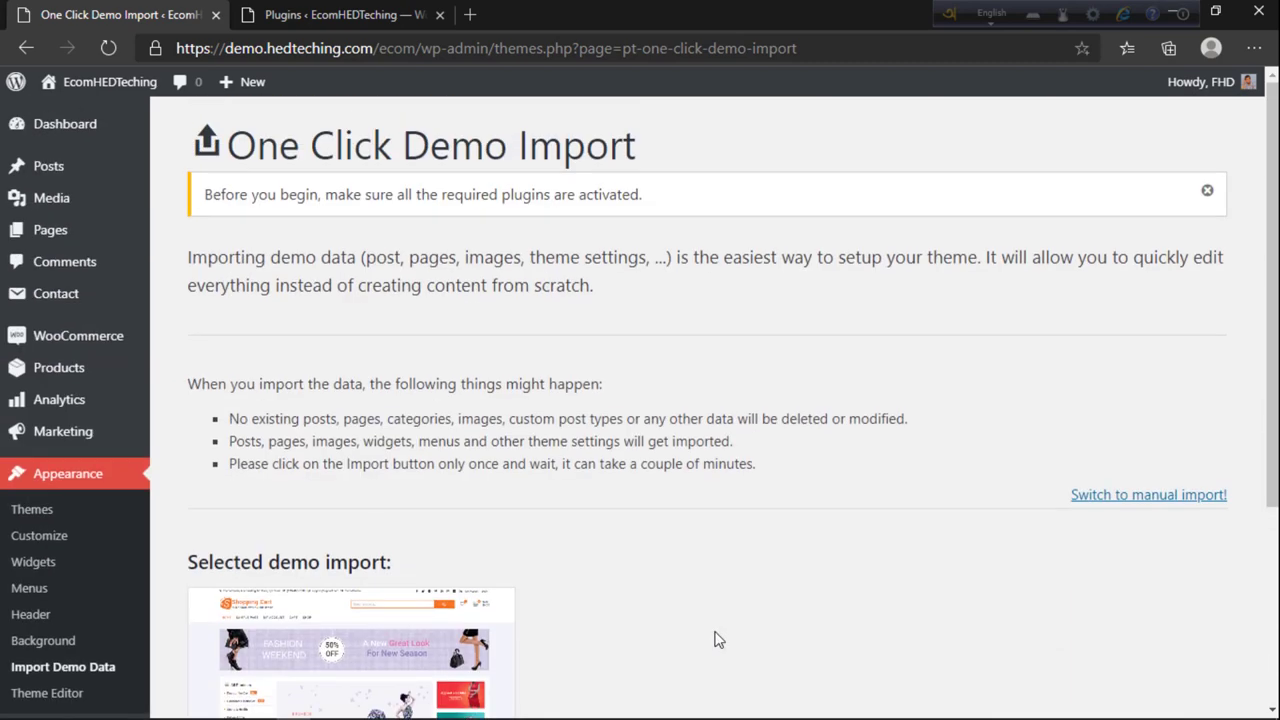
# Step: Move between the storefront and the import progress page while the demo import runs
pyautogui.scroll(-3, 715, 645)
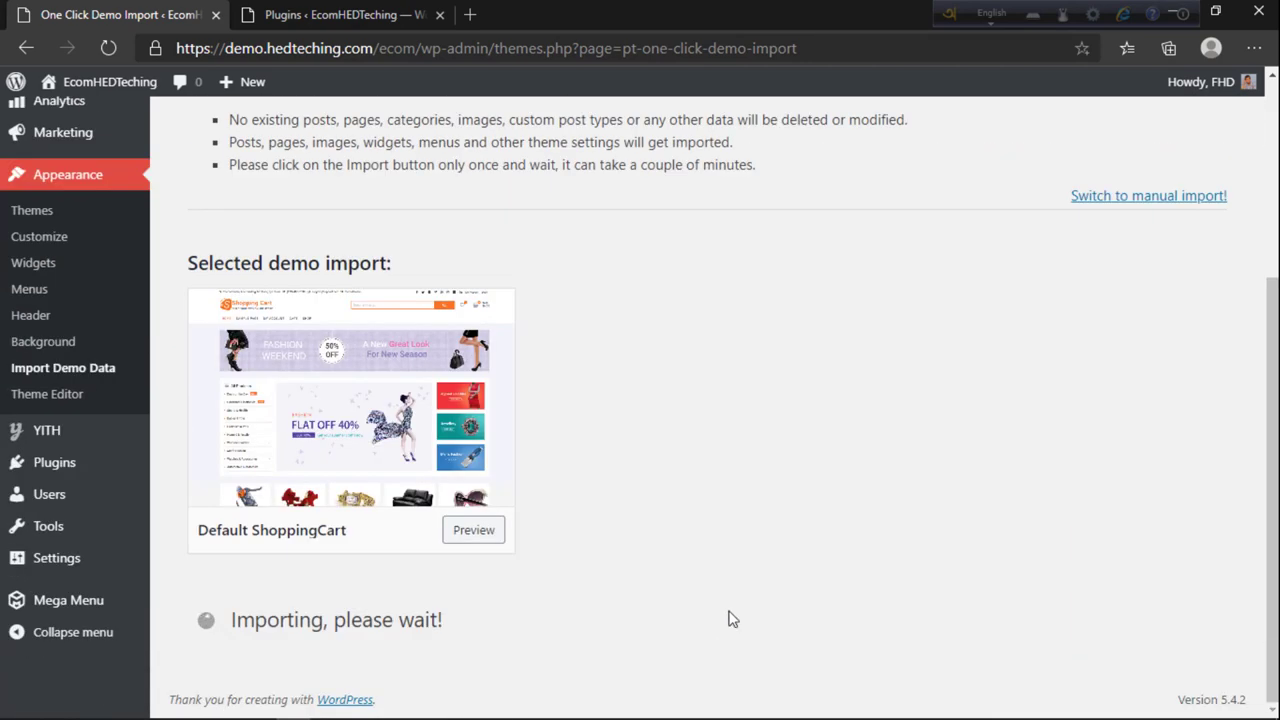
pyautogui.click(330, 14)
pyautogui.click(134, 16)
pyautogui.click(352, 12)
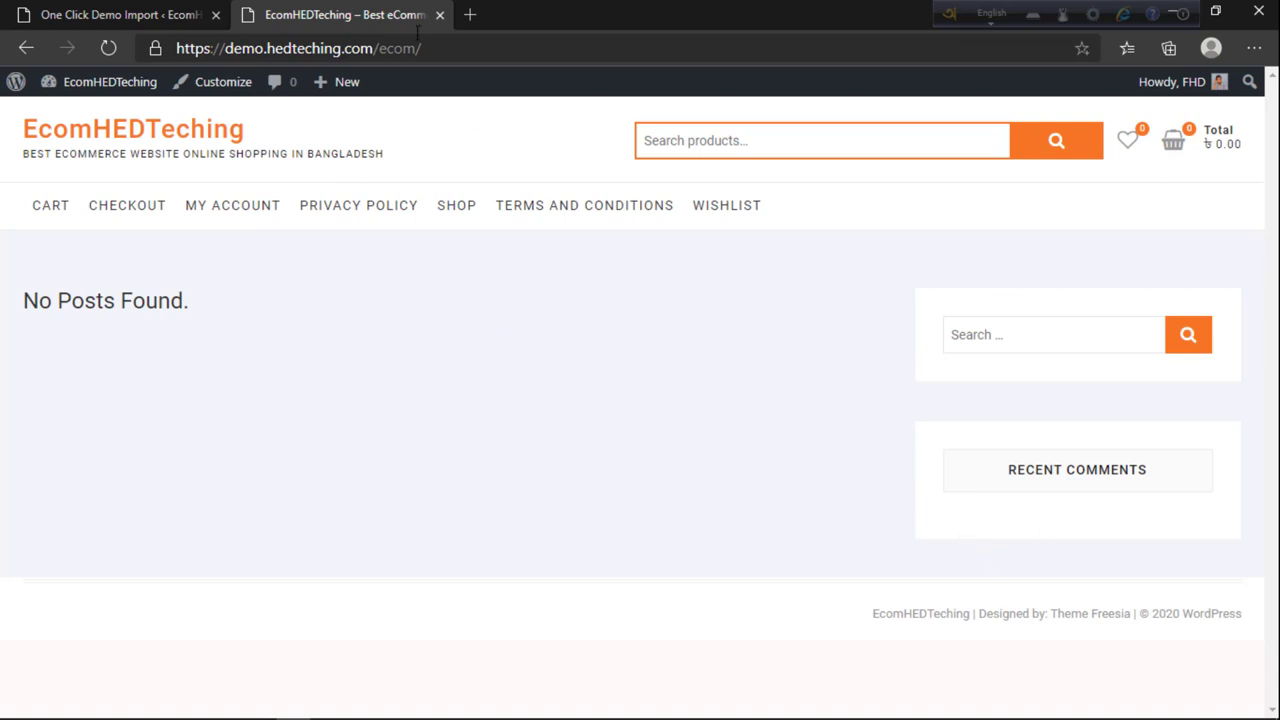
pyautogui.click(170, 10)
pyautogui.click(368, 12)
pyautogui.click(996, 336)
pyautogui.click(985, 337)
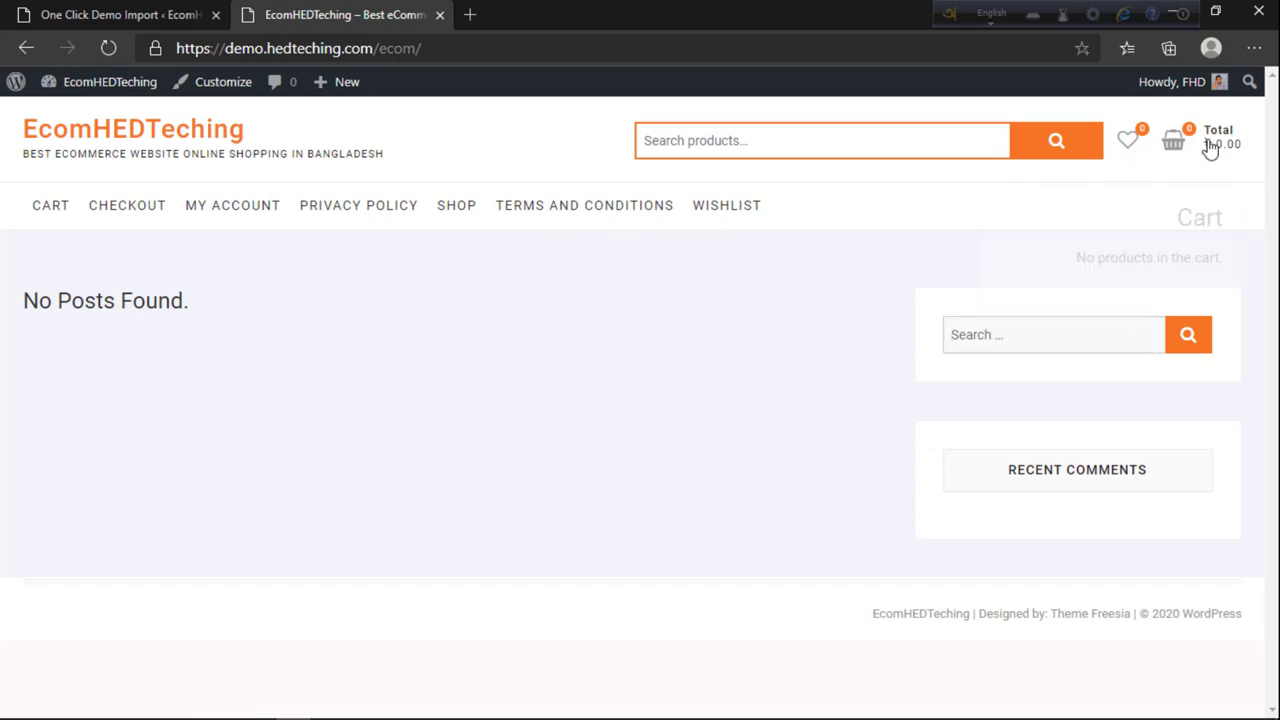
pyautogui.click(143, 10)
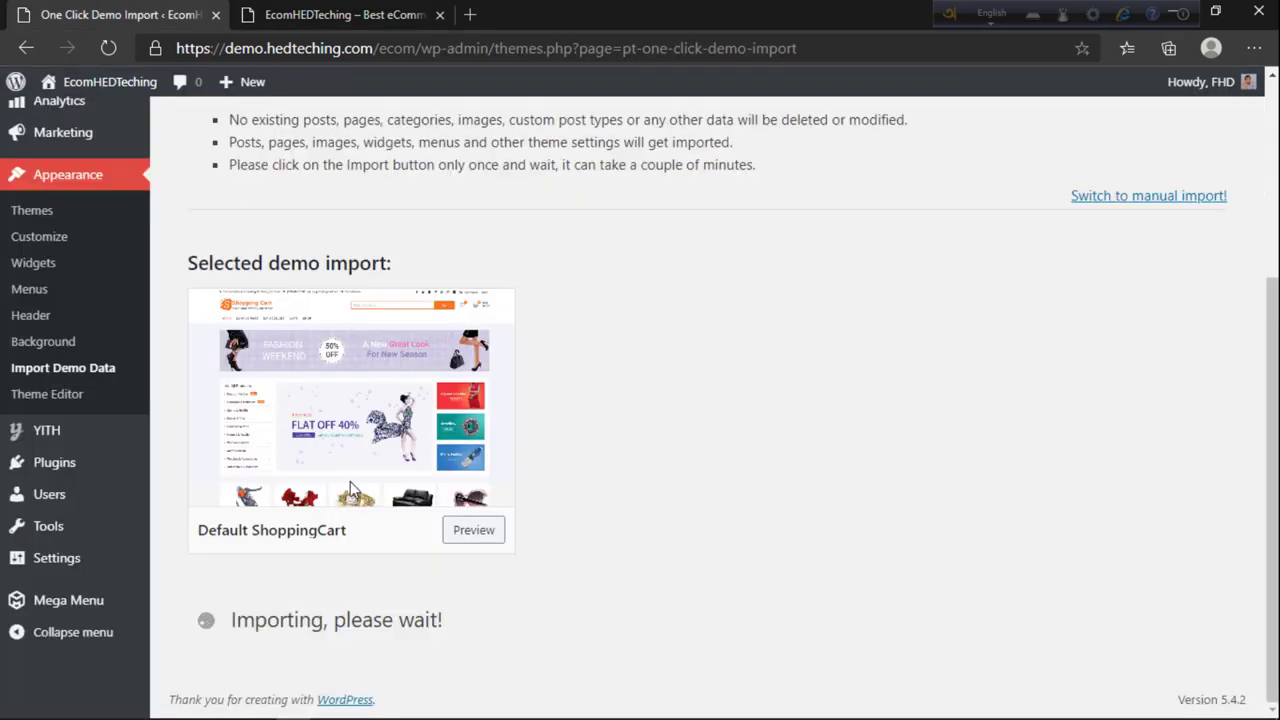
pyautogui.rightClick(281, 309)
pyautogui.click(657, 287)
pyautogui.click(250, 14)
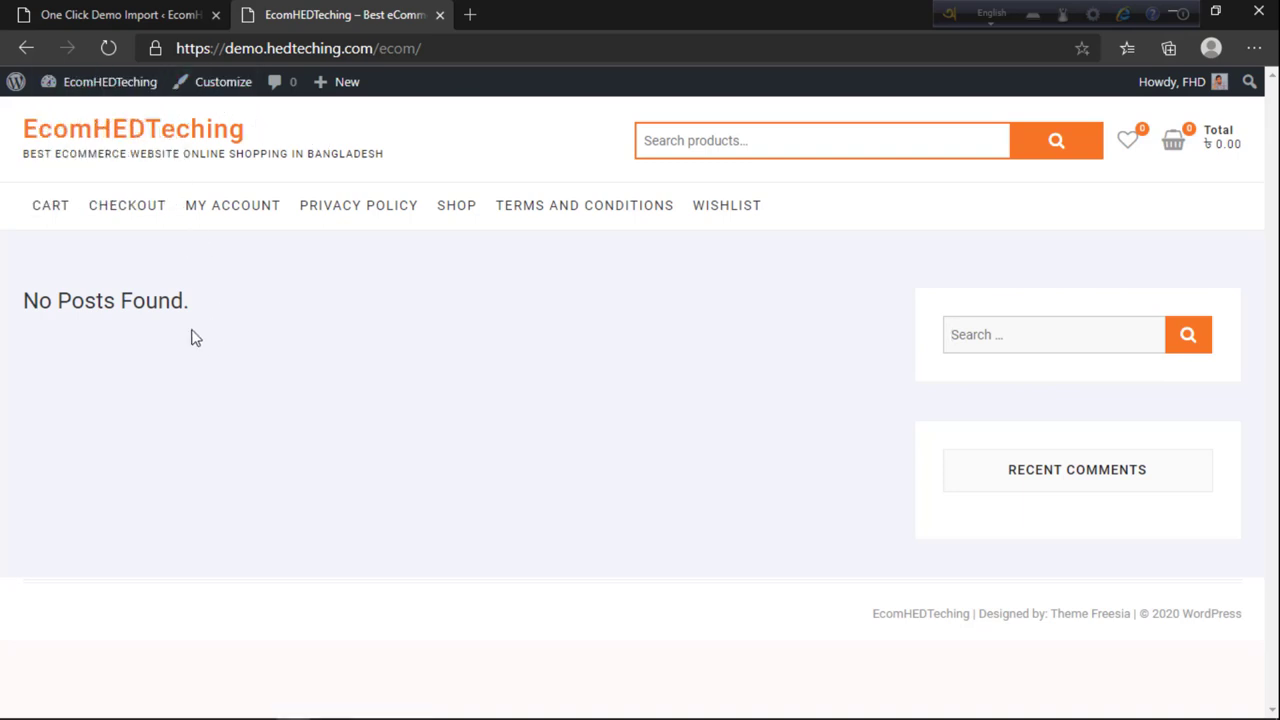
# Step: Open the site Customizer from the storefront, and open a fresh copy of the live site beside it
pyautogui.click(205, 88)
pyautogui.hotkey('ctrl', 'Tab')
pyautogui.click(268, 20)
pyautogui.click(120, 14)
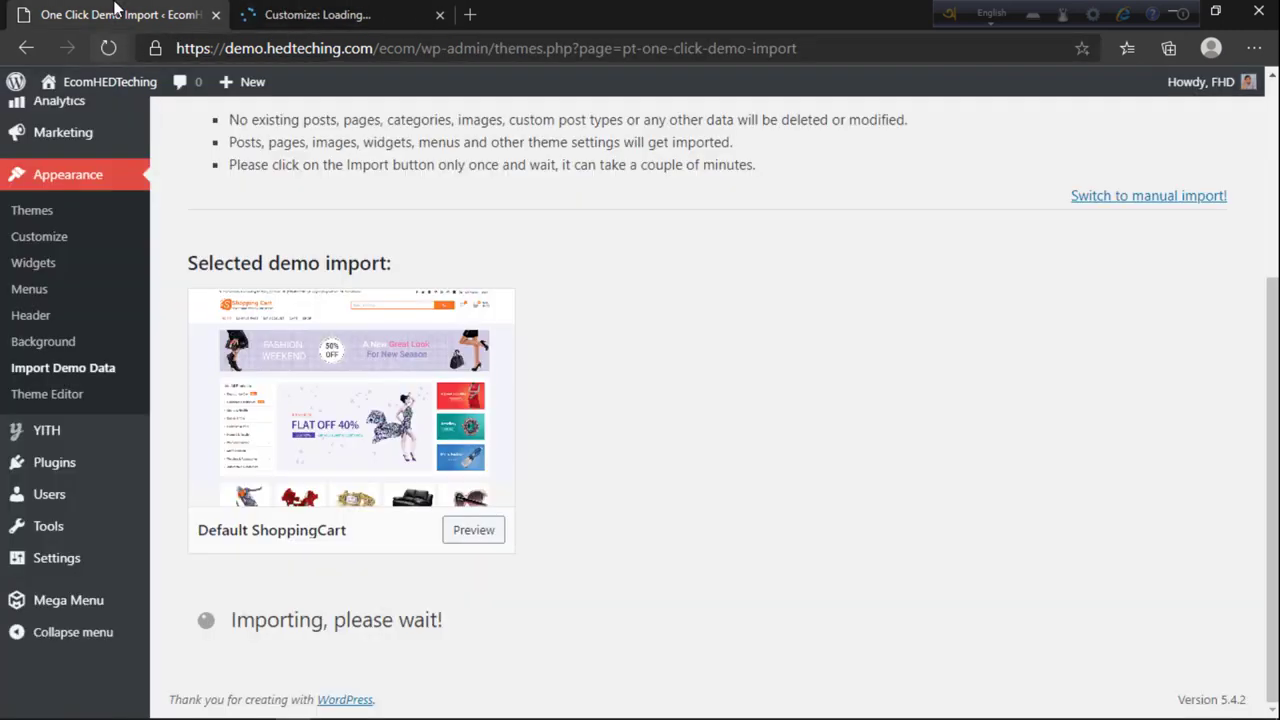
pyautogui.middleClick(97, 118)
# Step: View the freshly loaded storefront and move its tab after the Customizer
pyautogui.click(271, 14)
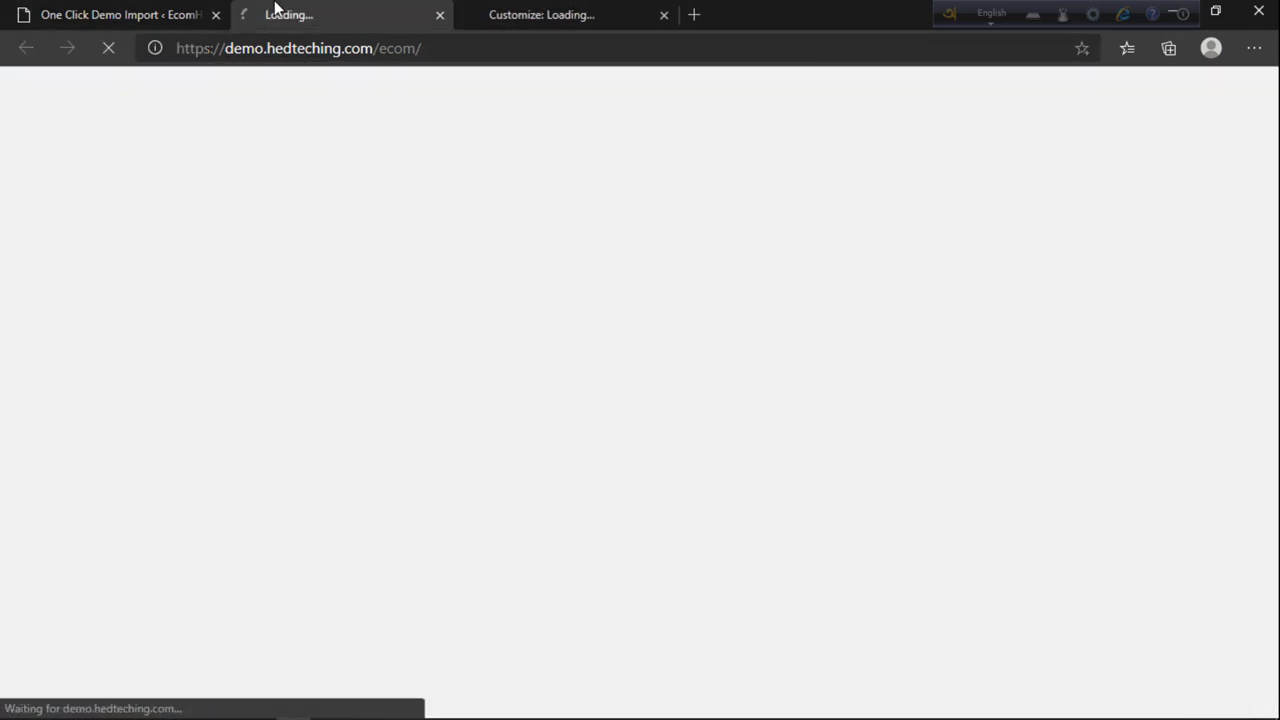
pyautogui.click(127, 14)
pyautogui.click(370, 12)
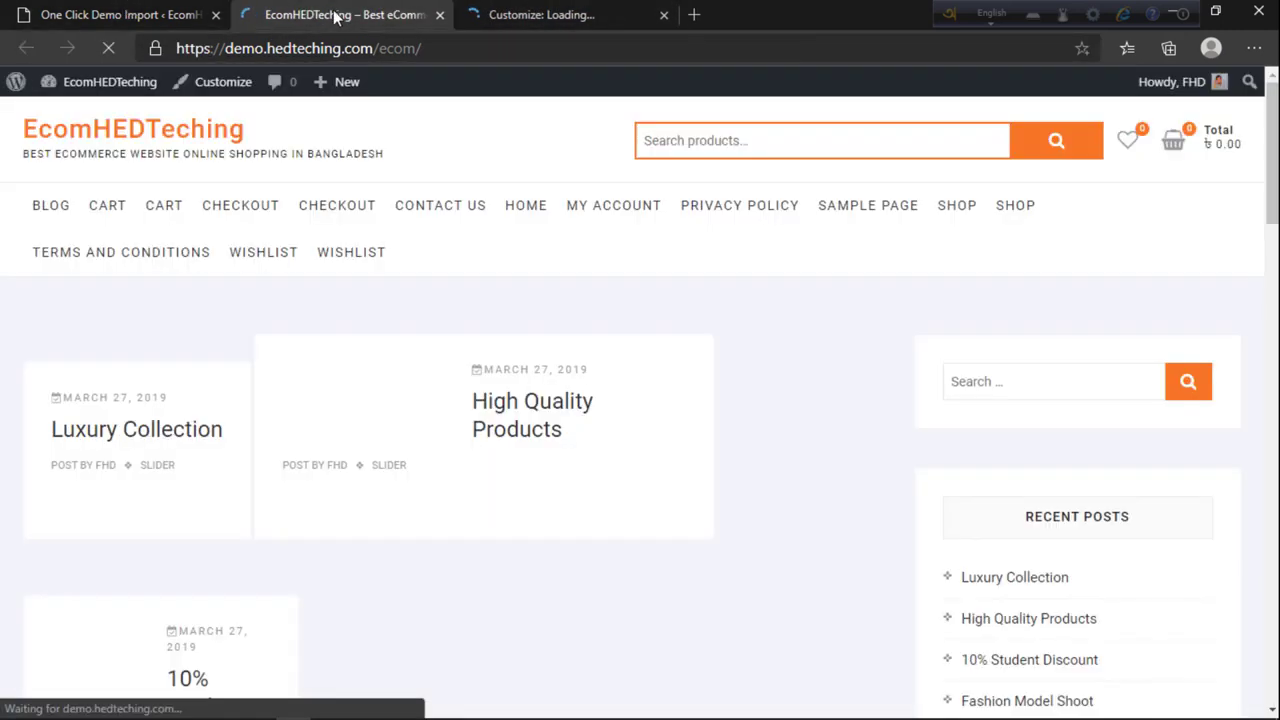
pyautogui.scroll(-5, 337, 509)
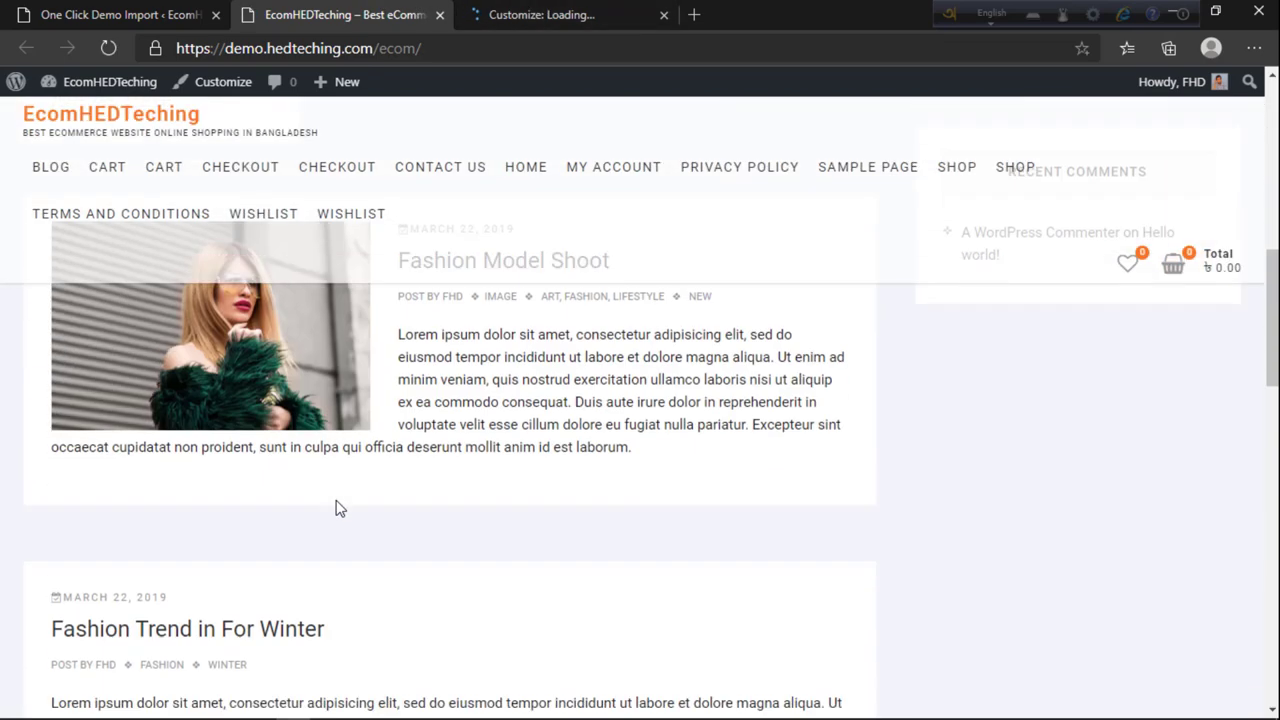
pyautogui.scroll(5, 337, 509)
pyautogui.moveTo(258, 8); pyautogui.dragTo(591, 9)
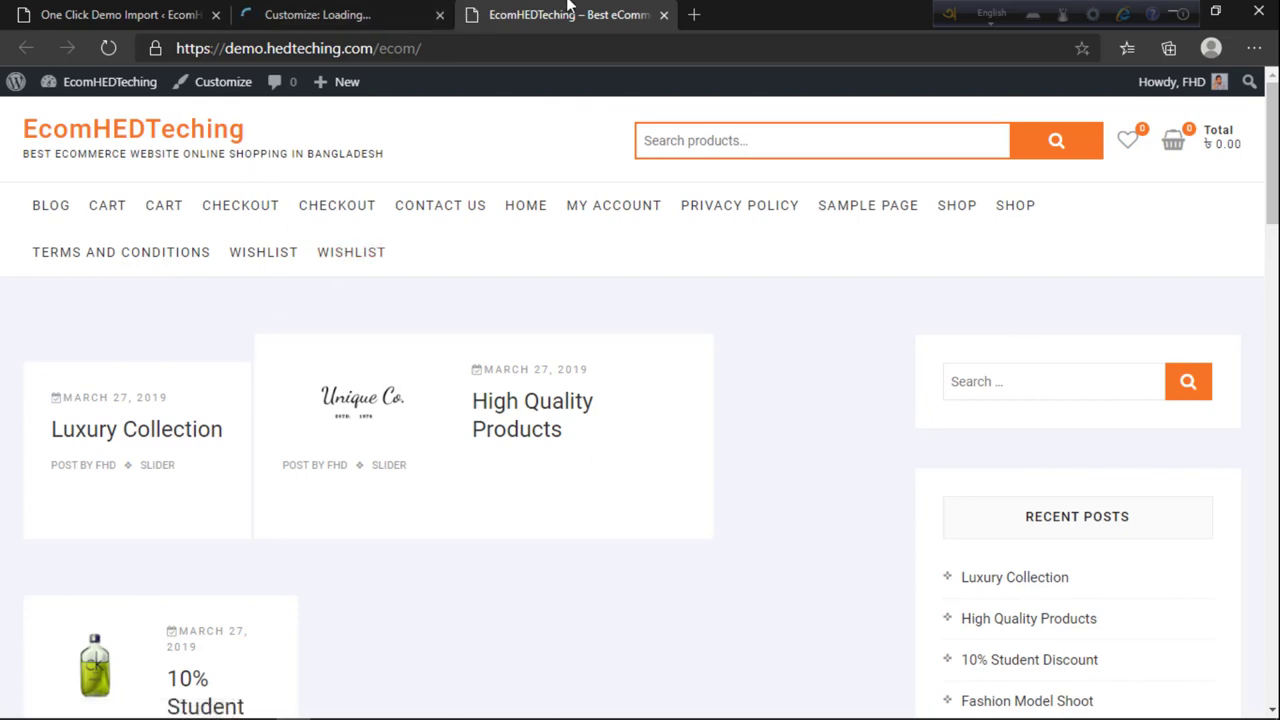
pyautogui.click(372, 10)
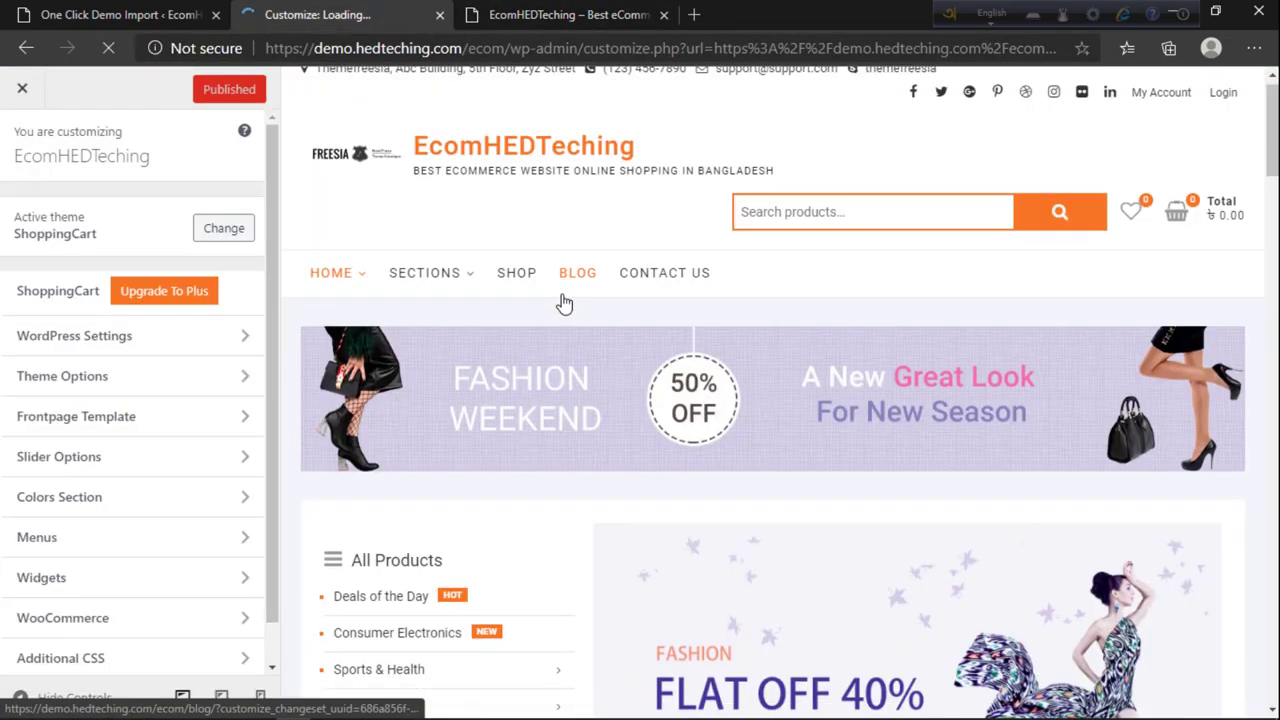
pyautogui.scroll(-4, 563, 300)
# Step: Confirm the import finished, close the Customizer and import pages, and scroll the blog to the top
pyautogui.click(120, 14)
pyautogui.scroll(-2, 346, 527)
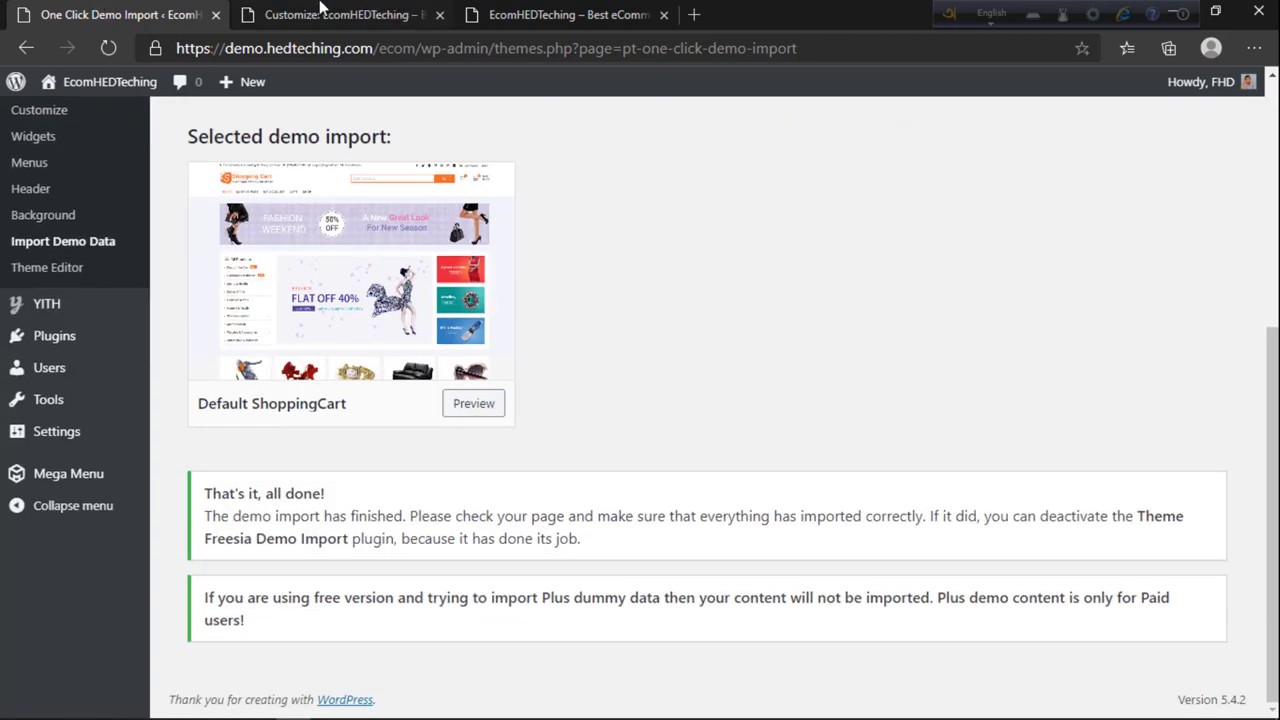
pyautogui.click(330, 14)
pyautogui.click(502, 14)
pyautogui.click(440, 16)
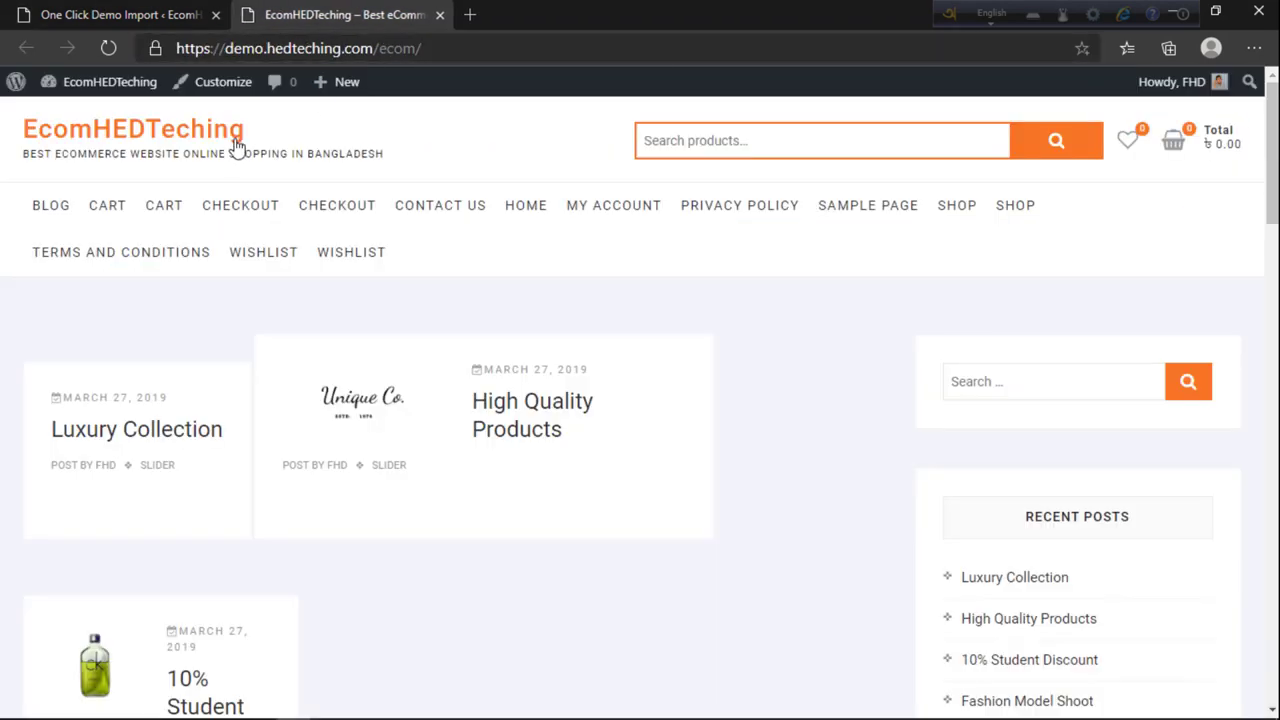
pyautogui.click(196, 26)
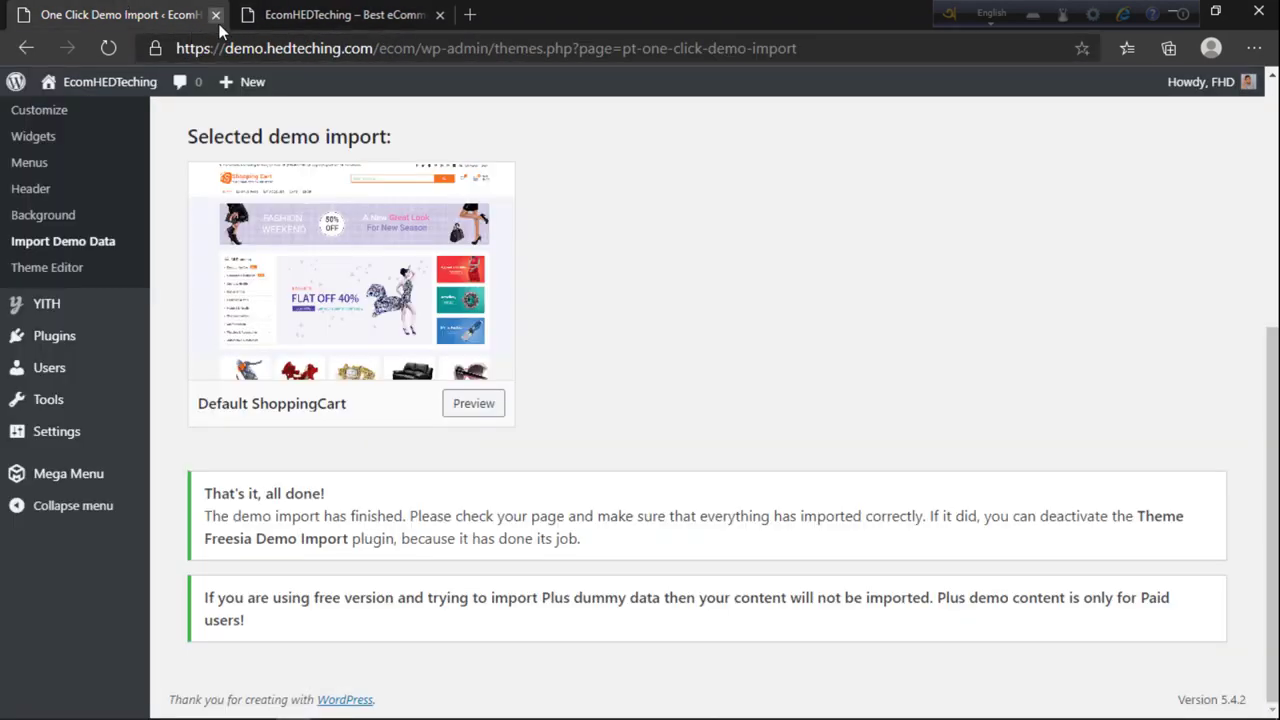
pyautogui.click(215, 15)
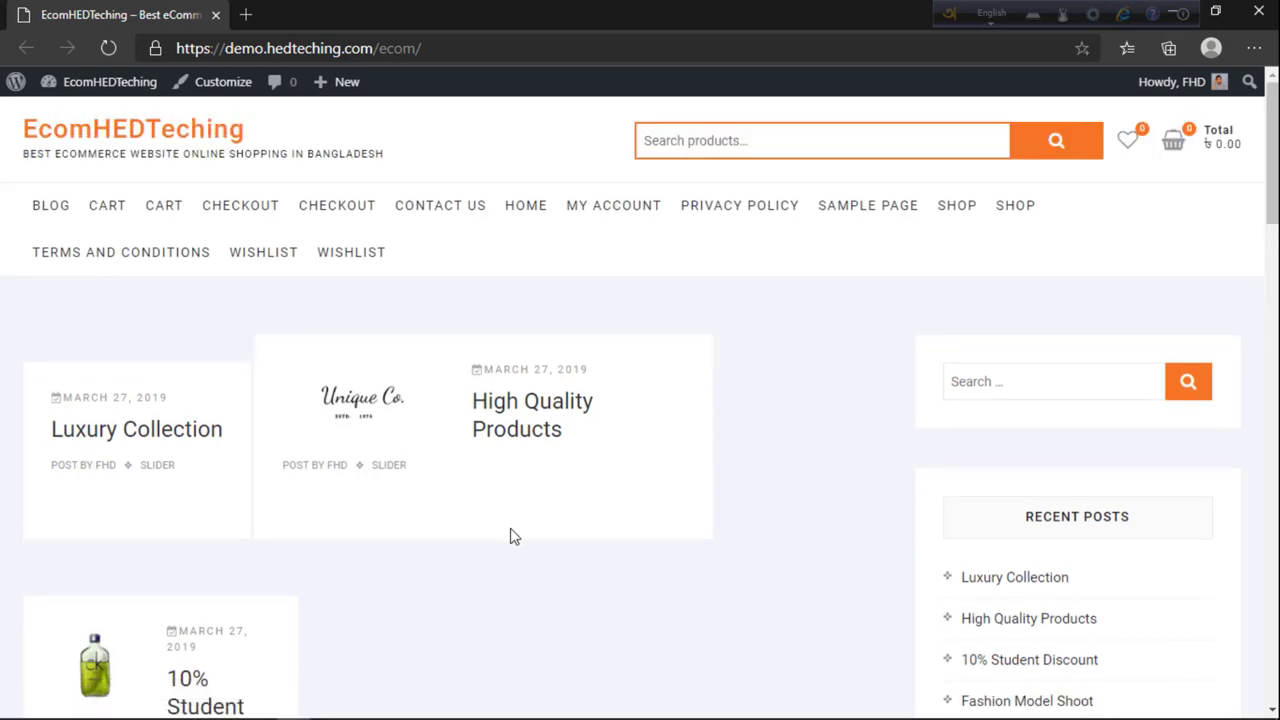
pyautogui.scroll(-15, 572, 545)
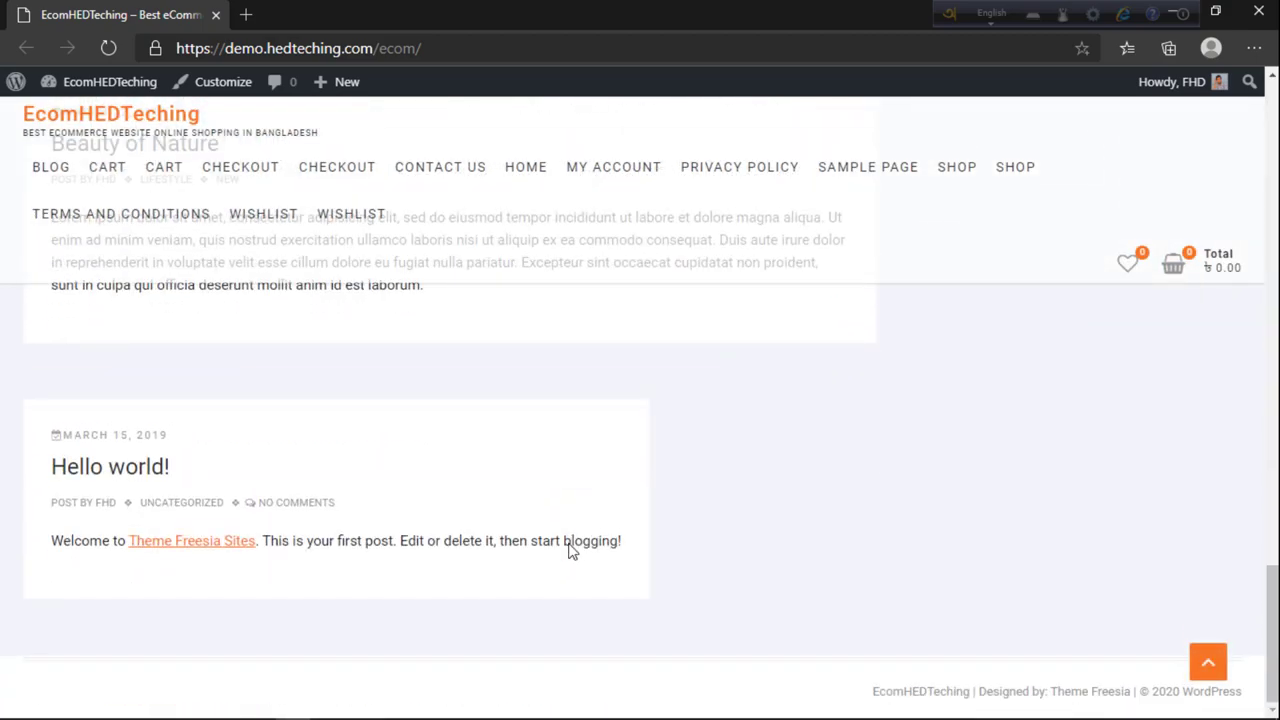
pyautogui.scroll(12, 570, 545)
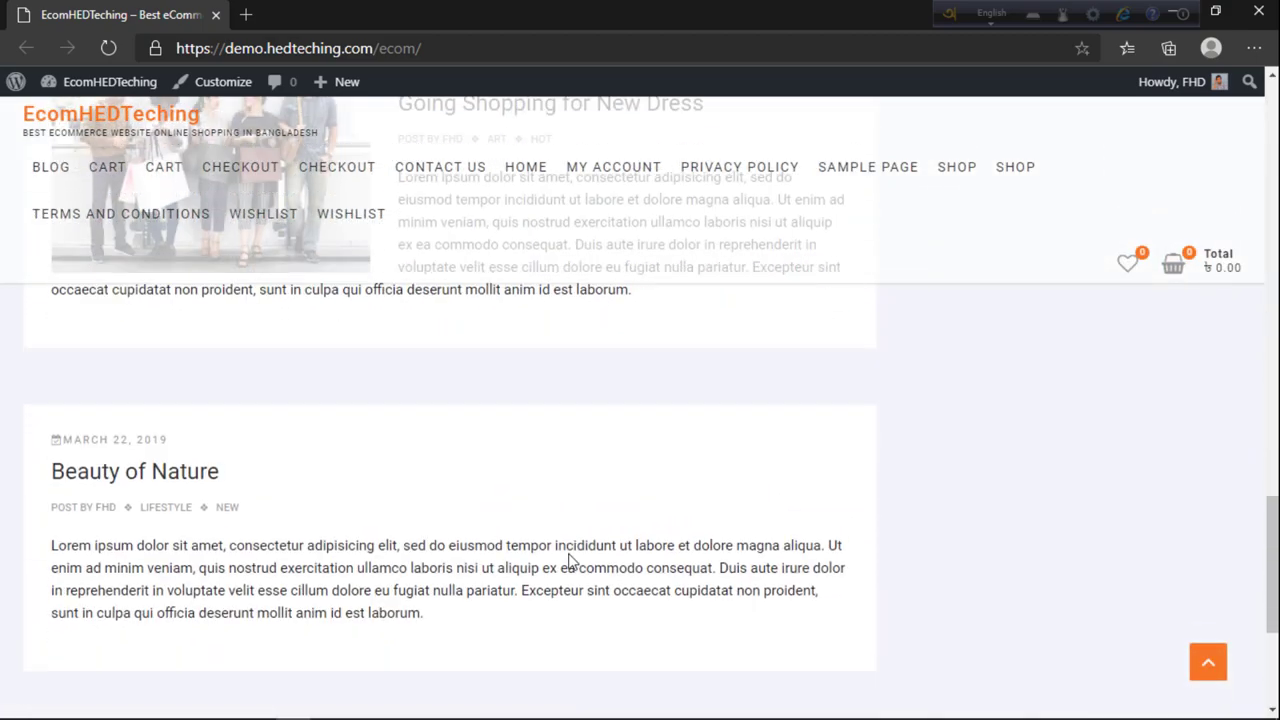
pyautogui.scroll(1, 560, 540)
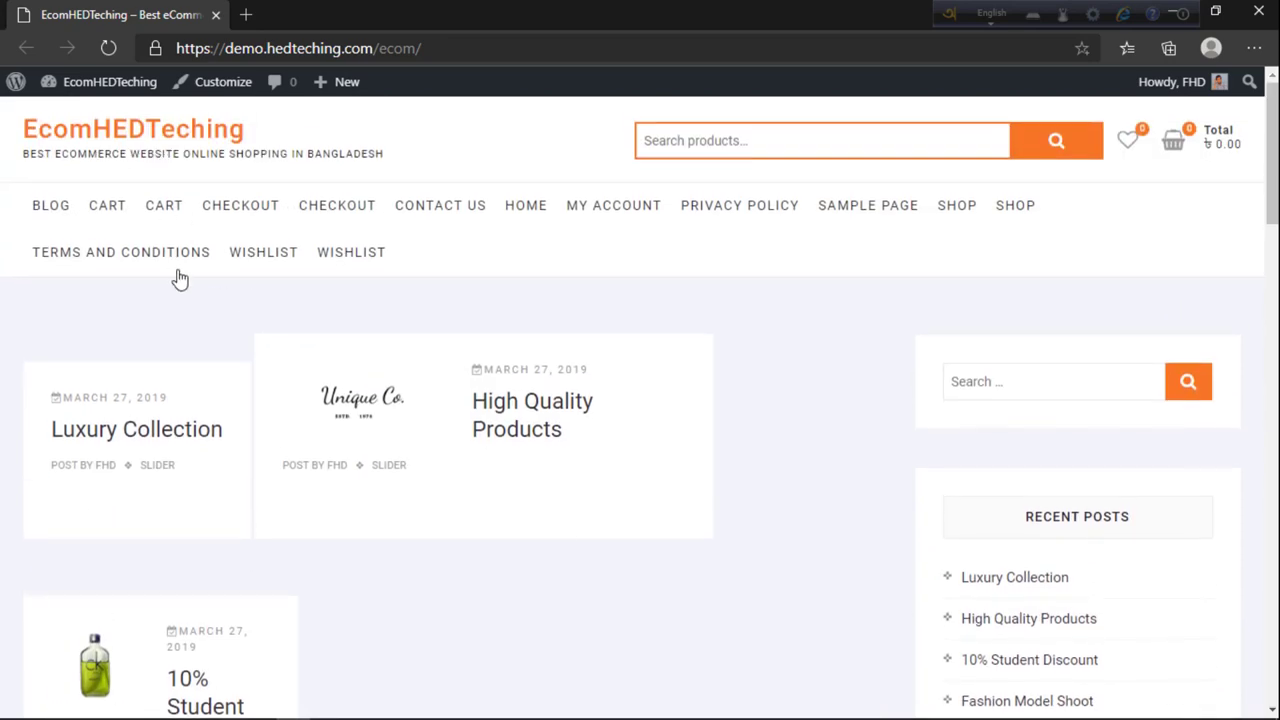
# Step: Reload the storefront and review the redesigned home page with its imported products
pyautogui.click(107, 48)
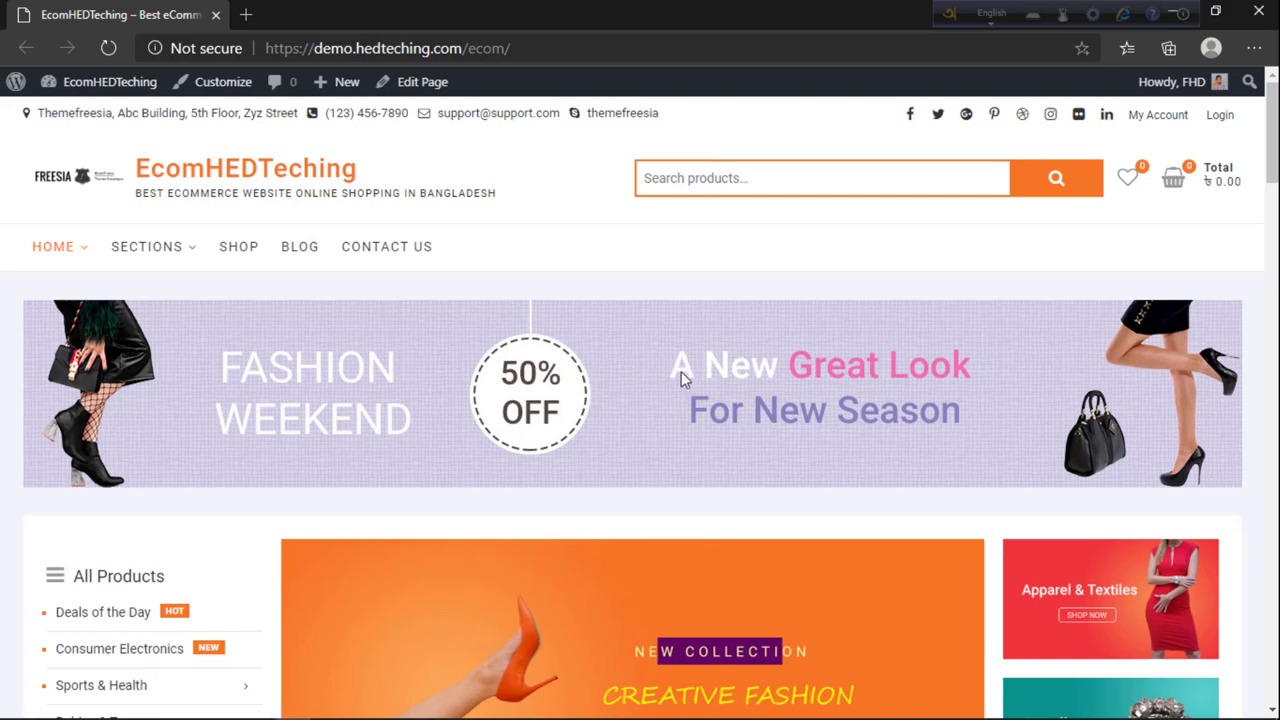
pyautogui.scroll(-3, 683, 372)
pyautogui.scroll(-7, 678, 440)
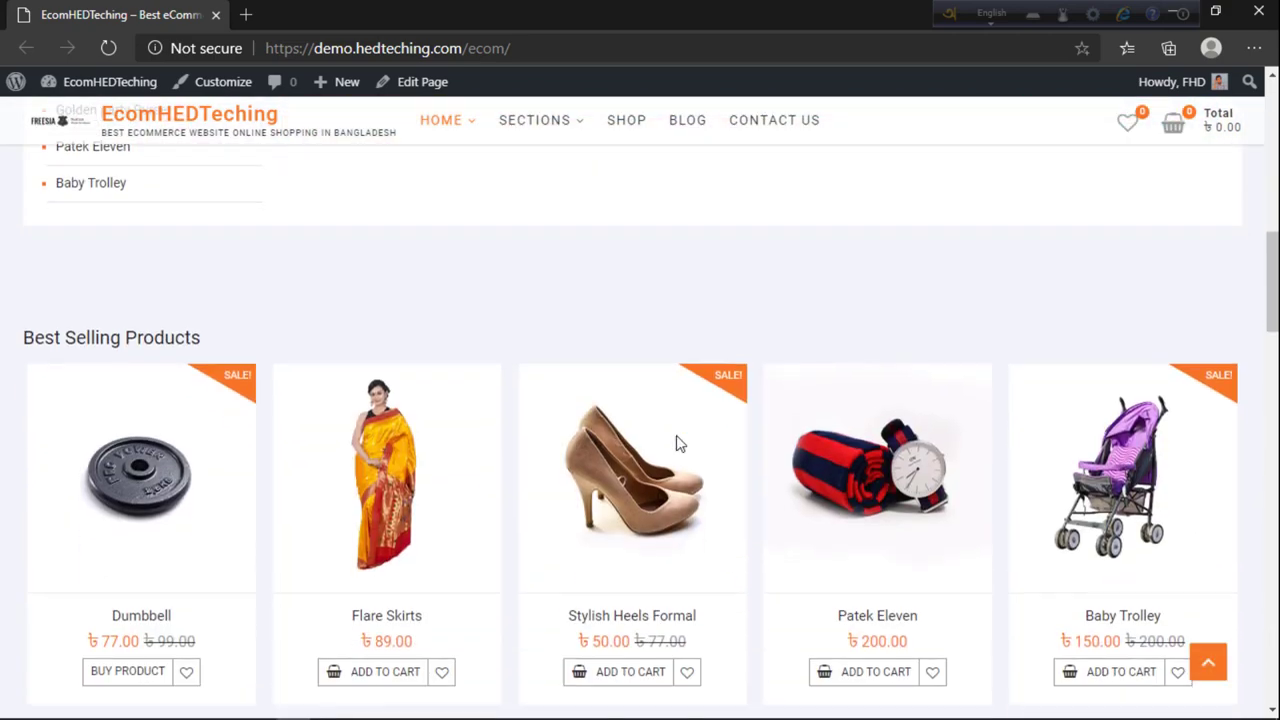
pyautogui.scroll(4, 678, 443)
pyautogui.scroll(2, 678, 445)
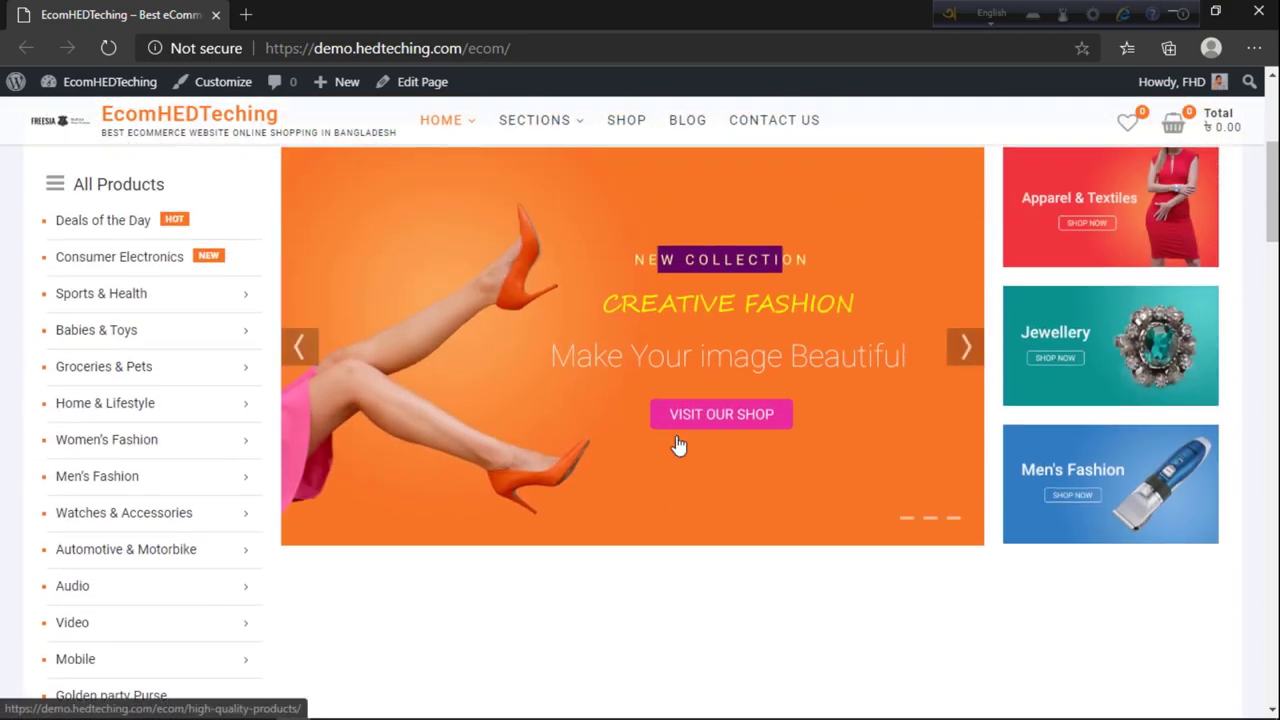
pyautogui.scroll(-1, 678, 445)
pyautogui.scroll(2, 678, 445)
pyautogui.scroll(-4, 678, 445)
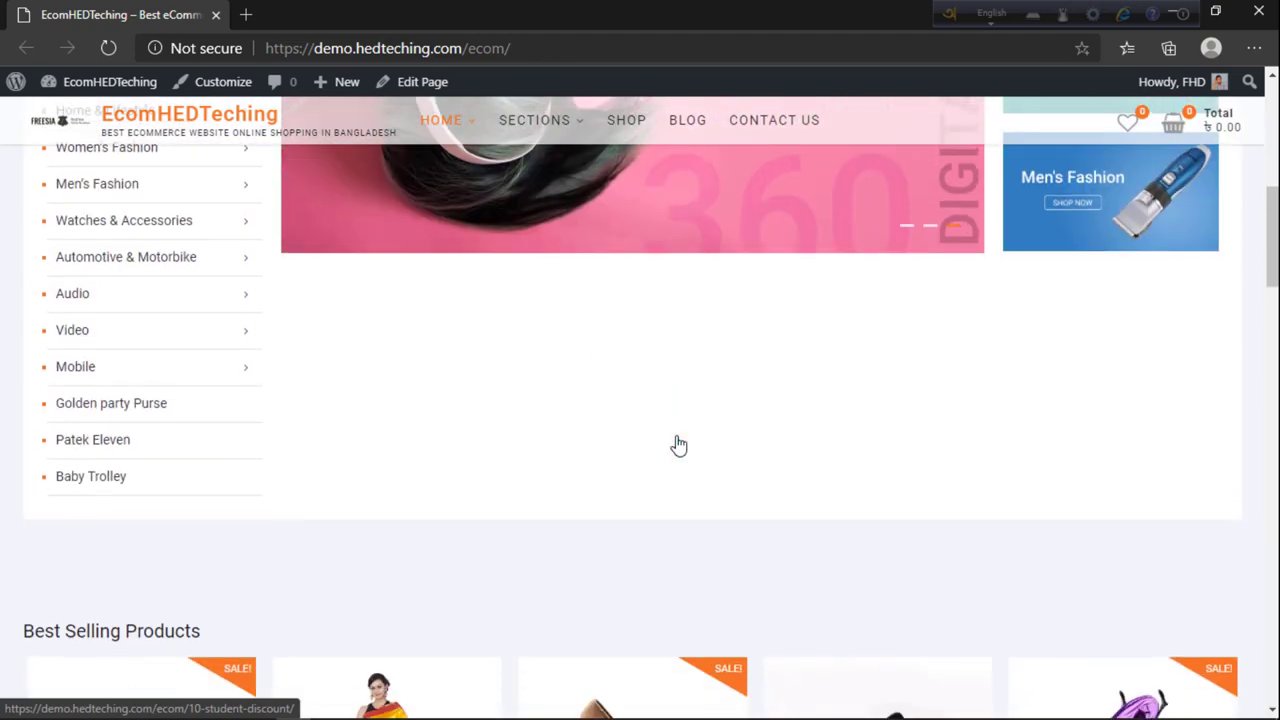
pyautogui.scroll(5, 637, 443)
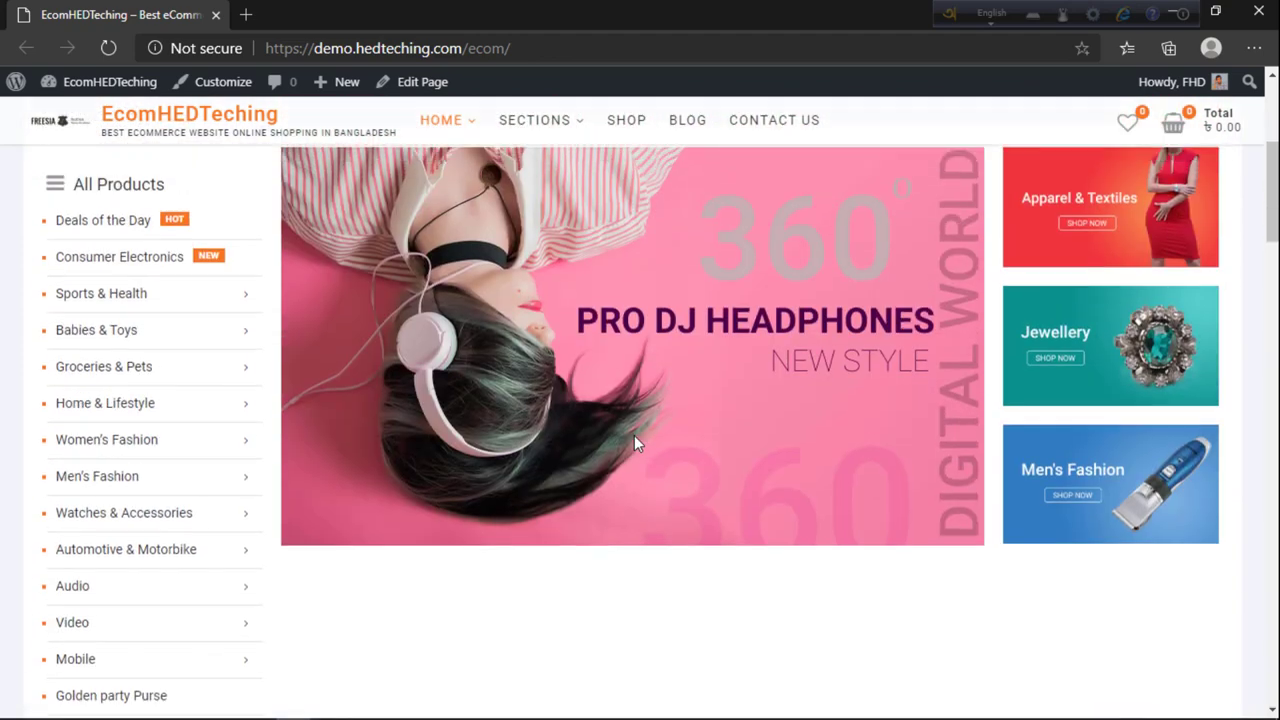
pyautogui.scroll(-2, 637, 443)
pyautogui.scroll(4, 637, 445)
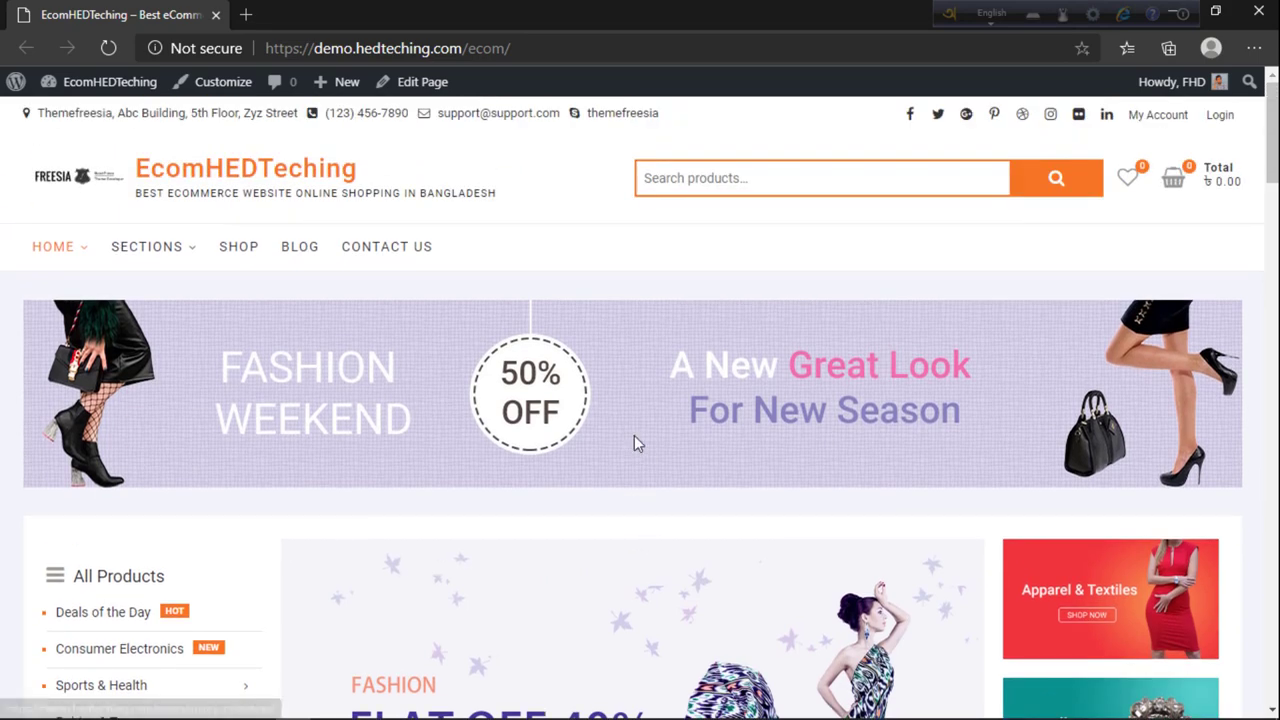
pyautogui.scroll(-12, 634, 437)
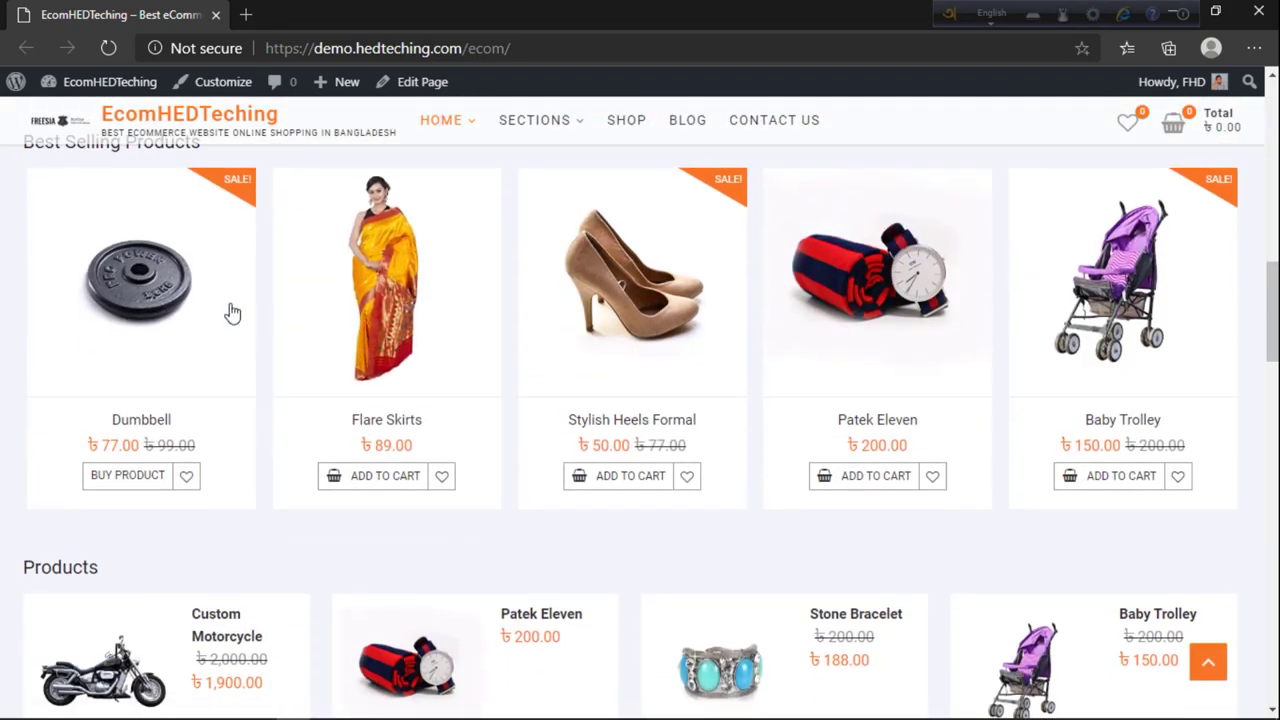
pyautogui.scroll(-4, 1015, 337)
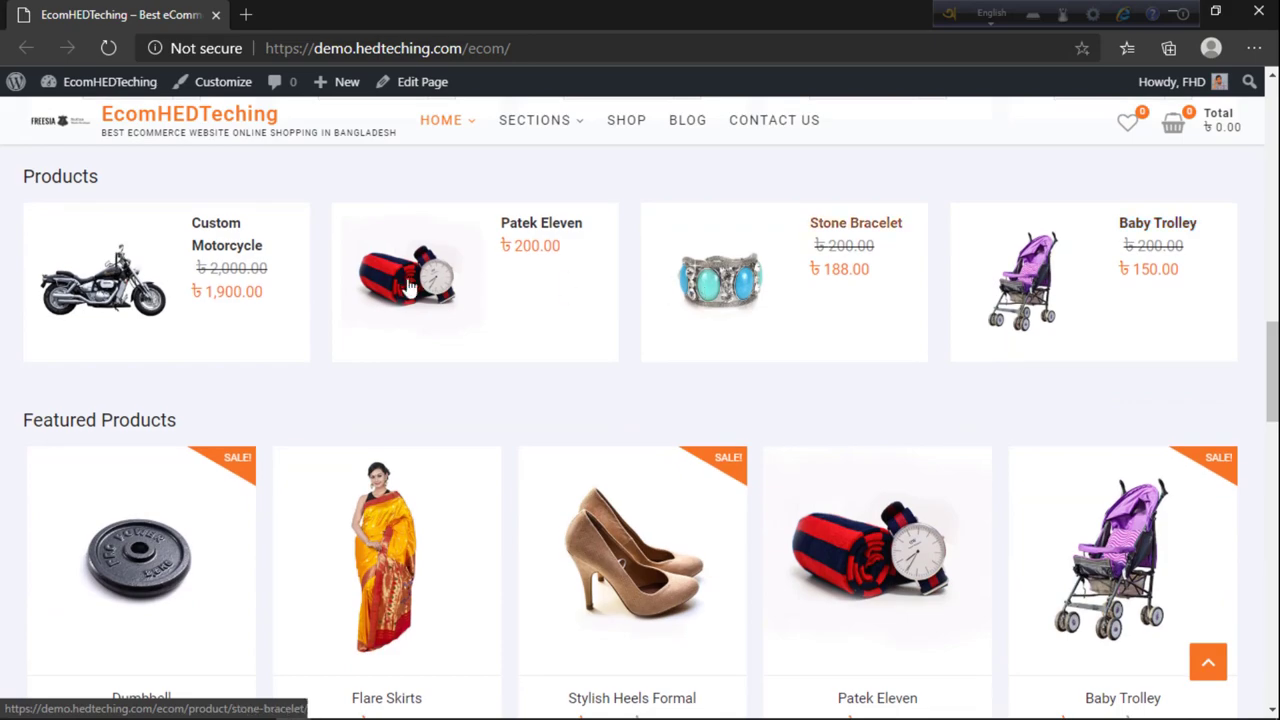
pyautogui.scroll(-7, 220, 346)
pyautogui.scroll(-5, 256, 345)
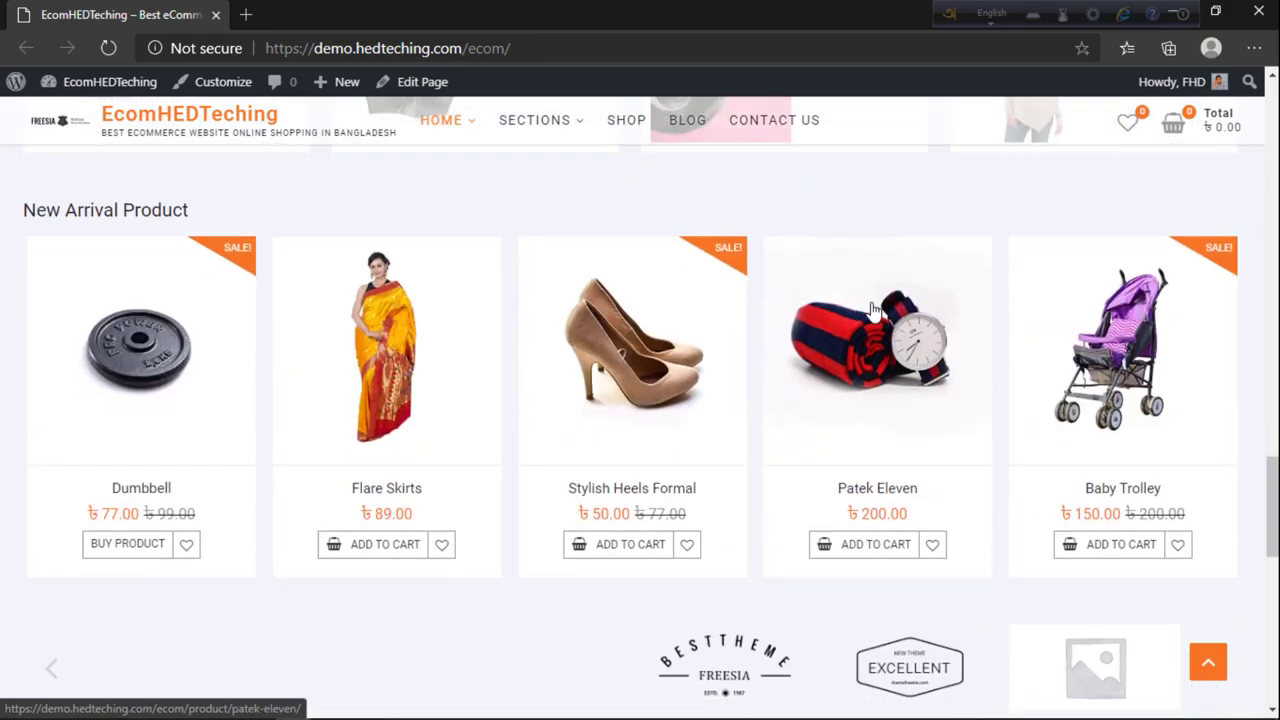
pyautogui.scroll(-6, 280, 400)
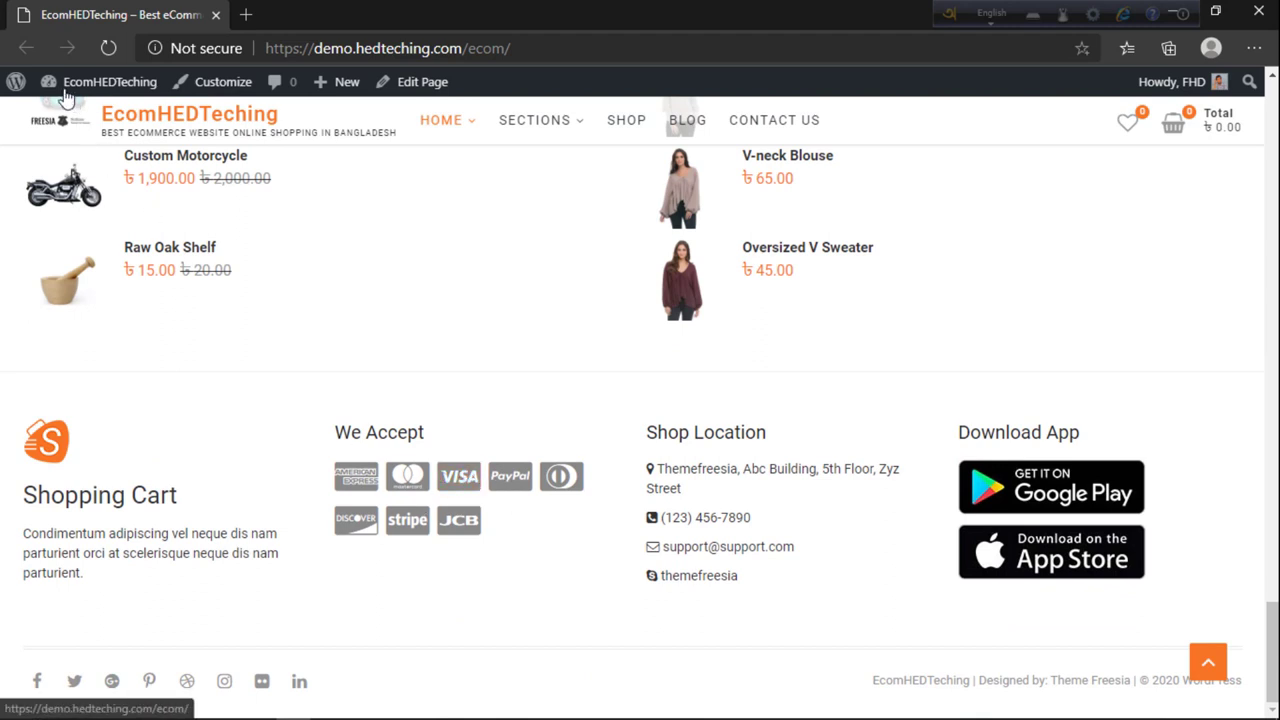
# Step: Open the admin Dashboard in a background tab from the admin bar menu
pyautogui.moveTo(80, 95)
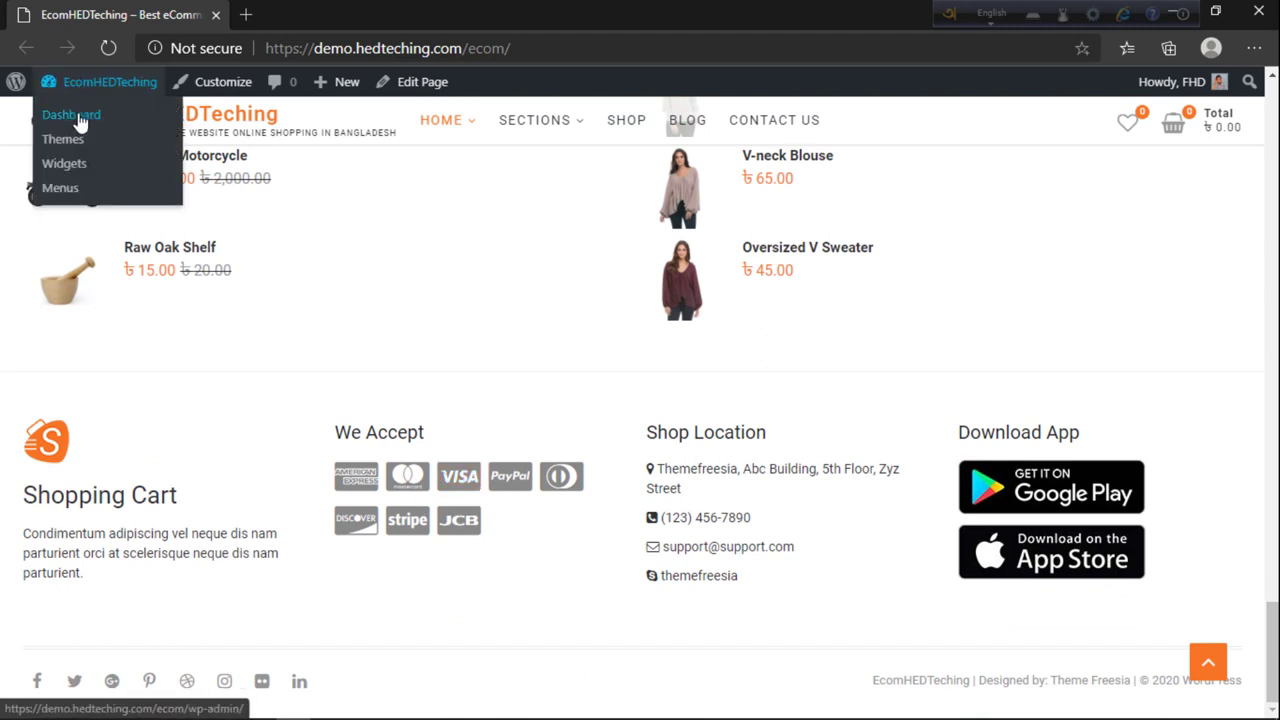
pyautogui.middleClick(80, 118)
pyautogui.scroll(4, 121, 241)
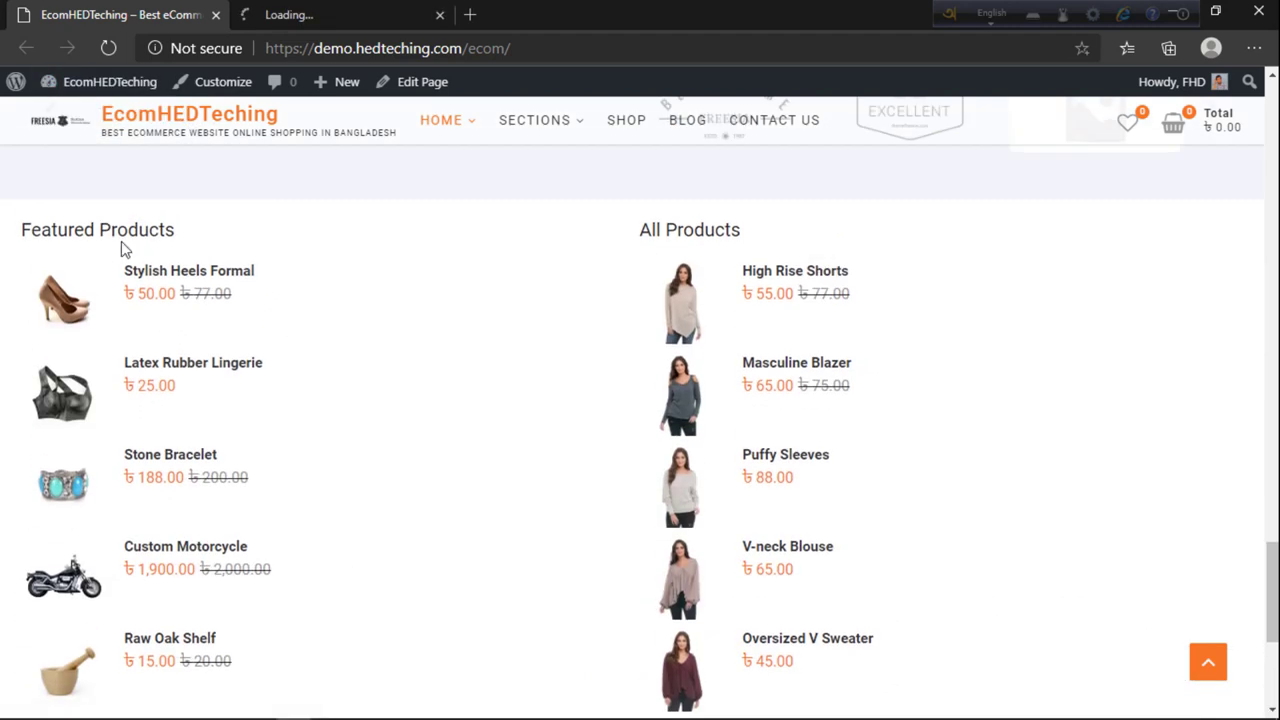
pyautogui.scroll(-3, 500, 290)
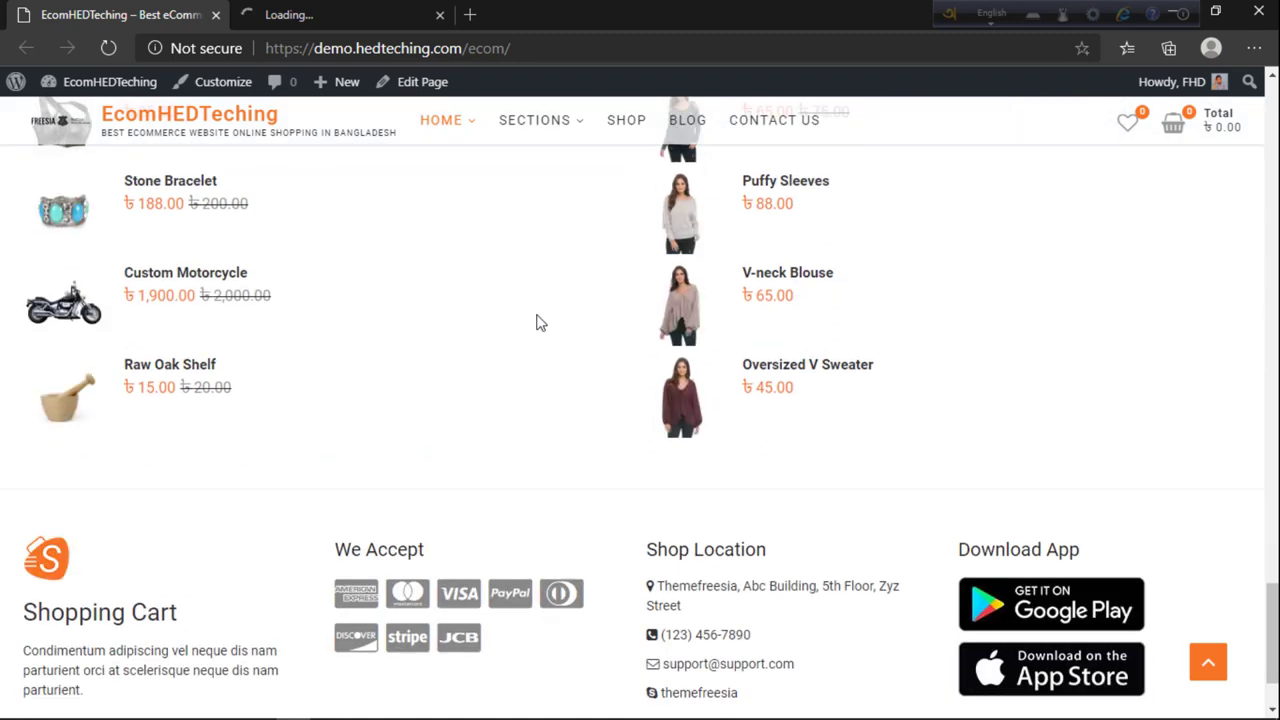
pyautogui.scroll(-1, 929, 468)
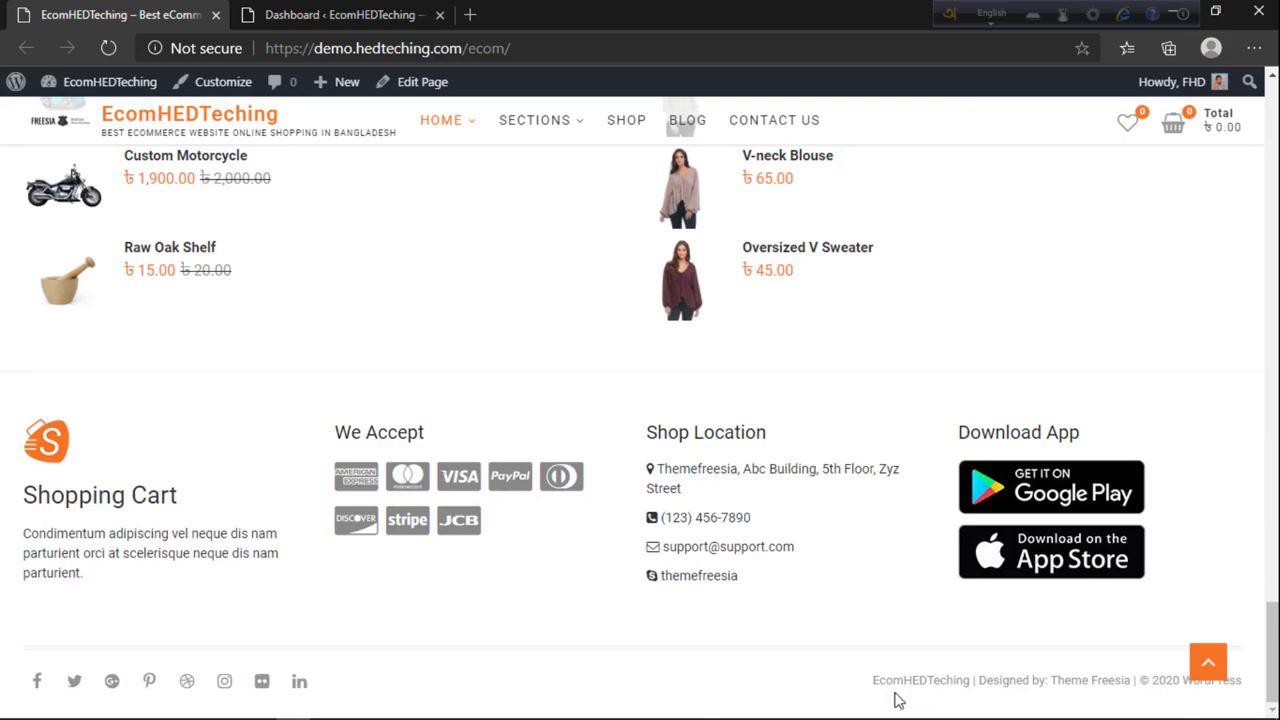
pyautogui.scroll(20, 443, 514)
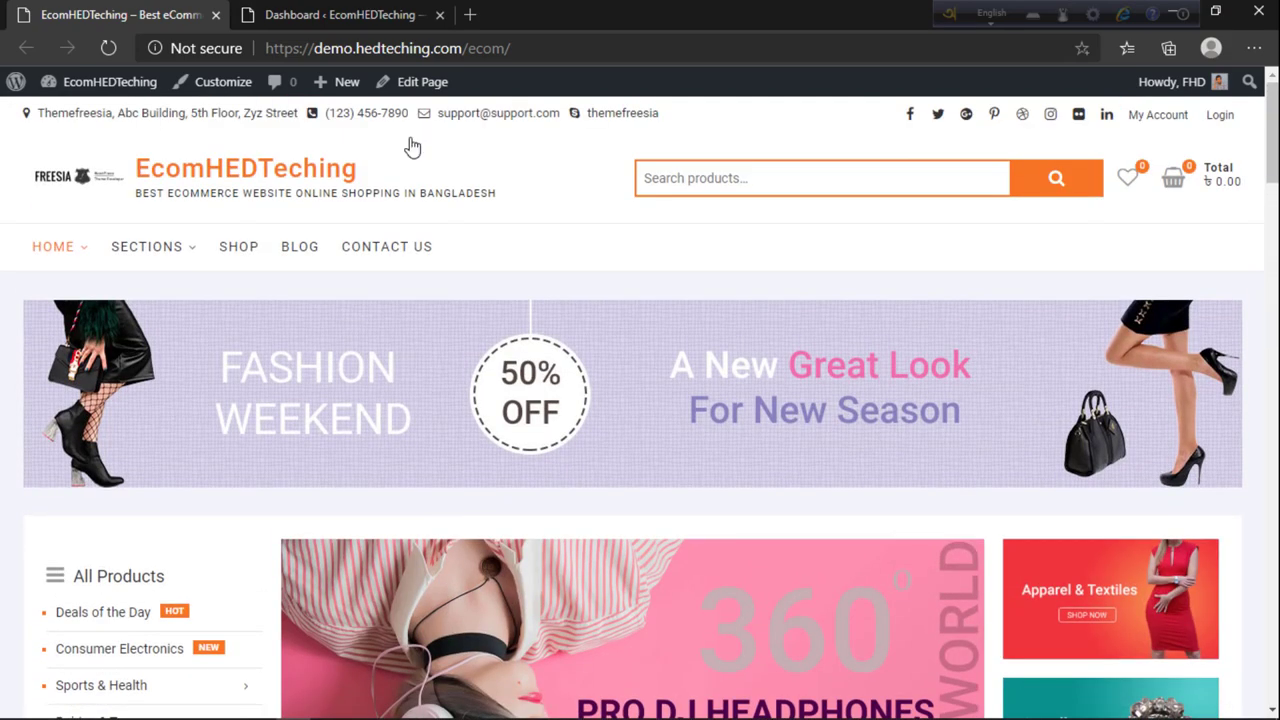
# Step: Go from the admin Dashboard to the Appearance > Import Demo Data page
pyautogui.click(338, 14)
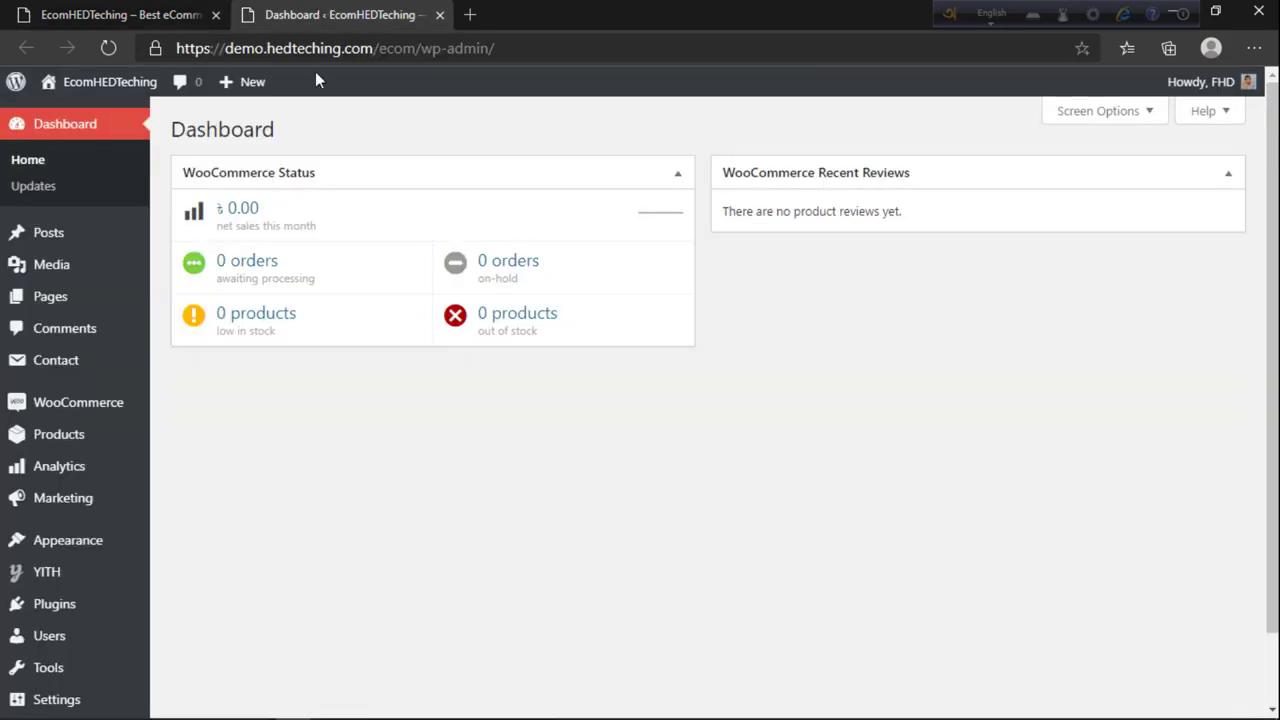
pyautogui.moveTo(77, 540)
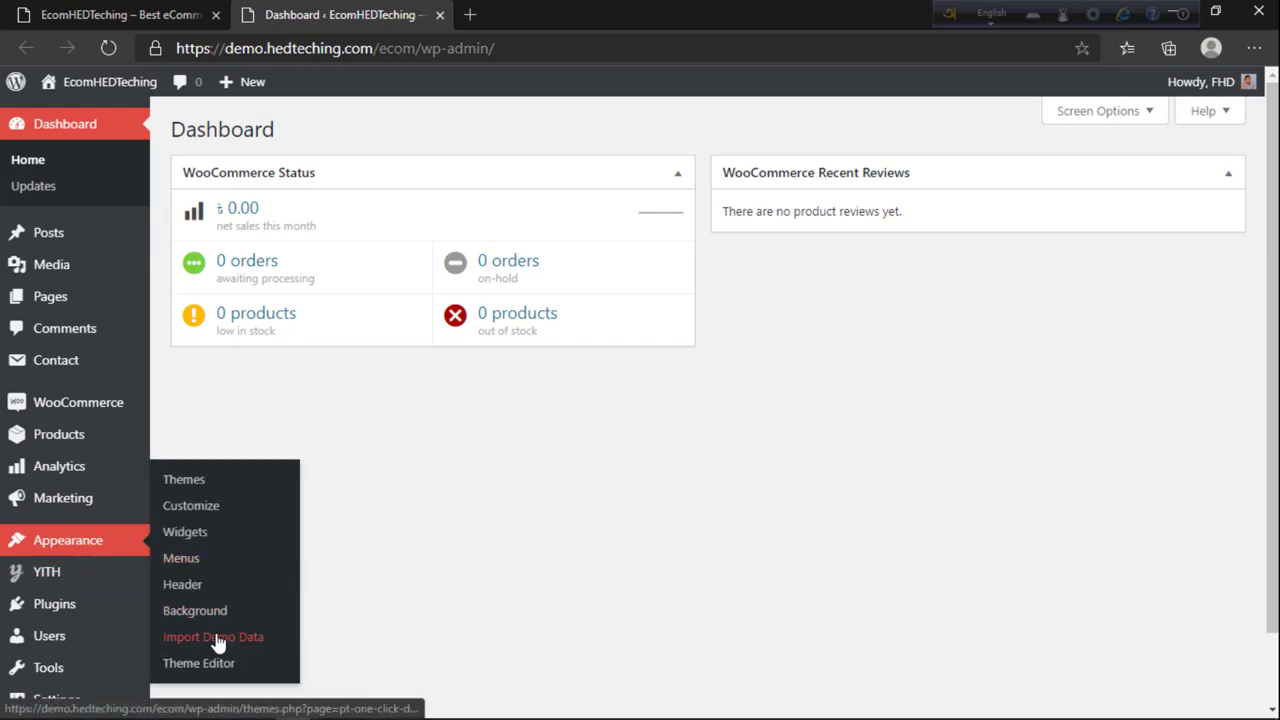
pyautogui.click(155, 8)
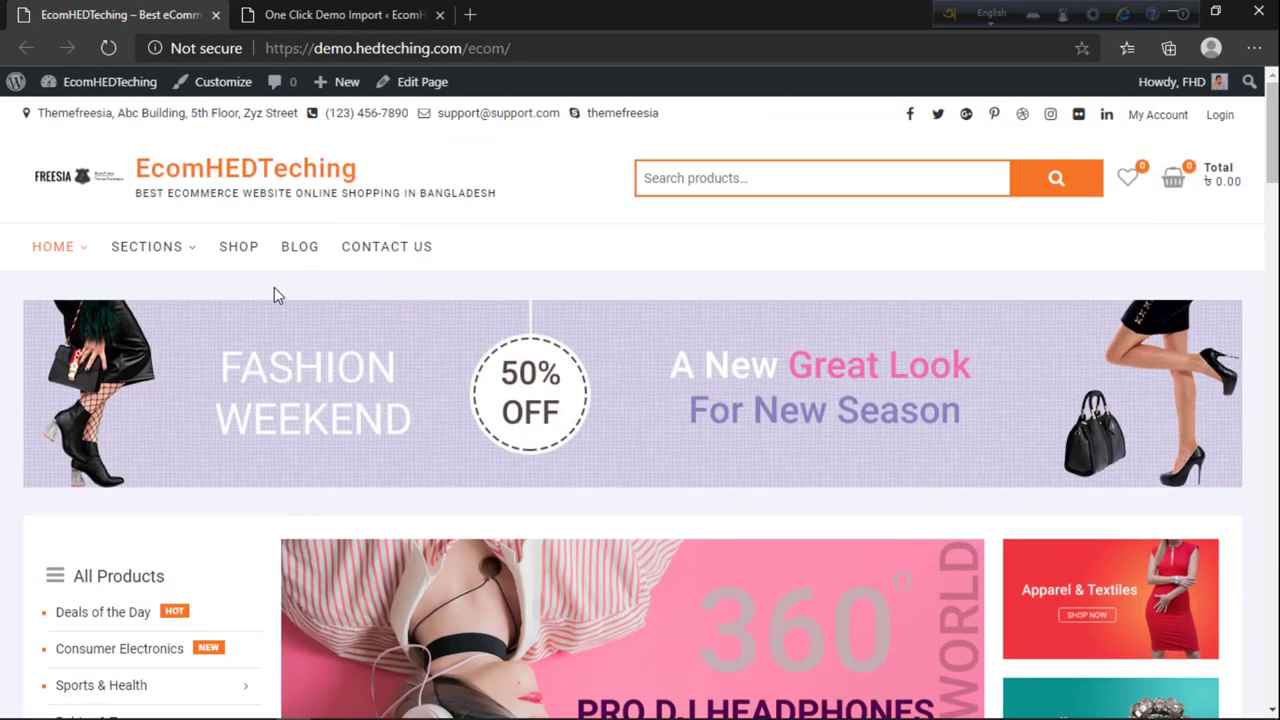
pyautogui.moveTo(163, 250)
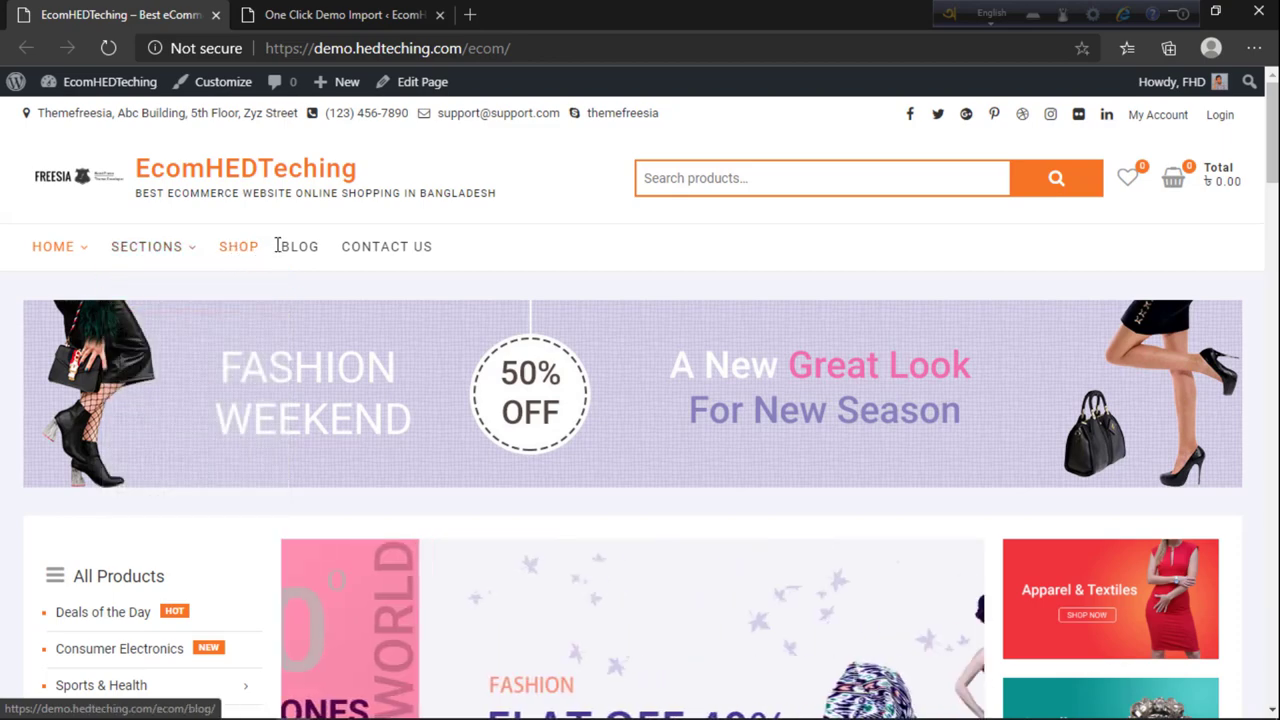
pyautogui.moveTo(63, 249)
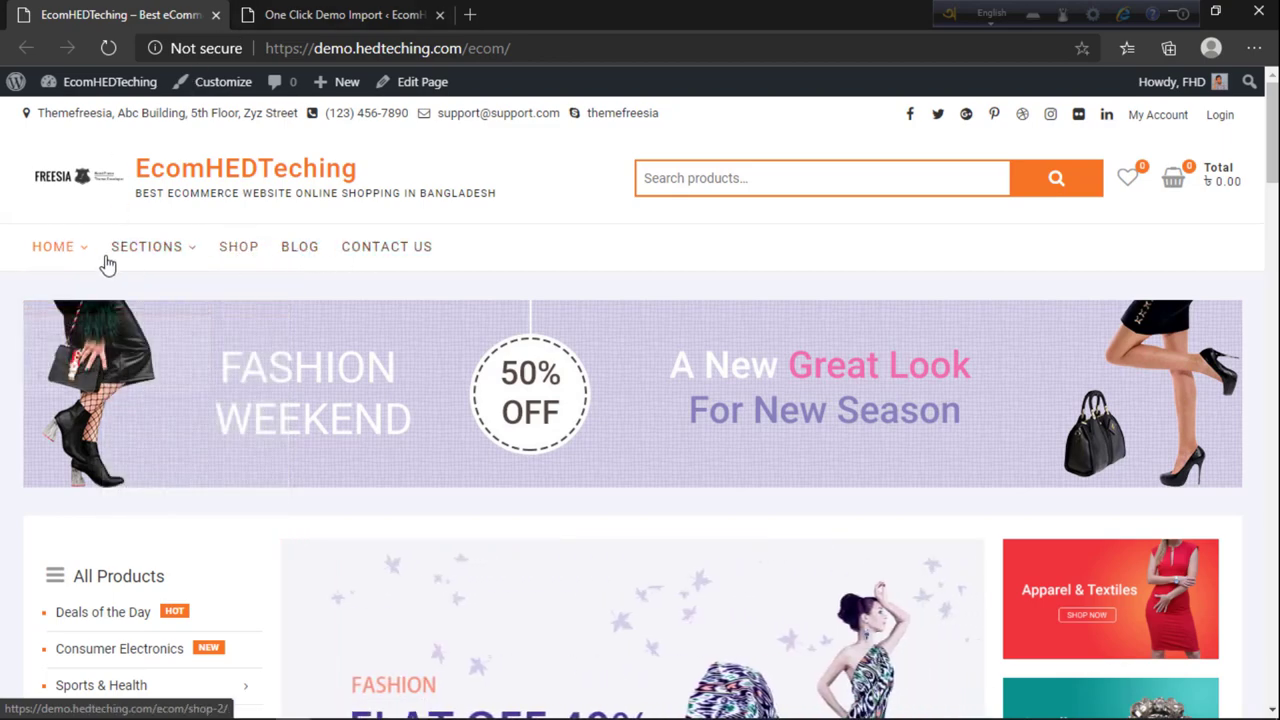
pyautogui.click(380, 14)
# Step: Import the Default ShoppingCart demo, confirm with 'Yes, import!', and close the import page
pyautogui.scroll(-3, 400, 380)
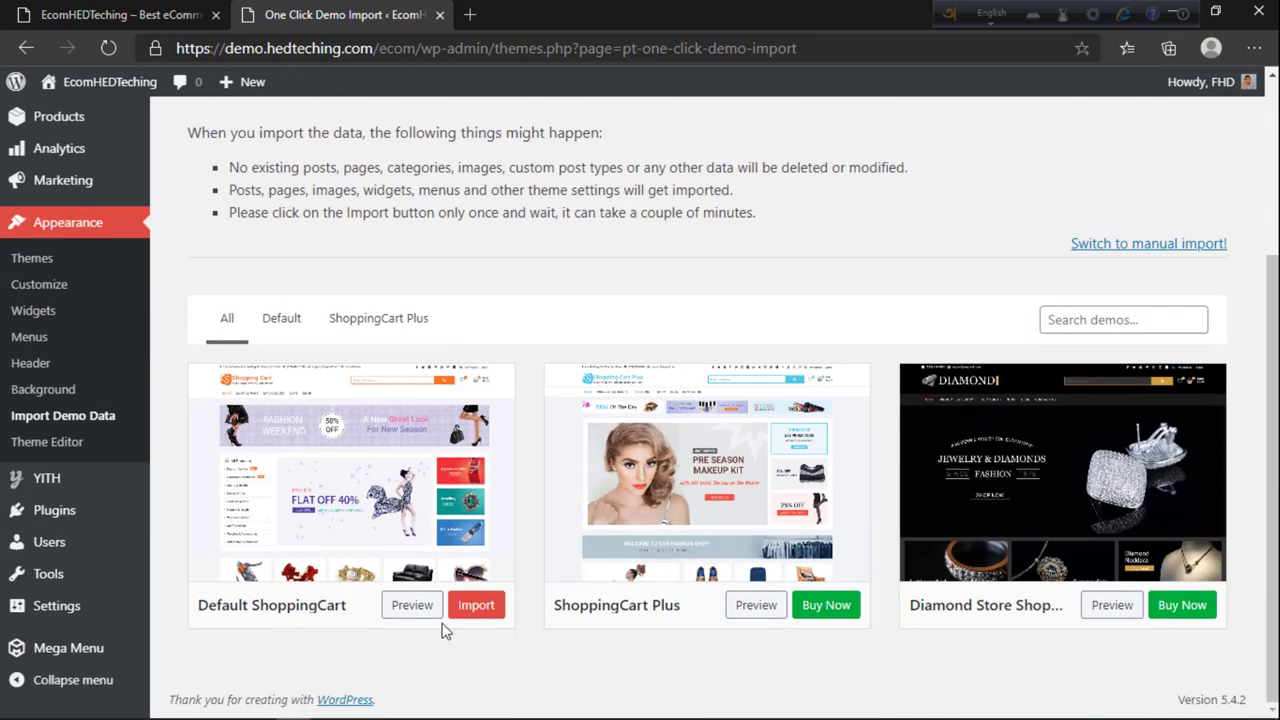
pyautogui.click(476, 606)
pyautogui.click(702, 616)
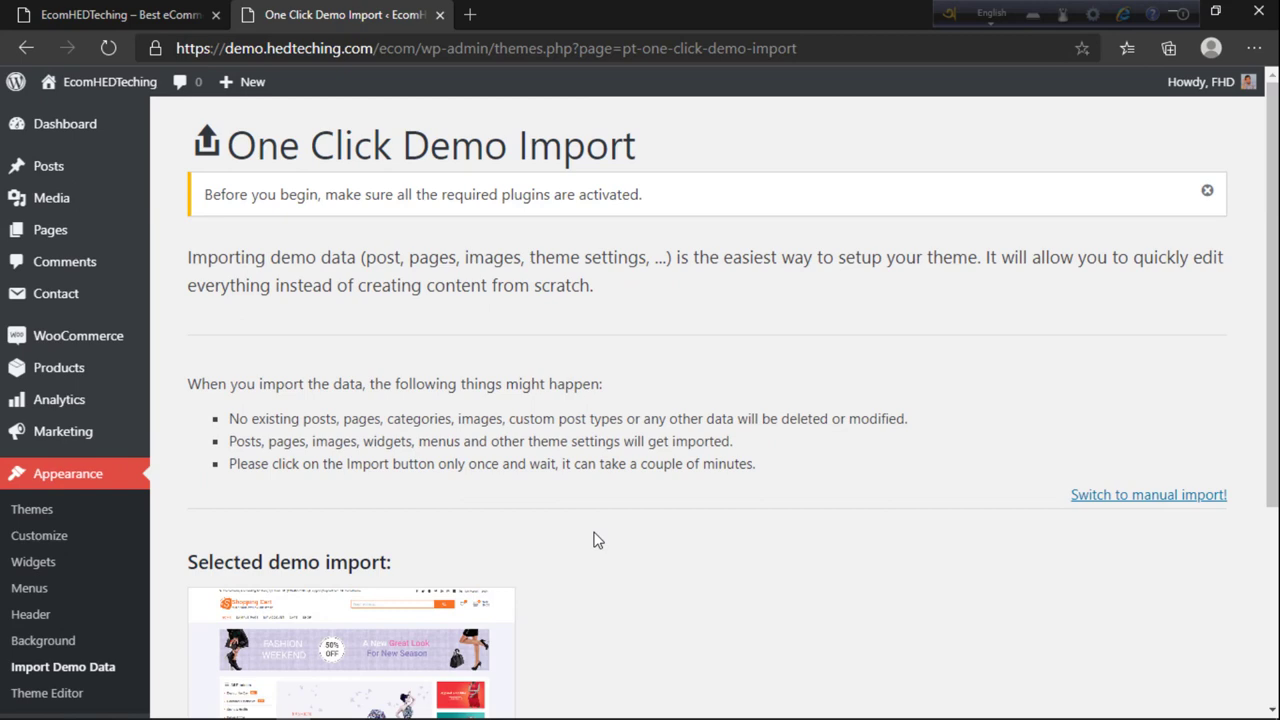
pyautogui.scroll(-5, 913, 317)
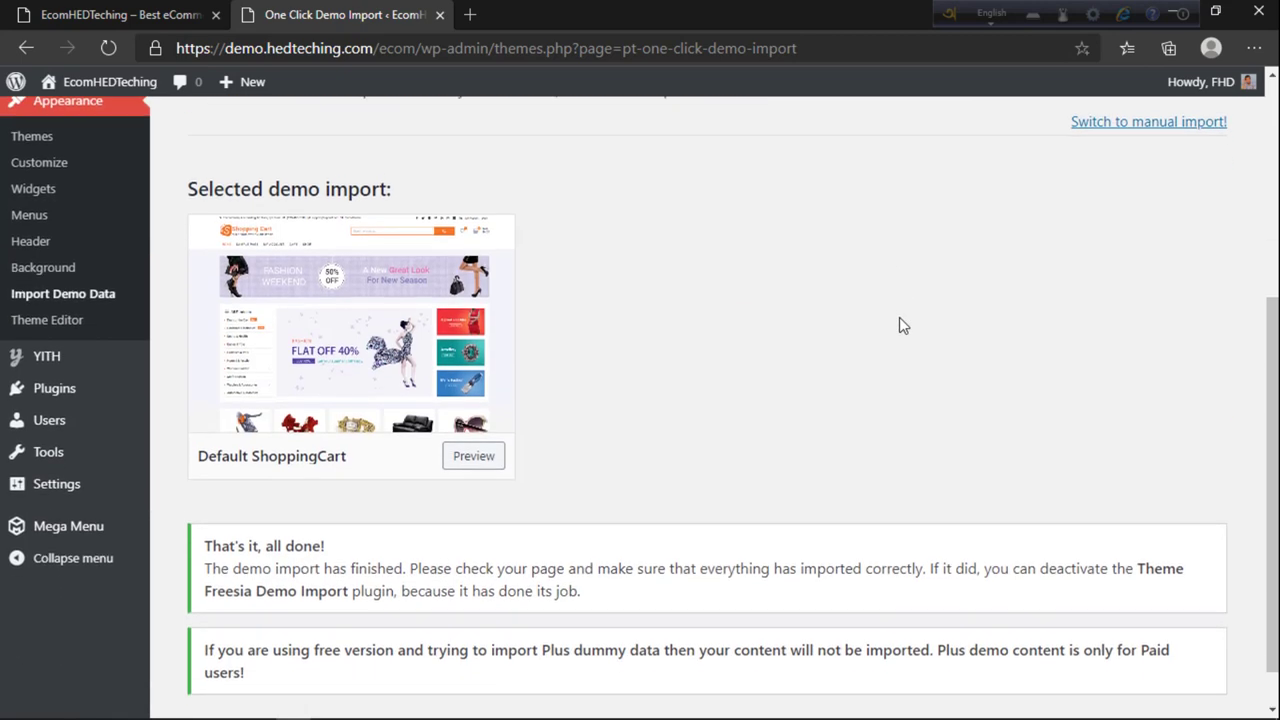
pyautogui.click(440, 15)
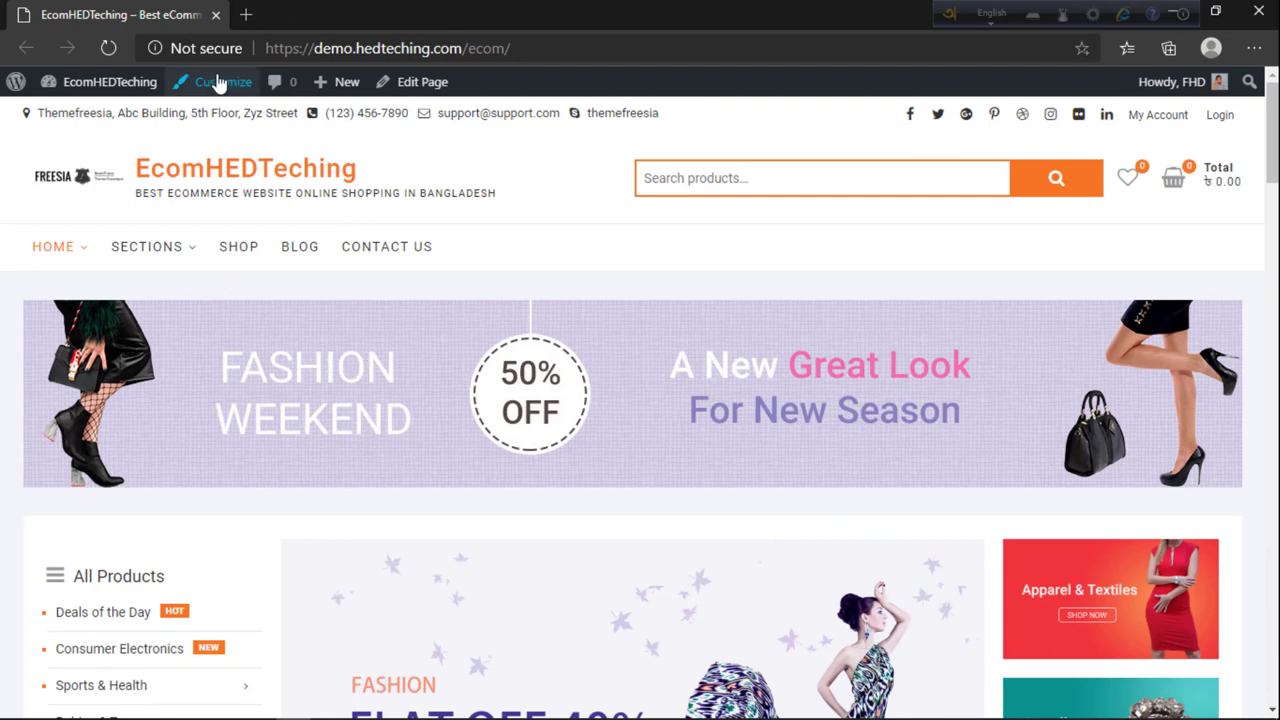
# Step: Open the Customizer's Site Title & Logo Options, showing the EcomHEDTeching title and FREESIA logo
pyautogui.middleClick(218, 82)
pyautogui.click(288, 15)
pyautogui.click(170, 15)
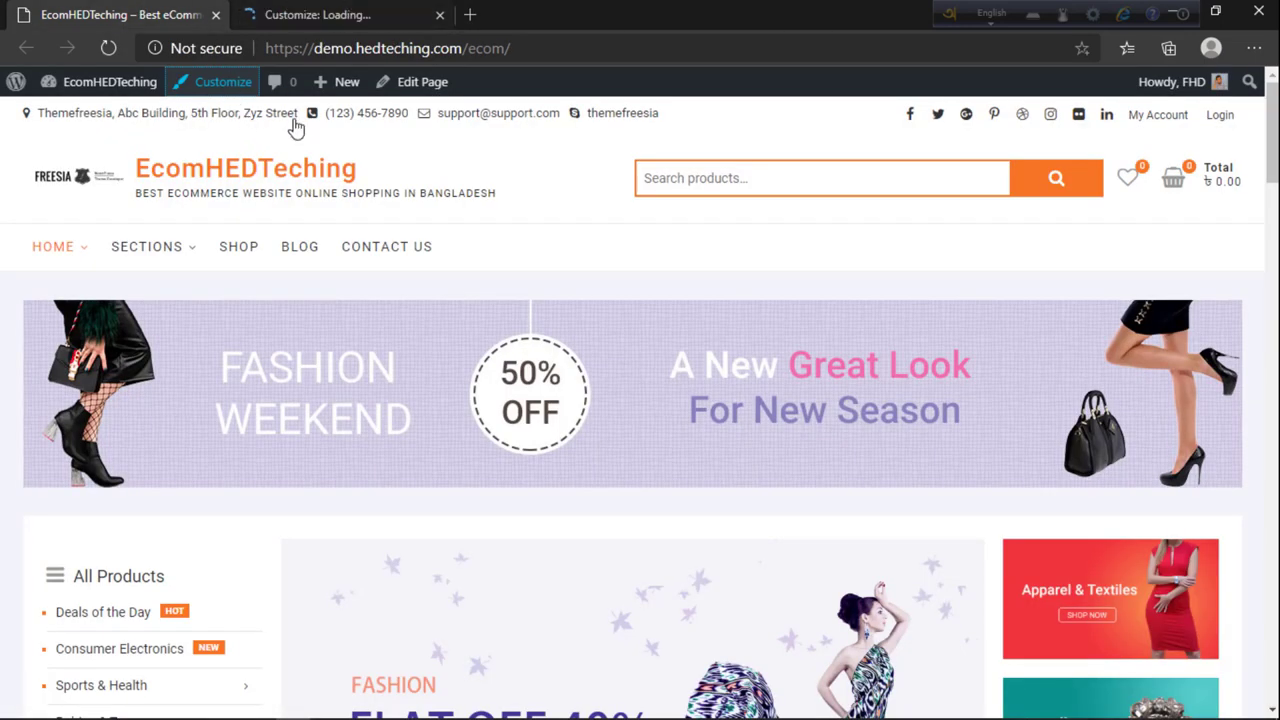
pyautogui.click(338, 10)
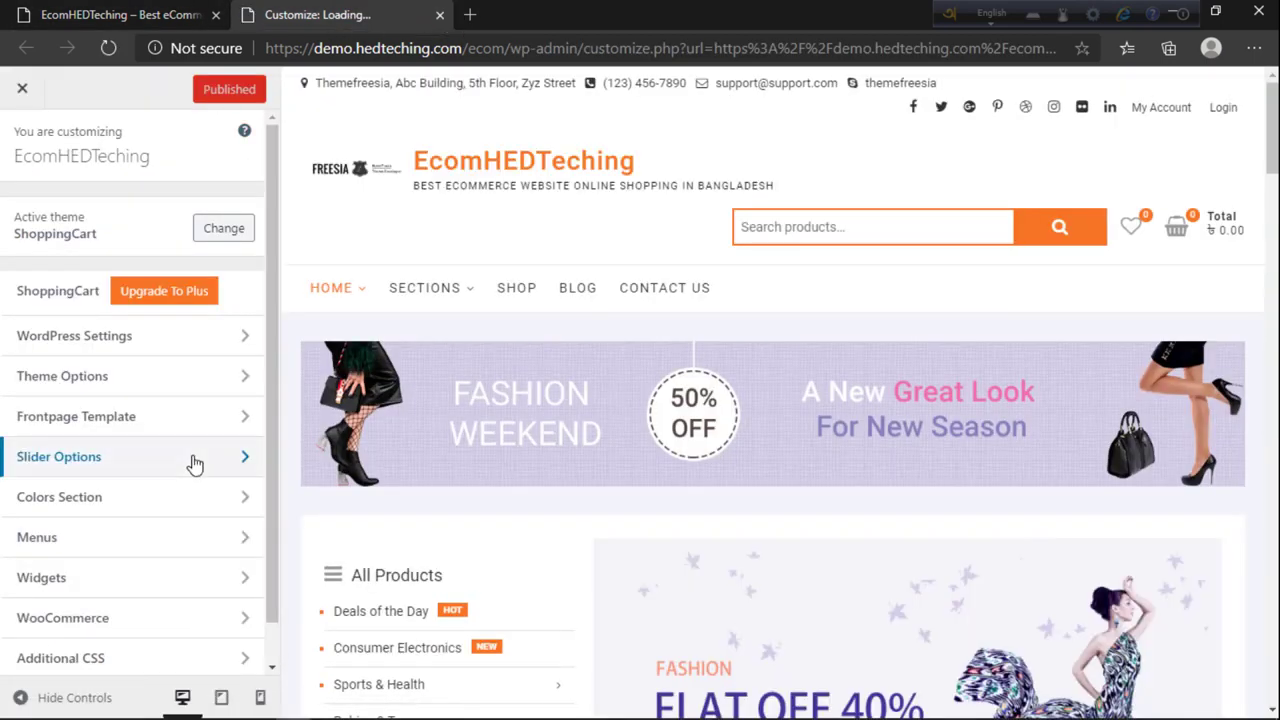
pyautogui.click(78, 345)
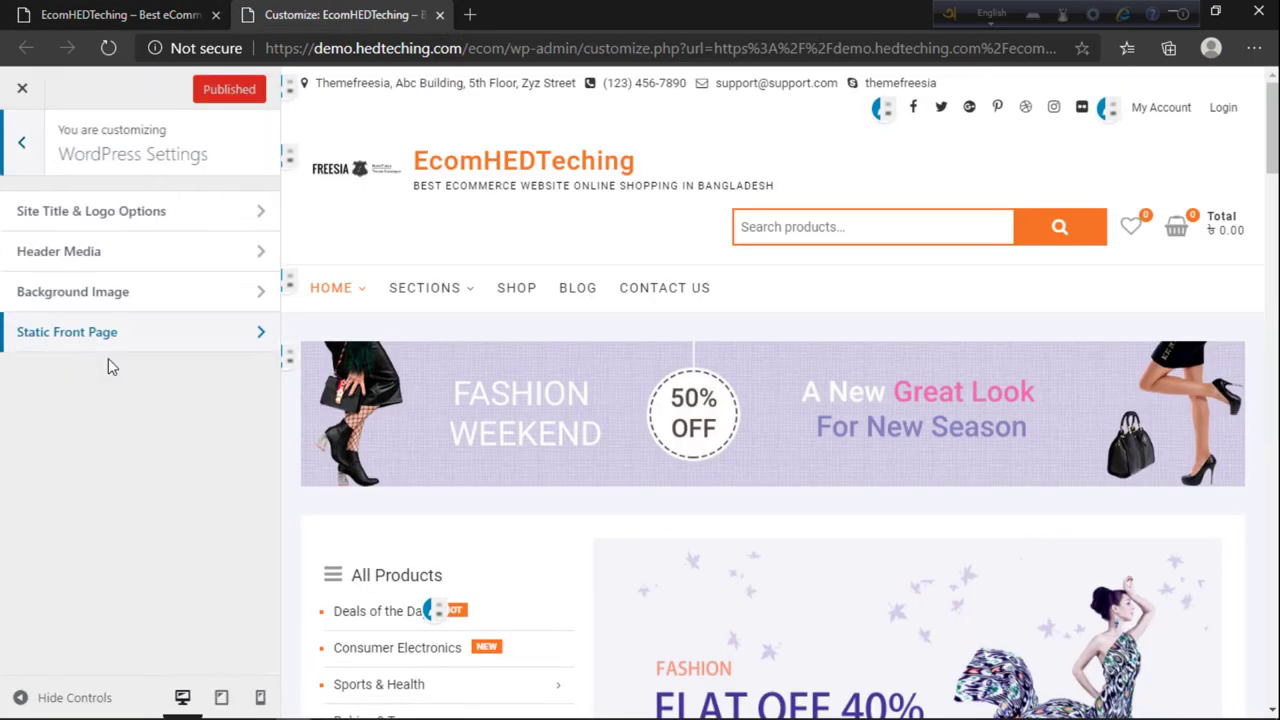
pyautogui.click(90, 211)
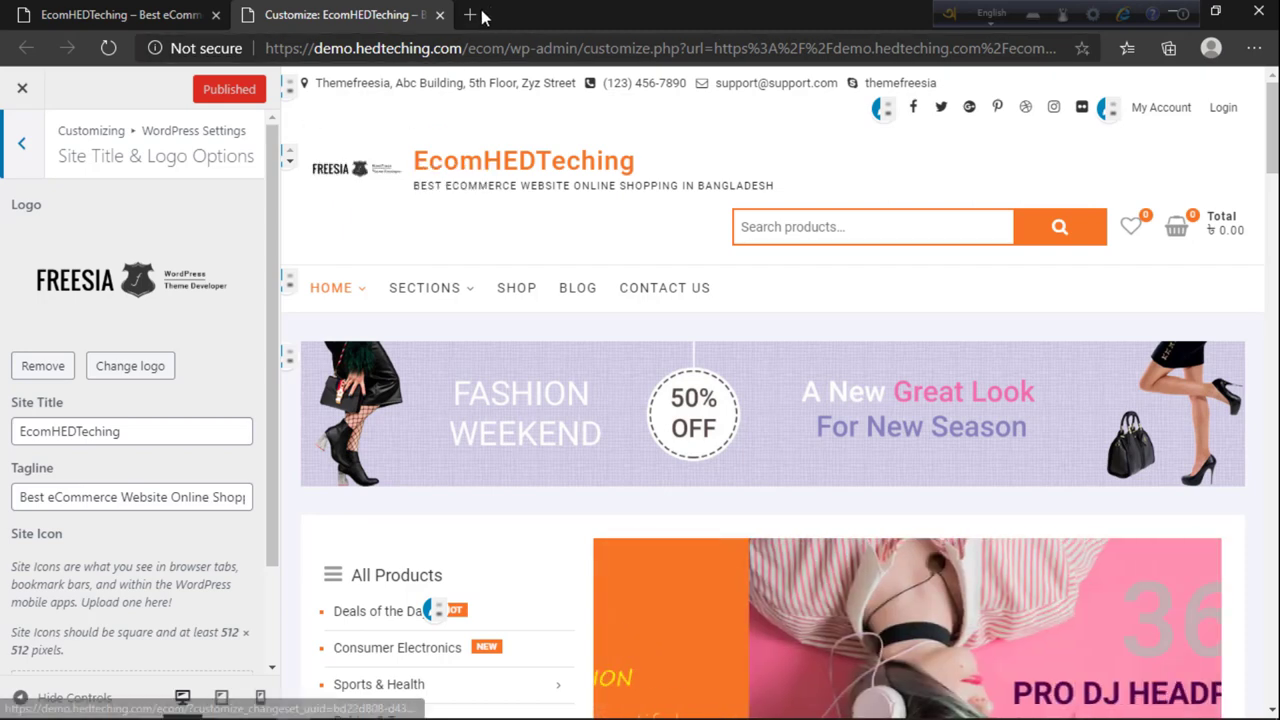
# Step: Search Bing for 'ecommerce logo' and show the image results
pyautogui.hotkey('ctrl', 't')
pyautogui.write('rv')
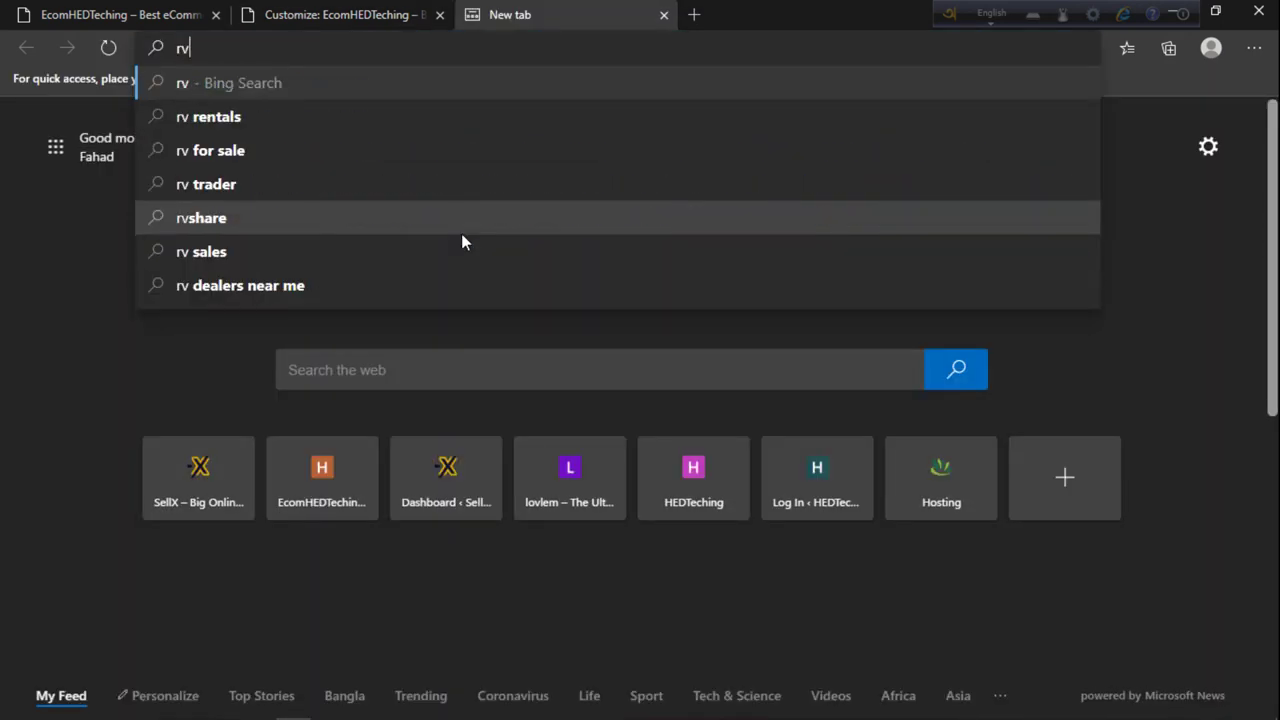
pyautogui.press('BackSpace')
pyautogui.press('BackSpace')
pyautogui.write('ecommerce logo')
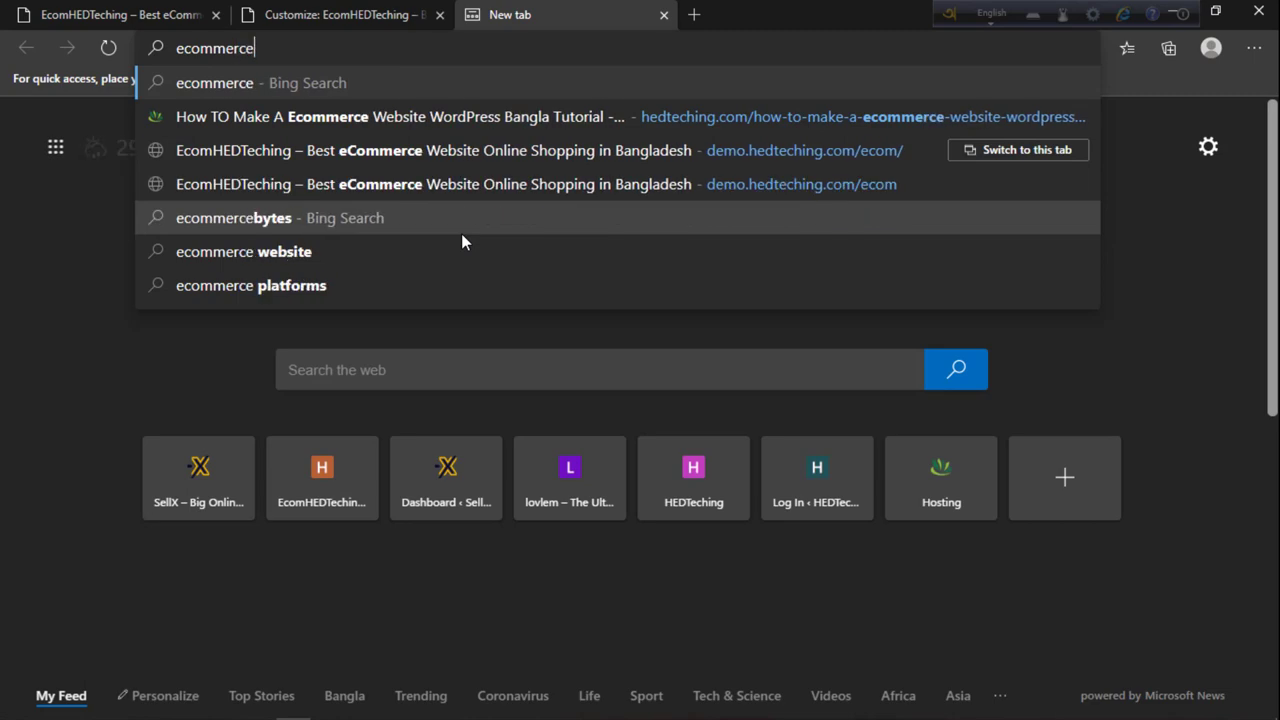
pyautogui.press('Return')
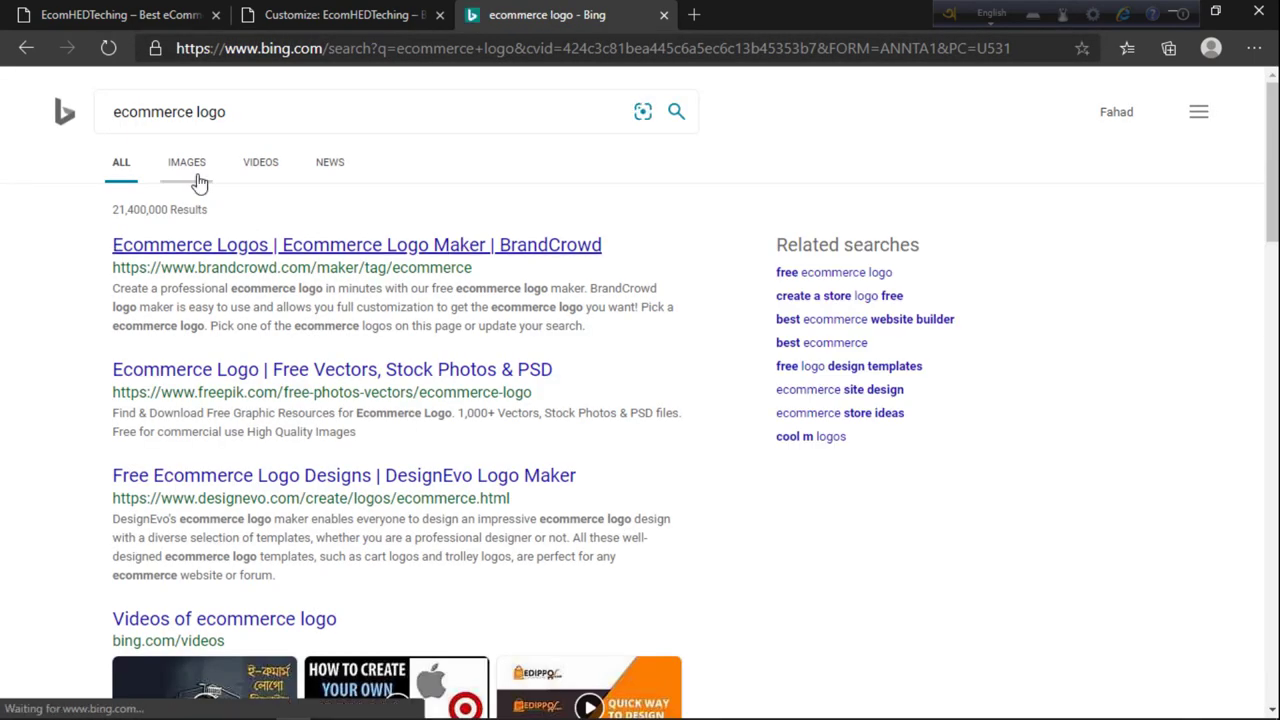
pyautogui.click(190, 168)
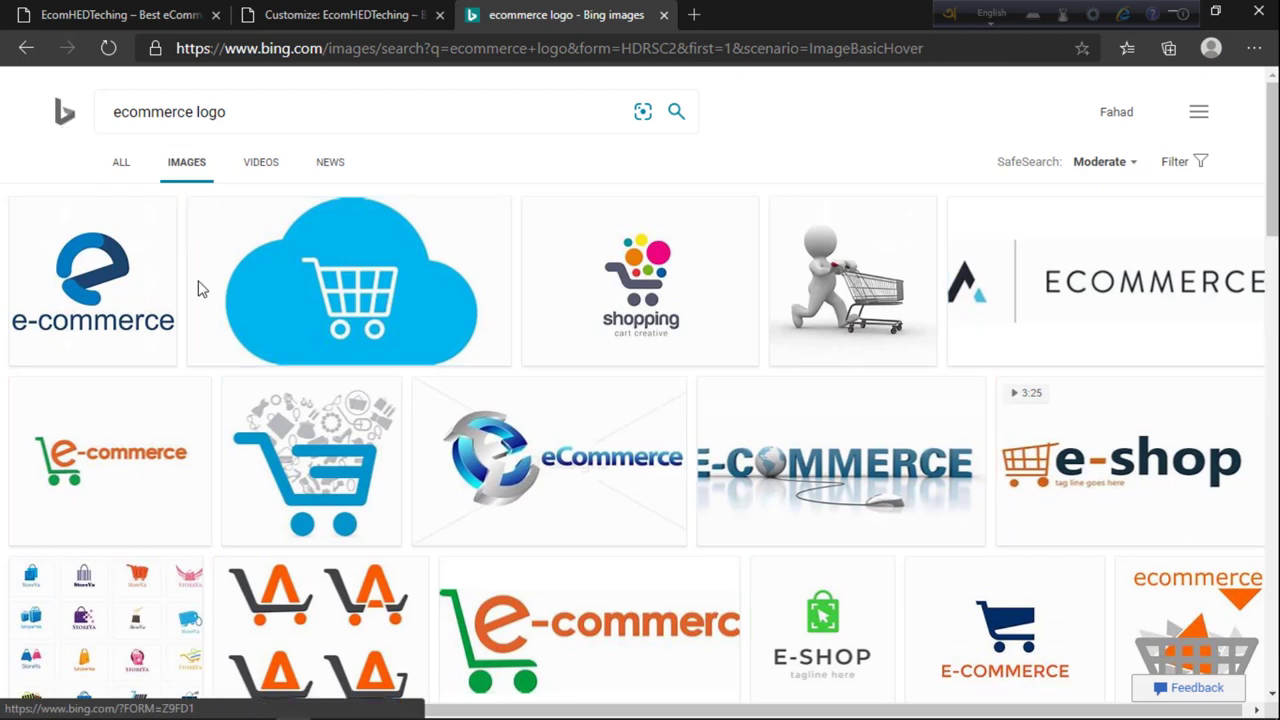
# Step: Browse the logo image results, briefly checking the shop homepage and Customizer
pyautogui.scroll(-3, 500, 390)
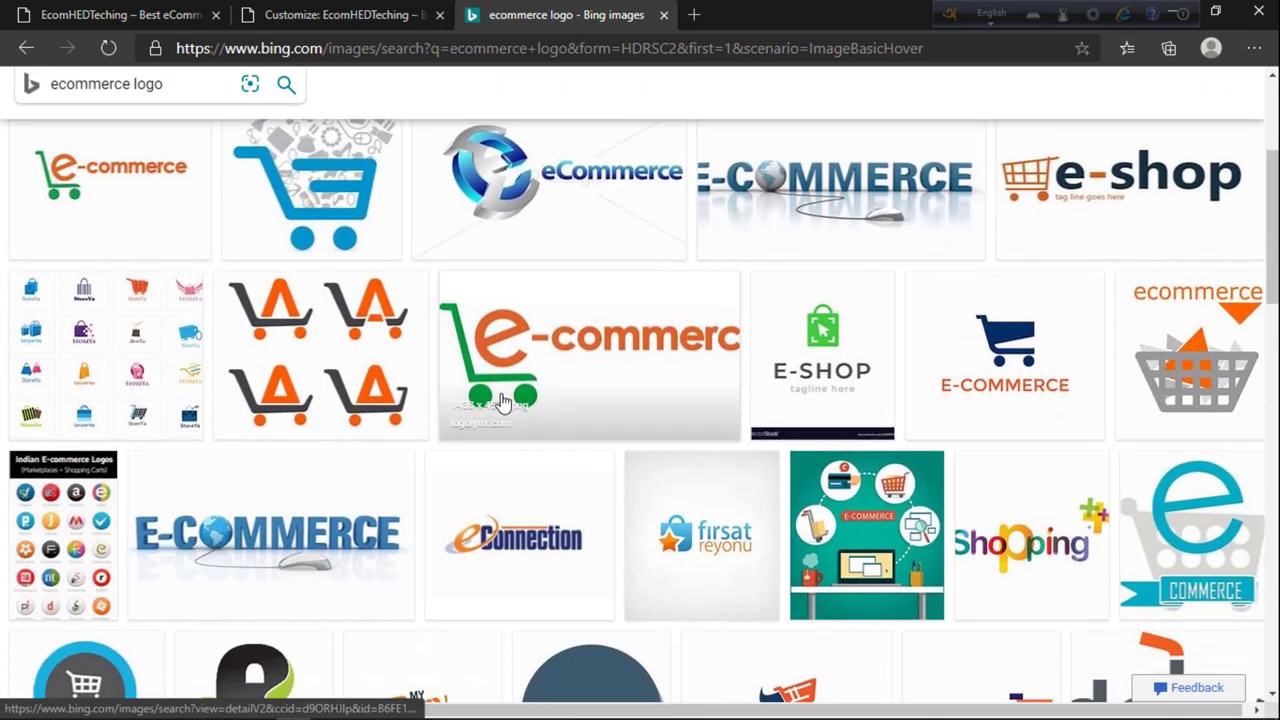
pyautogui.scroll(-2, 500, 405)
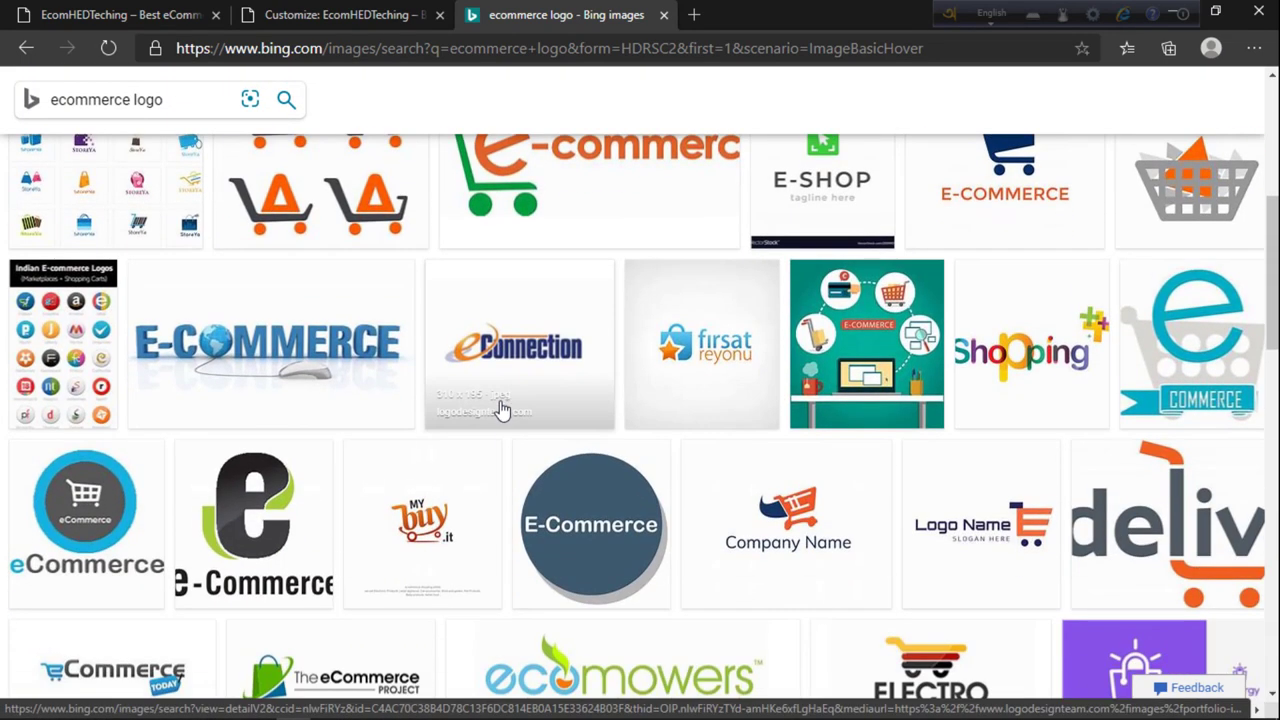
pyautogui.scroll(-1, 486, 451)
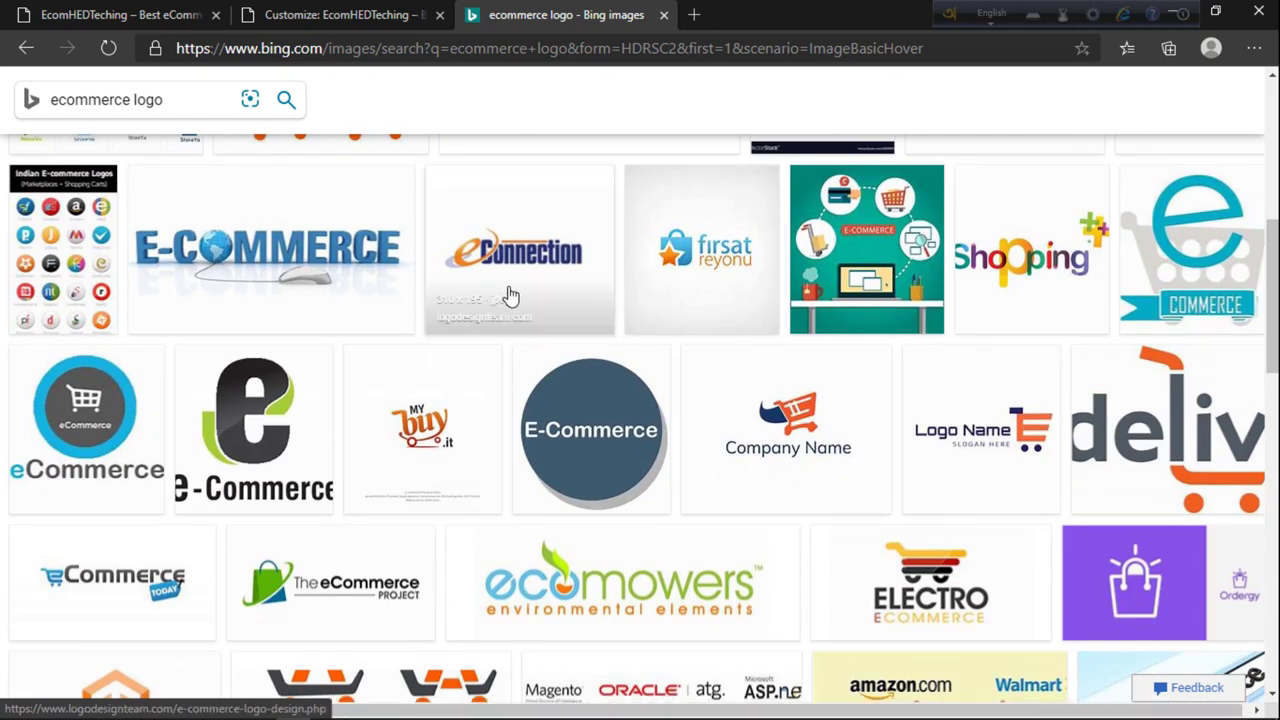
pyautogui.scroll(-4, 491, 424)
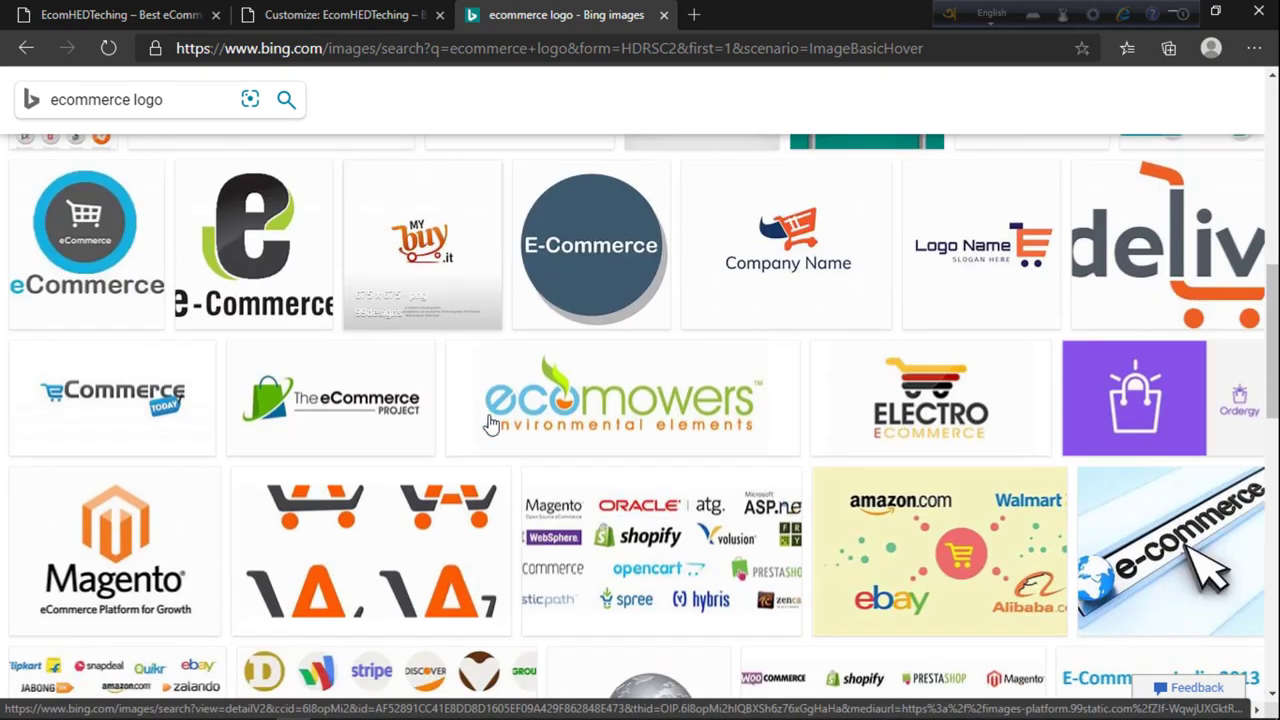
pyautogui.scroll(6, 490, 438)
pyautogui.scroll(-10, 490, 437)
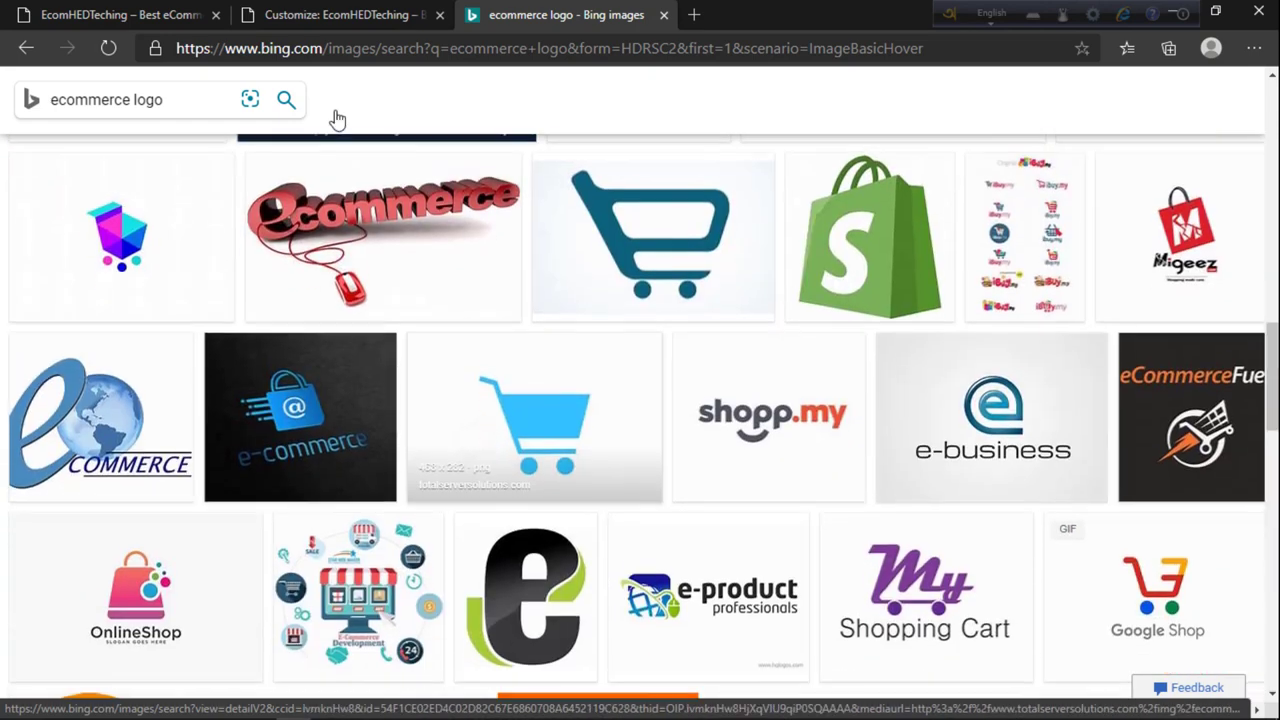
pyautogui.click(190, 12)
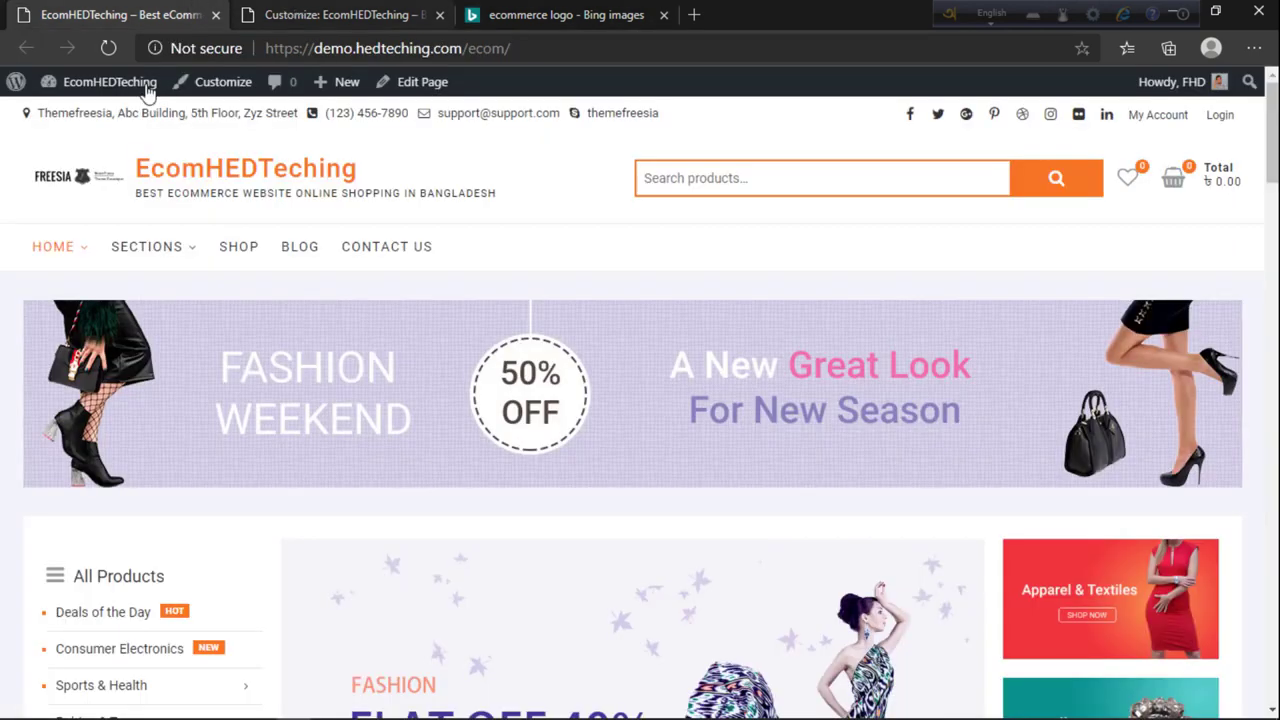
pyautogui.click(420, 14)
pyautogui.click(490, 14)
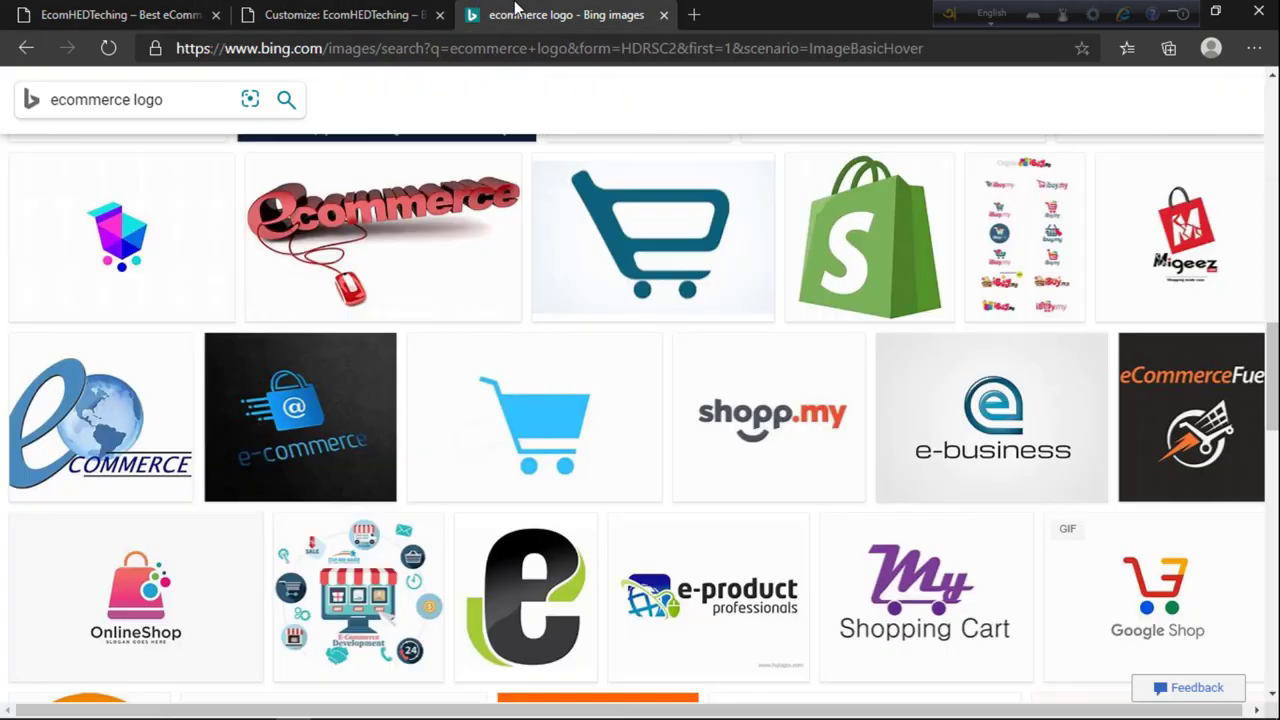
pyautogui.scroll(-5, 578, 392)
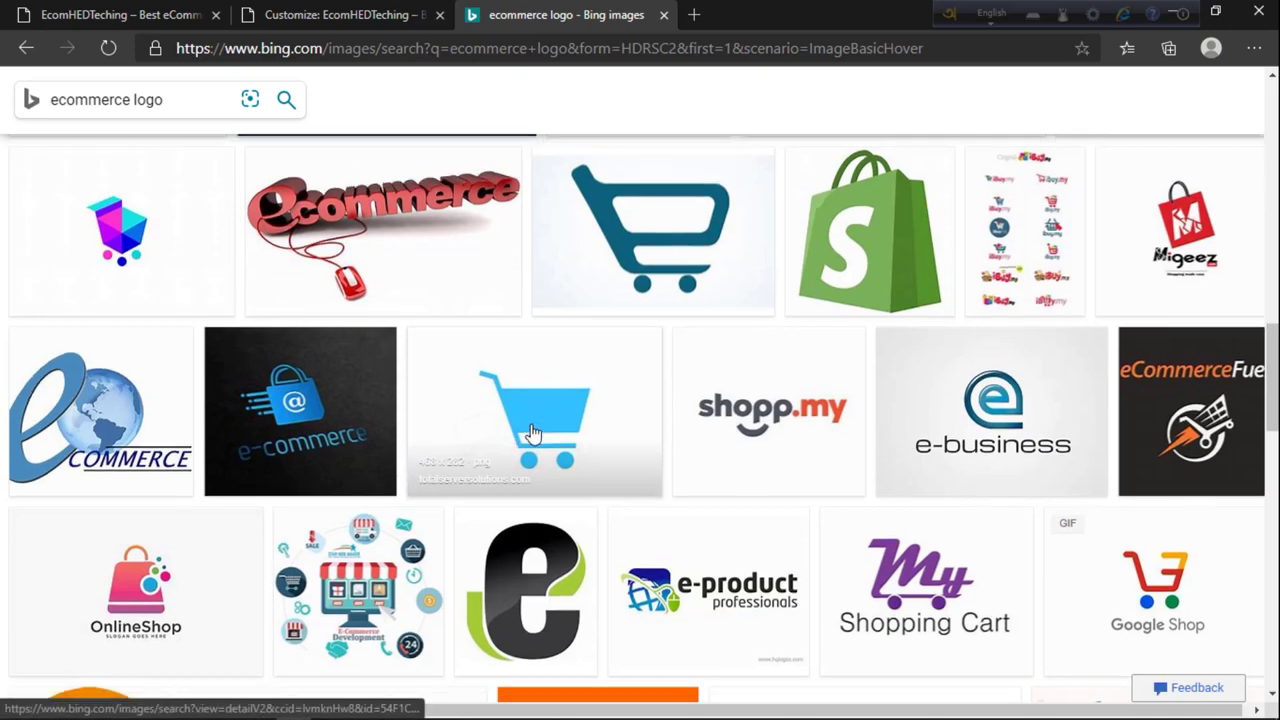
pyautogui.scroll(-3, 533, 432)
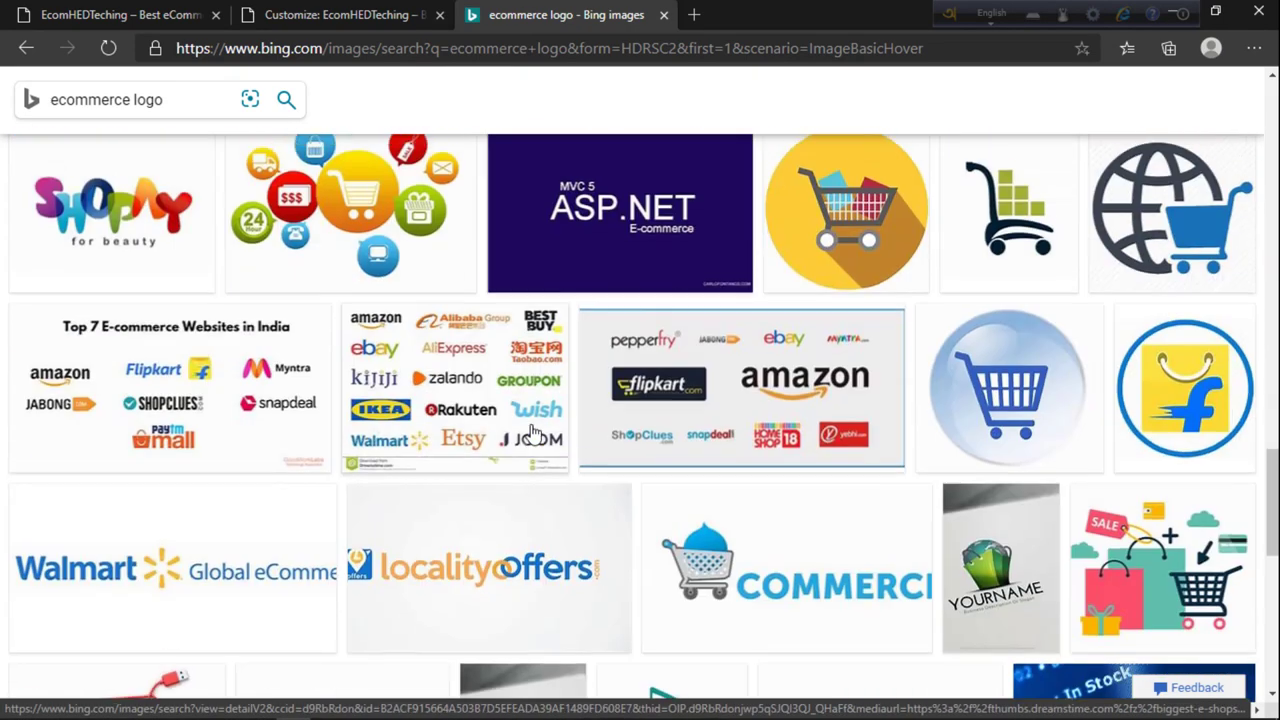
pyautogui.scroll(-3, 533, 432)
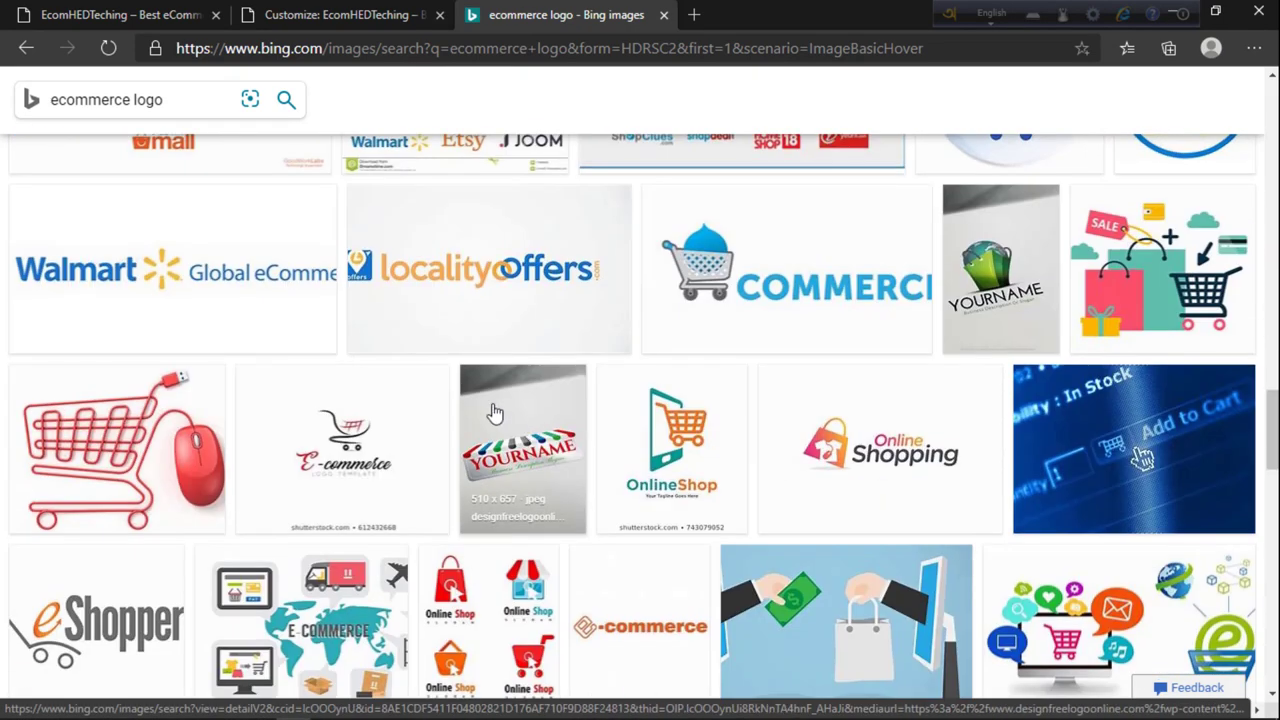
pyautogui.scroll(-2, 493, 412)
# Step: Save the orange e-commerce logo image to the Desktop as 'logo'
pyautogui.click(587, 462)
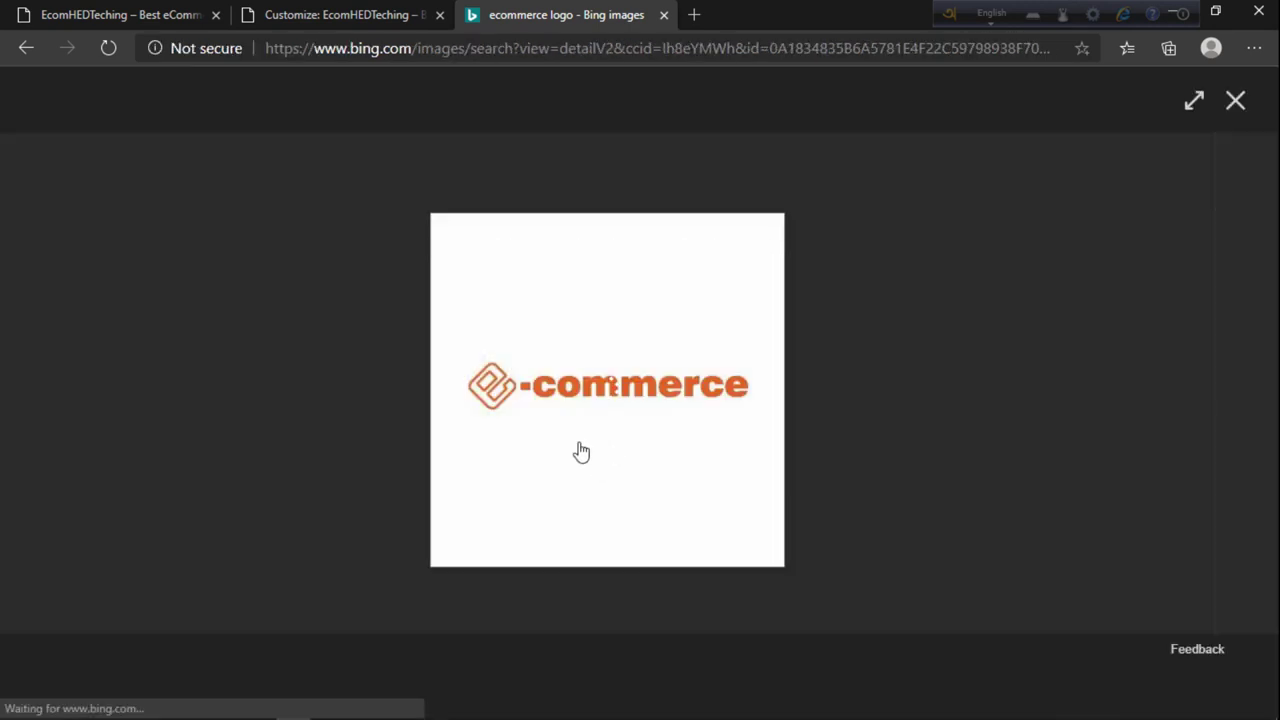
pyautogui.rightClick(556, 368)
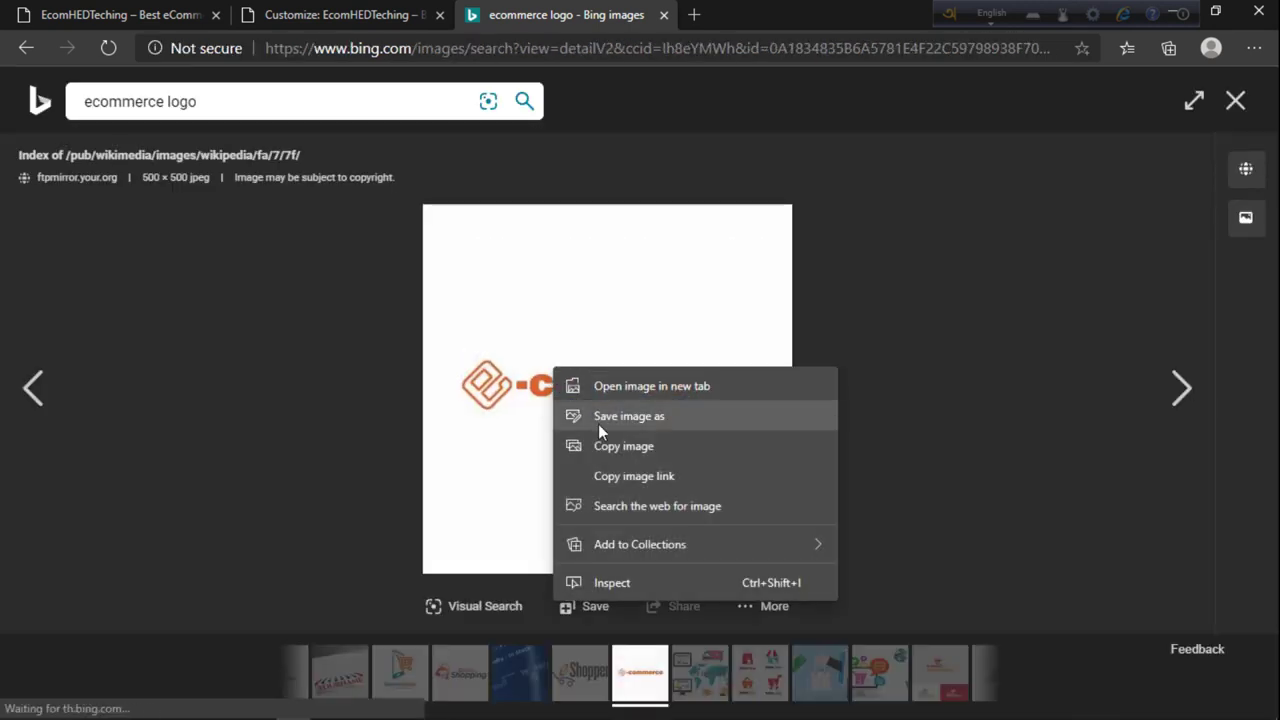
pyautogui.click(598, 424)
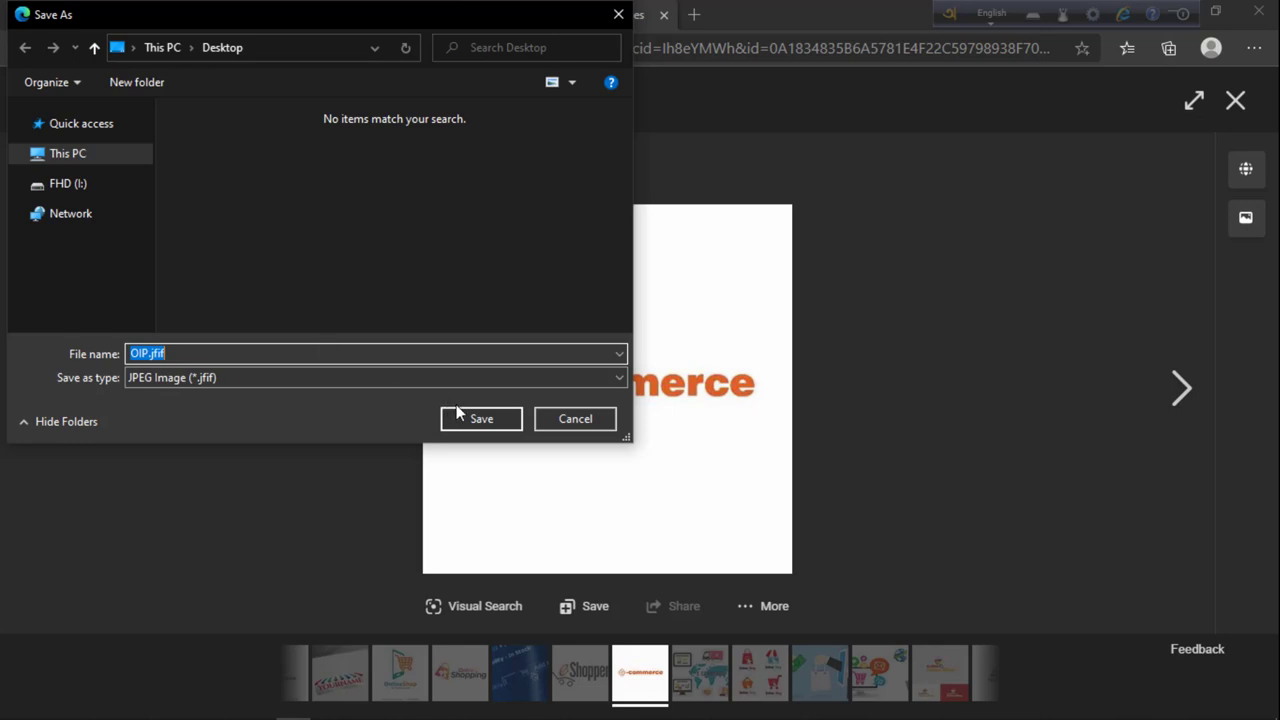
pyautogui.write('log')
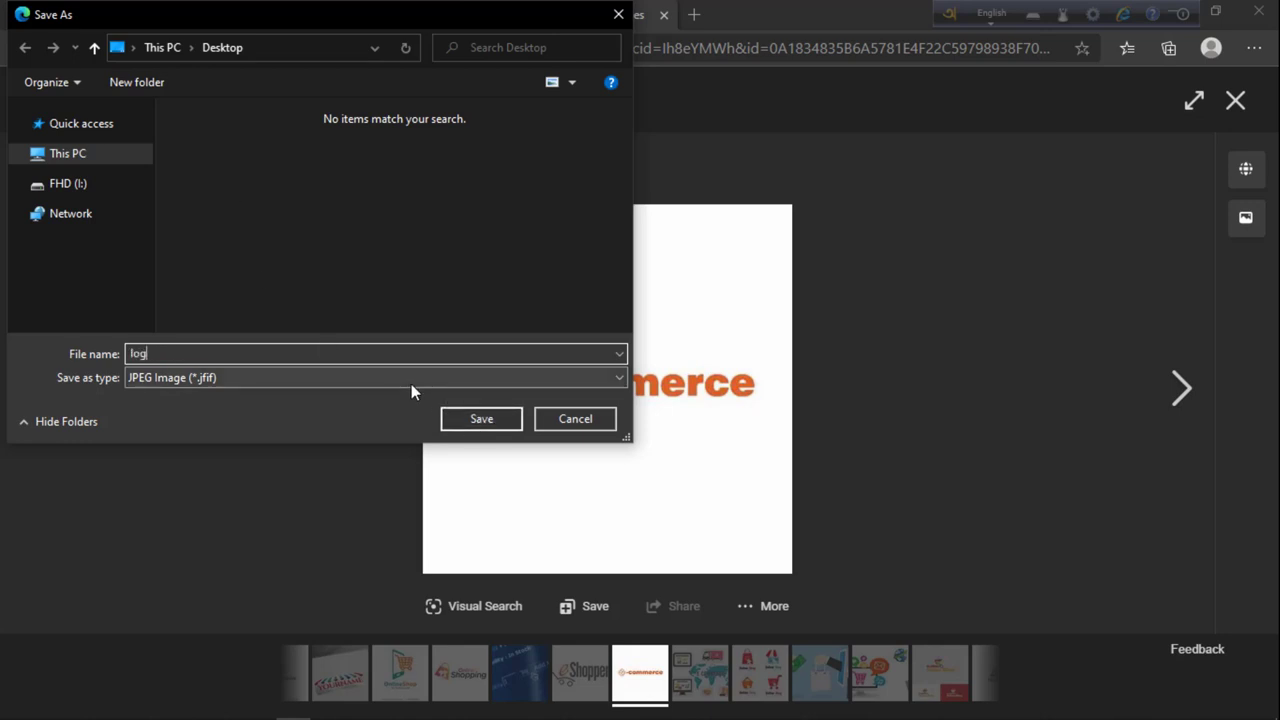
pyautogui.write('o')
pyautogui.press('Return')
# Step: Try uploading logo.jfif from the Desktop as the site logo via Change Logo
pyautogui.click(333, 9)
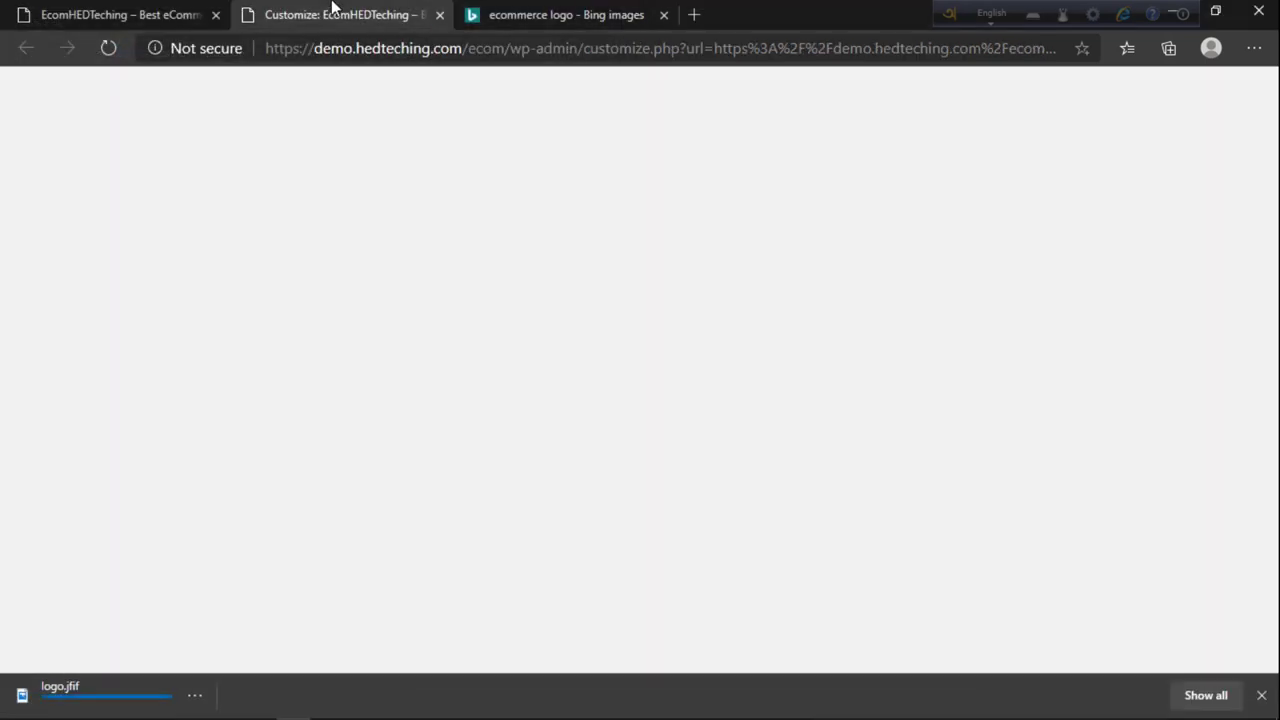
pyautogui.click(137, 366)
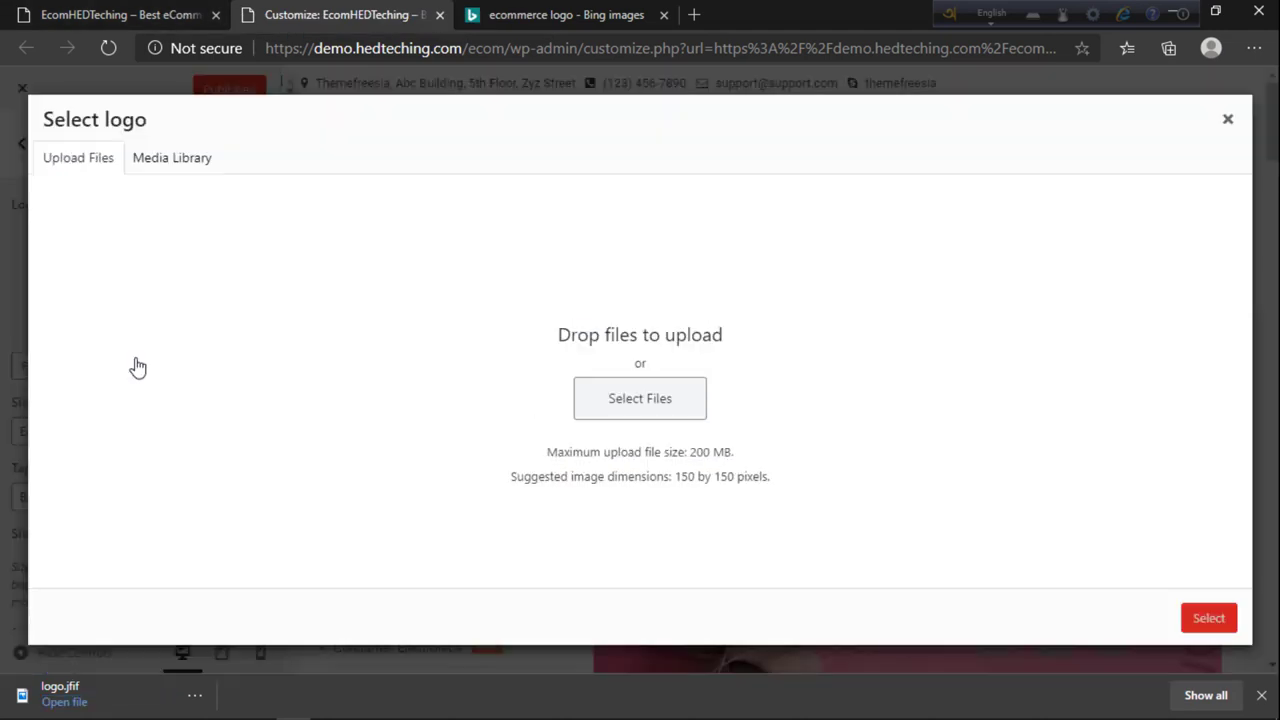
pyautogui.click(632, 398)
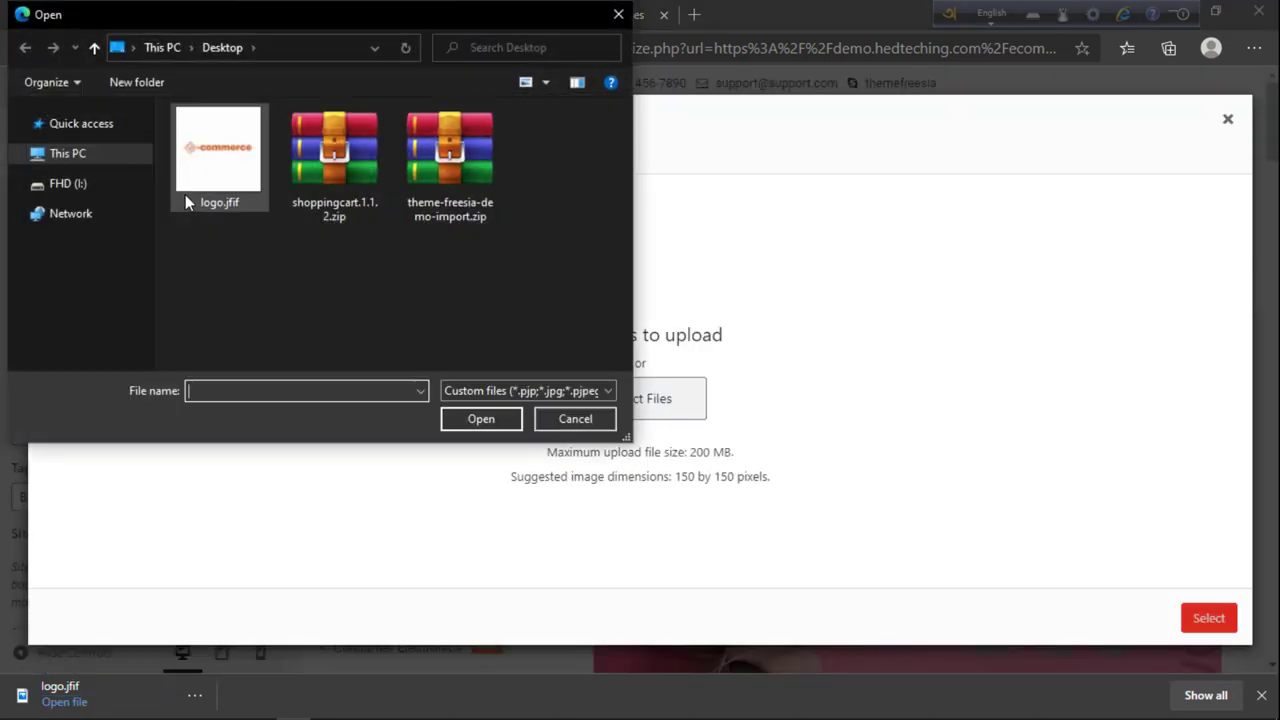
pyautogui.click(219, 155)
pyautogui.click(477, 421)
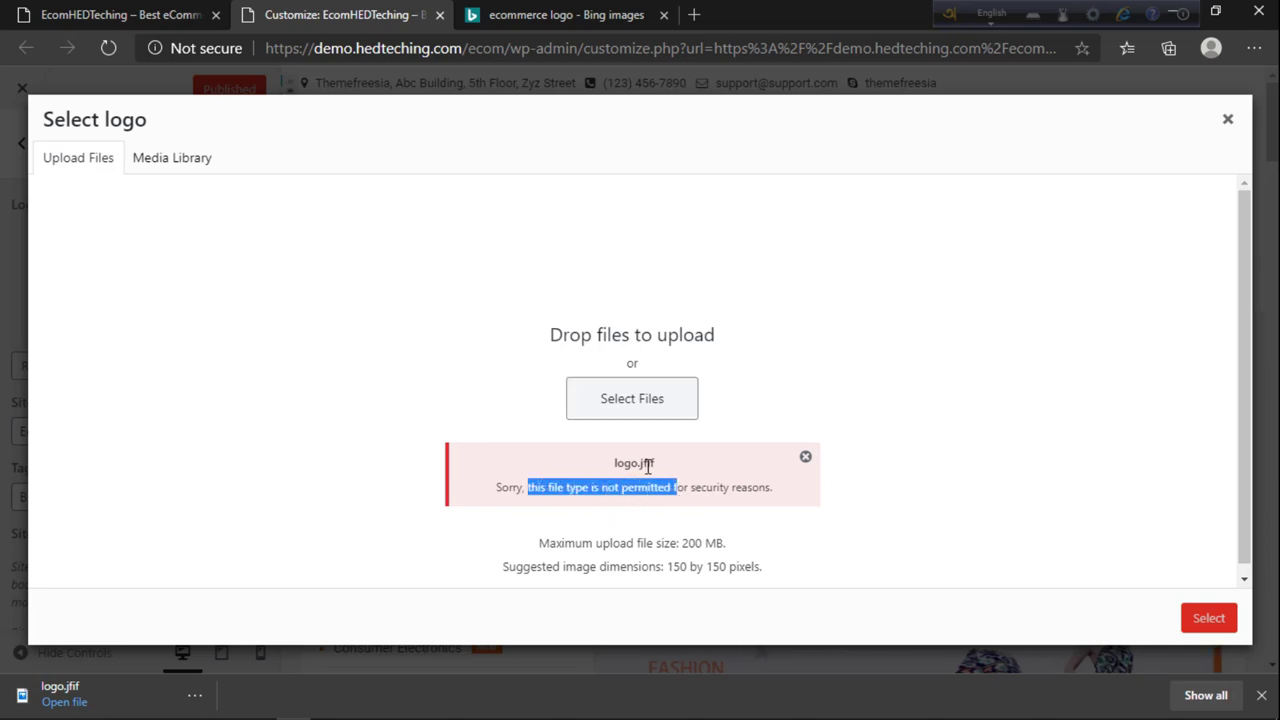
# Step: Show the downloaded logo.jfif in its Desktop folder and bring up its options
pyautogui.click(195, 695)
pyautogui.click(243, 603)
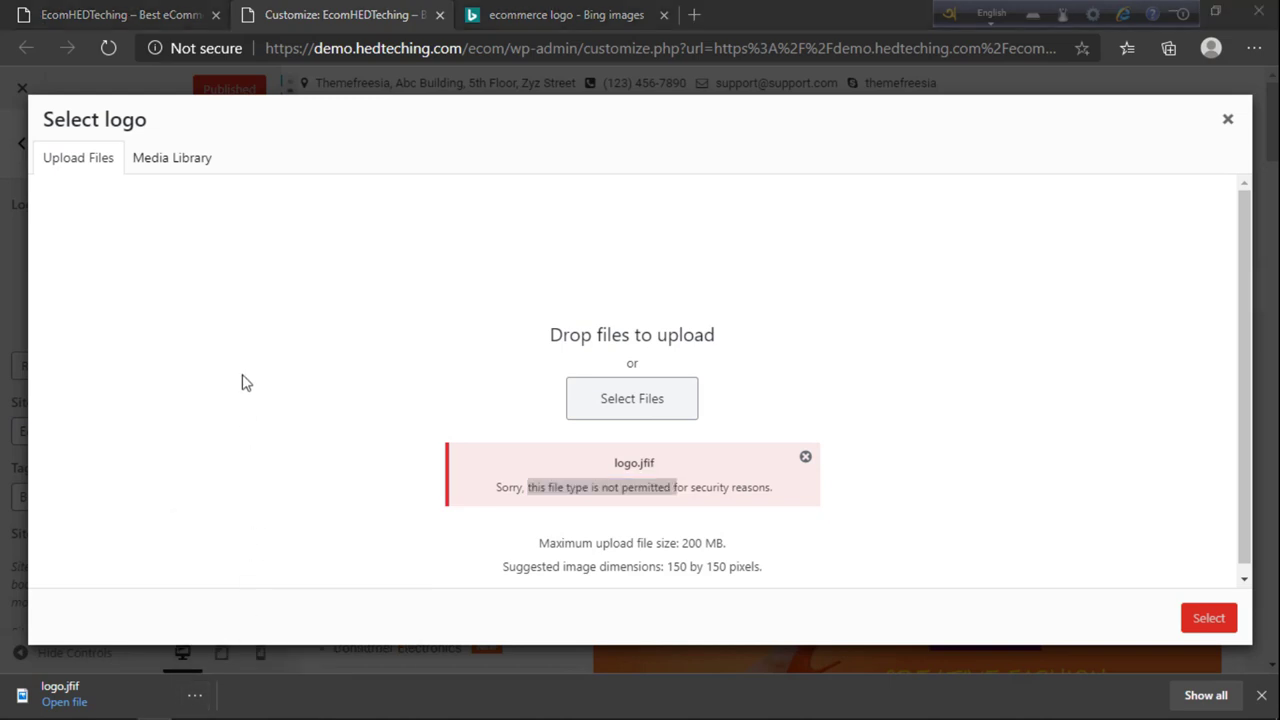
pyautogui.rightClick(358, 210)
# Step: Rename logo.jfif to logo.jpg, accept the extension warning, refresh the Desktop, and close Explorer
pyautogui.click(400, 672)
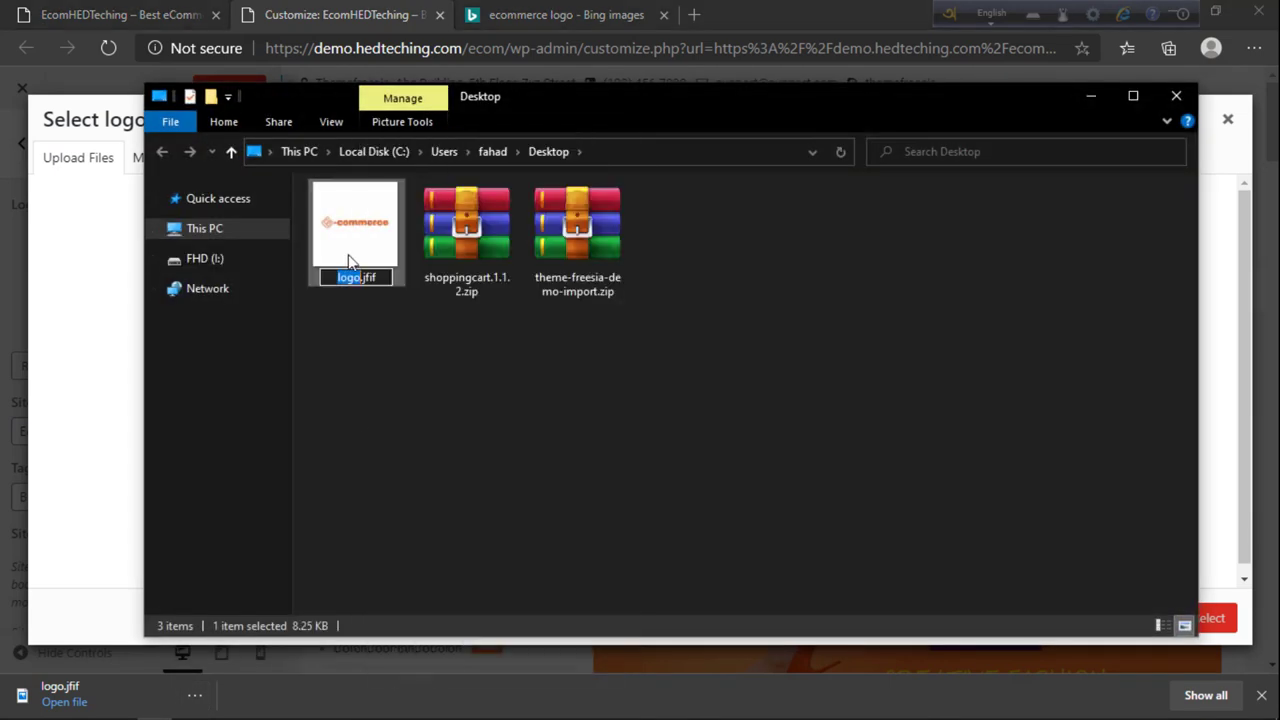
pyautogui.moveTo(384, 286); pyautogui.dragTo(362, 286)
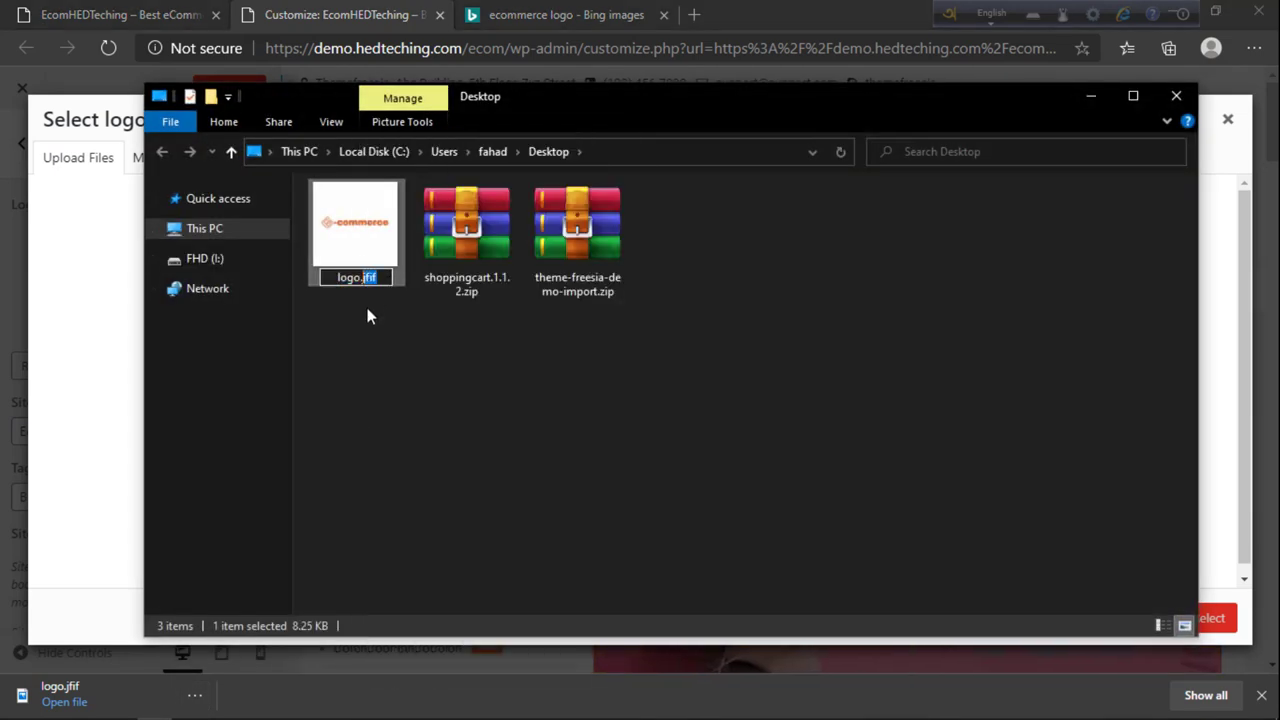
pyautogui.write('jpg')
pyautogui.press('Return')
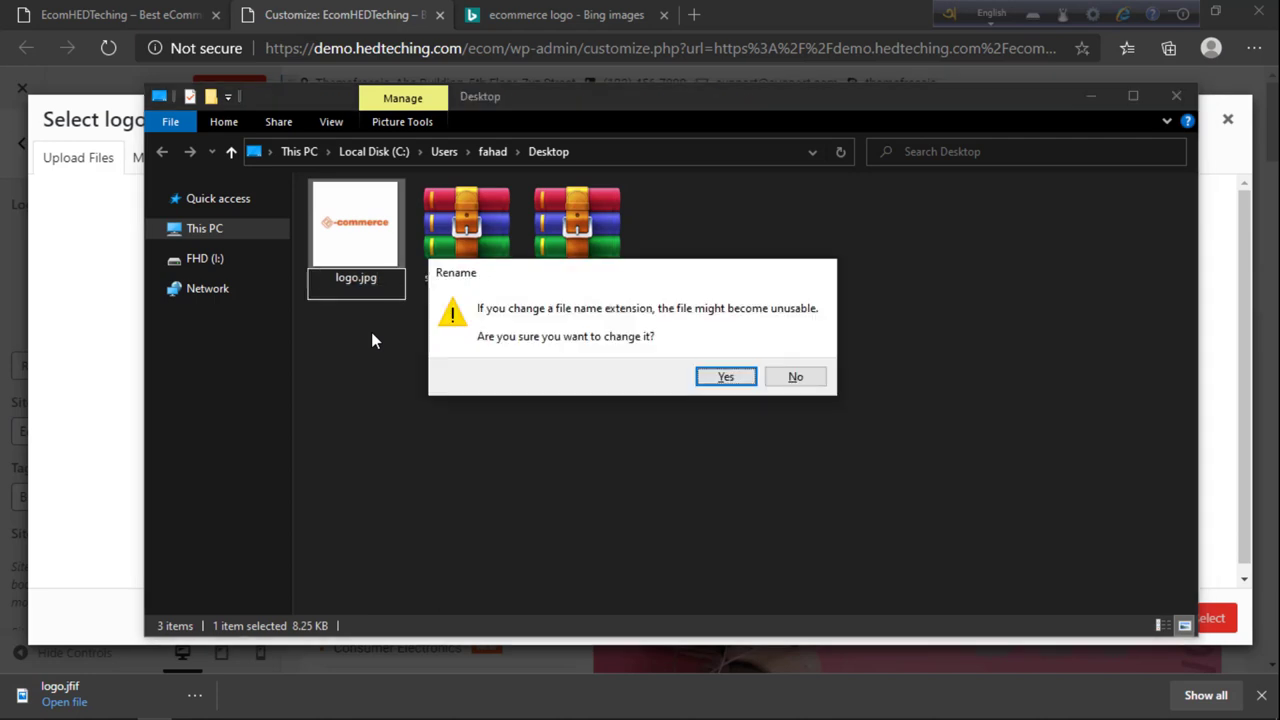
pyautogui.click(726, 377)
pyautogui.rightClick(628, 345)
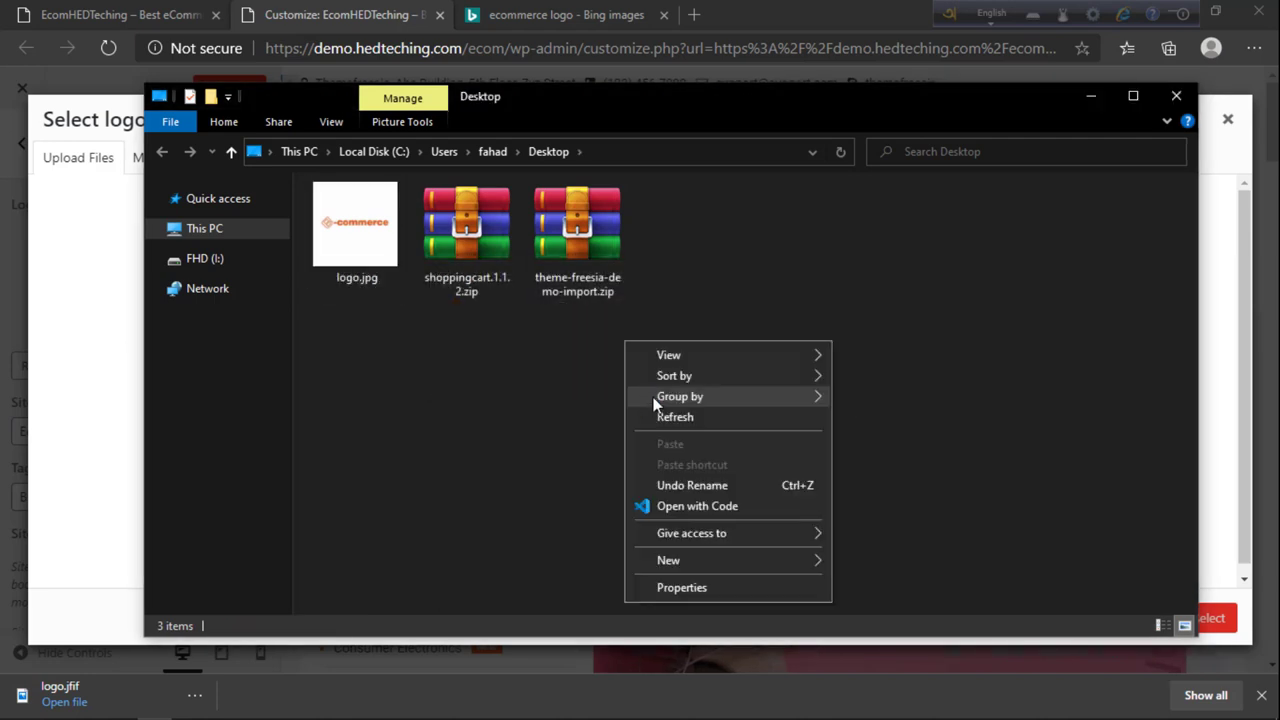
pyautogui.click(665, 416)
pyautogui.click(1175, 98)
# Step: Upload logo.jpg from the Desktop and select it as the site logo
pyautogui.click(690, 403)
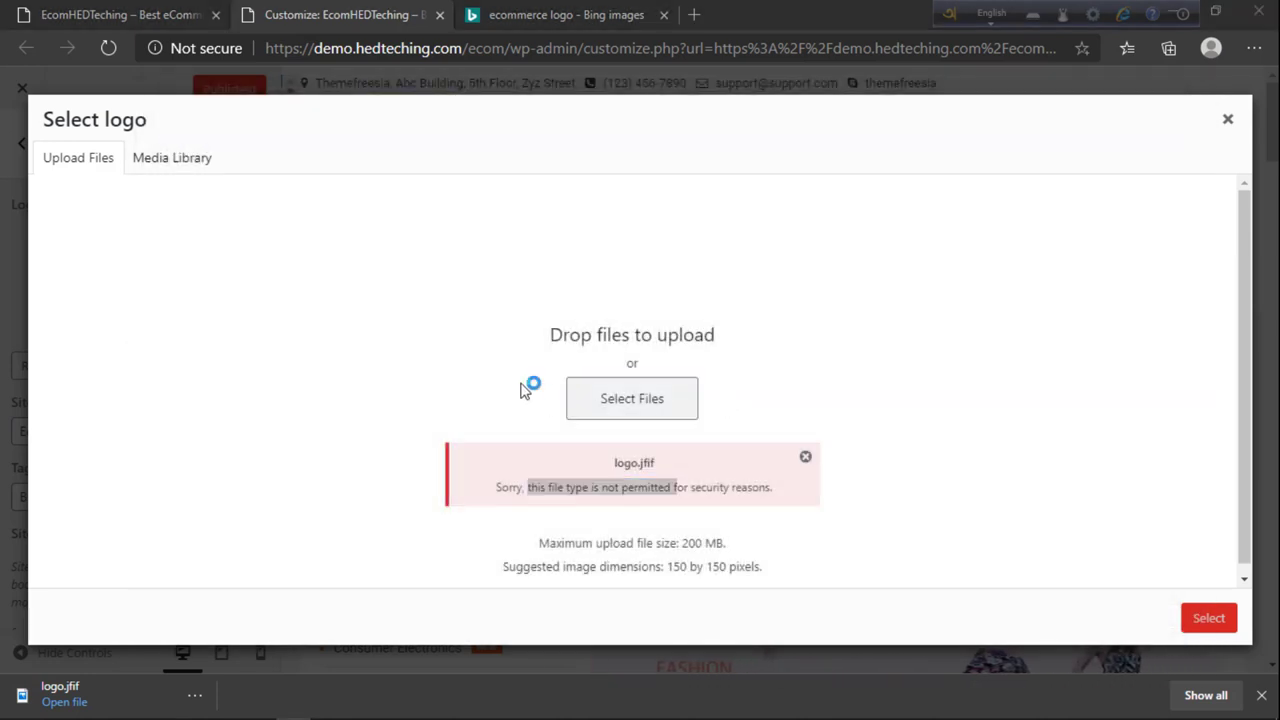
pyautogui.click(225, 150)
pyautogui.click(480, 419)
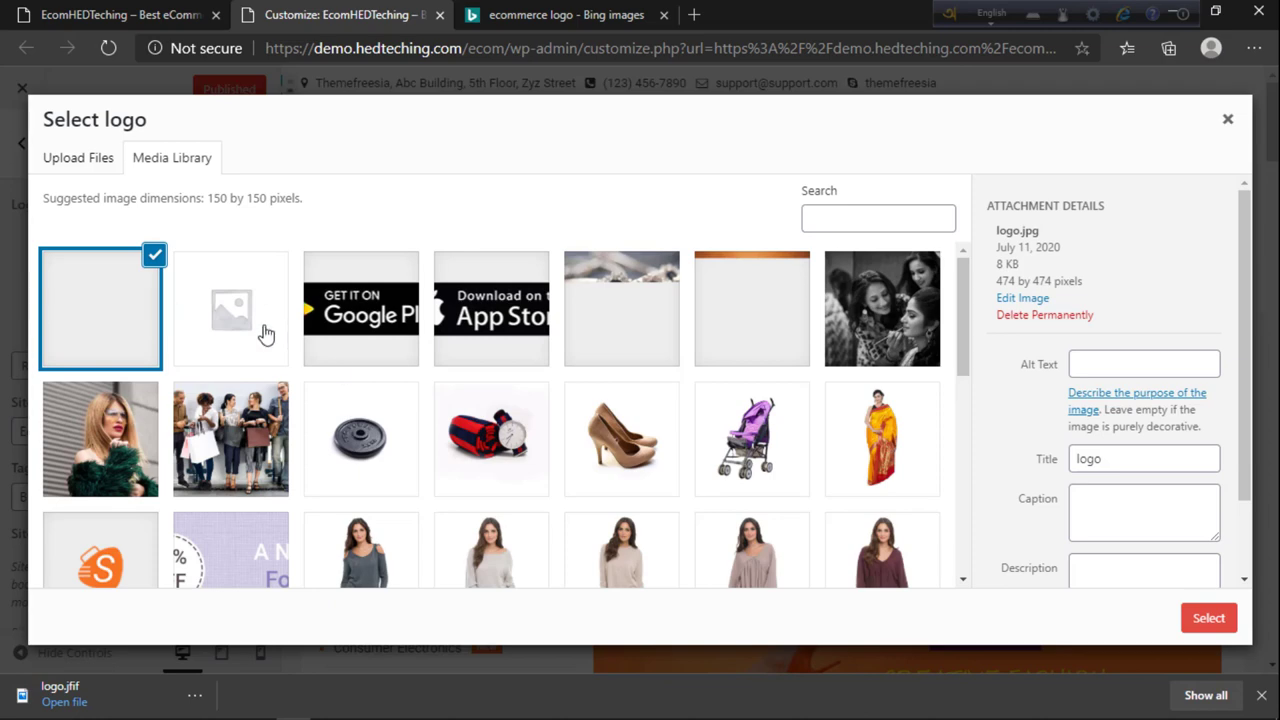
pyautogui.scroll(-3, 300, 360)
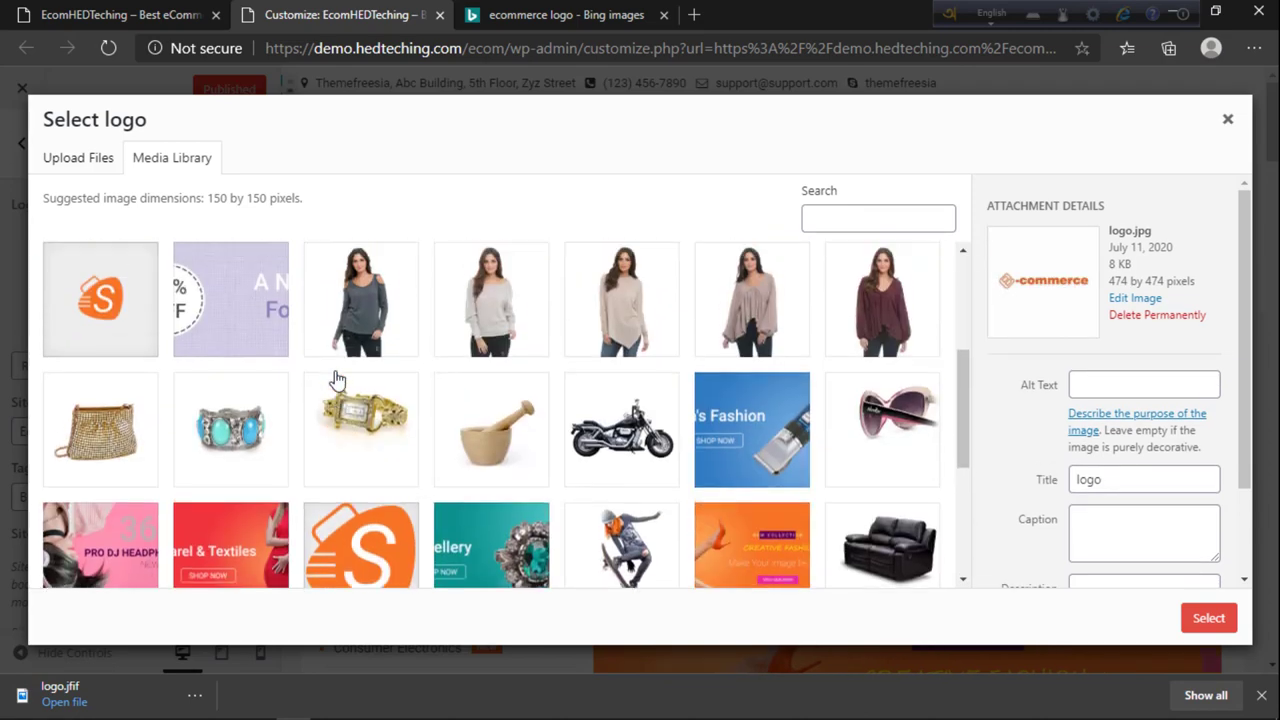
pyautogui.scroll(3, 263, 380)
pyautogui.scroll(-3, 262, 450)
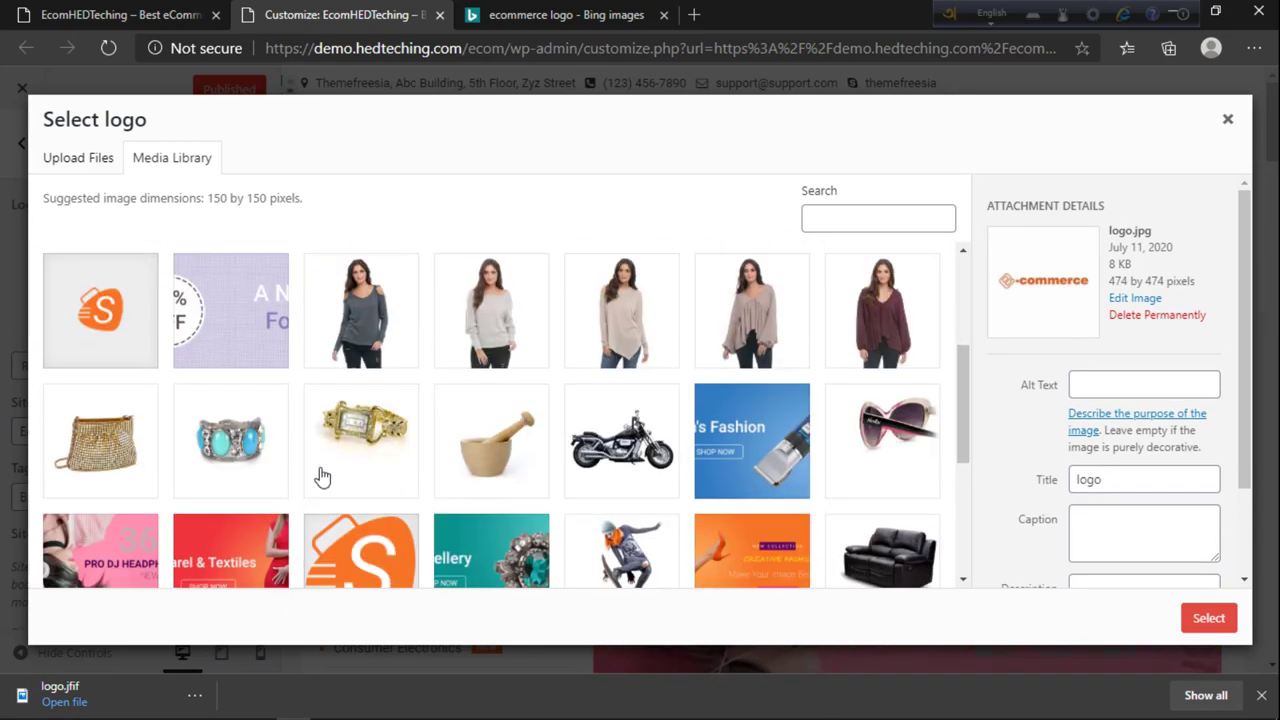
pyautogui.scroll(-1, 400, 490)
pyautogui.click(1205, 619)
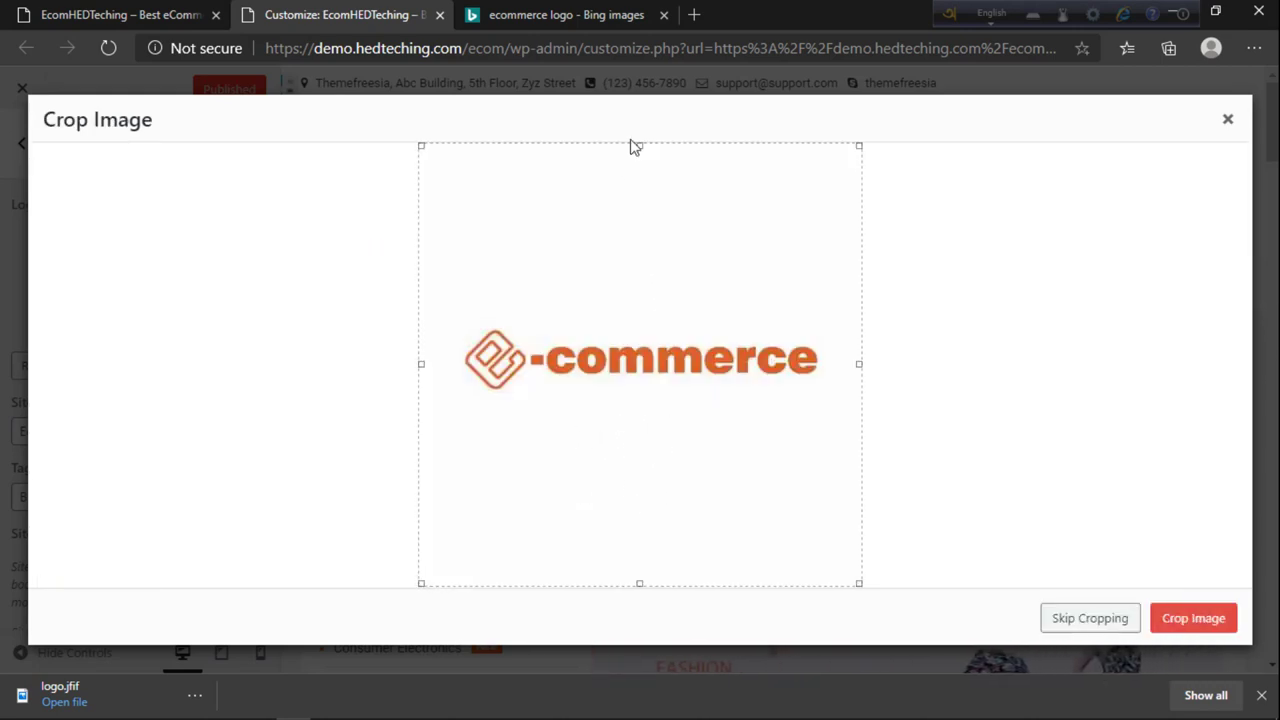
# Step: Crop the image to the orange wordmark by lowering the top edge and raising the bottom edge
pyautogui.moveTo(640, 144); pyautogui.dragTo(640, 318)
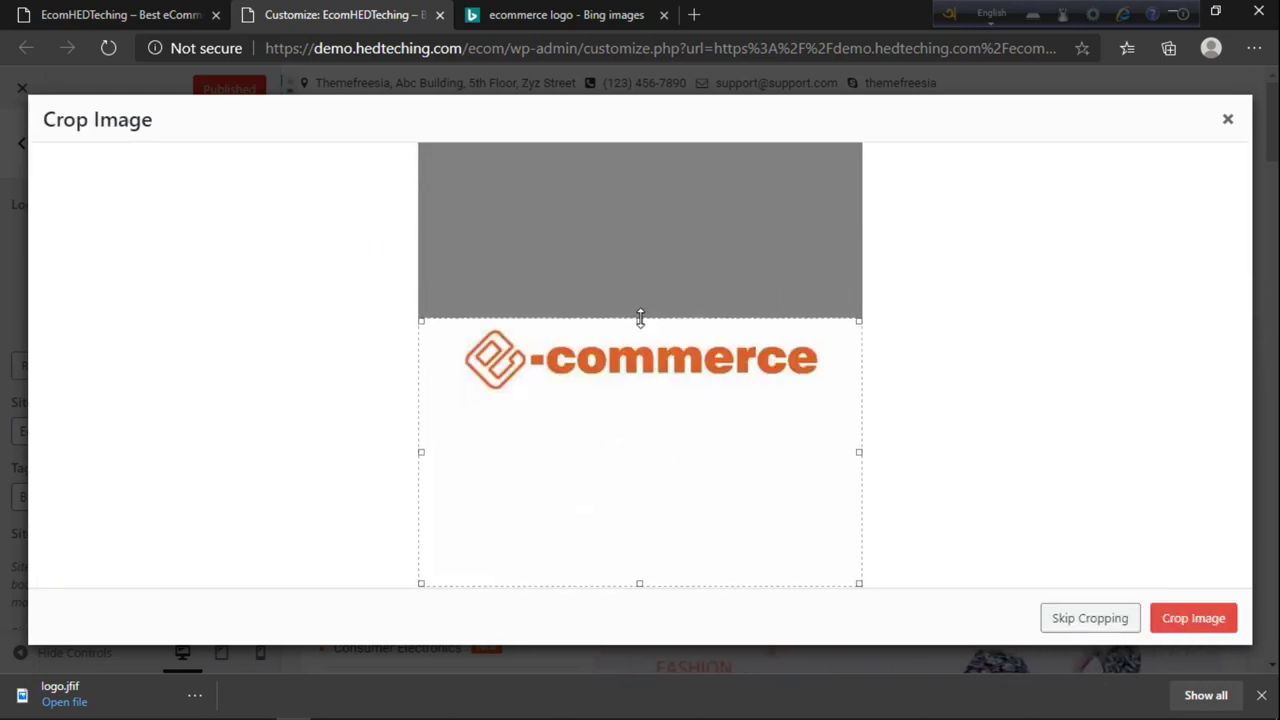
pyautogui.moveTo(641, 582); pyautogui.dragTo(662, 393)
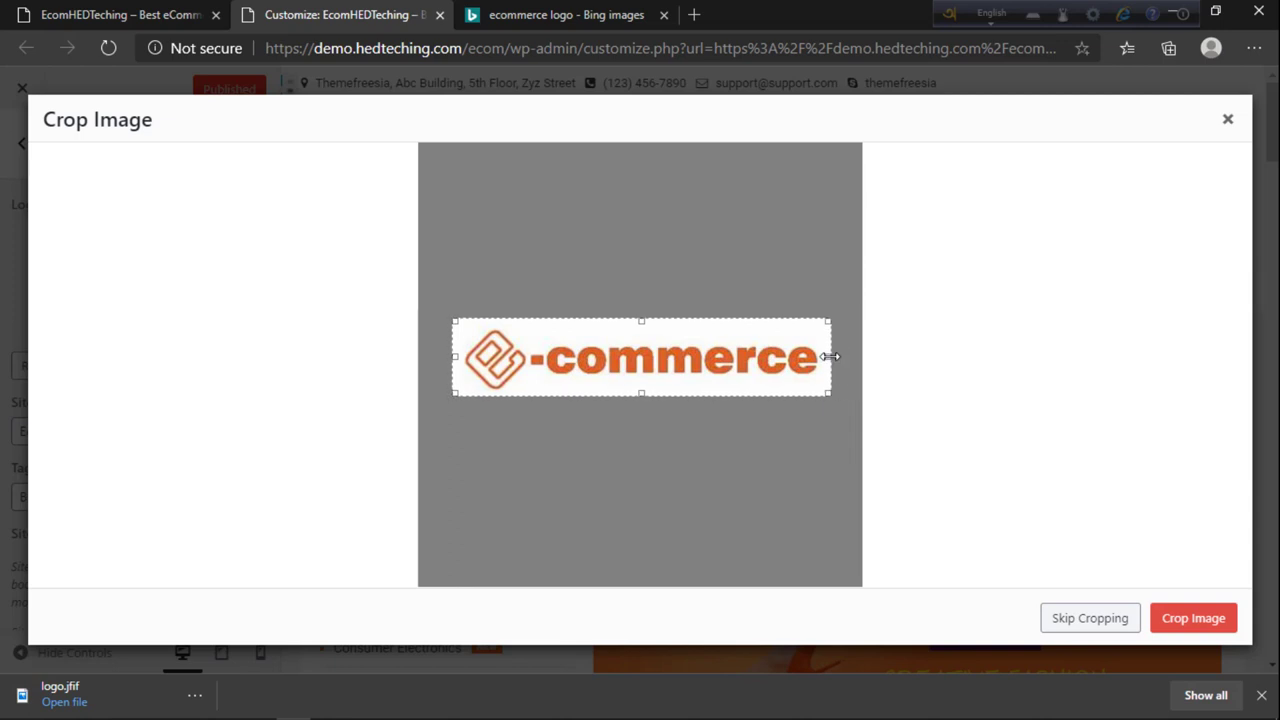
pyautogui.click(1216, 618)
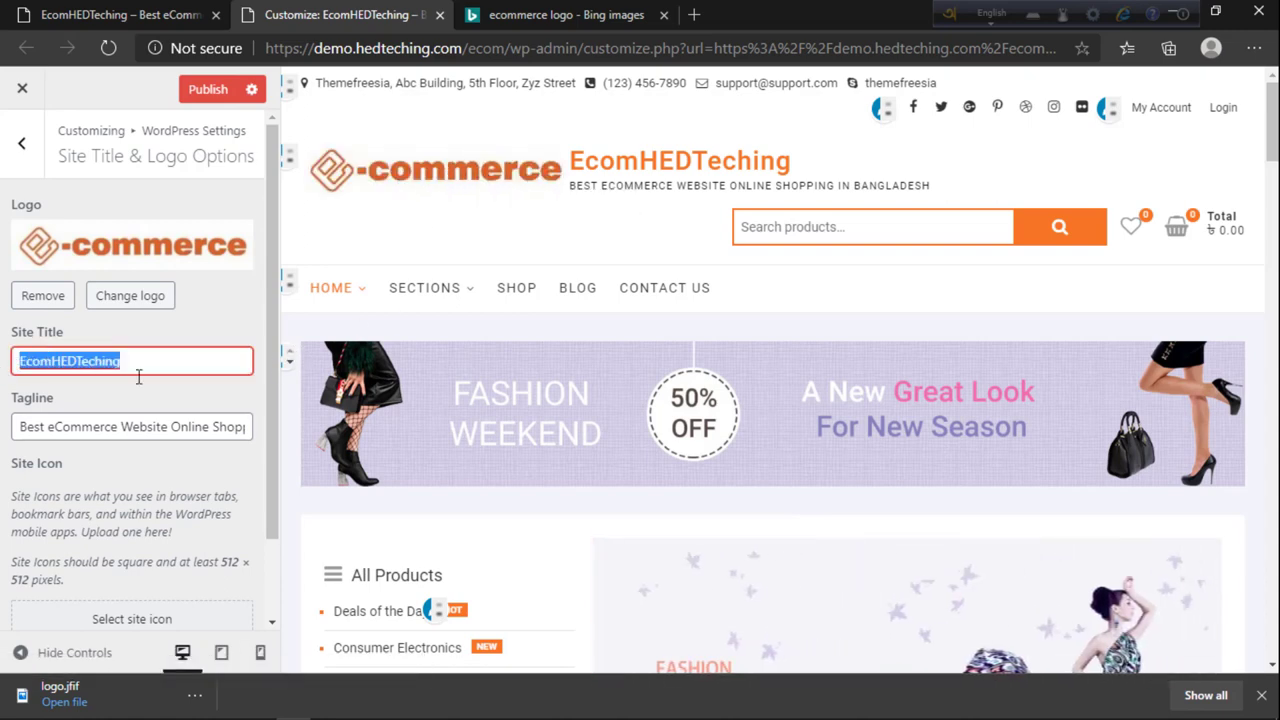
# Step: Delete the old tagline text in the Customizer
pyautogui.tripleClick(203, 427)
pyautogui.press('BackSpace')
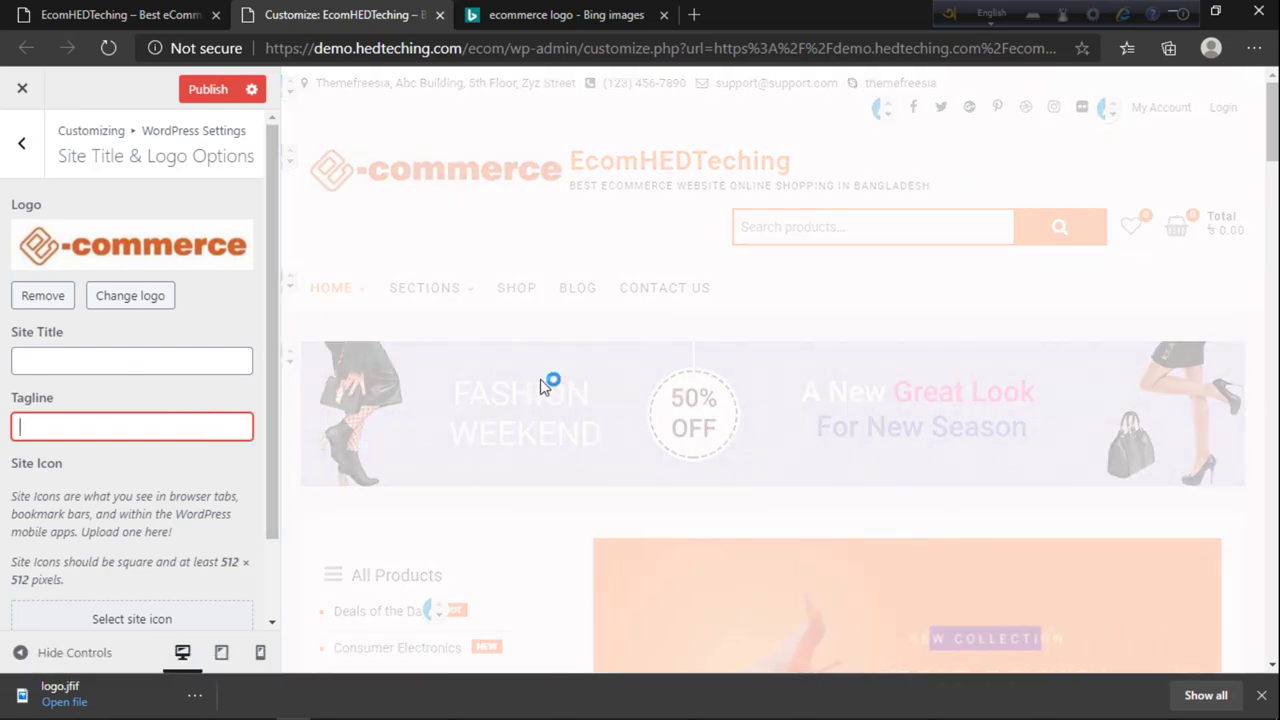
pyautogui.click(184, 362)
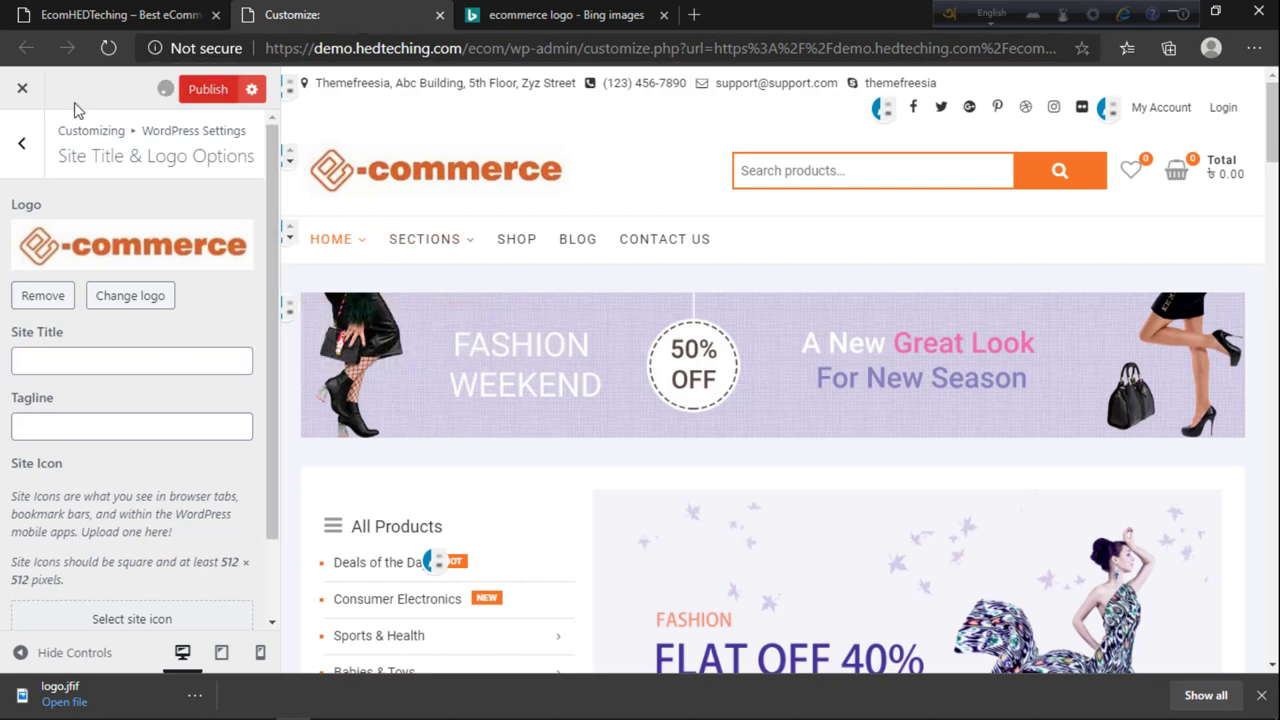
# Step: Check the live storefront's new logo header via the Dashboard, then return to edit the site title
pyautogui.click(110, 14)
pyautogui.moveTo(80, 88)
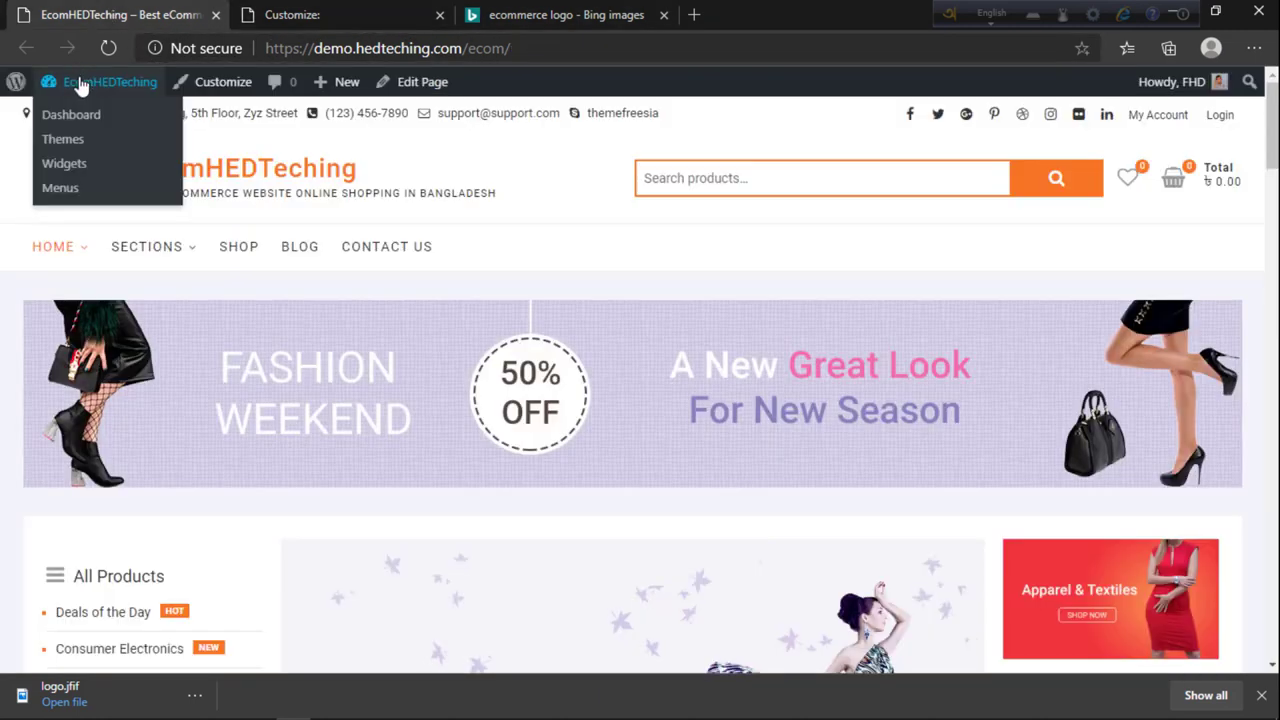
pyautogui.middleClick(88, 116)
pyautogui.click(243, 14)
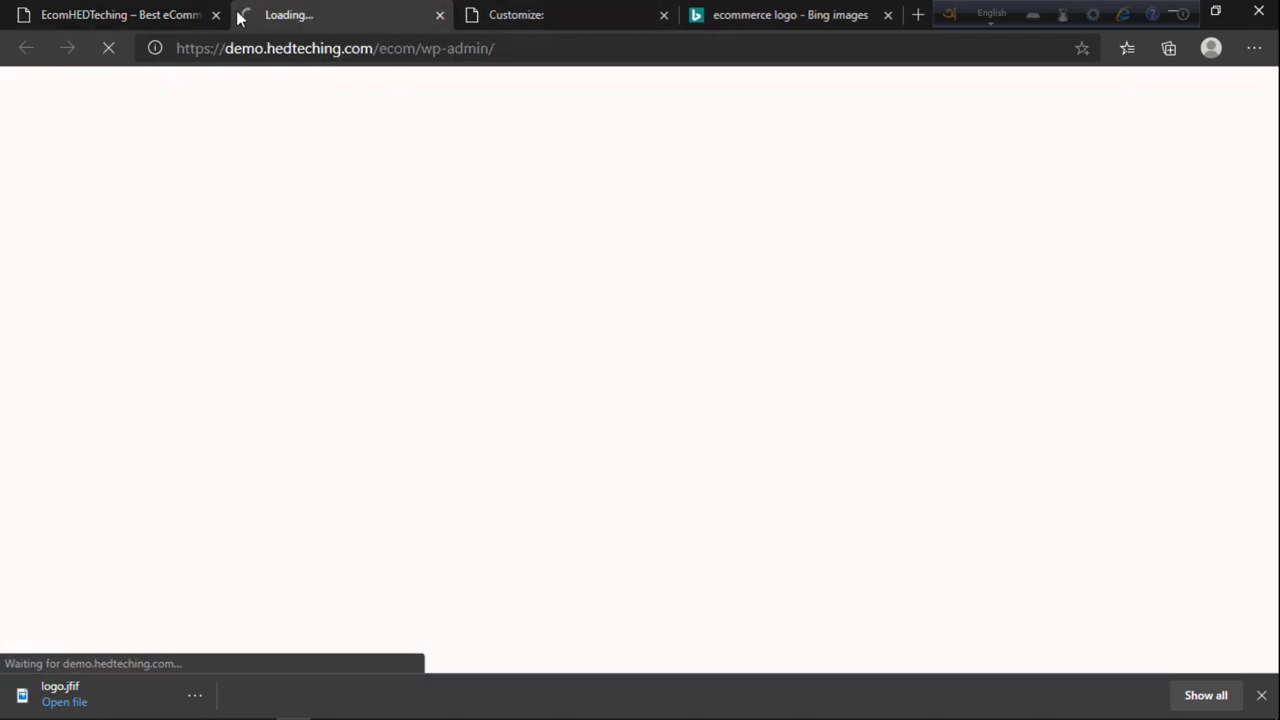
pyautogui.click(215, 14)
pyautogui.click(293, 10)
pyautogui.moveTo(180, 8); pyautogui.dragTo(405, 10)
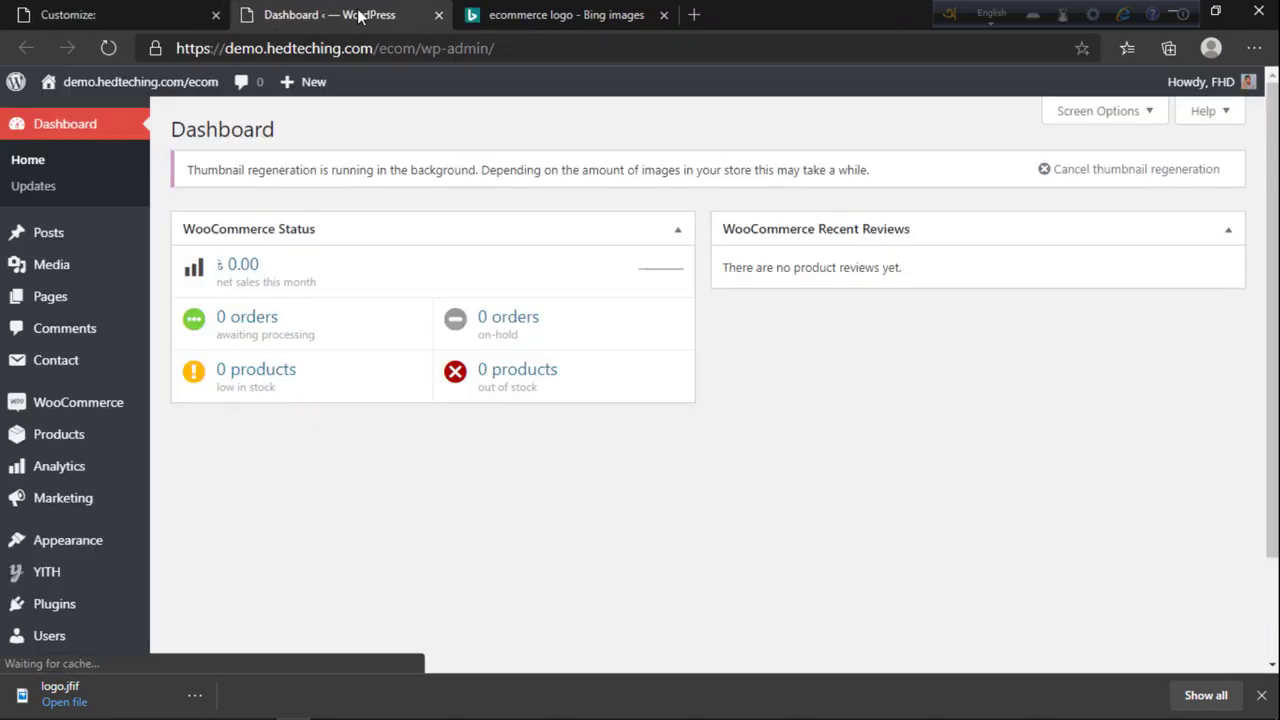
pyautogui.moveTo(100, 82)
pyautogui.click(84, 119)
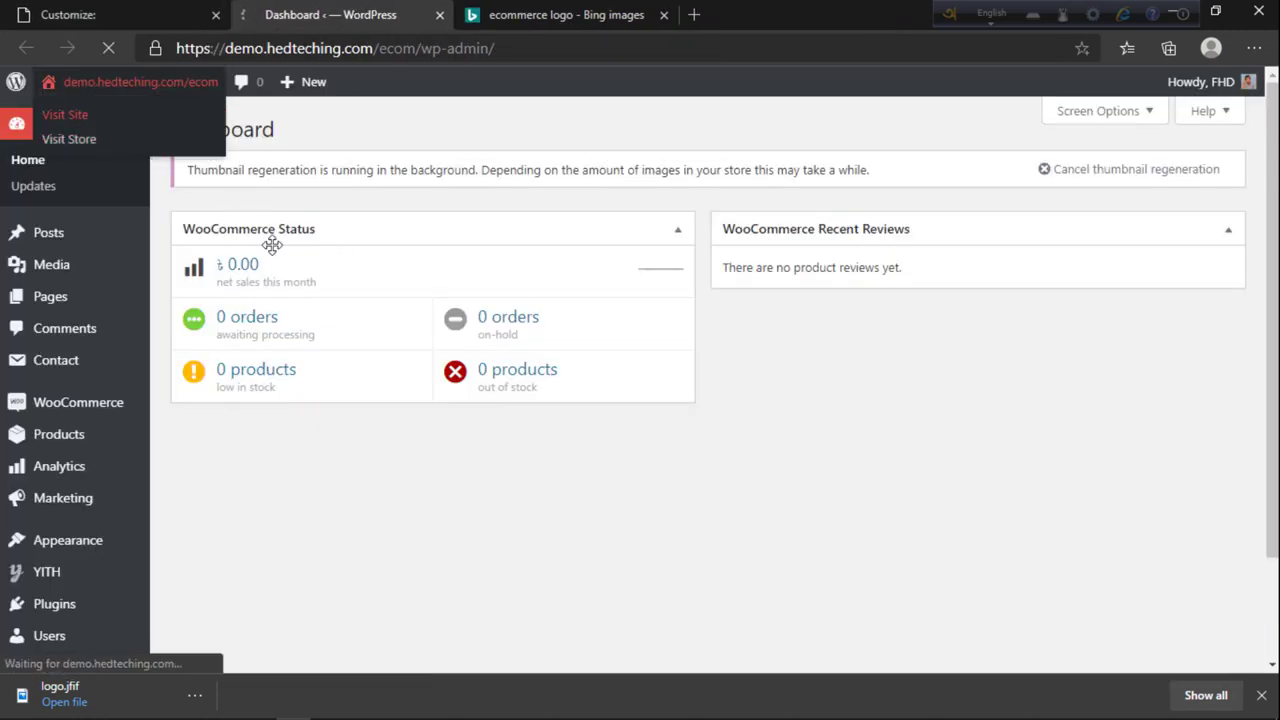
pyautogui.moveTo(130, 108)
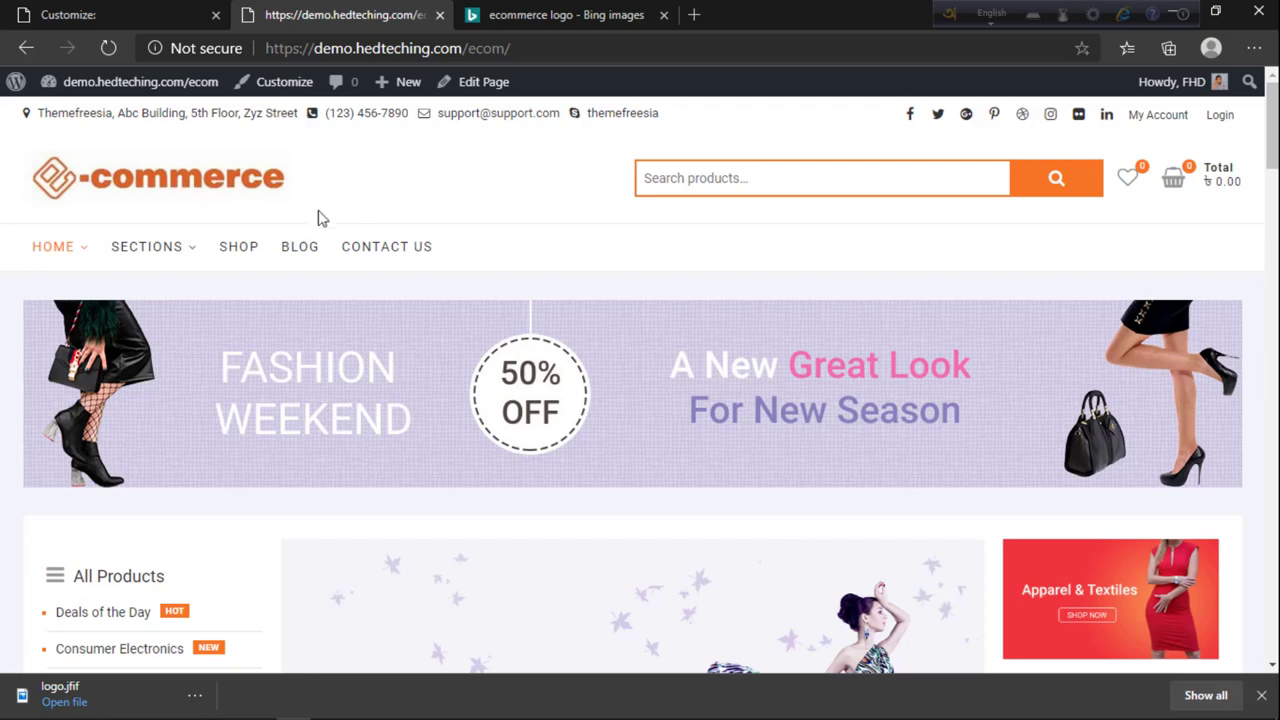
pyautogui.click(148, 14)
pyautogui.click(109, 363)
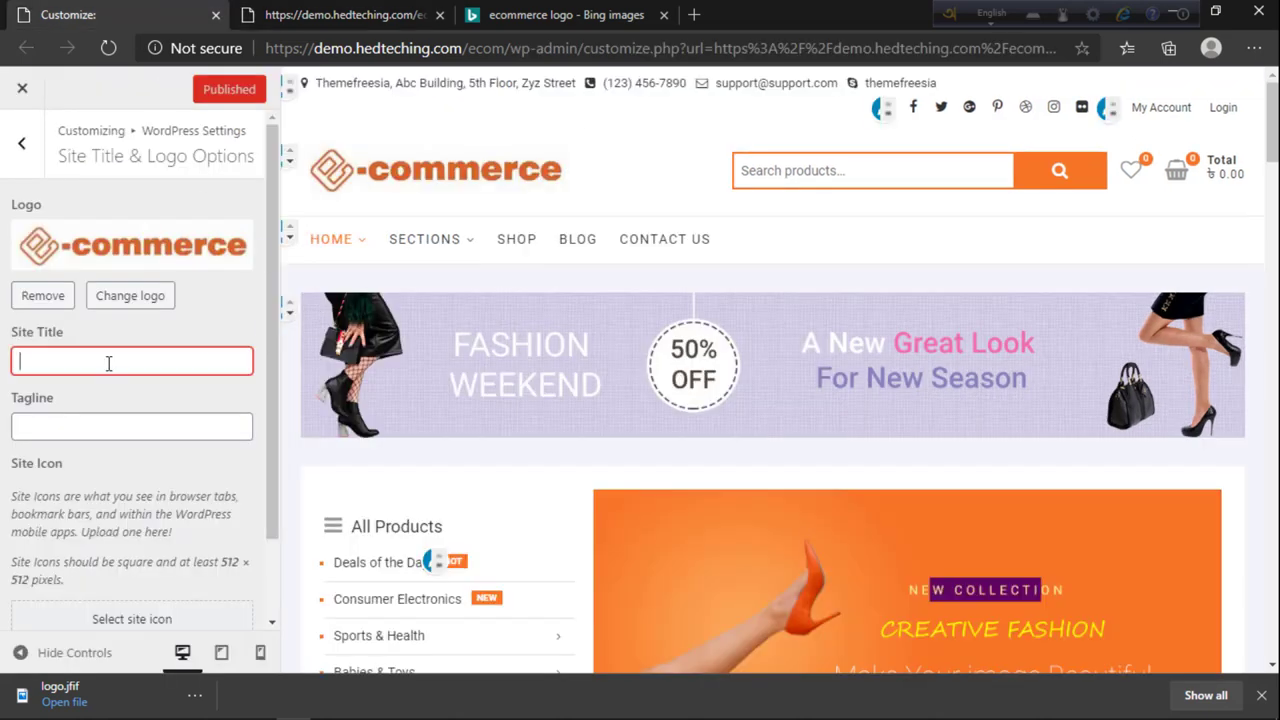
# Step: Enter 'Shop' as the site title and compare it with the live site
pyautogui.write('Shop')
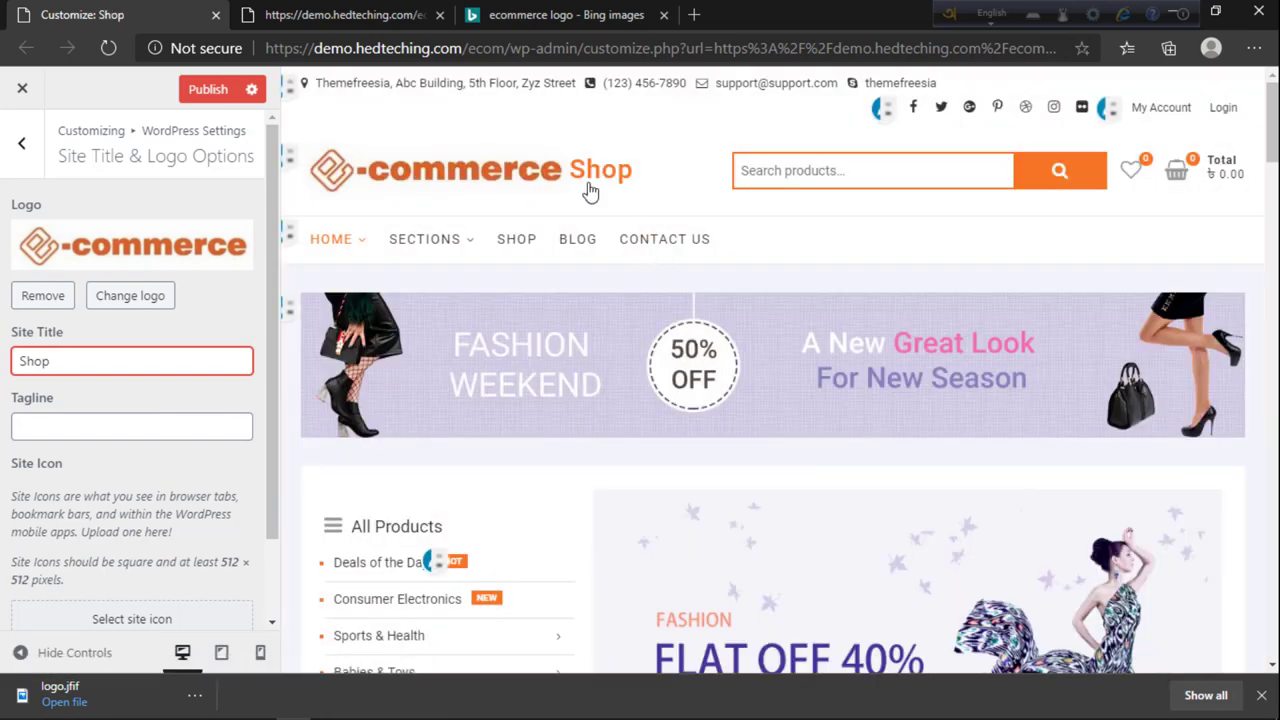
pyautogui.click(311, 17)
pyautogui.click(190, 12)
# Step: Set the tagline to 'Best Online Shopping in Bangladesh' and view the live shop
pyautogui.click(122, 428)
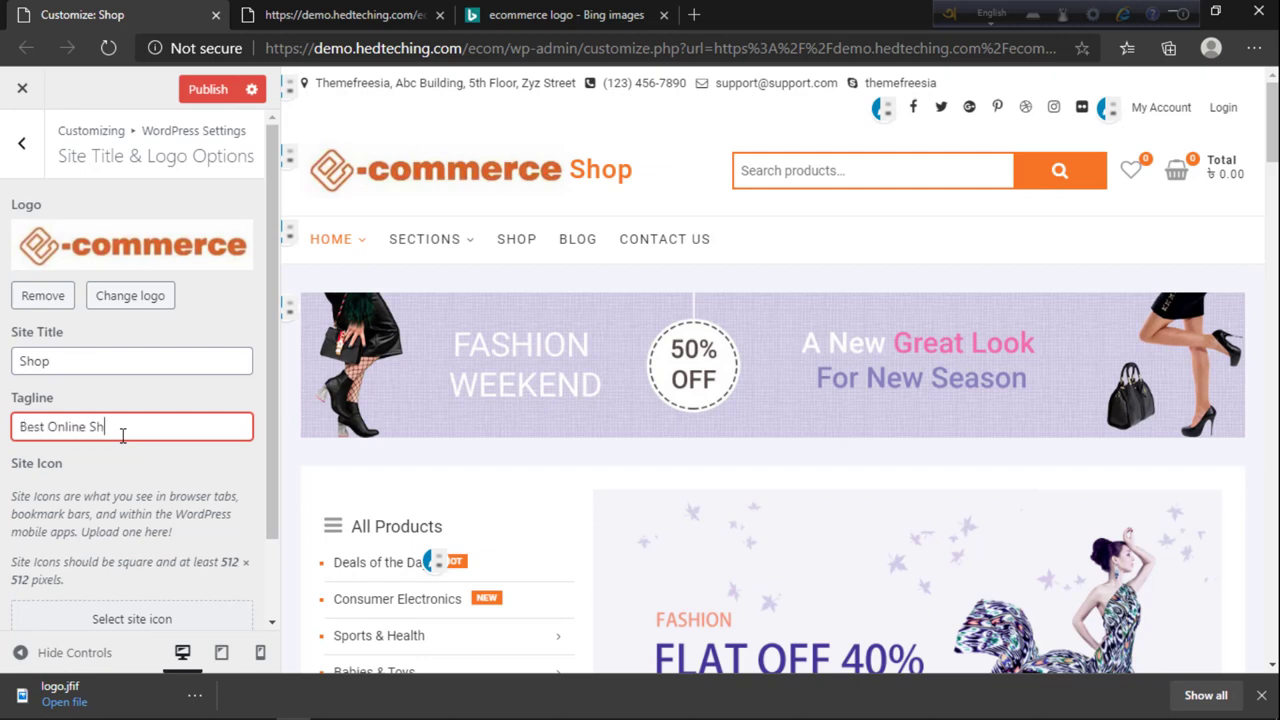
pyautogui.write('Best Online Shopping in ')
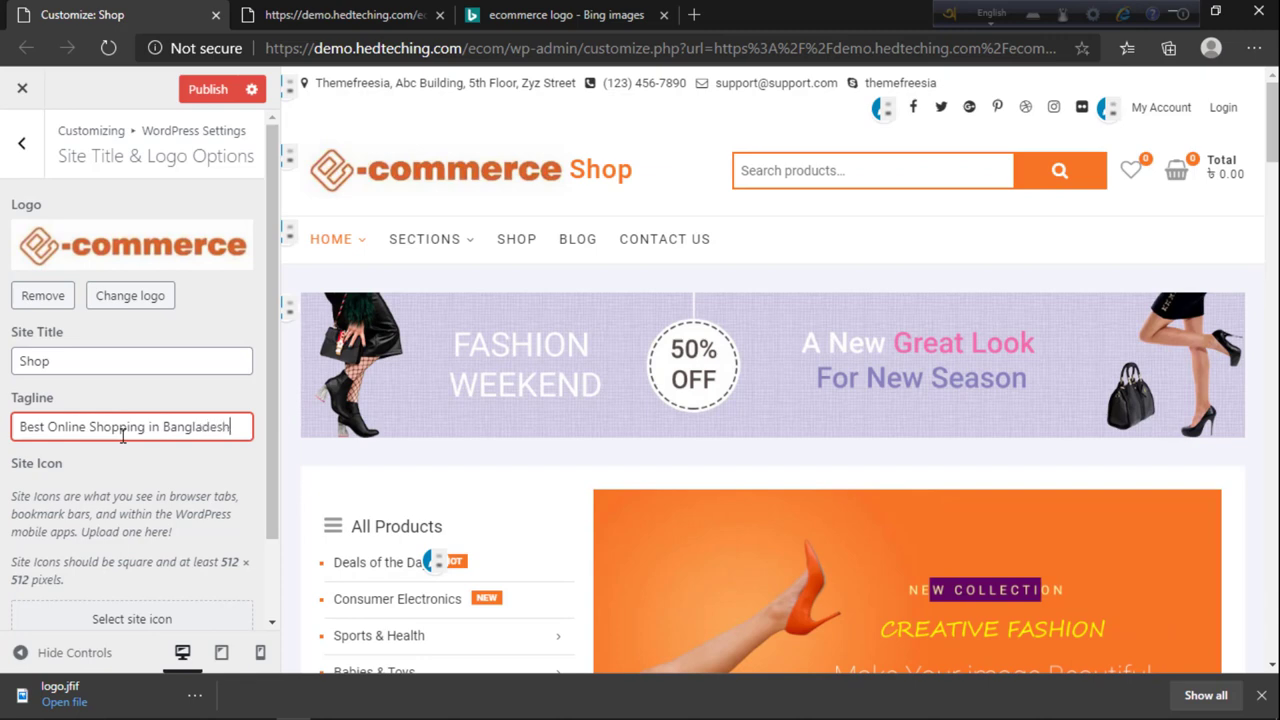
pyautogui.write('Bangladesh')
pyautogui.click(125, 470)
pyautogui.scroll(-1, 86, 360)
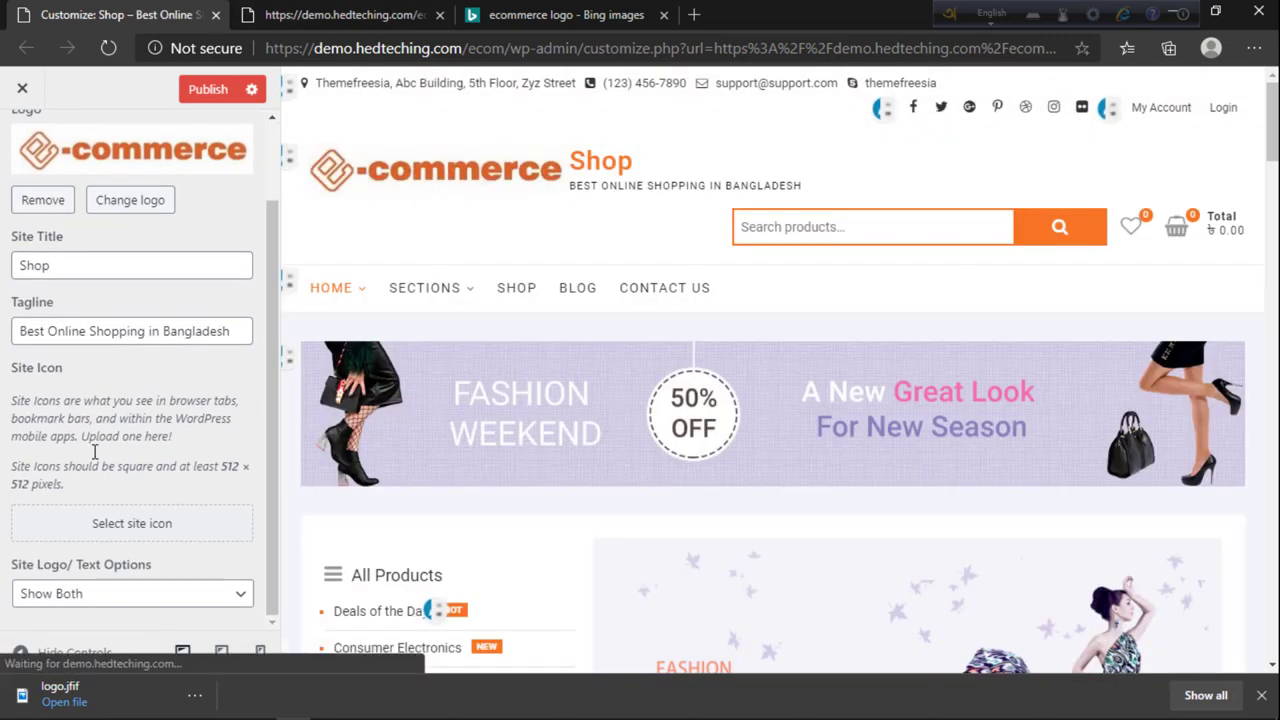
pyautogui.click(300, 12)
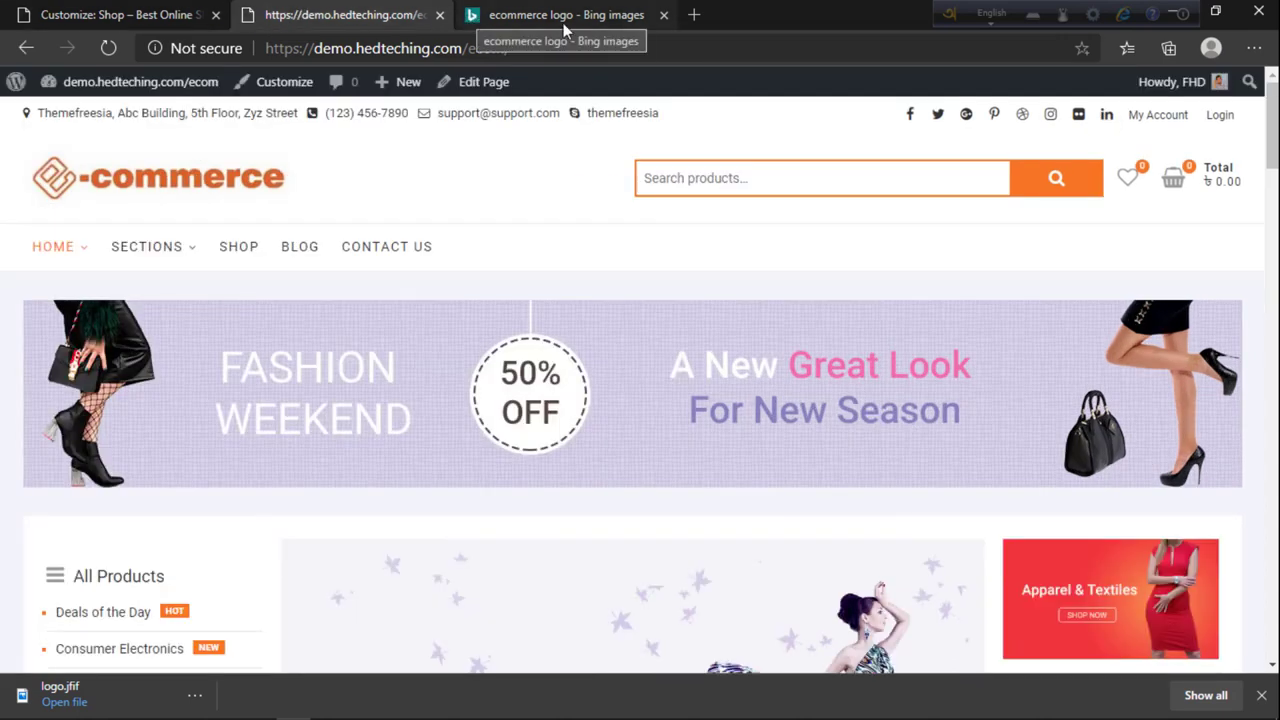
# Step: Load youtube.com in a new tab, then close it and go back to the Customizer
pyautogui.click(694, 14)
pyautogui.write('y')
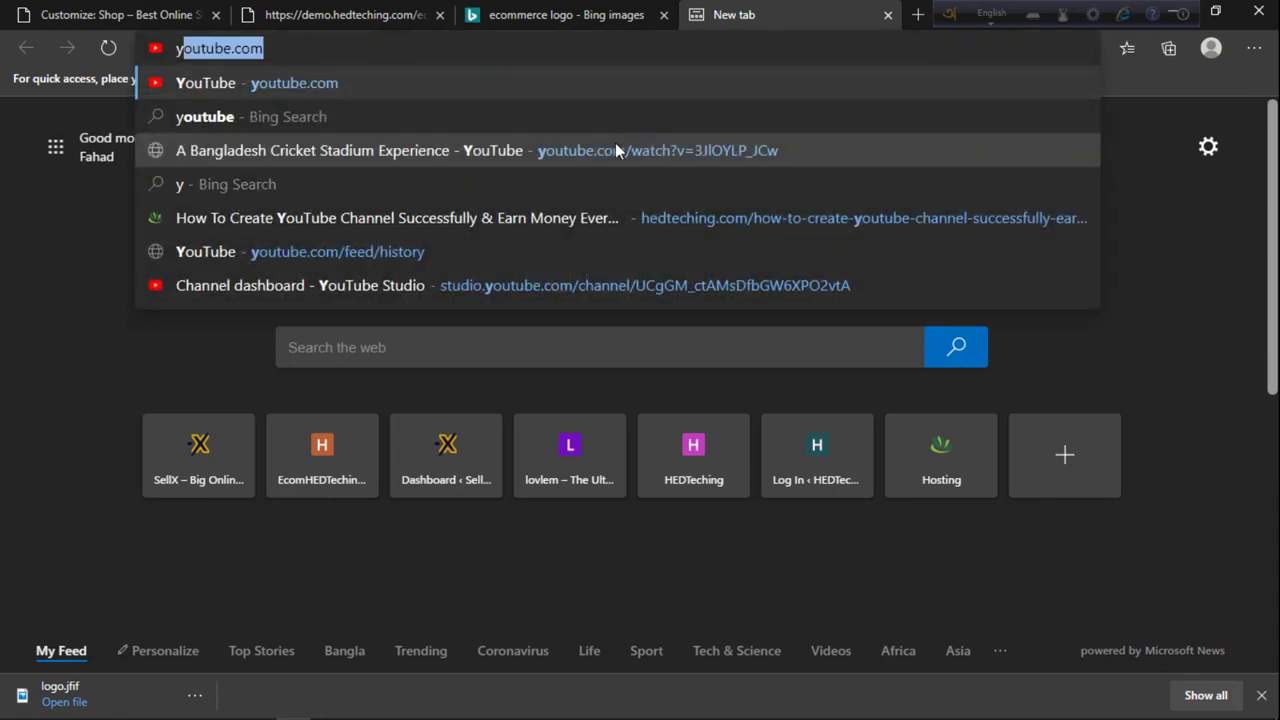
pyautogui.write('outube.com')
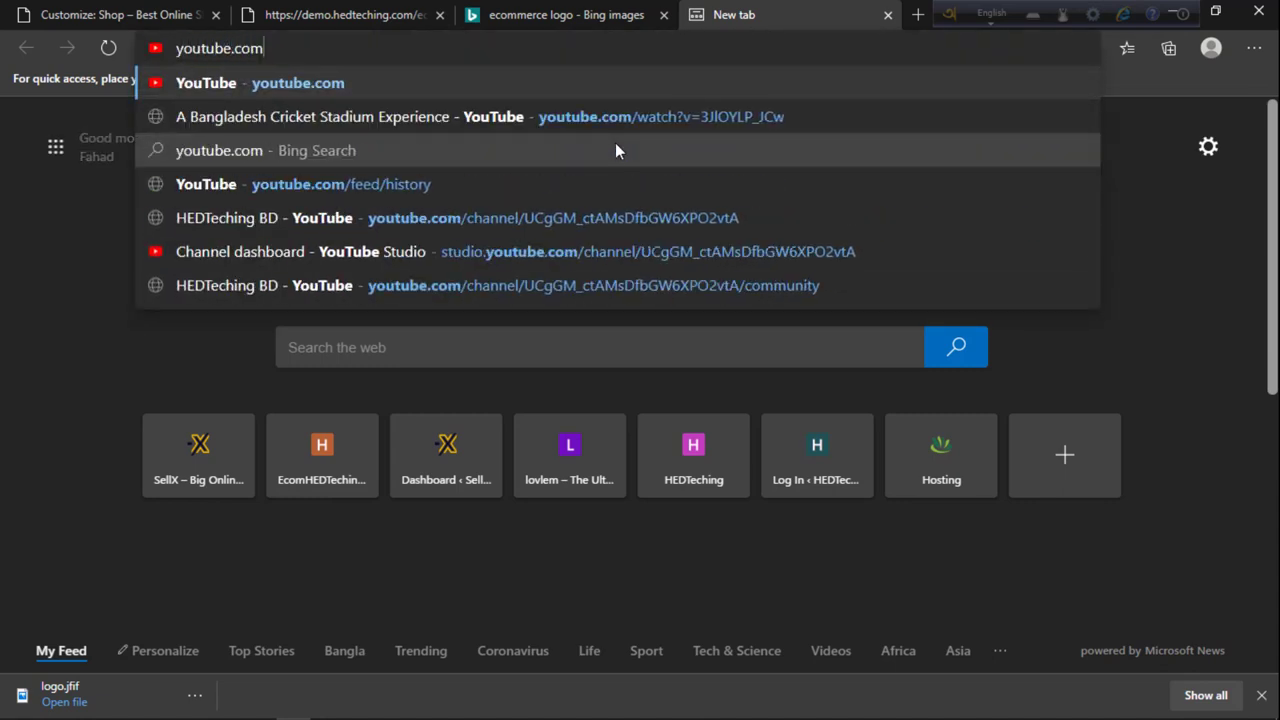
pyautogui.press('Return')
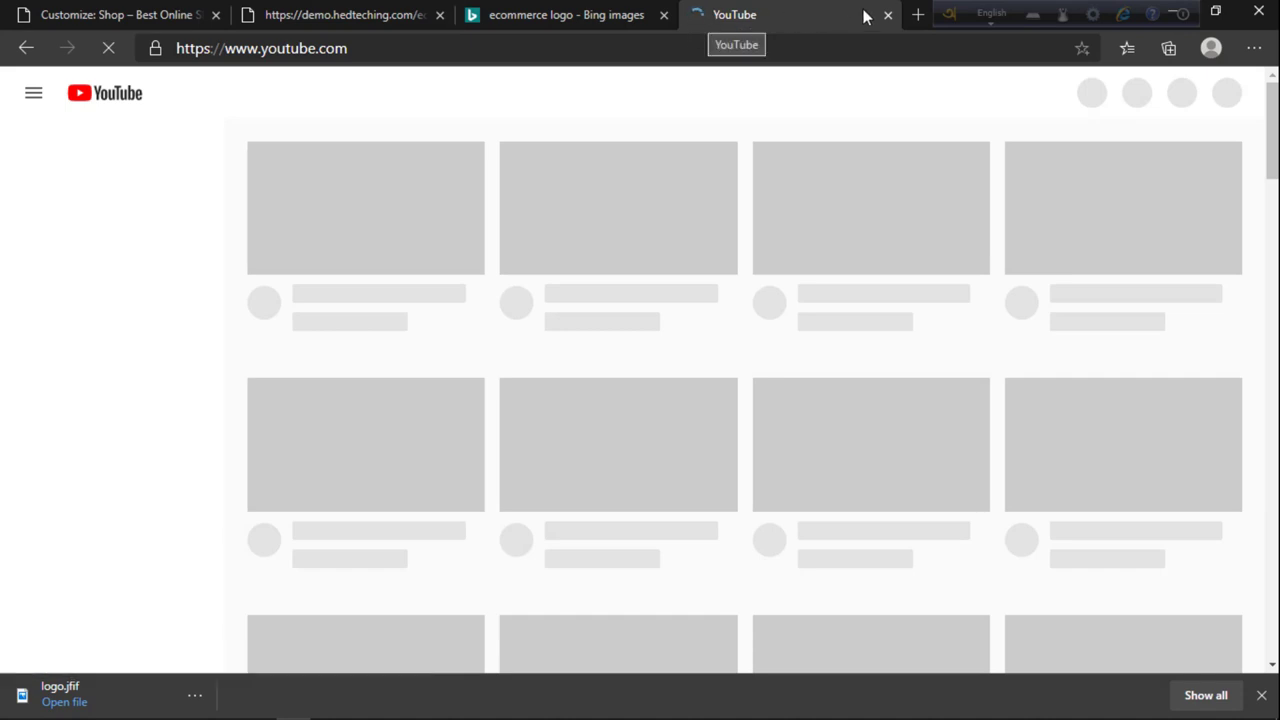
pyautogui.click(580, 15)
pyautogui.click(420, 16)
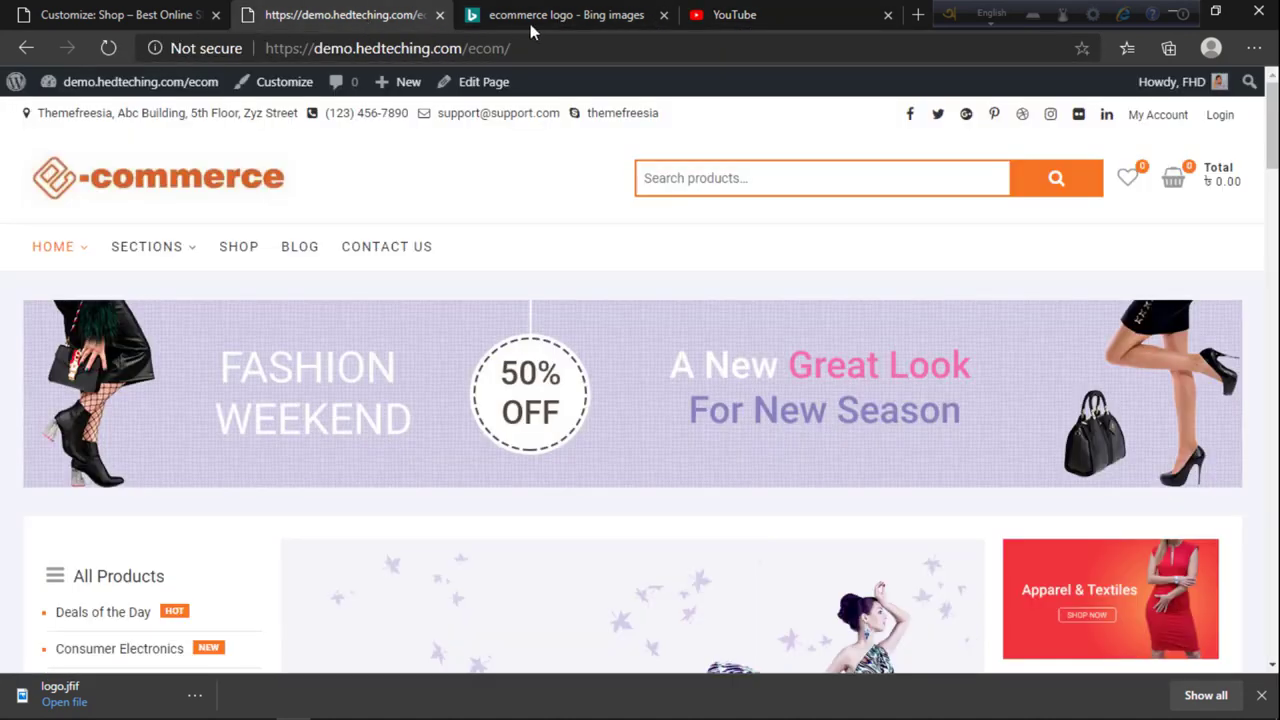
pyautogui.click(887, 15)
pyautogui.click(200, 16)
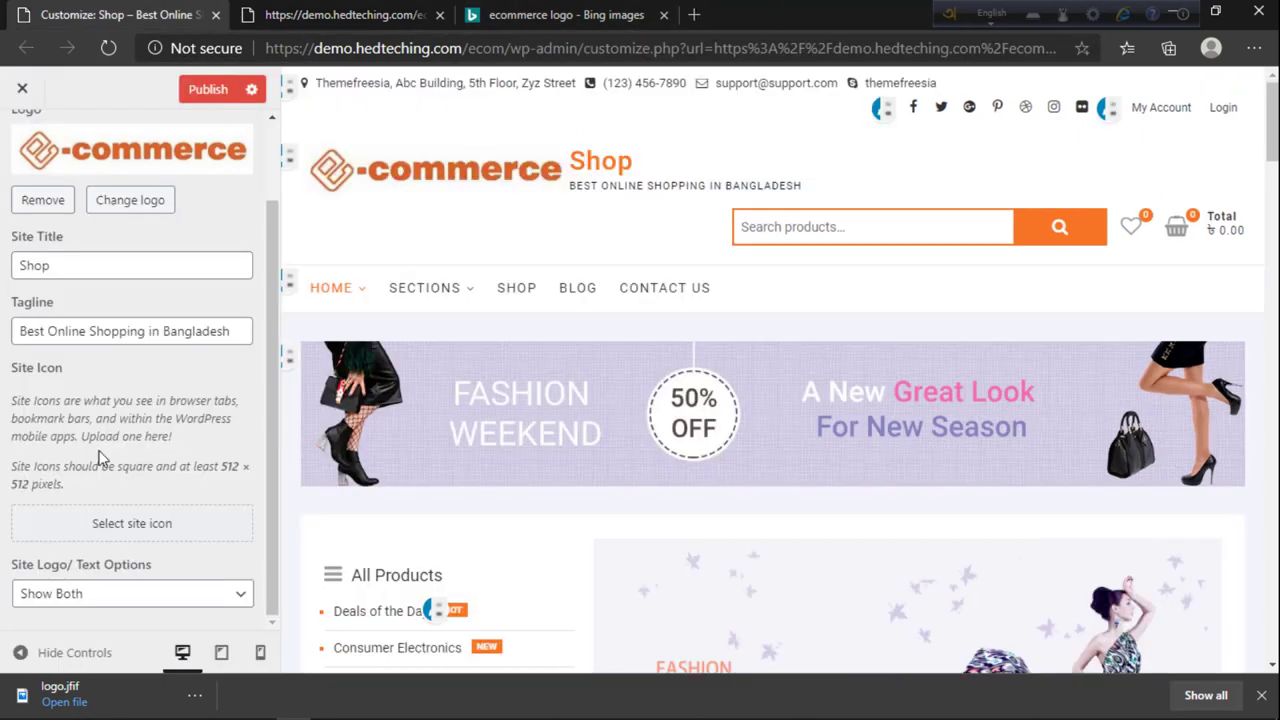
# Step: Pick the uploaded e-commerce logo from the Media Library as the site icon
pyautogui.click(107, 525)
pyautogui.click(99, 315)
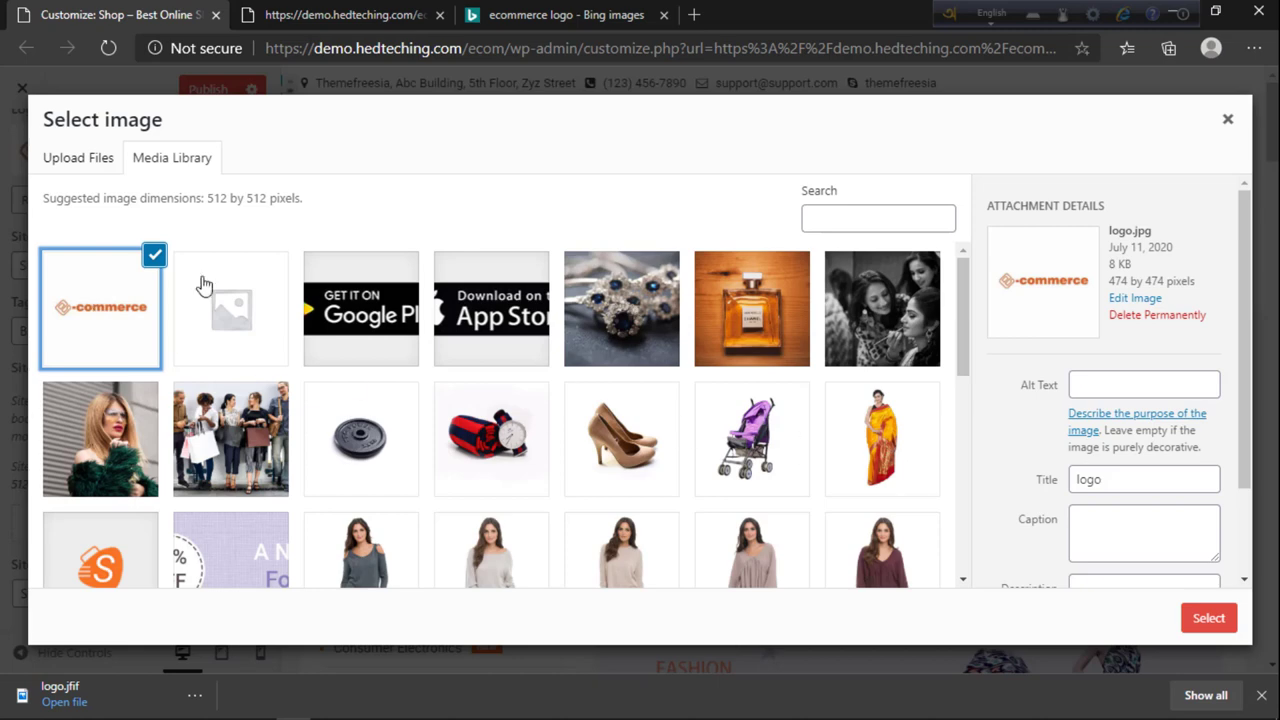
pyautogui.click(1210, 617)
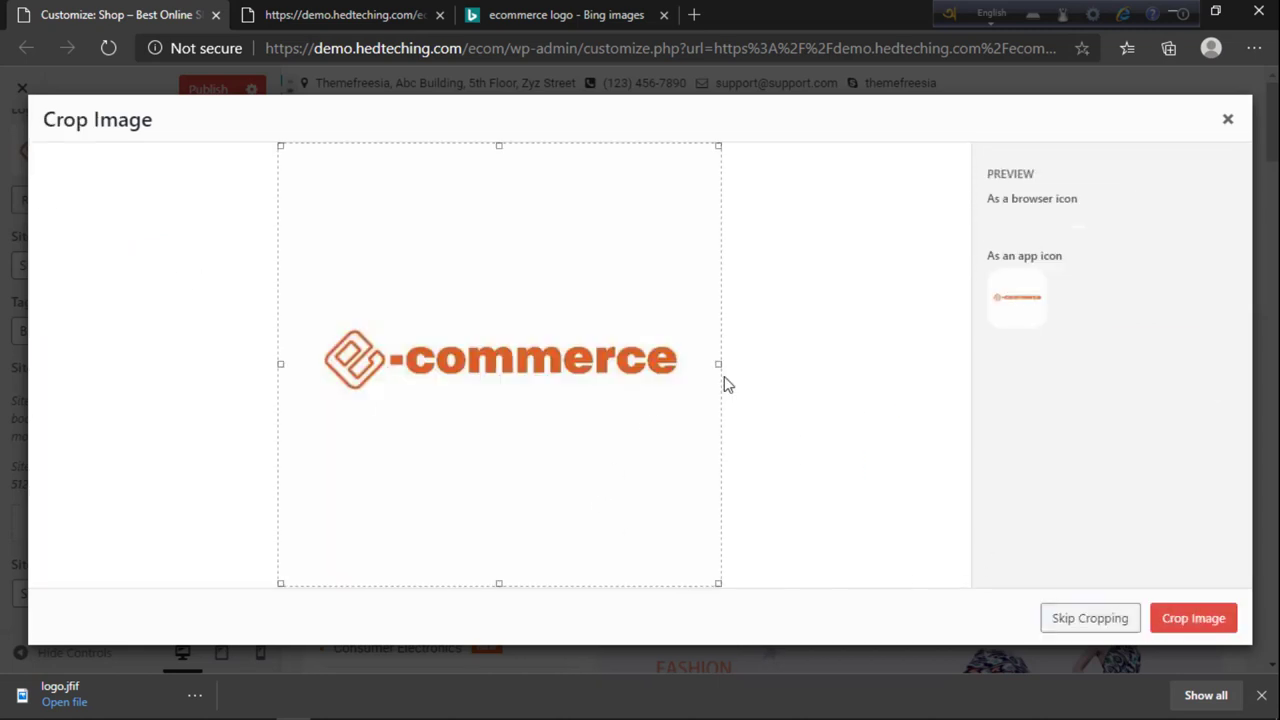
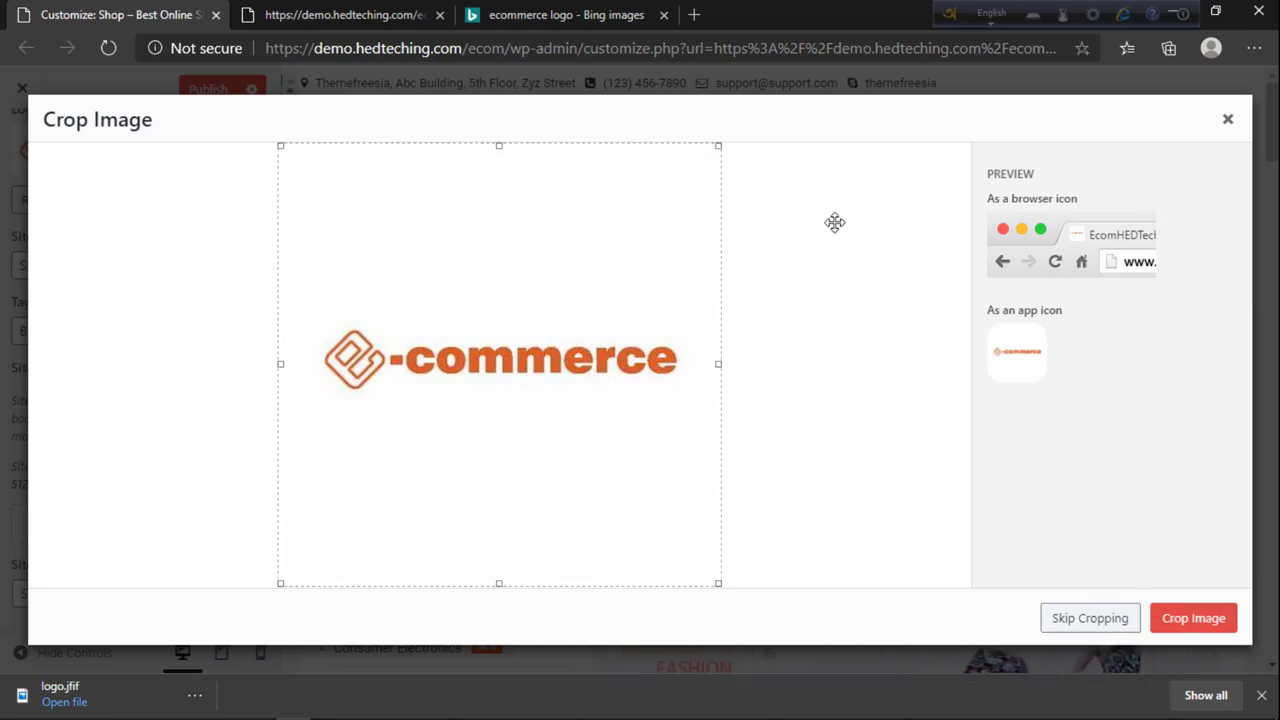
# Step: Drop the e-commerce logo crop and make the orange S image the cropped site icon
pyautogui.click(1228, 119)
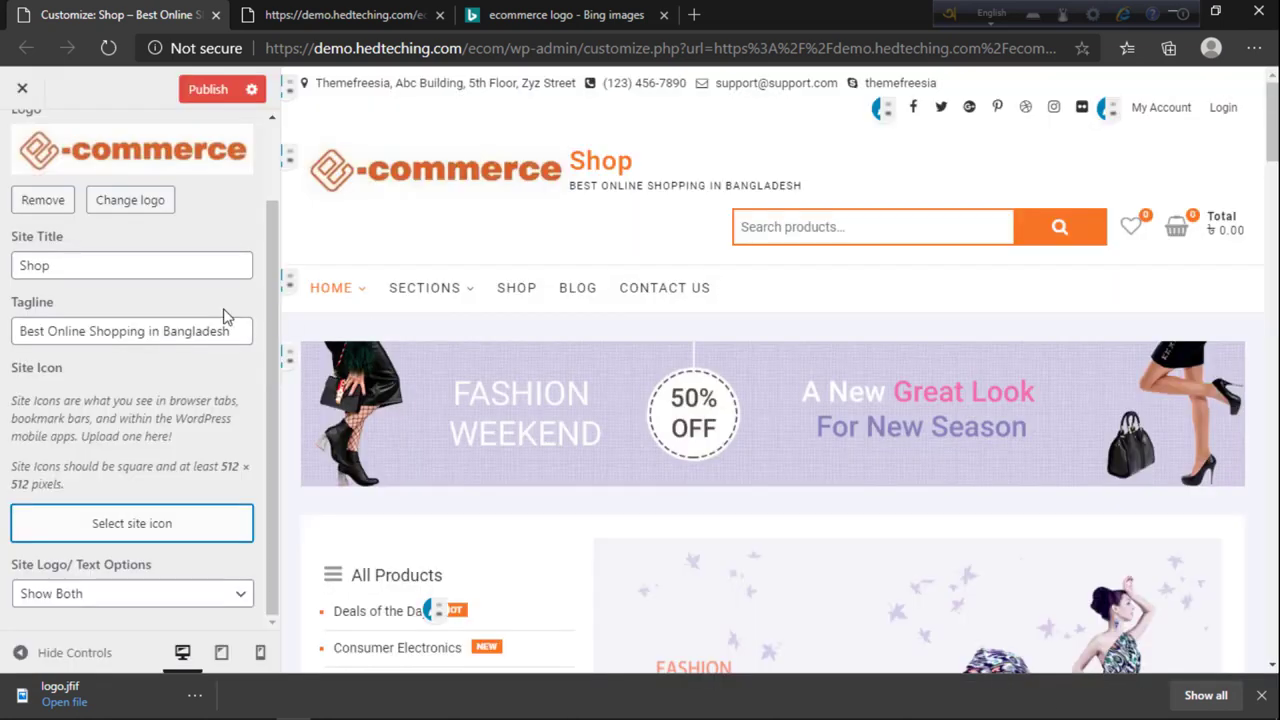
pyautogui.click(108, 530)
pyautogui.scroll(-3, 171, 491)
pyautogui.click(361, 519)
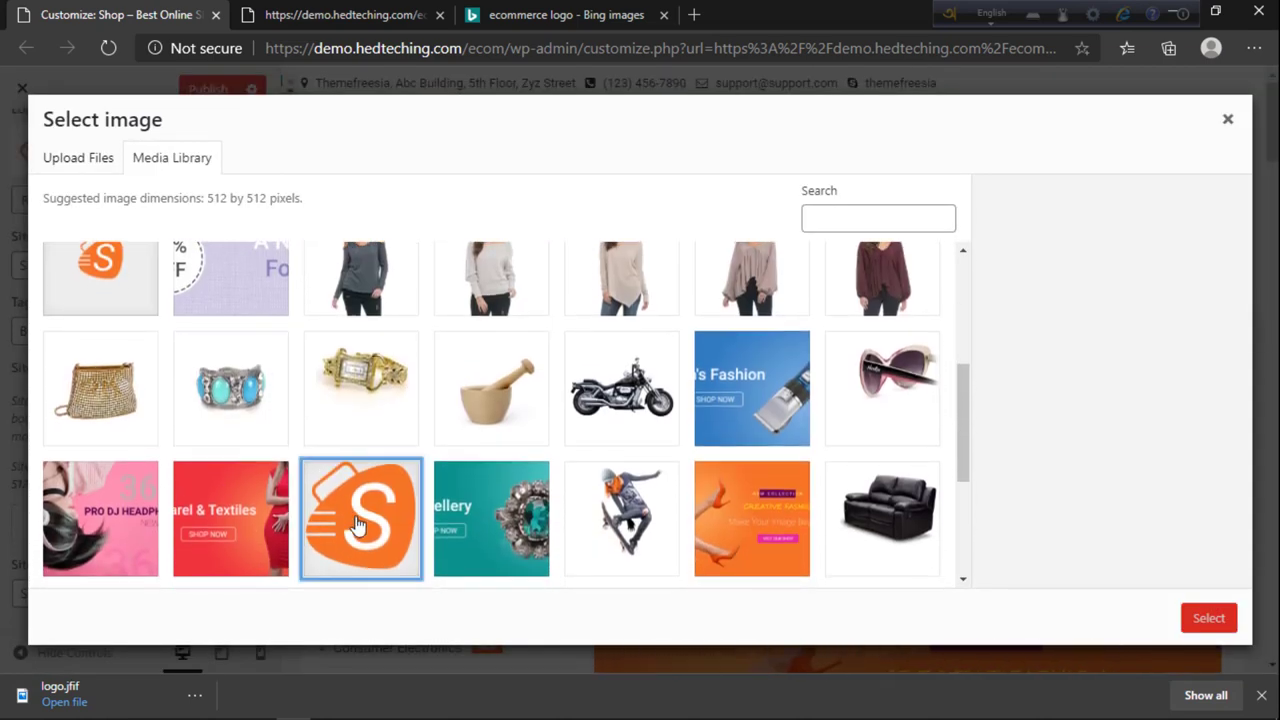
pyautogui.click(1208, 617)
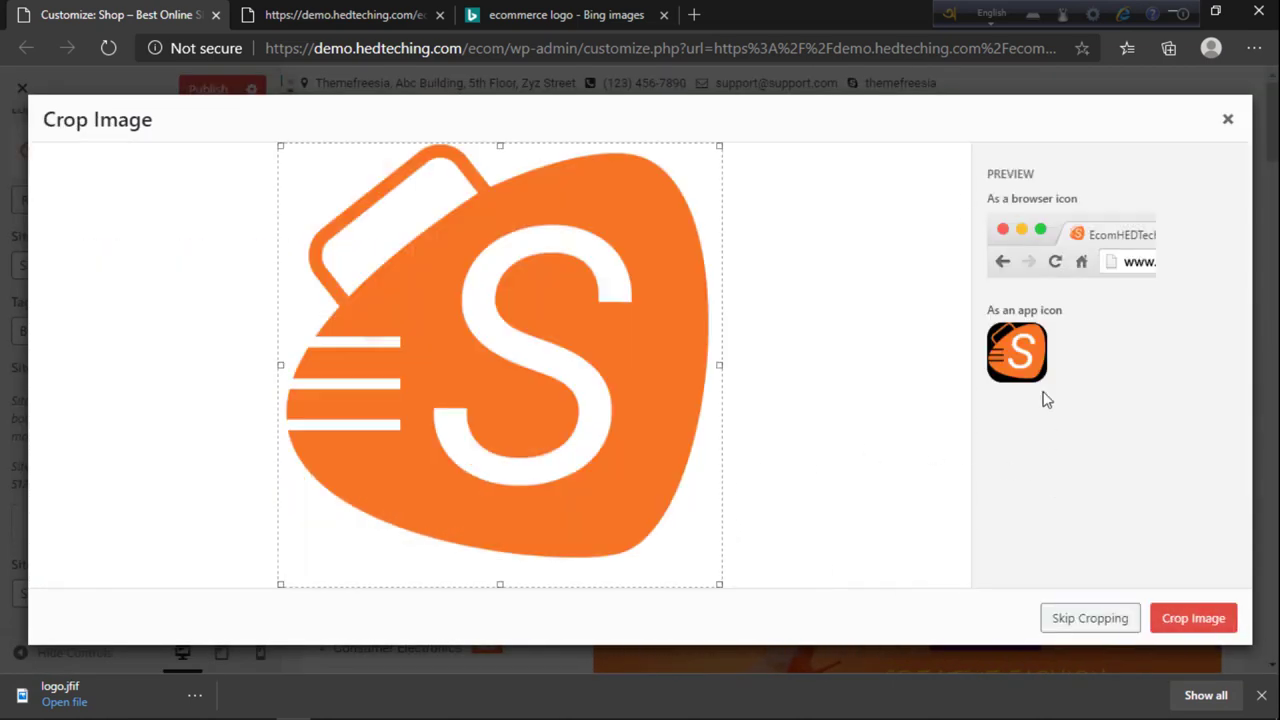
pyautogui.click(1194, 617)
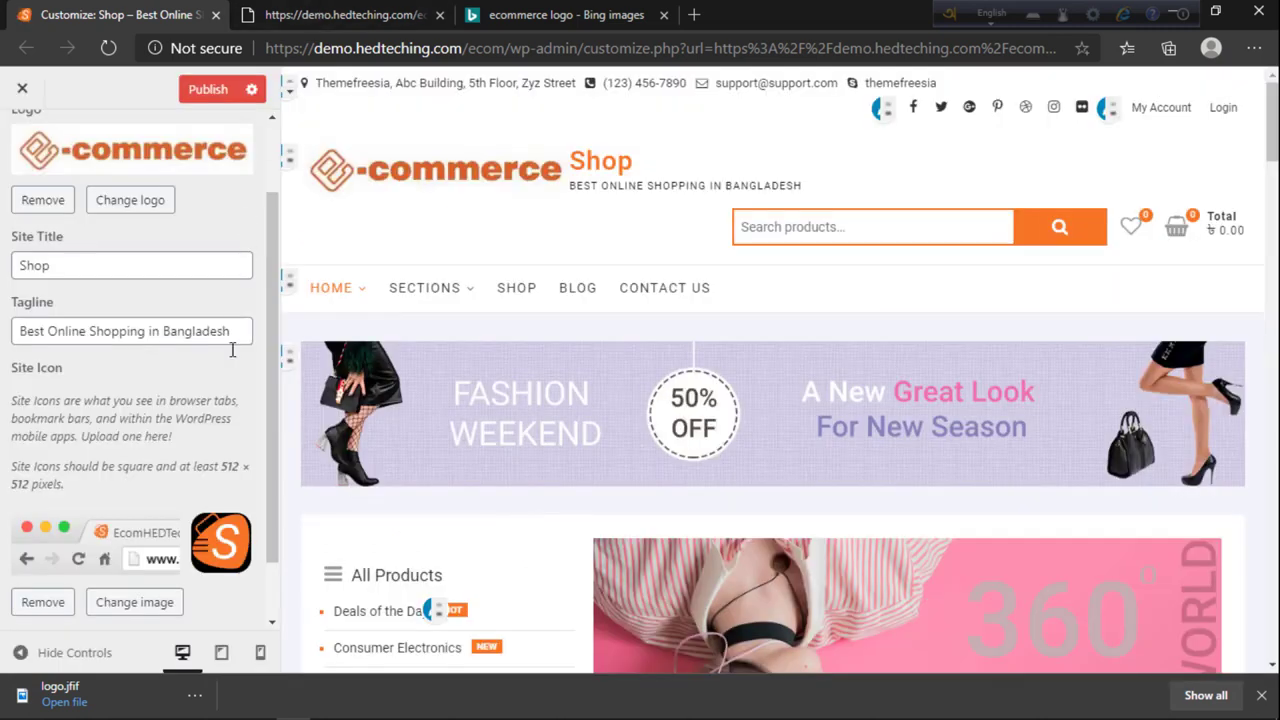
pyautogui.scroll(-1, 210, 452)
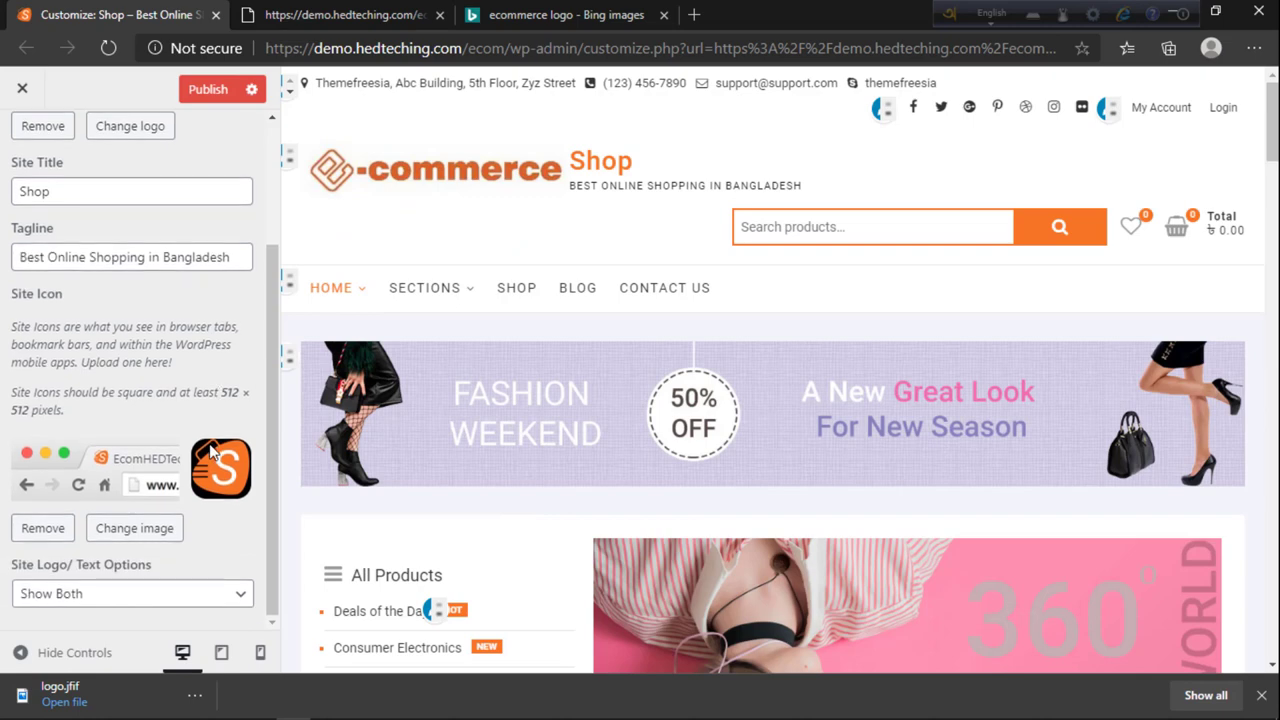
# Step: Set Site Logo/Text Options to Display Site Logo Only and check the live front page
pyautogui.click(83, 594)
pyautogui.click(83, 597)
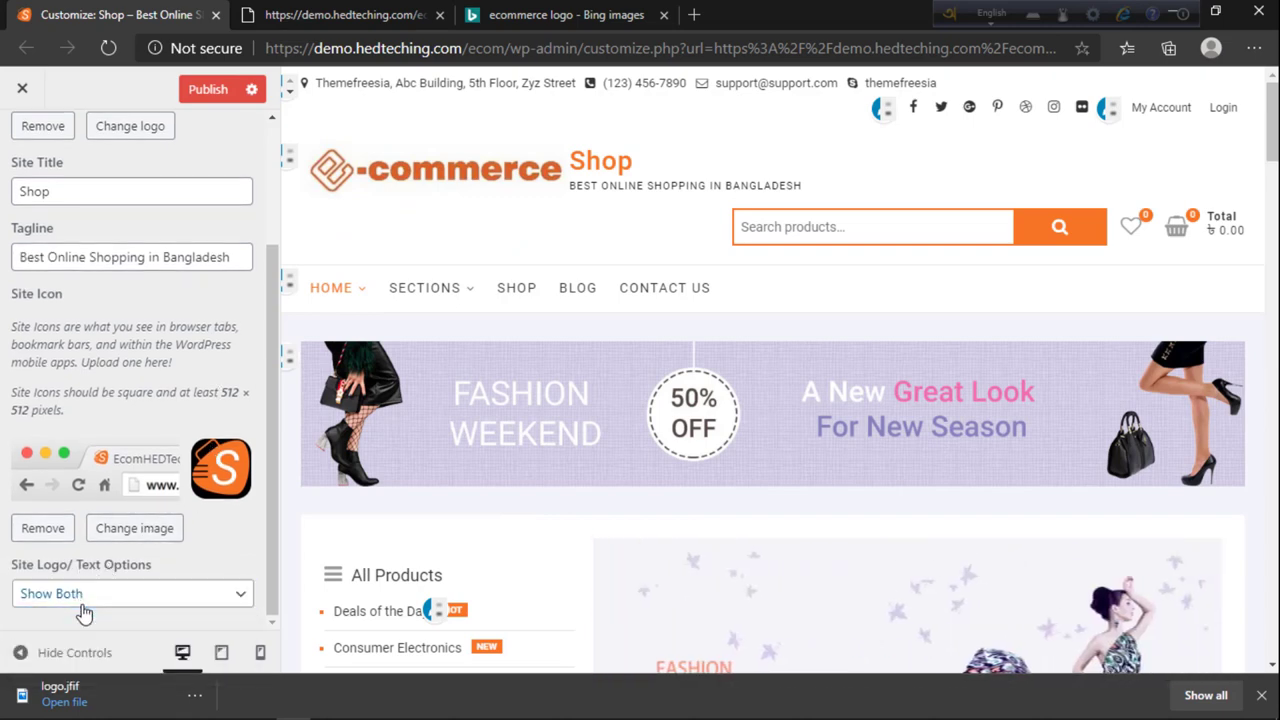
pyautogui.click(70, 596)
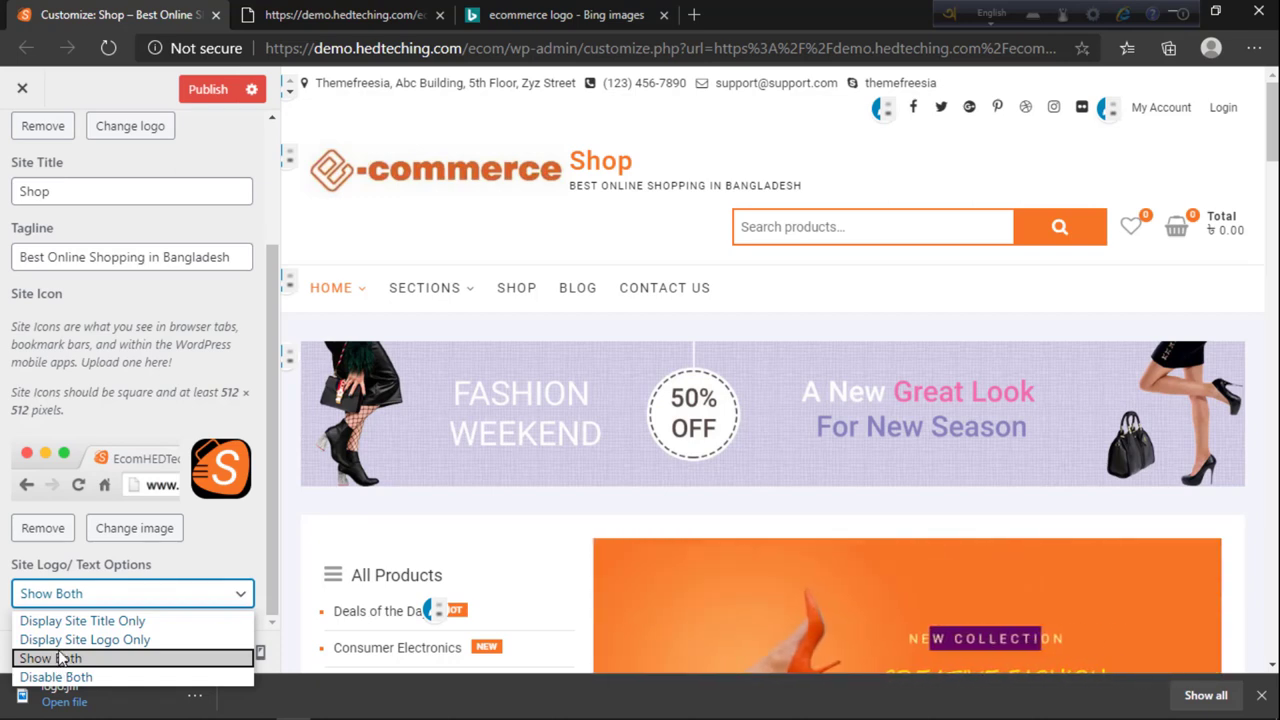
pyautogui.click(85, 639)
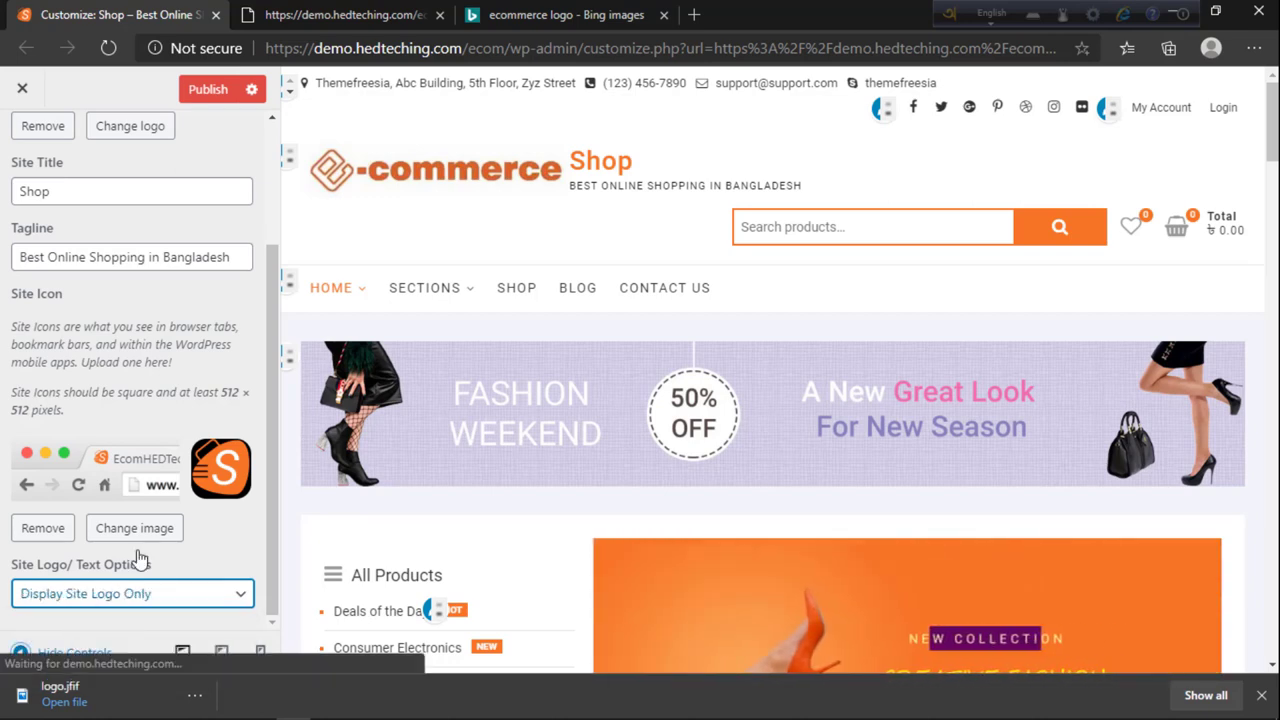
pyautogui.scroll(2, 137, 560)
pyautogui.click(318, 12)
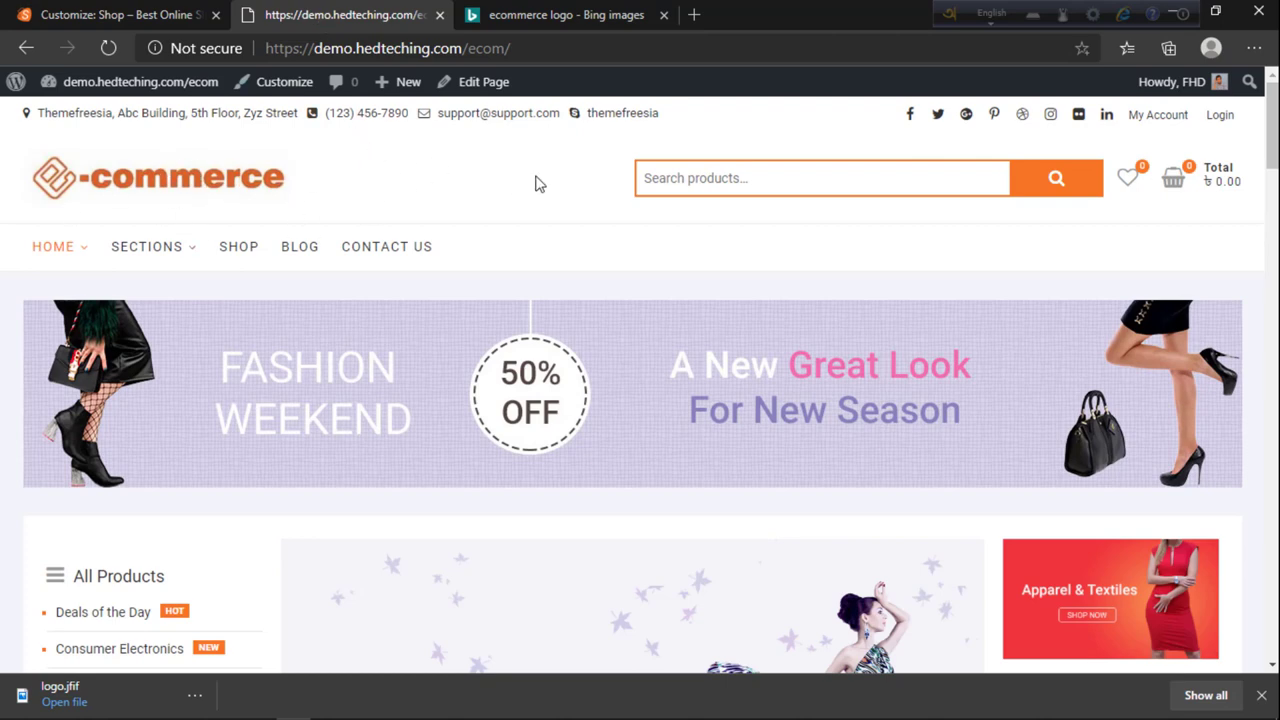
pyautogui.hotkey('ctrl', 'shift', 'Tab')
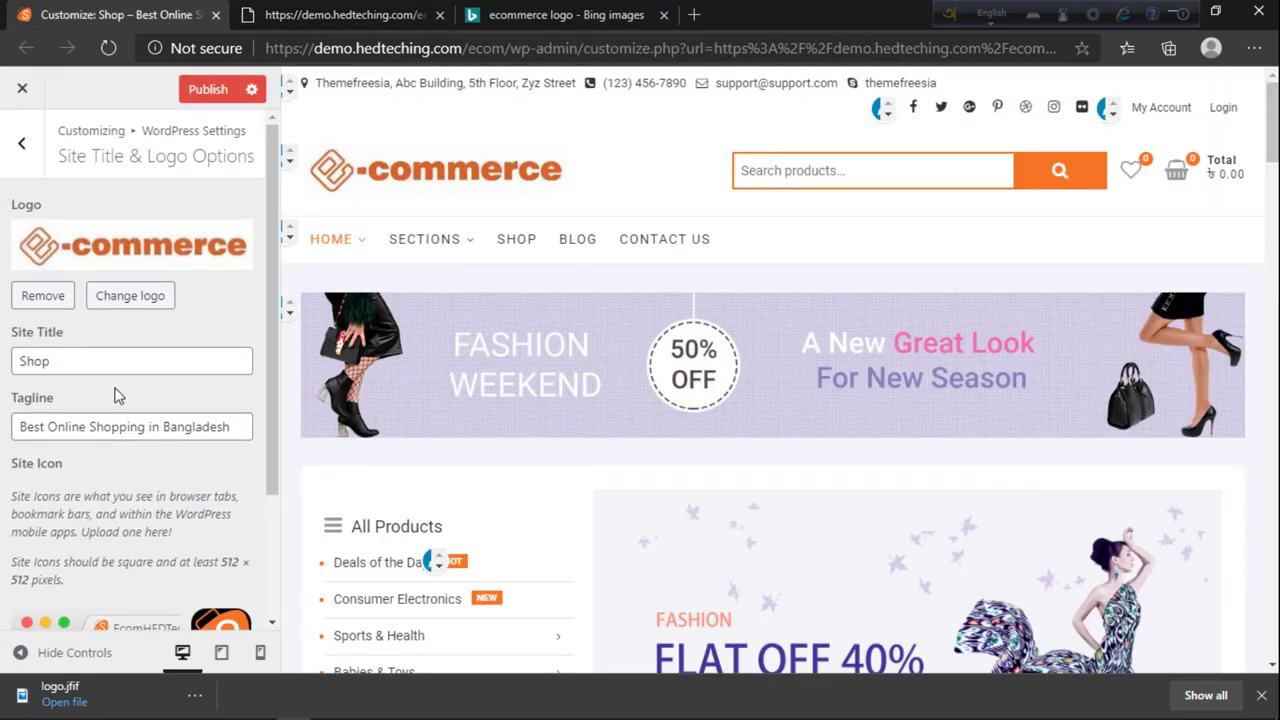
# Step: Rename the site title from Shop to EcomHEDTeching and publish the changes
pyautogui.click(69, 360)
pyautogui.doubleClick(95, 368)
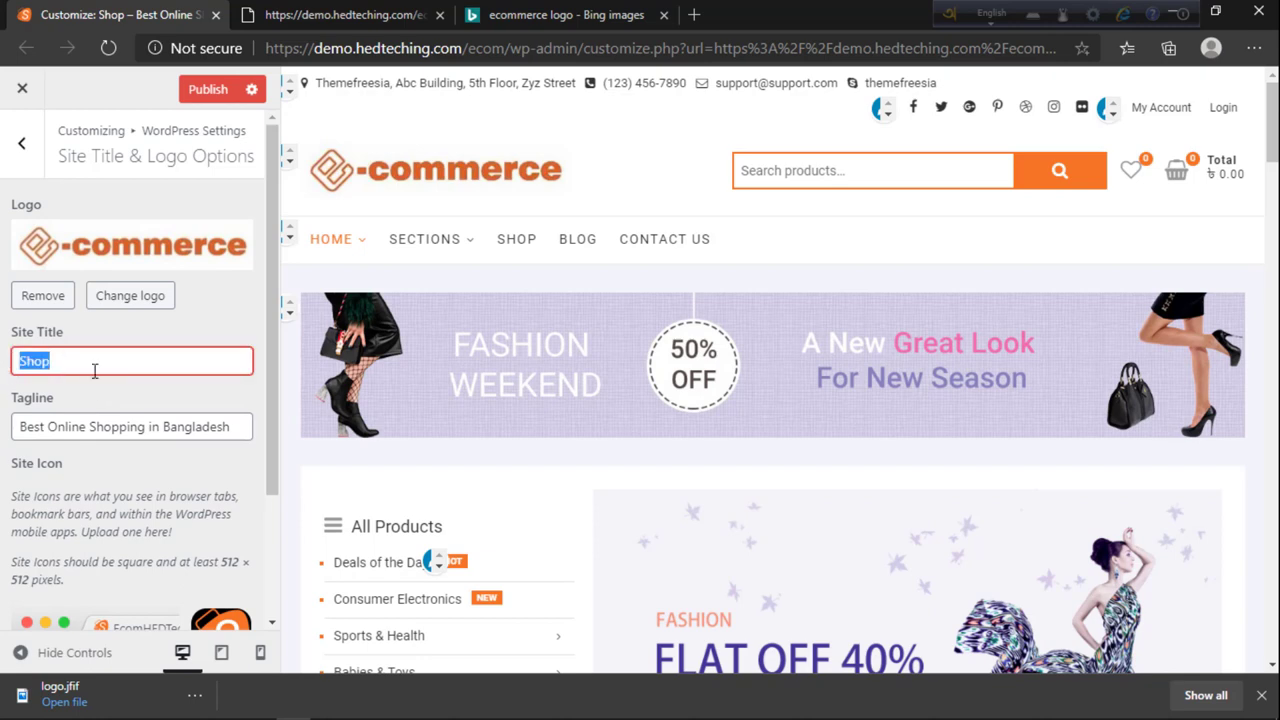
pyautogui.write('EcomHEDTeching')
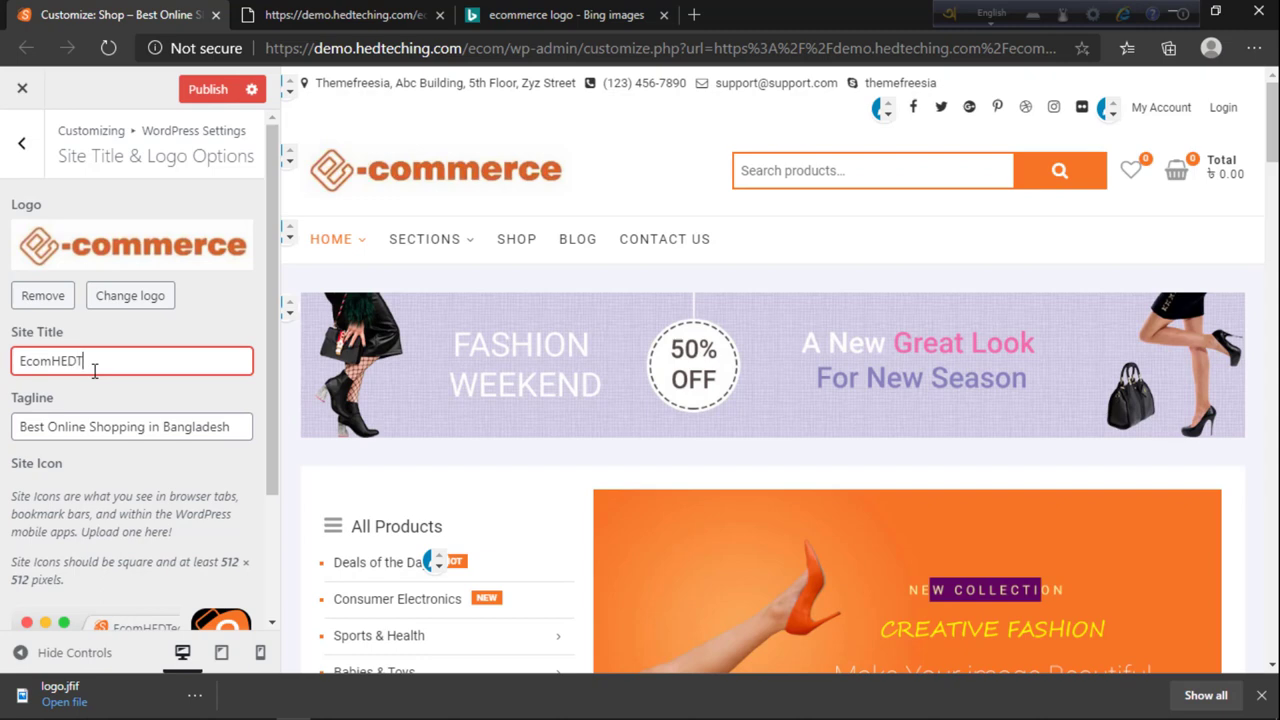
pyautogui.click(145, 426)
pyautogui.hotkey('ctrl', 'Tab')
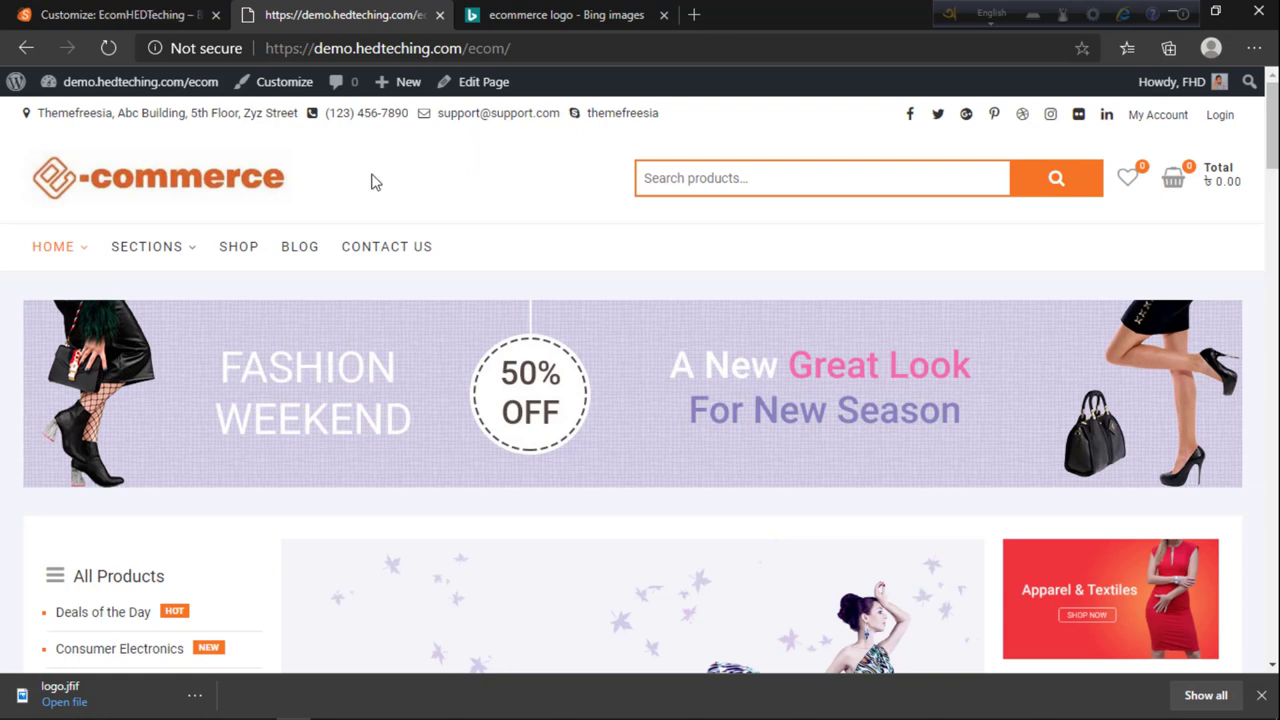
pyautogui.click(198, 12)
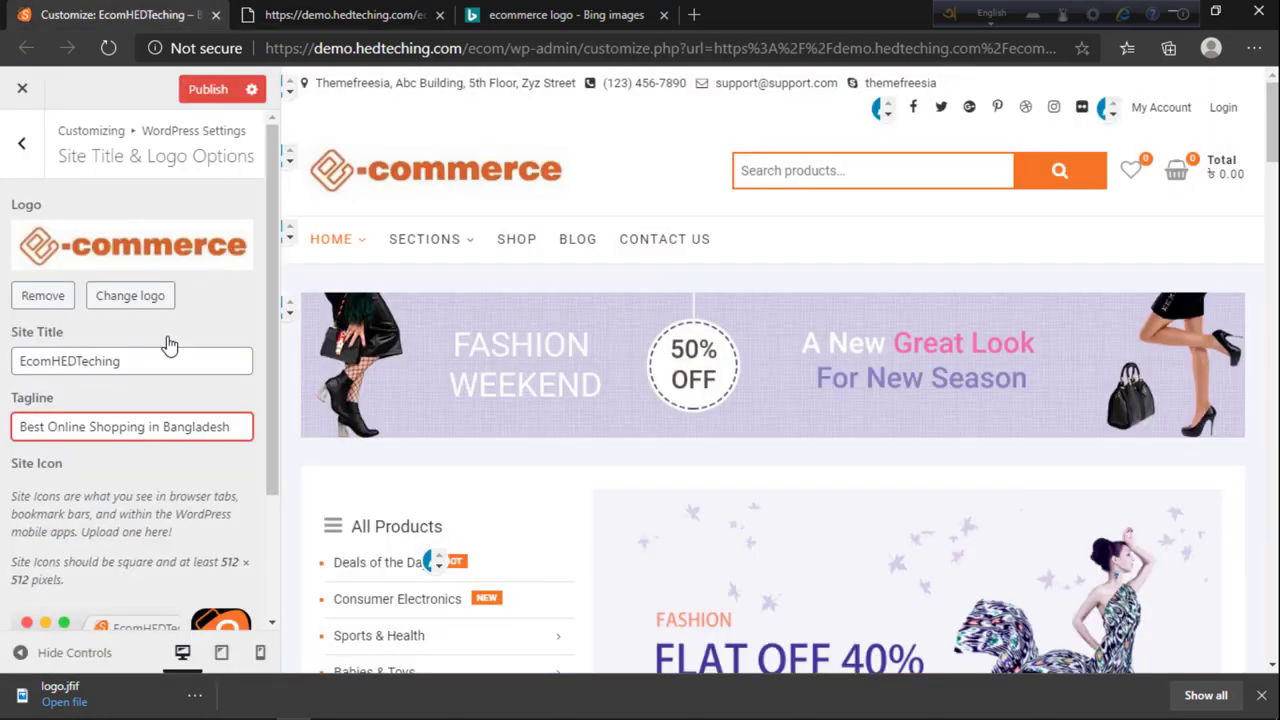
pyautogui.scroll(-2, 160, 340)
pyautogui.click(182, 90)
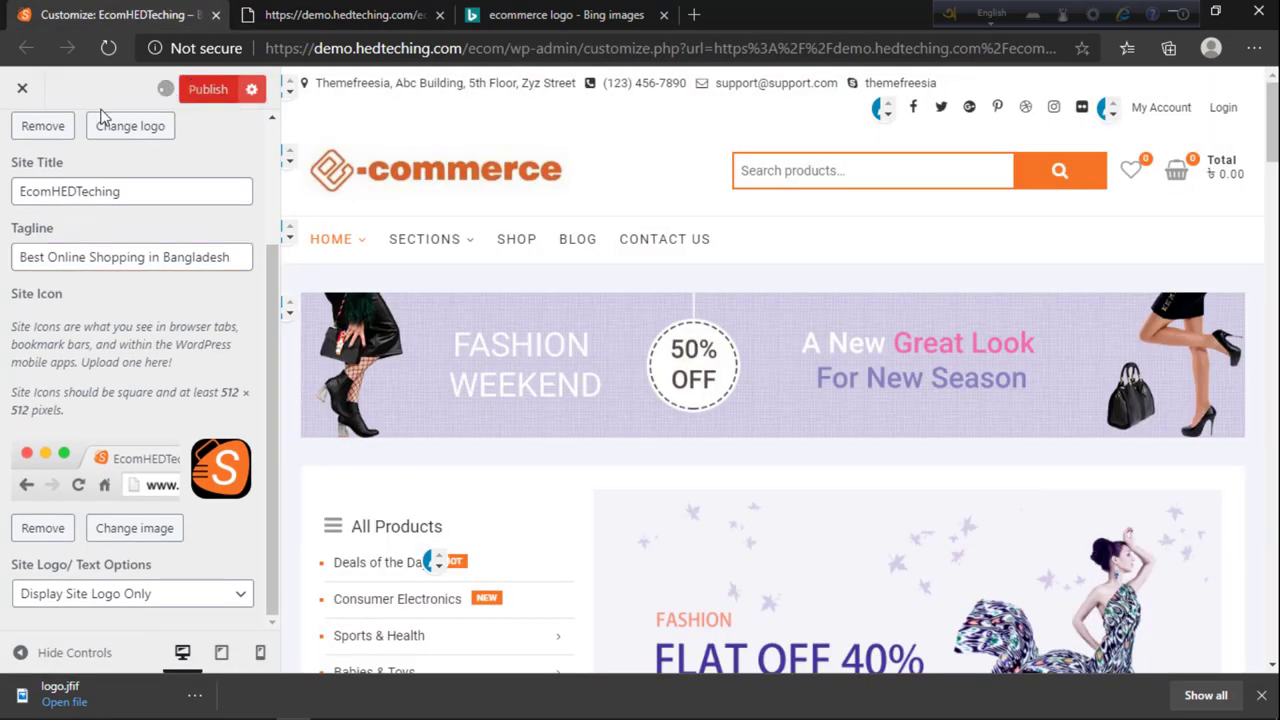
pyautogui.scroll(2, 150, 180)
# Step: Set the shoppers photo as the site's background image
pyautogui.click(22, 164)
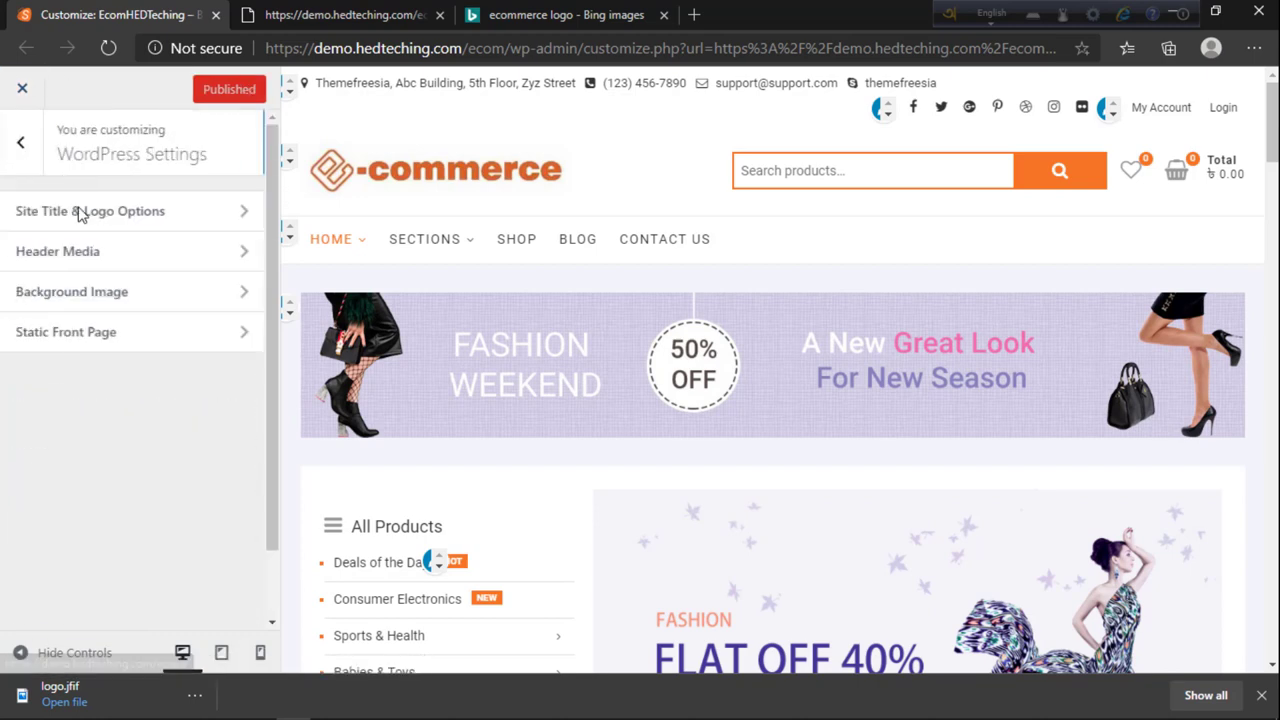
pyautogui.click(92, 262)
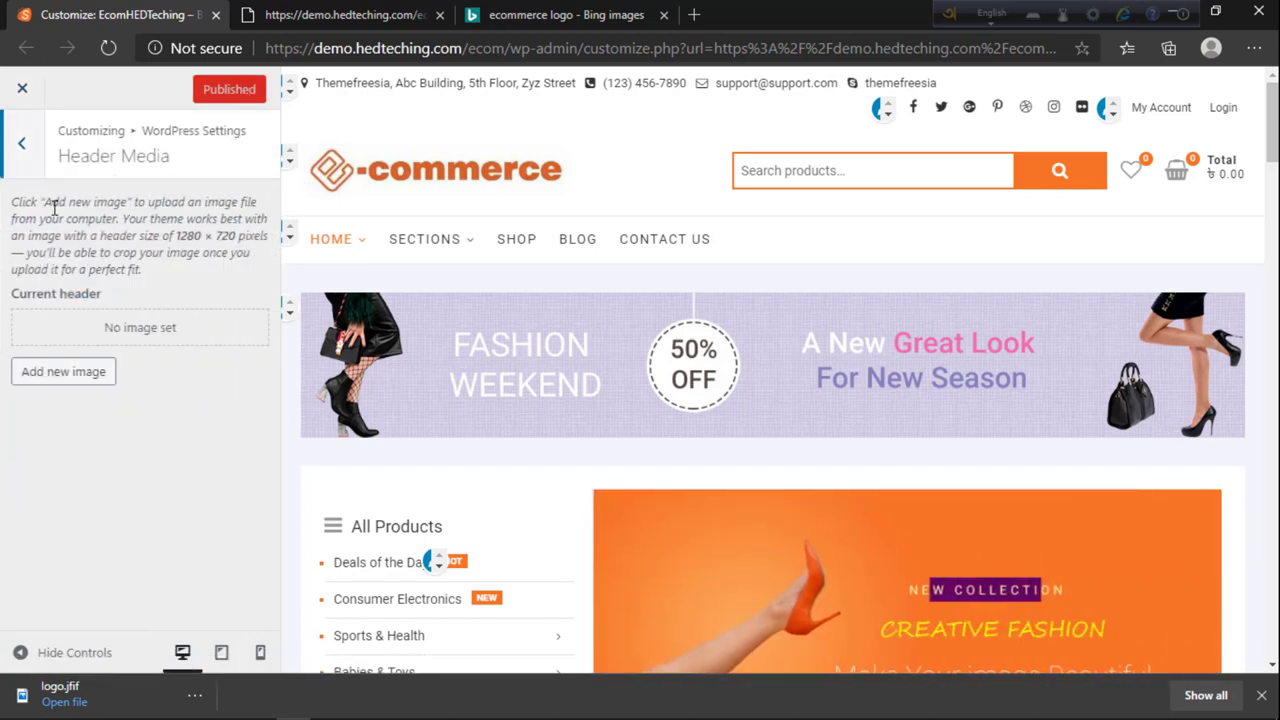
pyautogui.click(8, 158)
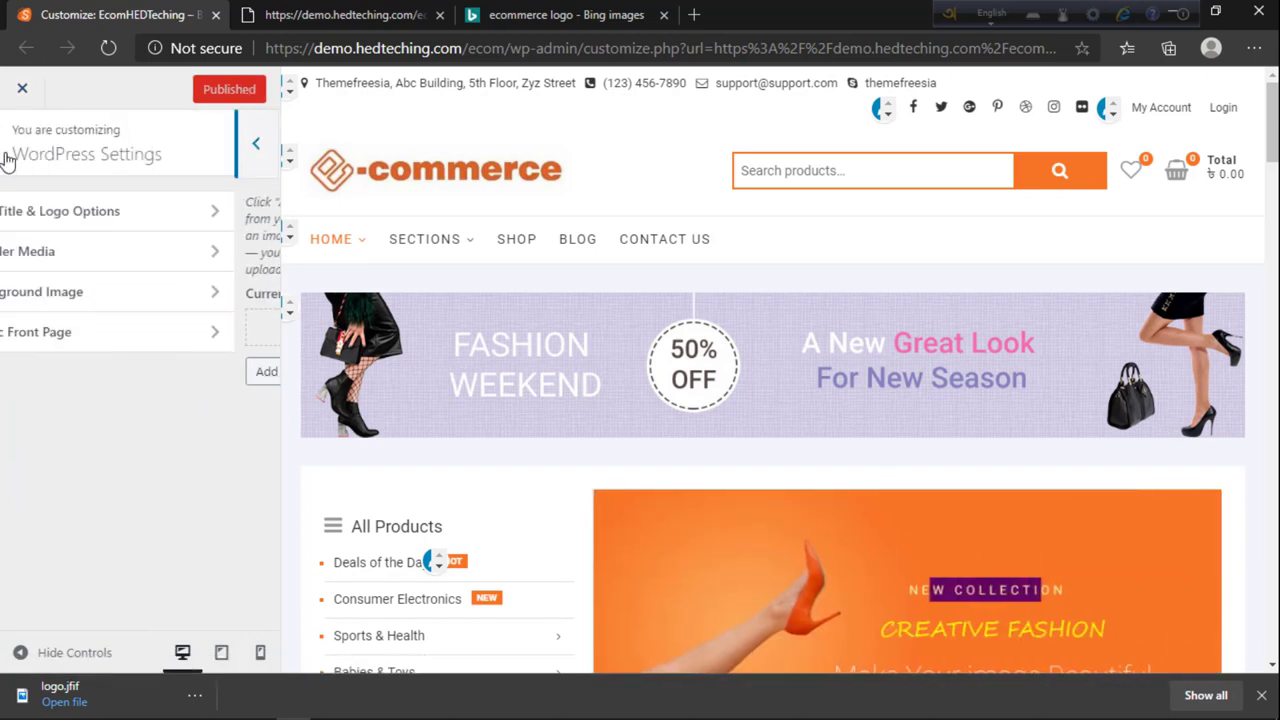
pyautogui.click(170, 301)
pyautogui.scroll(-5, 586, 353)
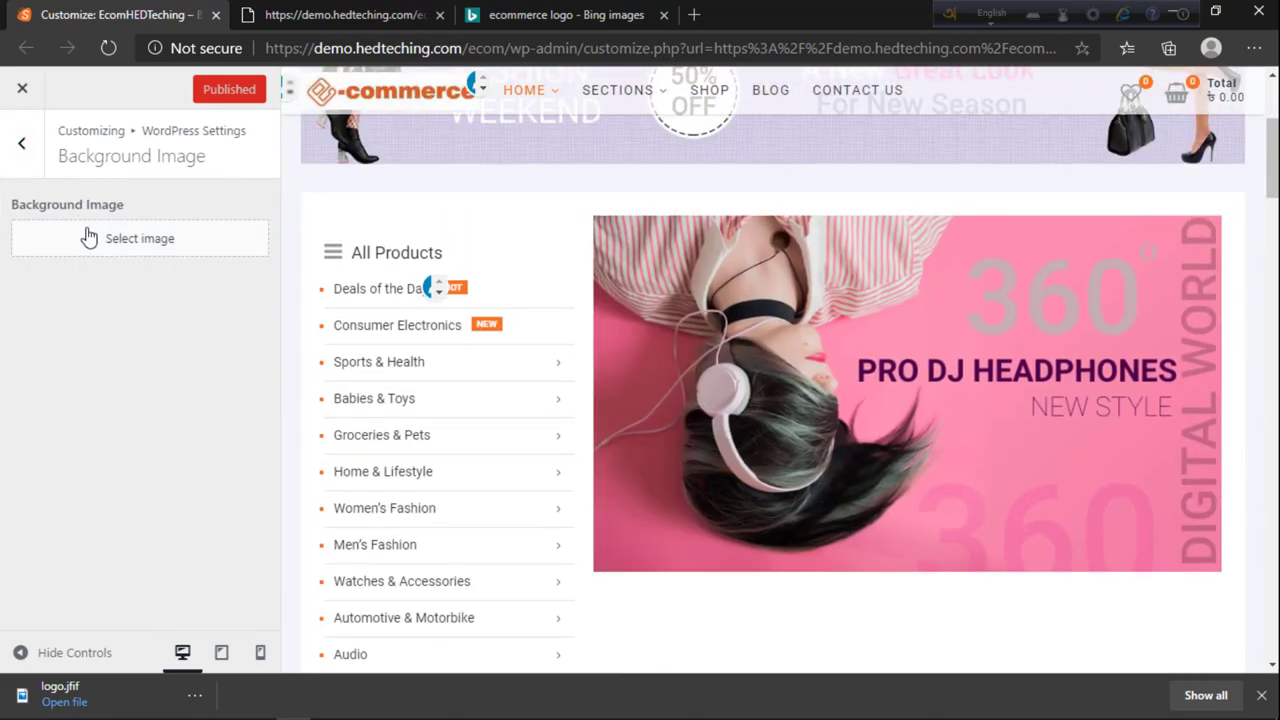
pyautogui.click(109, 238)
pyautogui.scroll(-1, 390, 445)
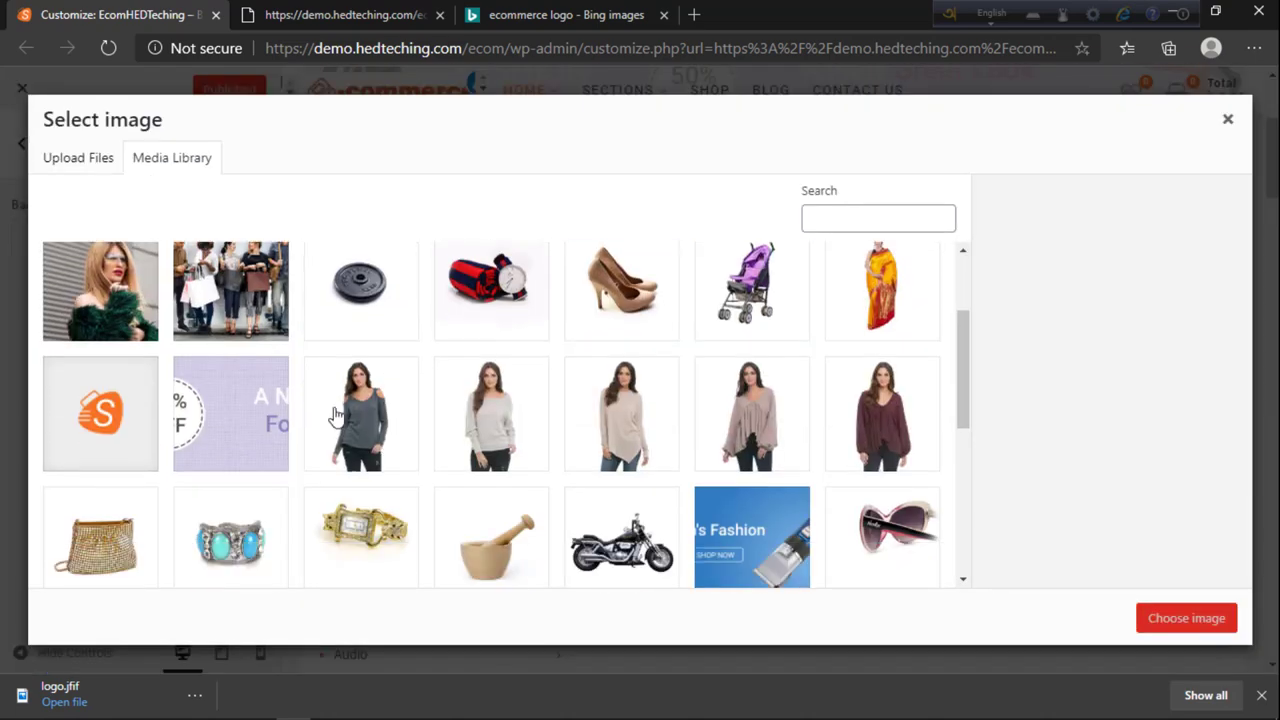
pyautogui.click(230, 290)
pyautogui.click(1157, 614)
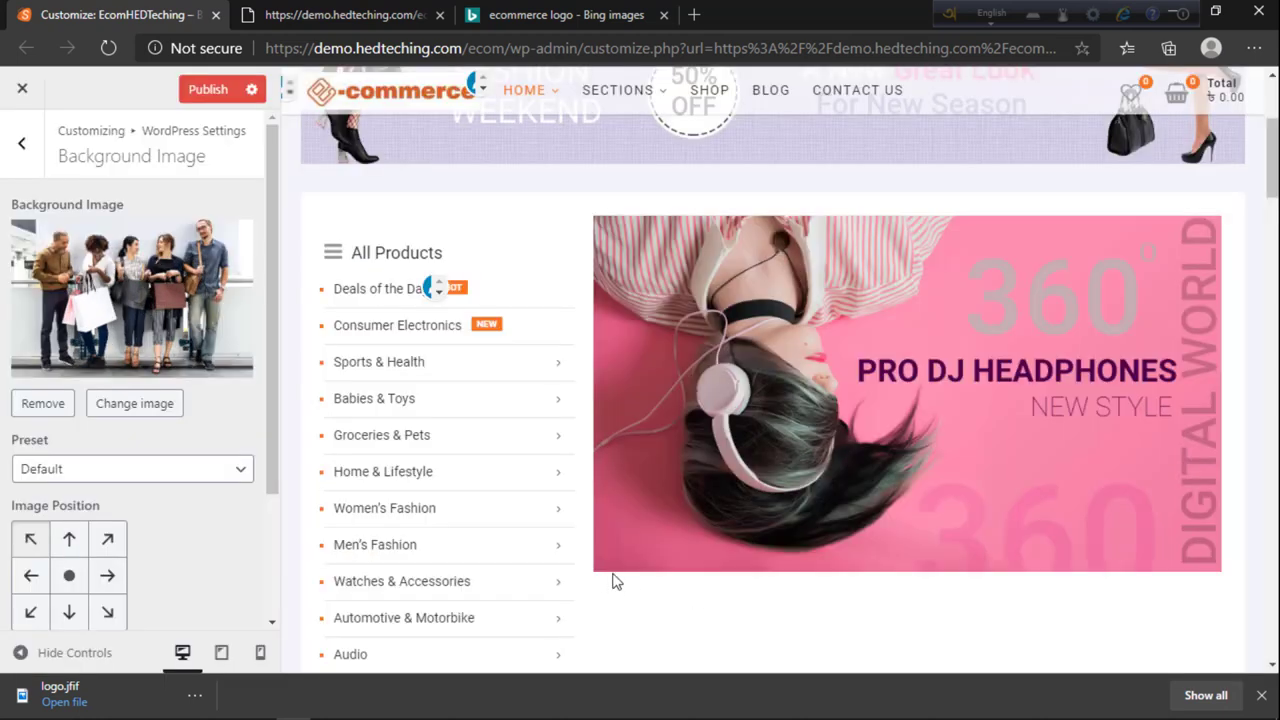
# Step: Publish the background image and review it on the reloaded live site and Blog page
pyautogui.scroll(3, 470, 580)
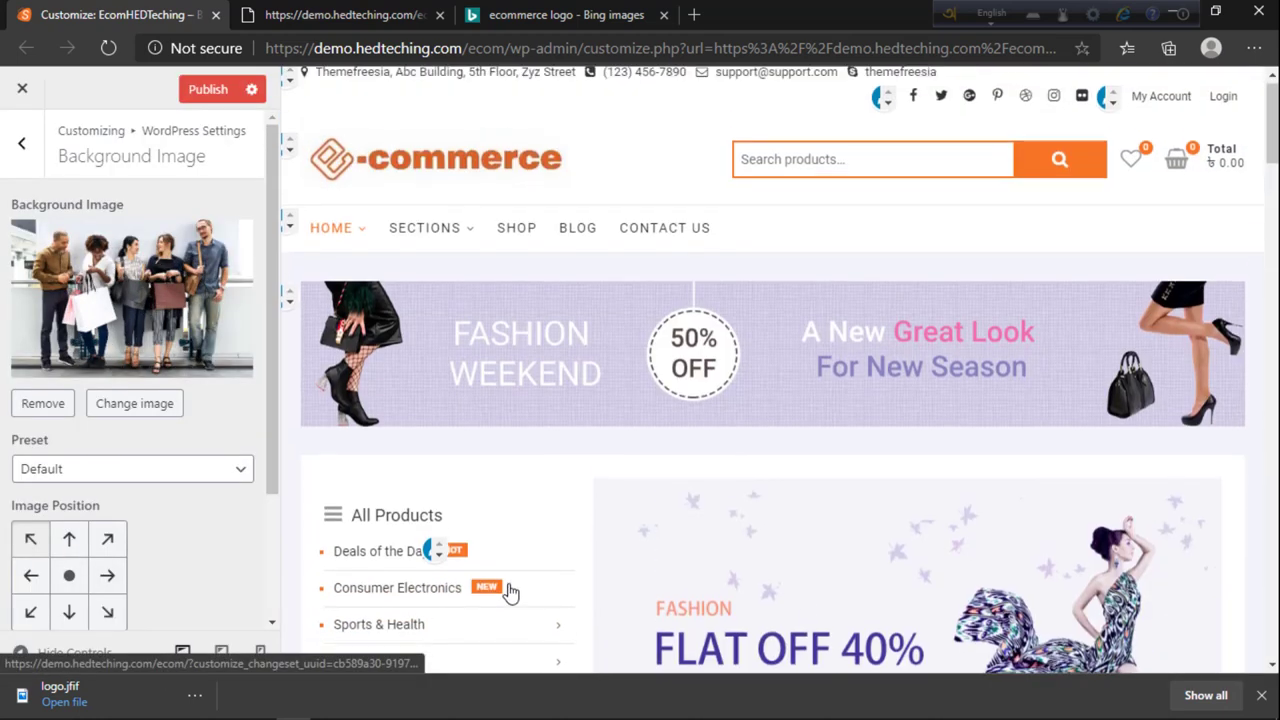
pyautogui.scroll(-20, 597, 458)
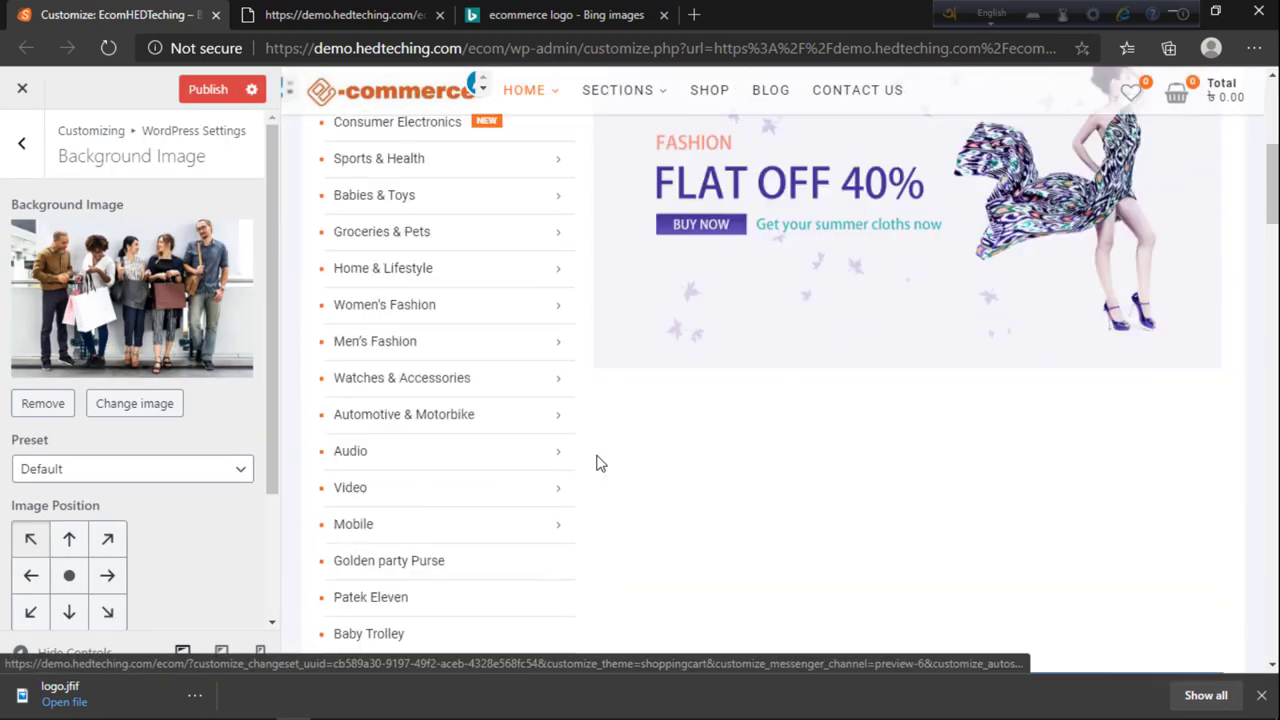
pyautogui.scroll(20, 596, 454)
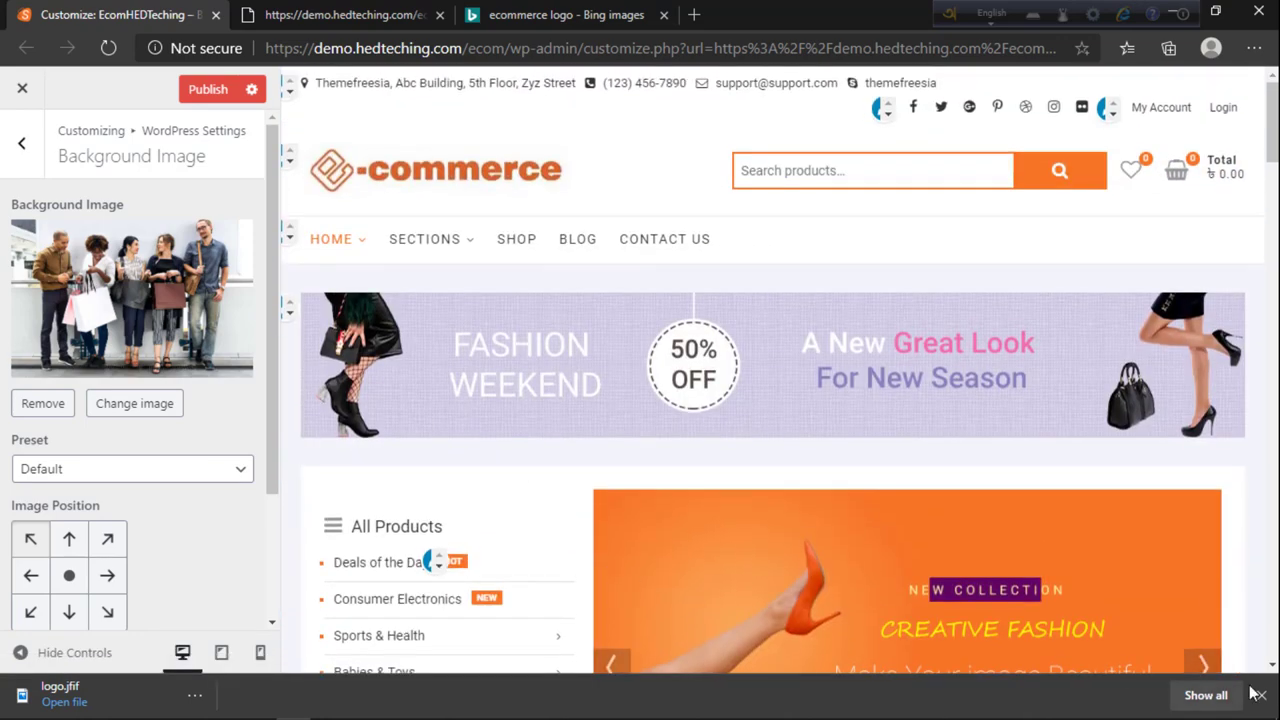
pyautogui.click(1258, 694)
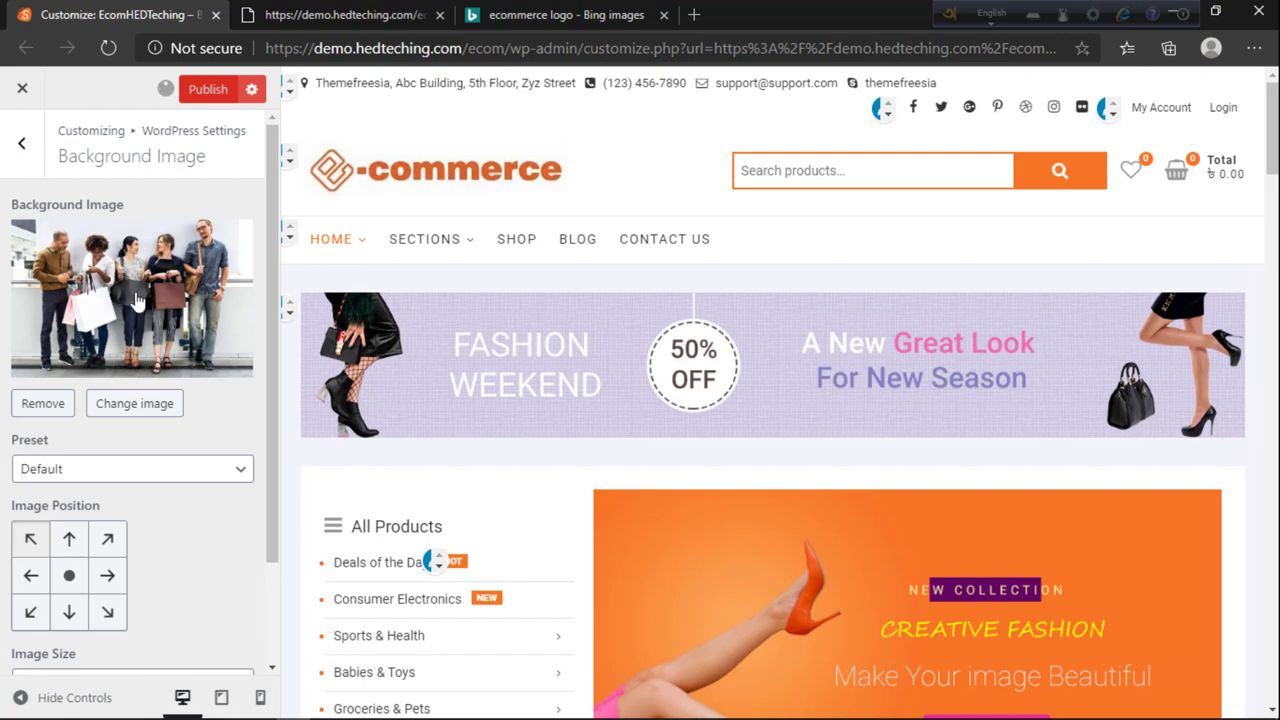
pyautogui.click(340, 15)
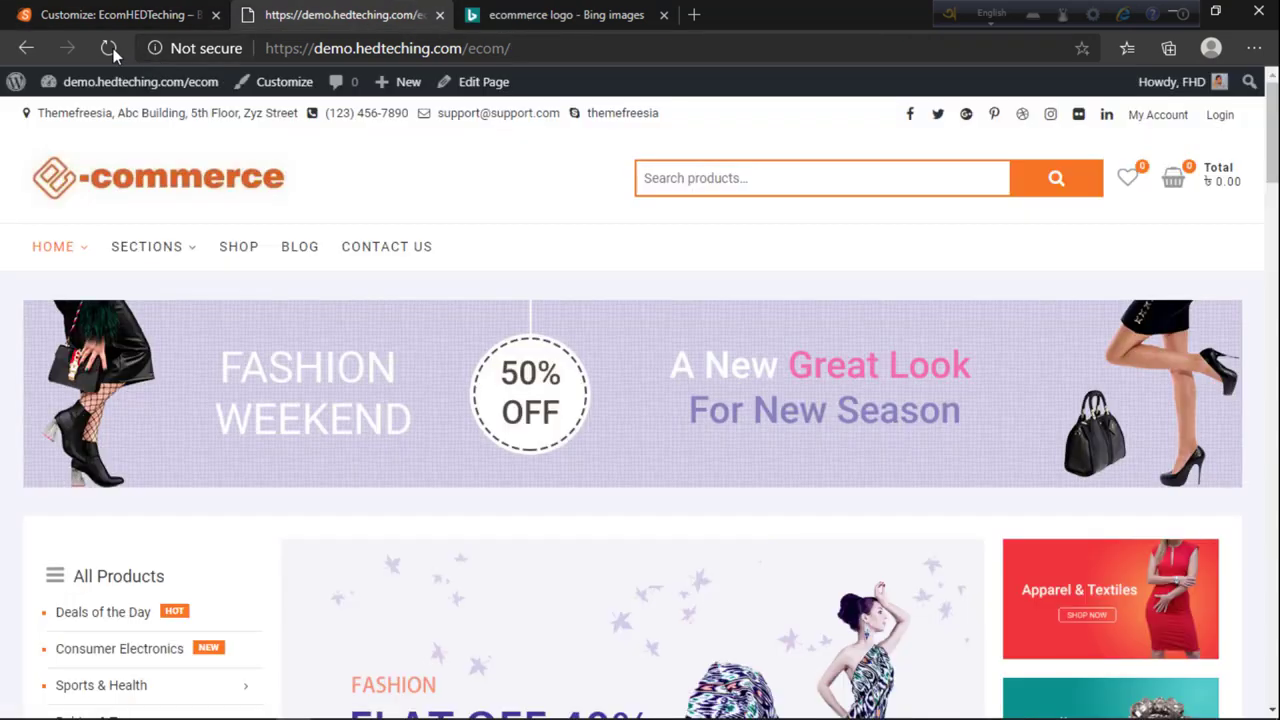
pyautogui.click(108, 48)
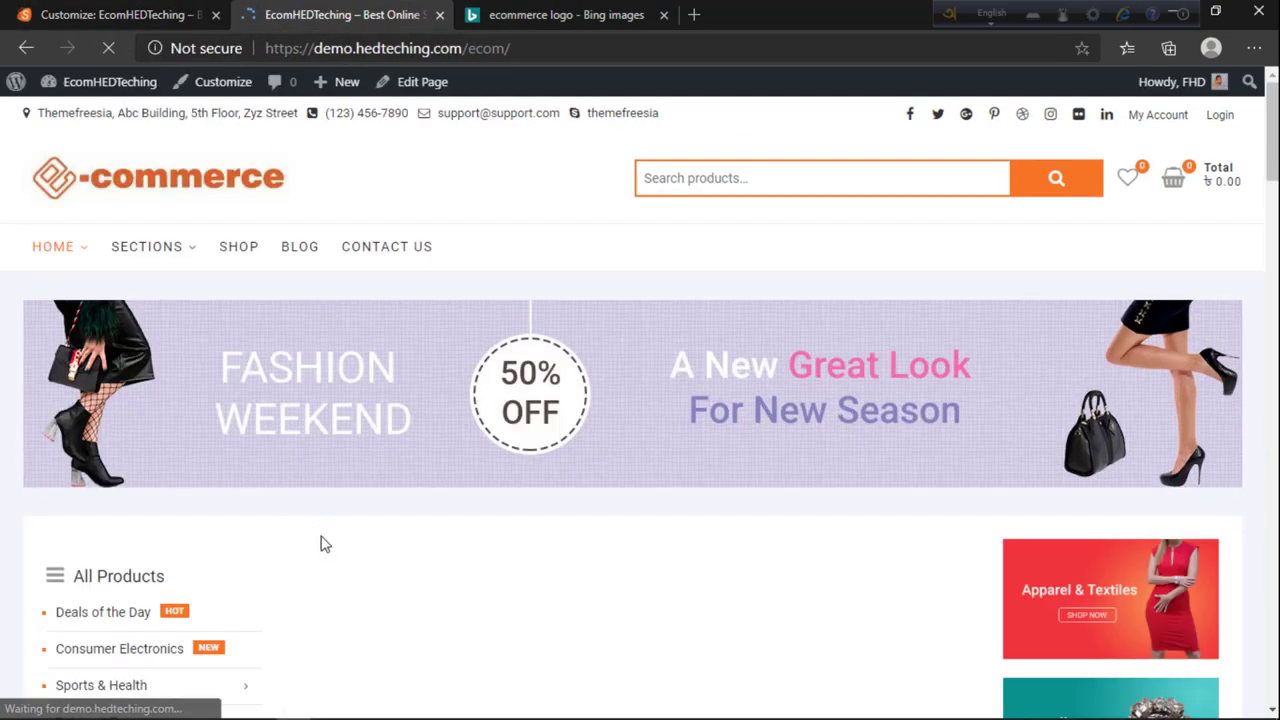
pyautogui.scroll(-12, 443, 537)
pyautogui.scroll(12, 445, 558)
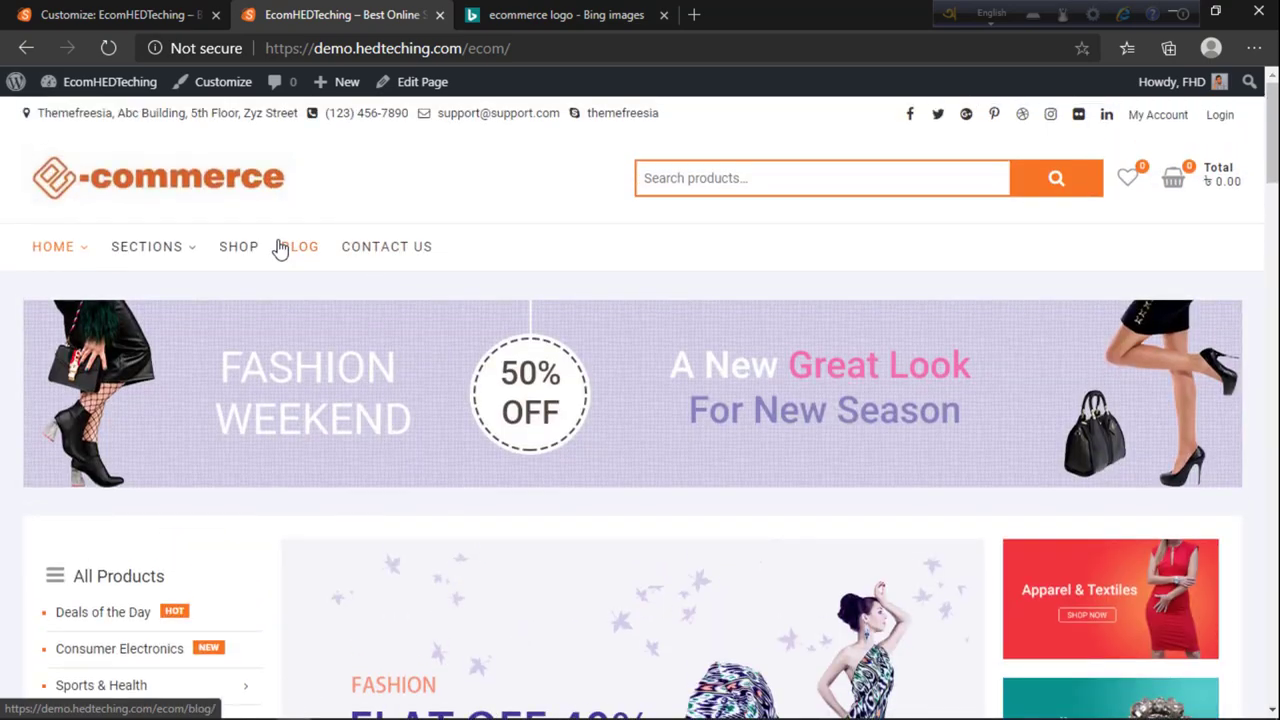
pyautogui.click(280, 249)
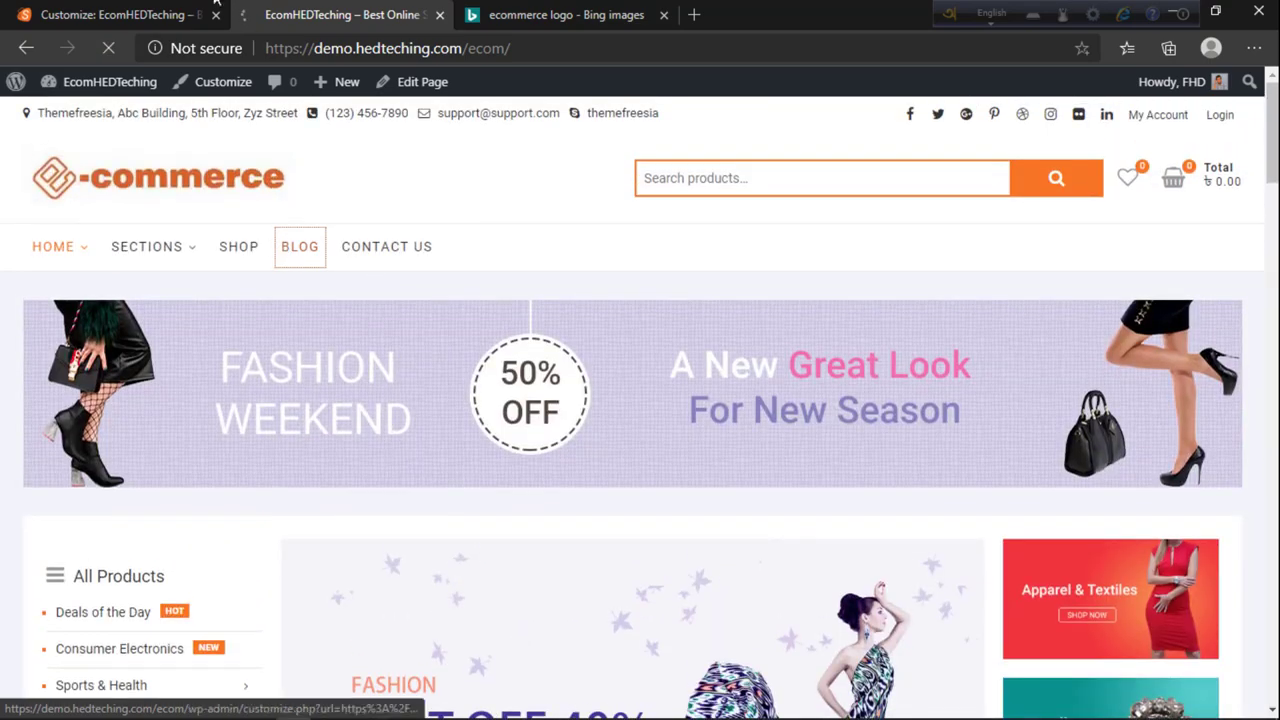
pyautogui.scroll(-10, 486, 423)
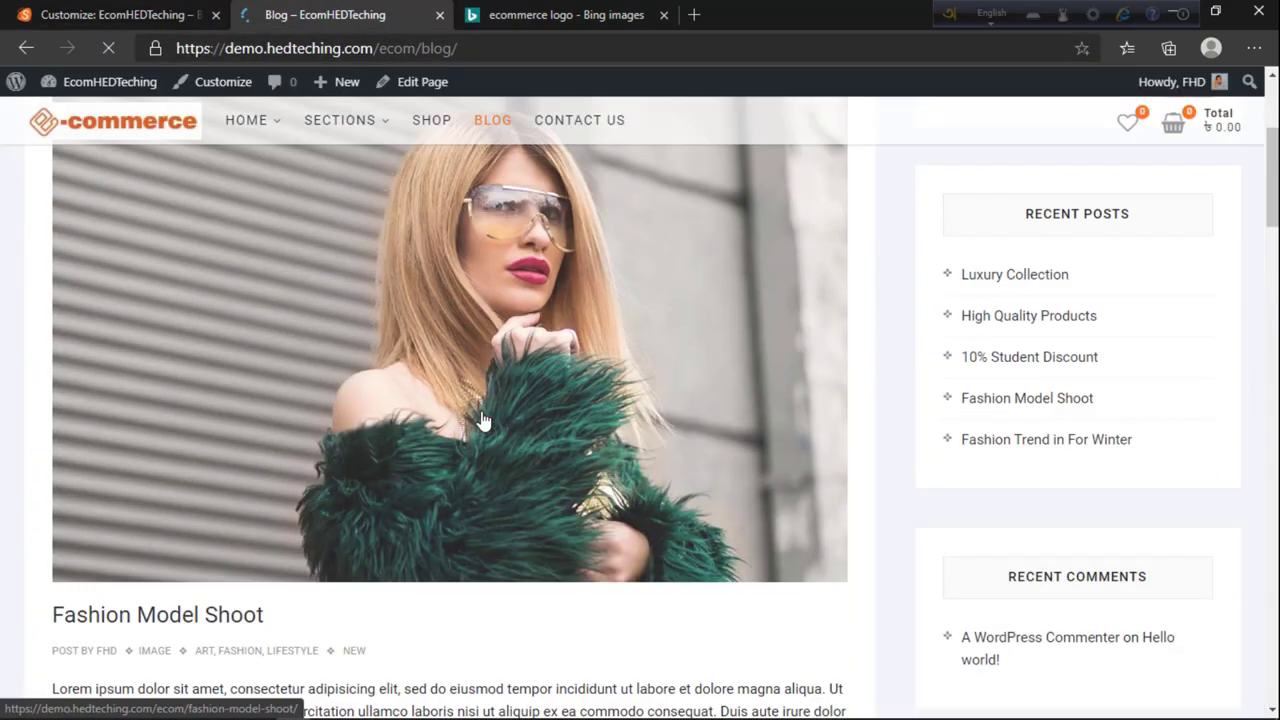
pyautogui.scroll(10, 486, 486)
# Step: Remove the background image, then look over the Static Front Page settings
pyautogui.click(148, 12)
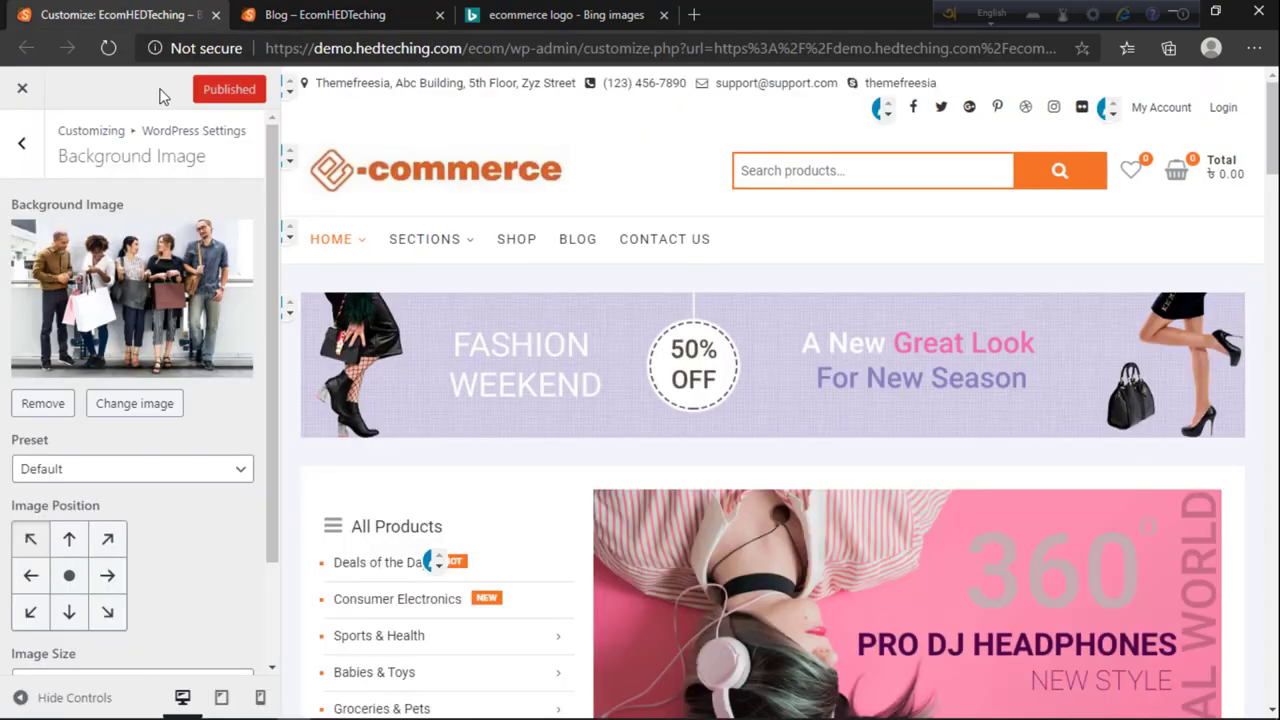
pyautogui.click(42, 403)
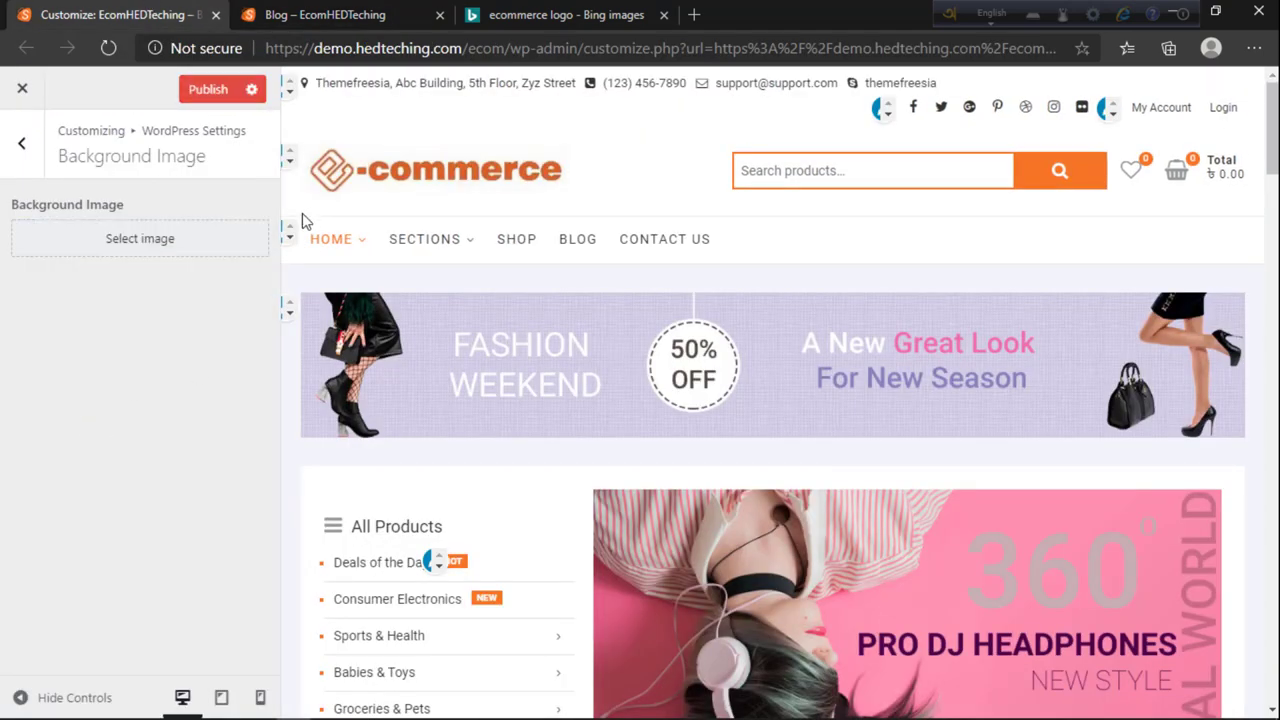
pyautogui.click(21, 142)
pyautogui.click(79, 352)
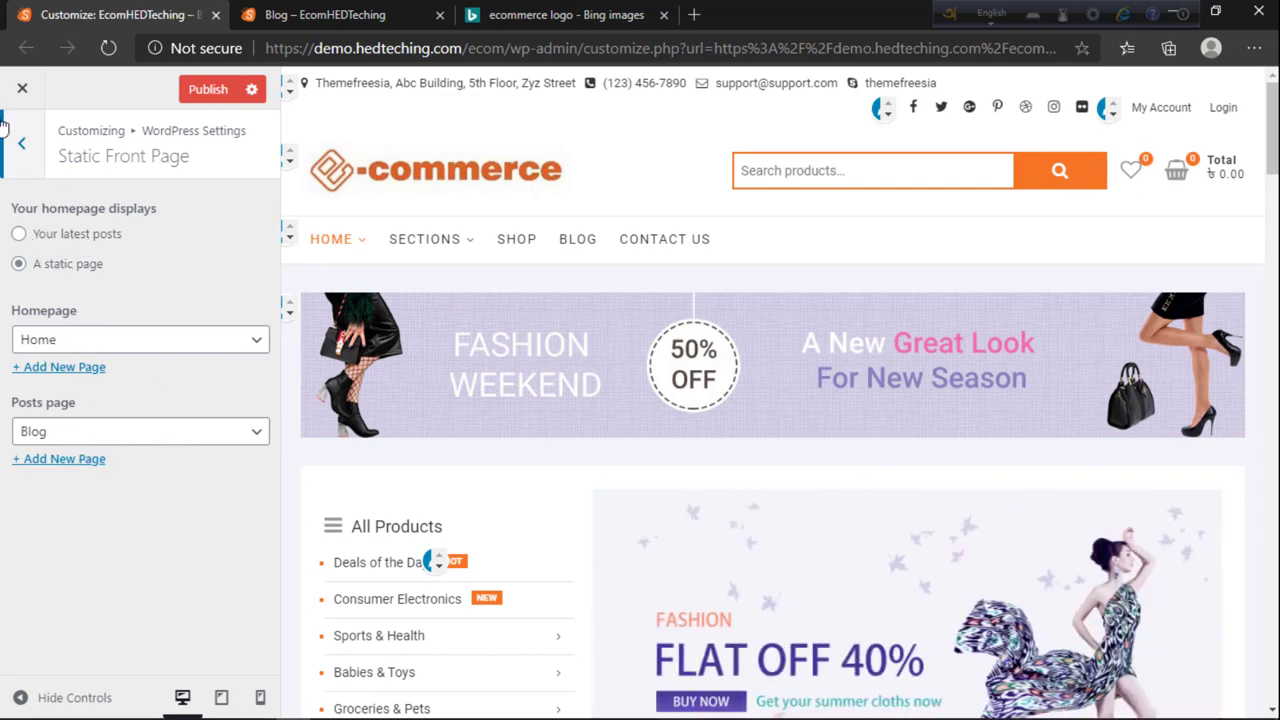
pyautogui.click(18, 170)
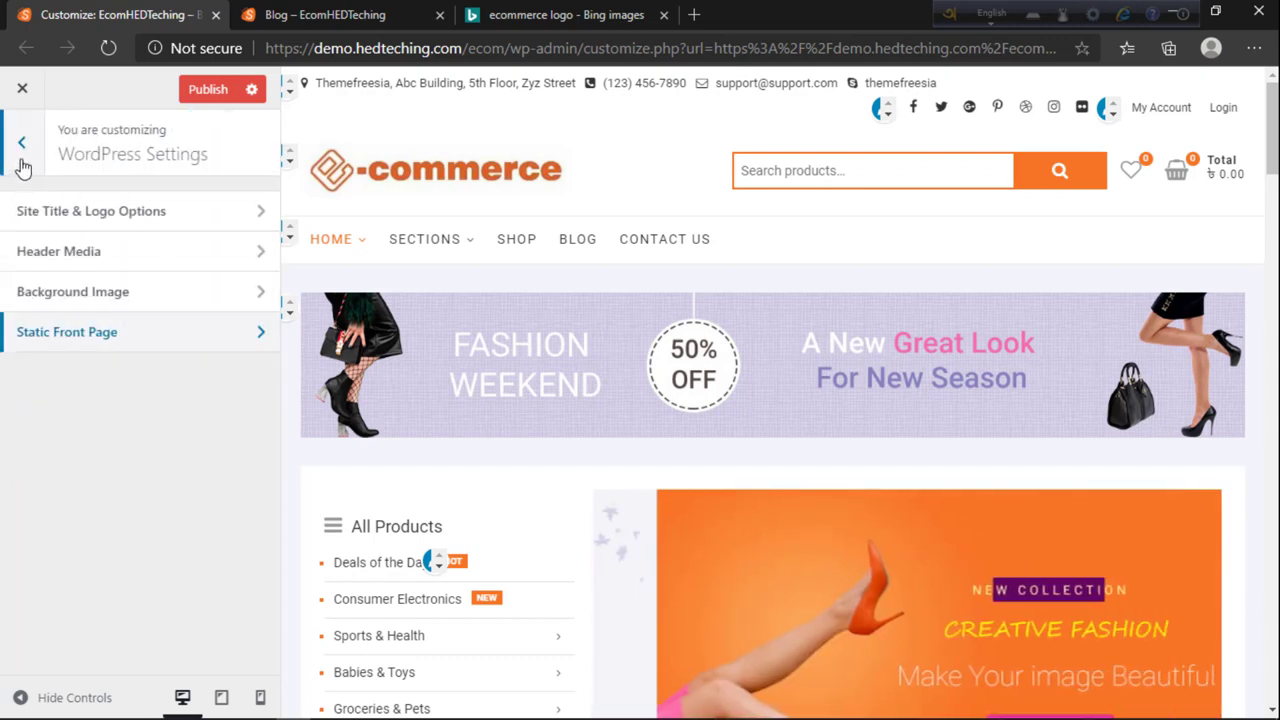
pyautogui.click(23, 166)
pyautogui.click(57, 383)
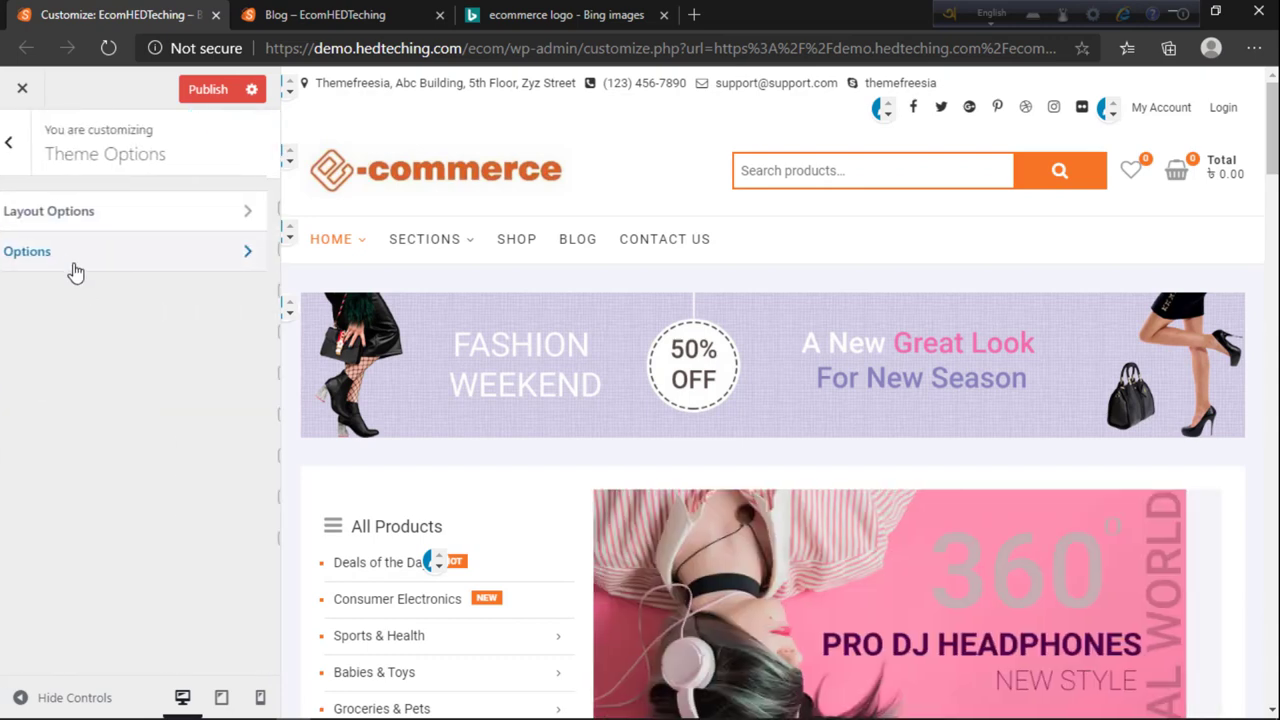
# Step: Tick Disable Top Bar in theme Options and check the effect on the reloaded blog page
pyautogui.click(71, 262)
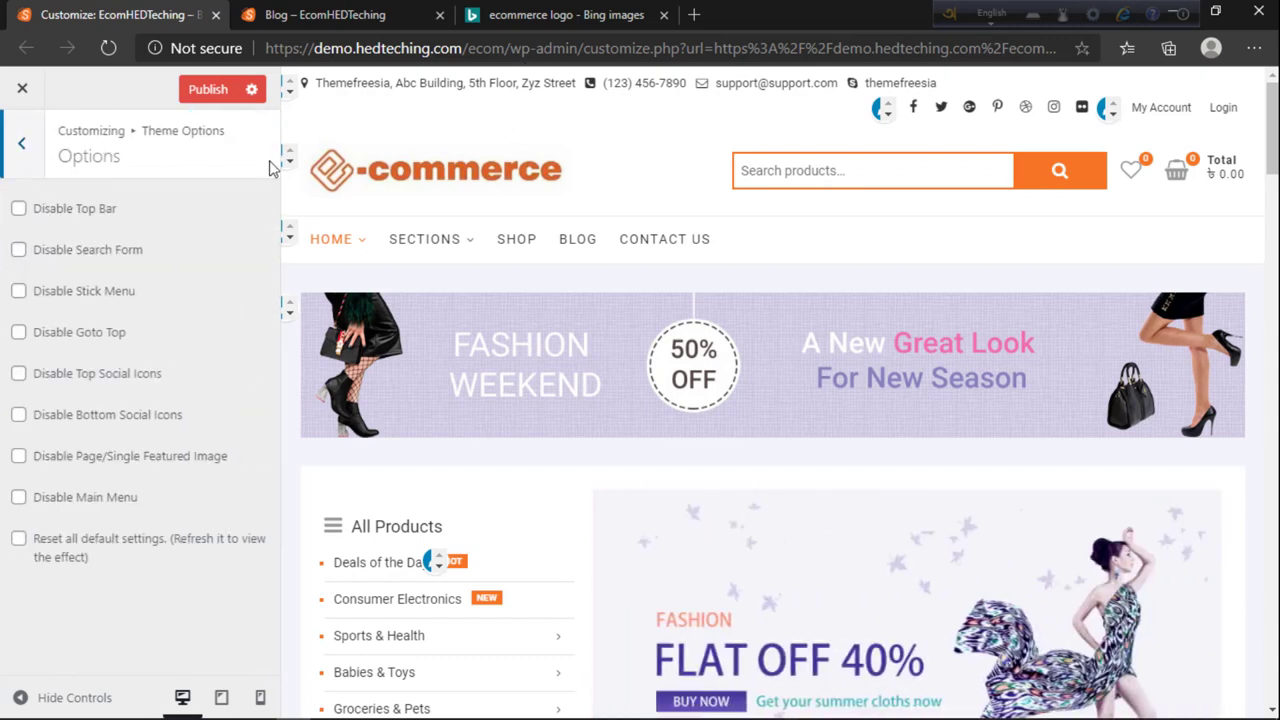
pyautogui.click(19, 210)
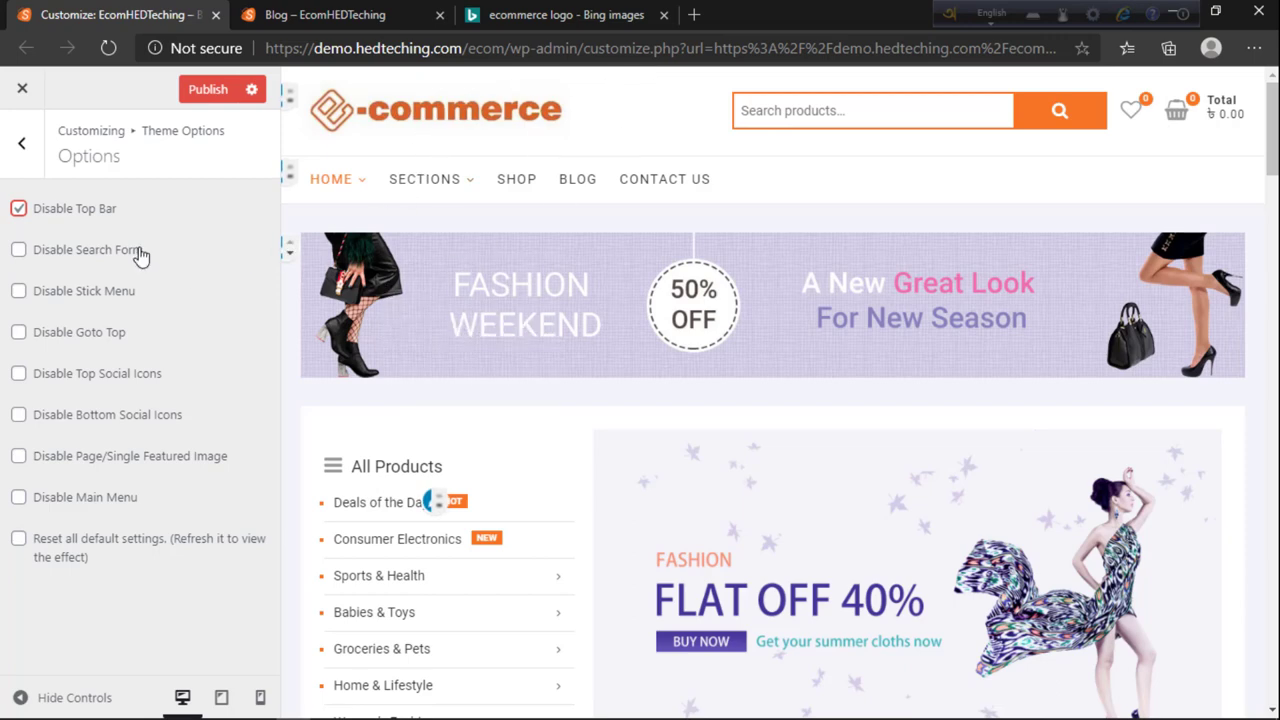
pyautogui.click(290, 16)
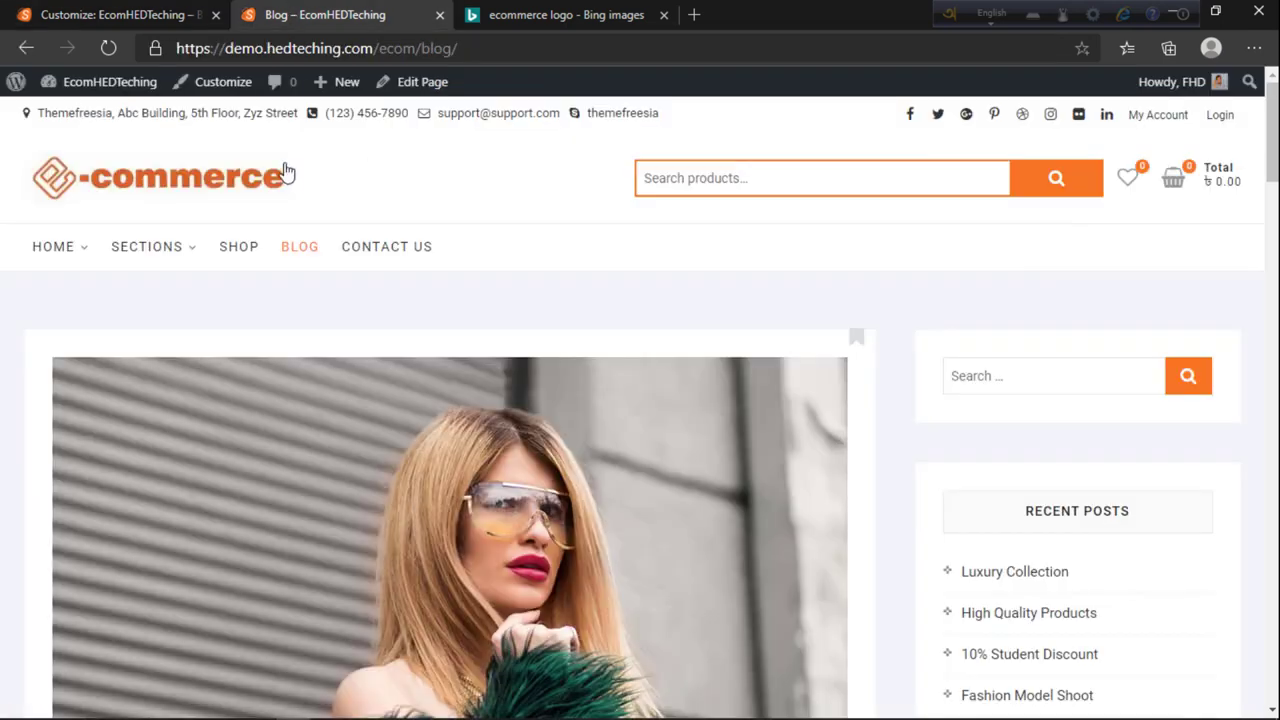
pyautogui.click(120, 15)
pyautogui.click(330, 15)
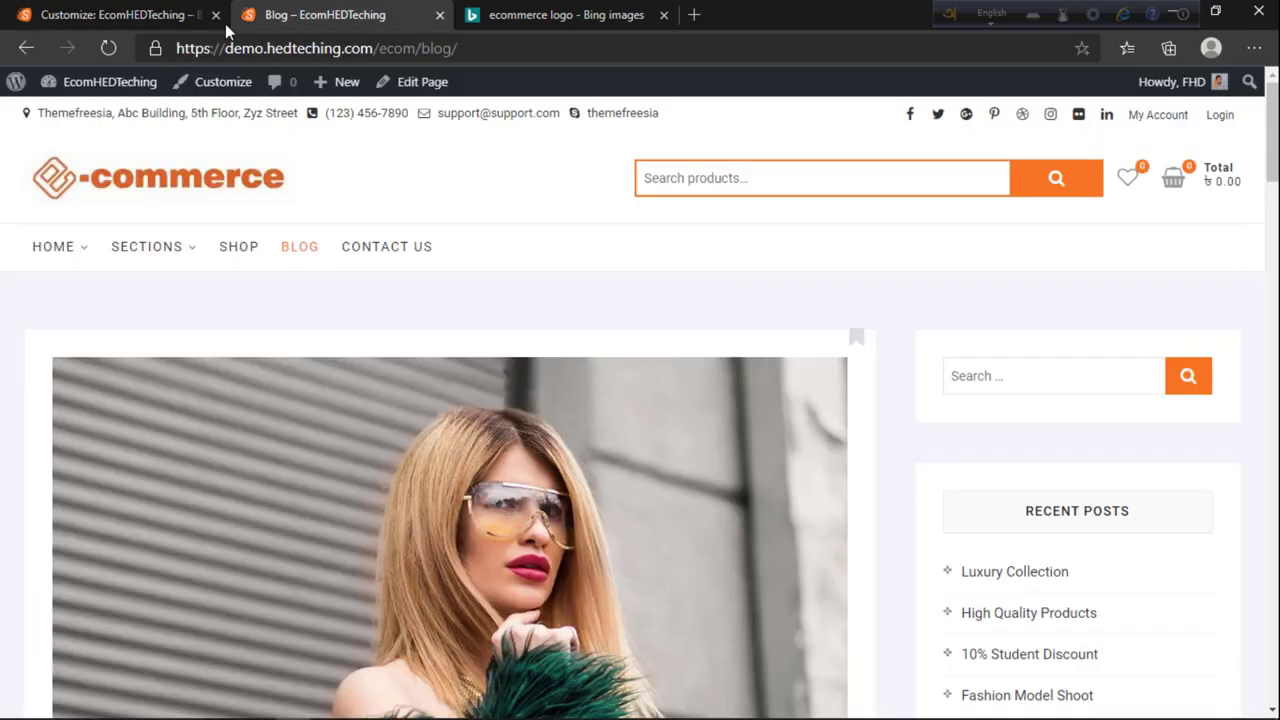
pyautogui.click(106, 50)
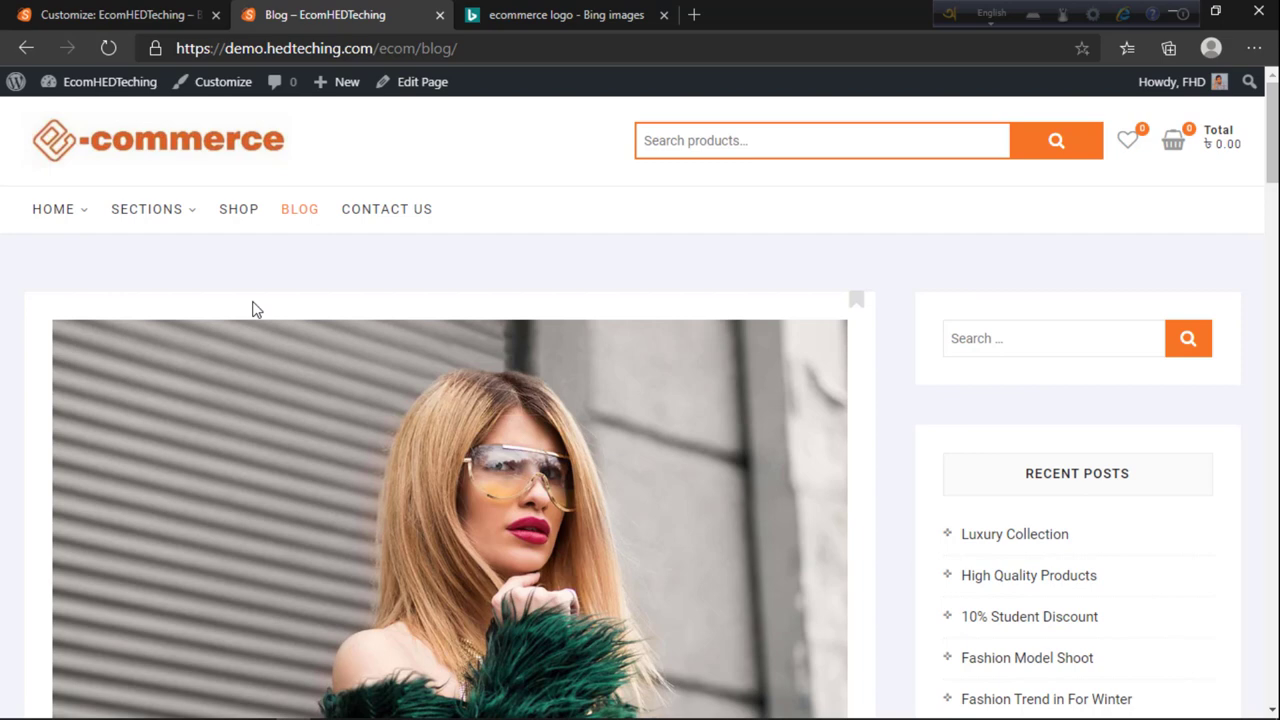
pyautogui.click(45, 14)
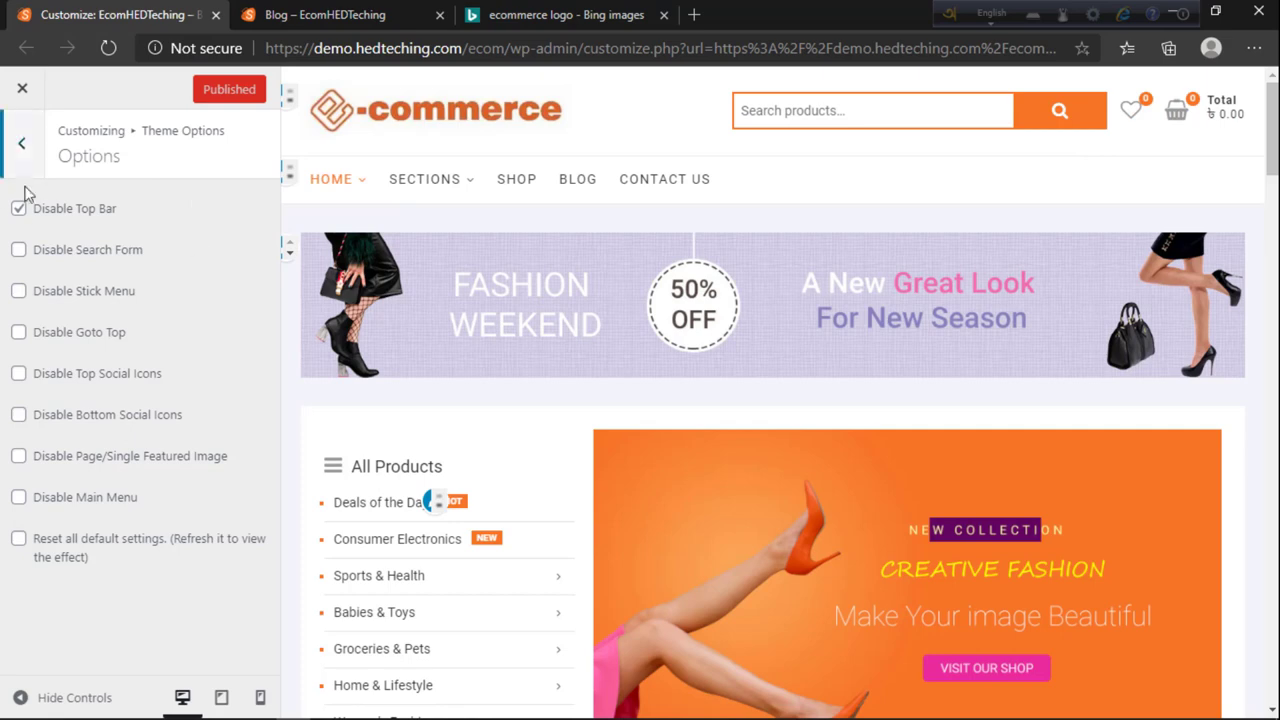
# Step: Tick Disable Search Form, compare on the blog page, then untick all the Disable options
pyautogui.click(18, 251)
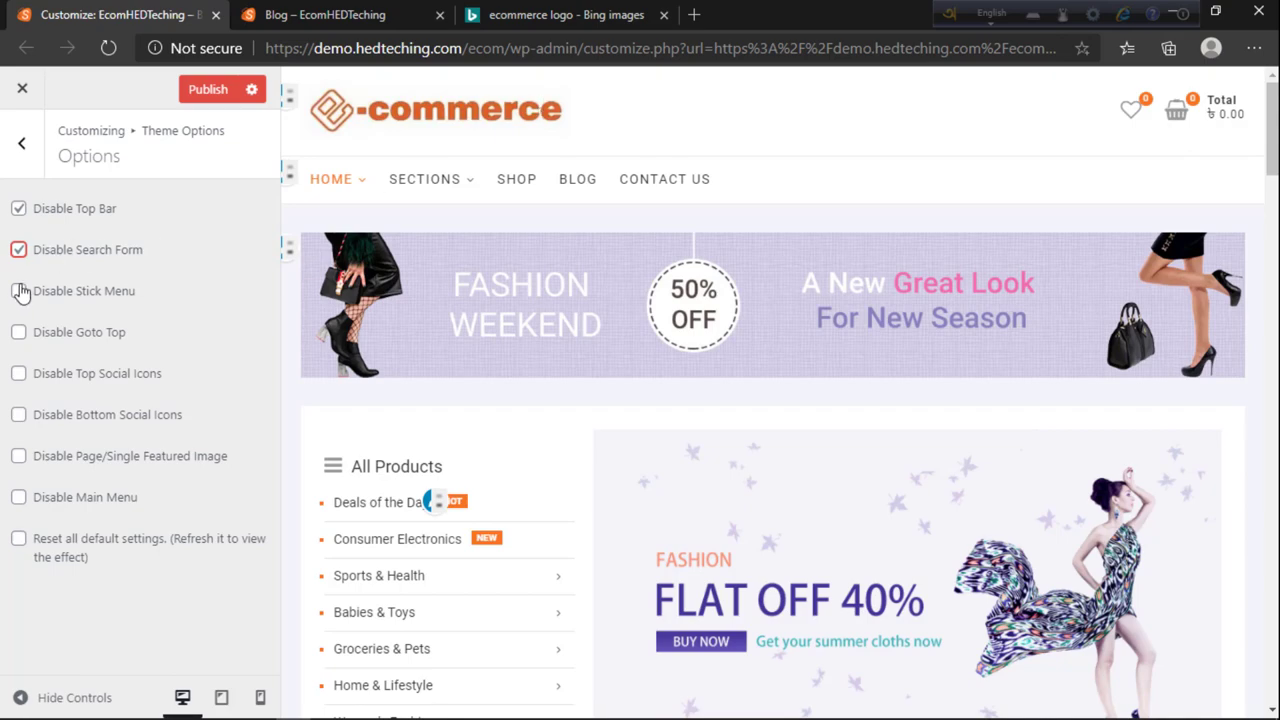
pyautogui.click(298, 22)
pyautogui.scroll(-10, 371, 377)
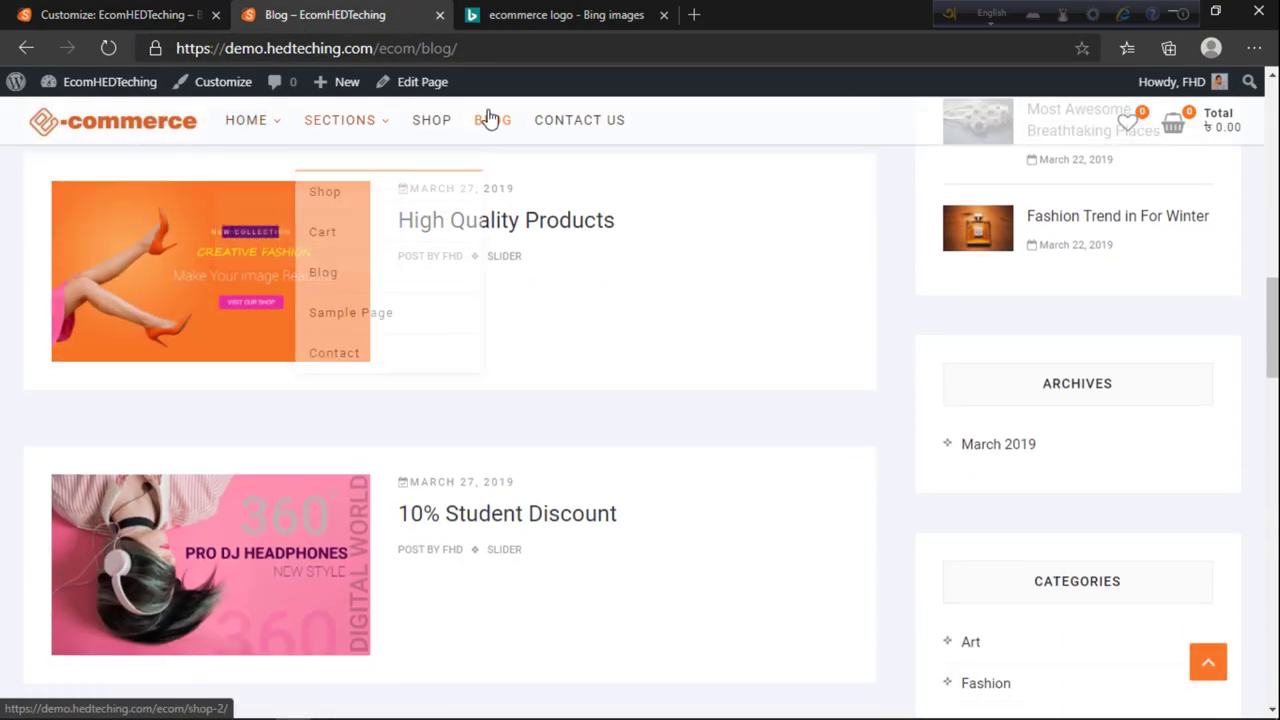
pyautogui.click(125, 14)
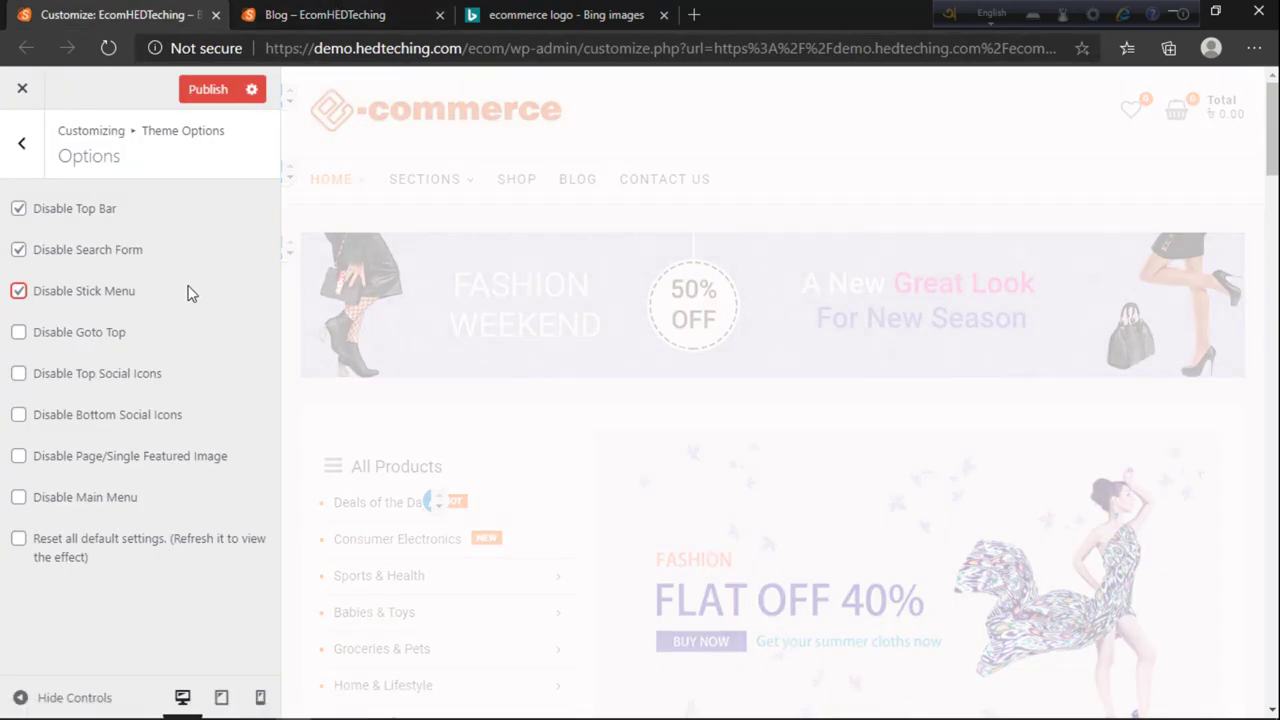
pyautogui.scroll(-15, 730, 300)
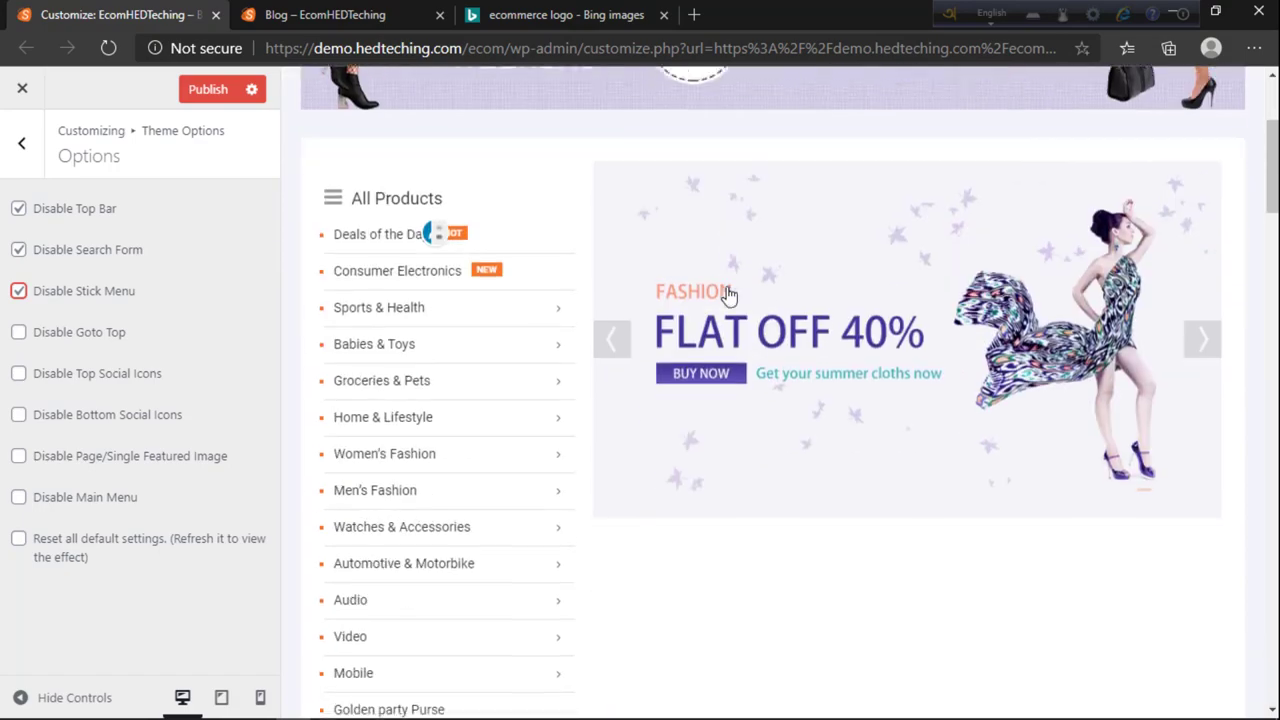
pyautogui.scroll(-4, 727, 369)
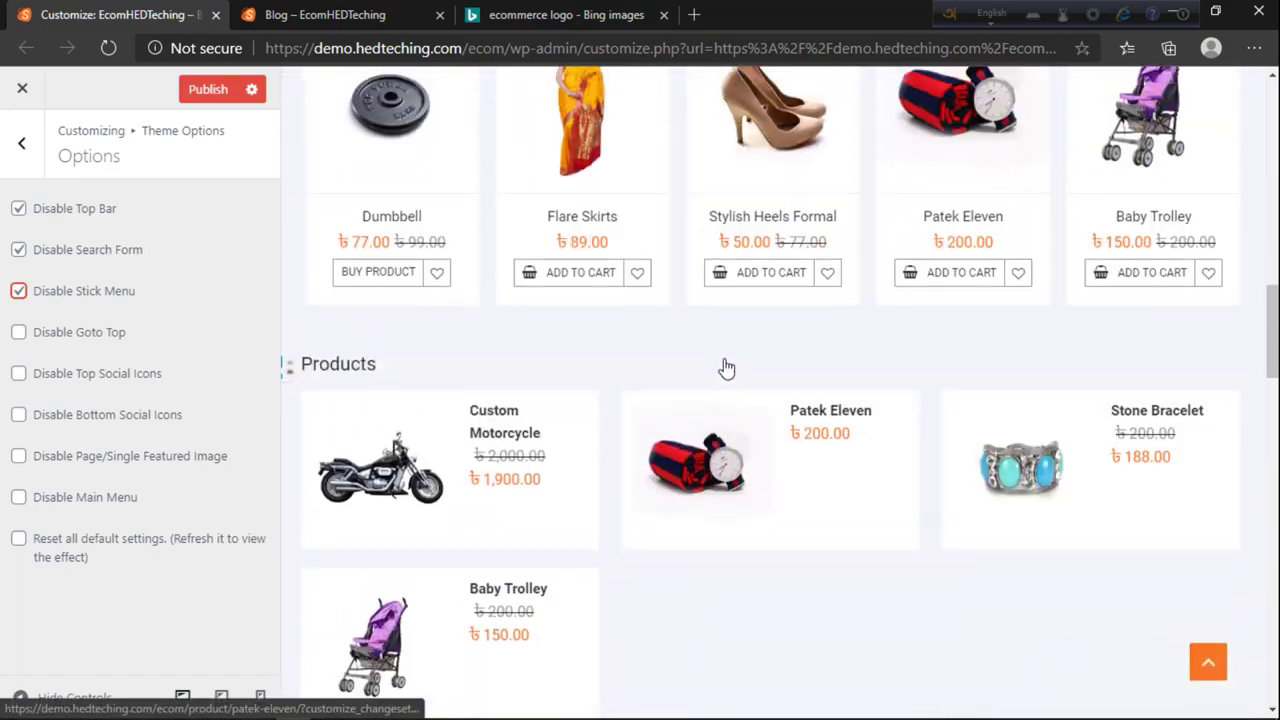
pyautogui.scroll(-20, 460, 424)
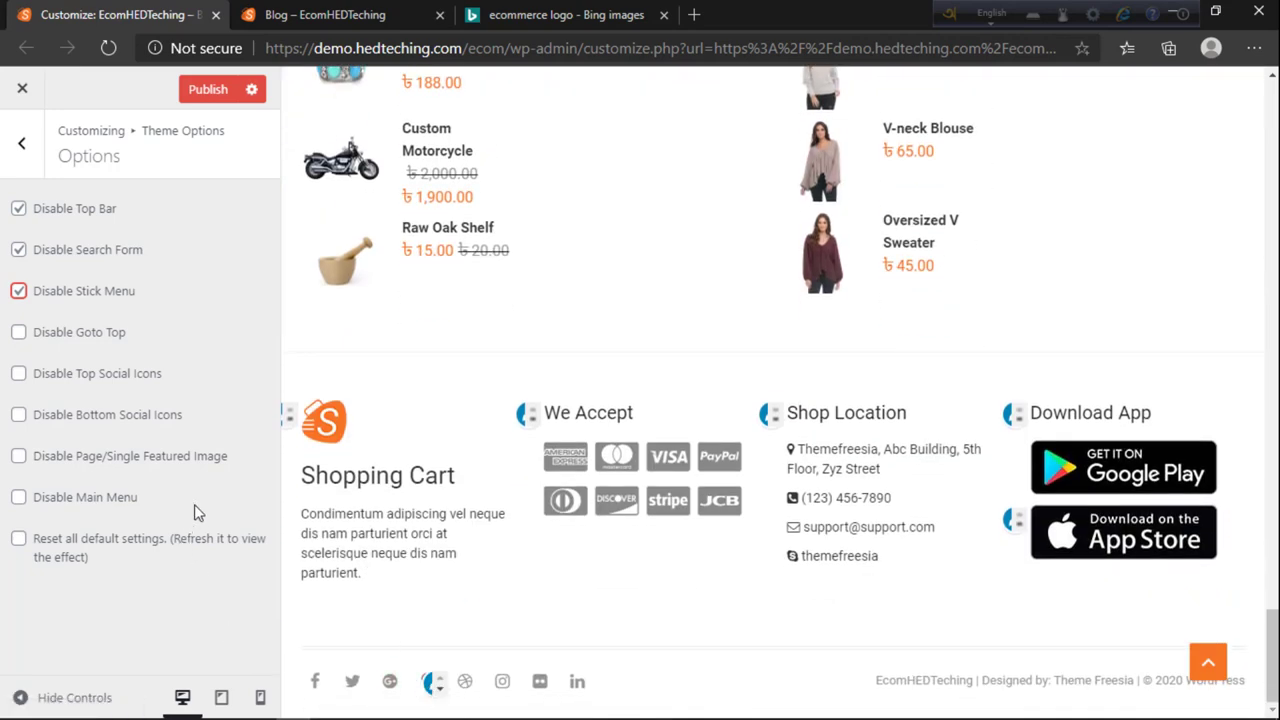
pyautogui.click(18, 334)
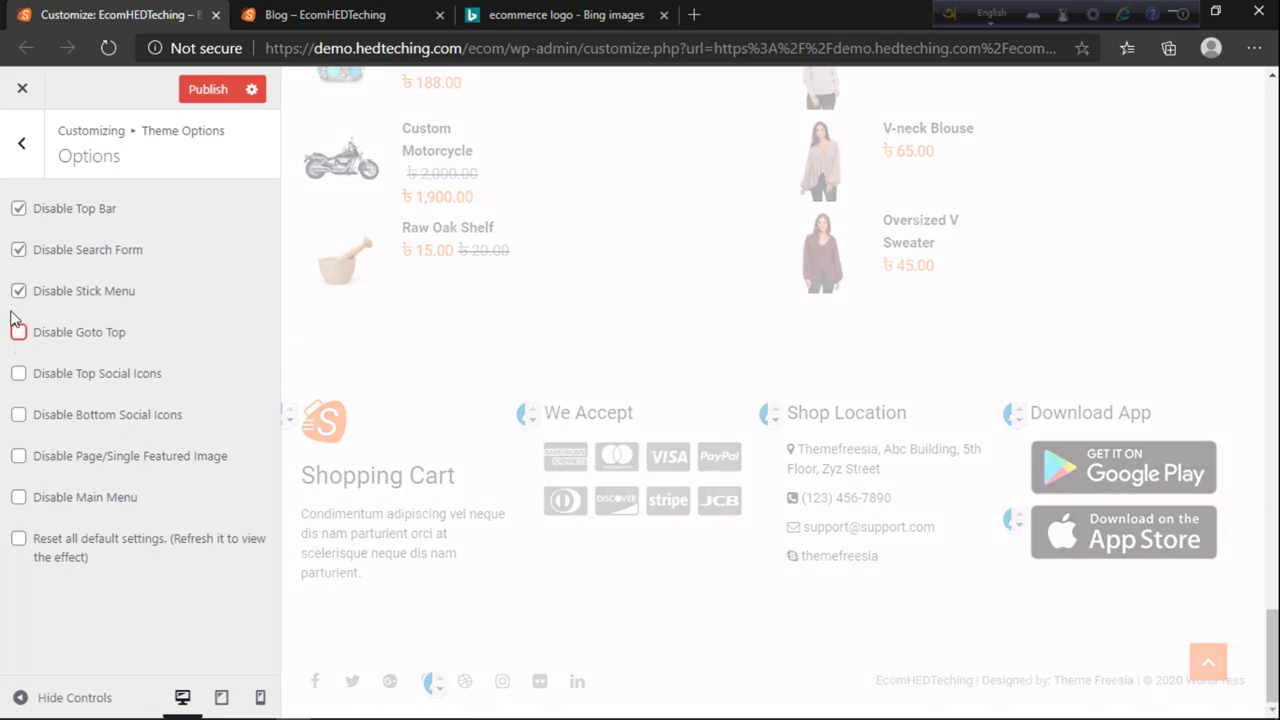
pyautogui.click(18, 291)
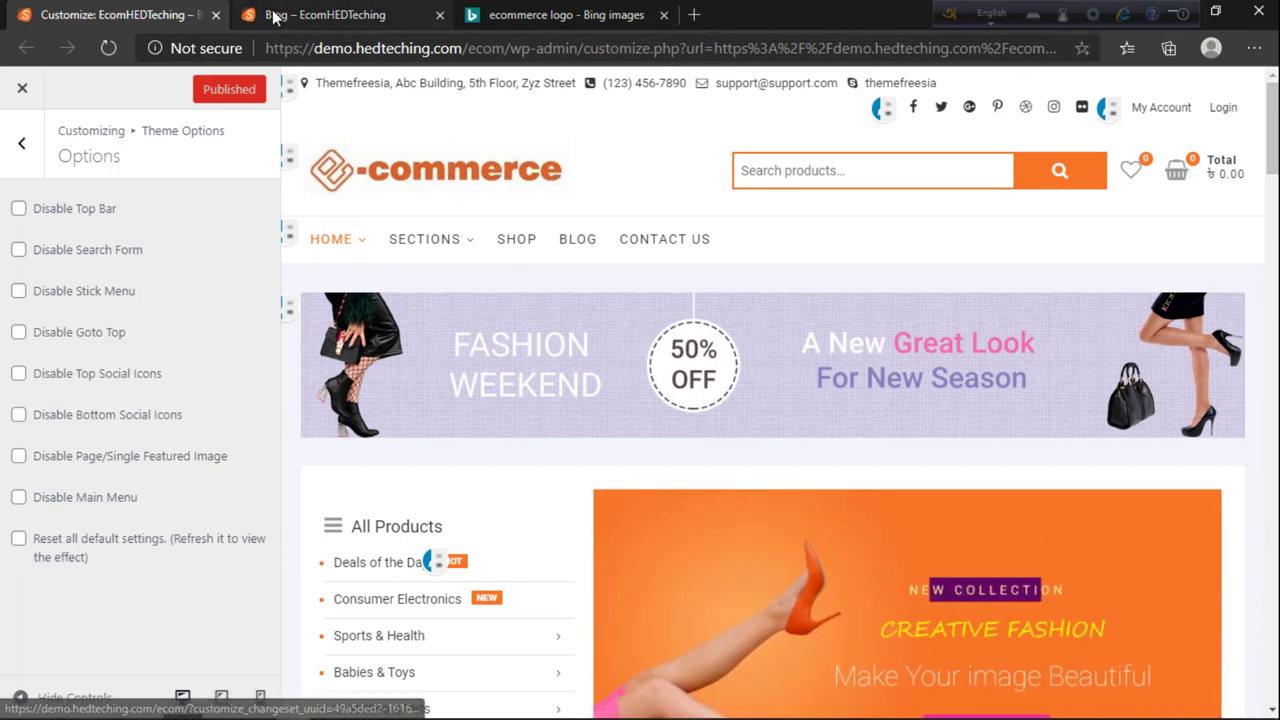
# Step: Back out to the customizer root and reload the blog page to confirm the top bar, search and menu
pyautogui.click(22, 142)
pyautogui.press('Escape')
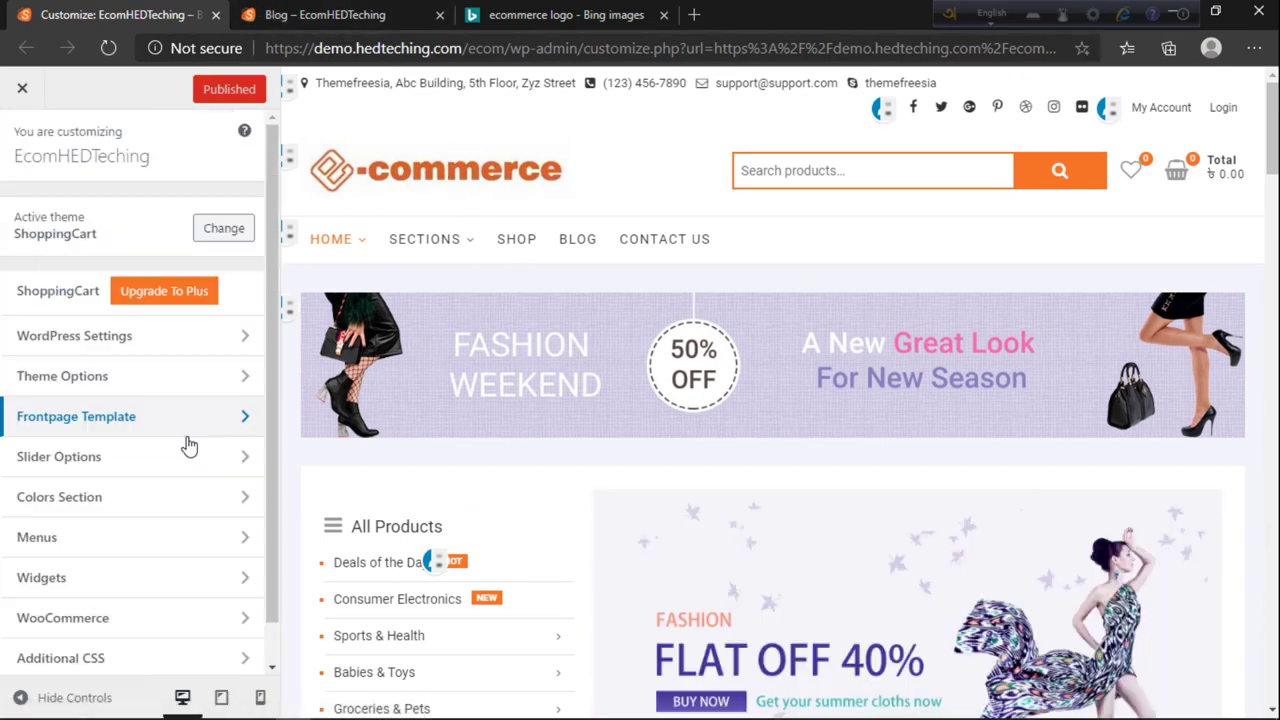
pyautogui.click(340, 15)
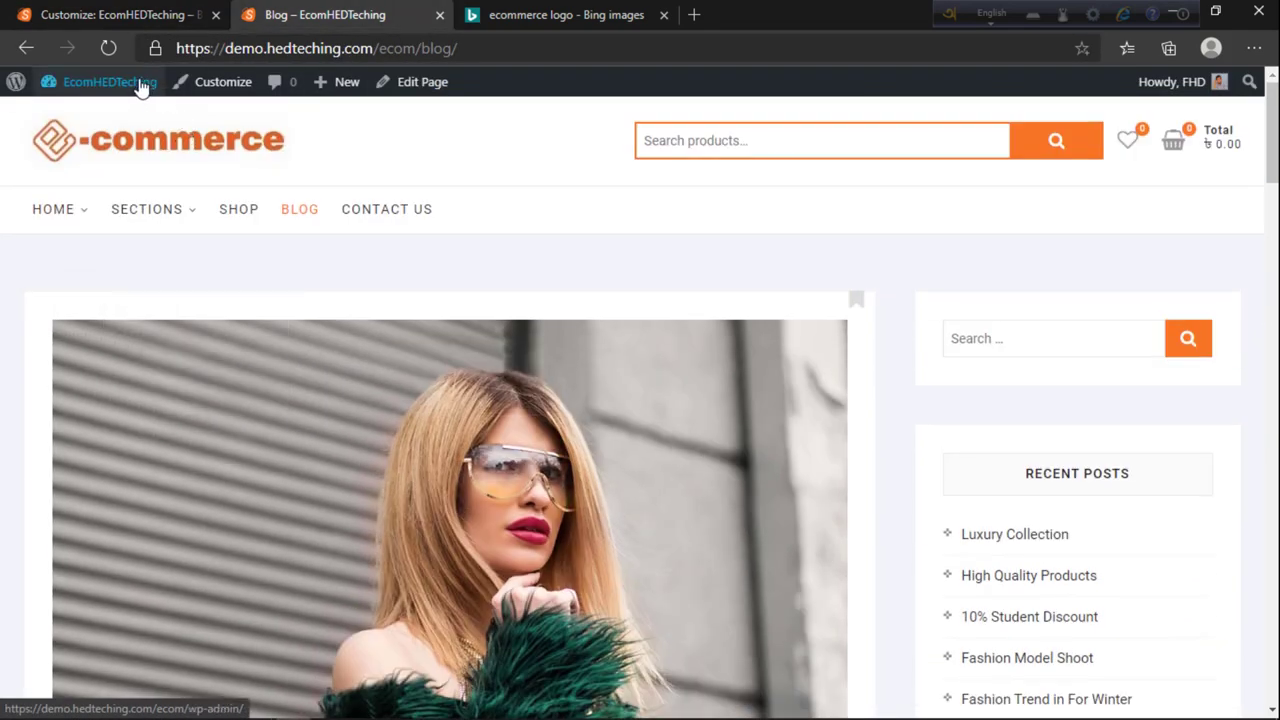
pyautogui.click(134, 80)
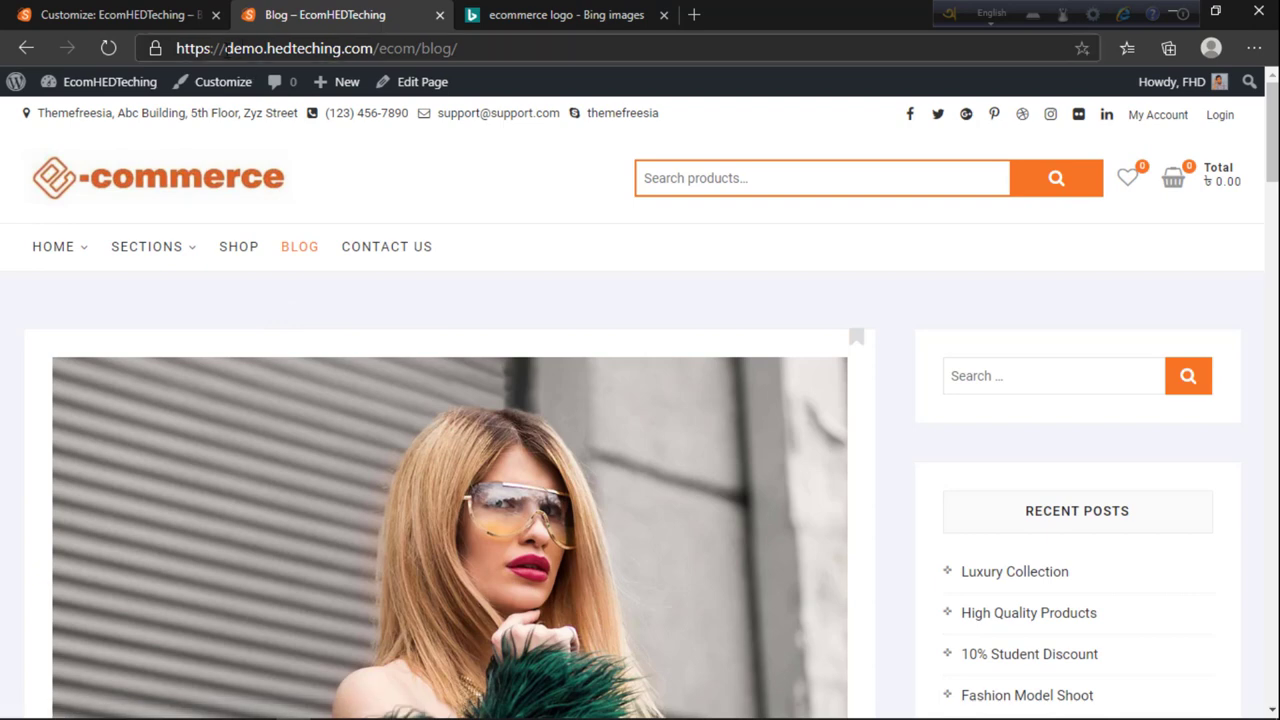
pyautogui.click(179, 10)
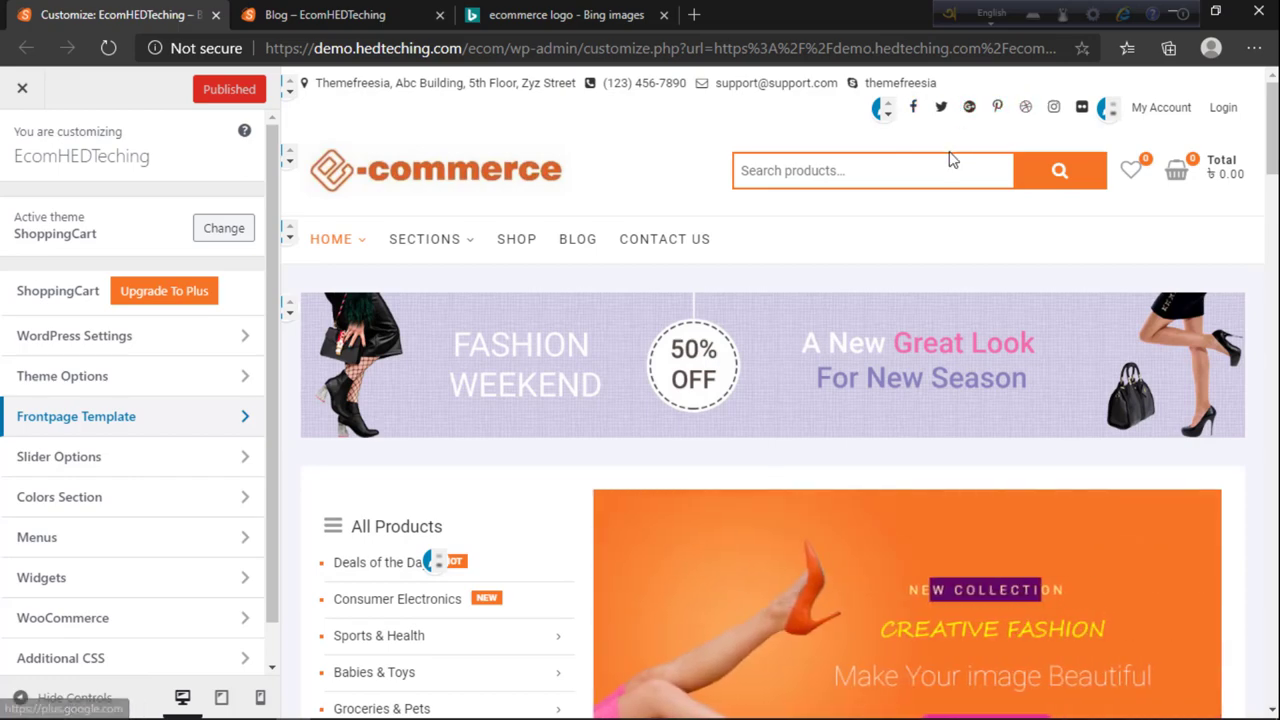
pyautogui.scroll(-10, 746, 517)
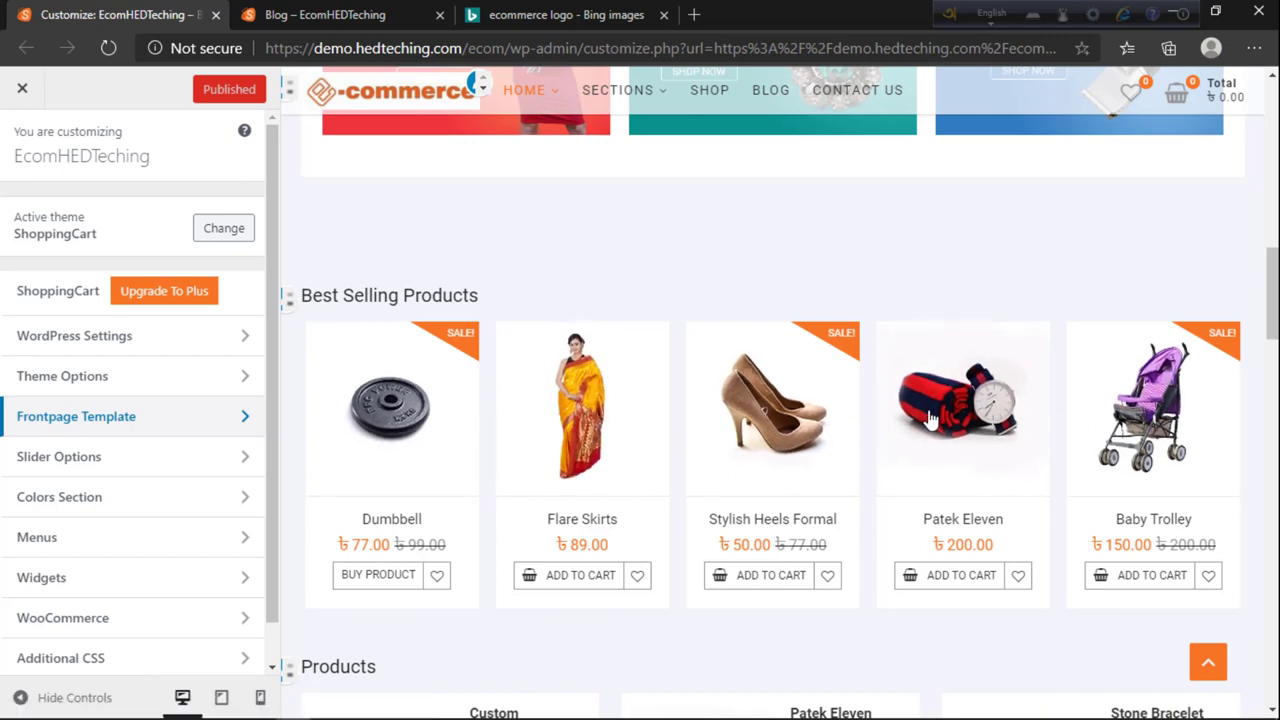
pyautogui.scroll(-3, 843, 480)
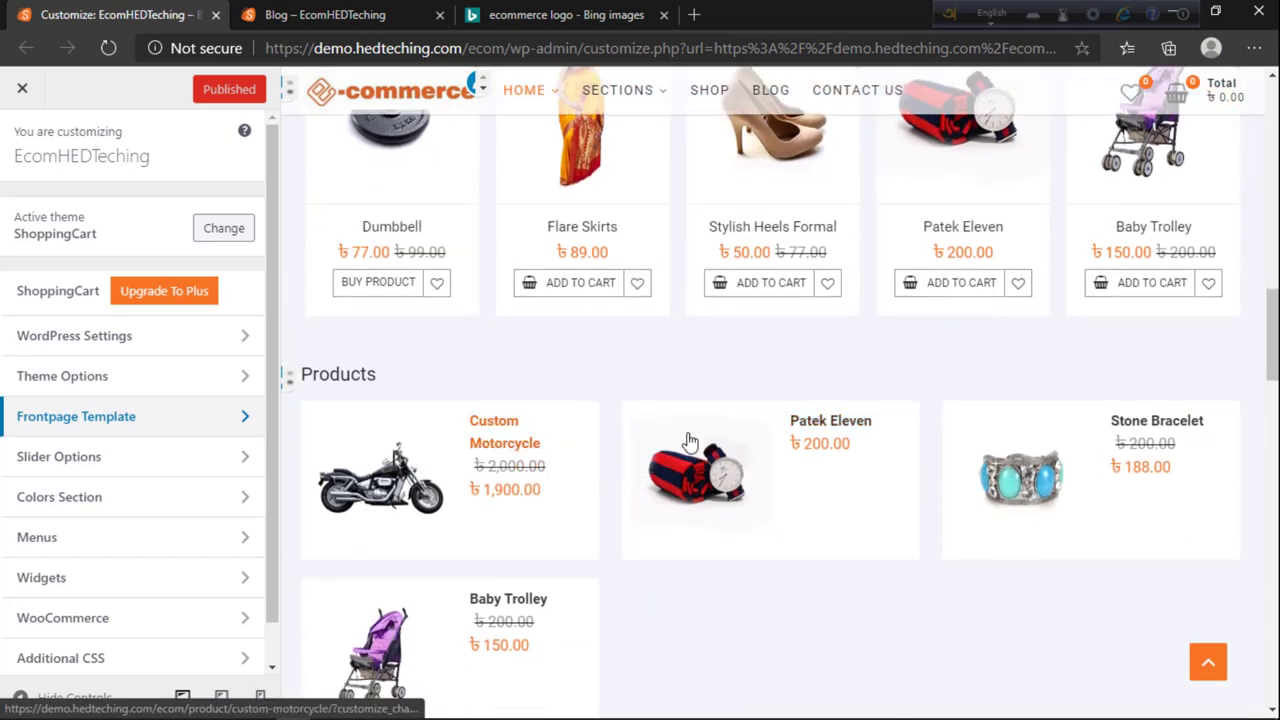
pyautogui.click(596, 298)
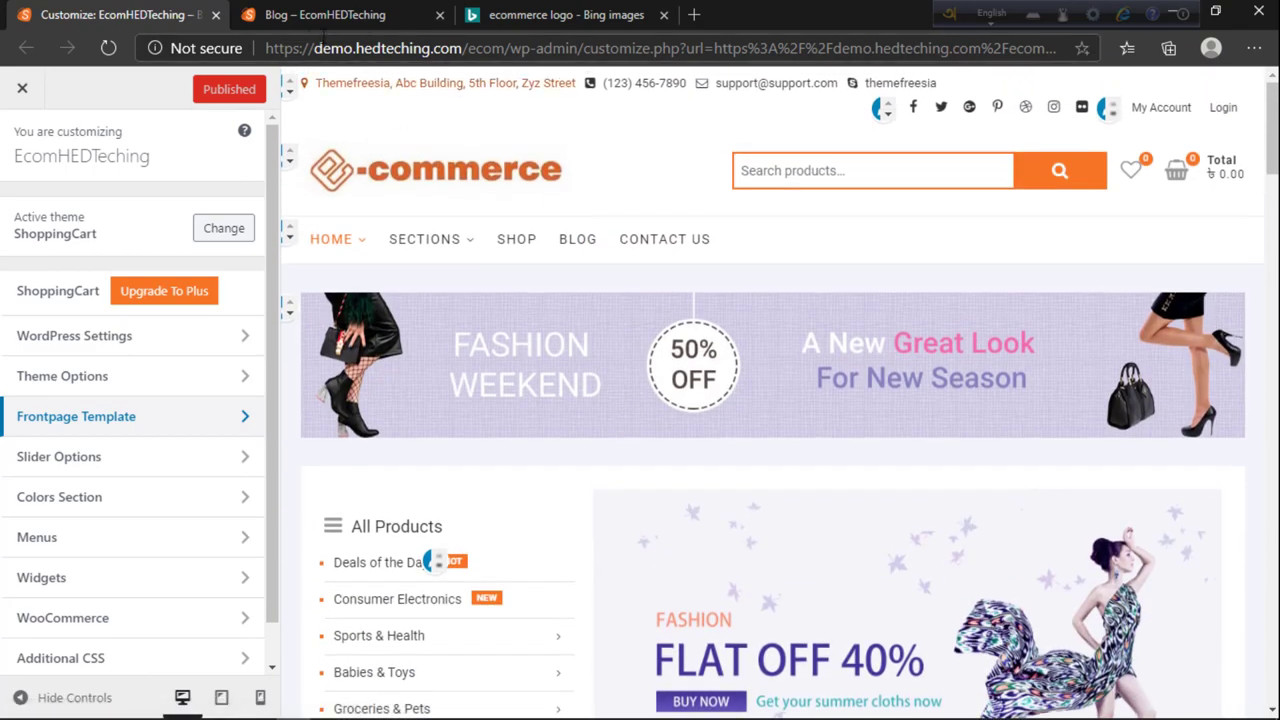
pyautogui.click(302, 22)
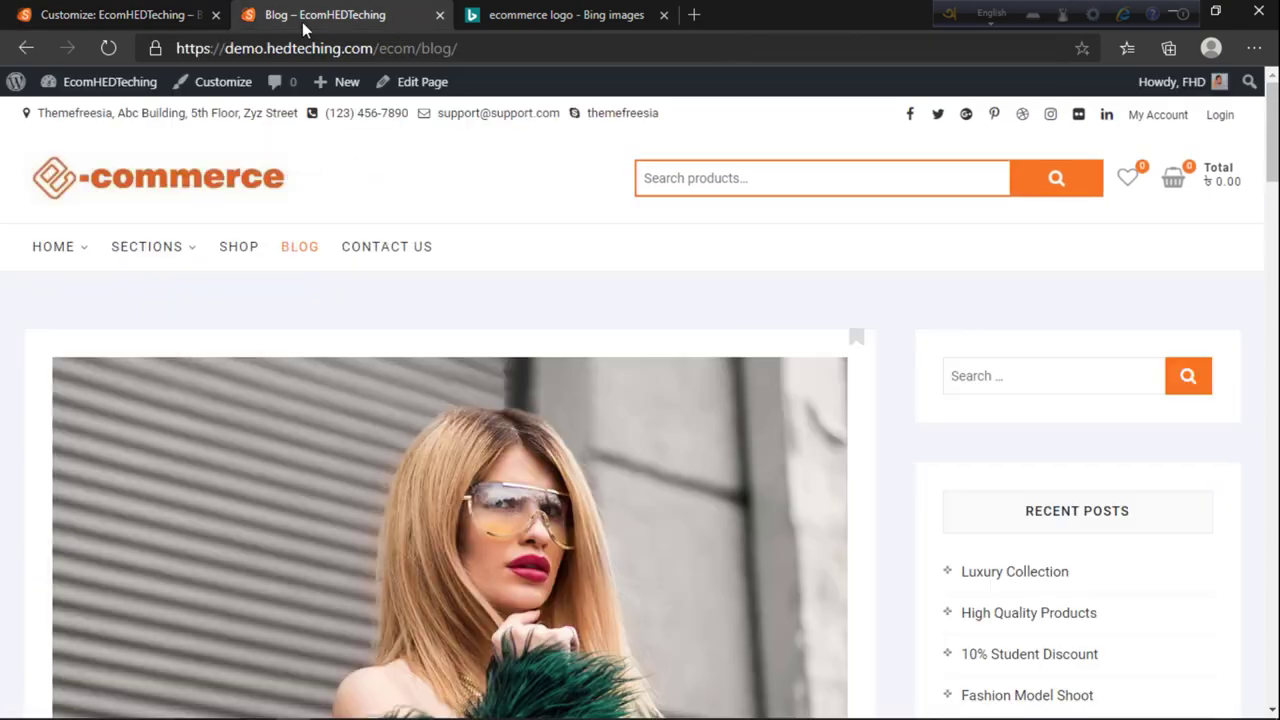
pyautogui.hotkey('ctrl', 'shift', 'Tab')
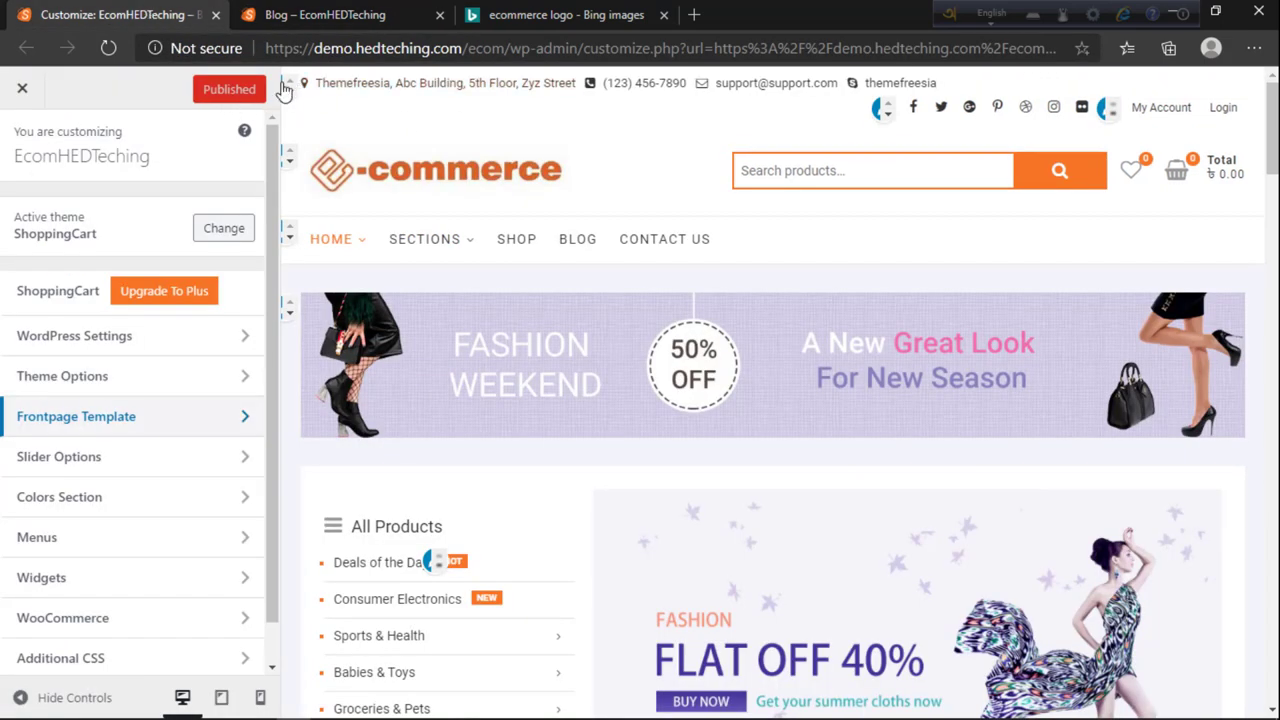
# Step: Replace the Top Header Info placeholder street address with the shop's own address
pyautogui.click(285, 88)
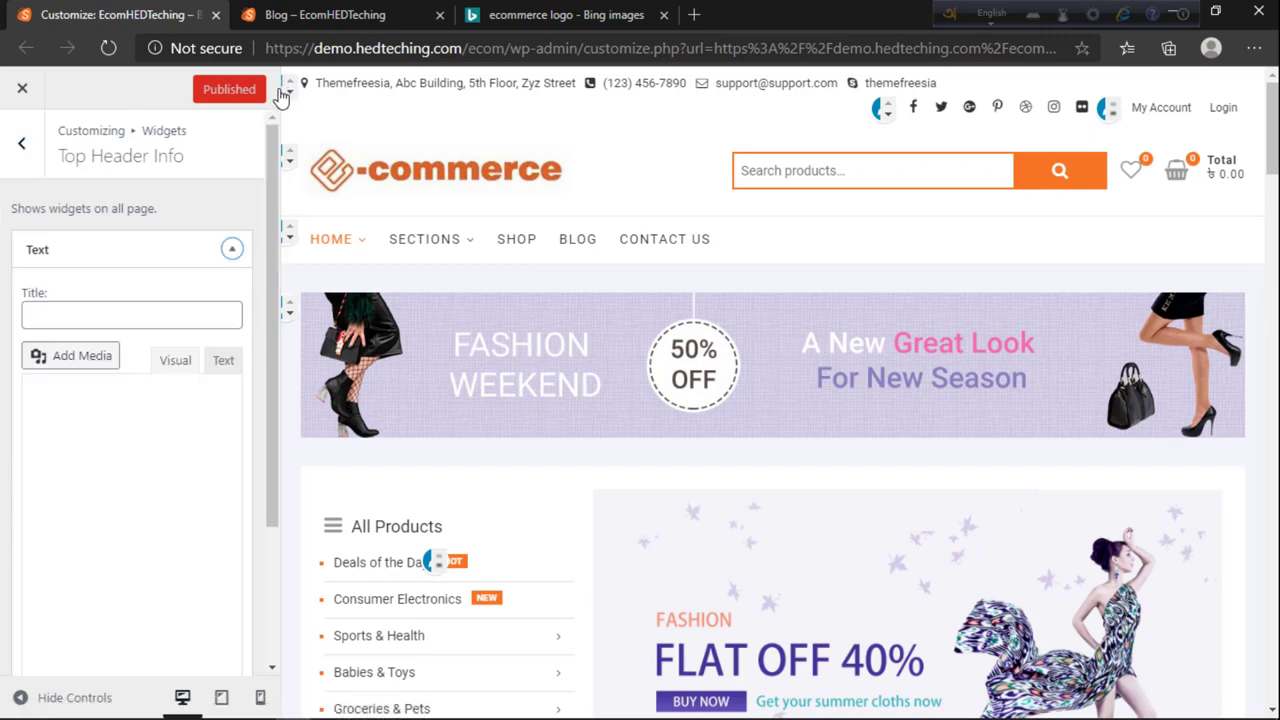
pyautogui.tripleClick(106, 481)
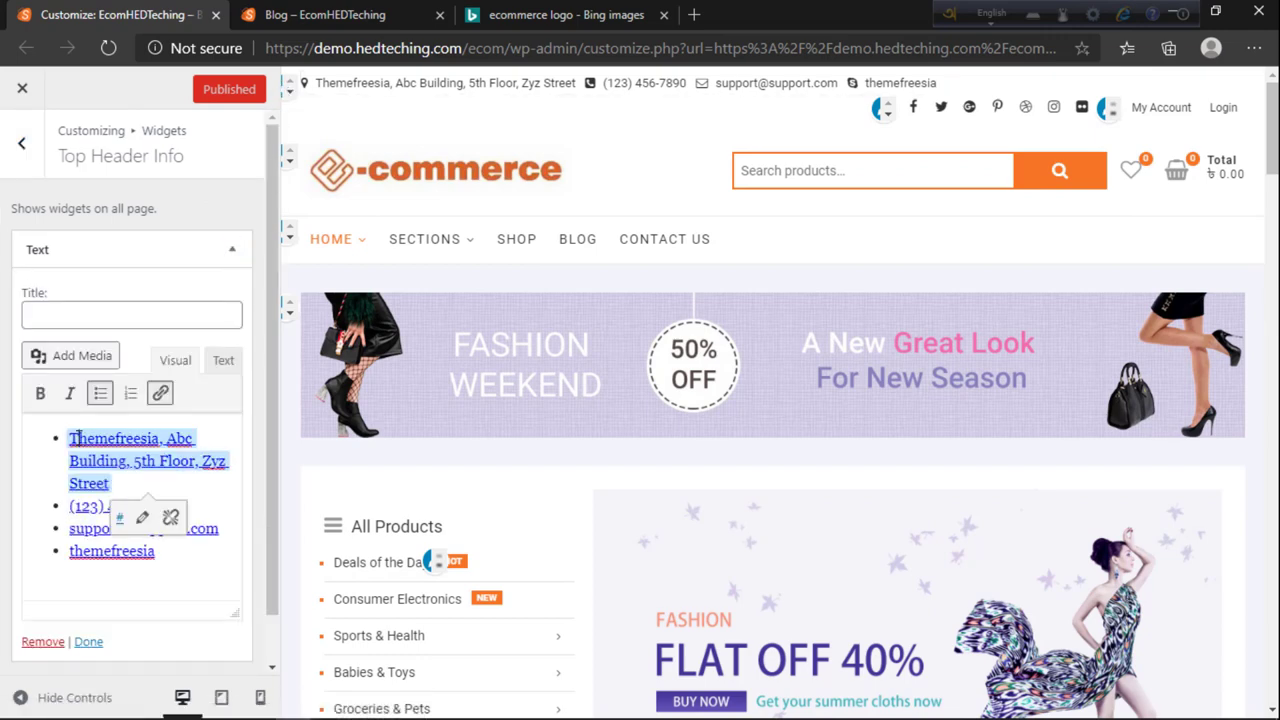
pyautogui.moveTo(84, 441); pyautogui.dragTo(105, 487)
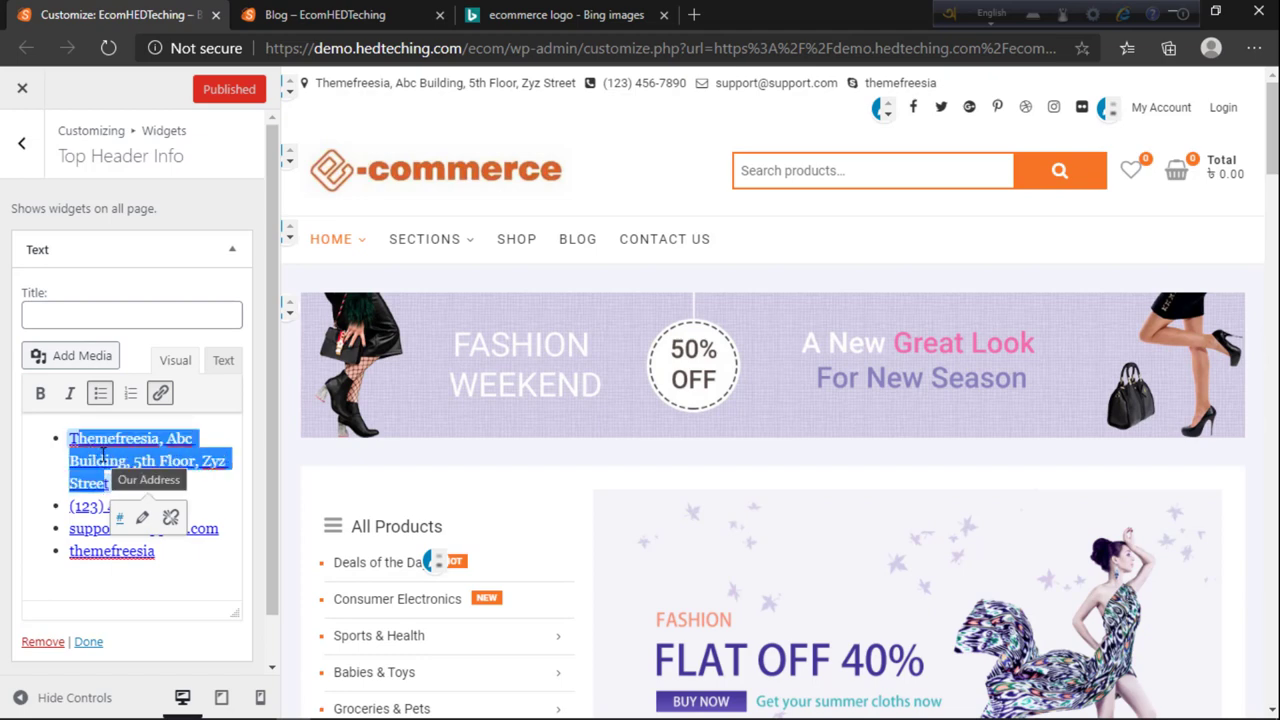
pyautogui.write('Th')
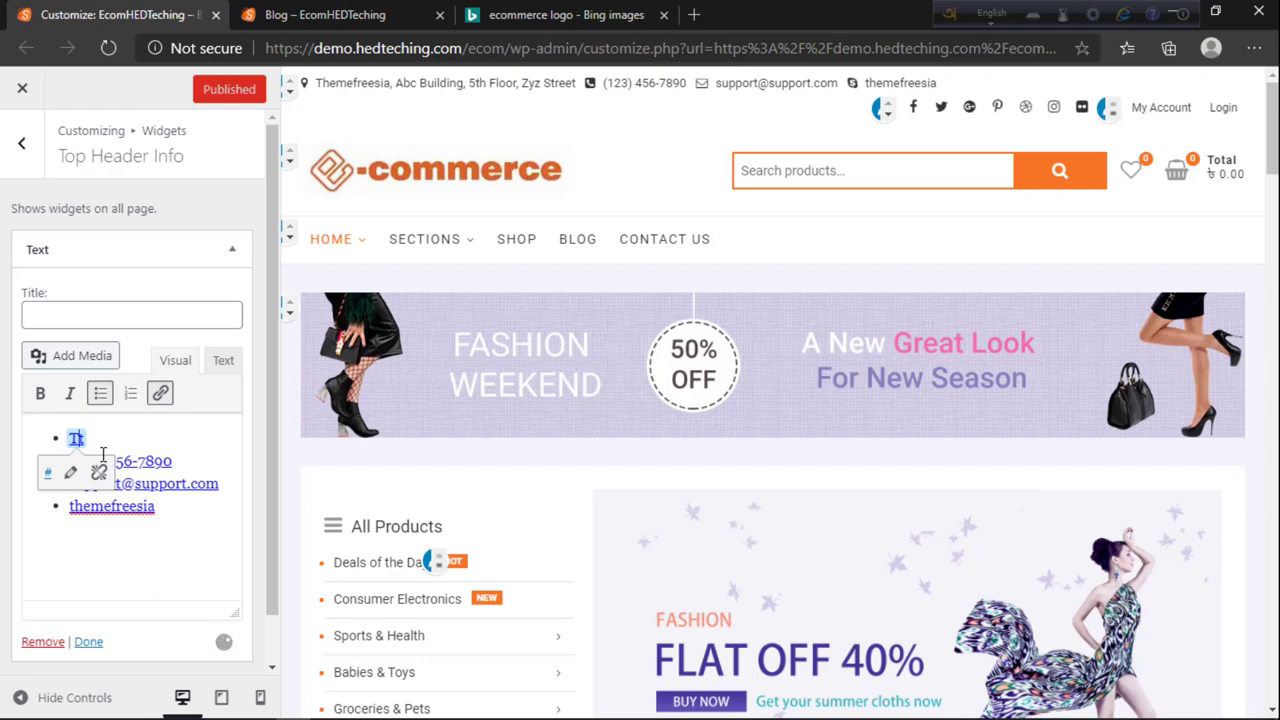
pyautogui.write('st')
pyautogui.press('BackSpace')
pyautogui.write('t')
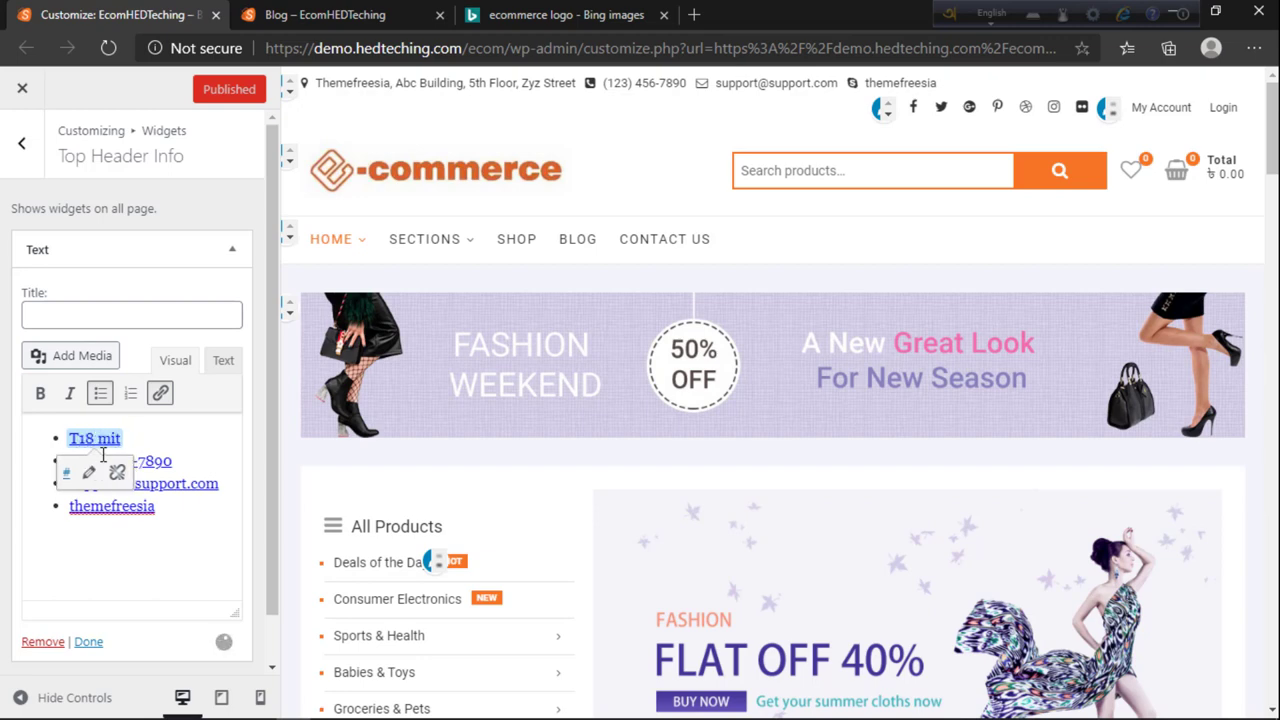
pyautogui.press('BackSpace')
pyautogui.press('BackSpace')
pyautogui.press('BackSpace')
pyautogui.write('t')
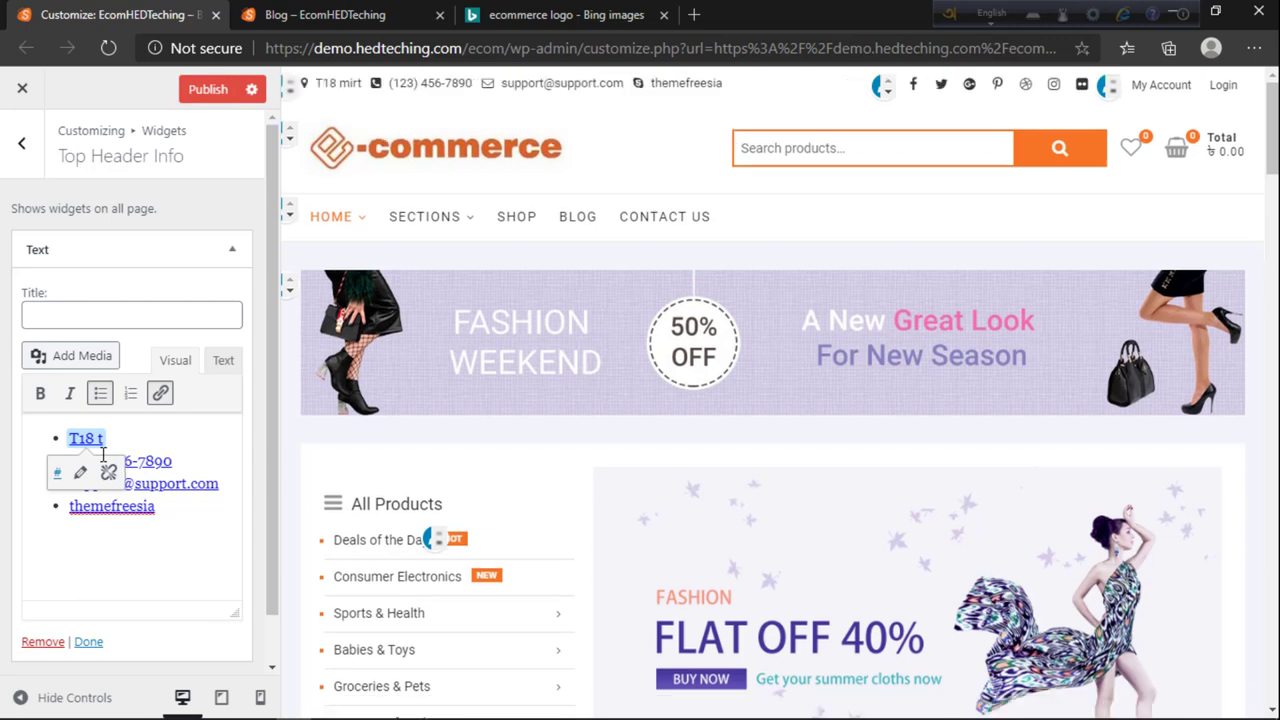
pyautogui.press('BackSpace')
pyautogui.write('Mirpur')
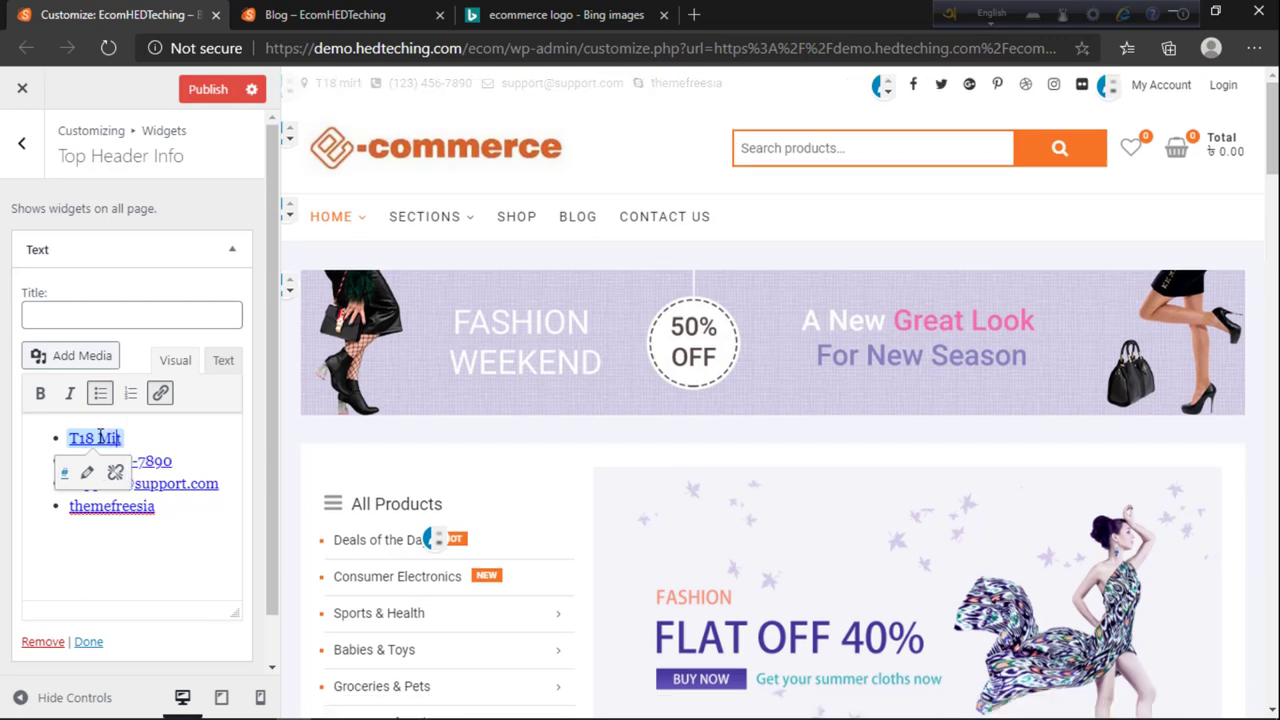
pyautogui.write(' Dhak')
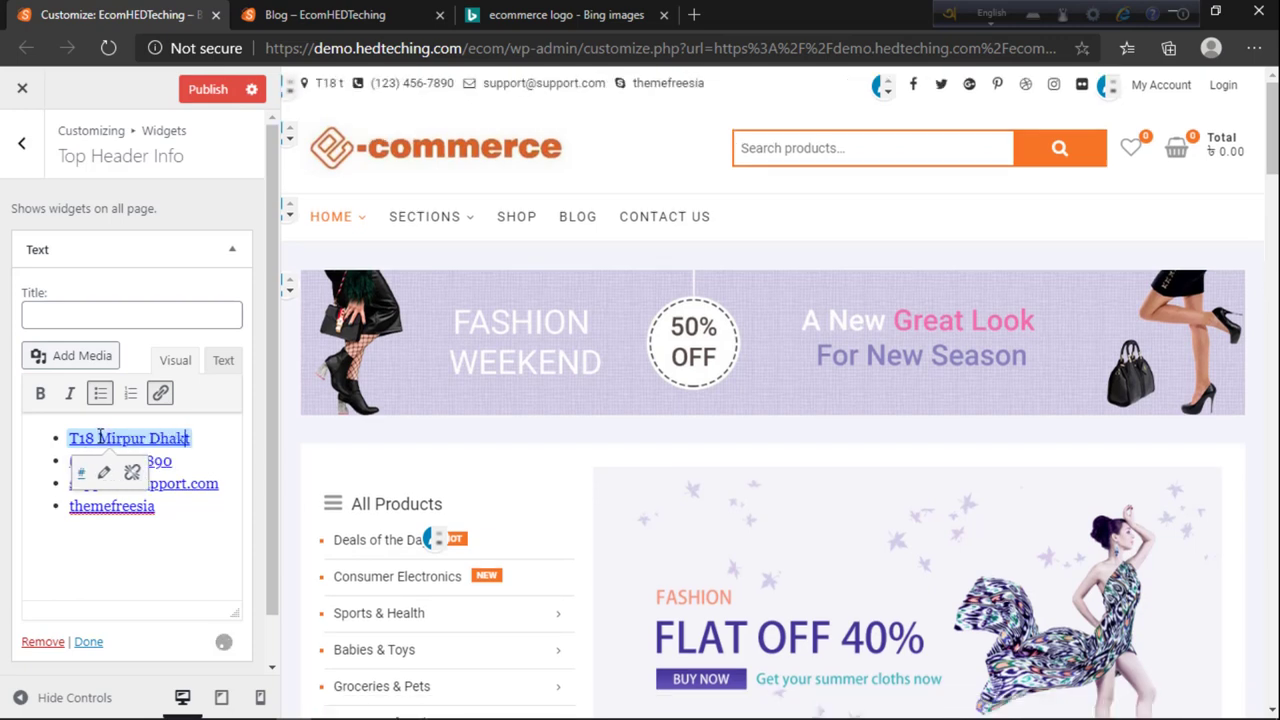
pyautogui.write('a')
pyautogui.press('BackSpace')
pyautogui.press('BackSpace')
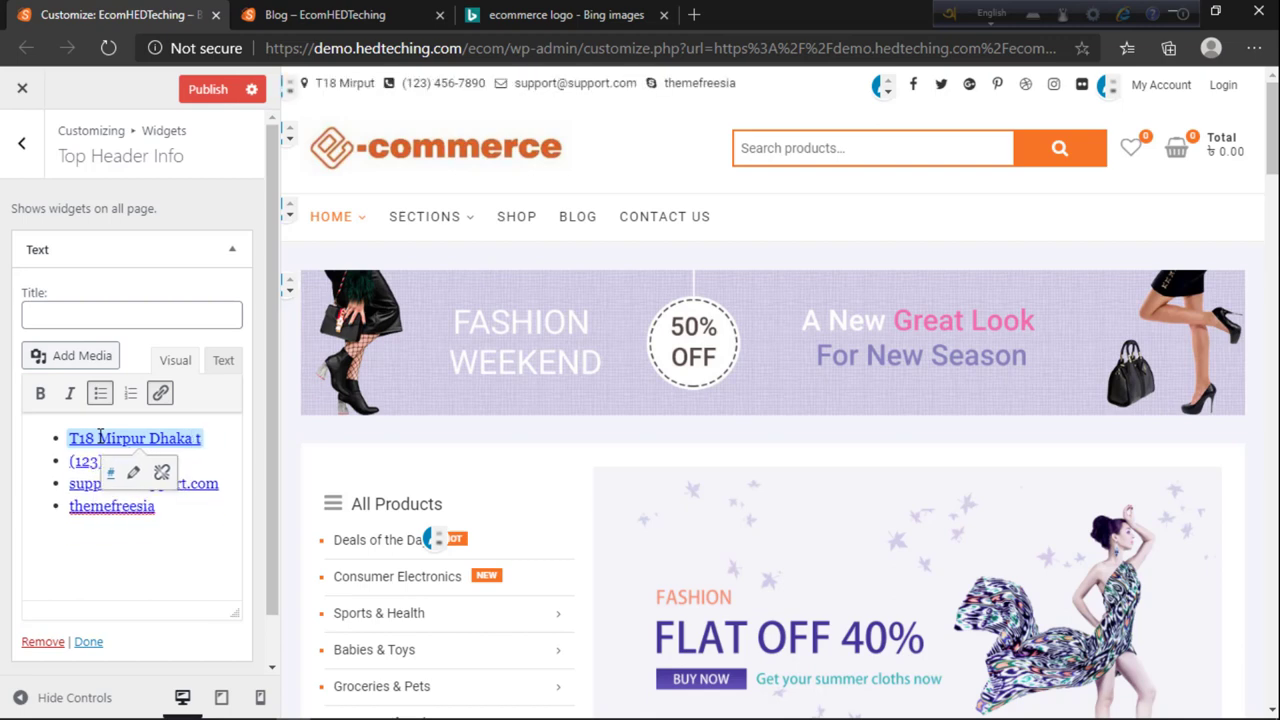
pyautogui.write('Bangladesh')
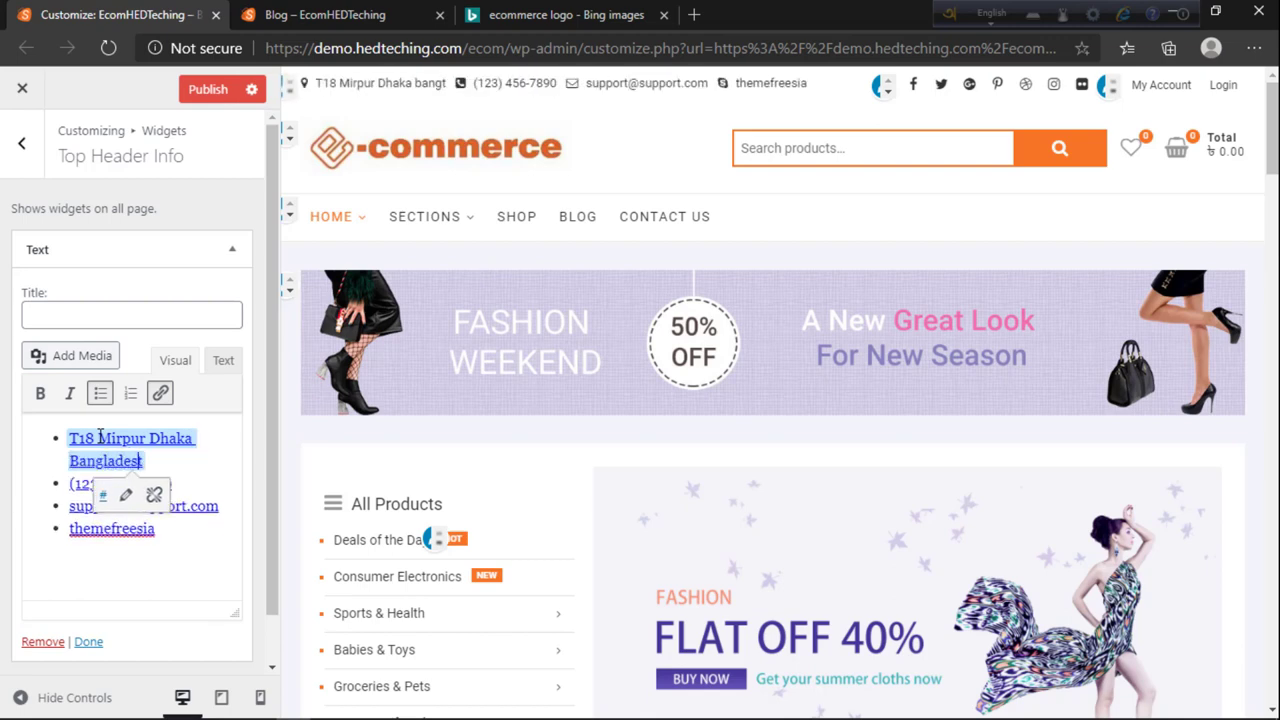
pyautogui.click(77, 440)
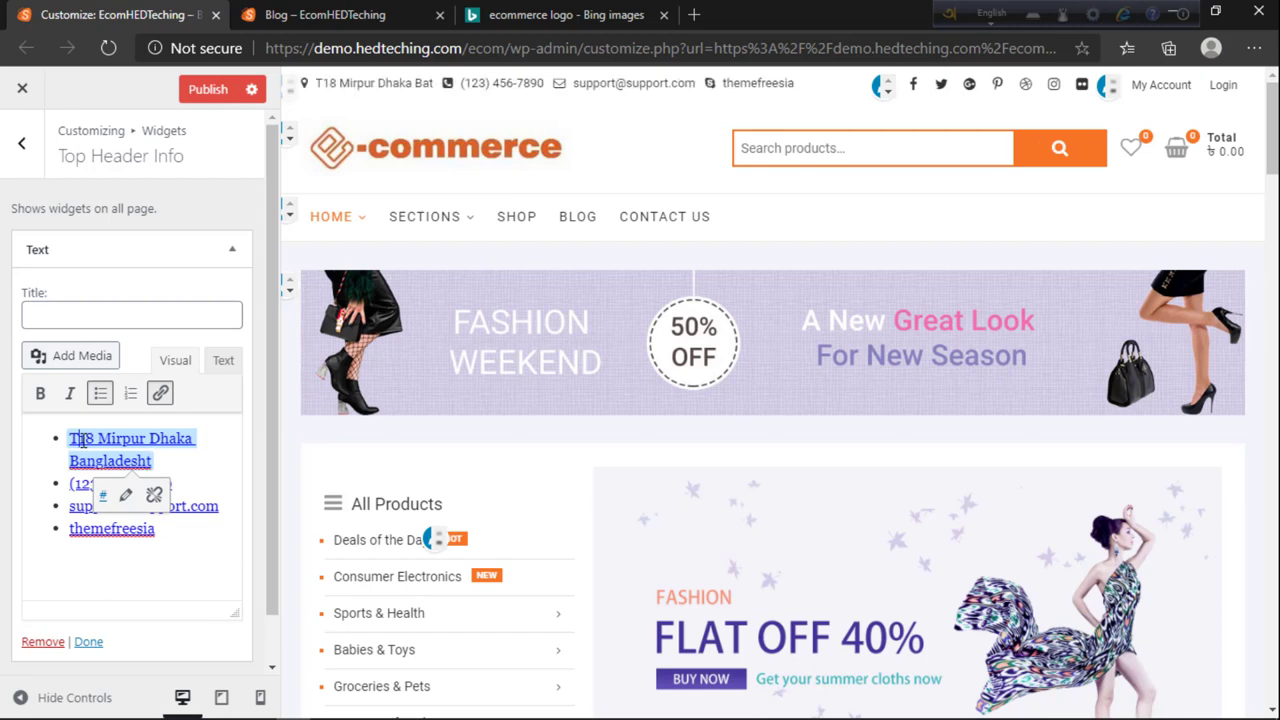
pyautogui.press('BackSpace')
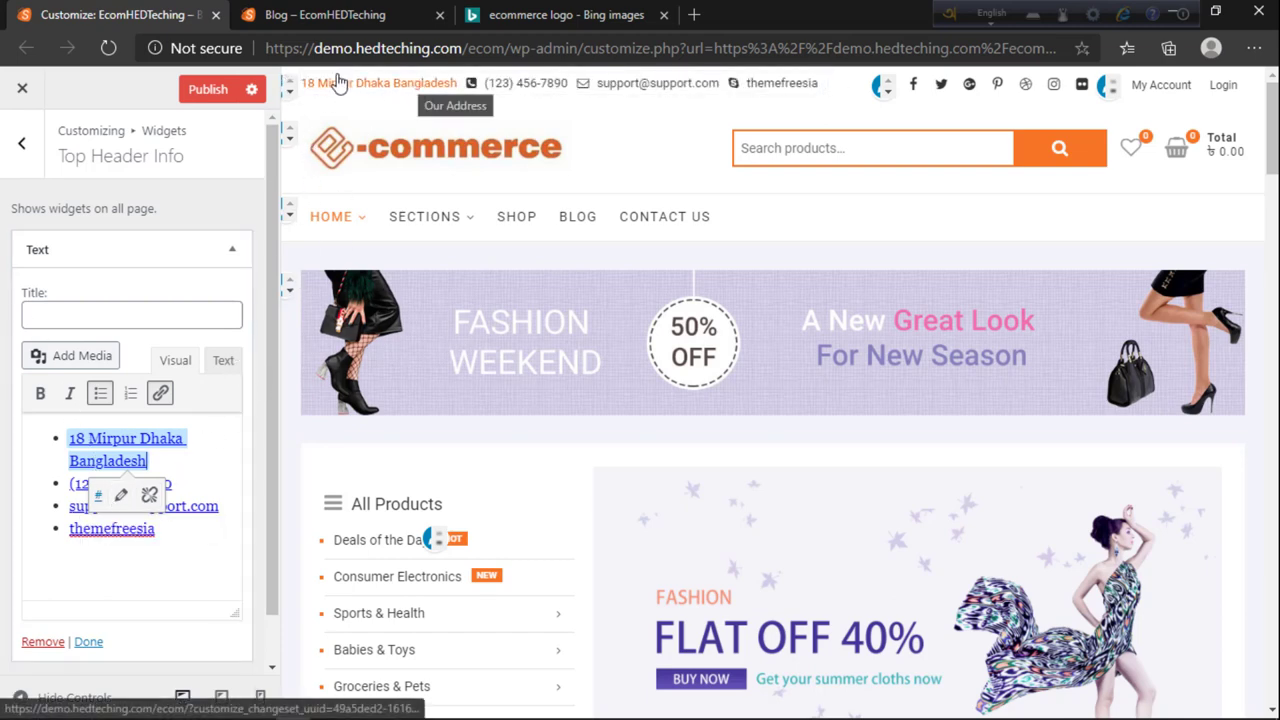
pyautogui.click(324, 16)
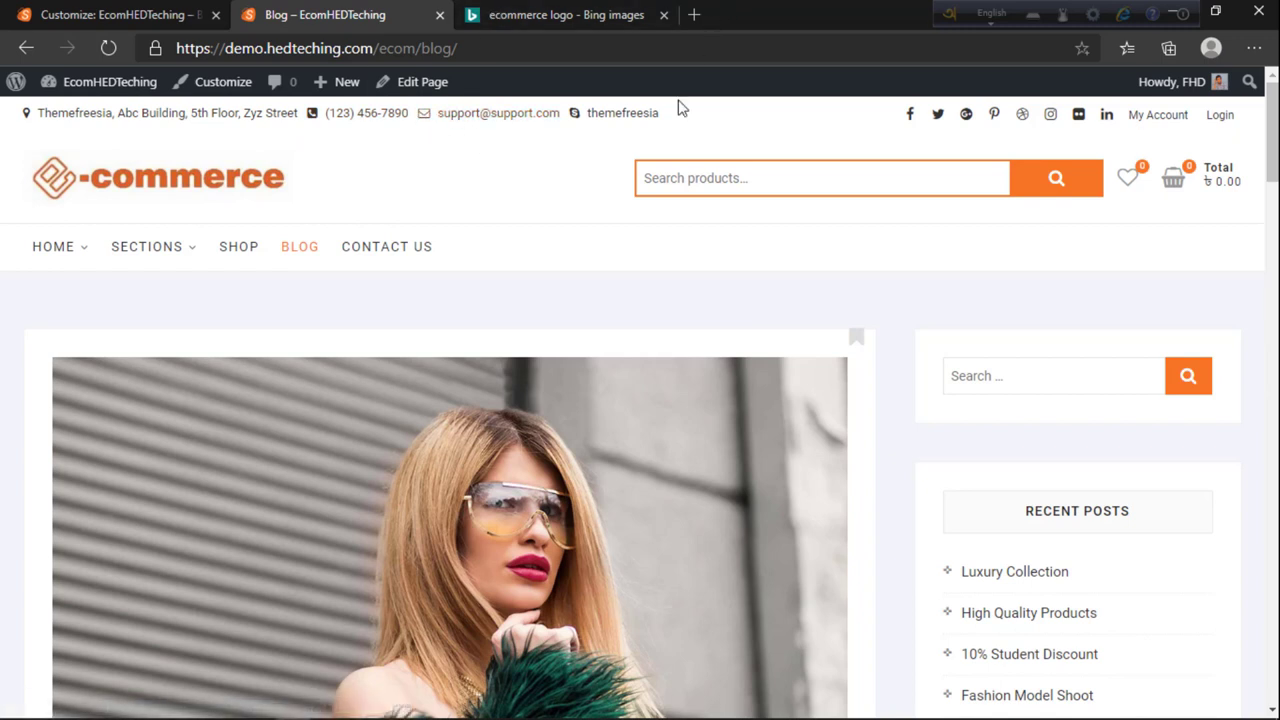
# Step: Open the HEDTeching tutorial article and compare the new address in the customizer with the live Blog page
pyautogui.click(693, 15)
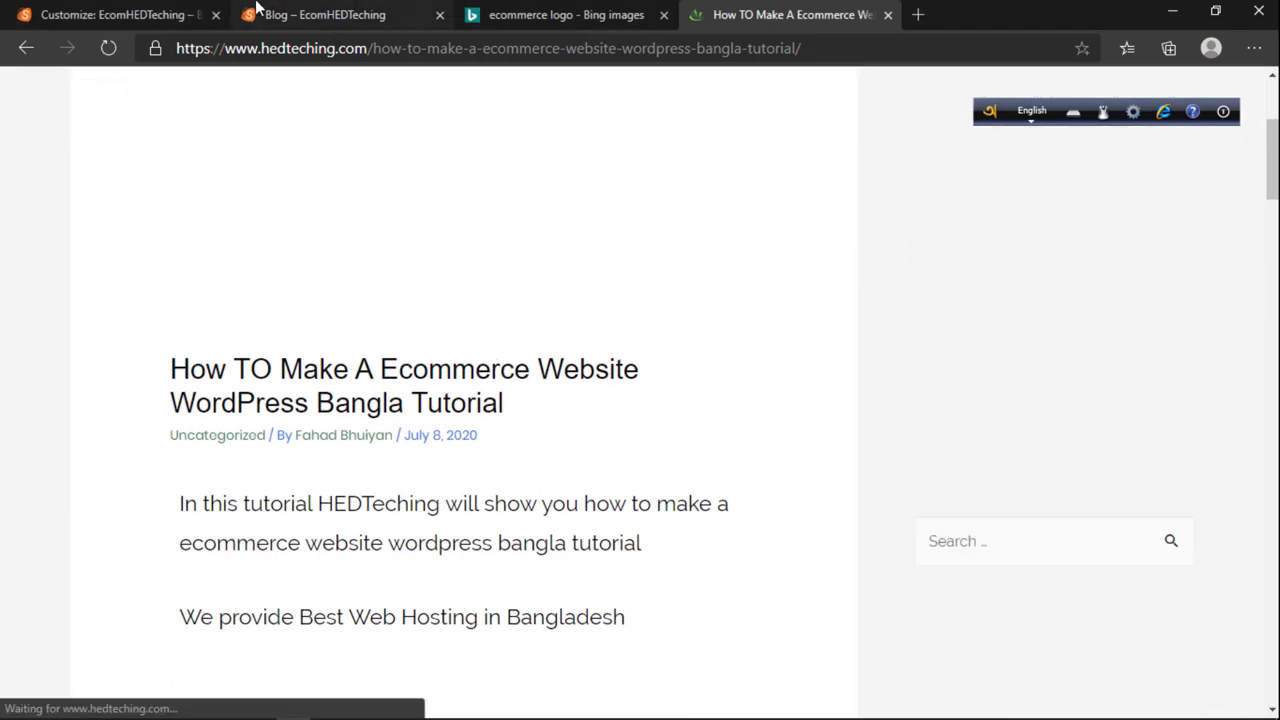
pyautogui.click(140, 14)
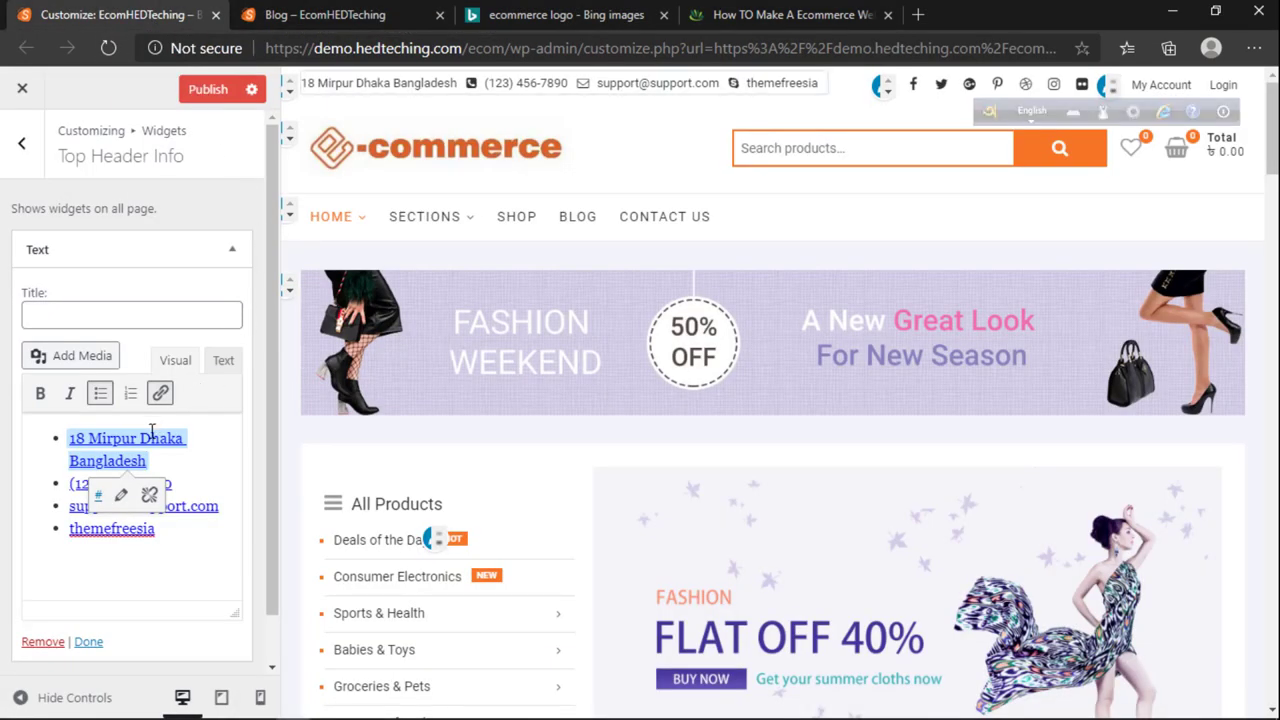
pyautogui.click(712, 14)
pyautogui.scroll(-4, 584, 328)
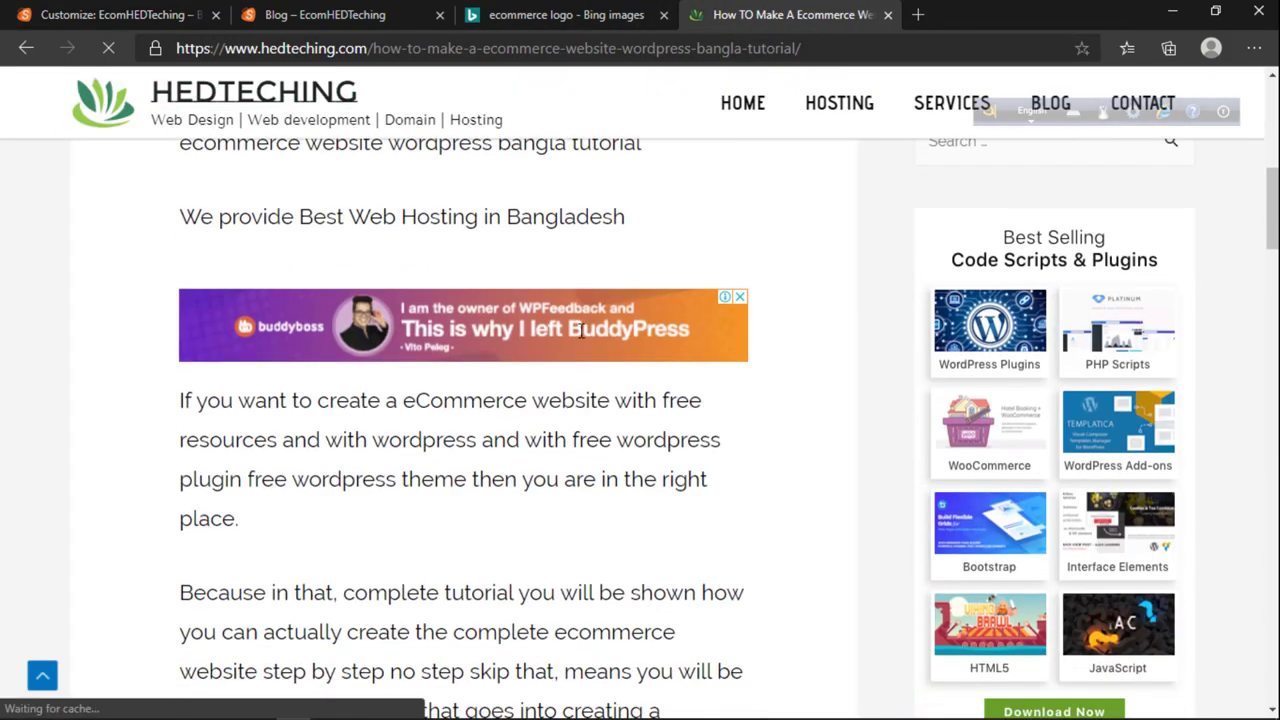
pyautogui.scroll(-4, 581, 331)
pyautogui.click(320, 14)
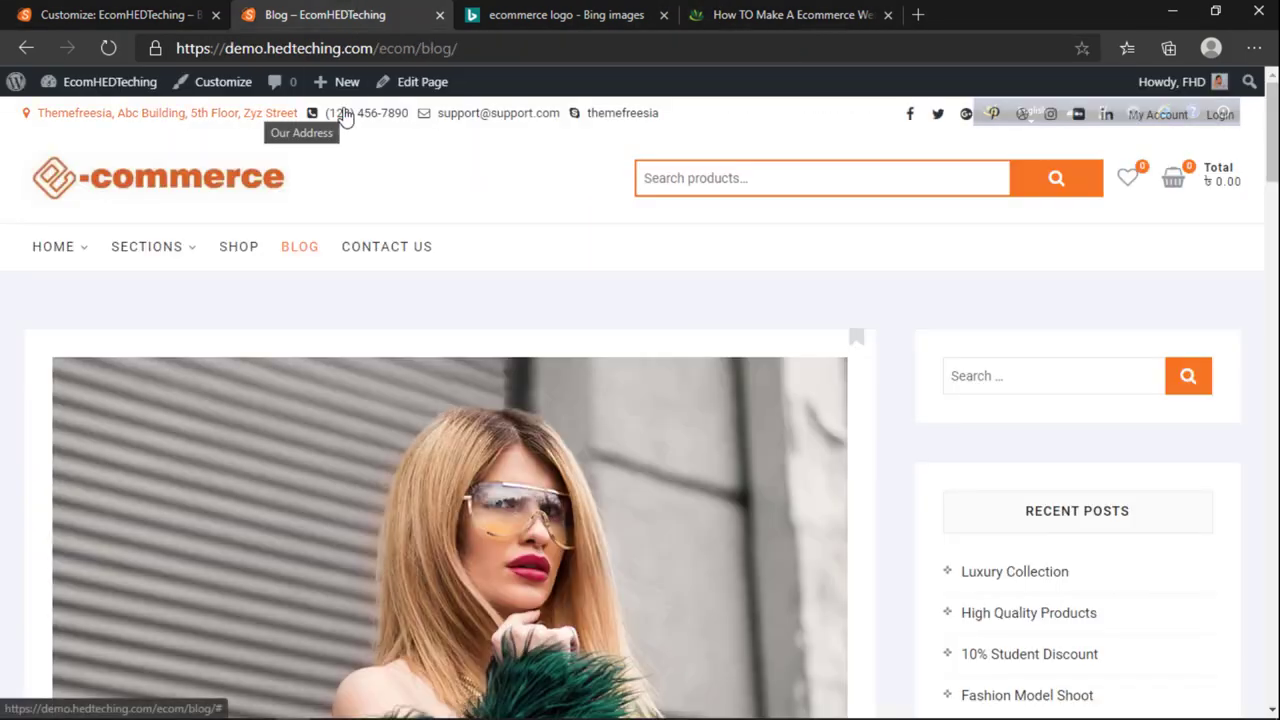
pyautogui.click(149, 12)
pyautogui.click(400, 14)
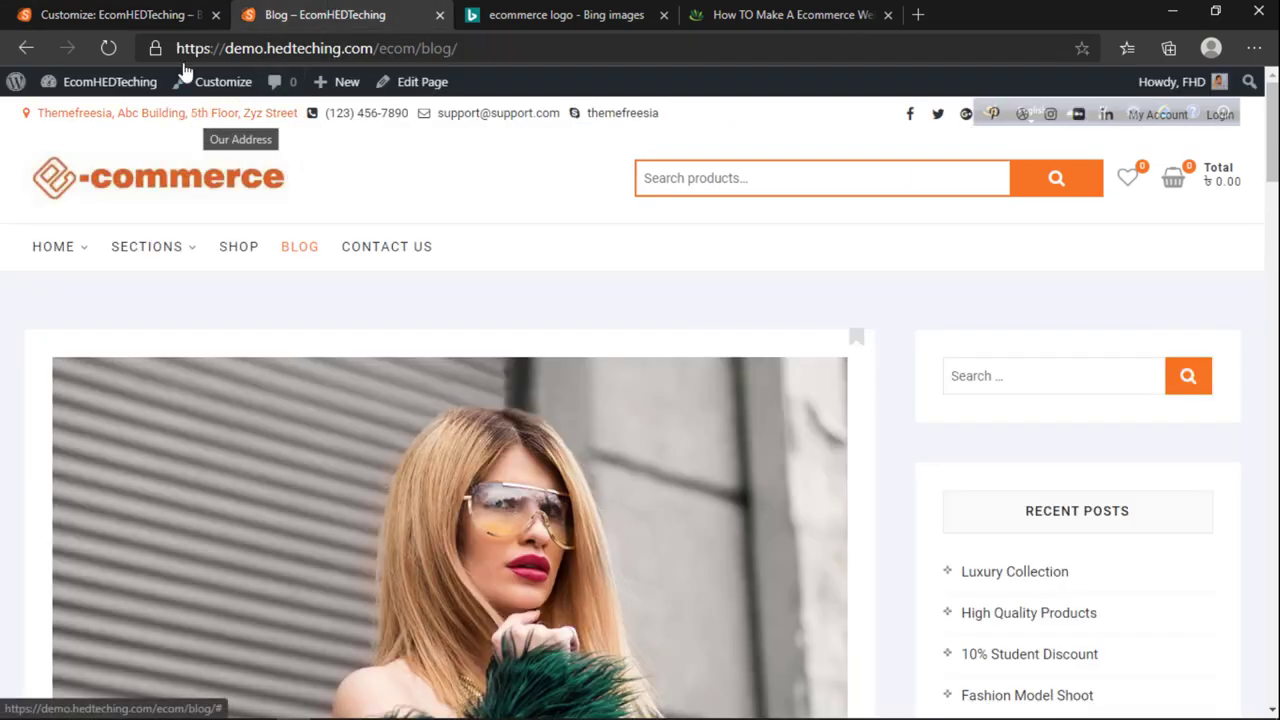
pyautogui.click(110, 14)
pyautogui.tripleClick(134, 446)
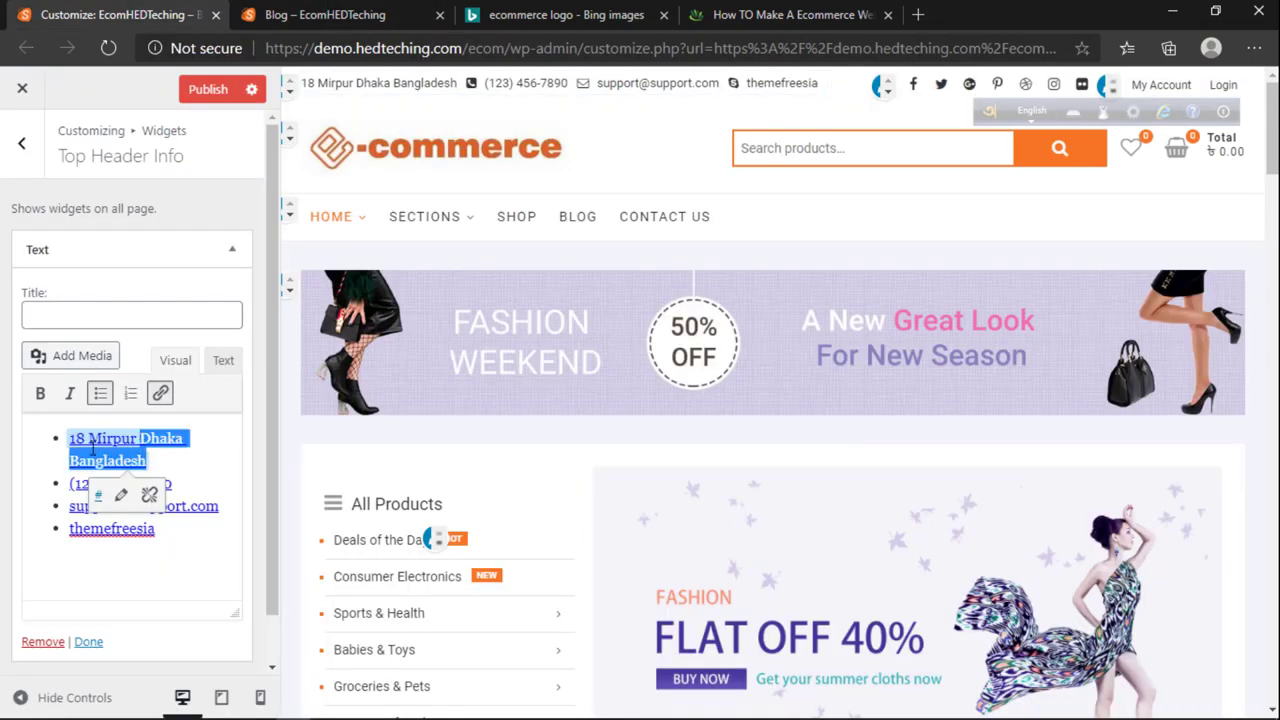
pyautogui.click(342, 12)
pyautogui.click(172, 10)
pyautogui.click(325, 14)
# Step: Copy the house icon from the tutorial's Home, Phone and Email icon list
pyautogui.click(790, 14)
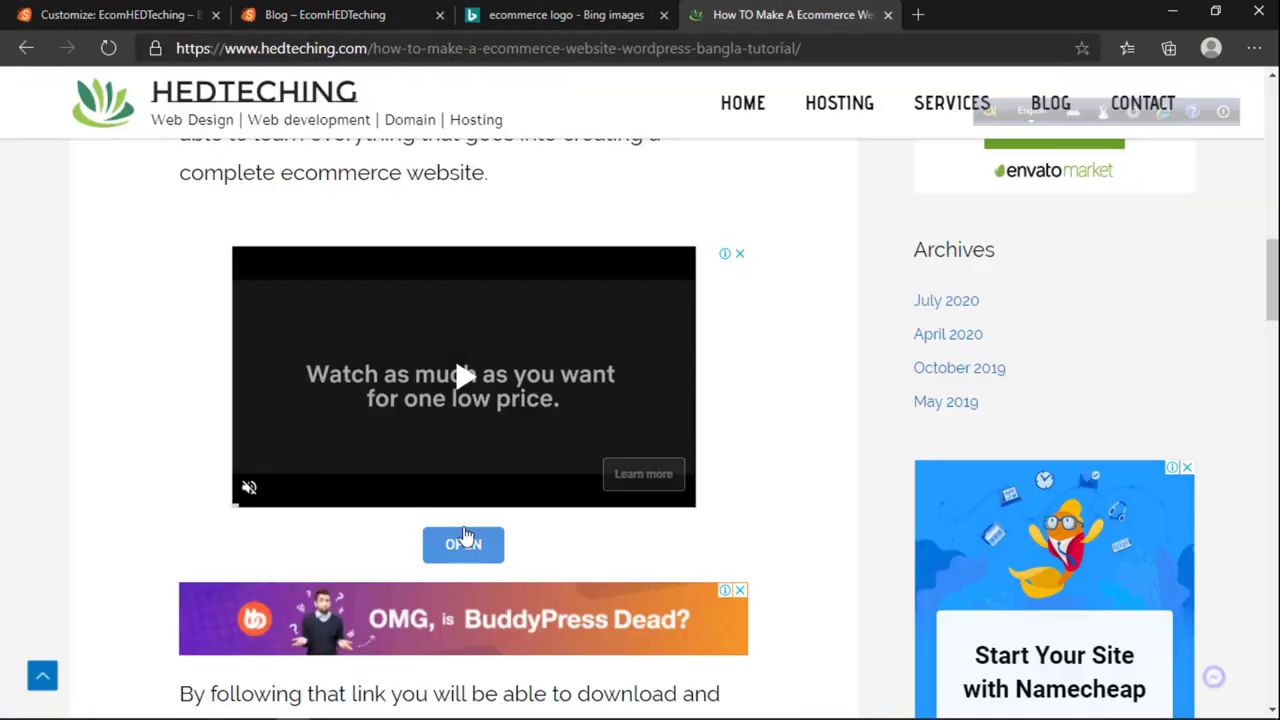
pyautogui.scroll(-3, 453, 610)
pyautogui.scroll(-8, 453, 610)
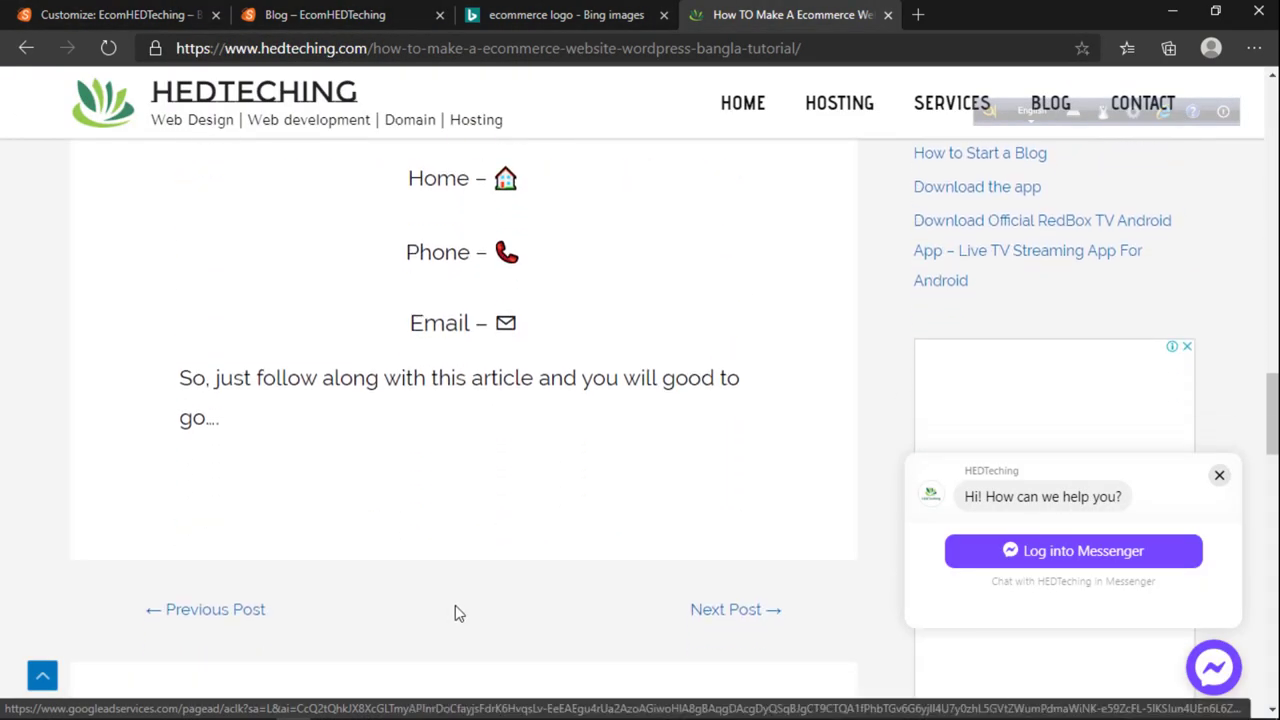
pyautogui.scroll(1, 455, 611)
pyautogui.scroll(10, 463, 603)
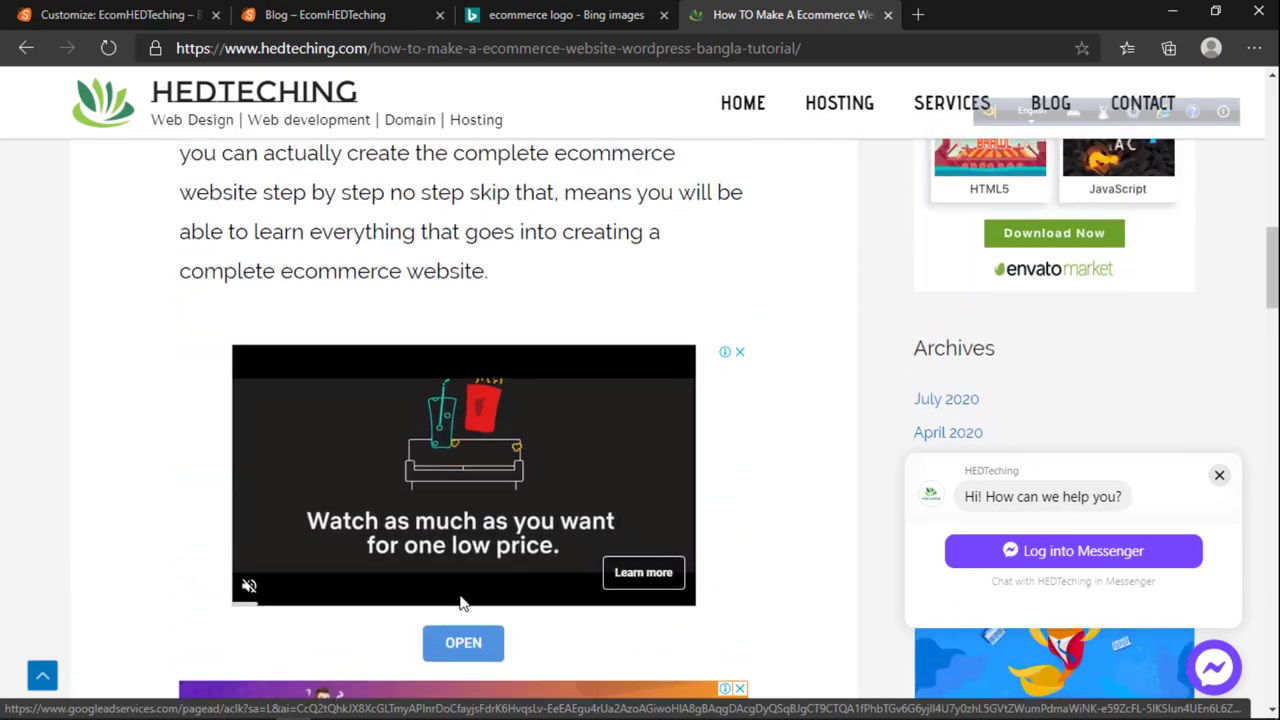
pyautogui.scroll(-10, 460, 603)
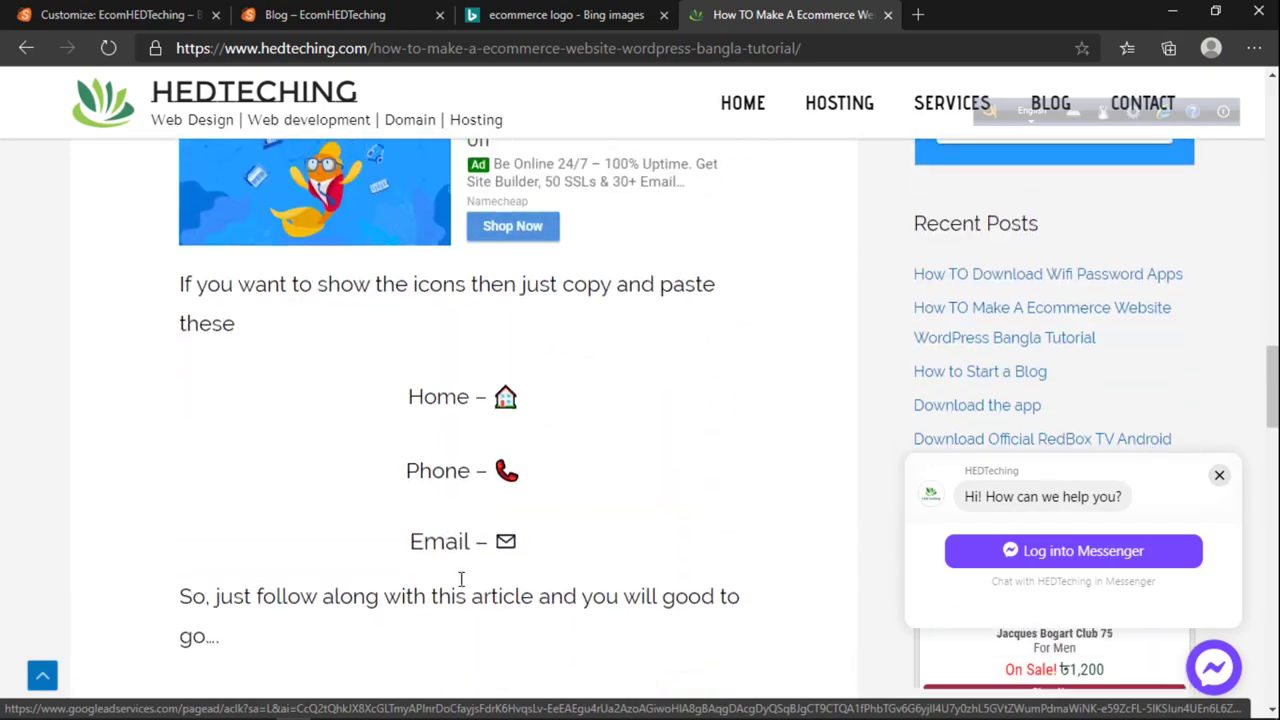
pyautogui.rightClick(505, 373)
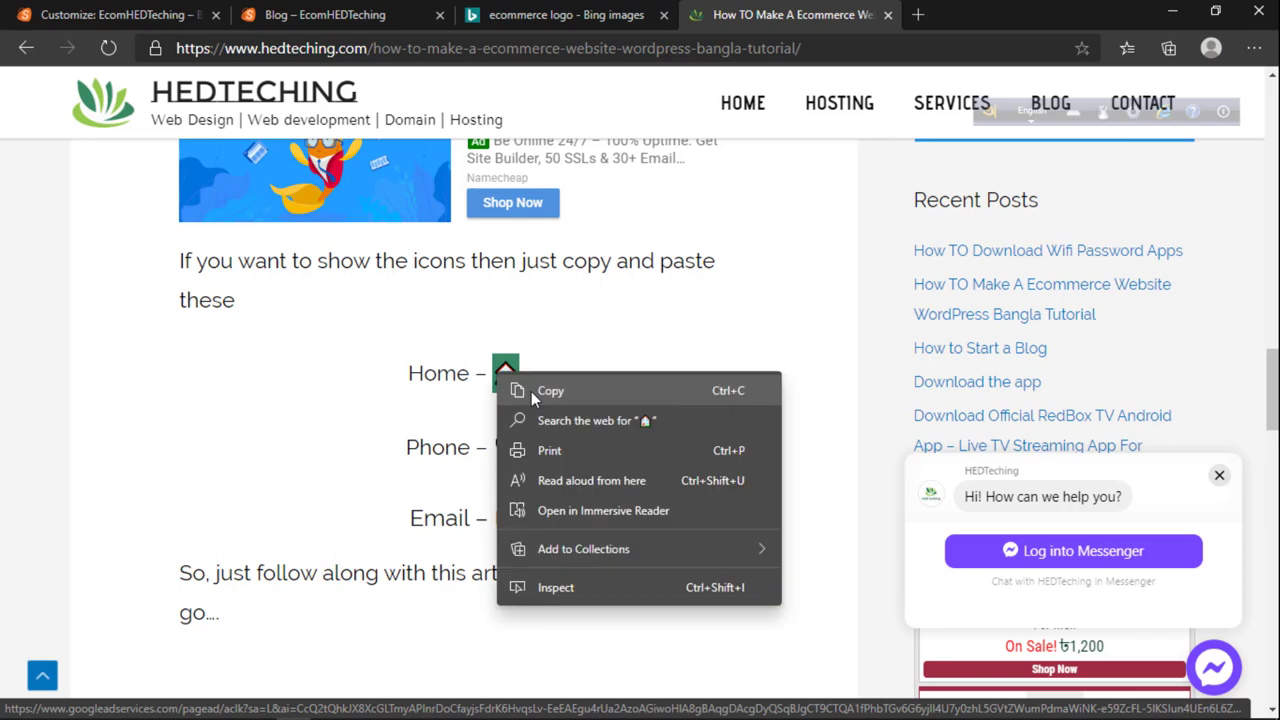
pyautogui.click(531, 391)
pyautogui.click(325, 14)
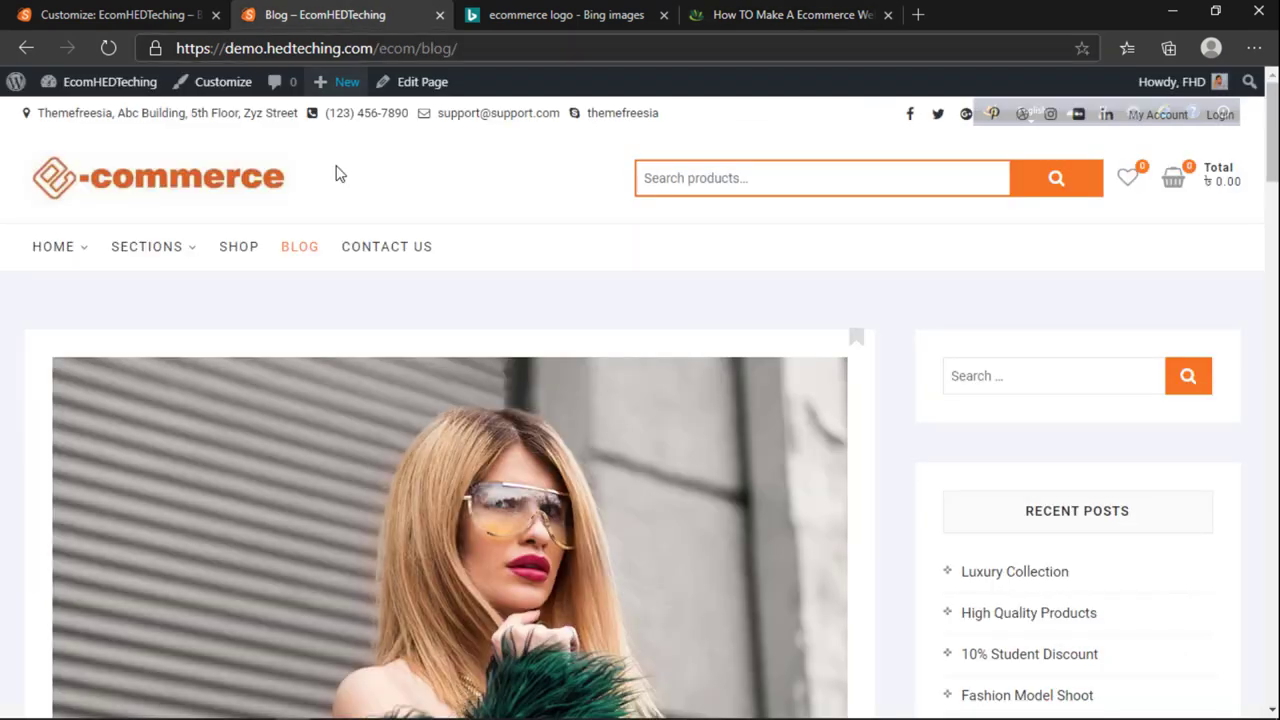
# Step: Paste the house icon before the header address, then grab the phone emoji from the tutorial article
pyautogui.click(178, 17)
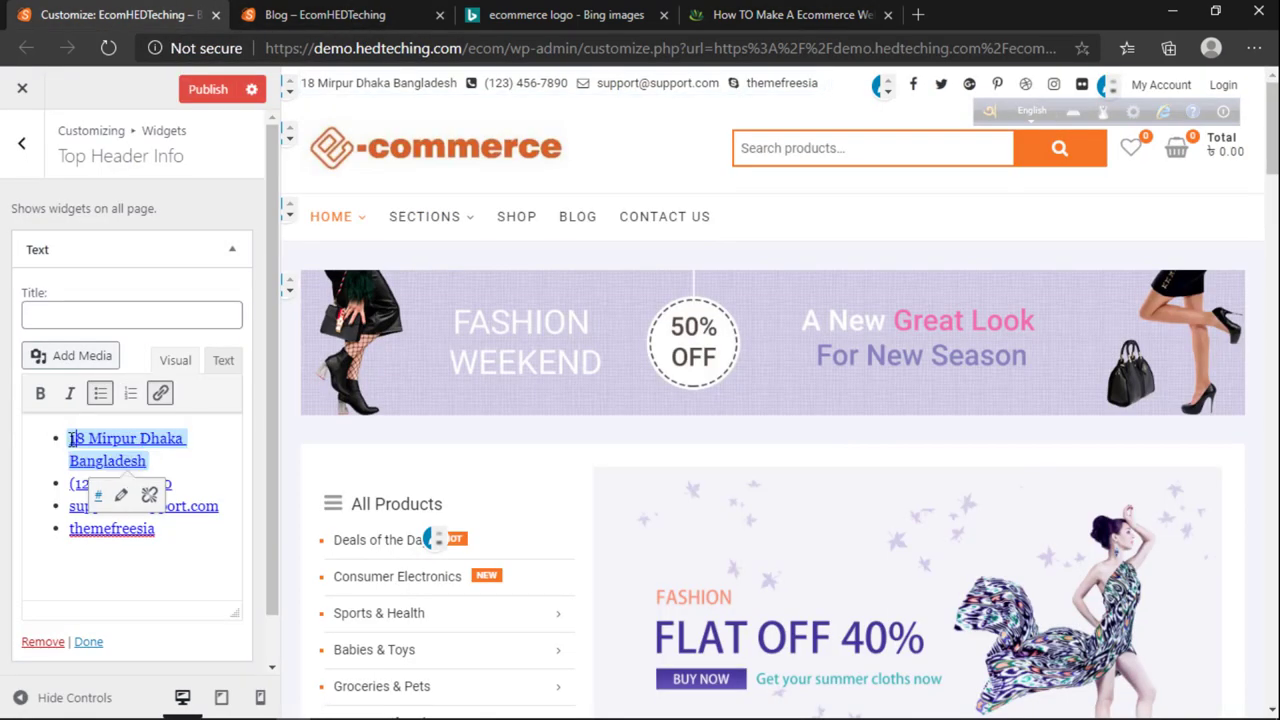
pyautogui.hotkey('ctrl', 'v')
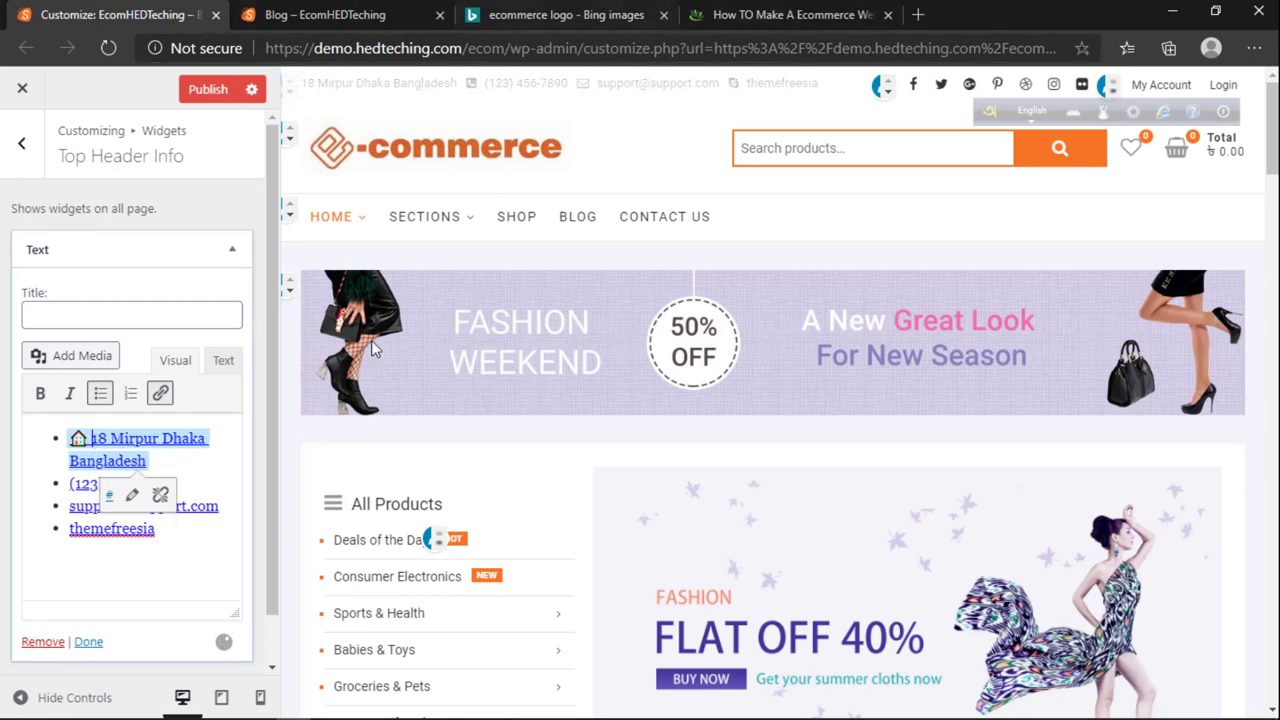
pyautogui.tripleClick(86, 483)
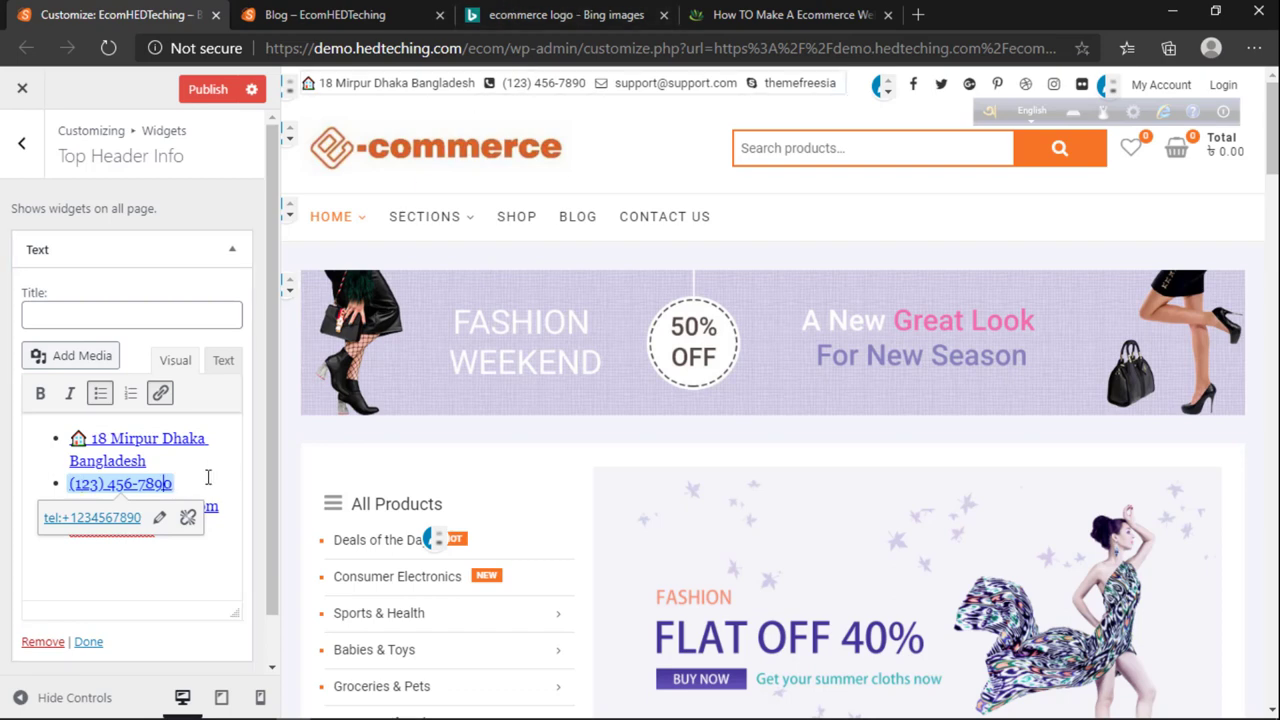
pyautogui.hotkey('ctrl', 'Tab')
pyautogui.hotkey('ctrl', 'Tab')
pyautogui.hotkey('ctrl', 'Tab')
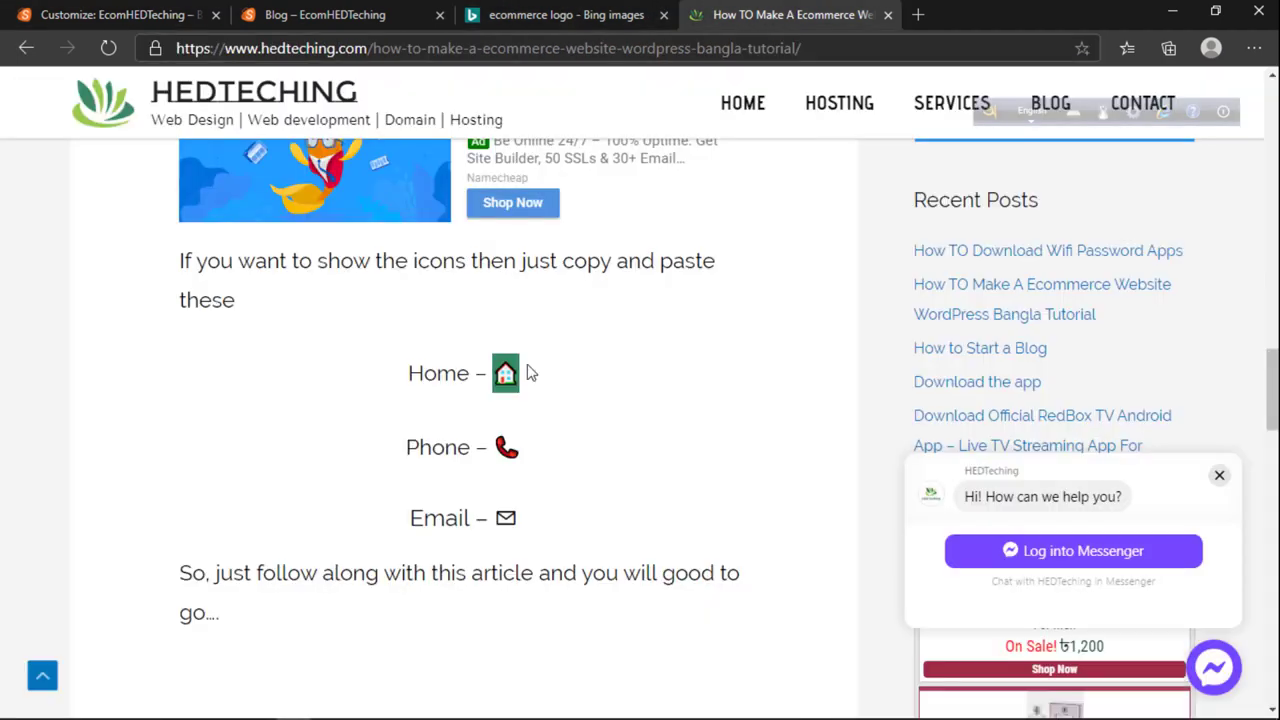
pyautogui.moveTo(521, 448); pyautogui.dragTo(486, 446)
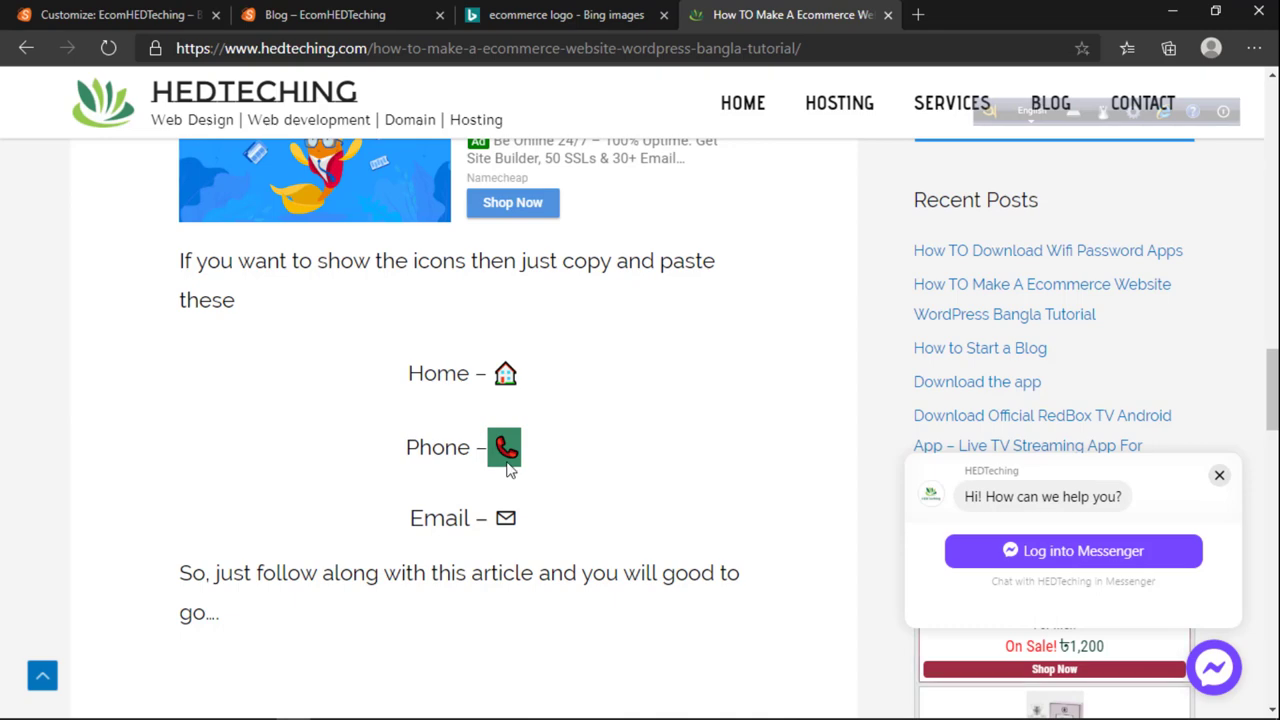
pyautogui.click(508, 449)
pyautogui.click(318, 16)
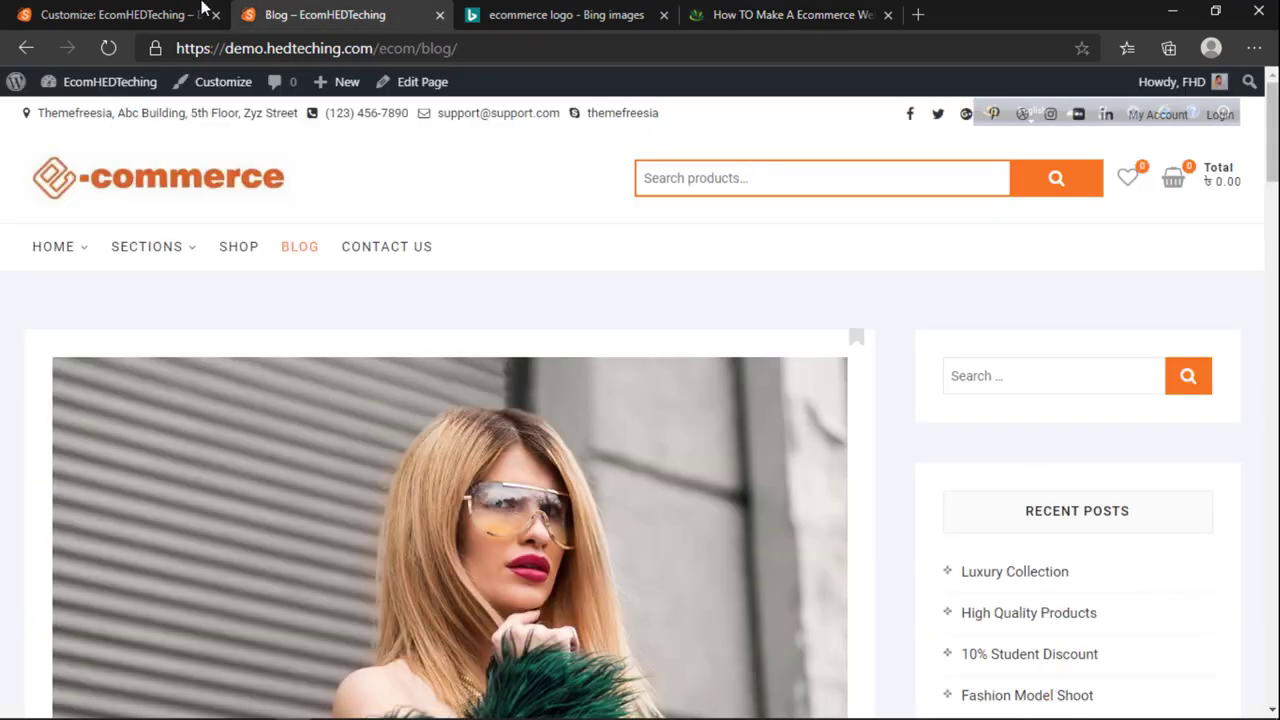
pyautogui.click(190, 14)
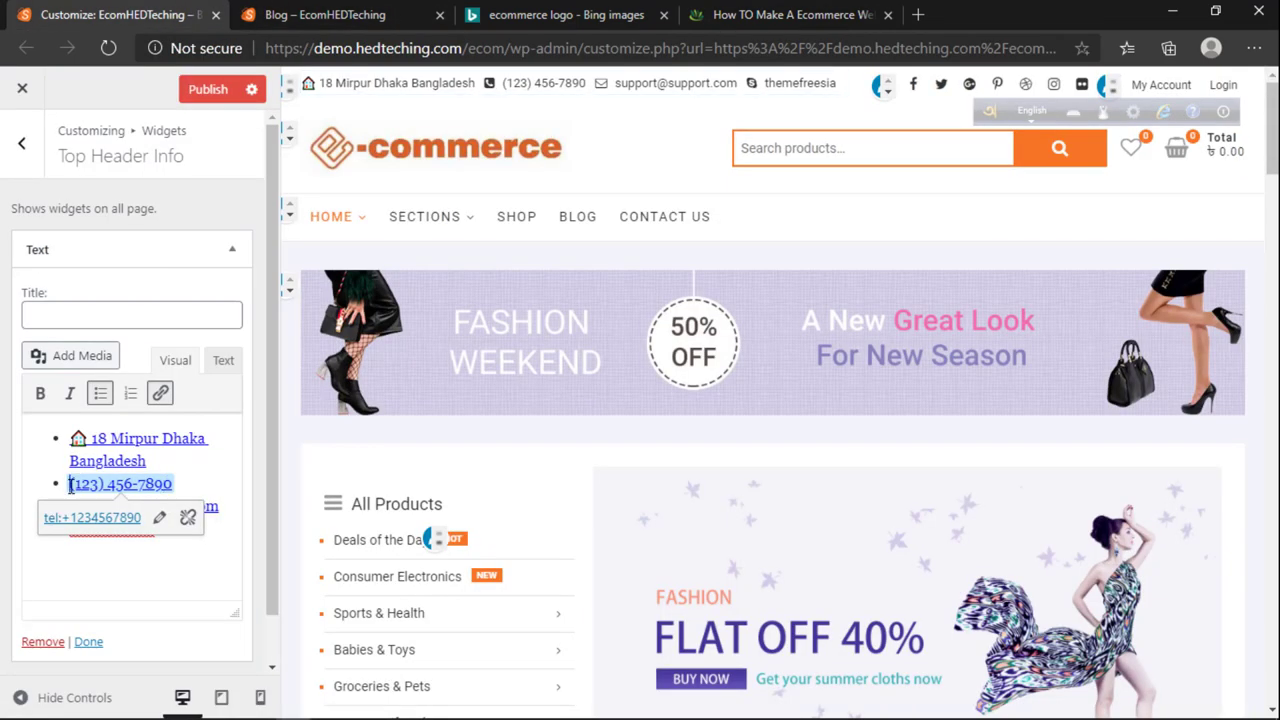
# Step: Paste the phone emoji before the phone number and delete the themefreesia line
pyautogui.hotkey('ctrl', 'v')
pyautogui.click(233, 533)
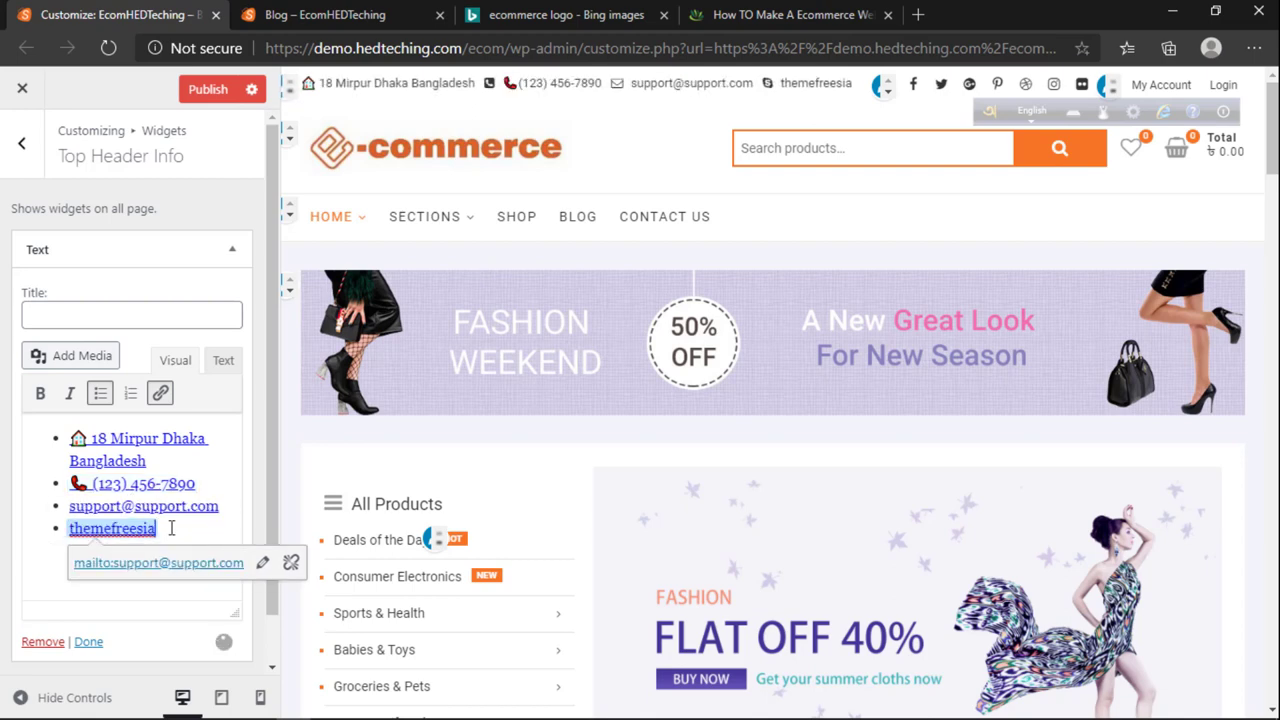
pyautogui.moveTo(171, 528); pyautogui.dragTo(26, 530)
pyautogui.press('BackSpace')
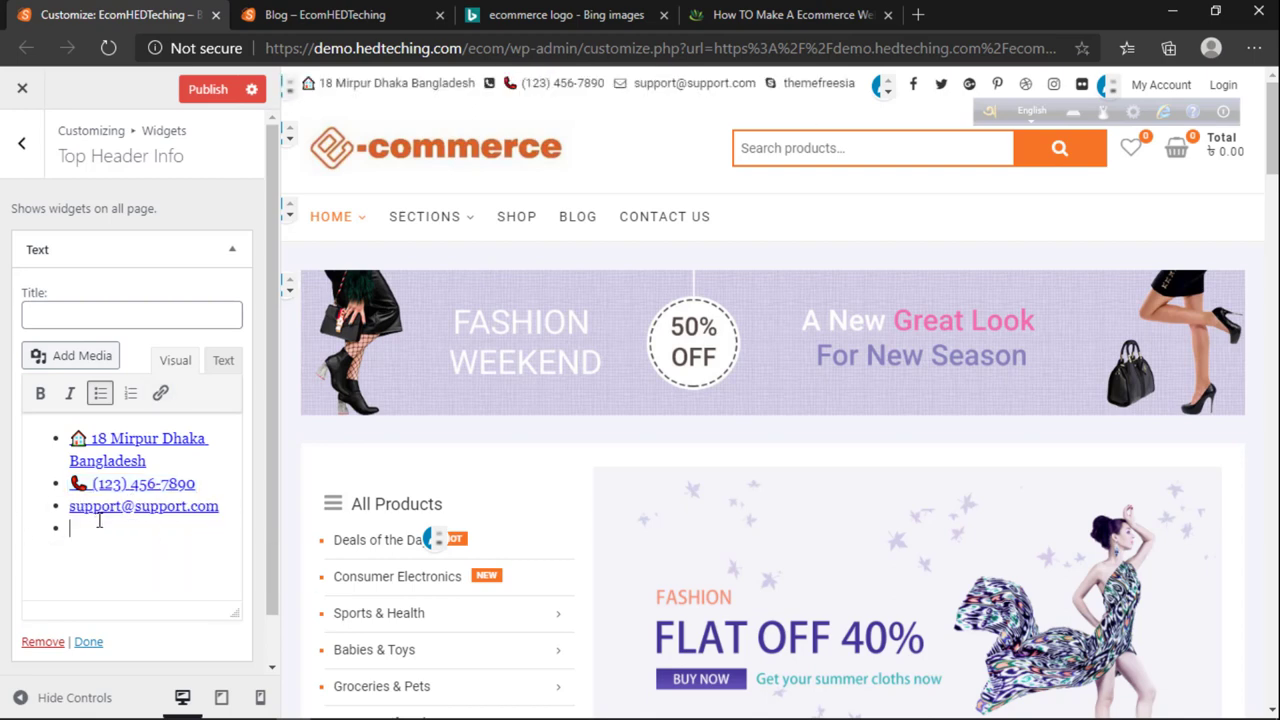
# Step: Duplicate the phone number line and format the phone lines as a bulleted list
pyautogui.moveTo(206, 485); pyautogui.dragTo(39, 489)
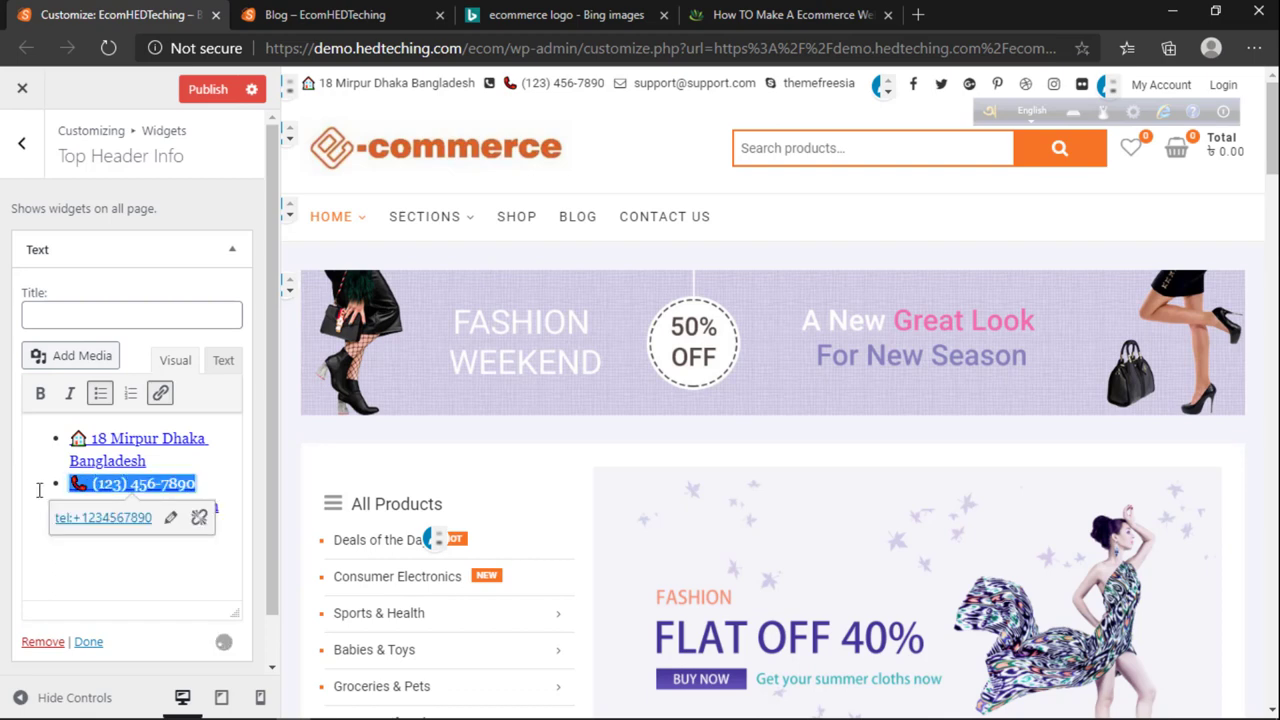
pyautogui.press('BackSpace')
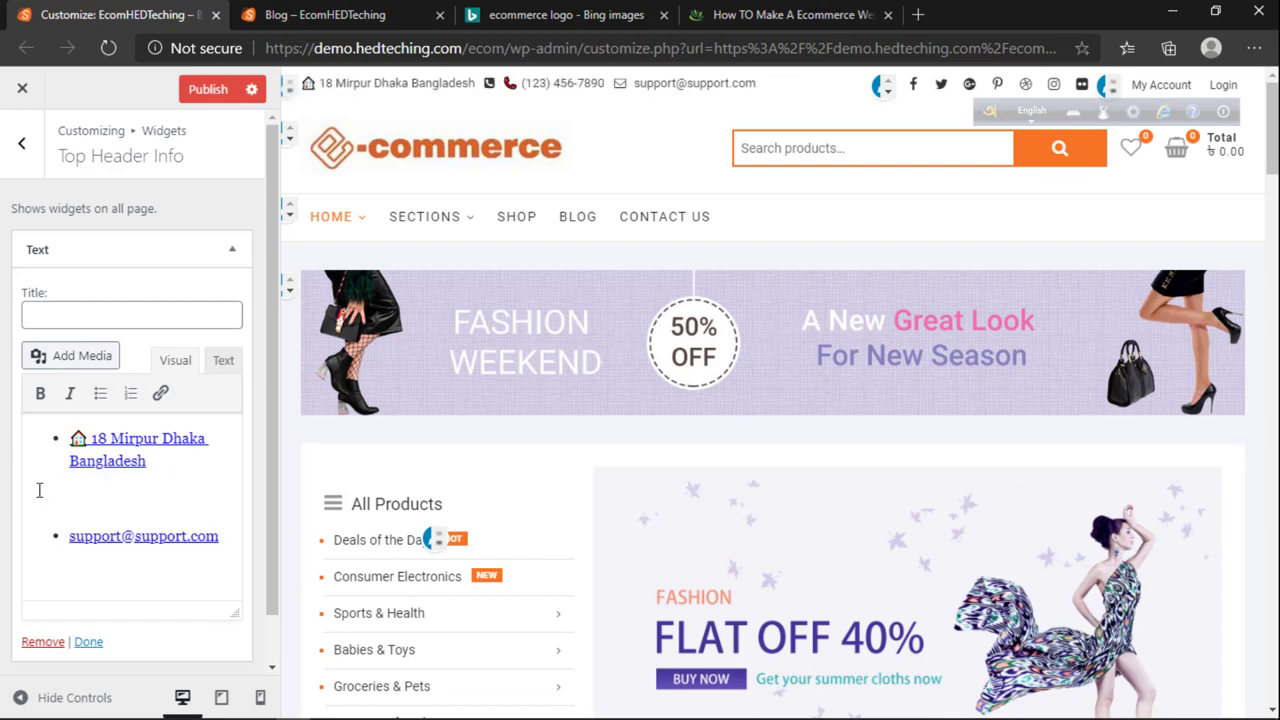
pyautogui.hotkey('ctrl', 'v')
pyautogui.hotkey('ctrl', 'v')
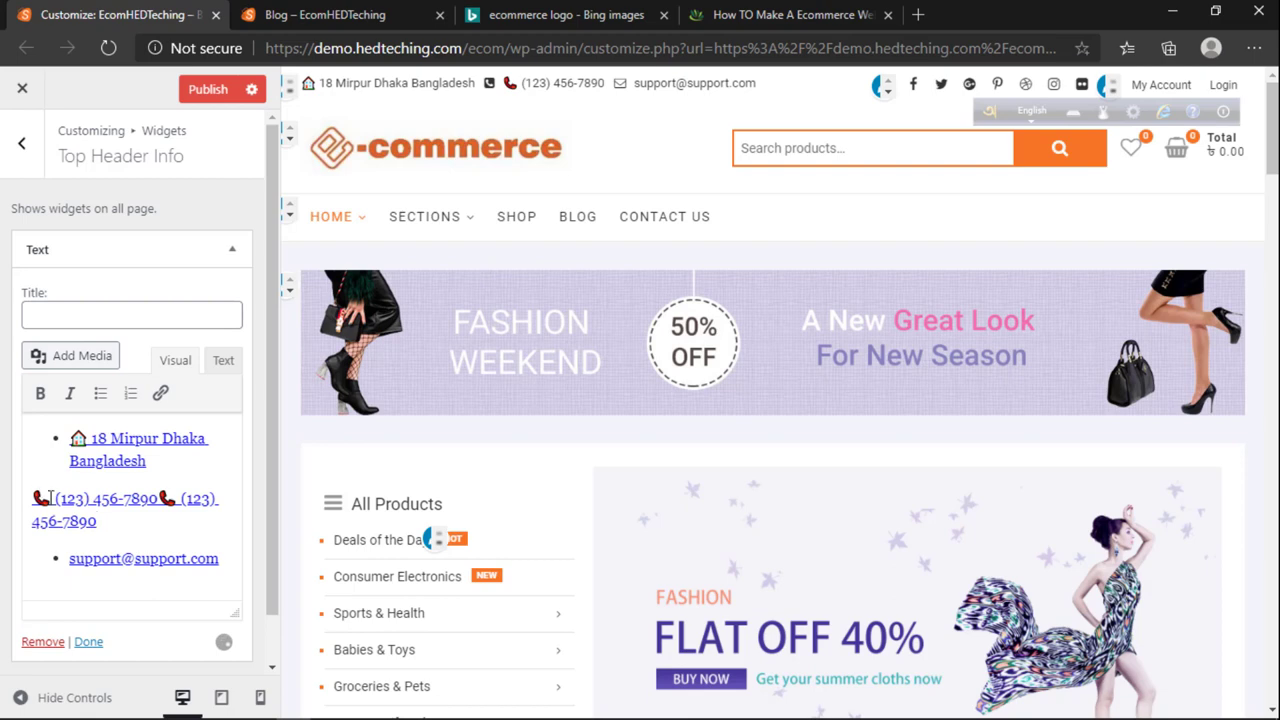
pyautogui.click(156, 506)
pyautogui.press('Return')
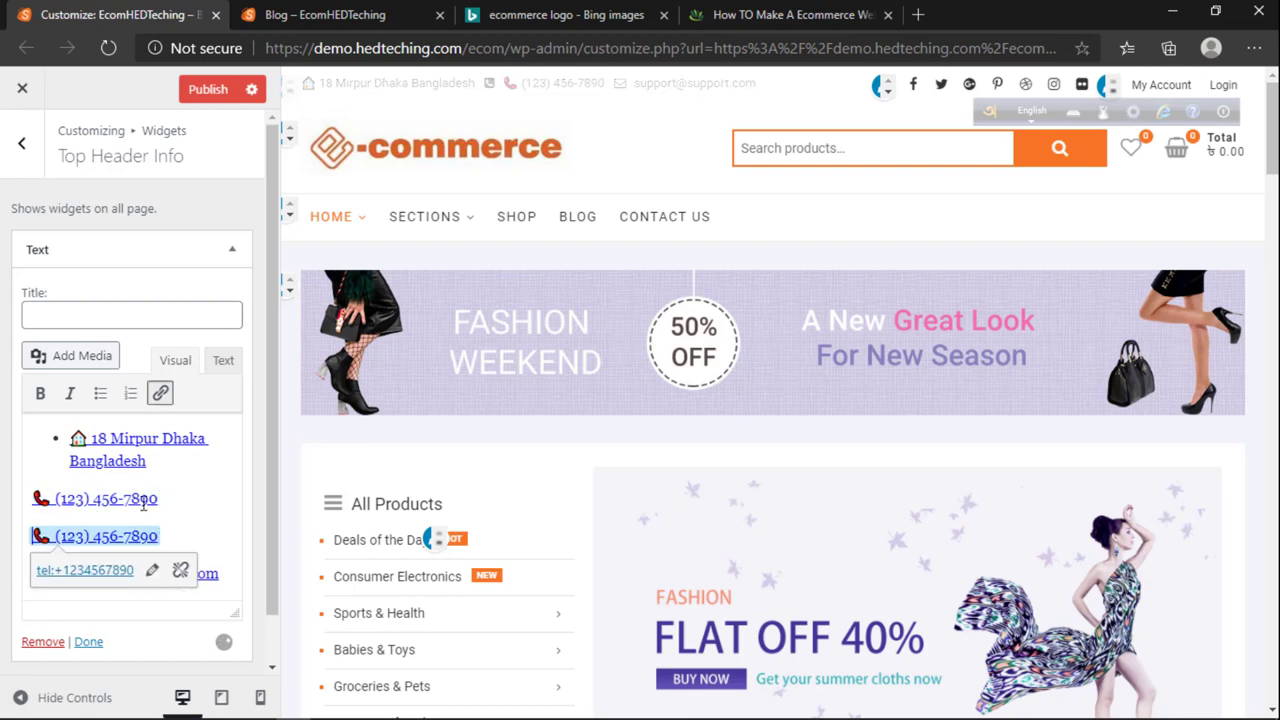
pyautogui.moveTo(31, 497); pyautogui.dragTo(196, 557)
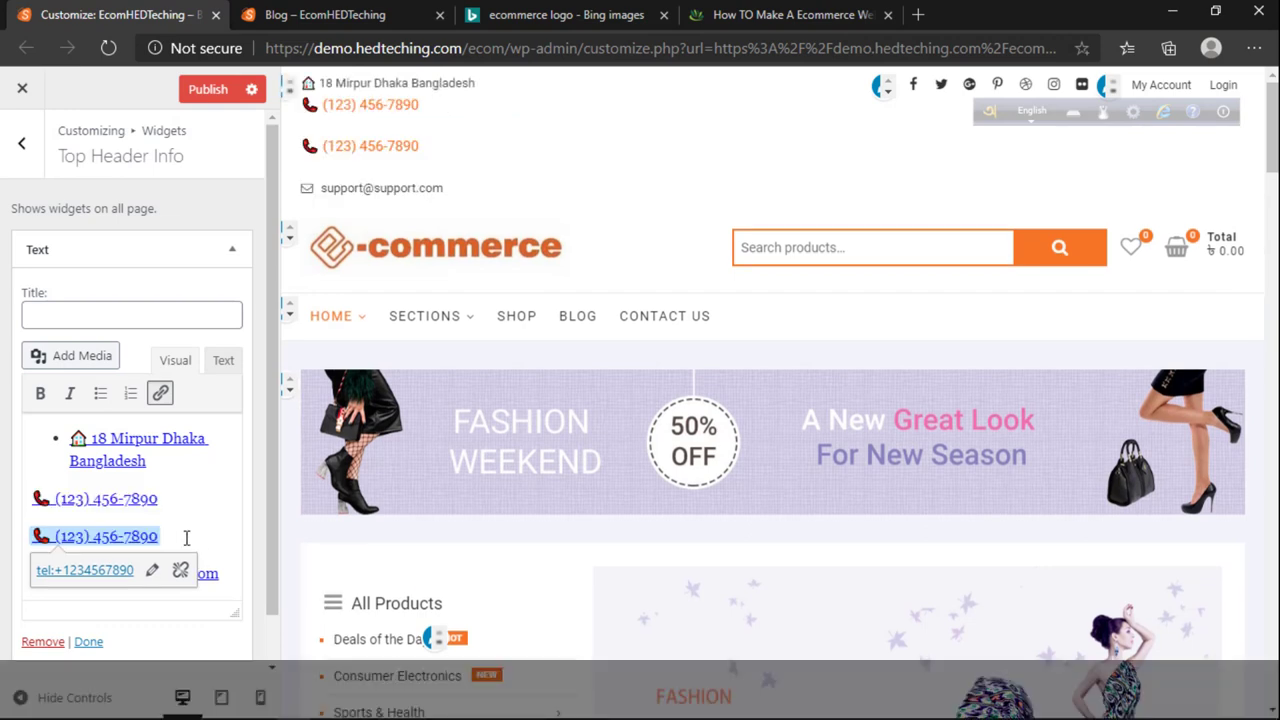
pyautogui.click(24, 489)
pyautogui.click(100, 394)
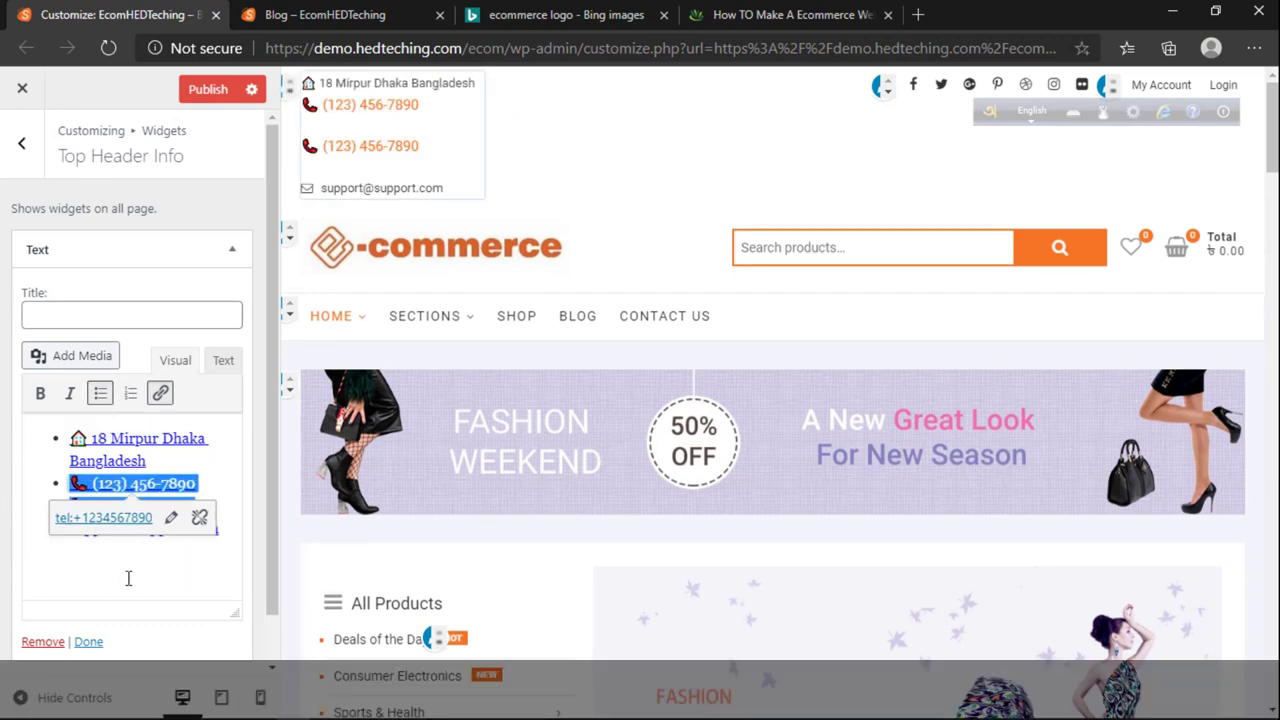
pyautogui.click(127, 588)
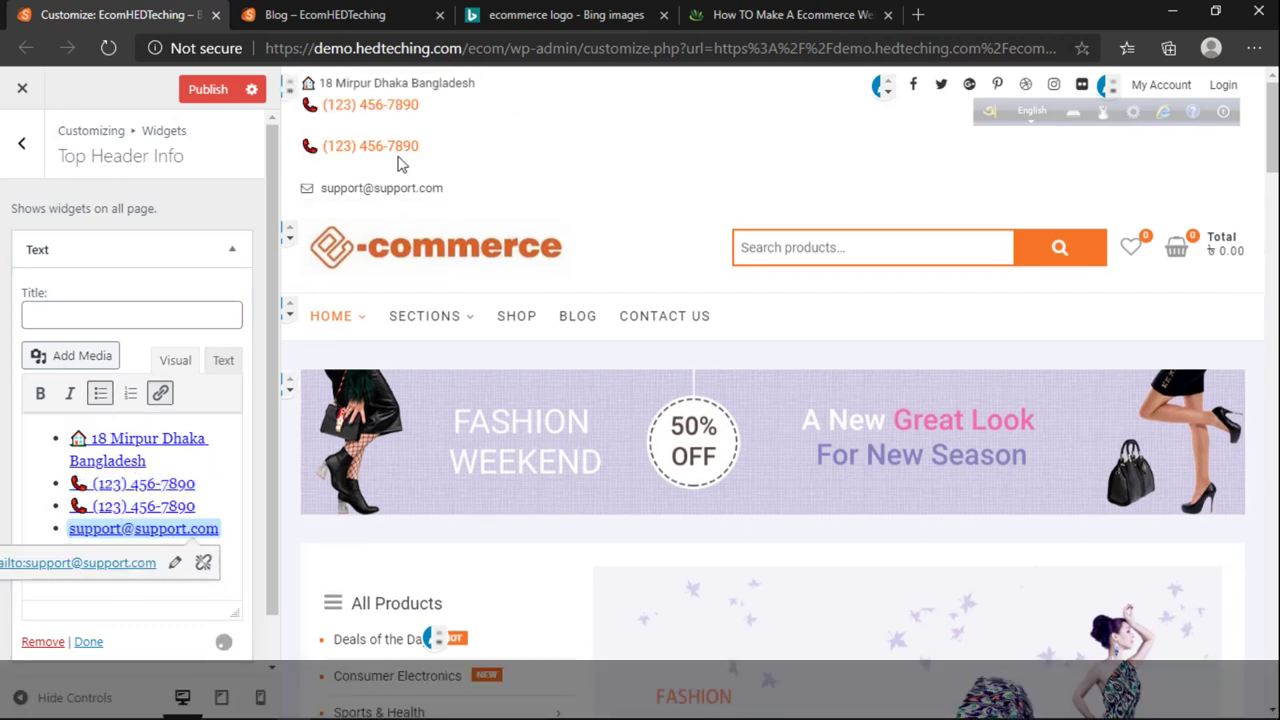
pyautogui.moveTo(330, 217)
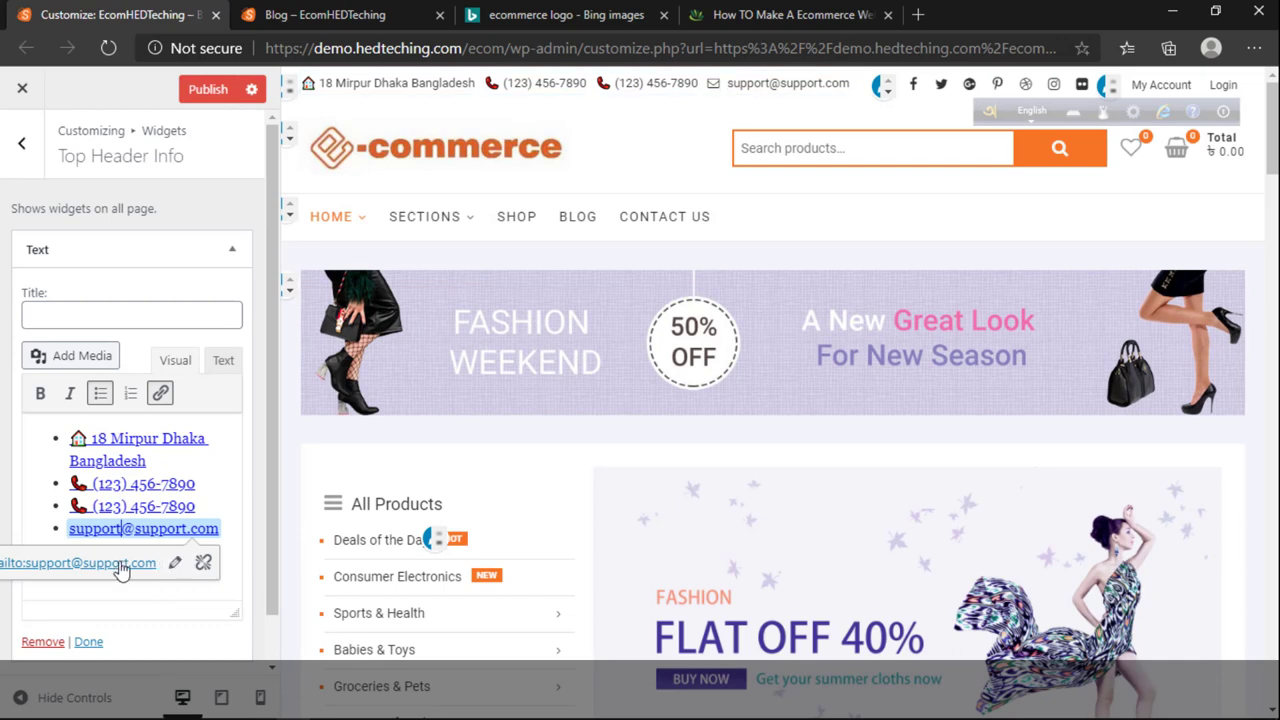
# Step: Edit the digits in the first phone line's link address and apply the link
pyautogui.click(158, 484)
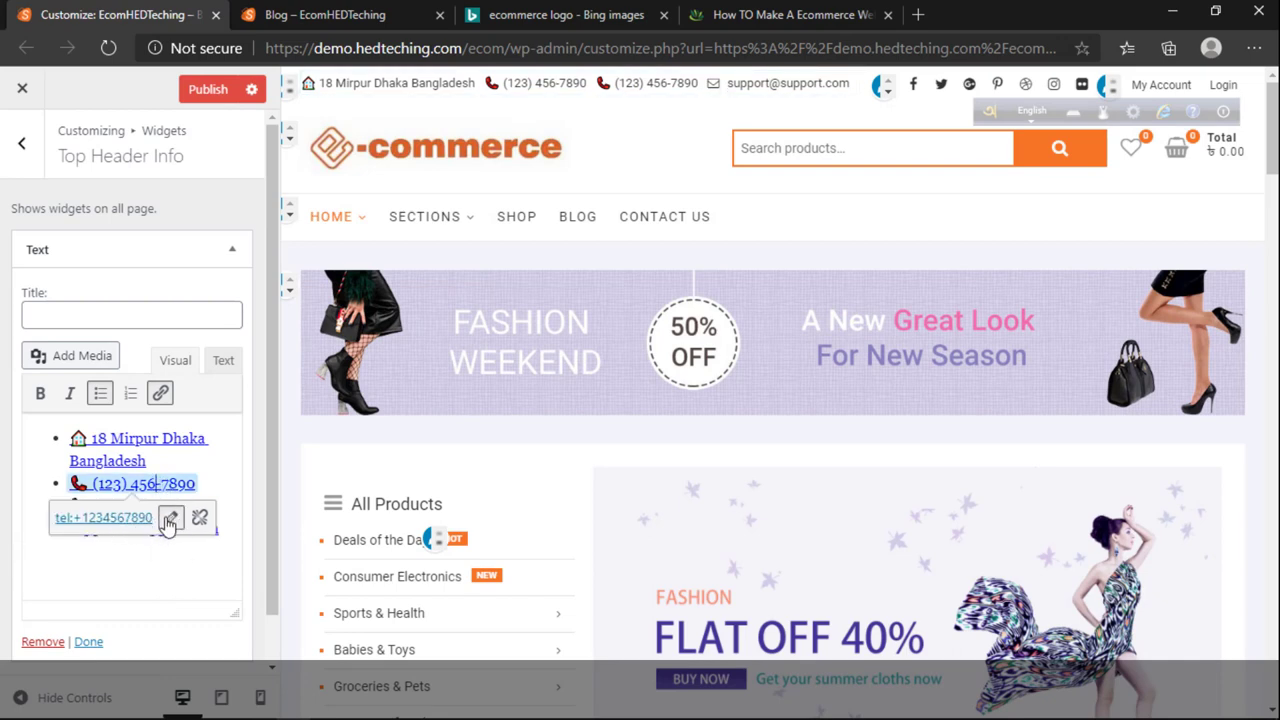
pyautogui.click(169, 518)
pyautogui.click(169, 515)
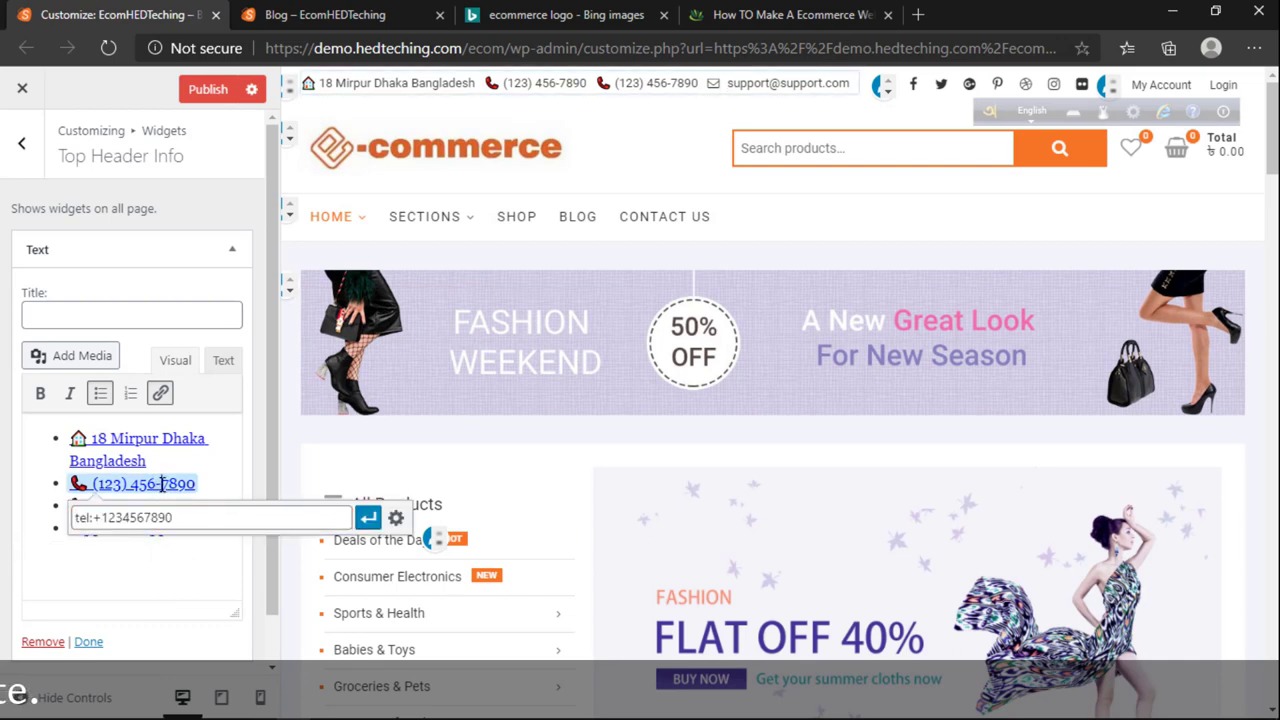
pyautogui.tripleClick(110, 522)
pyautogui.click(108, 520)
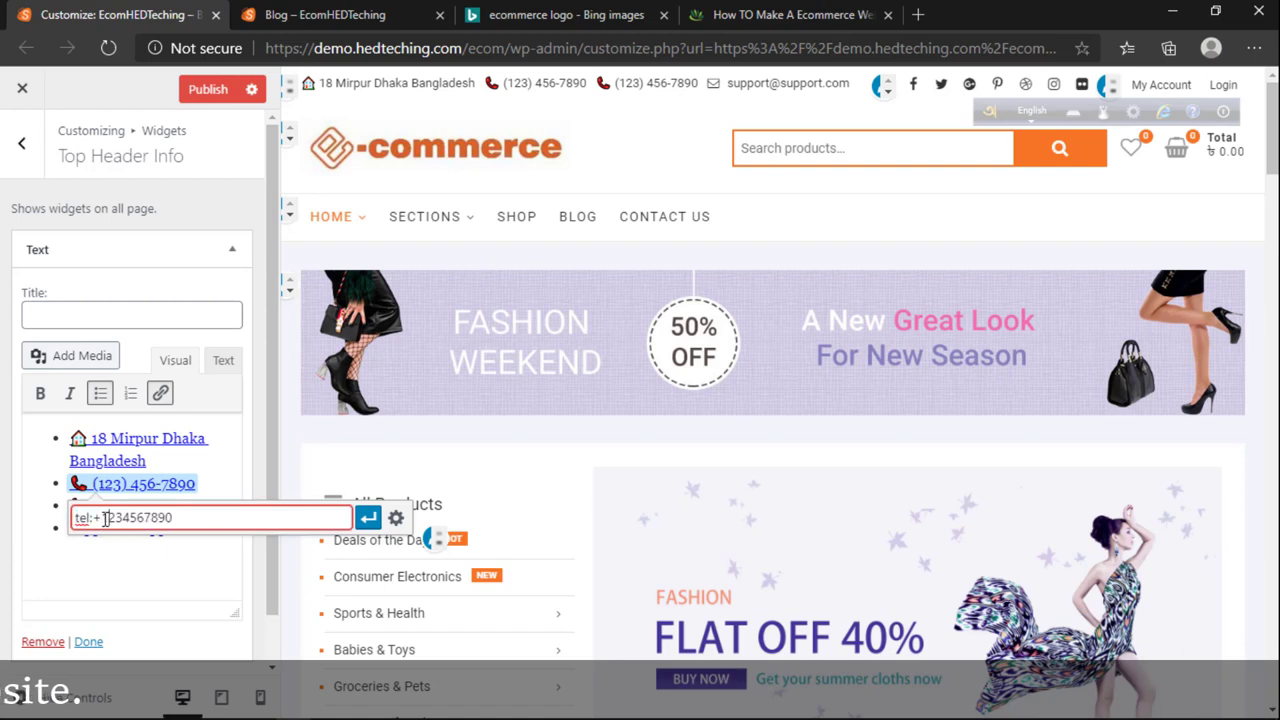
pyautogui.moveTo(101, 518); pyautogui.dragTo(195, 524)
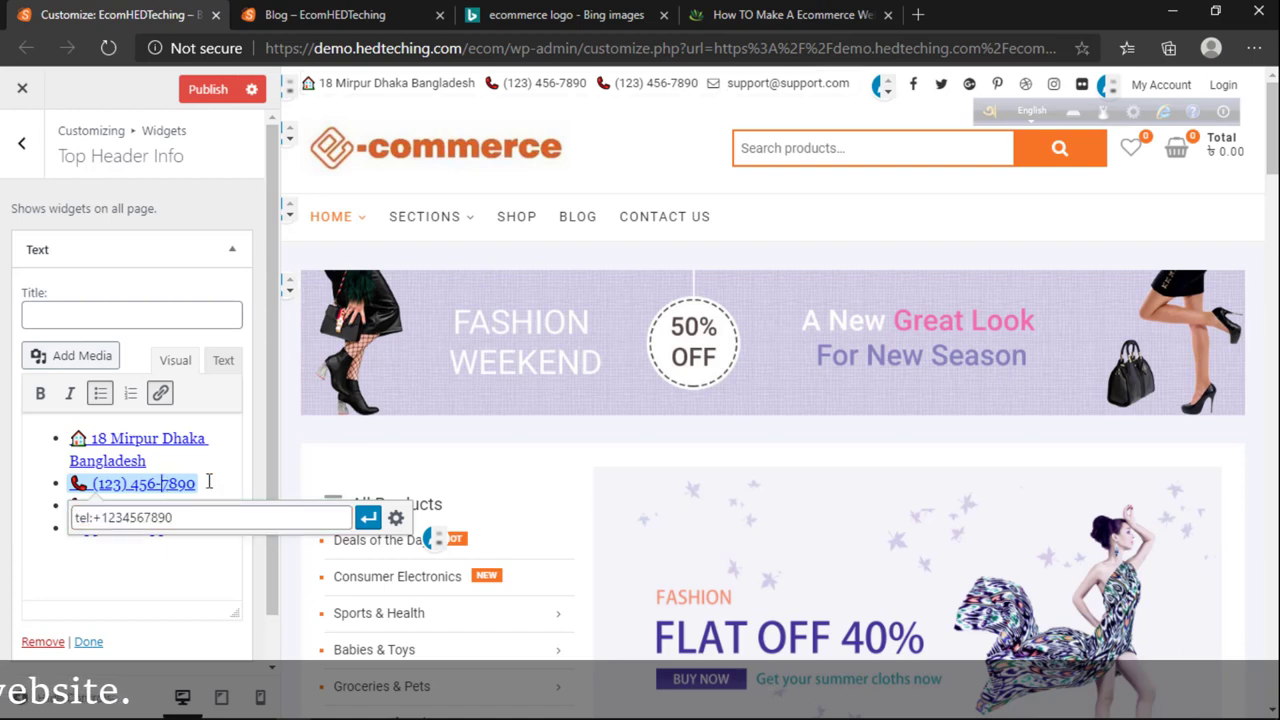
pyautogui.click(368, 517)
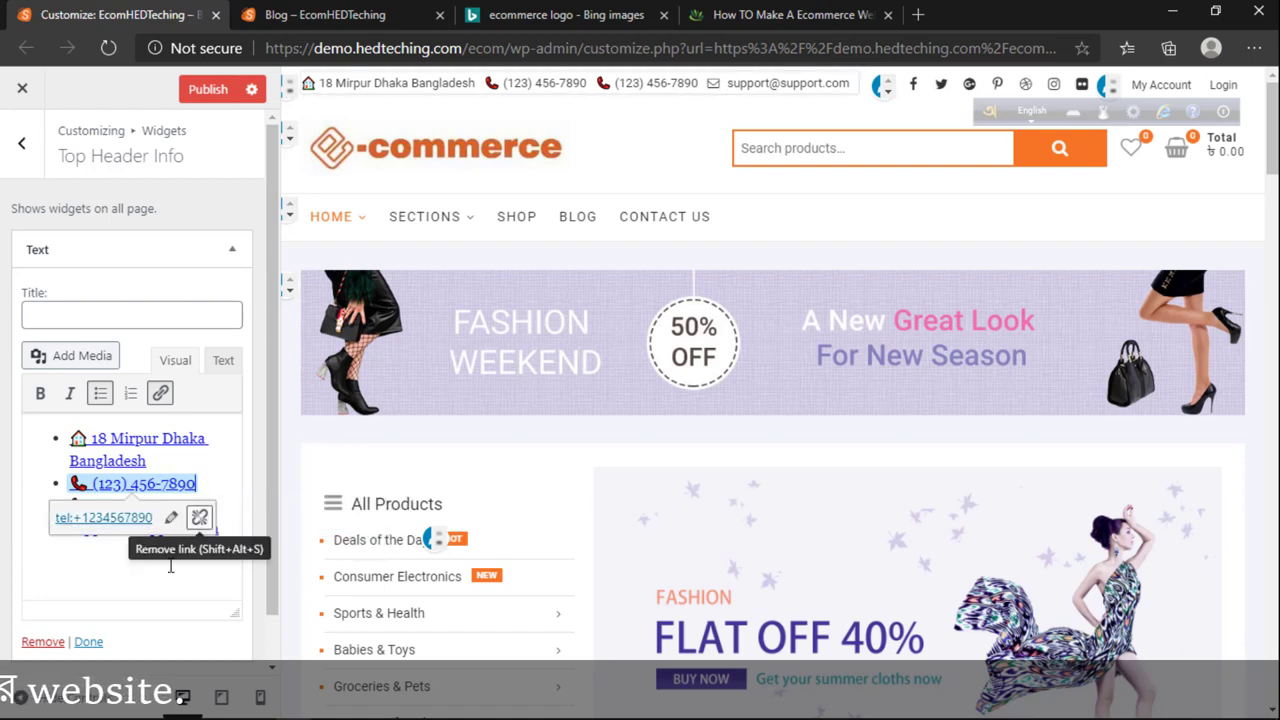
pyautogui.click(167, 528)
pyautogui.click(140, 484)
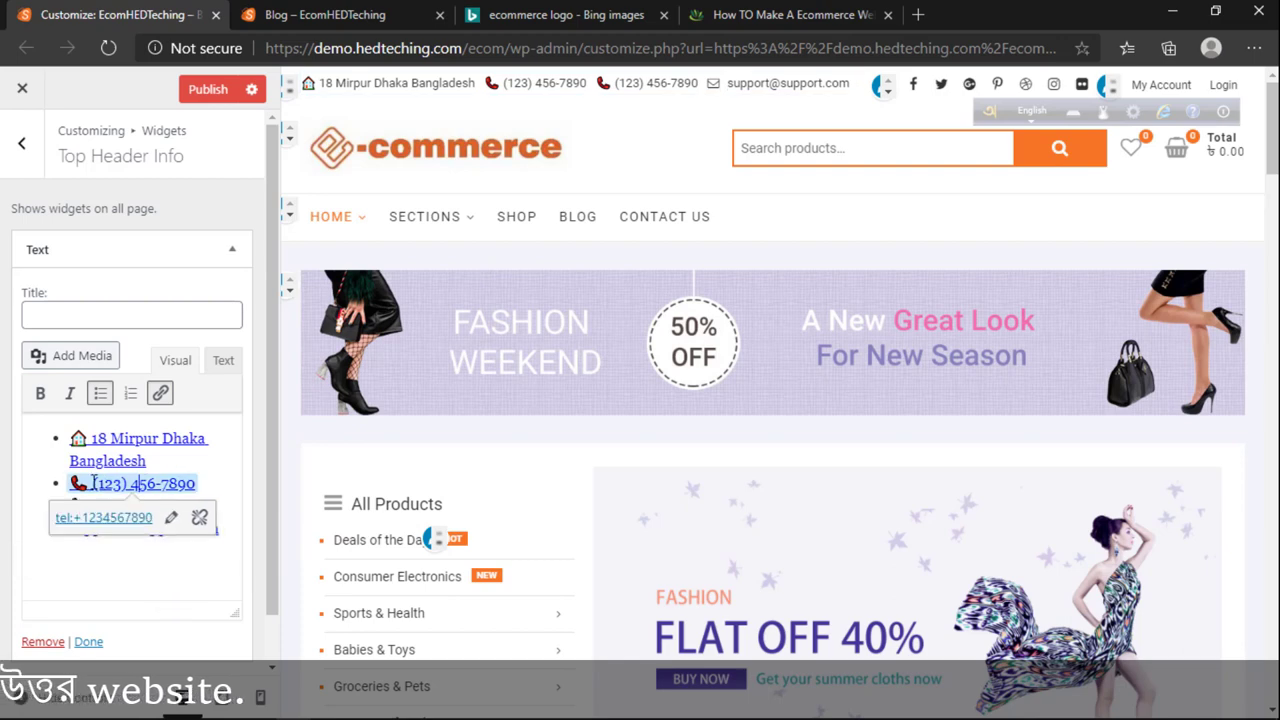
pyautogui.moveTo(96, 484); pyautogui.dragTo(189, 488)
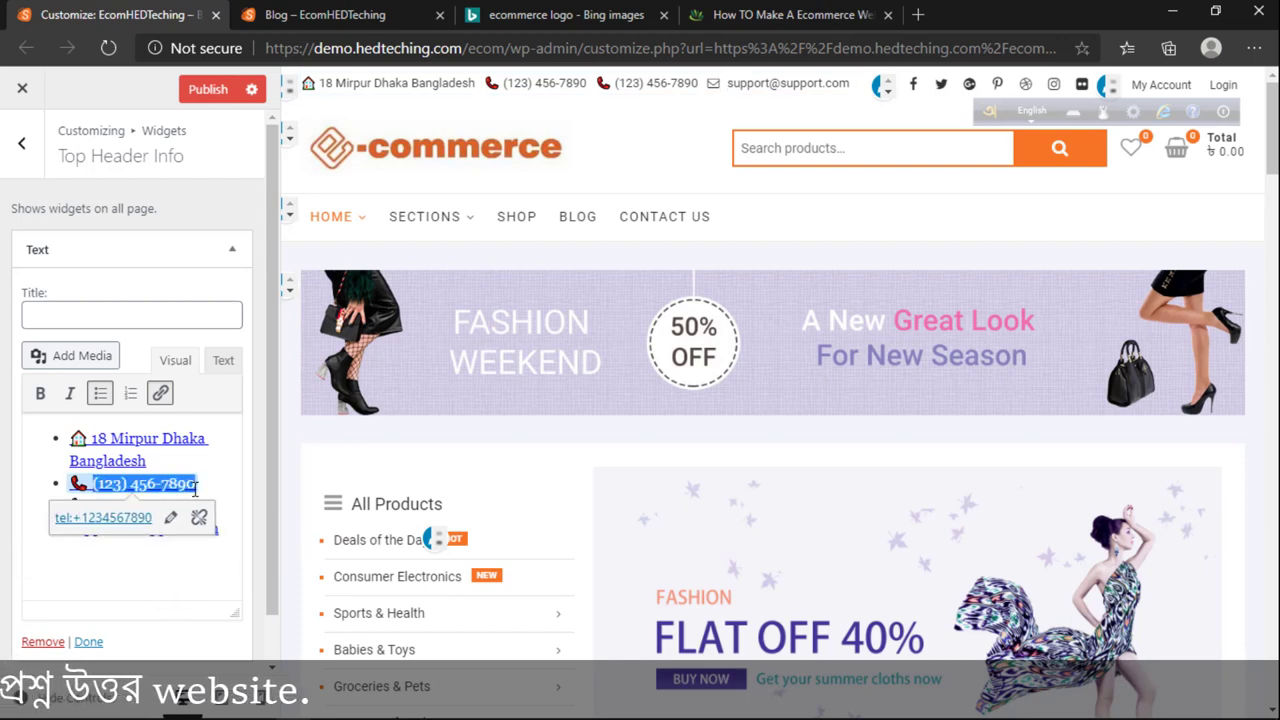
pyautogui.write('01')
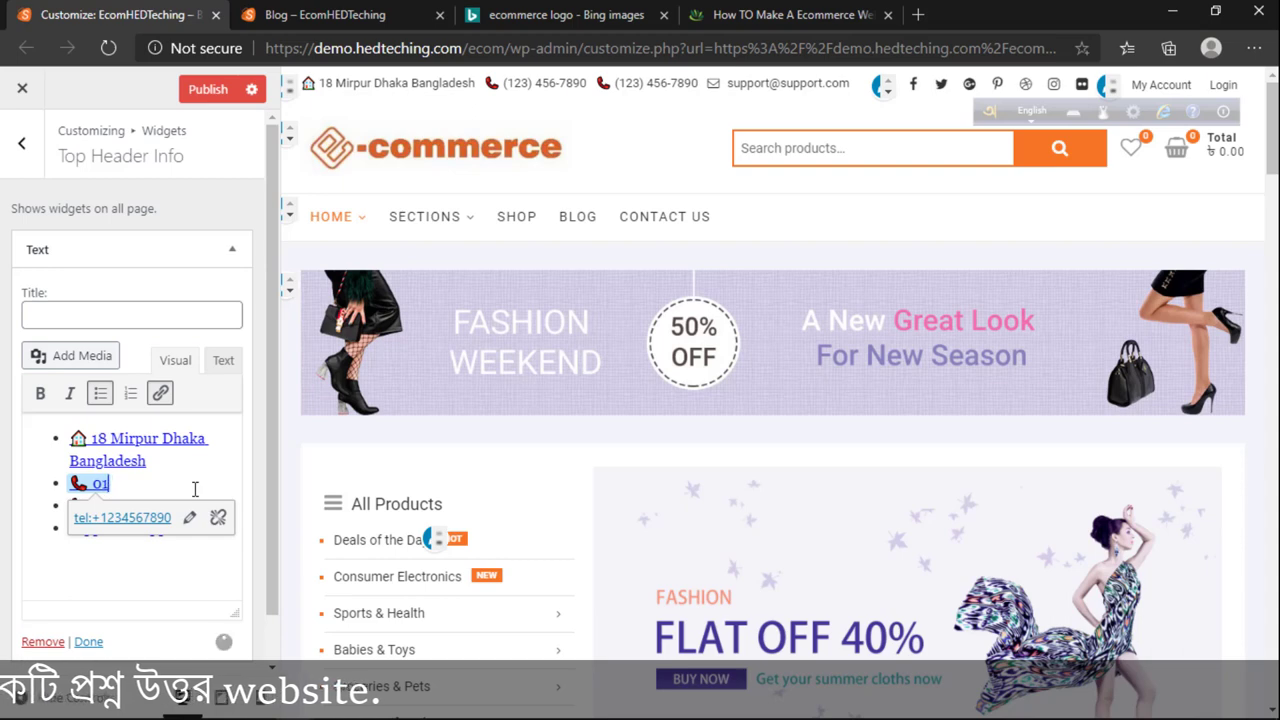
pyautogui.write('11')
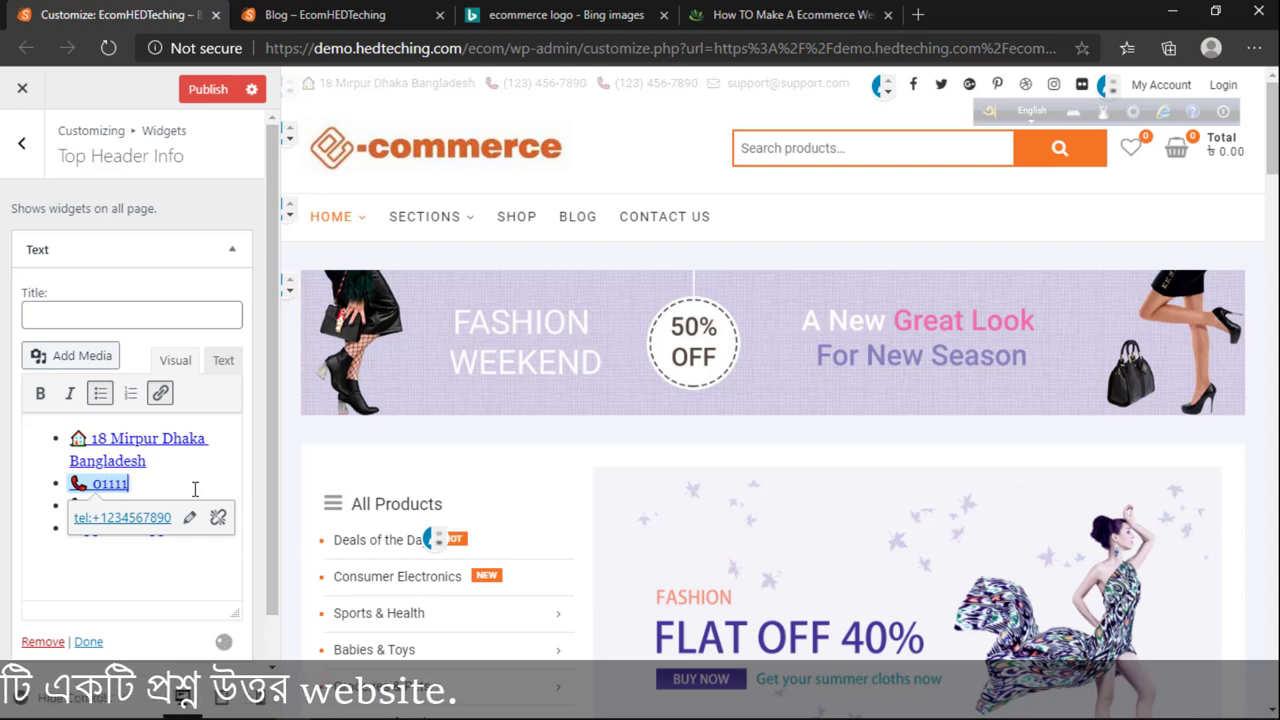
pyautogui.write('11111')
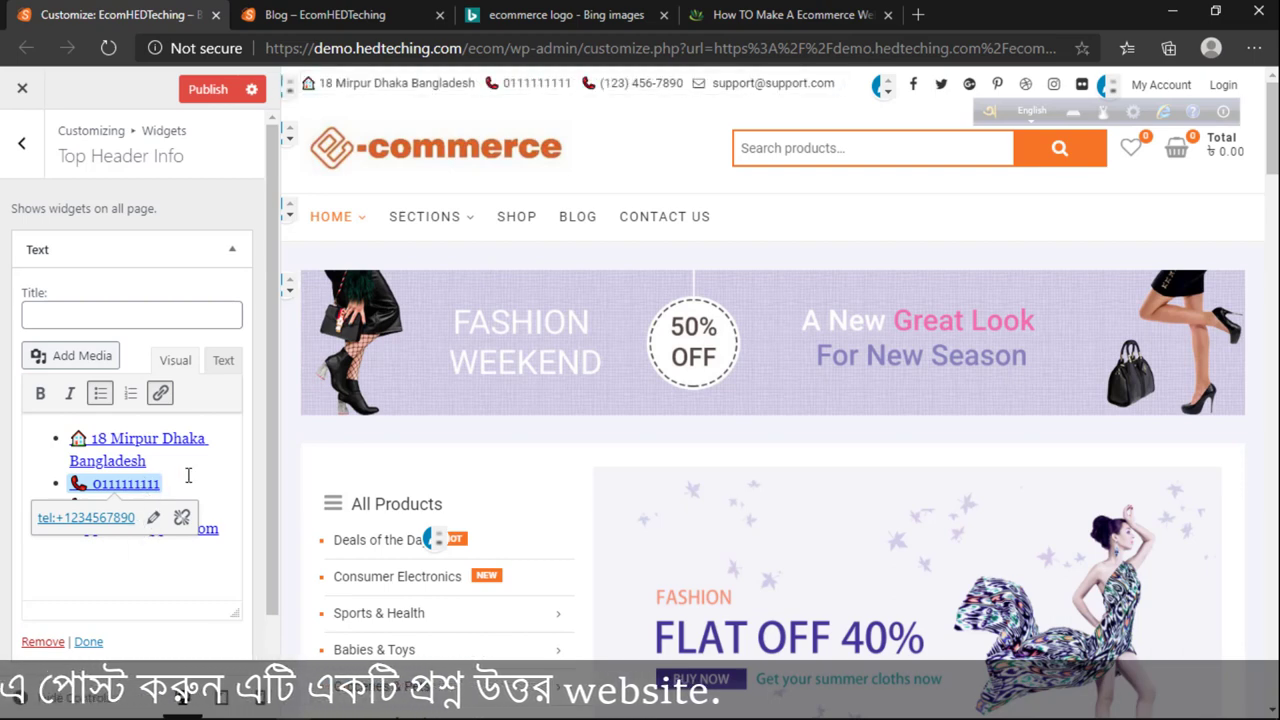
pyautogui.moveTo(147, 483); pyautogui.dragTo(108, 483)
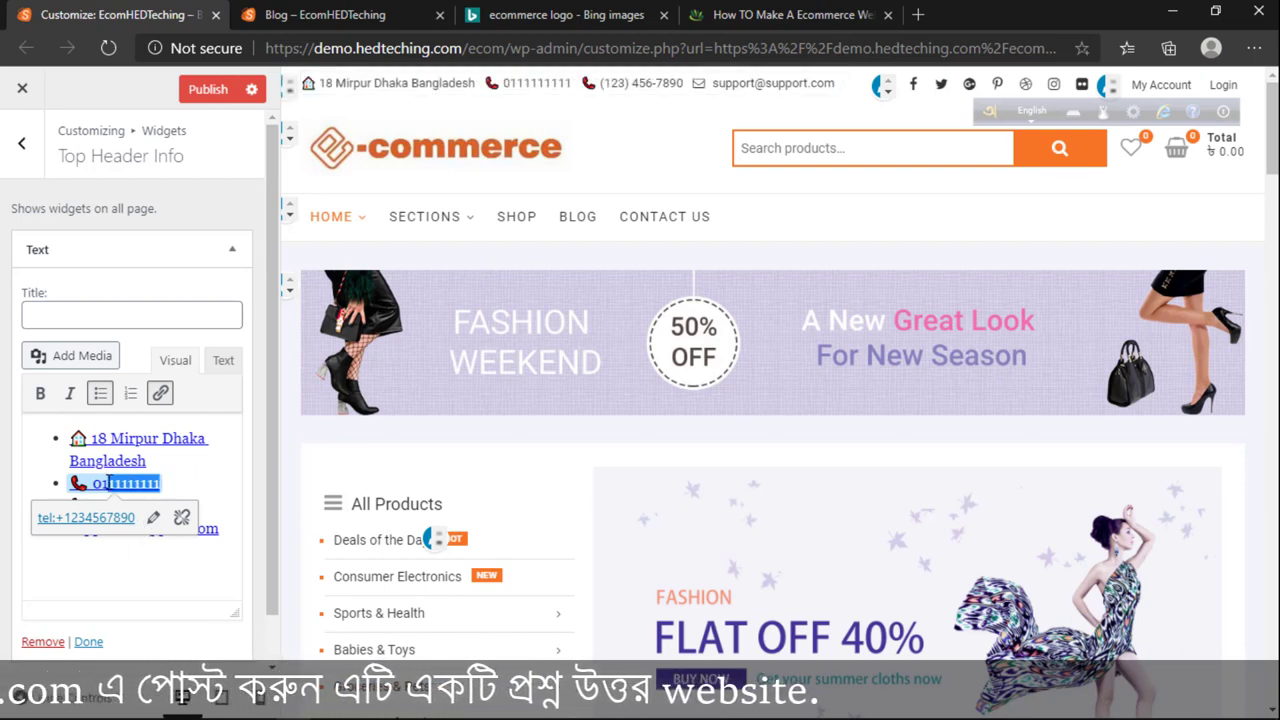
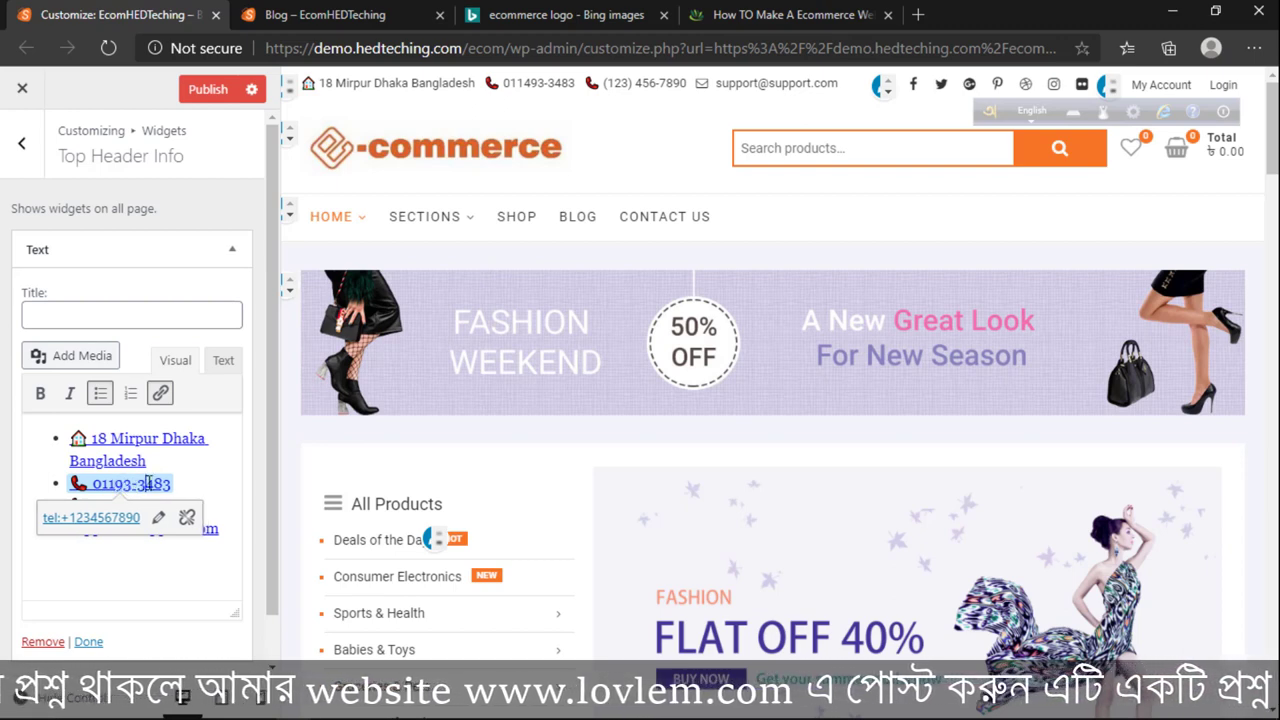
pyautogui.click(157, 486)
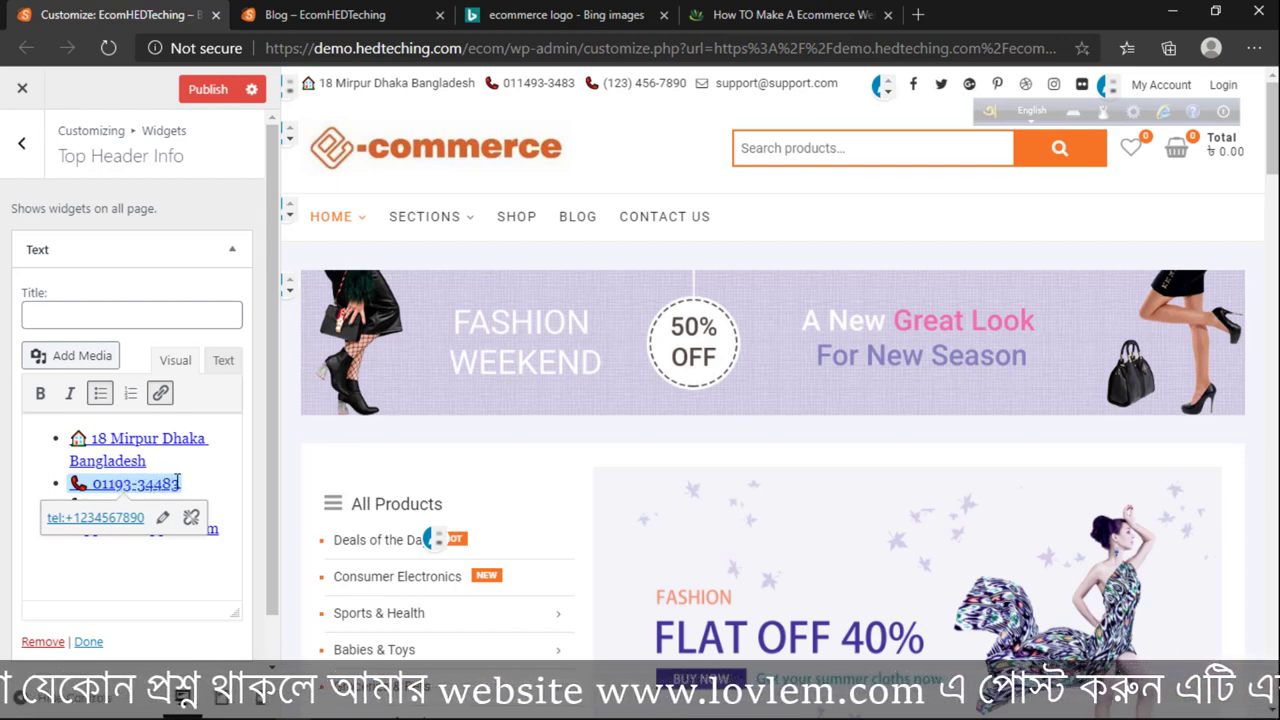
pyautogui.moveTo(180, 482); pyautogui.dragTo(93, 479)
pyautogui.hotkey('ctrl', 'c')
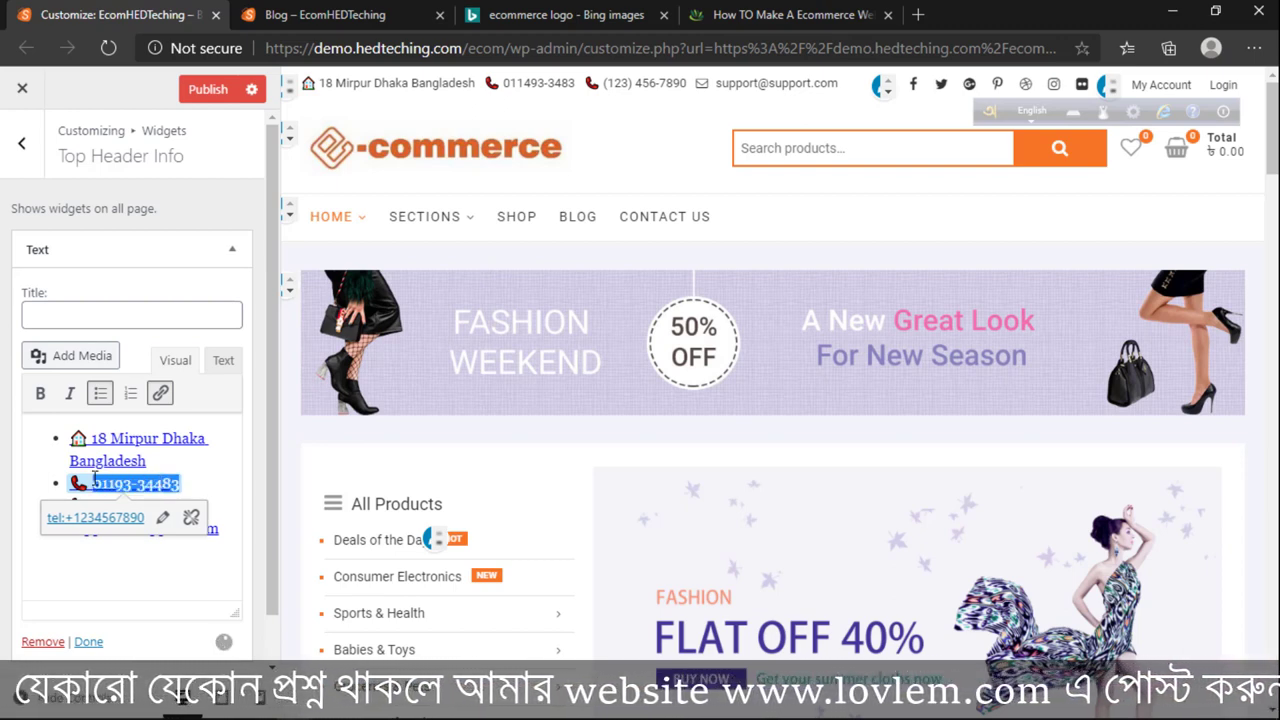
pyautogui.click(205, 486)
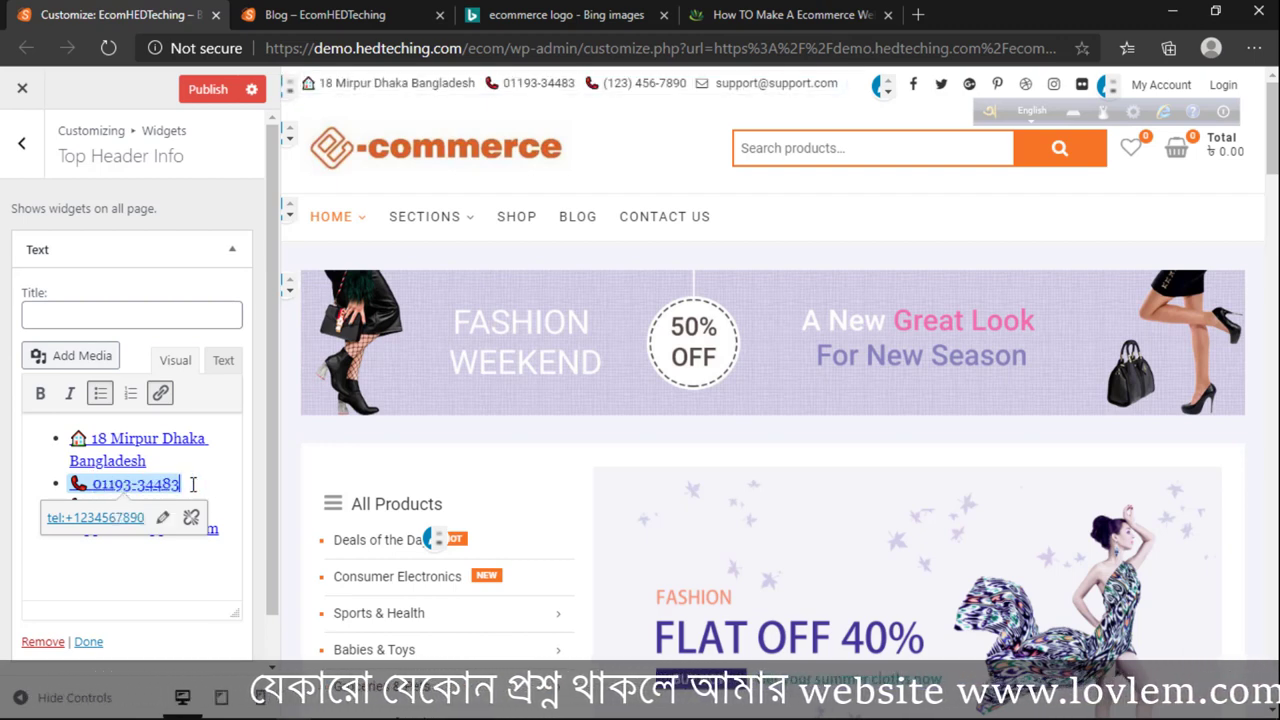
pyautogui.click(163, 536)
pyautogui.click(148, 507)
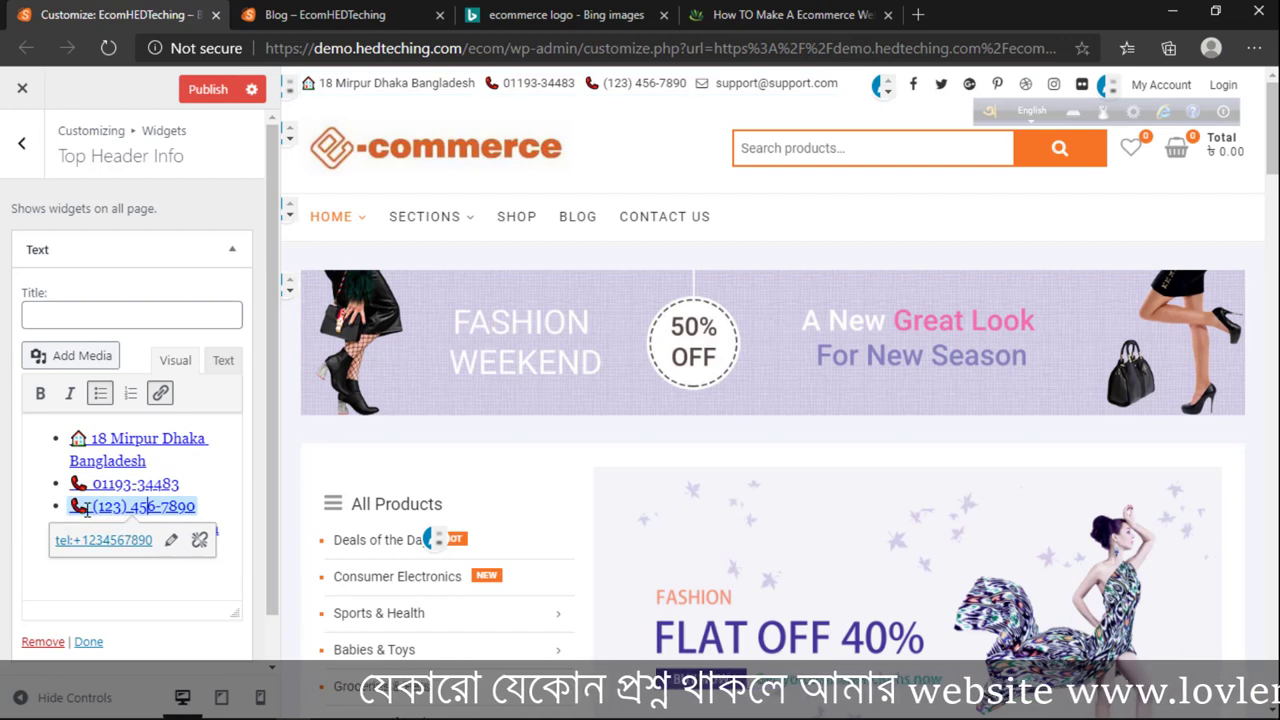
pyautogui.moveTo(93, 508); pyautogui.dragTo(174, 510)
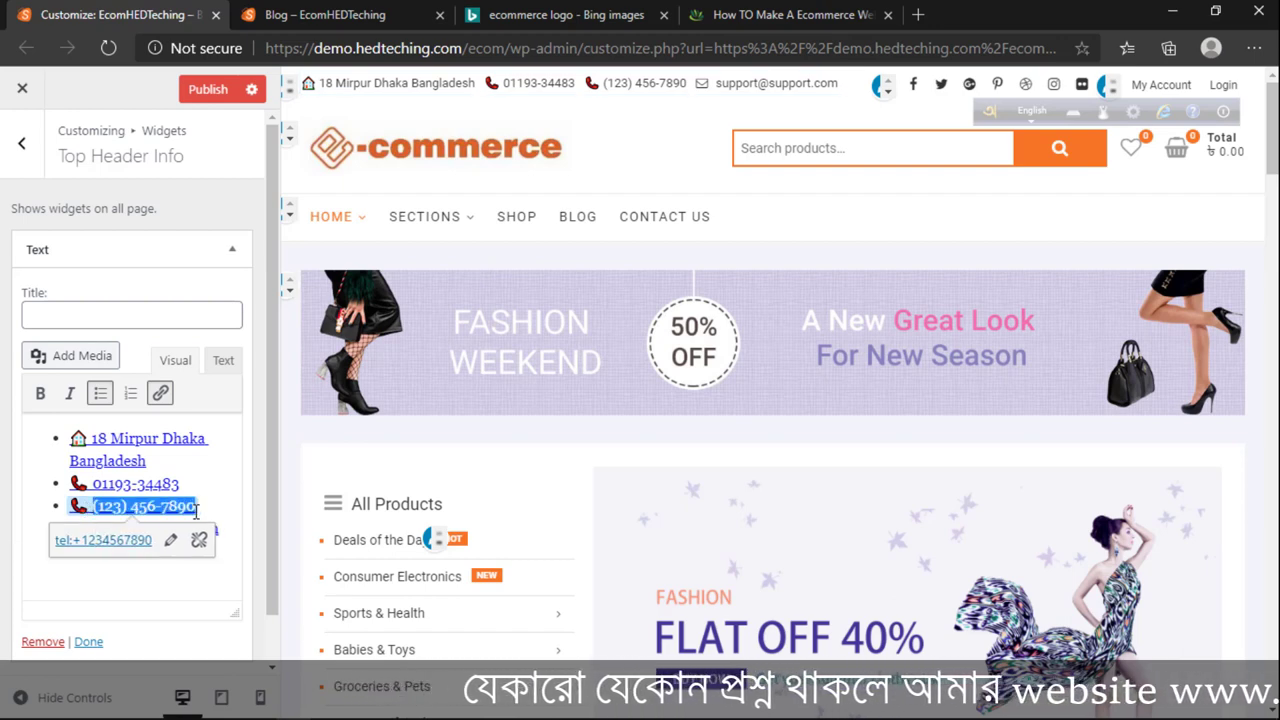
pyautogui.hotkey('ctrl', 'v')
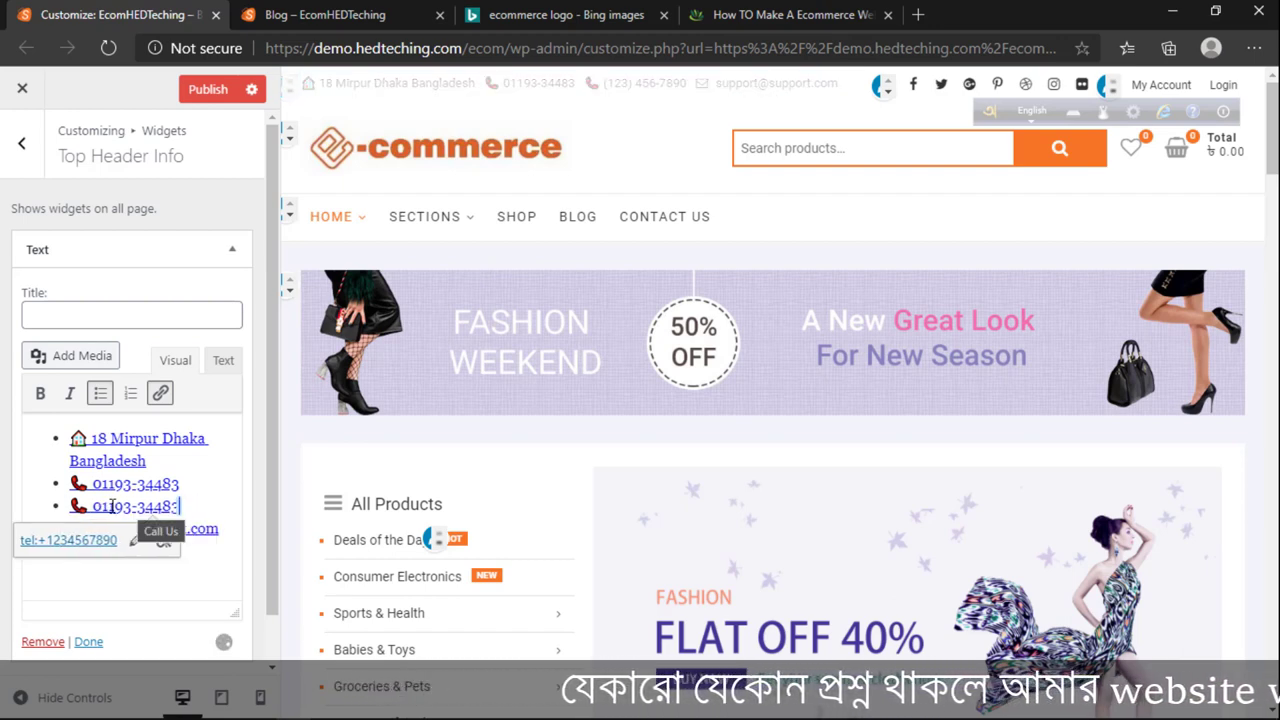
pyautogui.doubleClick(117, 506)
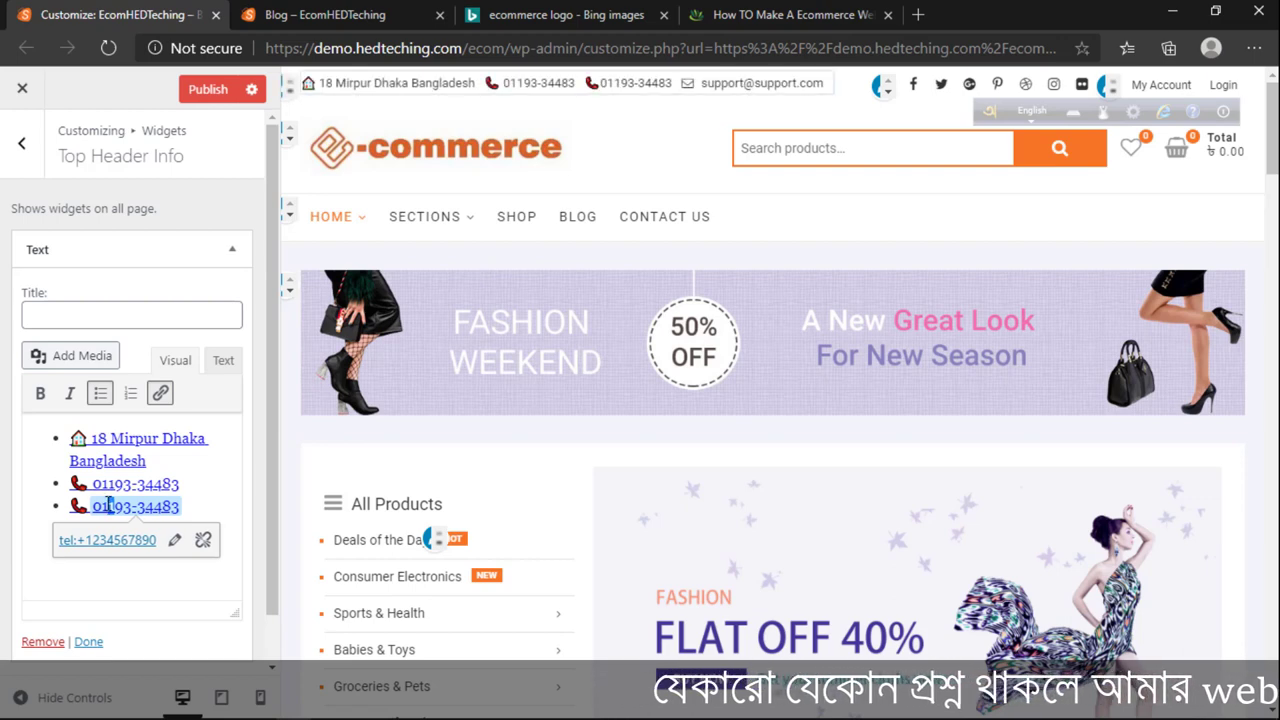
pyautogui.click(103, 506)
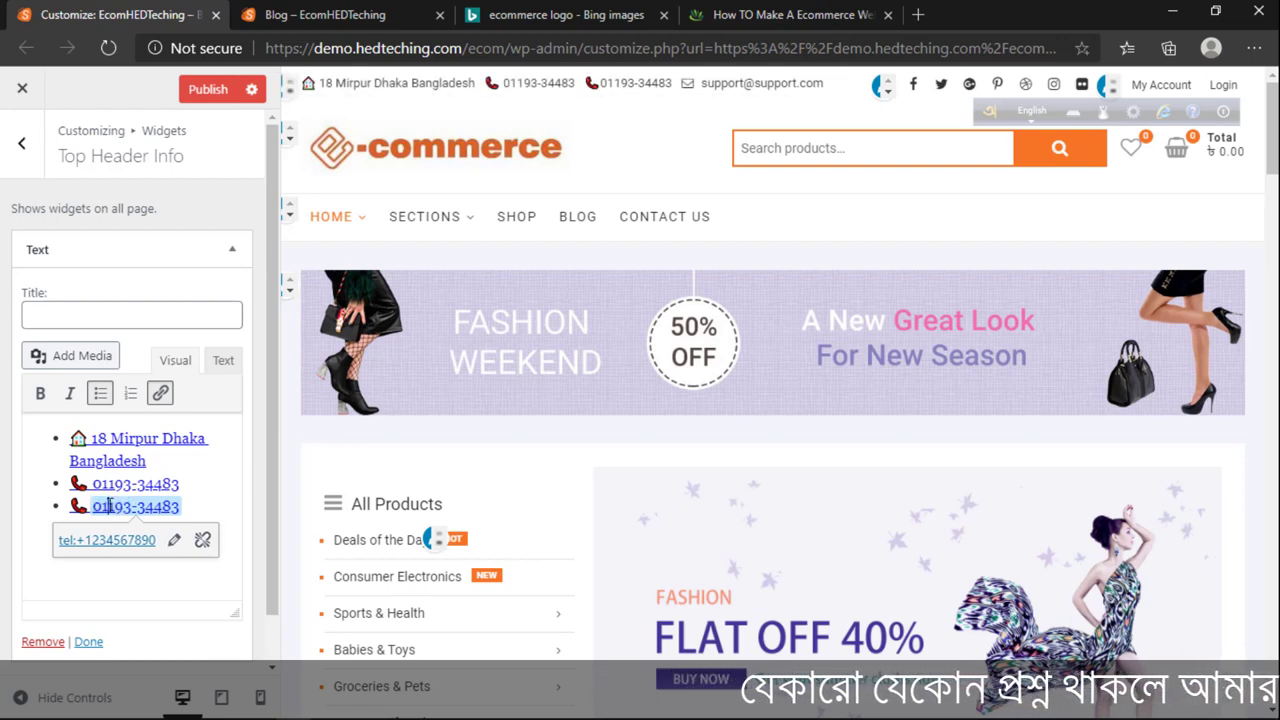
pyautogui.doubleClick(103, 506)
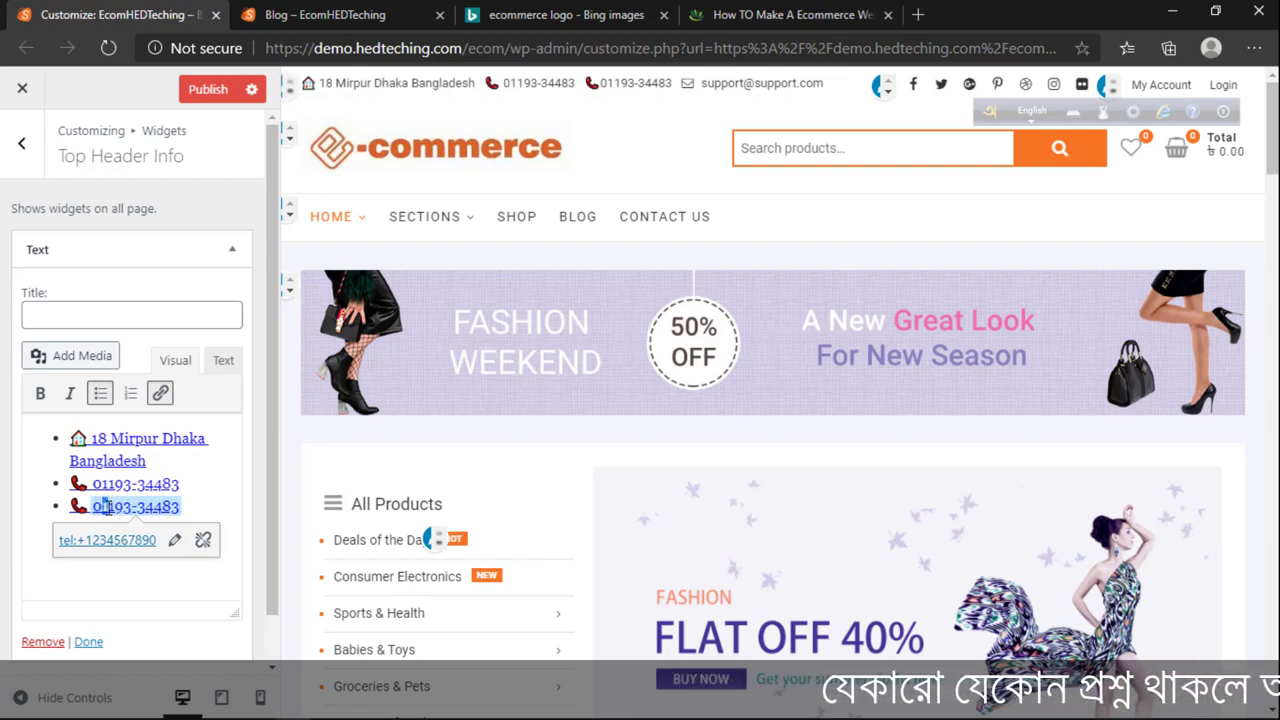
pyautogui.click(104, 506)
pyautogui.press('Delete')
pyautogui.write('2')
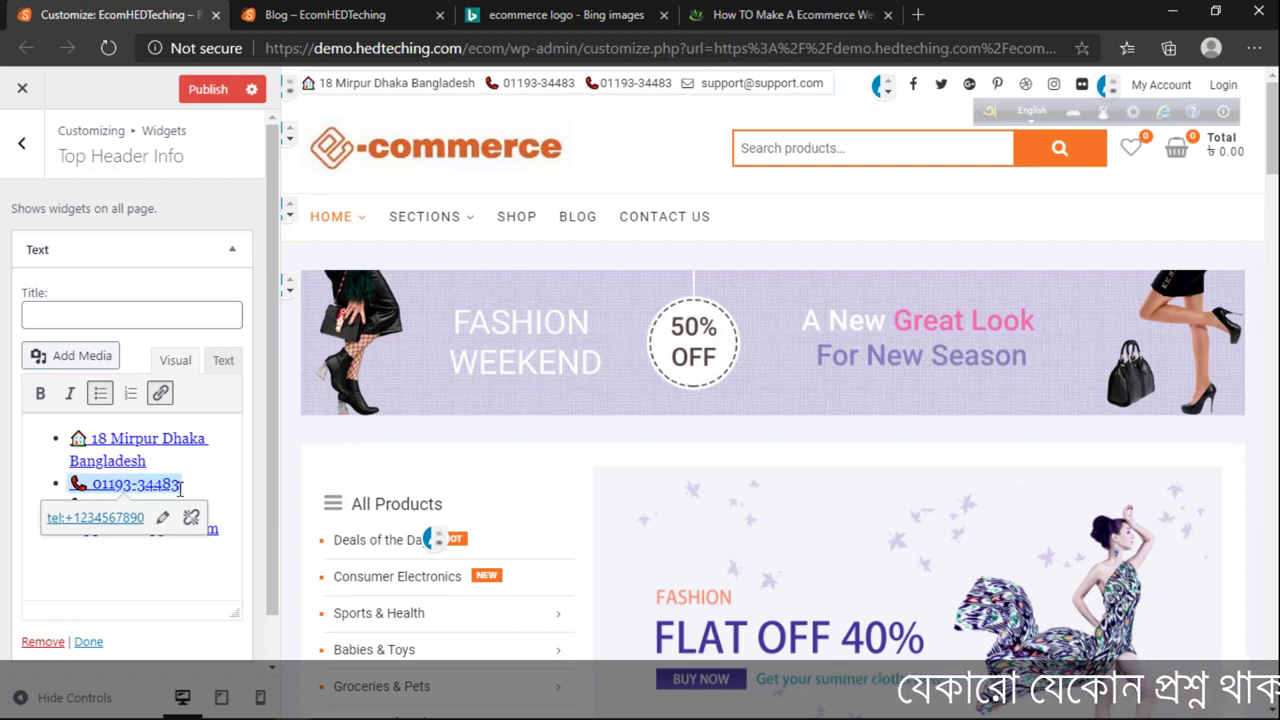
pyautogui.moveTo(182, 484); pyautogui.dragTo(97, 484)
pyautogui.hotkey('ctrl', 'c')
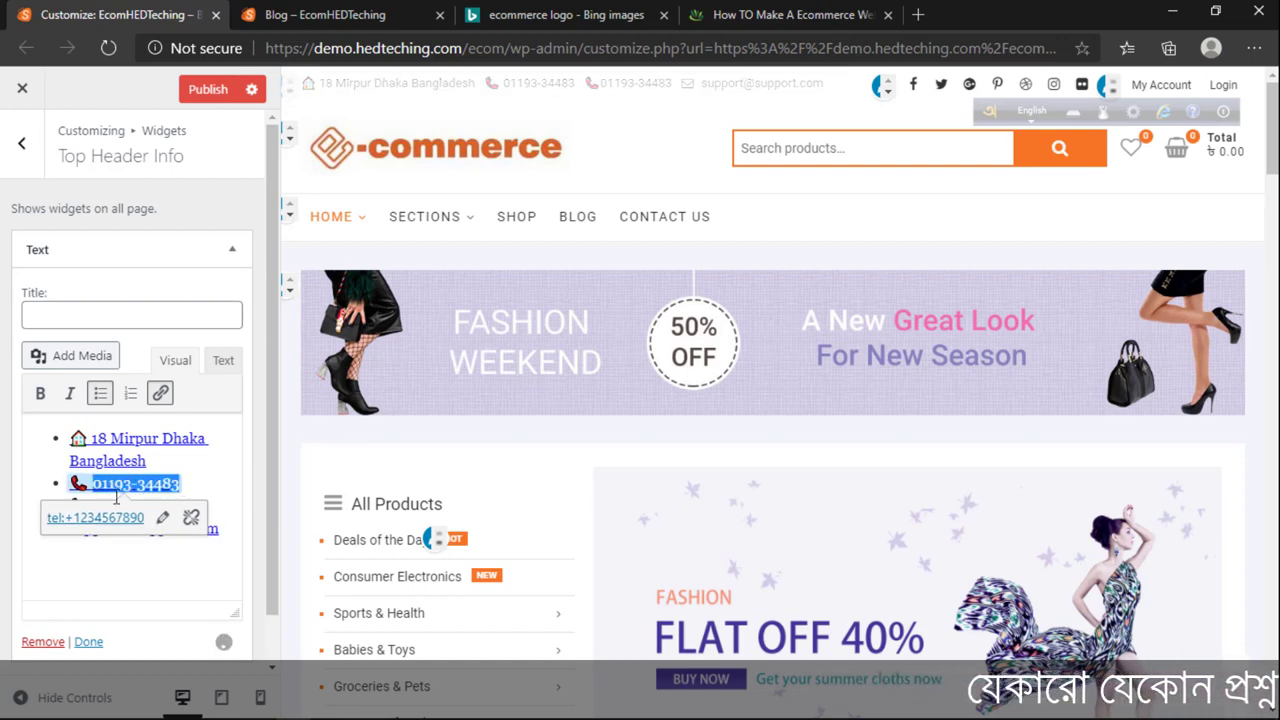
pyautogui.click(162, 517)
pyautogui.click(127, 518)
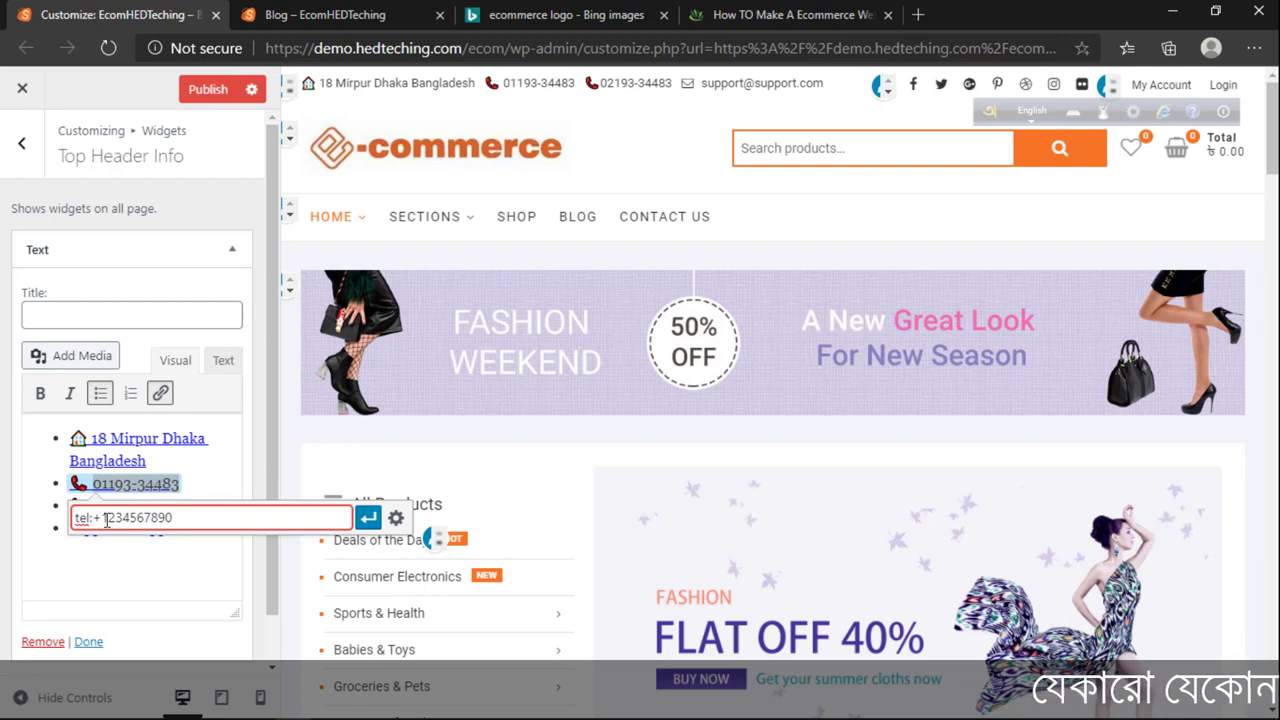
pyautogui.moveTo(105, 518); pyautogui.dragTo(189, 526)
pyautogui.hotkey('ctrl', 'v')
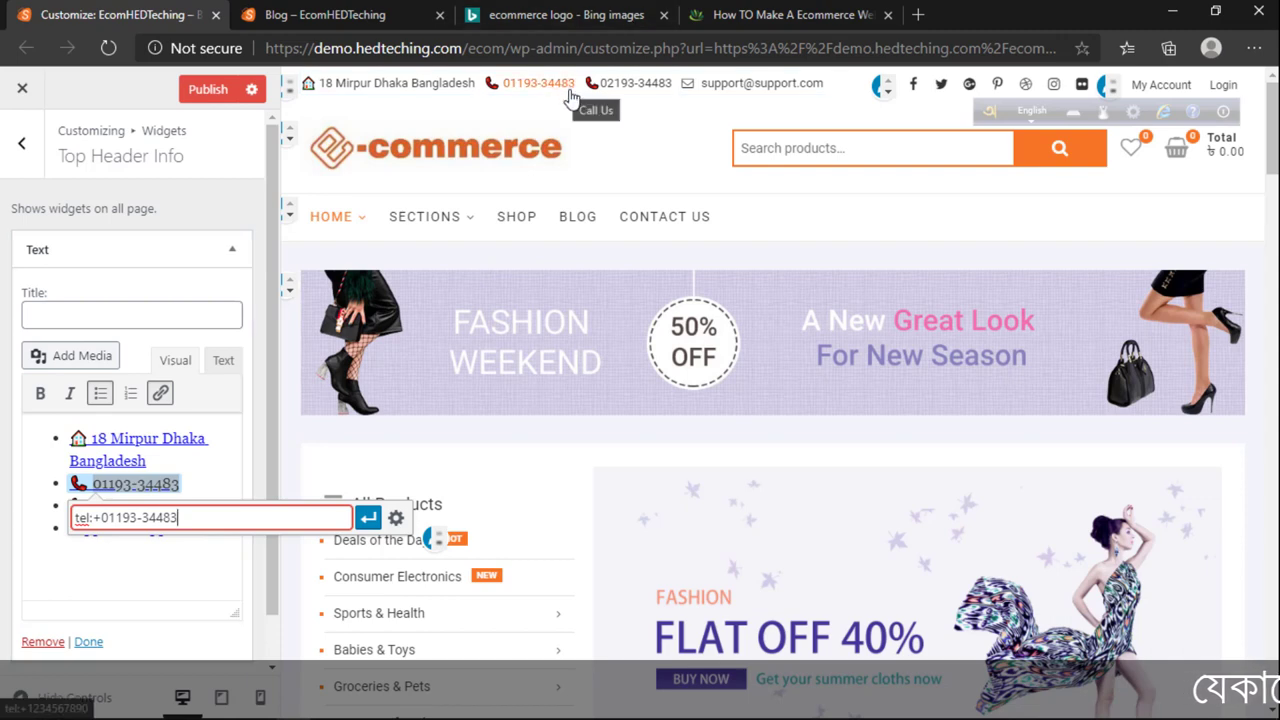
pyautogui.click(368, 517)
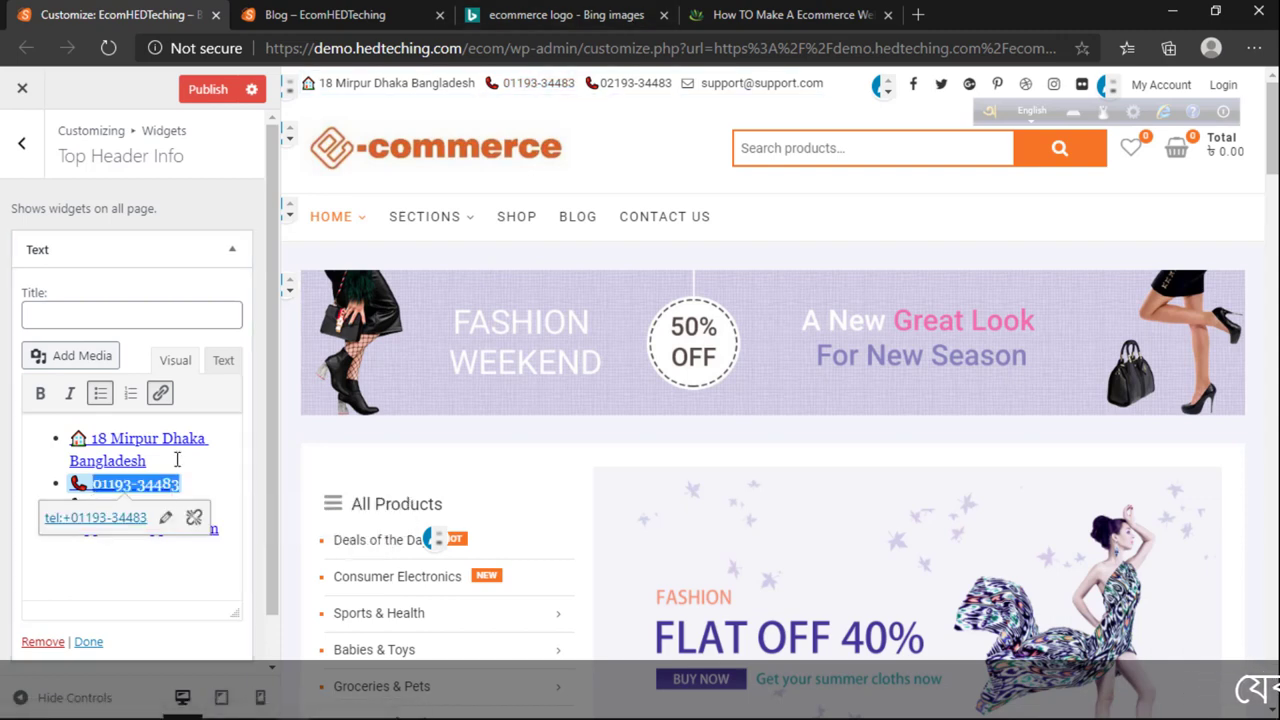
pyautogui.click(200, 487)
pyautogui.click(205, 503)
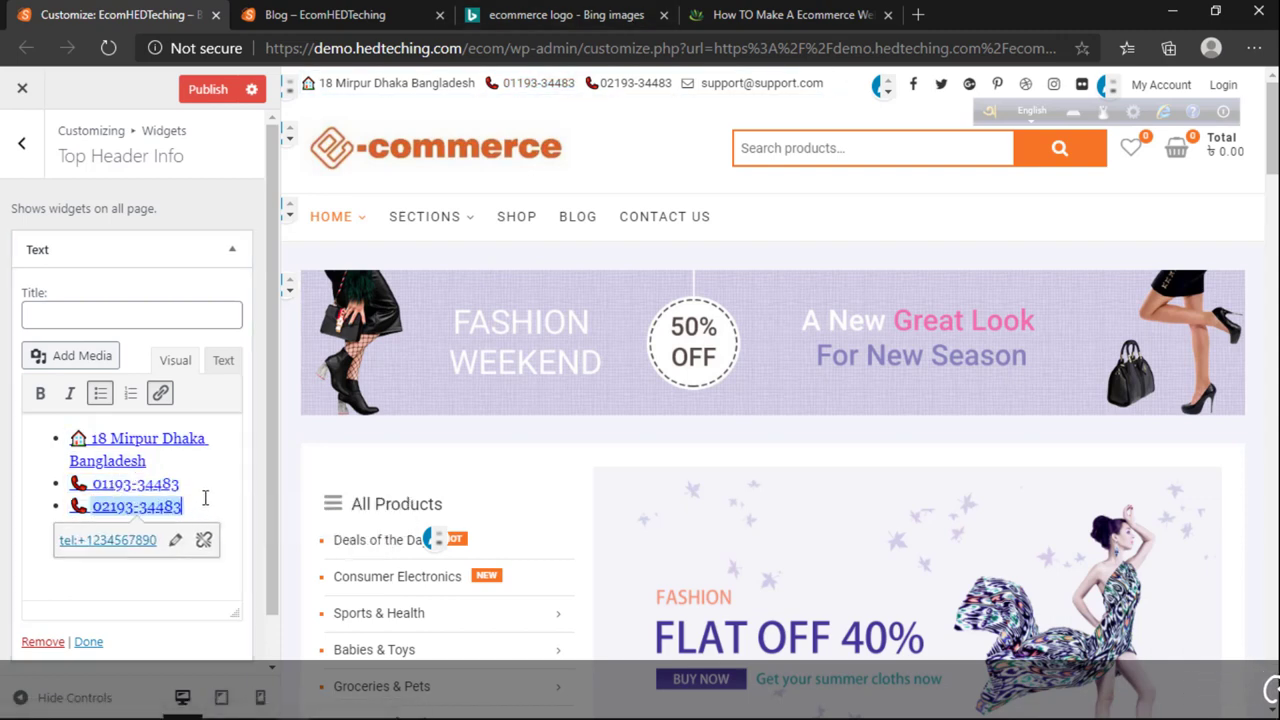
pyautogui.click(218, 90)
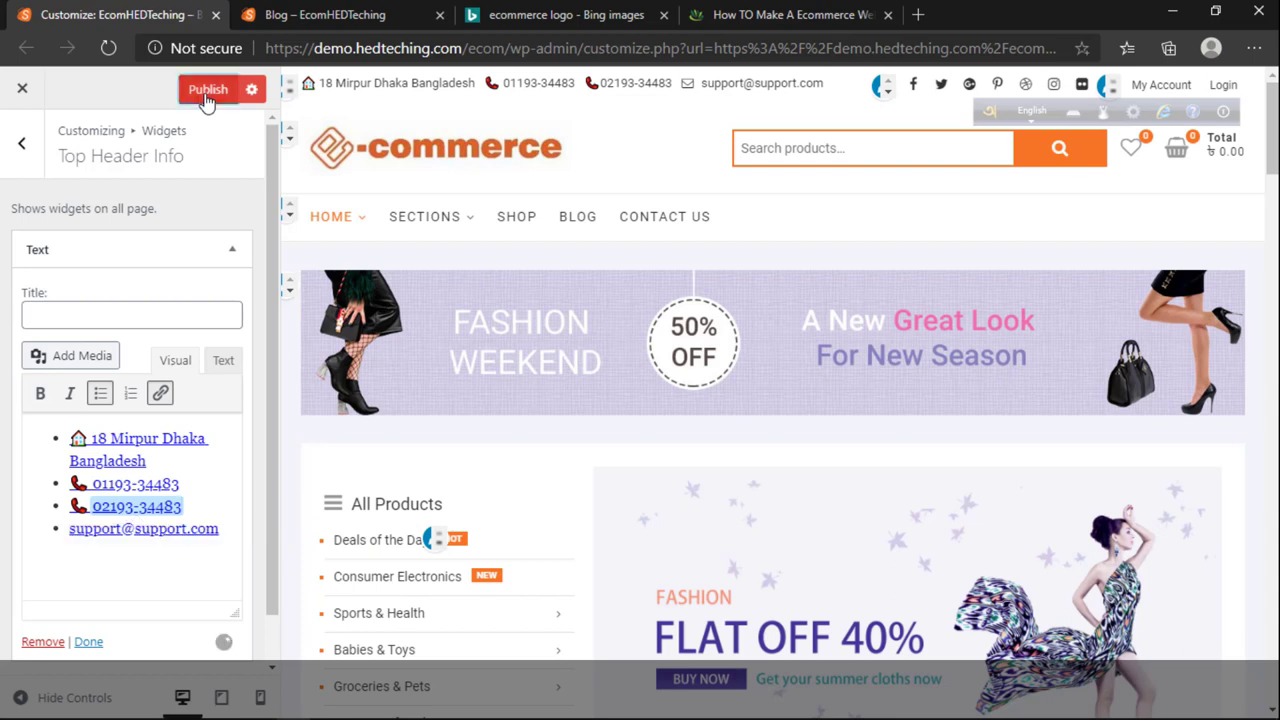
pyautogui.click(338, 12)
pyautogui.click(491, 12)
pyautogui.click(398, 12)
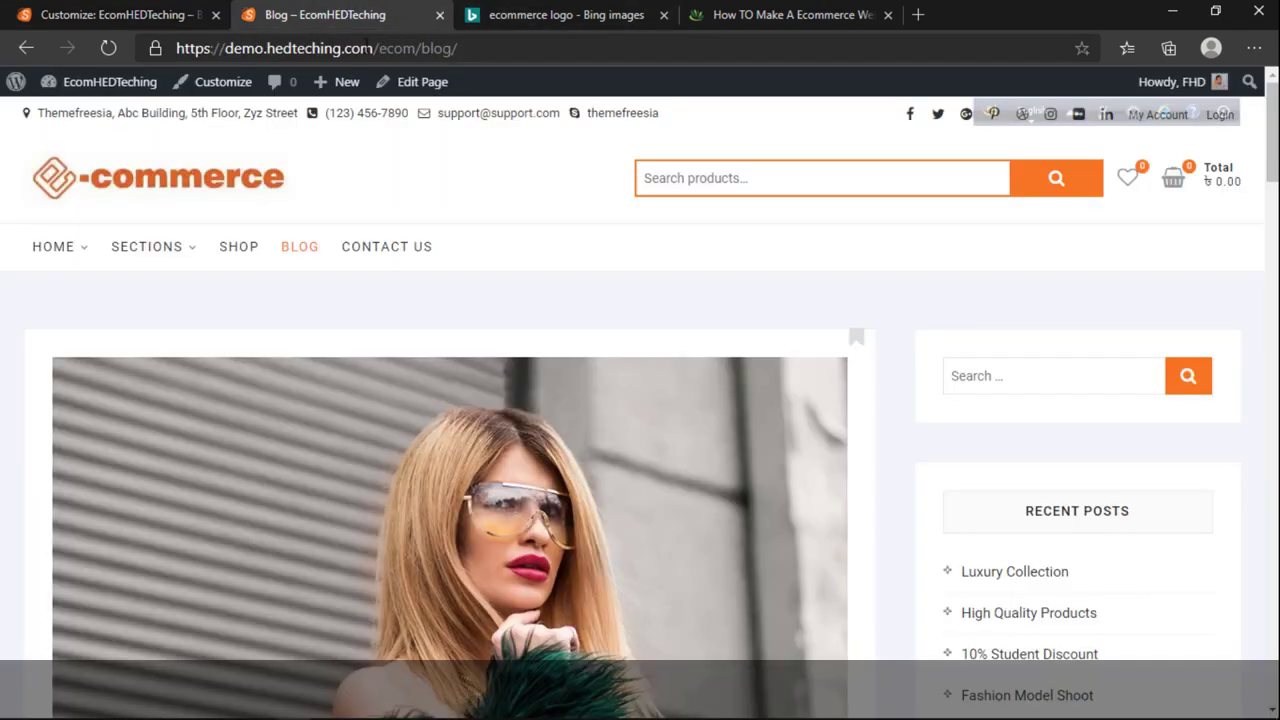
pyautogui.click(200, 176)
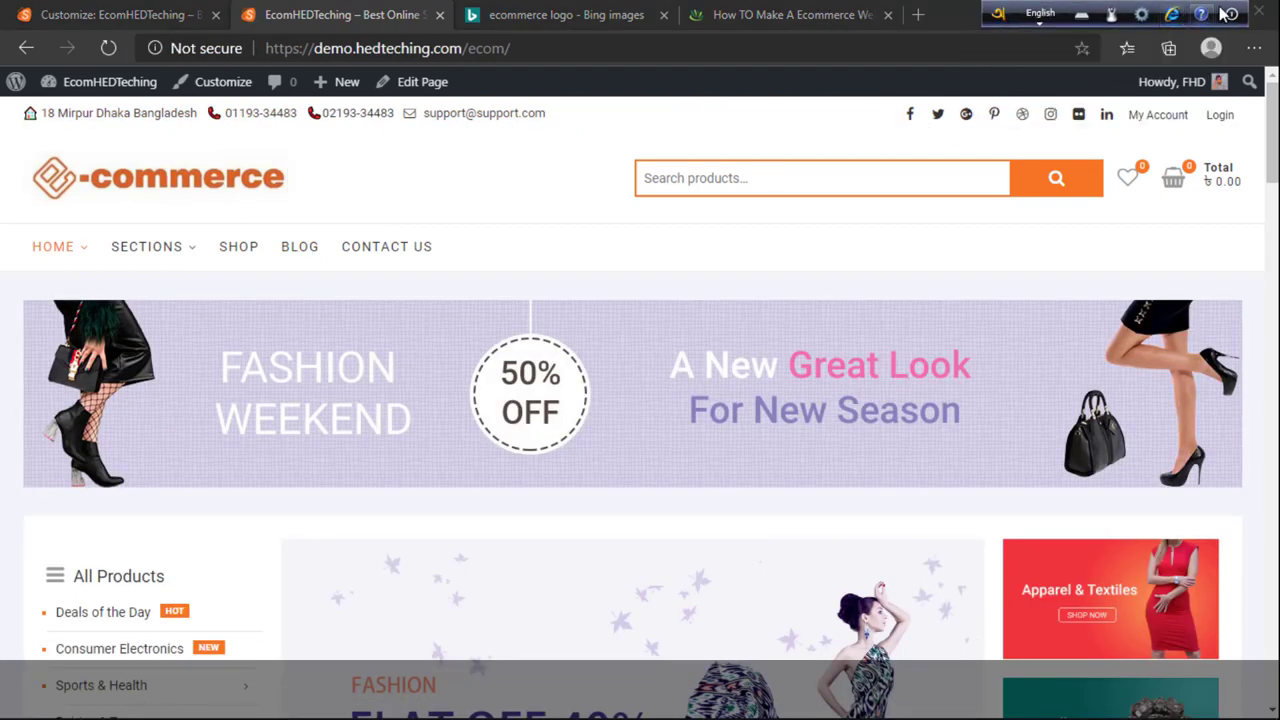
pyautogui.click(1222, 13)
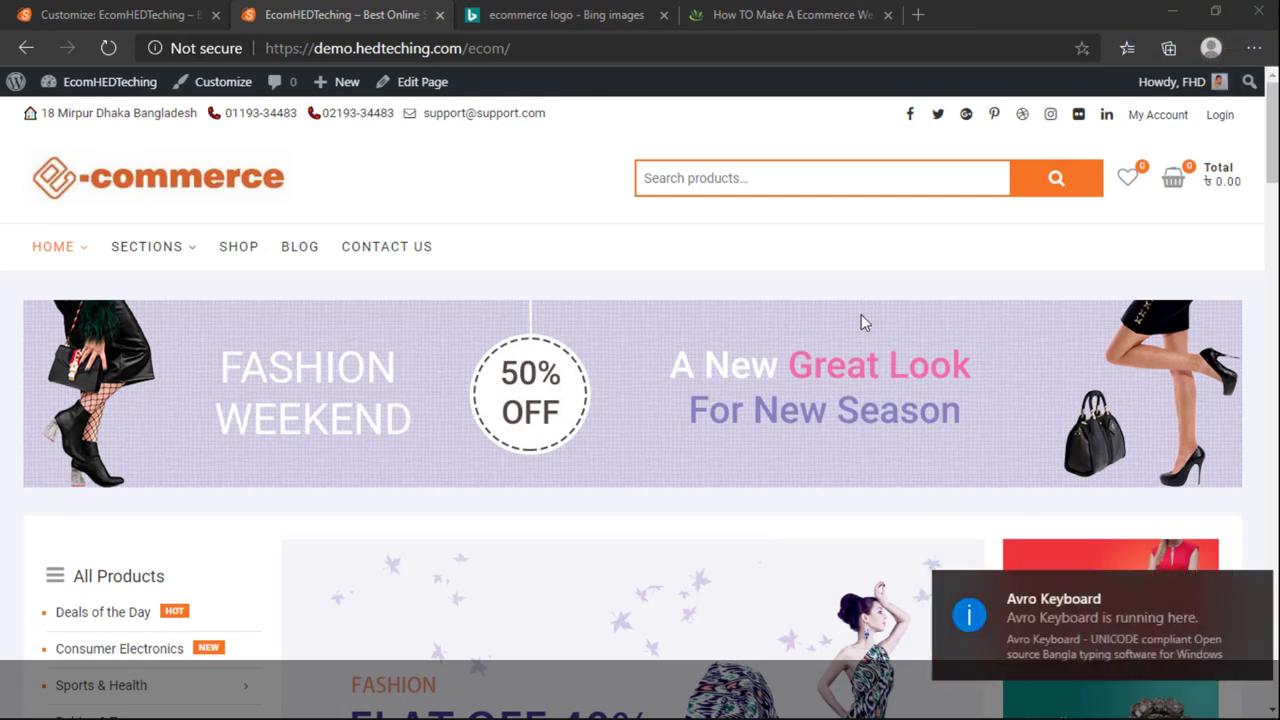
pyautogui.click(1251, 588)
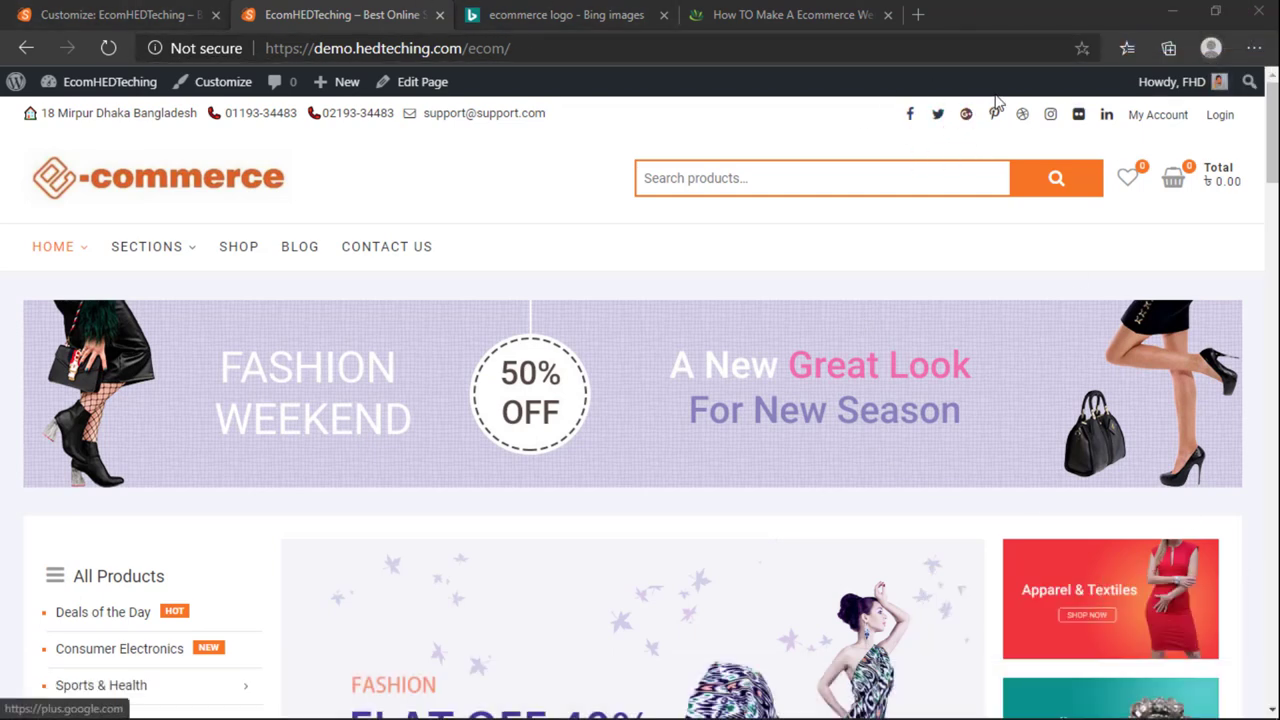
pyautogui.click(160, 14)
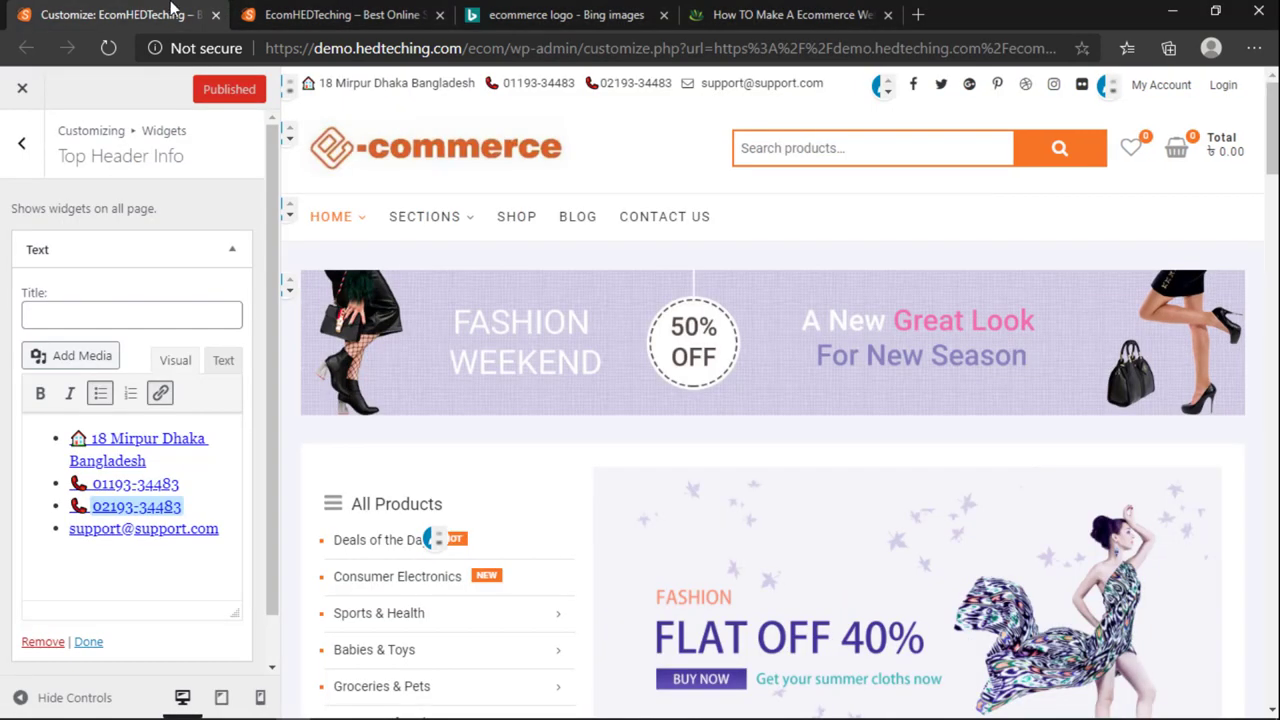
# Step: Review the menu locations, leaving the Top Menu assignment unchanged
pyautogui.click(878, 88)
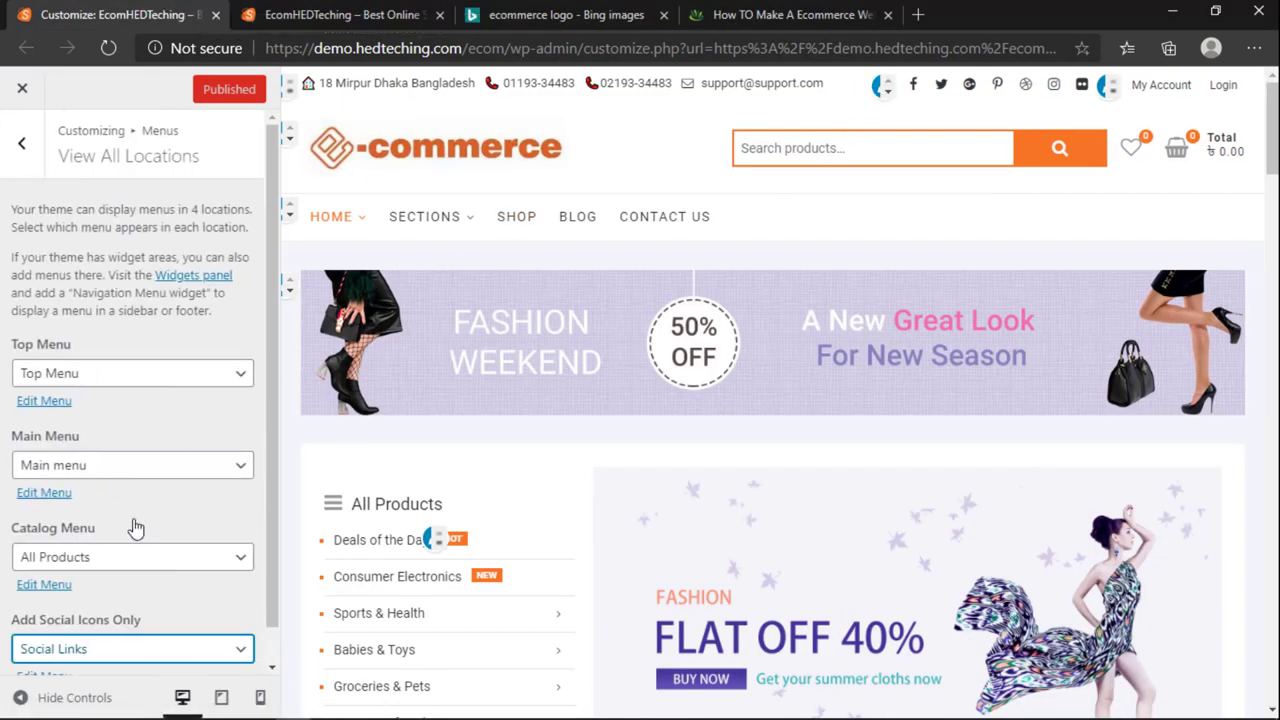
pyautogui.scroll(-1, 125, 433)
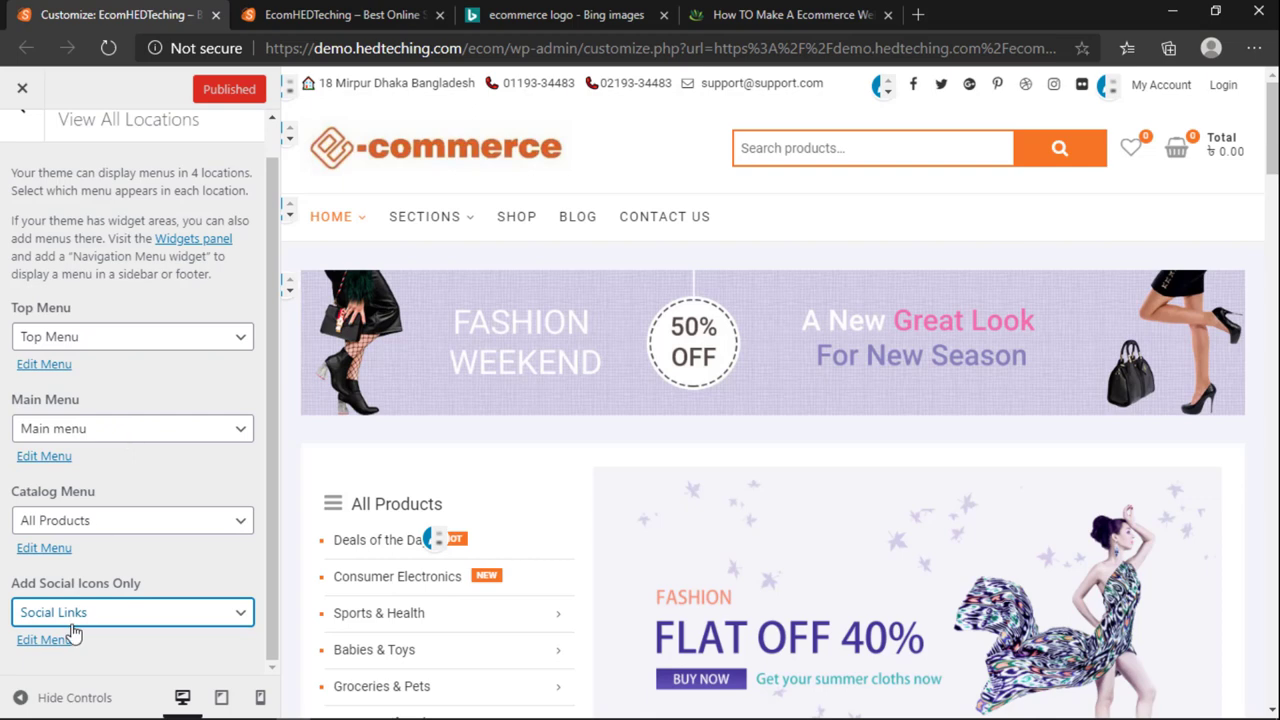
pyautogui.scroll(1, 53, 615)
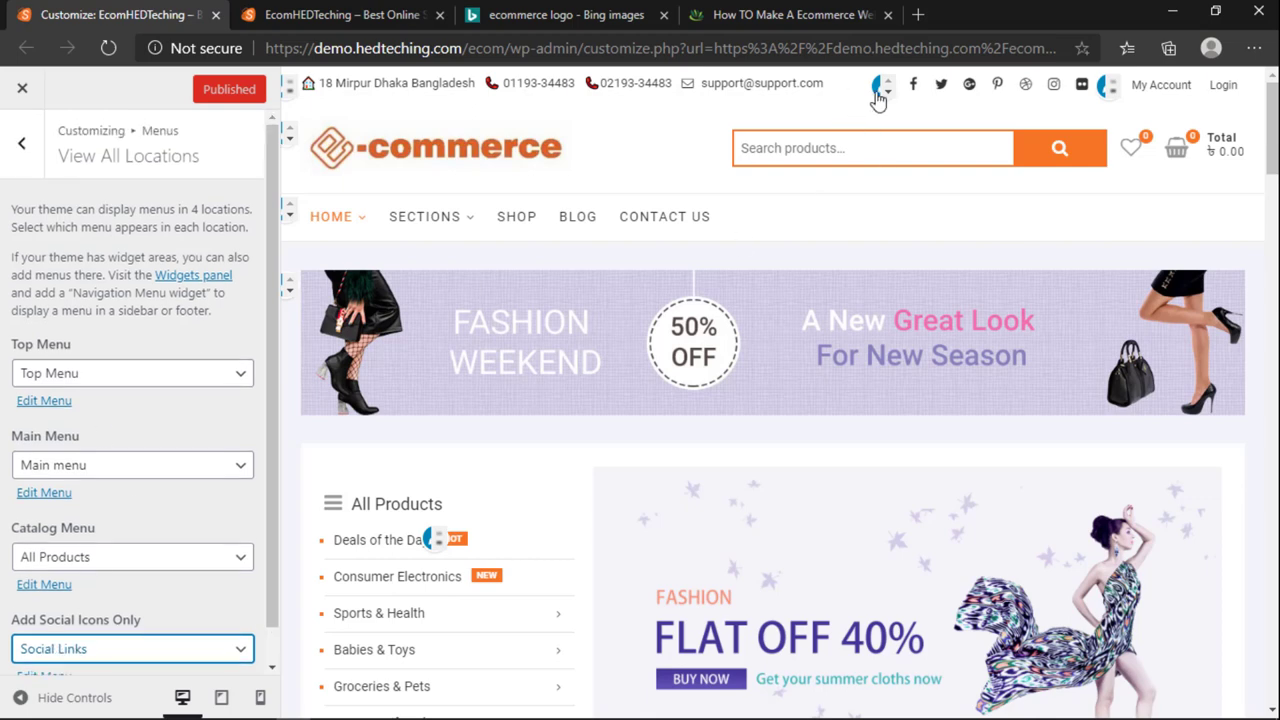
pyautogui.click(1104, 92)
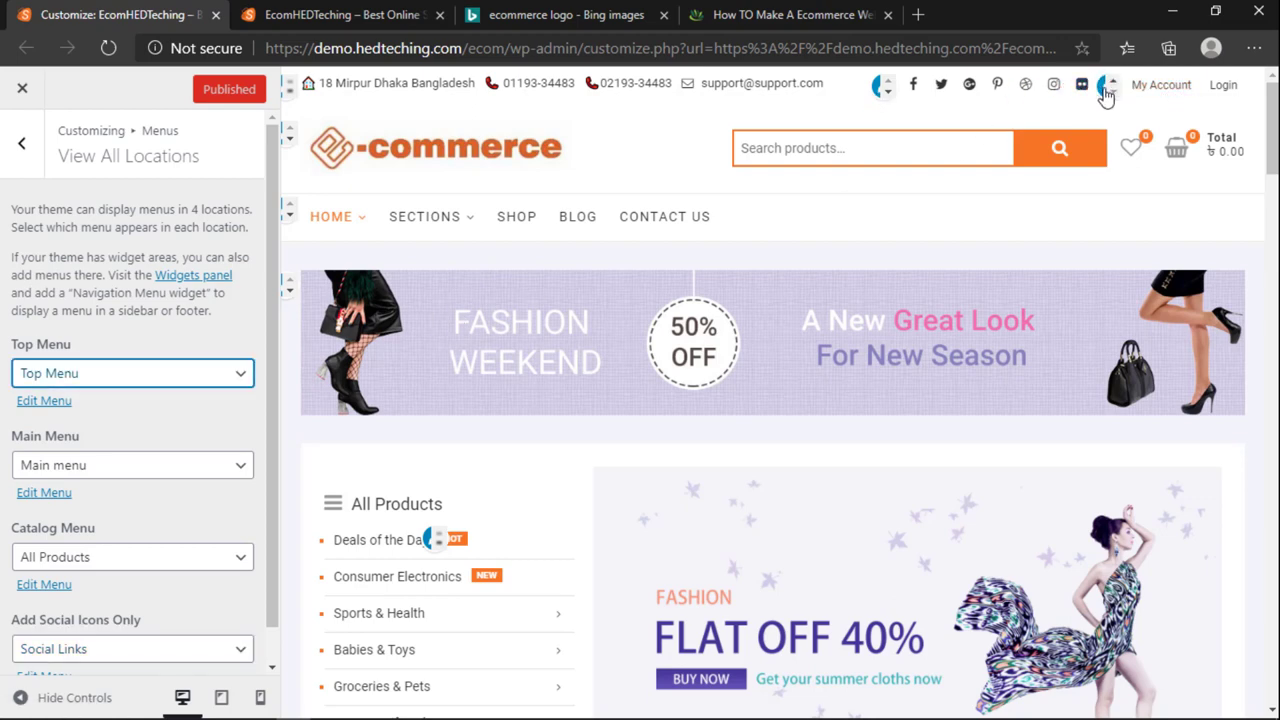
pyautogui.click(157, 373)
pyautogui.click(157, 373)
# Step: Open the WordPress admin Menus page and show the list of menus to edit
pyautogui.click(366, 17)
pyautogui.click(184, 12)
pyautogui.hotkey('ctrl', 'Tab')
pyautogui.moveTo(70, 86)
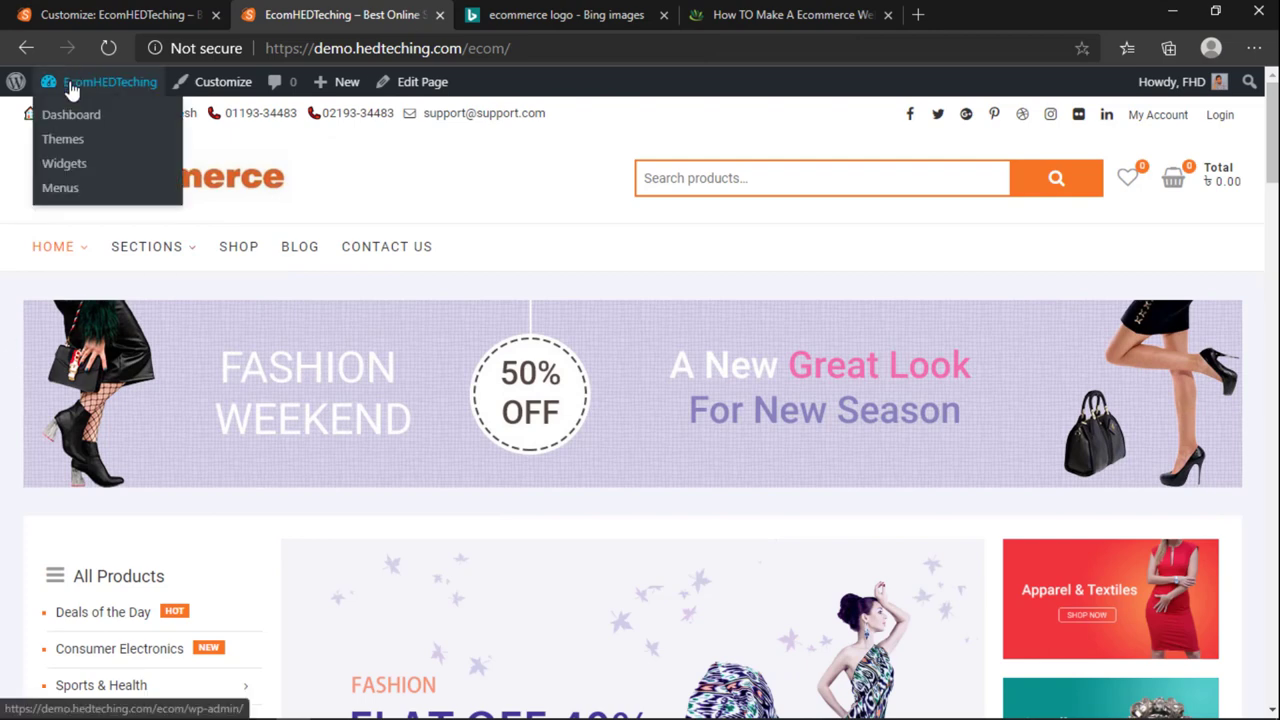
pyautogui.click(62, 190)
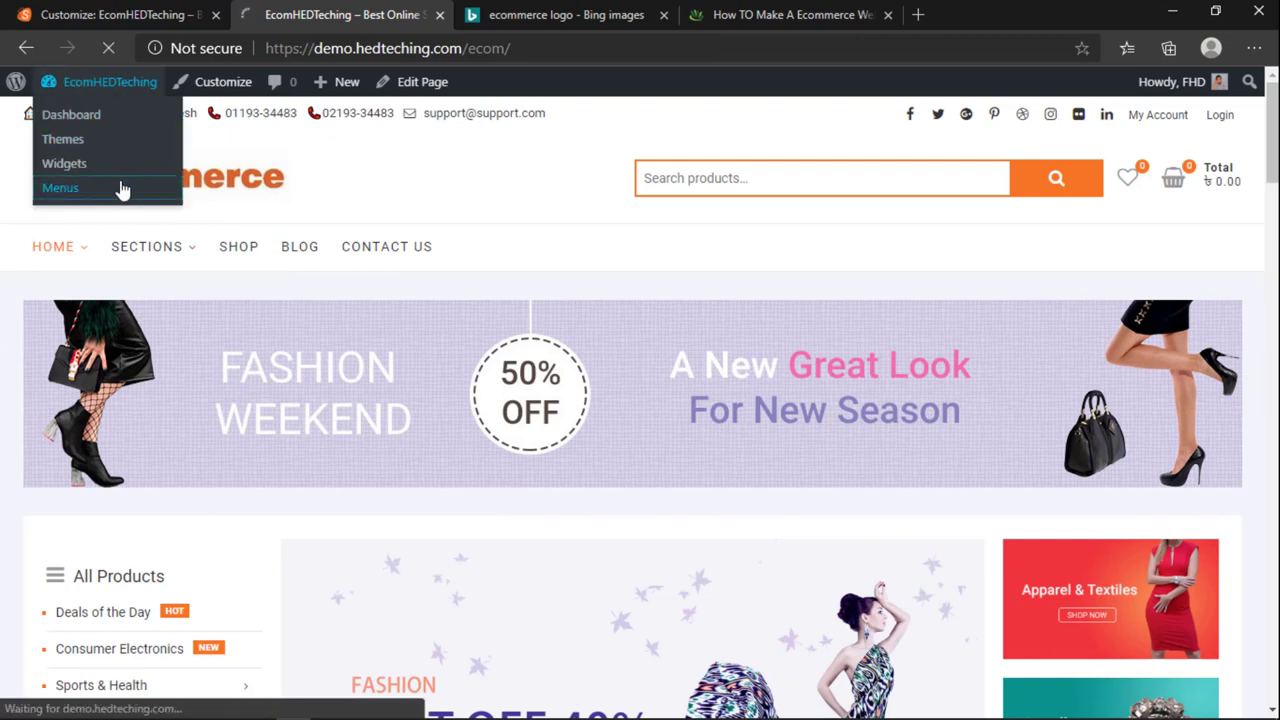
pyautogui.click(83, 12)
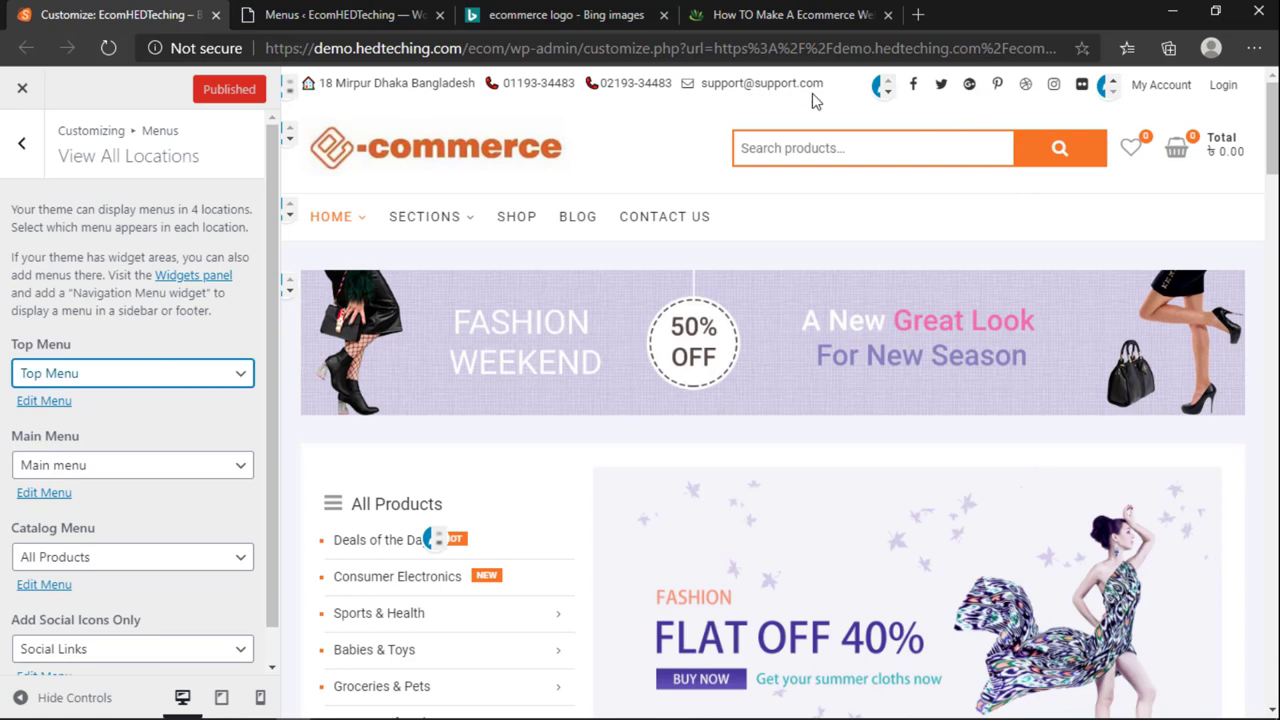
pyautogui.scroll(-1, 170, 445)
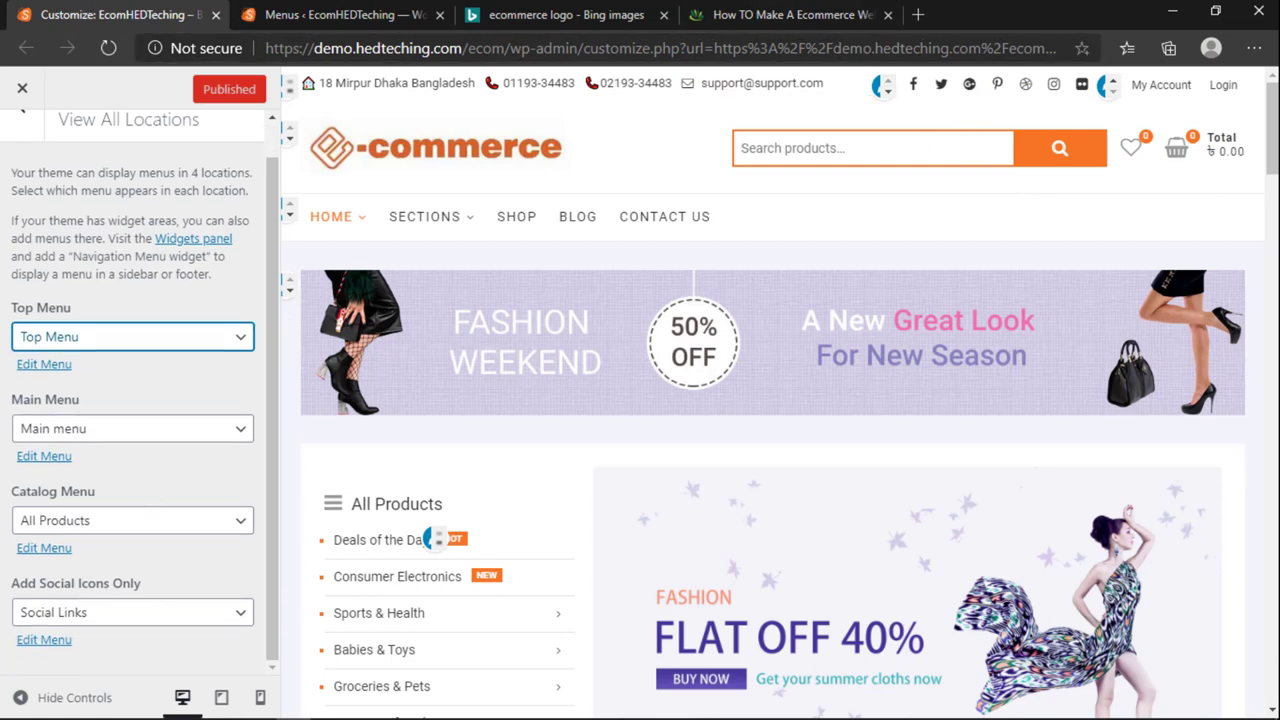
pyautogui.hotkey('ctrl', 'Tab')
pyautogui.click(370, 240)
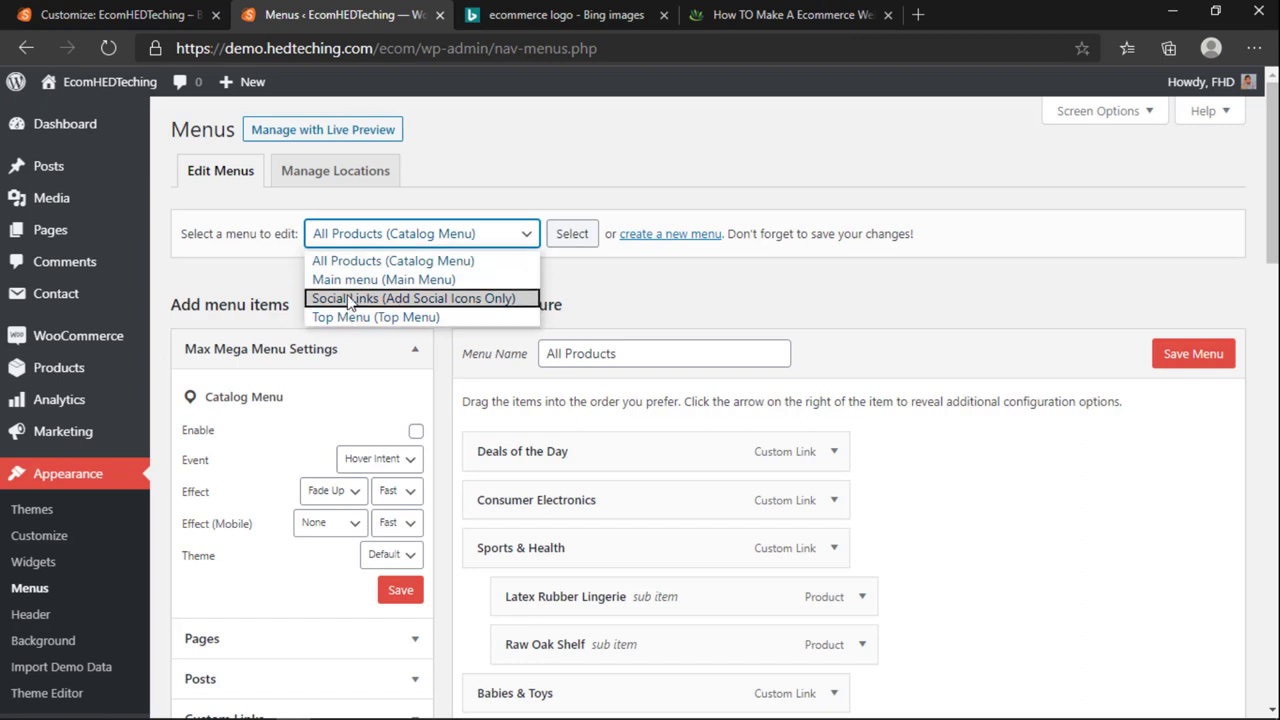
# Step: Load the Social Links menu and point the facebook item at the HEDTeching profile
pyautogui.click(352, 298)
pyautogui.click(573, 234)
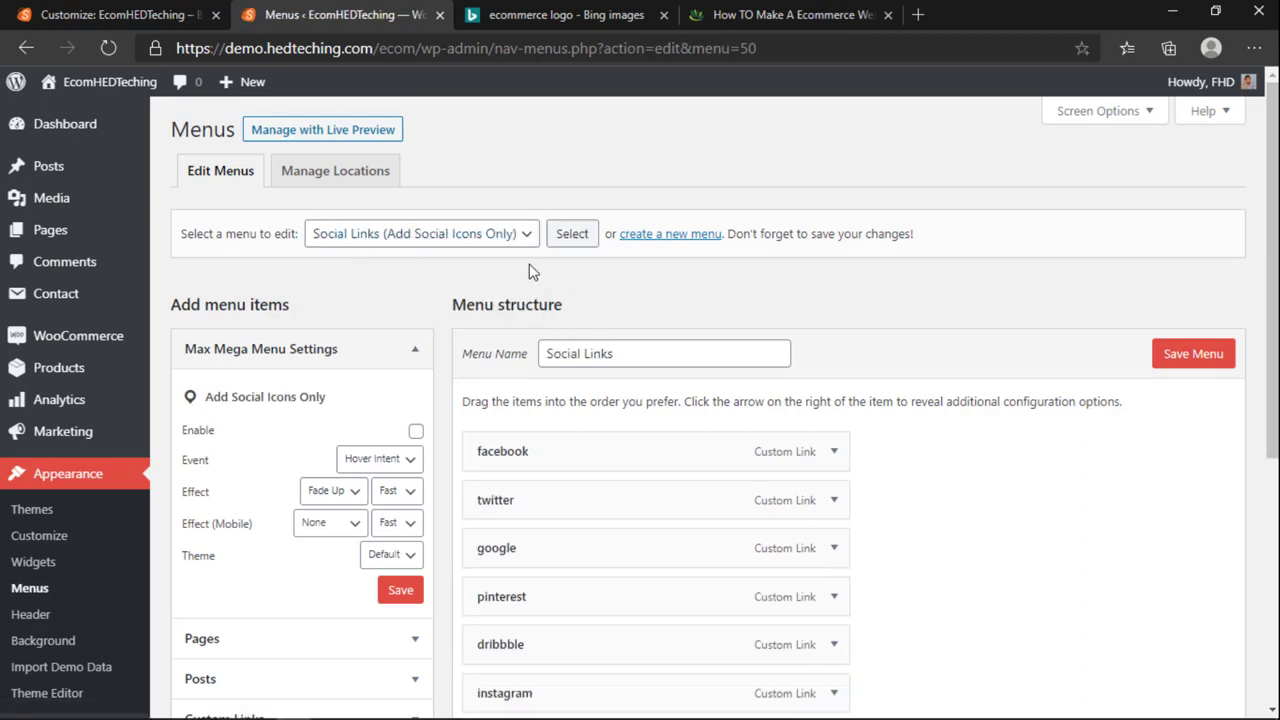
pyautogui.scroll(-2, 522, 290)
pyautogui.scroll(1, 522, 288)
pyautogui.click(830, 252)
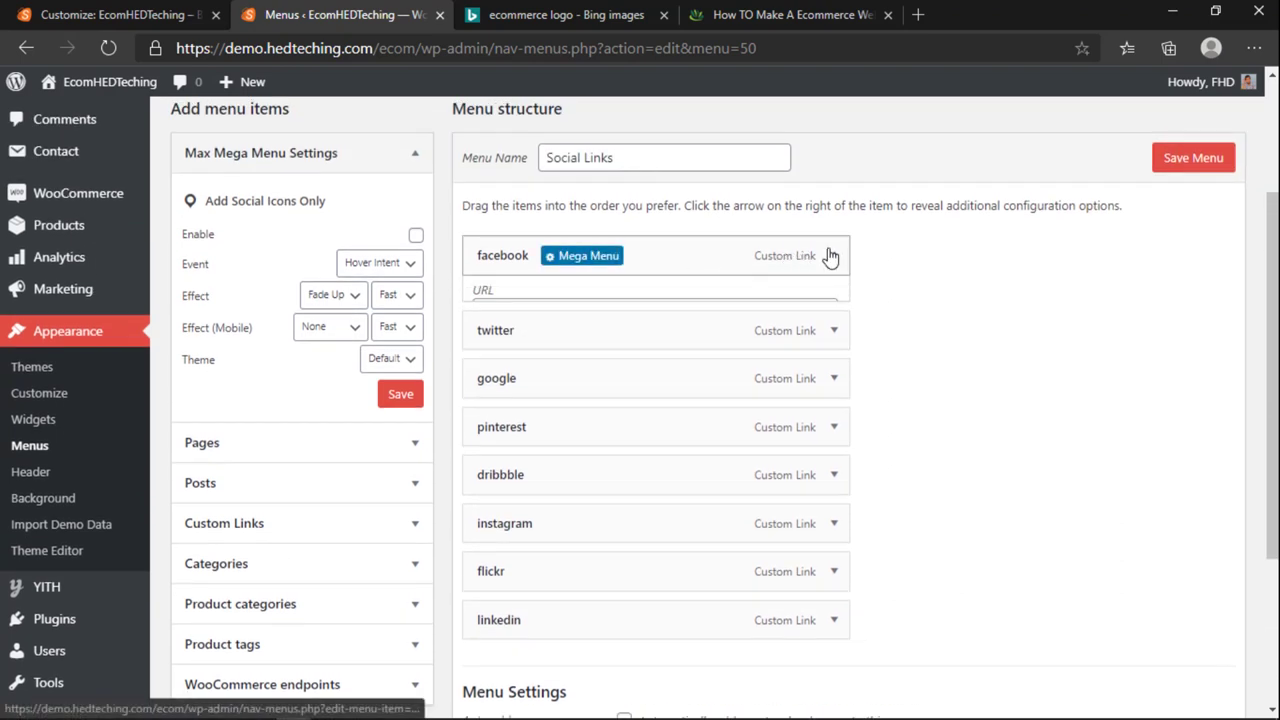
pyautogui.click(684, 321)
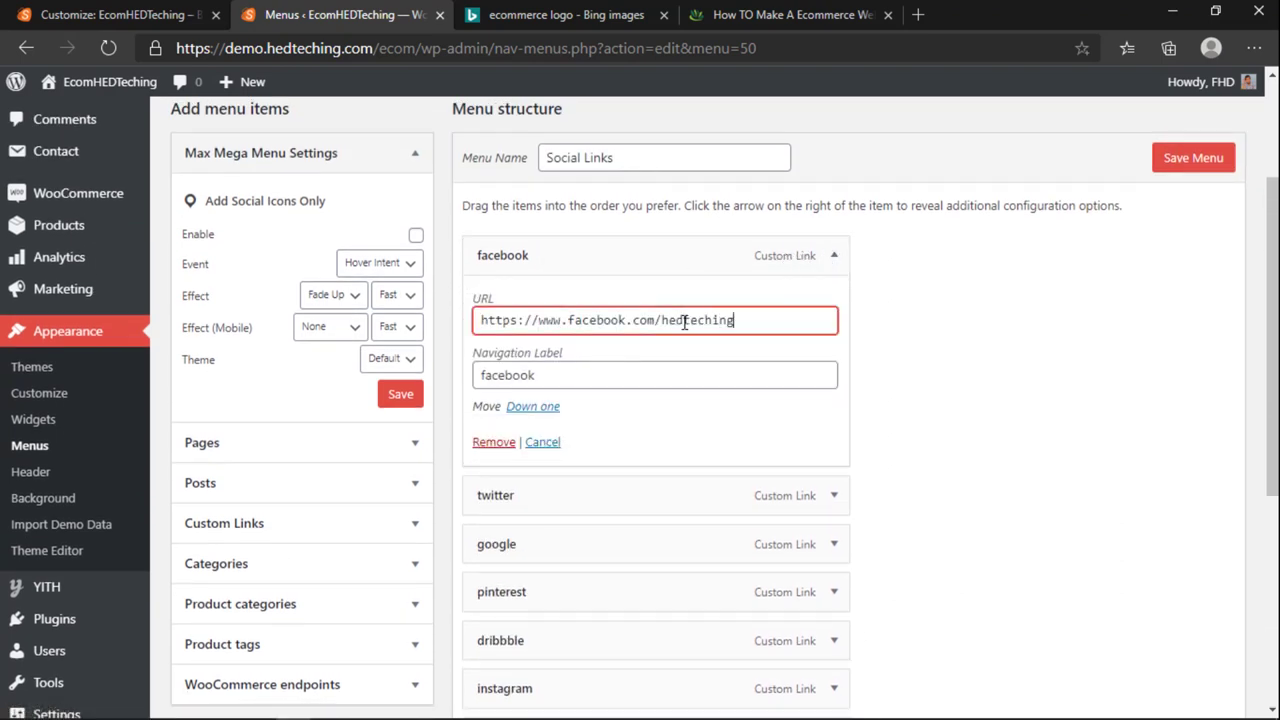
# Step: Point the instagram item's URL at the HEDTeching profile
pyautogui.scroll(-2, 690, 430)
pyautogui.click(818, 508)
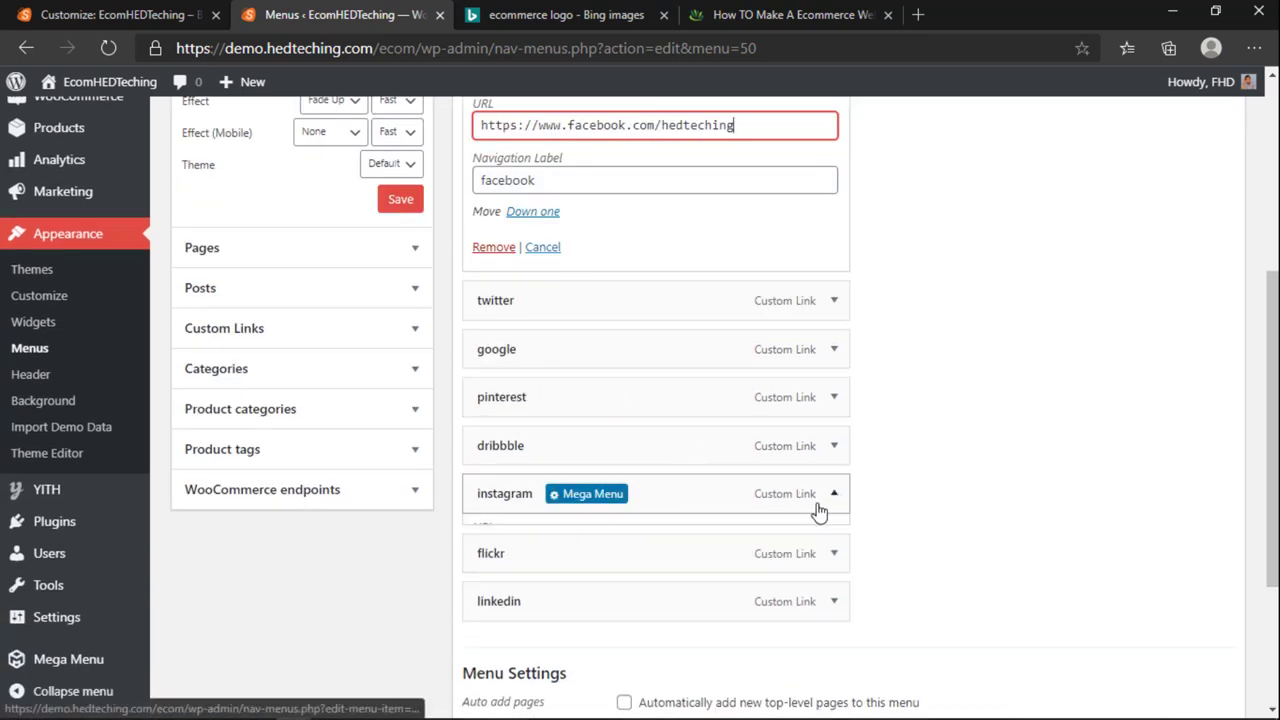
pyautogui.click(695, 558)
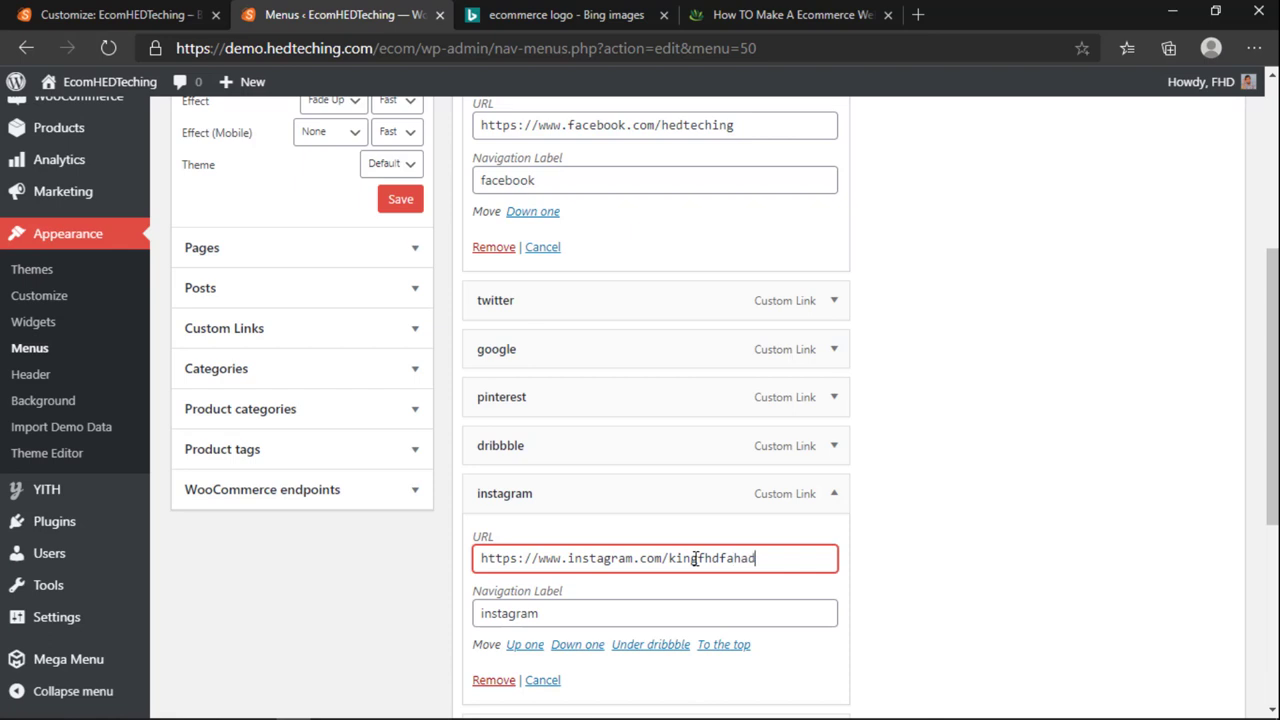
pyautogui.click(836, 500)
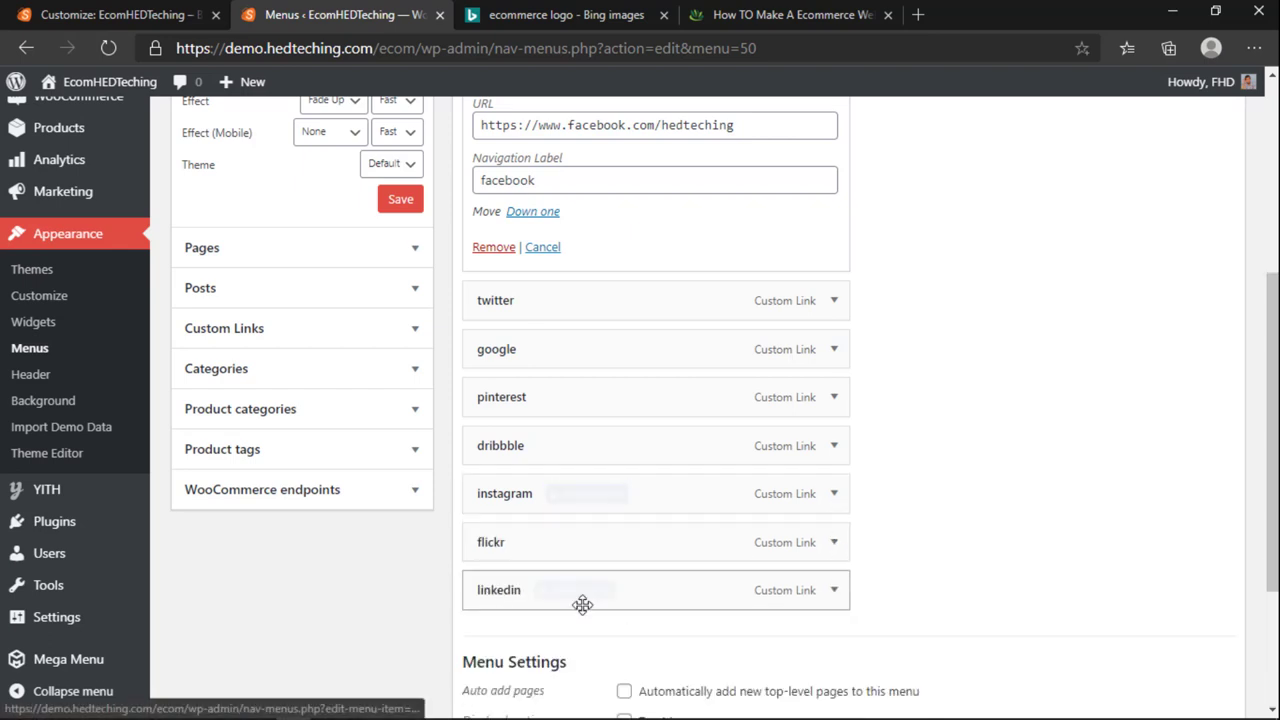
# Step: Change the google item's URL to the new Google+ profile and save the menu
pyautogui.scroll(1, 590, 605)
pyautogui.click(832, 446)
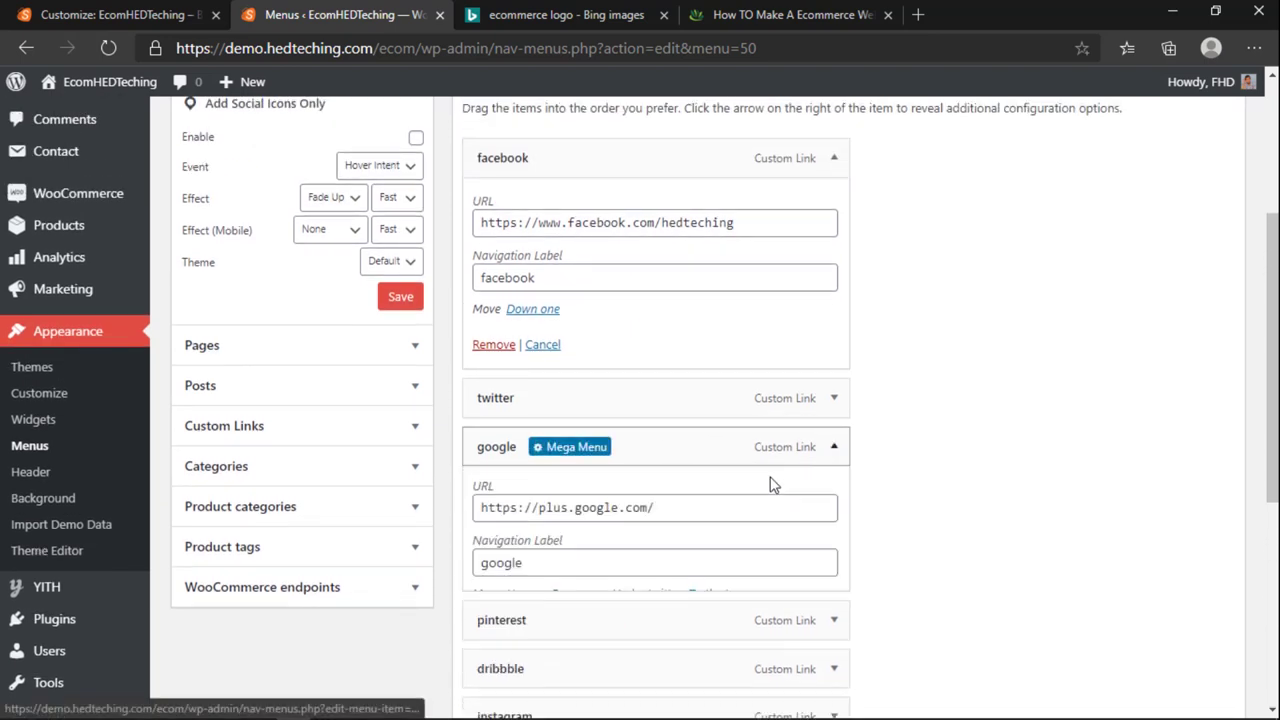
pyautogui.click(679, 514)
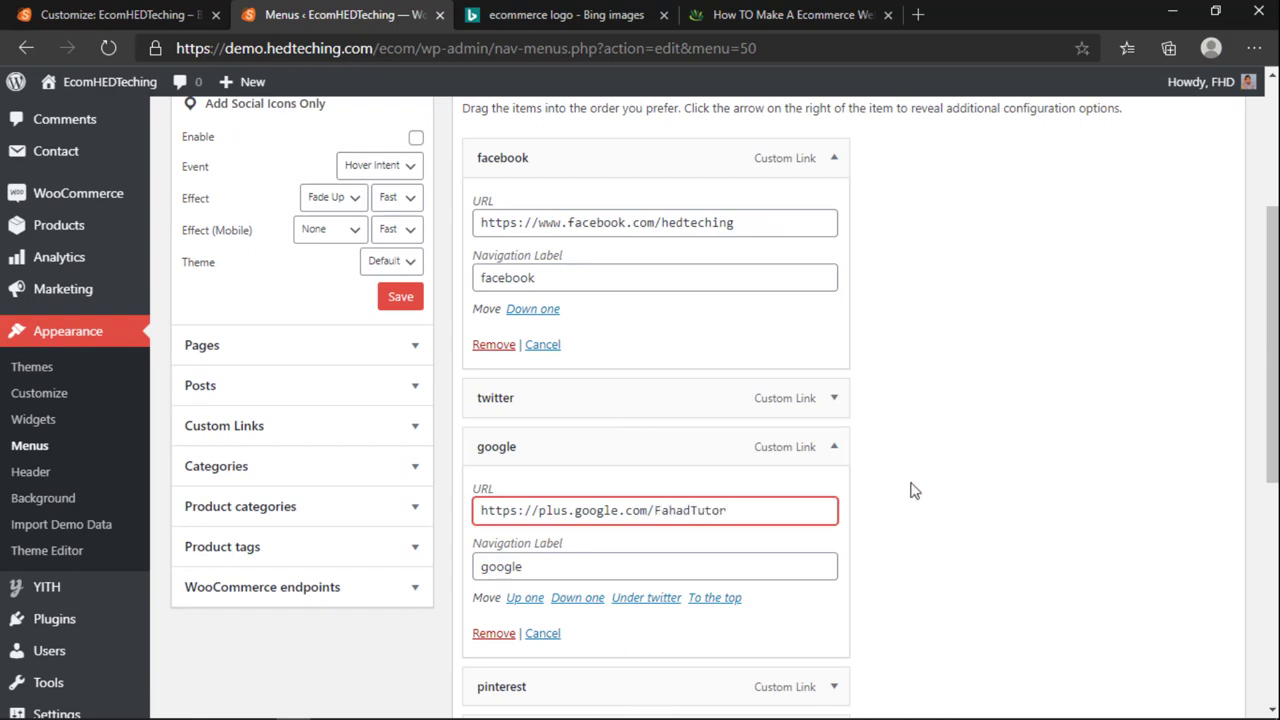
pyautogui.scroll(-2, 912, 490)
pyautogui.scroll(5, 738, 483)
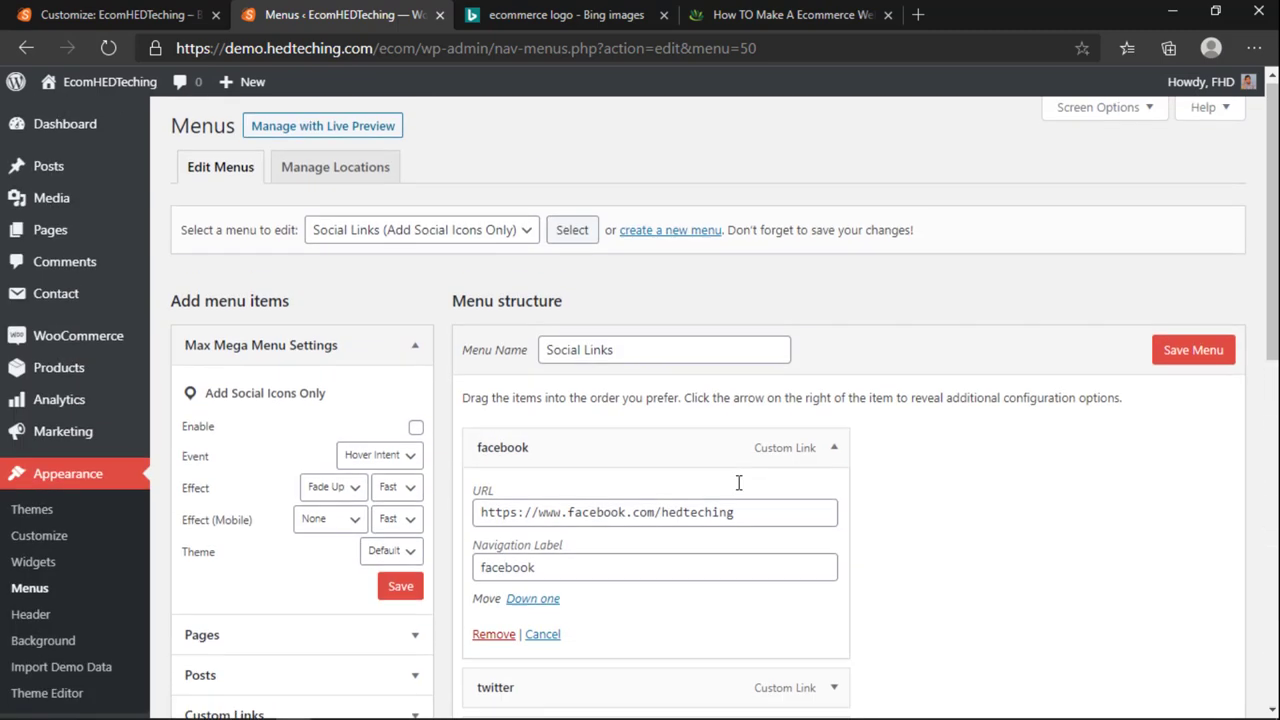
pyautogui.scroll(-3, 738, 483)
pyautogui.click(834, 451)
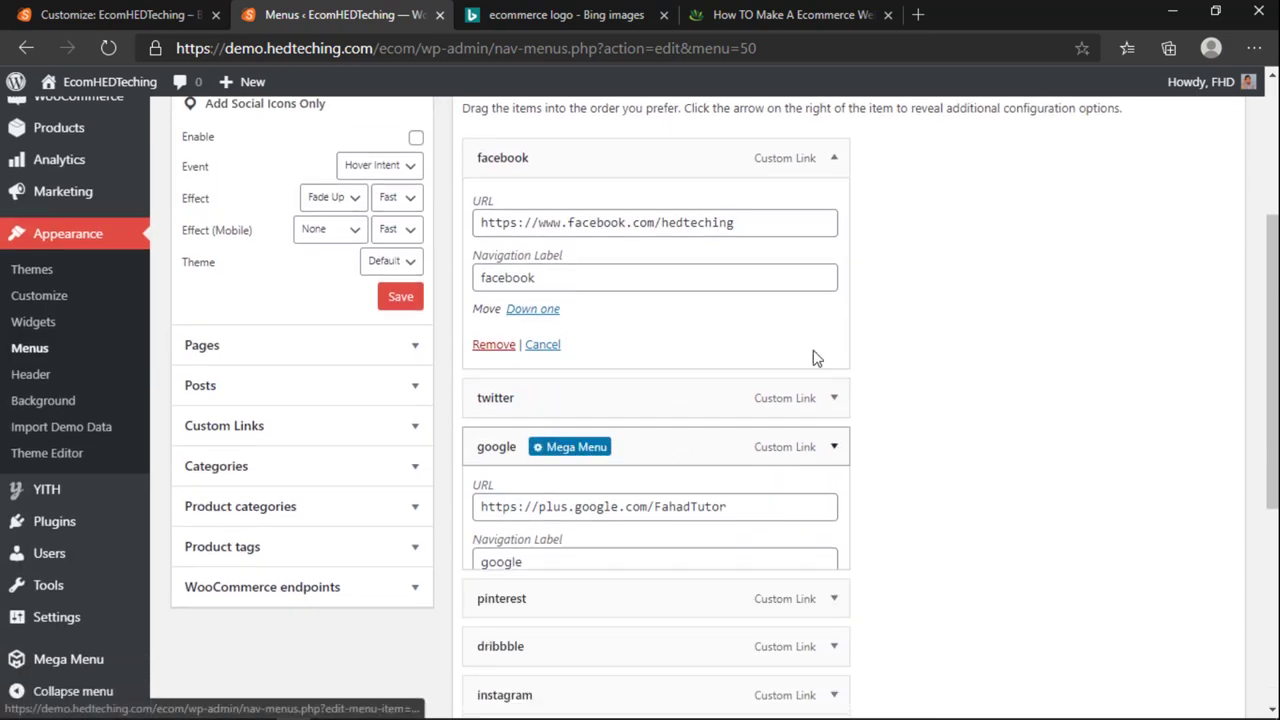
pyautogui.click(835, 166)
pyautogui.scroll(3, 794, 251)
pyautogui.click(1176, 354)
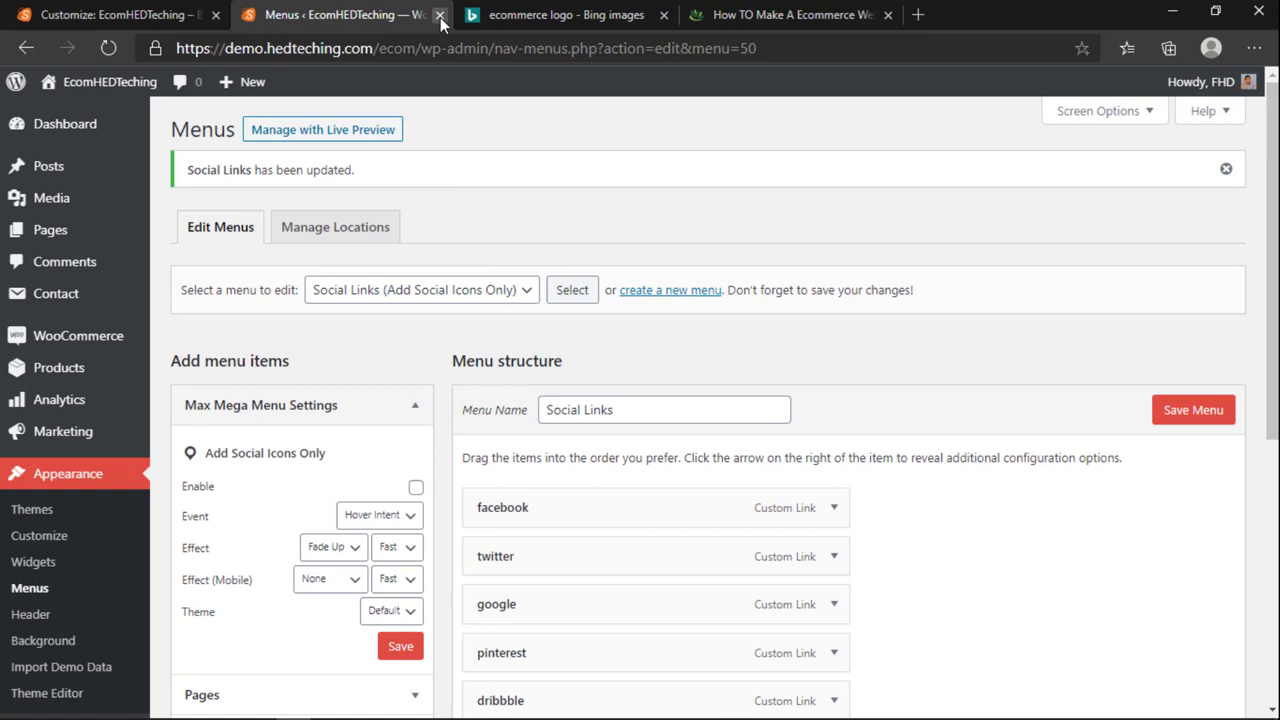
# Step: On the live store, confirm the Facebook icon opens the HEDTeching Facebook page, then reload
pyautogui.click(42, 117)
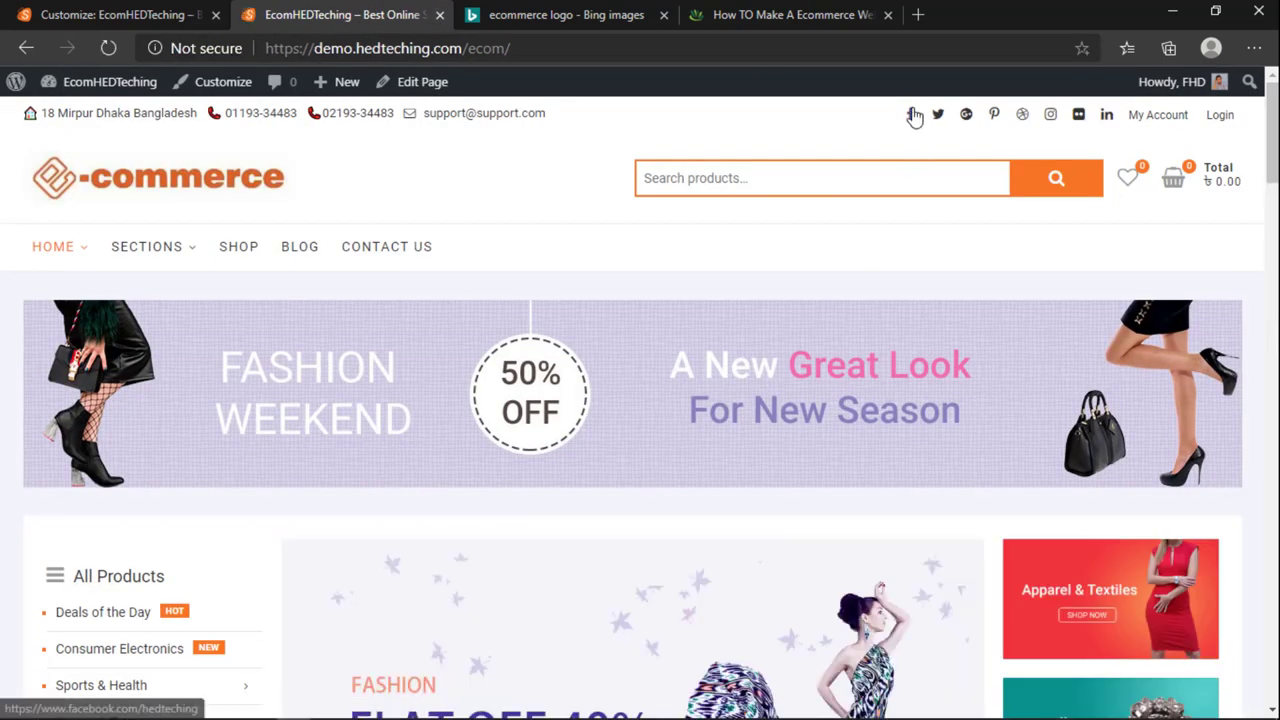
pyautogui.click(913, 116)
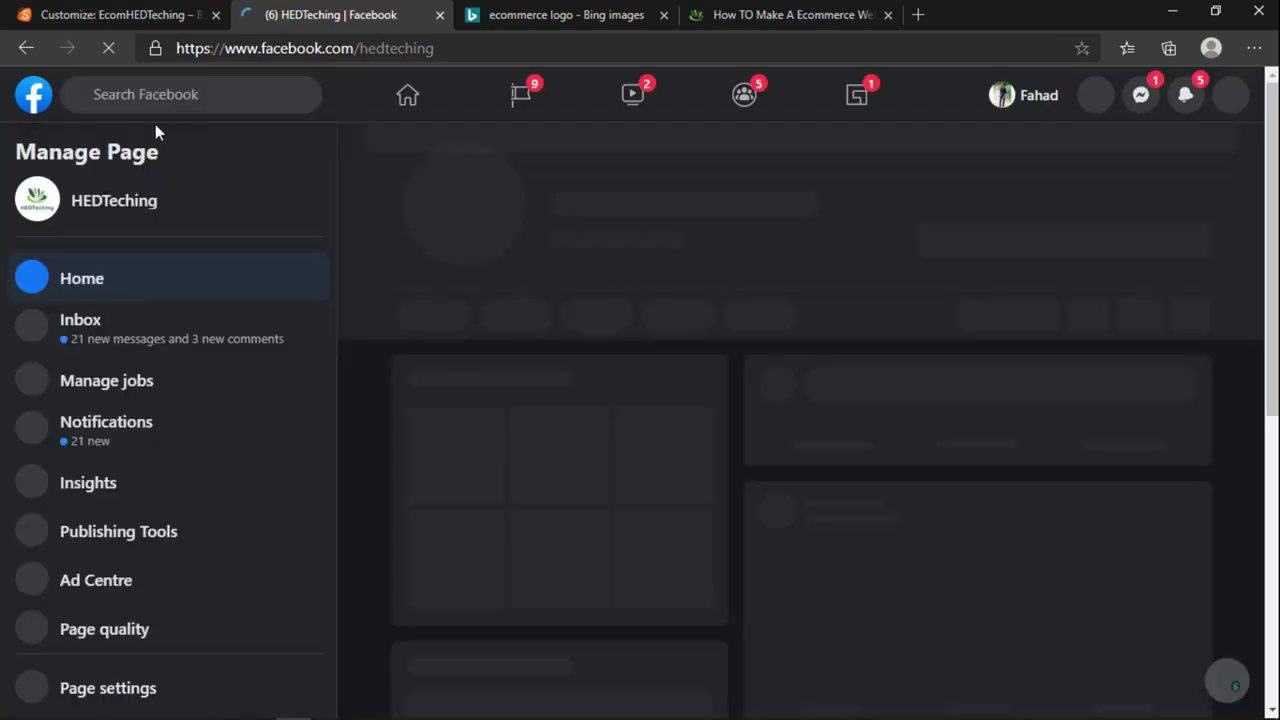
pyautogui.click(20, 50)
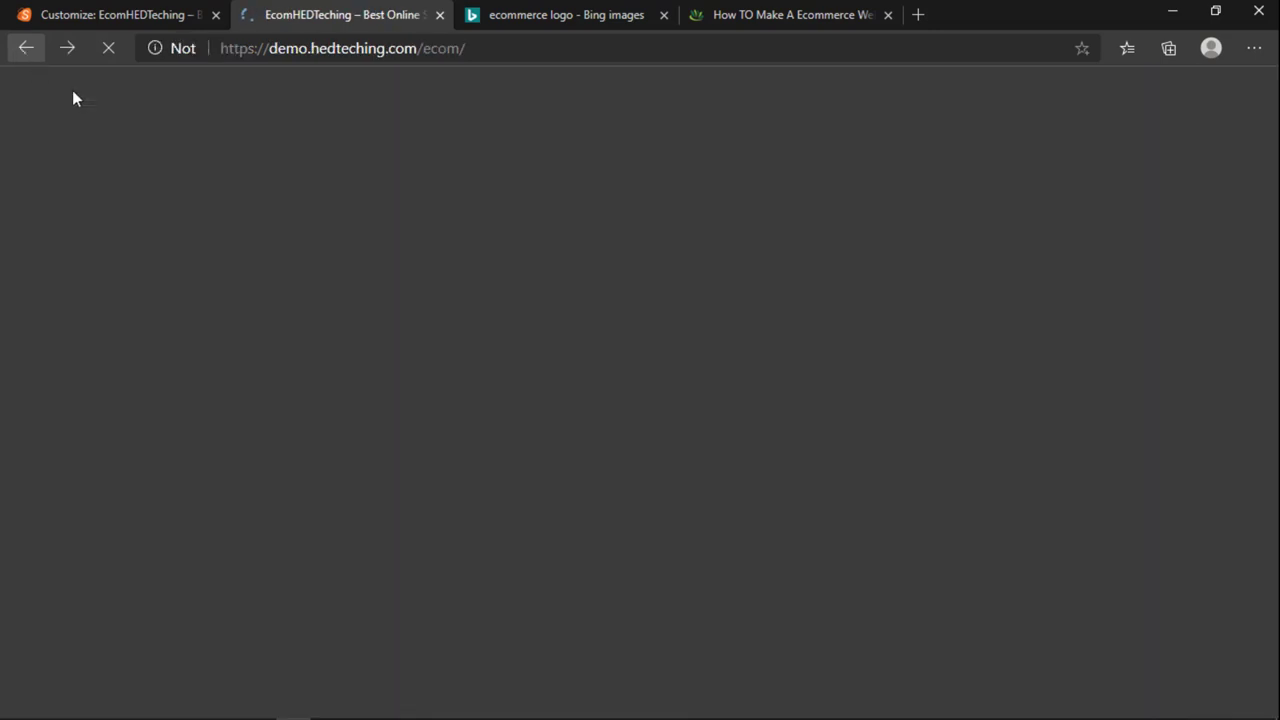
pyautogui.click(70, 14)
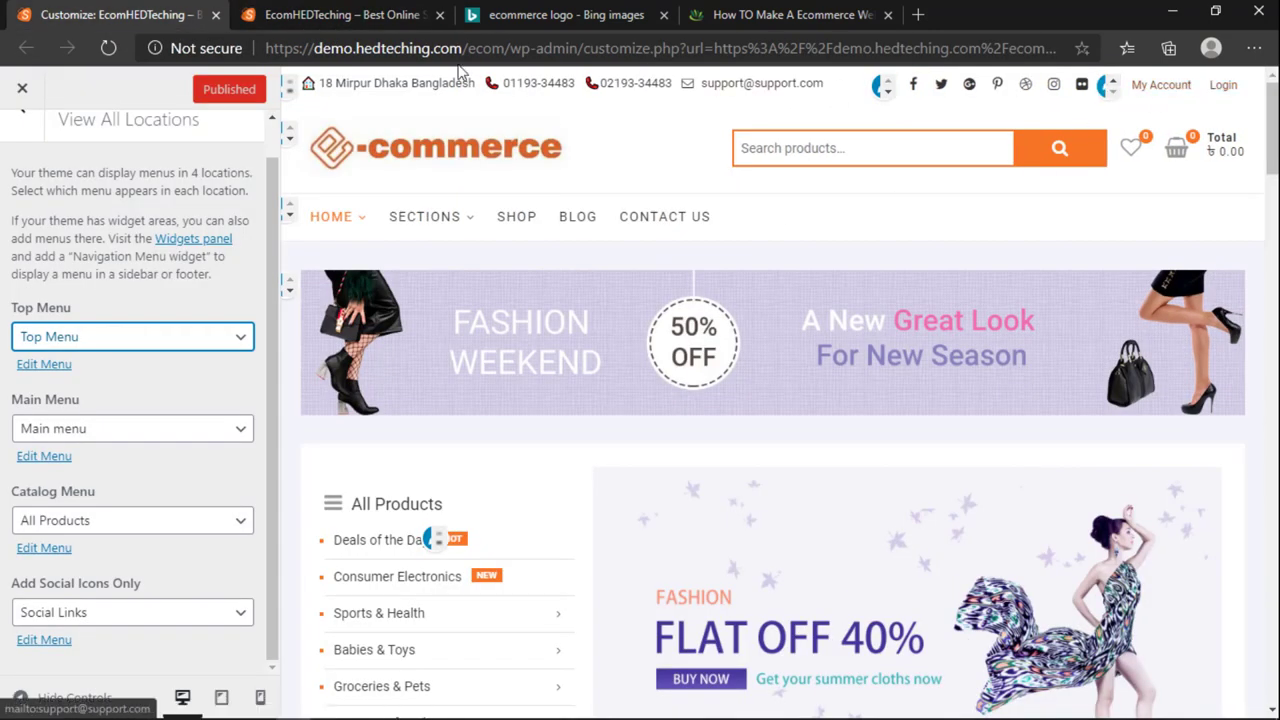
pyautogui.click(305, 12)
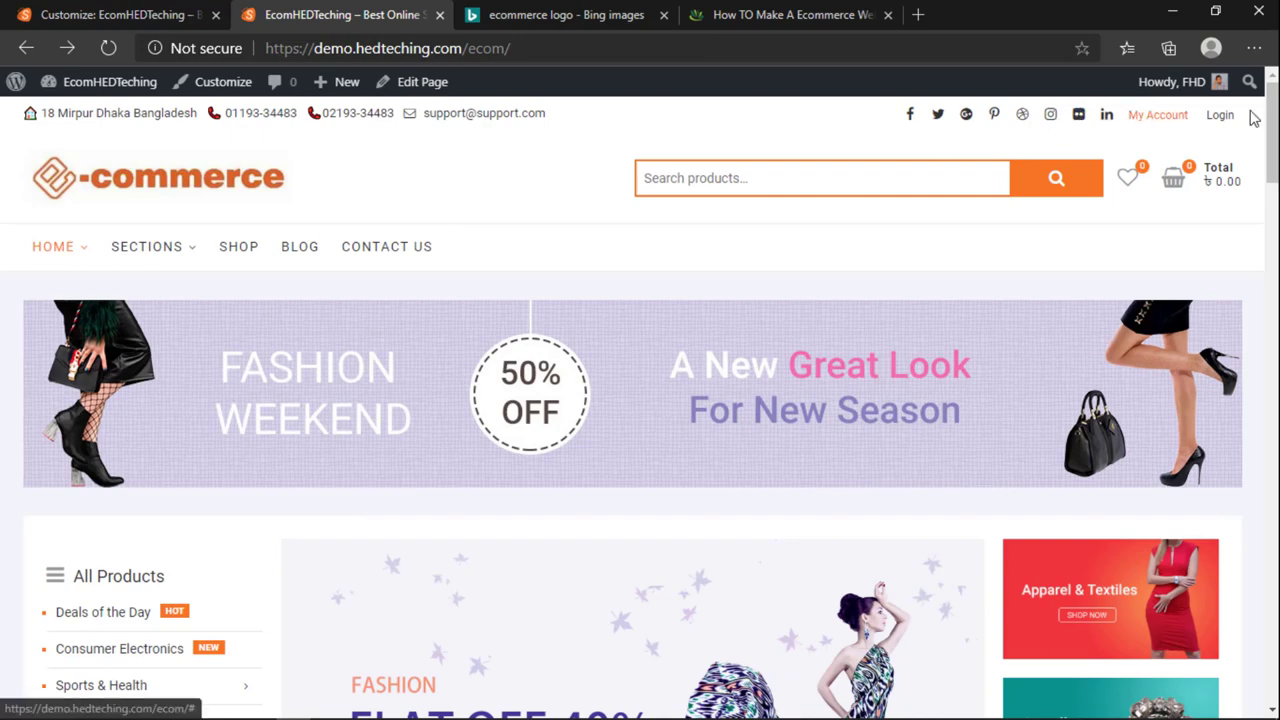
pyautogui.click(137, 12)
pyautogui.click(305, 12)
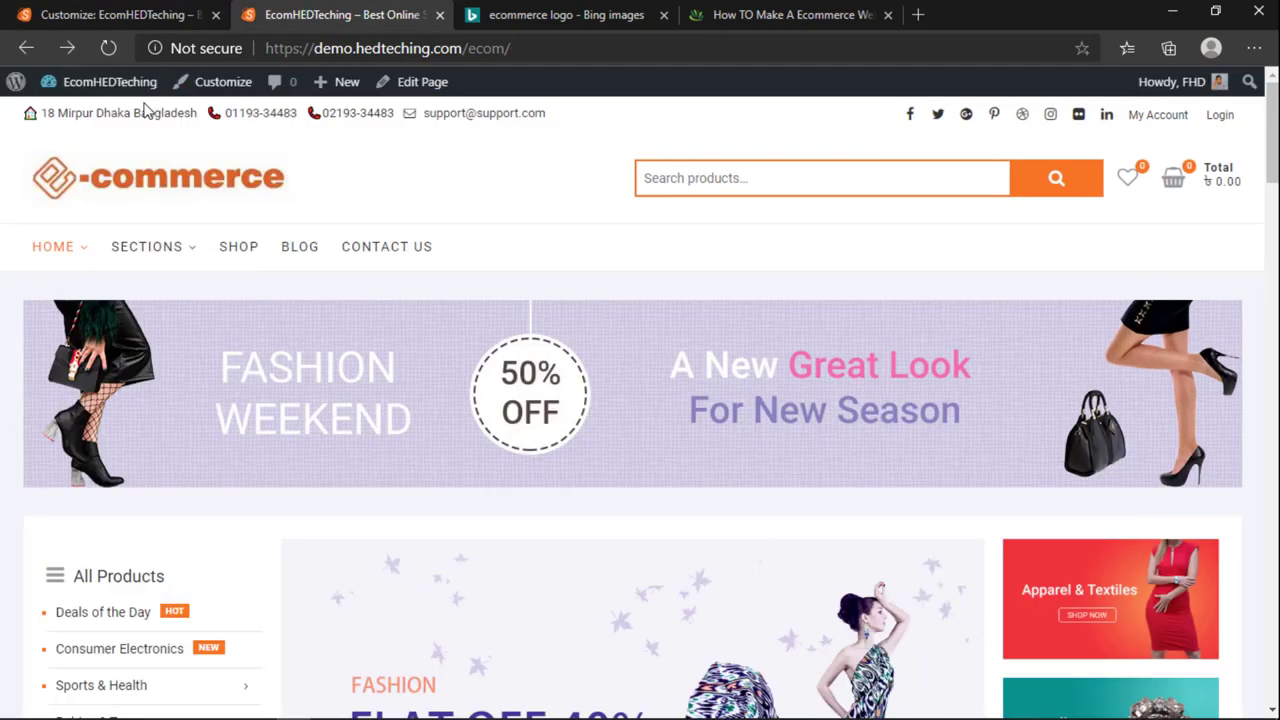
pyautogui.click(110, 48)
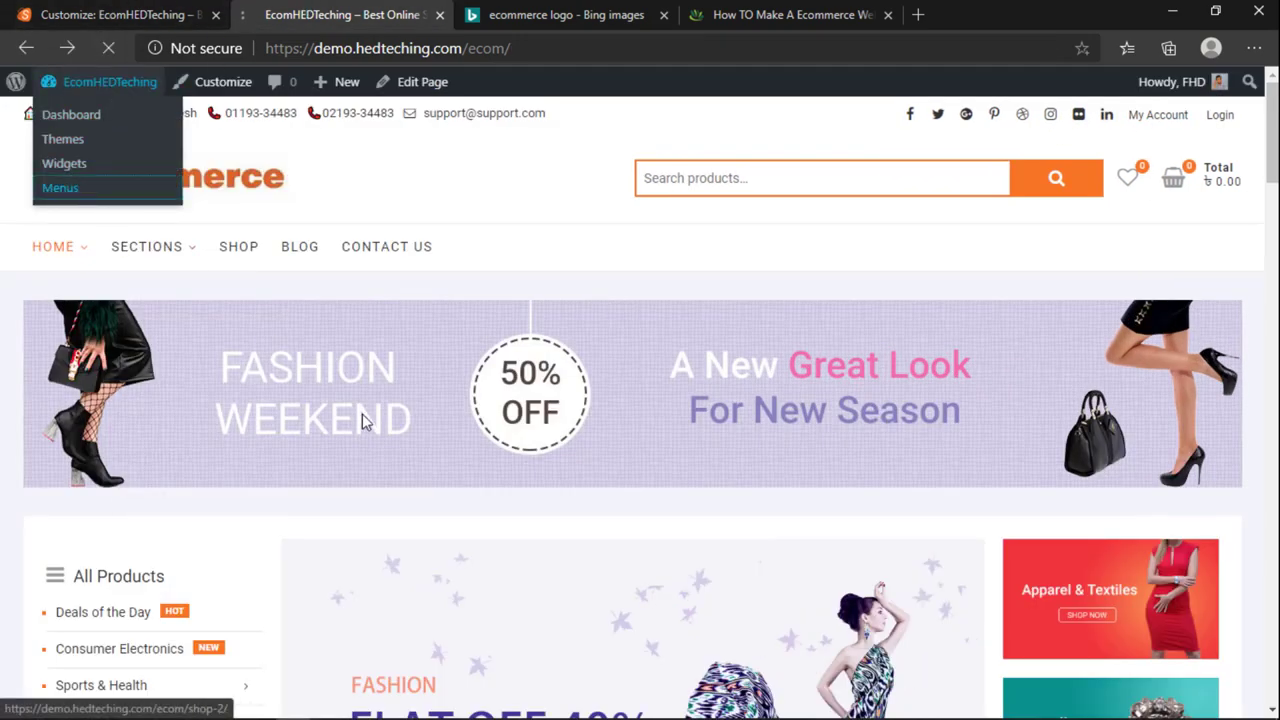
# Step: Load the Top Menu into the menu editor
pyautogui.click(130, 14)
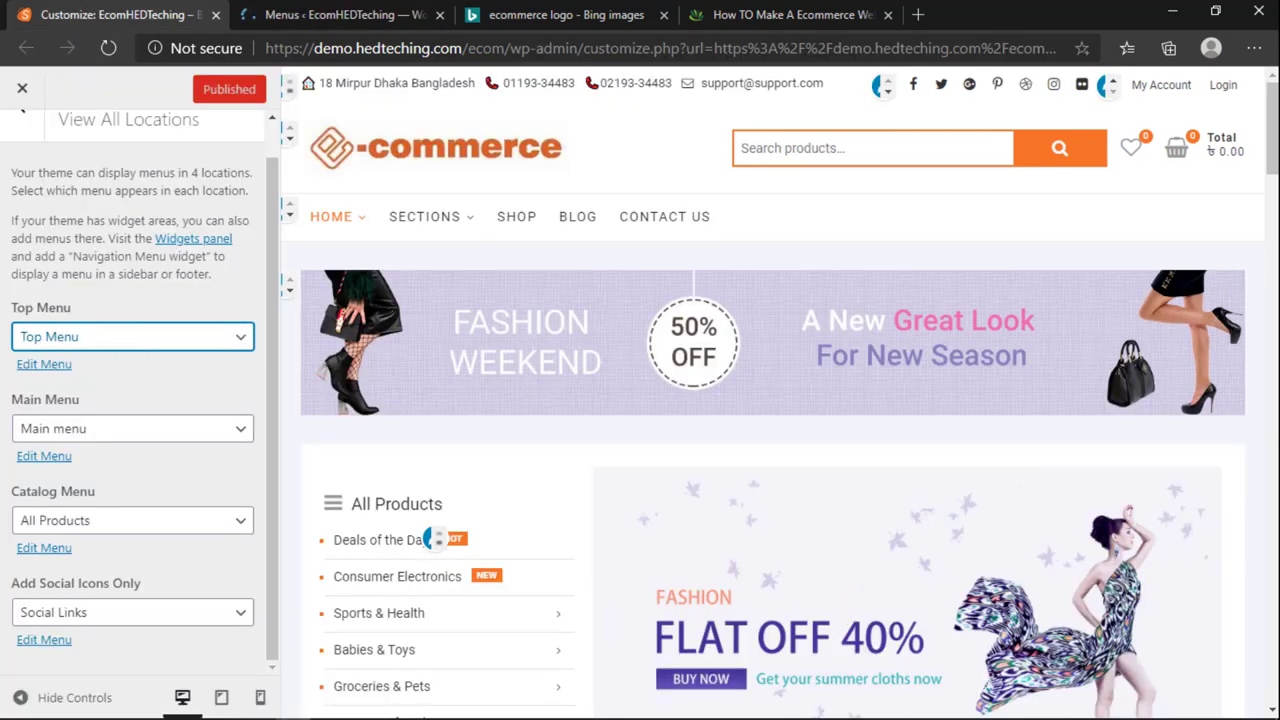
pyautogui.hotkey('ctrl', 'Tab')
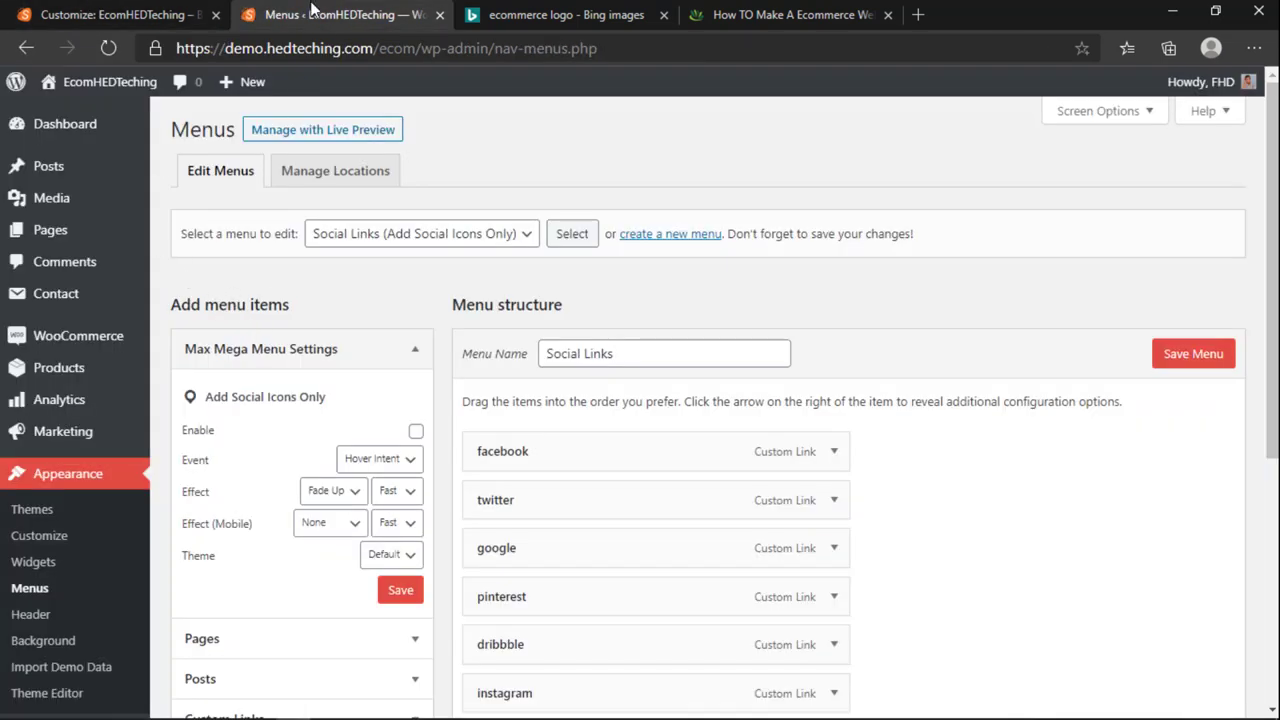
pyautogui.click(400, 235)
pyautogui.click(363, 312)
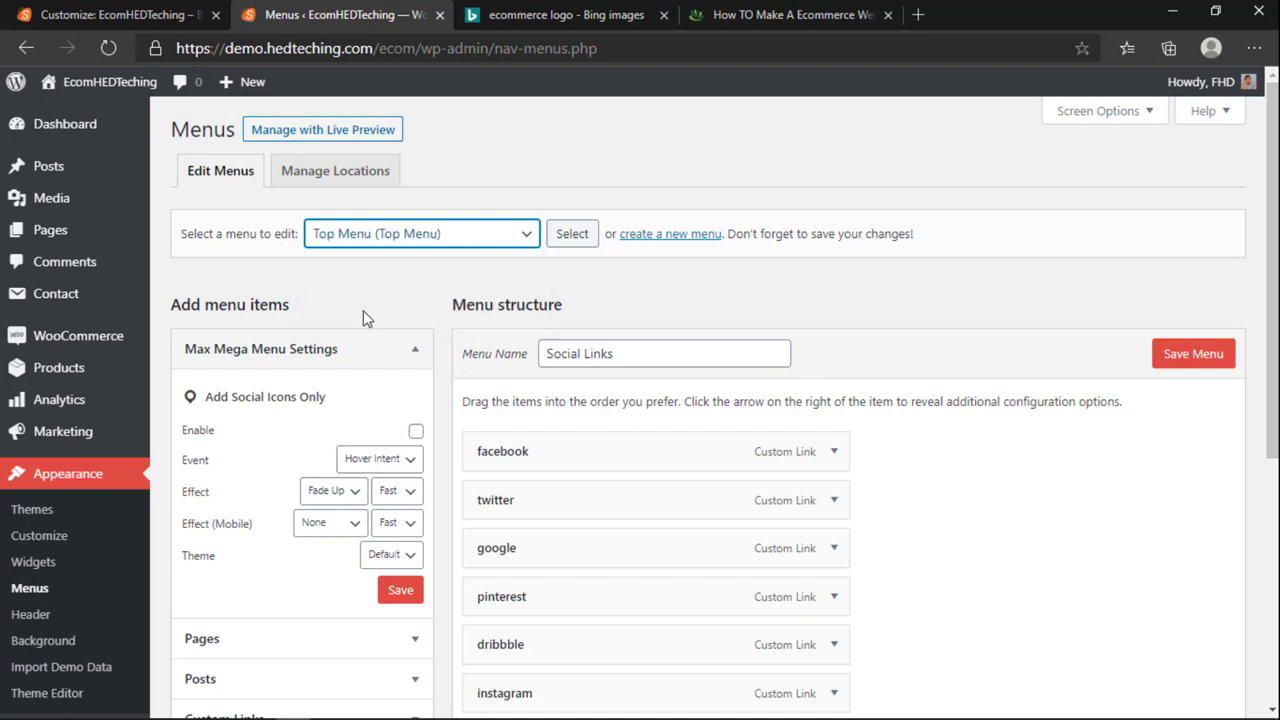
pyautogui.click(573, 236)
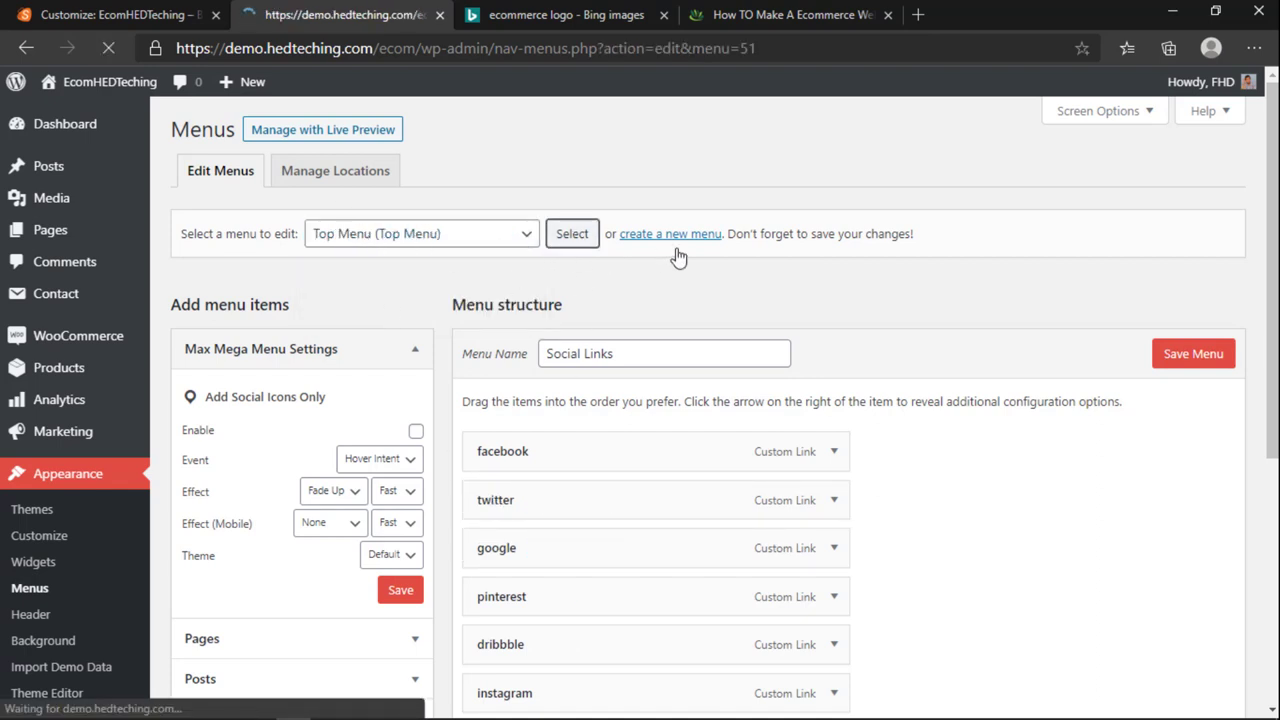
pyautogui.scroll(-1, 565, 305)
pyautogui.moveTo(533, 364)
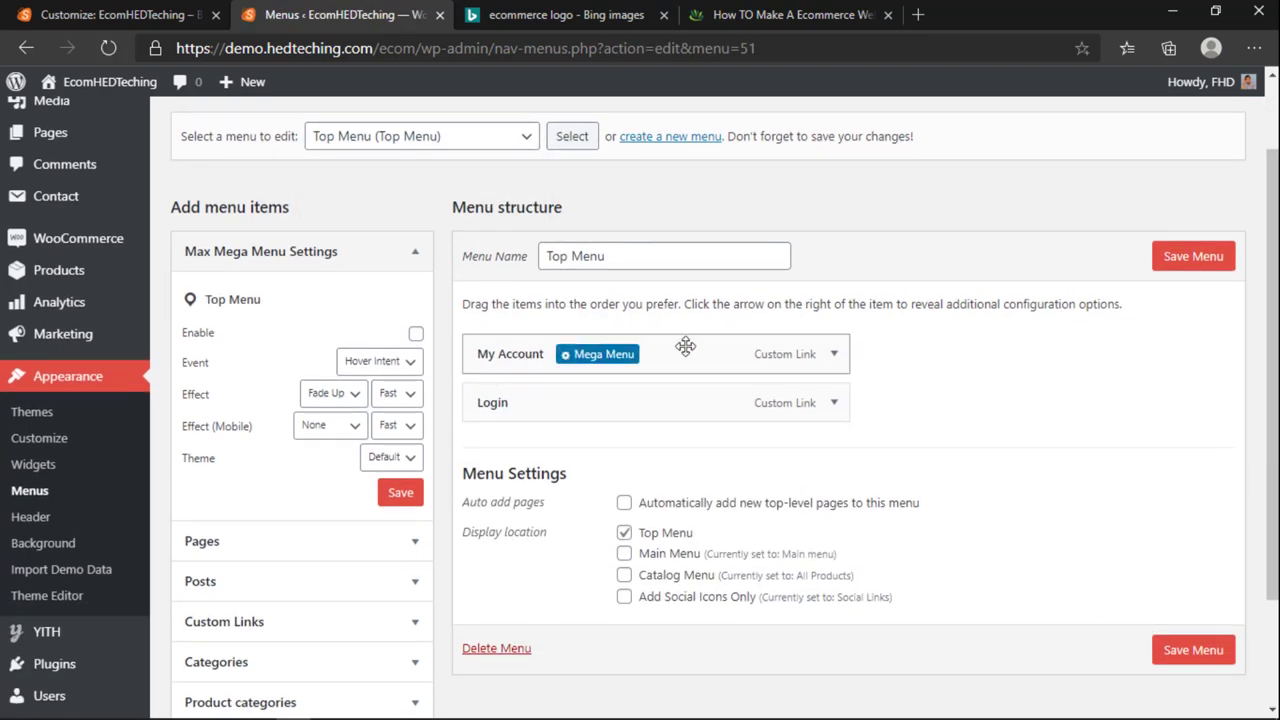
pyautogui.scroll(-1, 322, 522)
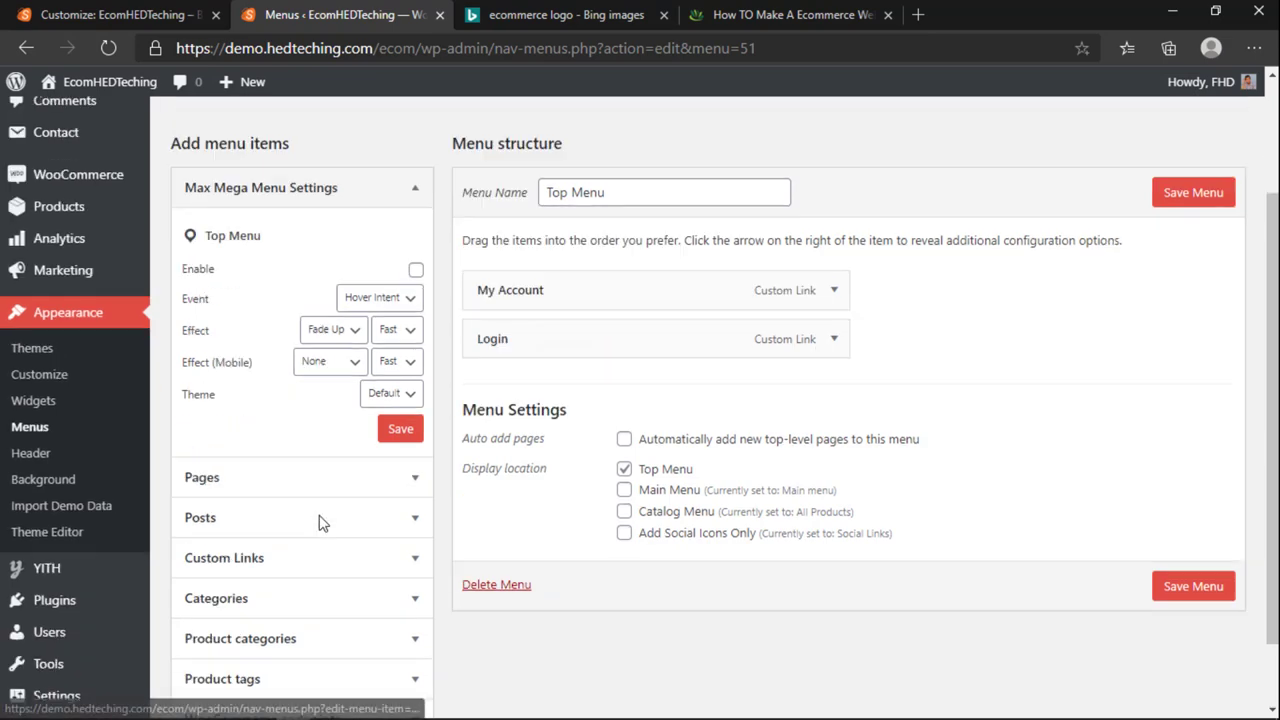
pyautogui.scroll(-1, 322, 522)
pyautogui.hotkey('ctrl', 'shift', 'Tab')
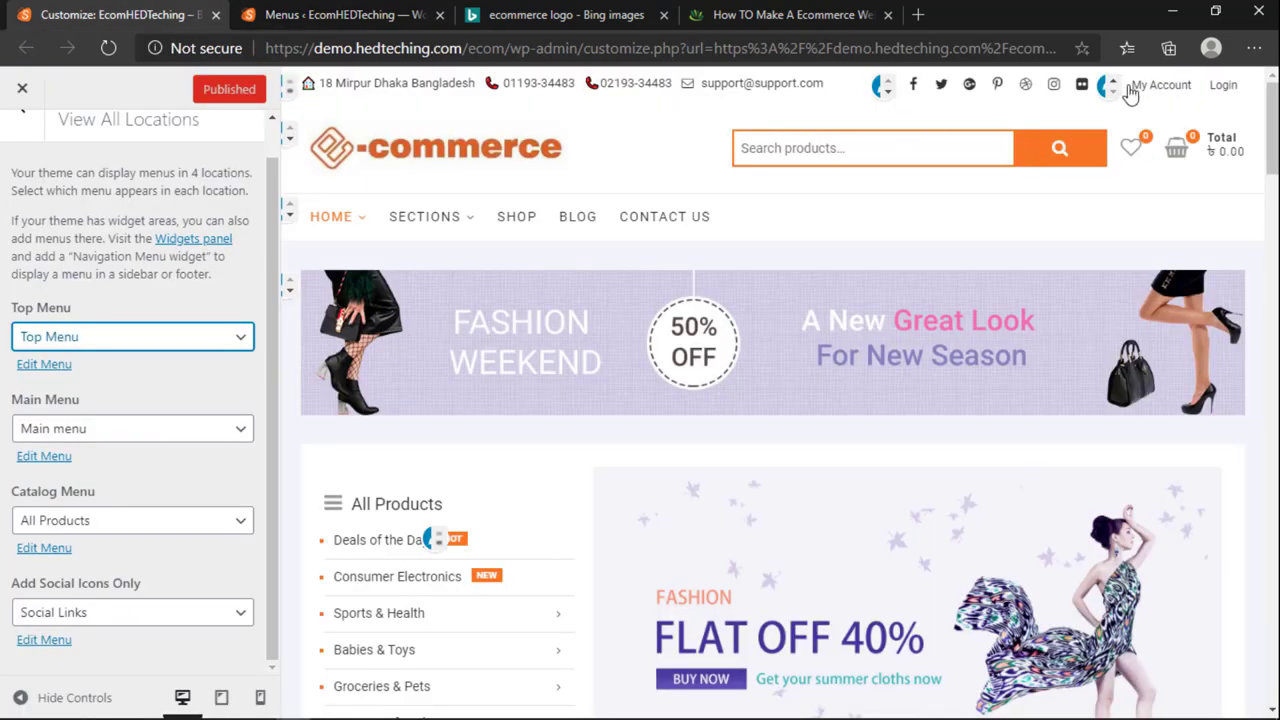
pyautogui.hotkey('ctrl', 'Tab')
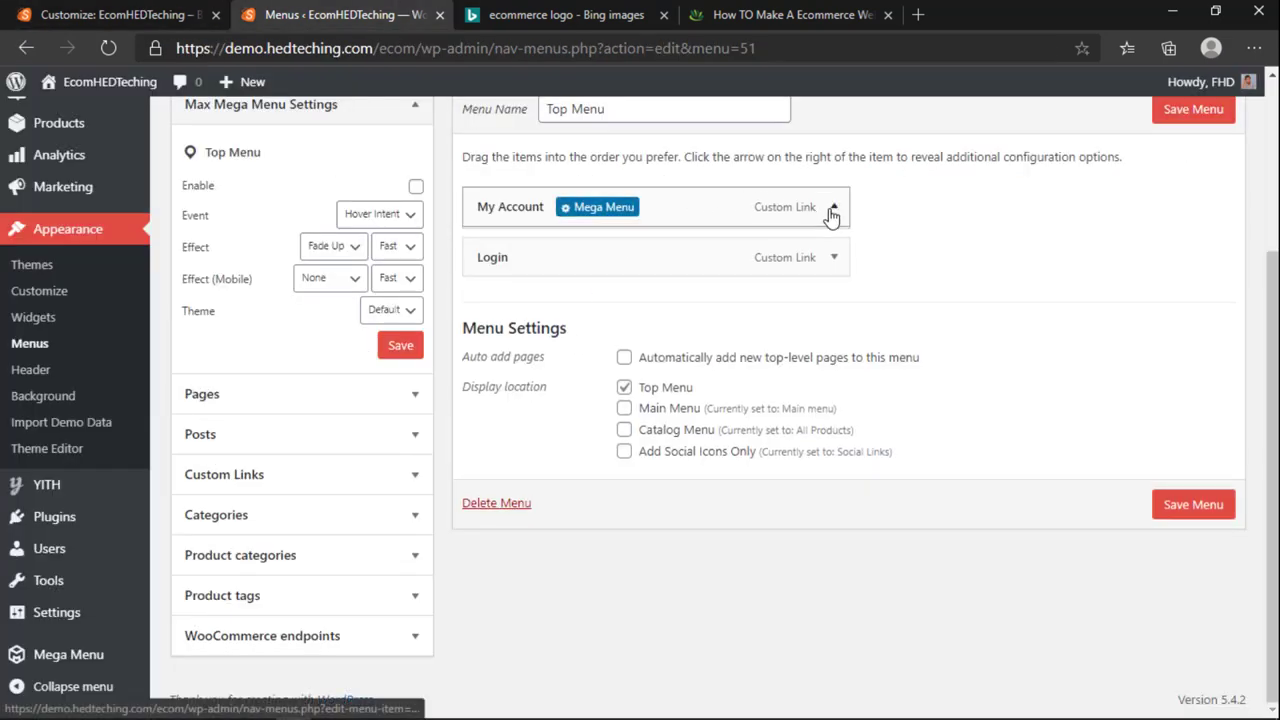
# Step: Rename the My Account item's label to Amar Account, fixing the Accout typo
pyautogui.click(832, 210)
pyautogui.moveTo(572, 324); pyautogui.dragTo(313, 334)
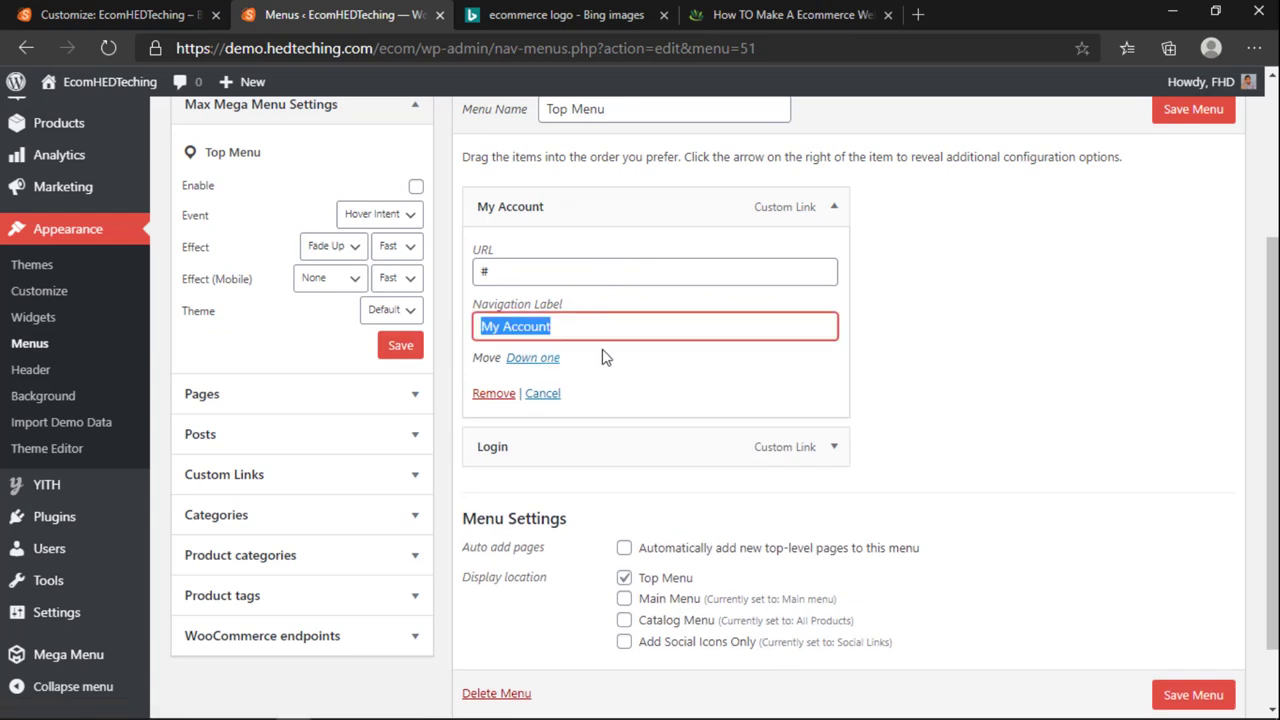
pyautogui.write('Amar')
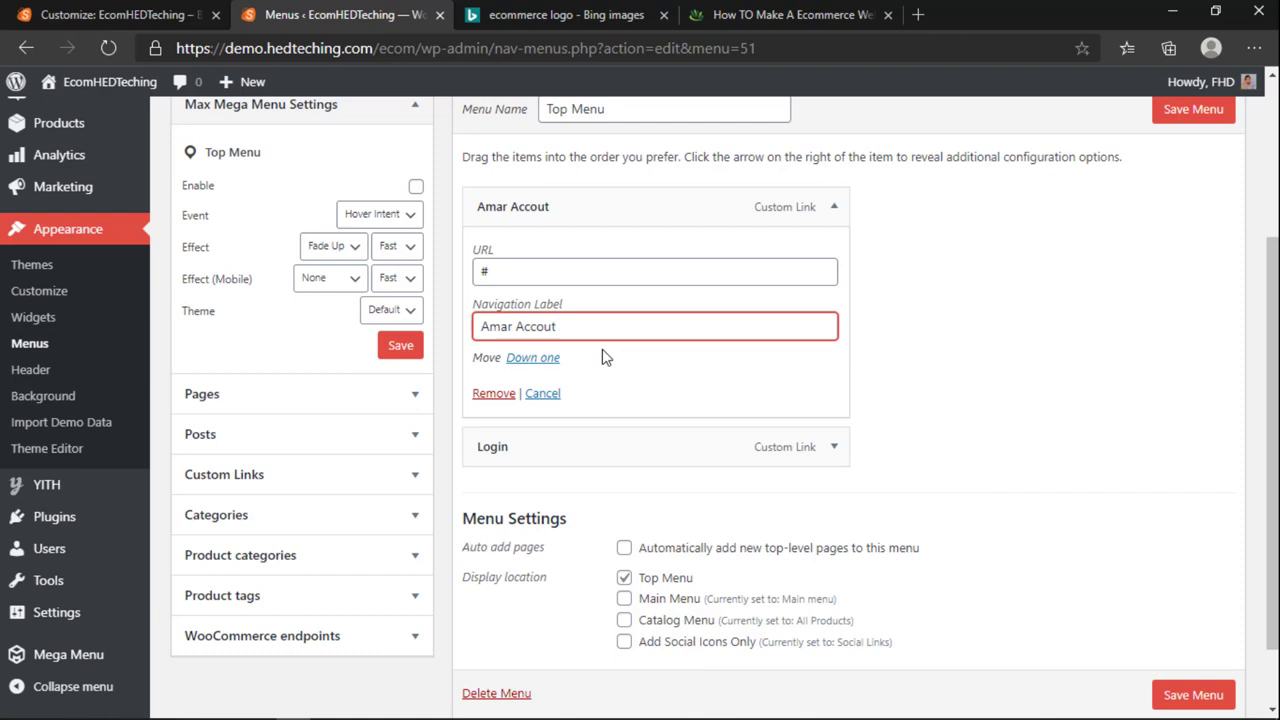
pyautogui.click(831, 209)
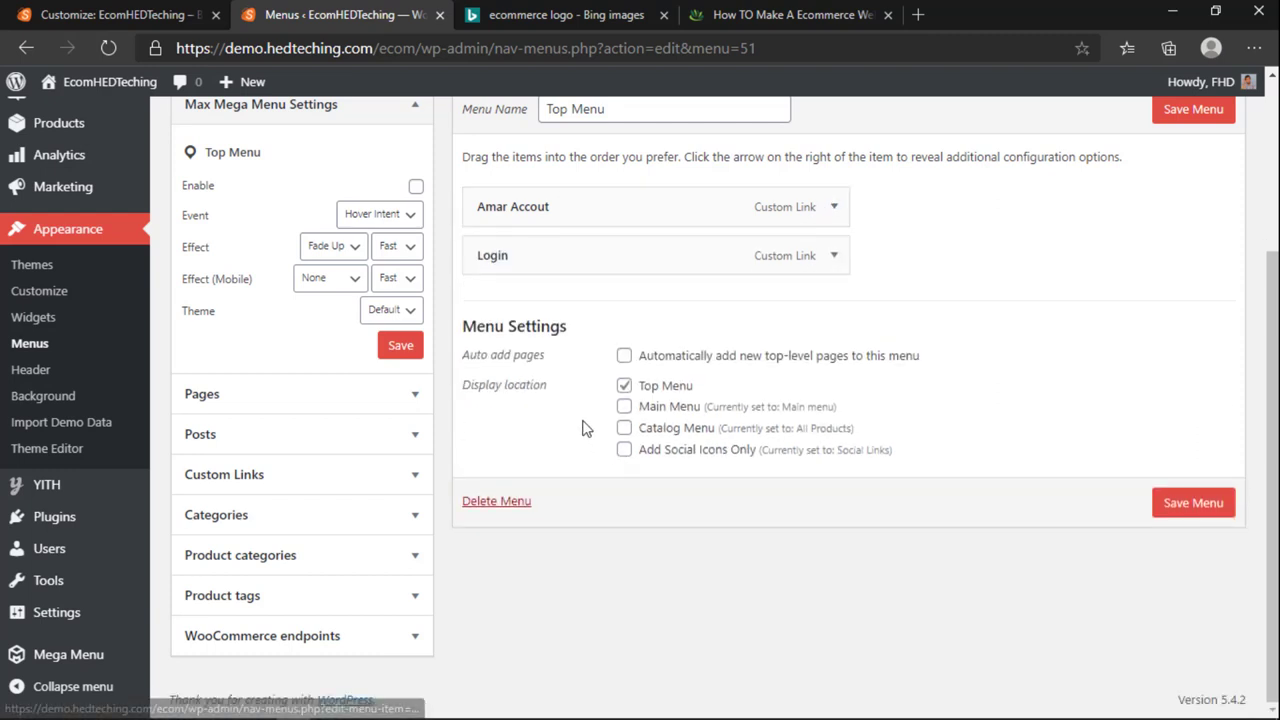
pyautogui.click(834, 207)
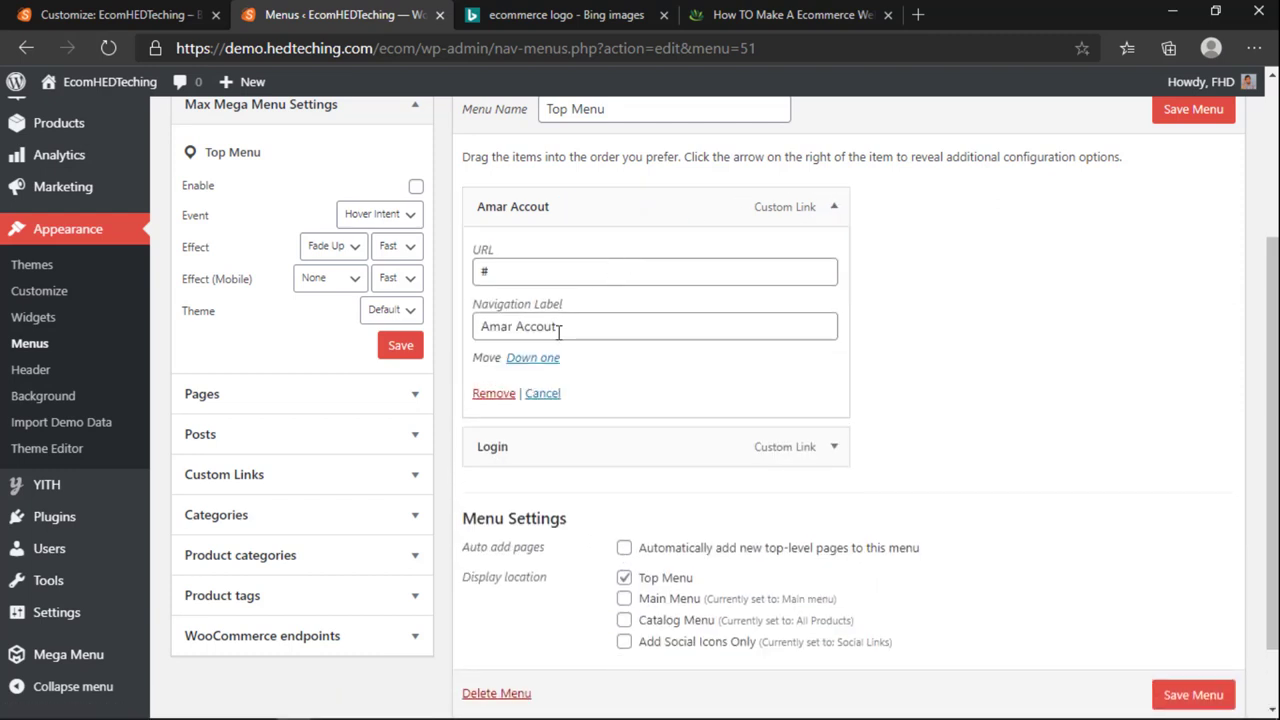
pyautogui.moveTo(573, 327); pyautogui.dragTo(539, 334)
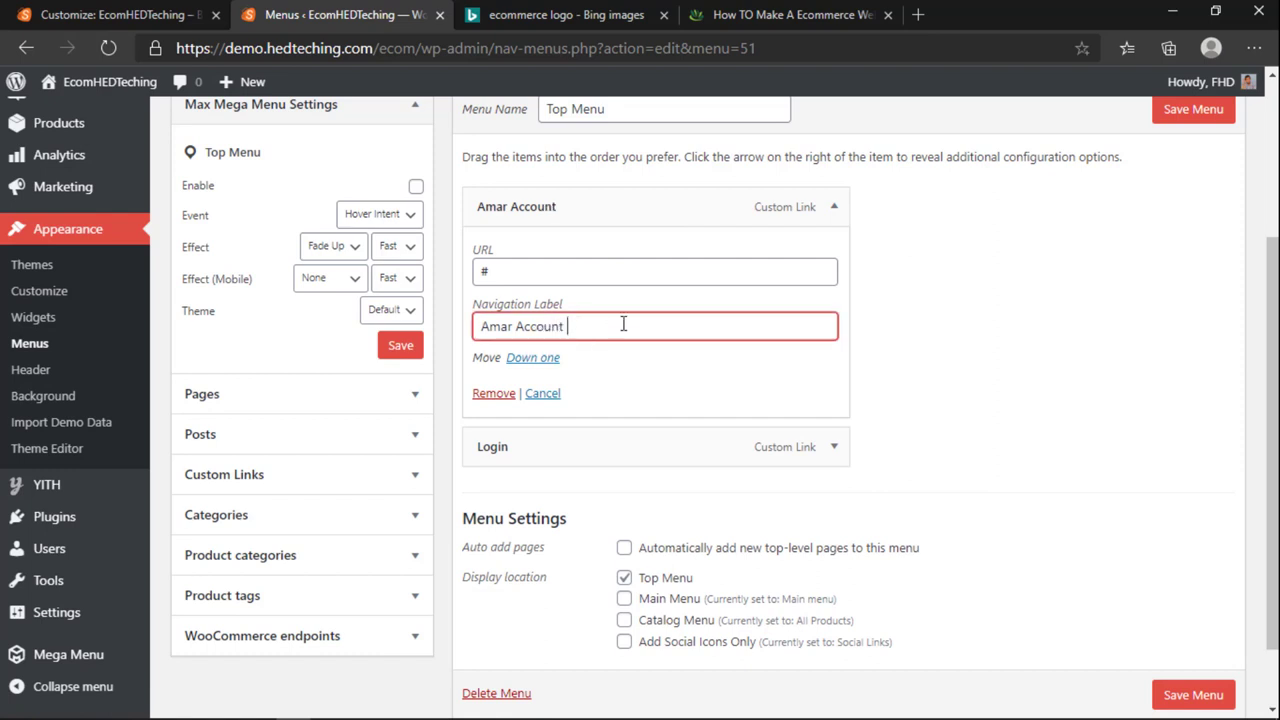
pyautogui.click(830, 206)
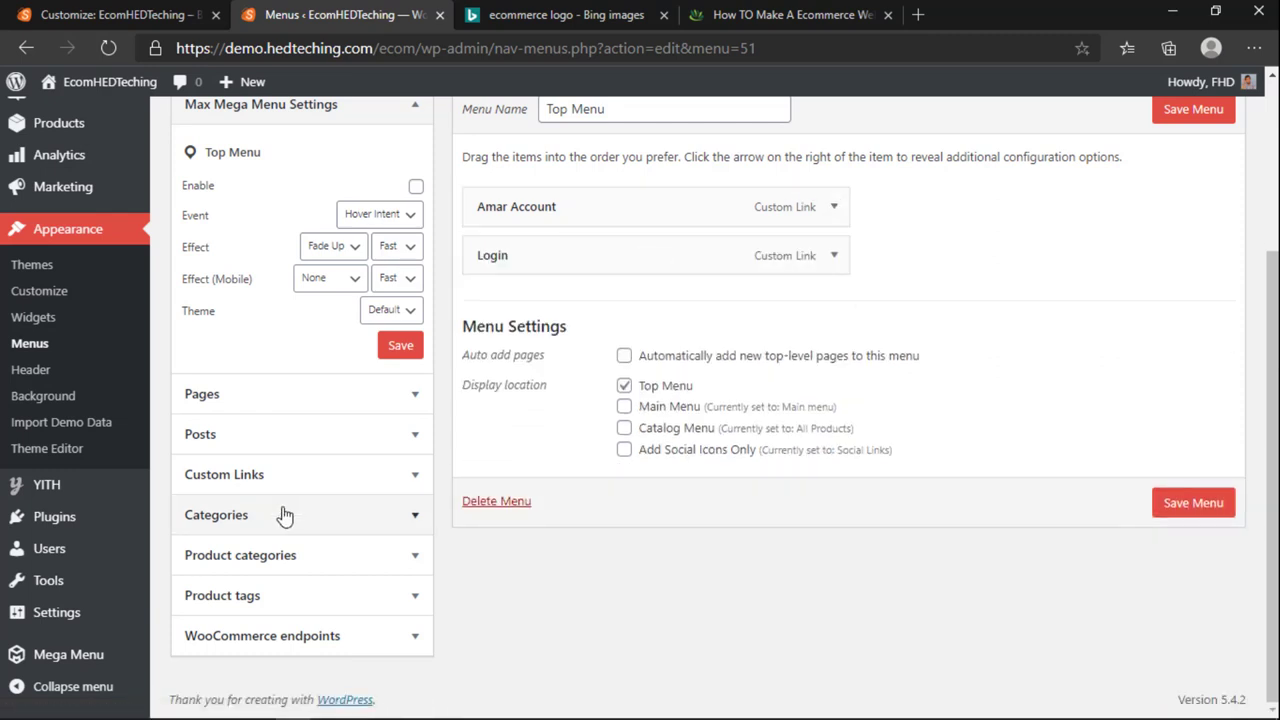
pyautogui.scroll(1, 275, 330)
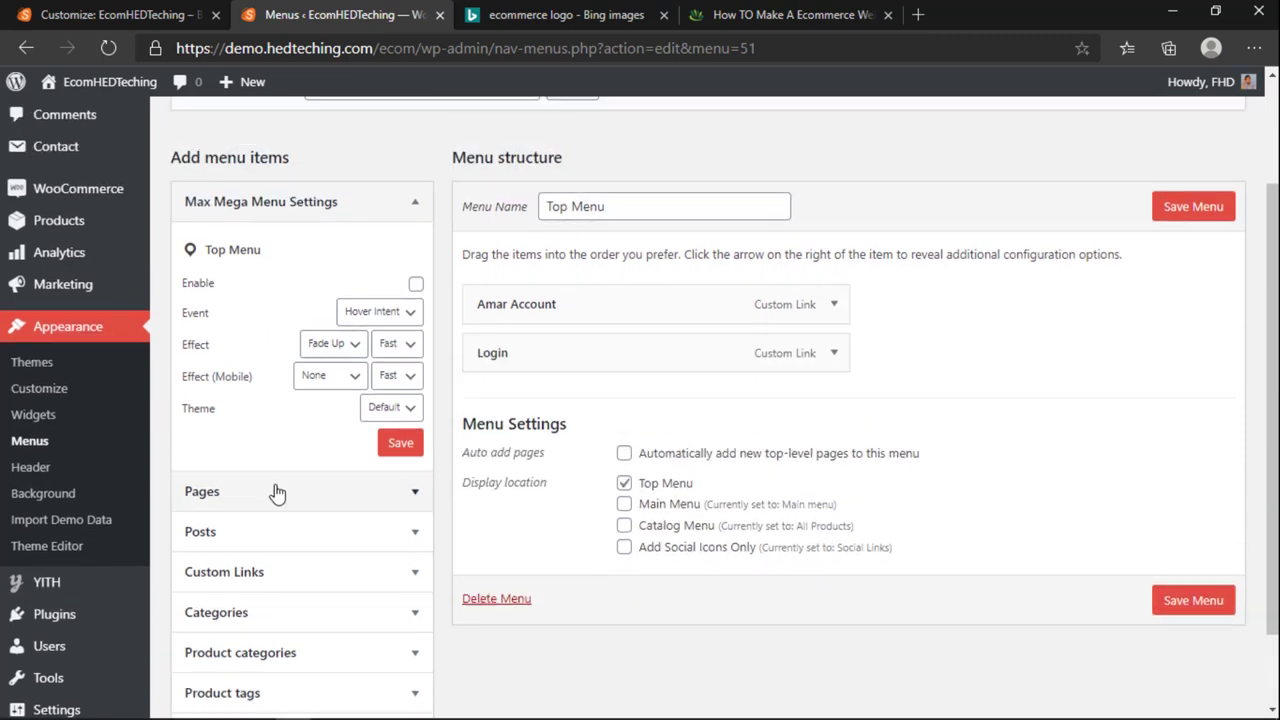
pyautogui.scroll(-1, 290, 402)
# Step: Start a new custom link with the link text HEDTeching
pyautogui.click(289, 402)
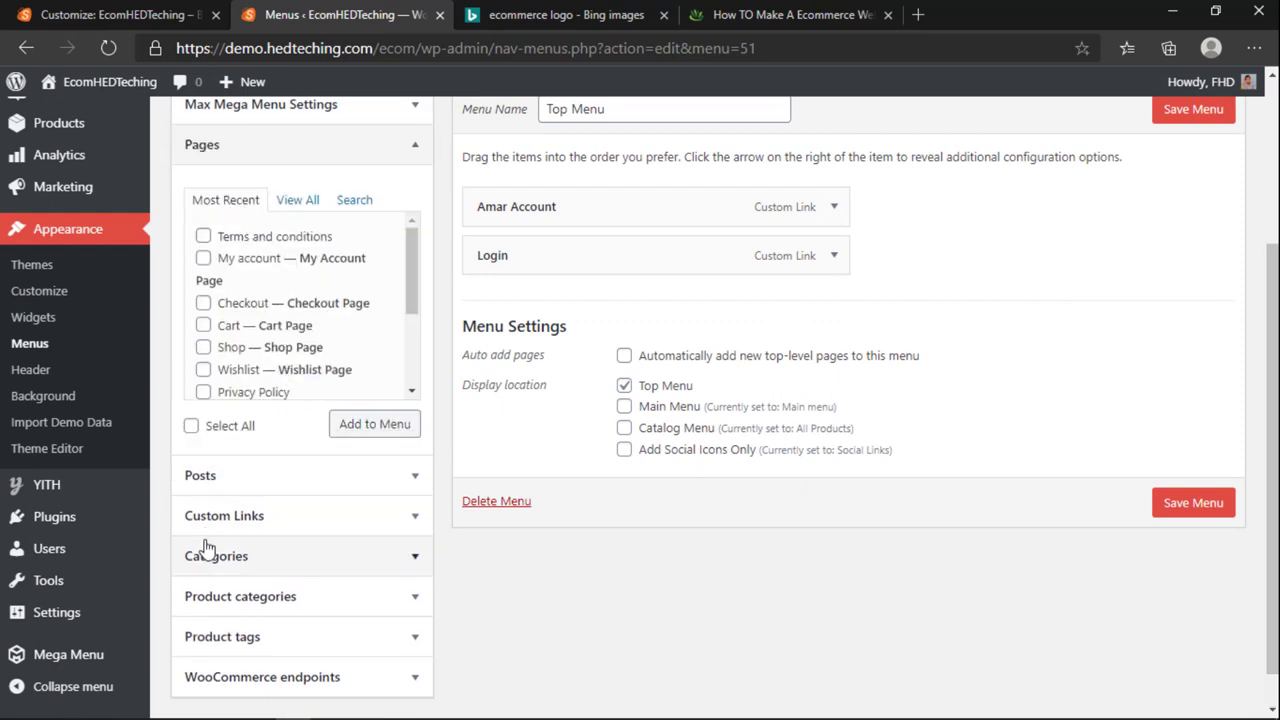
pyautogui.click(254, 514)
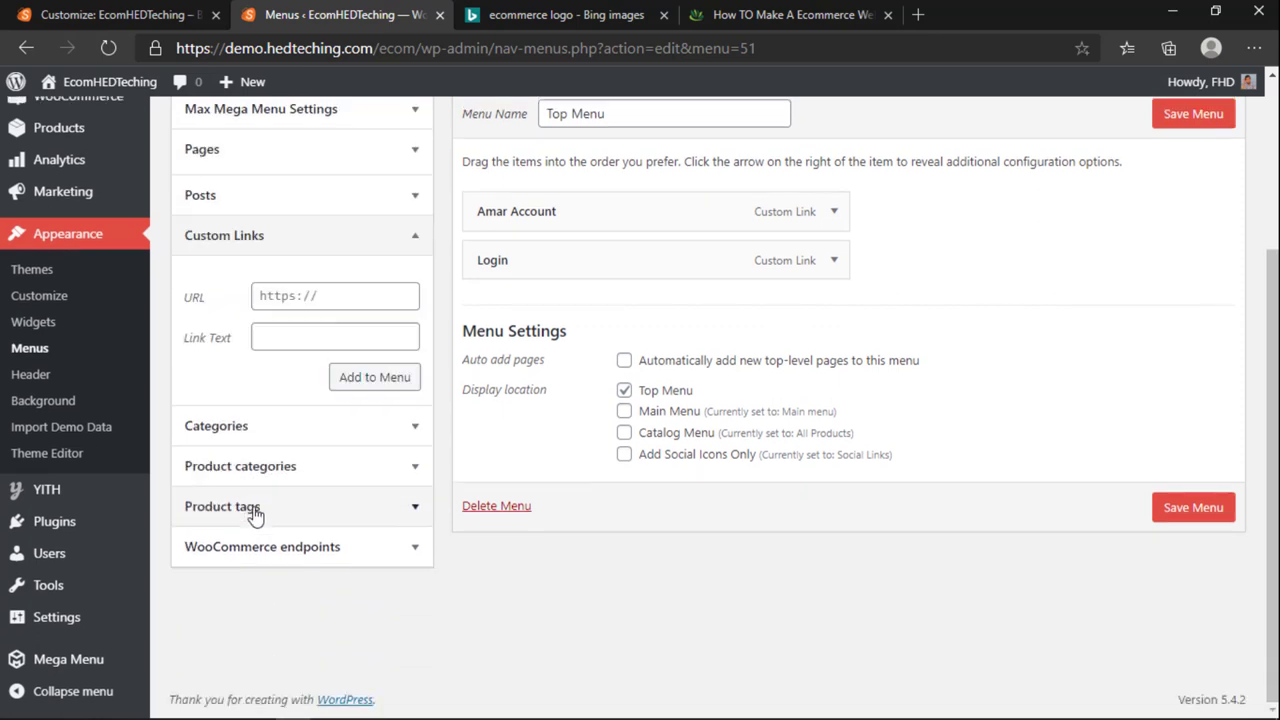
pyautogui.click(326, 332)
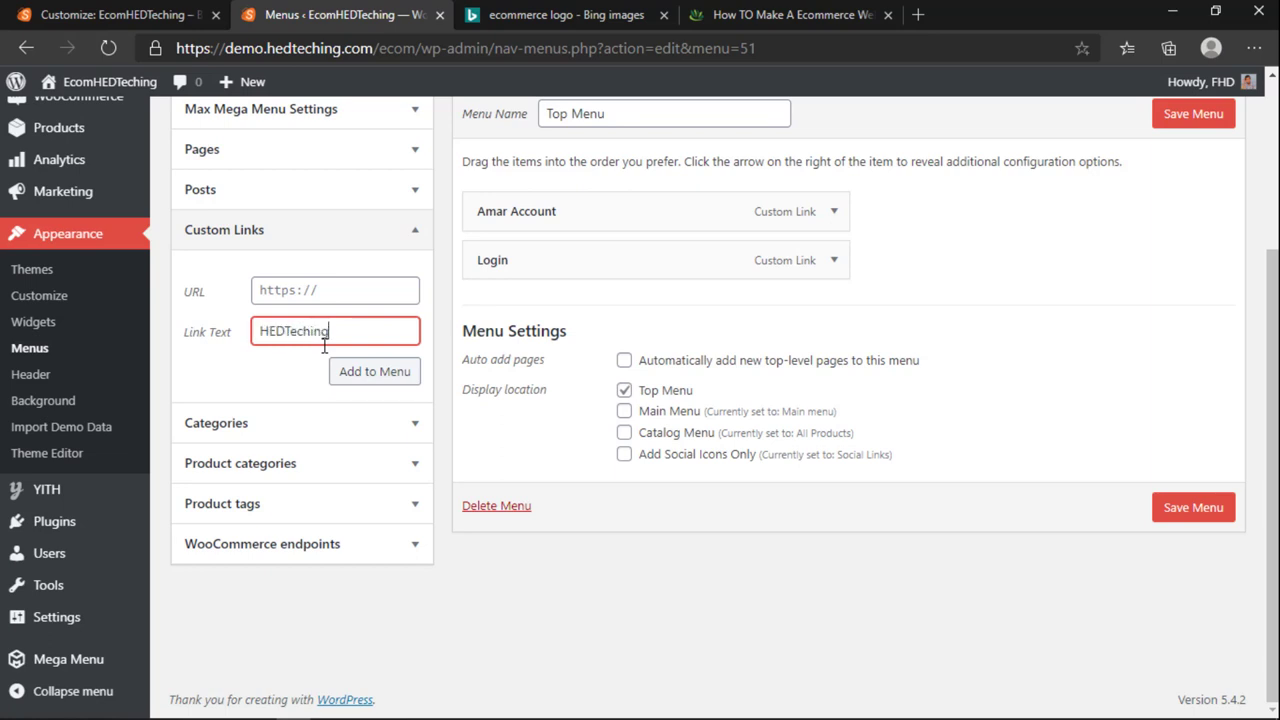
pyautogui.click(325, 271)
pyautogui.click(329, 293)
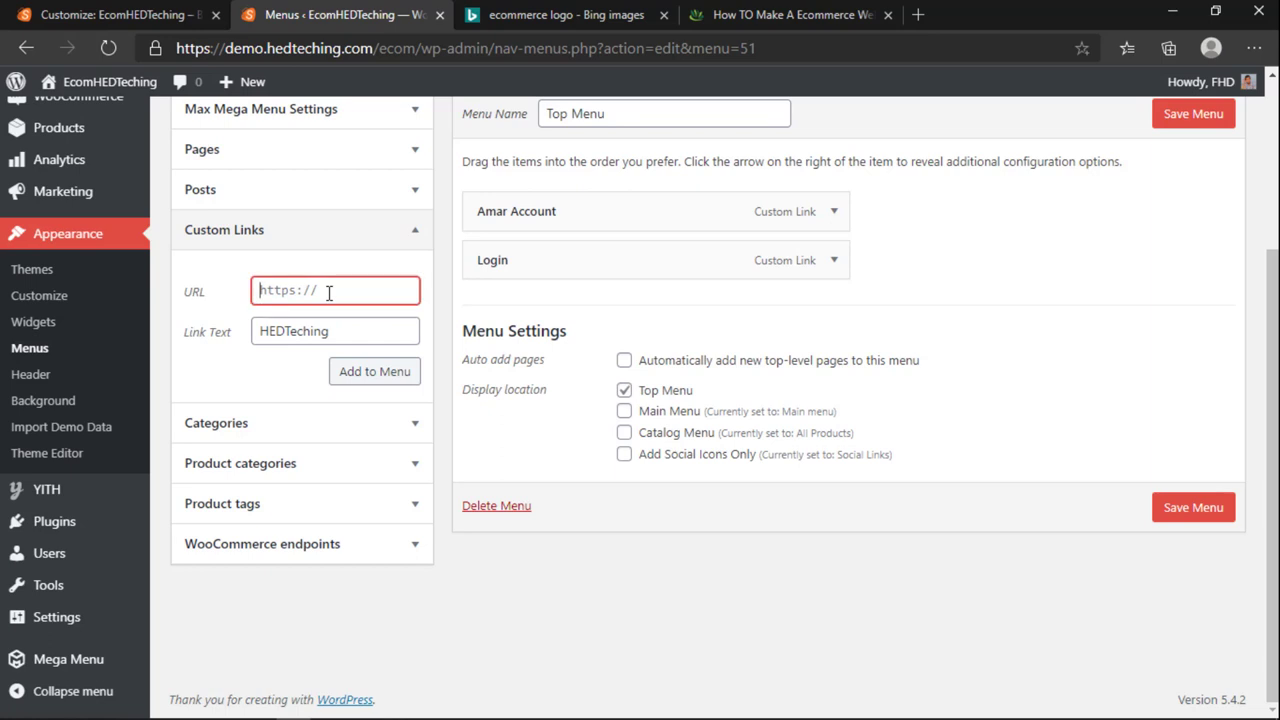
pyautogui.click(765, 14)
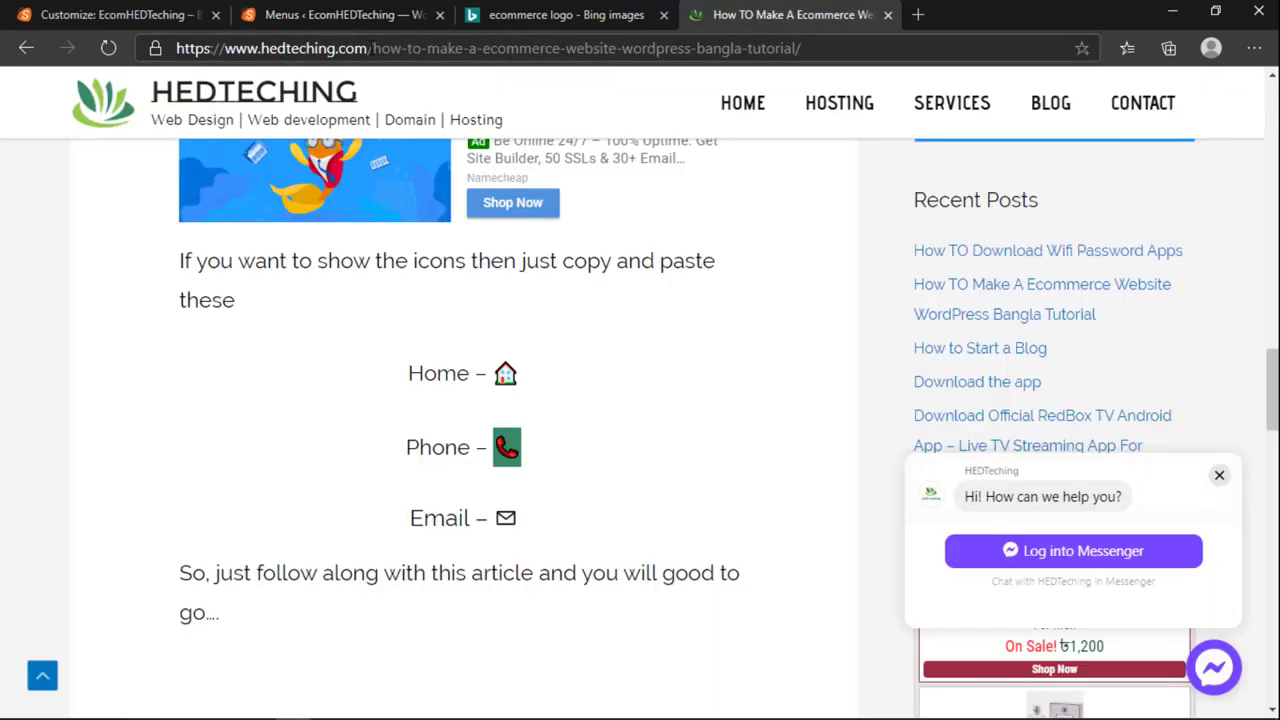
pyautogui.moveTo(368, 48); pyautogui.dragTo(2, 68)
pyautogui.click(372, 48)
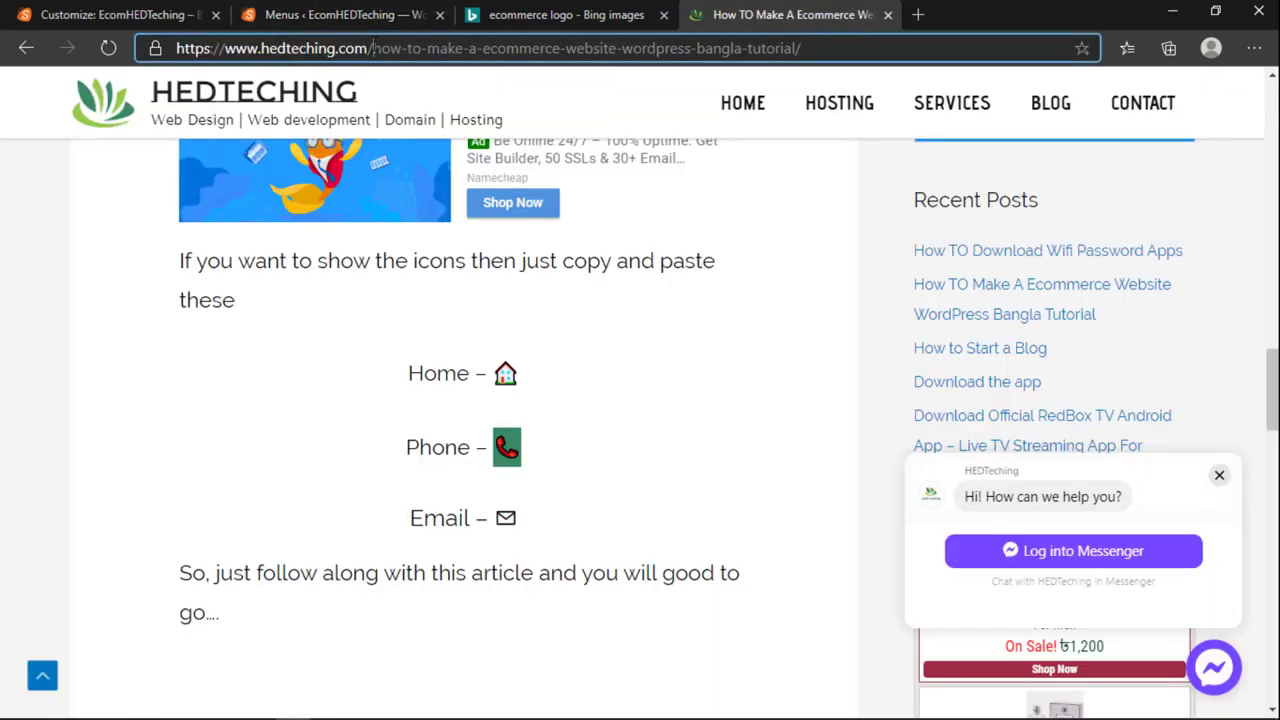
pyautogui.write('hosting')
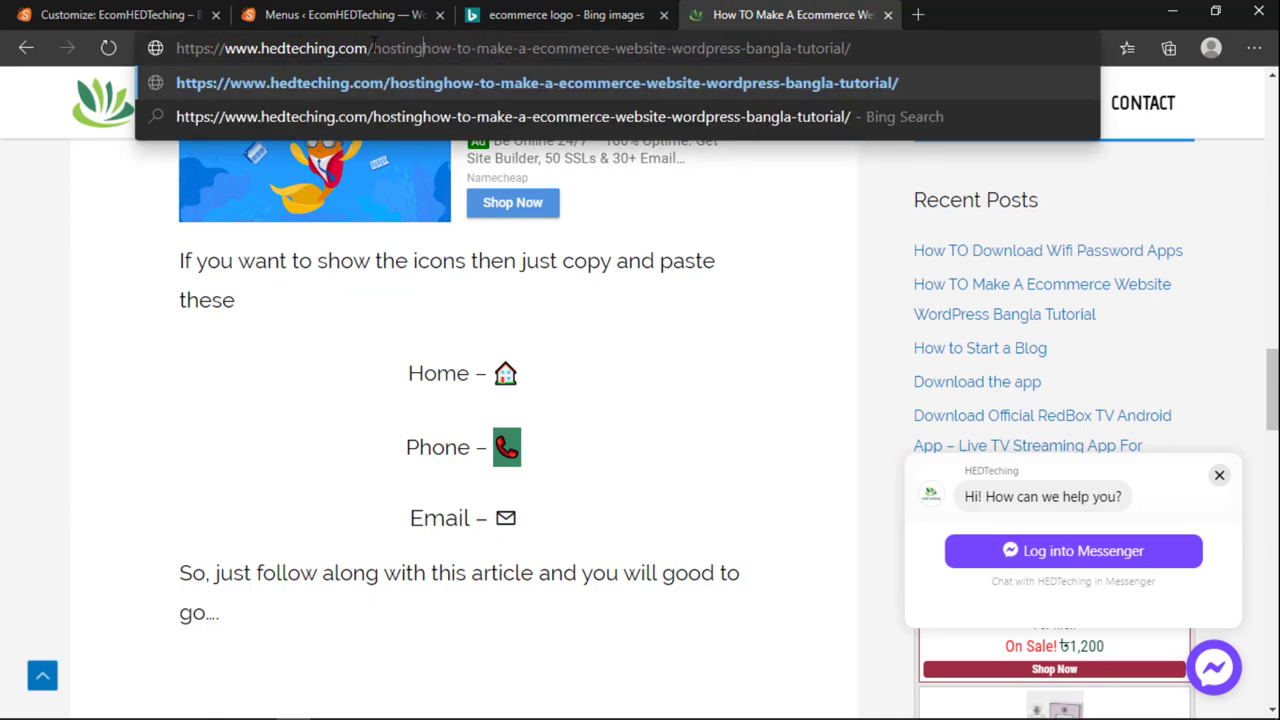
pyautogui.moveTo(425, 48); pyautogui.dragTo(34, 10)
pyautogui.hotkey('ctrl', 'c')
pyautogui.click(92, 8)
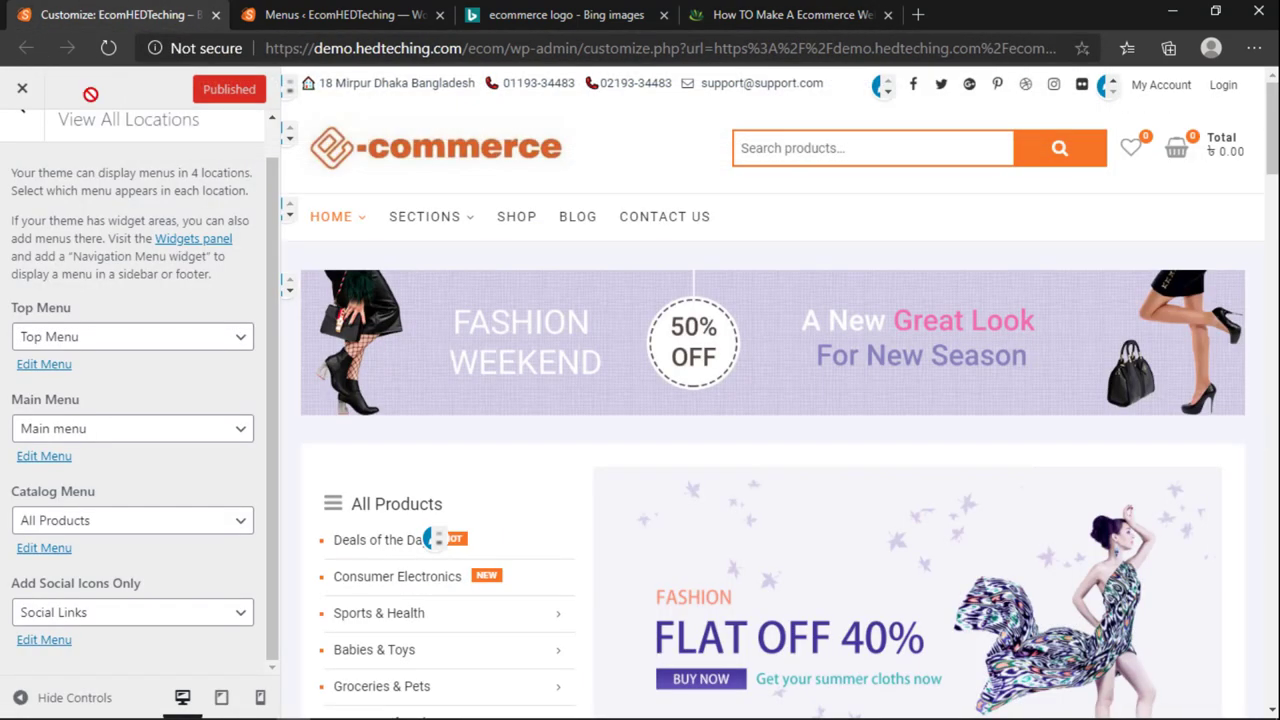
pyautogui.click(360, 23)
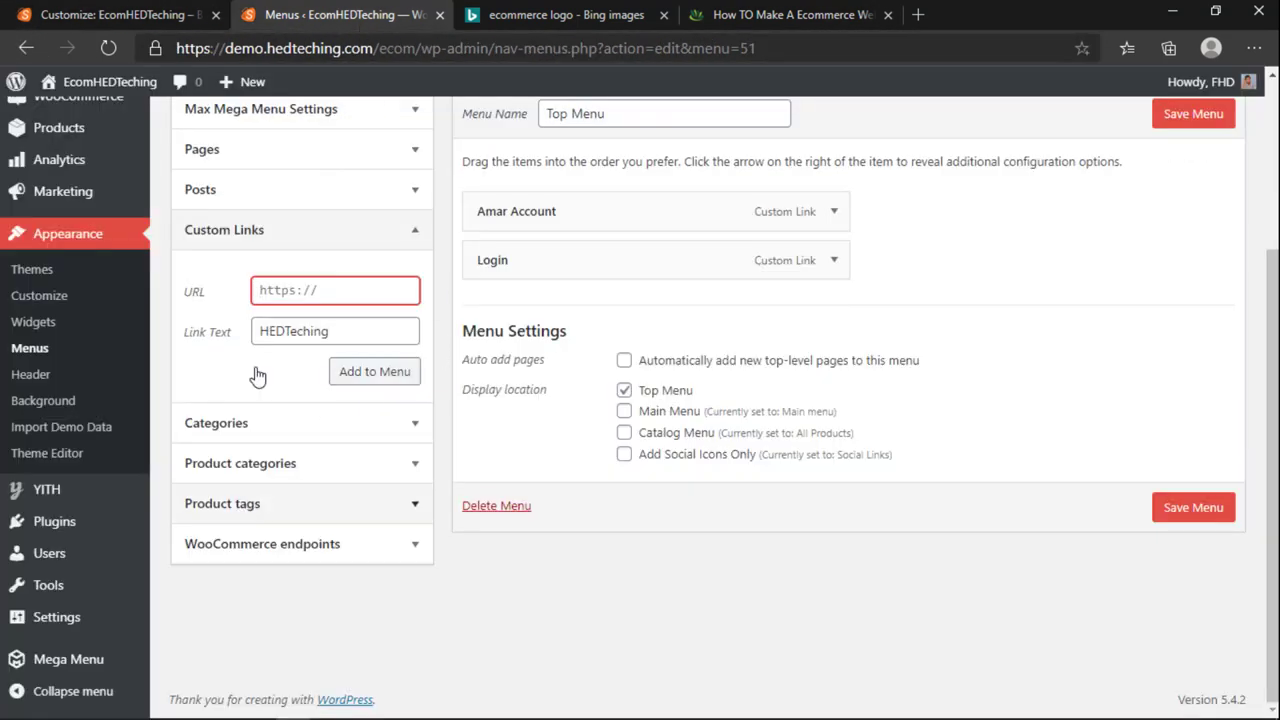
pyautogui.hotkey('ctrl', 'v')
pyautogui.click(366, 372)
pyautogui.scroll(1, 366, 372)
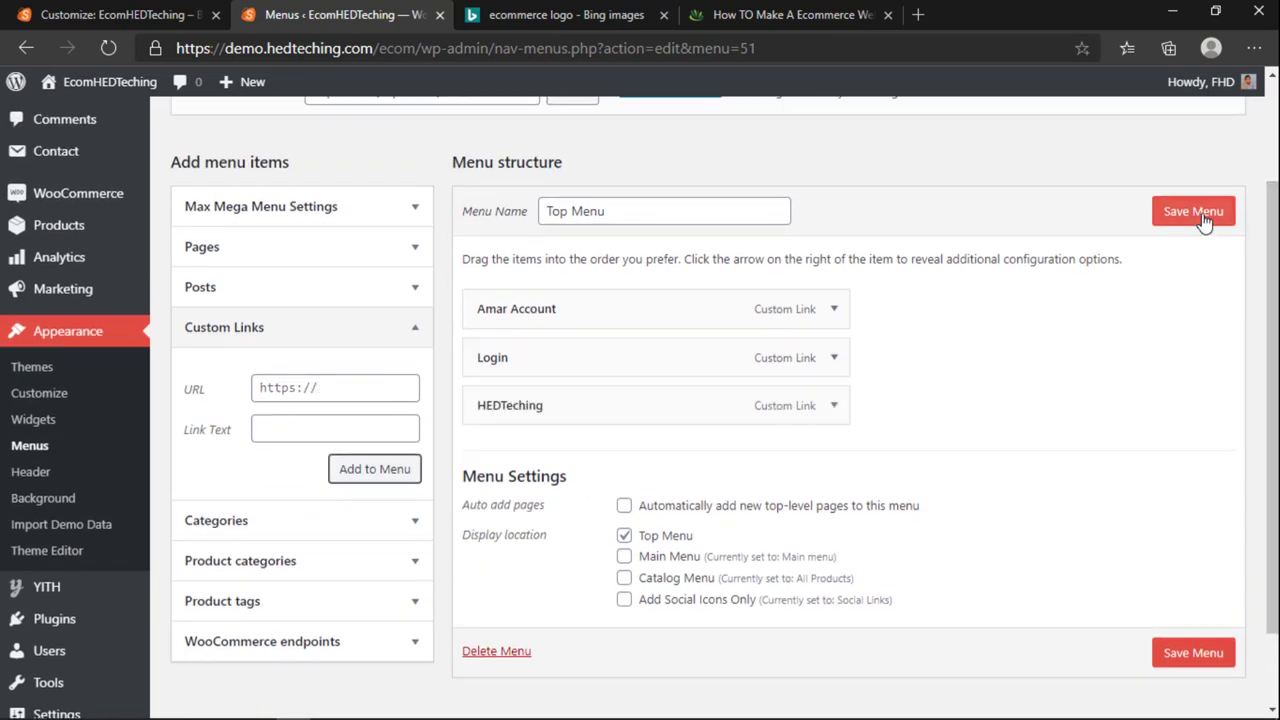
pyautogui.click(1200, 214)
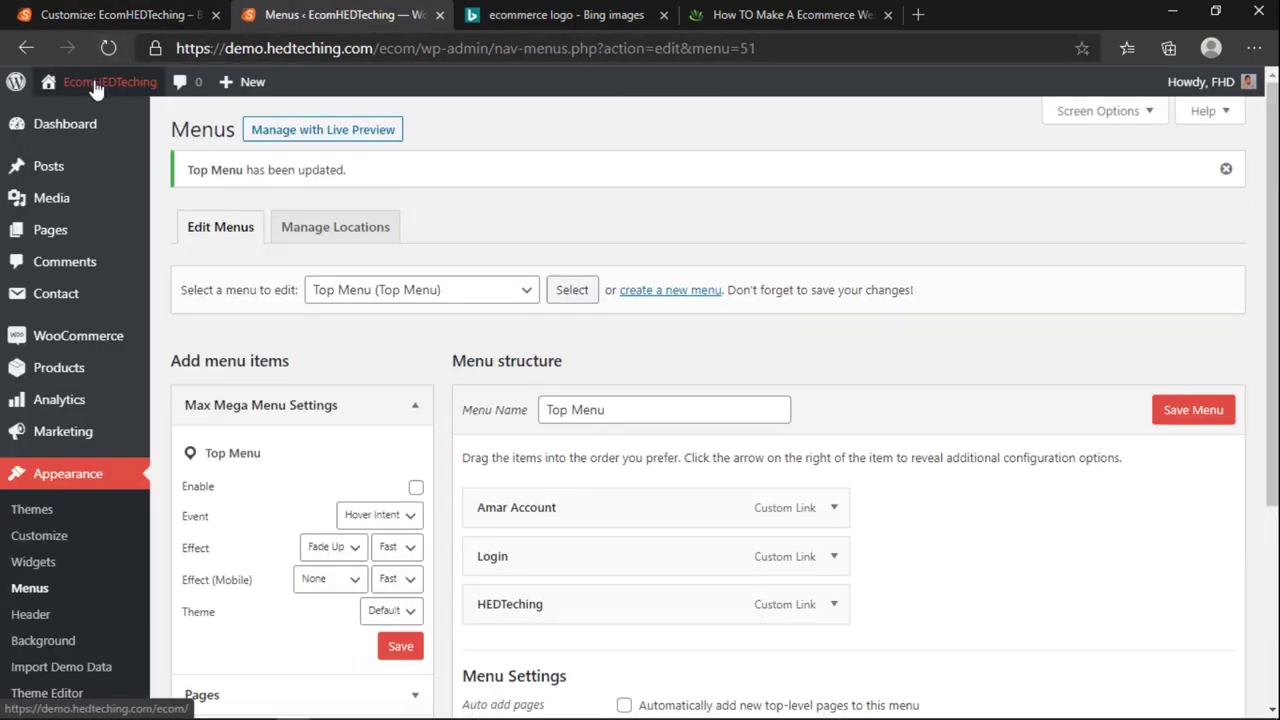
# Step: Verify on the storefront that the HEDTeching top link opens the hedteching.com hosting page
pyautogui.moveTo(96, 88)
pyautogui.click(72, 116)
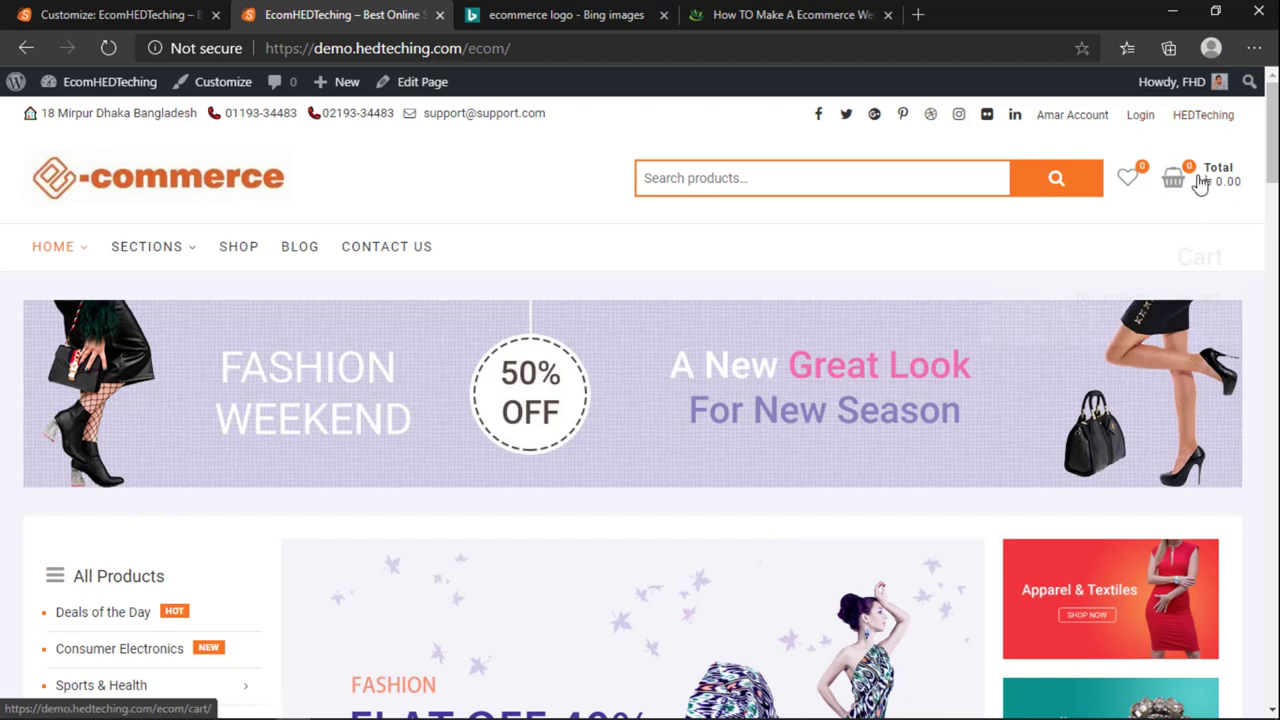
pyautogui.click(1203, 114)
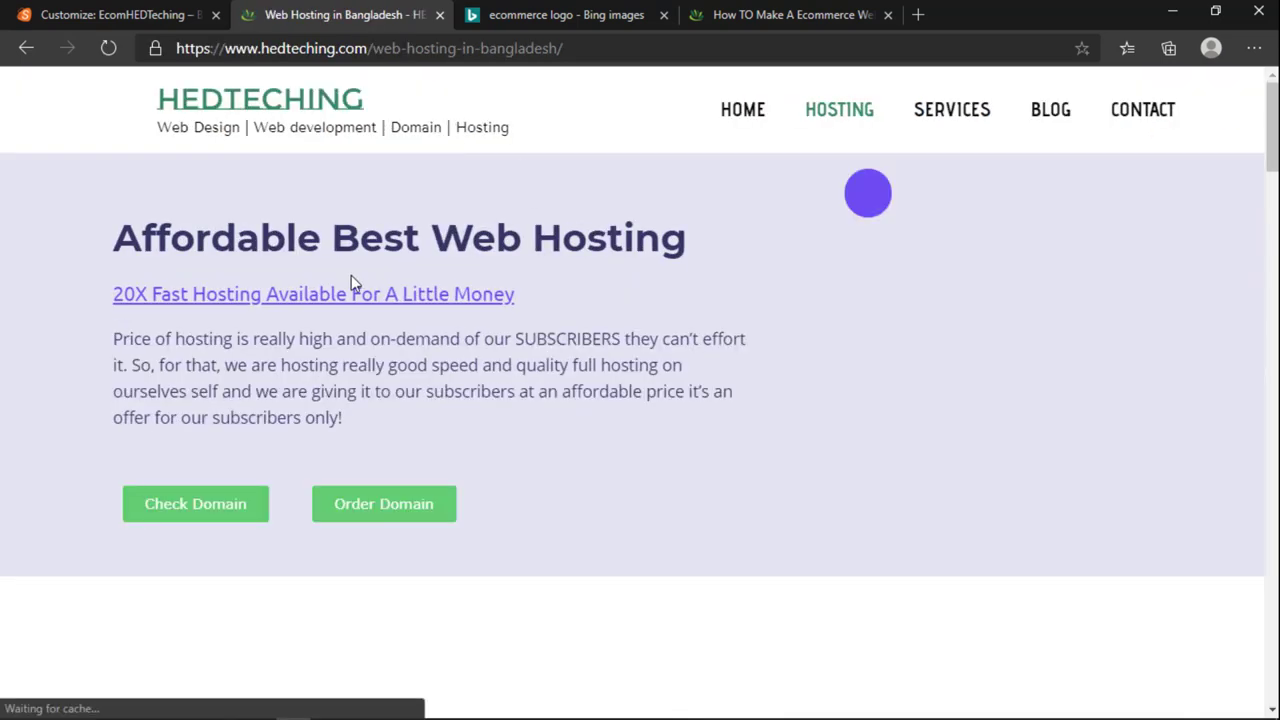
pyautogui.click(25, 48)
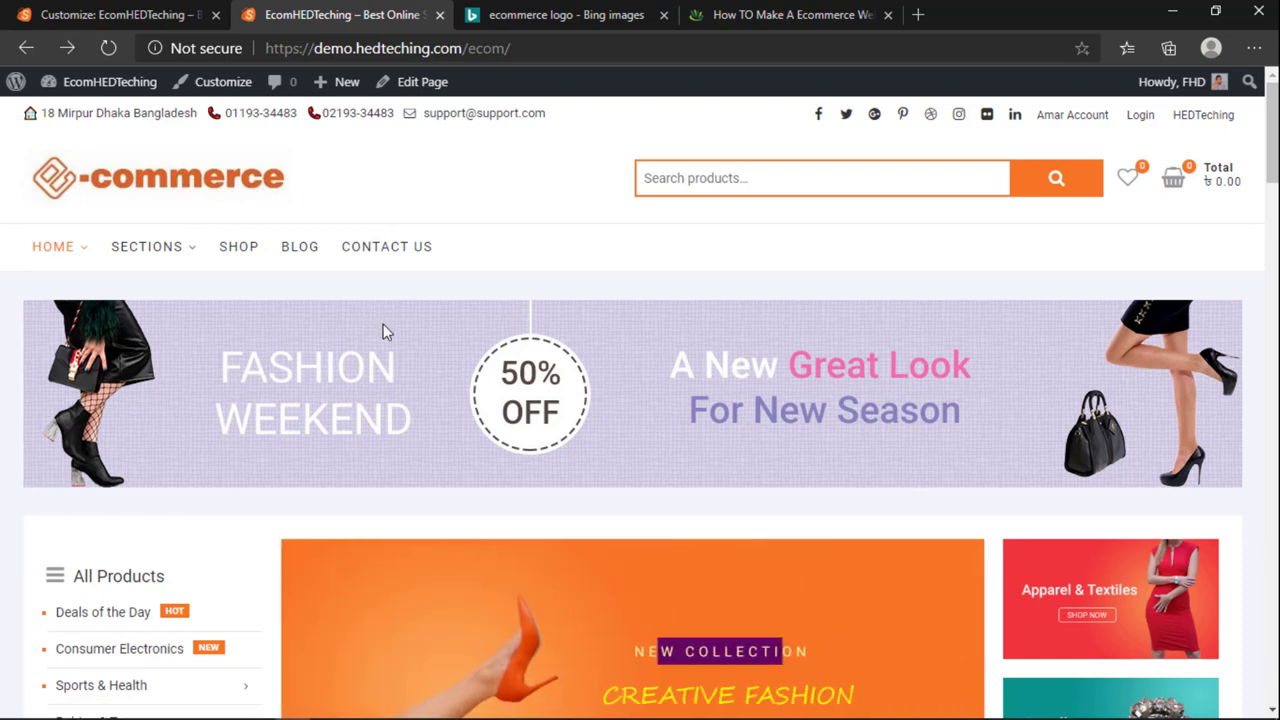
pyautogui.click(685, 175)
pyautogui.click(346, 194)
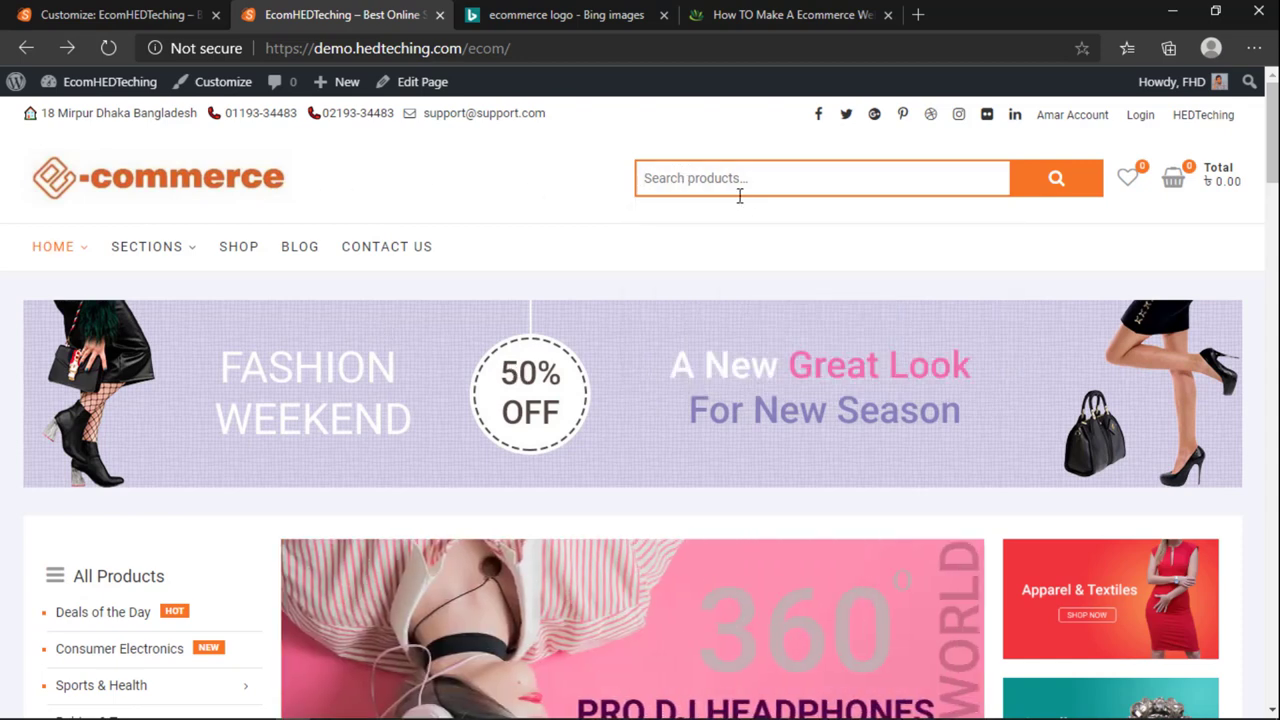
pyautogui.click(836, 175)
# Step: Go back to the main Customizer list and open Colors Section > Color Options
pyautogui.click(200, 10)
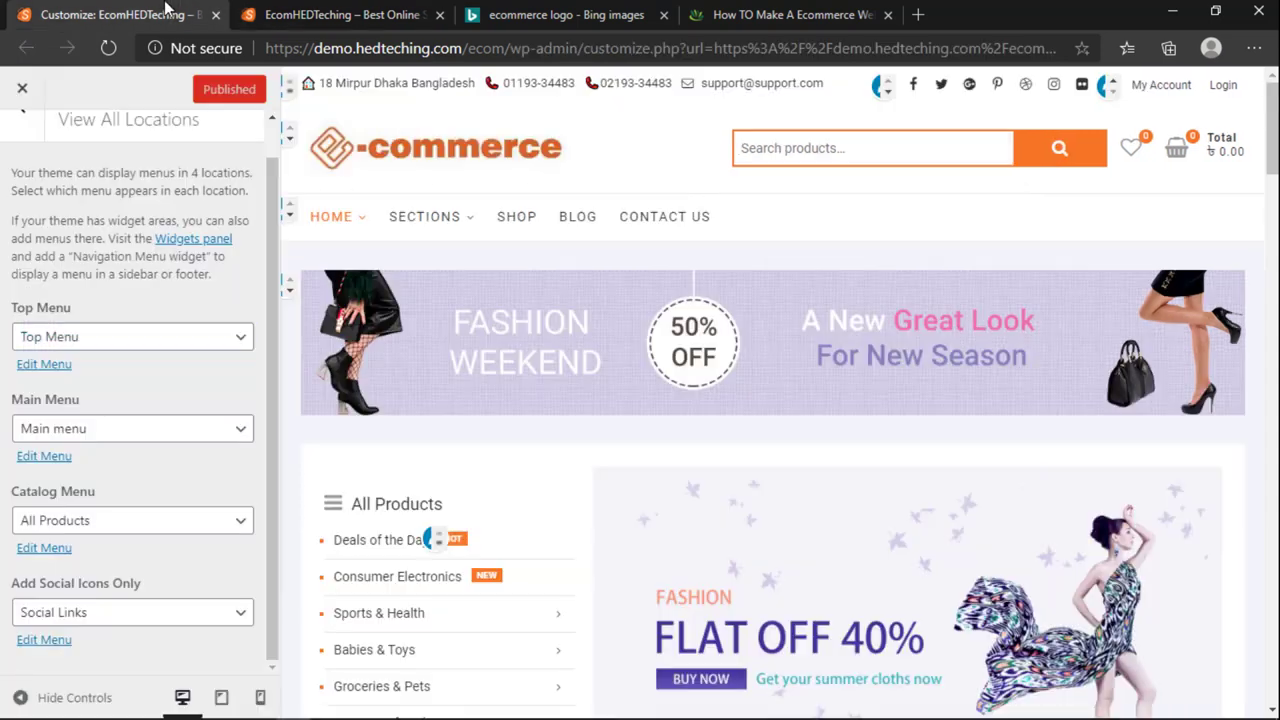
pyautogui.moveTo(437, 230)
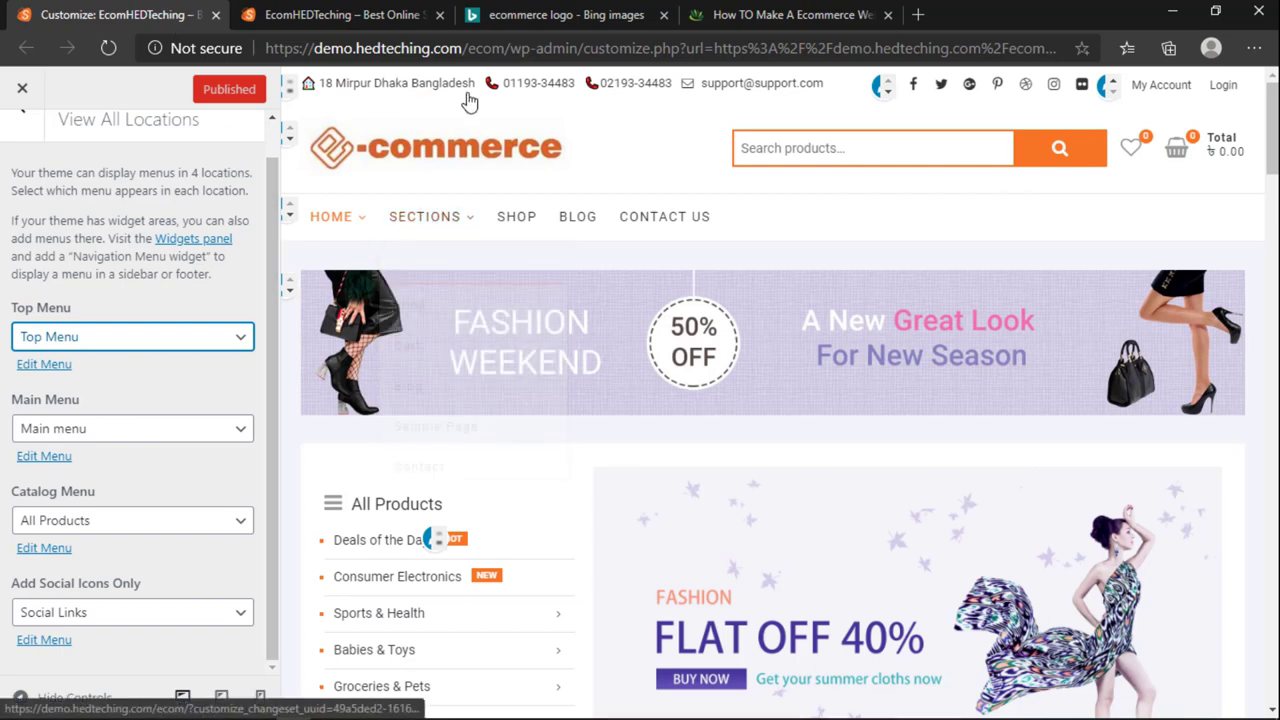
pyautogui.scroll(1, 27, 336)
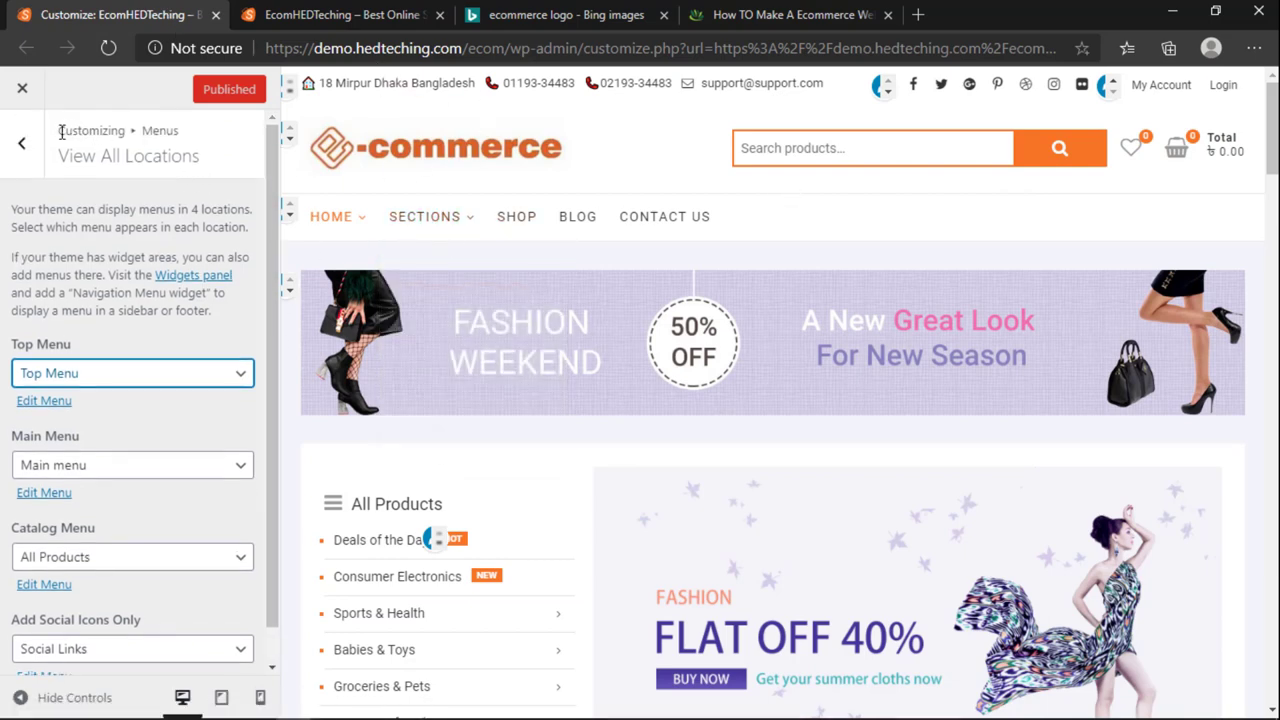
pyautogui.click(22, 143)
pyautogui.click(22, 143)
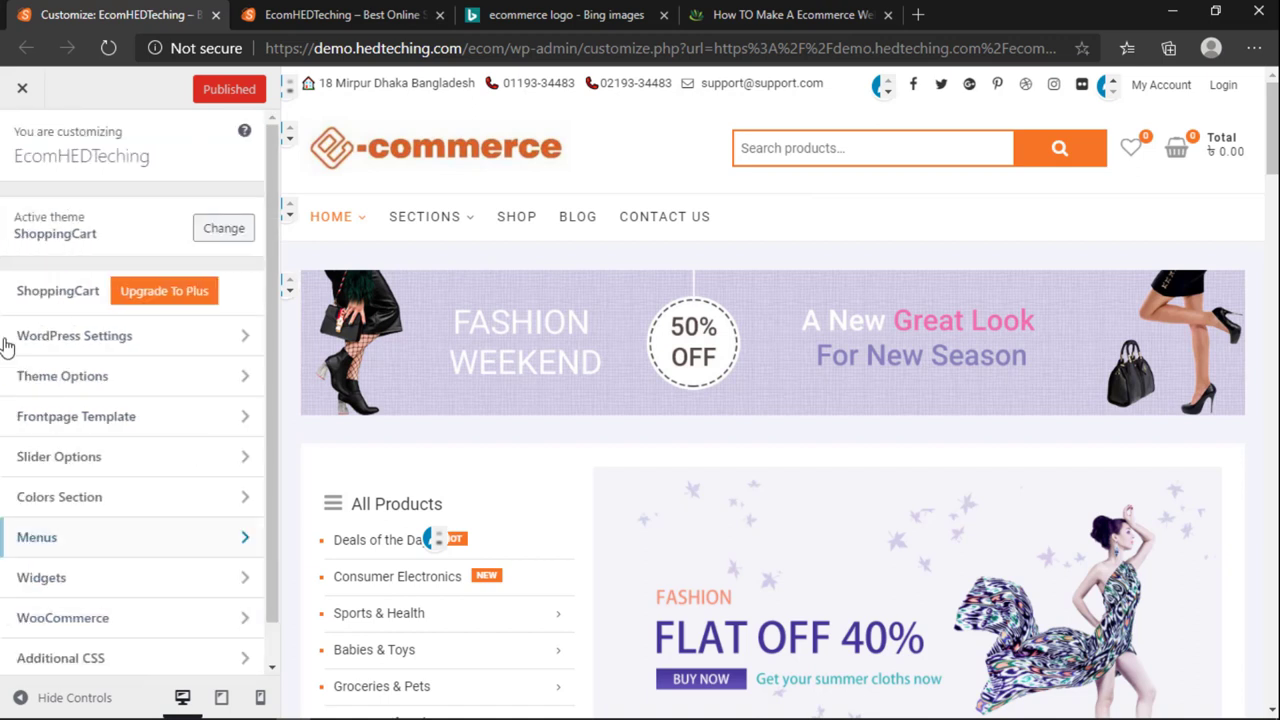
pyautogui.click(60, 497)
pyautogui.click(57, 212)
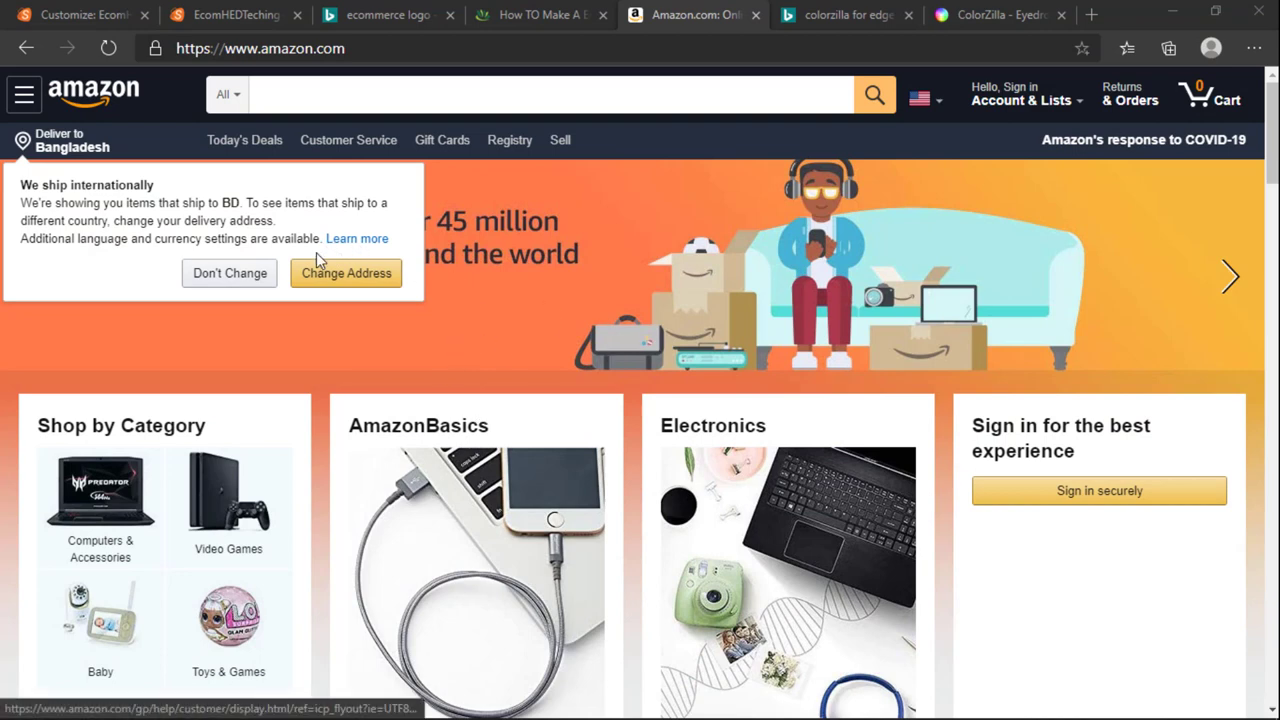
pyautogui.click(230, 273)
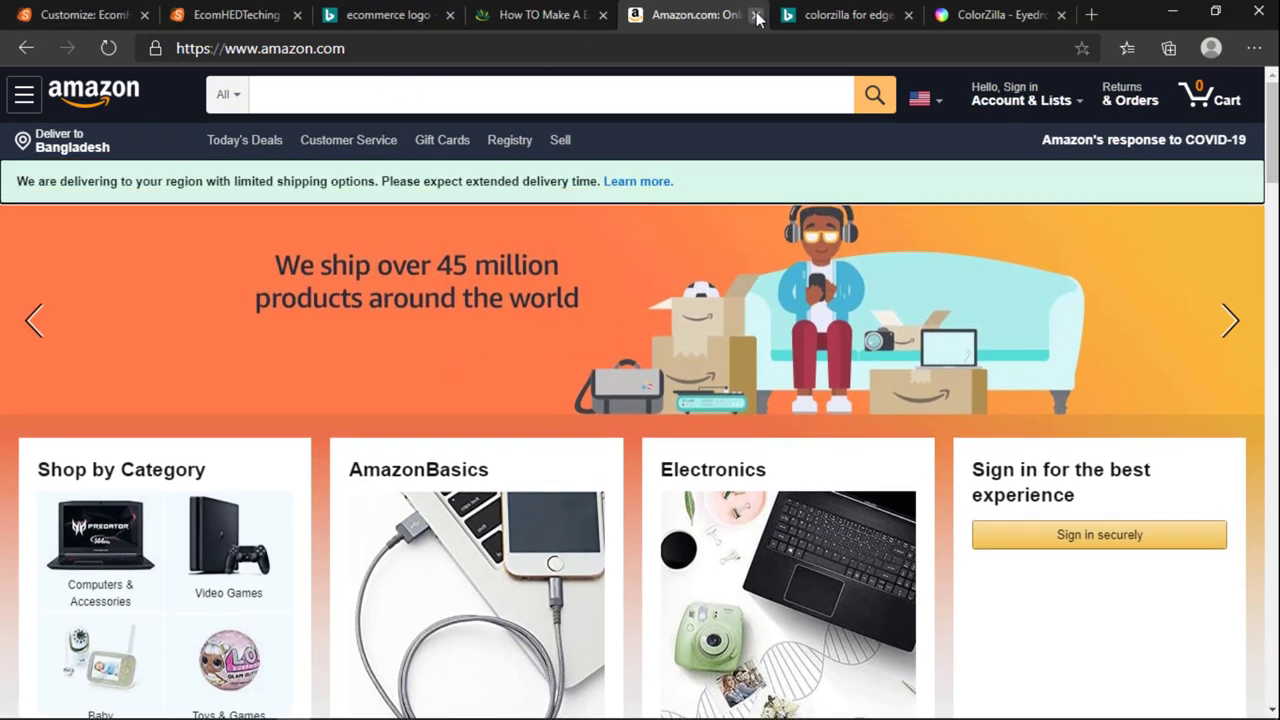
# Step: Close the Amazon and ColorZilla tabs and return to the Customizer
pyautogui.click(756, 18)
pyautogui.click(880, 18)
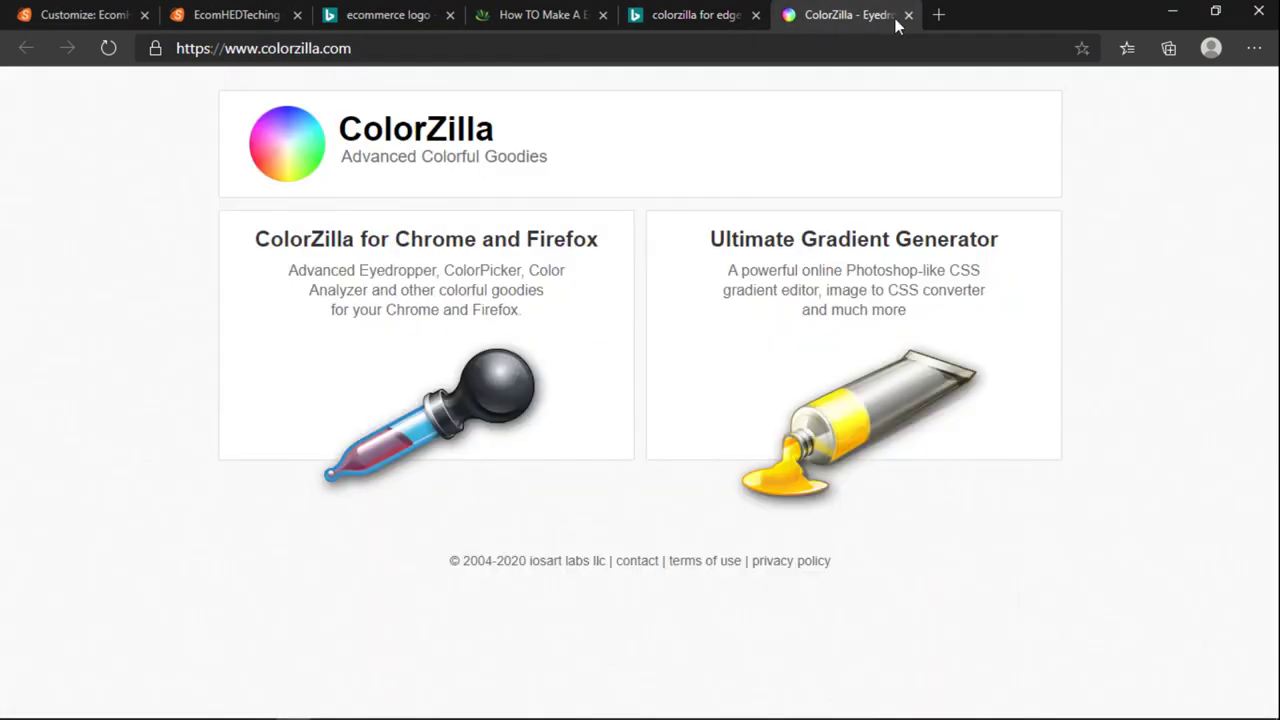
pyautogui.click(805, 20)
pyautogui.click(908, 15)
pyautogui.hotkey('ctrl', 'w')
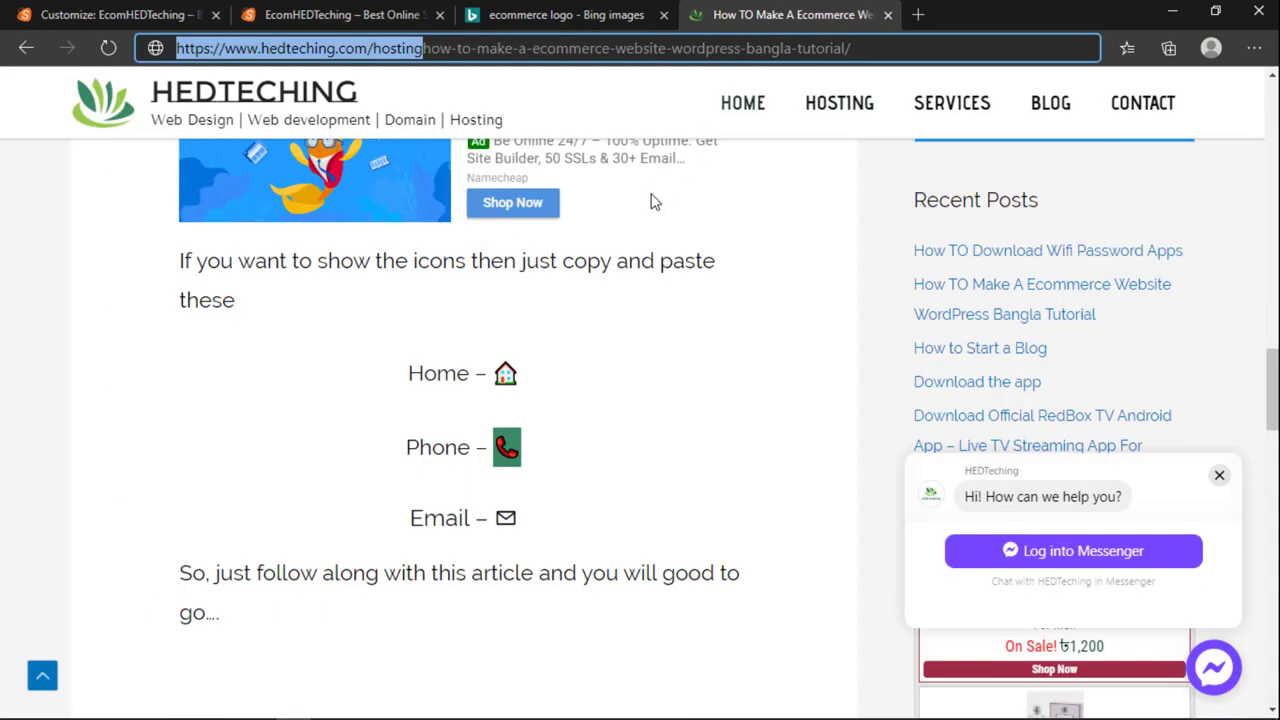
pyautogui.click(570, 16)
pyautogui.click(395, 15)
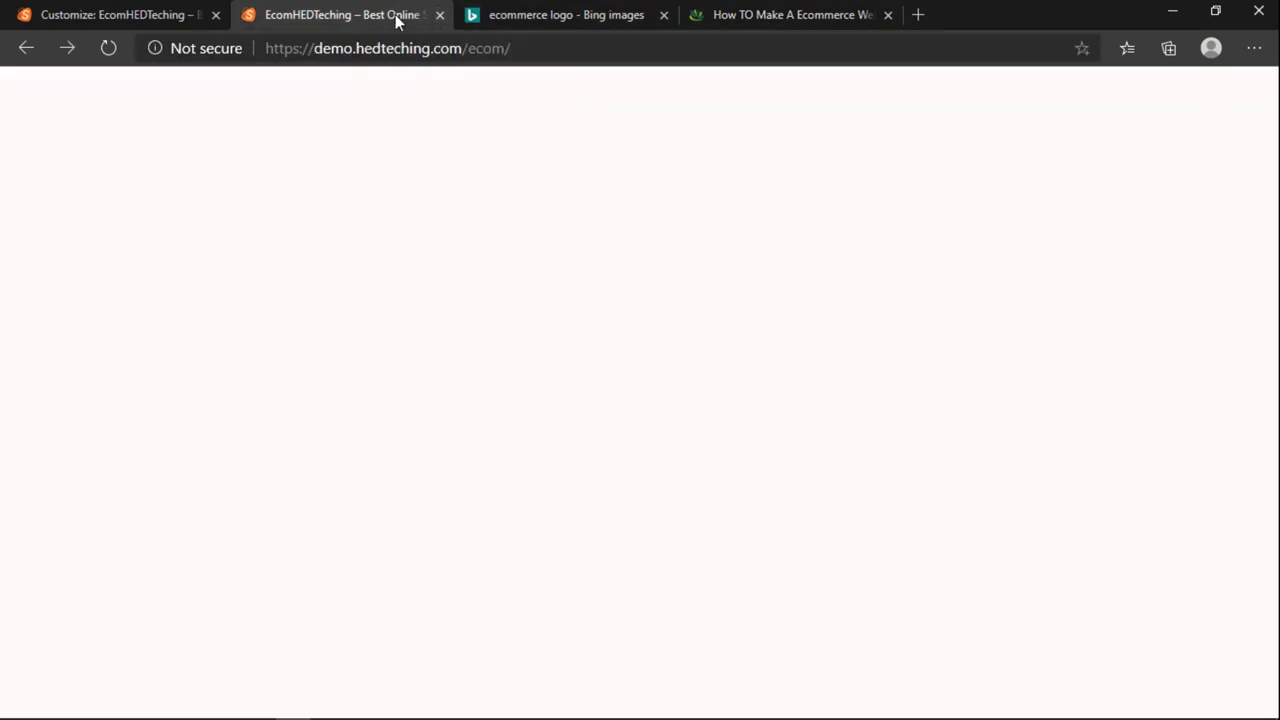
pyautogui.click(118, 24)
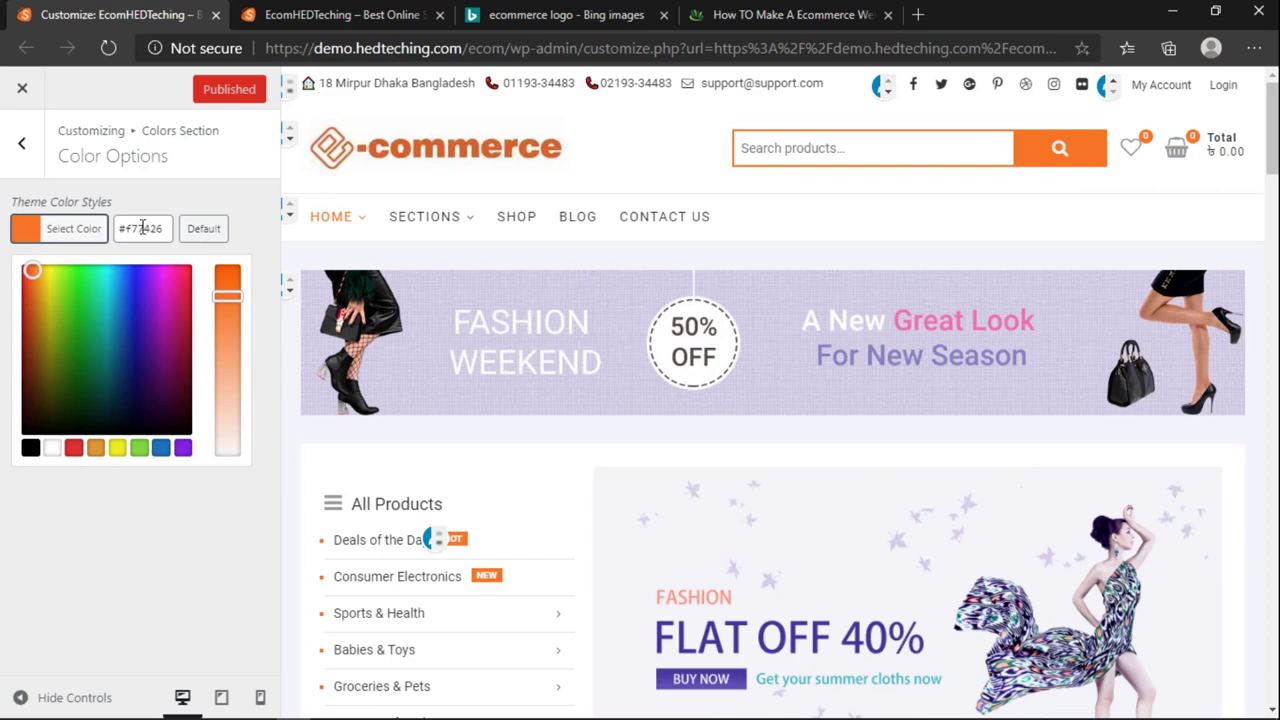
# Step: Replace the theme colour hex value with a pasted dark colour
pyautogui.click(143, 228)
pyautogui.tripleClick(139, 228)
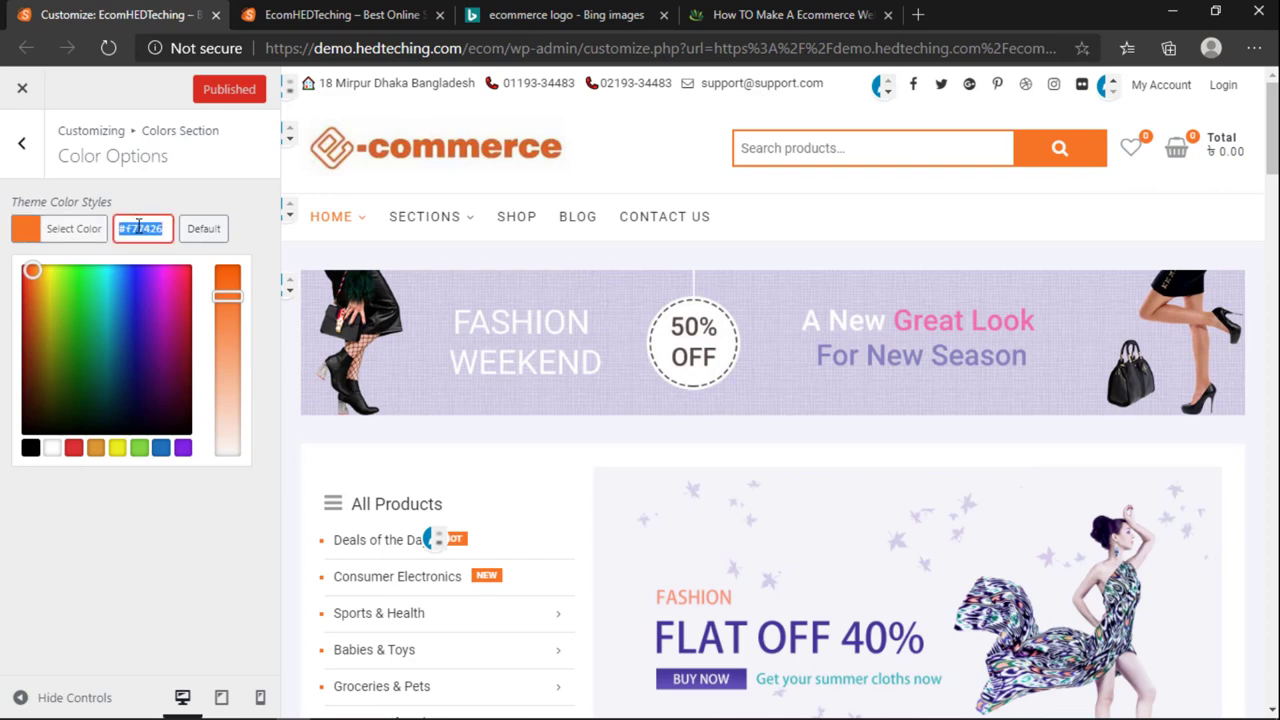
pyautogui.press('End')
pyautogui.tripleClick(137, 231)
pyautogui.hotkey('ctrl', 'v')
pyautogui.click(246, 203)
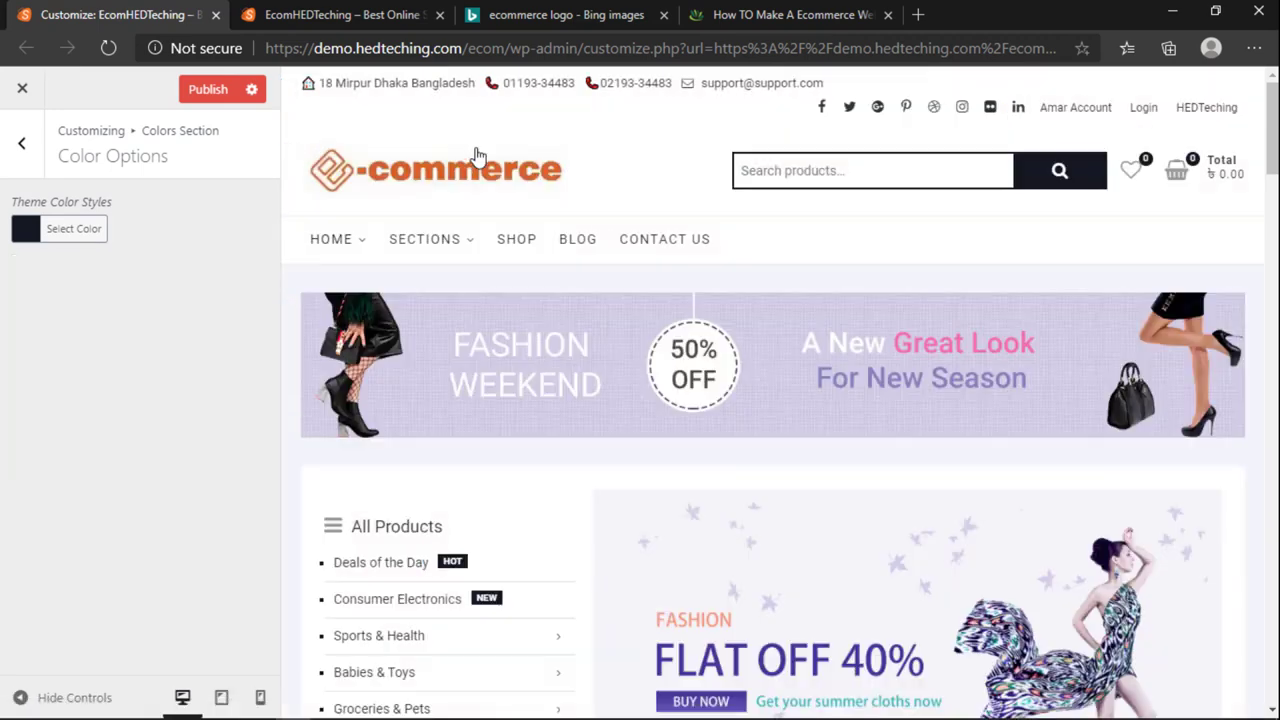
# Step: Compare the live storefront with the Customizer preview of the new dark theme colour
pyautogui.click(395, 14)
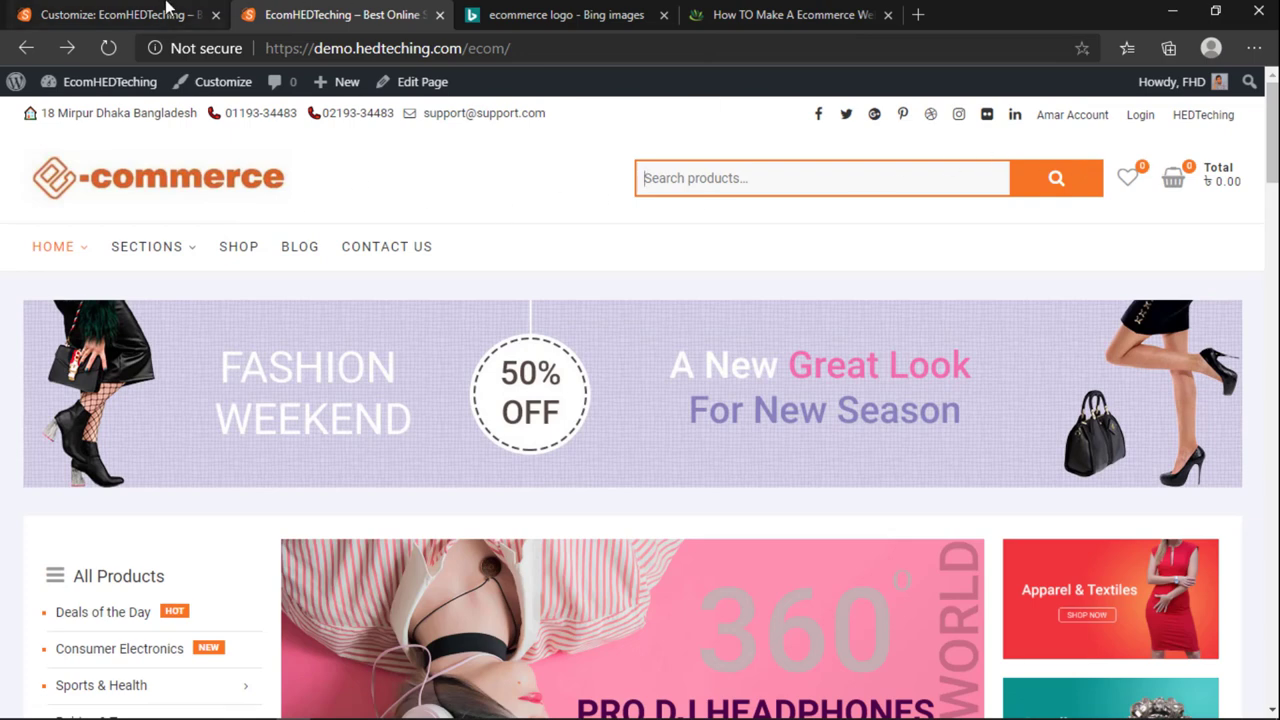
pyautogui.click(110, 14)
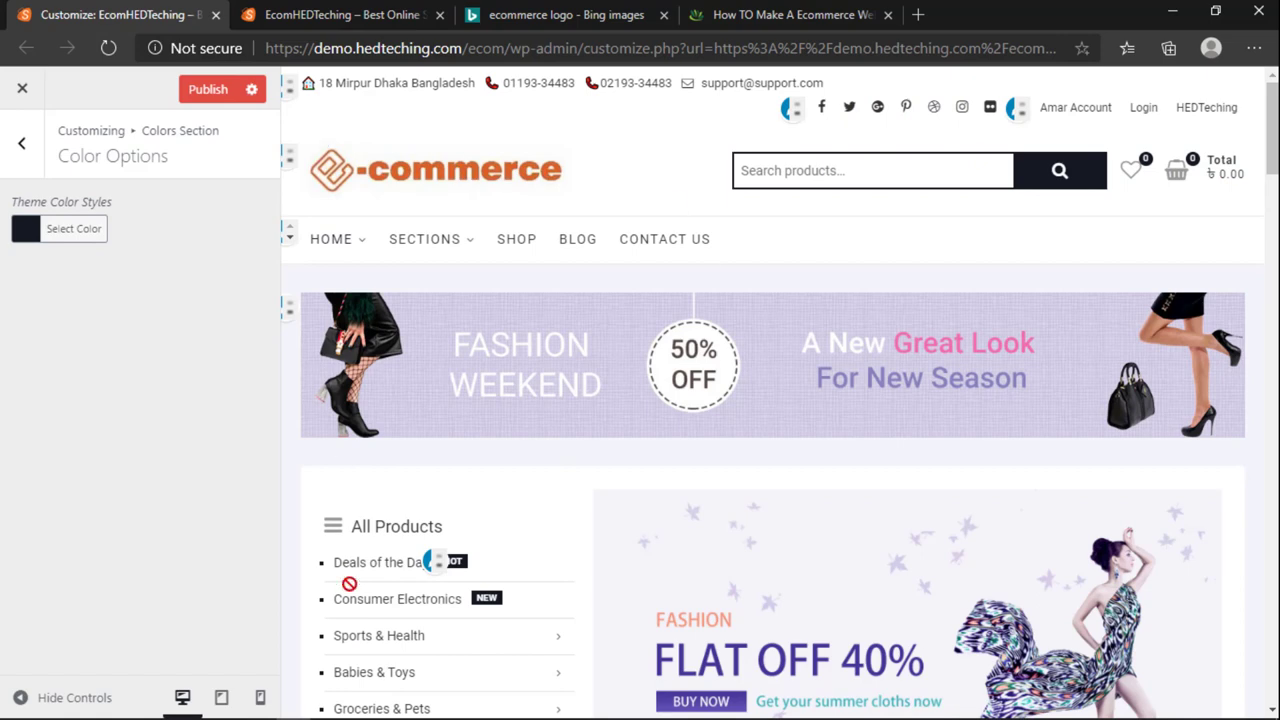
pyautogui.click(292, 16)
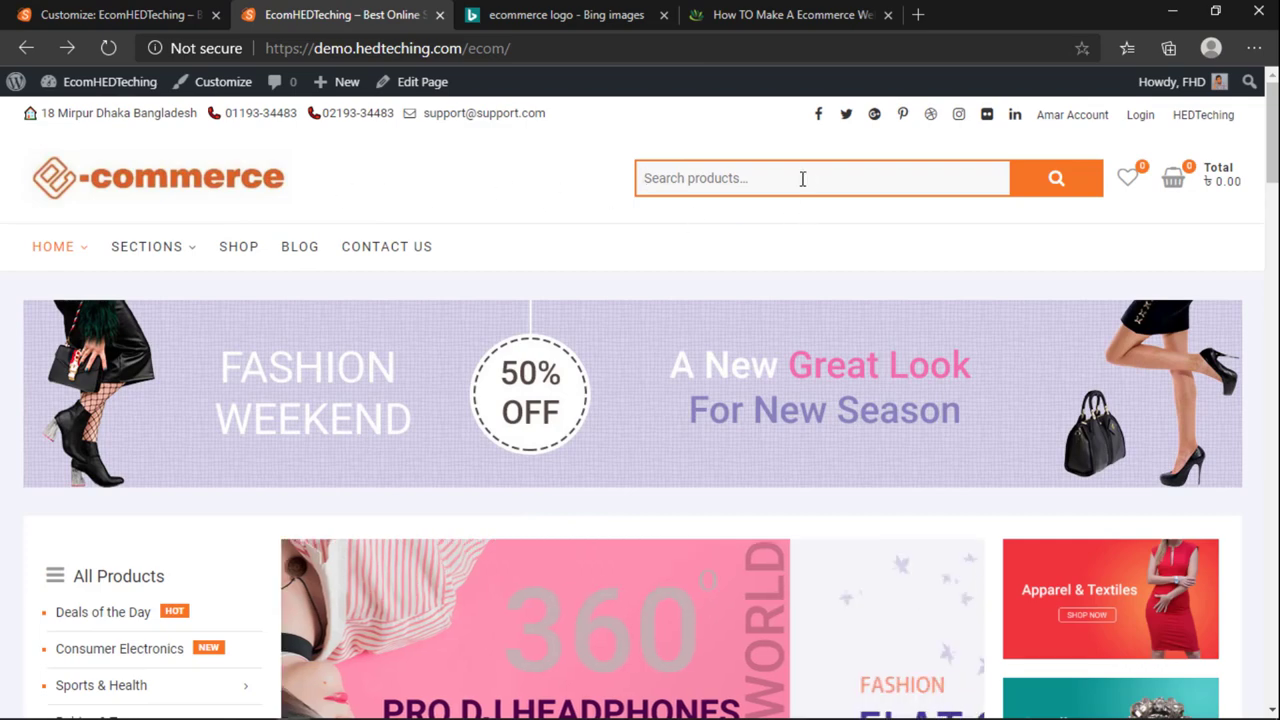
pyautogui.click(190, 14)
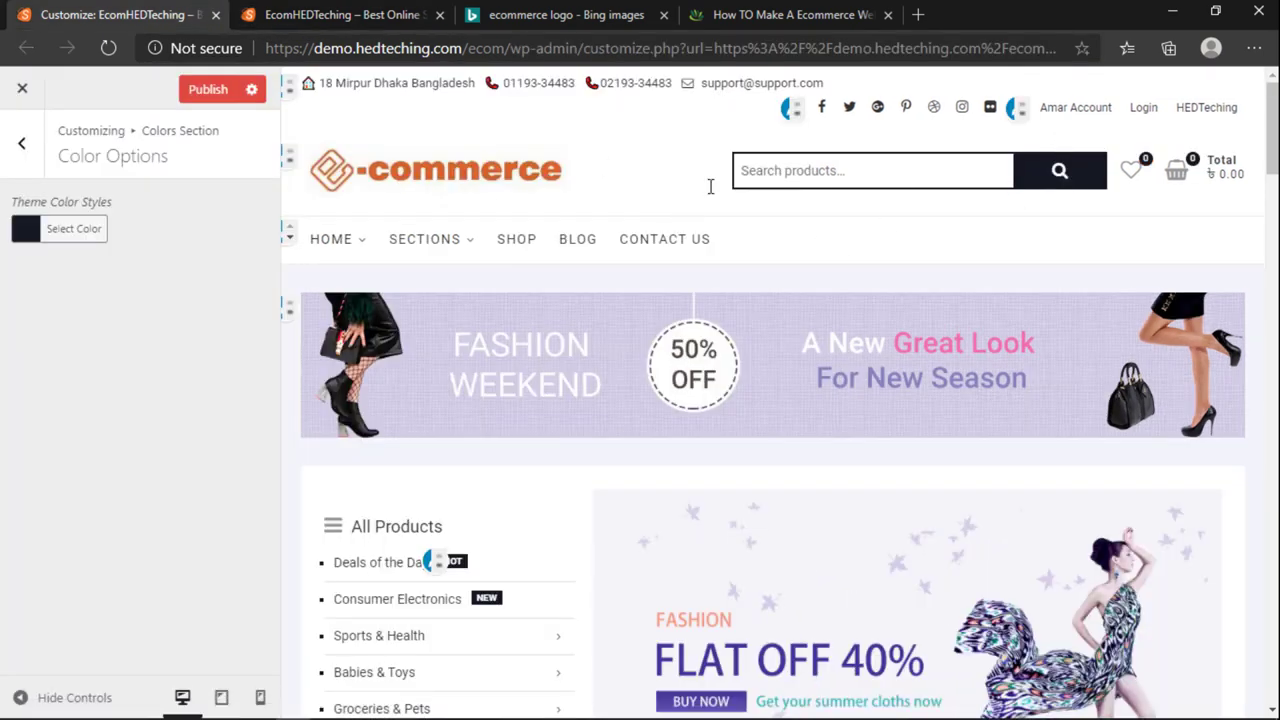
pyautogui.hotkey('ctrl', 'Tab')
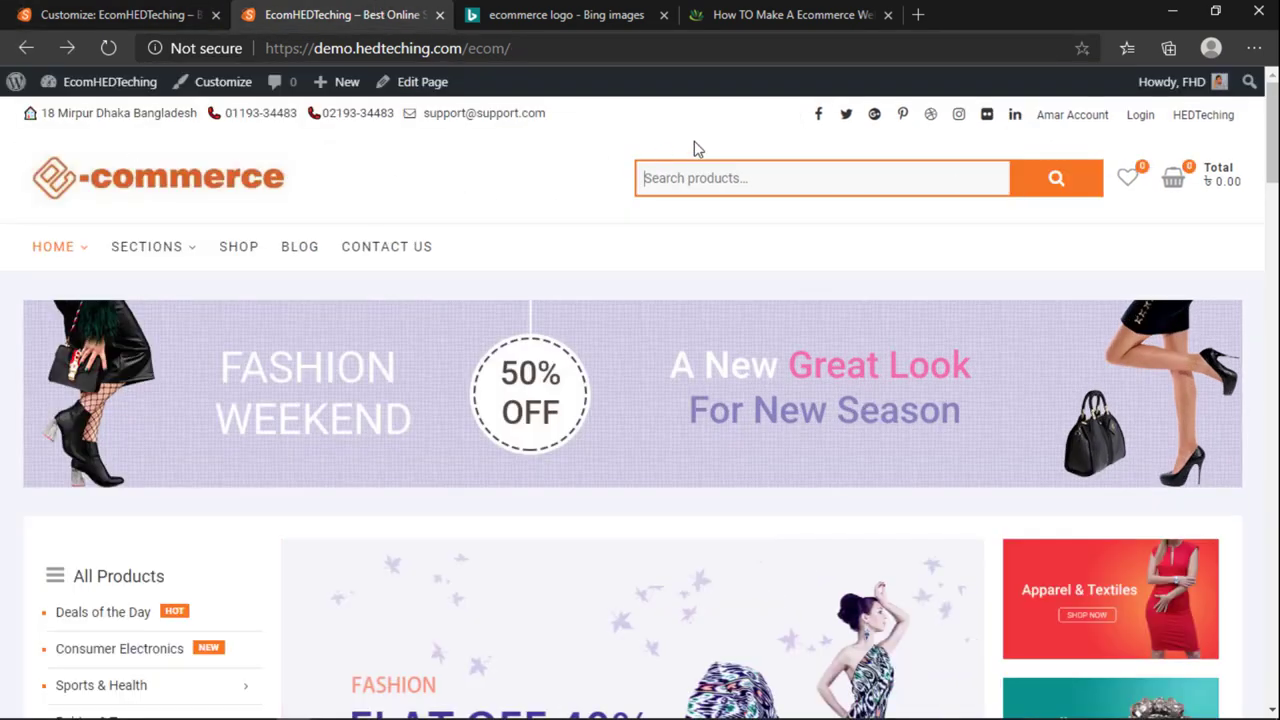
pyautogui.click(195, 12)
pyautogui.click(364, 12)
pyautogui.click(195, 12)
pyautogui.click(352, 12)
pyautogui.click(110, 14)
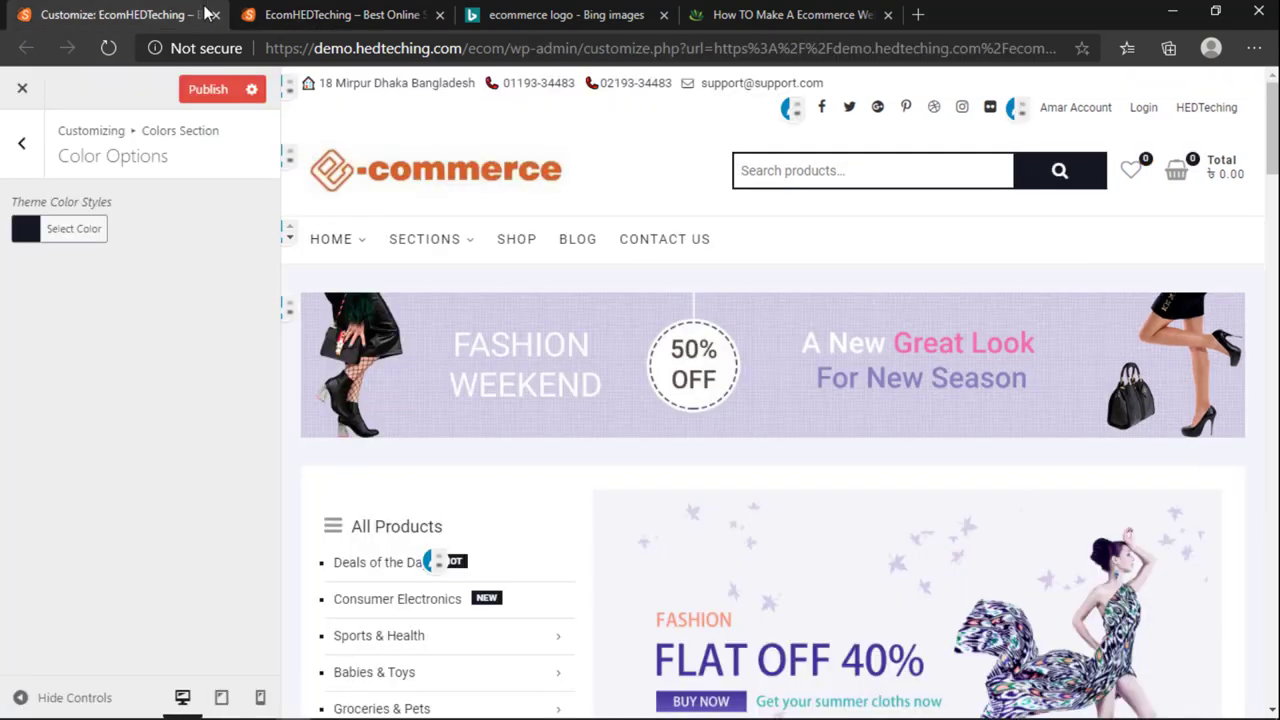
# Step: Try a #545454 grey site background, then reset it to the default white
pyautogui.click(21, 143)
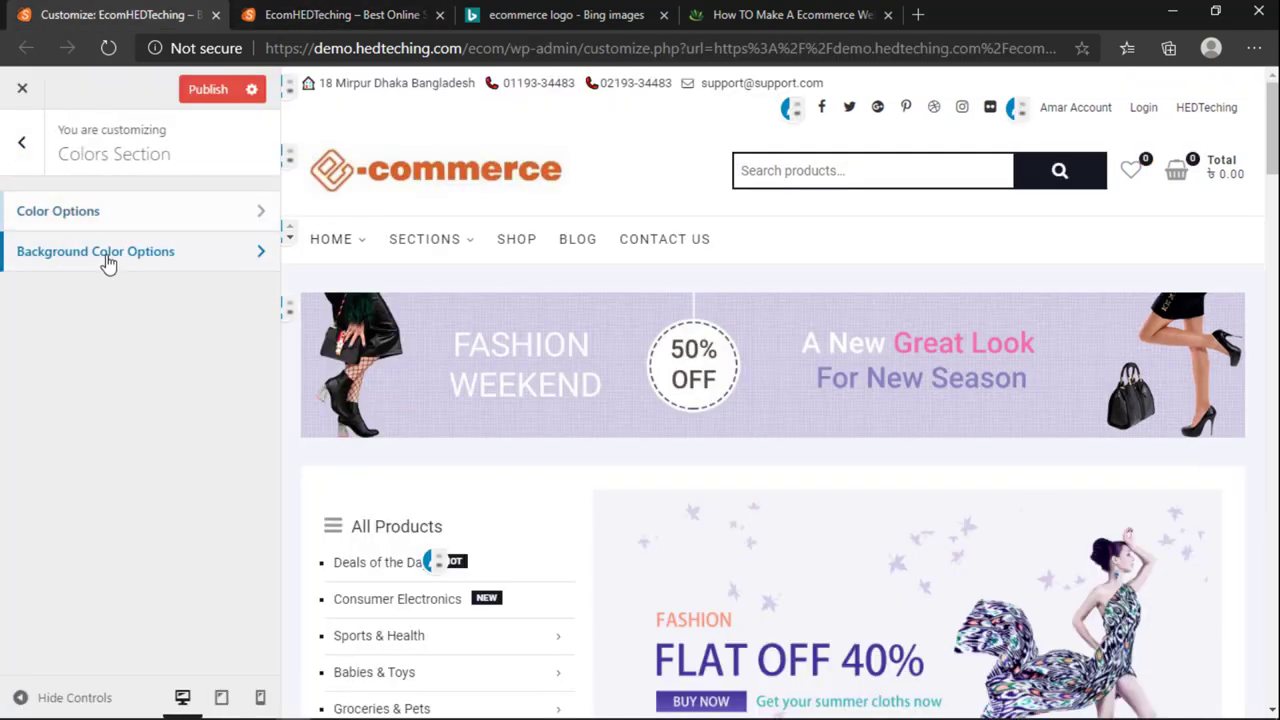
pyautogui.click(106, 258)
pyautogui.click(43, 231)
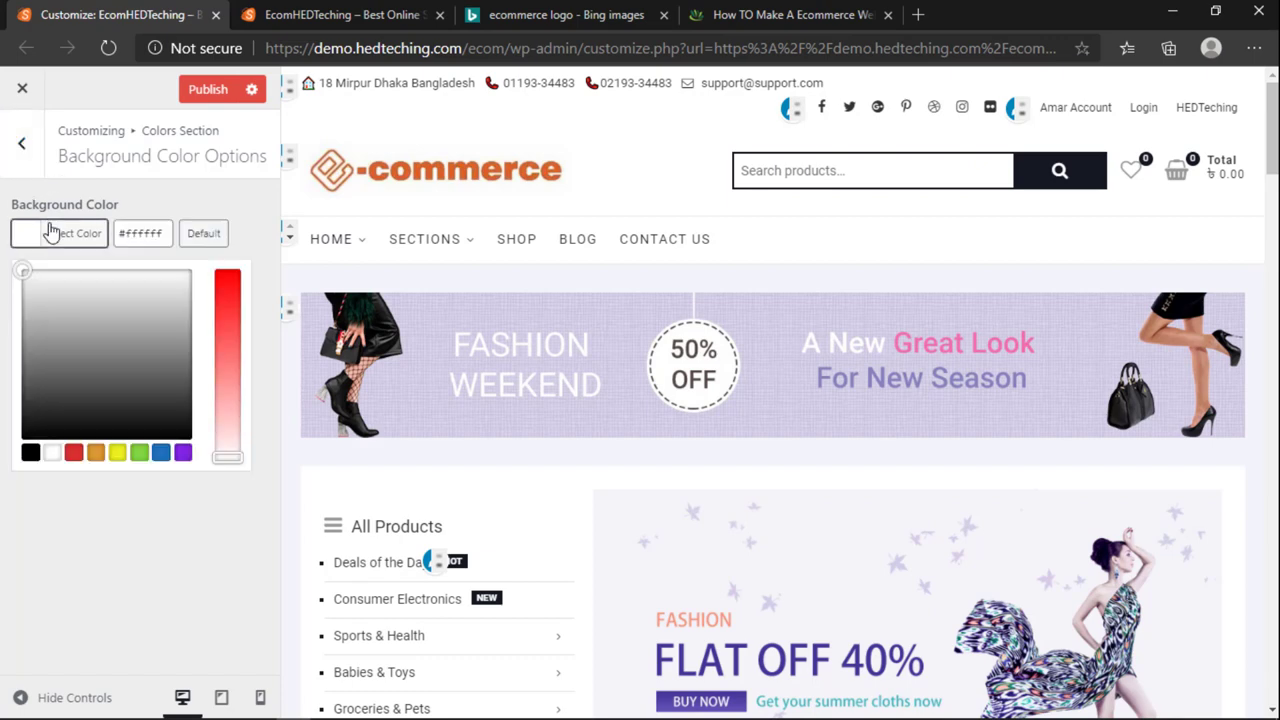
pyautogui.click(69, 297)
pyautogui.click(189, 384)
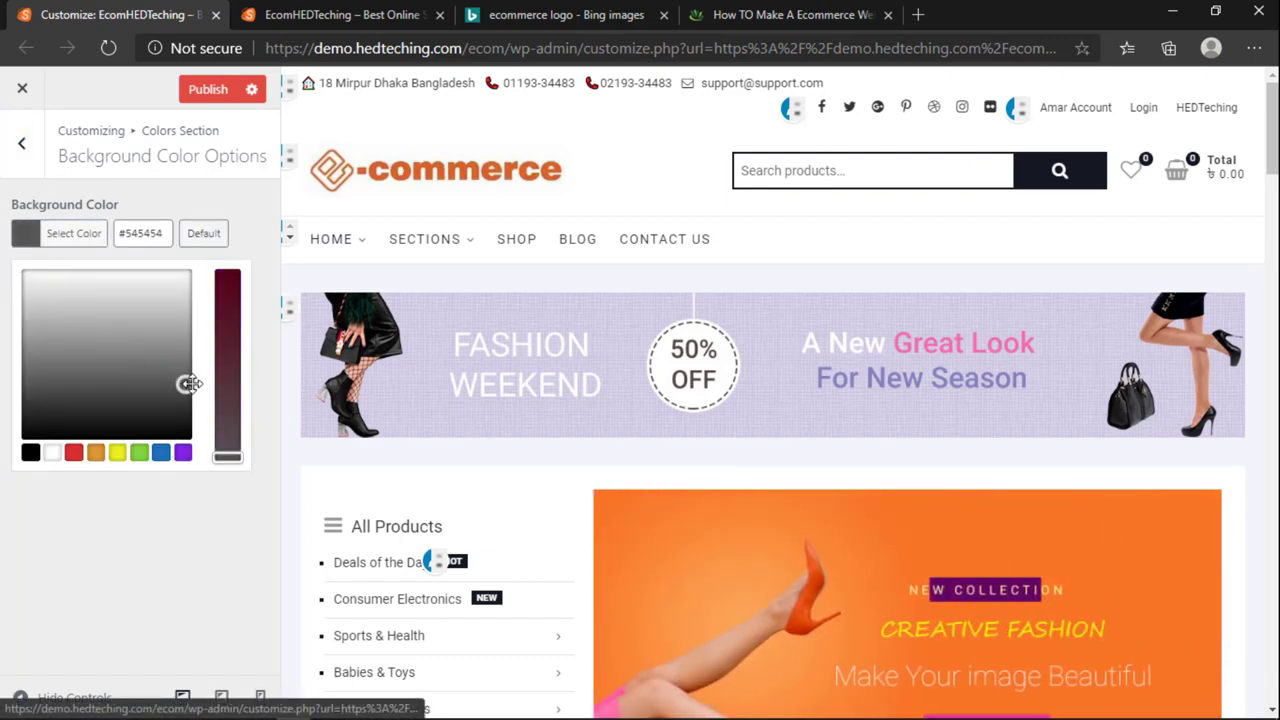
pyautogui.click(280, 258)
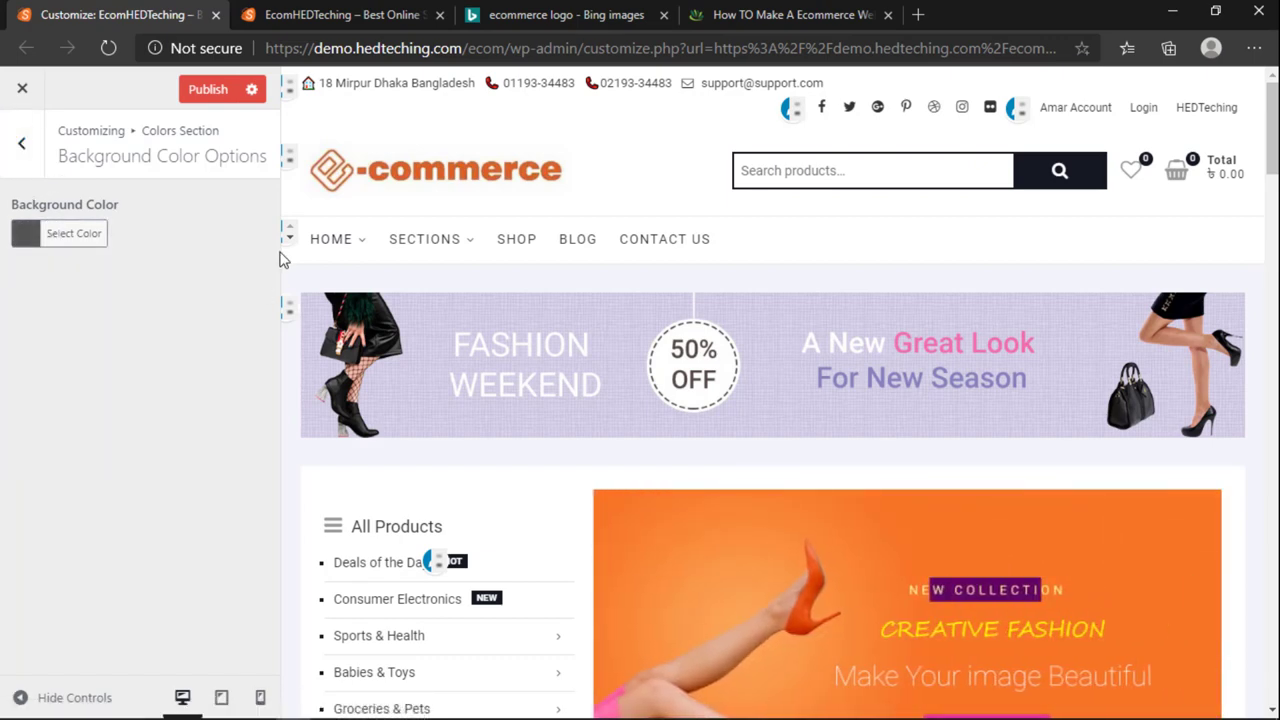
pyautogui.scroll(-15, 768, 256)
pyautogui.scroll(15, 700, 421)
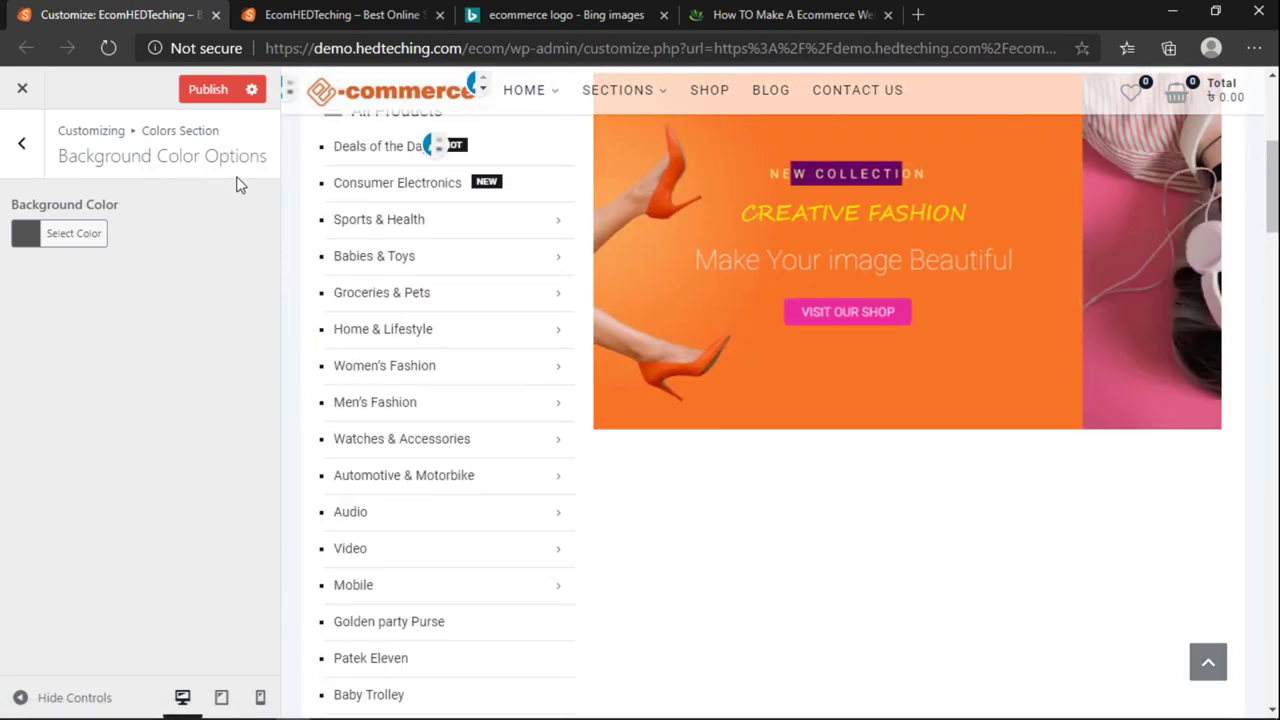
pyautogui.click(129, 234)
pyautogui.click(203, 243)
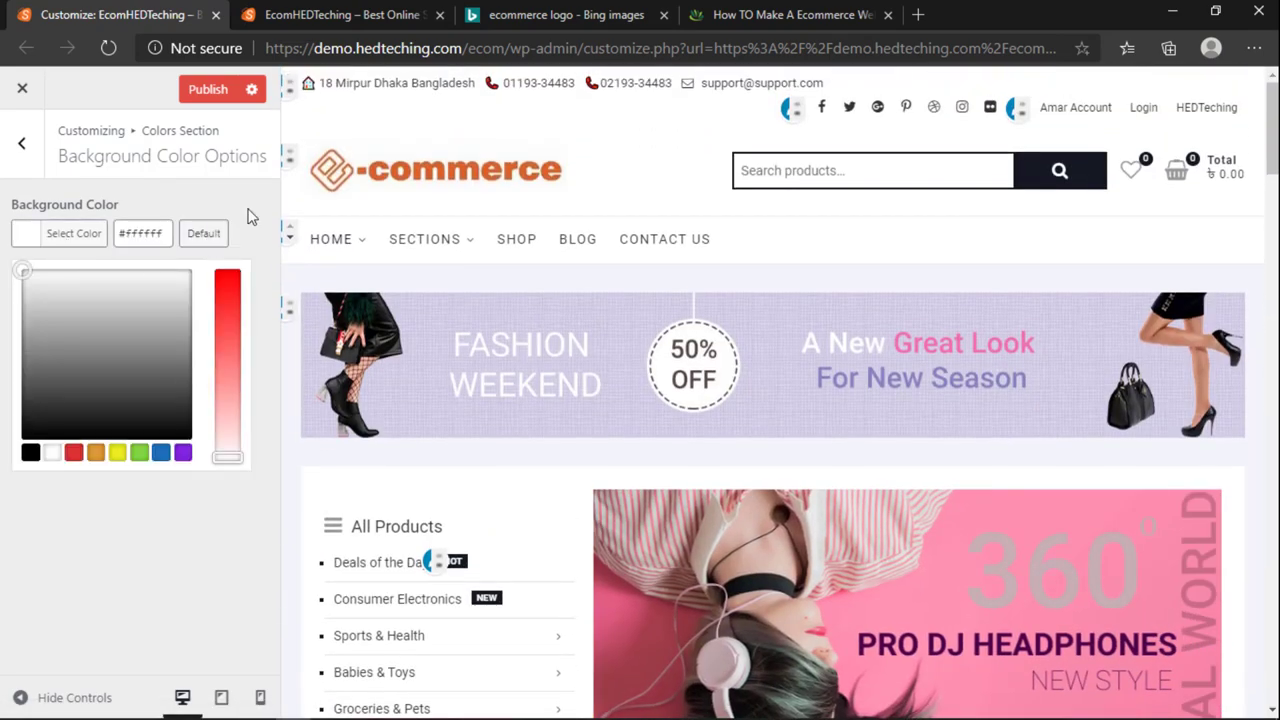
# Step: Publish the customizations and reload the live storefront to review them
pyautogui.click(22, 143)
pyautogui.click(30, 148)
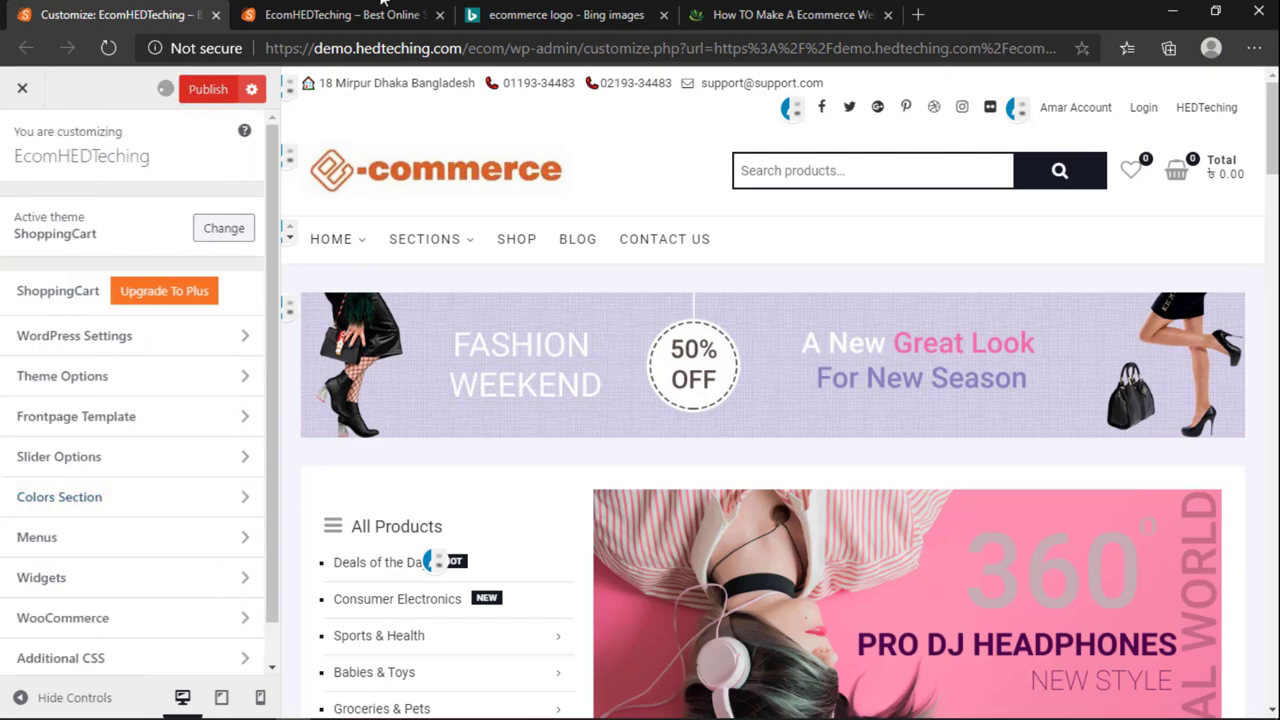
pyautogui.click(382, 8)
pyautogui.click(178, 8)
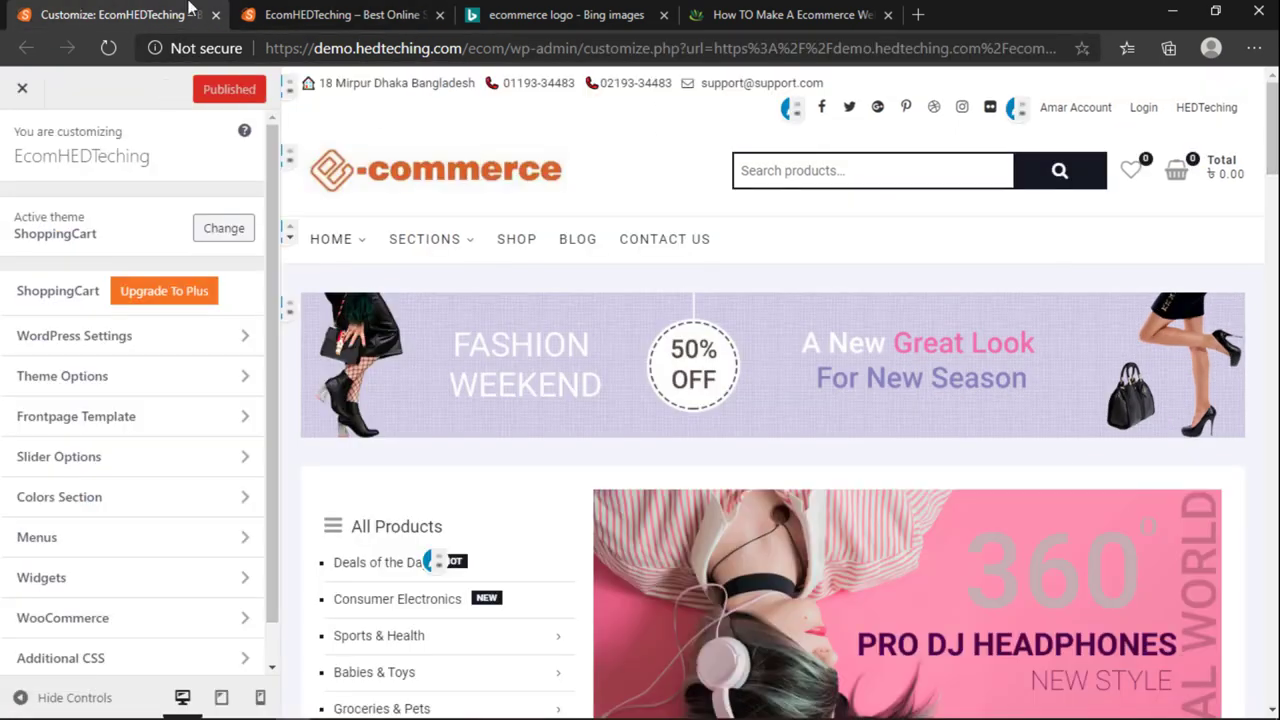
pyautogui.click(255, 12)
pyautogui.click(108, 48)
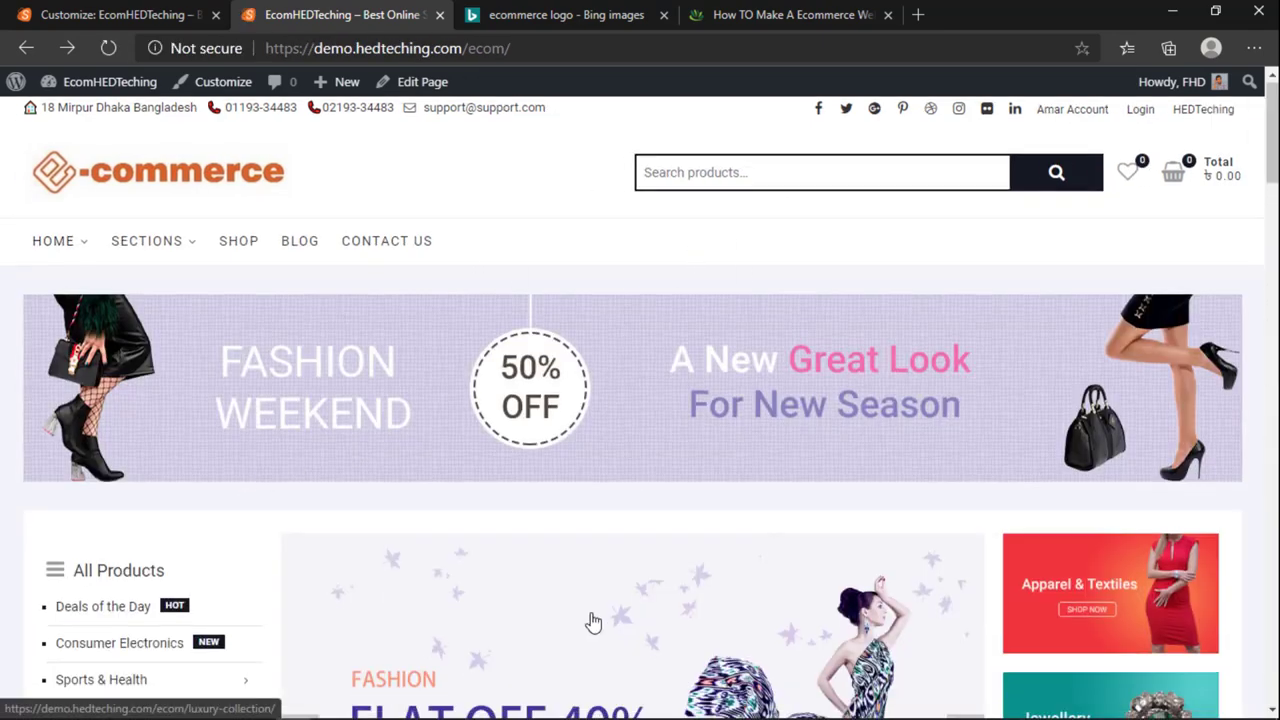
pyautogui.scroll(-5, 591, 620)
pyautogui.scroll(-5, 591, 620)
pyautogui.scroll(15, 591, 617)
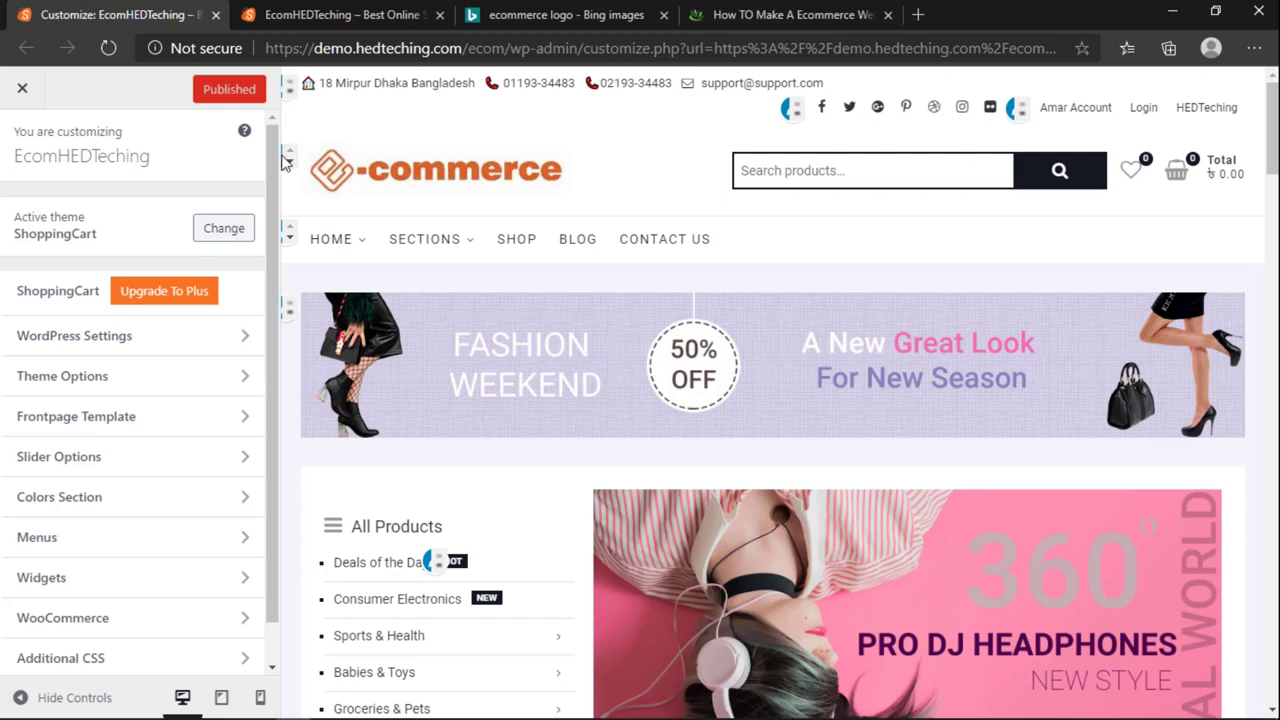
# Step: Choose the DESIGNERS raccoon image from the media library as the new logo
pyautogui.click(190, 335)
pyautogui.click(120, 210)
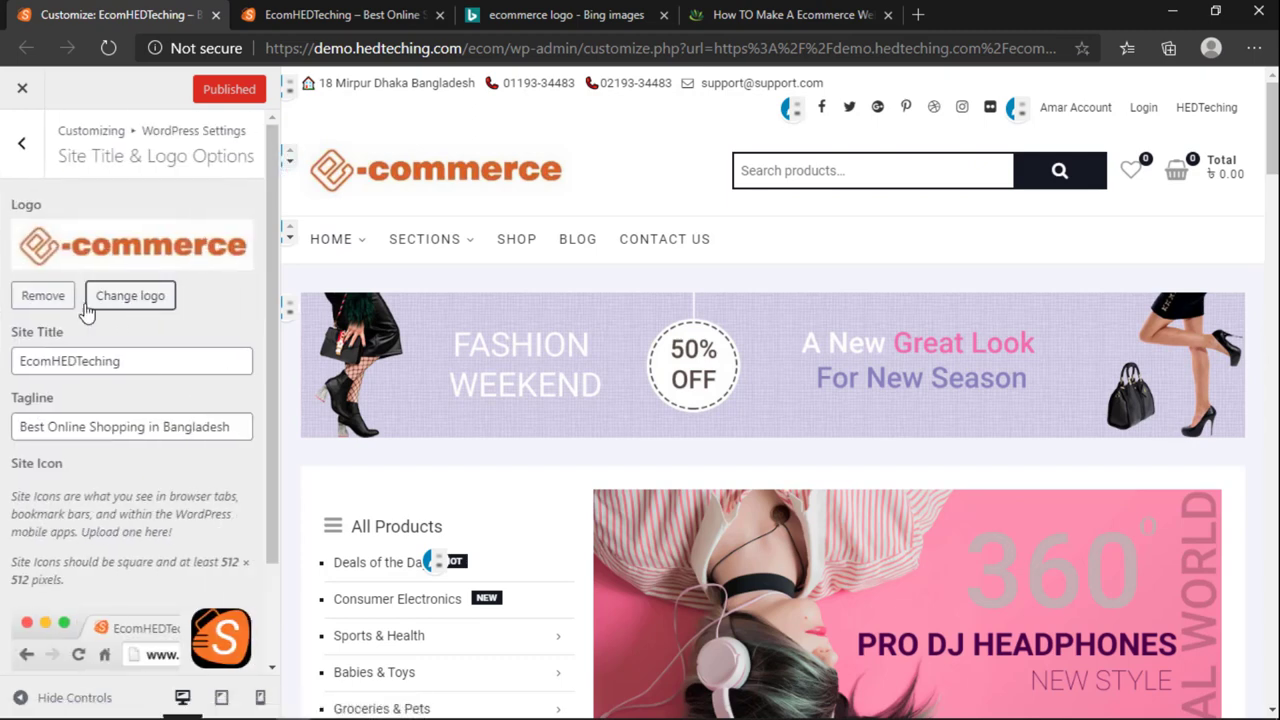
pyautogui.click(131, 294)
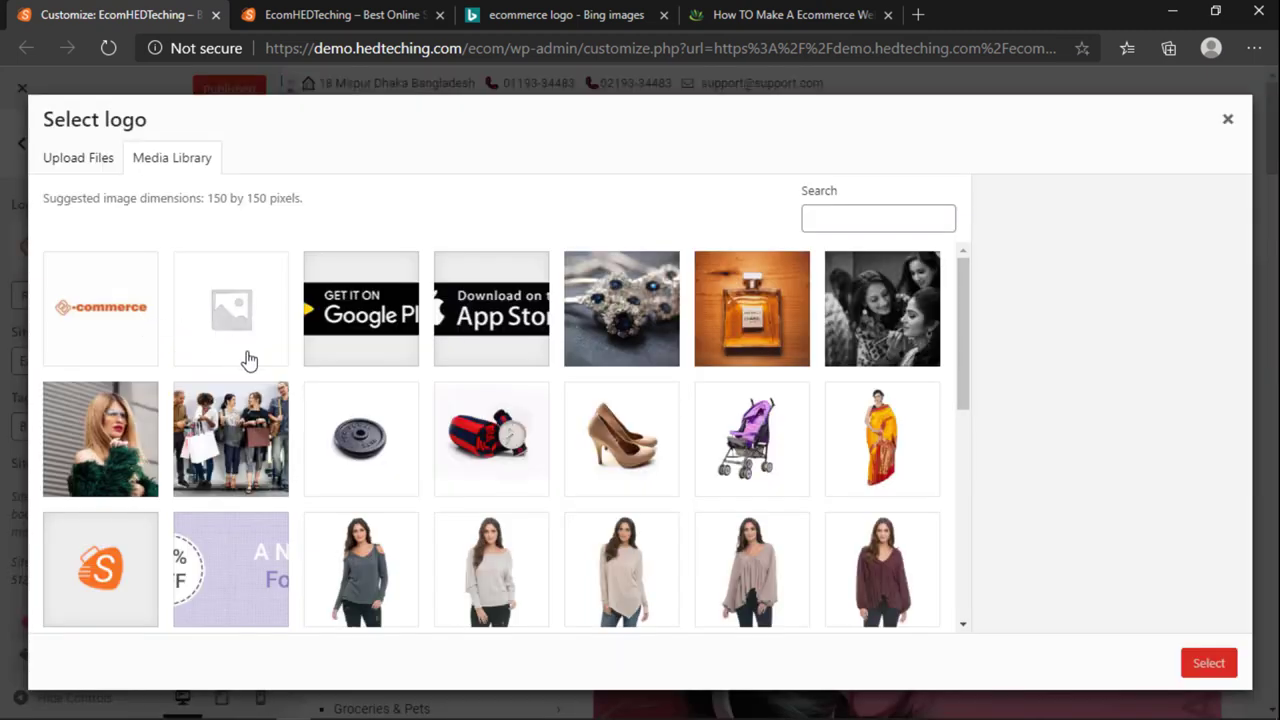
pyautogui.scroll(-5, 281, 428)
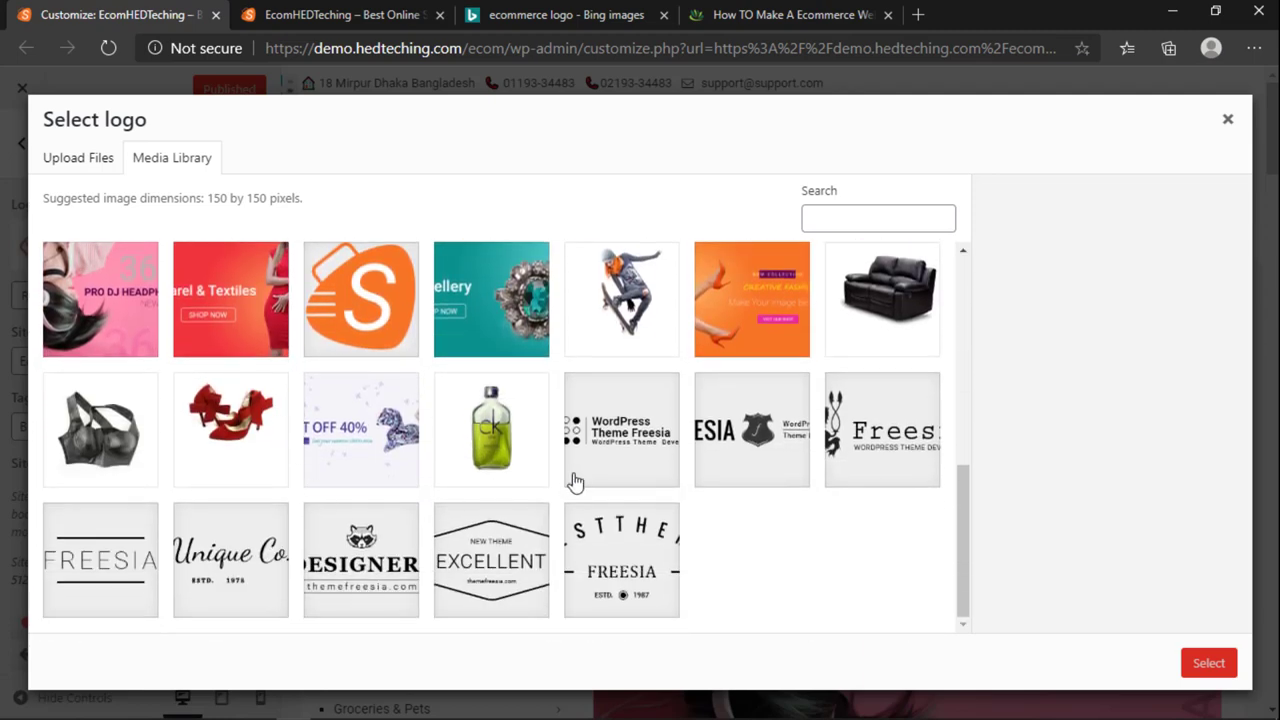
pyautogui.click(732, 442)
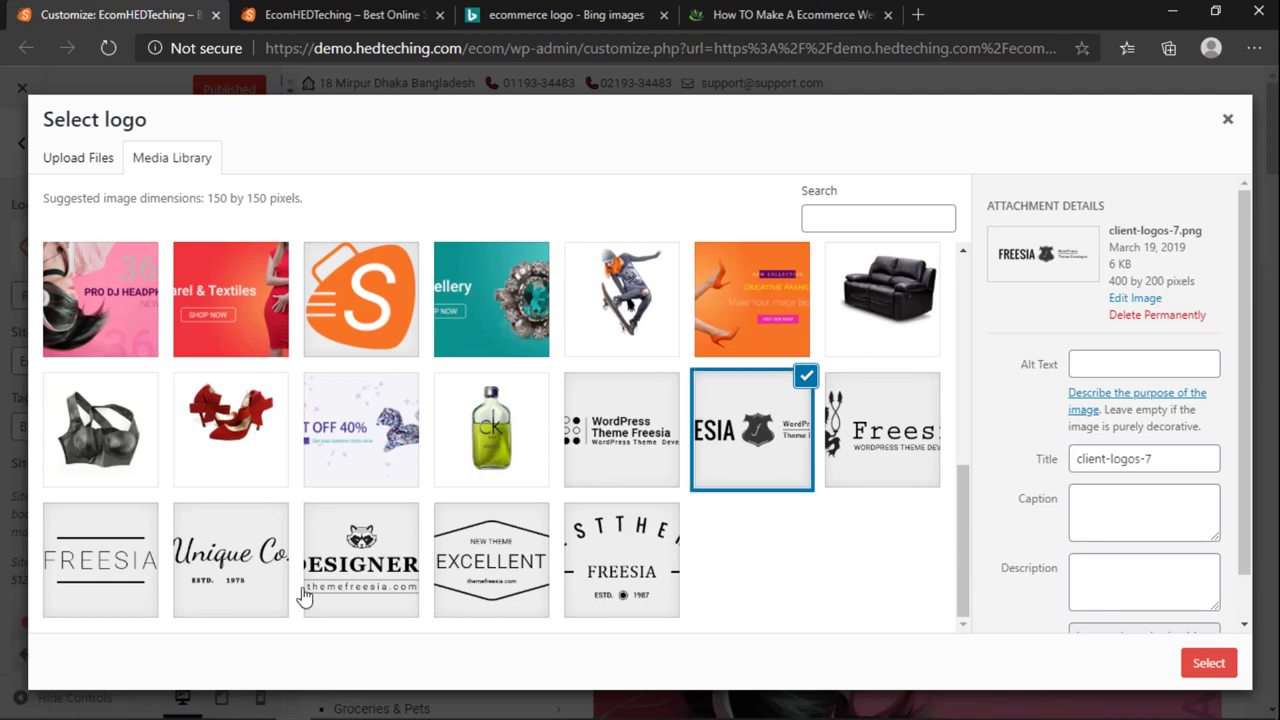
pyautogui.click(376, 570)
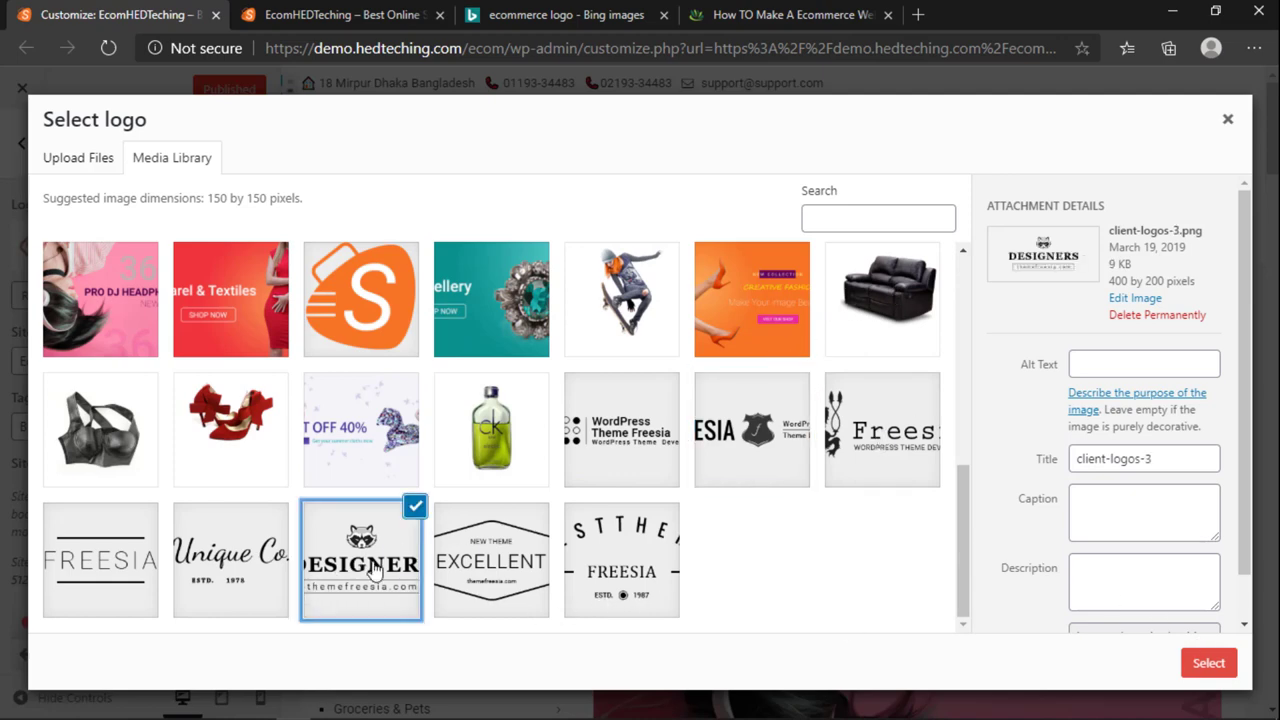
pyautogui.click(1214, 667)
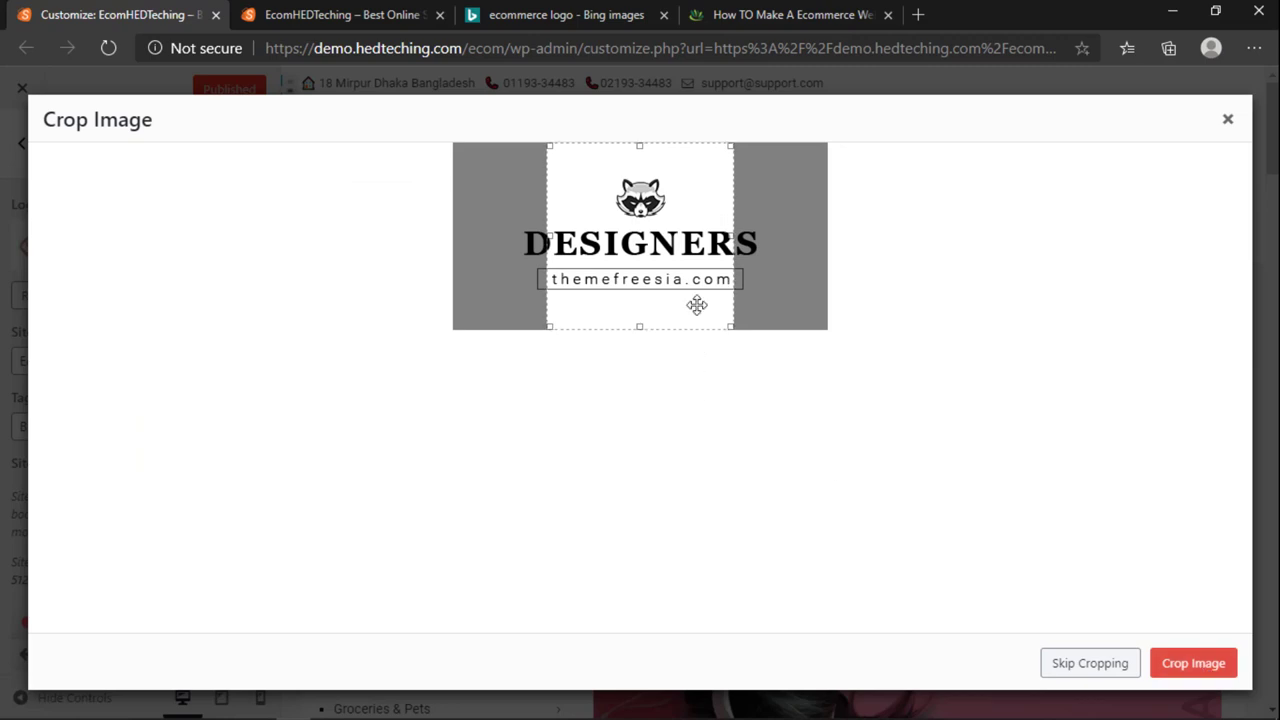
# Step: Crop the logo to drop the web address line and trim the empty space above
pyautogui.moveTo(632, 326); pyautogui.dragTo(634, 260)
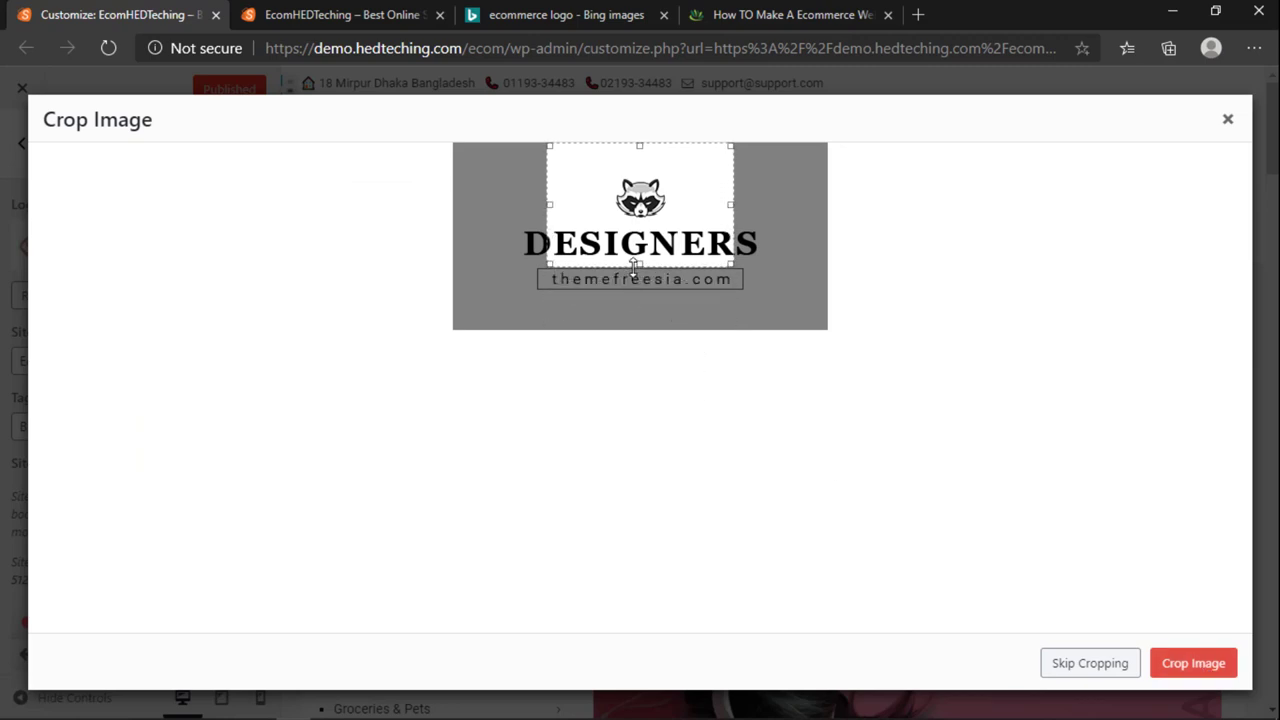
pyautogui.moveTo(730, 202); pyautogui.dragTo(779, 204)
pyautogui.moveTo(549, 203); pyautogui.dragTo(515, 203)
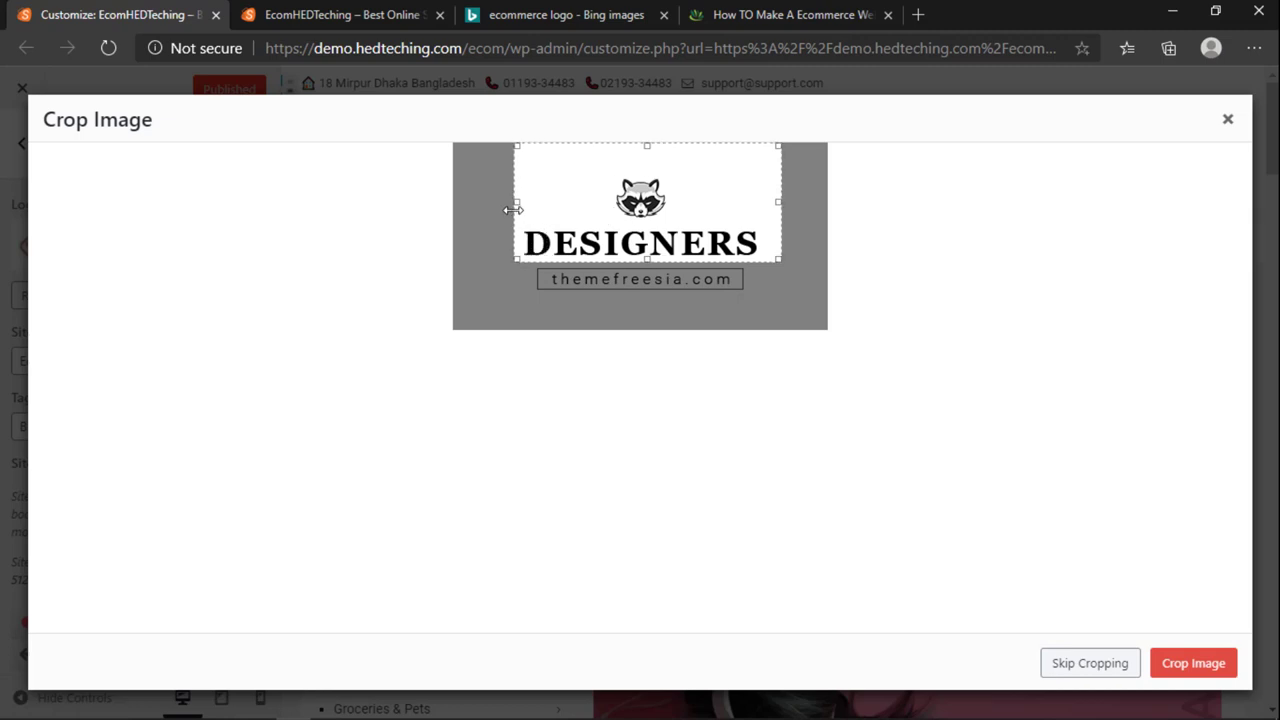
pyautogui.moveTo(648, 149); pyautogui.dragTo(641, 175)
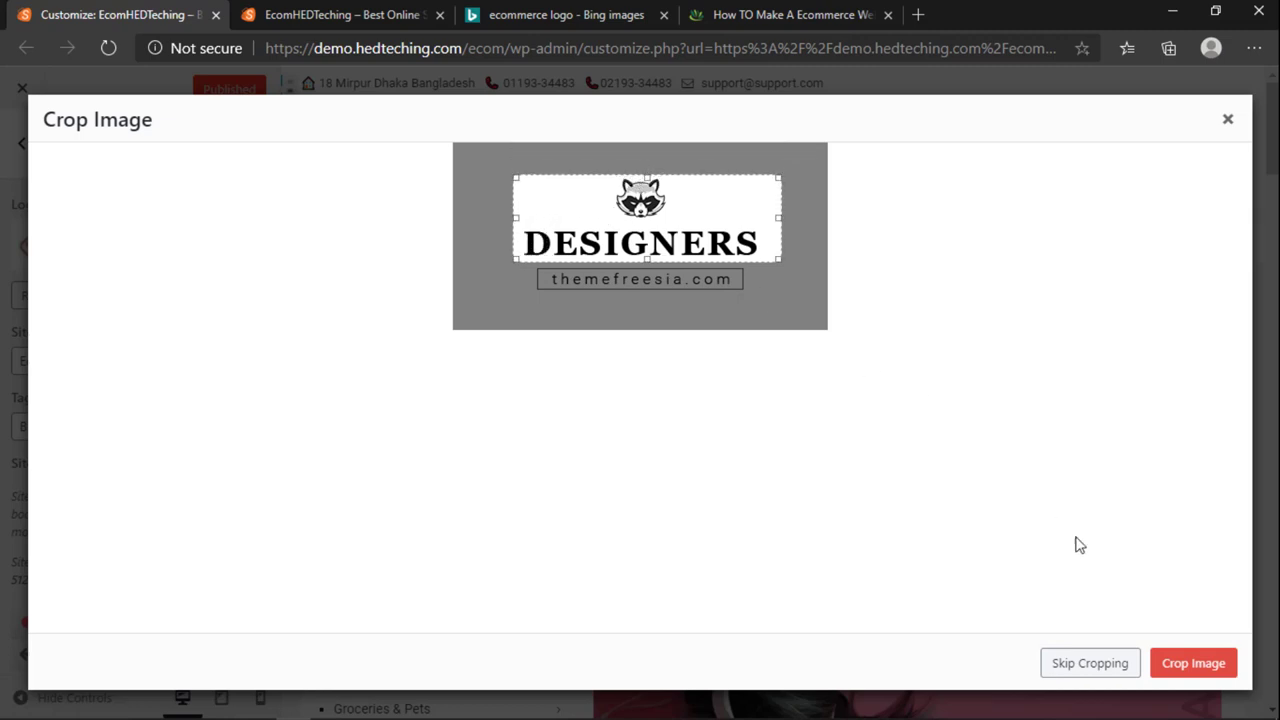
pyautogui.click(1160, 668)
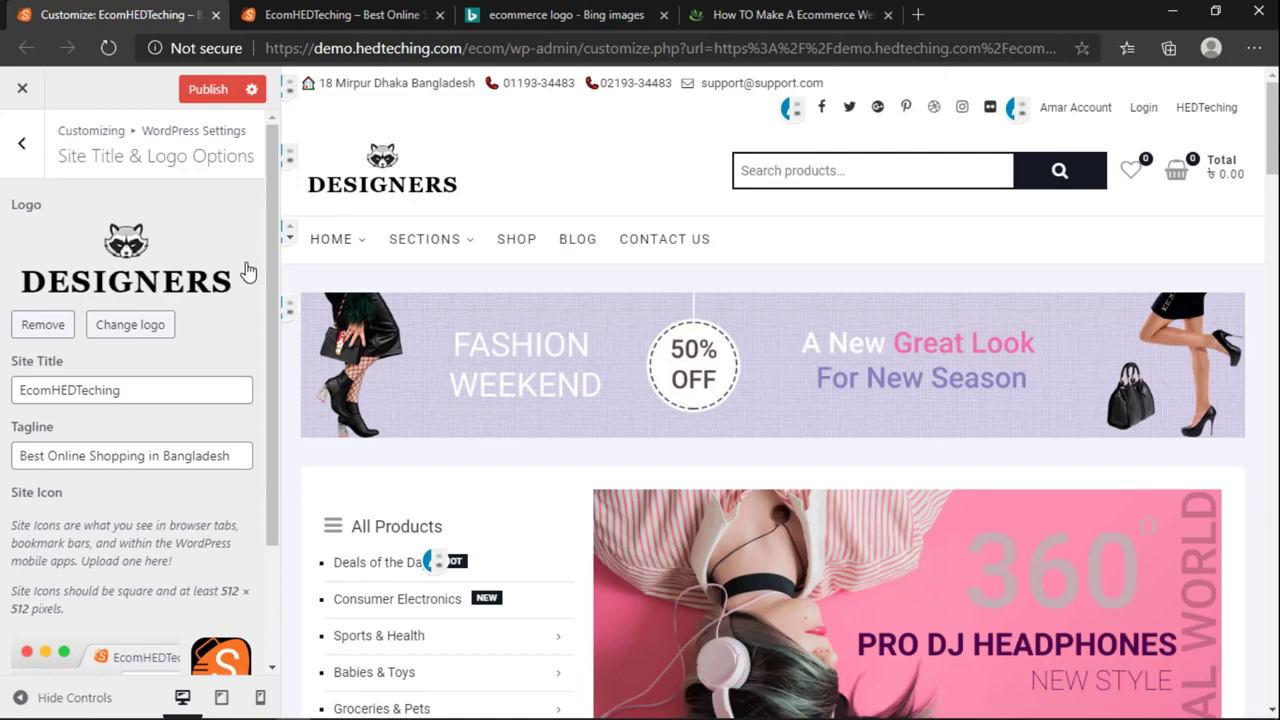
# Step: Publish the new logo and reload the live storefront to see it
pyautogui.click(368, 12)
pyautogui.click(140, 16)
pyautogui.click(320, 12)
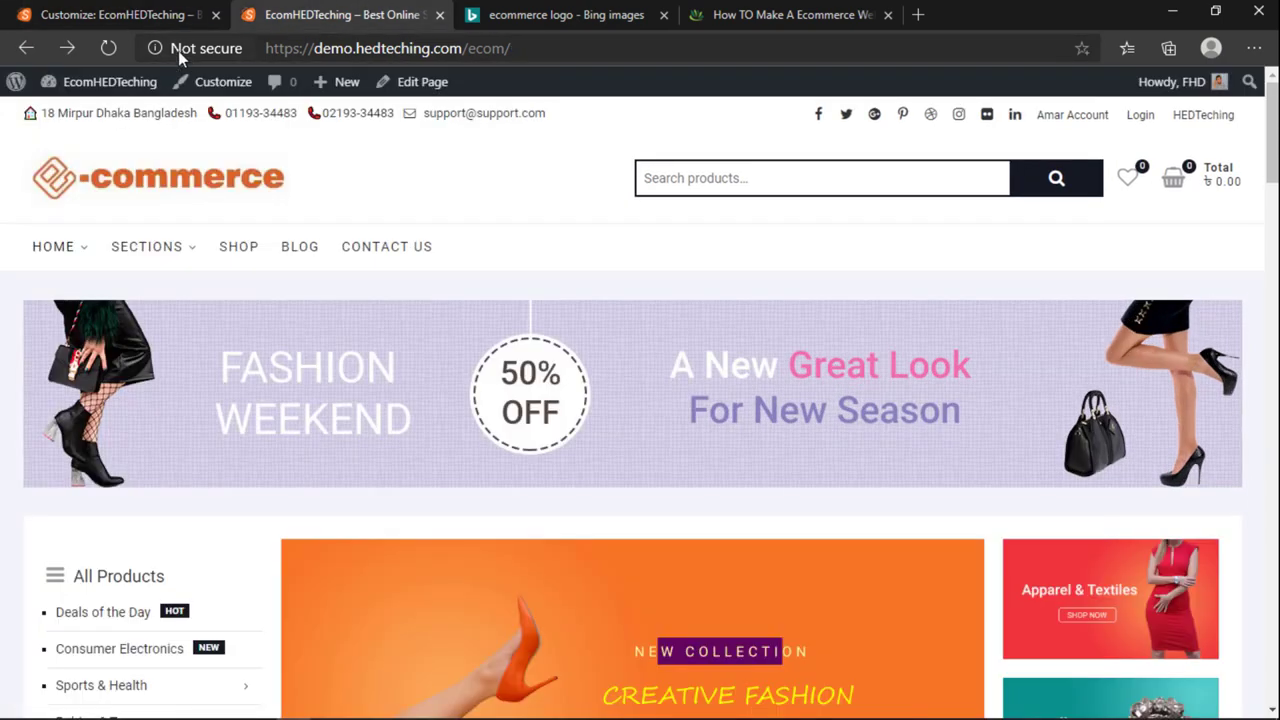
pyautogui.click(154, 14)
pyautogui.click(300, 14)
pyautogui.click(108, 48)
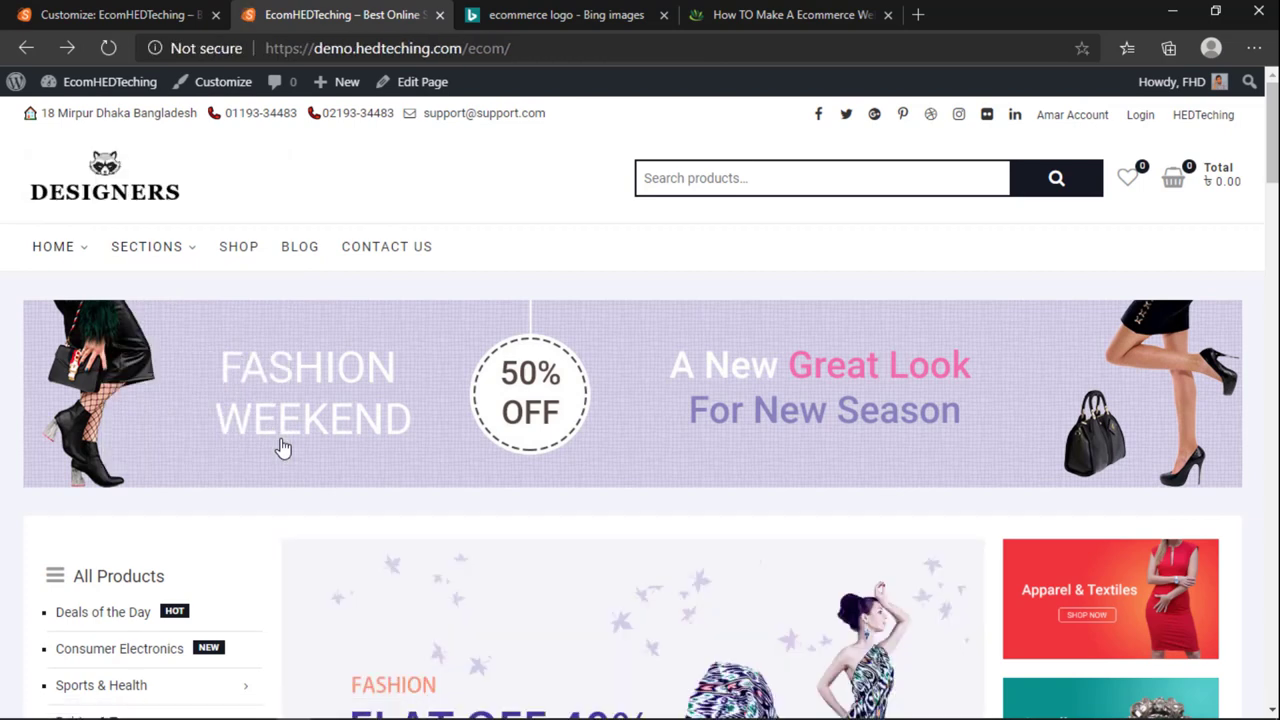
# Step: Set logo1.png as the logo, cropped to its left and right edges
pyautogui.click(130, 14)
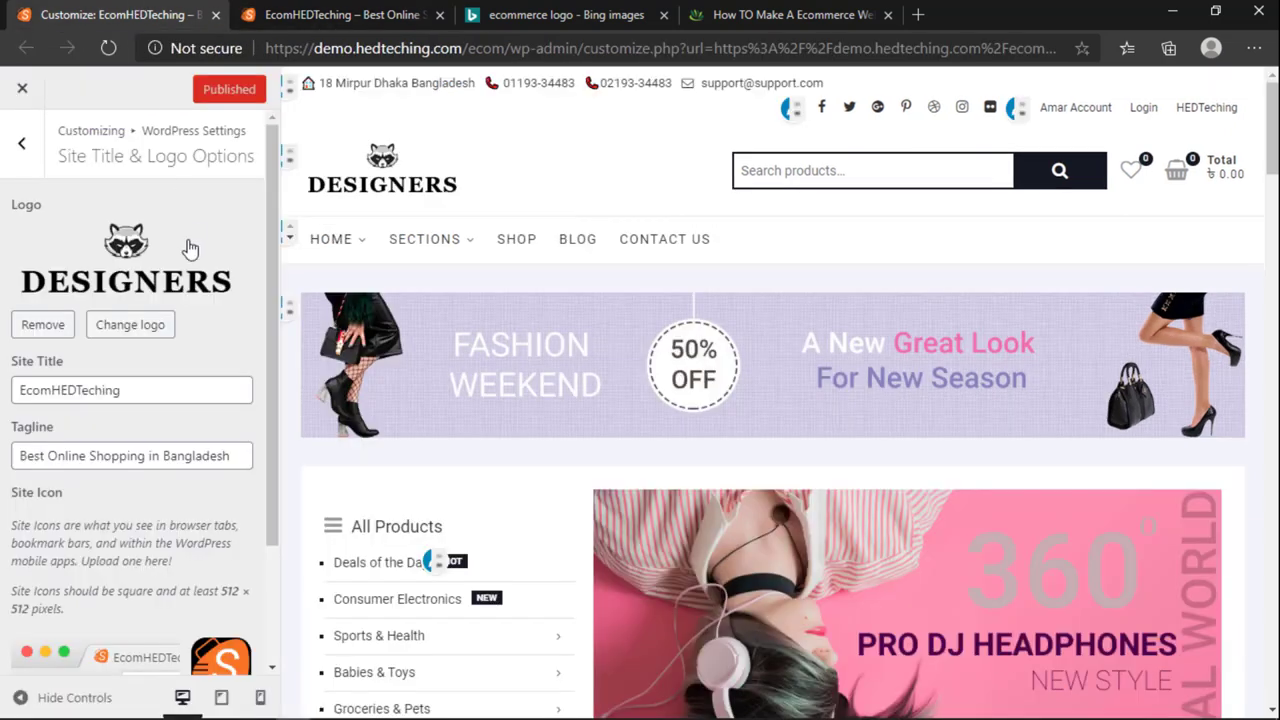
pyautogui.click(120, 325)
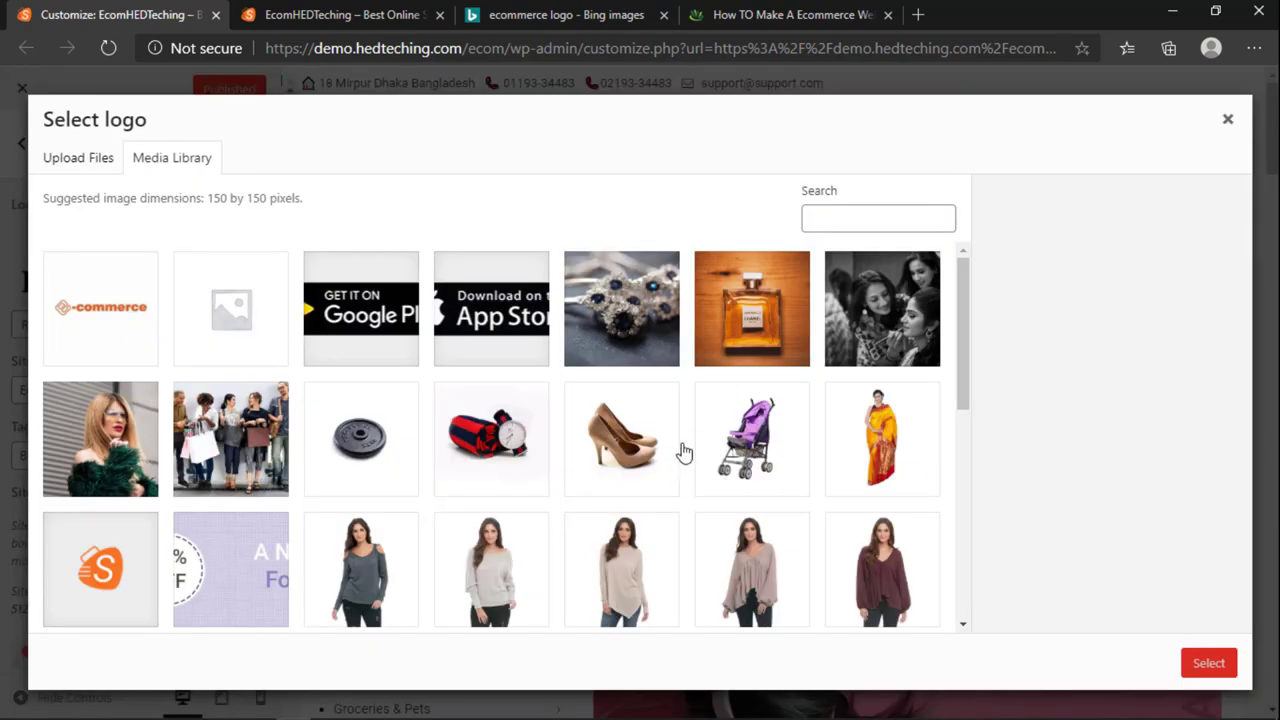
pyautogui.scroll(-5, 684, 453)
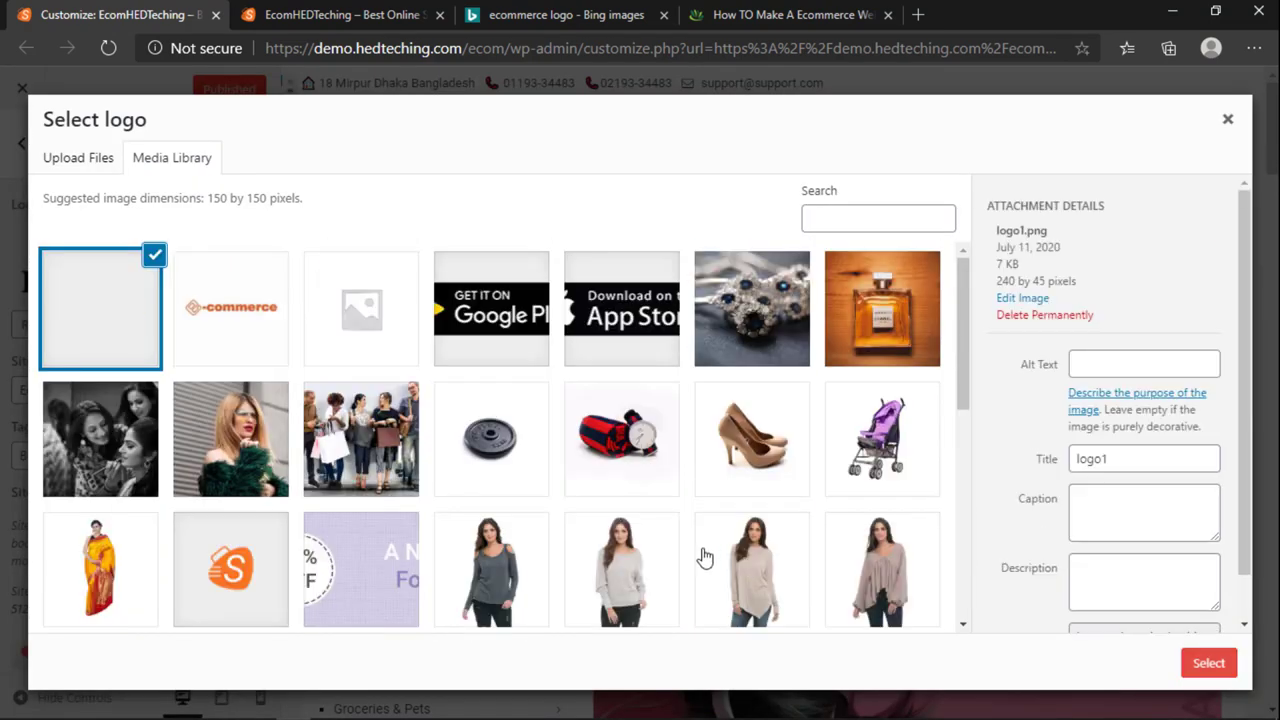
pyautogui.click(1205, 662)
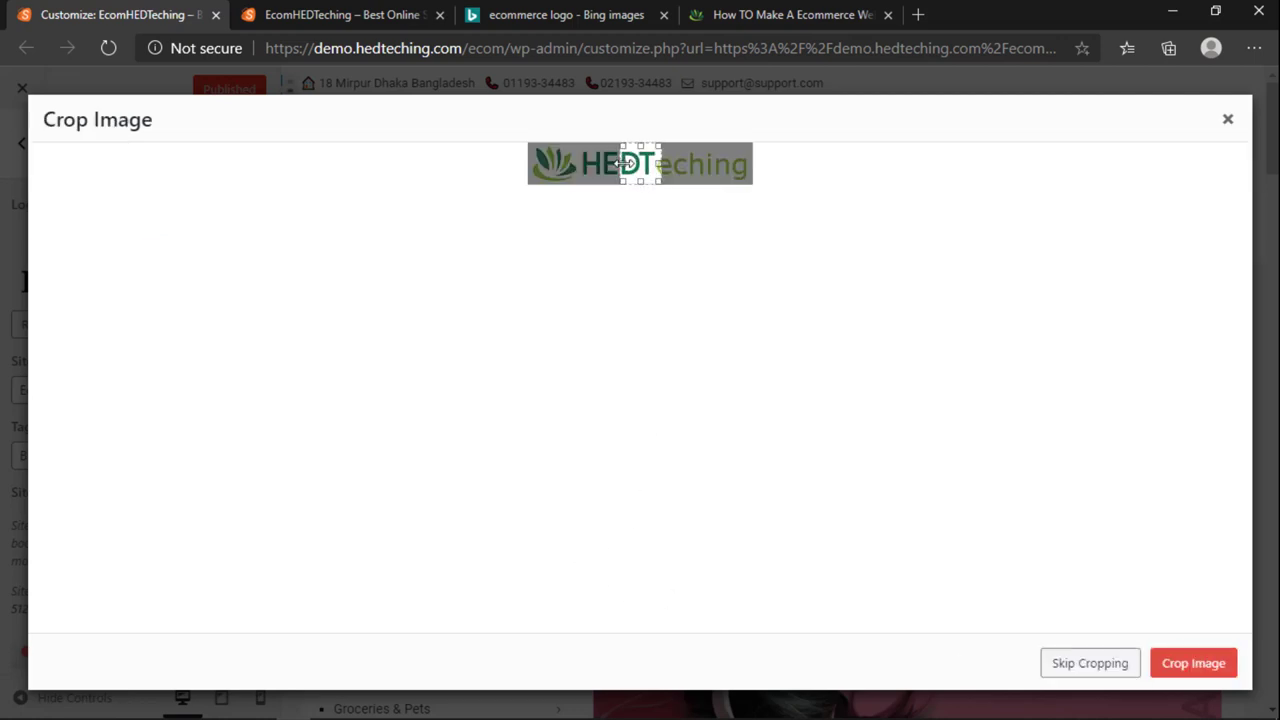
pyautogui.moveTo(622, 163); pyautogui.dragTo(530, 165)
pyautogui.moveTo(660, 163); pyautogui.dragTo(752, 165)
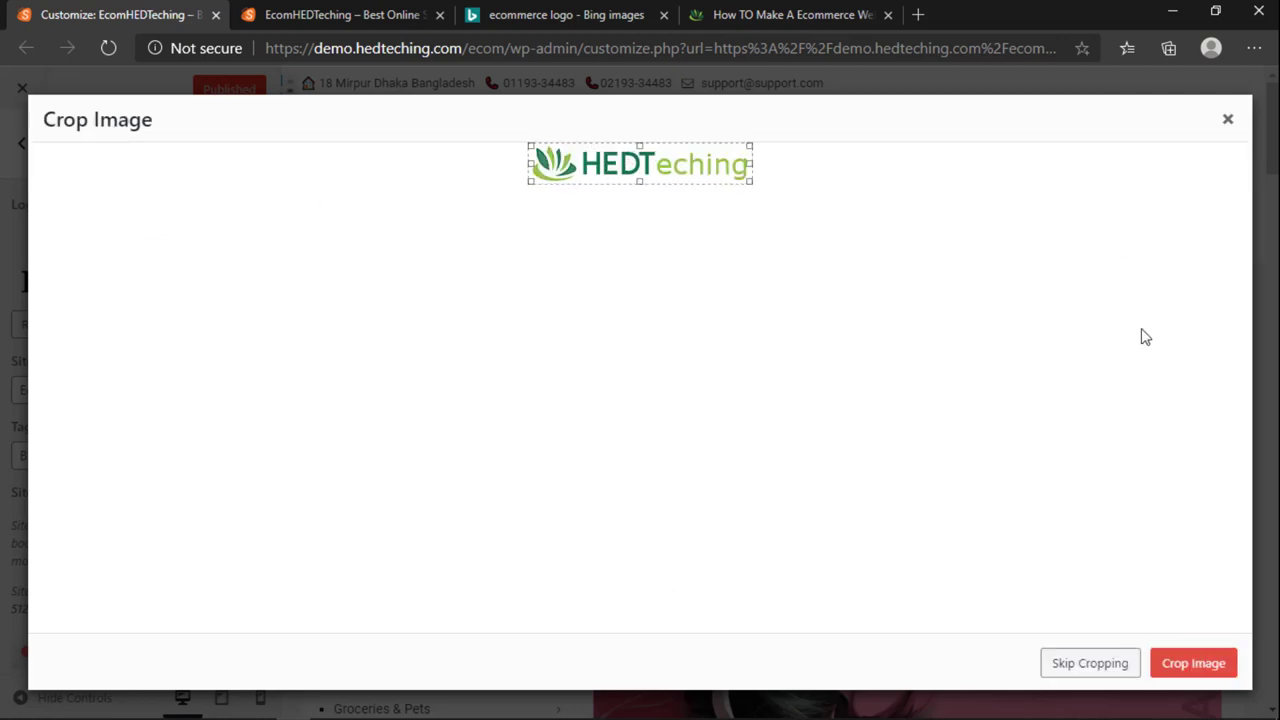
pyautogui.click(1206, 664)
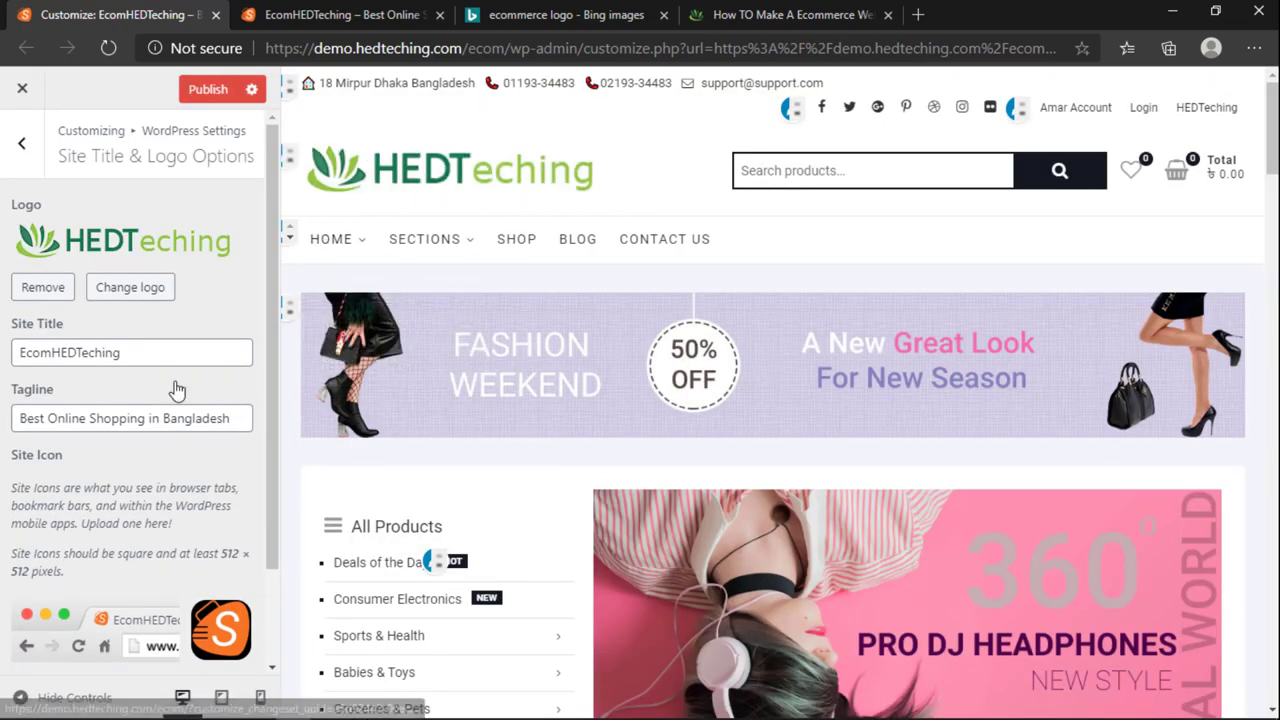
# Step: Publish the HEDTeching logo and reload the live storefront to show it
pyautogui.scroll(-2, 172, 396)
pyautogui.click(205, 89)
pyautogui.click(330, 14)
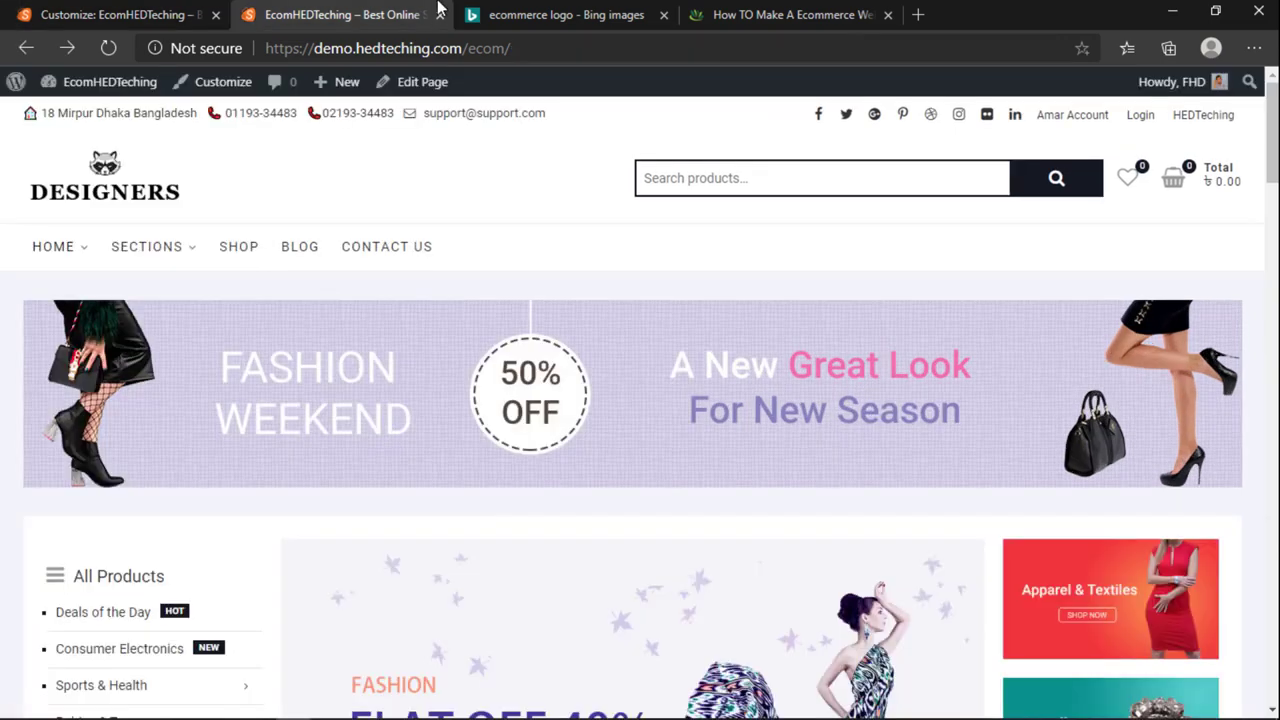
pyautogui.click(172, 10)
pyautogui.click(315, 10)
pyautogui.click(108, 48)
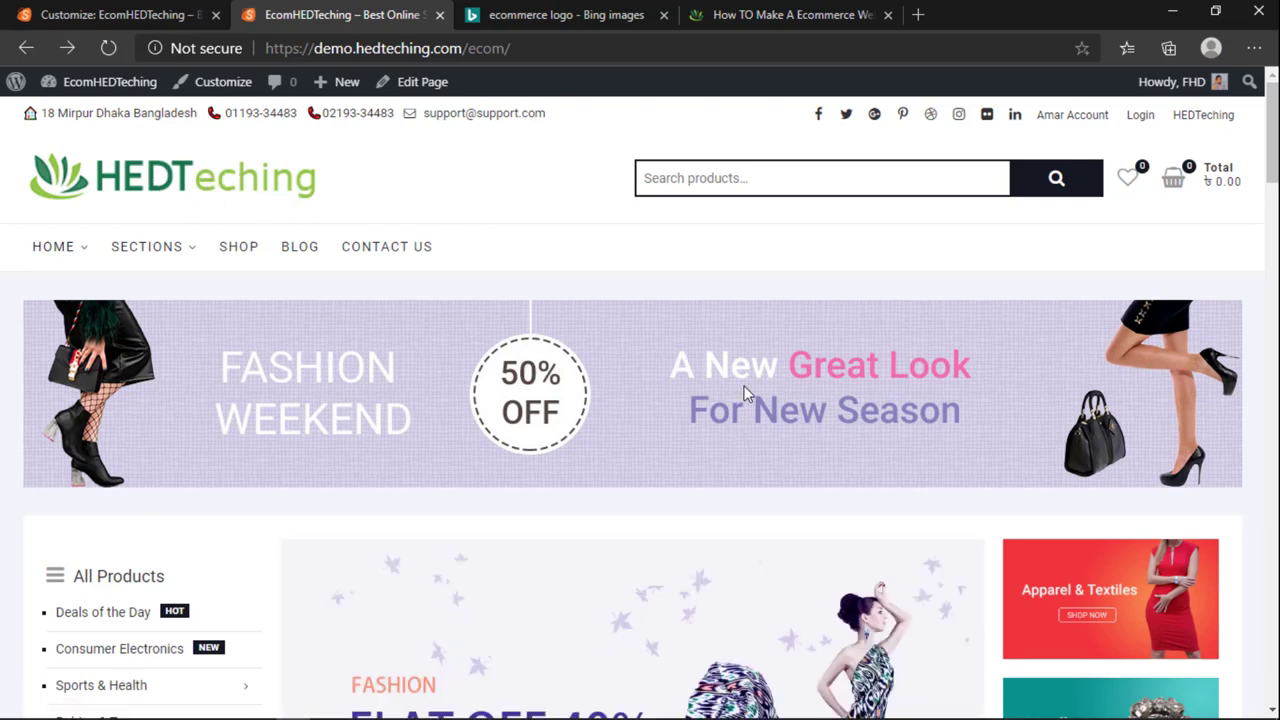
# Step: Dismiss the storefront search suggestions and go to the Menus admin page
pyautogui.click(743, 178)
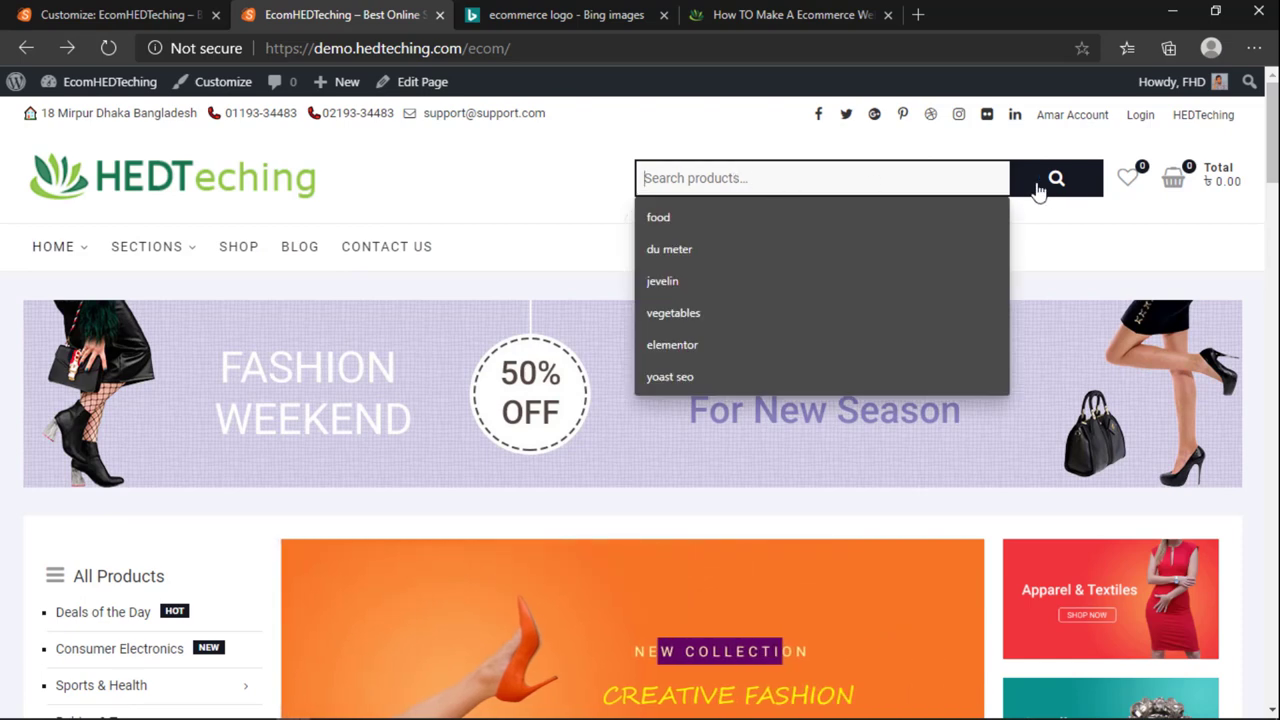
pyautogui.click(459, 175)
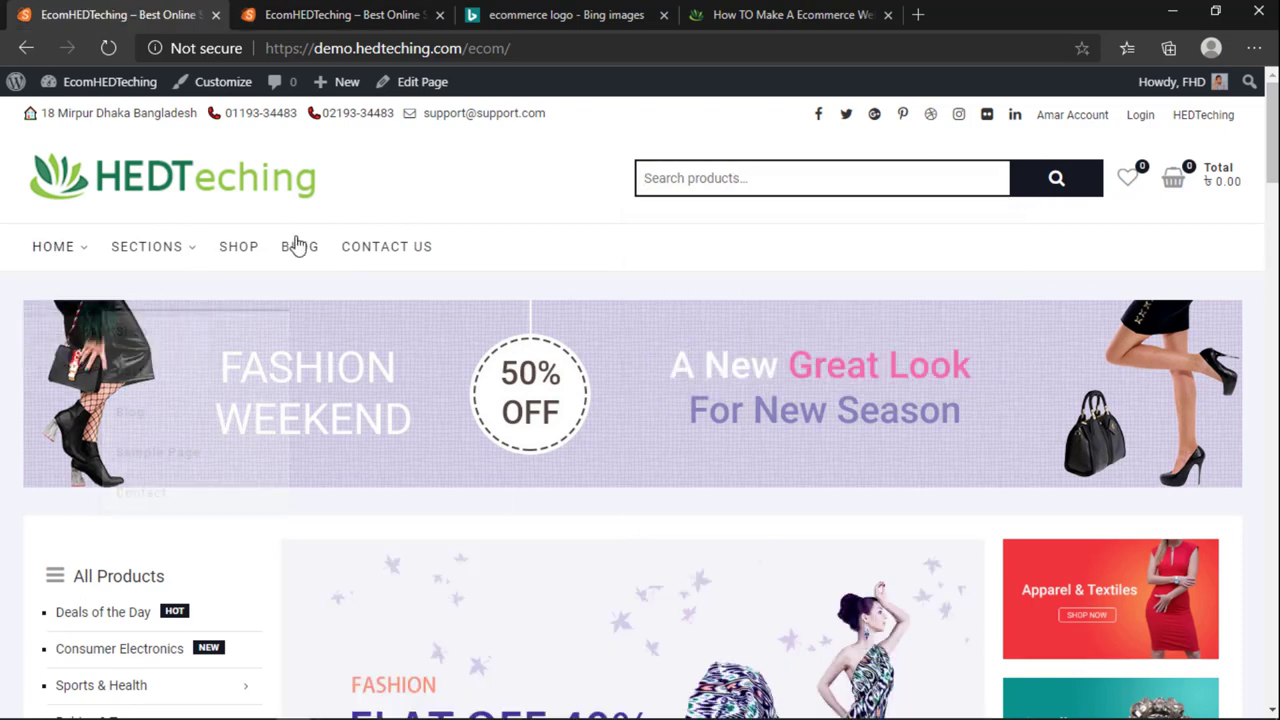
pyautogui.click(378, 8)
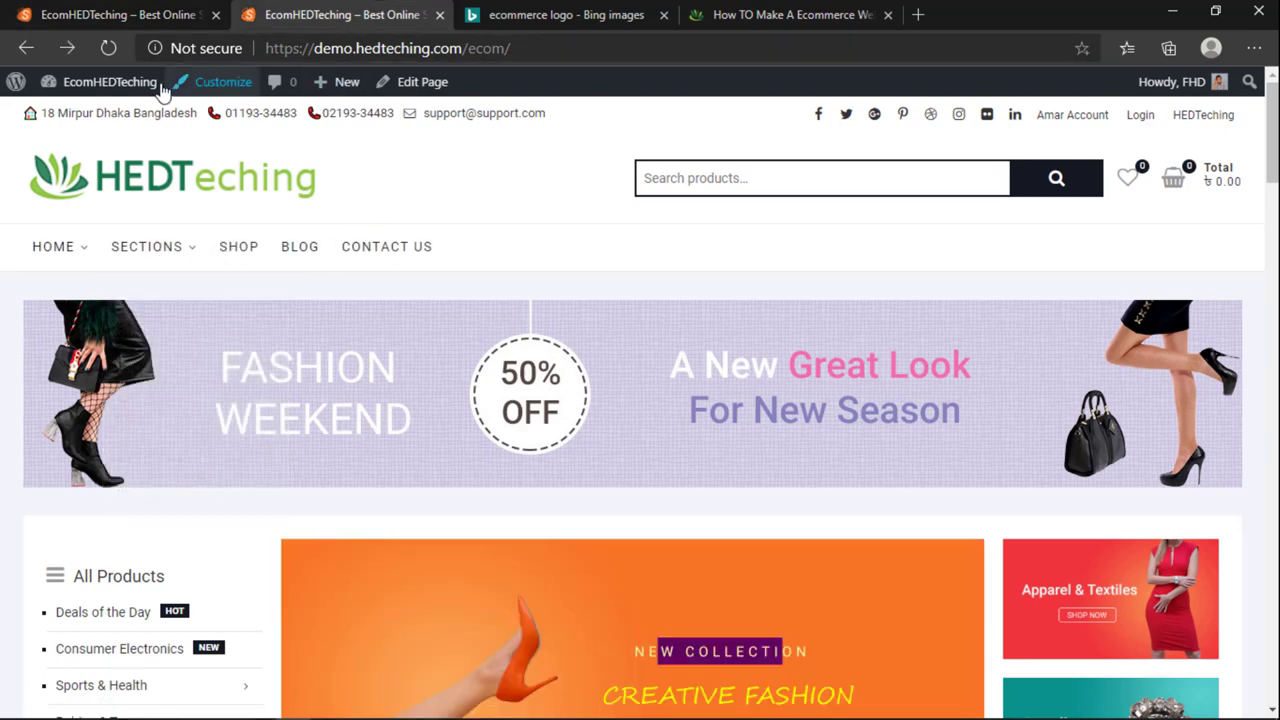
pyautogui.moveTo(98, 84)
pyautogui.click(62, 190)
pyautogui.click(30, 14)
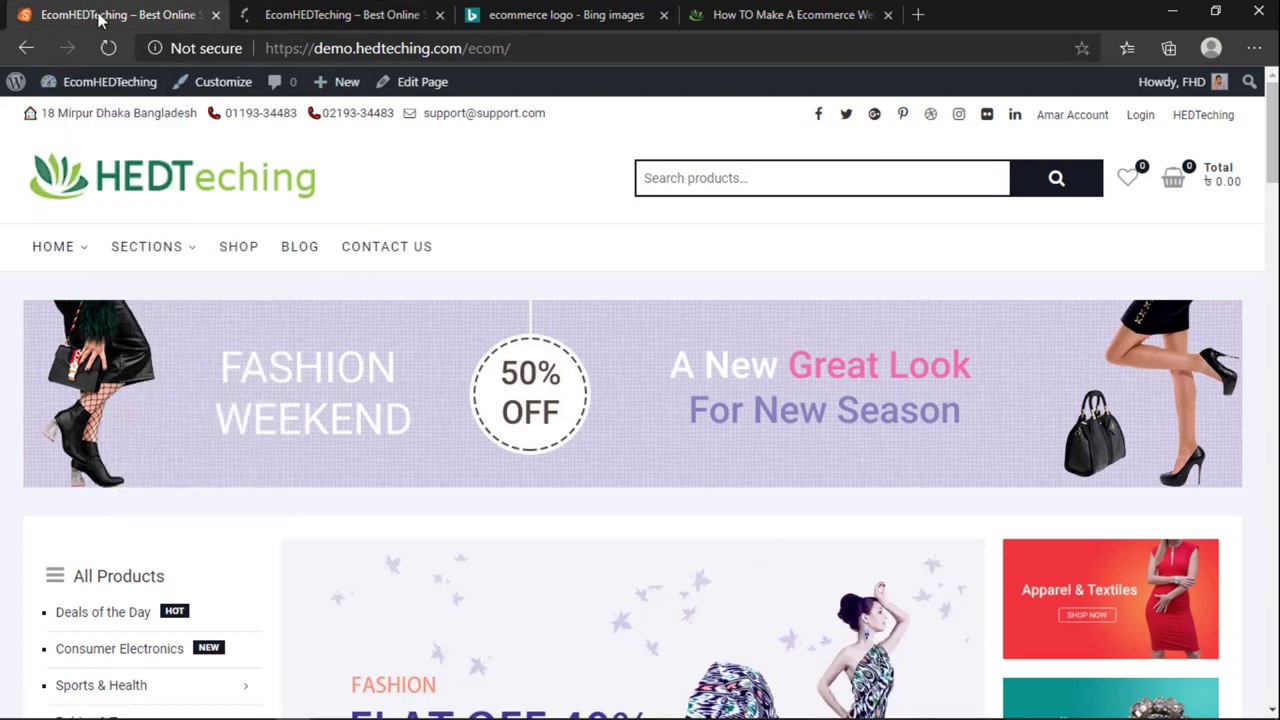
# Step: Load the old Main menu and permanently delete it
pyautogui.click(293, 14)
pyautogui.click(391, 231)
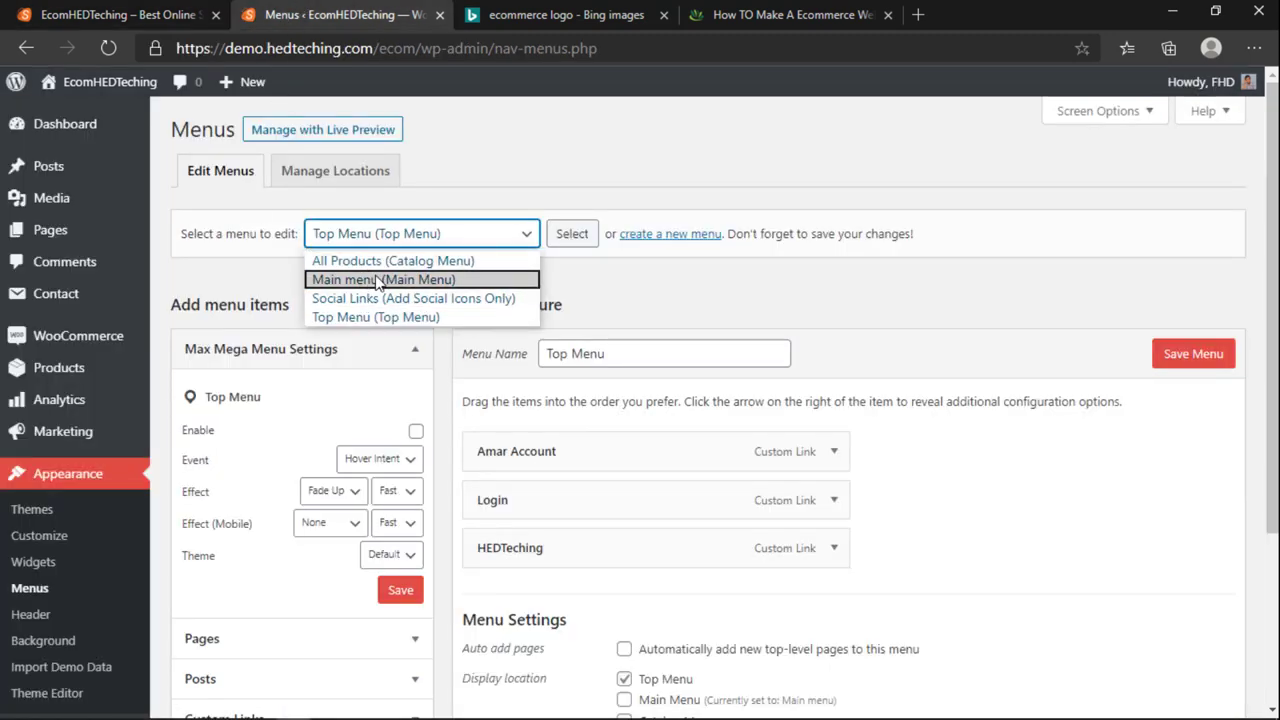
pyautogui.click(371, 281)
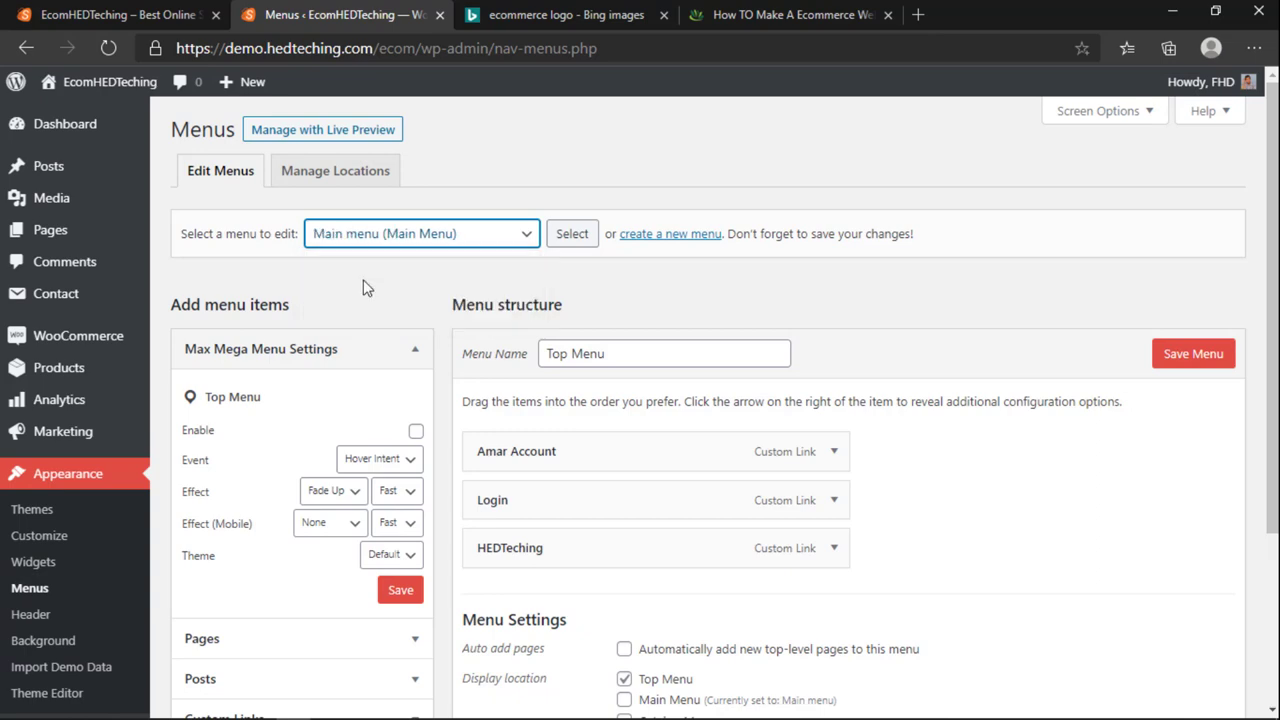
pyautogui.click(565, 238)
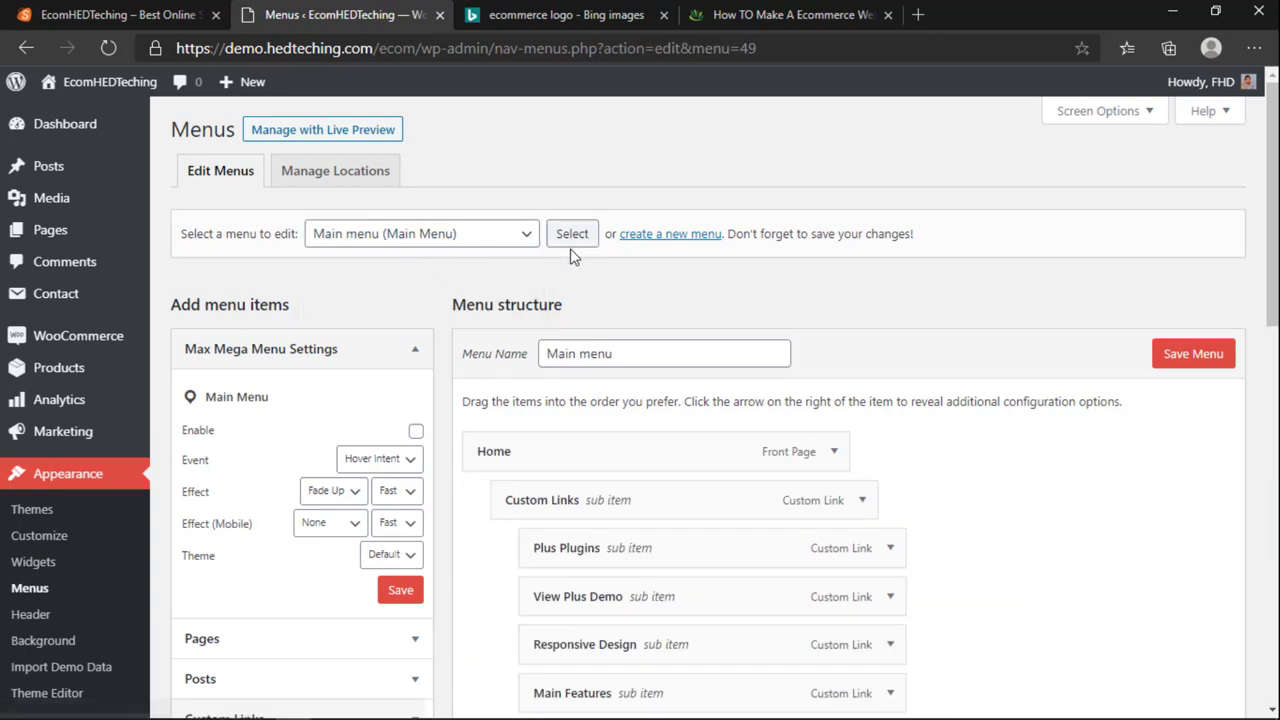
pyautogui.scroll(-10, 563, 454)
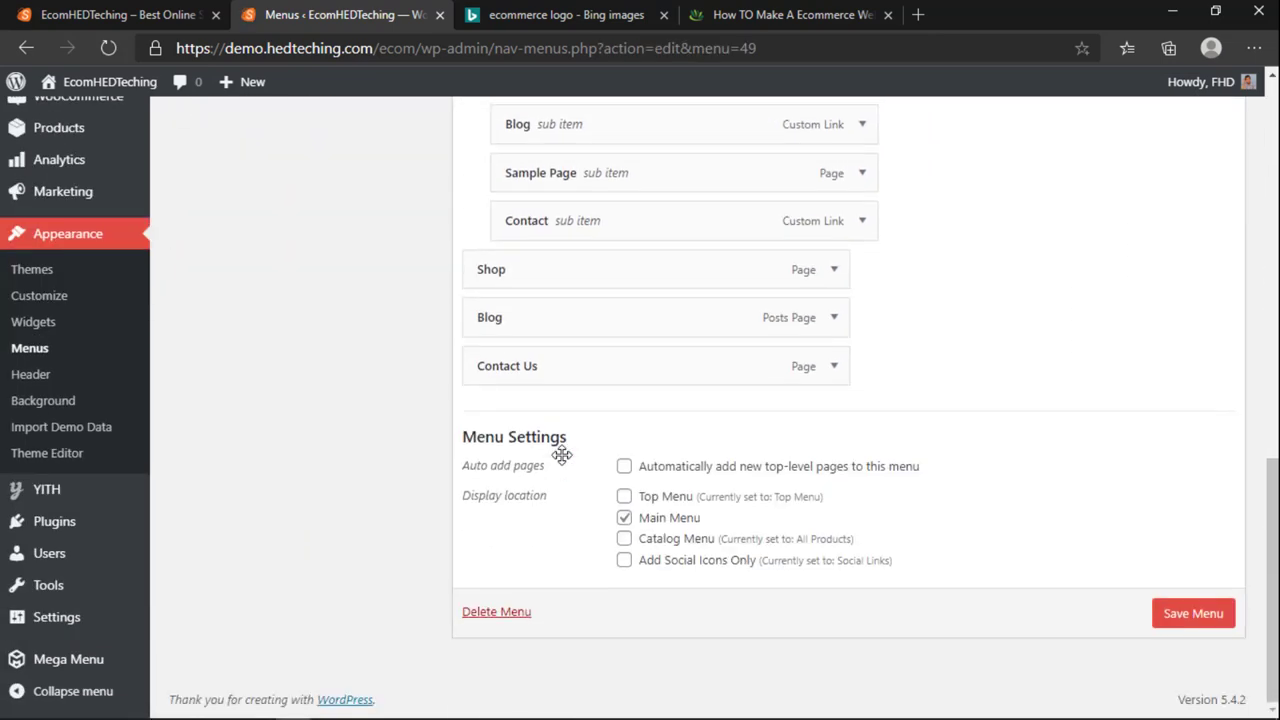
pyautogui.scroll(10, 562, 455)
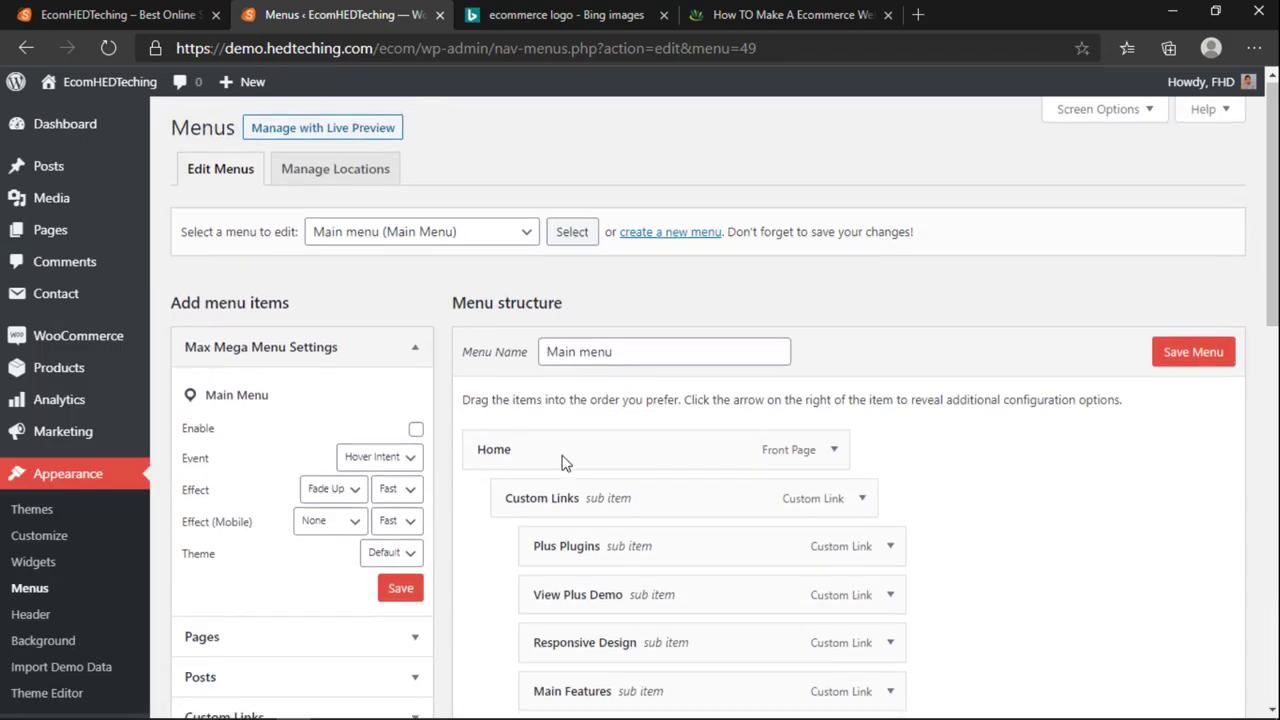
pyautogui.scroll(-10, 563, 463)
pyautogui.click(520, 615)
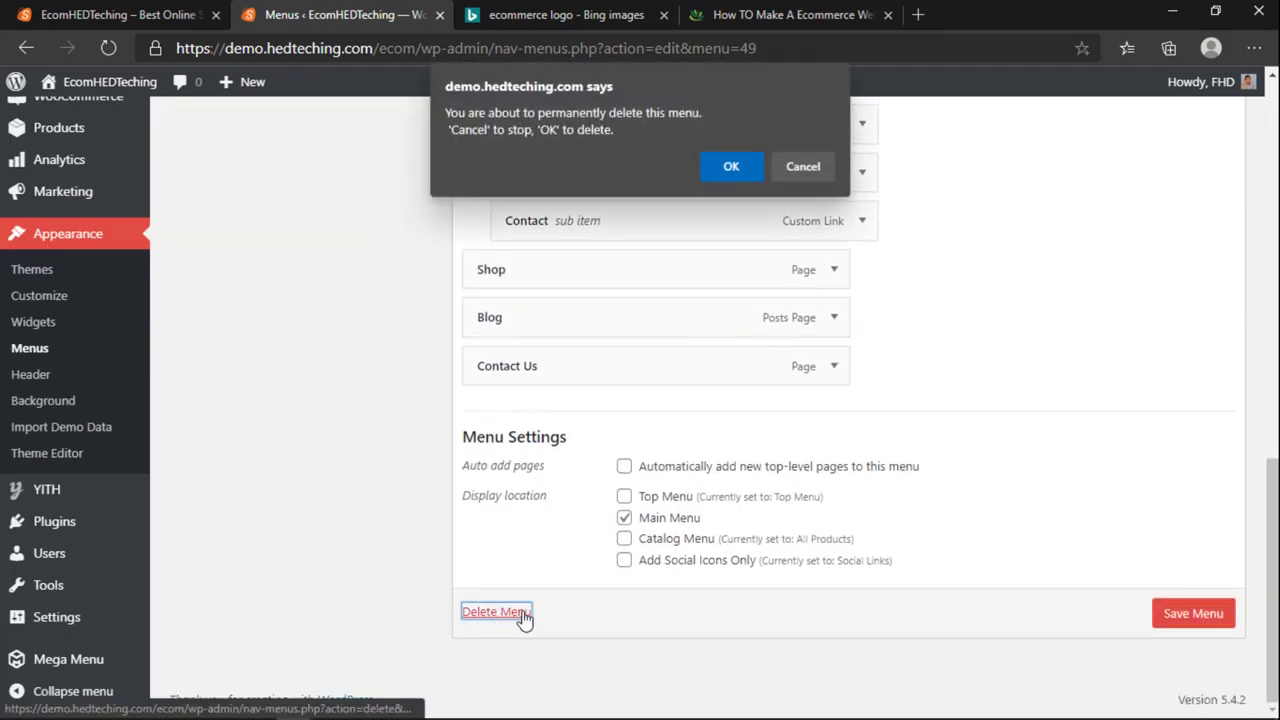
pyautogui.click(705, 170)
# Step: Create a new empty menu named 'Main Menu'
pyautogui.scroll(10, 675, 300)
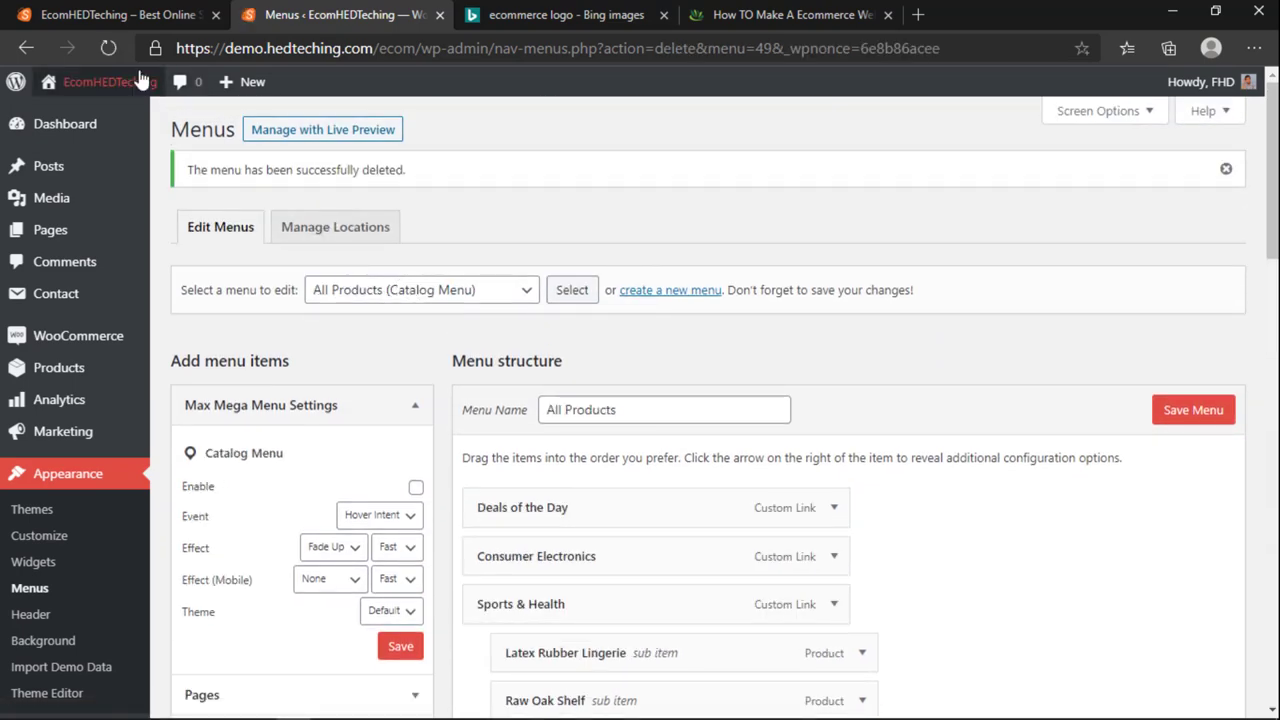
pyautogui.click(109, 47)
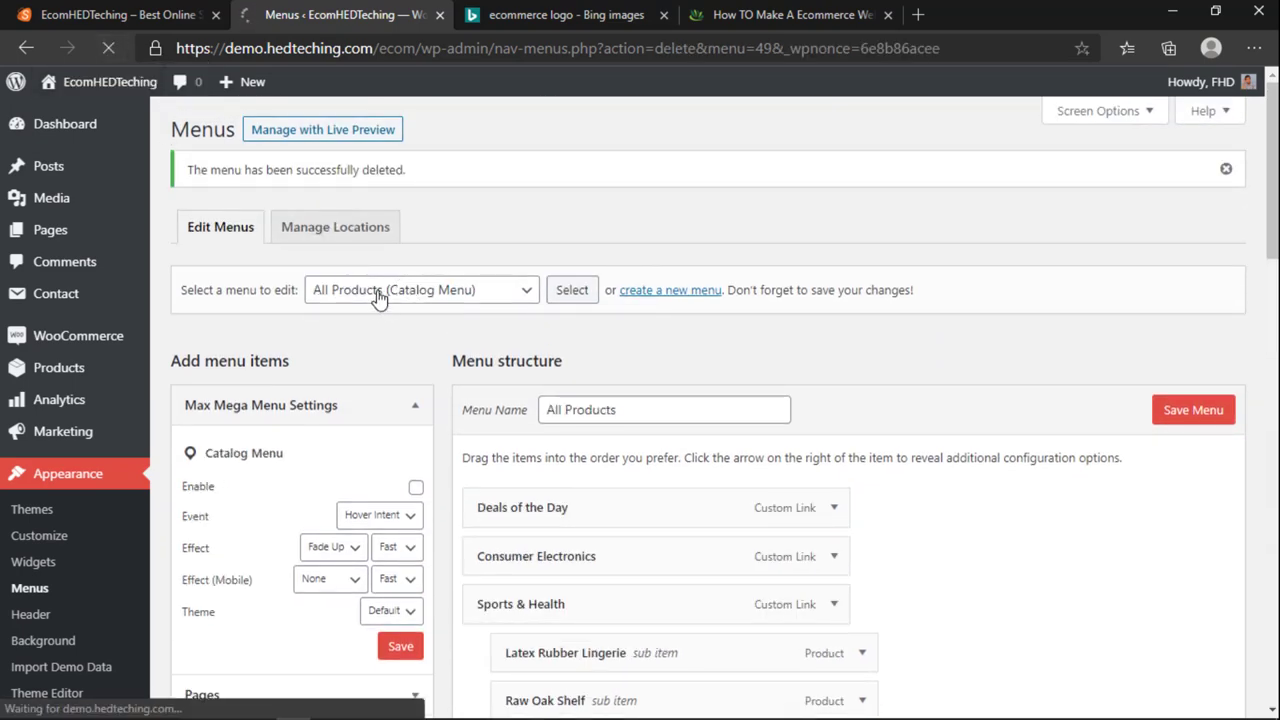
pyautogui.click(396, 238)
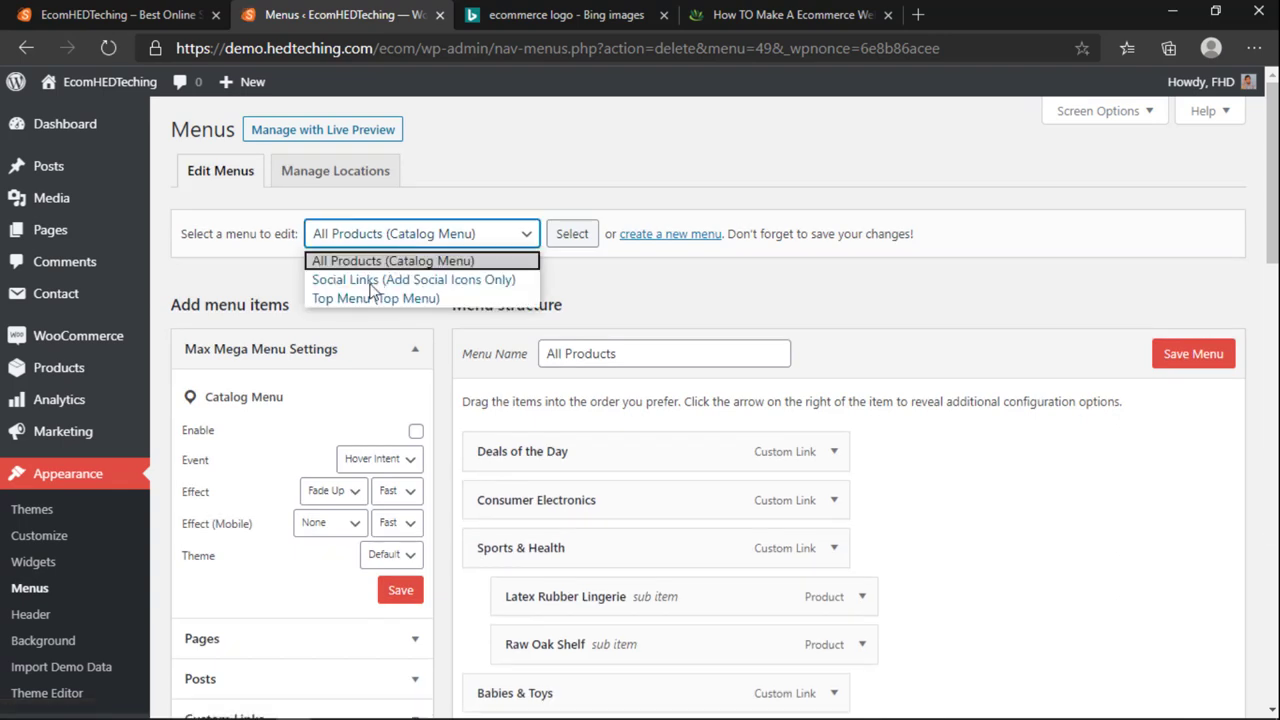
pyautogui.click(597, 215)
pyautogui.click(649, 236)
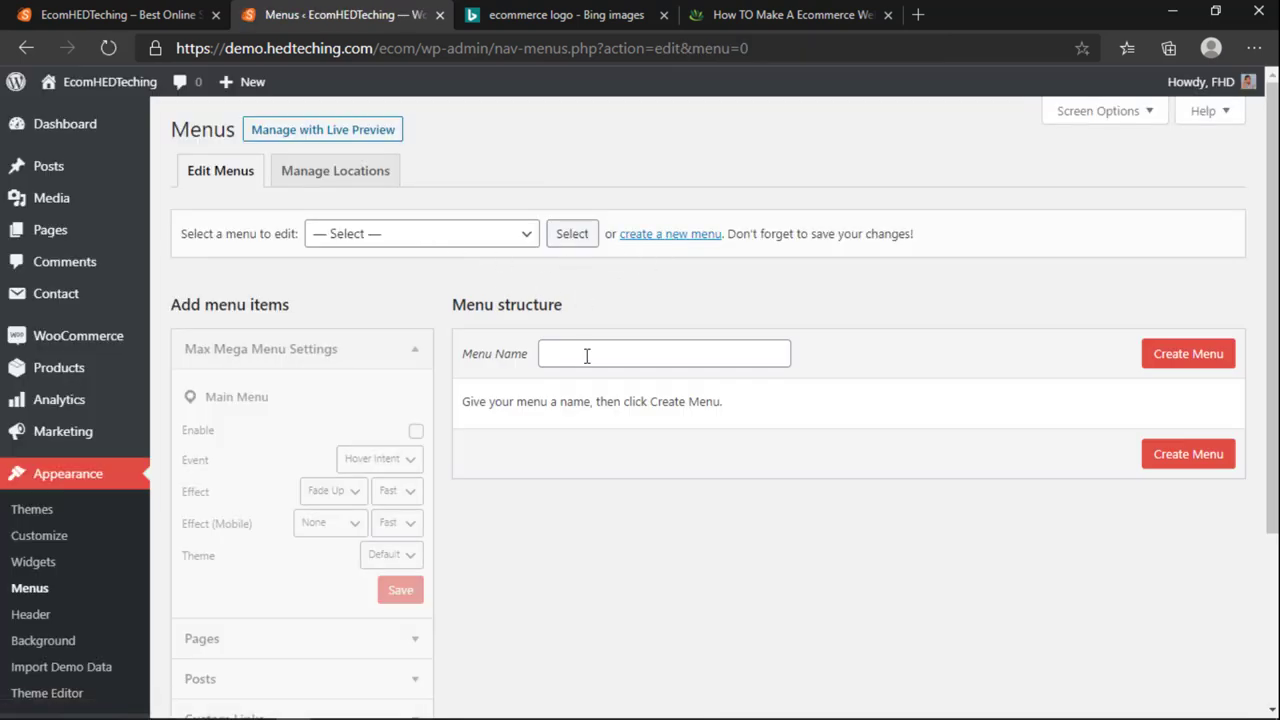
pyautogui.click(586, 355)
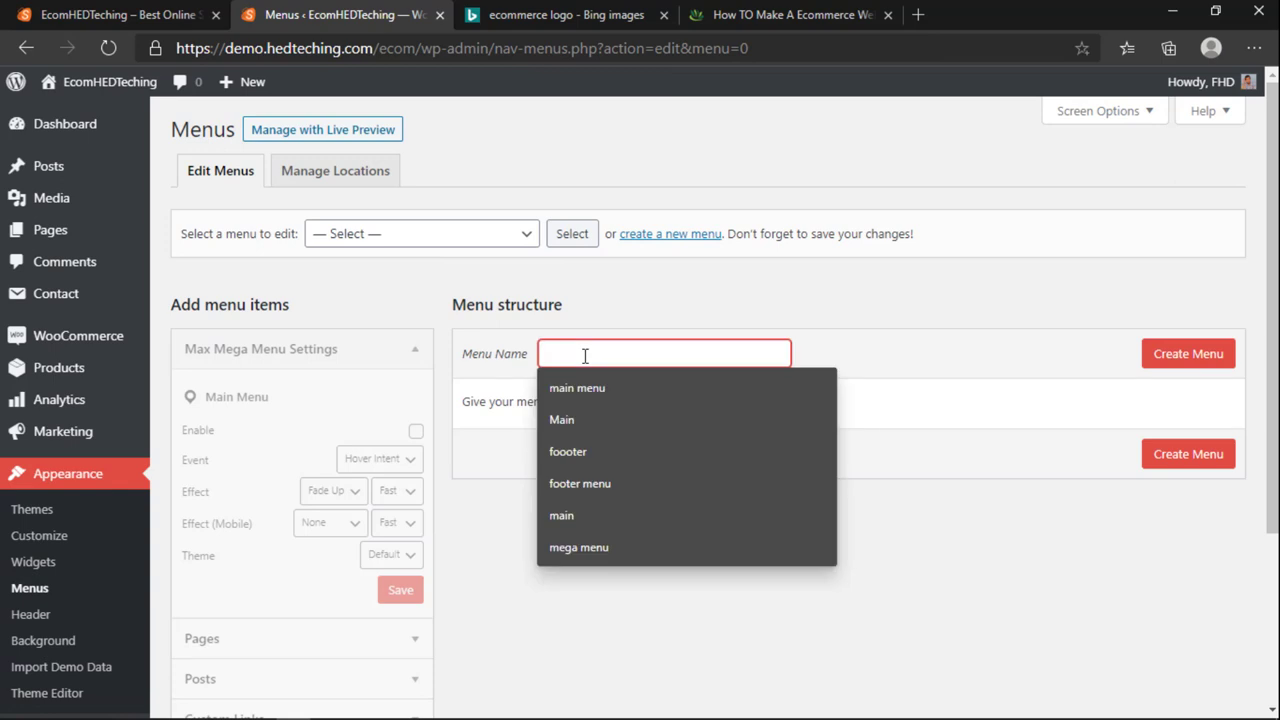
pyautogui.write('Main Menu')
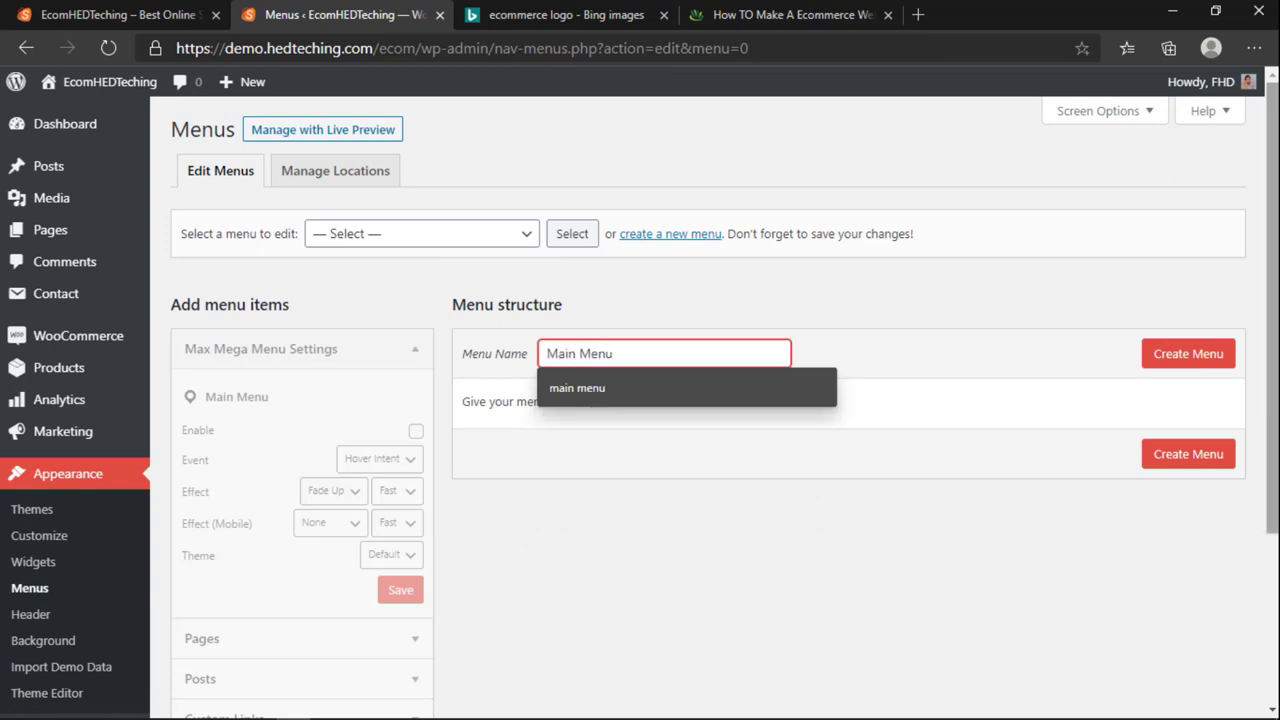
pyautogui.press('Tab')
pyautogui.press('Return')
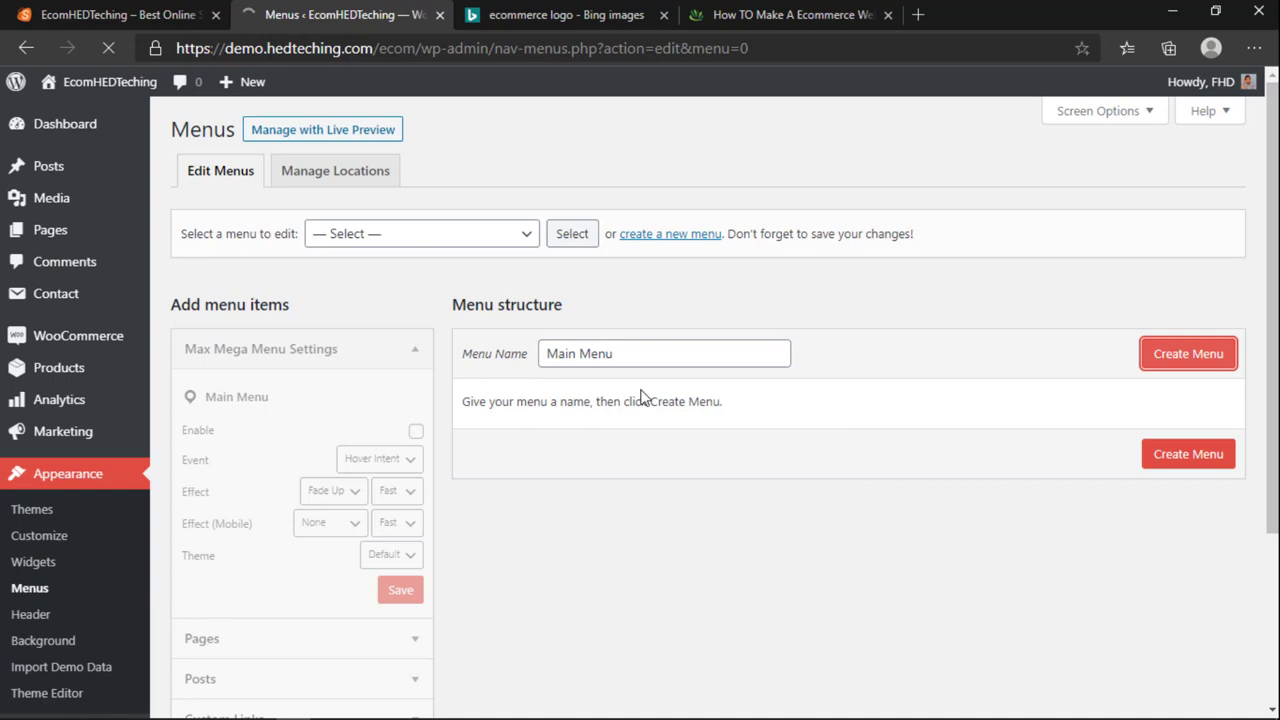
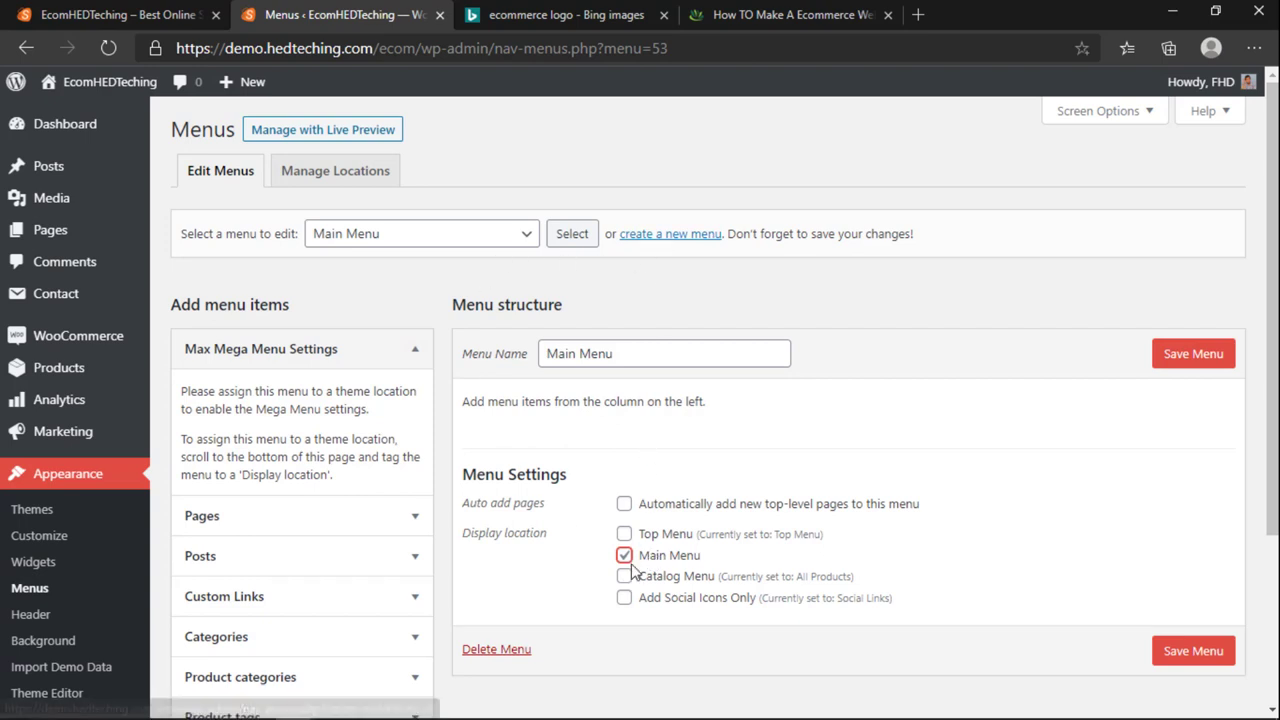
# Step: Check the storefront, then save the Main Menu to the Main Menu location
pyautogui.click(183, 12)
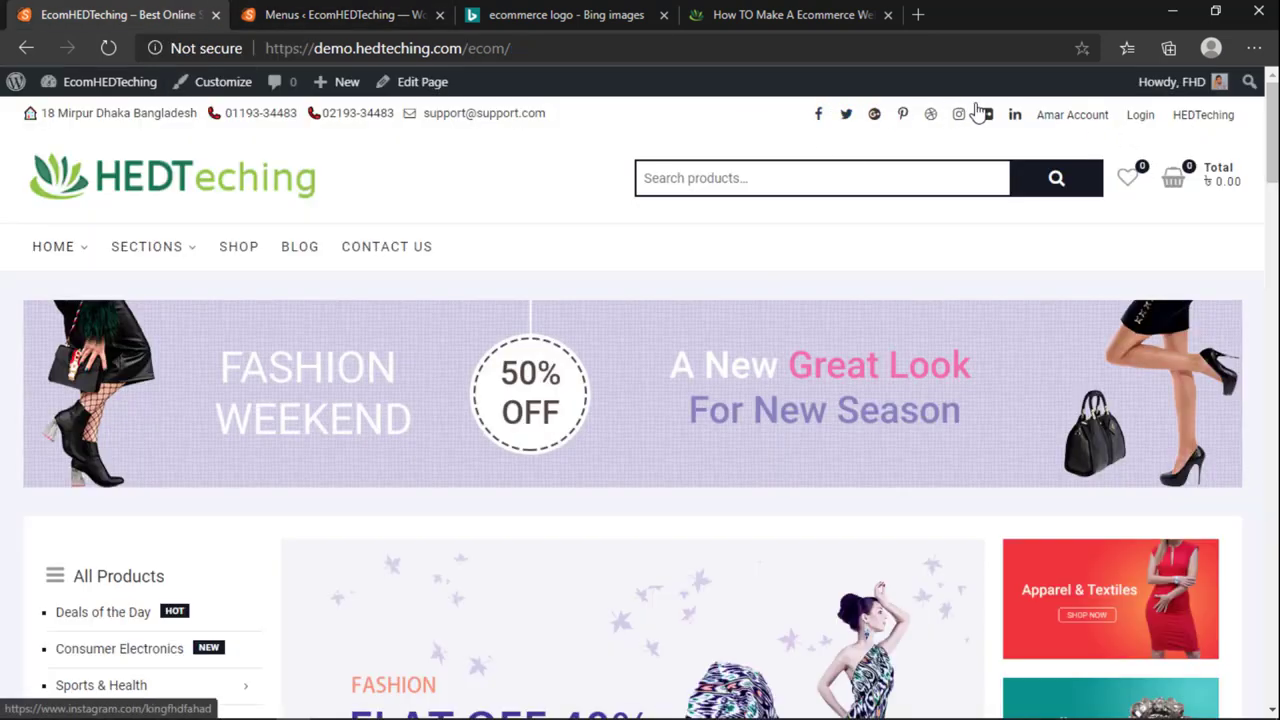
pyautogui.click(380, 12)
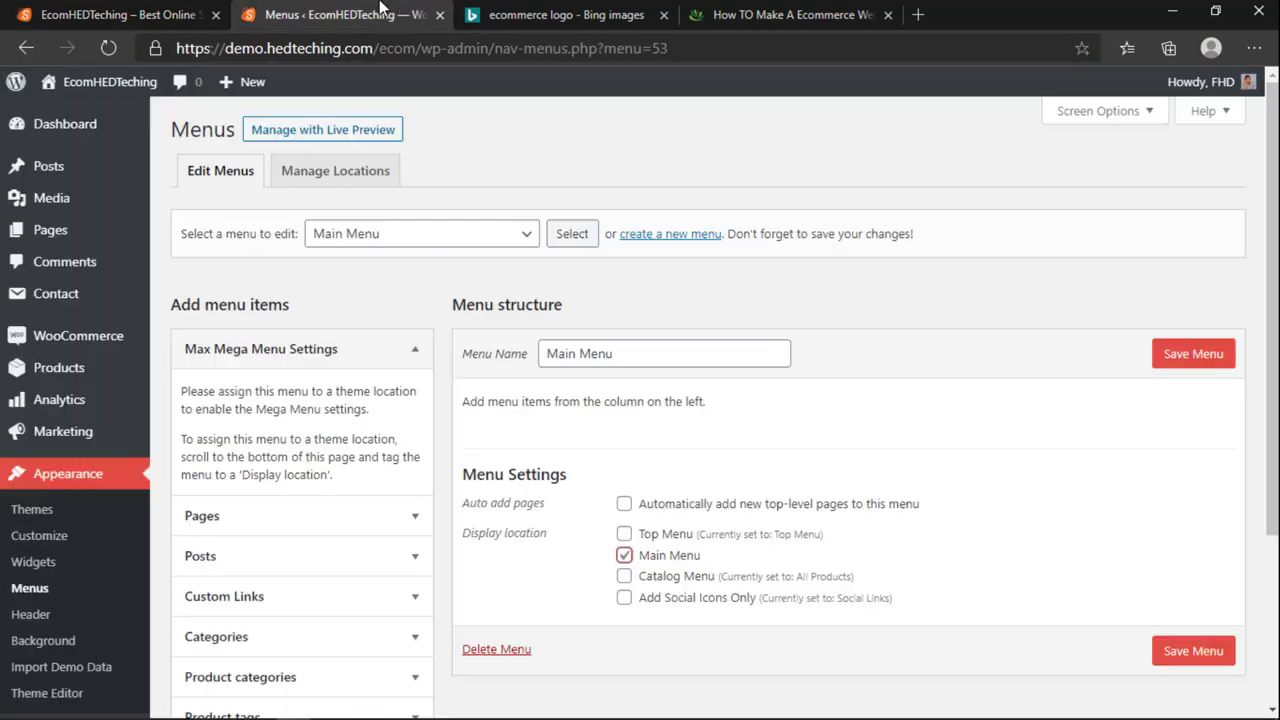
pyautogui.click(390, 240)
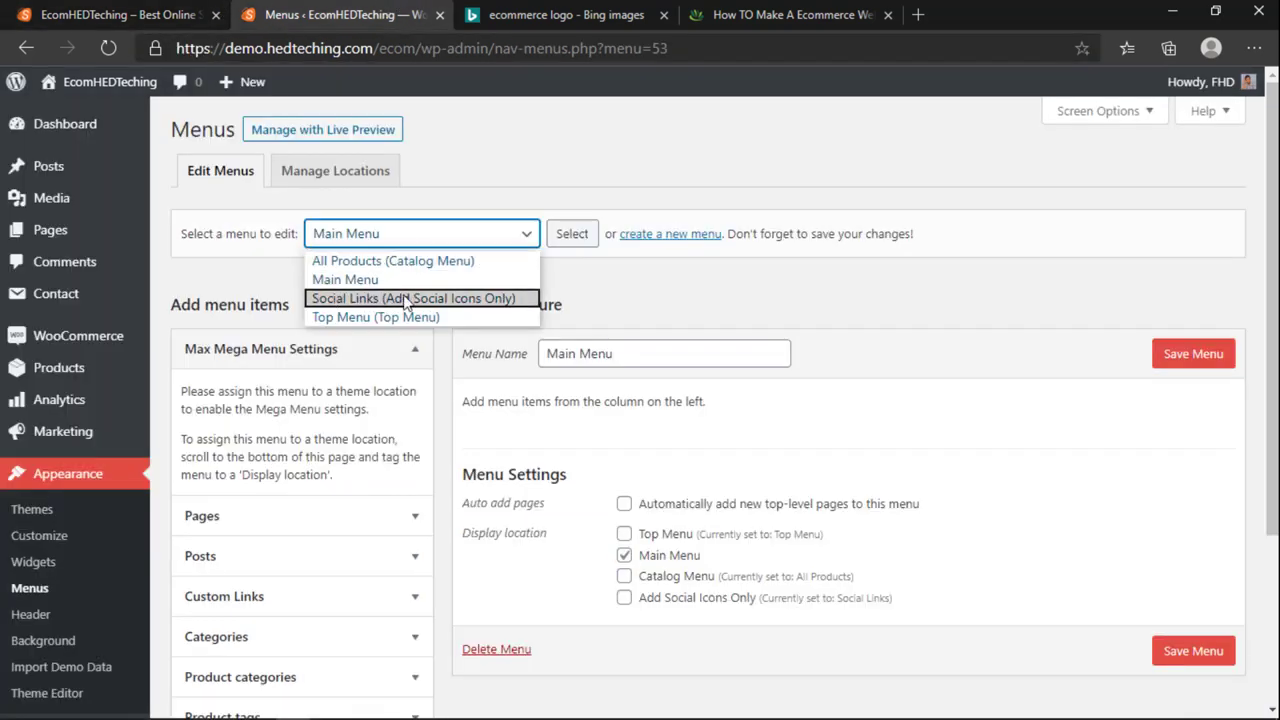
pyautogui.hotkey('ctrl', 'shift', 'Tab')
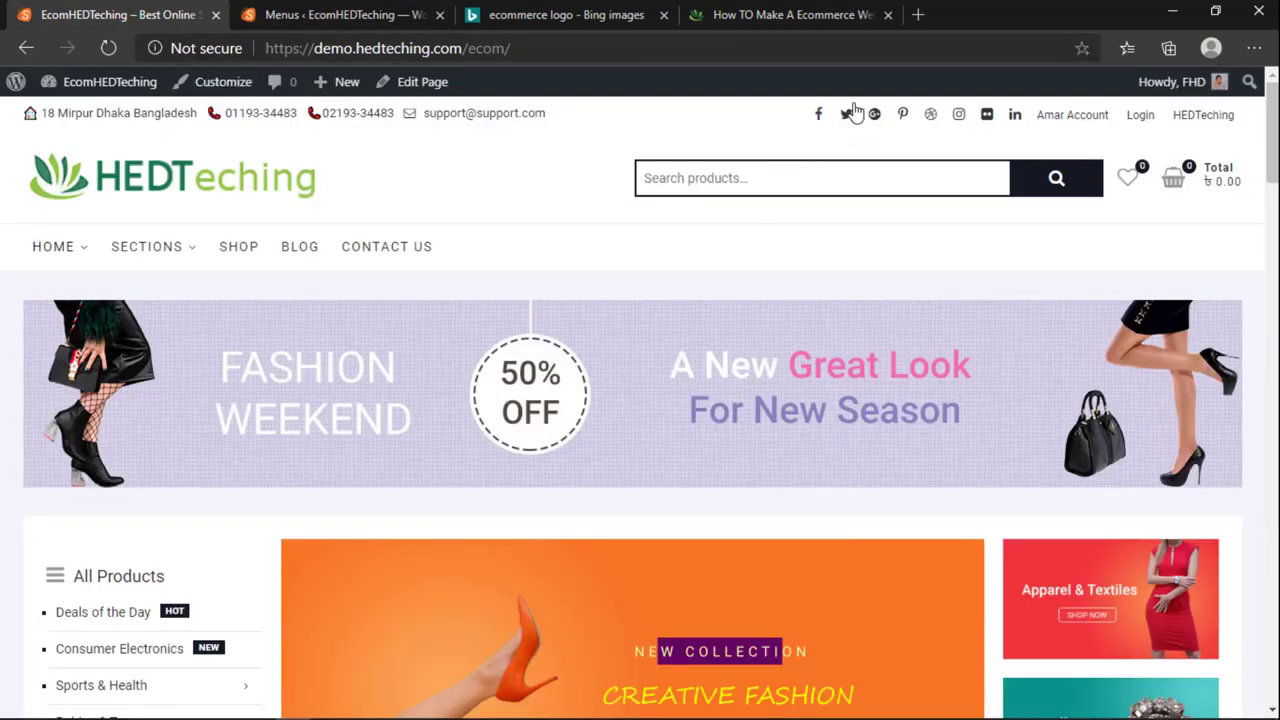
pyautogui.click(324, 16)
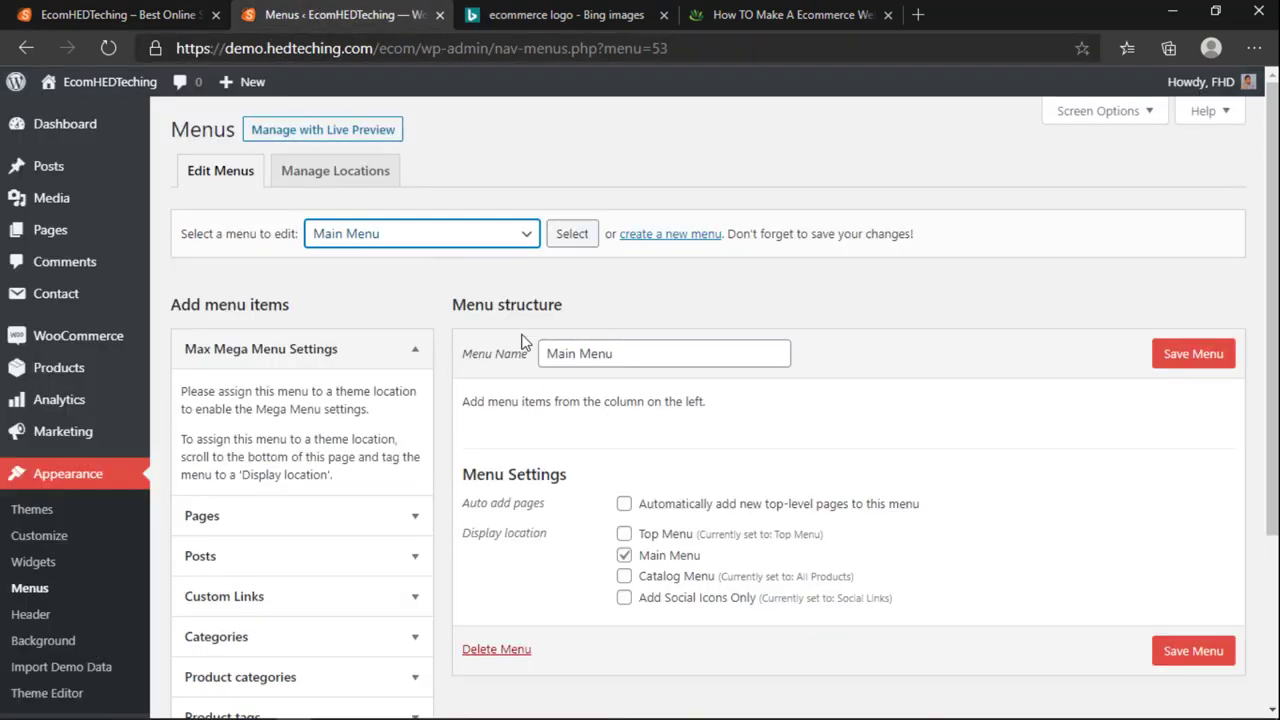
pyautogui.click(380, 238)
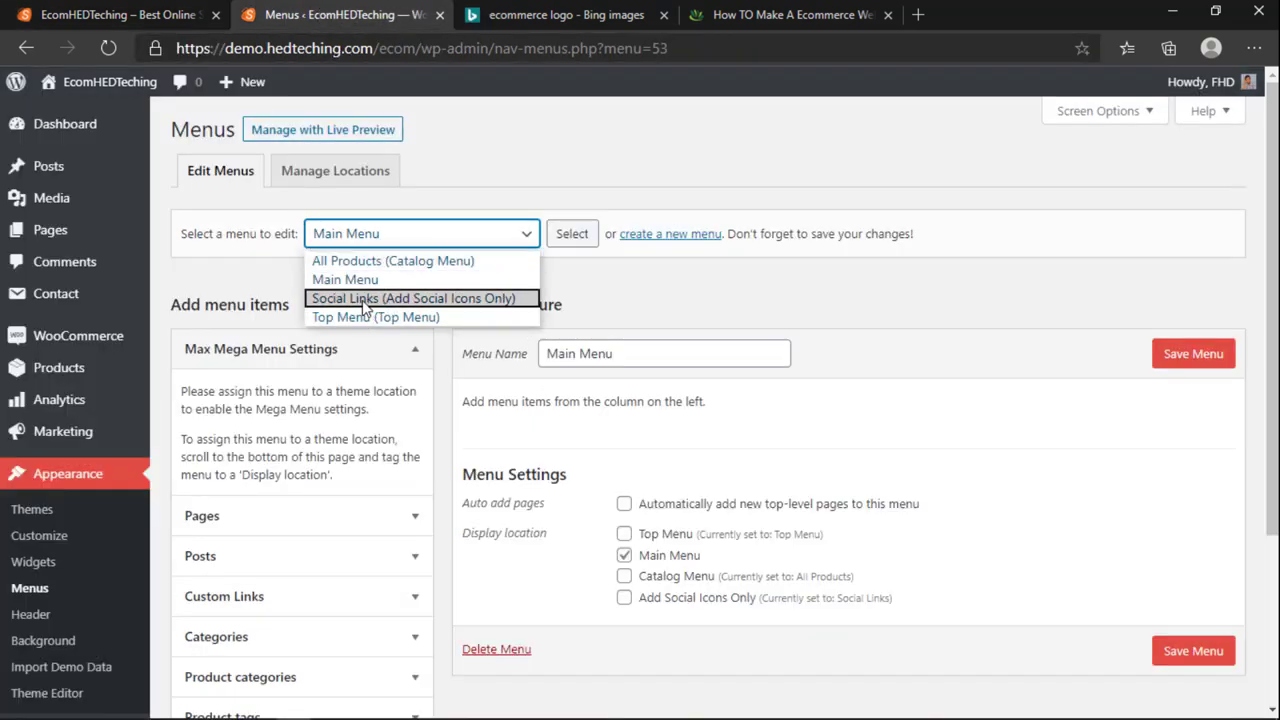
pyautogui.hotkey('ctrl', 'pageup')
pyautogui.click(337, 16)
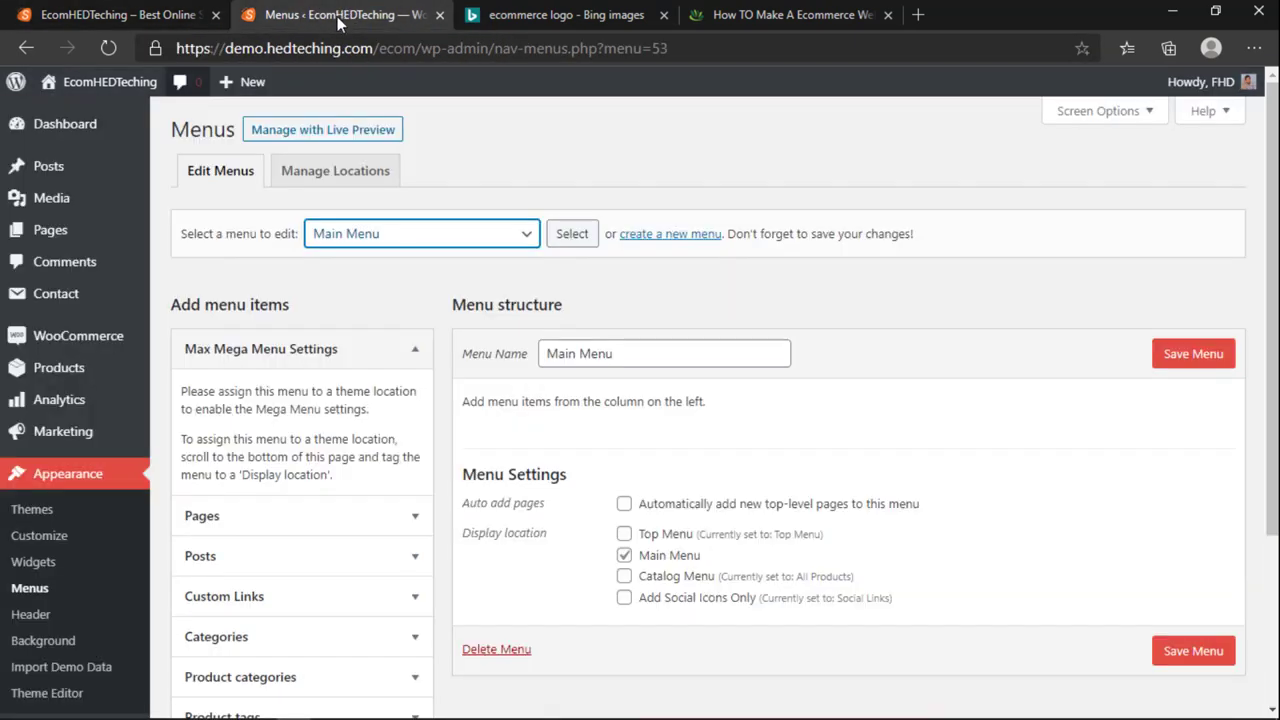
pyautogui.click(348, 240)
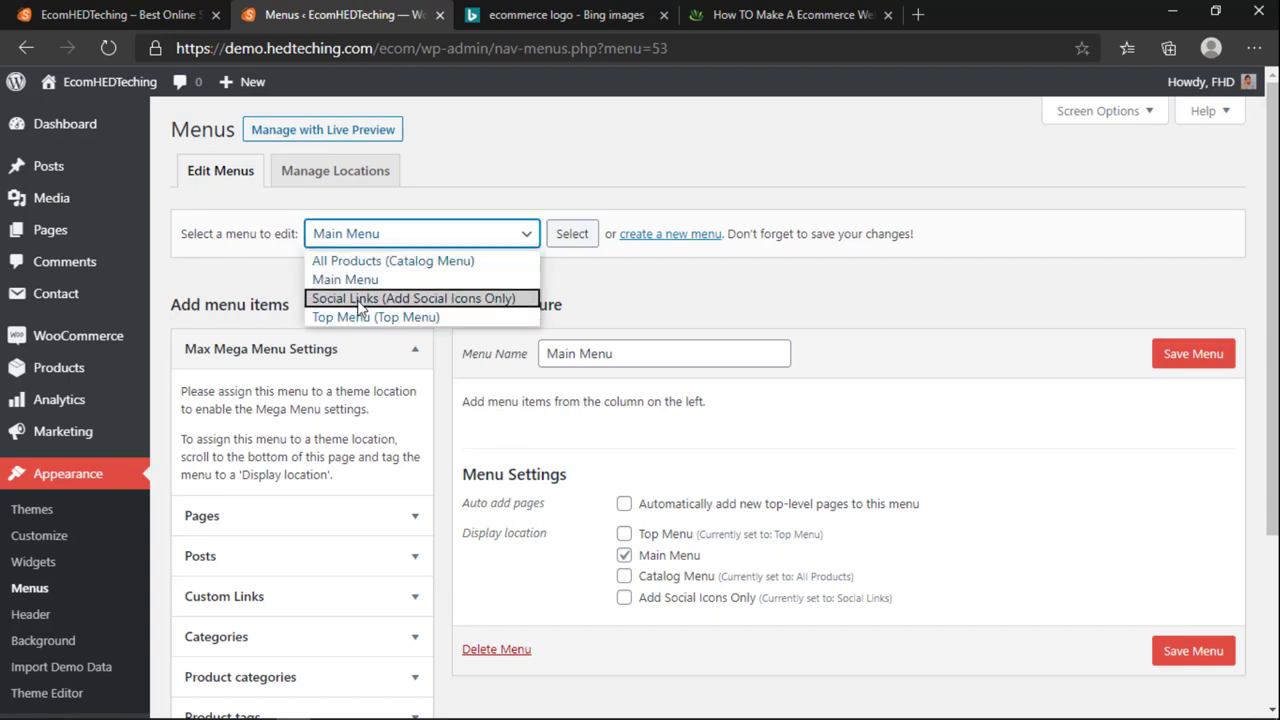
pyautogui.click(1207, 393)
pyautogui.click(1214, 356)
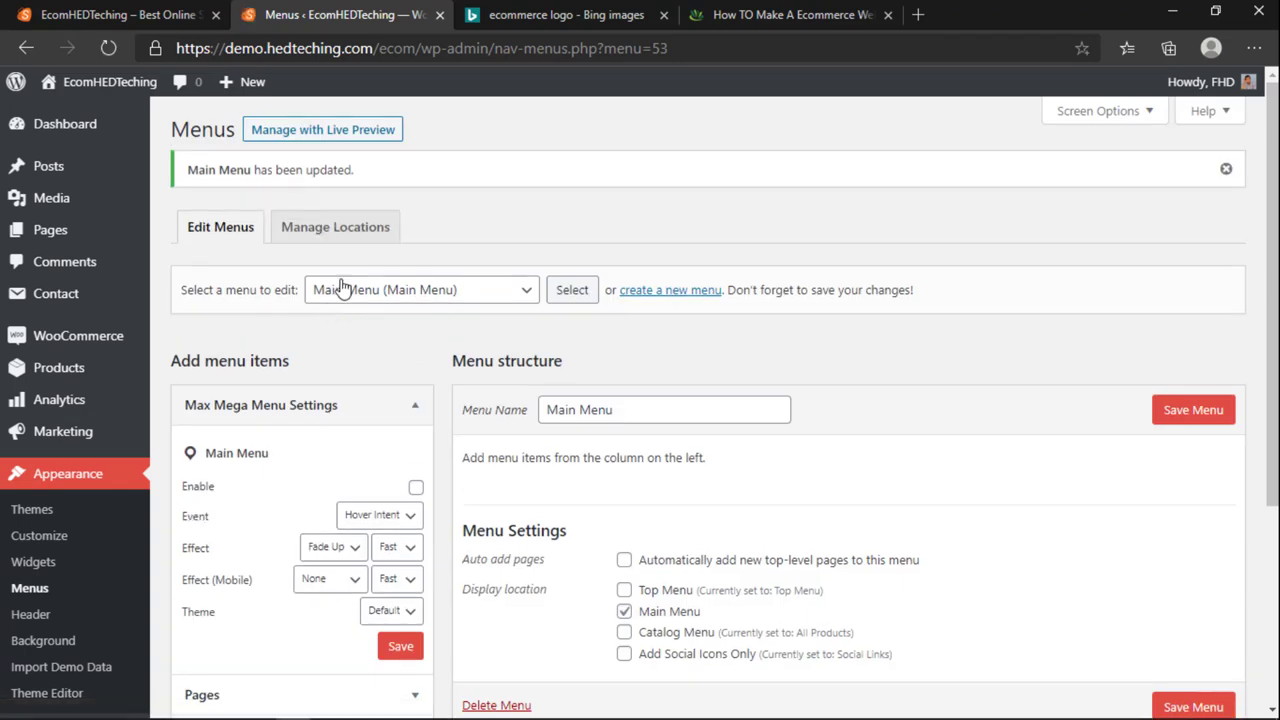
# Step: Select the Social Links (Add Social Icons Only) menu and load it for editing
pyautogui.click(340, 289)
pyautogui.click(350, 355)
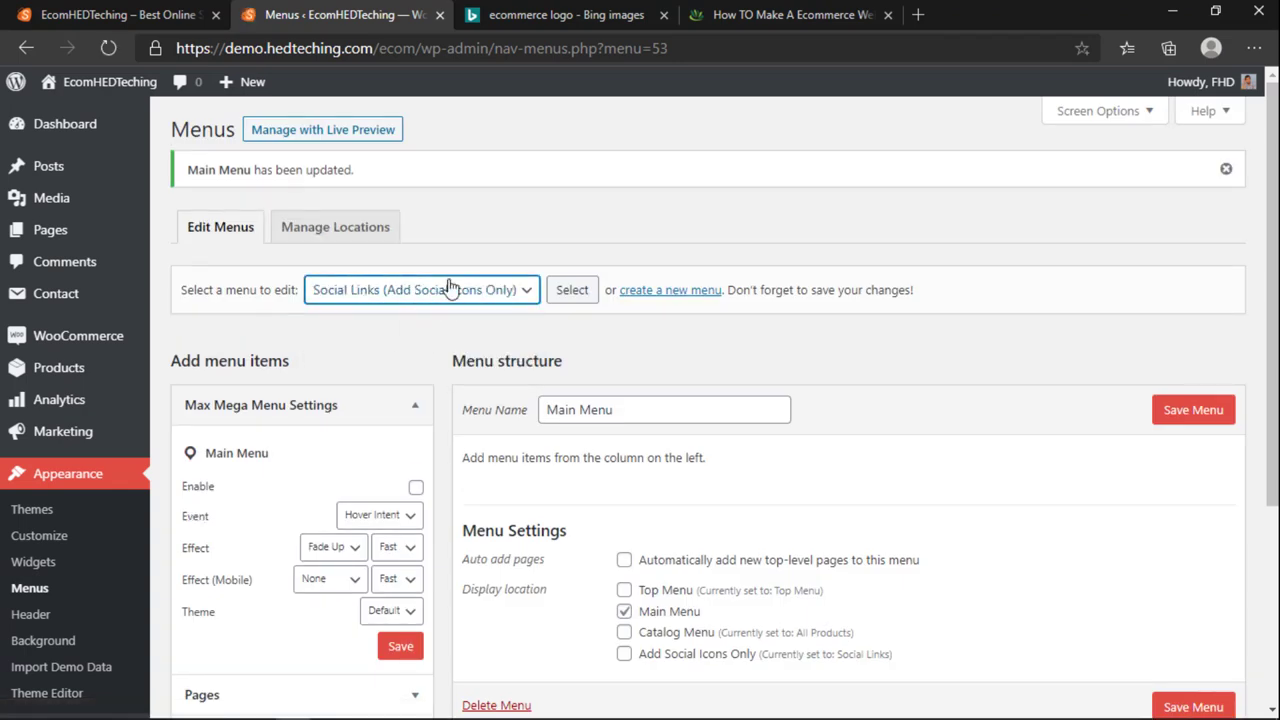
pyautogui.click(170, 16)
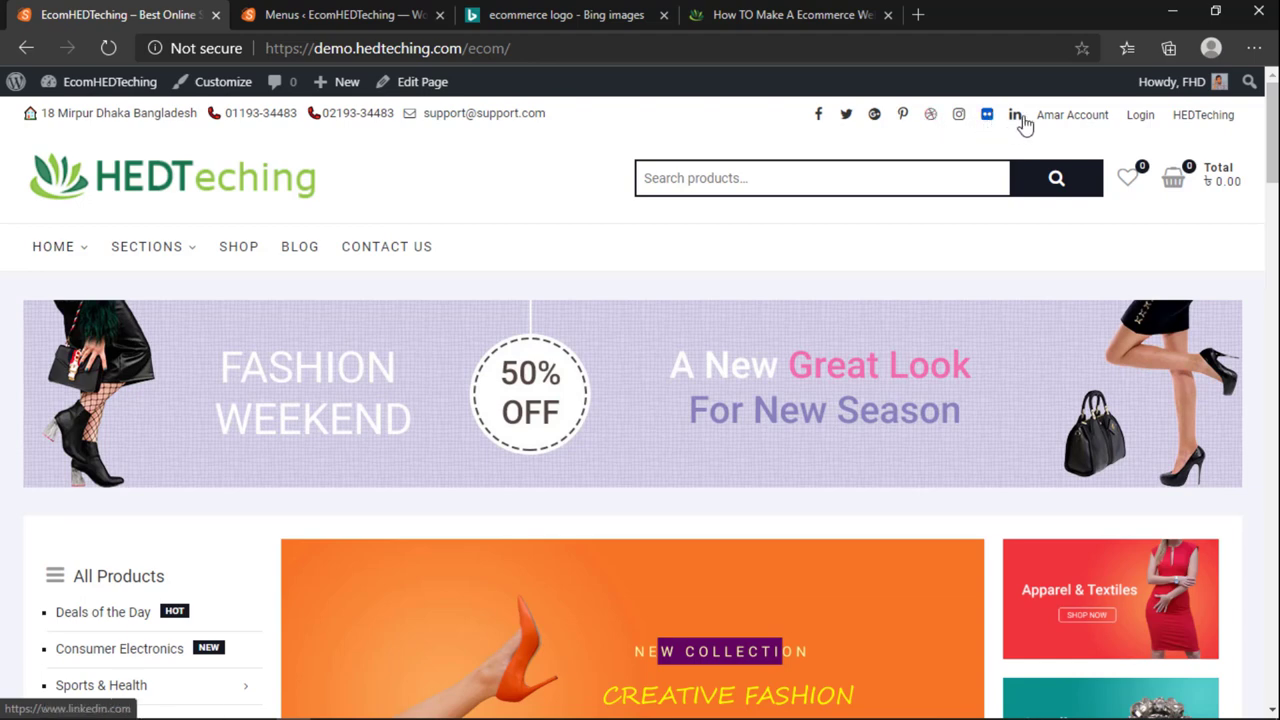
pyautogui.click(350, 15)
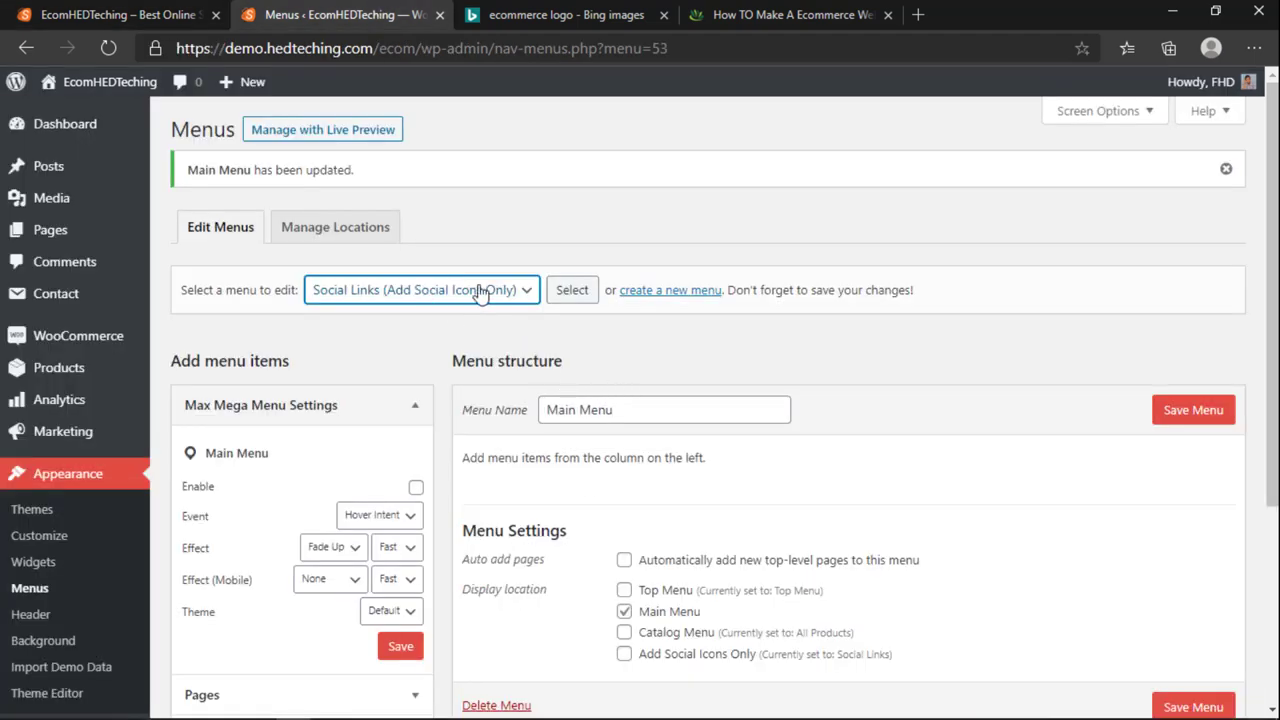
pyautogui.click(572, 290)
pyautogui.click(417, 297)
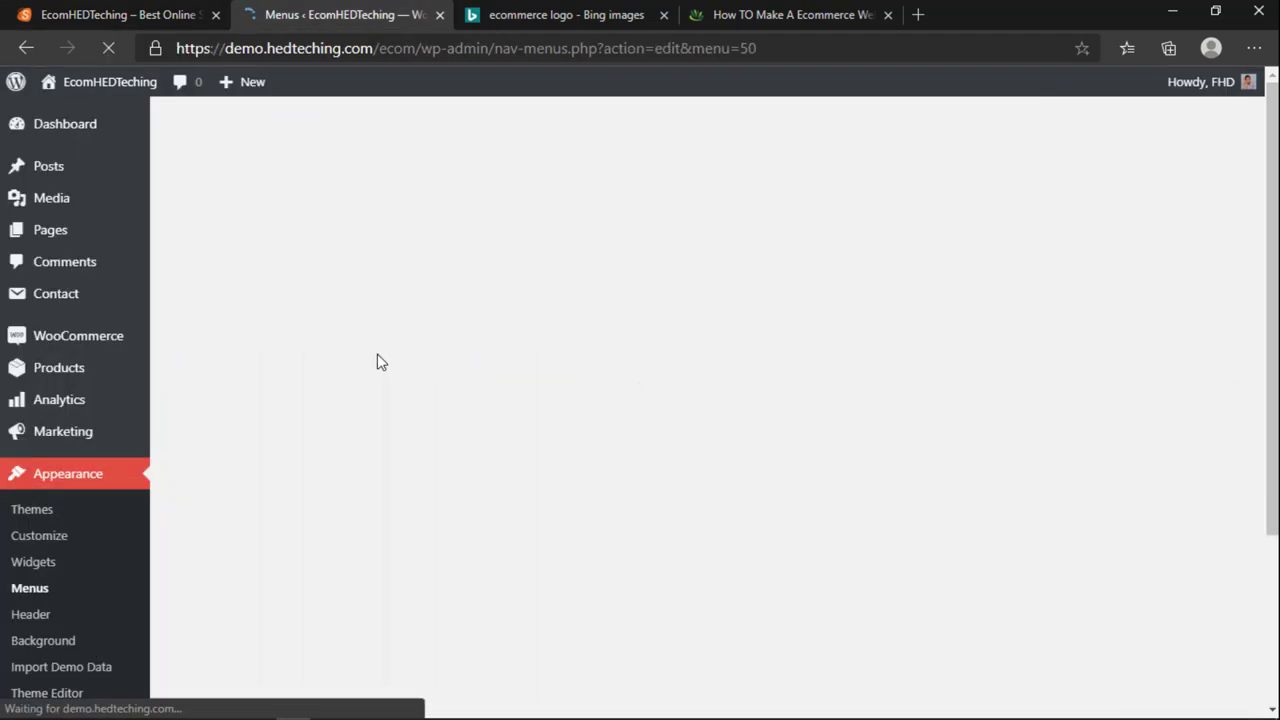
# Step: Remove the flickr and dribbble links from Social Links and save the menu
pyautogui.scroll(-2, 570, 340)
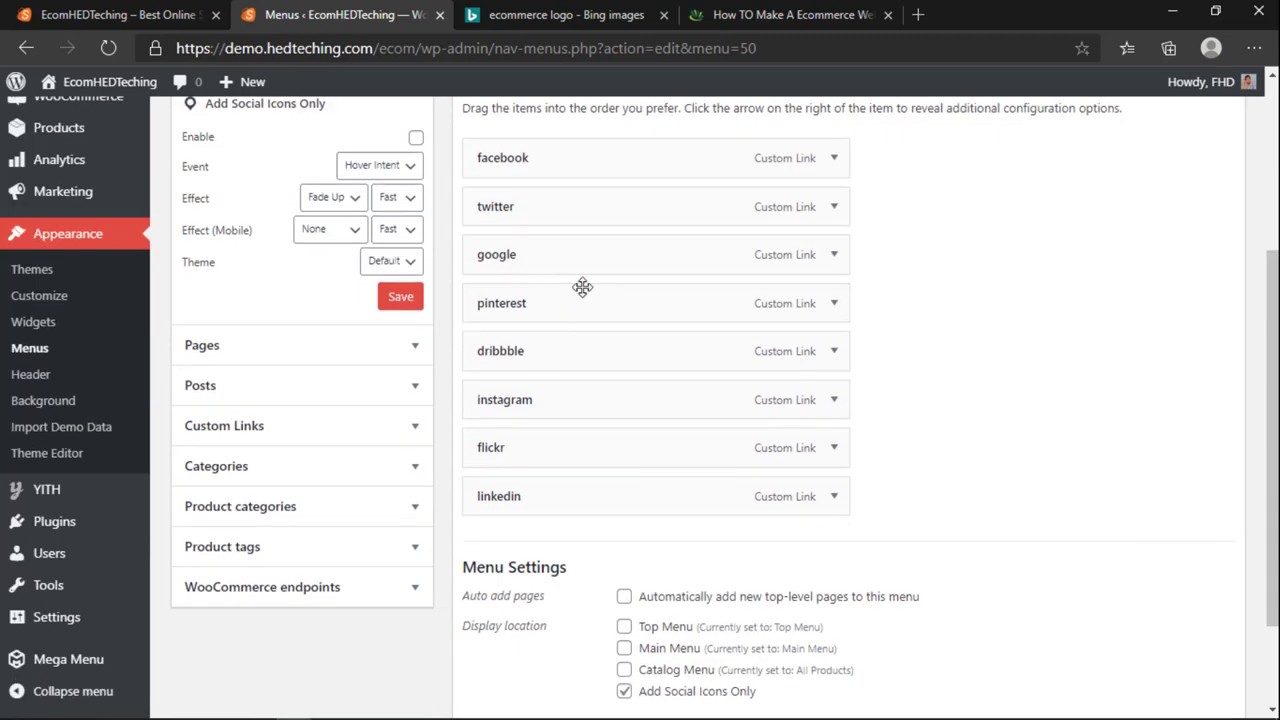
pyautogui.click(833, 447)
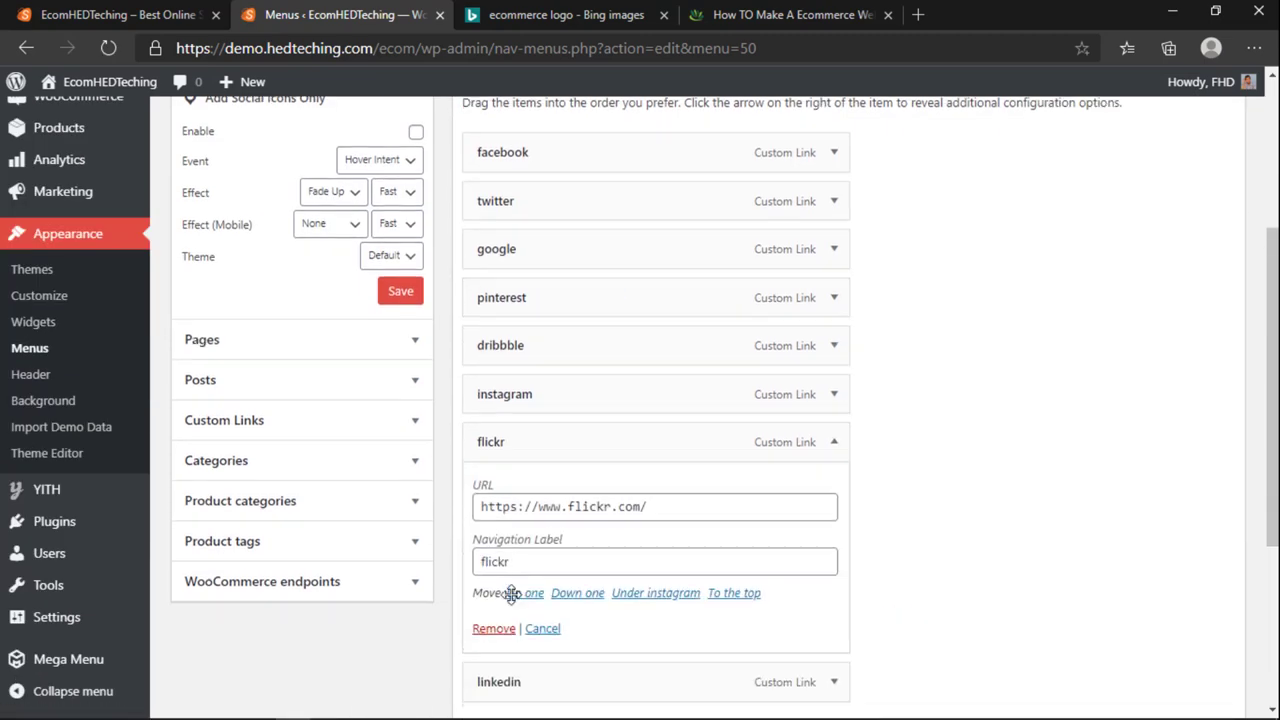
pyautogui.scroll(-1, 511, 594)
pyautogui.click(494, 534)
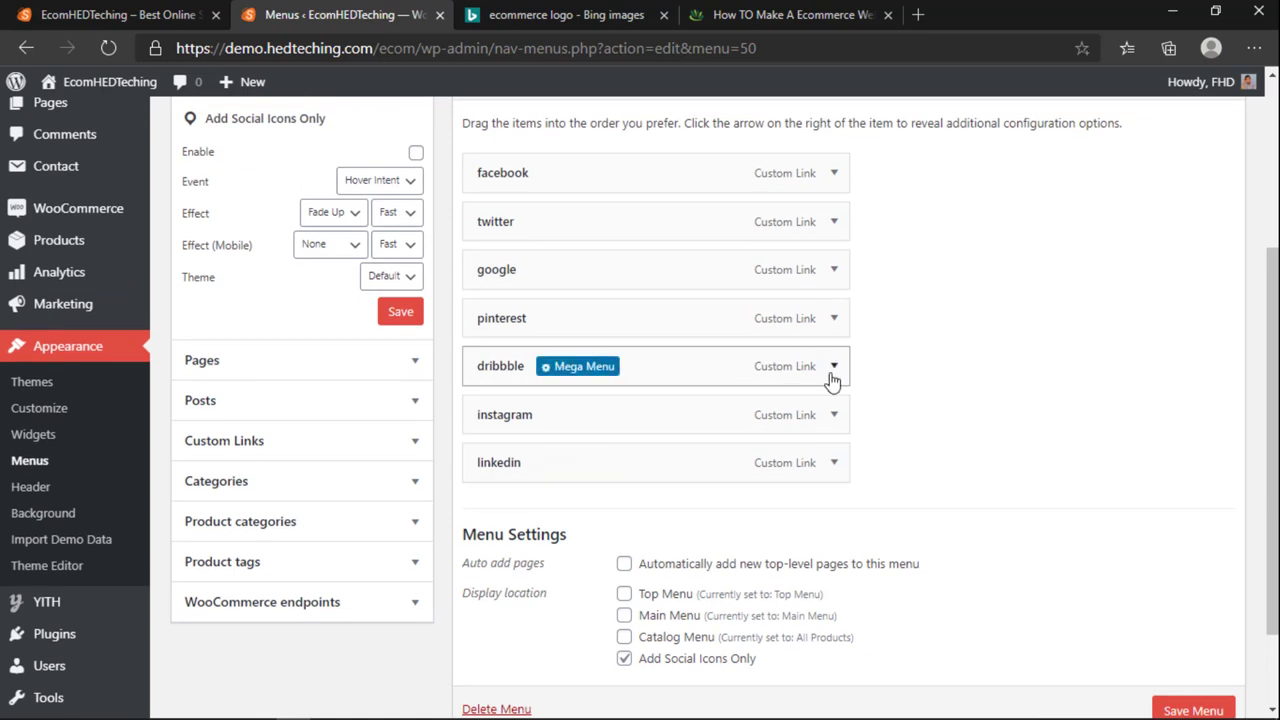
pyautogui.click(832, 372)
pyautogui.click(493, 553)
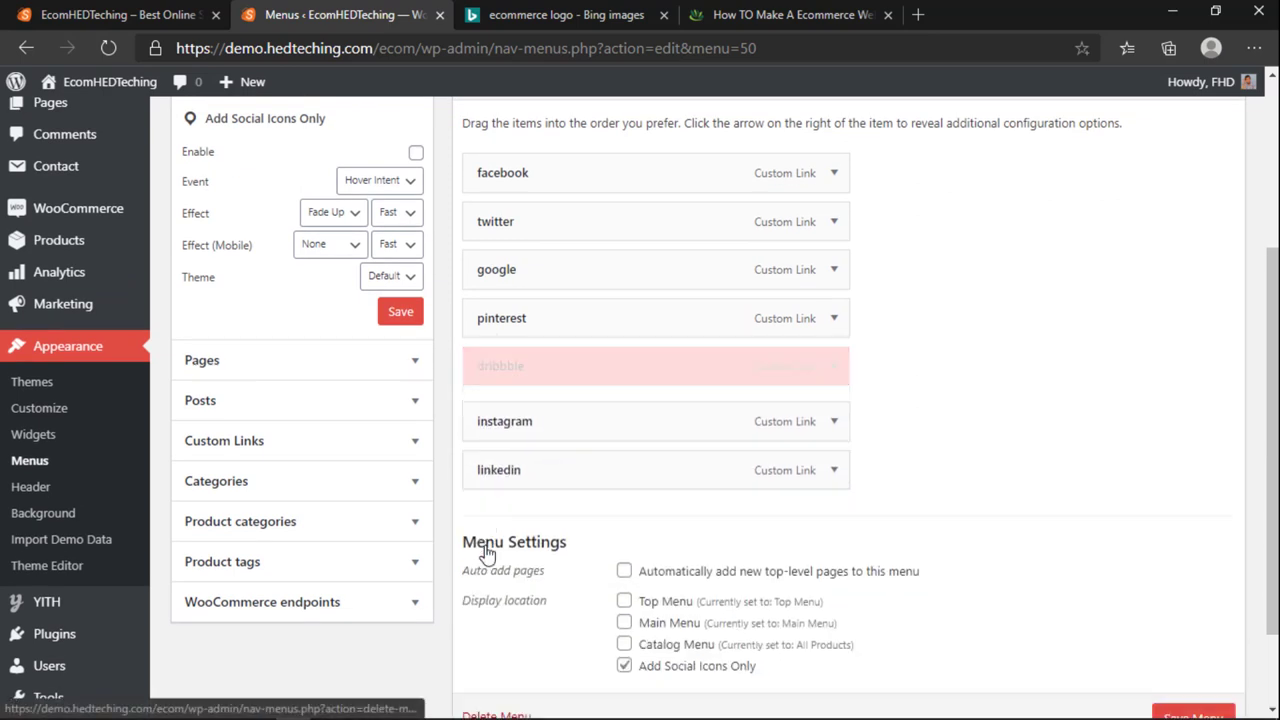
pyautogui.scroll(1, 649, 549)
pyautogui.click(1178, 182)
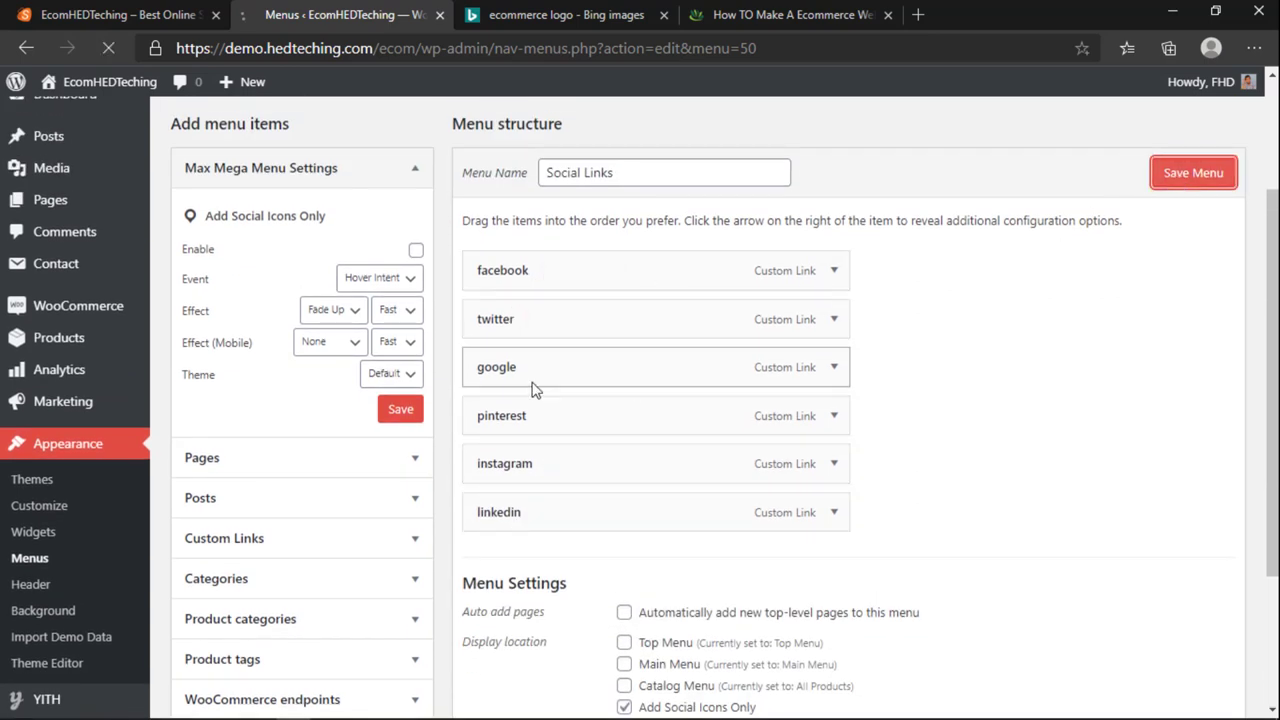
pyautogui.scroll(-2, 557, 322)
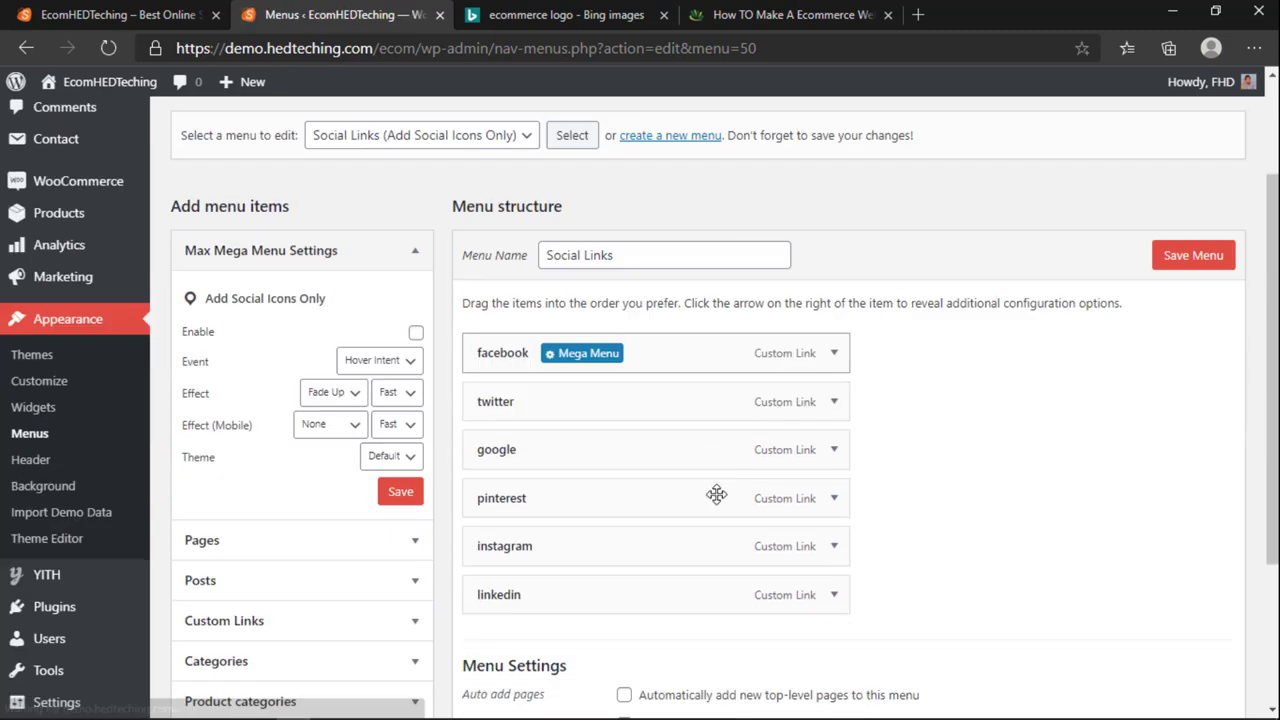
pyautogui.click(833, 408)
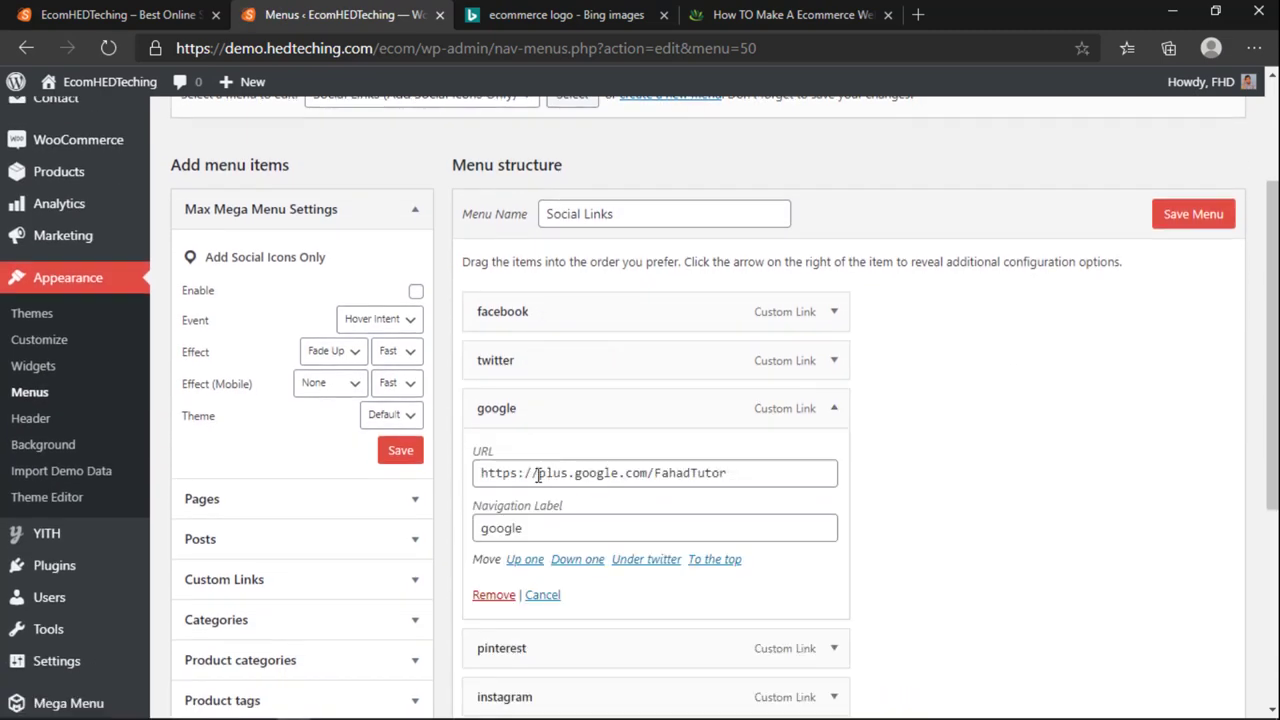
pyautogui.moveTo(538, 476); pyautogui.dragTo(621, 481)
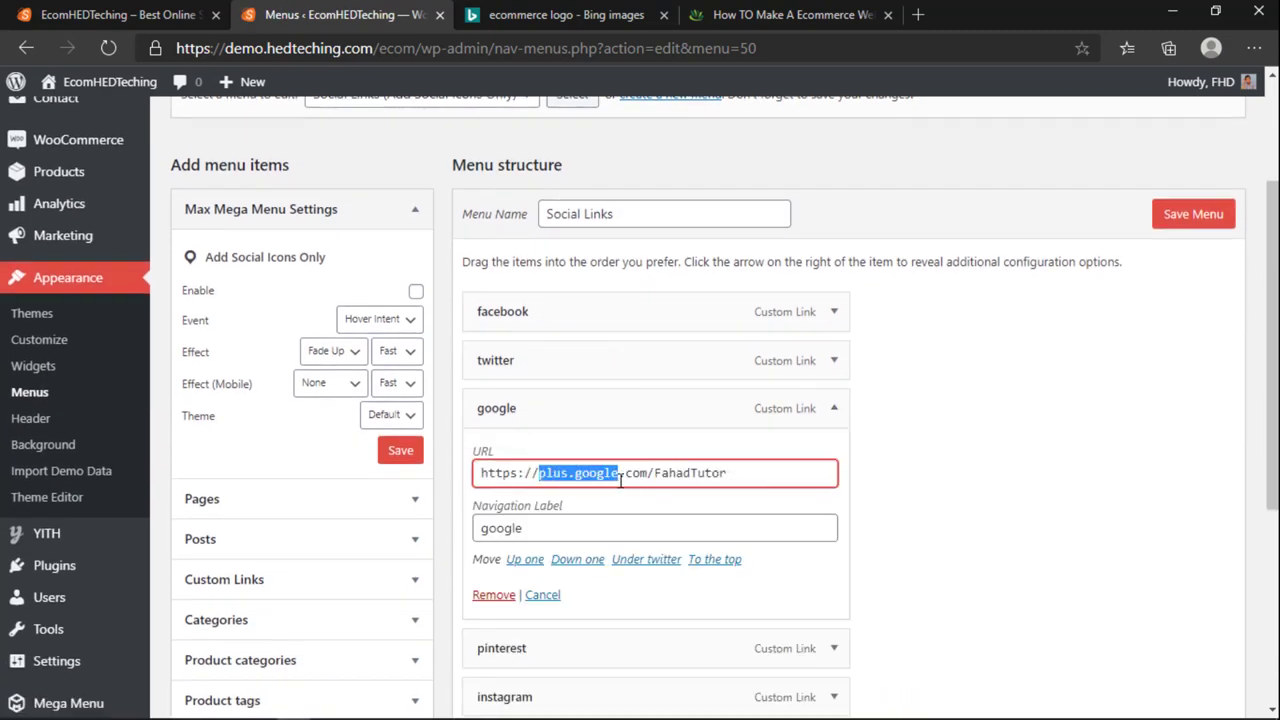
pyautogui.write('www.youtu')
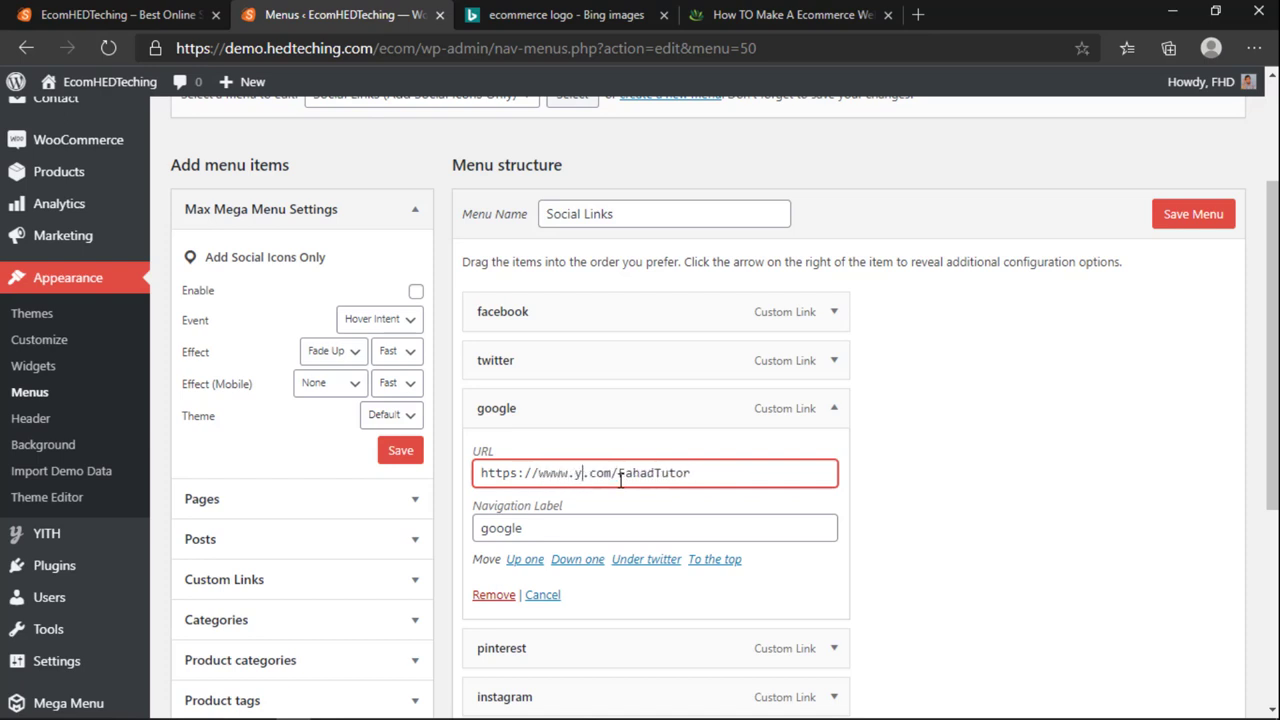
pyautogui.write('be')
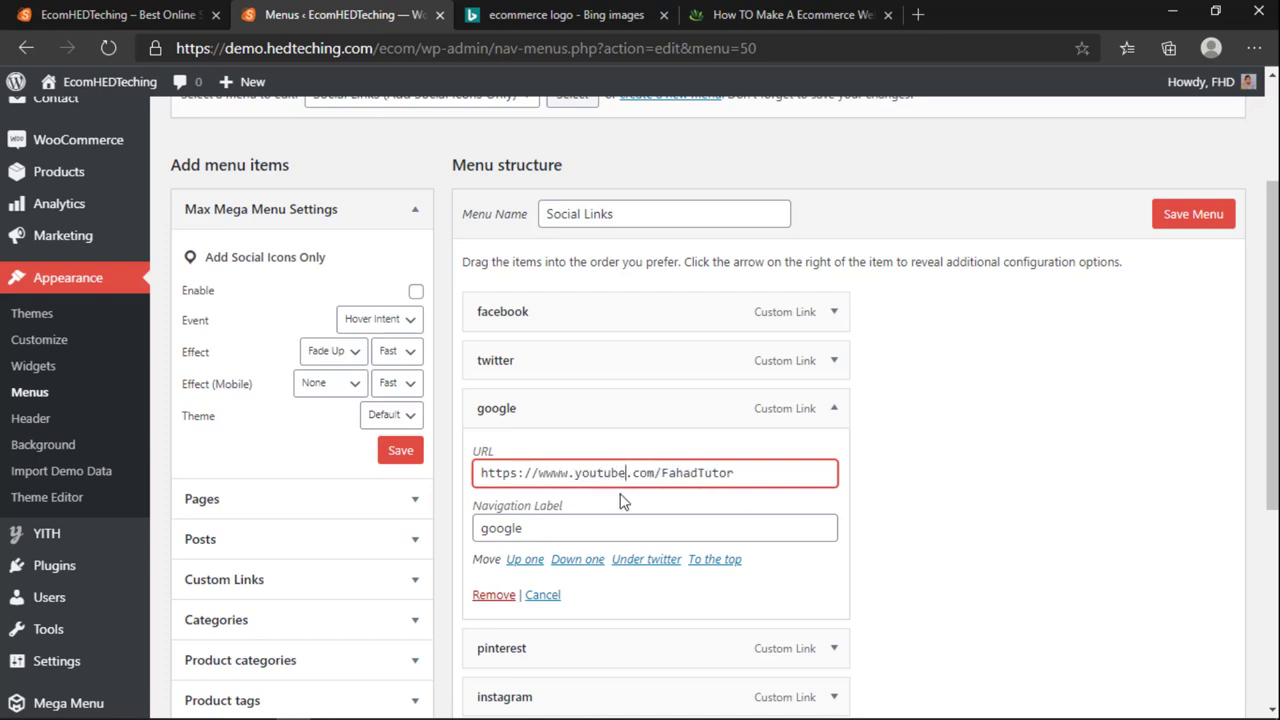
pyautogui.click(1190, 221)
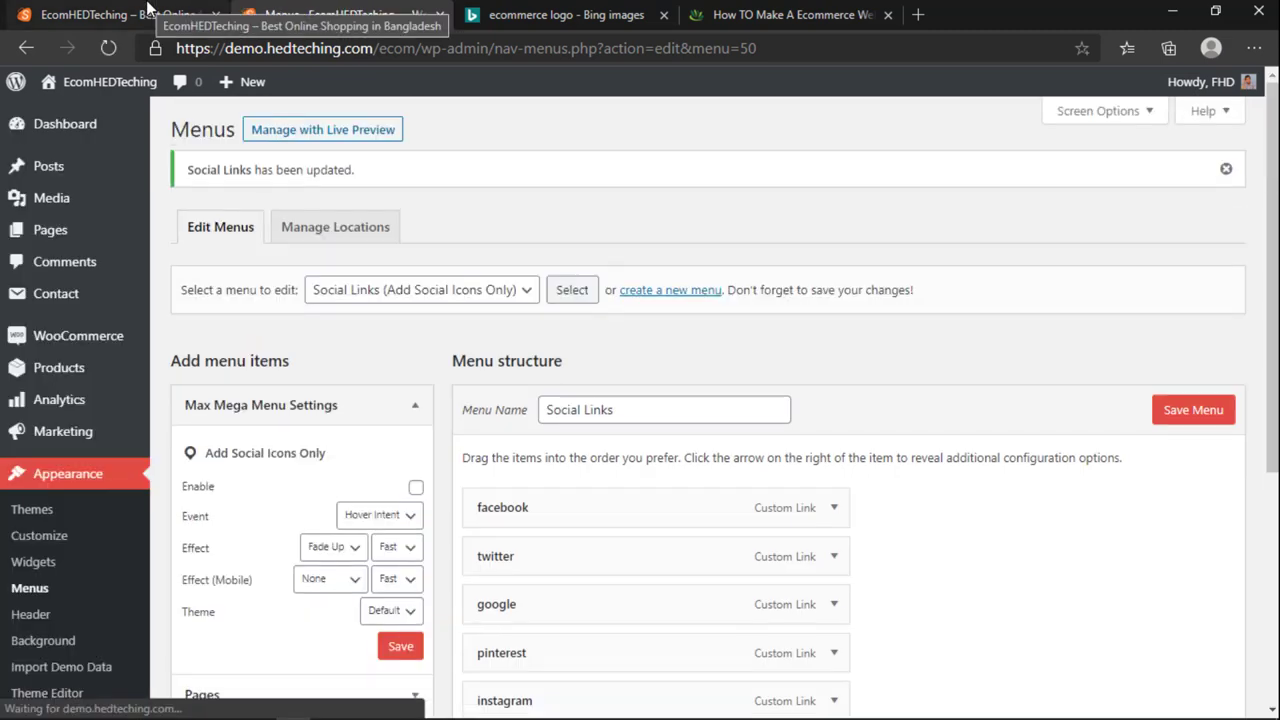
pyautogui.click(163, 12)
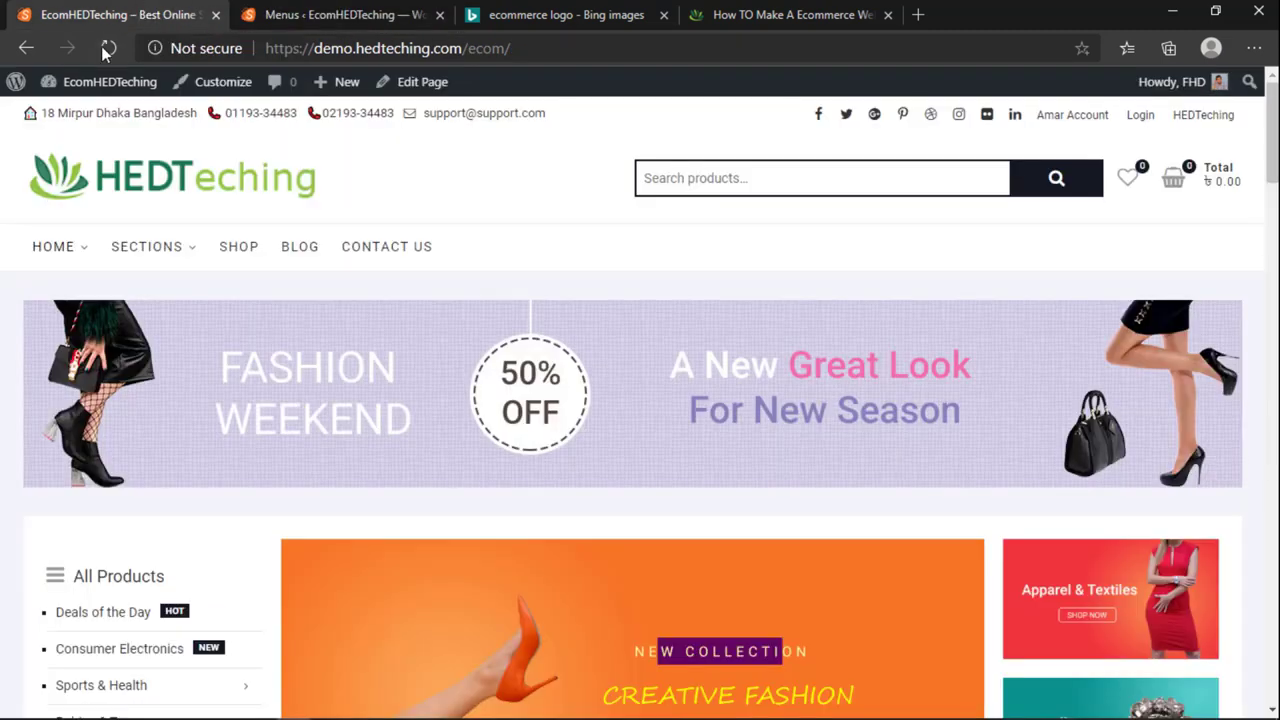
pyautogui.click(108, 48)
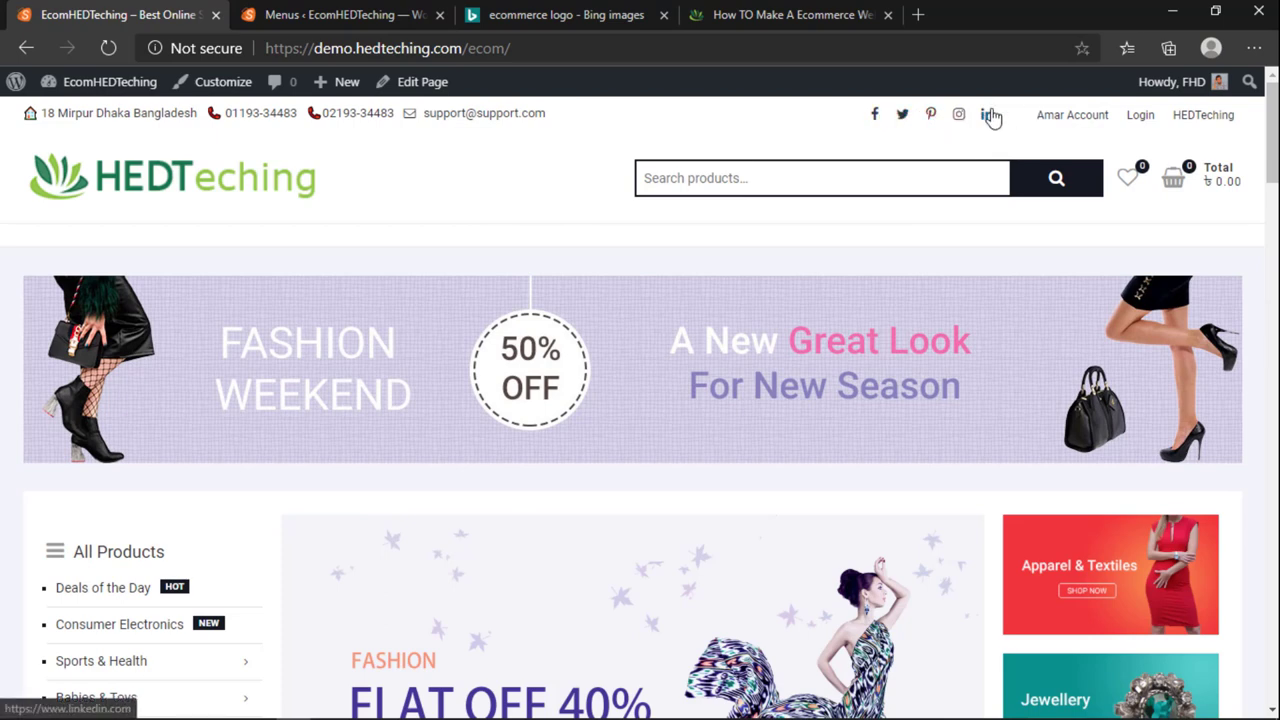
# Step: Rename the google item's Navigation Label to YouTube in Social Links
pyautogui.click(340, 14)
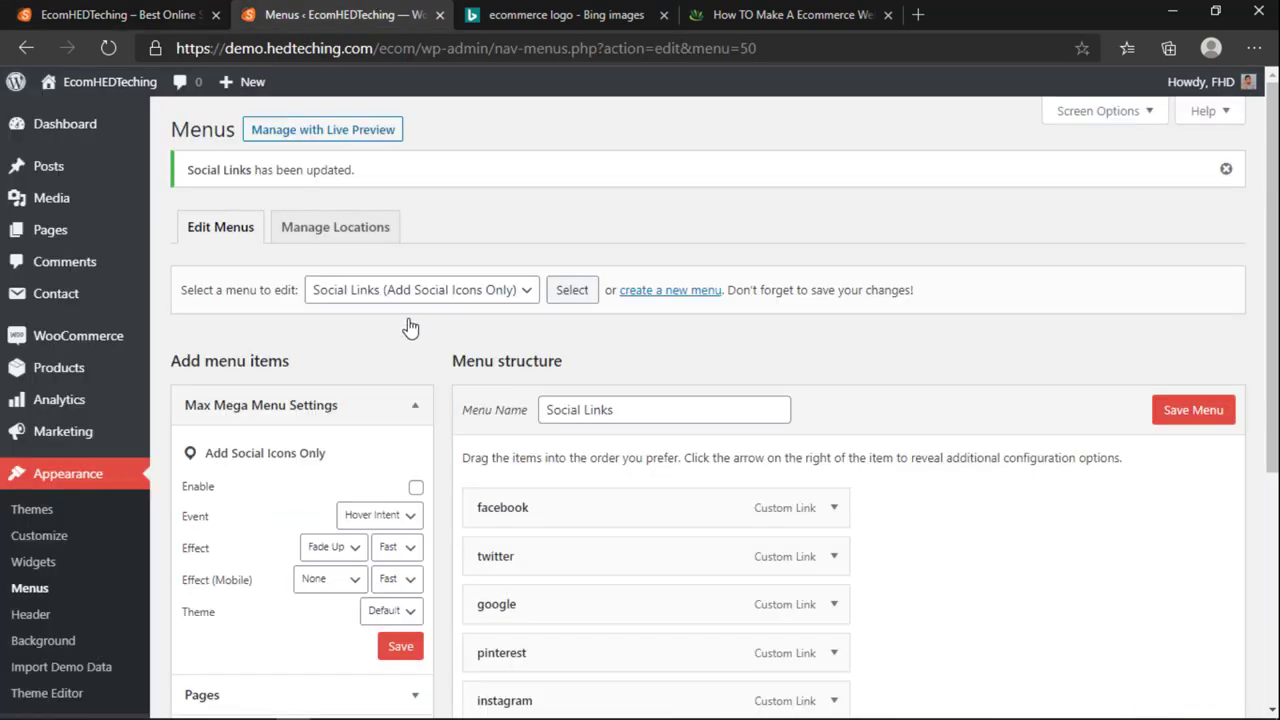
pyautogui.click(115, 14)
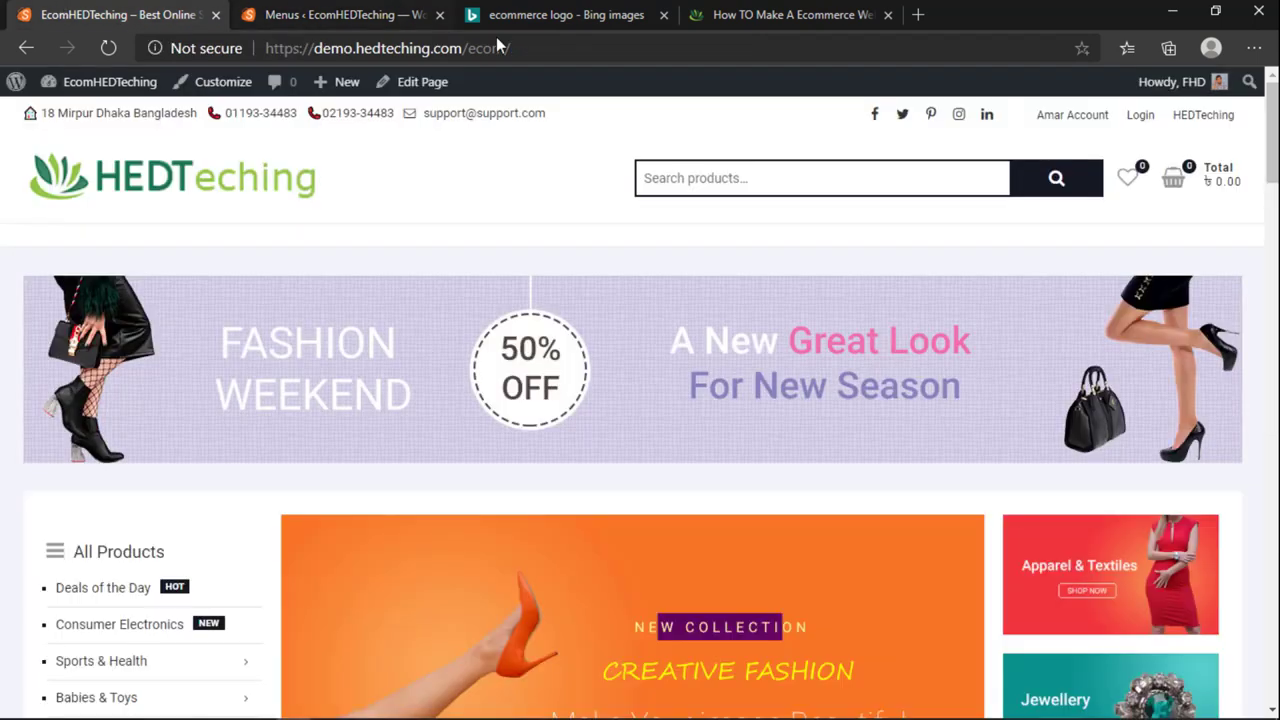
pyautogui.click(345, 14)
pyautogui.click(135, 12)
pyautogui.click(305, 12)
pyautogui.scroll(-4, 1068, 494)
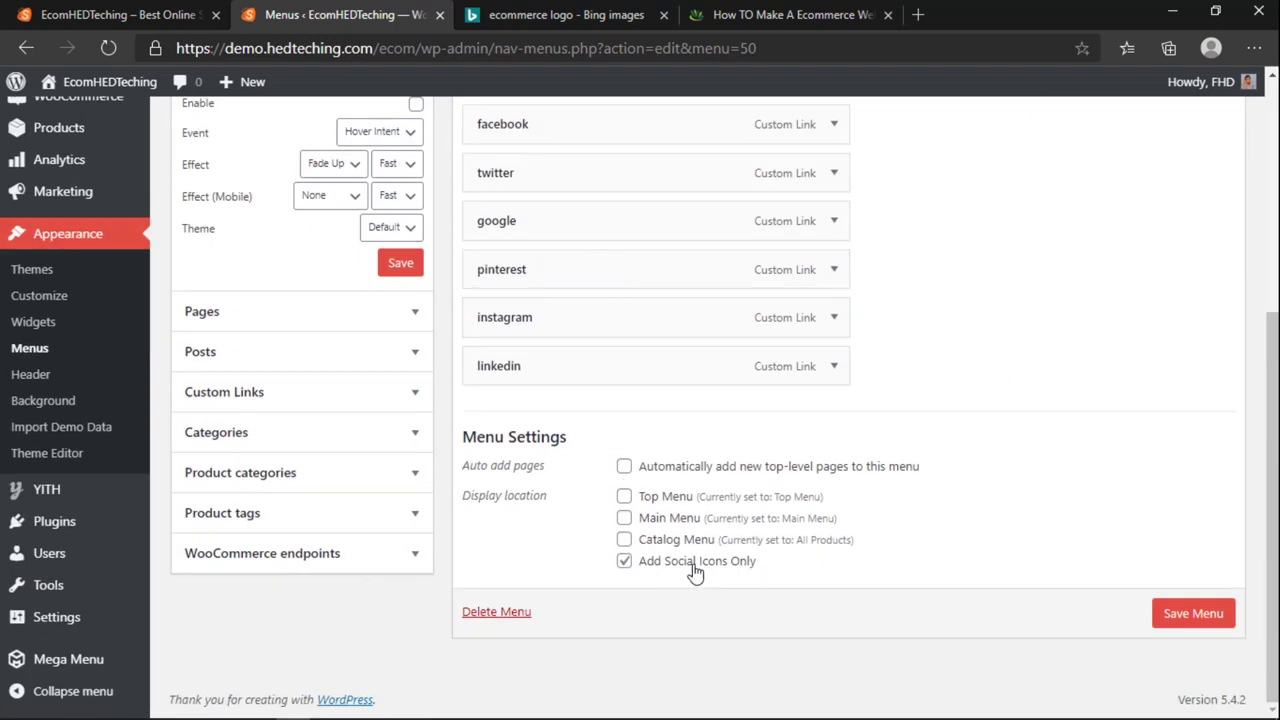
pyautogui.scroll(2, 697, 572)
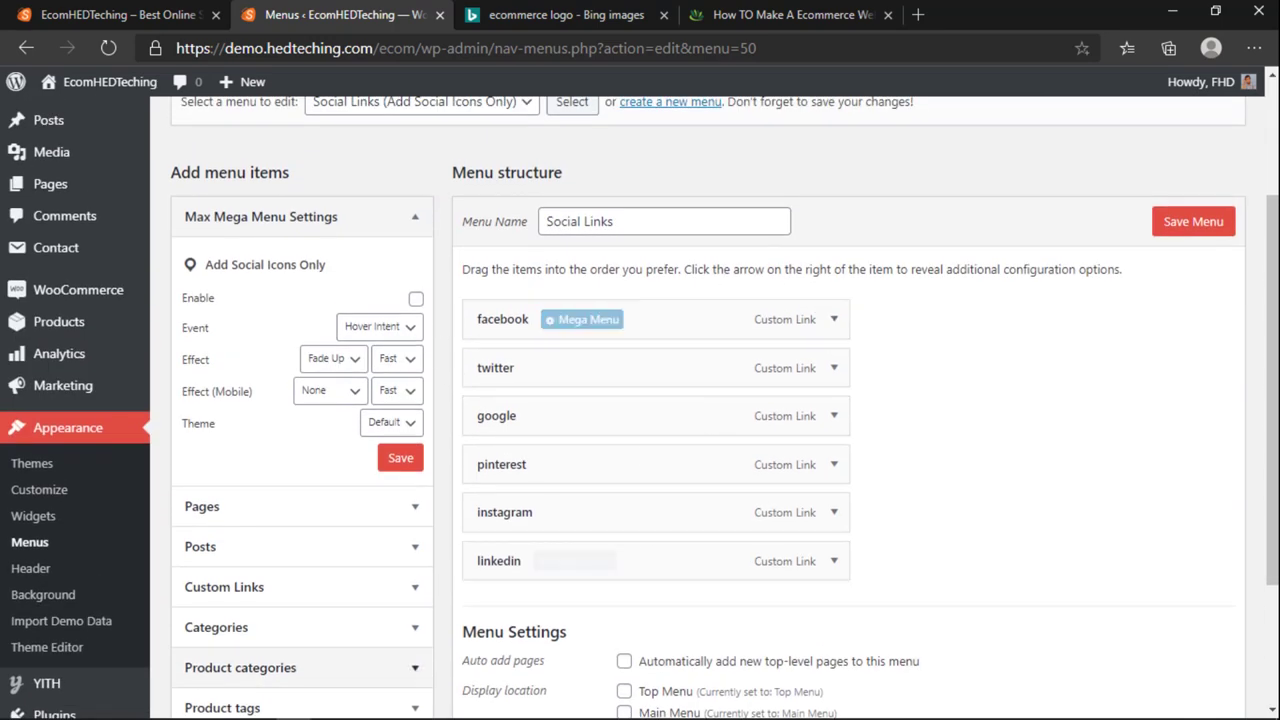
pyautogui.scroll(-1, 620, 403)
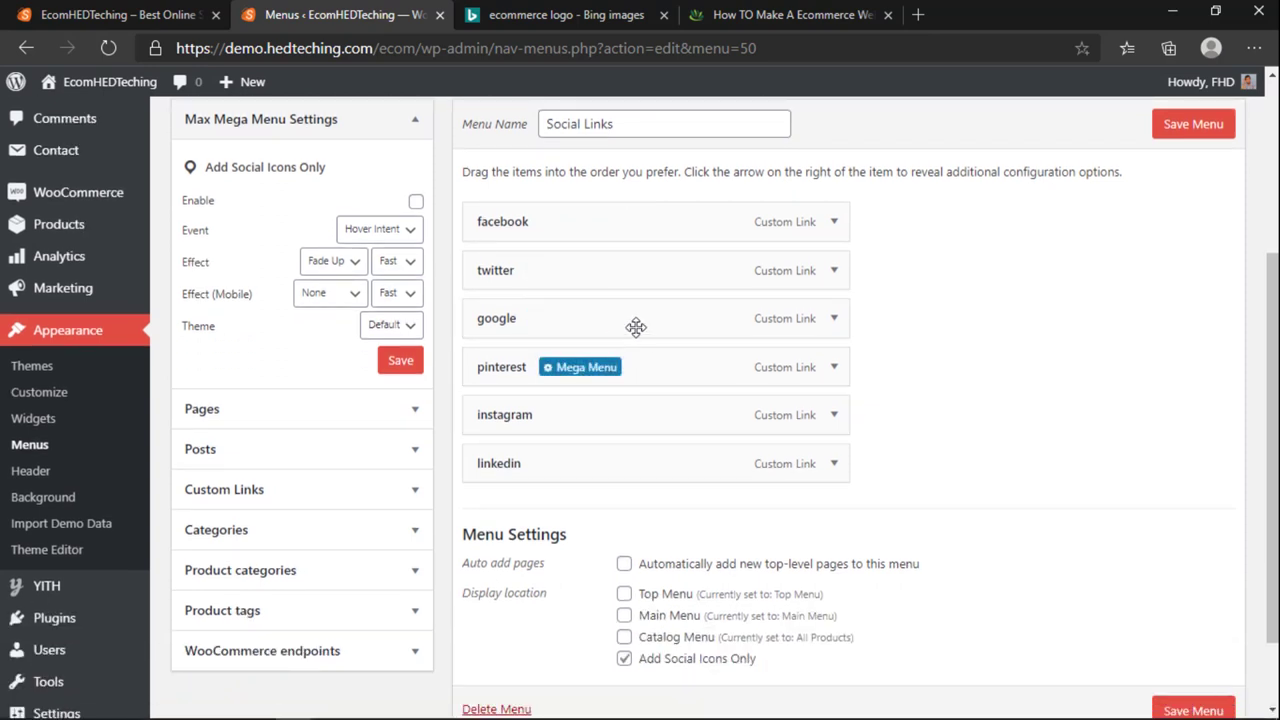
pyautogui.click(834, 318)
pyautogui.doubleClick(540, 438)
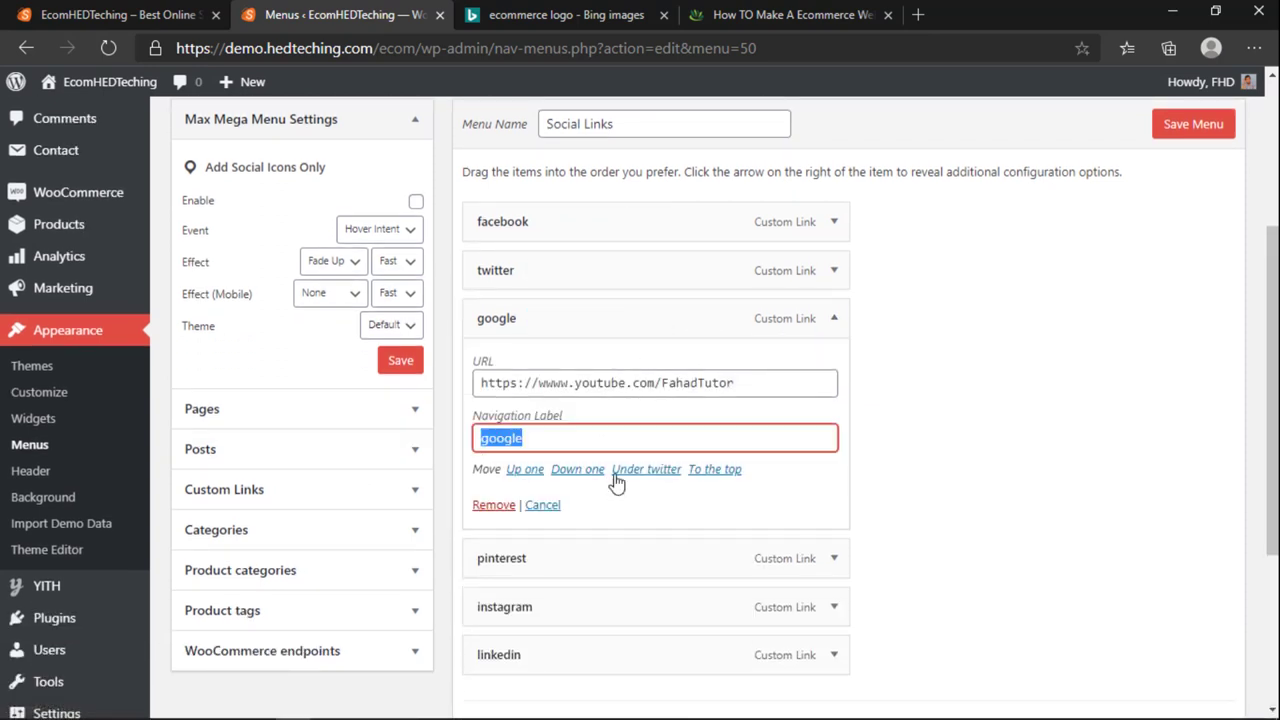
pyautogui.write('YouTube')
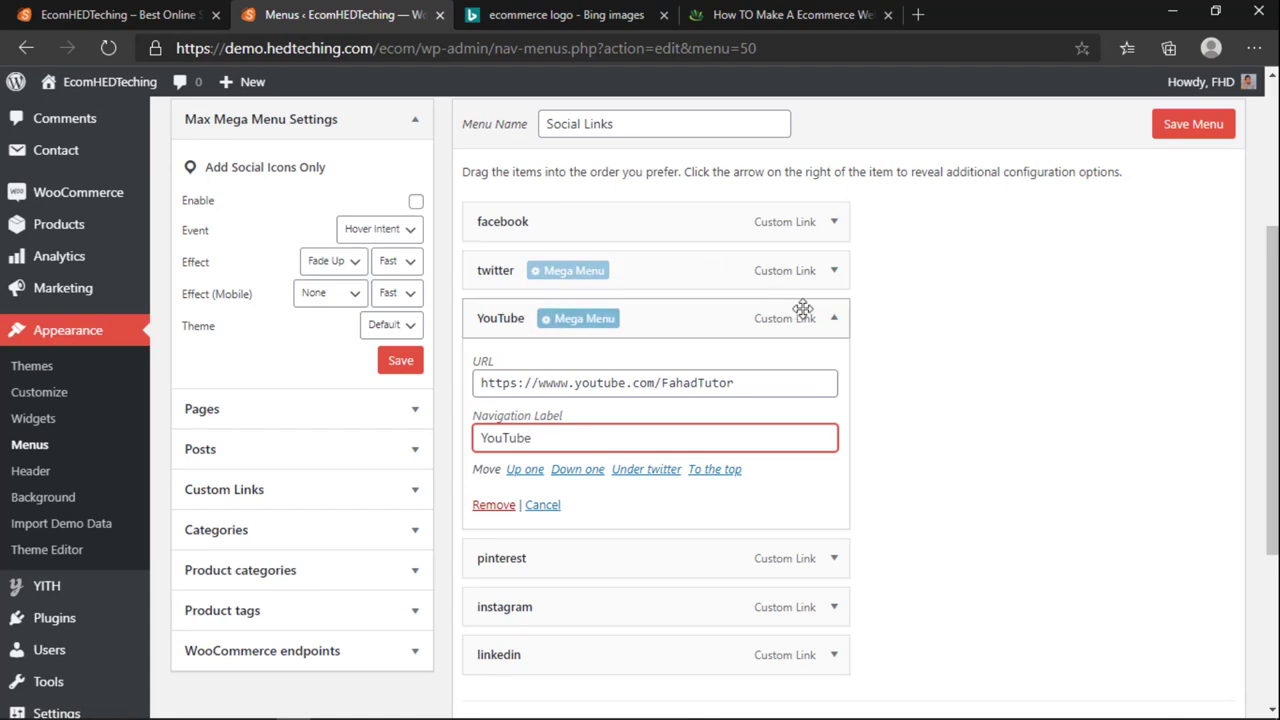
pyautogui.click(832, 317)
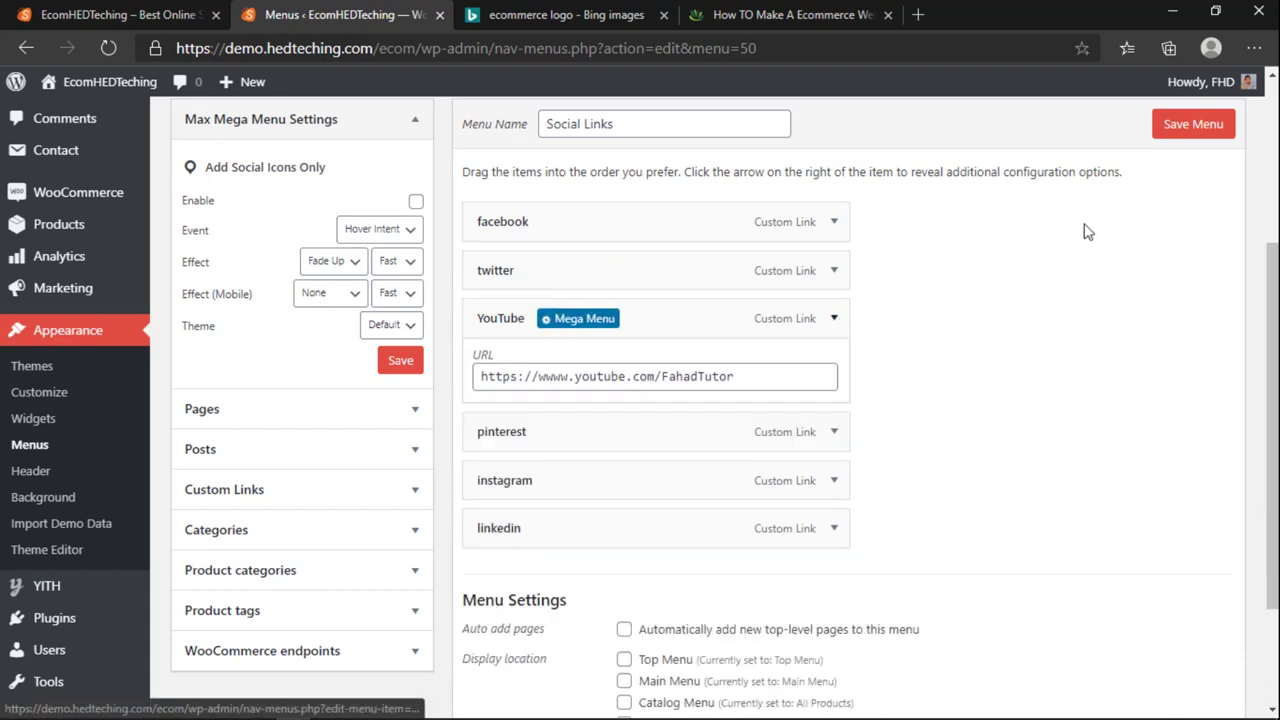
pyautogui.scroll(-1, 560, 600)
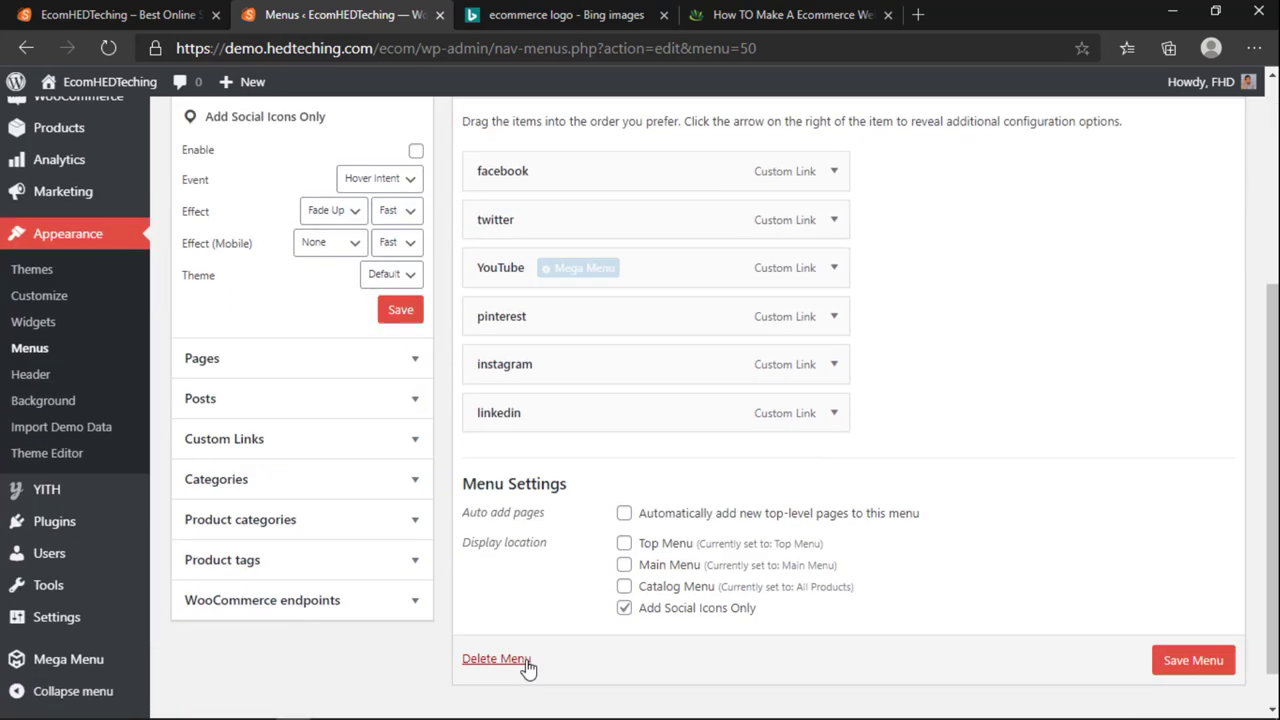
pyautogui.scroll(3, 505, 620)
# Step: Check the storefront, then select Main Menu to edit and leave without saving
pyautogui.click(200, 12)
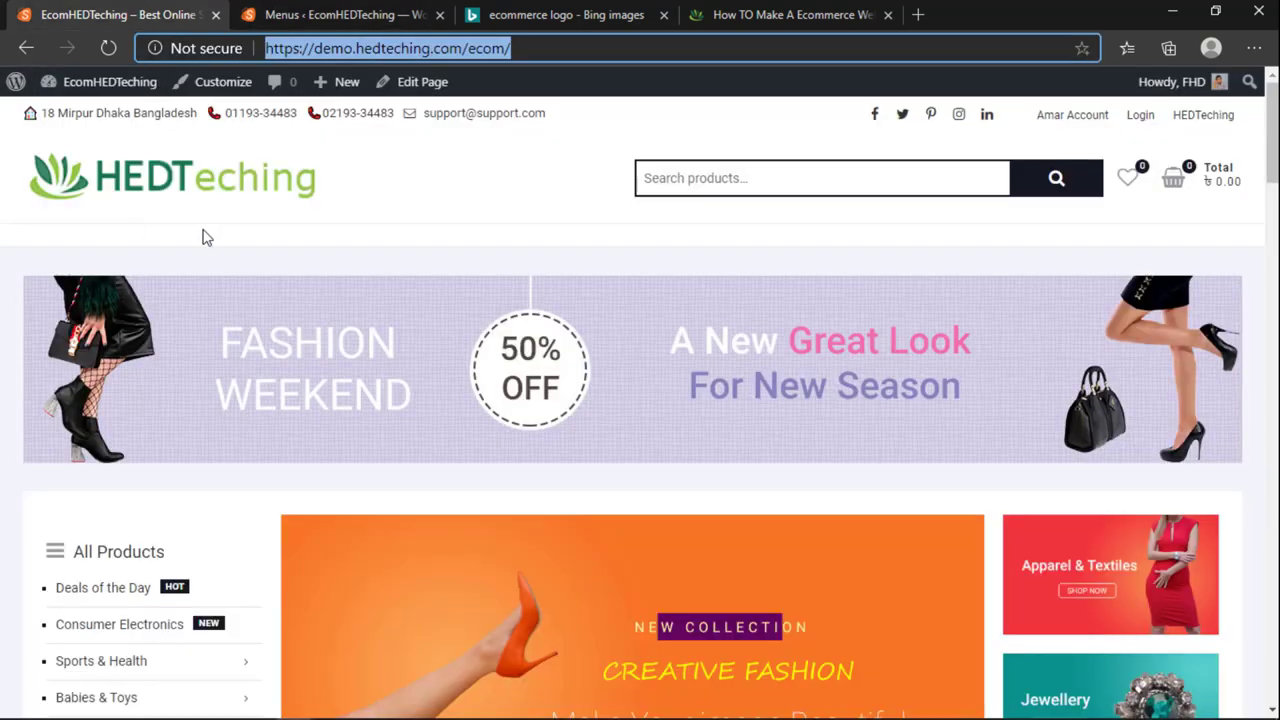
pyautogui.click(393, 10)
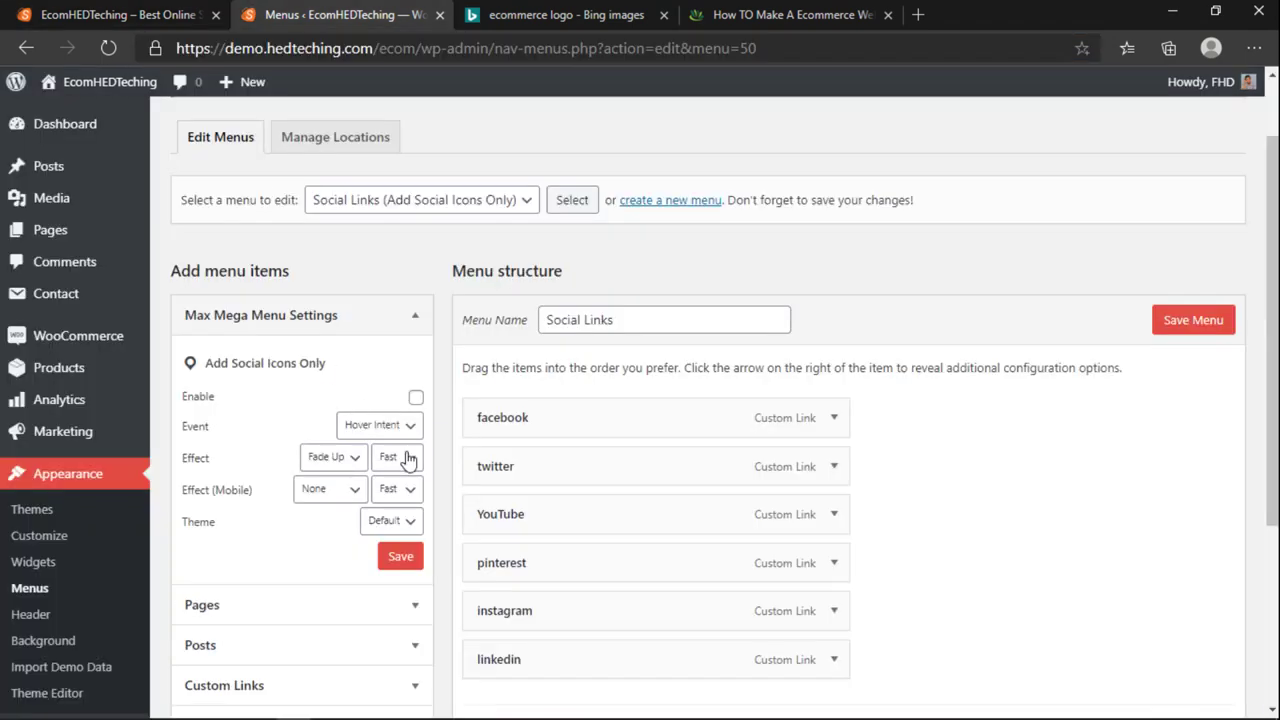
pyautogui.scroll(-3, 597, 490)
pyautogui.scroll(10, 646, 657)
pyautogui.scroll(-10, 646, 657)
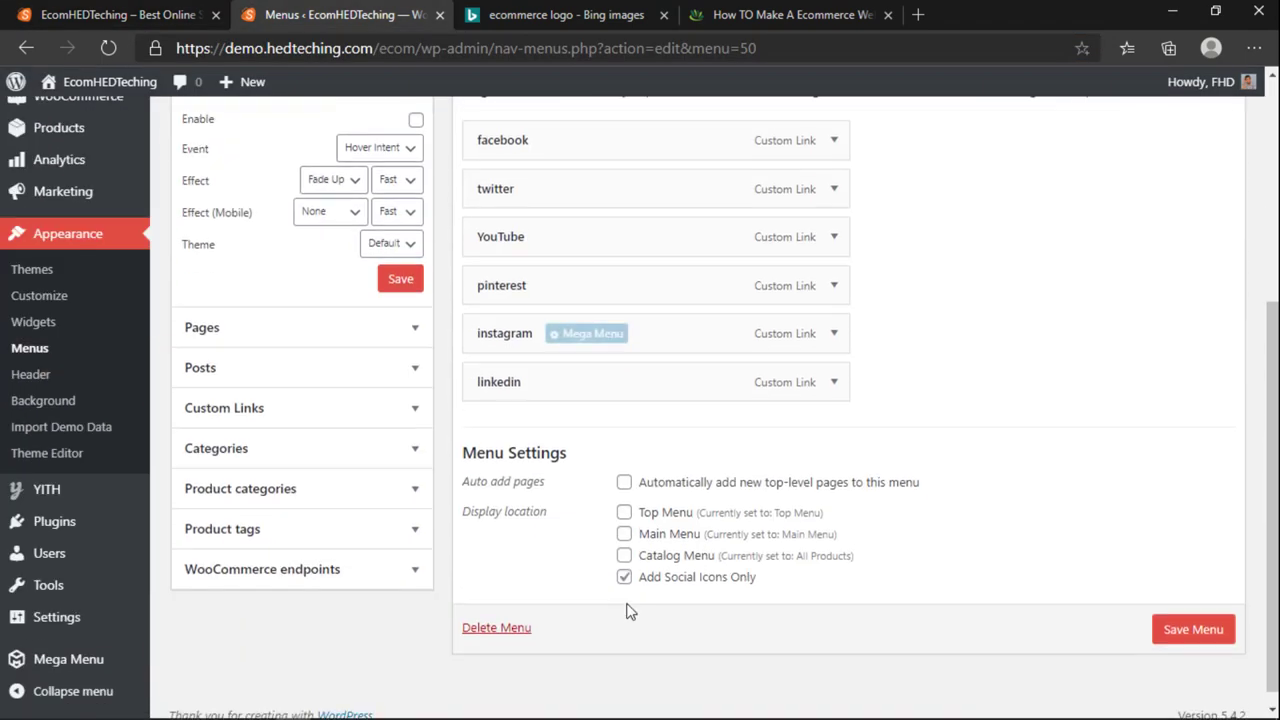
pyautogui.scroll(8, 597, 463)
pyautogui.click(449, 208)
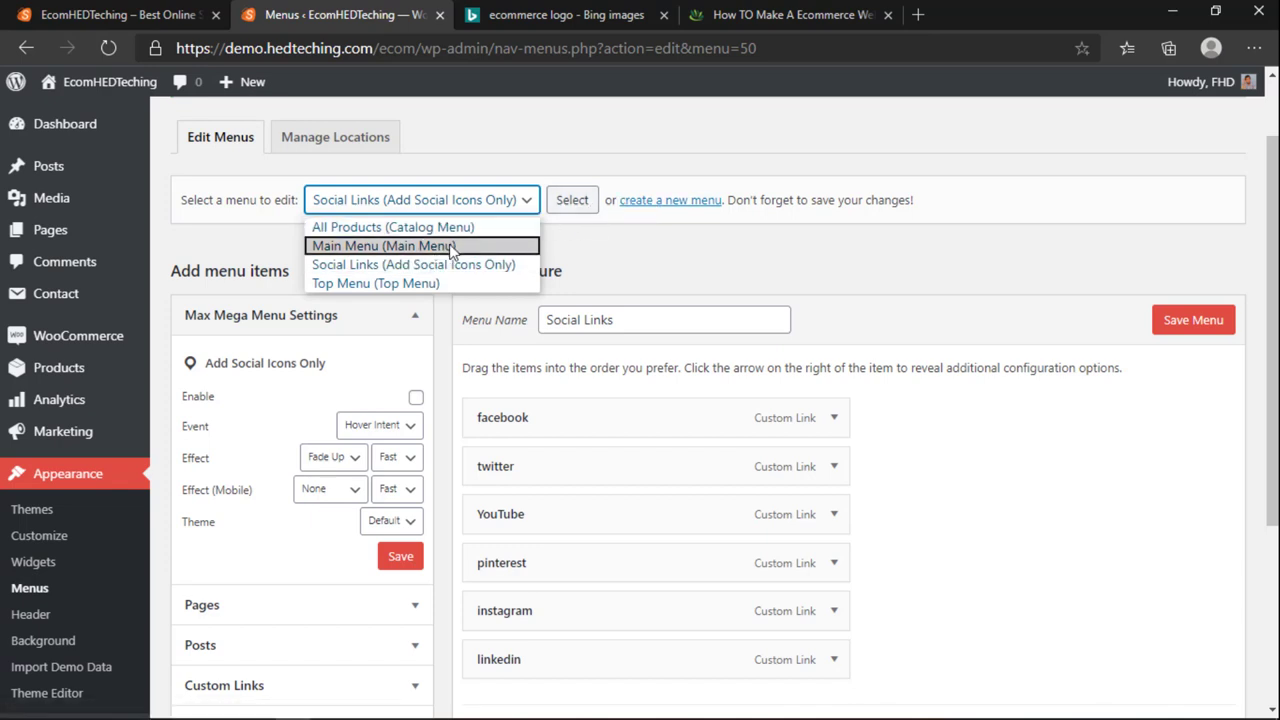
pyautogui.click(408, 246)
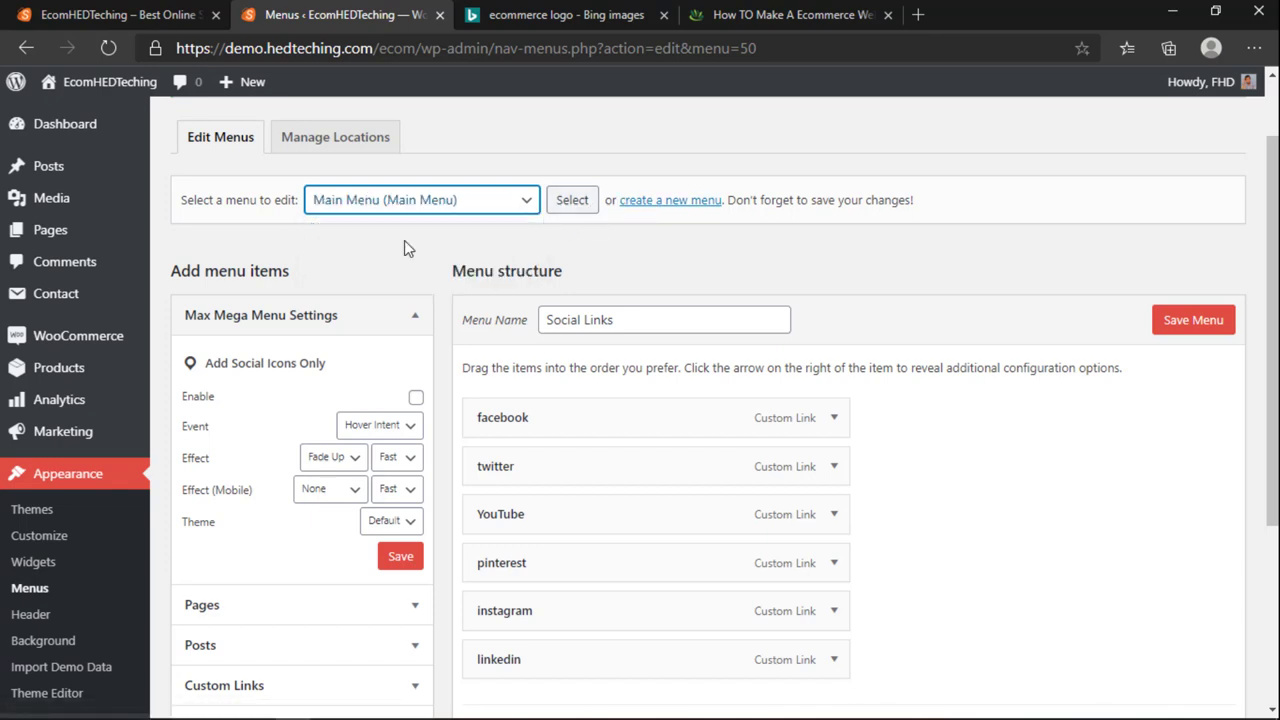
pyautogui.click(568, 201)
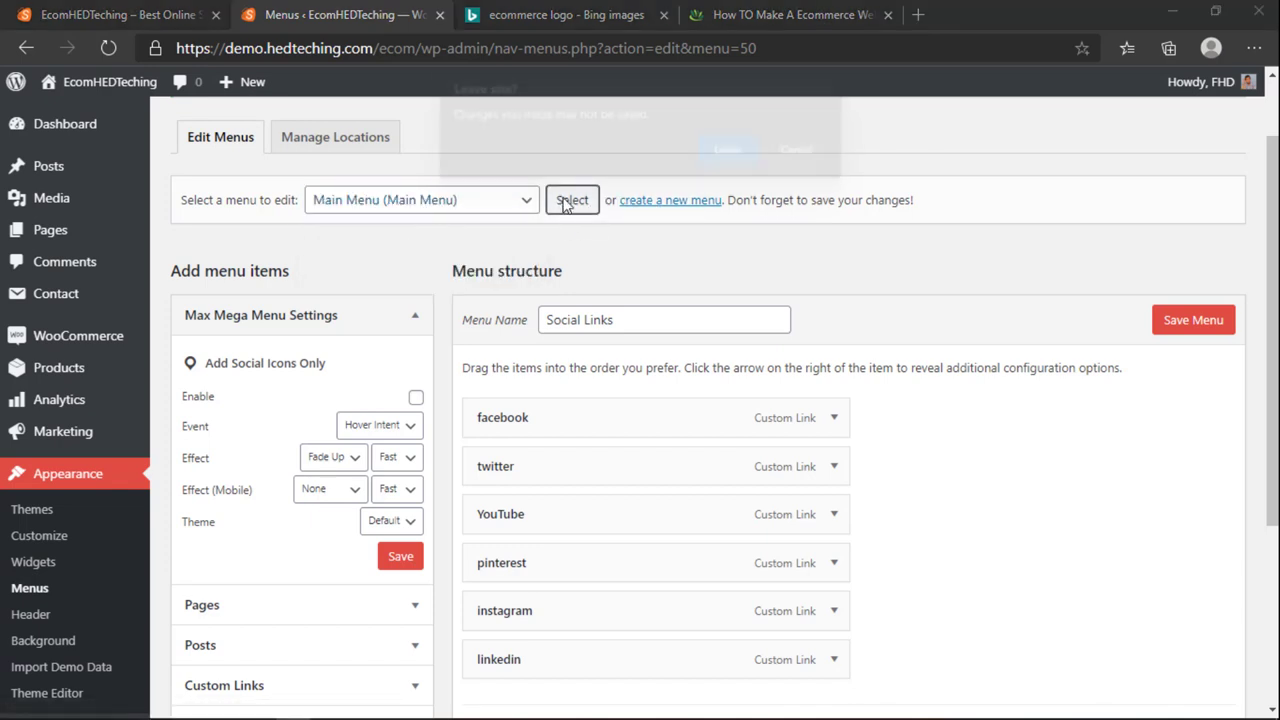
pyautogui.click(731, 151)
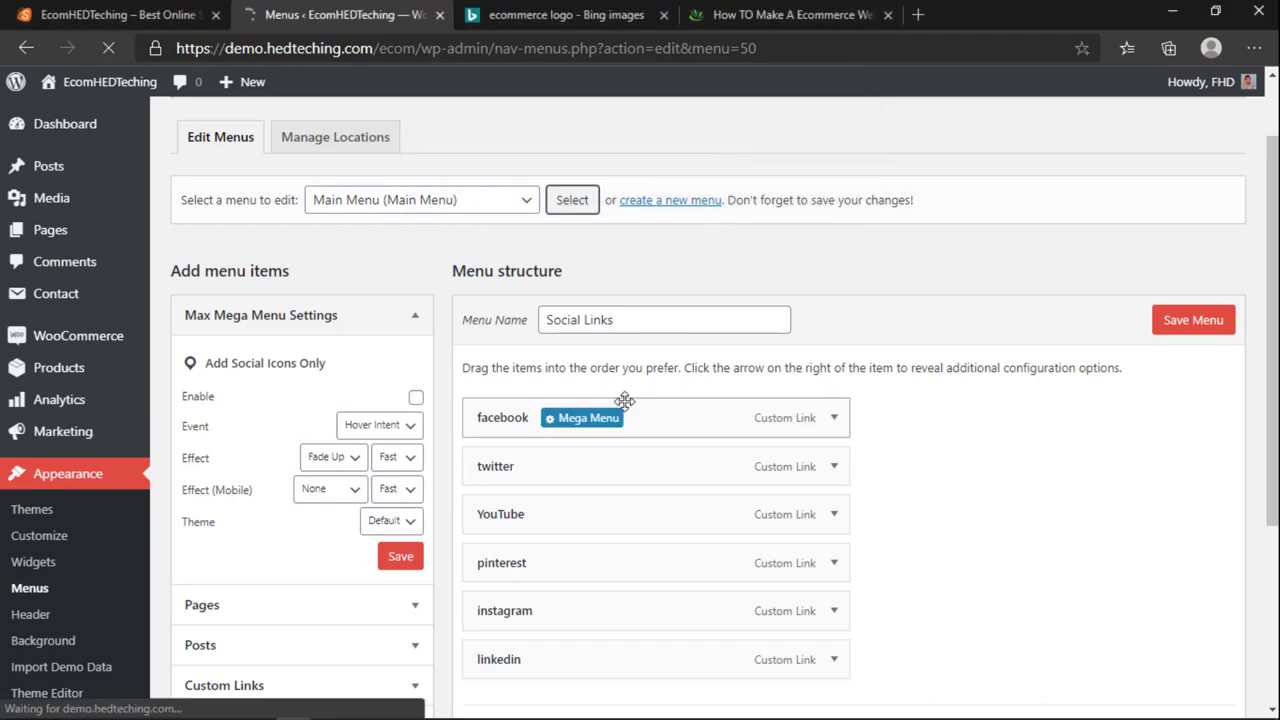
pyautogui.scroll(-3, 623, 466)
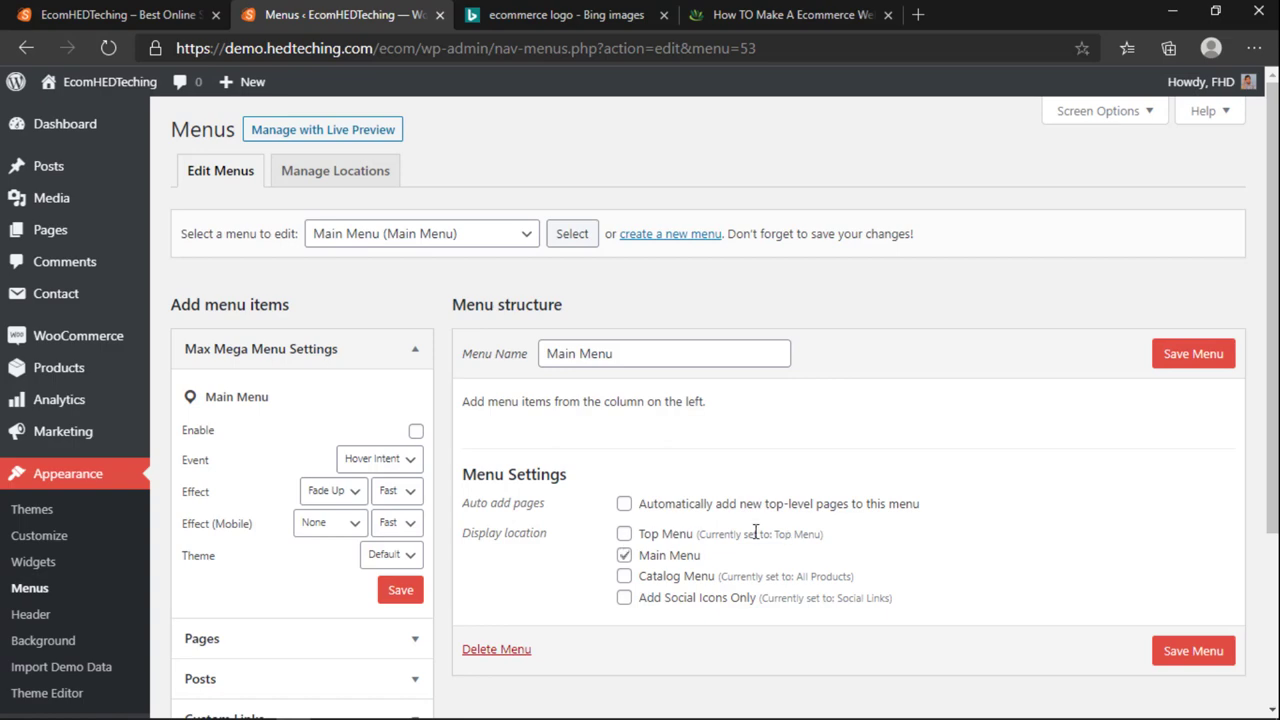
pyautogui.moveTo(739, 533); pyautogui.dragTo(823, 534)
pyautogui.click(46, 6)
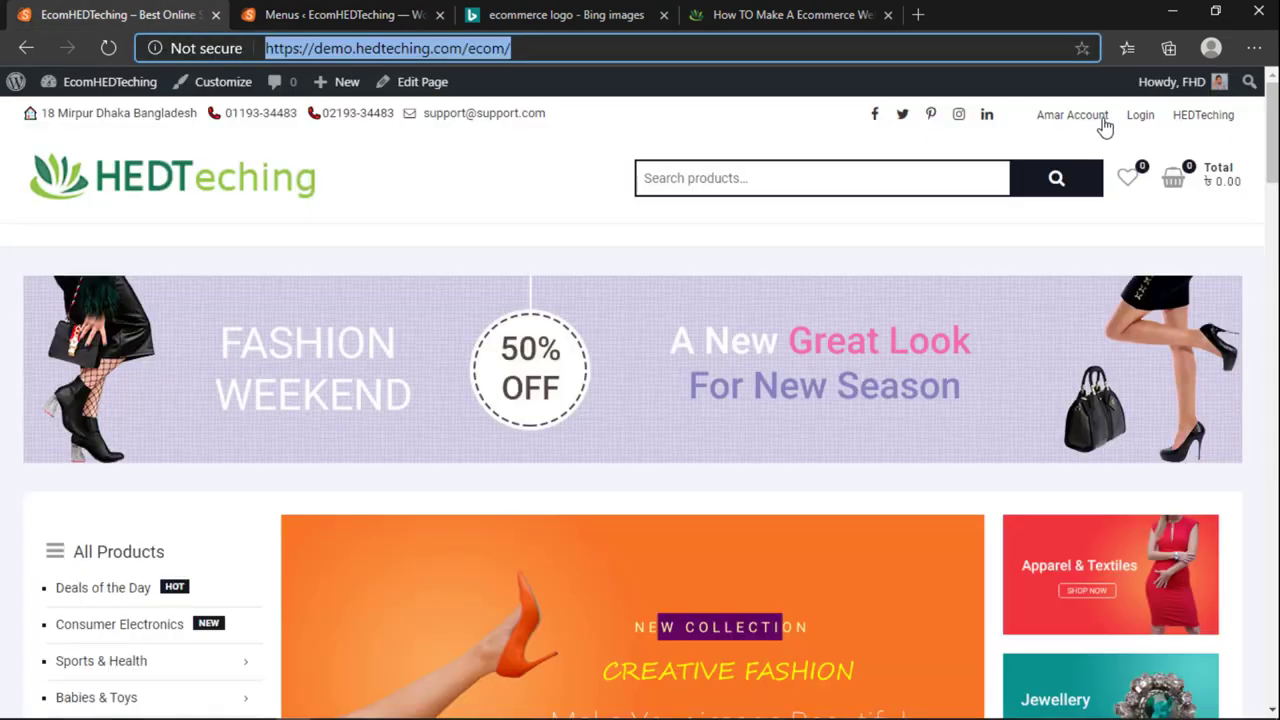
pyautogui.click(268, 6)
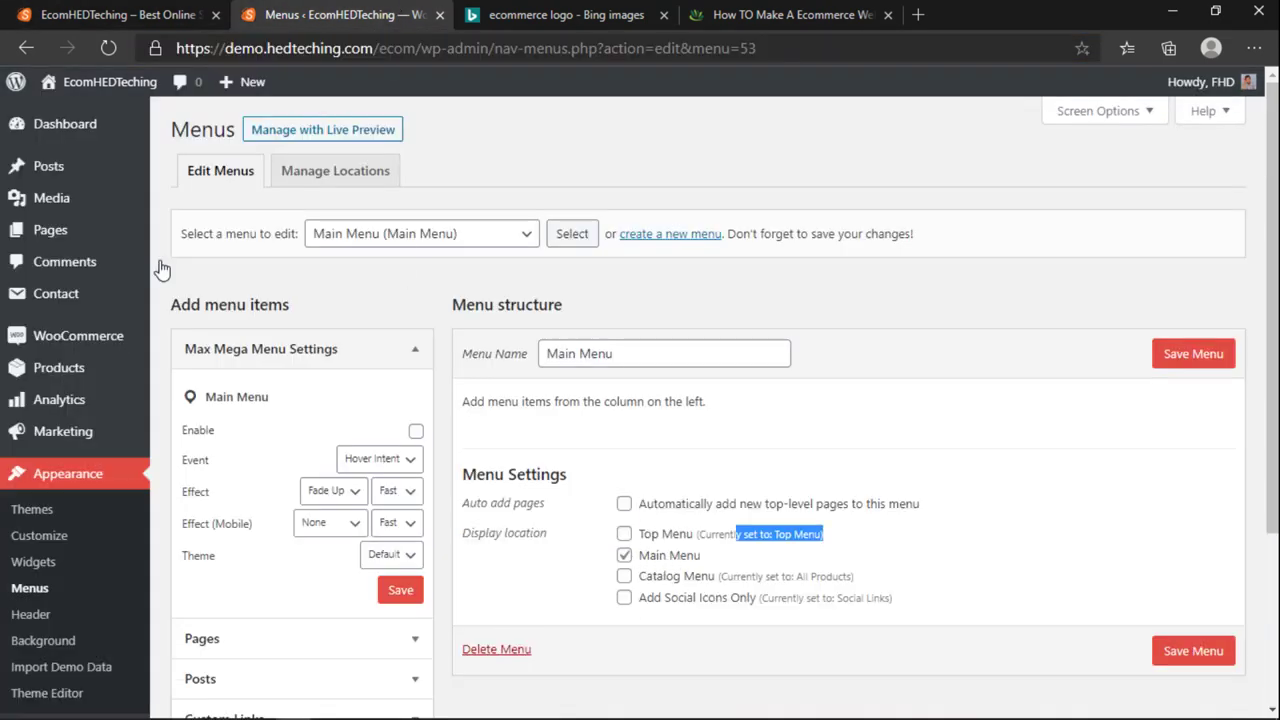
pyautogui.hotkey('ctrl', 'shift', 'Tab')
pyautogui.hotkey('ctrl', 'Tab')
pyautogui.hotkey('ctrl', 'shift', 'Tab')
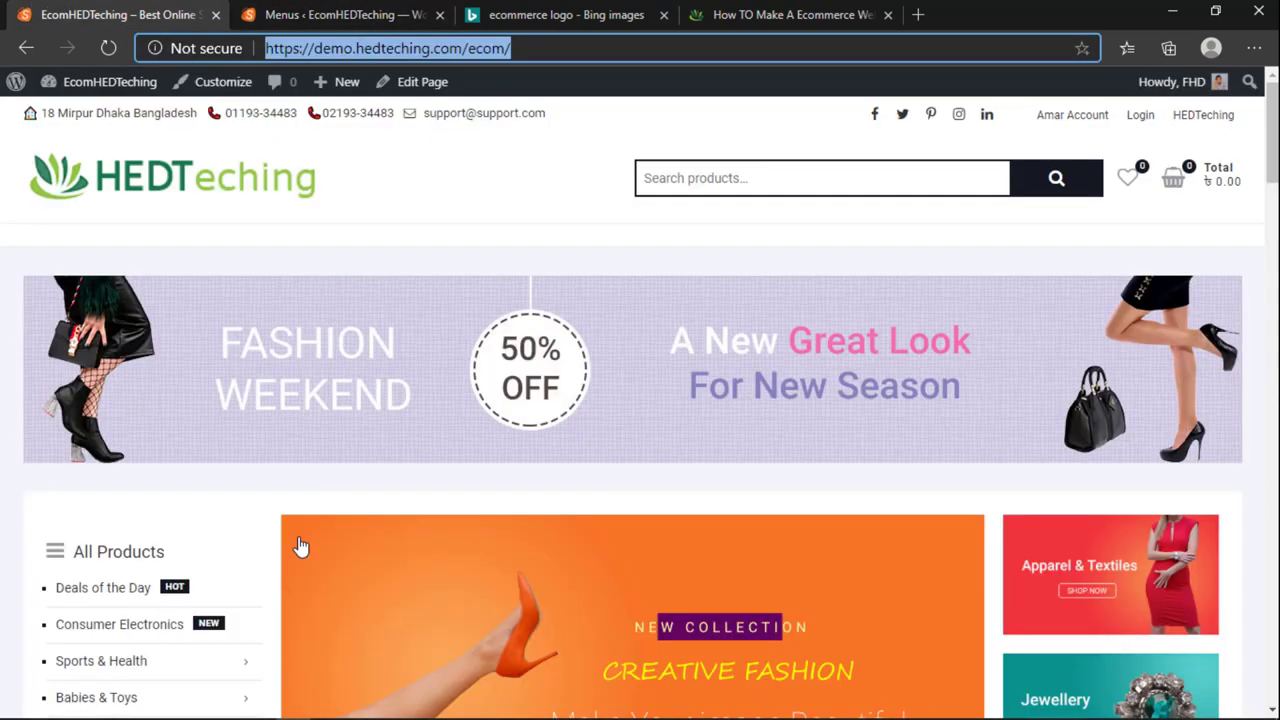
pyautogui.scroll(-2, 75, 500)
pyautogui.scroll(-3, 91, 490)
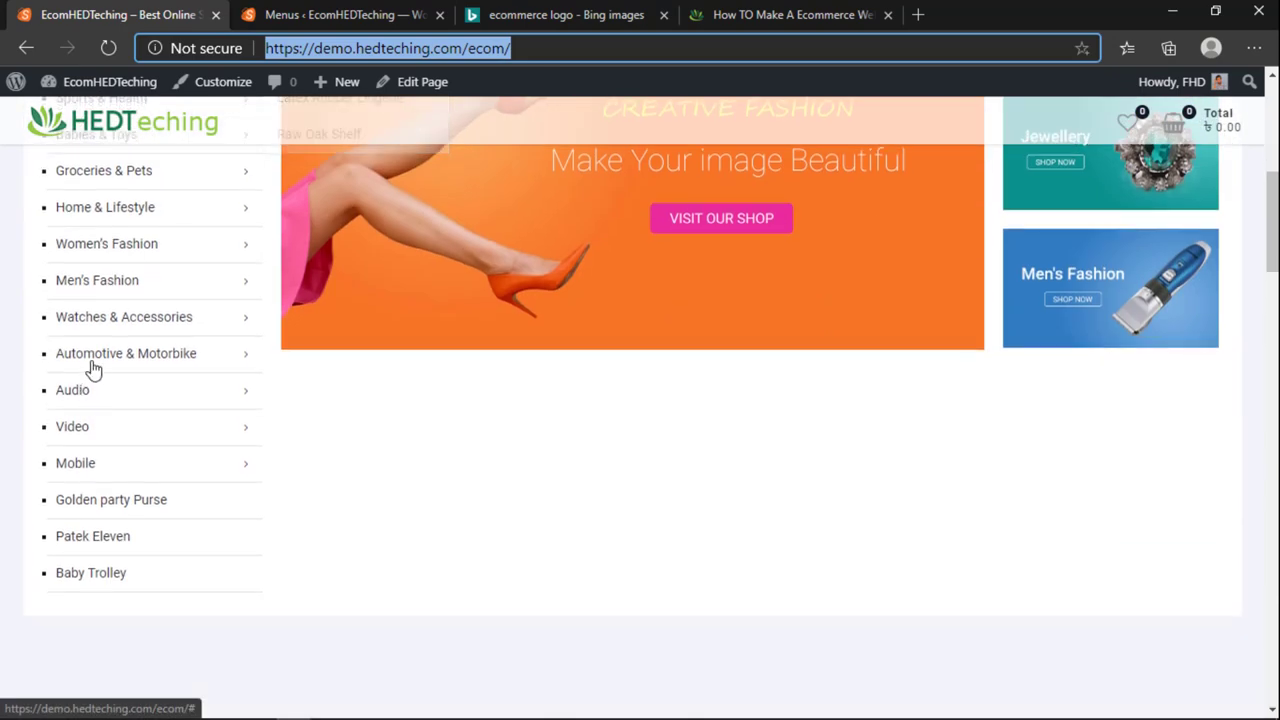
pyautogui.scroll(3, 78, 525)
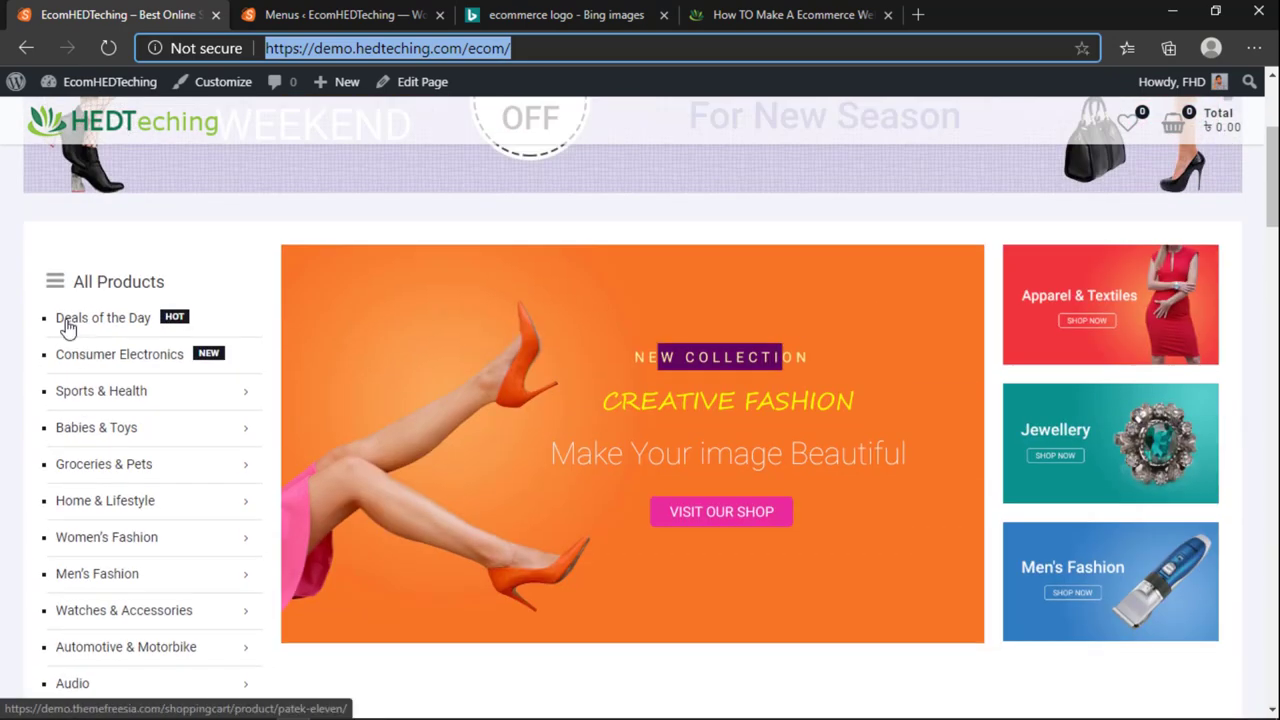
pyautogui.hotkey('ctrl', 'Tab')
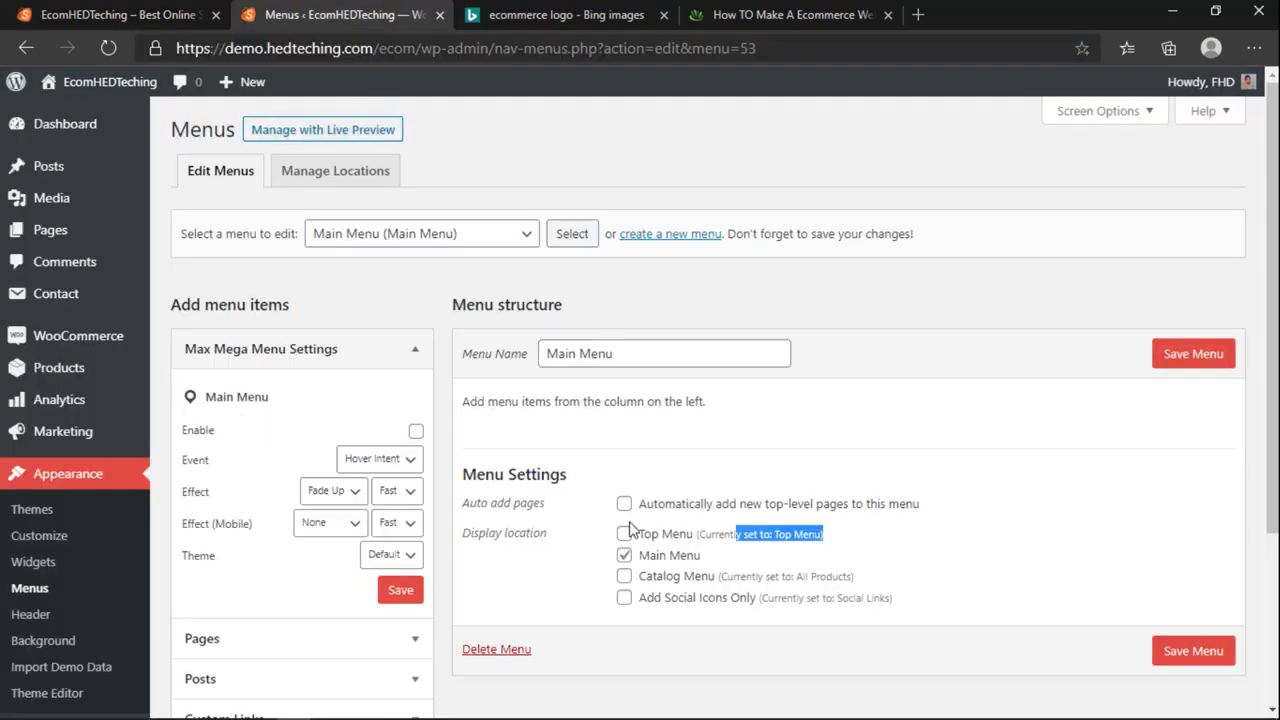
pyautogui.scroll(-2, 735, 550)
pyautogui.click(40, 5)
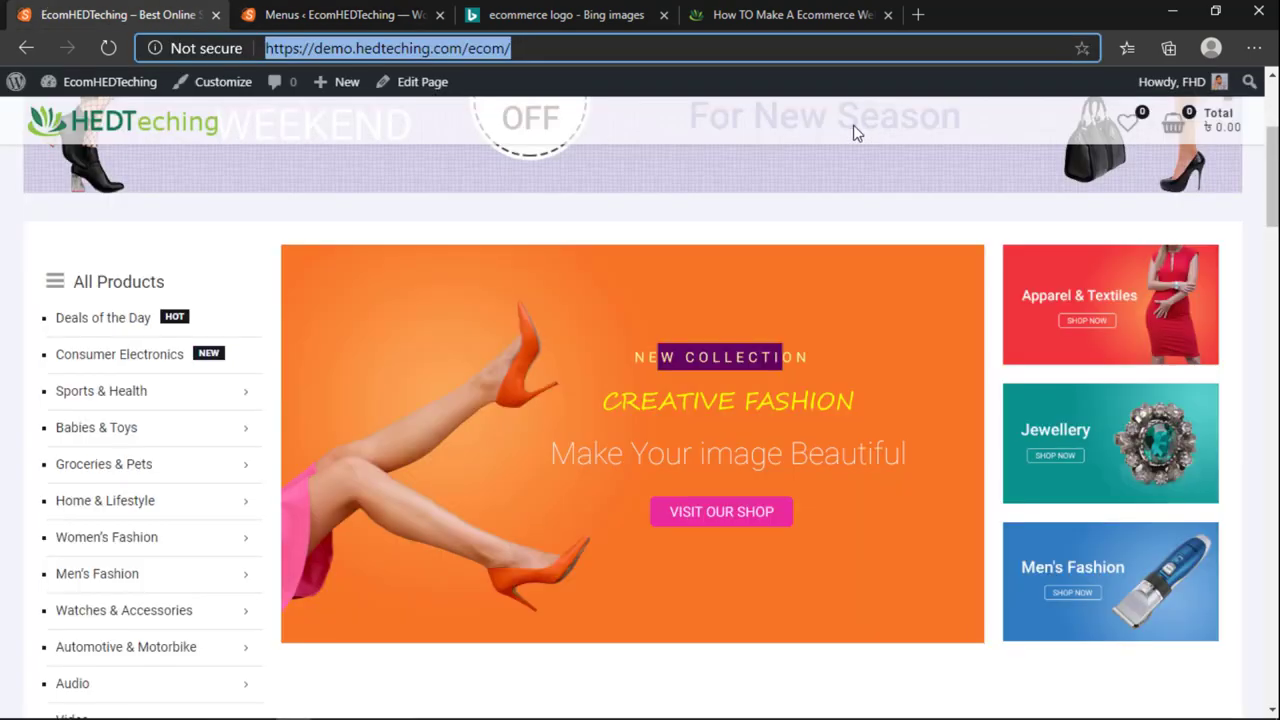
pyautogui.scroll(3, 929, 368)
pyautogui.scroll(-20, 905, 125)
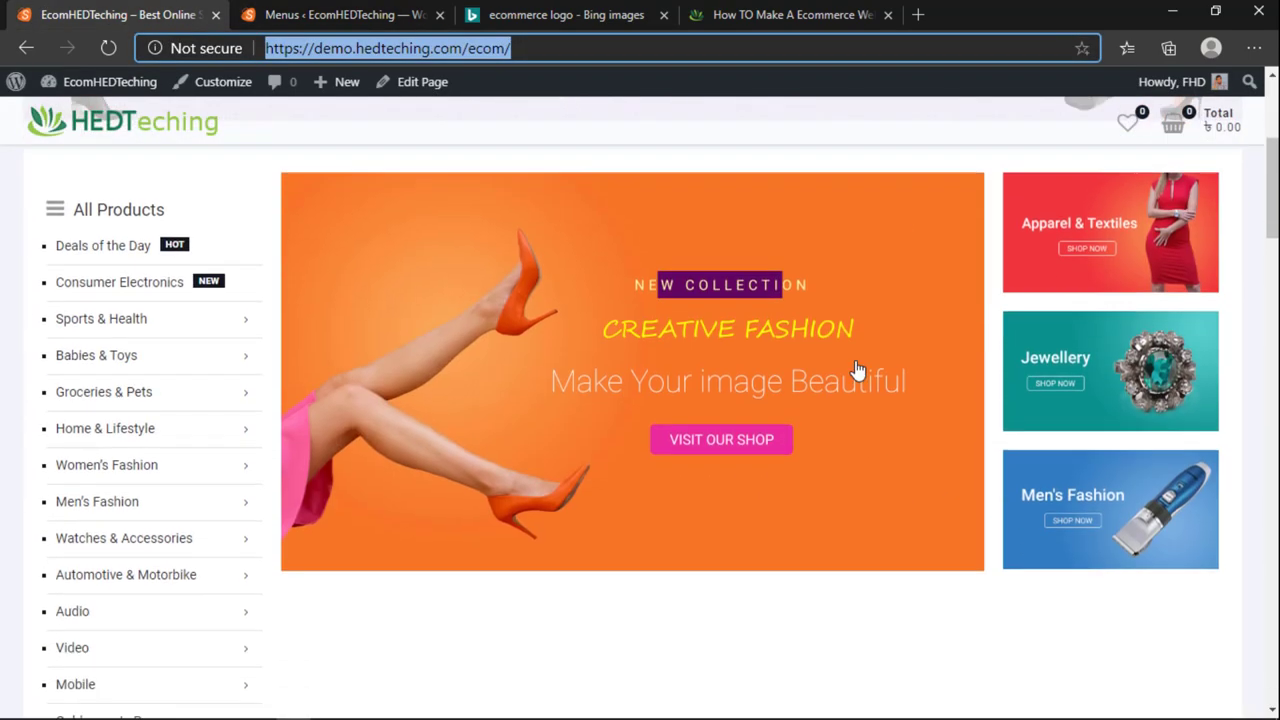
pyautogui.middleClick(666, 534)
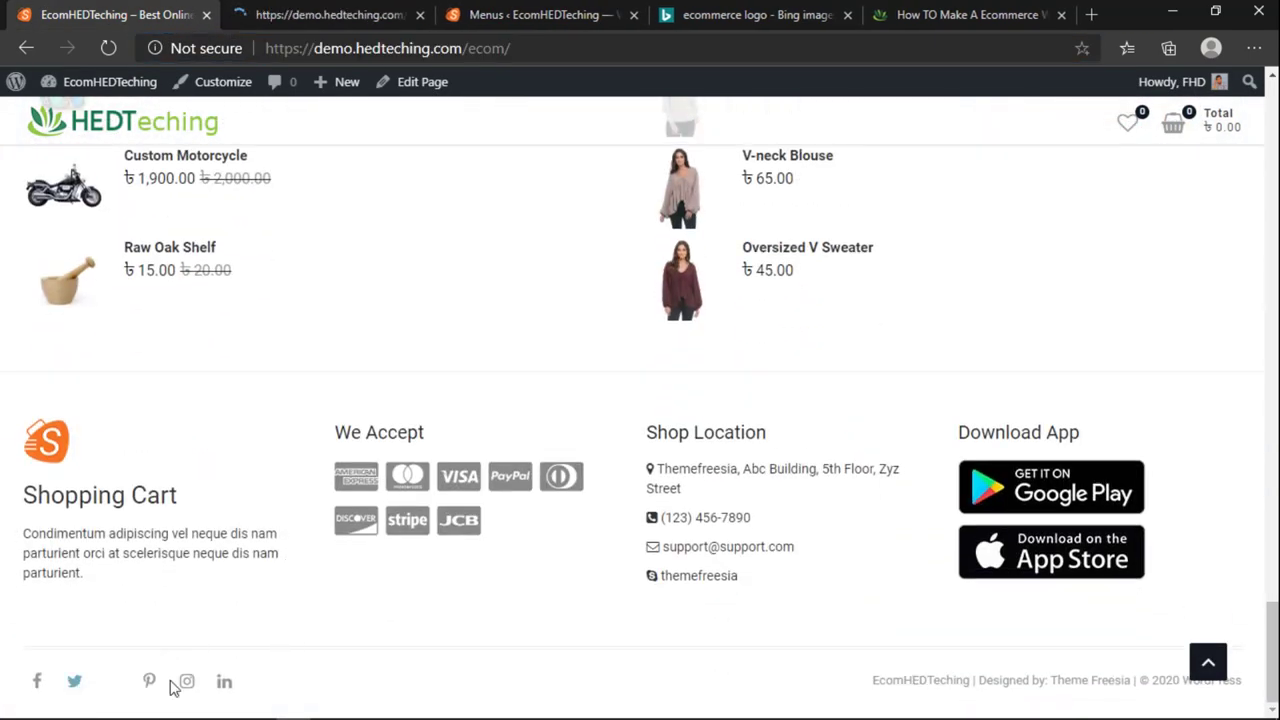
pyautogui.click(1208, 661)
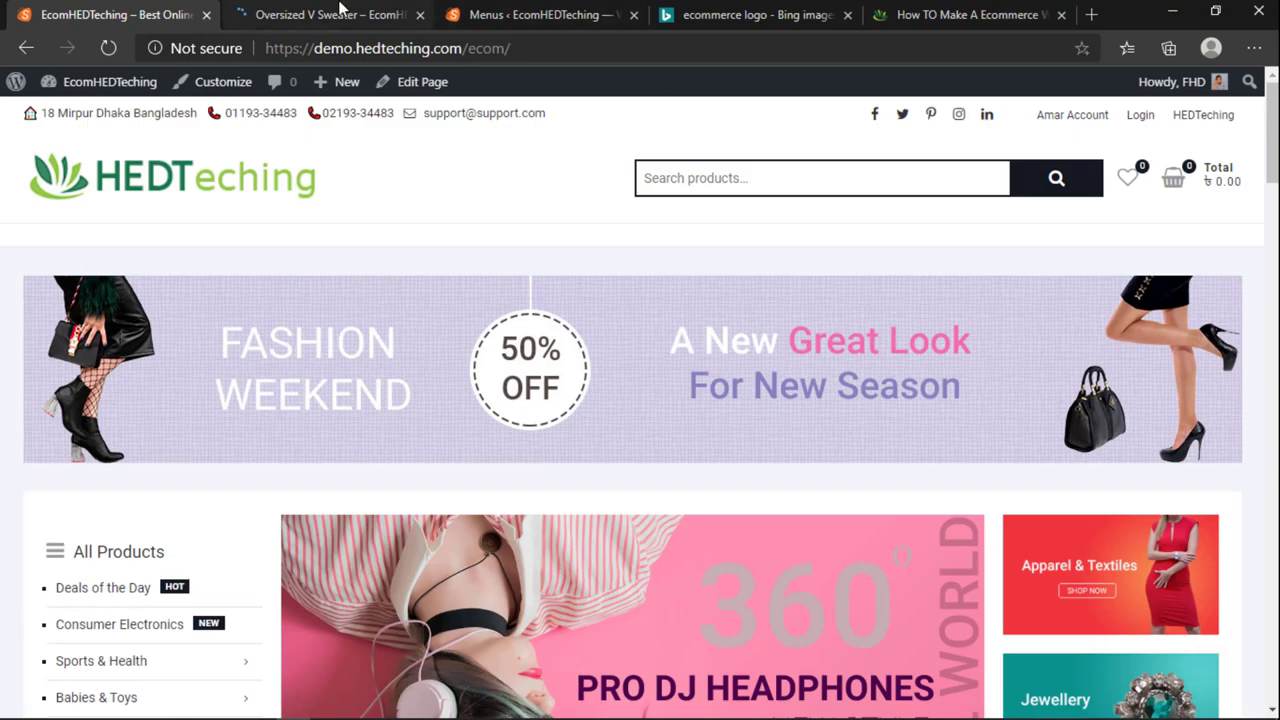
pyautogui.click(330, 14)
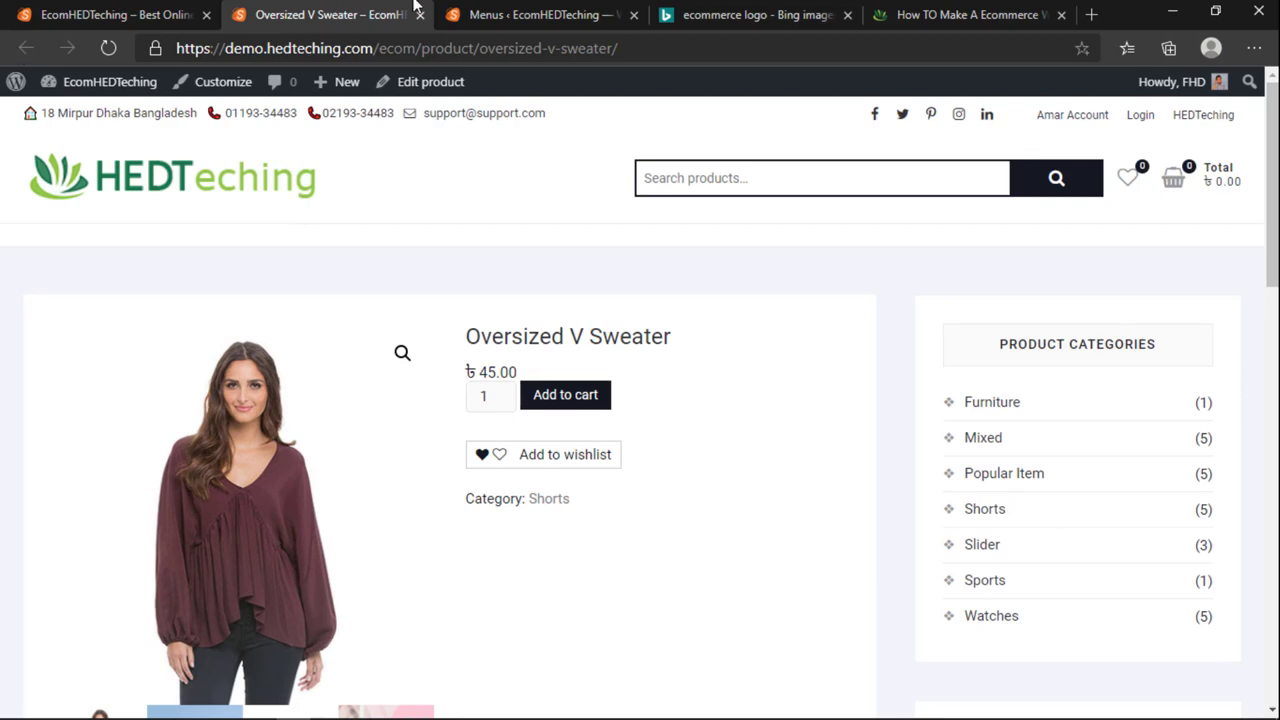
pyautogui.click(419, 14)
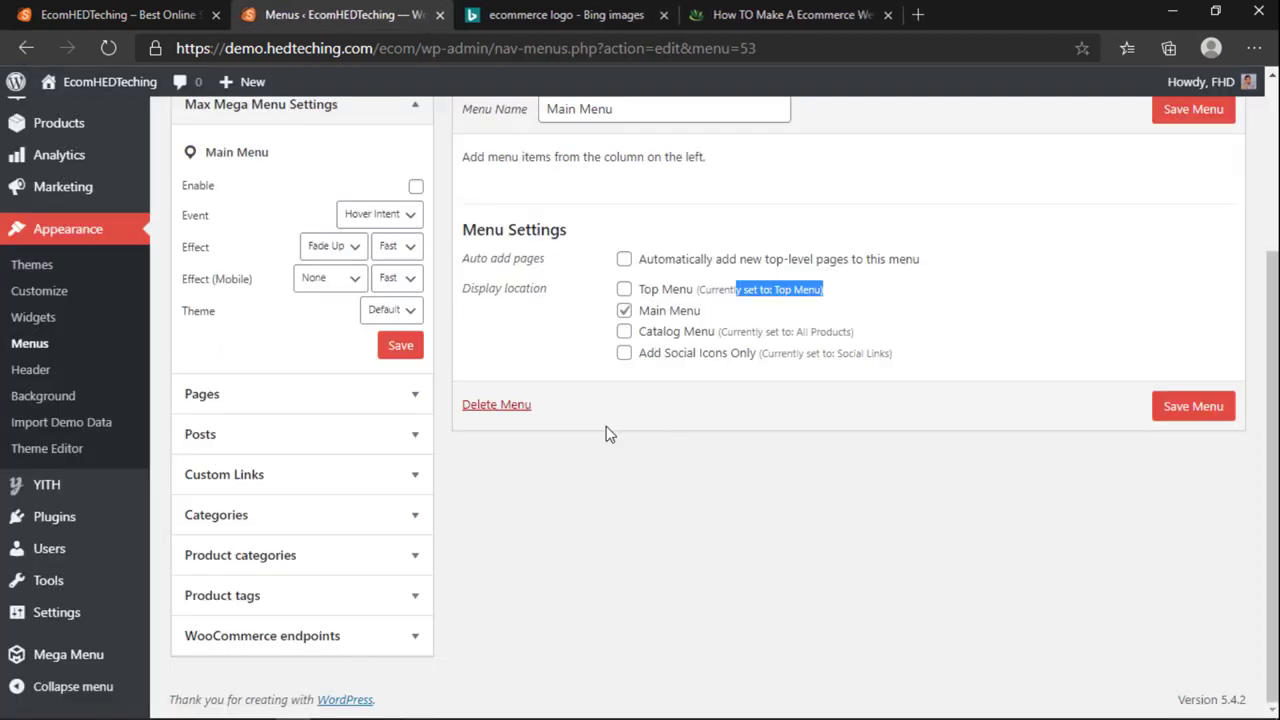
pyautogui.scroll(3, 608, 432)
pyautogui.click(165, 10)
# Step: Add the My account page to the Main Menu and place it right after Shop
pyautogui.click(400, 10)
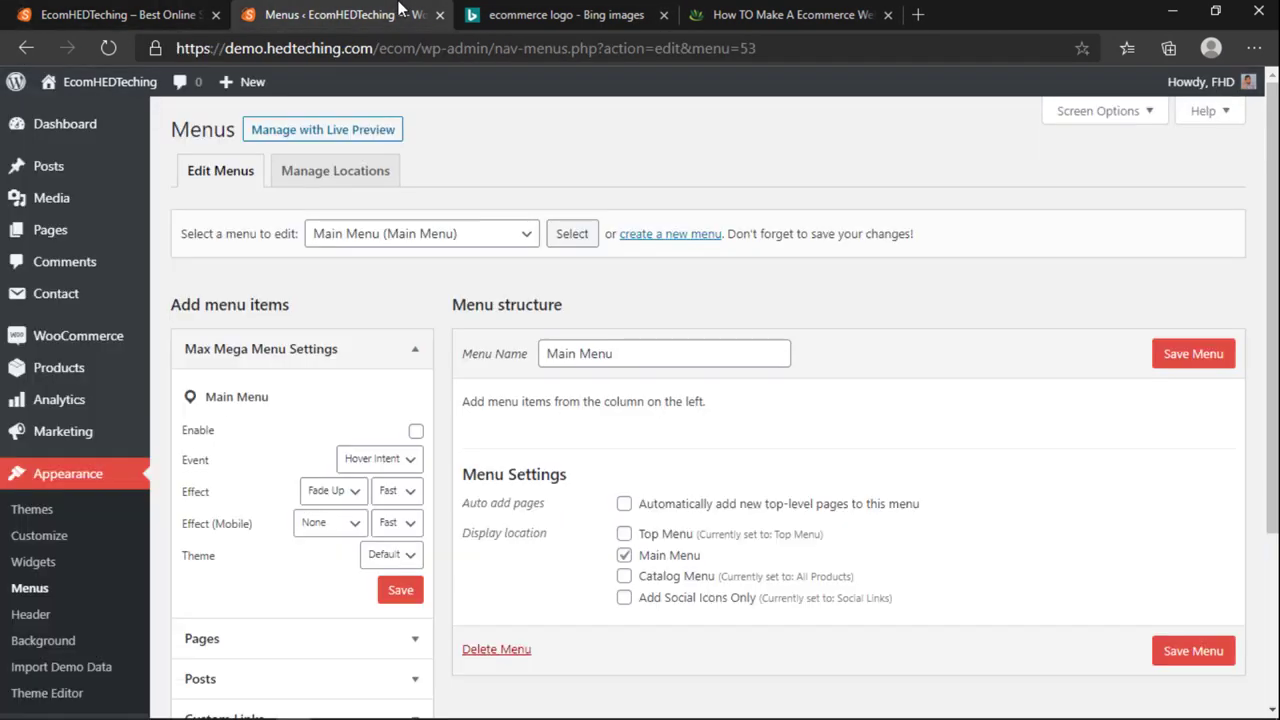
pyautogui.scroll(-3, 290, 480)
pyautogui.click(249, 403)
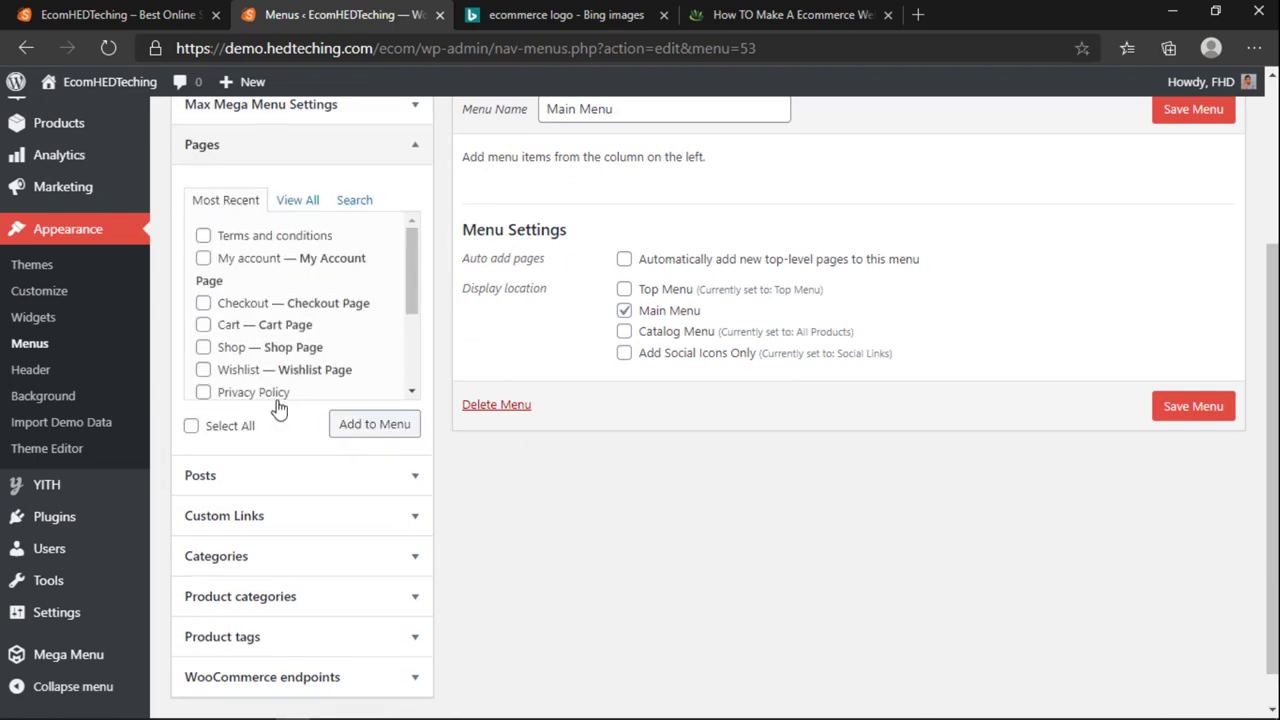
pyautogui.click(297, 200)
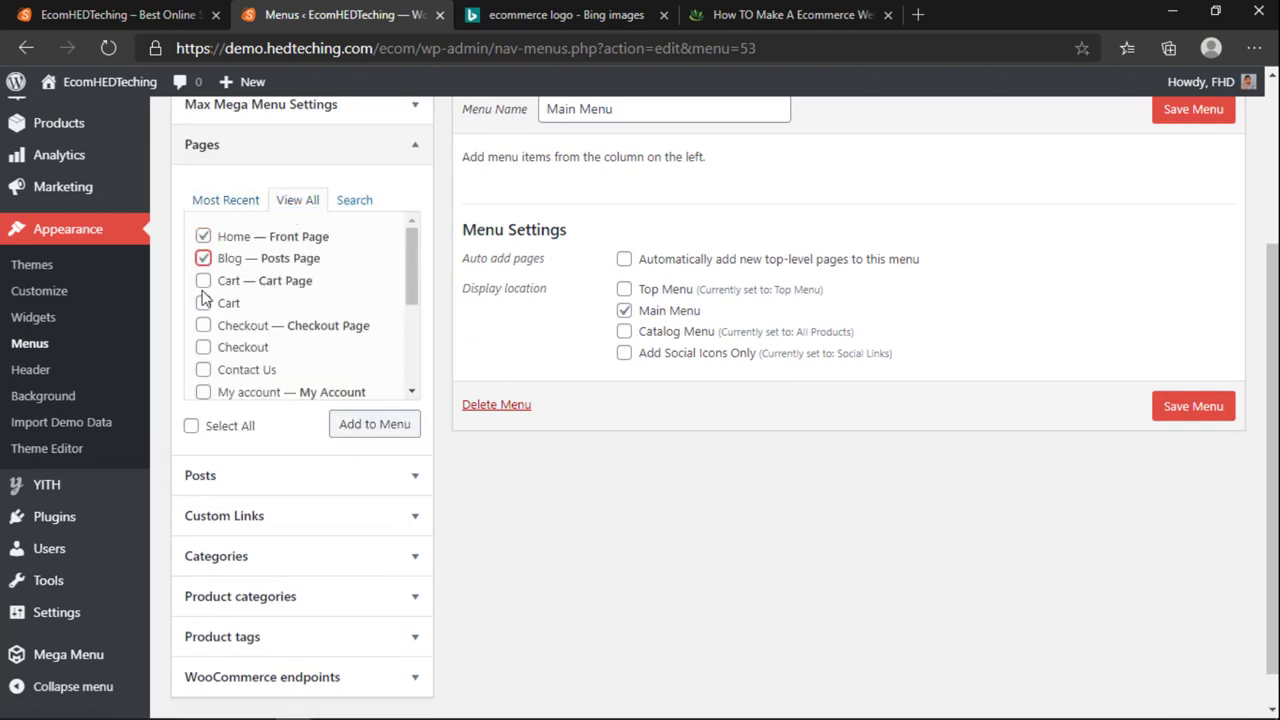
pyautogui.scroll(-1, 228, 337)
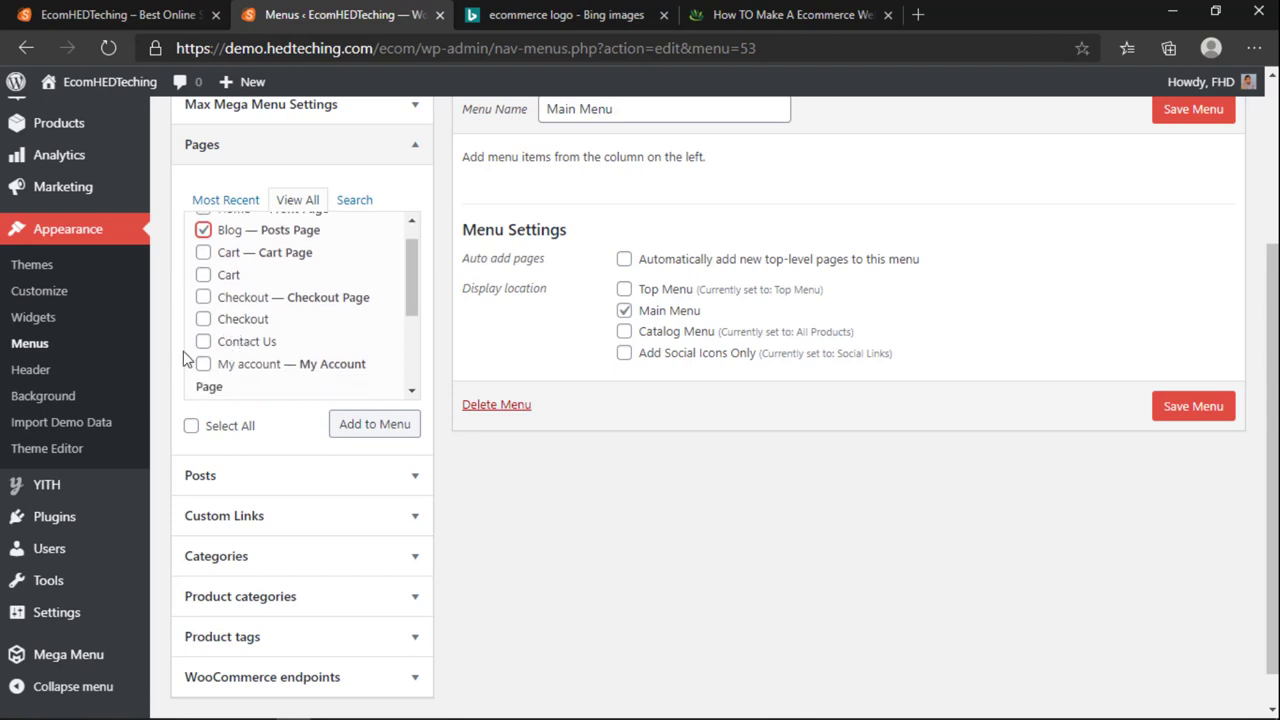
pyautogui.click(203, 366)
pyautogui.scroll(-5, 222, 360)
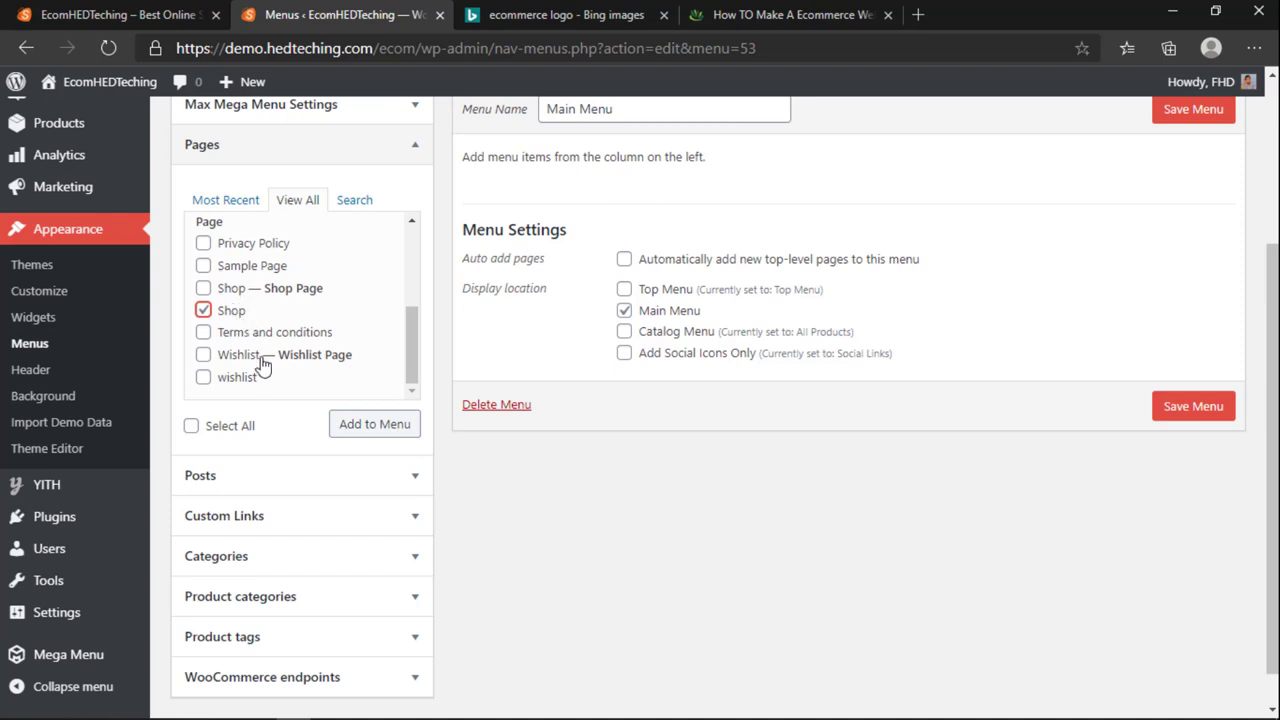
pyautogui.scroll(2, 262, 366)
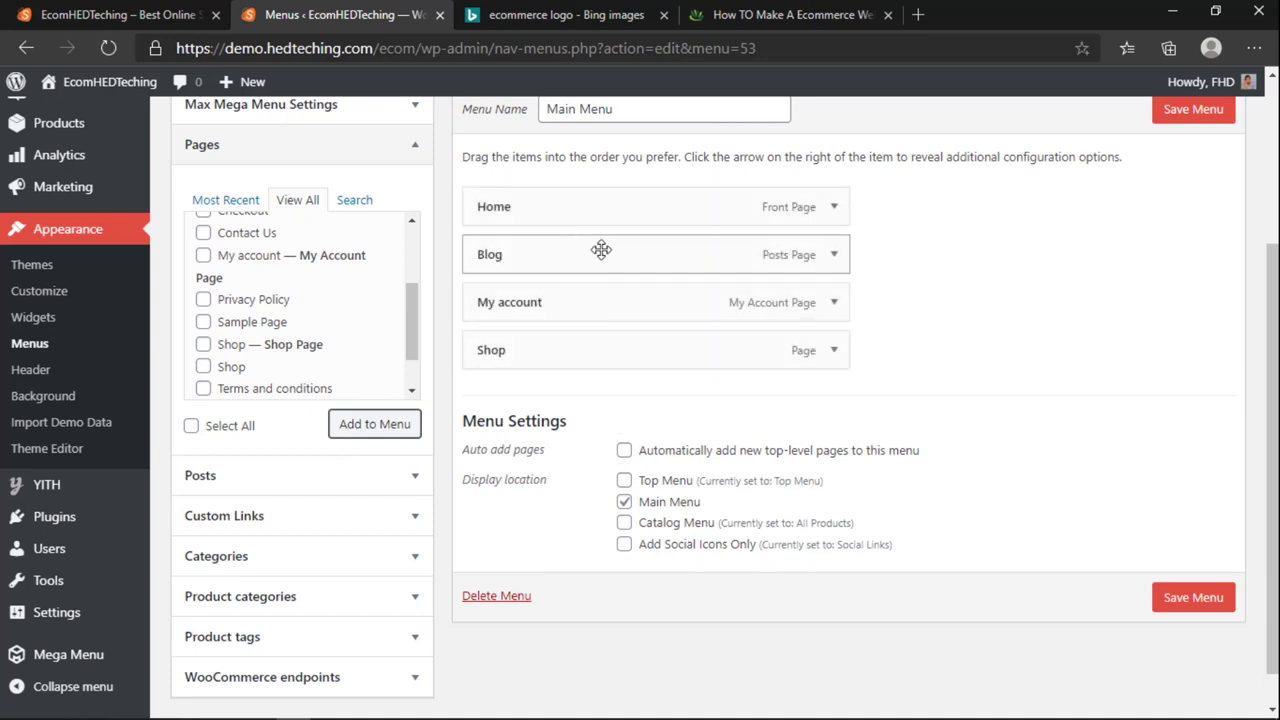
pyautogui.moveTo(533, 300); pyautogui.dragTo(540, 357)
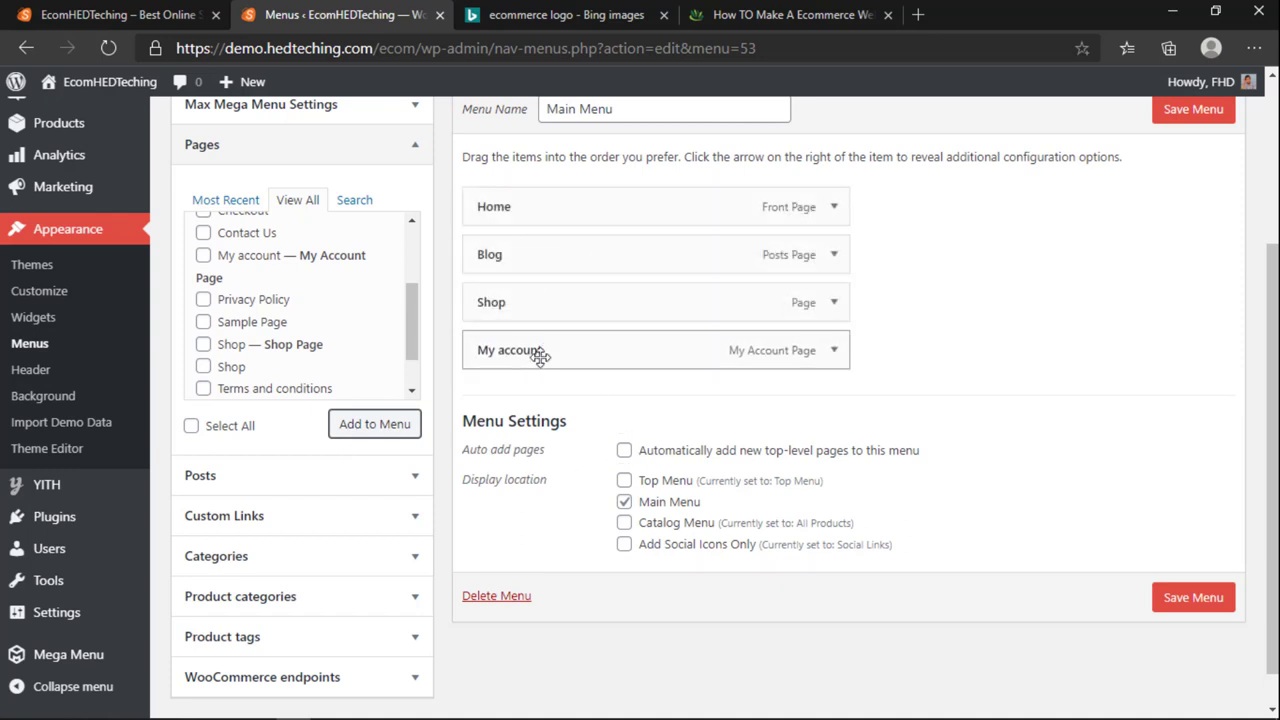
# Step: Add a custom link labelled Company with URL # to the end of the menu
pyautogui.click(257, 518)
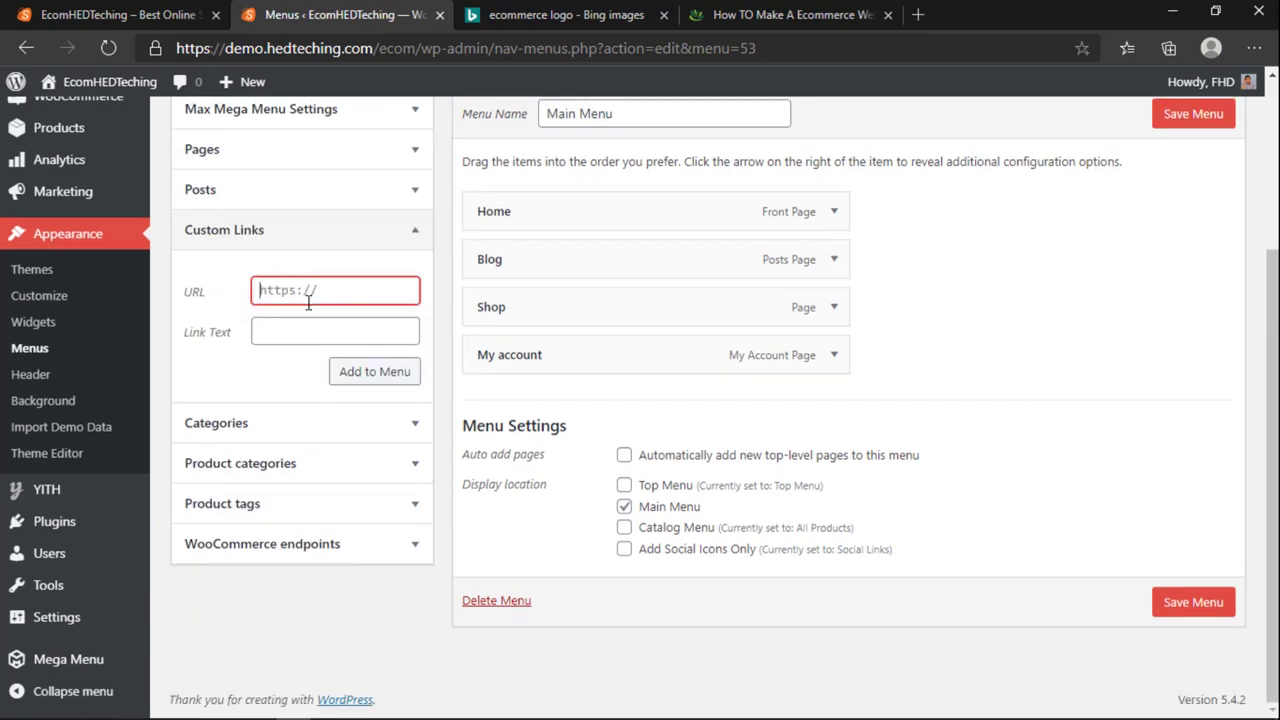
pyautogui.click(320, 334)
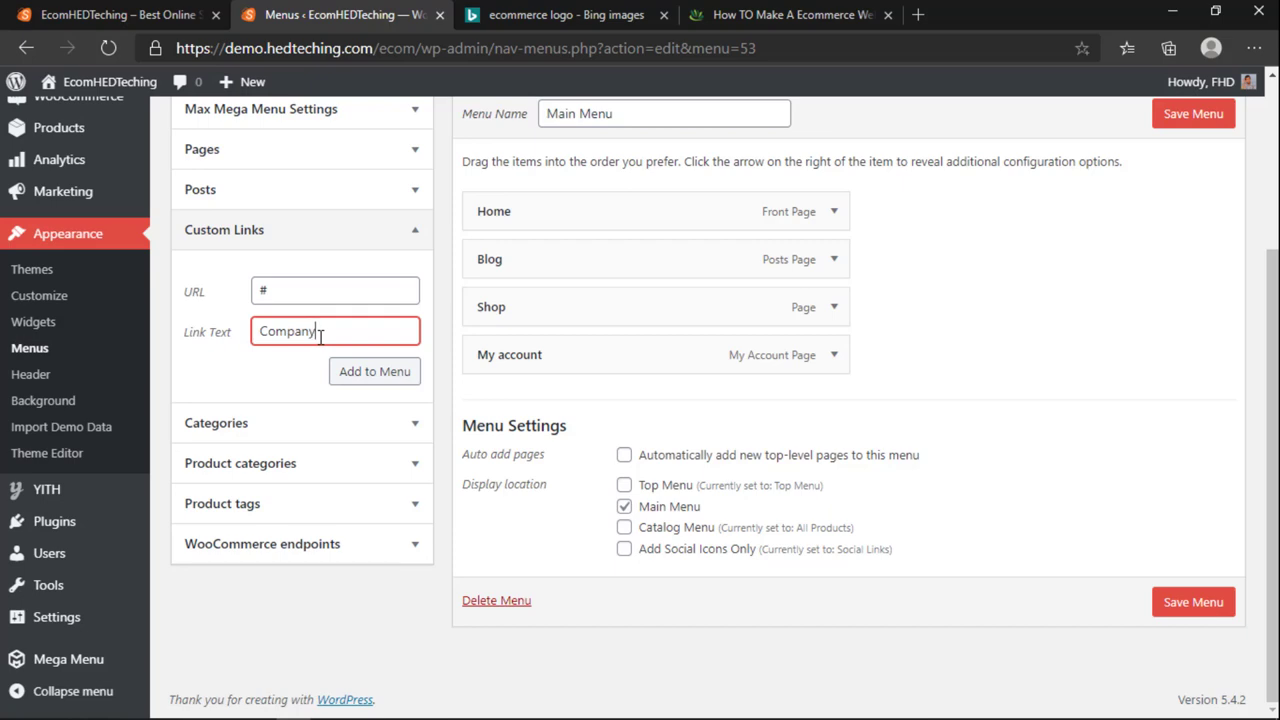
pyautogui.click(349, 380)
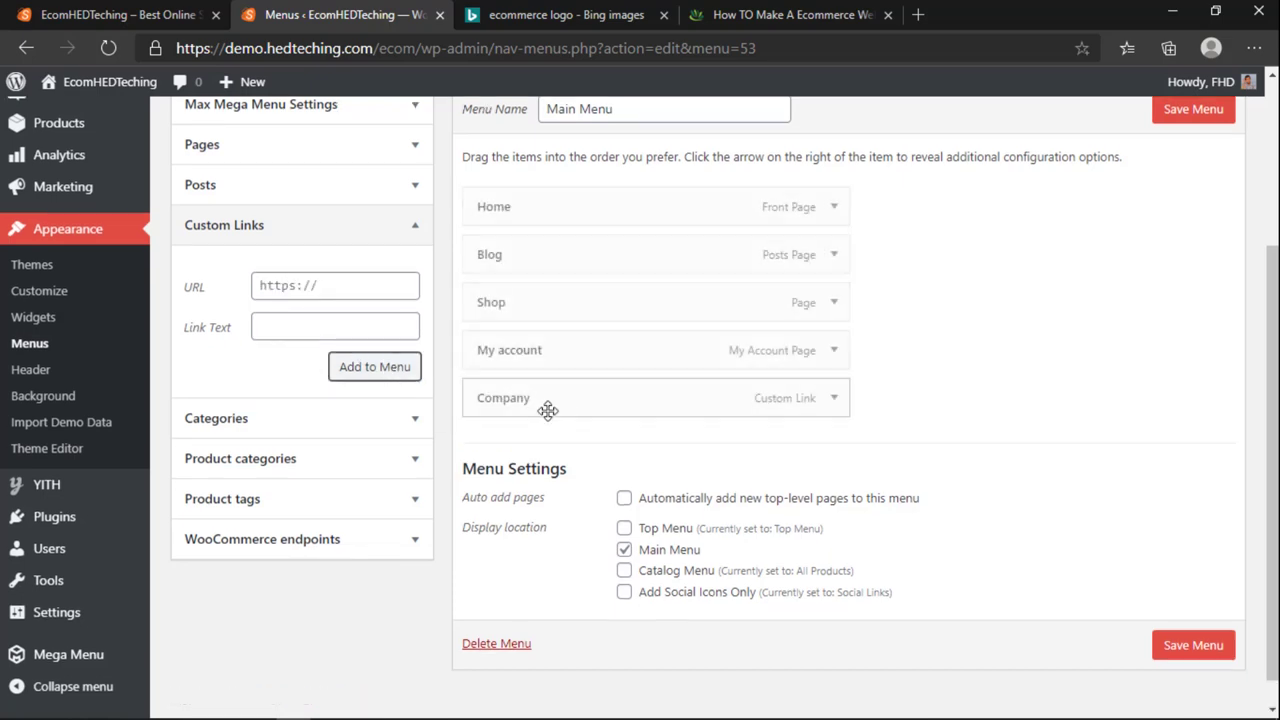
pyautogui.scroll(3, 305, 275)
# Step: Add the Privacy Policy and Terms and conditions pages to the Main Menu
pyautogui.click(250, 398)
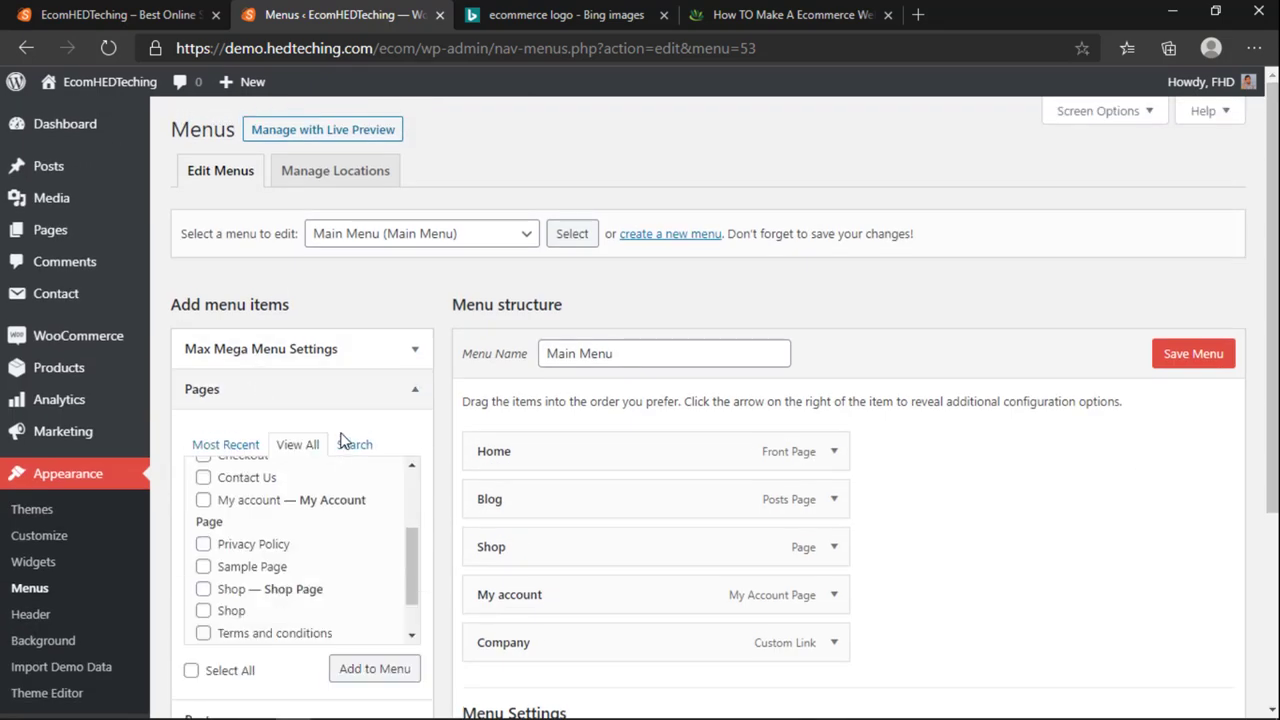
pyautogui.scroll(-2, 337, 443)
pyautogui.scroll(-1, 286, 420)
pyautogui.scroll(-1, 283, 420)
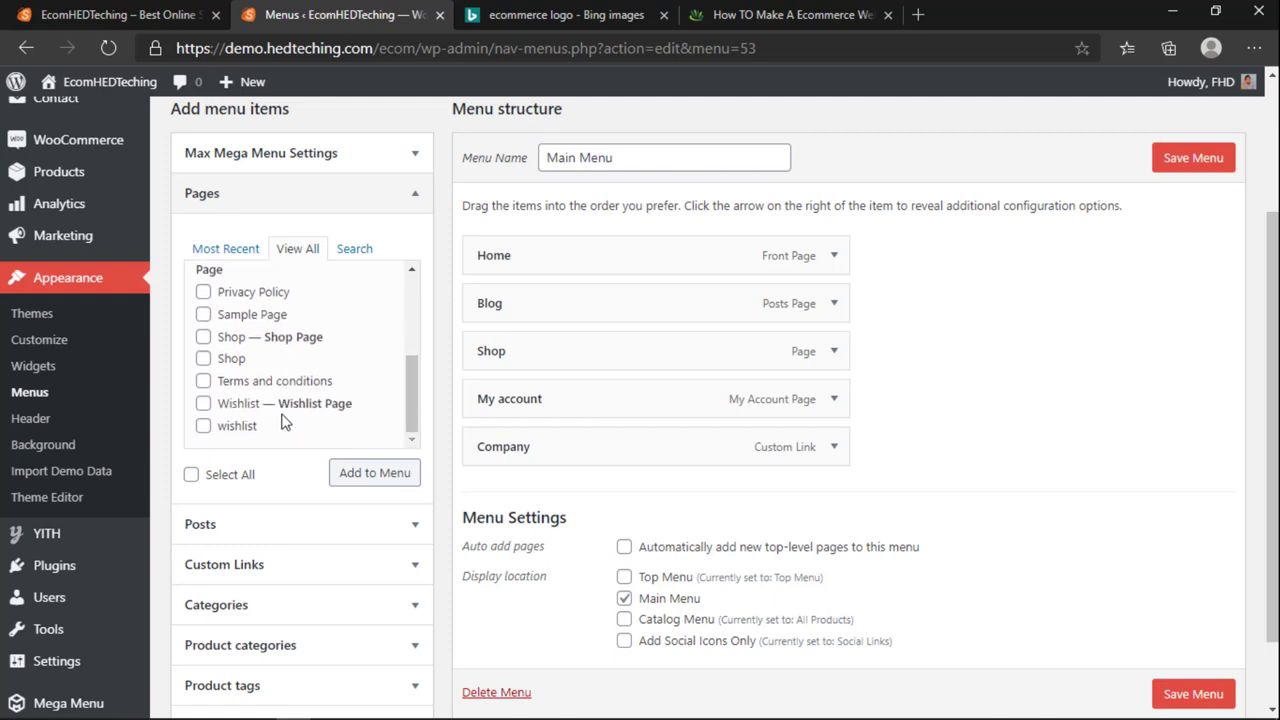
pyautogui.scroll(-1, 230, 398)
pyautogui.scroll(1, 212, 341)
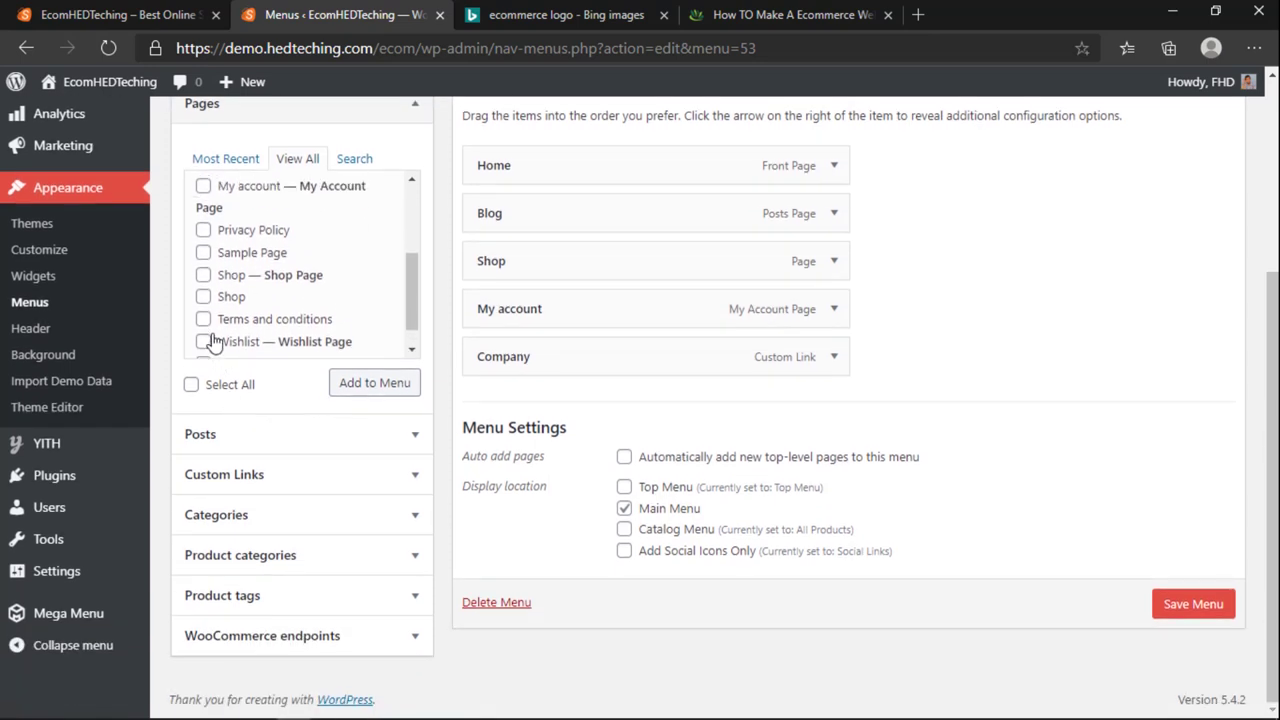
pyautogui.click(205, 231)
pyautogui.scroll(3, 220, 290)
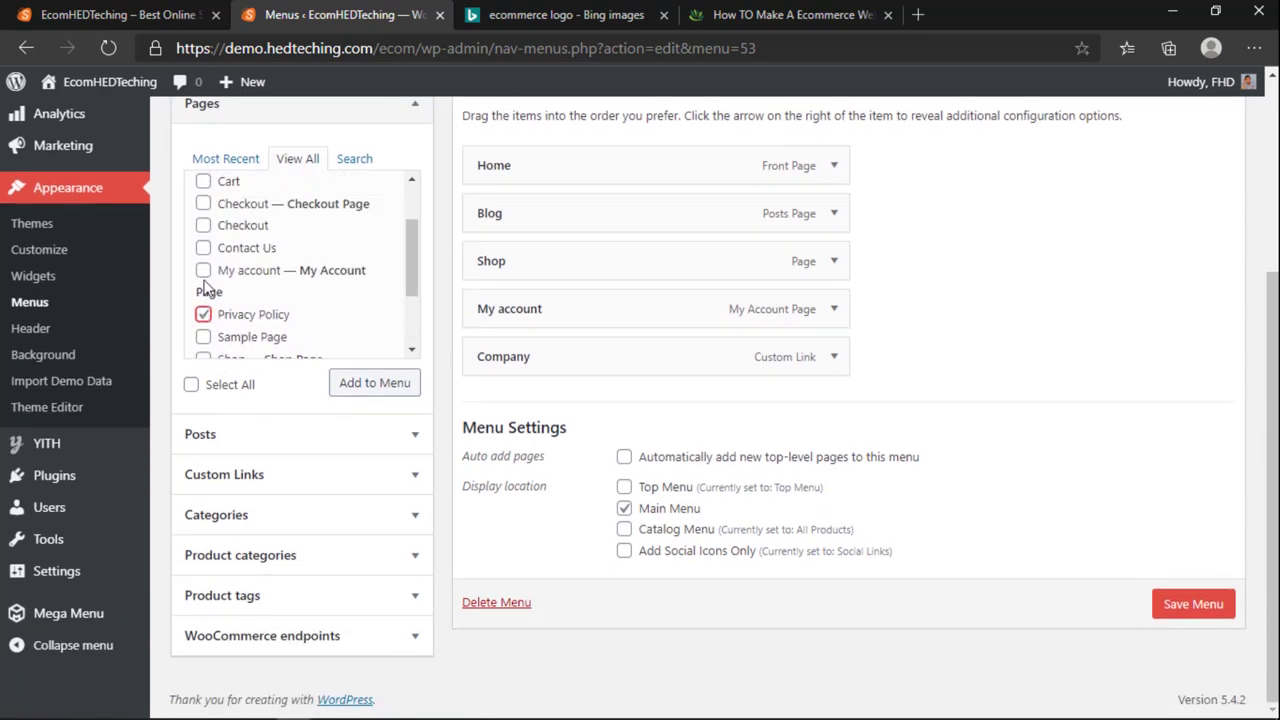
pyautogui.scroll(2, 202, 284)
pyautogui.scroll(-4, 230, 291)
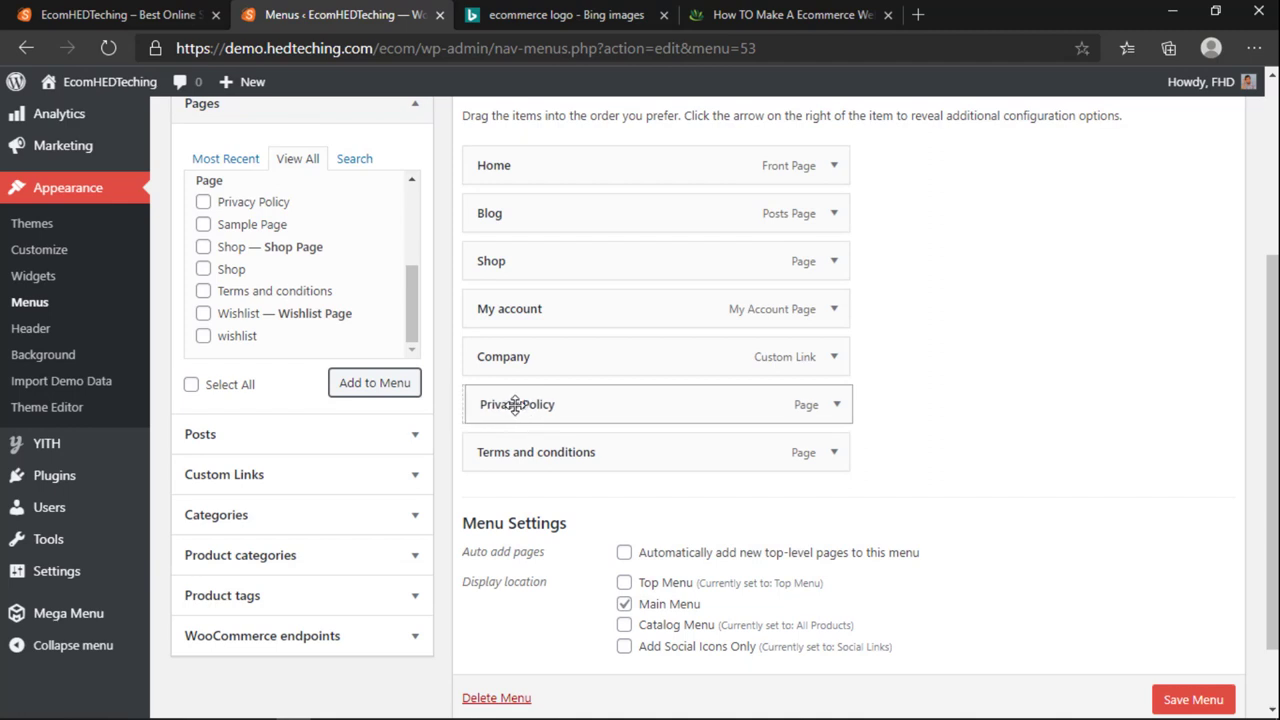
# Step: Nest Privacy Policy and Terms and conditions under Company and save the menu
pyautogui.moveTo(515, 404); pyautogui.dragTo(545, 406)
pyautogui.moveTo(530, 452); pyautogui.dragTo(561, 452)
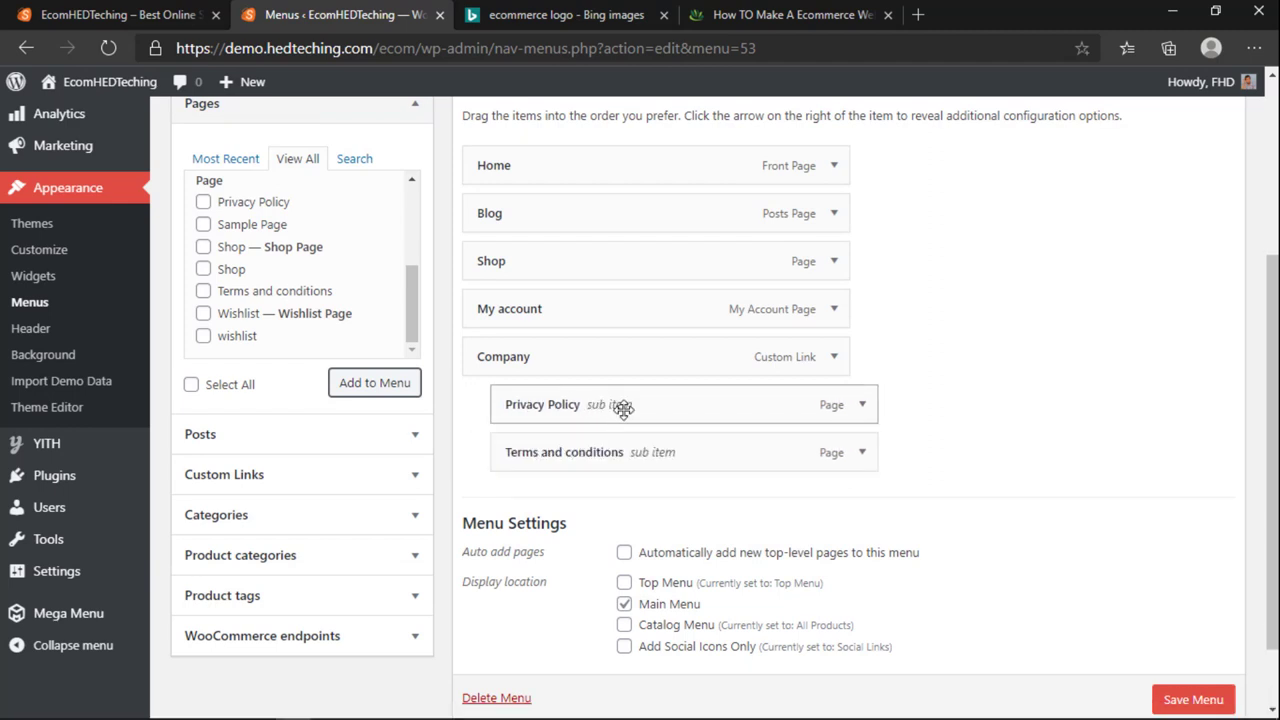
pyautogui.click(1174, 697)
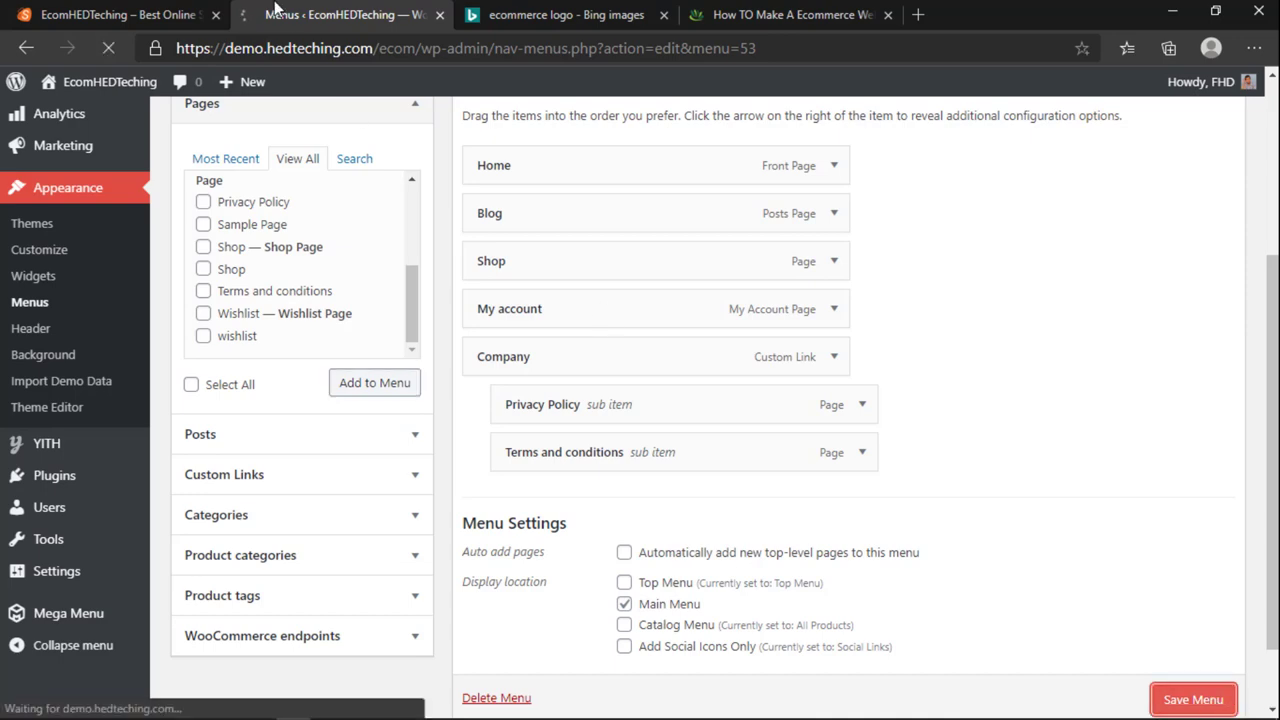
# Step: Reload the storefront and preview the new COMPANY dropdown
pyautogui.click(170, 8)
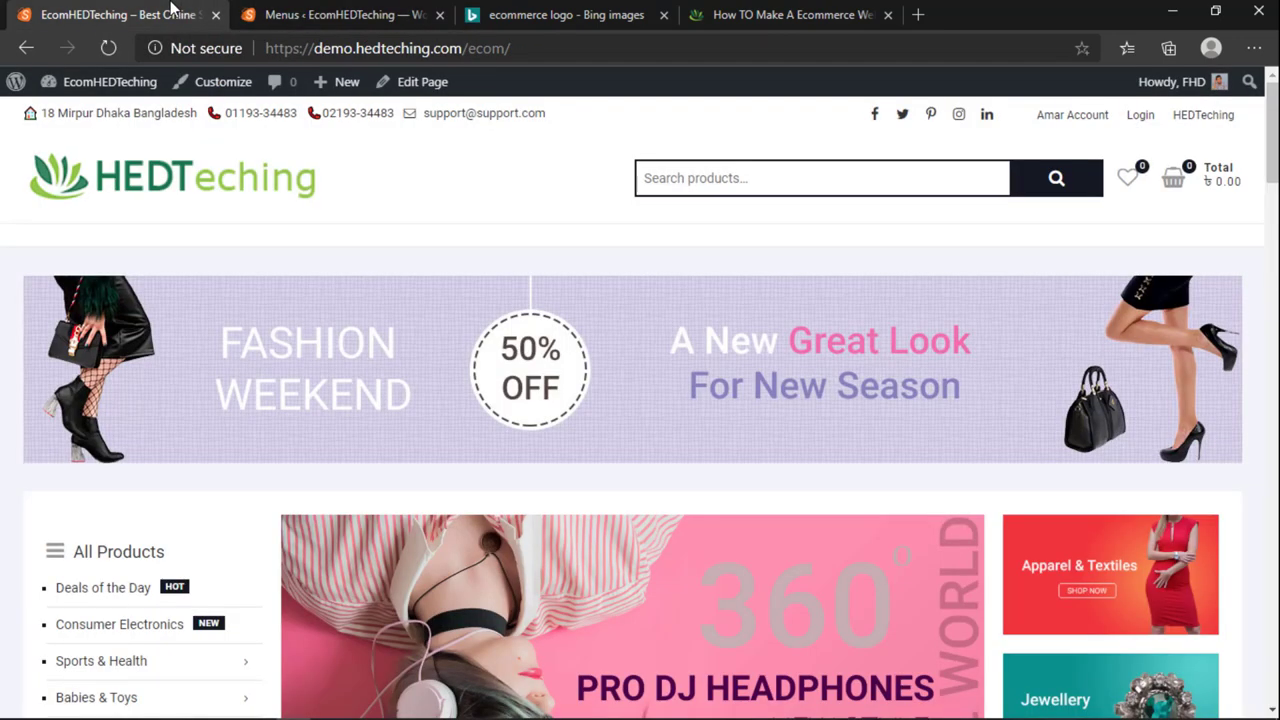
pyautogui.click(108, 47)
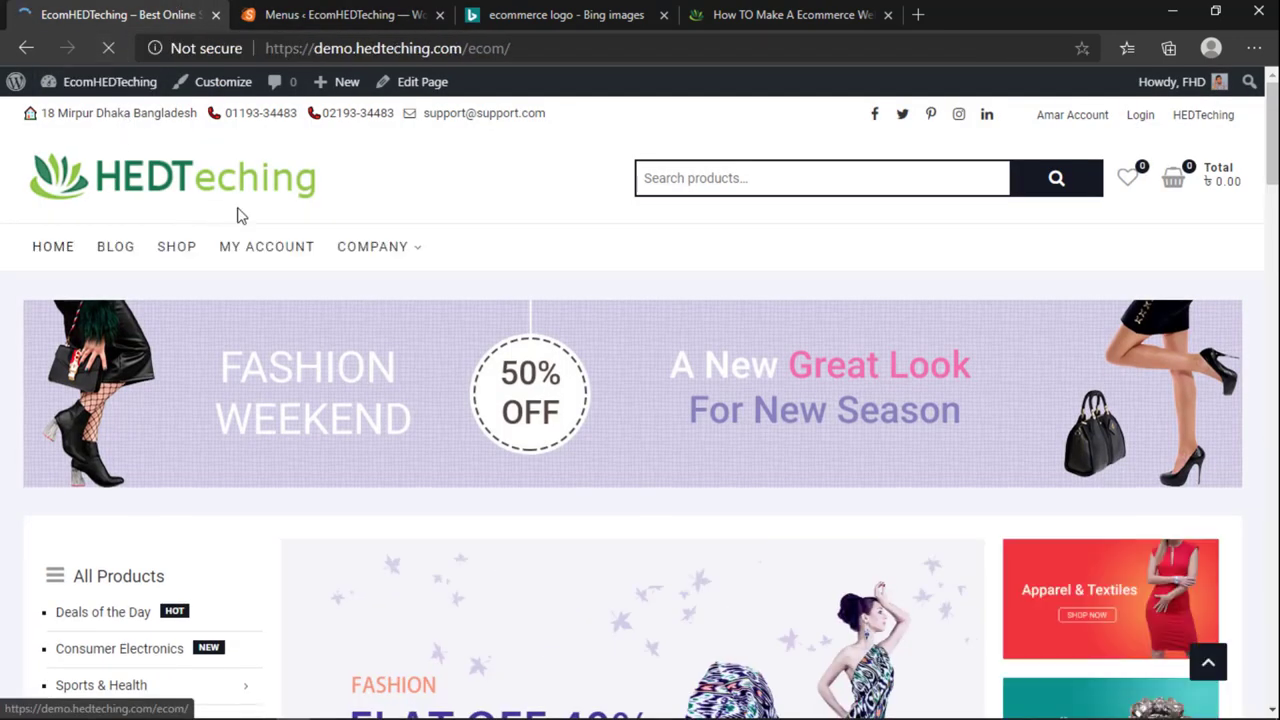
pyautogui.moveTo(377, 260)
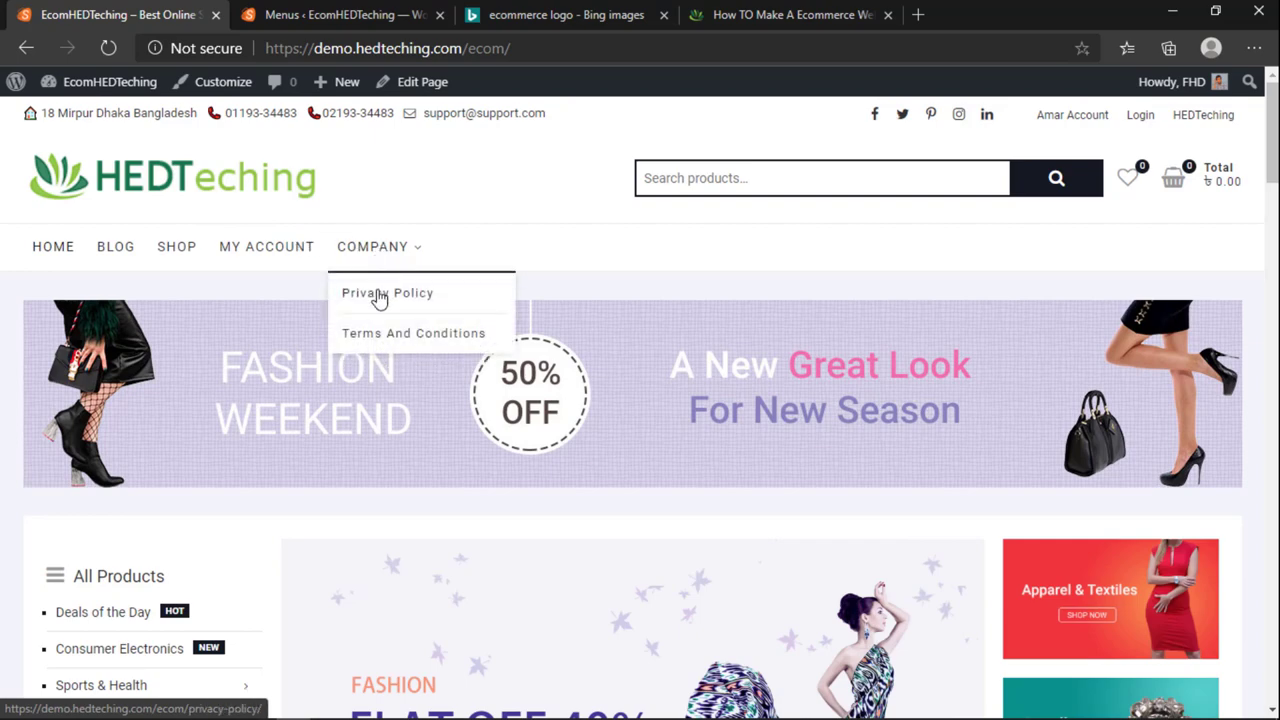
# Step: Nest Terms and conditions one level deeper, beneath Privacy Policy
pyautogui.click(337, 12)
pyautogui.scroll(-4, 543, 410)
pyautogui.moveTo(543, 410)
pyautogui.mouseDown()
pyautogui.moveTo(586, 410)
pyautogui.moveTo(540, 422)
pyautogui.moveTo(556, 424)
pyautogui.mouseUp()
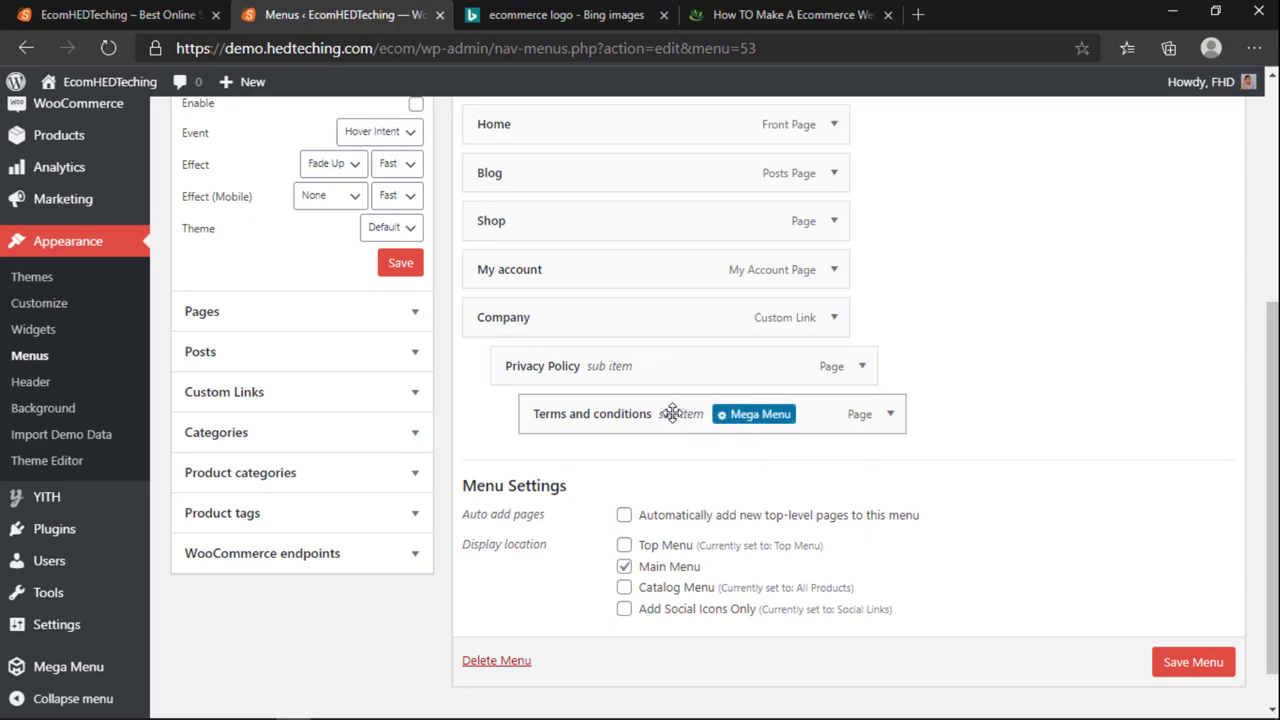
# Step: Save the menu and check the COMPANY > Privacy Policy flyout on the storefront
pyautogui.click(1180, 662)
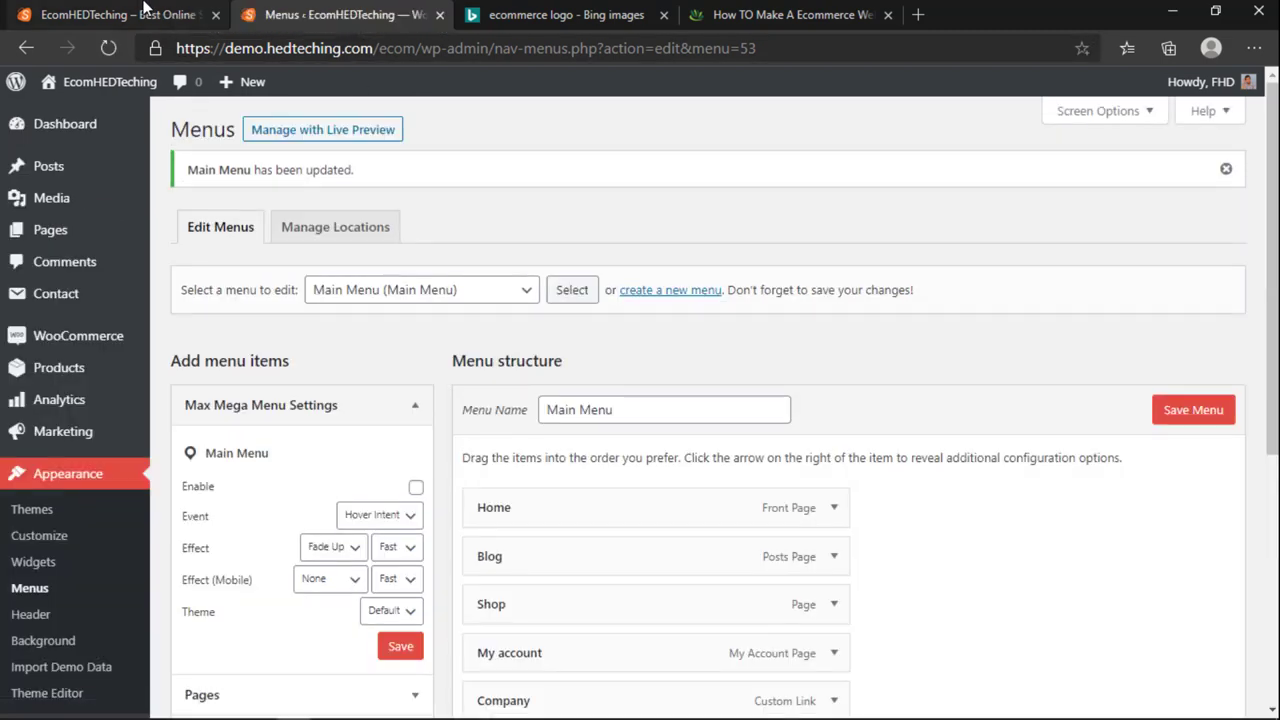
pyautogui.click(110, 14)
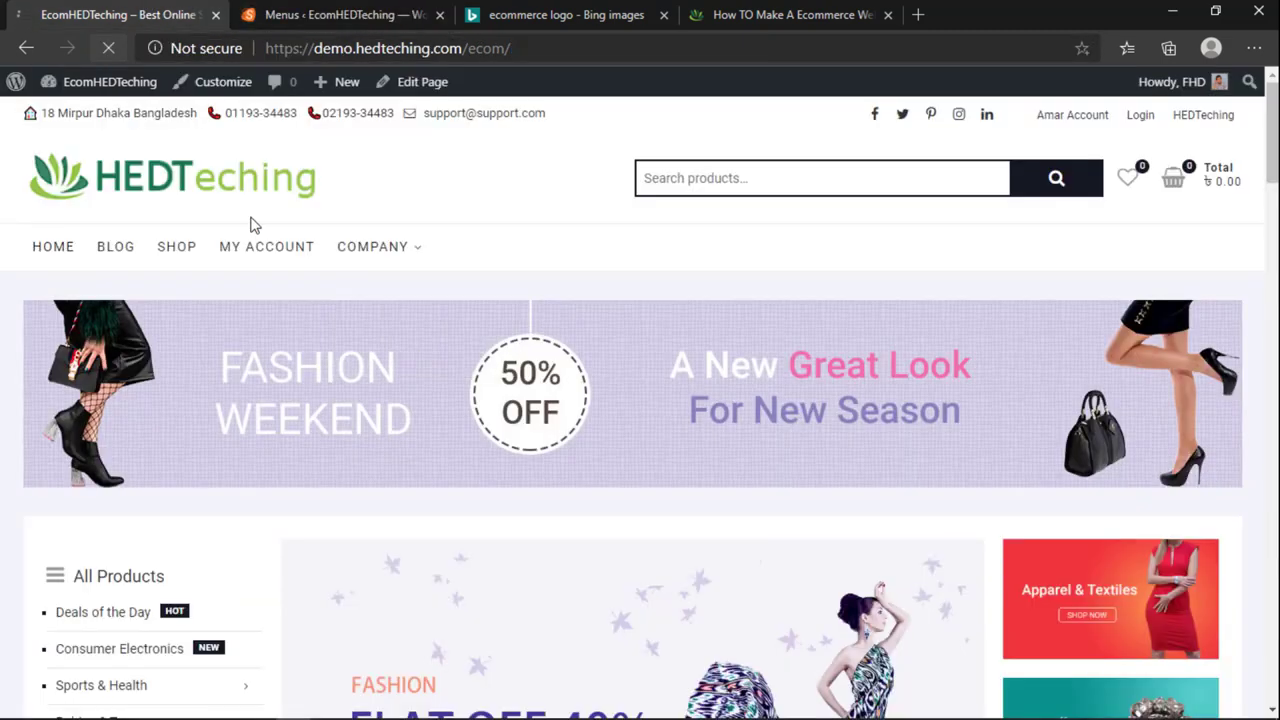
pyautogui.moveTo(363, 251)
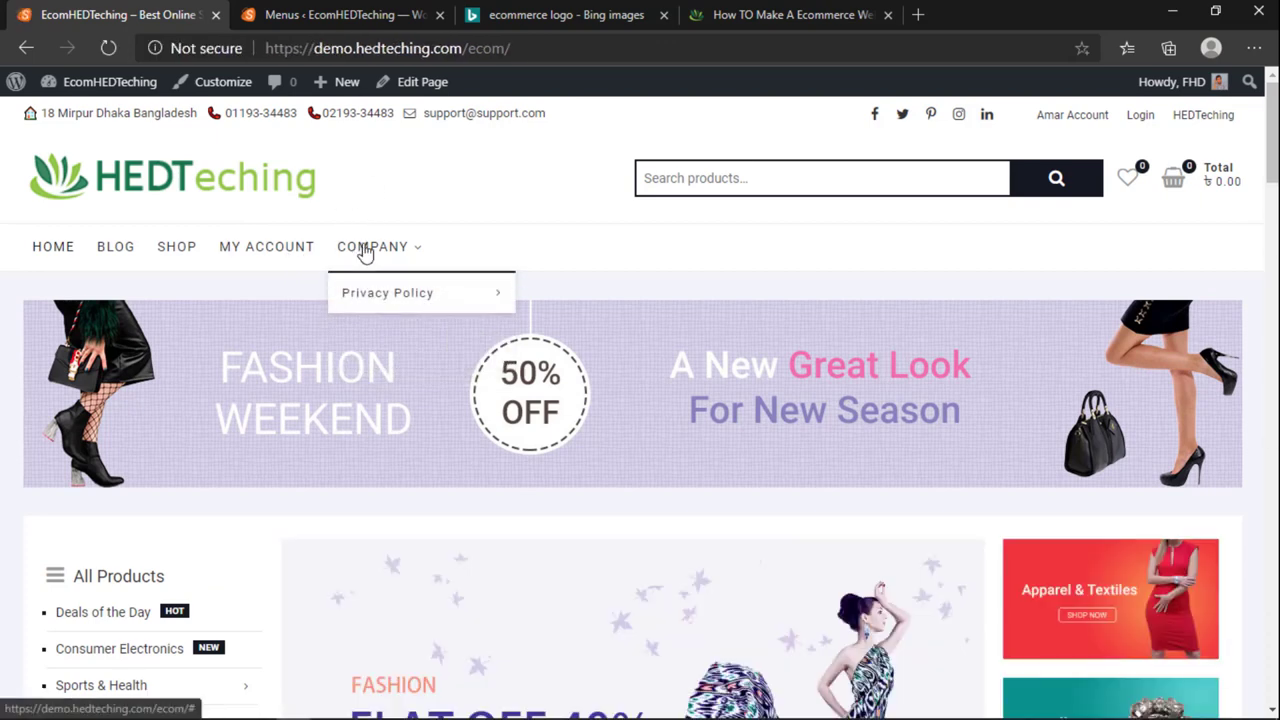
pyautogui.moveTo(383, 297)
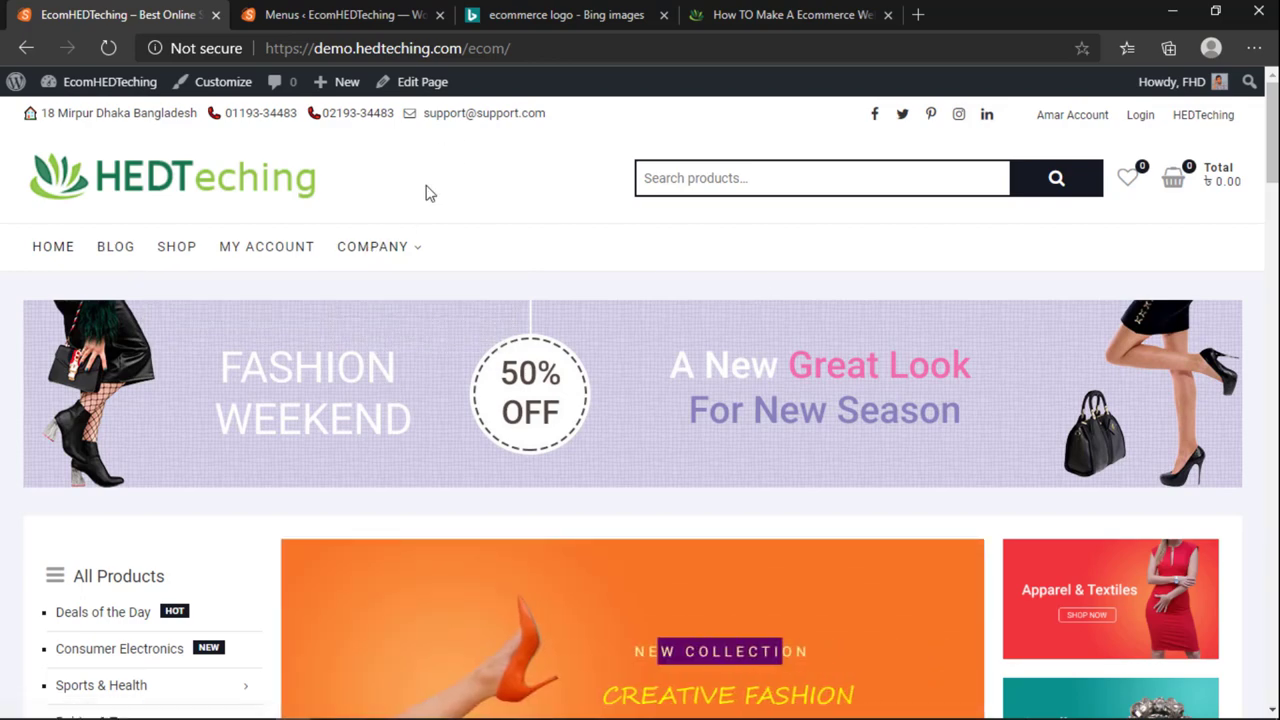
pyautogui.click(345, 12)
pyautogui.click(182, 12)
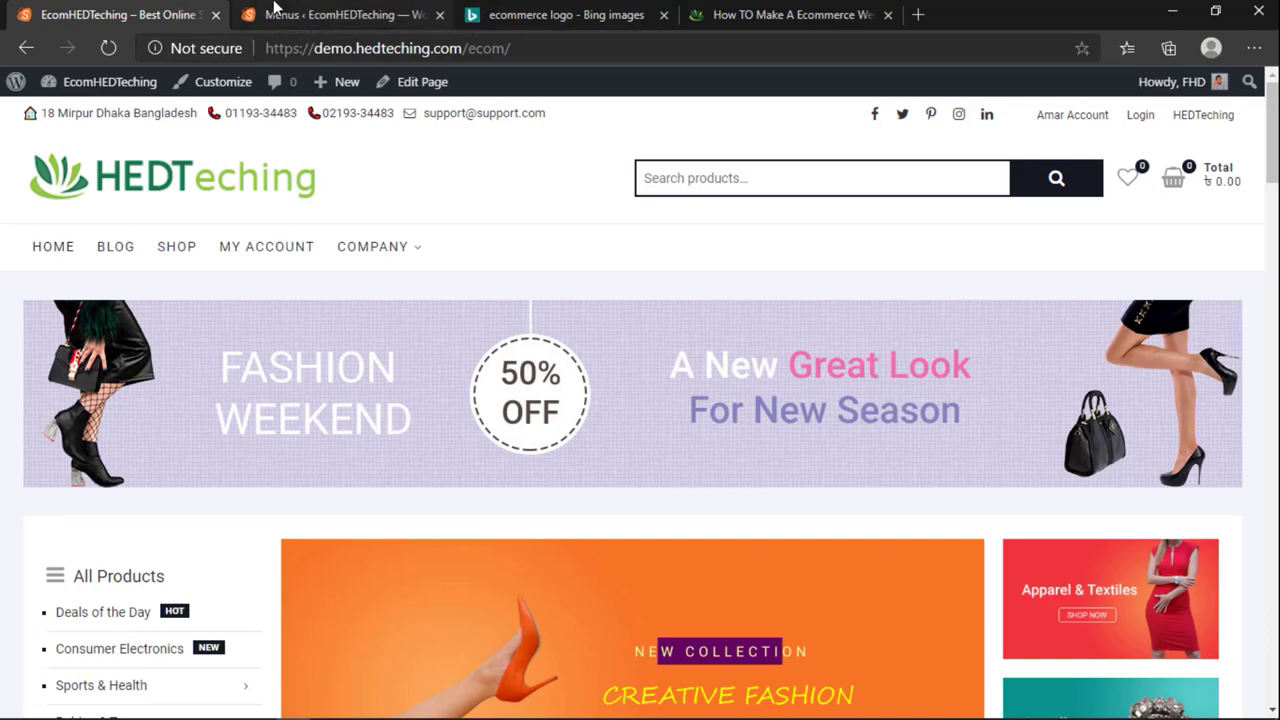
pyautogui.click(272, 11)
# Step: Move Terms and conditions back to sit directly under Company, level with Privacy Policy
pyautogui.scroll(-1, 408, 329)
pyautogui.scroll(-3, 413, 365)
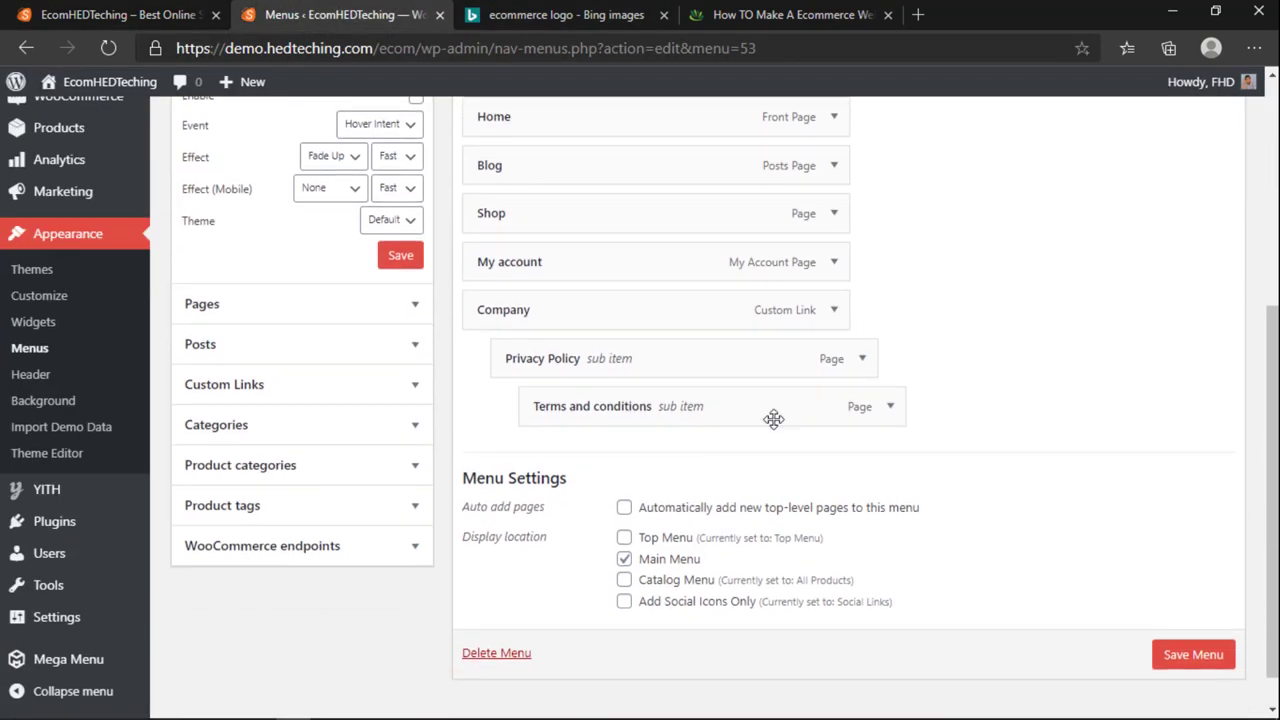
pyautogui.moveTo(774, 419); pyautogui.dragTo(528, 417)
pyautogui.scroll(2, 528, 368)
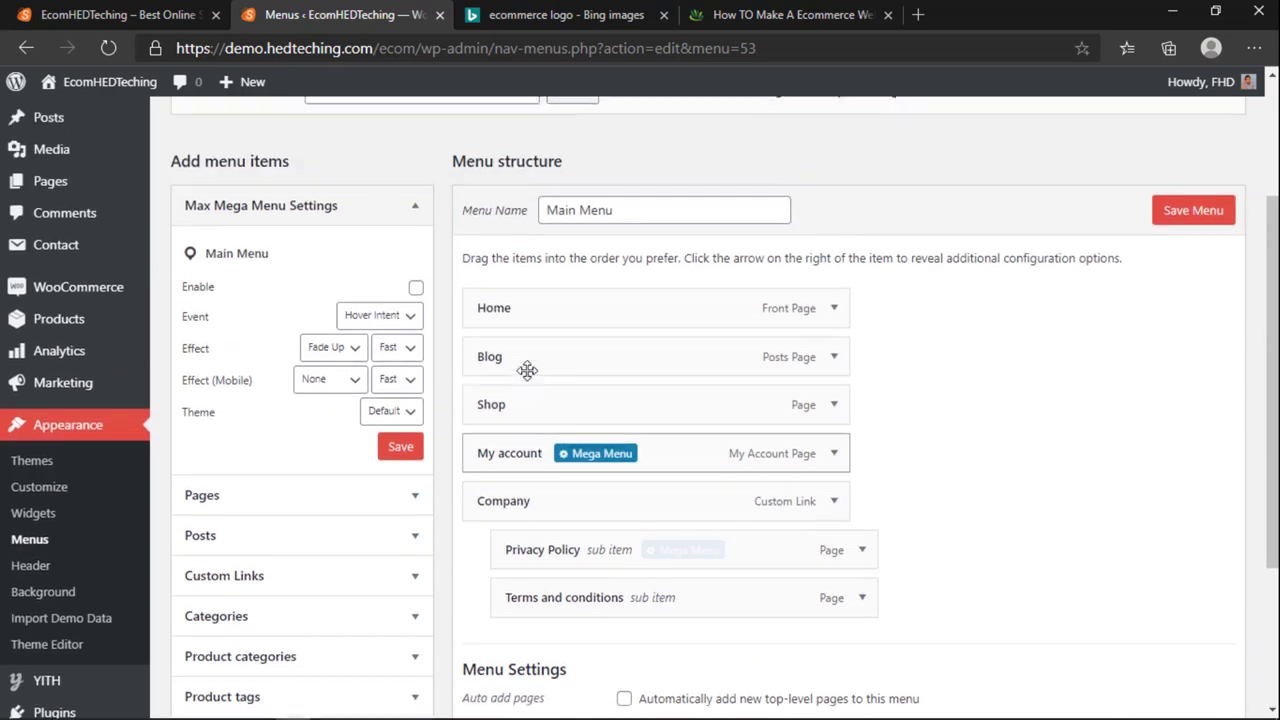
pyautogui.scroll(2, 527, 370)
pyautogui.scroll(-3, 309, 400)
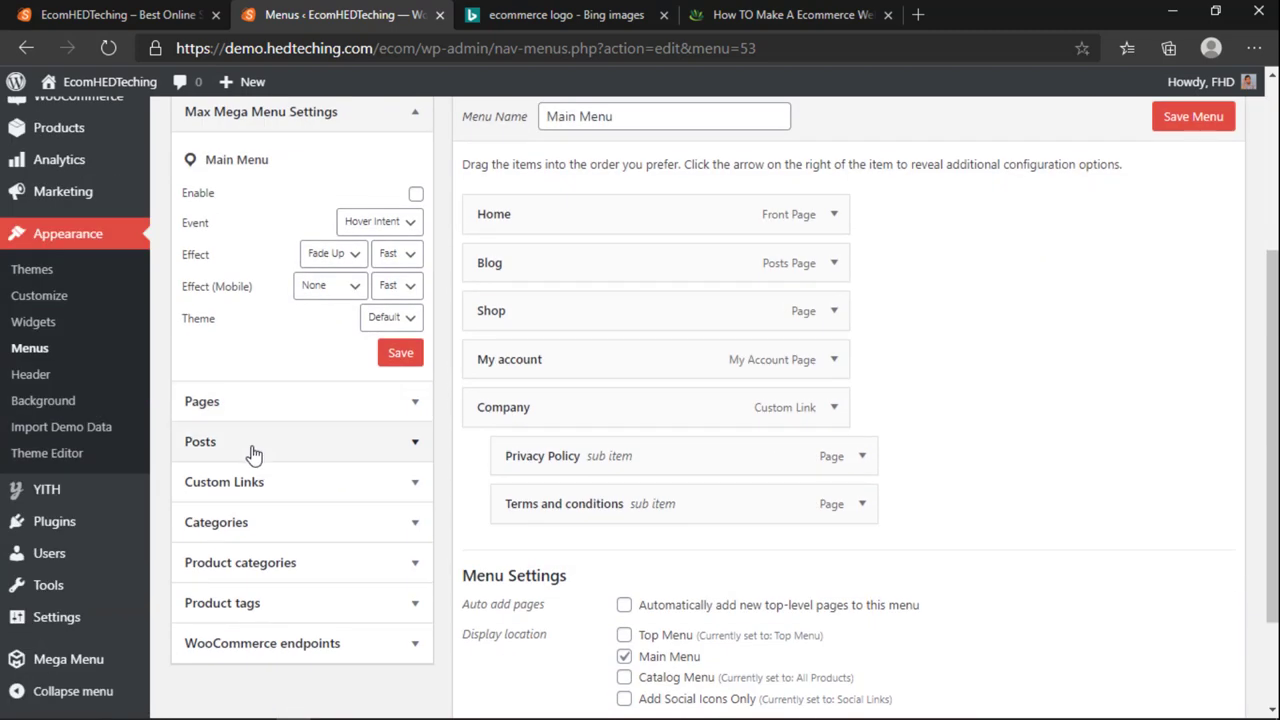
pyautogui.click(253, 455)
pyautogui.click(215, 158)
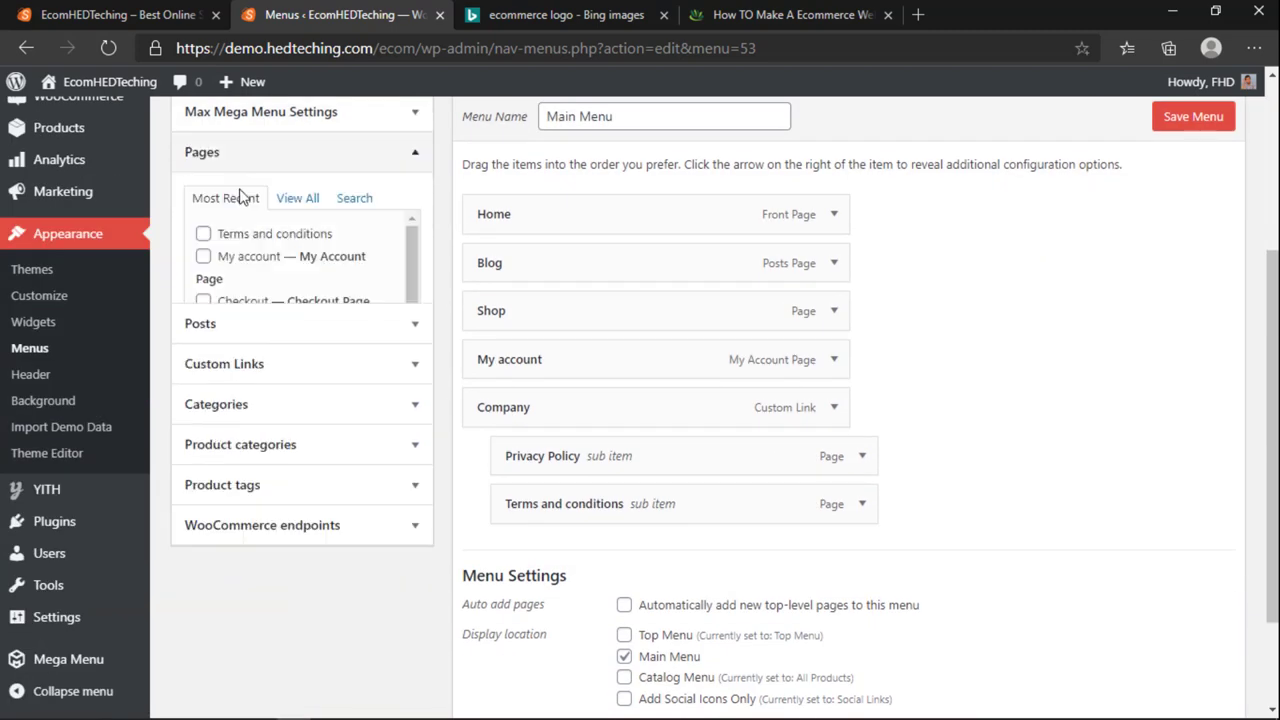
# Step: Show all pages and tick Cart, Checkout and Wishlist for the Main Menu
pyautogui.click(295, 207)
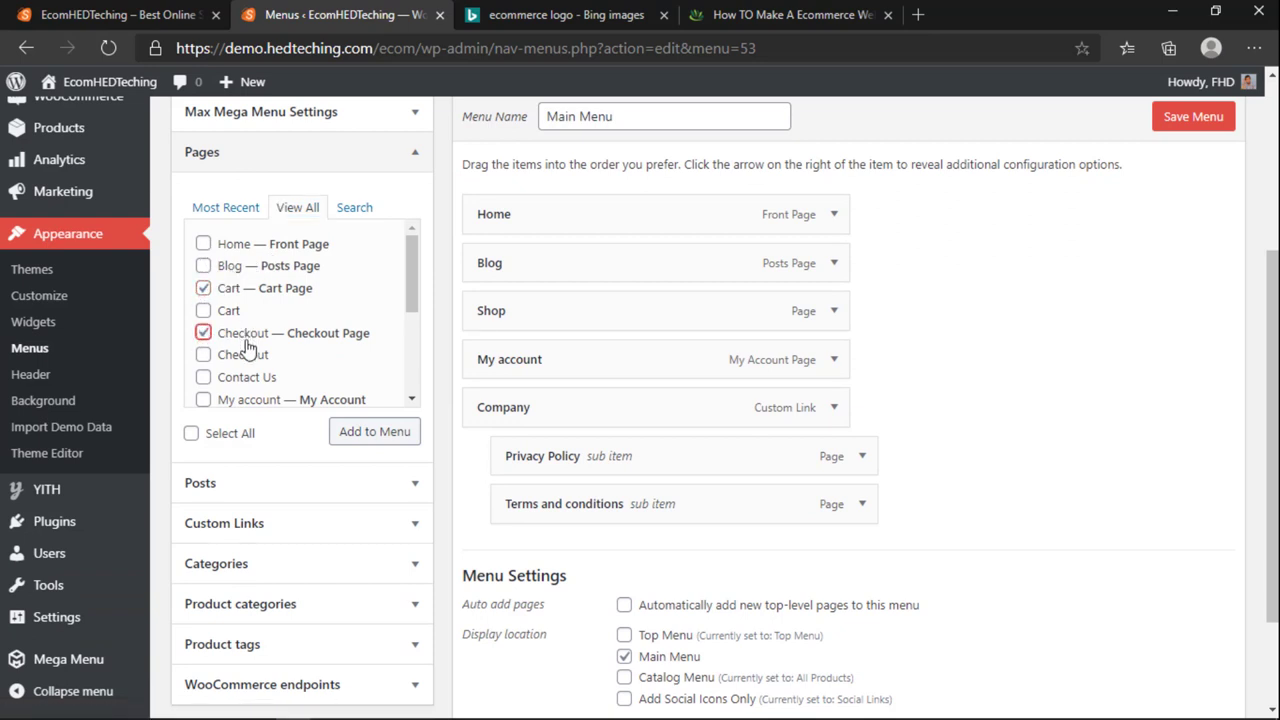
pyautogui.scroll(-1, 247, 346)
pyautogui.scroll(-1, 212, 356)
pyautogui.scroll(3, 215, 350)
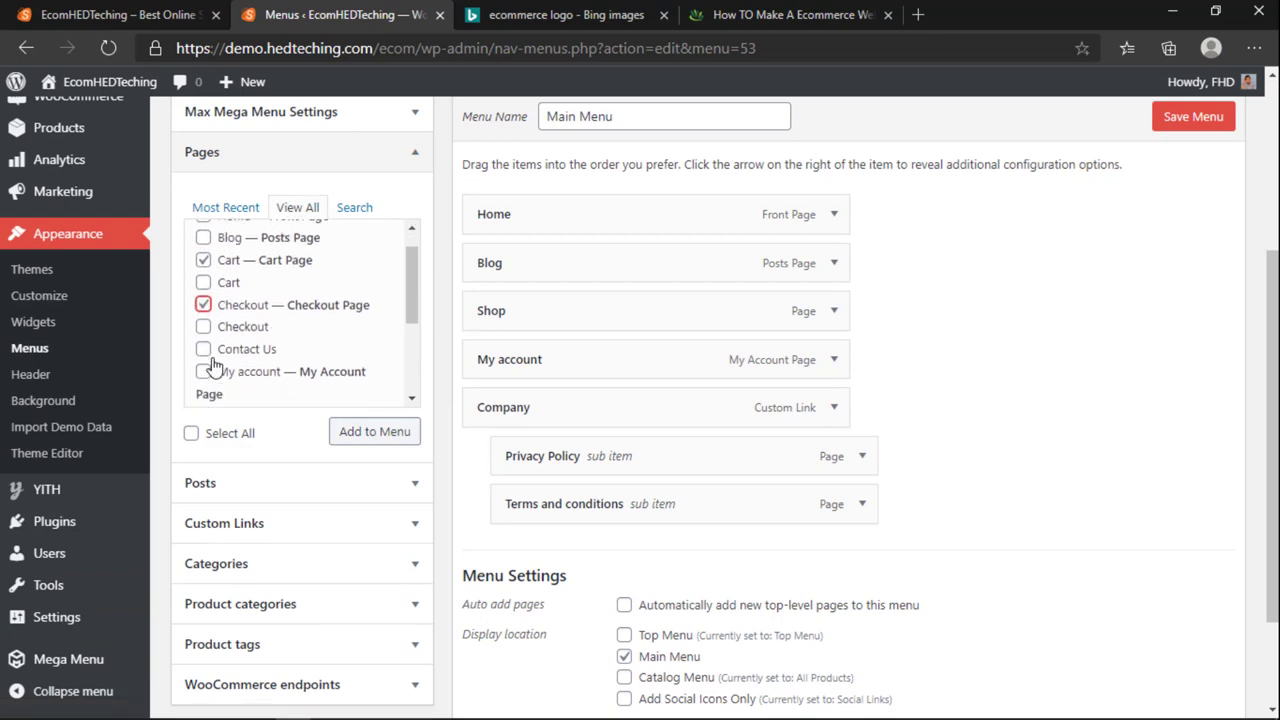
pyautogui.scroll(-2, 237, 316)
pyautogui.scroll(-5, 230, 330)
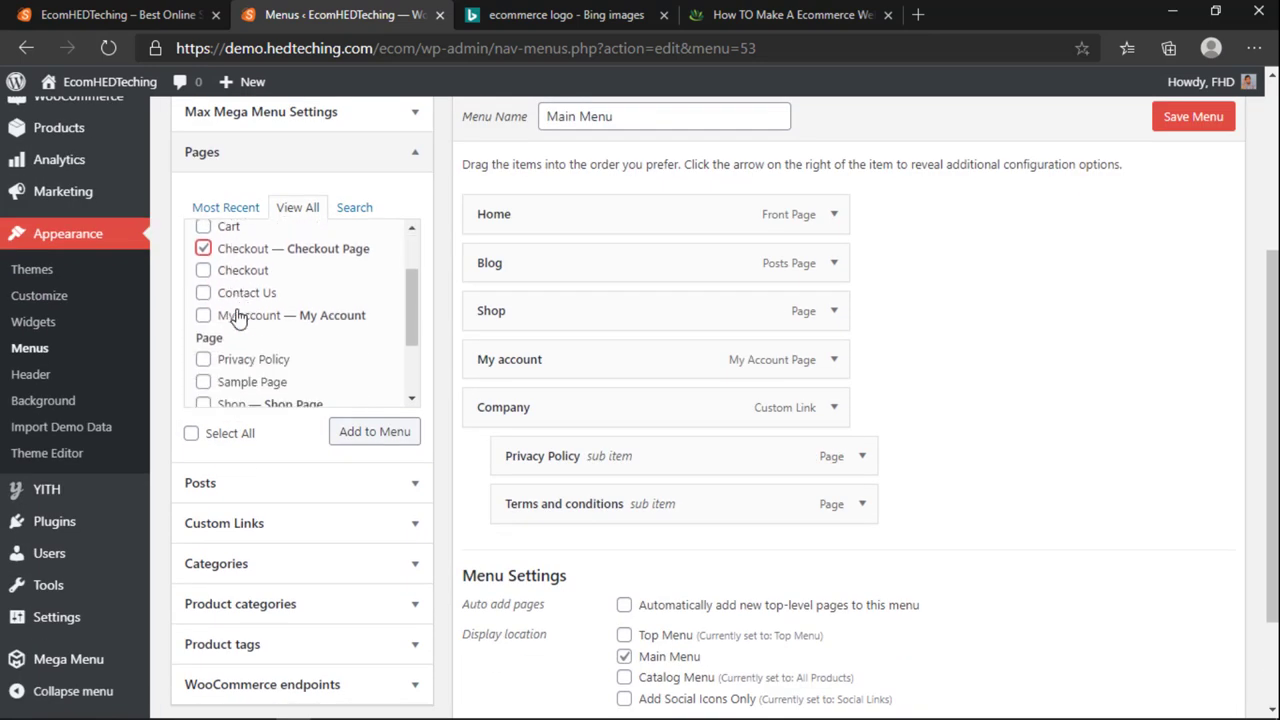
pyautogui.scroll(-1, 206, 336)
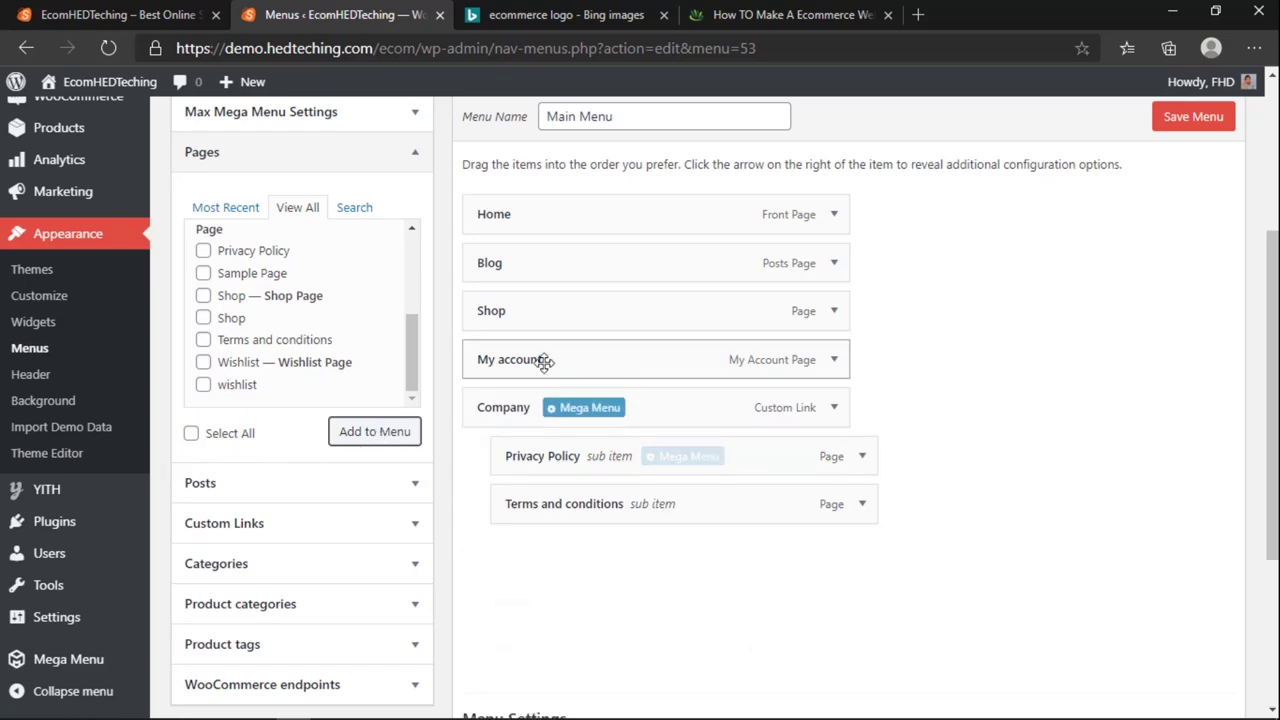
pyautogui.moveTo(567, 453)
pyautogui.scroll(-2, 566, 480)
pyautogui.scroll(2, 566, 480)
# Step: Save the Main Menu with the new pages and drag Company below Wishlist
pyautogui.hotkey('ctrl', '1')
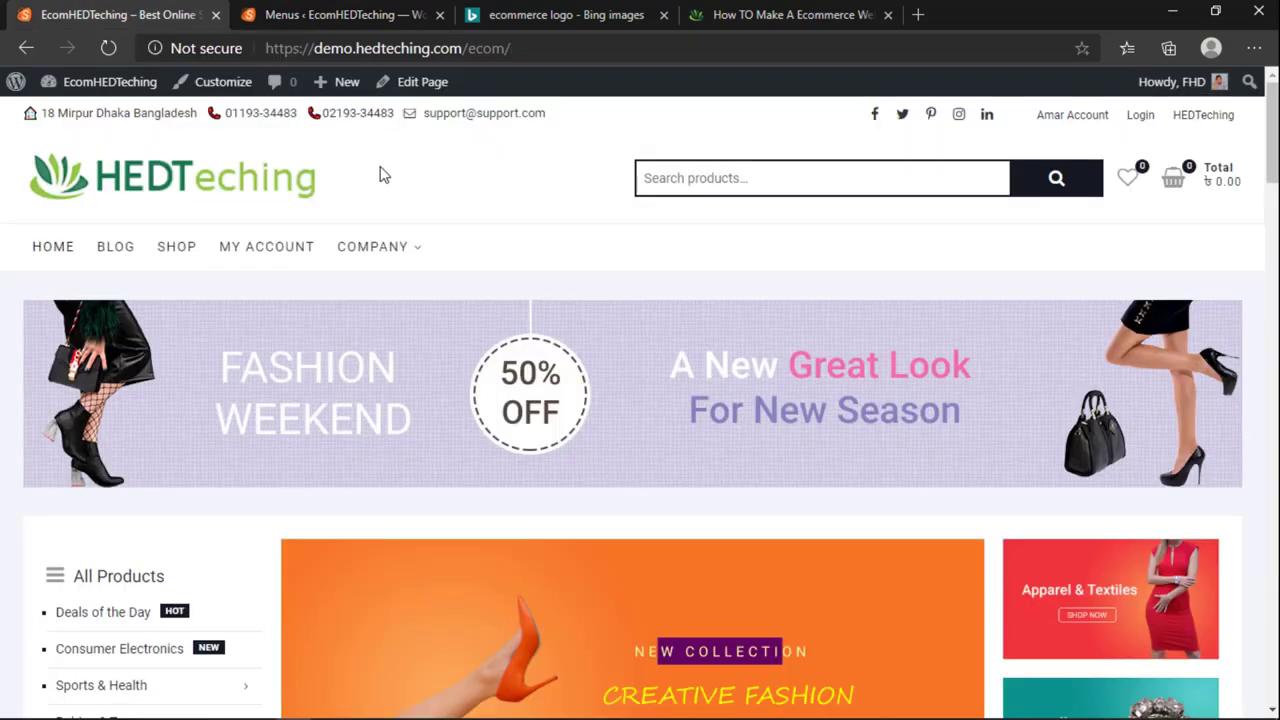
pyautogui.click(340, 12)
pyautogui.click(1176, 114)
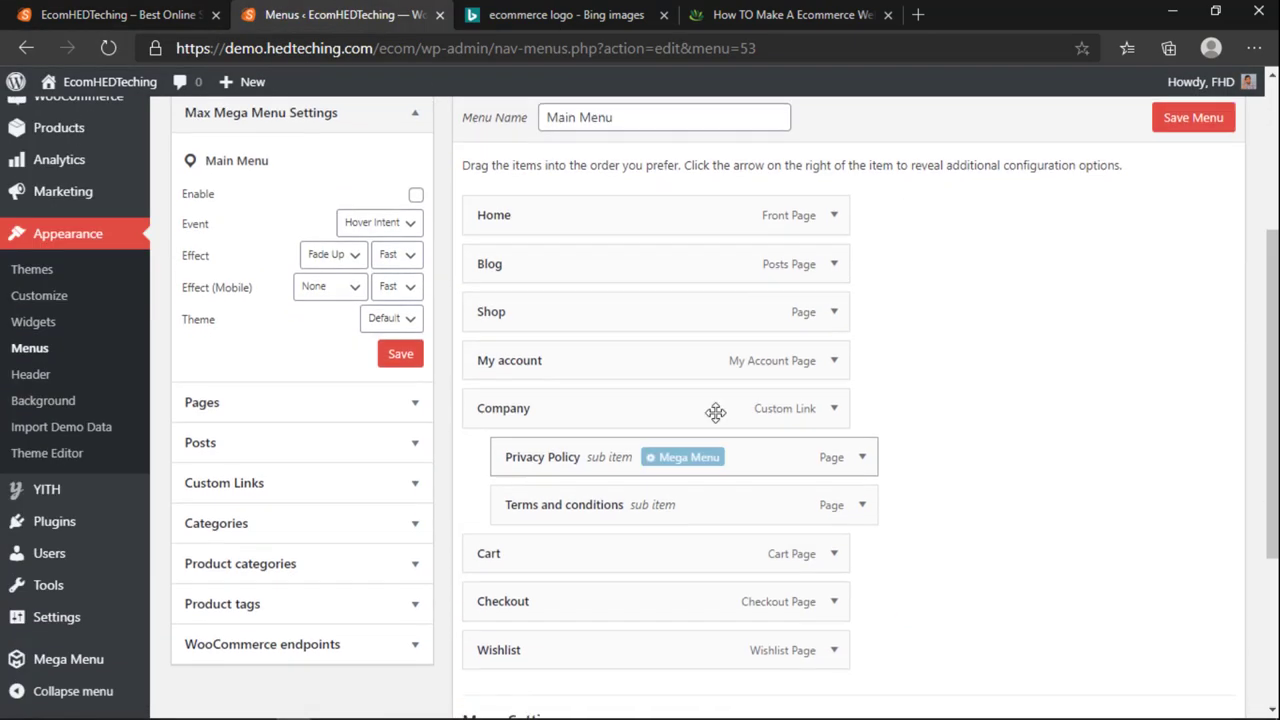
pyautogui.moveTo(849, 400); pyautogui.dragTo(815, 612)
pyautogui.scroll(-1, 900, 531)
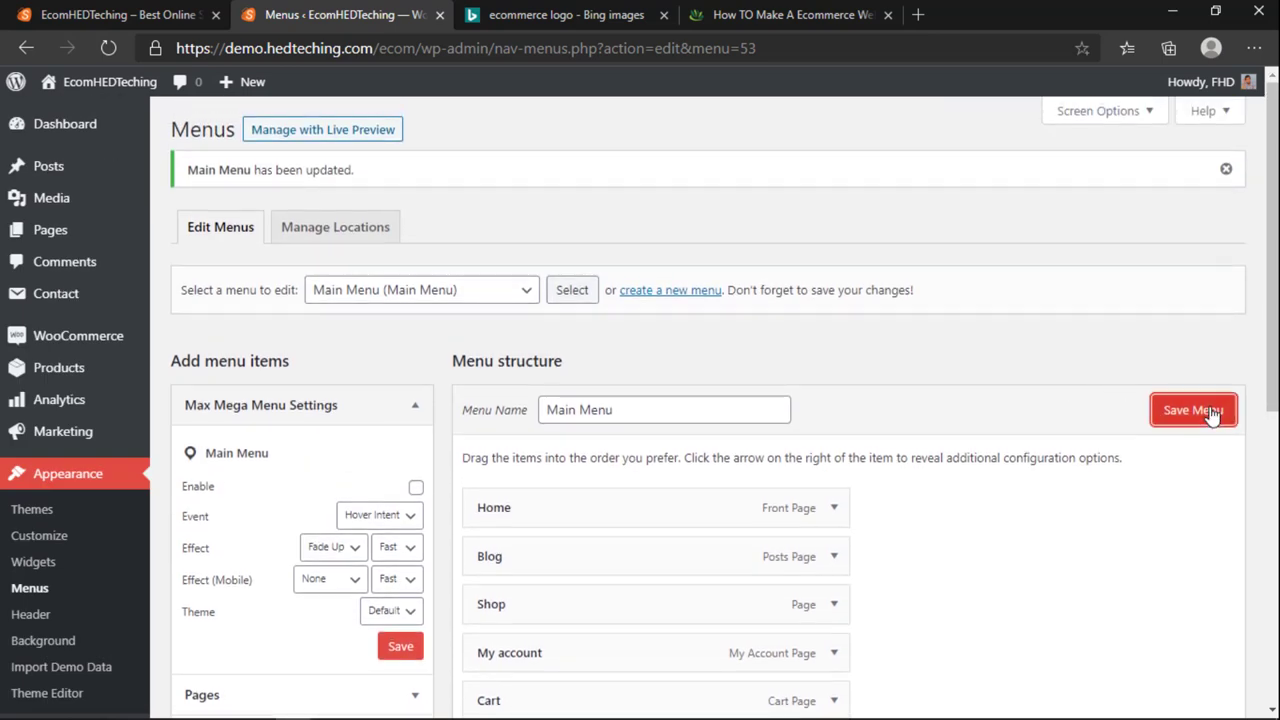
# Step: Save the reordered Main Menu and check the storefront navigation
pyautogui.click(1193, 410)
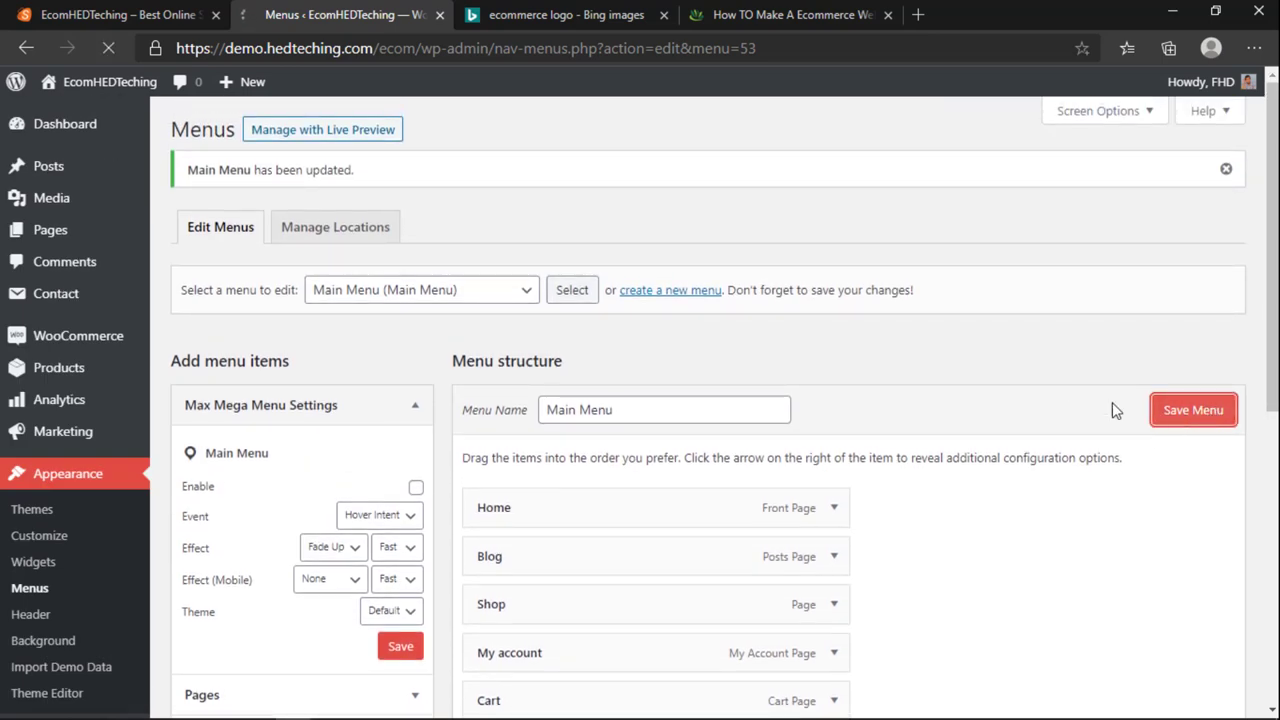
pyautogui.click(115, 14)
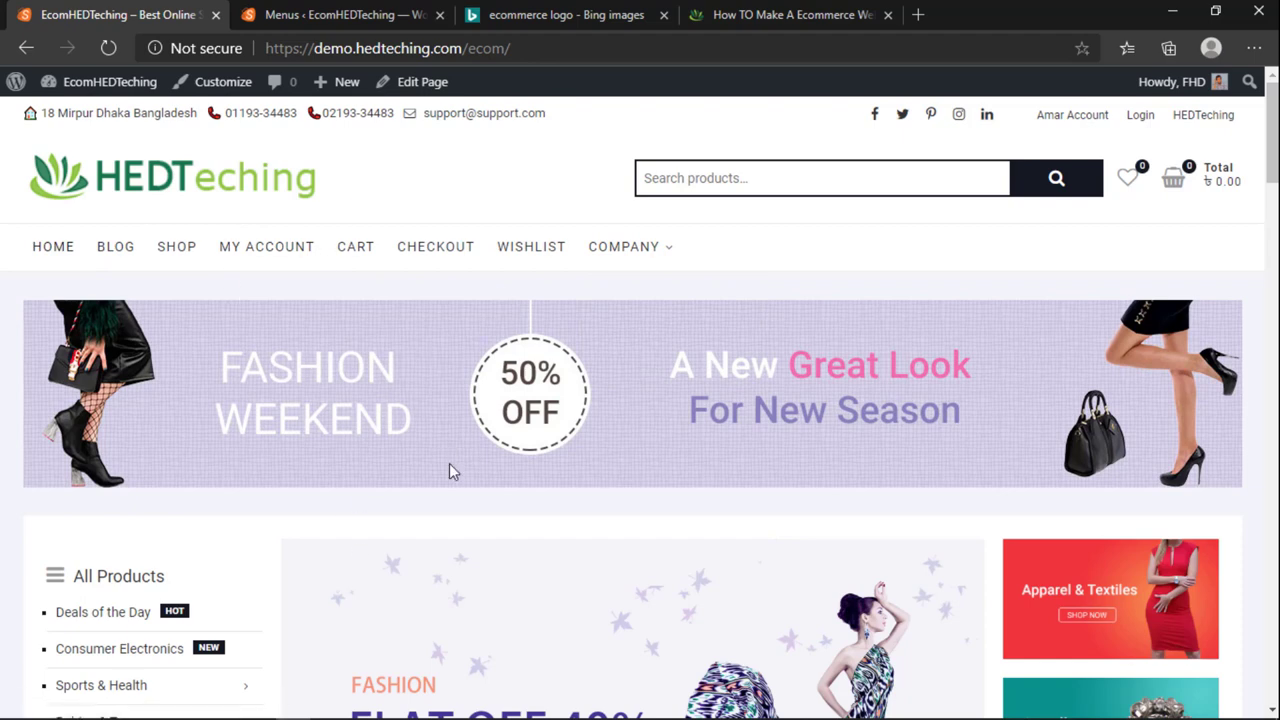
pyautogui.click(328, 12)
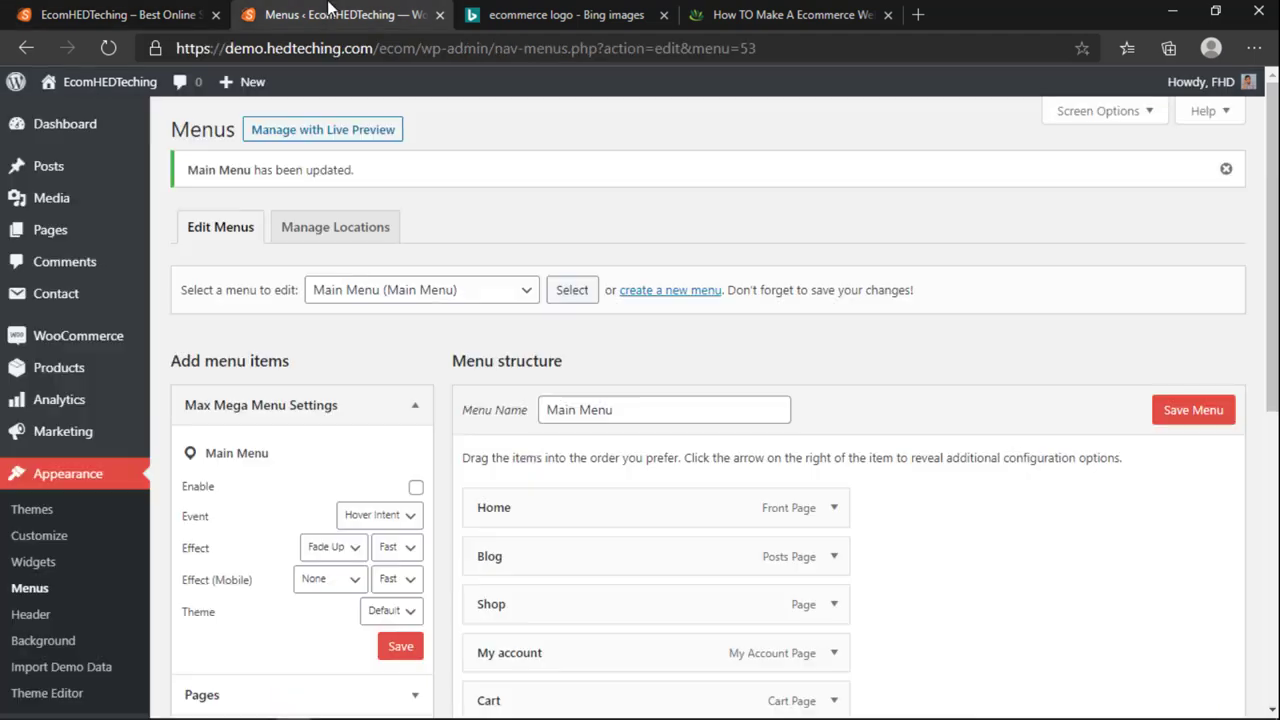
# Step: Reopen the live site via Visit Site, close the old tab, and open Customize in a background tab
pyautogui.click(72, 110)
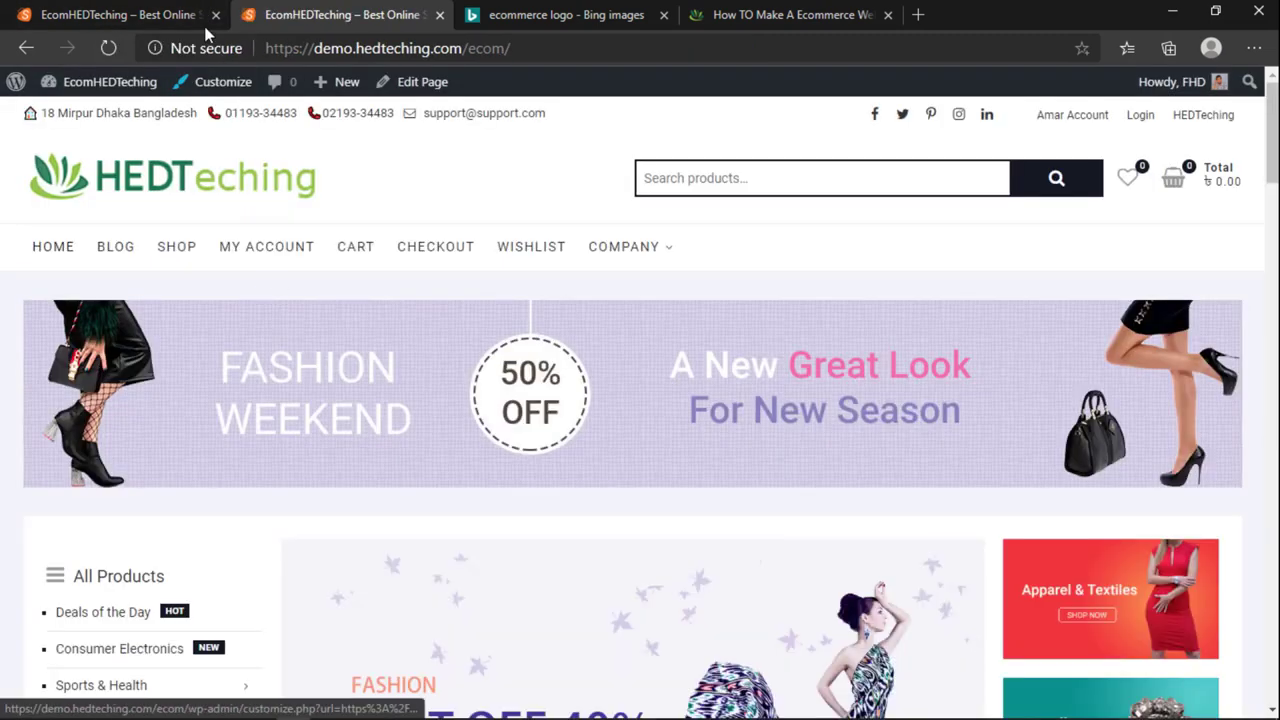
pyautogui.click(215, 15)
pyautogui.scroll(-4, 478, 507)
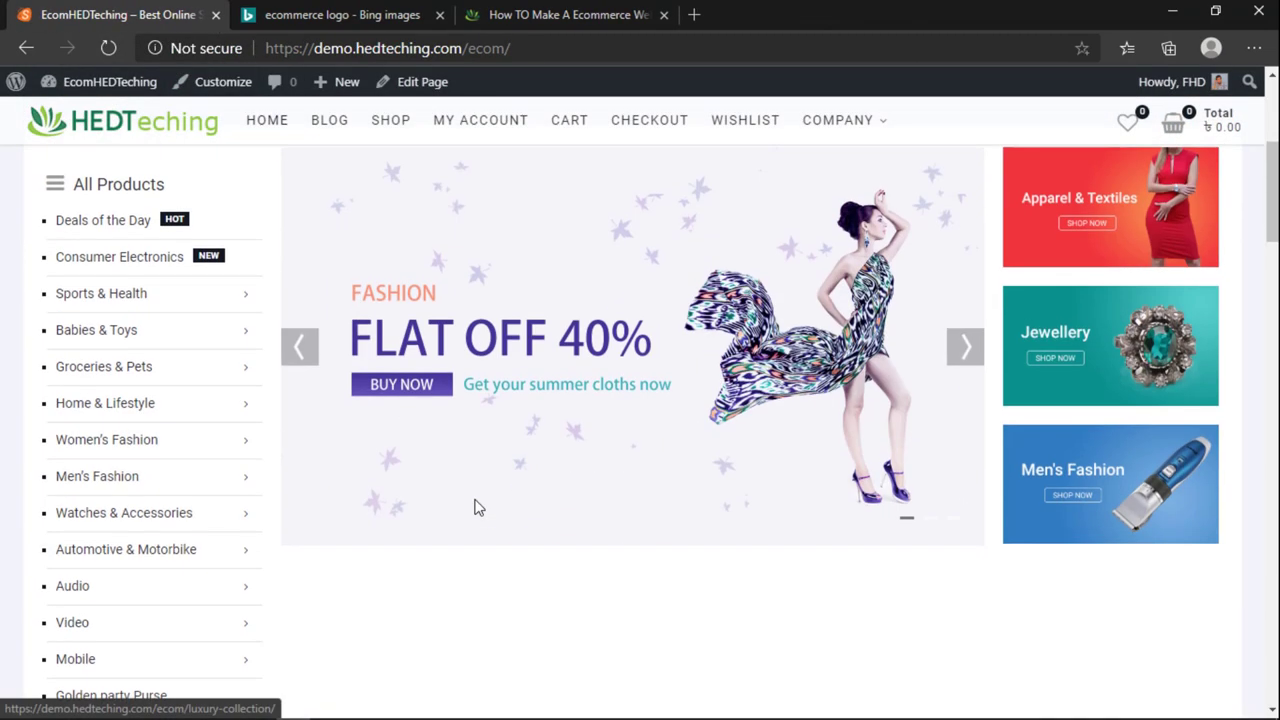
pyautogui.scroll(4, 477, 509)
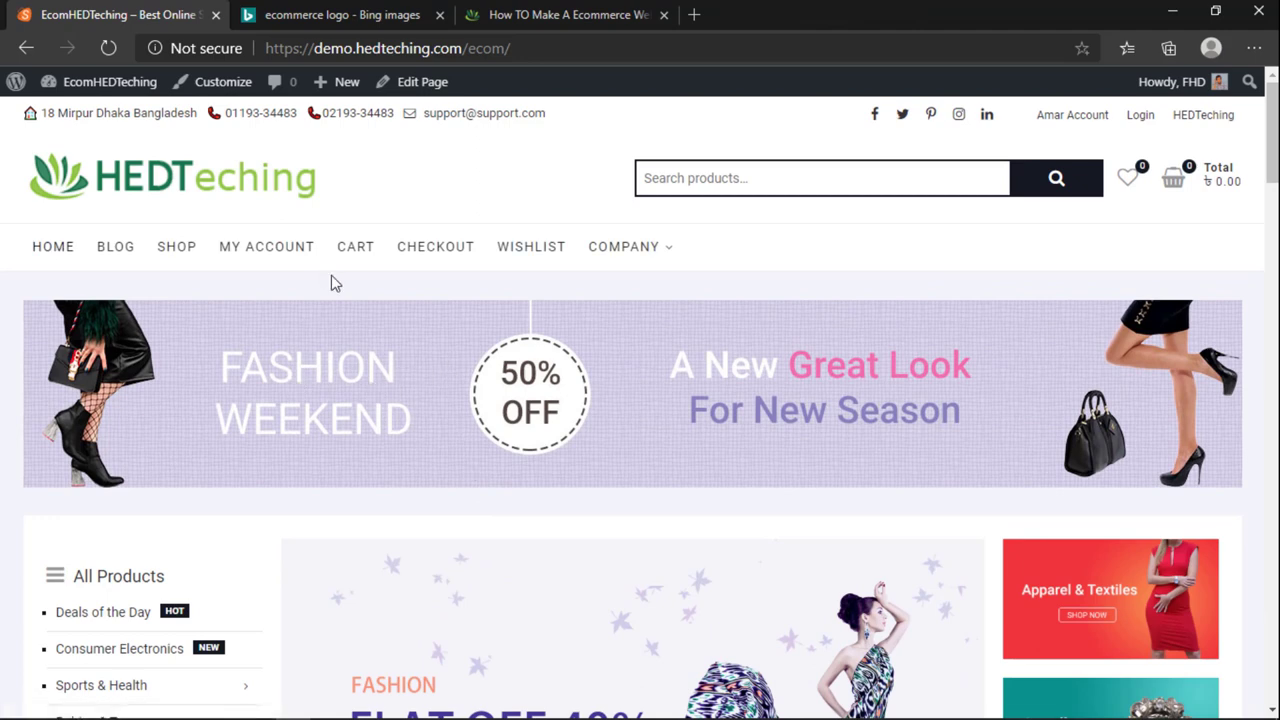
pyautogui.middleClick(228, 83)
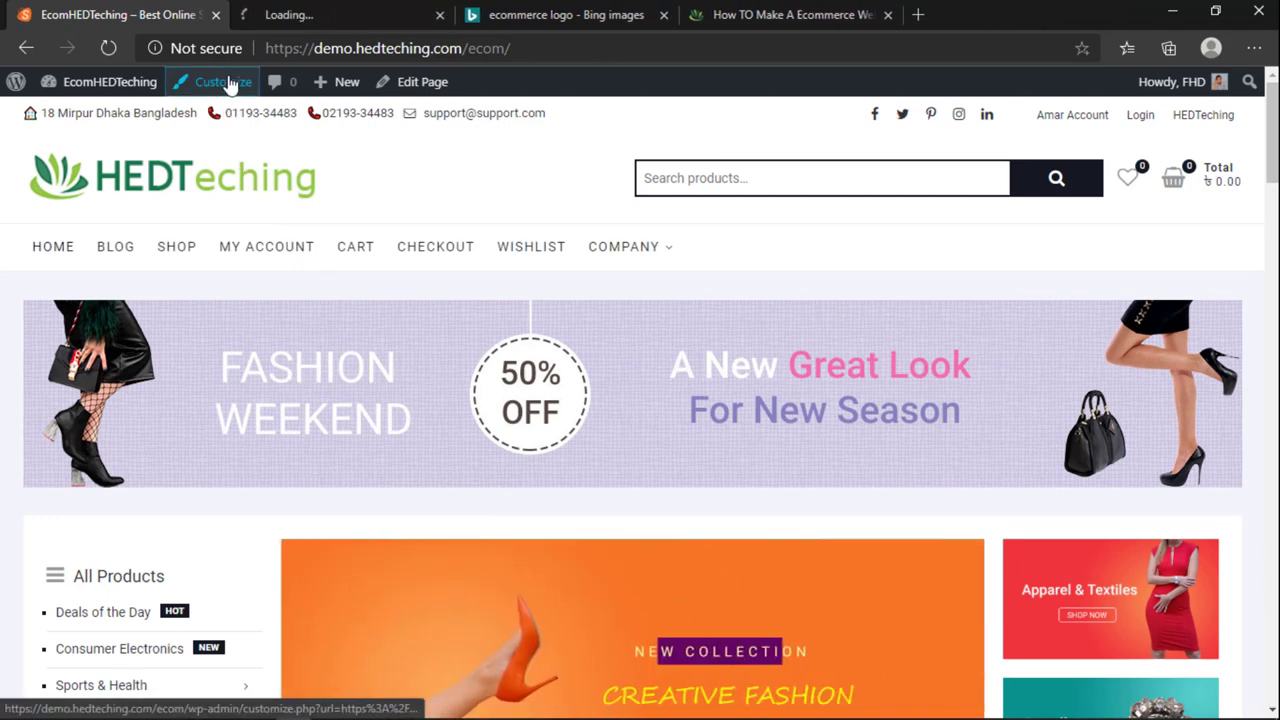
# Step: Open the Advertisement Banner widget's Fashion Weekend image (1300 × 200) in Image Details
pyautogui.click(255, 15)
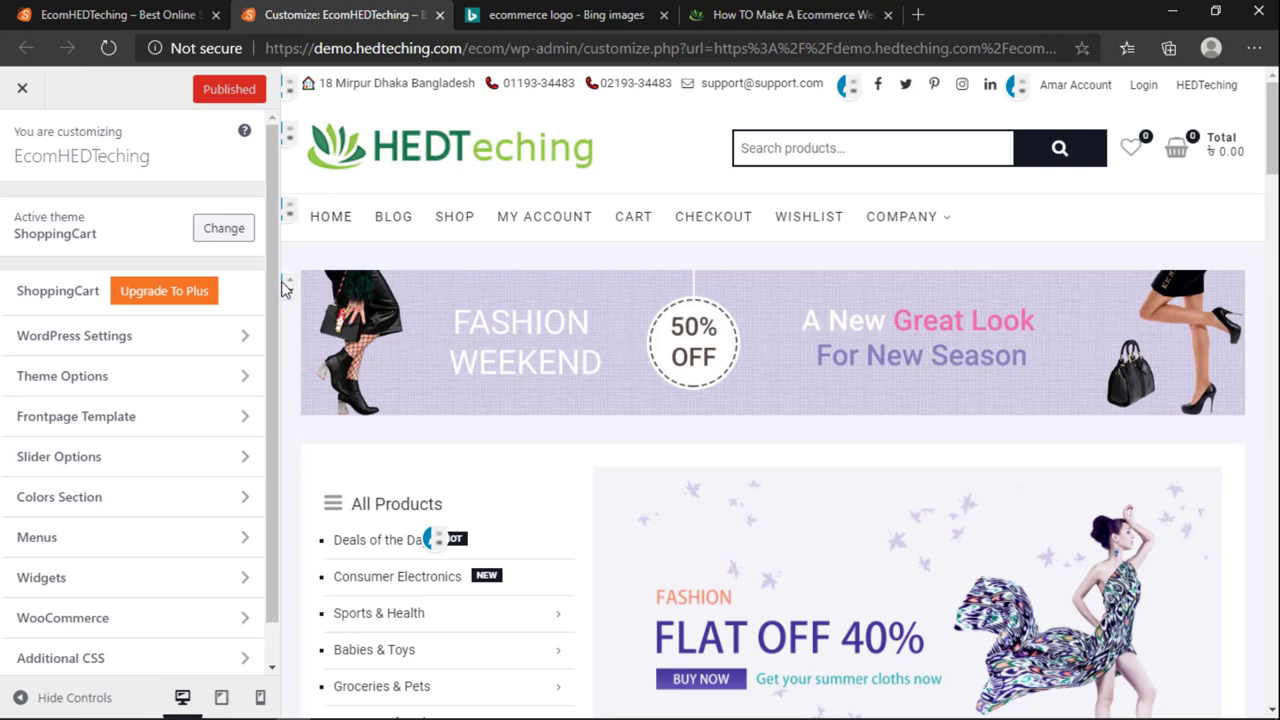
pyautogui.click(286, 286)
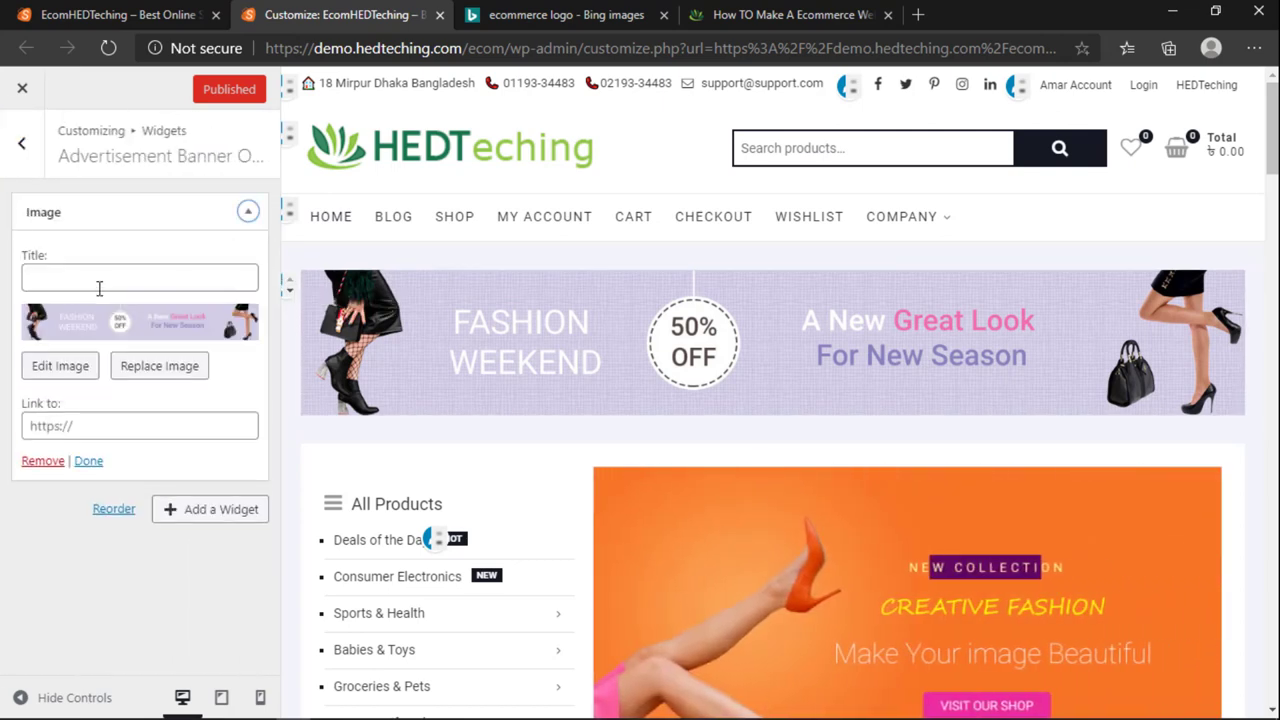
pyautogui.click(59, 366)
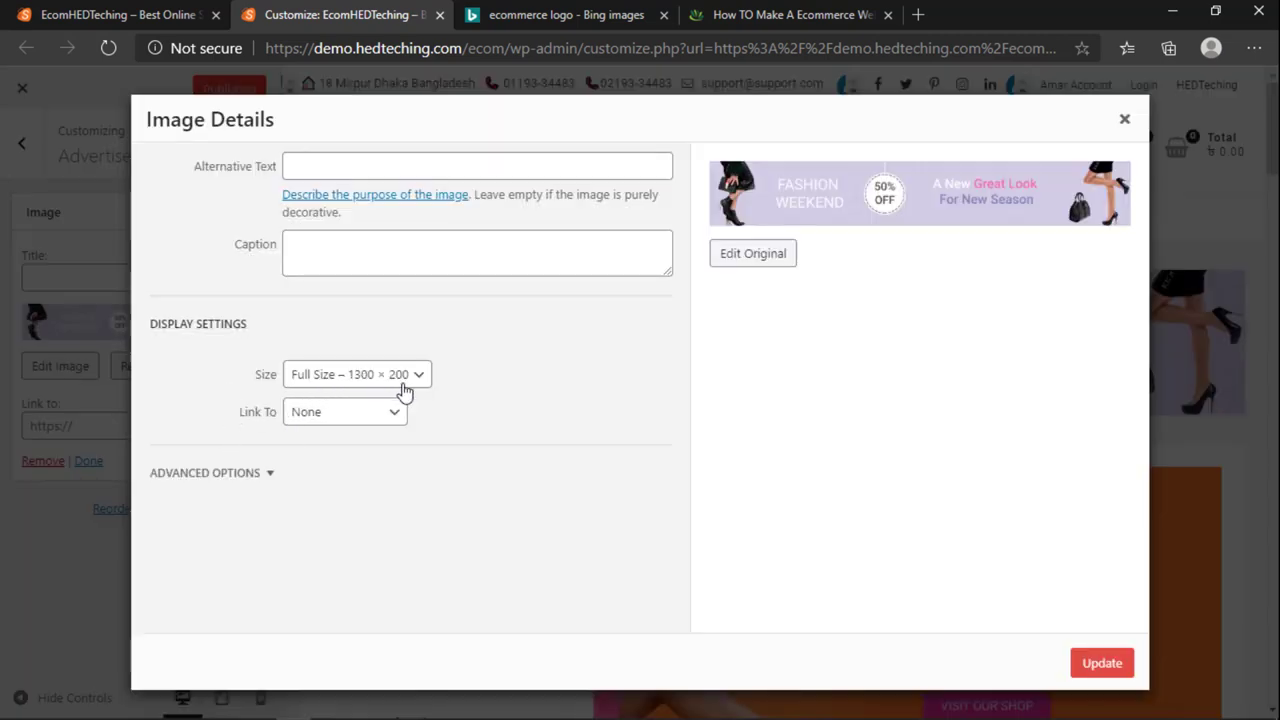
pyautogui.moveTo(78, 718)
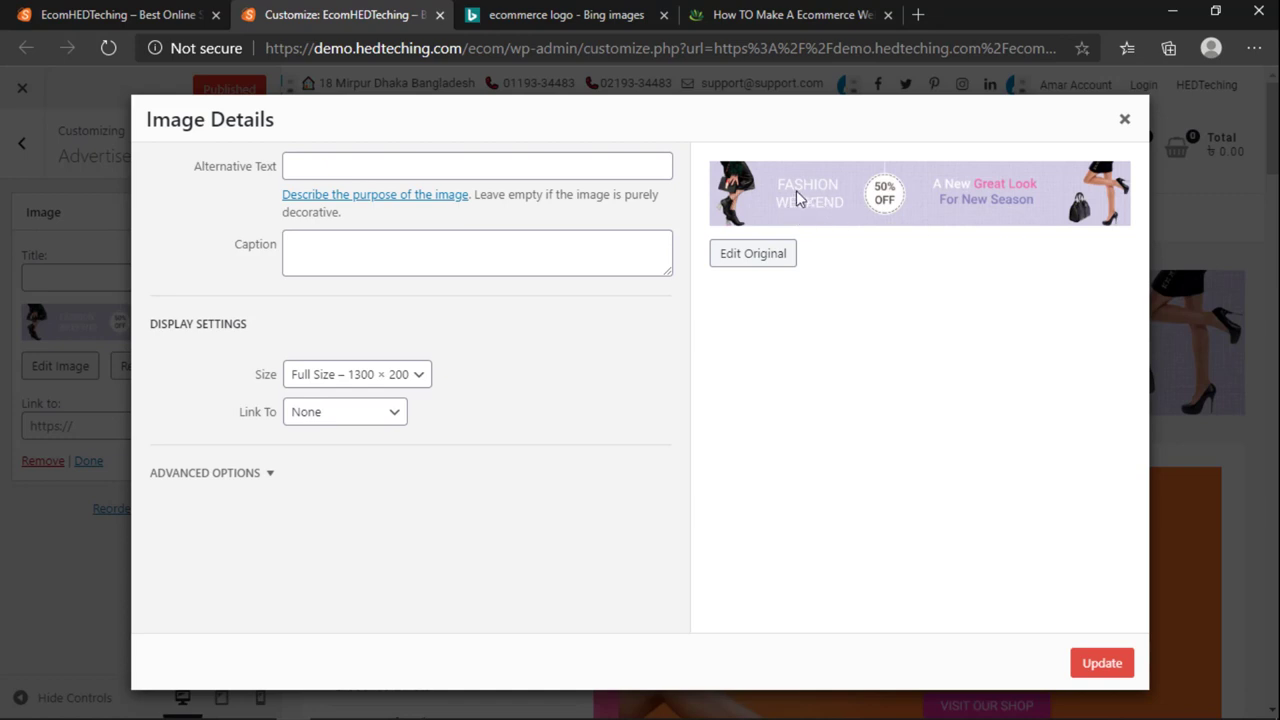
# Step: Save the advertisement banner image to the Desktop as banner 1.jpg
pyautogui.rightClick(796, 205)
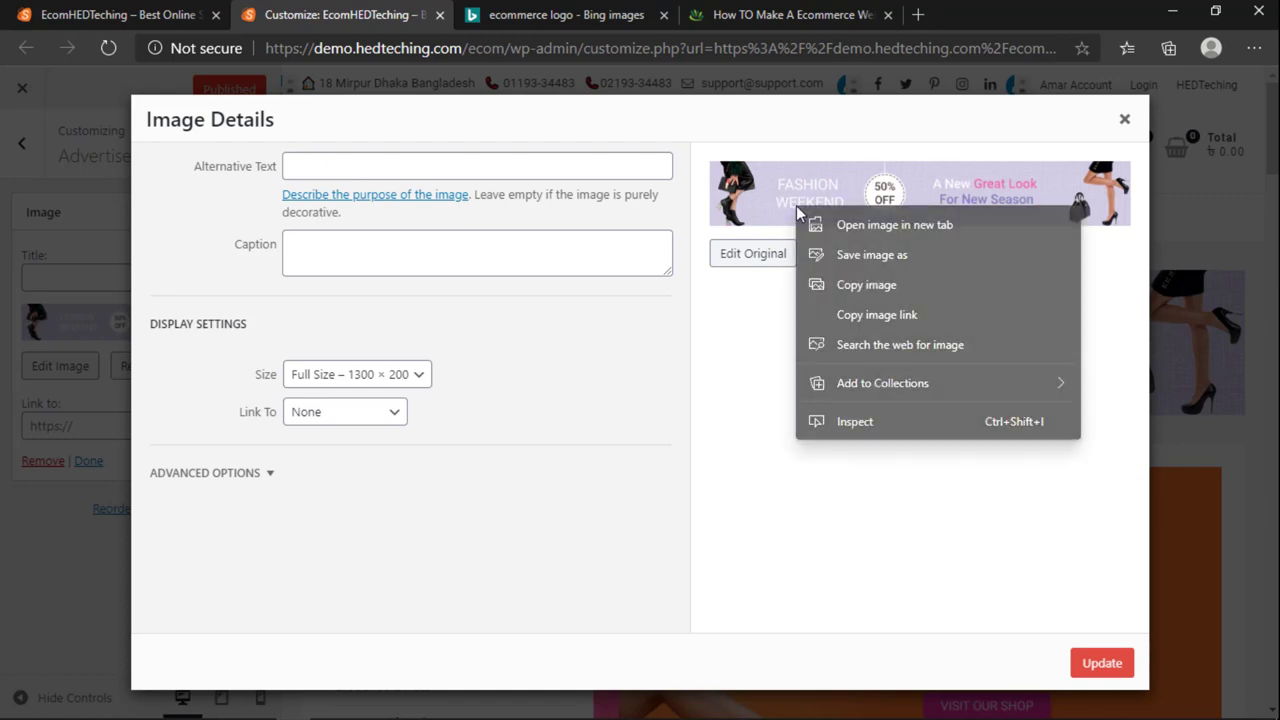
pyautogui.click(874, 252)
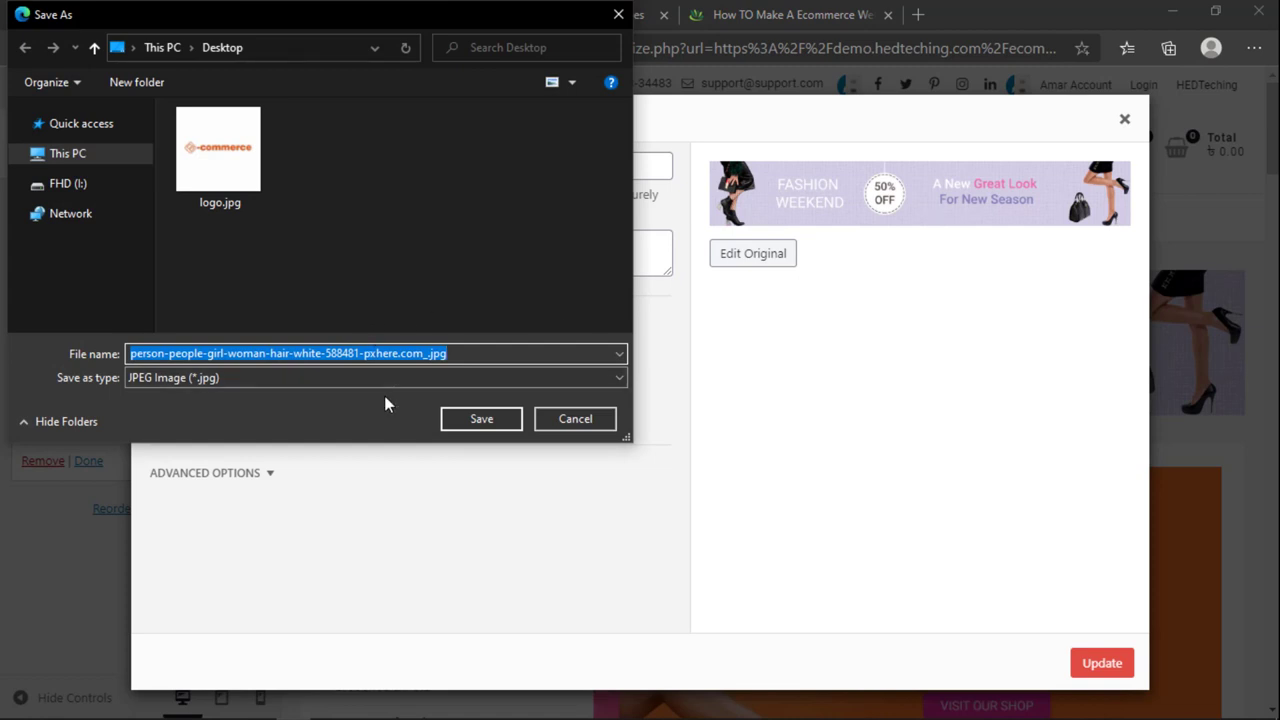
pyautogui.write('banner 1')
pyautogui.press('Return')
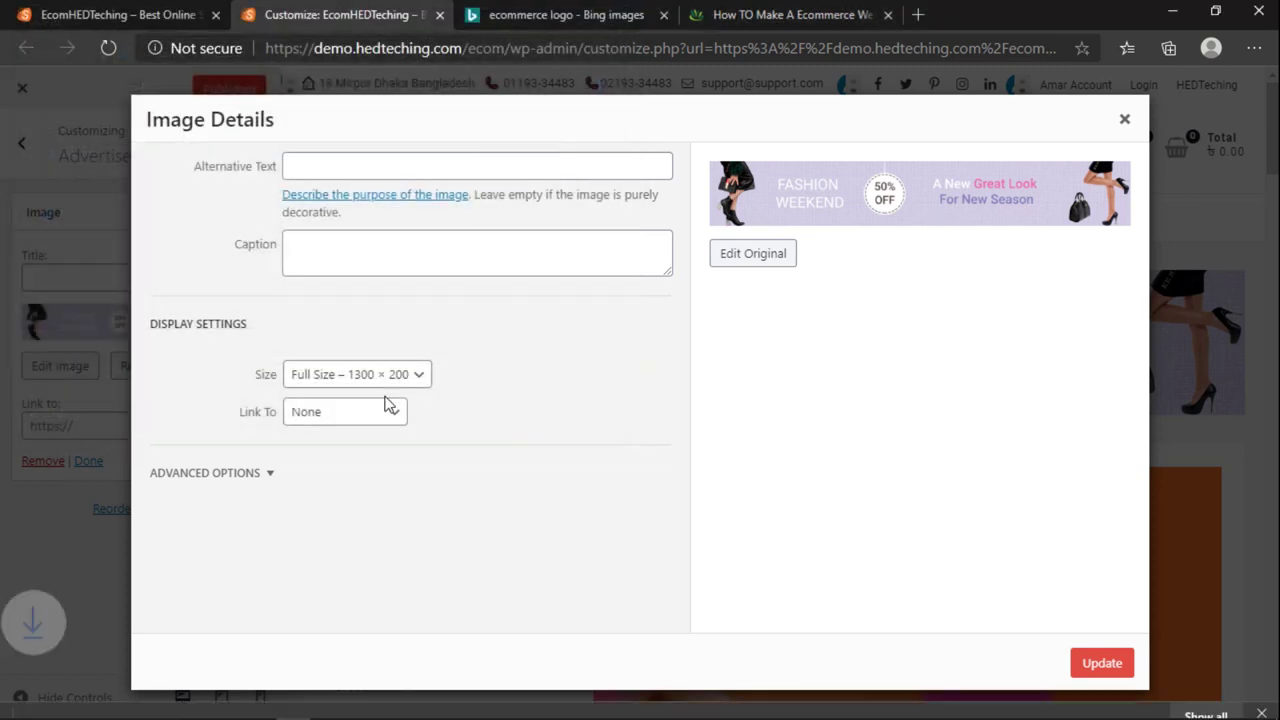
# Step: Preview banner 1.jpg in Photos, then launch Adobe Photoshop 2020
pyautogui.click(200, 696)
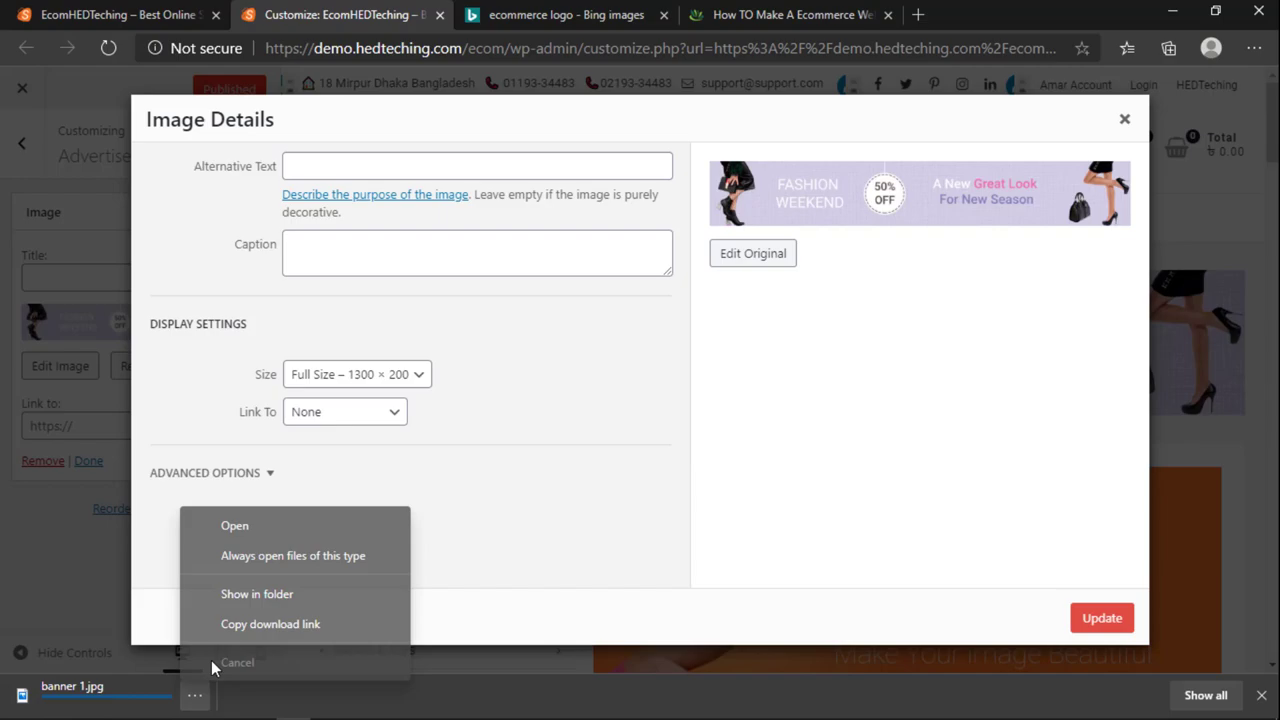
pyautogui.click(236, 531)
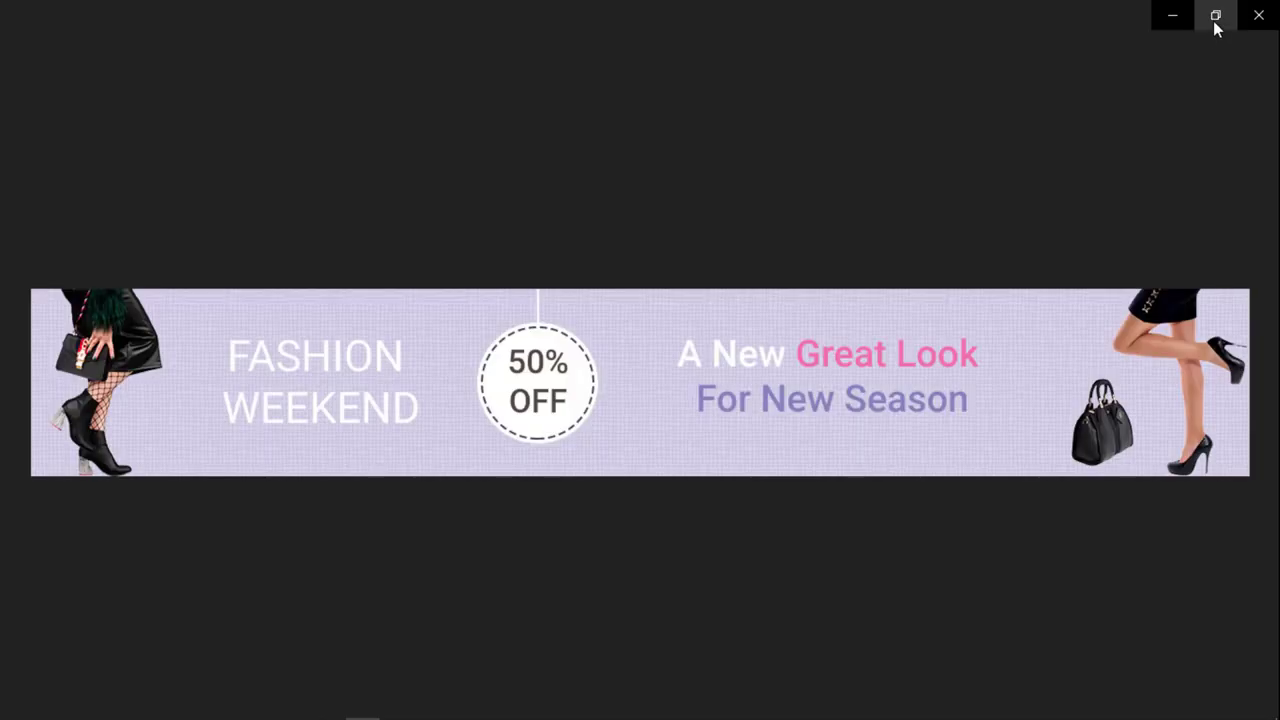
pyautogui.click(1214, 18)
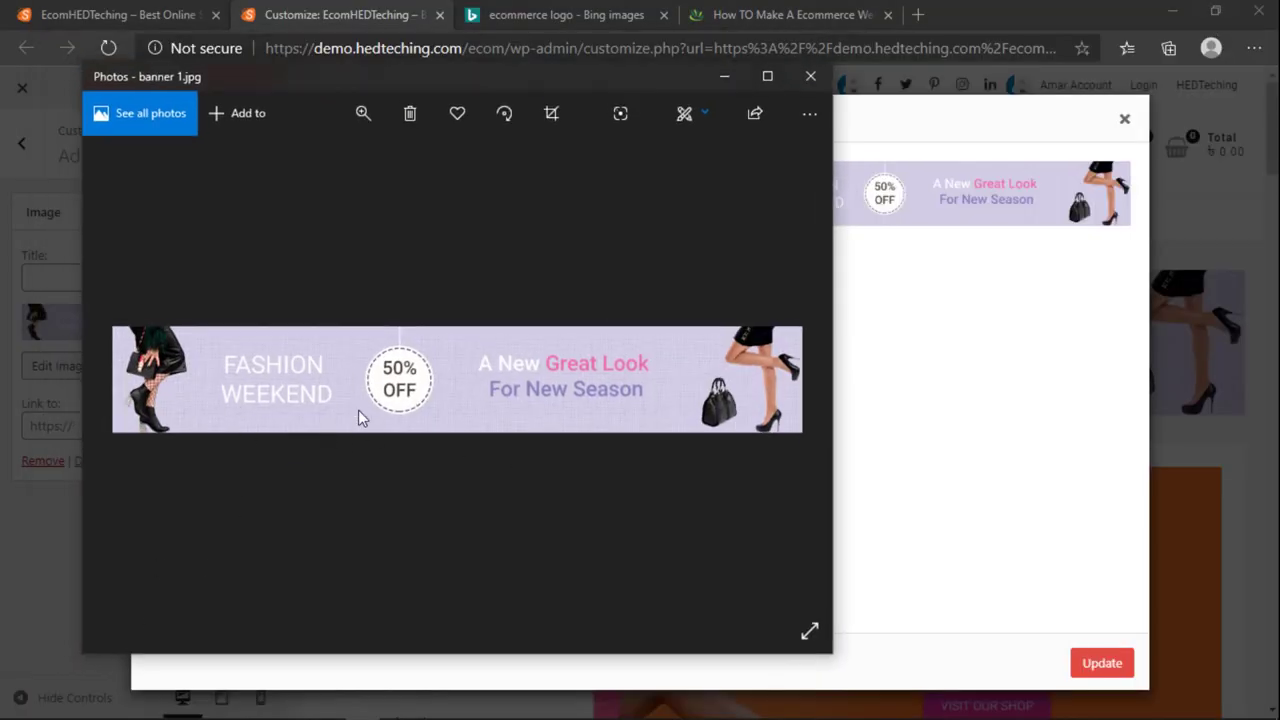
pyautogui.click(16, 708)
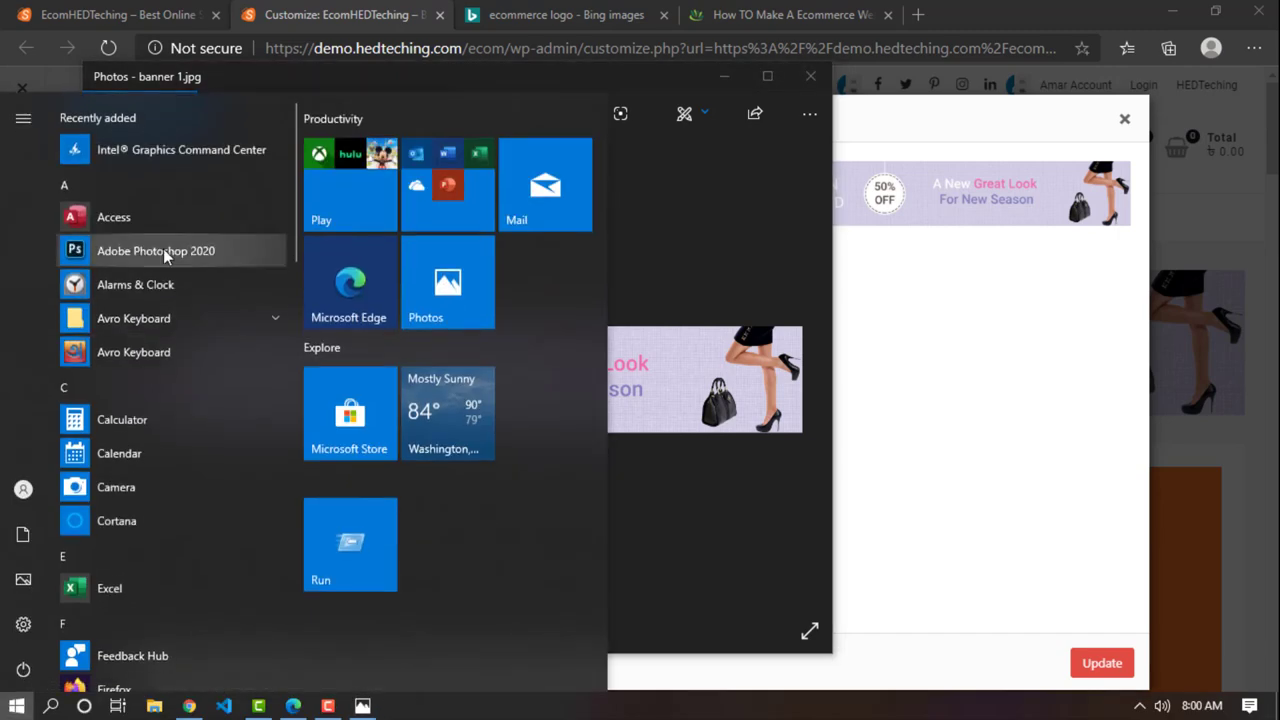
pyautogui.click(163, 250)
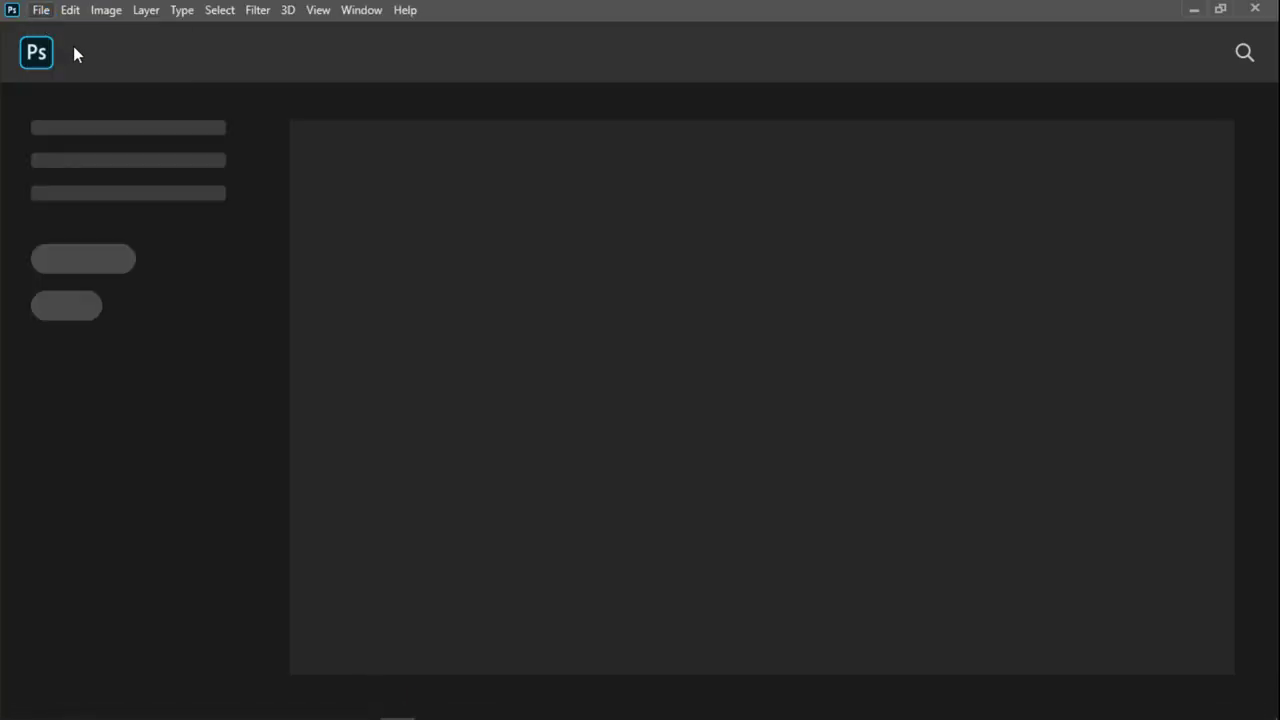
# Step: Open banner 1.jpg from the Desktop in Photoshop
pyautogui.click(41, 10)
pyautogui.click(52, 32)
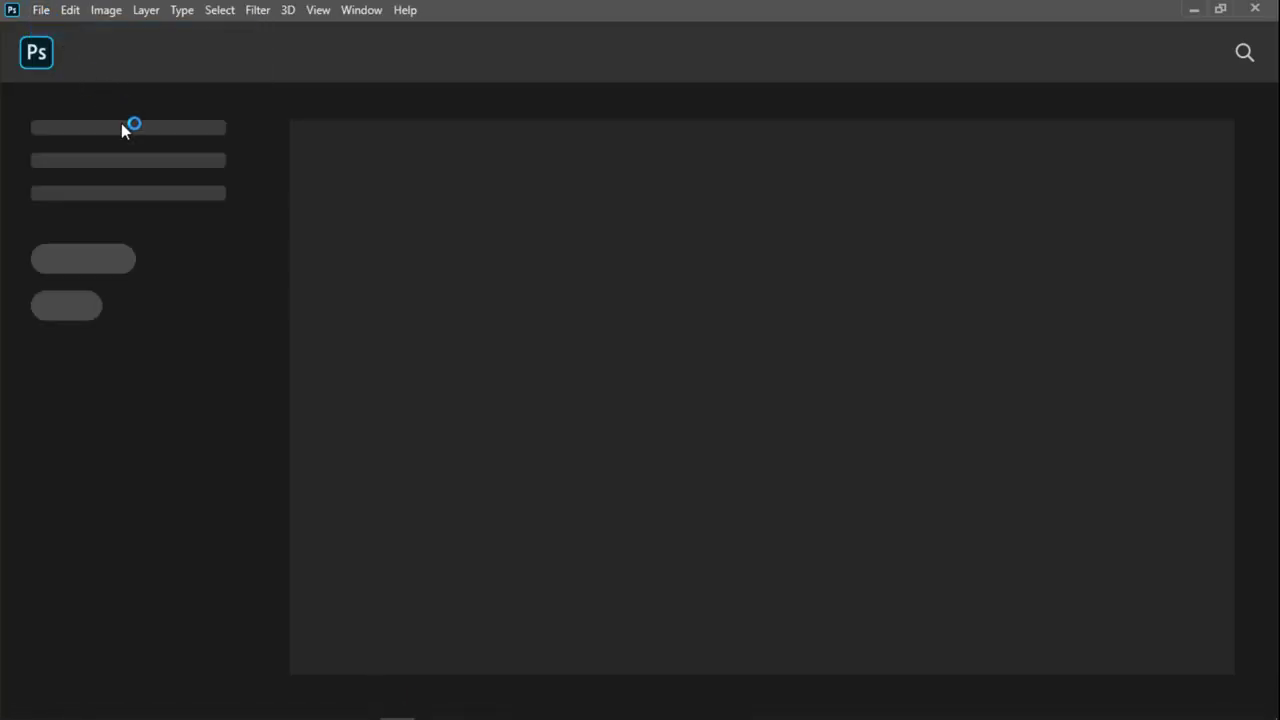
pyautogui.click(41, 12)
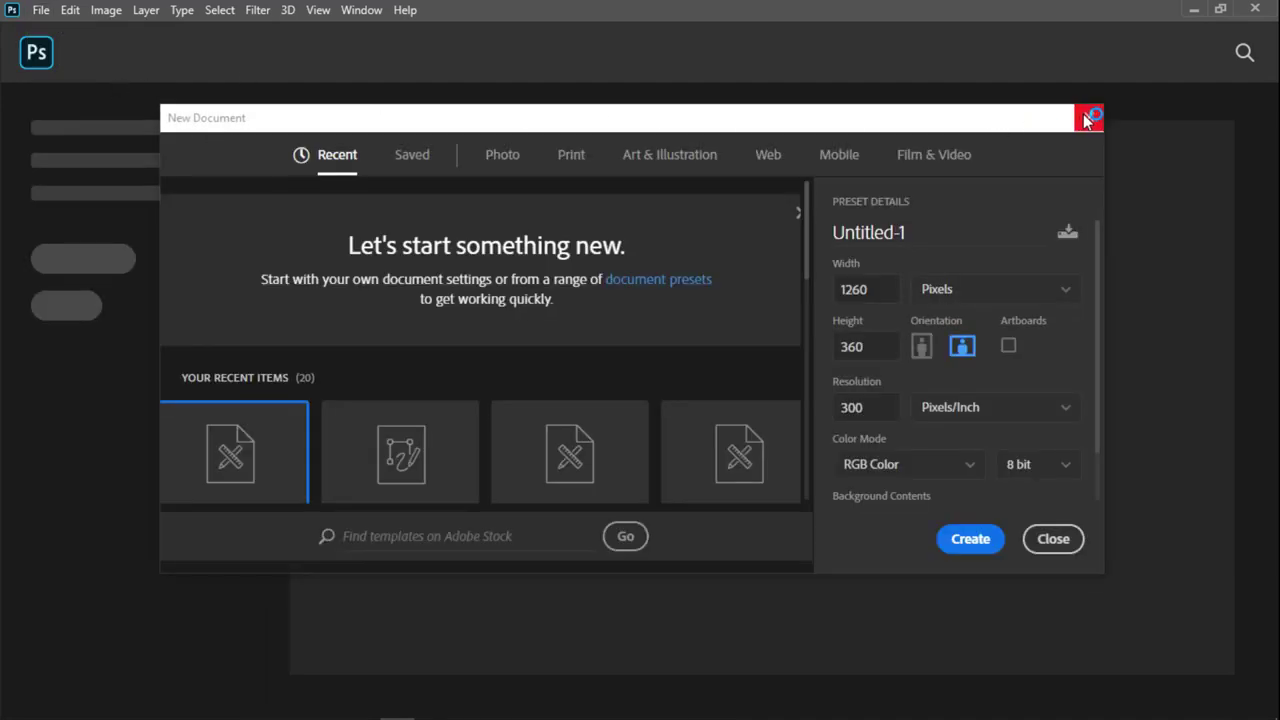
pyautogui.click(1088, 118)
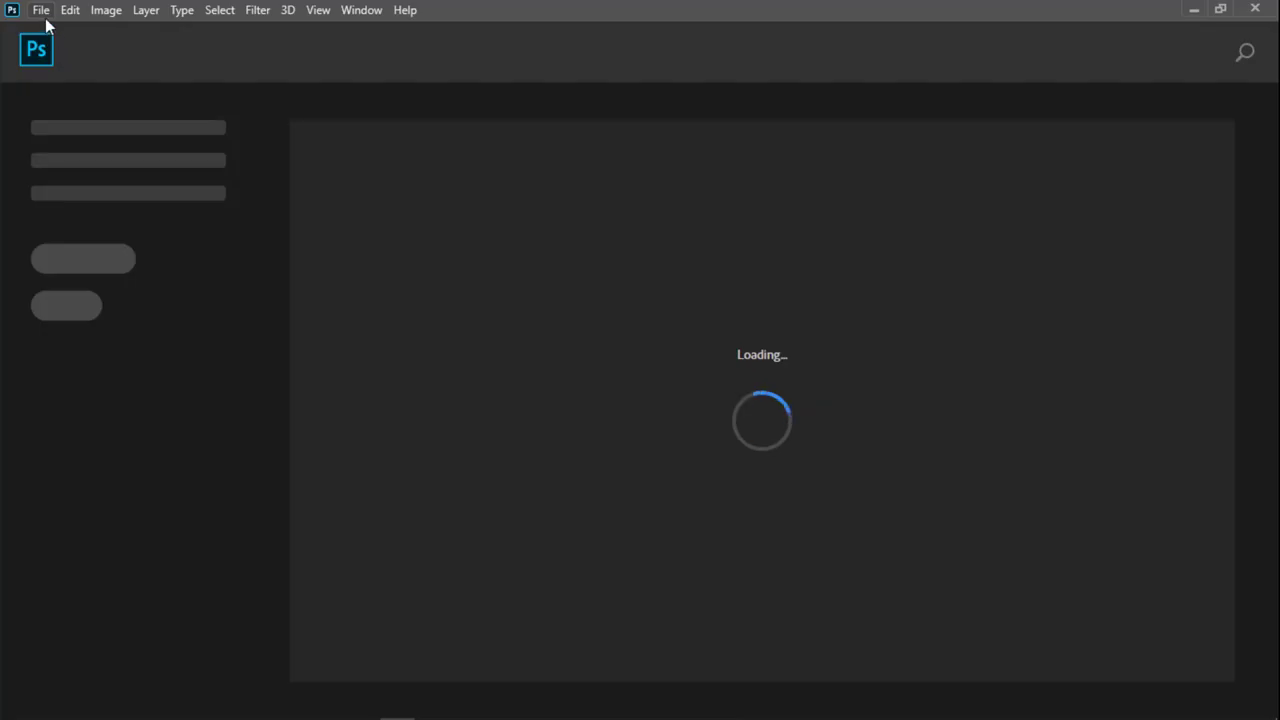
pyautogui.click(44, 14)
pyautogui.click(60, 49)
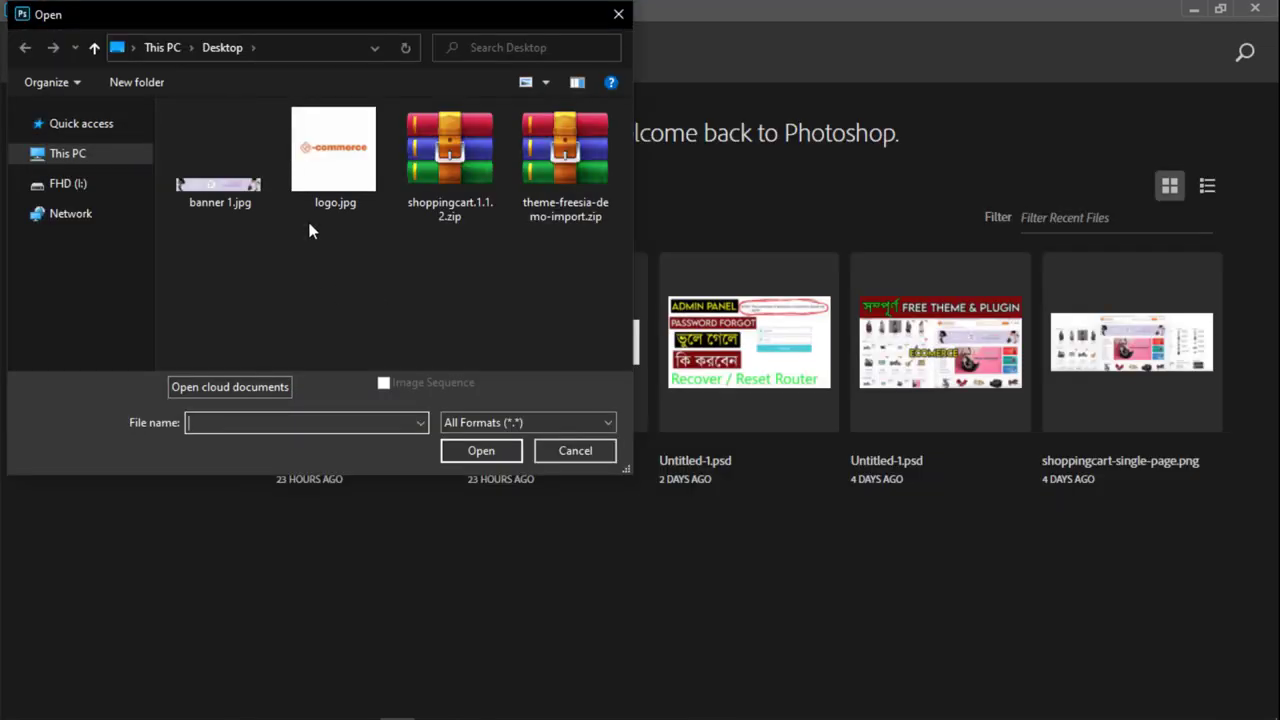
pyautogui.click(224, 190)
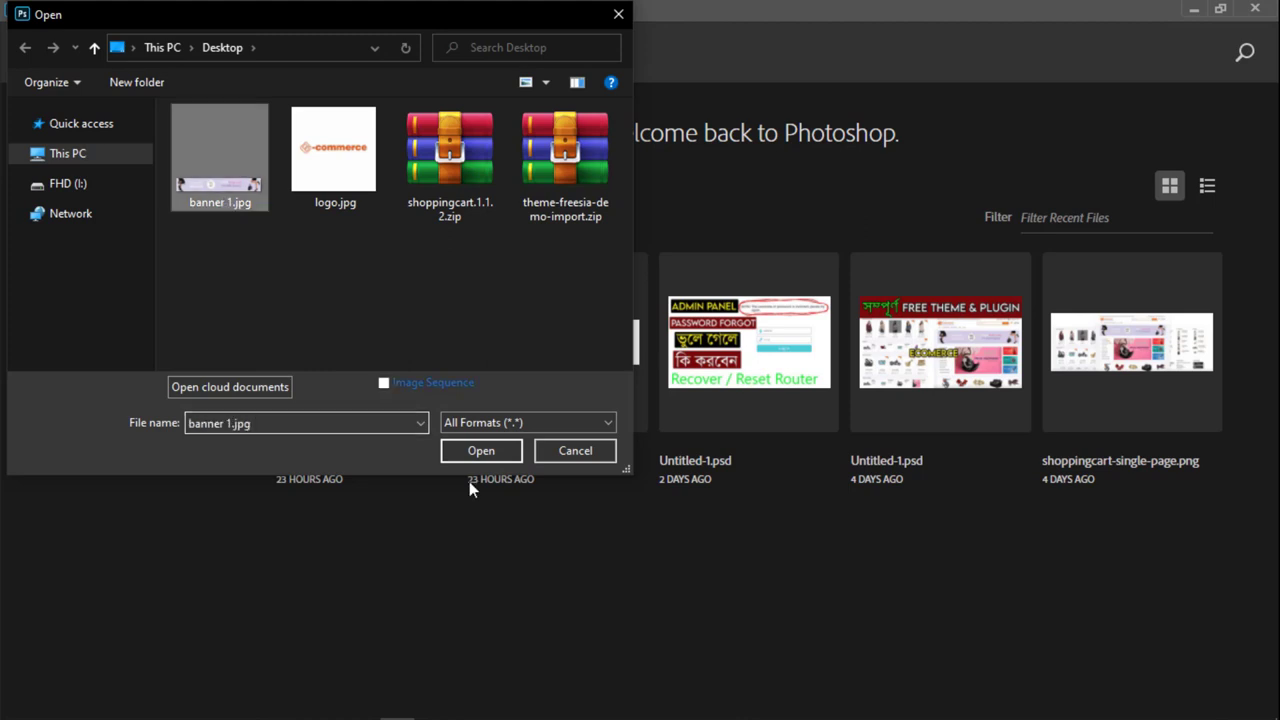
pyautogui.click(498, 450)
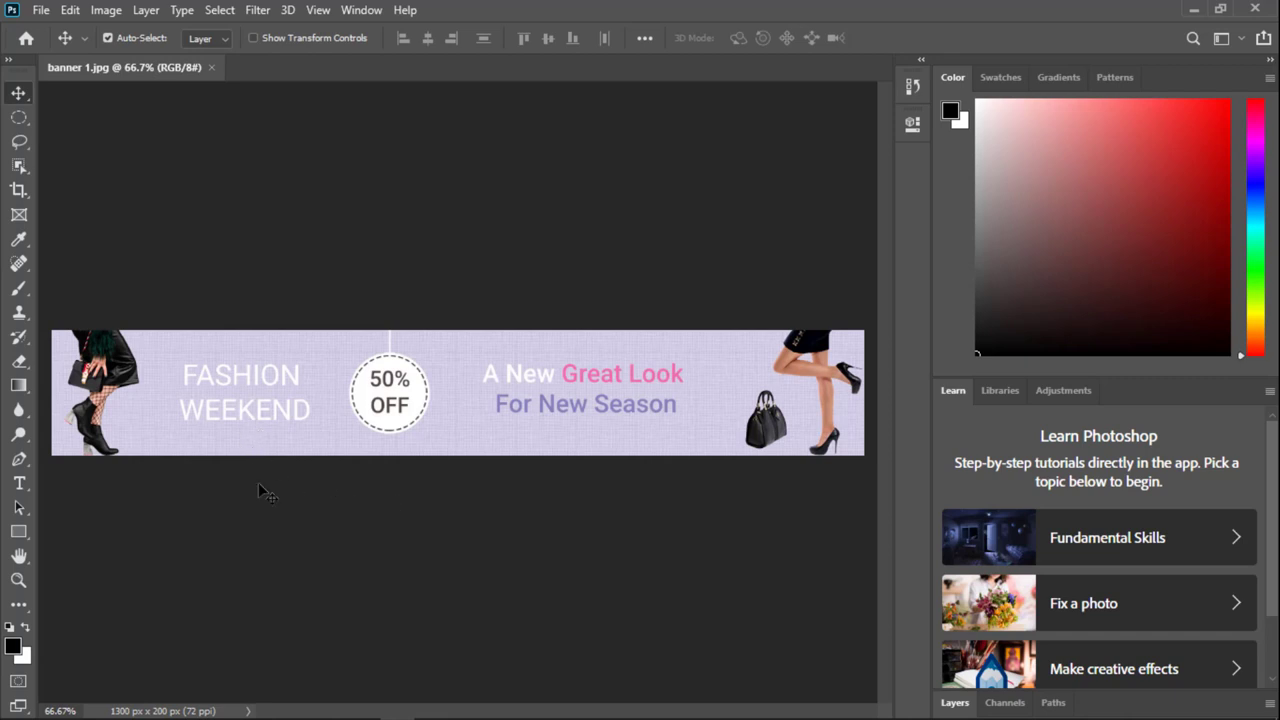
# Step: Select the Rectangle tool and bring the Edge browser back to the front
pyautogui.click(18, 533)
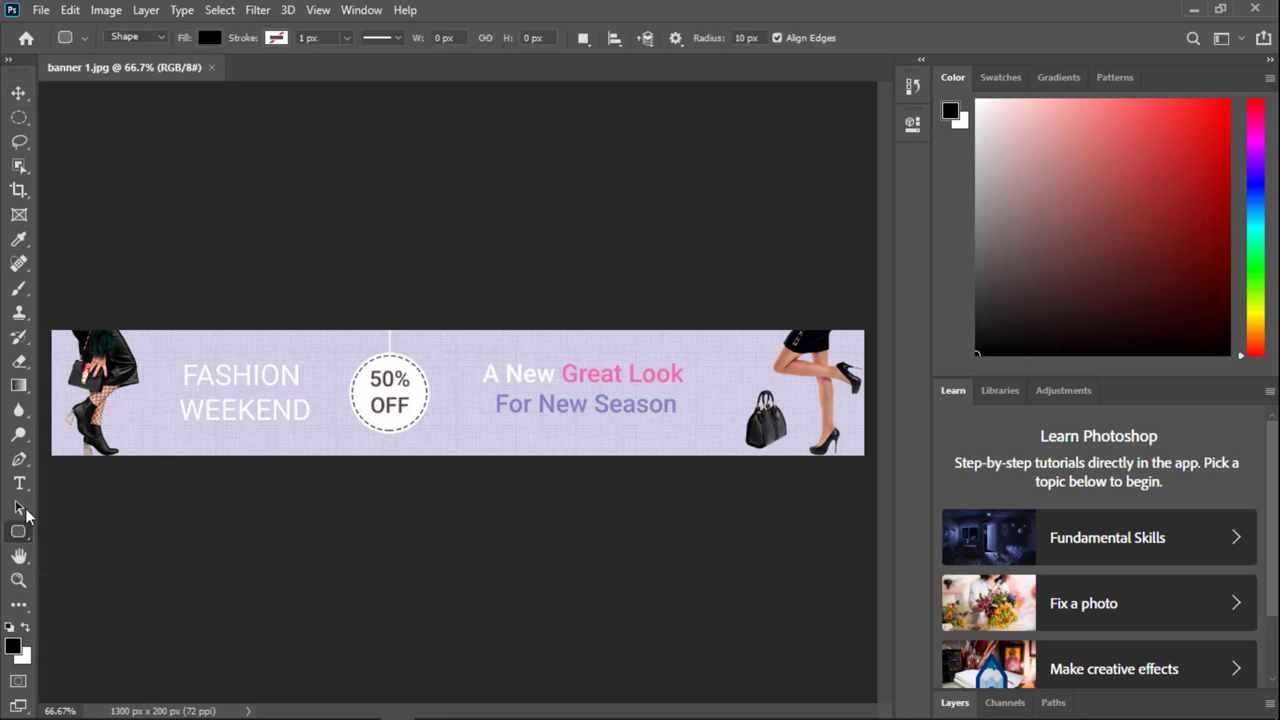
pyautogui.moveTo(175, 704)
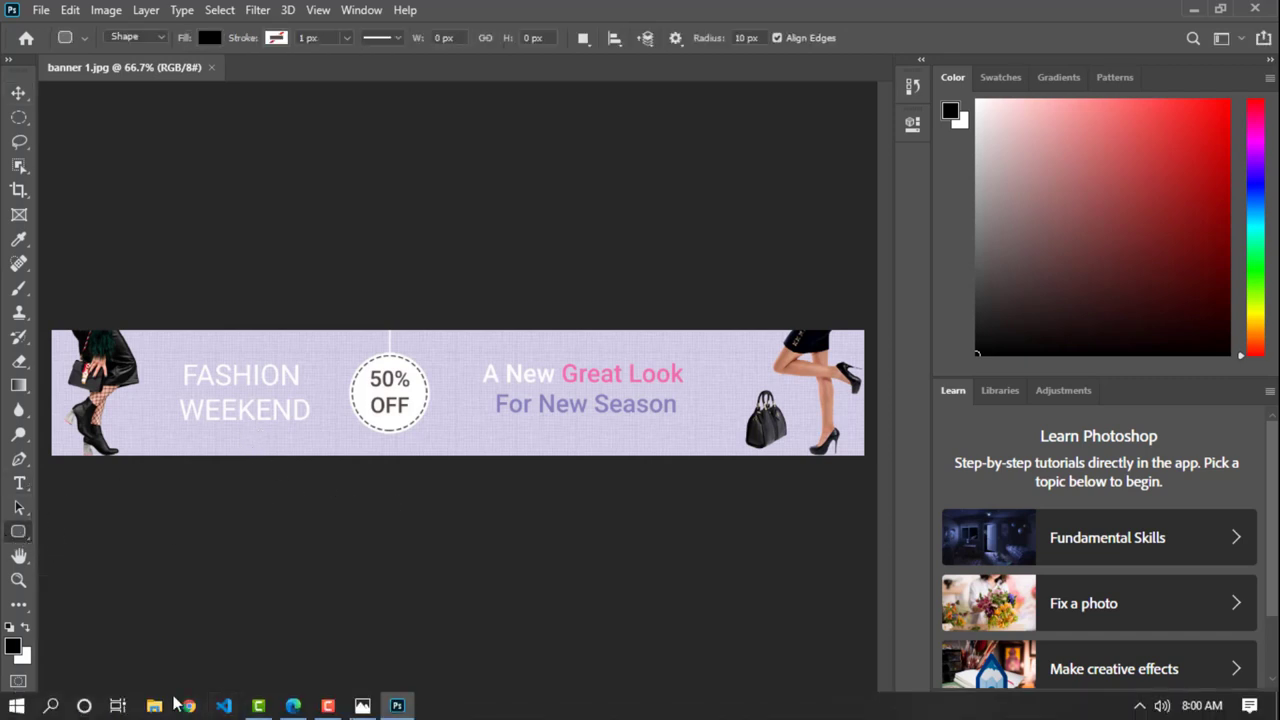
pyautogui.click(290, 706)
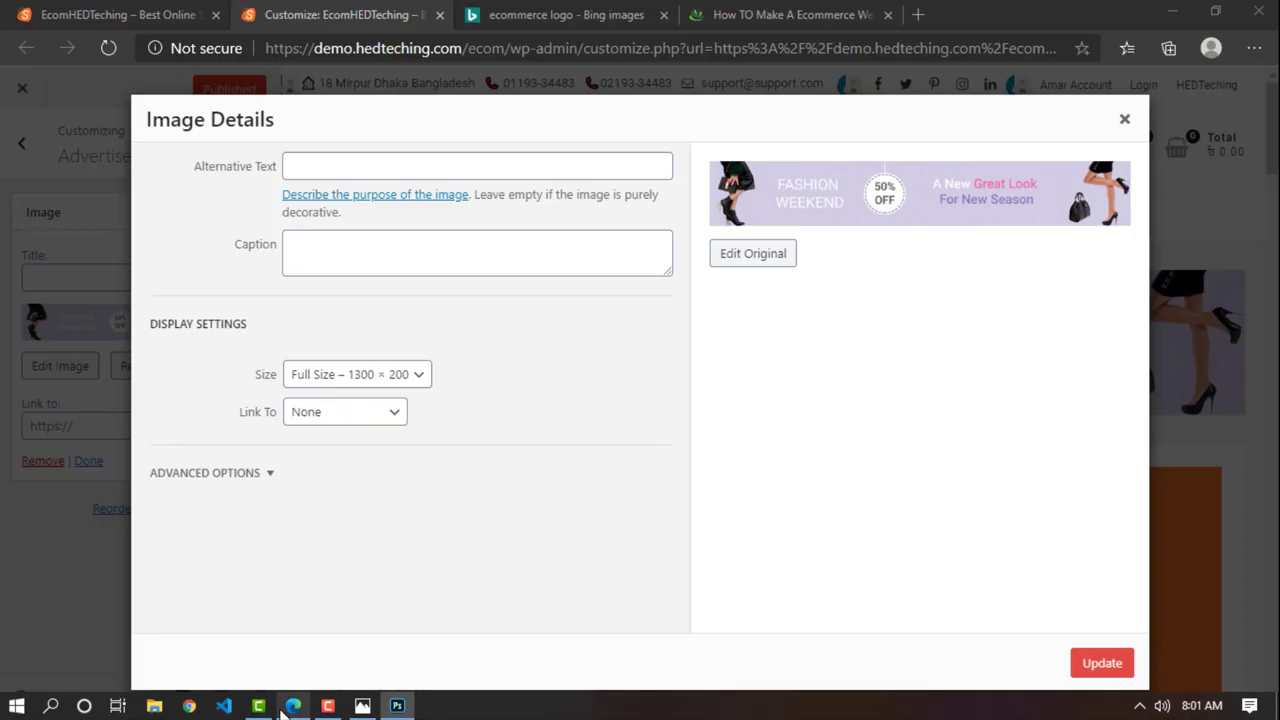
# Step: Search Bing Images for 'banner background' and open the blue starry banner image
pyautogui.click(927, 17)
pyautogui.write('ba')
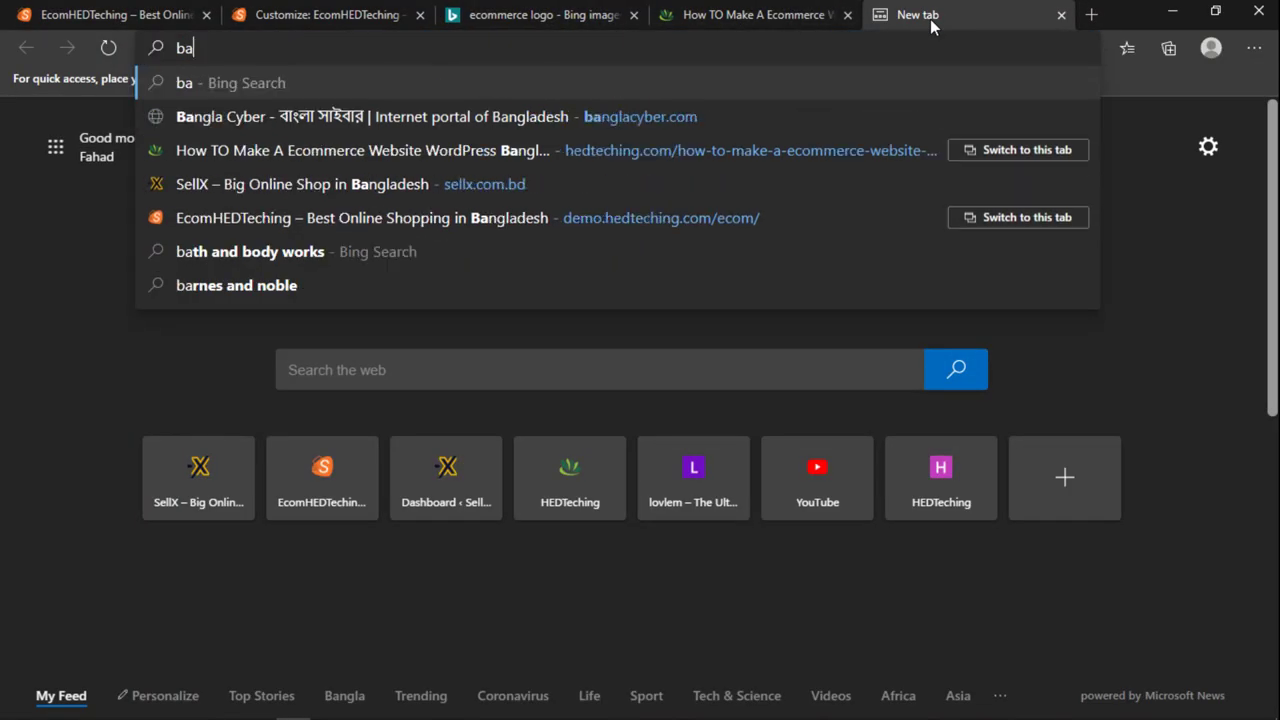
pyautogui.write('nner ba')
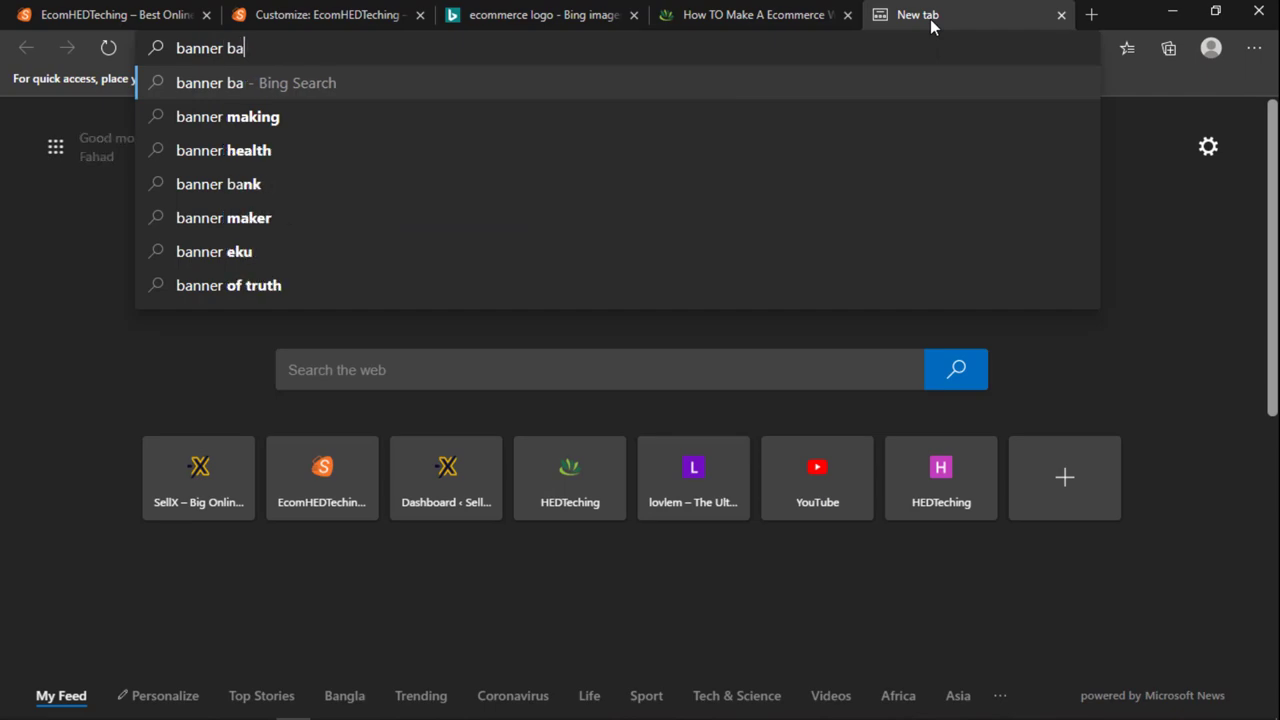
pyautogui.write('ckground')
pyautogui.press('Return')
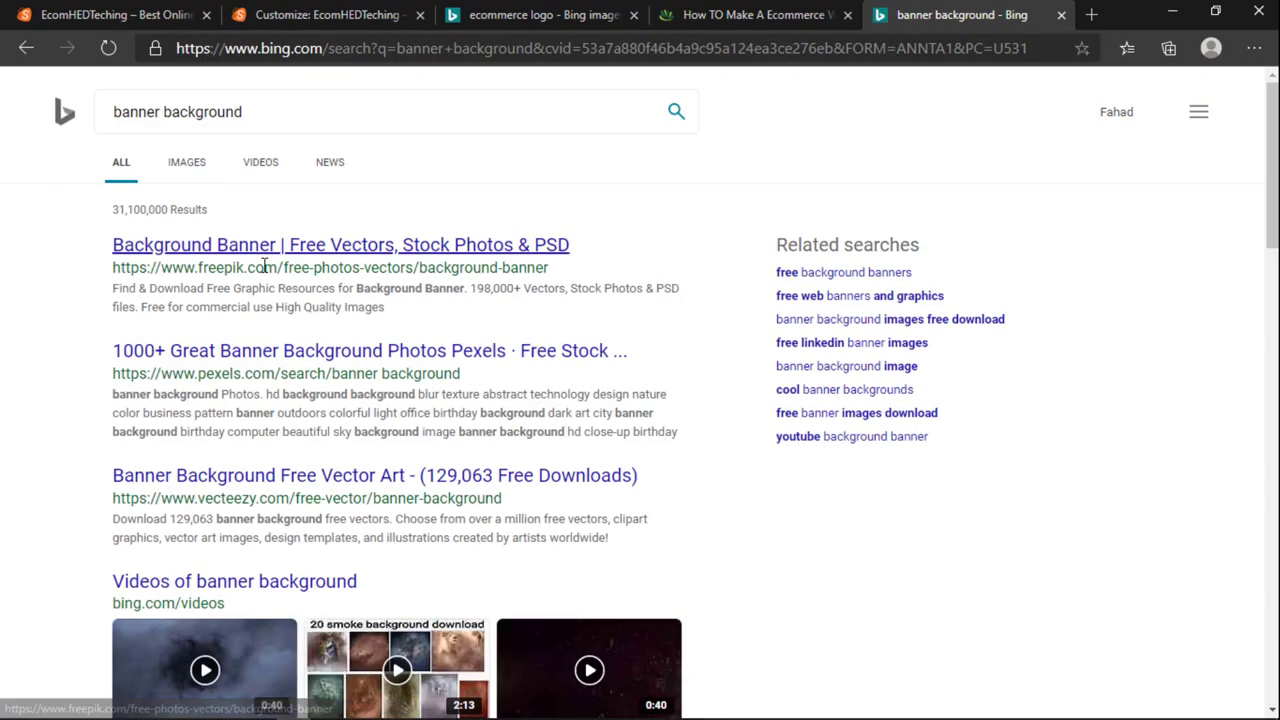
pyautogui.click(187, 165)
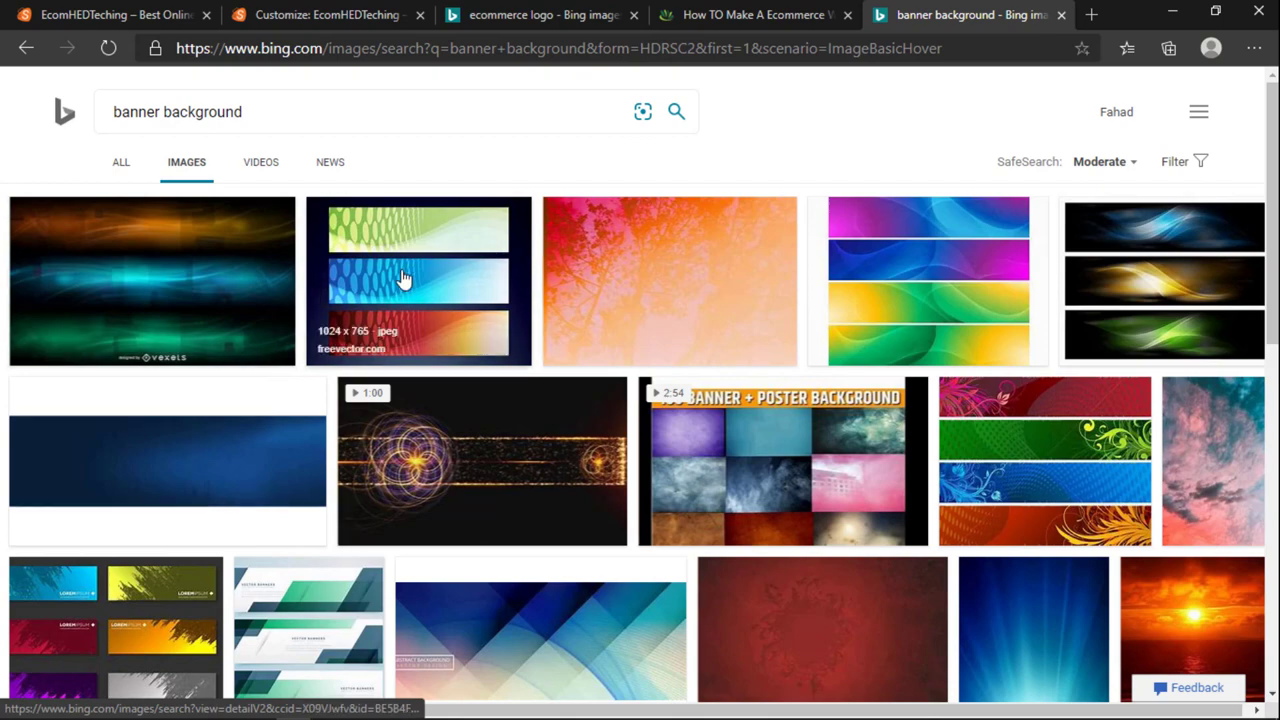
pyautogui.scroll(-1, 400, 277)
pyautogui.scroll(1, 623, 318)
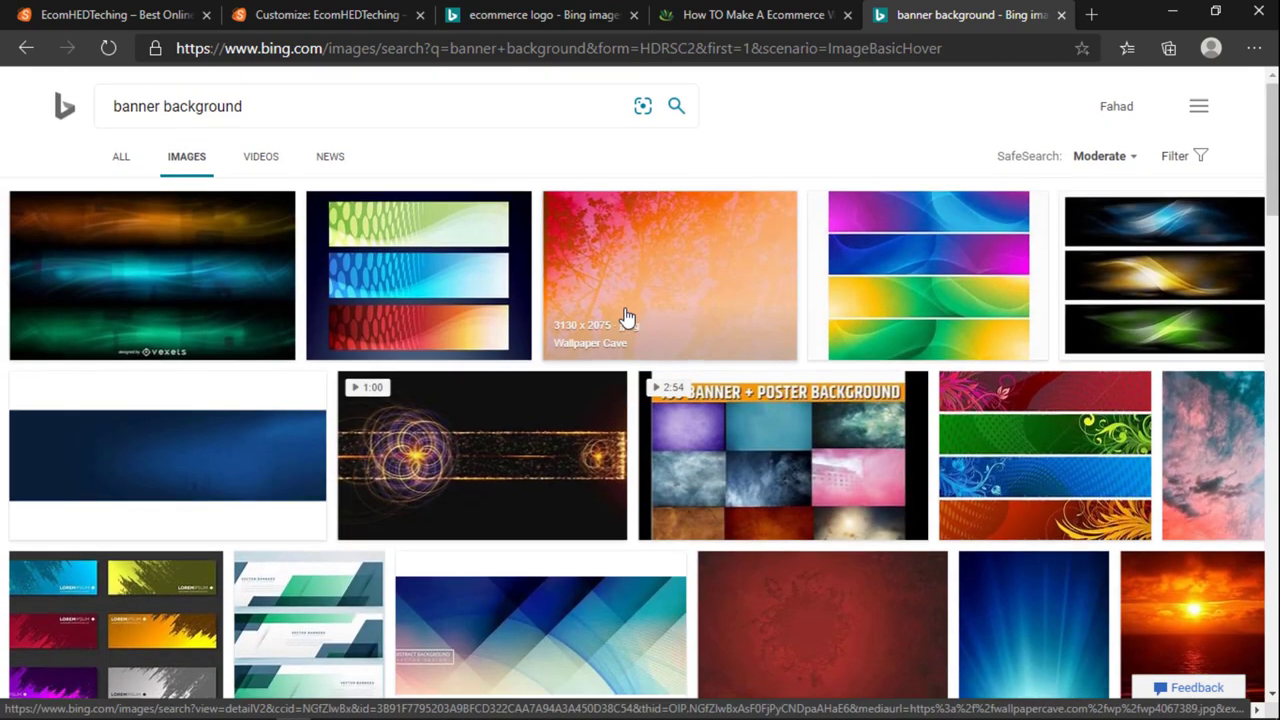
pyautogui.scroll(-4, 625, 318)
pyautogui.scroll(-1, 583, 380)
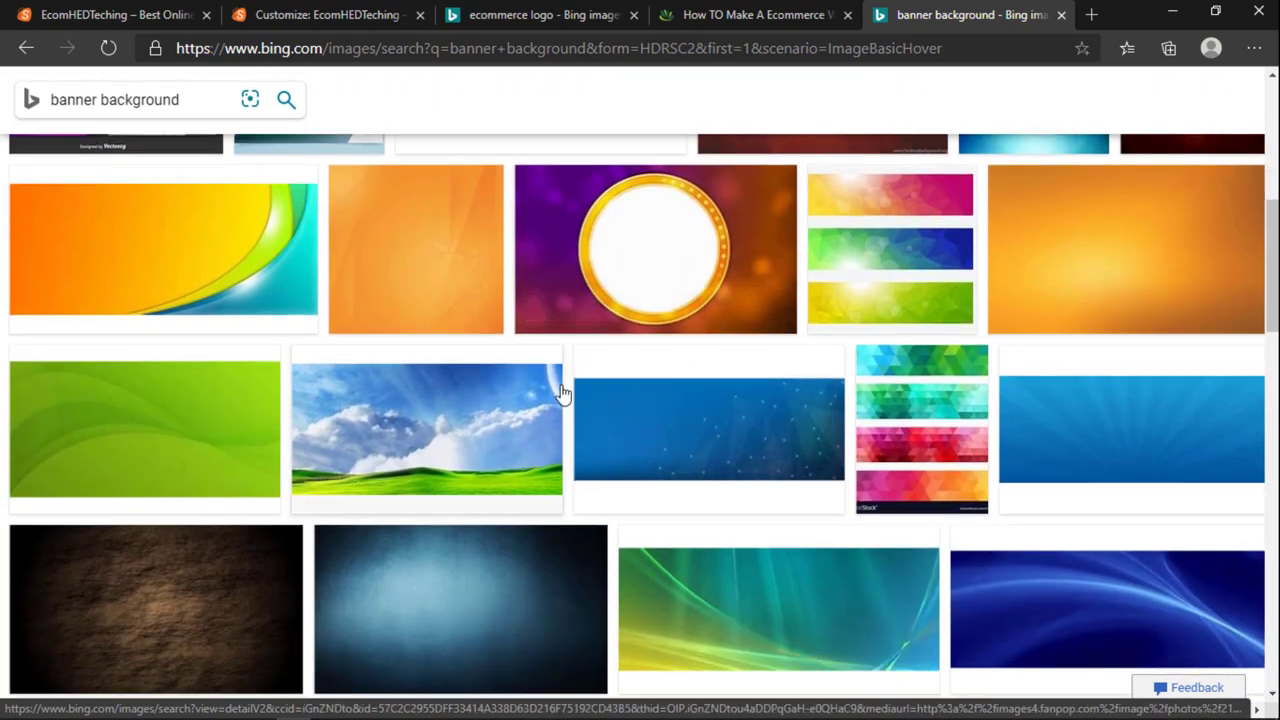
pyautogui.scroll(-2, 557, 390)
pyautogui.click(714, 243)
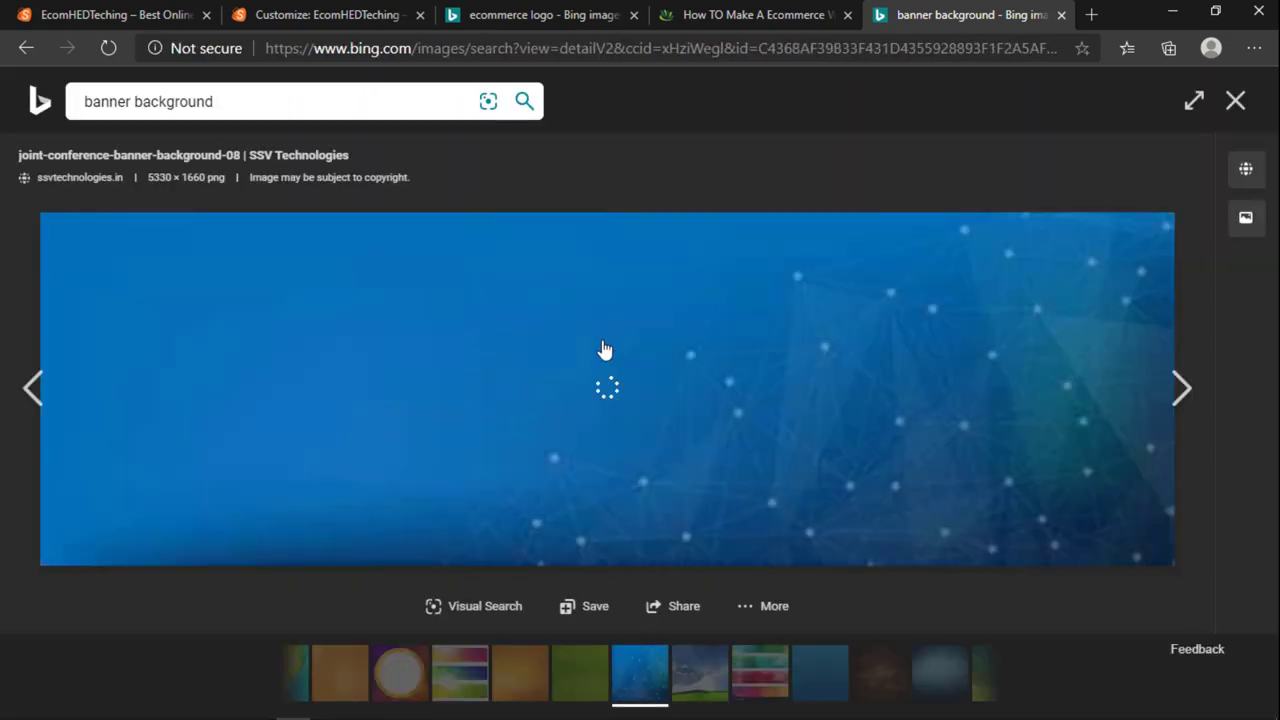
# Step: Save the image to the Desktop as 'banner backround' and show it in its folder
pyautogui.rightClick(494, 380)
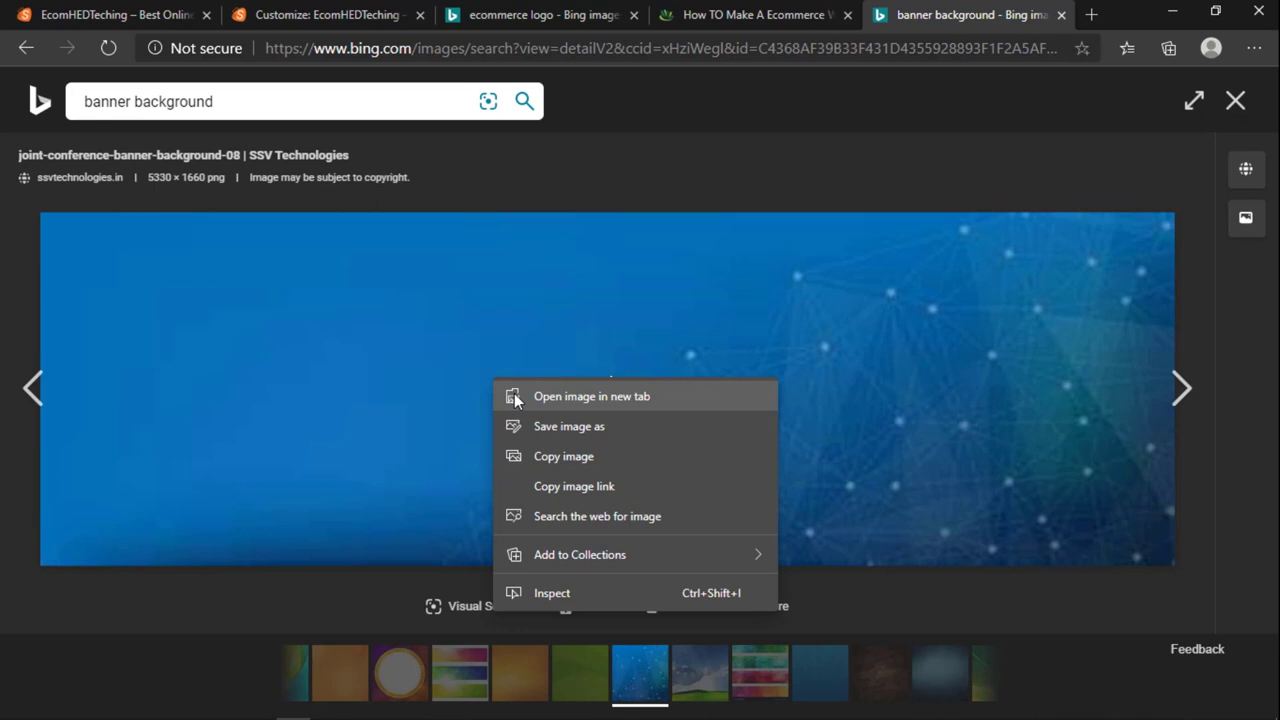
pyautogui.click(572, 433)
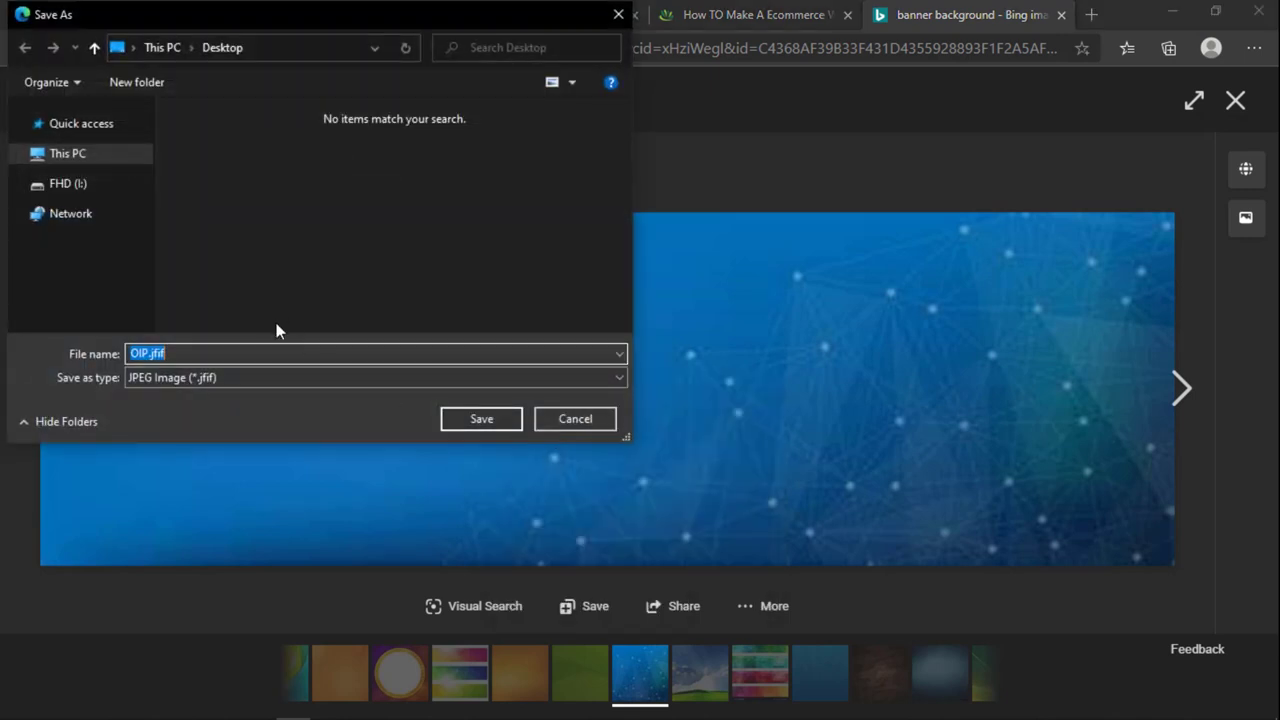
pyautogui.write('ba')
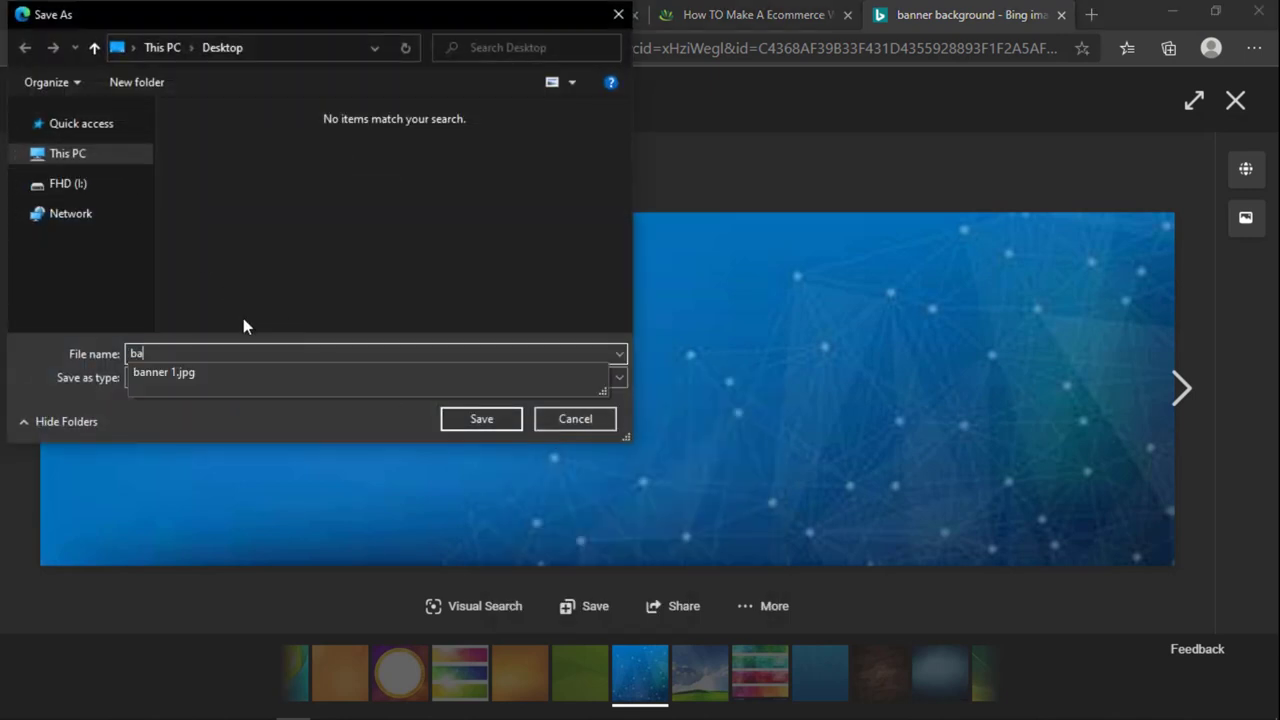
pyautogui.write('nner backround')
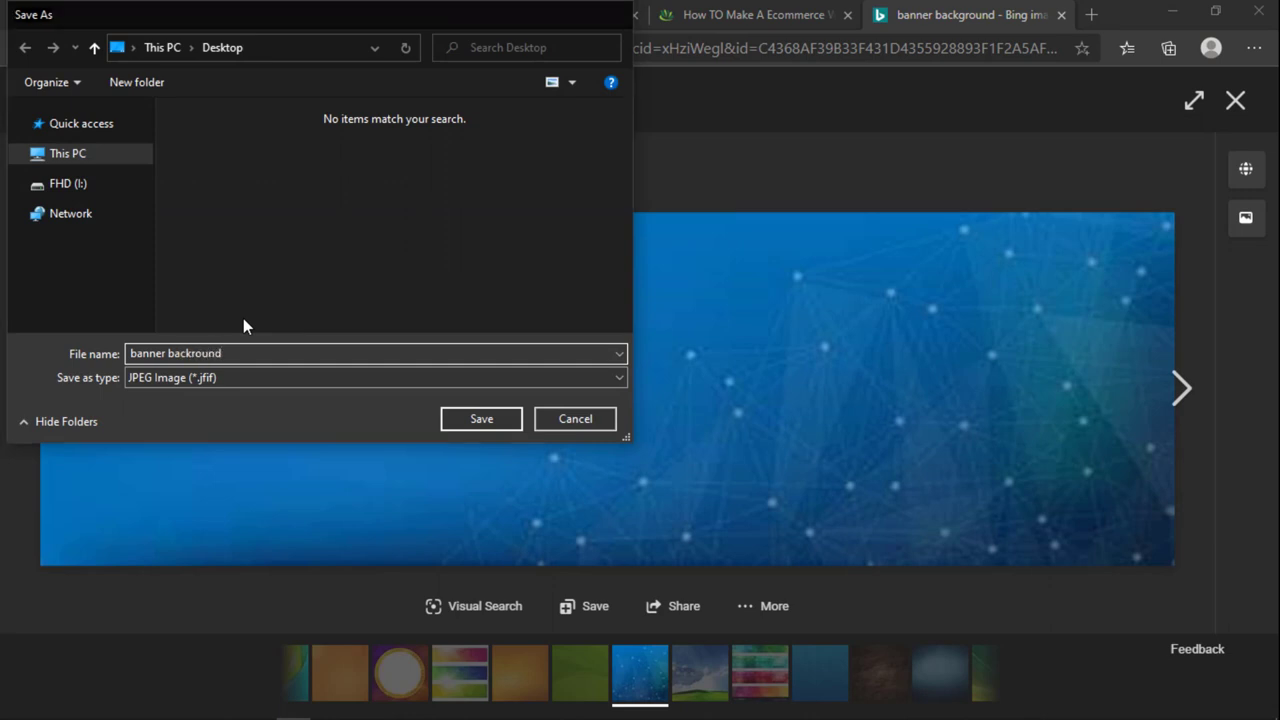
pyautogui.press('Return')
pyautogui.click(205, 694)
pyautogui.click(243, 626)
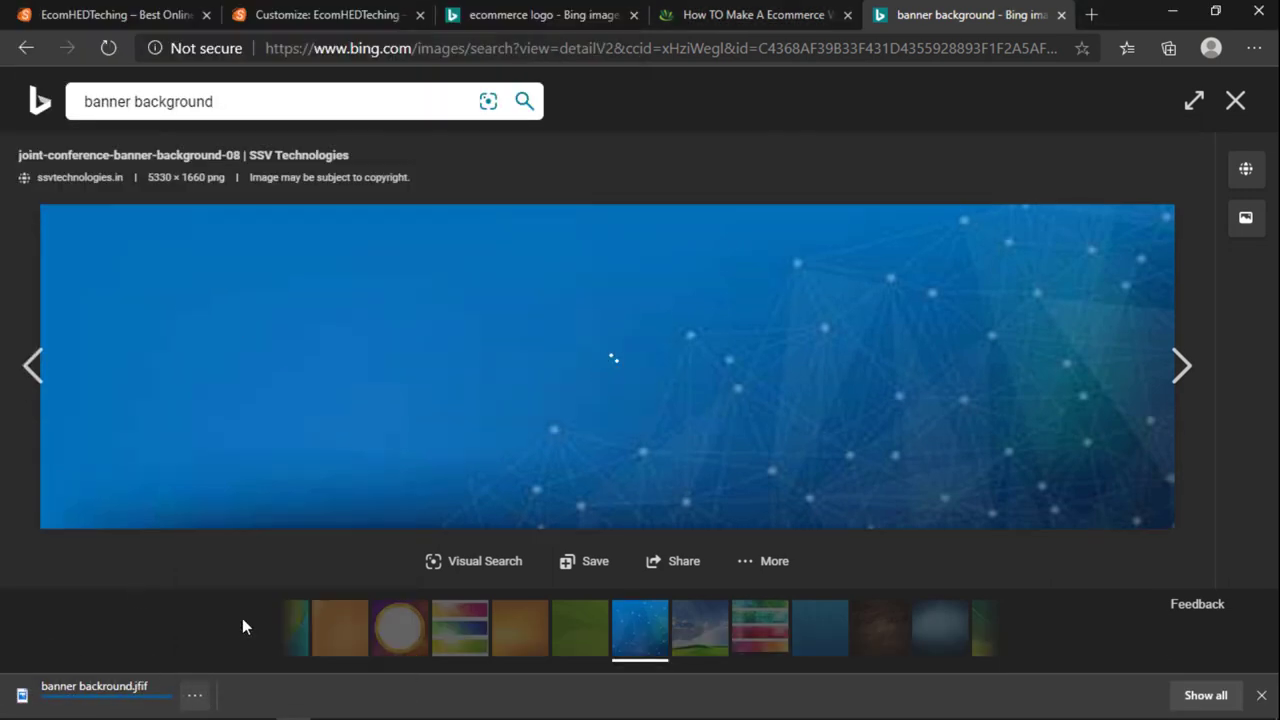
pyautogui.click(196, 695)
pyautogui.click(243, 591)
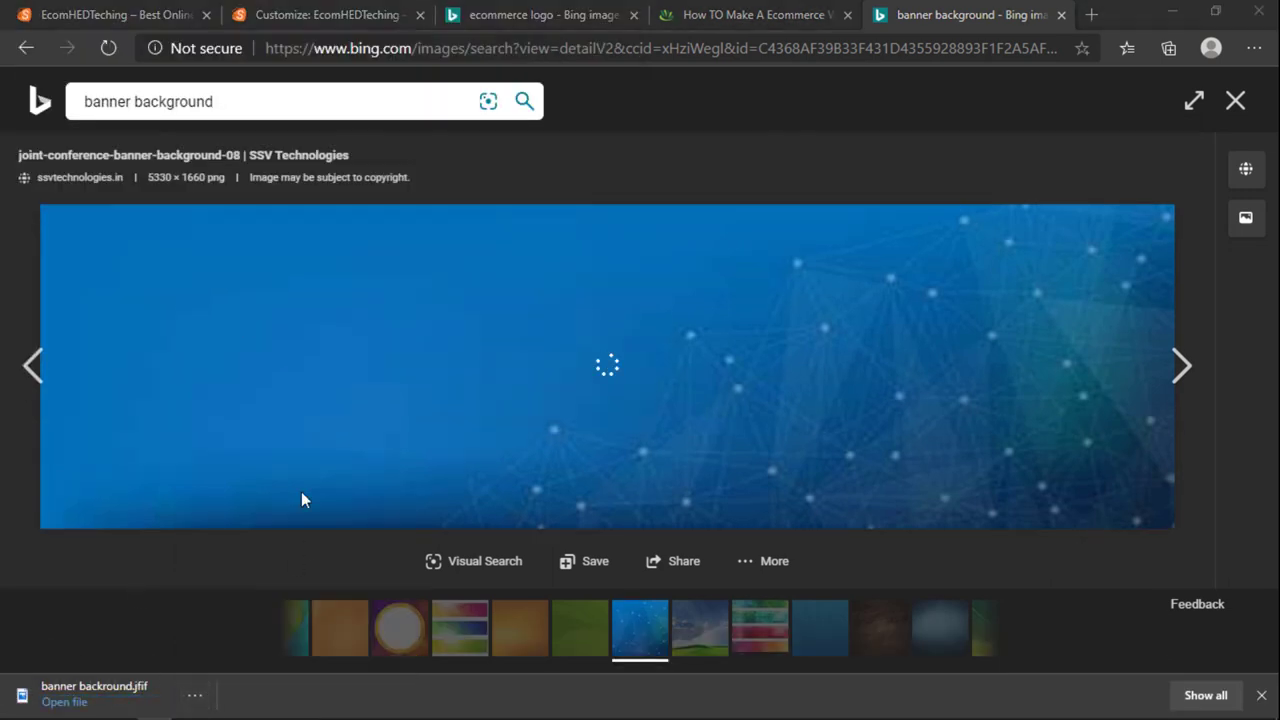
# Step: Place the downloaded background into banner 1.jpg, stretched across the whole canvas
pyautogui.moveTo(453, 257); pyautogui.dragTo(432, 403)
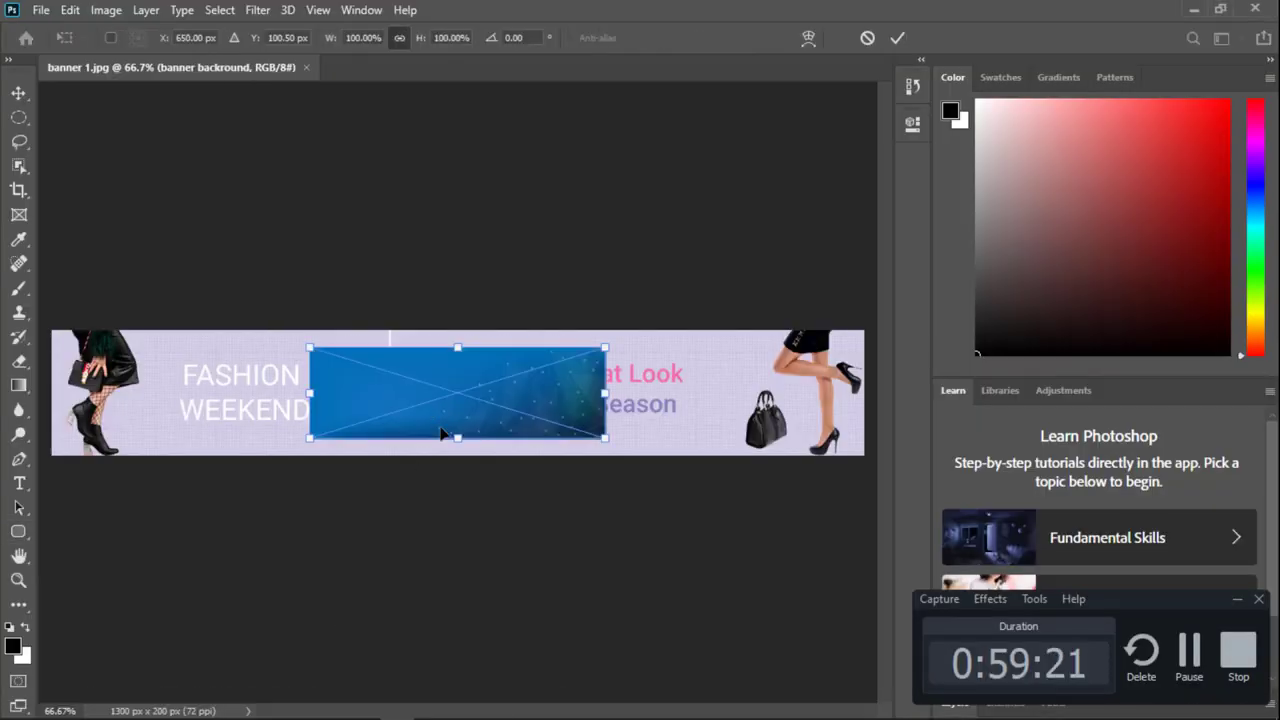
pyautogui.click(1238, 600)
pyautogui.moveTo(605, 393); pyautogui.dragTo(864, 393)
pyautogui.moveTo(303, 393); pyautogui.dragTo(50, 393)
pyautogui.moveTo(278, 376)
pyautogui.mouseDown()
pyautogui.moveTo(283, 343)
pyautogui.moveTo(282, 471)
pyautogui.moveTo(275, 393)
pyautogui.moveTo(288, 375)
pyautogui.moveTo(270, 376)
pyautogui.mouseUp()
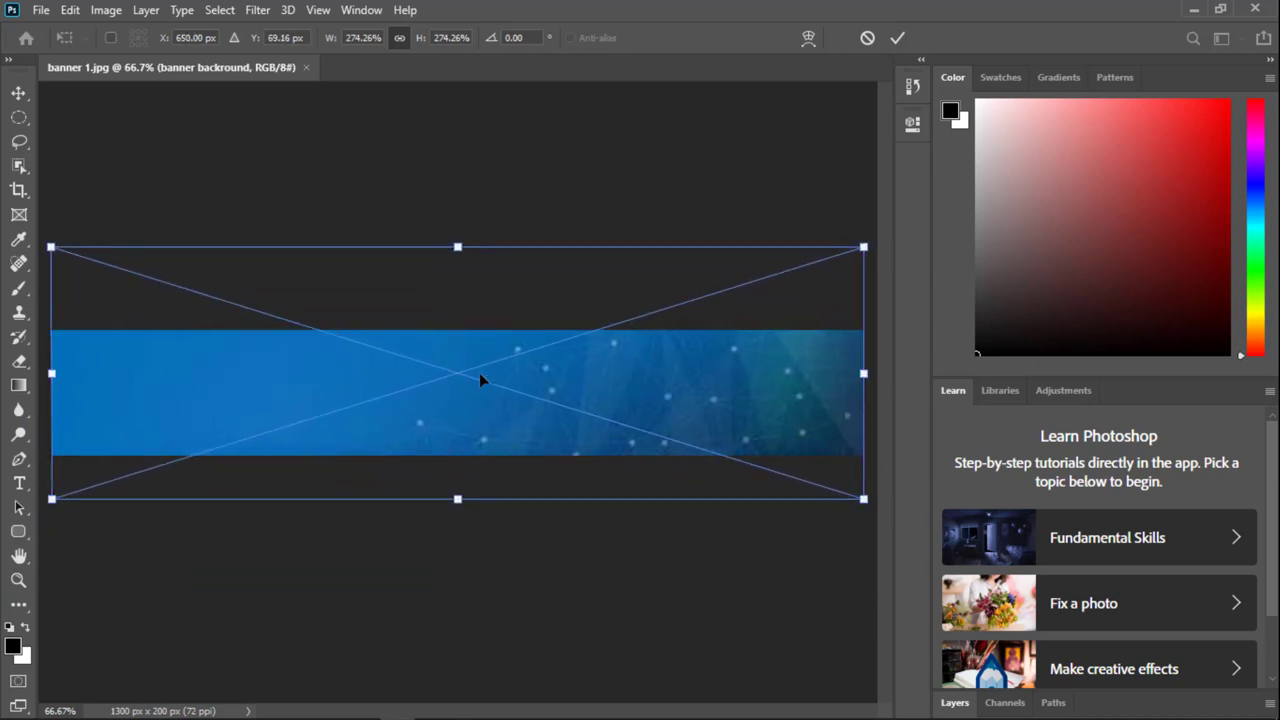
pyautogui.click(897, 38)
pyautogui.press('u')
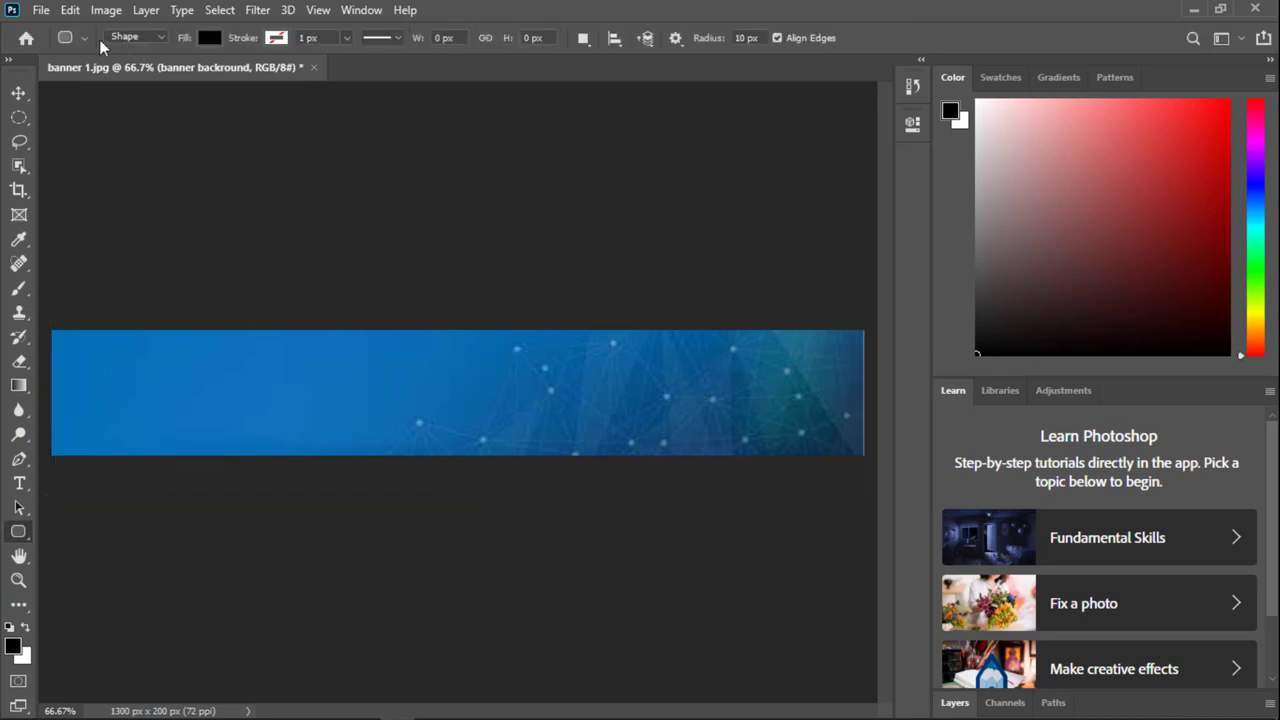
# Step: Fine-tune the background layer's position with Free Transform, then return to the browser
pyautogui.click(954, 701)
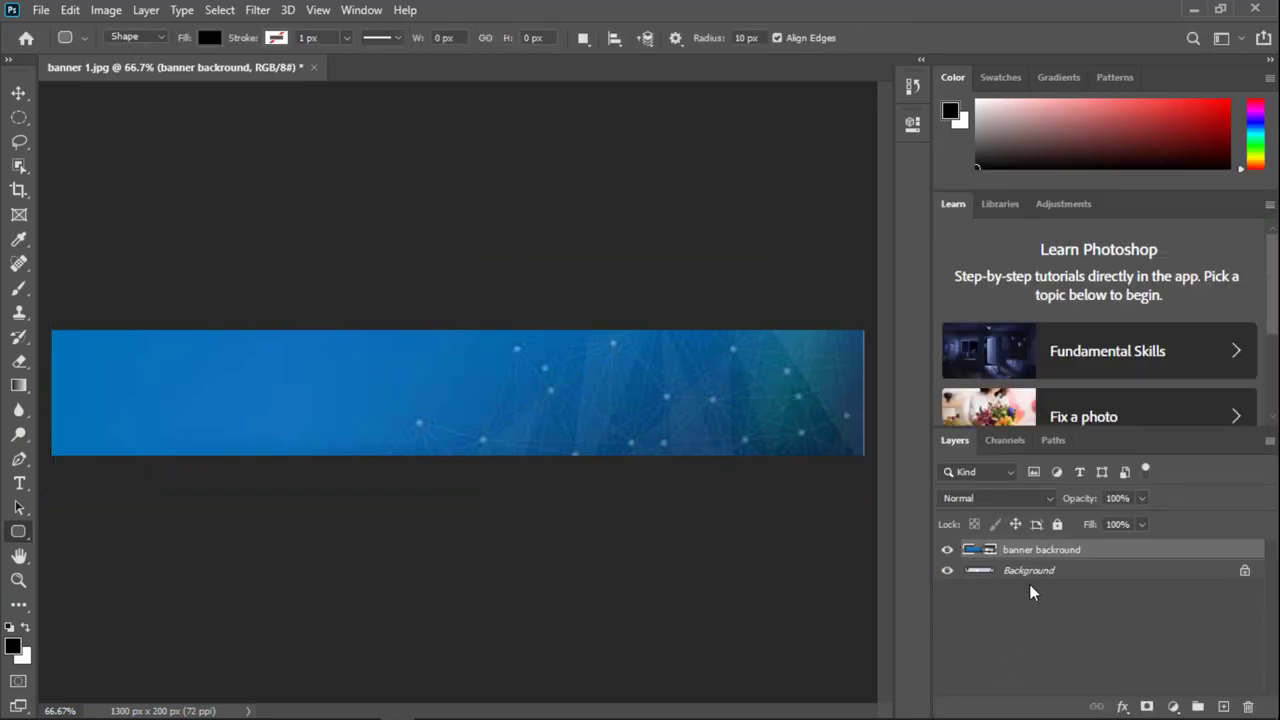
pyautogui.hotkey('ctrl', 't')
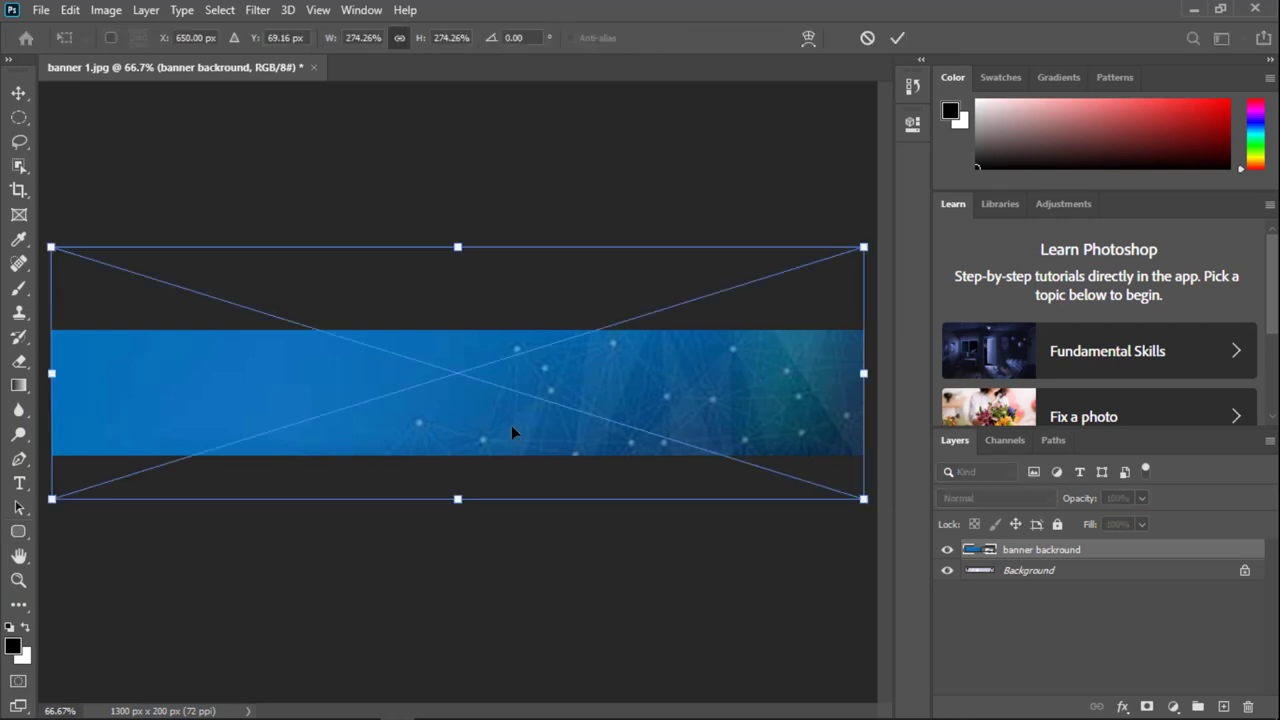
pyautogui.moveTo(515, 425); pyautogui.dragTo(516, 431)
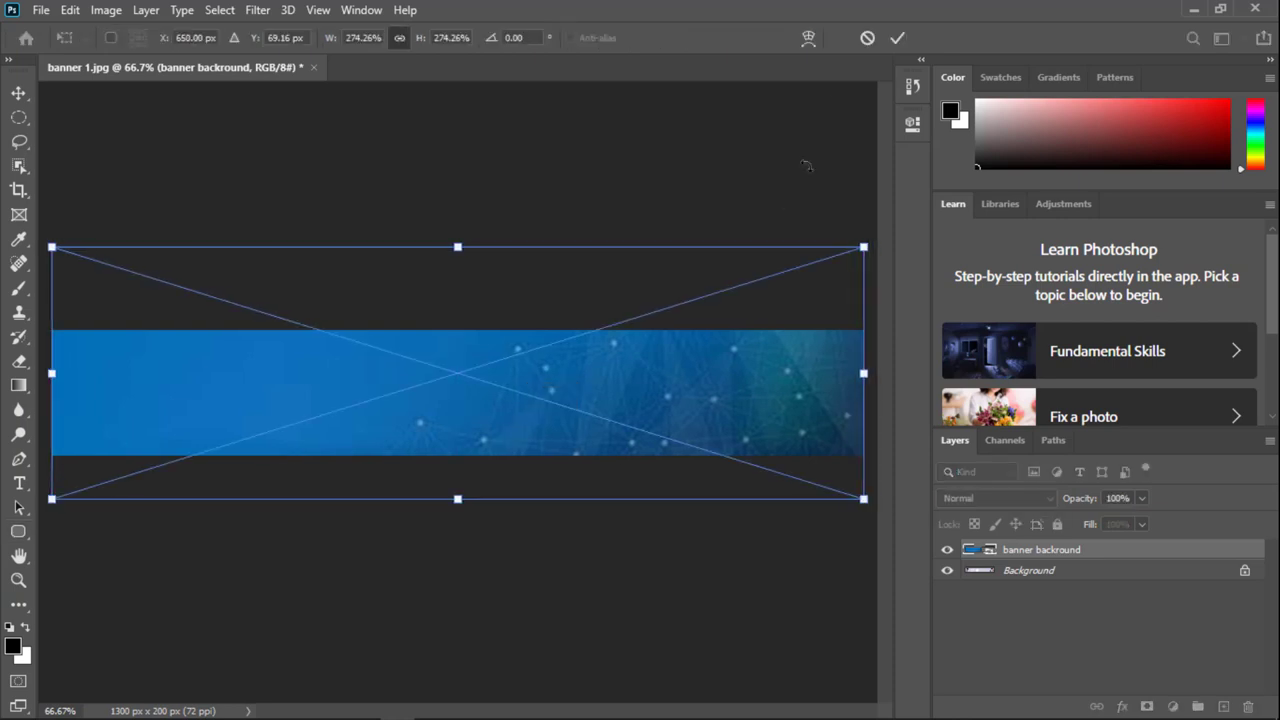
pyautogui.press('u')
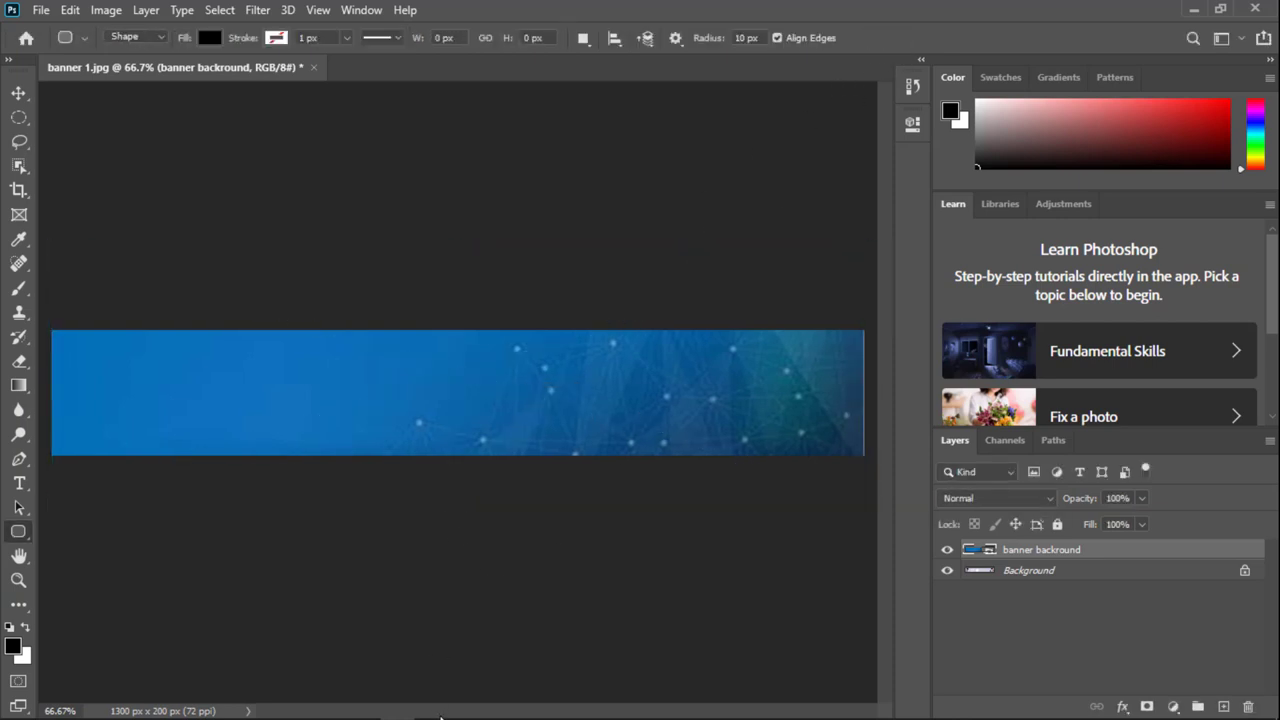
pyautogui.click(291, 706)
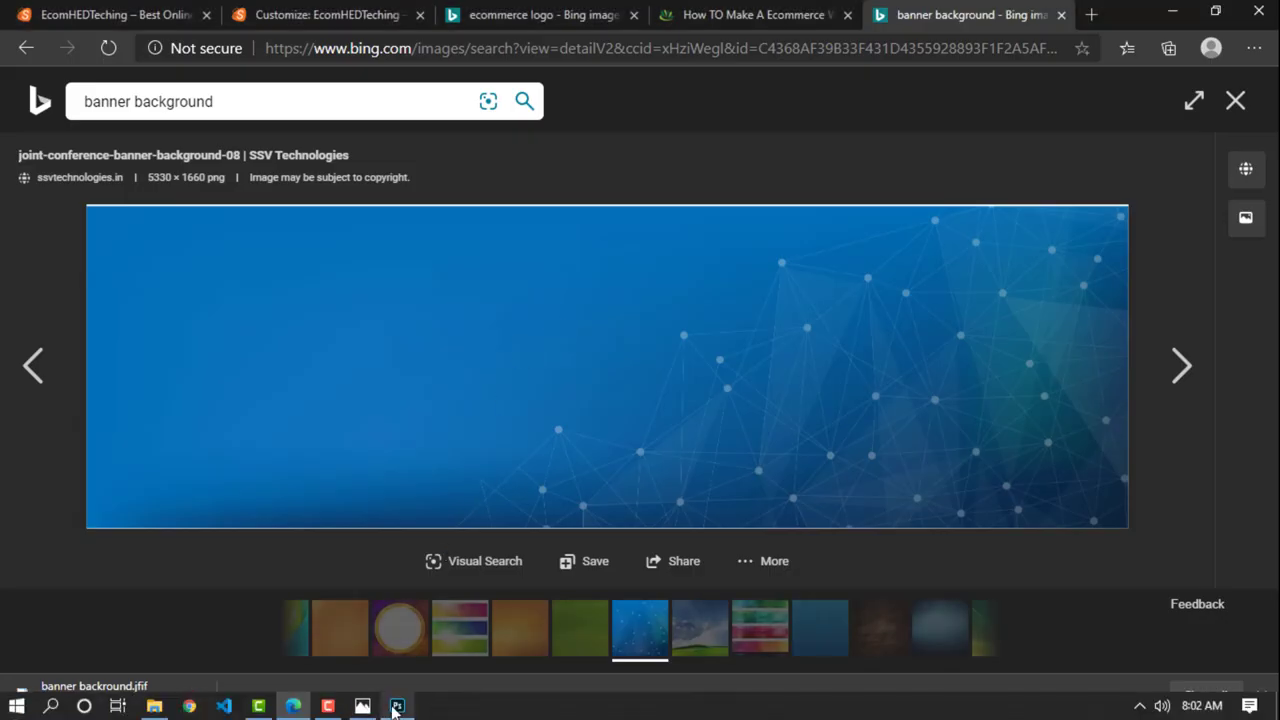
# Step: Return to the Bing tab and search images for 'girls leg'
pyautogui.click(397, 706)
pyautogui.click(293, 706)
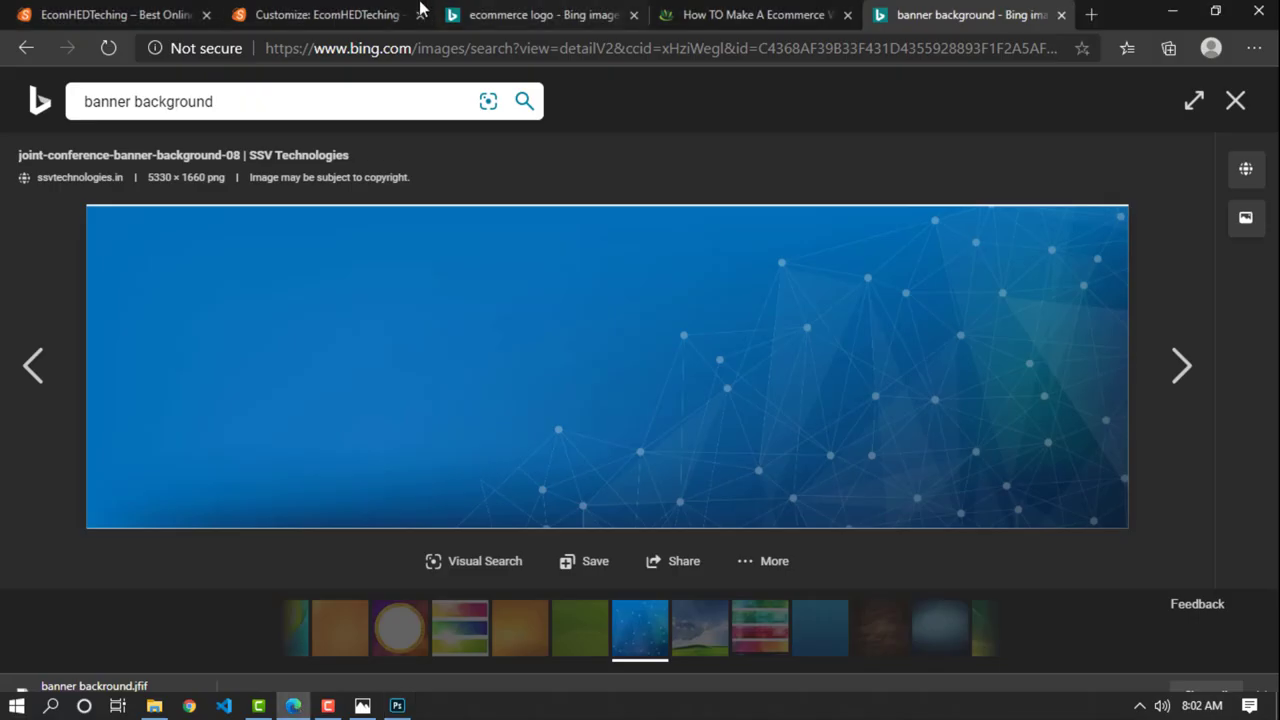
pyautogui.click(420, 6)
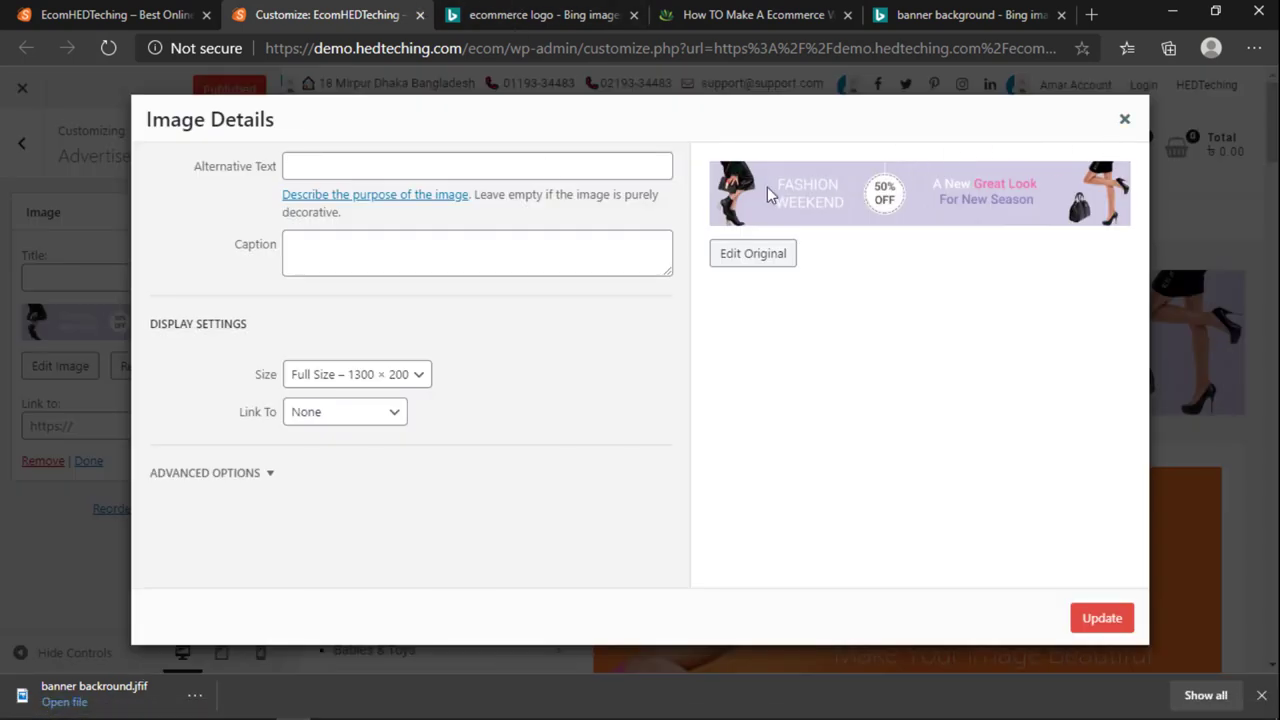
pyautogui.click(995, 12)
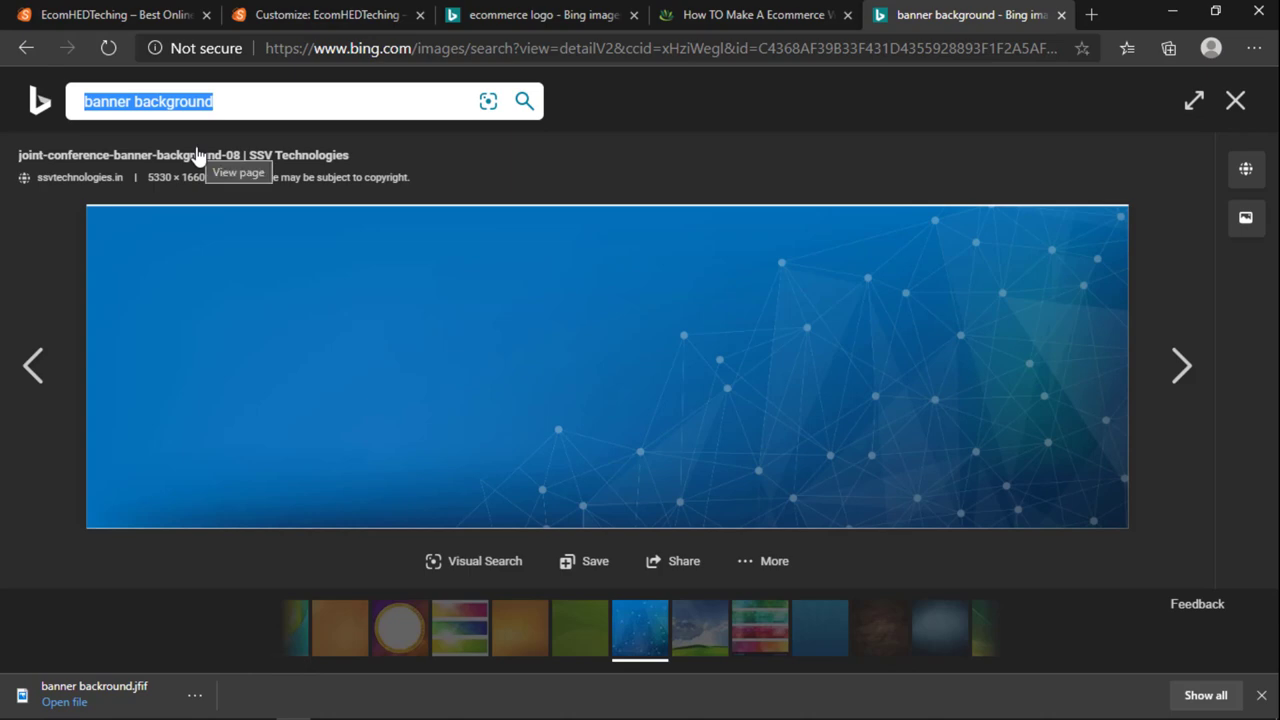
pyautogui.write('girls leg')
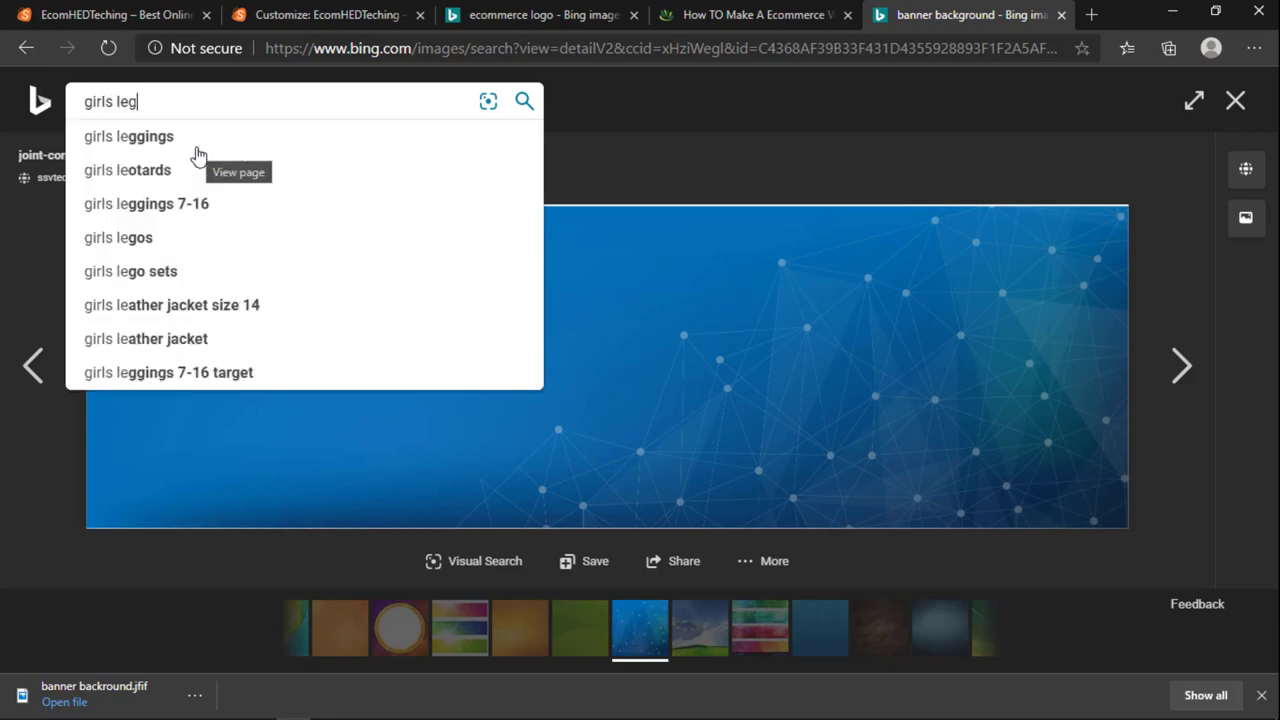
pyautogui.press('Return')
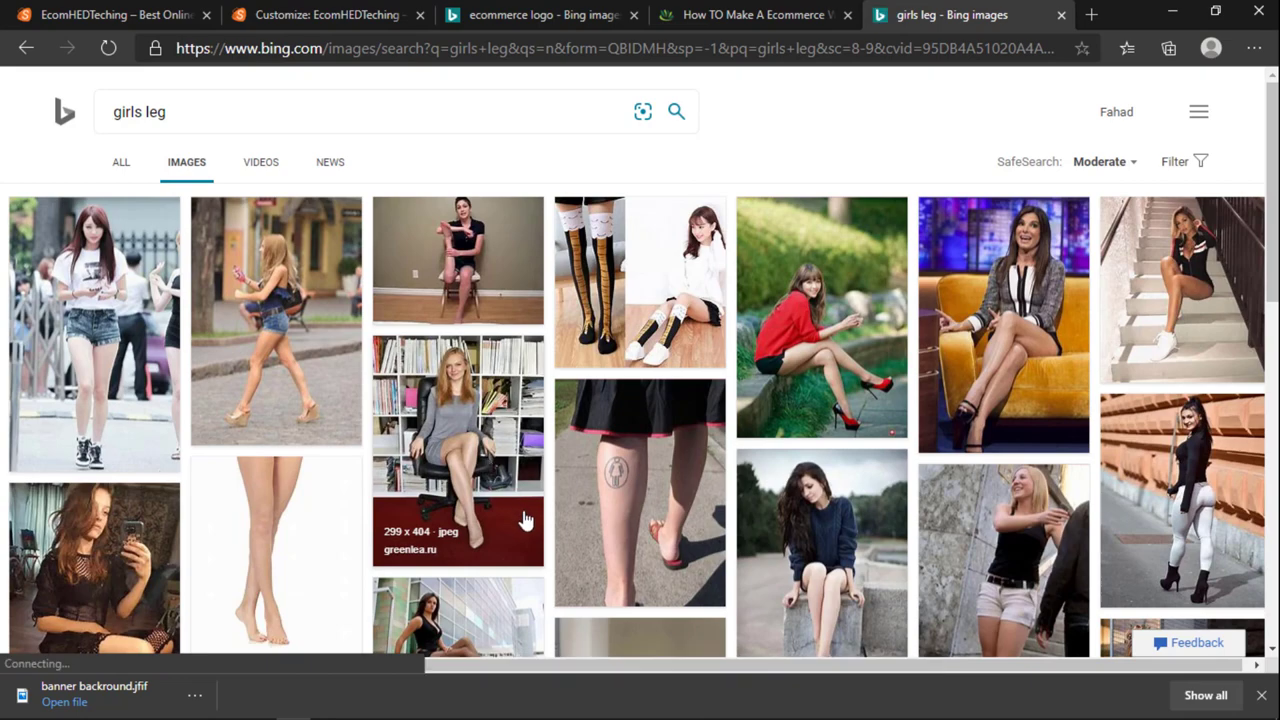
pyautogui.scroll(-10, 525, 520)
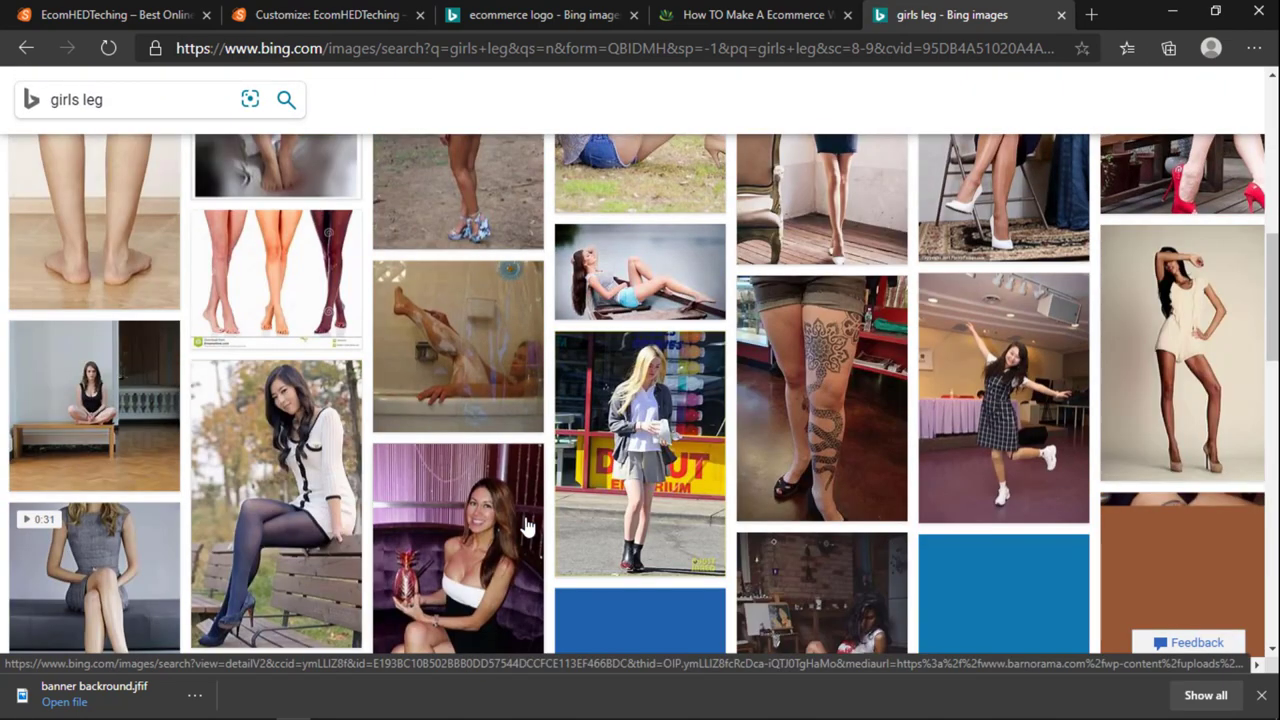
pyautogui.scroll(-5, 525, 525)
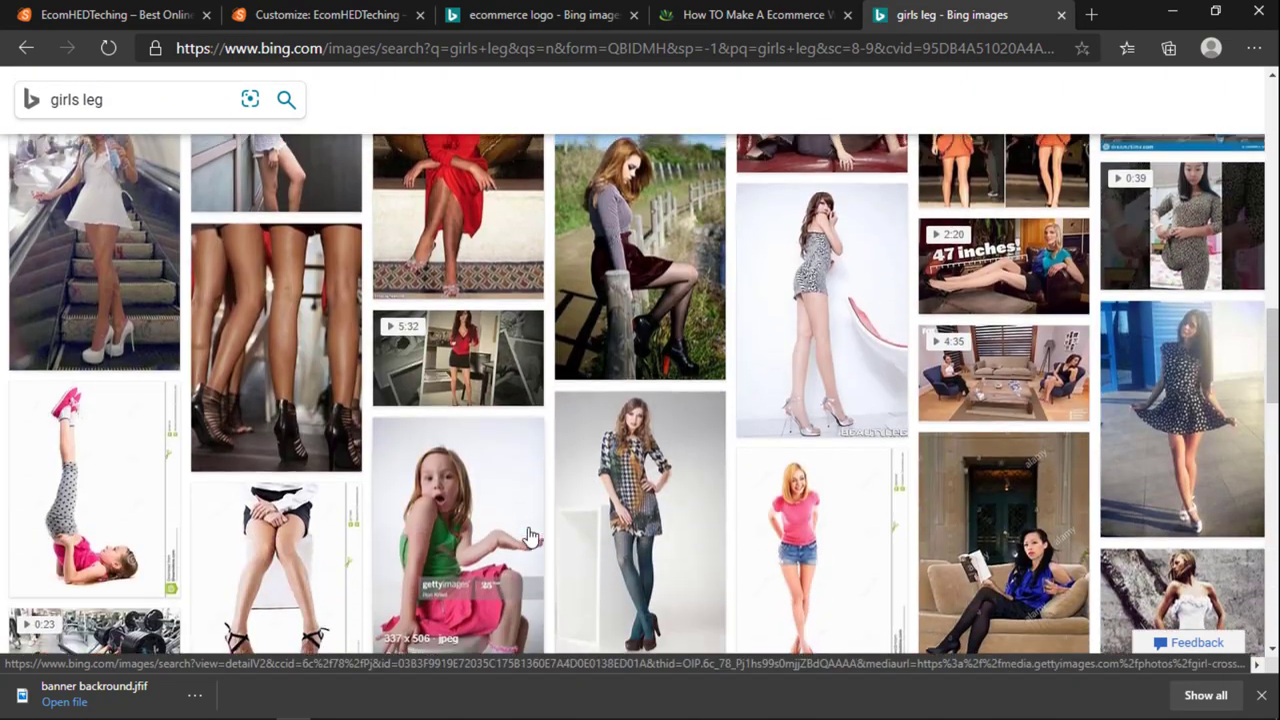
pyautogui.scroll(8, 528, 533)
pyautogui.scroll(8, 528, 538)
# Step: Replace the query with 'hijabi model' and browse the results
pyautogui.click(150, 112)
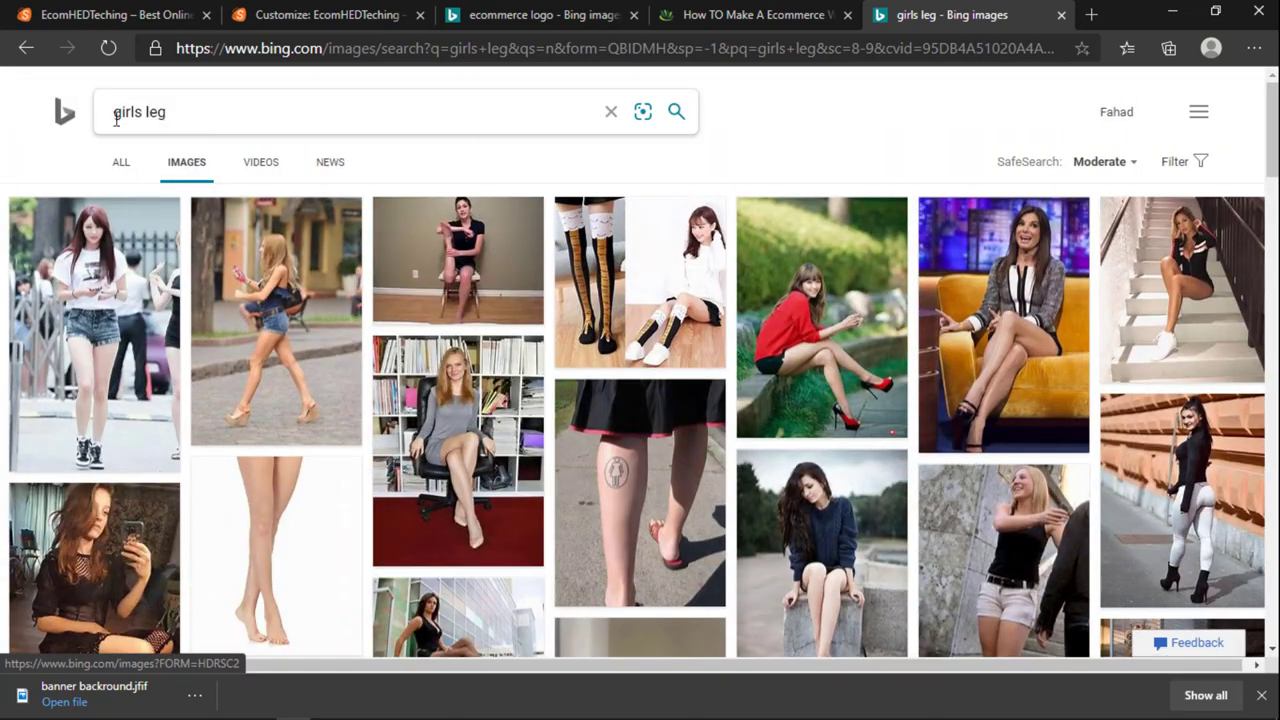
pyautogui.write('model')
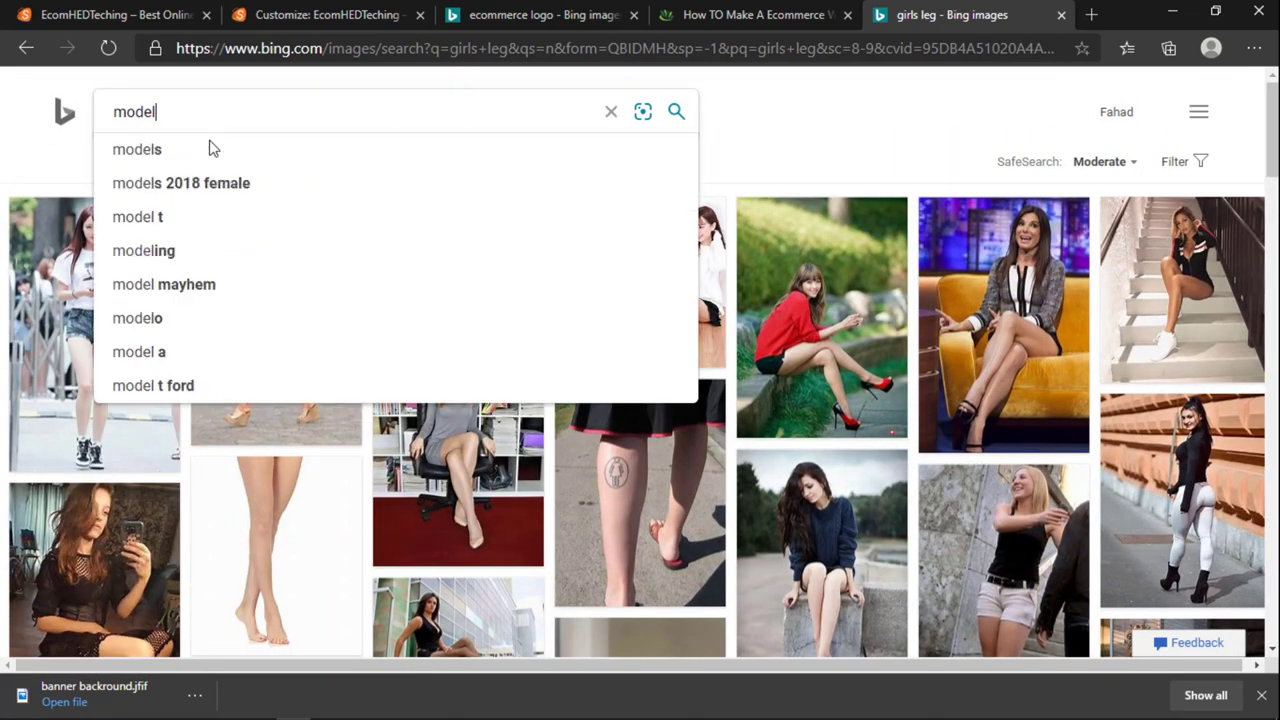
pyautogui.press('BackSpace')
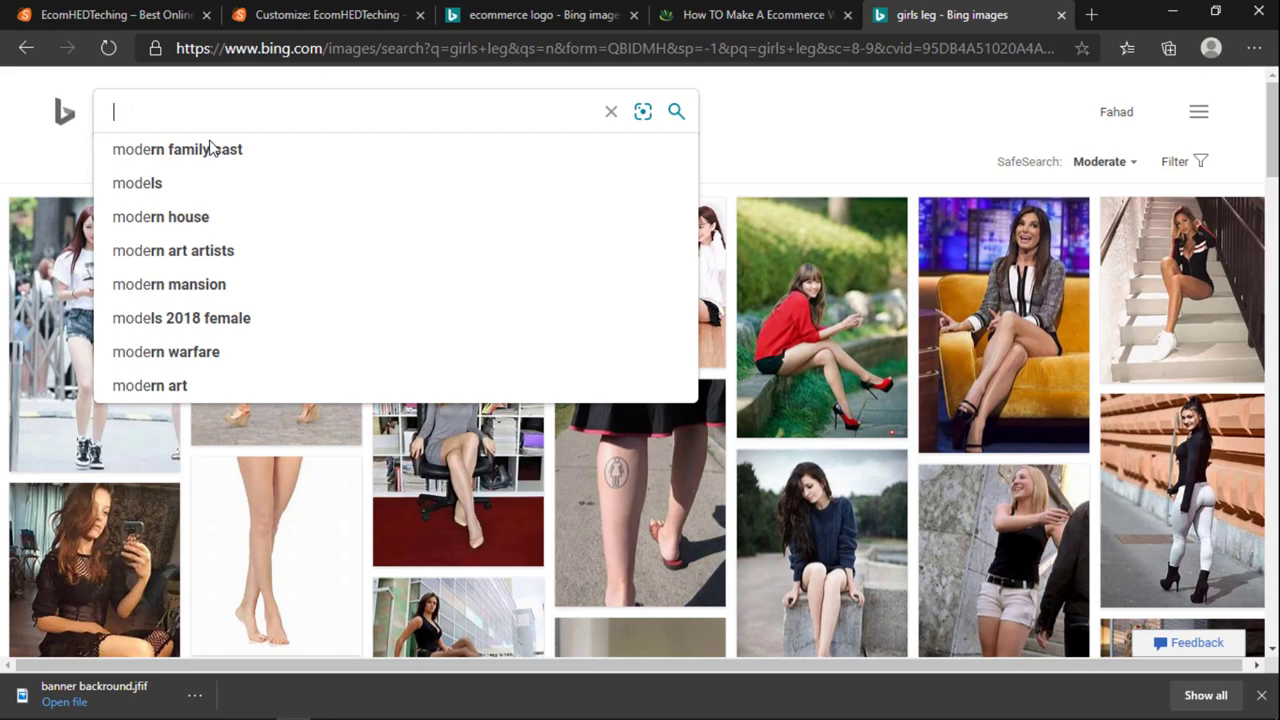
pyautogui.write('hijabi mod')
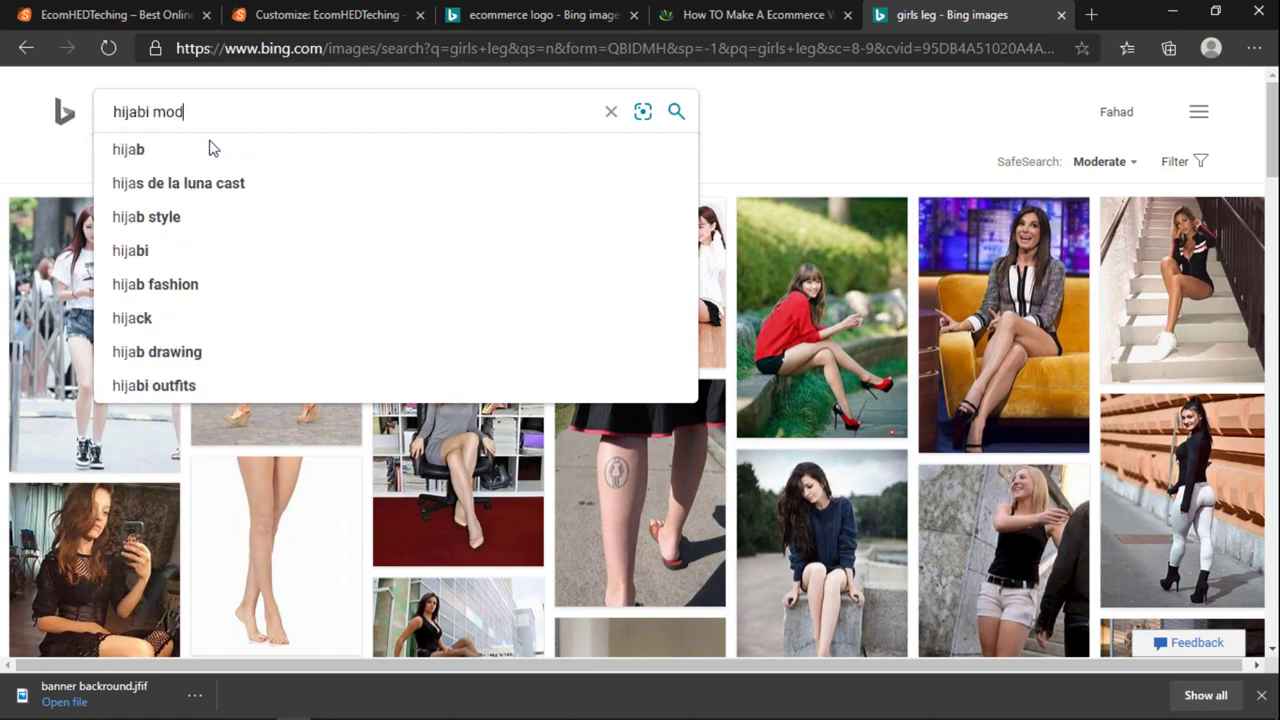
pyautogui.write('el')
pyautogui.press('Return')
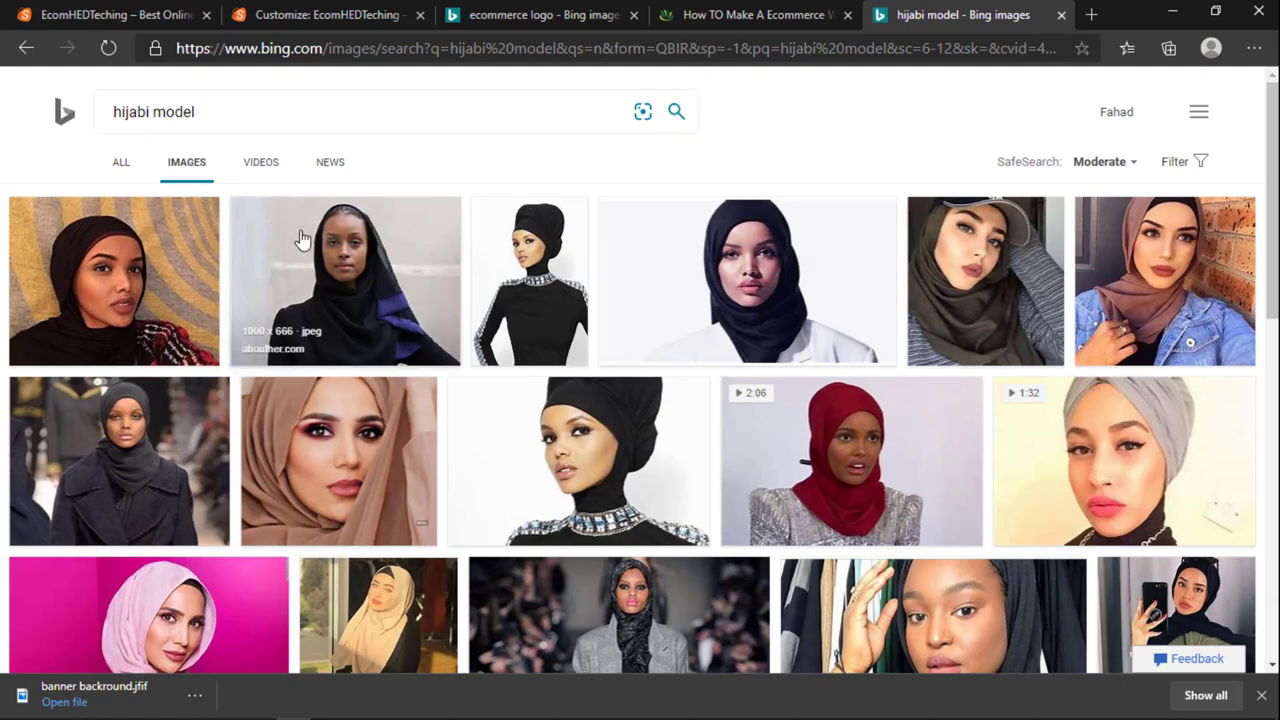
pyautogui.scroll(-1, 630, 250)
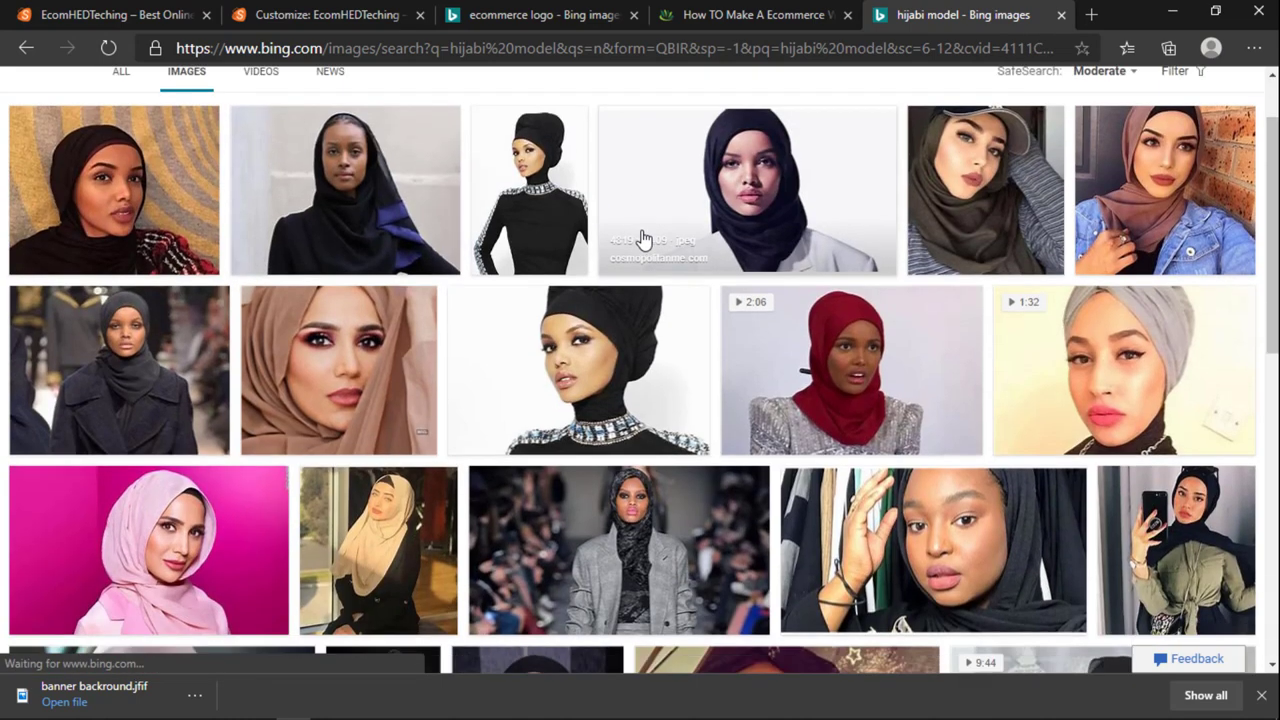
pyautogui.scroll(1, 473, 344)
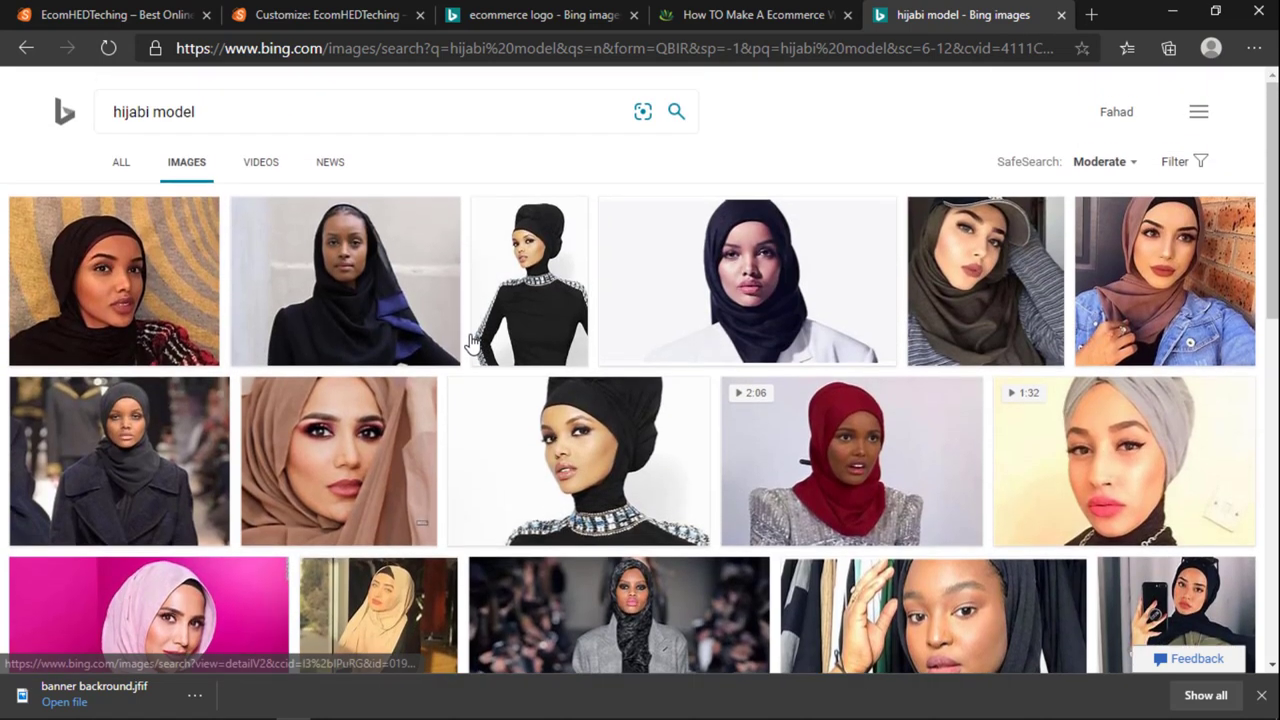
pyautogui.scroll(-1, 473, 344)
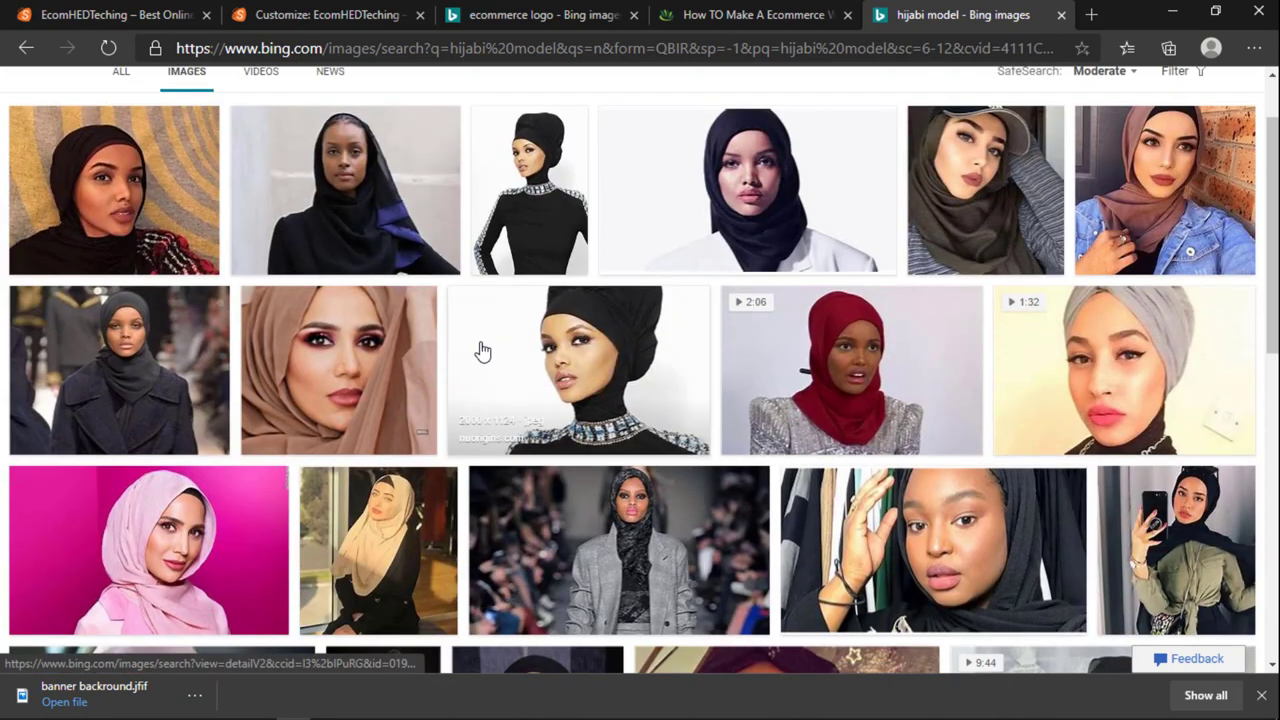
pyautogui.scroll(1, 483, 350)
pyautogui.scroll(-1, 483, 350)
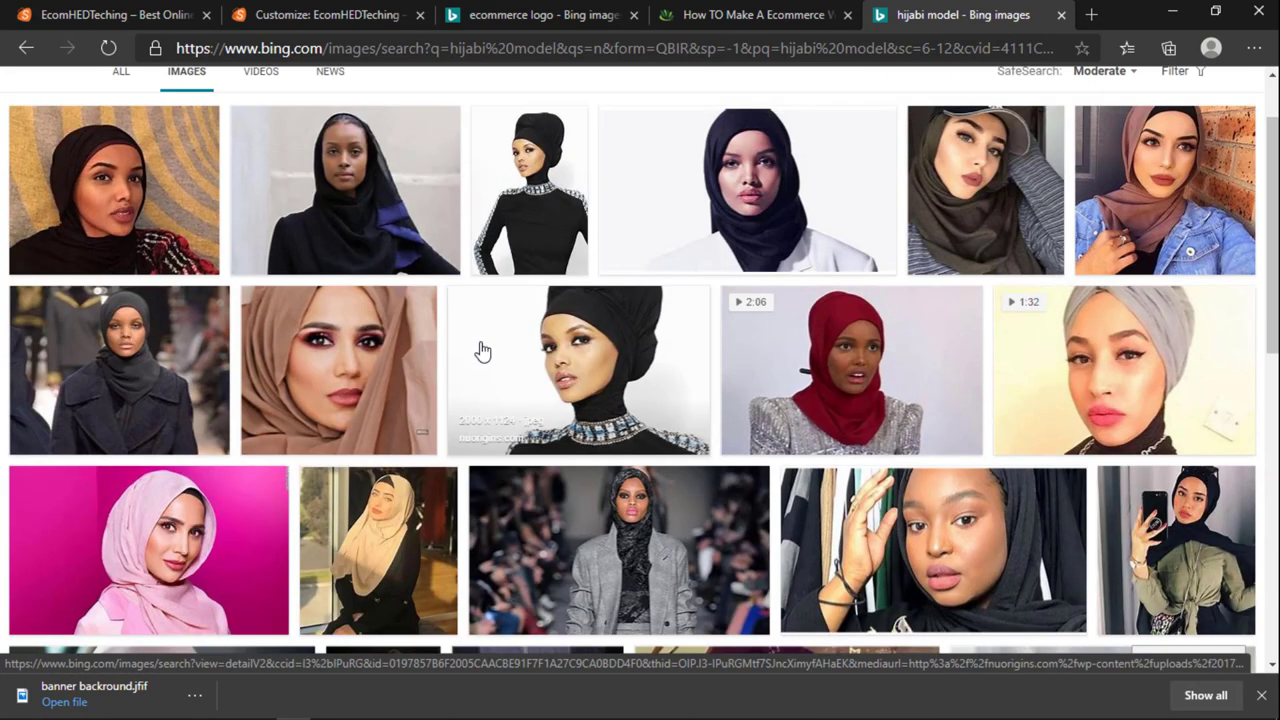
pyautogui.scroll(-3, 481, 350)
pyautogui.scroll(3, 483, 350)
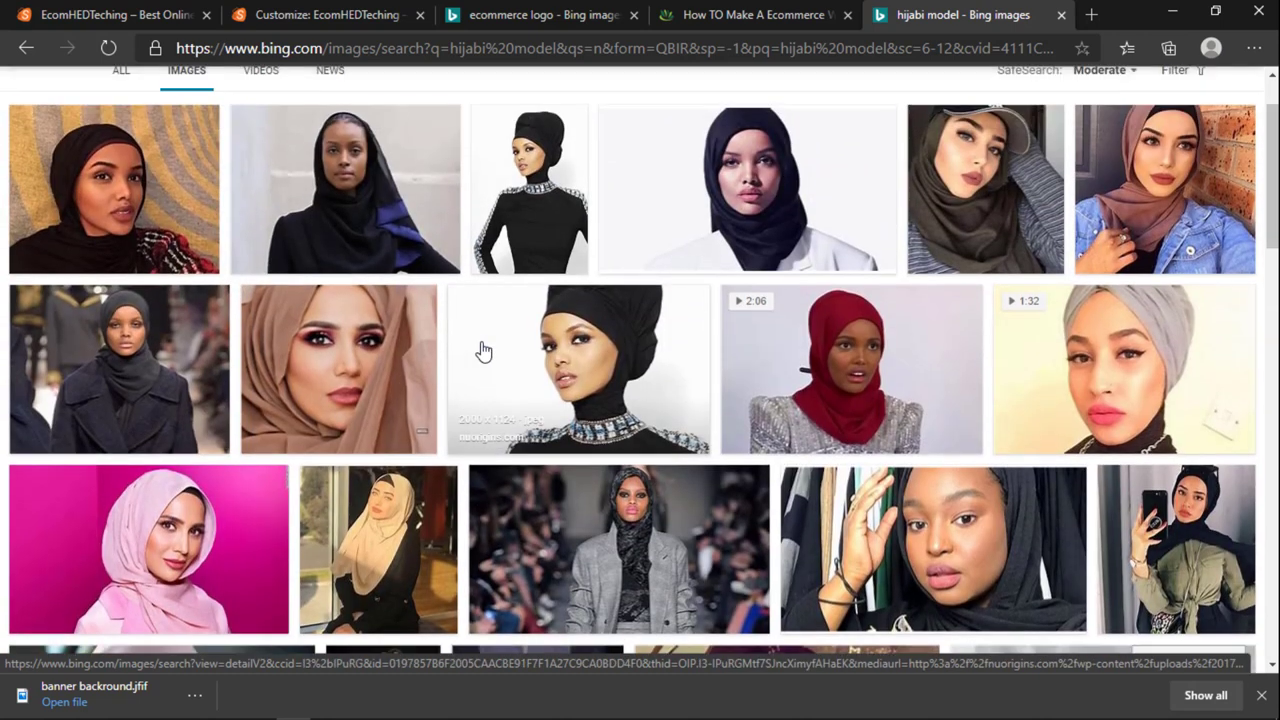
pyautogui.scroll(1, 481, 350)
# Step: Extend the query to 'hijabi model png transparent background' and search
pyautogui.click(294, 110)
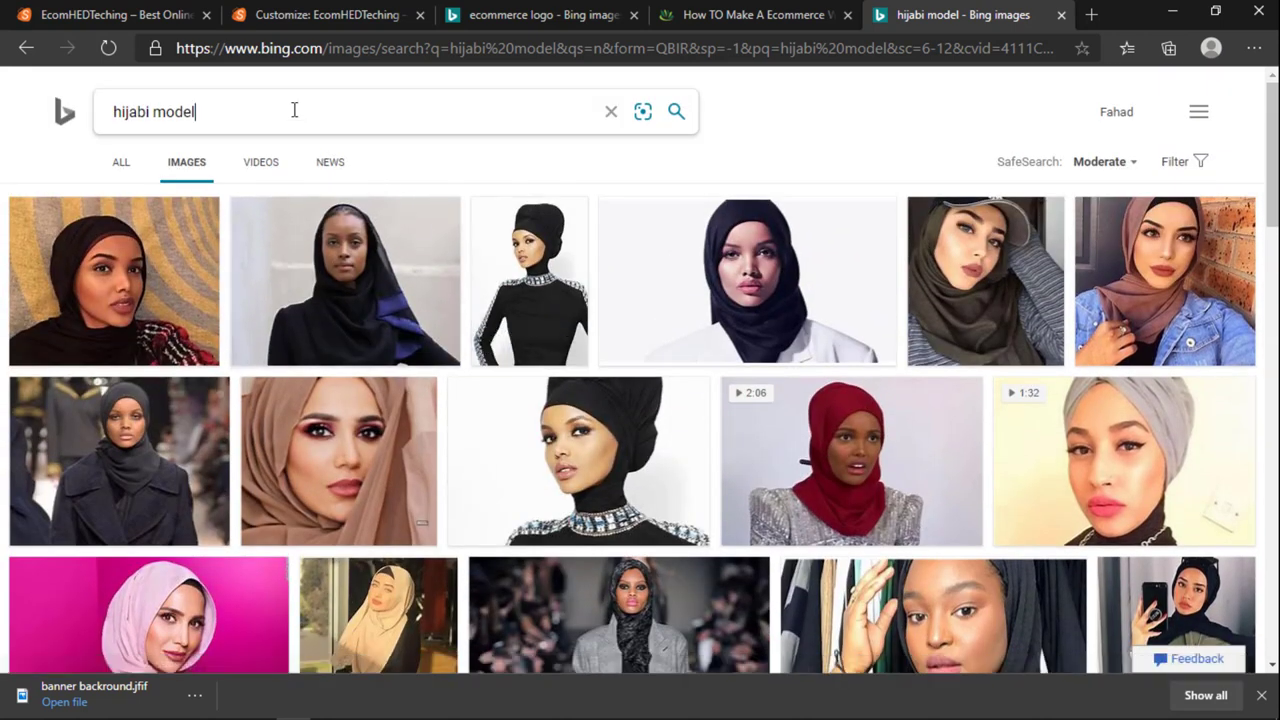
pyautogui.write('pnh')
pyautogui.press('BackSpace')
pyautogui.press('BackSpace')
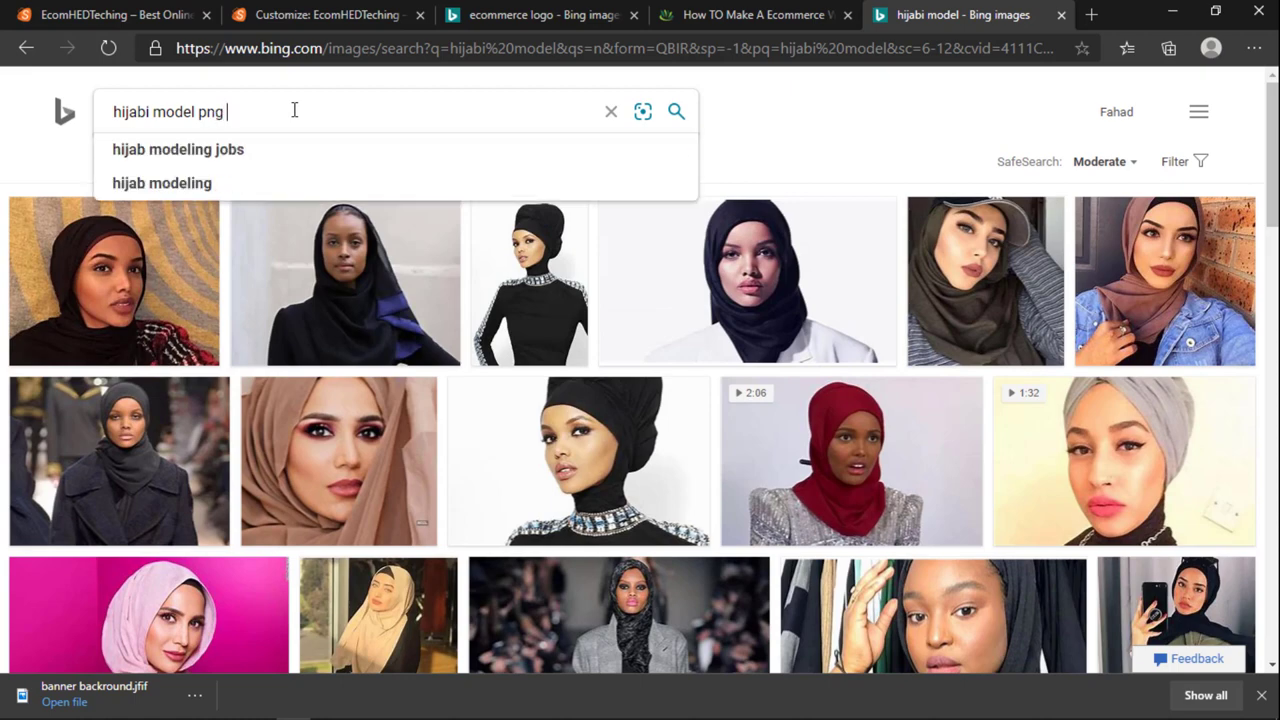
pyautogui.write('g transparent ba')
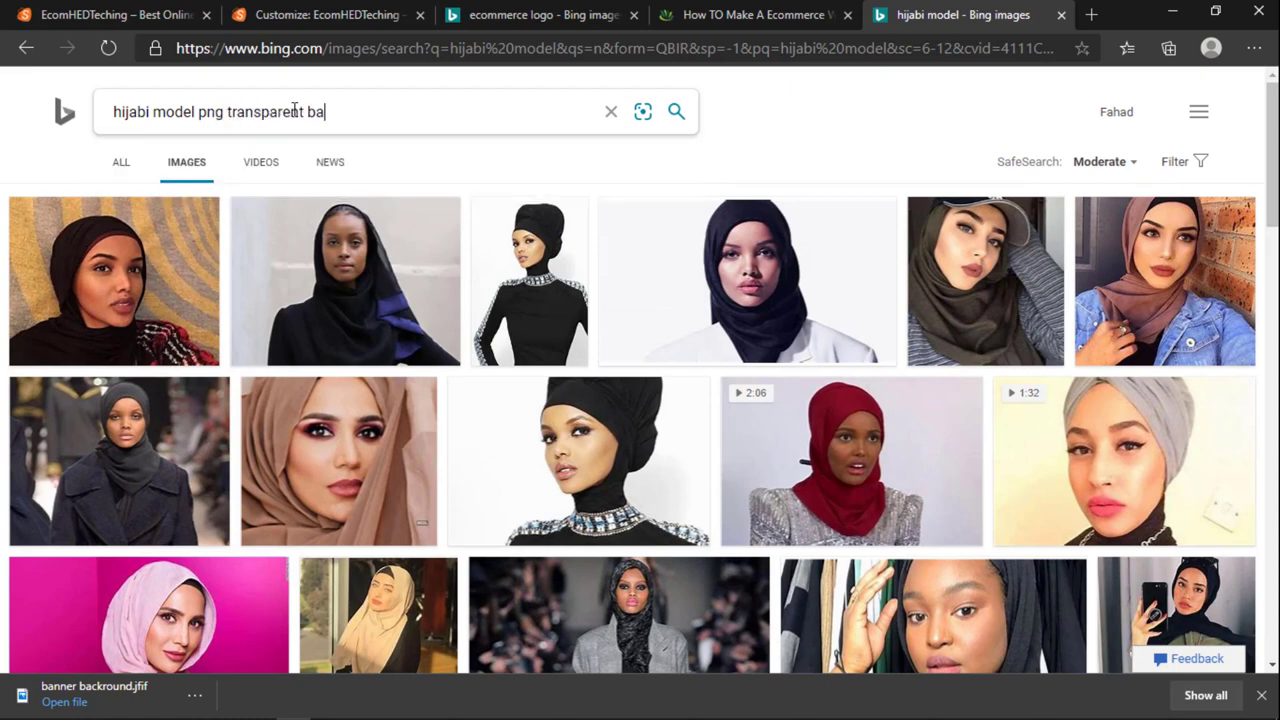
pyautogui.write('ckground')
pyautogui.press('Return')
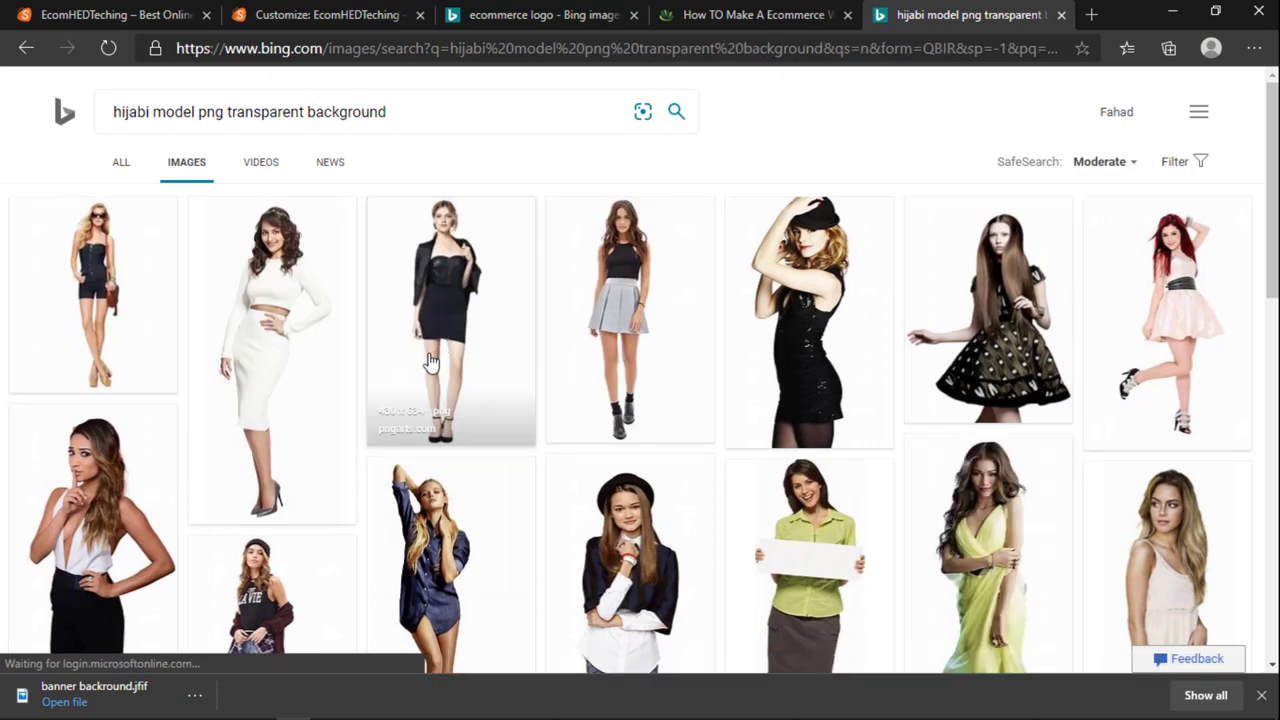
# Step: Save the first transparent-background model photo to the Desktop as g1
pyautogui.click(298, 350)
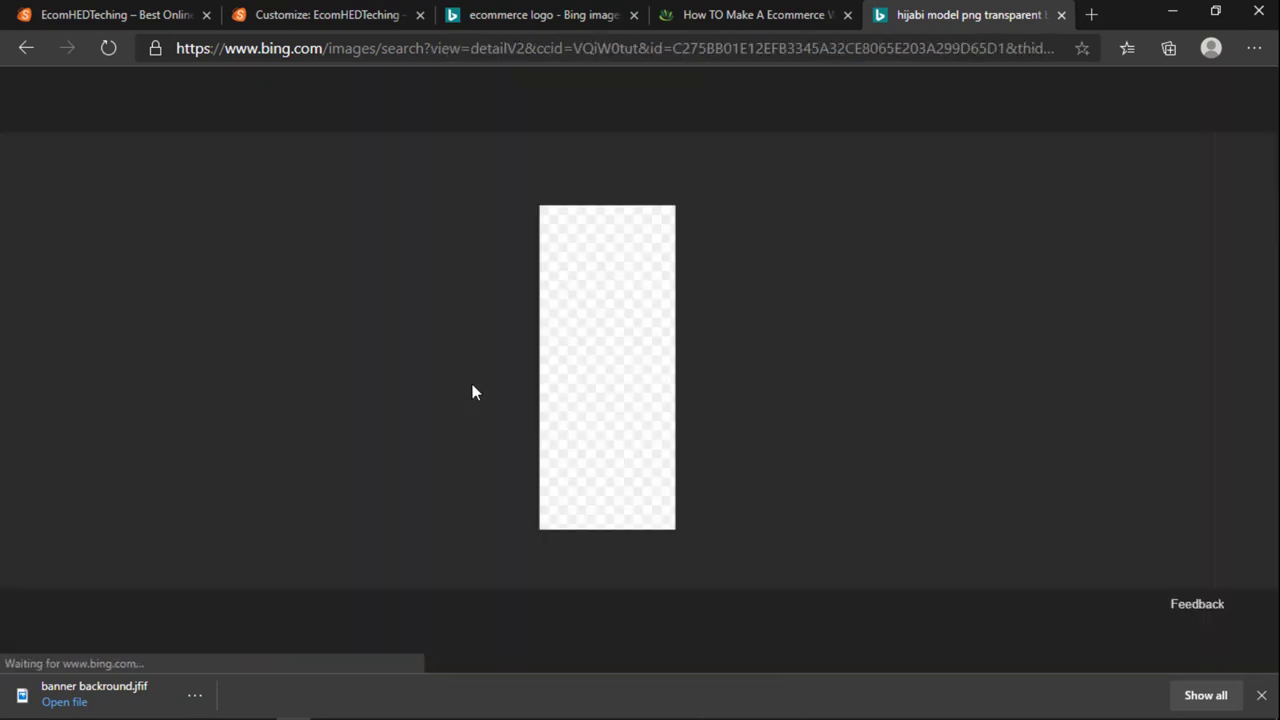
pyautogui.rightClick(596, 303)
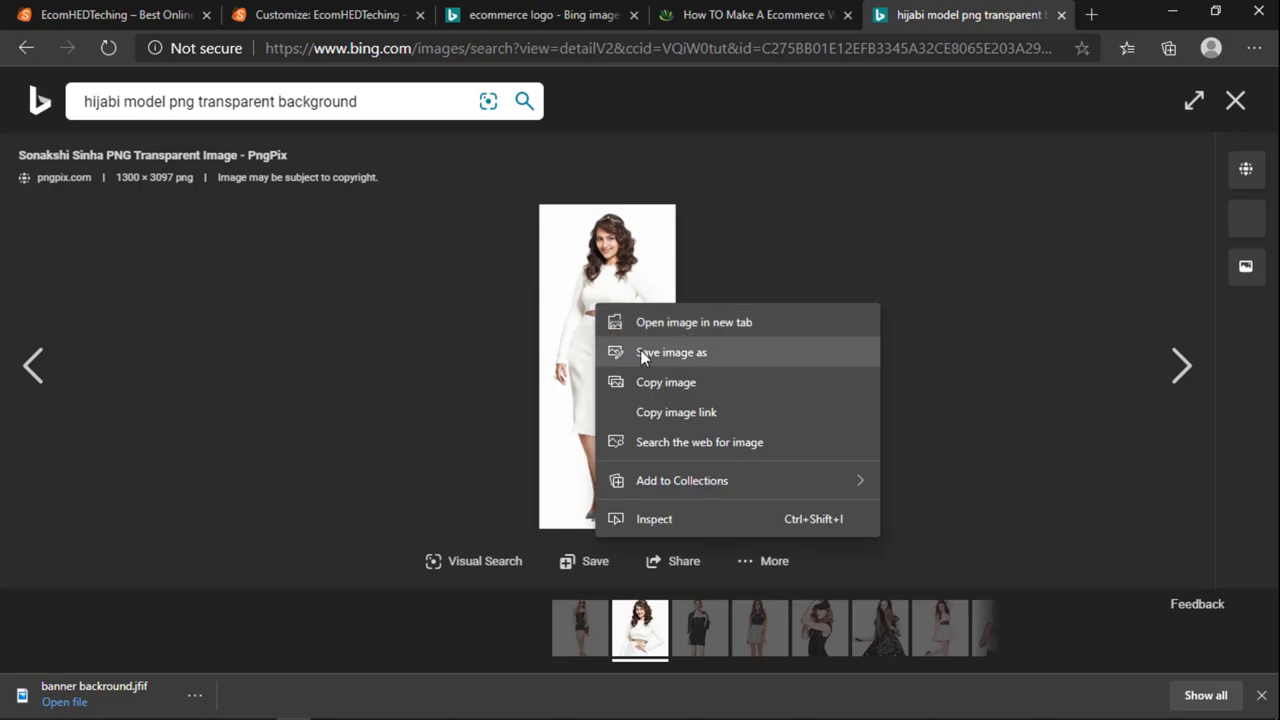
pyautogui.click(643, 352)
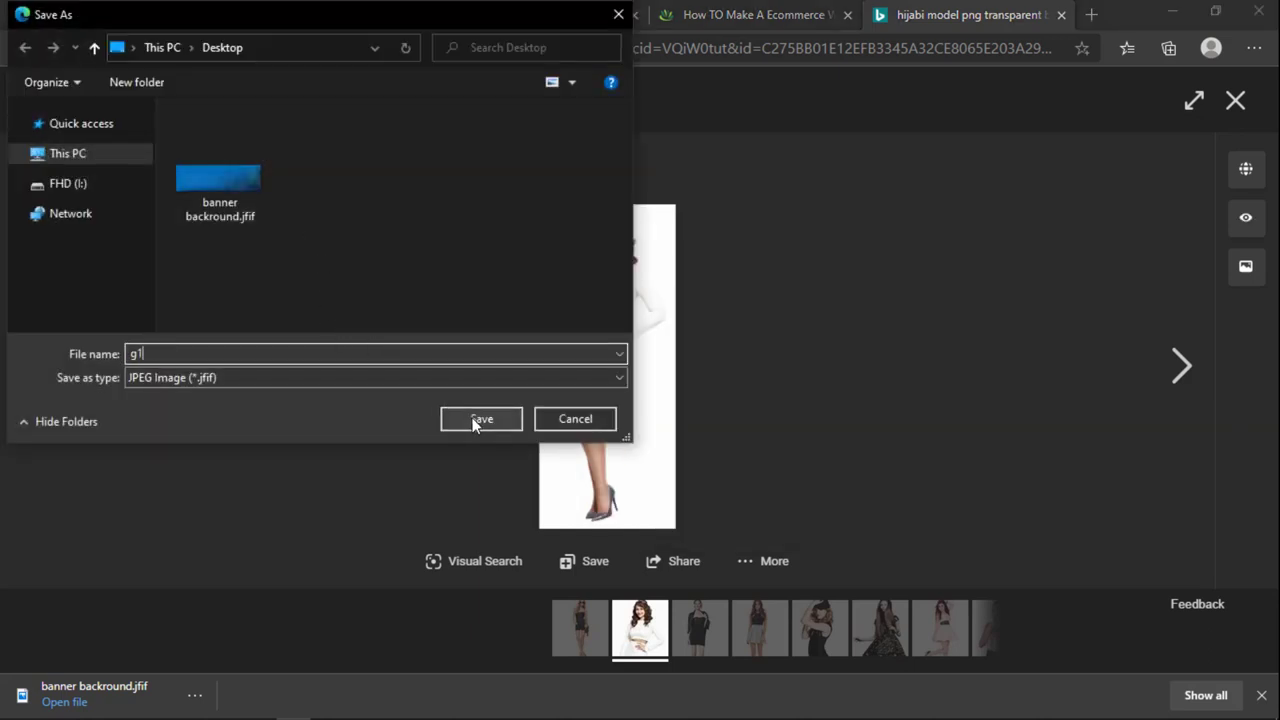
pyautogui.click(478, 420)
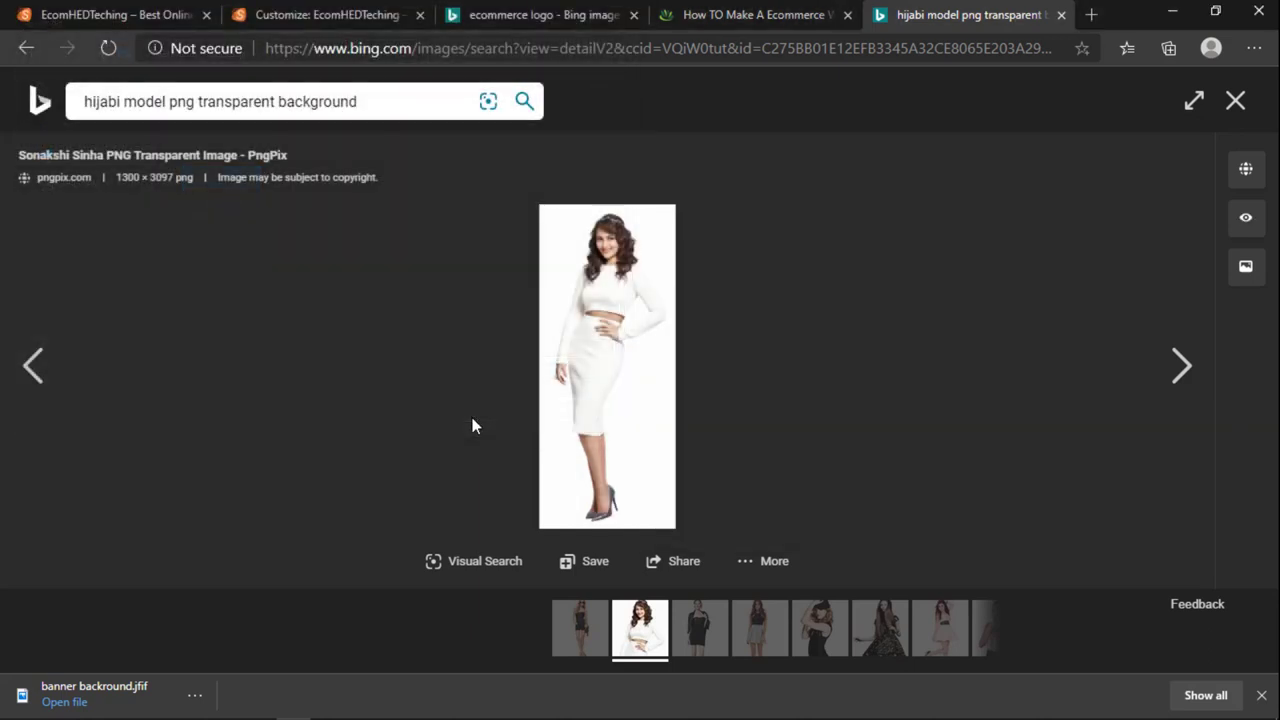
pyautogui.click(26, 375)
pyautogui.click(1236, 100)
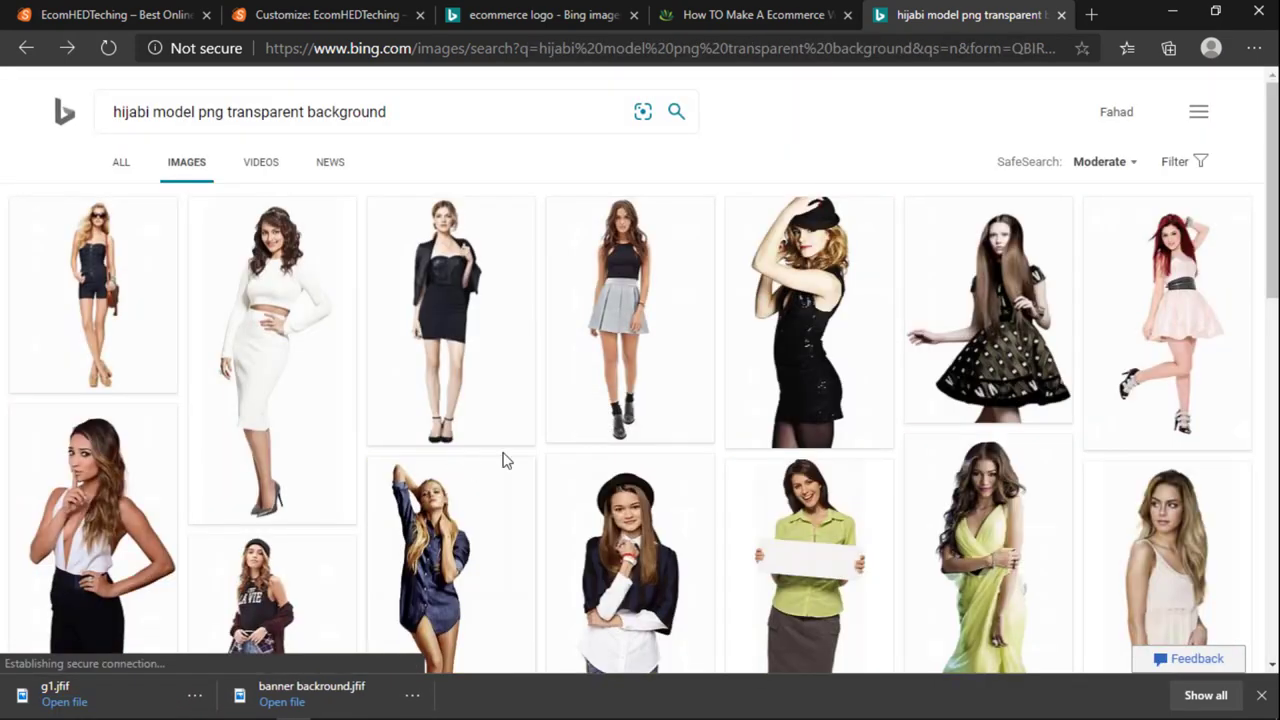
# Step: Save the seated model in a black T-shirt to the Desktop as g2
pyautogui.scroll(-7, 812, 415)
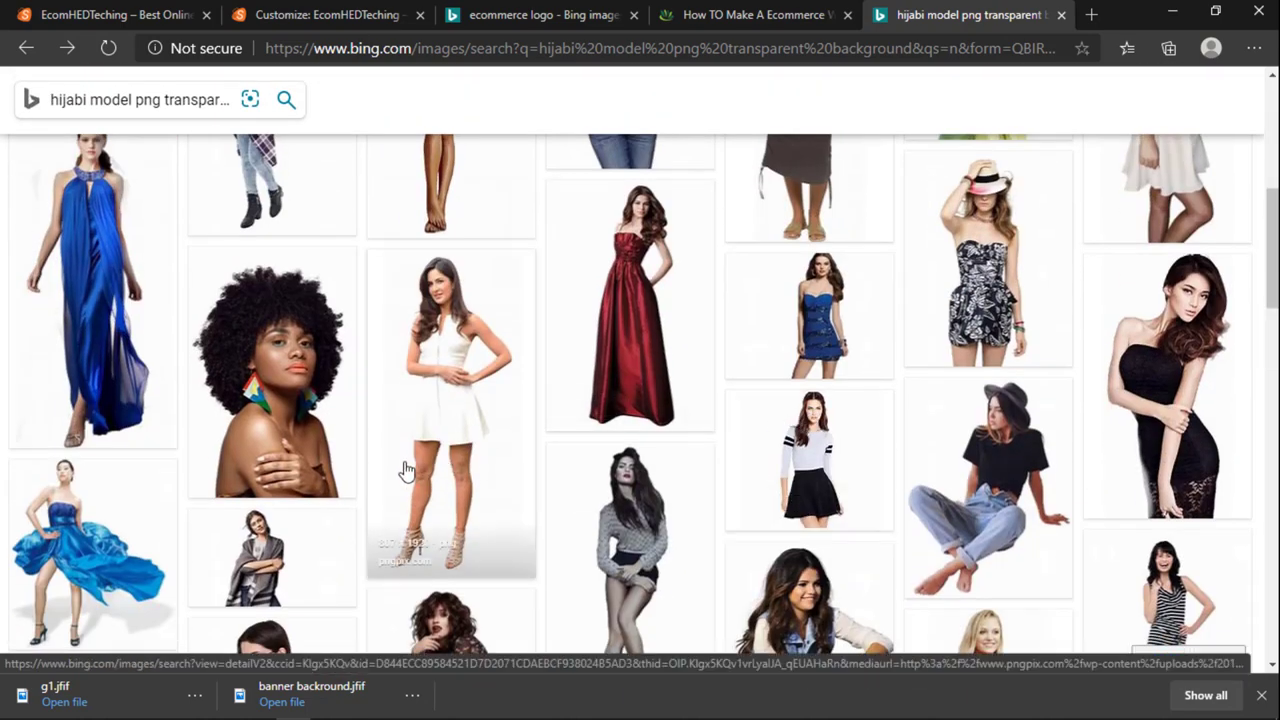
pyautogui.scroll(-2, 405, 470)
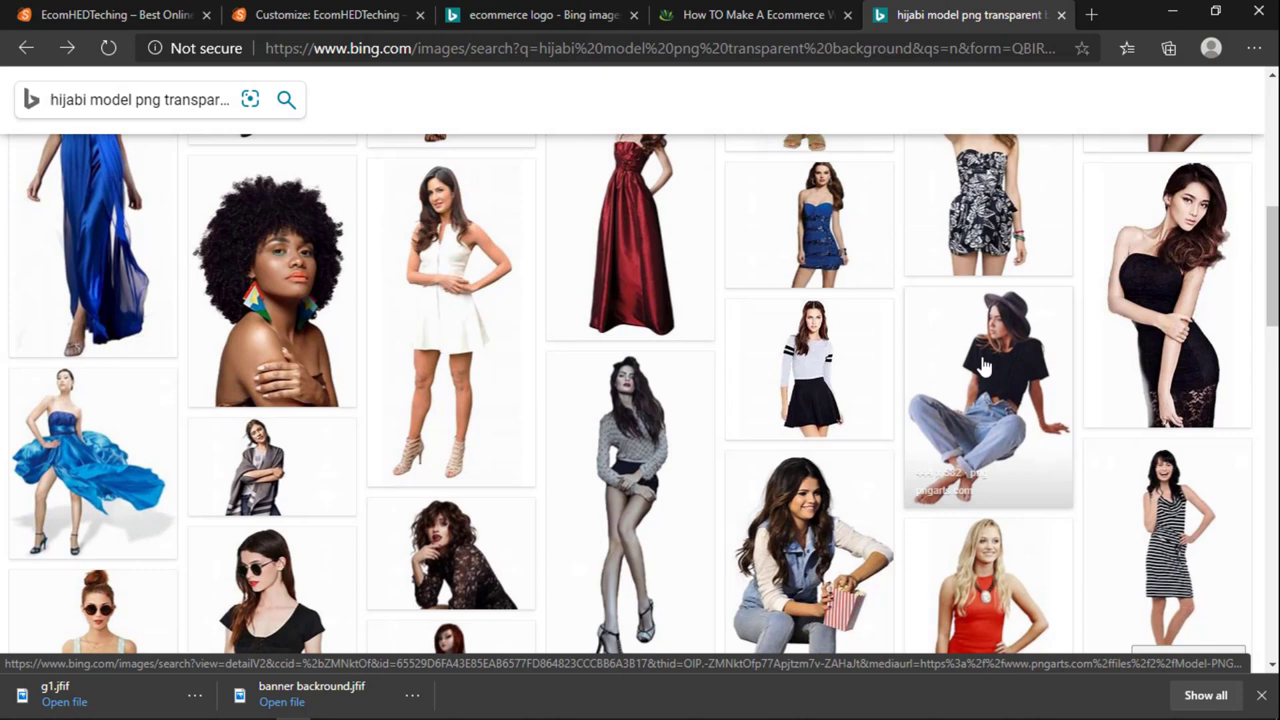
pyautogui.click(792, 383)
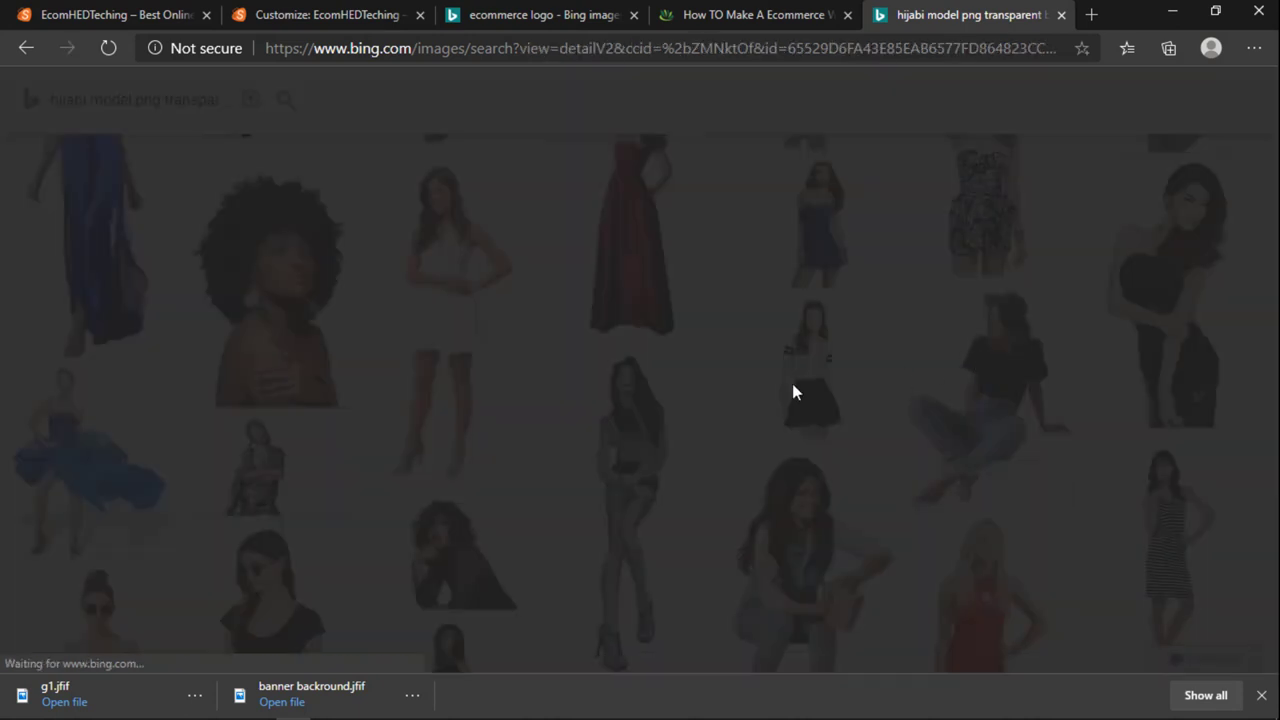
pyautogui.rightClick(594, 364)
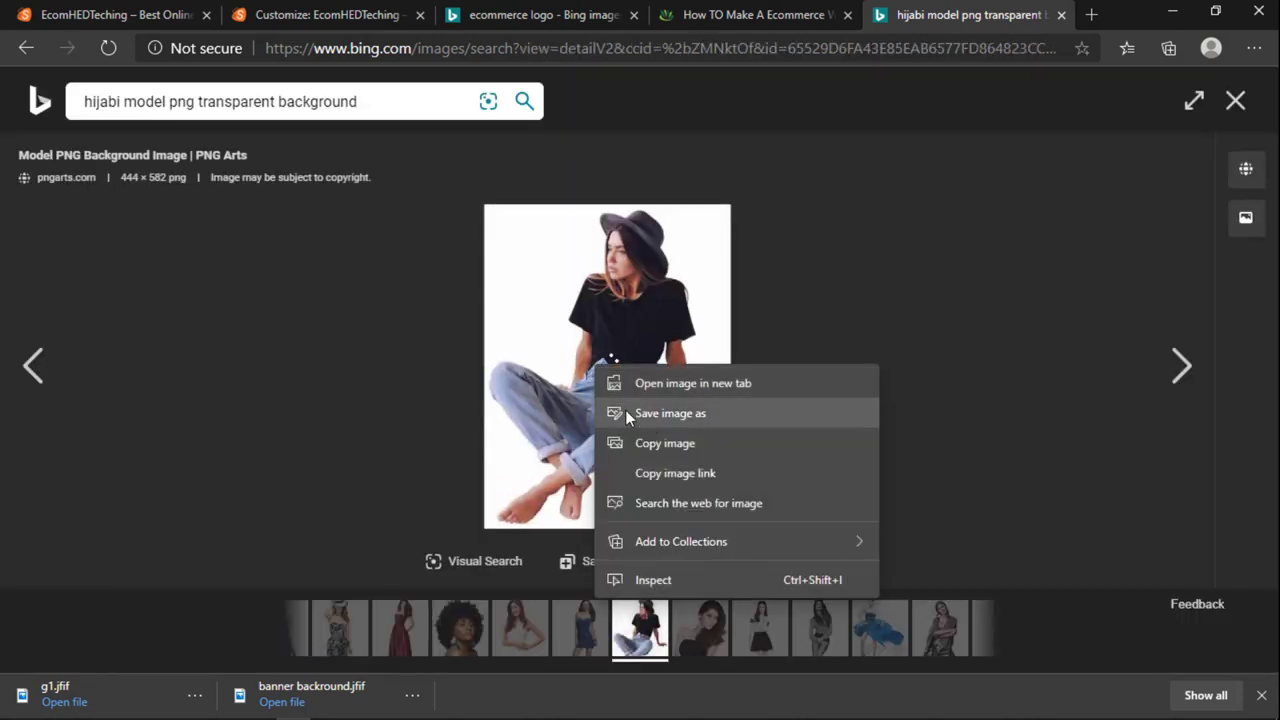
pyautogui.click(638, 414)
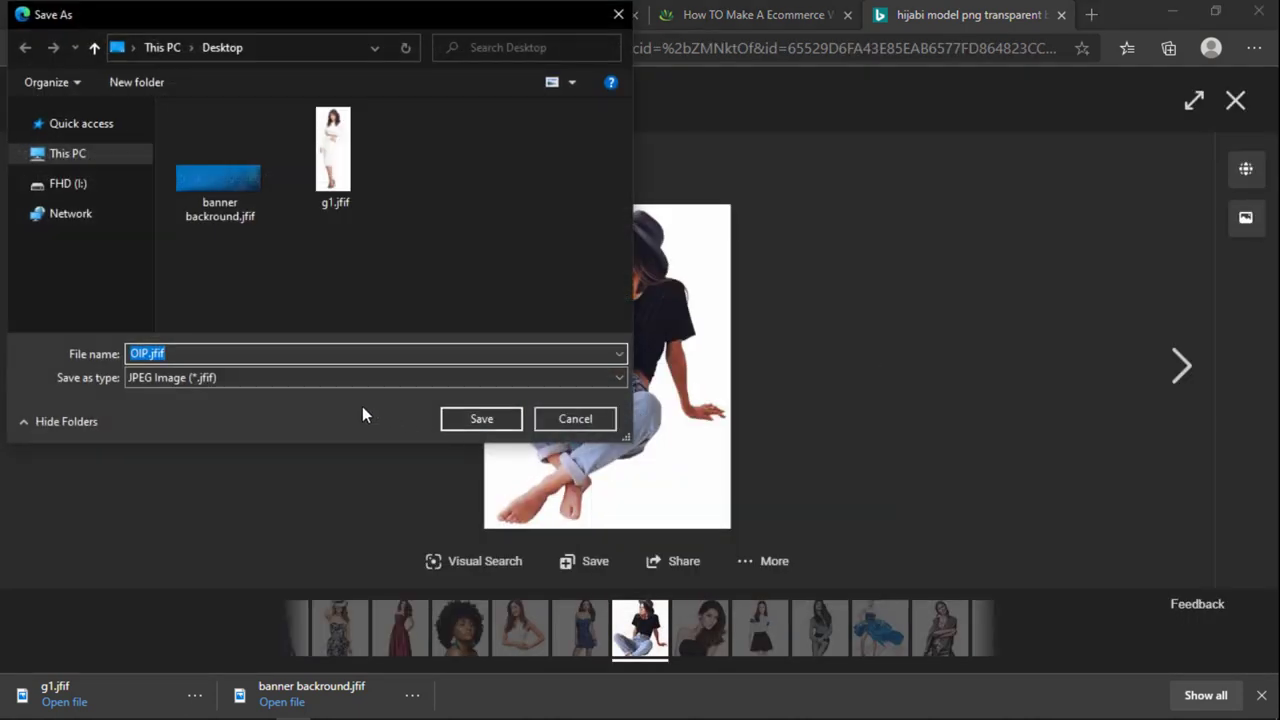
pyautogui.write('g2')
pyautogui.press('Return')
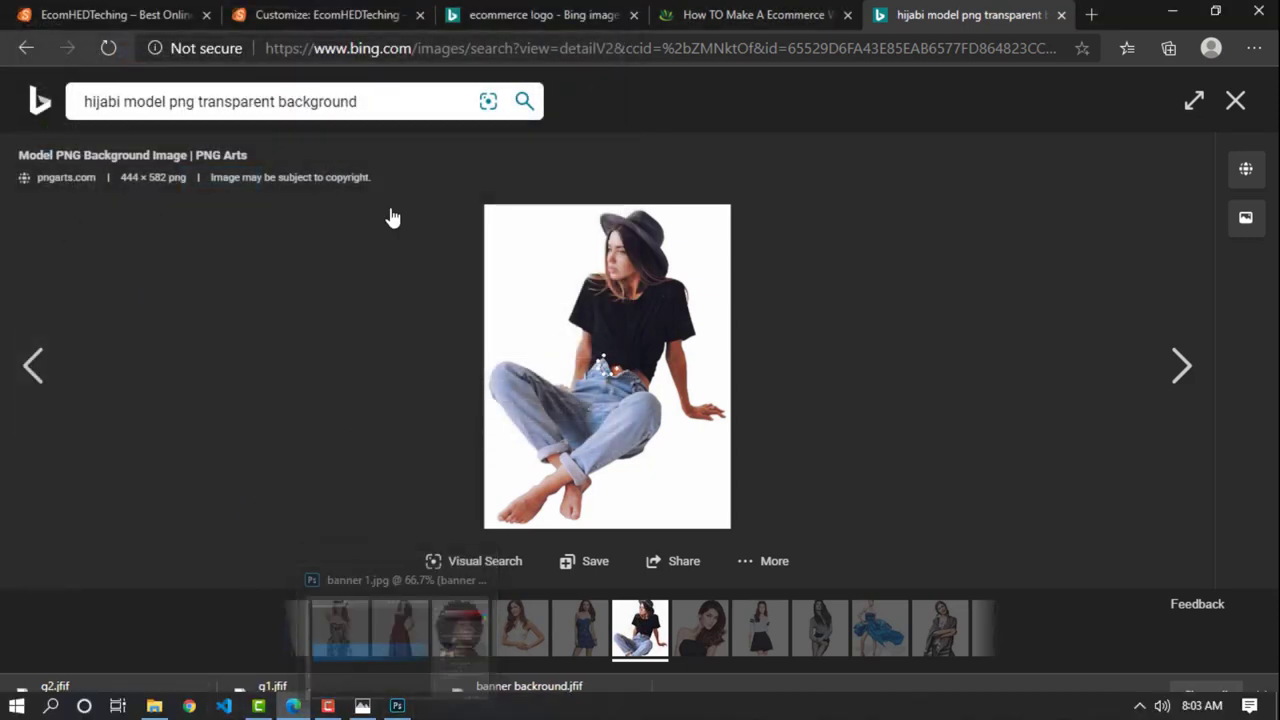
pyautogui.click(1236, 100)
# Step: Go back to the hijabi model results, close the Bing tab, and return to Photoshop
pyautogui.scroll(10, 480, 463)
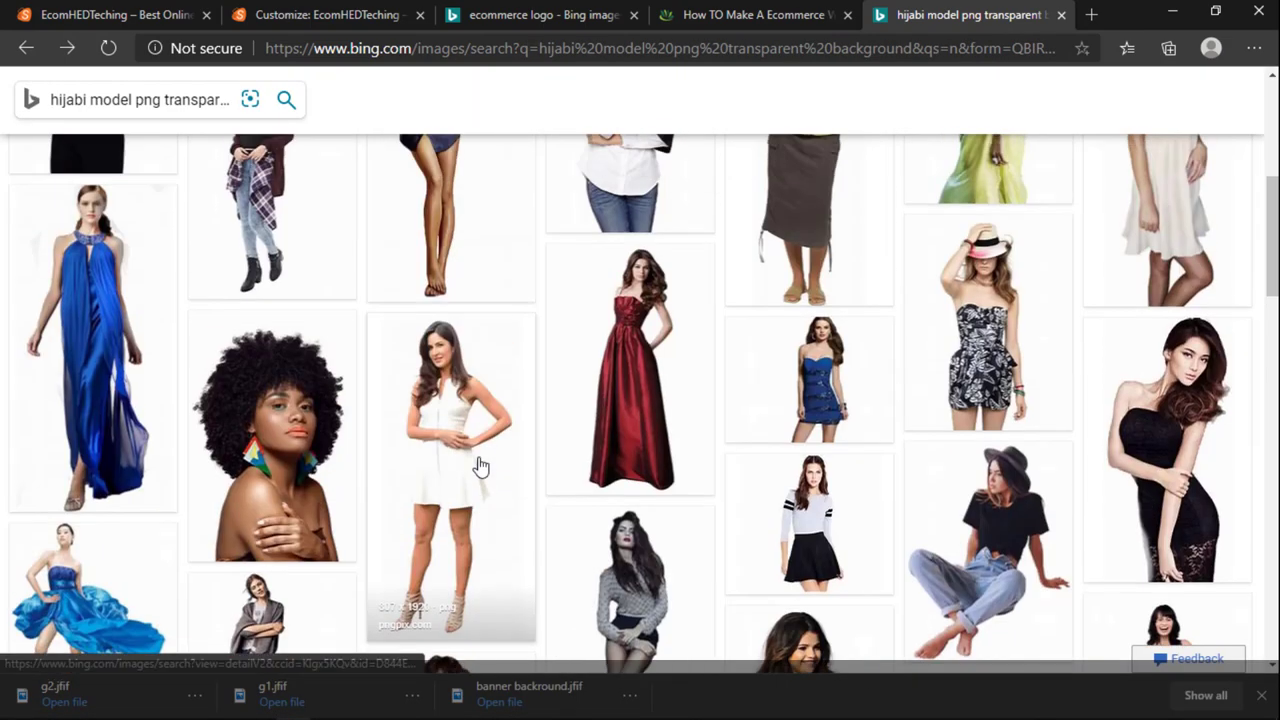
pyautogui.click(25, 47)
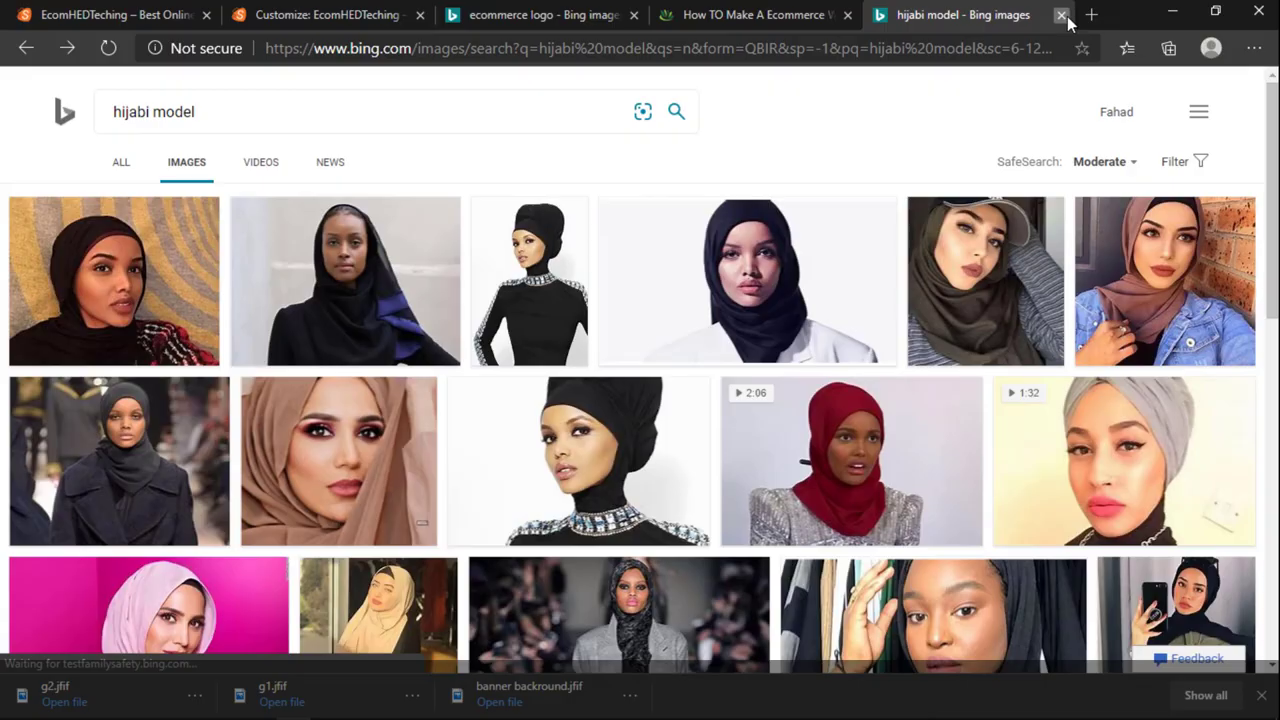
pyautogui.click(1061, 15)
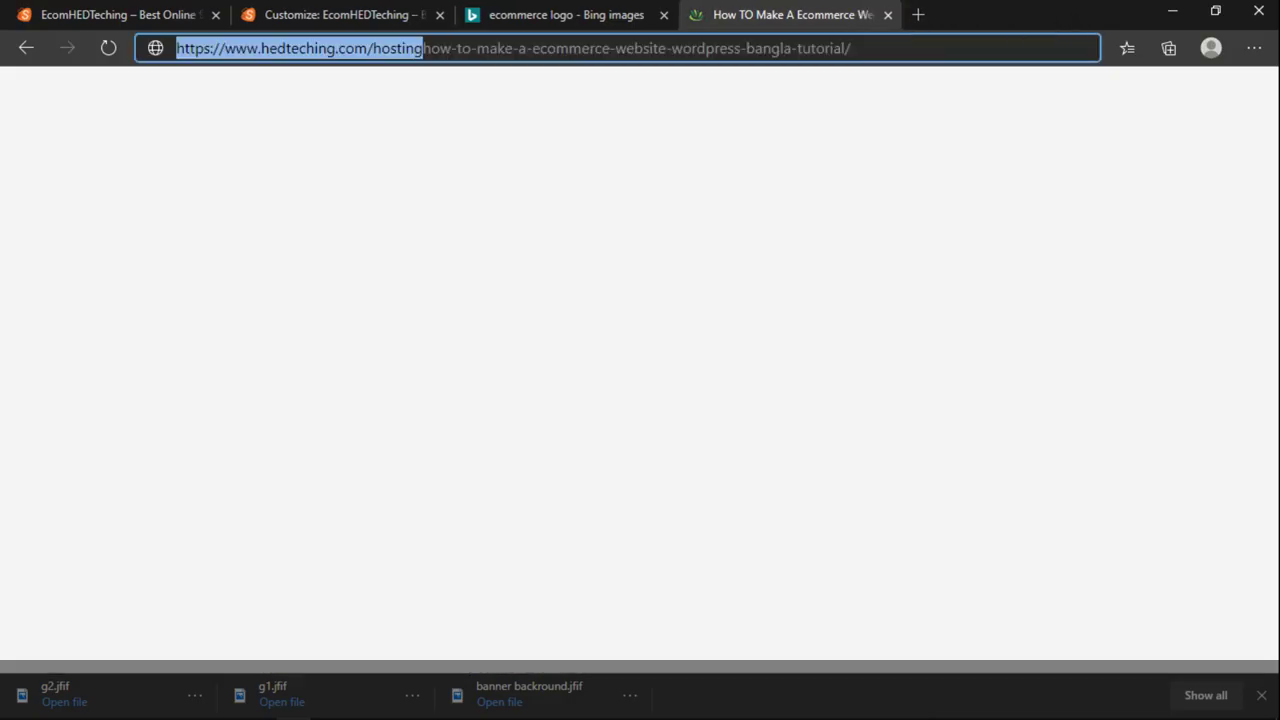
pyautogui.click(397, 705)
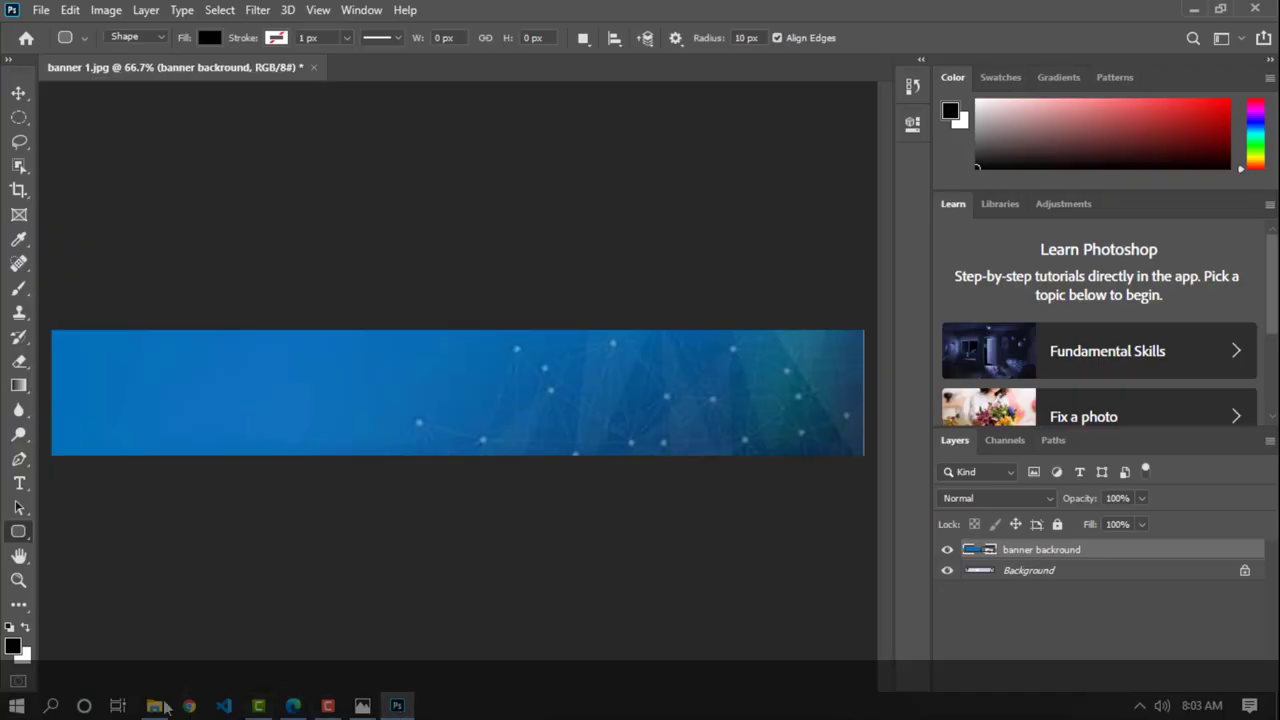
# Step: Drag g1 from the Desktop folder into the banner and commit it
pyautogui.click(155, 706)
pyautogui.moveTo(578, 225); pyautogui.dragTo(109, 518)
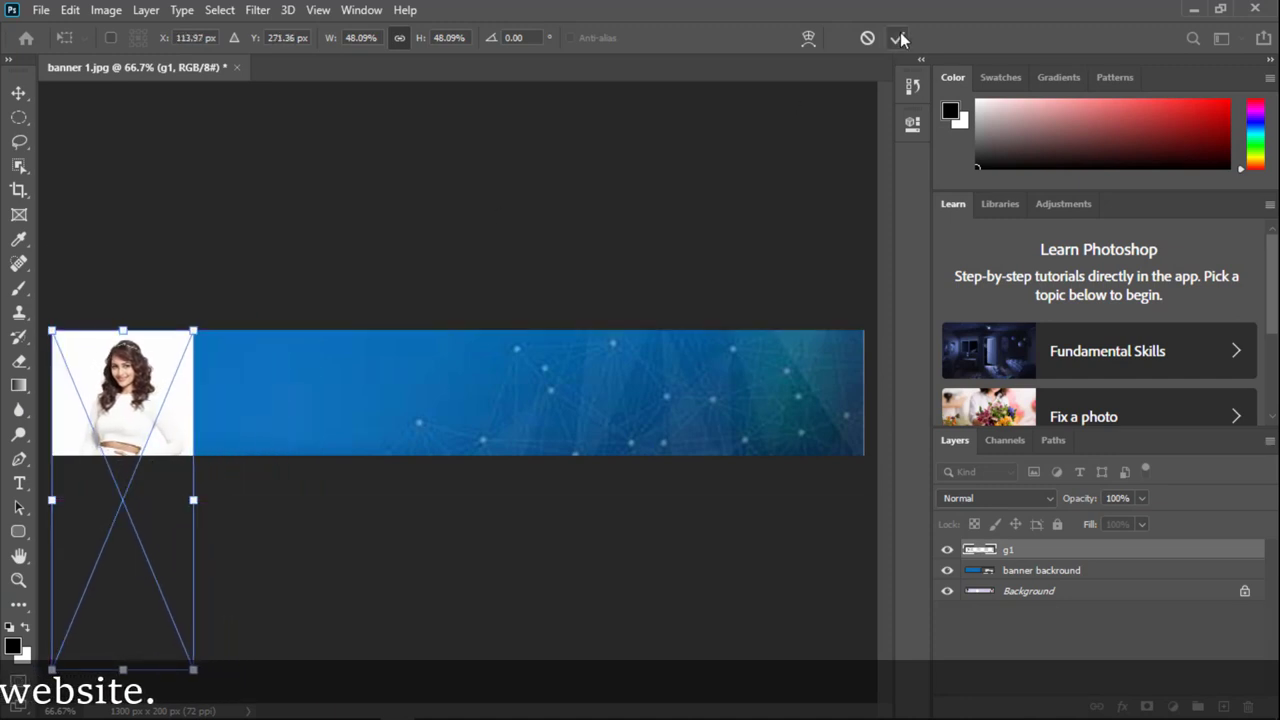
pyautogui.click(900, 38)
# Step: Draw a white-filled rounded rectangle covering the banner above the background layer
pyautogui.press('u')
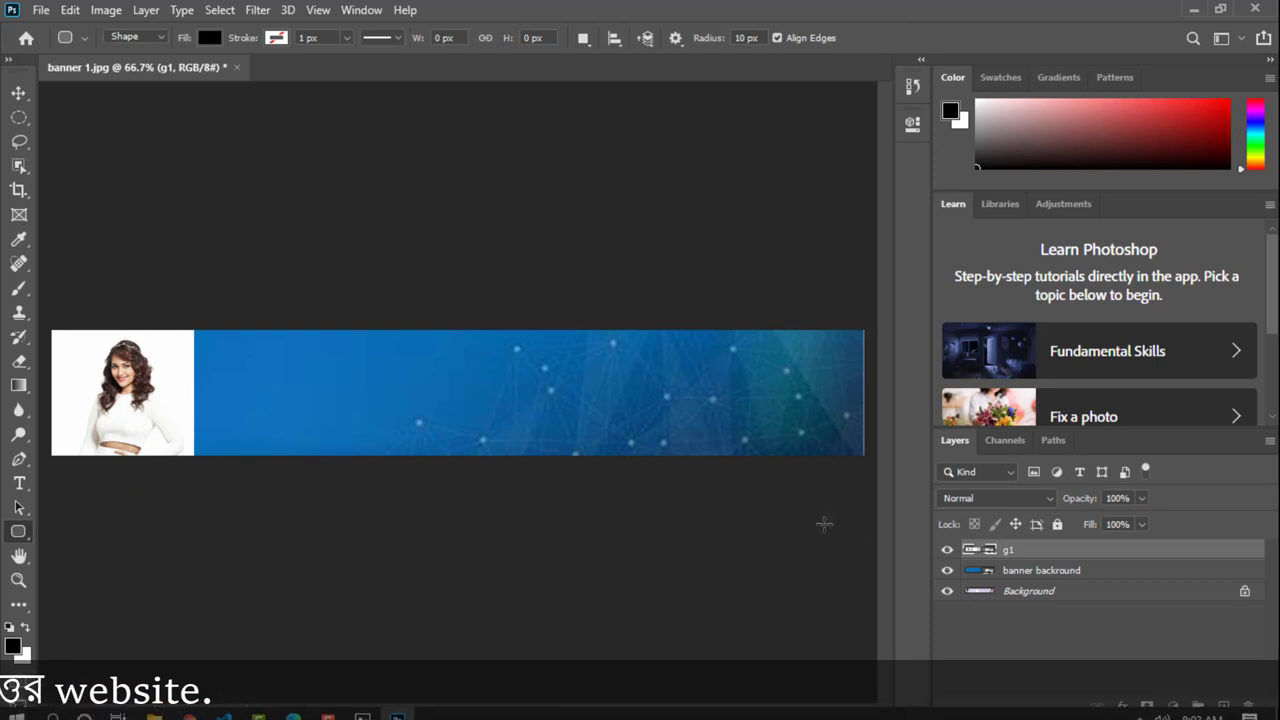
pyautogui.click(1045, 577)
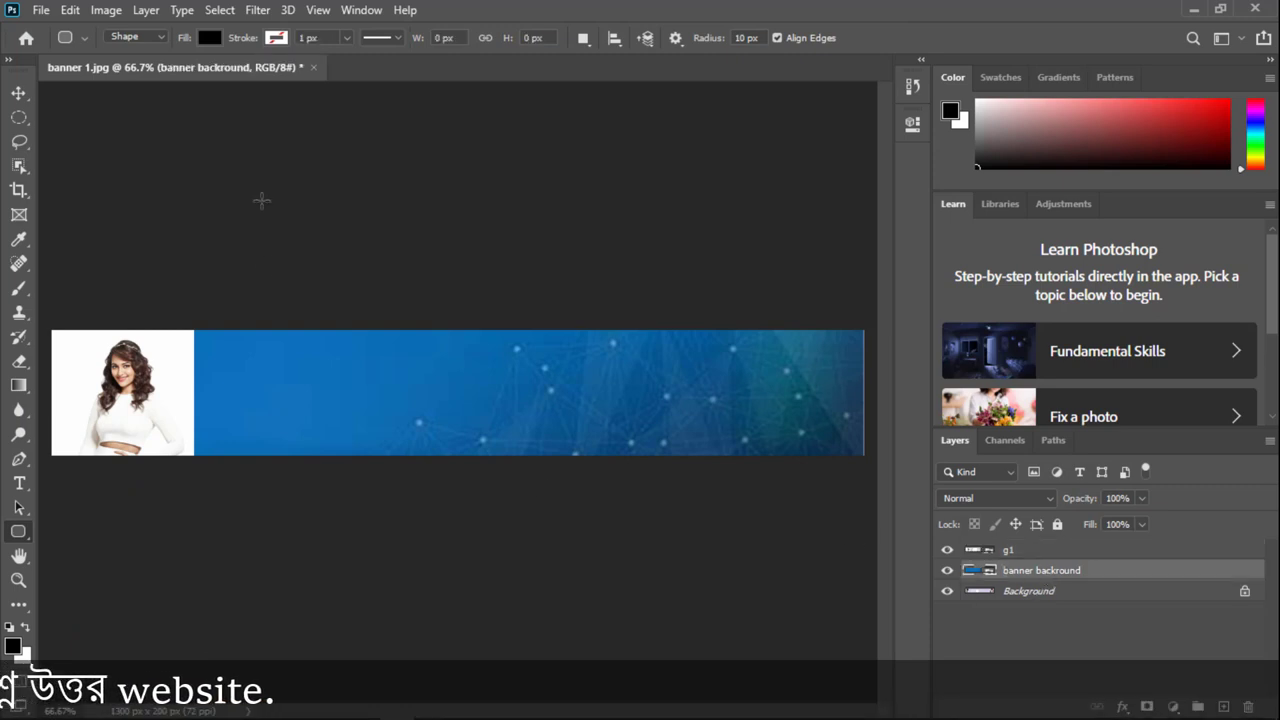
pyautogui.moveTo(44, 322); pyautogui.dragTo(871, 463)
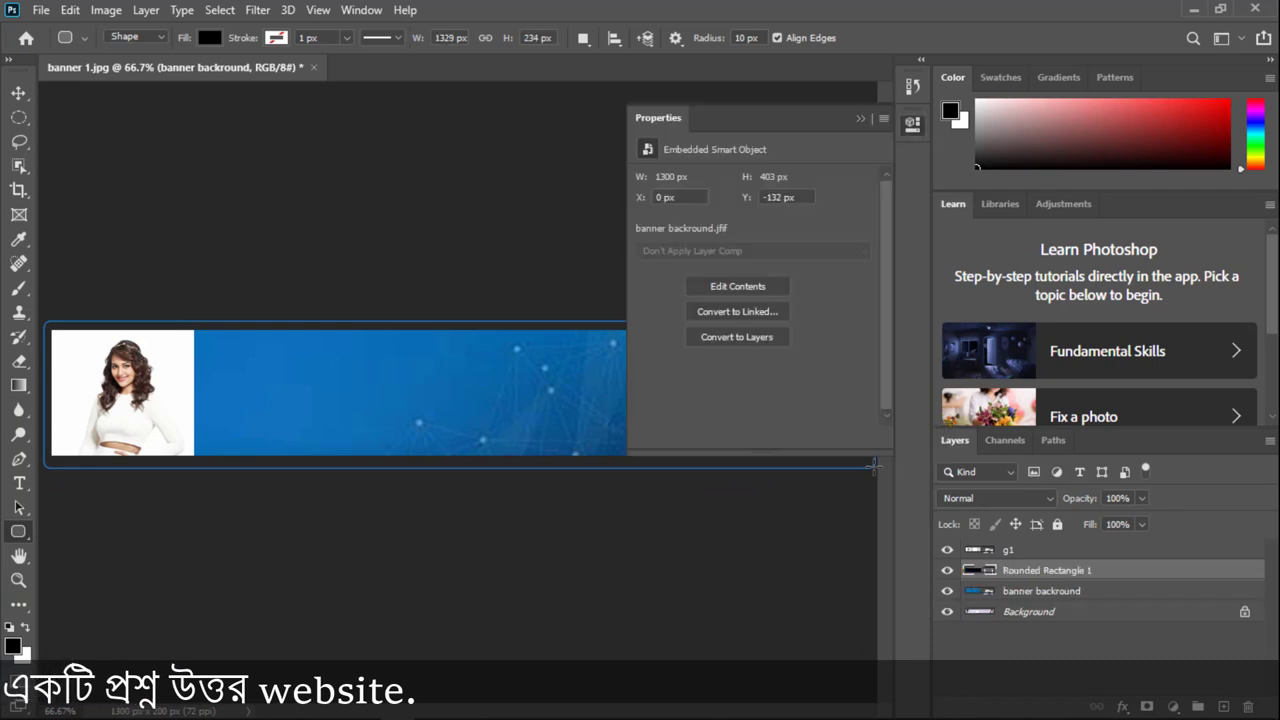
pyautogui.click(648, 238)
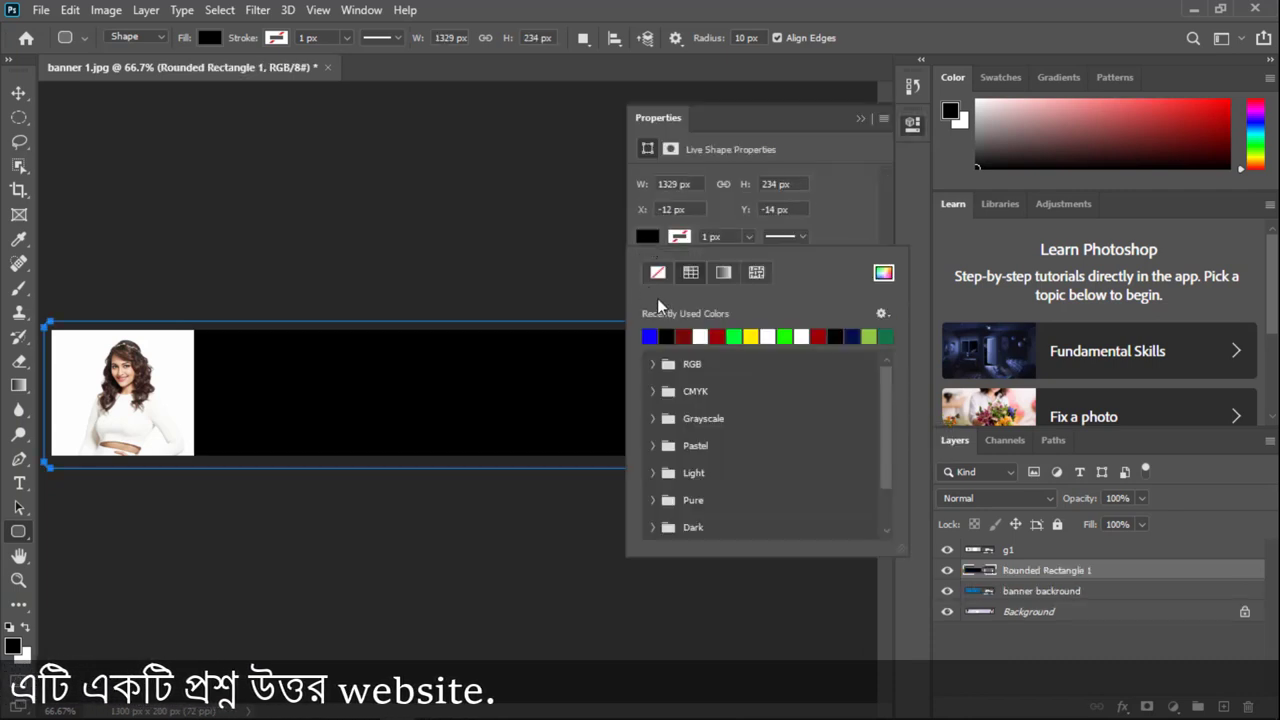
pyautogui.click(702, 335)
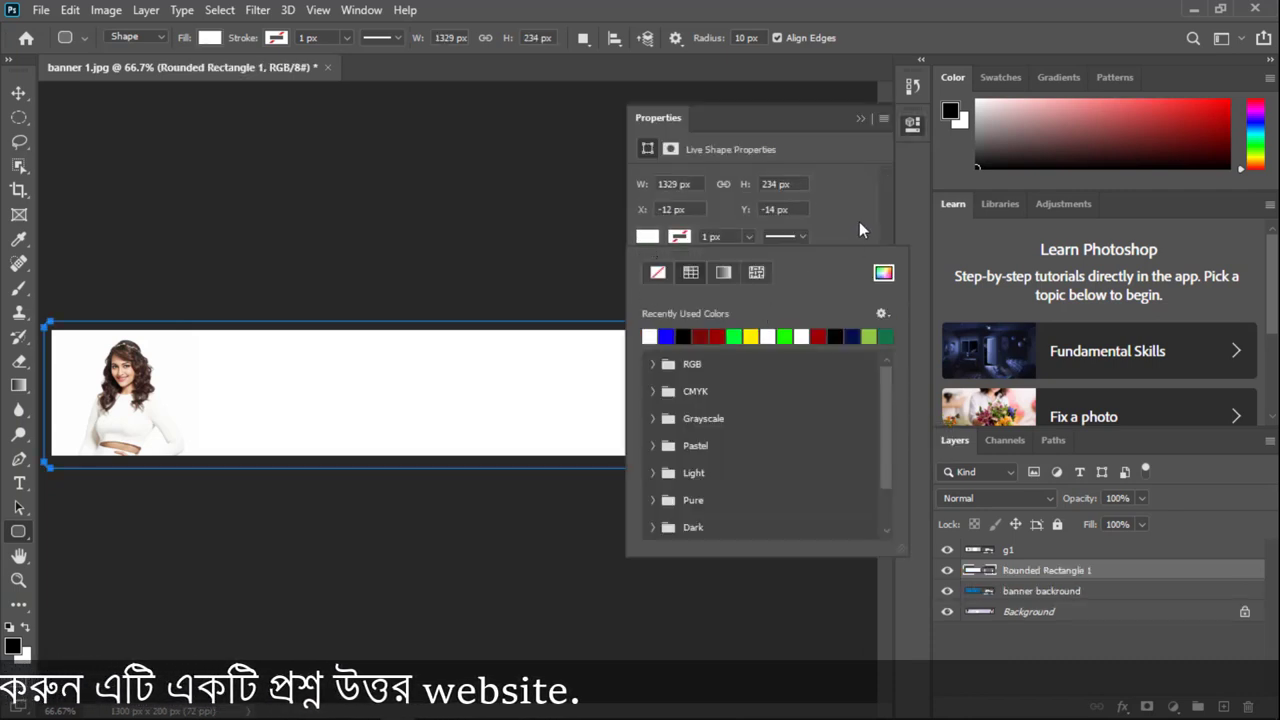
pyautogui.click(859, 118)
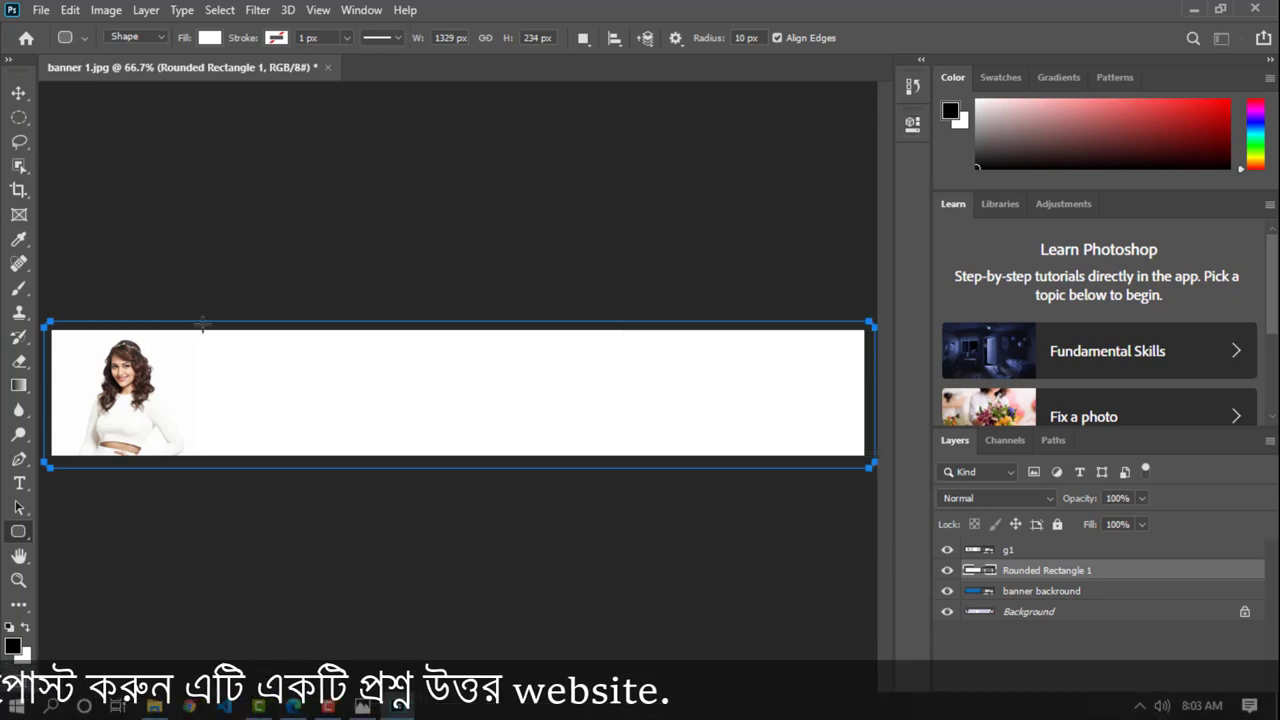
# Step: Scale the g1 photo to 44.93% and fit it at the banner's left end
pyautogui.click(18, 92)
pyautogui.moveTo(120, 376); pyautogui.dragTo(113, 370)
pyautogui.hotkey('ctrl', 't')
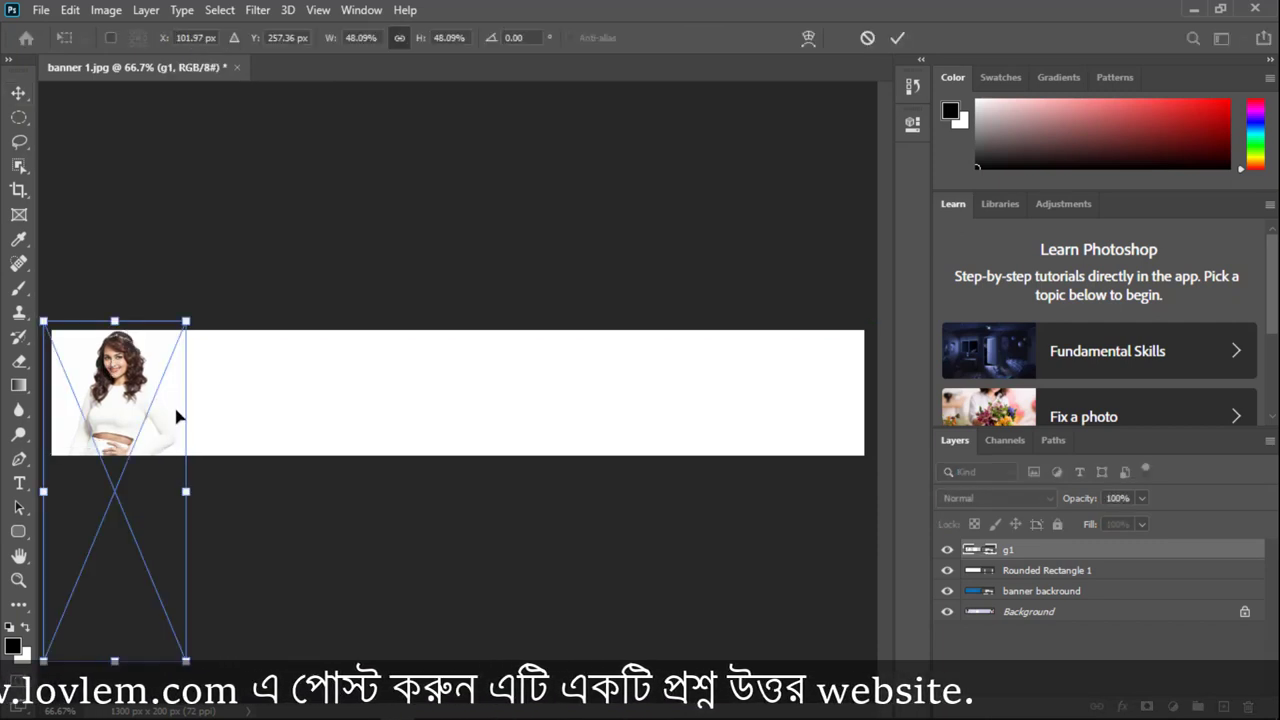
pyautogui.moveTo(186, 490); pyautogui.dragTo(160, 475)
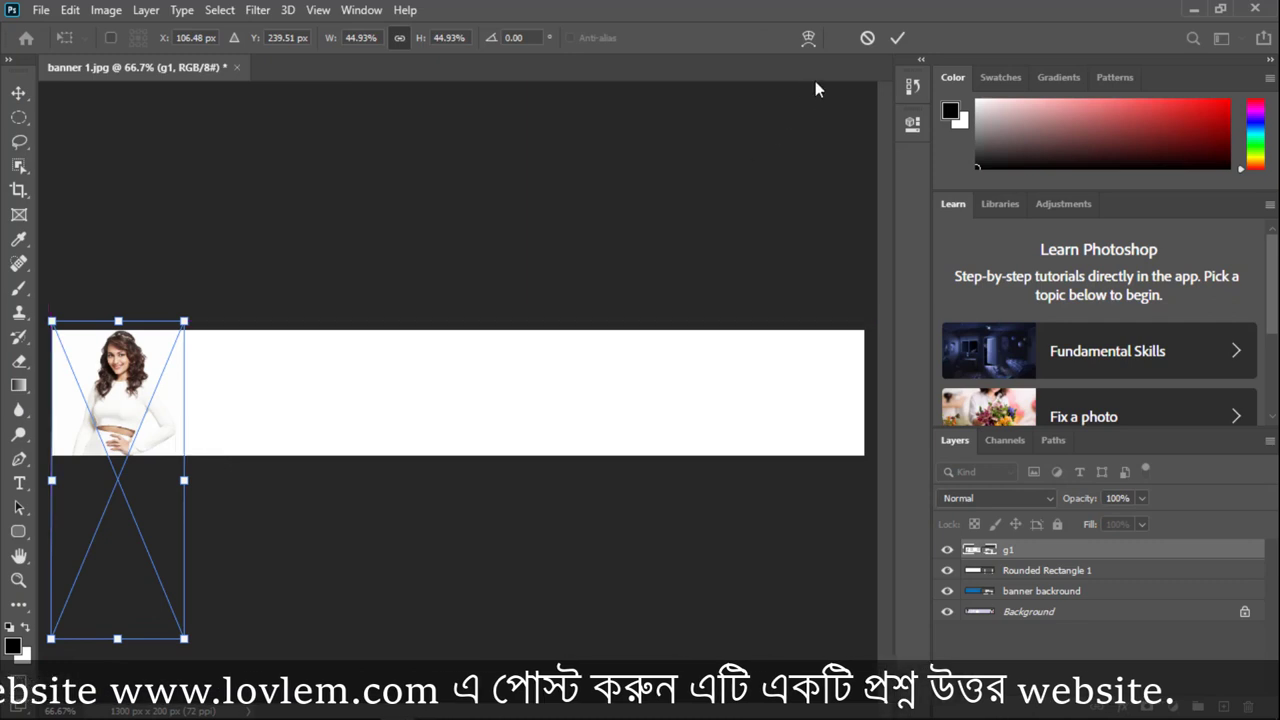
pyautogui.click(898, 38)
# Step: Place g2 at the banner's right end, scaled to 32.28%
pyautogui.click(153, 716)
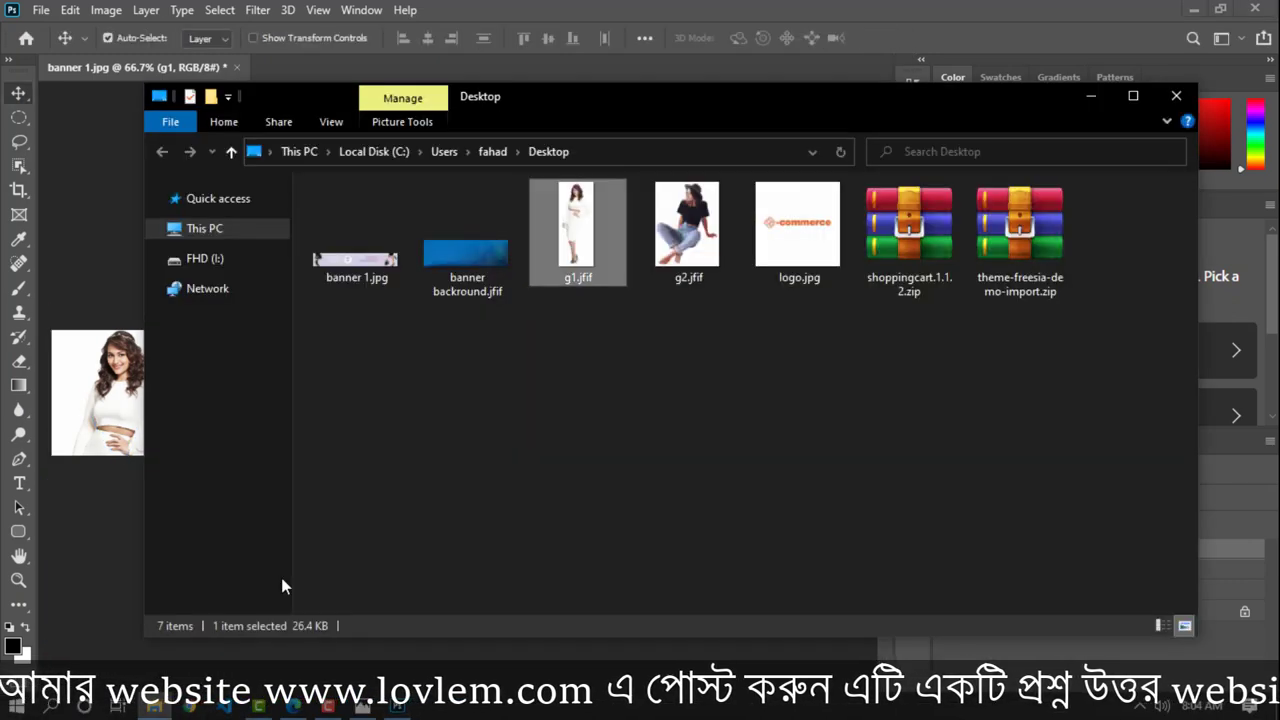
pyautogui.moveTo(659, 217); pyautogui.dragTo(540, 392)
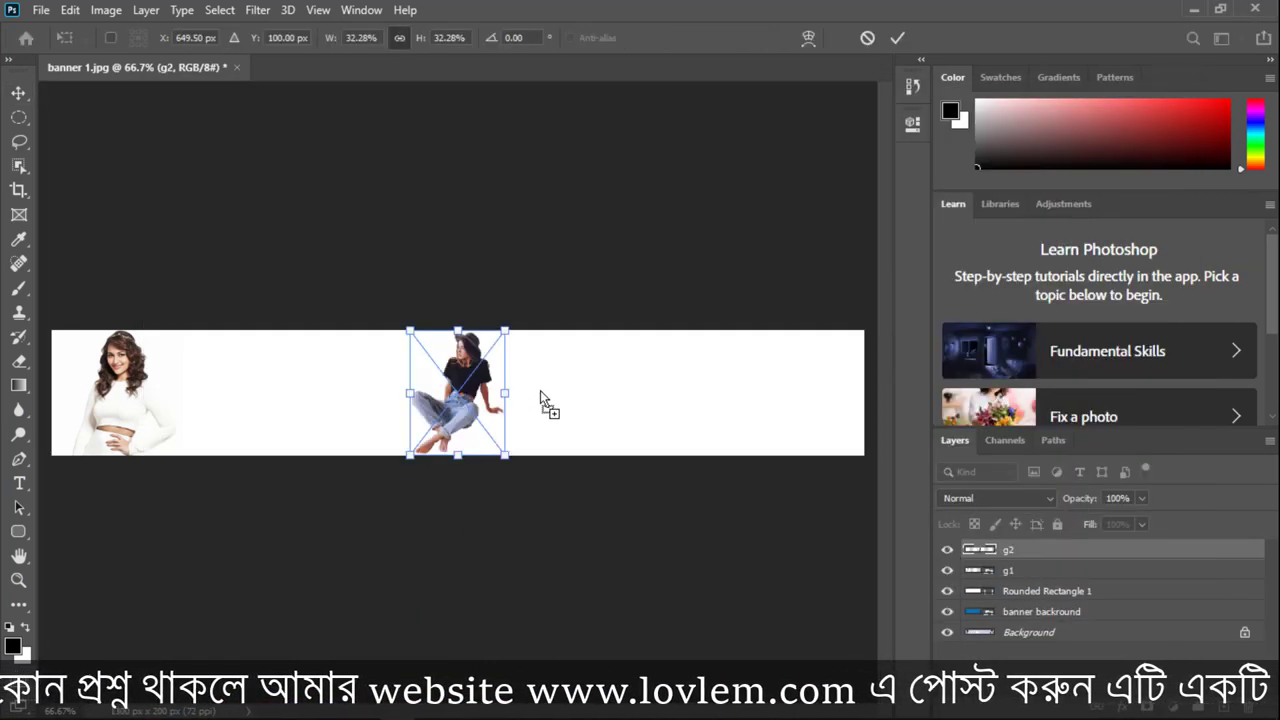
pyautogui.moveTo(460, 417); pyautogui.dragTo(842, 417)
pyautogui.click(897, 38)
# Step: Select the Type tool and check the reference banner in WordPress before returning
pyautogui.click(19, 483)
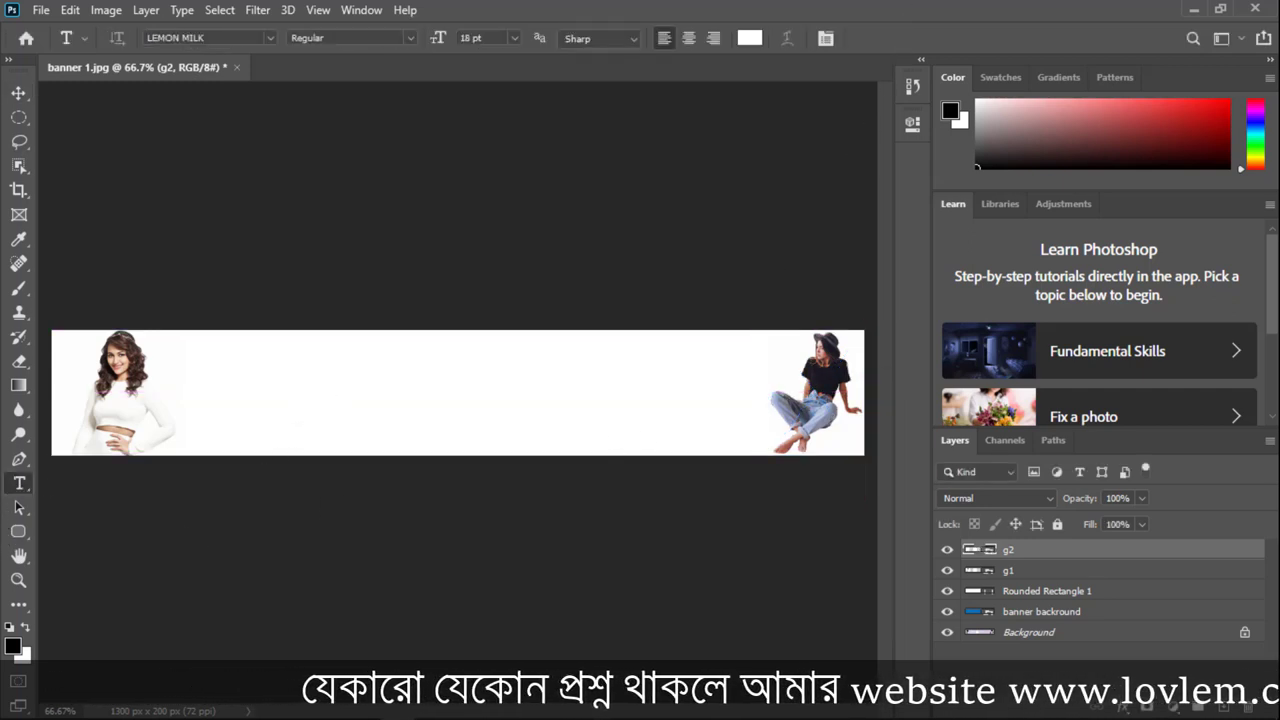
pyautogui.click(292, 706)
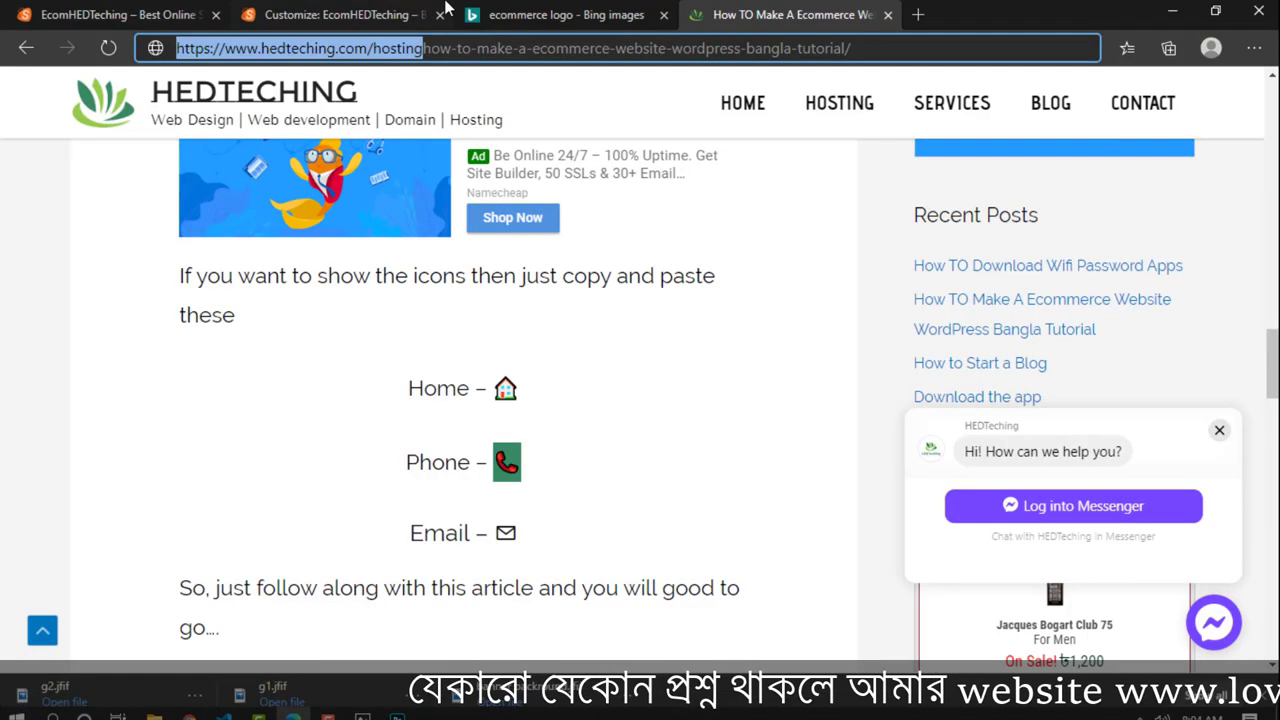
pyautogui.click(415, 14)
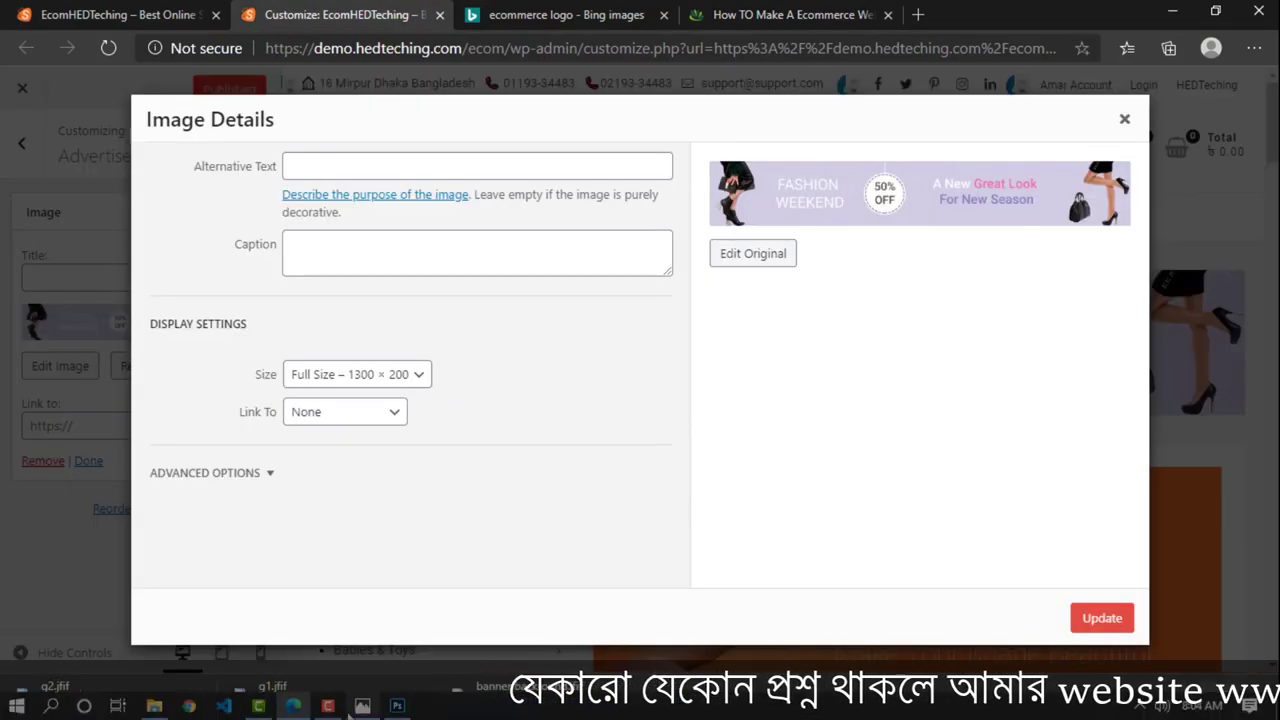
pyautogui.click(397, 706)
# Step: Type centred FASHION WEEKEND text in red #ff0000 beside the left photo
pyautogui.click(218, 383)
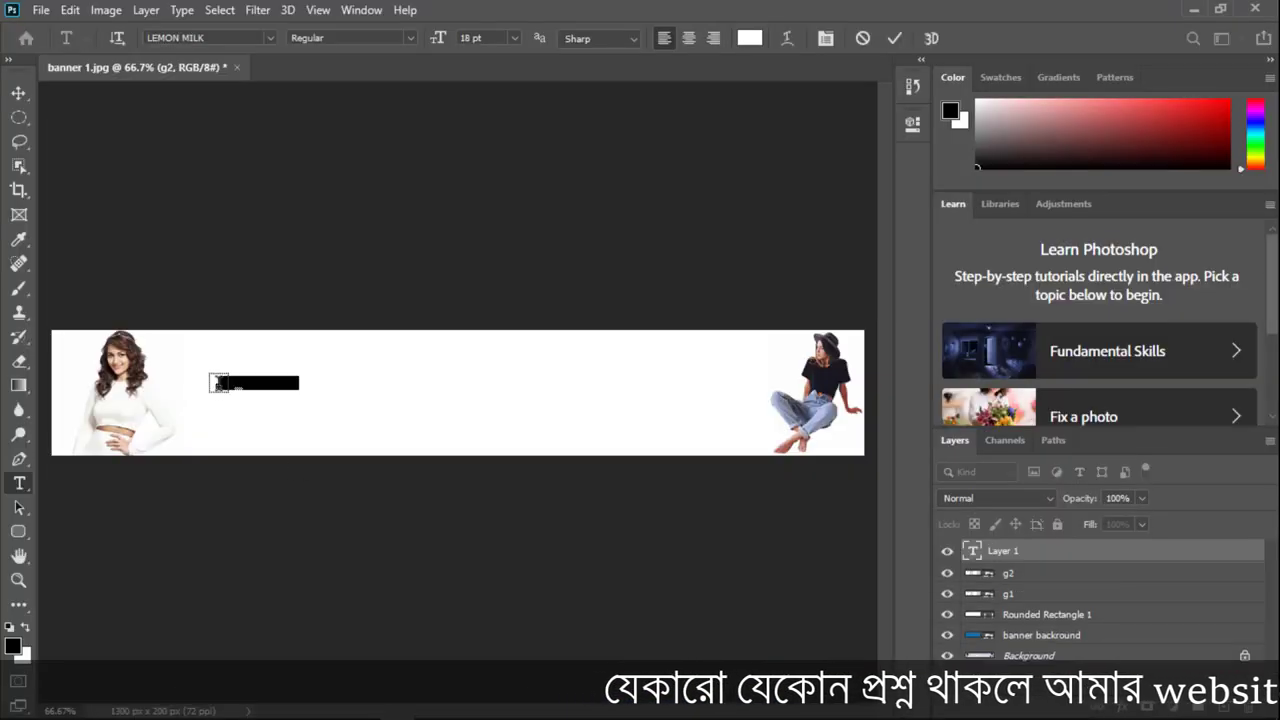
pyautogui.click(749, 38)
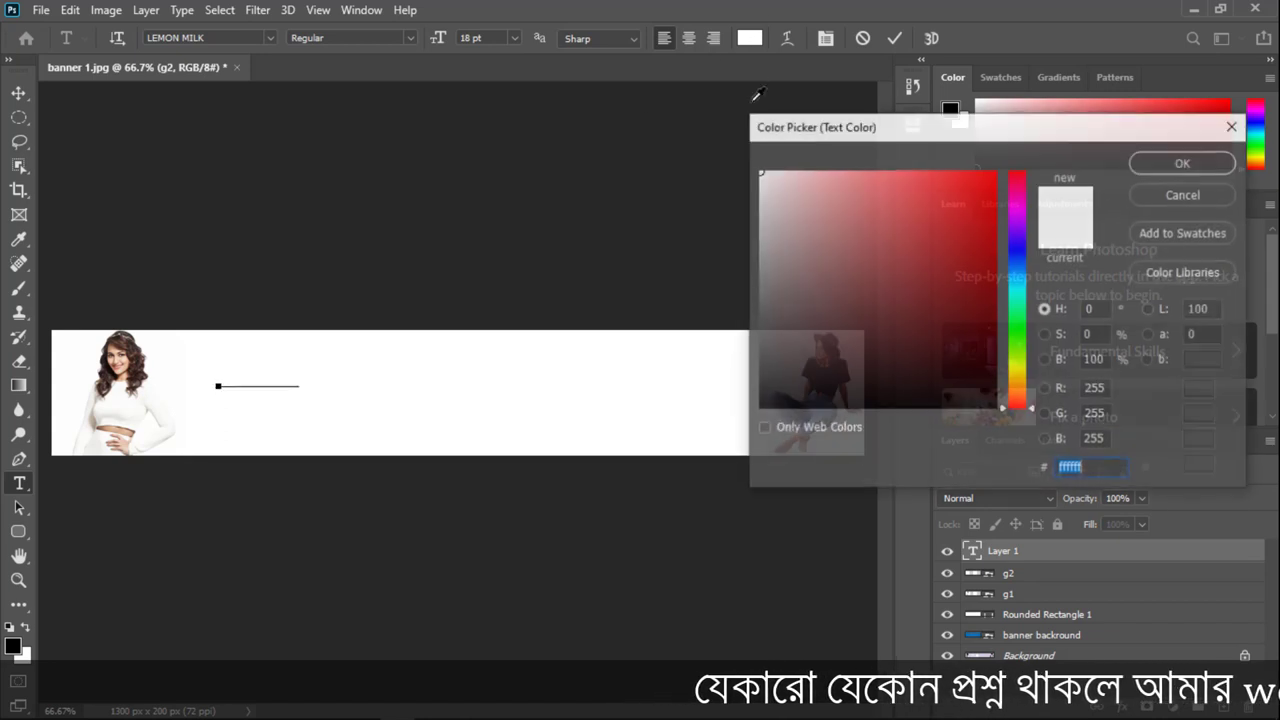
pyautogui.write('ff0000')
pyautogui.click(996, 407)
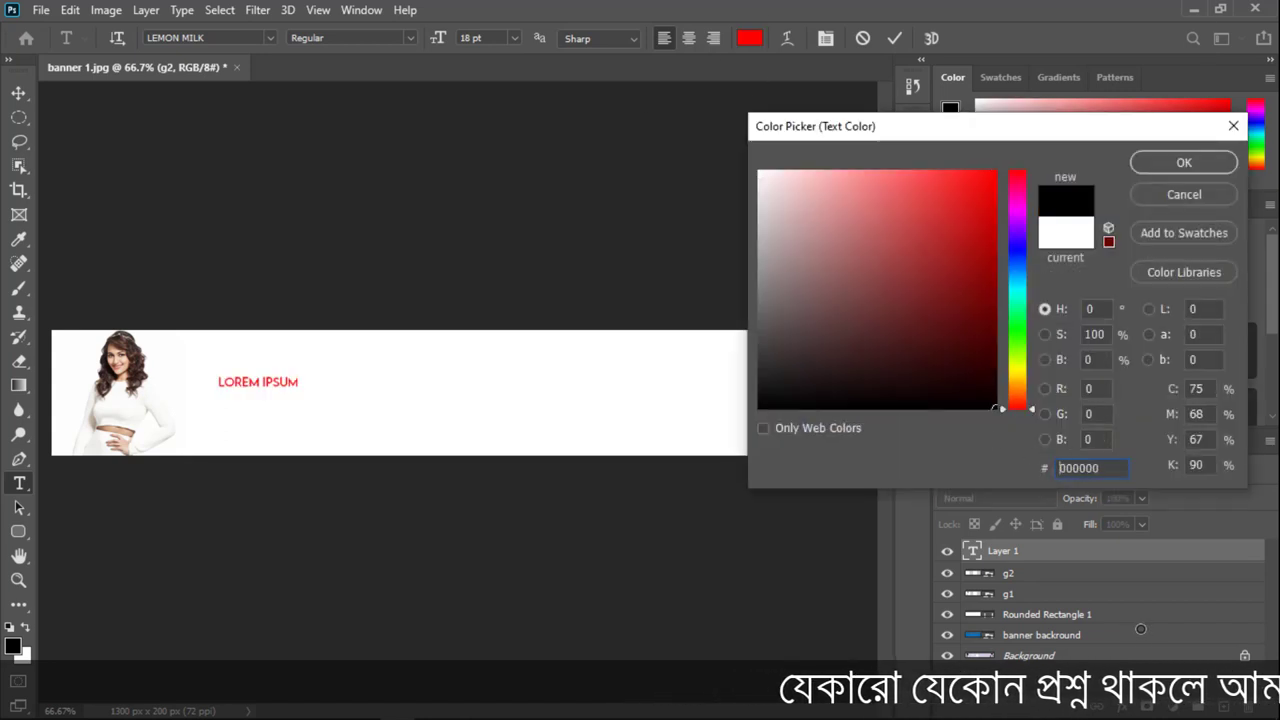
pyautogui.click(1078, 468)
pyautogui.write('ff0000')
pyautogui.click(1152, 152)
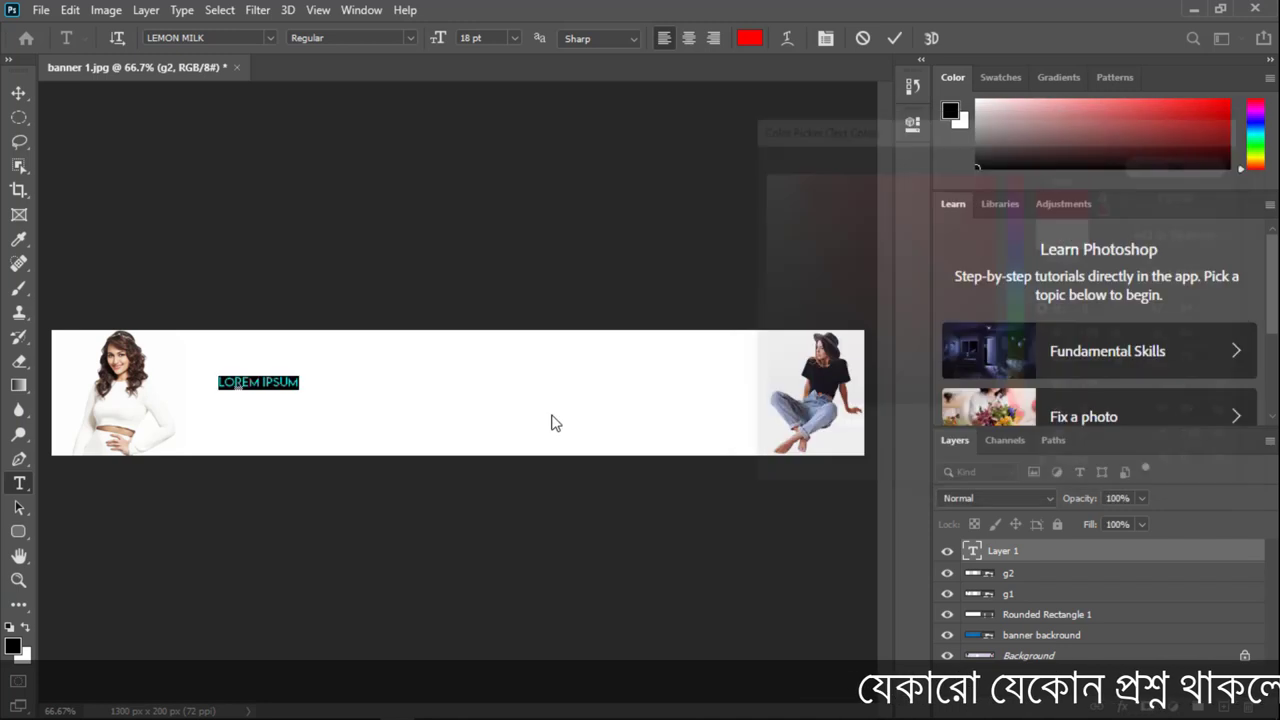
pyautogui.write('FASHION')
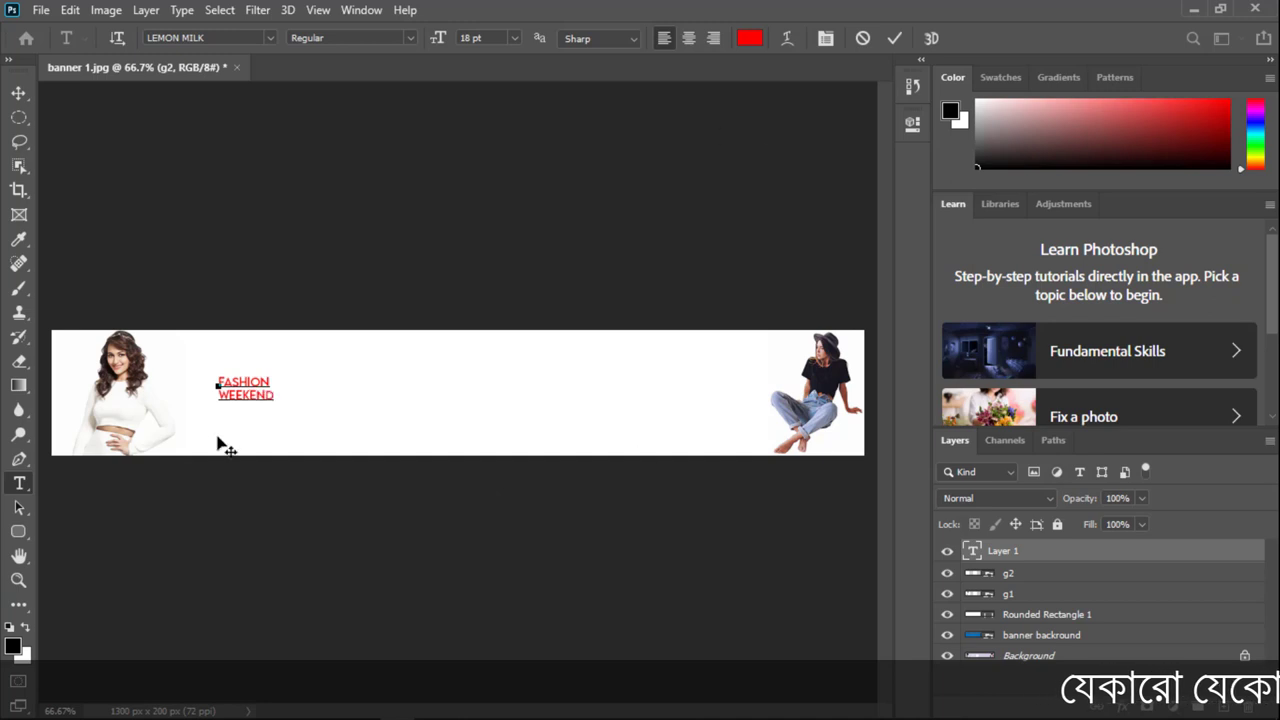
pyautogui.moveTo(276, 396); pyautogui.dragTo(92, 296)
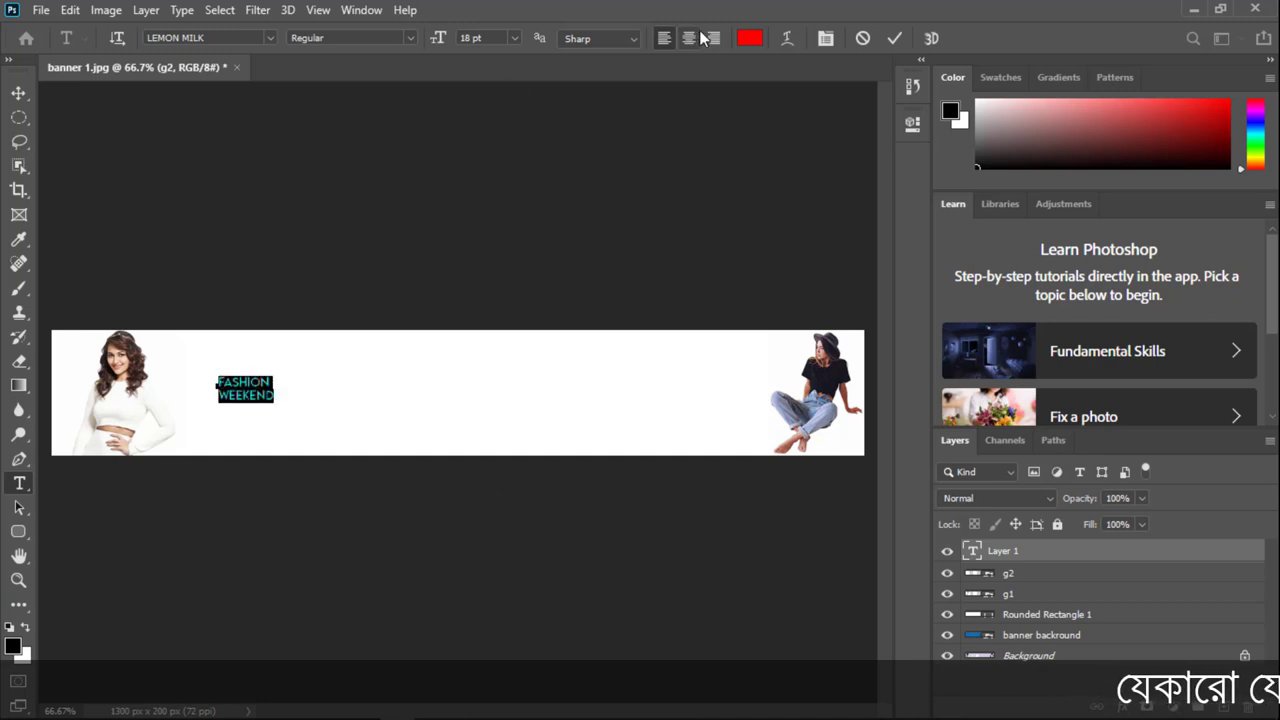
pyautogui.hotkey('ctrl', 'shift', 'c')
pyautogui.click(894, 38)
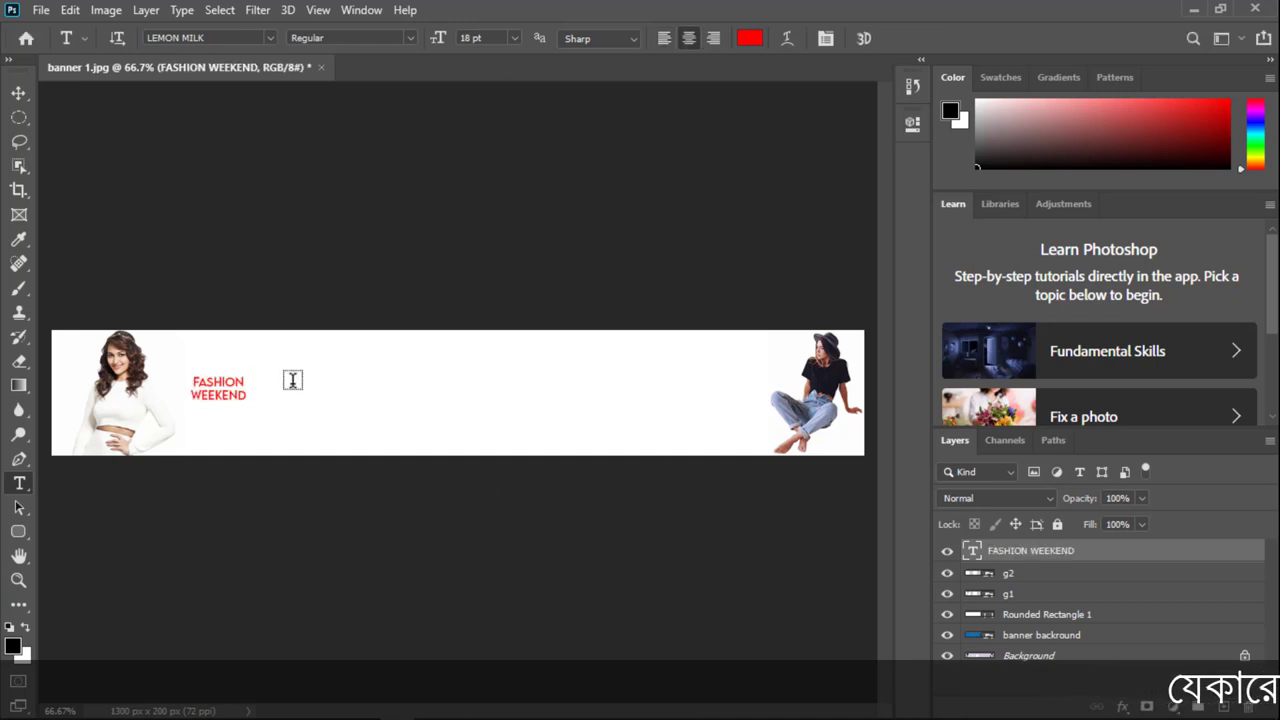
# Step: Enlarge the FASHION WEEKEND text to 66.09 pt and nudge it into position
pyautogui.hotkey('ctrl', 't')
pyautogui.moveTo(290, 451); pyautogui.dragTo(307, 425)
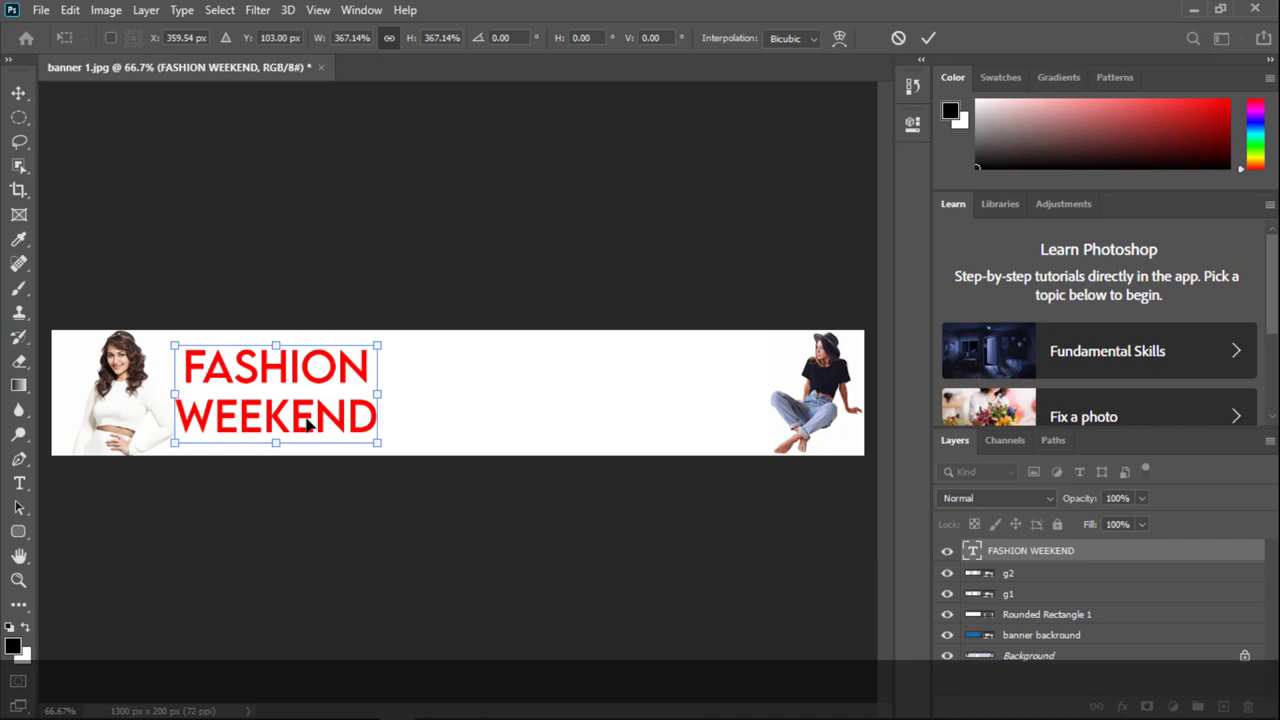
pyautogui.click(926, 40)
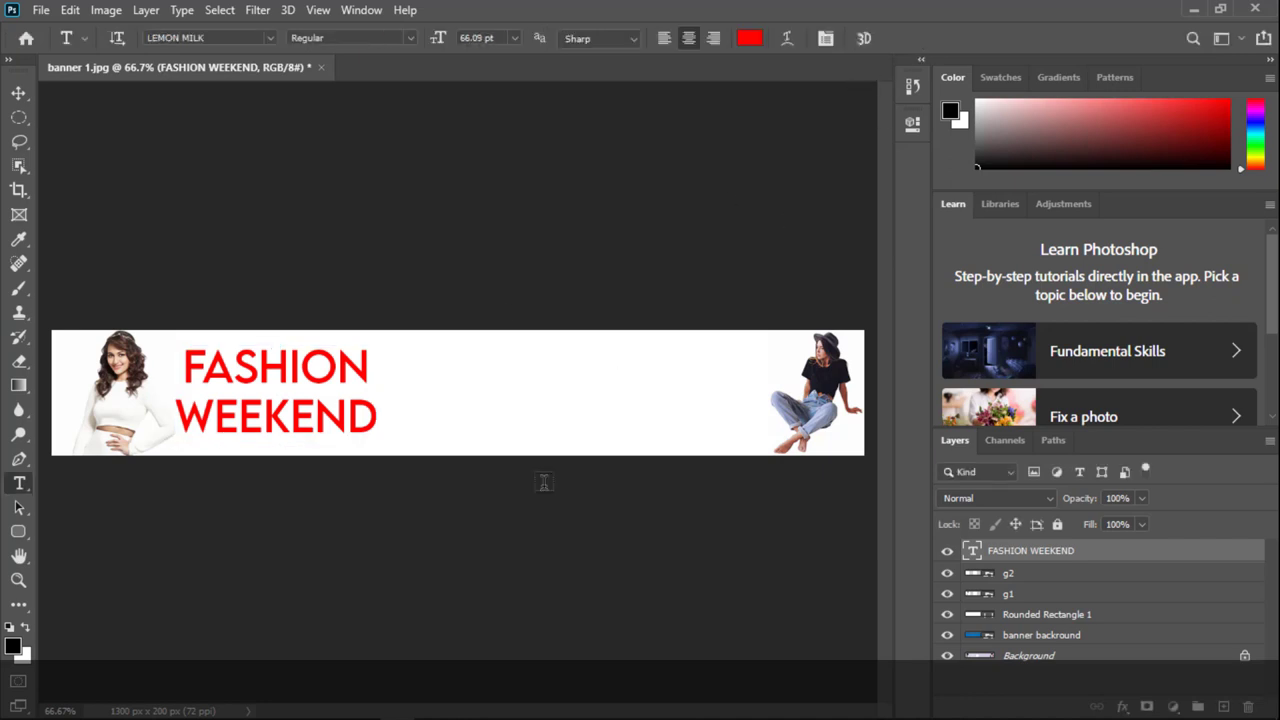
pyautogui.click(19, 92)
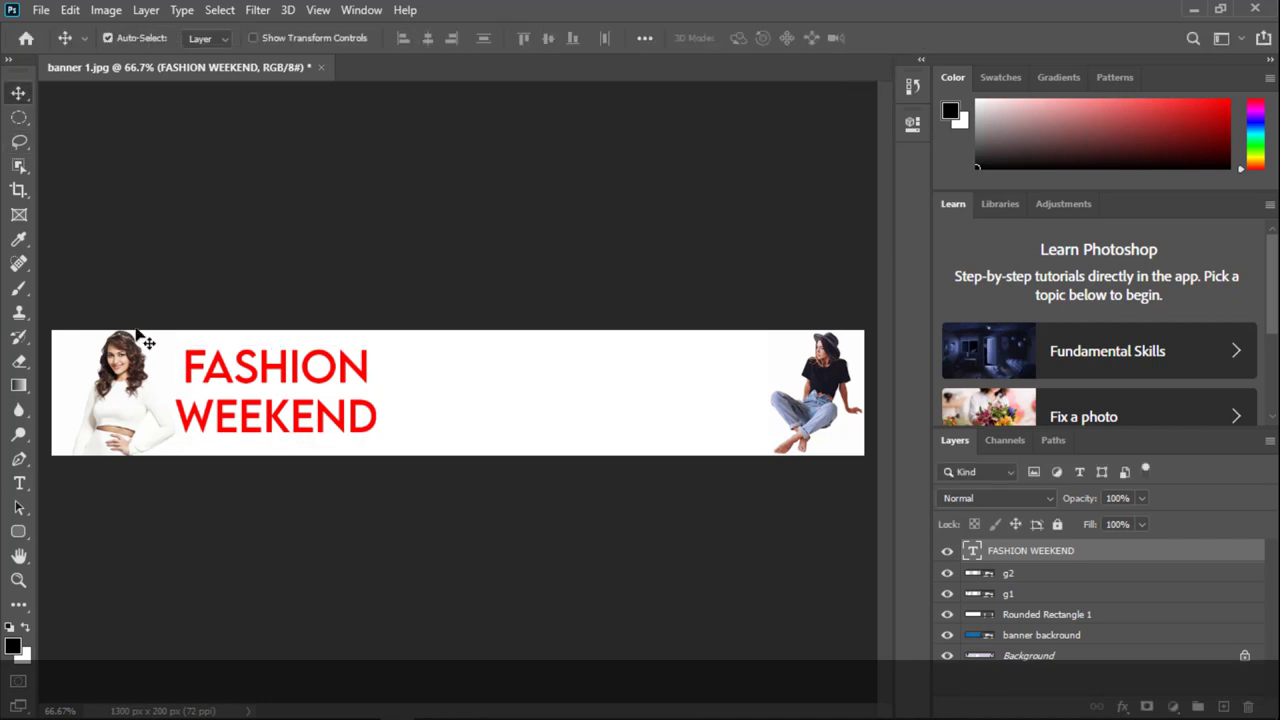
pyautogui.moveTo(258, 415); pyautogui.dragTo(260, 430)
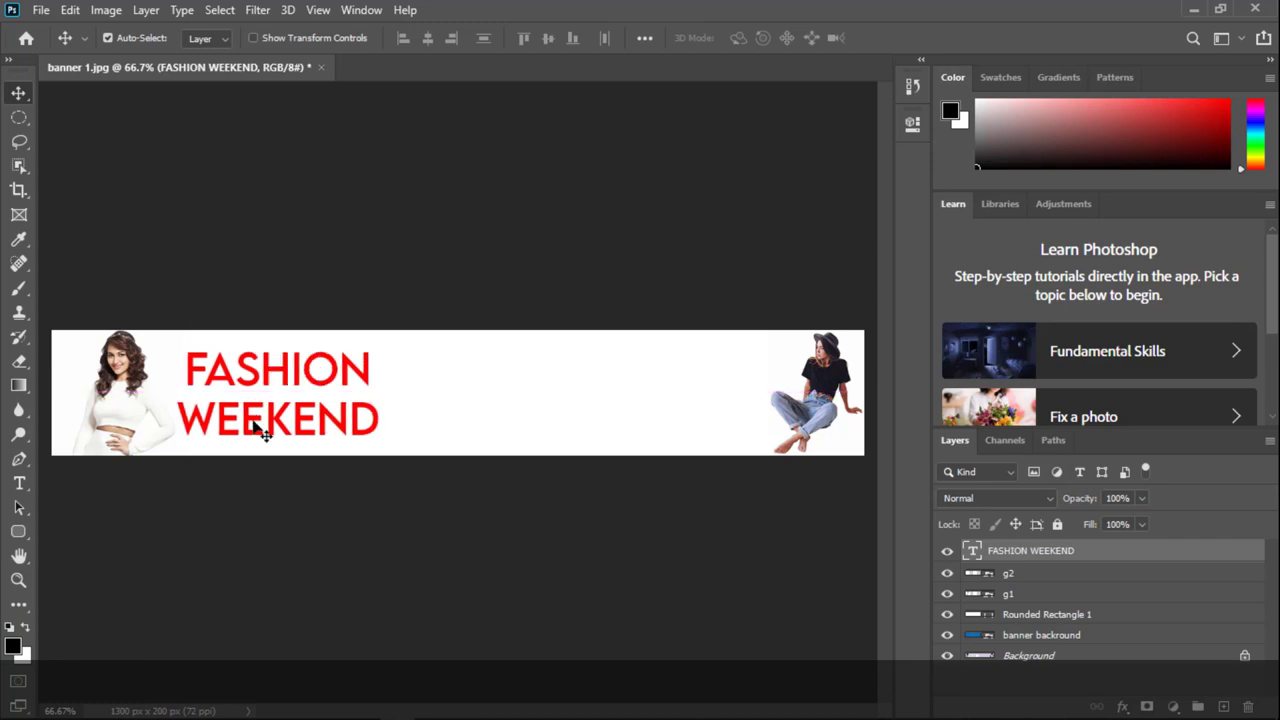
# Step: Compare the reference banner in the browser with Photoshop, then go to the Bing images page
pyautogui.moveTo(246, 710)
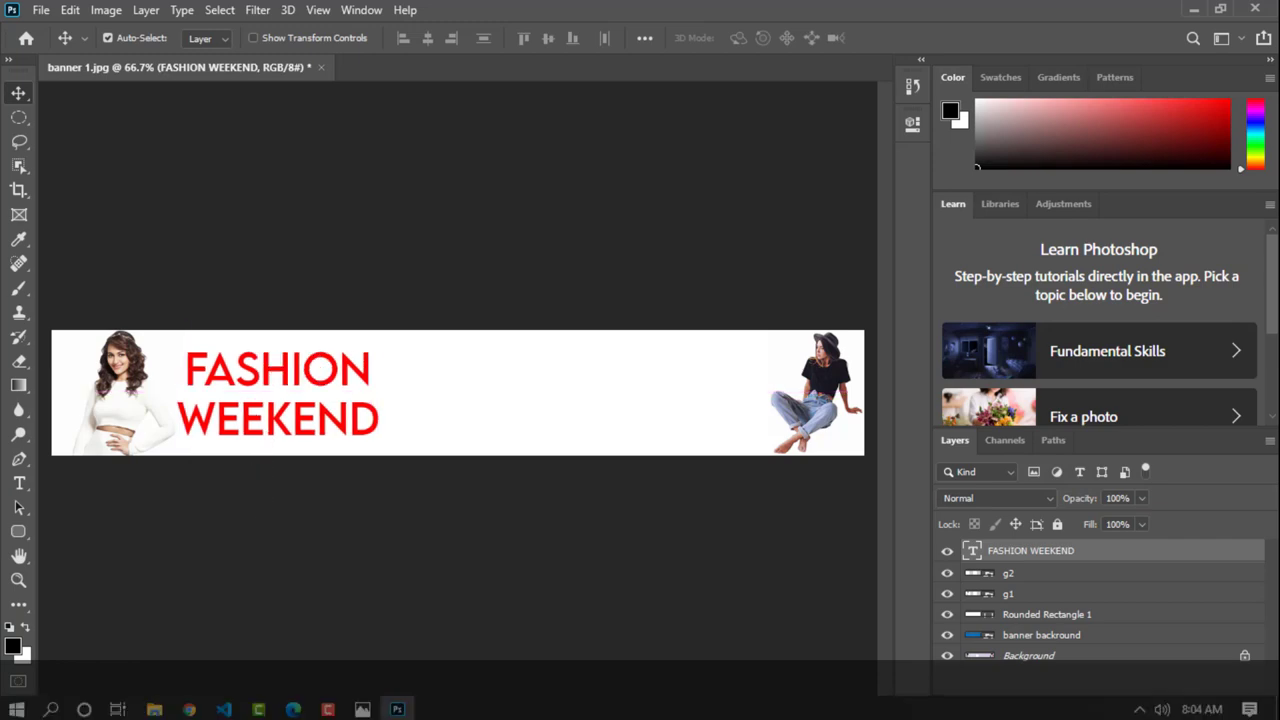
pyautogui.click(292, 706)
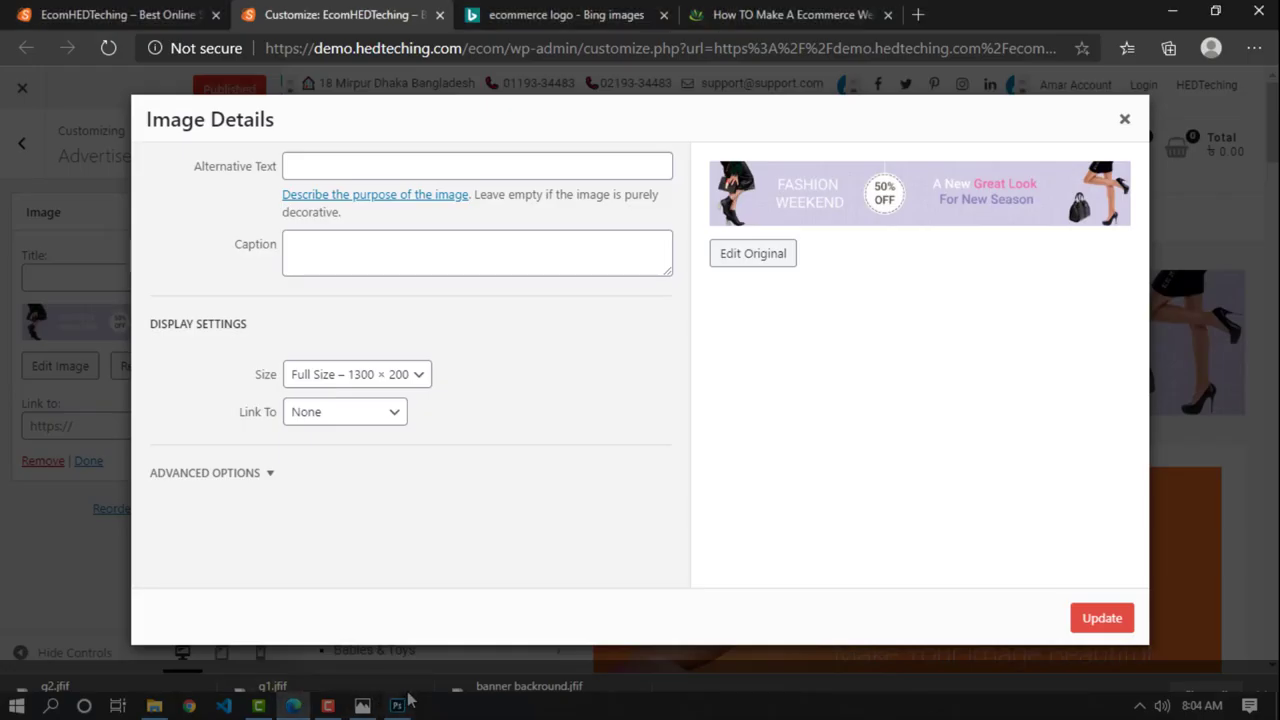
pyautogui.click(398, 706)
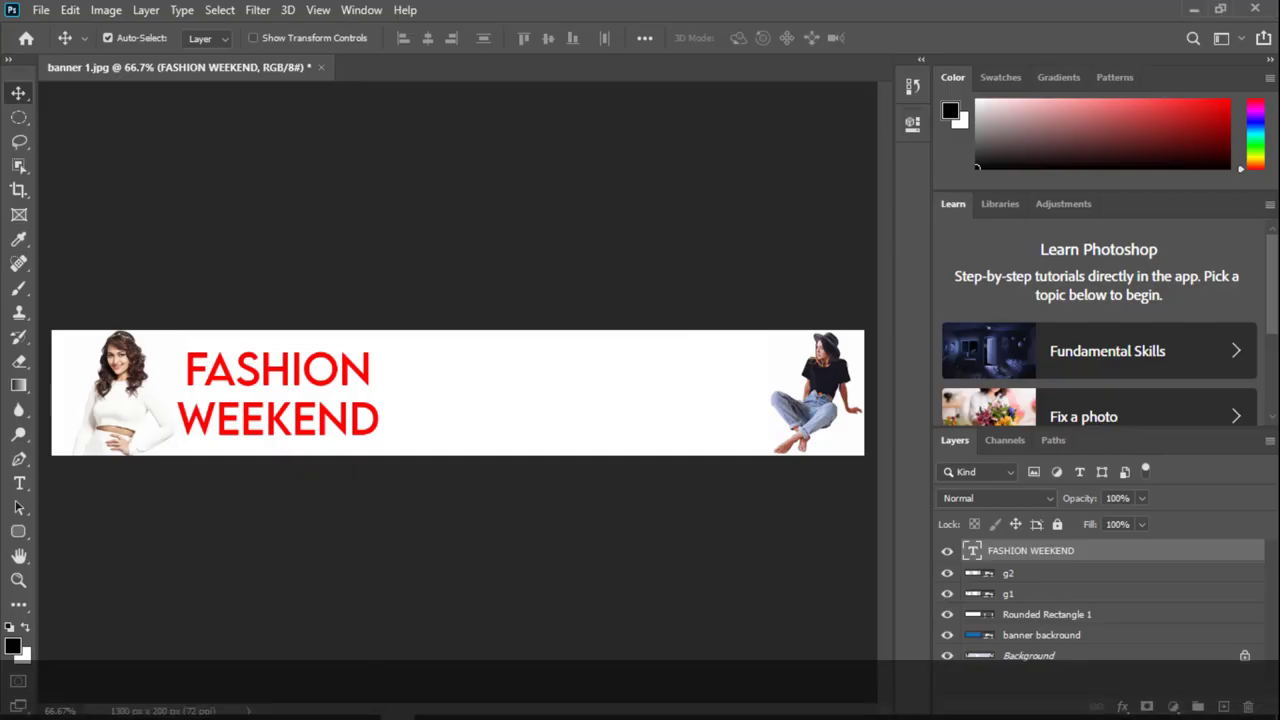
pyautogui.click(292, 706)
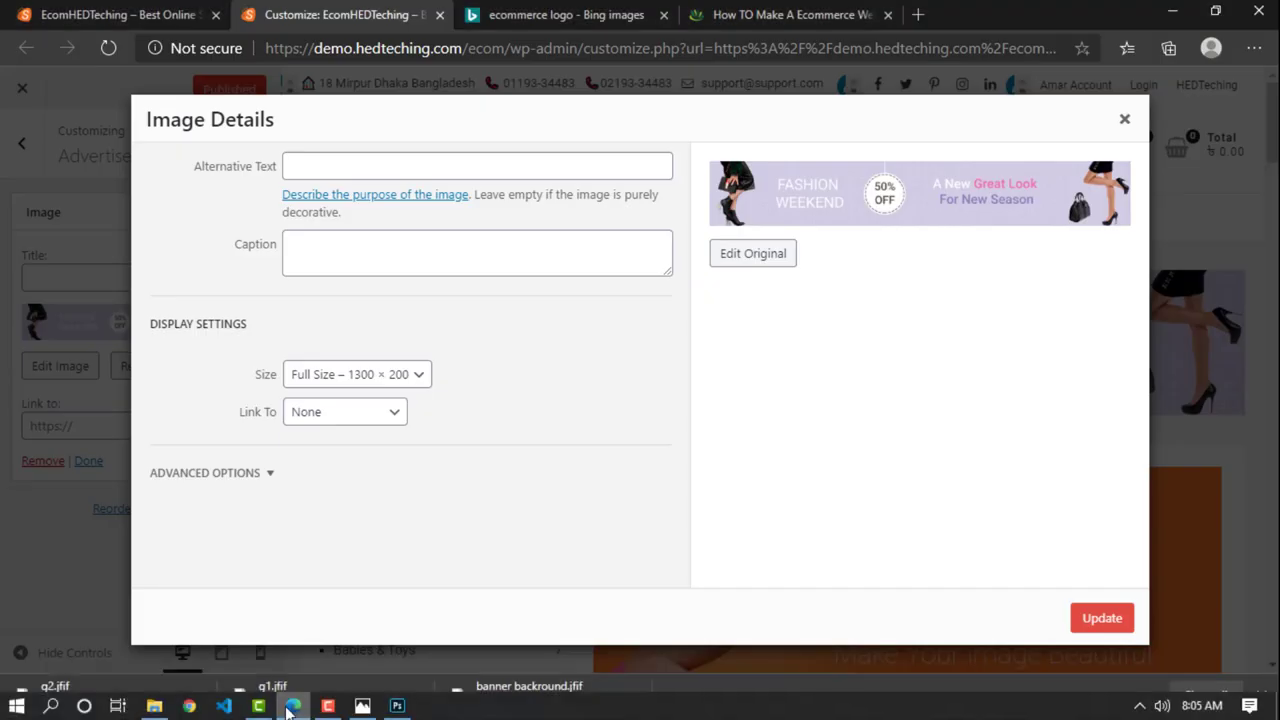
pyautogui.click(776, 12)
pyautogui.click(600, 14)
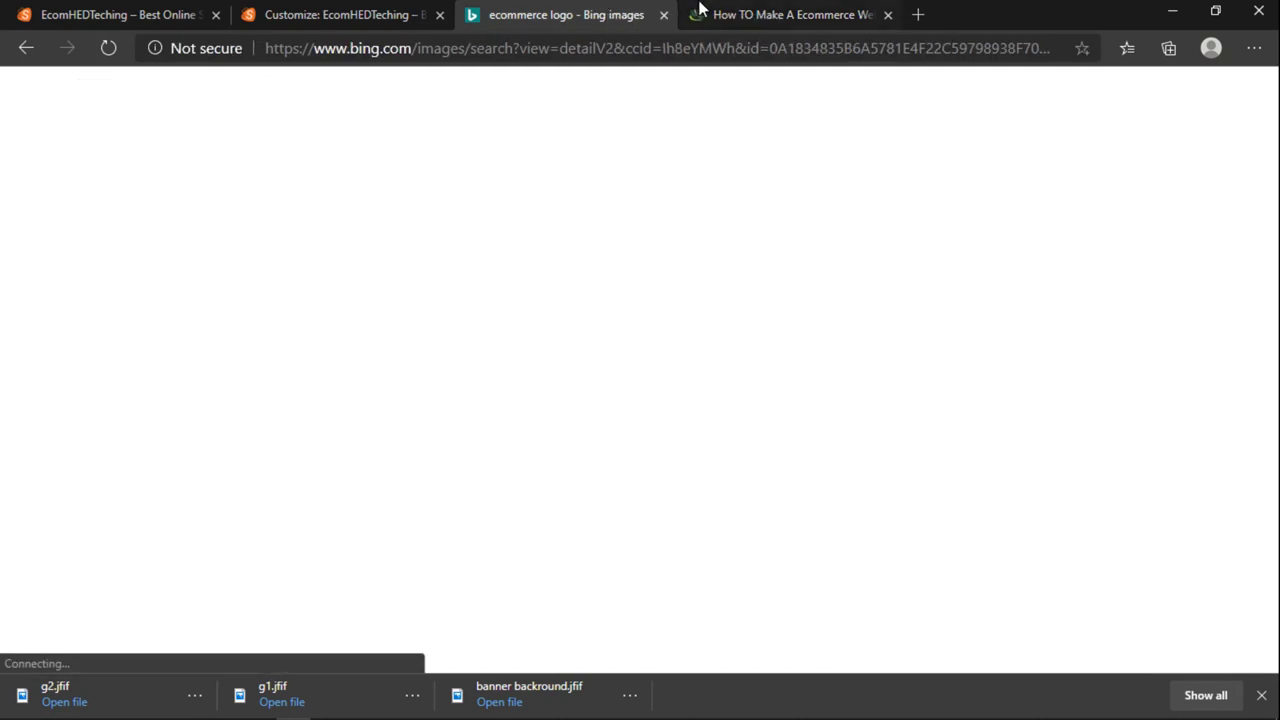
# Step: Search Bing for '50% OFF' and show the image results
pyautogui.click(307, 101)
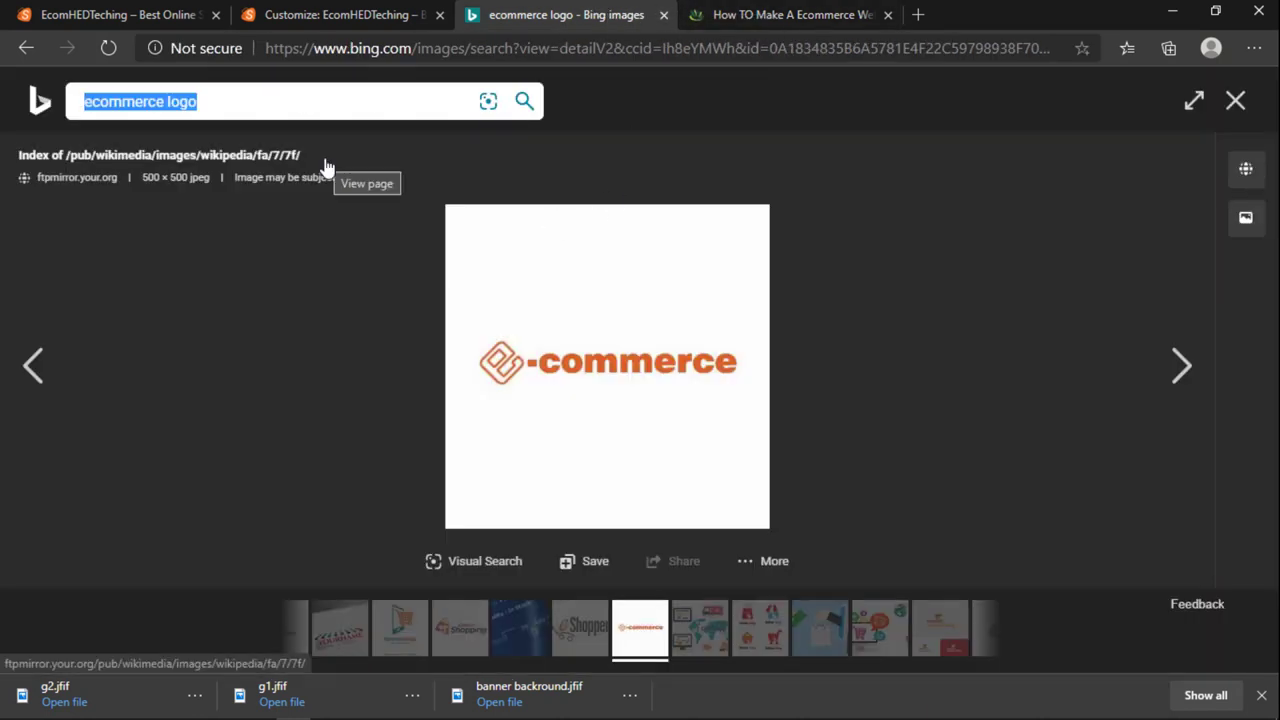
pyautogui.write('50% OFF')
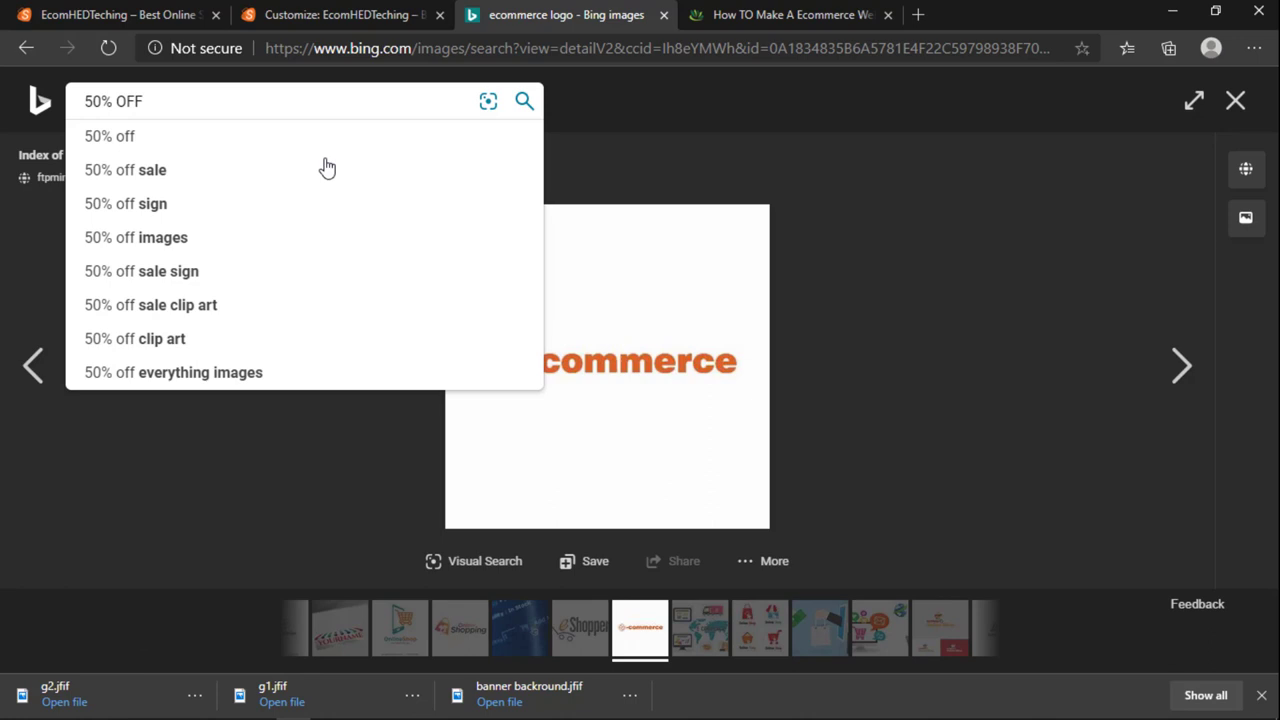
pyautogui.press('Escape')
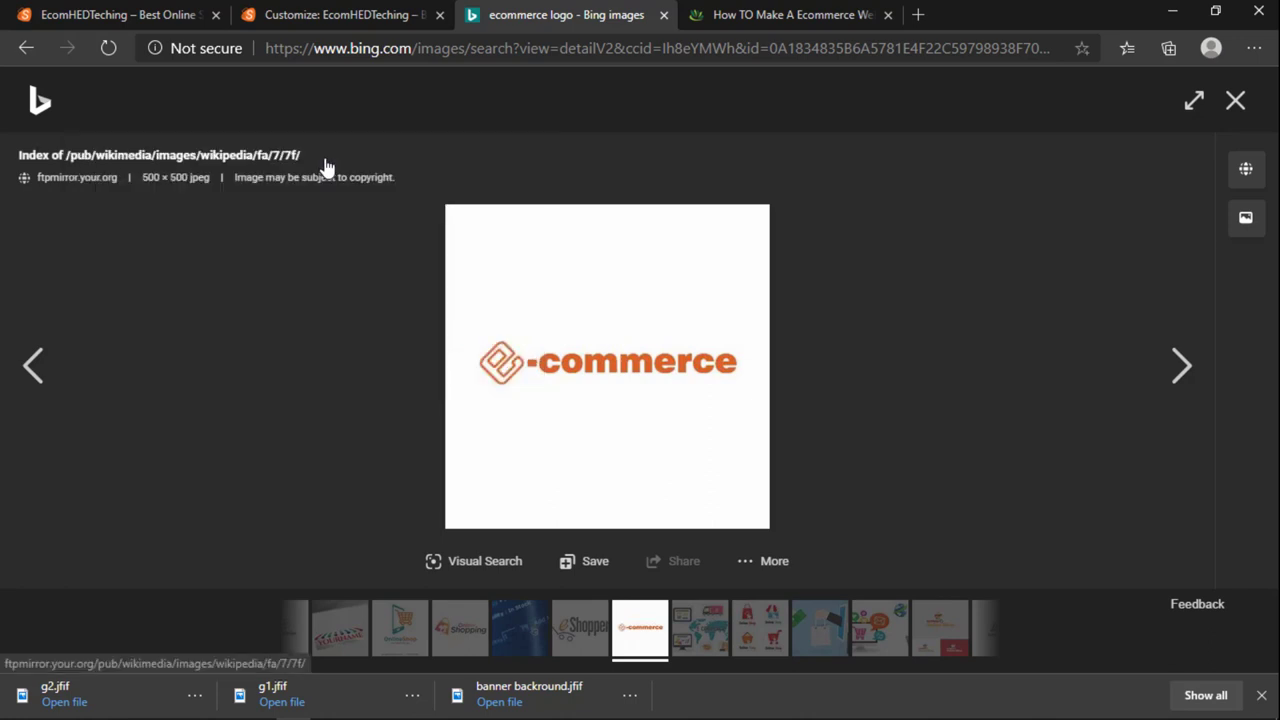
pyautogui.click(42, 100)
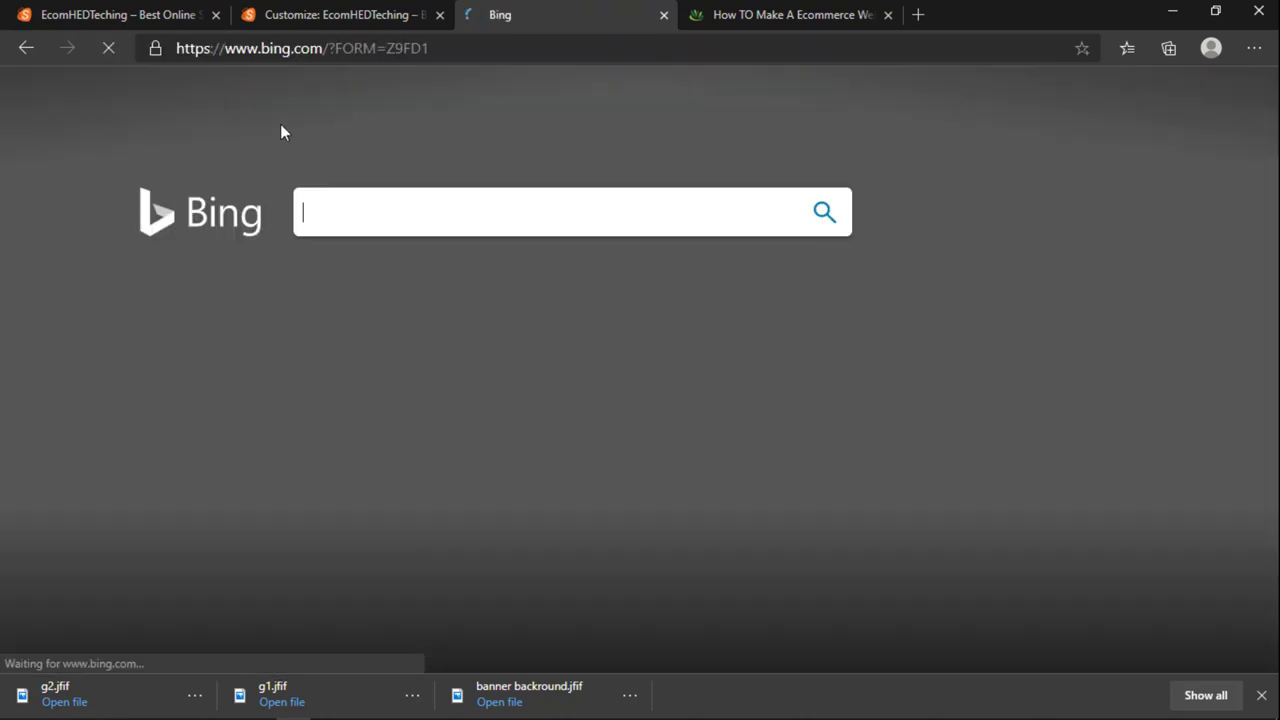
pyautogui.write('50')
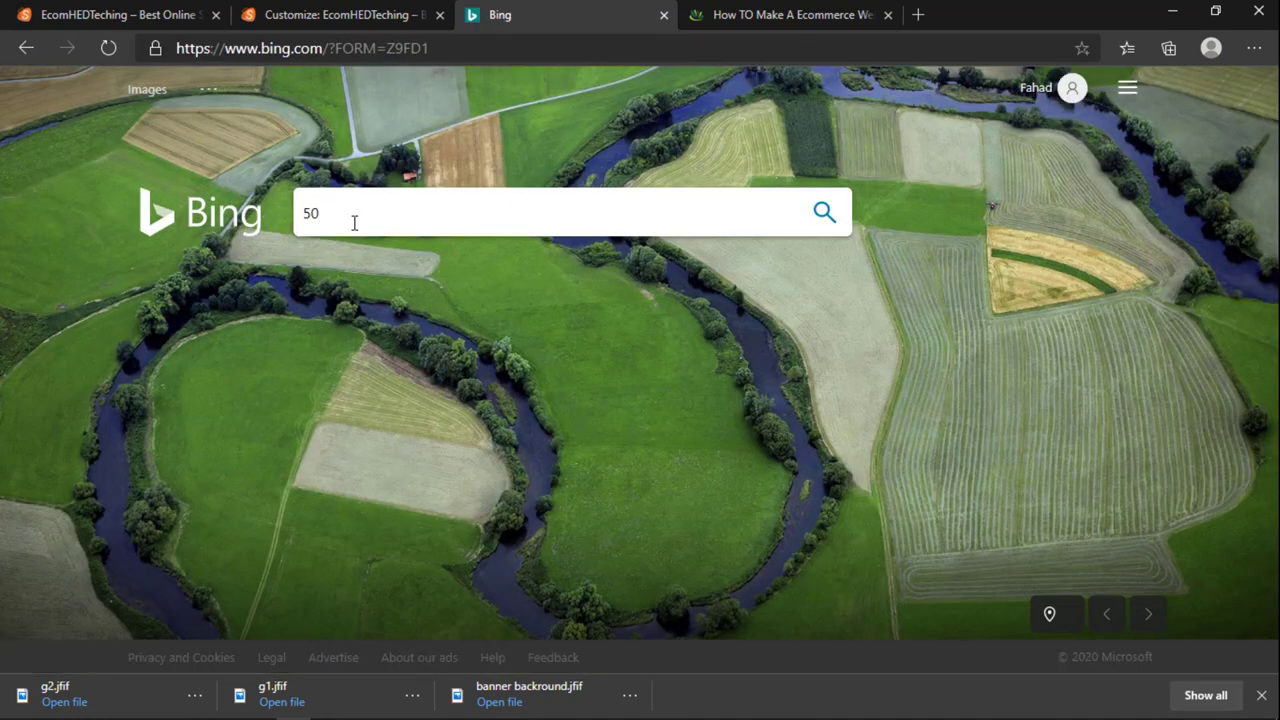
pyautogui.write('% OFF')
pyautogui.press('Return')
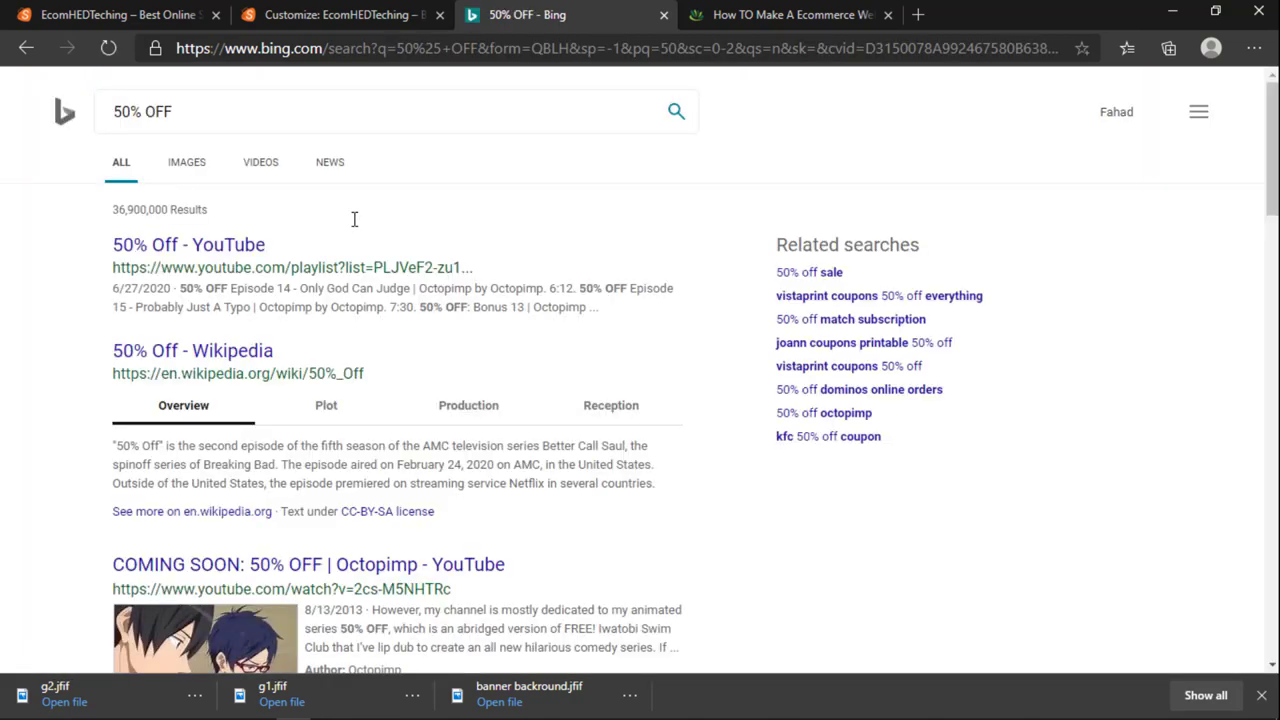
pyautogui.click(187, 164)
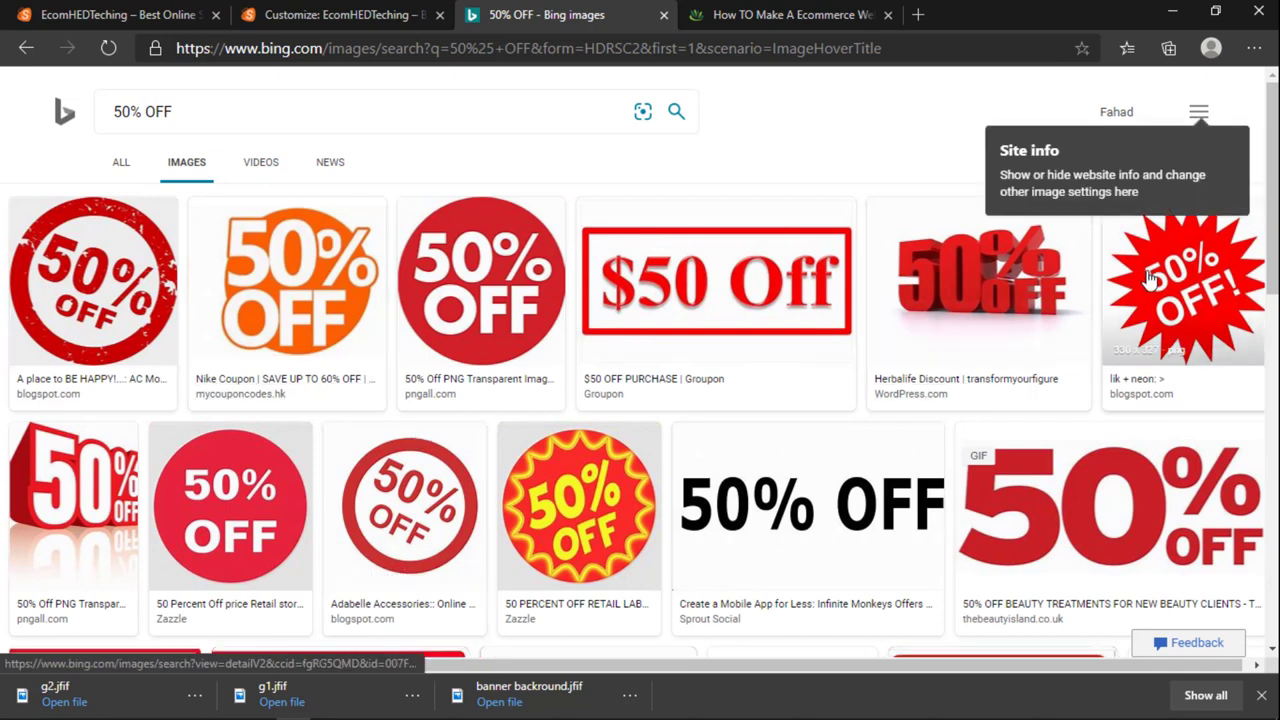
# Step: Save the red-and-yellow starburst sticker to the Desktop as 50OFF.jpg
pyautogui.click(963, 294)
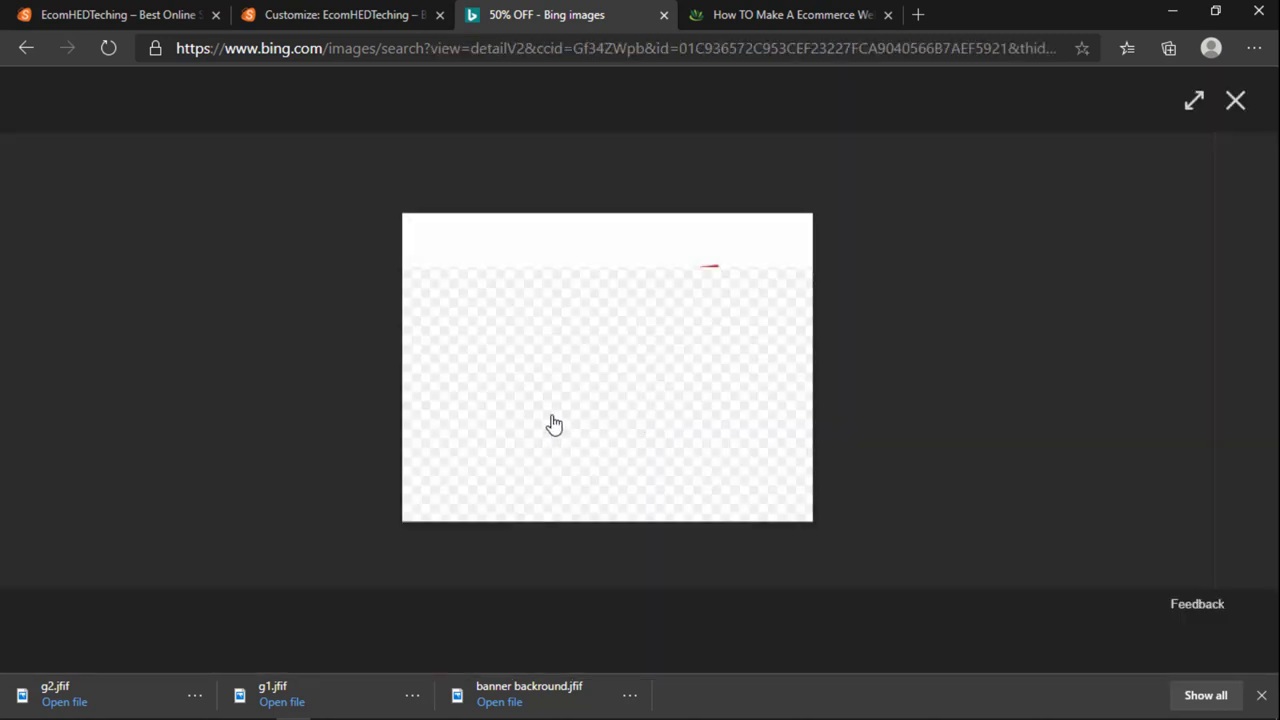
pyautogui.rightClick(561, 360)
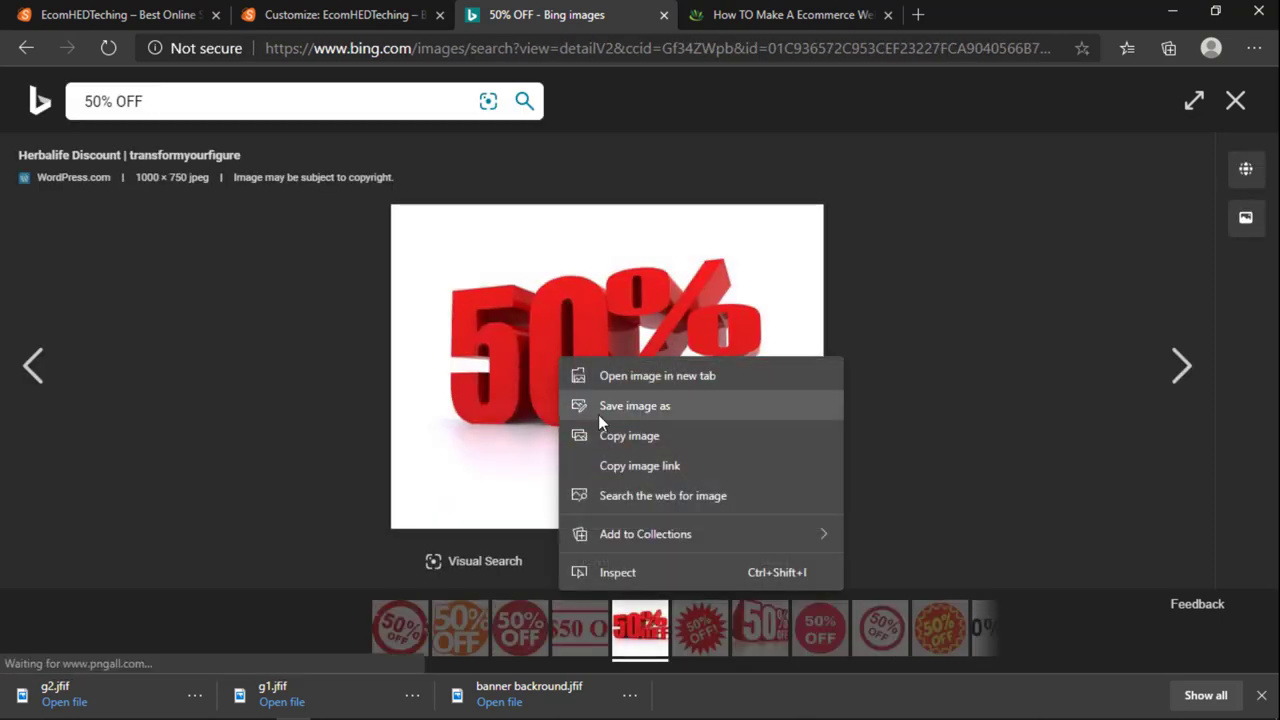
pyautogui.click(640, 628)
pyautogui.click(940, 628)
pyautogui.rightClick(572, 357)
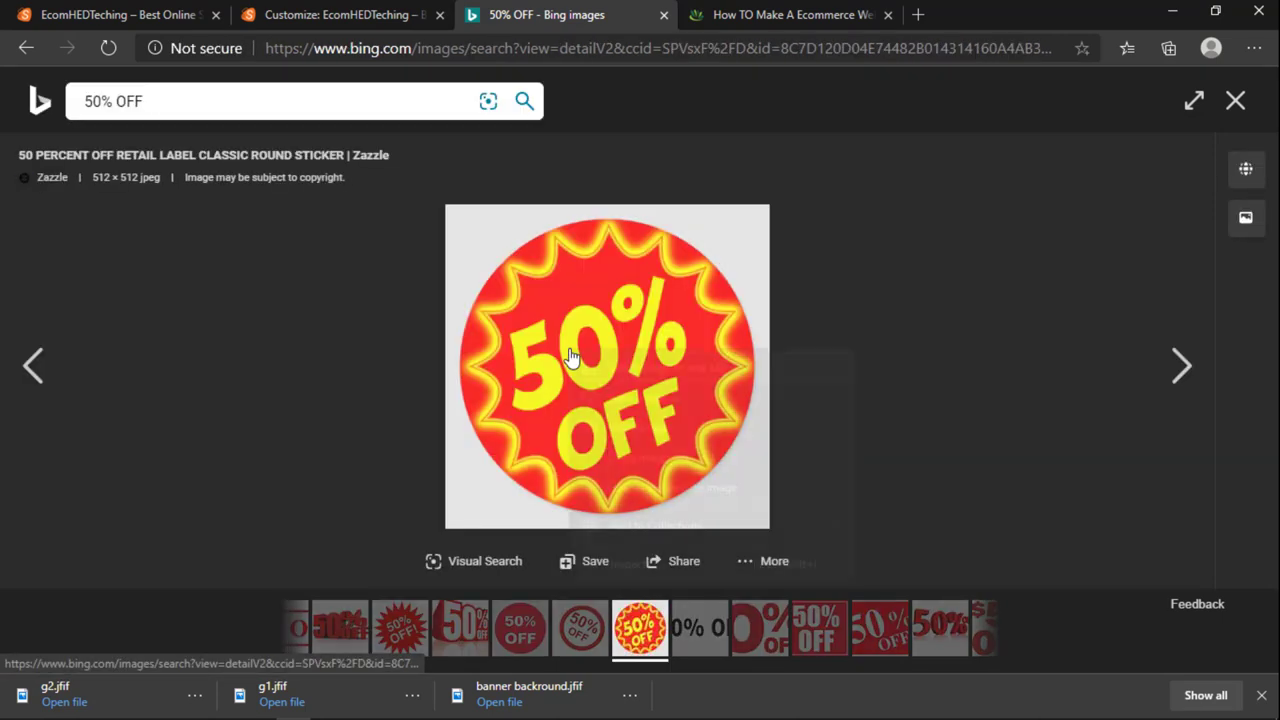
pyautogui.click(642, 397)
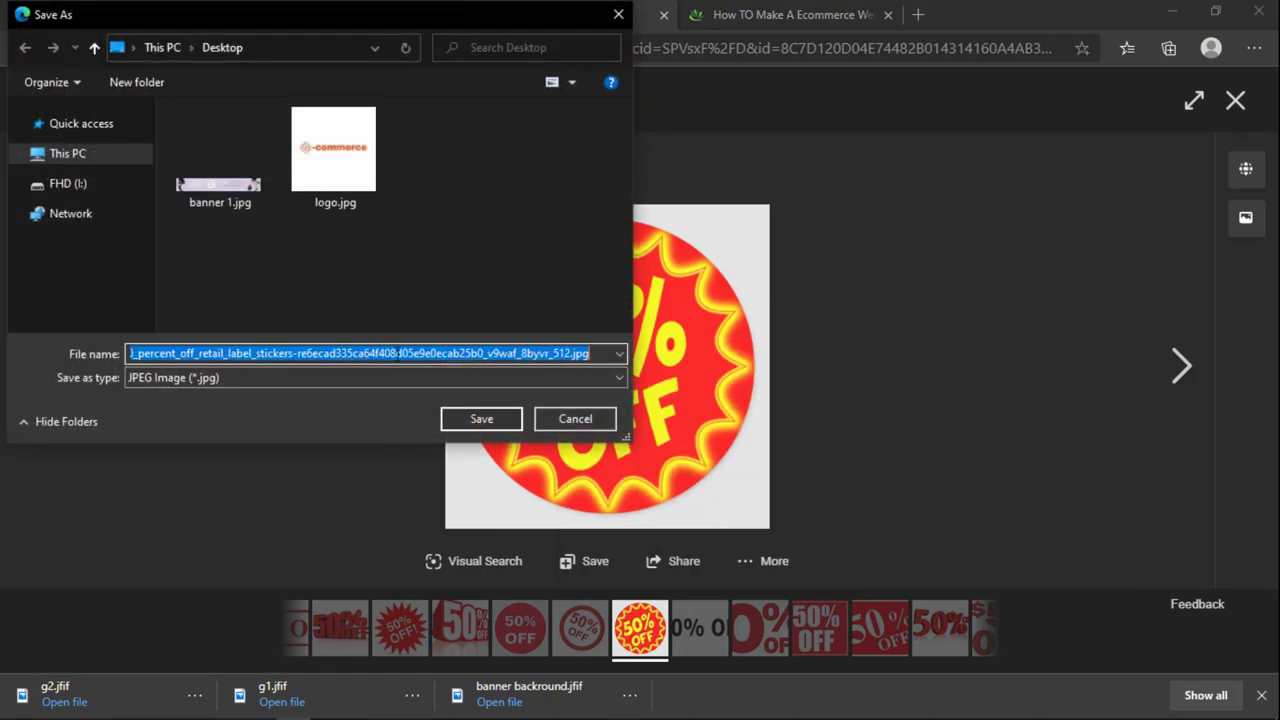
pyautogui.write('50OF')
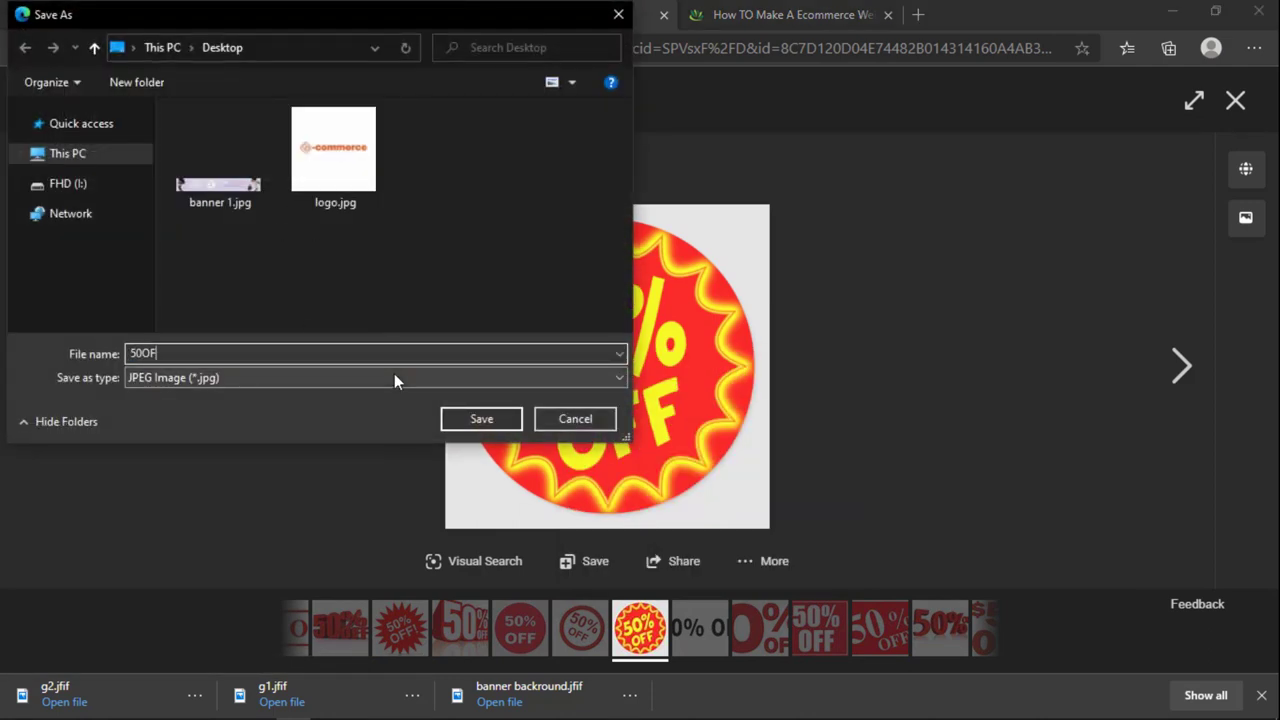
pyautogui.write('F')
pyautogui.press('Return')
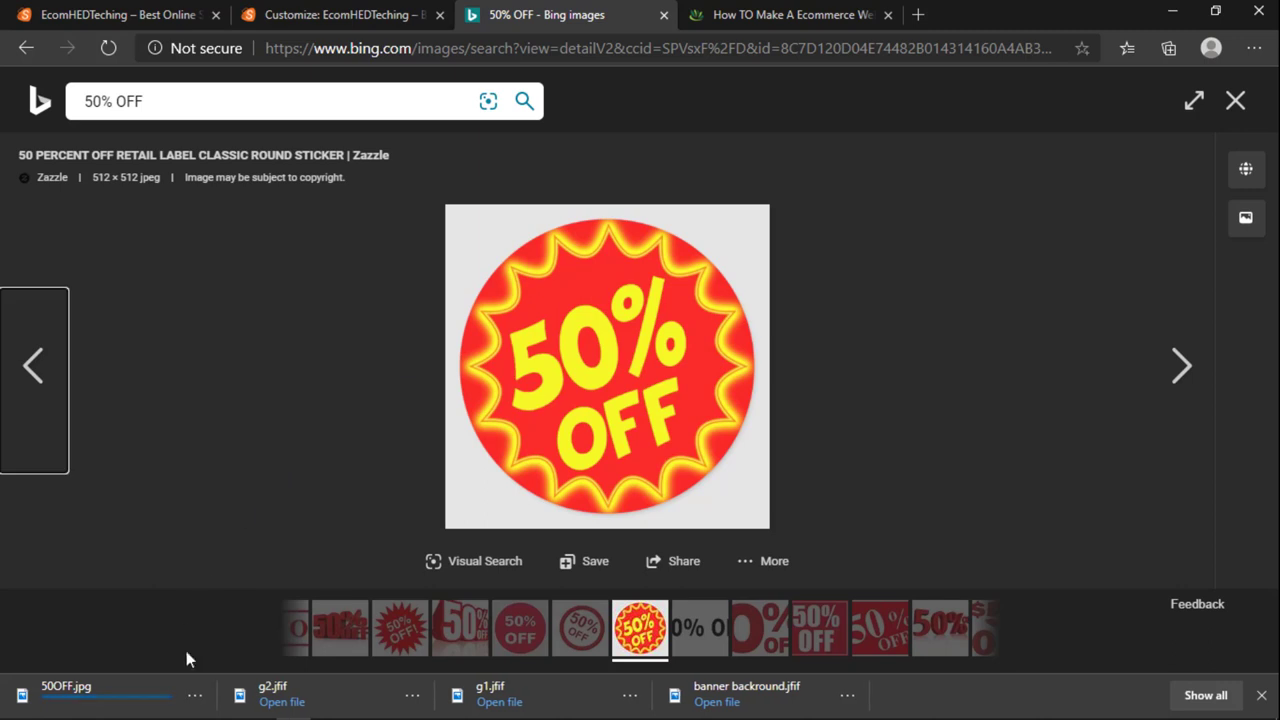
pyautogui.click(198, 706)
# Step: Place 50OFF.jpg into the banner, scaled to about 37% beside FASHION WEEKEND, and commit it
pyautogui.click(261, 588)
pyautogui.moveTo(1112, 222); pyautogui.dragTo(489, 389)
pyautogui.moveTo(531, 333); pyautogui.dragTo(500, 357)
pyautogui.moveTo(450, 400); pyautogui.dragTo(432, 394)
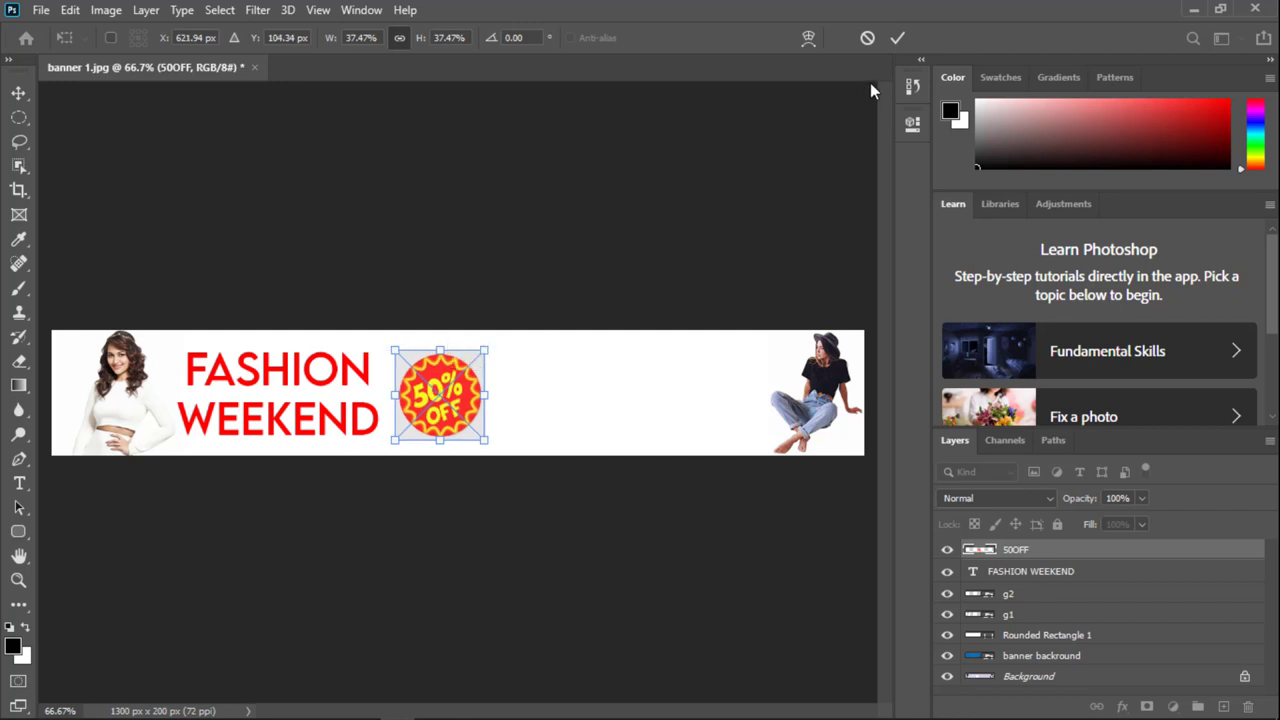
pyautogui.click(897, 38)
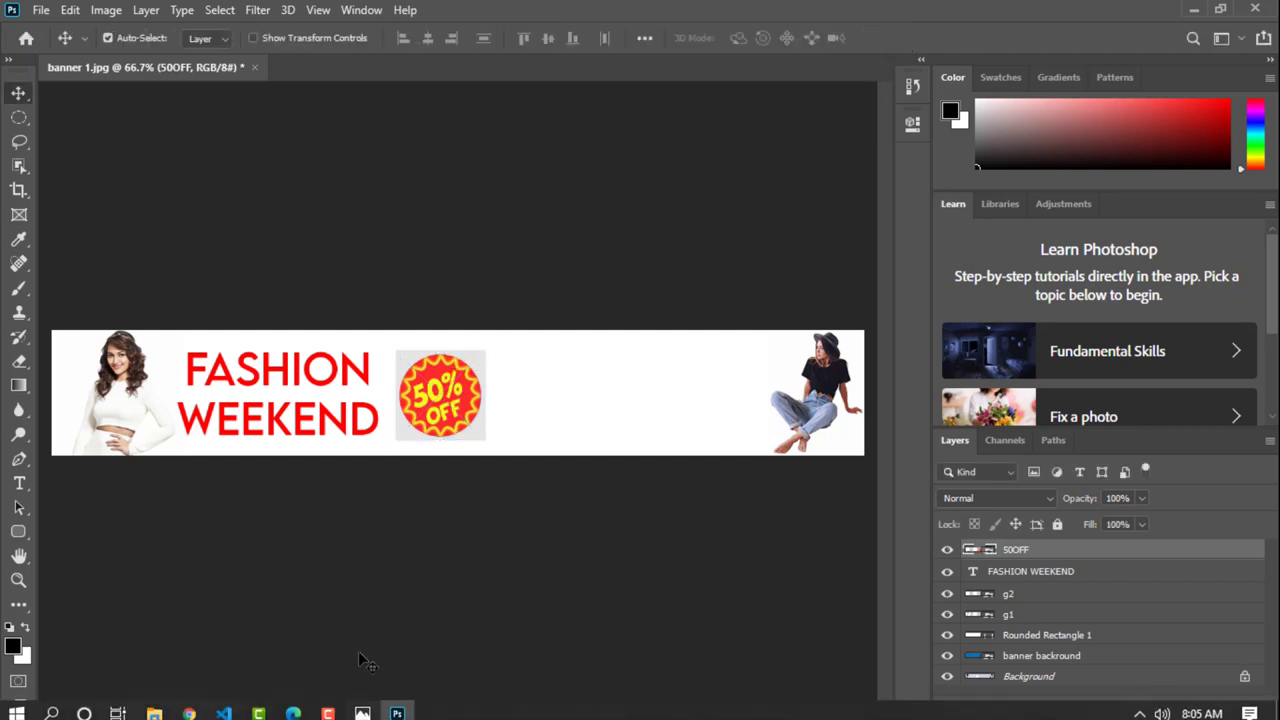
# Step: Browse several 50% OFF images in Bing before settling on the red 3D picture
pyautogui.click(293, 706)
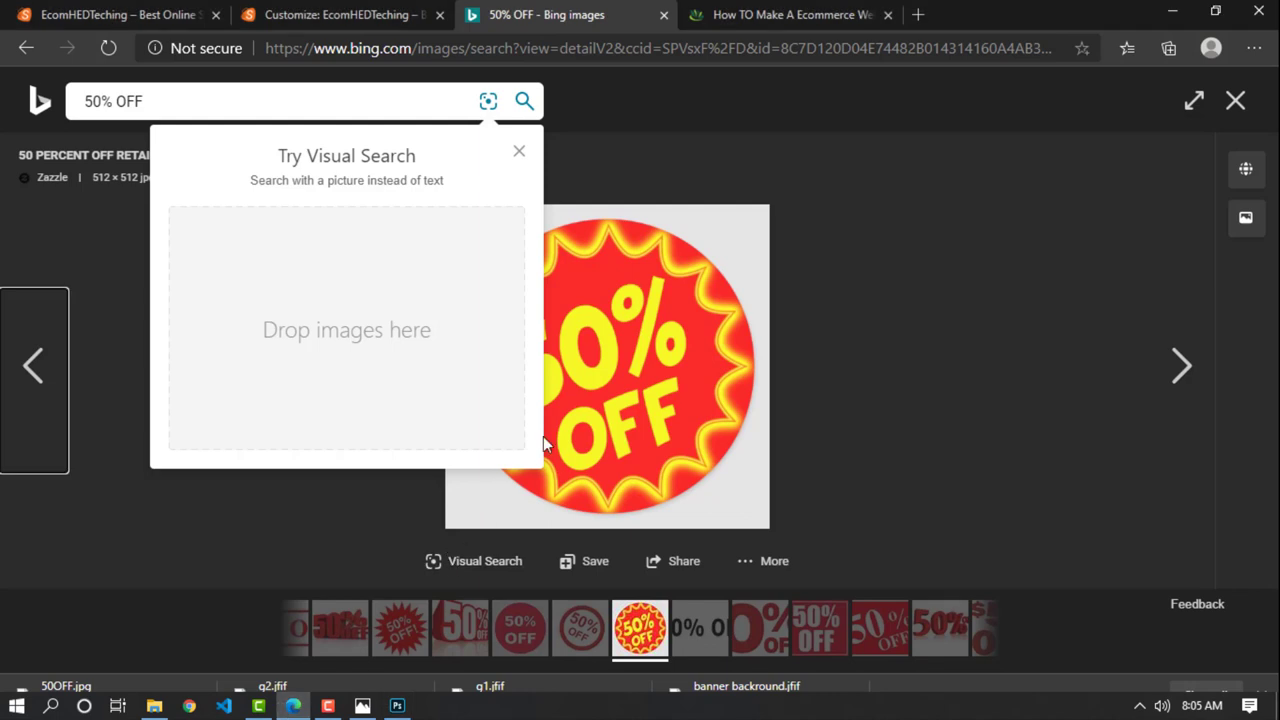
pyautogui.click(600, 640)
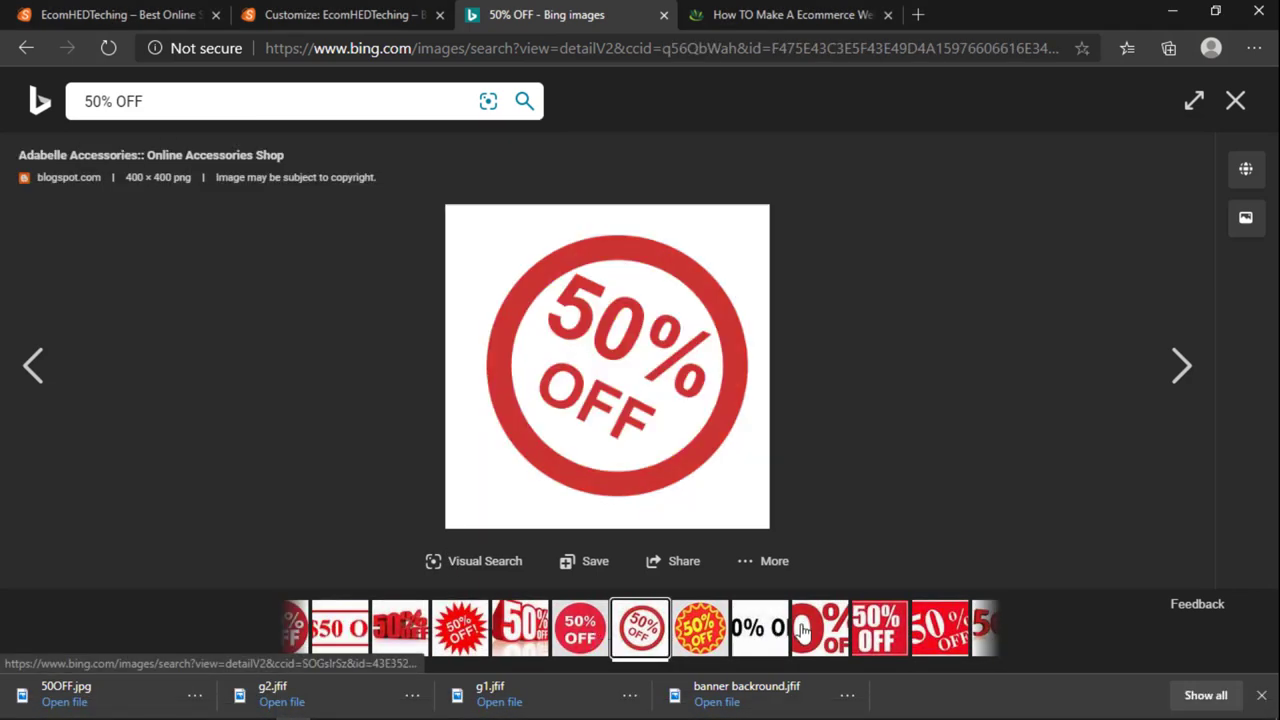
pyautogui.click(866, 630)
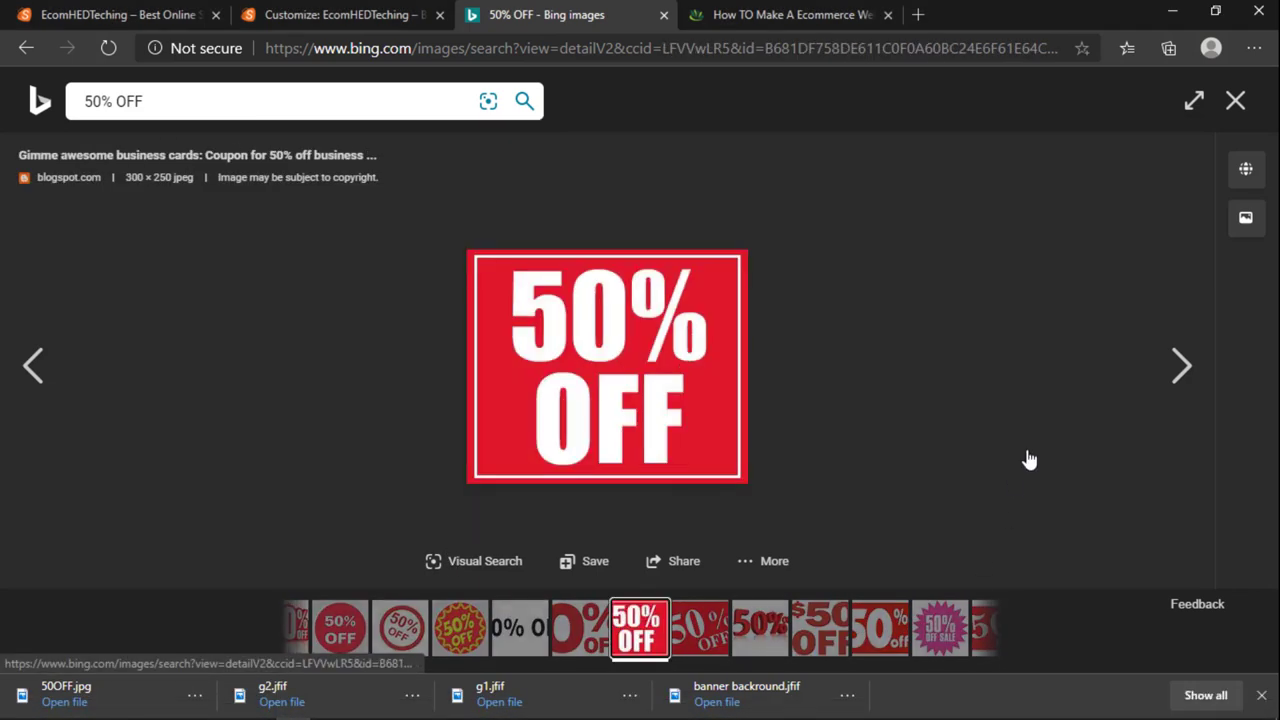
pyautogui.rightClick(536, 333)
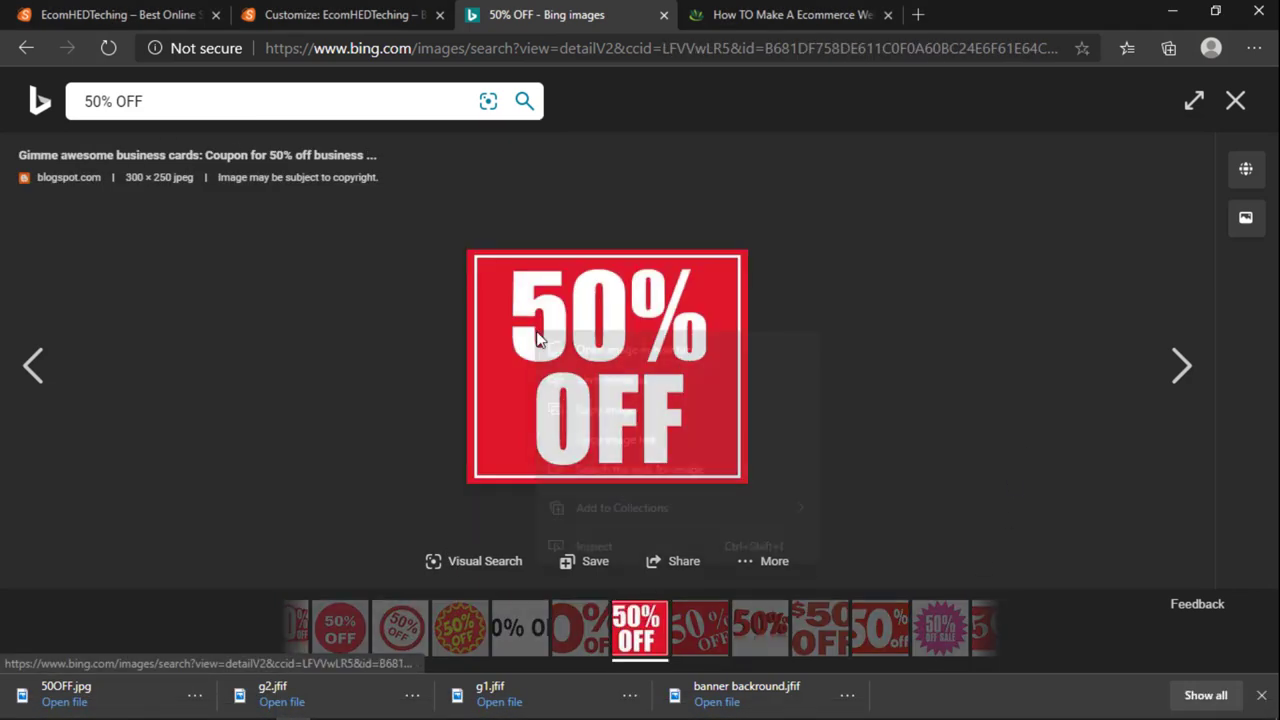
pyautogui.click(876, 625)
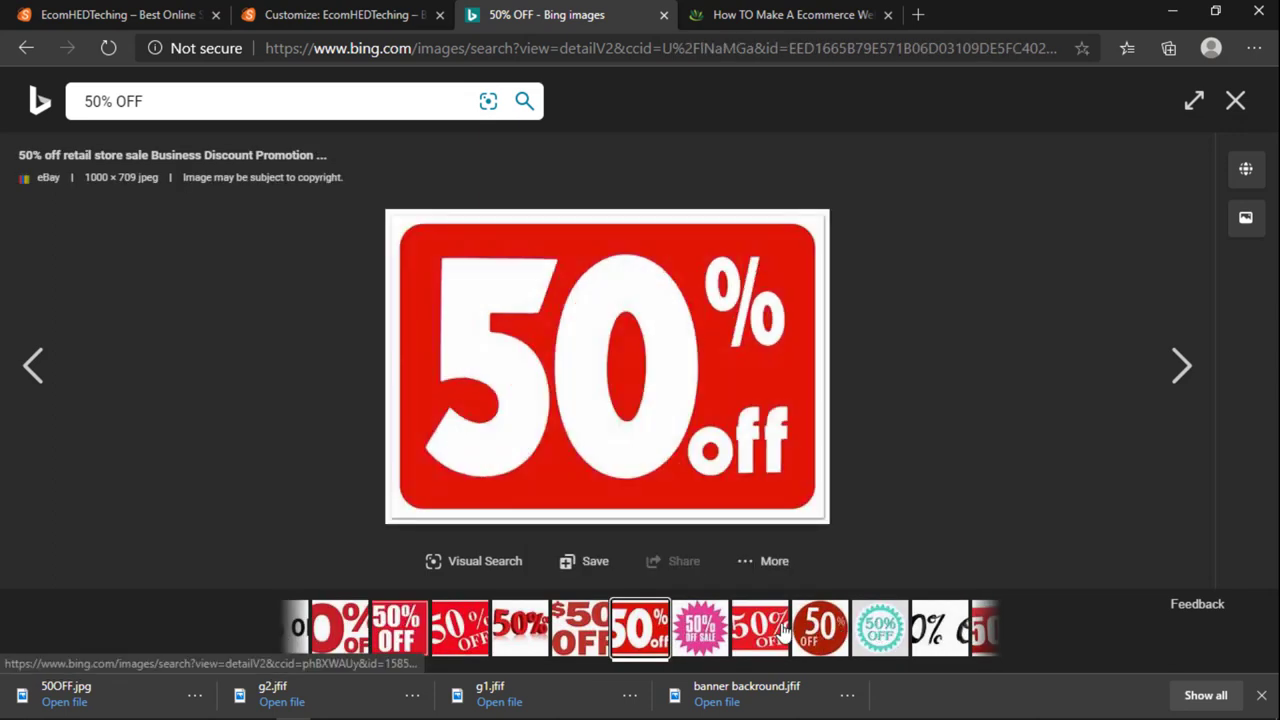
pyautogui.click(935, 628)
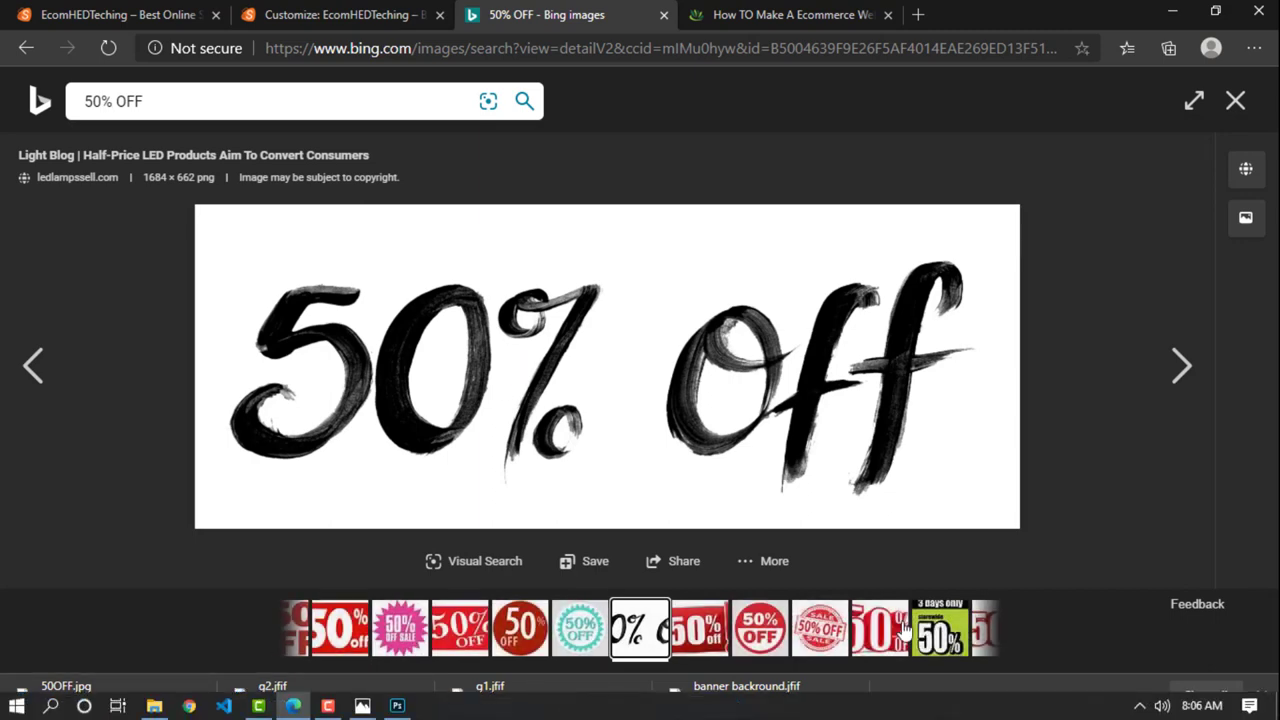
pyautogui.click(938, 628)
pyautogui.click(700, 624)
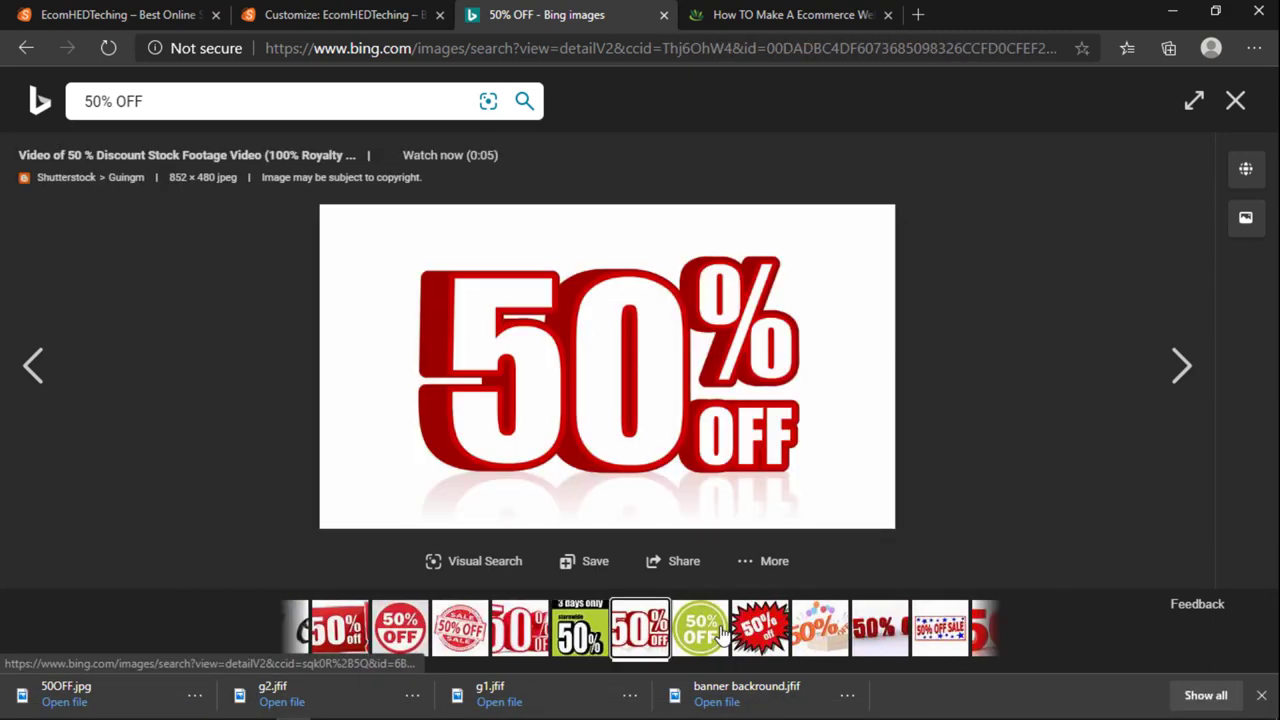
# Step: Save the red 3D picture over 50OFF.jpg on the Desktop and show it in its folder
pyautogui.rightClick(560, 400)
pyautogui.click(605, 452)
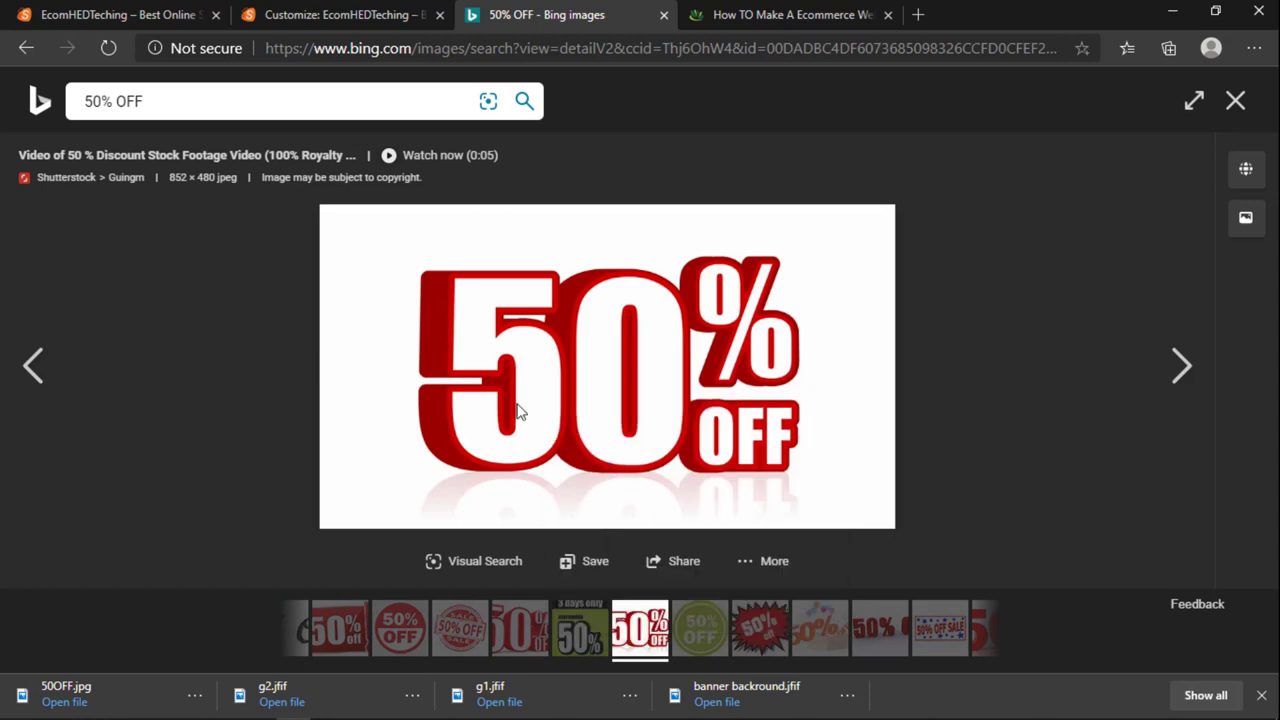
pyautogui.click(220, 175)
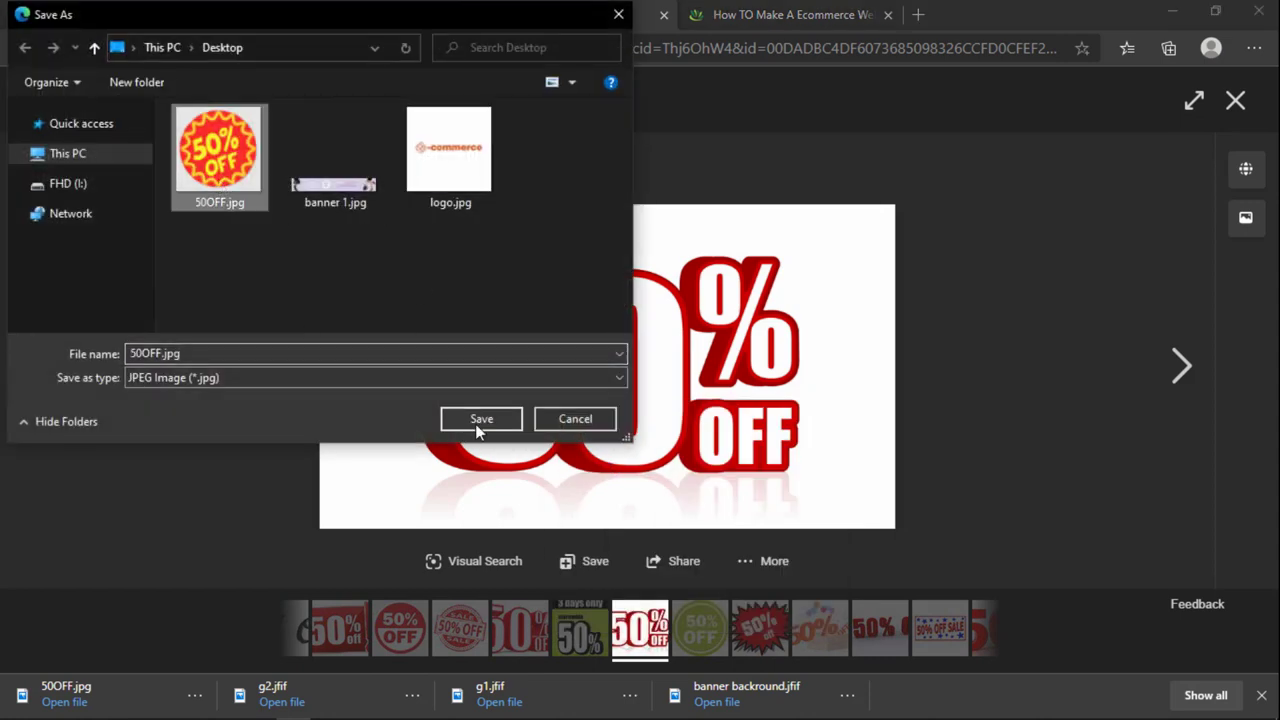
pyautogui.click(477, 420)
pyautogui.click(694, 373)
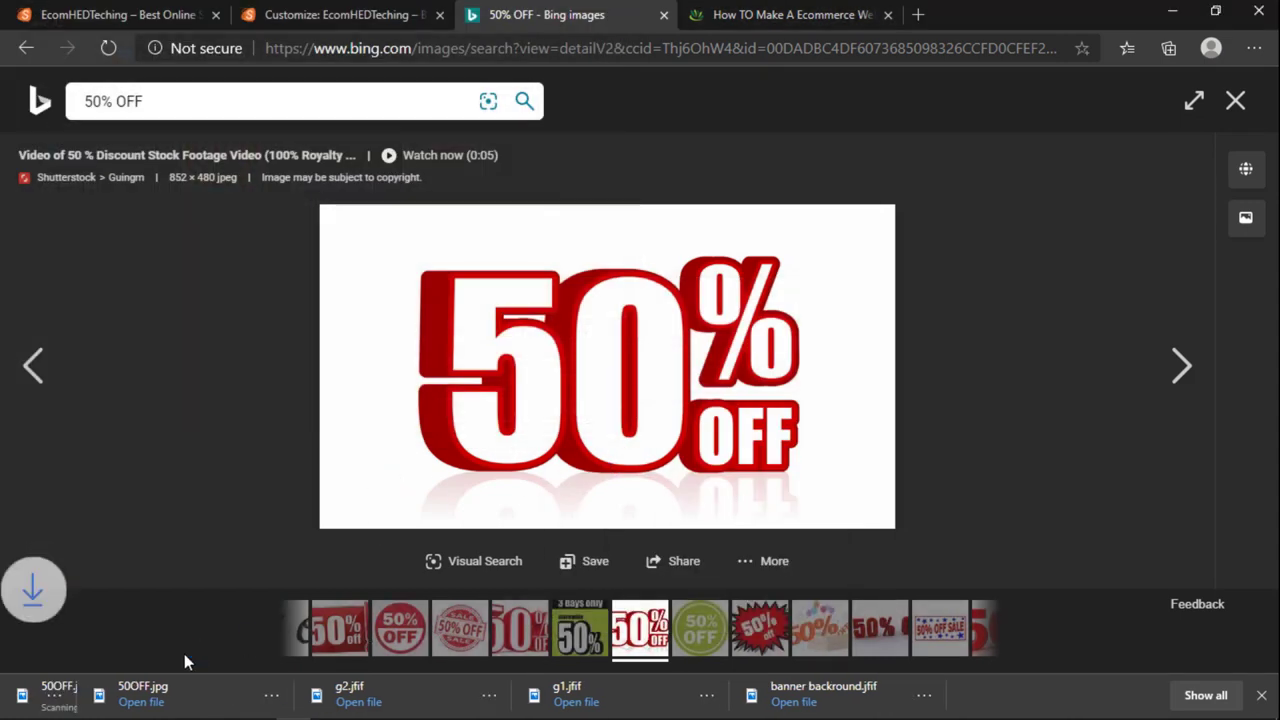
pyautogui.click(188, 694)
pyautogui.click(218, 585)
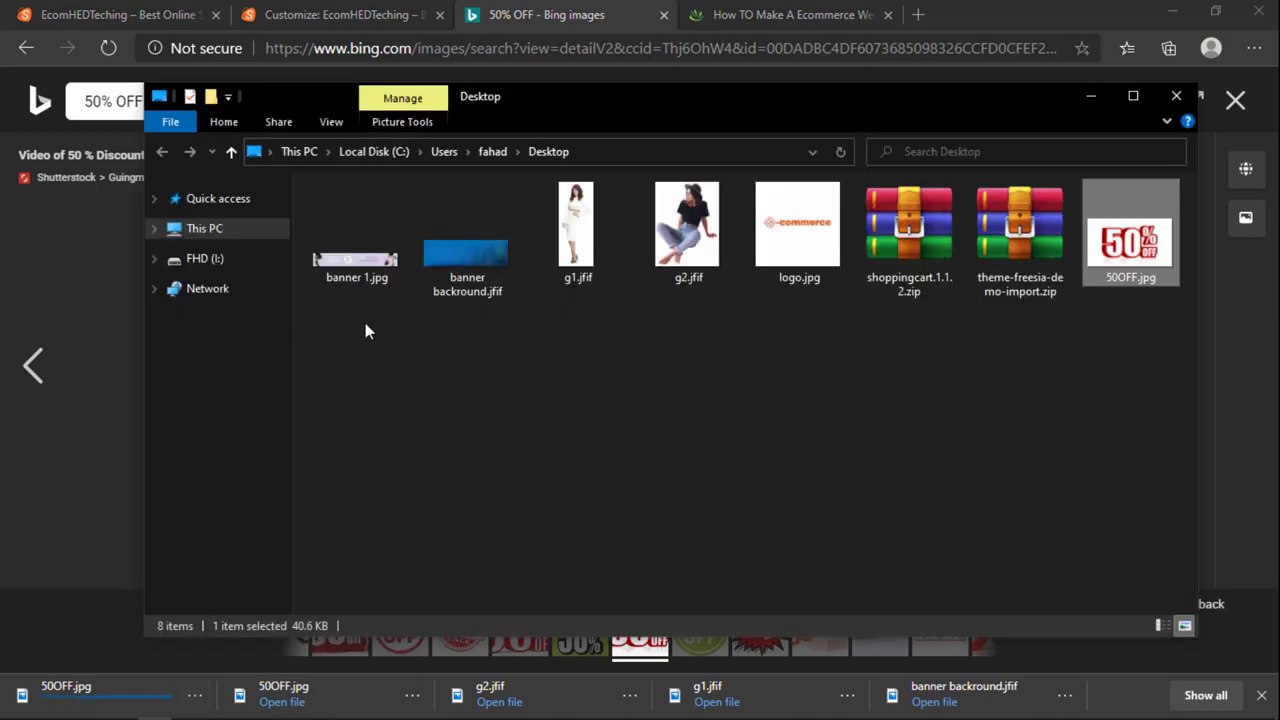
# Step: Place the red 3D 50OFF.jpg in the banner at 38.21% beside FASHION WEEKEND and commit
pyautogui.moveTo(1113, 240); pyautogui.dragTo(415, 415)
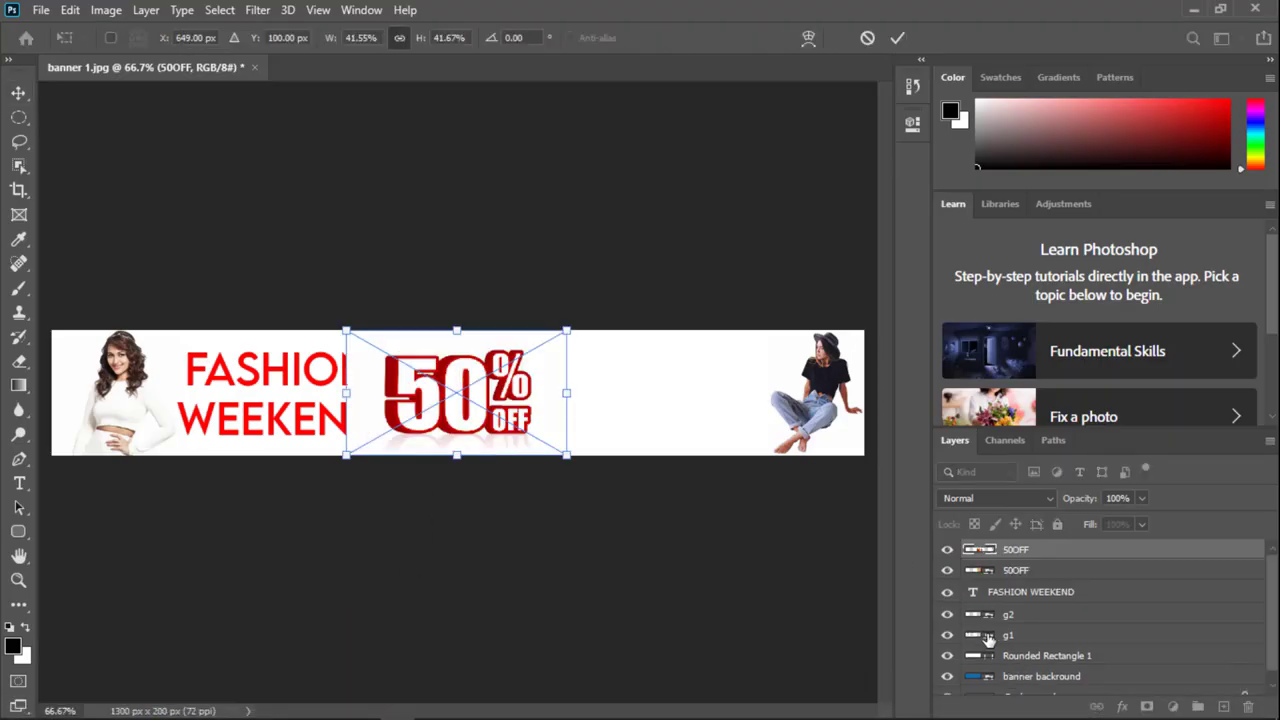
pyautogui.moveTo(530, 430); pyautogui.dragTo(531, 402)
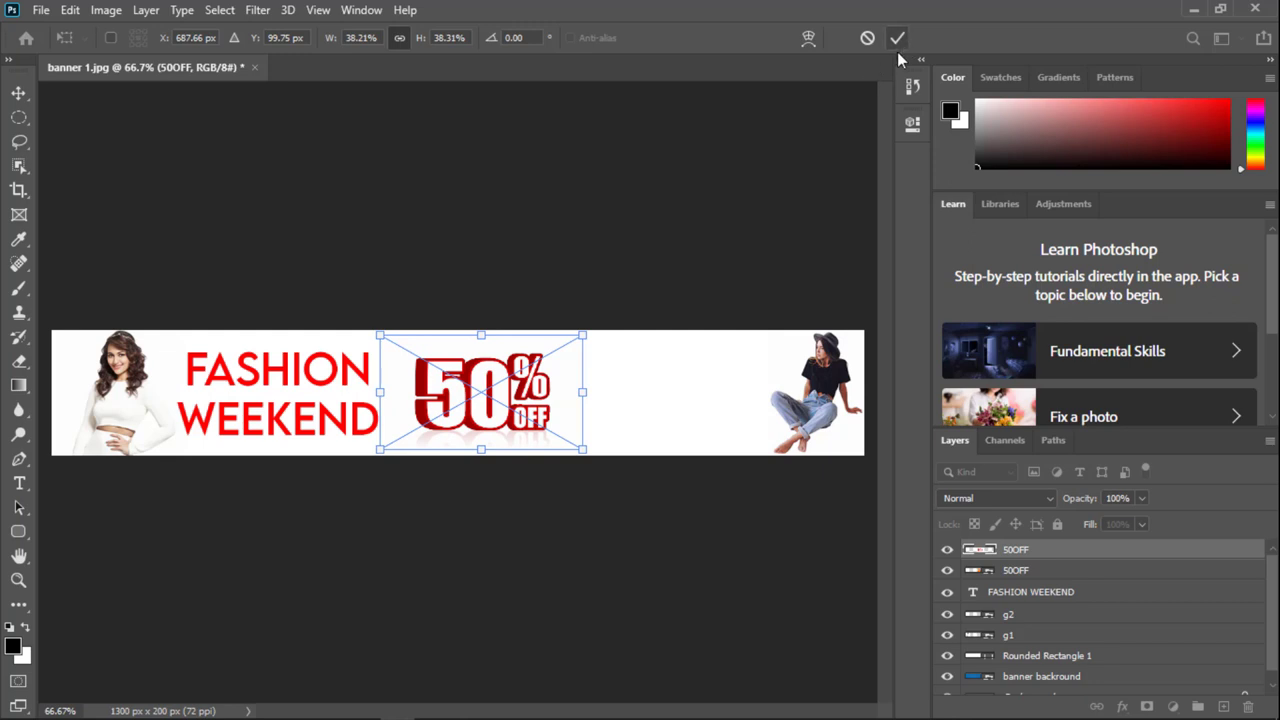
pyautogui.click(897, 38)
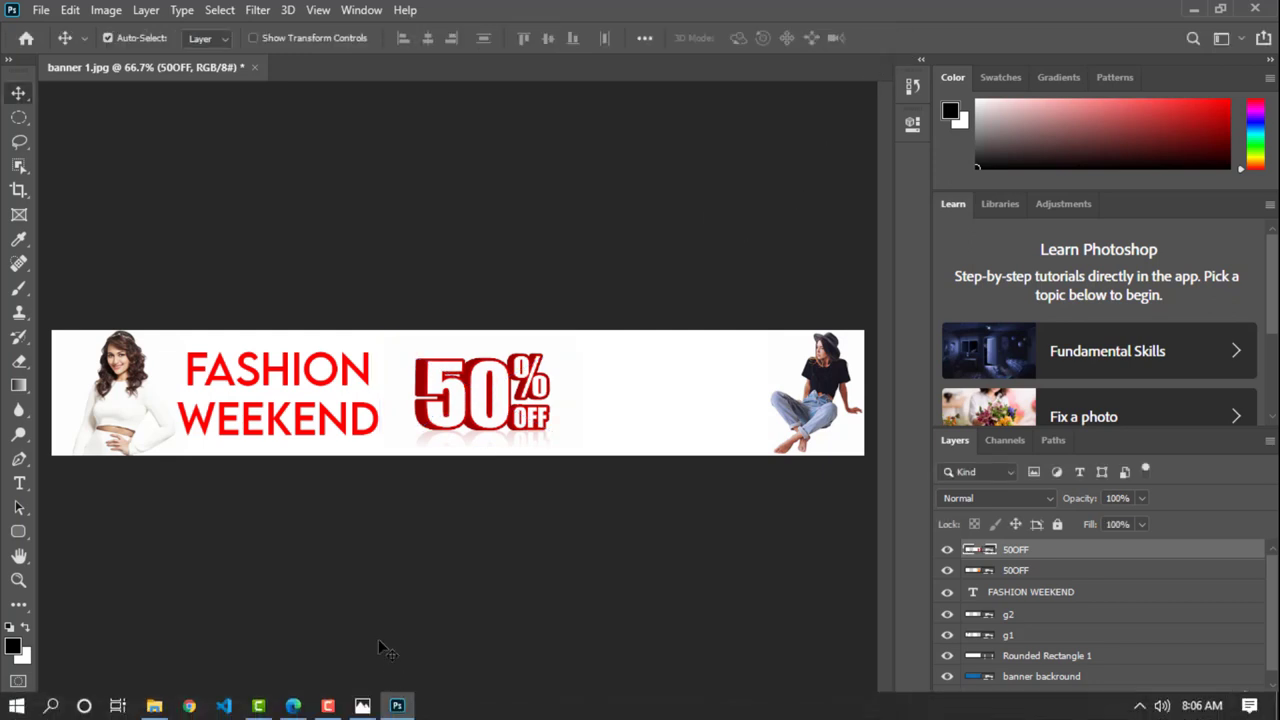
pyautogui.click(285, 707)
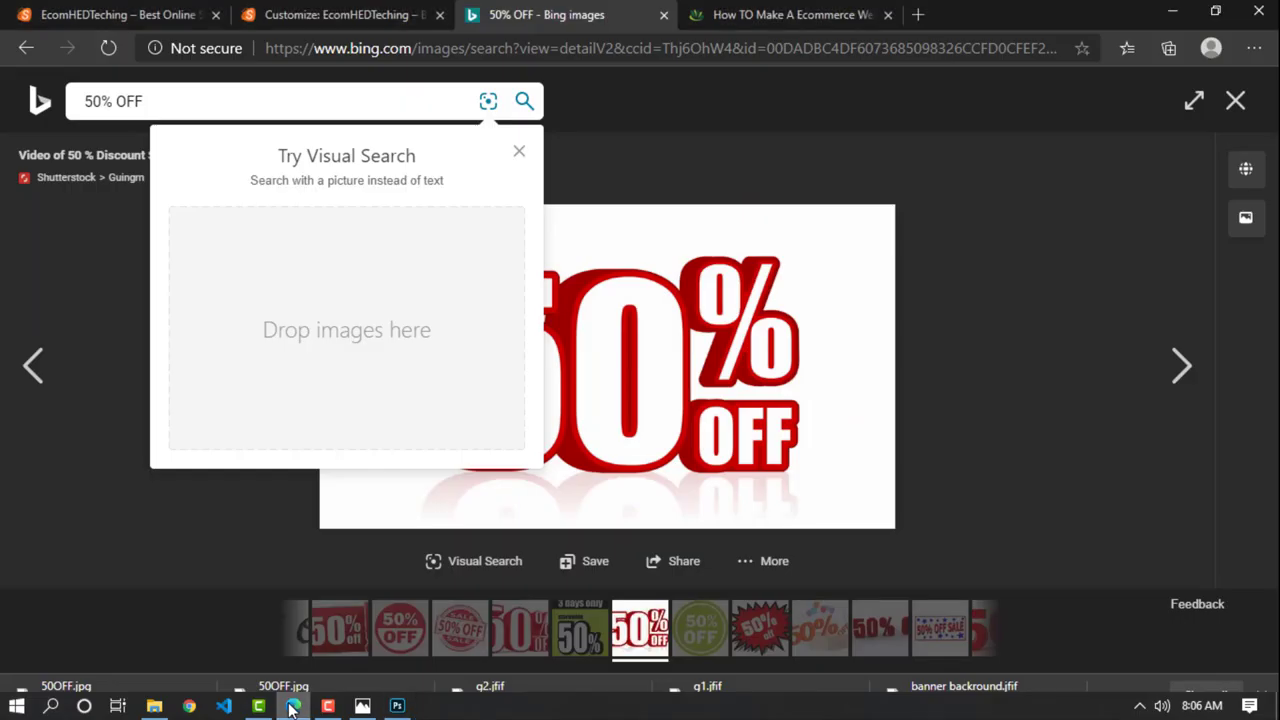
pyautogui.click(400, 14)
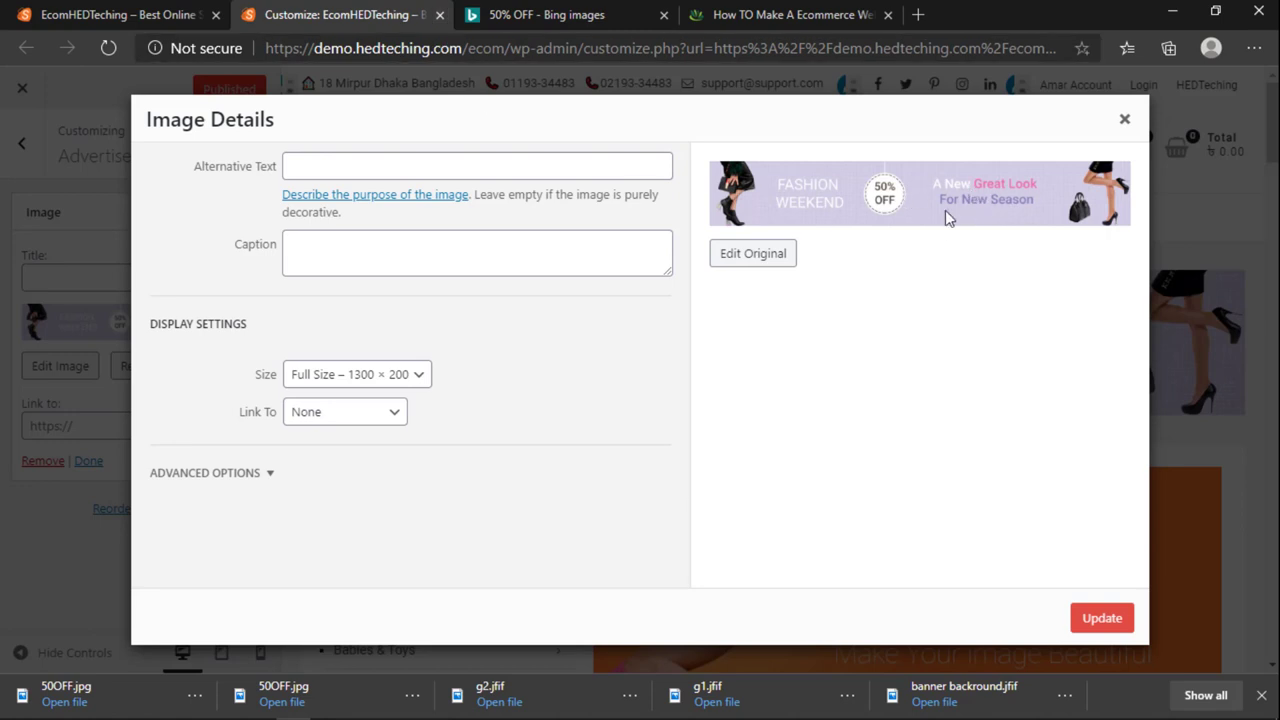
pyautogui.click(380, 706)
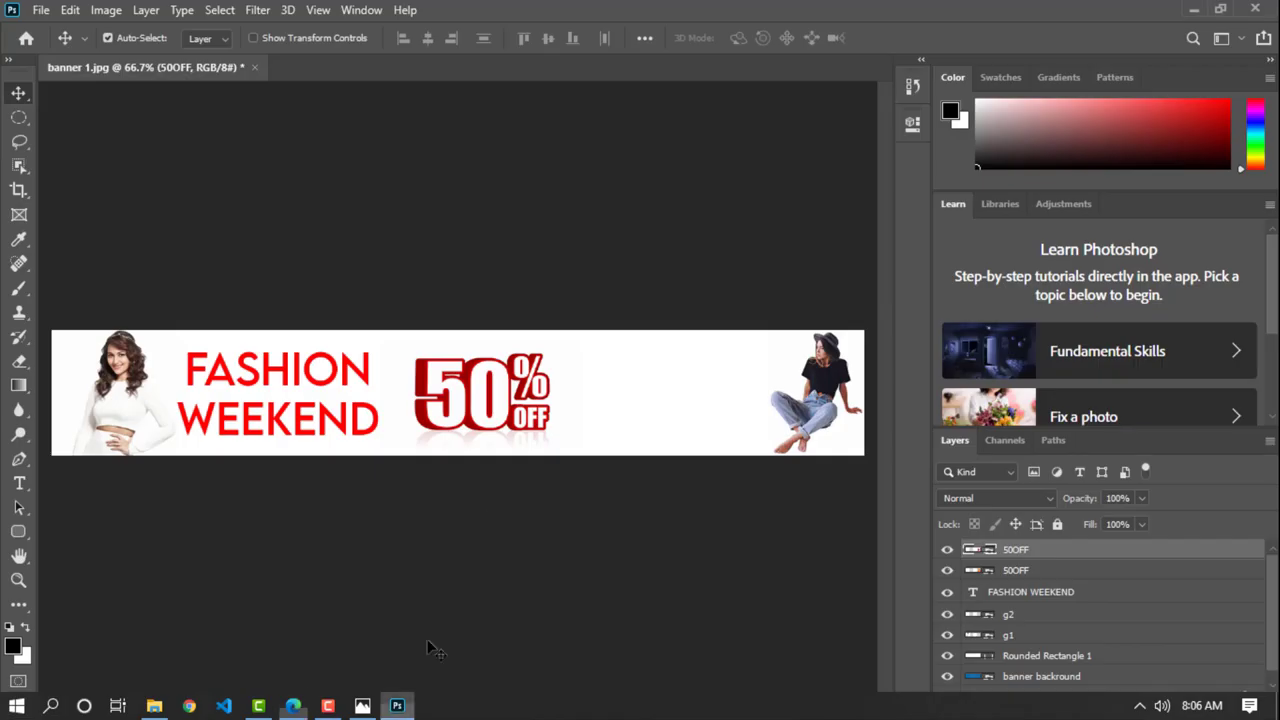
# Step: Add a red tagline text layer right of the 50% OFF graphic, scaled to about 210%
pyautogui.click(19, 483)
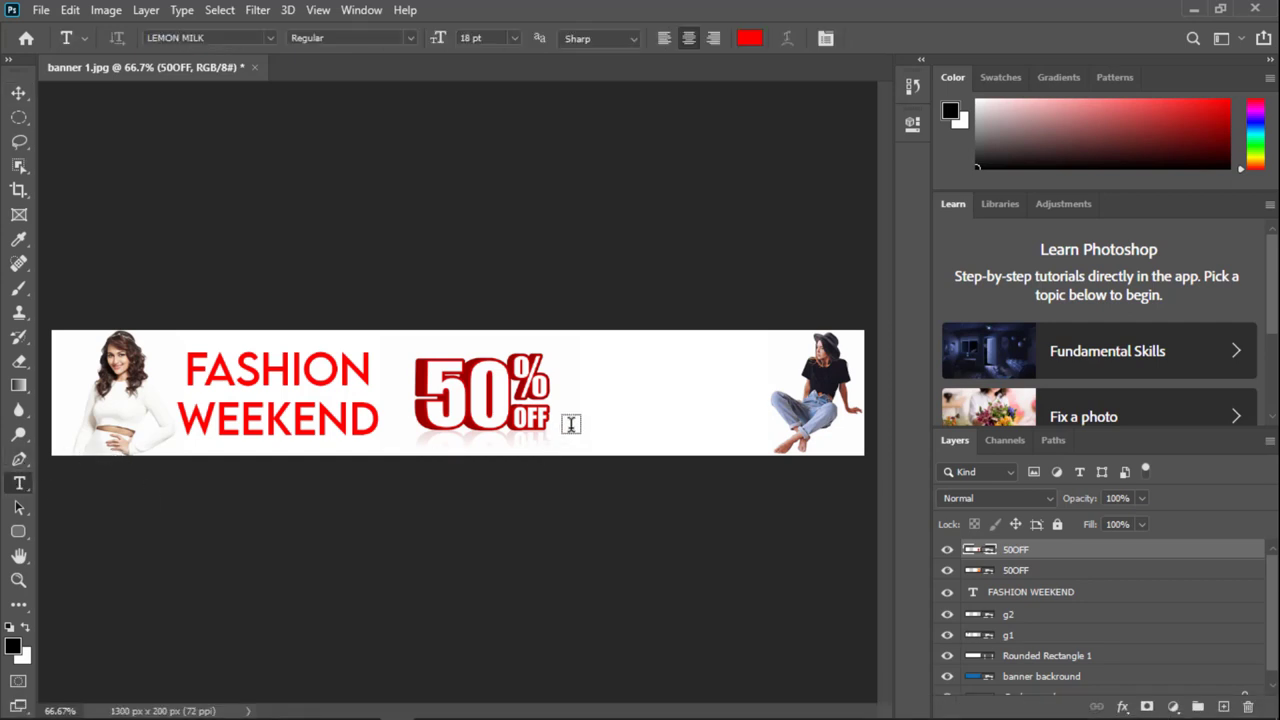
pyautogui.click(597, 373)
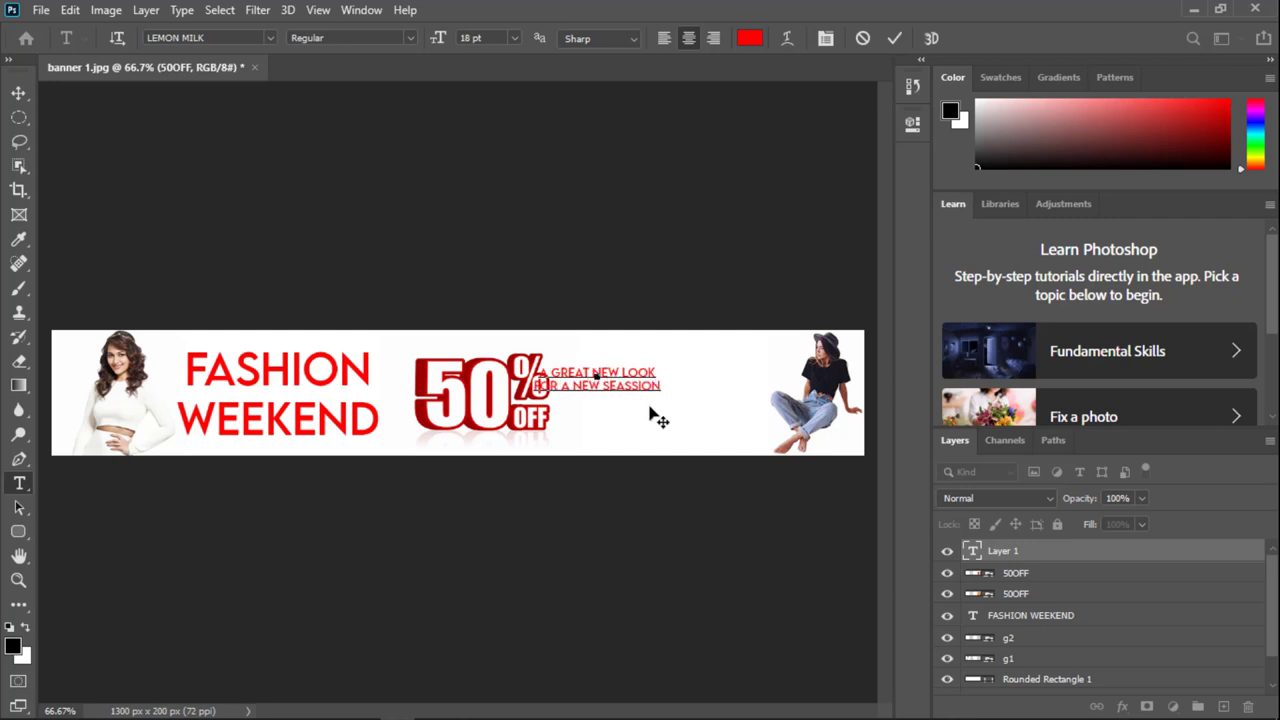
pyautogui.moveTo(650, 413); pyautogui.dragTo(710, 423)
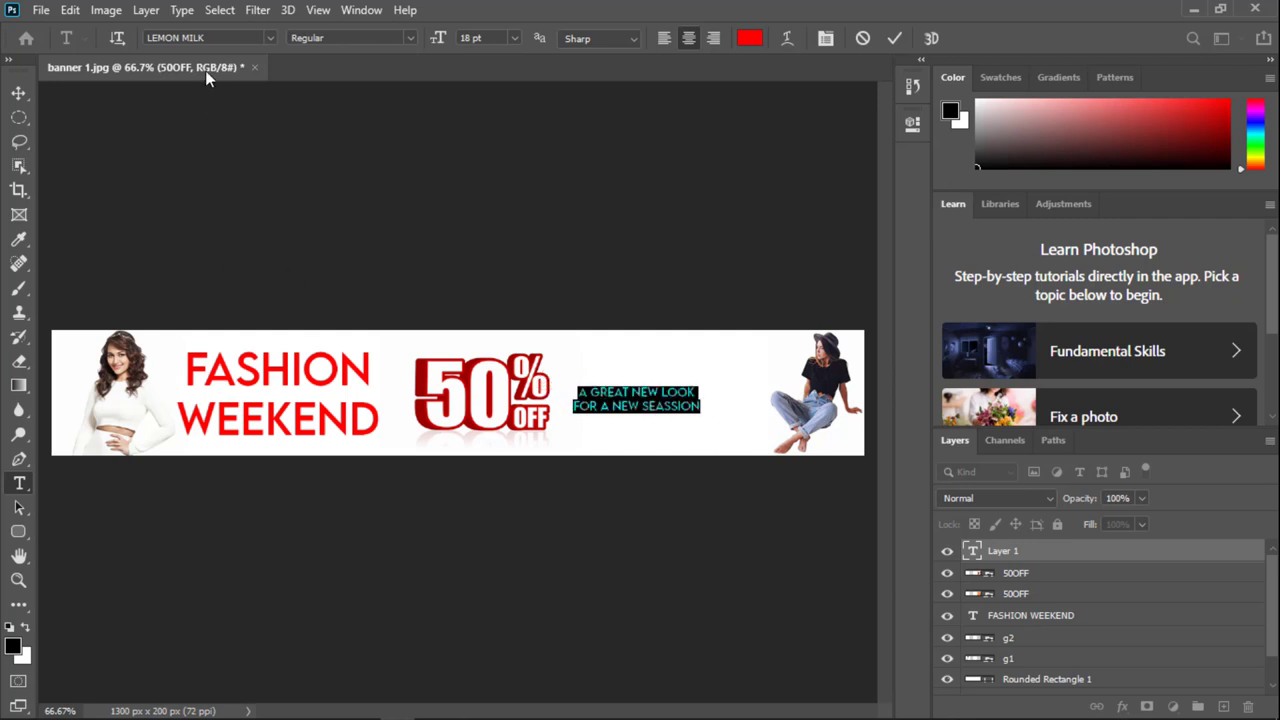
pyautogui.click(896, 42)
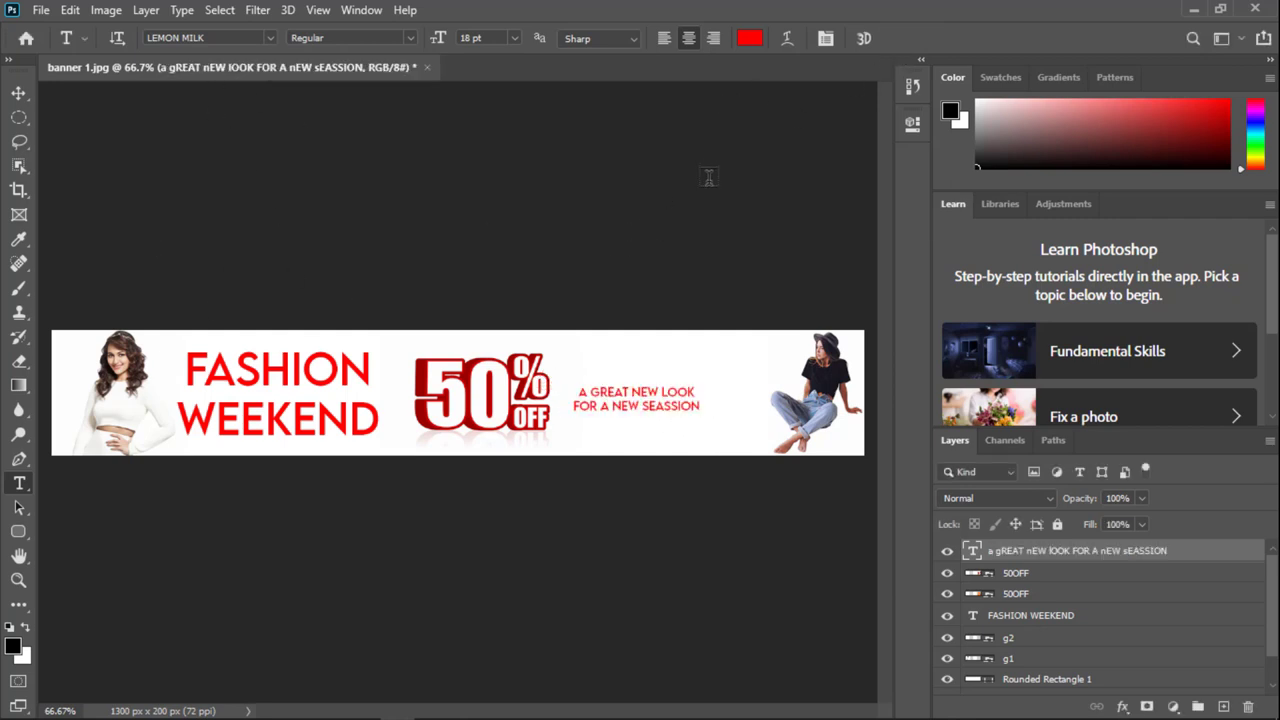
pyautogui.hotkey('ctrl', 't')
pyautogui.moveTo(706, 402); pyautogui.dragTo(754, 386)
pyautogui.click(927, 40)
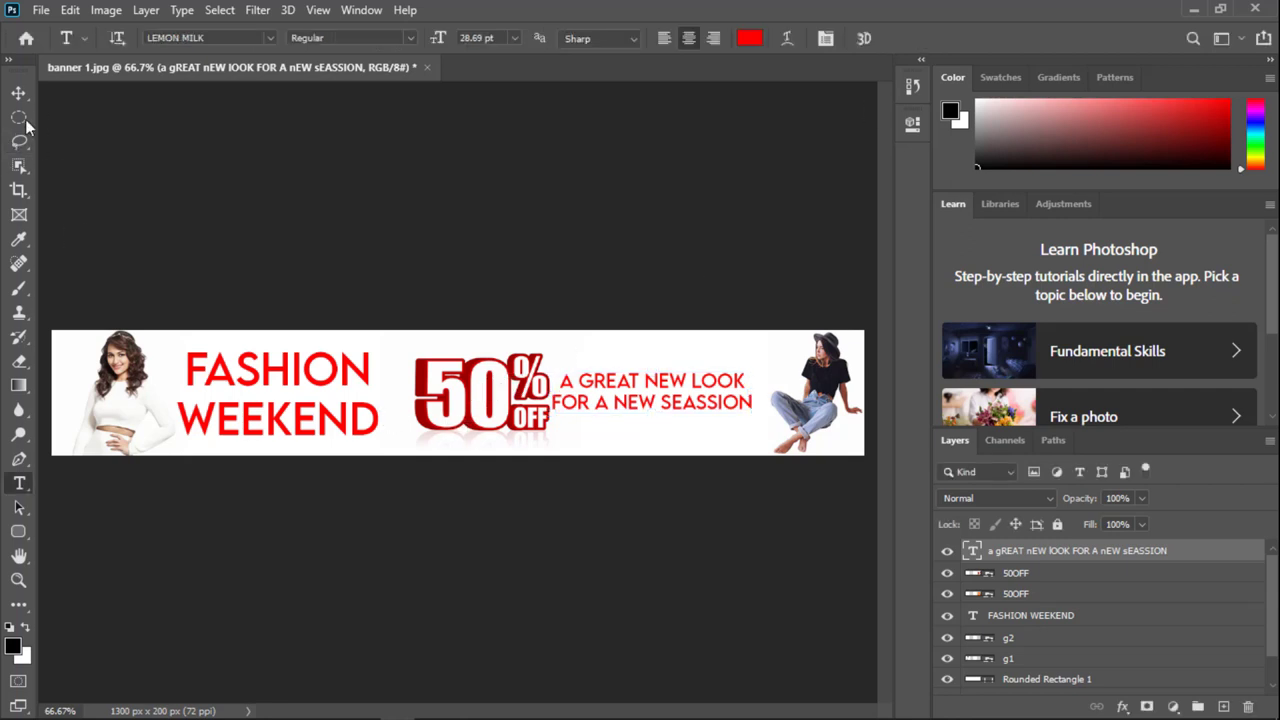
# Step: Reword the tagline to A GREAT LOOK / FOR A NEW YOU by deleting NEW and SEASSION
pyautogui.click(622, 379)
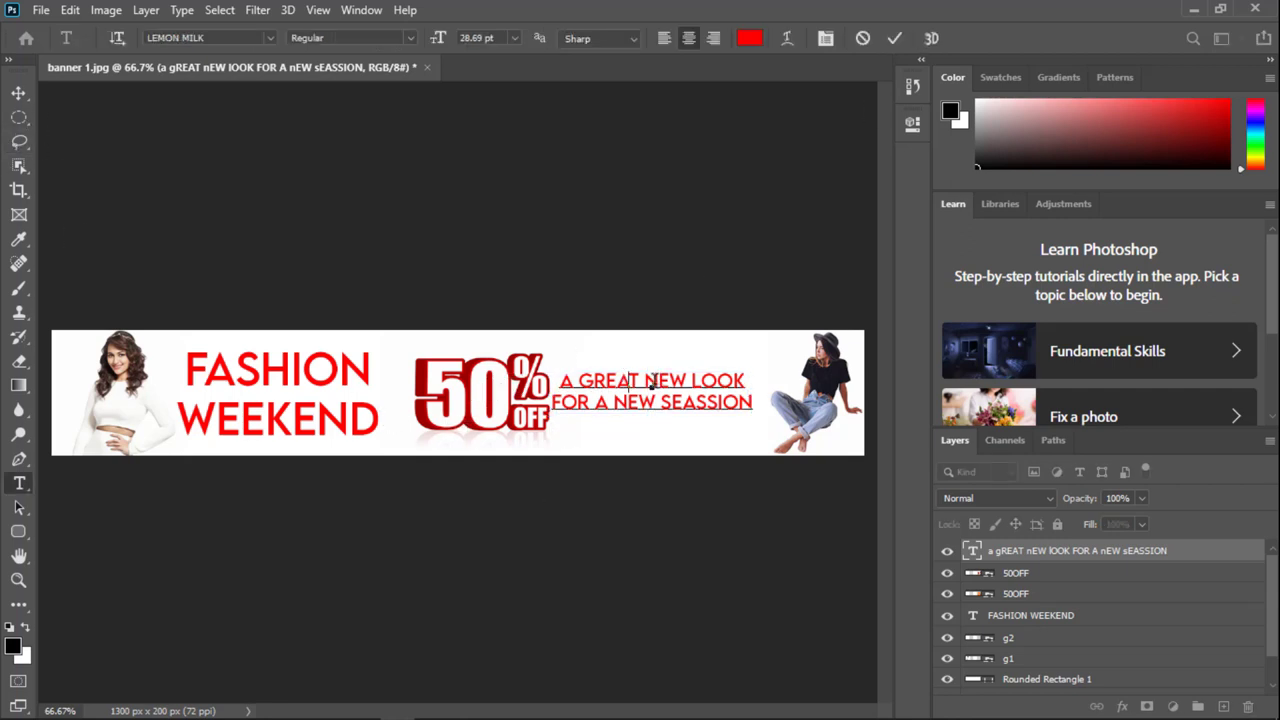
pyautogui.moveTo(648, 383)
pyautogui.mouseDown()
pyautogui.moveTo(578, 382)
pyautogui.moveTo(688, 381)
pyautogui.moveTo(644, 380)
pyautogui.mouseUp()
pyautogui.click(649, 385)
pyautogui.click(685, 380)
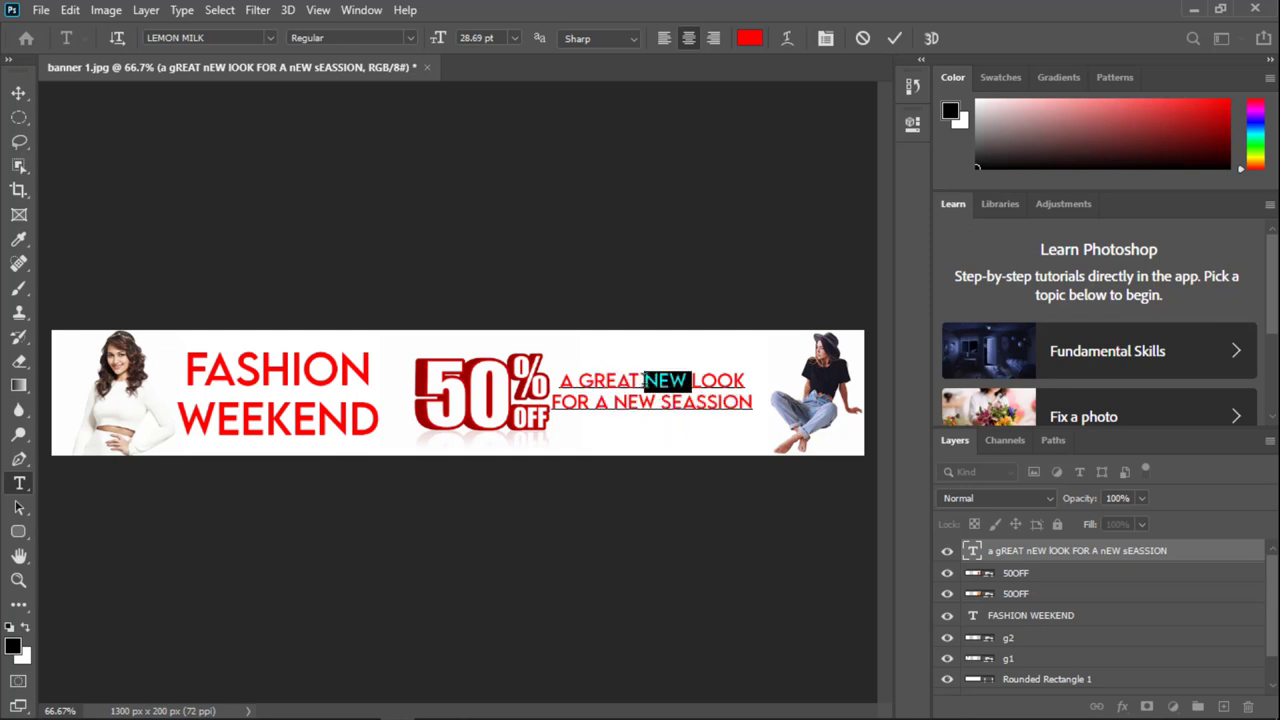
pyautogui.press('BackSpace')
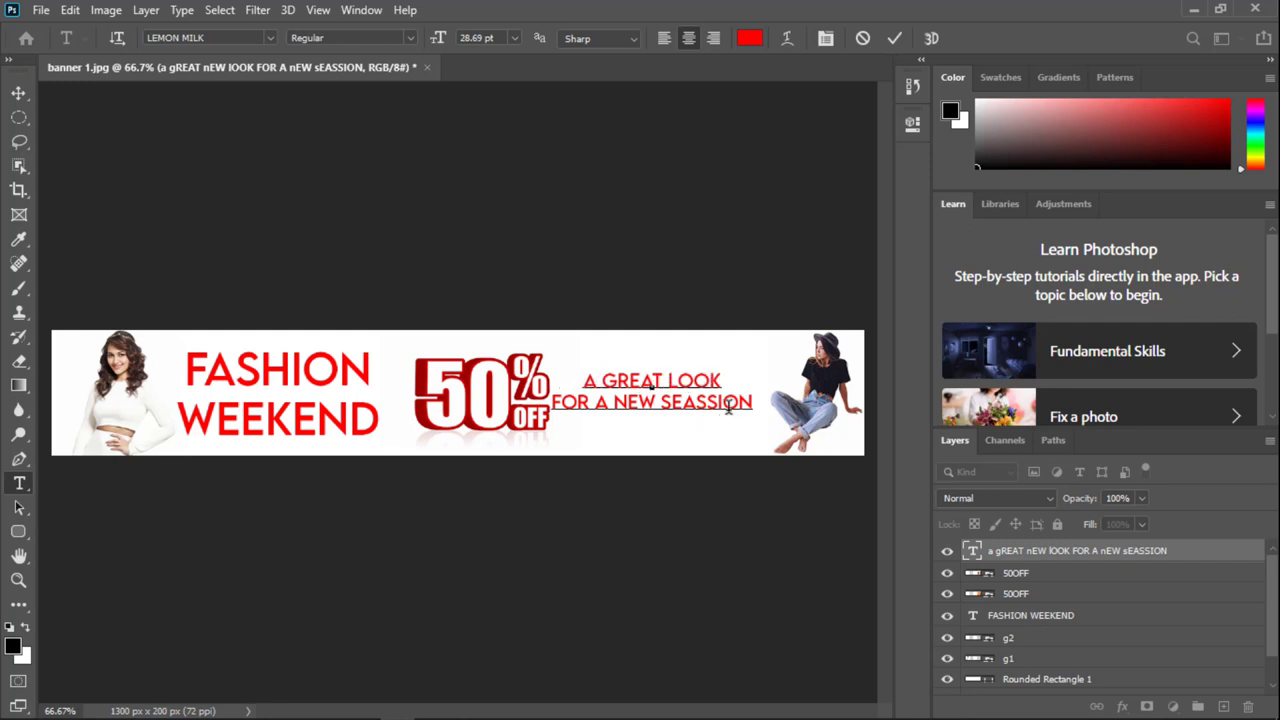
pyautogui.moveTo(554, 401); pyautogui.dragTo(751, 403)
pyautogui.click(622, 404)
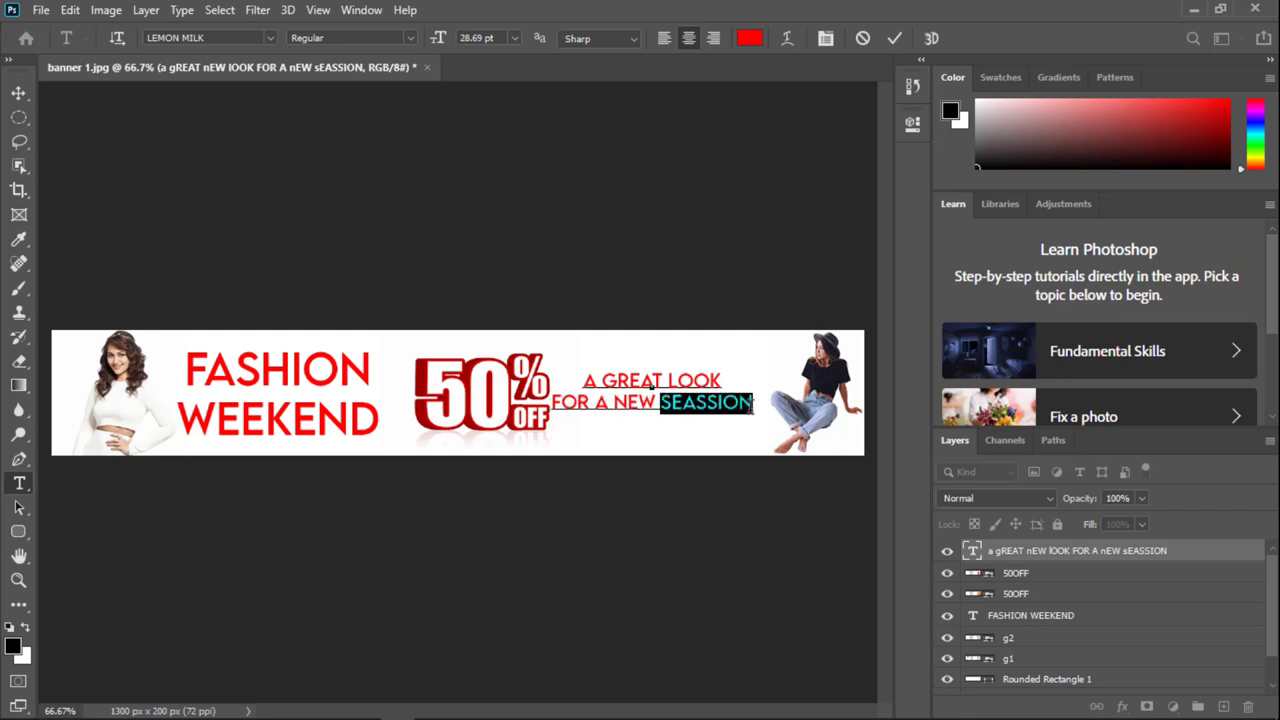
pyautogui.press('BackSpace')
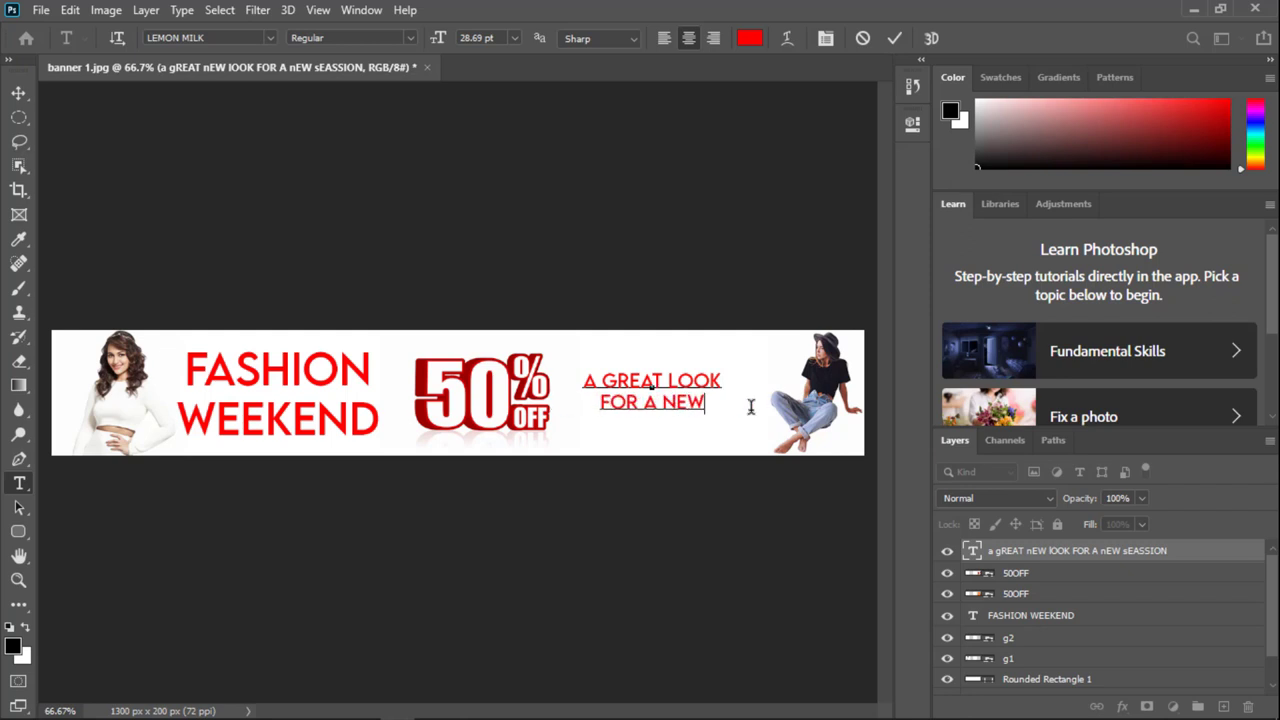
pyautogui.write('YOU')
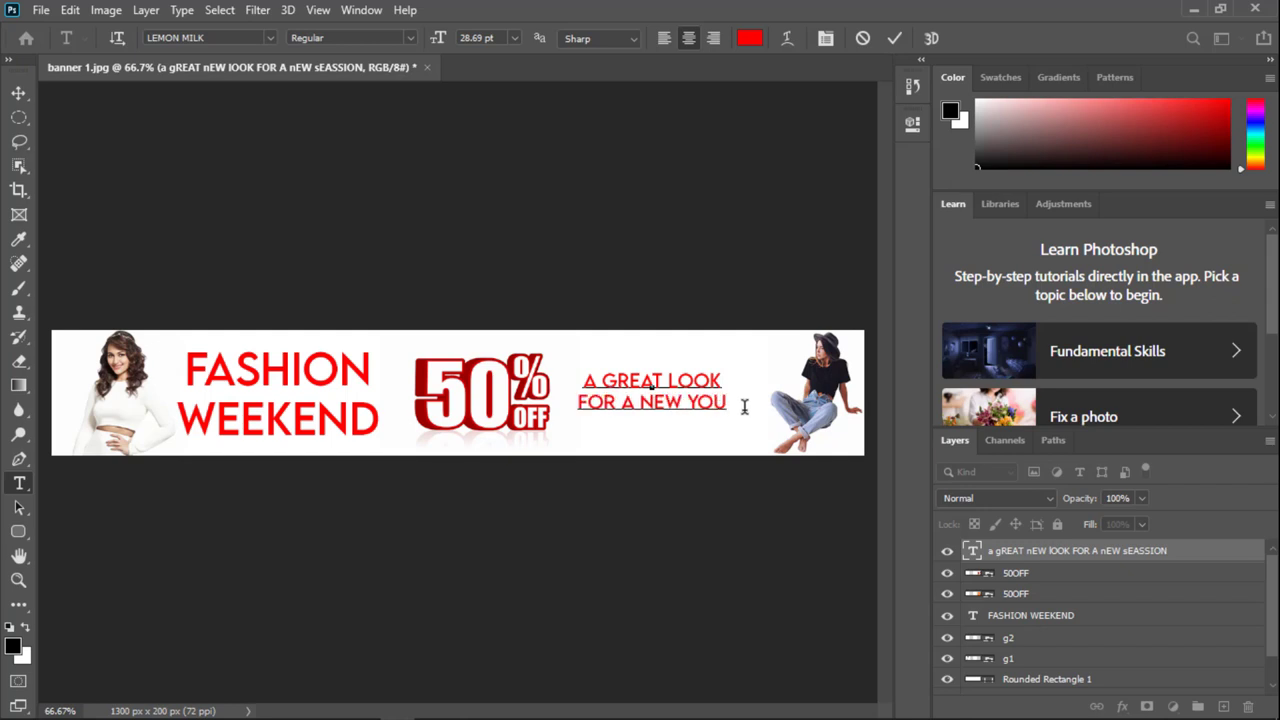
pyautogui.moveTo(604, 380); pyautogui.dragTo(721, 381)
# Step: Color GREAT LOOK a bright saturated blue and set it to Medium weight
pyautogui.click(749, 38)
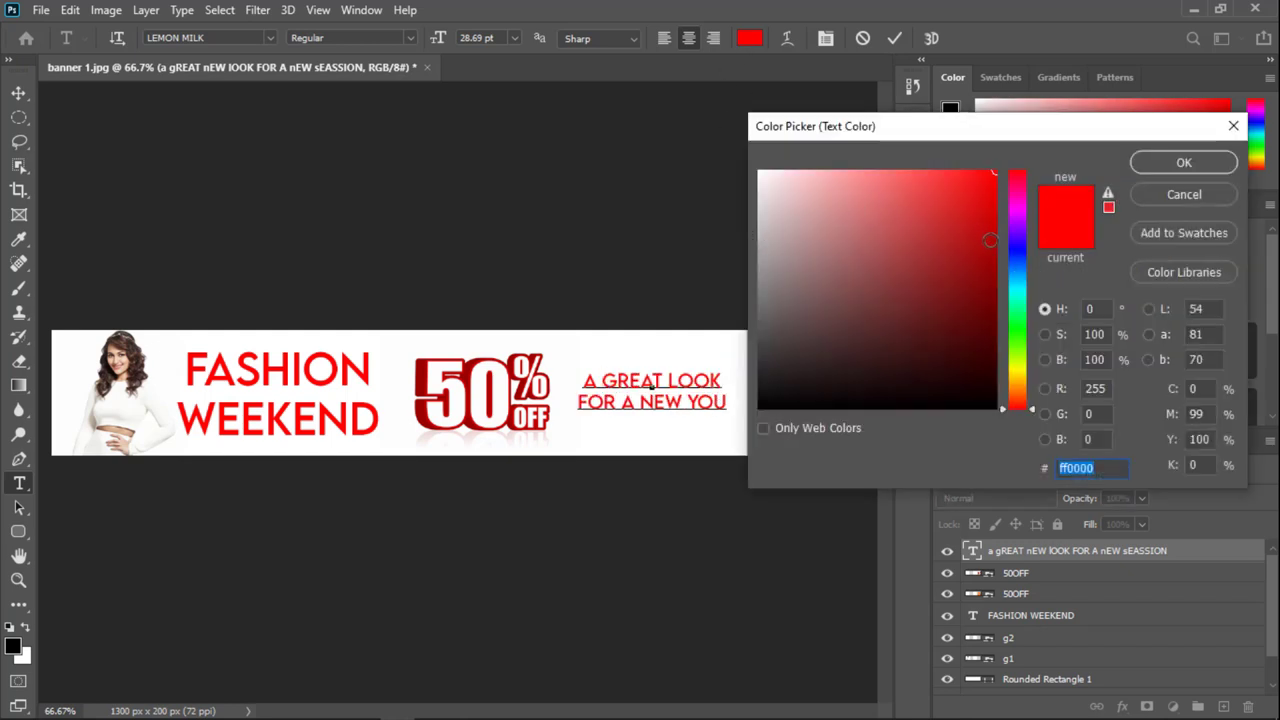
pyautogui.click(1020, 241)
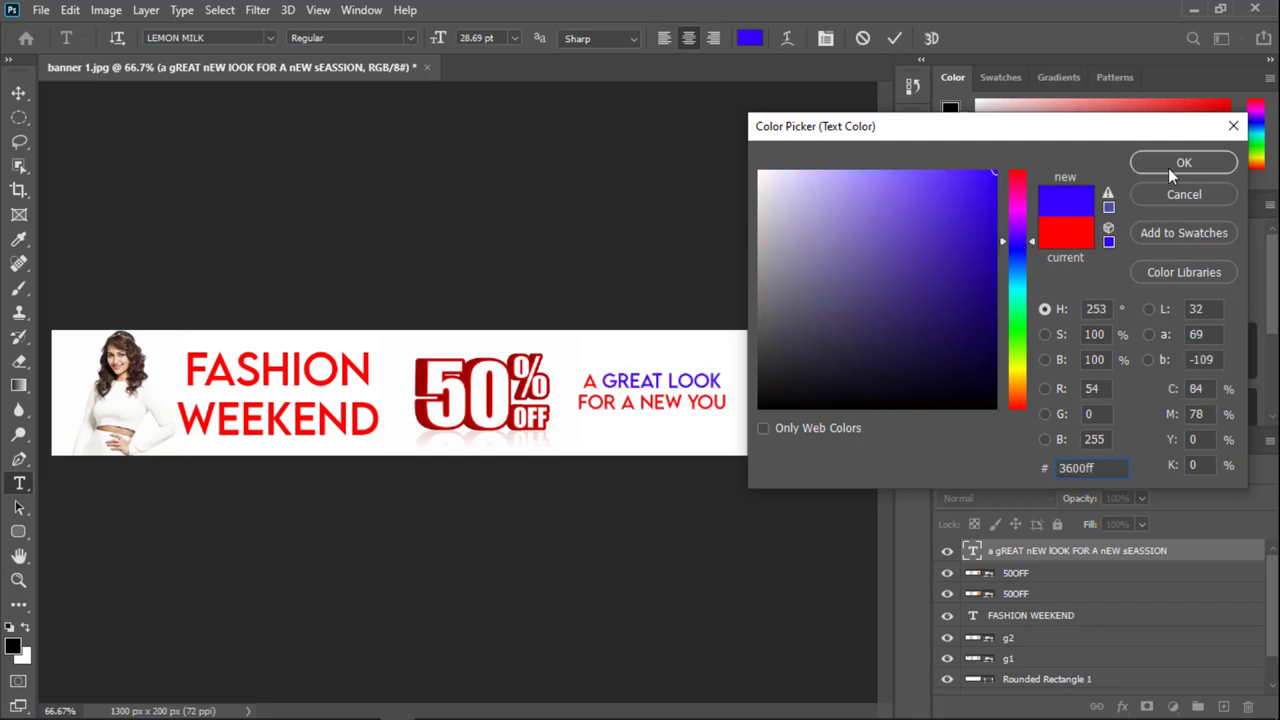
pyautogui.click(988, 252)
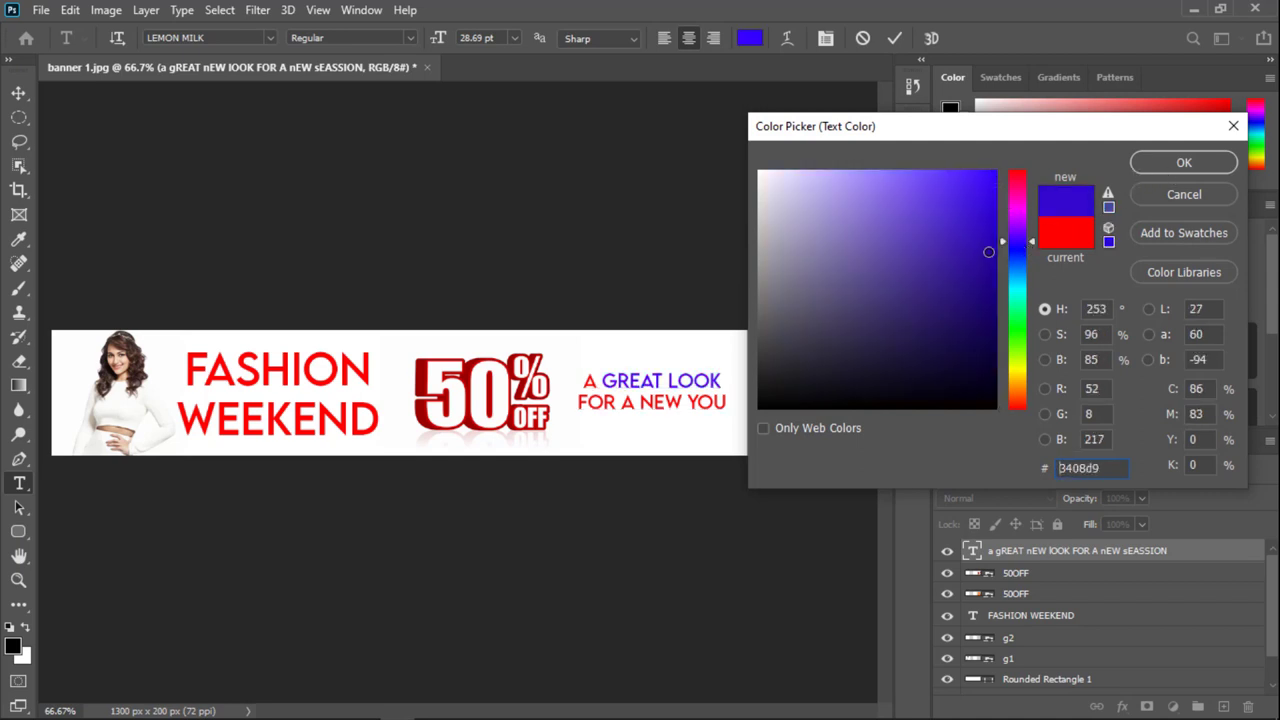
pyautogui.moveTo(988, 252)
pyautogui.mouseDown()
pyautogui.moveTo(946, 171)
pyautogui.moveTo(985, 176)
pyautogui.moveTo(974, 166)
pyautogui.moveTo(986, 156)
pyautogui.mouseUp()
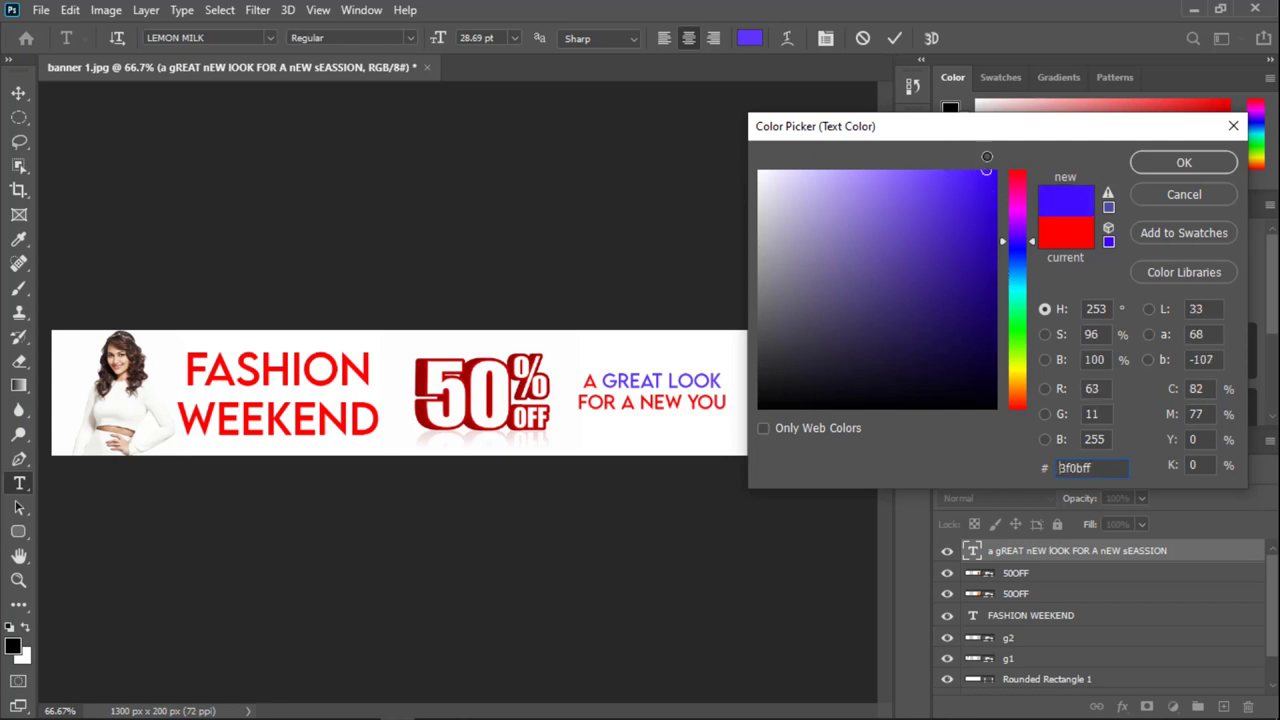
pyautogui.click(1159, 169)
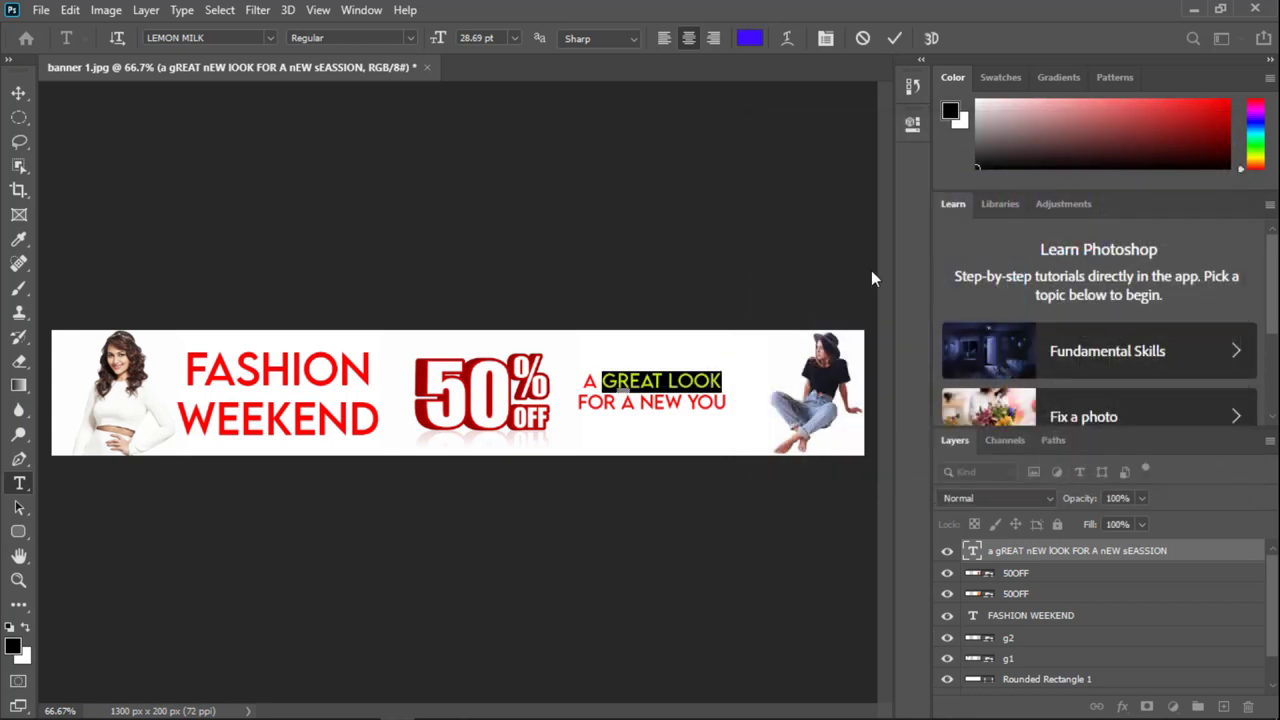
pyautogui.click(410, 38)
pyautogui.click(387, 72)
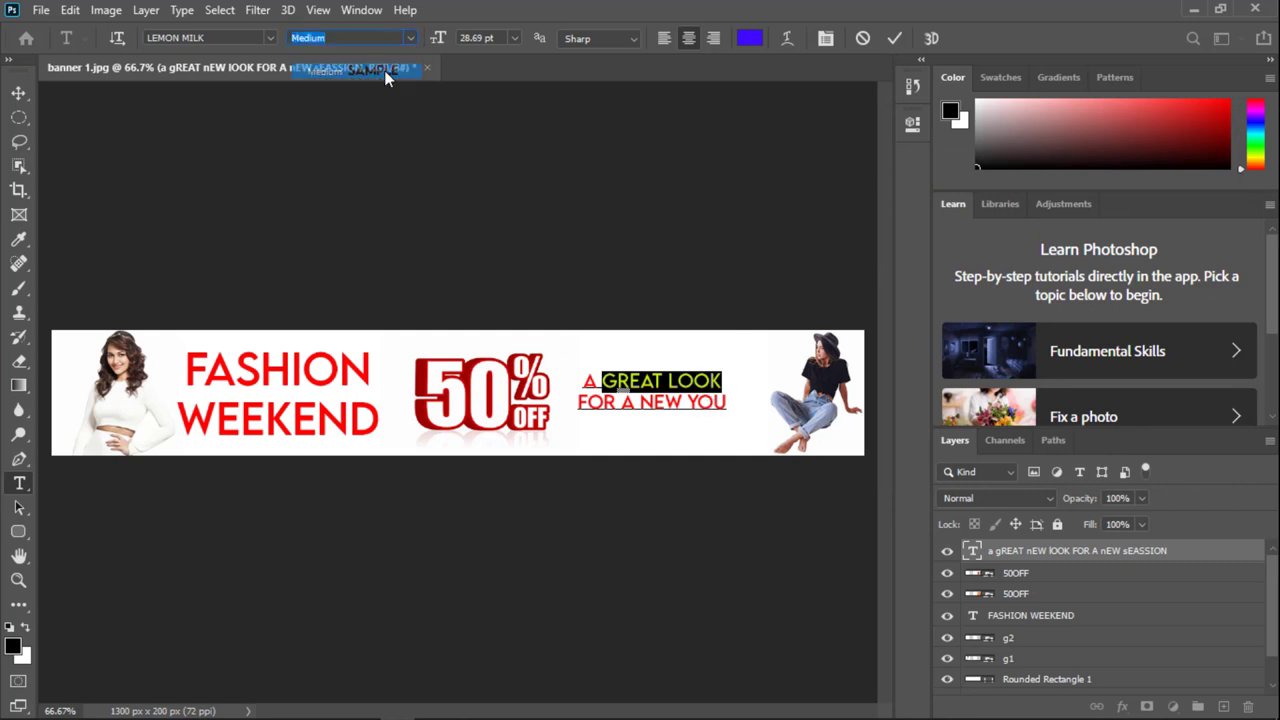
pyautogui.click(636, 372)
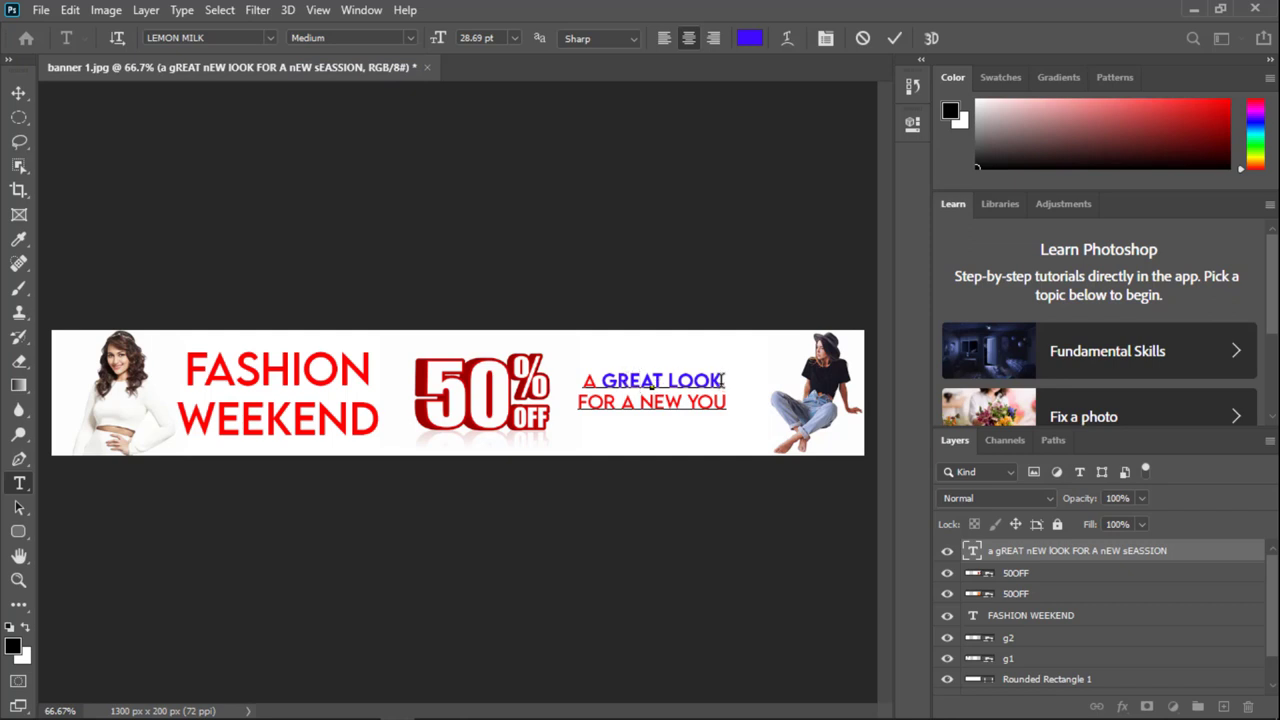
# Step: Try the Algerian font on the A GREAT LOOK line, then reselect GREAT LOOK
pyautogui.moveTo(724, 384); pyautogui.dragTo(357, 263)
pyautogui.click(267, 39)
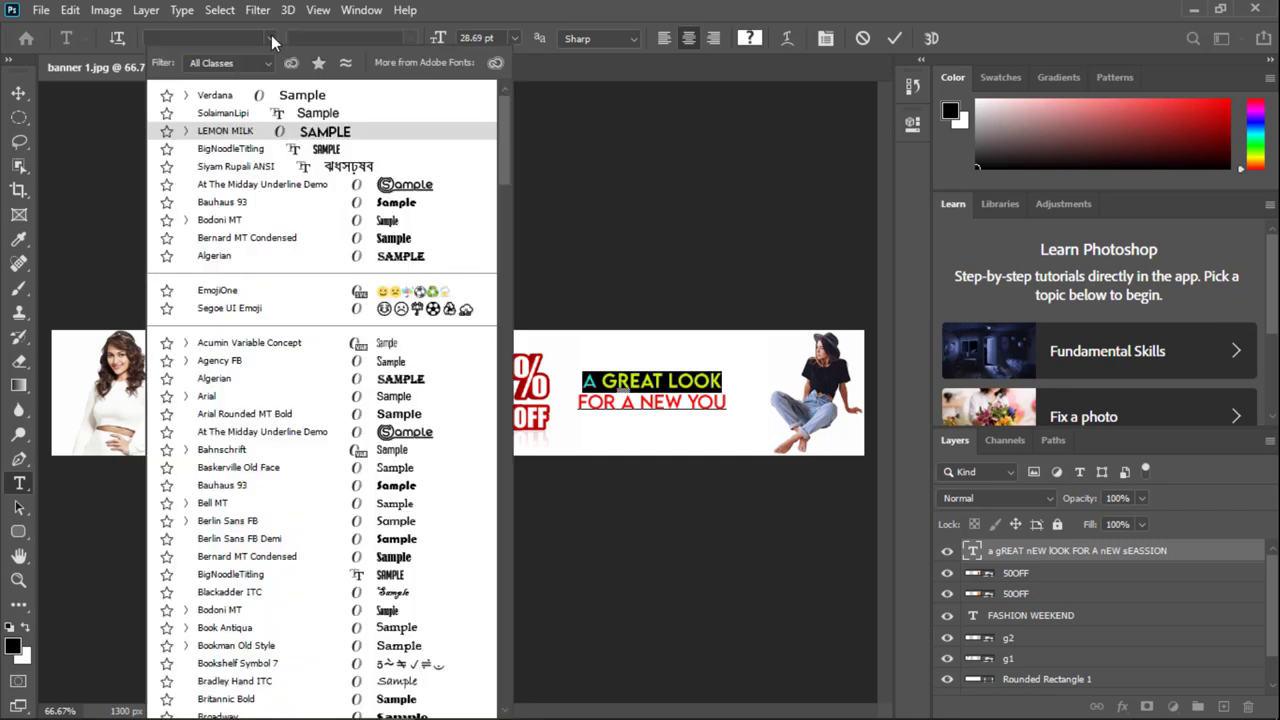
pyautogui.click(400, 256)
pyautogui.click(619, 375)
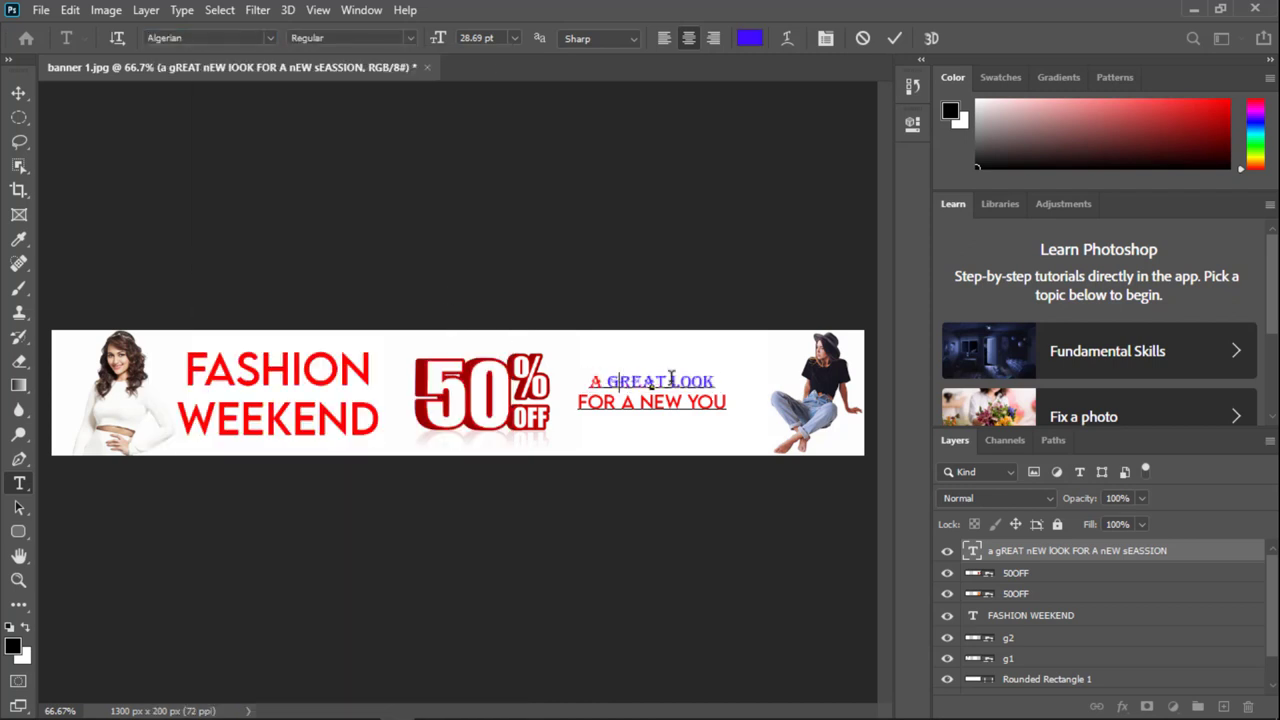
pyautogui.moveTo(609, 378); pyautogui.dragTo(716, 382)
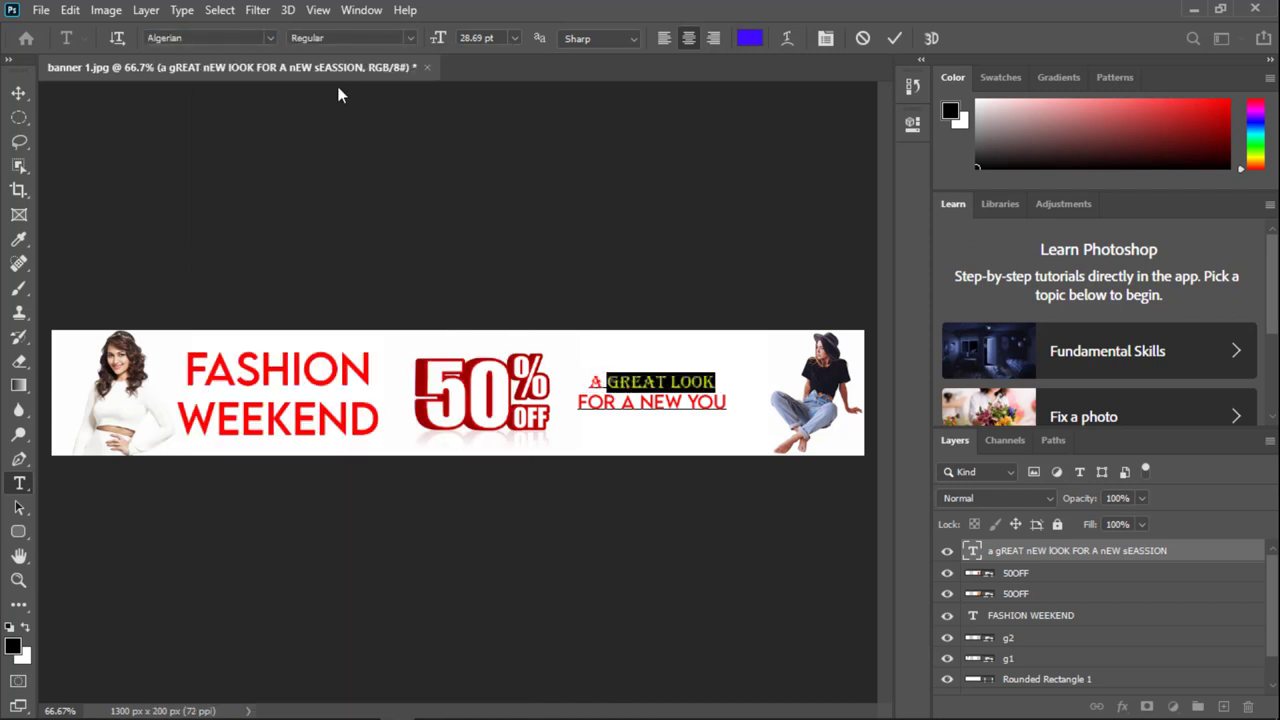
pyautogui.click(269, 37)
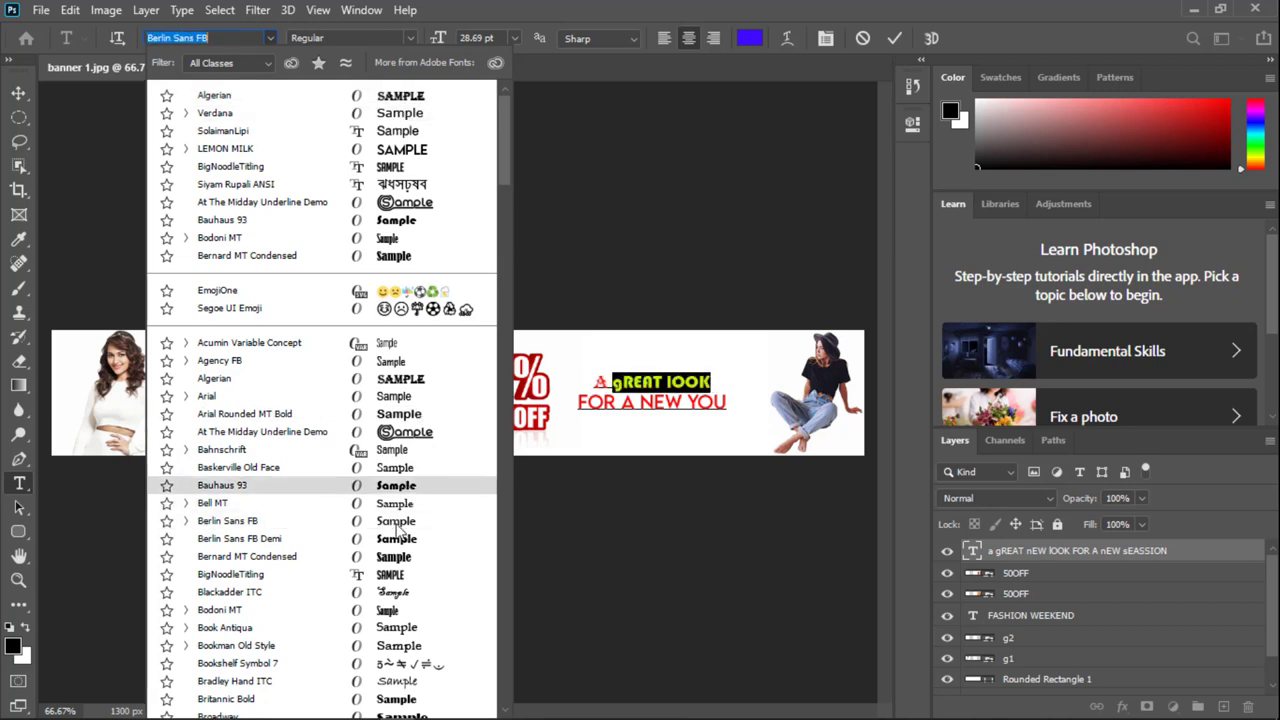
# Step: Set GREAT LOOK in LEMON MILK and select the FOR A NEW YOU line
pyautogui.click(400, 148)
pyautogui.click(654, 402)
pyautogui.moveTo(716, 402); pyautogui.dragTo(500, 418)
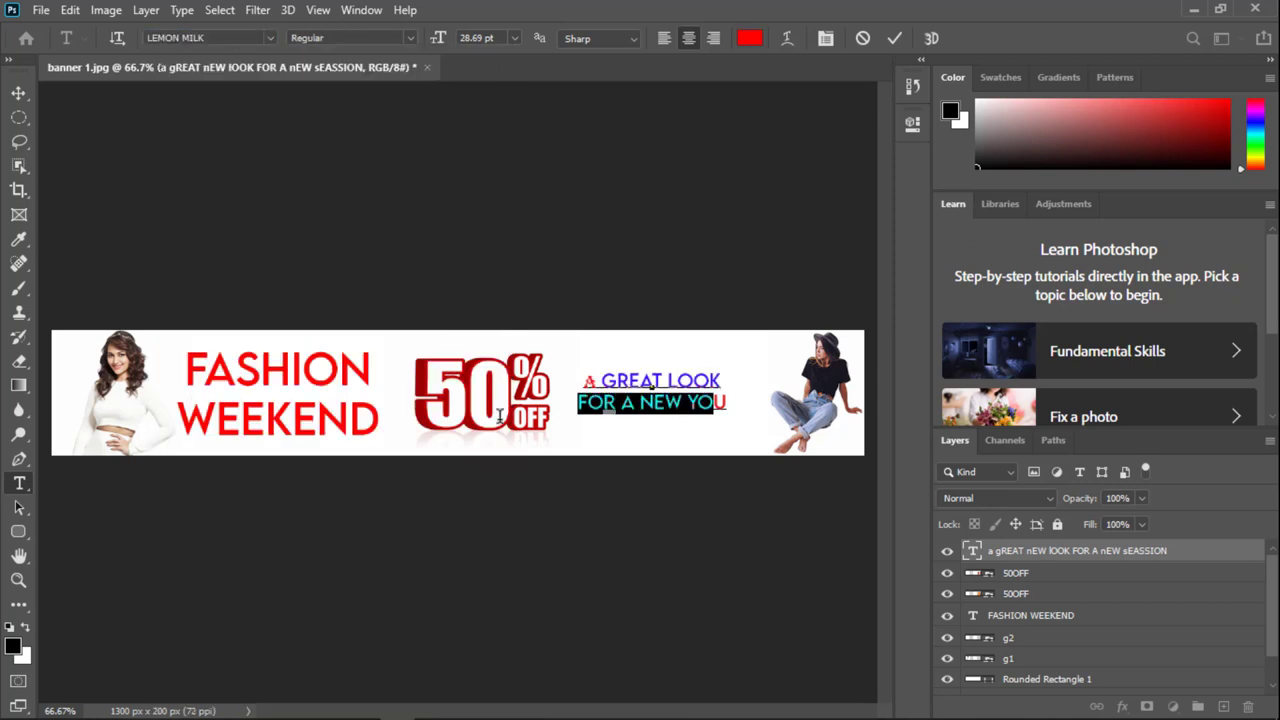
pyautogui.moveTo(728, 403); pyautogui.dragTo(308, 70)
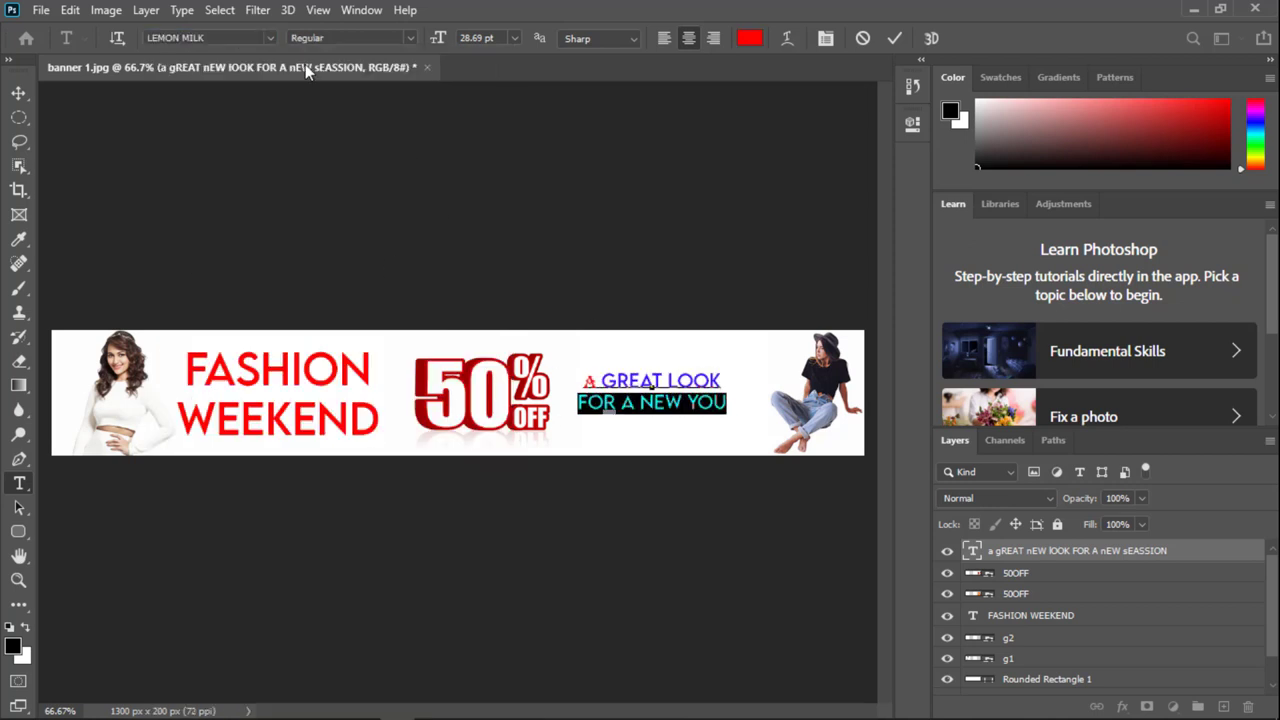
# Step: Set the FOR A NEW YOU line in Comic Sans MS and commit the text
pyautogui.click(201, 37)
pyautogui.write('ven')
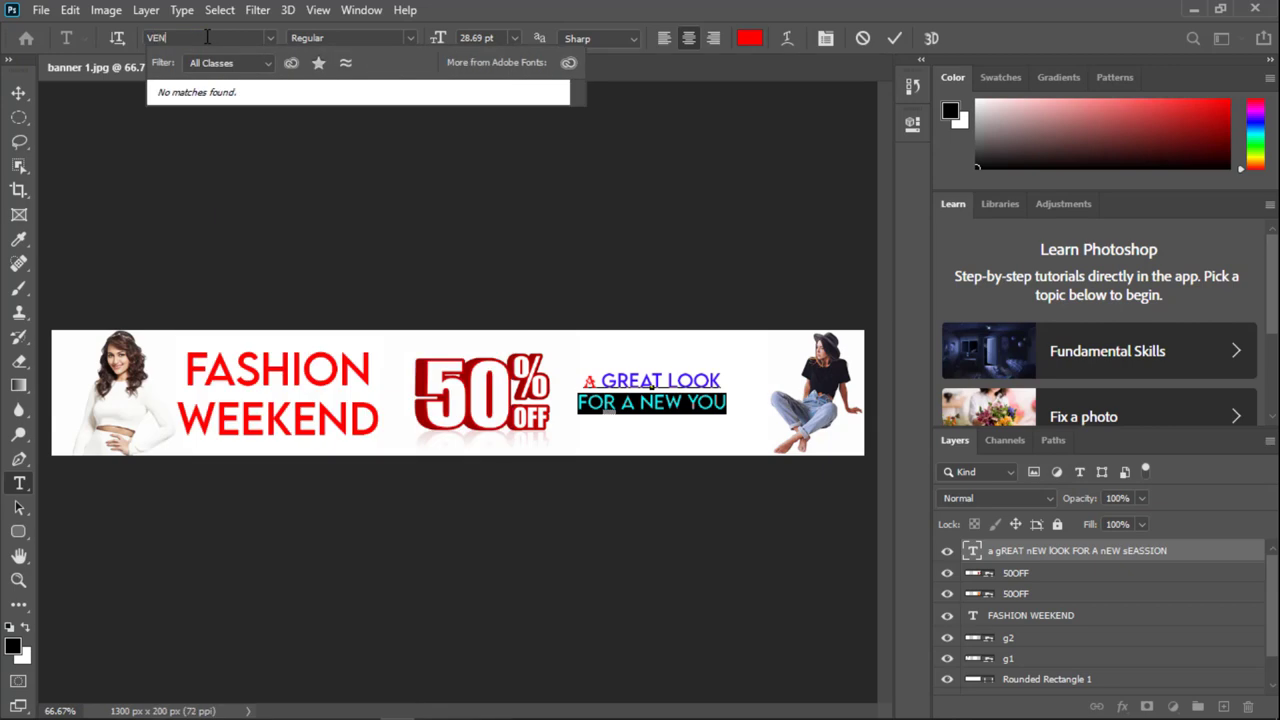
pyautogui.press('BackSpace')
pyautogui.press('BackSpace')
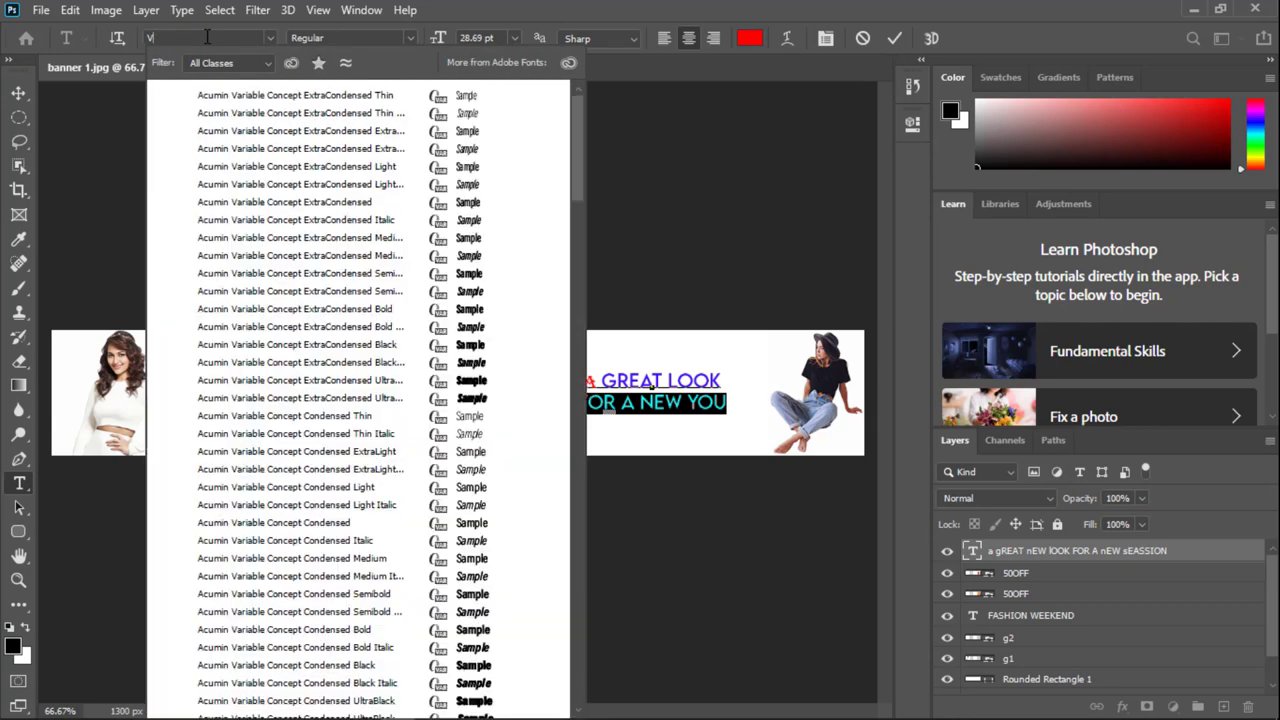
pyautogui.write('va')
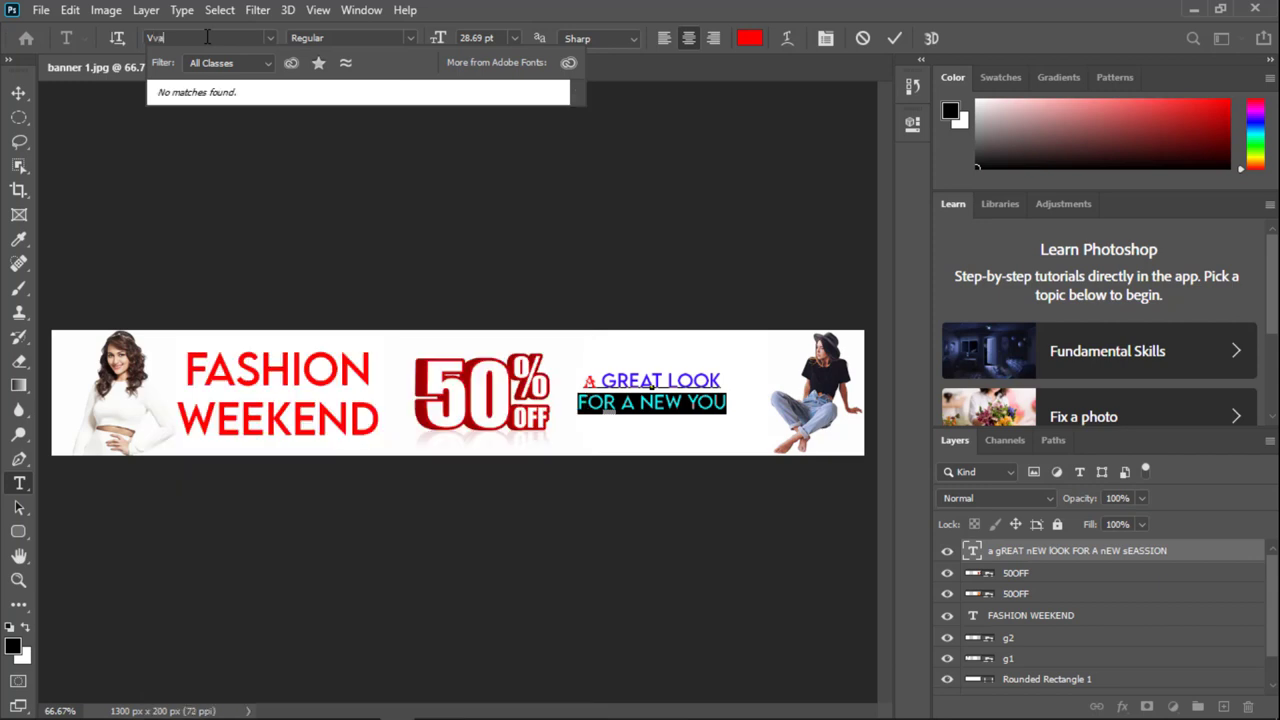
pyautogui.write('n')
pyautogui.press('BackSpace')
pyautogui.press('BackSpace')
pyautogui.press('BackSpace')
pyautogui.write('ard')
pyautogui.press('BackSpace')
pyautogui.press('BackSpace')
pyautogui.press('BackSpace')
pyautogui.press('BackSpace')
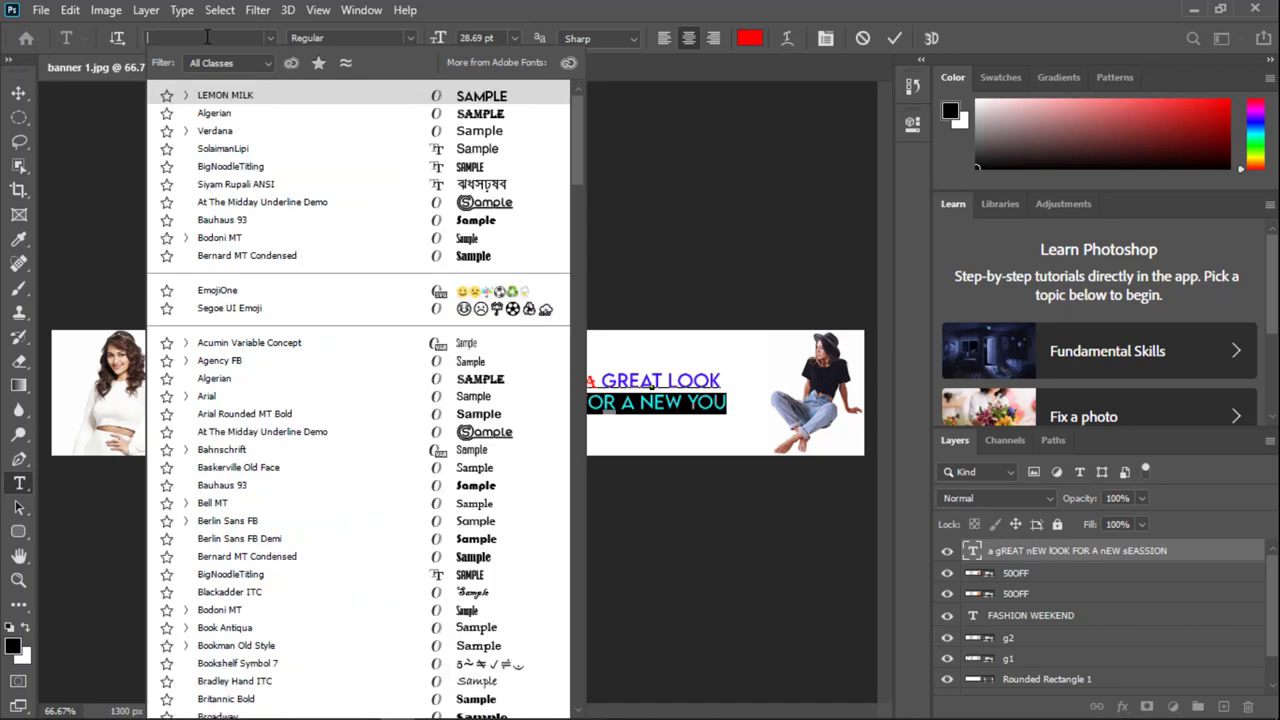
pyautogui.write('va')
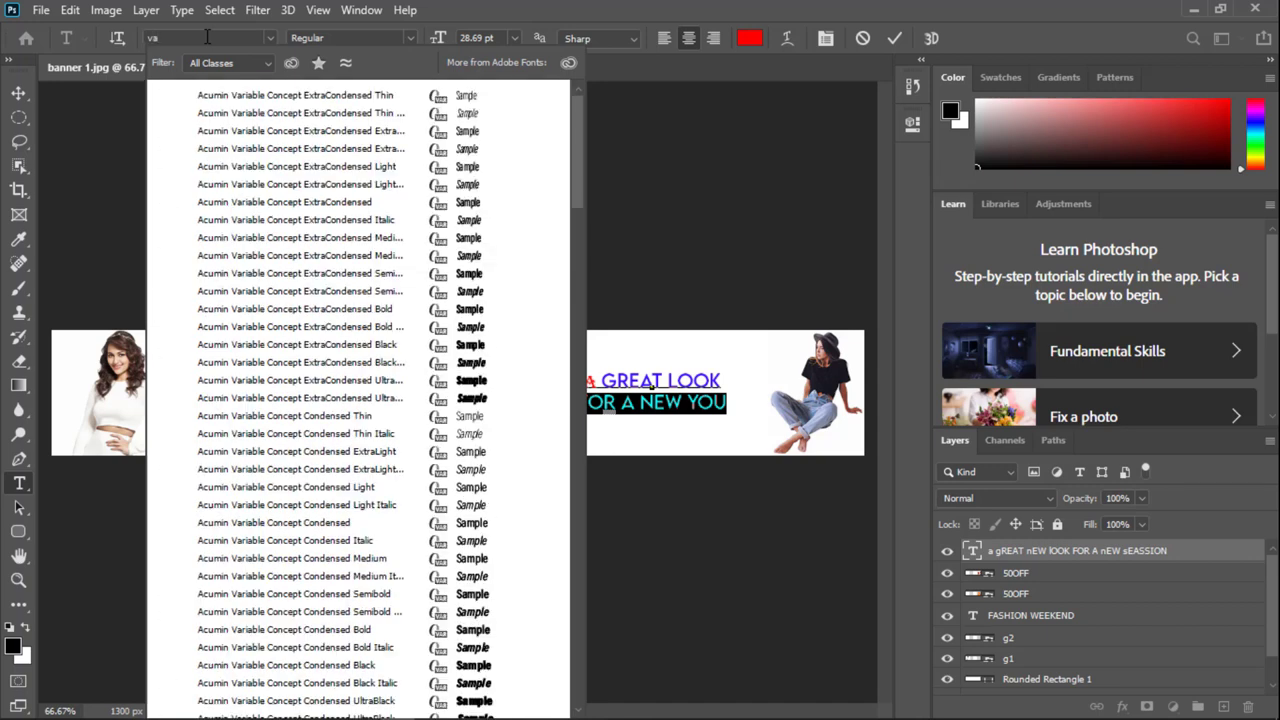
pyautogui.write('rd')
pyautogui.press('BackSpace')
pyautogui.press('BackSpace')
pyautogui.press('BackSpace')
pyautogui.press('BackSpace')
pyautogui.write('card Gothic')
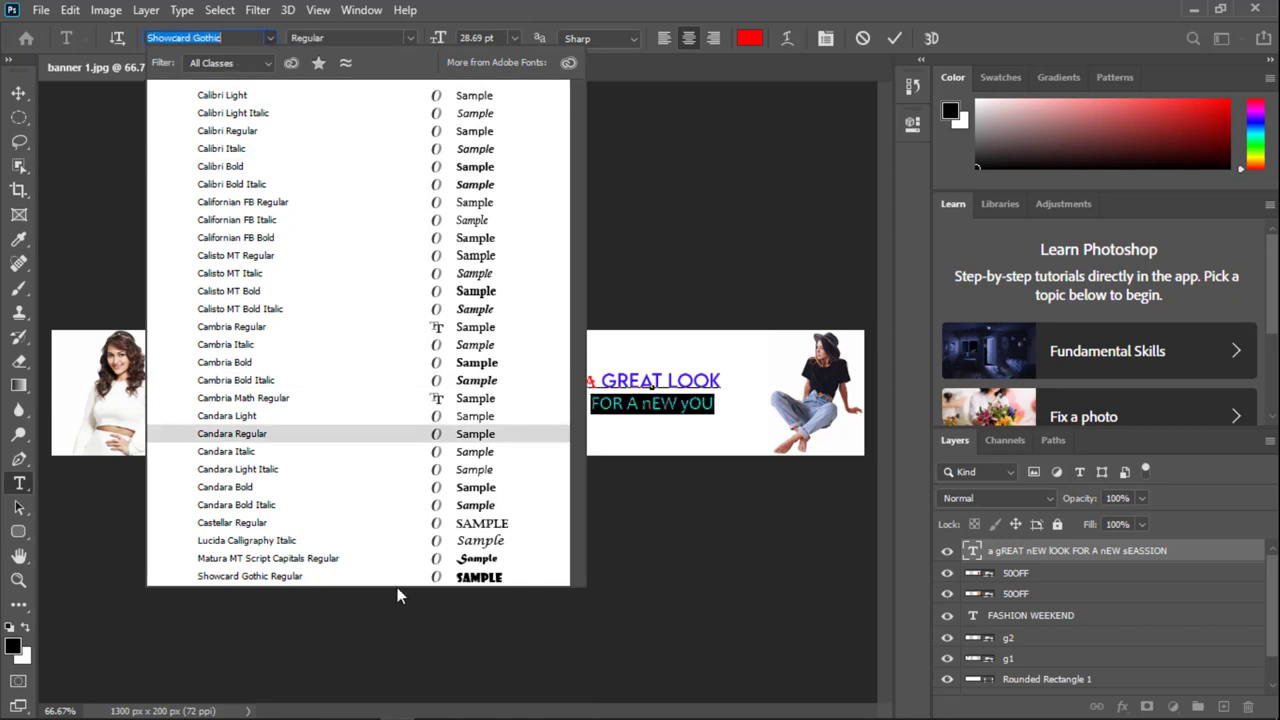
pyautogui.press('Escape')
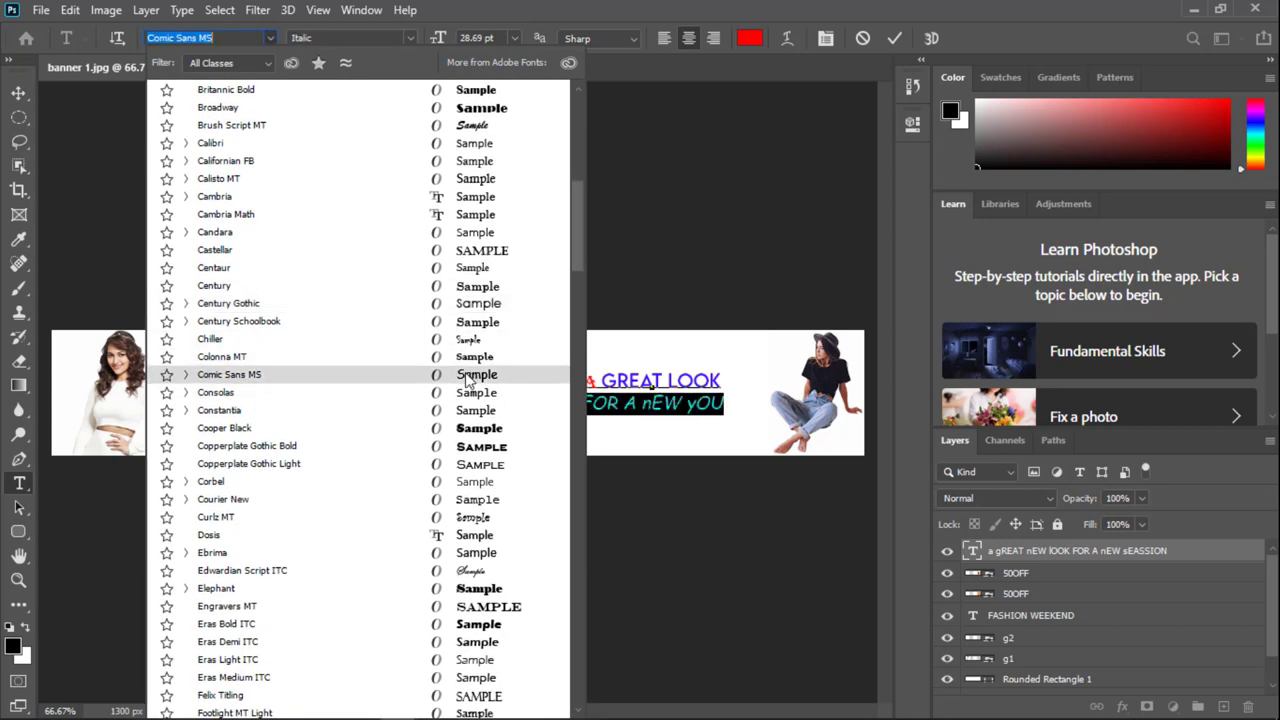
pyautogui.click(360, 374)
pyautogui.click(685, 402)
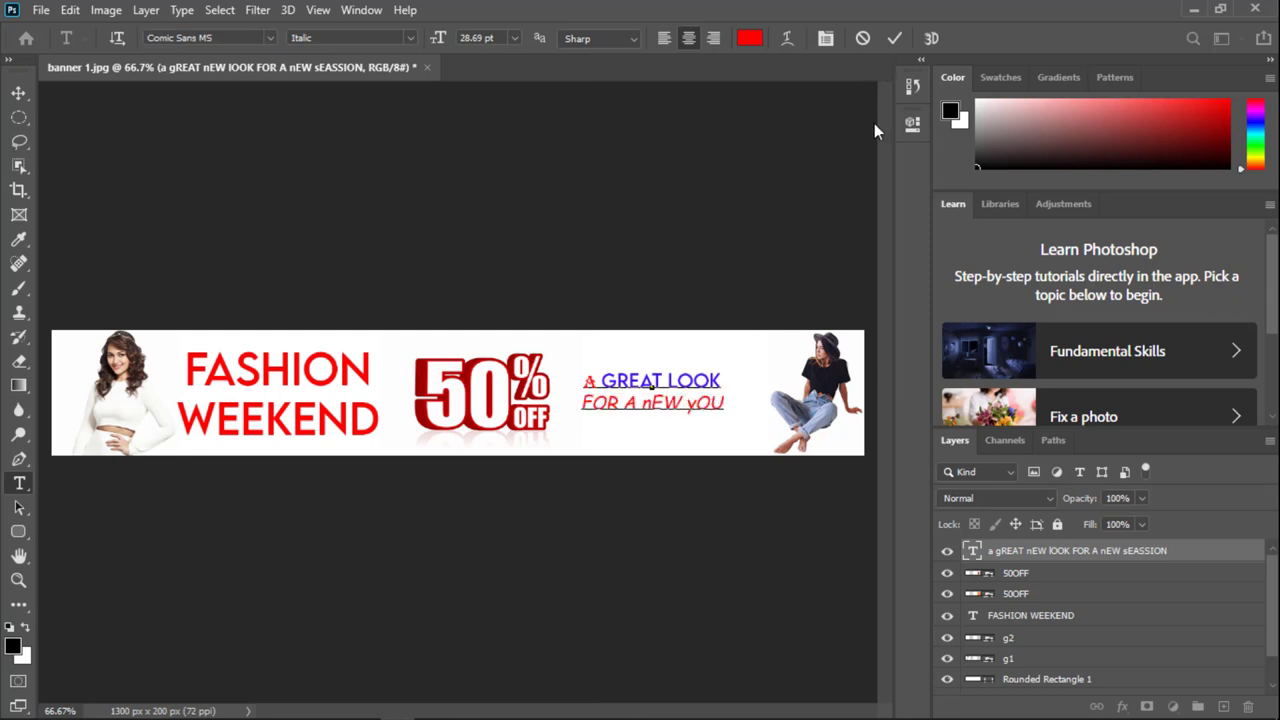
pyautogui.click(896, 38)
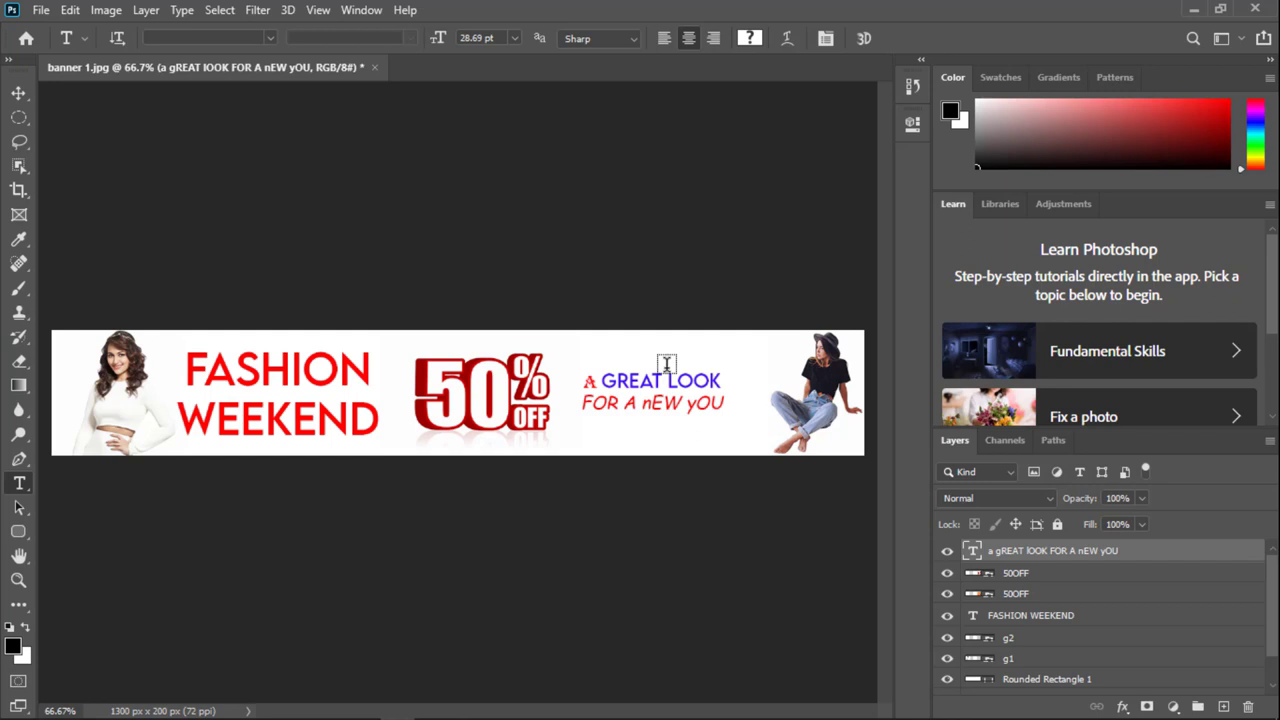
# Step: Scale the whole tagline text block to 126%
pyautogui.hotkey('ctrl', 't')
pyautogui.moveTo(652, 414); pyautogui.dragTo(688, 404)
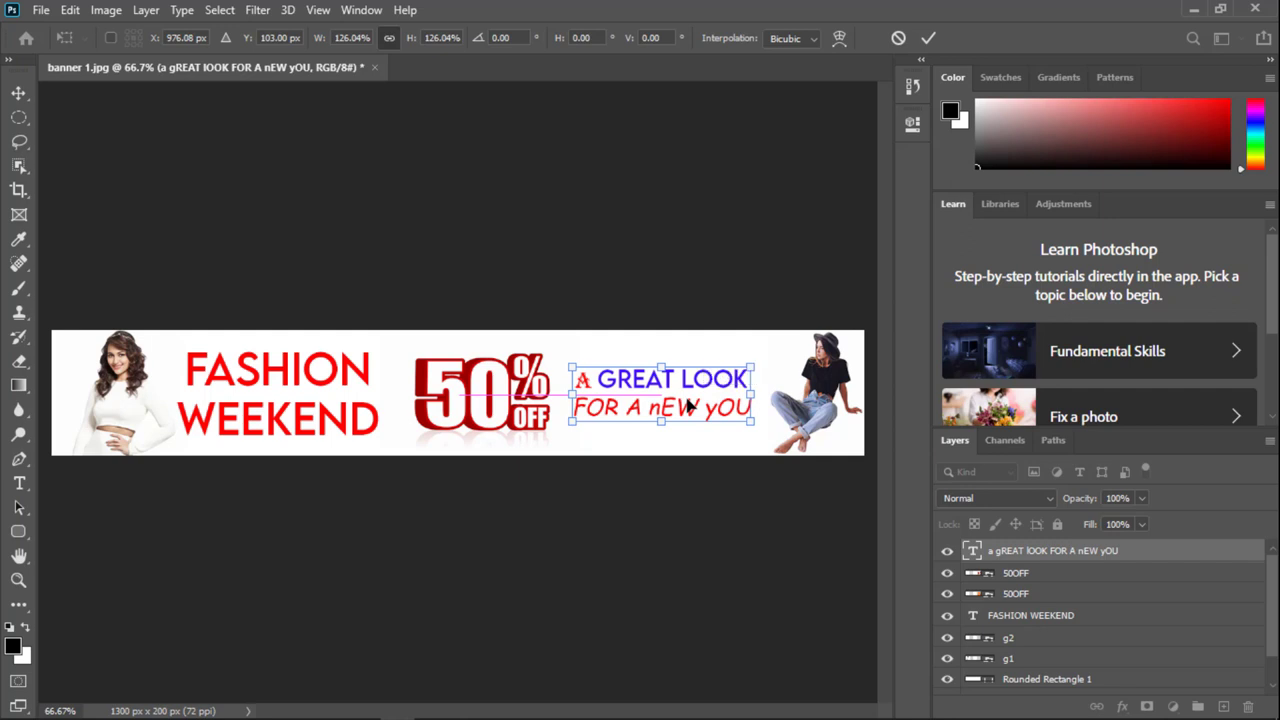
pyautogui.click(928, 38)
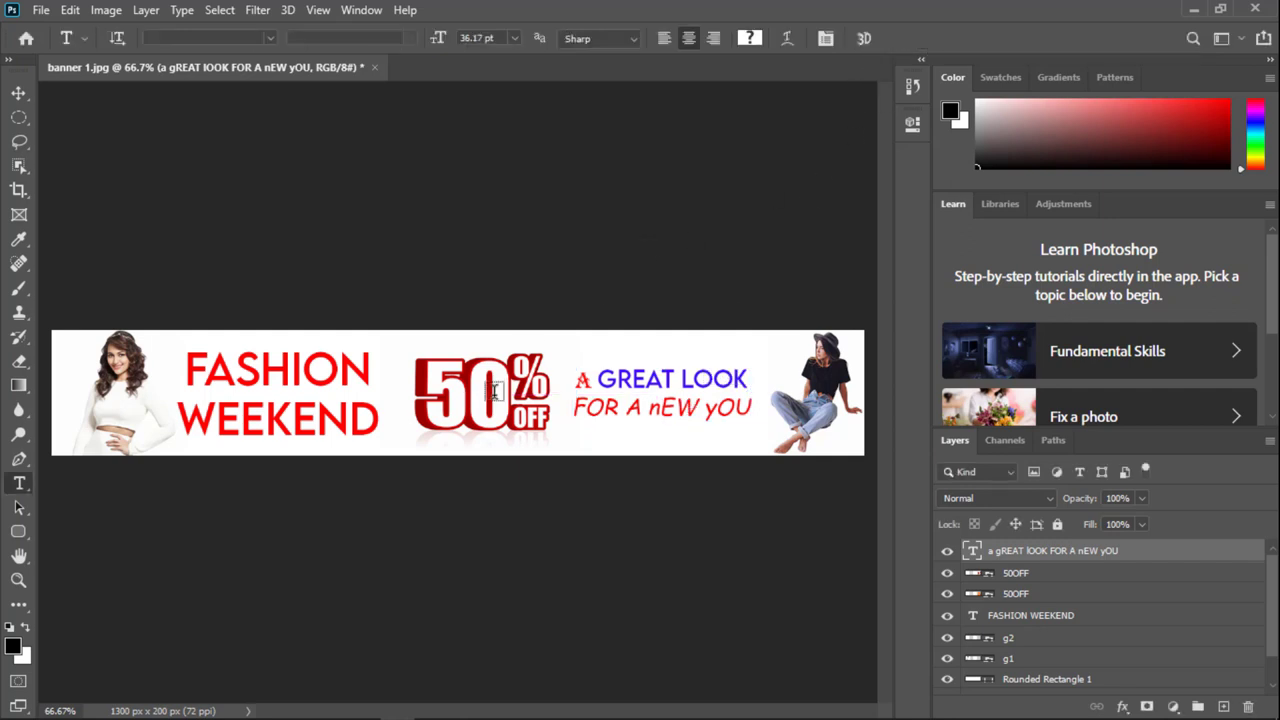
# Step: Export the banner via Export As as a 100% quality 1300 × 200 JPG, banner 1.jpg, on the Desktop
pyautogui.click(41, 10)
pyautogui.moveTo(100, 283)
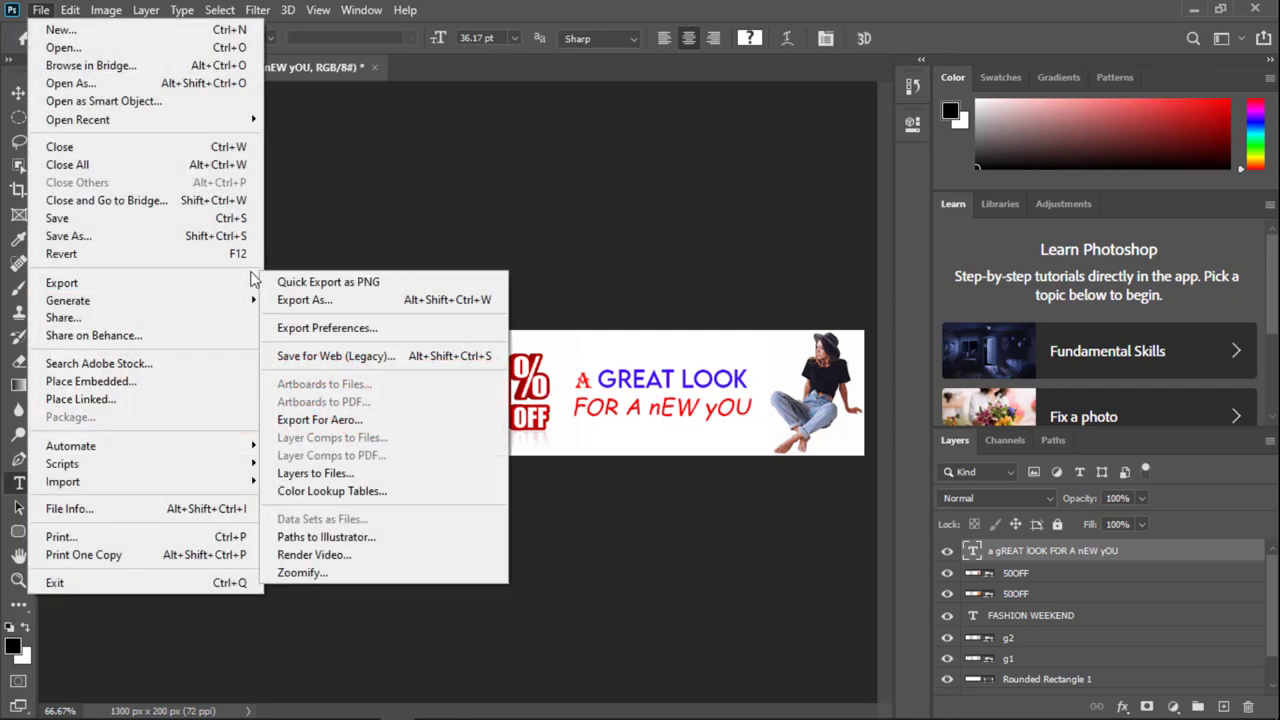
pyautogui.click(391, 297)
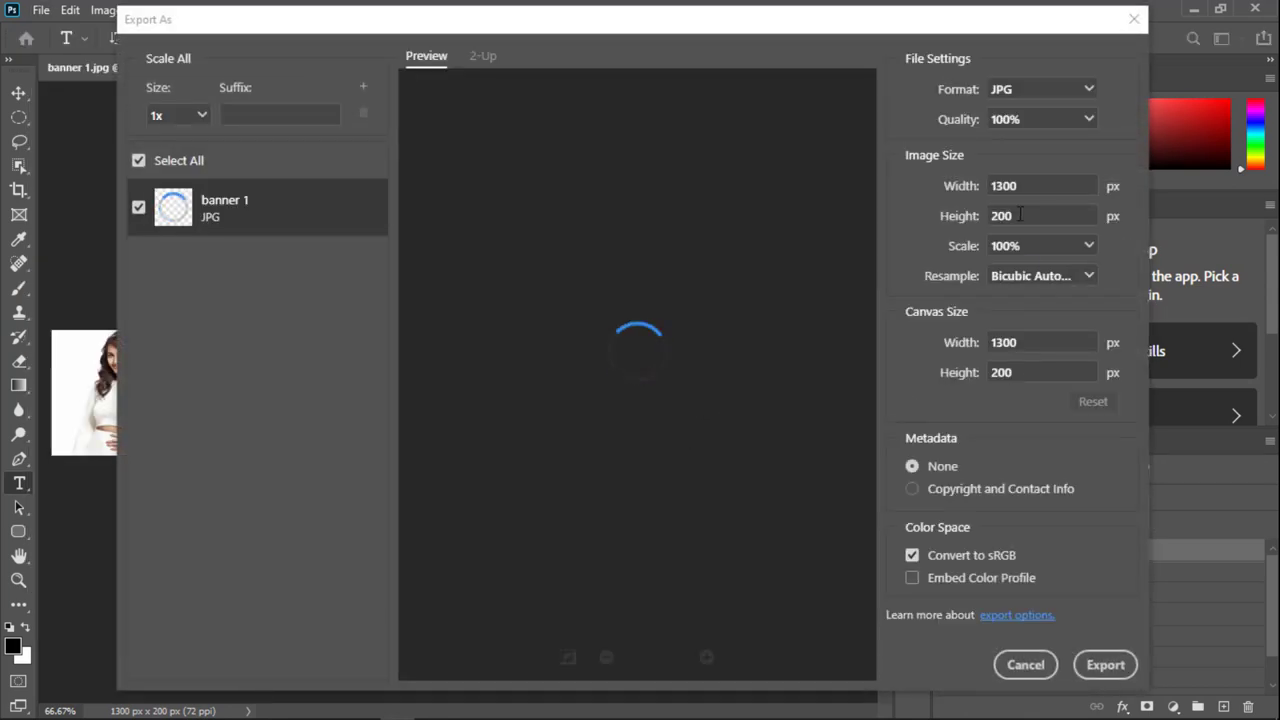
pyautogui.click(1105, 664)
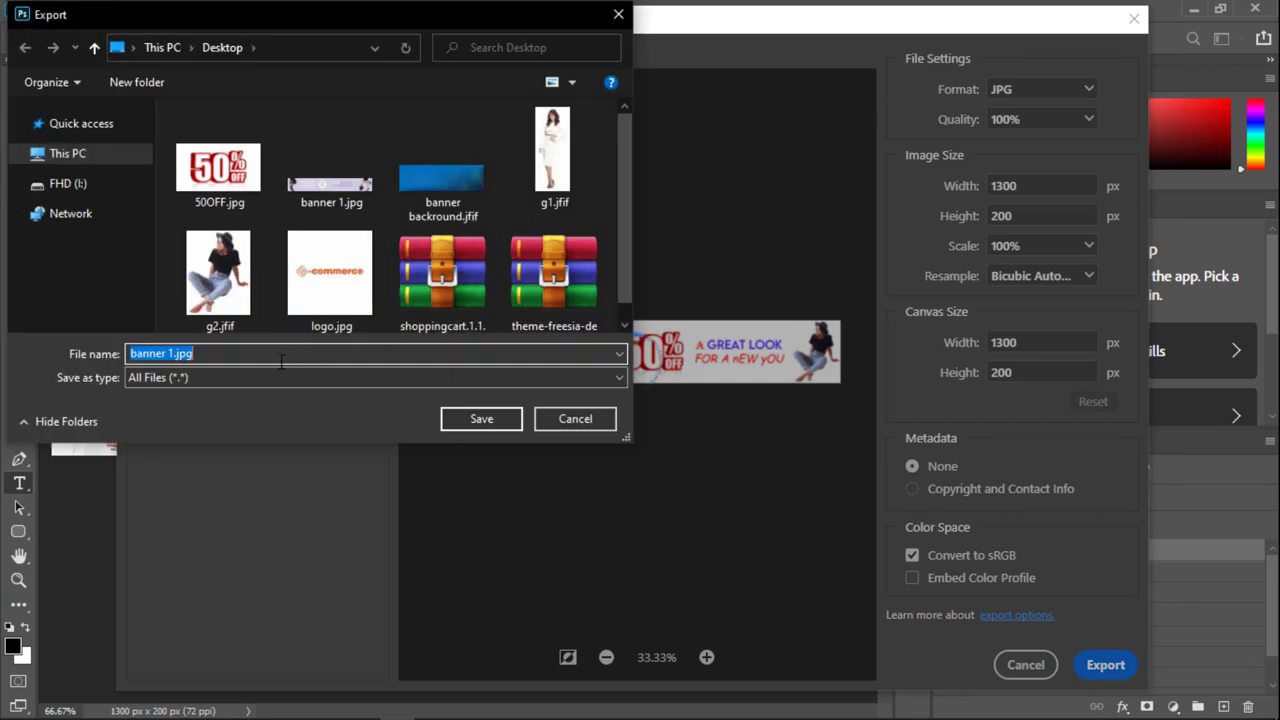
pyautogui.click(168, 353)
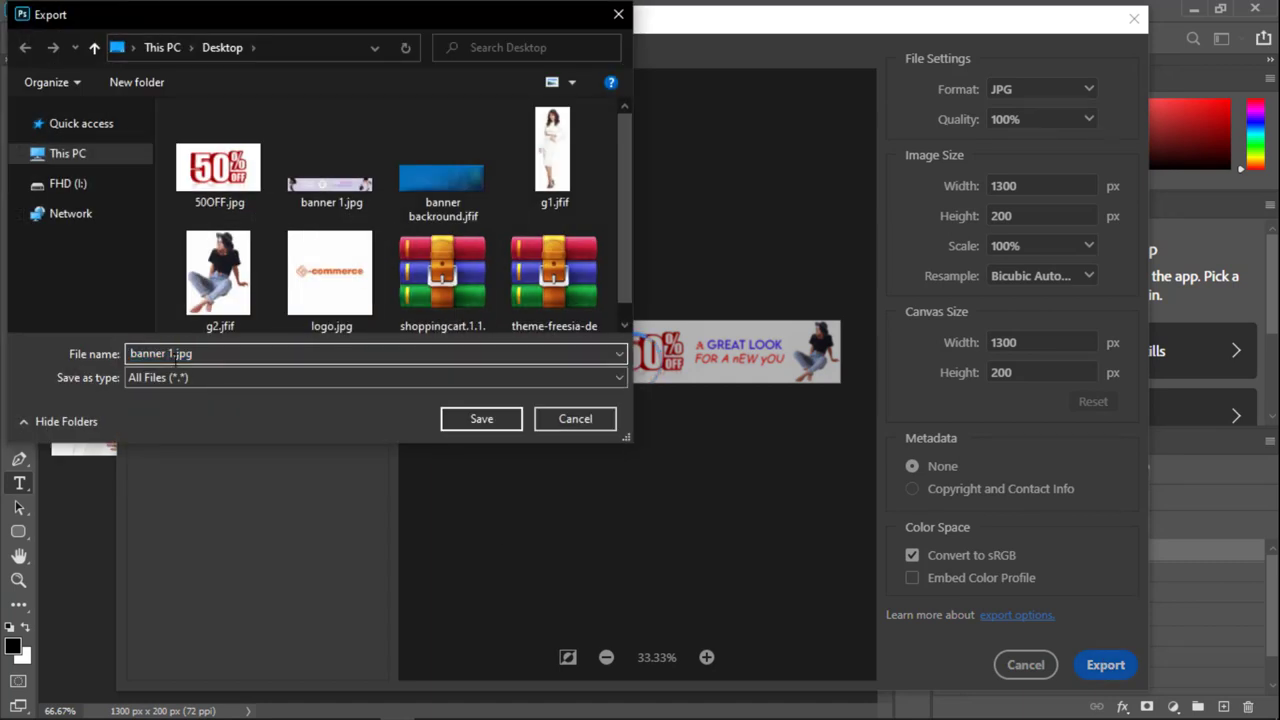
pyautogui.click(482, 419)
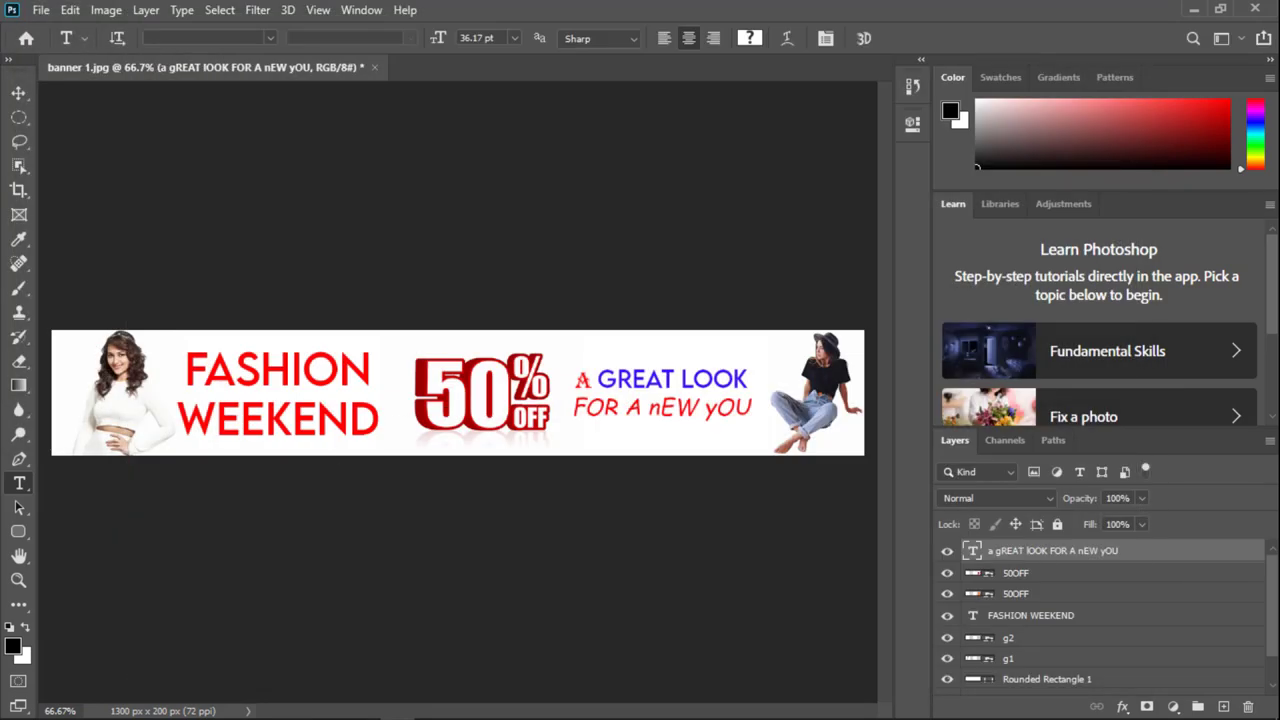
pyautogui.moveTo(224, 706)
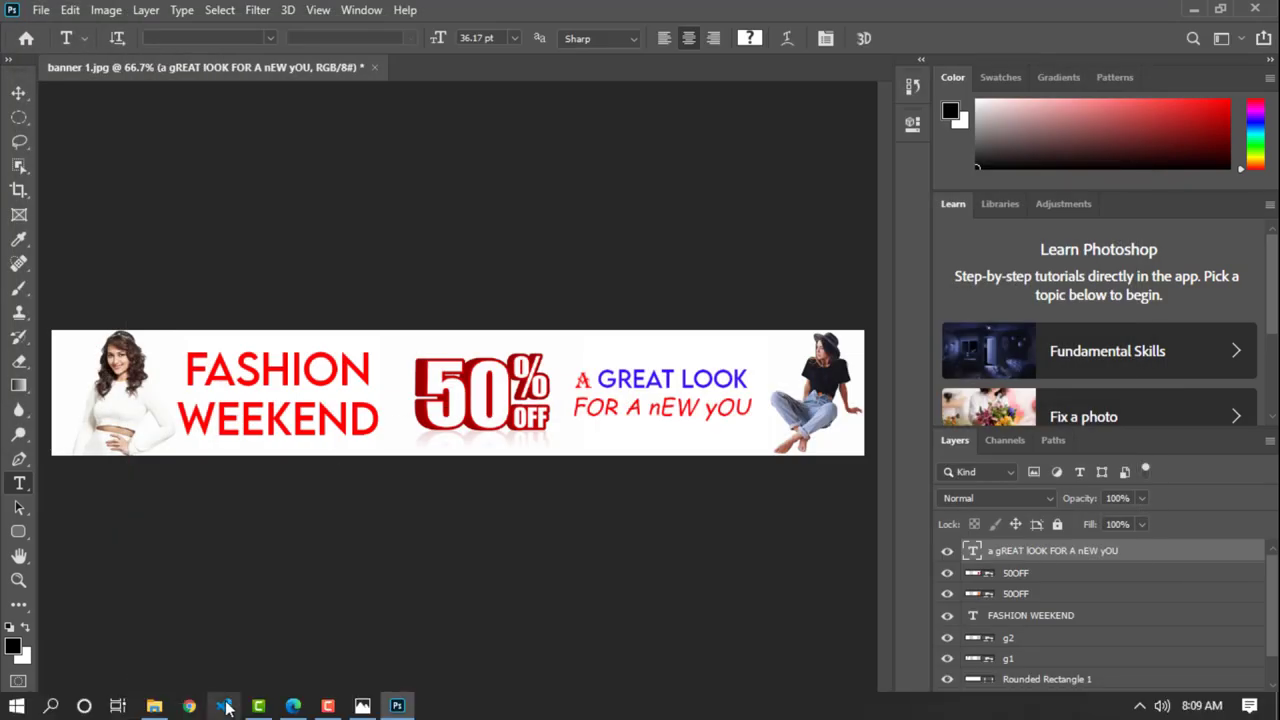
pyautogui.click(291, 706)
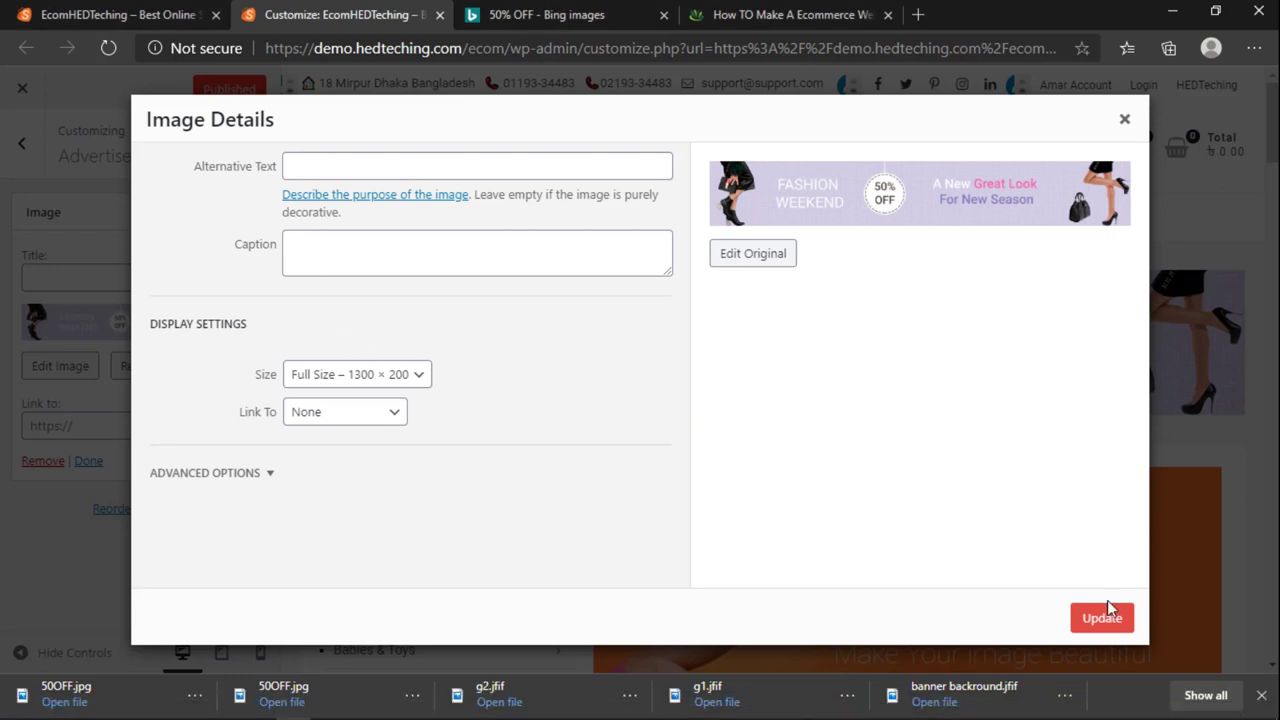
# Step: Replace the advertisement banner widget image with banner 1.1.jpg uploaded from the Desktop
pyautogui.click(1124, 119)
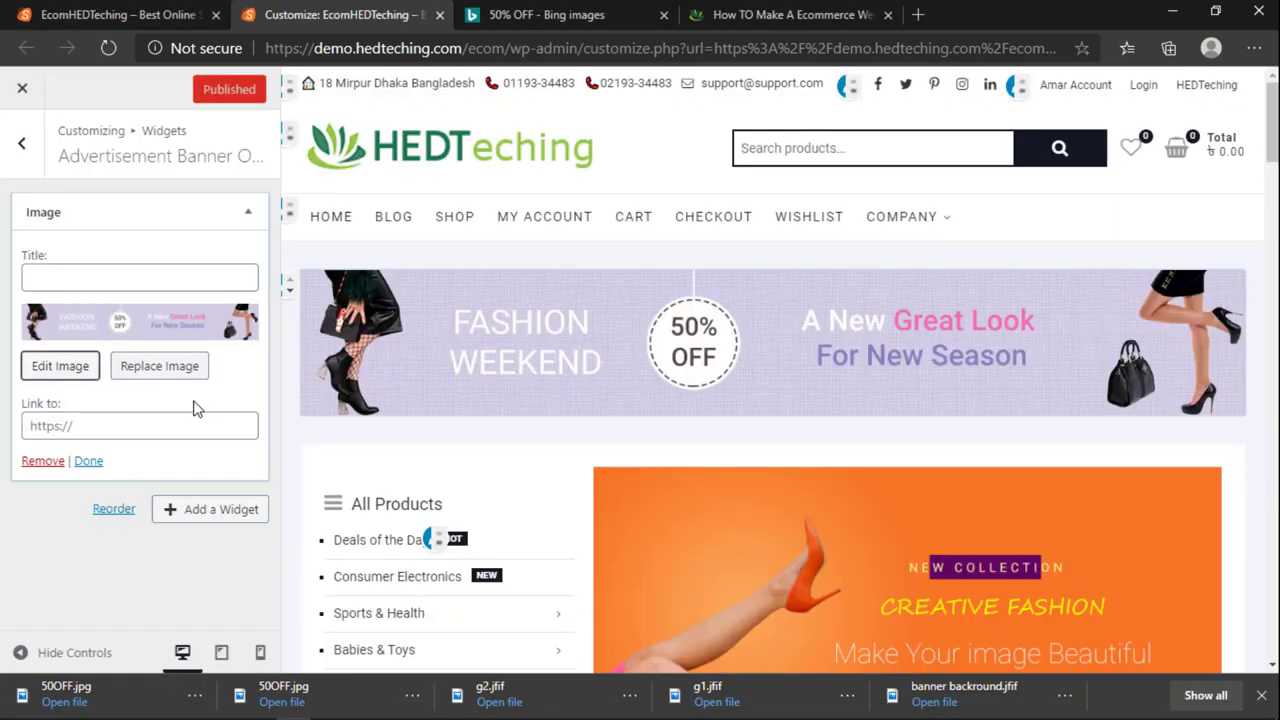
pyautogui.click(128, 372)
pyautogui.click(255, 160)
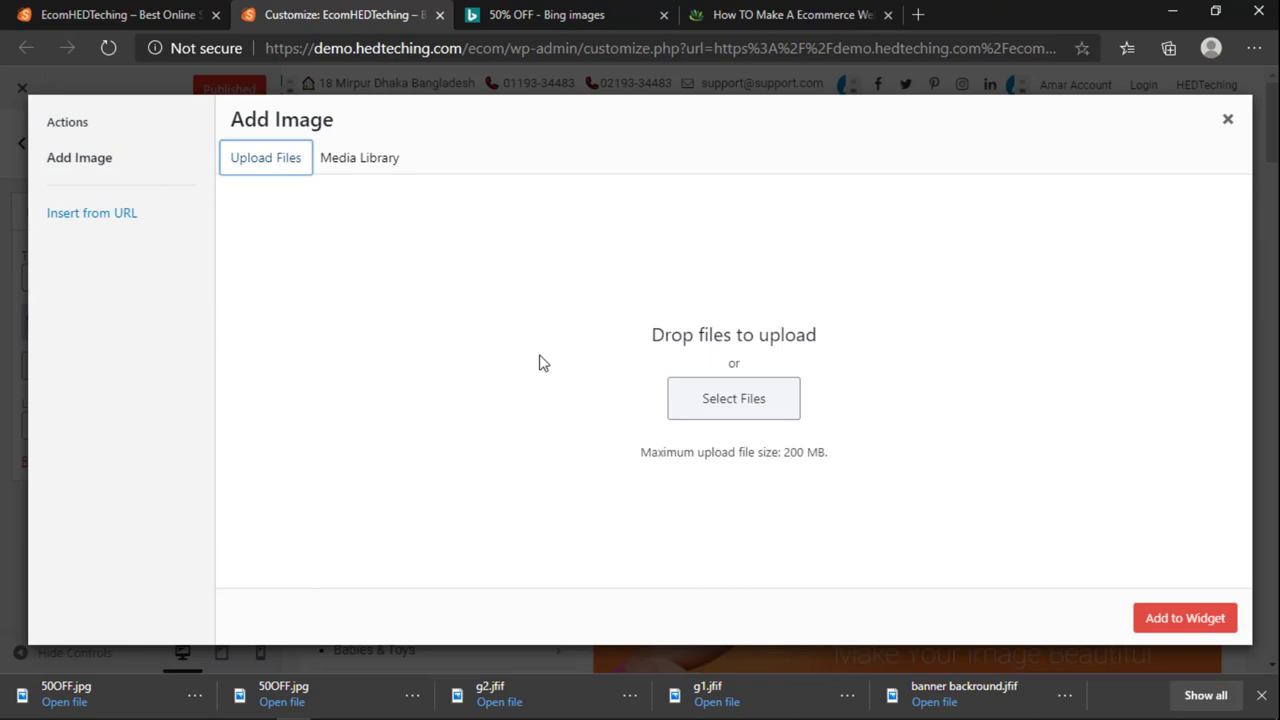
pyautogui.click(734, 415)
pyautogui.click(121, 165)
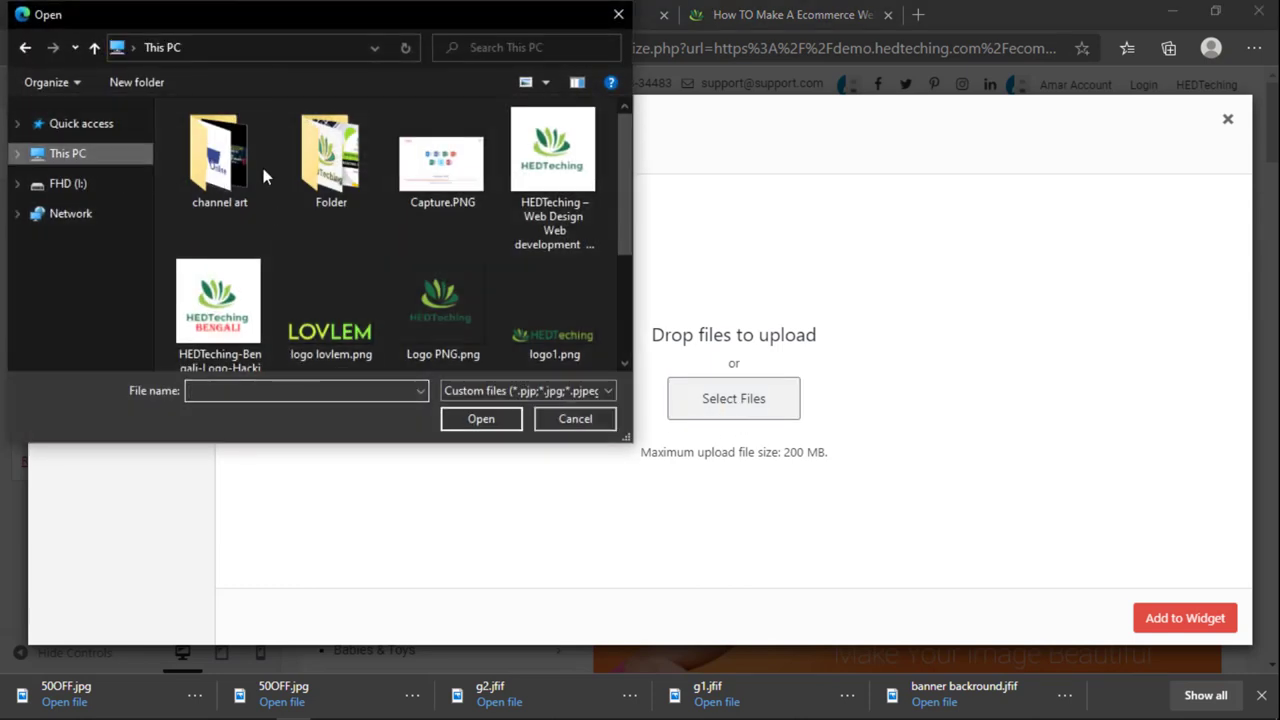
pyautogui.doubleClick(251, 197)
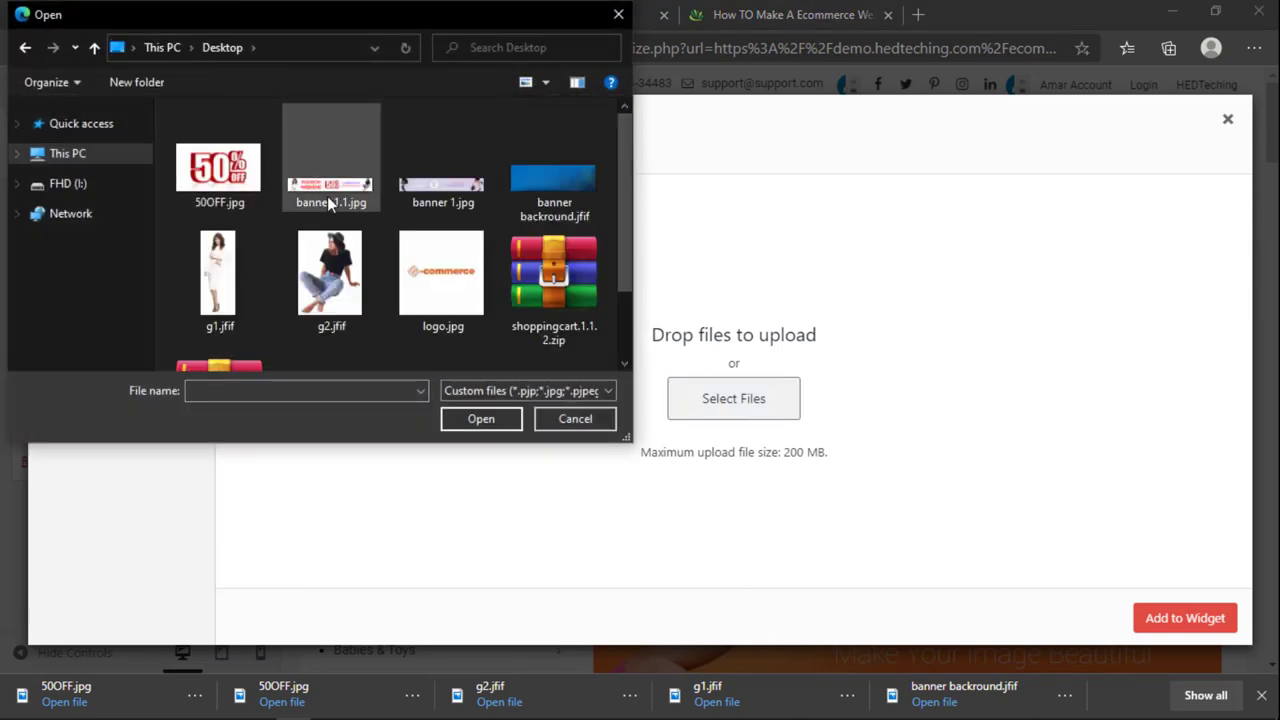
pyautogui.click(327, 192)
pyautogui.click(488, 418)
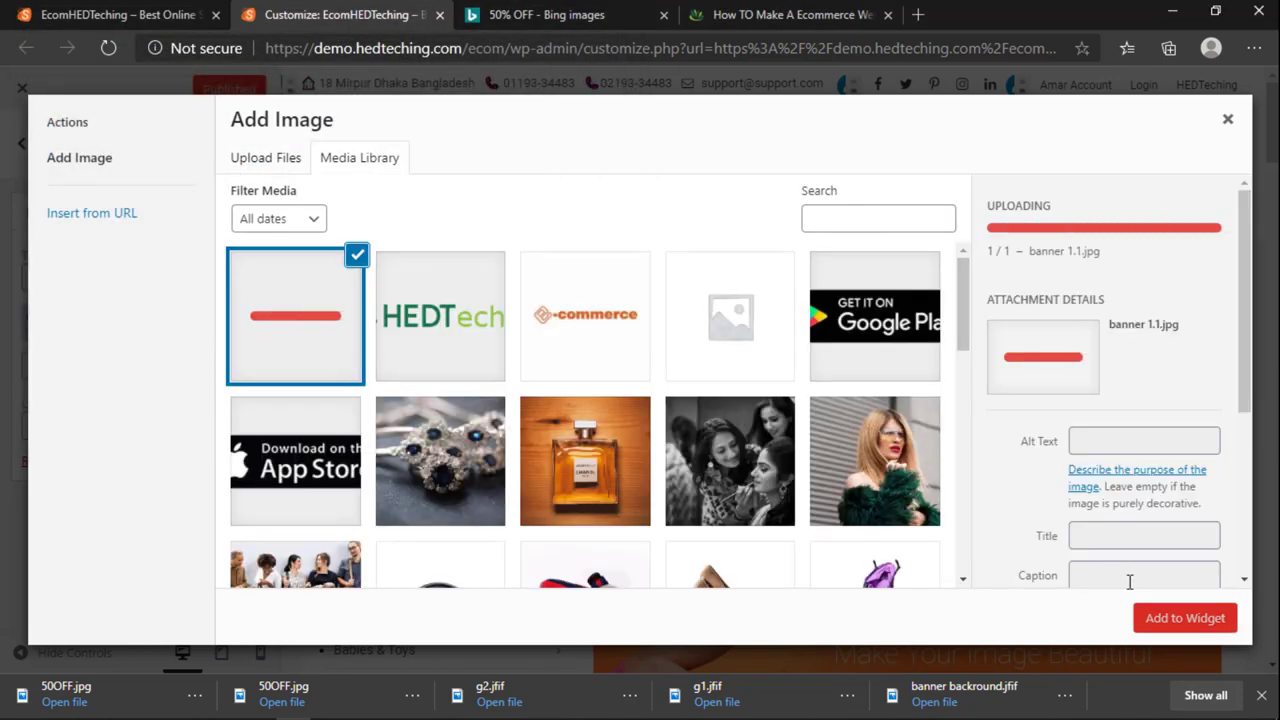
pyautogui.click(1261, 695)
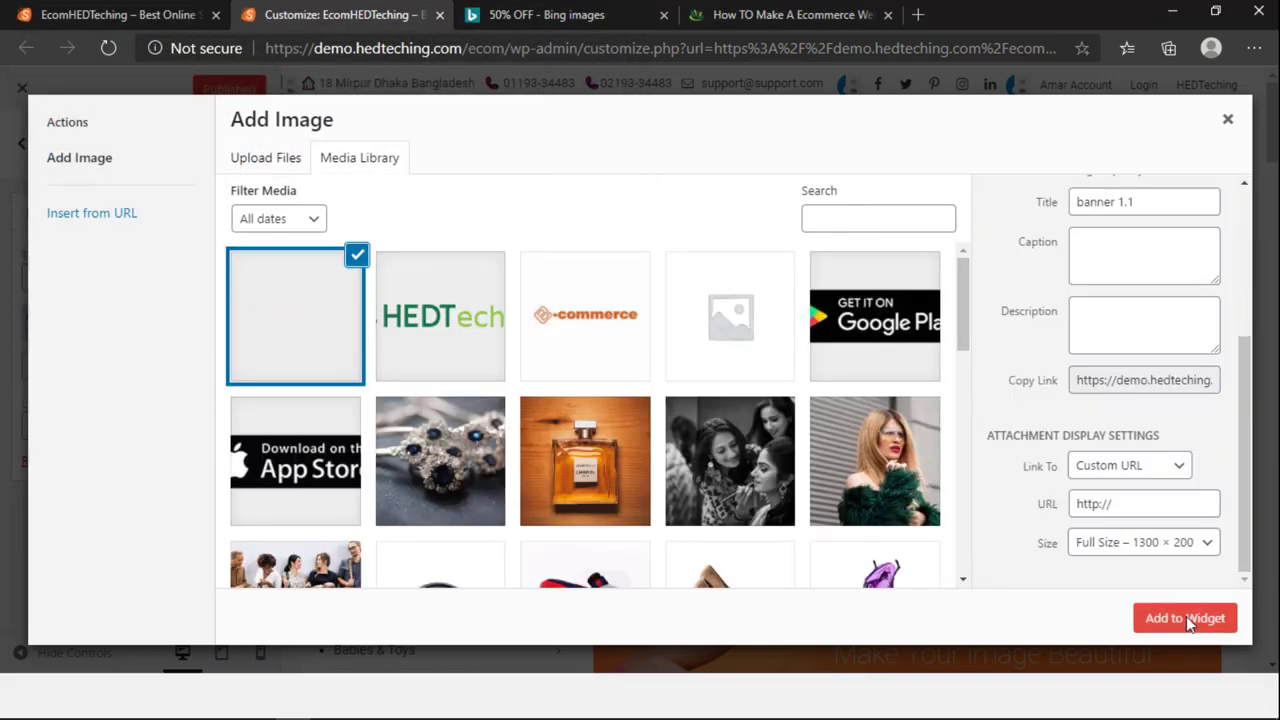
pyautogui.click(1185, 663)
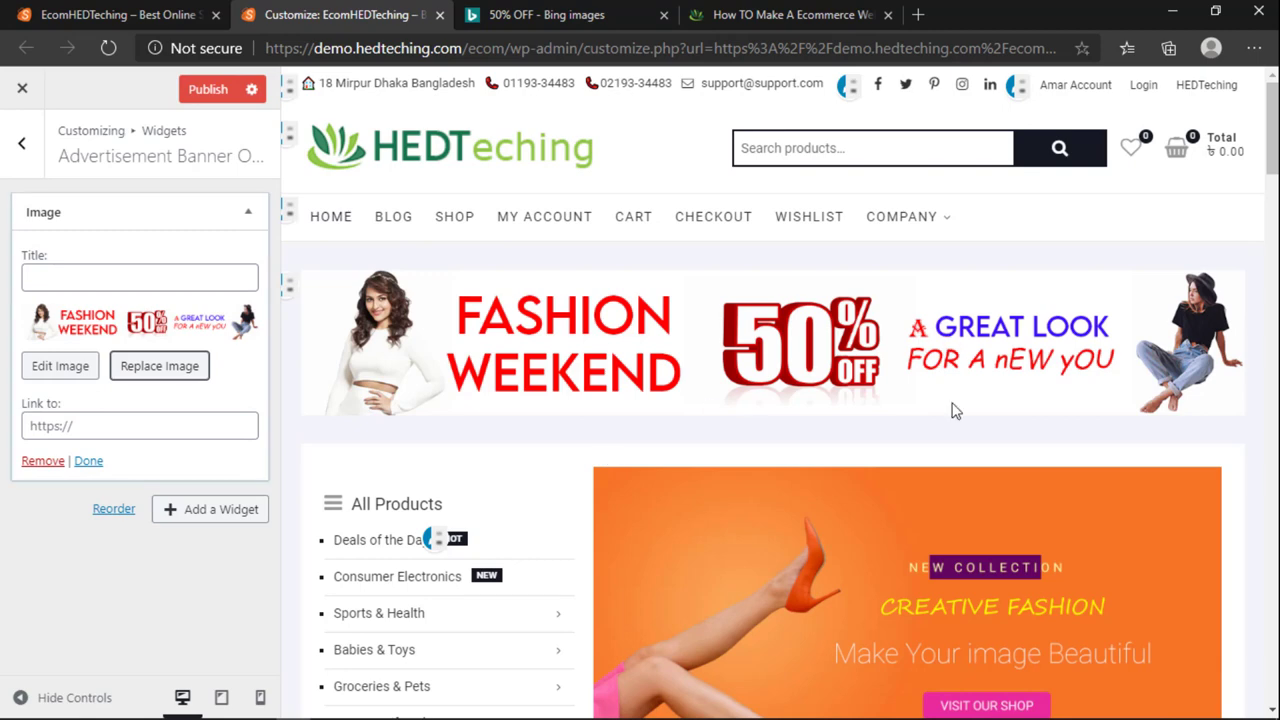
# Step: Publish the customizer changes and reload the storefront to see the new banner
pyautogui.click(208, 89)
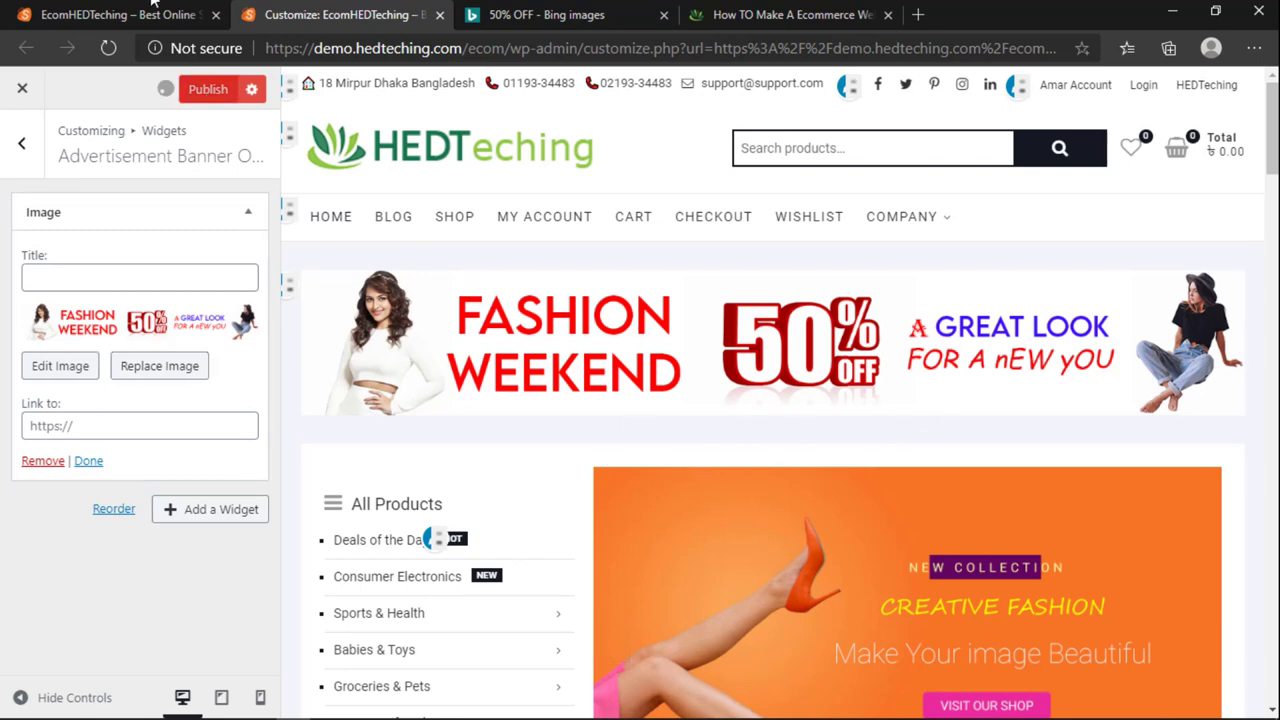
pyautogui.click(106, 9)
pyautogui.moveTo(106, 9); pyautogui.dragTo(427, 8)
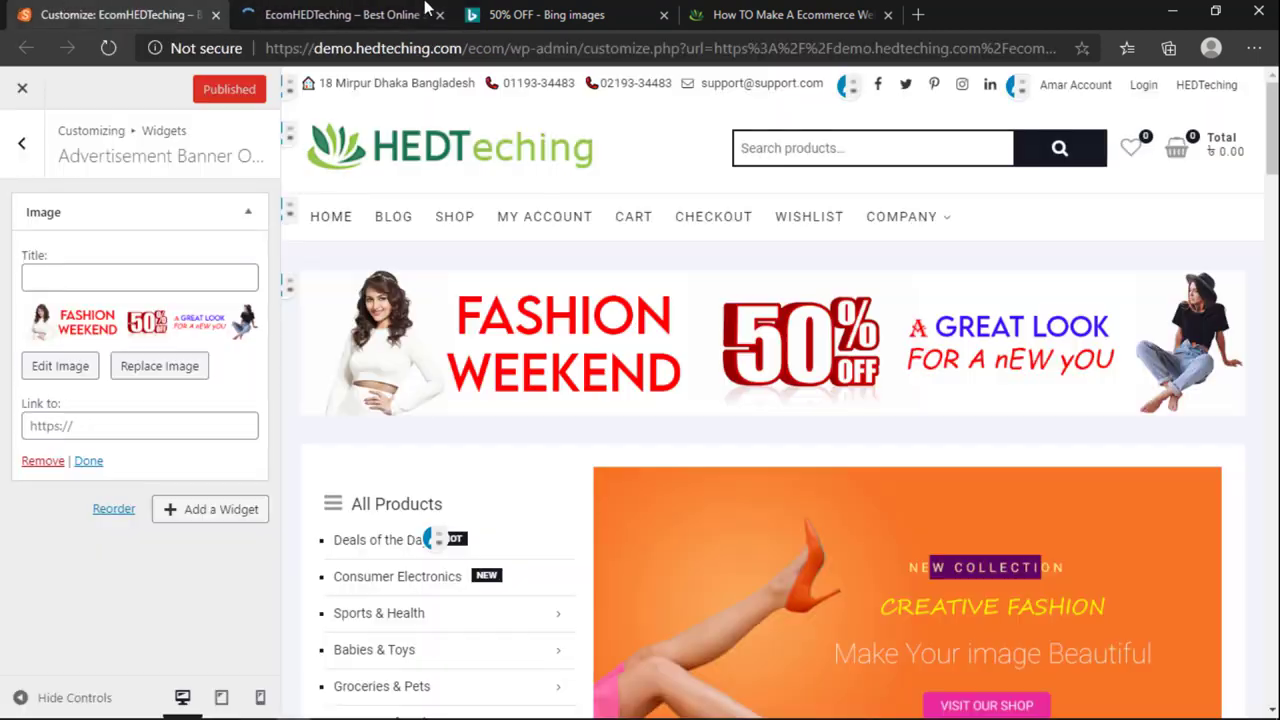
pyautogui.click(308, 14)
pyautogui.click(120, 14)
pyautogui.click(300, 14)
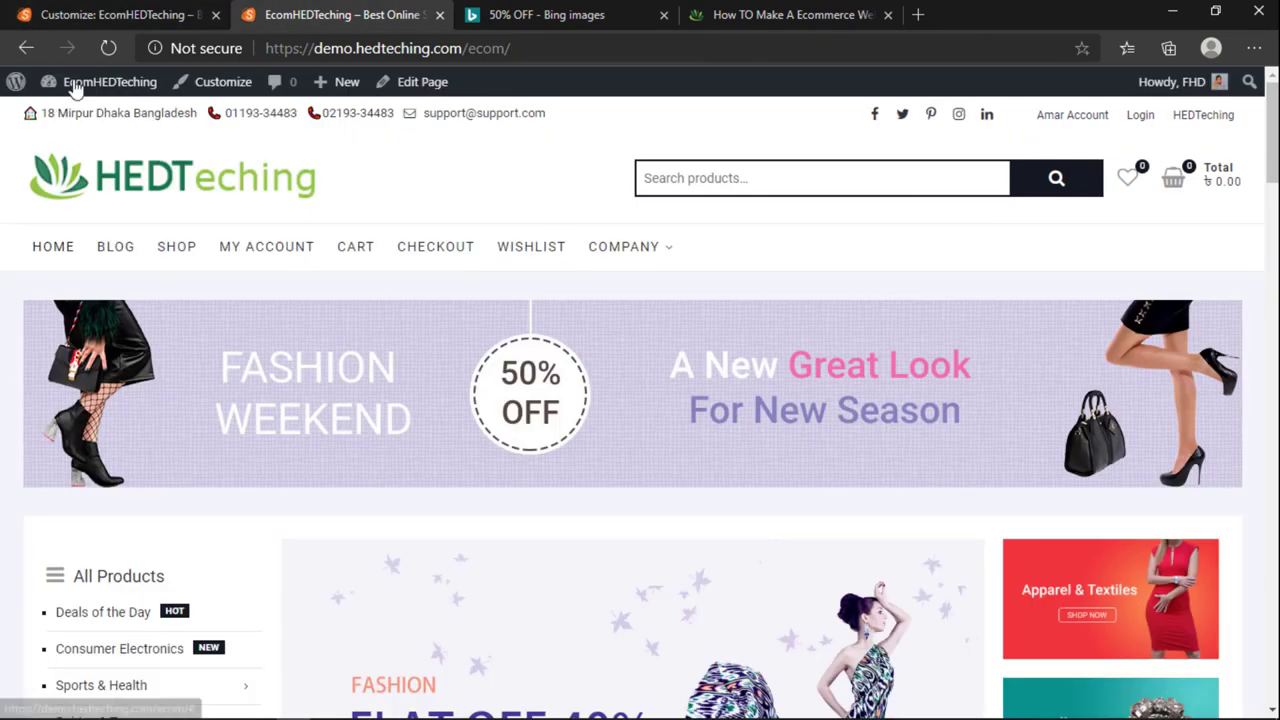
pyautogui.click(109, 48)
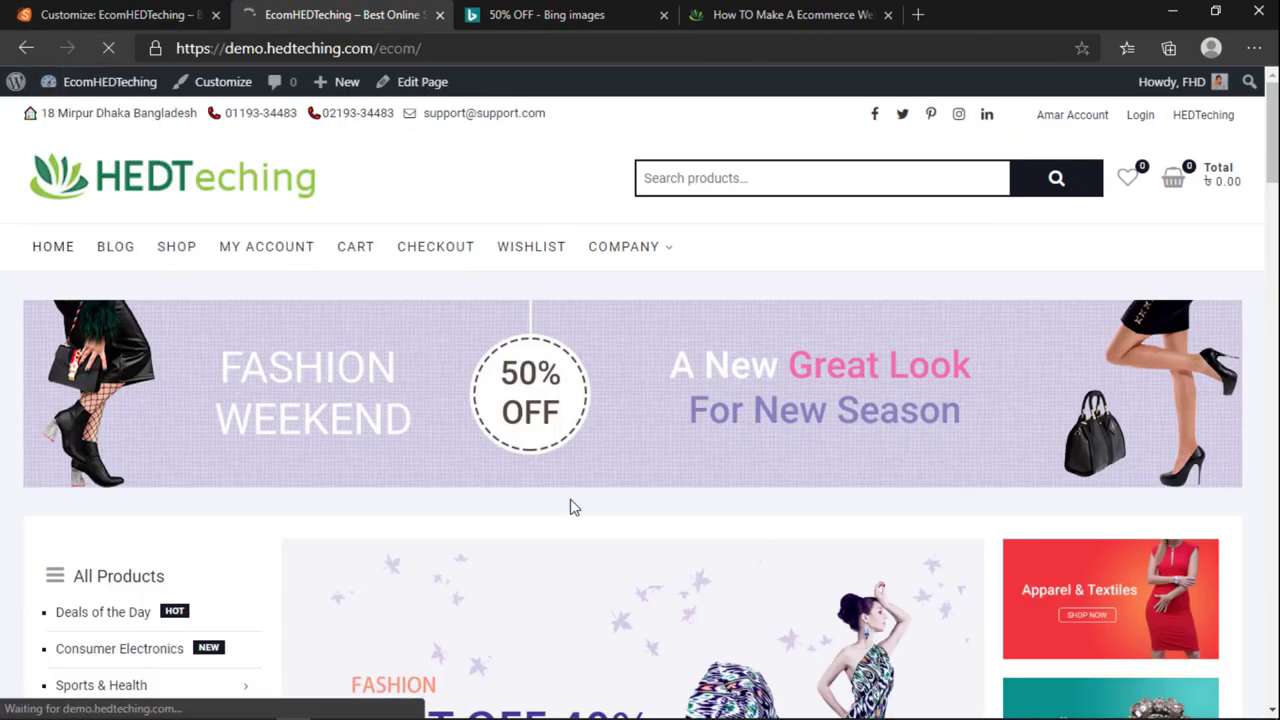
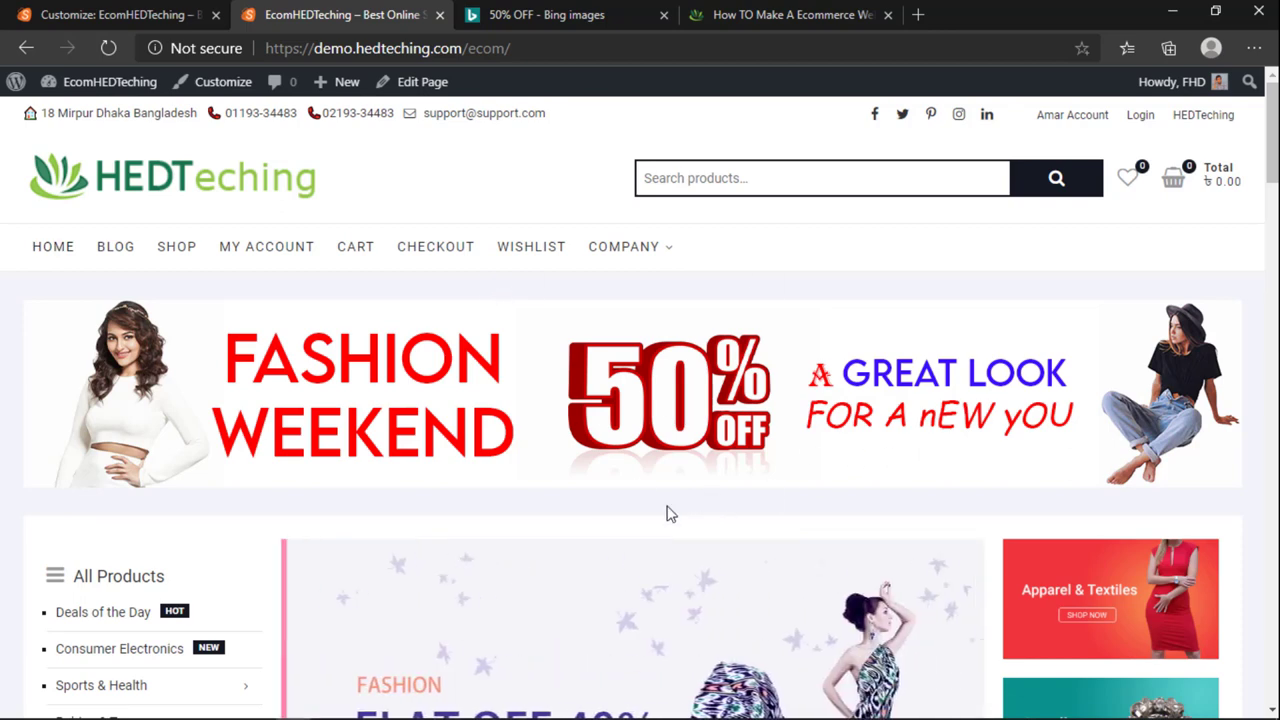
# Step: Scroll the live homepage to check the Fashion Weekend 50% OFF banner, slider and promo boxes
pyautogui.scroll(-3, 909, 443)
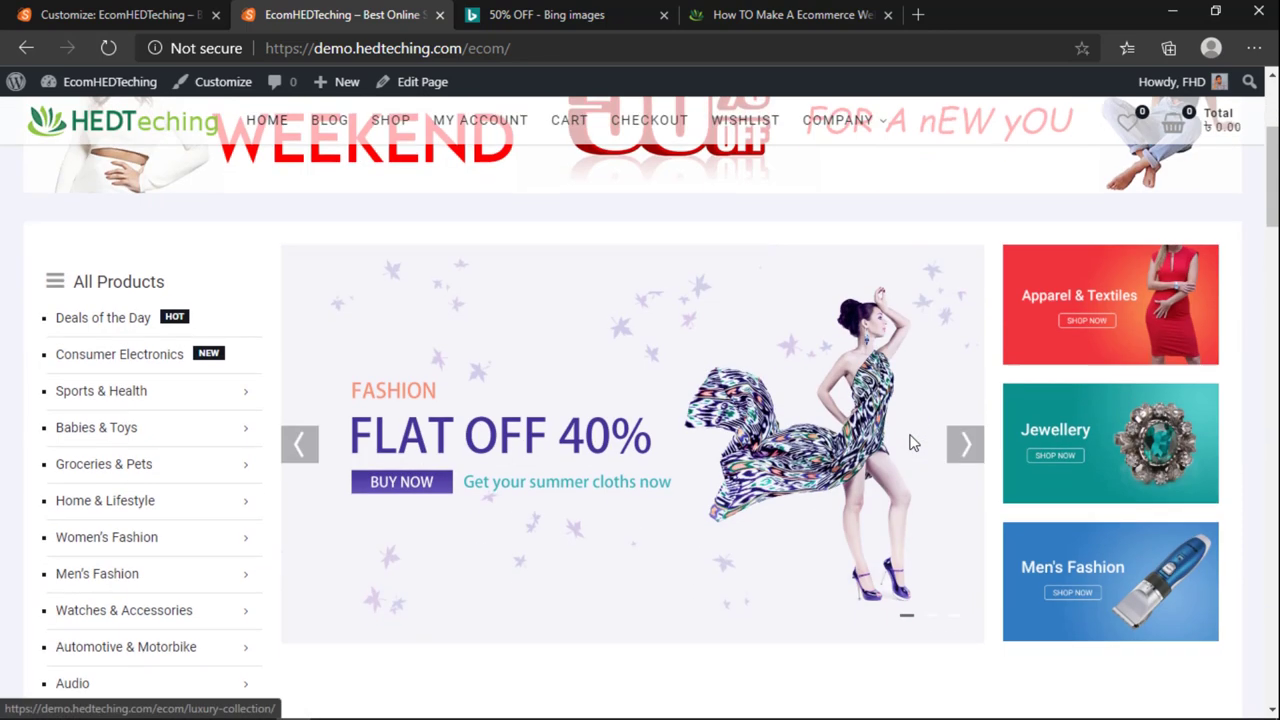
pyautogui.scroll(3, 909, 443)
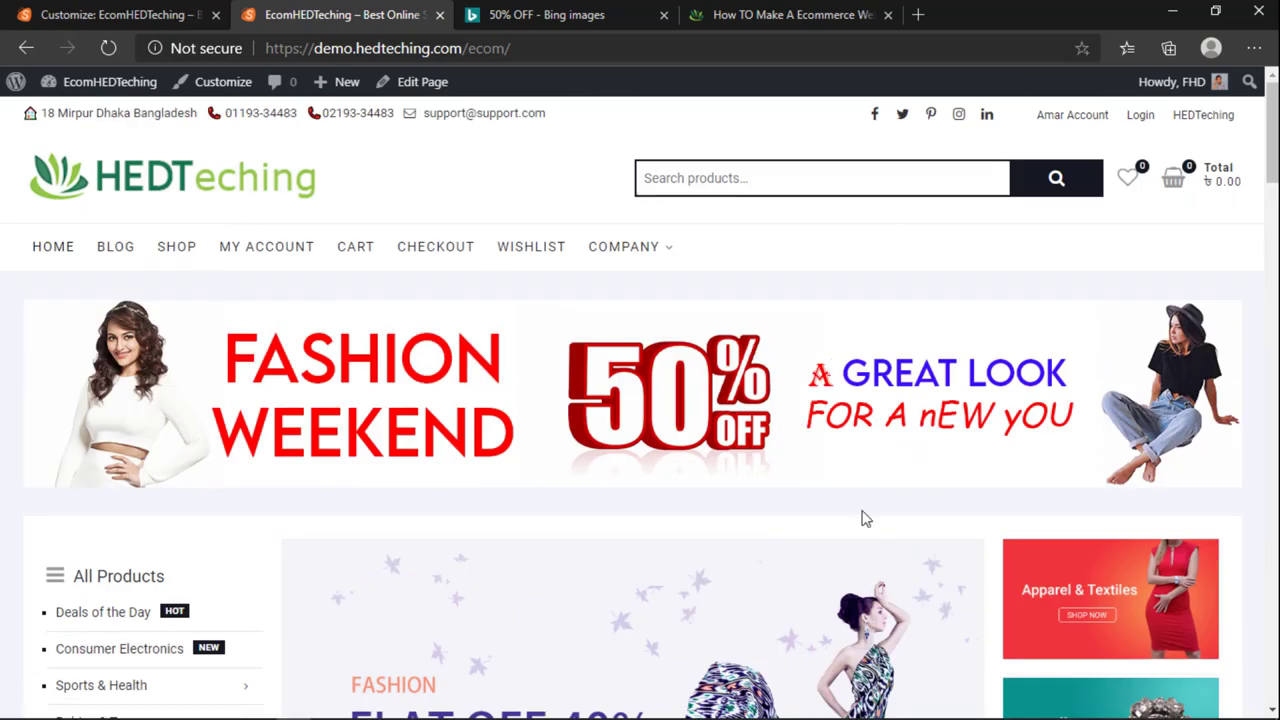
pyautogui.scroll(-4, 720, 531)
pyautogui.scroll(4, 710, 430)
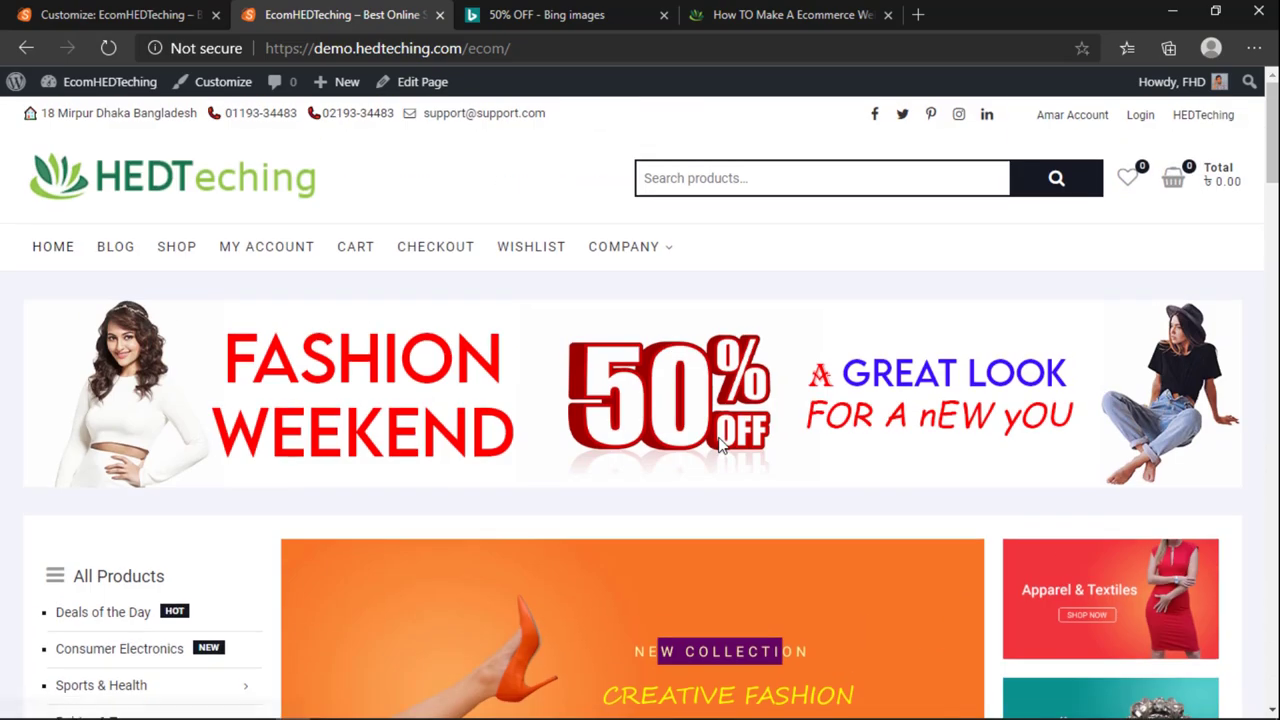
pyautogui.scroll(-5, 720, 449)
pyautogui.scroll(-3, 719, 445)
pyautogui.scroll(8, 720, 449)
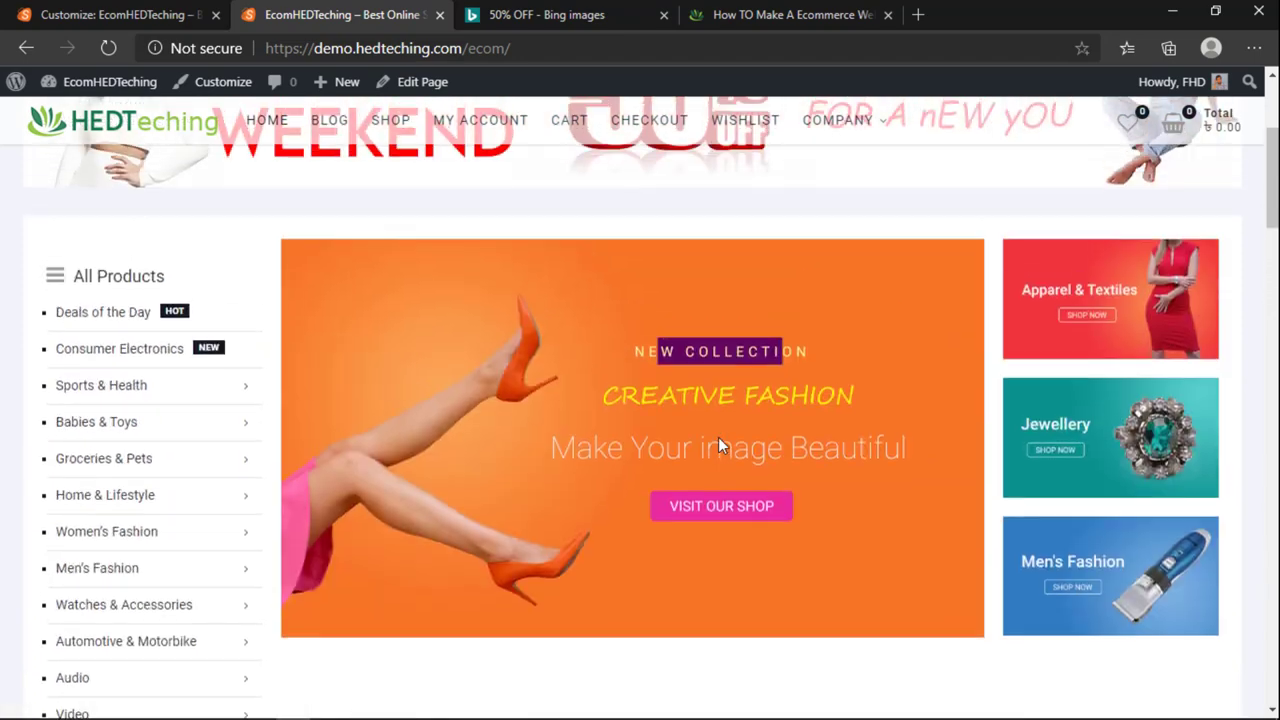
pyautogui.scroll(-3, 845, 427)
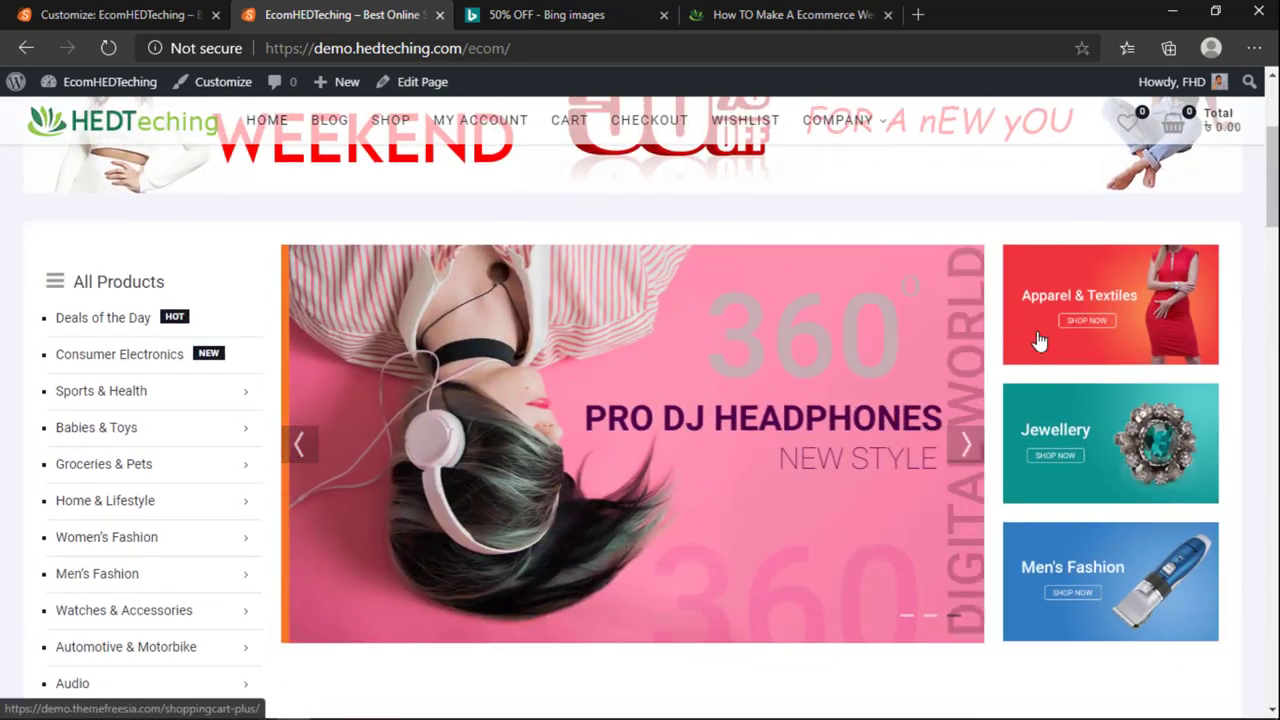
# Step: Return from the Advertisement Banner widget to the Customizer's main sections
pyautogui.click(120, 14)
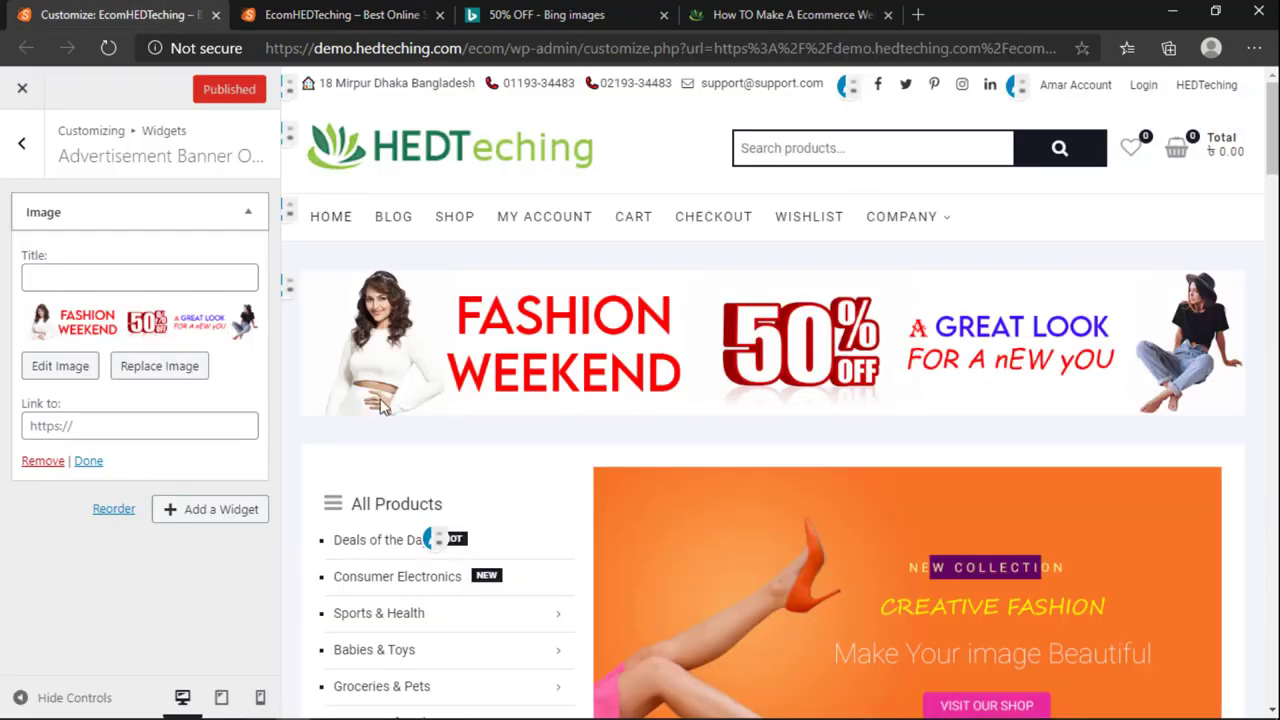
pyautogui.scroll(-2, 634, 450)
pyautogui.scroll(-1, 634, 456)
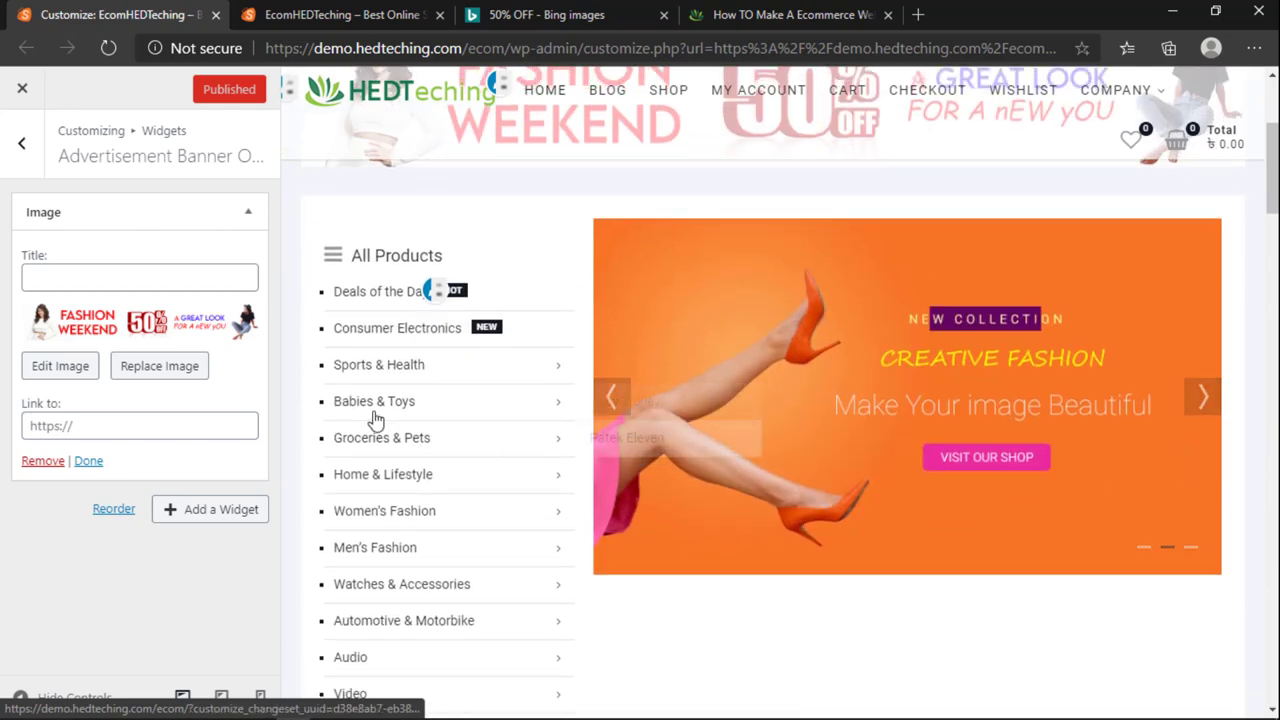
pyautogui.click(21, 143)
pyautogui.click(21, 143)
# Step: Browse the preview, then open the theme's Slider Options section
pyautogui.scroll(-5, 486, 490)
pyautogui.scroll(3, 500, 489)
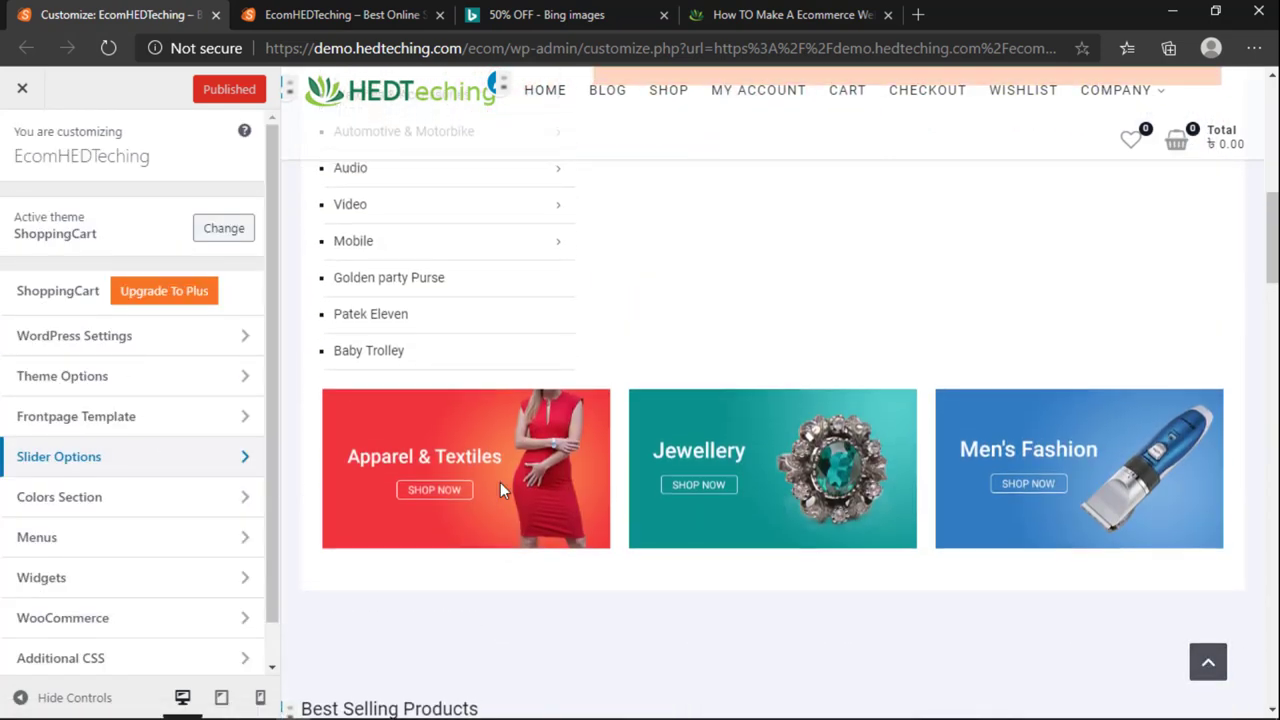
pyautogui.scroll(-2, 430, 478)
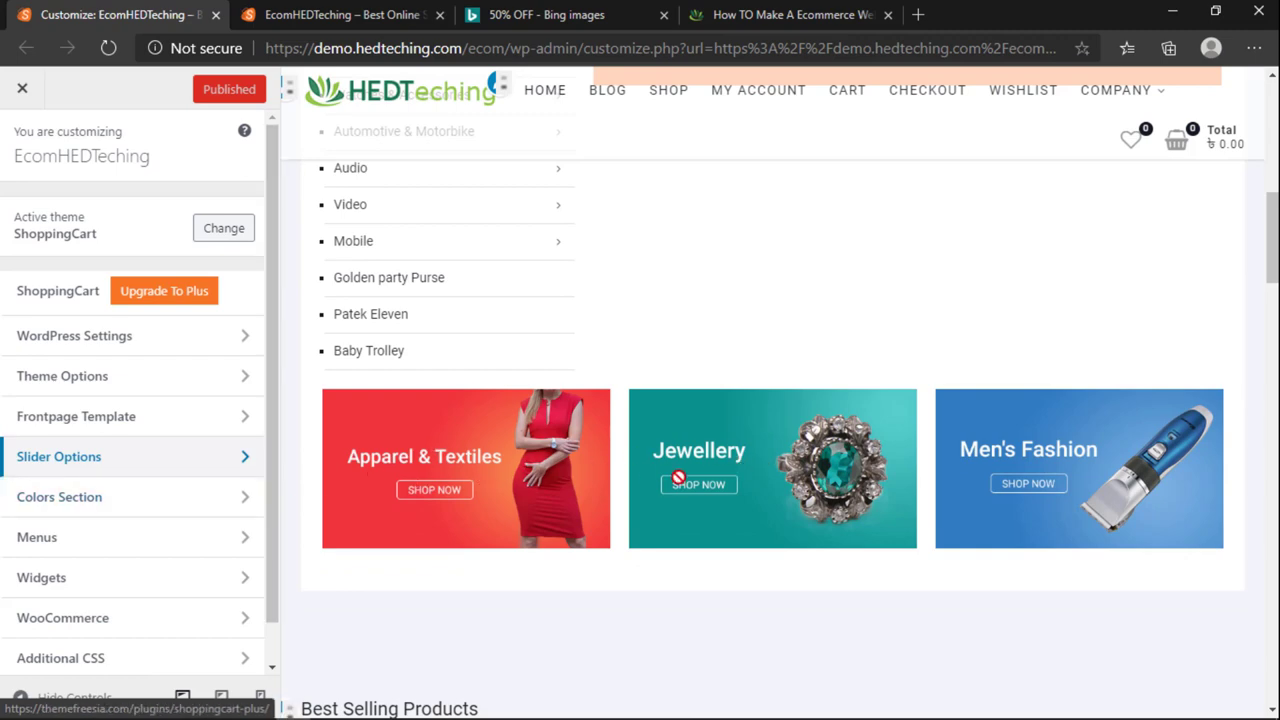
pyautogui.scroll(5, 597, 484)
pyautogui.scroll(2, 597, 484)
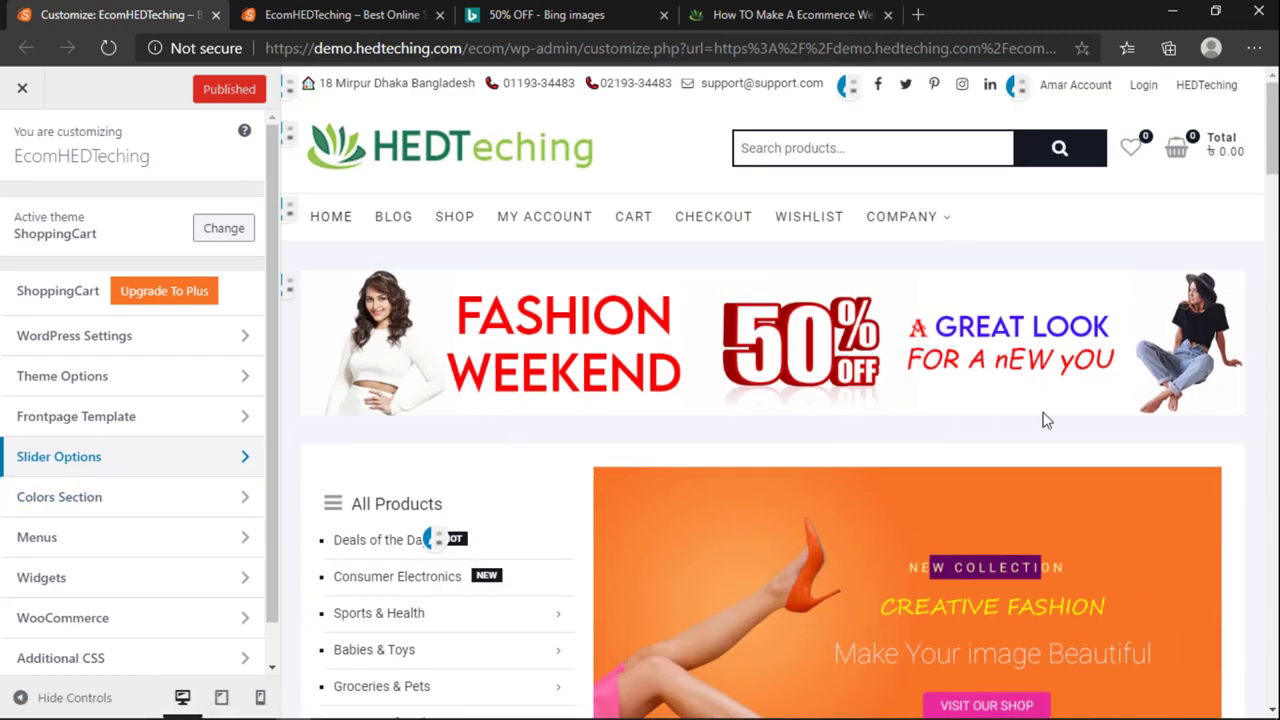
pyautogui.scroll(-3, 905, 571)
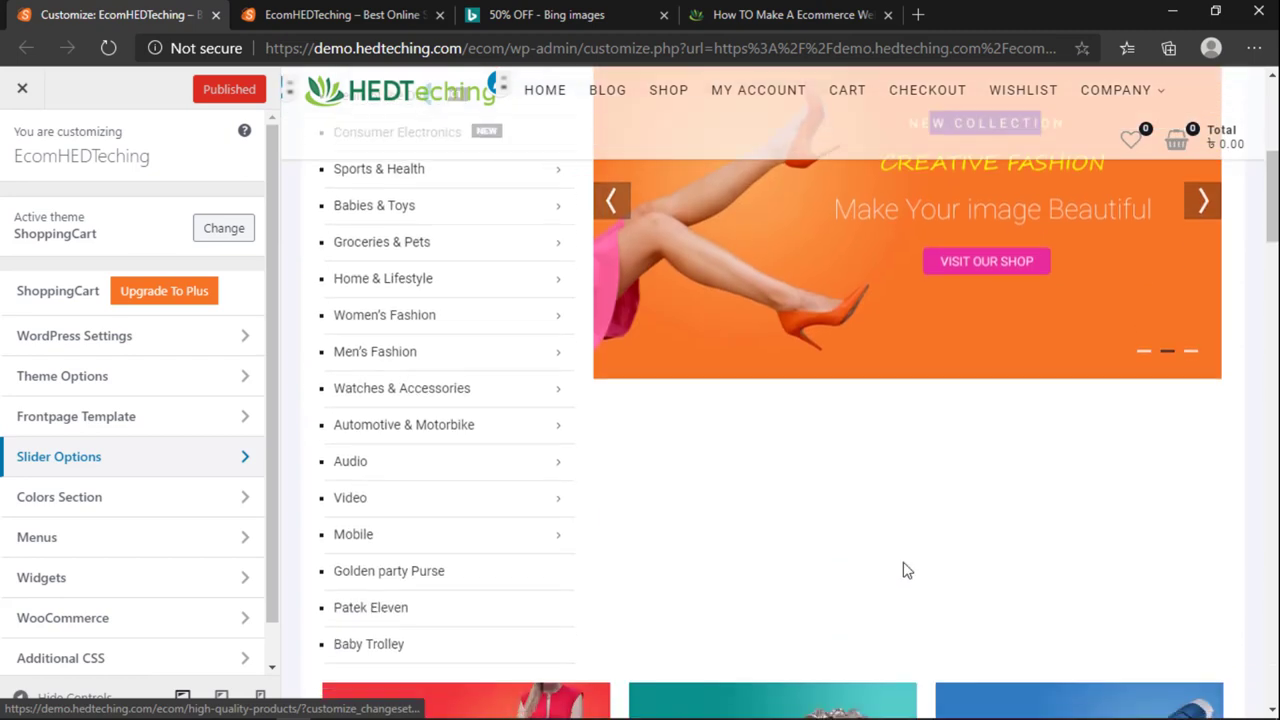
pyautogui.scroll(5, 905, 500)
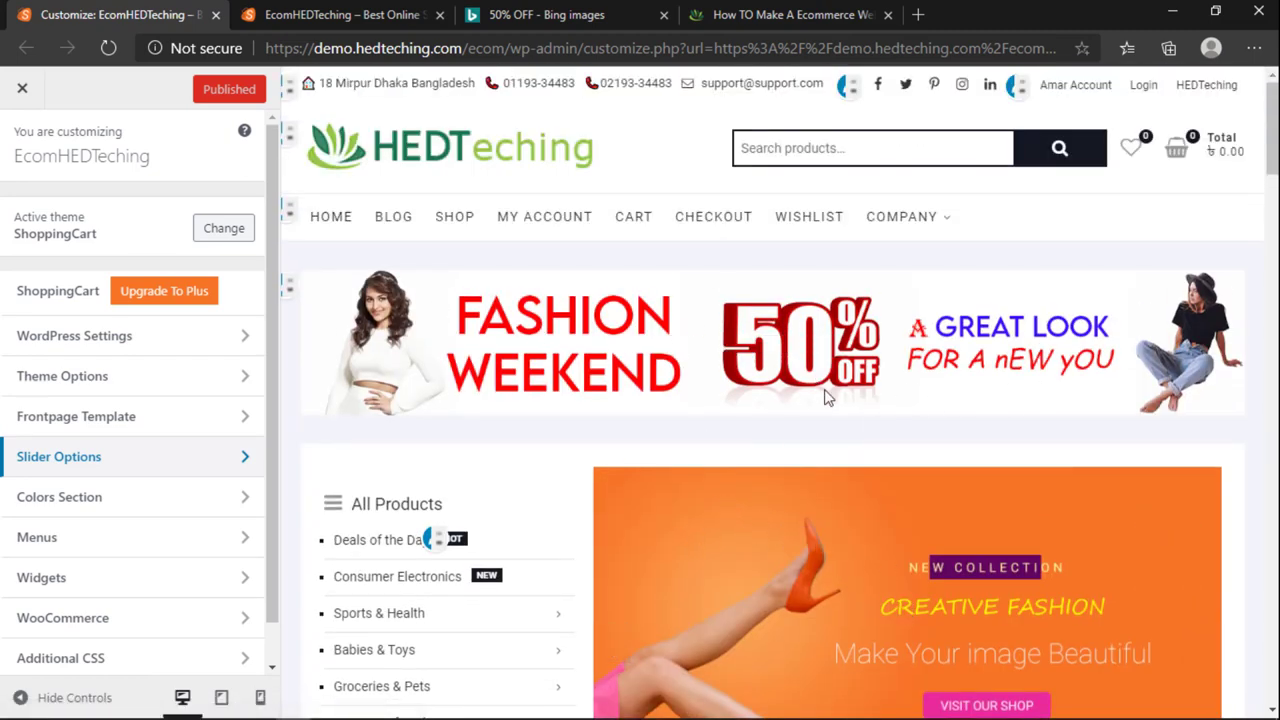
pyautogui.scroll(-10, 707, 398)
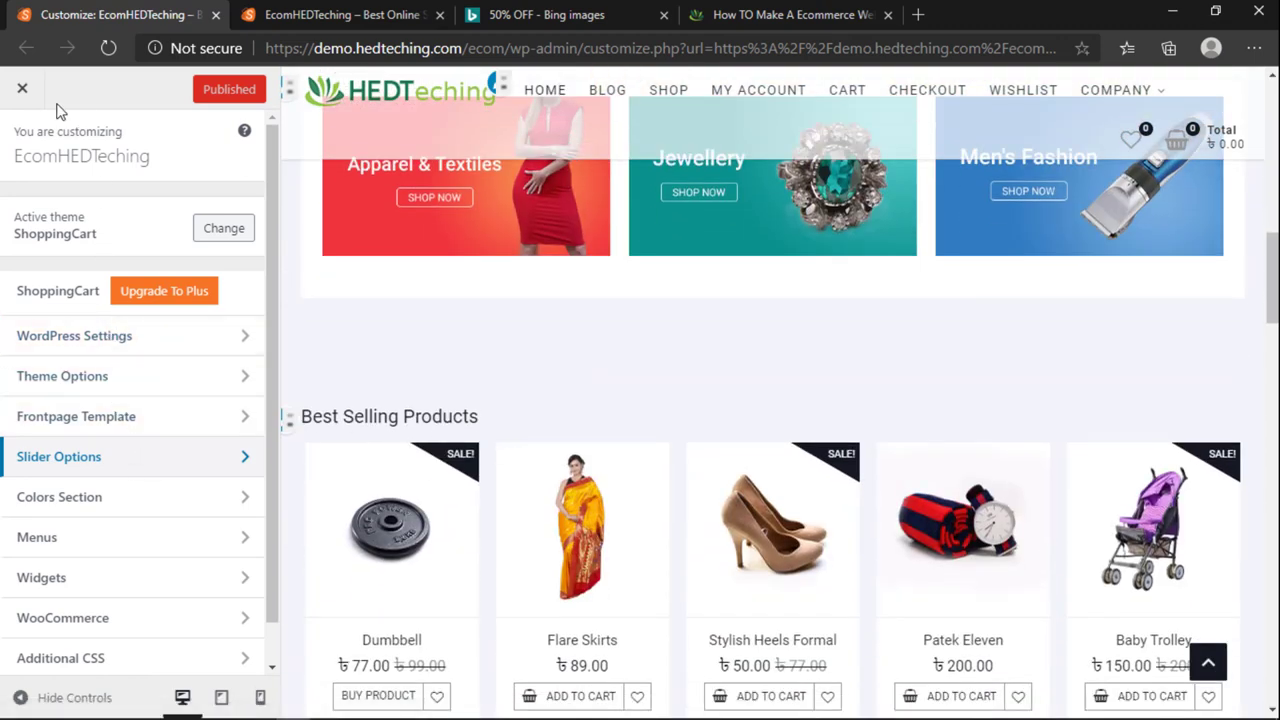
pyautogui.click(57, 462)
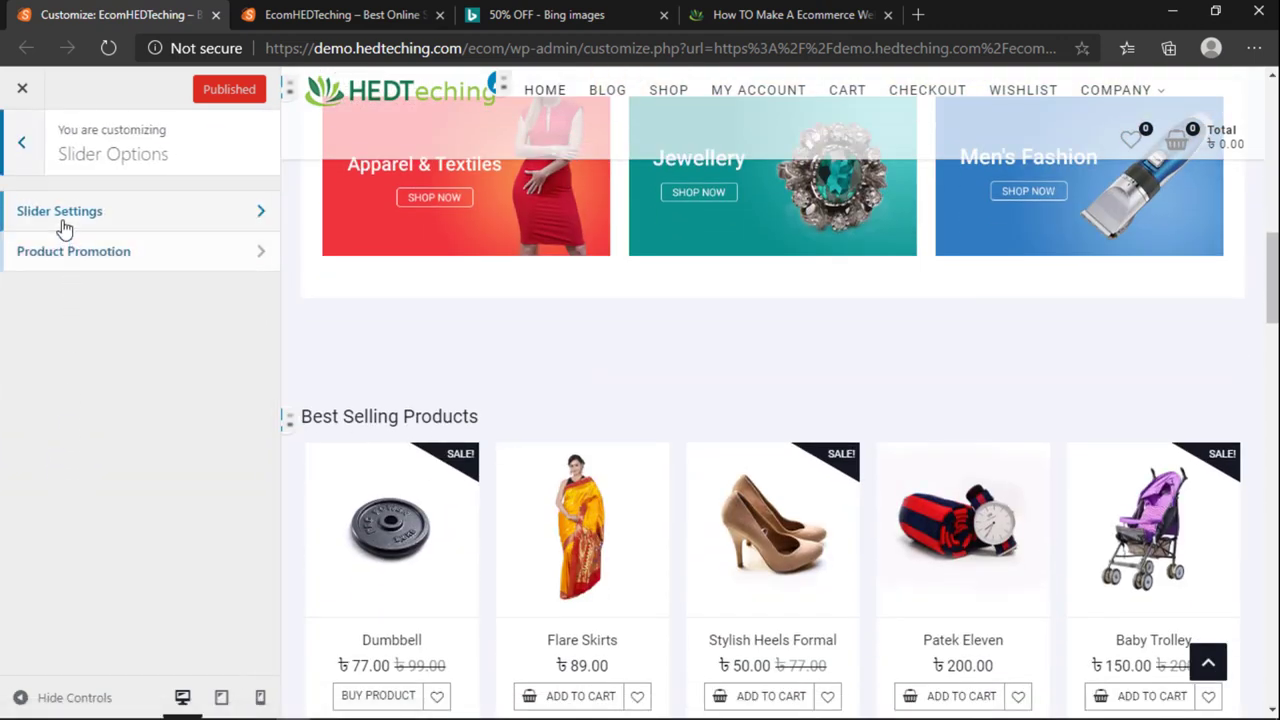
# Step: Open Slider Settings and scroll through its slider options
pyautogui.click(22, 214)
pyautogui.scroll(-2, 97, 310)
pyautogui.scroll(2, 100, 340)
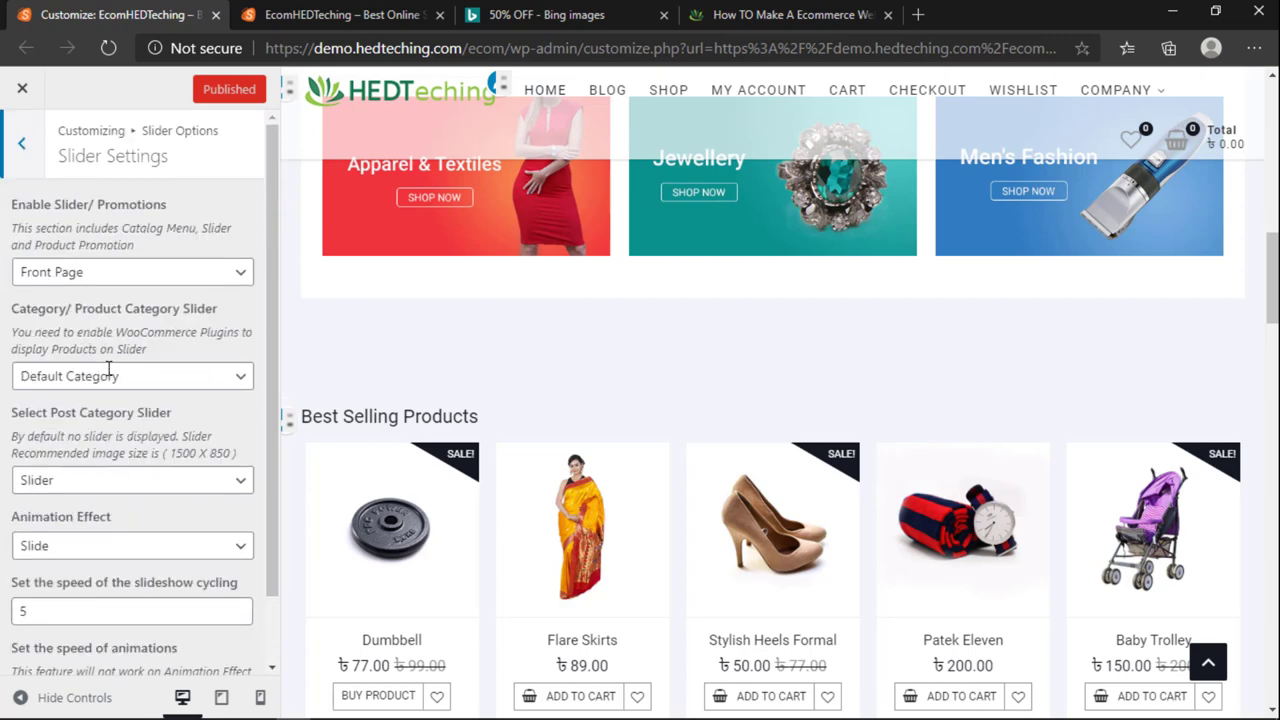
pyautogui.scroll(-2, 108, 366)
pyautogui.scroll(3, 692, 500)
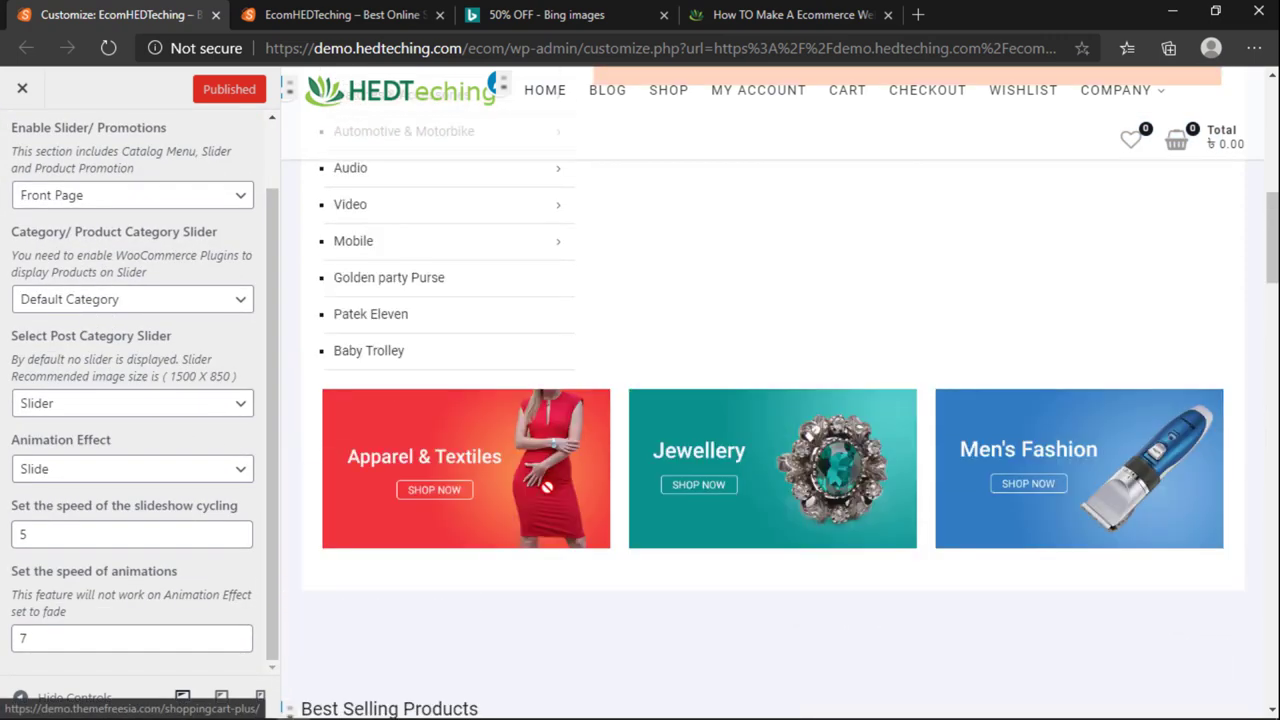
pyautogui.scroll(5, 794, 352)
pyautogui.scroll(1, 794, 352)
pyautogui.scroll(-3, 766, 449)
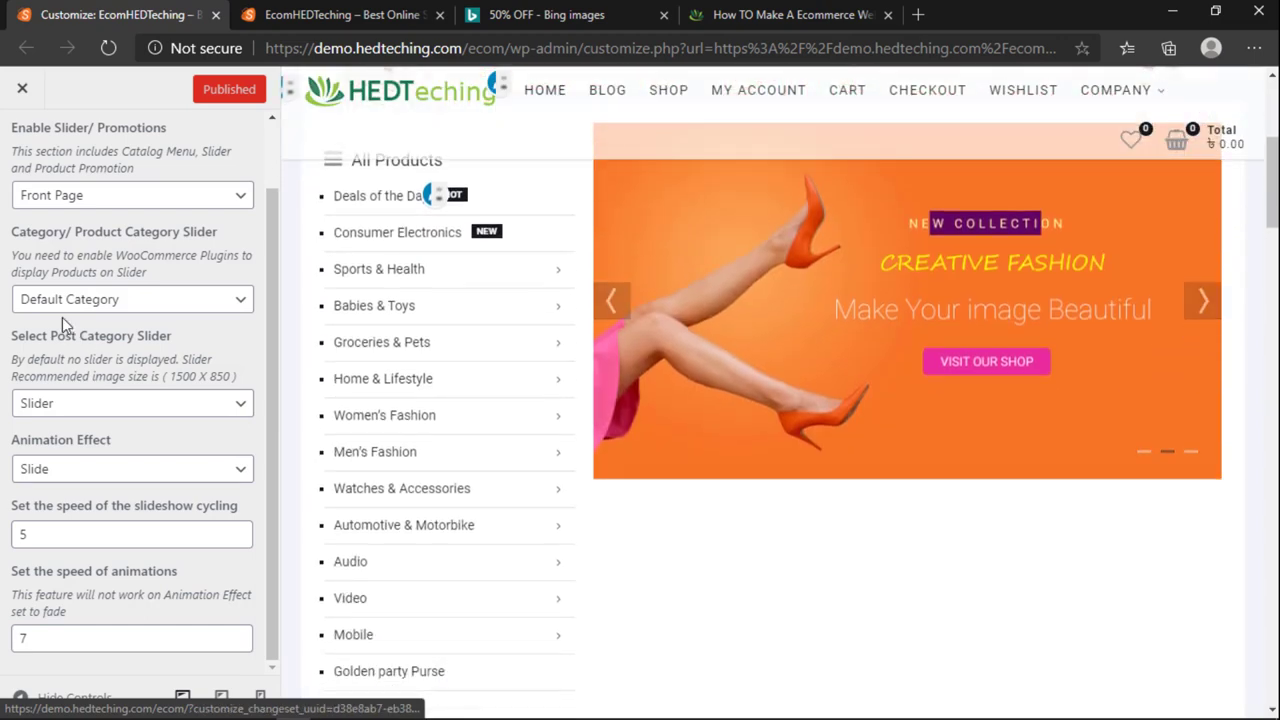
pyautogui.scroll(2, 77, 249)
pyautogui.click(21, 133)
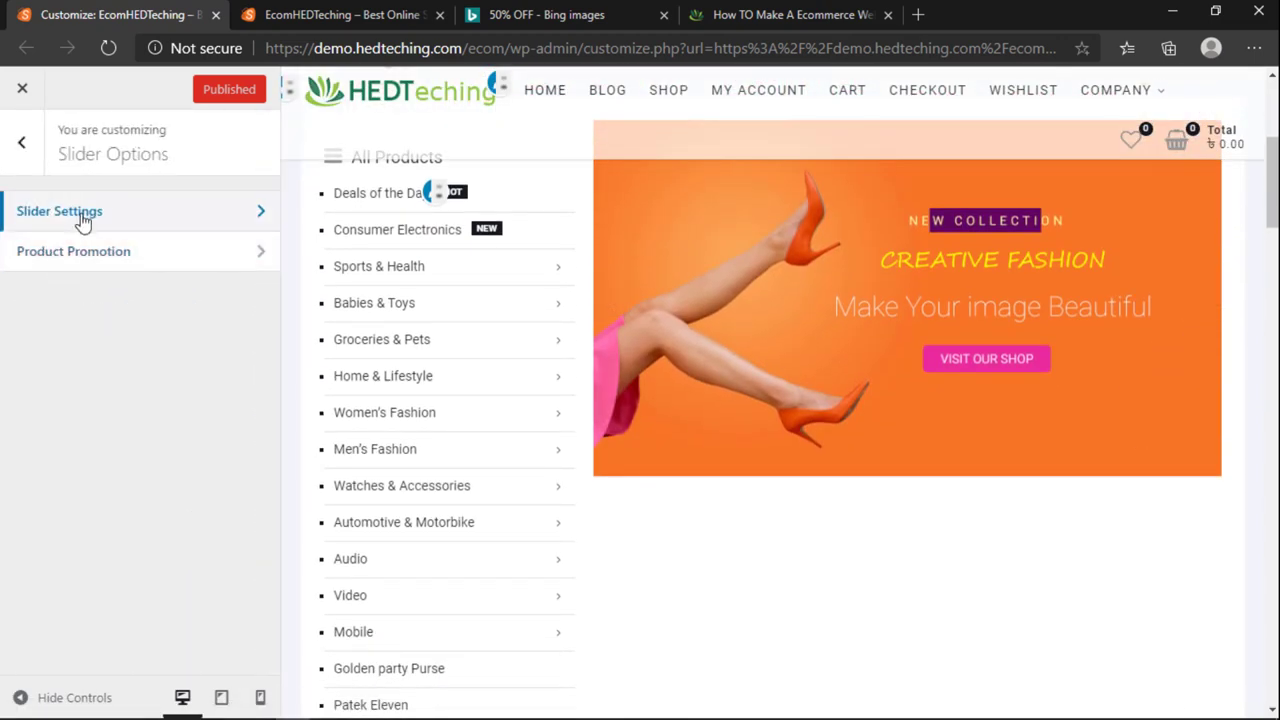
pyautogui.click(83, 220)
pyautogui.scroll(-3, 655, 510)
pyautogui.scroll(3, 655, 512)
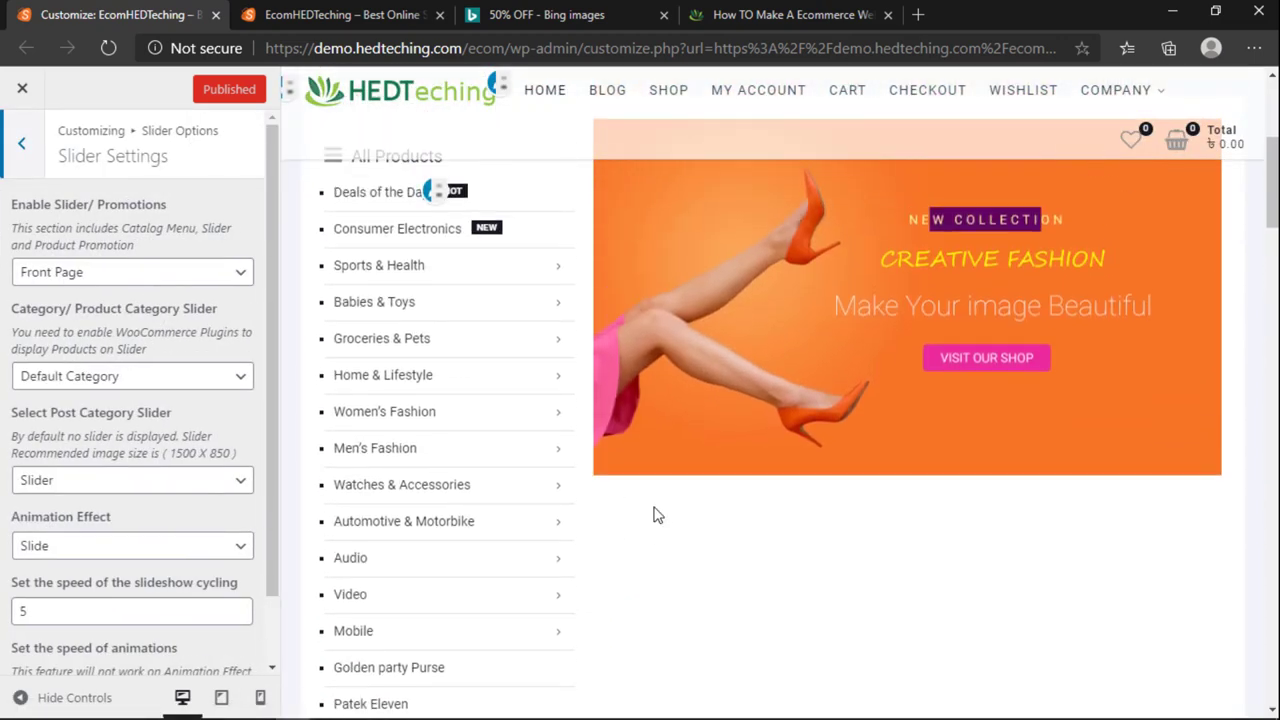
pyautogui.scroll(-4, 635, 452)
pyautogui.scroll(5, 618, 452)
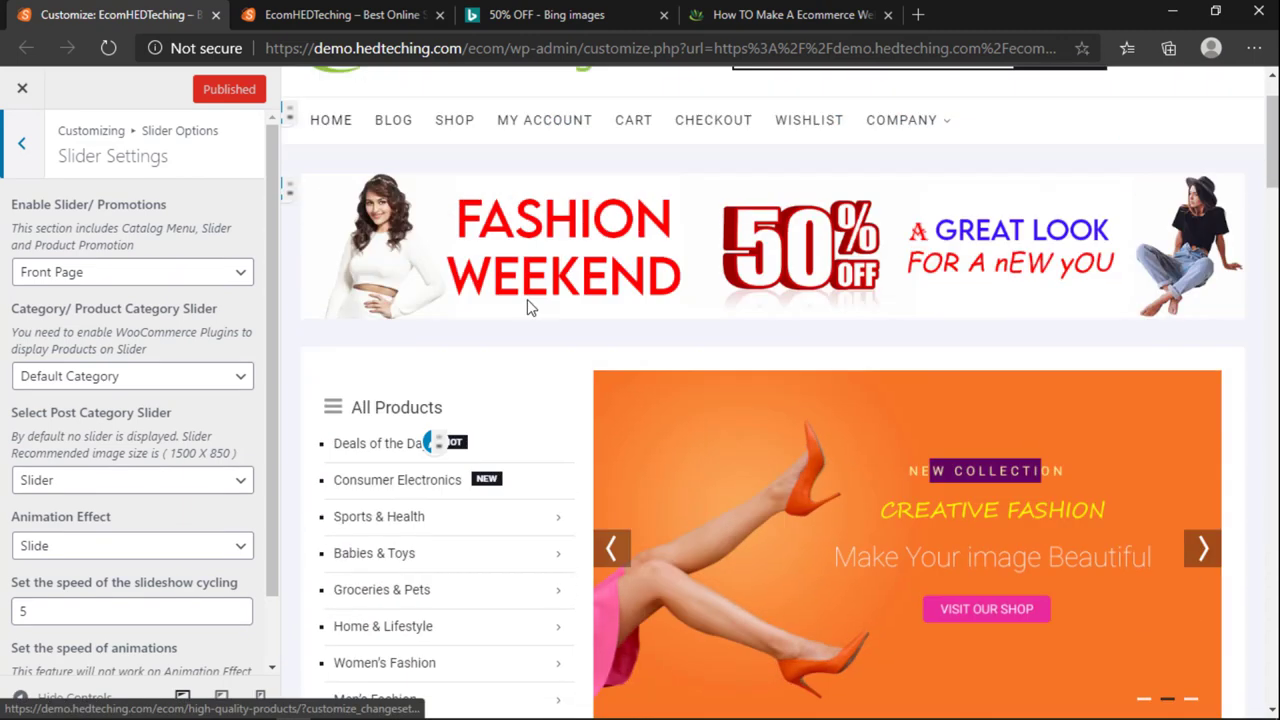
# Step: On the live homepage, advance the slider through two more slides
pyautogui.click(297, 15)
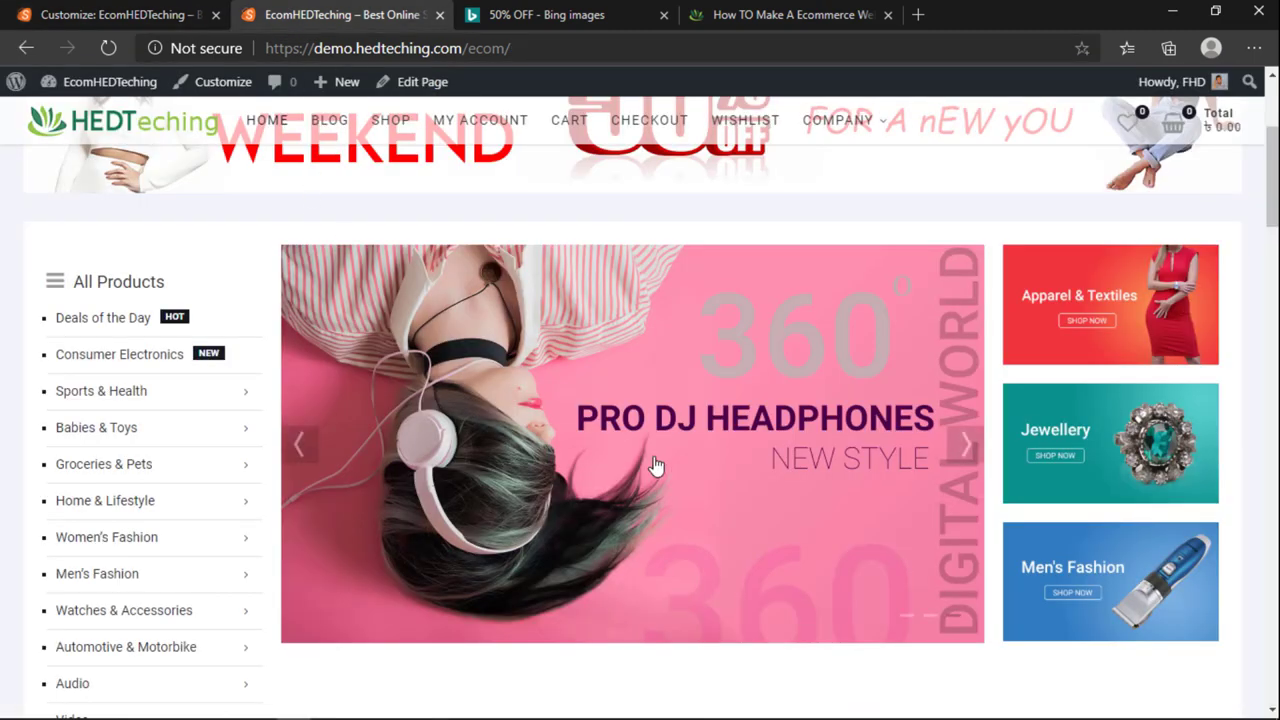
pyautogui.click(970, 448)
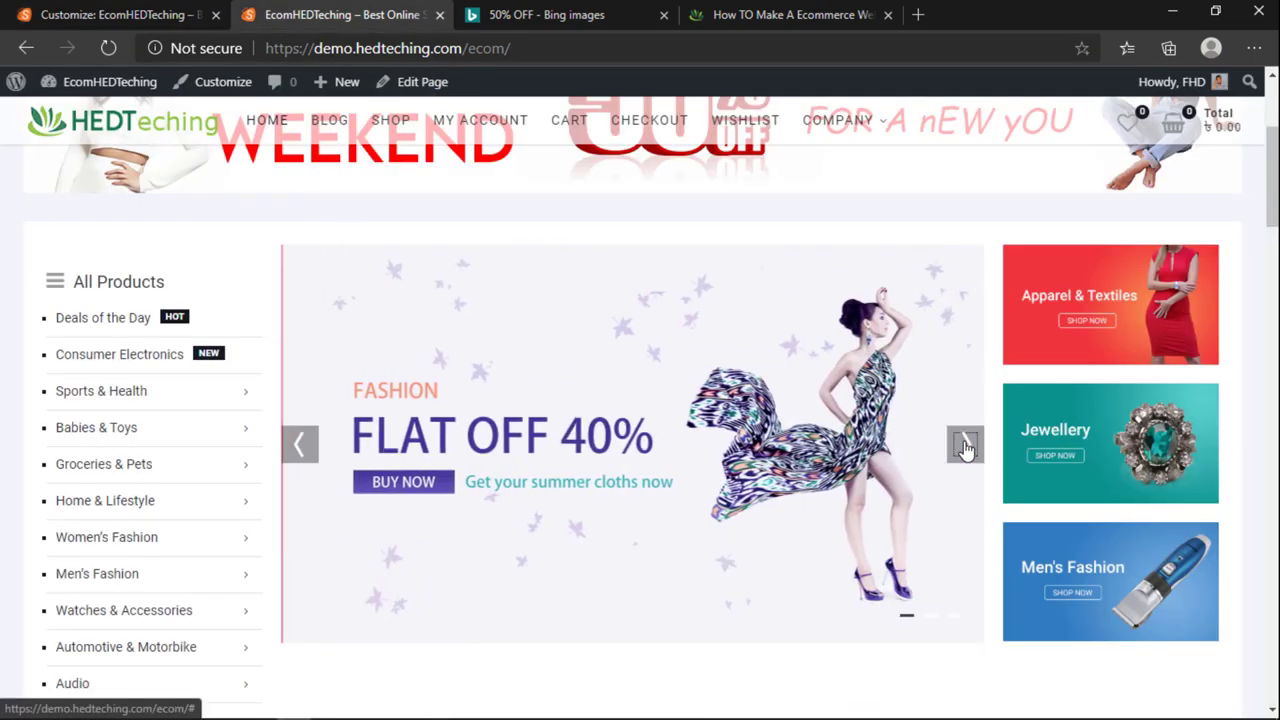
pyautogui.click(966, 446)
# Step: Check the Category Slider choices in the Customizer, keeping Default Category
pyautogui.click(175, 15)
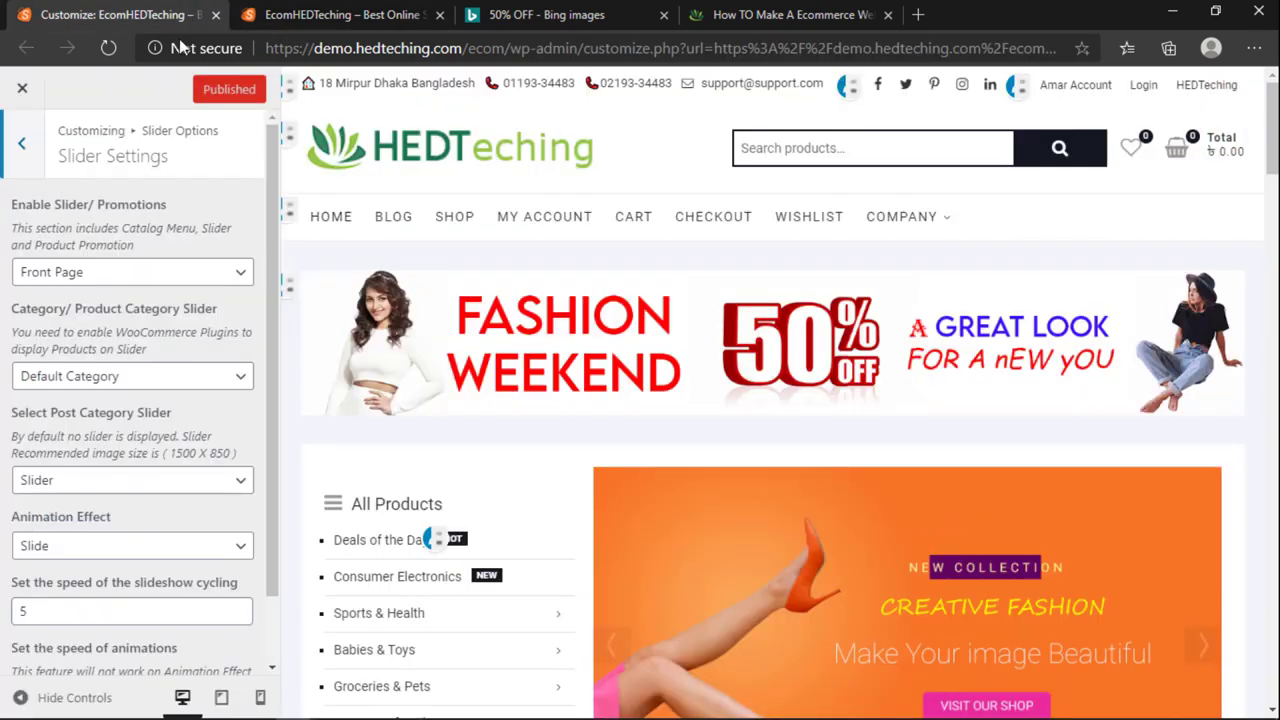
pyautogui.click(96, 388)
pyautogui.click(91, 386)
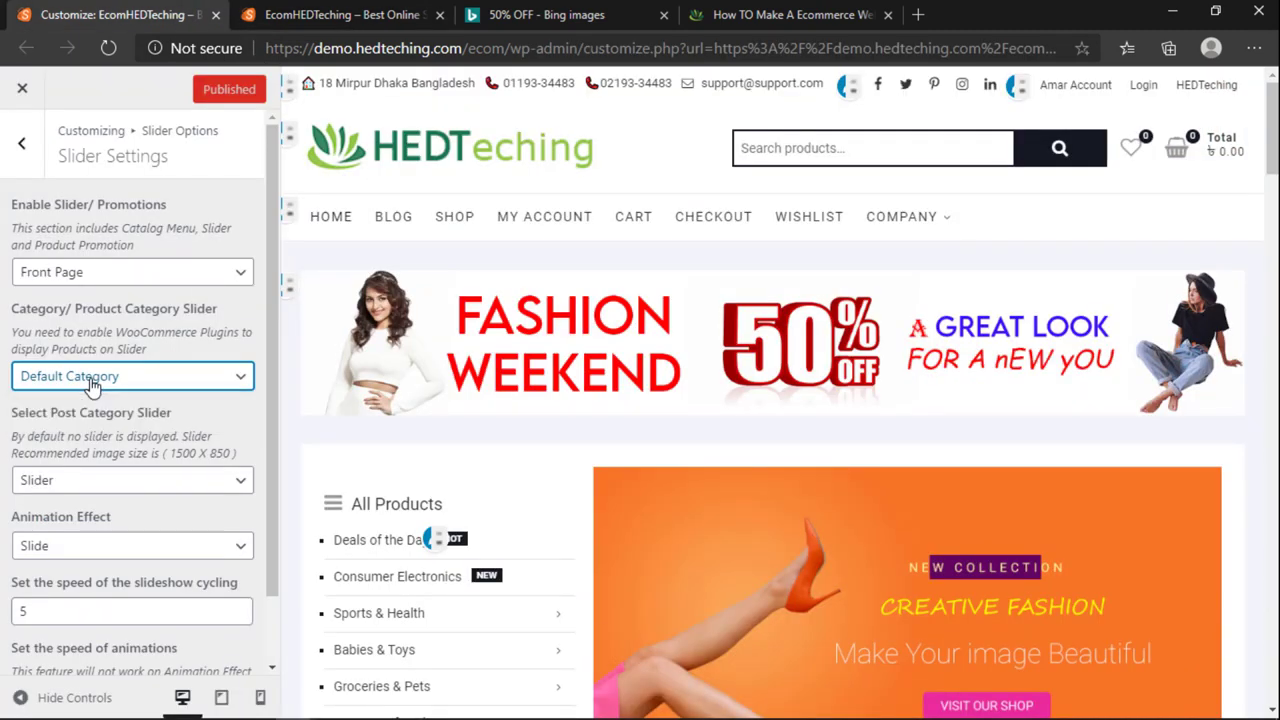
pyautogui.click(88, 380)
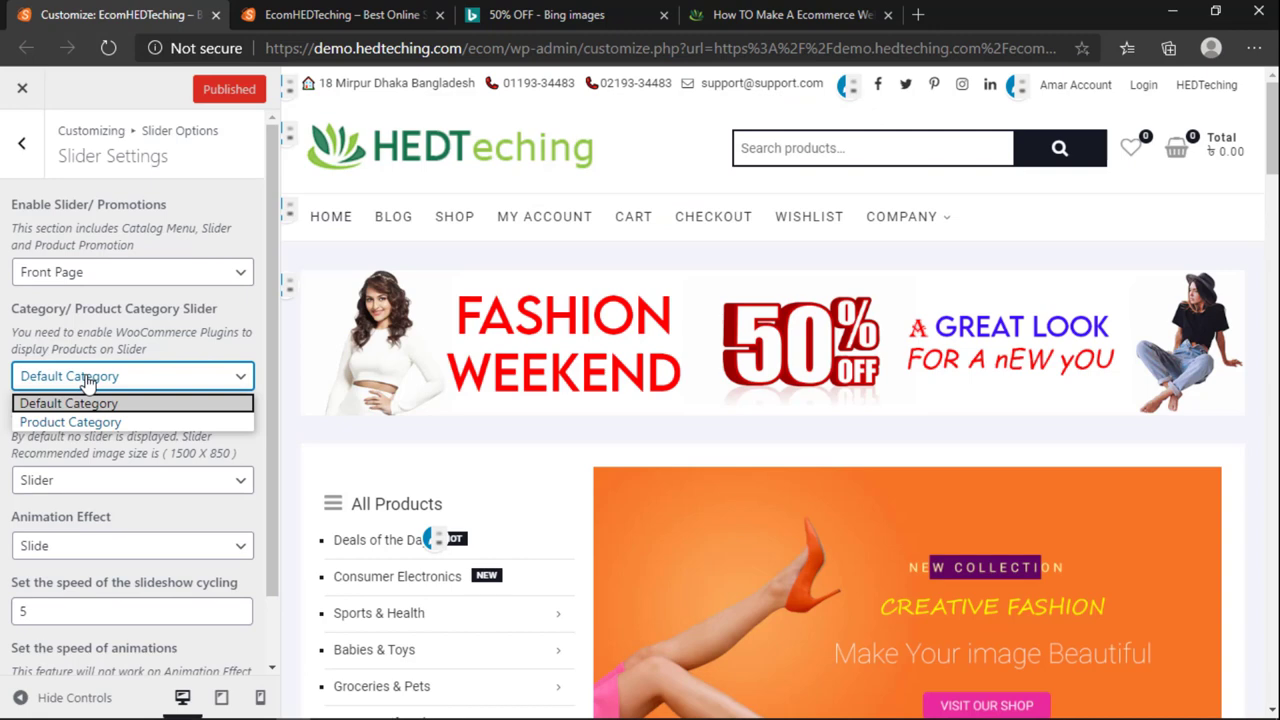
pyautogui.click(135, 333)
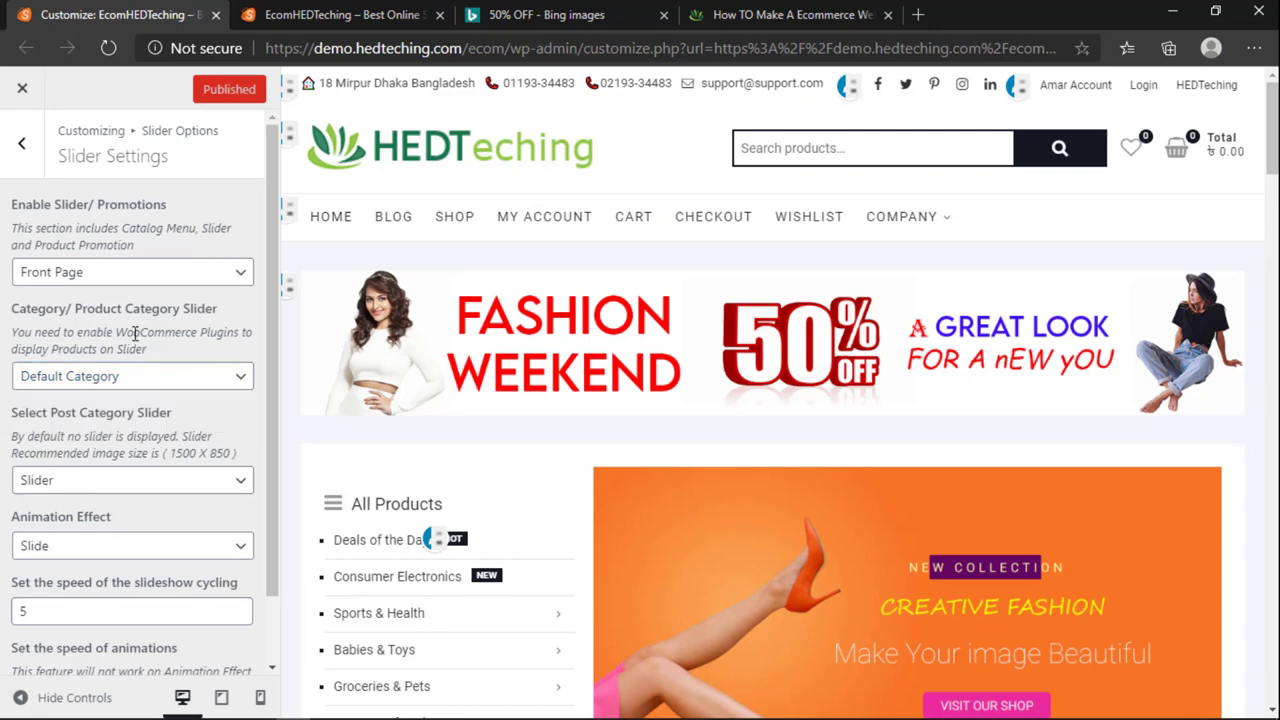
# Step: Go to the admin Dashboard and open Posts › Categories
pyautogui.click(338, 8)
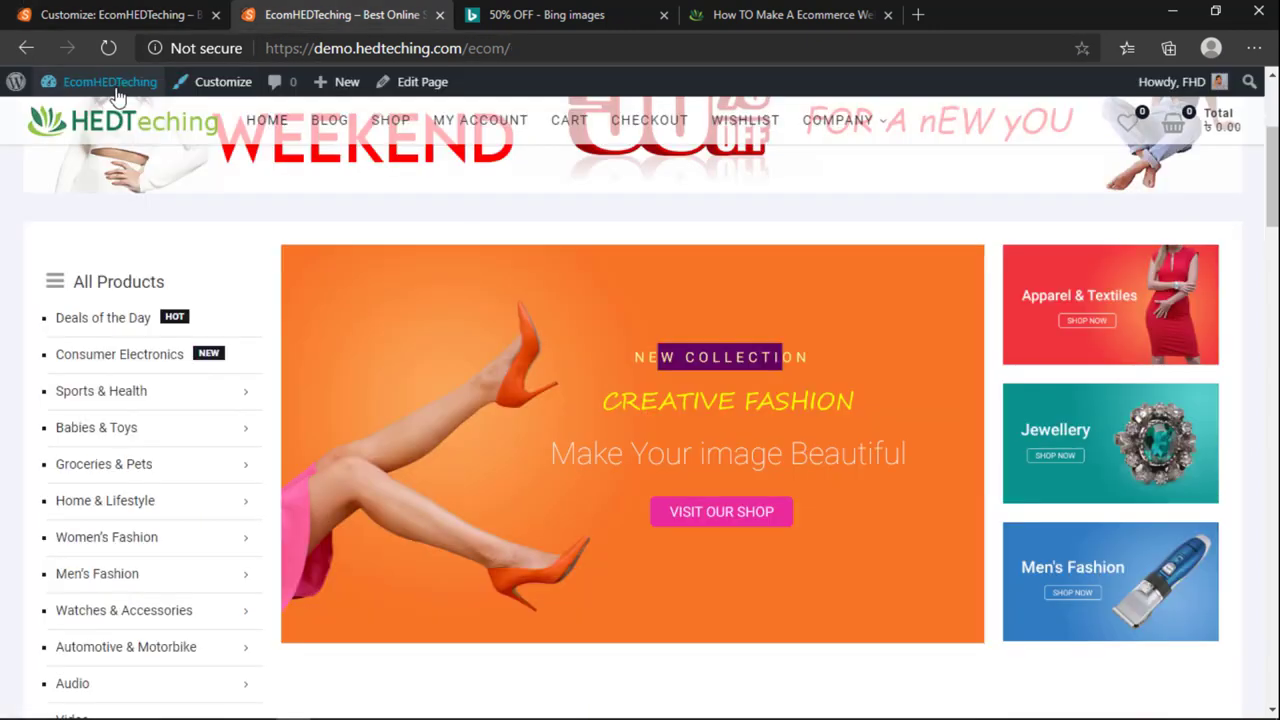
pyautogui.click(113, 117)
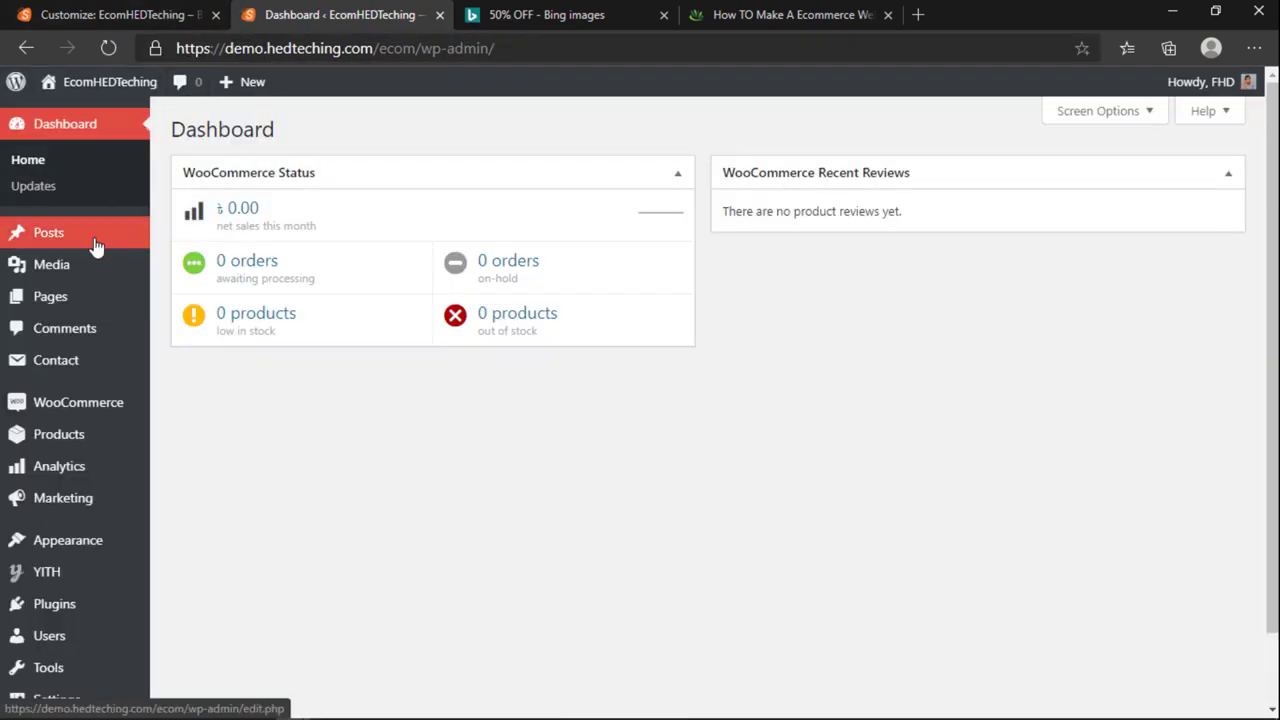
pyautogui.moveTo(47, 292)
pyautogui.moveTo(45, 236)
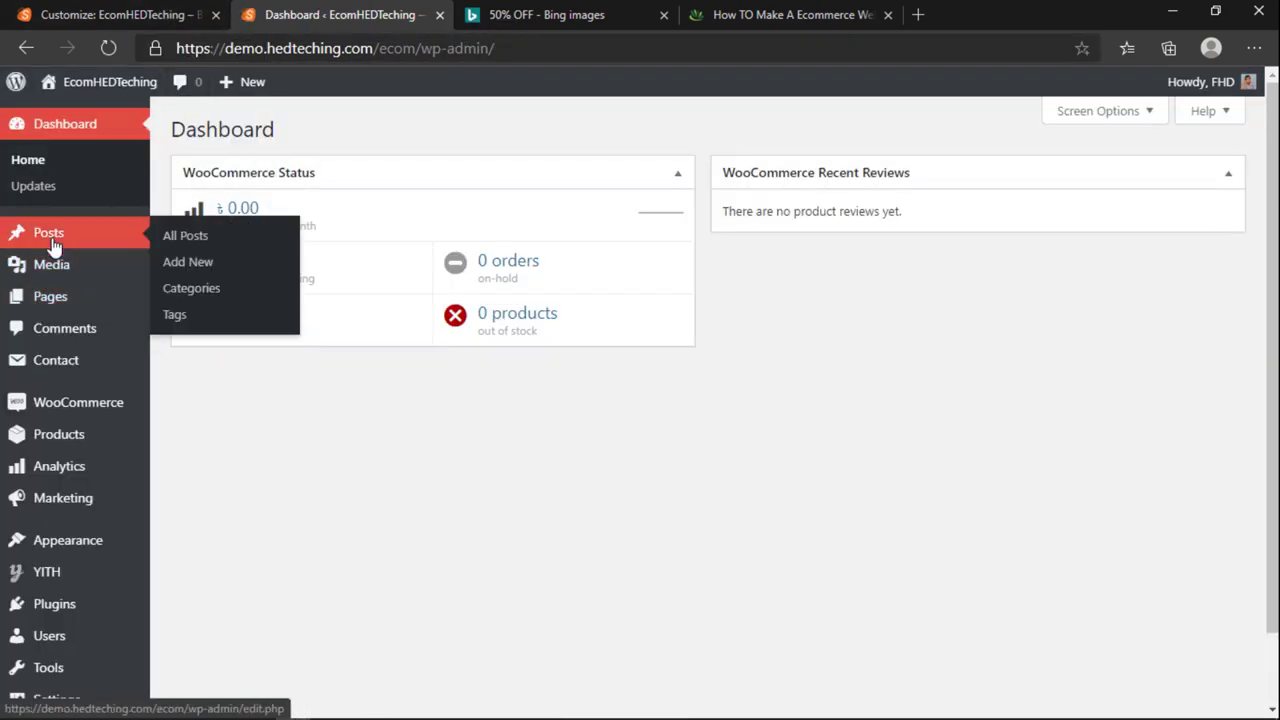
pyautogui.click(193, 289)
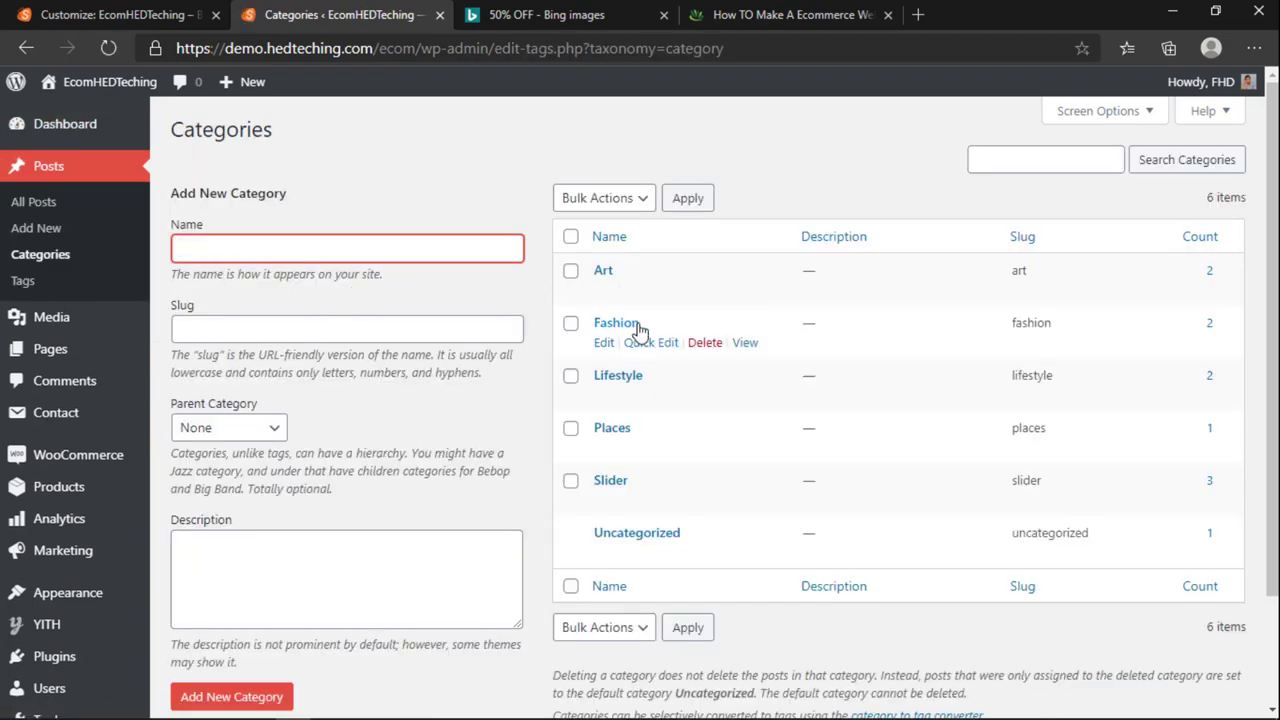
# Step: Open the Art, Fashion, Lifestyle, Places and Slider category pages in new tabs
pyautogui.click(110, 14)
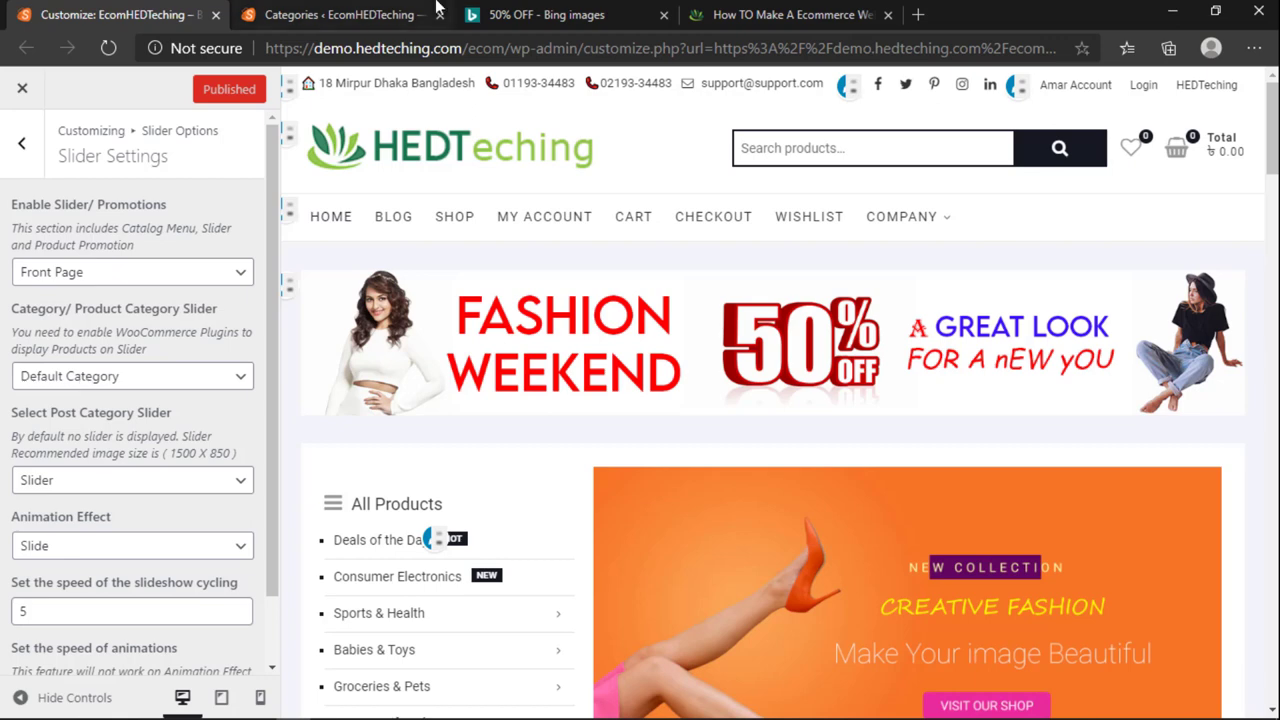
pyautogui.click(436, 8)
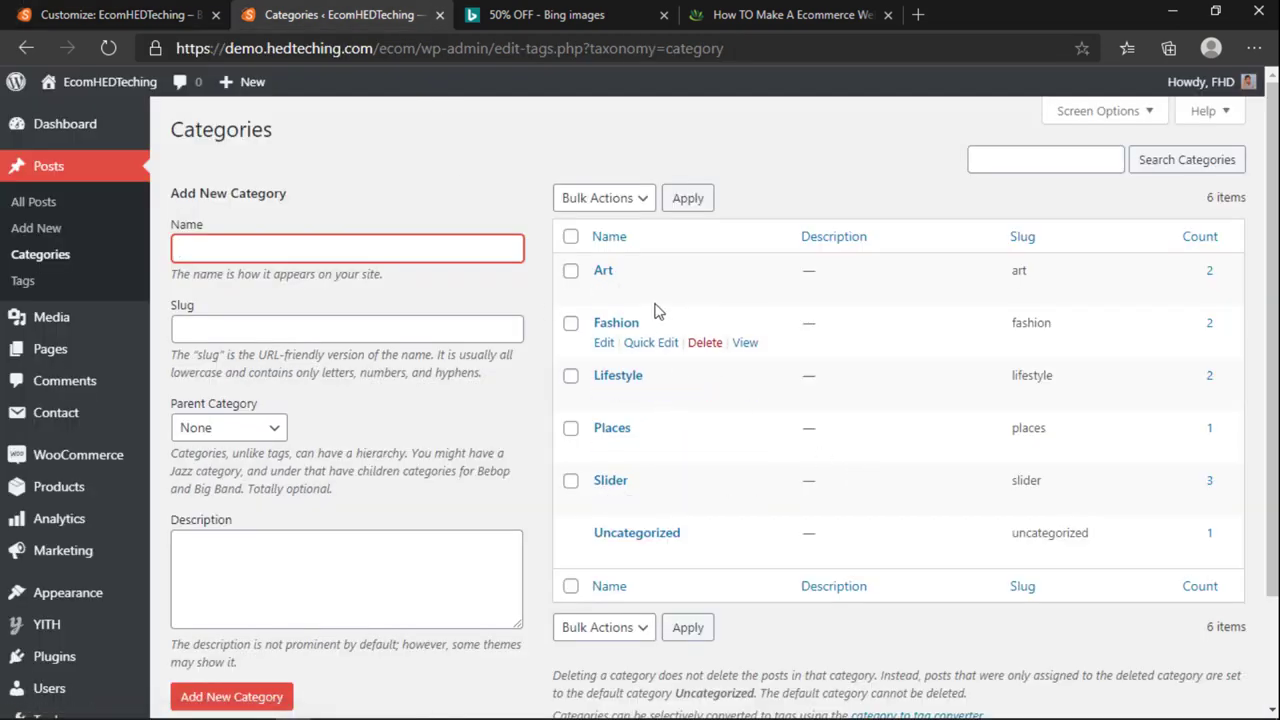
pyautogui.click(744, 293)
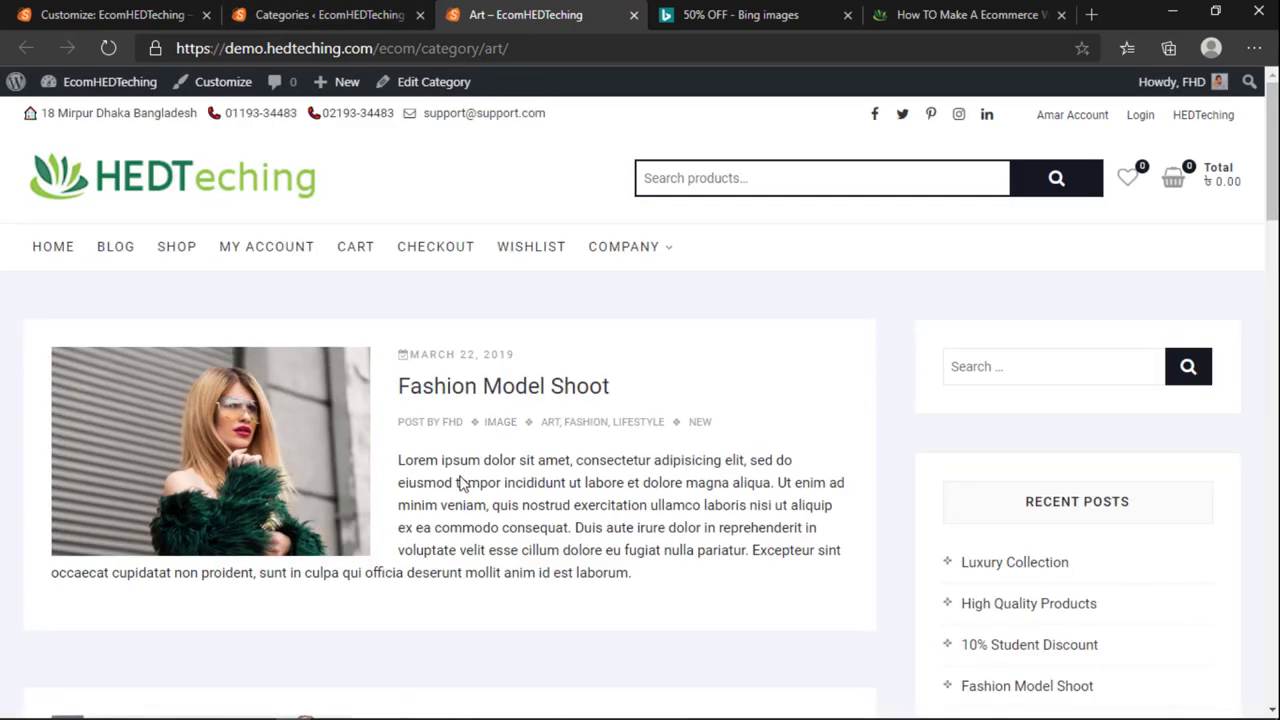
pyautogui.click(300, 8)
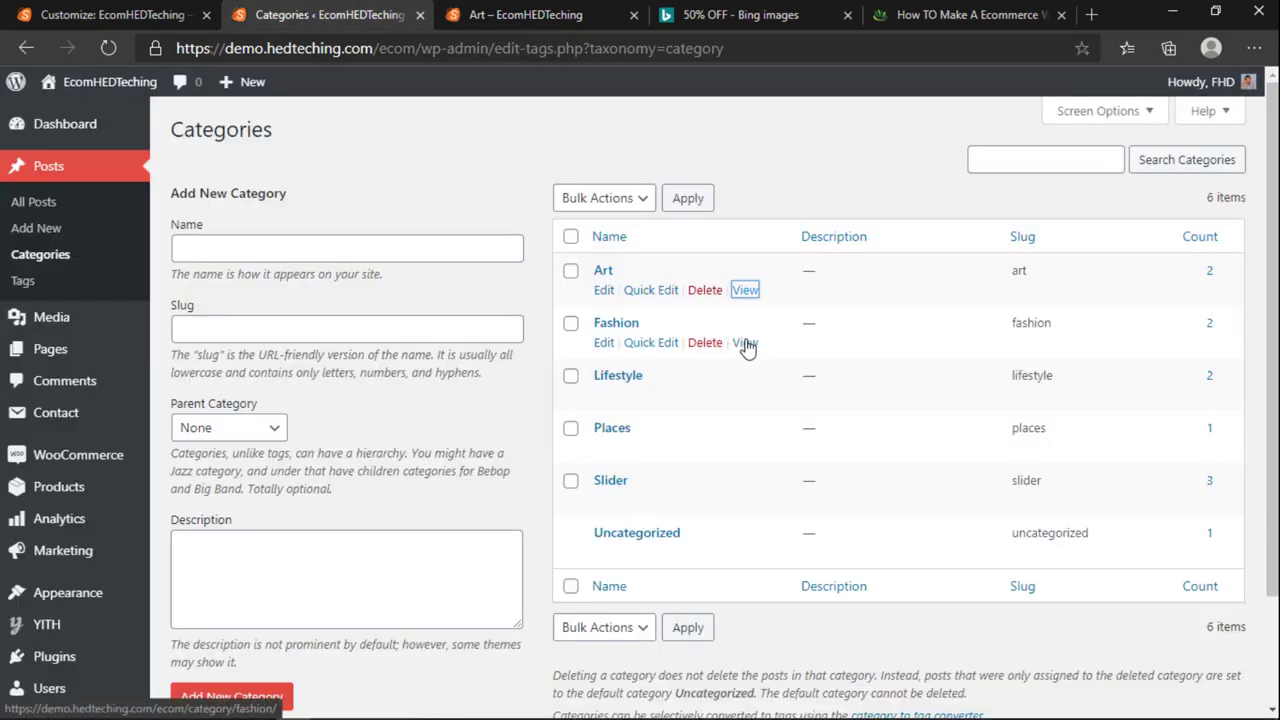
pyautogui.click(746, 342)
pyautogui.click(744, 395)
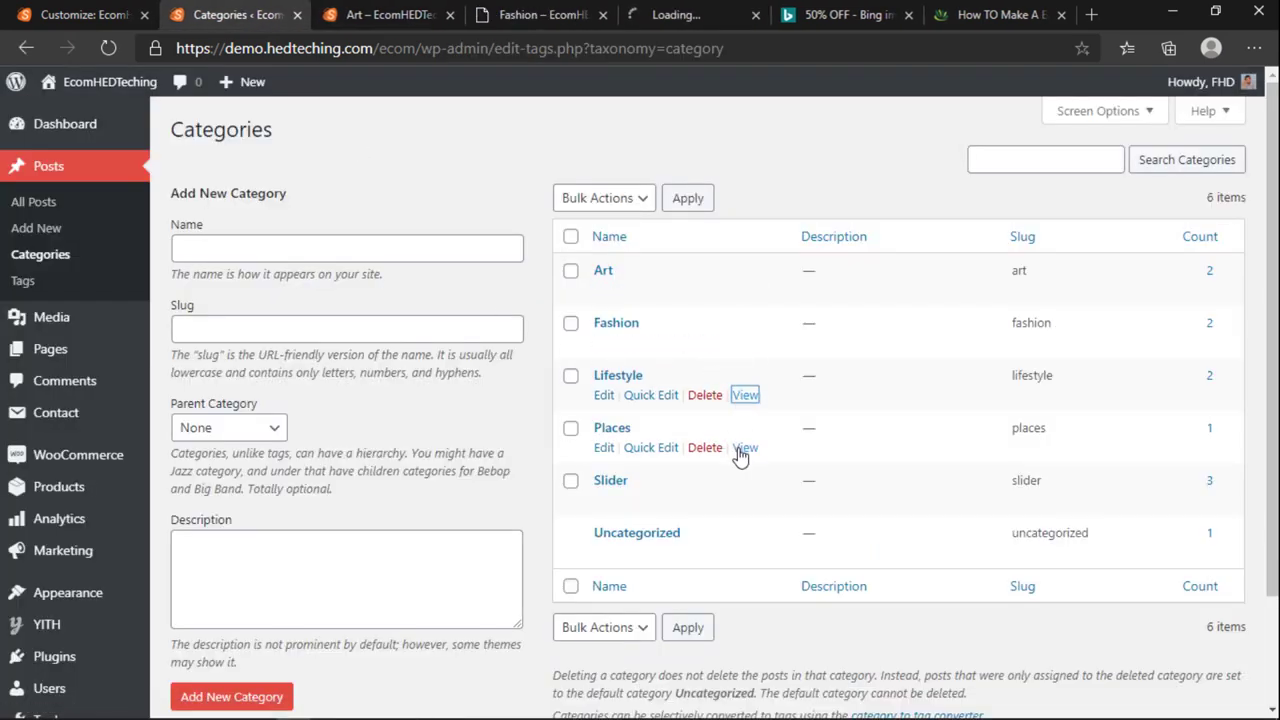
pyautogui.middleClick(745, 447)
pyautogui.middleClick(745, 500)
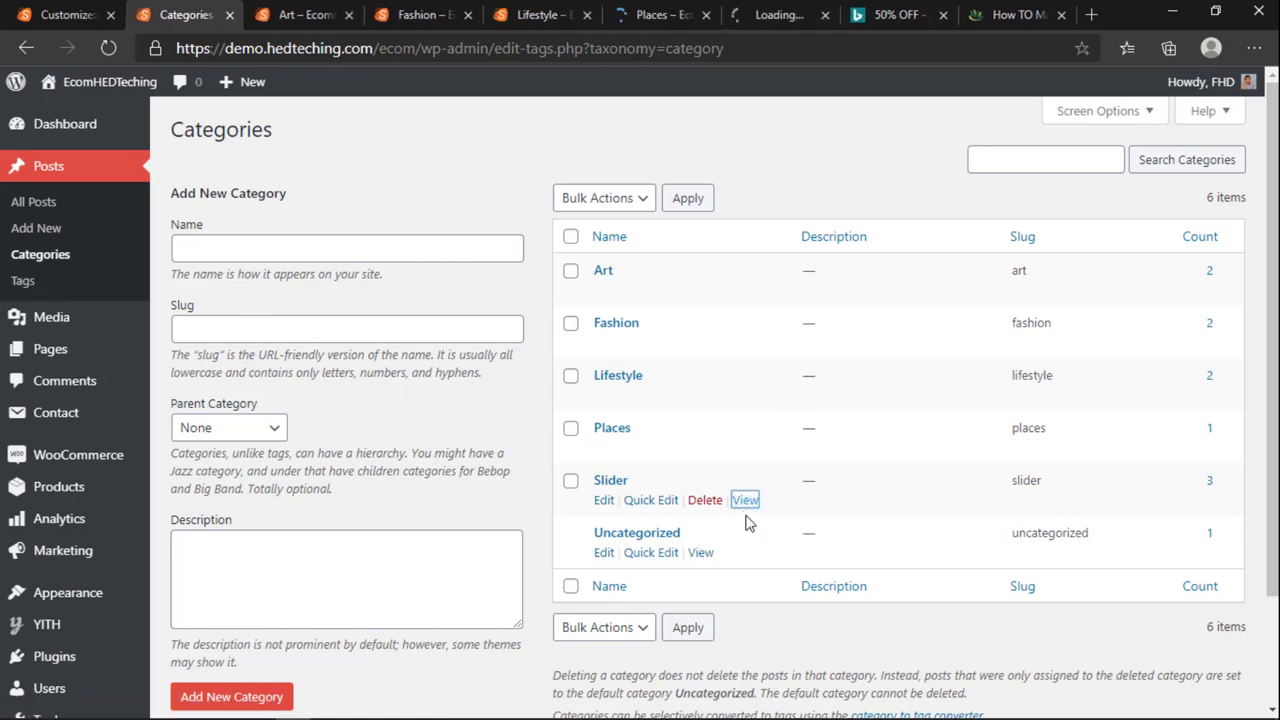
# Step: Look through the Fashion, Lifestyle, Places and Slider category pages
pyautogui.click(395, 12)
pyautogui.click(540, 14)
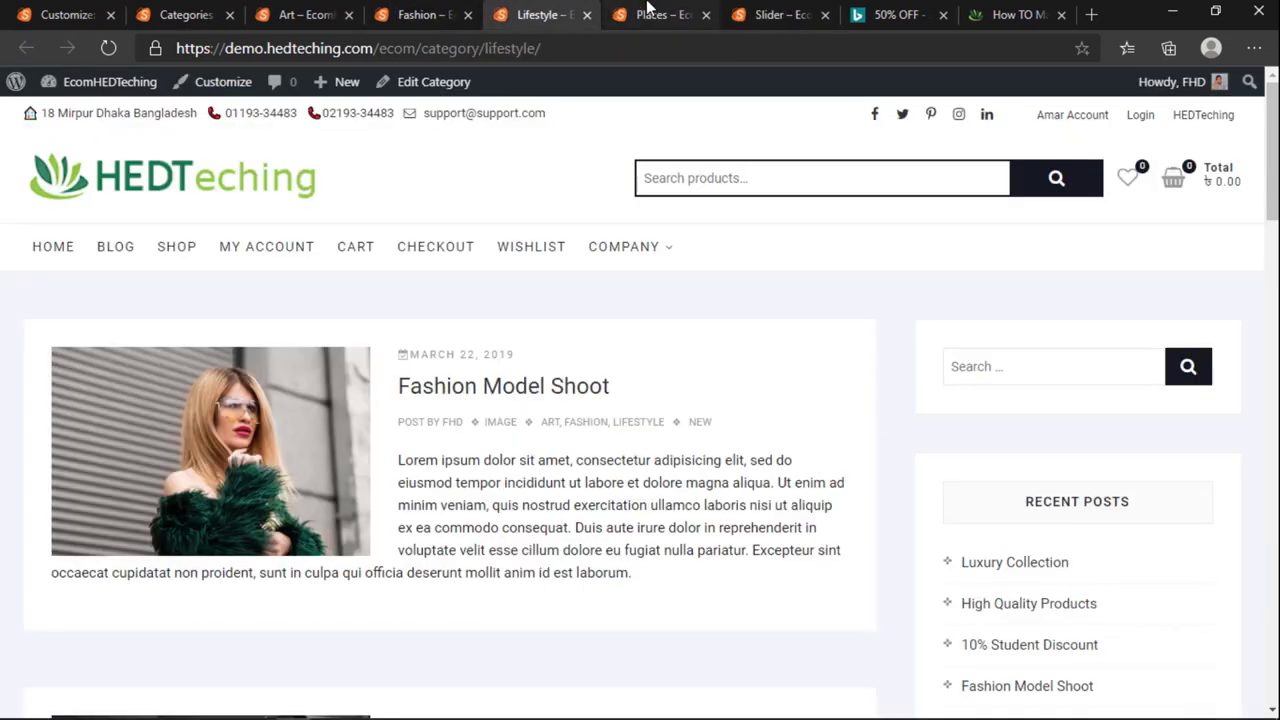
pyautogui.click(660, 14)
pyautogui.click(780, 14)
pyautogui.scroll(-7, 600, 430)
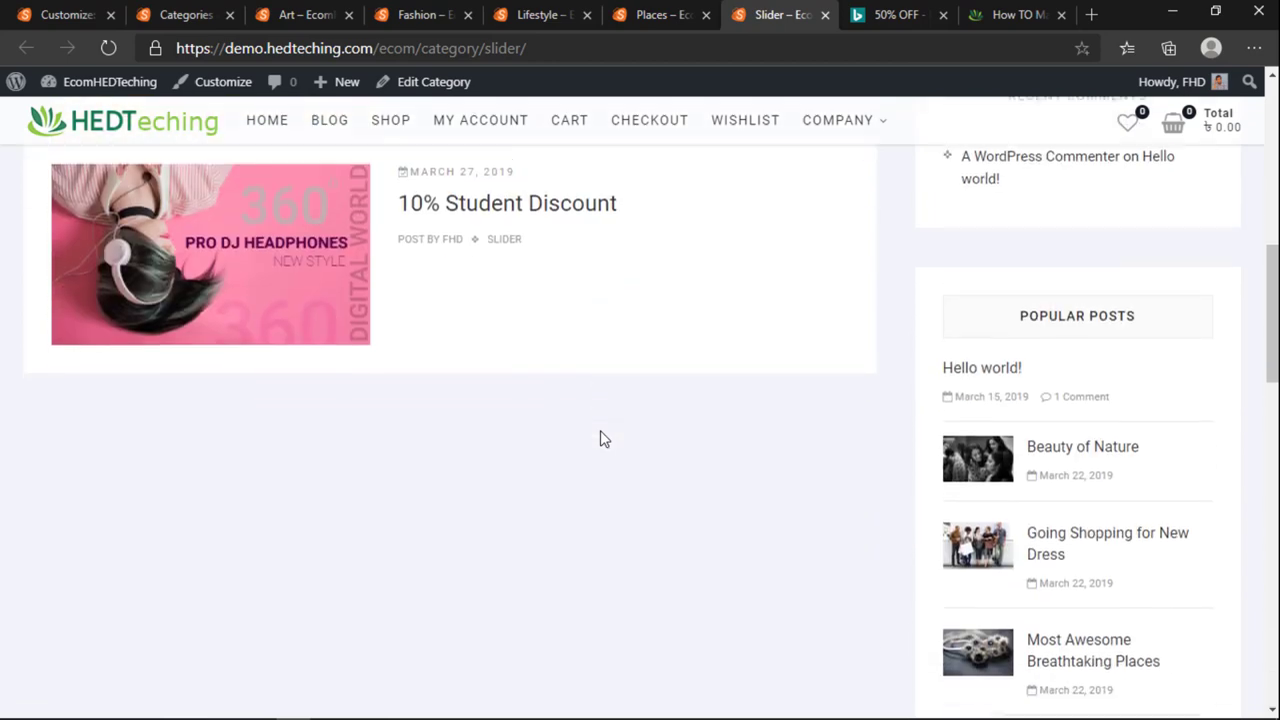
pyautogui.scroll(7, 600, 430)
# Step: Close the category preview tabs and edit the Slider category
pyautogui.click(192, 18)
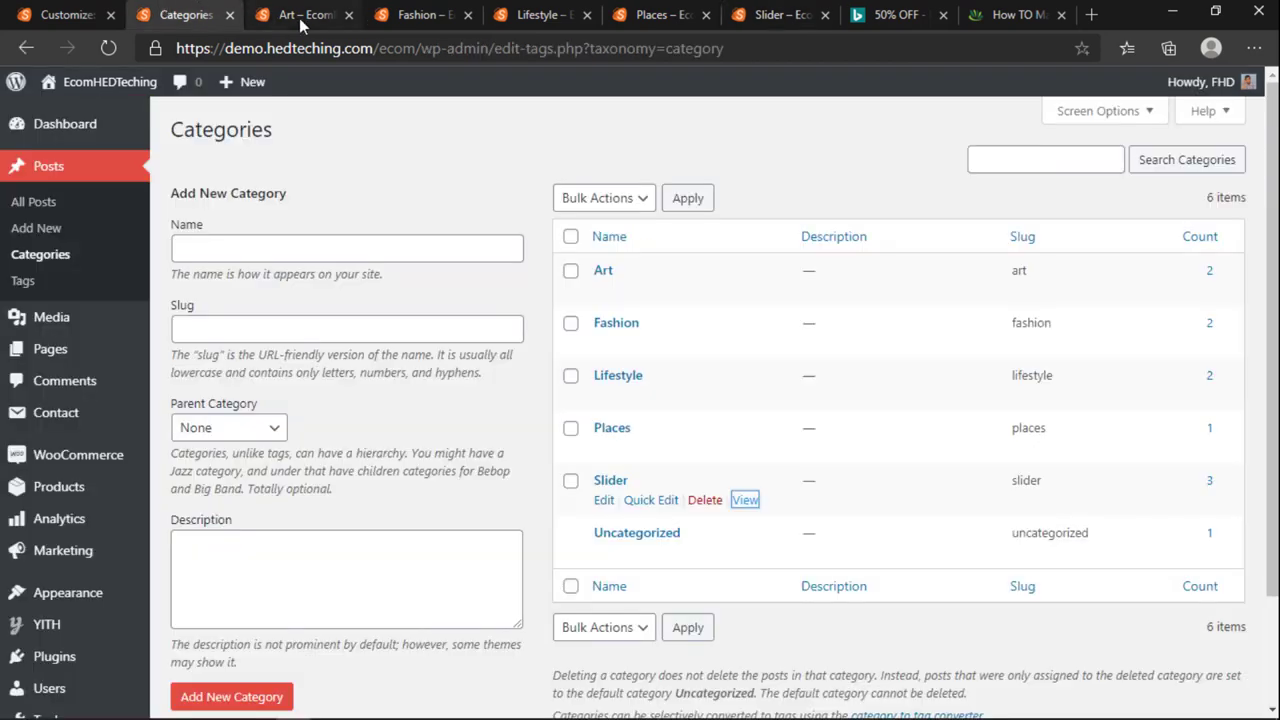
pyautogui.click(349, 15)
pyautogui.click(349, 15)
pyautogui.click(349, 15)
pyautogui.click(349, 15)
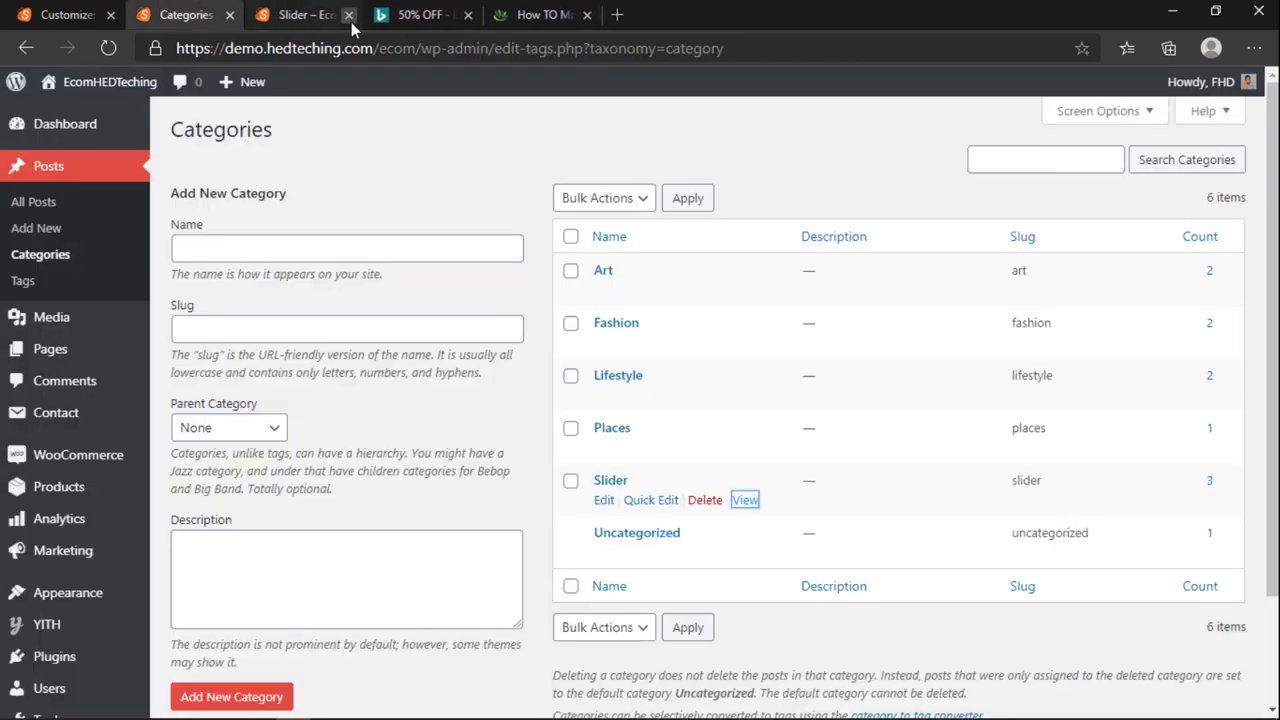
pyautogui.click(349, 15)
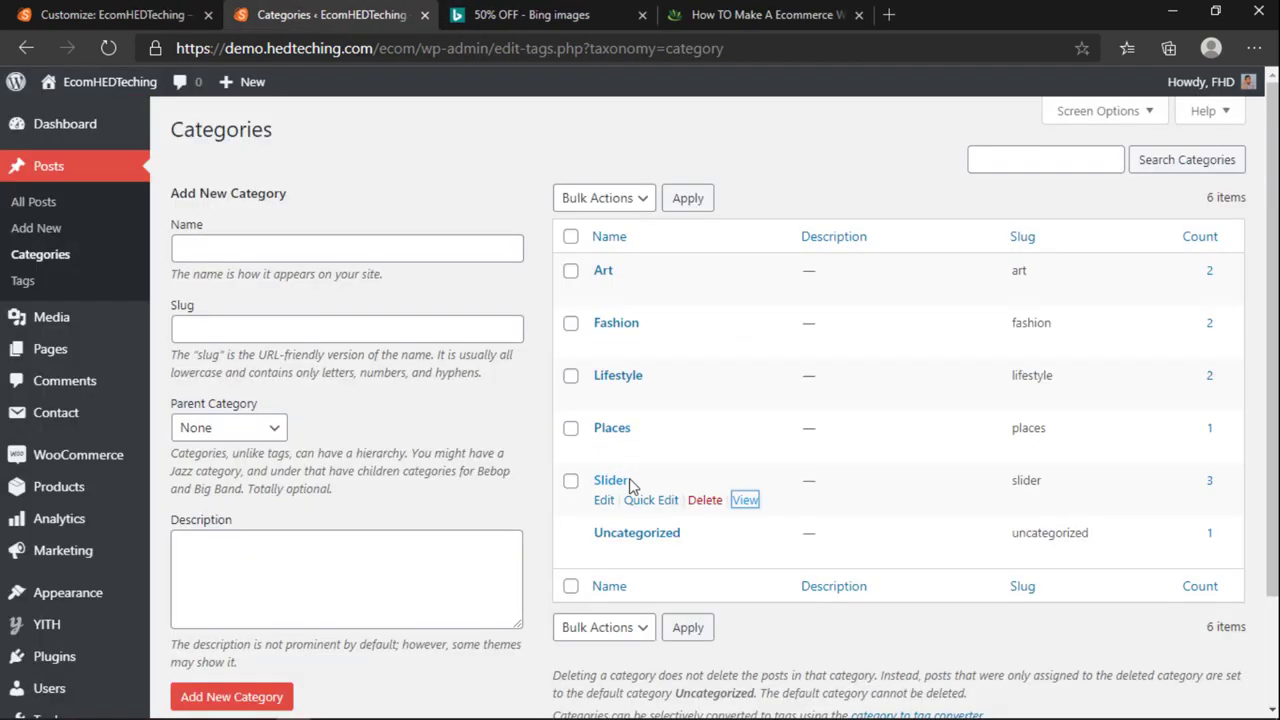
pyautogui.click(60, 15)
pyautogui.click(340, 15)
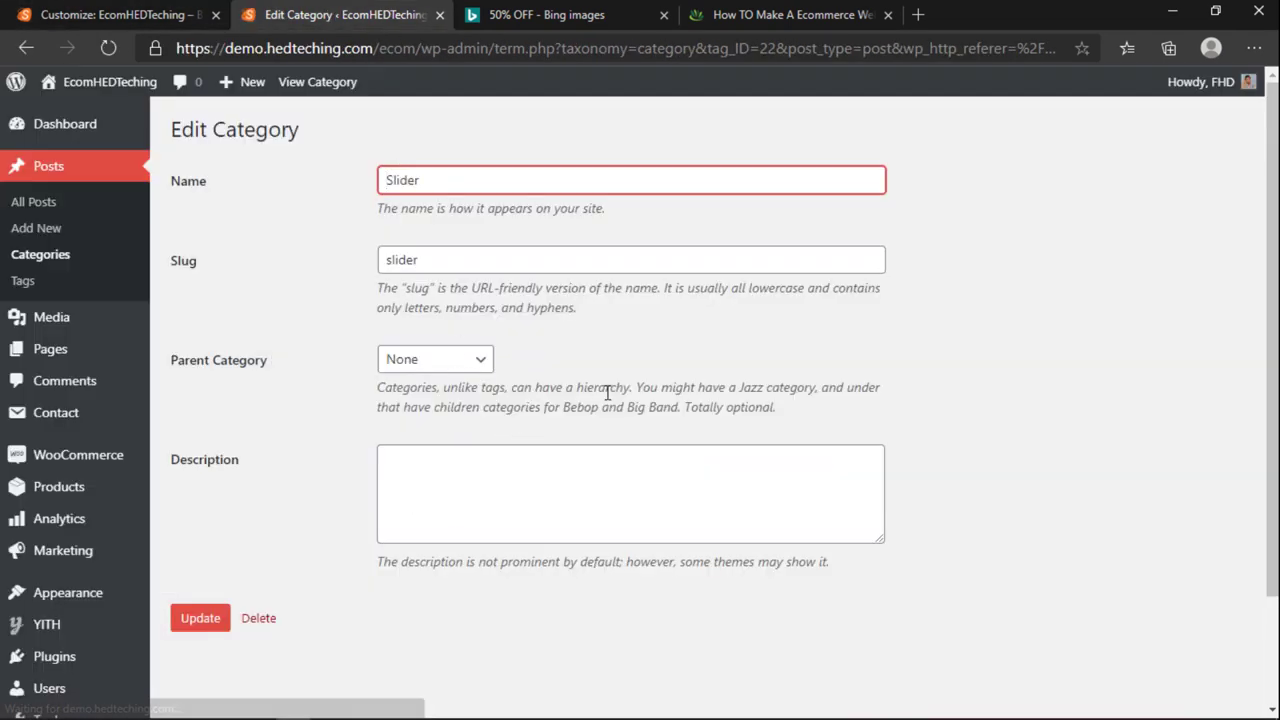
# Step: Open the All Posts list to see which posts are in Slider
pyautogui.scroll(-2, 606, 474)
pyautogui.scroll(3, 612, 386)
pyautogui.click(48, 165)
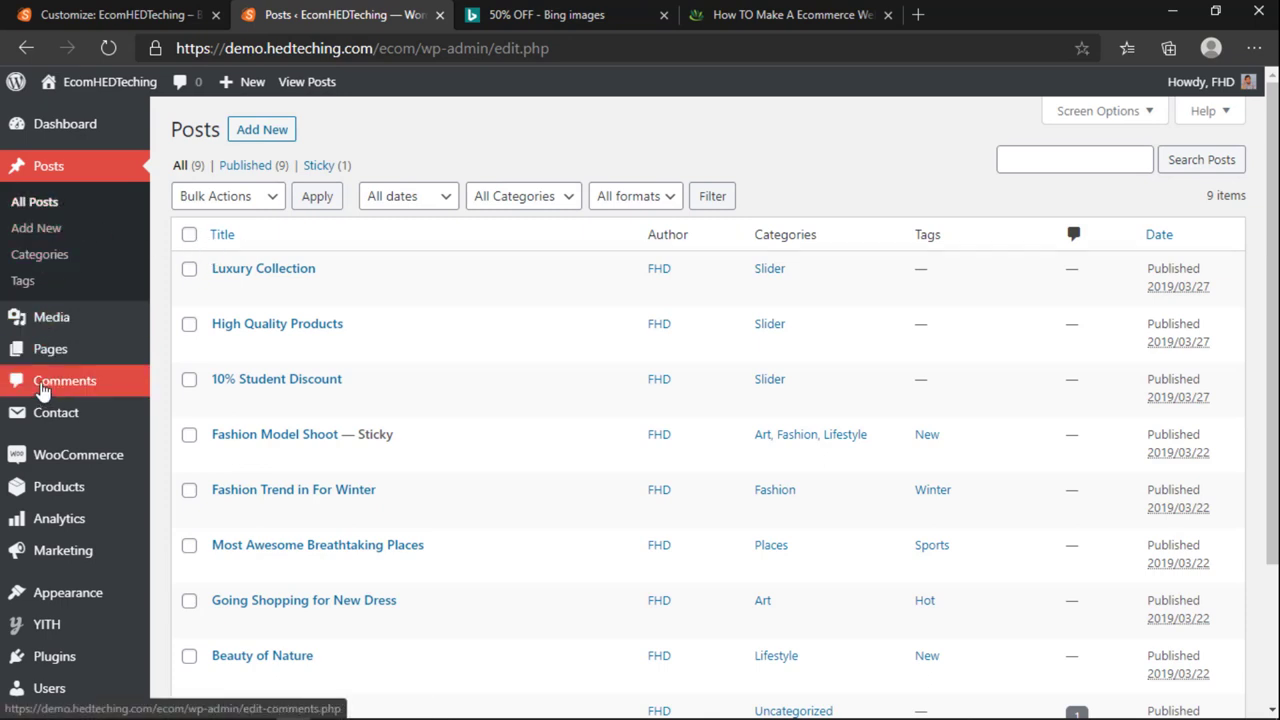
# Step: Open WooCommerce's Products › Categories list and scroll through its 18 categories
pyautogui.moveTo(48, 492)
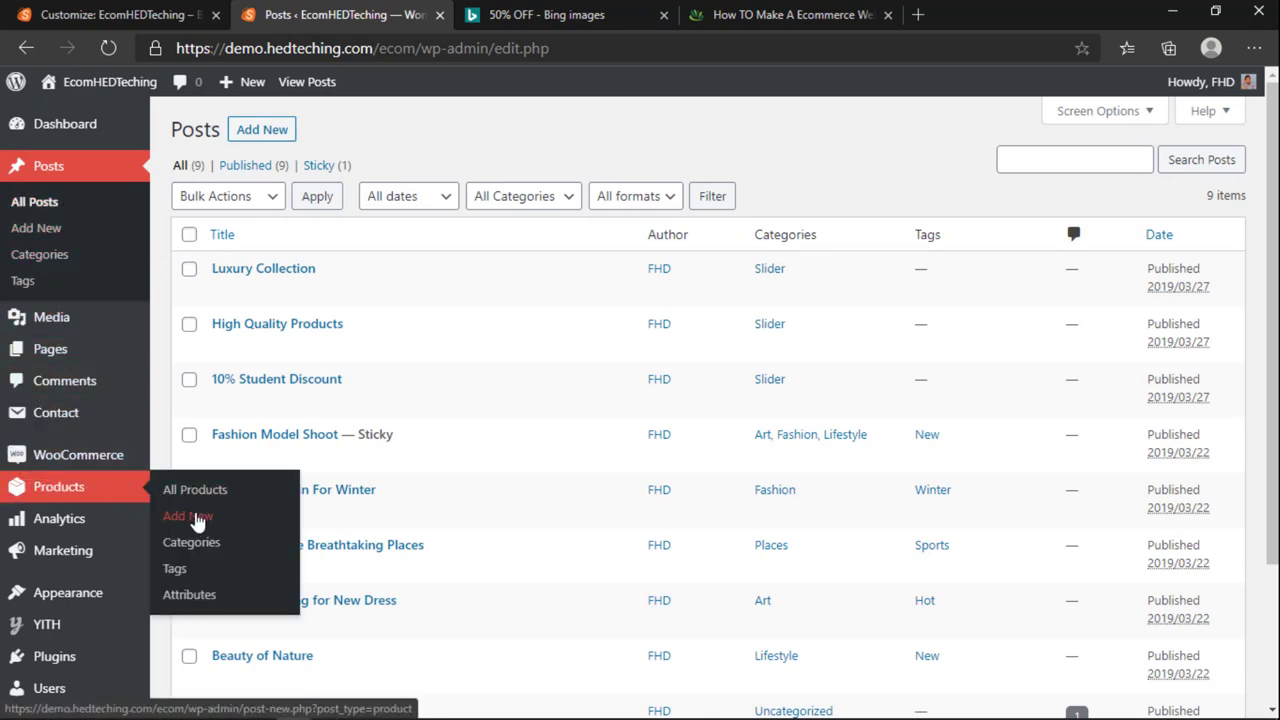
pyautogui.click(251, 591)
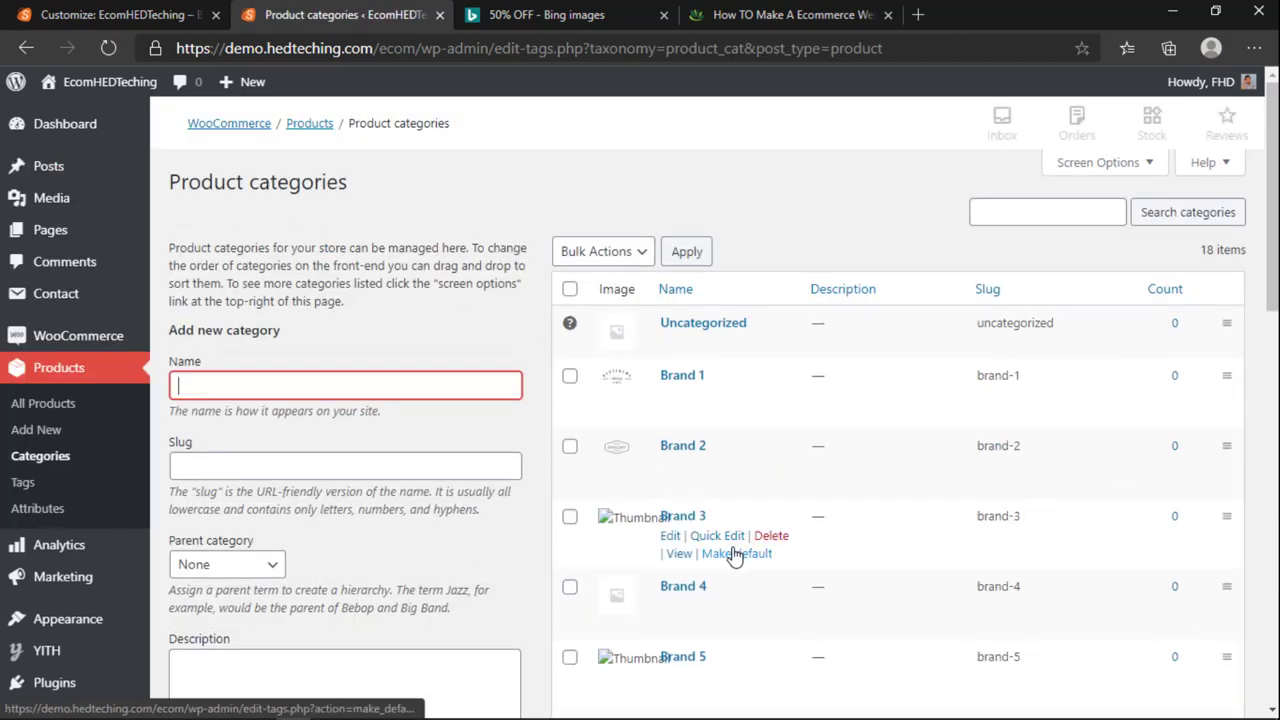
pyautogui.scroll(-1, 735, 556)
pyautogui.scroll(1, 60, 305)
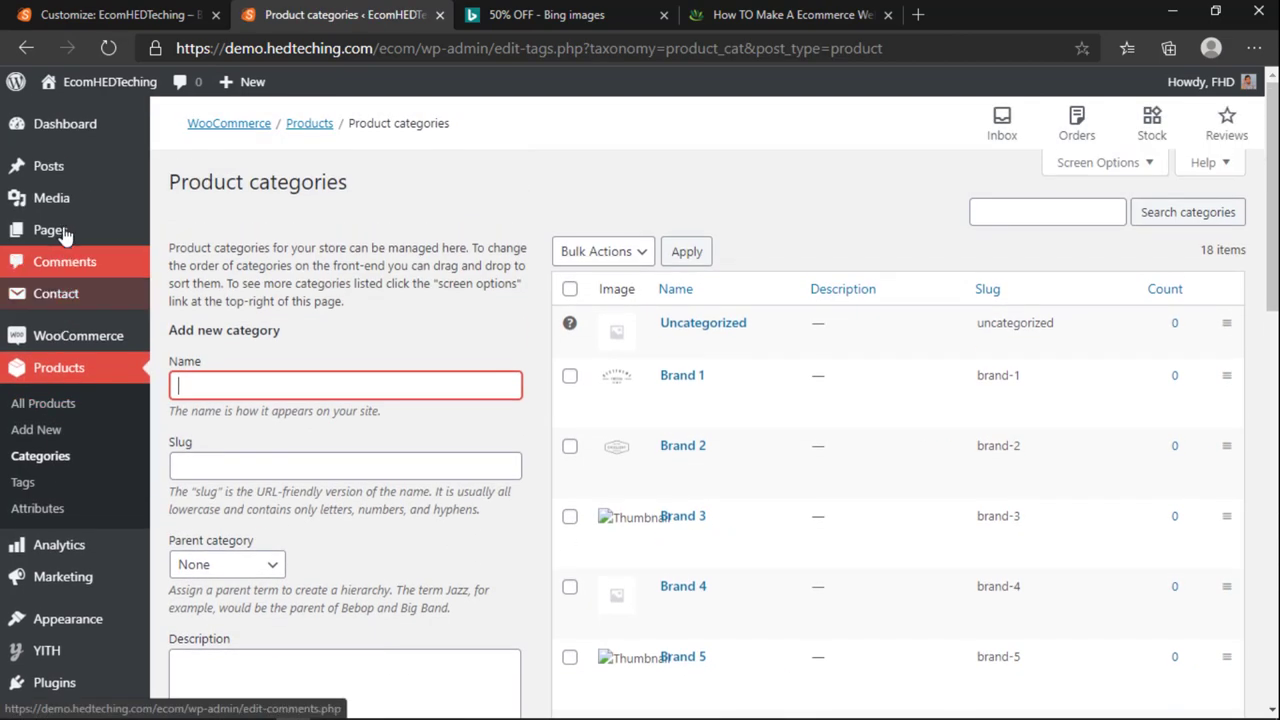
pyautogui.click(185, 219)
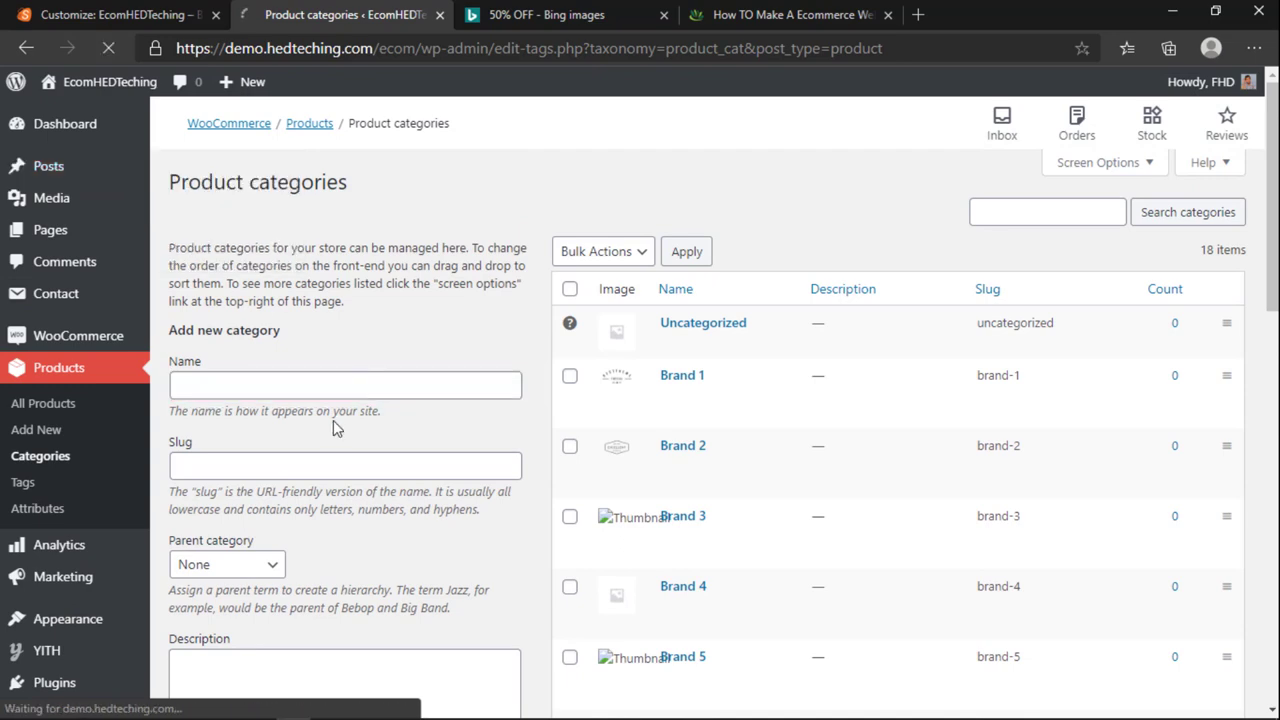
# Step: Back in the Customizer, open Slider Options › Slider Settings
pyautogui.hotkey('ctrl', 'shift', 'Tab')
pyautogui.scroll(-2, 737, 517)
pyautogui.click(58, 456)
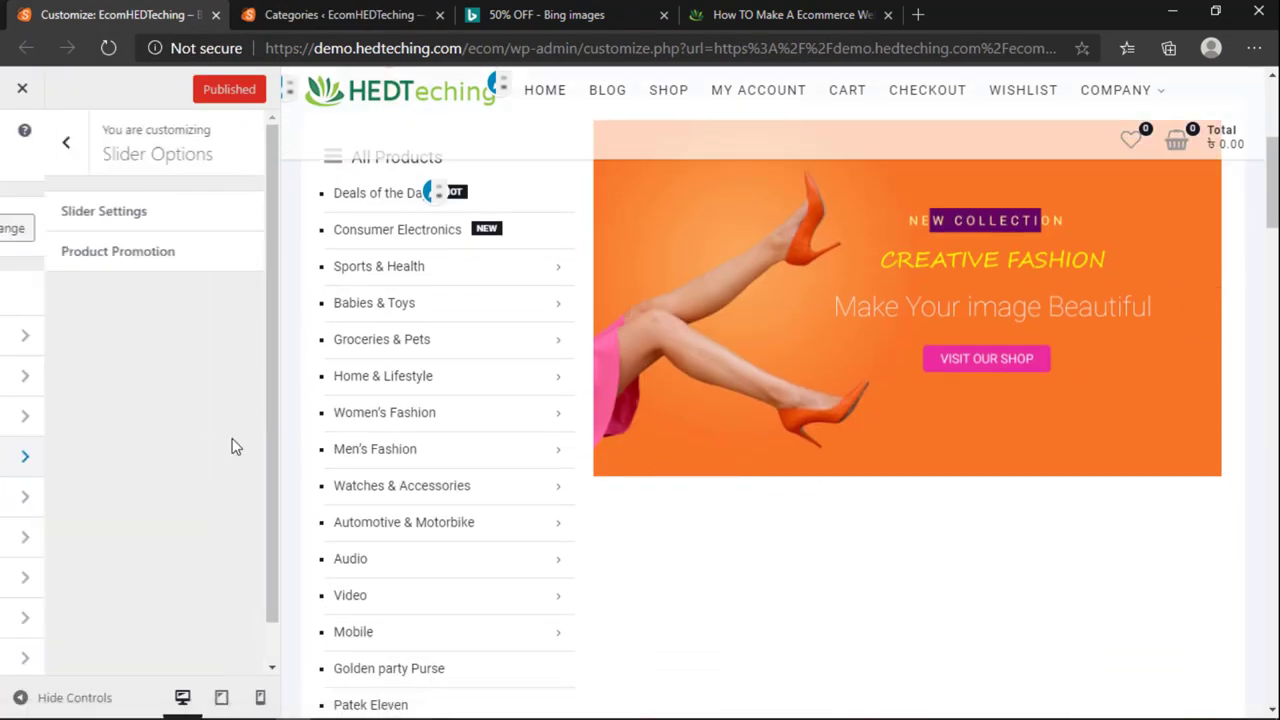
pyautogui.scroll(3, 737, 443)
pyautogui.scroll(-2, 660, 420)
pyautogui.scroll(-7, 700, 460)
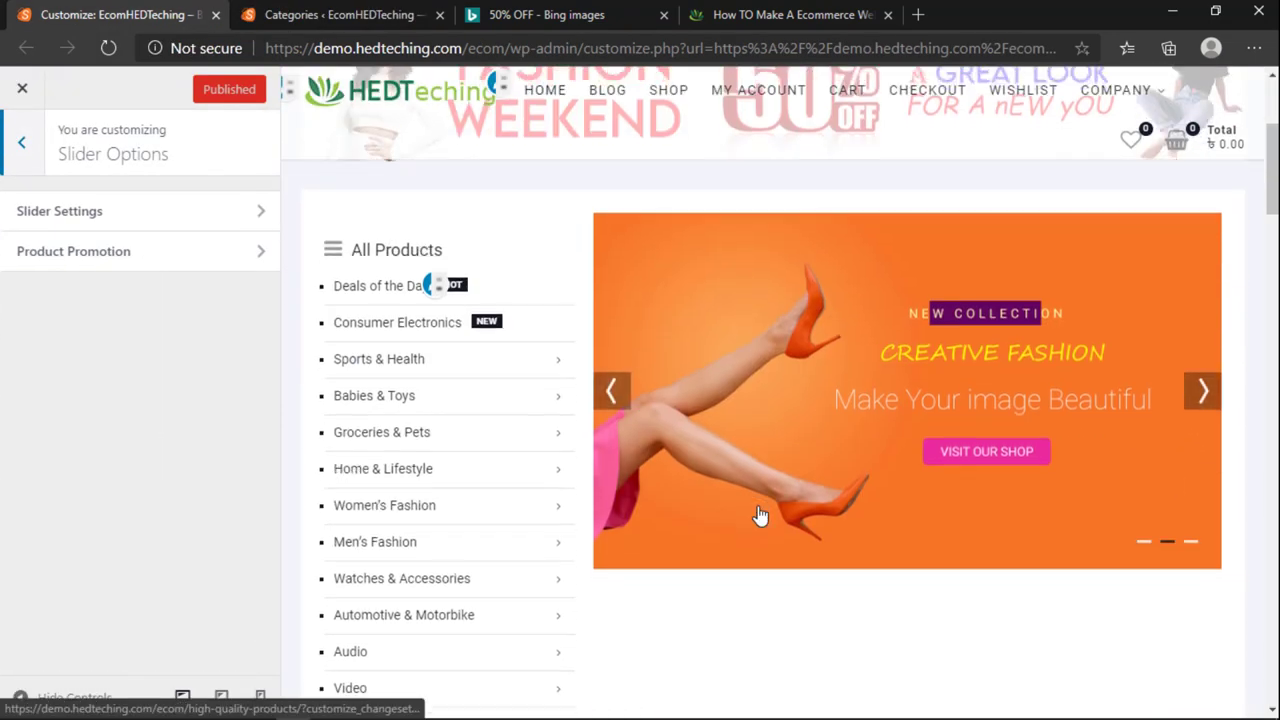
pyautogui.scroll(7, 700, 500)
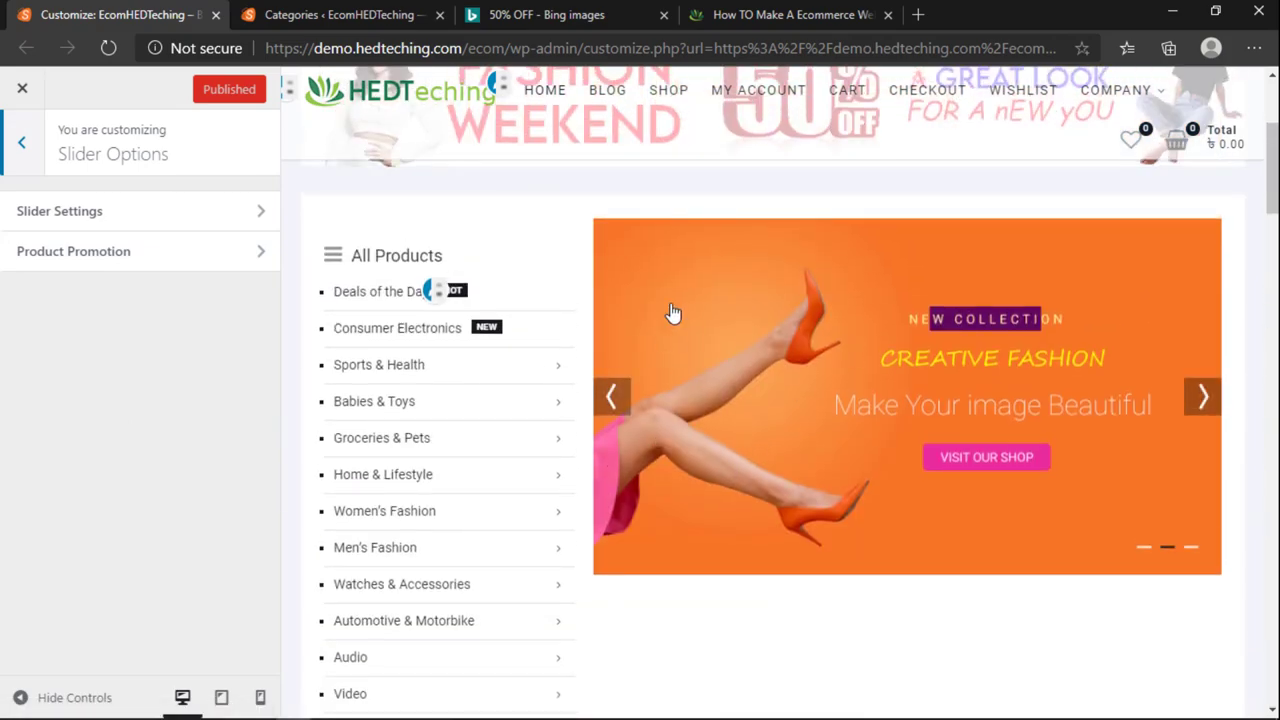
pyautogui.scroll(3, 674, 314)
pyautogui.scroll(-3, 723, 583)
pyautogui.scroll(1, 1143, 380)
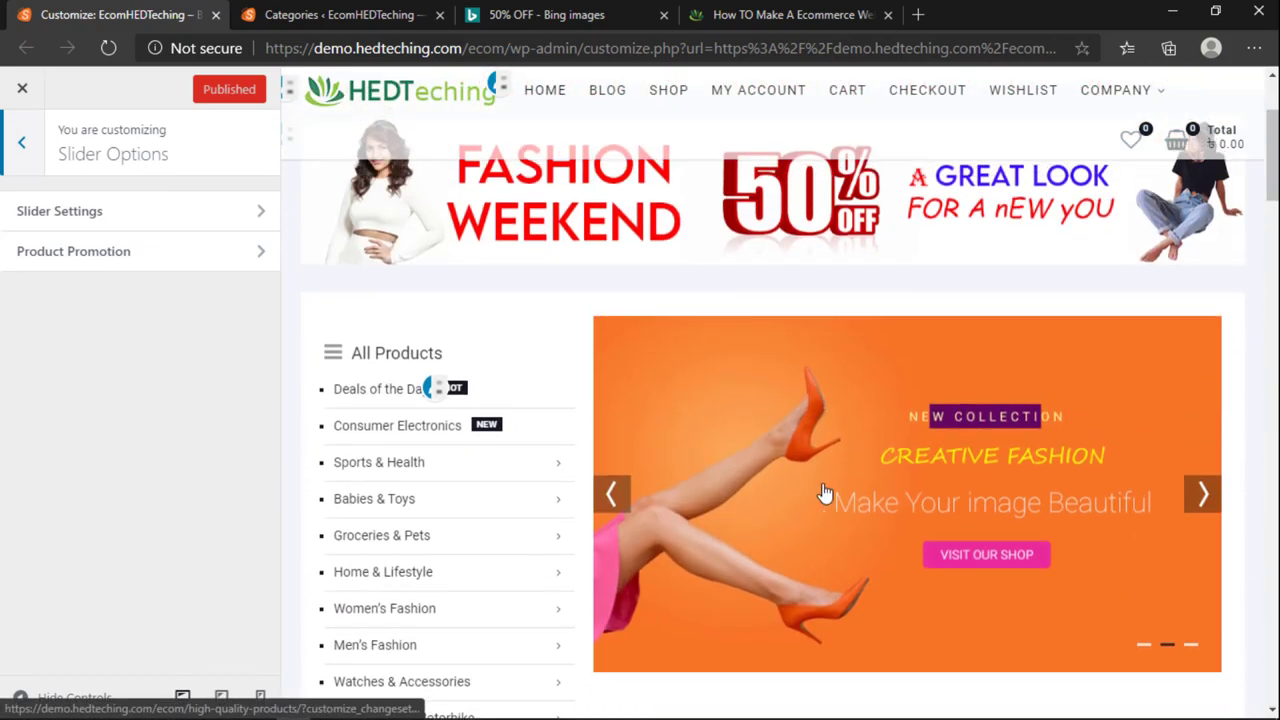
pyautogui.click(62, 218)
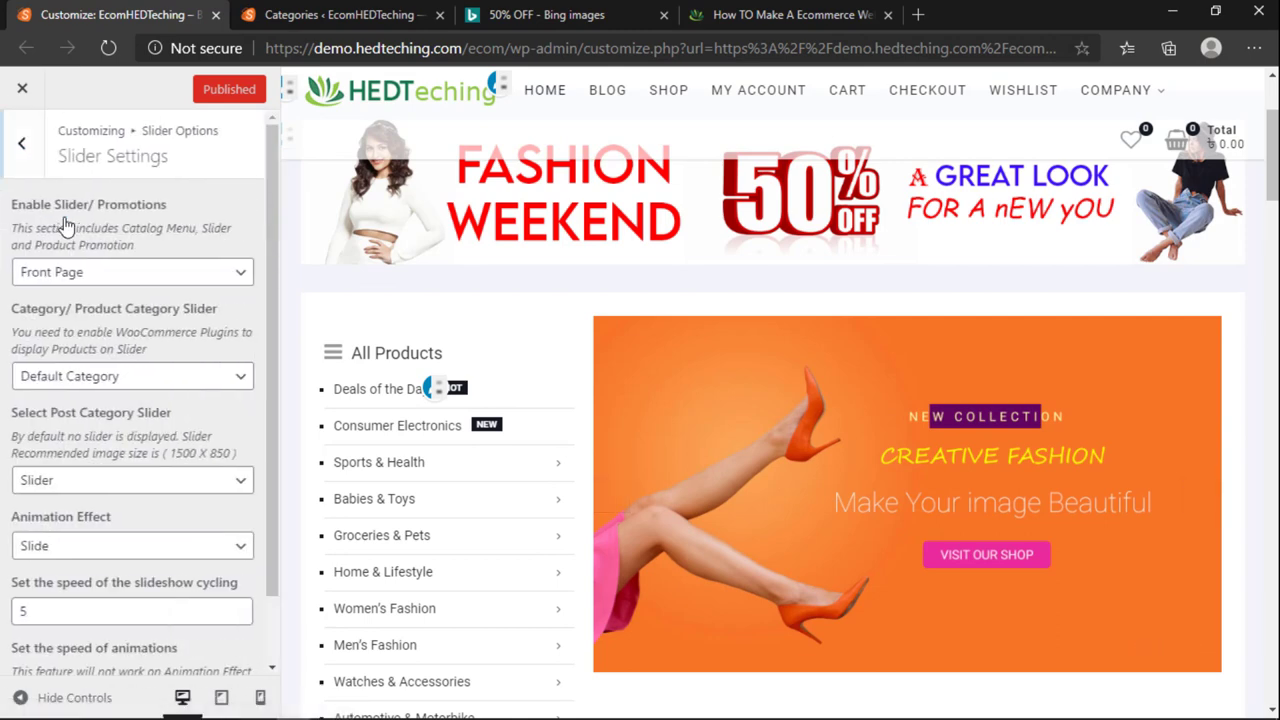
# Step: Confirm the slider stays on Front Page with Default Category as its source
pyautogui.click(43, 278)
pyautogui.click(43, 278)
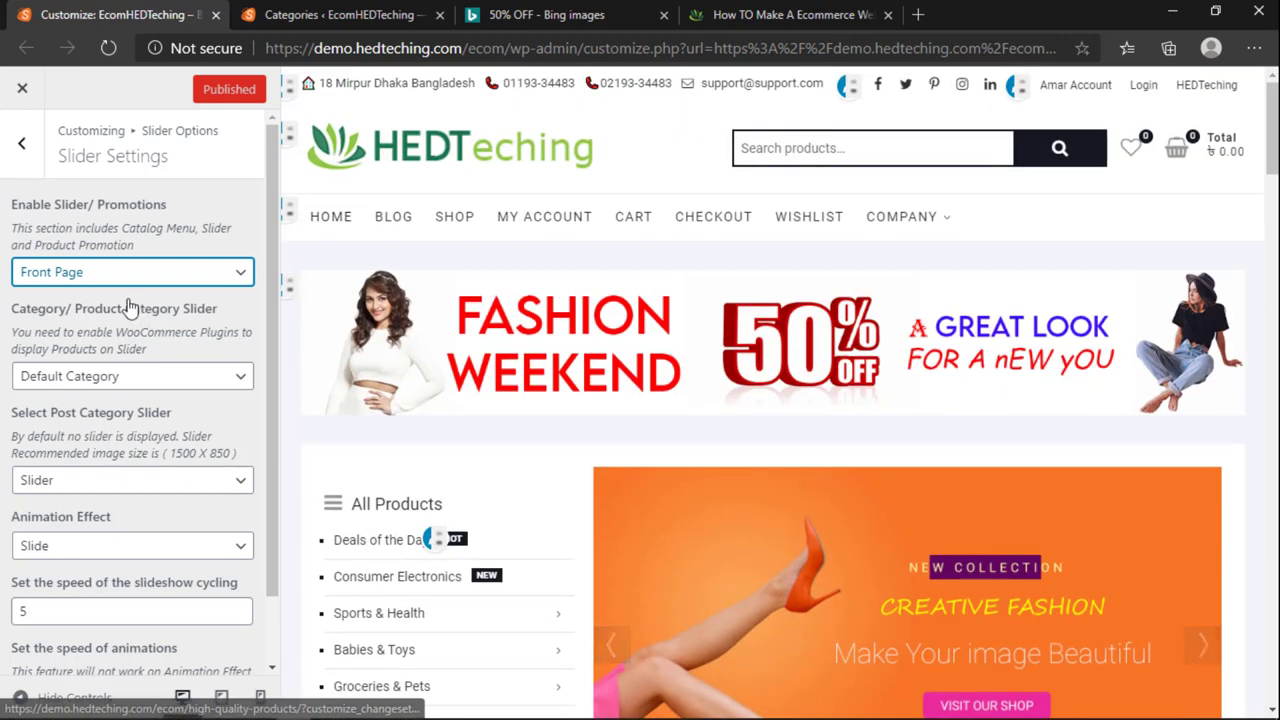
pyautogui.click(155, 272)
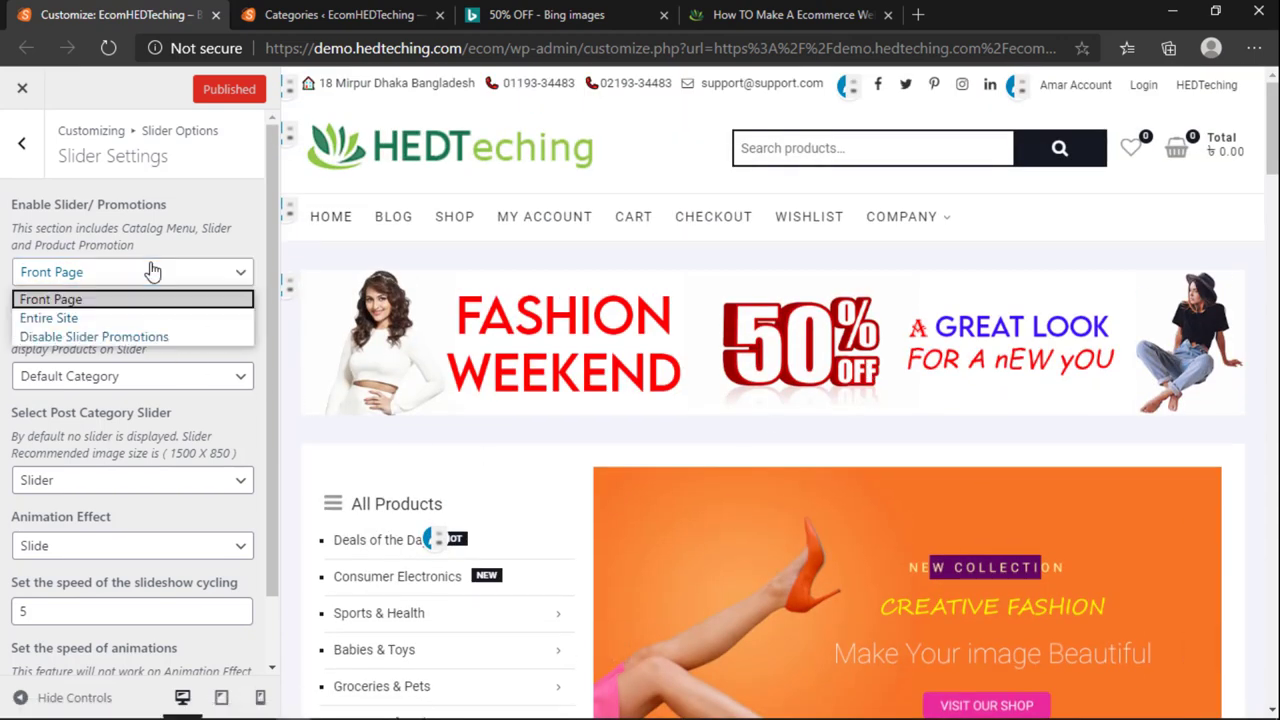
pyautogui.click(85, 300)
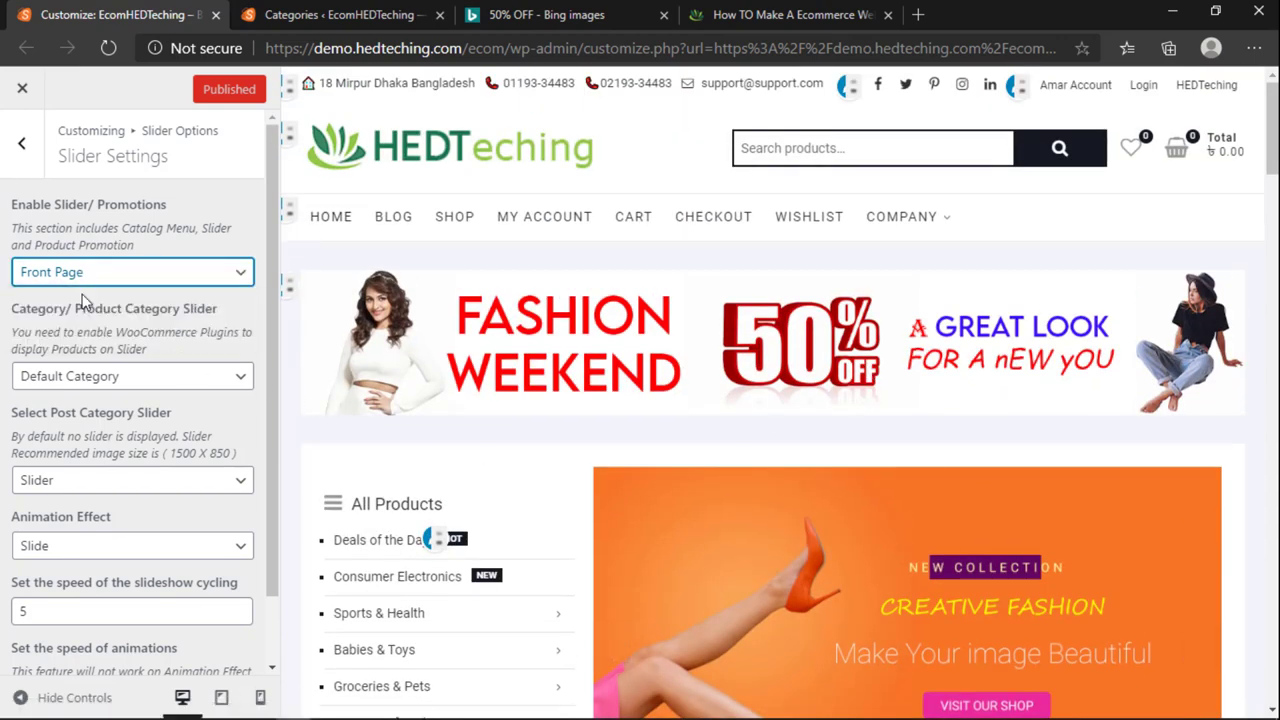
pyautogui.scroll(-1, 843, 568)
pyautogui.scroll(-1, 771, 572)
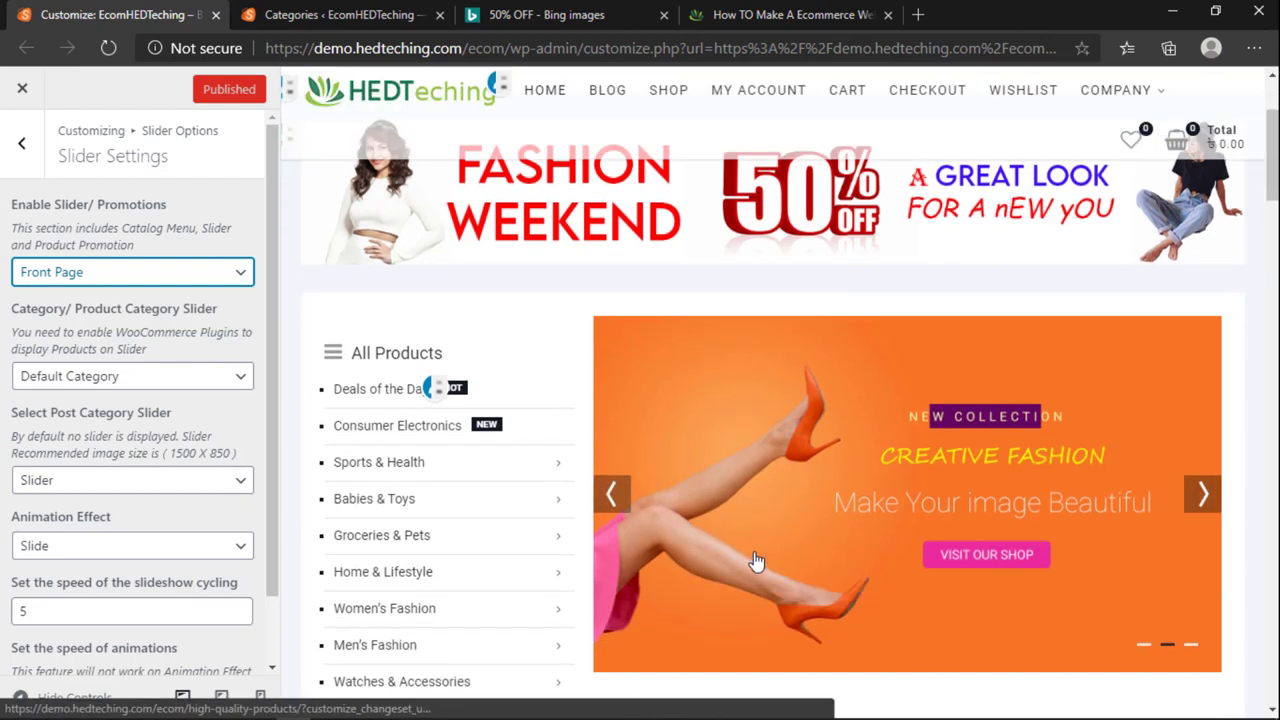
pyautogui.click(103, 377)
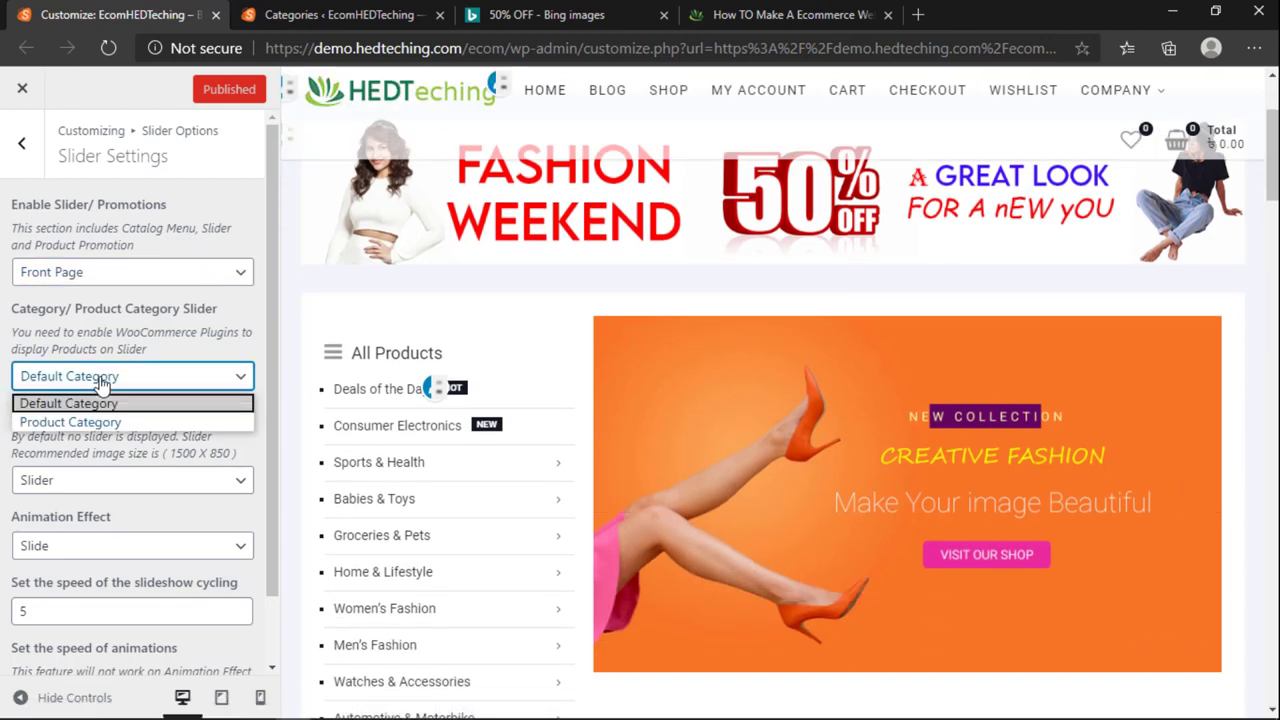
pyautogui.click(105, 380)
pyautogui.click(139, 372)
pyautogui.click(139, 374)
# Step: Confirm Slider remains the post category feeding the slider
pyautogui.scroll(-1, 143, 362)
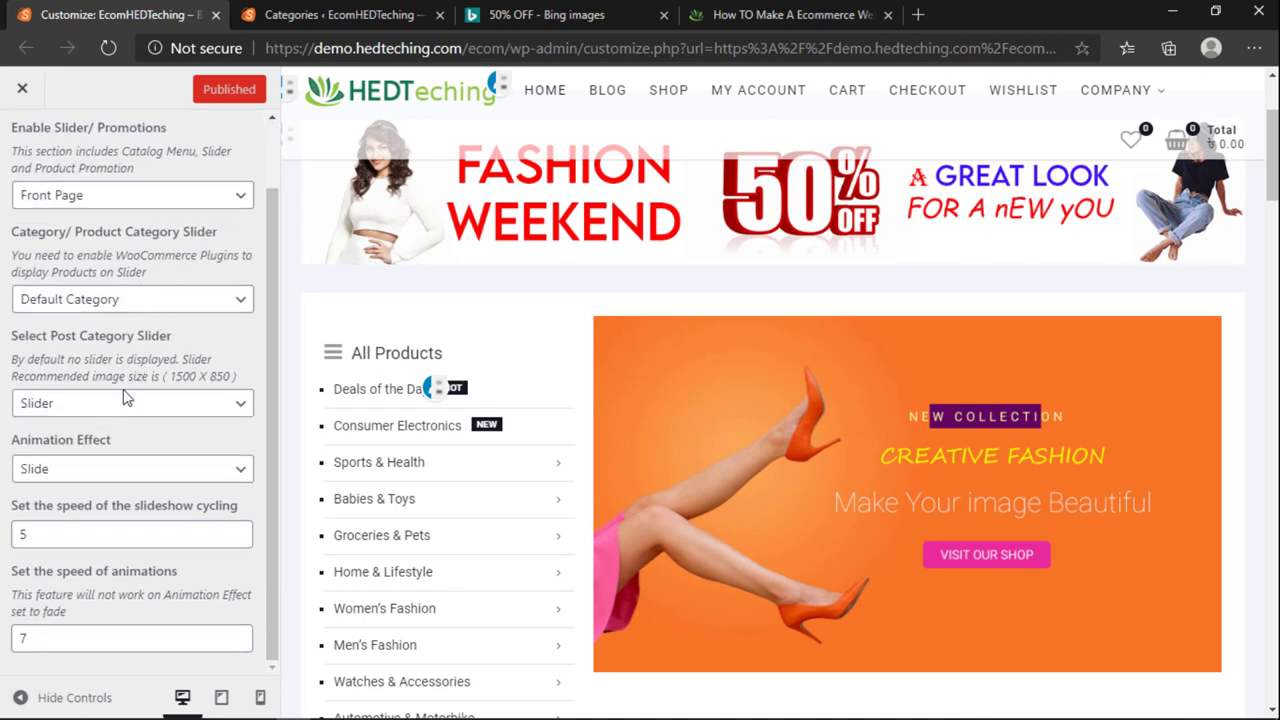
pyautogui.click(115, 405)
pyautogui.click(140, 356)
pyautogui.click(80, 407)
pyautogui.click(108, 378)
pyautogui.click(398, 12)
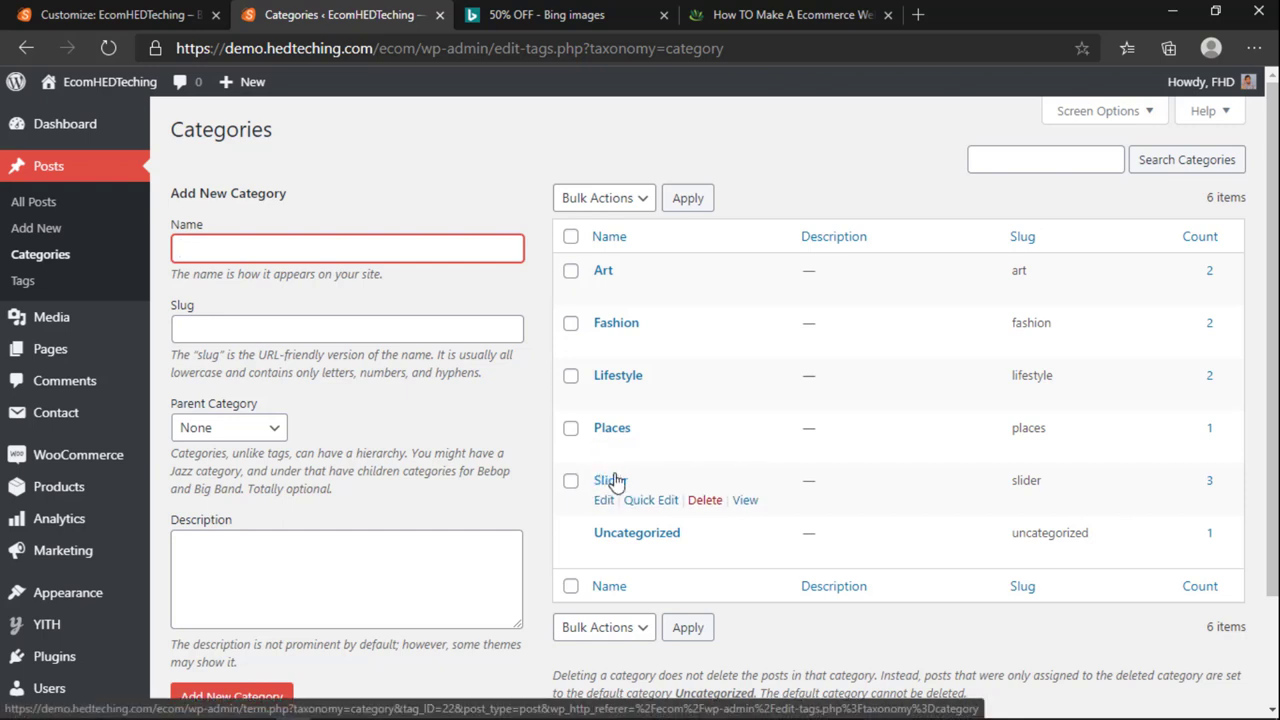
# Step: Open and view the Slider category's public page
pyautogui.click(745, 500)
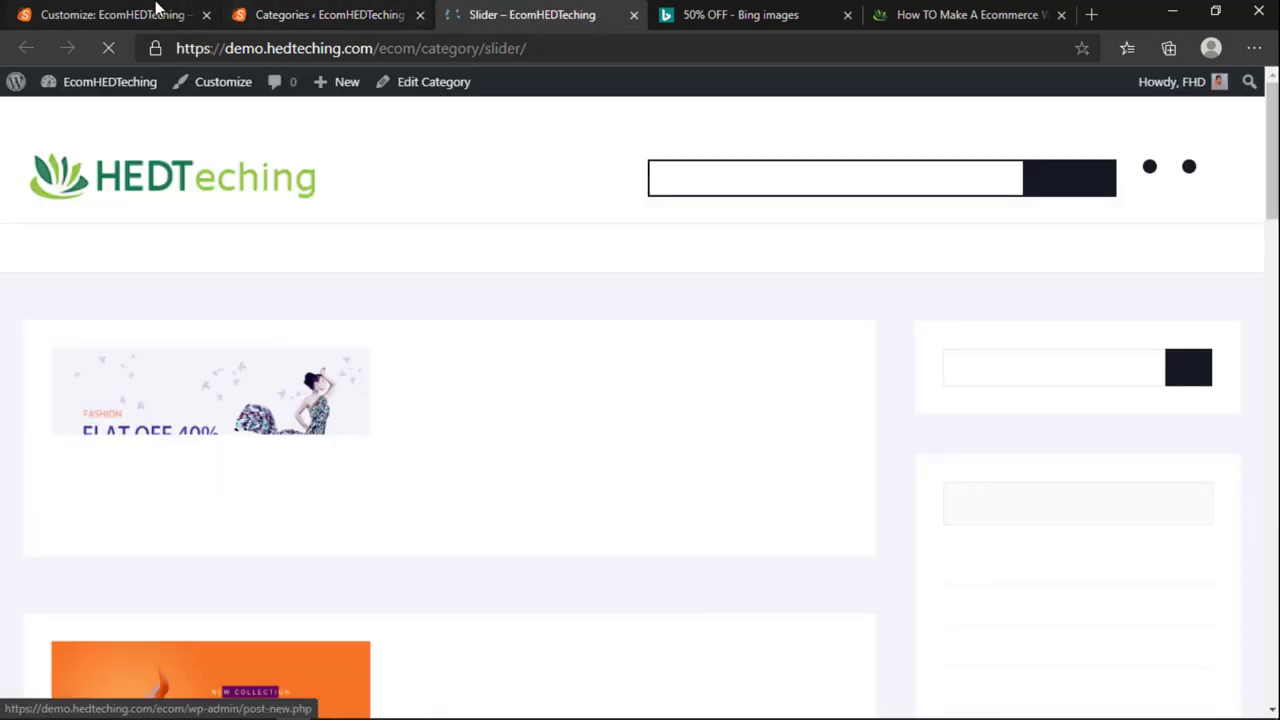
pyautogui.click(157, 12)
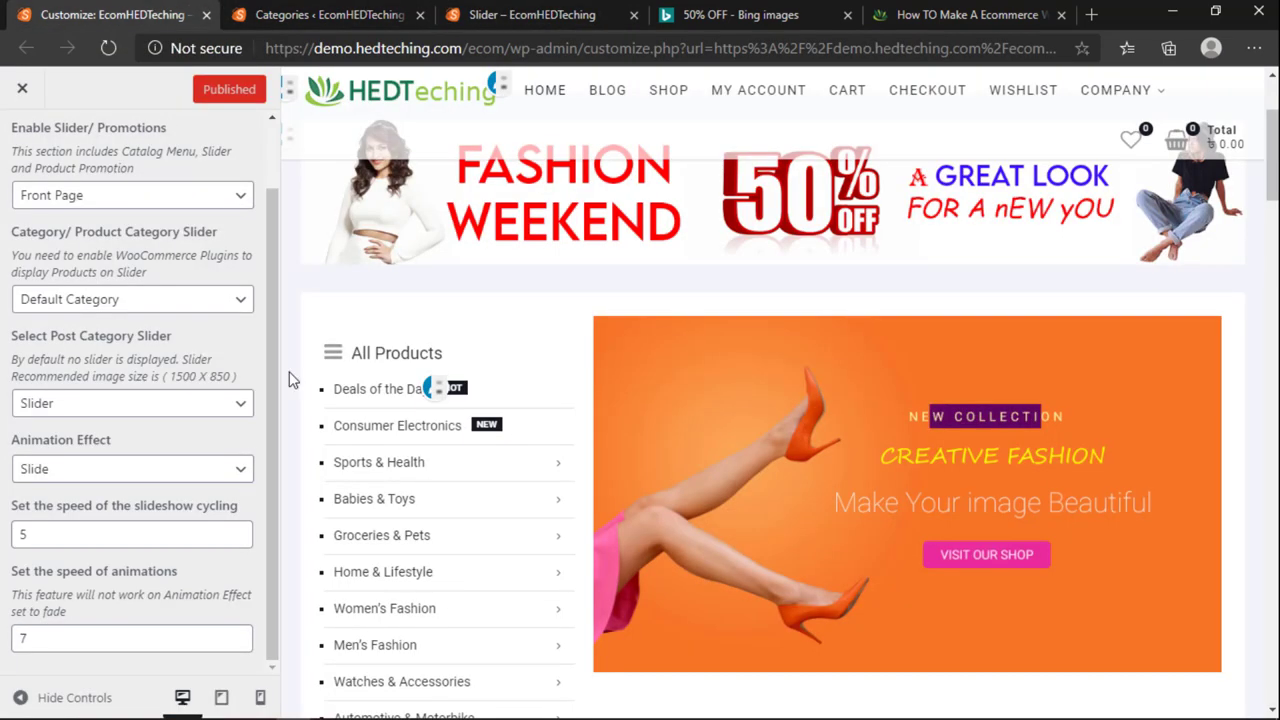
pyautogui.click(530, 14)
pyautogui.scroll(-6, 400, 480)
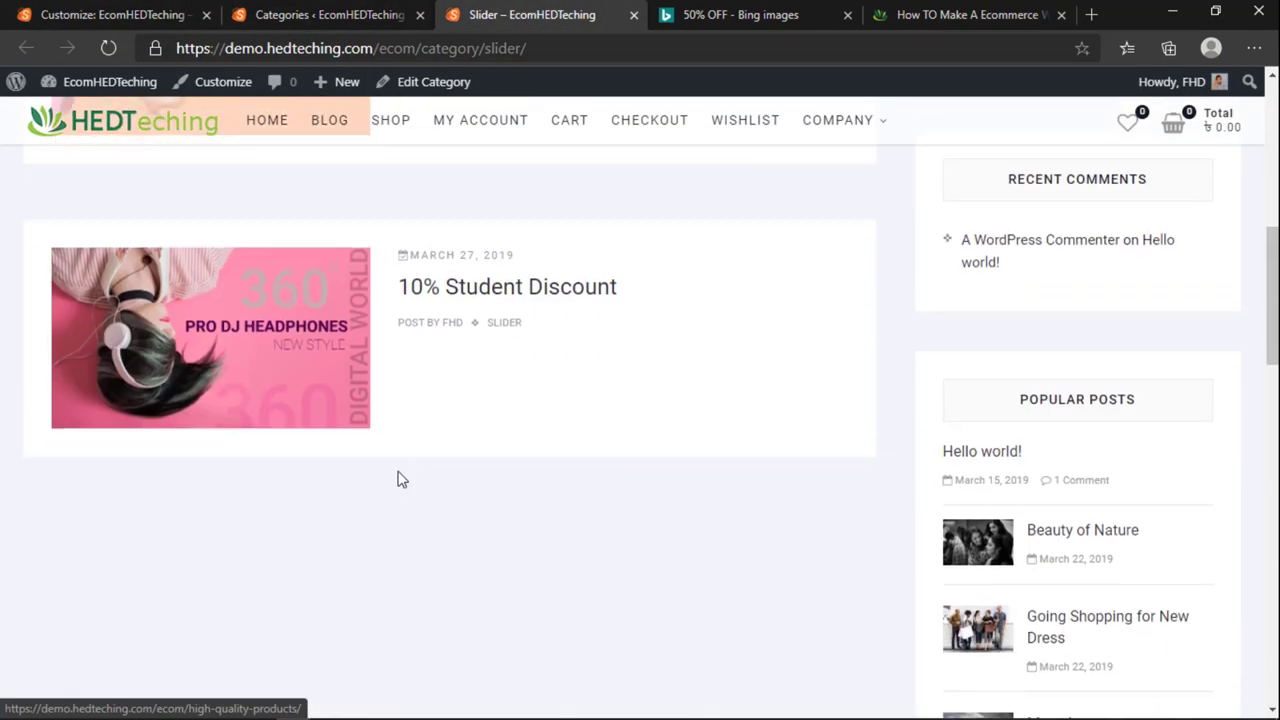
pyautogui.scroll(6, 397, 477)
pyautogui.click(330, 14)
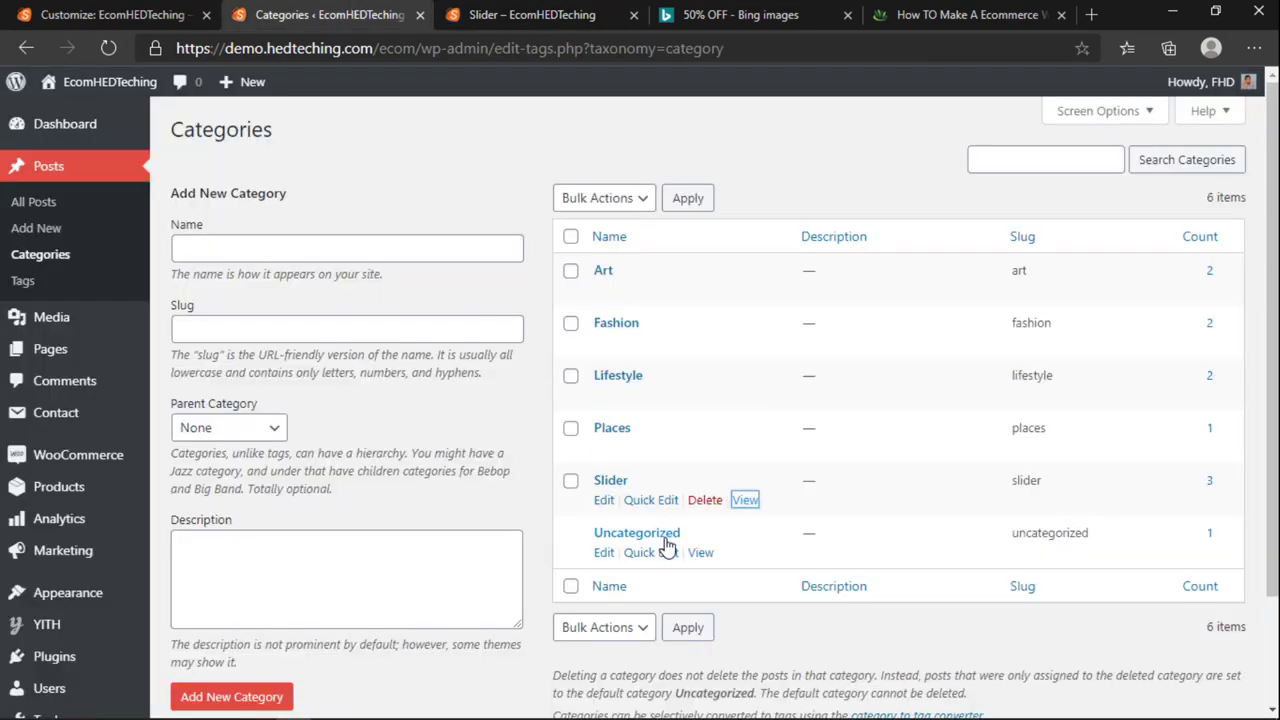
# Step: Set the slider Animation Effect to Fade in the Customizer
pyautogui.click(75, 10)
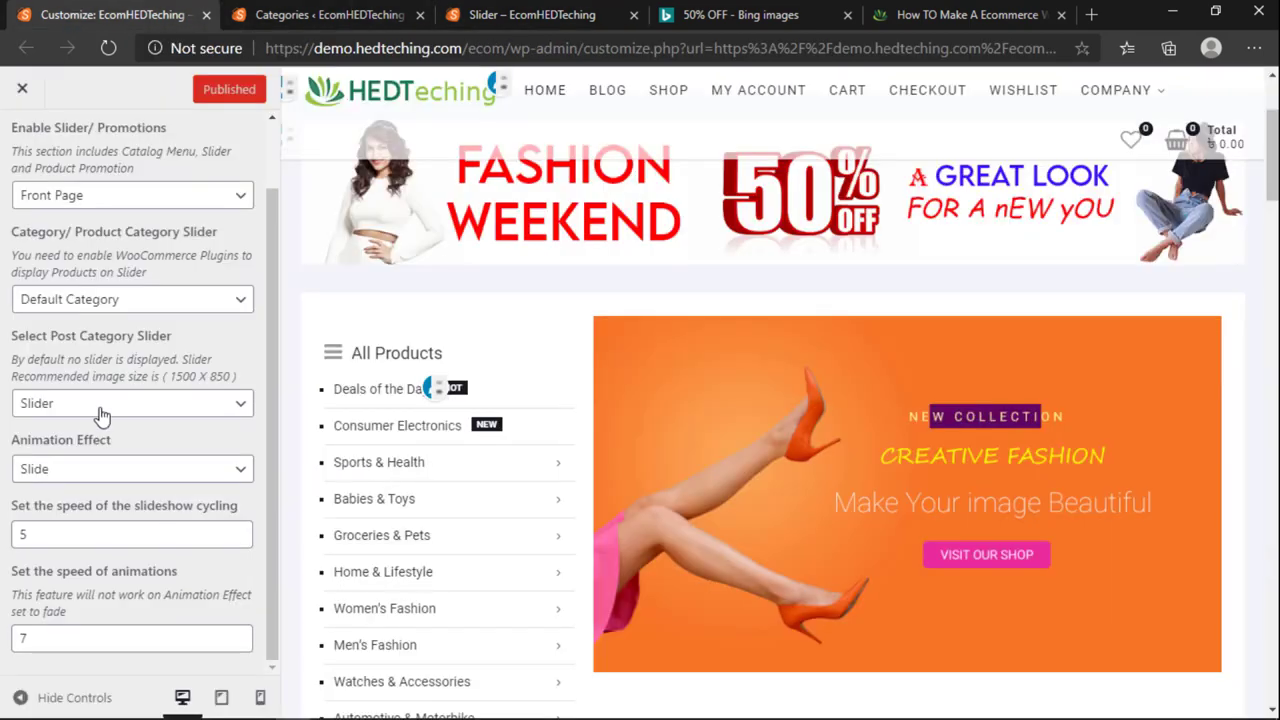
pyautogui.click(72, 475)
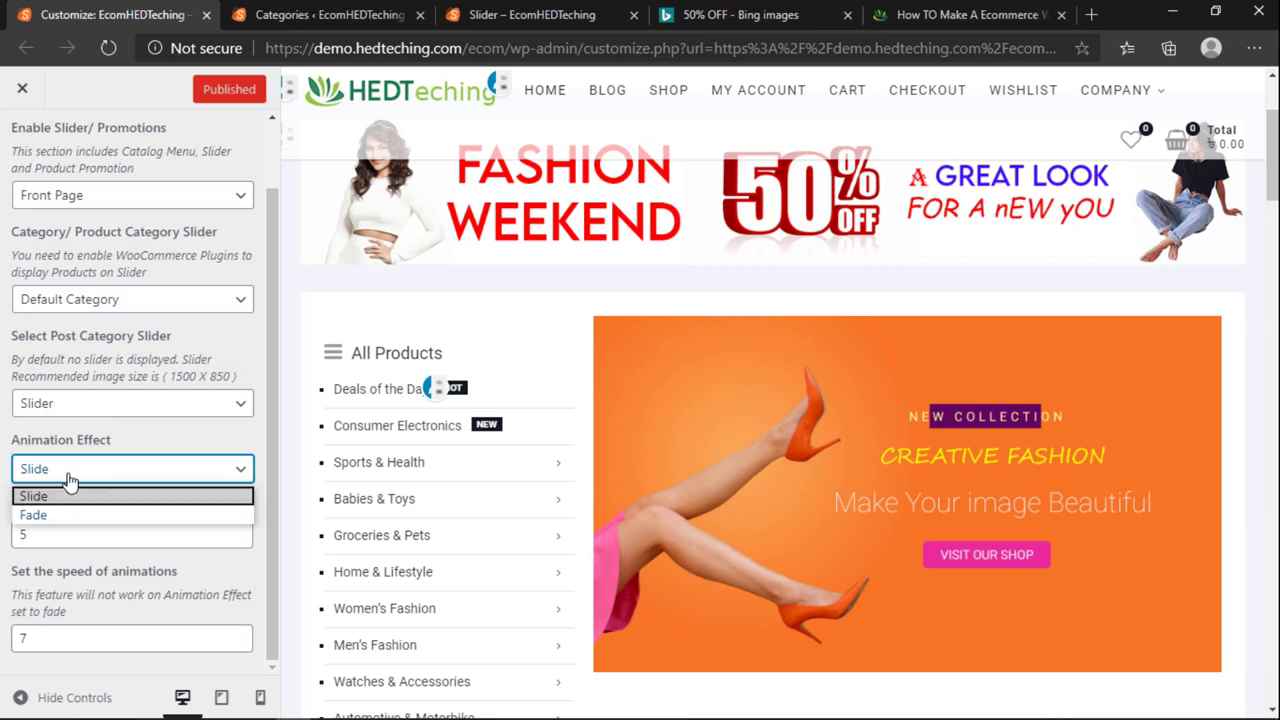
pyautogui.click(85, 515)
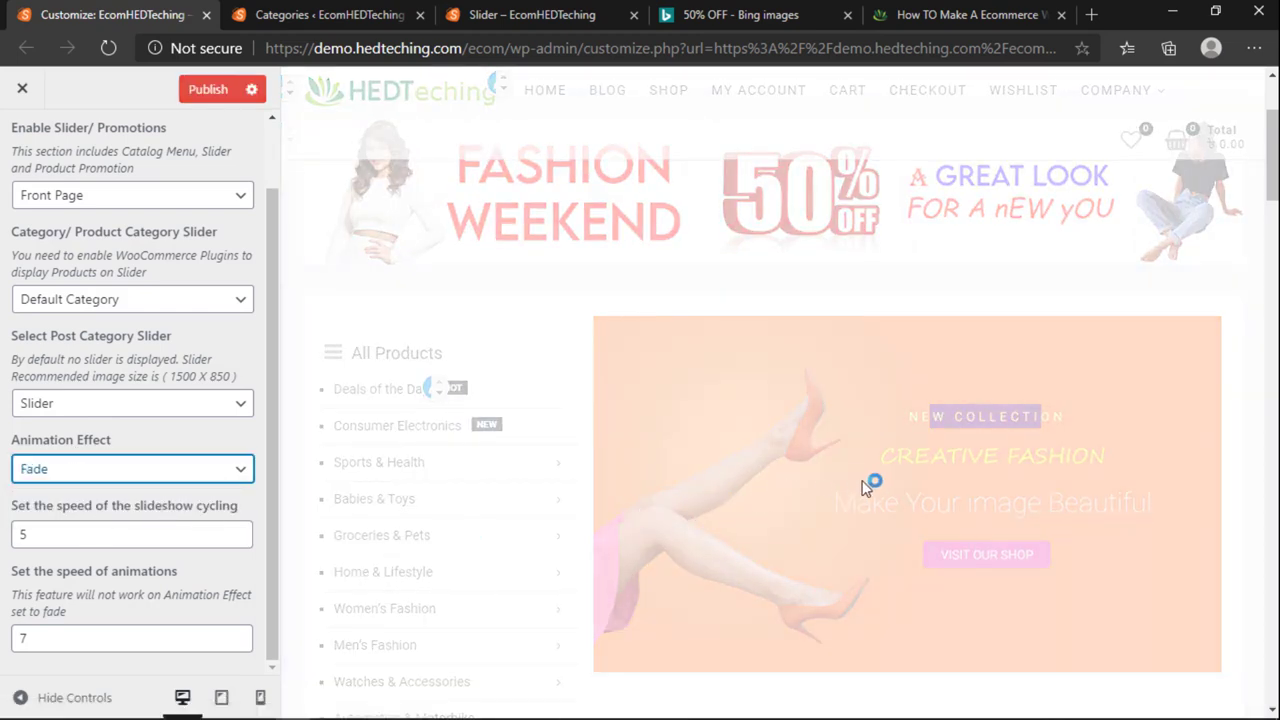
pyautogui.click(372, 14)
pyautogui.click(532, 14)
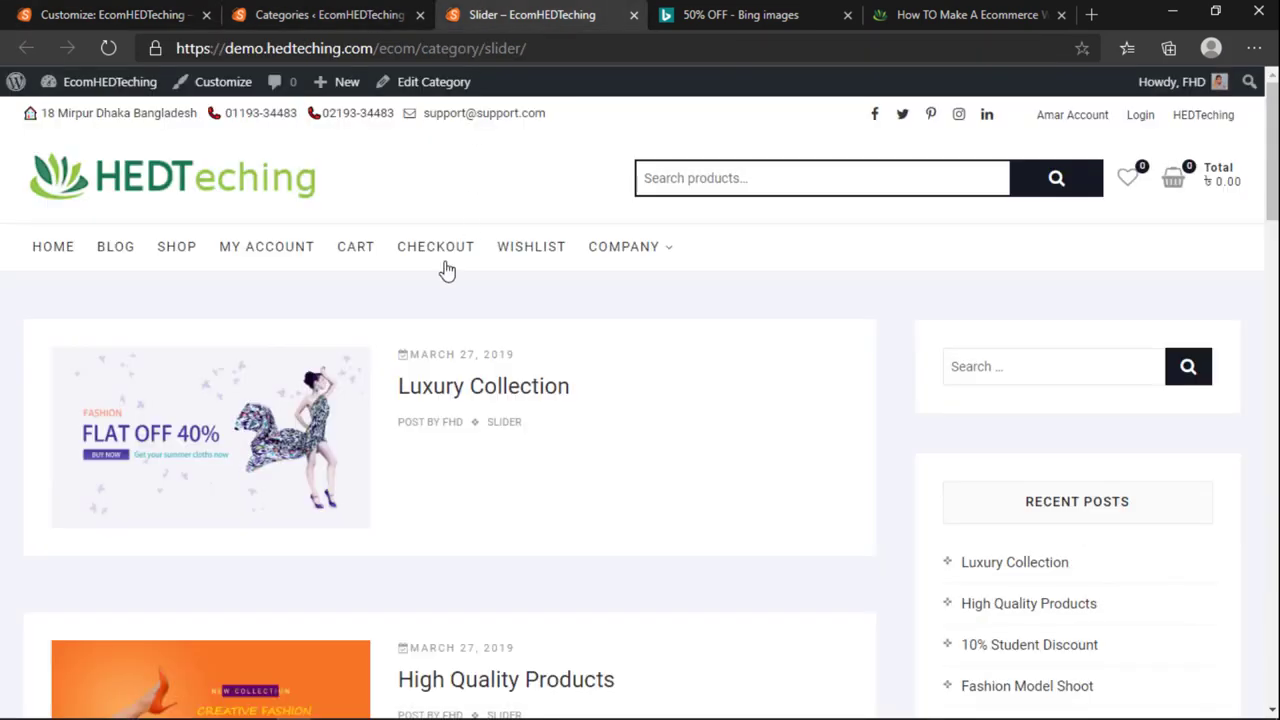
pyautogui.click(53, 250)
pyautogui.click(320, 14)
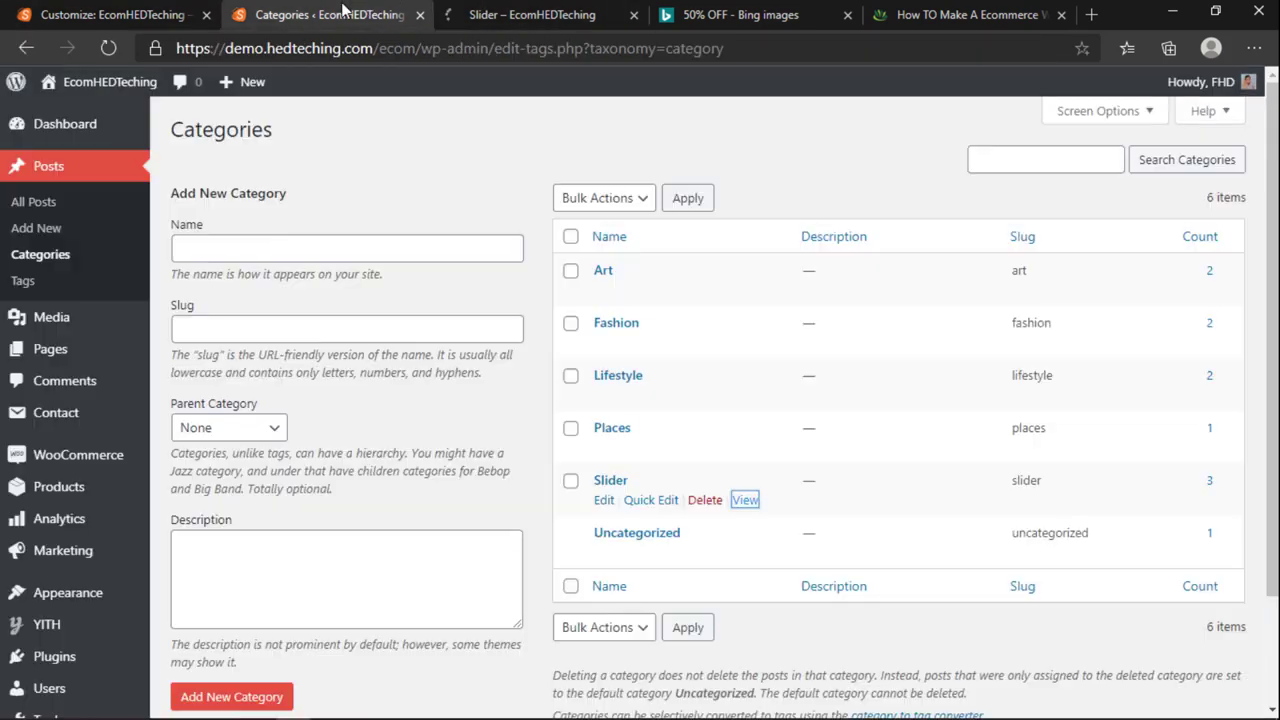
pyautogui.click(118, 10)
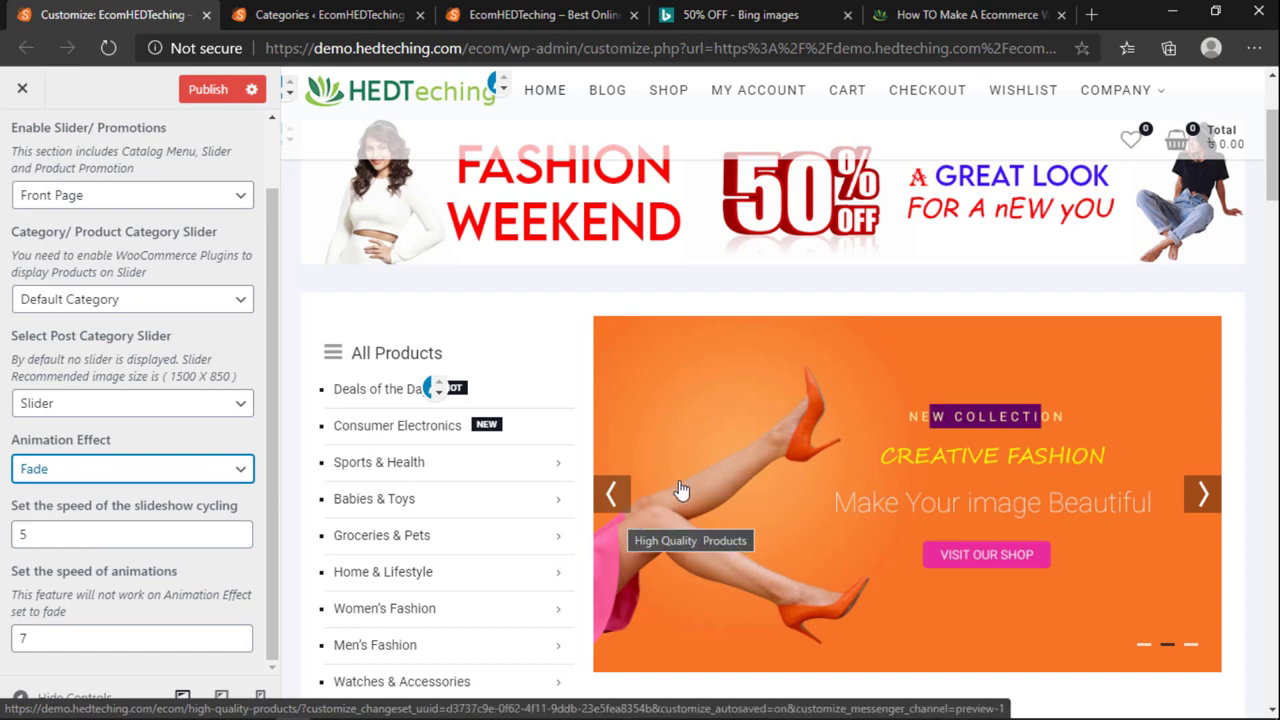
# Step: Switch the Animation Effect back to Slide and check the live storefront
pyautogui.click(99, 474)
pyautogui.click(33, 496)
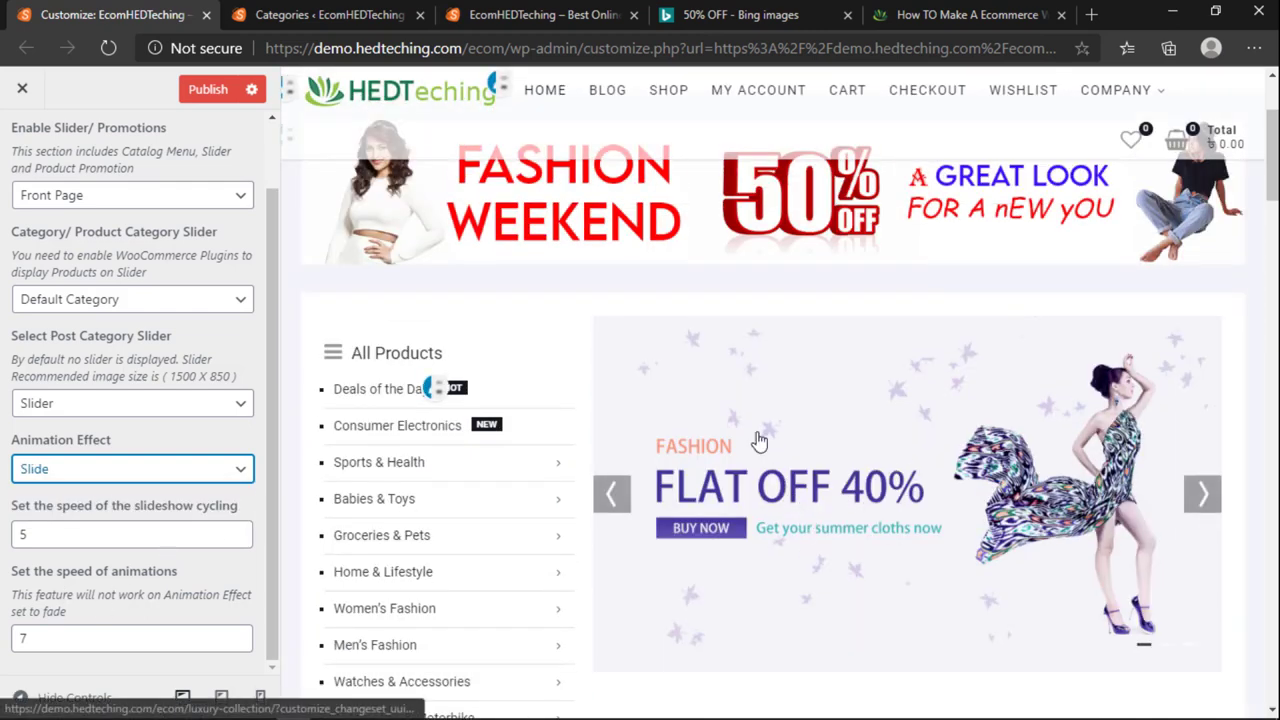
pyautogui.click(330, 14)
pyautogui.click(545, 14)
pyautogui.scroll(-4, 447, 392)
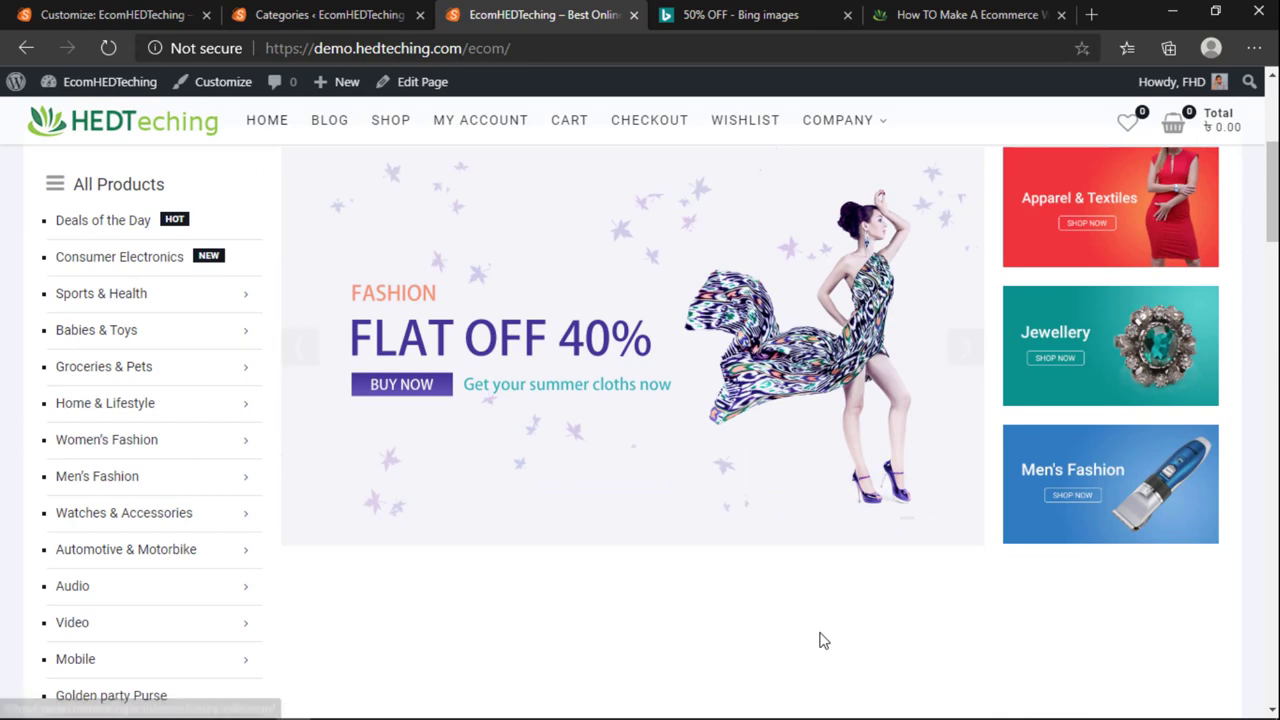
pyautogui.scroll(1, 825, 650)
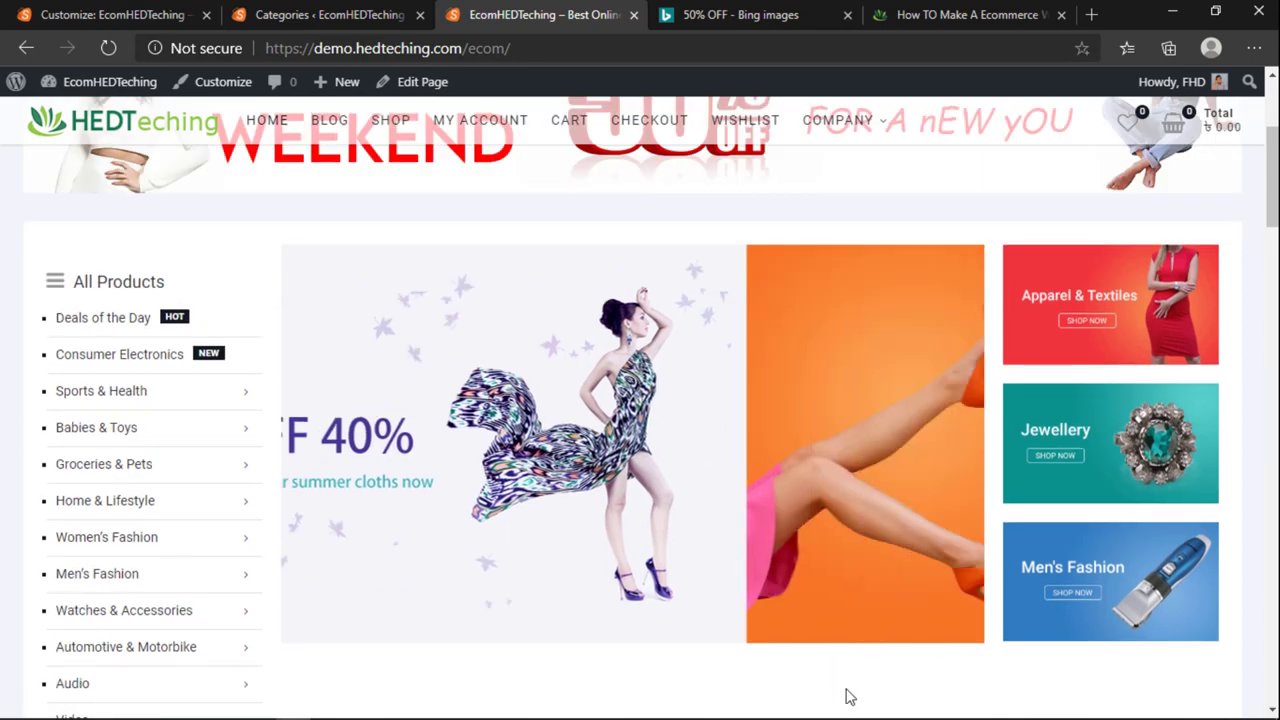
pyautogui.click(12, 12)
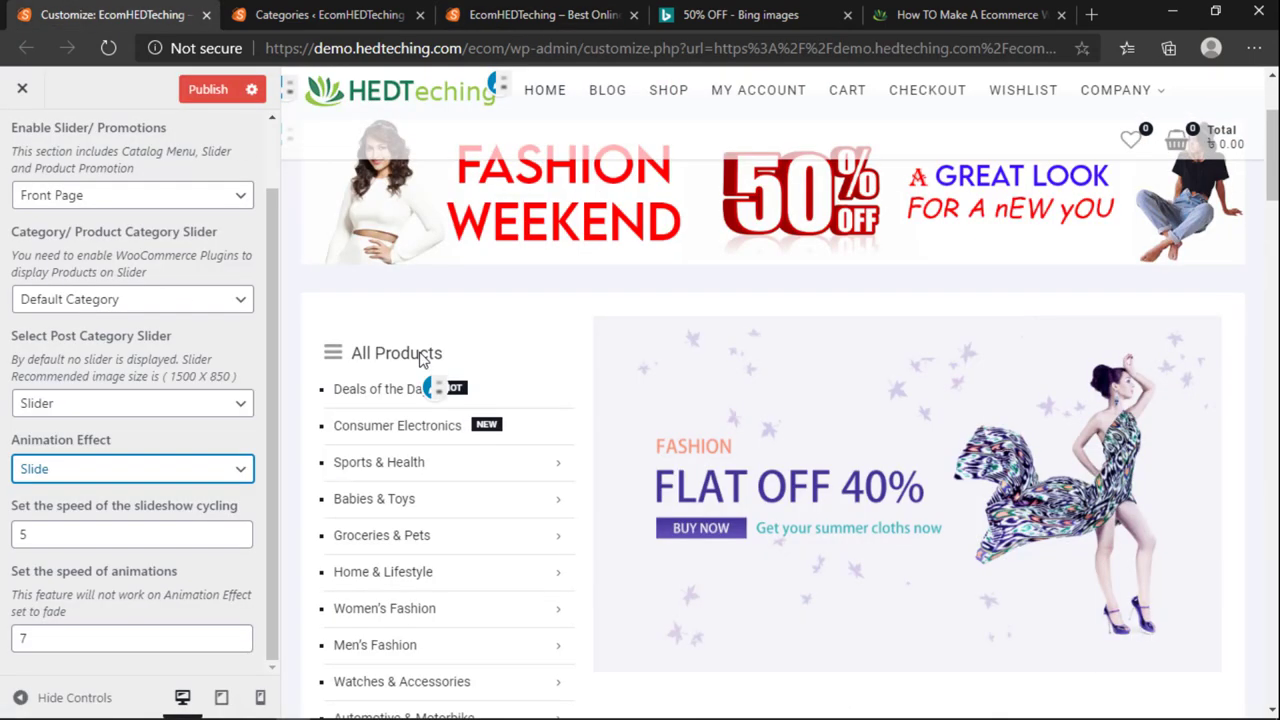
# Step: Pick animation speed 7, then open the admin's All Posts list
pyautogui.click(72, 632)
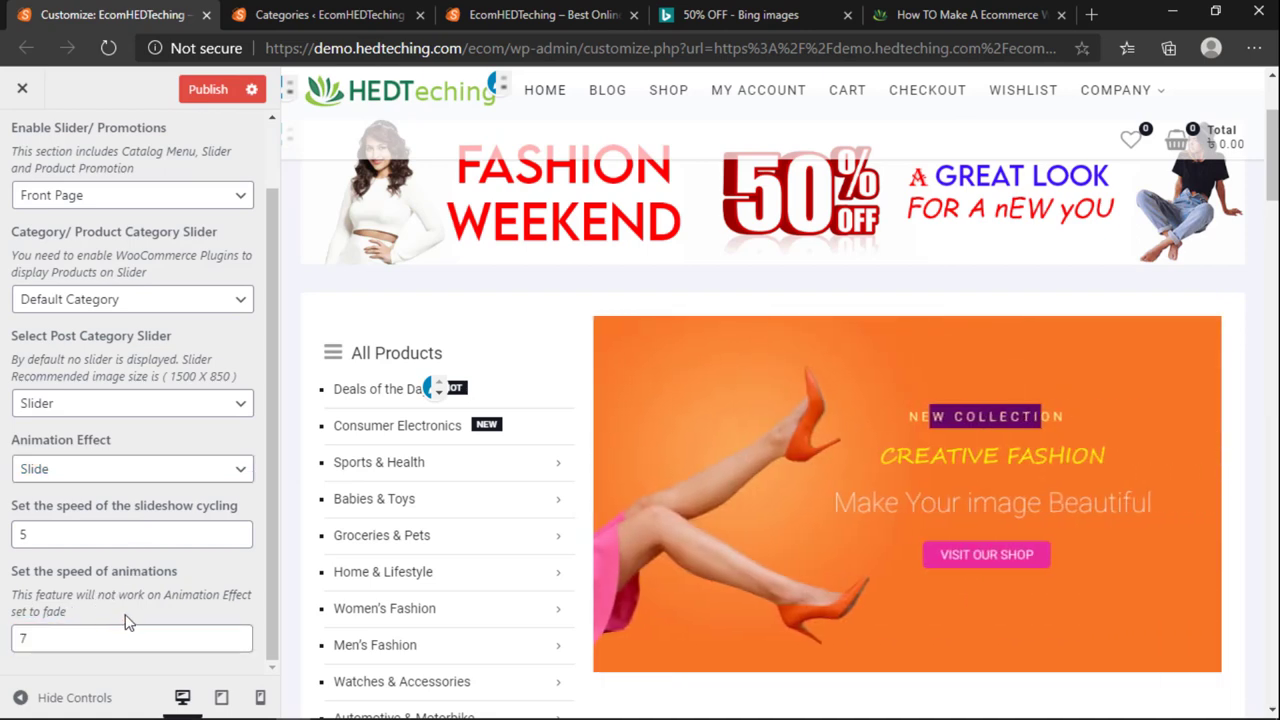
pyautogui.scroll(1, 163, 537)
pyautogui.click(262, 12)
pyautogui.click(545, 12)
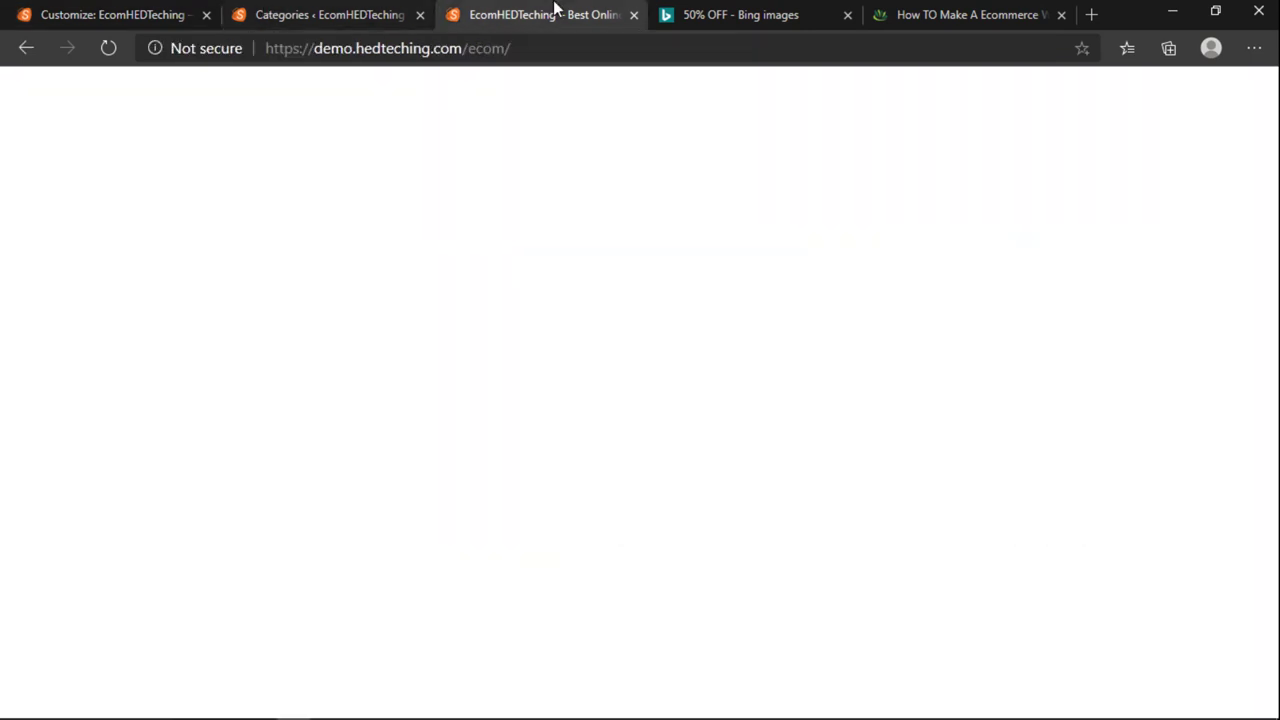
pyautogui.click(218, 10)
pyautogui.click(305, 10)
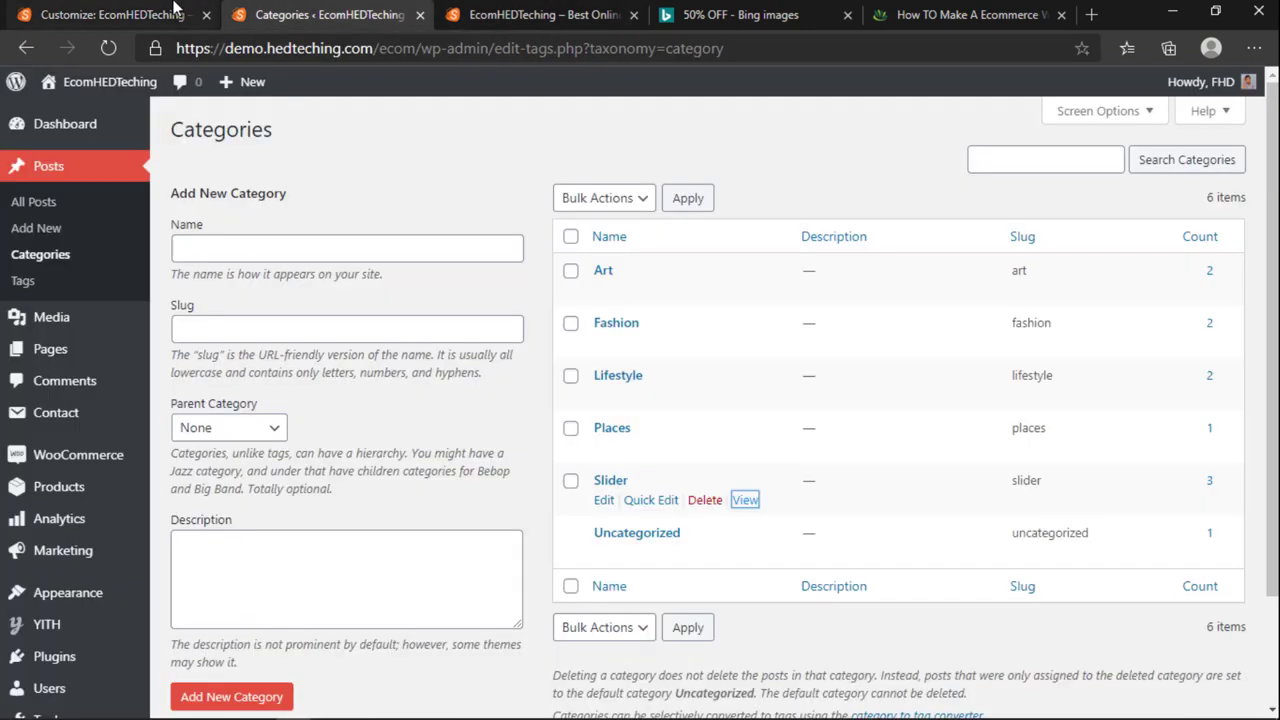
pyautogui.click(42, 203)
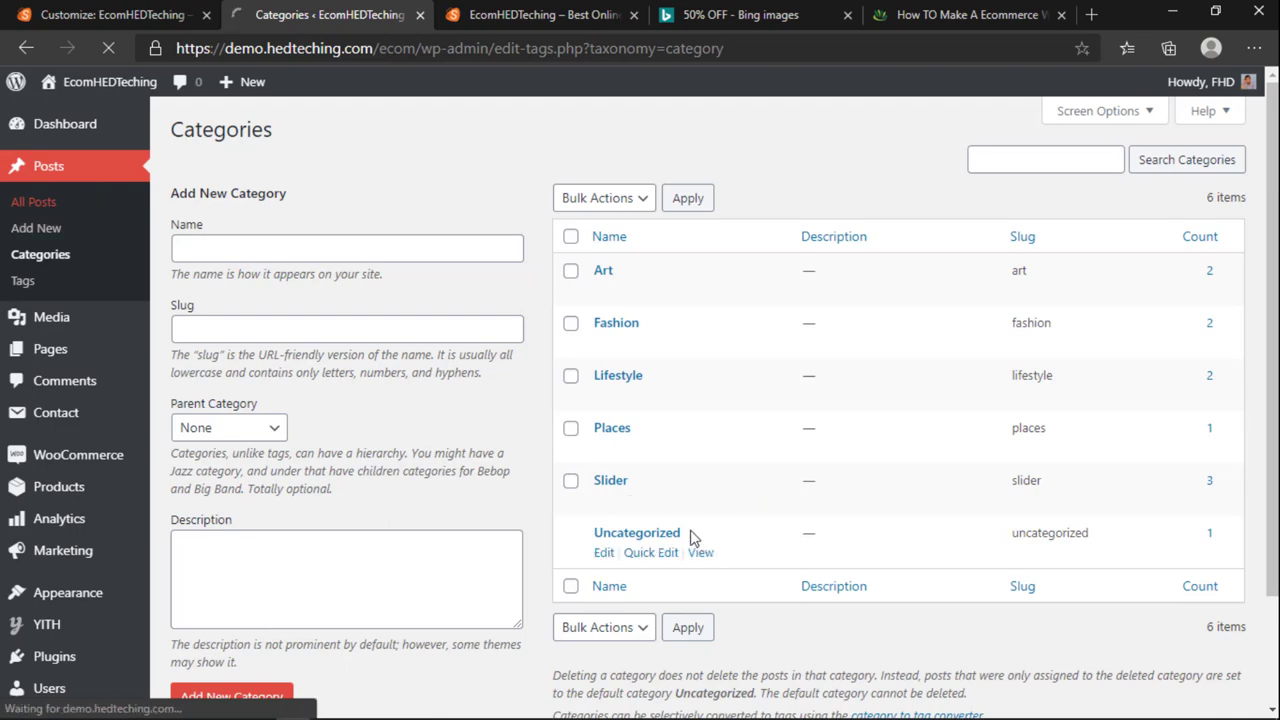
pyautogui.hotkey('ctrl', 'Tab')
# Step: From the dashboard's post categories page, open the Slider category in a new tab
pyautogui.click(338, 14)
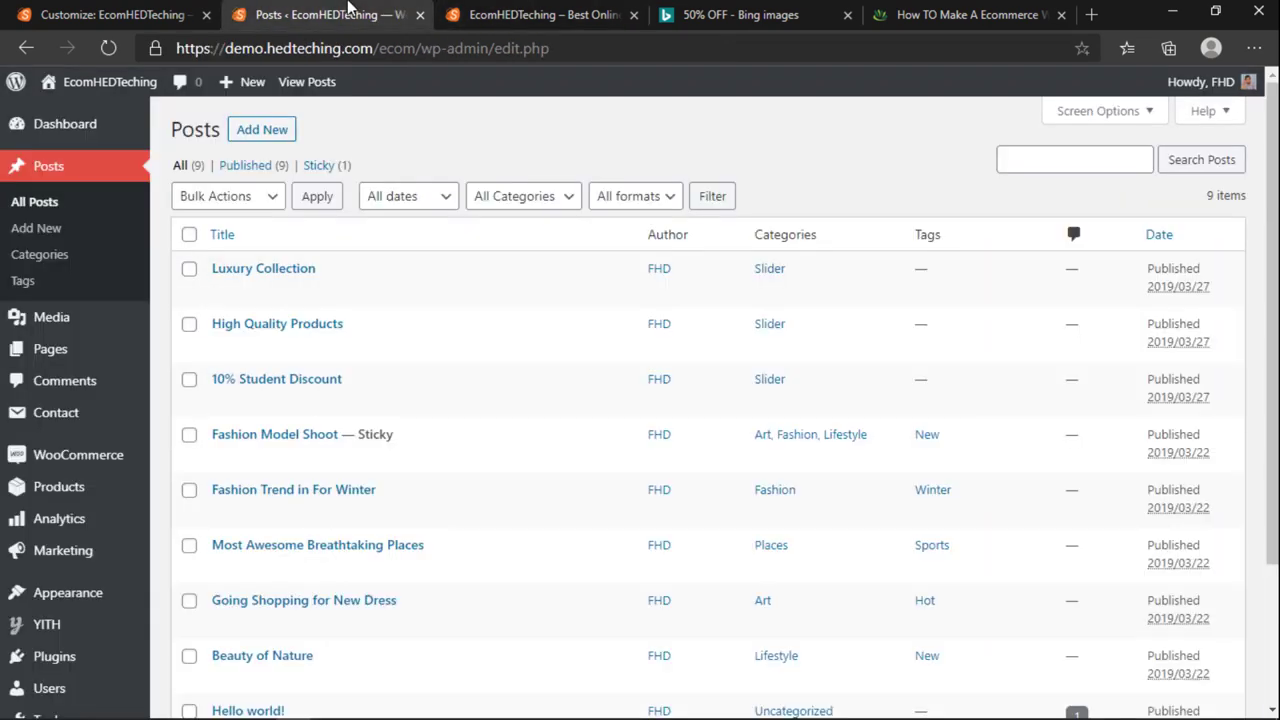
pyautogui.click(108, 10)
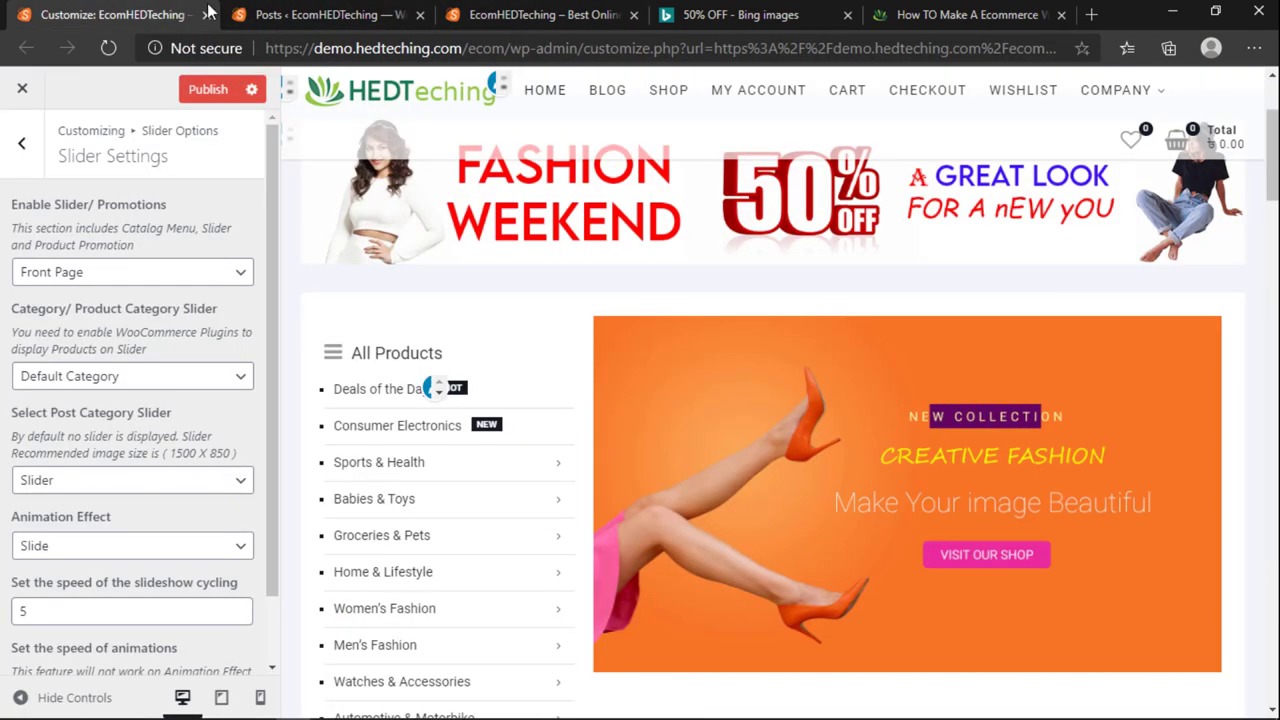
pyautogui.click(338, 12)
pyautogui.hotkey('ctrl', 'Tab')
pyautogui.moveTo(100, 83)
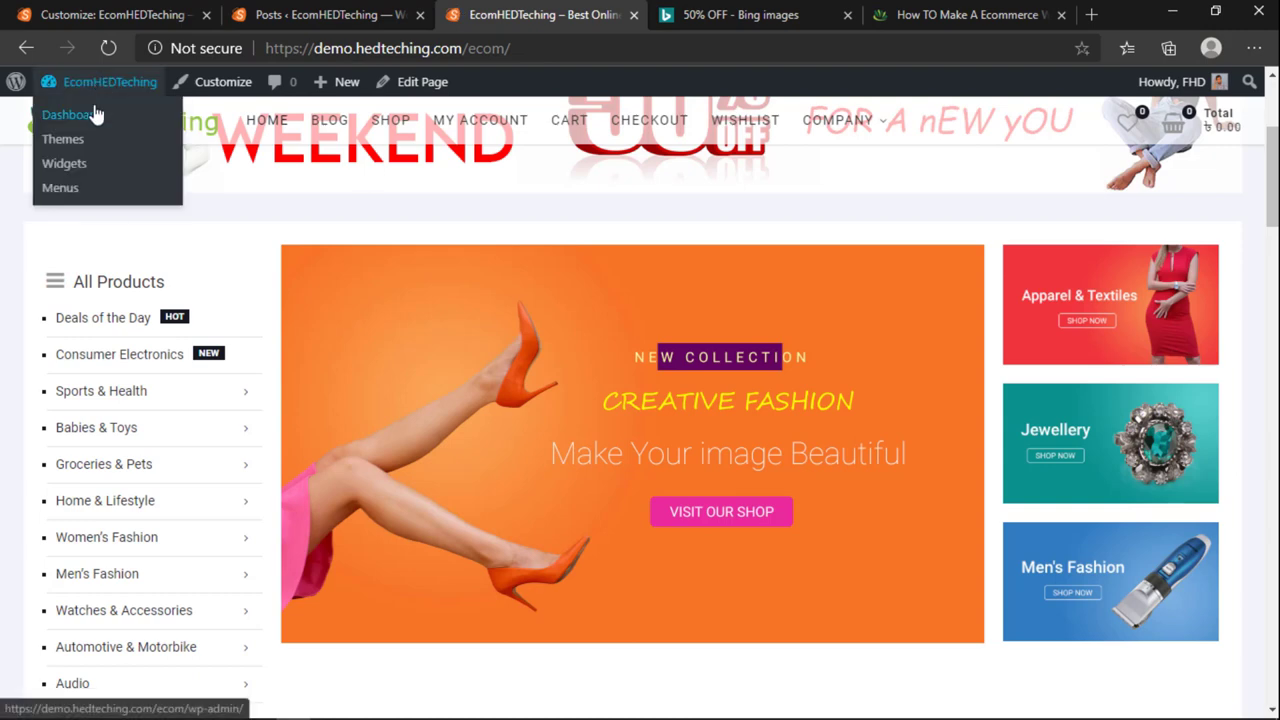
pyautogui.click(92, 116)
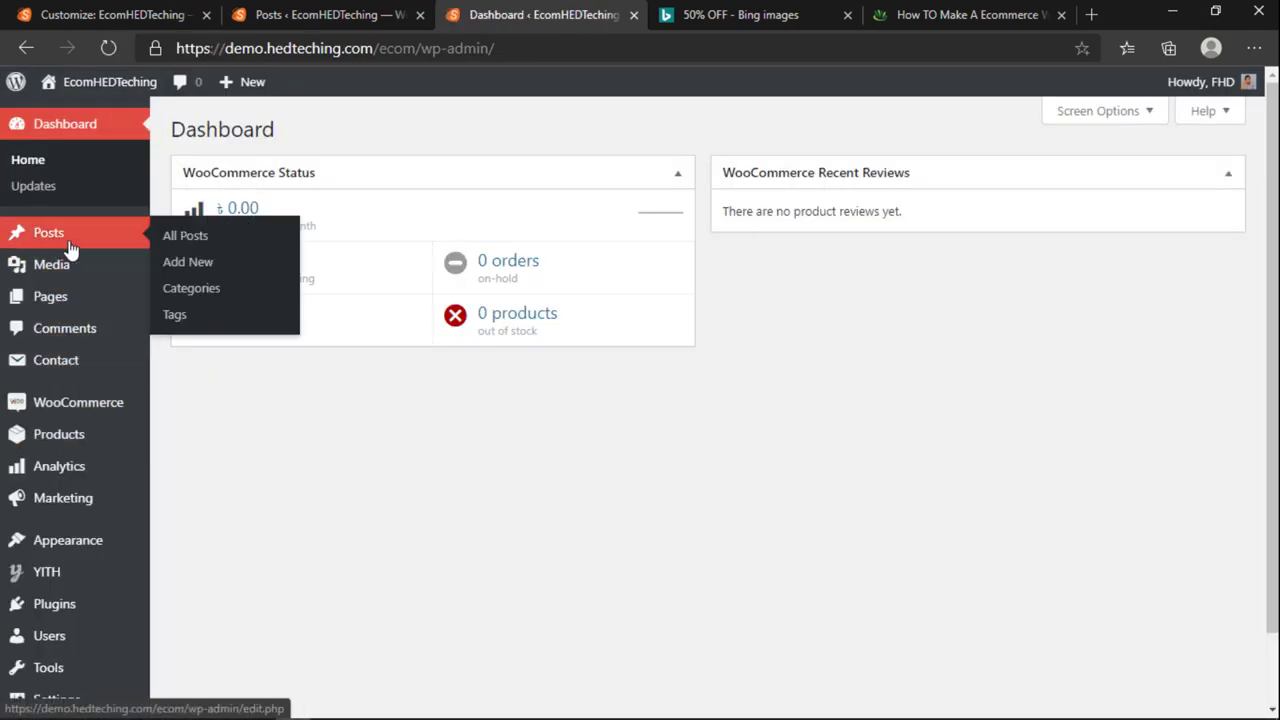
pyautogui.click(195, 290)
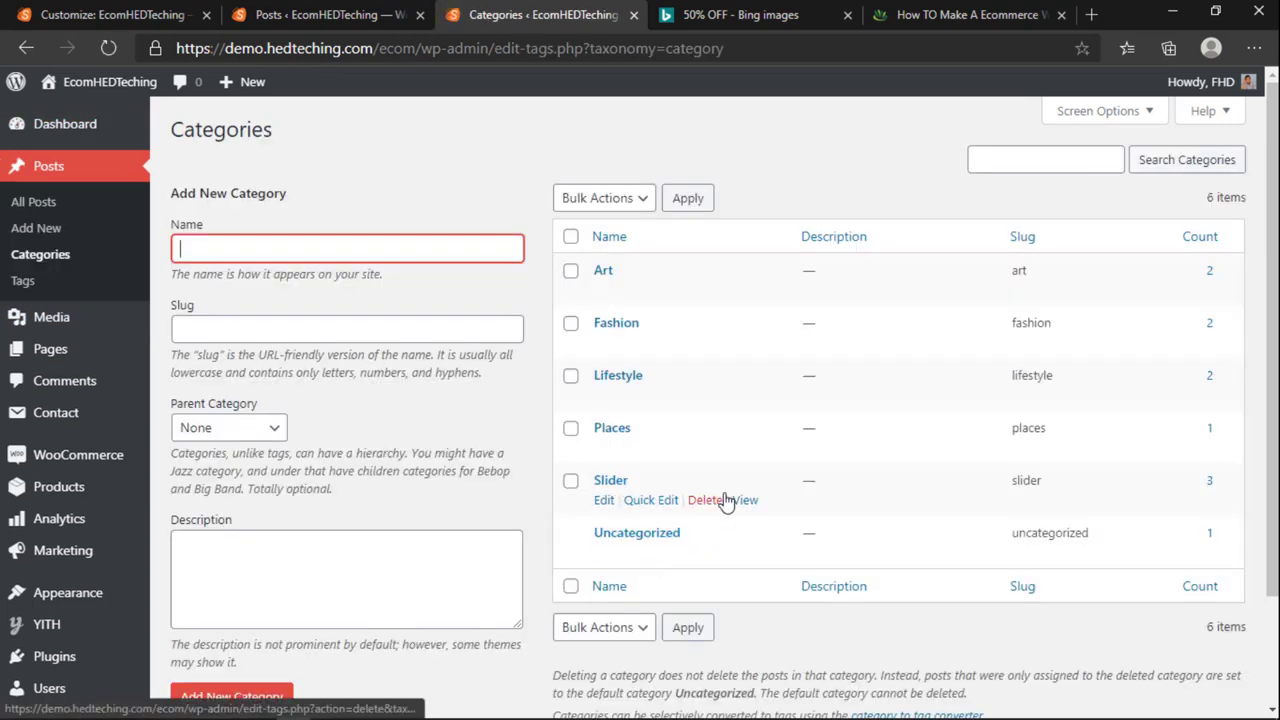
pyautogui.click(743, 500)
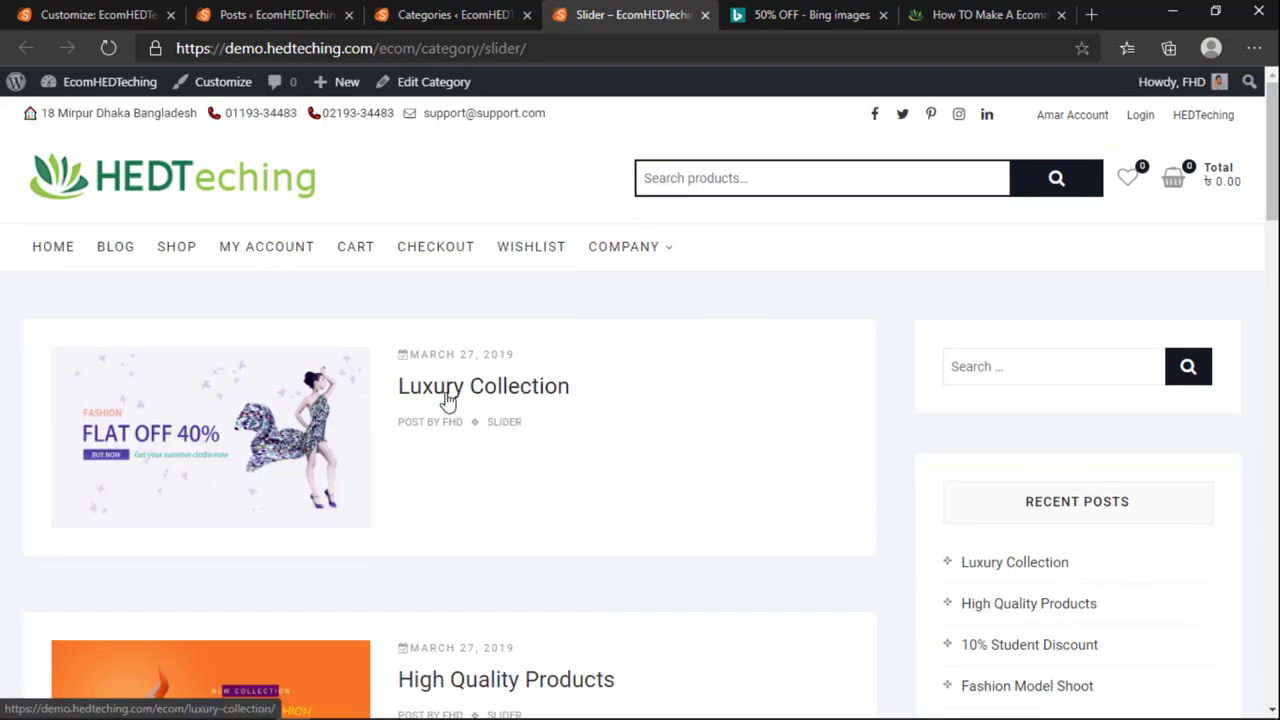
# Step: Open Luxury Collection, High Quality Products and 10% Student Discount for editing in new tabs
pyautogui.click(262, 15)
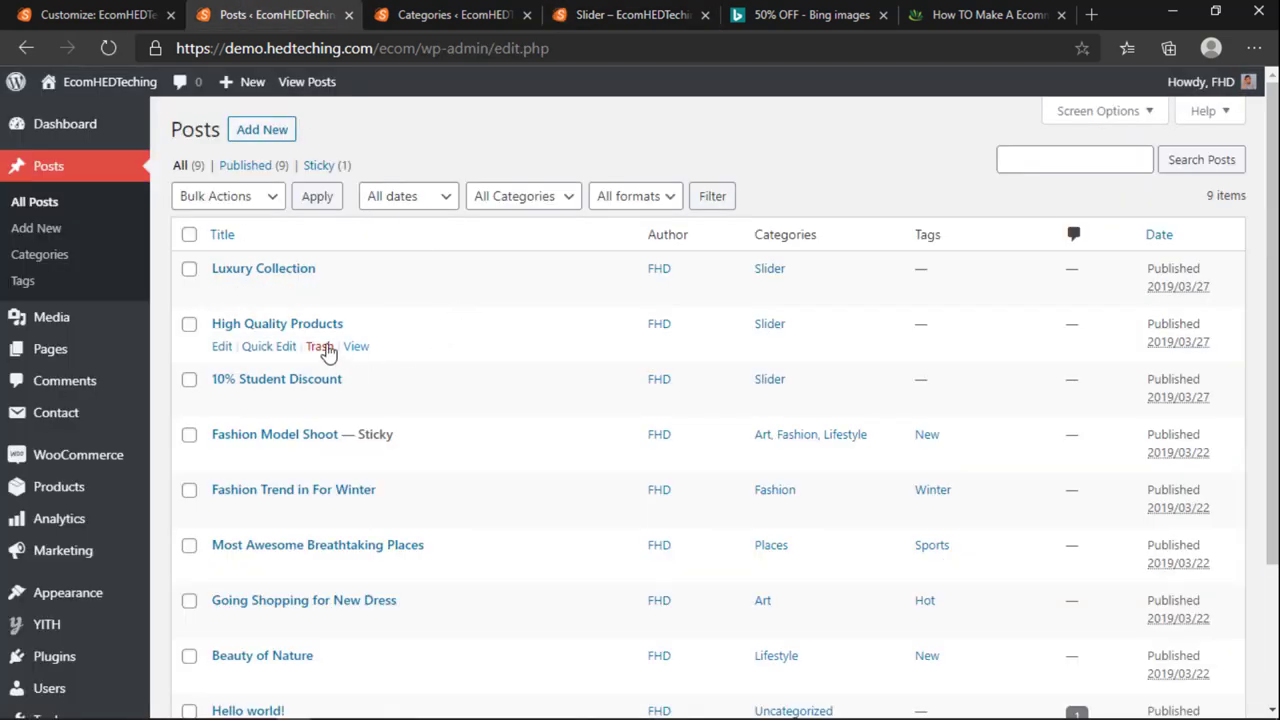
pyautogui.keyDown('ctrl'); pyautogui.click(222, 291); pyautogui.keyUp('ctrl')
pyautogui.hotkey('ctrl', '5')
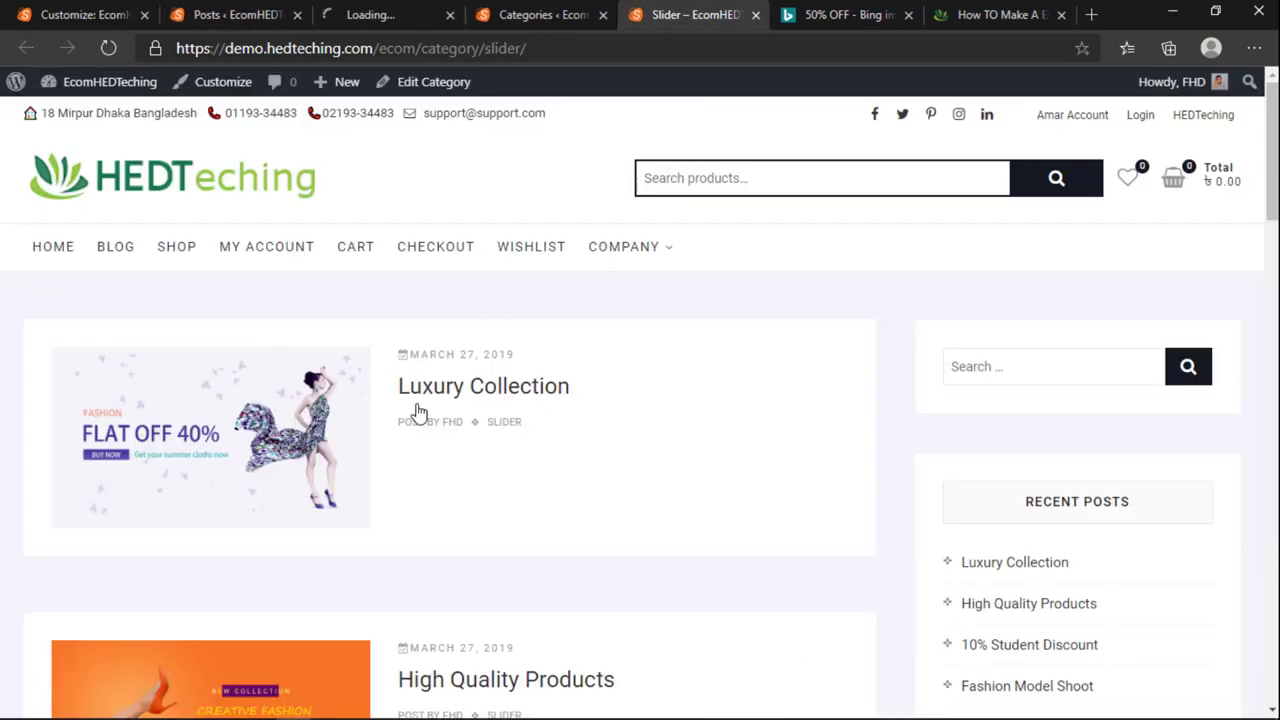
pyautogui.scroll(-3, 432, 381)
pyautogui.hotkey('ctrl', '2')
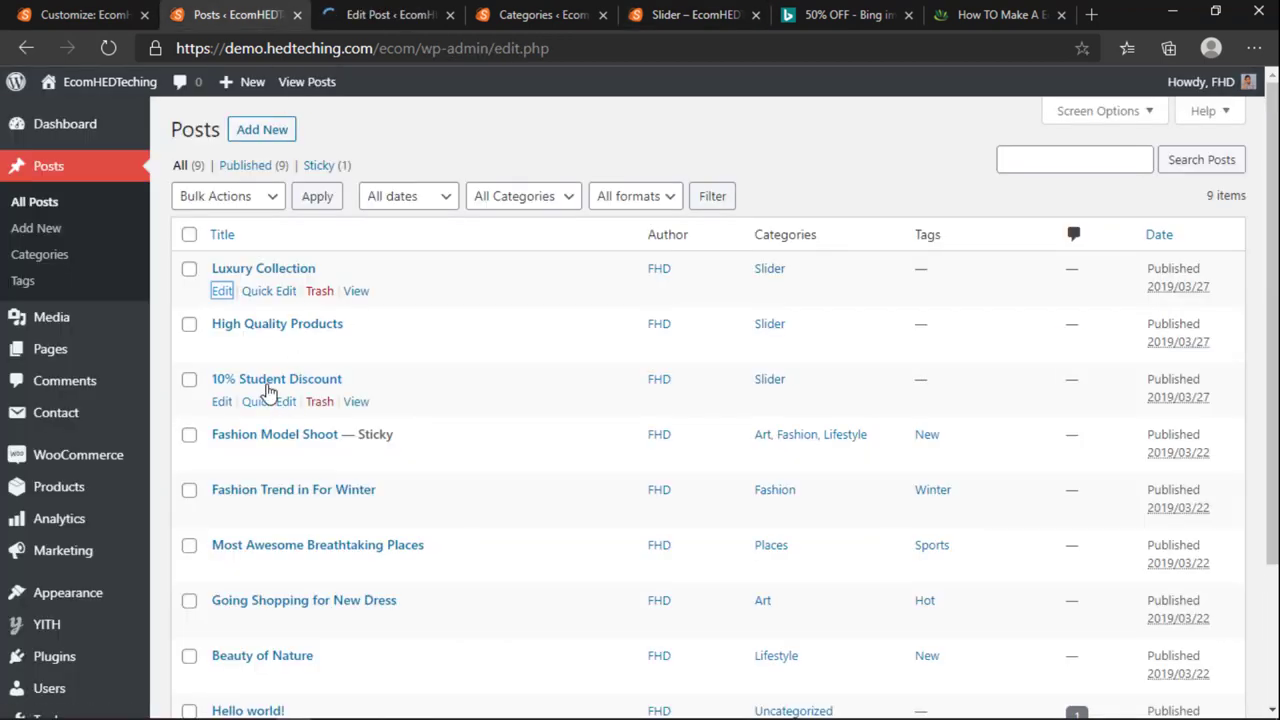
pyautogui.keyDown('ctrl'); pyautogui.click(220, 346); pyautogui.keyUp('ctrl')
pyautogui.hotkey('ctrl', '6')
pyautogui.scroll(-4, 480, 493)
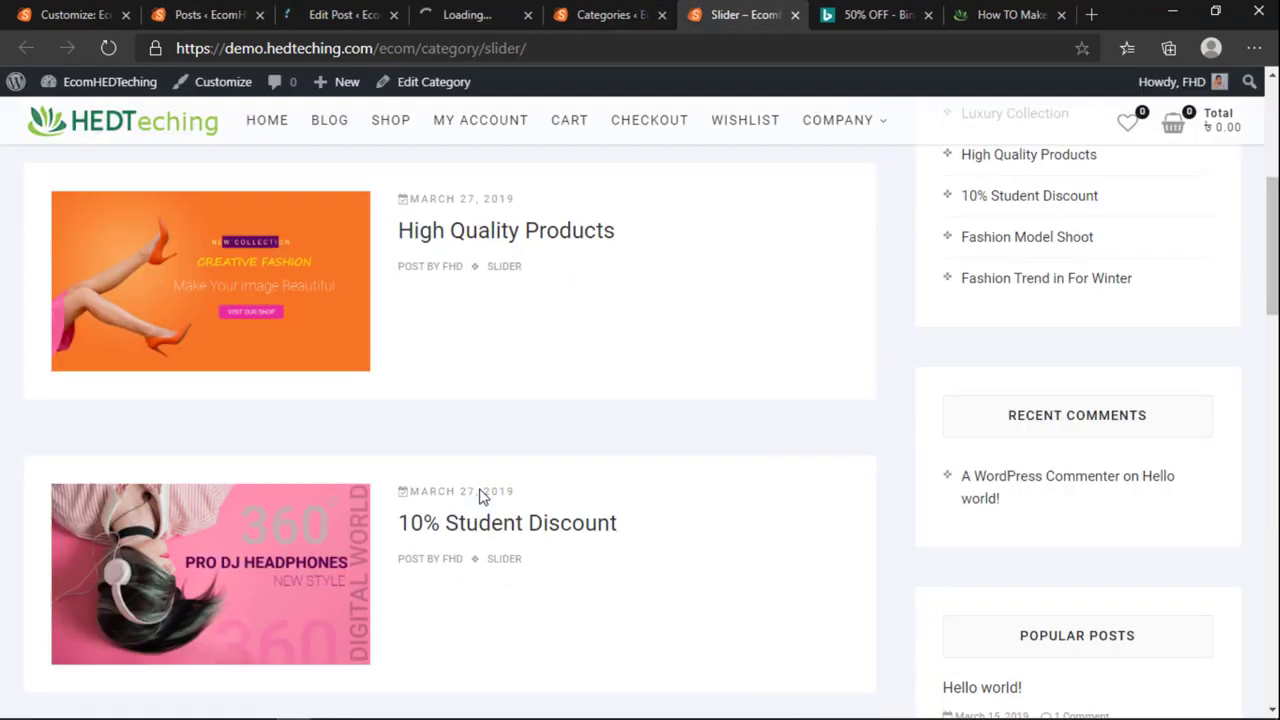
pyautogui.hotkey('ctrl', '2')
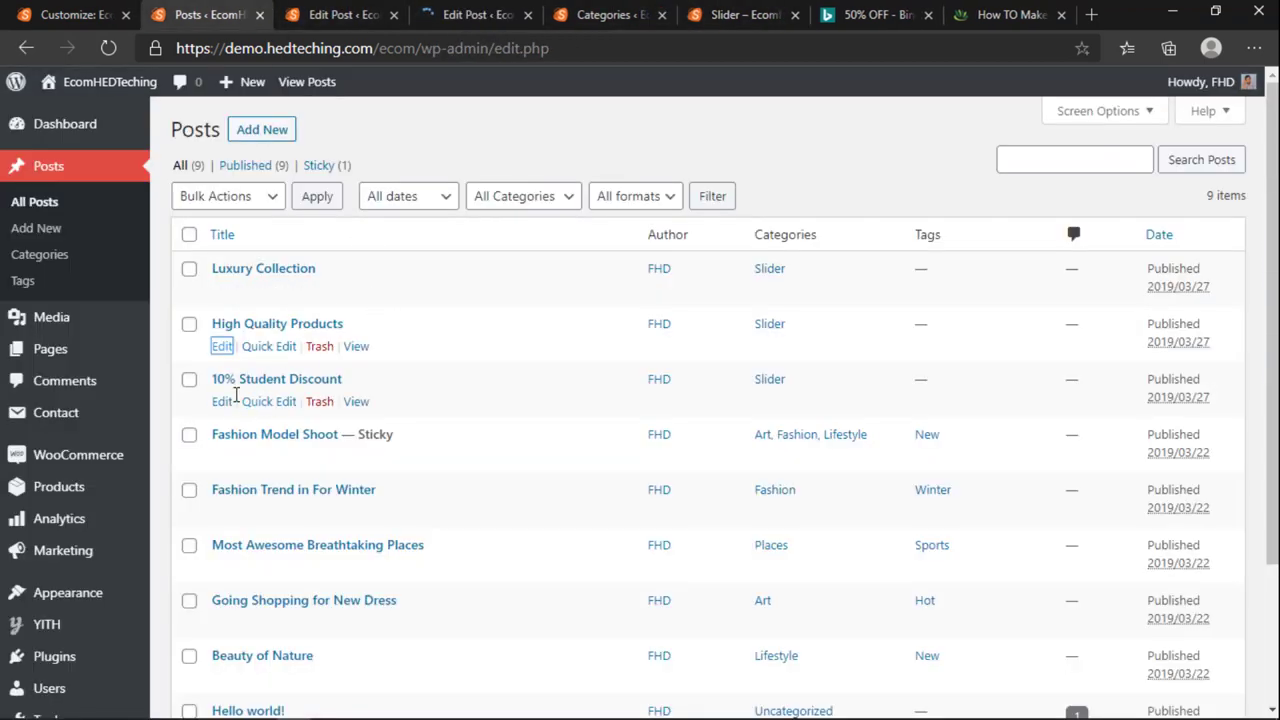
pyautogui.keyDown('ctrl'); pyautogui.click(222, 401); pyautogui.keyUp('ctrl')
# Step: Make the Men's Fashion banner High Quality Products' featured image and update the post
pyautogui.hotkey('ctrl', '3')
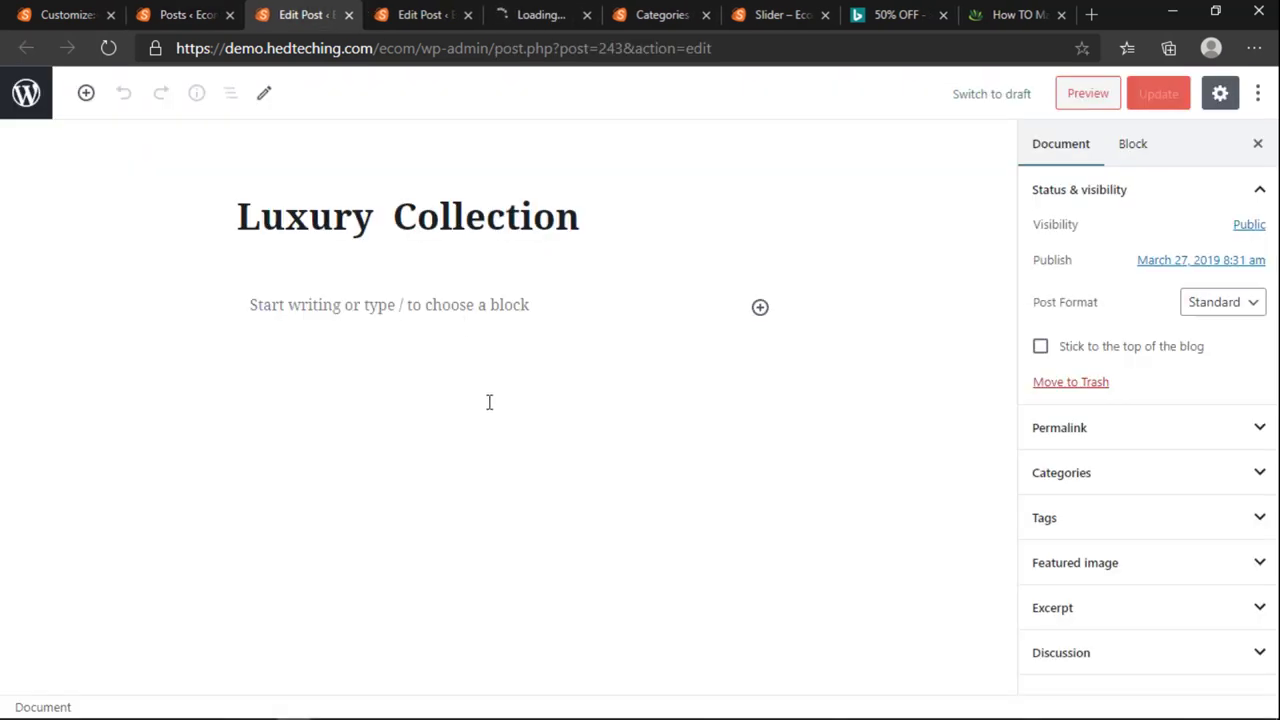
pyautogui.click(1075, 563)
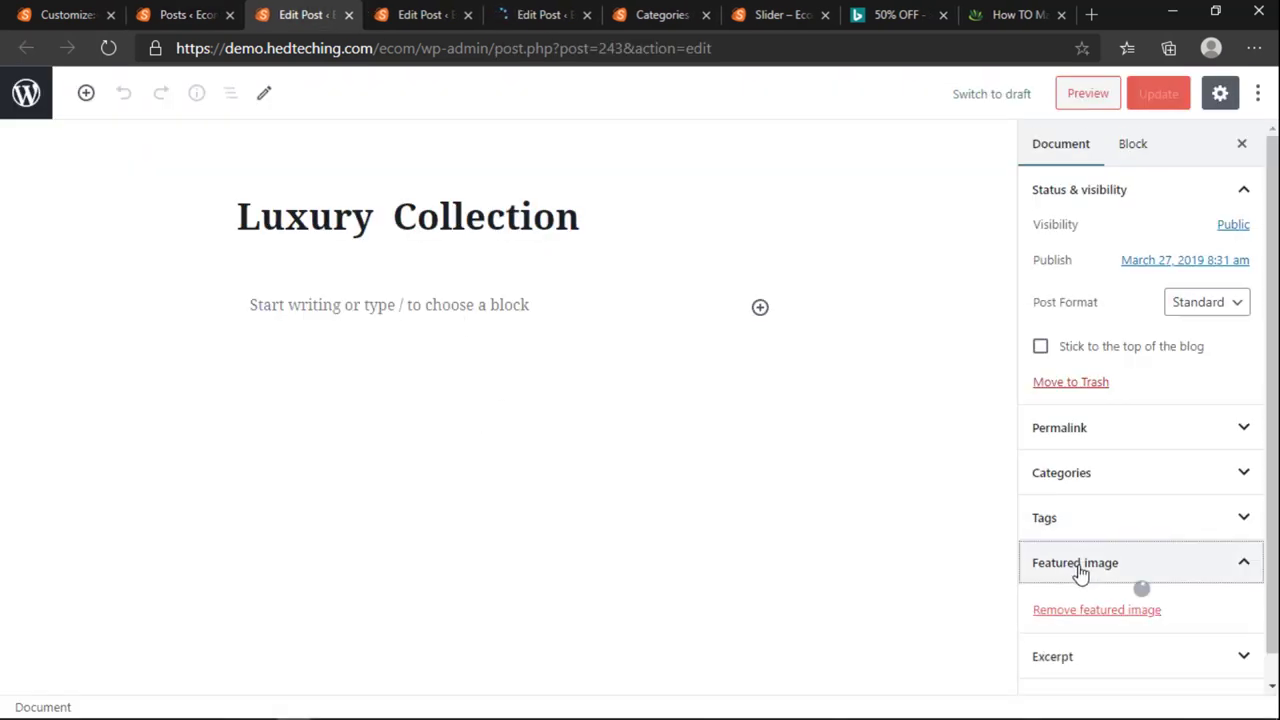
pyautogui.scroll(-3, 1106, 543)
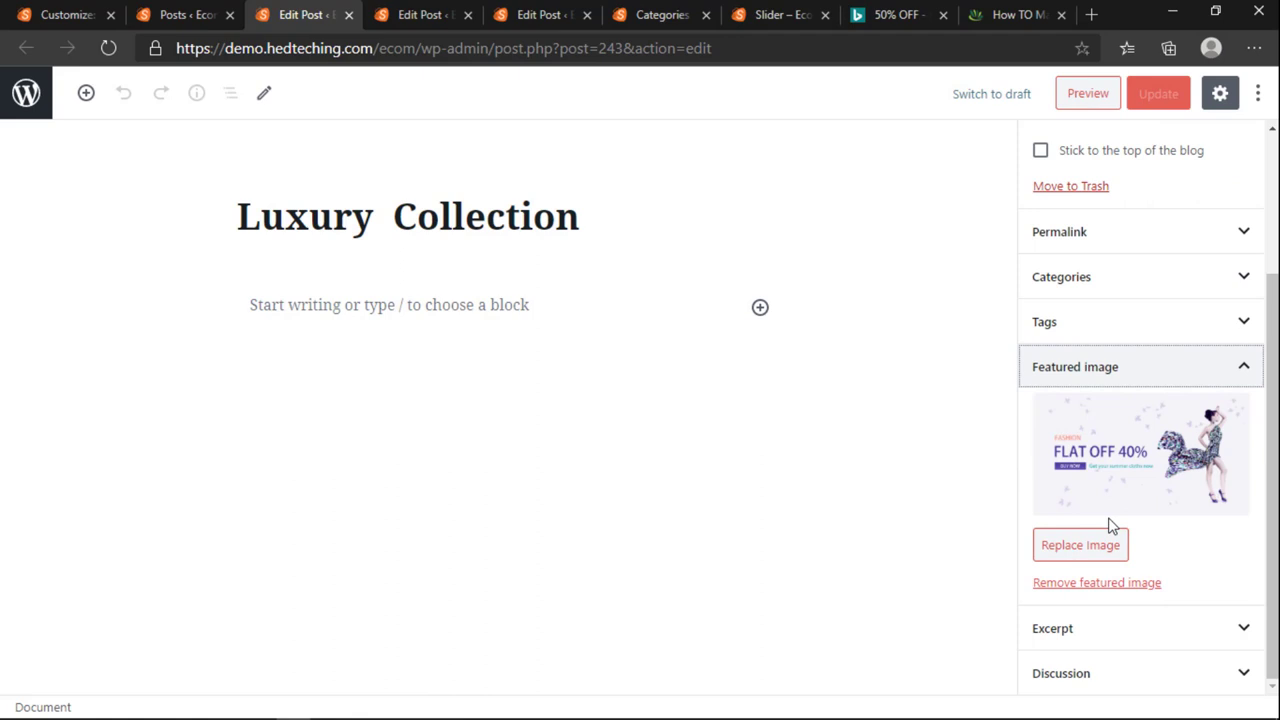
pyautogui.click(1147, 437)
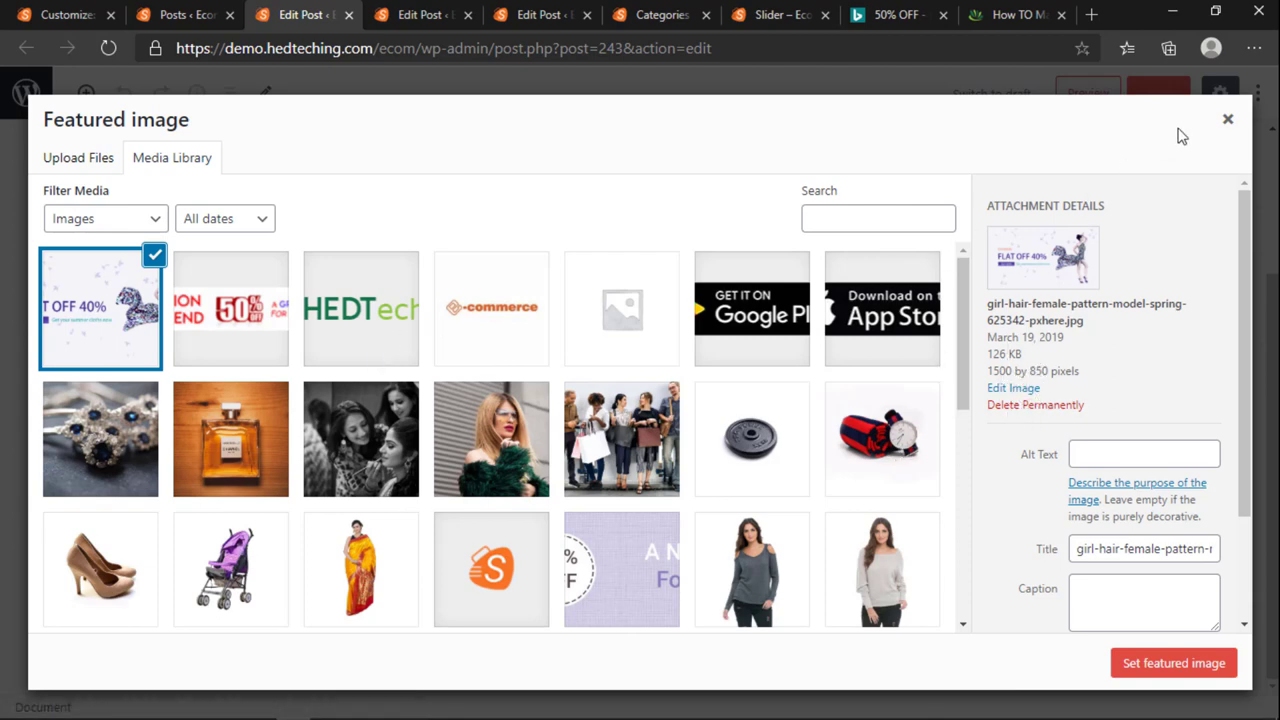
pyautogui.scroll(-3, 826, 337)
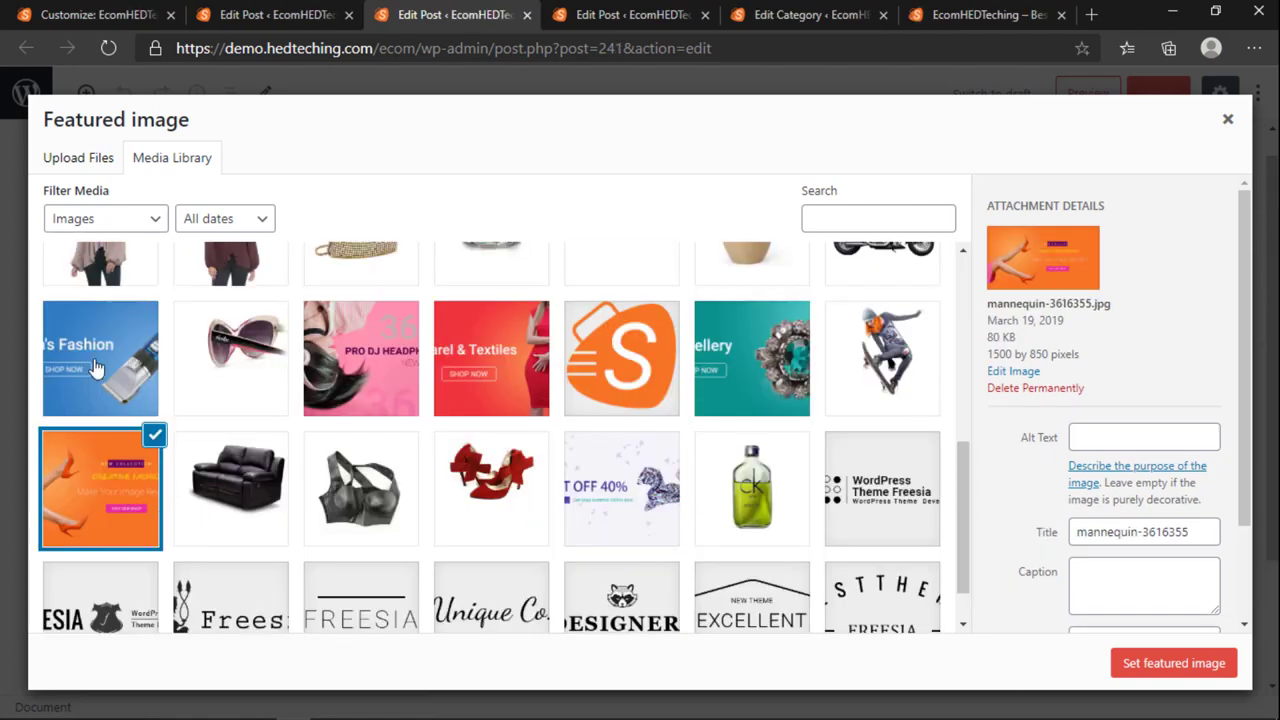
pyautogui.click(96, 369)
pyautogui.click(1173, 663)
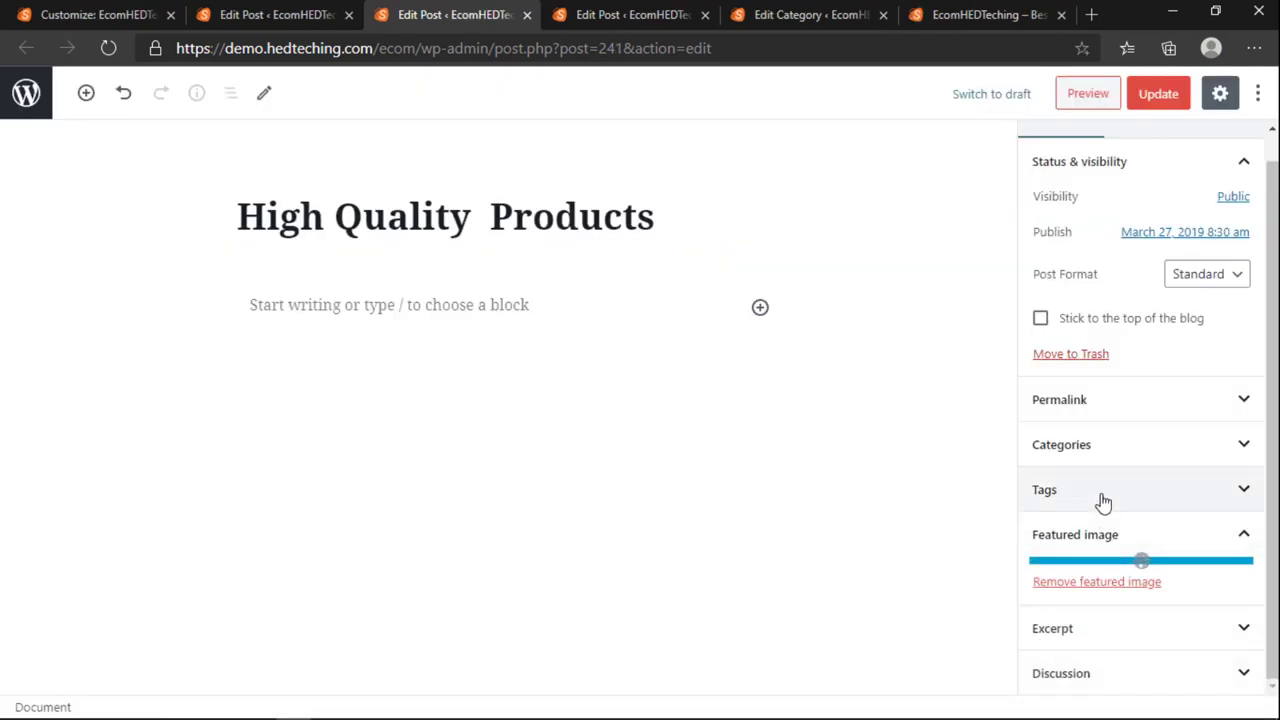
pyautogui.scroll(-2, 1071, 583)
pyautogui.scroll(3, 1071, 214)
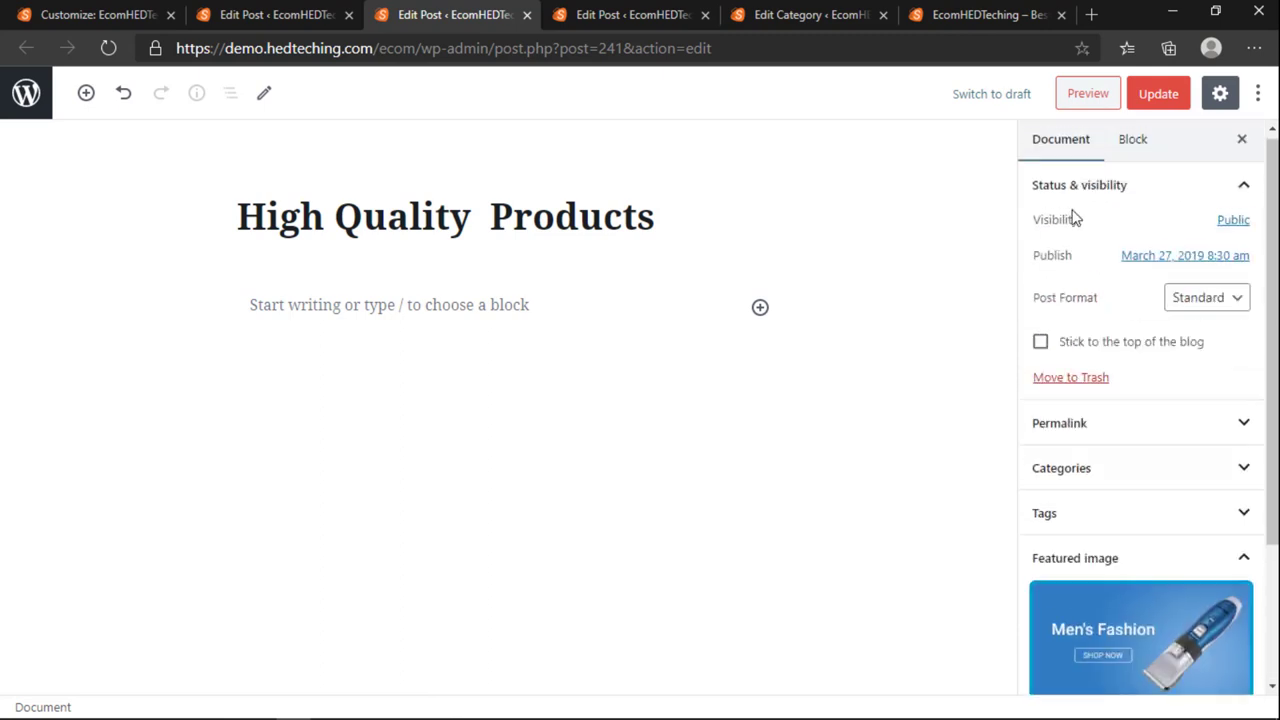
pyautogui.click(1157, 94)
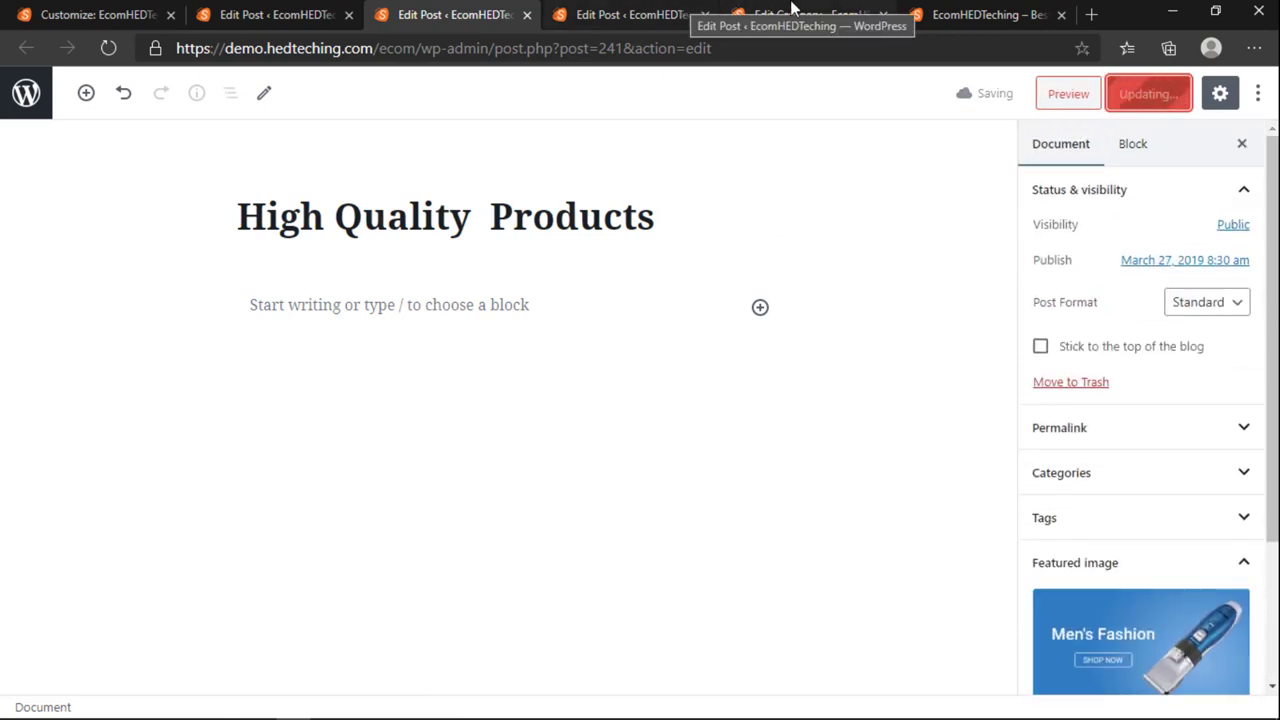
# Step: Close the Slider category tab and the leftover post editing tabs
pyautogui.click(790, 14)
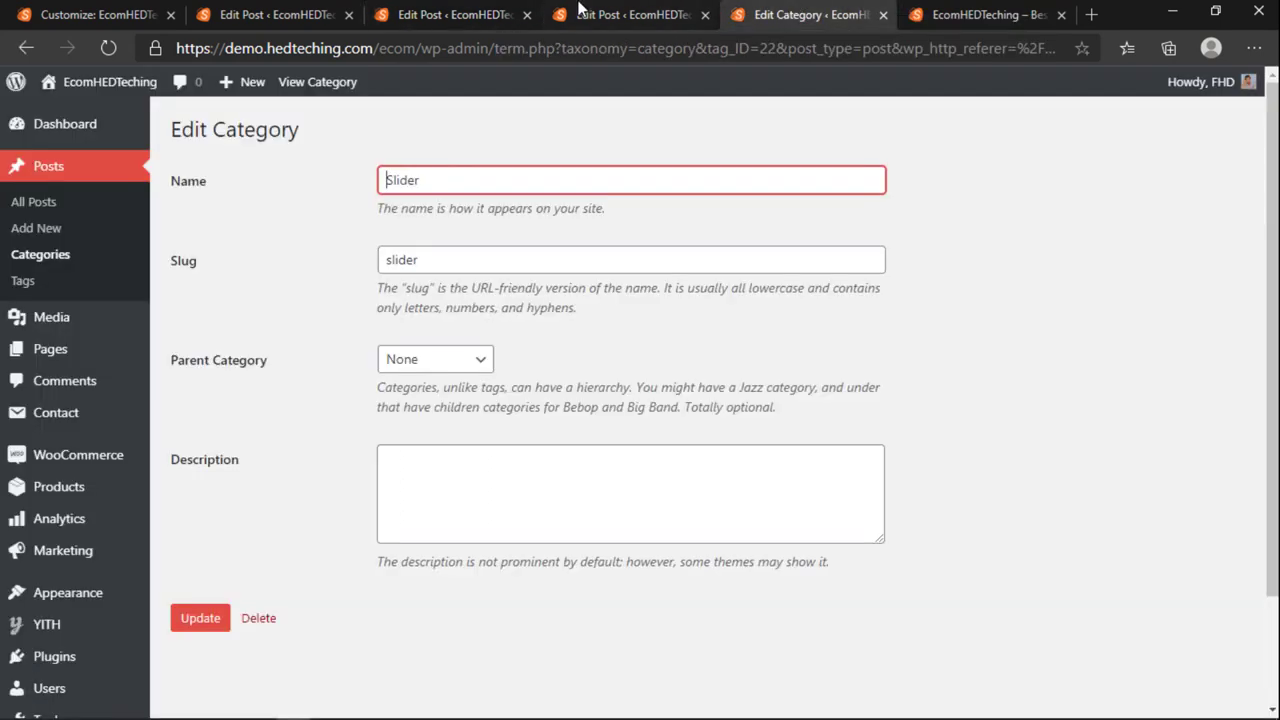
pyautogui.click(584, 12)
pyautogui.click(790, 14)
pyautogui.click(883, 16)
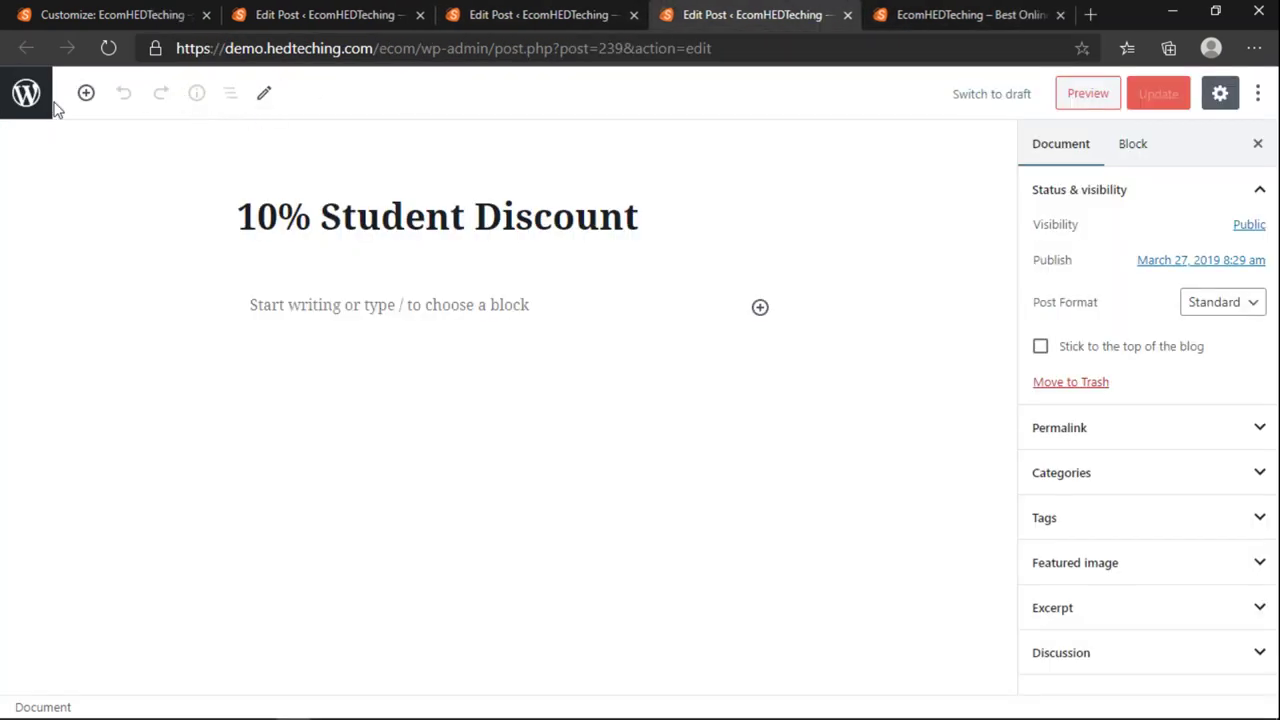
pyautogui.click(372, 47)
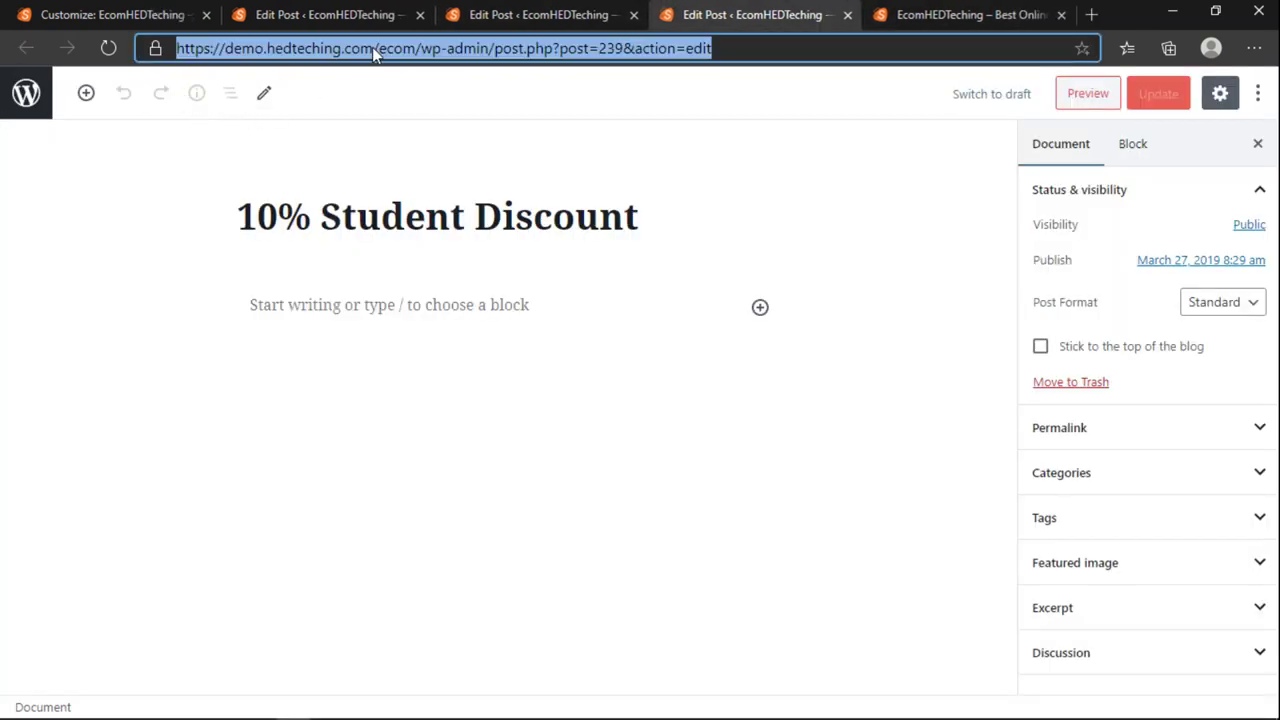
pyautogui.click(640, 10)
pyautogui.click(634, 14)
pyautogui.click(634, 14)
# Step: Reload the store home page, step the slider next, back and next, then return to Luxury Collection
pyautogui.scroll(4, 503, 336)
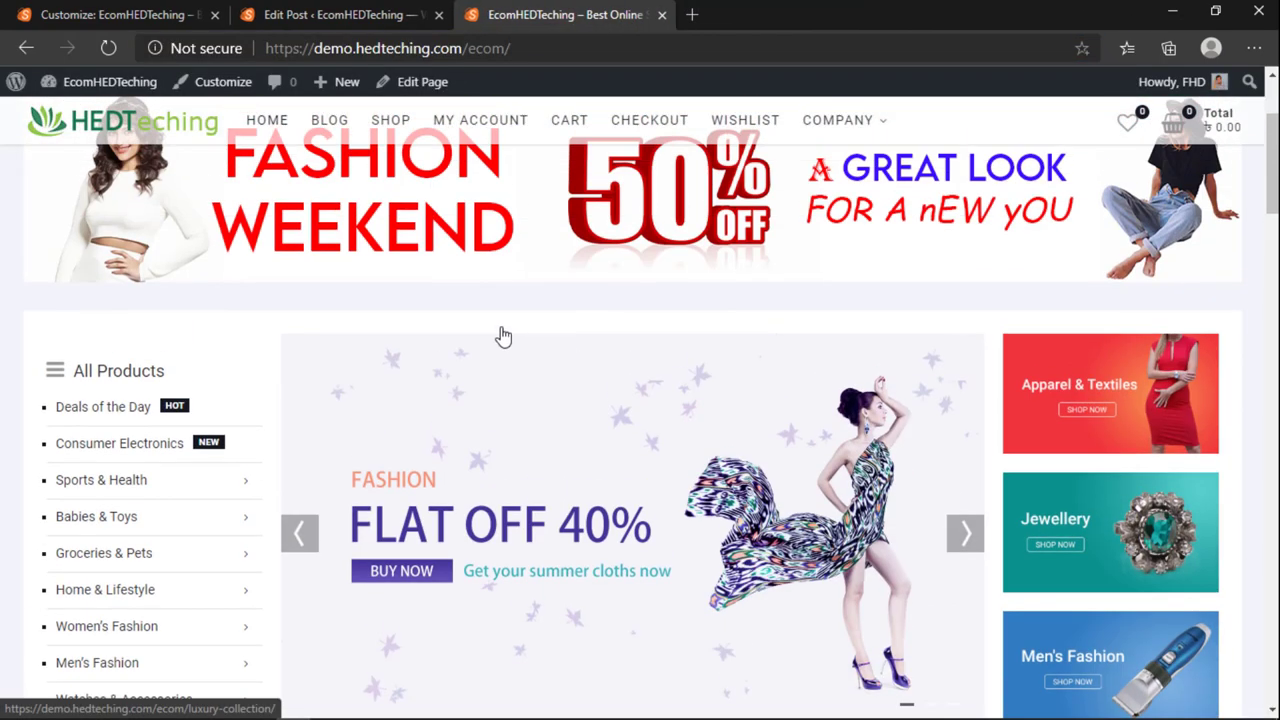
pyautogui.scroll(2, 503, 336)
pyautogui.click(53, 246)
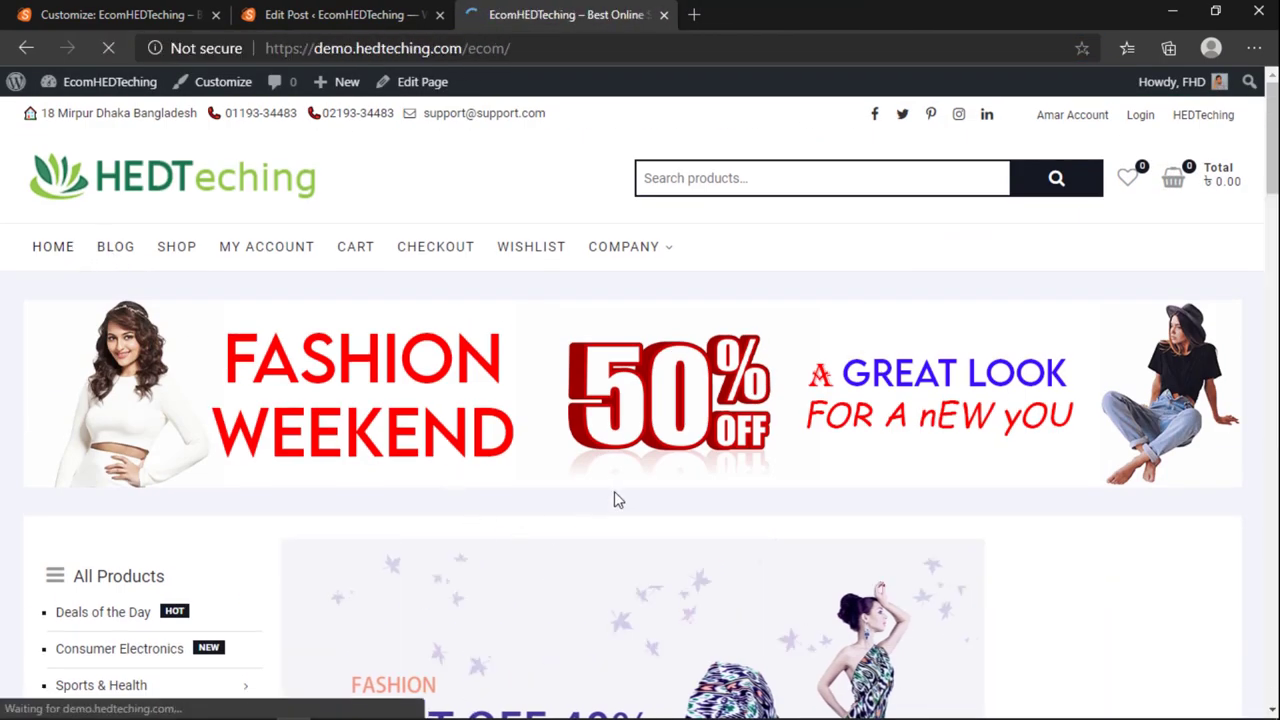
pyautogui.scroll(-3, 614, 491)
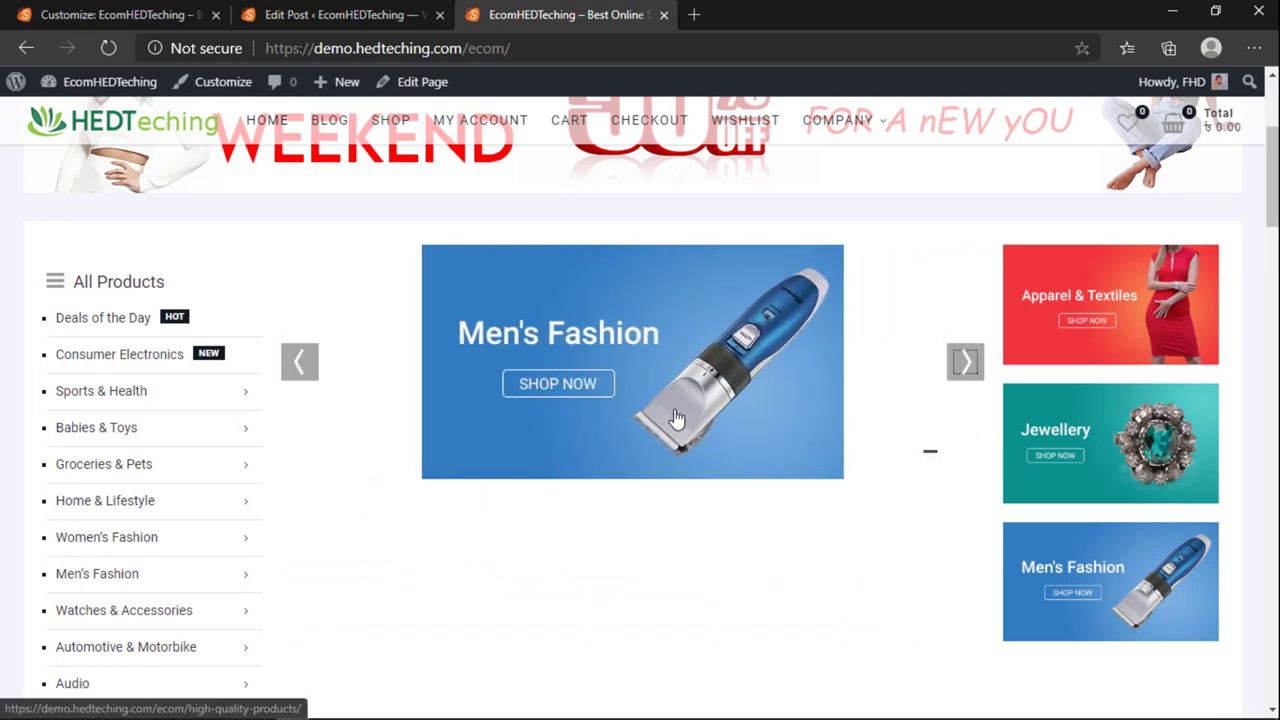
pyautogui.click(966, 362)
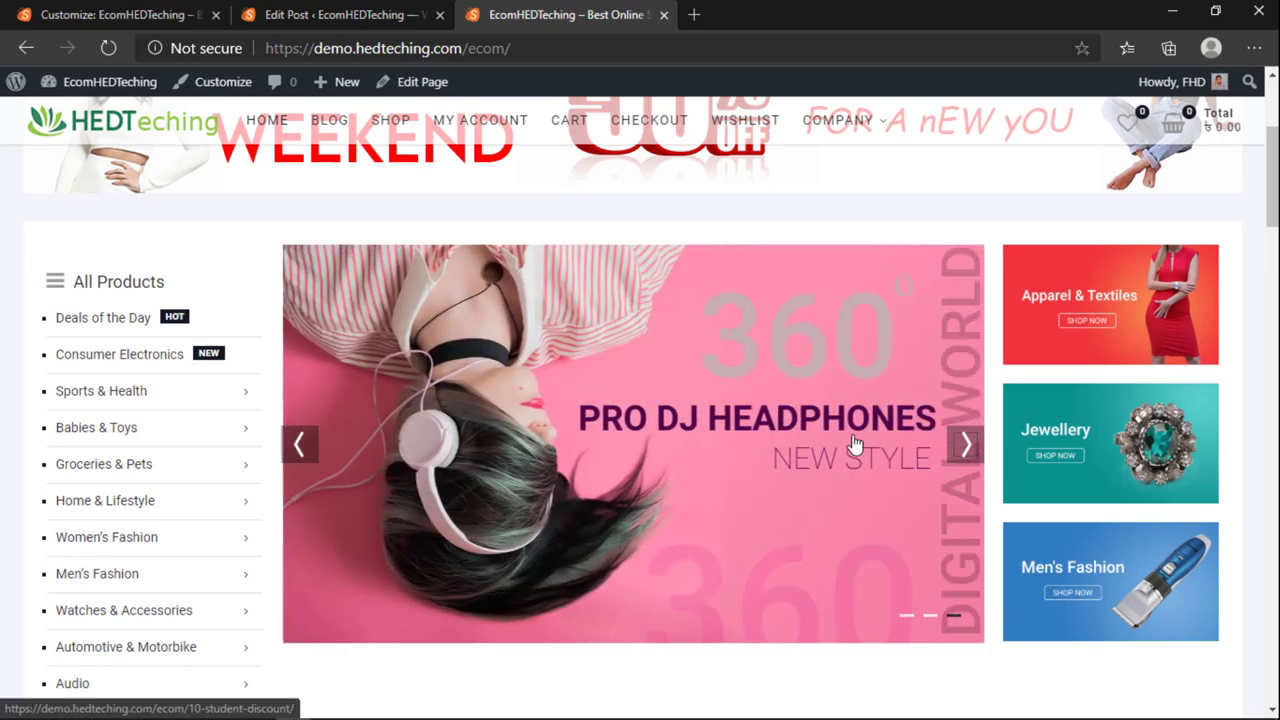
pyautogui.click(313, 442)
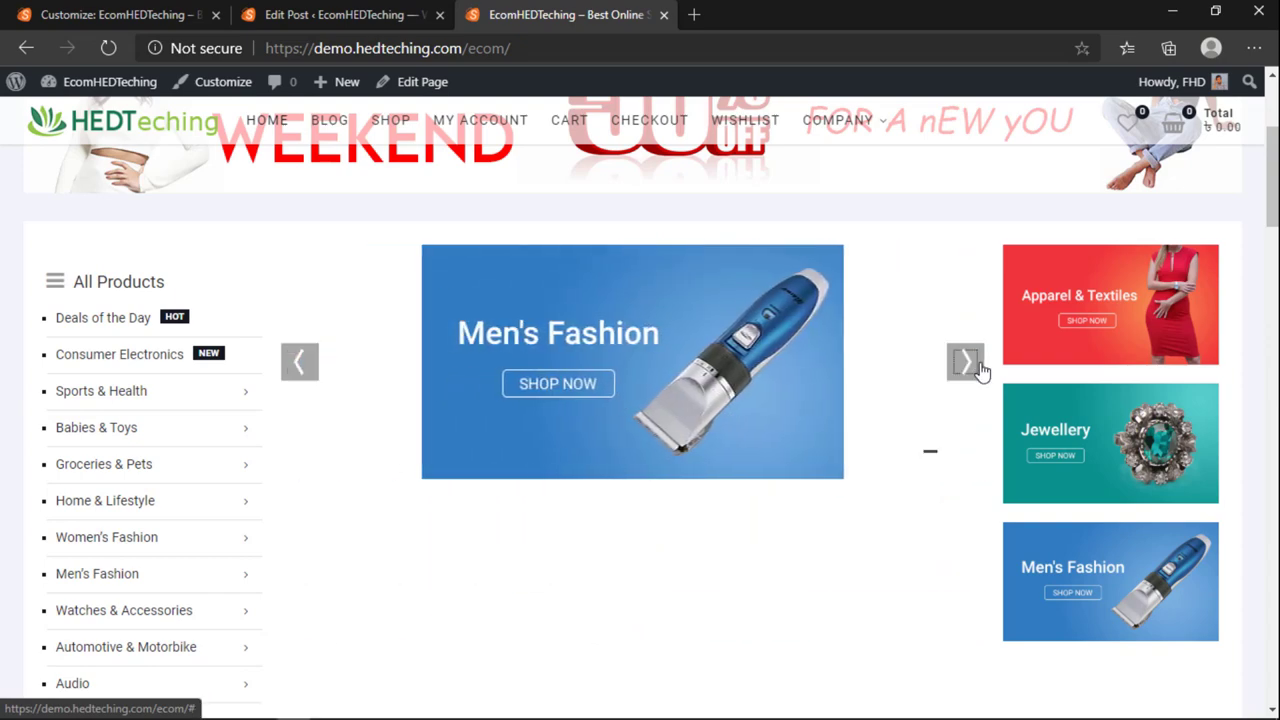
pyautogui.click(975, 367)
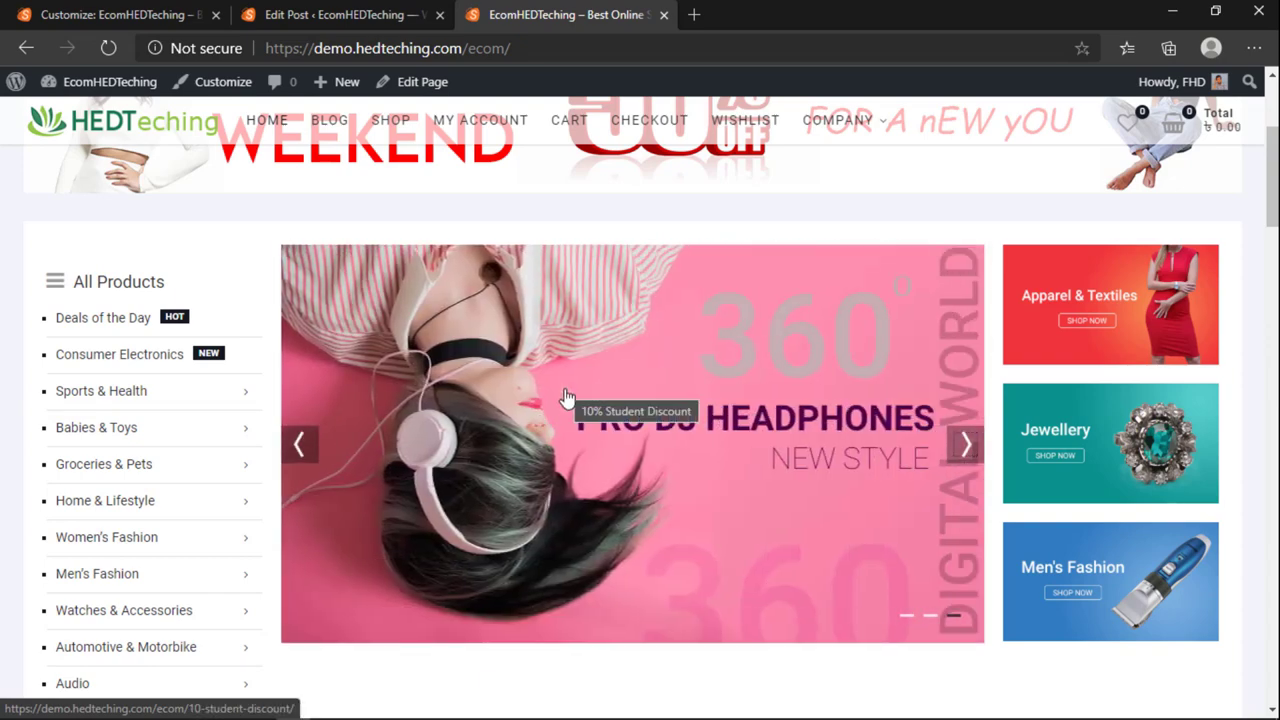
pyautogui.scroll(3, 563, 437)
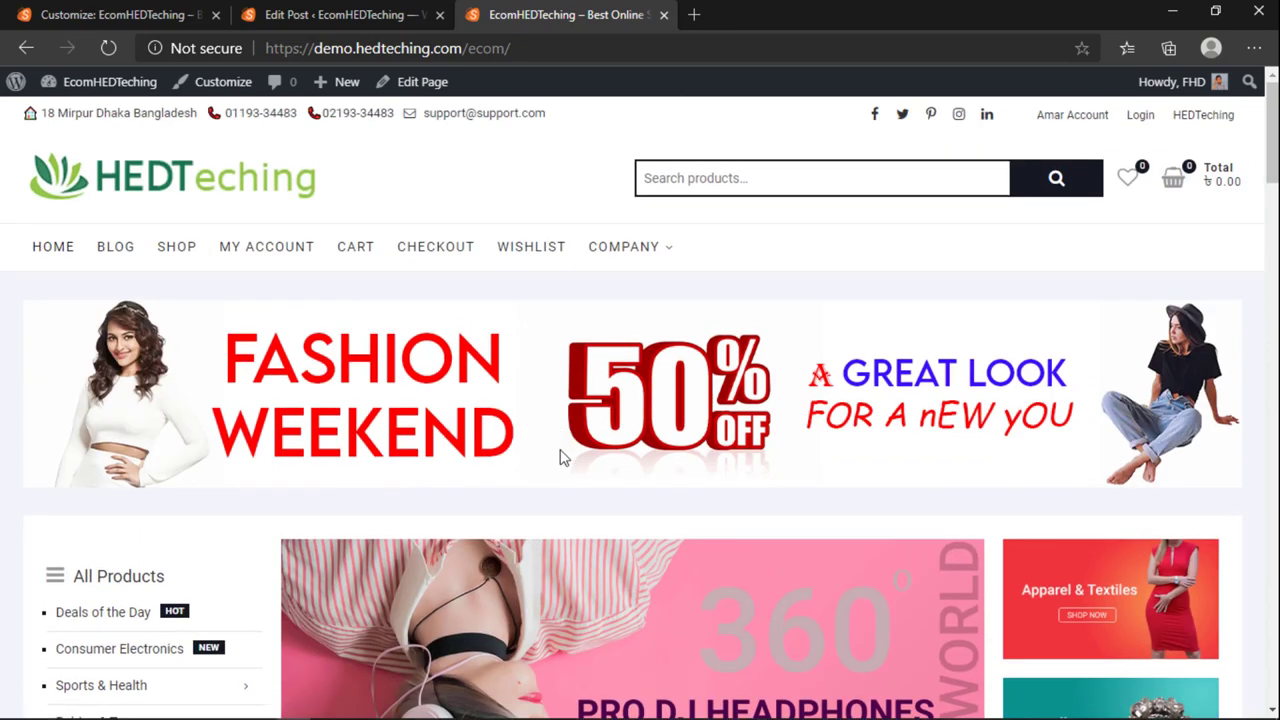
pyautogui.scroll(-3, 560, 457)
pyautogui.click(340, 12)
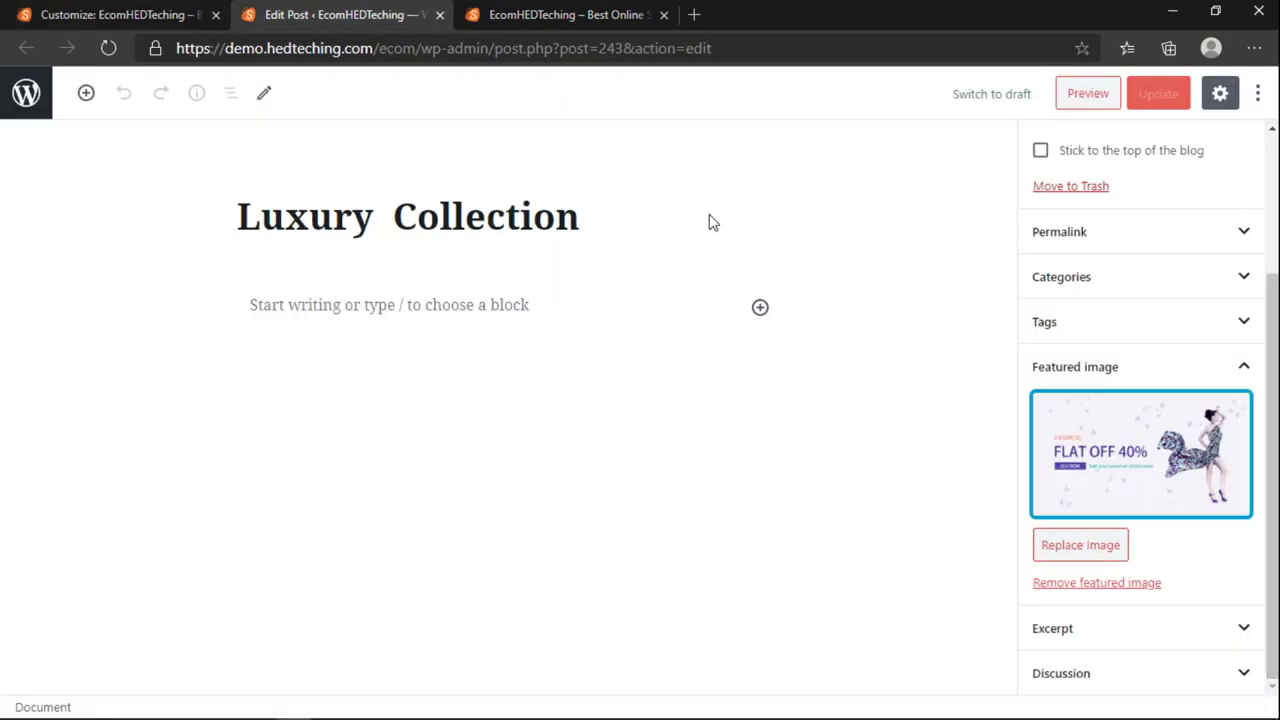
# Step: Open the 10% Student Discount post and browse featured image replacements without changing anything
pyautogui.click(70, 10)
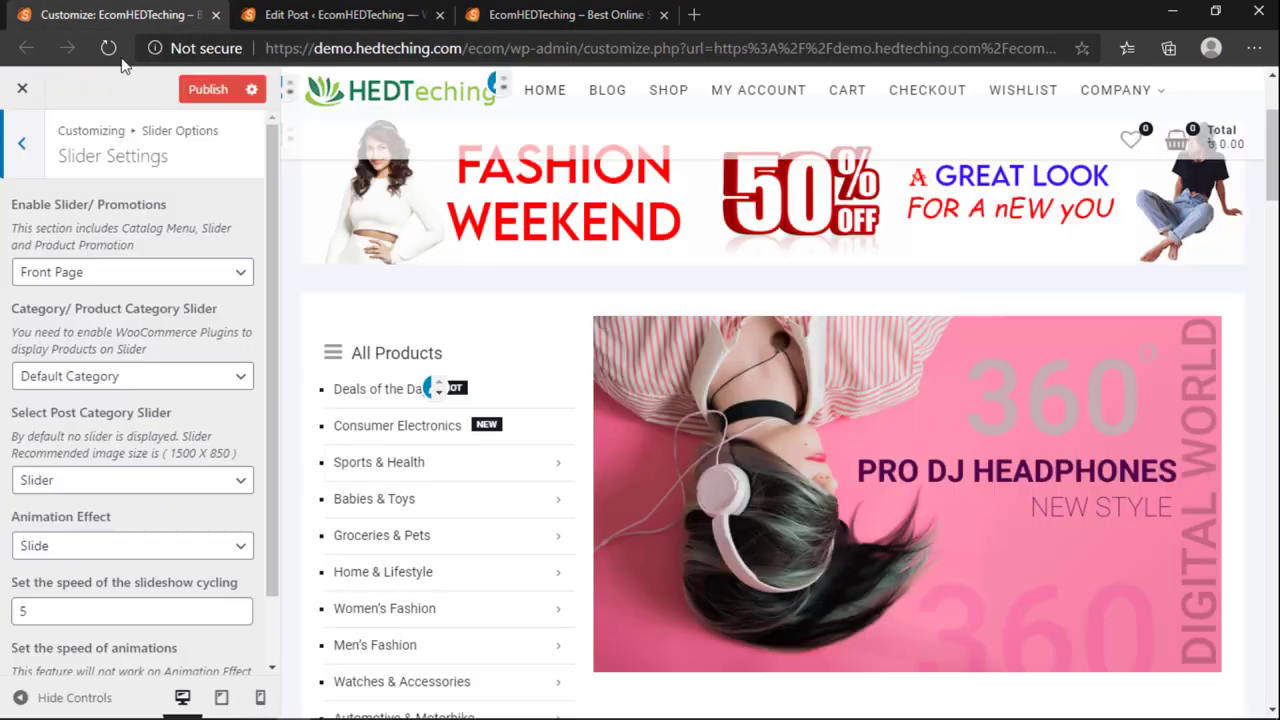
pyautogui.click(280, 12)
pyautogui.click(560, 14)
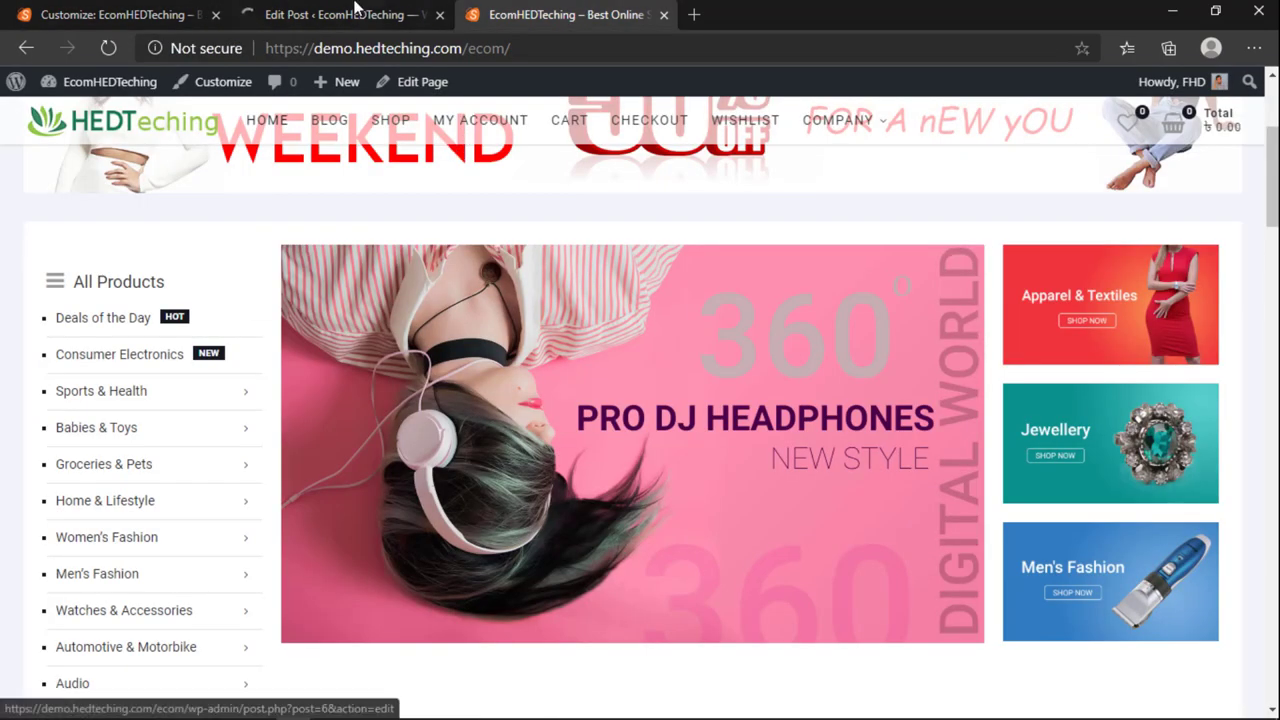
pyautogui.click(355, 10)
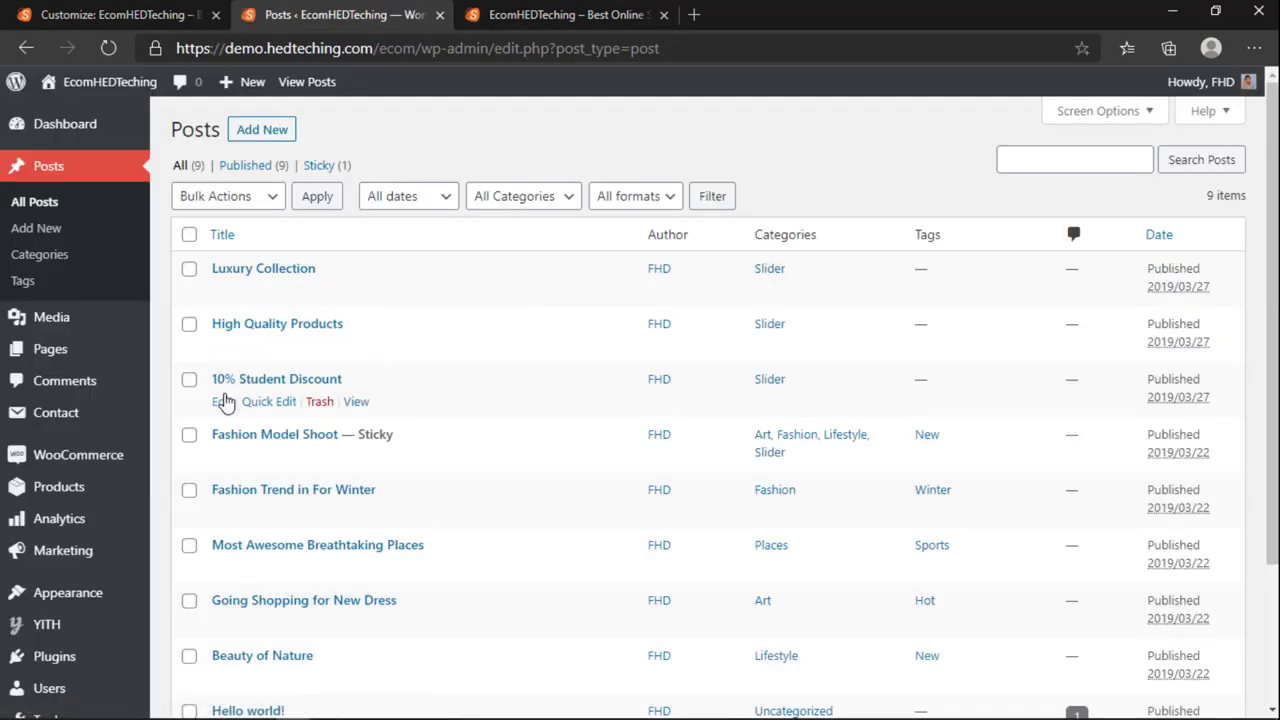
pyautogui.click(222, 401)
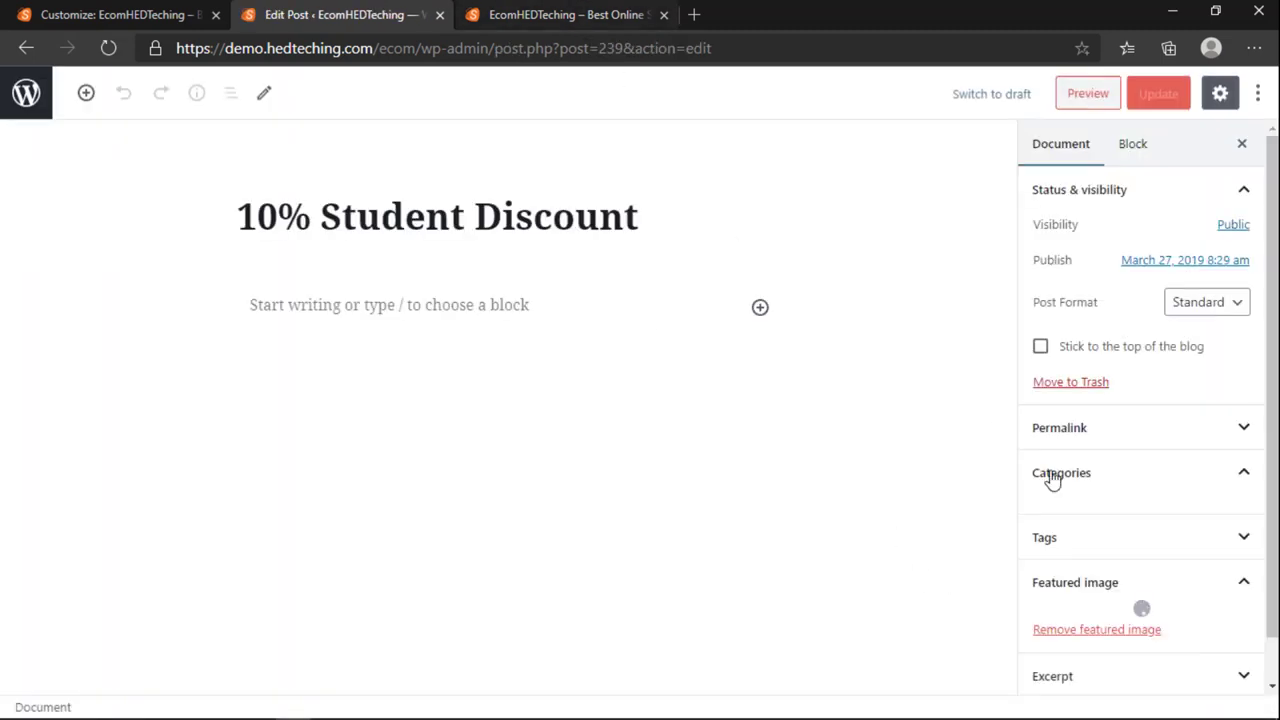
pyautogui.scroll(-1, 1063, 583)
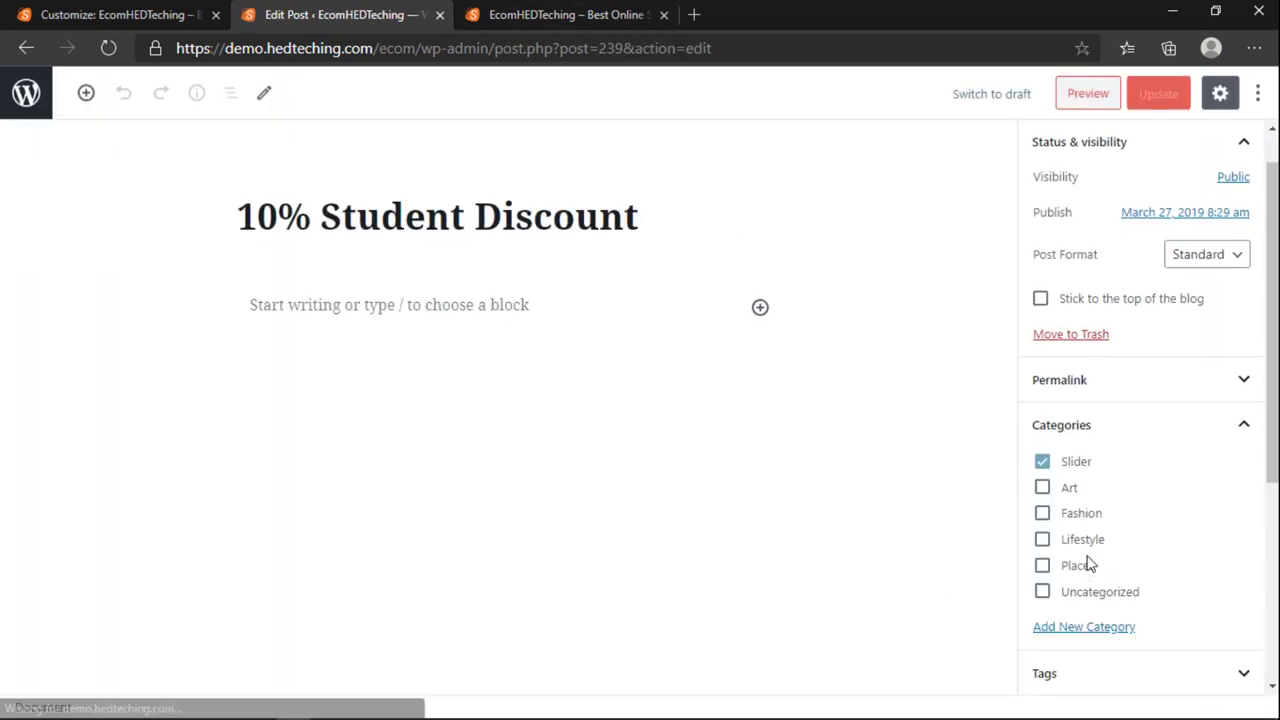
pyautogui.scroll(-4, 1090, 565)
pyautogui.scroll(1, 1110, 450)
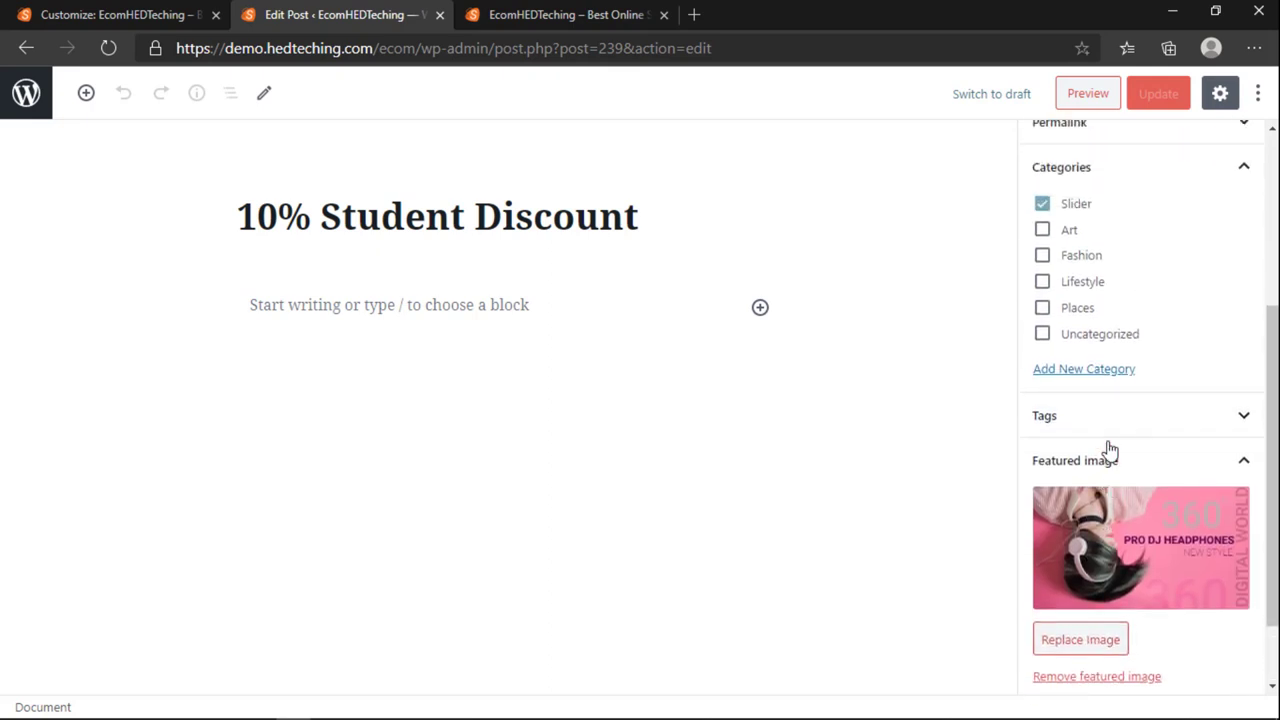
pyautogui.scroll(-2, 1110, 450)
pyautogui.click(1077, 547)
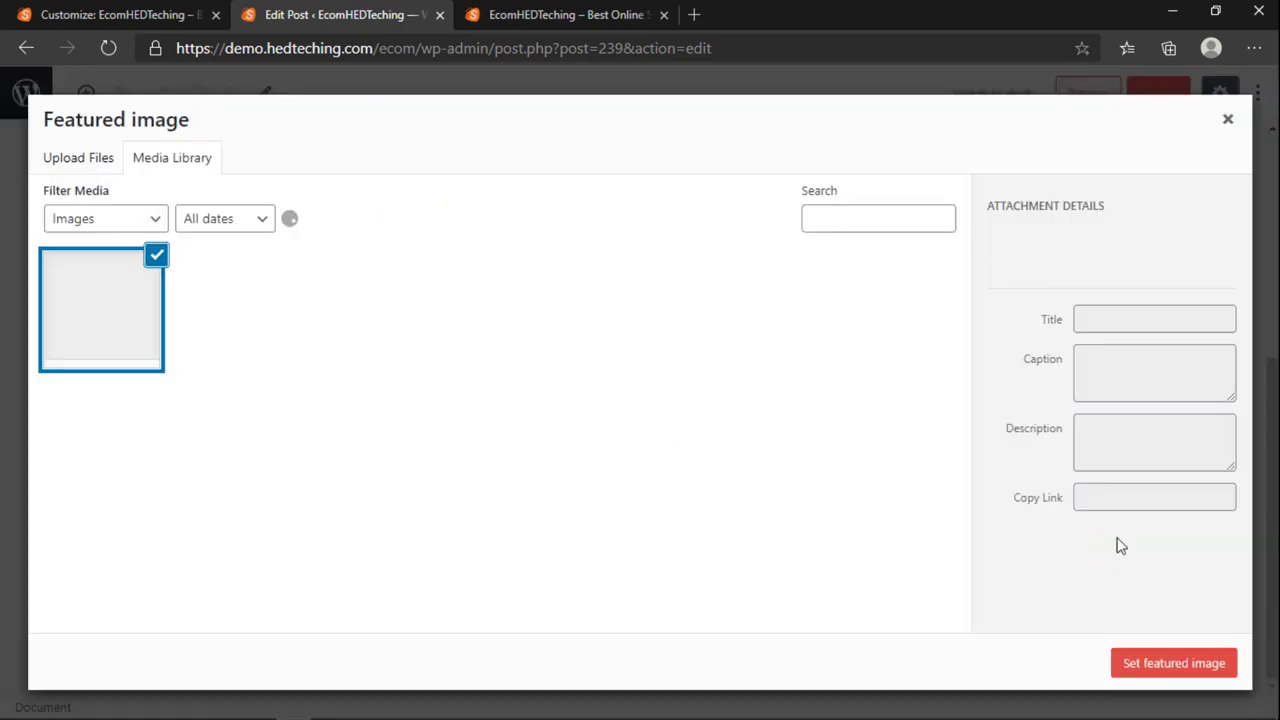
pyautogui.click(1228, 119)
# Step: Step through the storefront slider's slides, then open High Quality Products for editing
pyautogui.click(27, 52)
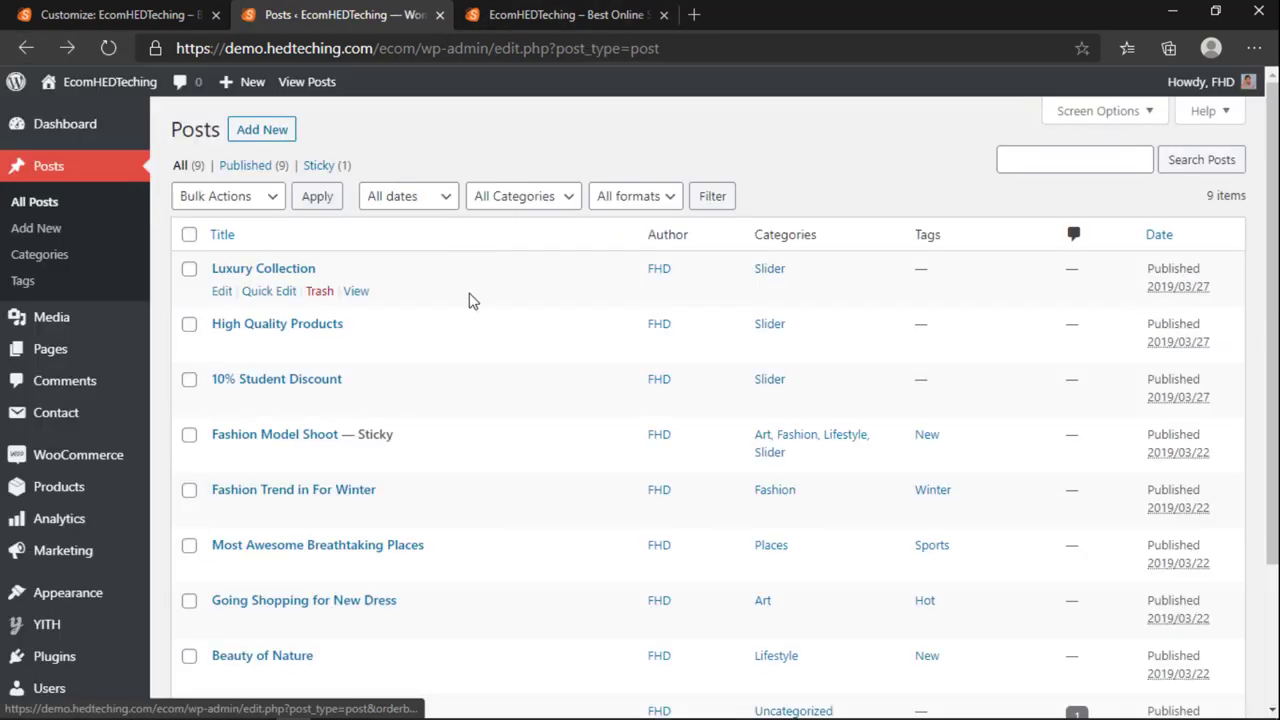
pyautogui.click(490, 12)
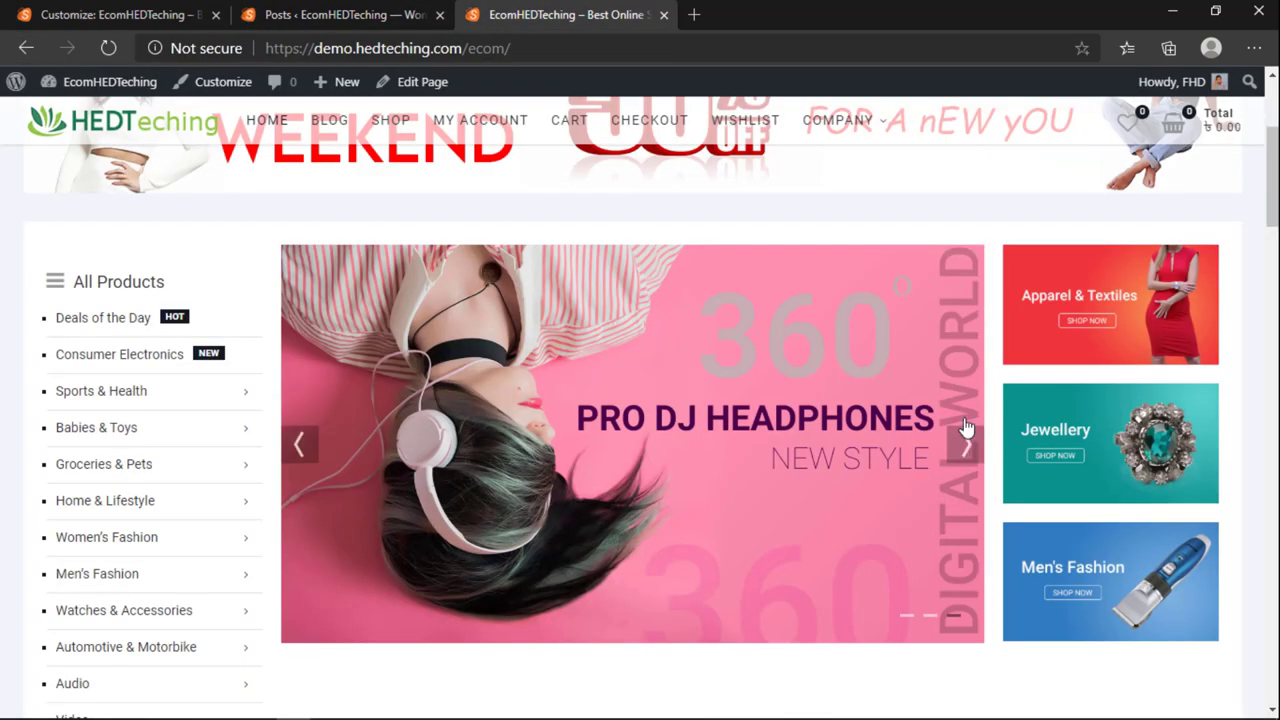
pyautogui.click(968, 447)
pyautogui.click(967, 450)
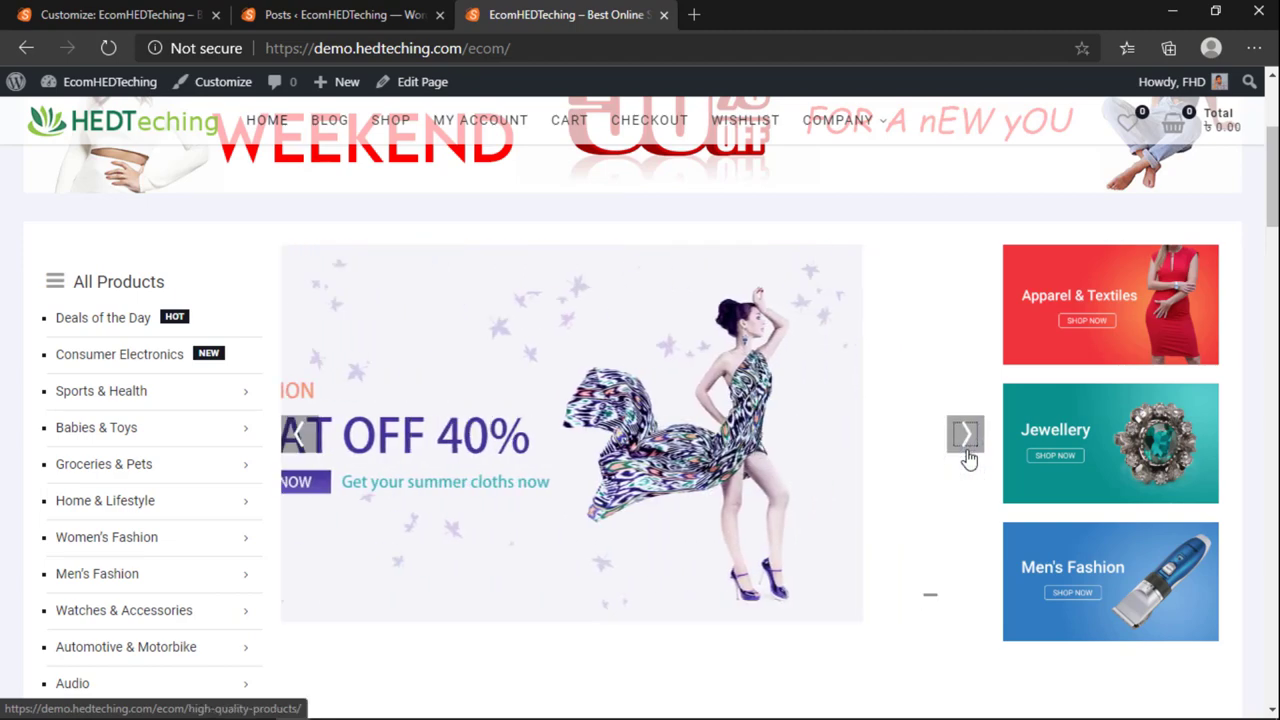
pyautogui.click(968, 365)
pyautogui.click(110, 14)
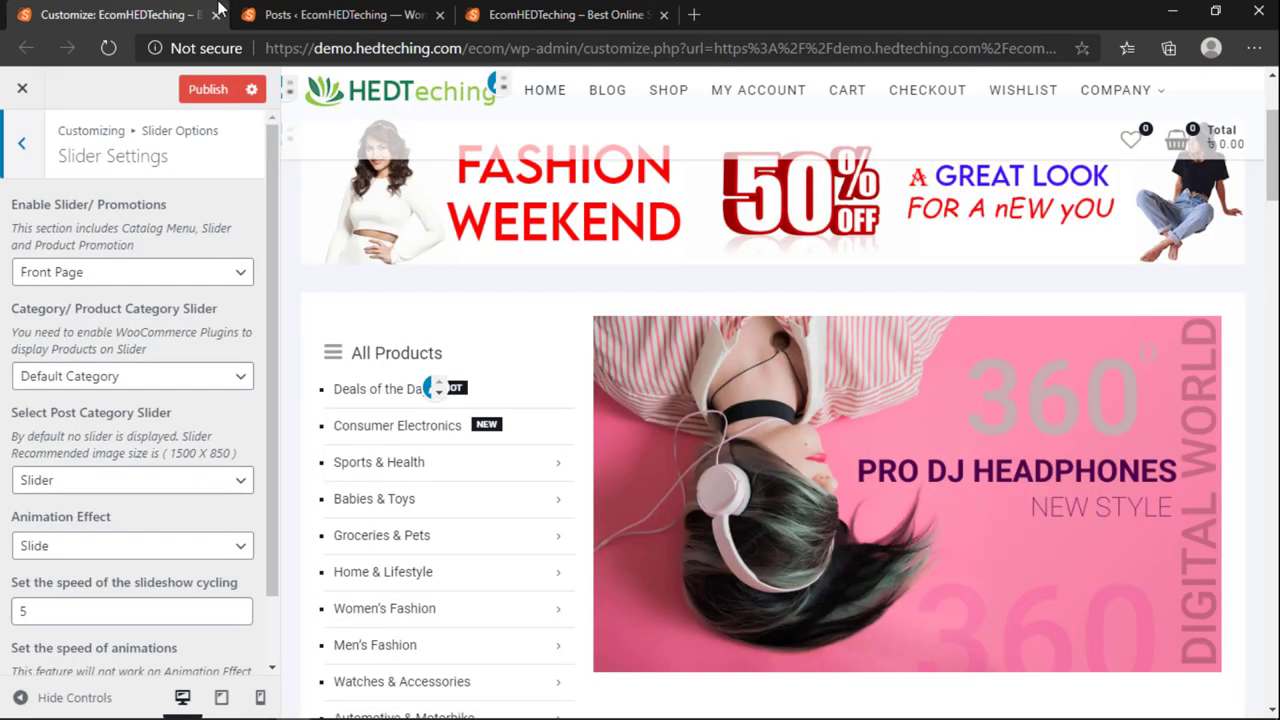
pyautogui.click(262, 14)
pyautogui.click(222, 347)
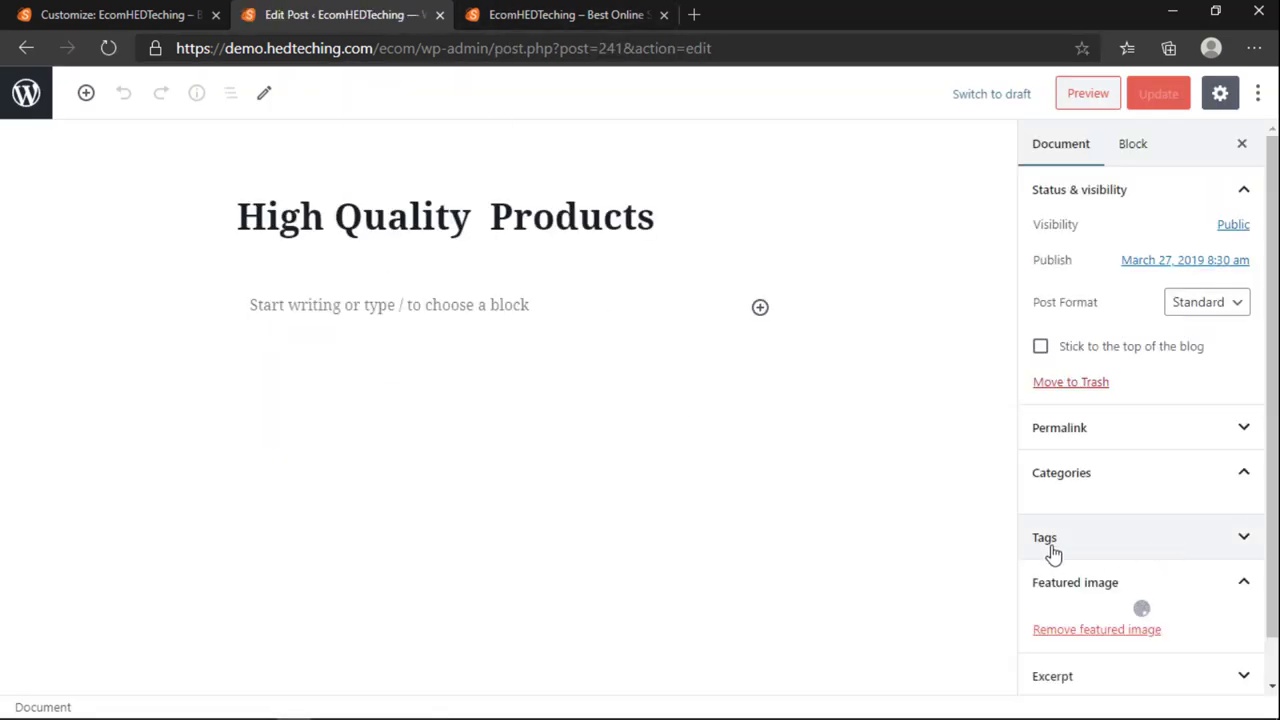
# Step: Set the orange mannequin banner (mannequin-3616355.jpg) as High Quality Products' featured image and update the post
pyautogui.scroll(-2, 1105, 585)
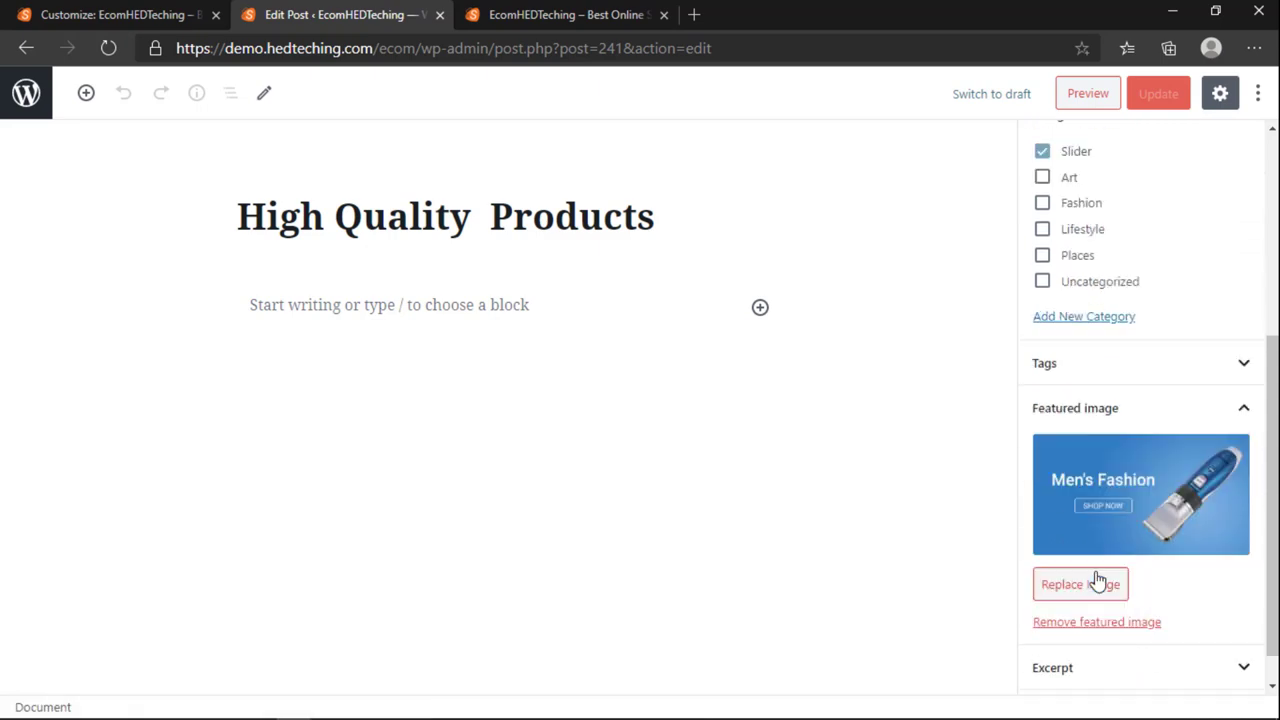
pyautogui.scroll(-1, 1090, 575)
pyautogui.click(1080, 545)
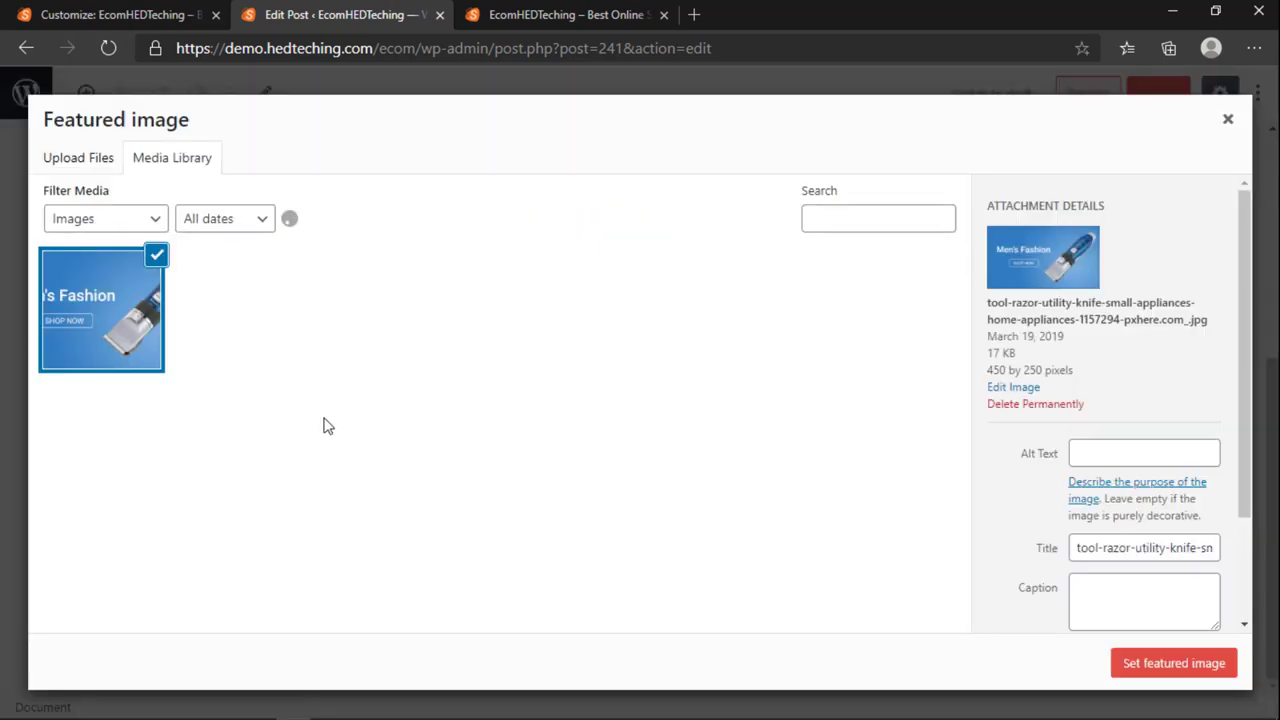
pyautogui.scroll(-3, 323, 427)
pyautogui.scroll(-2, 323, 427)
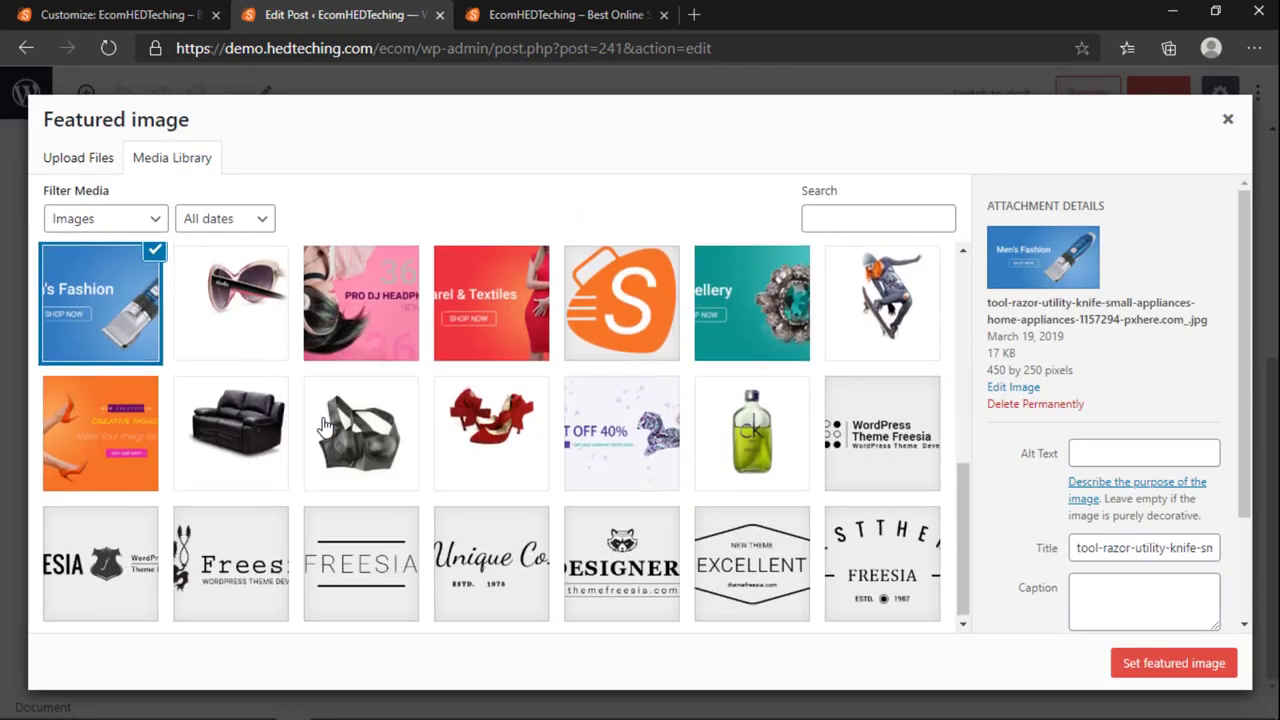
pyautogui.click(112, 432)
pyautogui.click(788, 310)
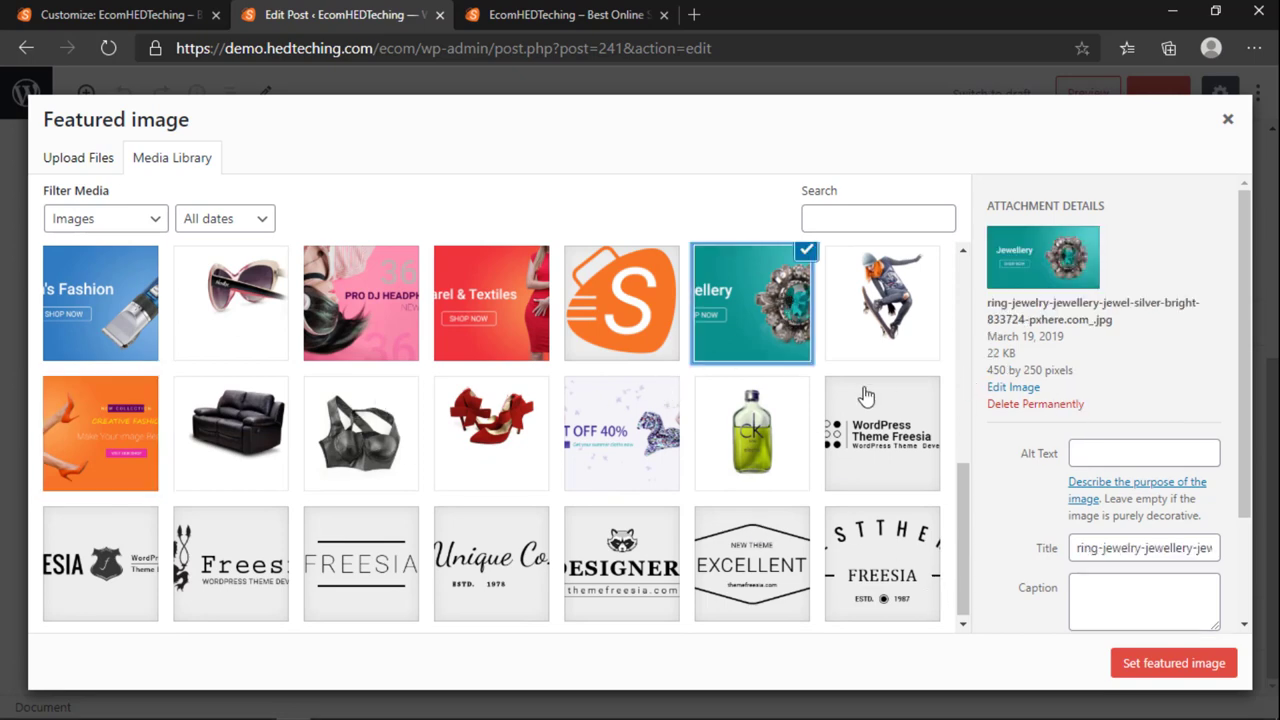
pyautogui.click(113, 441)
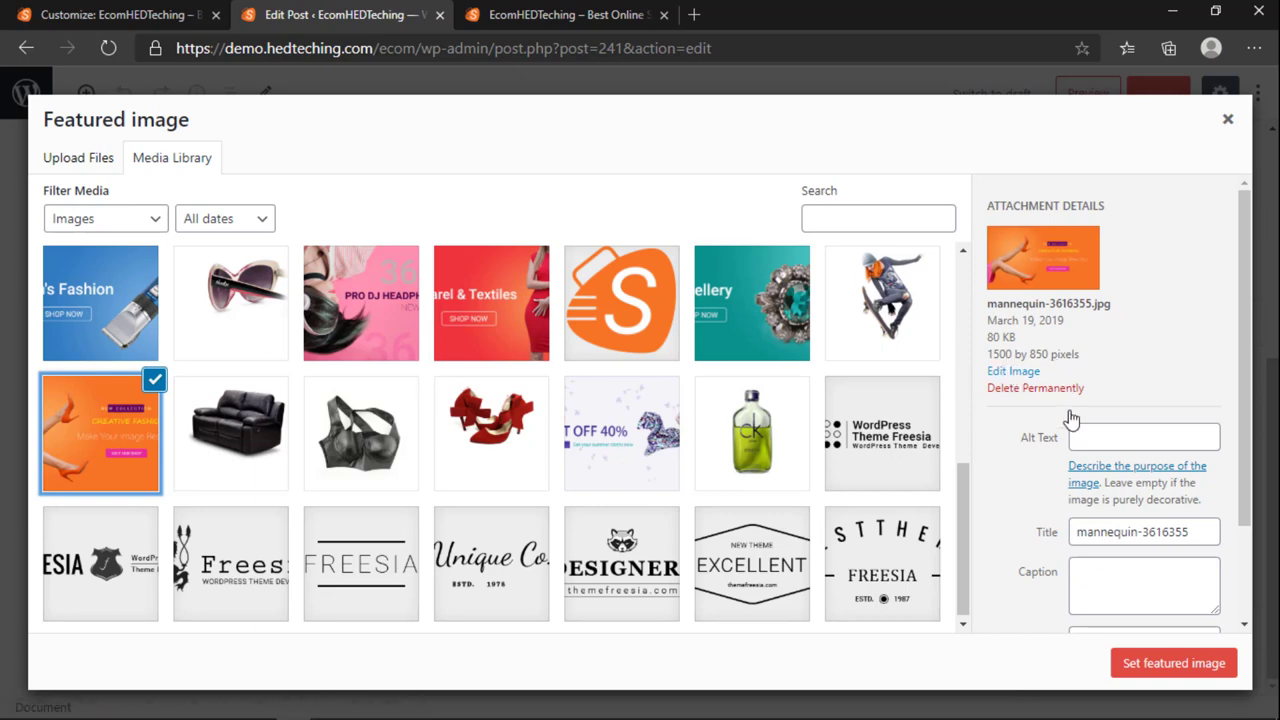
pyautogui.click(1178, 662)
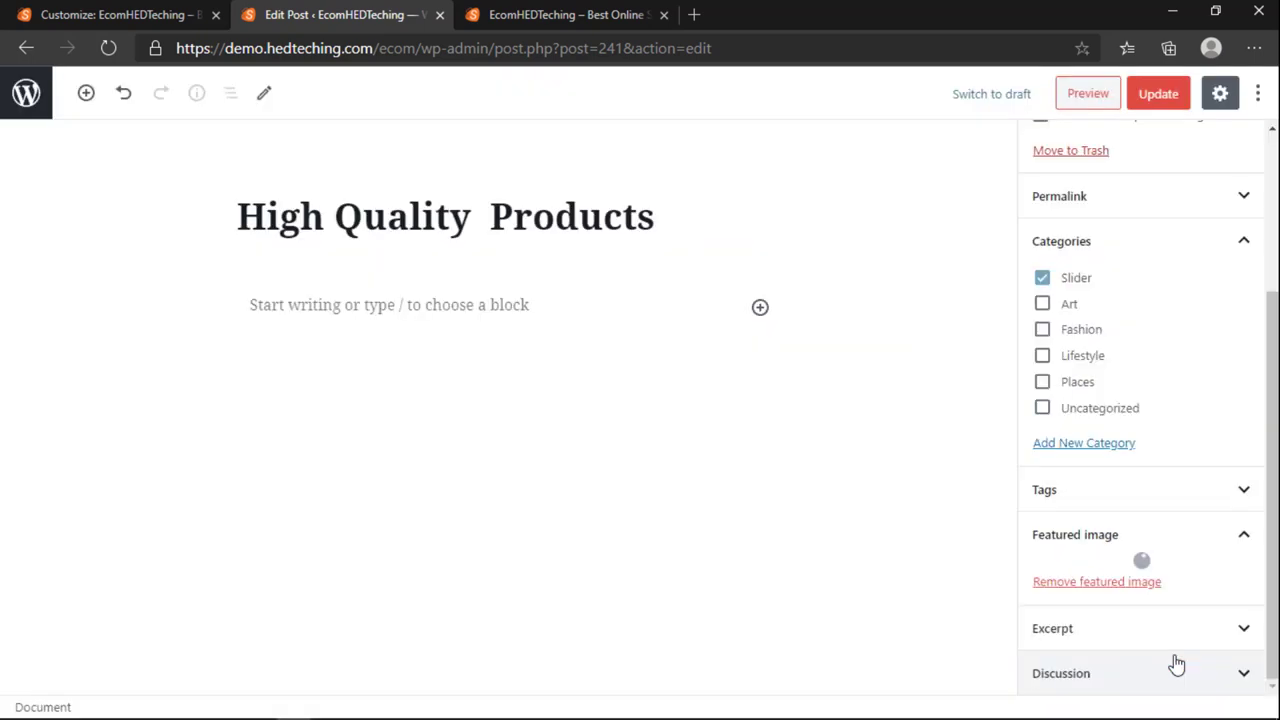
pyautogui.click(1158, 94)
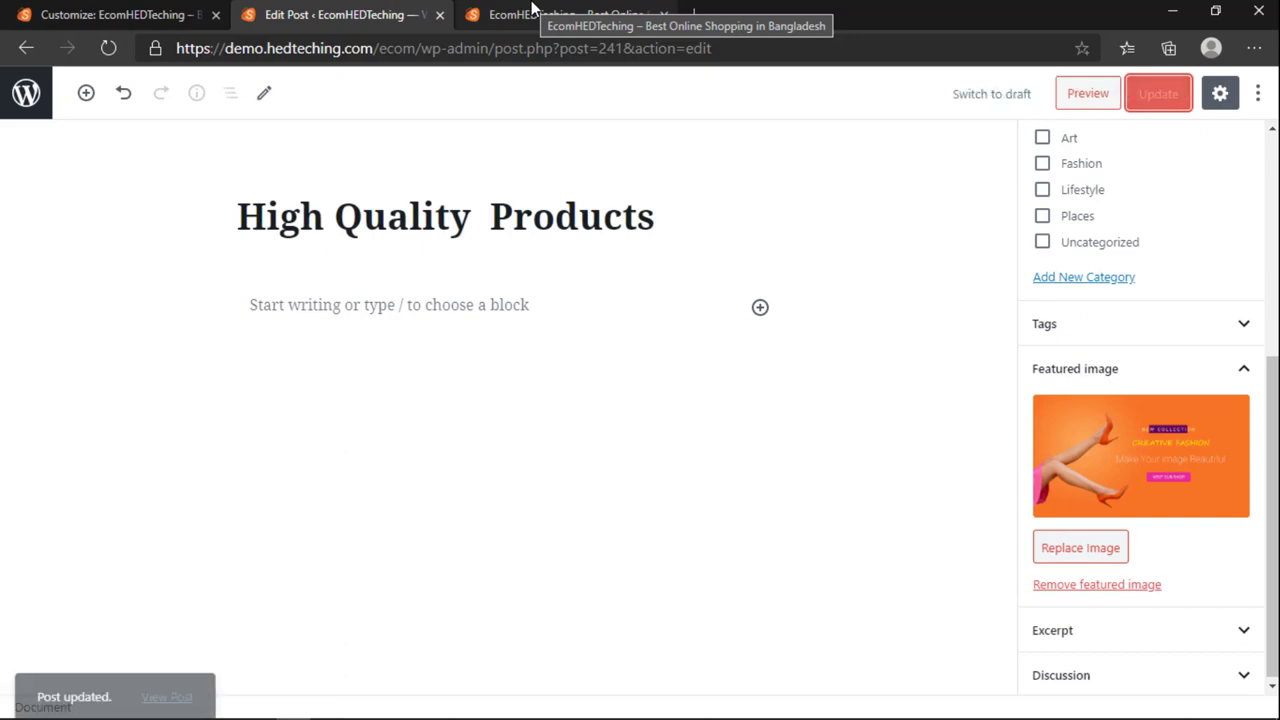
# Step: Advance the live homepage slider twice, then go back to Slider Options in the Customizer
pyautogui.click(531, 12)
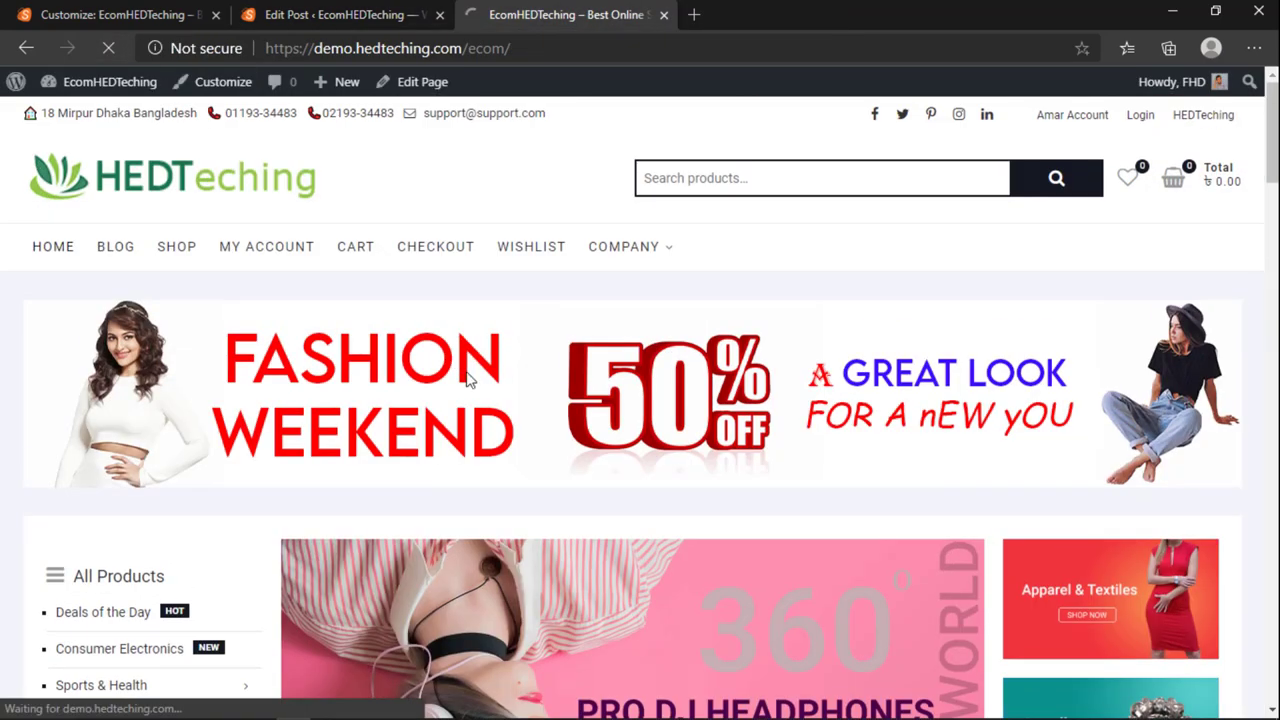
pyautogui.scroll(-3, 548, 415)
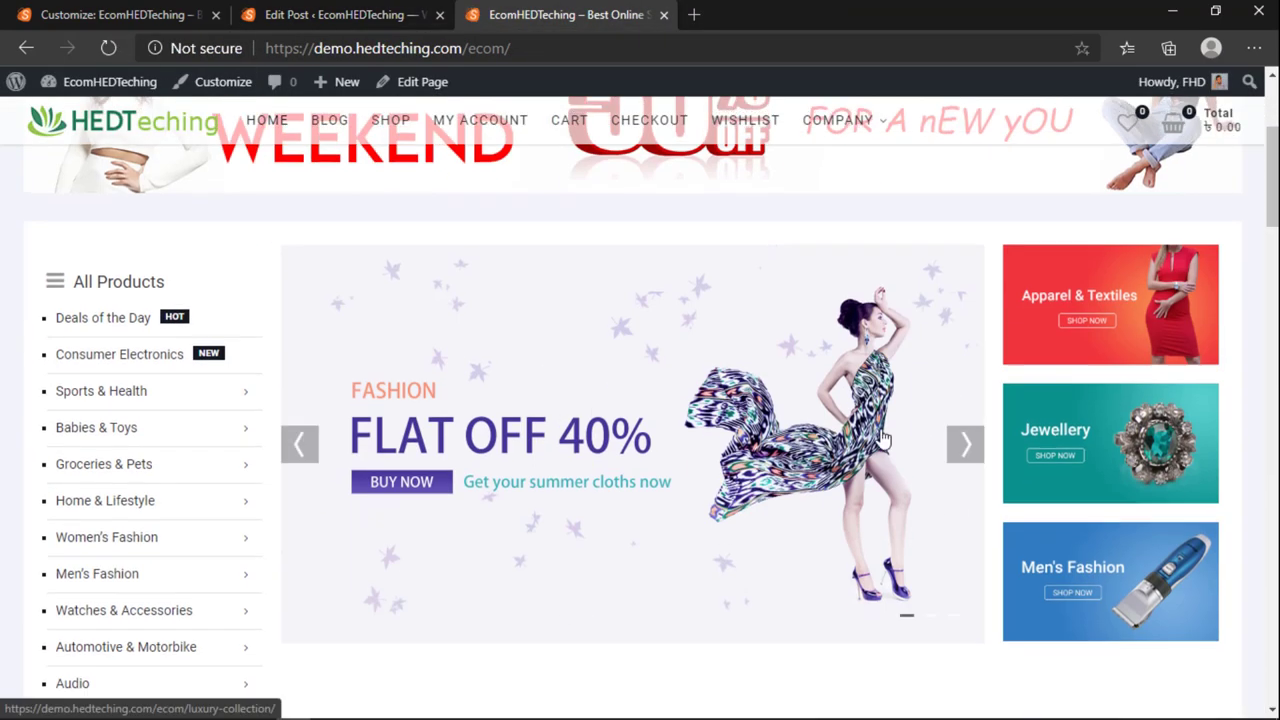
pyautogui.click(962, 449)
pyautogui.click(962, 449)
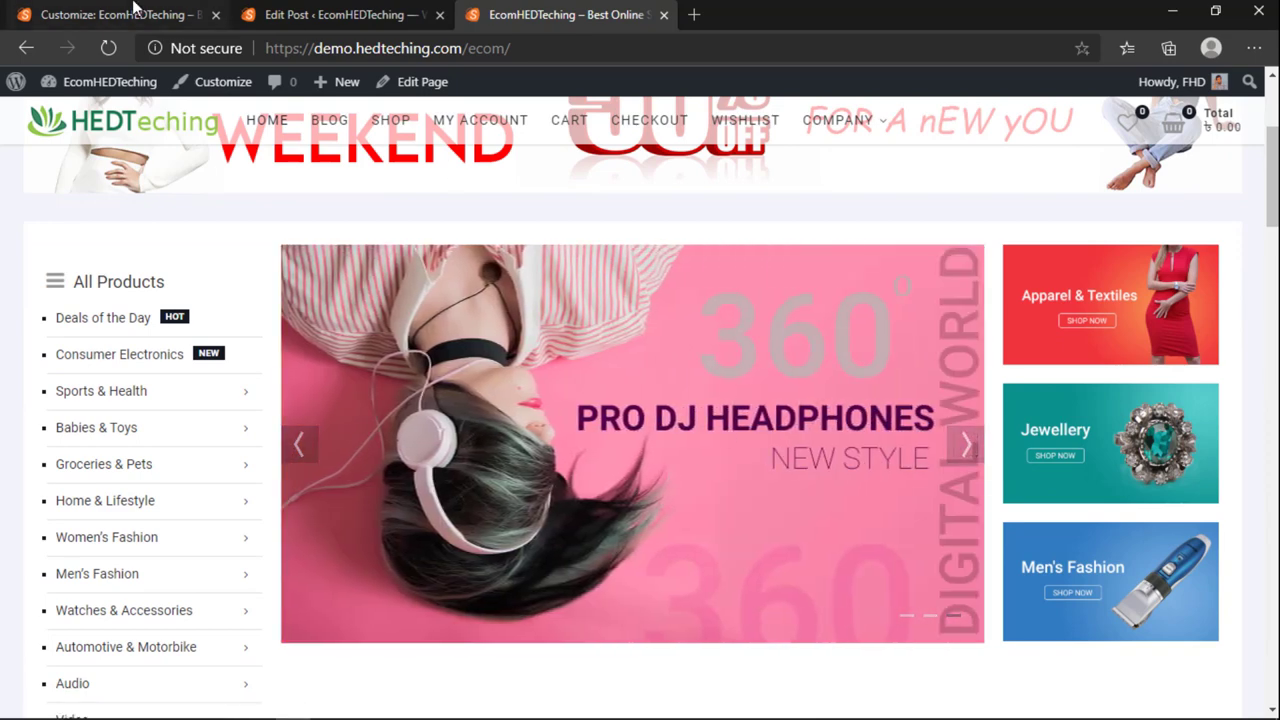
pyautogui.click(135, 12)
pyautogui.click(30, 160)
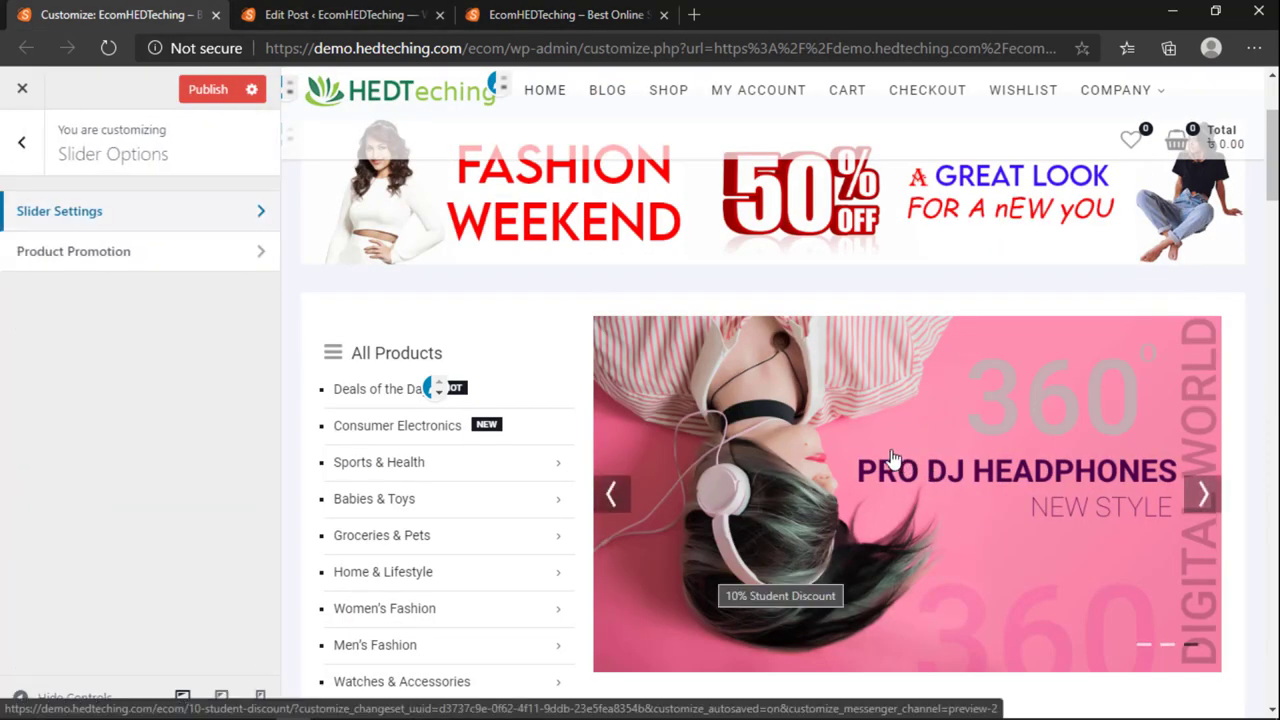
pyautogui.scroll(-3, 843, 540)
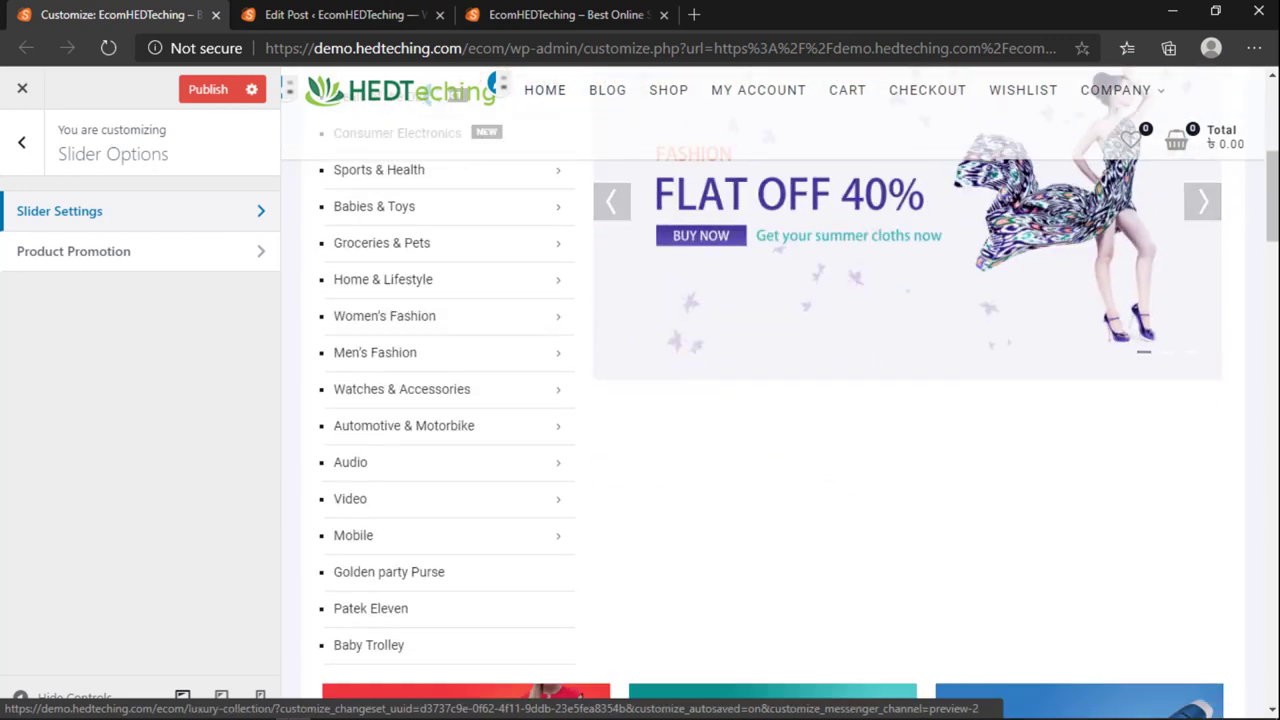
pyautogui.scroll(-5, 551, 480)
pyautogui.scroll(-1, 547, 471)
# Step: Compare the Customizer preview with the live homepage's slider and promo banners
pyautogui.click(555, 14)
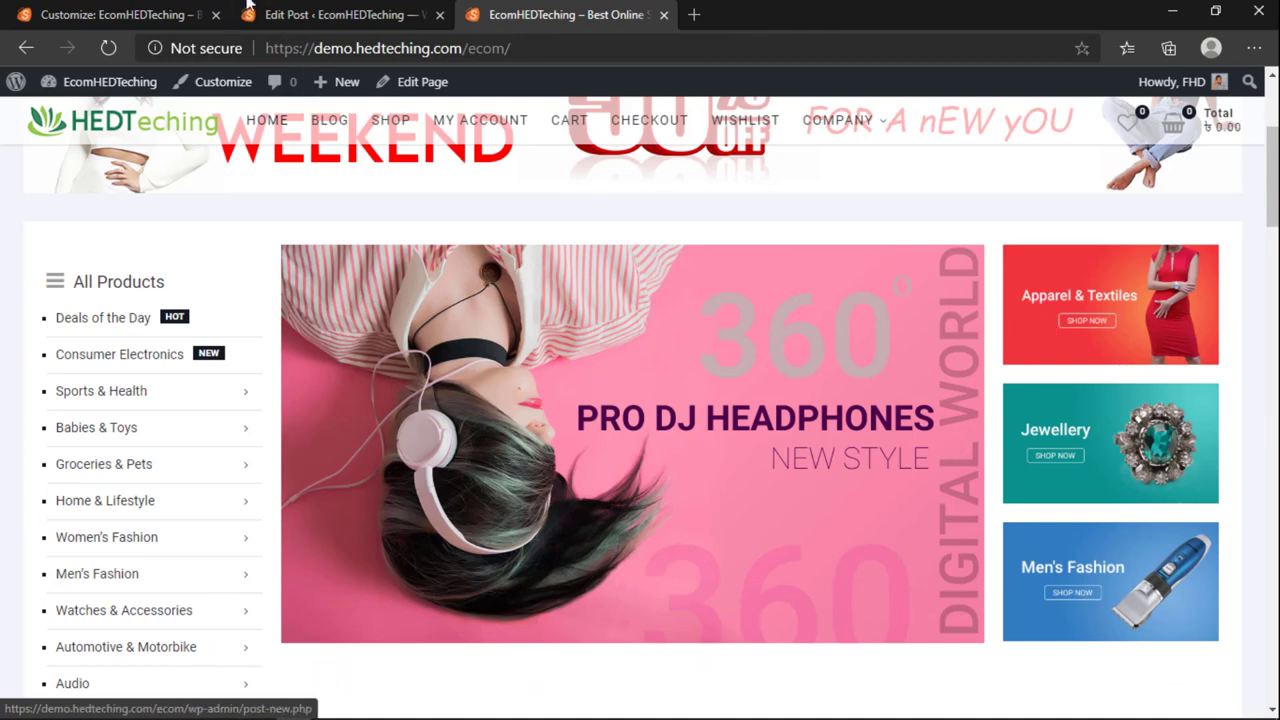
pyautogui.click(209, 10)
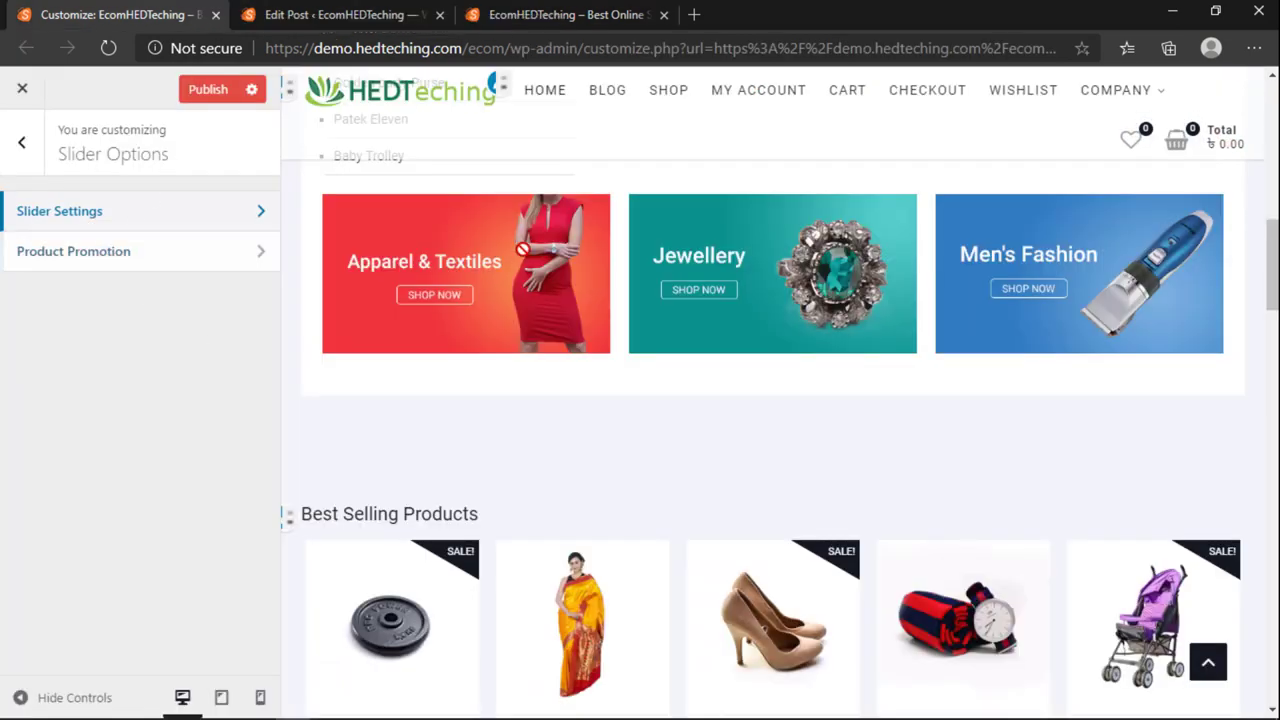
pyautogui.click(493, 10)
pyautogui.scroll(3, 578, 405)
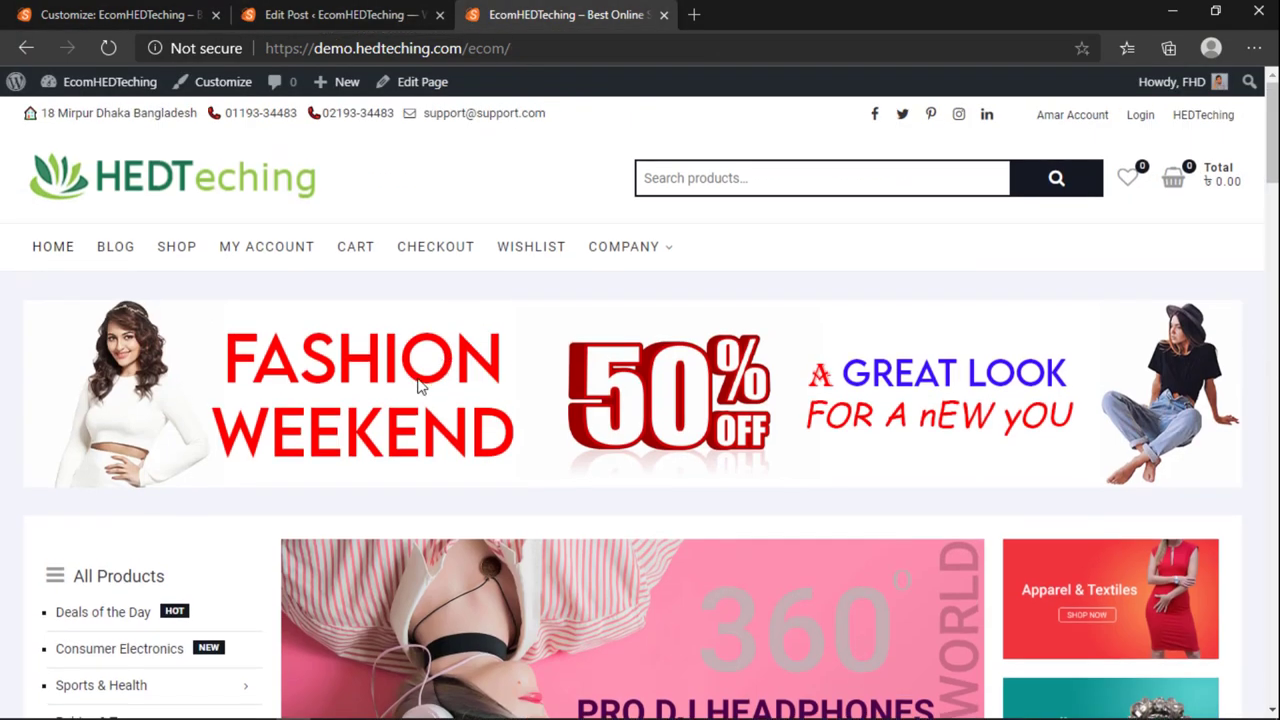
pyautogui.moveTo(316, 360); pyautogui.dragTo(896, 387)
pyautogui.click(130, 14)
# Step: Open the Product Promotion settings and compare the banners against the live homepage
pyautogui.scroll(-1, 819, 473)
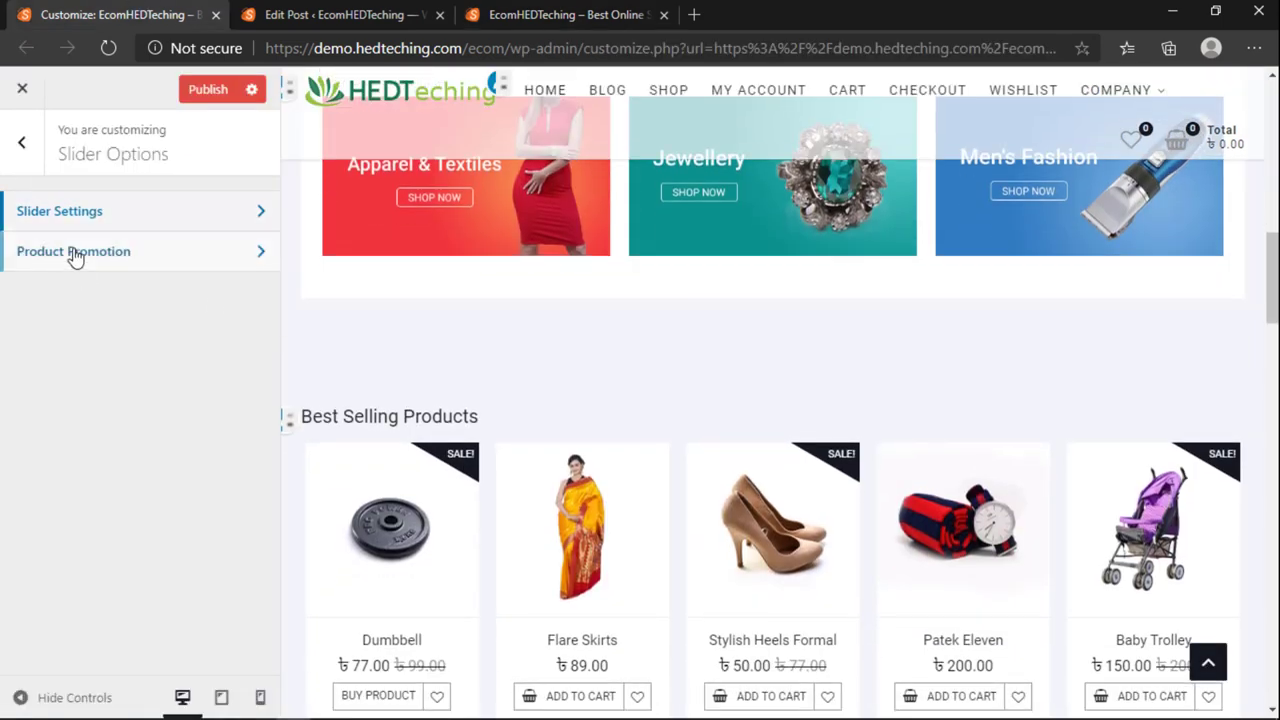
pyautogui.click(74, 251)
pyautogui.scroll(3, 561, 425)
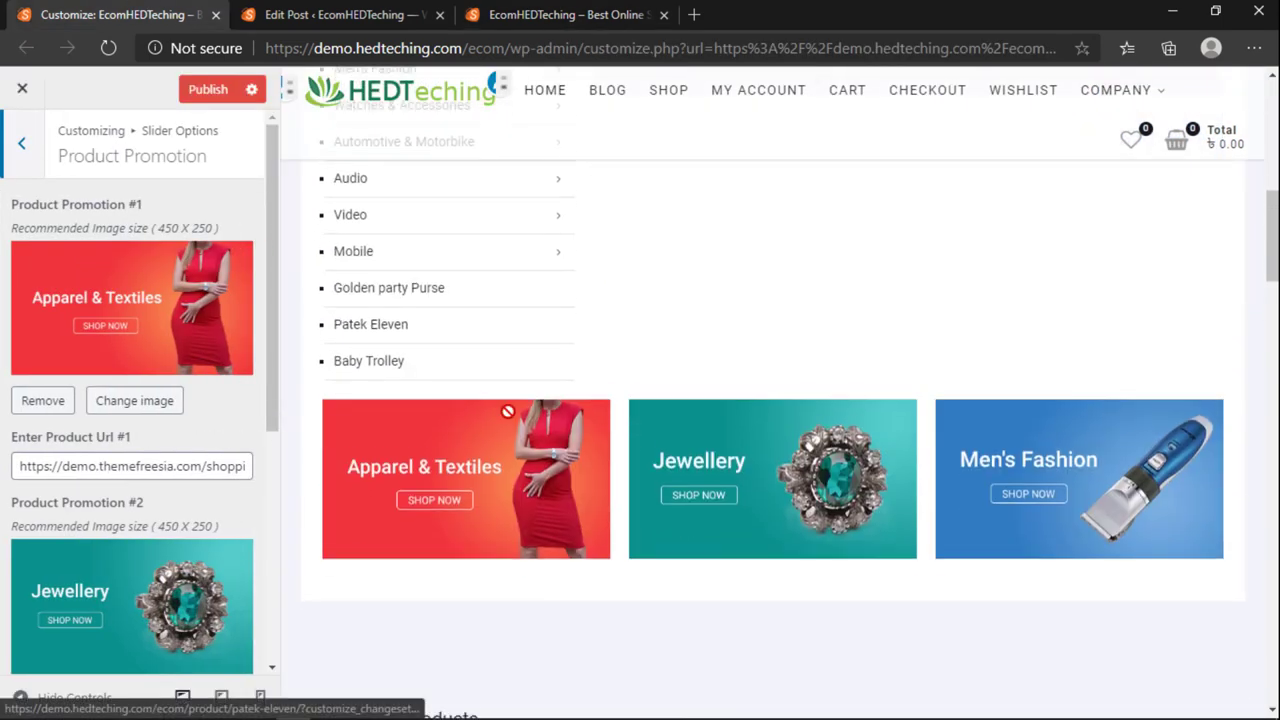
pyautogui.scroll(-4, 166, 314)
pyautogui.scroll(4, 166, 314)
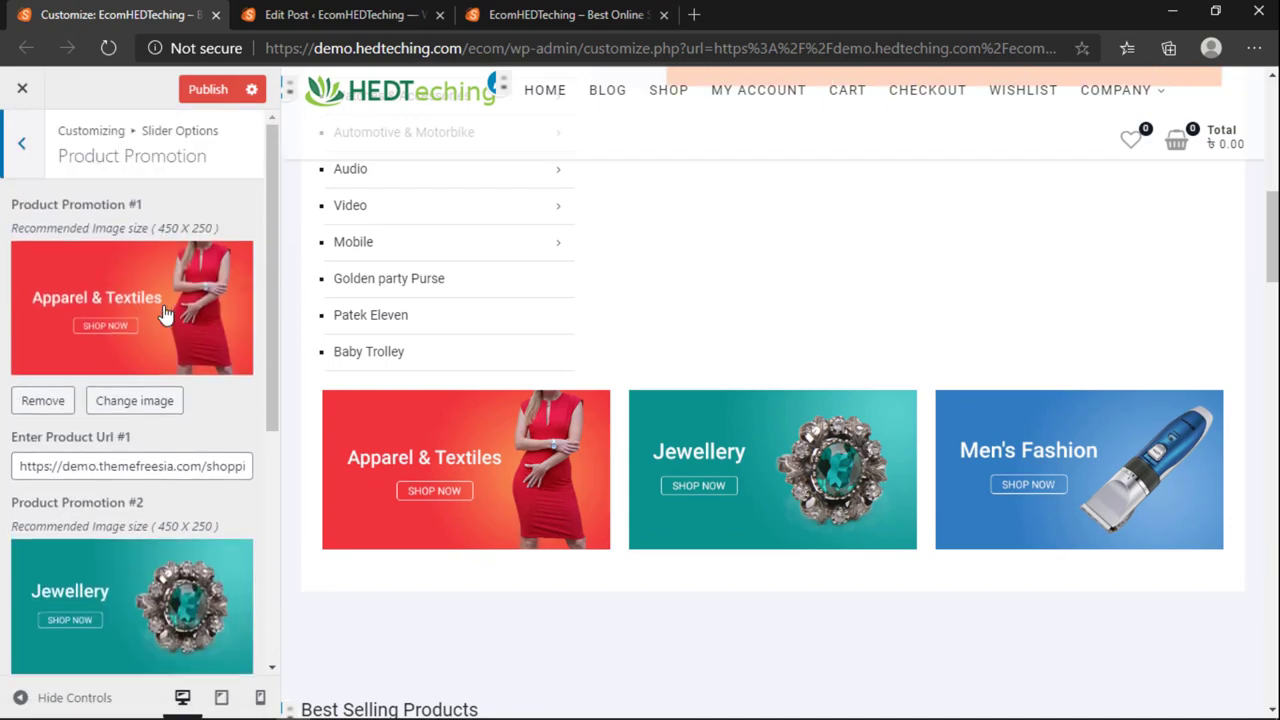
pyautogui.scroll(1, 404, 452)
pyautogui.click(540, 14)
pyautogui.scroll(-3, 563, 339)
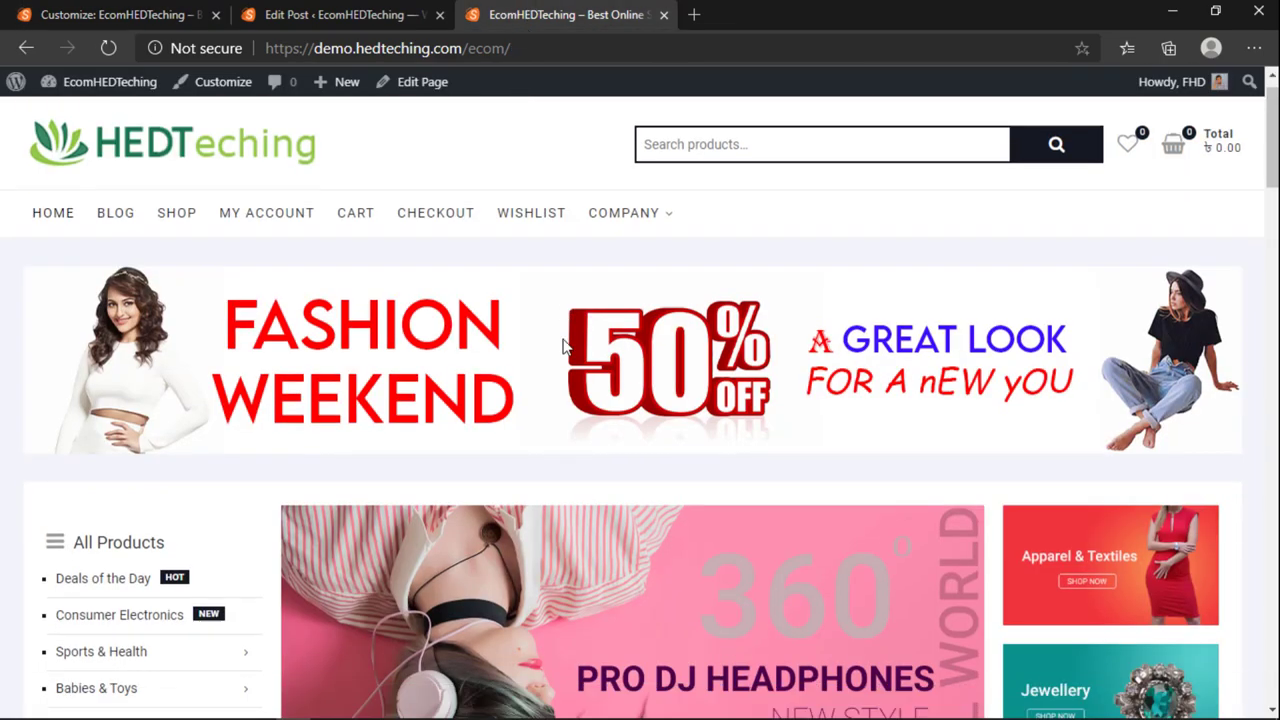
pyautogui.scroll(1, 900, 400)
pyautogui.scroll(-1, 1089, 394)
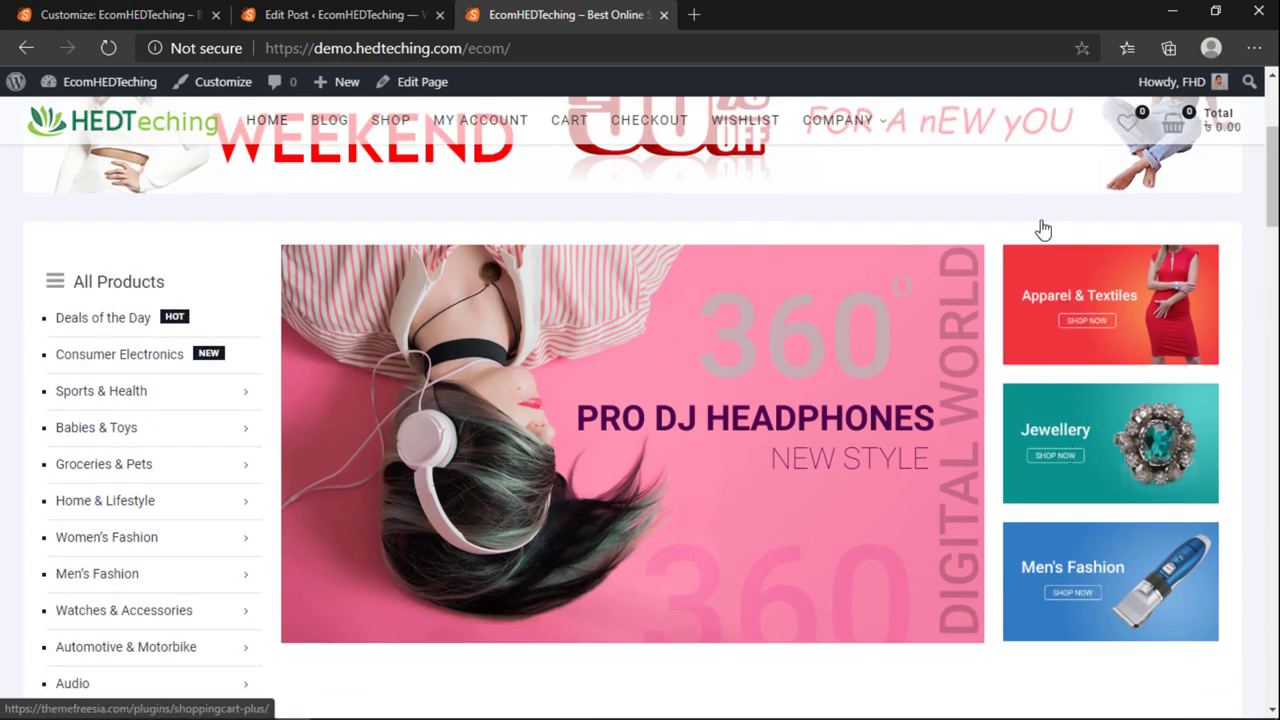
pyautogui.click(157, 12)
pyautogui.scroll(-2, 186, 452)
pyautogui.scroll(2, 150, 420)
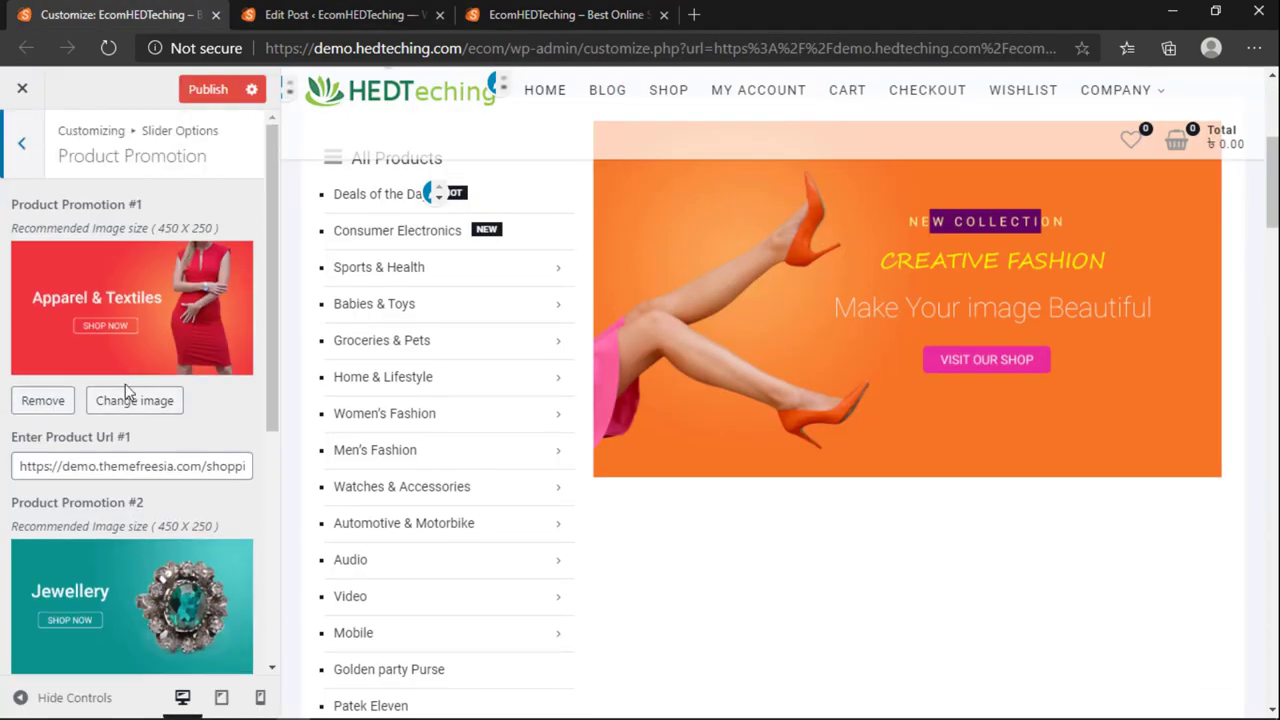
# Step: Set Promotion #1's image to the Men's Fashion banner
pyautogui.click(120, 401)
pyautogui.scroll(-4, 432, 513)
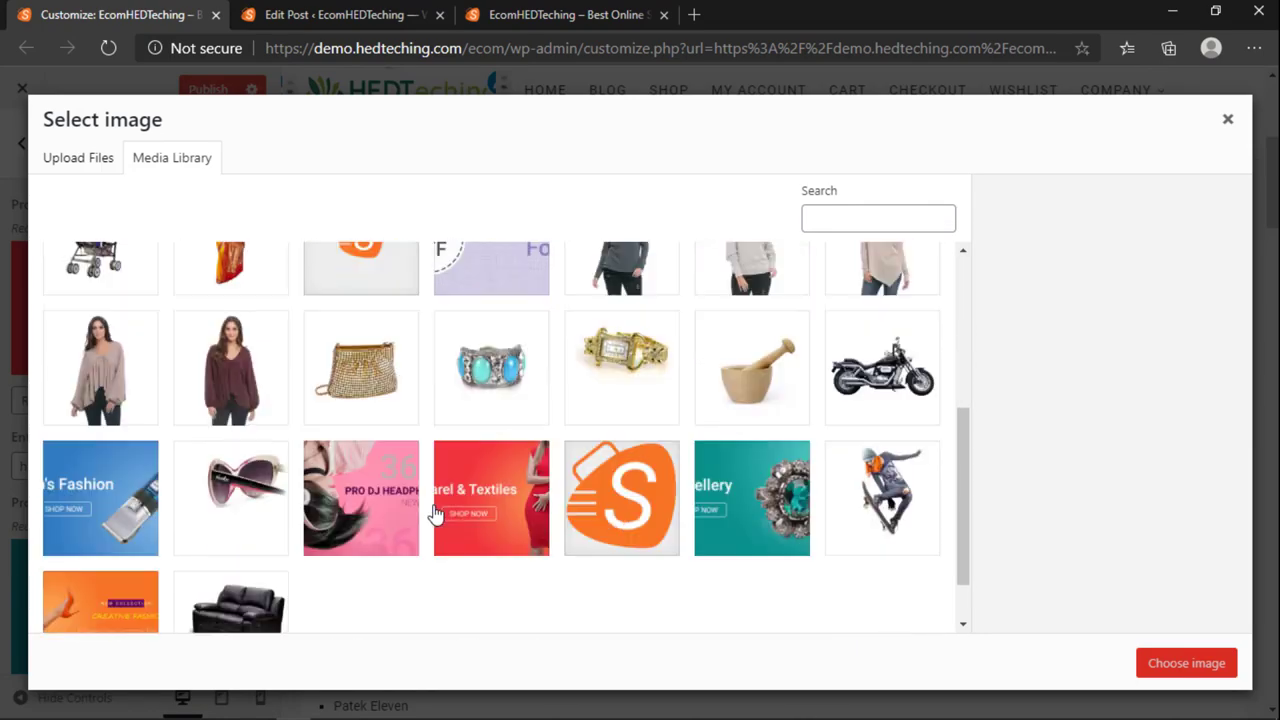
pyautogui.click(88, 445)
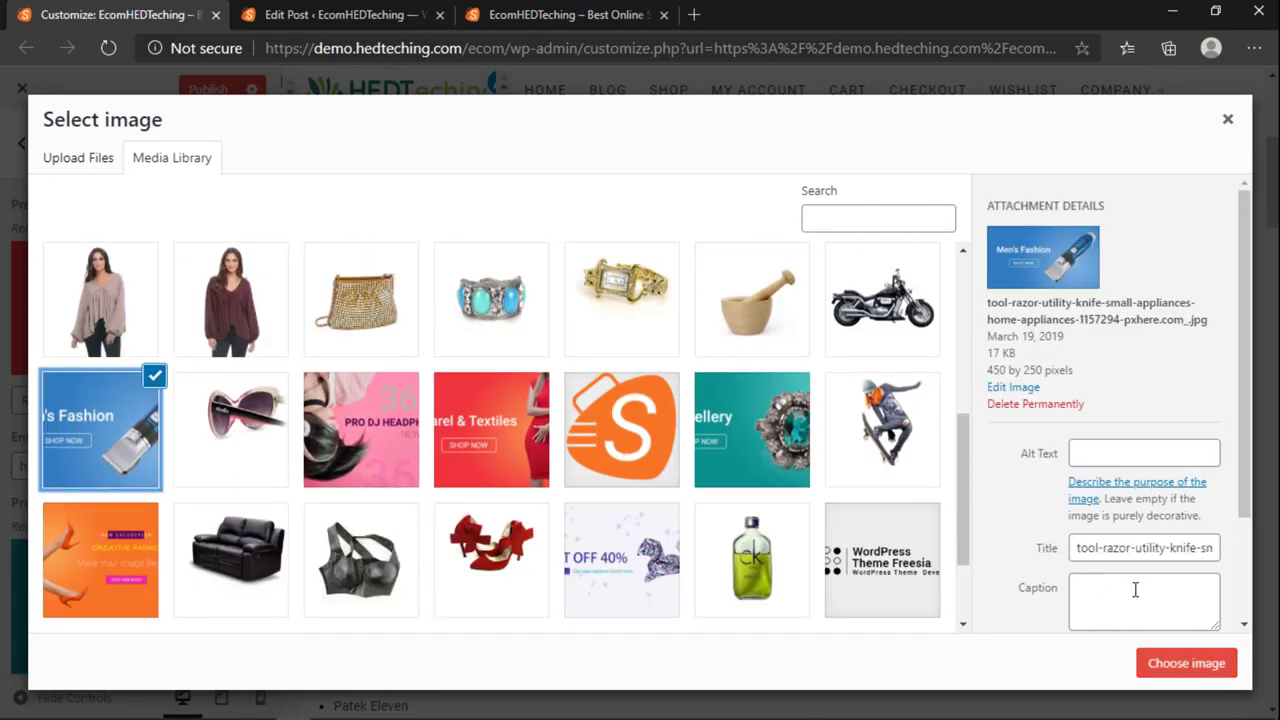
pyautogui.click(1186, 663)
# Step: Set Promotion #3's image to the Apparel & Textiles banner
pyautogui.scroll(-5, 150, 480)
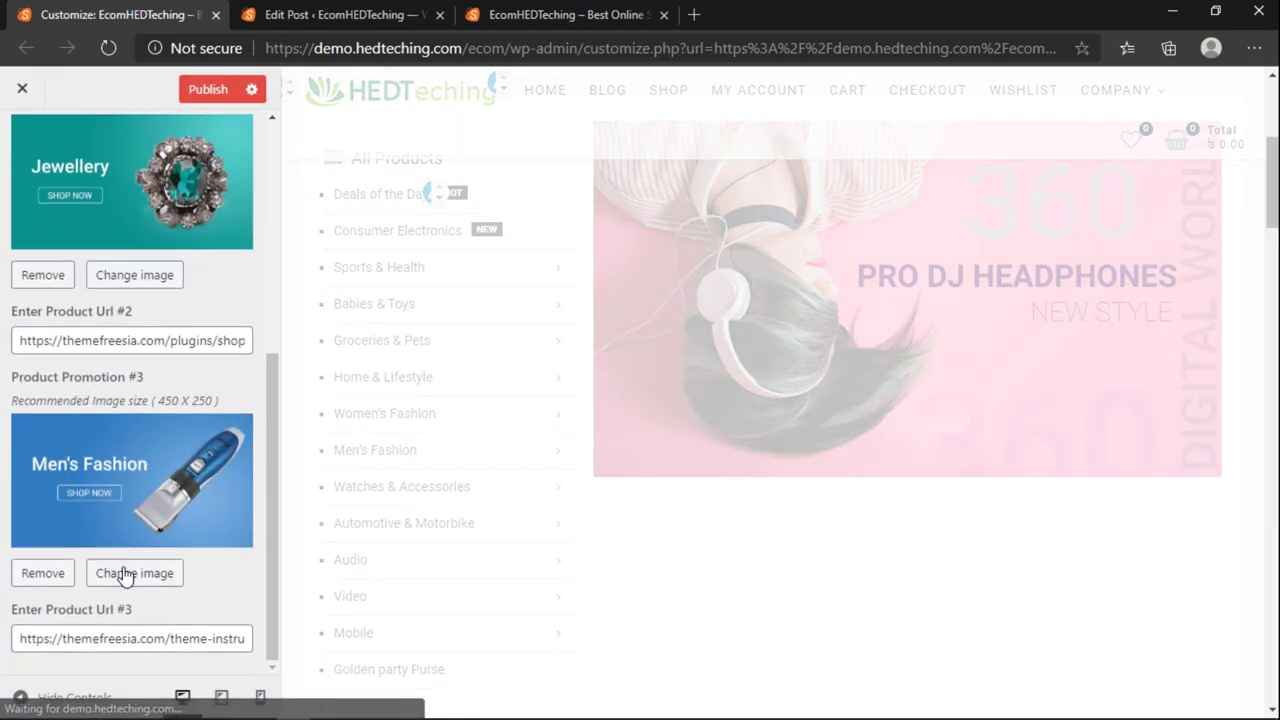
pyautogui.click(125, 575)
pyautogui.scroll(-6, 680, 398)
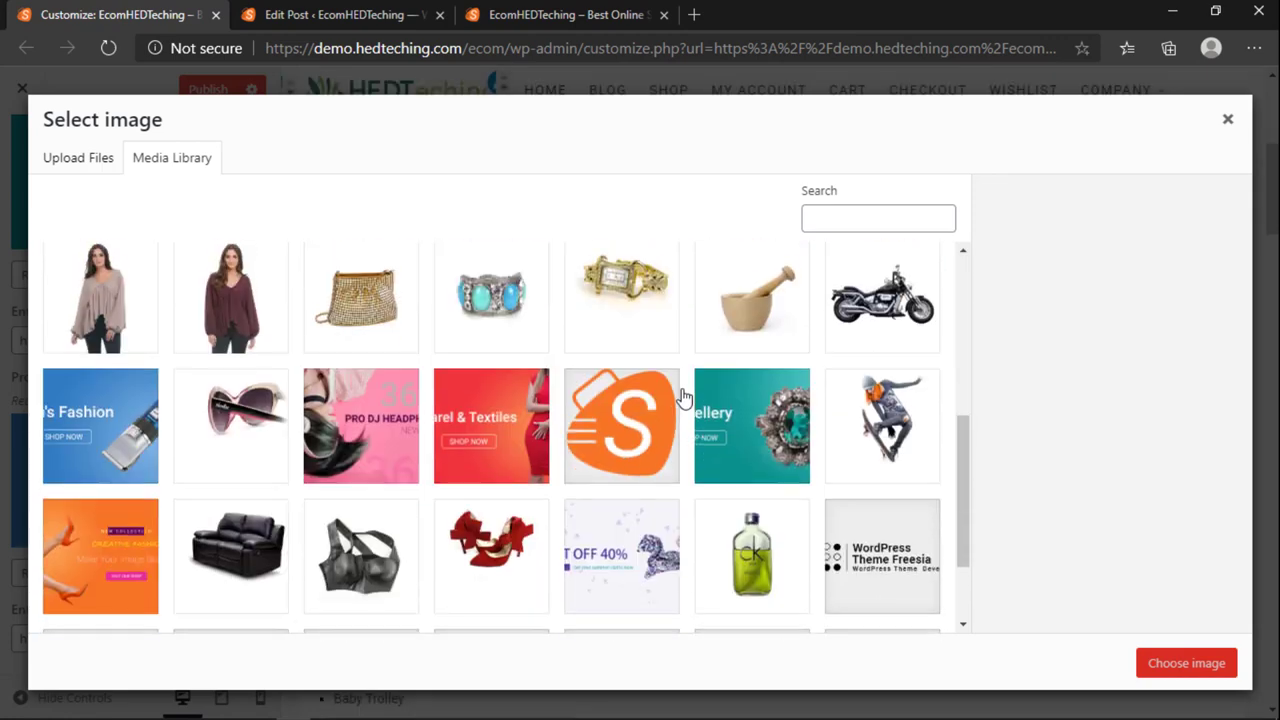
pyautogui.click(500, 318)
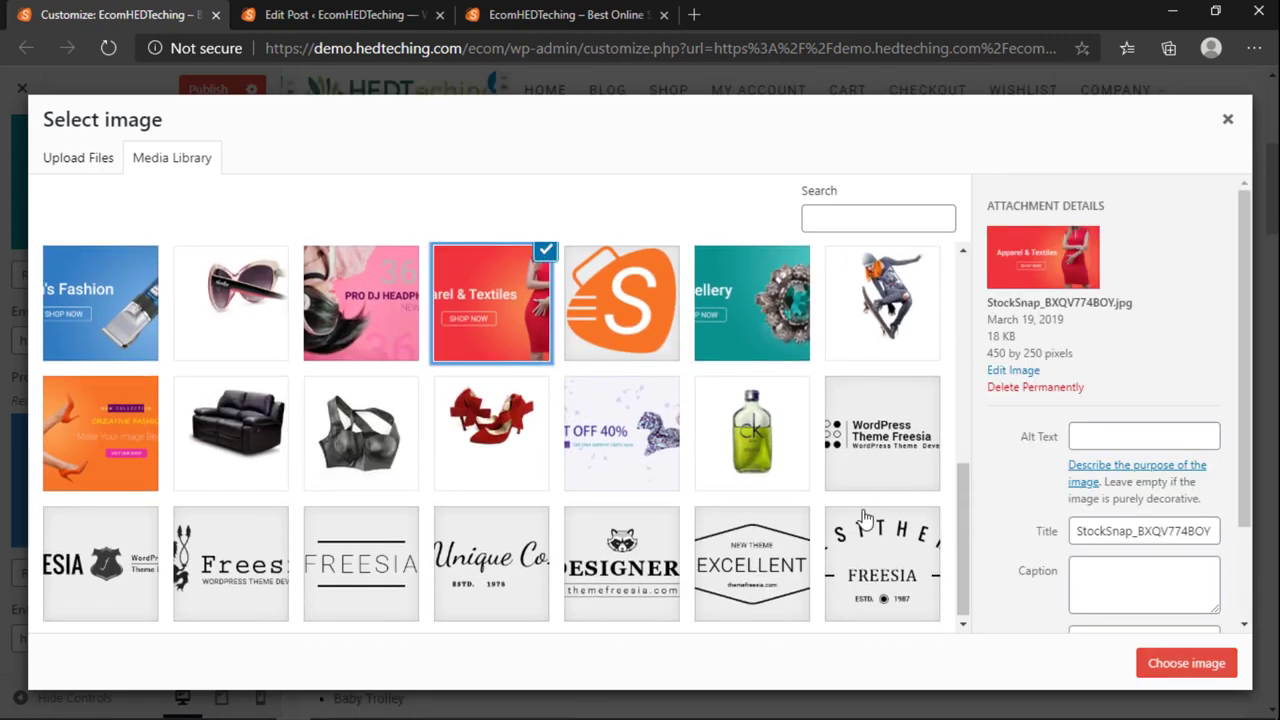
pyautogui.click(1168, 663)
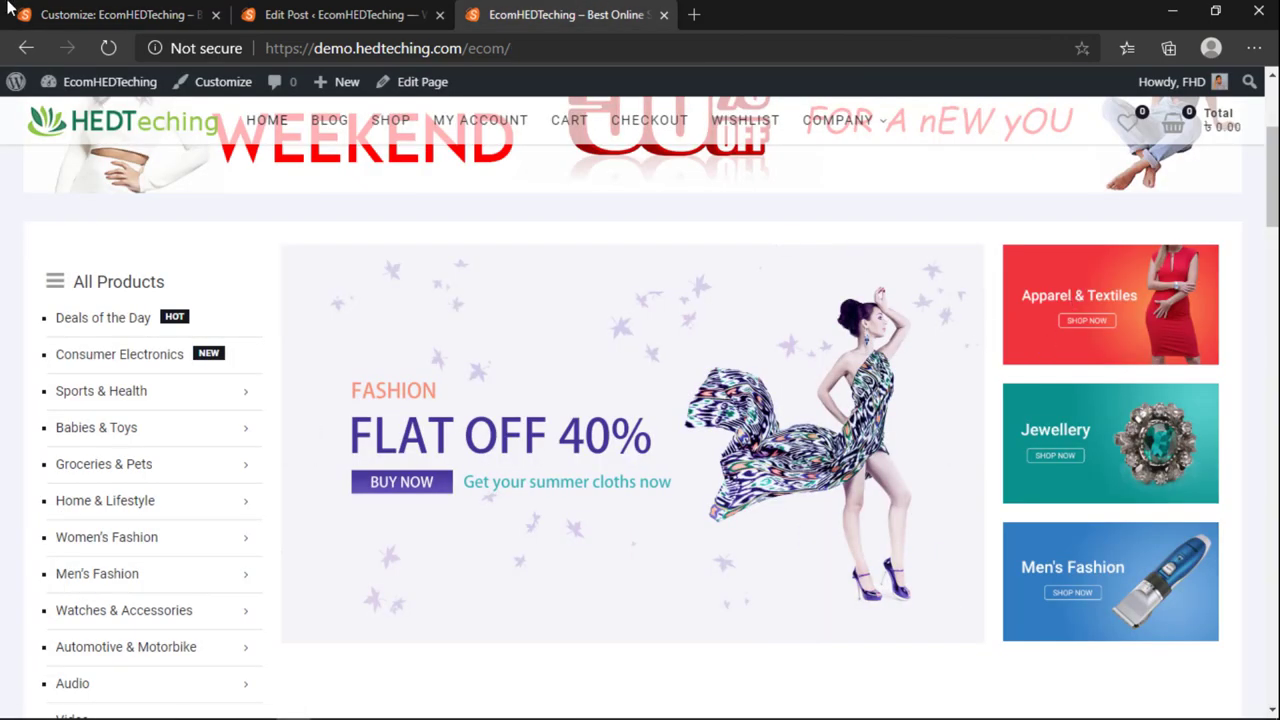
pyautogui.click(8, 8)
pyautogui.scroll(5, 92, 300)
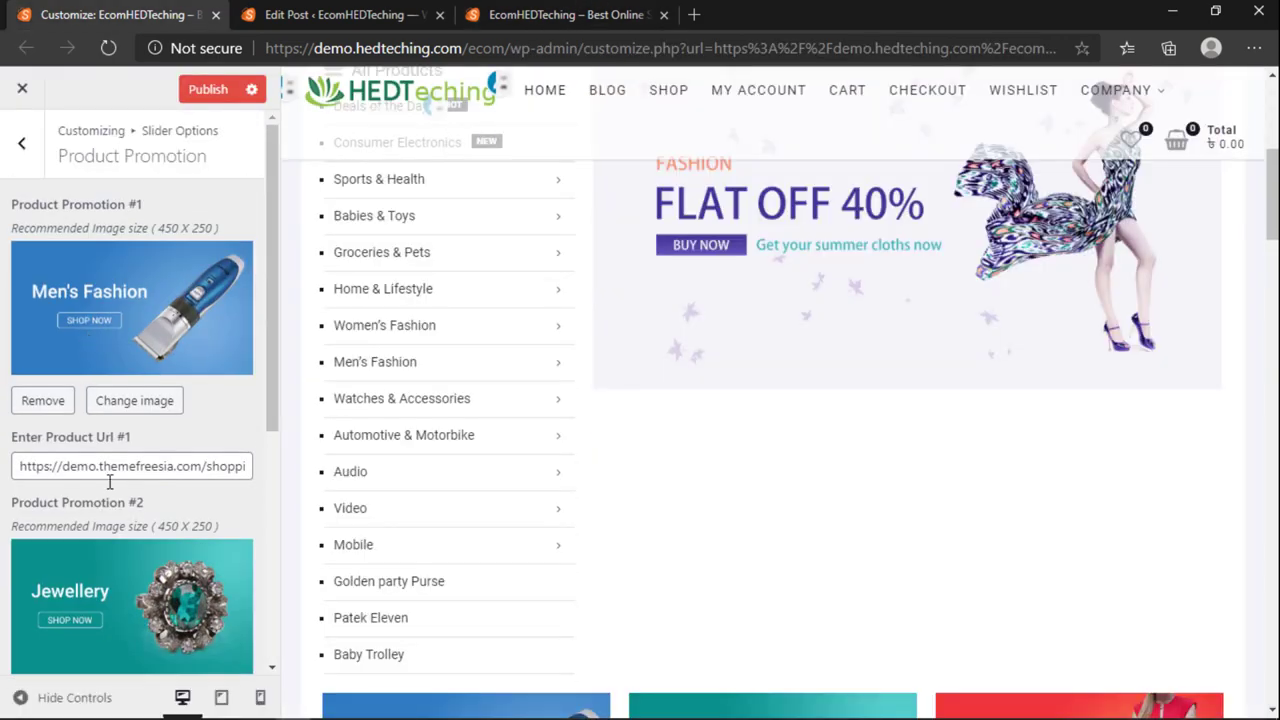
# Step: Open the Patek Eleven and Baby Trolley product pages in new tabs from the homepage
pyautogui.doubleClick(115, 476)
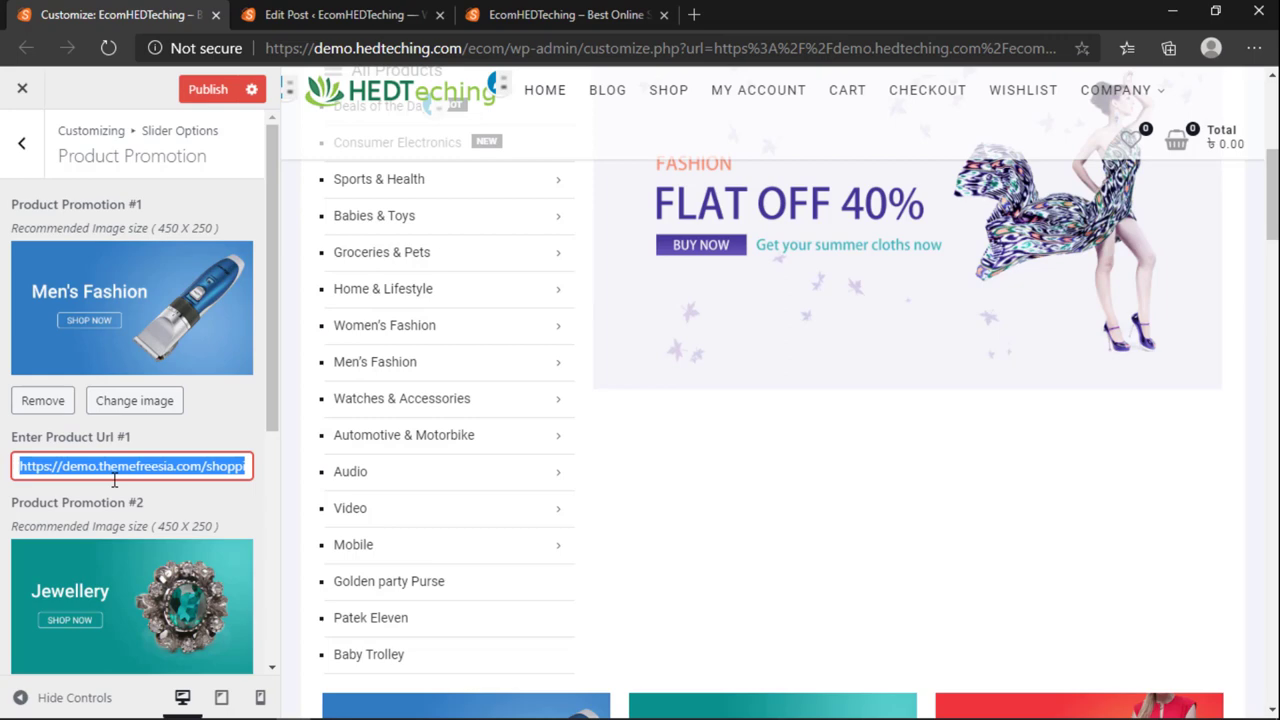
pyautogui.click(357, 14)
pyautogui.click(565, 14)
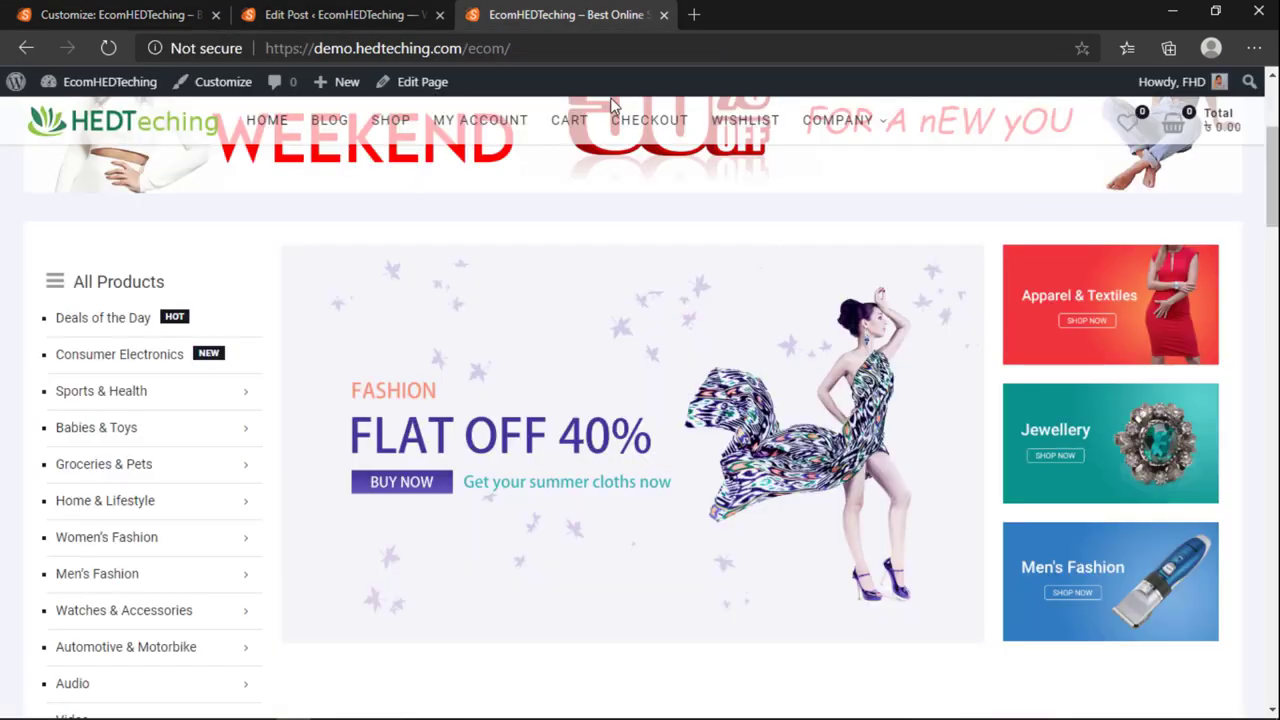
pyautogui.click(120, 14)
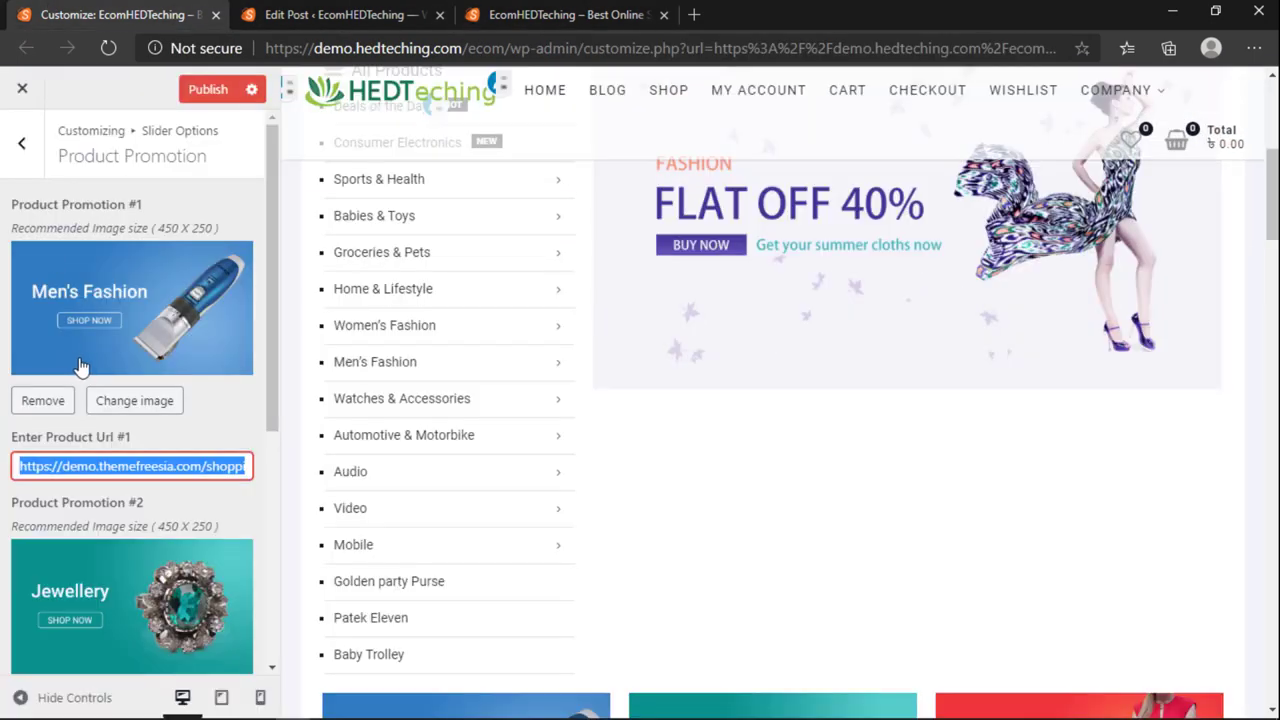
pyautogui.click(335, 12)
pyautogui.click(560, 14)
pyautogui.scroll(2, 557, 351)
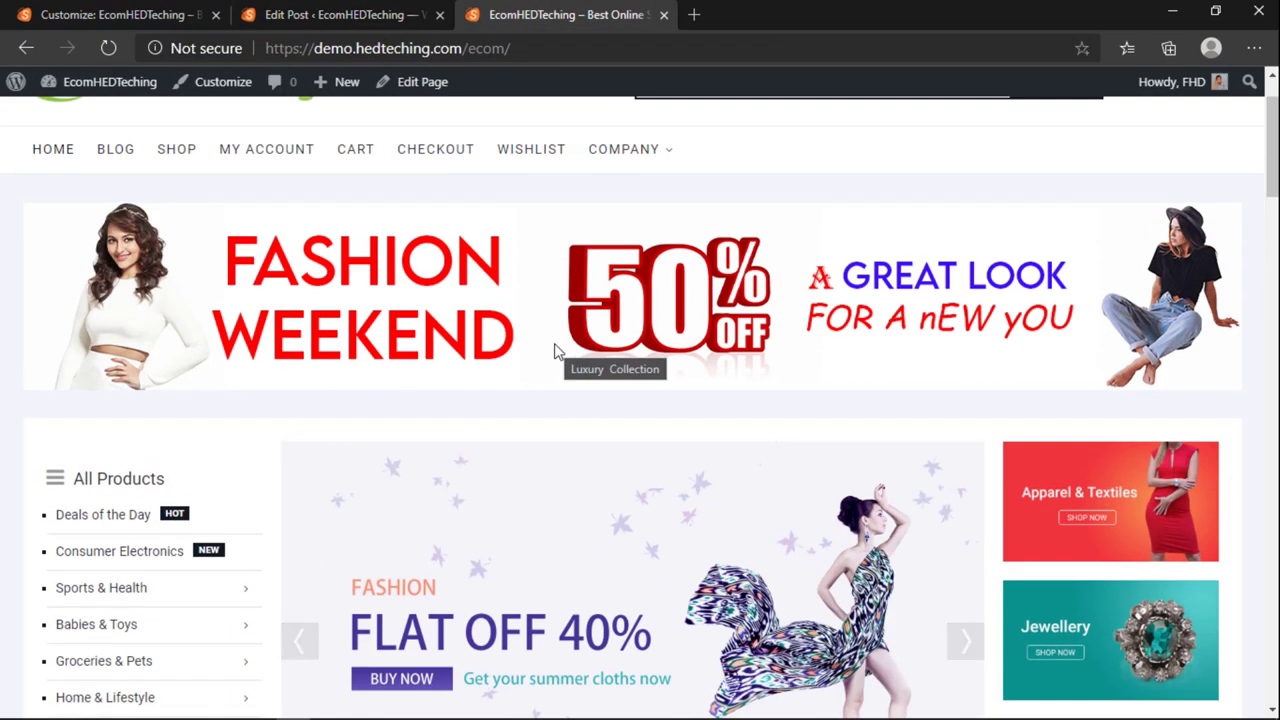
pyautogui.scroll(-3, 557, 351)
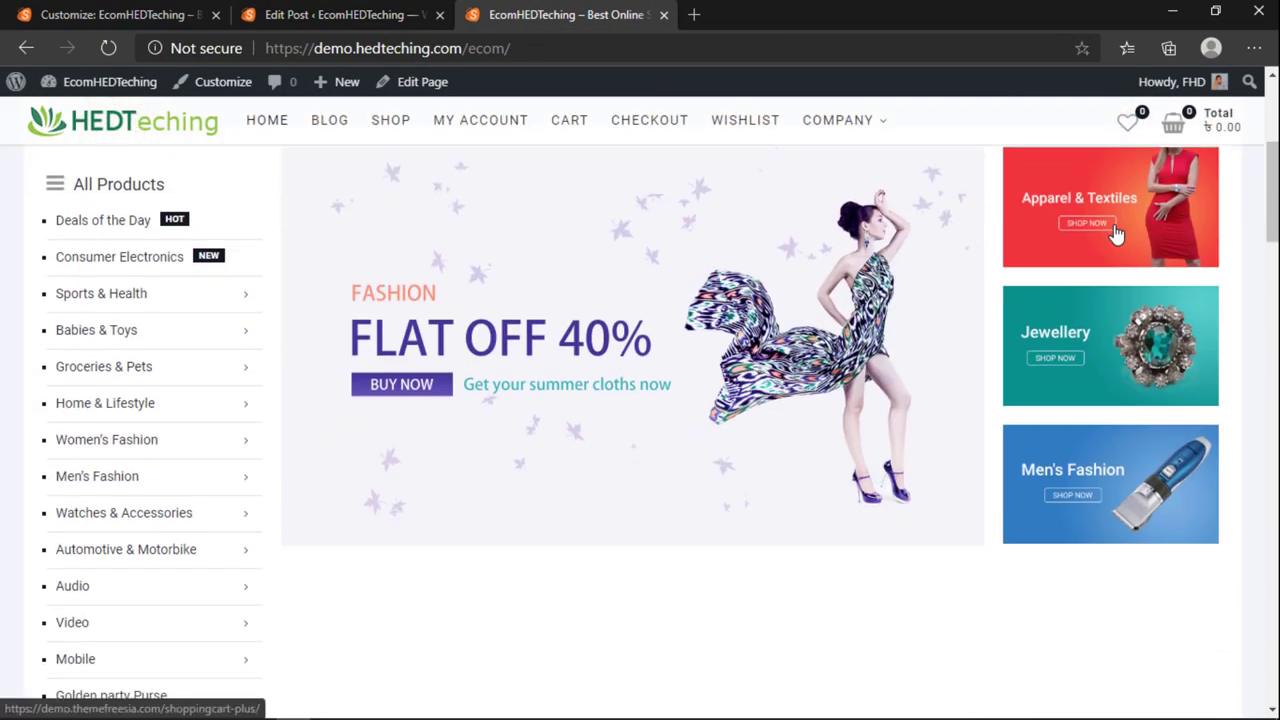
pyautogui.scroll(-5, 960, 469)
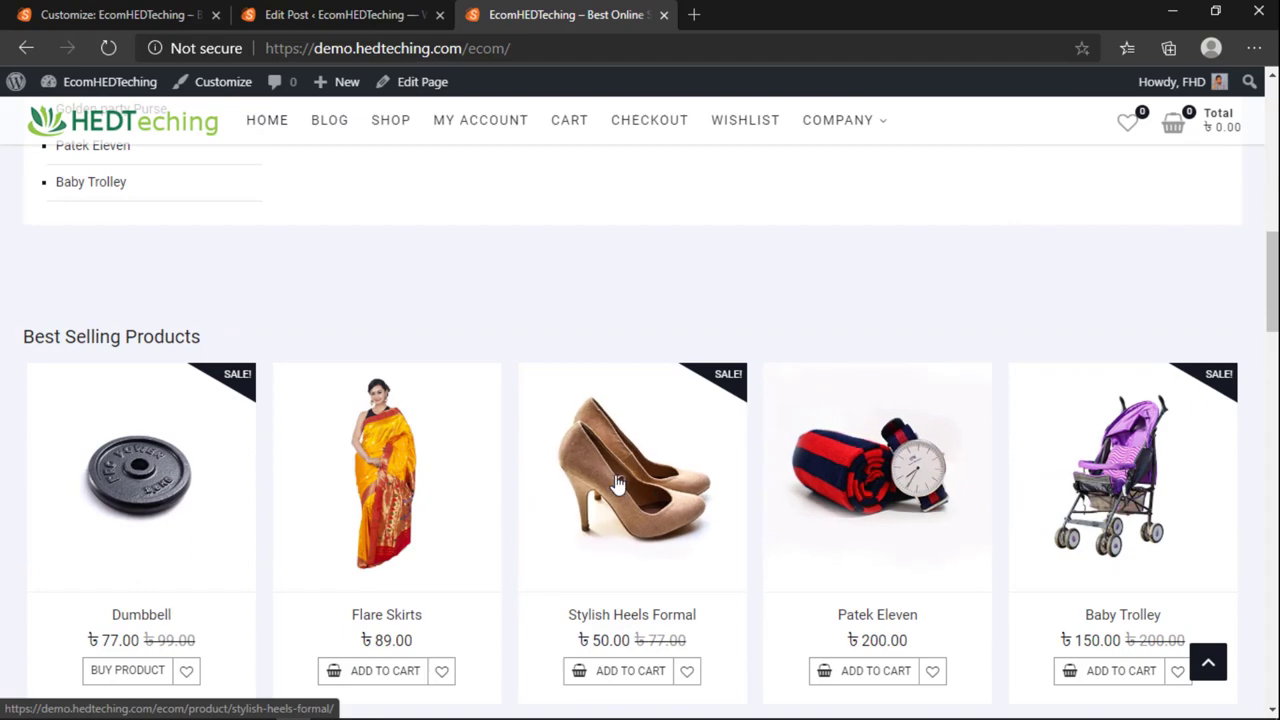
pyautogui.middleClick(870, 470)
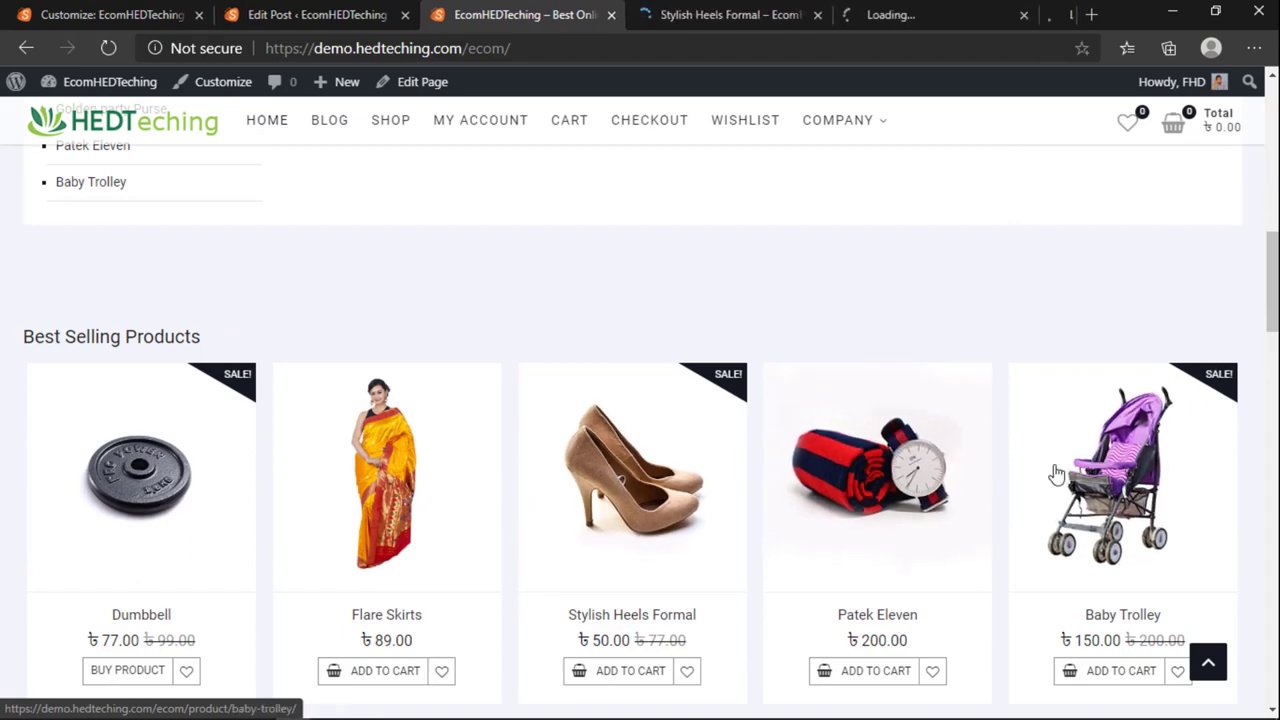
pyautogui.middleClick(1054, 471)
pyautogui.scroll(3, 783, 482)
pyautogui.scroll(6, 783, 482)
pyautogui.scroll(-3, 854, 471)
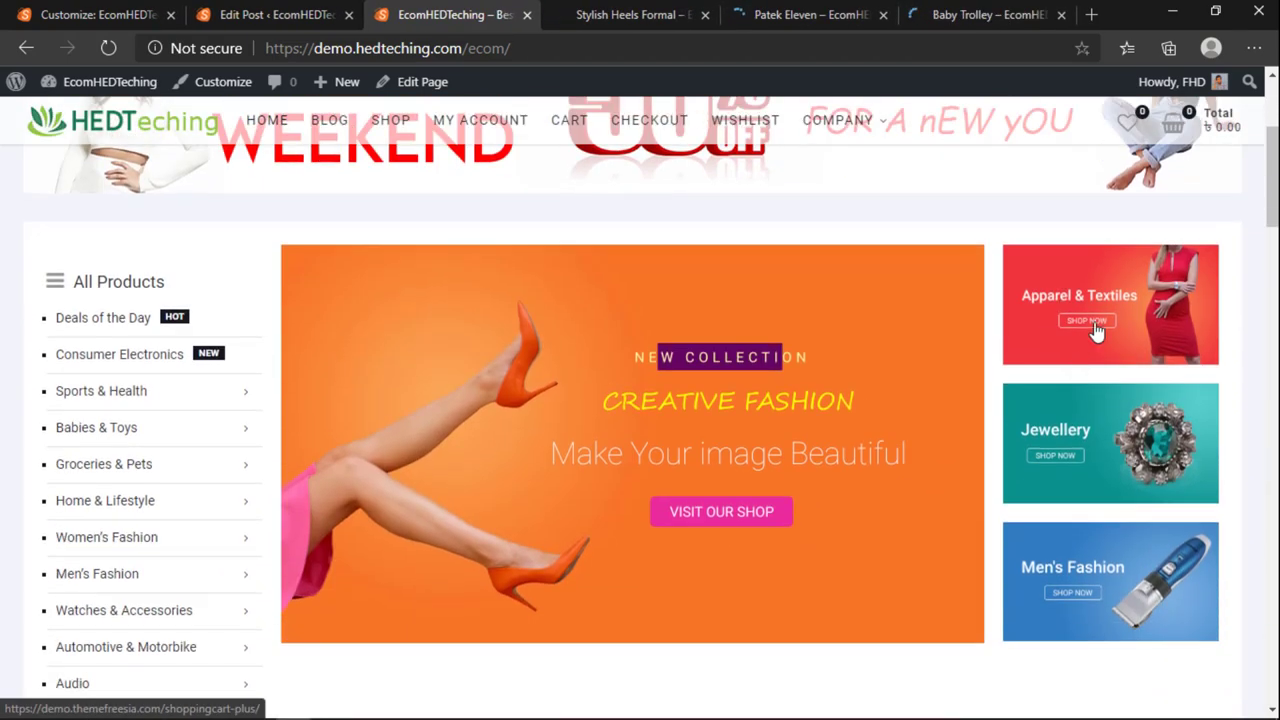
# Step: Copy the Stylish Heels Formal page address and paste it into Product Url #1
pyautogui.click(690, 12)
pyautogui.click(420, 50)
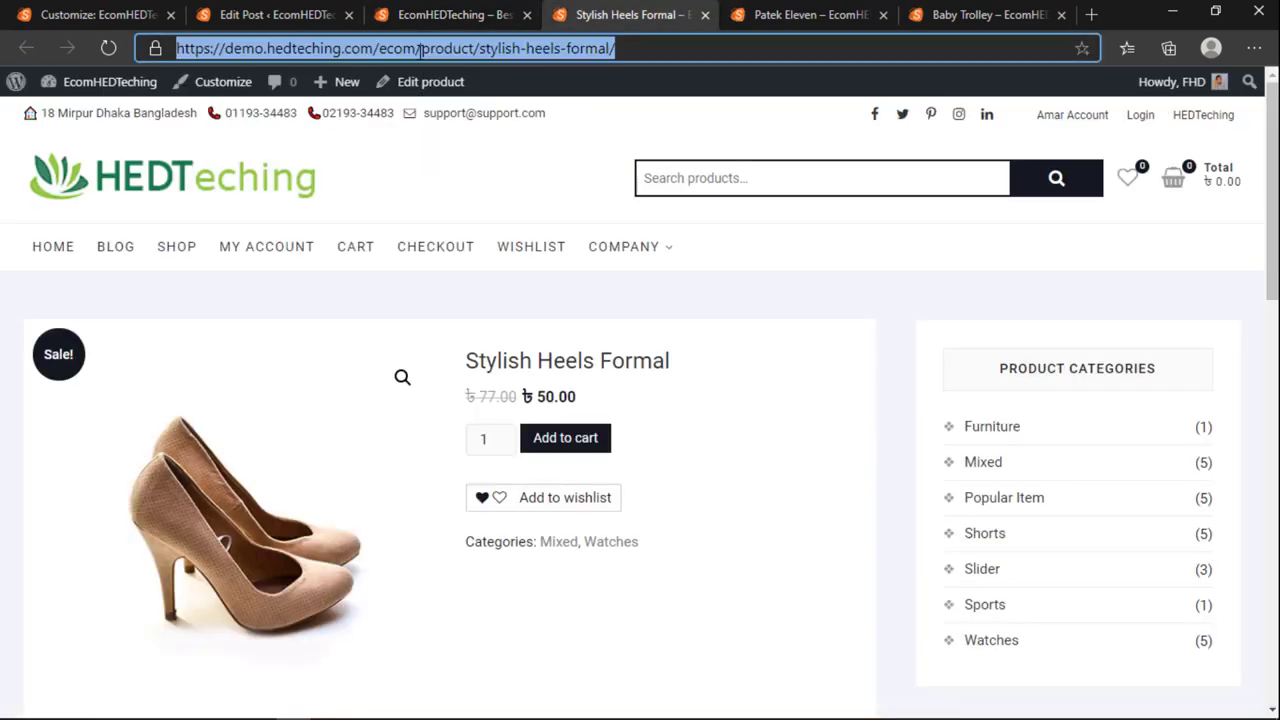
pyautogui.hotkey('ctrl', 'shift', 'Tab')
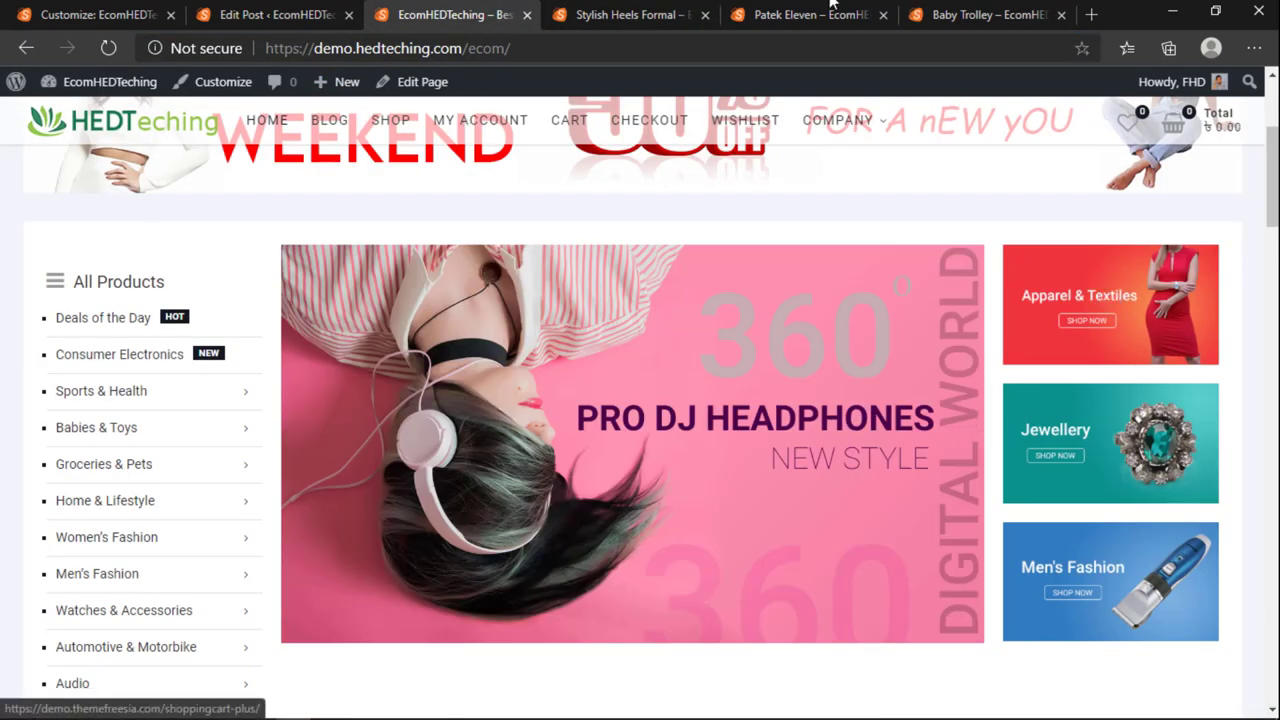
pyautogui.click(627, 12)
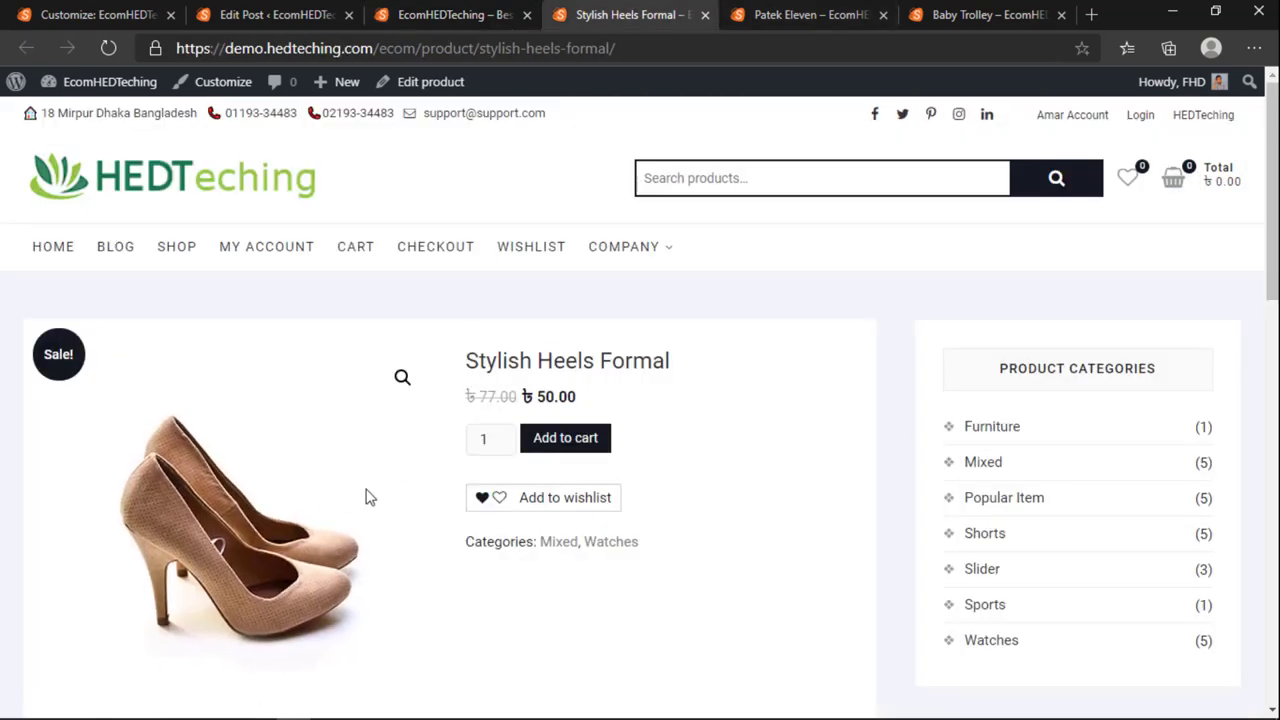
pyautogui.click(510, 12)
pyautogui.click(588, 12)
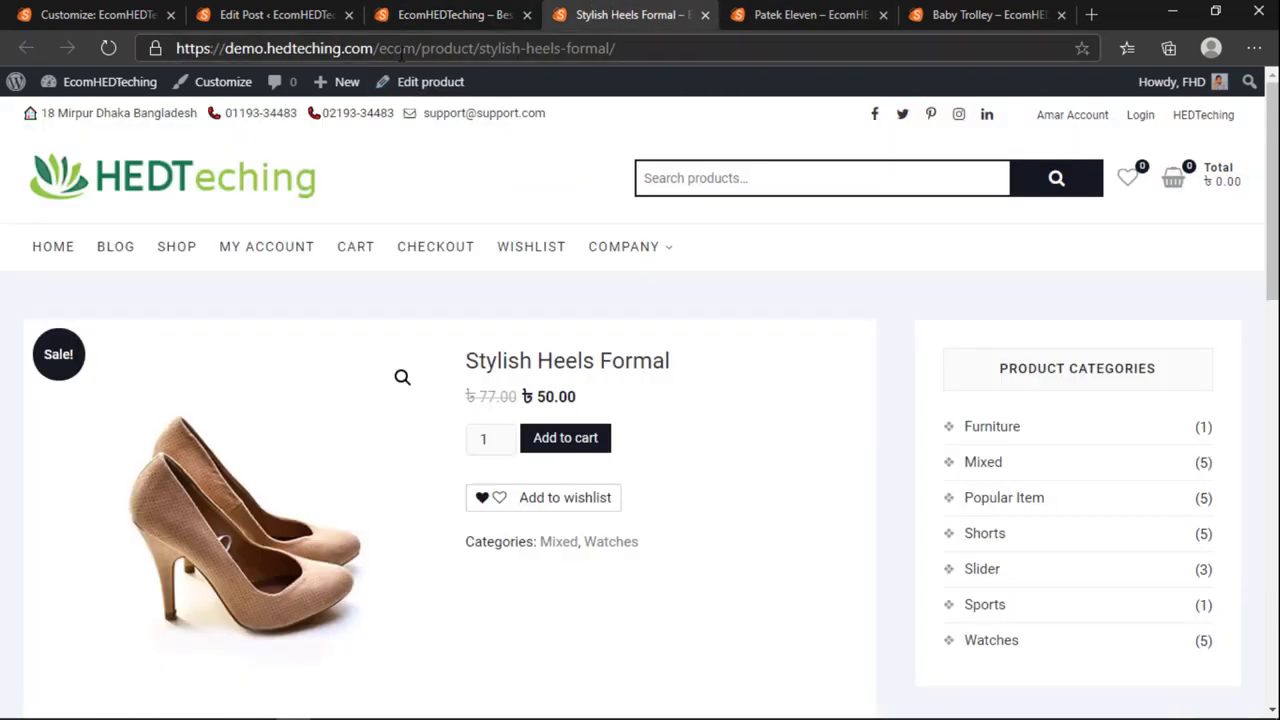
pyautogui.click(445, 12)
pyautogui.click(588, 12)
pyautogui.click(498, 48)
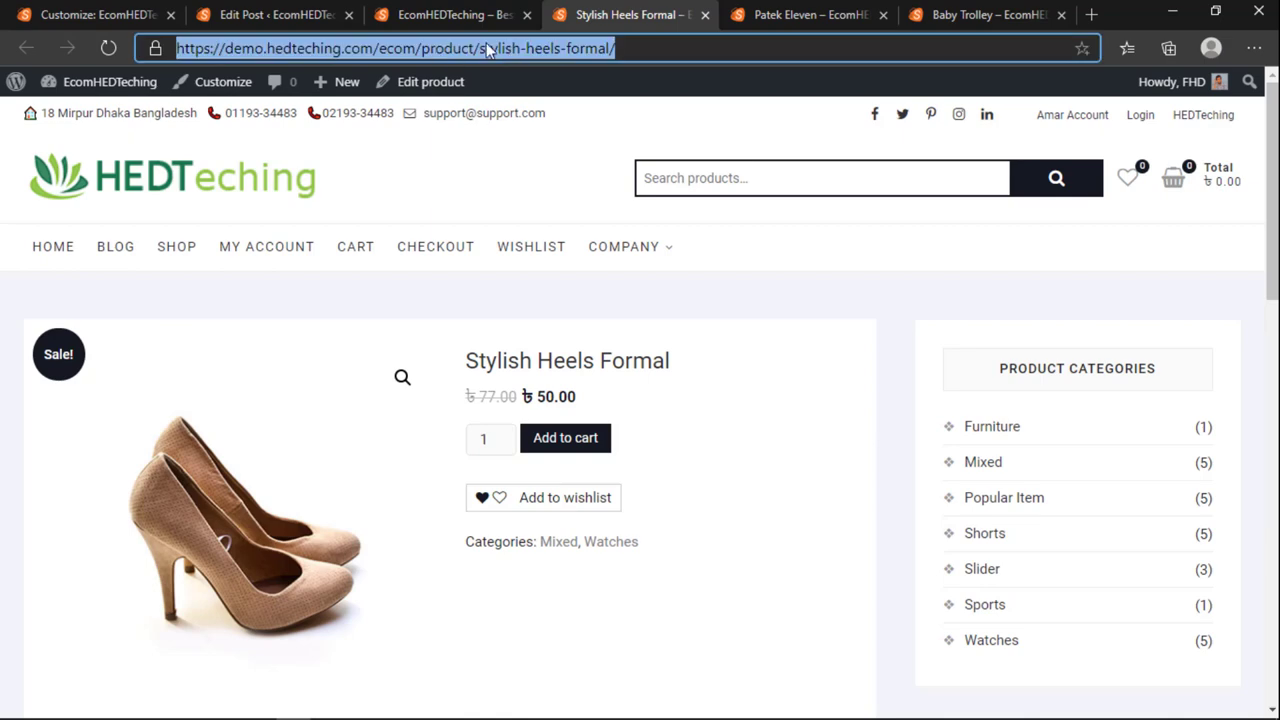
pyautogui.rightClick(486, 42)
pyautogui.click(540, 196)
pyautogui.click(420, 14)
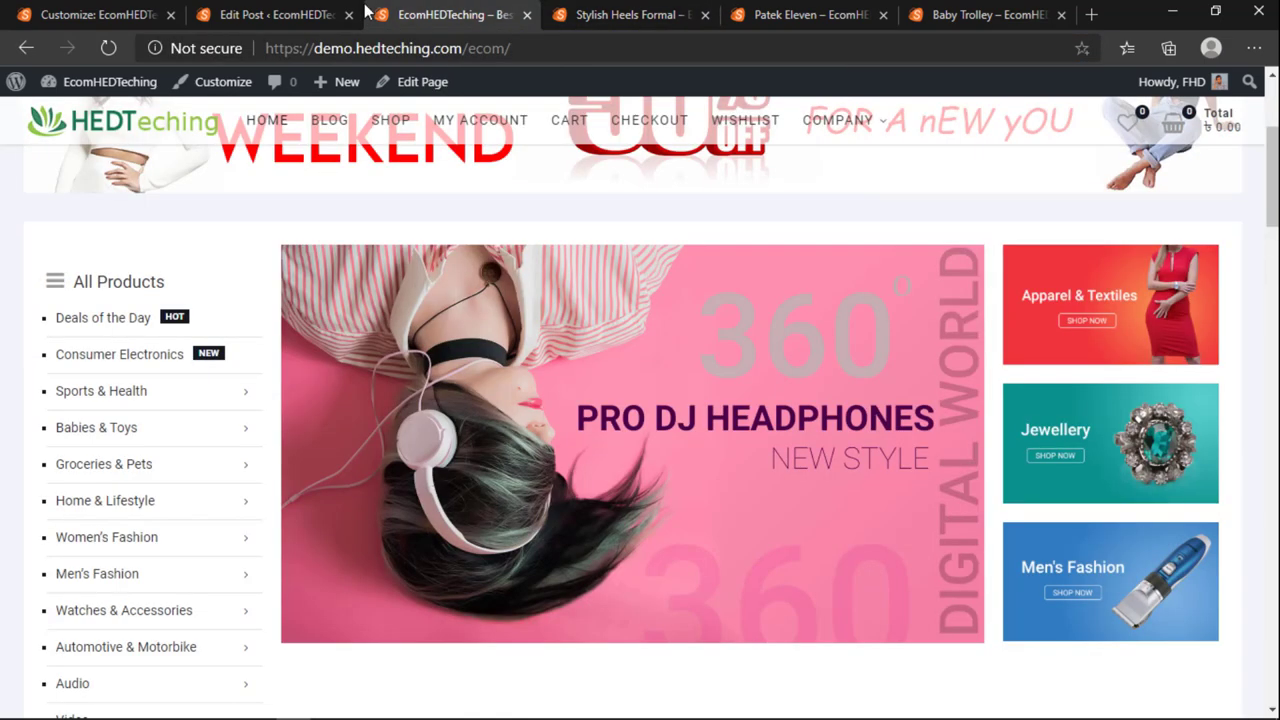
pyautogui.click(275, 14)
pyautogui.click(94, 14)
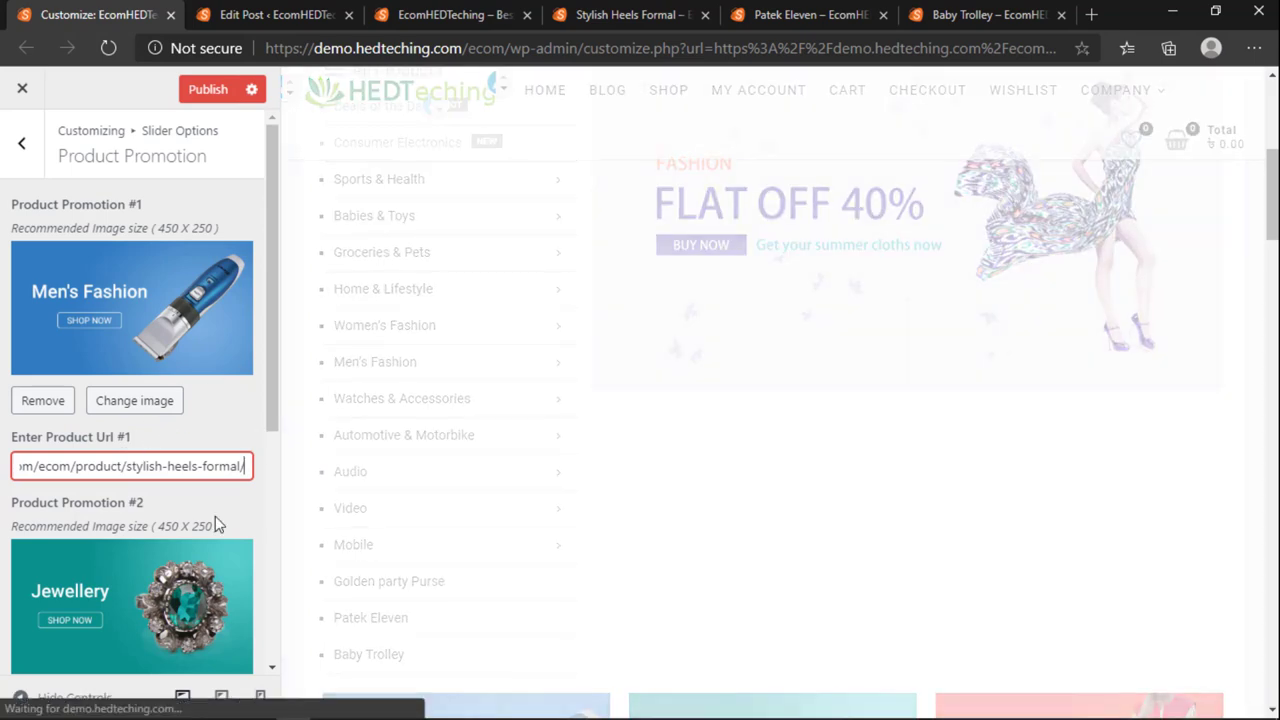
# Step: Copy the Patek Eleven product page address for the next promotion
pyautogui.click(395, 12)
pyautogui.click(583, 12)
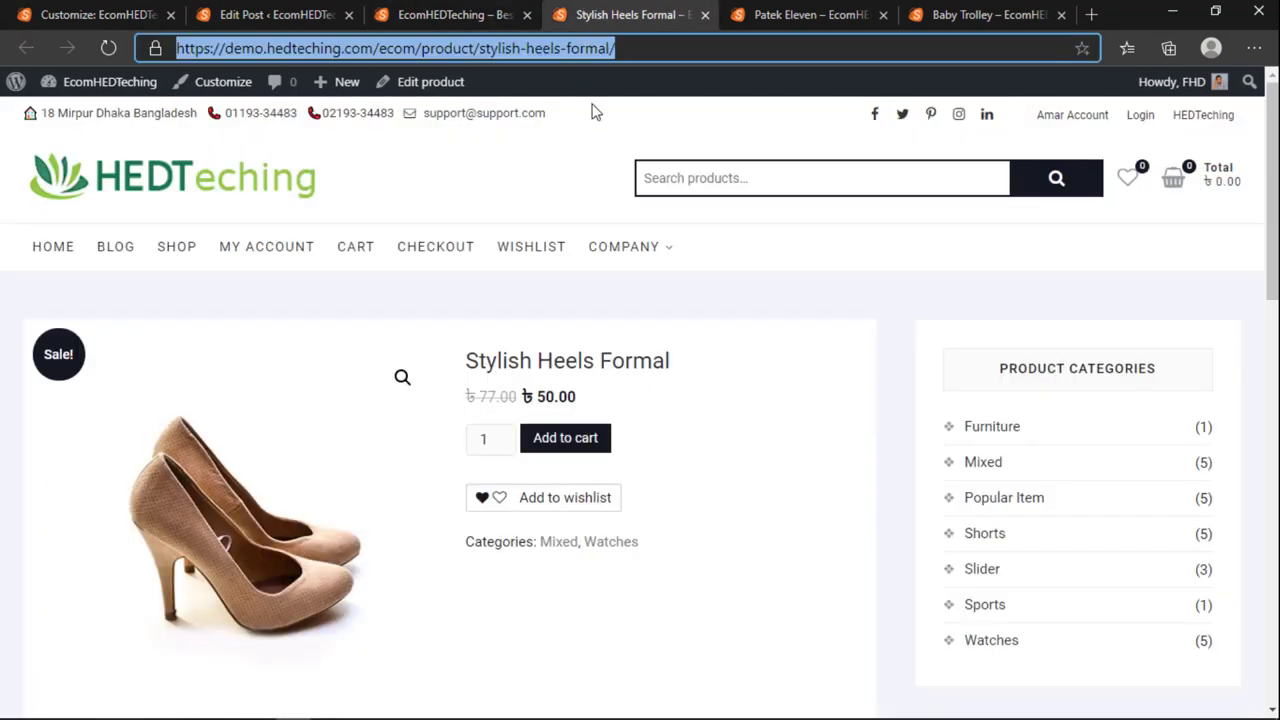
pyautogui.click(732, 10)
pyautogui.click(503, 48)
pyautogui.rightClick(503, 48)
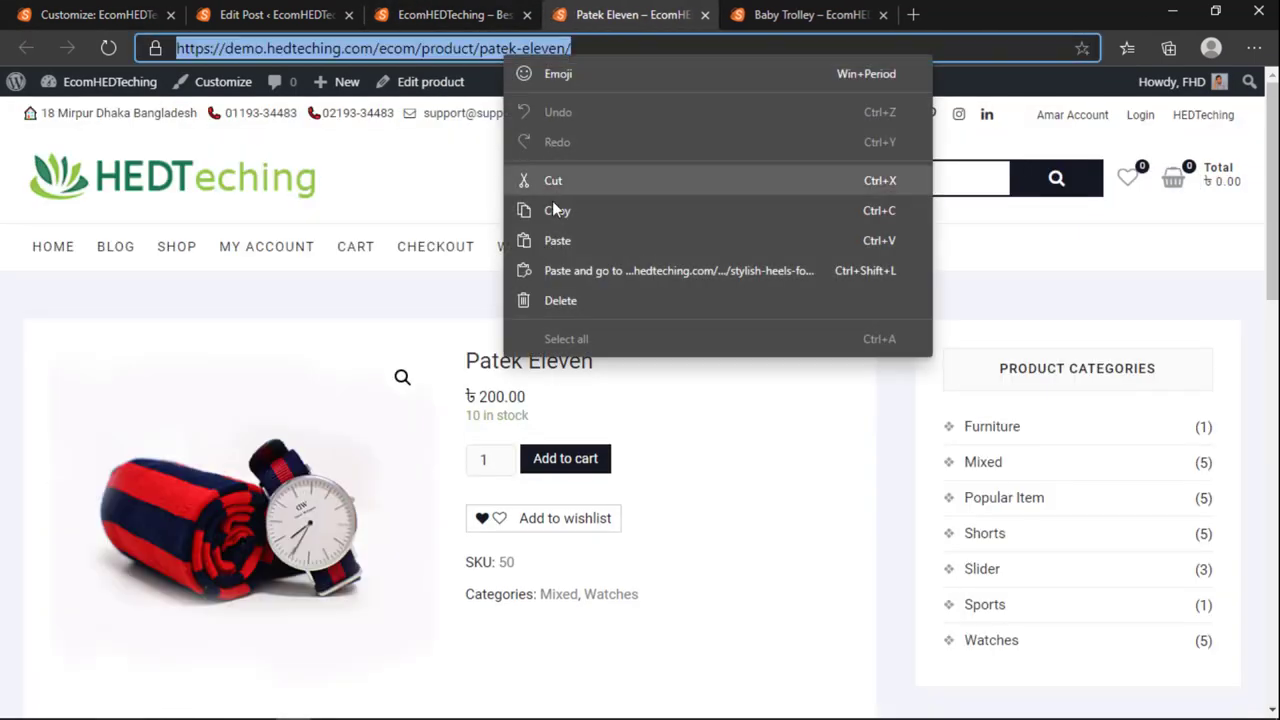
pyautogui.click(555, 210)
pyautogui.click(150, 12)
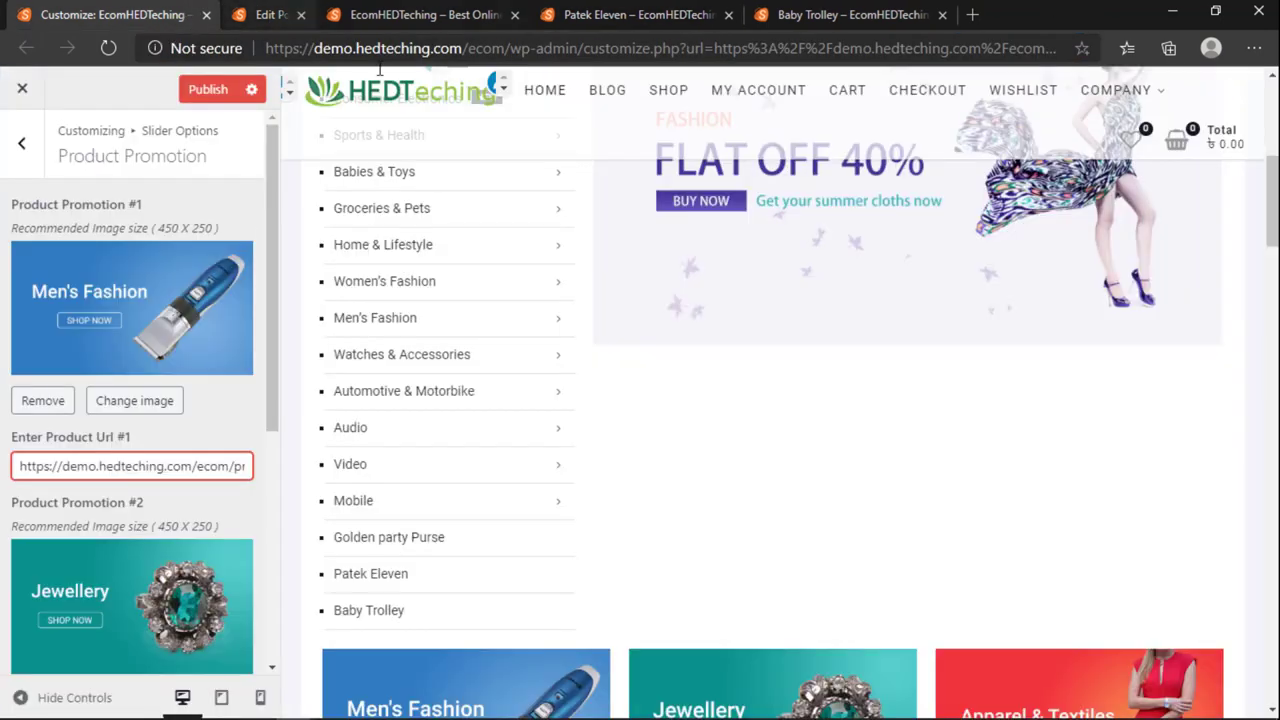
# Step: Copy the Baby Trolley page address and paste it into Product Url #3
pyautogui.click(301, 14)
pyautogui.scroll(-2, 113, 538)
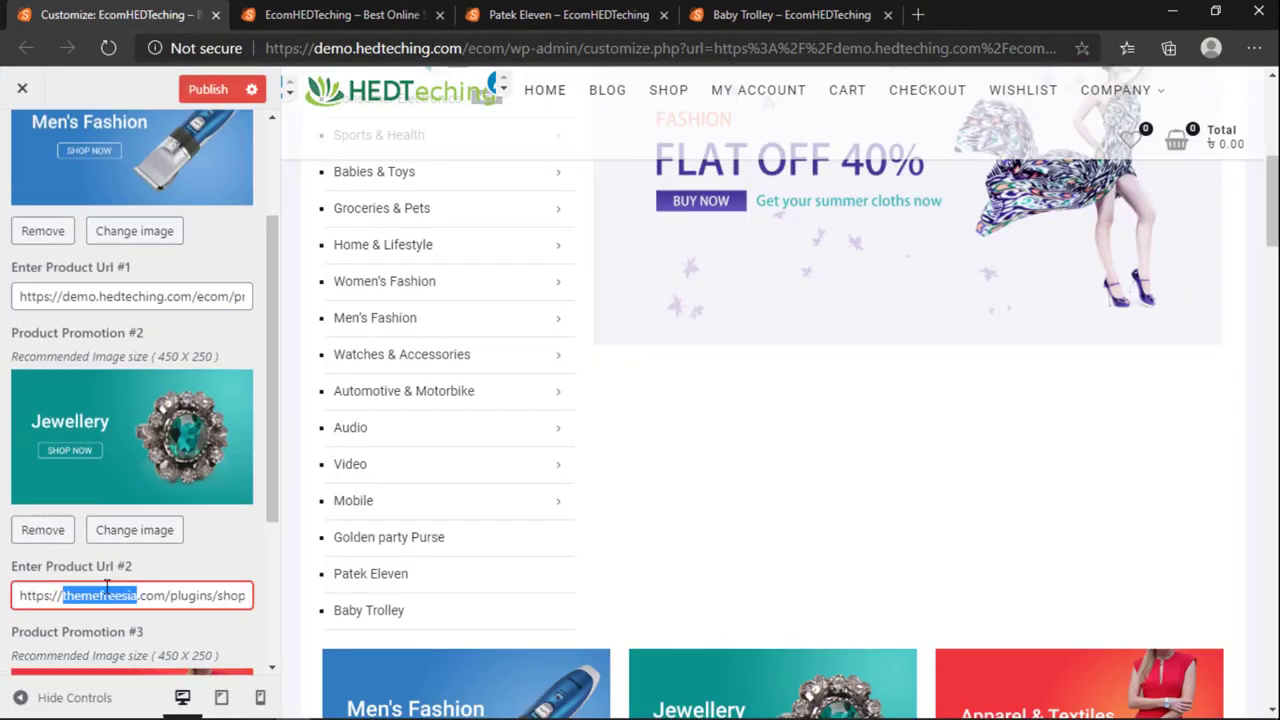
pyautogui.click(790, 14)
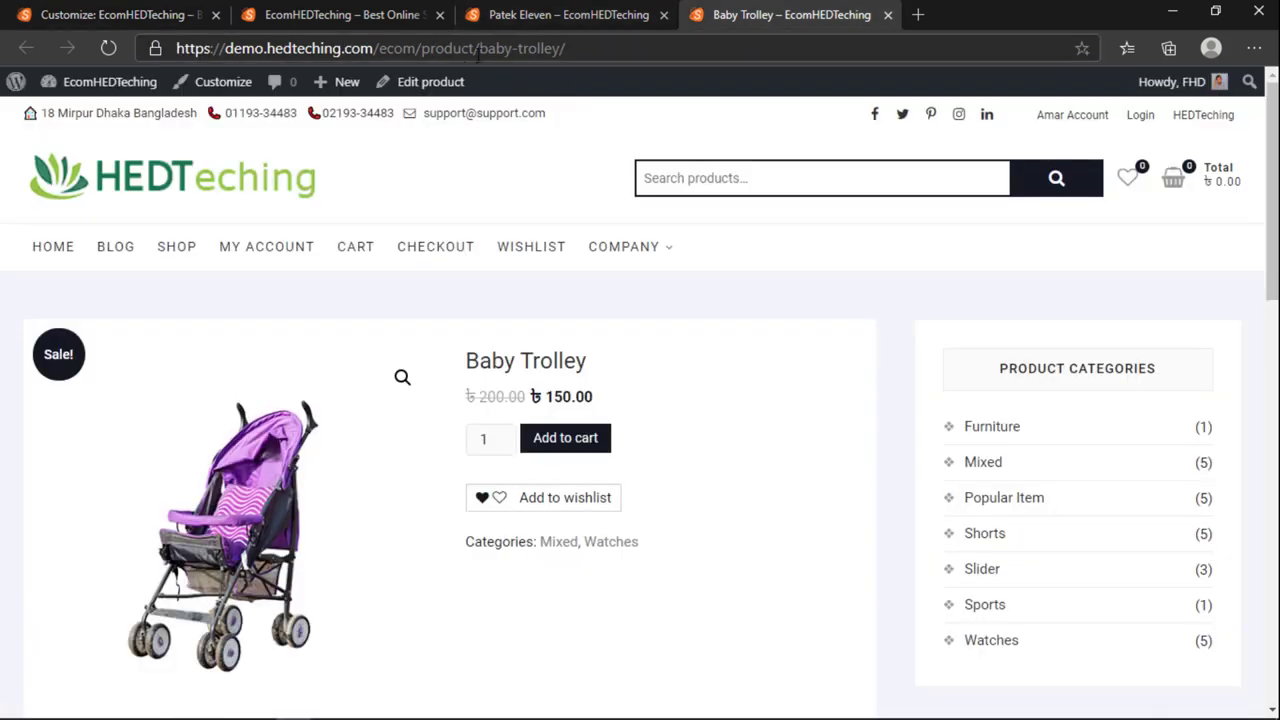
pyautogui.click(451, 45)
pyautogui.click(177, 14)
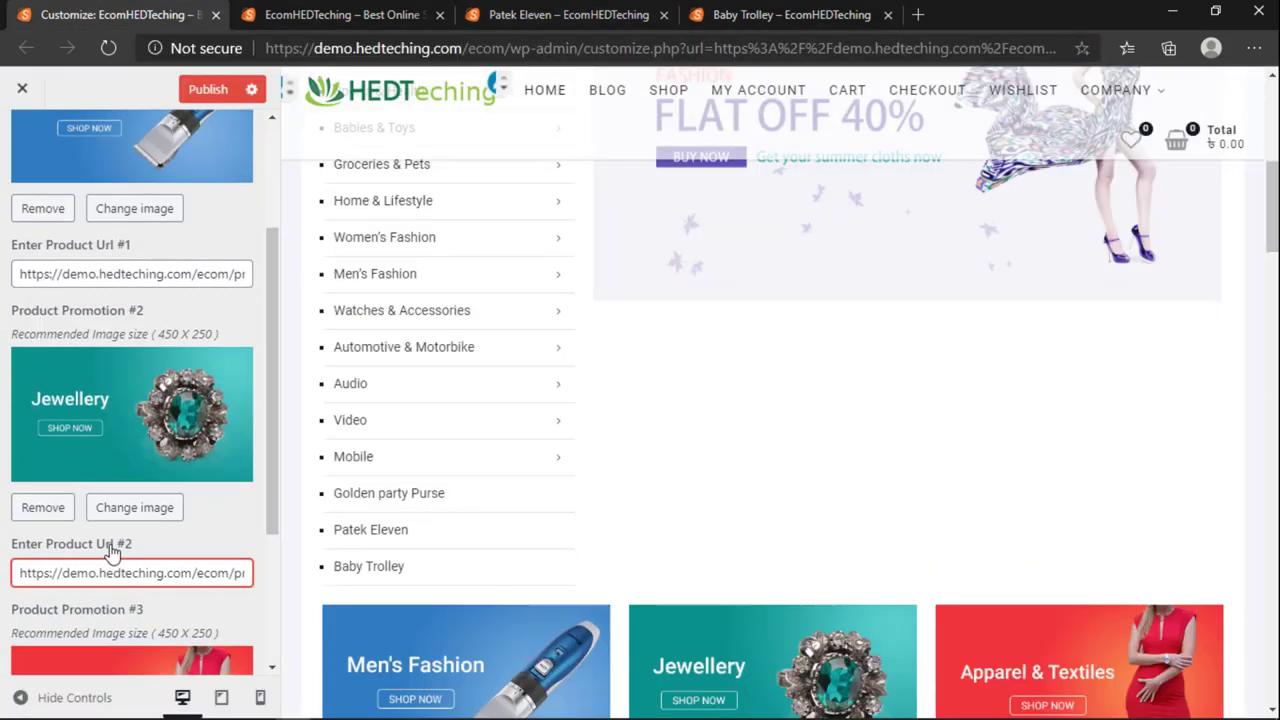
pyautogui.scroll(-3, 112, 580)
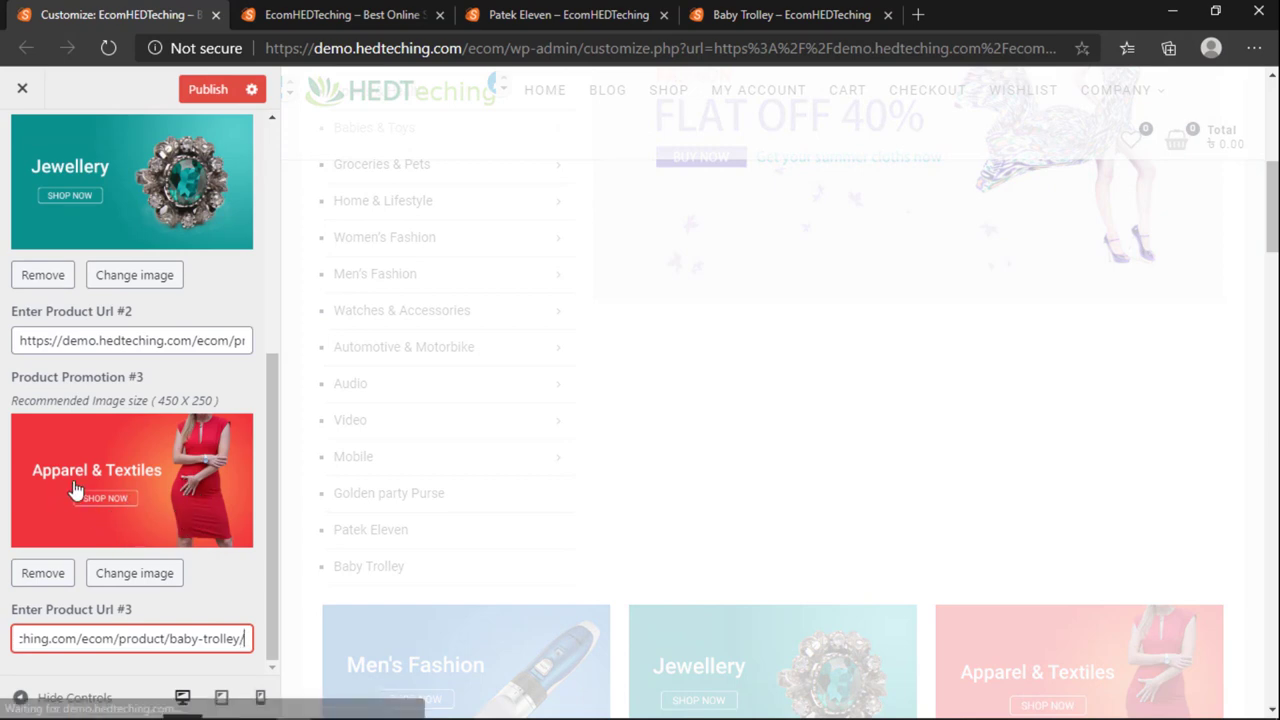
# Step: Open and close the Product Promotion #3 image picker, then view the storefront homepage
pyautogui.click(140, 511)
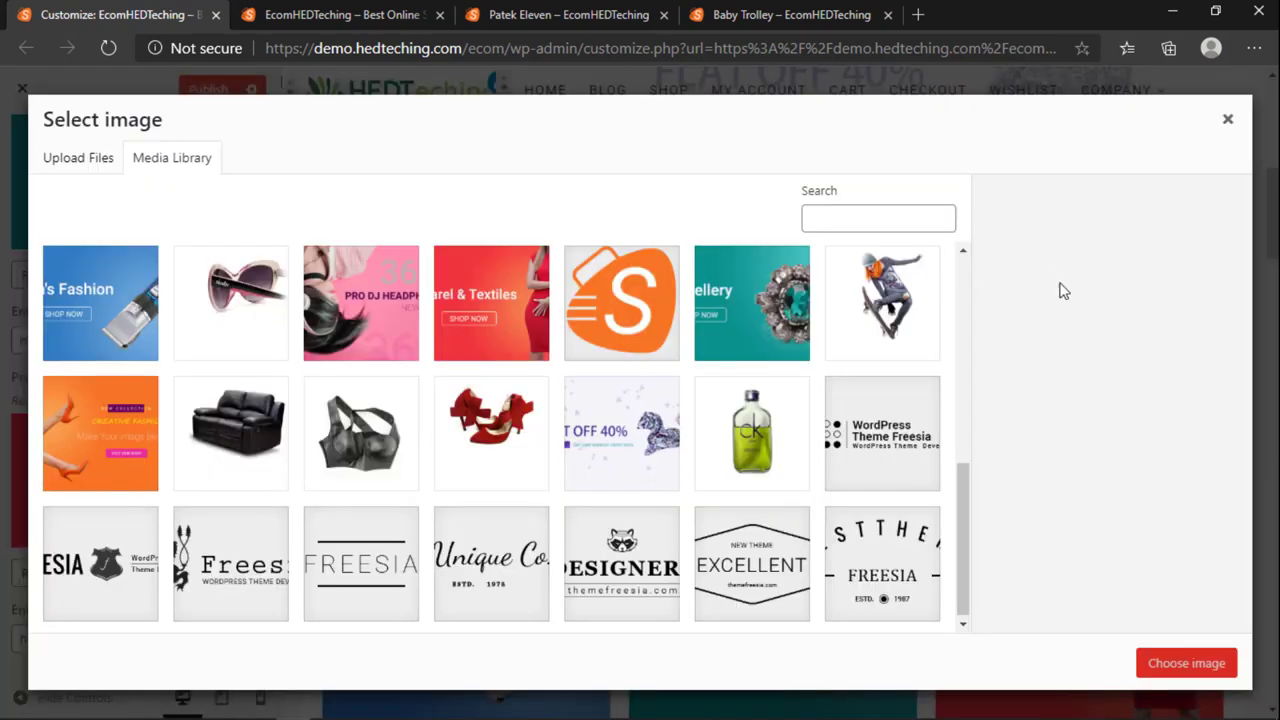
pyautogui.click(1227, 120)
pyautogui.click(137, 568)
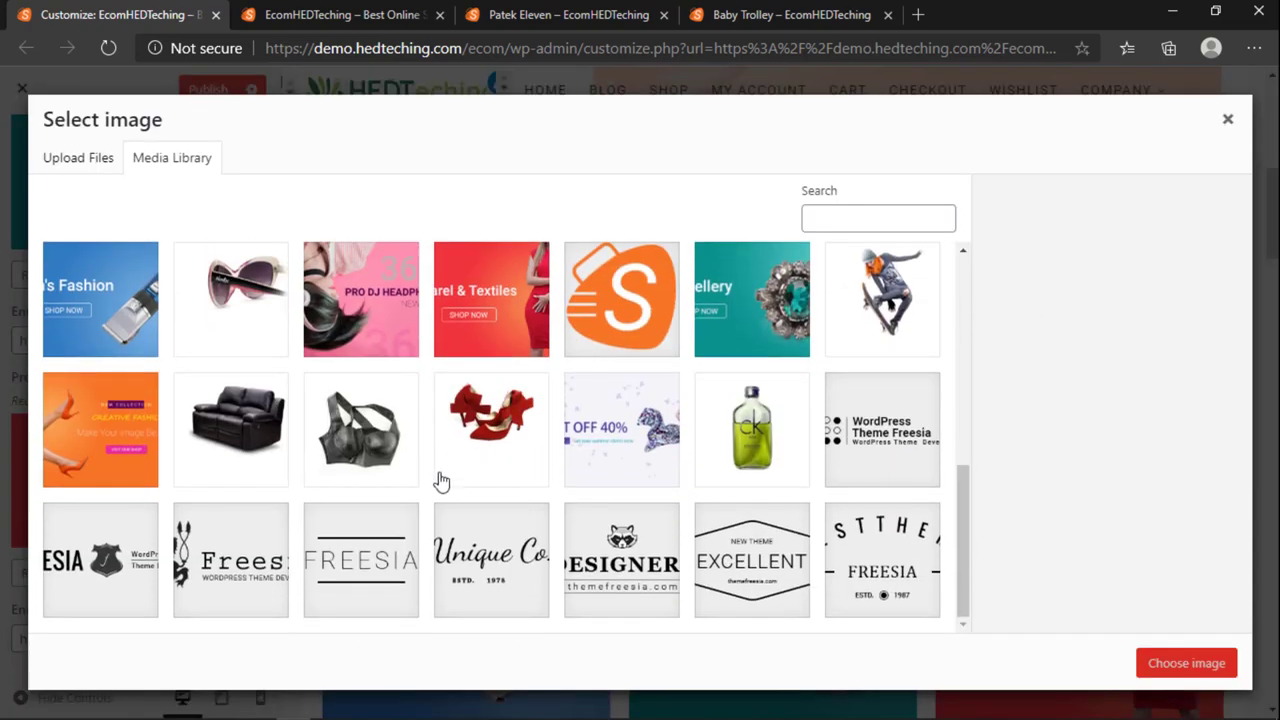
pyautogui.scroll(5, 440, 475)
pyautogui.scroll(-5, 432, 470)
pyautogui.click(569, 14)
pyautogui.click(758, 12)
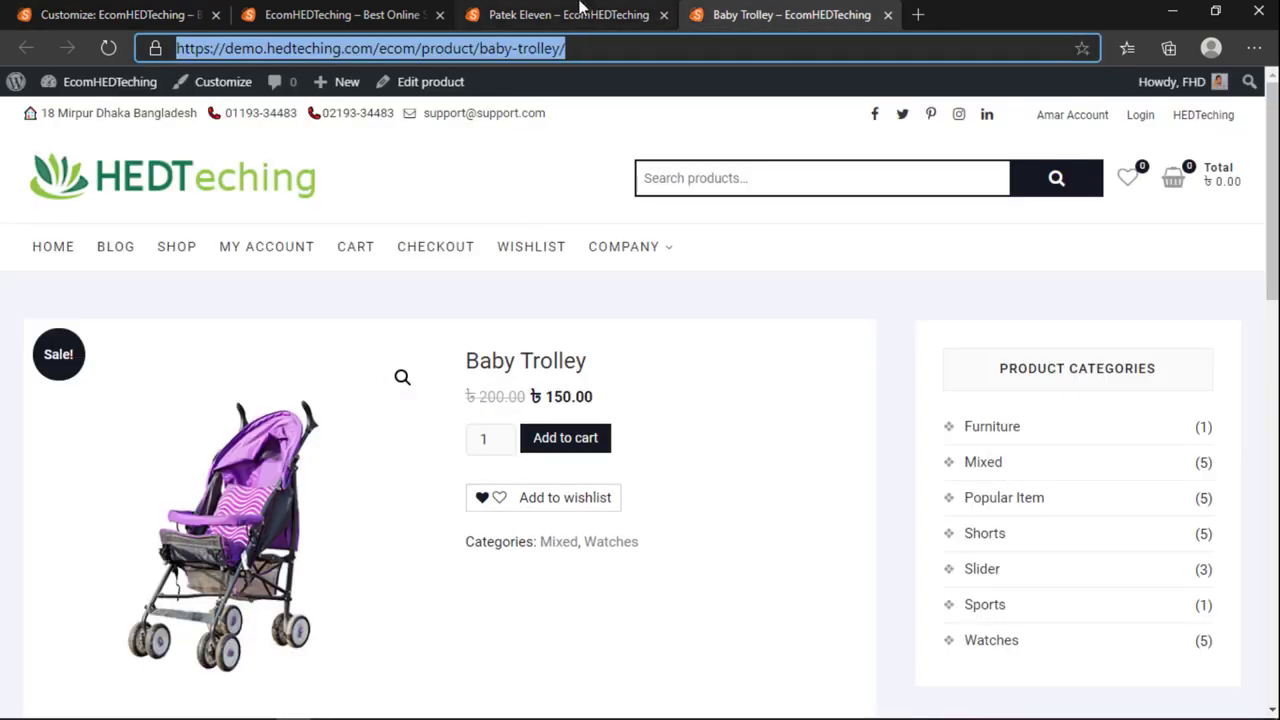
pyautogui.click(340, 14)
pyautogui.scroll(3, 400, 370)
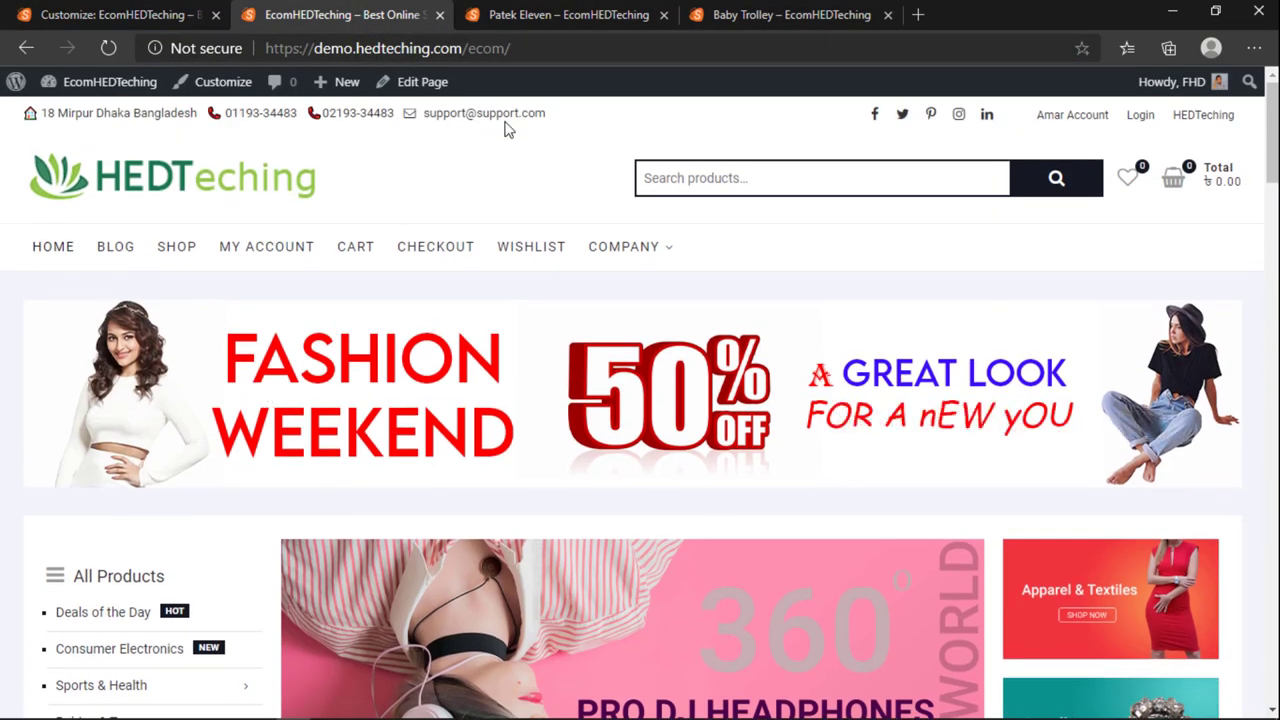
# Step: Close the Patek Eleven and Baby Trolley product tabs
pyautogui.click(665, 15)
pyautogui.click(663, 14)
pyautogui.scroll(-10, 1023, 422)
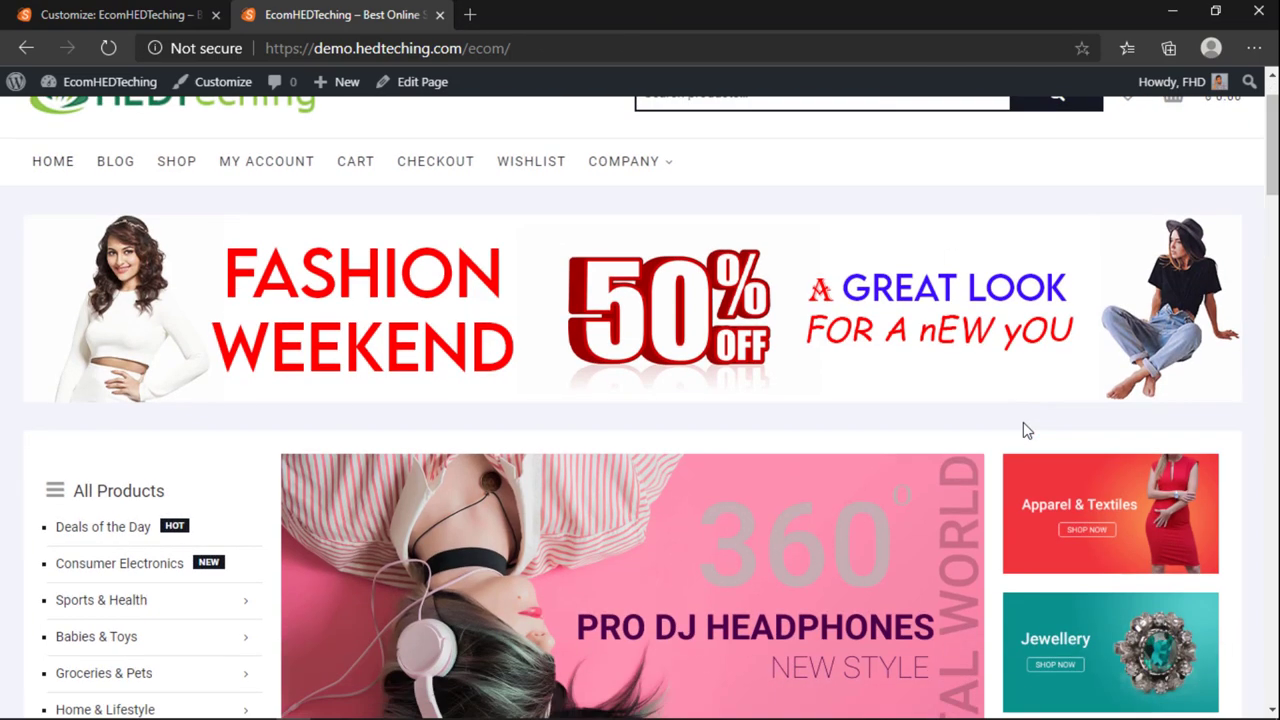
pyautogui.scroll(10, 1064, 425)
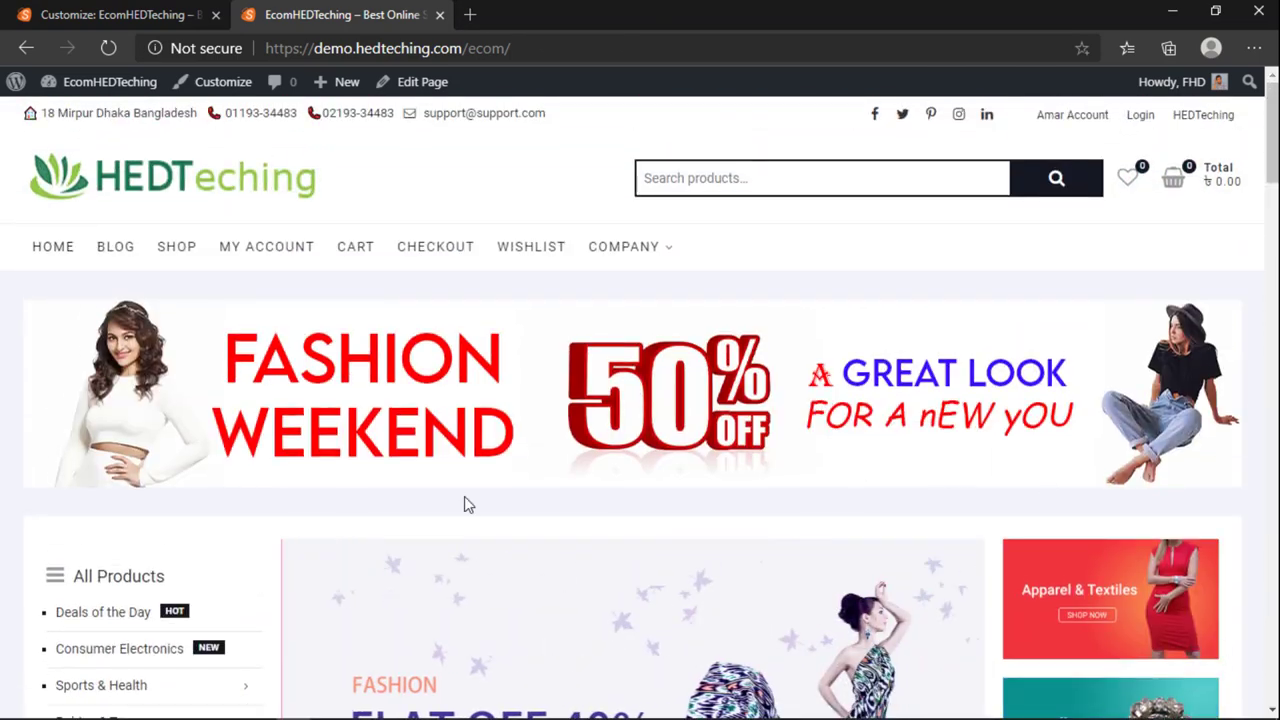
pyautogui.scroll(-1, 452, 494)
pyautogui.scroll(1, 346, 520)
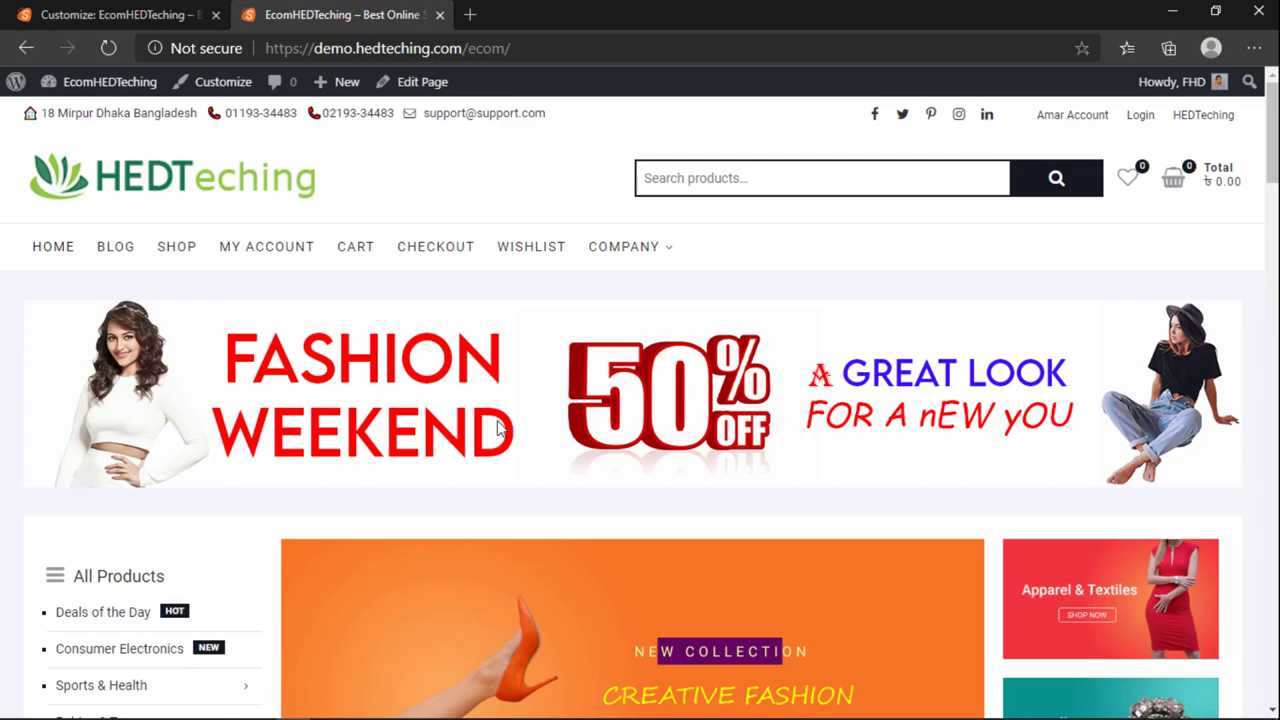
# Step: Load hedteching.com/contact in a new browser tab
pyautogui.click(469, 23)
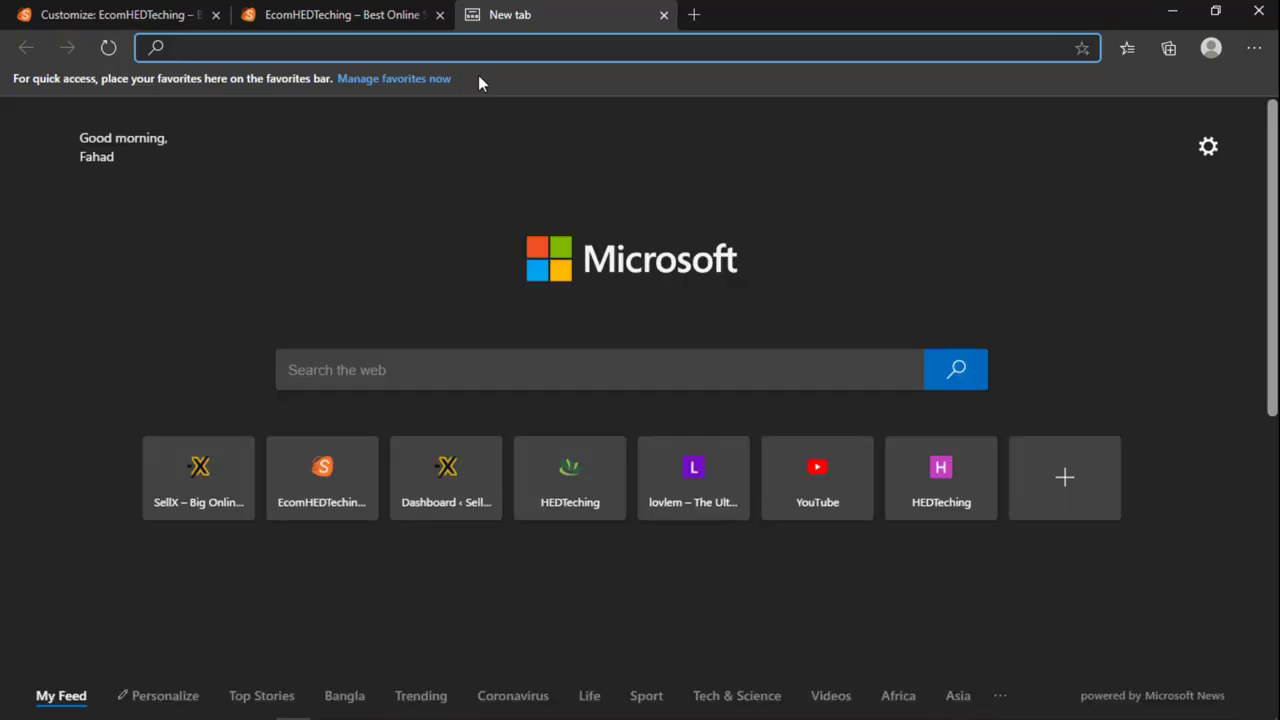
pyautogui.write('h')
pyautogui.click(334, 13)
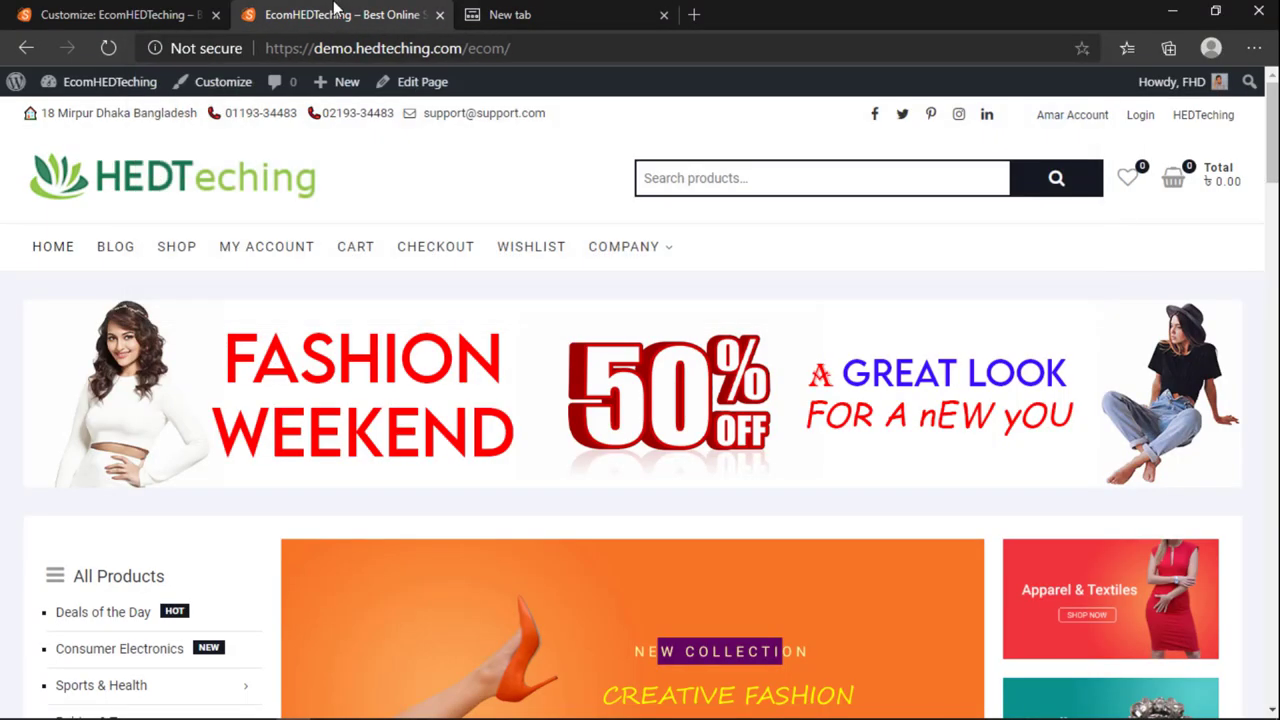
pyautogui.click(637, 11)
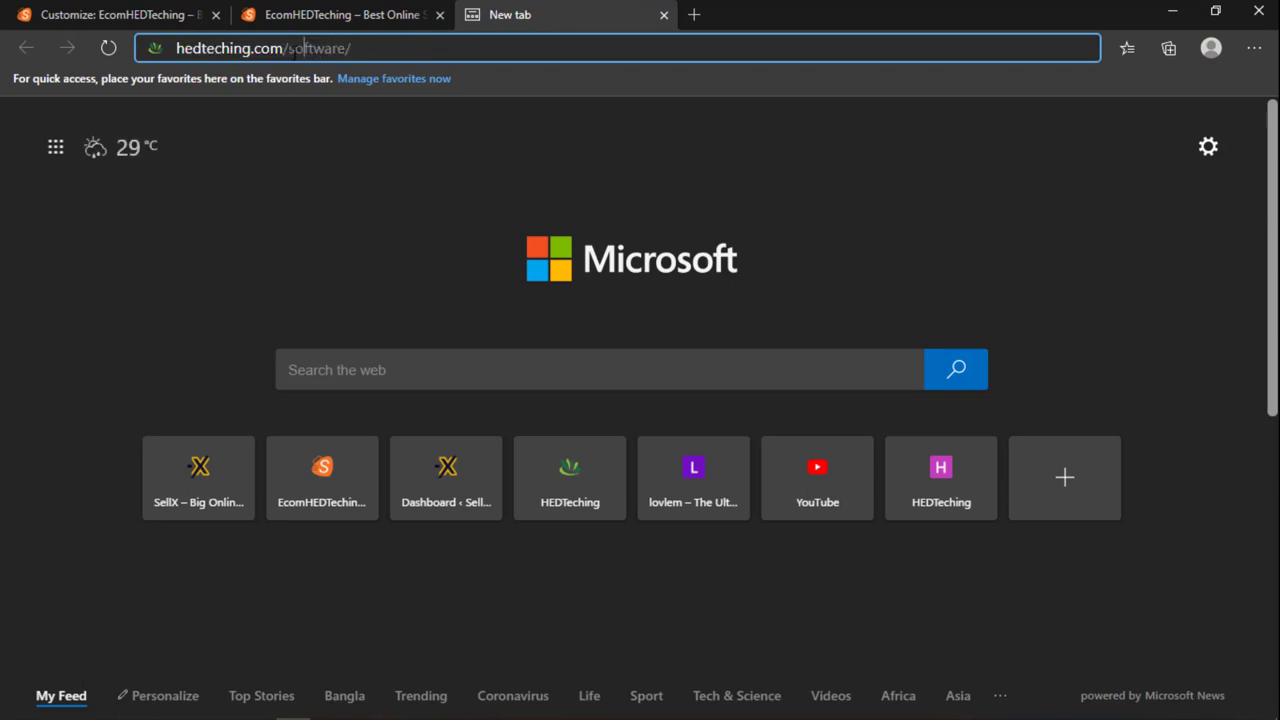
pyautogui.write('edteching.com/conta')
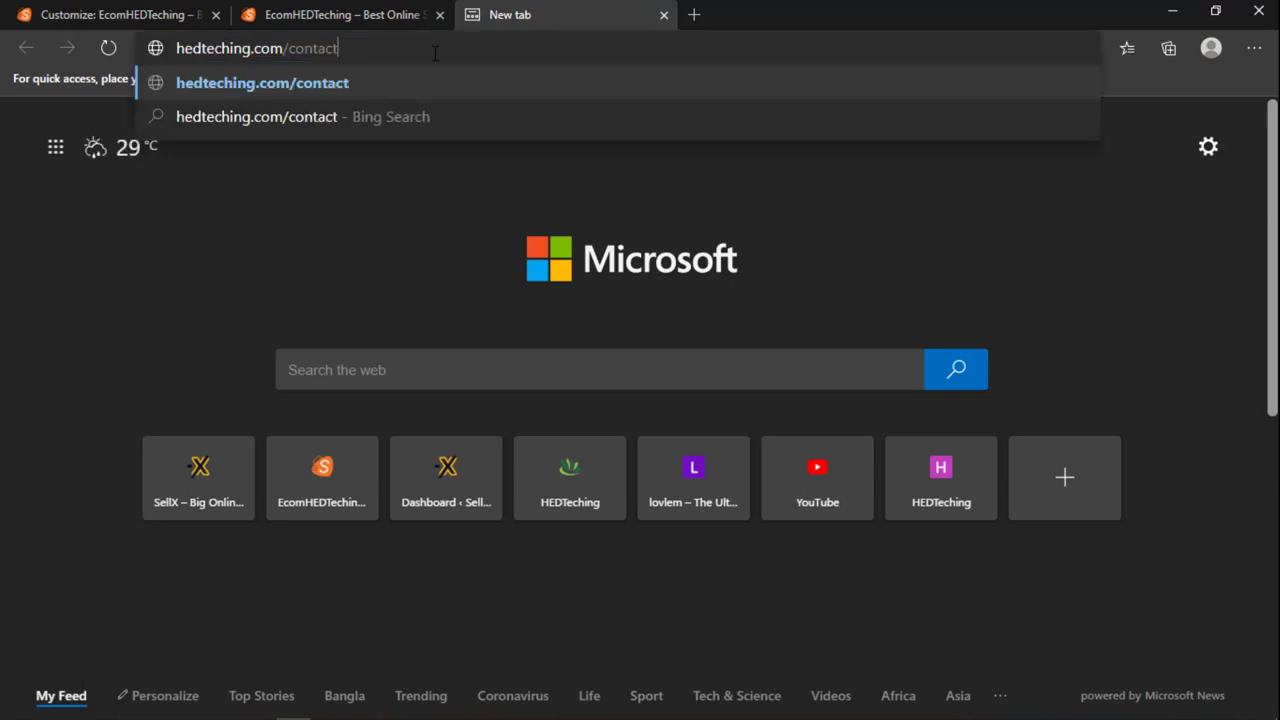
pyautogui.write('ct')
pyautogui.press('Return')
pyautogui.click(340, 14)
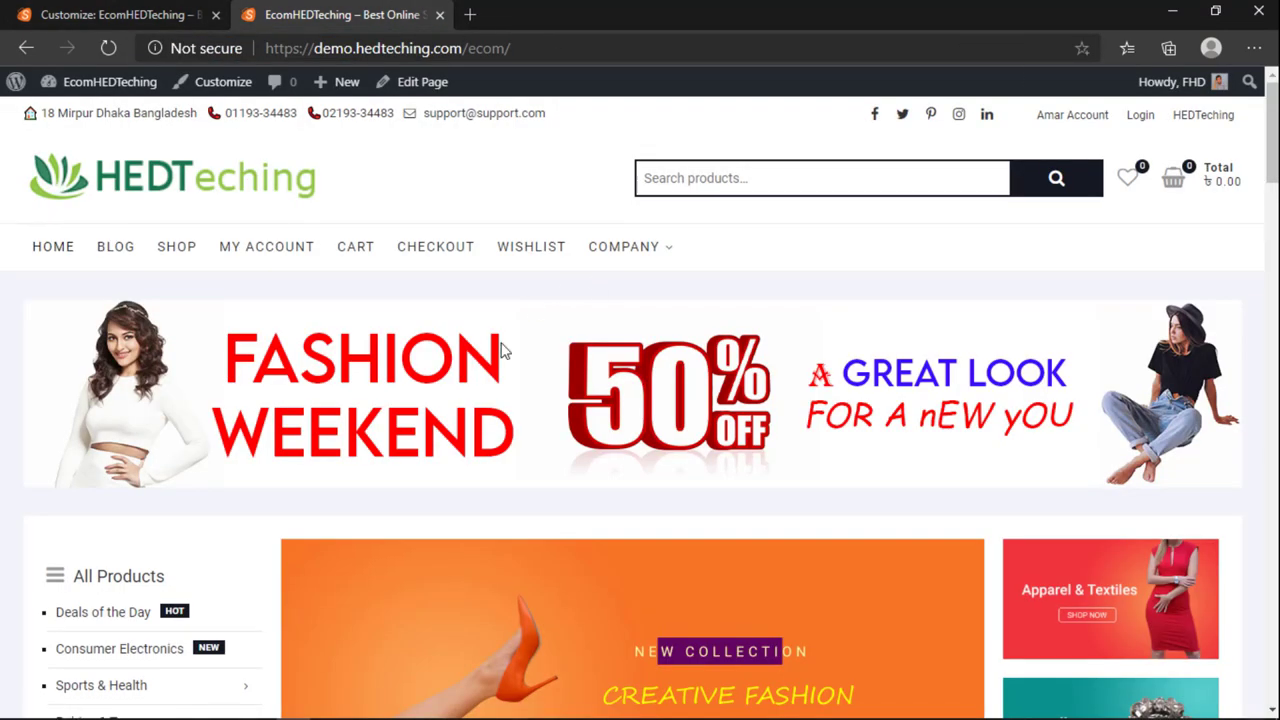
pyautogui.scroll(-5, 503, 350)
pyautogui.scroll(3, 609, 329)
pyautogui.scroll(-1, 637, 574)
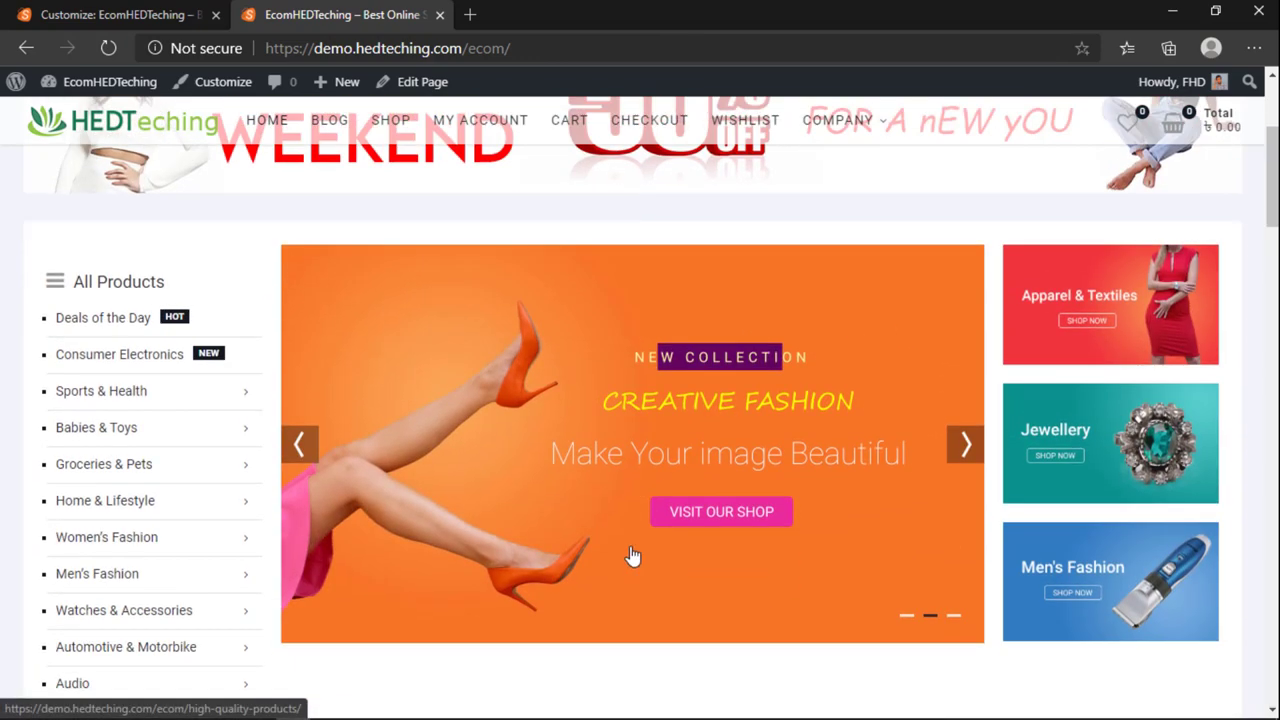
pyautogui.scroll(-1, 632, 560)
pyautogui.scroll(4, 631, 578)
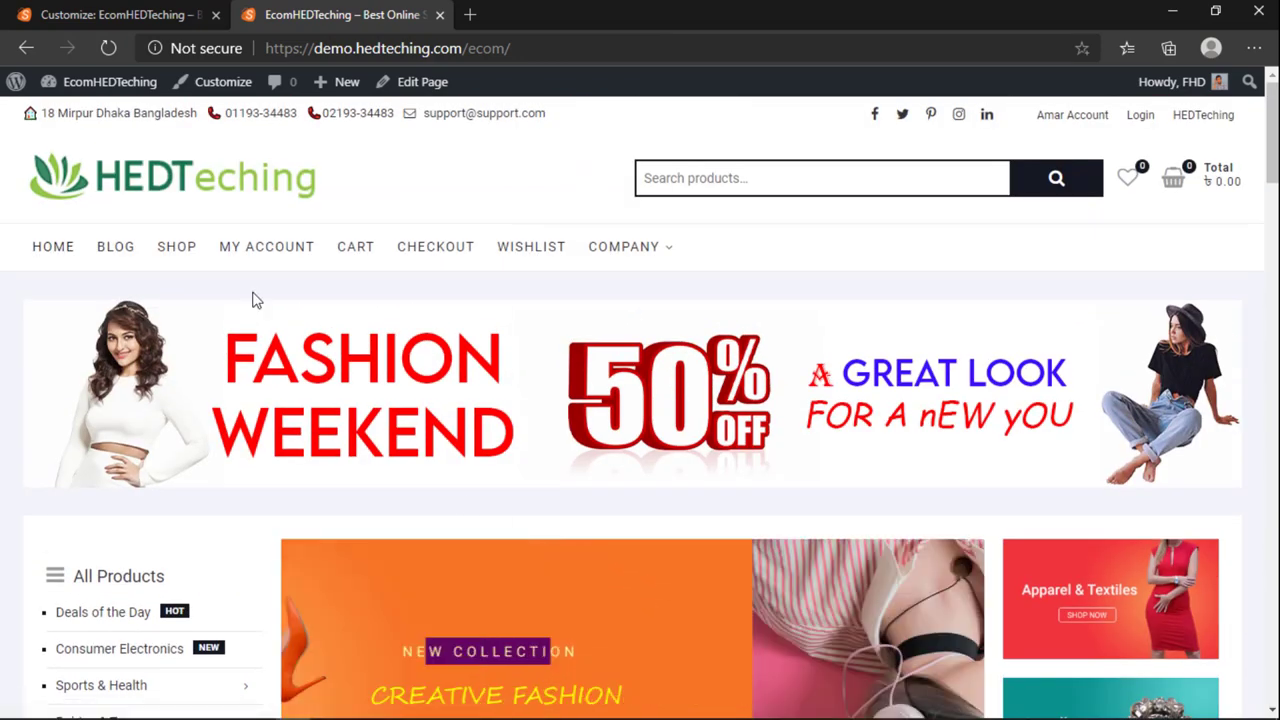
# Step: Close the Customizer's image picker without changing the promotion image
pyautogui.click(205, 12)
pyautogui.click(342, 12)
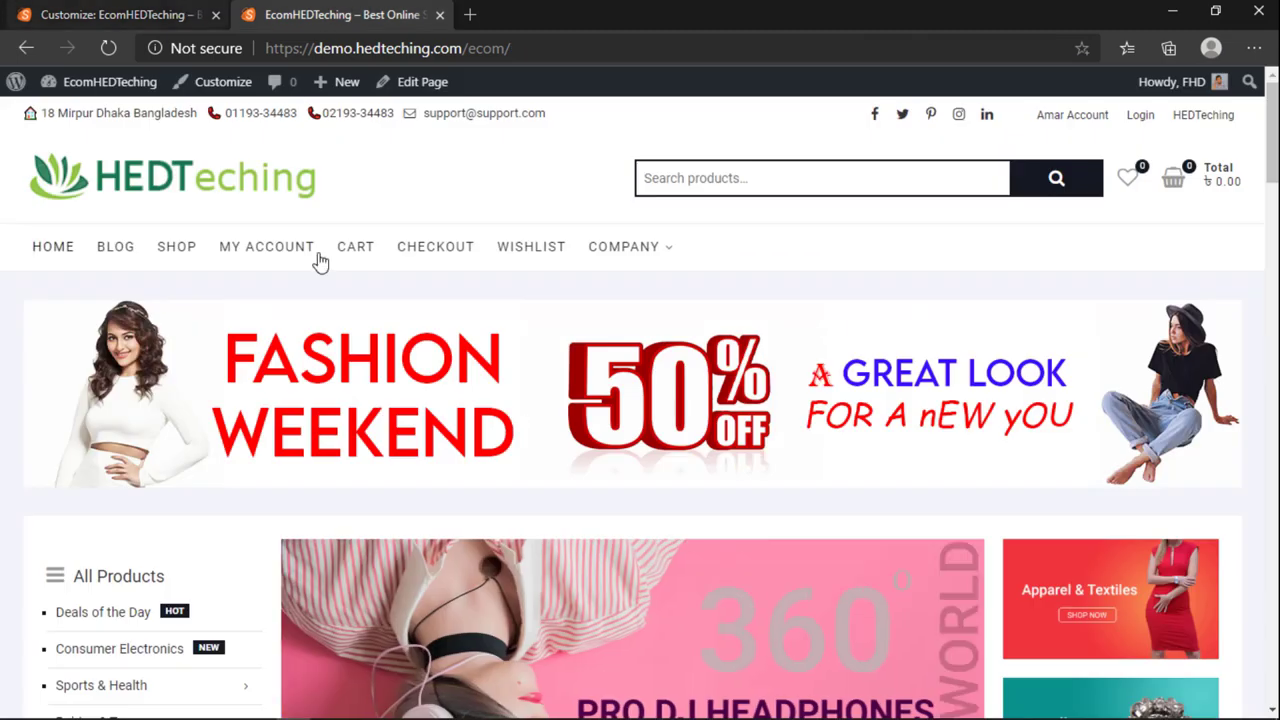
pyautogui.click(150, 10)
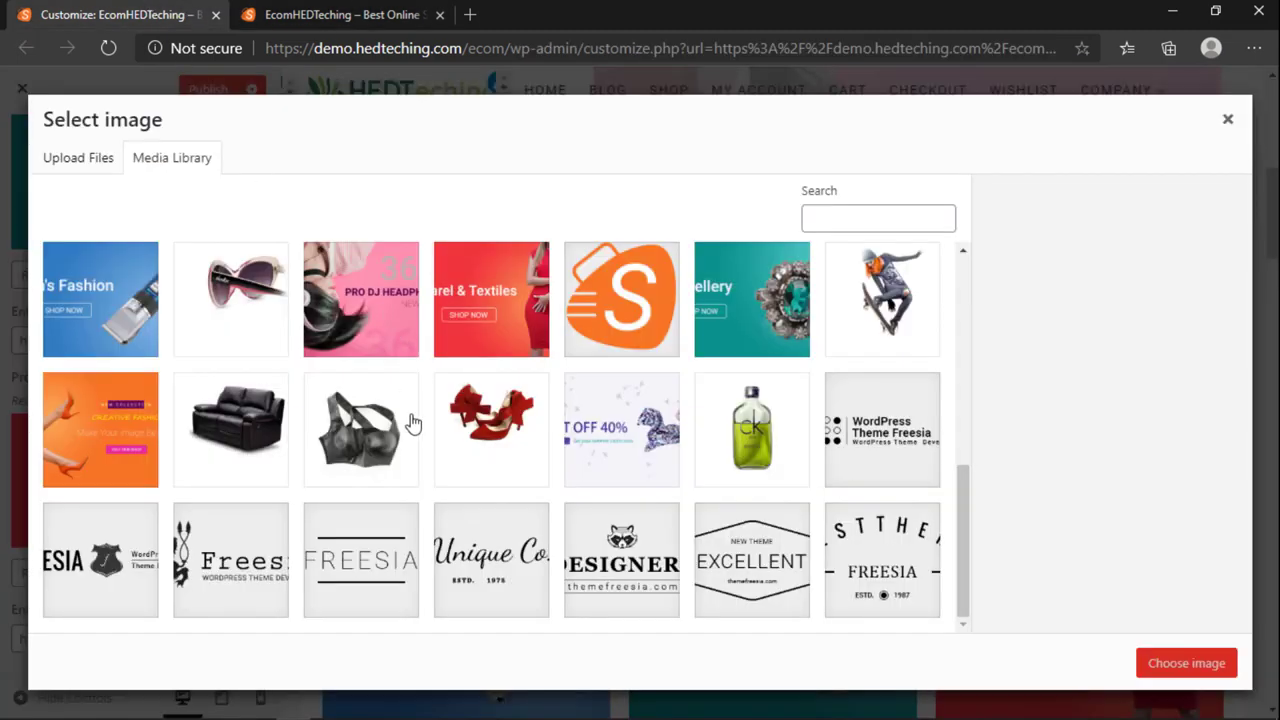
pyautogui.click(1229, 121)
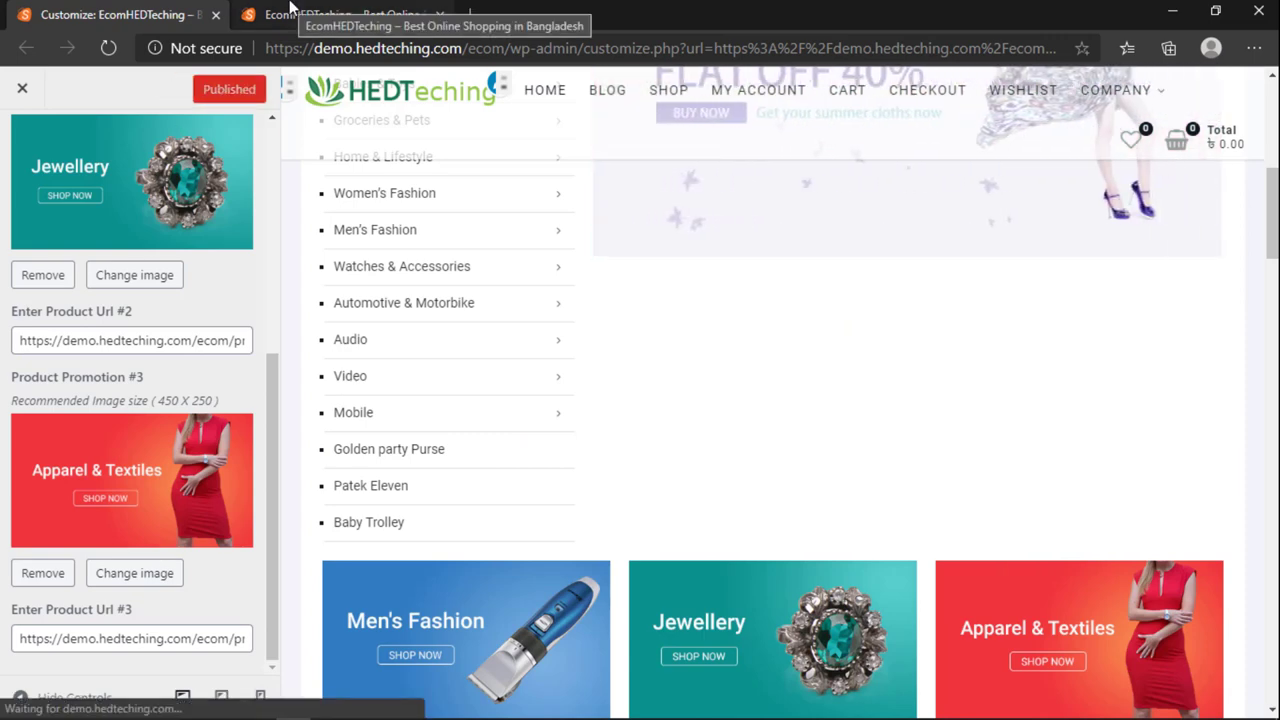
pyautogui.click(290, 10)
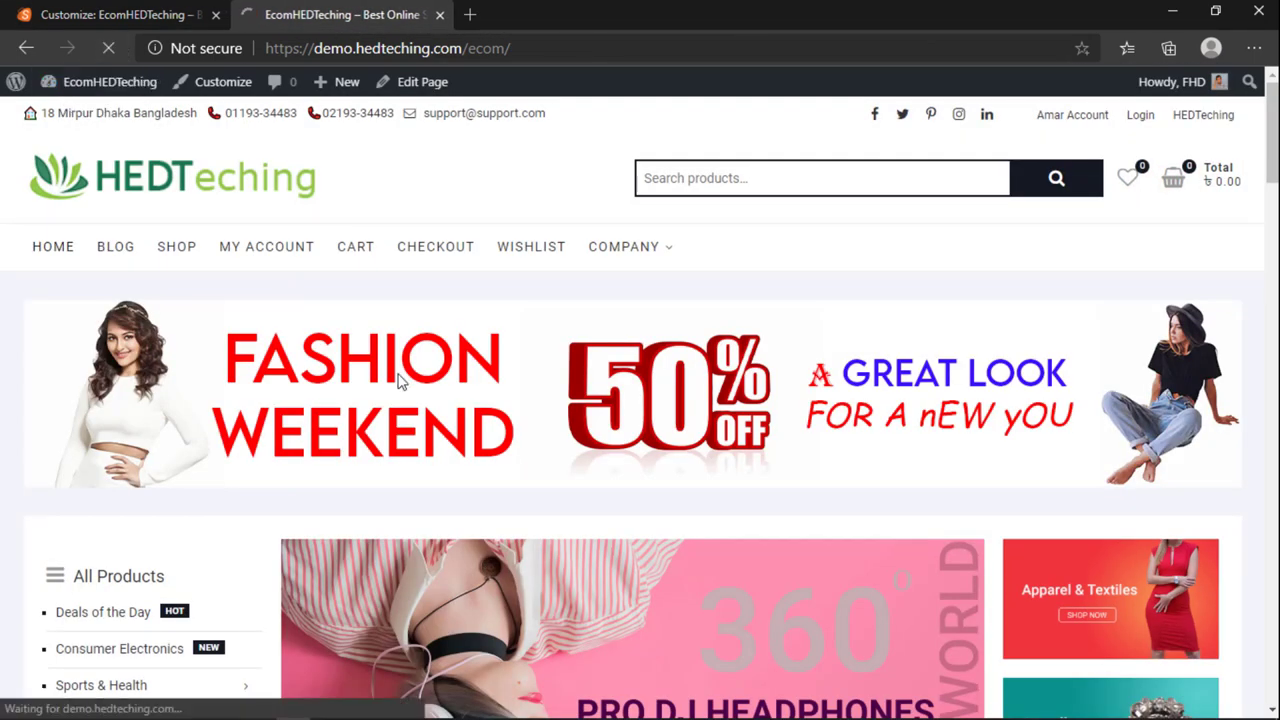
pyautogui.scroll(-3, 586, 443)
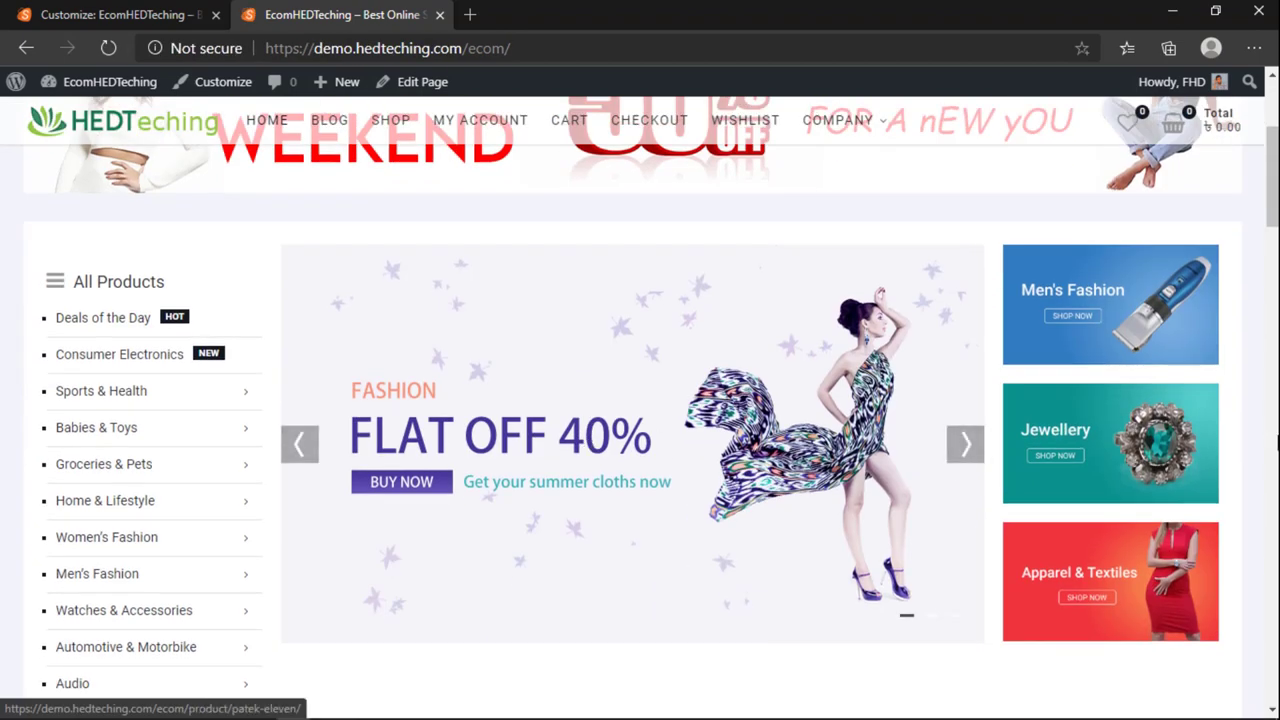
pyautogui.scroll(3, 897, 507)
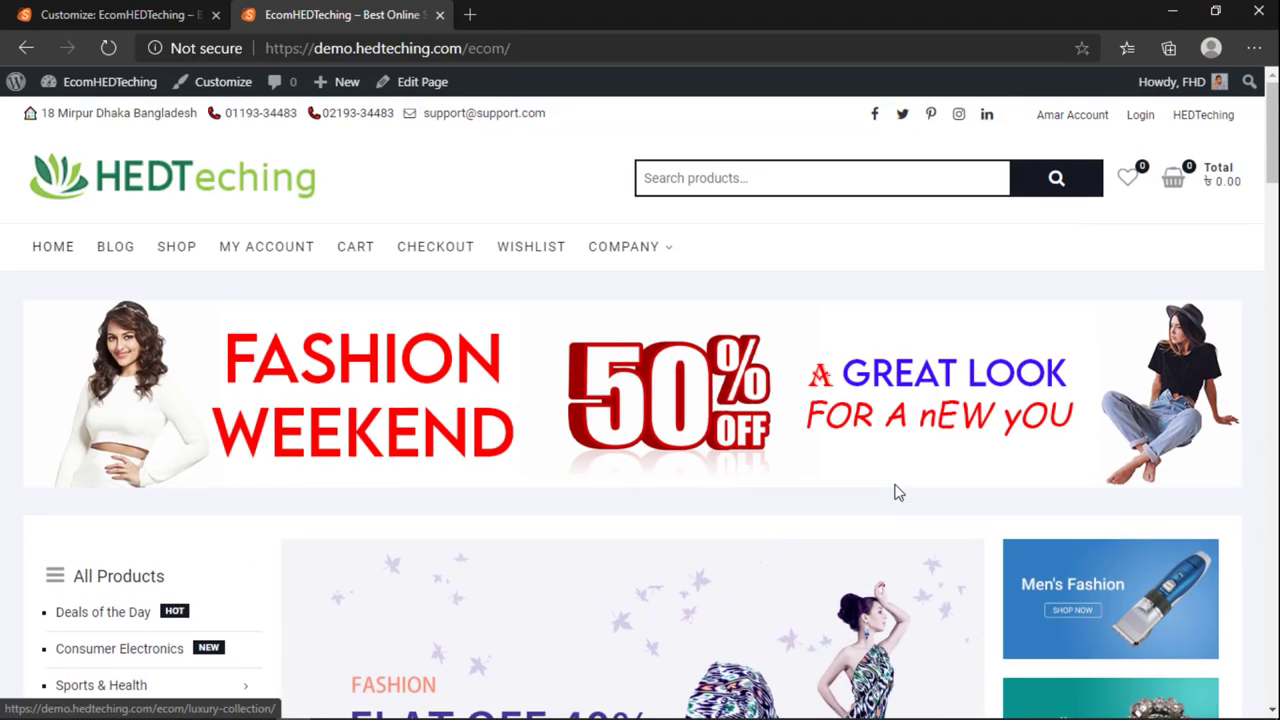
pyautogui.scroll(-4, 840, 452)
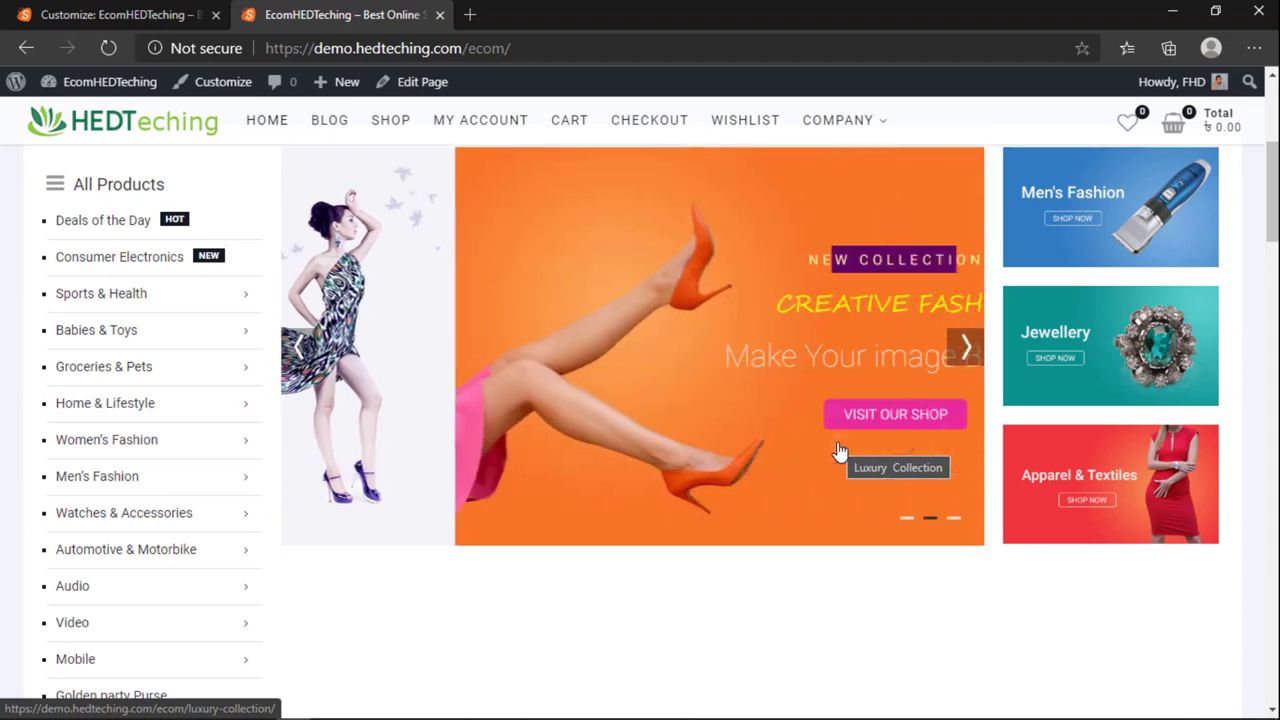
pyautogui.hotkey('ctrl', 'shift', 'Tab')
pyautogui.scroll(3, 560, 309)
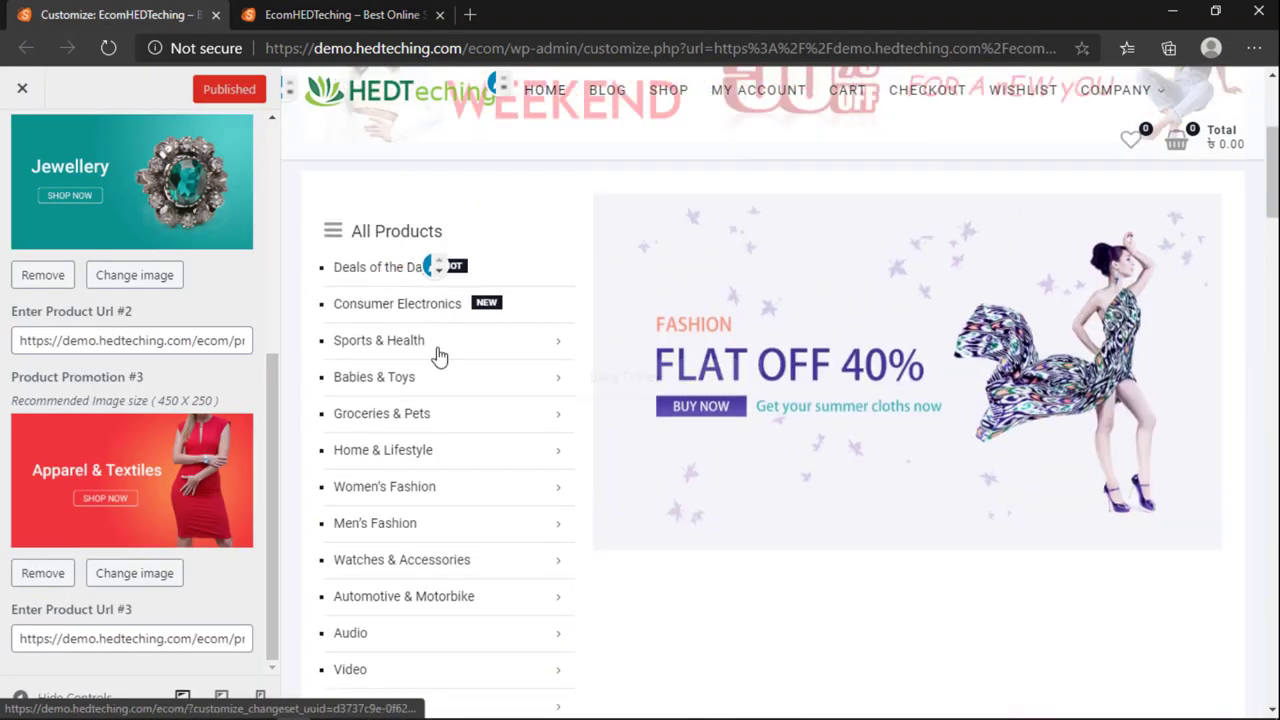
# Step: Check that Catalog Menu shows All Products under View All Locations, then close the Customizer
pyautogui.click(432, 265)
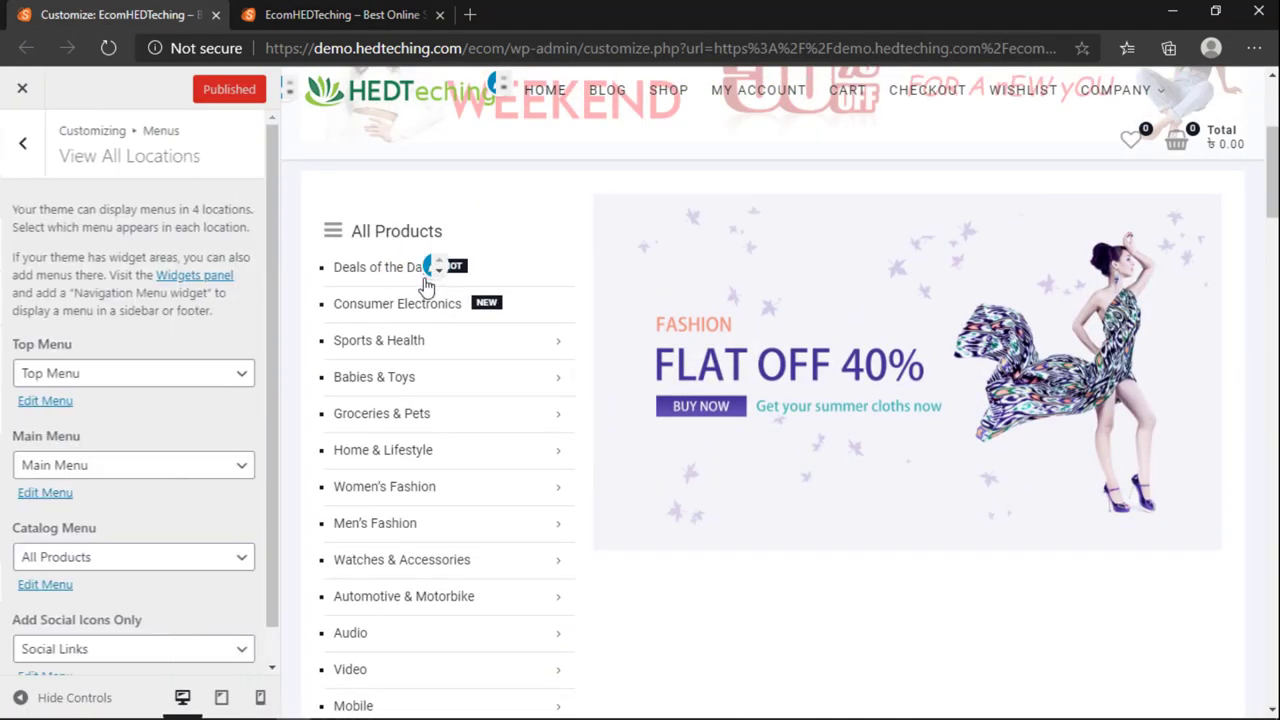
pyautogui.scroll(-1, 80, 440)
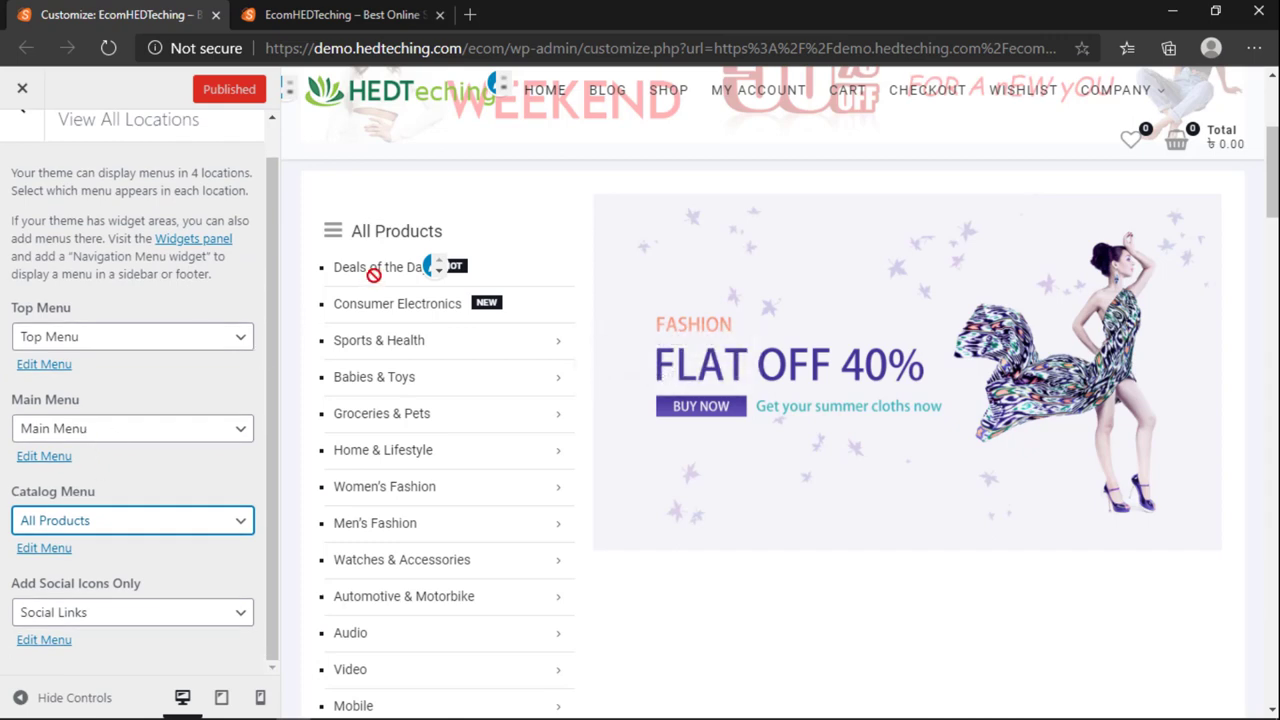
pyautogui.click(255, 14)
pyautogui.moveTo(100, 81)
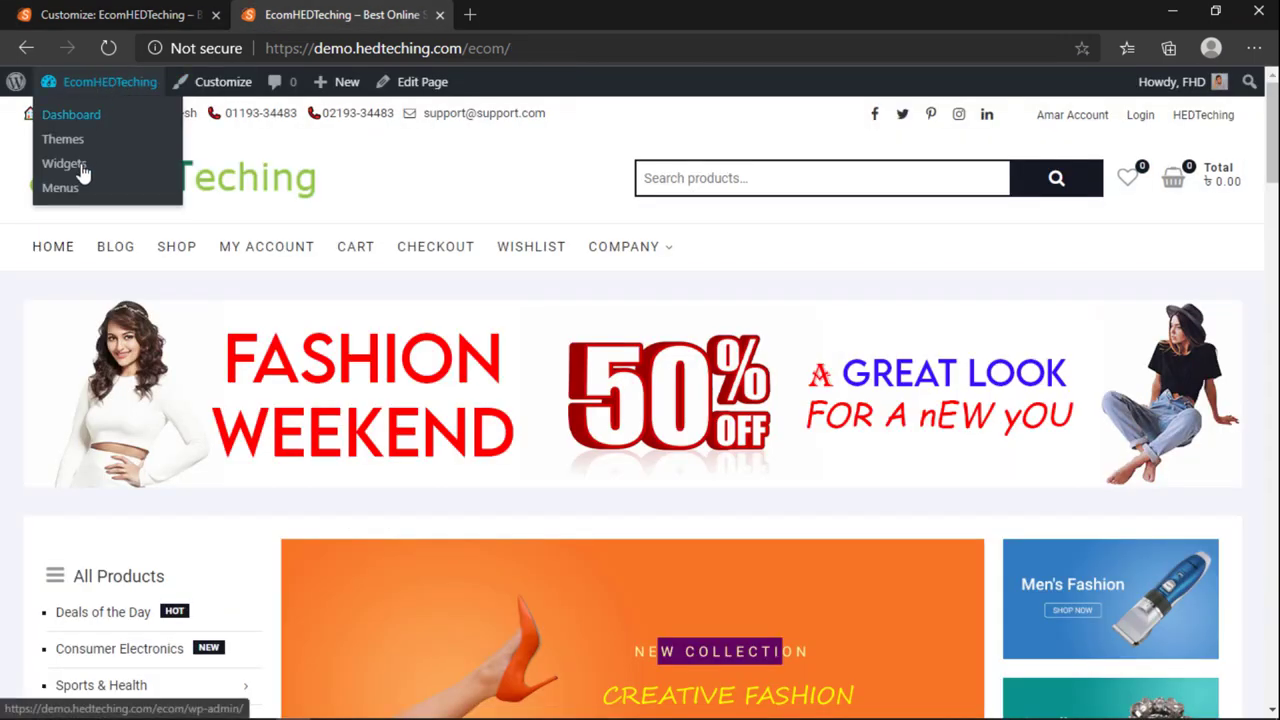
pyautogui.click(200, 14)
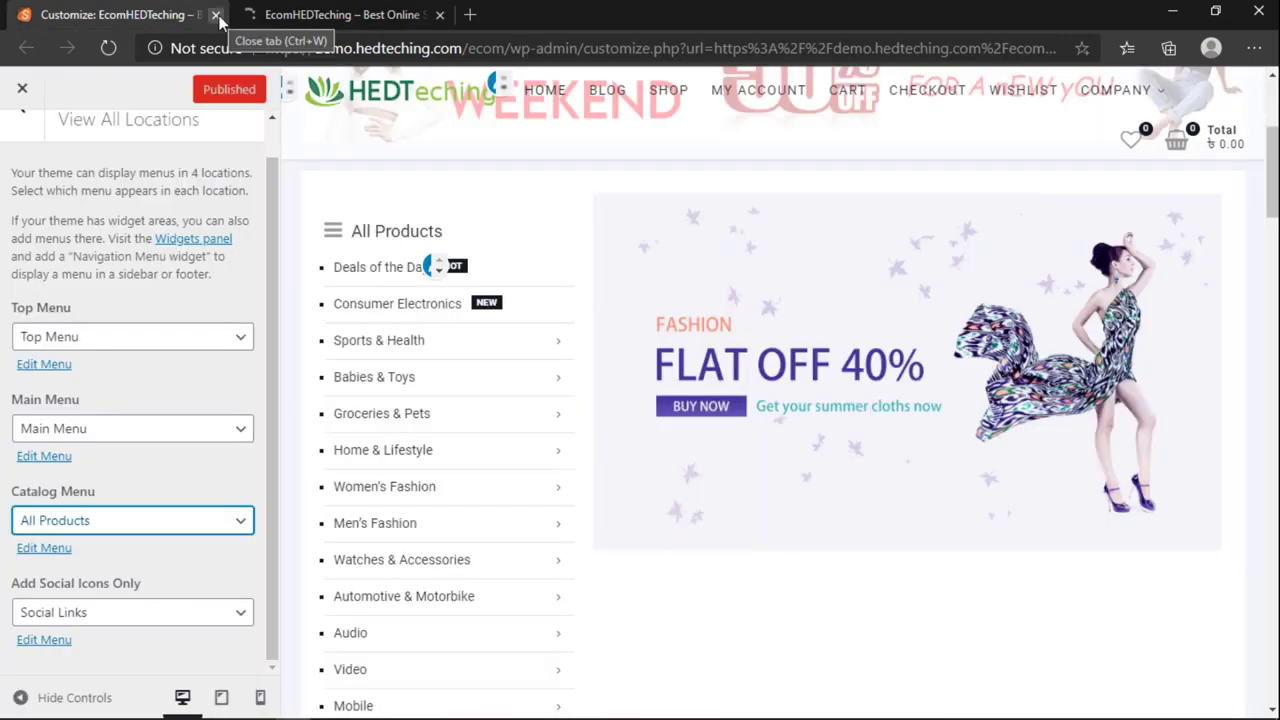
pyautogui.click(216, 15)
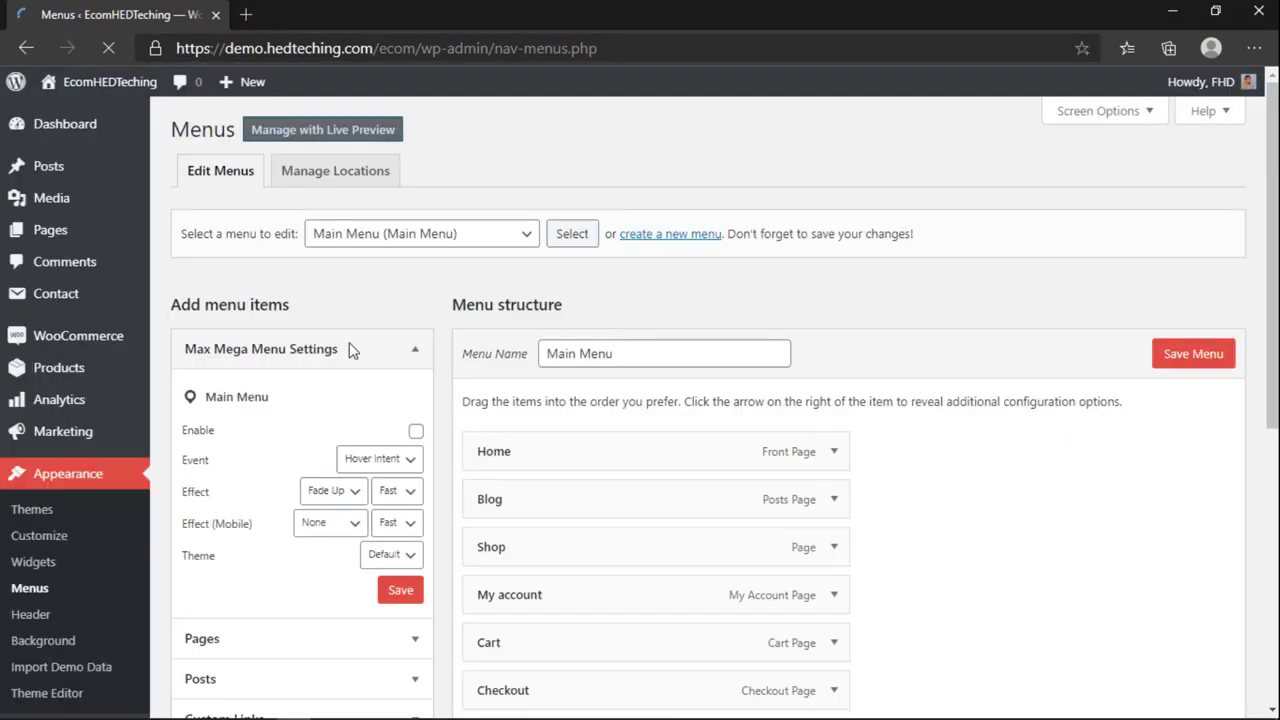
# Step: Select the All Products (Catalog Menu) menu for editing
pyautogui.click(425, 247)
pyautogui.click(340, 259)
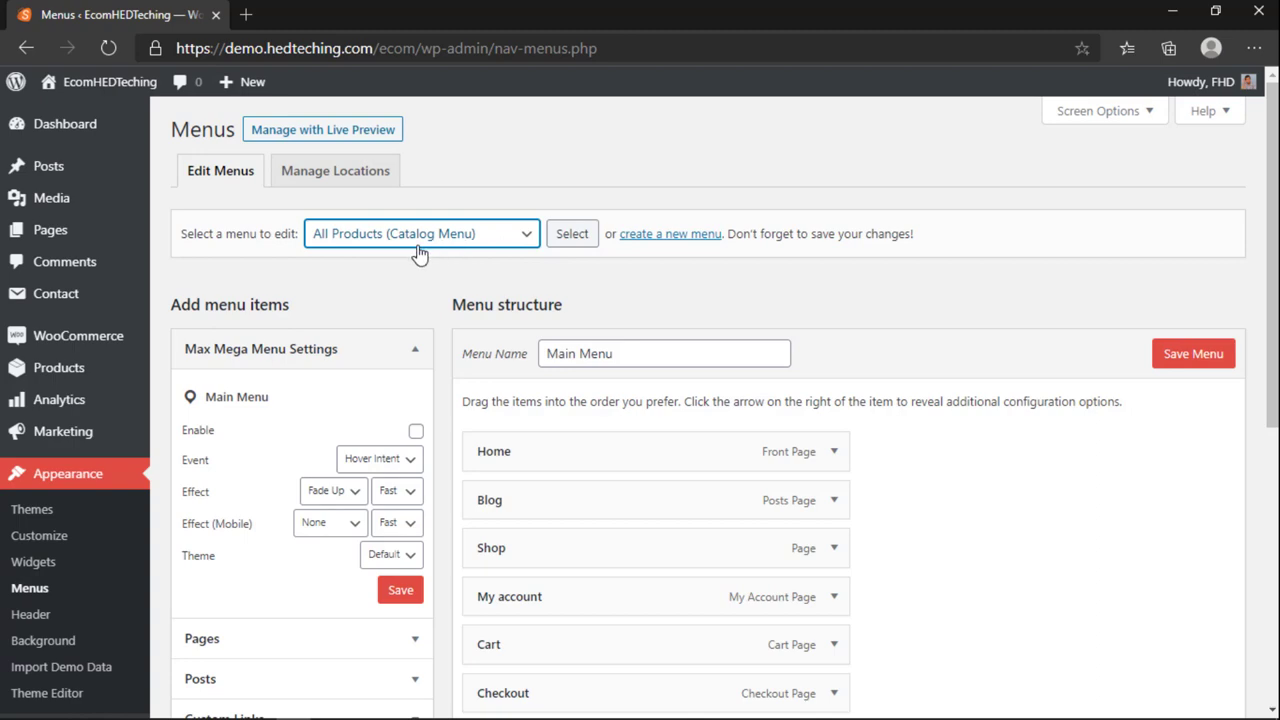
pyautogui.scroll(-5, 410, 253)
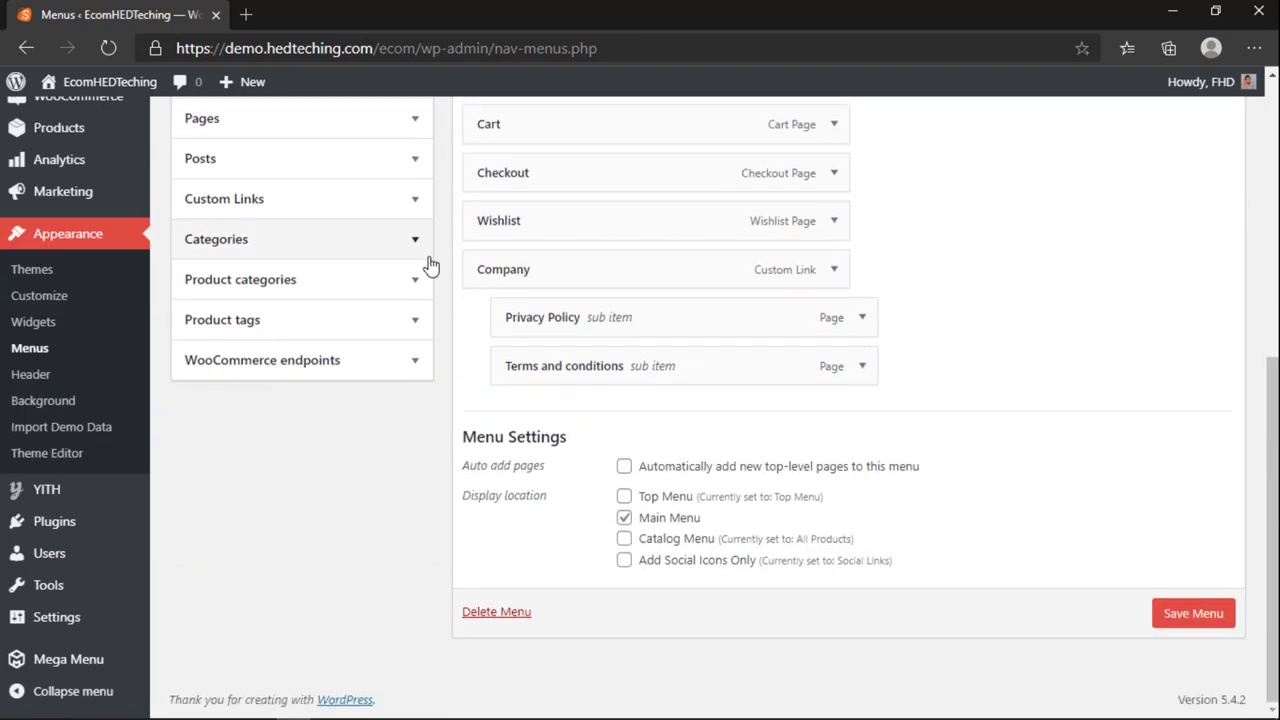
pyautogui.scroll(5, 428, 262)
pyautogui.scroll(1, 430, 265)
pyautogui.click(552, 211)
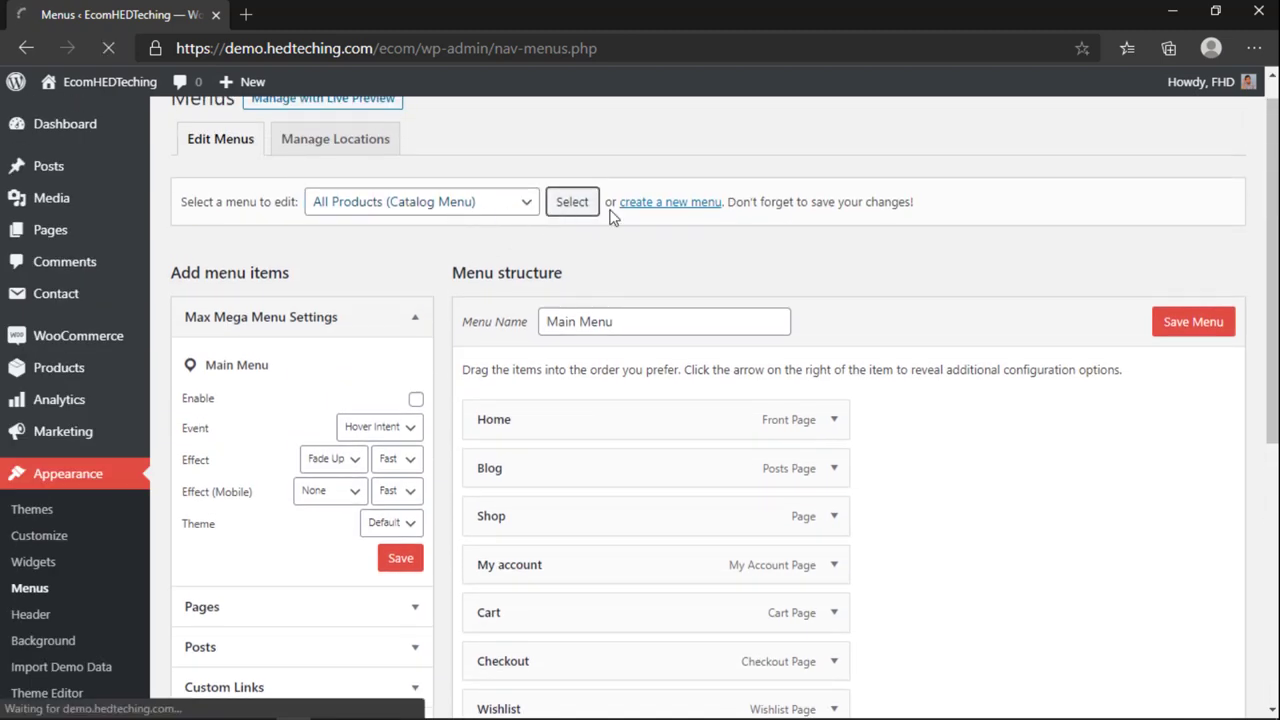
pyautogui.scroll(-6, 557, 215)
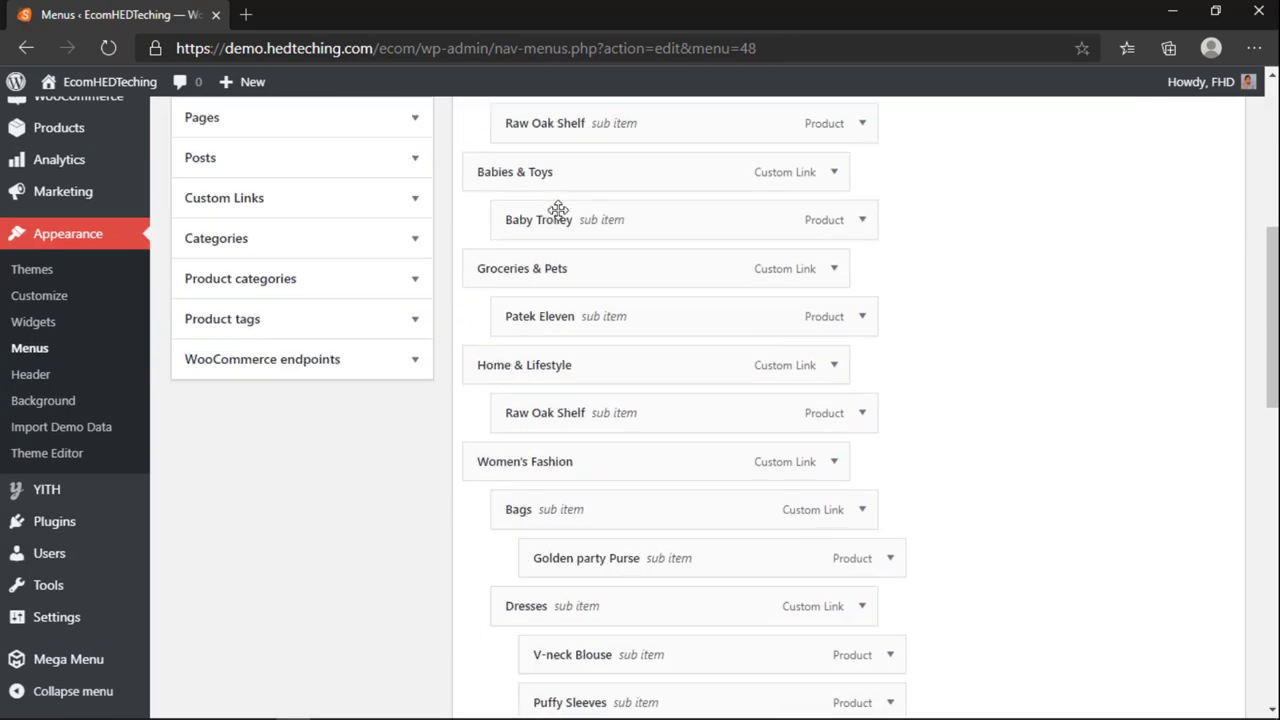
pyautogui.scroll(-8, 557, 210)
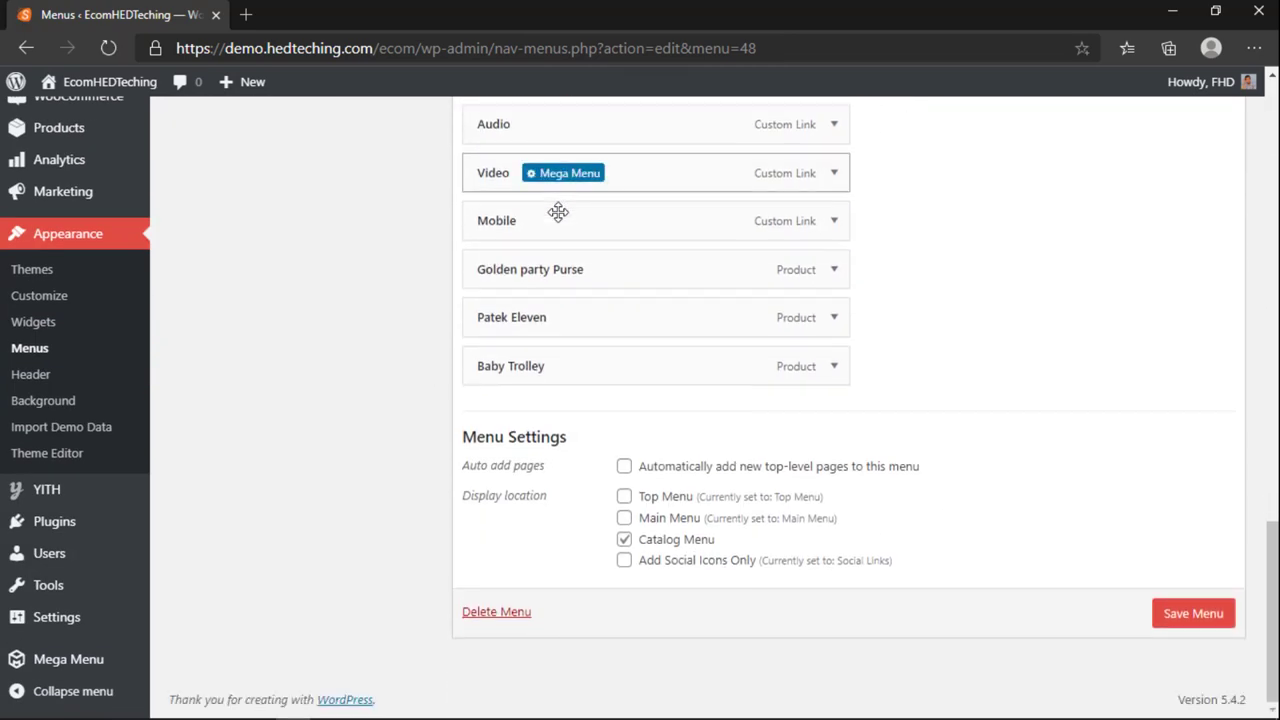
pyautogui.scroll(15, 643, 470)
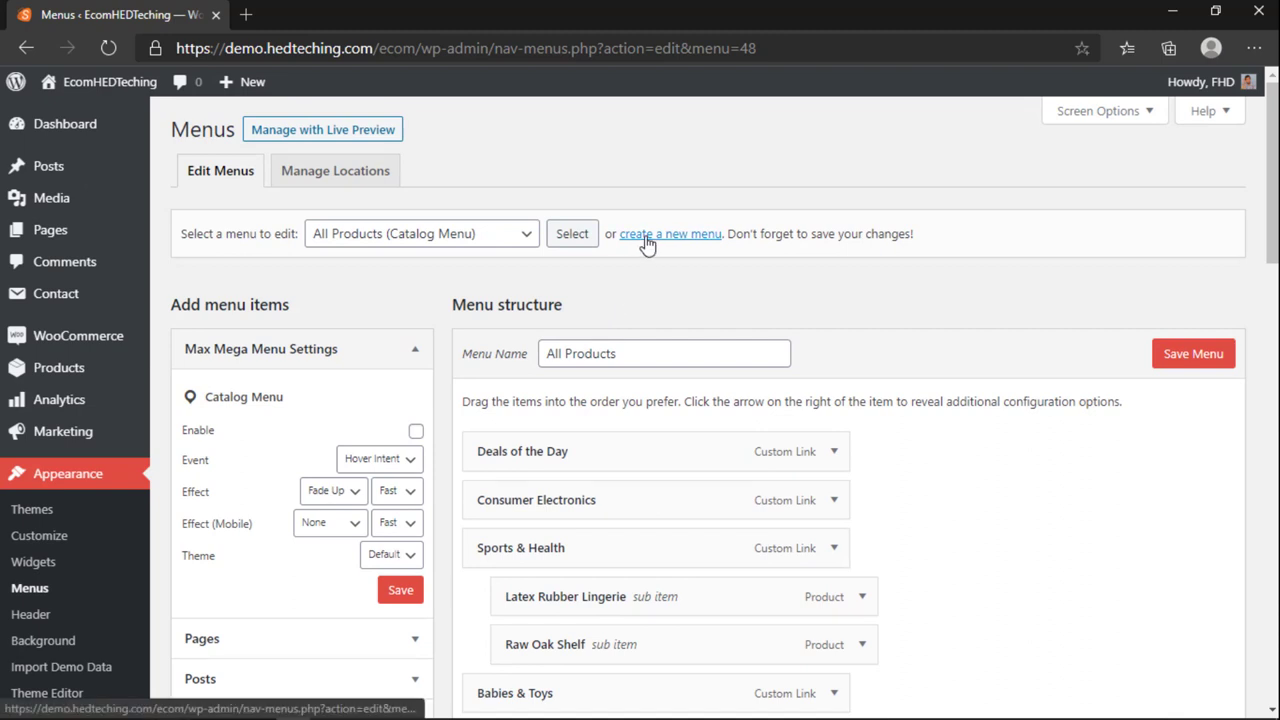
# Step: Open the storefront via Visit Site in a new tab
pyautogui.middleClick(645, 240)
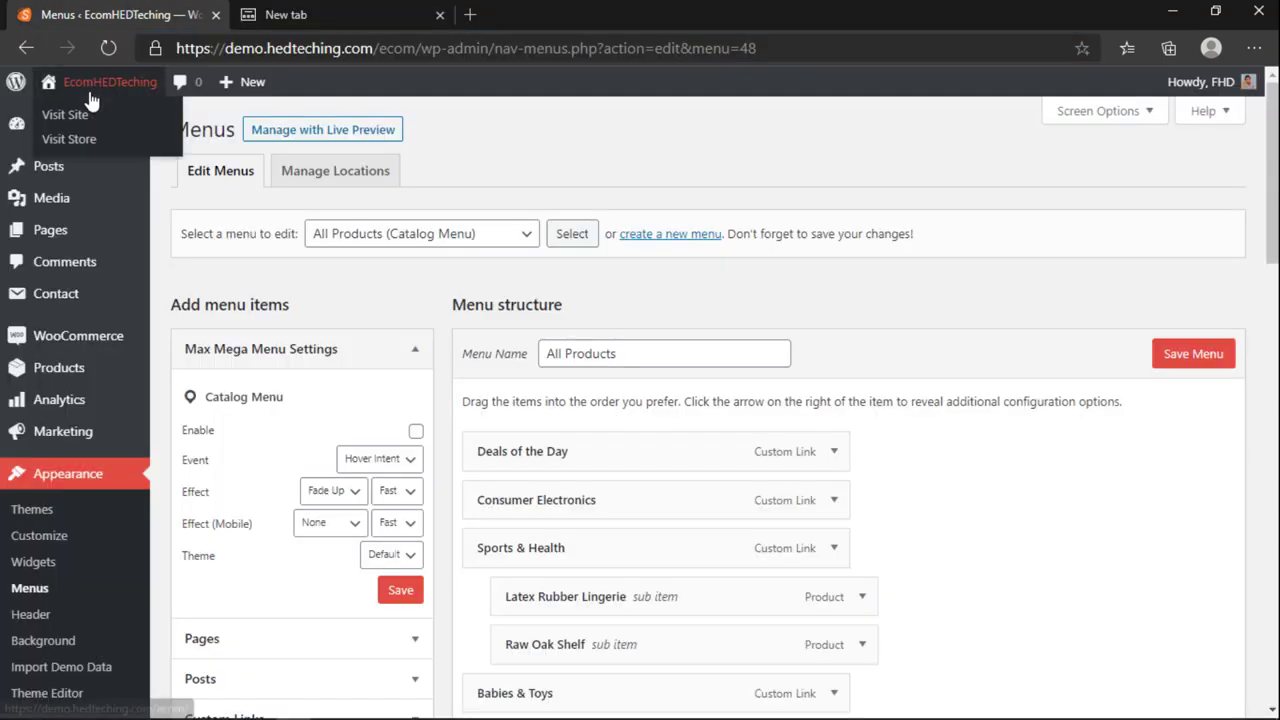
pyautogui.rightClick(72, 113)
pyautogui.click(135, 126)
# Step: Close the blank new tab beside the storefront
pyautogui.click(655, 20)
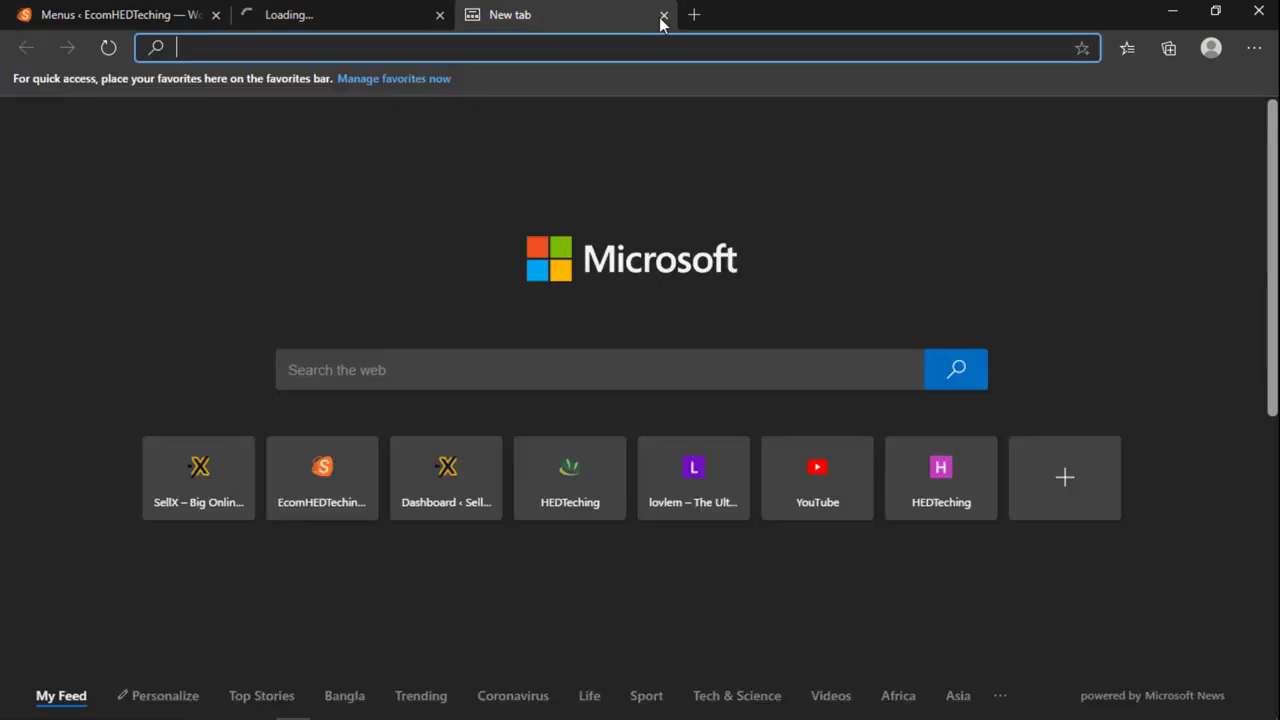
pyautogui.click(663, 16)
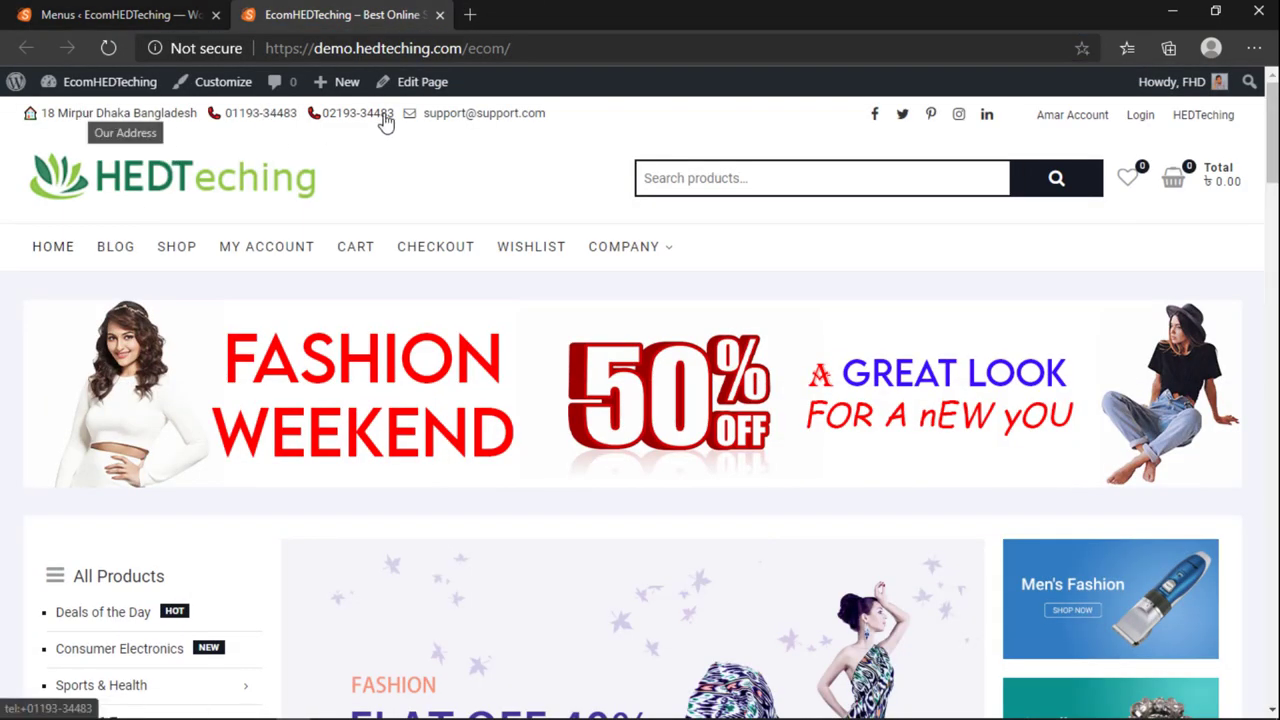
pyautogui.scroll(-8, 750, 235)
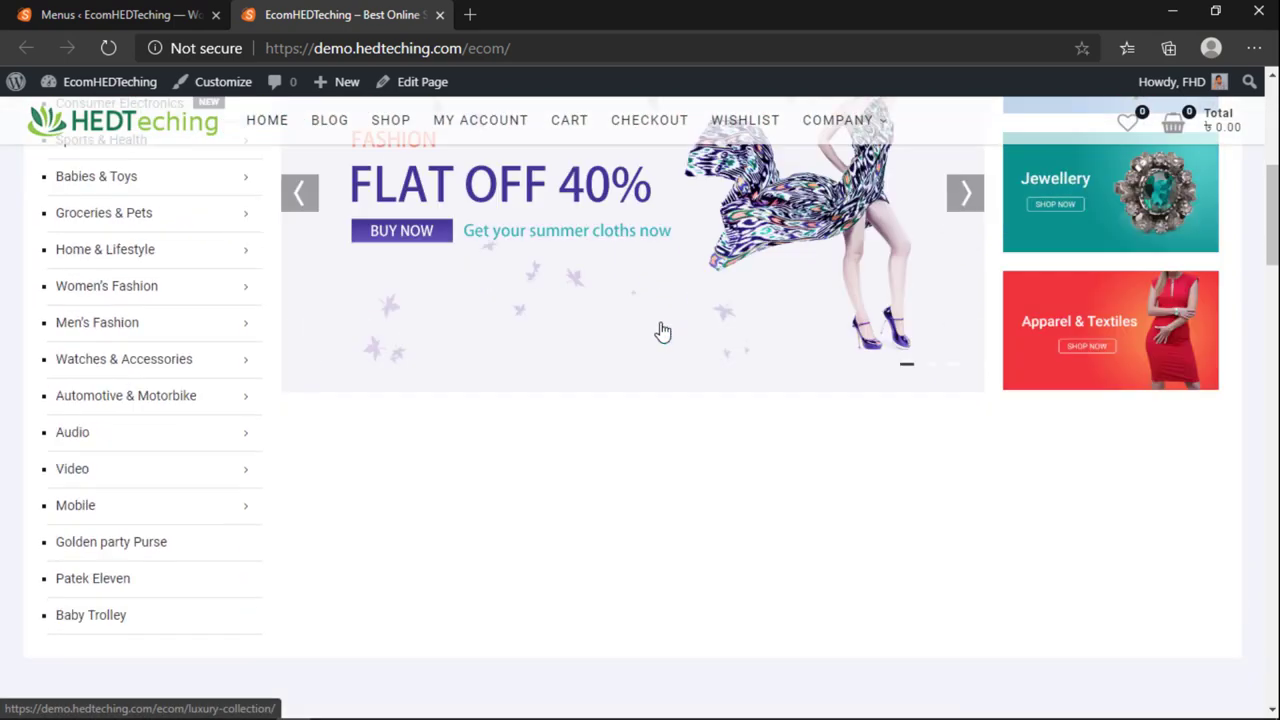
pyautogui.scroll(3, 660, 331)
pyautogui.scroll(1, 660, 321)
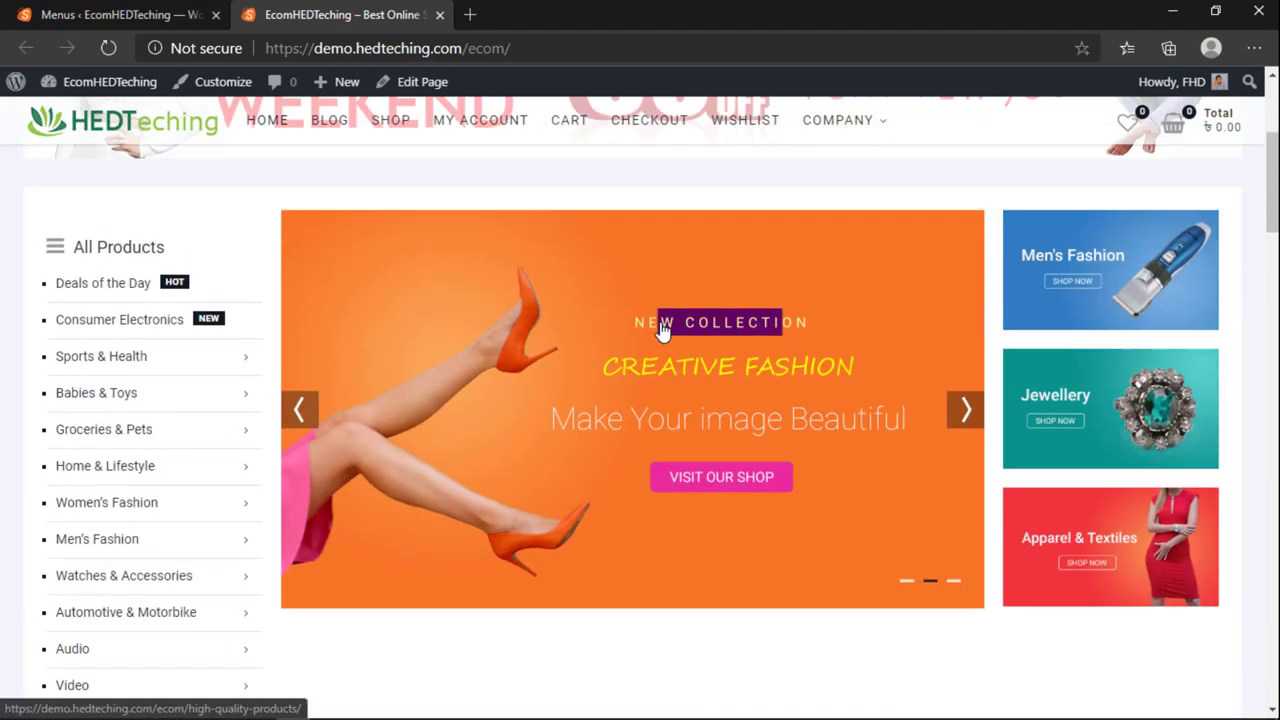
# Step: Hover the All Products sidebar categories to show their flyout sub-menus, then return to Menus
pyautogui.scroll(-1, 658, 335)
pyautogui.scroll(1, 591, 363)
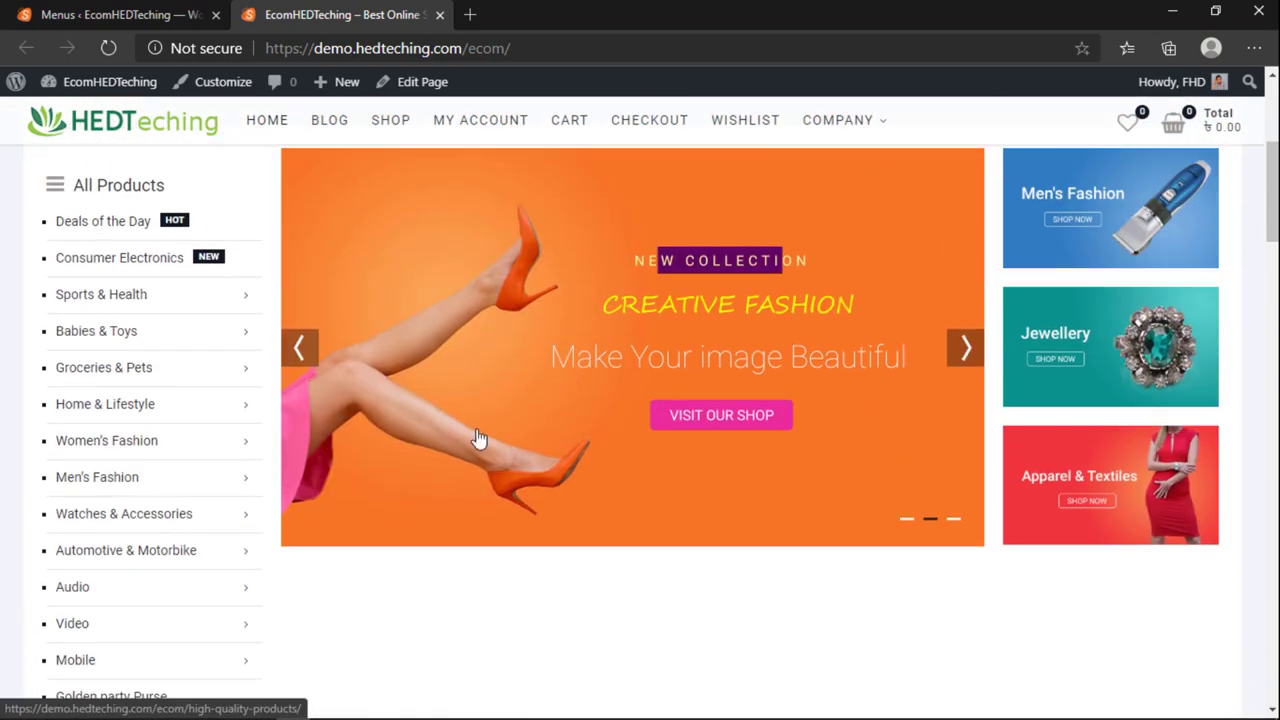
pyautogui.moveTo(82, 553)
pyautogui.moveTo(117, 525)
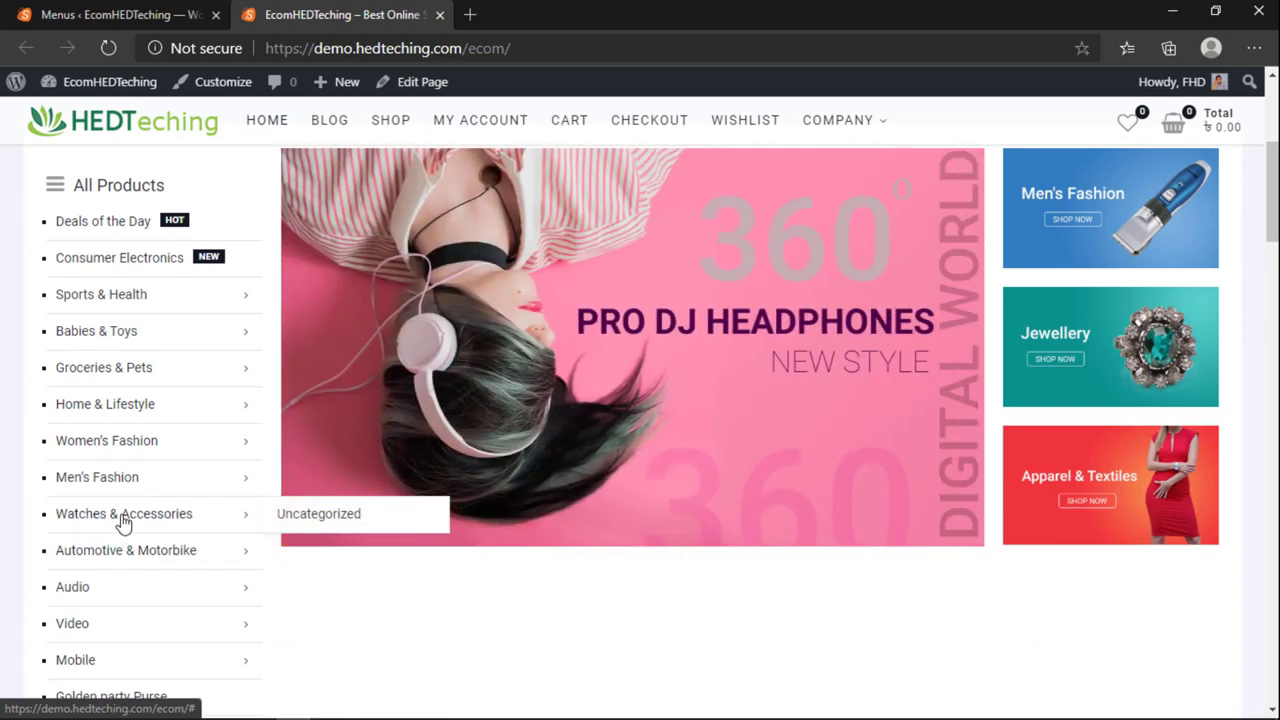
pyautogui.hotkey('ctrl', 'Tab')
pyautogui.scroll(-8, 720, 503)
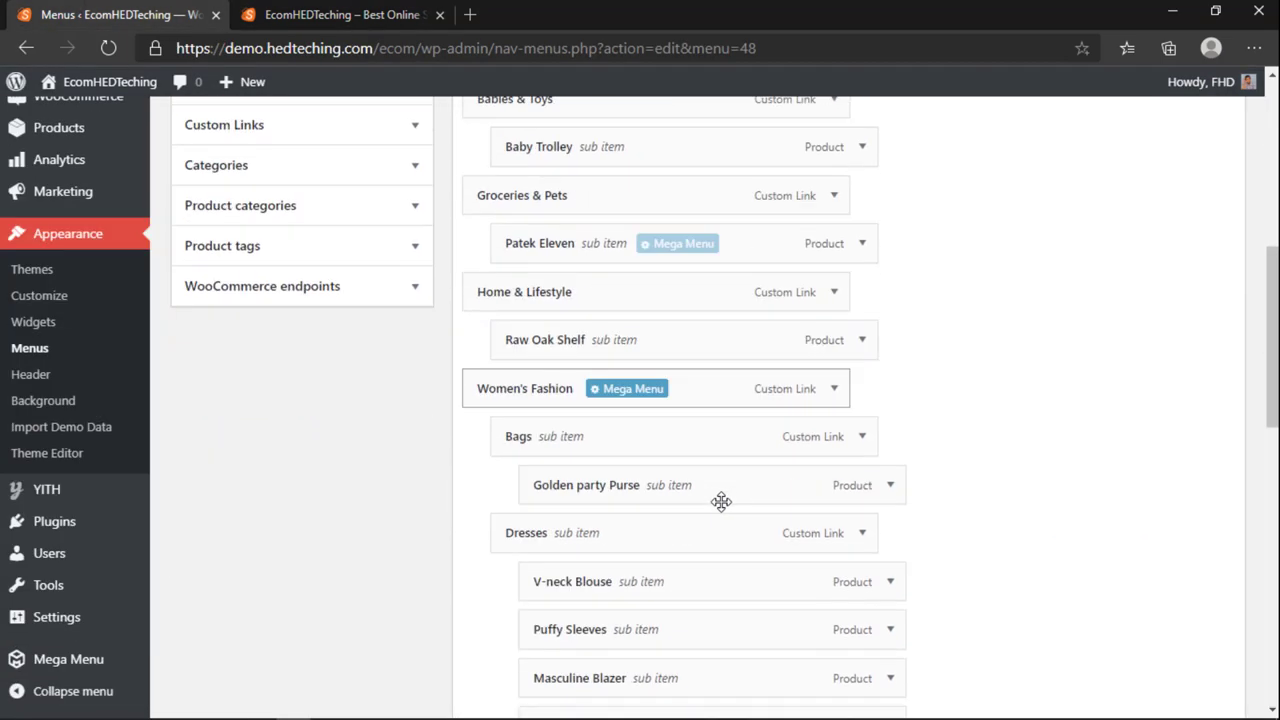
# Step: Indent Audio, Video, Mobile, Golden party Purse, Patek Eleven and Baby Trolley as sub items
pyautogui.scroll(-6, 721, 501)
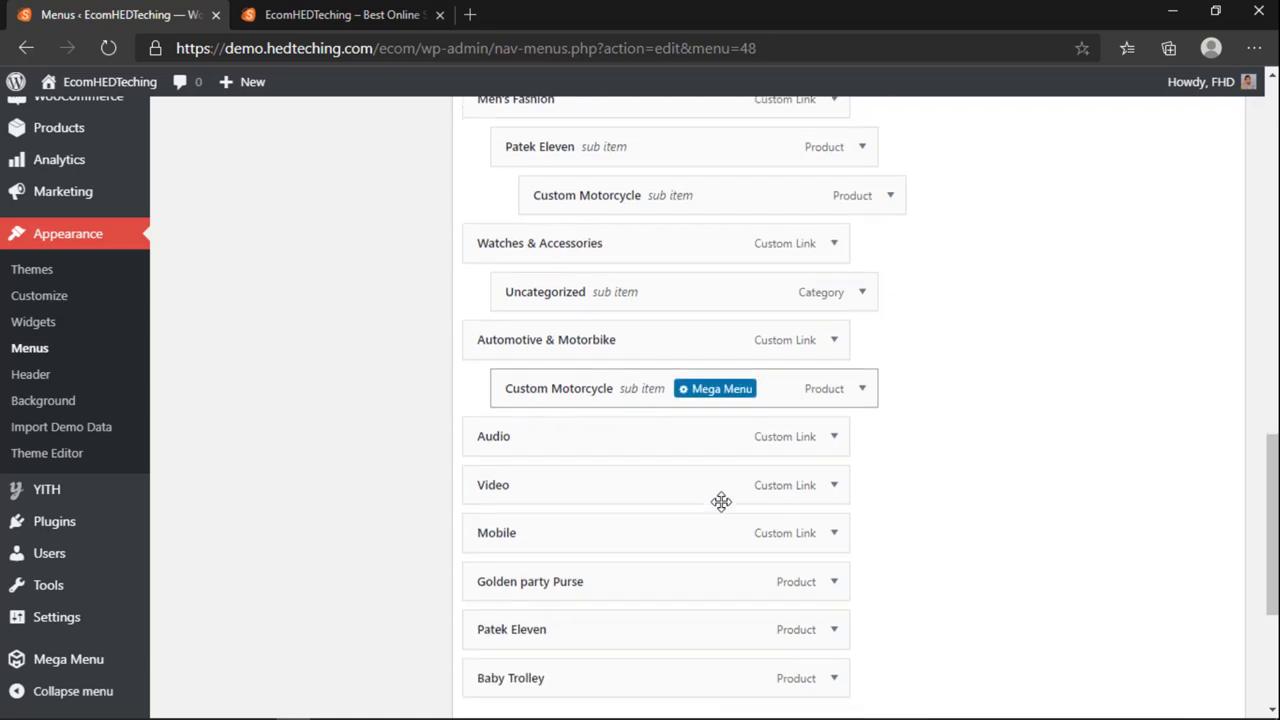
pyautogui.scroll(2, 721, 501)
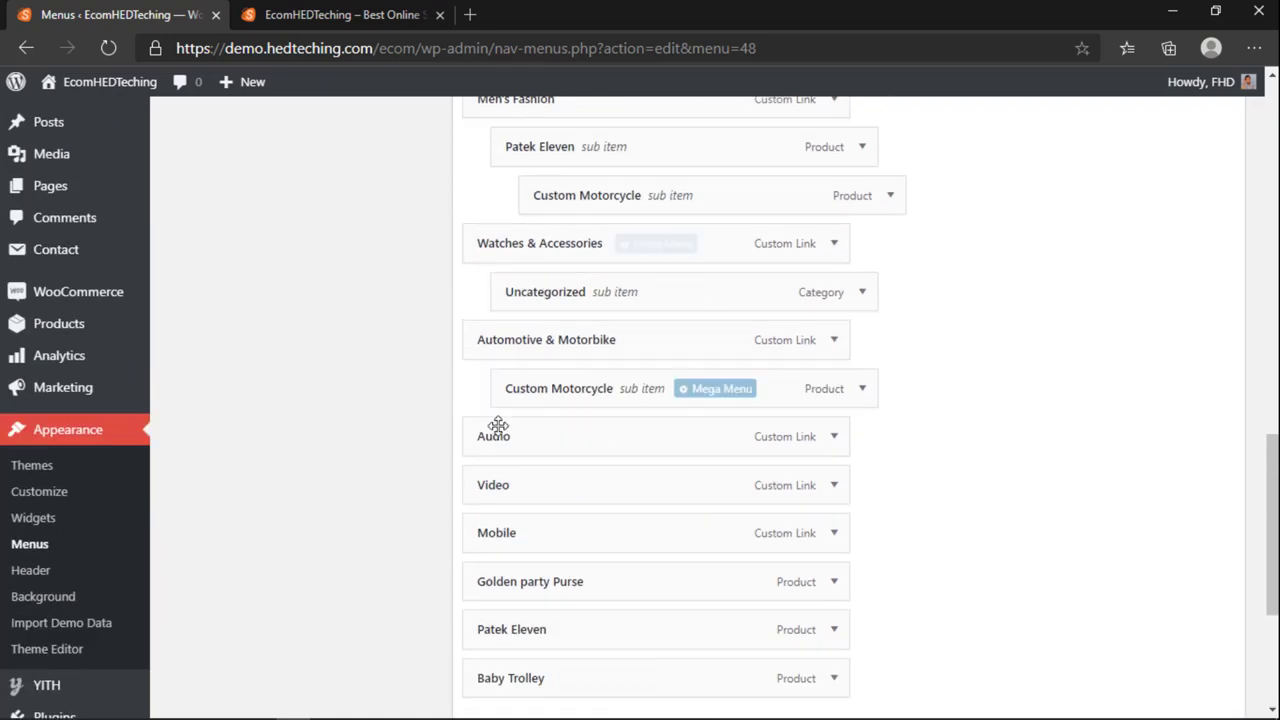
pyautogui.moveTo(500, 440); pyautogui.dragTo(540, 441)
pyautogui.moveTo(528, 486); pyautogui.dragTo(588, 524)
pyautogui.moveTo(531, 571); pyautogui.dragTo(560, 576)
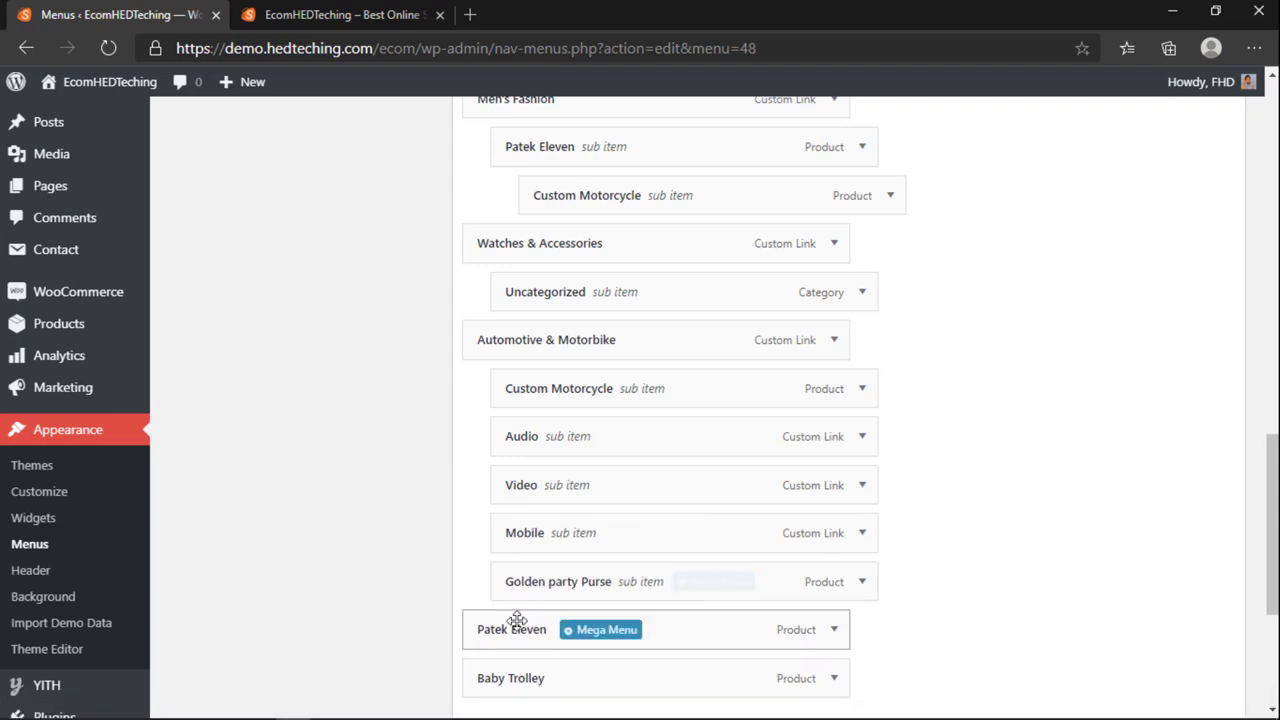
pyautogui.moveTo(514, 622); pyautogui.dragTo(558, 594)
pyautogui.moveTo(527, 667); pyautogui.dragTo(612, 668)
# Step: Nest Golden party Purse, Video and Audio deeper under Custom Motorcycle and save the menu
pyautogui.moveTo(574, 589); pyautogui.dragTo(610, 585)
pyautogui.moveTo(595, 486); pyautogui.dragTo(660, 485)
pyautogui.moveTo(586, 437); pyautogui.dragTo(666, 453)
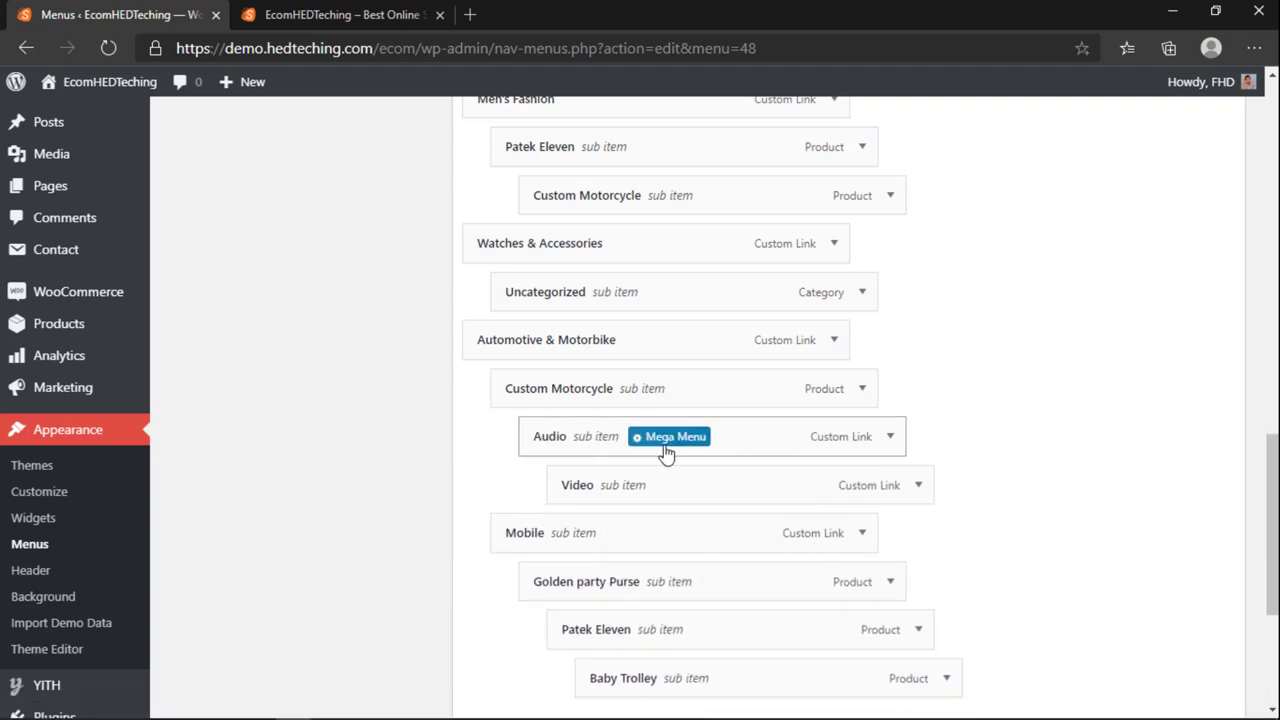
pyautogui.scroll(-5, 1076, 391)
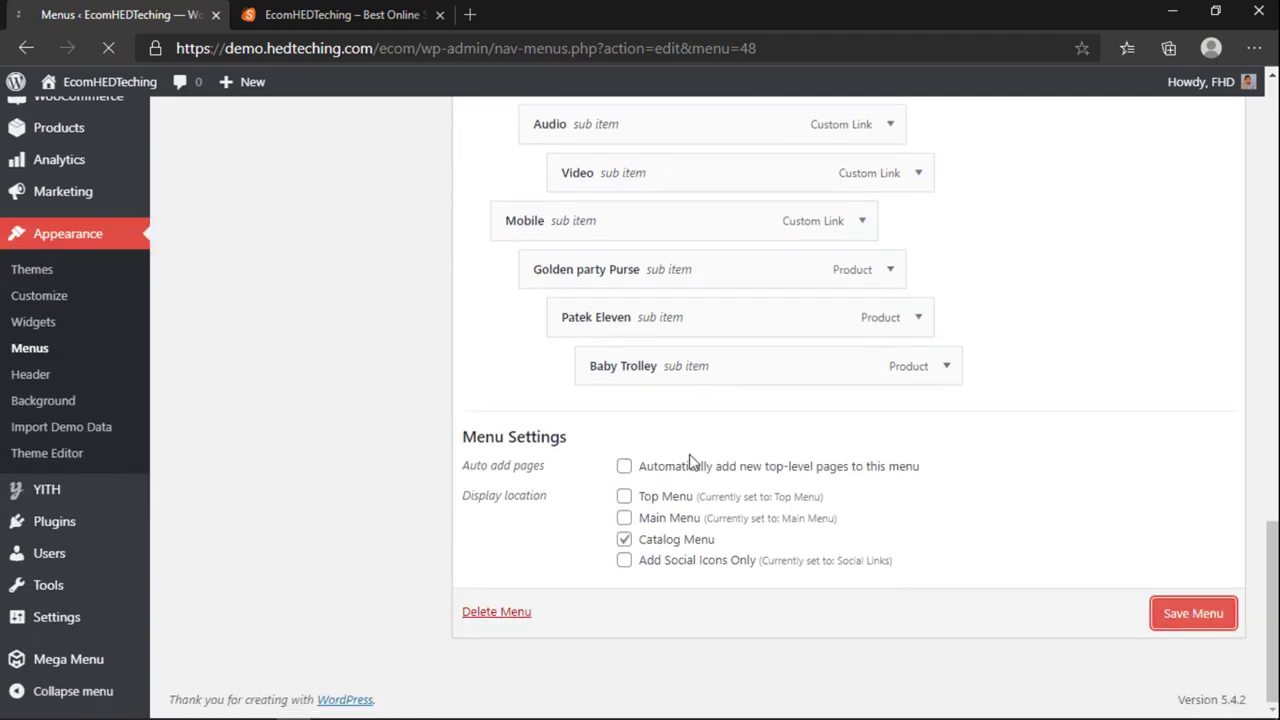
pyautogui.click(410, 25)
pyautogui.scroll(-5, 351, 403)
# Step: Reload the storefront, hover Automotive & Motorbike to see Custom Motorcycle and Mobile, then return to Menus
pyautogui.scroll(5, 343, 424)
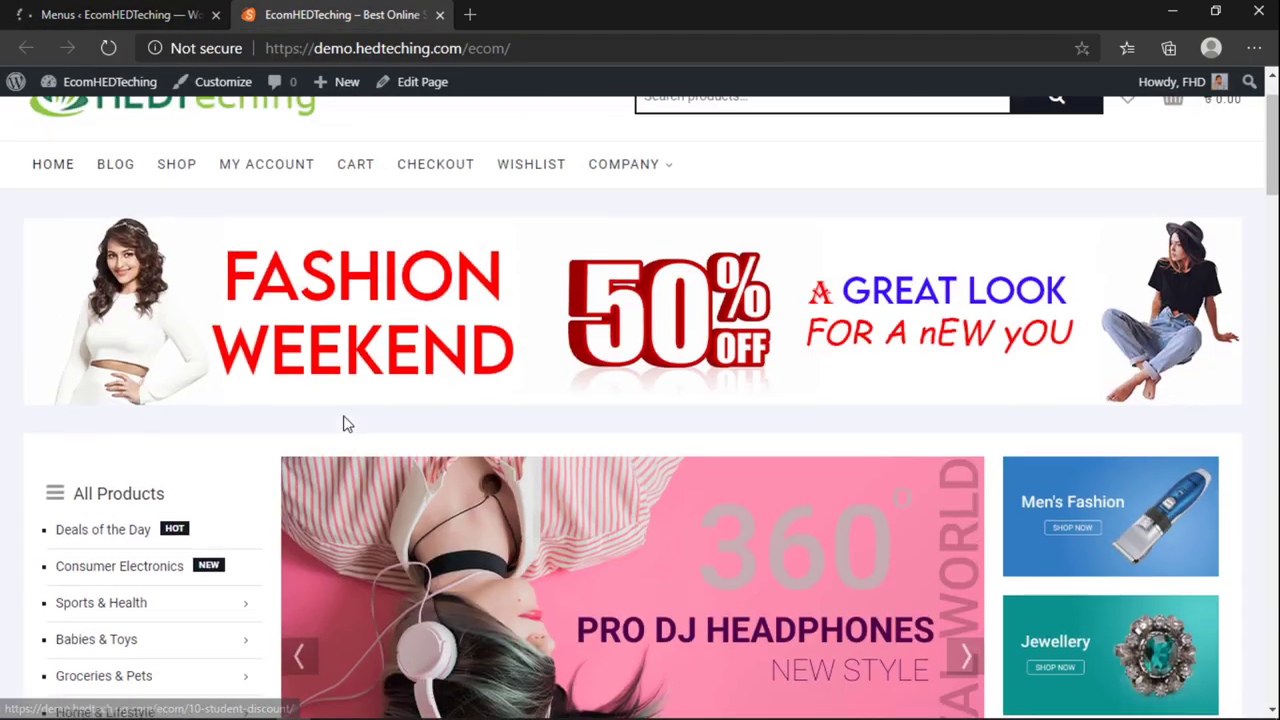
pyautogui.scroll(2, 343, 424)
pyautogui.scroll(-4, 343, 424)
pyautogui.click(110, 14)
pyautogui.click(340, 14)
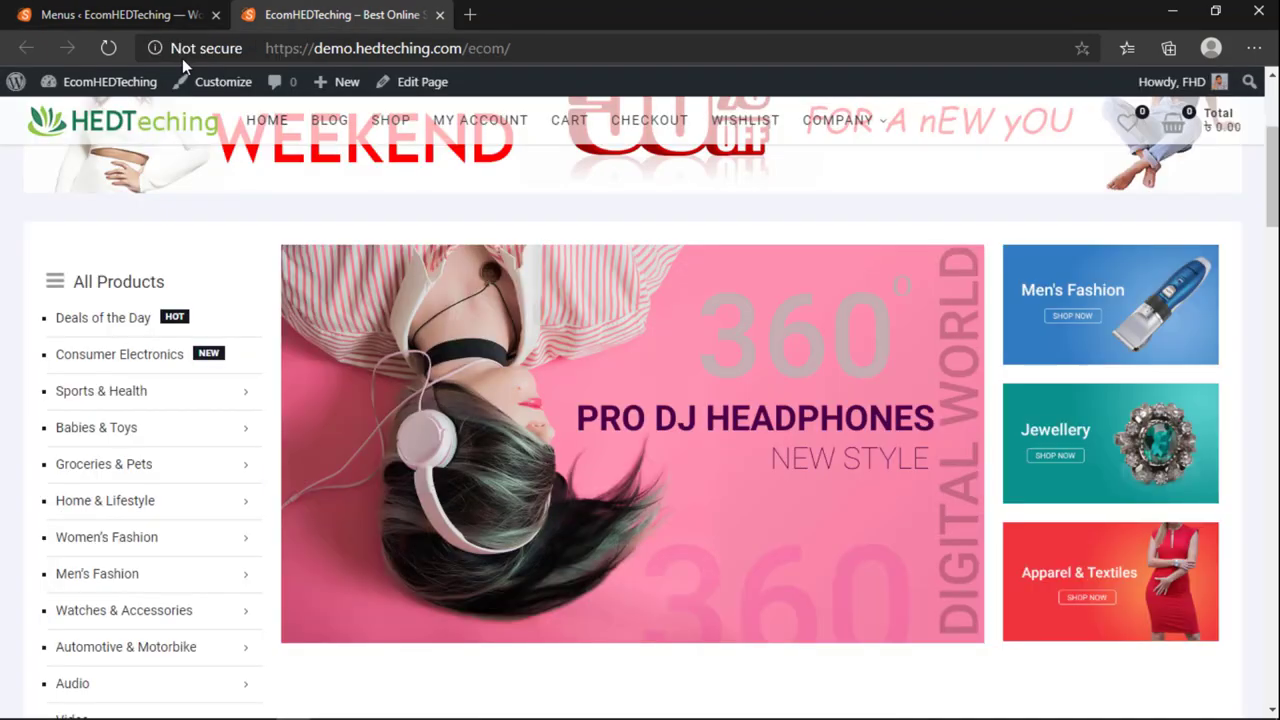
pyautogui.click(108, 48)
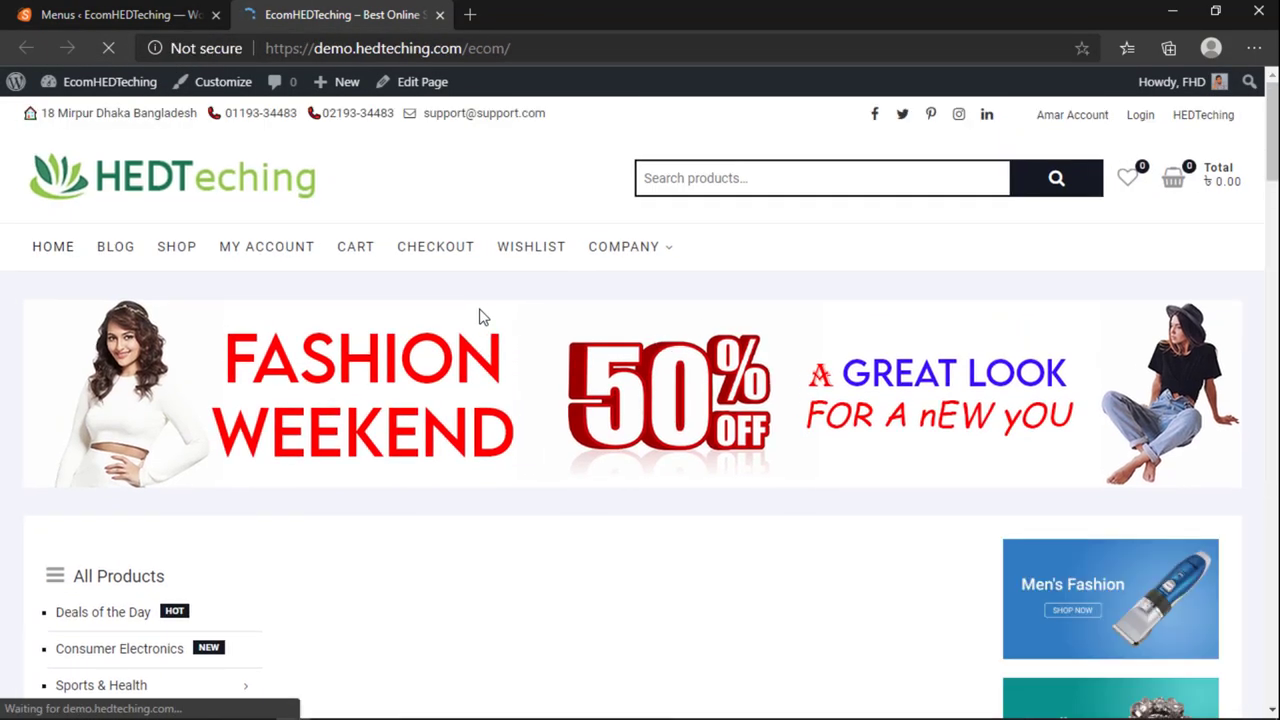
pyautogui.scroll(-4, 466, 370)
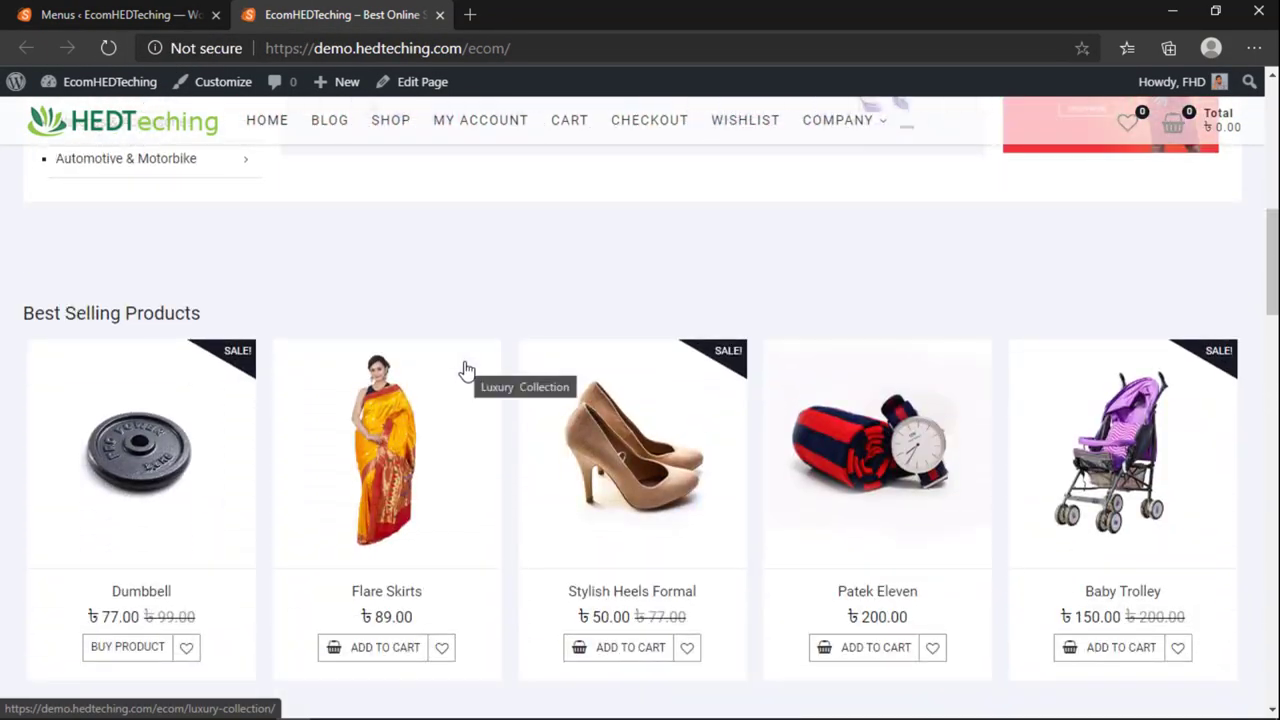
pyautogui.scroll(4, 309, 414)
pyautogui.moveTo(193, 558)
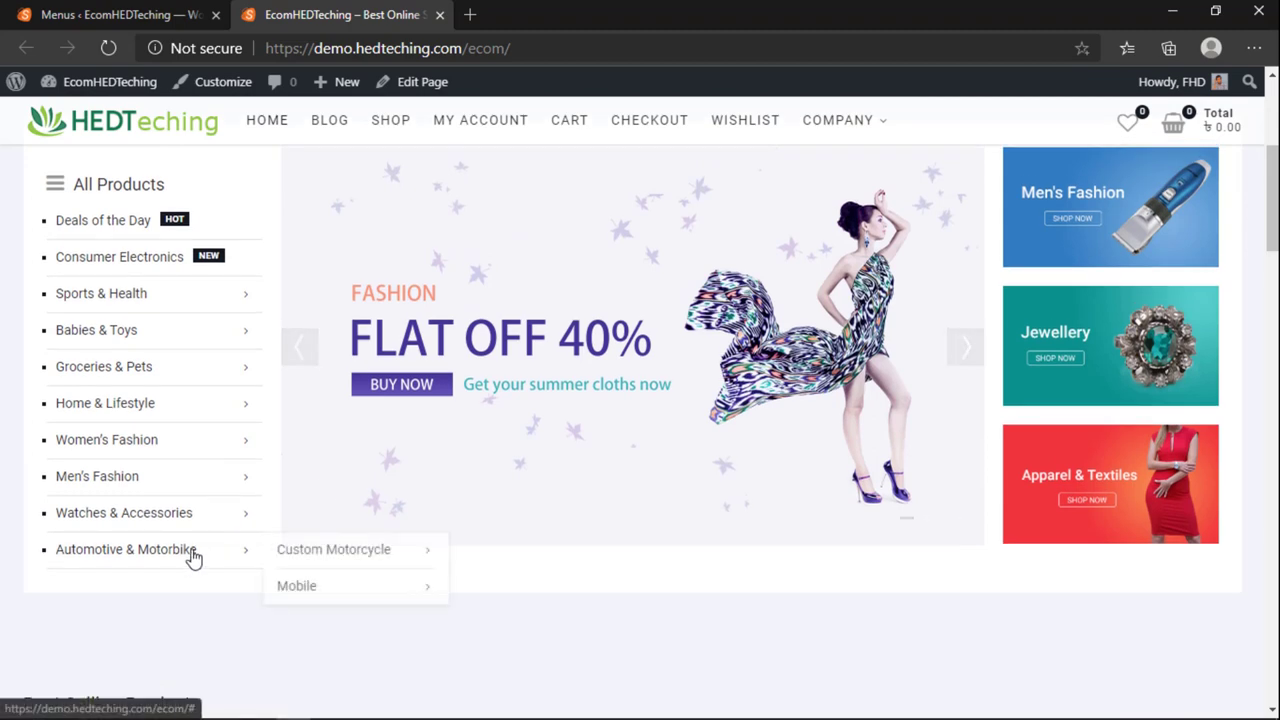
pyautogui.click(120, 14)
pyautogui.scroll(-10, 514, 474)
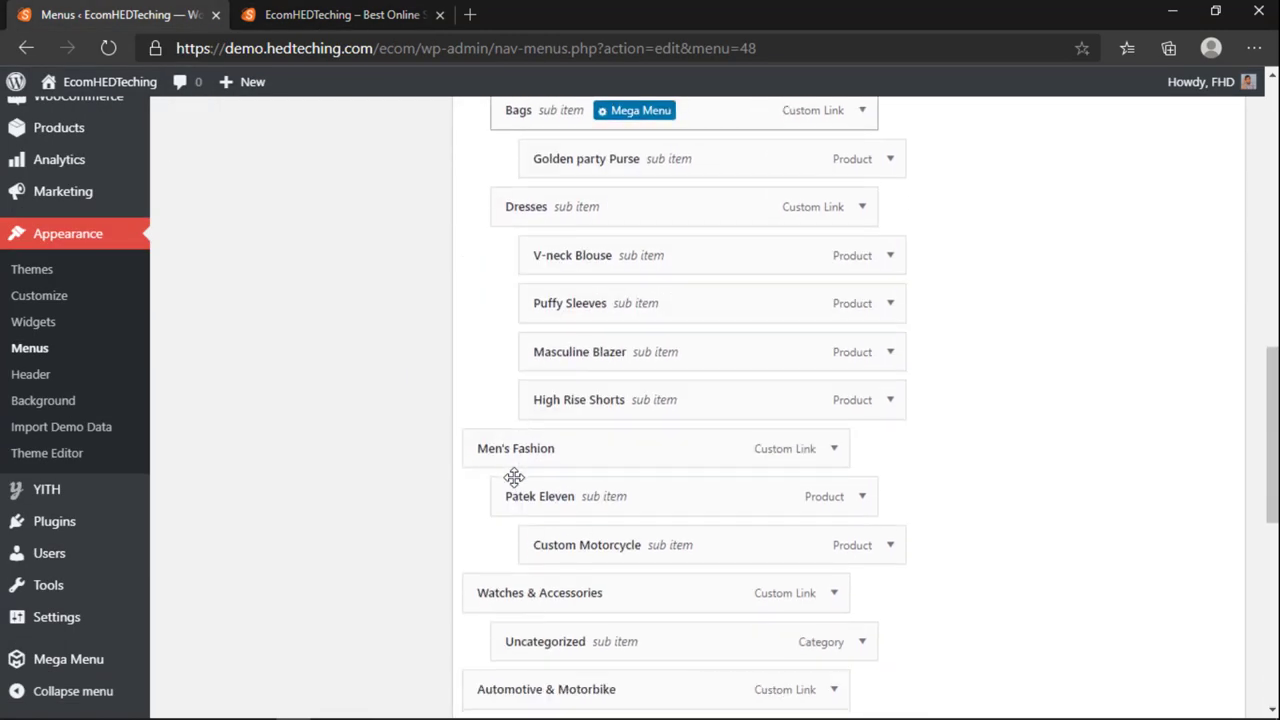
# Step: Drag Watches & Accessories, with Uncategorized, to nest under Automotive & Motorbike, then view the storefront
pyautogui.scroll(-6, 514, 477)
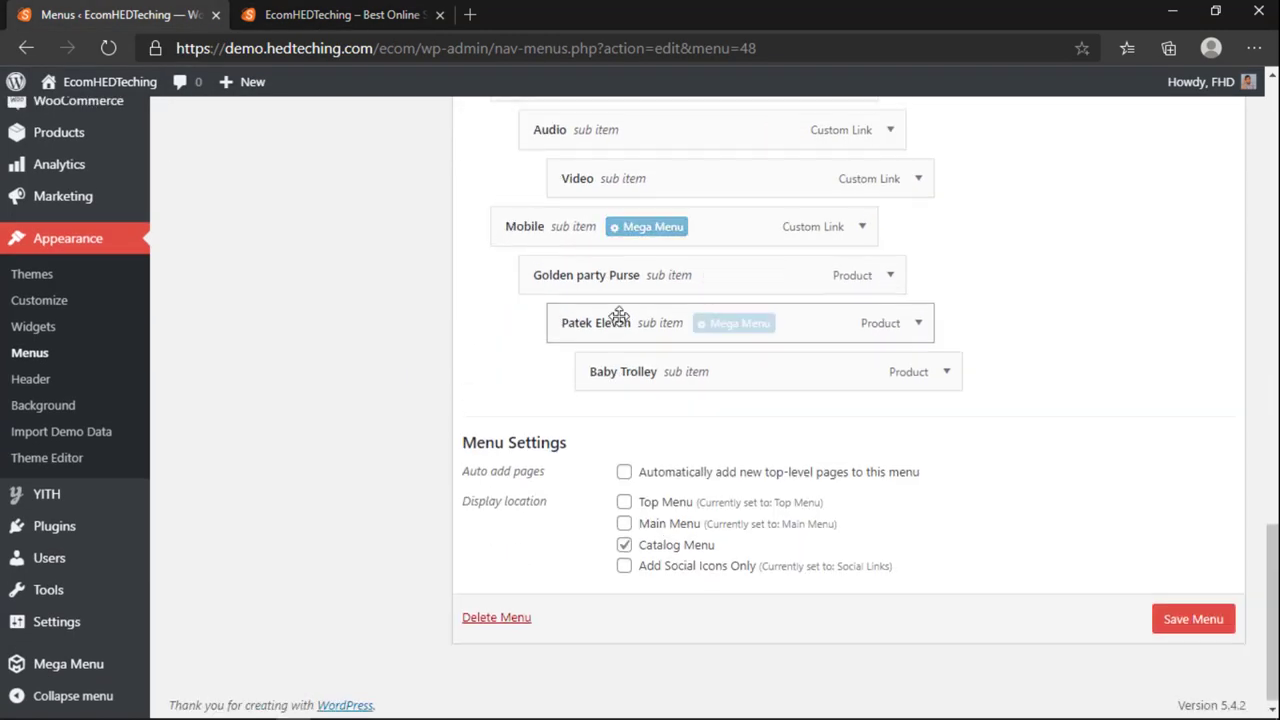
pyautogui.scroll(4, 578, 392)
pyautogui.moveTo(548, 420); pyautogui.dragTo(697, 366)
pyautogui.scroll(2, 694, 369)
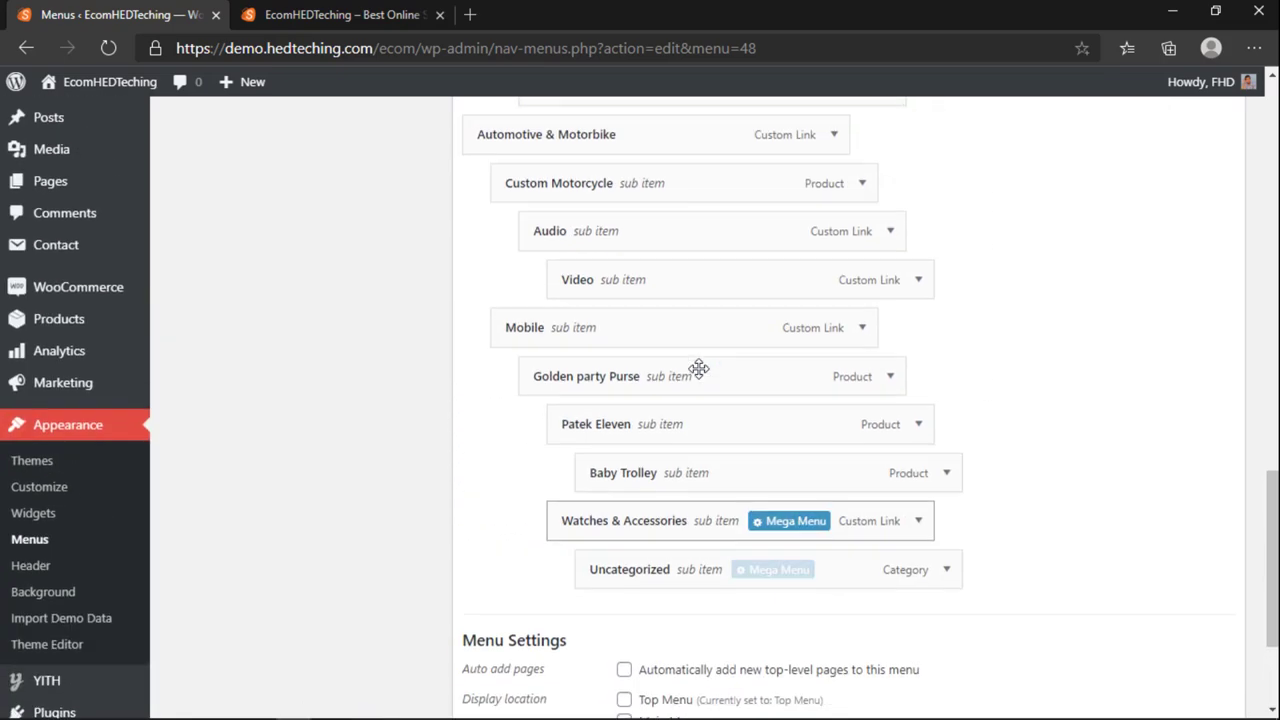
pyautogui.moveTo(586, 529); pyautogui.dragTo(530, 531)
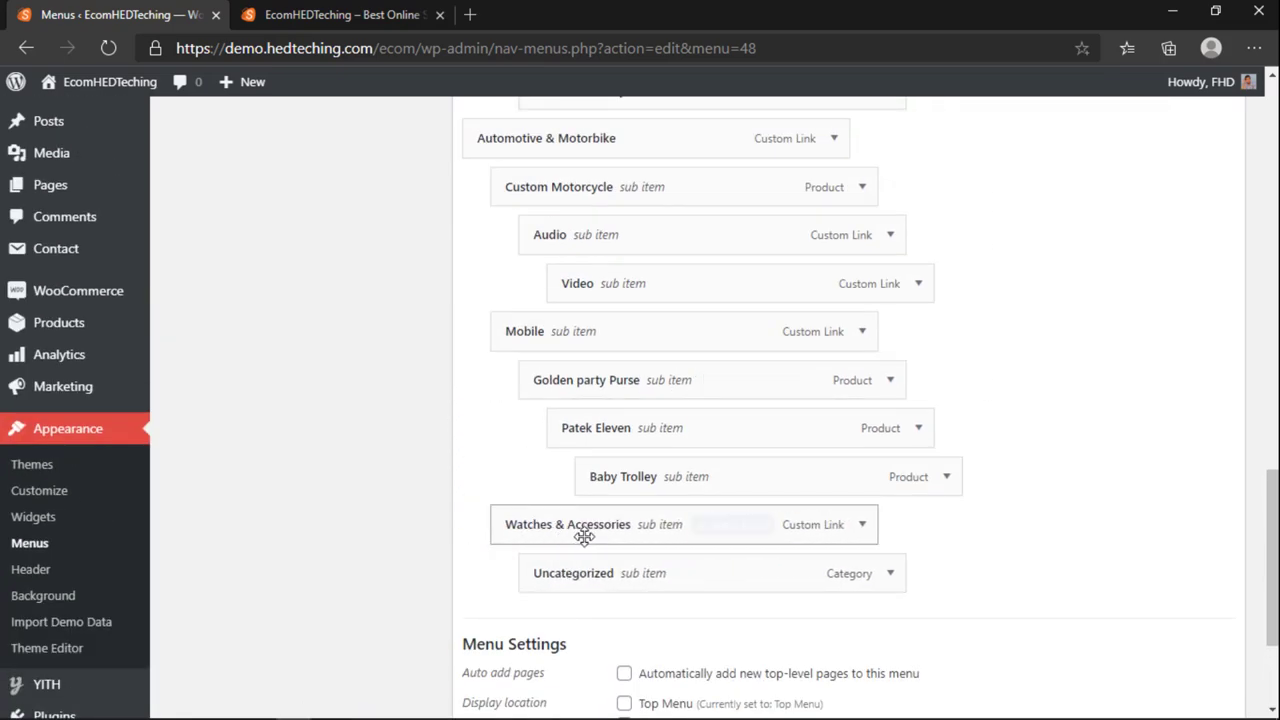
pyautogui.scroll(-2, 749, 503)
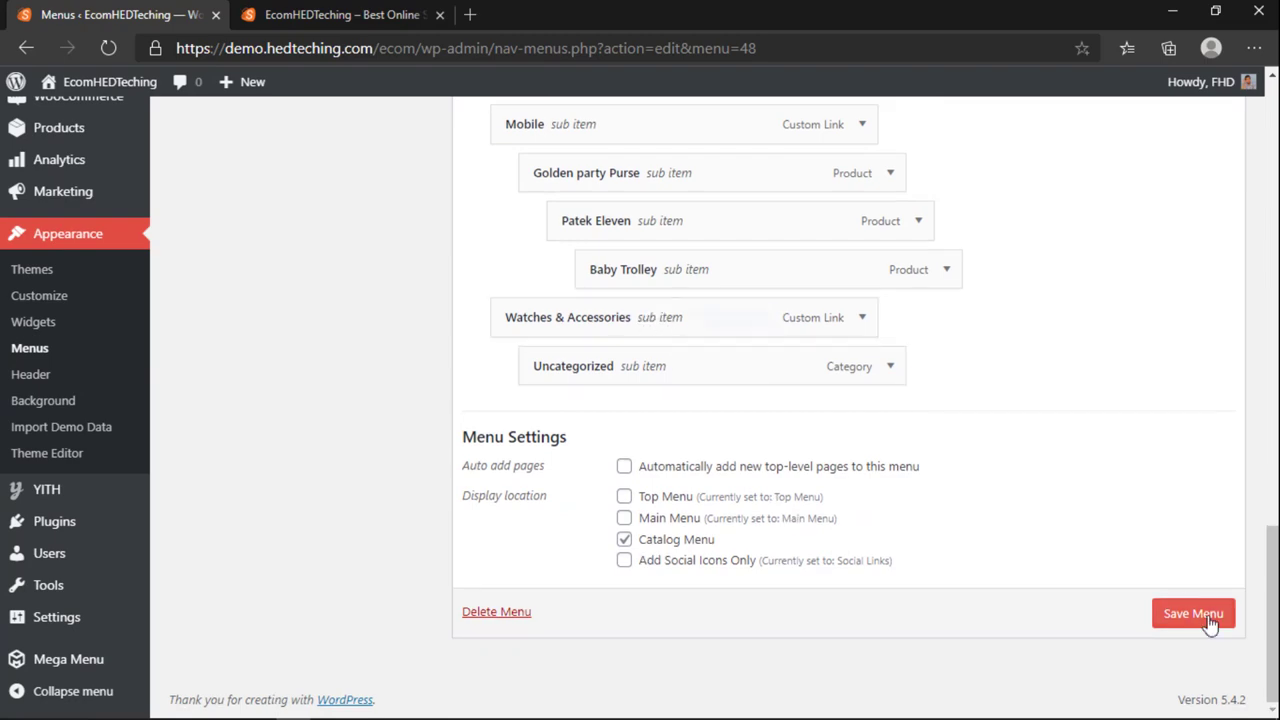
pyautogui.click(300, 12)
# Step: Reload the storefront and browse the updated All Products list and its flyout sub-menus
pyautogui.click(115, 49)
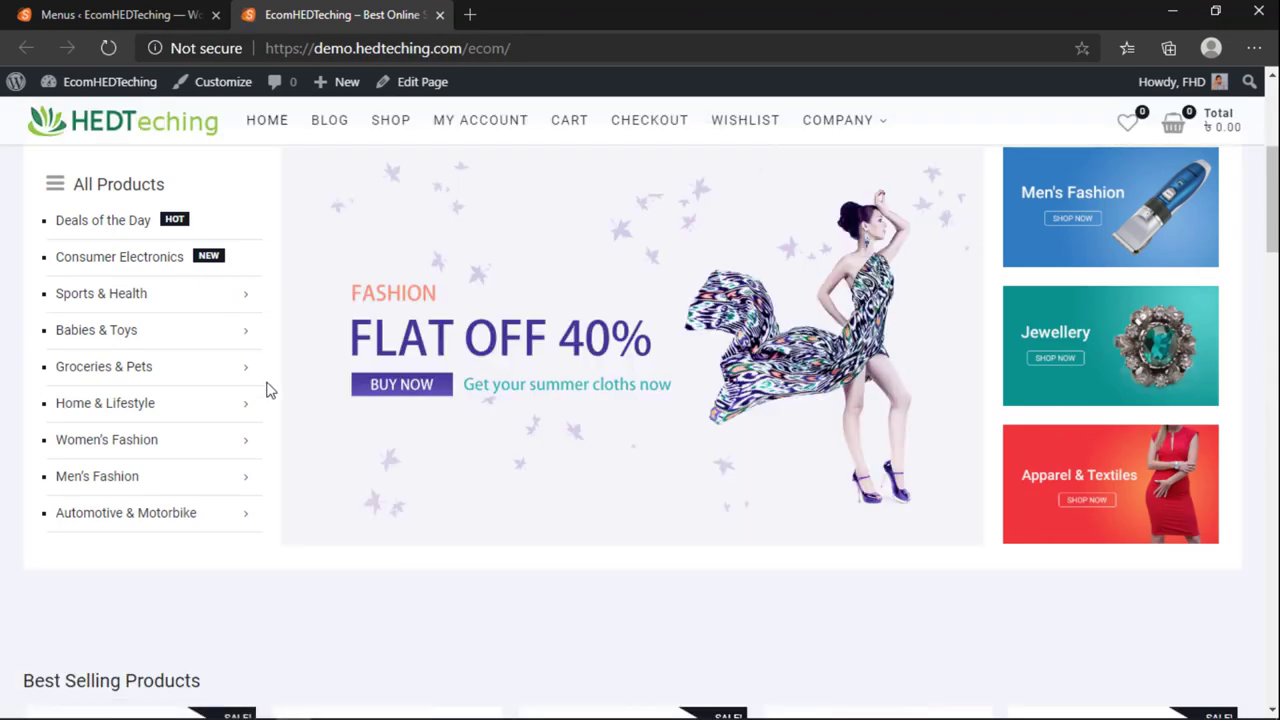
pyautogui.scroll(1, 200, 420)
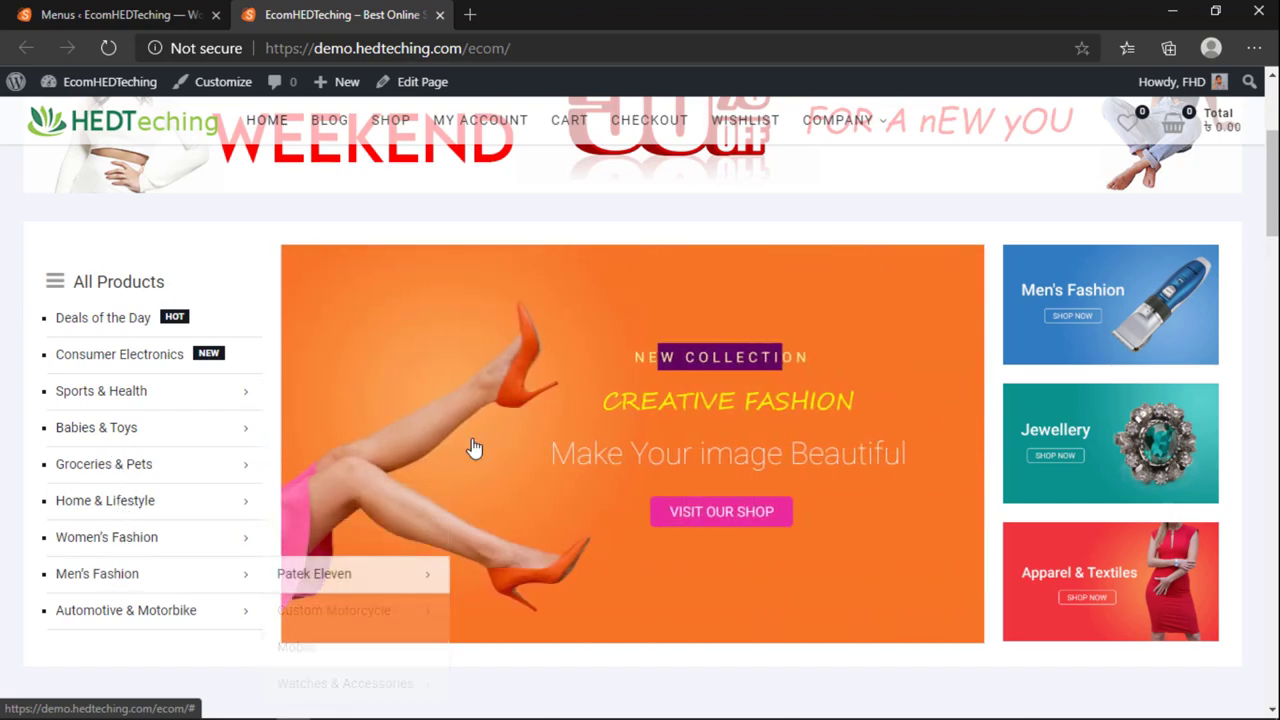
pyautogui.scroll(3, 286, 363)
pyautogui.scroll(-4, 283, 360)
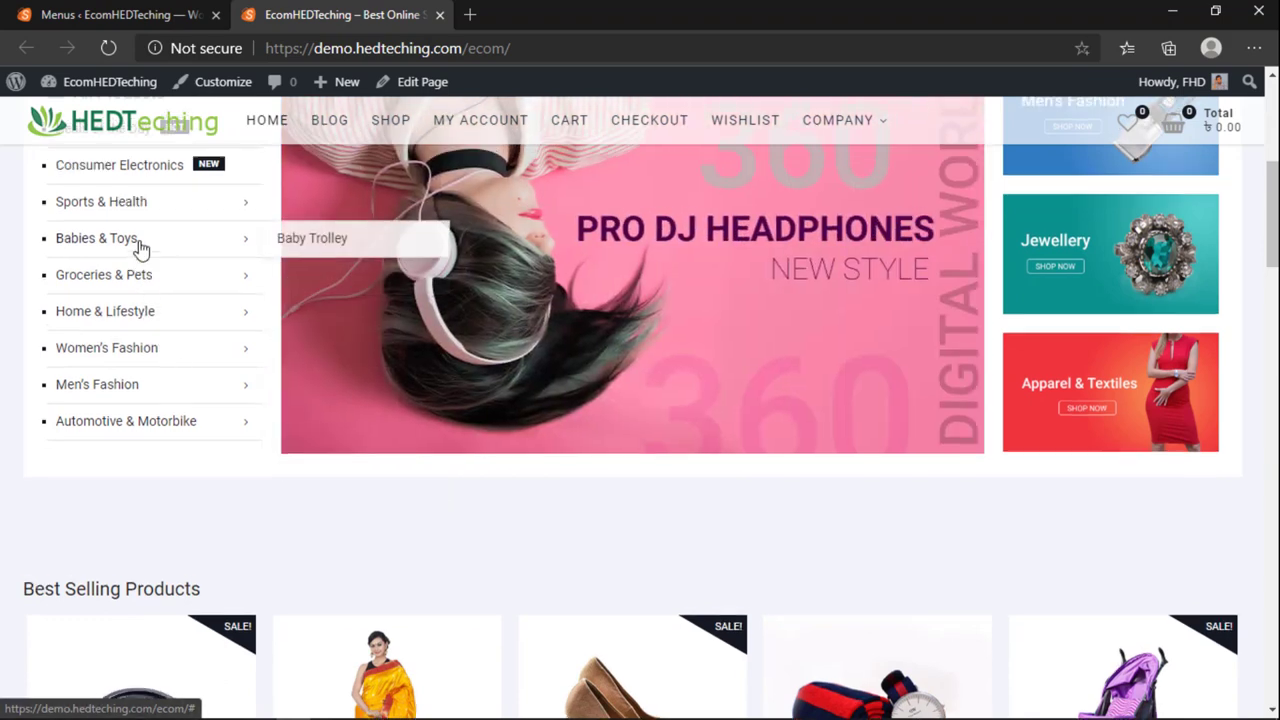
pyautogui.scroll(2, 137, 250)
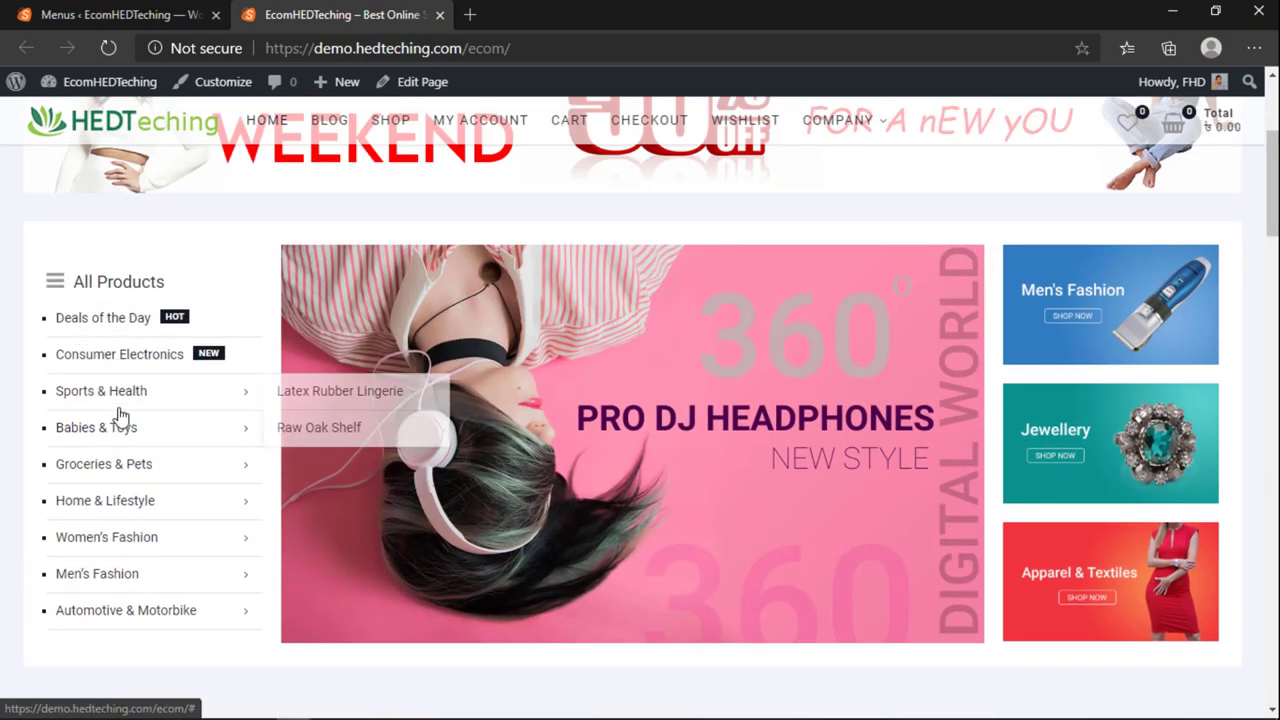
# Step: Compare the Menus editor with the shop homepage sidebar, ending back on the Menus editor
pyautogui.click(166, 27)
pyautogui.scroll(-2, 357, 380)
pyautogui.scroll(-5, 434, 374)
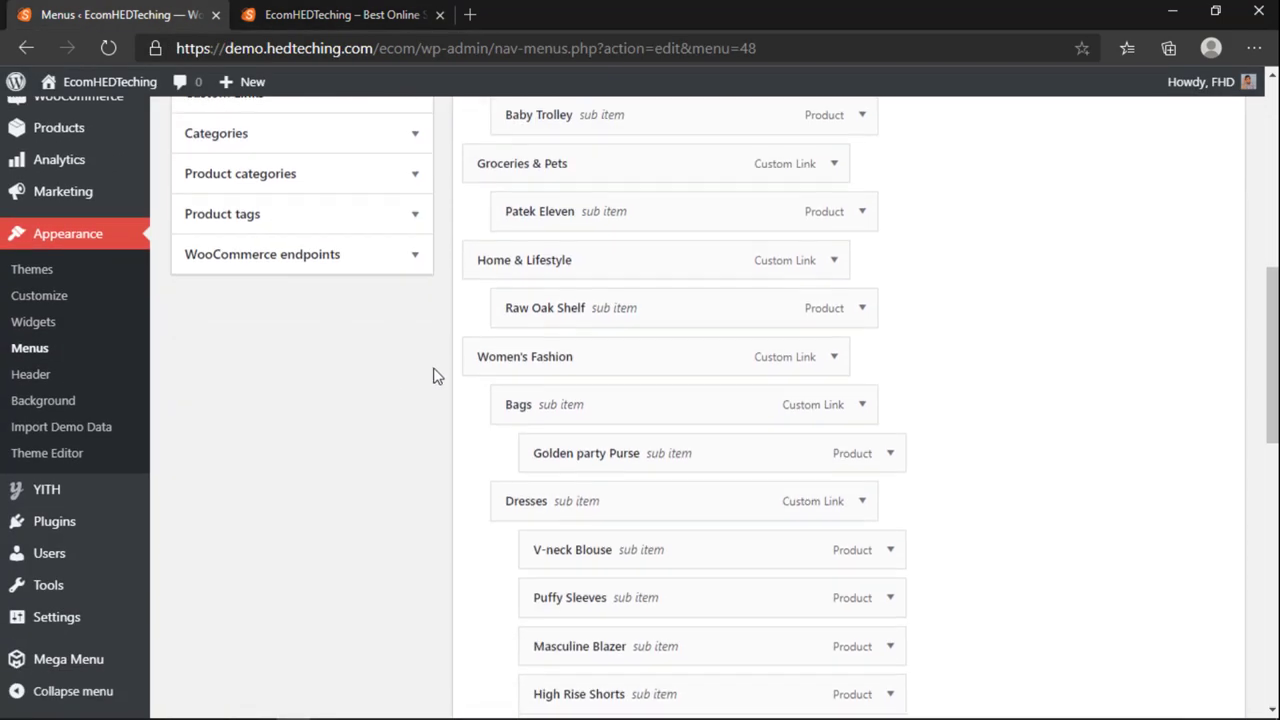
pyautogui.scroll(7, 434, 340)
pyautogui.click(318, 16)
pyautogui.scroll(3, 190, 392)
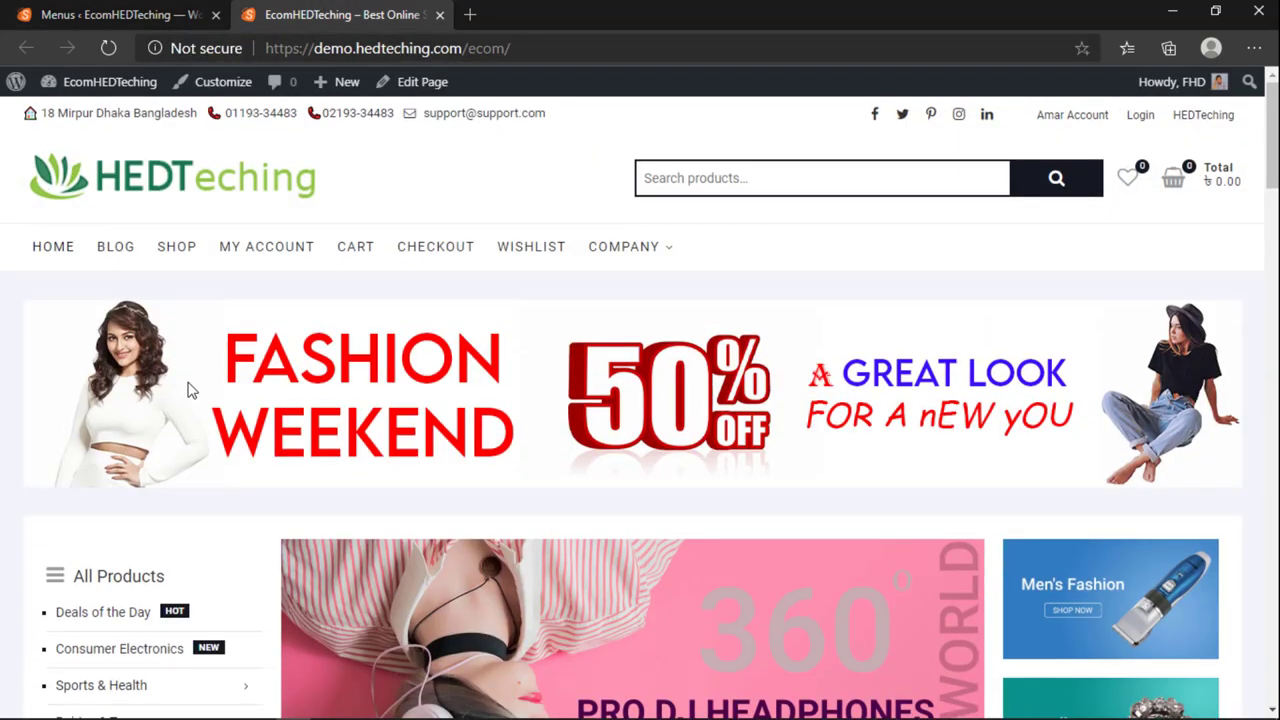
pyautogui.scroll(-12, 190, 392)
pyautogui.scroll(4, 190, 392)
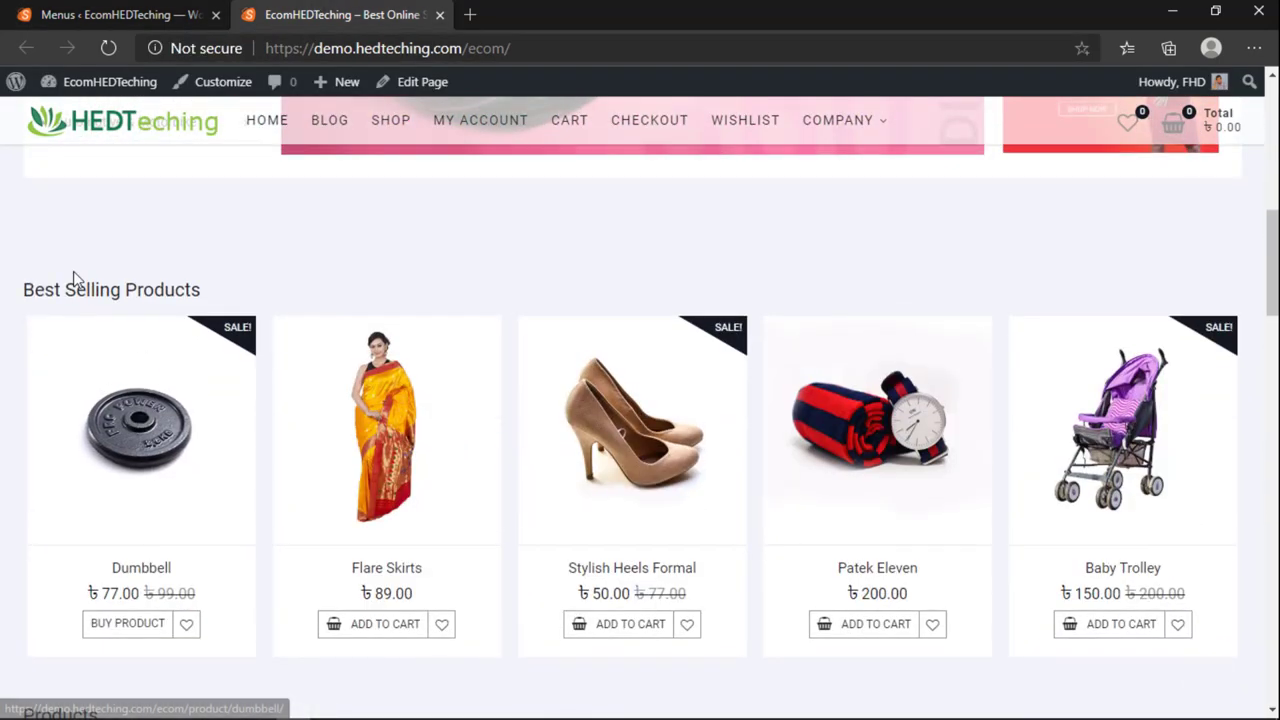
pyautogui.scroll(2, 228, 360)
pyautogui.scroll(1, 415, 415)
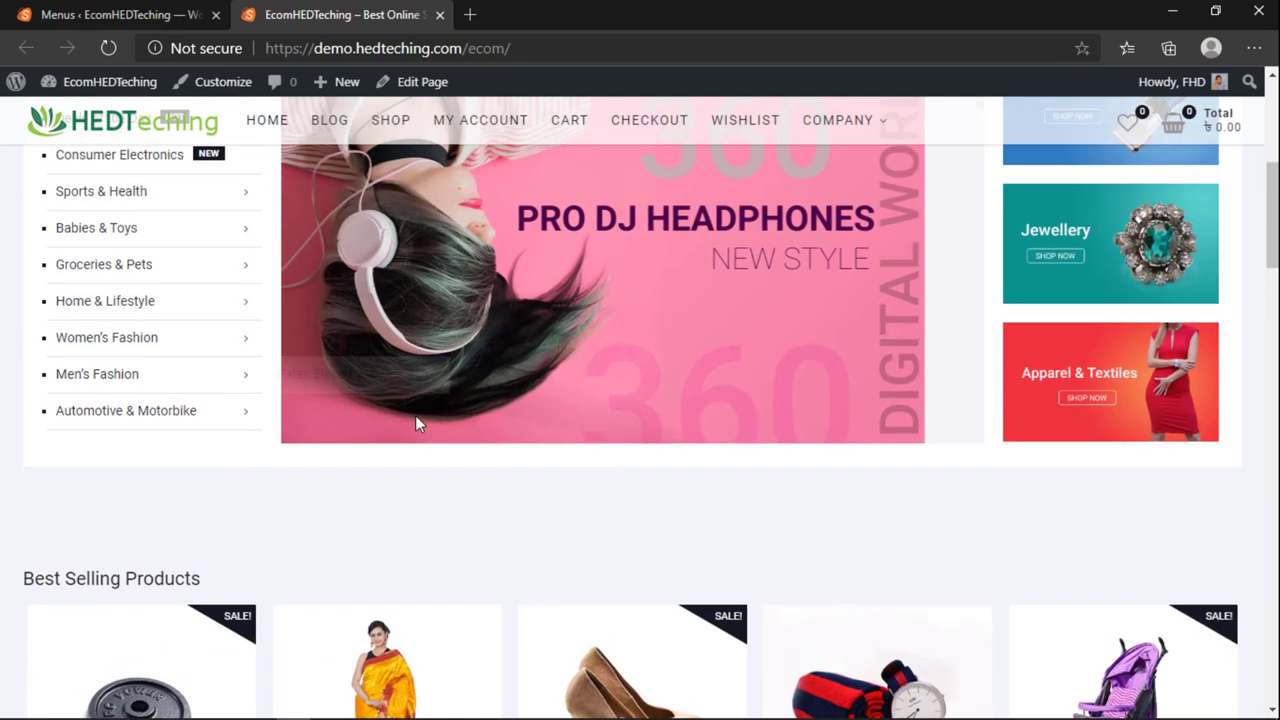
pyautogui.scroll(5, 634, 437)
pyautogui.scroll(-2, 400, 482)
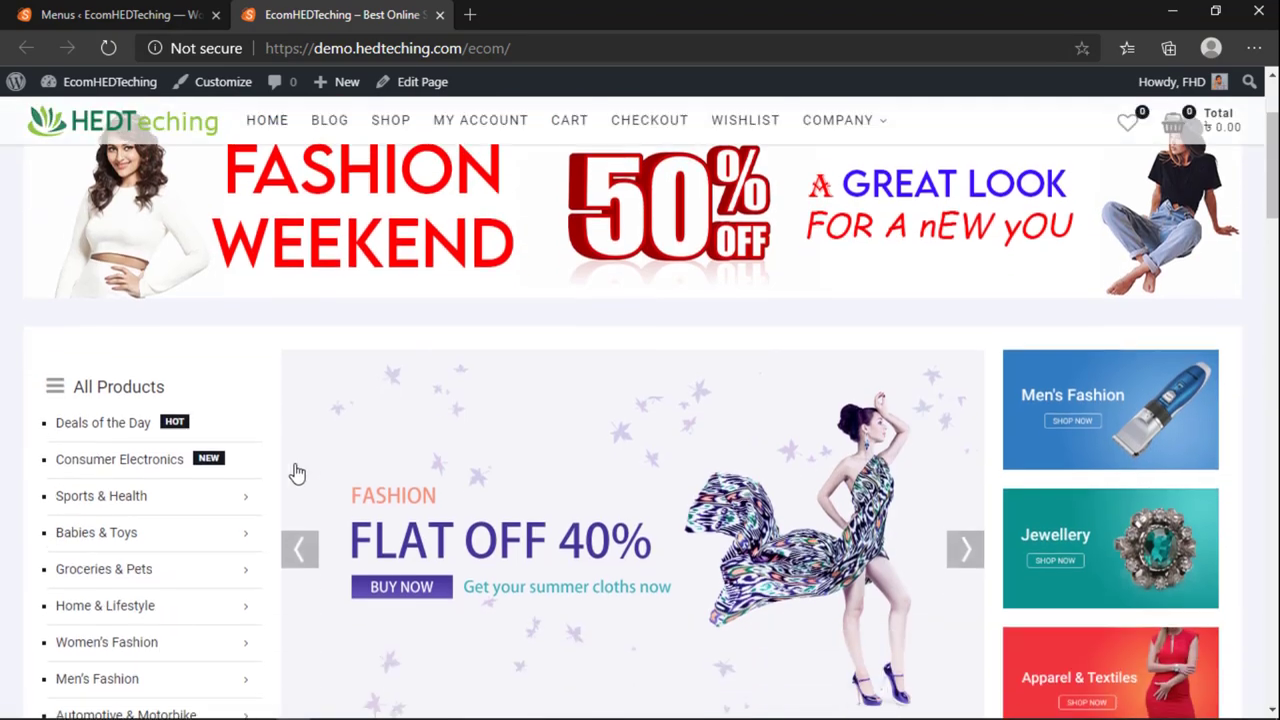
pyautogui.click(192, 10)
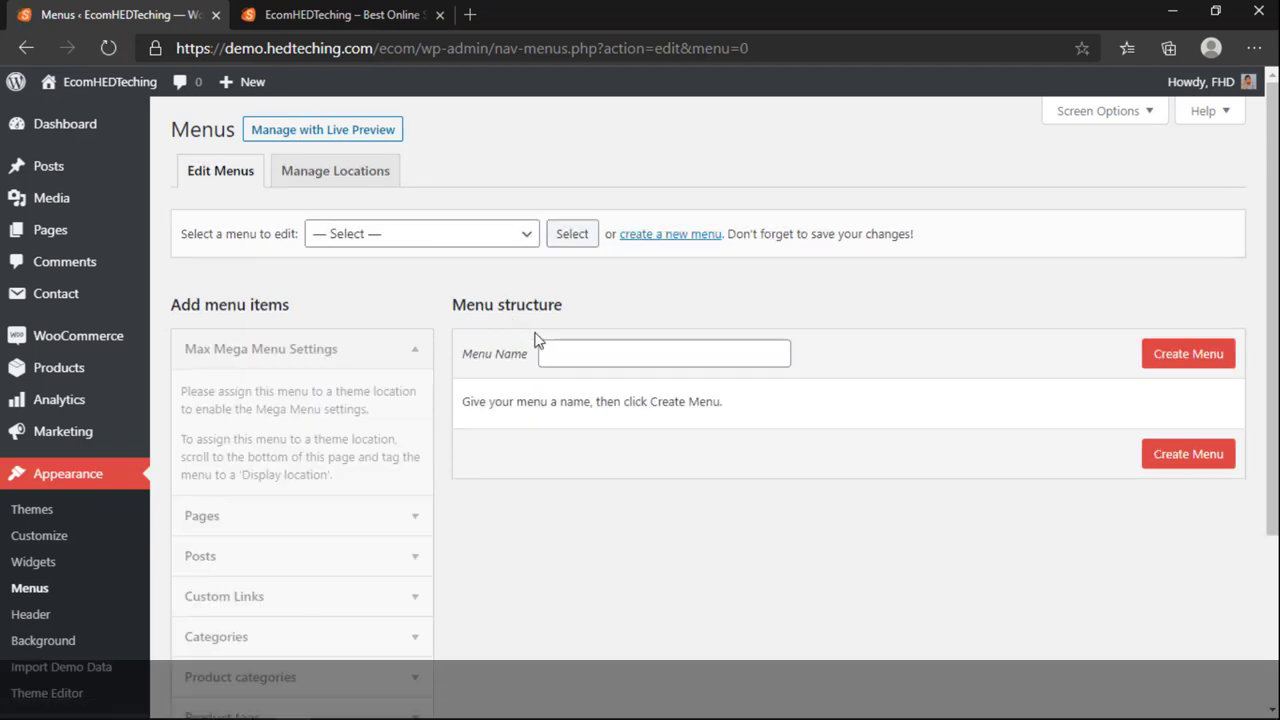
# Step: Create a new menu named 'Mega Menu'
pyautogui.click(567, 351)
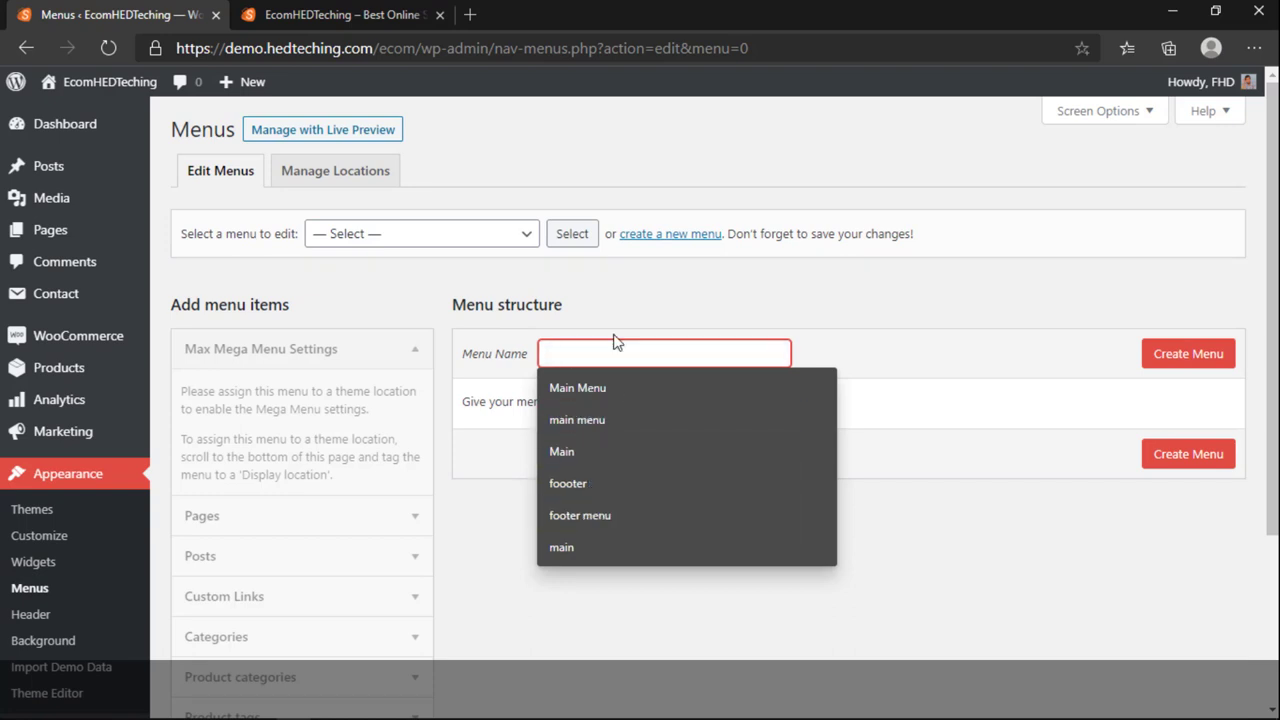
pyautogui.write('Mega ')
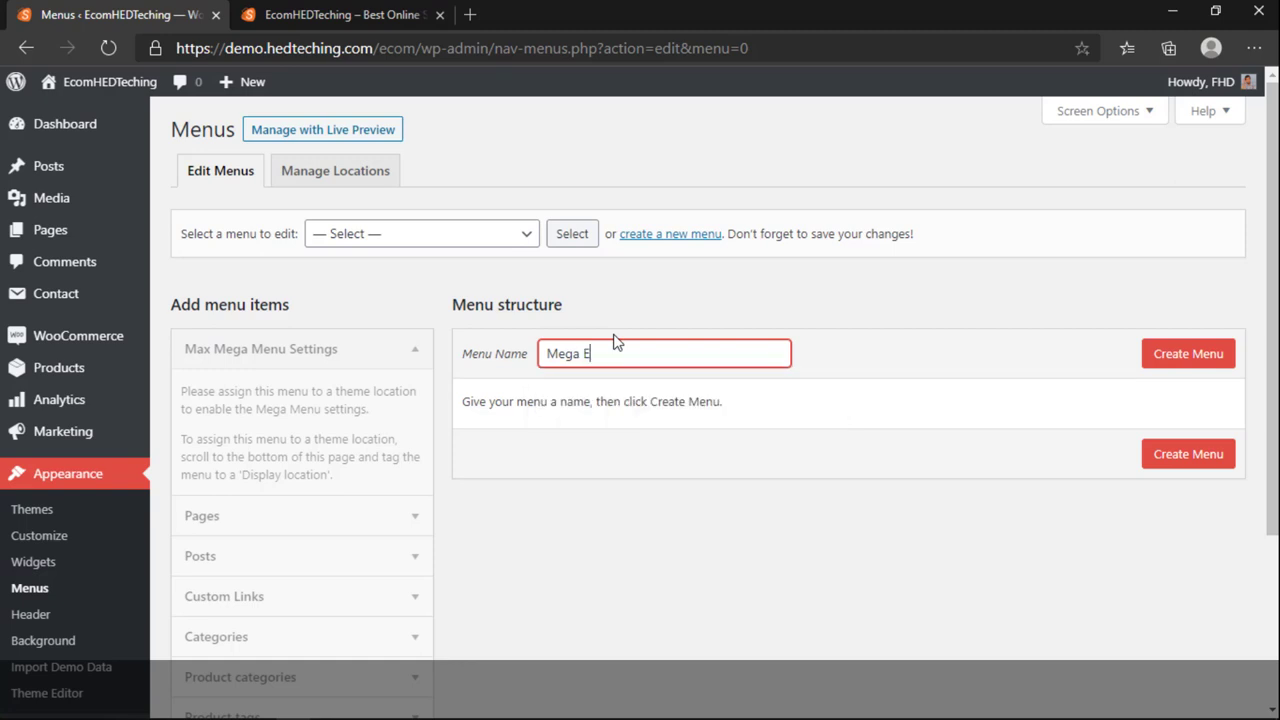
pyautogui.write('Menu')
pyautogui.press('BackSpace')
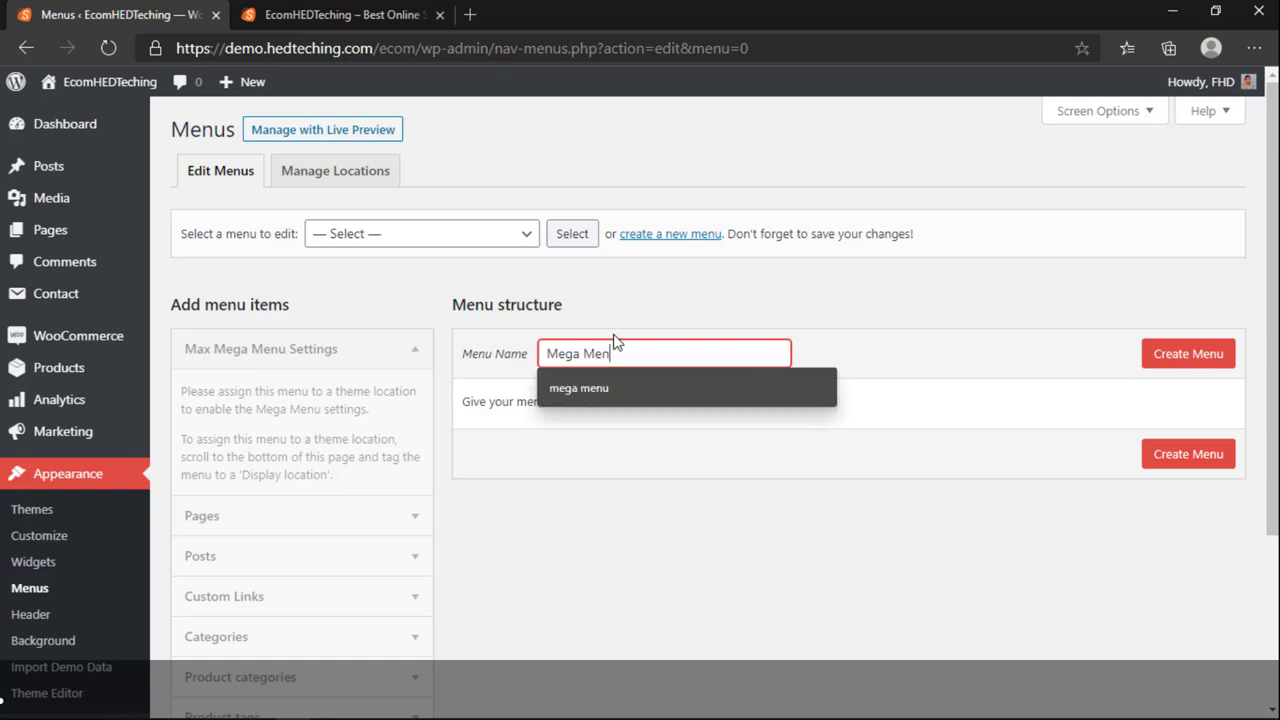
pyautogui.click(1178, 360)
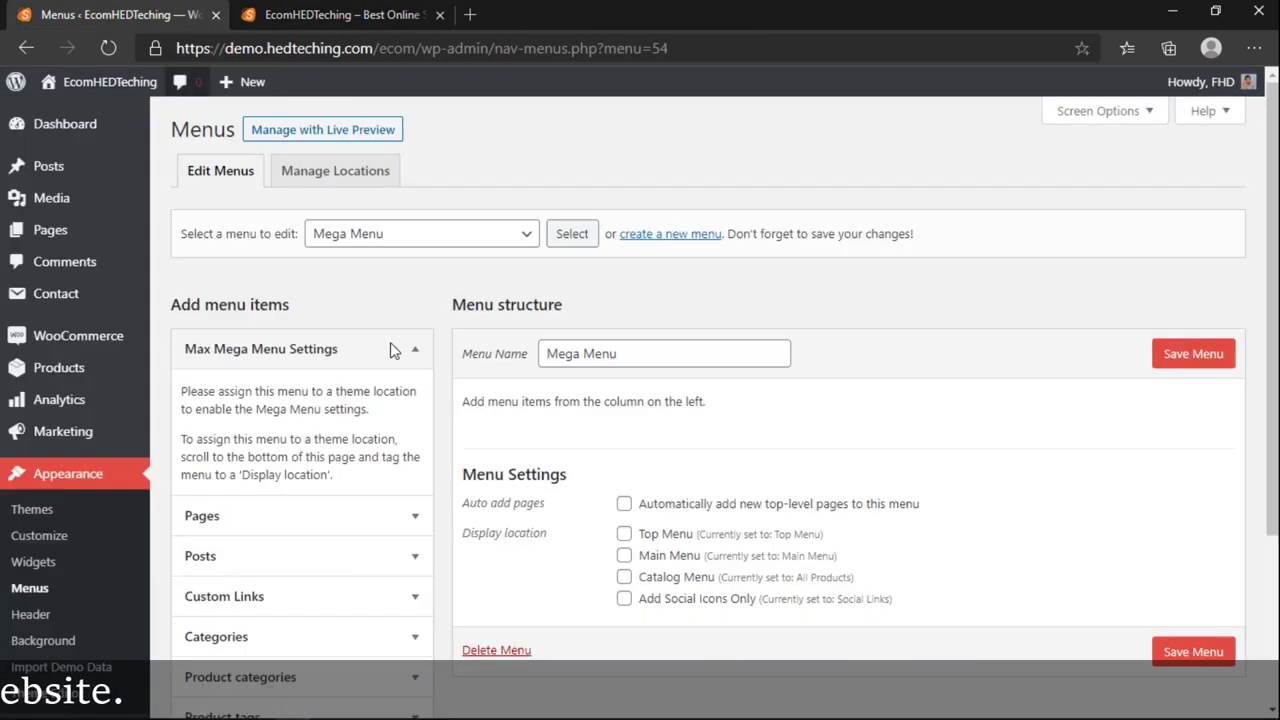
# Step: Add the Slider, Art, Fashion, Lifestyle, Uncategorized and Places categories, then save it for Catalog Menu
pyautogui.scroll(-2, 520, 453)
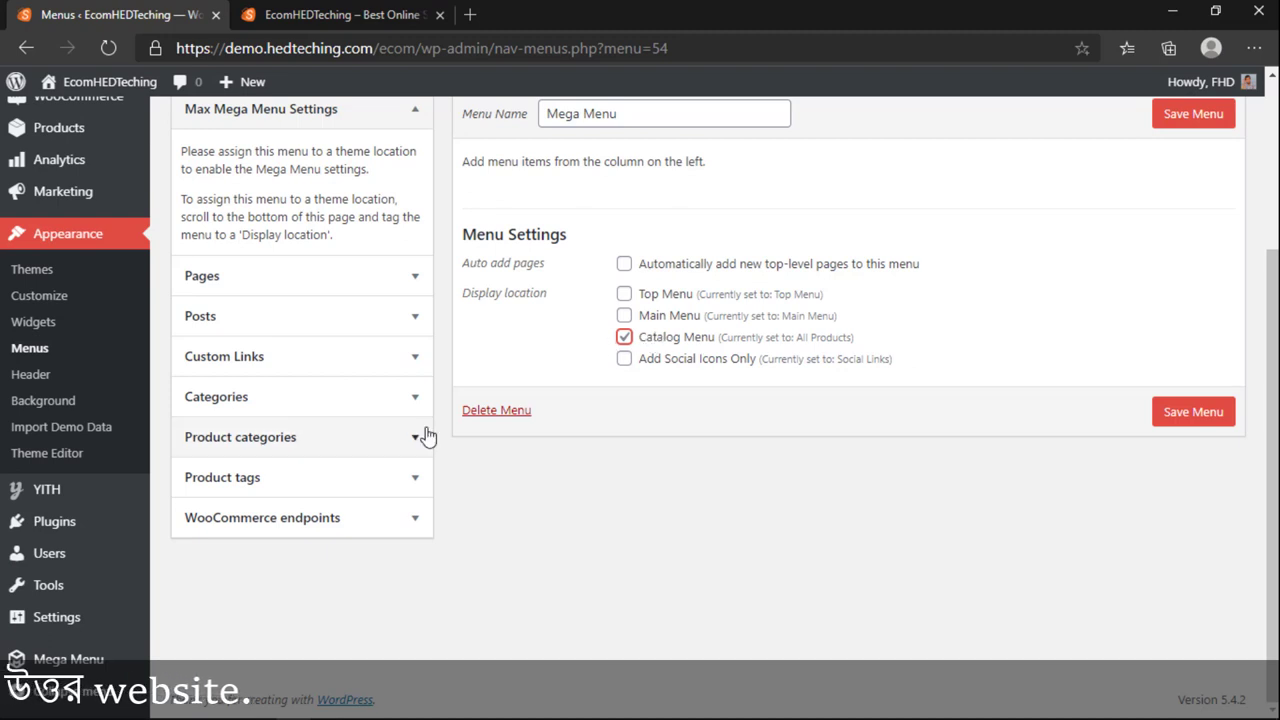
pyautogui.scroll(2, 270, 470)
pyautogui.click(277, 492)
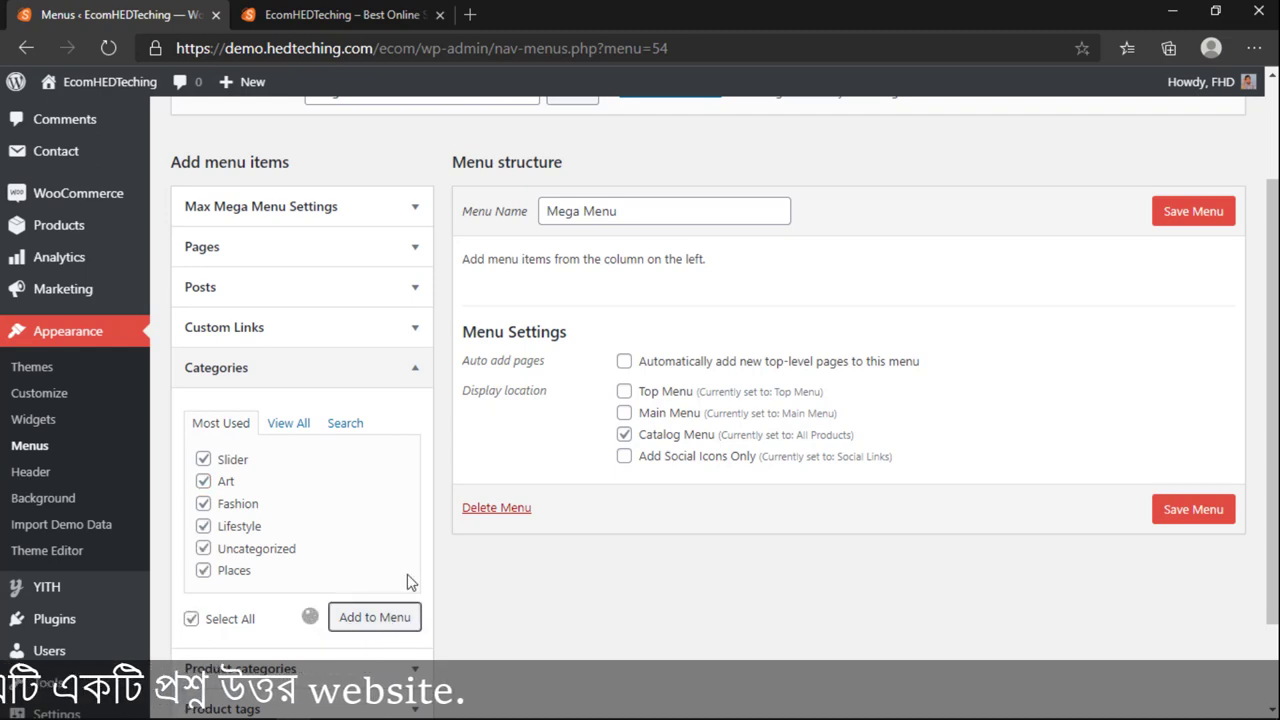
pyautogui.click(292, 423)
pyautogui.scroll(-1, 273, 597)
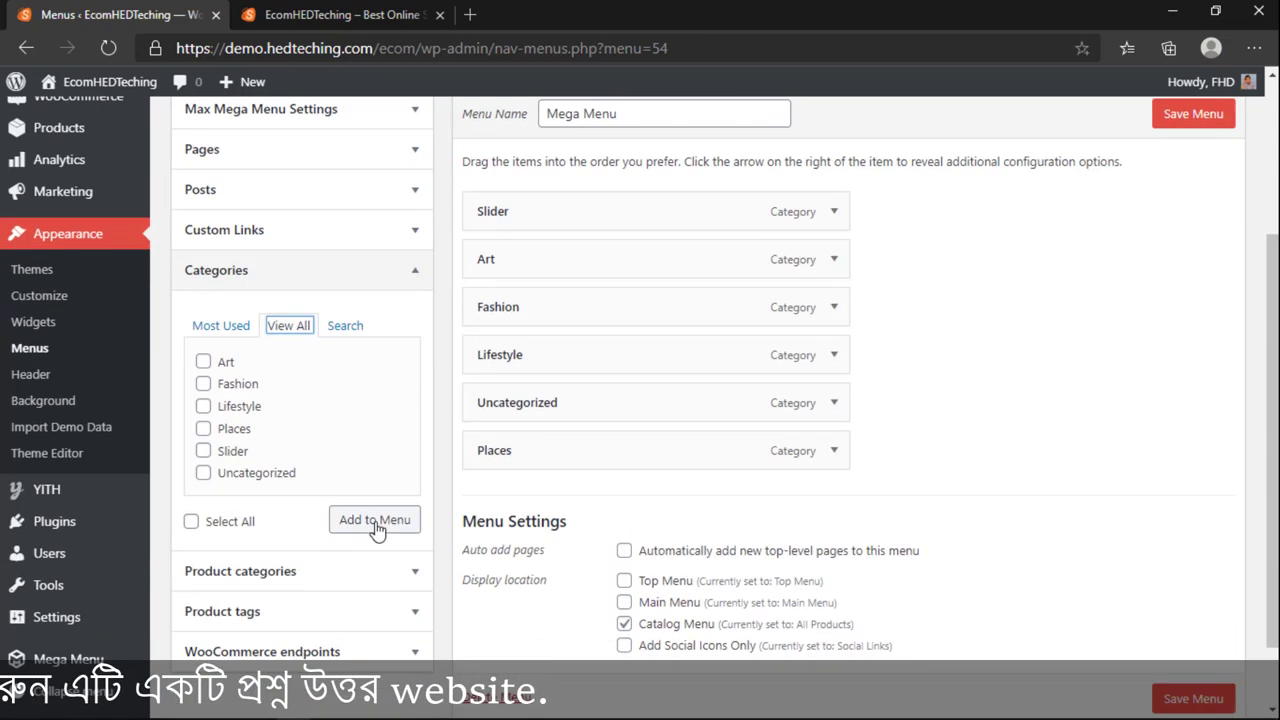
pyautogui.scroll(3, 751, 440)
pyautogui.scroll(-3, 751, 440)
pyautogui.click(1193, 613)
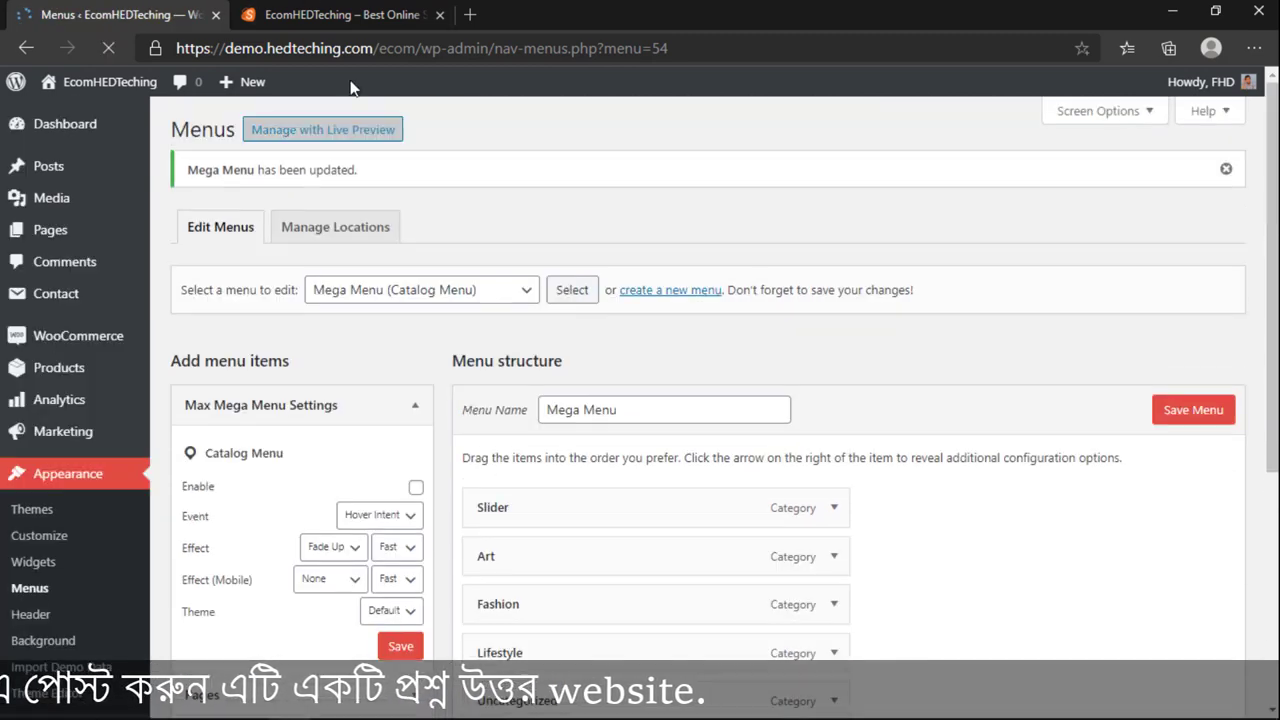
pyautogui.click(340, 14)
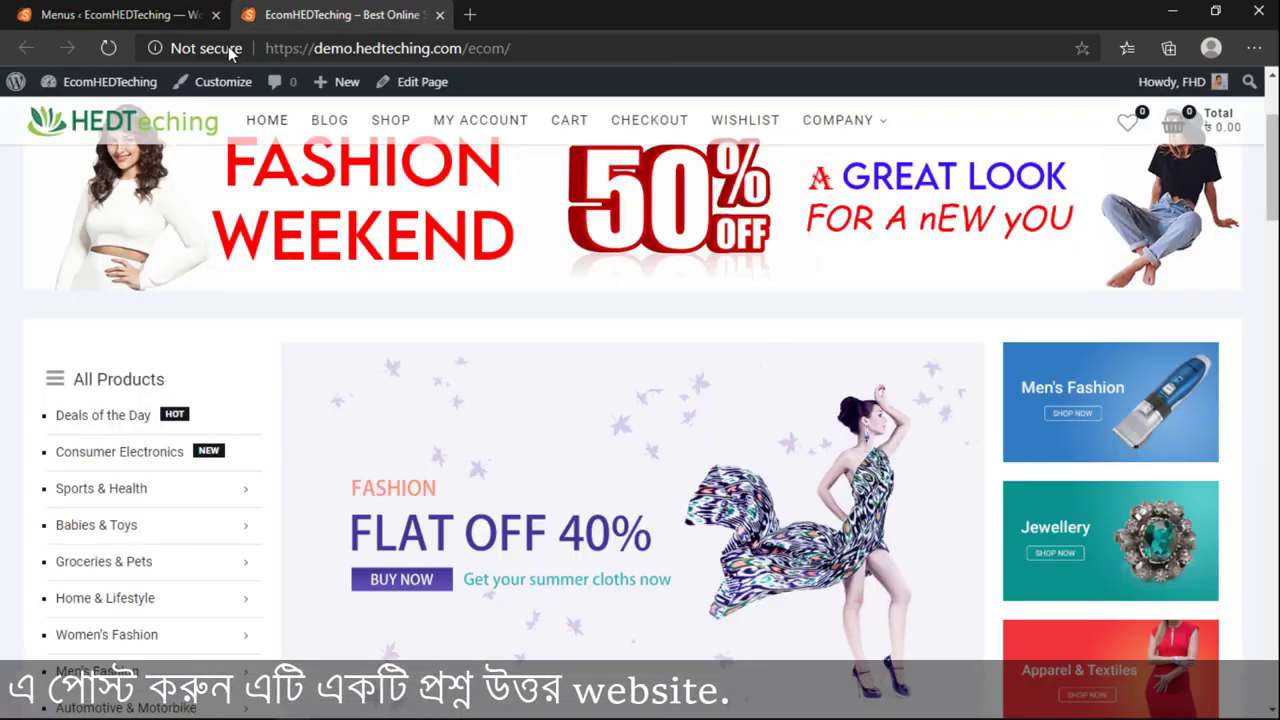
pyautogui.click(109, 50)
pyautogui.moveTo(165, 130)
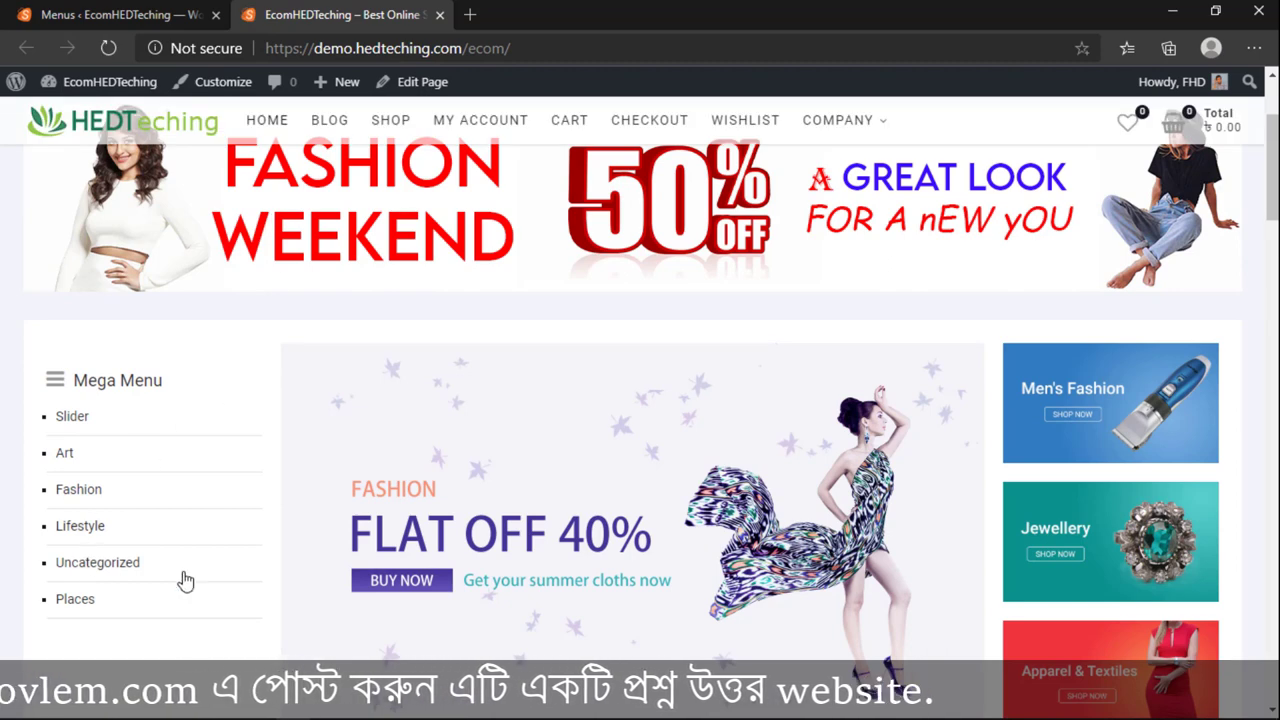
pyautogui.scroll(-2, 300, 555)
pyautogui.scroll(-1, 200, 400)
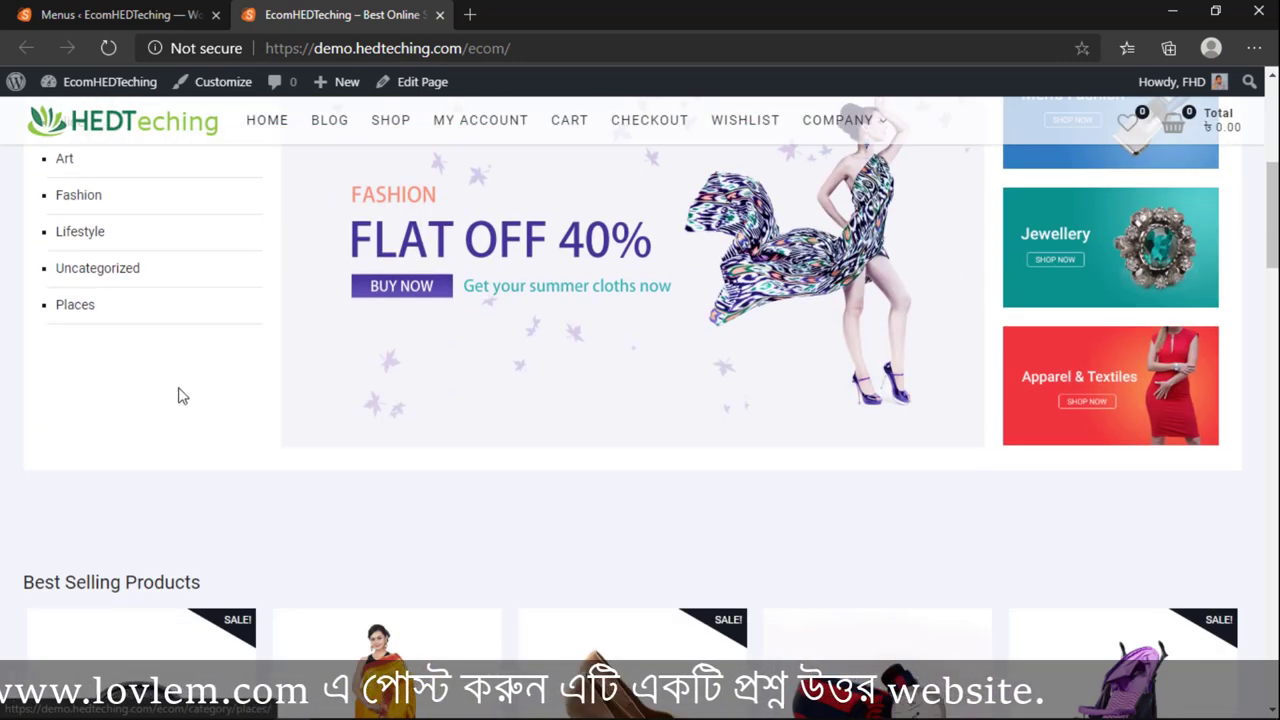
pyautogui.scroll(2, 181, 395)
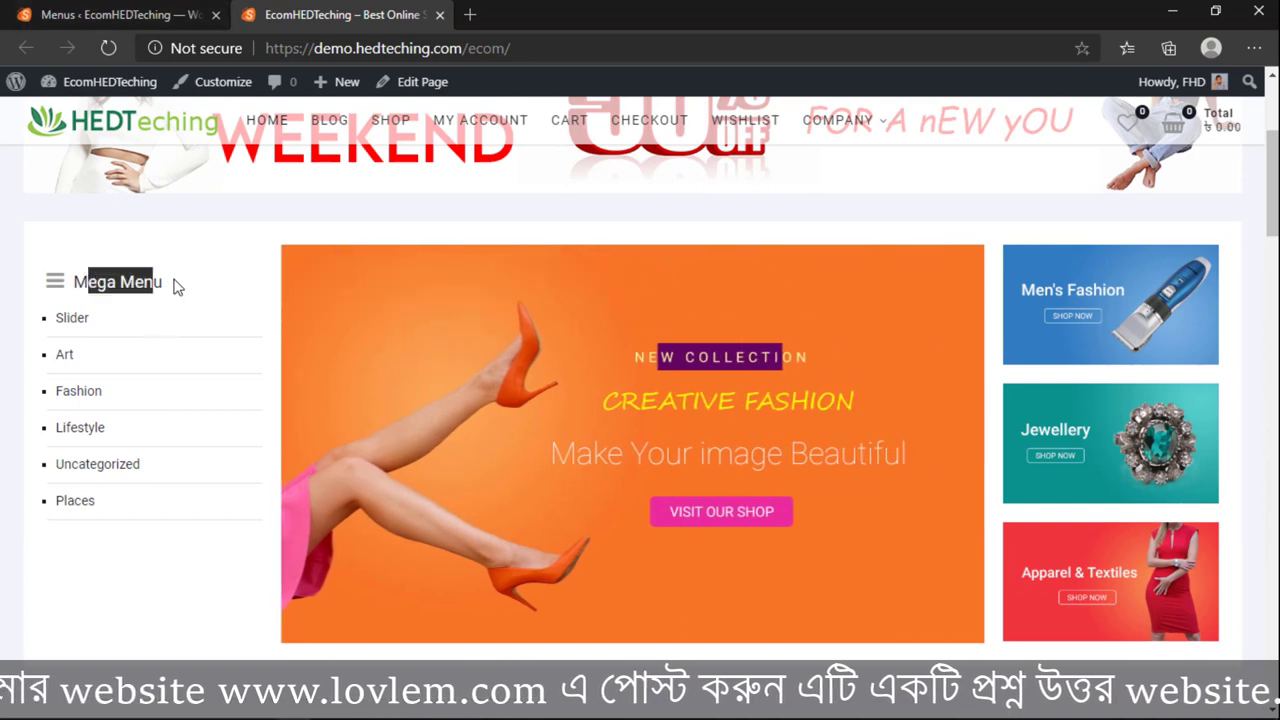
pyautogui.click(165, 5)
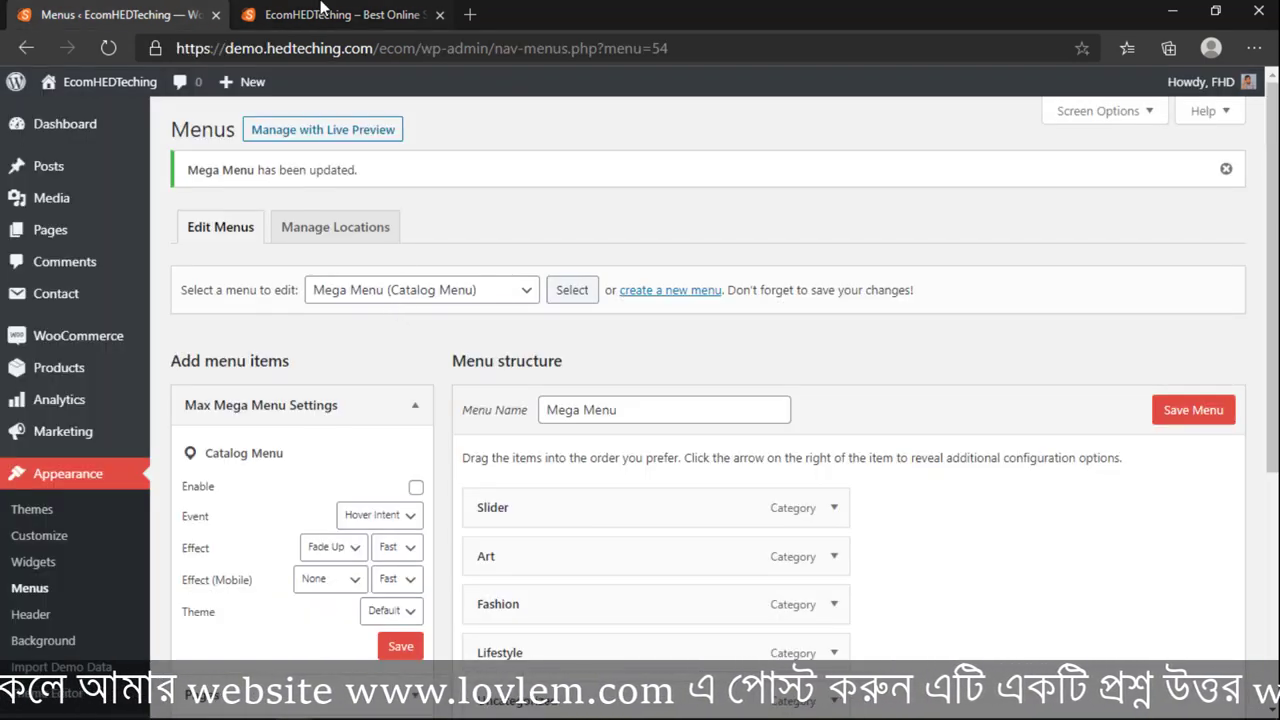
pyautogui.click(320, 8)
pyautogui.click(150, 14)
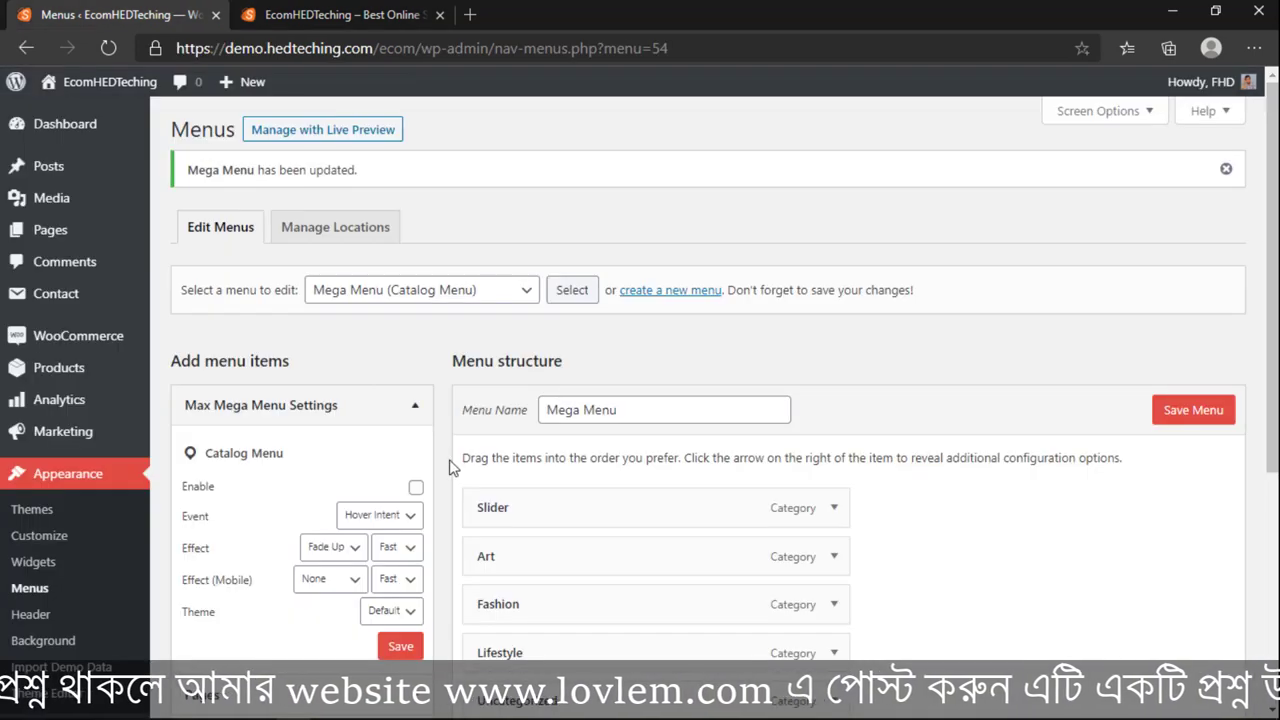
pyautogui.click(516, 300)
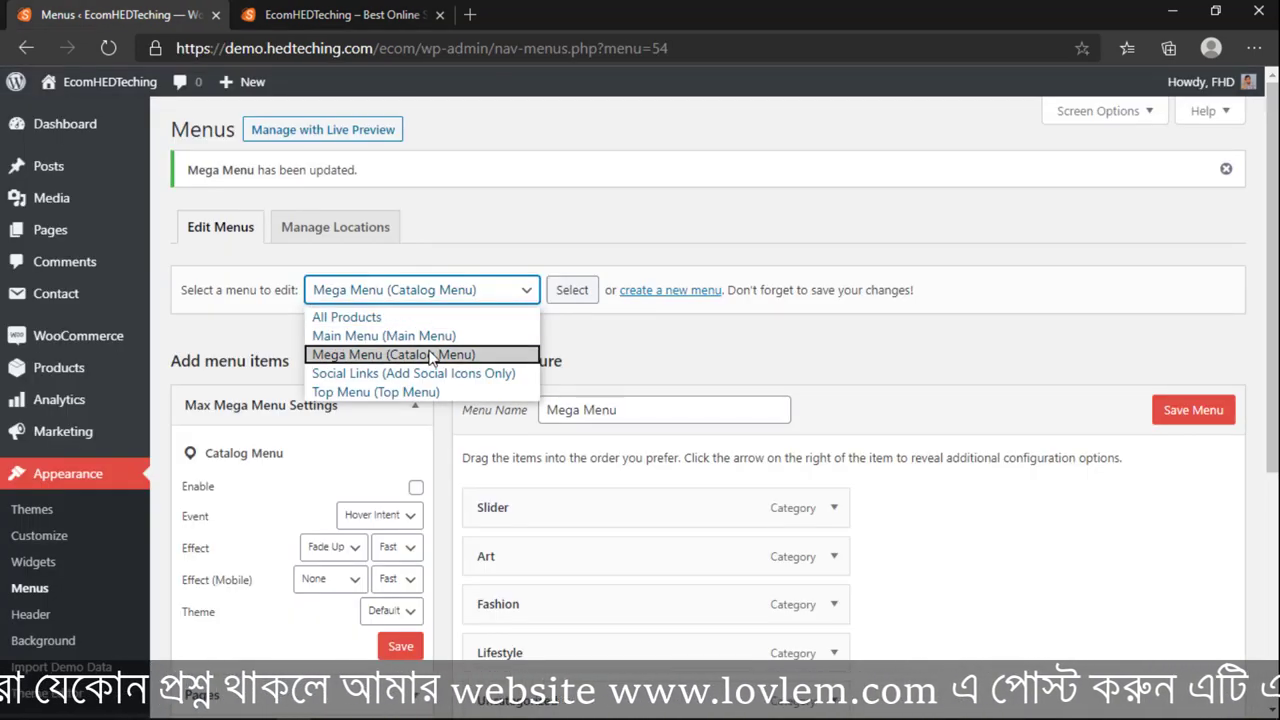
pyautogui.click(419, 318)
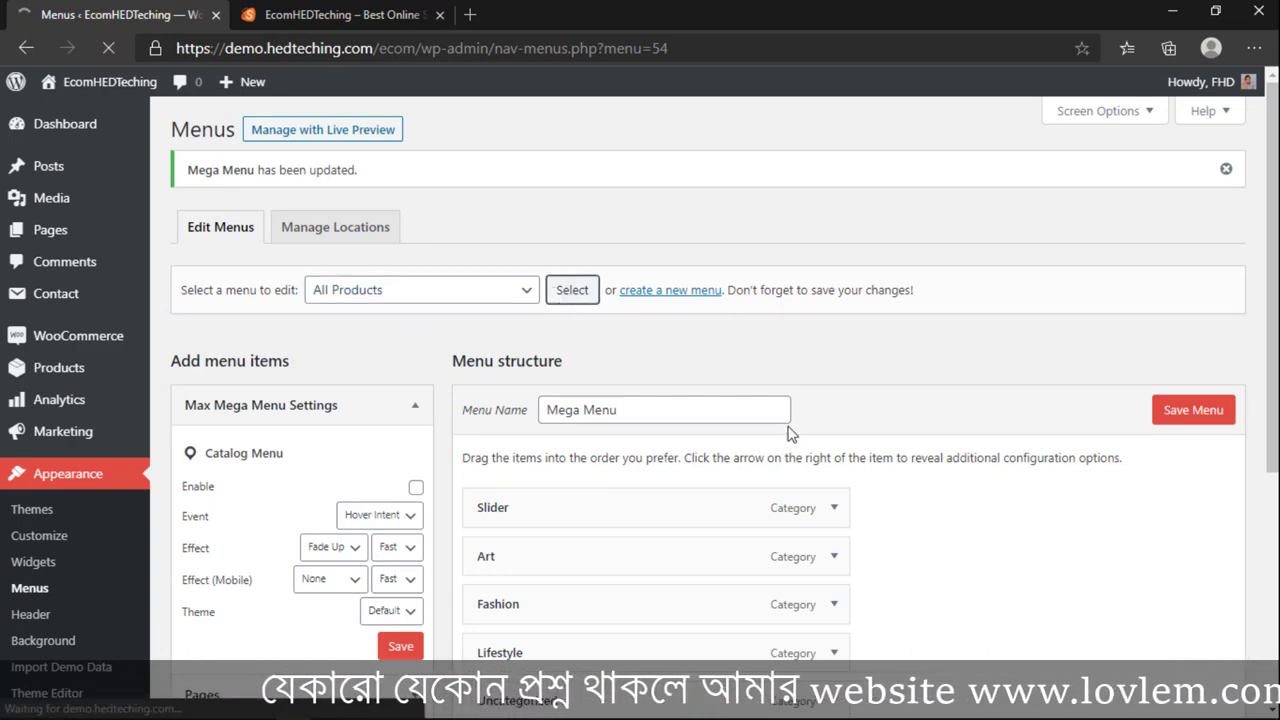
pyautogui.scroll(-15, 617, 420)
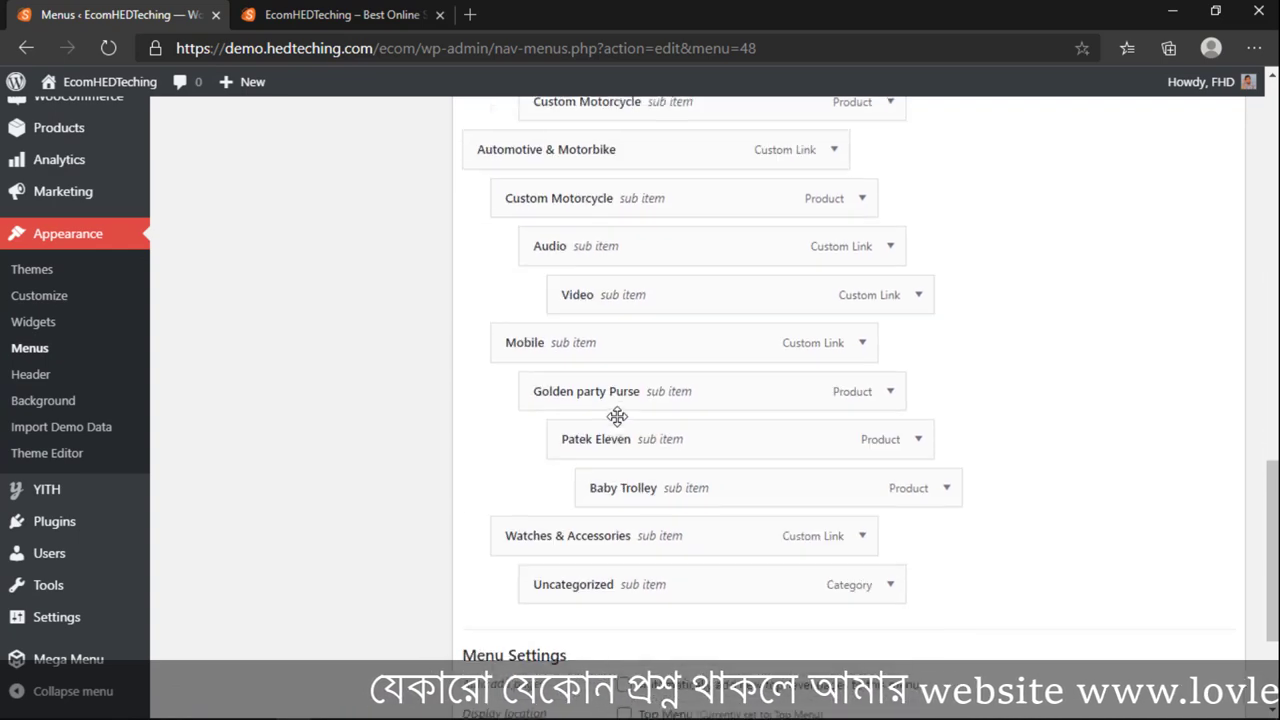
pyautogui.scroll(-3, 617, 416)
pyautogui.click(1193, 613)
pyautogui.scroll(15, 866, 617)
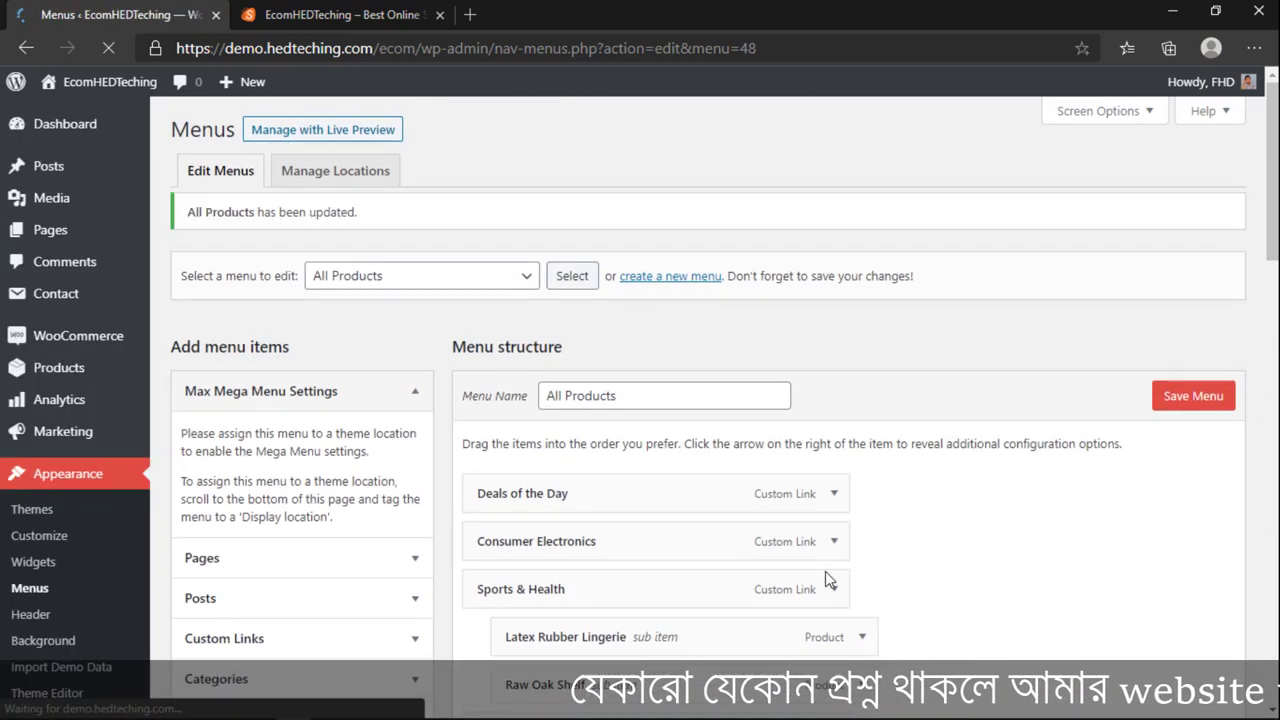
pyautogui.click(340, 10)
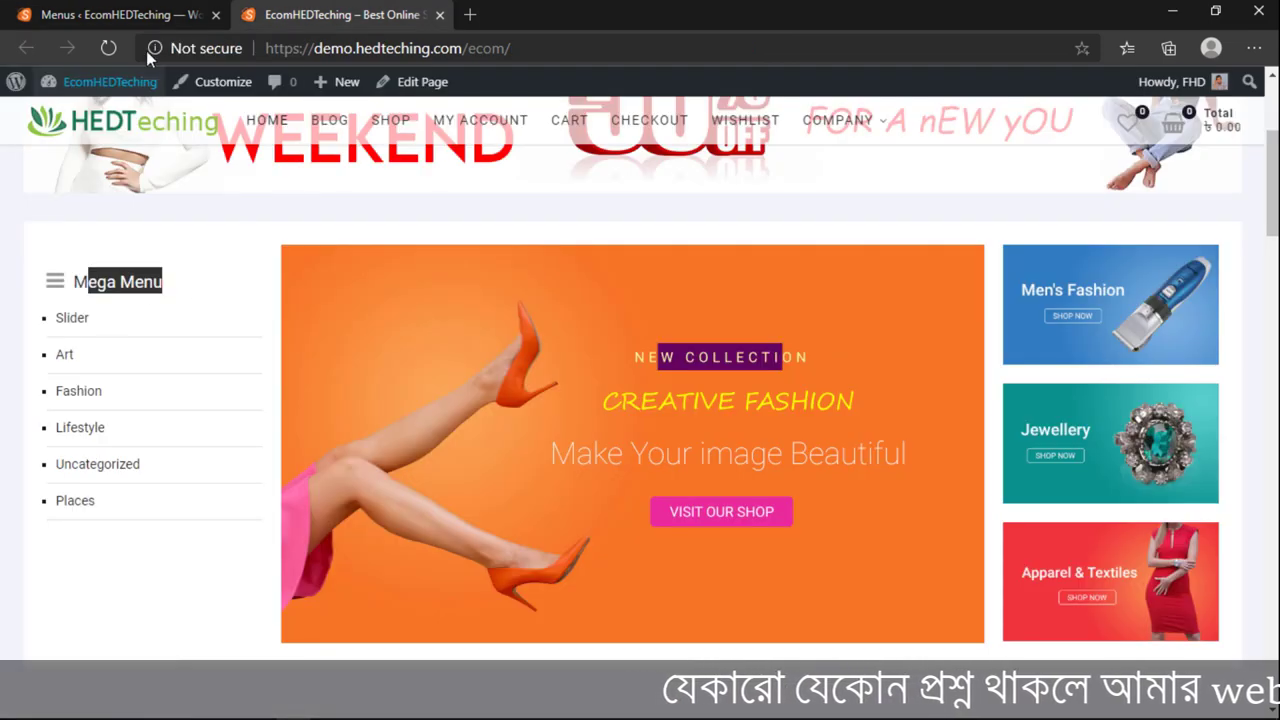
pyautogui.click(120, 14)
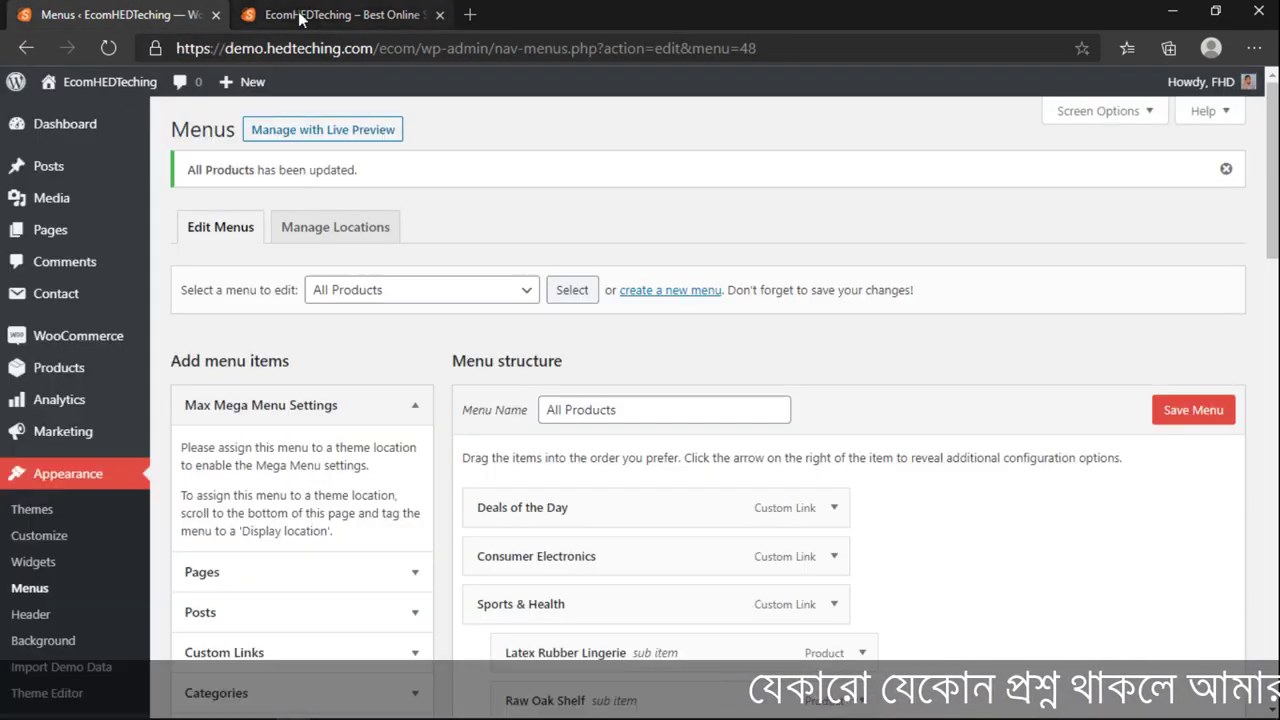
pyautogui.click(300, 16)
pyautogui.click(155, 14)
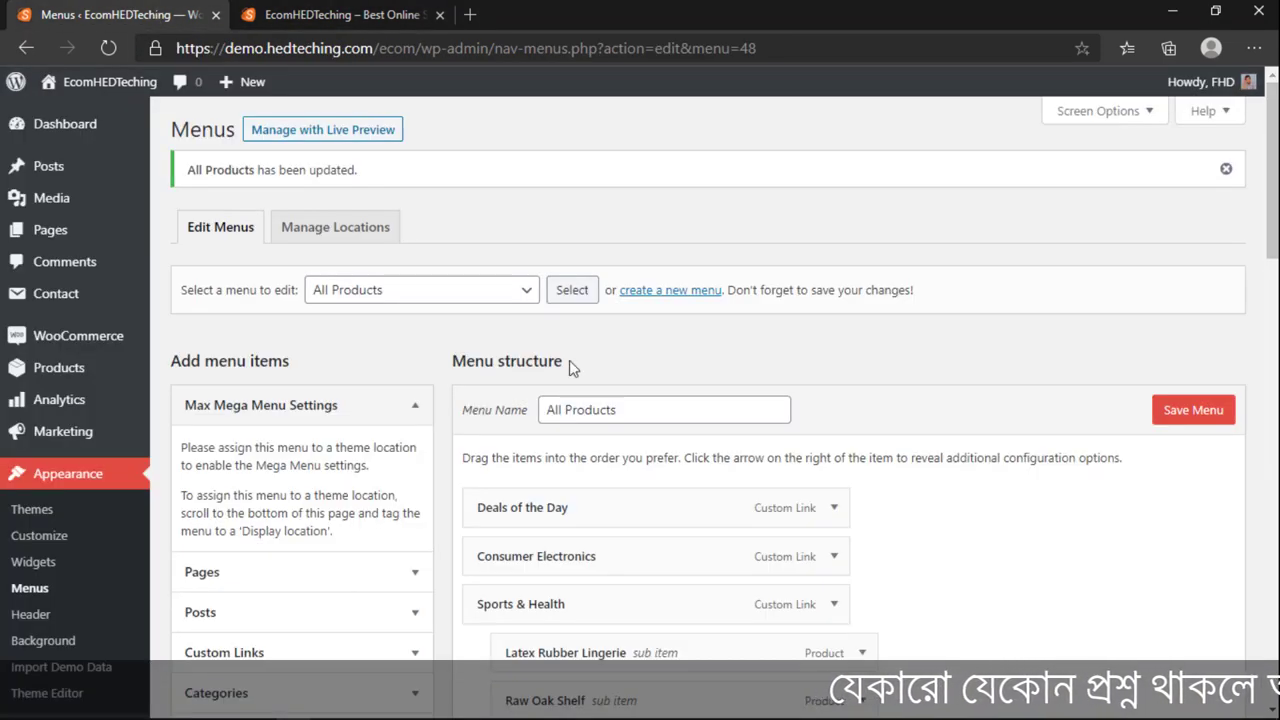
pyautogui.scroll(-4, 569, 360)
pyautogui.click(240, 18)
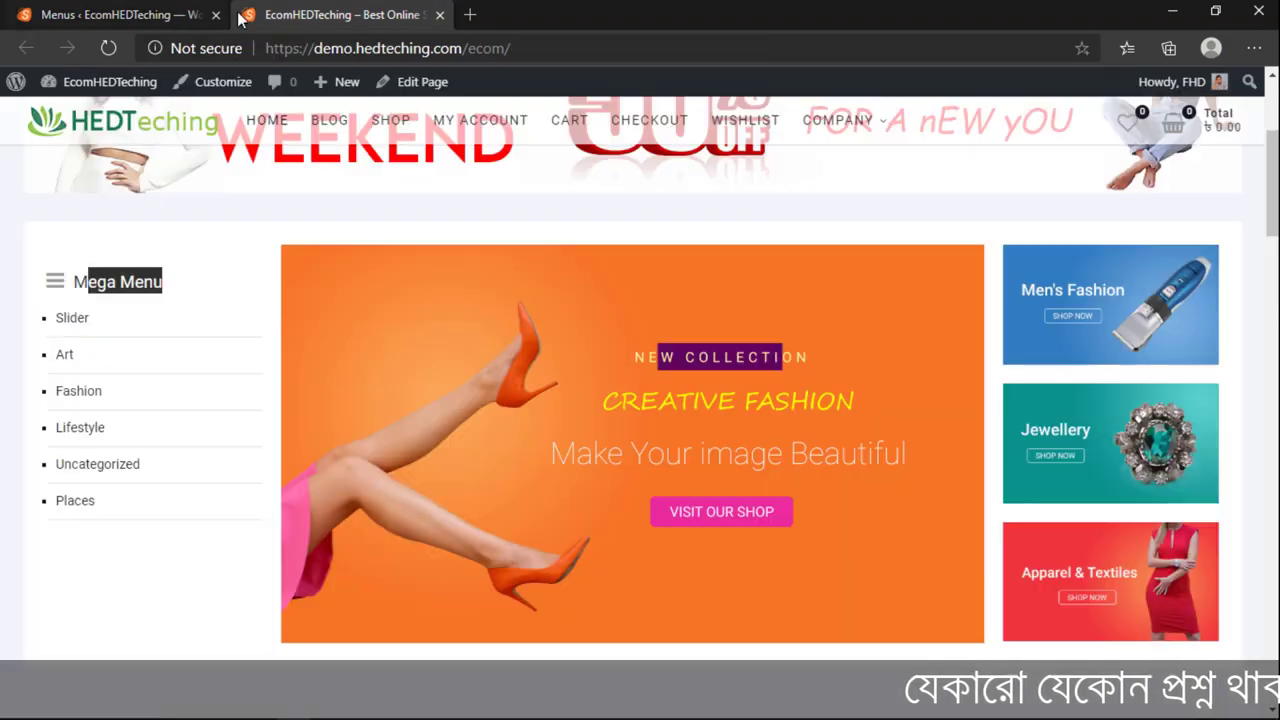
pyautogui.scroll(3, 1038, 337)
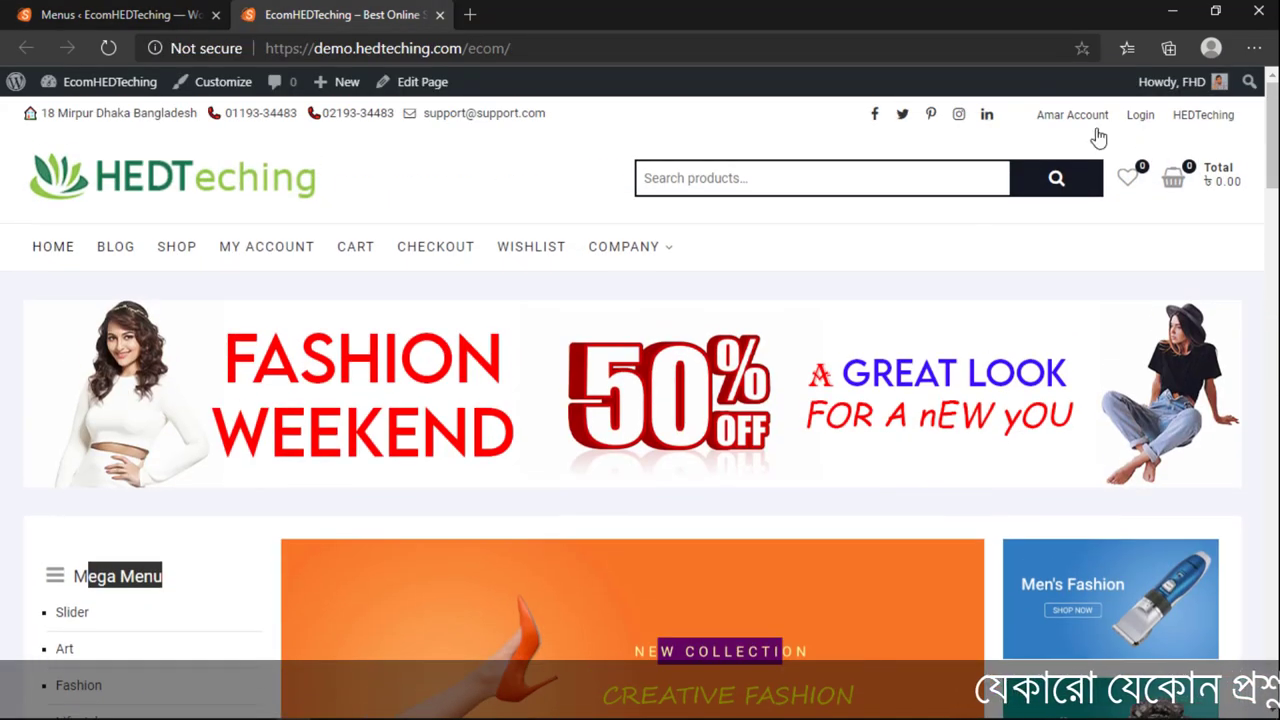
# Step: Compare the shop front page sidebar against the All Products menu in the Menus editor
pyautogui.click(226, 10)
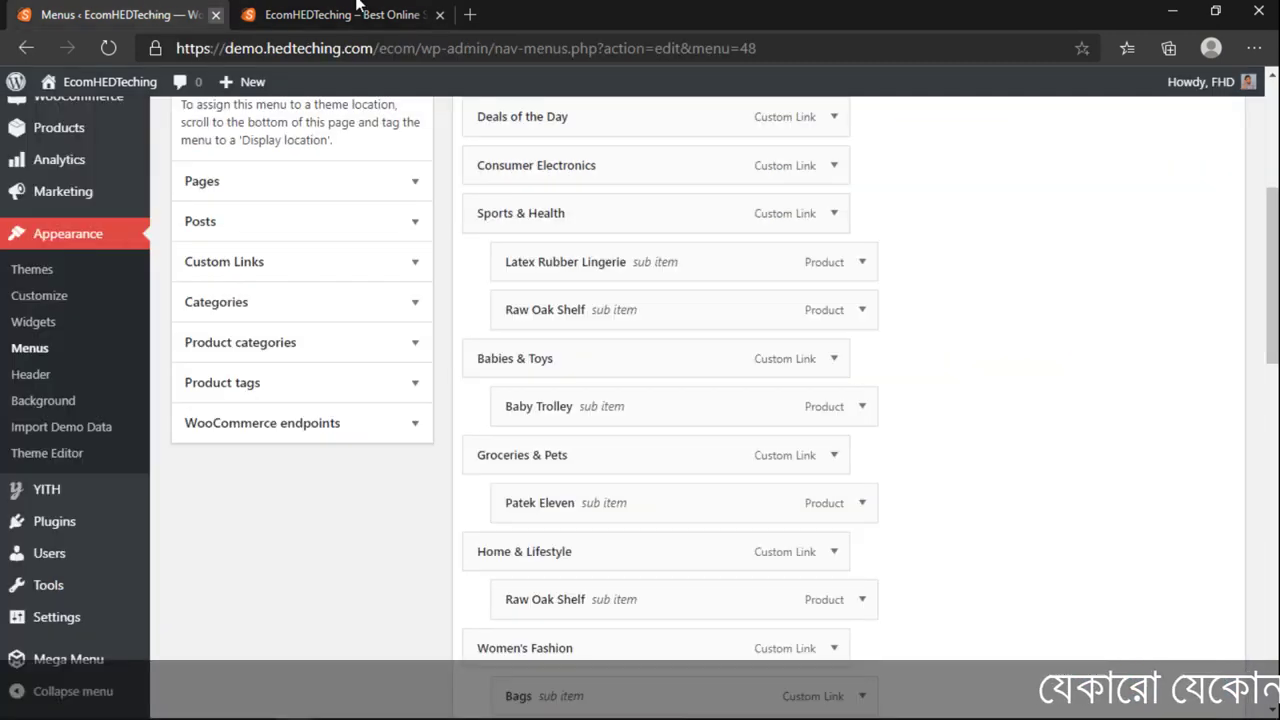
pyautogui.click(262, 15)
pyautogui.click(200, 15)
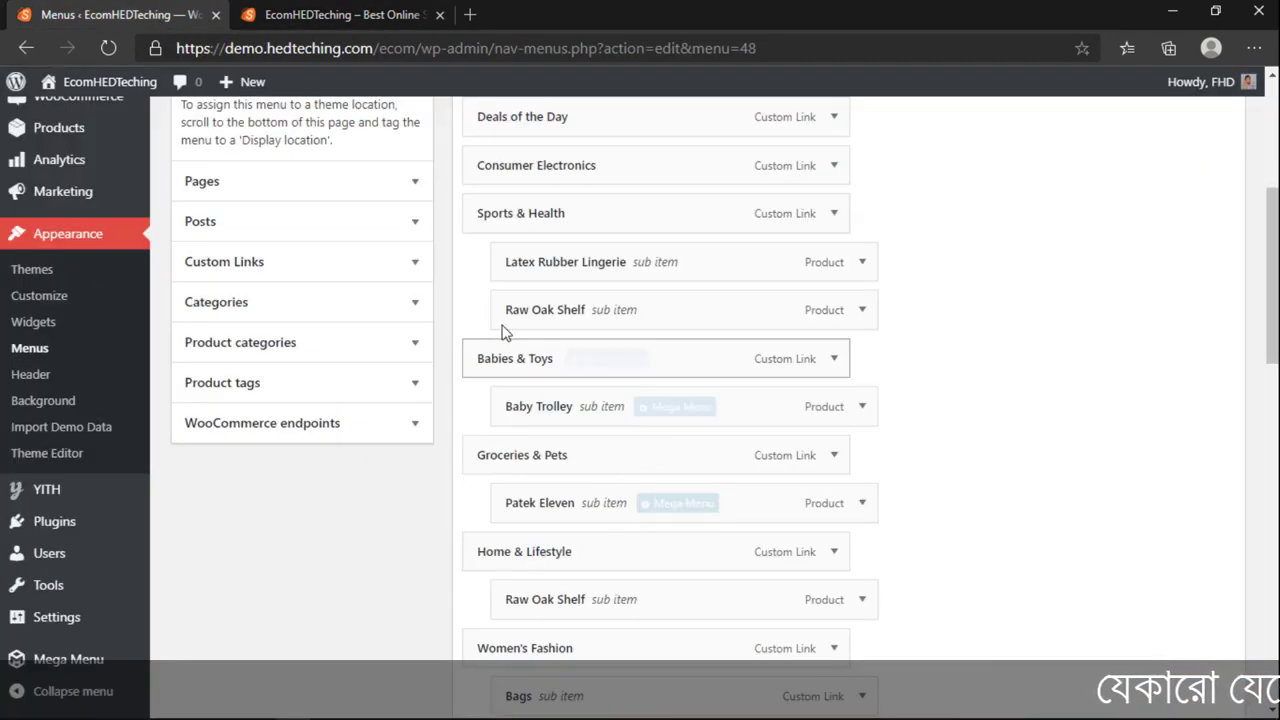
pyautogui.moveTo(607, 422)
pyautogui.moveTo(468, 217)
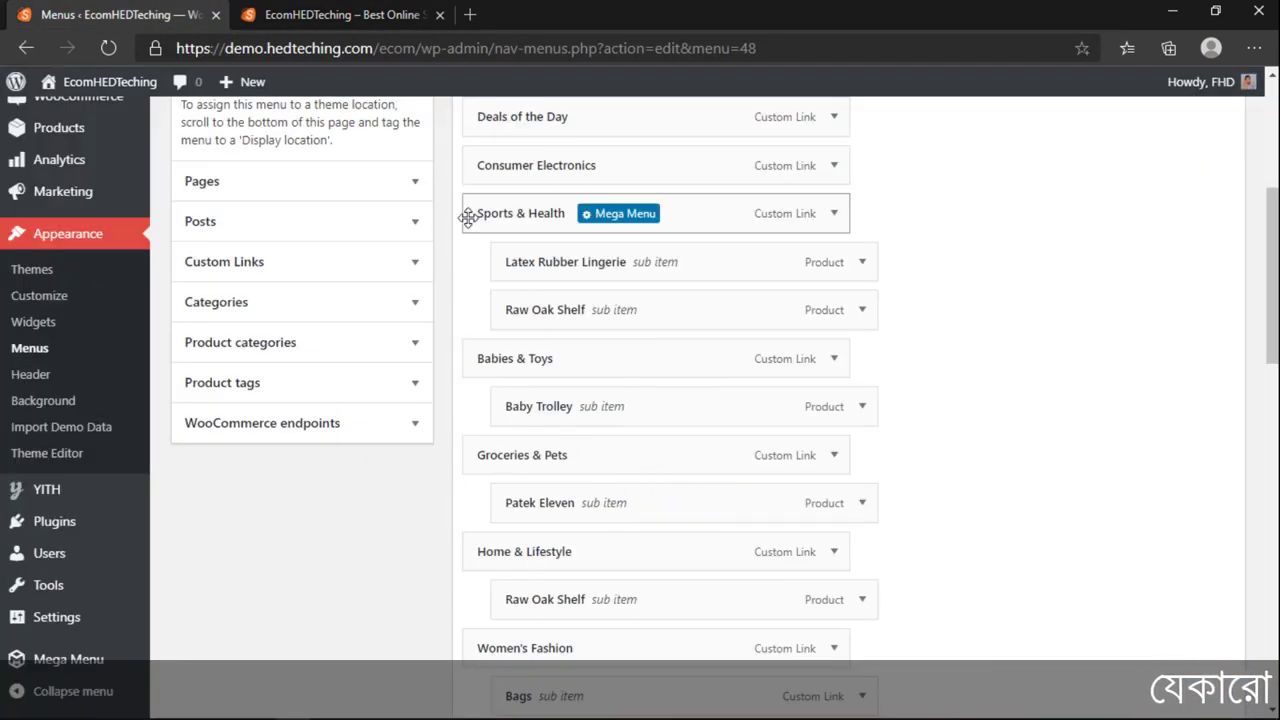
pyautogui.moveTo(503, 246)
pyautogui.moveTo(503, 246)
pyautogui.mouseDown()
pyautogui.moveTo(537, 251)
pyautogui.moveTo(508, 236)
pyautogui.moveTo(508, 254)
pyautogui.mouseUp()
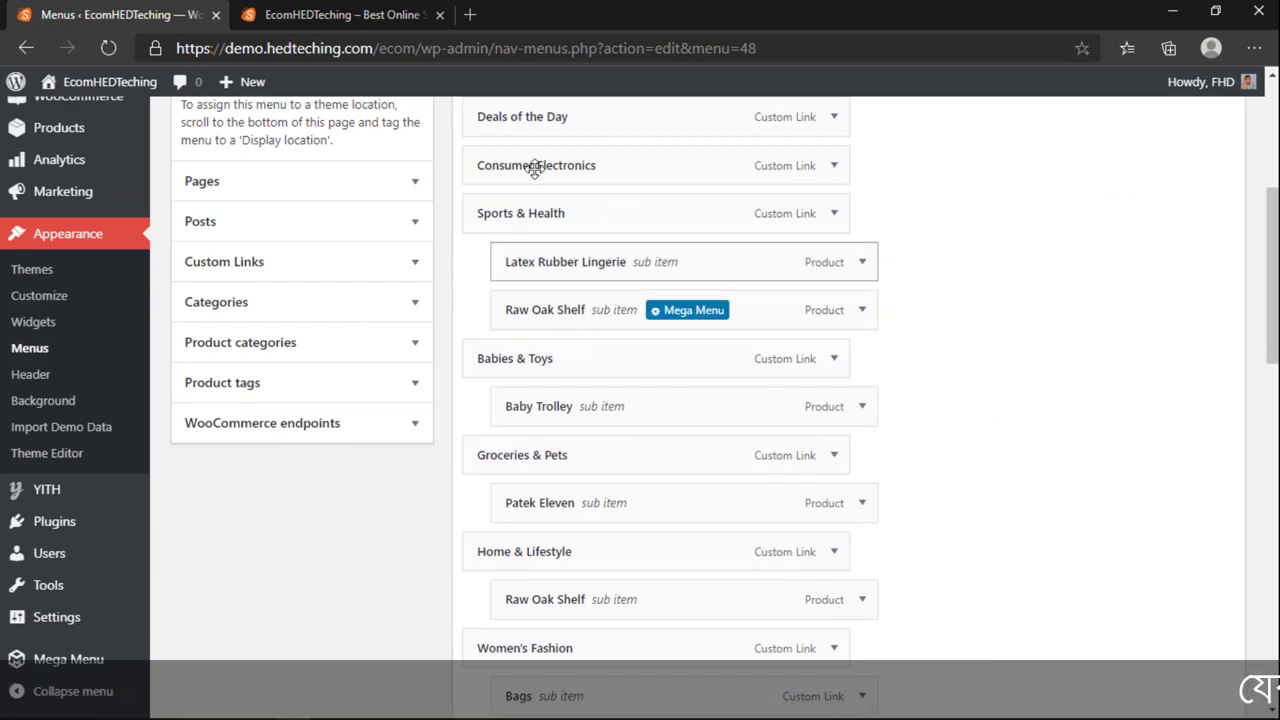
pyautogui.click(340, 15)
pyautogui.scroll(-2, 105, 485)
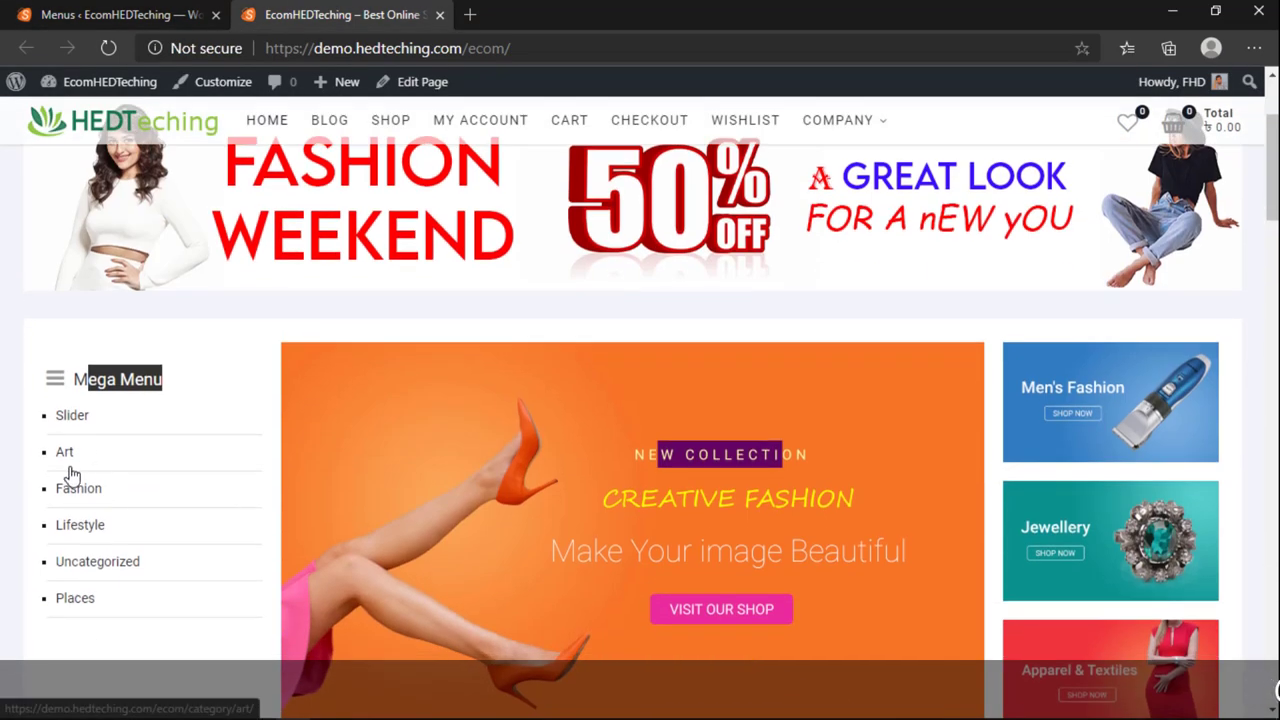
pyautogui.scroll(2, 140, 452)
pyautogui.moveTo(612, 250)
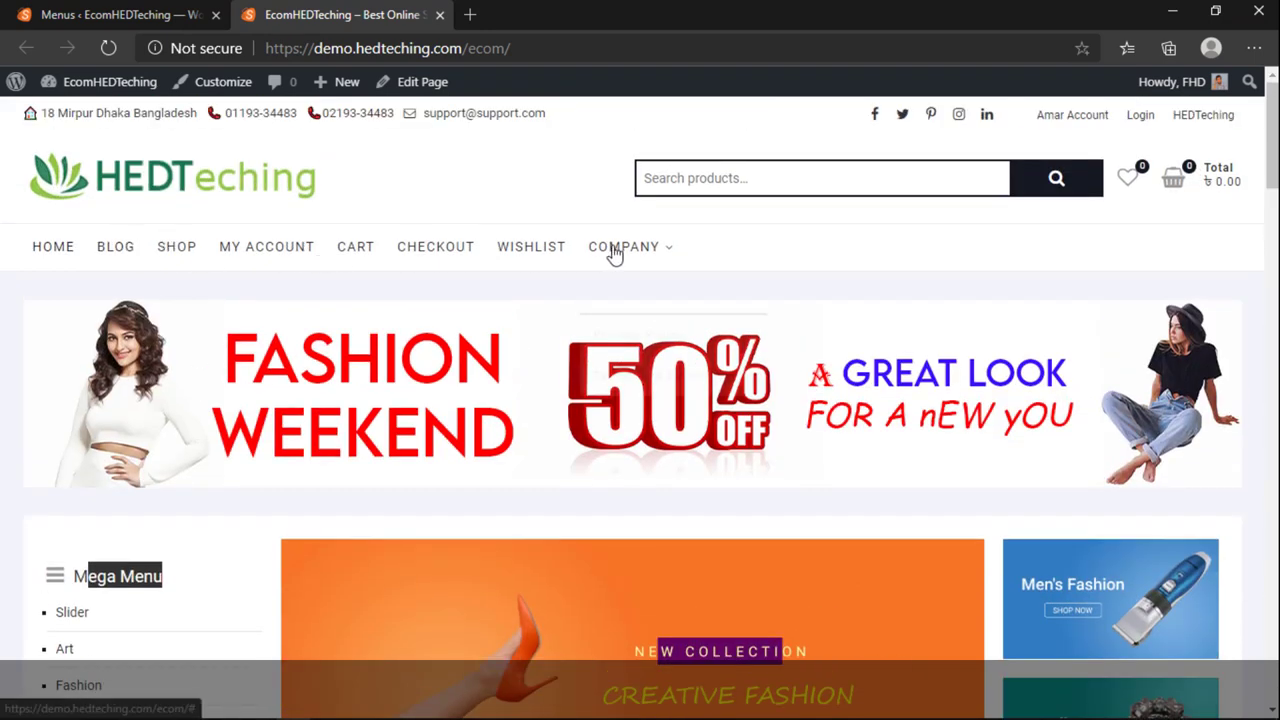
pyautogui.hotkey('ctrl', 'Tab')
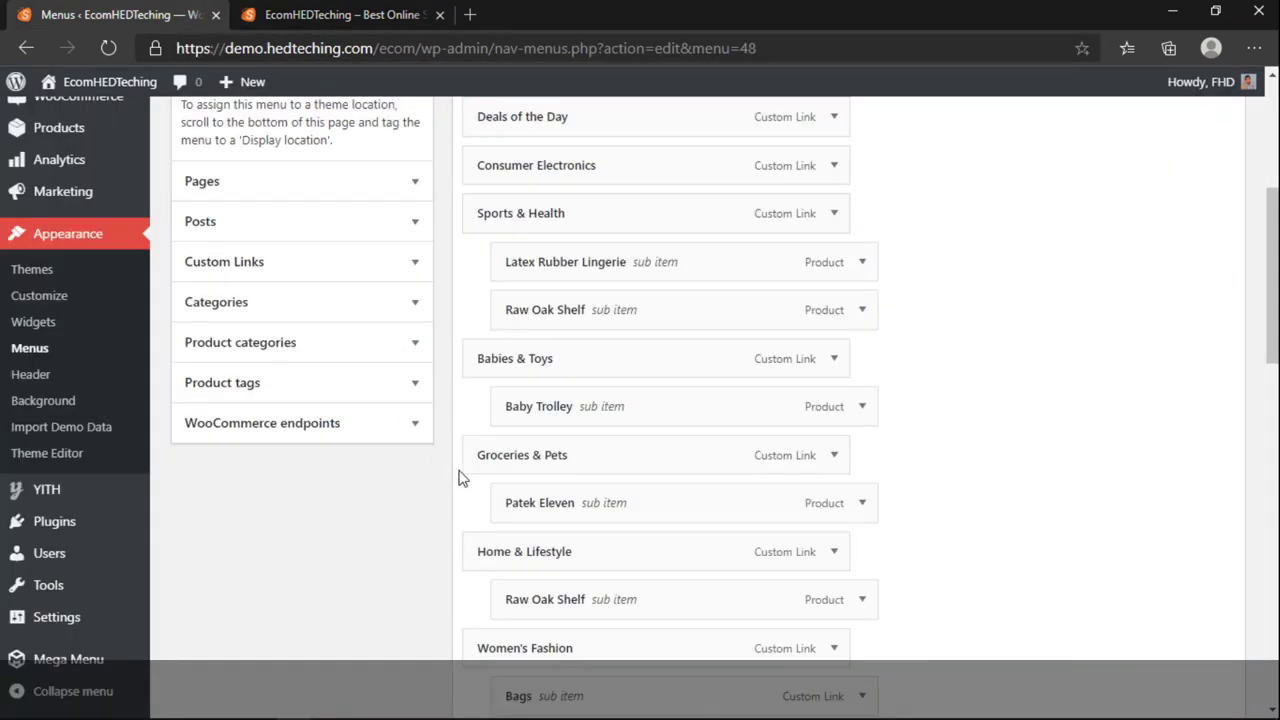
# Step: Assign All Products to the Catalog Menu location, save, and view the updated storefront
pyautogui.scroll(-15, 706, 519)
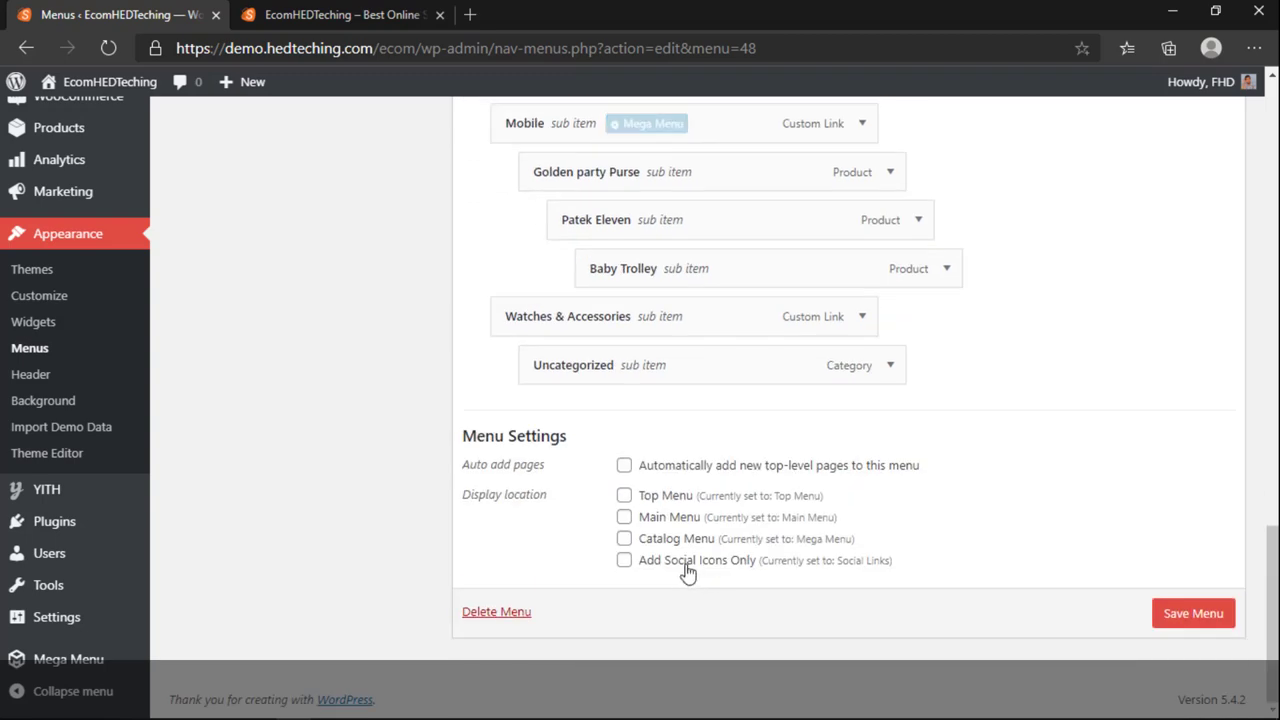
pyautogui.click(1183, 613)
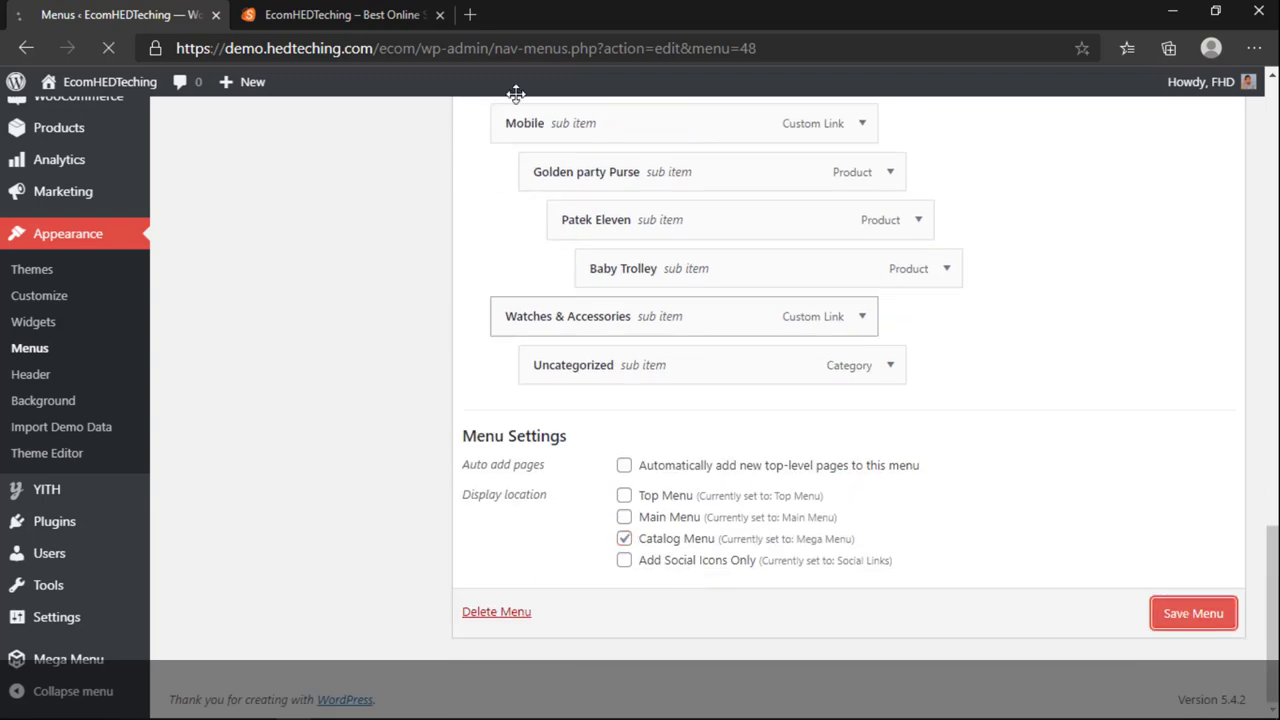
pyautogui.click(294, 14)
pyautogui.hotkey('ctrl', 'Tab')
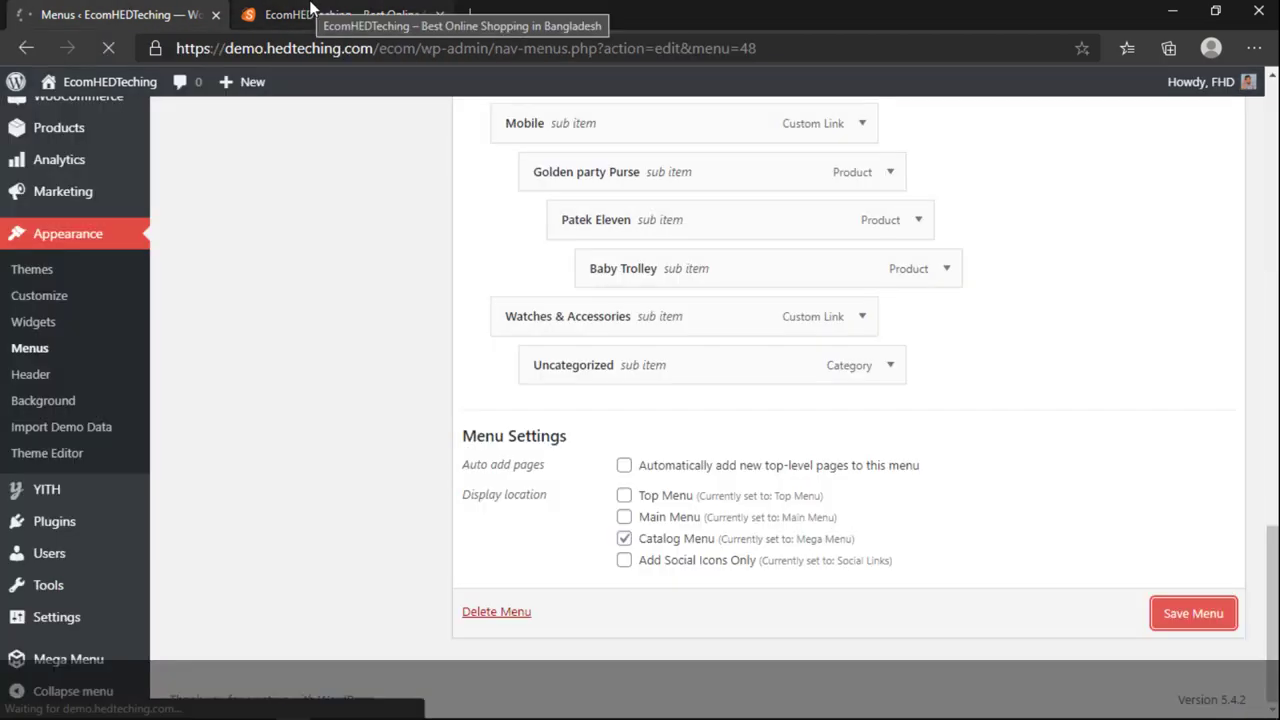
pyautogui.click(310, 8)
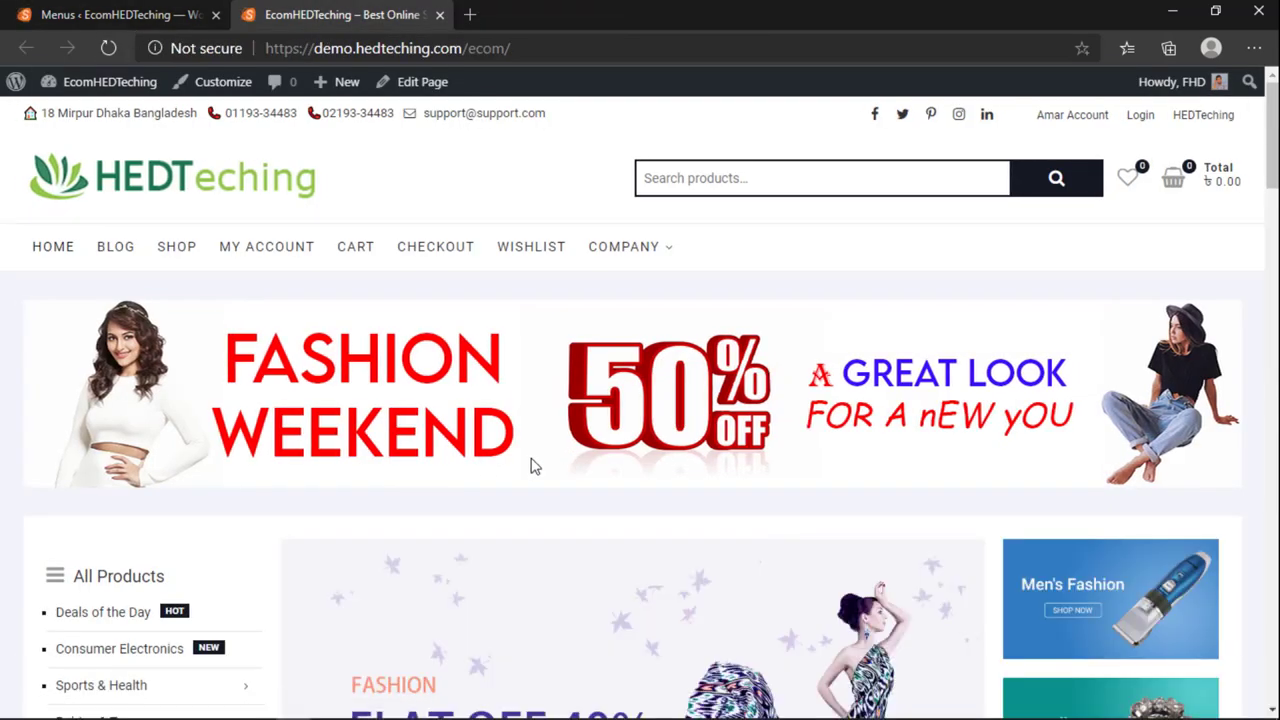
pyautogui.scroll(-5, 531, 466)
pyautogui.scroll(2, 197, 463)
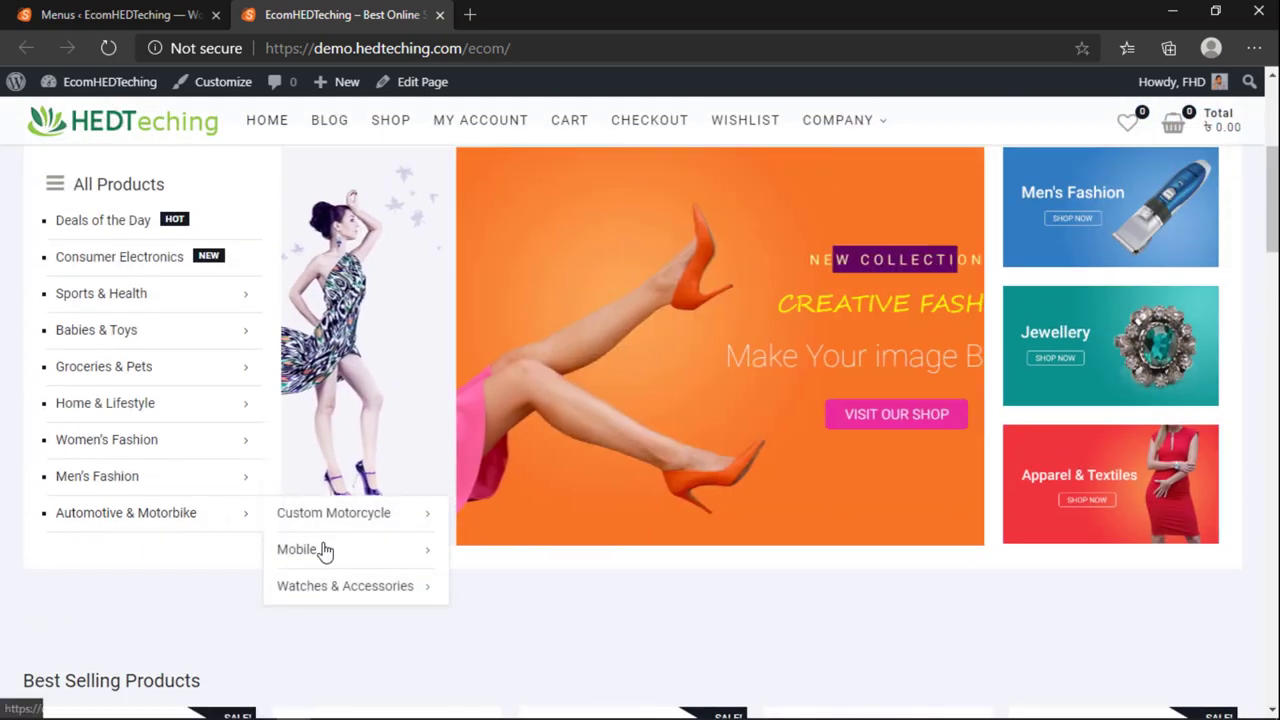
pyautogui.moveTo(354, 554)
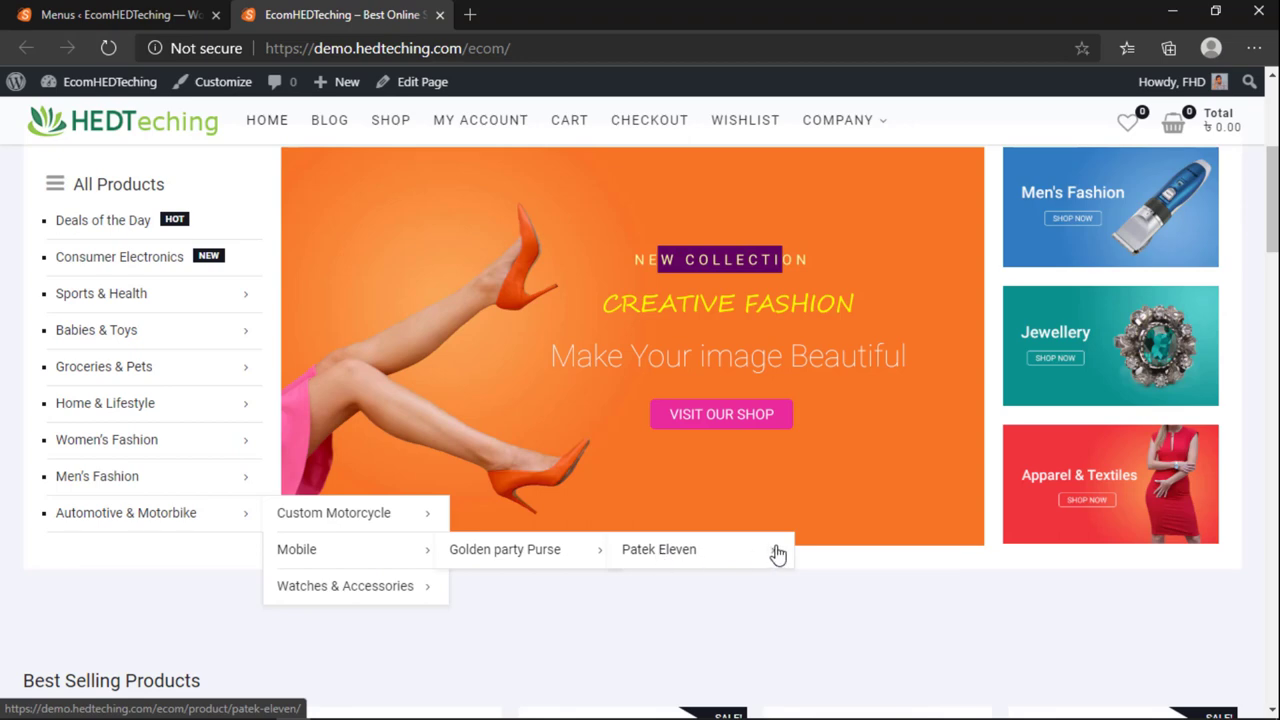
pyautogui.moveTo(368, 498)
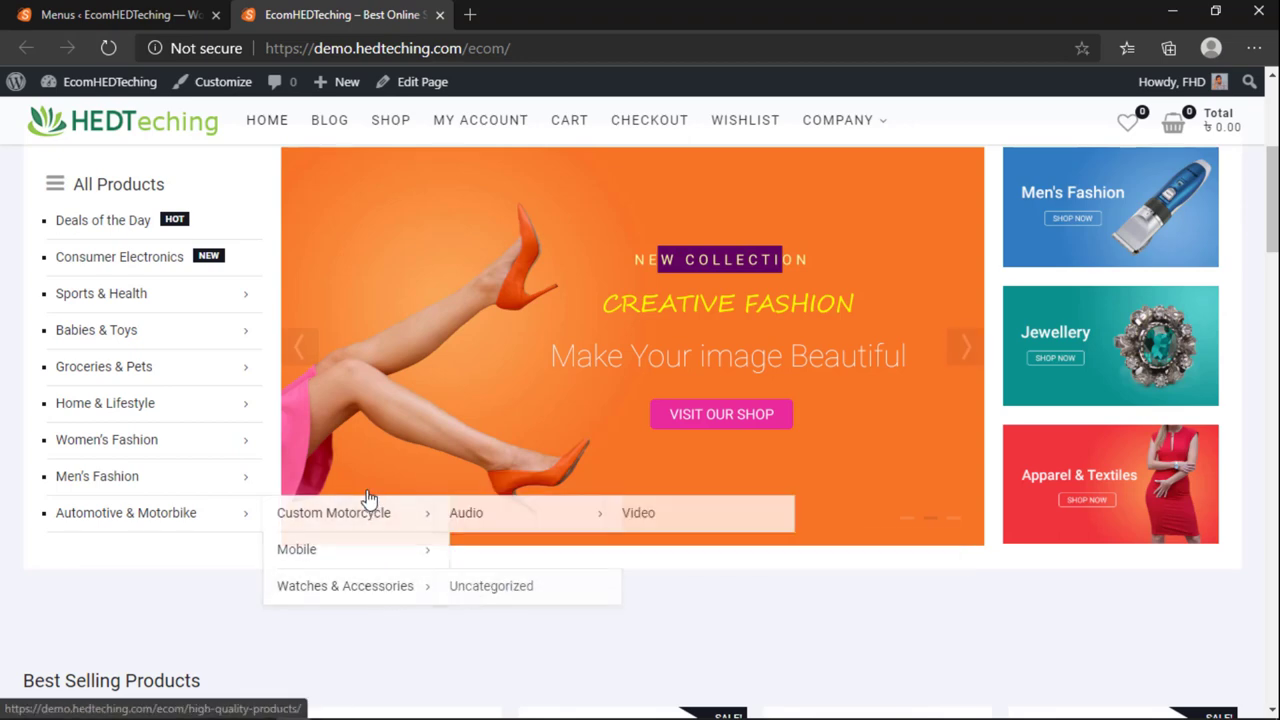
pyautogui.moveTo(186, 417)
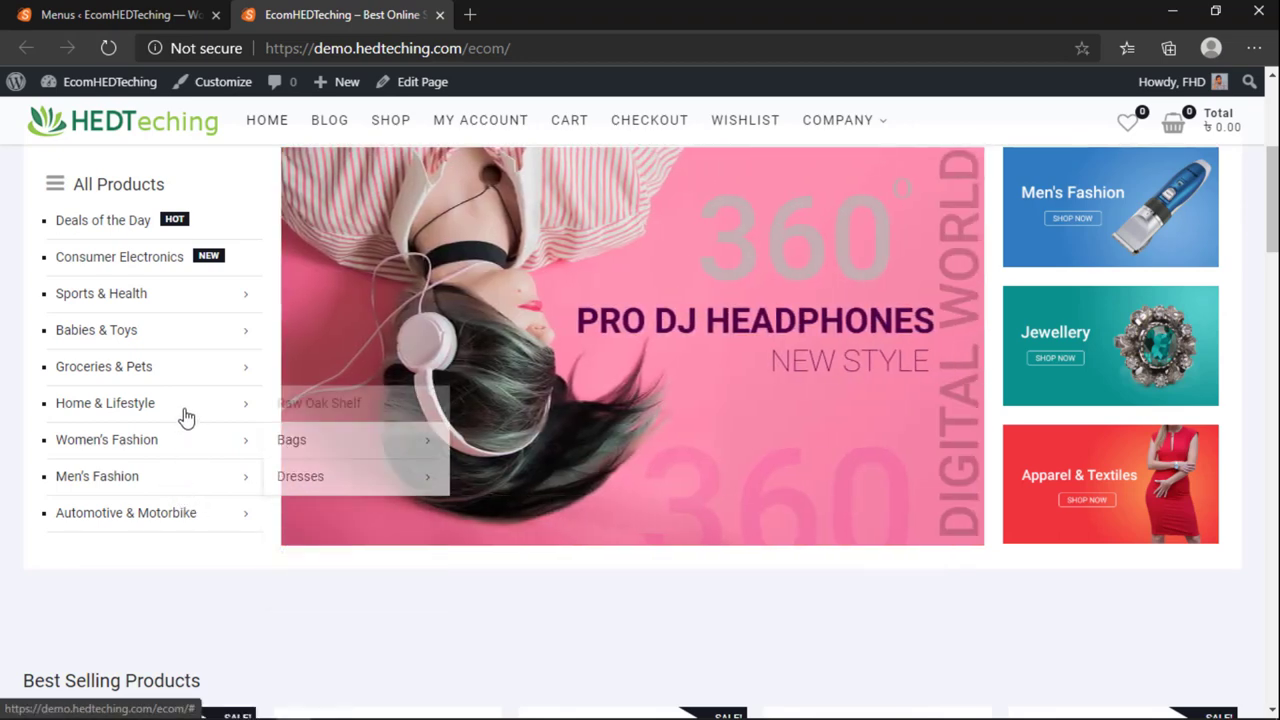
pyautogui.scroll(3, 255, 350)
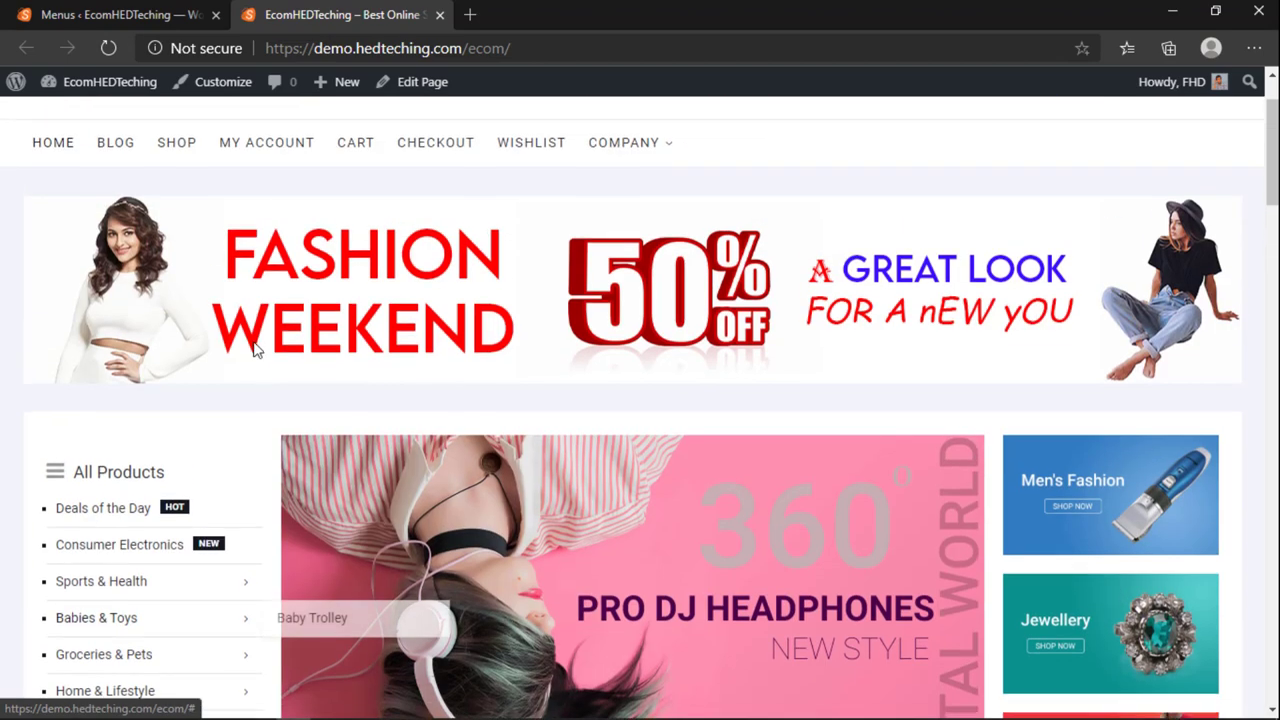
pyautogui.scroll(2, 251, 471)
pyautogui.scroll(-7, 251, 474)
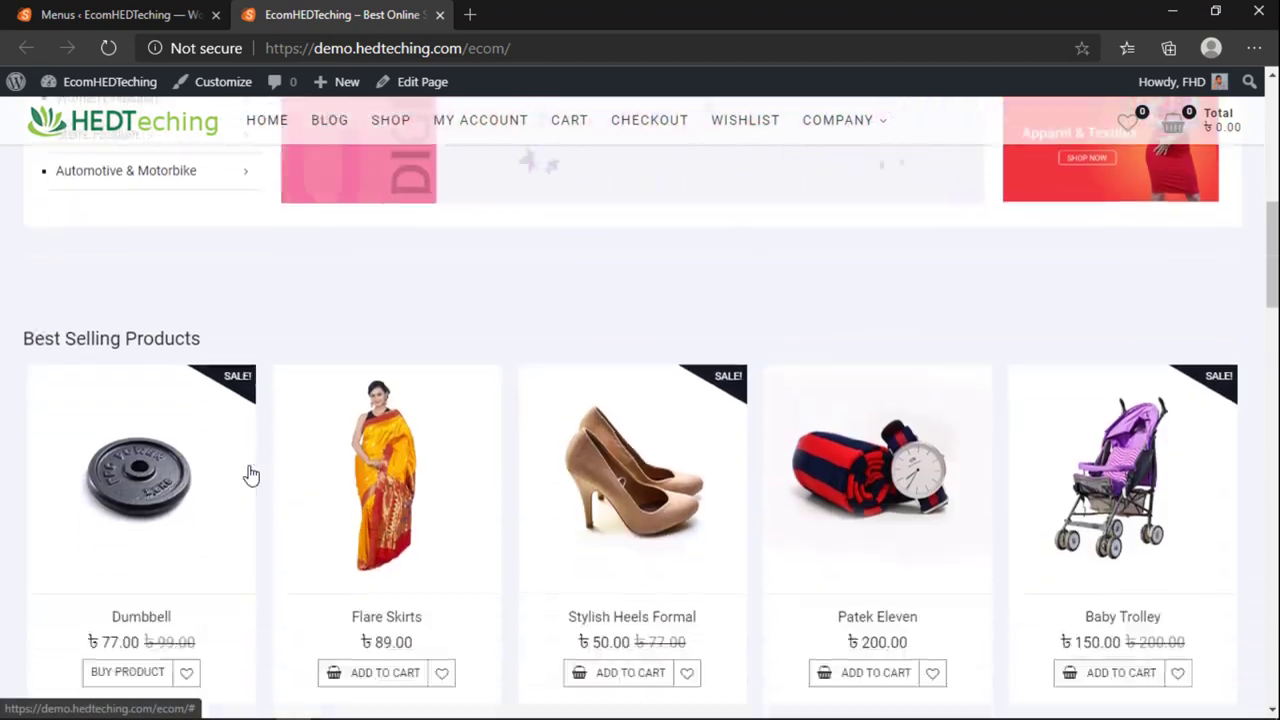
pyautogui.scroll(-2, 251, 474)
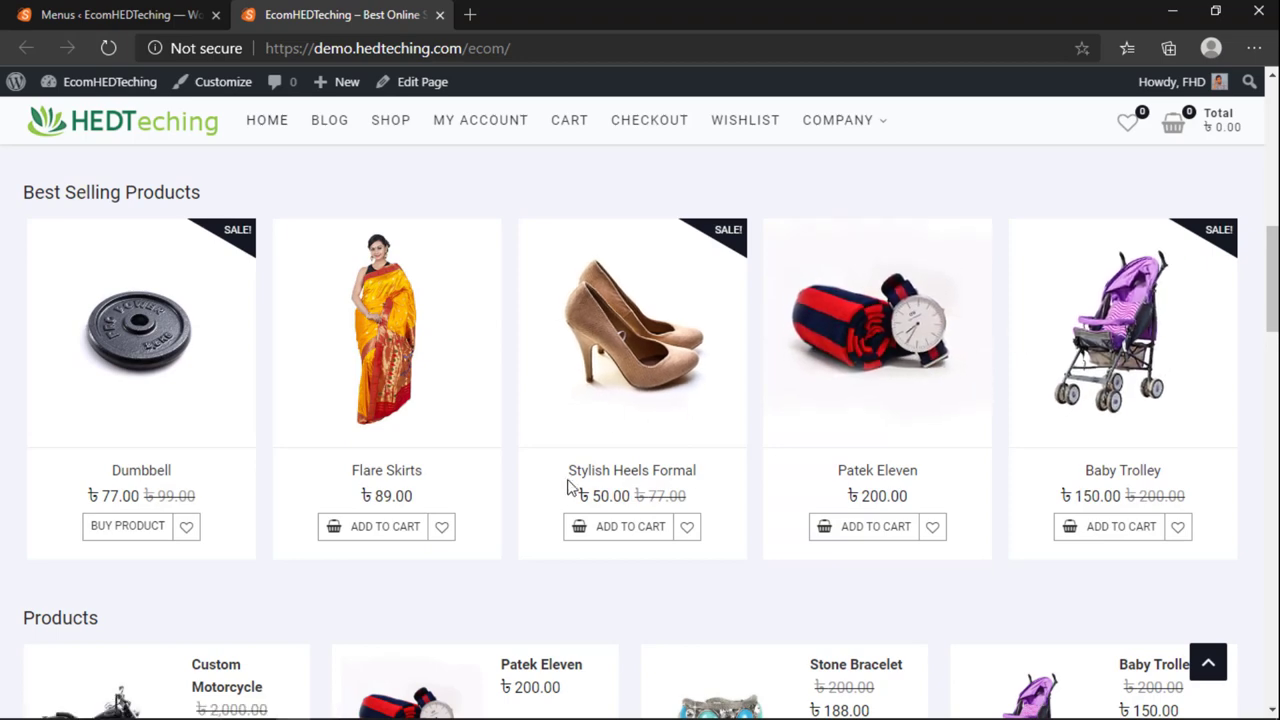
pyautogui.scroll(-12, 575, 490)
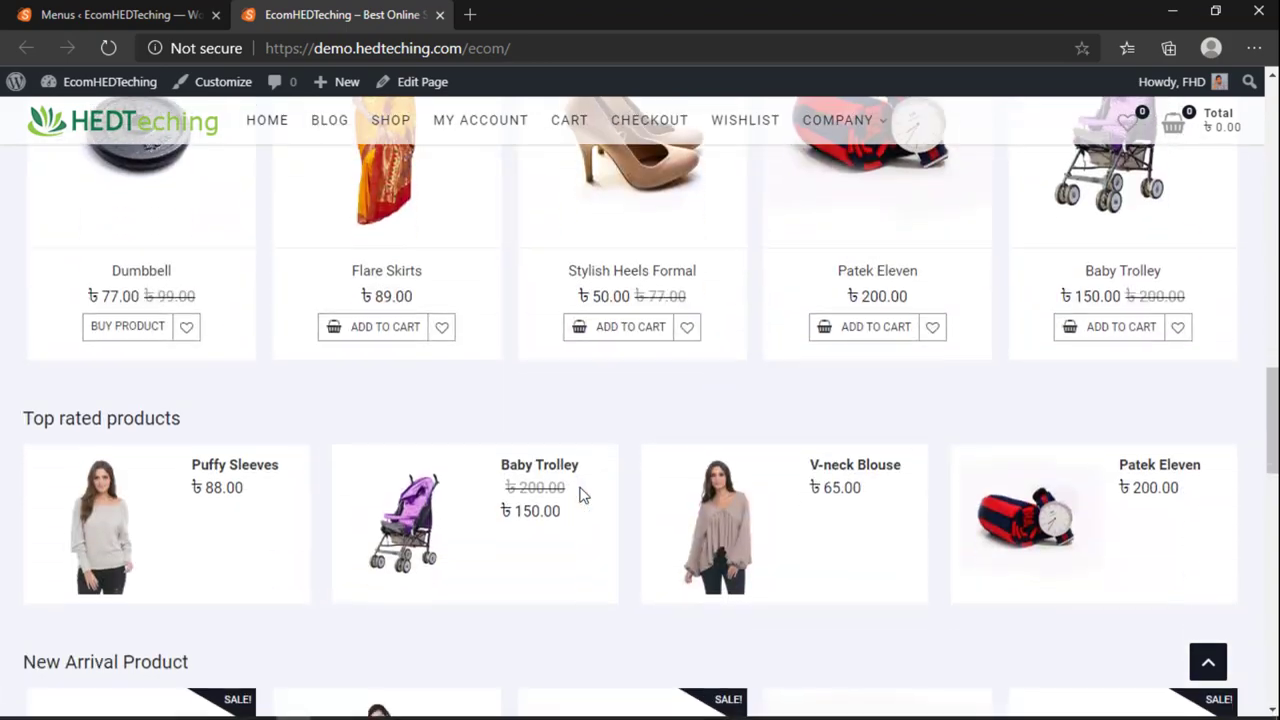
pyautogui.scroll(-5, 572, 552)
pyautogui.scroll(15, 560, 562)
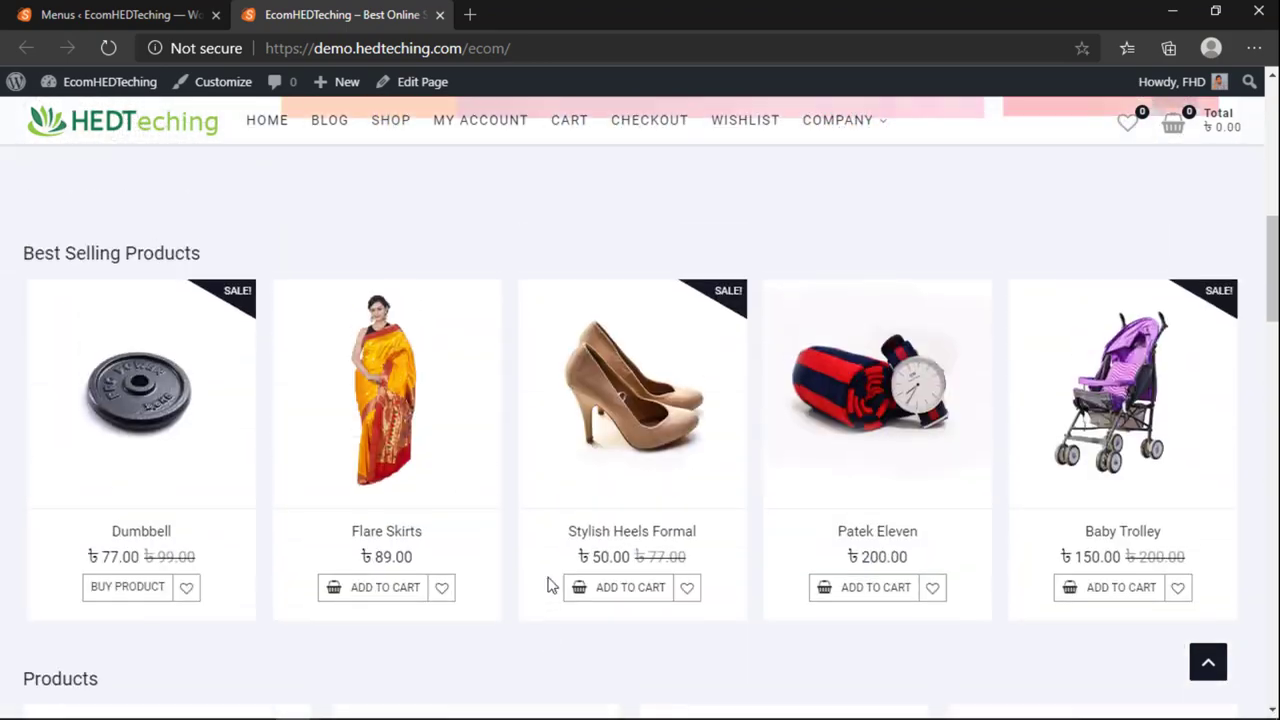
pyautogui.scroll(3, 548, 585)
pyautogui.scroll(-8, 549, 586)
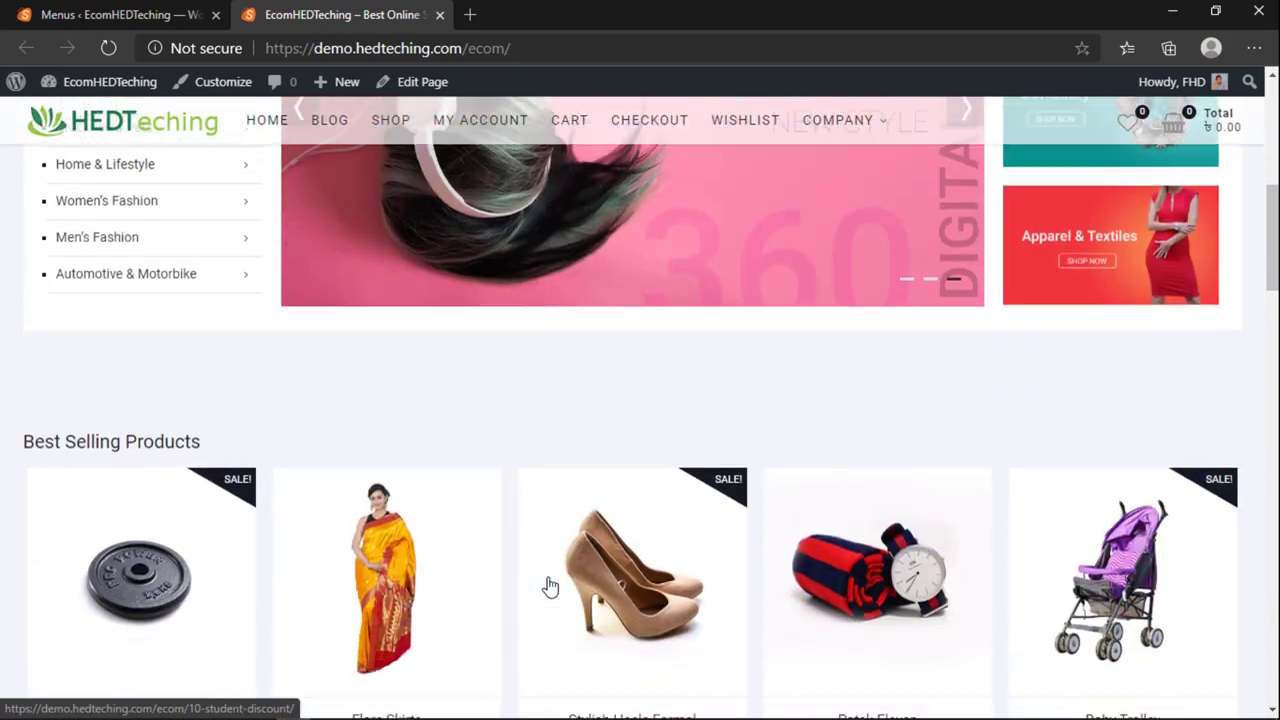
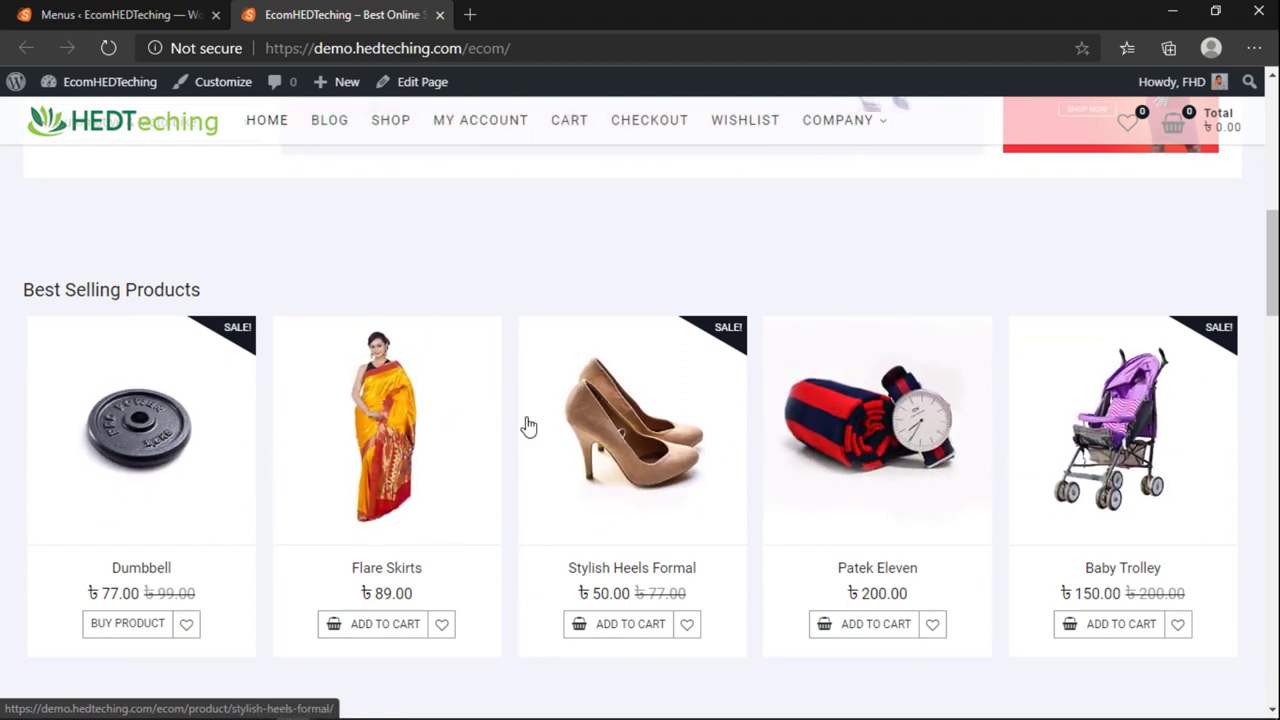
# Step: Browse the storefront homepage to review the products on display
pyautogui.hotkey('ctrl', '1')
pyautogui.moveTo(48, 372)
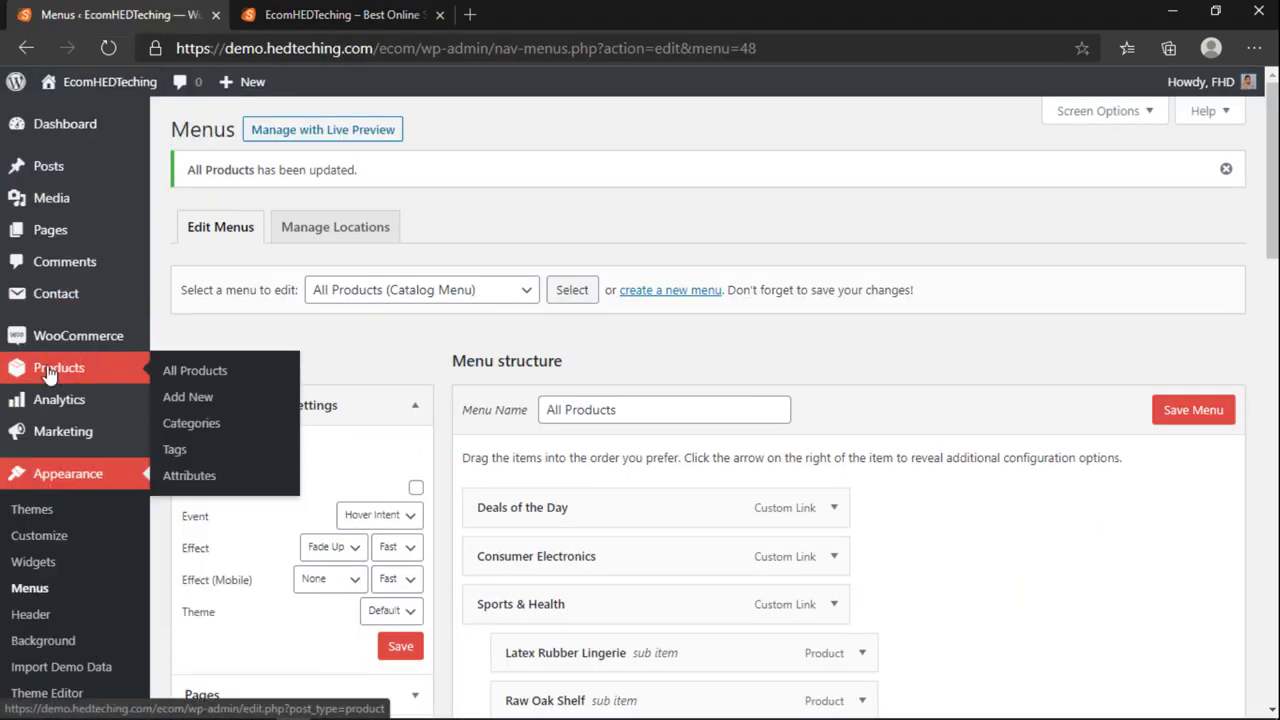
pyautogui.click(357, 8)
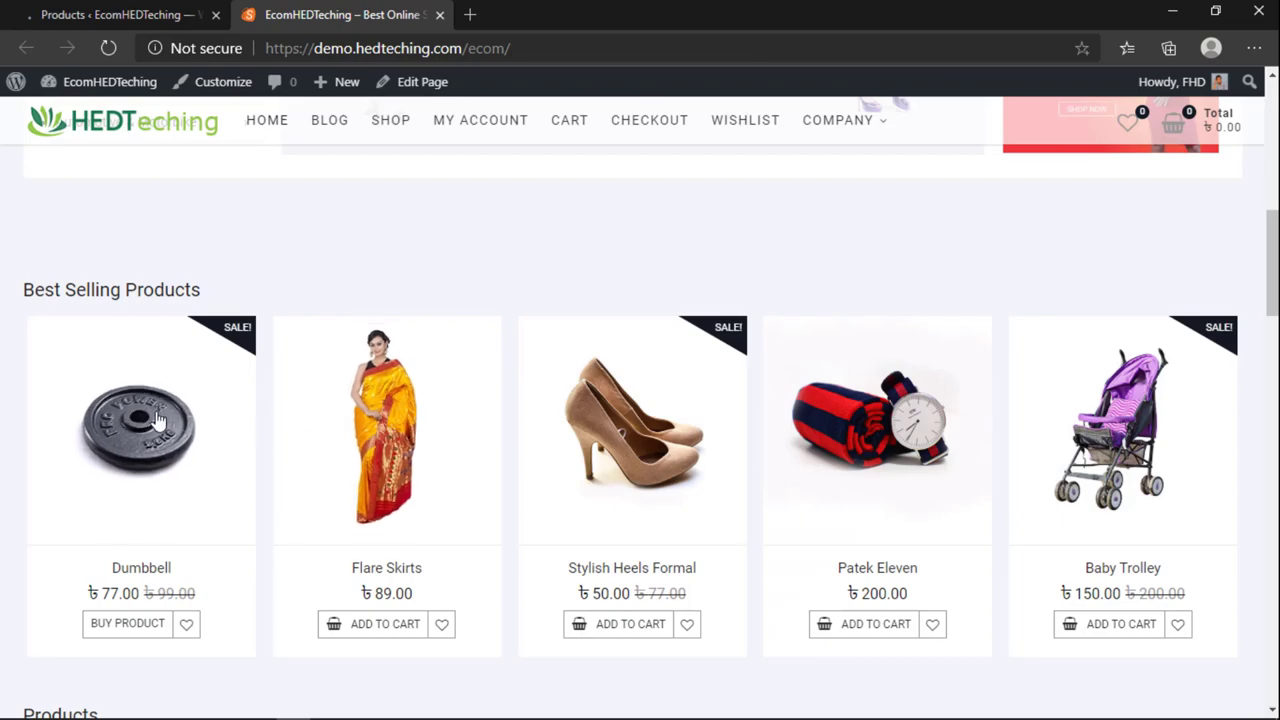
pyautogui.scroll(-1, 858, 502)
pyautogui.scroll(-15, 858, 502)
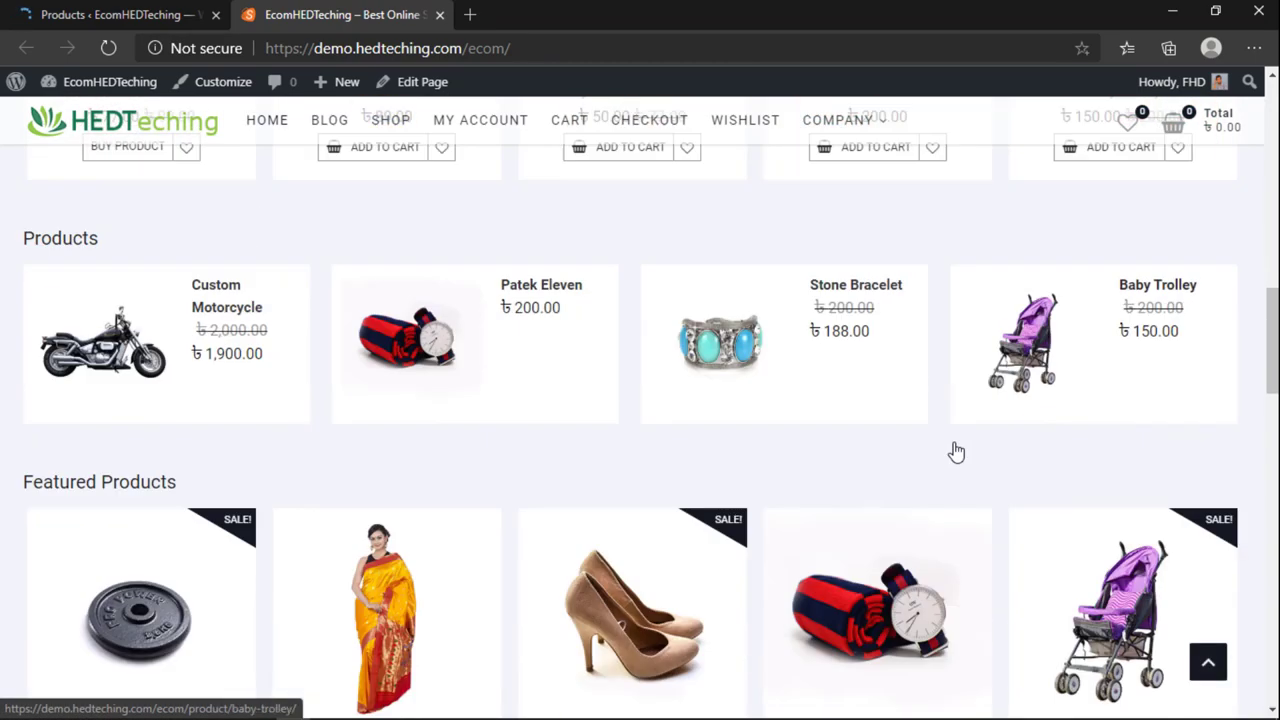
pyautogui.scroll(-5, 762, 383)
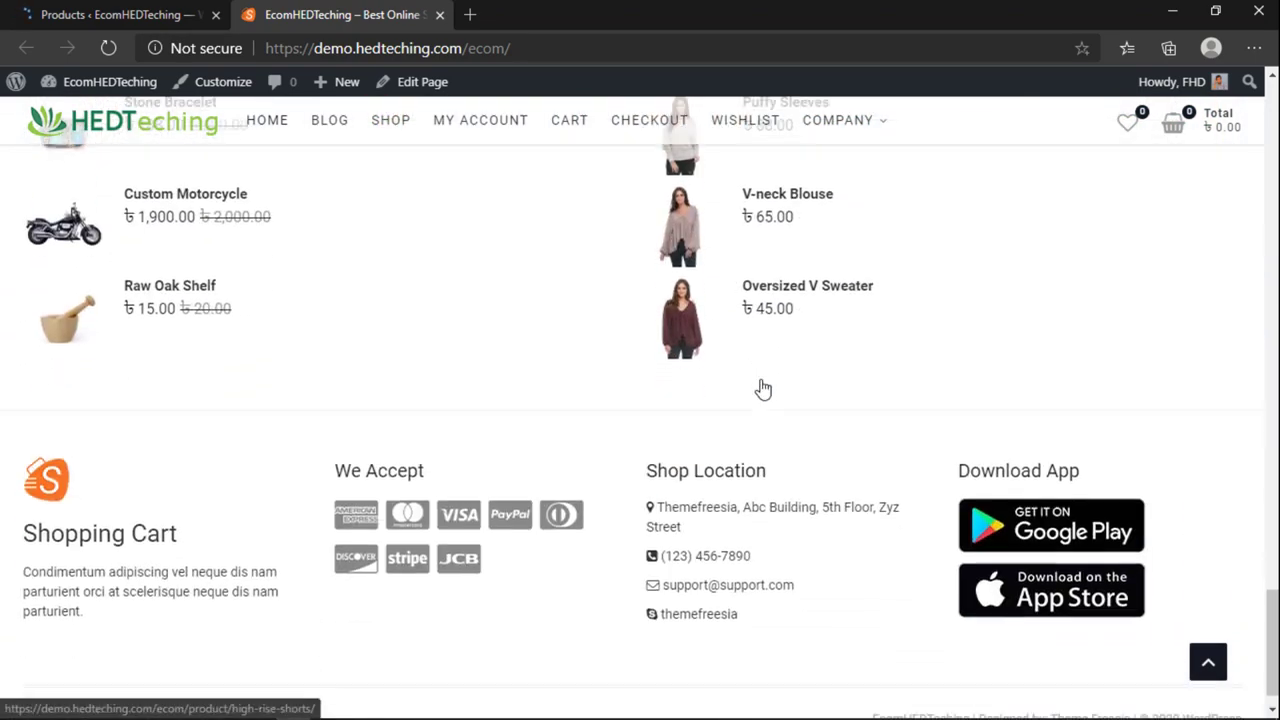
pyautogui.scroll(12, 760, 386)
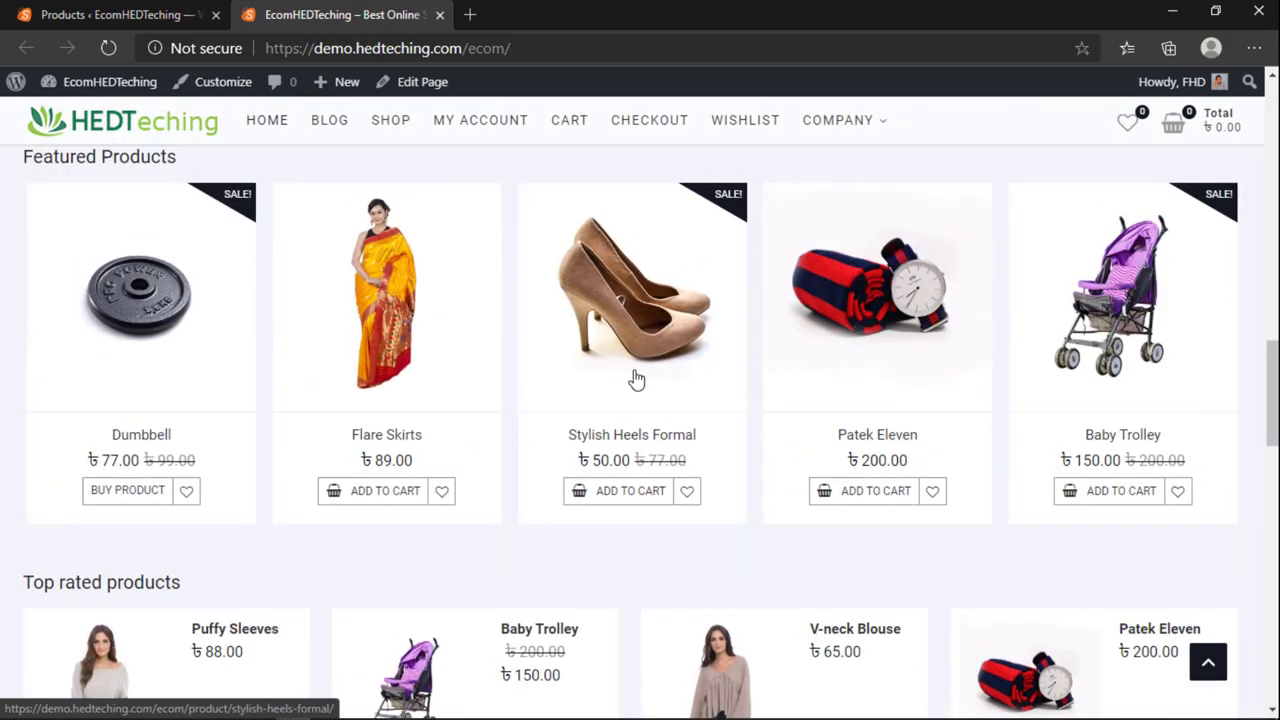
pyautogui.scroll(12, 634, 377)
pyautogui.scroll(2, 565, 405)
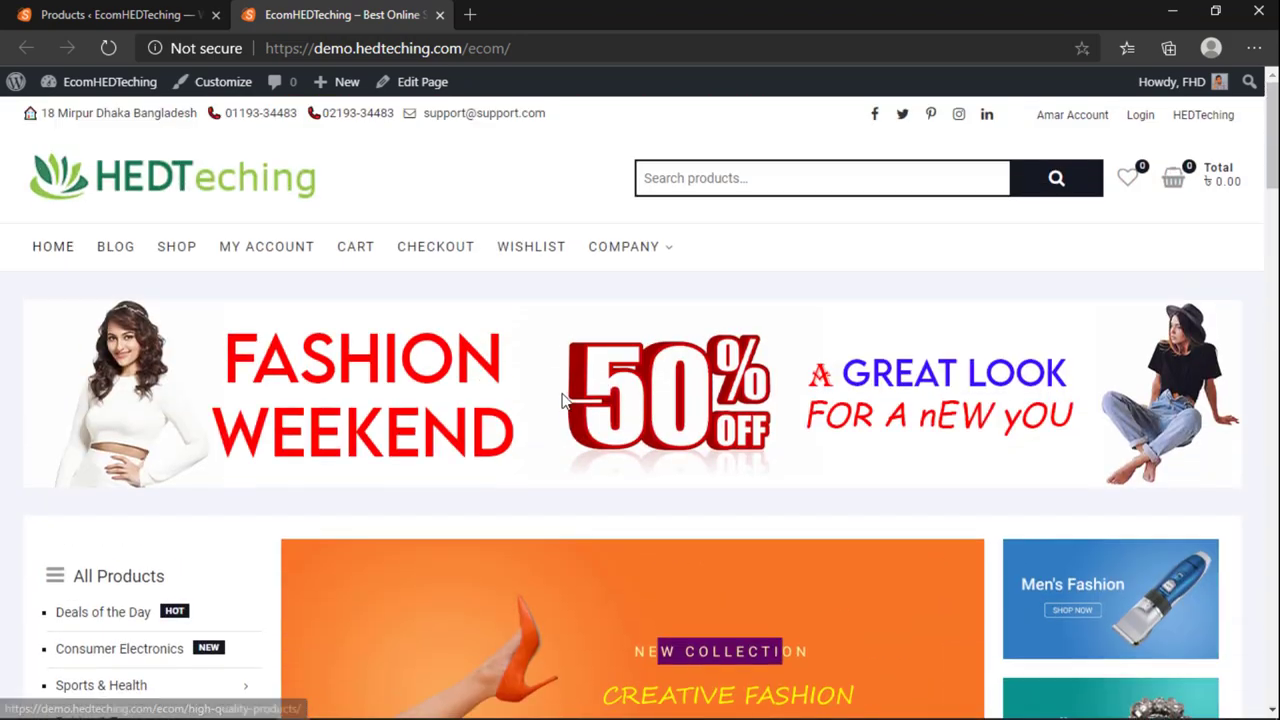
# Step: In the admin product list, select every product and choose the Move to Trash bulk action
pyautogui.click(160, 14)
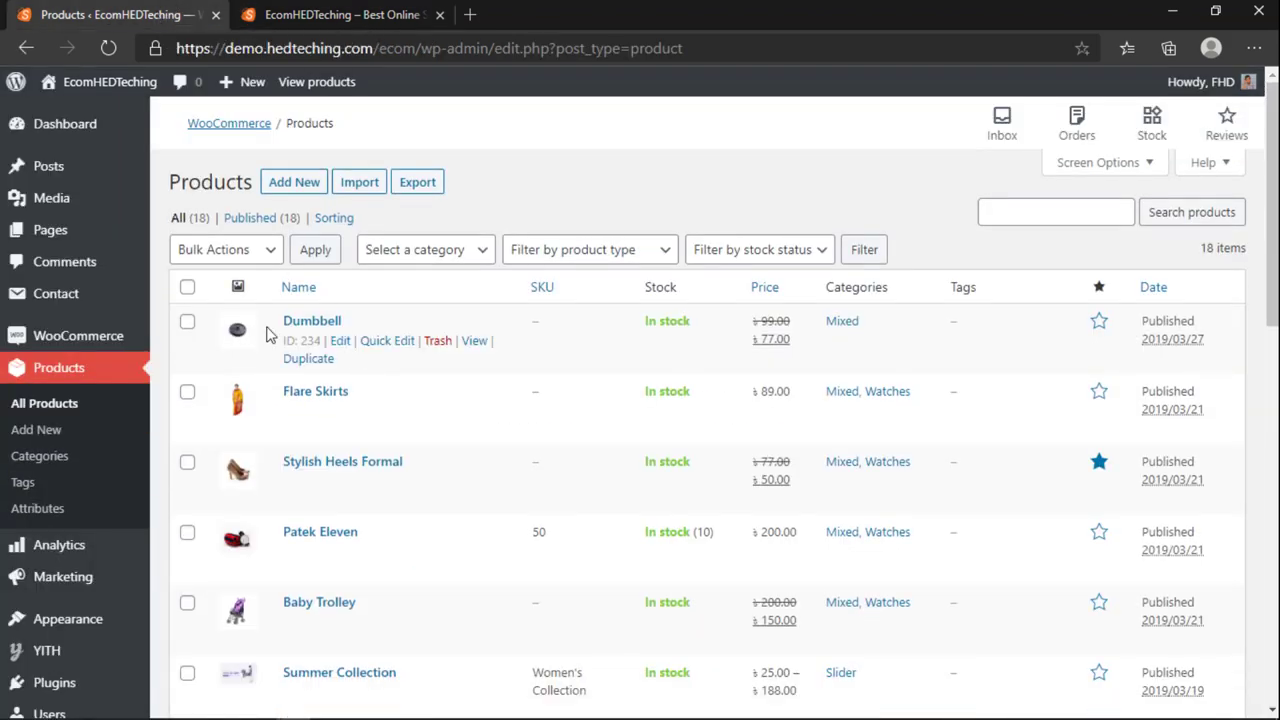
pyautogui.scroll(-10, 262, 331)
pyautogui.scroll(6, 256, 332)
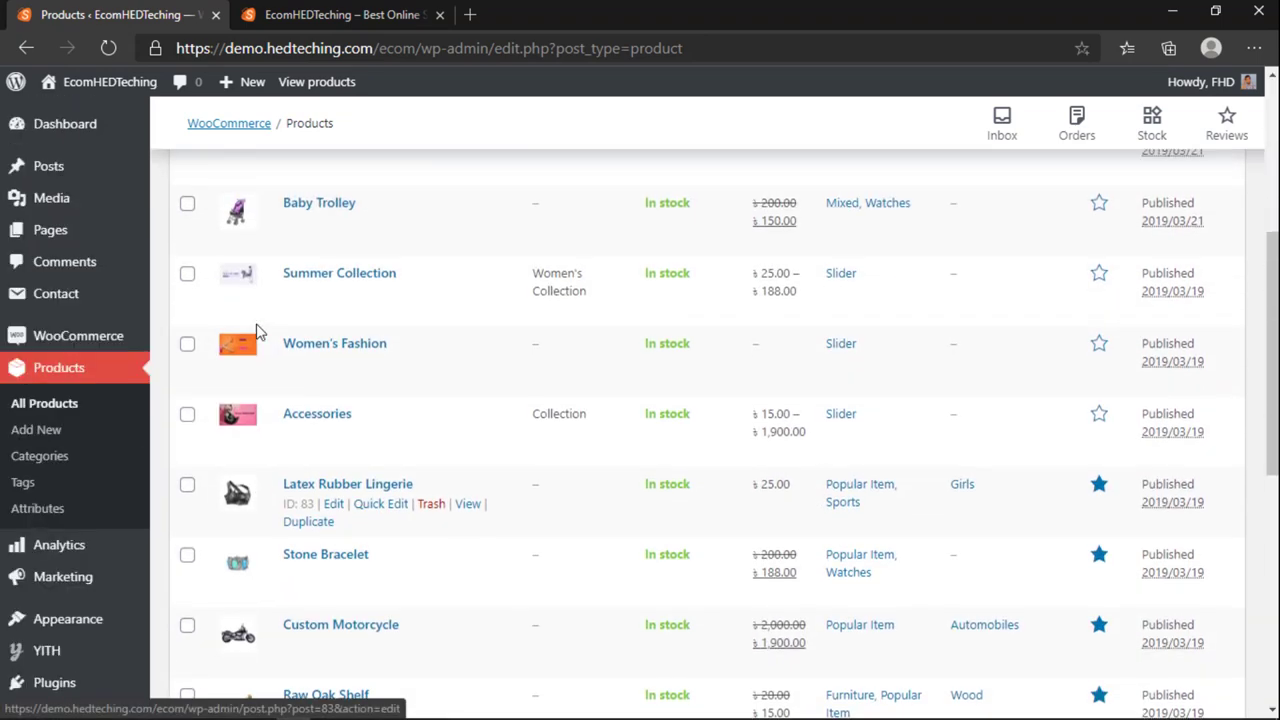
pyautogui.scroll(4, 256, 332)
pyautogui.scroll(-4, 256, 332)
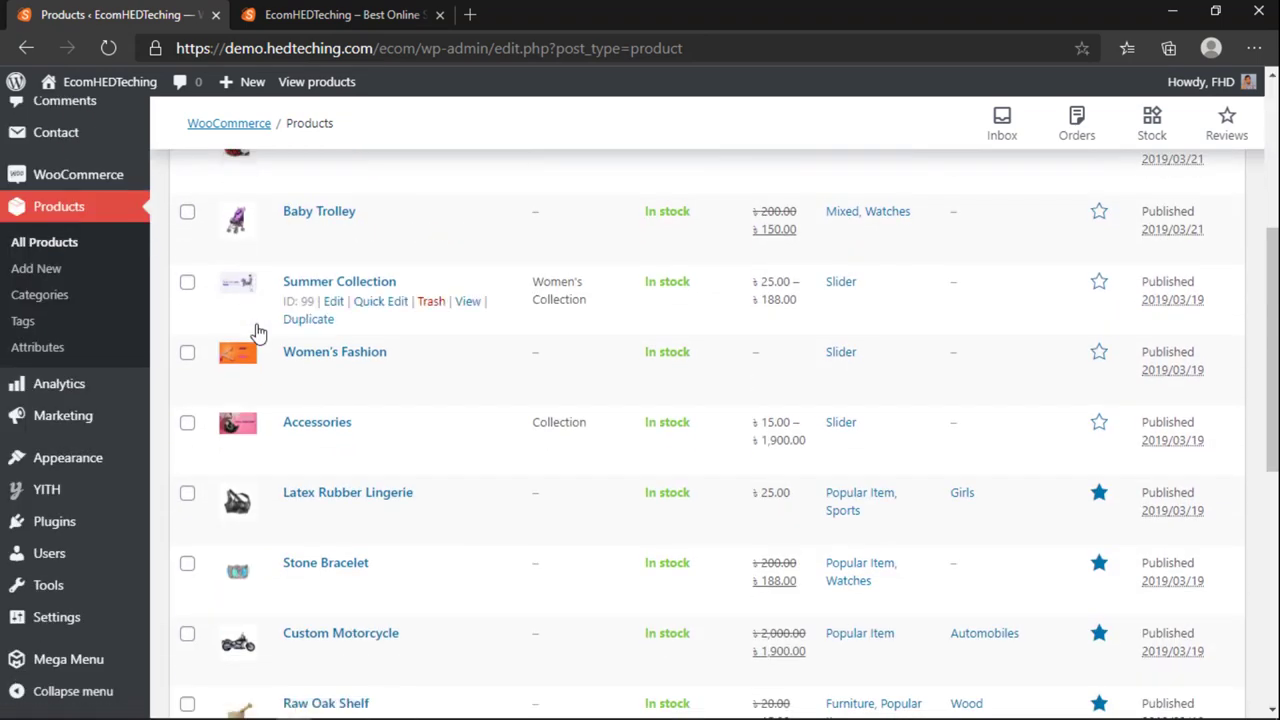
pyautogui.scroll(4, 256, 332)
pyautogui.click(187, 288)
pyautogui.click(215, 252)
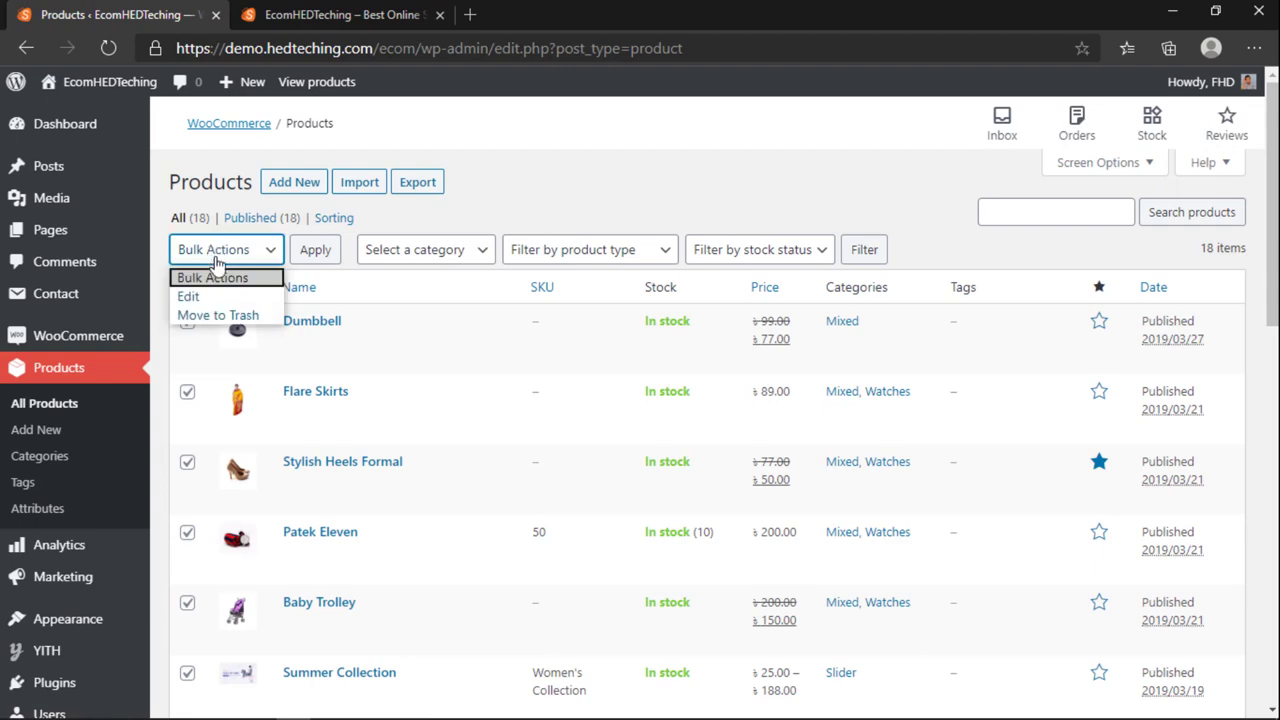
pyautogui.click(216, 315)
pyautogui.scroll(-4, 314, 400)
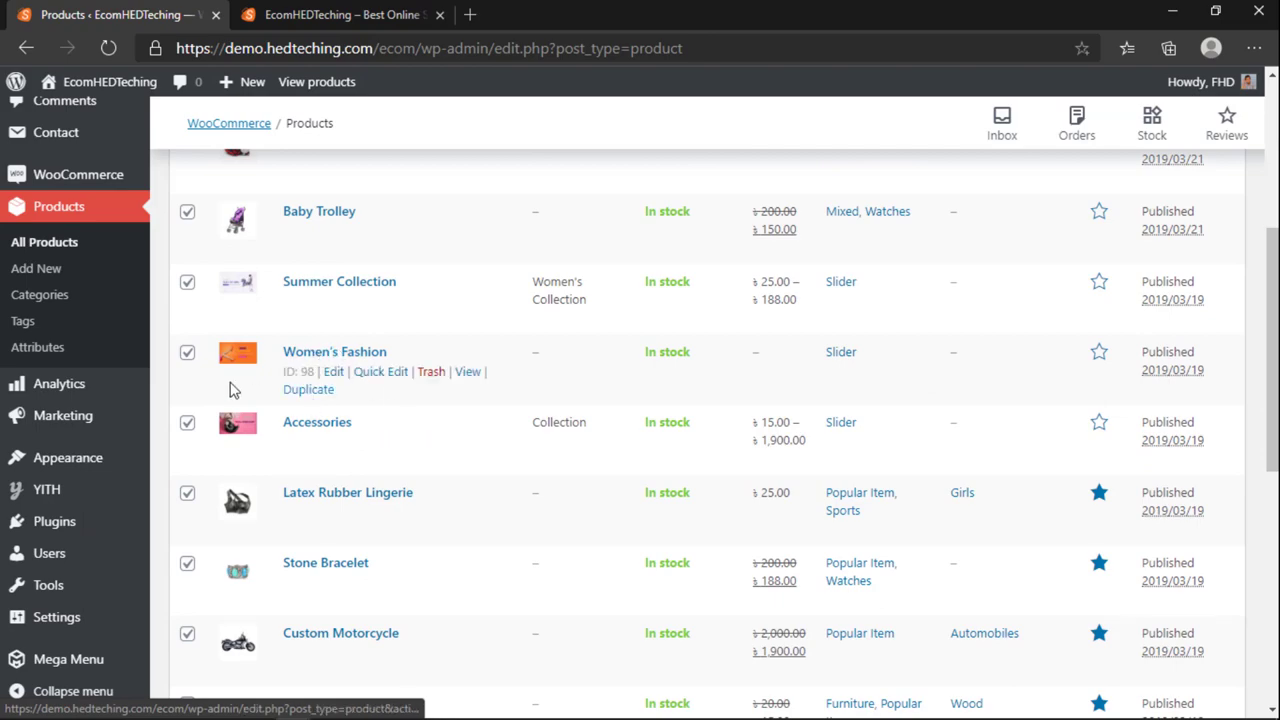
# Step: Recheck the storefront homepage, then look through the admin product list again
pyautogui.click(340, 14)
pyautogui.scroll(-4, 1010, 398)
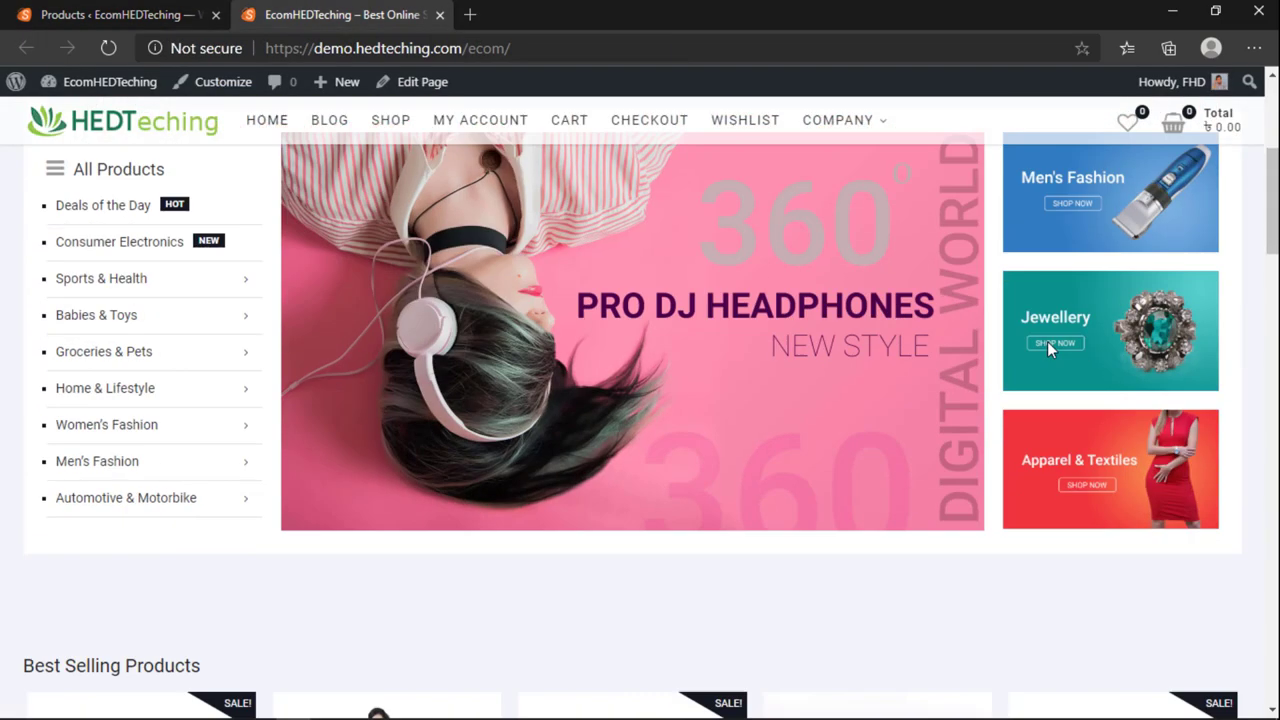
pyautogui.scroll(-1, 1047, 341)
pyautogui.scroll(2, 1050, 350)
pyautogui.scroll(-1, 1052, 356)
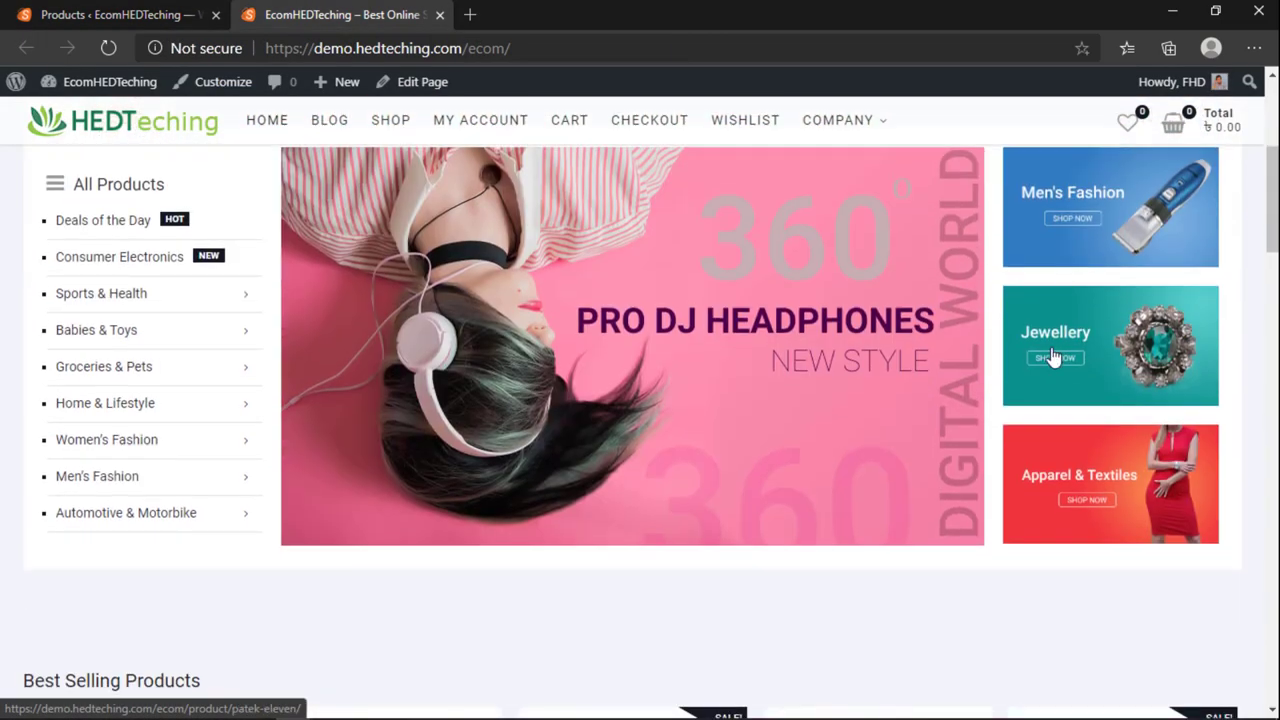
pyautogui.click(218, 20)
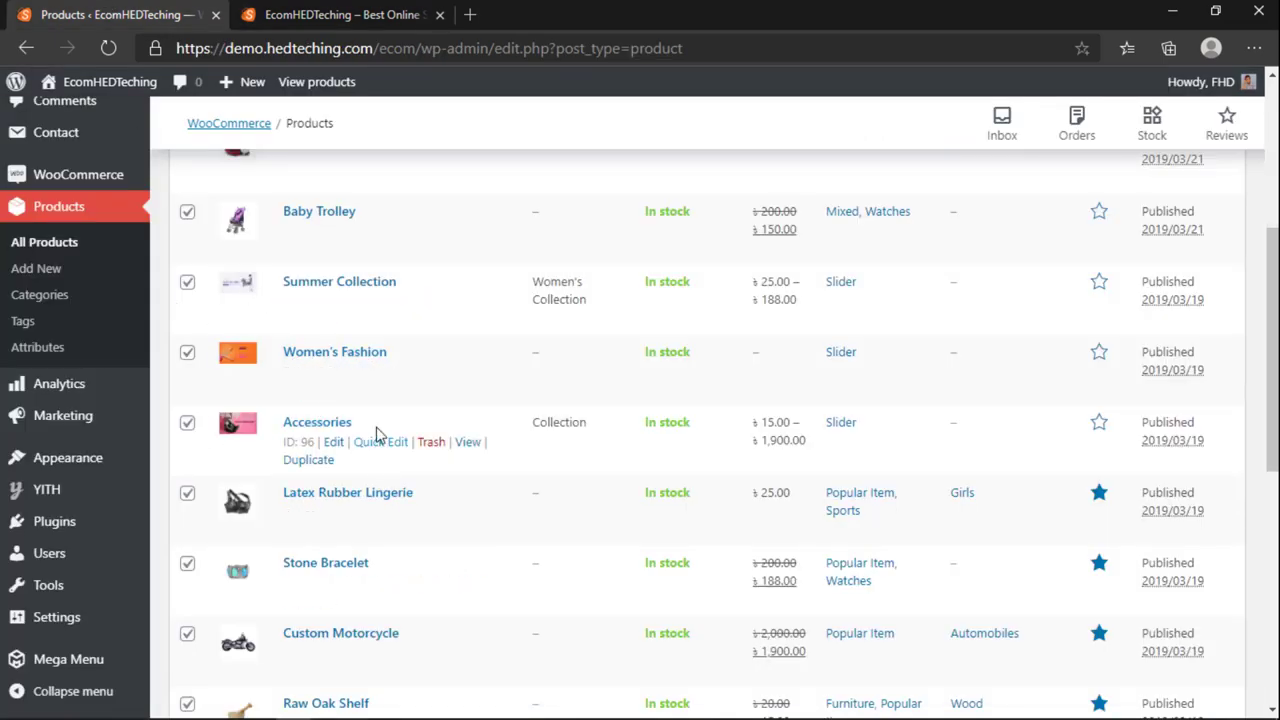
pyautogui.scroll(4, 845, 288)
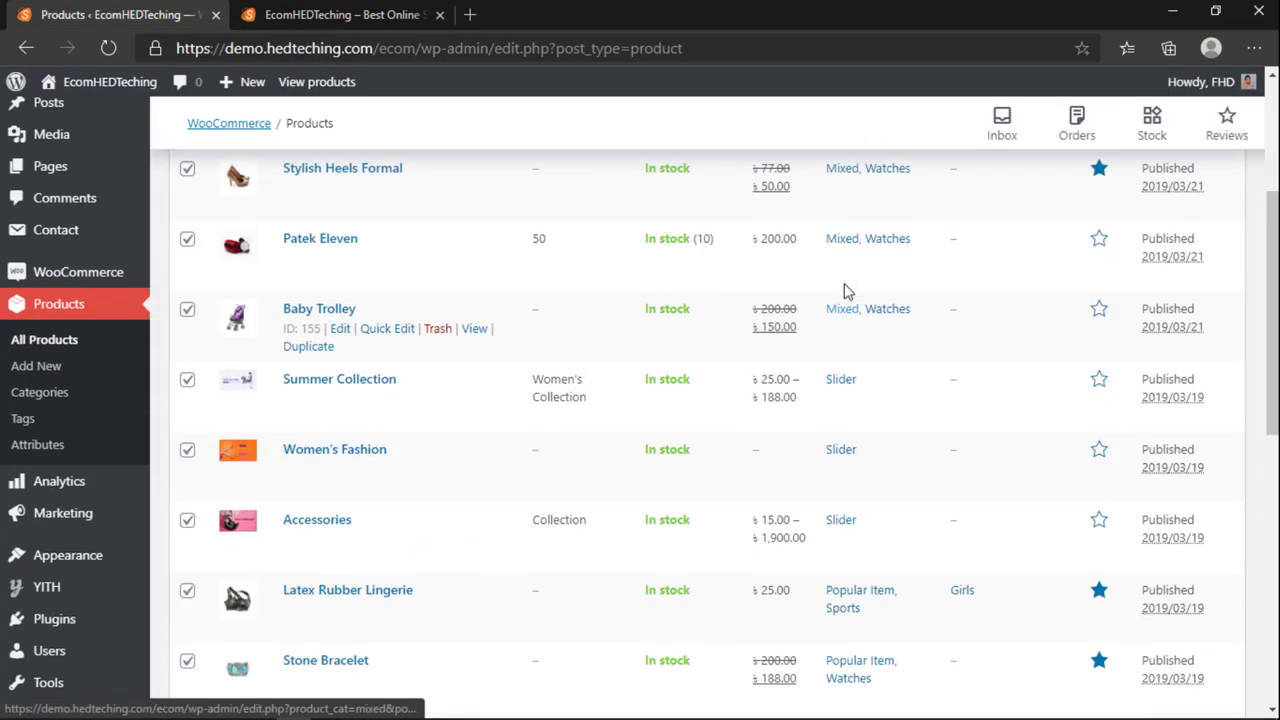
pyautogui.scroll(-5, 846, 291)
pyautogui.scroll(1, 850, 270)
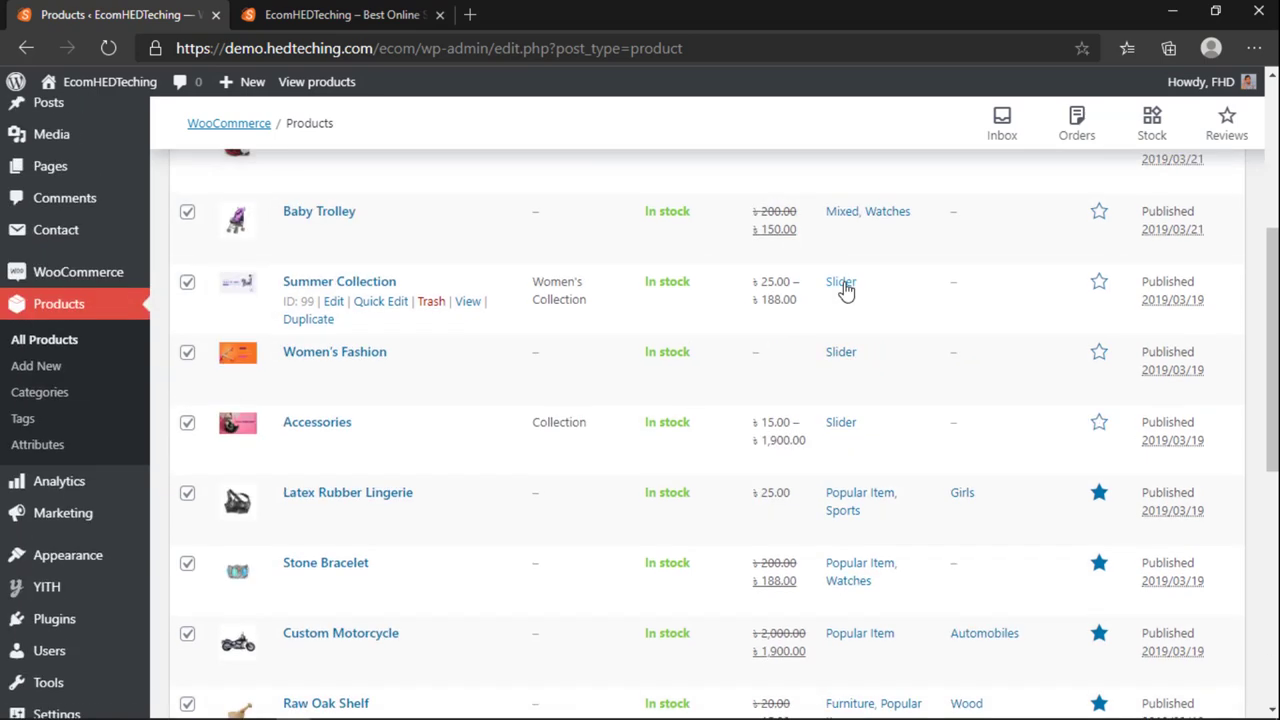
pyautogui.scroll(-6, 268, 395)
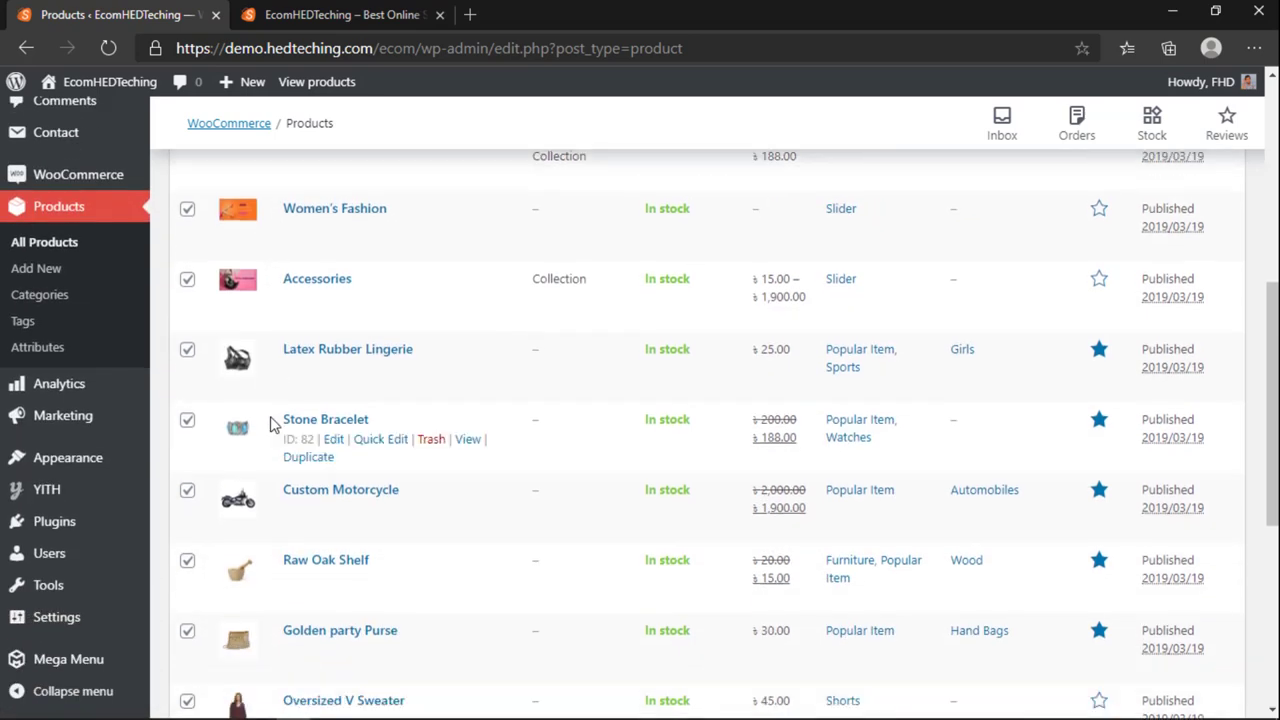
pyautogui.scroll(10, 272, 437)
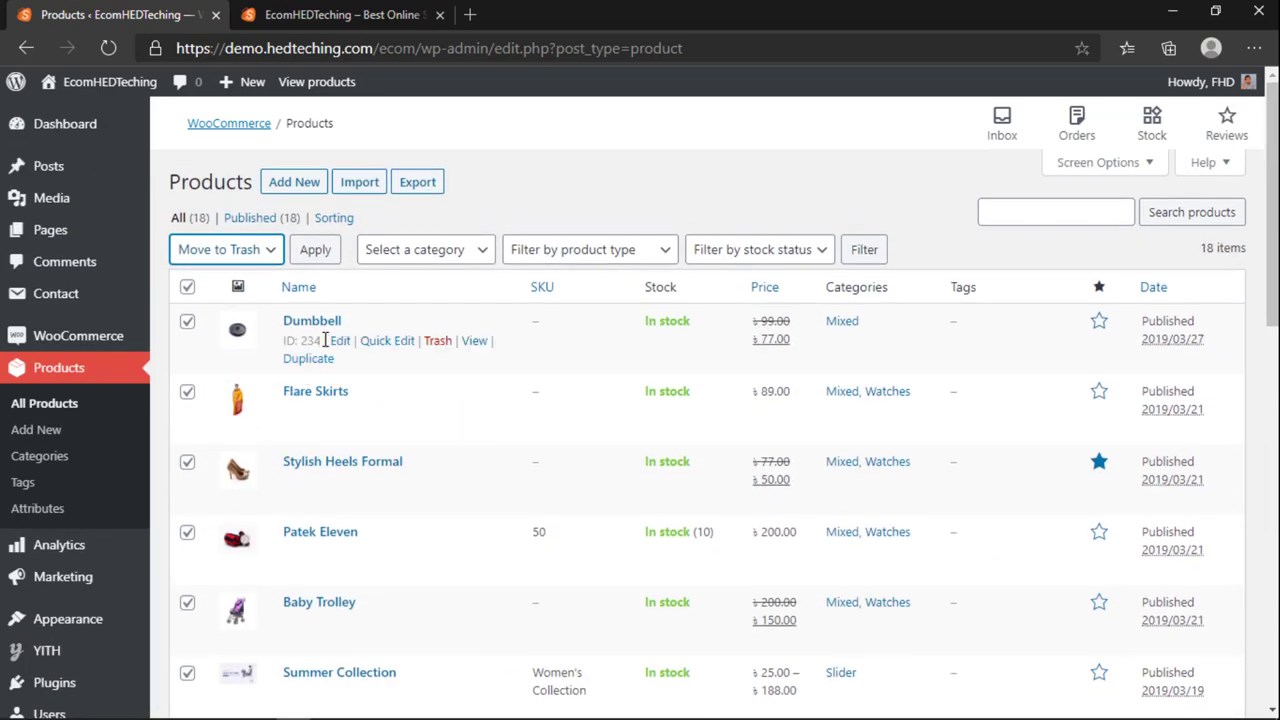
pyautogui.scroll(-5, 240, 403)
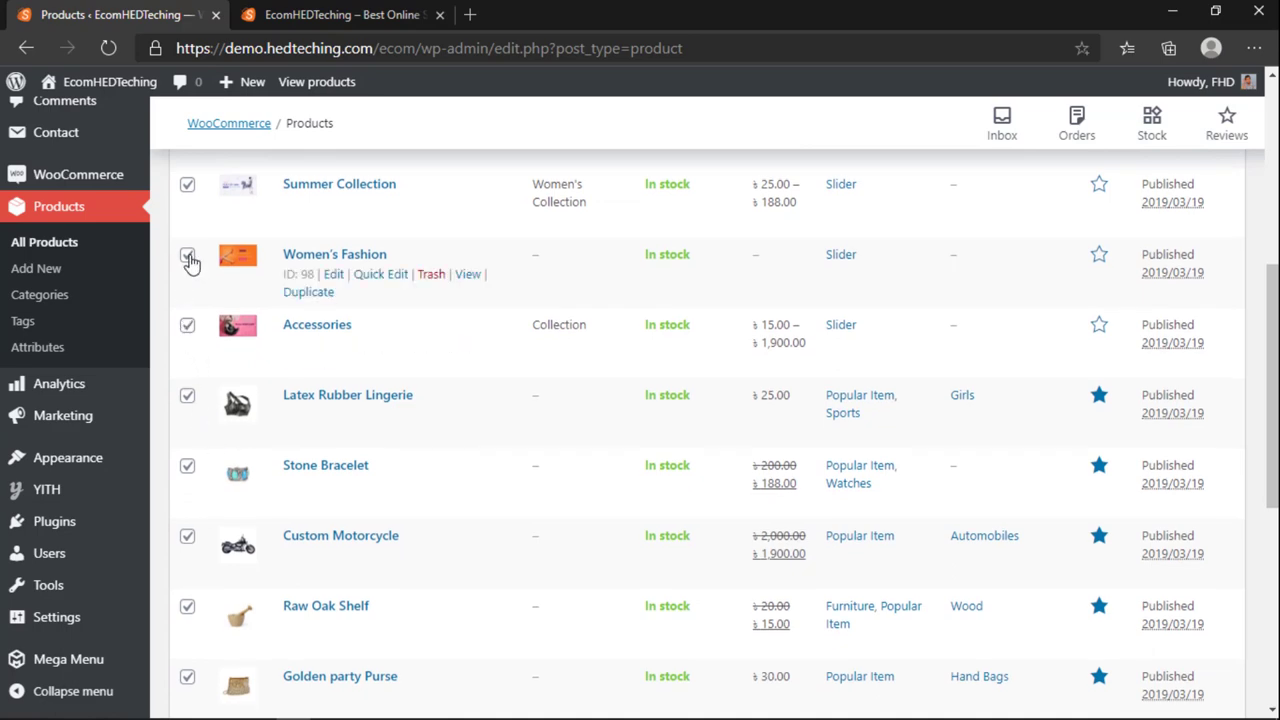
# Step: Untick Accessories and Summer Collection, then apply Move to Trash to the remaining checked products
pyautogui.click(187, 324)
pyautogui.click(187, 184)
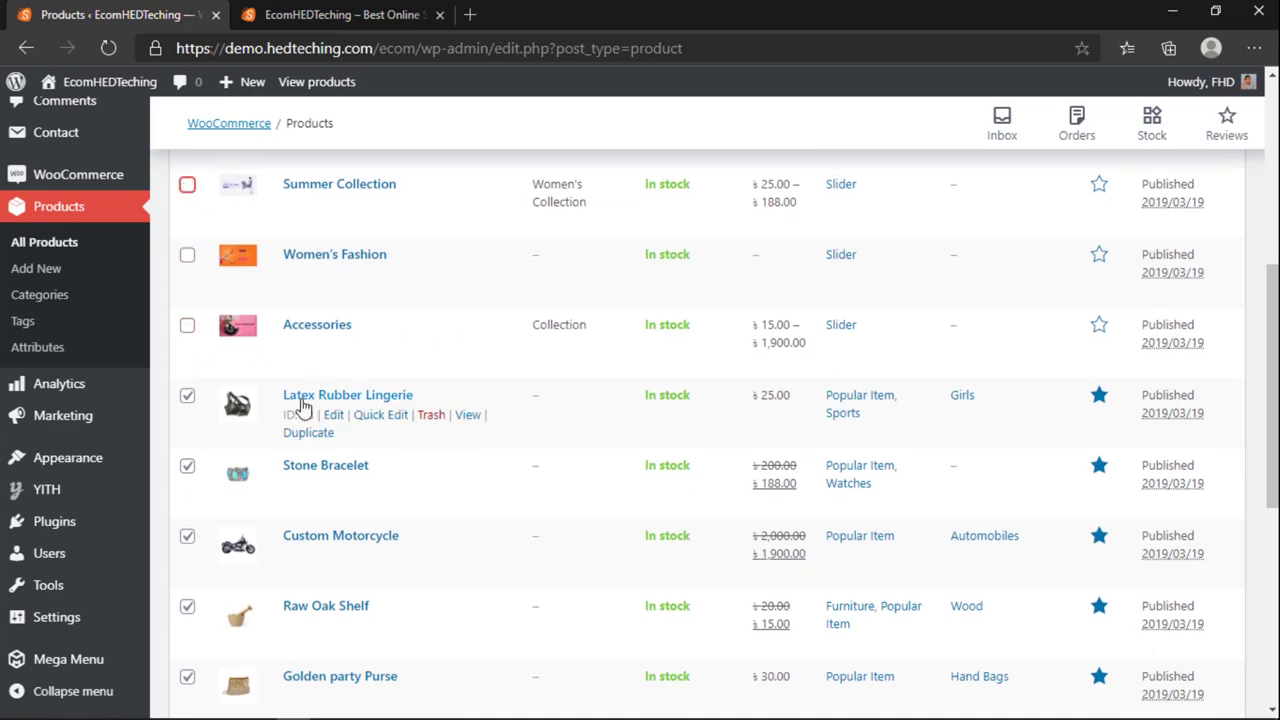
pyautogui.scroll(2, 268, 424)
pyautogui.scroll(3, 268, 424)
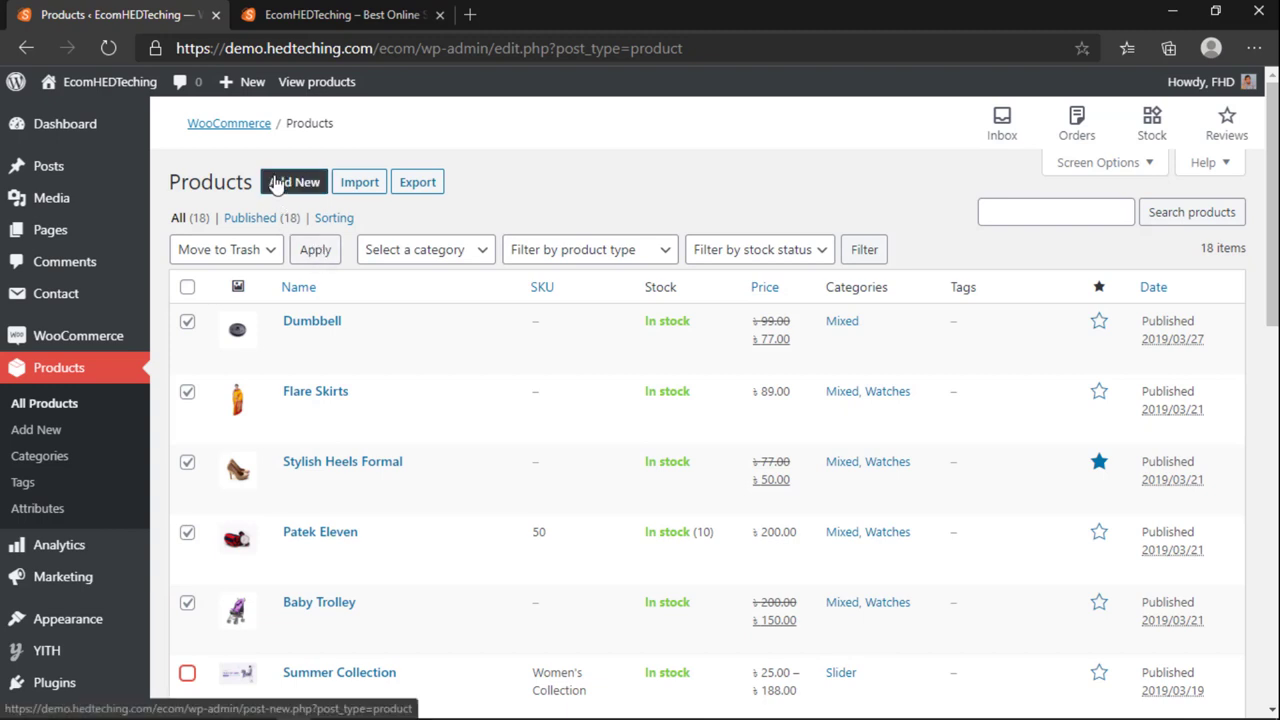
pyautogui.click(313, 250)
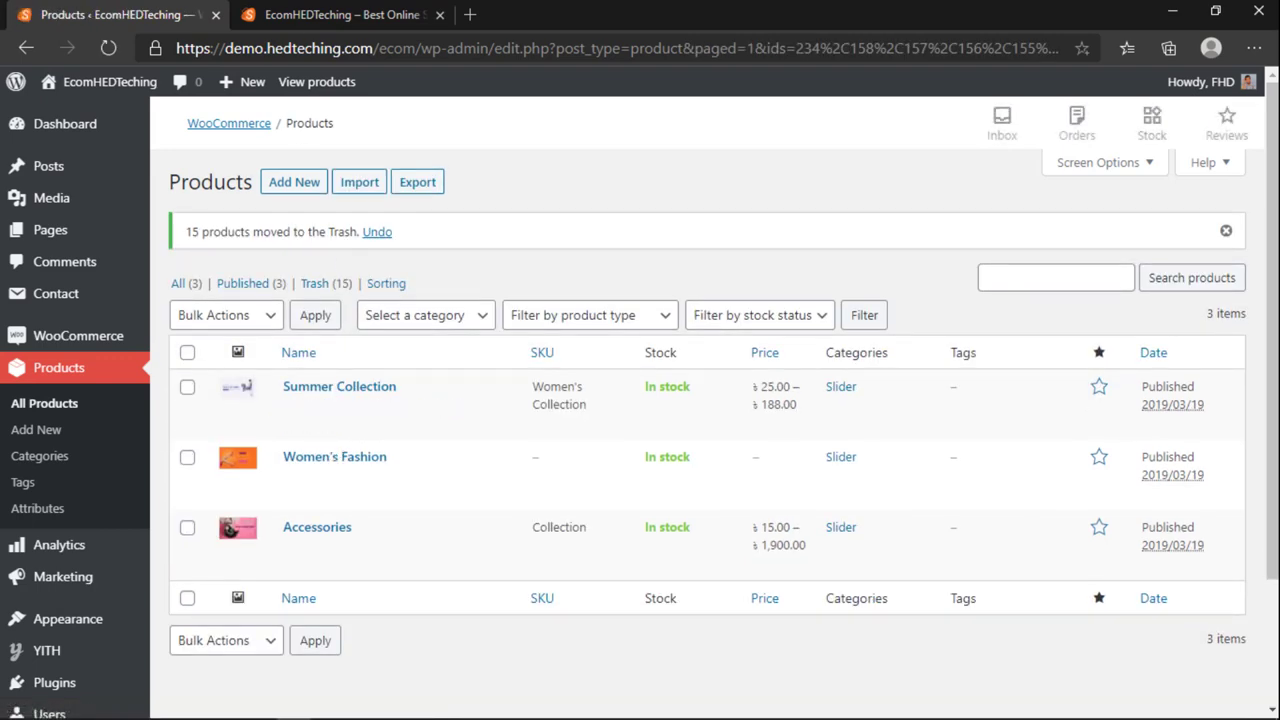
pyautogui.hotkey('ctrl', 'Tab')
# Step: Reload the storefront to see which products remain after trashing
pyautogui.click(118, 50)
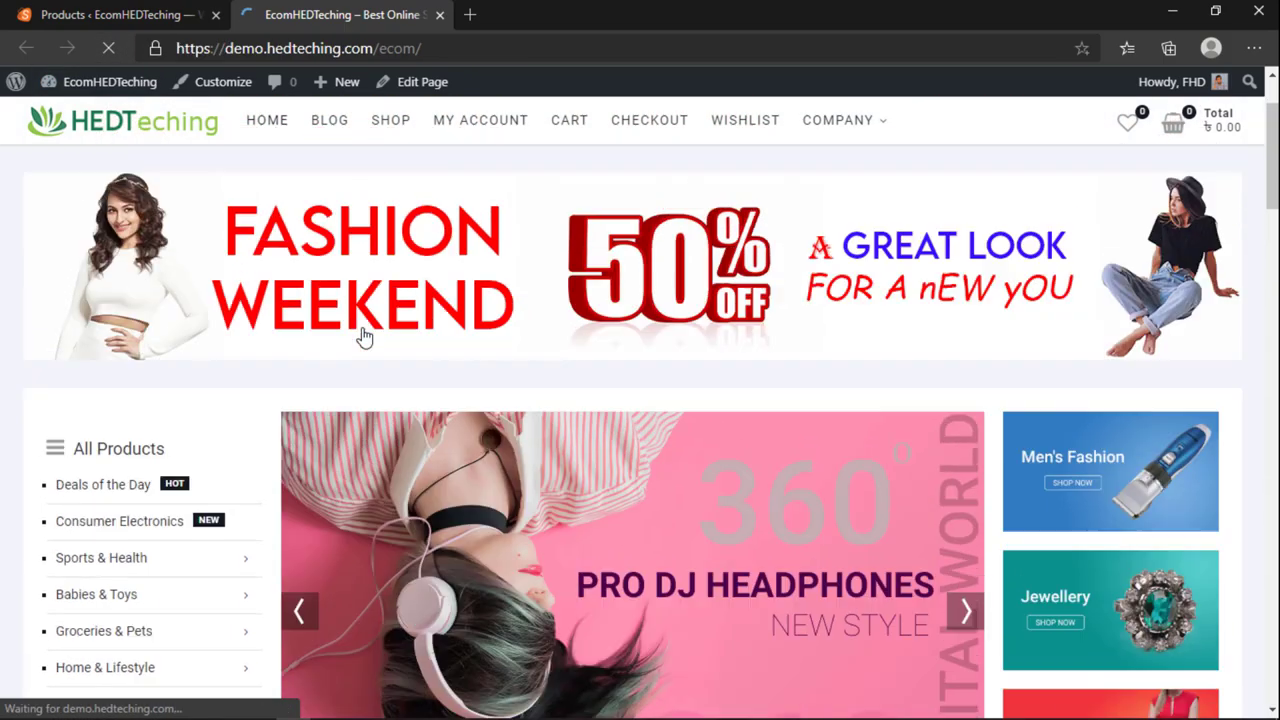
pyautogui.scroll(-5, 363, 334)
pyautogui.scroll(-15, 364, 337)
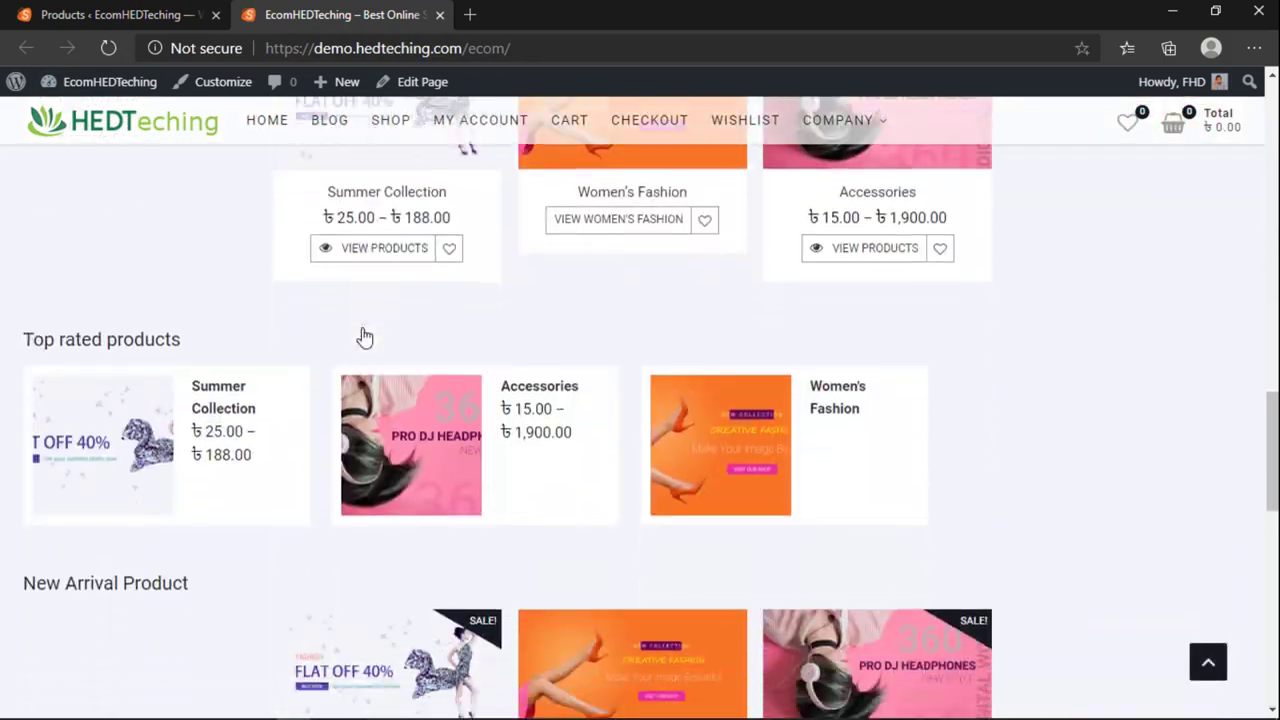
pyautogui.scroll(10, 443, 405)
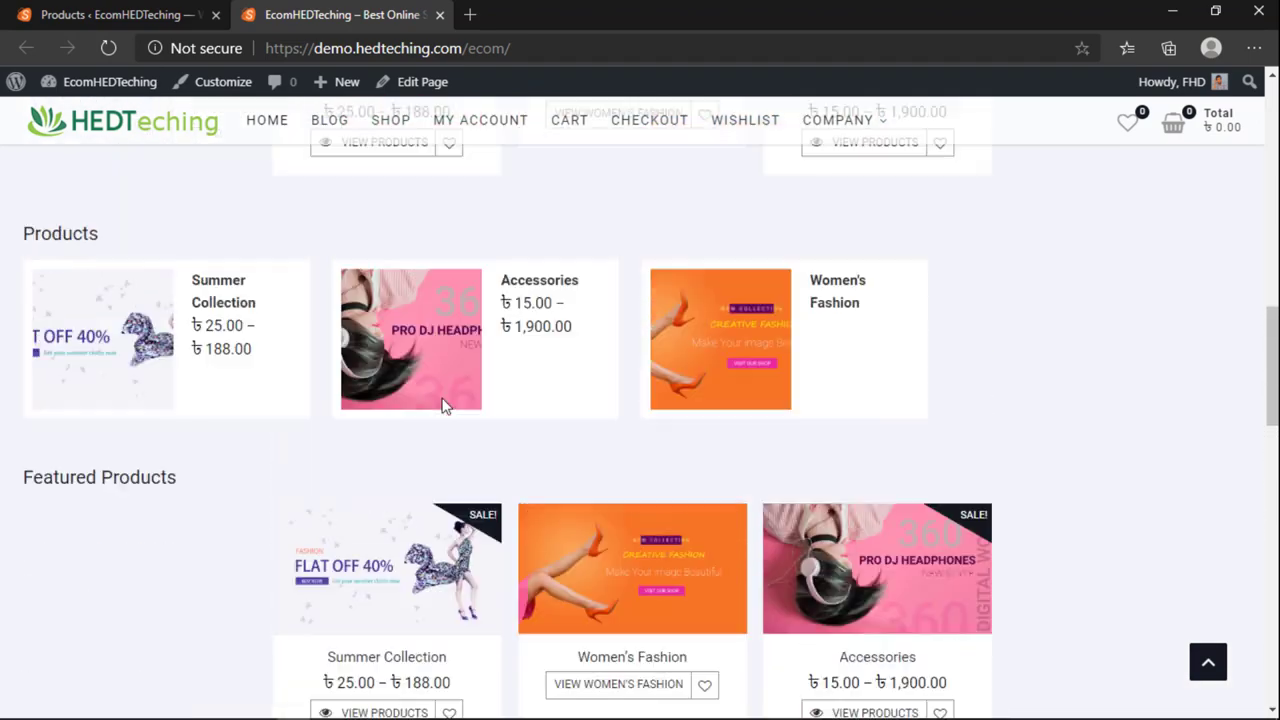
pyautogui.scroll(5, 446, 405)
pyautogui.click(110, 14)
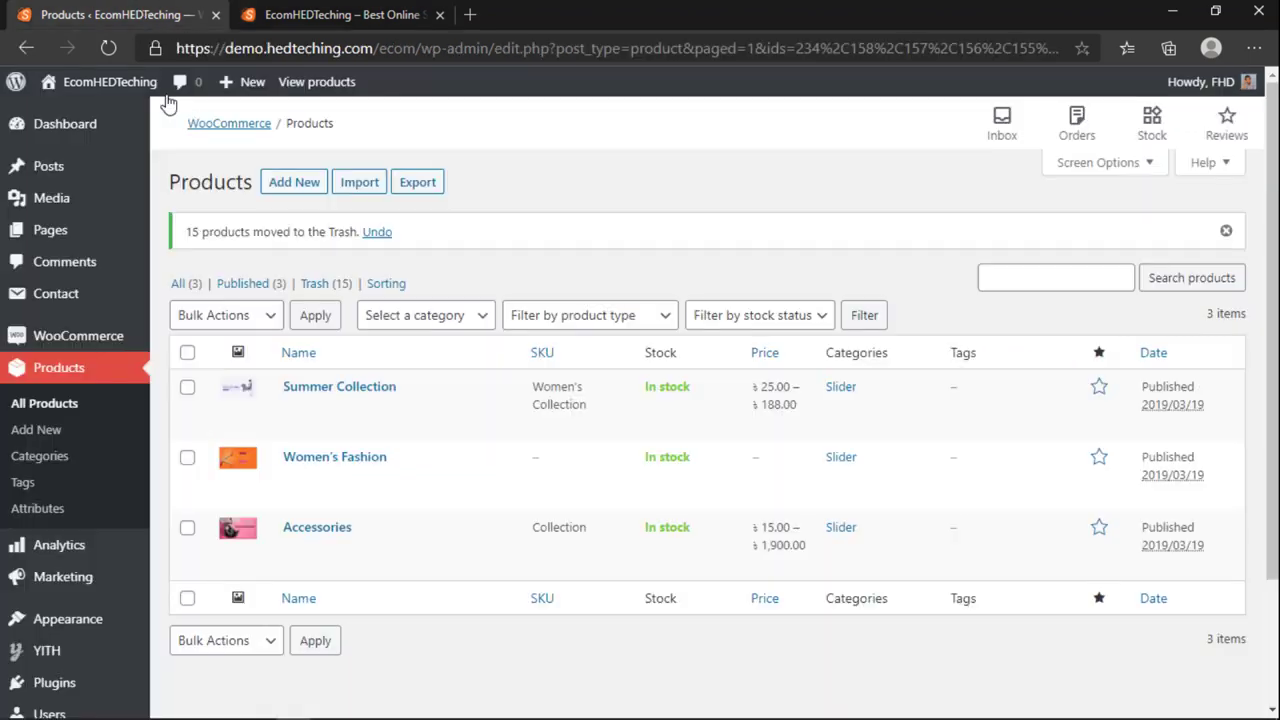
# Step: Select all 15 products in Trash, apply the Restore bulk action, and return to All
pyautogui.click(318, 284)
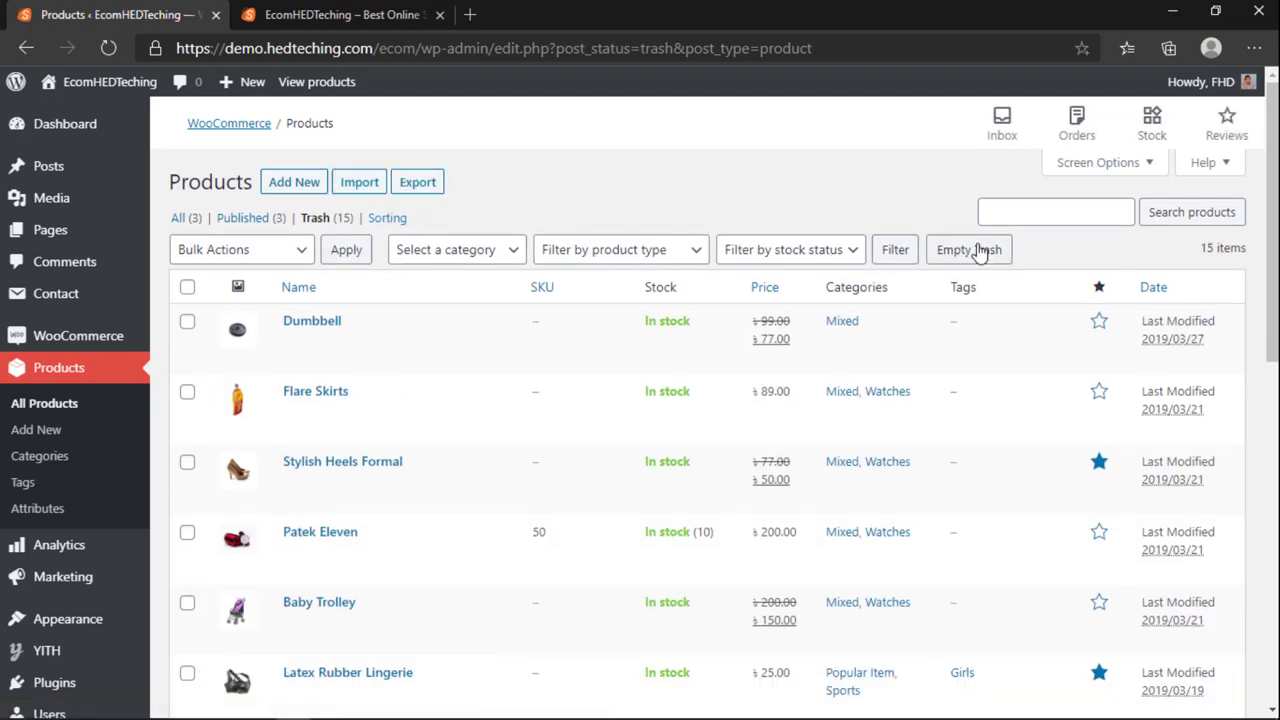
pyautogui.click(189, 288)
pyautogui.click(249, 248)
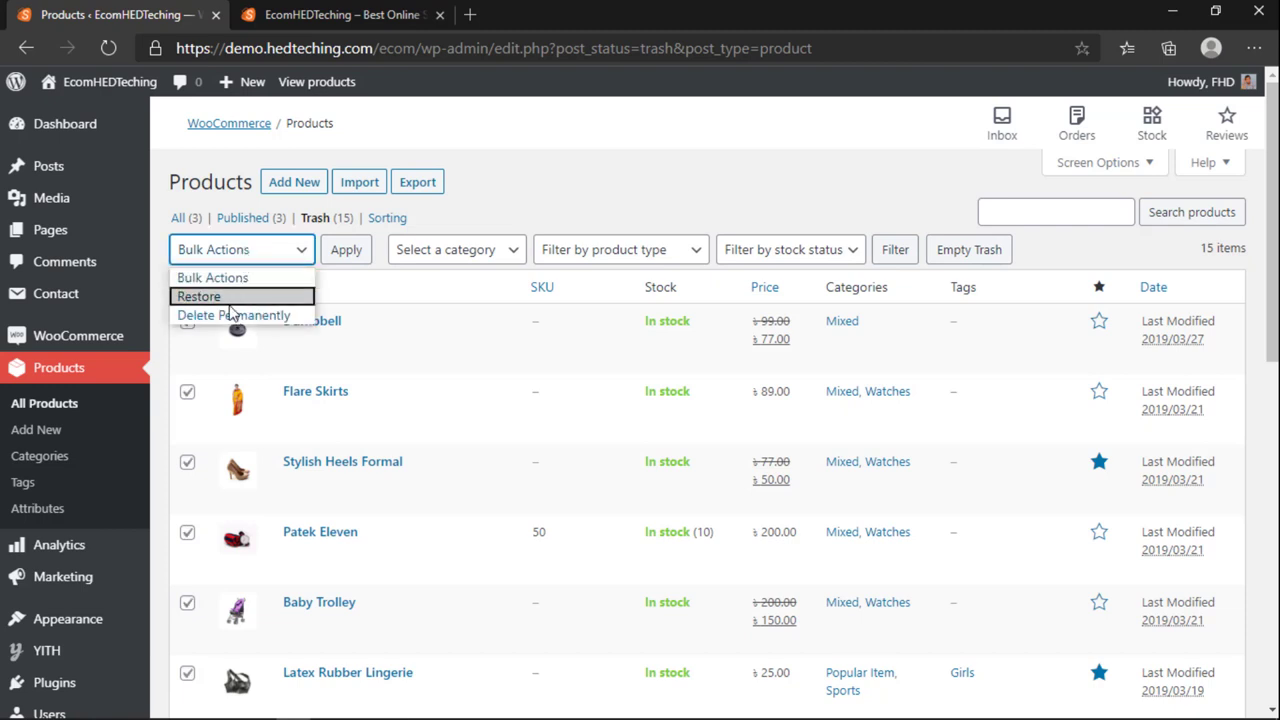
pyautogui.click(229, 303)
pyautogui.click(345, 250)
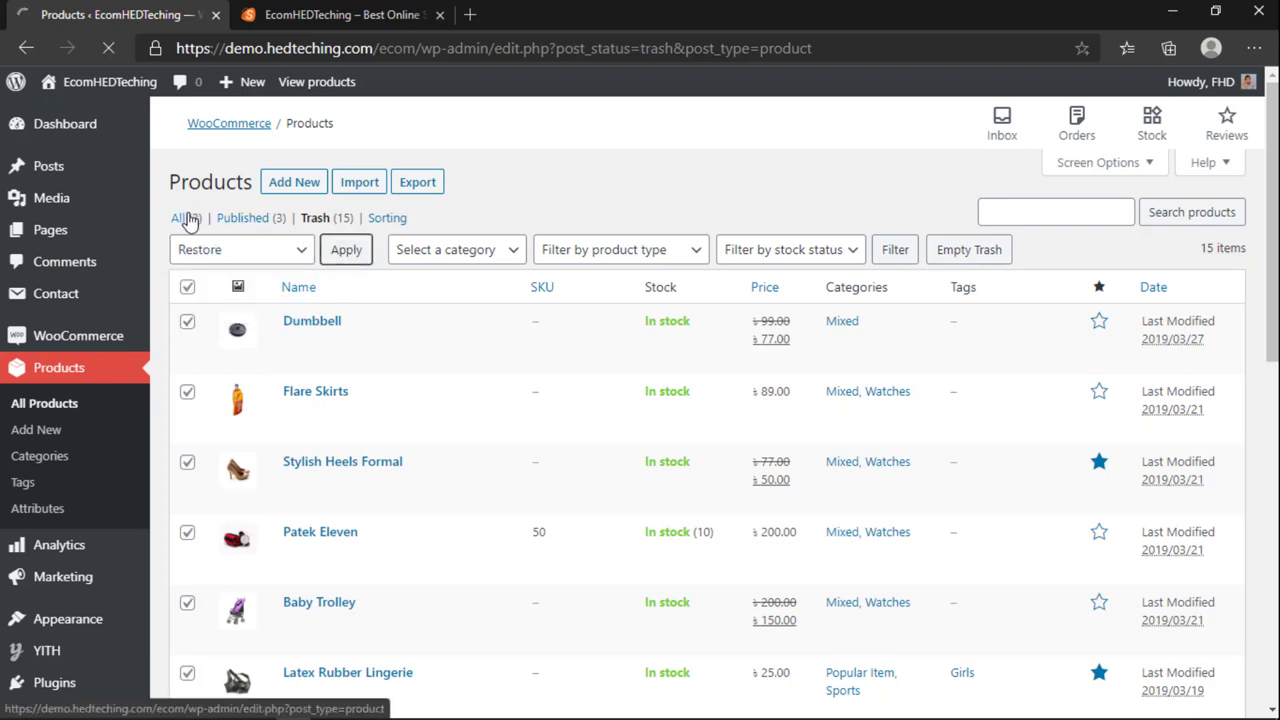
pyautogui.click(195, 286)
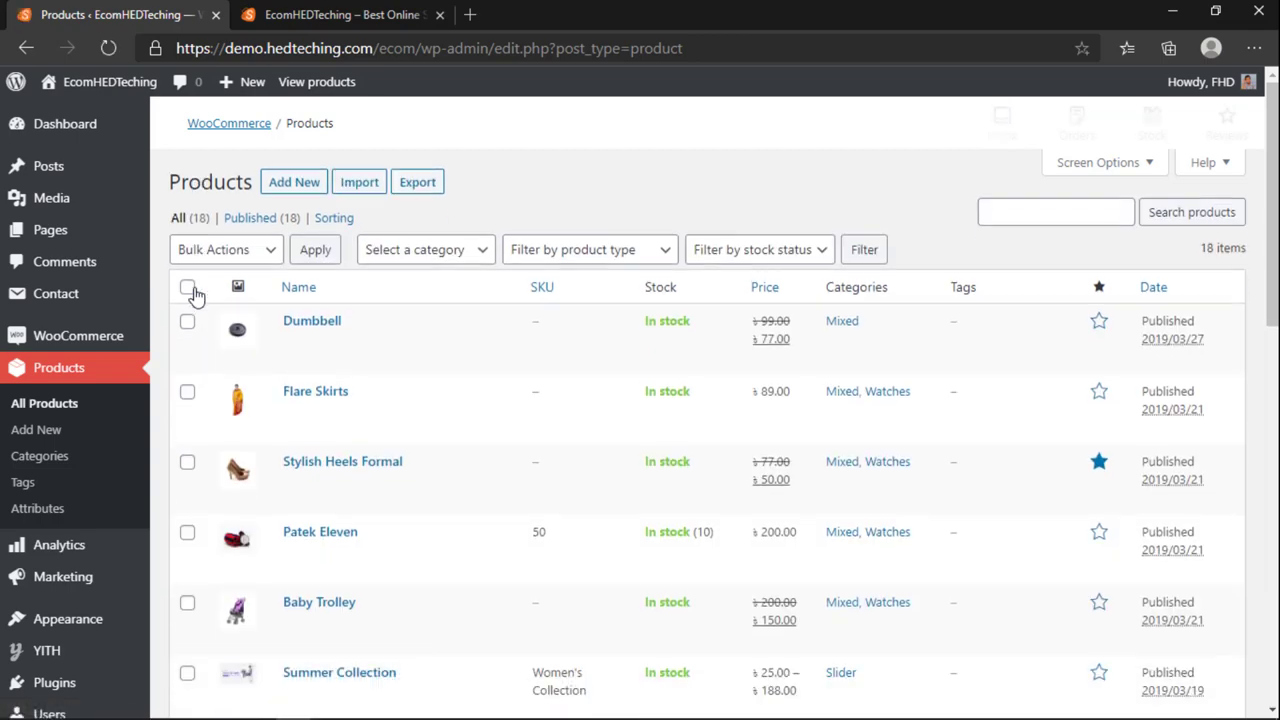
# Step: Glance at the storefront, then go to the admin Products list and choose Add New
pyautogui.click(291, 8)
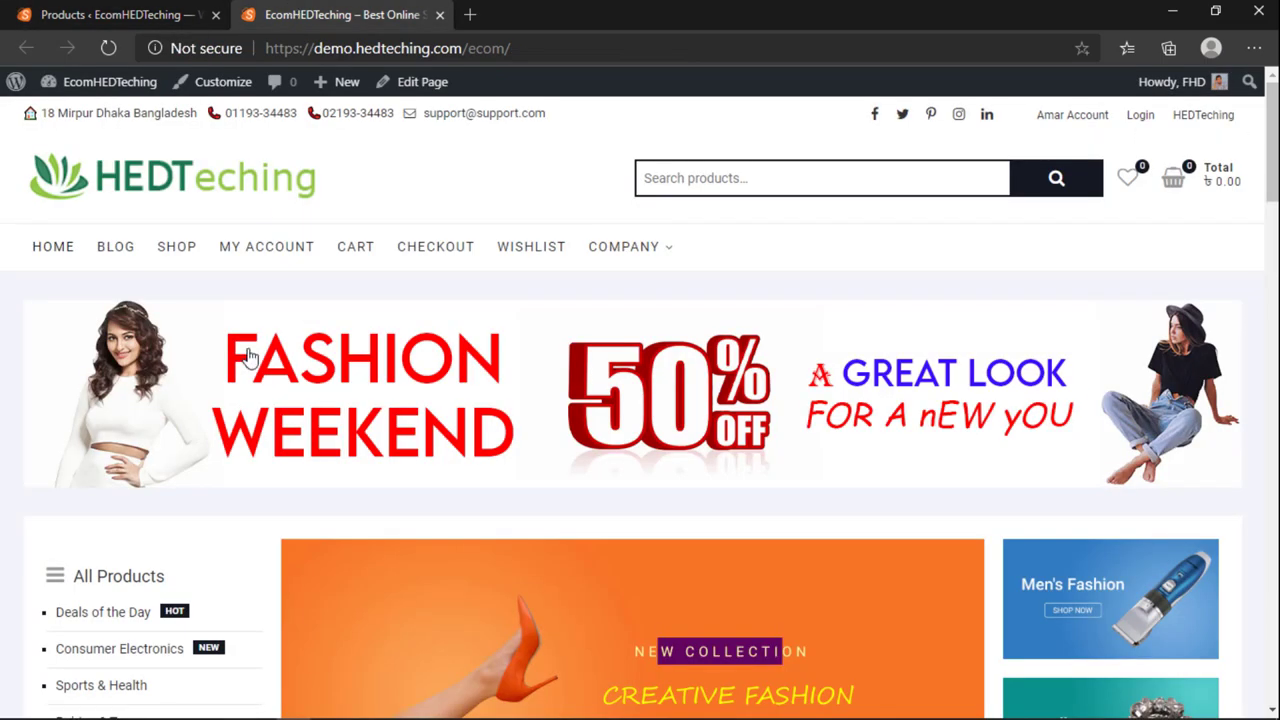
pyautogui.scroll(-15, 329, 477)
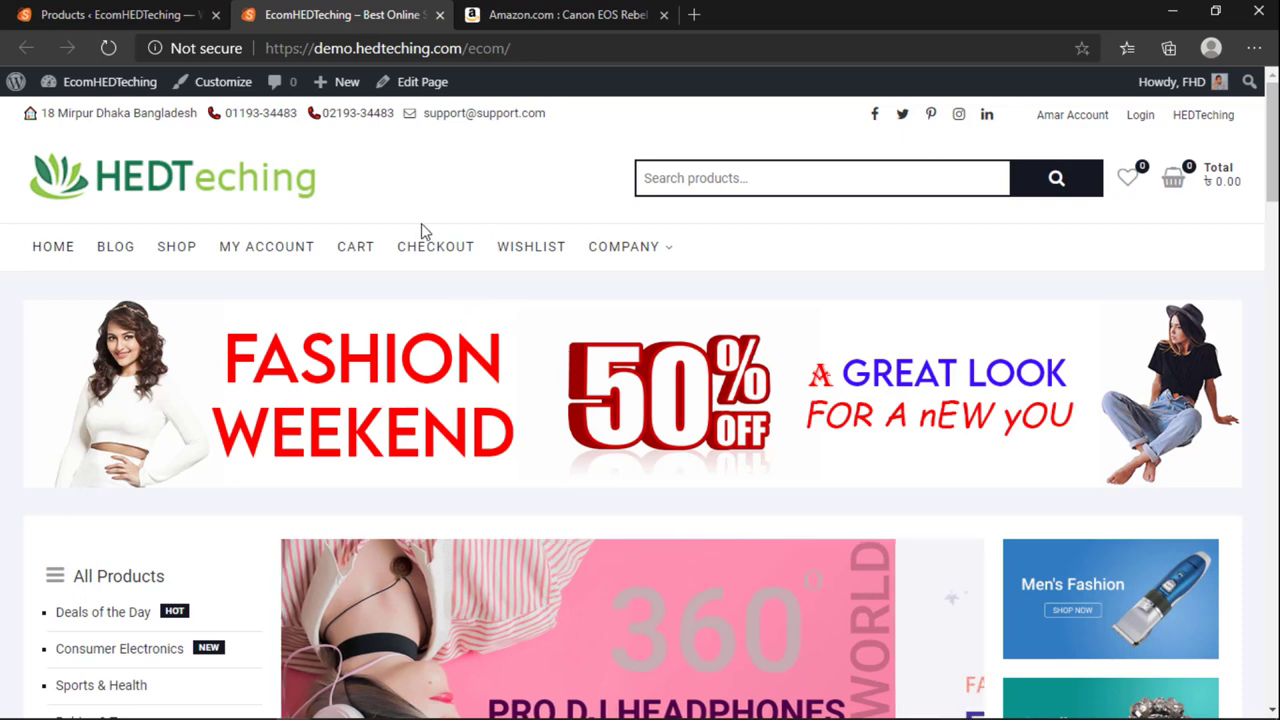
pyautogui.click(126, 15)
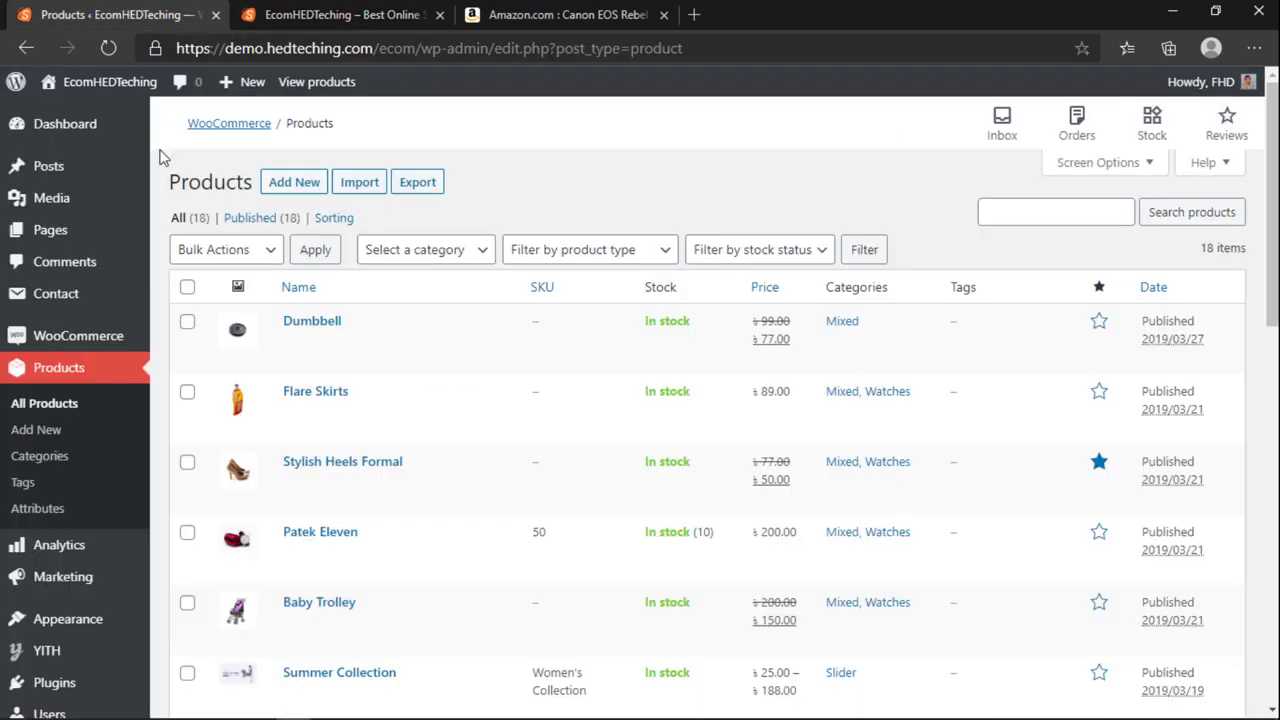
pyautogui.click(36, 371)
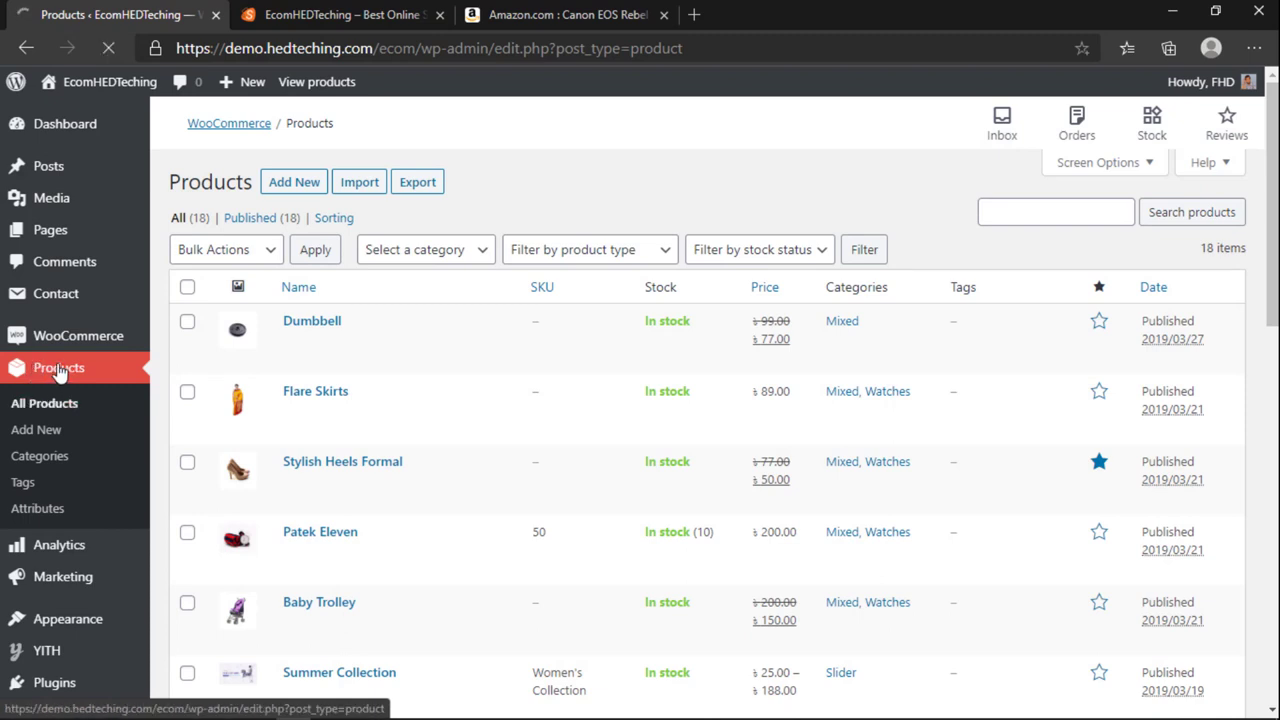
pyautogui.click(296, 194)
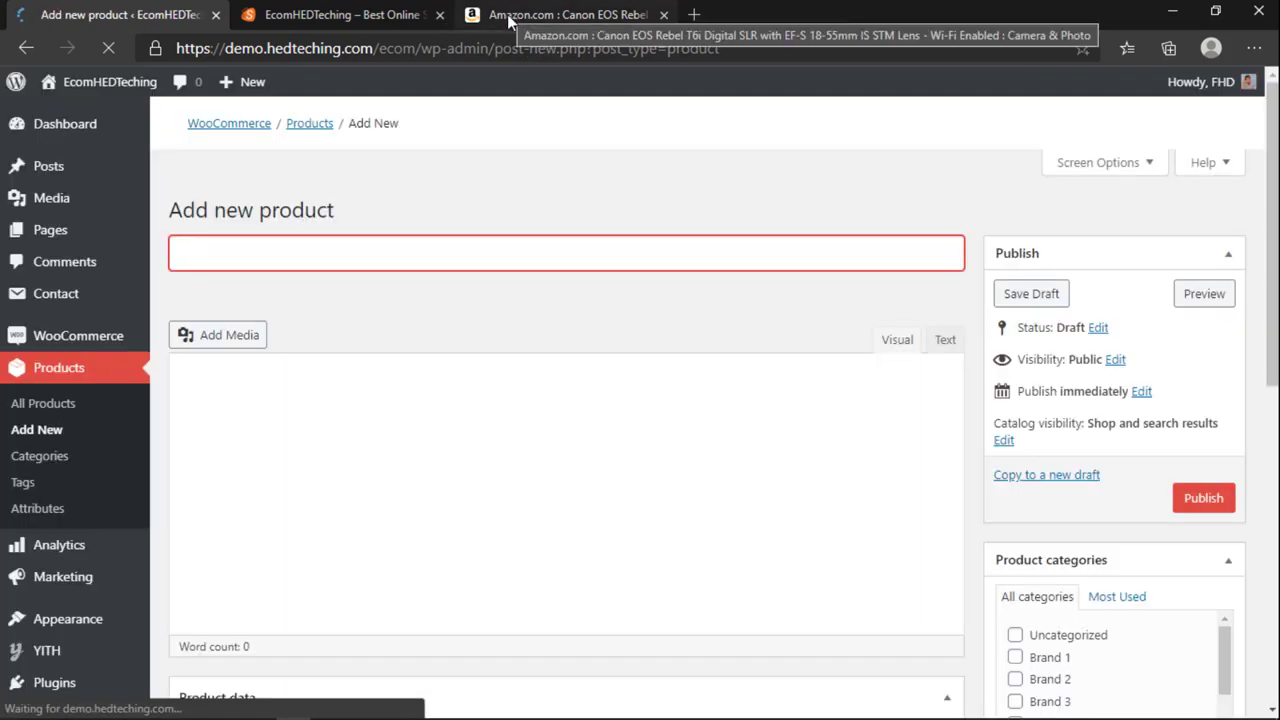
# Step: Copy the Amazon camera title and paste it as the product name 'Canon EOS Rebel T6i Digital SLR with EF-S 18-55mm IS STM Lens'
pyautogui.click(512, 15)
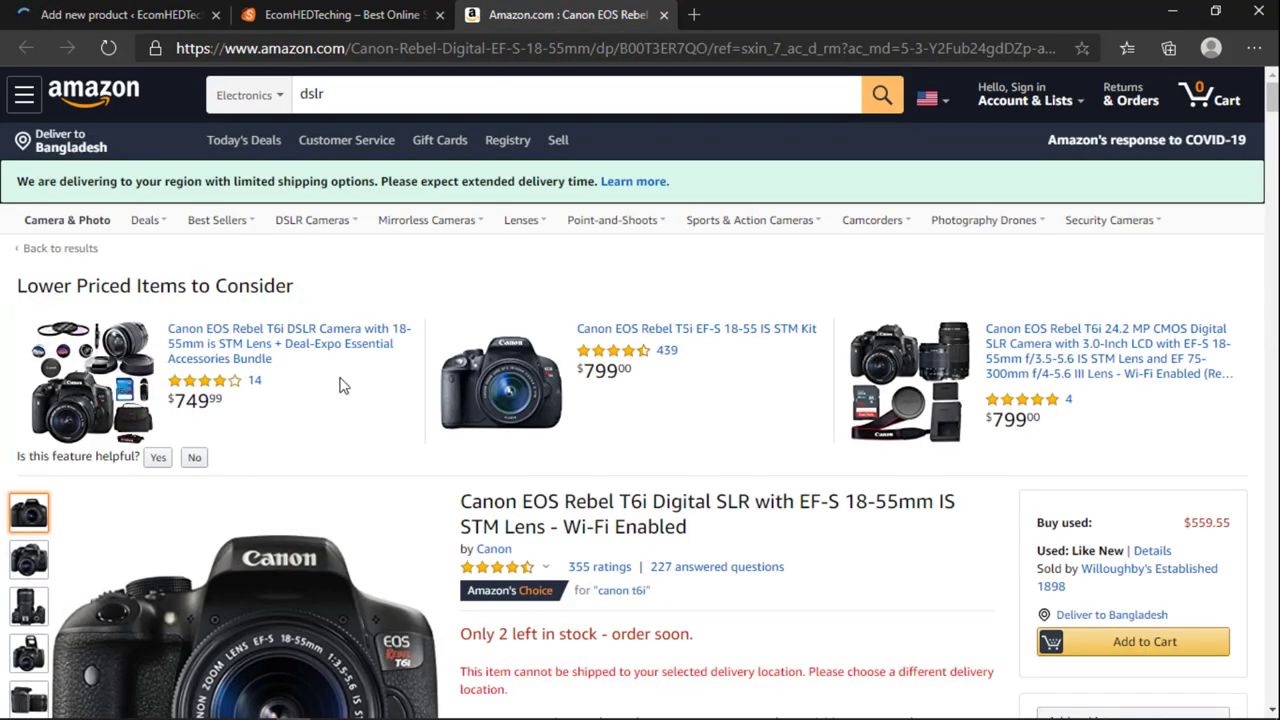
pyautogui.scroll(-2, 551, 513)
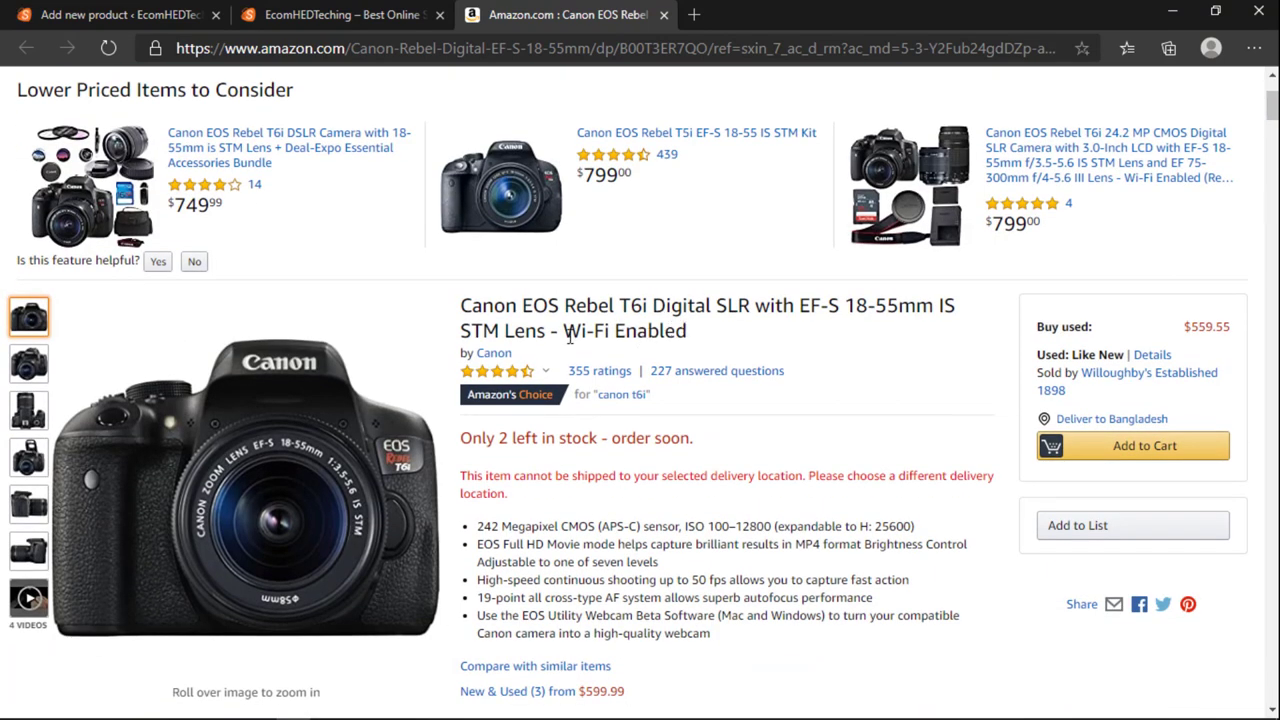
pyautogui.moveTo(545, 330); pyautogui.dragTo(478, 306)
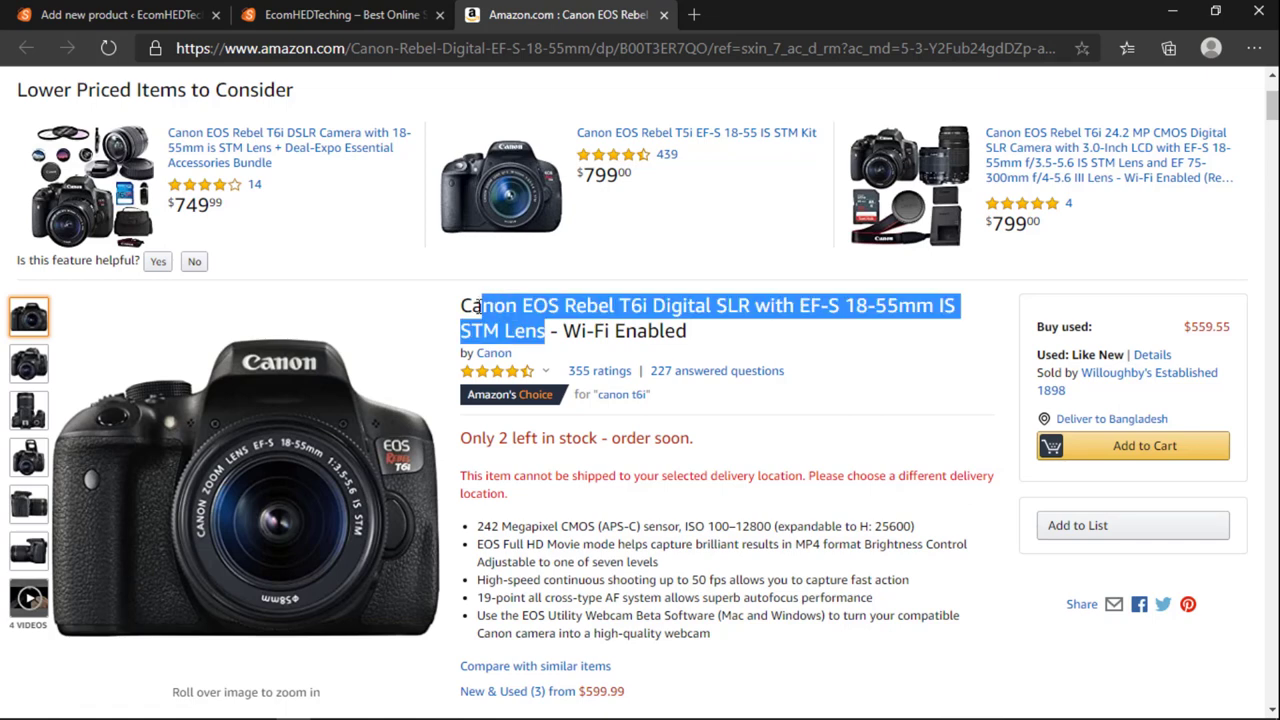
pyautogui.rightClick(465, 306)
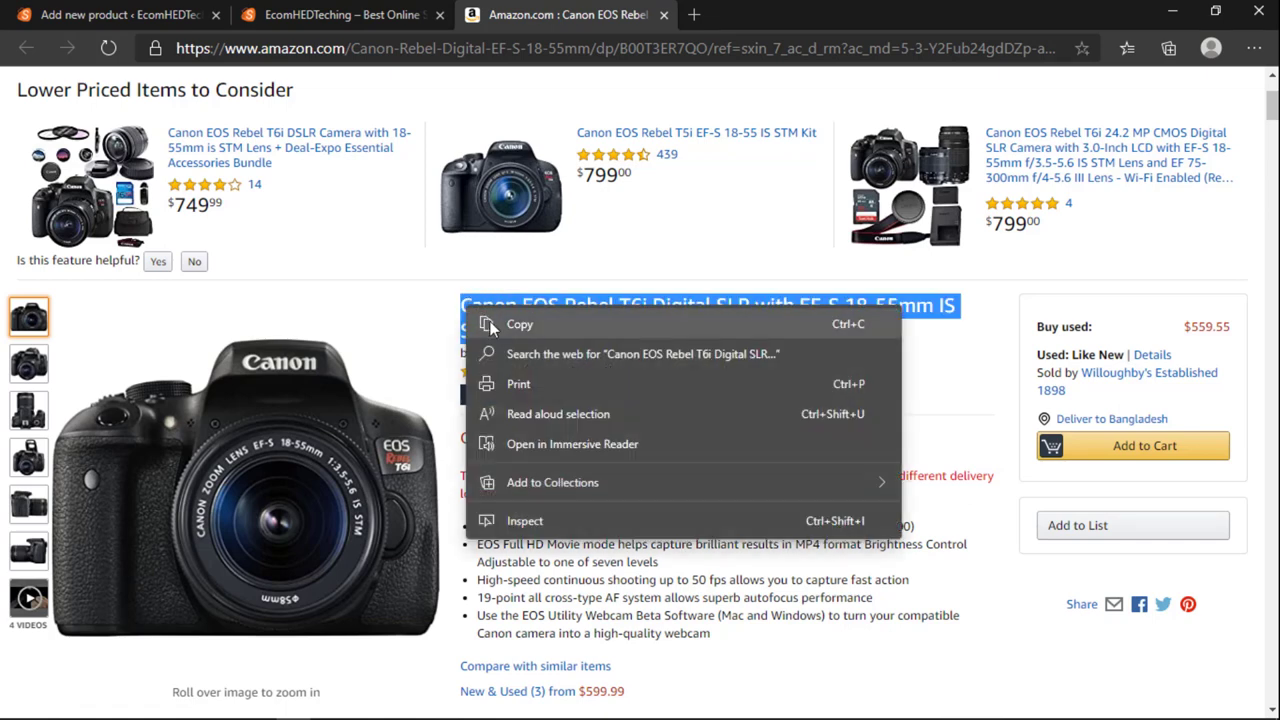
pyautogui.click(500, 322)
pyautogui.hotkey('ctrl', '1')
pyautogui.click(381, 222)
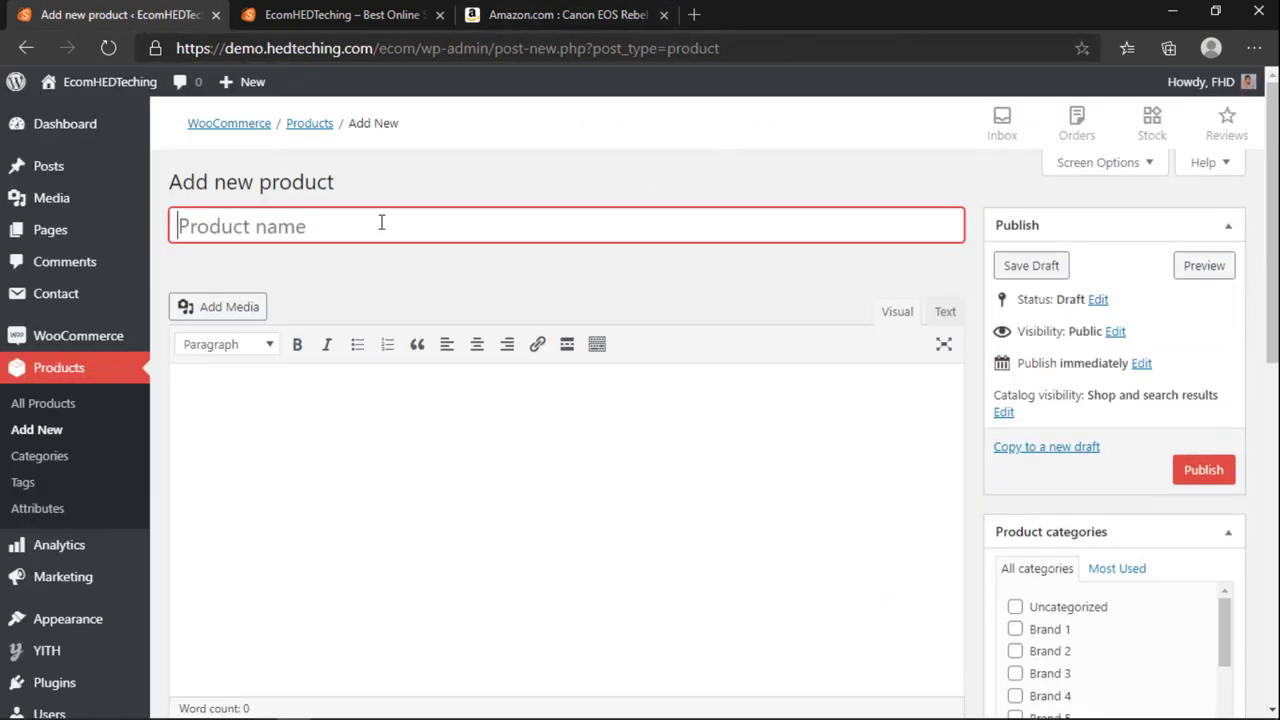
pyautogui.rightClick(198, 221)
pyautogui.click(257, 404)
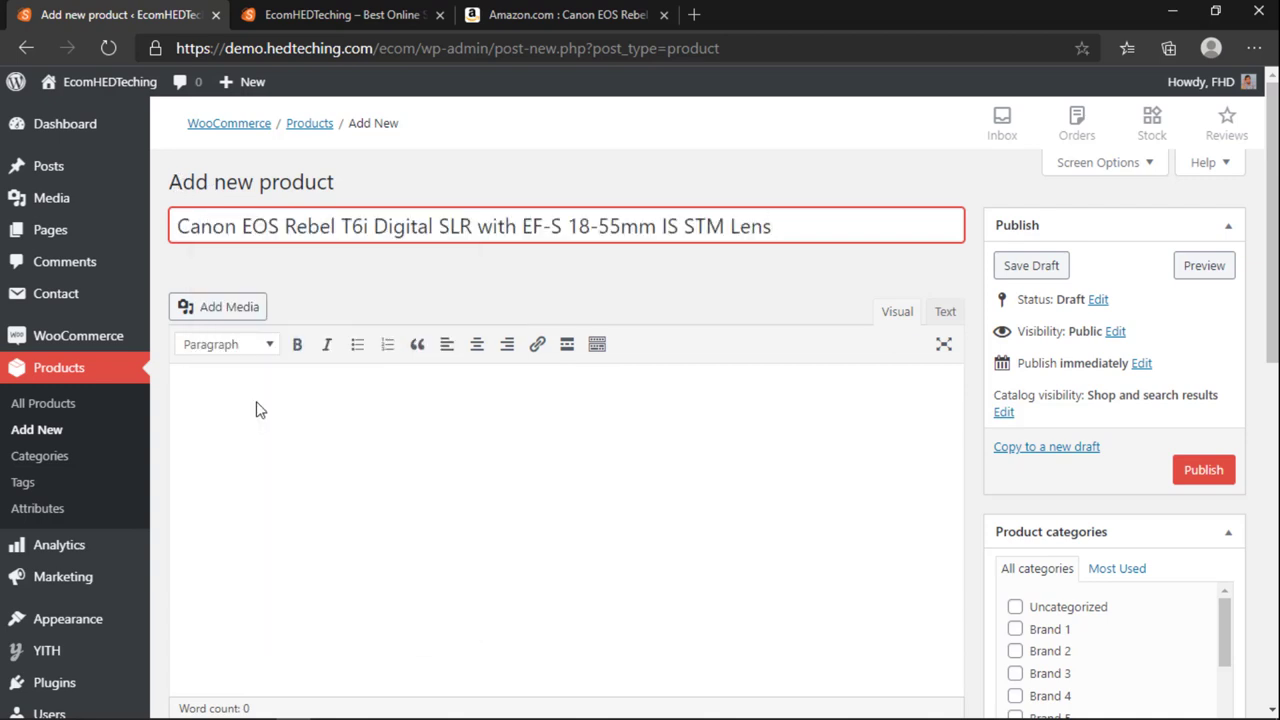
pyautogui.click(441, 286)
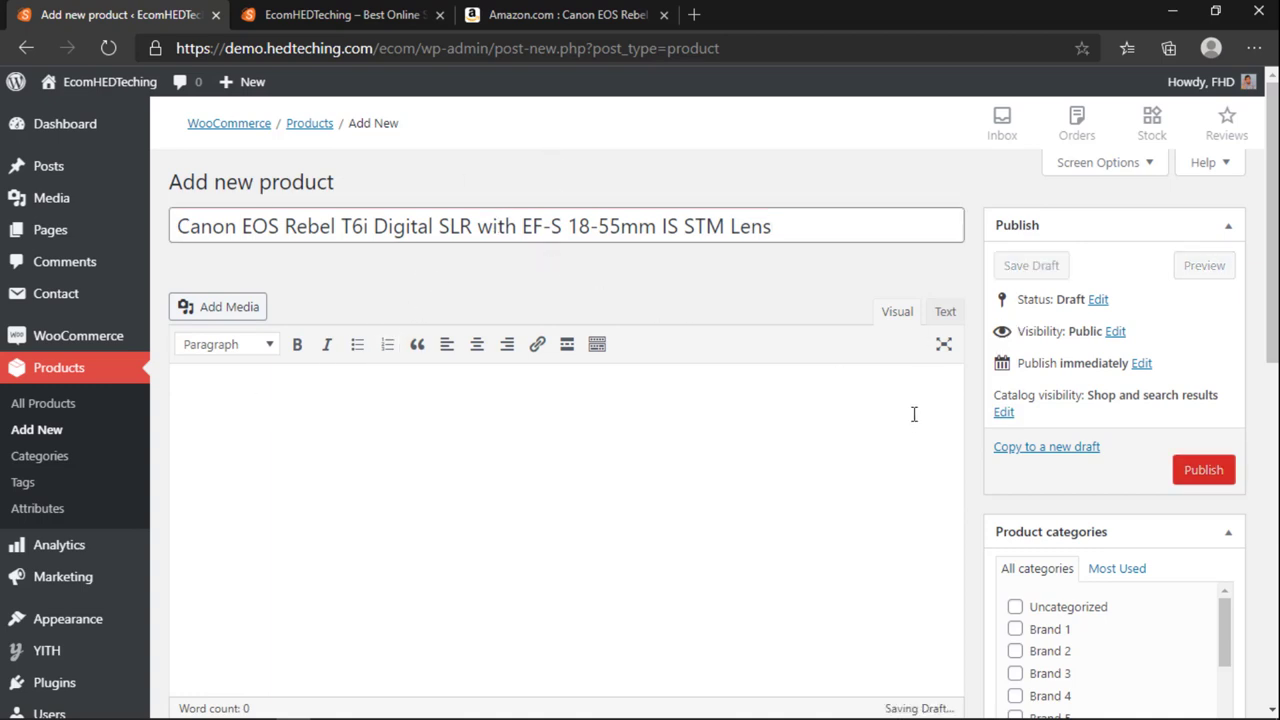
# Step: Compare the new product editor against the Amazon listing and storefront, clearing the Amazon title selection
pyautogui.click(556, 12)
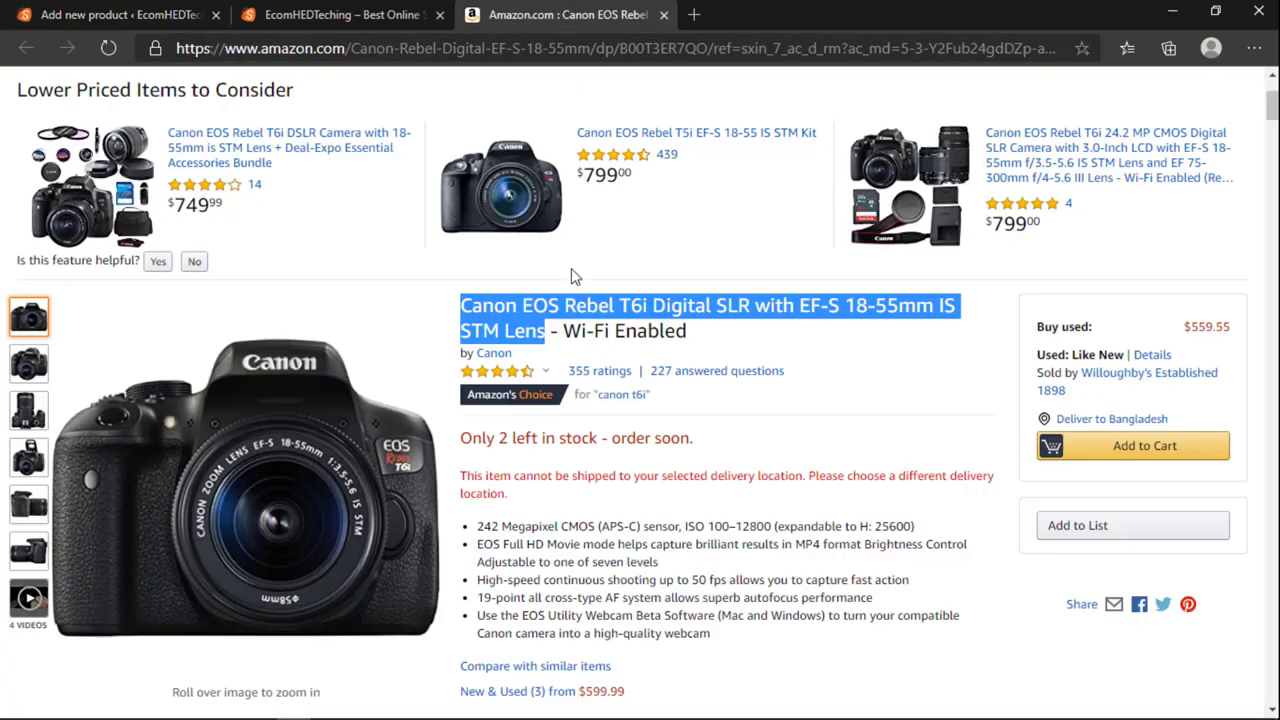
pyautogui.click(330, 16)
pyautogui.scroll(-10, 428, 333)
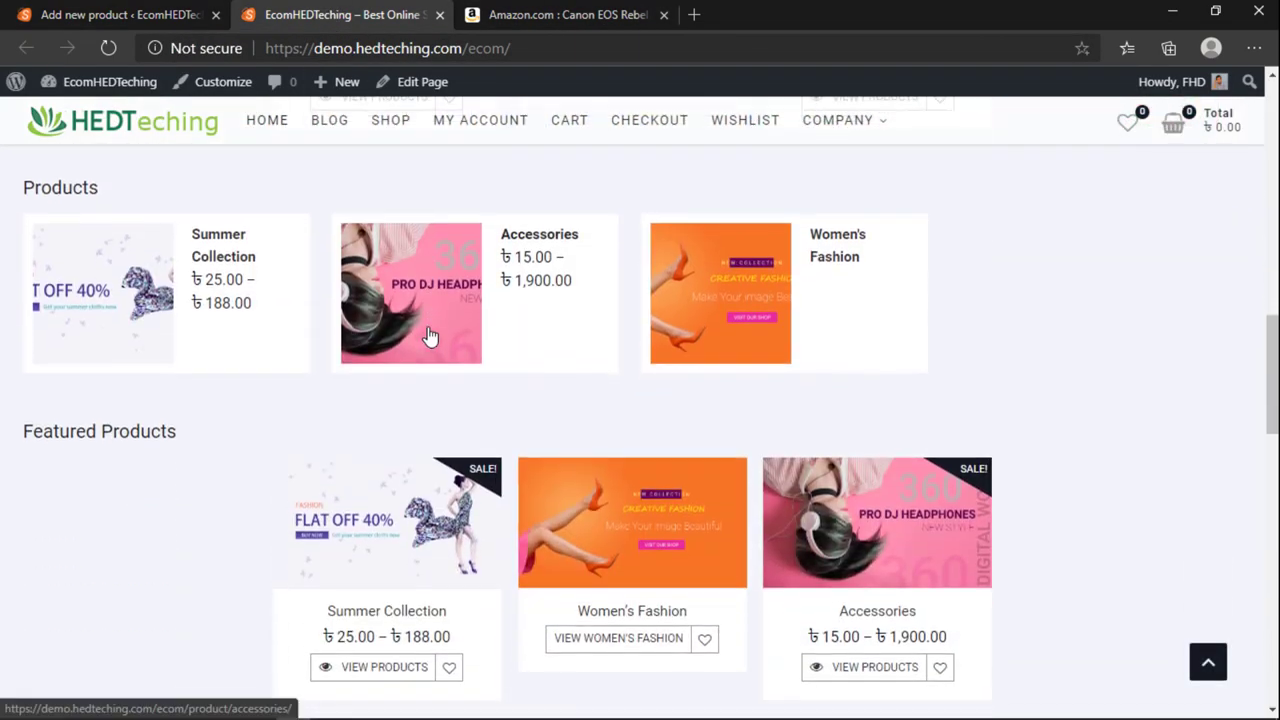
pyautogui.scroll(10, 428, 333)
pyautogui.scroll(2, 425, 318)
pyautogui.click(128, 14)
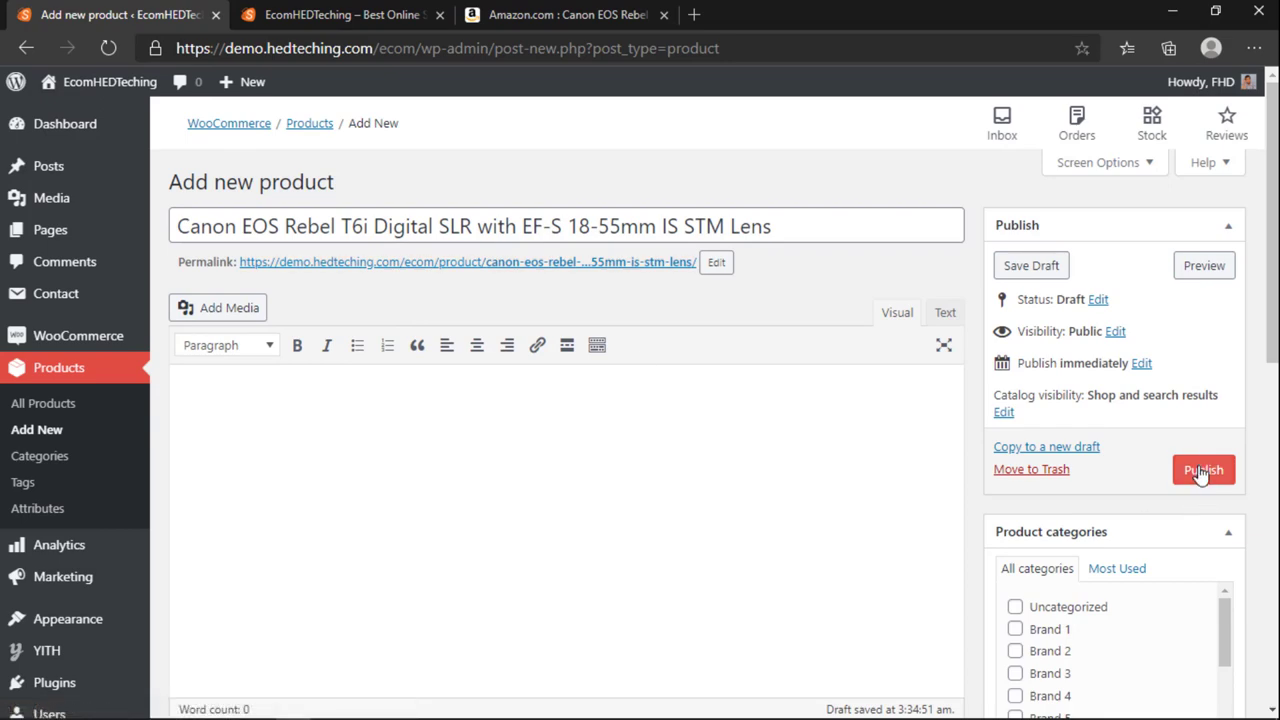
pyautogui.scroll(-7, 1160, 500)
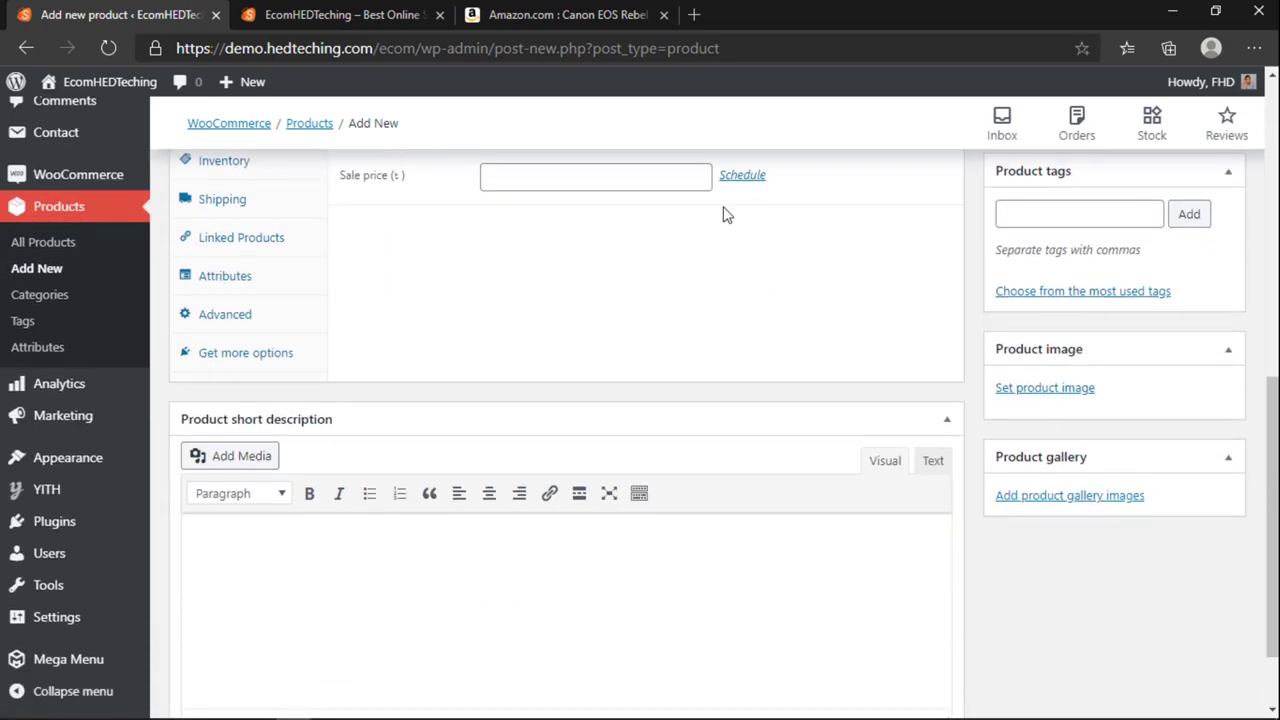
pyautogui.click(545, 16)
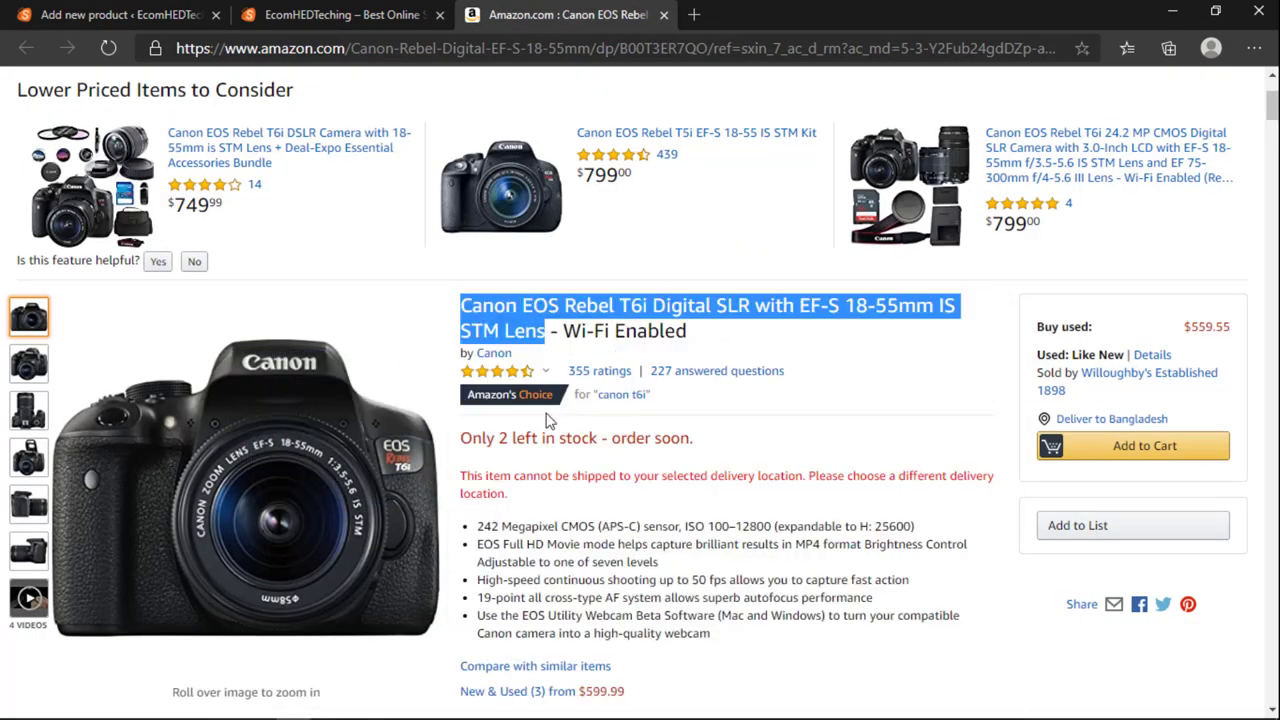
pyautogui.click(497, 371)
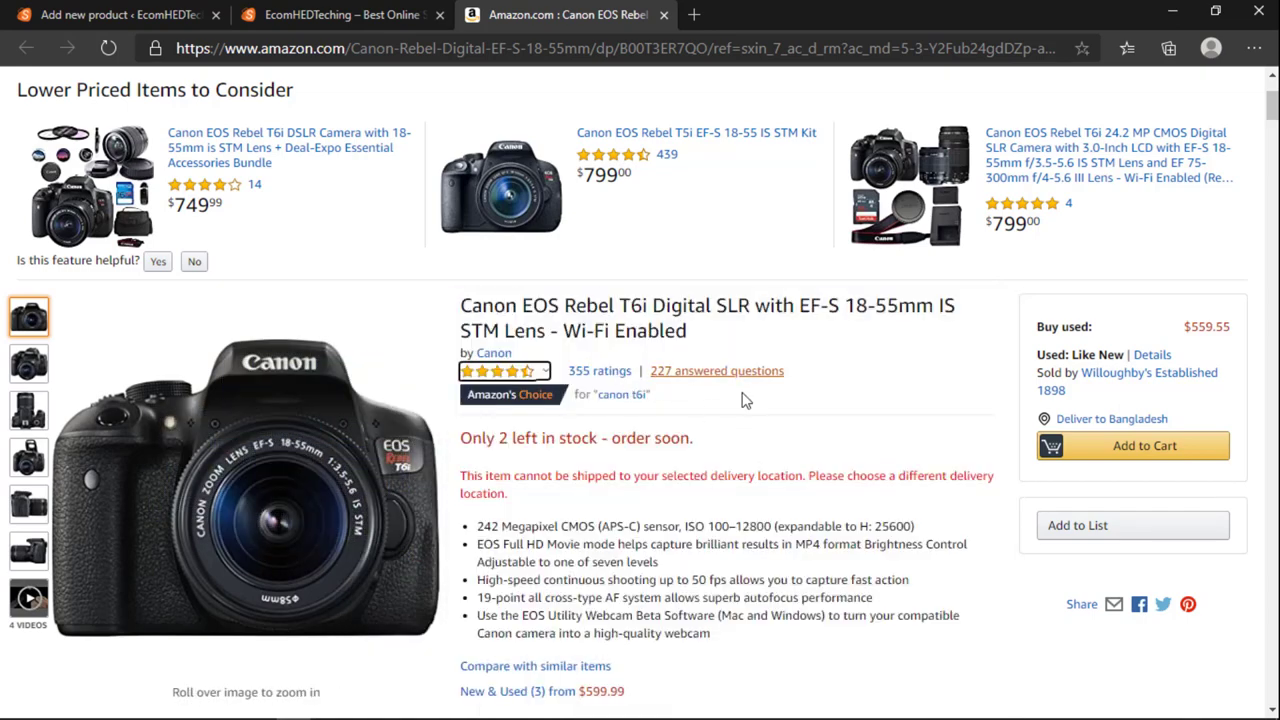
pyautogui.click(270, 21)
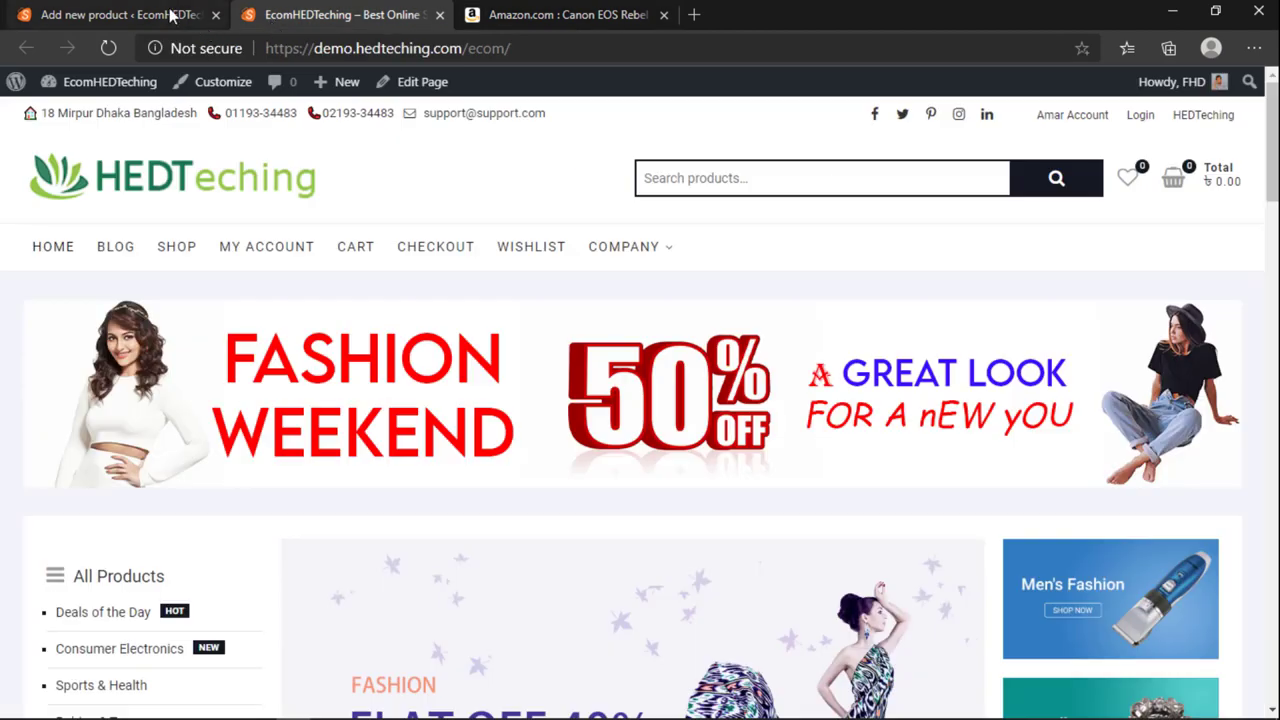
pyautogui.click(171, 14)
pyautogui.scroll(10, 557, 457)
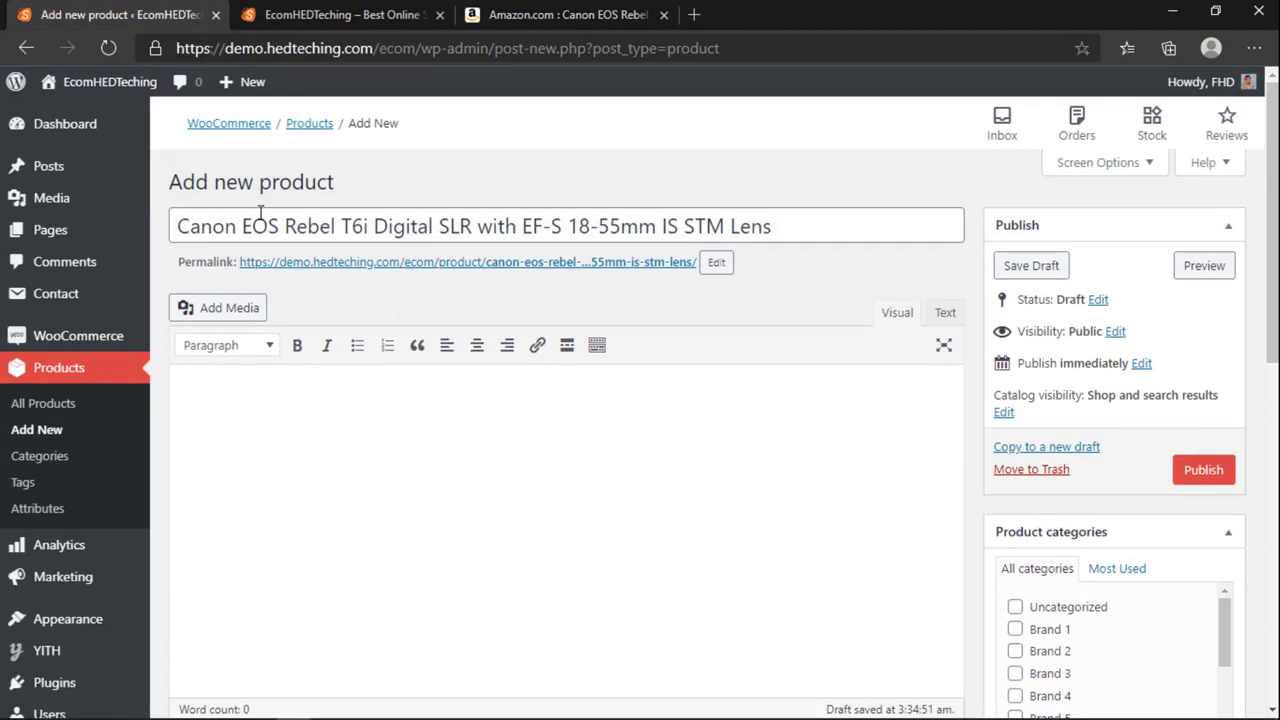
pyautogui.scroll(-7, 1080, 486)
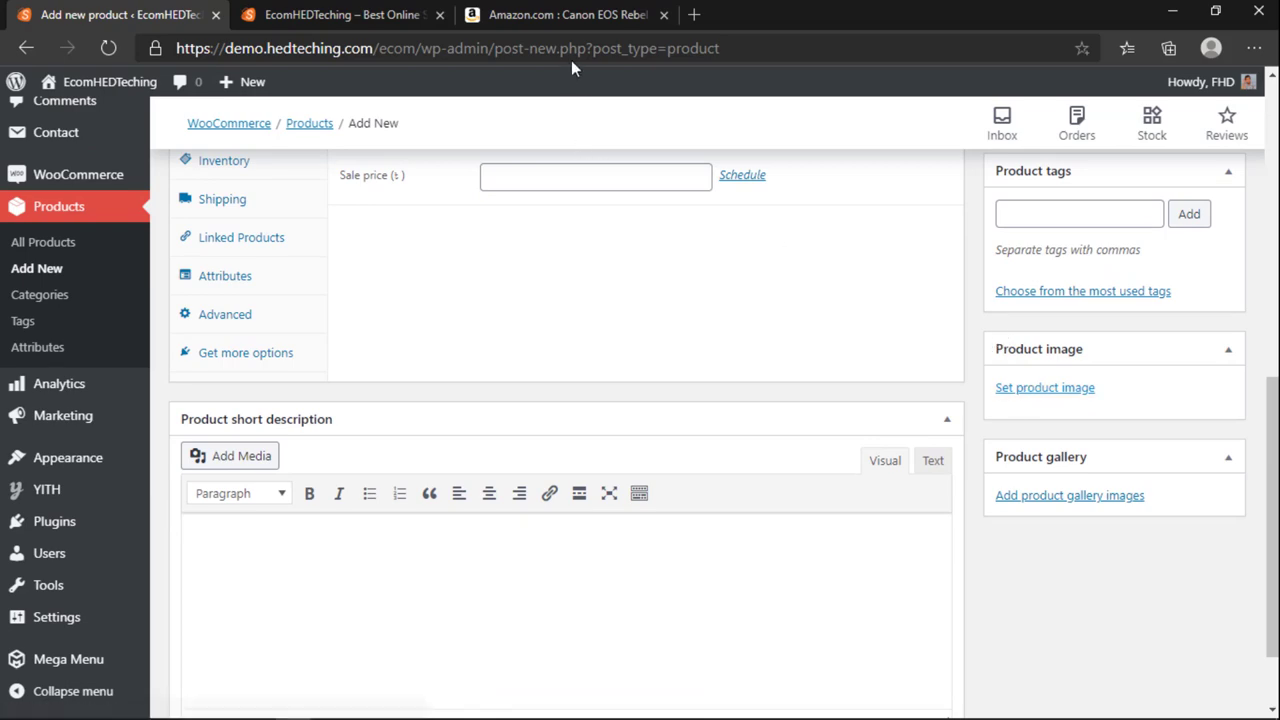
pyautogui.click(563, 15)
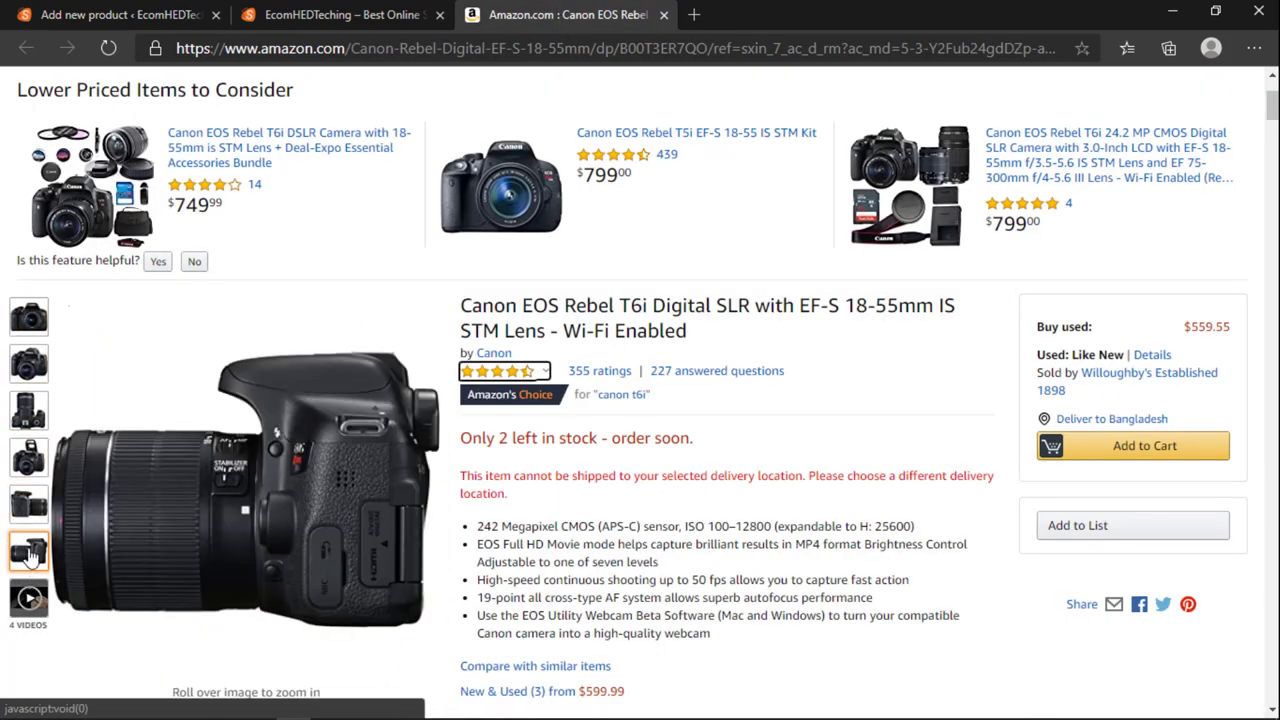
pyautogui.click(120, 15)
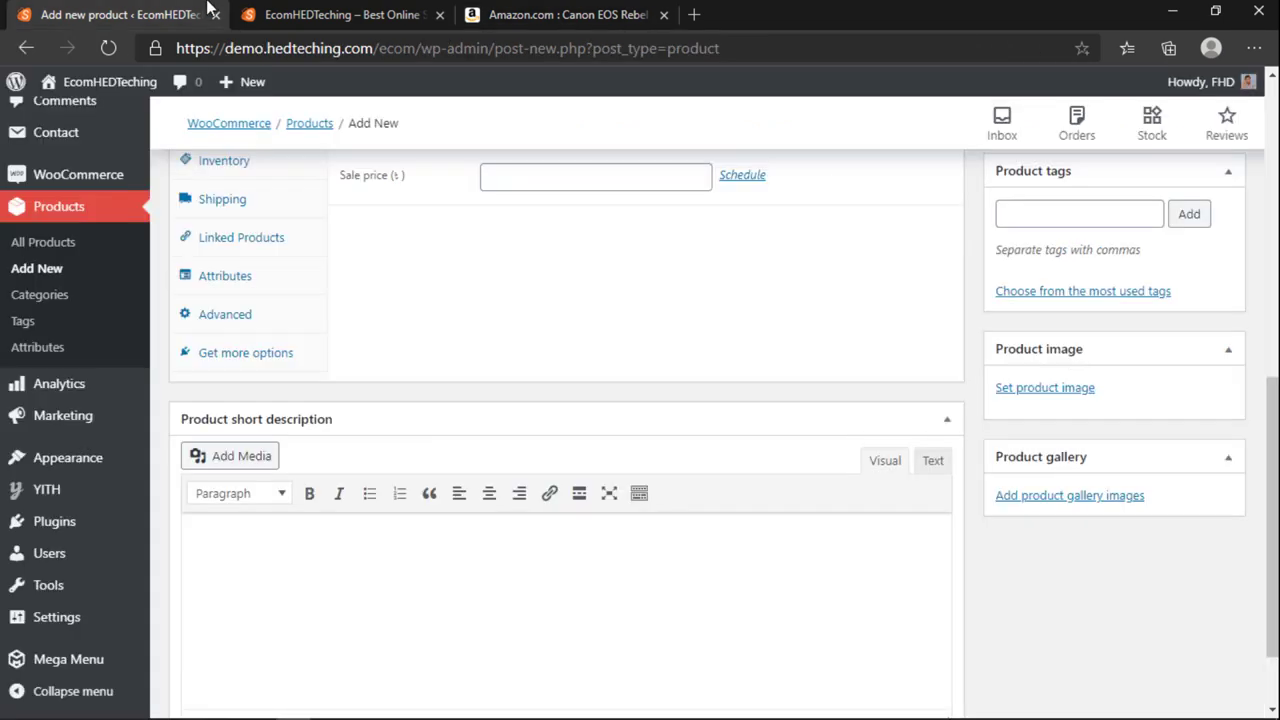
# Step: Start picking the product image, switching between the upload area and Media Library
pyautogui.click(1045, 390)
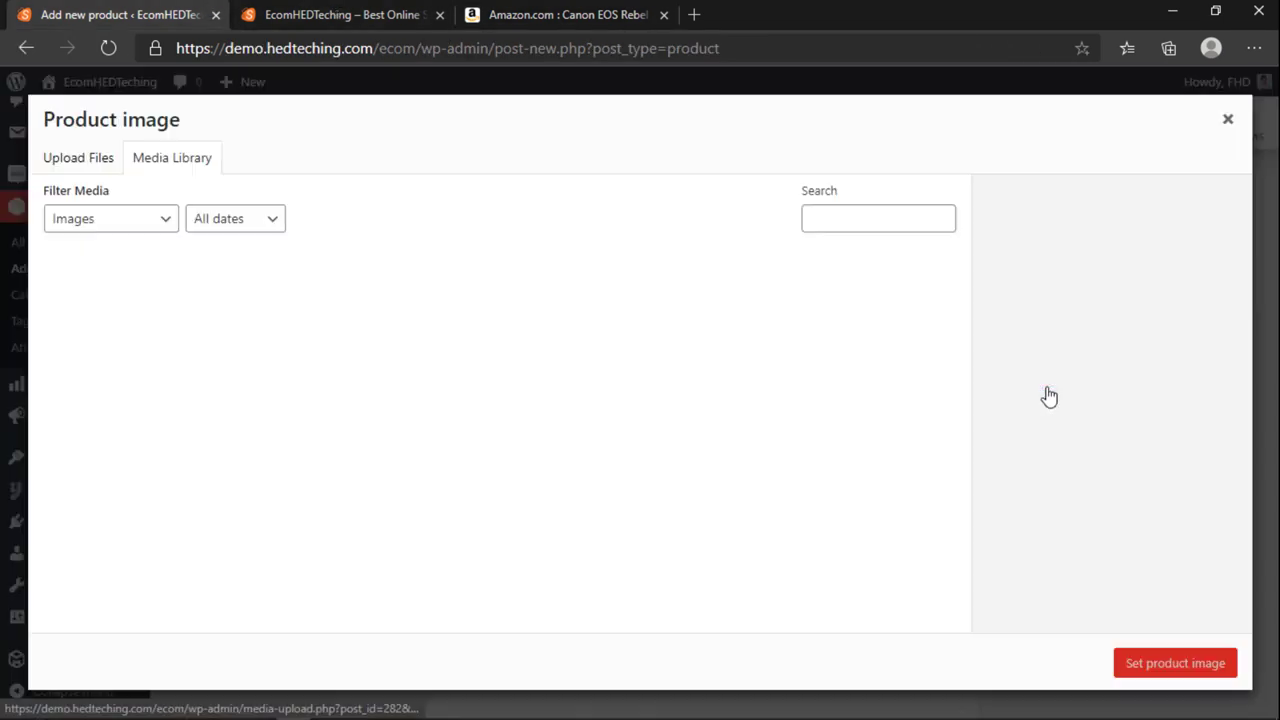
pyautogui.click(98, 158)
pyautogui.click(140, 163)
pyautogui.click(92, 167)
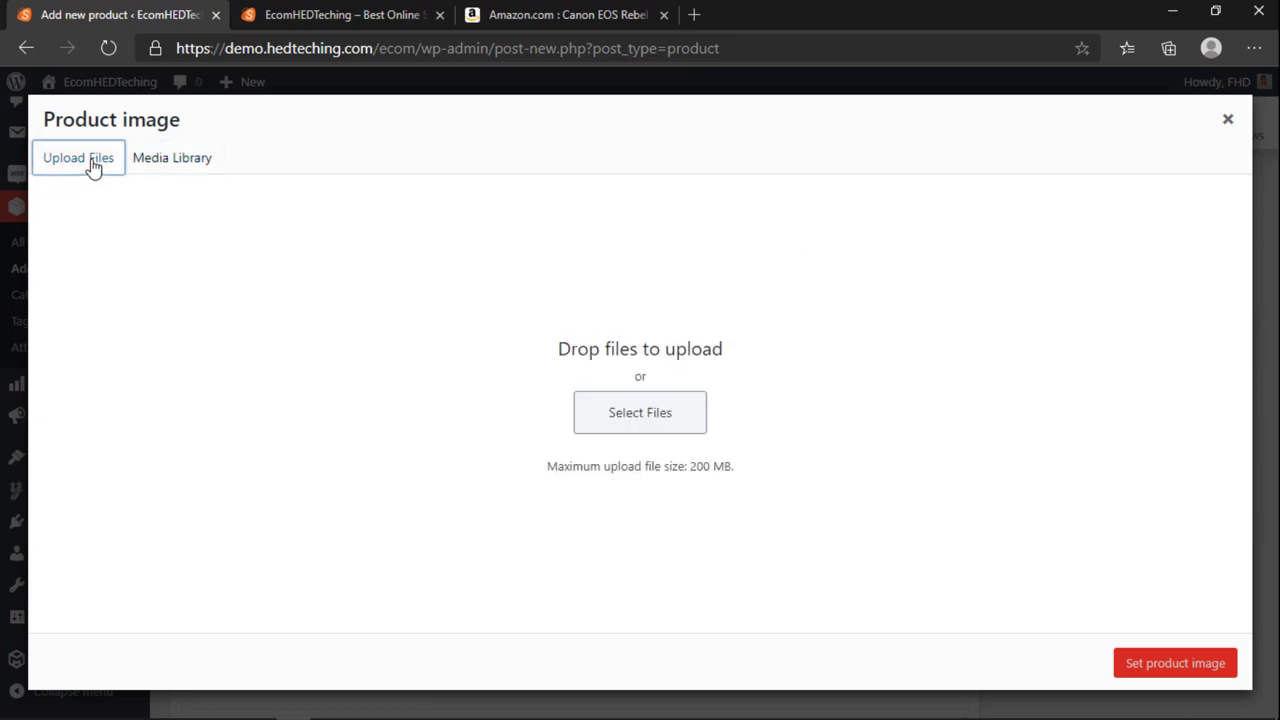
pyautogui.click(155, 168)
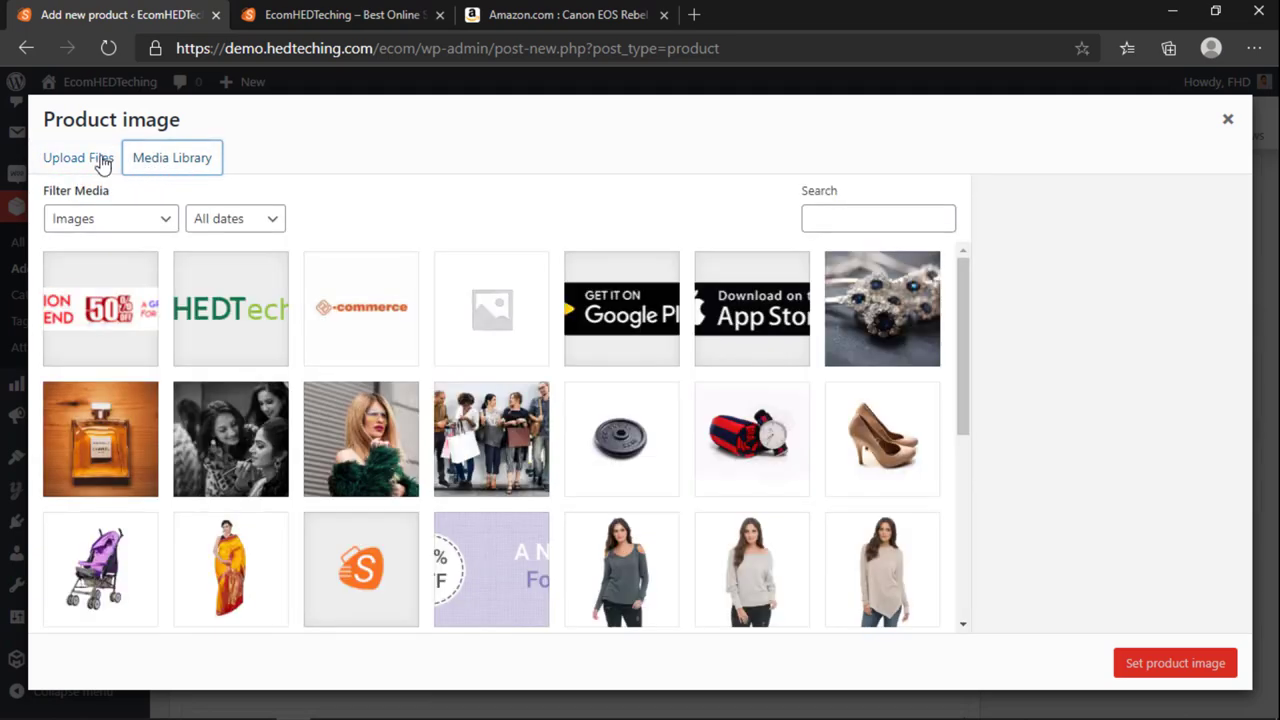
pyautogui.scroll(-6, 537, 543)
pyautogui.scroll(6, 296, 358)
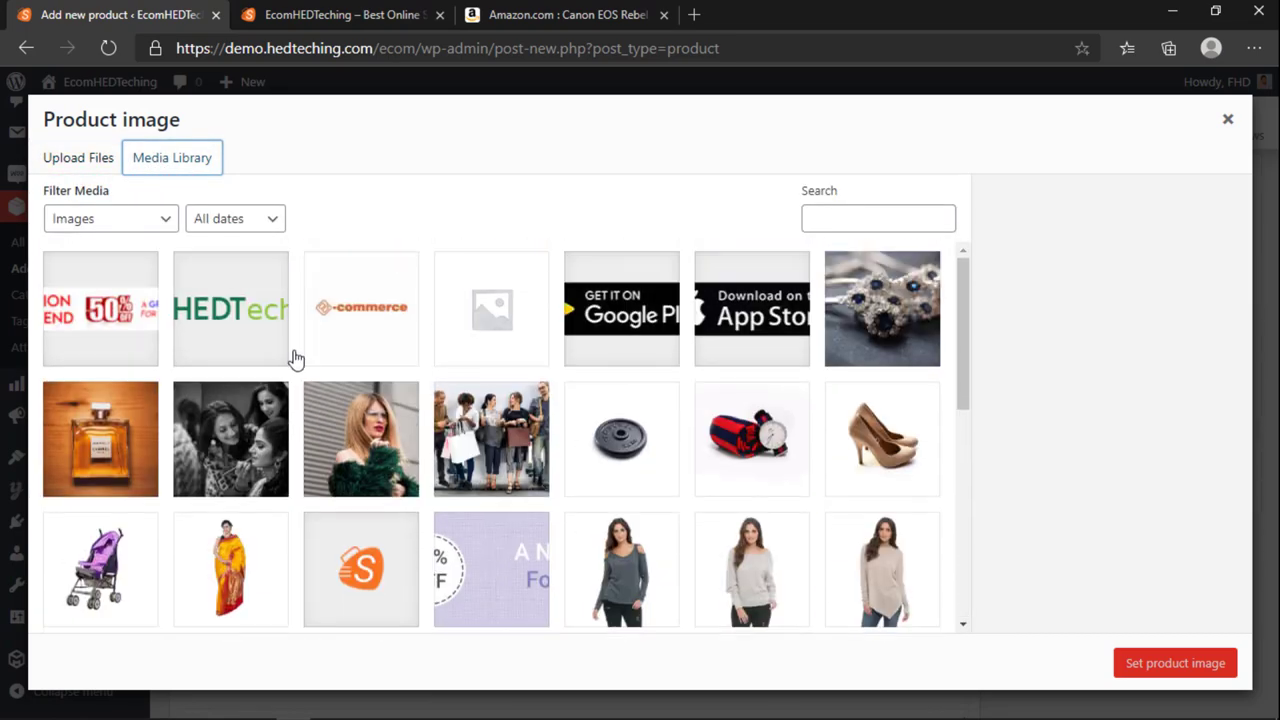
pyautogui.click(80, 160)
# Step: Upload c2.jpg, camera1.jpg and c3.jpg from the computer to the media library
pyautogui.click(625, 410)
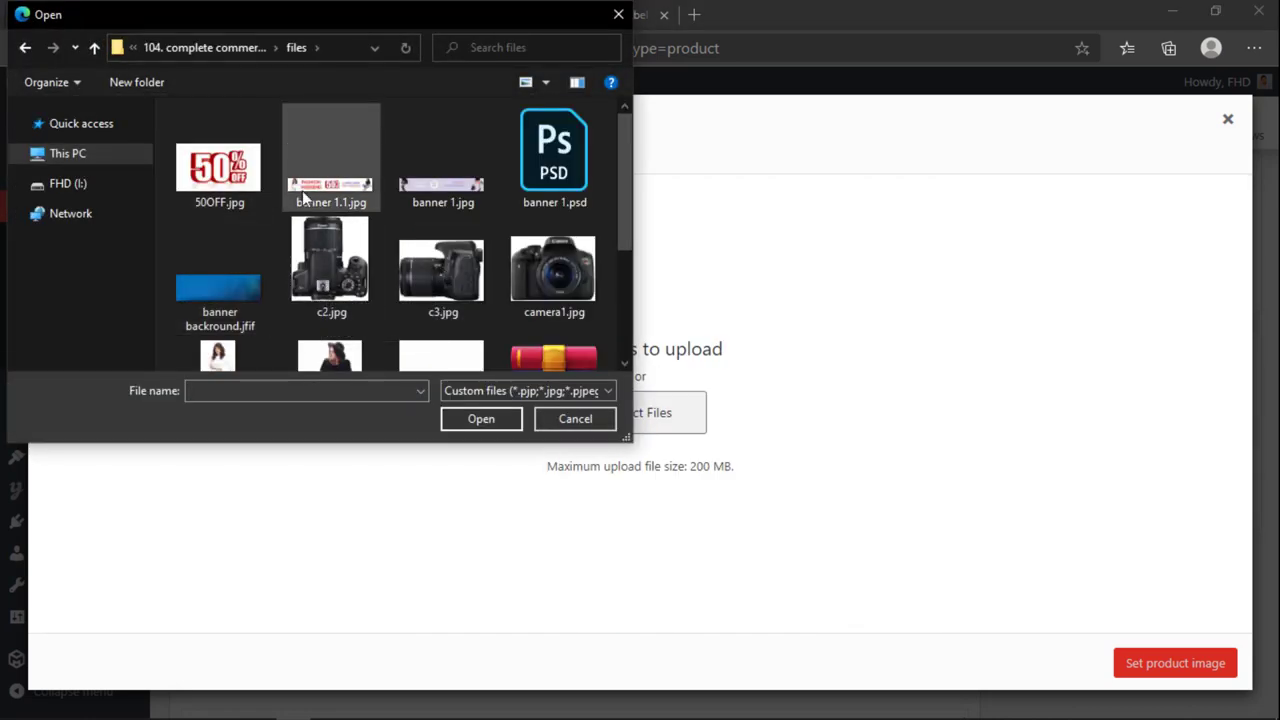
pyautogui.scroll(-2, 345, 225)
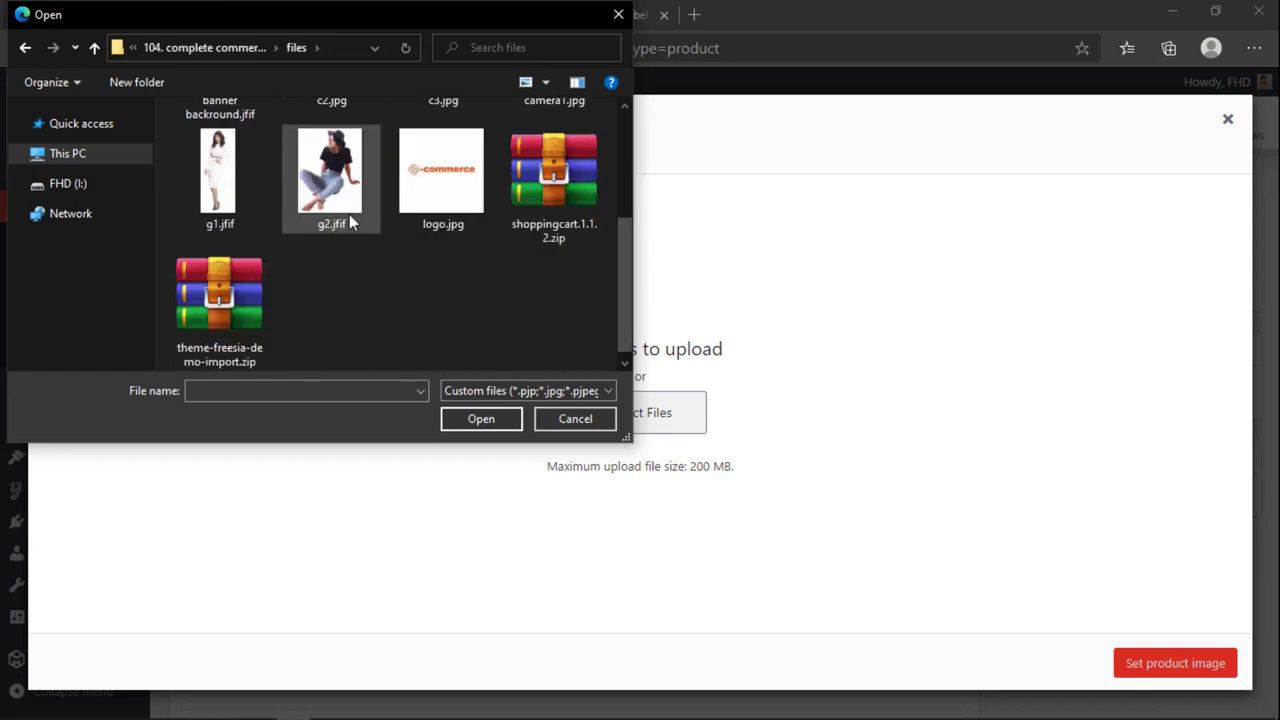
pyautogui.scroll(3, 345, 265)
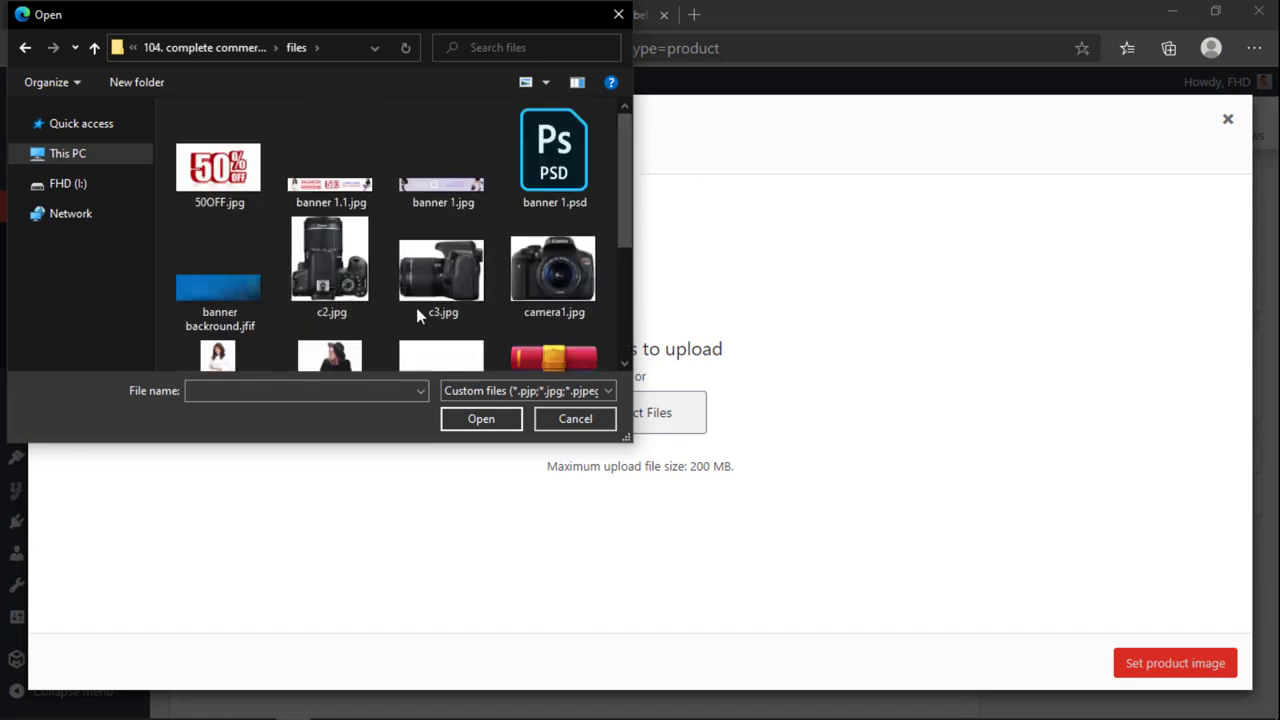
pyautogui.click(358, 275)
pyautogui.keyDown('shift'); pyautogui.click(576, 272); pyautogui.keyUp('shift')
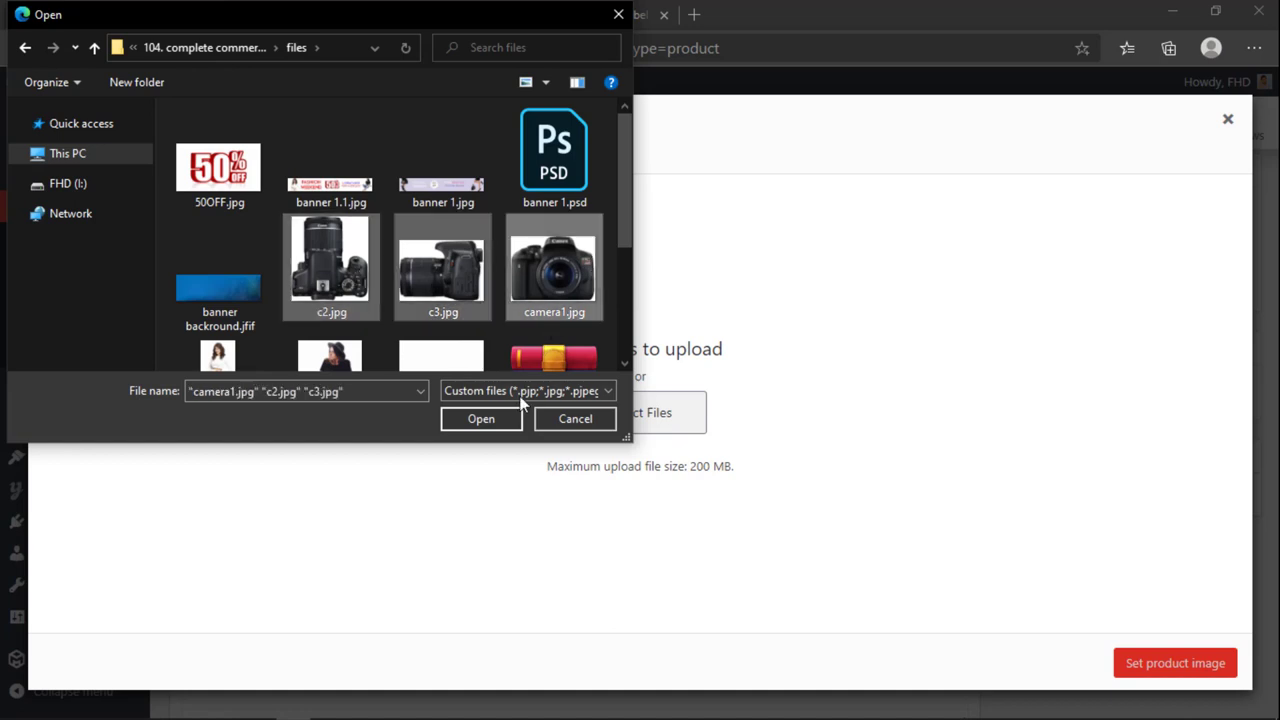
pyautogui.click(488, 418)
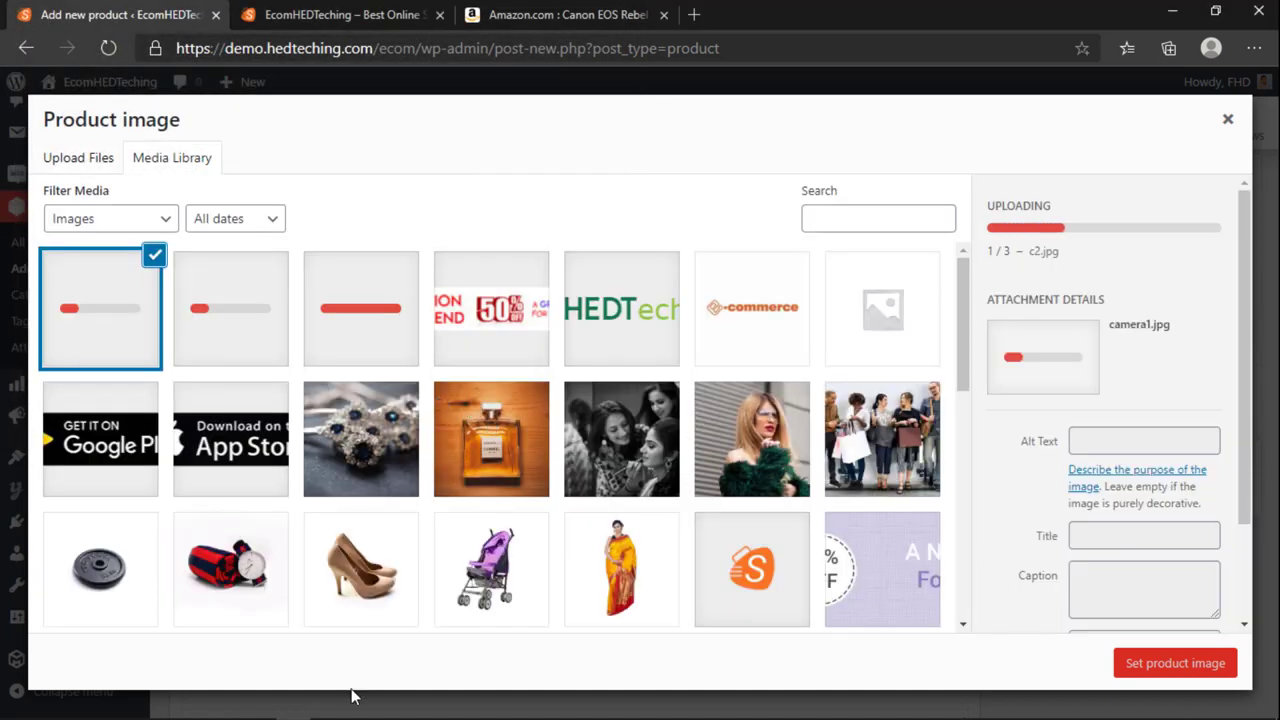
# Step: Check the files folder in File Explorer, then set camera1.jpg as the product image
pyautogui.click(172, 706)
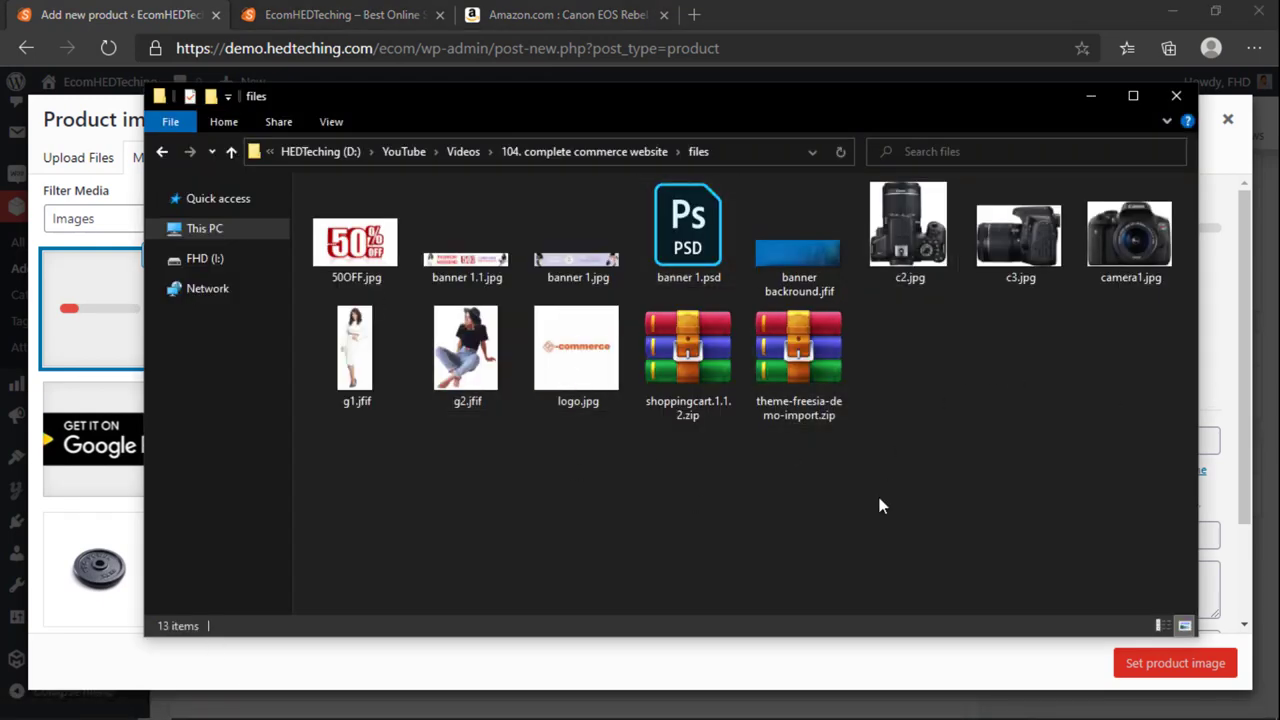
pyautogui.moveTo(307, 500); pyautogui.dragTo(1185, 182)
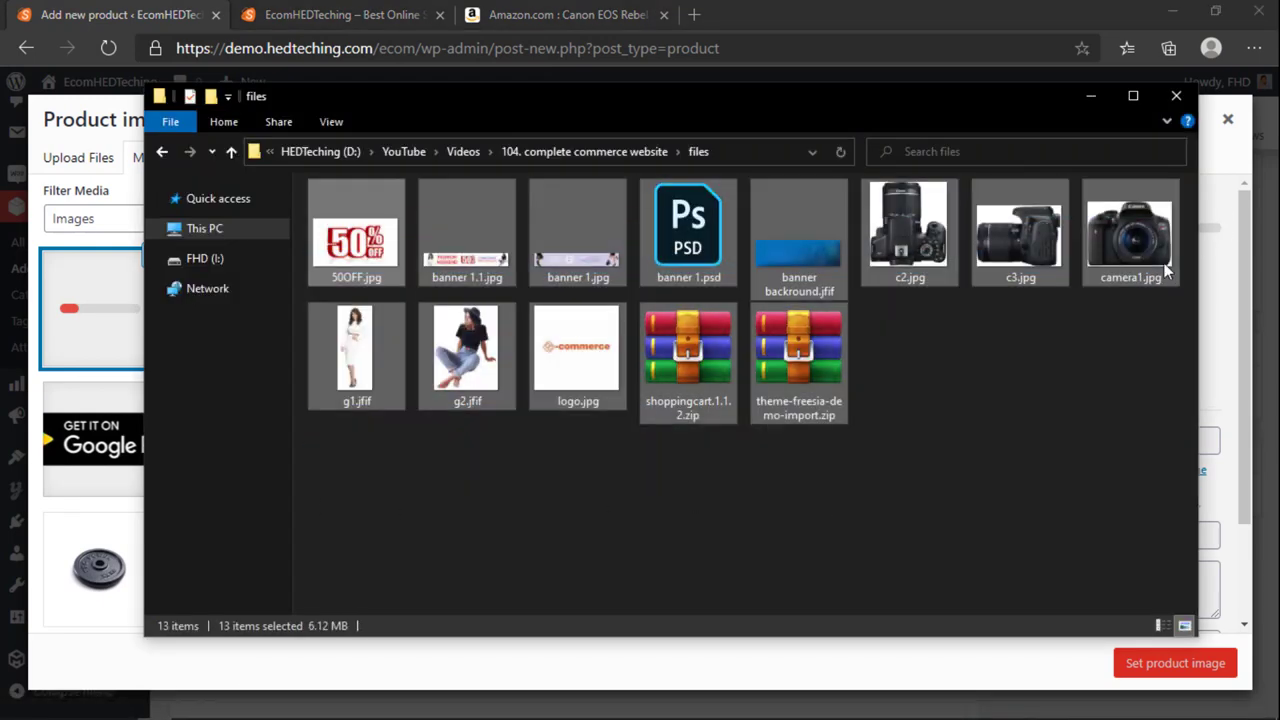
pyautogui.click(376, 478)
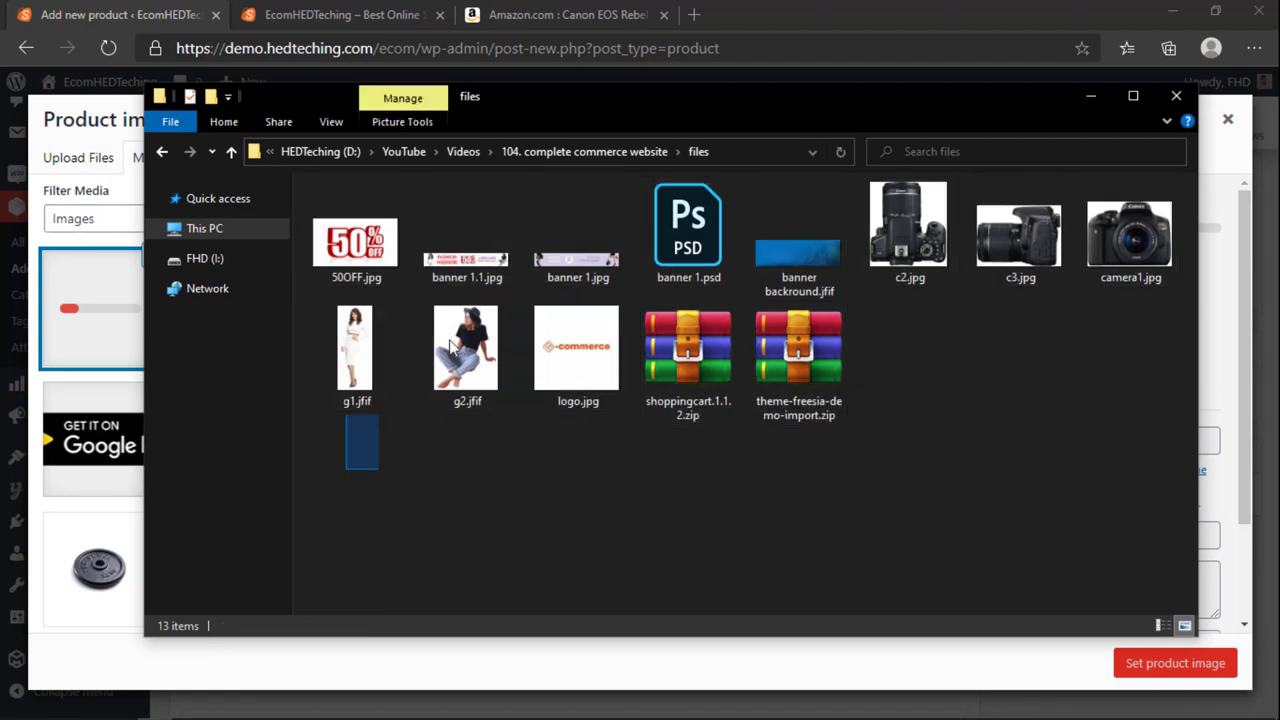
pyautogui.moveTo(451, 343); pyautogui.dragTo(1130, 200)
pyautogui.click(977, 346)
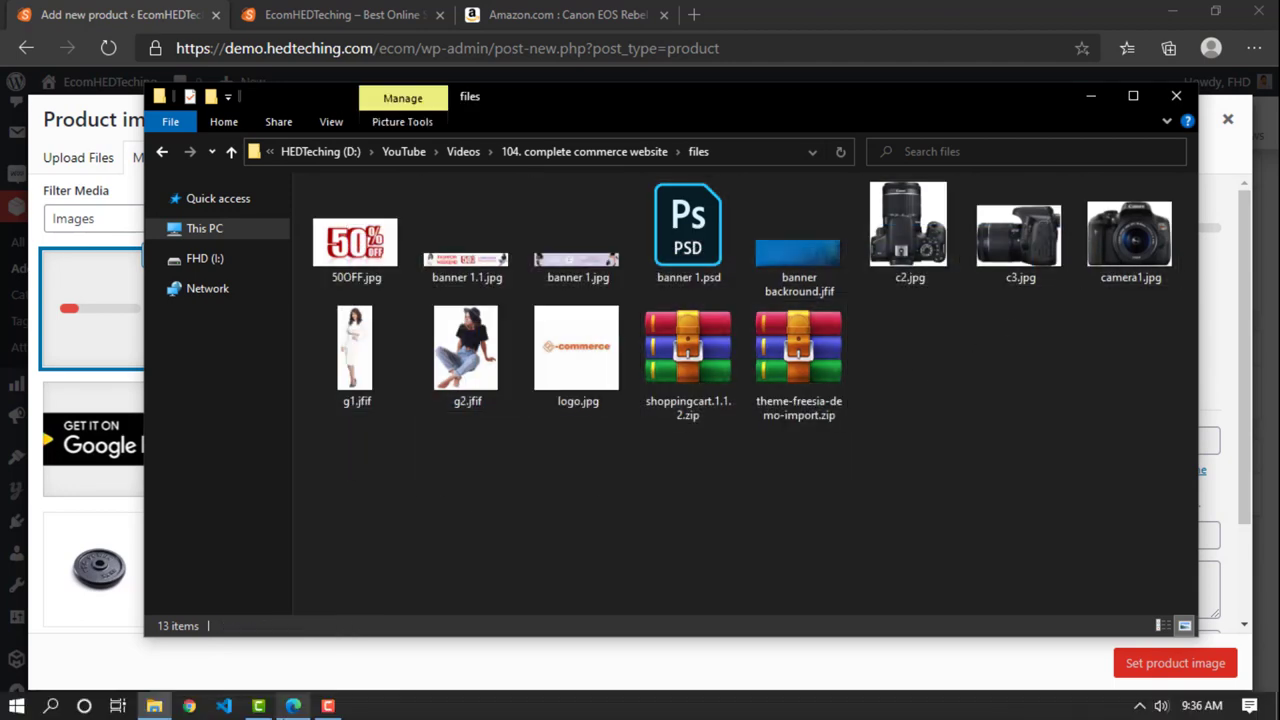
pyautogui.click(293, 706)
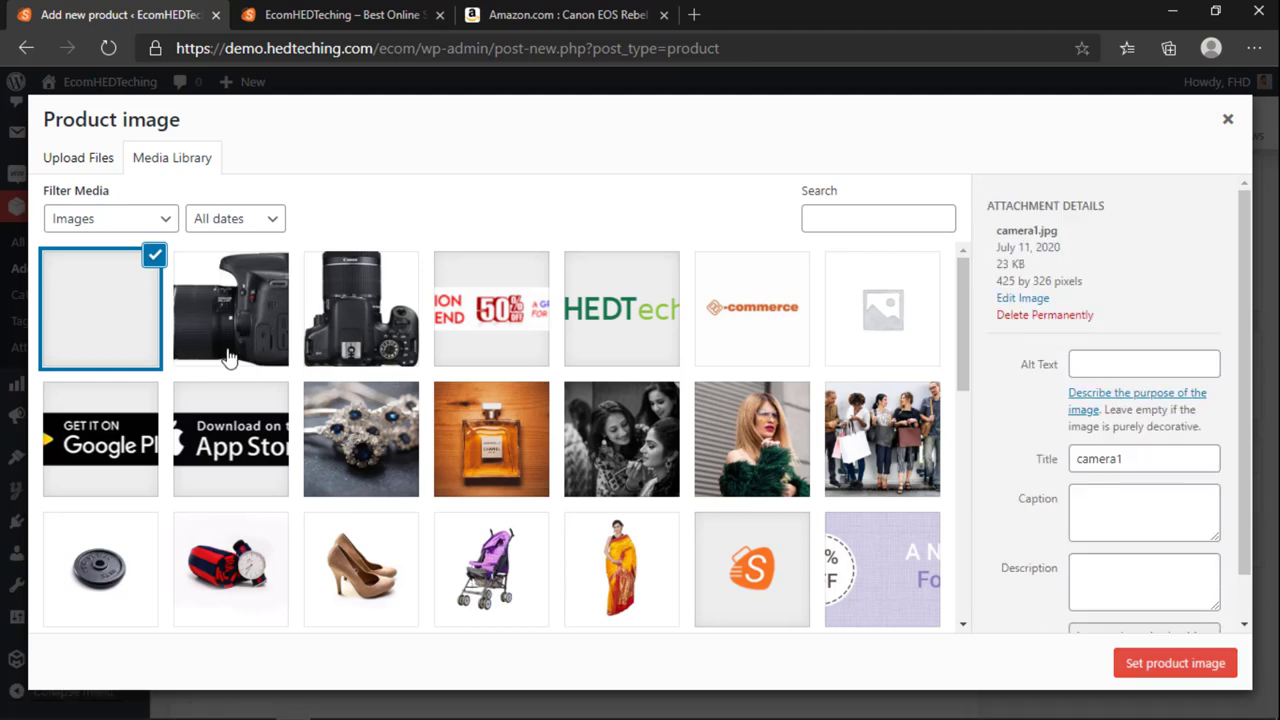
pyautogui.click(1172, 670)
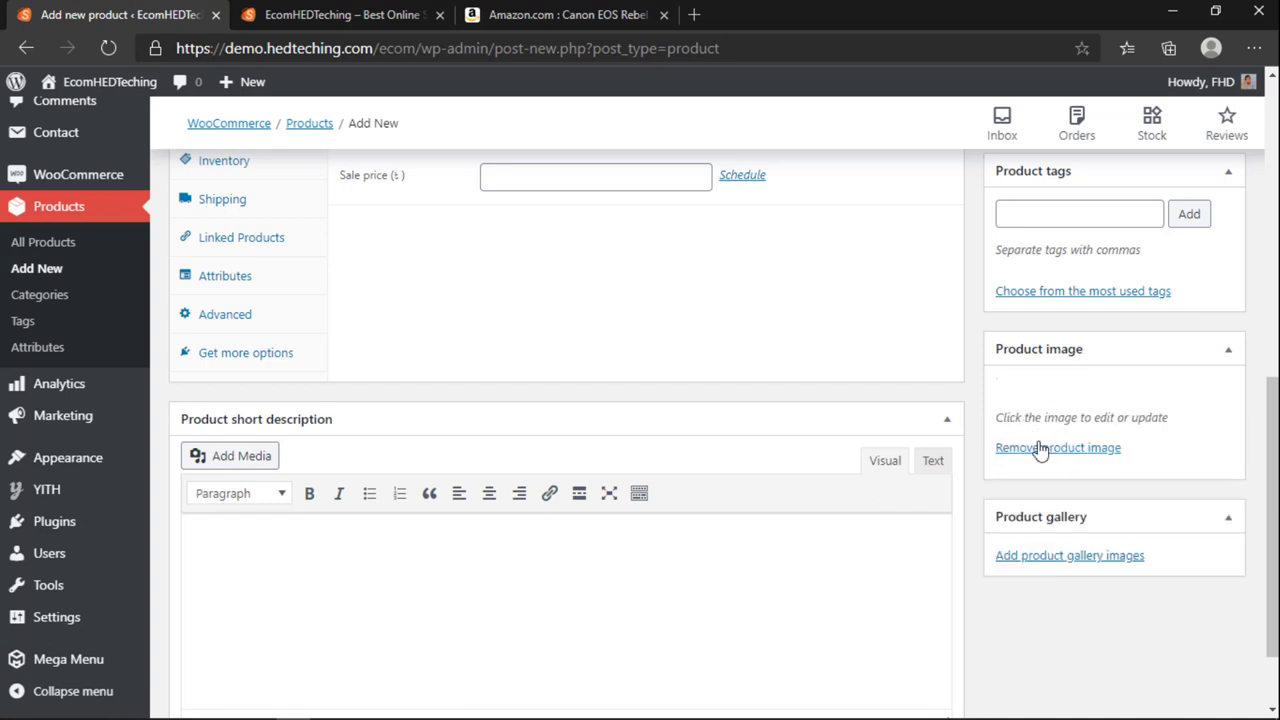
# Step: Add the top-view camera photo to the product gallery
pyautogui.scroll(-2, 1057, 486)
pyautogui.click(1076, 618)
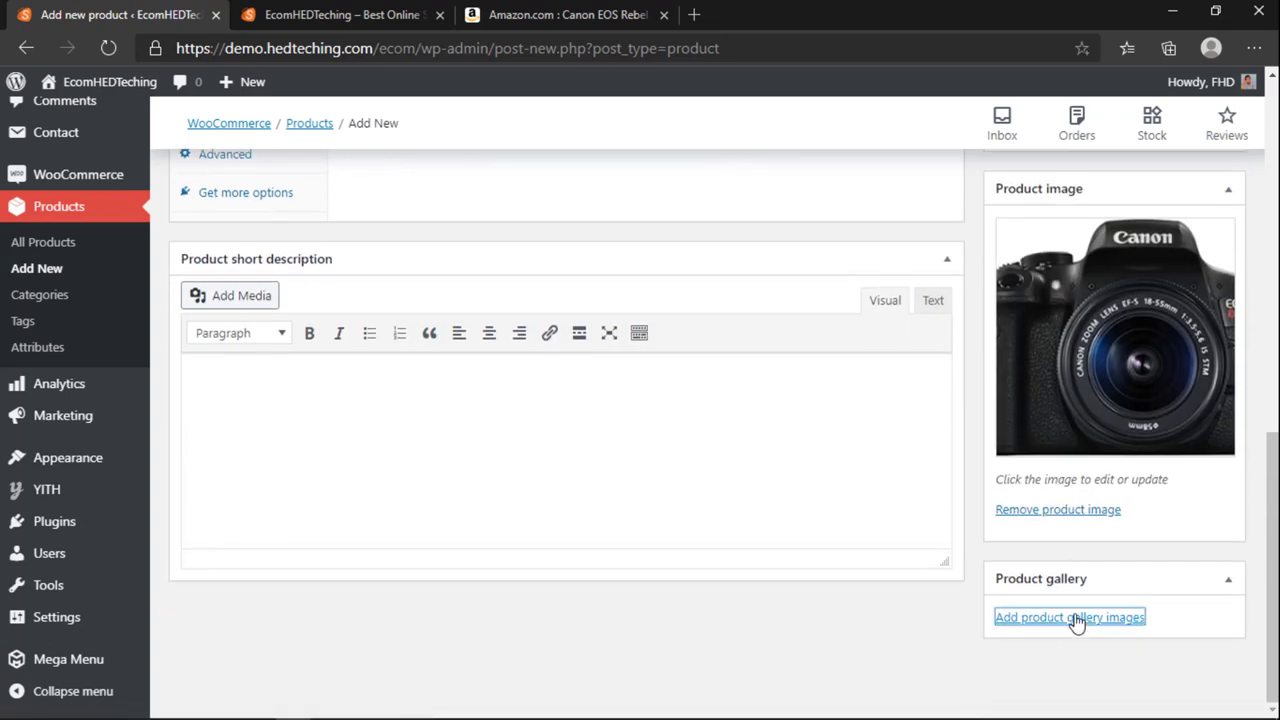
pyautogui.click(106, 162)
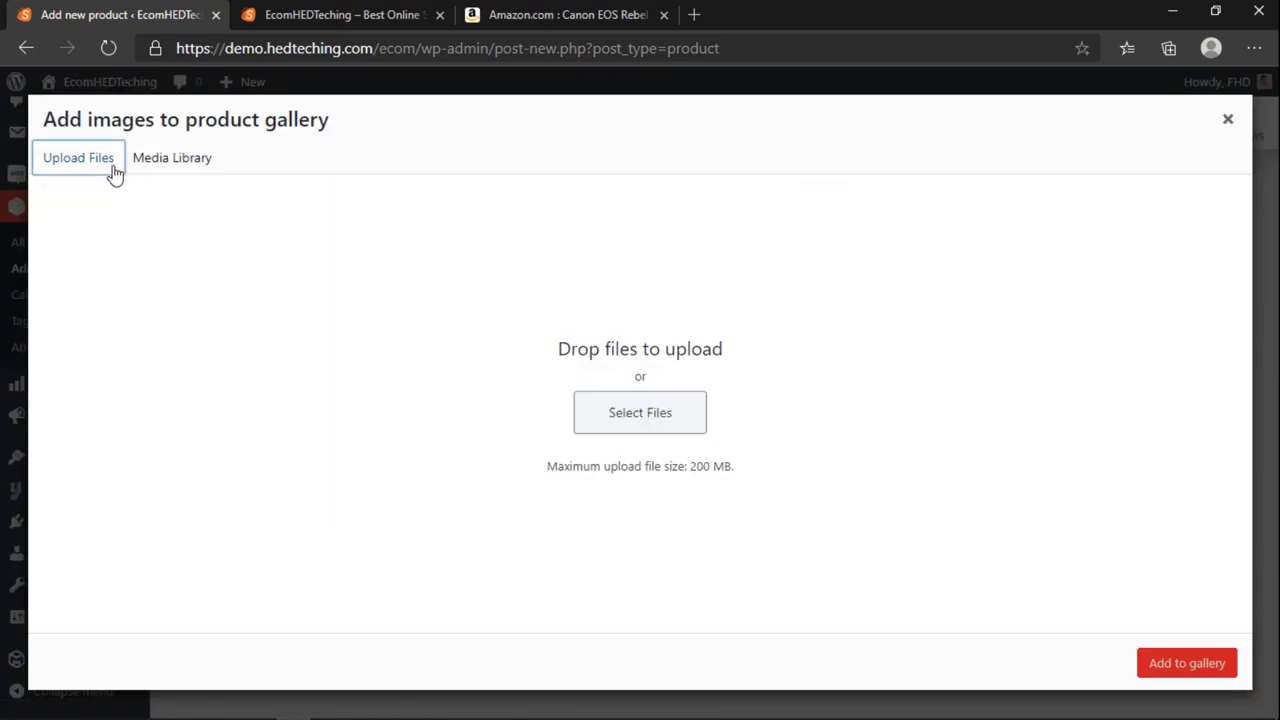
pyautogui.click(172, 160)
pyautogui.click(263, 316)
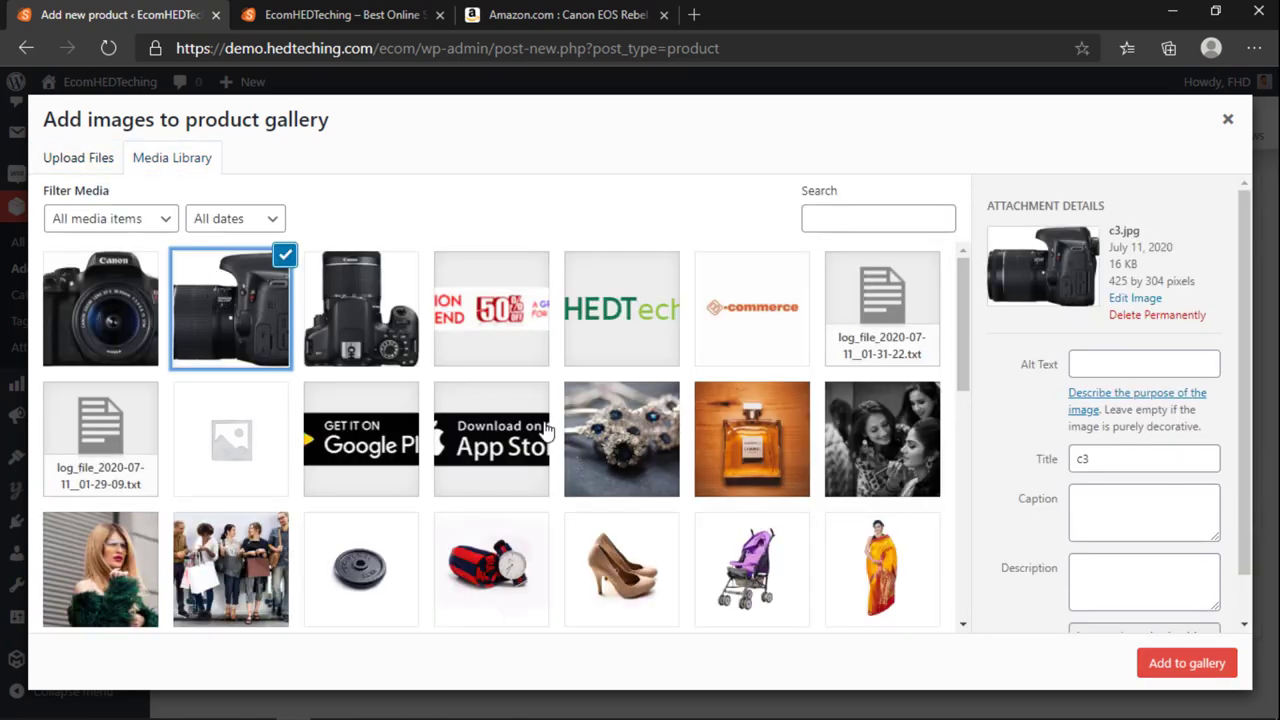
pyautogui.click(360, 318)
pyautogui.click(1175, 663)
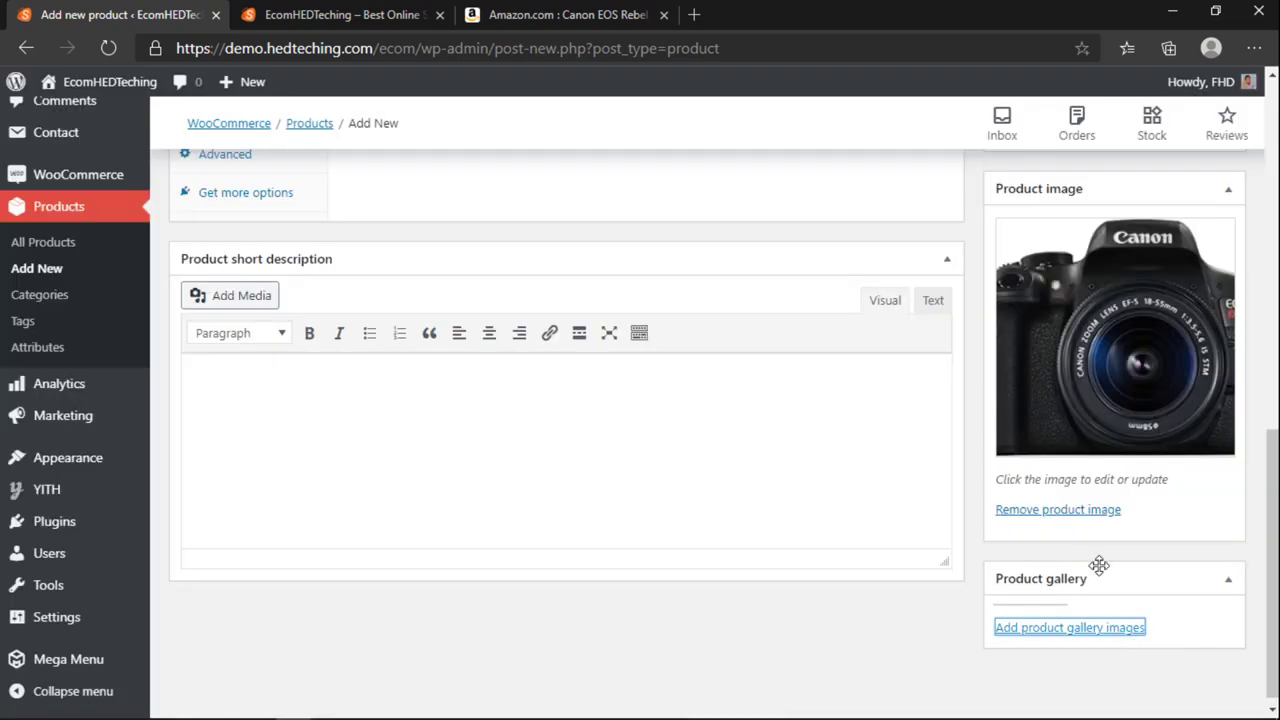
# Step: Add the side-view and camera1 photos to the gallery, then publish the product
pyautogui.click(1071, 621)
pyautogui.click(237, 305)
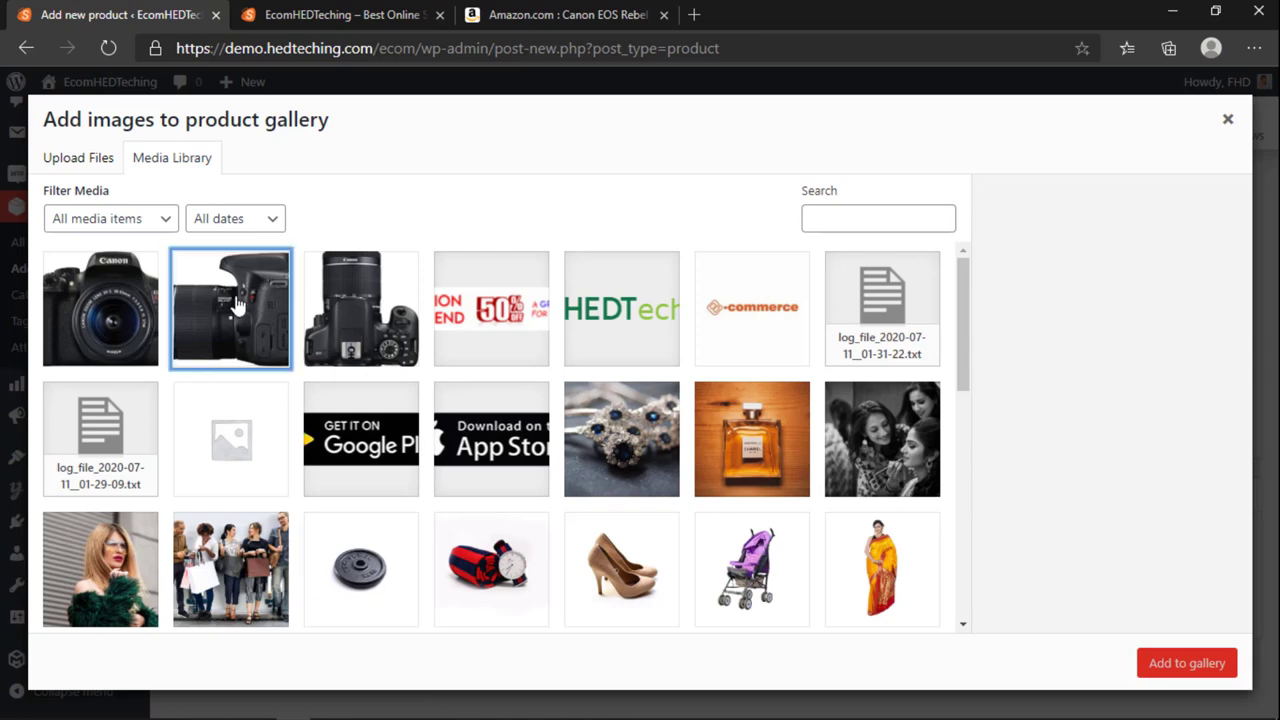
pyautogui.click(1160, 663)
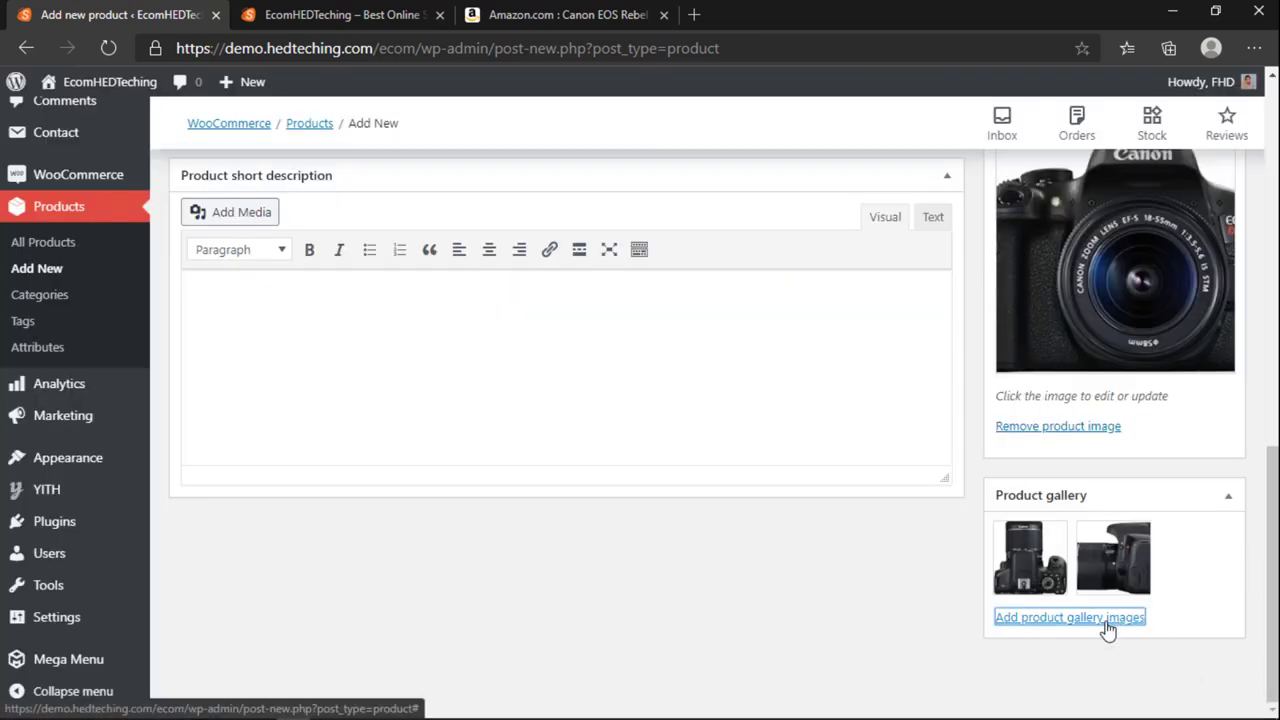
pyautogui.click(1107, 620)
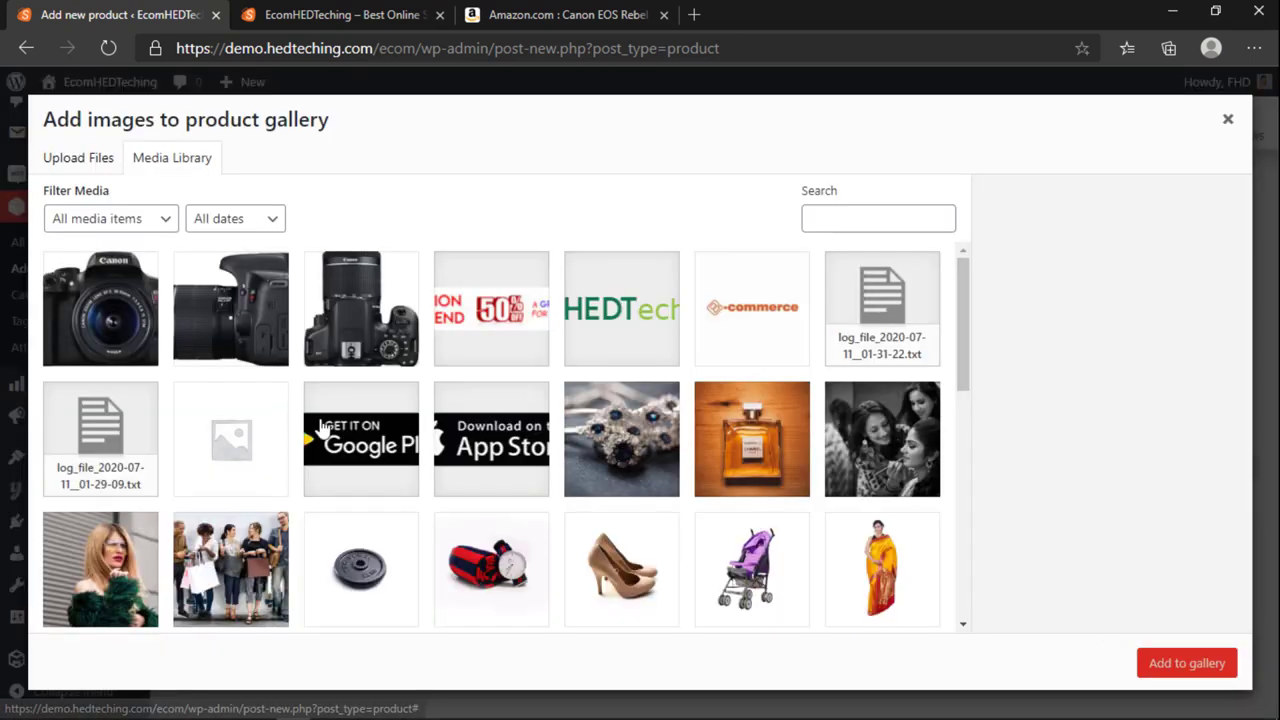
pyautogui.click(1200, 672)
pyautogui.scroll(10, 1068, 500)
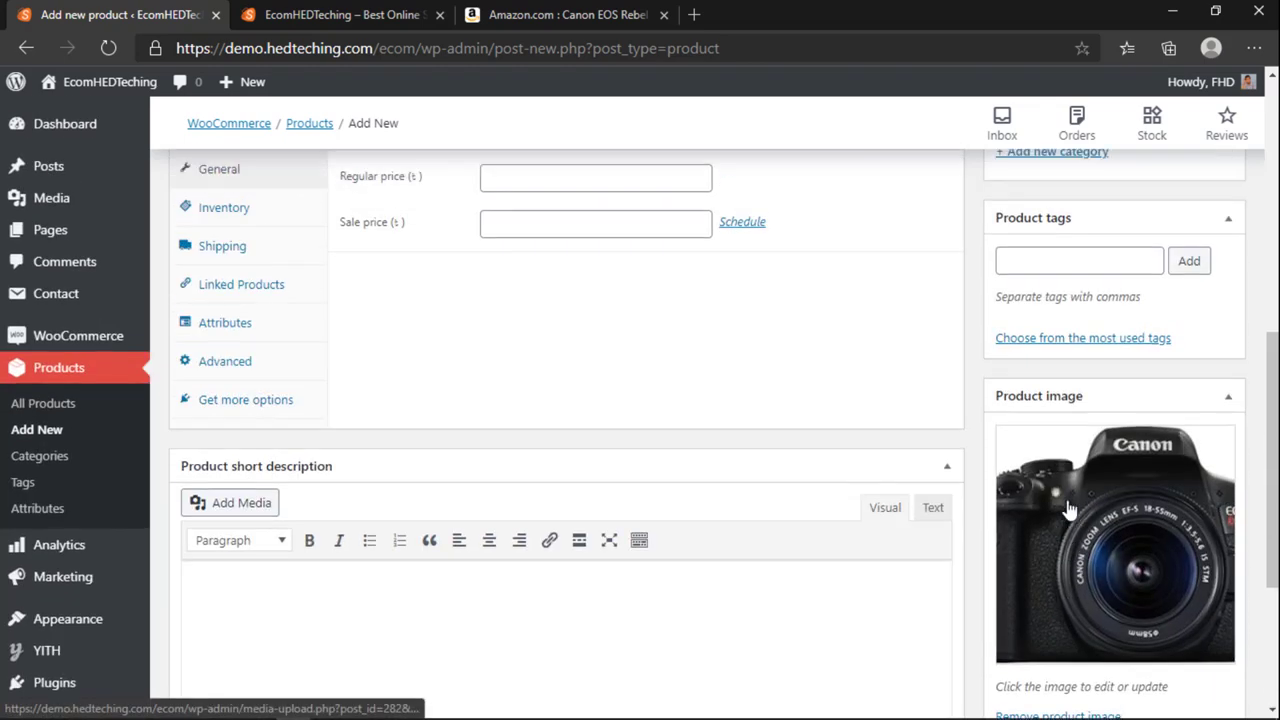
pyautogui.click(1200, 470)
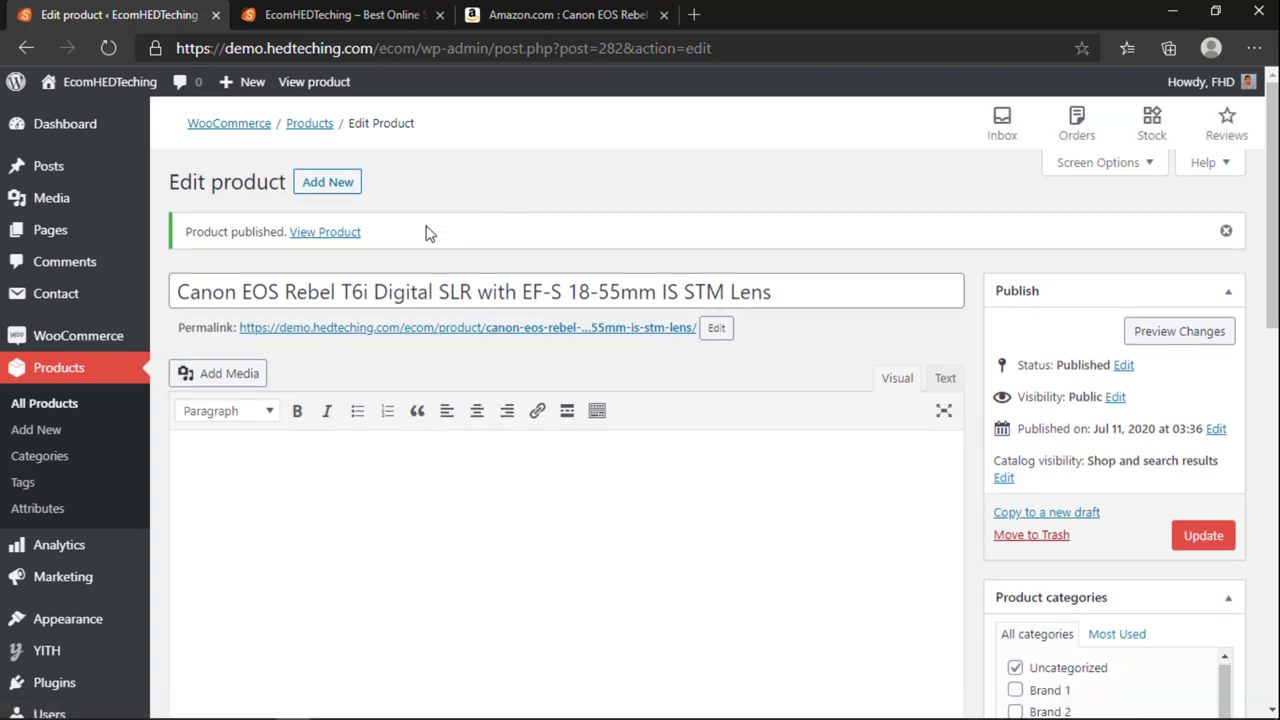
# Step: Open the camera's live product page in a new tab and view its main photo enlarged
pyautogui.middleClick(340, 236)
pyautogui.click(309, 14)
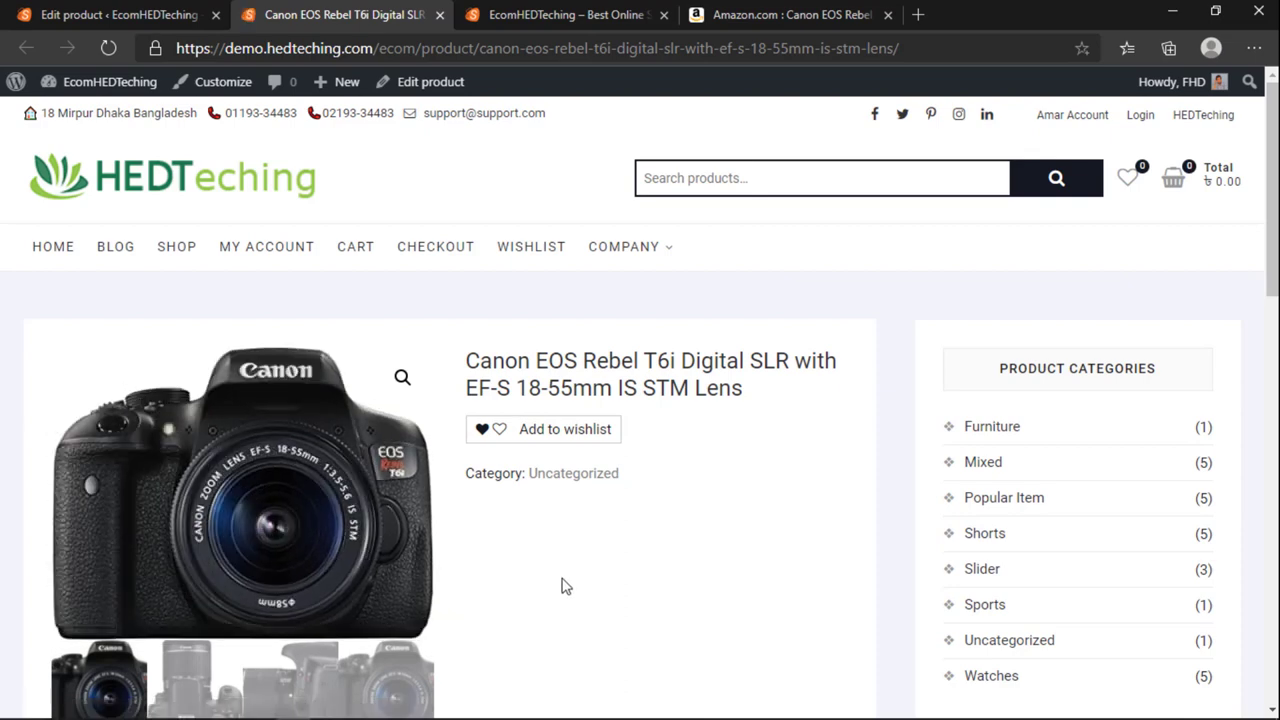
pyautogui.scroll(-1, 580, 578)
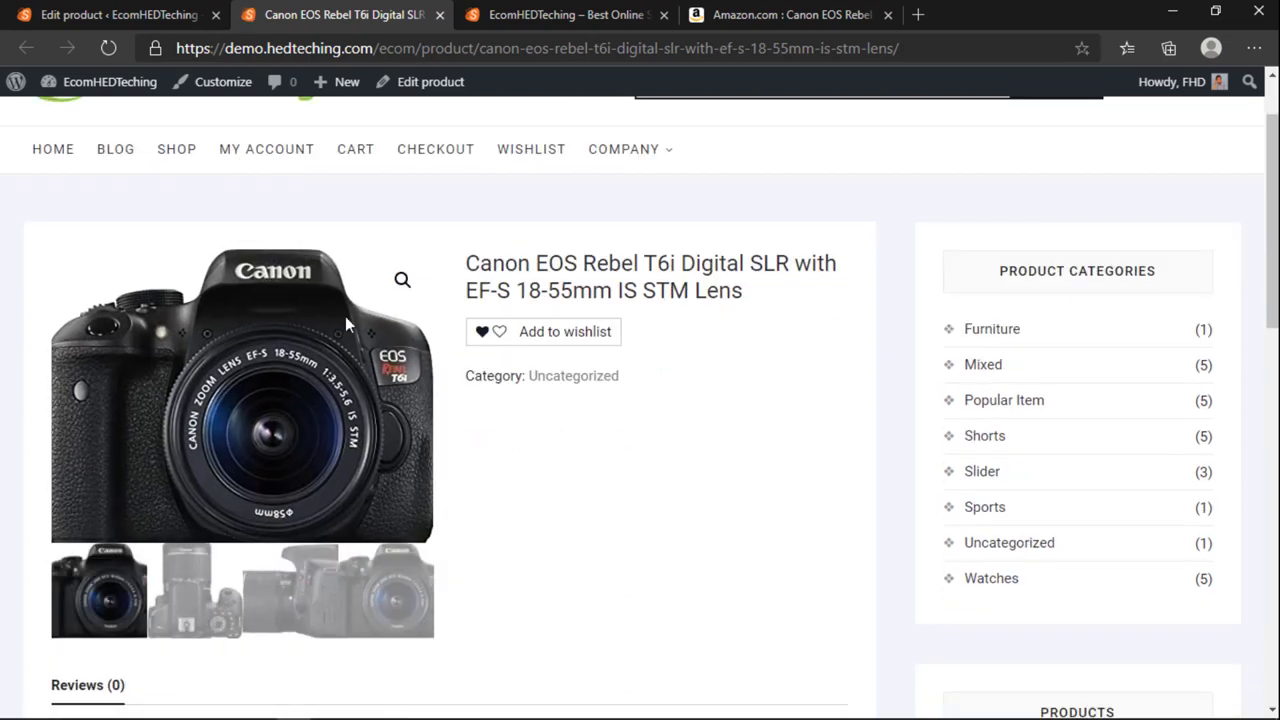
pyautogui.click(404, 280)
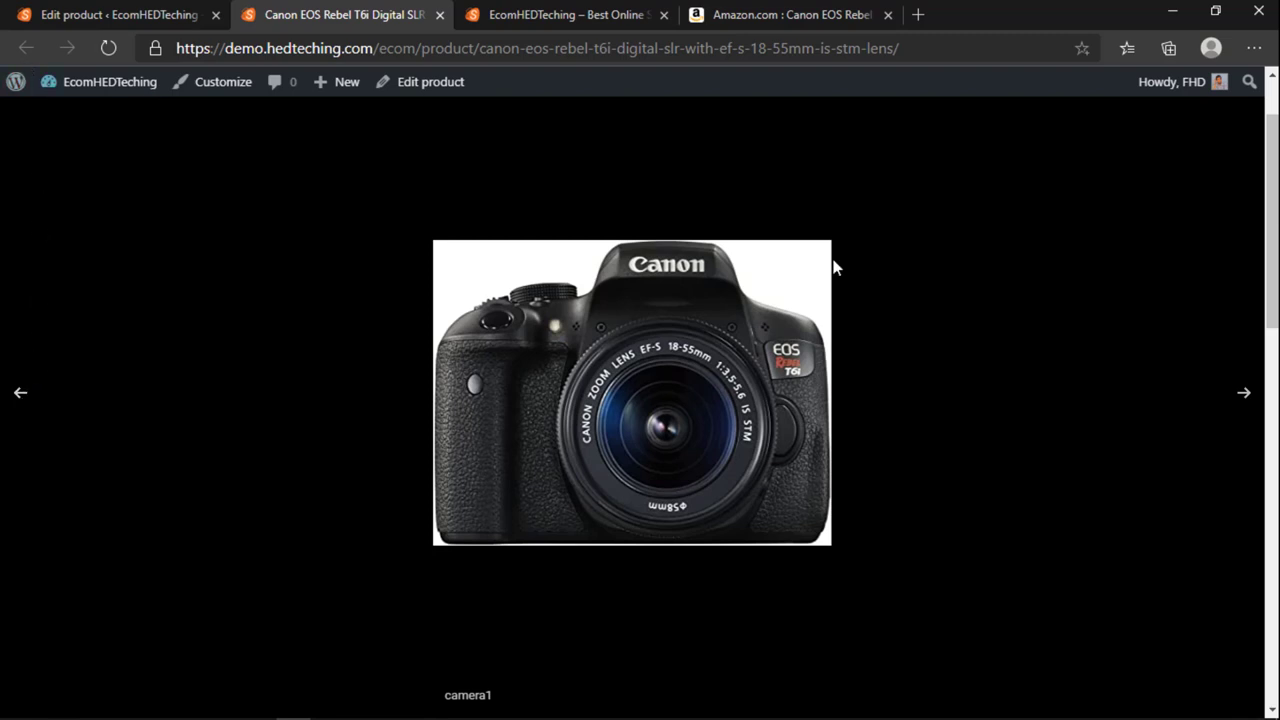
pyautogui.click(1214, 124)
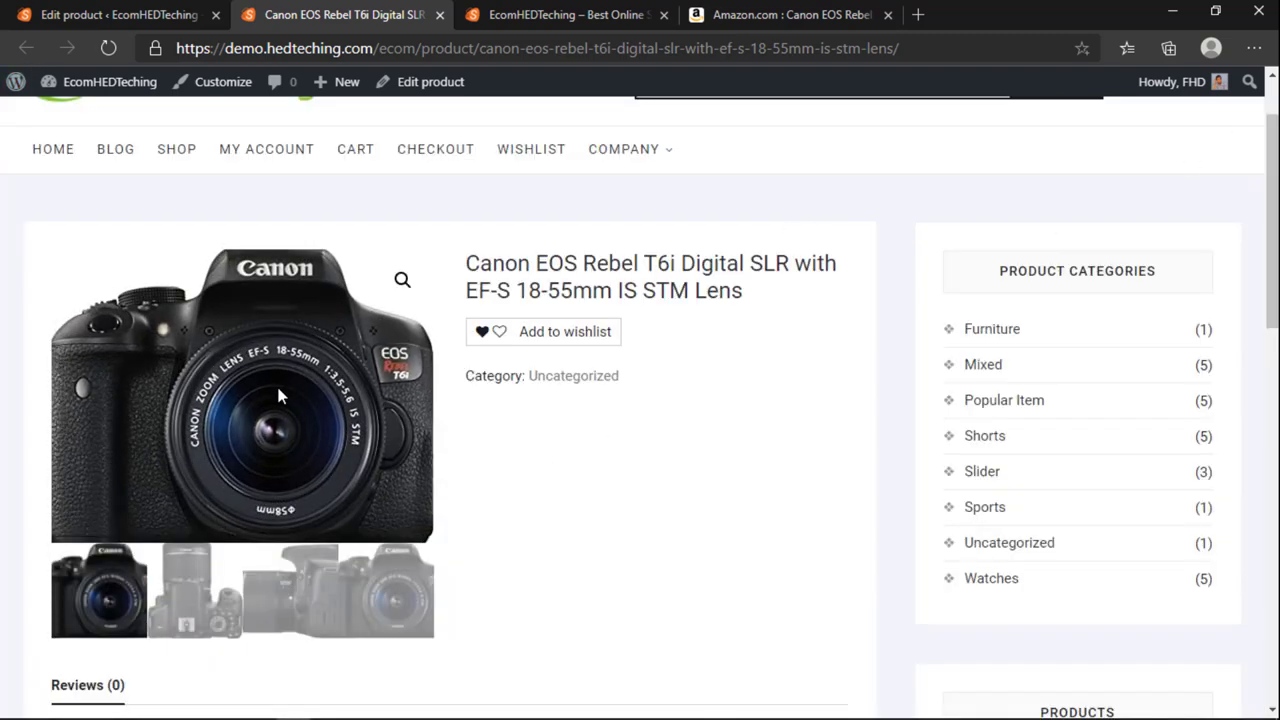
pyautogui.click(399, 280)
pyautogui.click(614, 177)
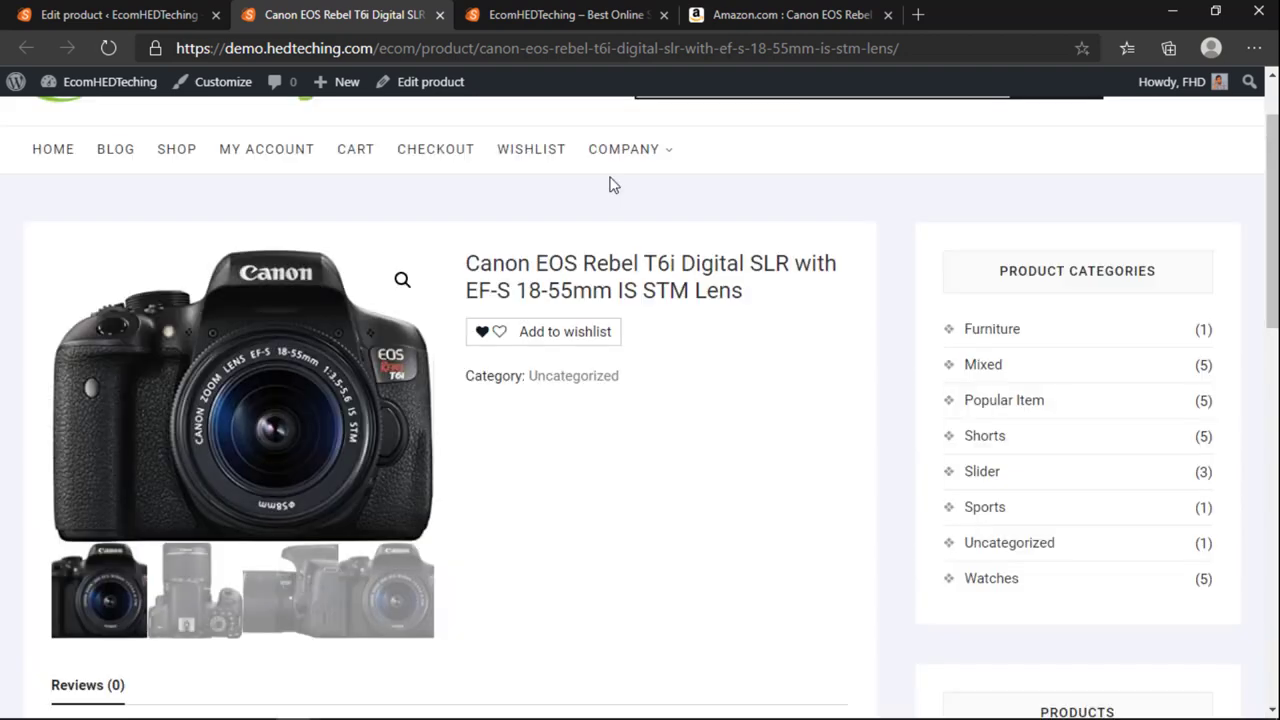
# Step: Browse the second, third and fourth gallery photos on the live product page
pyautogui.scroll(1, 562, 533)
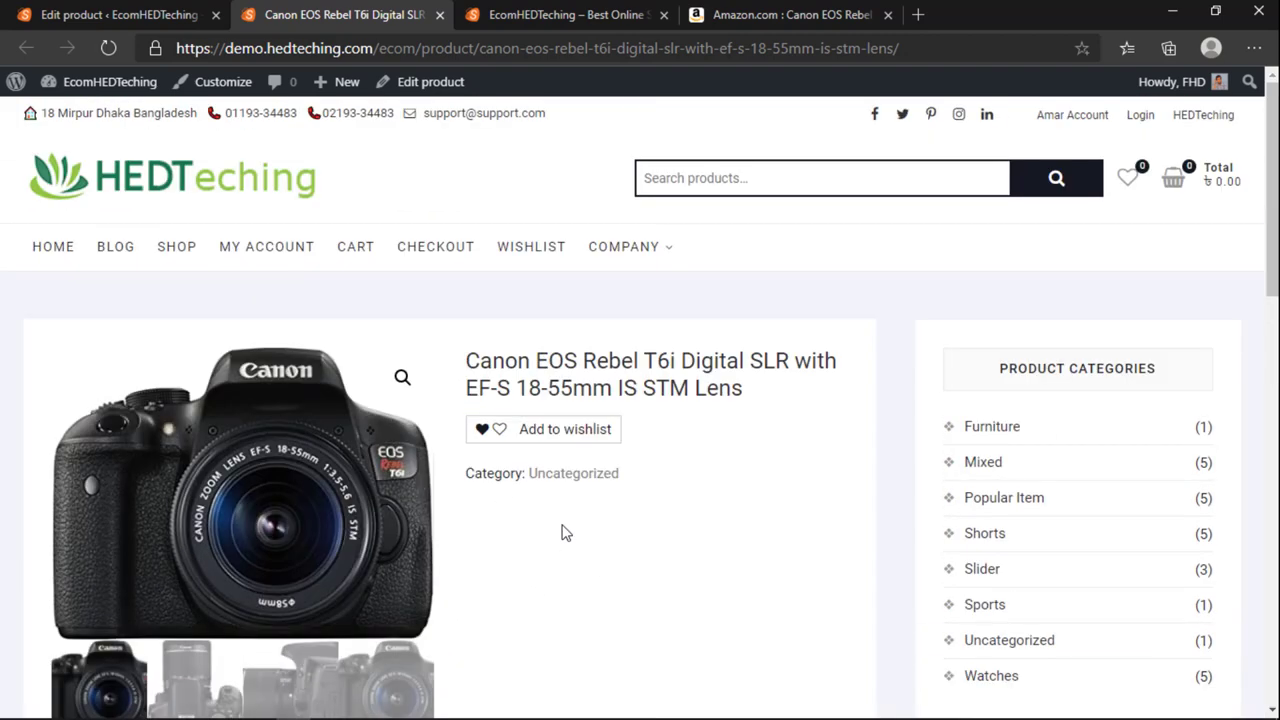
pyautogui.scroll(-1, 562, 533)
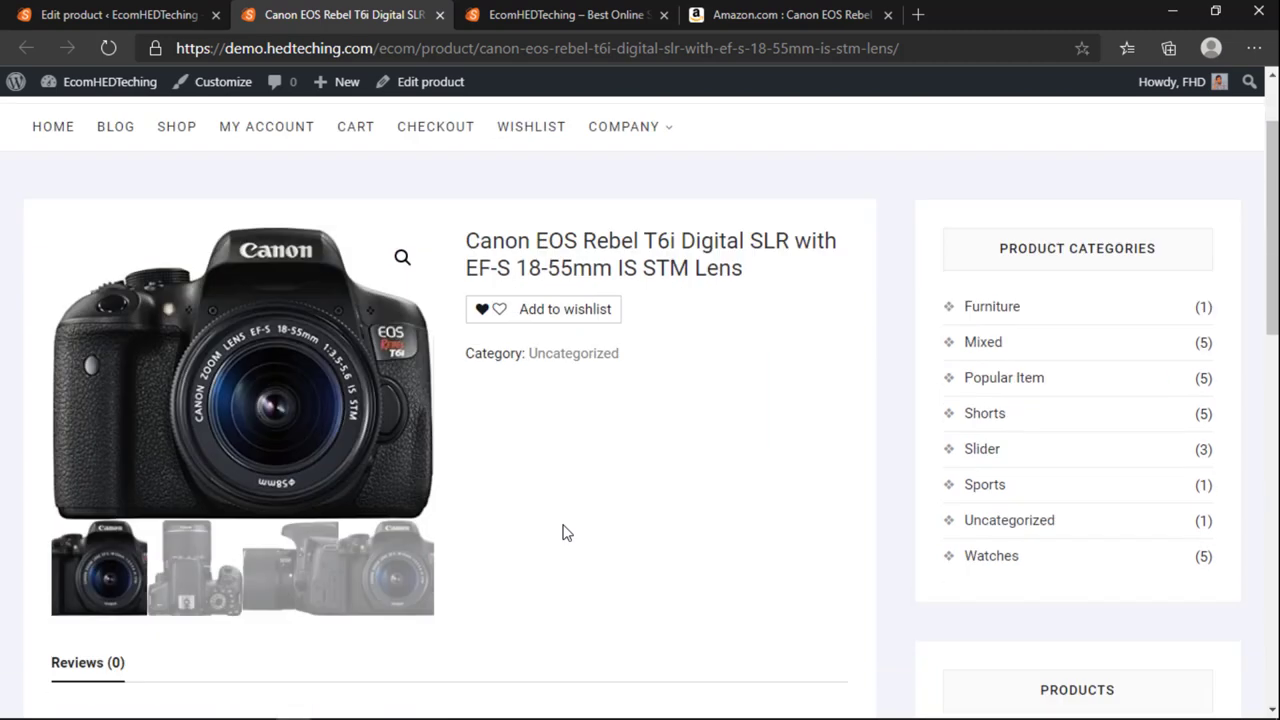
pyautogui.scroll(1, 563, 531)
pyautogui.click(170, 592)
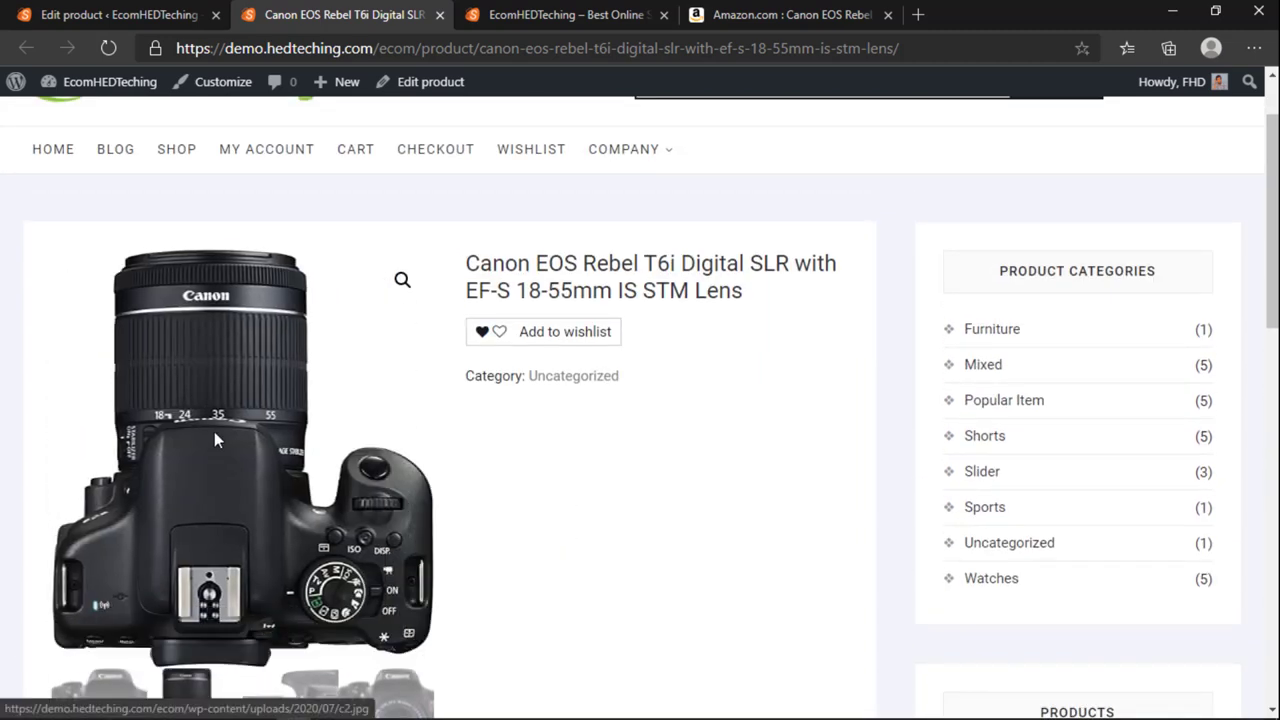
pyautogui.scroll(-1, 227, 438)
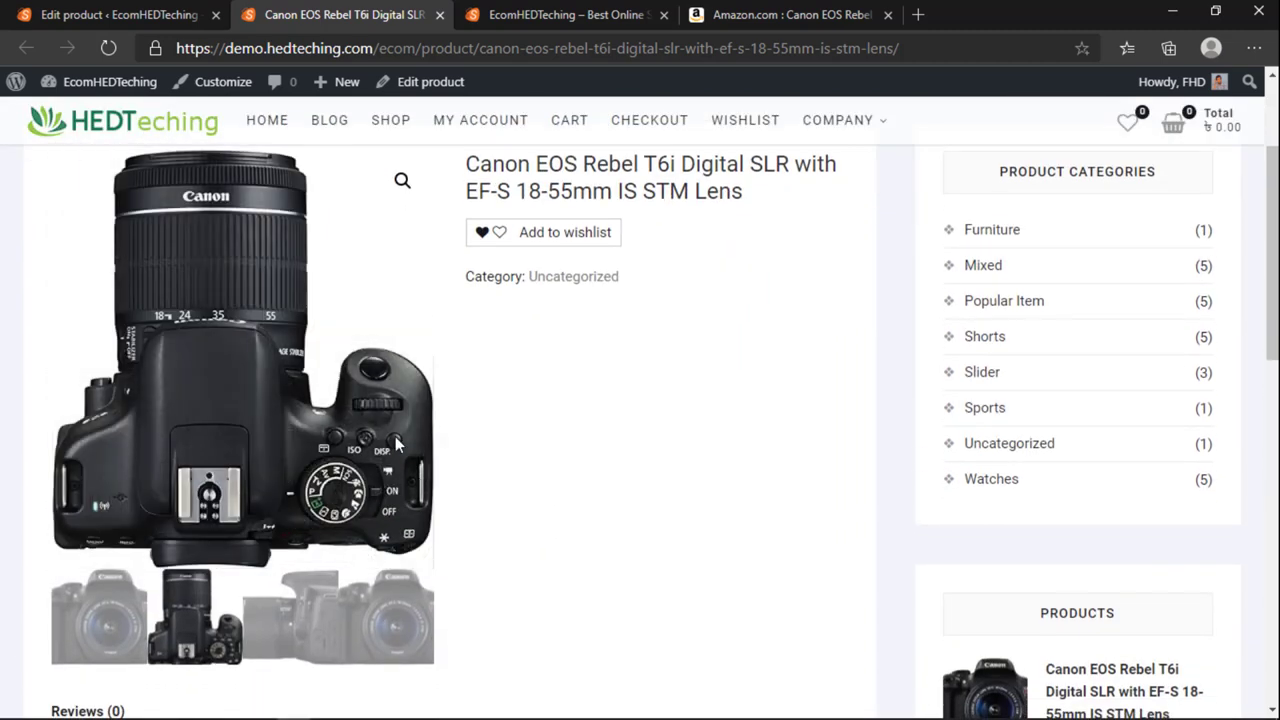
pyautogui.click(285, 620)
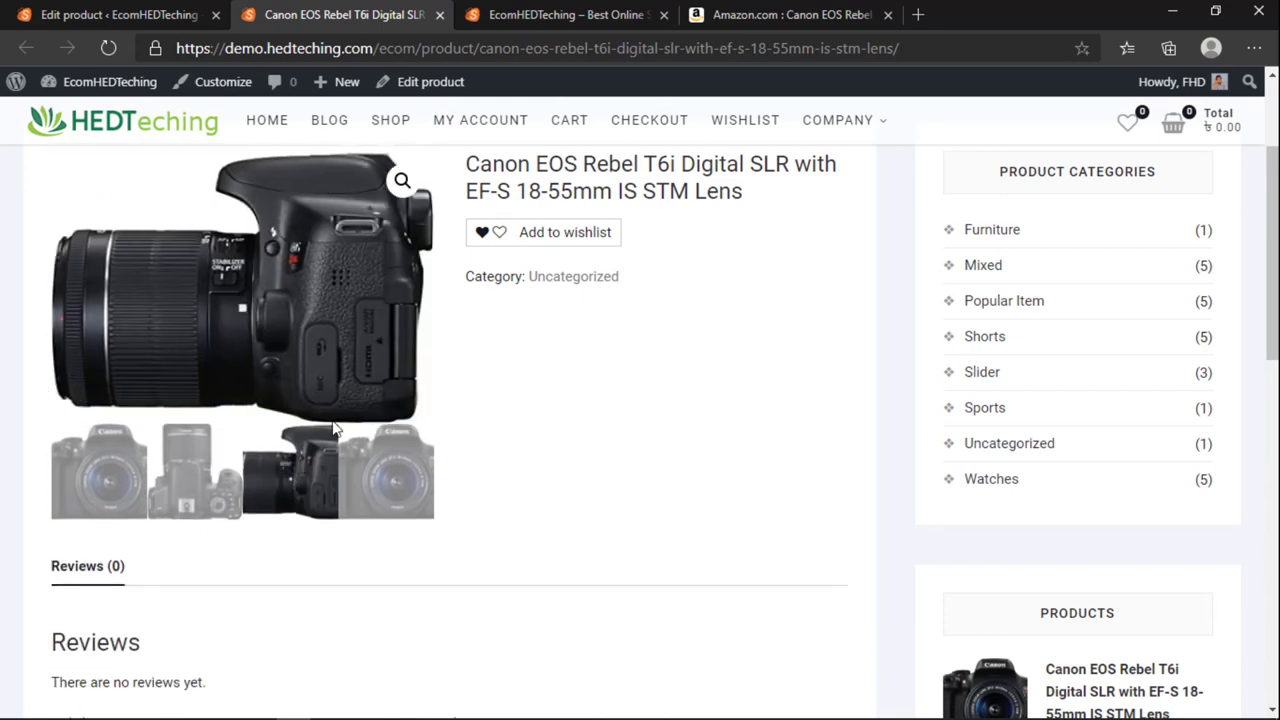
pyautogui.click(386, 600)
pyautogui.scroll(2, 545, 552)
pyautogui.scroll(1, 545, 552)
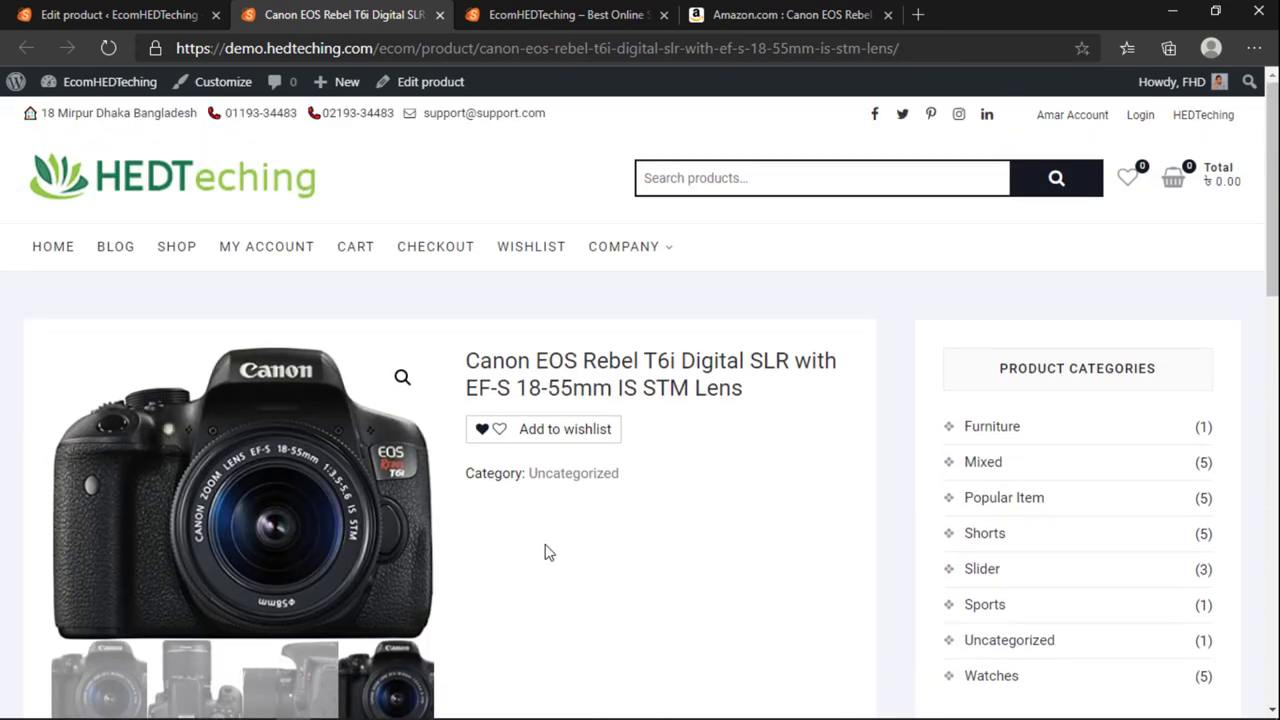
pyautogui.scroll(-3, 591, 517)
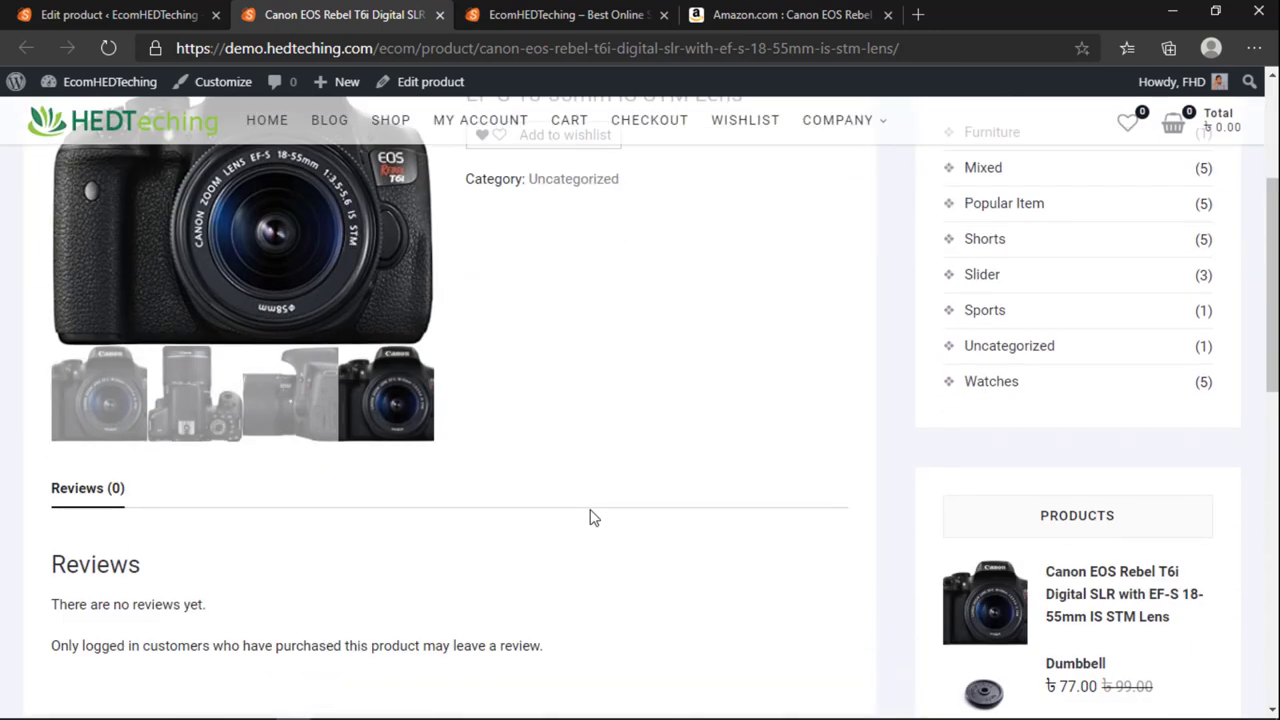
pyautogui.scroll(-3, 591, 517)
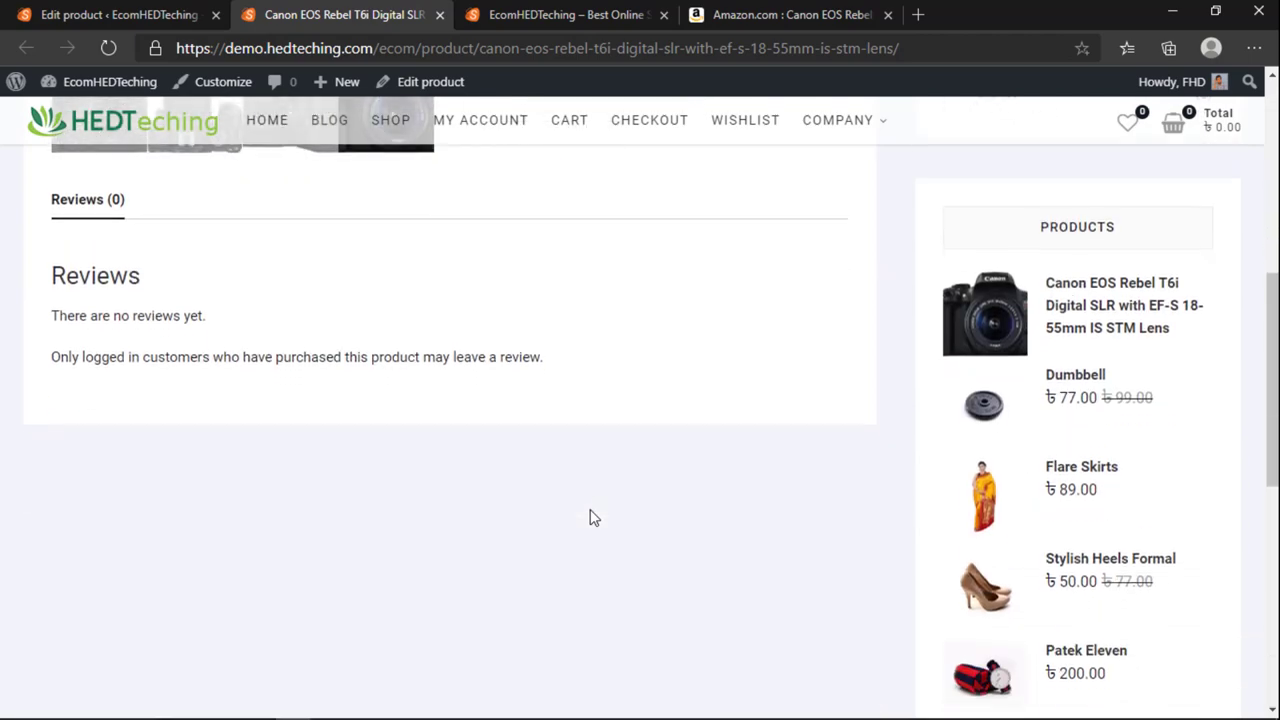
pyautogui.scroll(2, 595, 515)
pyautogui.scroll(2, 600, 512)
pyautogui.scroll(-2, 597, 511)
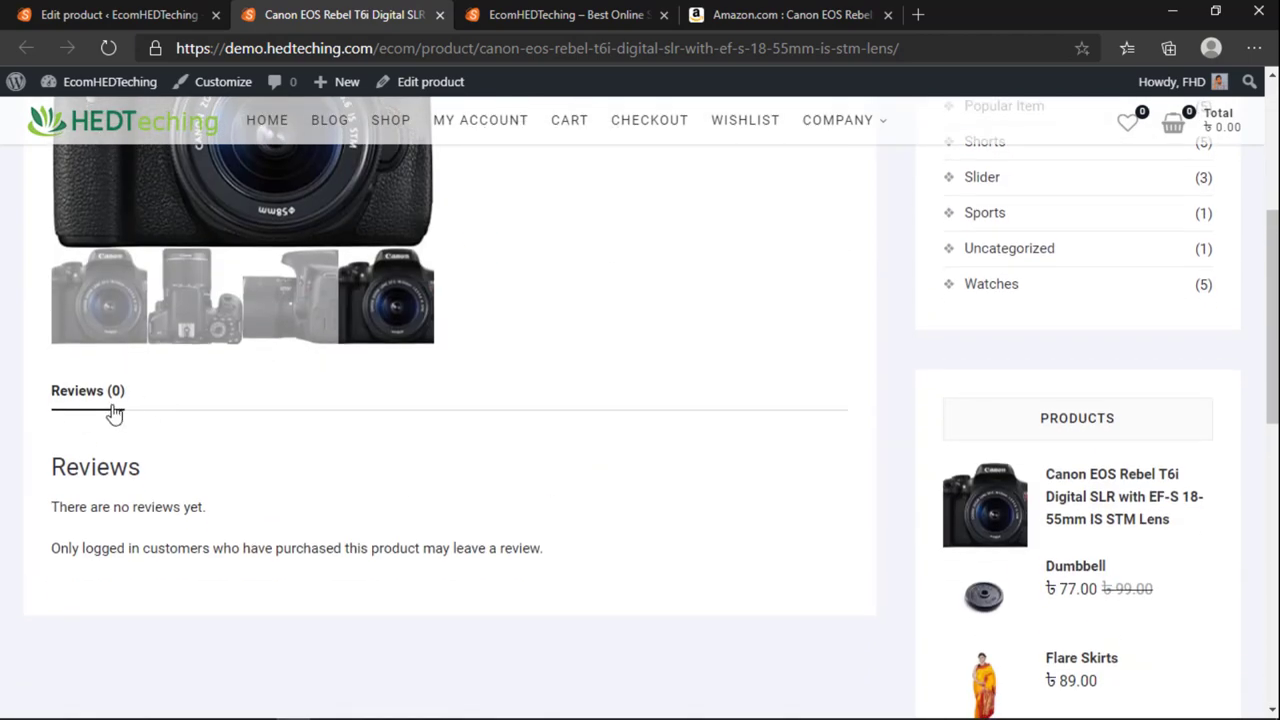
pyautogui.scroll(-8, 112, 410)
pyautogui.scroll(5, 193, 503)
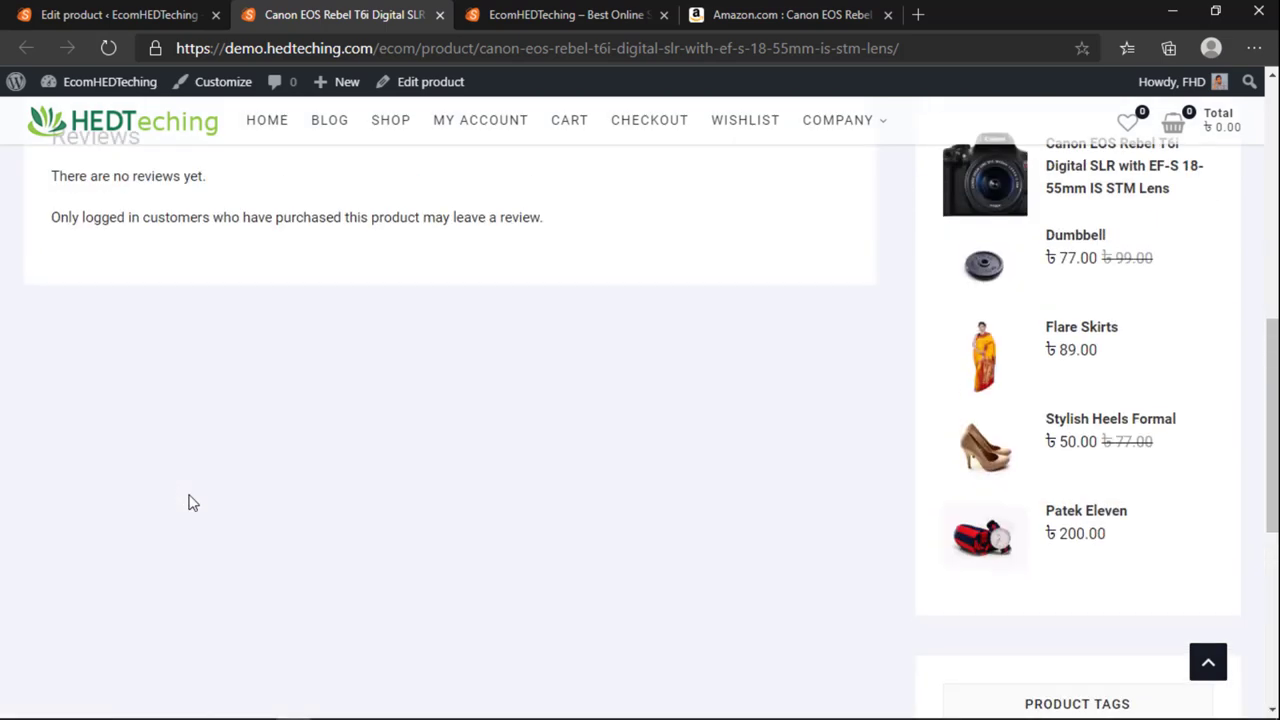
pyautogui.scroll(10, 193, 503)
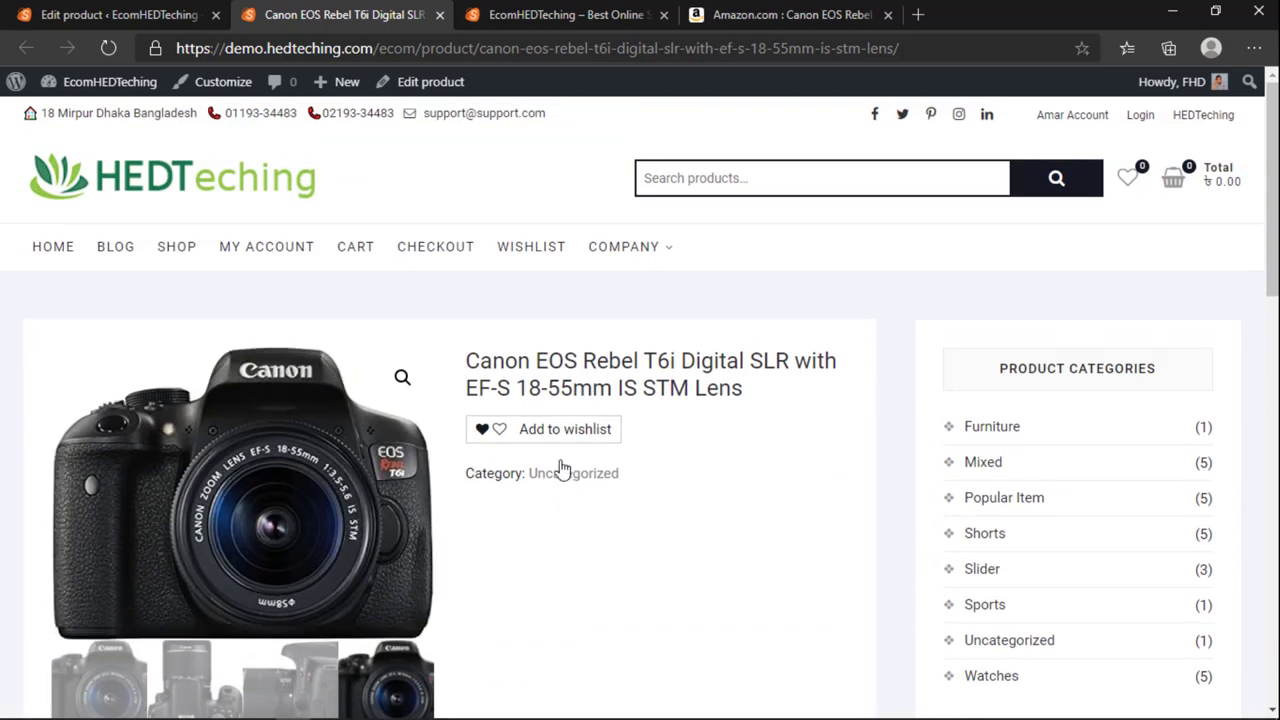
# Step: Return to the editor's empty Product short description, then bring up the Amazon T6i listing
pyautogui.click(150, 14)
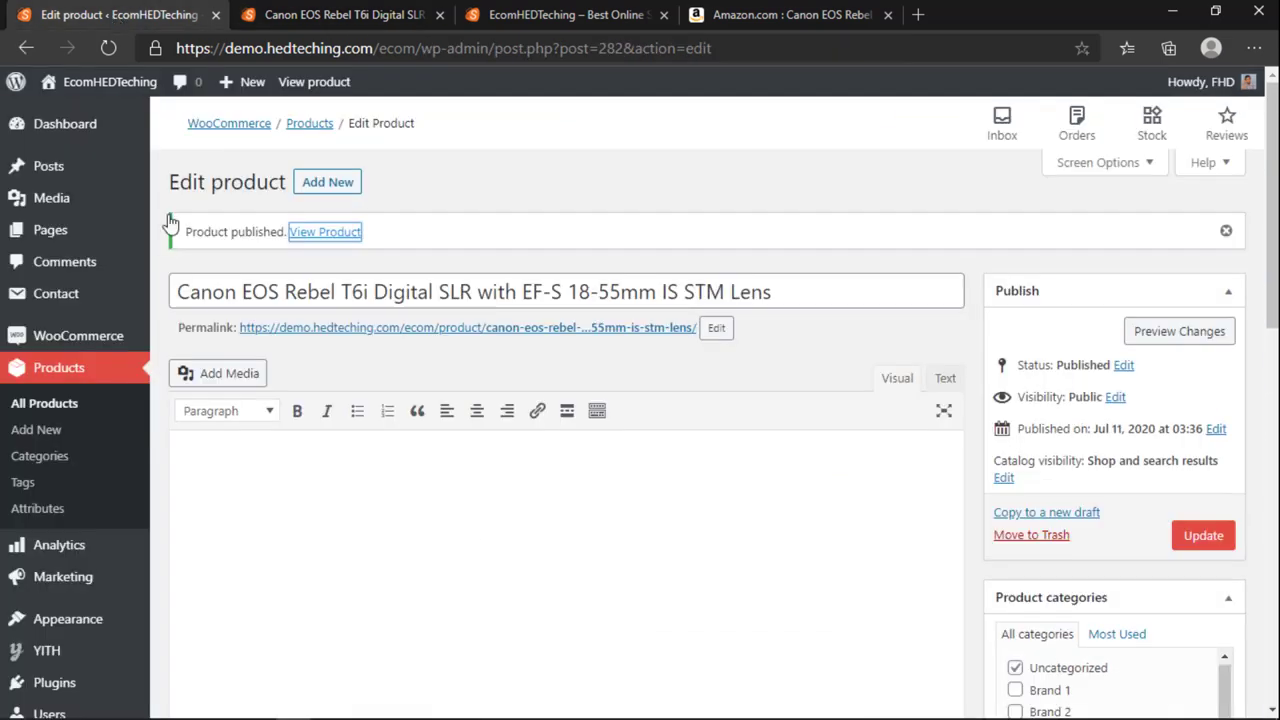
pyautogui.click(393, 10)
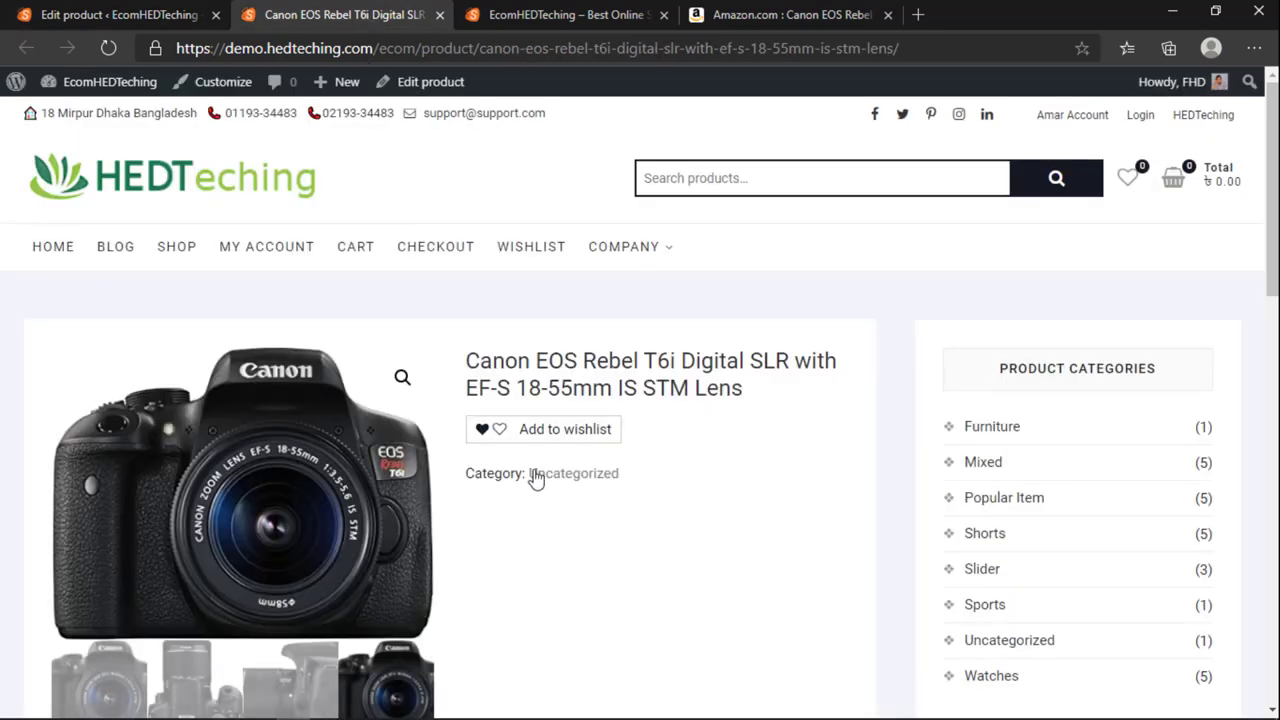
pyautogui.click(172, 8)
pyautogui.scroll(-15, 455, 520)
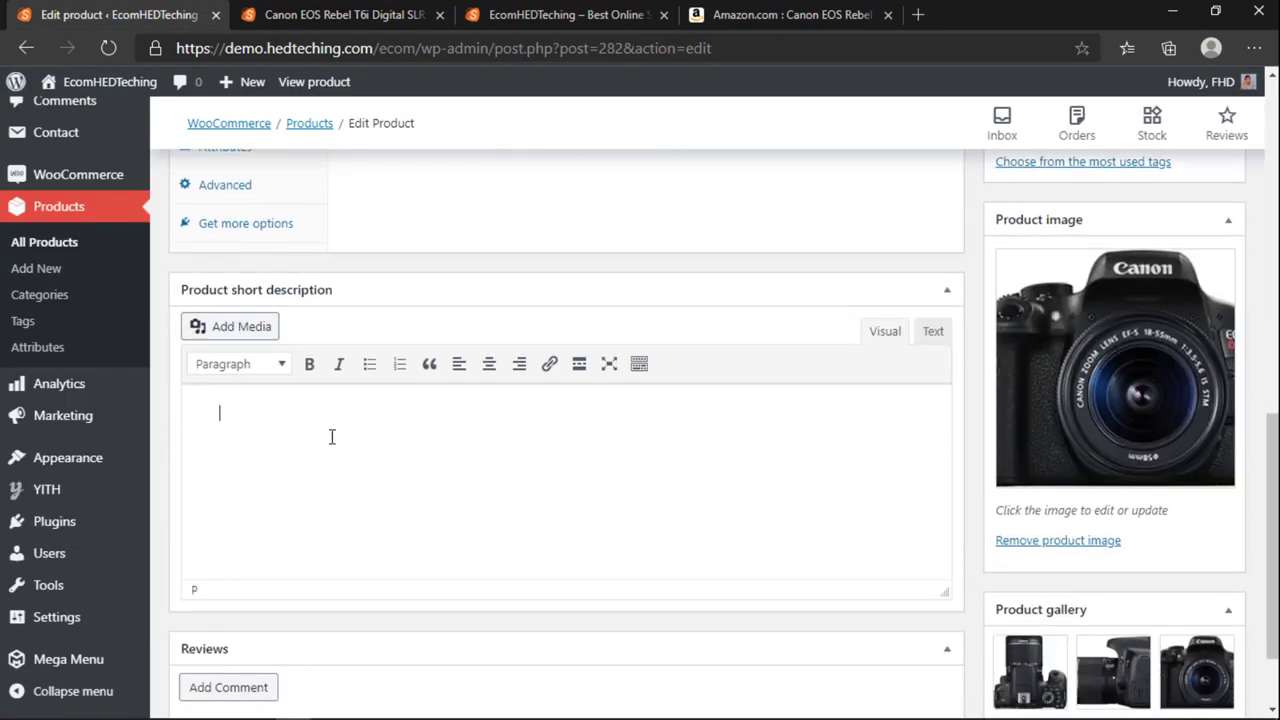
pyautogui.click(729, 14)
pyautogui.scroll(-2, 614, 468)
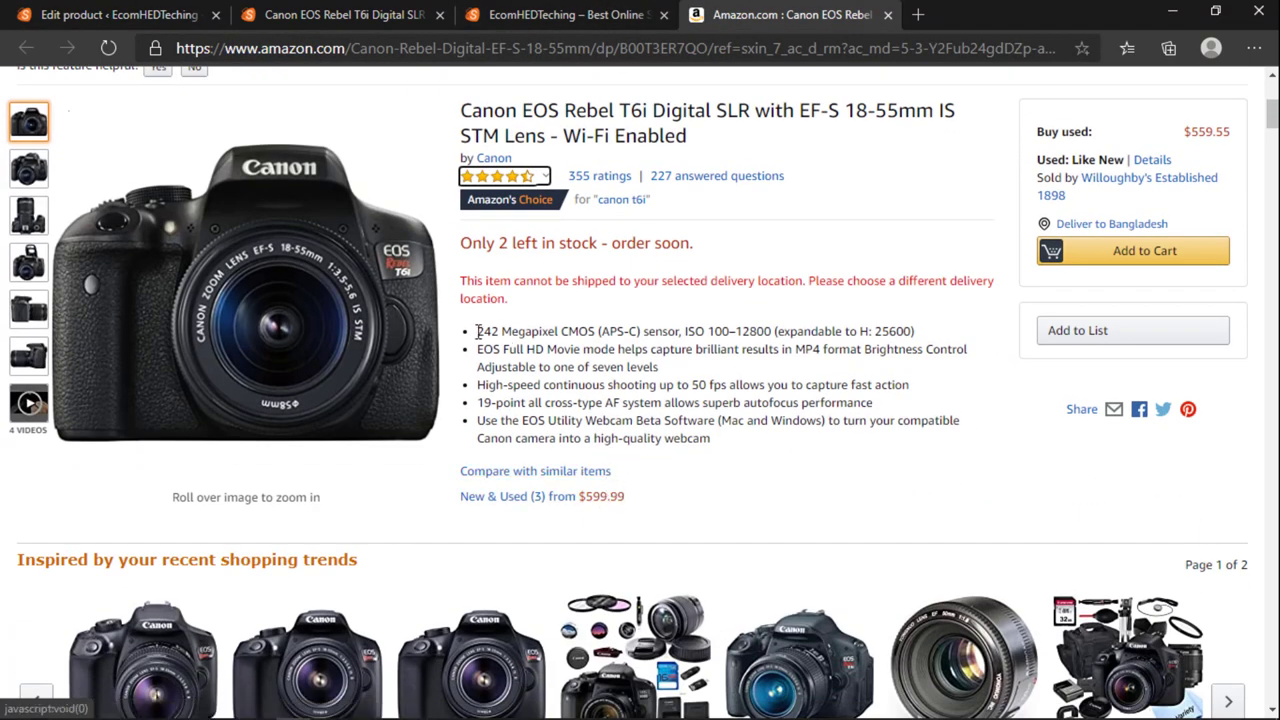
pyautogui.scroll(-4, 541, 366)
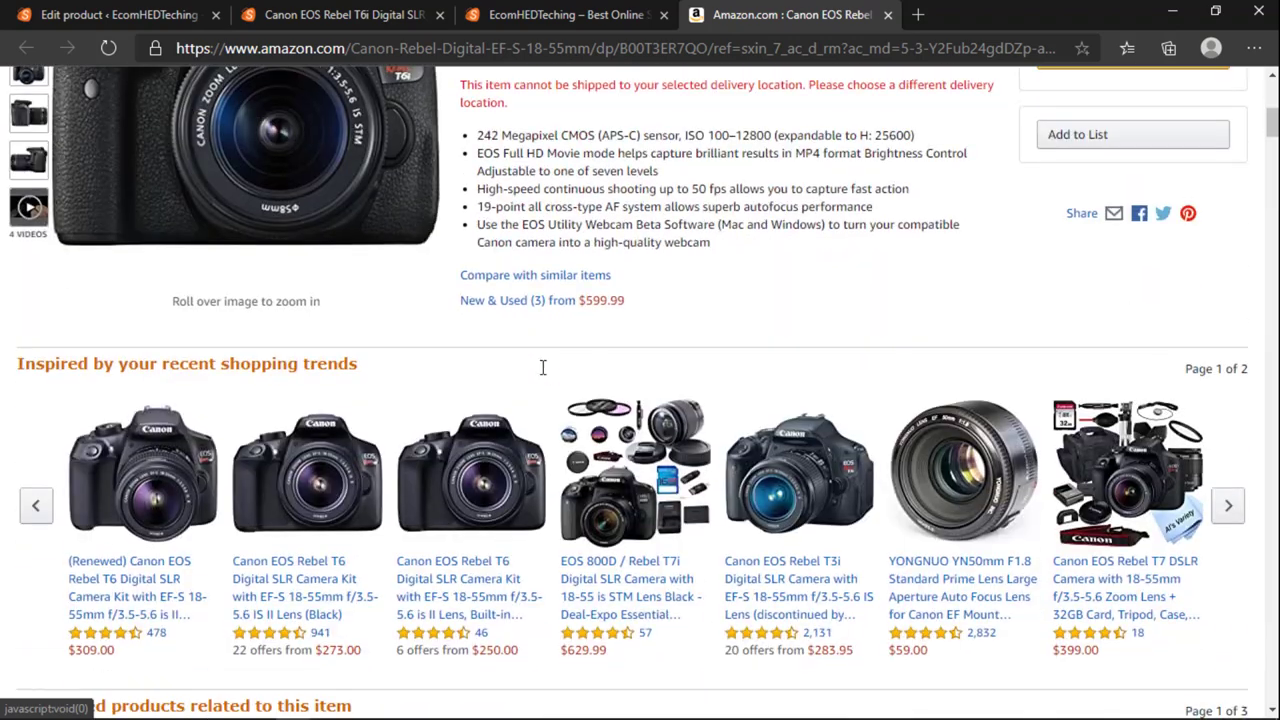
pyautogui.scroll(5, 543, 380)
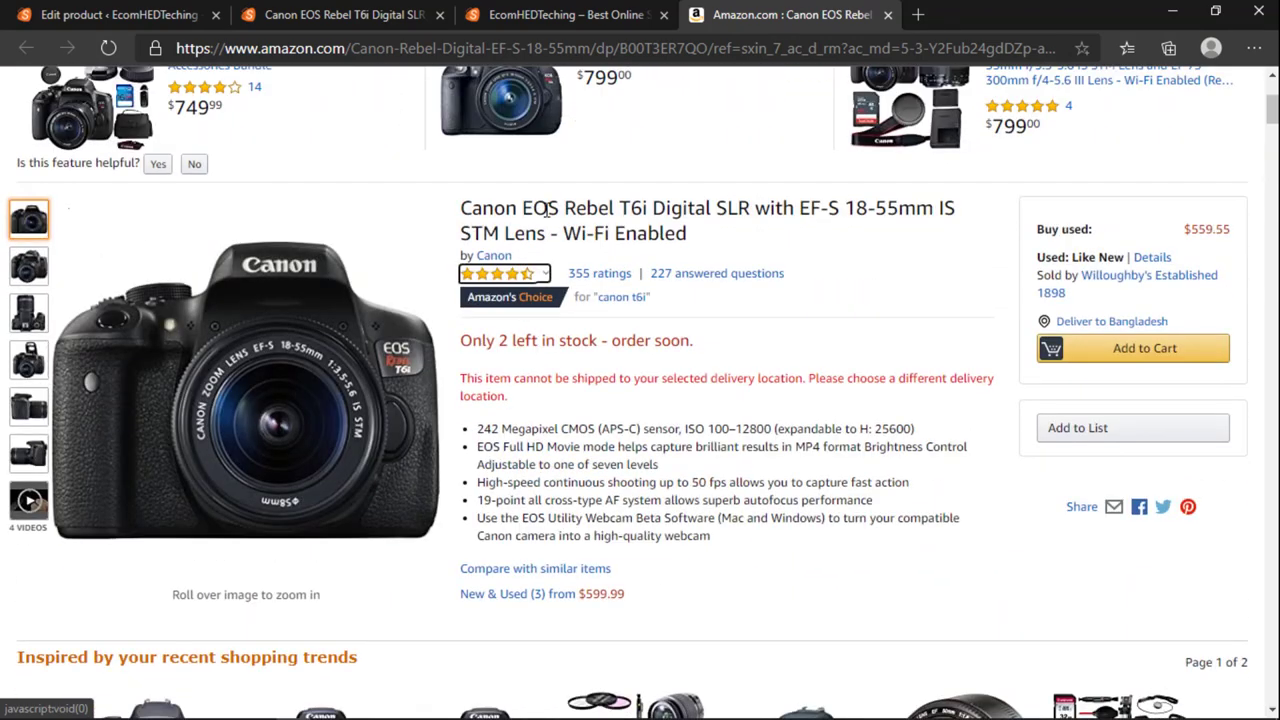
pyautogui.scroll(3, 546, 208)
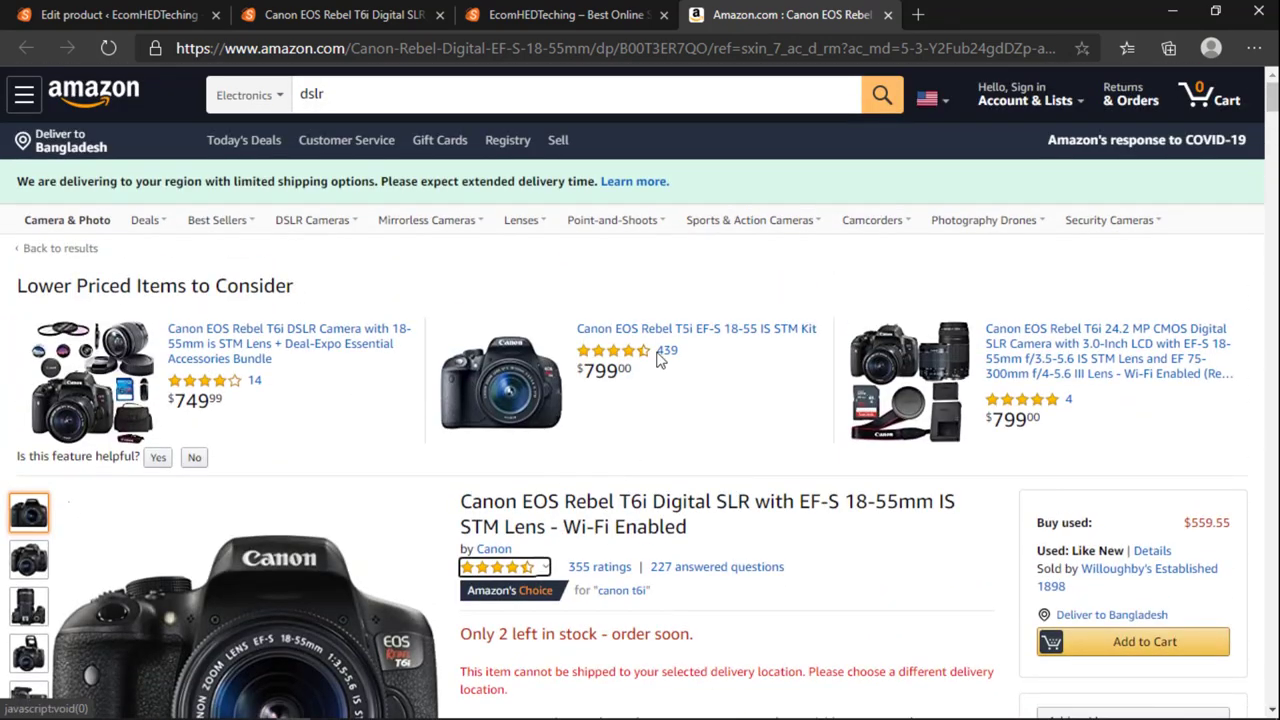
# Step: Search the web for 'daraz camera' in a new tab and open the Daraz site
pyautogui.click(920, 14)
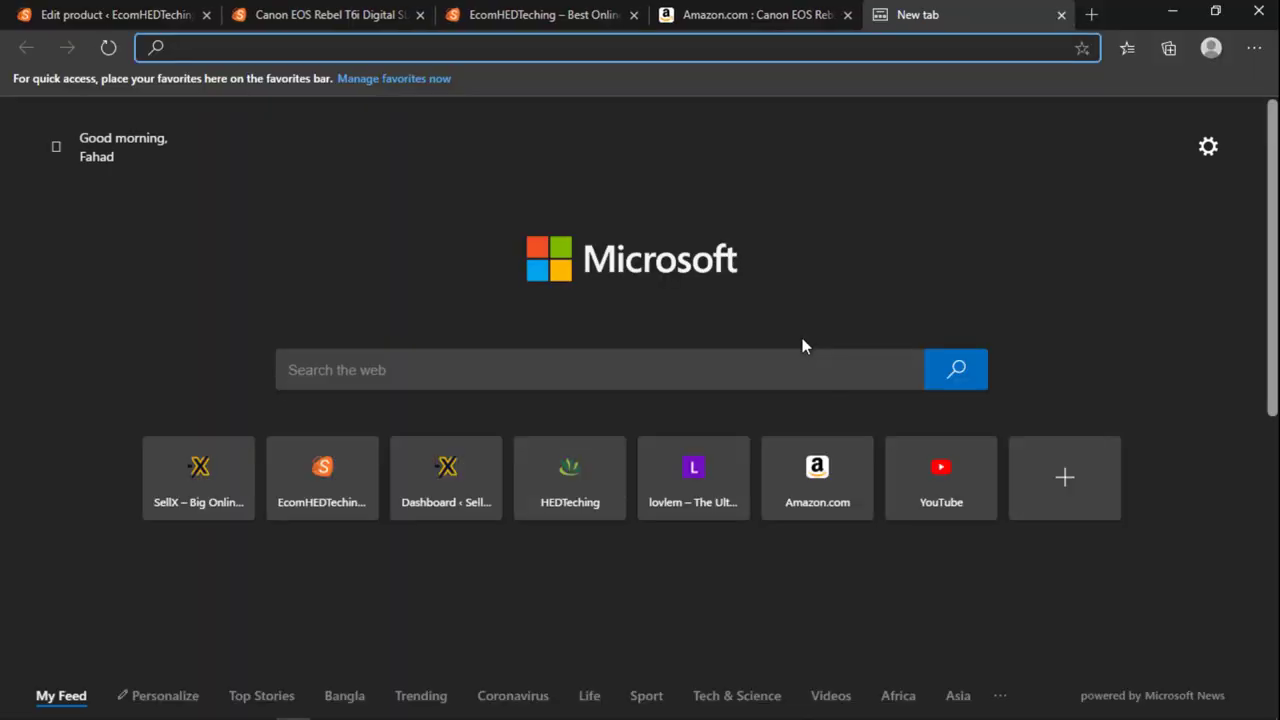
pyautogui.write('daraz ')
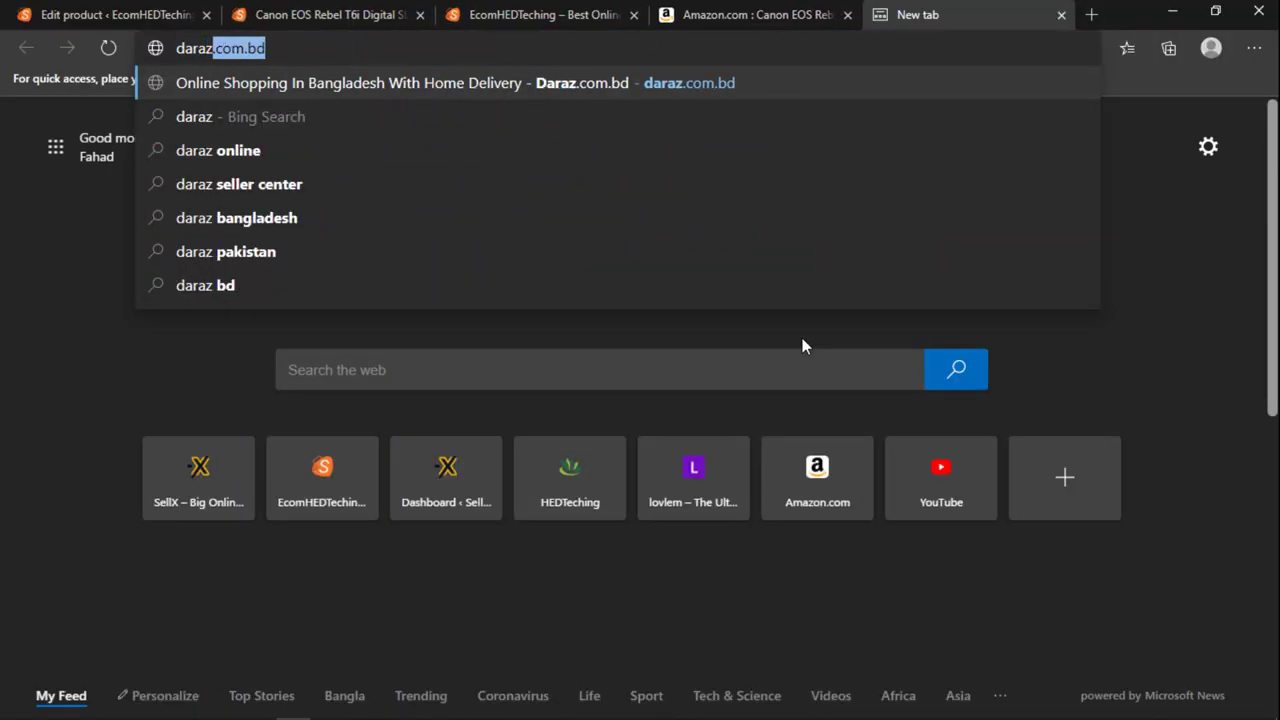
pyautogui.write('camera')
pyautogui.press('Return')
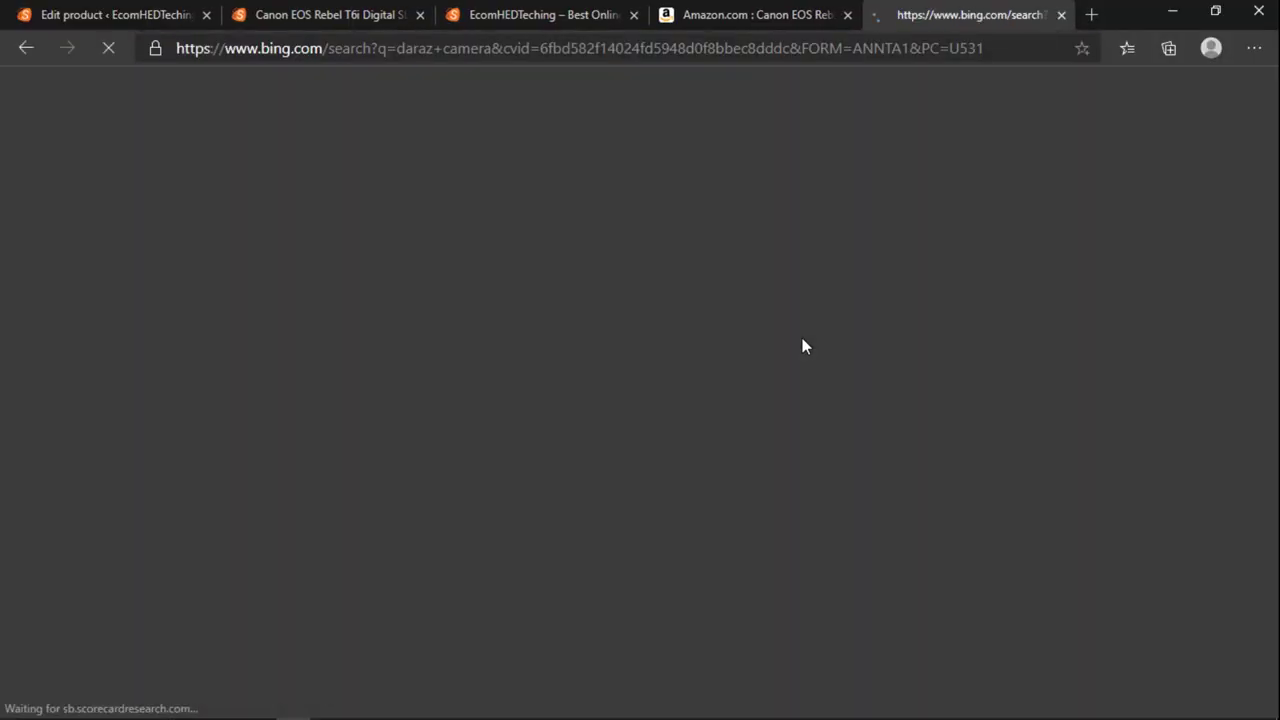
pyautogui.click(233, 248)
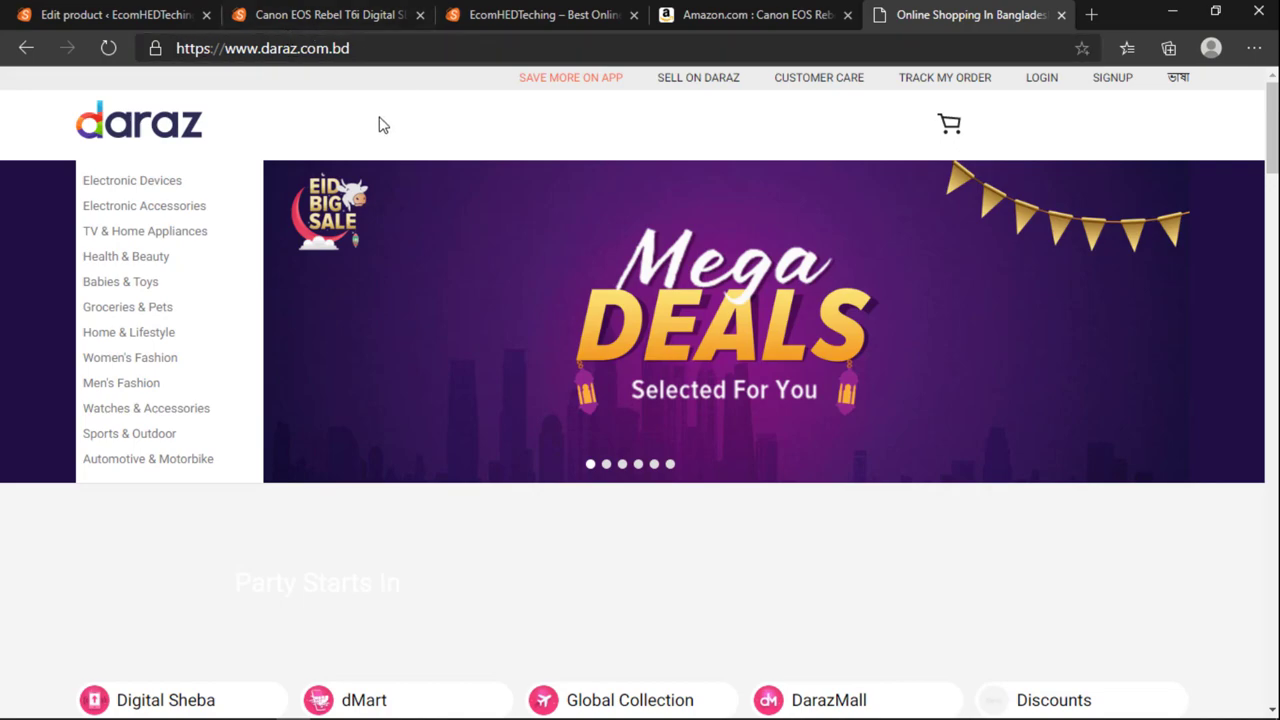
pyautogui.scroll(-1, 440, 287)
pyautogui.scroll(-10, 443, 286)
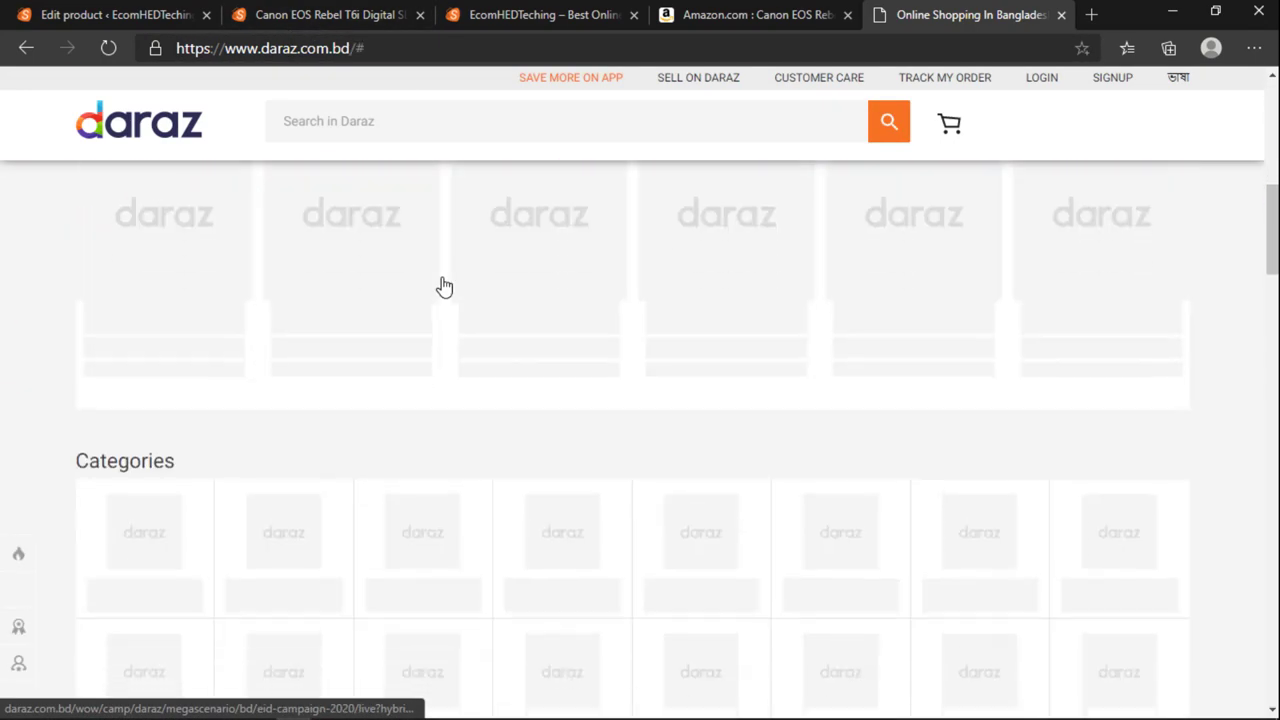
pyautogui.scroll(10, 443, 284)
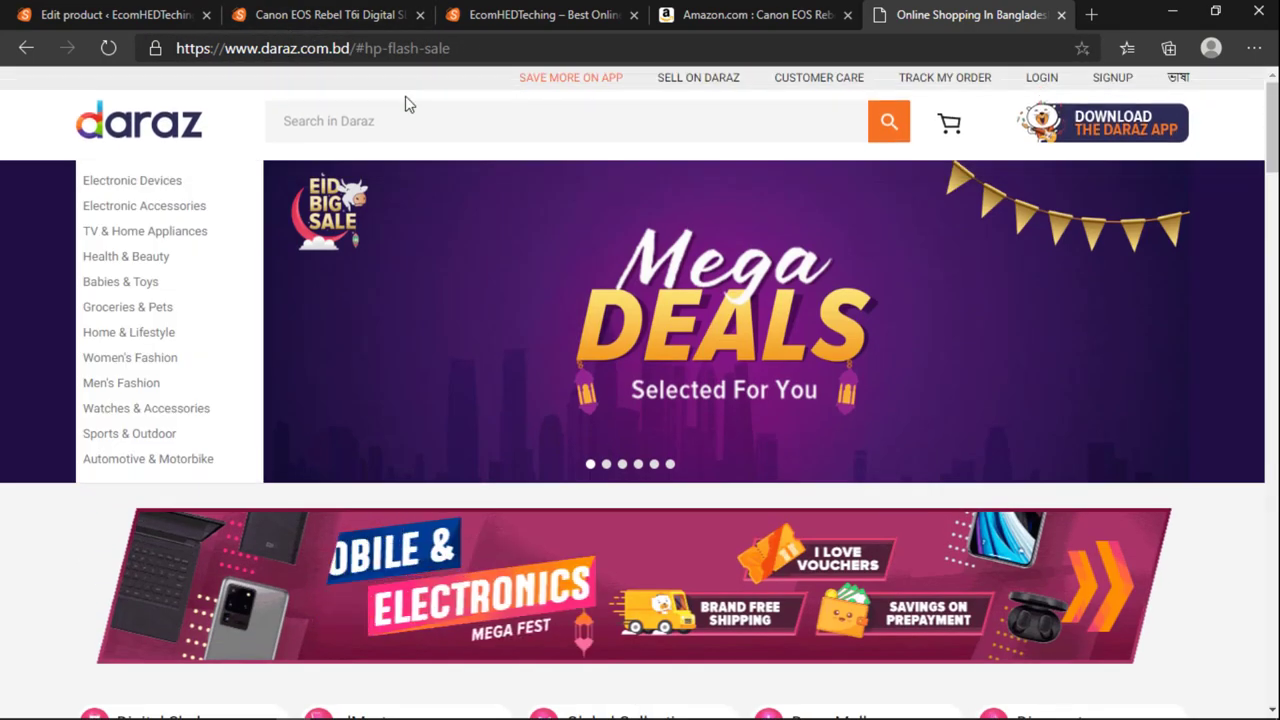
# Step: Search Daraz for 'camera' and open the Canon EOS 250D listing
pyautogui.click(403, 109)
pyautogui.write('camera')
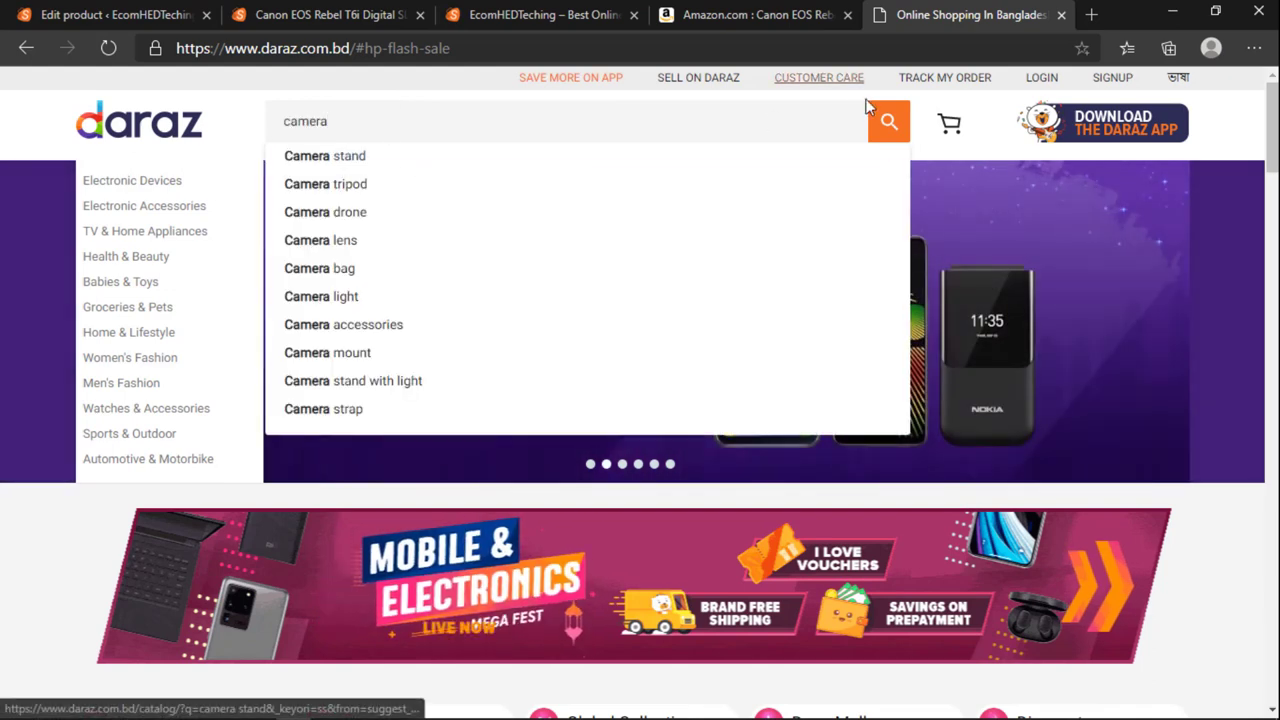
pyautogui.click(887, 121)
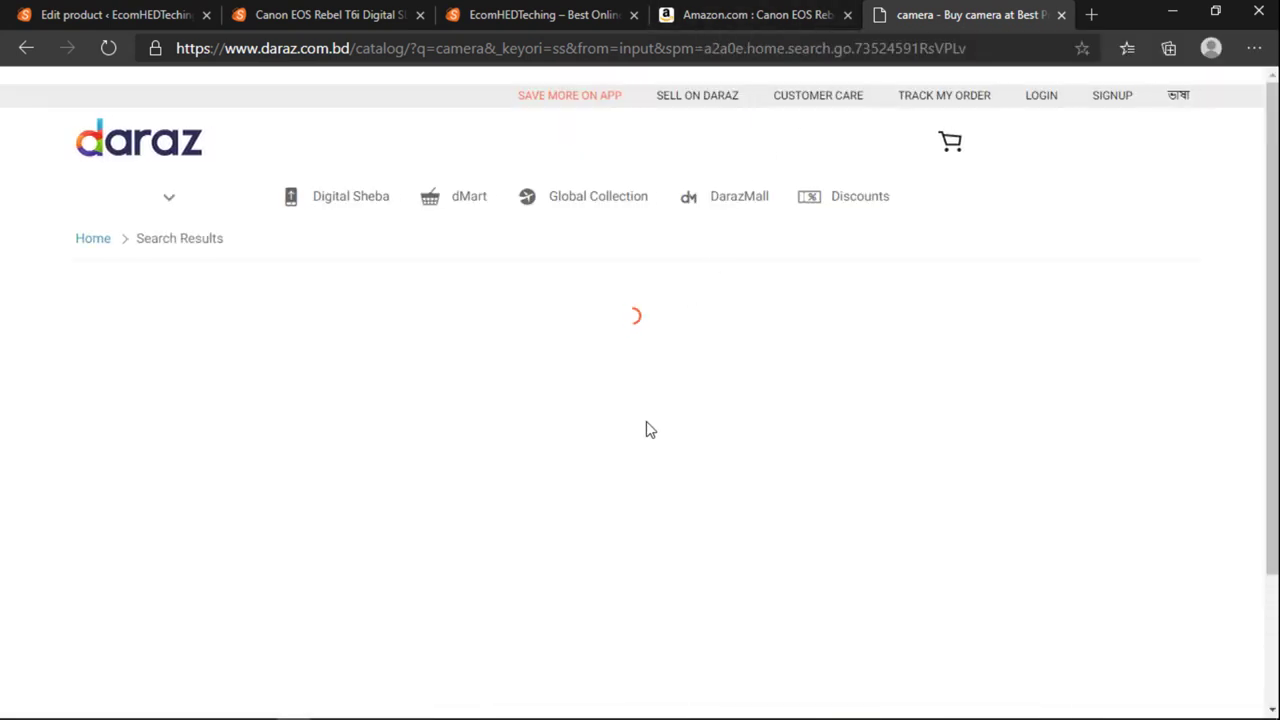
pyautogui.scroll(-3, 457, 491)
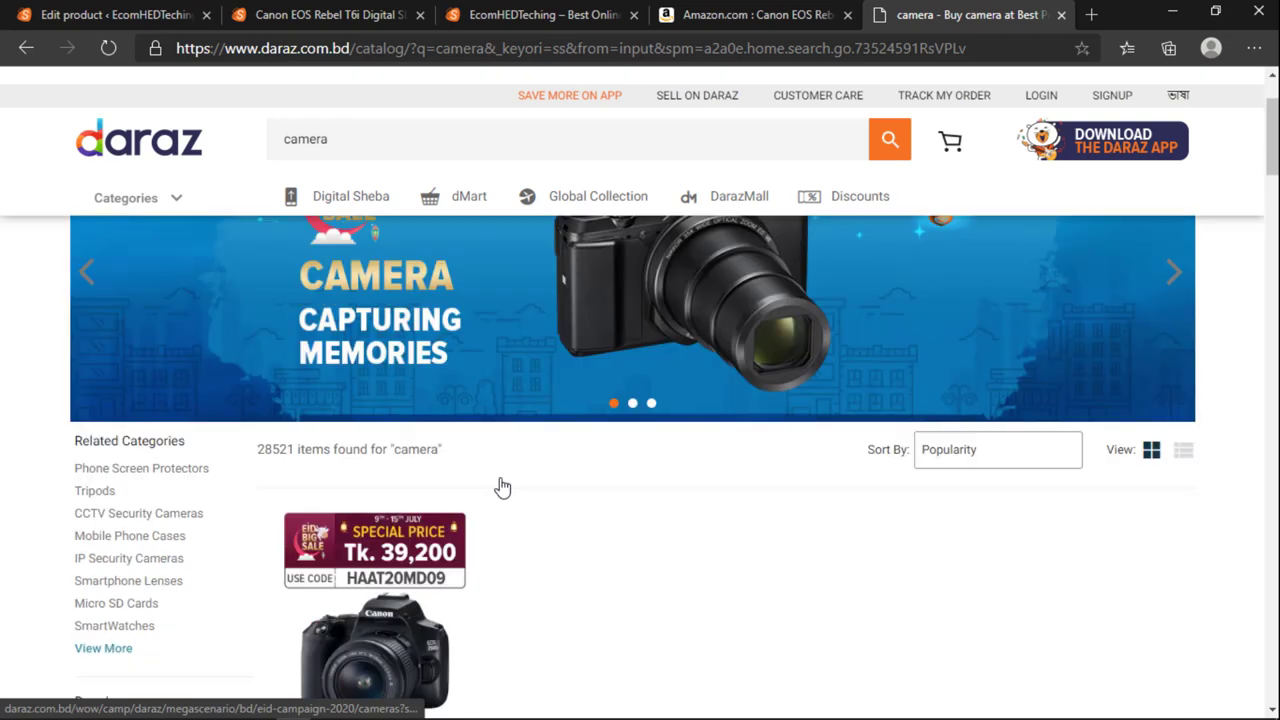
pyautogui.click(372, 537)
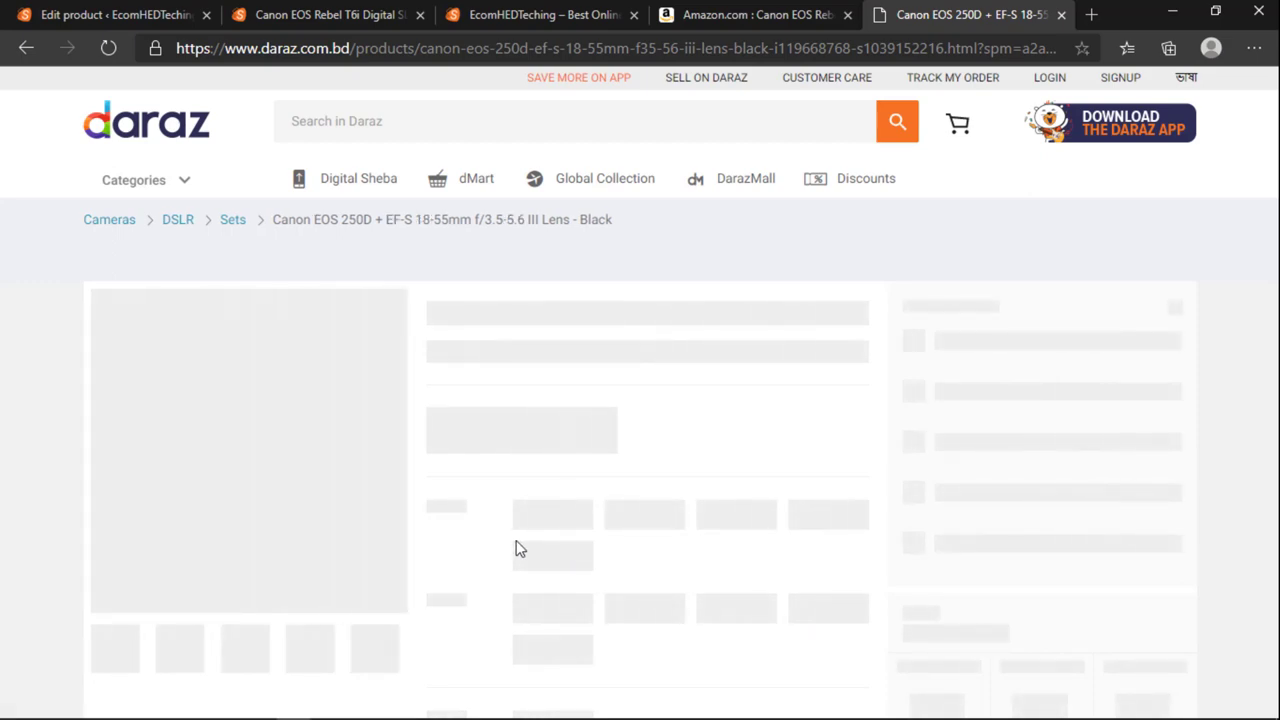
# Step: Close the Amazon tab and copy the listing's six product-detail bullet points
pyautogui.click(720, 14)
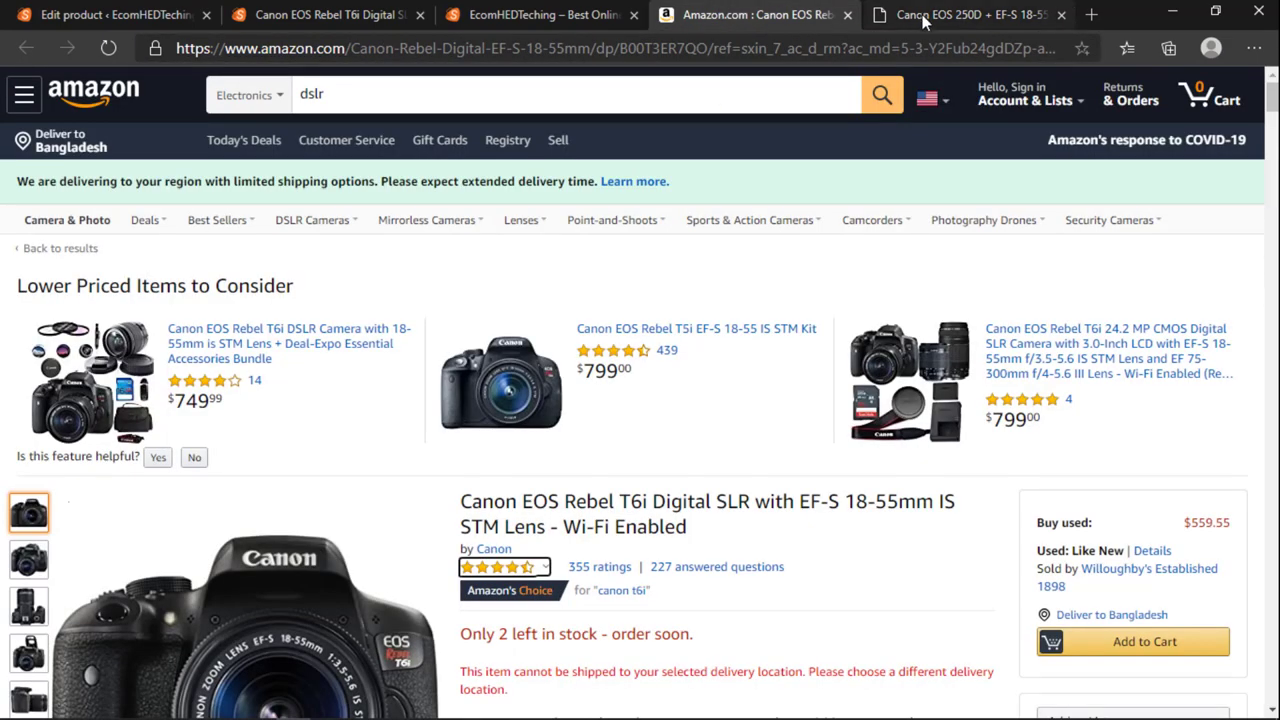
pyautogui.click(847, 14)
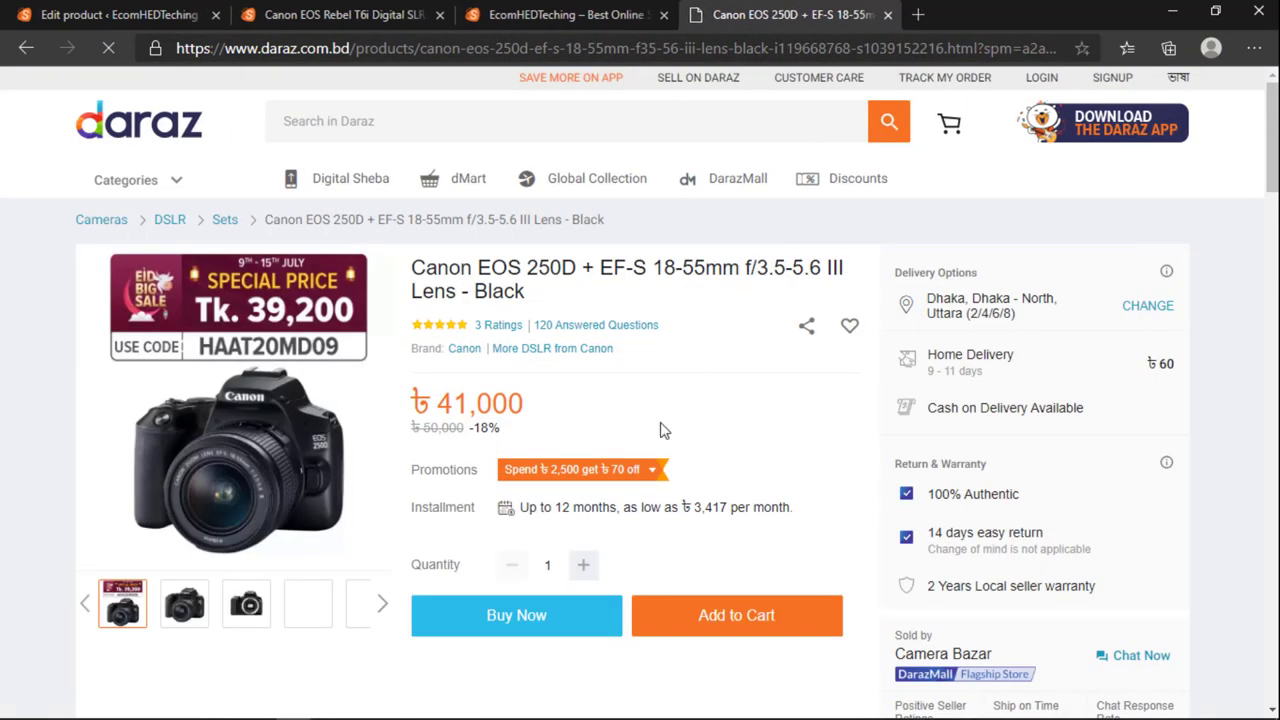
pyautogui.scroll(-1, 660, 430)
pyautogui.scroll(-4, 660, 430)
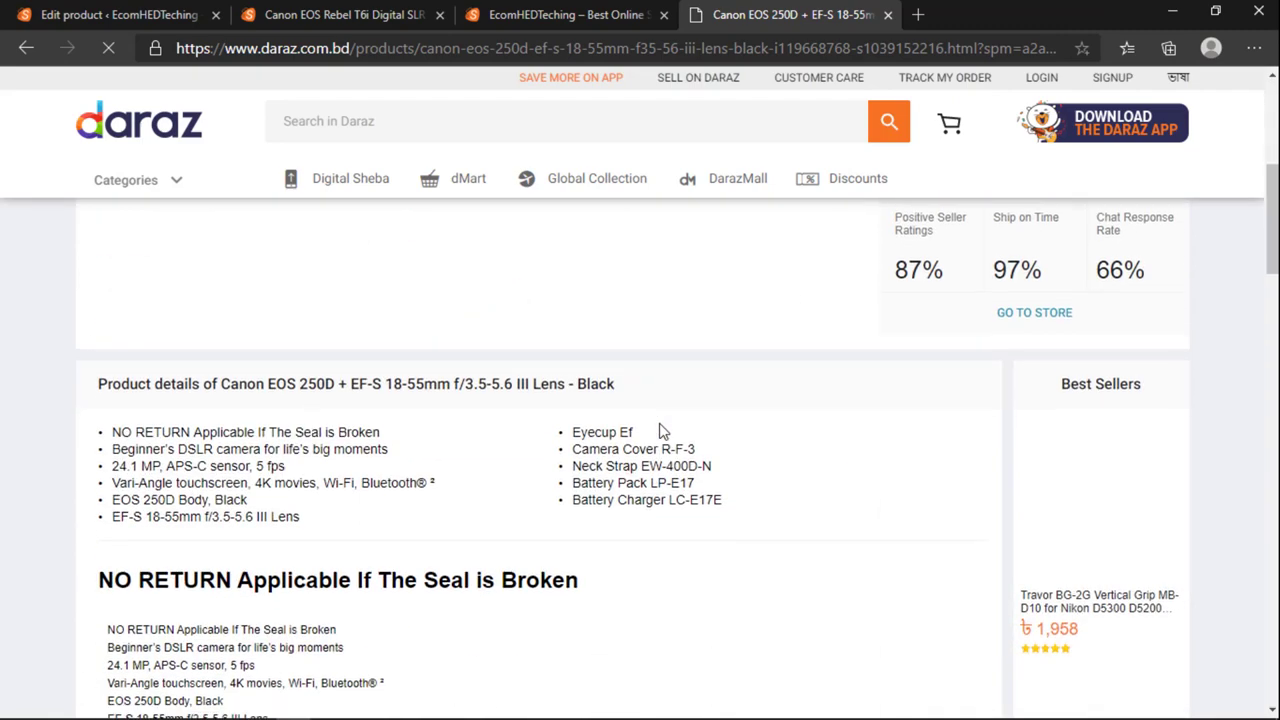
pyautogui.scroll(-5, 660, 430)
pyautogui.scroll(3, 660, 430)
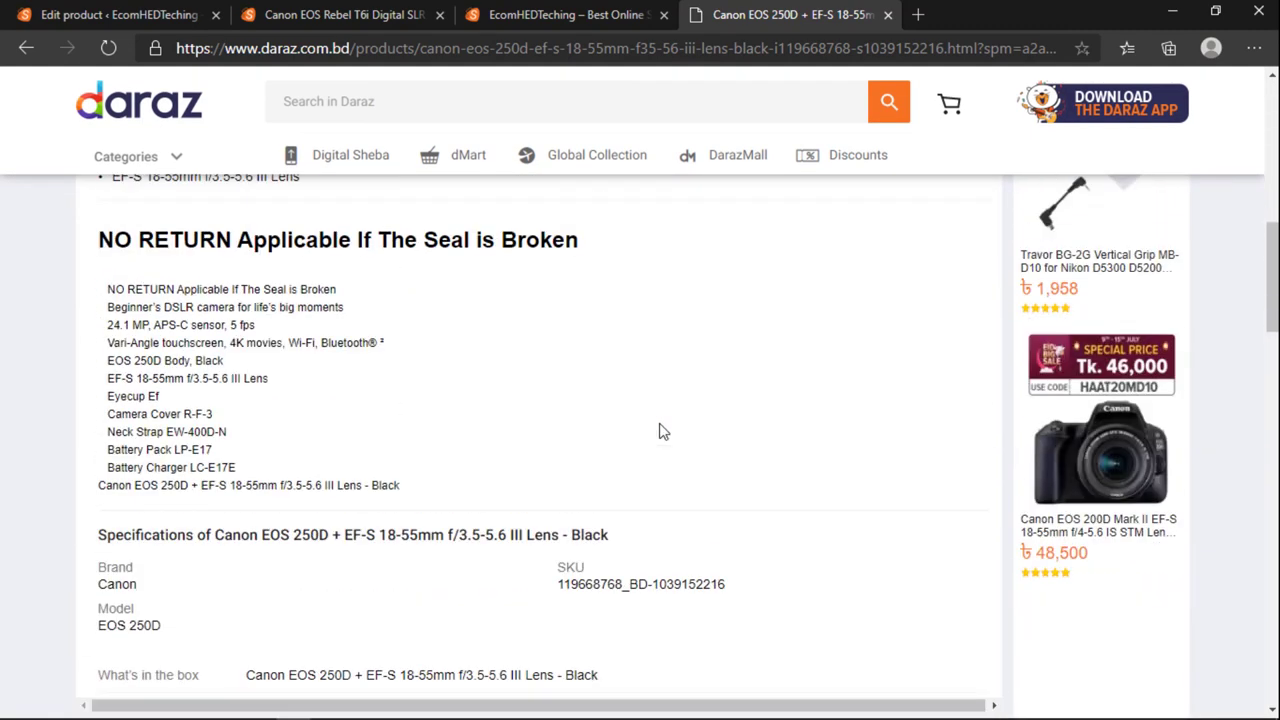
pyautogui.scroll(2, 660, 430)
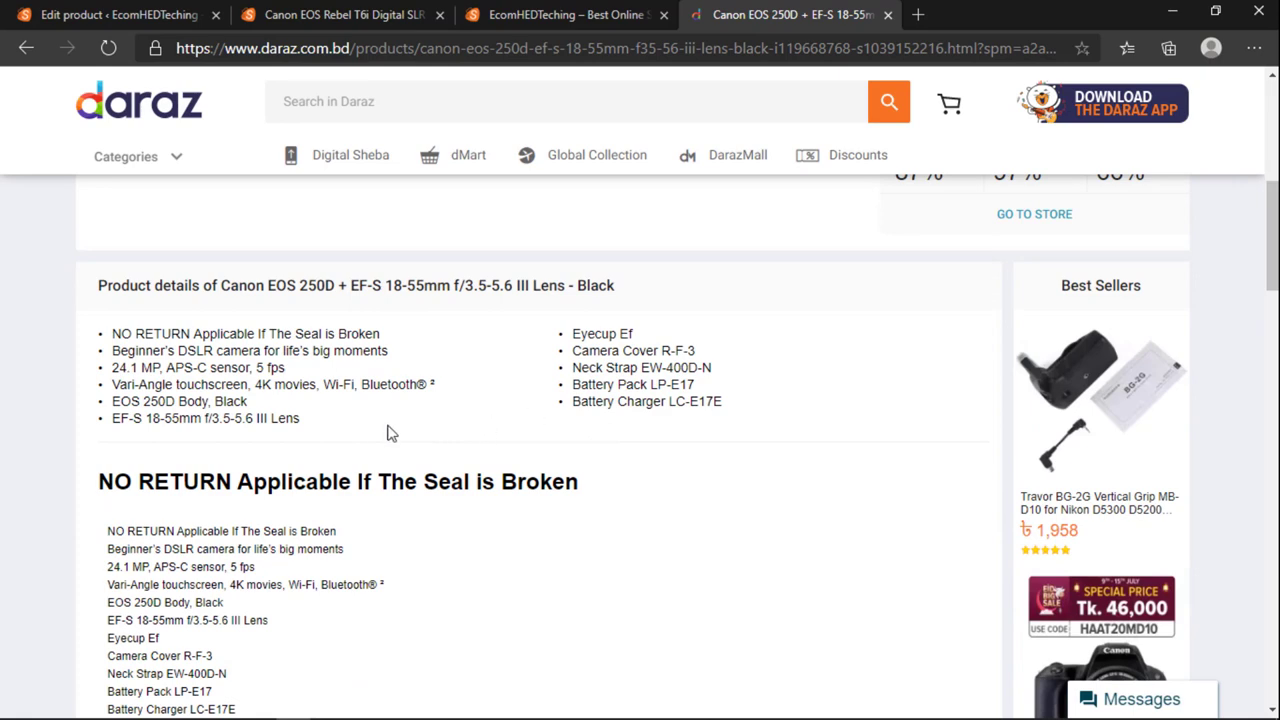
pyautogui.scroll(-1, 305, 488)
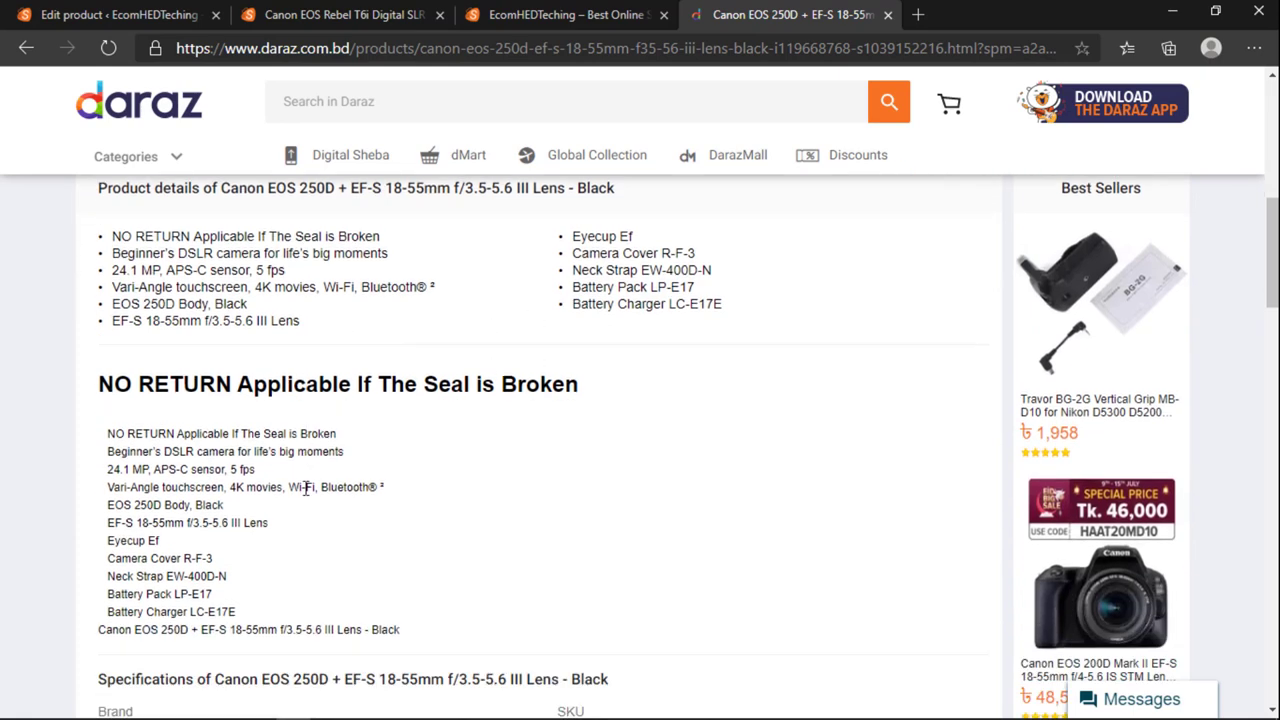
pyautogui.scroll(3, 295, 550)
pyautogui.moveTo(305, 620); pyautogui.dragTo(110, 528)
pyautogui.rightClick(137, 540)
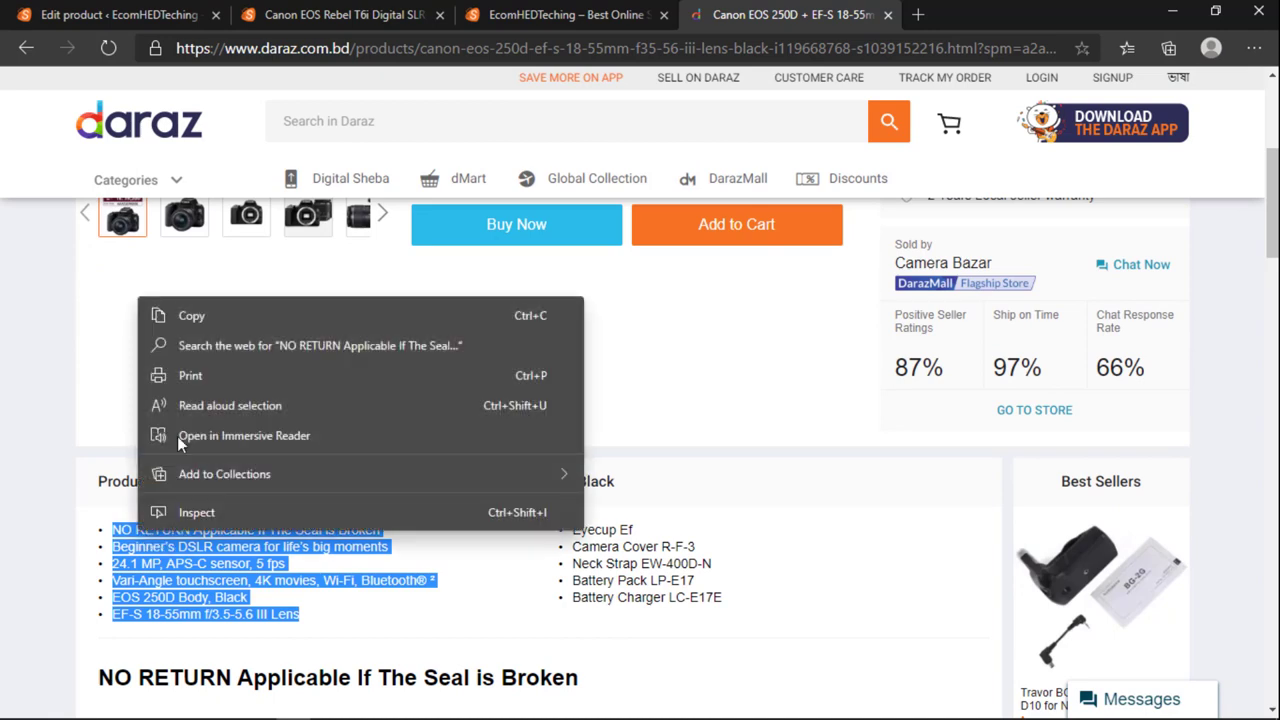
pyautogui.click(194, 315)
# Step: Paste the six bullets into the Product short description and update the product
pyautogui.click(125, 16)
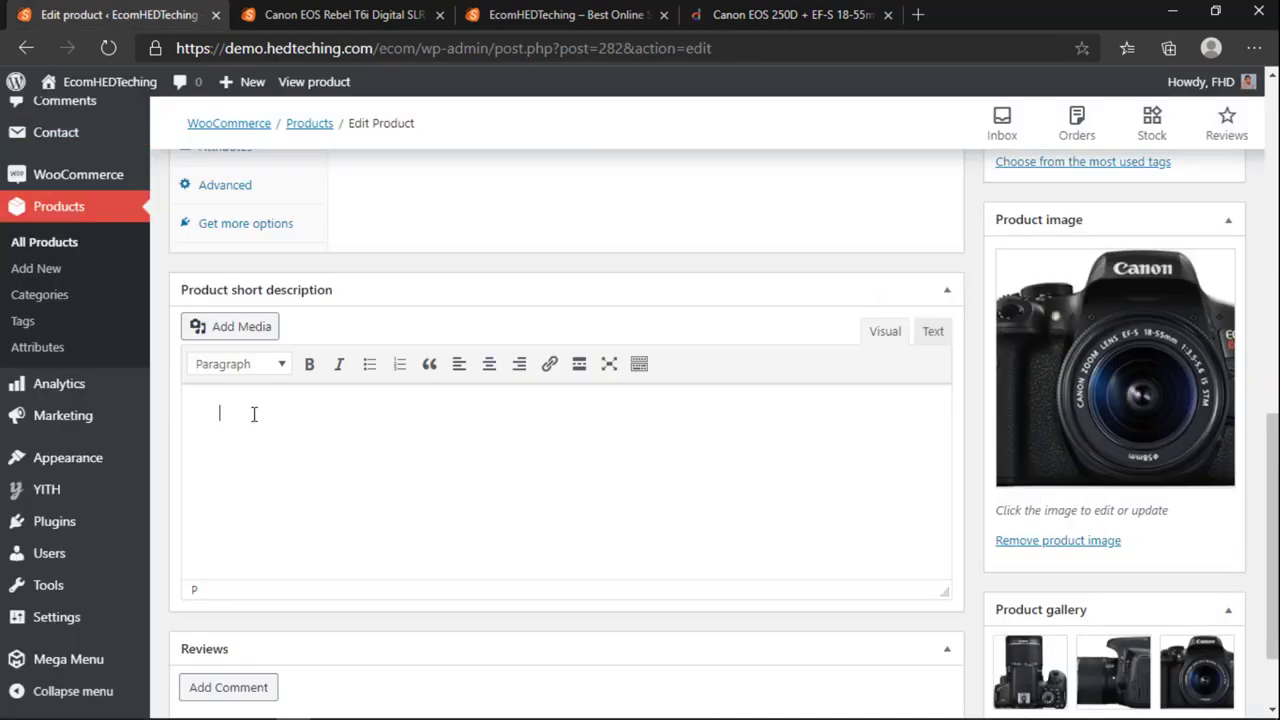
pyautogui.hotkey('ctrl', 'v')
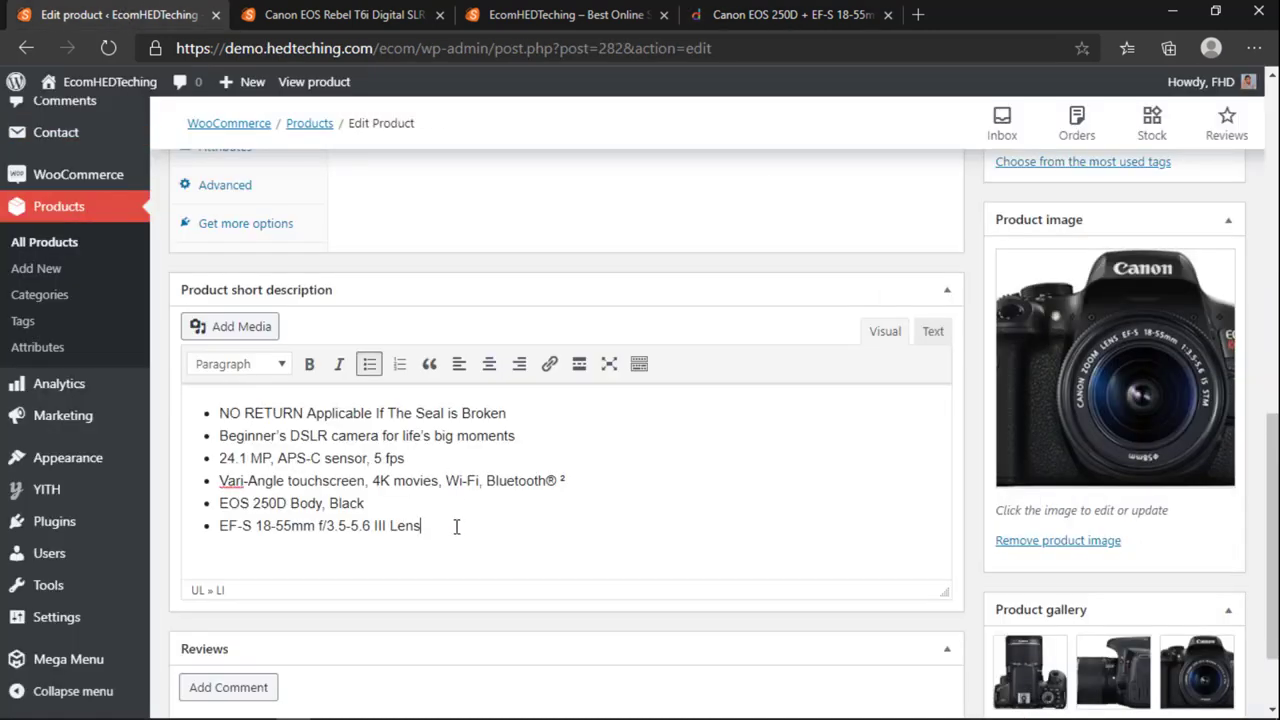
pyautogui.click(390, 14)
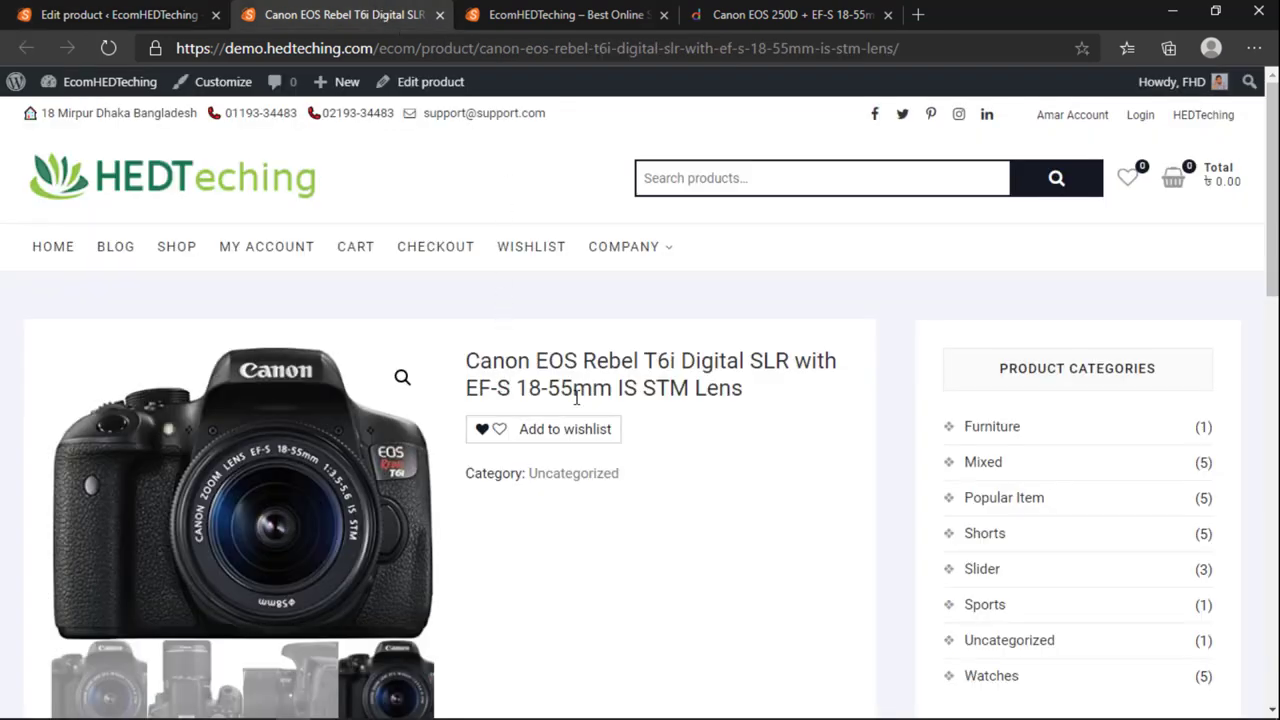
pyautogui.click(120, 14)
pyautogui.scroll(7, 1150, 262)
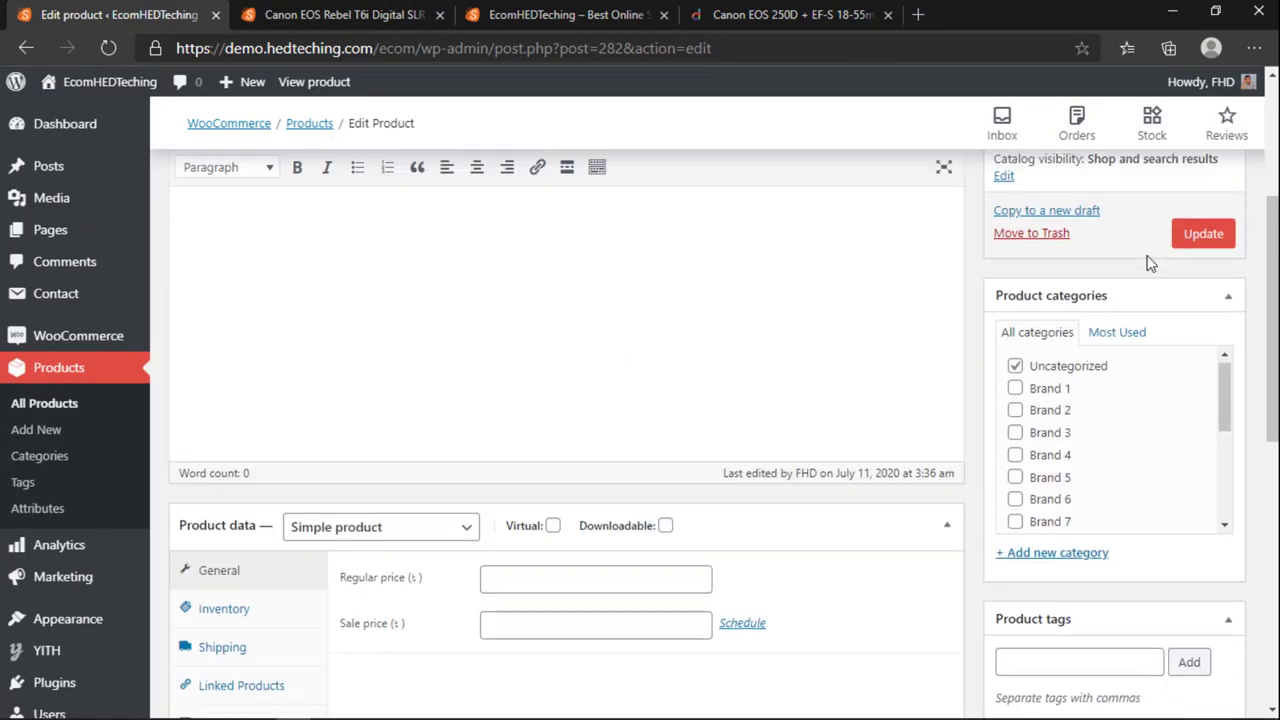
pyautogui.click(1200, 242)
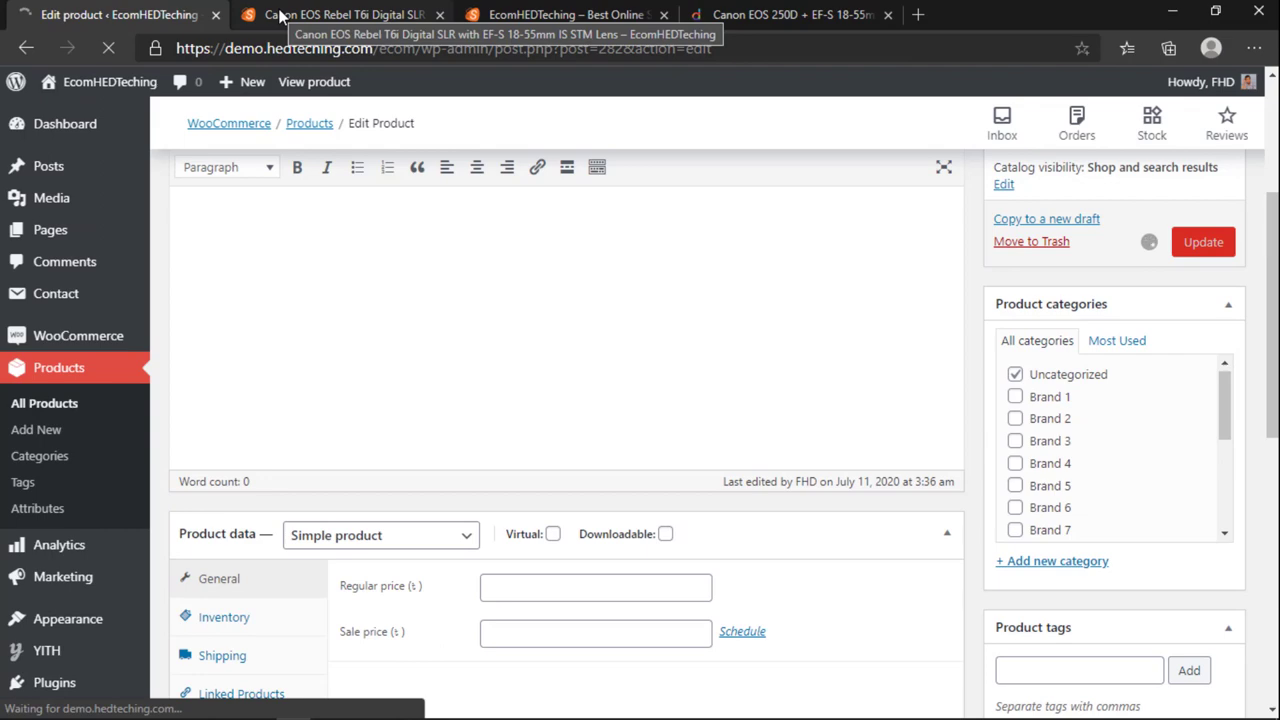
# Step: Verify the new bullet points on the T6i storefront page, then go to the store home page
pyautogui.click(280, 14)
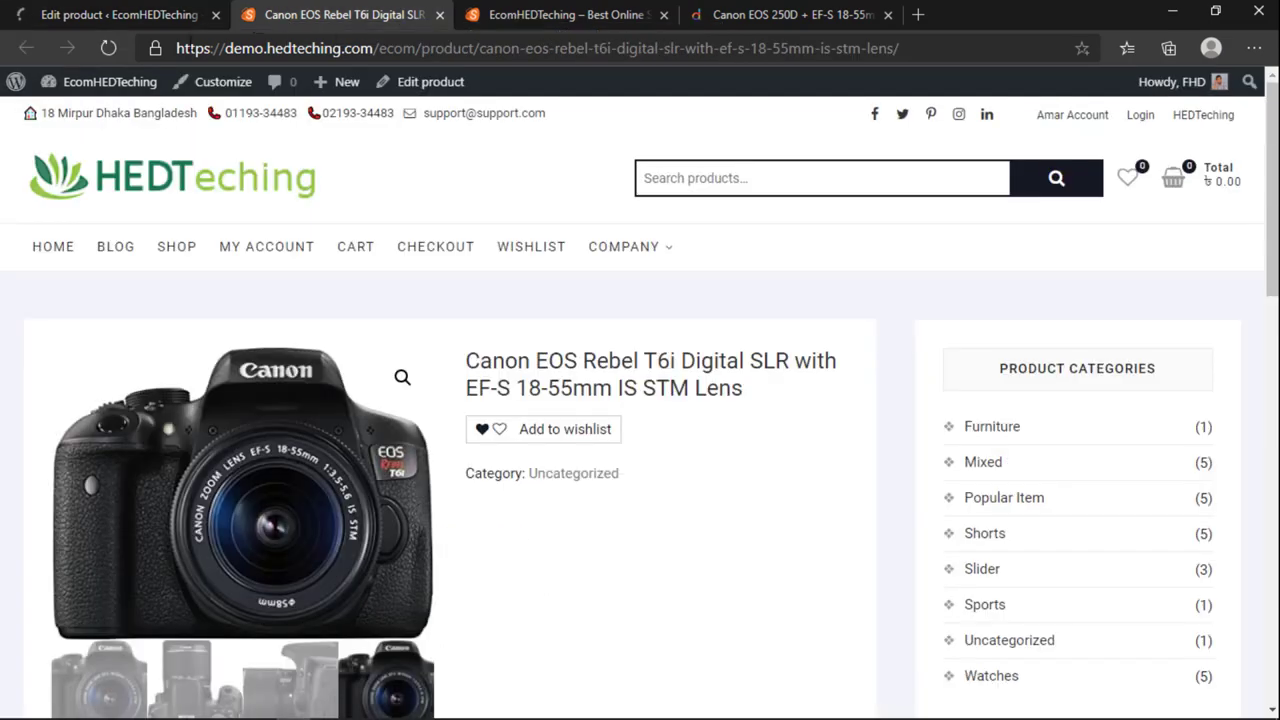
pyautogui.click(107, 14)
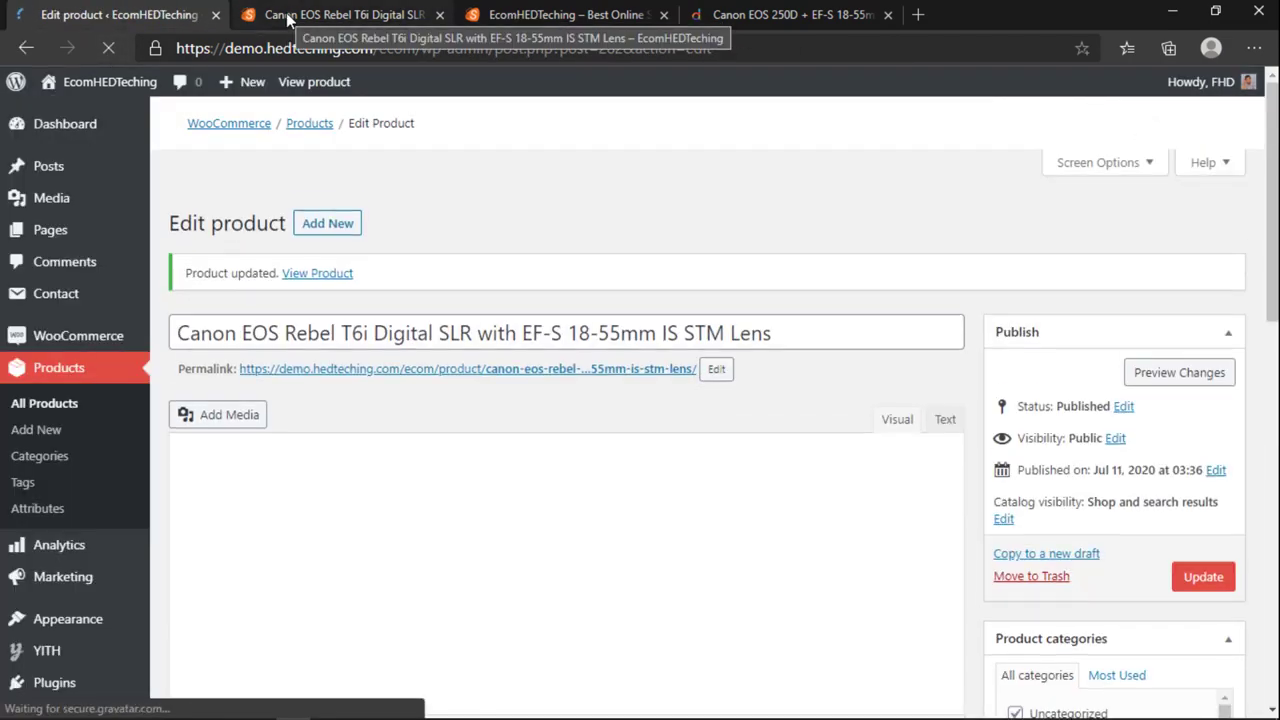
pyautogui.click(286, 13)
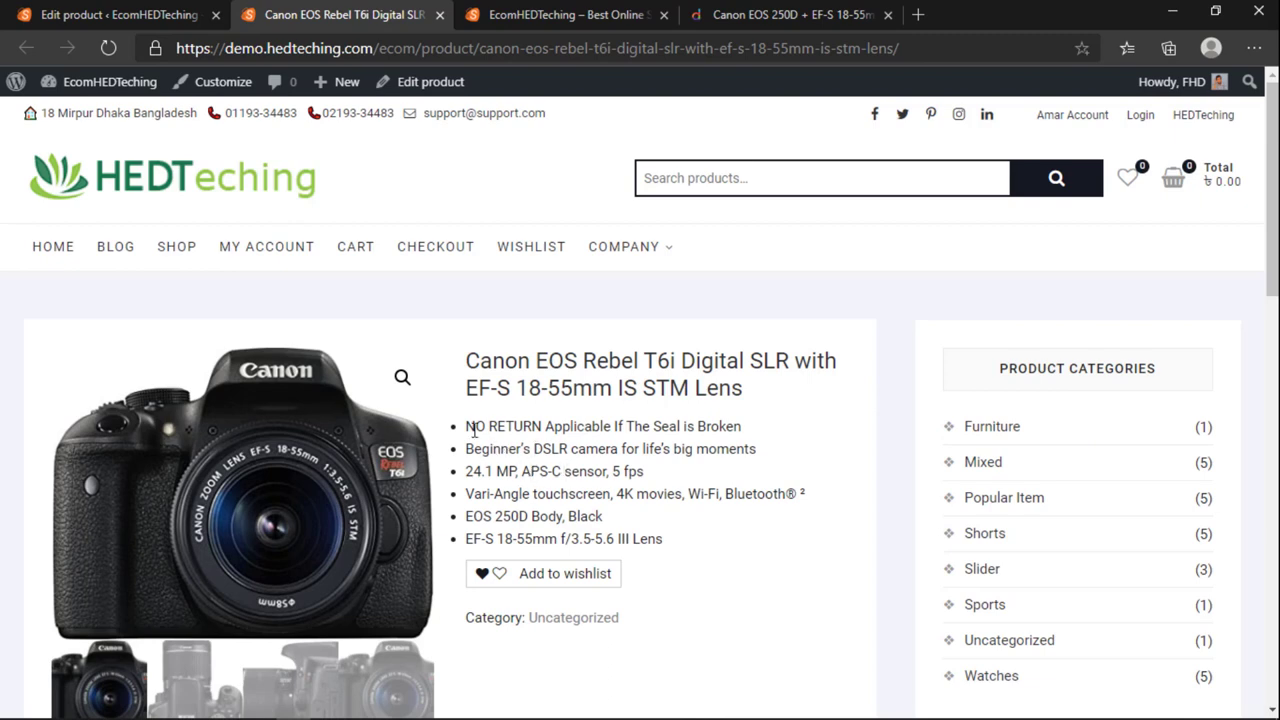
pyautogui.moveTo(474, 428); pyautogui.dragTo(640, 476)
pyautogui.click(578, 490)
pyautogui.moveTo(478, 426); pyautogui.dragTo(623, 520)
pyautogui.click(634, 523)
pyautogui.scroll(-4, 366, 526)
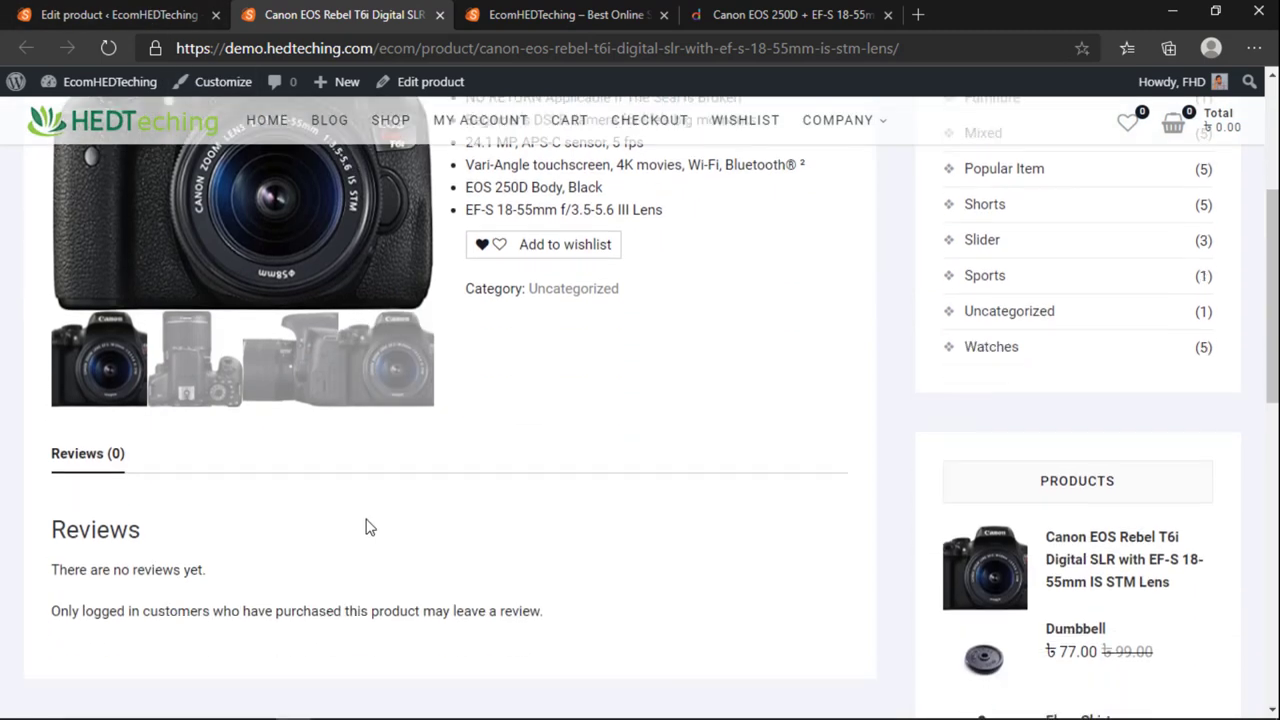
pyautogui.click(580, 18)
# Step: Copy the Daraz EOS 250D product details and specifications text
pyautogui.scroll(-4, 334, 466)
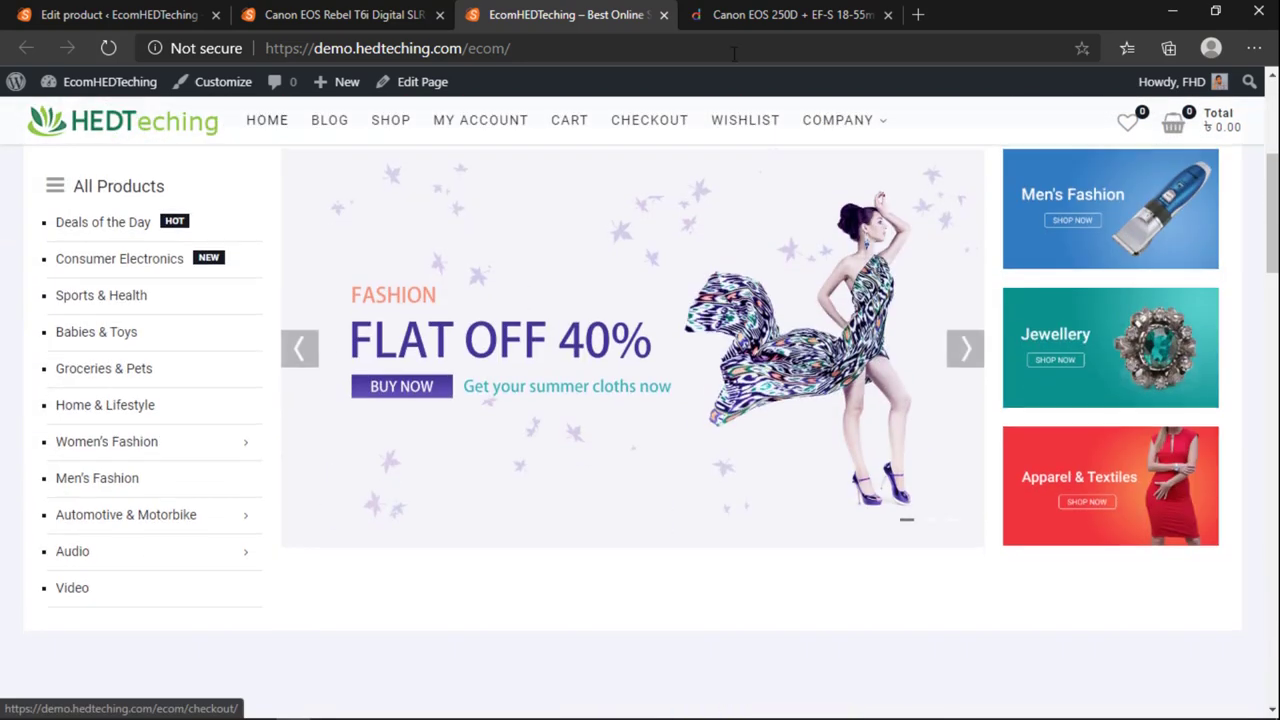
pyautogui.hotkey('ctrl', 'Tab')
pyautogui.scroll(-5, 512, 353)
pyautogui.scroll(3, 408, 540)
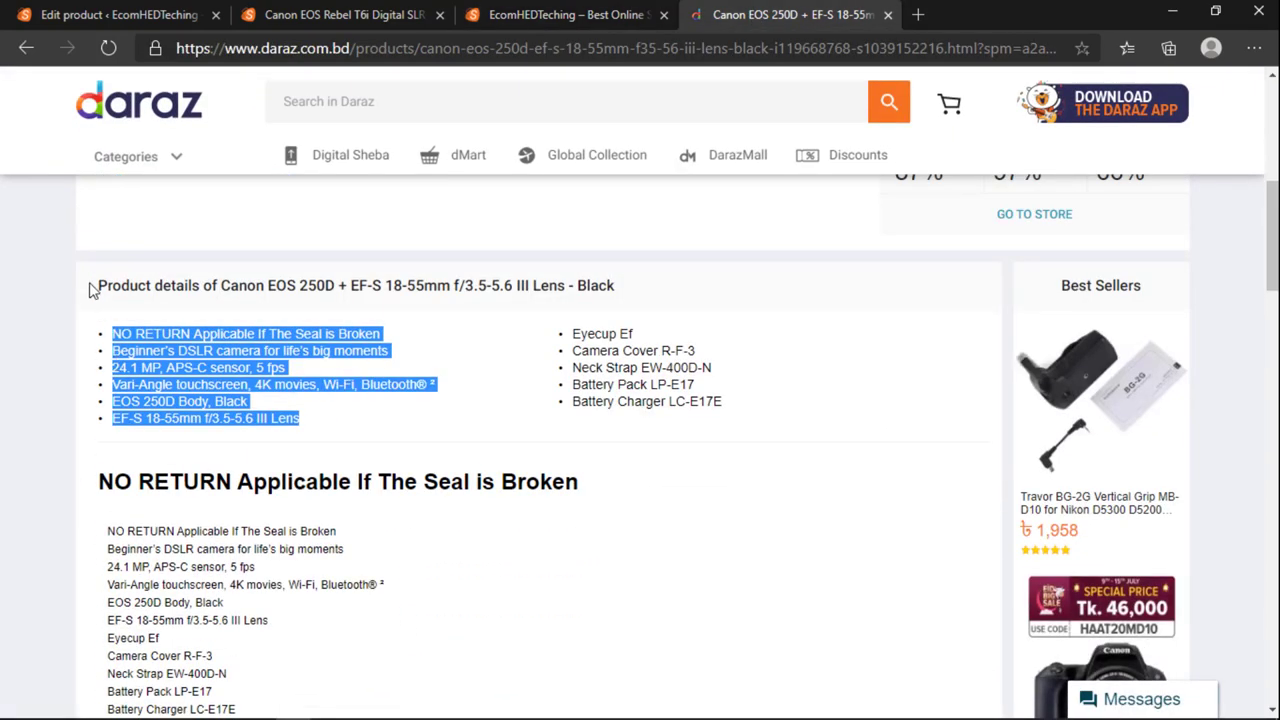
pyautogui.moveTo(90, 289); pyautogui.dragTo(614, 507)
pyautogui.scroll(-4, 300, 380)
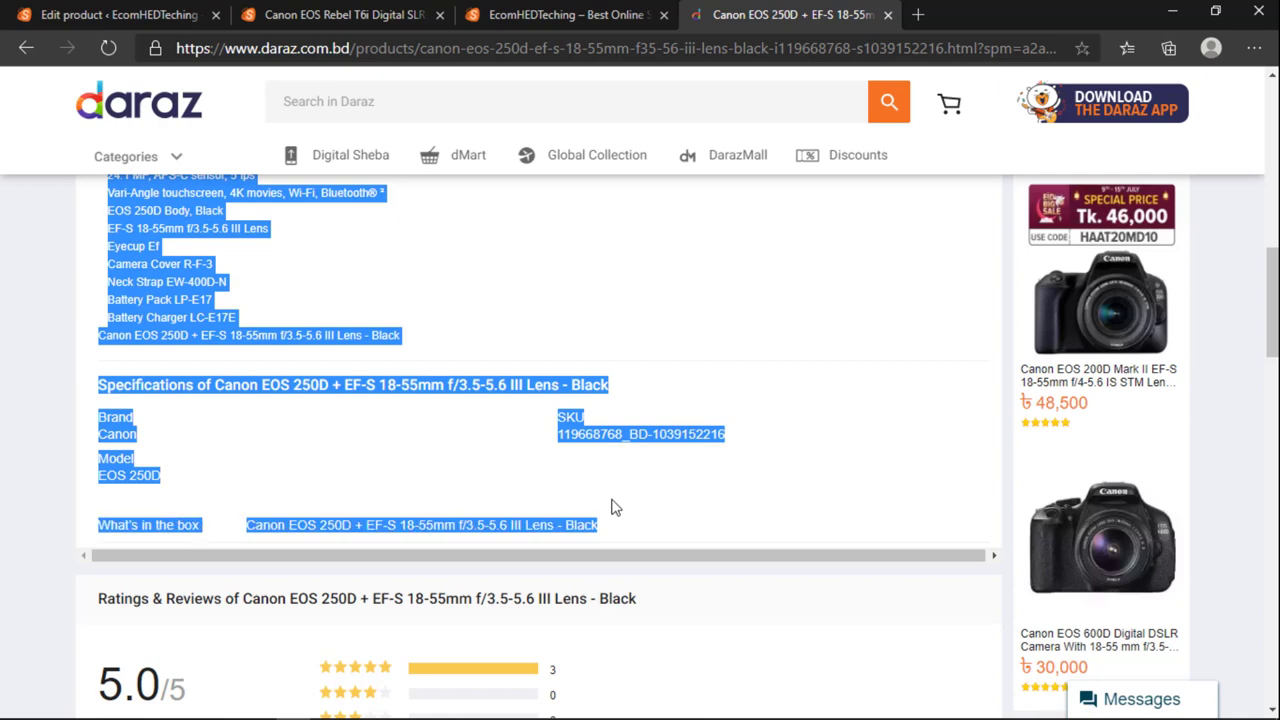
pyautogui.rightClick(487, 518)
pyautogui.click(534, 307)
# Step: Paste the Daraz text into the T6i's main description and update the product
pyautogui.click(120, 15)
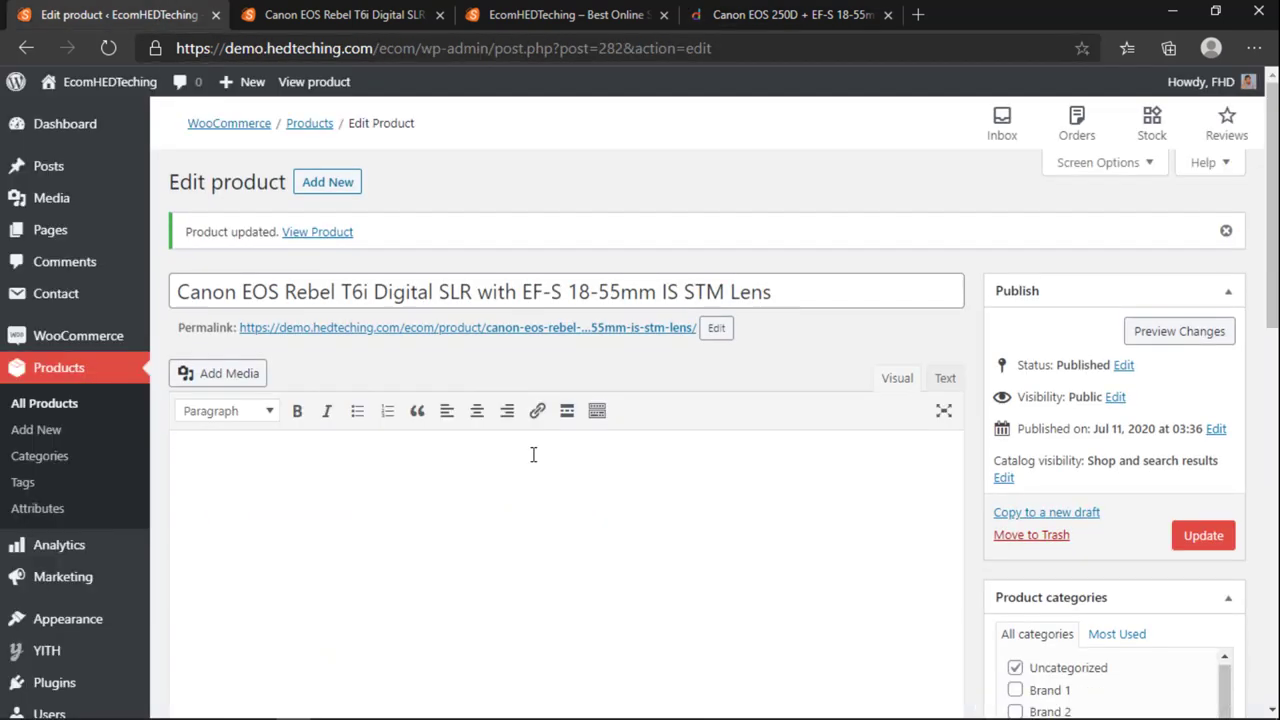
pyautogui.hotkey('ctrl', 'v')
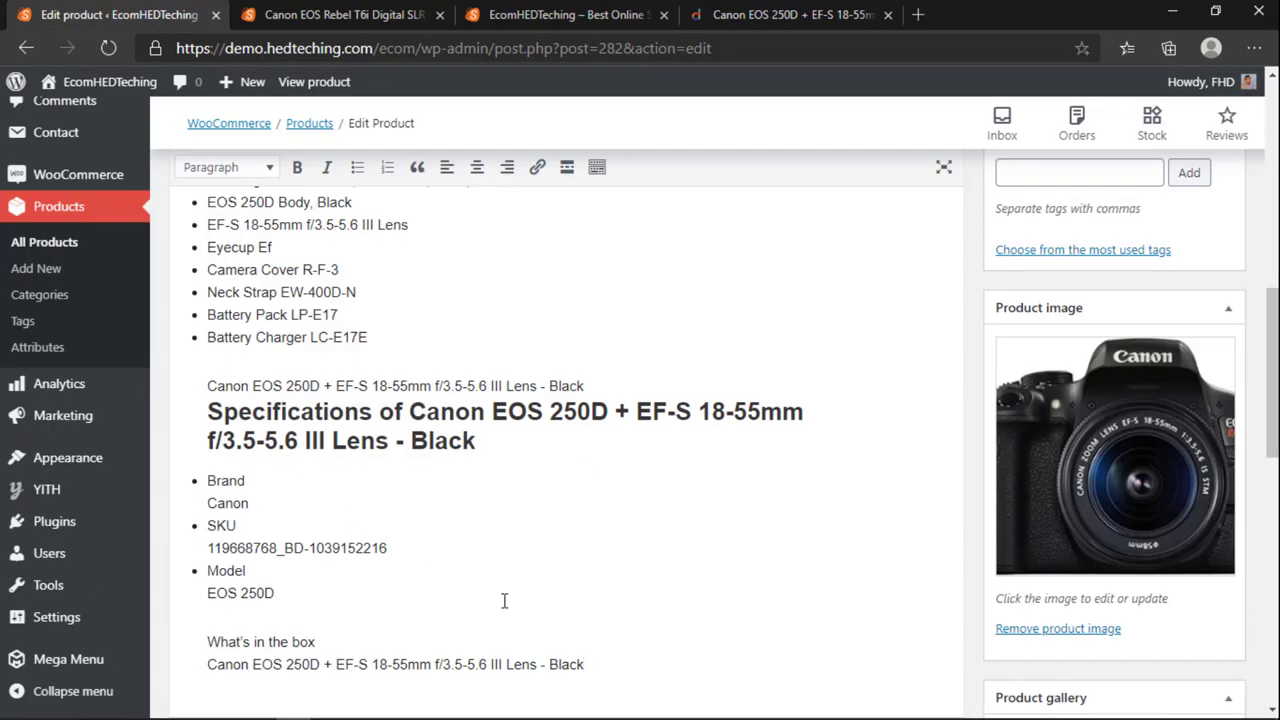
pyautogui.scroll(15, 505, 600)
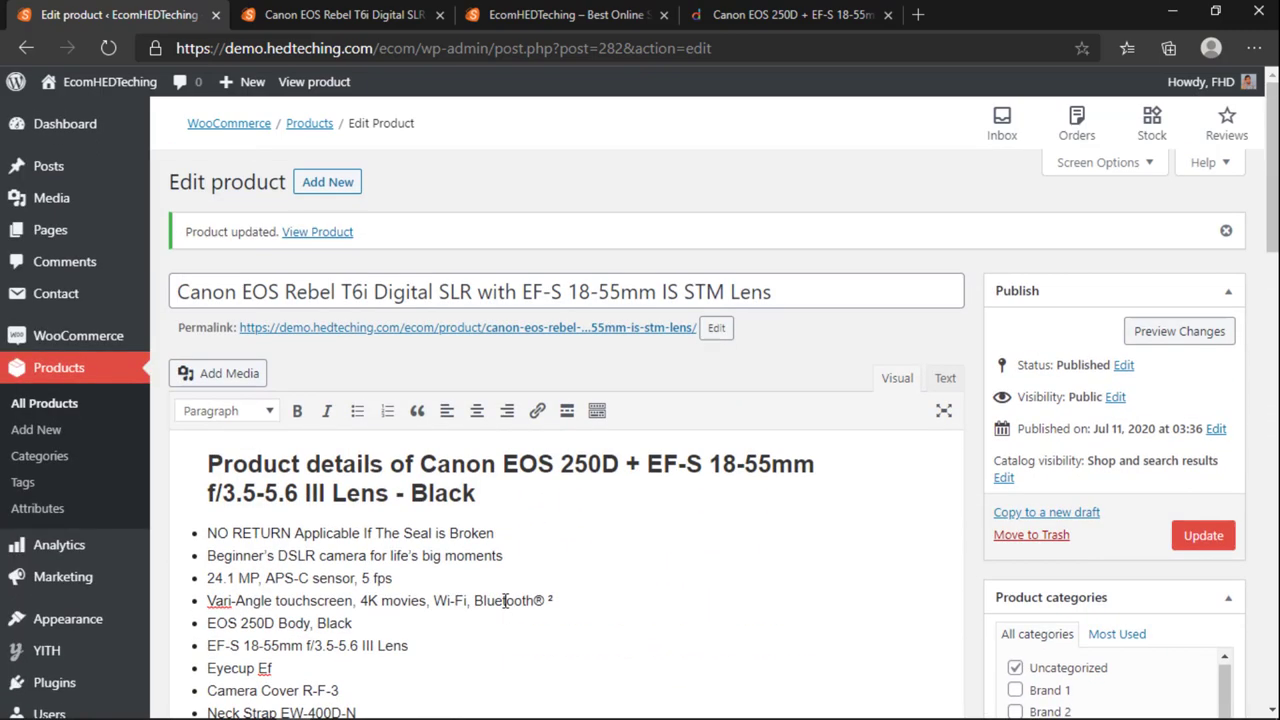
pyautogui.scroll(-2, 1068, 522)
pyautogui.click(1203, 437)
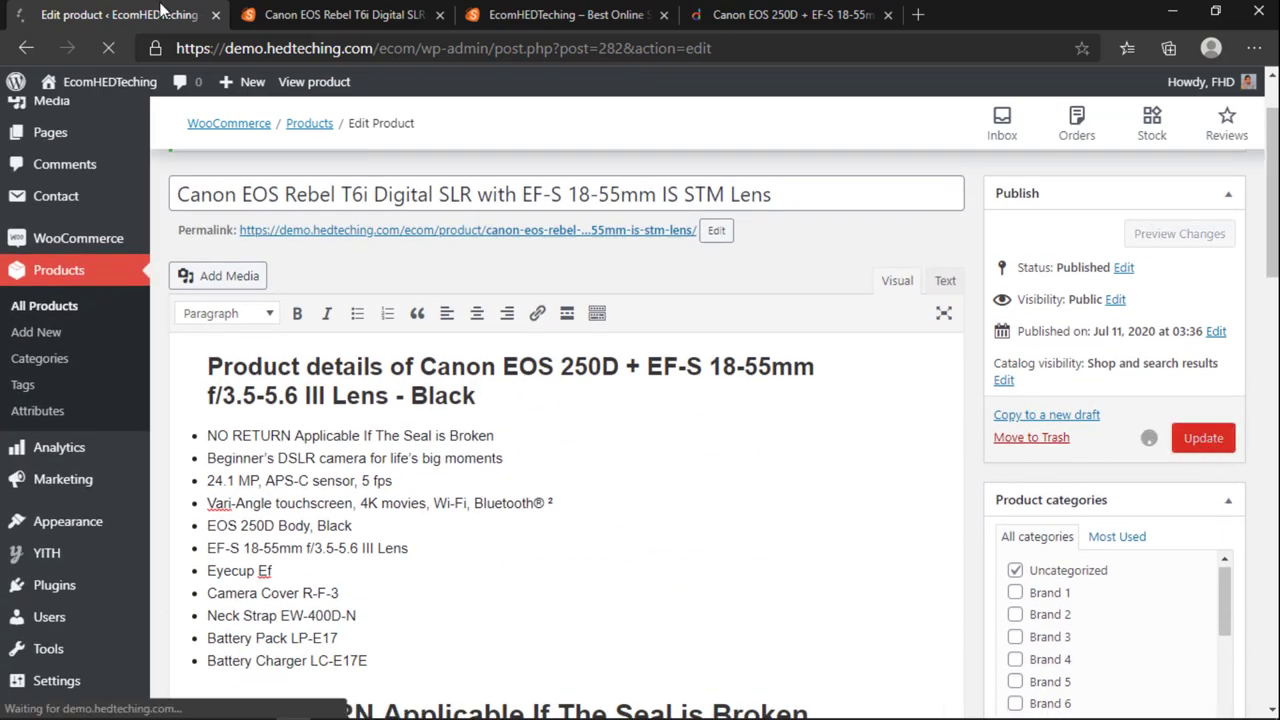
# Step: Reload the T6i storefront page and review the pasted Daraz details under Description
pyautogui.click(335, 14)
pyautogui.scroll(5, 160, 120)
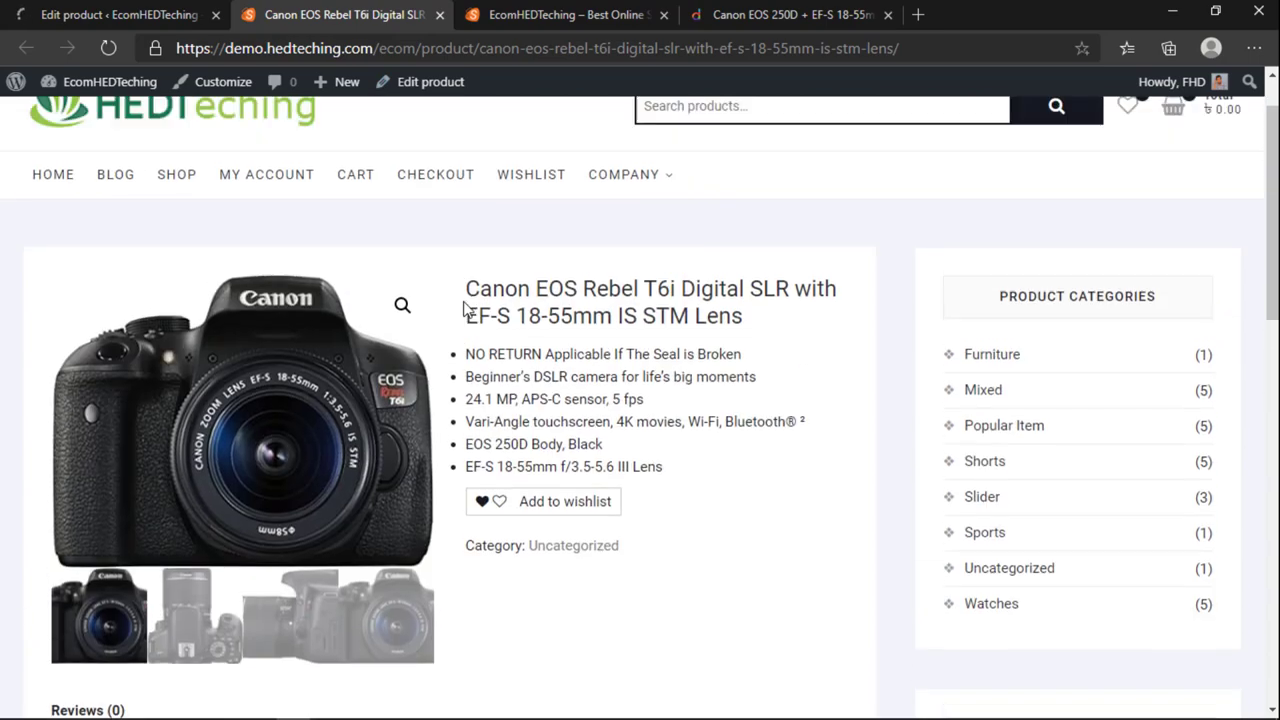
pyautogui.click(108, 48)
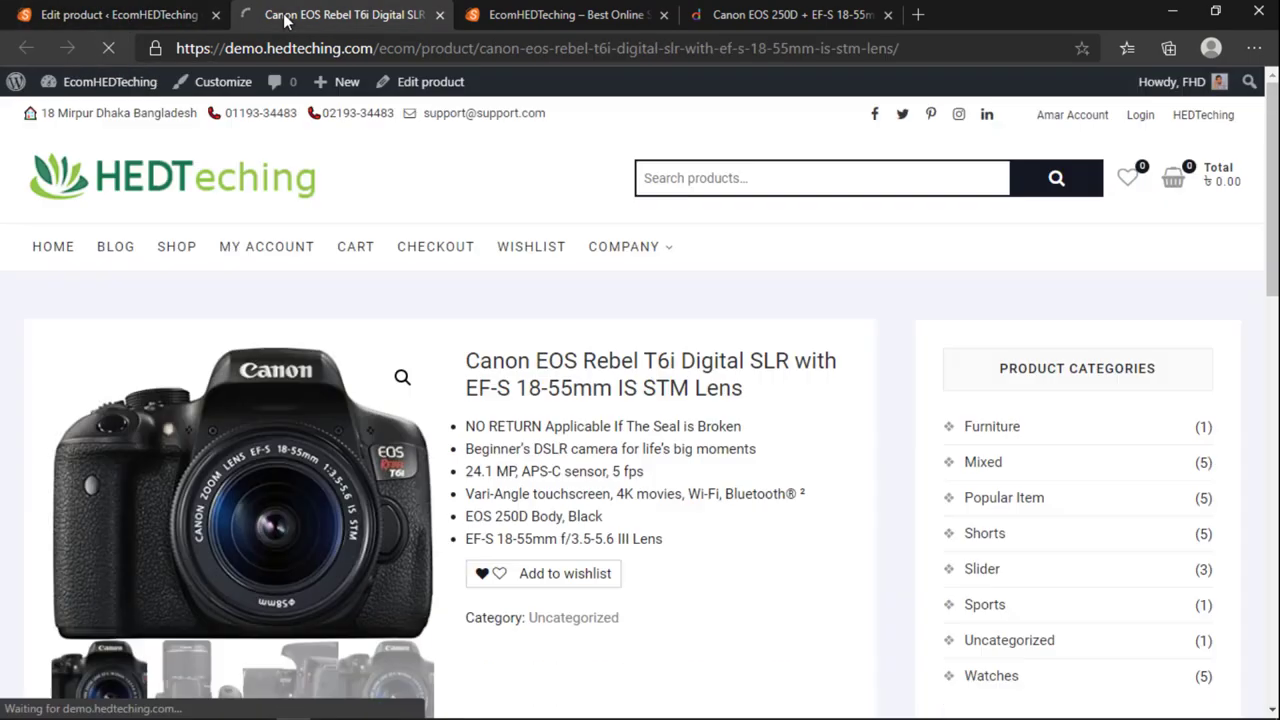
pyautogui.scroll(-5, 557, 417)
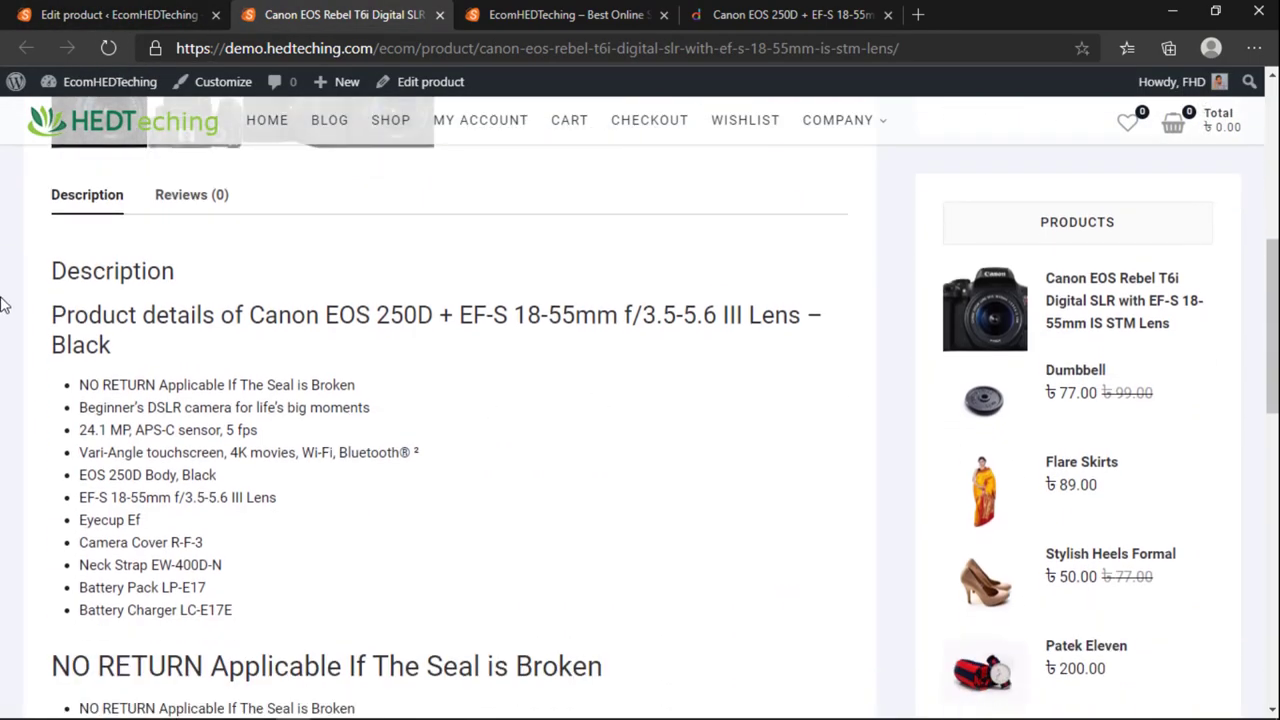
pyautogui.scroll(-10, 224, 317)
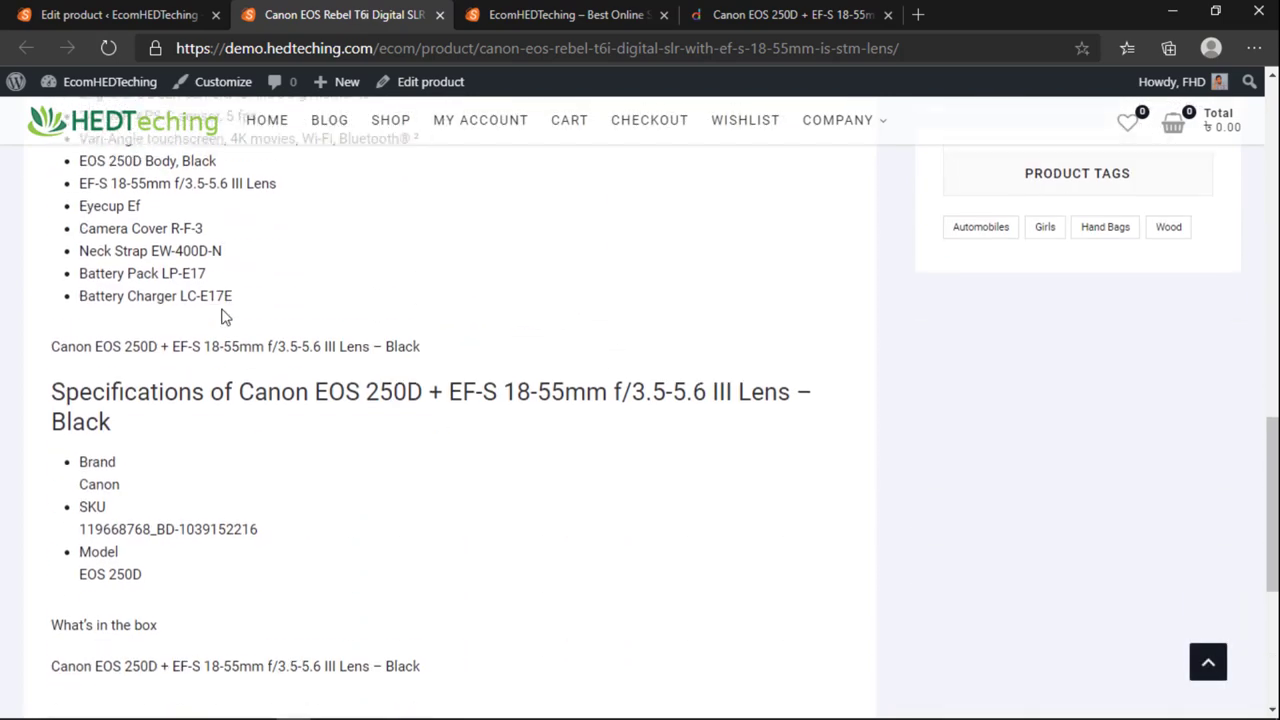
pyautogui.scroll(10, 241, 330)
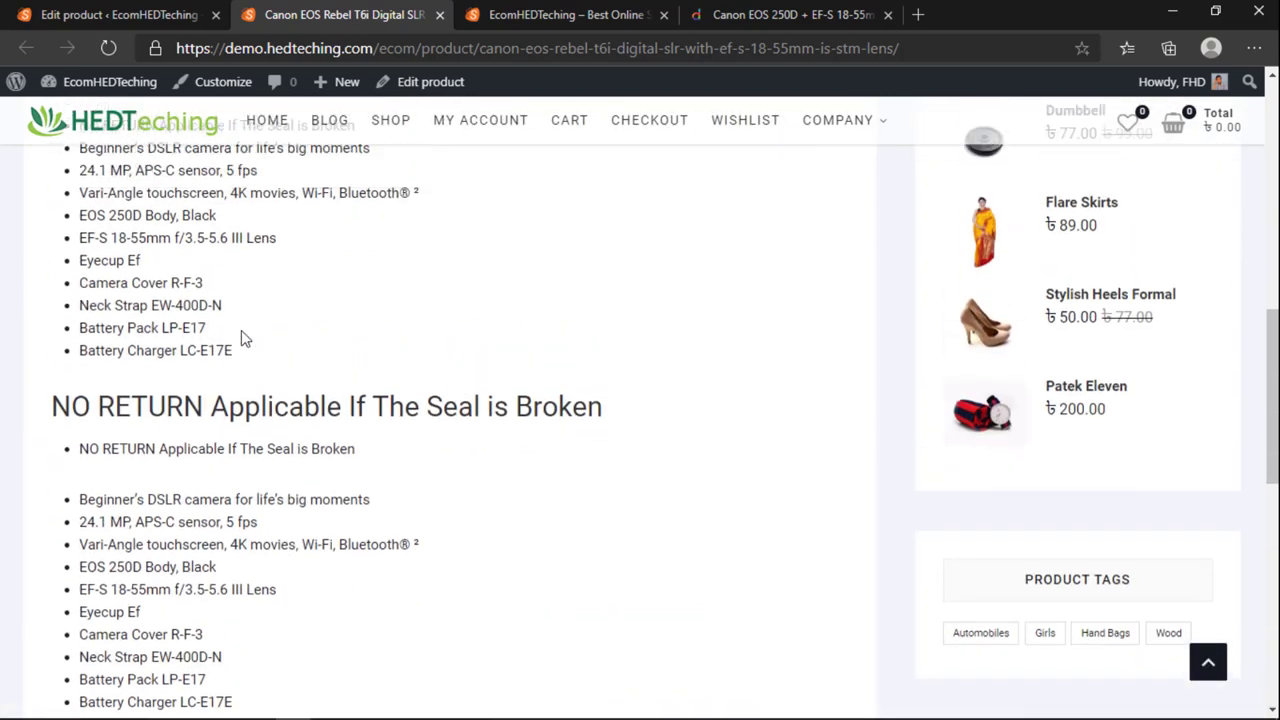
pyautogui.scroll(-10, 241, 332)
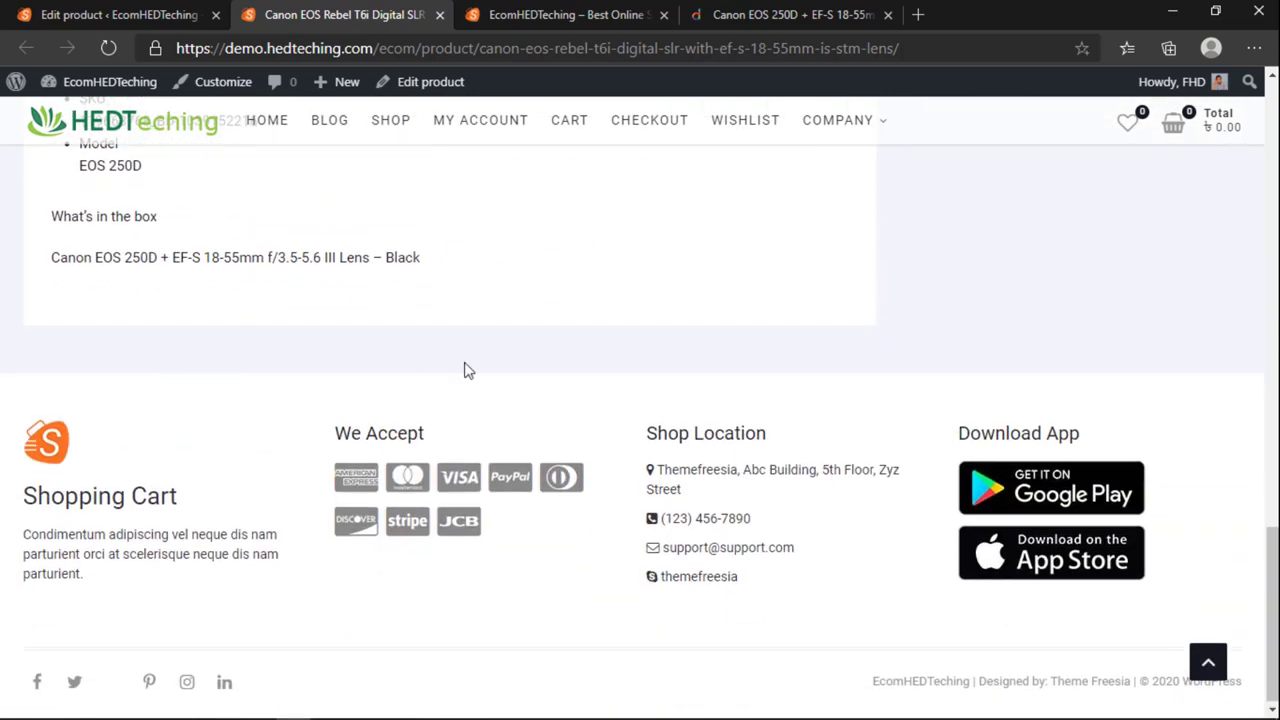
pyautogui.scroll(10, 280, 360)
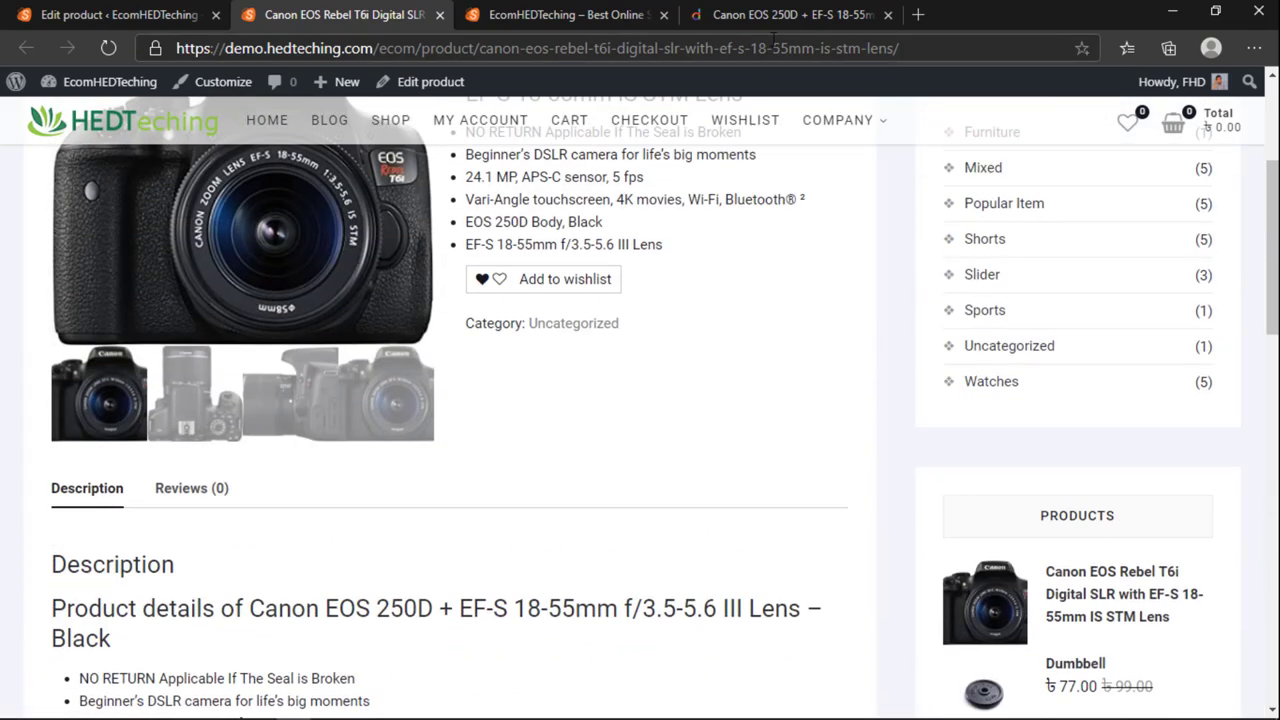
pyautogui.click(768, 25)
pyautogui.scroll(-15, 677, 266)
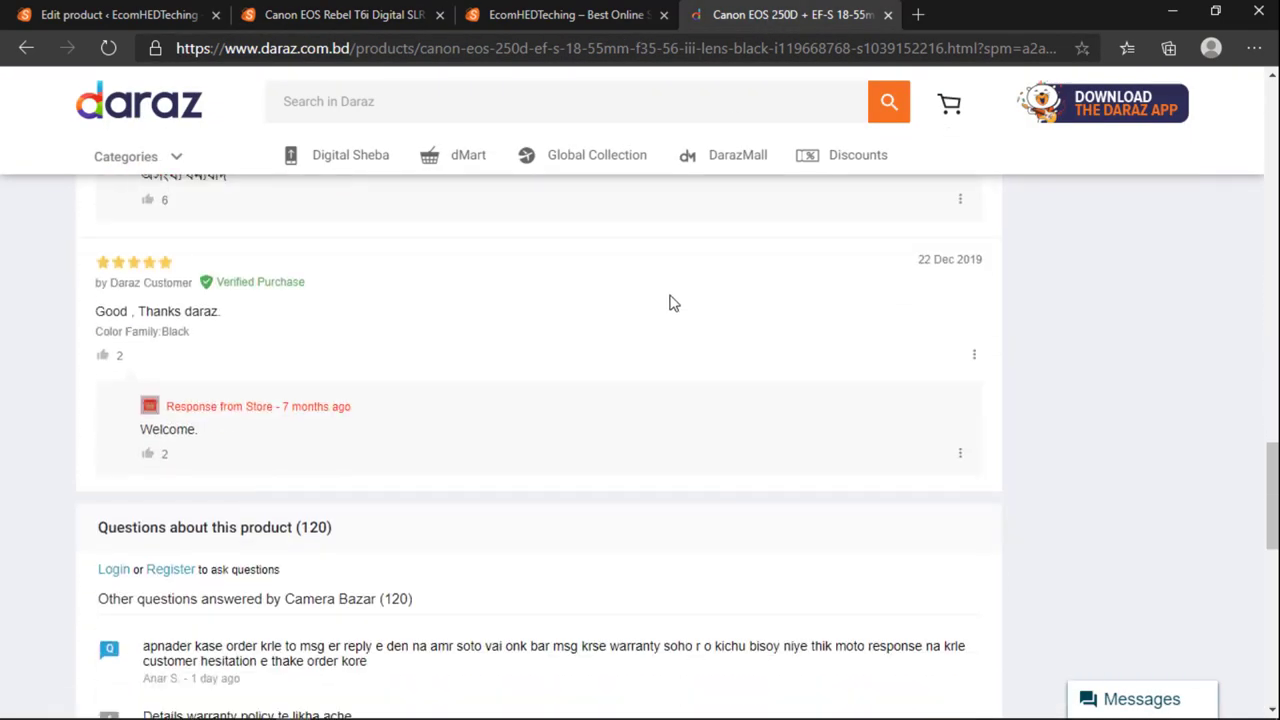
pyautogui.scroll(15, 668, 337)
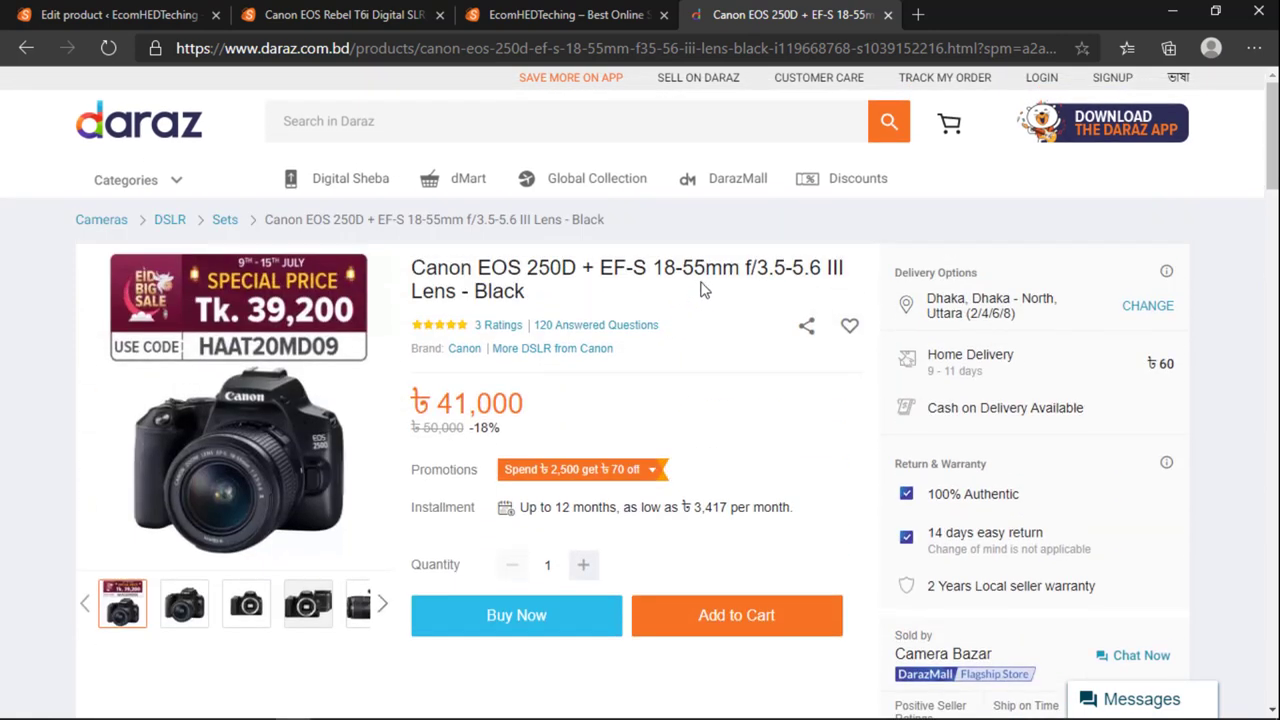
pyautogui.click(570, 15)
pyautogui.click(737, 15)
pyautogui.moveTo(519, 401); pyautogui.dragTo(432, 402)
pyautogui.click(445, 402)
pyautogui.moveTo(441, 403); pyautogui.dragTo(515, 402)
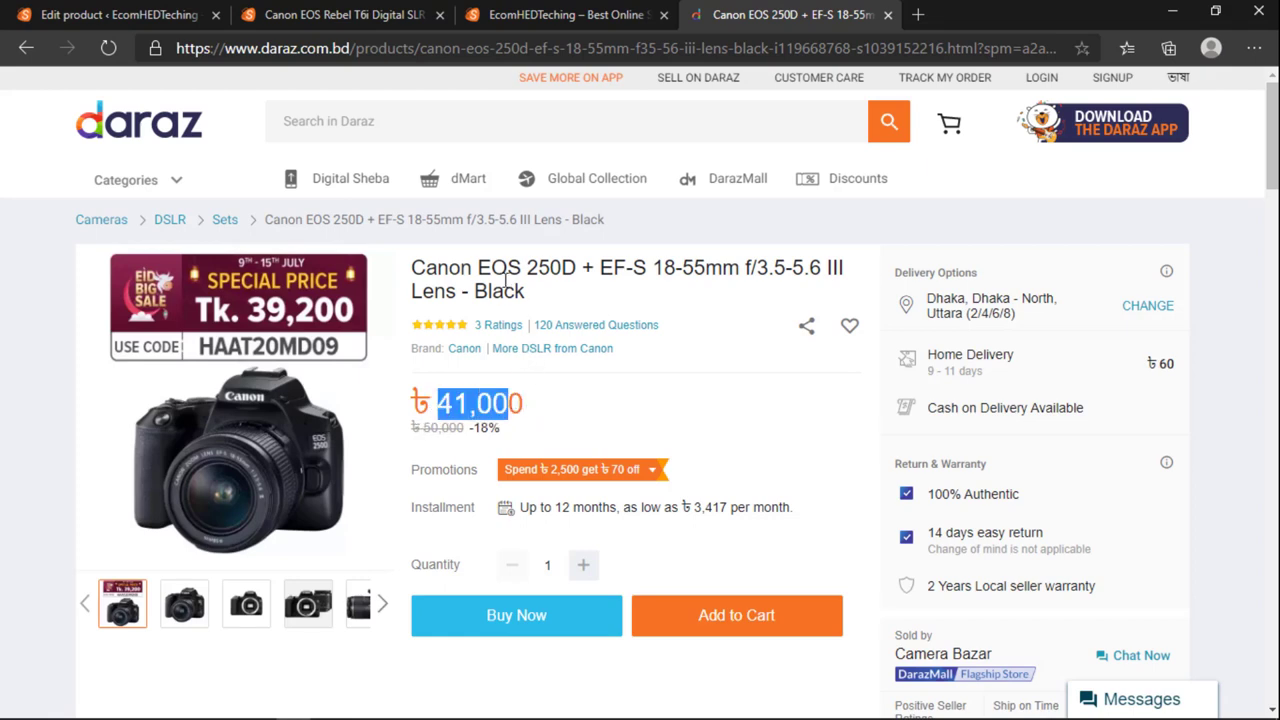
pyautogui.click(342, 14)
pyautogui.scroll(3, 334, 282)
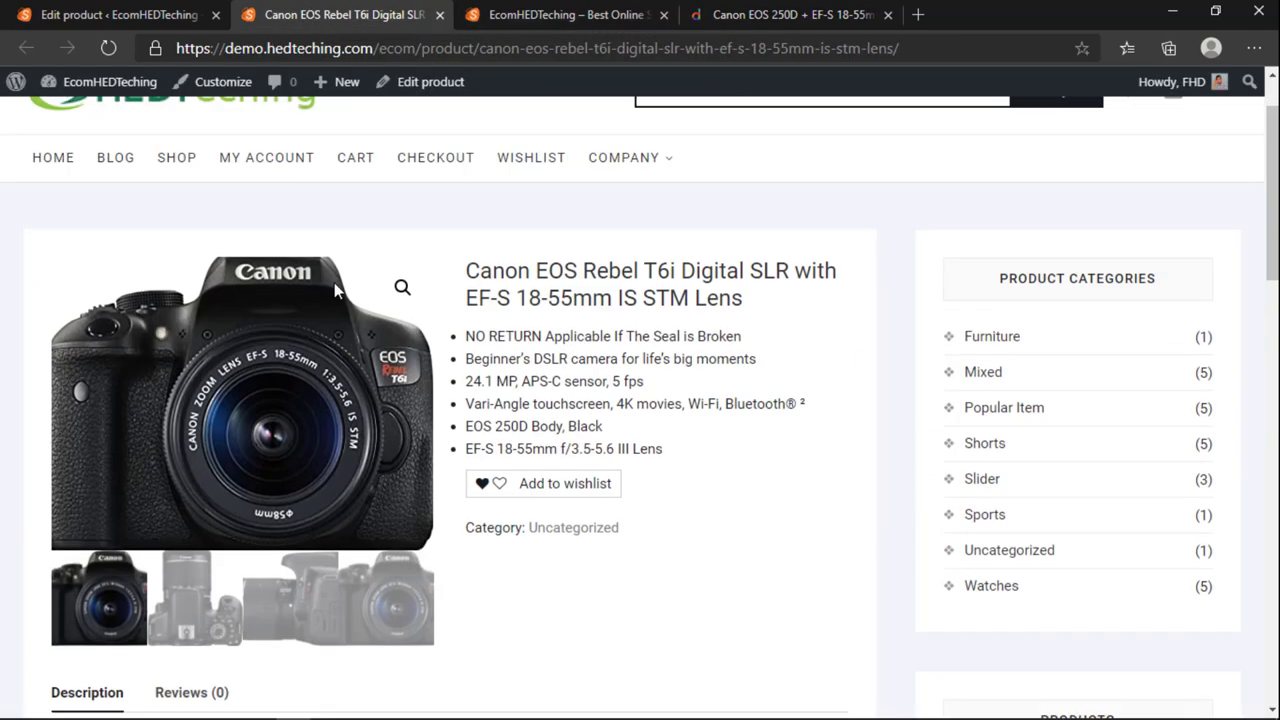
pyautogui.scroll(2, 334, 282)
# Step: Enter a regular price of 50000 and a sale price of 41000
pyautogui.click(119, 14)
pyautogui.scroll(-12, 388, 470)
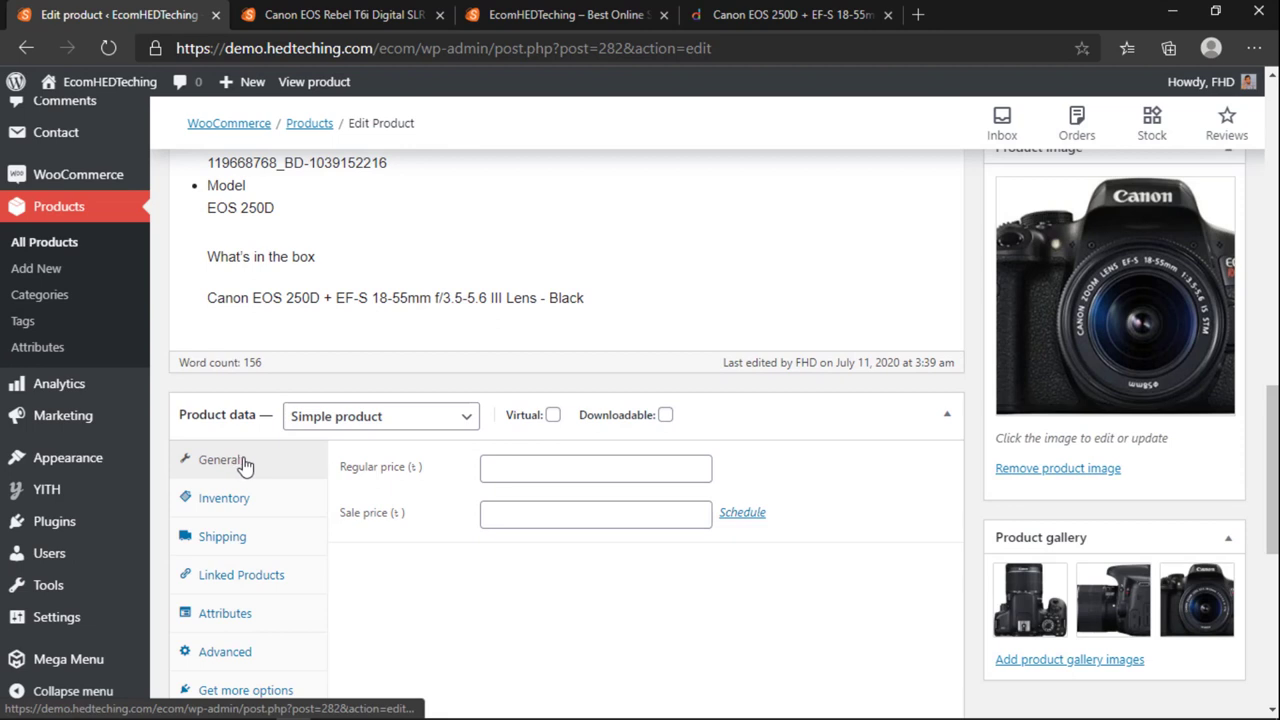
pyautogui.click(519, 471)
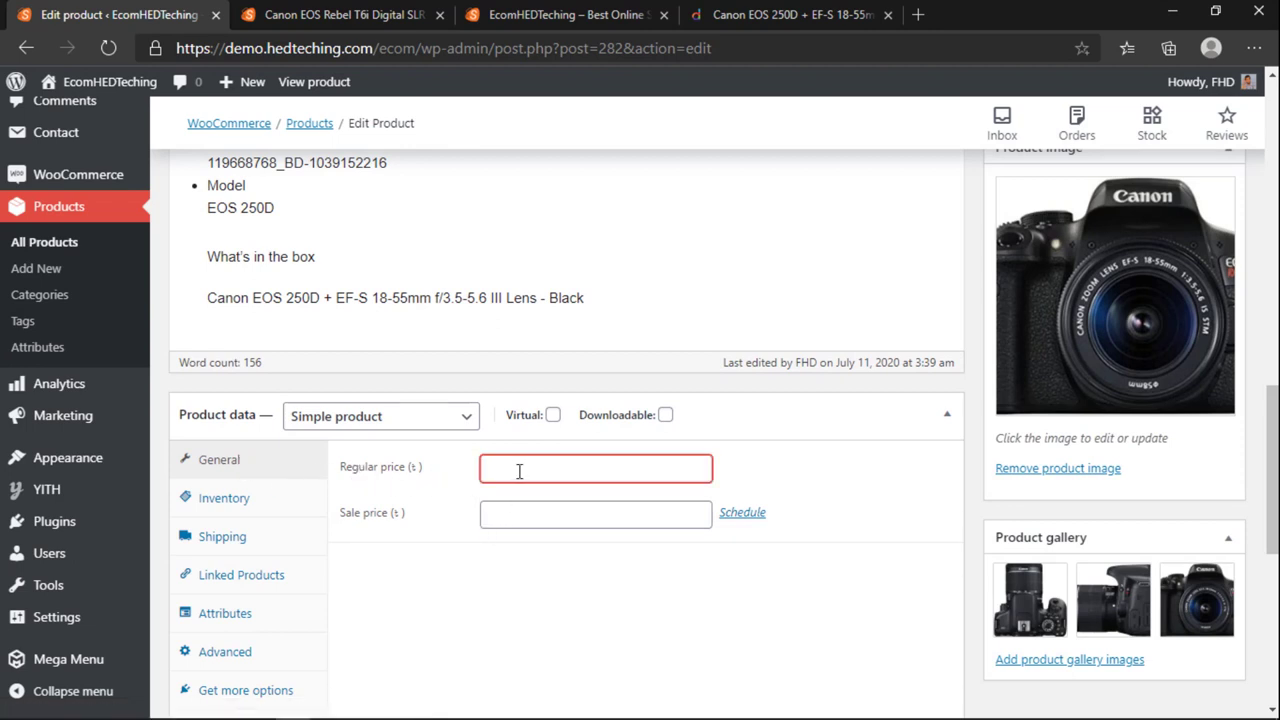
pyautogui.write('50.0')
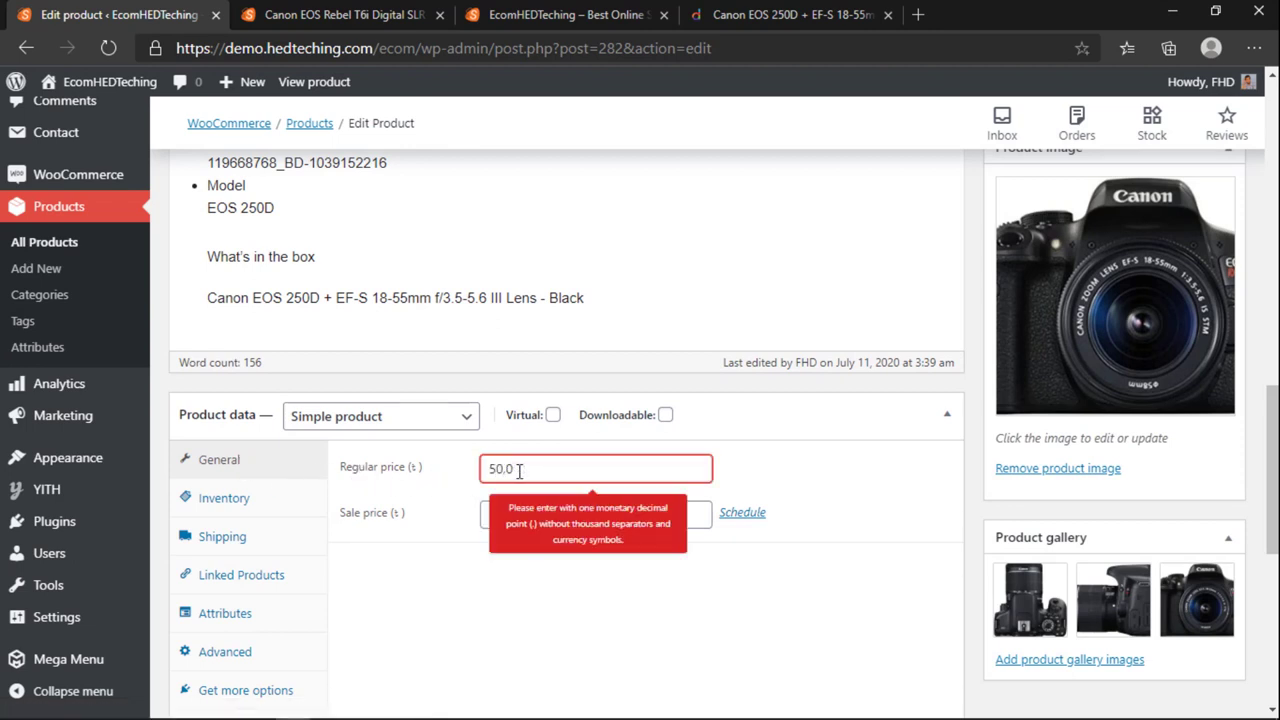
pyautogui.press('BackSpace')
pyautogui.press('BackSpace')
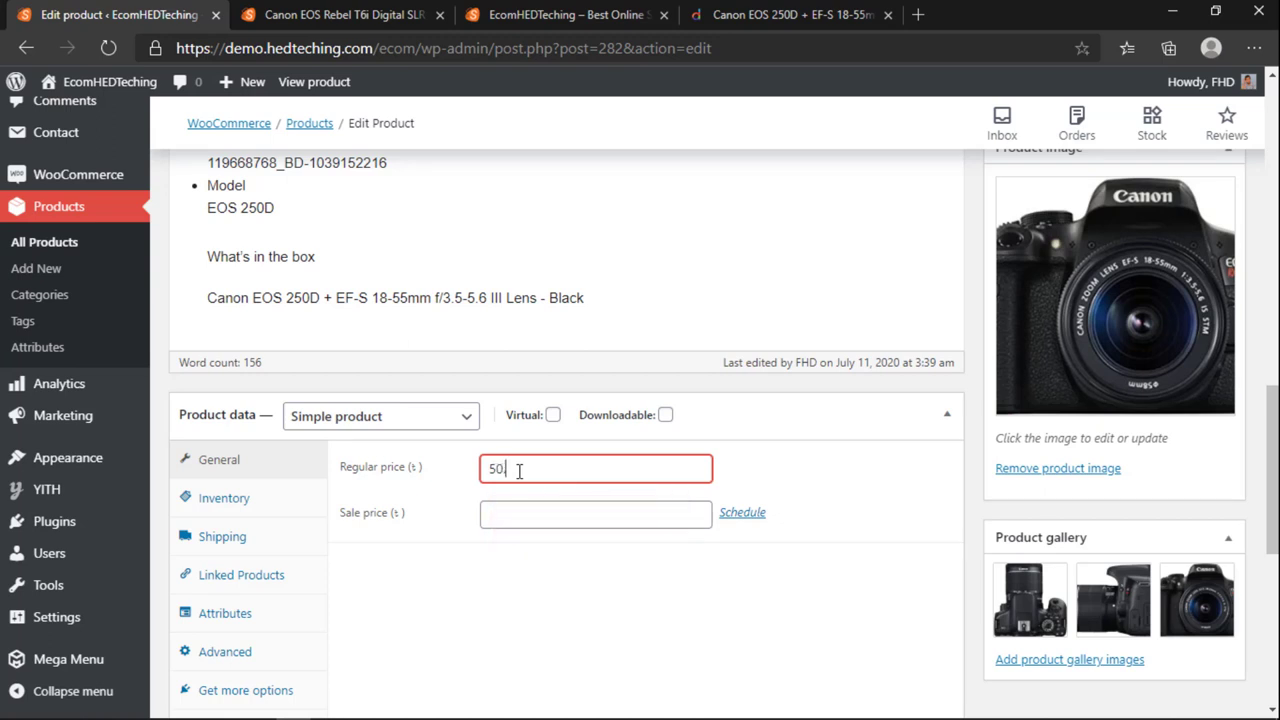
pyautogui.write('0.')
pyautogui.click(527, 513)
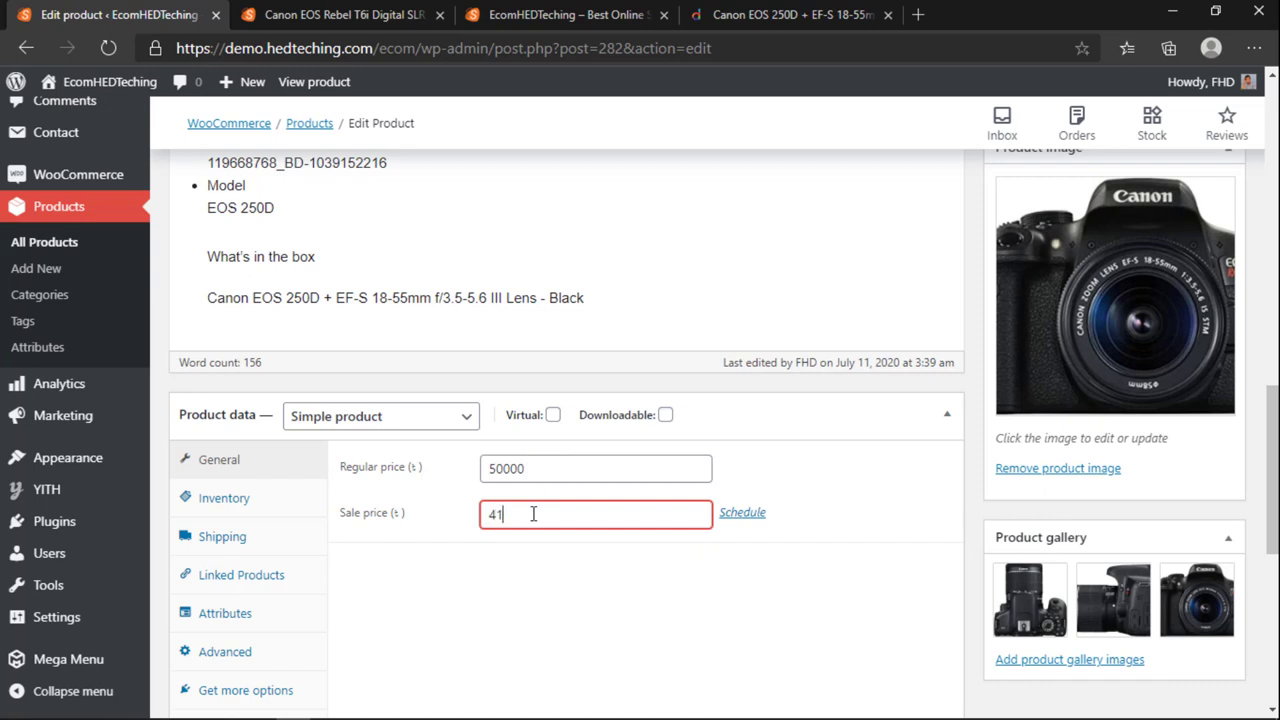
pyautogui.click(550, 564)
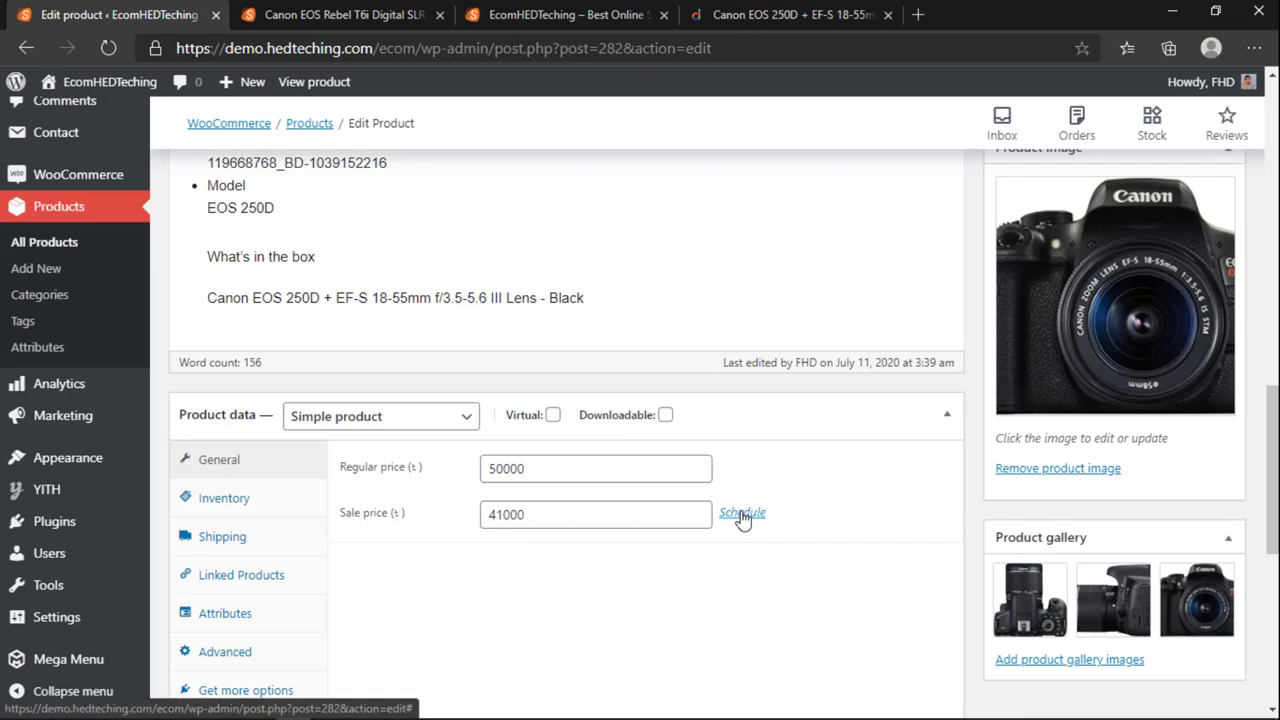
# Step: Mark the product as Virtual, leaving Downloadable unticked
pyautogui.click(552, 416)
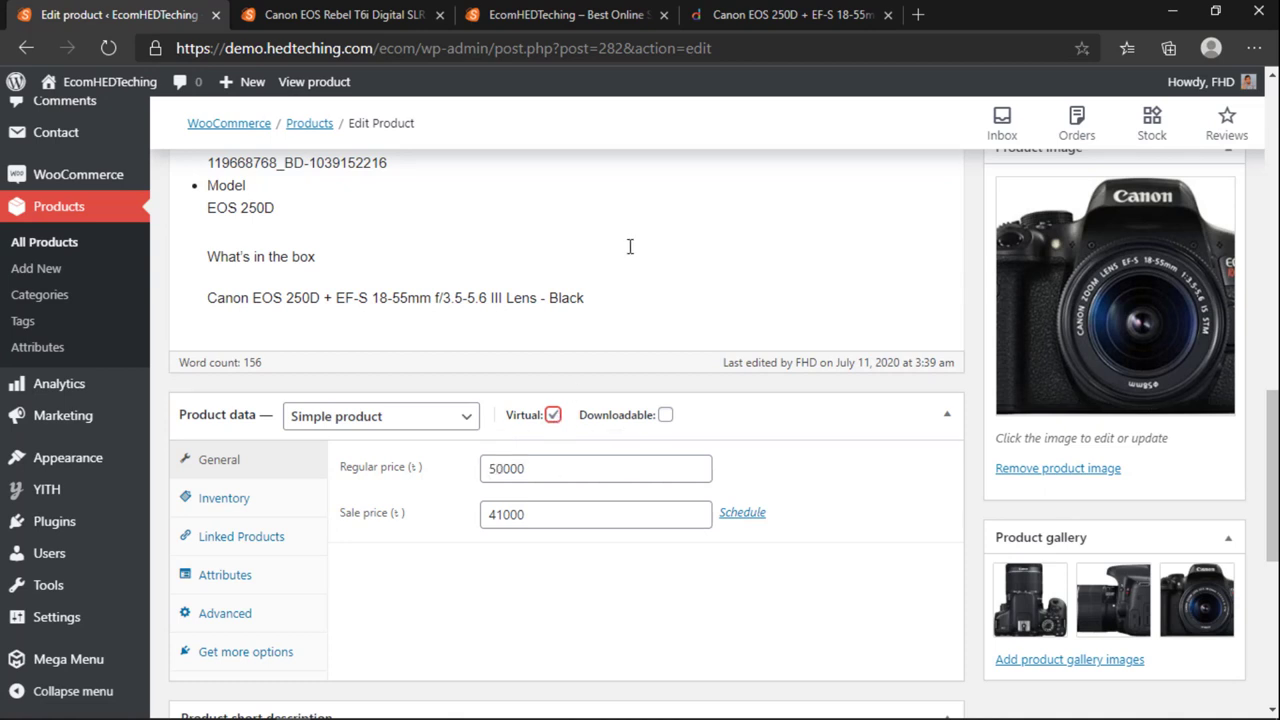
pyautogui.click(666, 415)
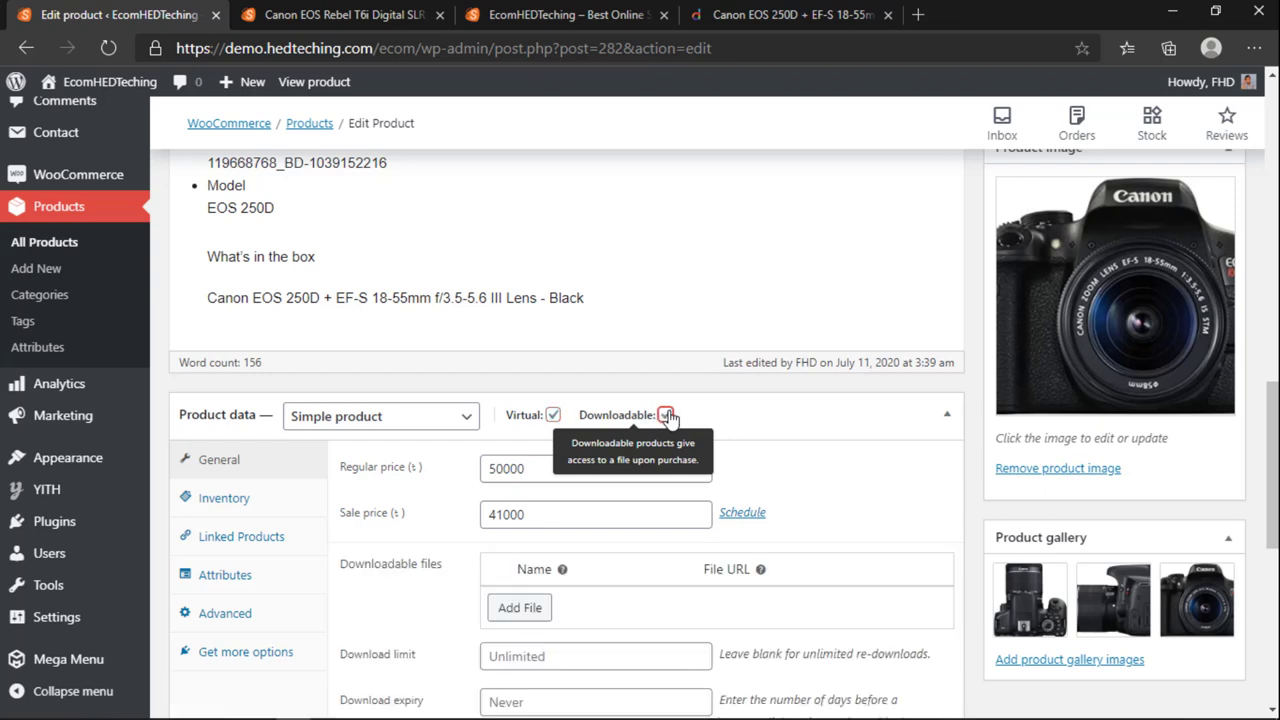
pyautogui.click(666, 415)
pyautogui.scroll(-1, 558, 420)
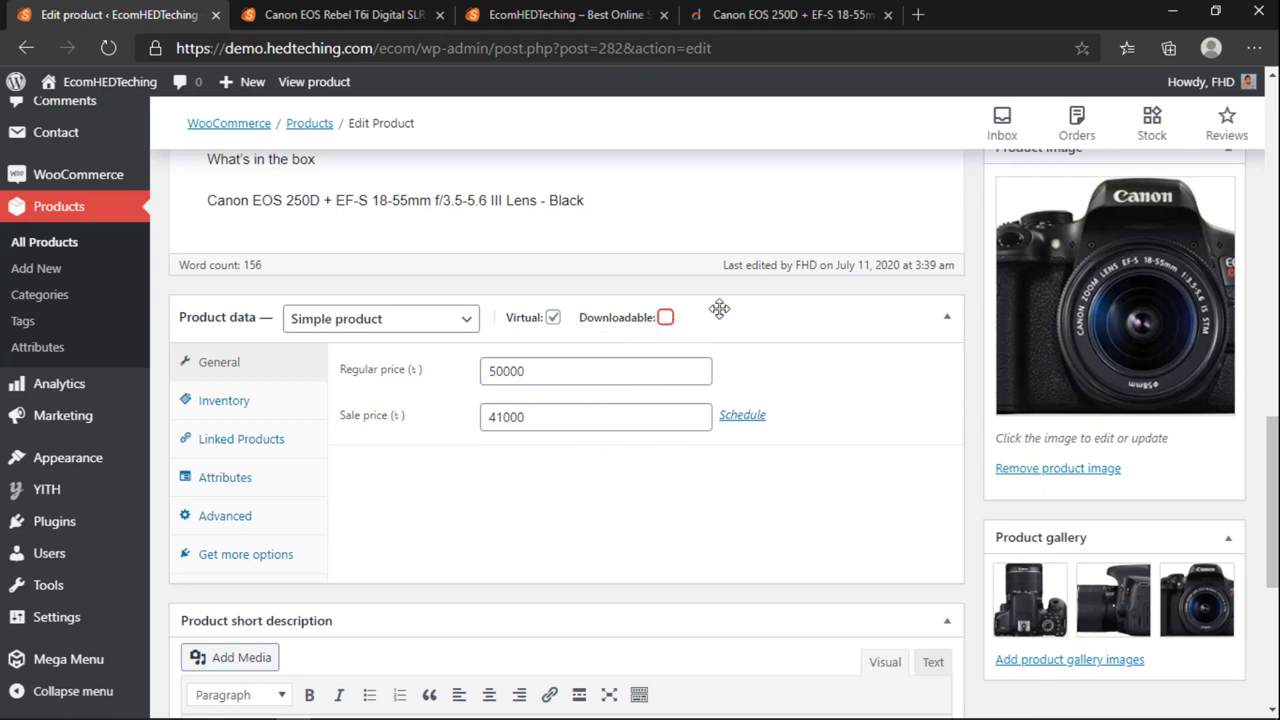
# Step: Schedule the sale from 11 July 2020 to 31 July 2020
pyautogui.click(742, 416)
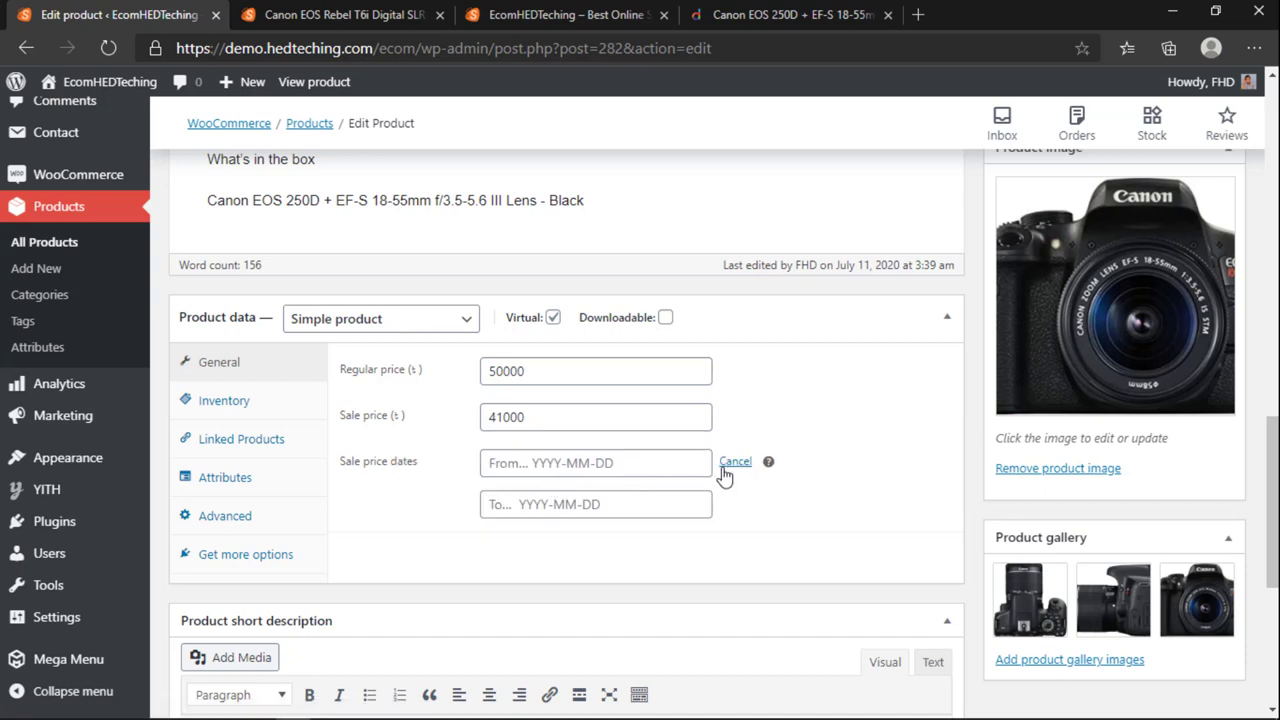
pyautogui.click(547, 463)
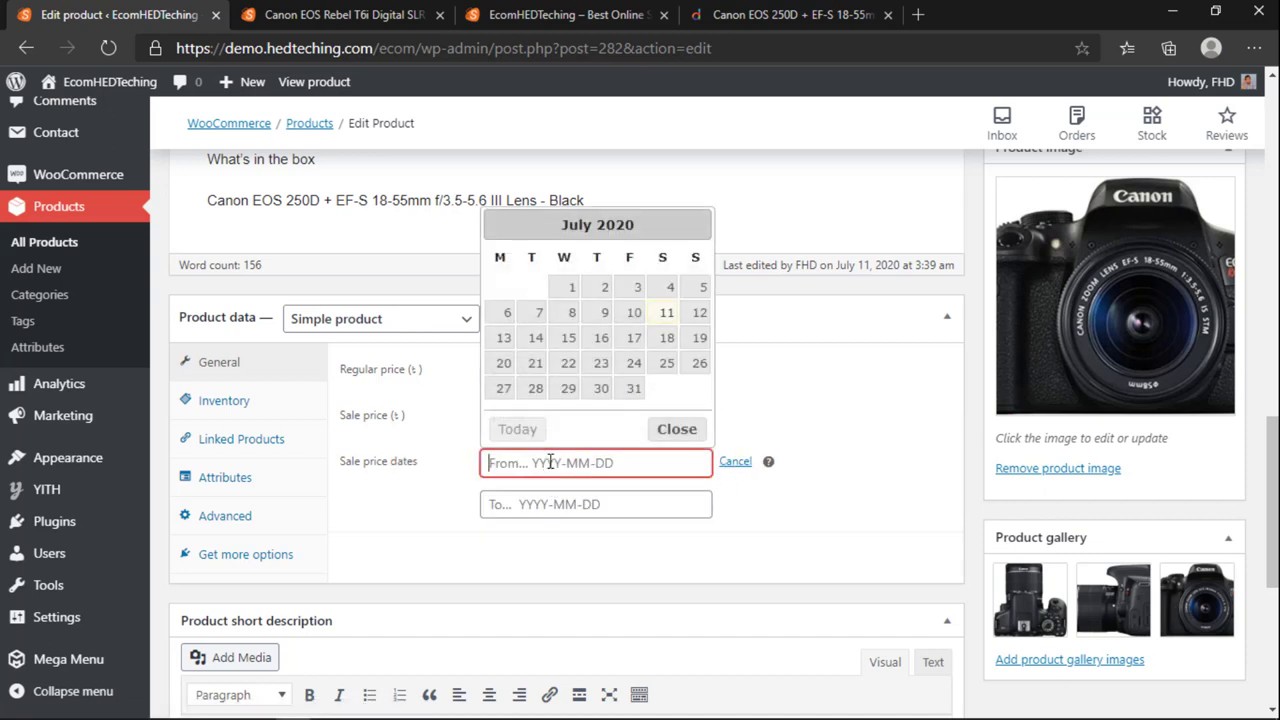
pyautogui.click(664, 314)
pyautogui.click(578, 504)
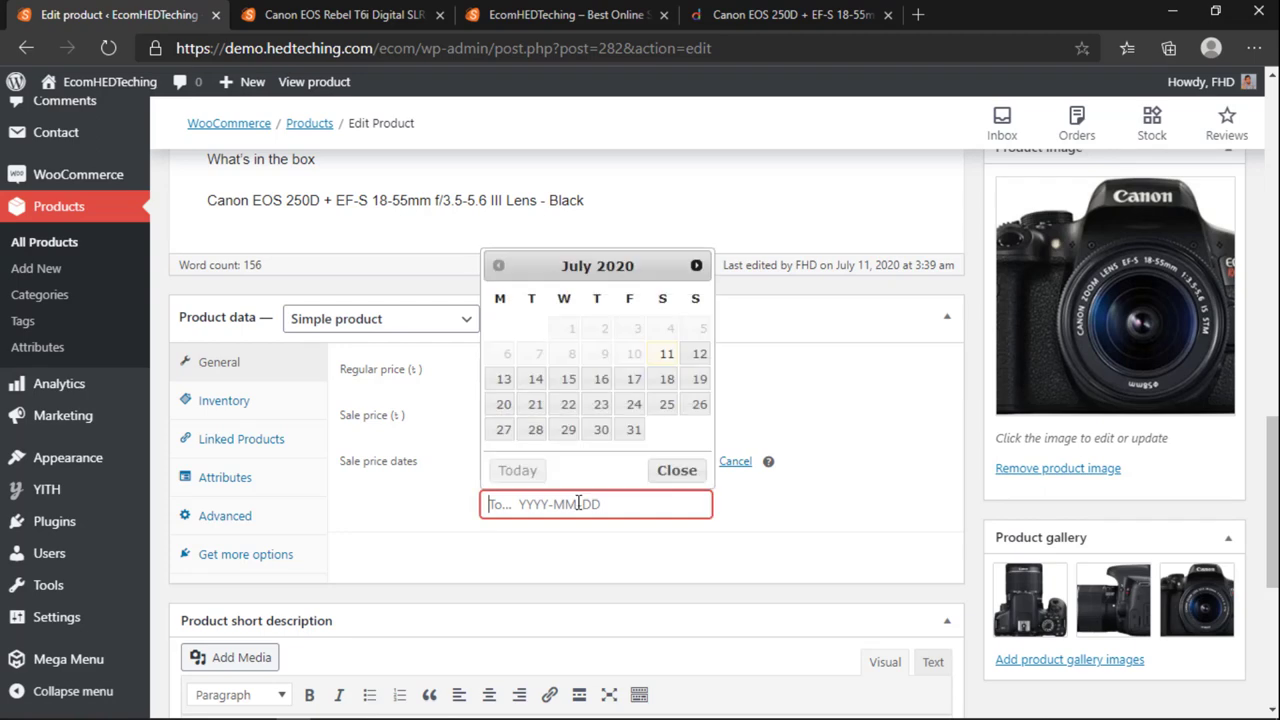
pyautogui.click(632, 430)
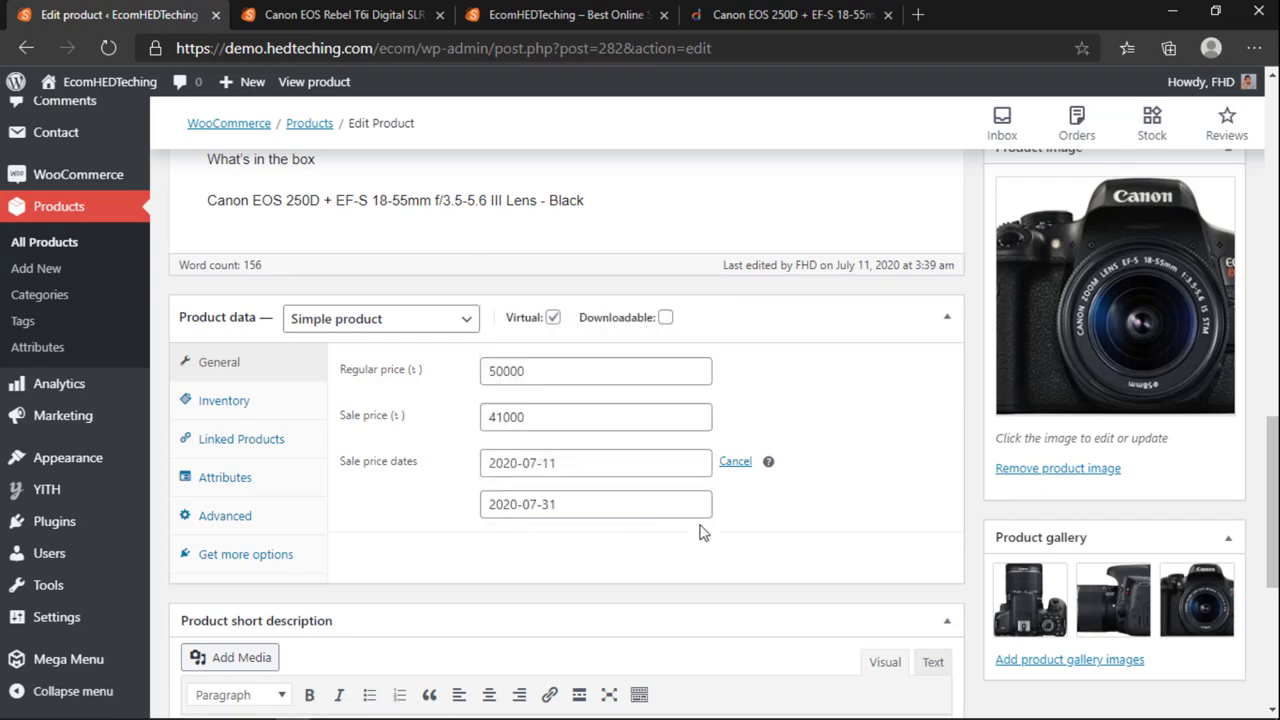
pyautogui.scroll(1, 700, 533)
# Step: Open the Inventory tab's SKU field, then return to the Daraz EOS 250D listing
pyautogui.click(252, 510)
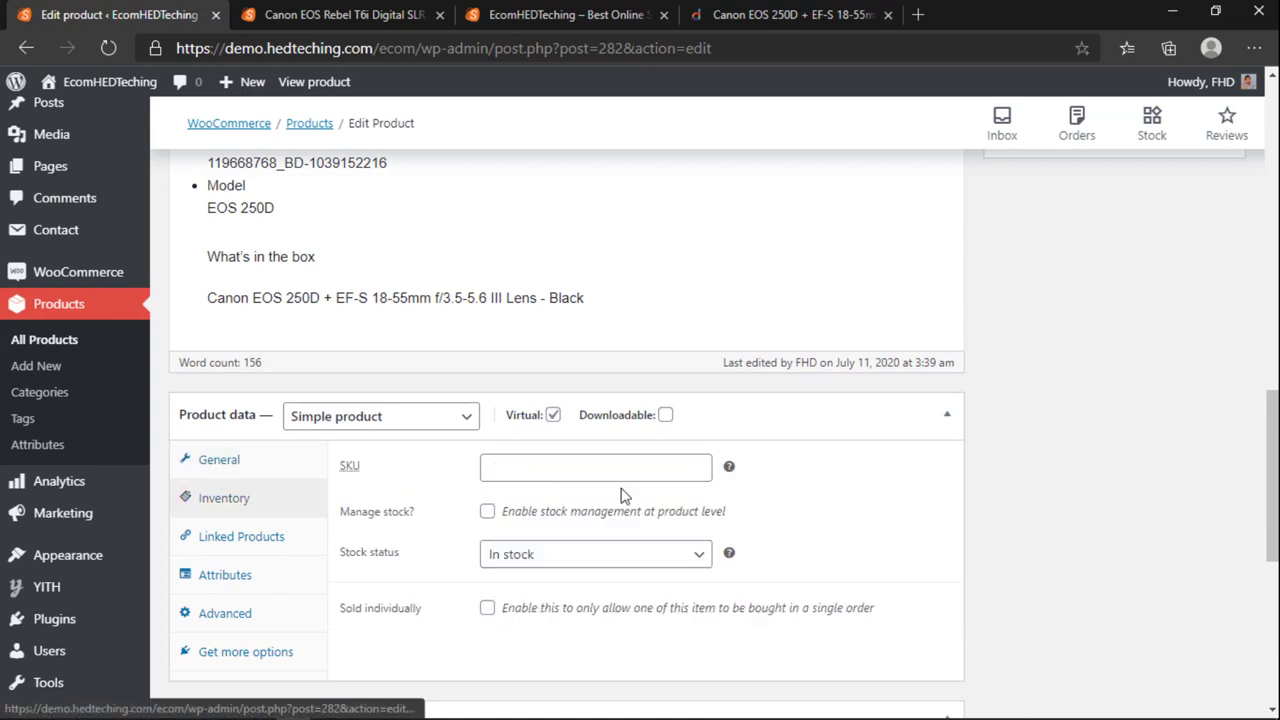
pyautogui.click(487, 466)
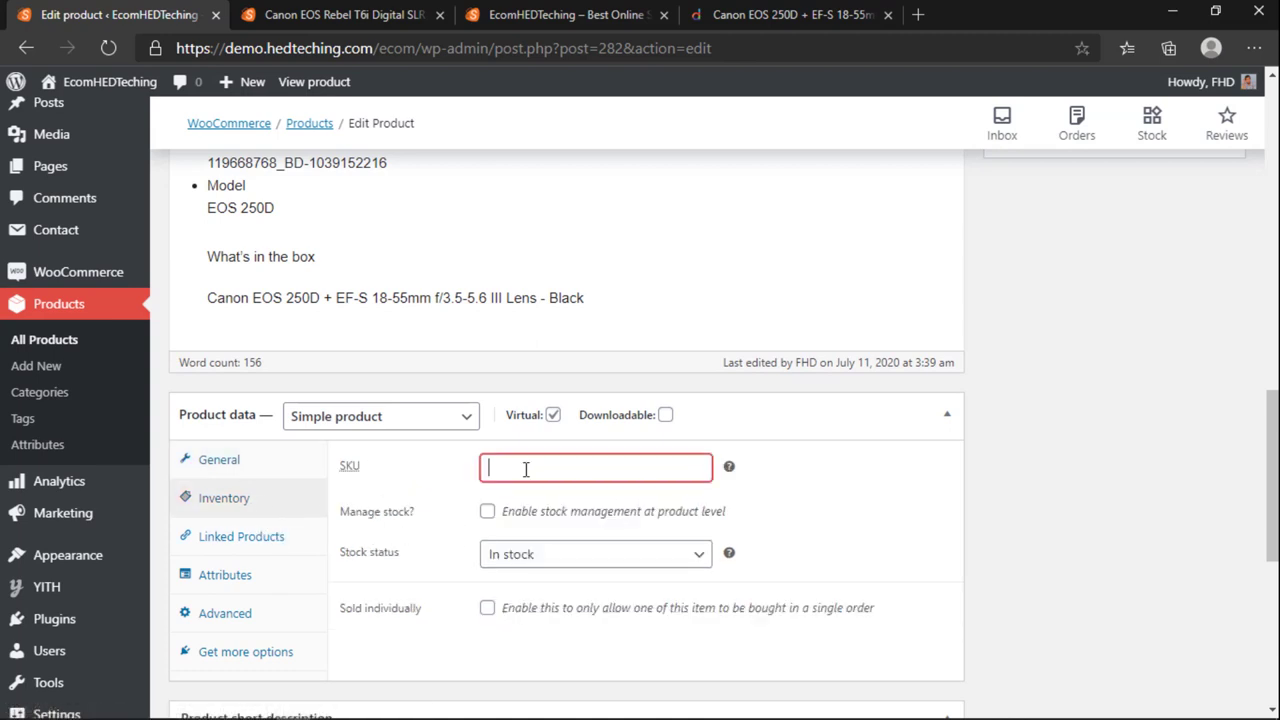
pyautogui.click(810, 10)
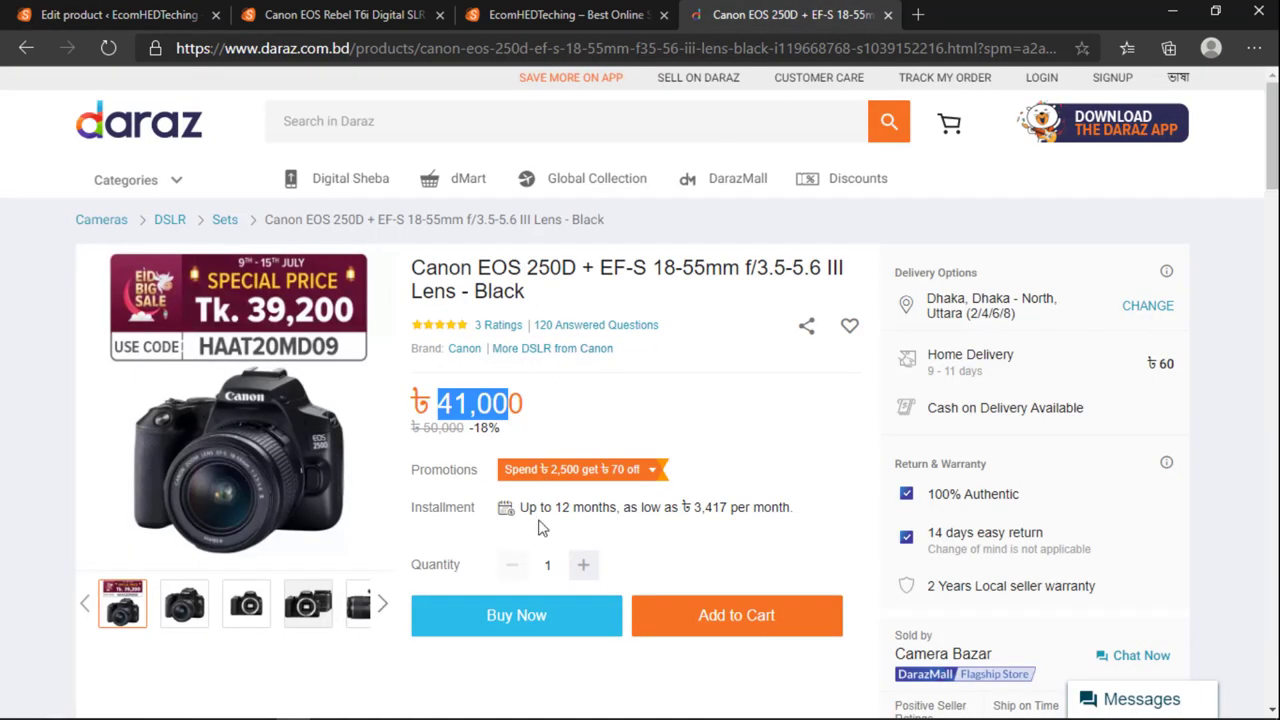
pyautogui.scroll(-3, 540, 527)
pyautogui.scroll(3, 540, 527)
pyautogui.scroll(1, 619, 431)
pyautogui.scroll(-3, 619, 431)
pyautogui.scroll(3, 619, 431)
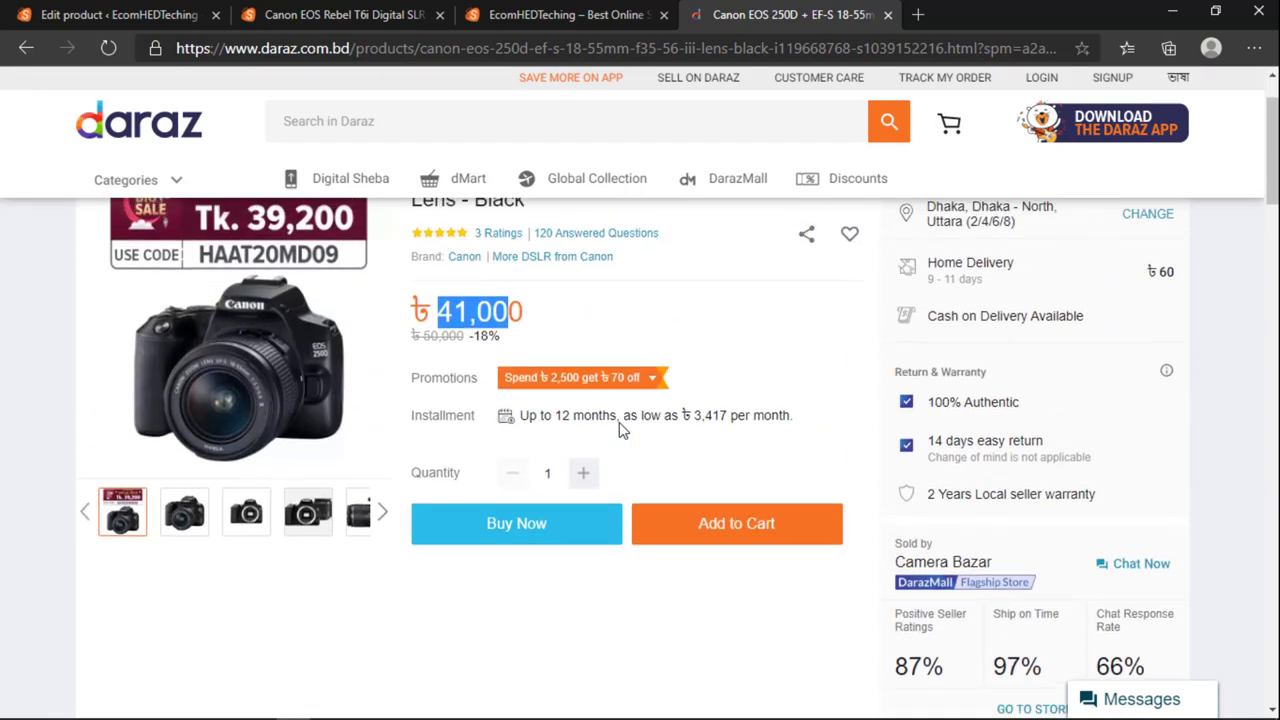
pyautogui.scroll(-5, 619, 431)
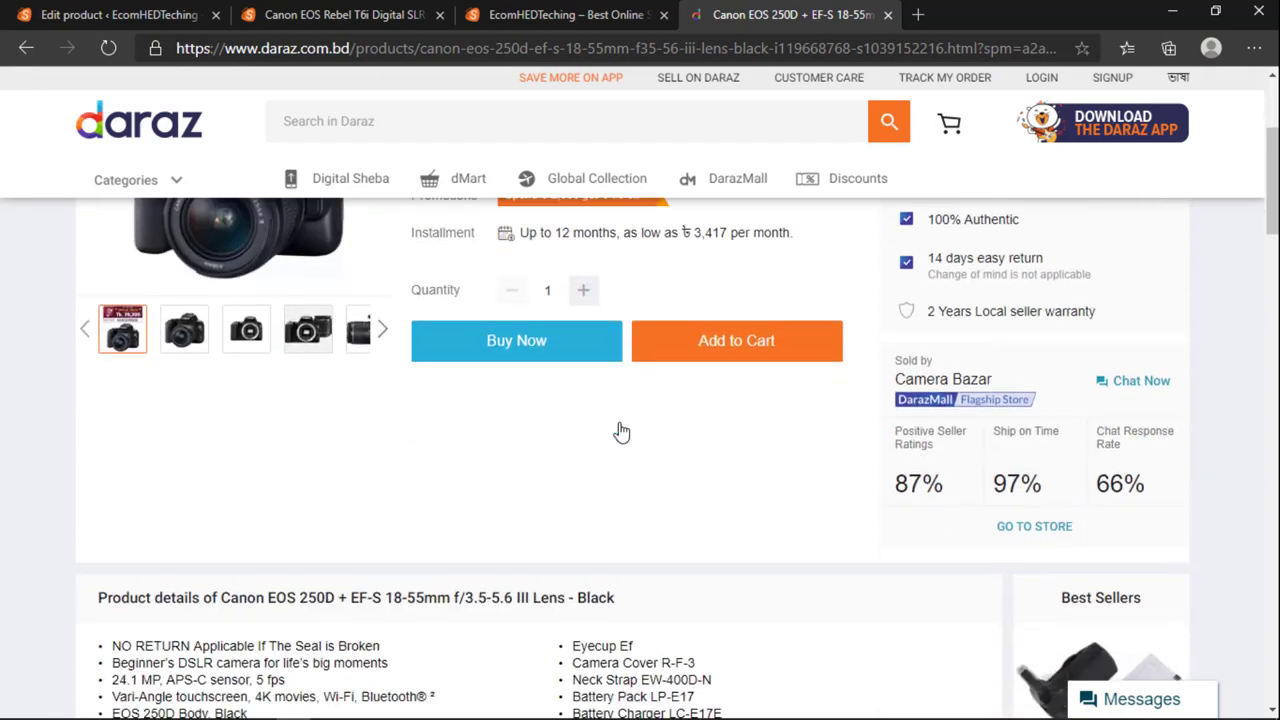
pyautogui.scroll(5, 619, 431)
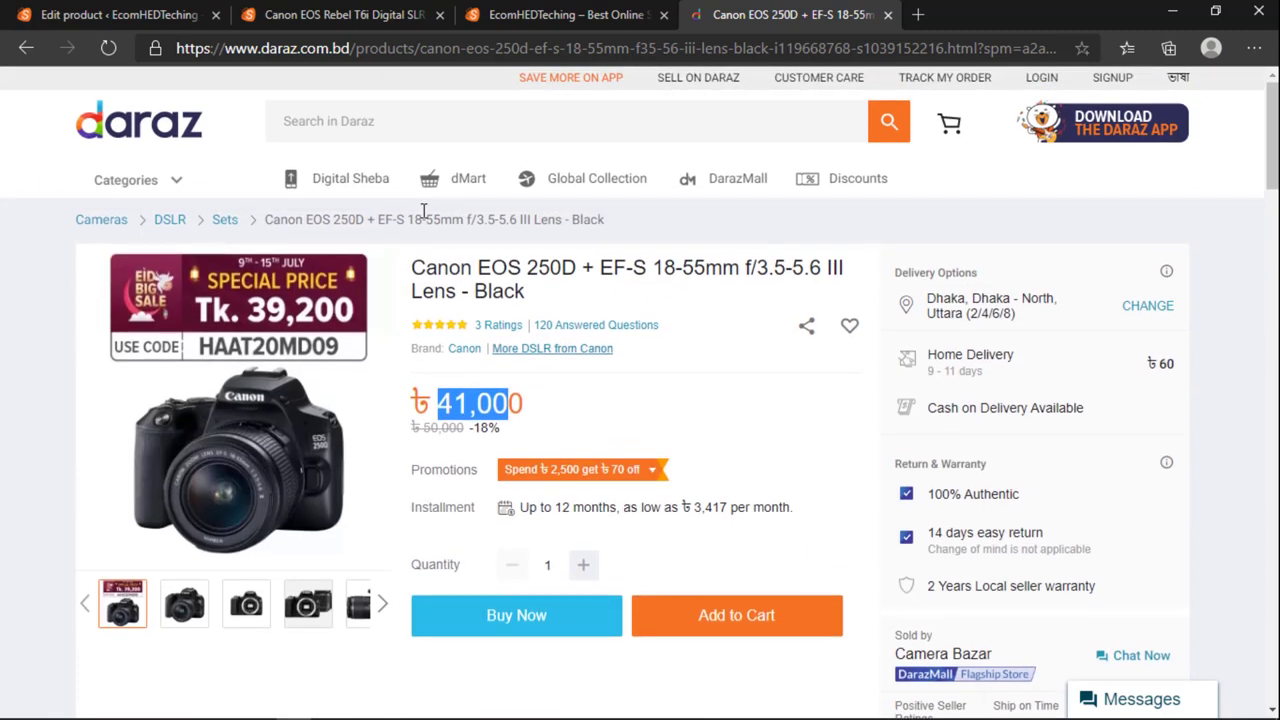
# Step: Load the Evaly site and open the Moxacil (Capsule) 250mg/capsule product page
pyautogui.click(280, 47)
pyautogui.write('evaly.com.bd')
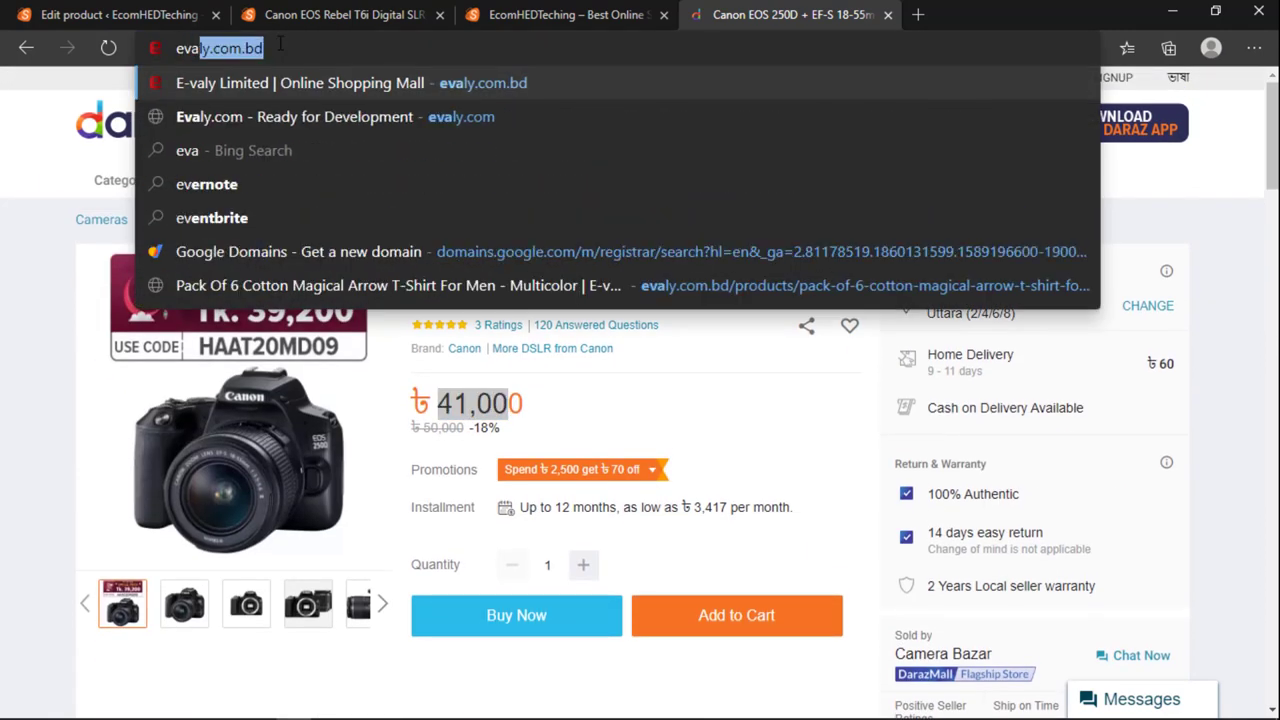
pyautogui.press('Return')
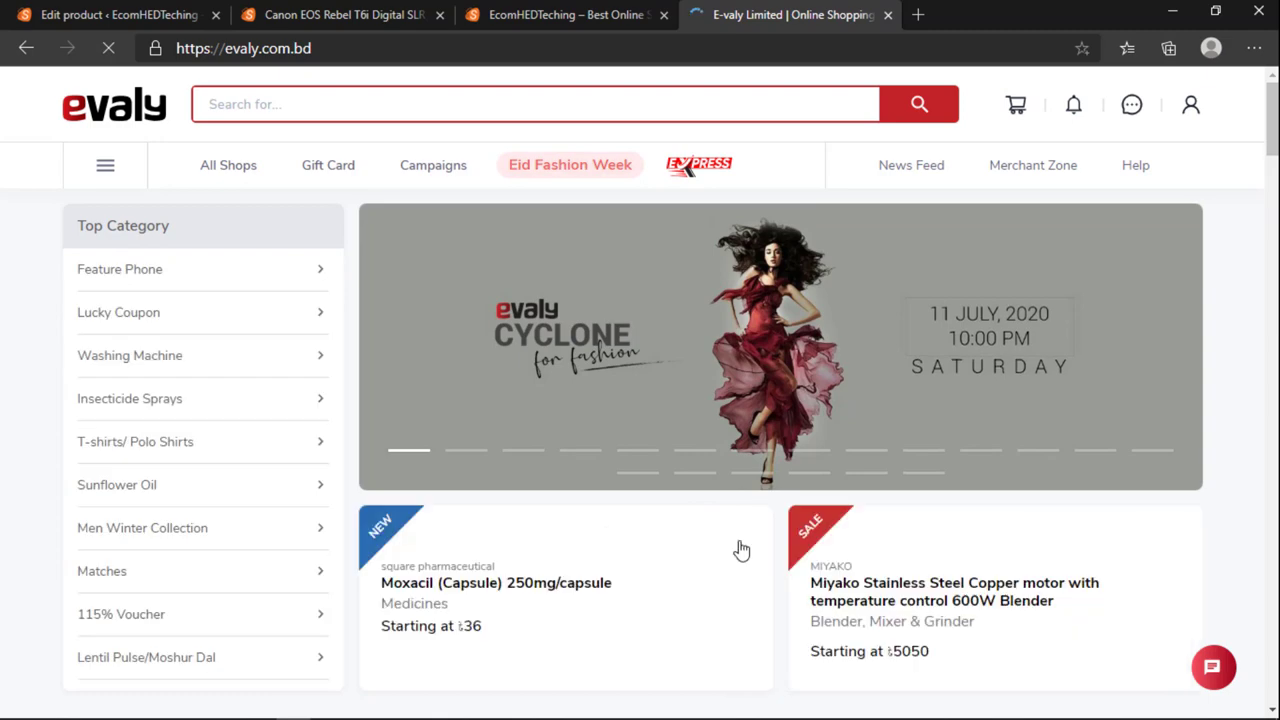
pyautogui.scroll(-4, 737, 549)
pyautogui.scroll(2, 737, 549)
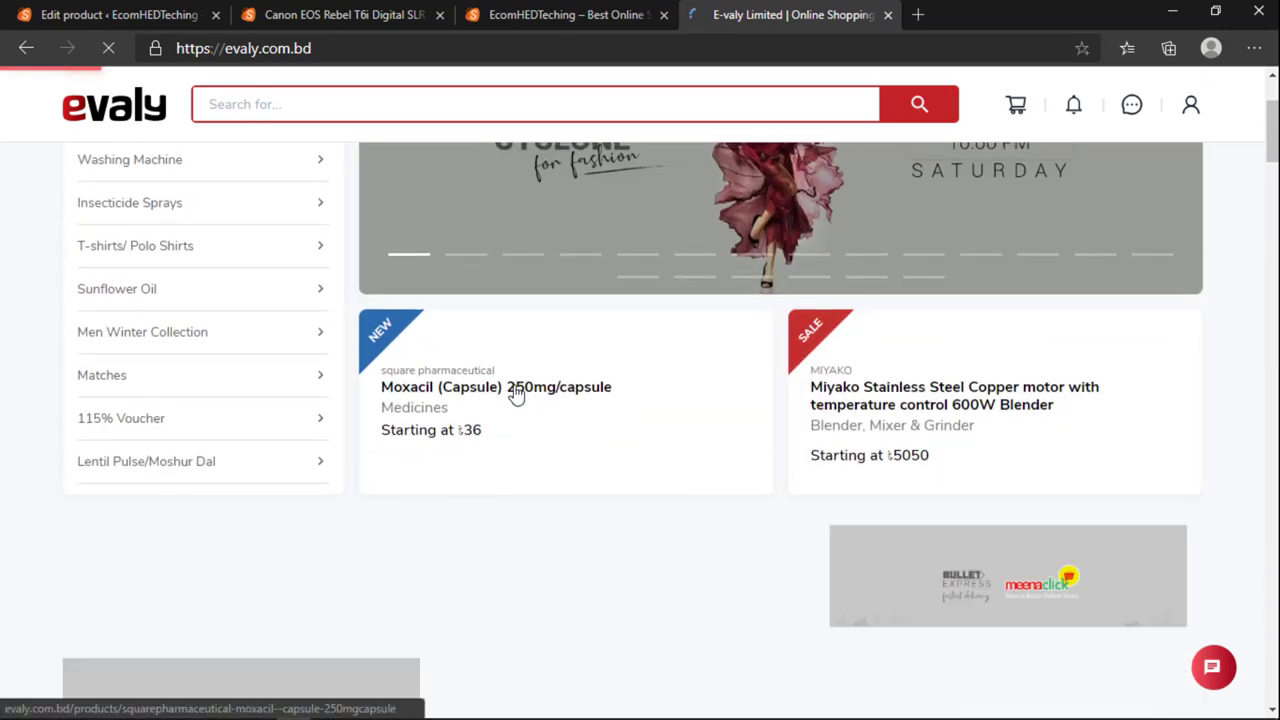
pyautogui.click(517, 394)
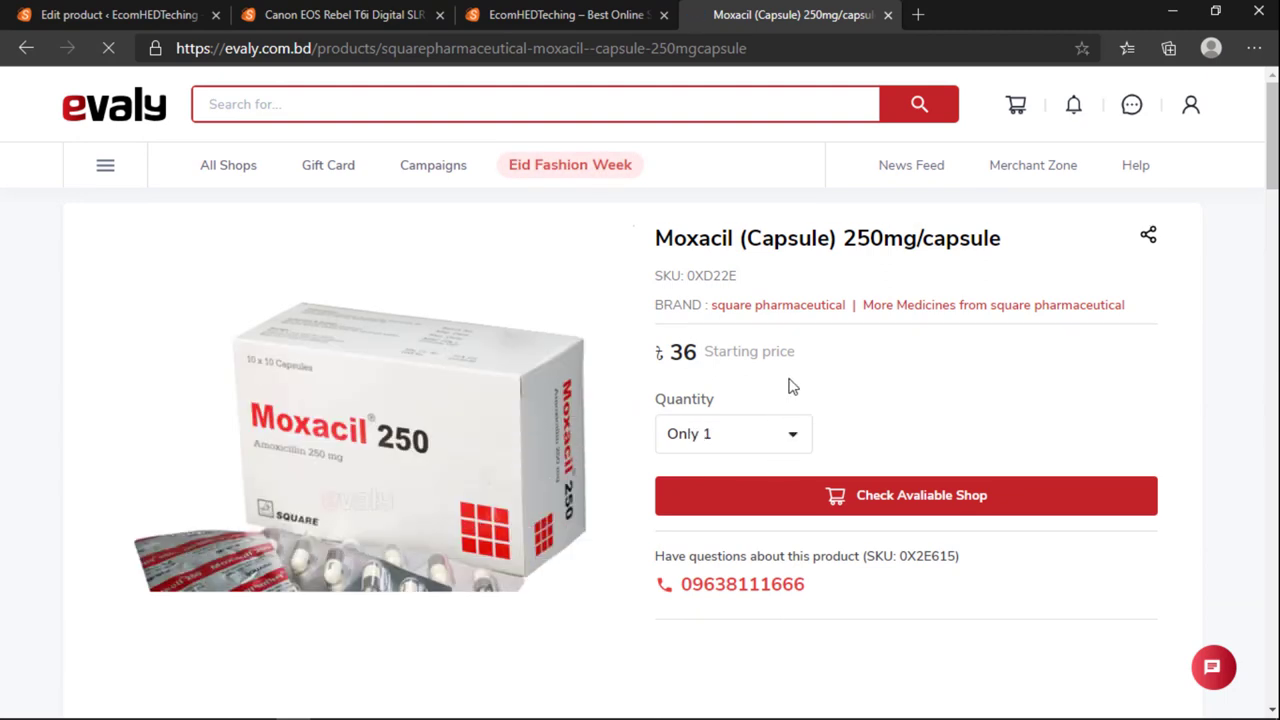
# Step: Copy the product's SKU 0XD22E and return to the Canon product editor
pyautogui.moveTo(689, 277); pyautogui.dragTo(738, 277)
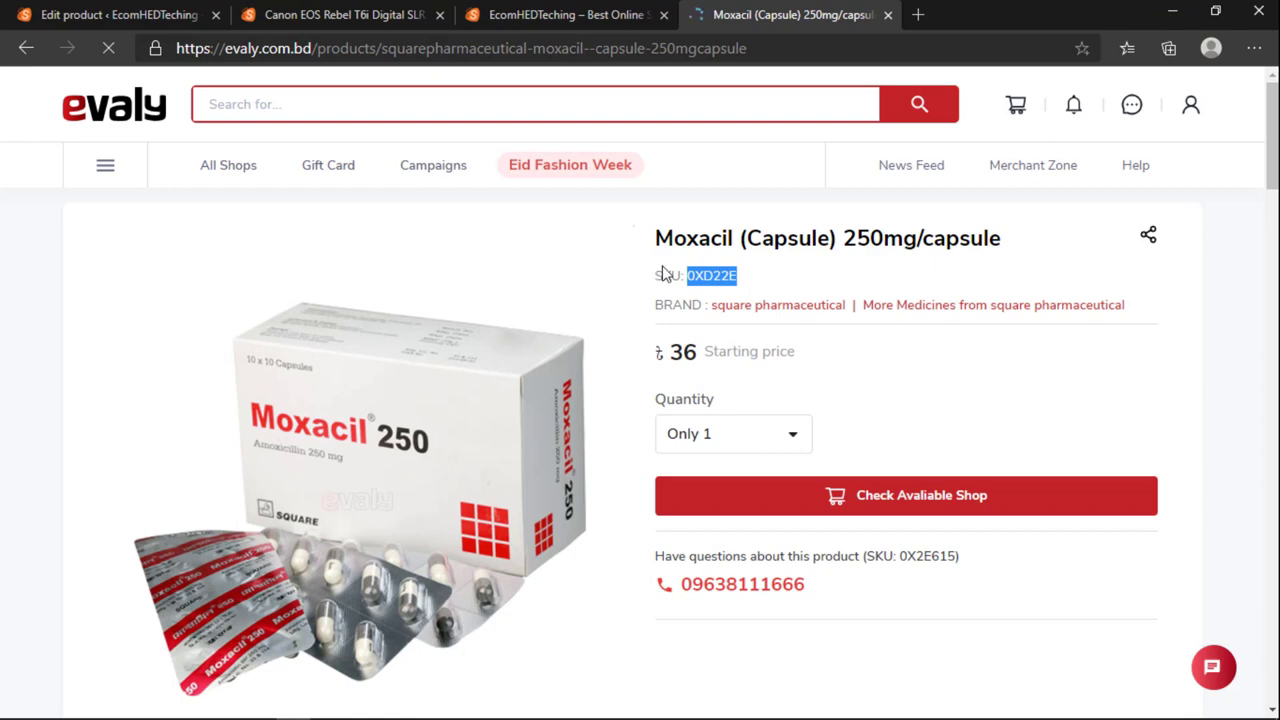
pyautogui.rightClick(722, 275)
pyautogui.click(757, 289)
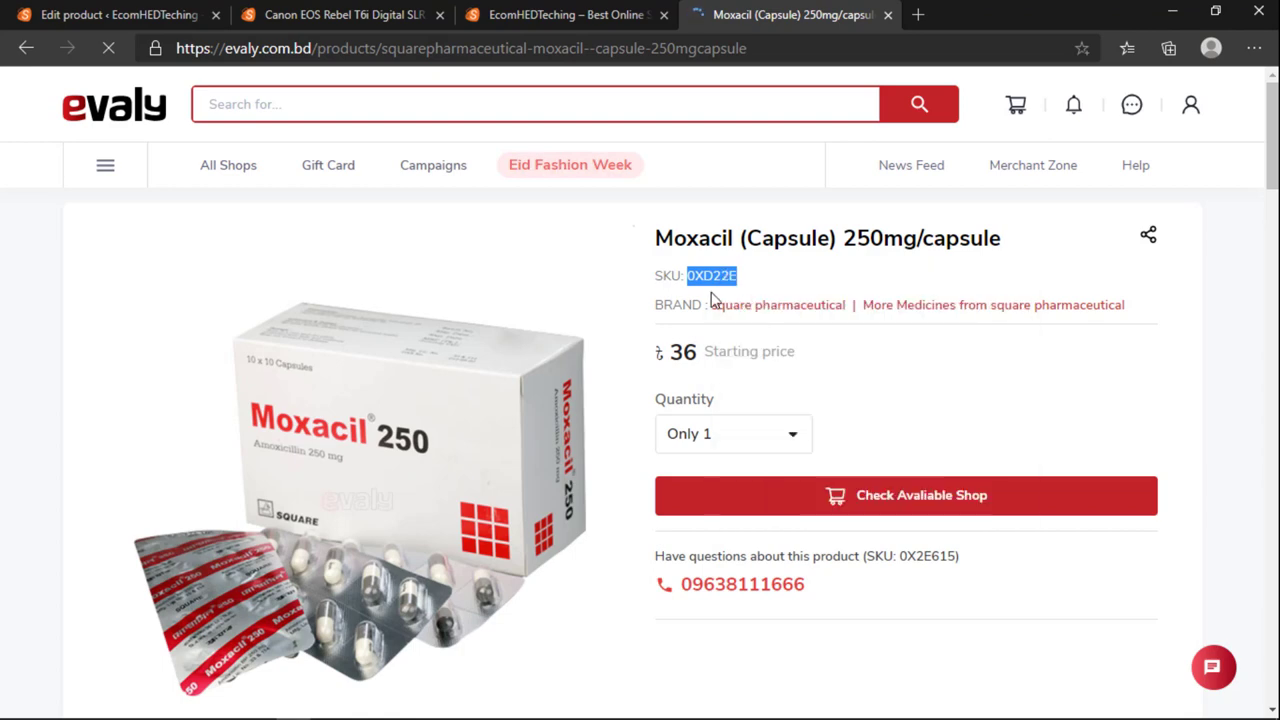
pyautogui.click(120, 14)
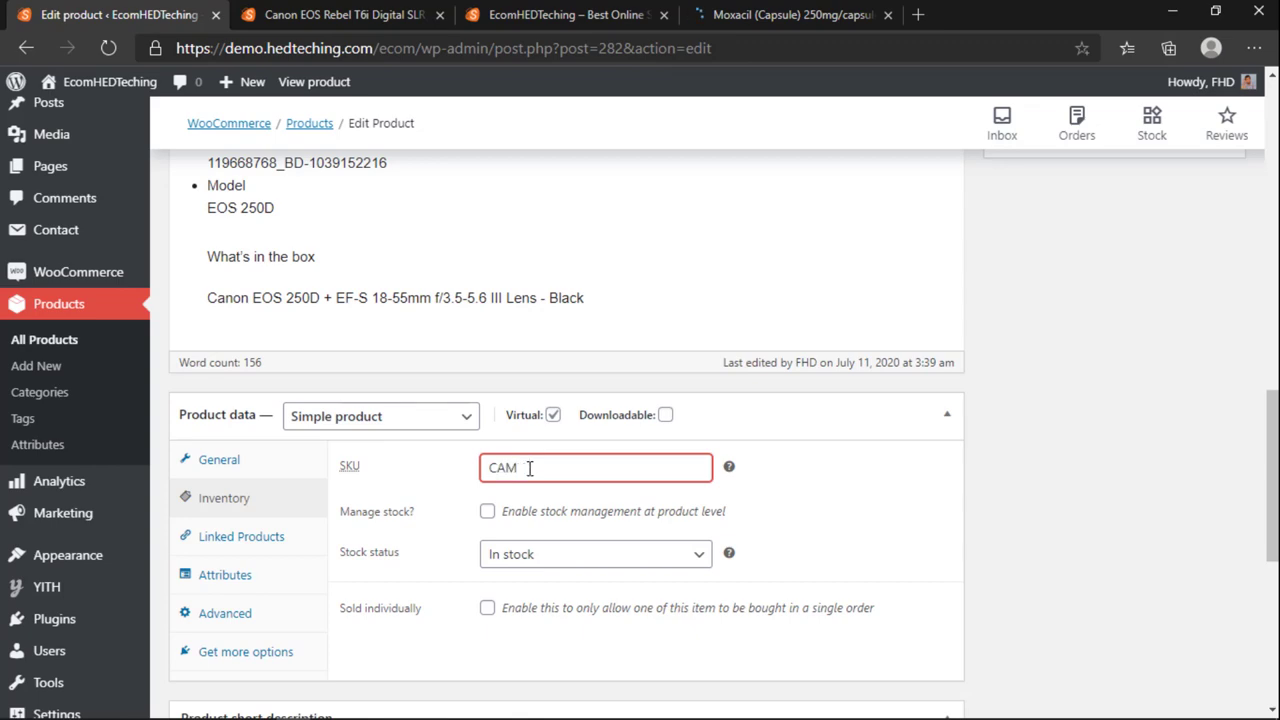
# Step: Set SKU CAMERAEOS1, enable Manage stock, and set stock quantity to 50
pyautogui.scroll(15, 535, 462)
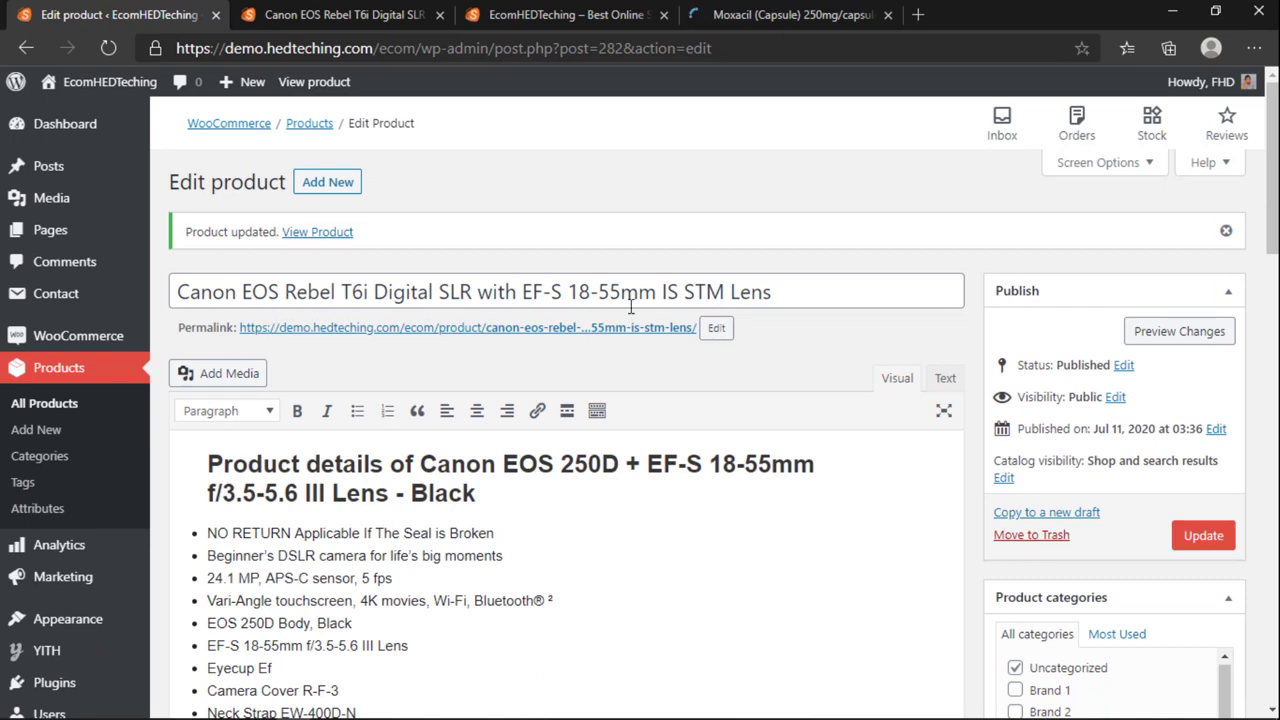
pyautogui.scroll(-15, 630, 307)
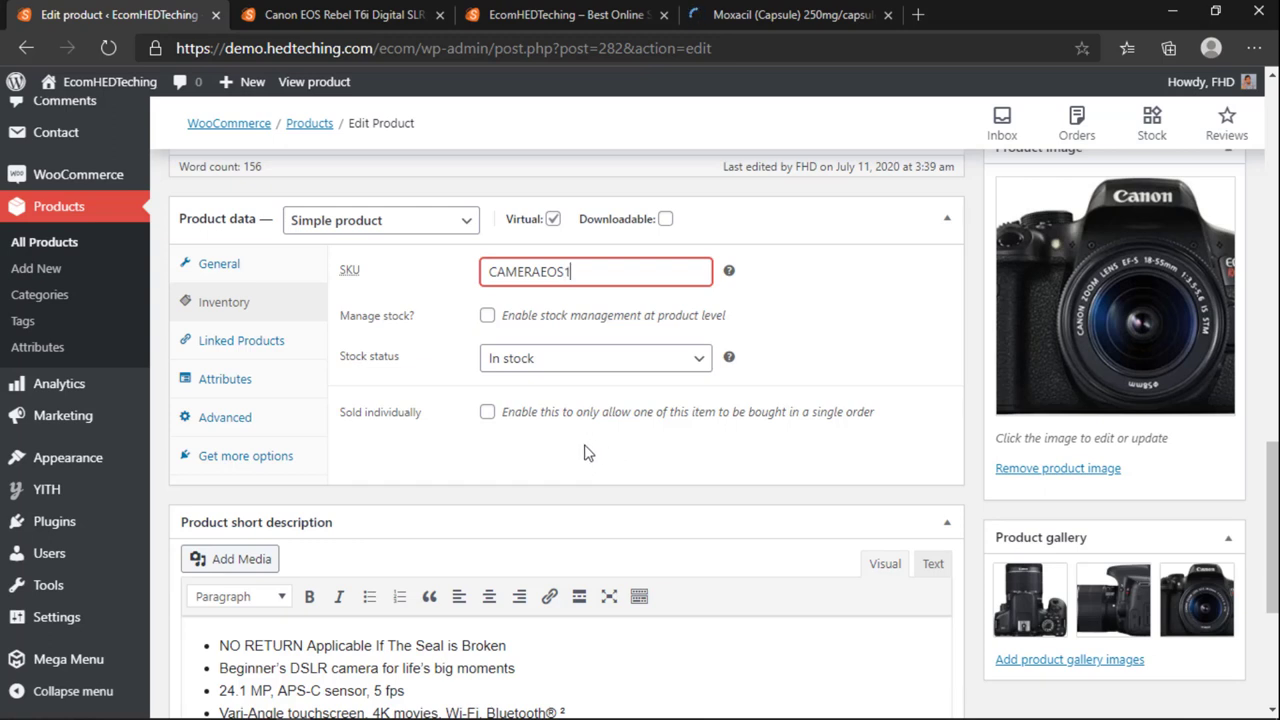
pyautogui.press('Tab')
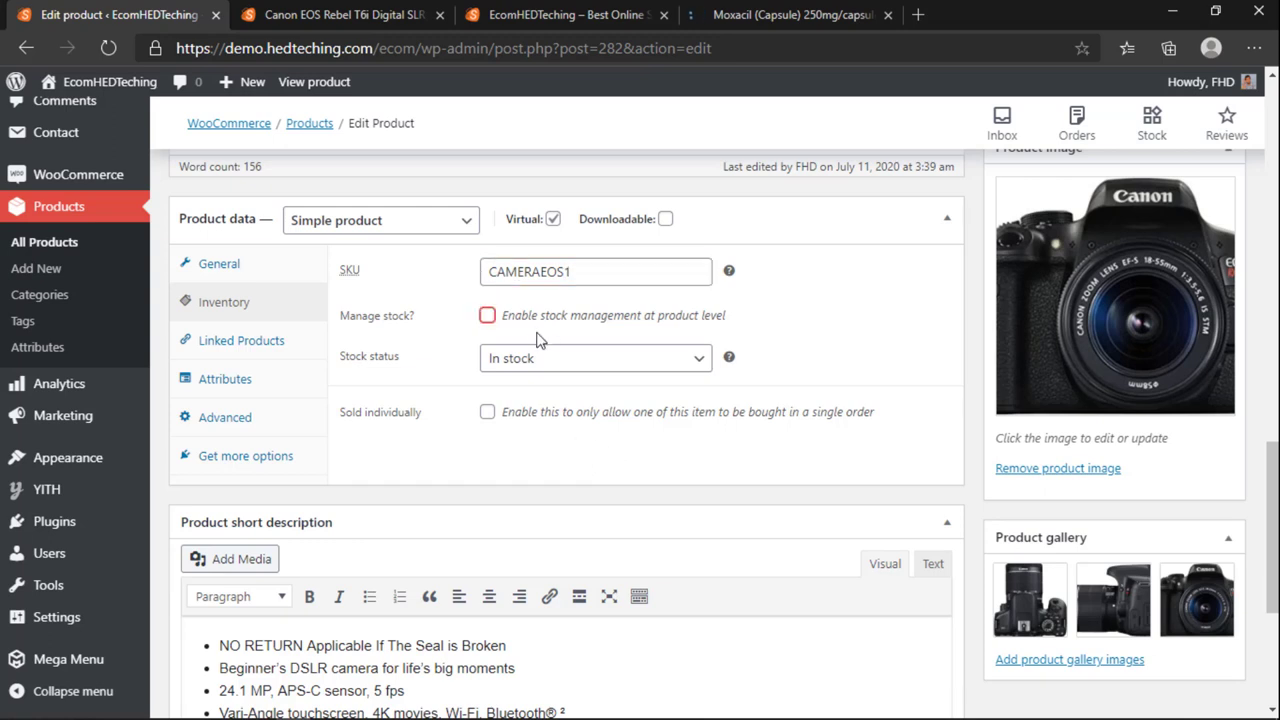
pyautogui.press('Tab')
pyautogui.press('Tab')
pyautogui.click(486, 316)
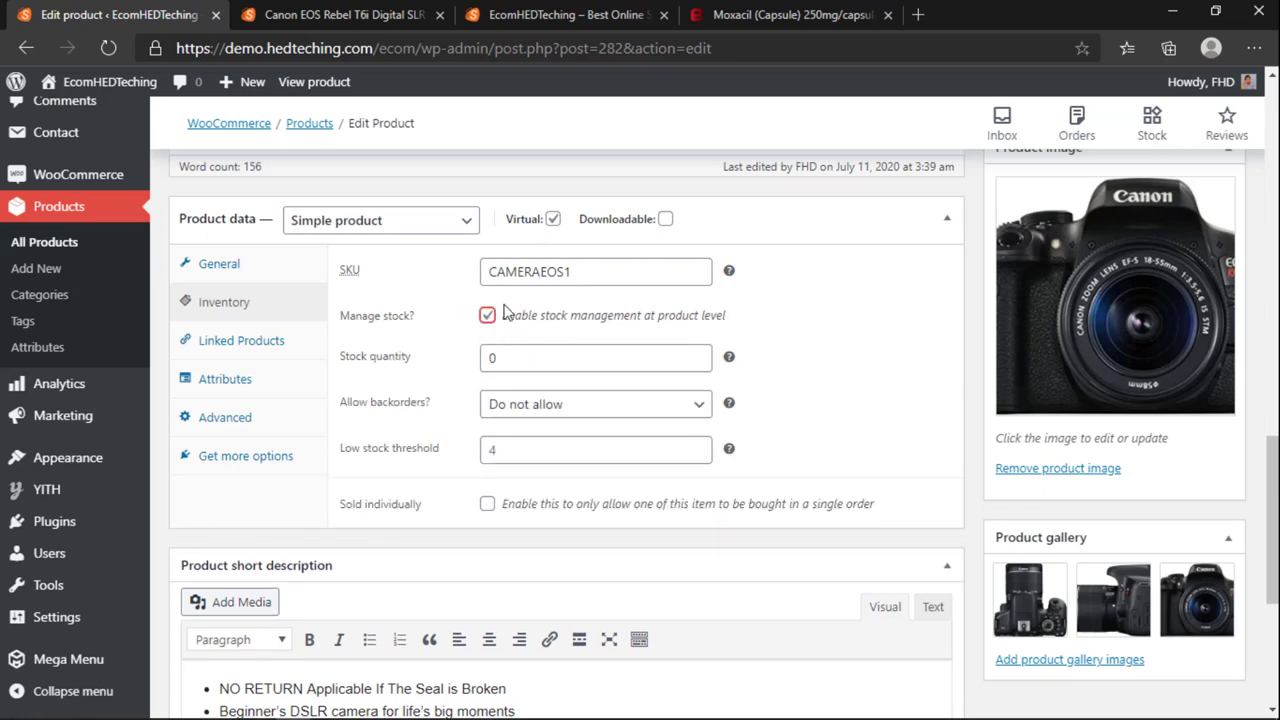
pyautogui.doubleClick(484, 357)
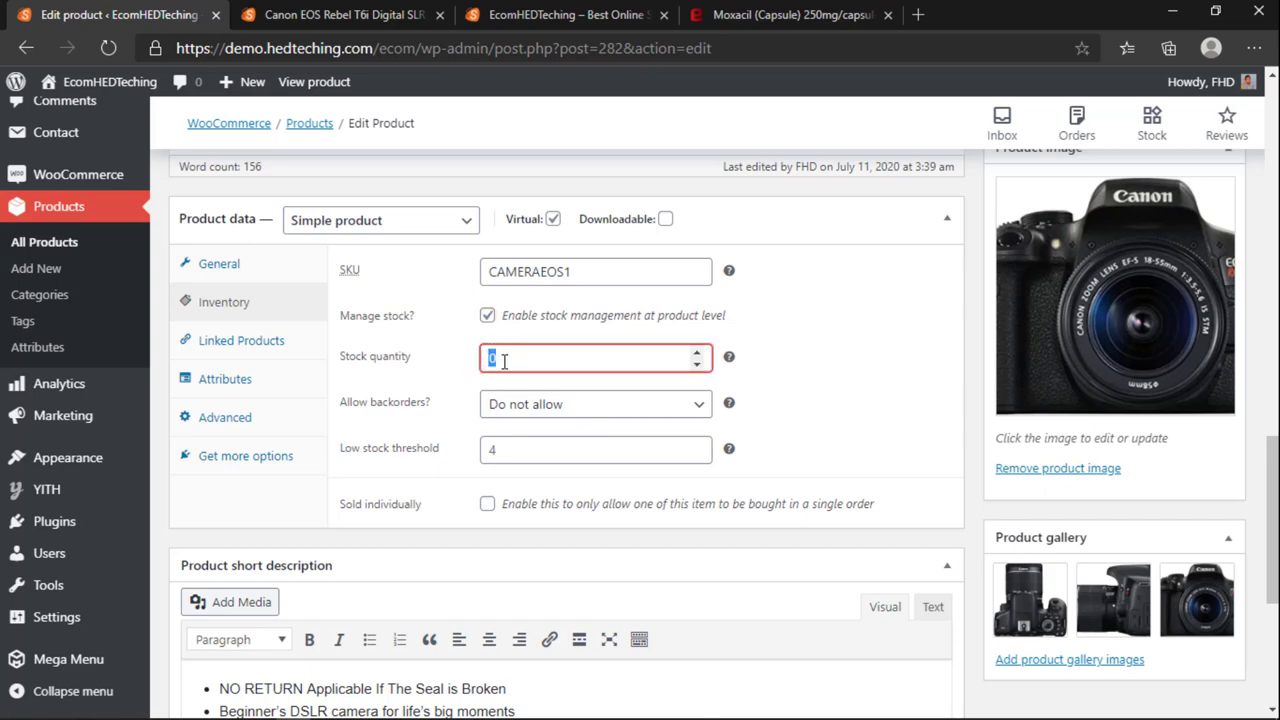
pyautogui.click(790, 400)
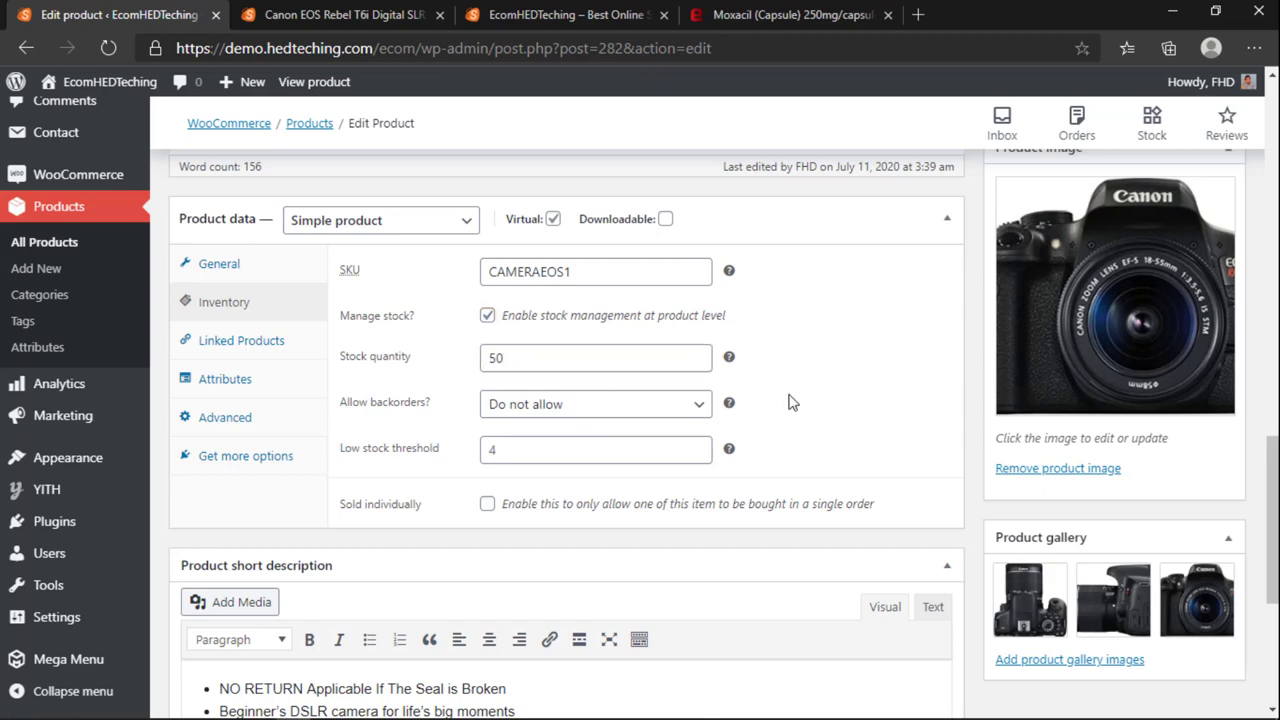
# Step: Keep backorders at Do not allow and set the low stock threshold to 2
pyautogui.click(535, 420)
pyautogui.click(530, 408)
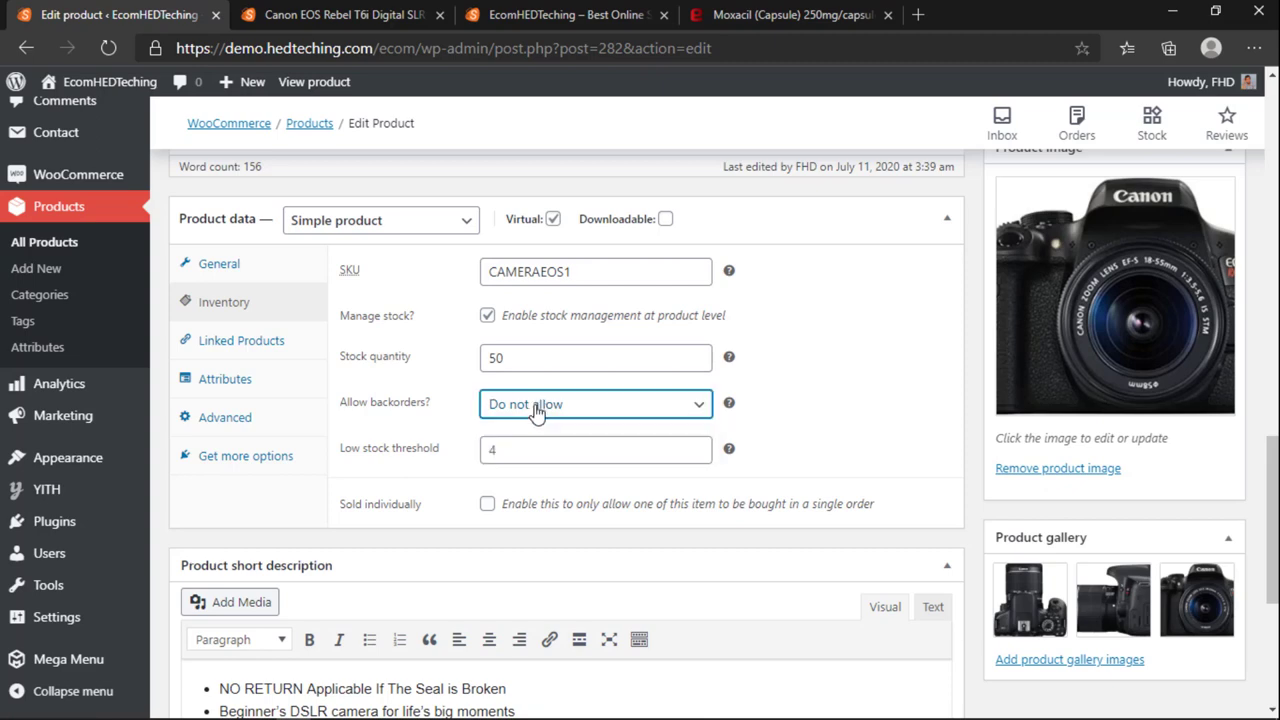
pyautogui.click(512, 450)
pyautogui.click(781, 434)
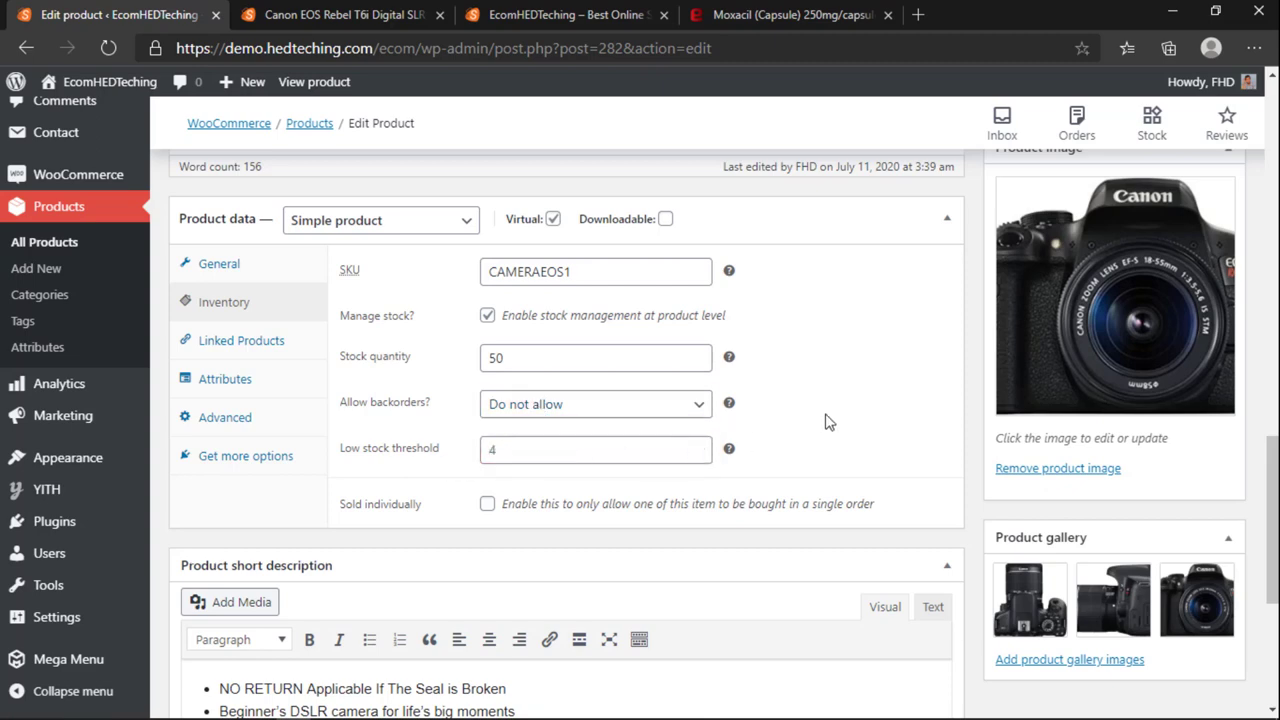
pyautogui.click(576, 459)
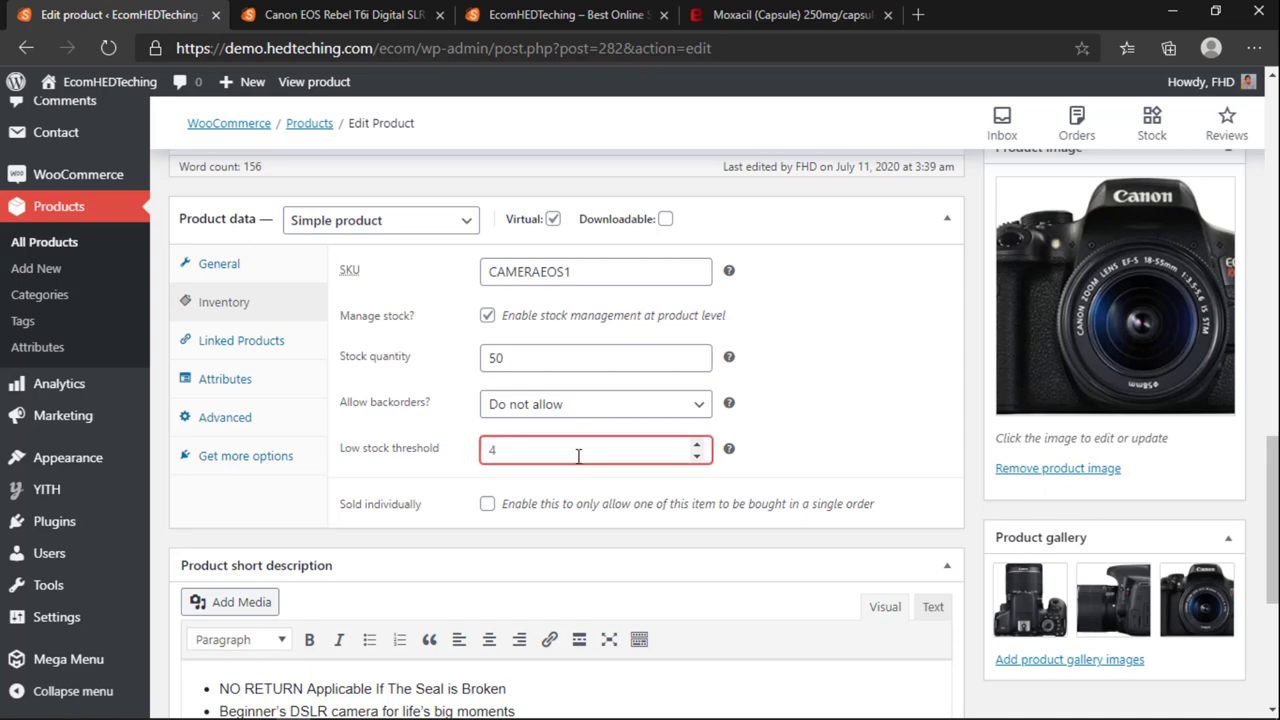
pyautogui.click(770, 397)
pyautogui.click(493, 451)
pyautogui.click(830, 436)
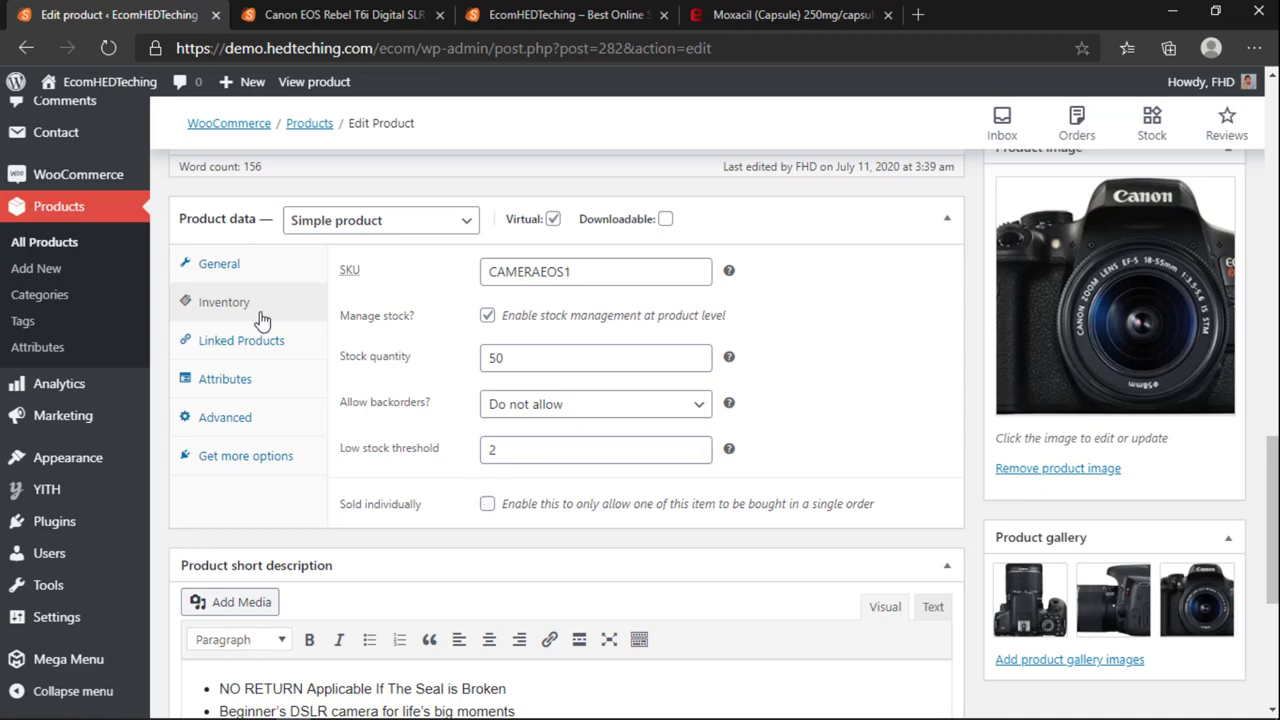
# Step: Look at the Linked Products upsell search, then go back to the Inventory settings
pyautogui.click(206, 346)
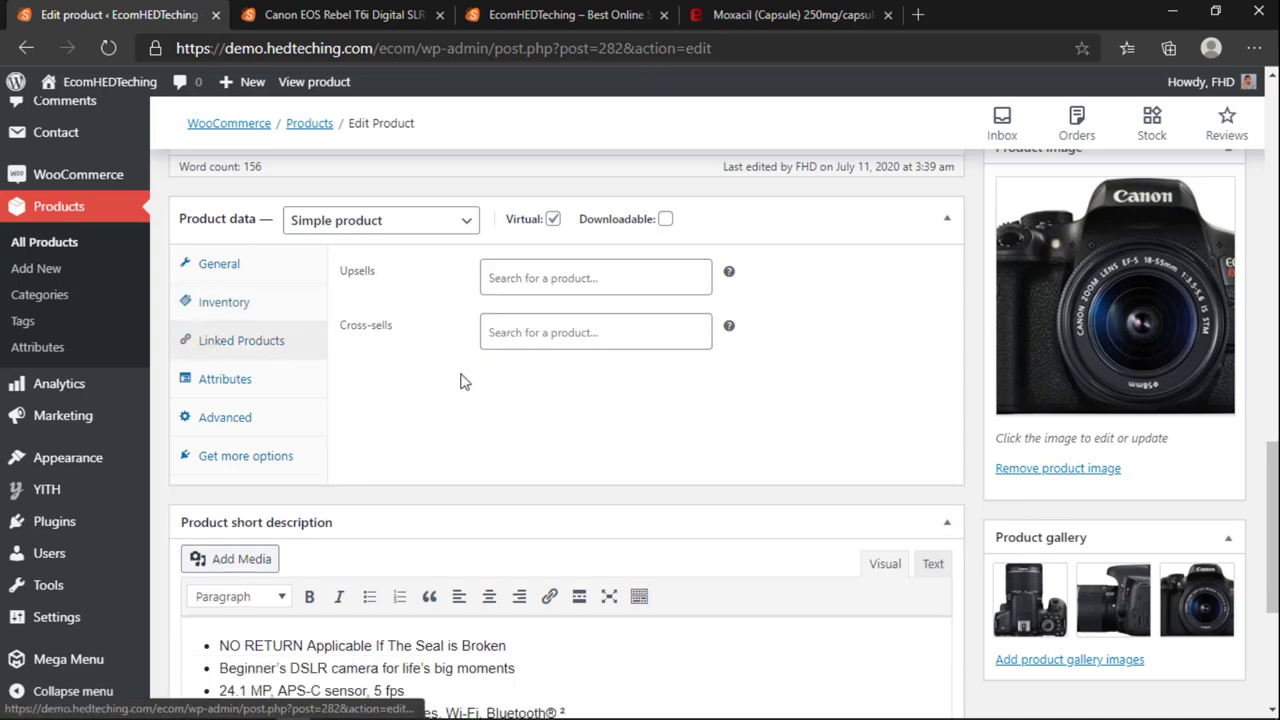
pyautogui.click(530, 279)
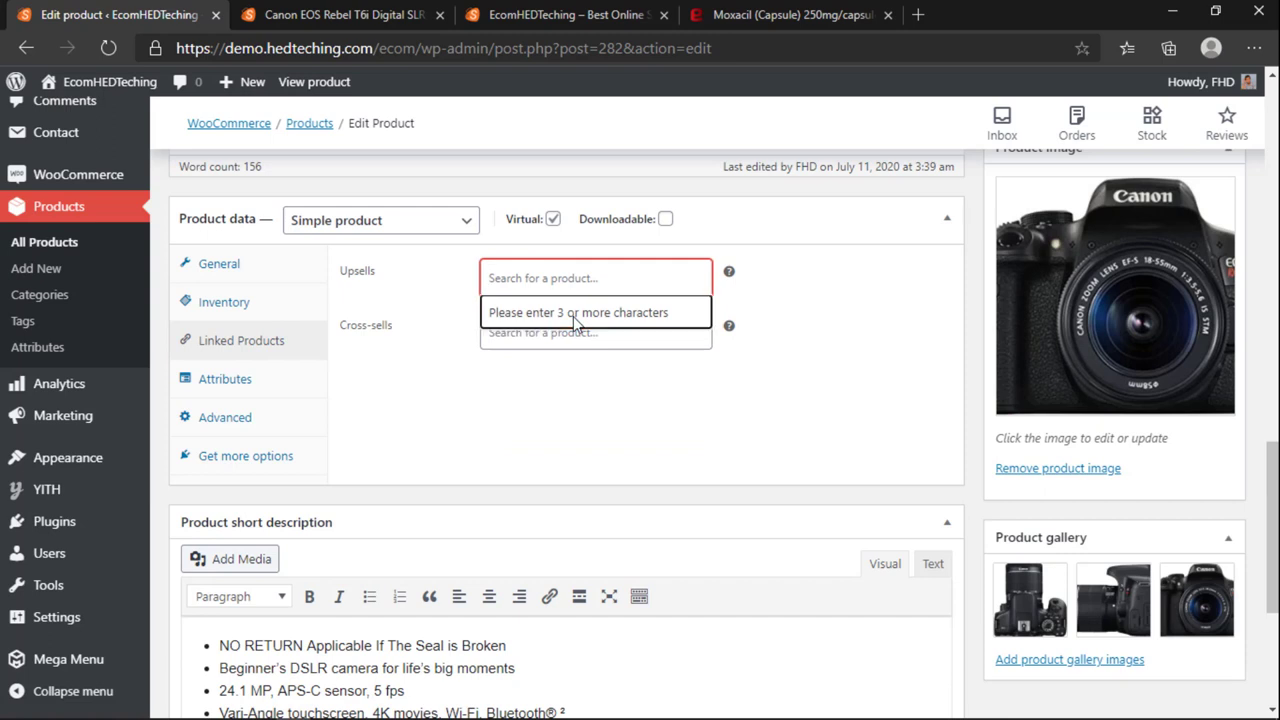
pyautogui.click(455, 295)
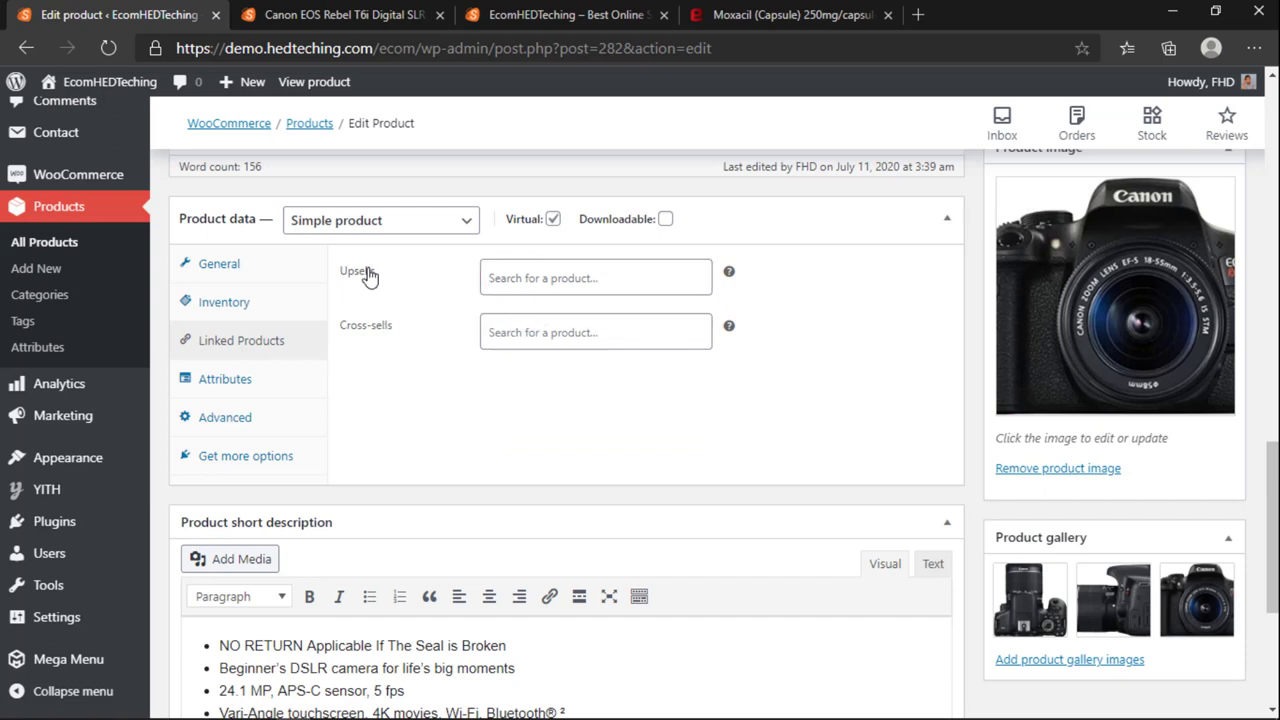
pyautogui.click(250, 310)
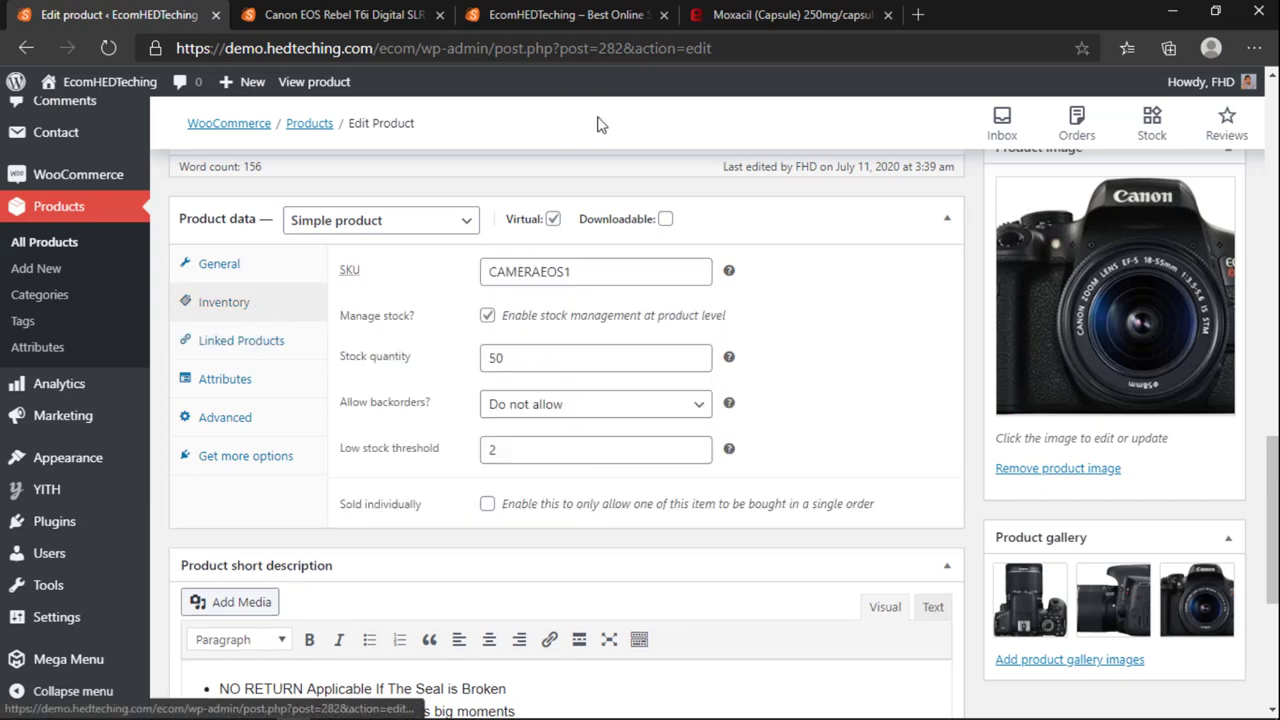
# Step: Show the product's Attributes panel with Custom product attribute, and open Products > Attributes in a new tab
pyautogui.click(263, 342)
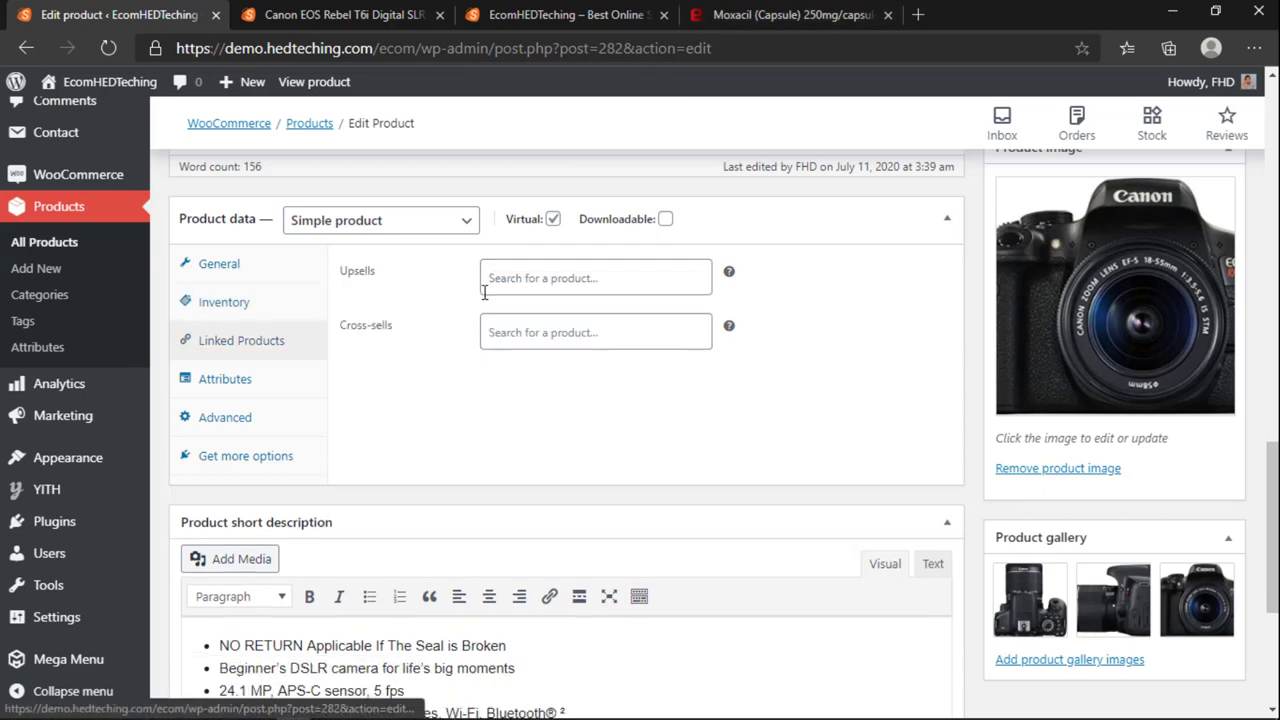
pyautogui.click(265, 381)
pyautogui.click(434, 268)
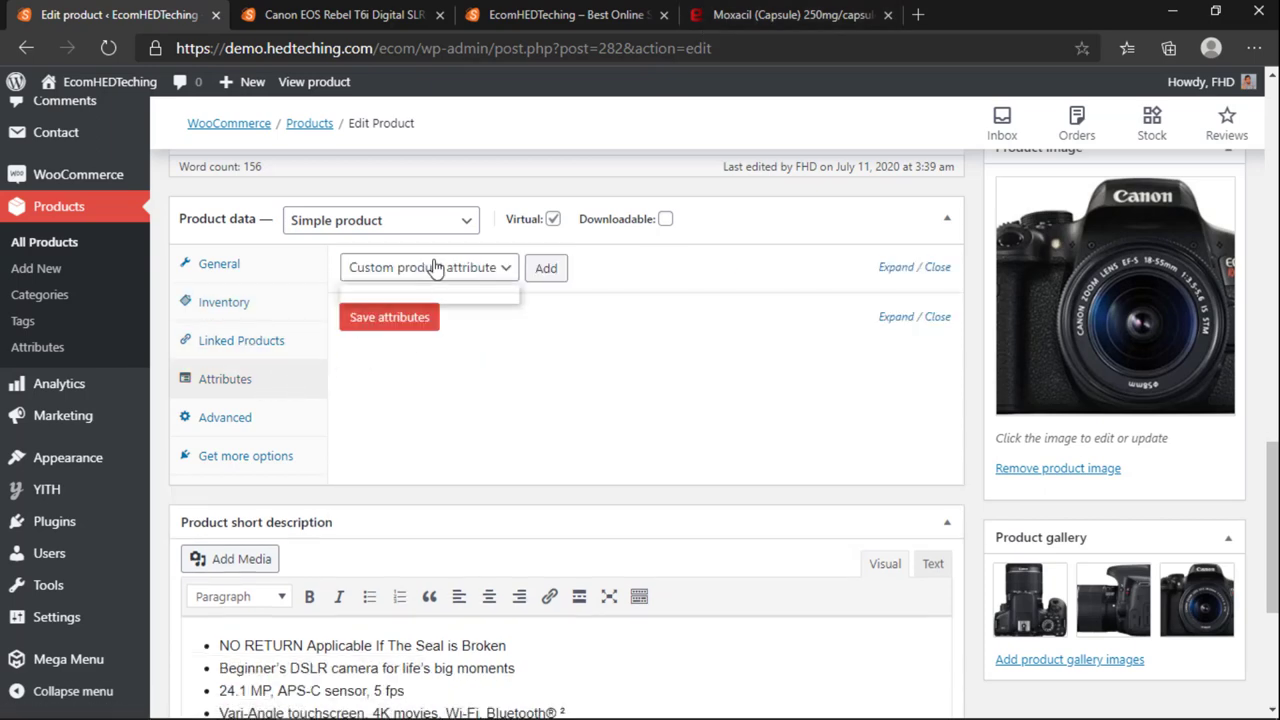
pyautogui.click(434, 268)
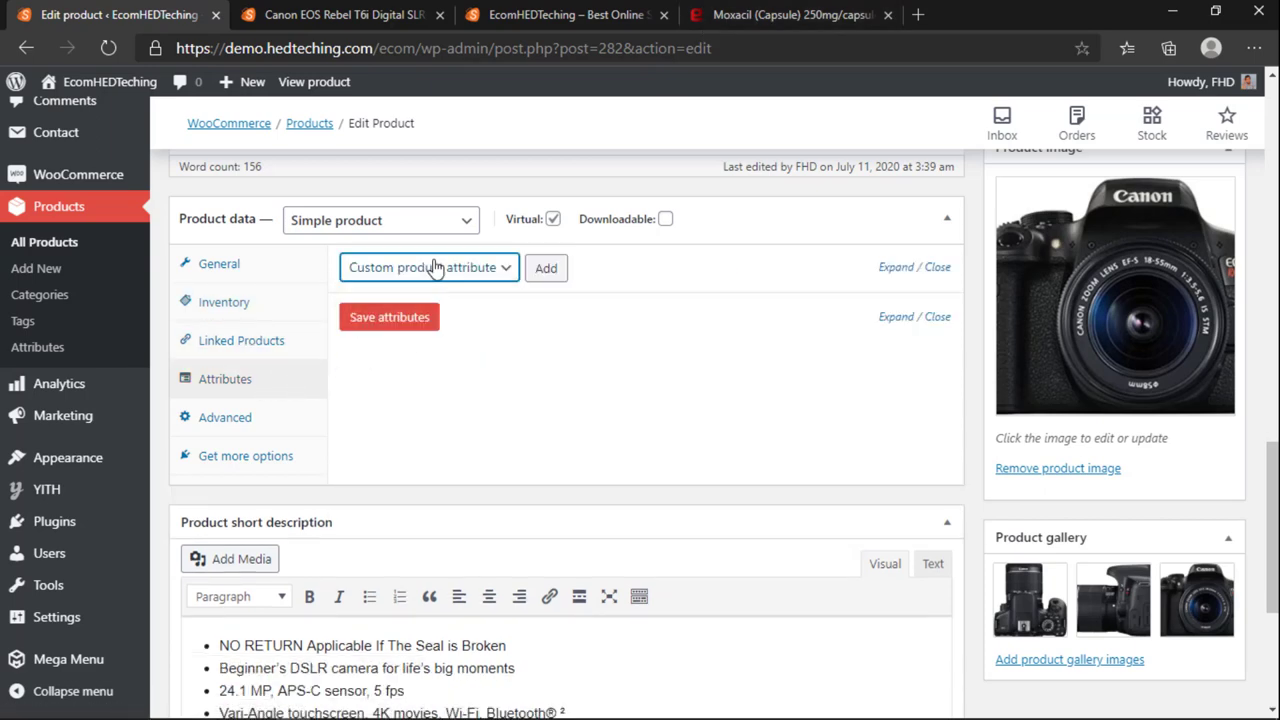
pyautogui.click(238, 418)
pyautogui.click(236, 381)
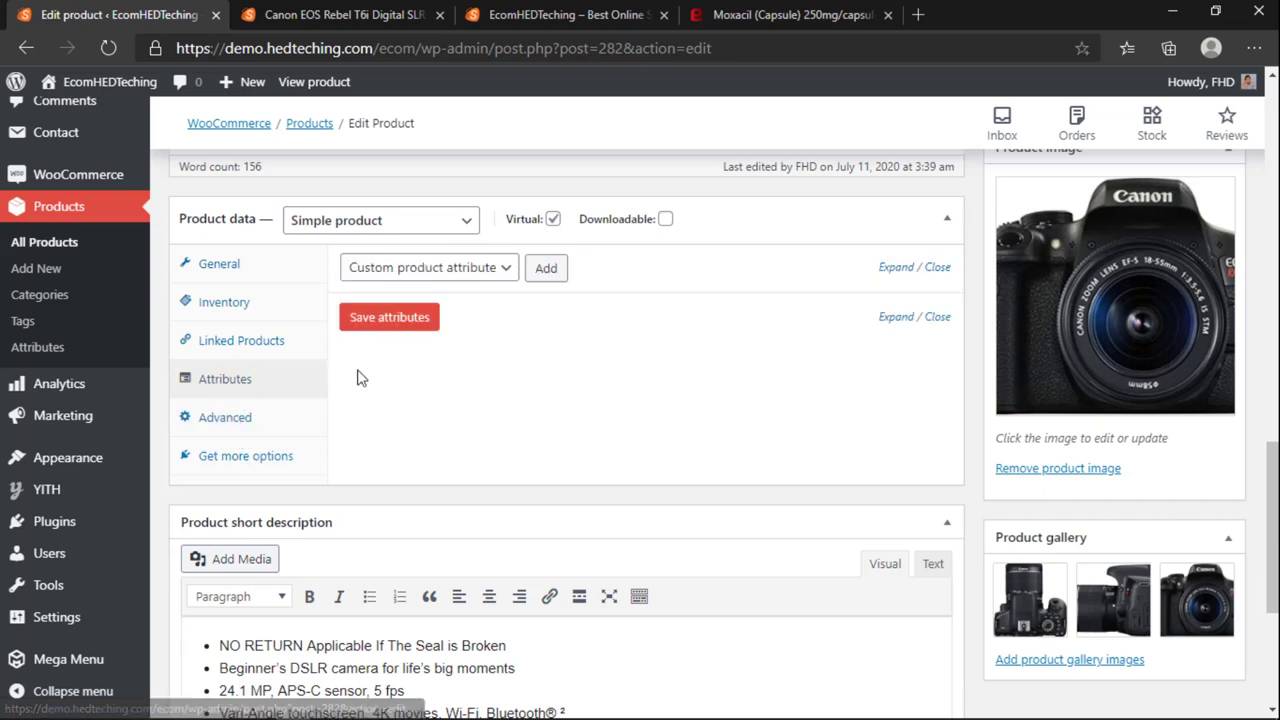
pyautogui.middleClick(54, 352)
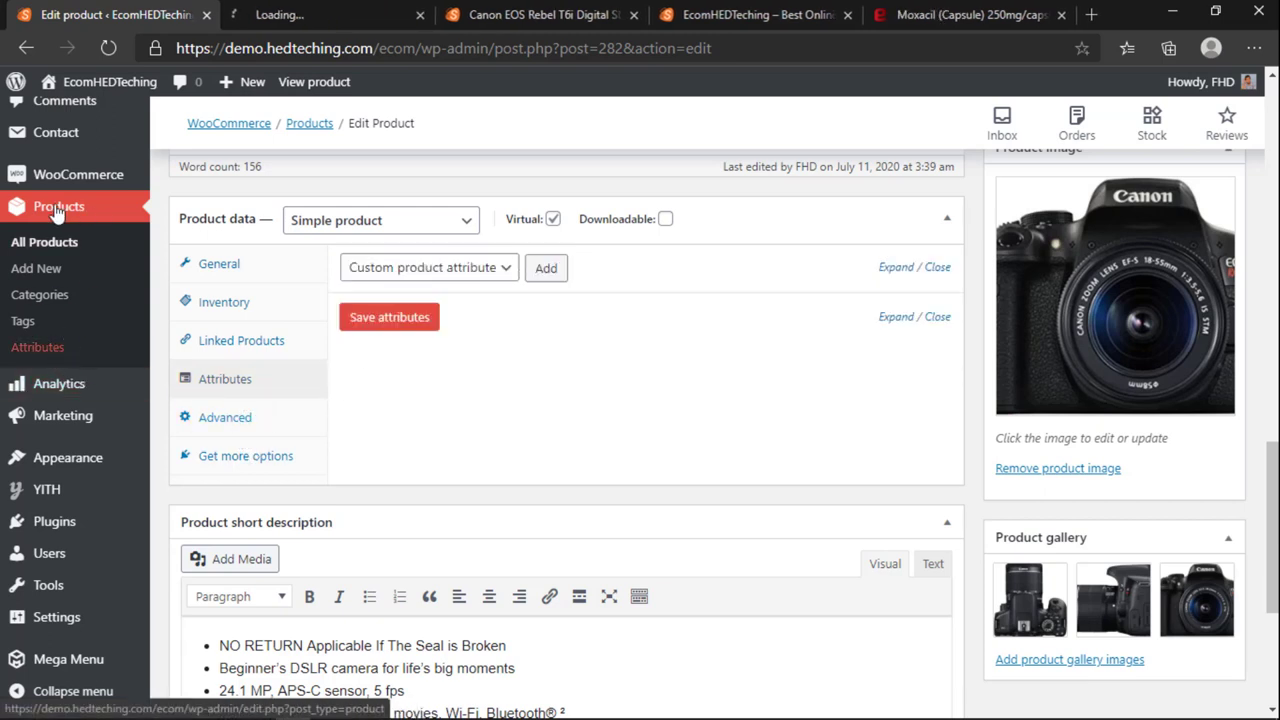
# Step: Check the live Canon EOS product page, then return to the Attributes page
pyautogui.click(287, 14)
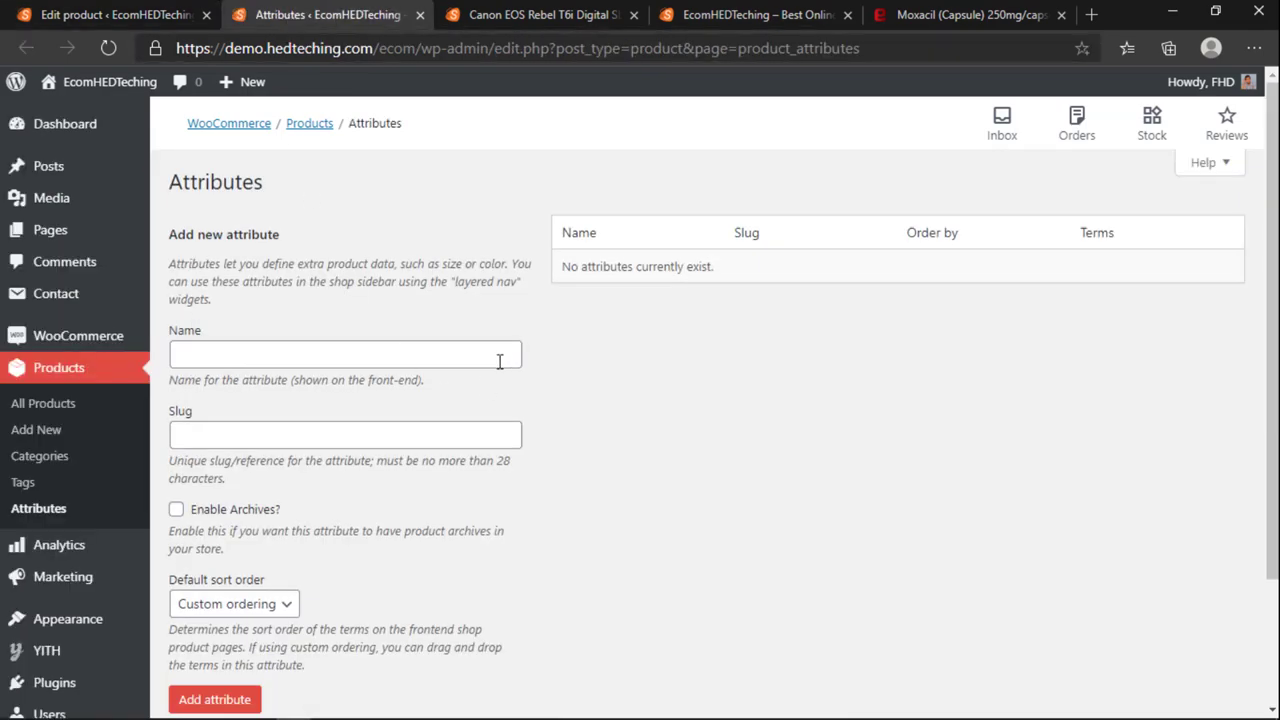
pyautogui.click(515, 12)
pyautogui.scroll(-6, 495, 487)
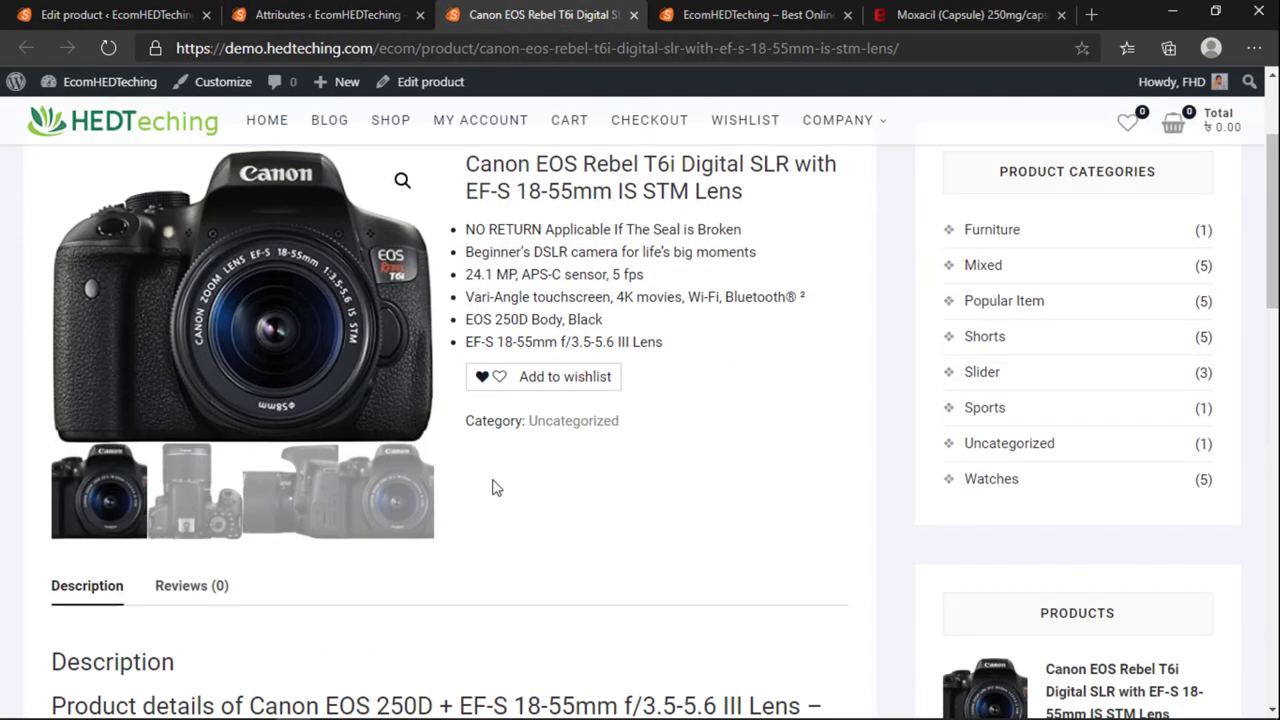
pyautogui.scroll(6, 495, 487)
pyautogui.hotkey('ctrl', 'shift', 'Tab')
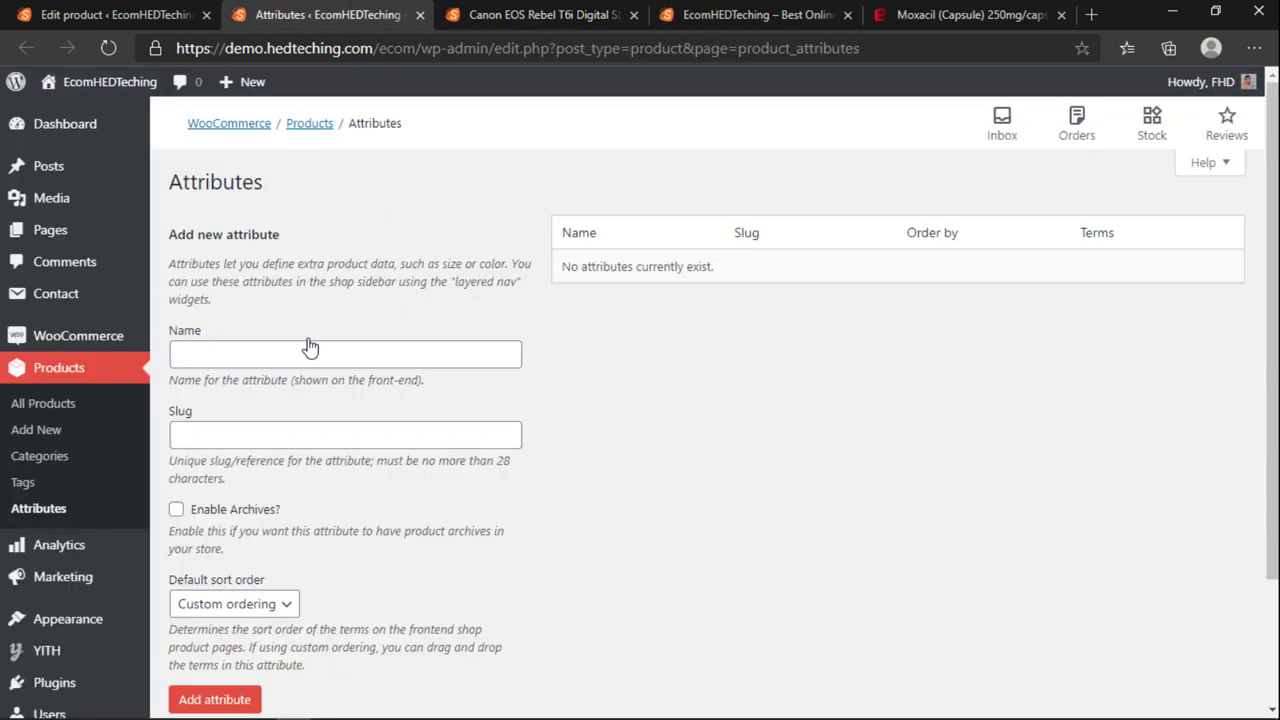
# Step: Add a Color attribute with Enable Archives ticked and Custom ordering as the sort order
pyautogui.click(311, 352)
pyautogui.scroll(-1, 304, 430)
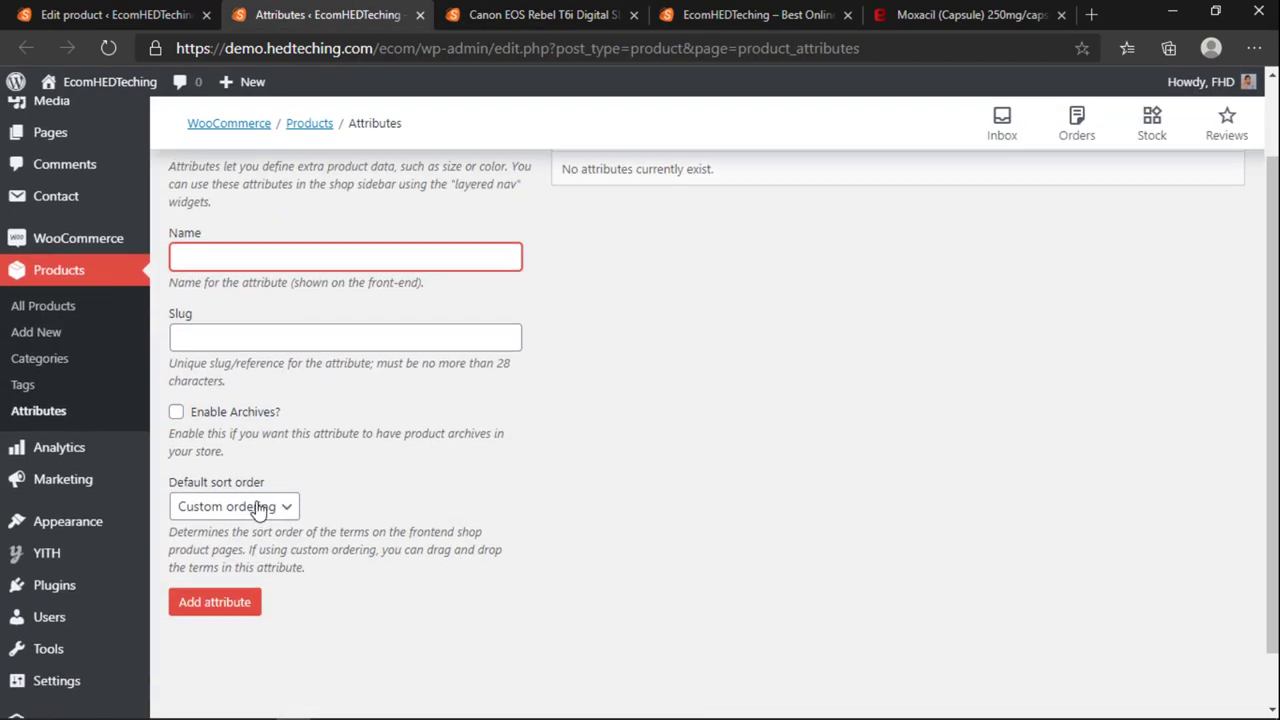
pyautogui.click(250, 507)
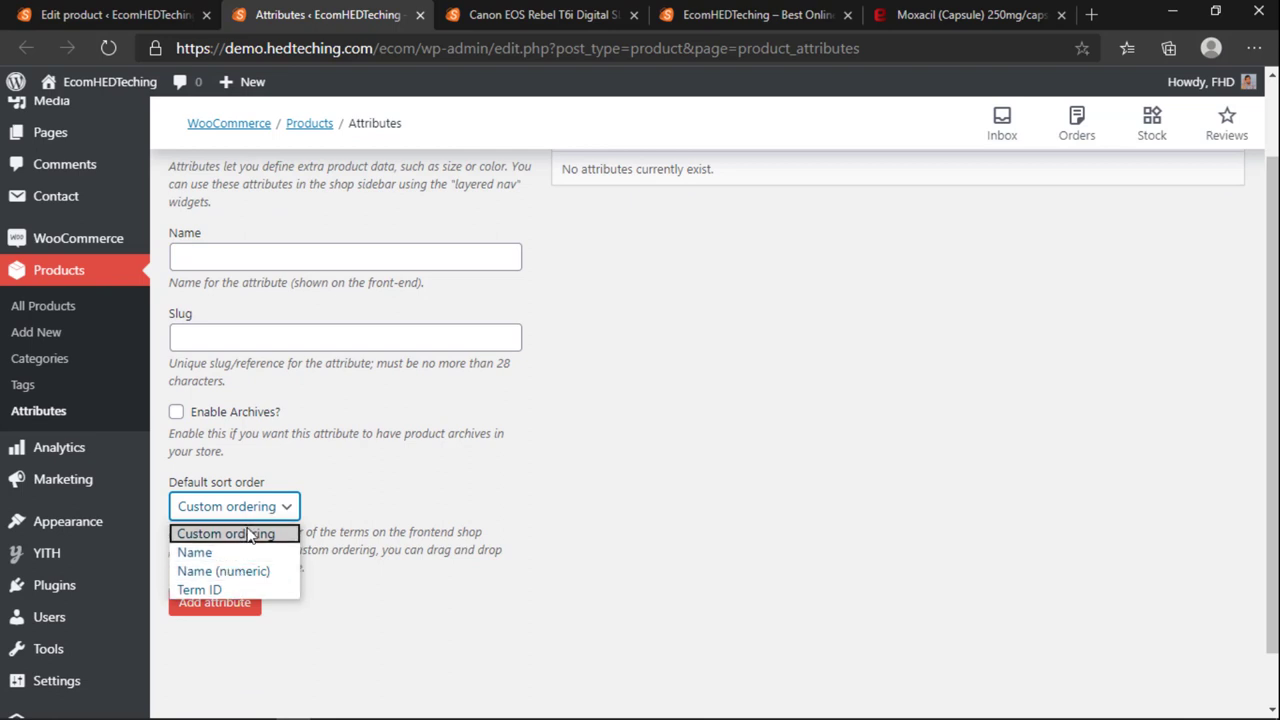
pyautogui.click(229, 533)
pyautogui.scroll(1, 397, 517)
pyautogui.click(238, 351)
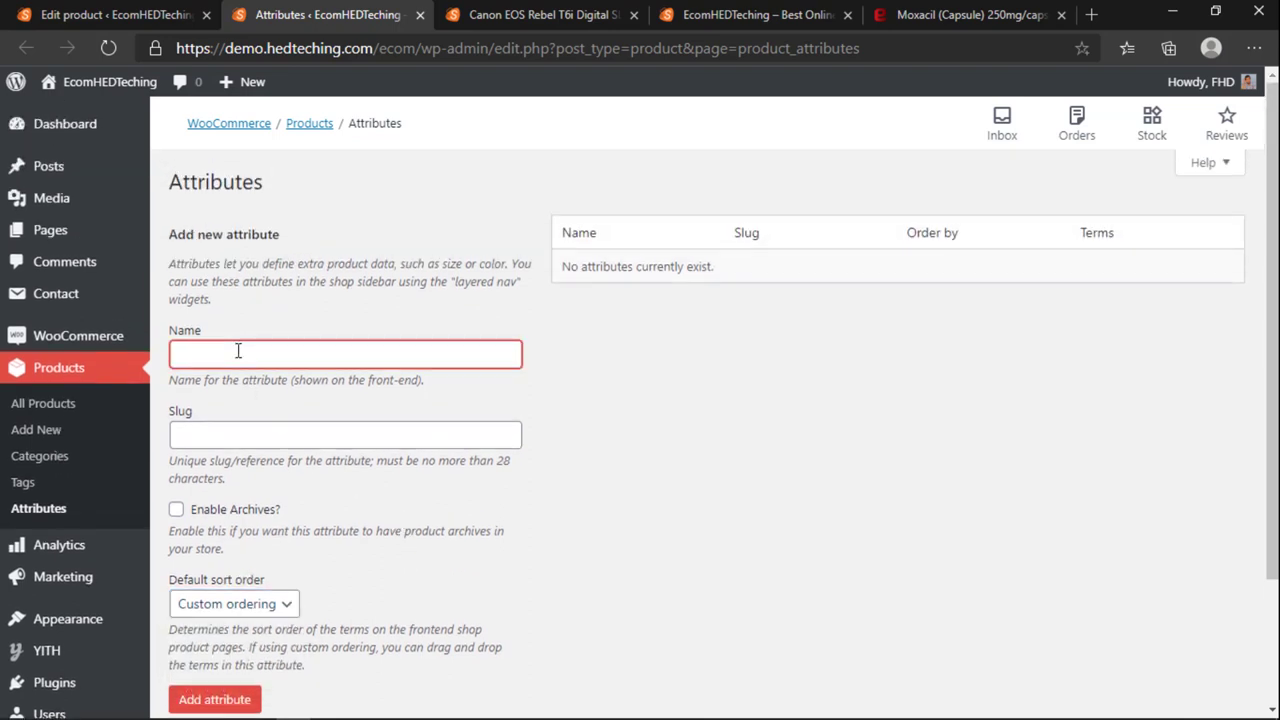
pyautogui.click(176, 509)
pyautogui.scroll(-1, 229, 523)
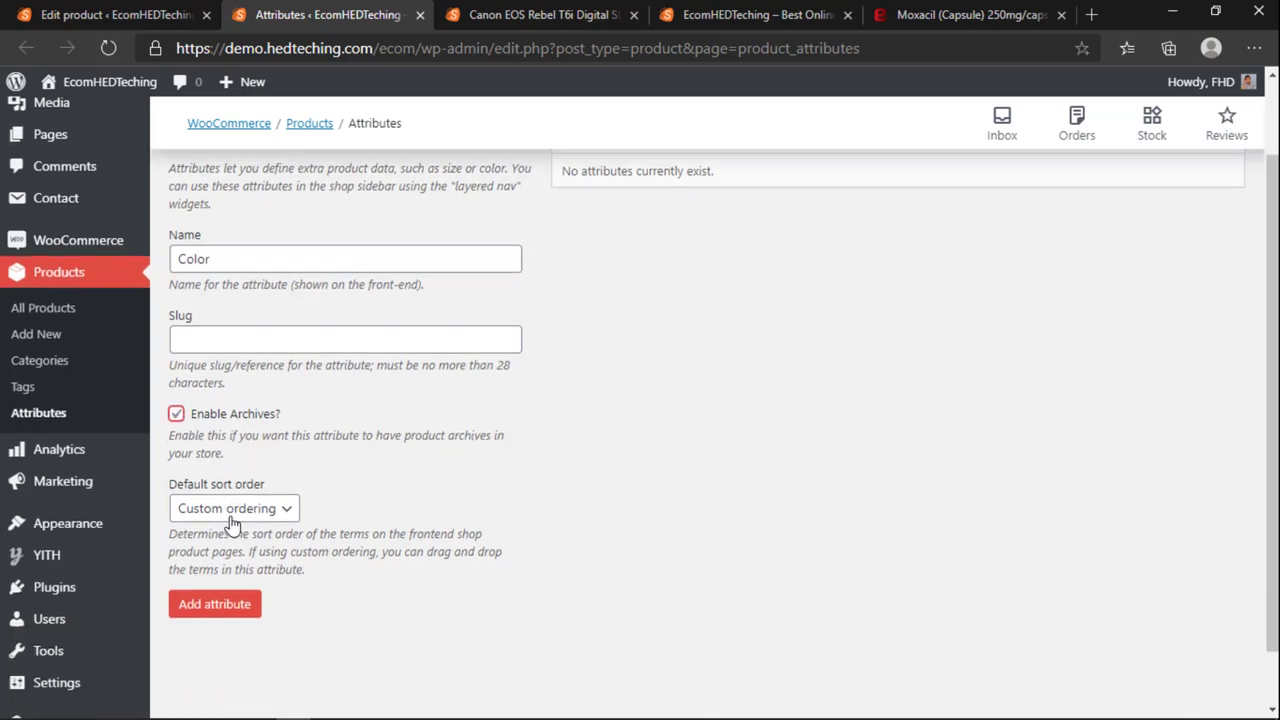
pyautogui.click(215, 602)
pyautogui.scroll(1, 388, 563)
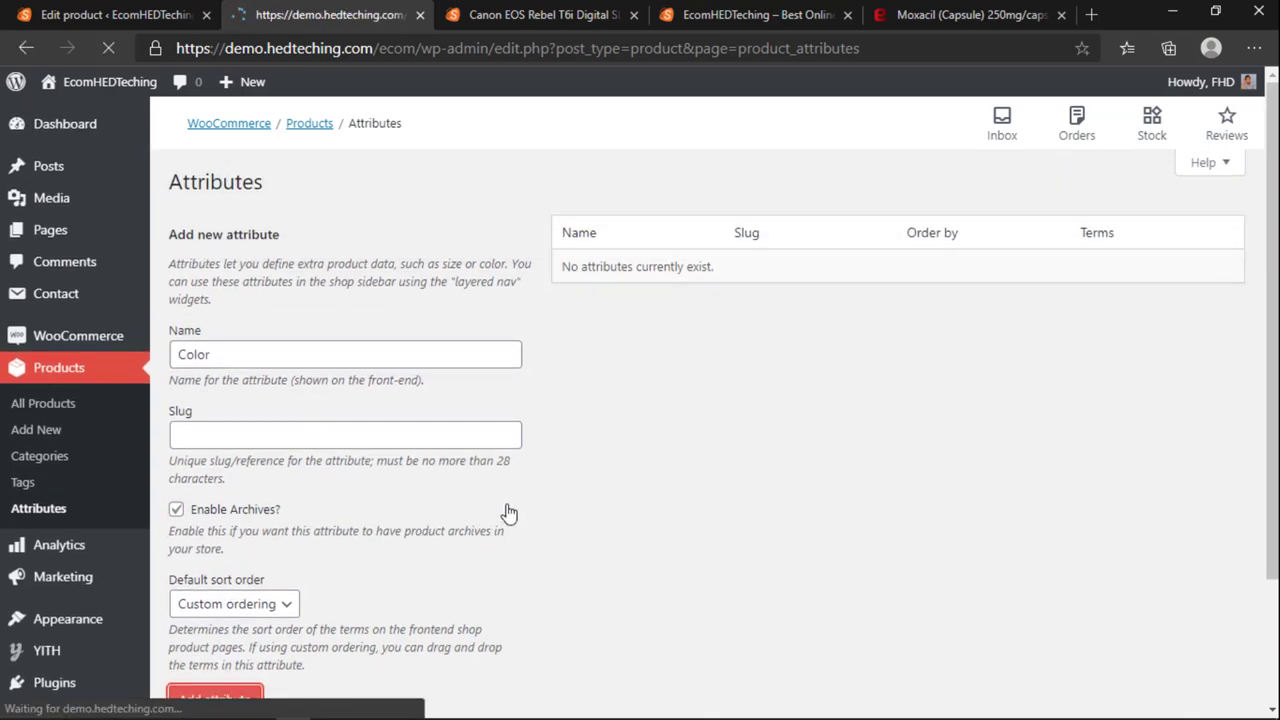
# Step: Open the Color attribute's terms and add Black
pyautogui.click(1016, 289)
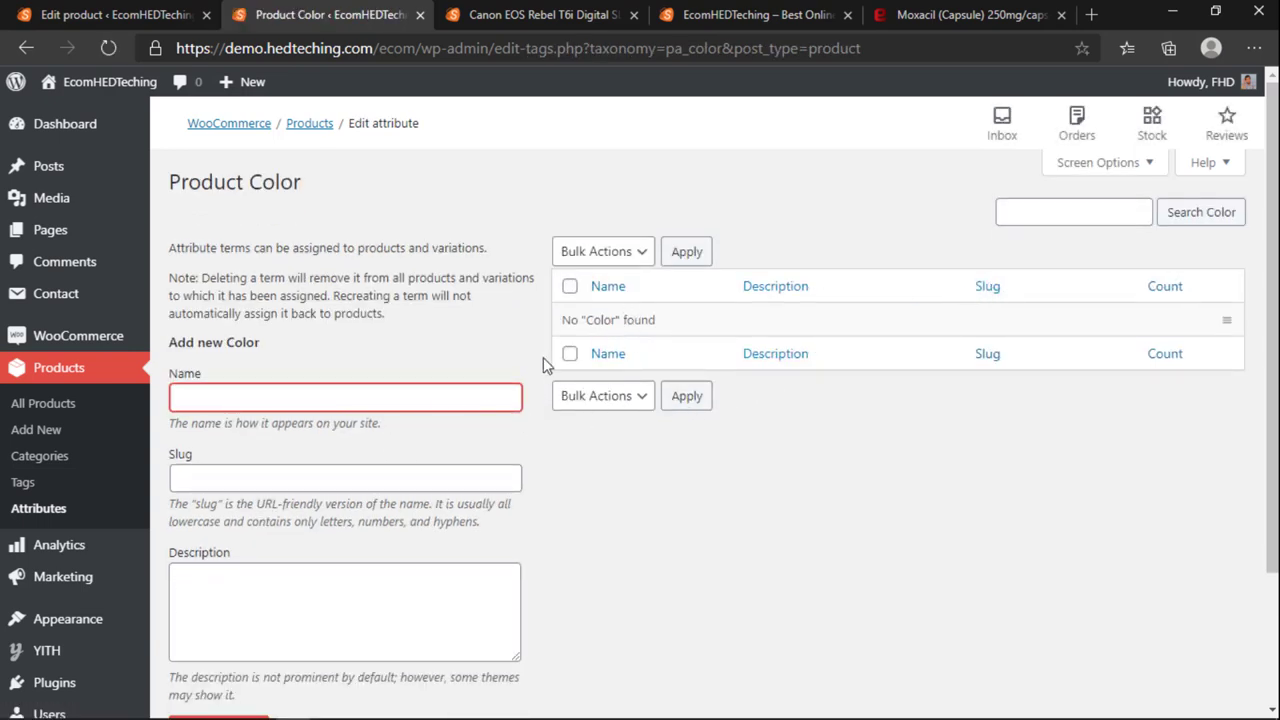
pyautogui.scroll(-2, 542, 359)
pyautogui.scroll(2, 542, 359)
pyautogui.scroll(-2, 338, 400)
pyautogui.click(237, 558)
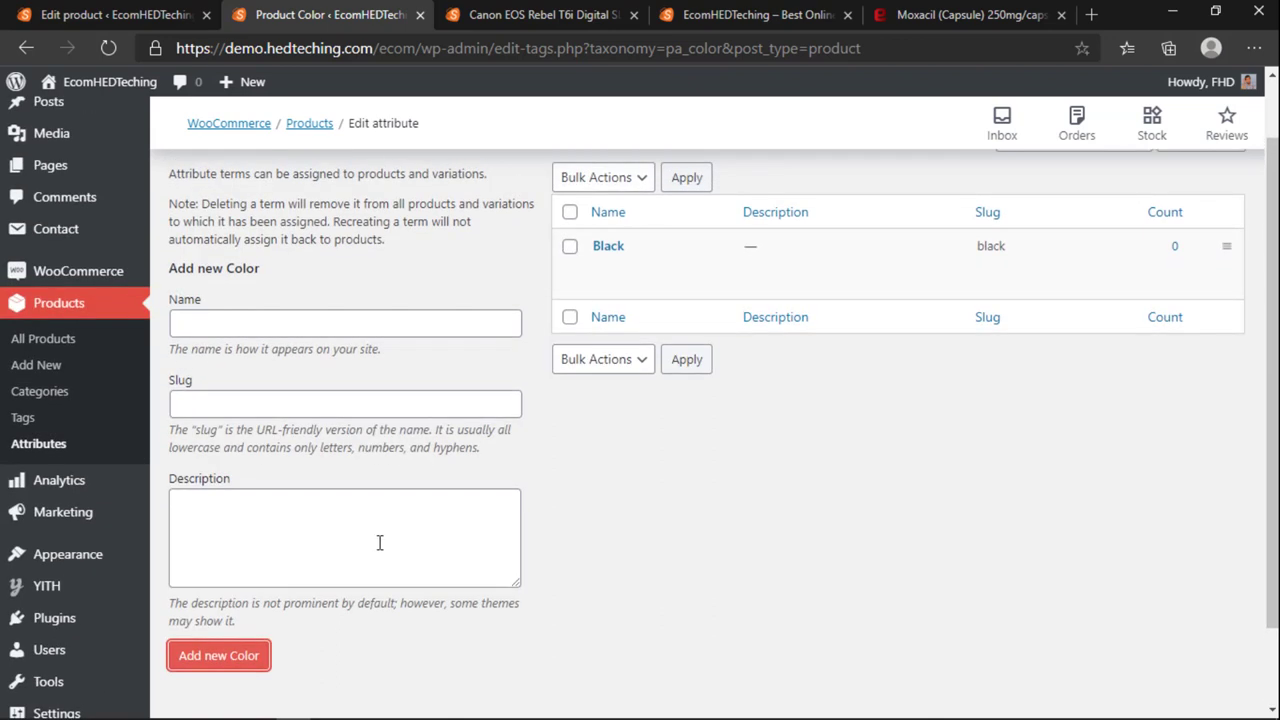
# Step: Add the Red and Green terms, then return to the attributes list
pyautogui.click(290, 321)
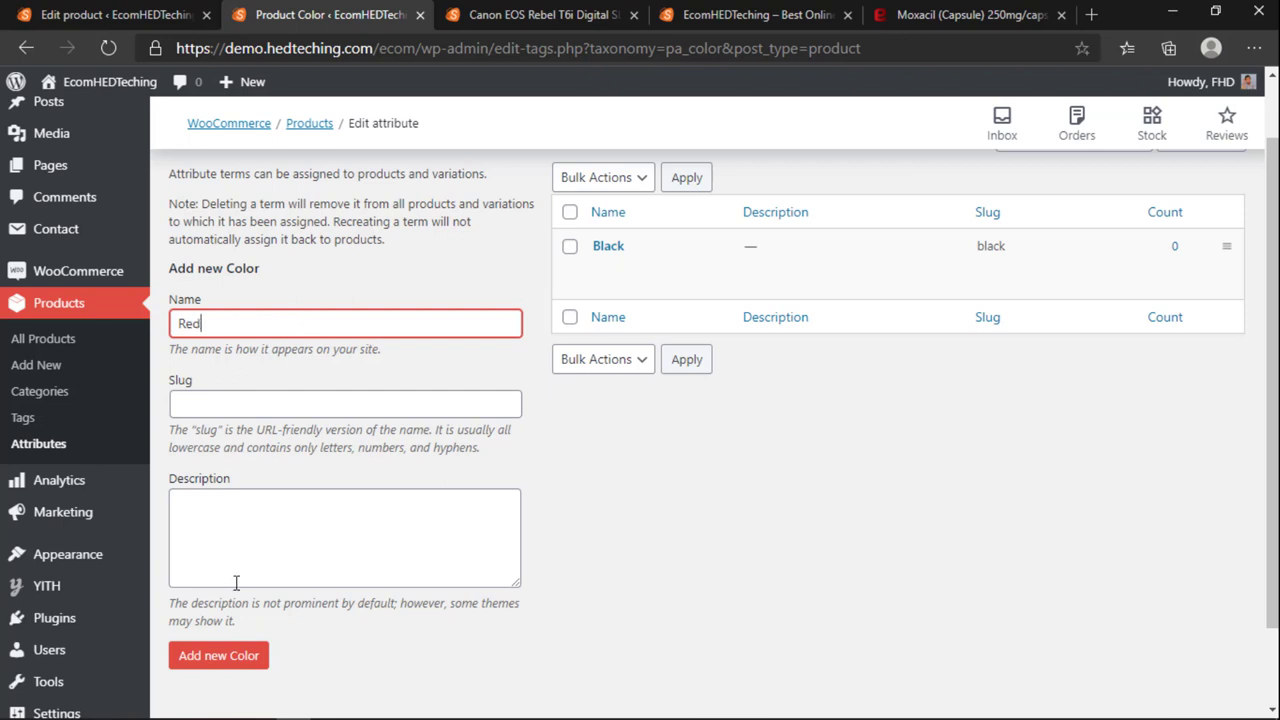
pyautogui.write('Red')
pyautogui.click(234, 656)
pyautogui.click(245, 325)
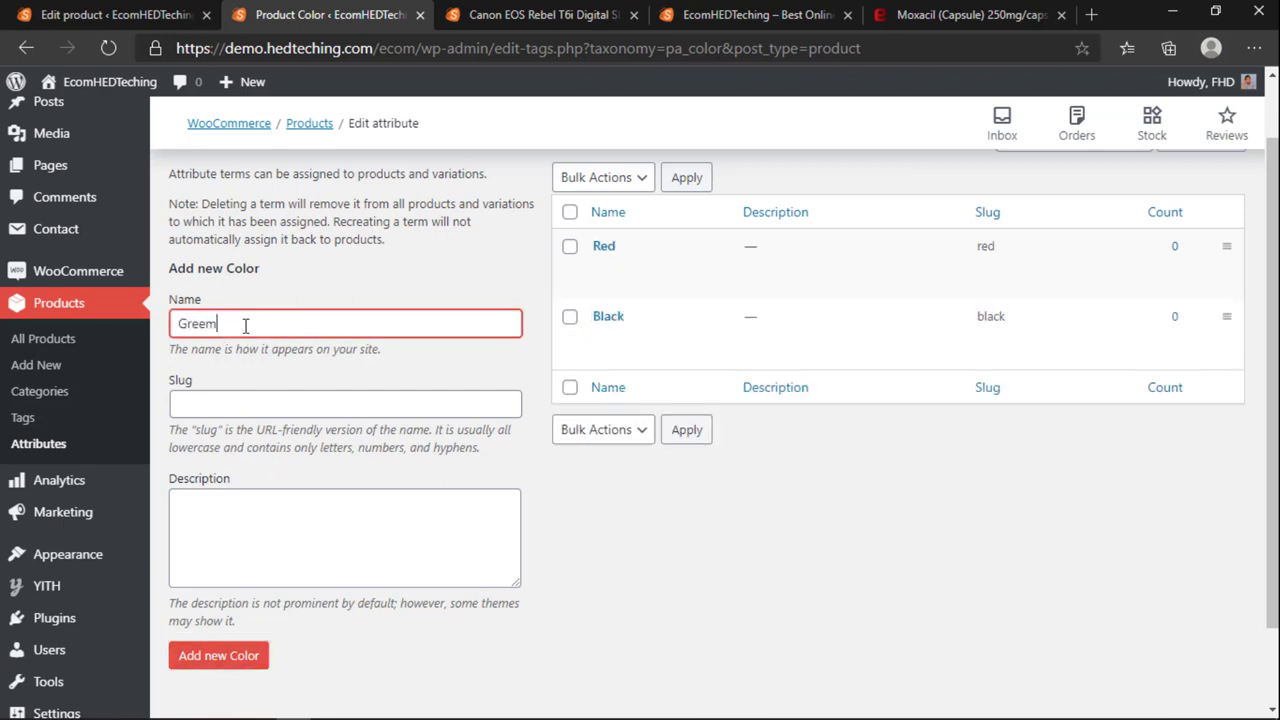
pyautogui.click(245, 656)
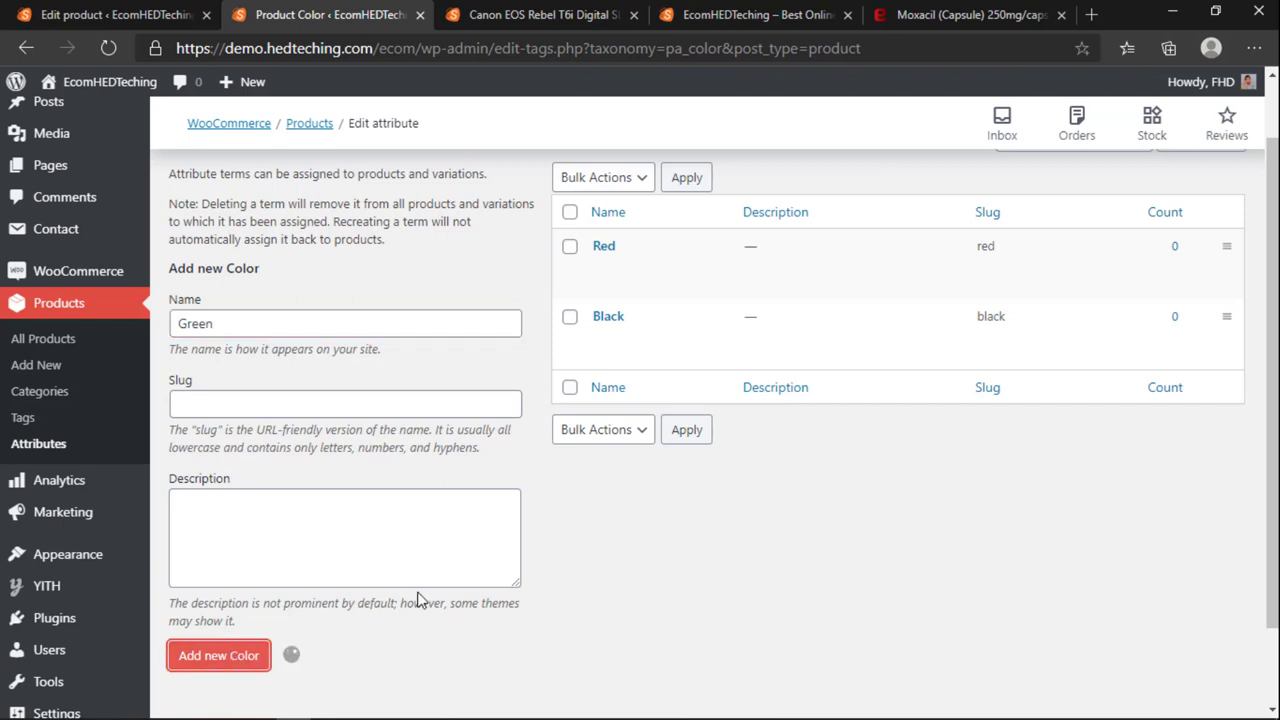
pyautogui.scroll(-1, 535, 355)
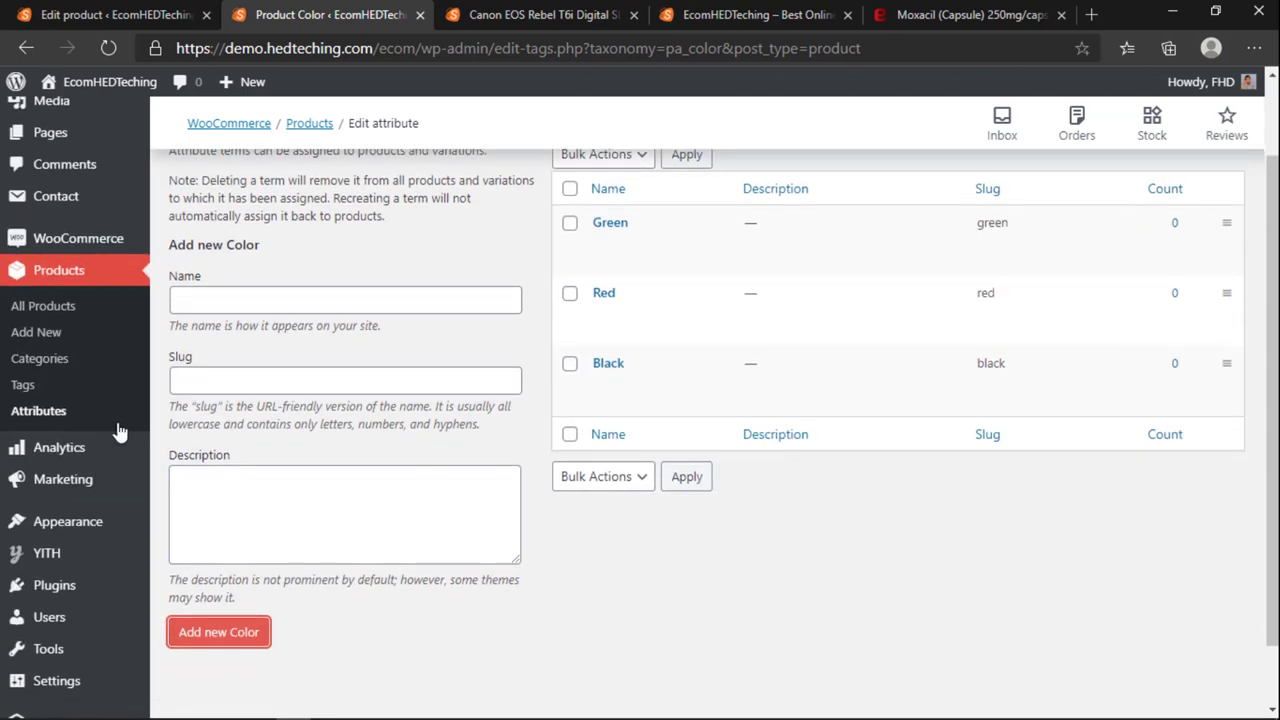
pyautogui.click(31, 418)
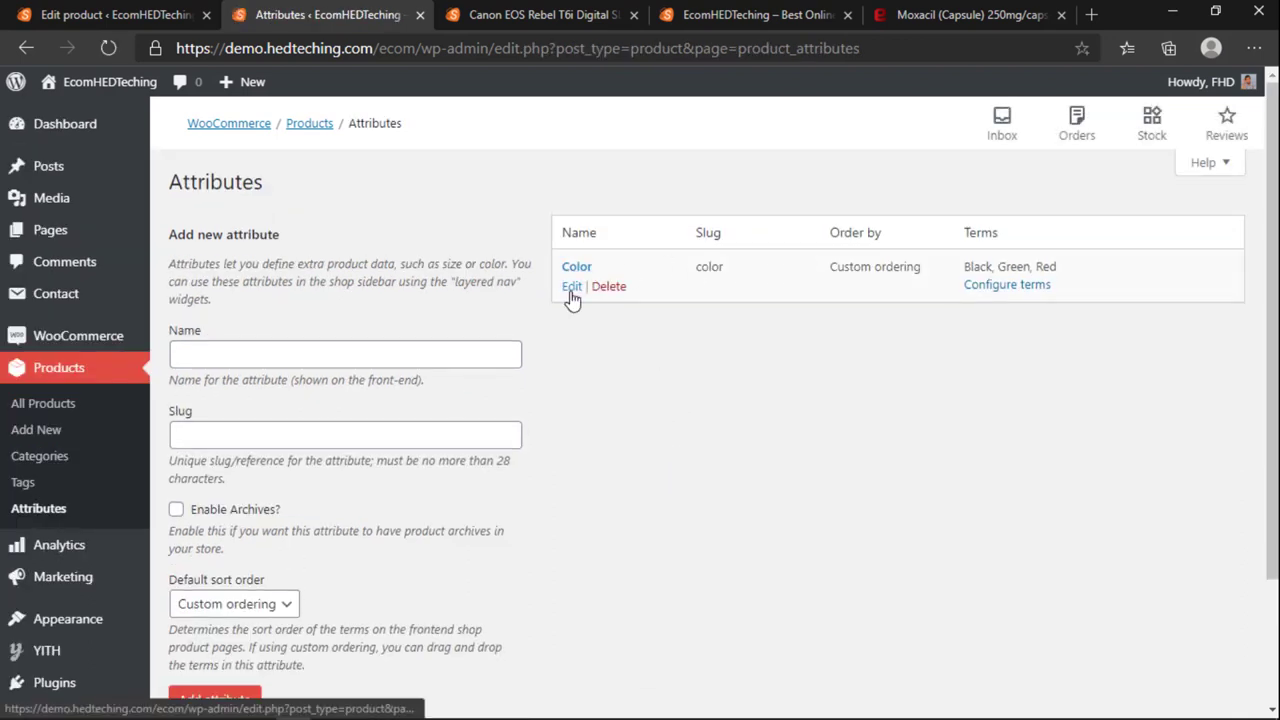
# Step: Update Color's default sort order to Name (numeric), then return to the Canon product editor tab
pyautogui.click(573, 287)
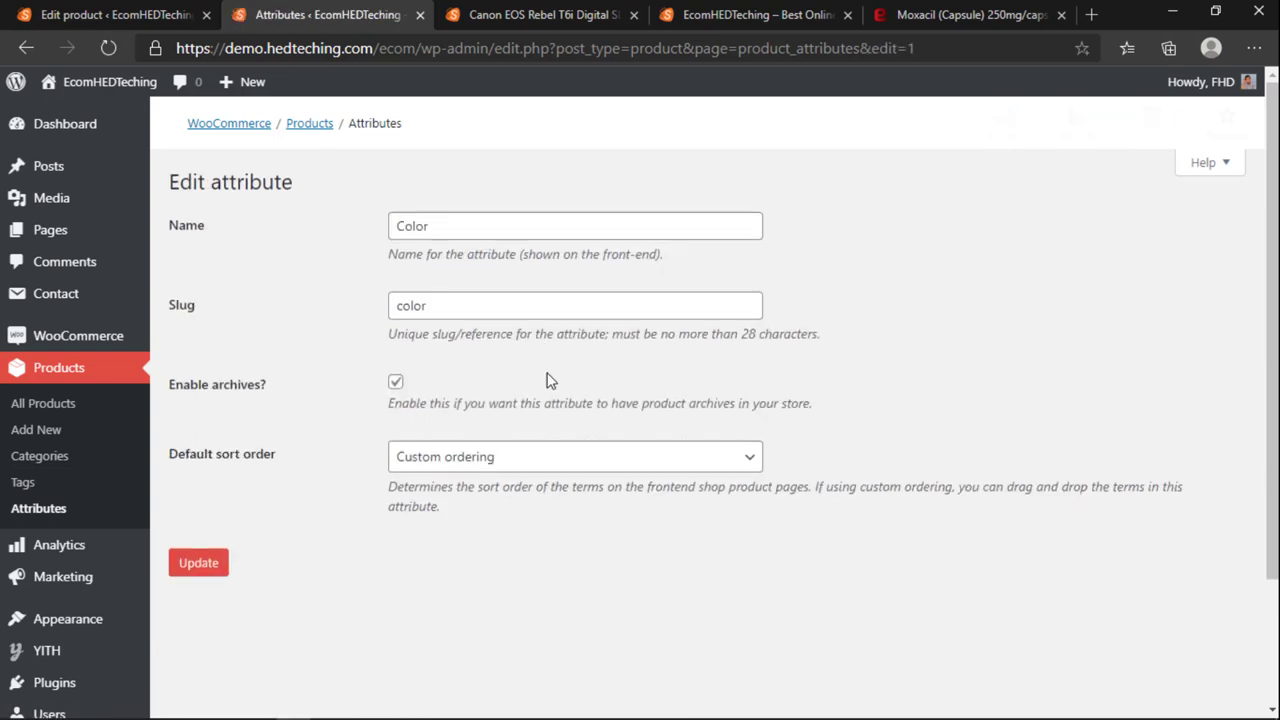
pyautogui.click(456, 464)
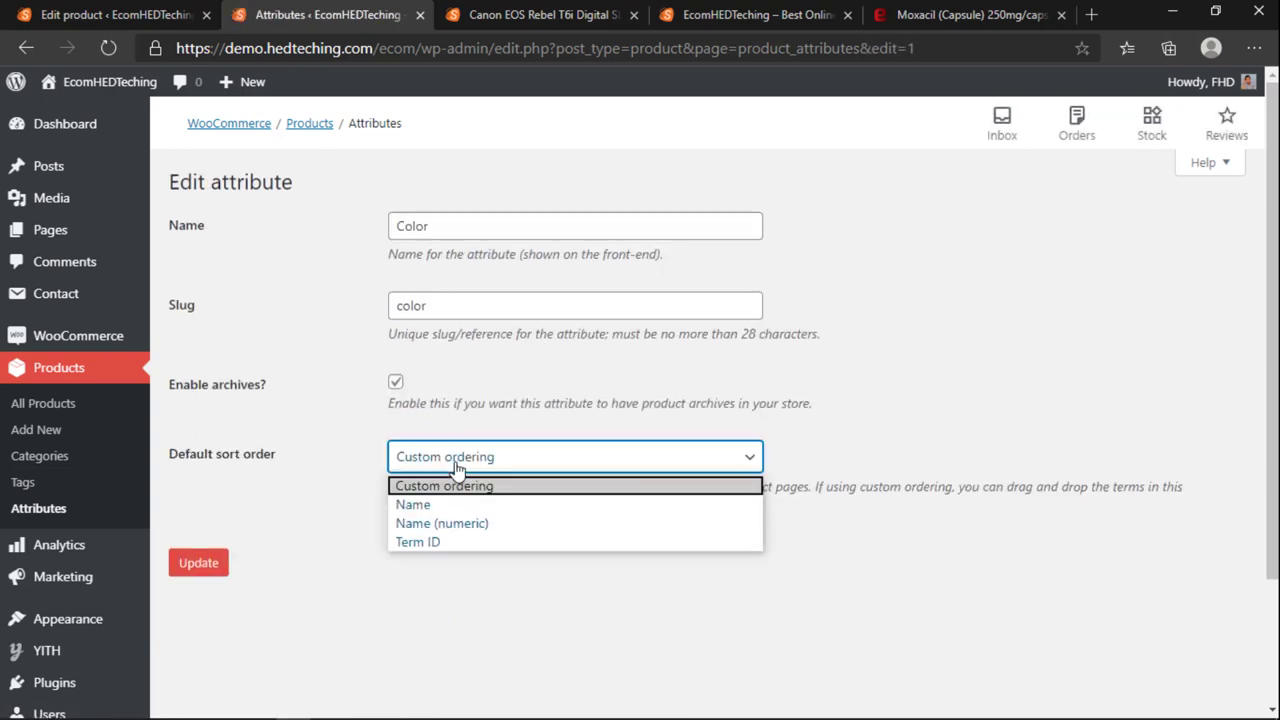
pyautogui.click(437, 526)
pyautogui.click(200, 567)
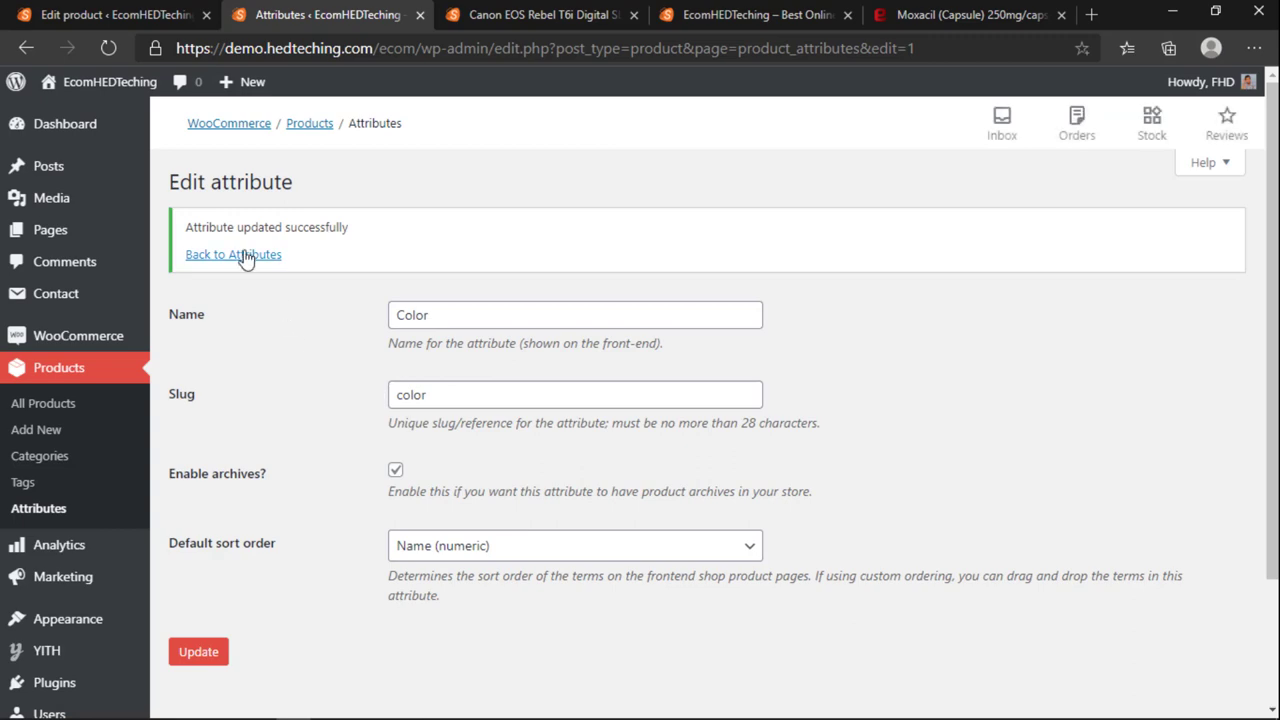
pyautogui.click(250, 255)
pyautogui.click(540, 14)
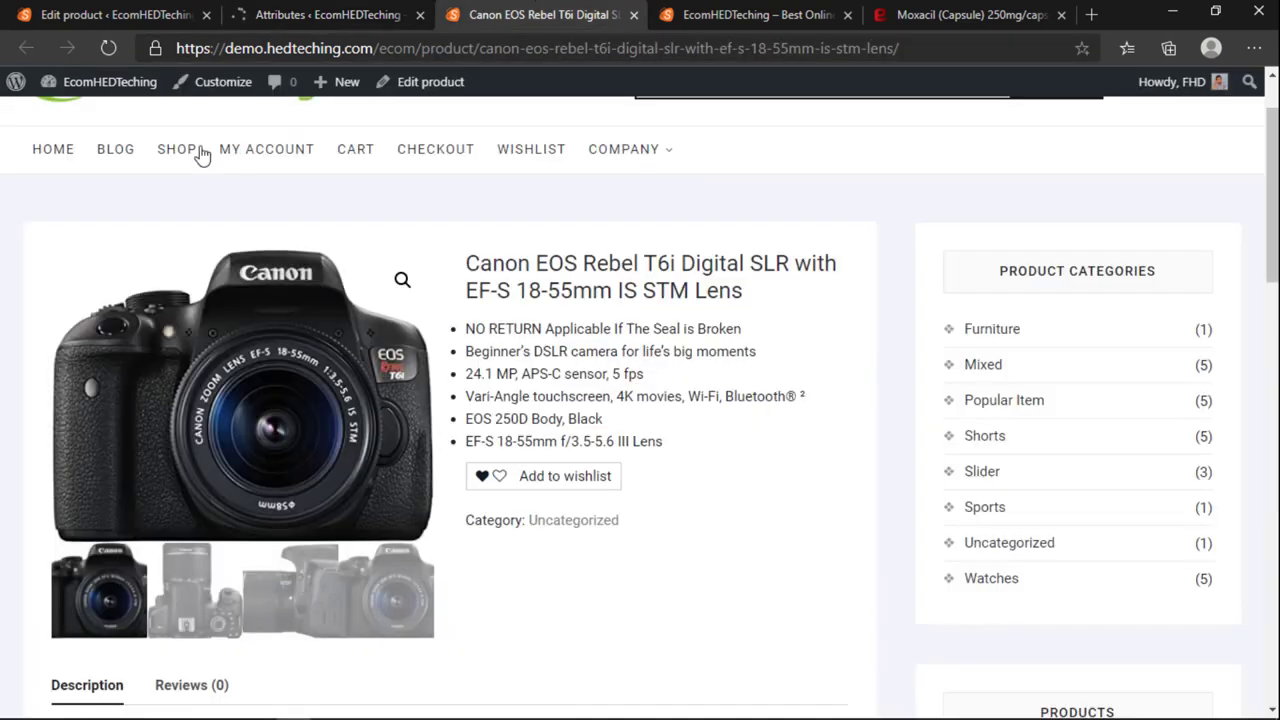
pyautogui.click(118, 15)
# Step: Reload the product editor and add the Color attribute under Product data > Attributes
pyautogui.click(111, 47)
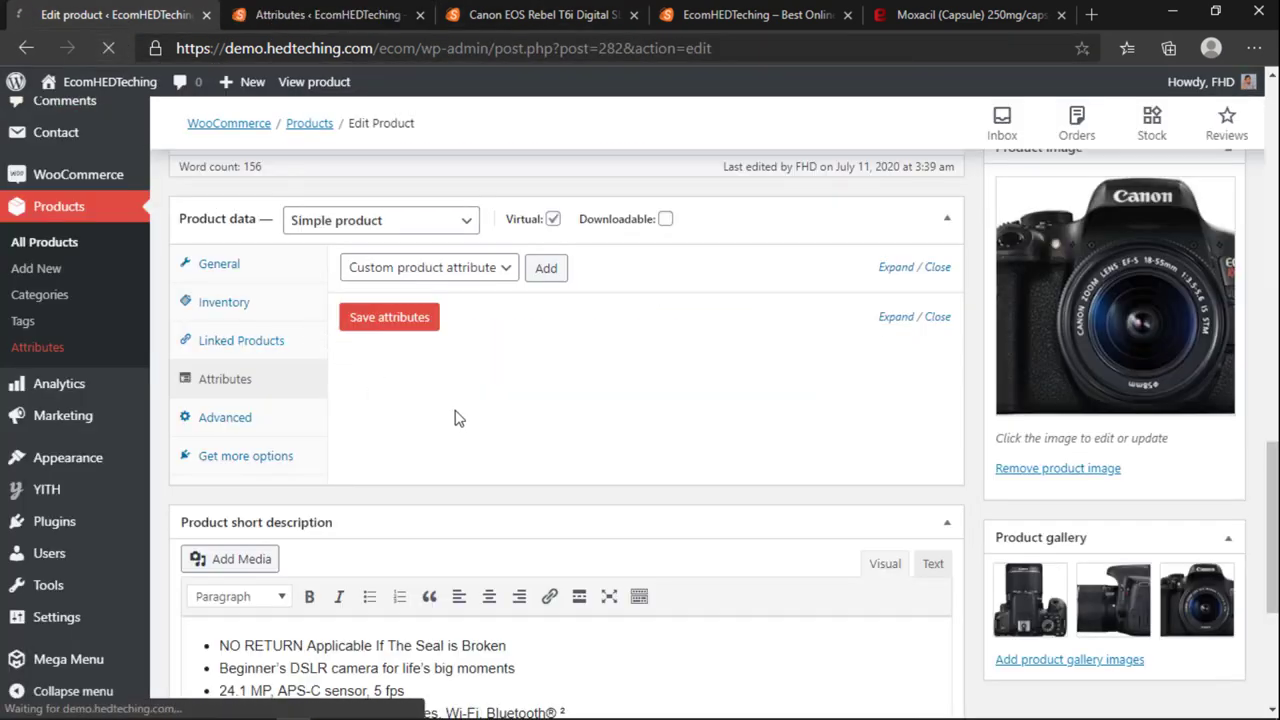
pyautogui.click(400, 270)
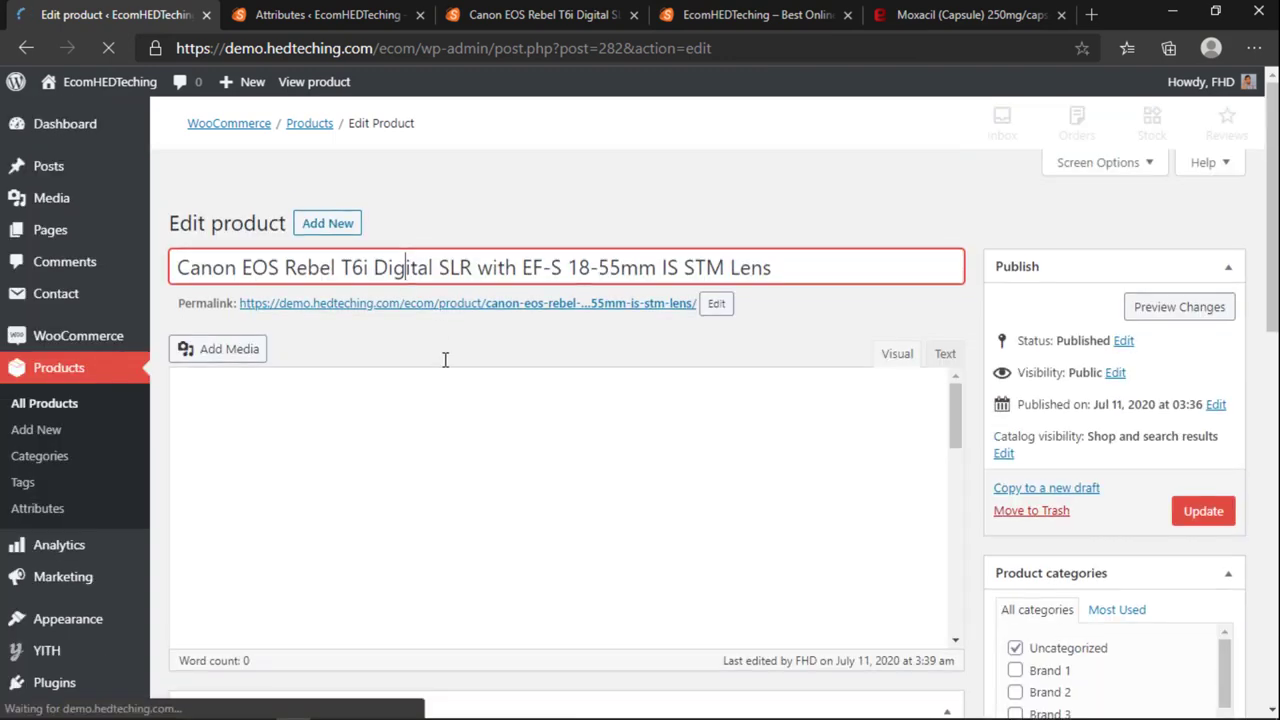
pyautogui.scroll(-10, 443, 357)
pyautogui.scroll(-6, 447, 400)
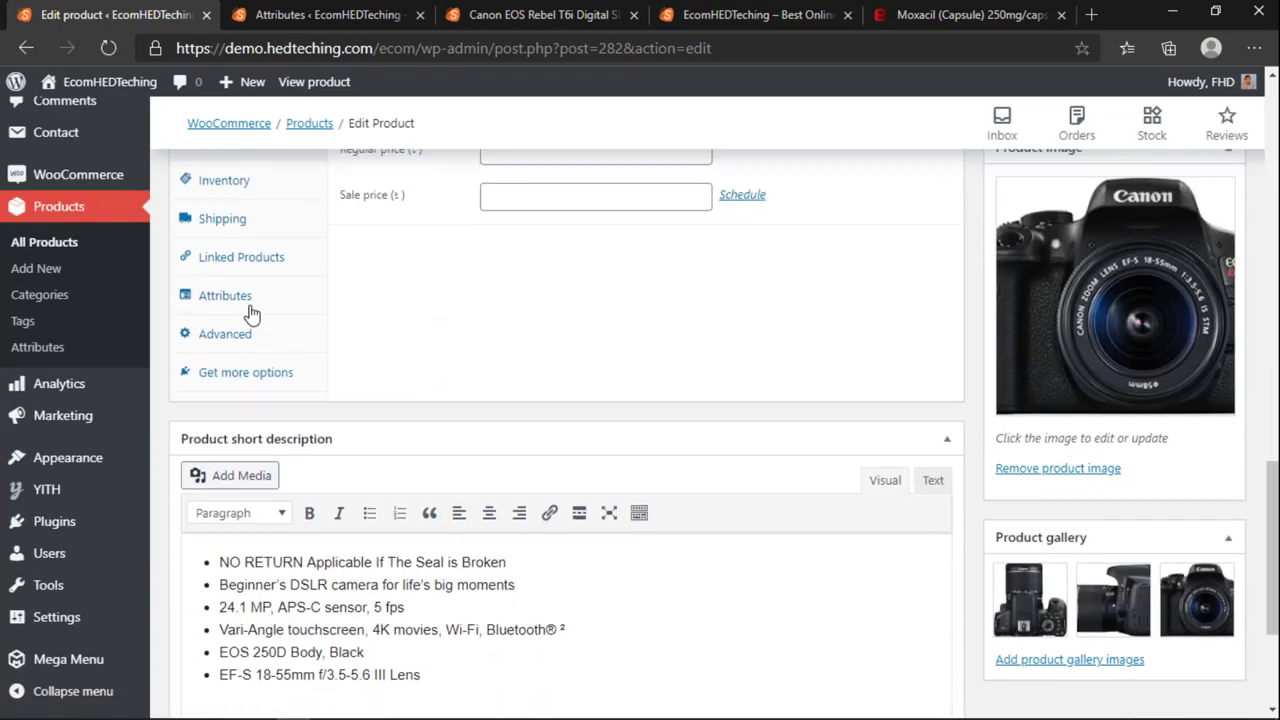
pyautogui.click(229, 297)
pyautogui.click(420, 243)
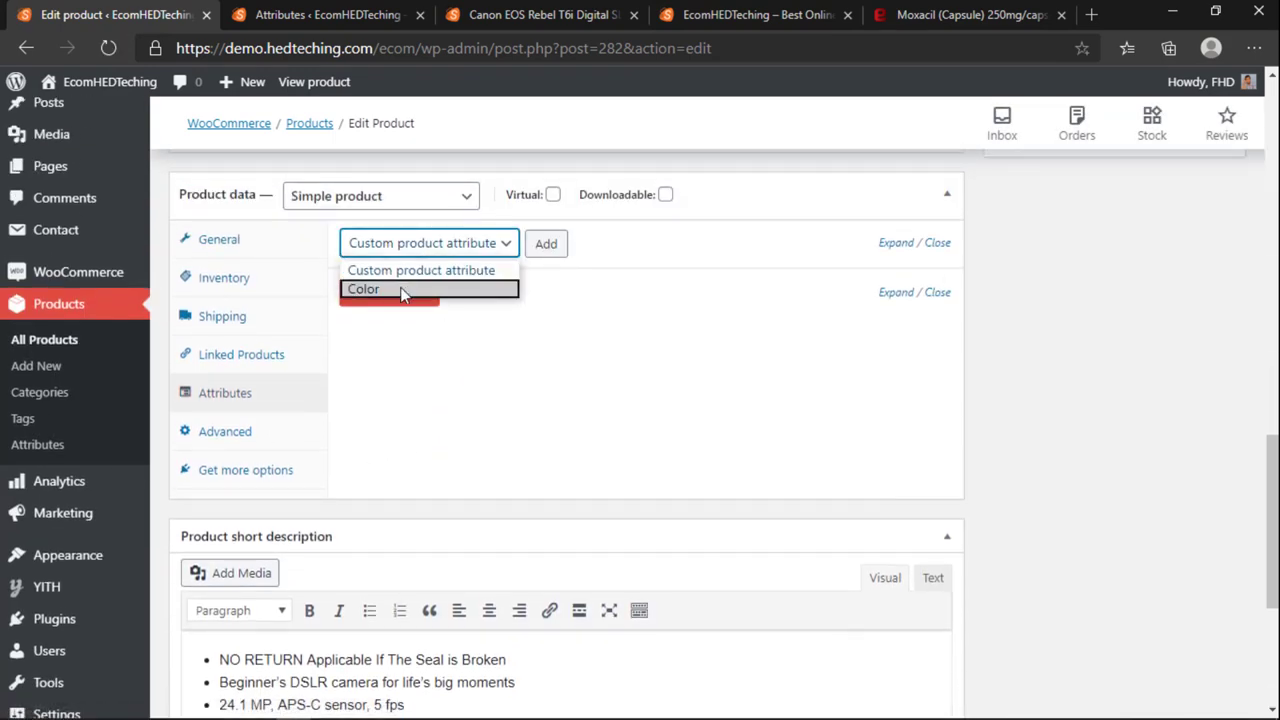
pyautogui.click(400, 289)
pyautogui.click(549, 244)
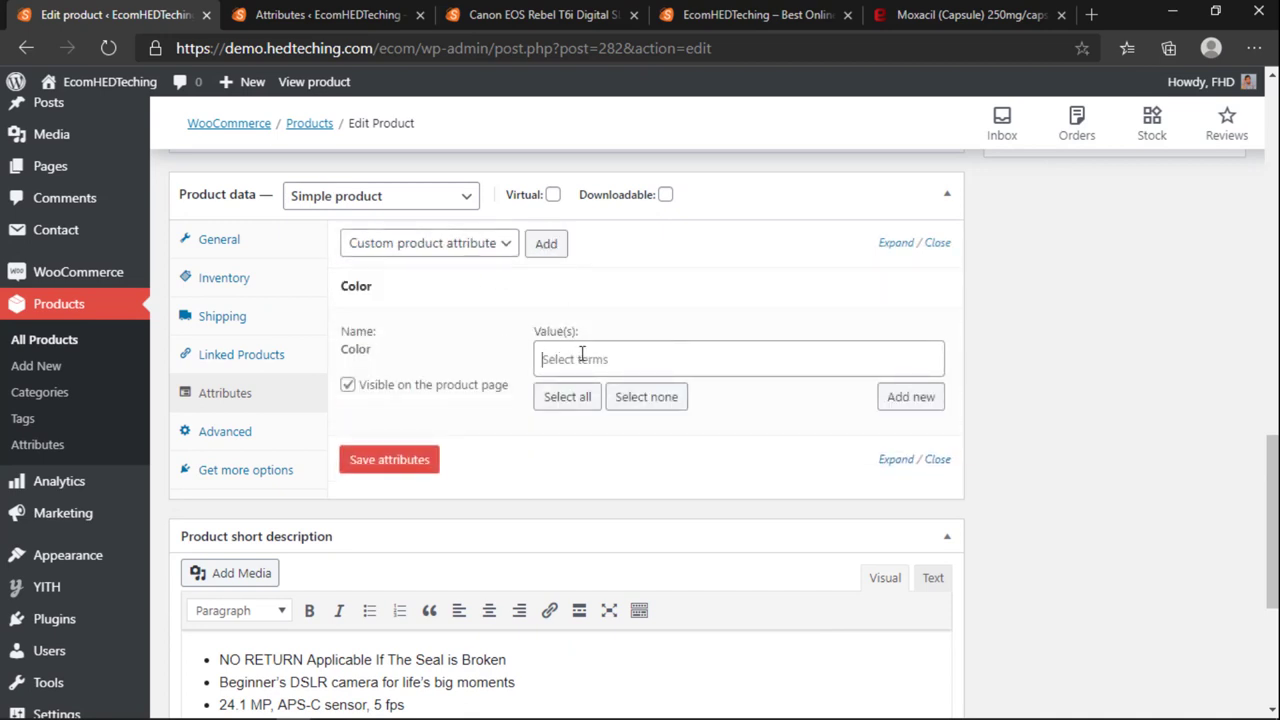
# Step: Select Black, Red and Green as Color values, save the attributes, and start a purchase note
pyautogui.click(583, 360)
pyautogui.click(577, 396)
pyautogui.click(640, 364)
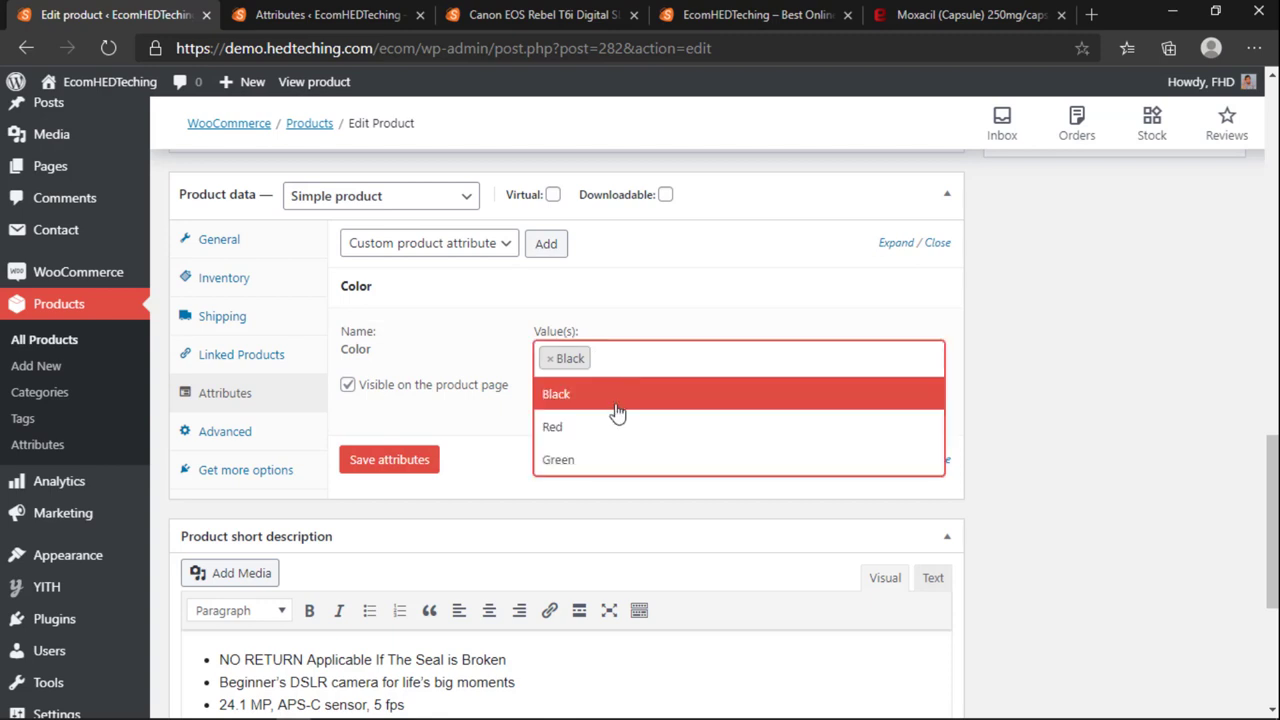
pyautogui.click(609, 428)
pyautogui.click(676, 354)
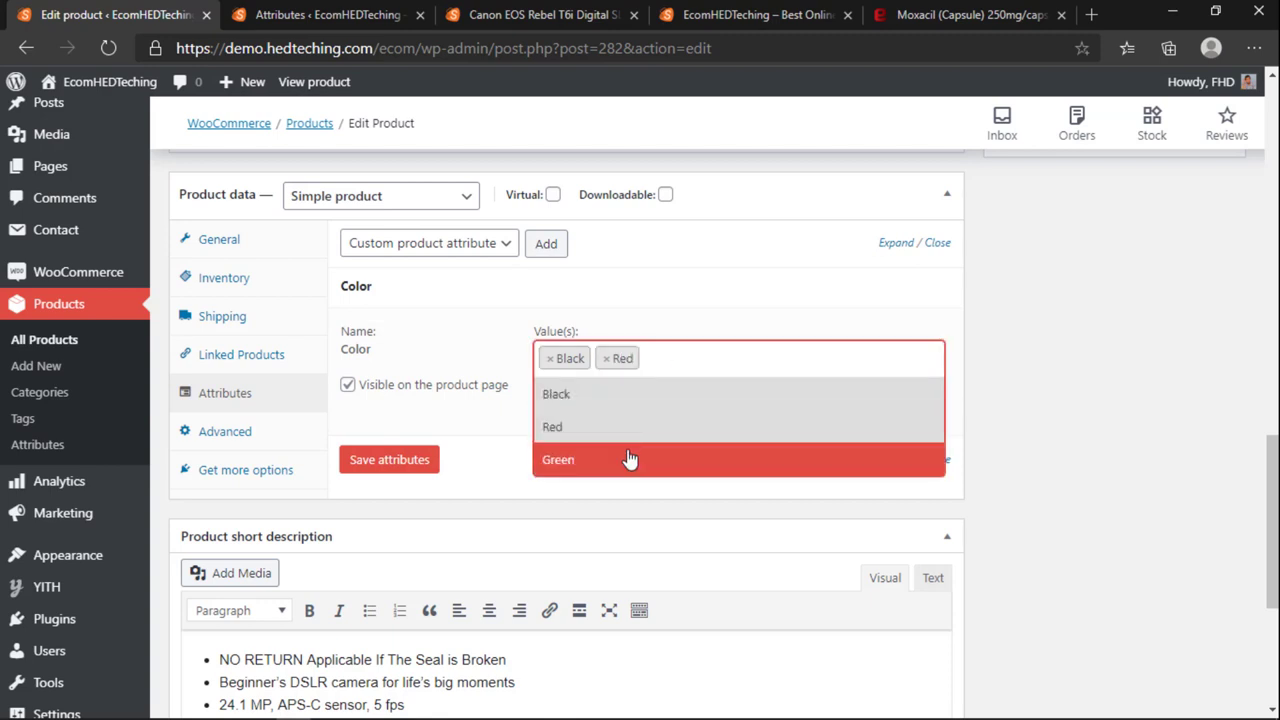
pyautogui.click(628, 457)
pyautogui.click(389, 459)
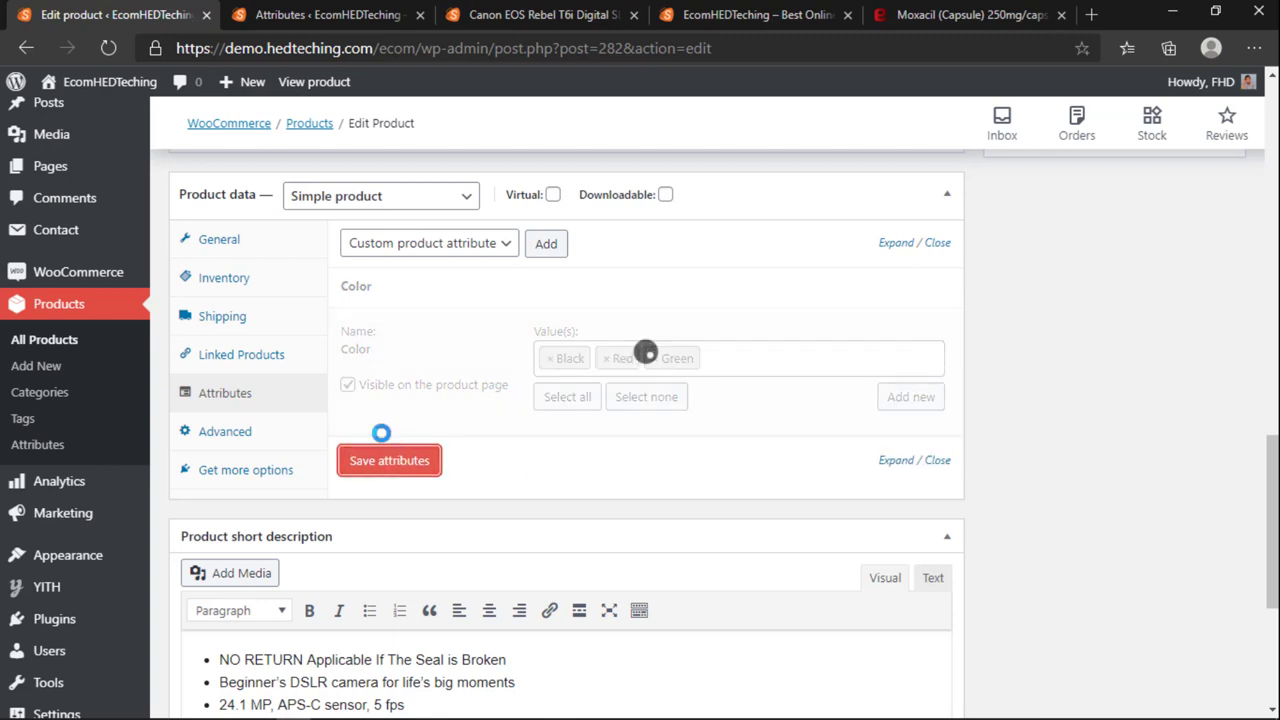
pyautogui.click(238, 440)
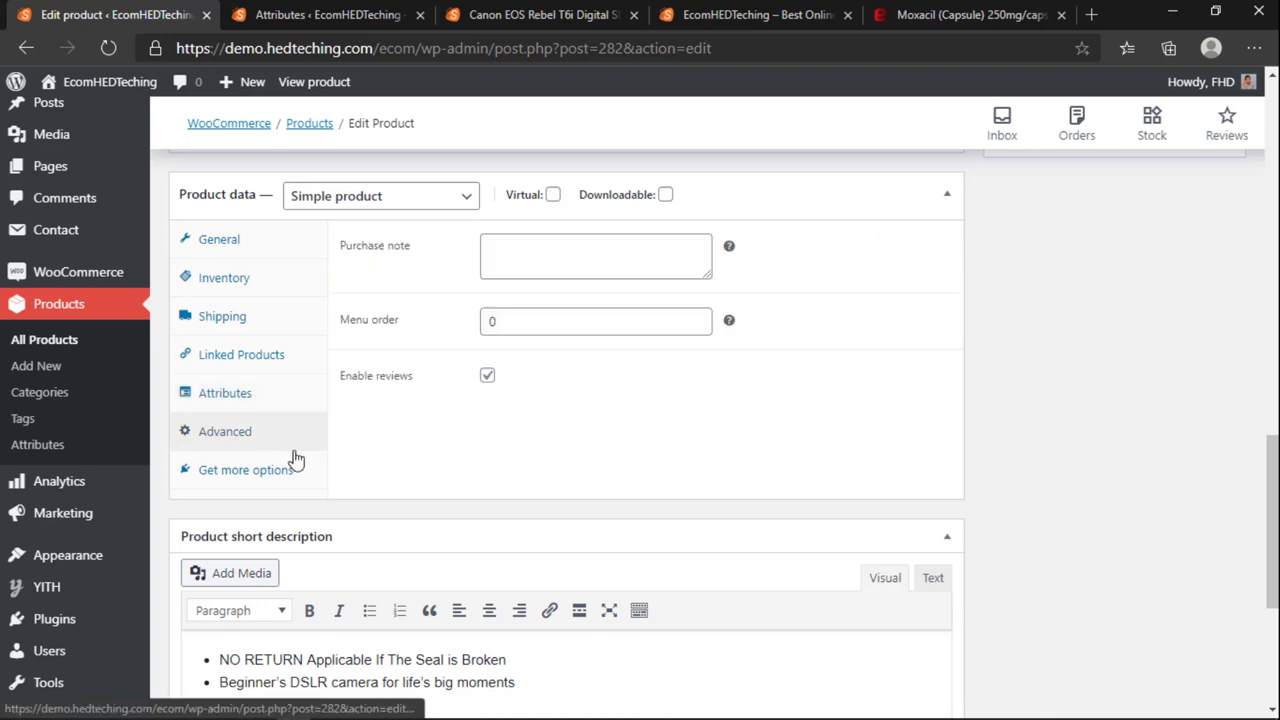
pyautogui.click(562, 248)
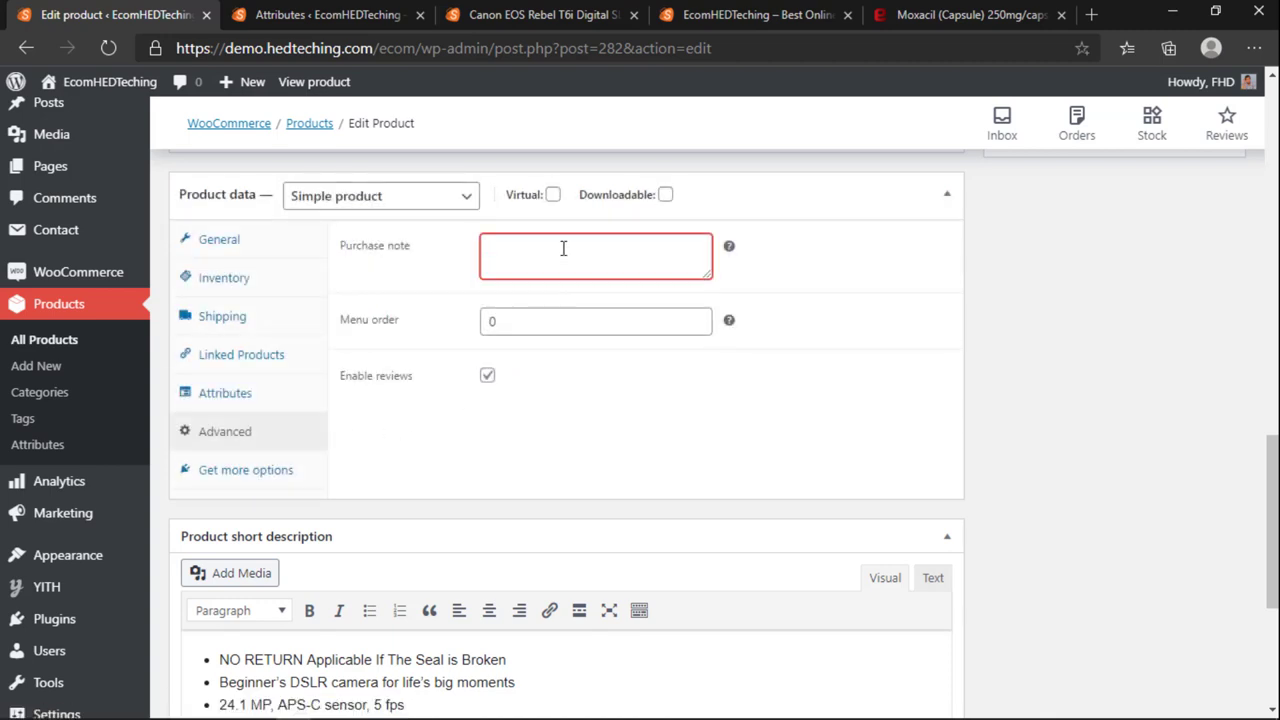
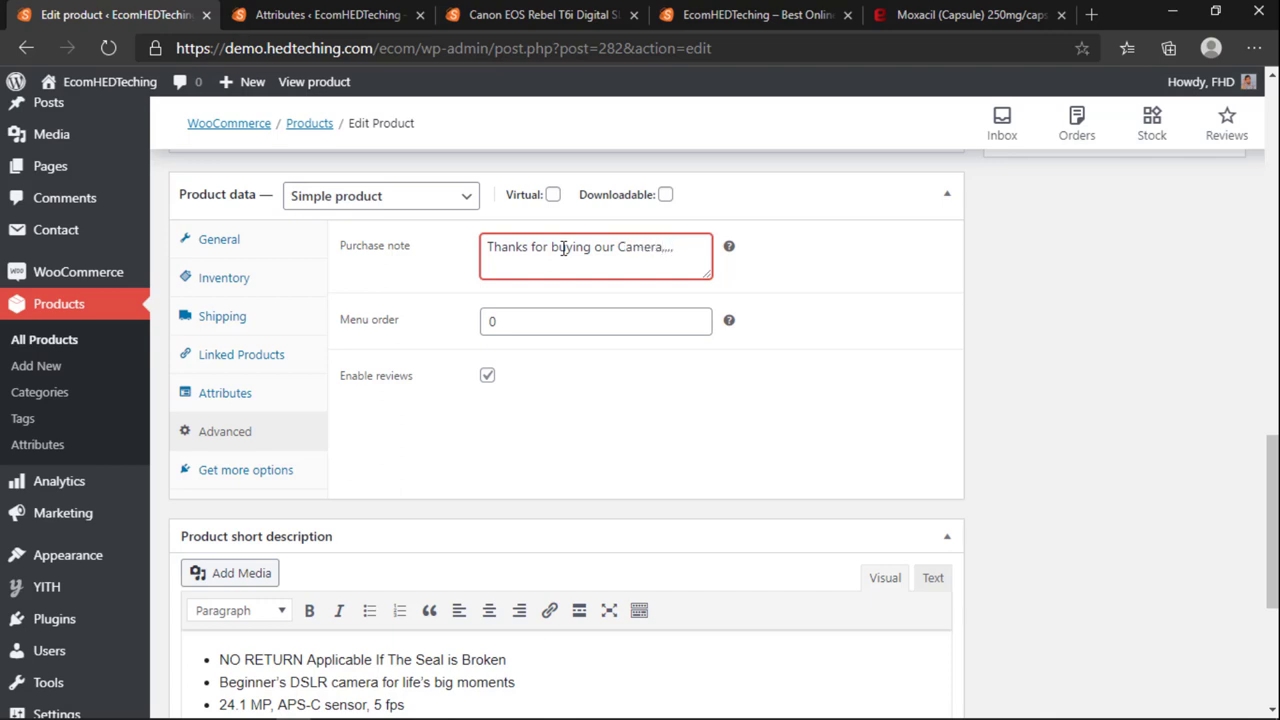
# Step: Finish typing the purchase note and correct 'guranty' to 'guaranty'
pyautogui.write('our camera you will get 1 yea')
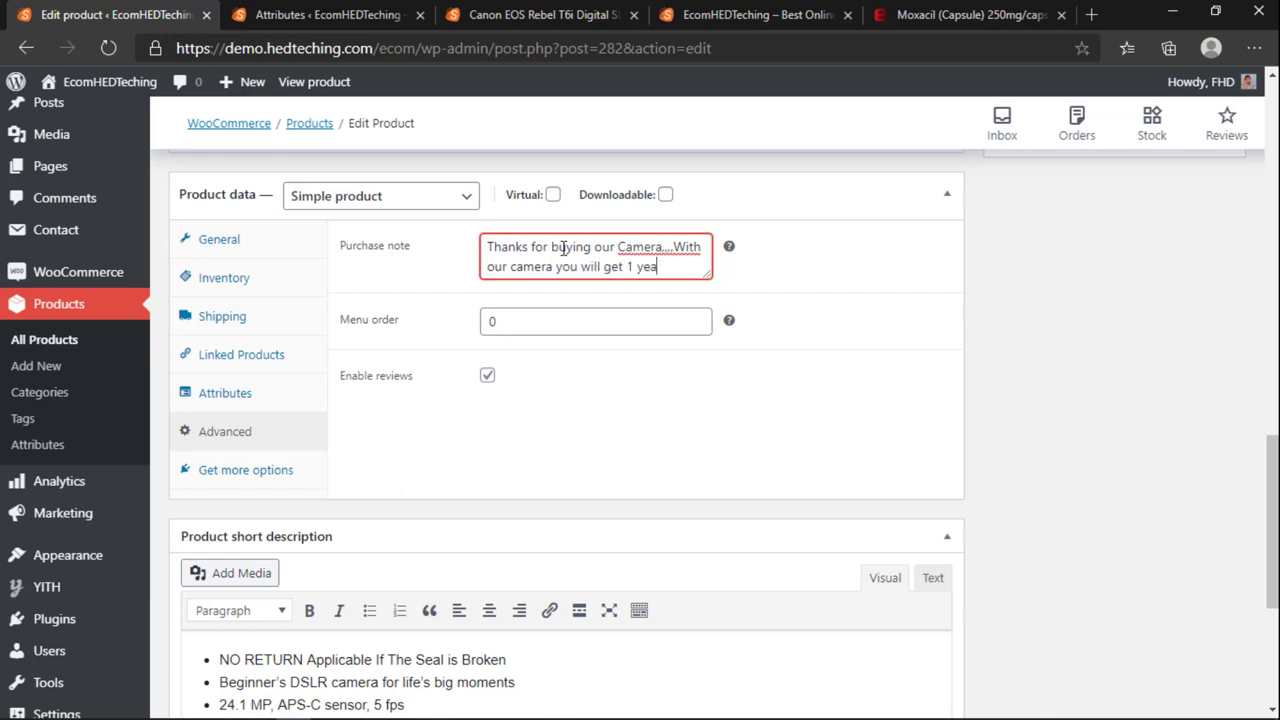
pyautogui.write('cement guranty.')
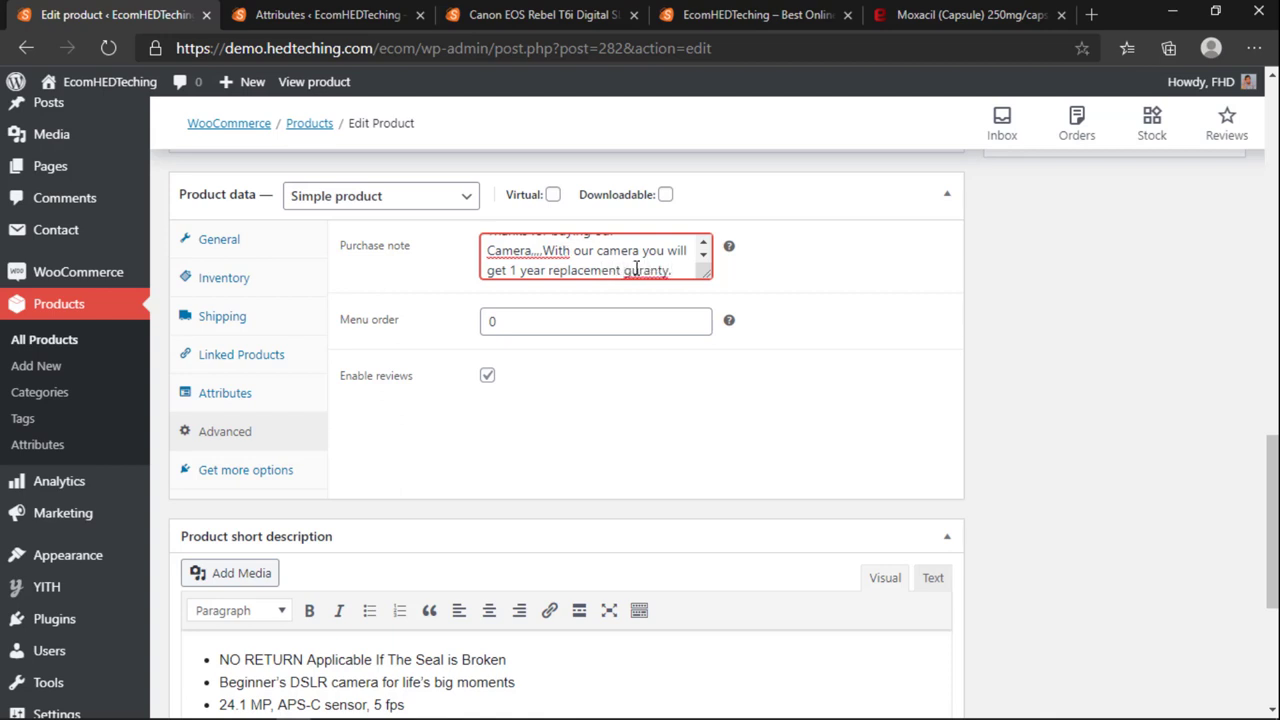
pyautogui.rightClick(636, 269)
pyautogui.click(671, 290)
# Step: Show the recommended extensions and scroll down to the Reviews section
pyautogui.click(256, 472)
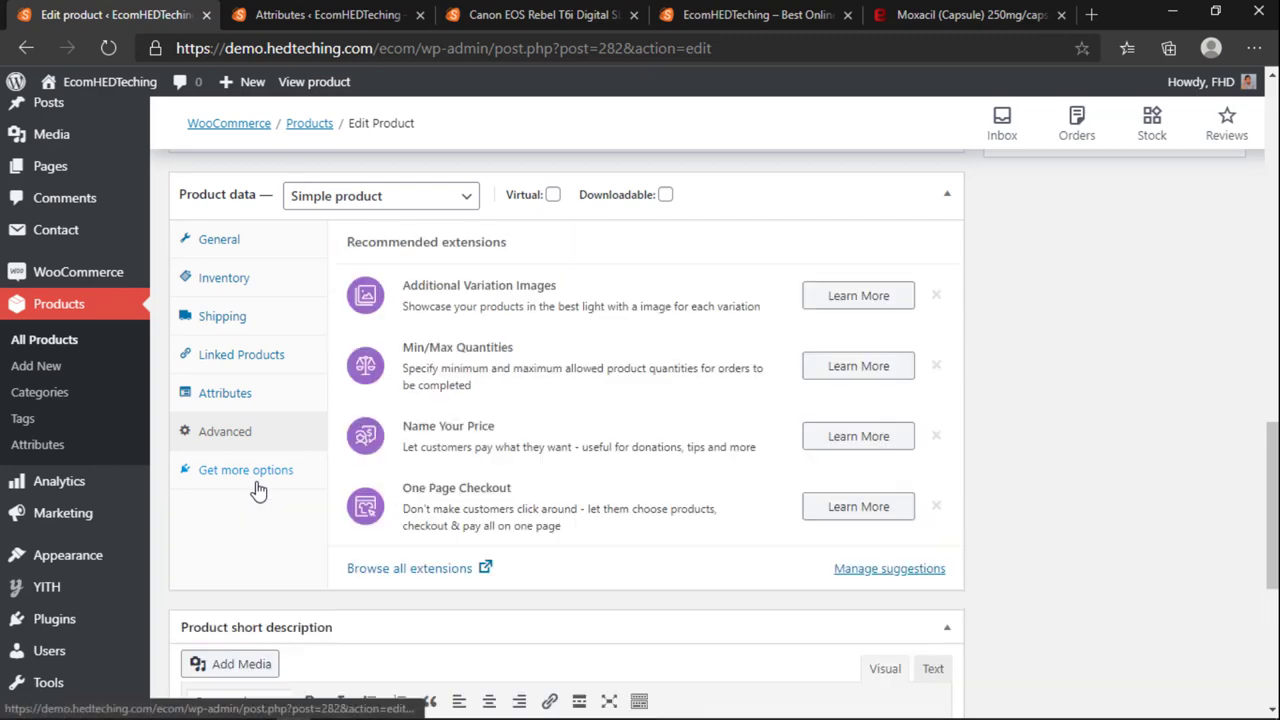
pyautogui.scroll(-2, 265, 415)
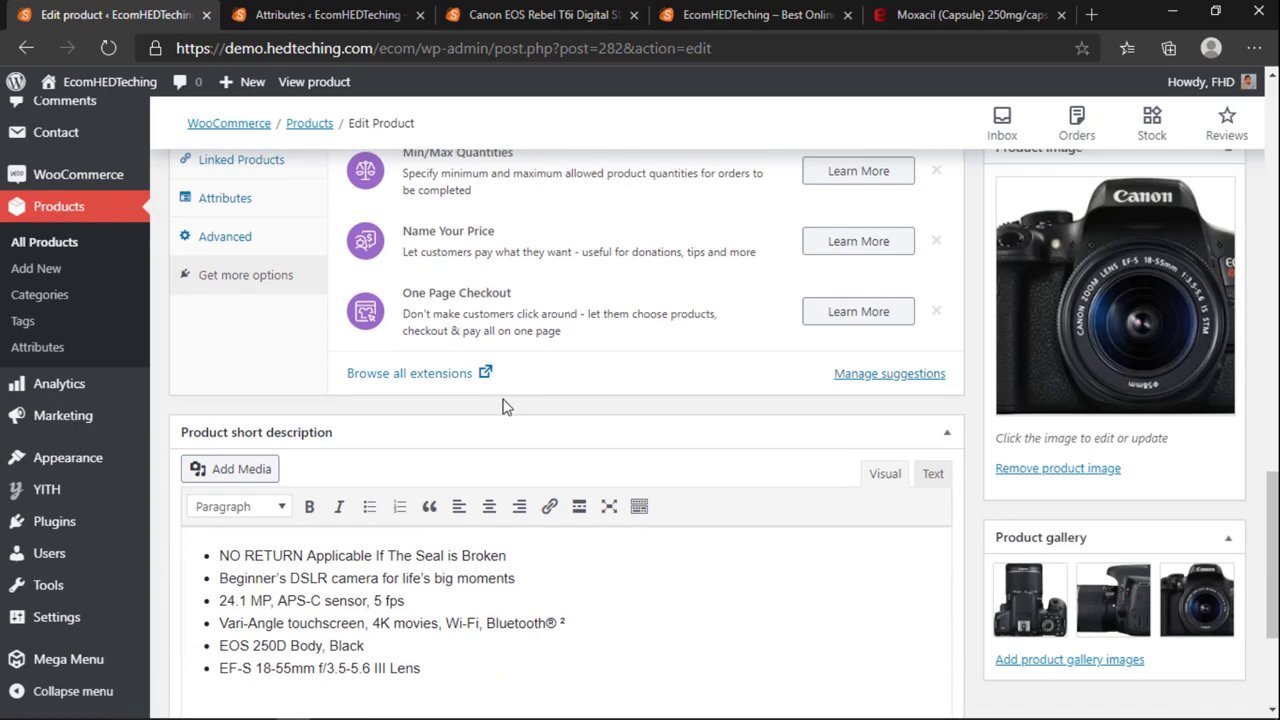
pyautogui.scroll(-2, 1090, 510)
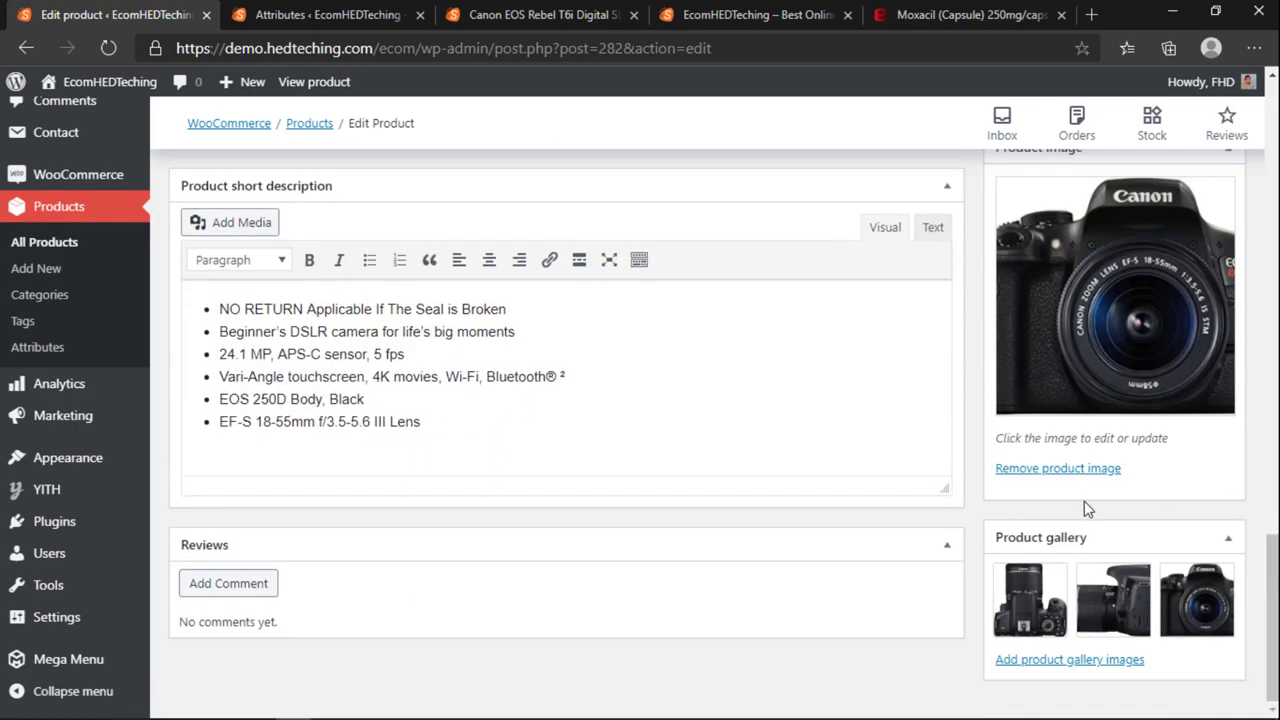
# Step: Post a 'Great Product' review on the camera and update the product
pyautogui.click(252, 599)
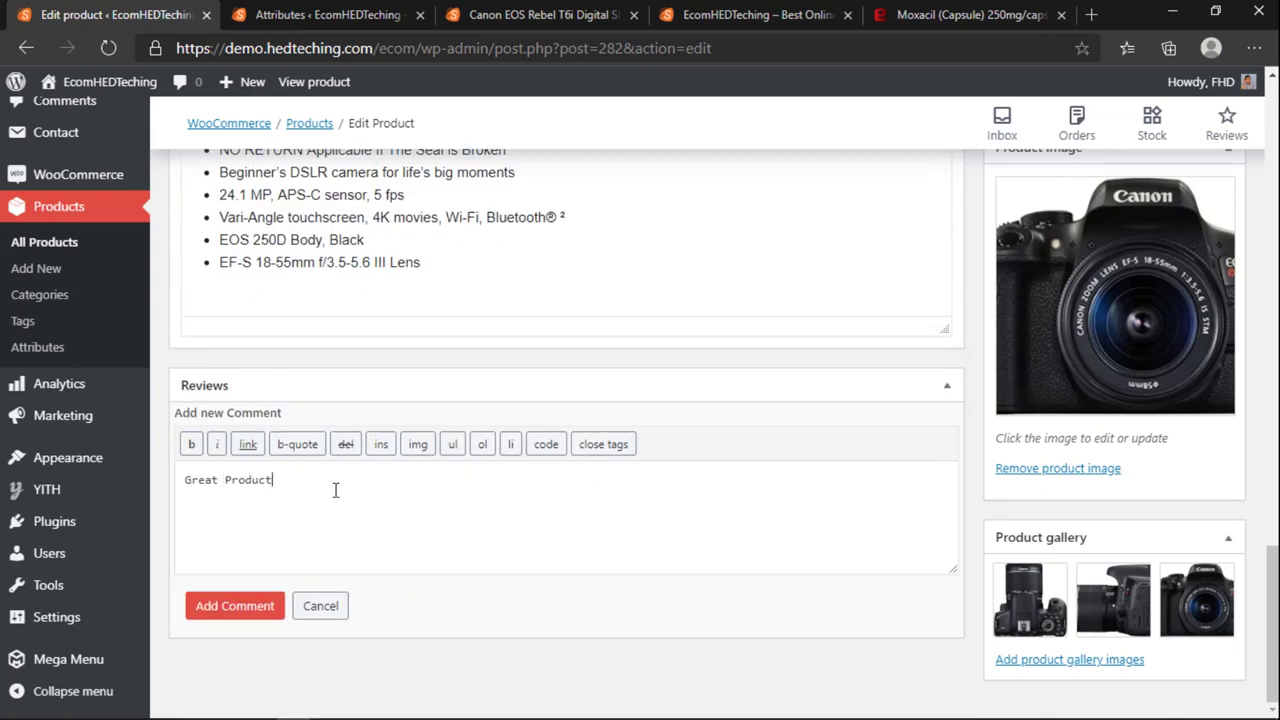
pyautogui.click(235, 606)
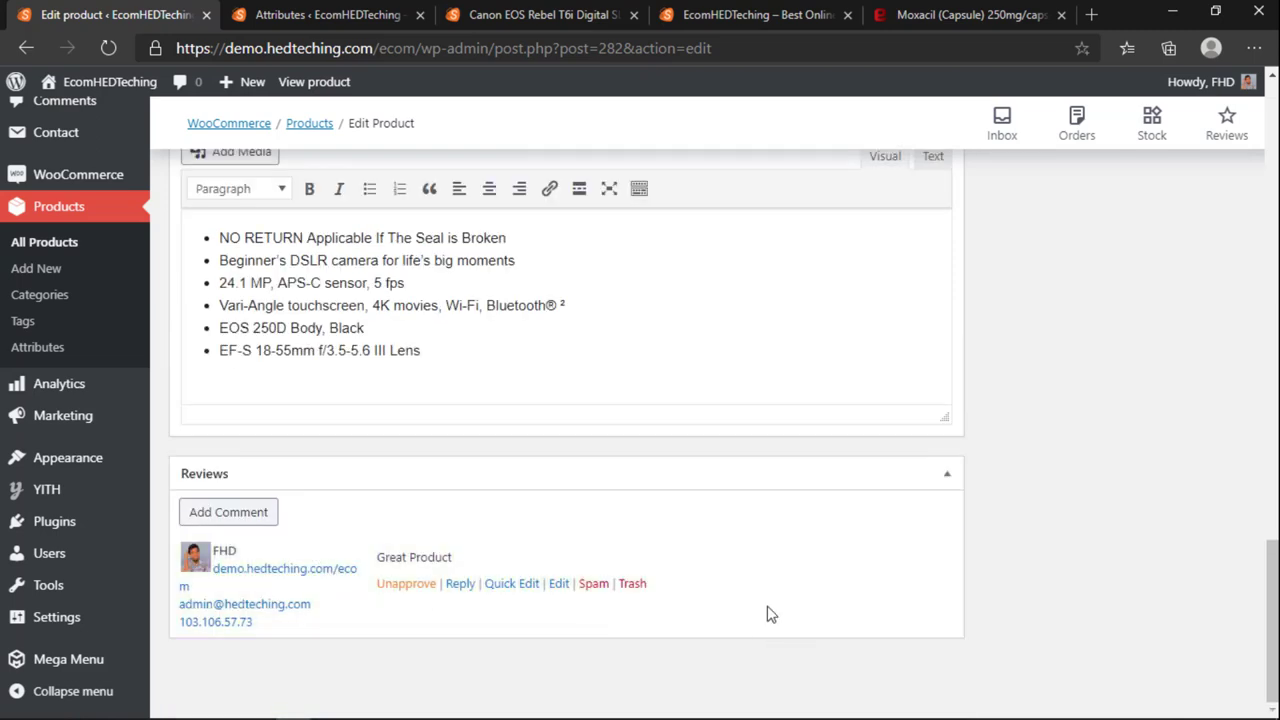
pyautogui.scroll(15, 423, 558)
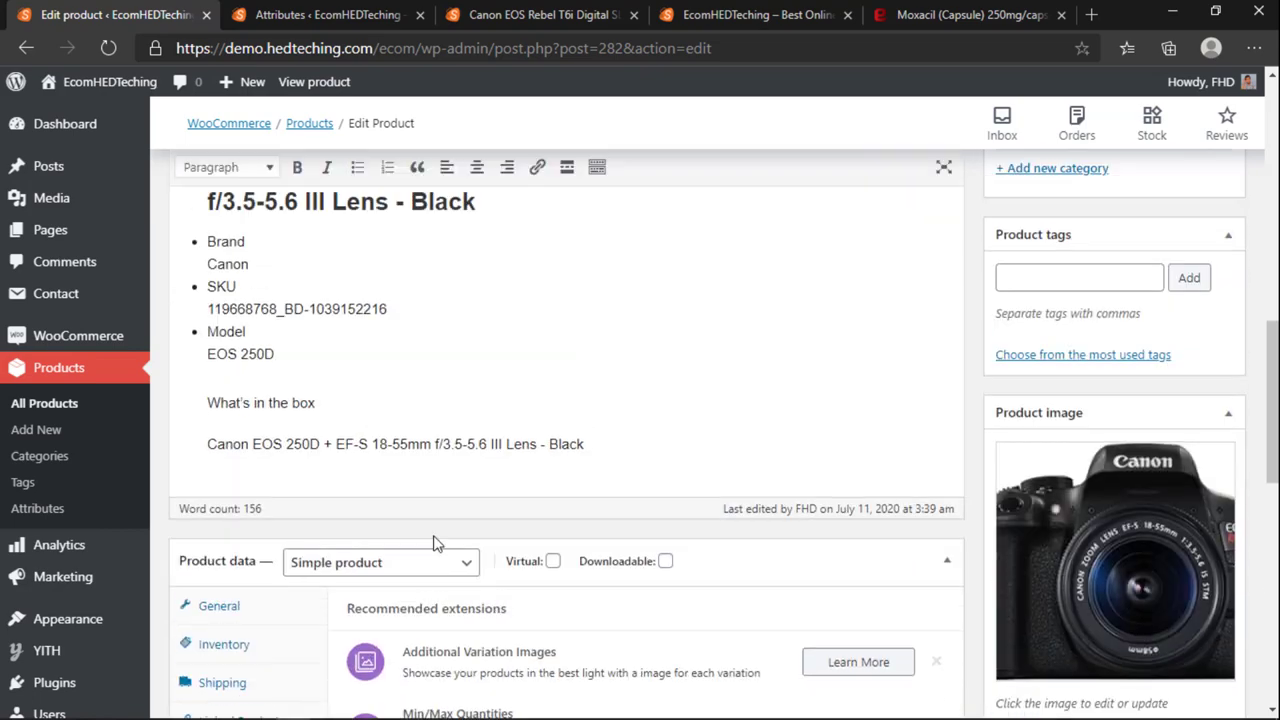
pyautogui.click(1203, 380)
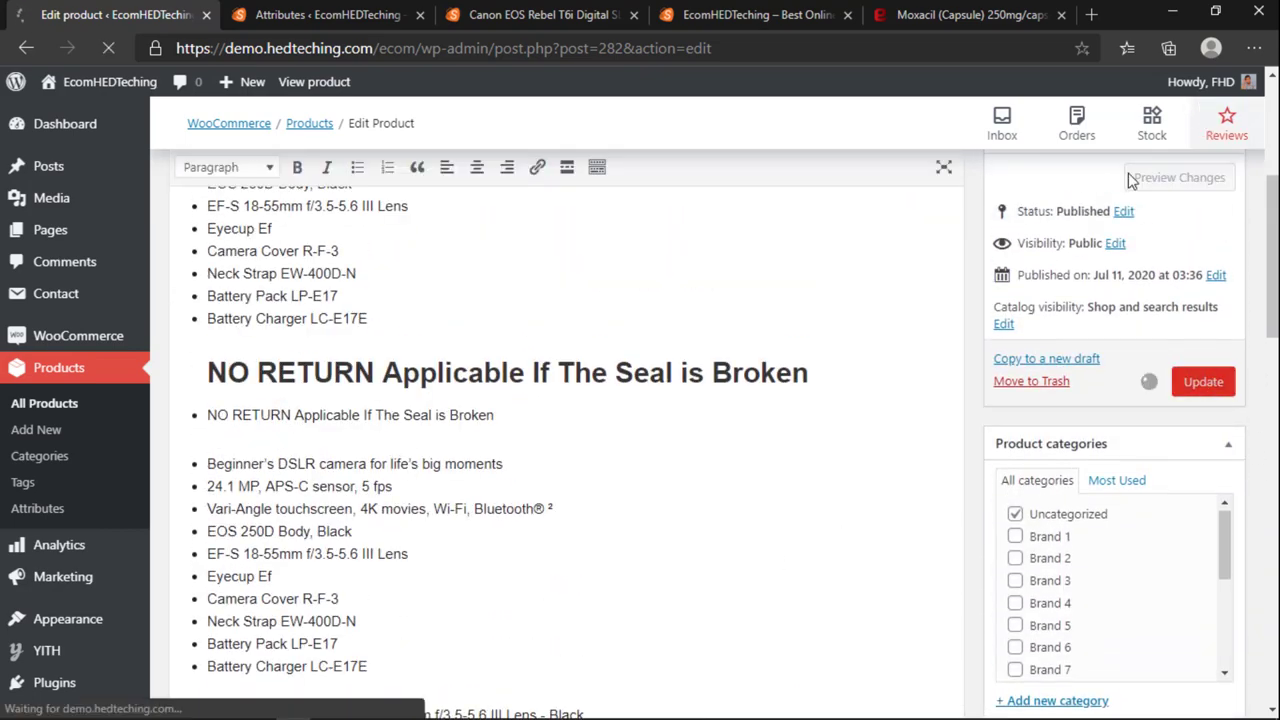
# Step: Scroll down the saved product, then switch to the product Attributes tab
pyautogui.scroll(-10, 751, 304)
pyautogui.scroll(-4, 751, 304)
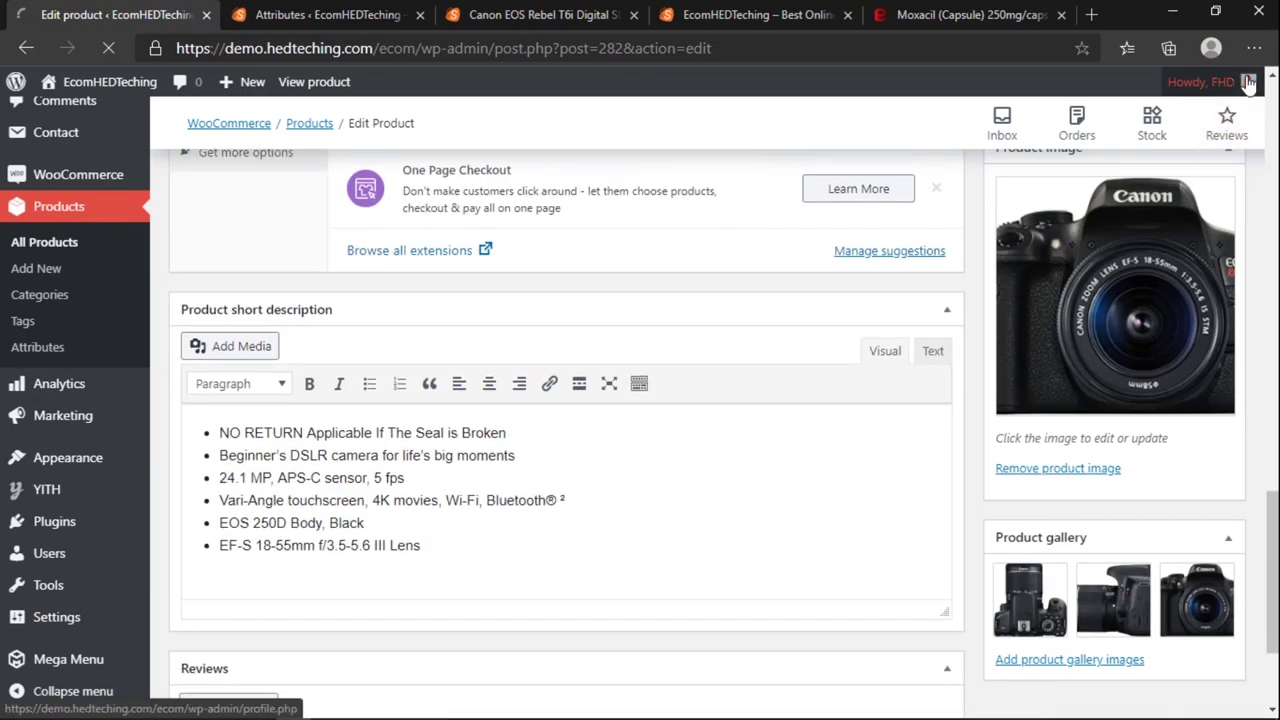
pyautogui.scroll(-20, 764, 310)
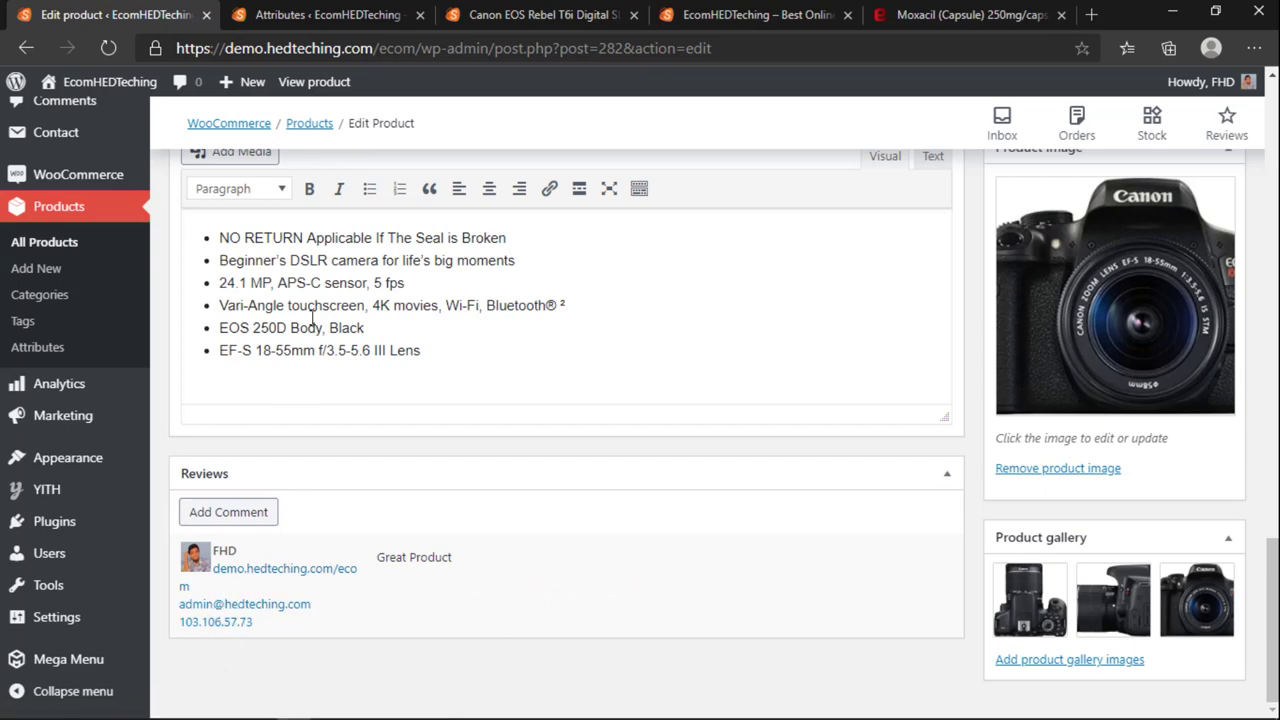
pyautogui.click(340, 15)
# Step: View and reload the camera's live store page, then return to the product editor
pyautogui.scroll(-2, 334, 316)
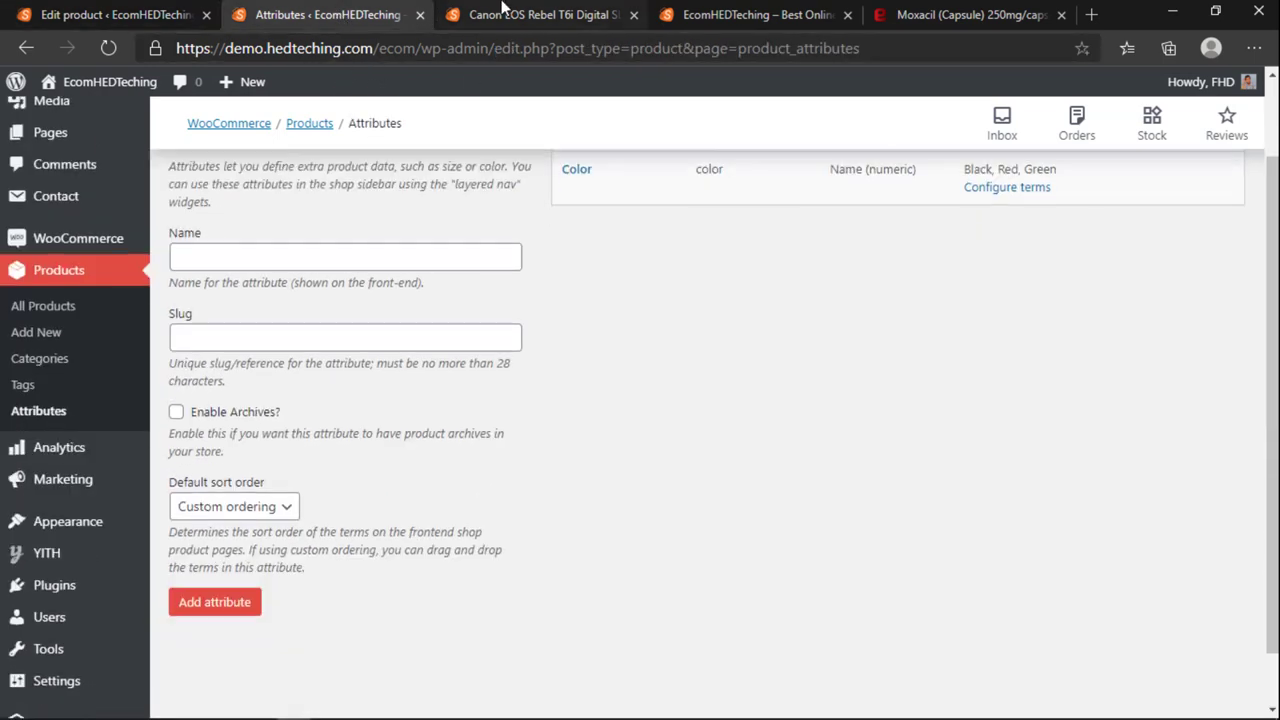
pyautogui.click(505, 14)
pyautogui.press('F5')
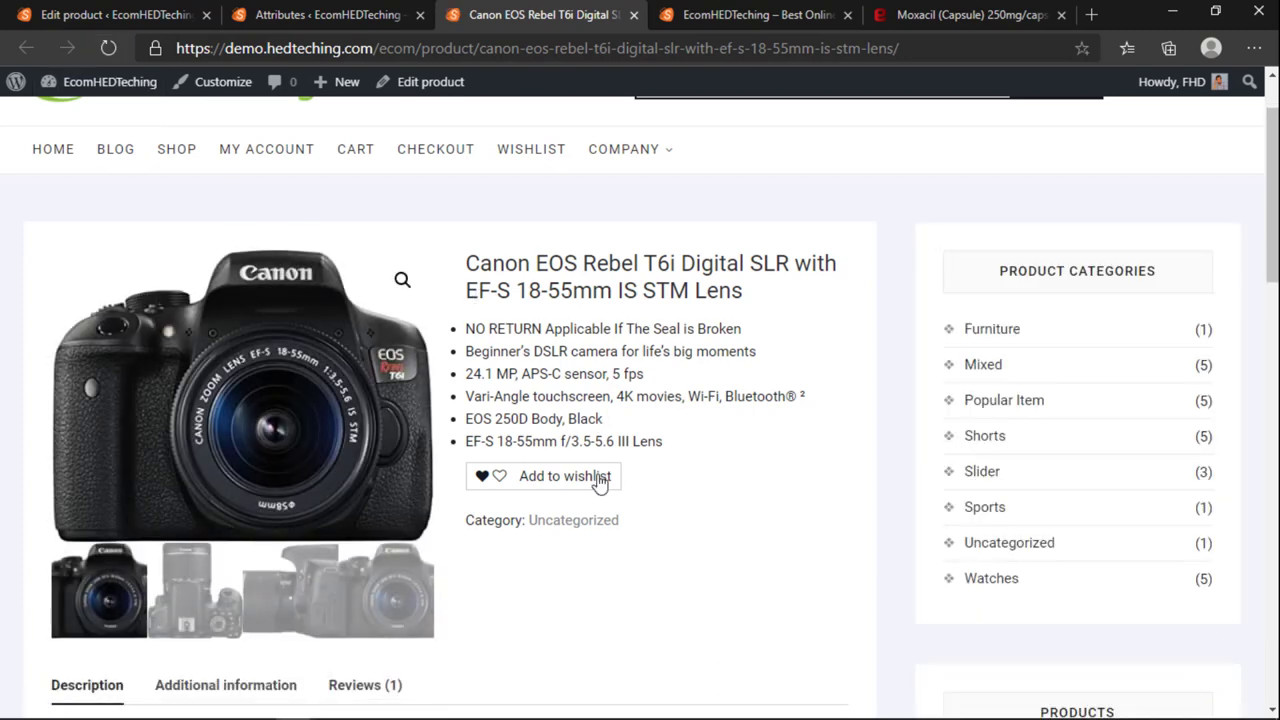
pyautogui.click(335, 15)
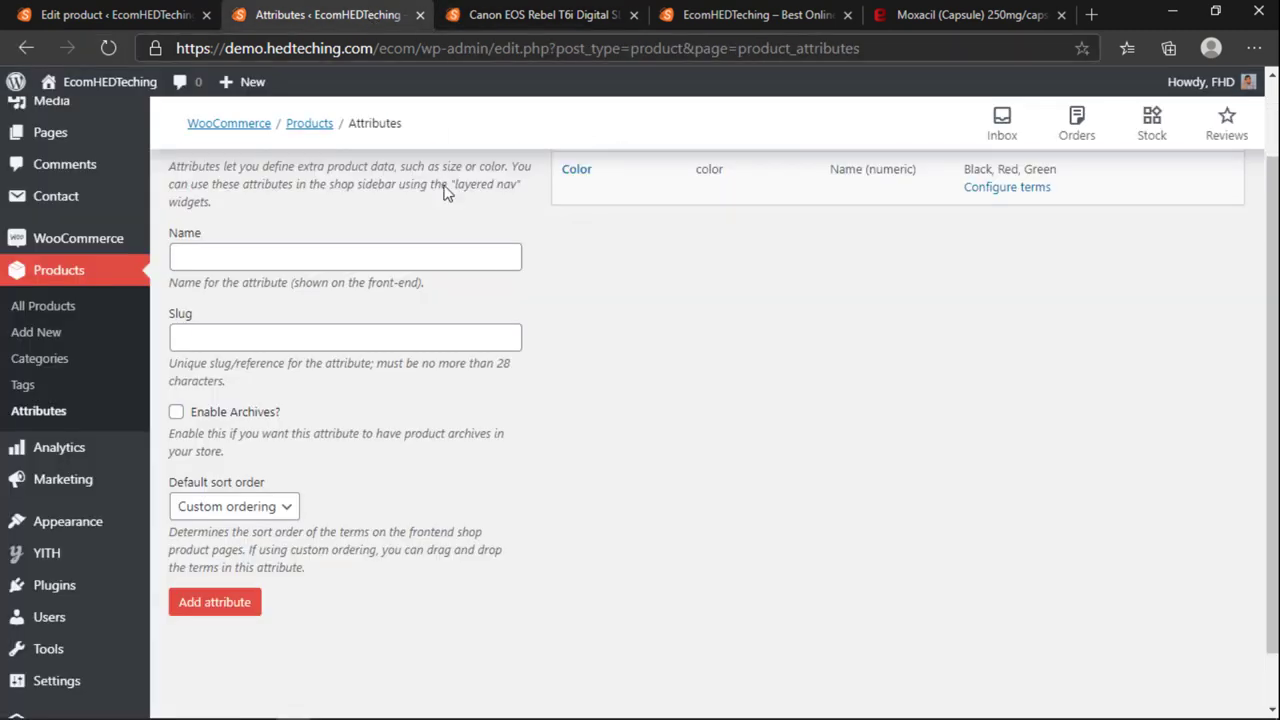
pyautogui.click(183, 15)
# Step: Browse the Inventory, Shipping, Linked Products and Attributes panels of Product data
pyautogui.scroll(5, 443, 400)
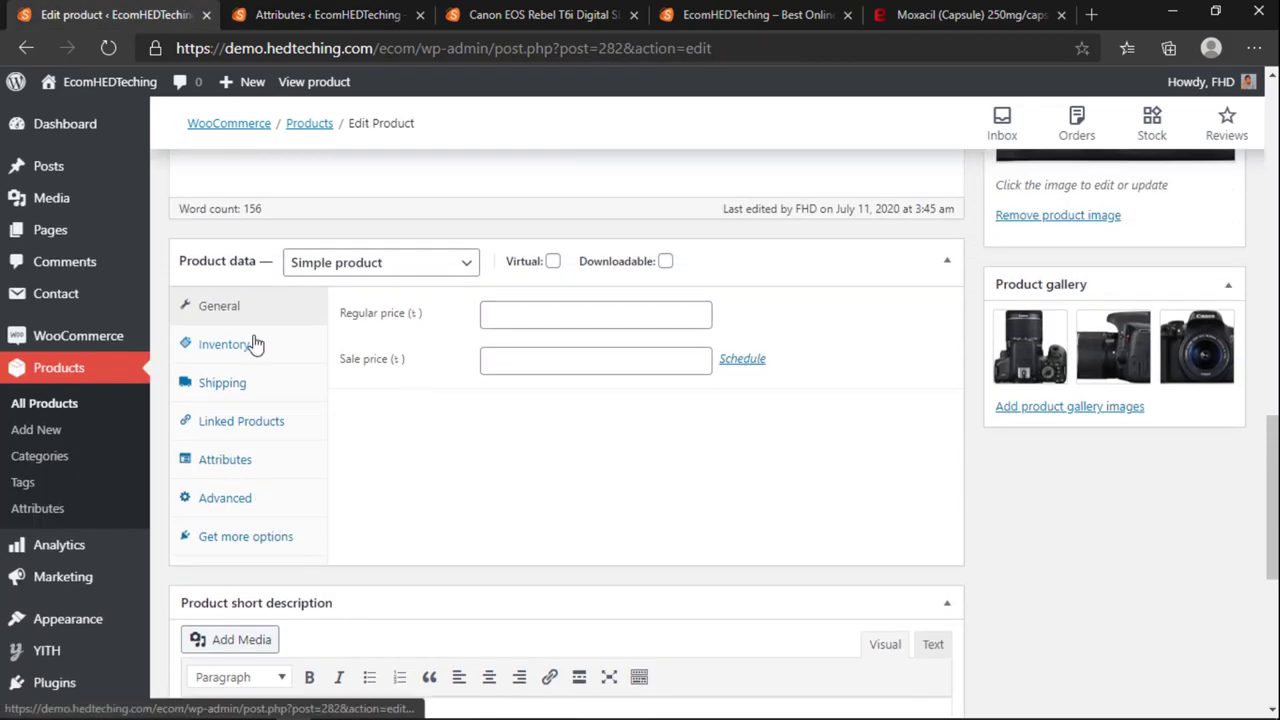
pyautogui.click(254, 344)
pyautogui.scroll(15, 478, 400)
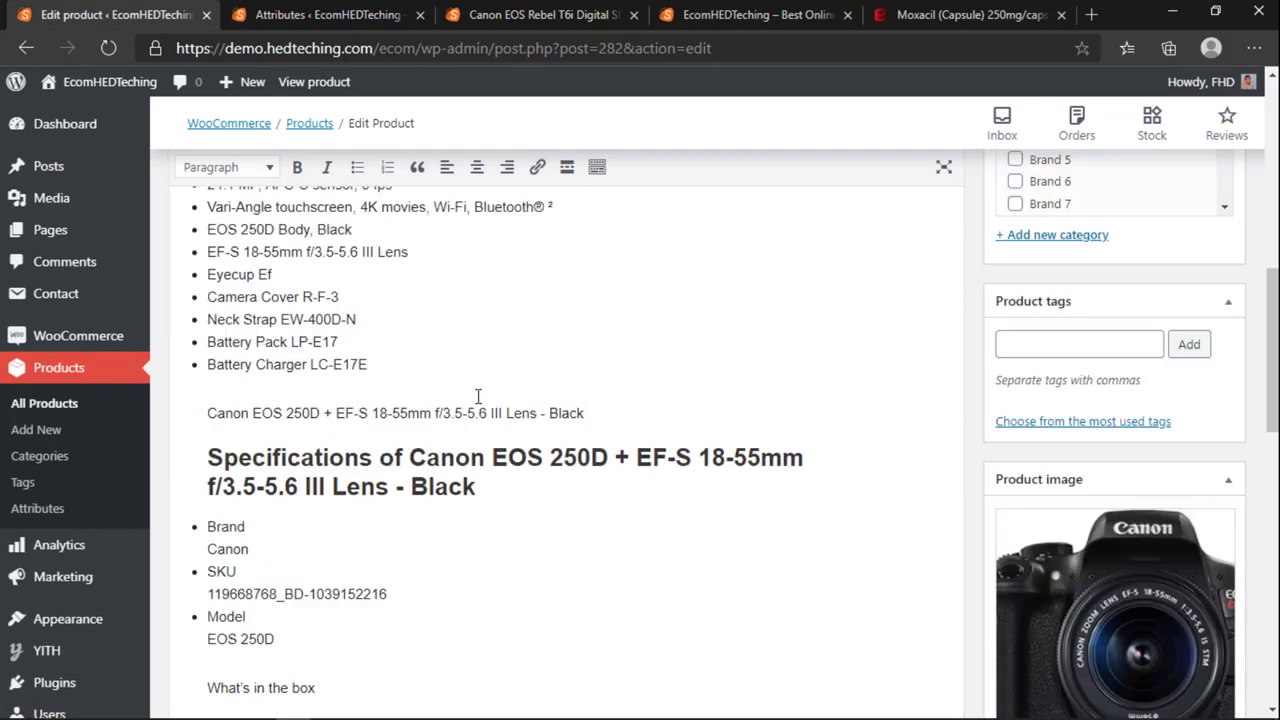
pyautogui.scroll(-15, 478, 405)
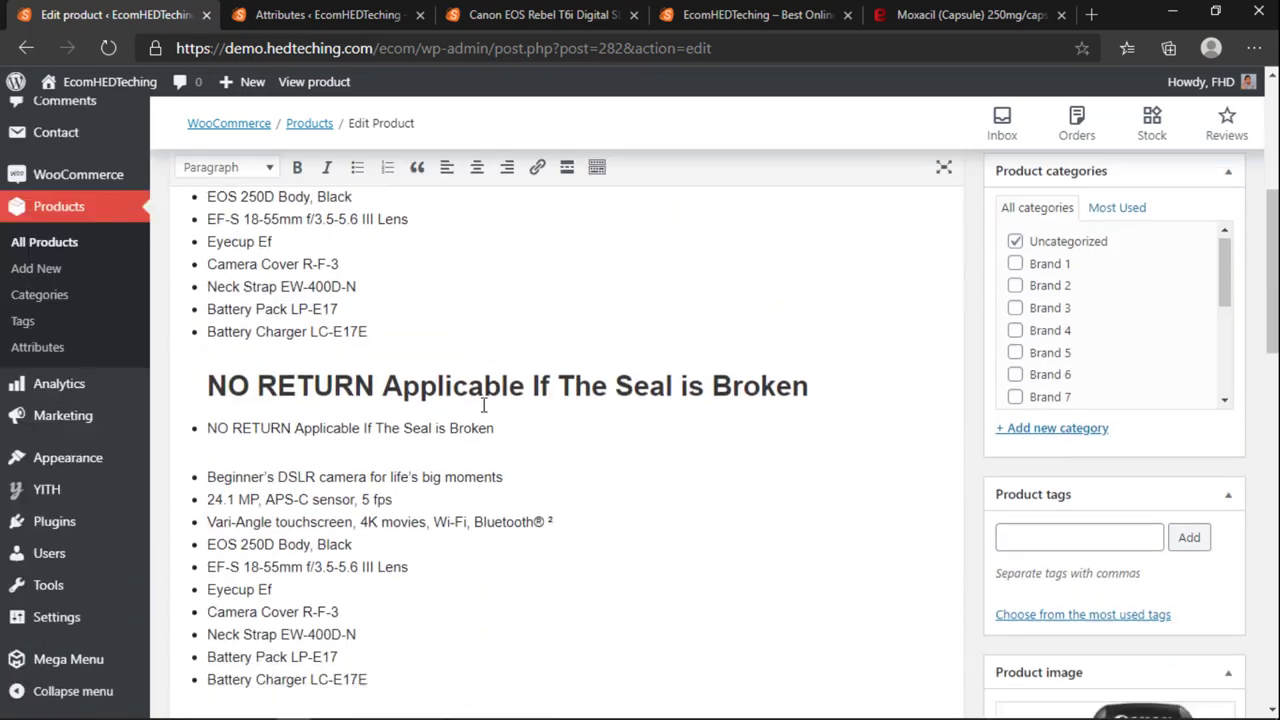
pyautogui.click(224, 337)
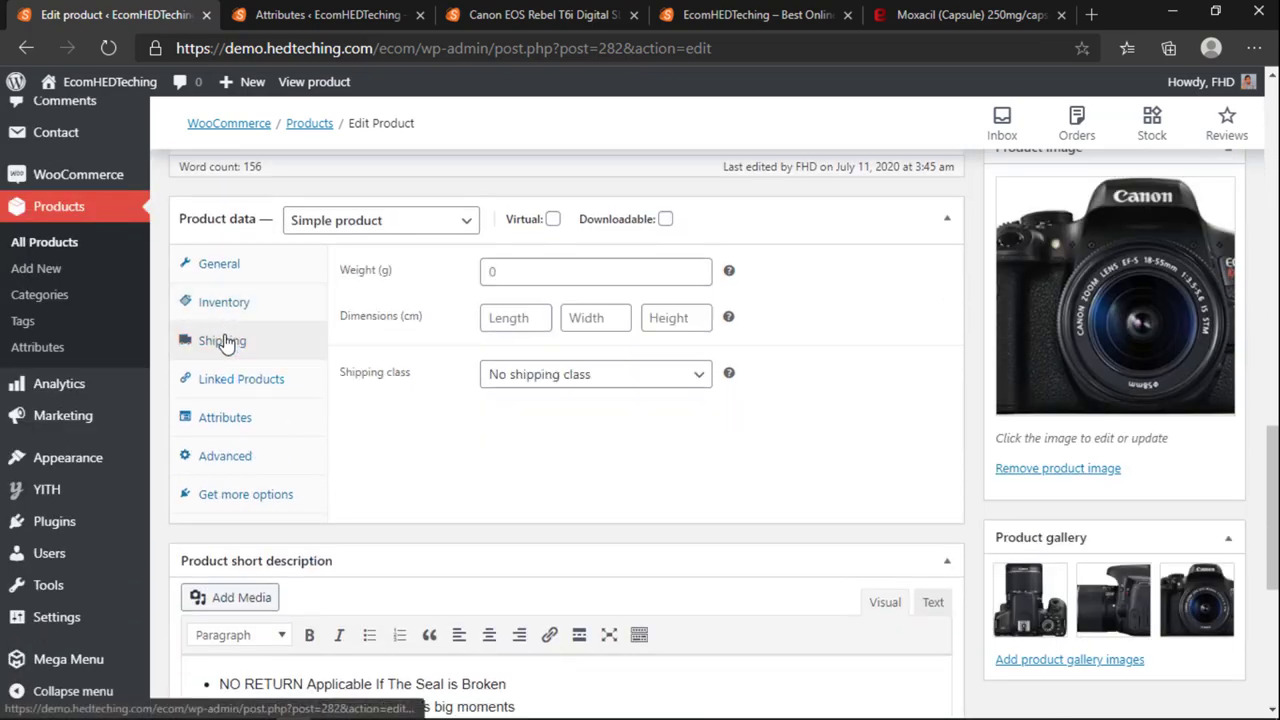
pyautogui.click(244, 390)
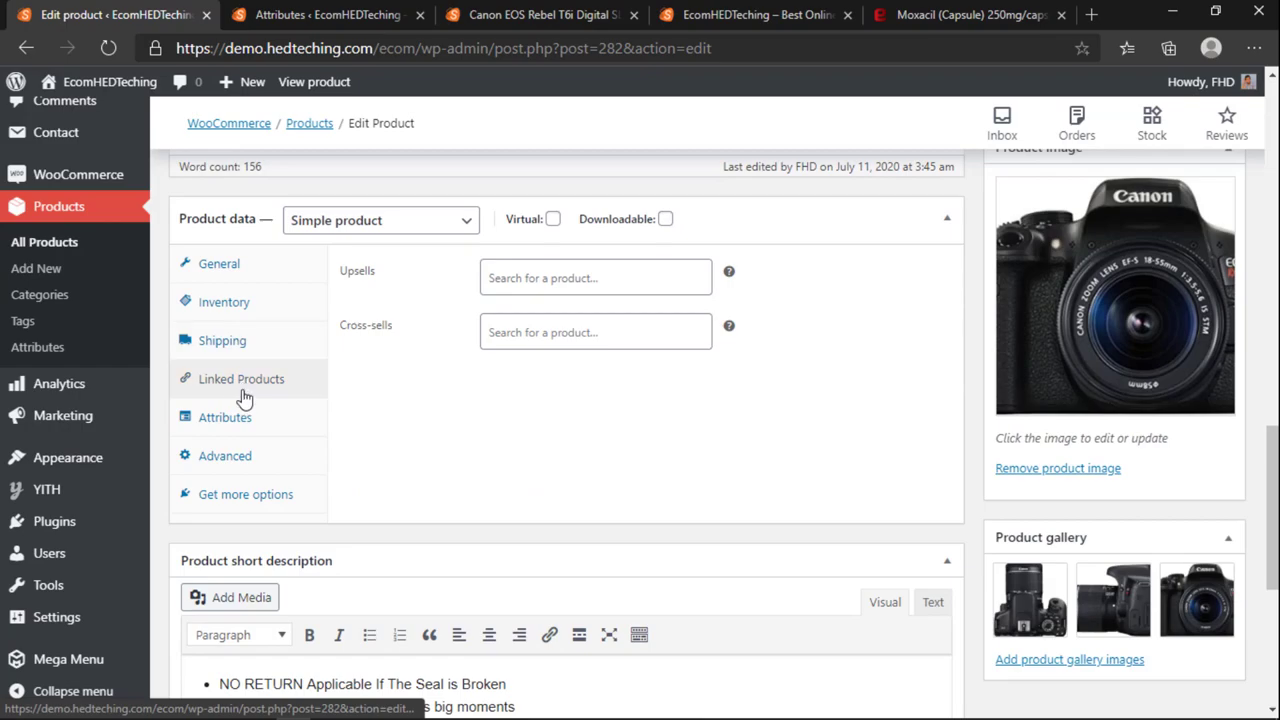
pyautogui.click(242, 416)
pyautogui.scroll(12, 240, 462)
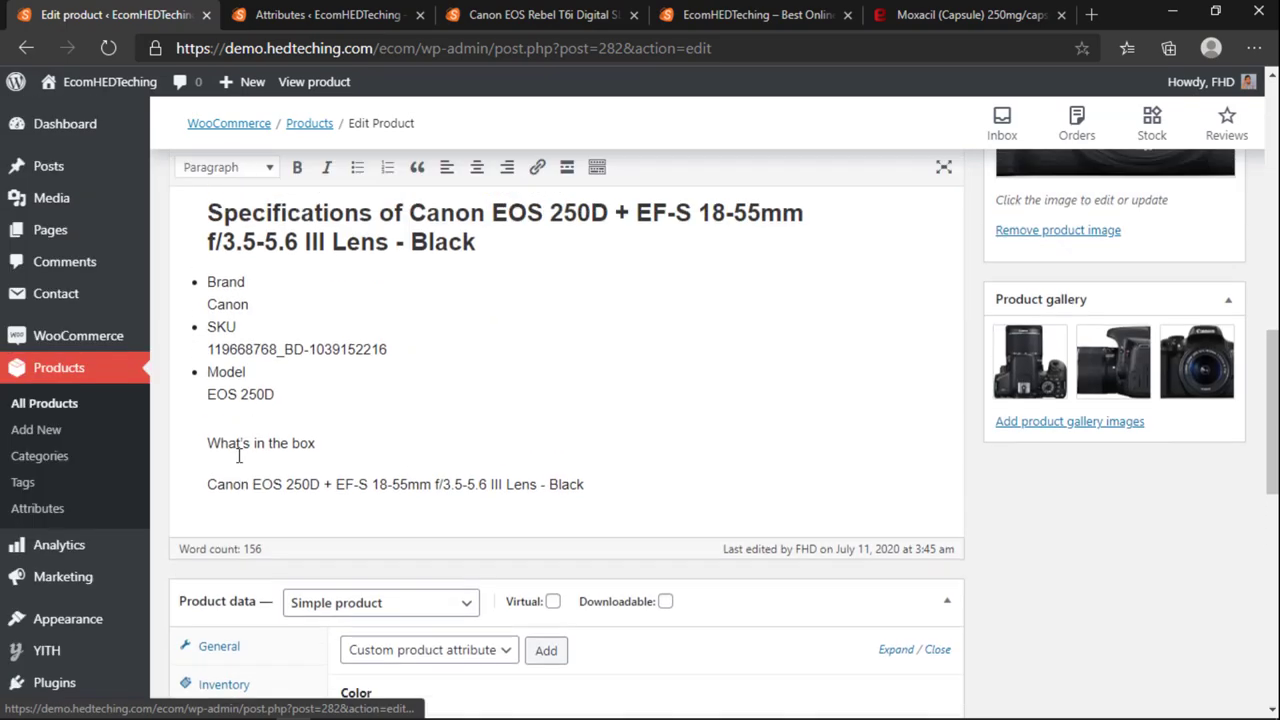
pyautogui.scroll(-6, 246, 481)
pyautogui.scroll(-5, 246, 478)
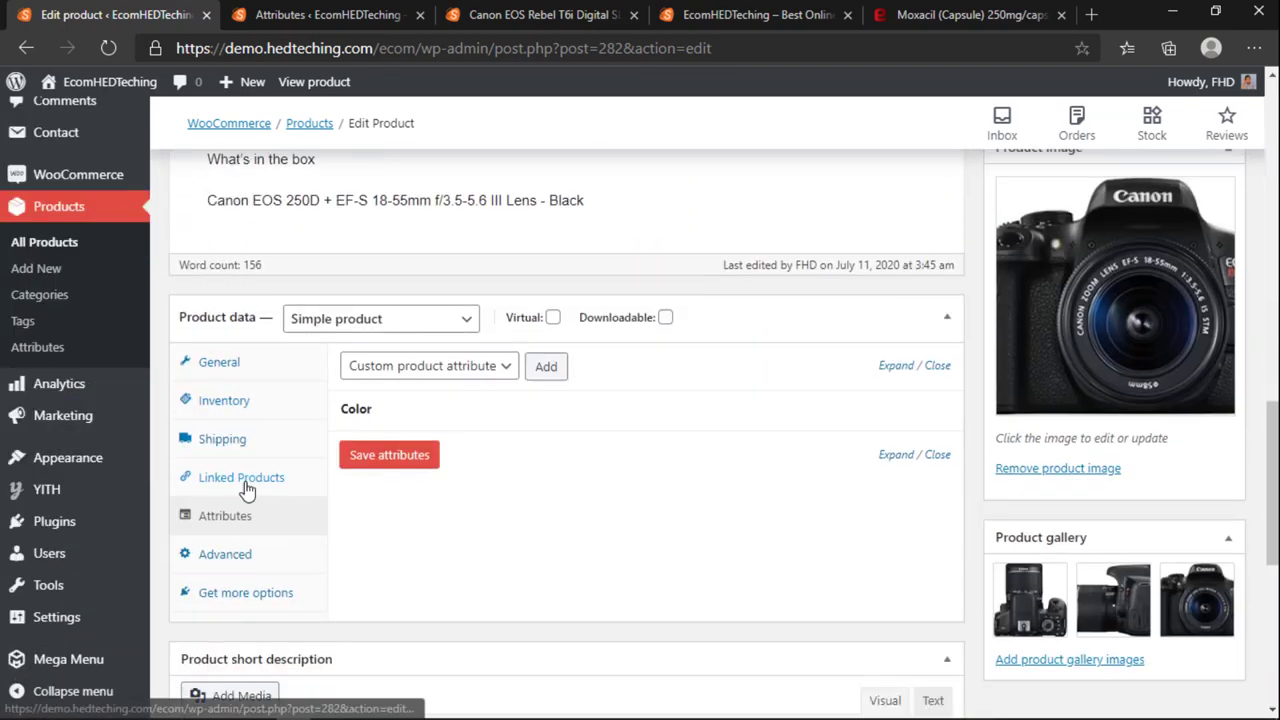
pyautogui.scroll(15, 246, 478)
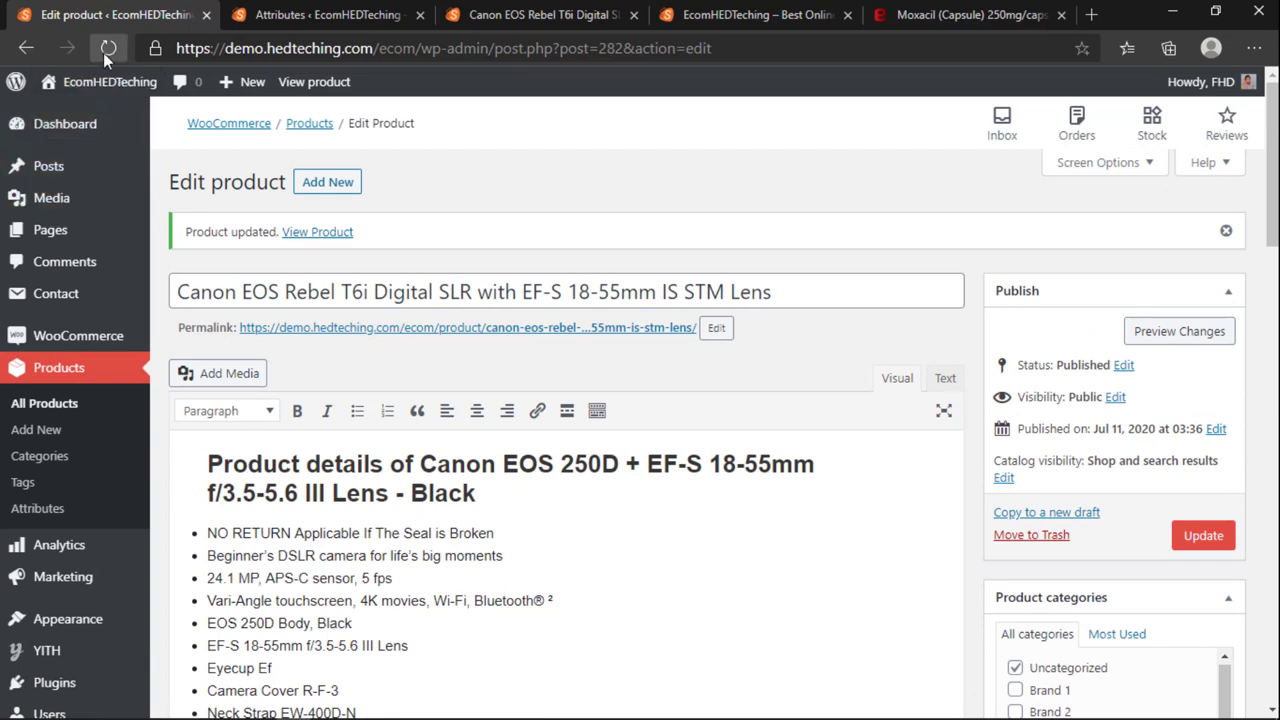
# Step: Reload the camera's Edit product page and scroll to Product data
pyautogui.click(108, 48)
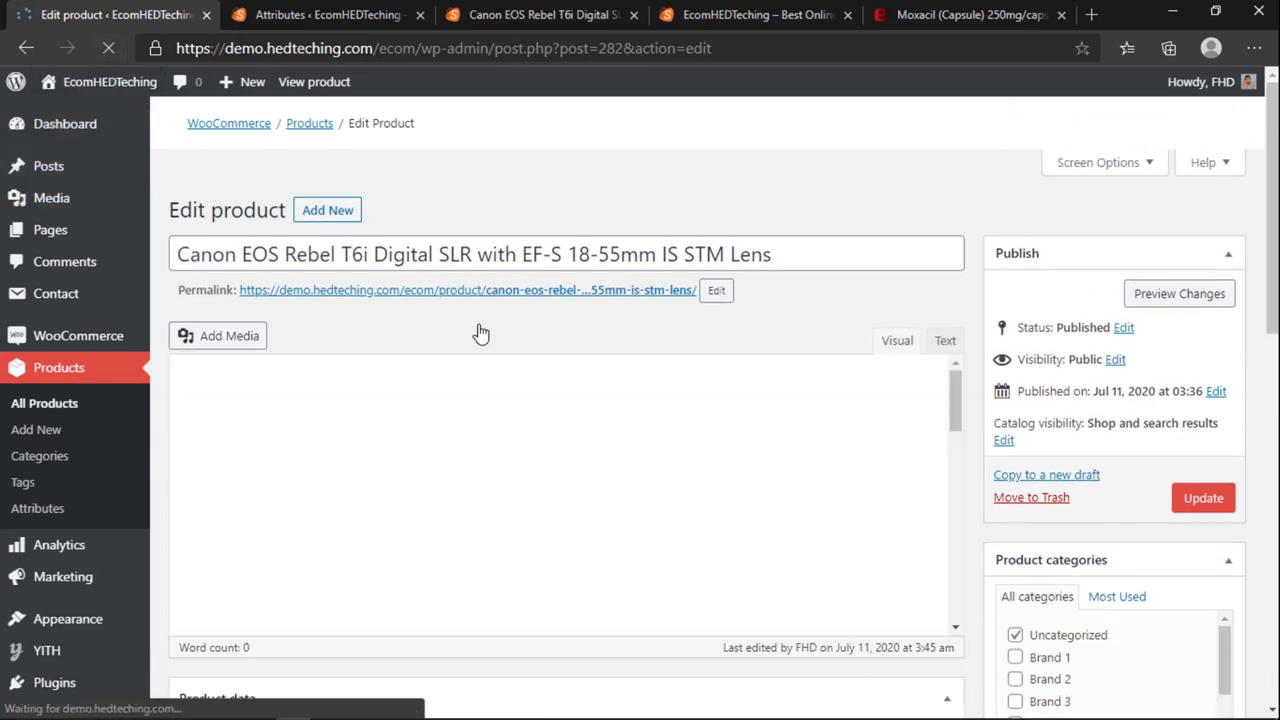
pyautogui.scroll(-3, 606, 409)
pyautogui.scroll(-5, 606, 409)
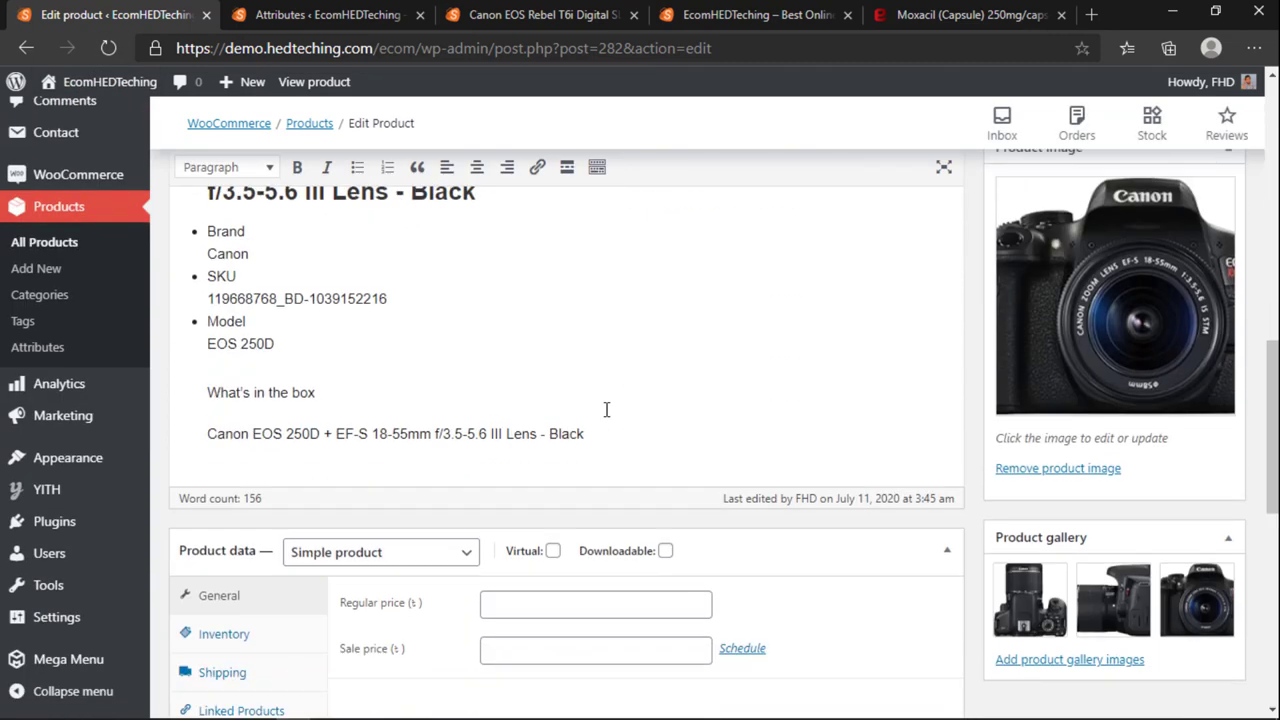
# Step: Enter a regular price of 50000 and a sale price for the camera
pyautogui.click(520, 304)
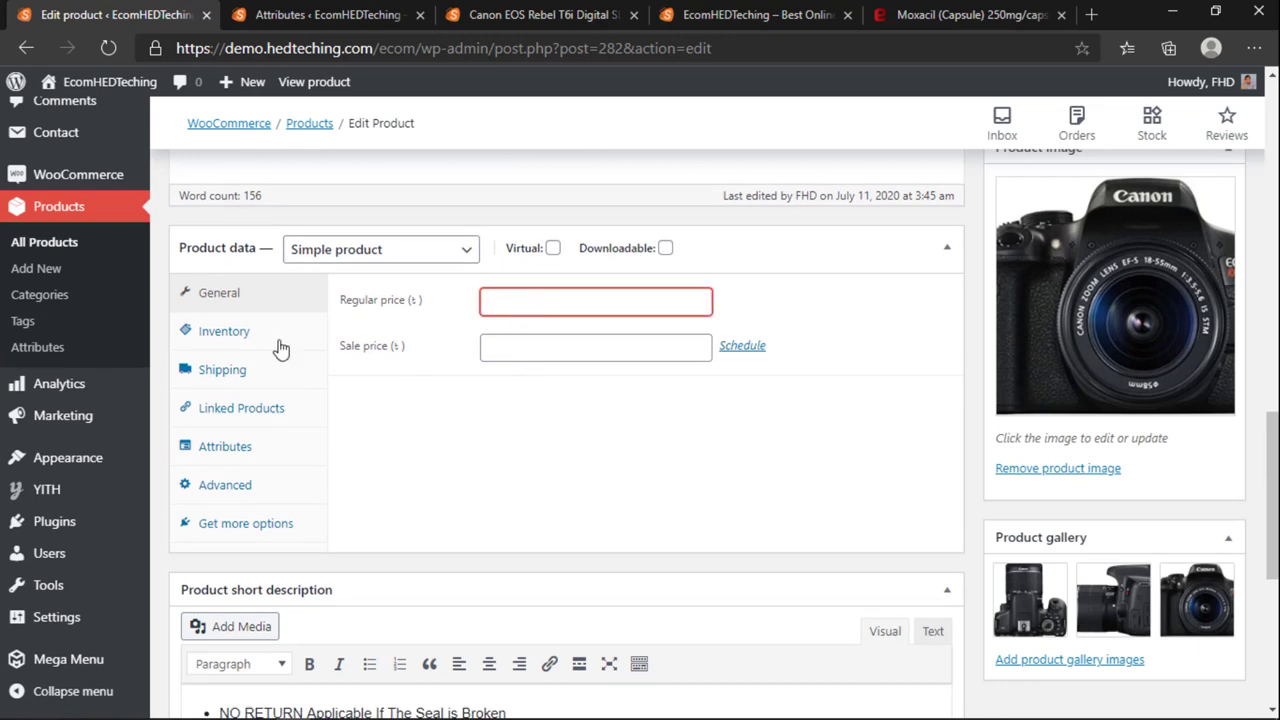
pyautogui.click(285, 338)
pyautogui.click(212, 296)
pyautogui.click(518, 303)
pyautogui.click(524, 342)
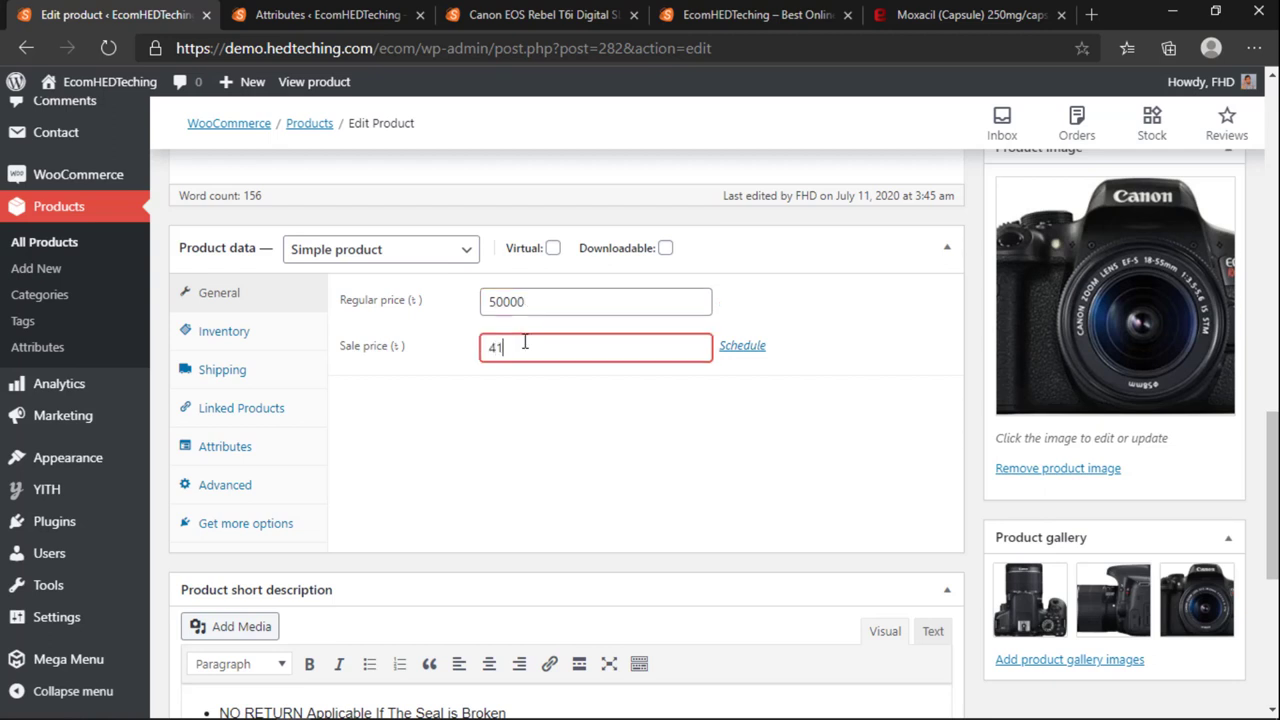
# Step: Set SKU CAMERAEOS1 and enable stock management with quantity 50, low-stock threshold 2
pyautogui.click(285, 337)
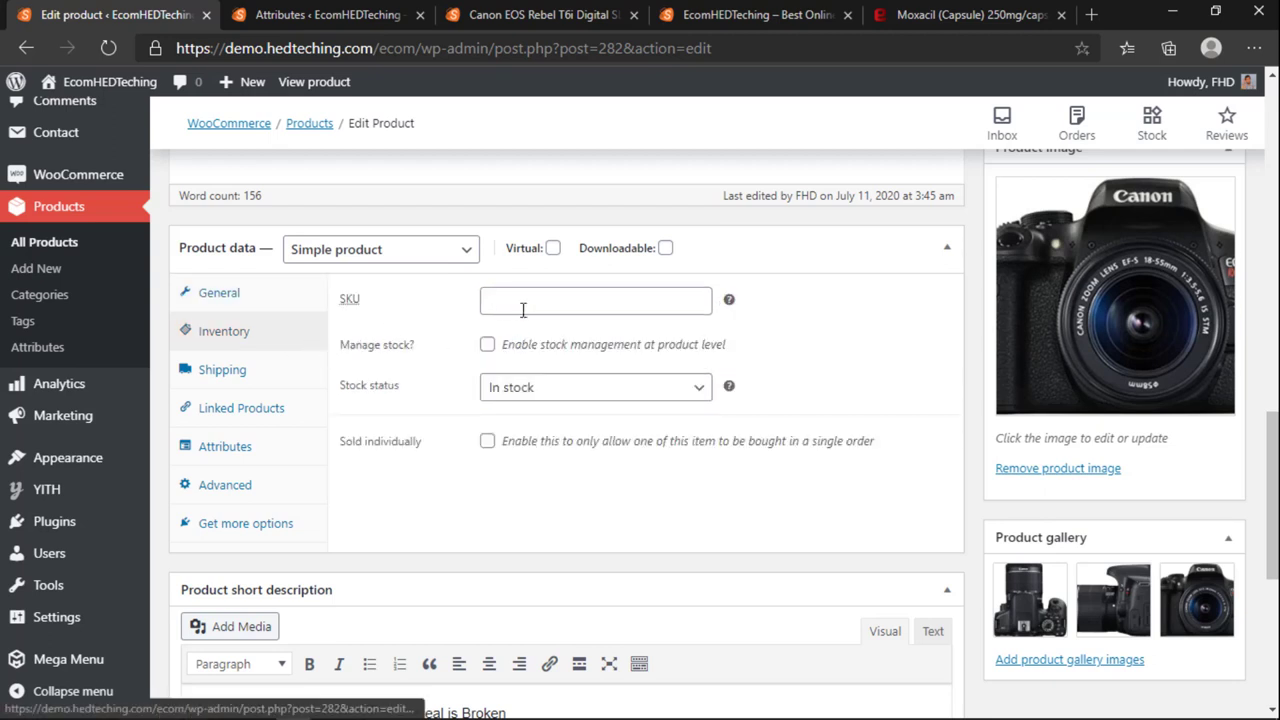
pyautogui.click(524, 304)
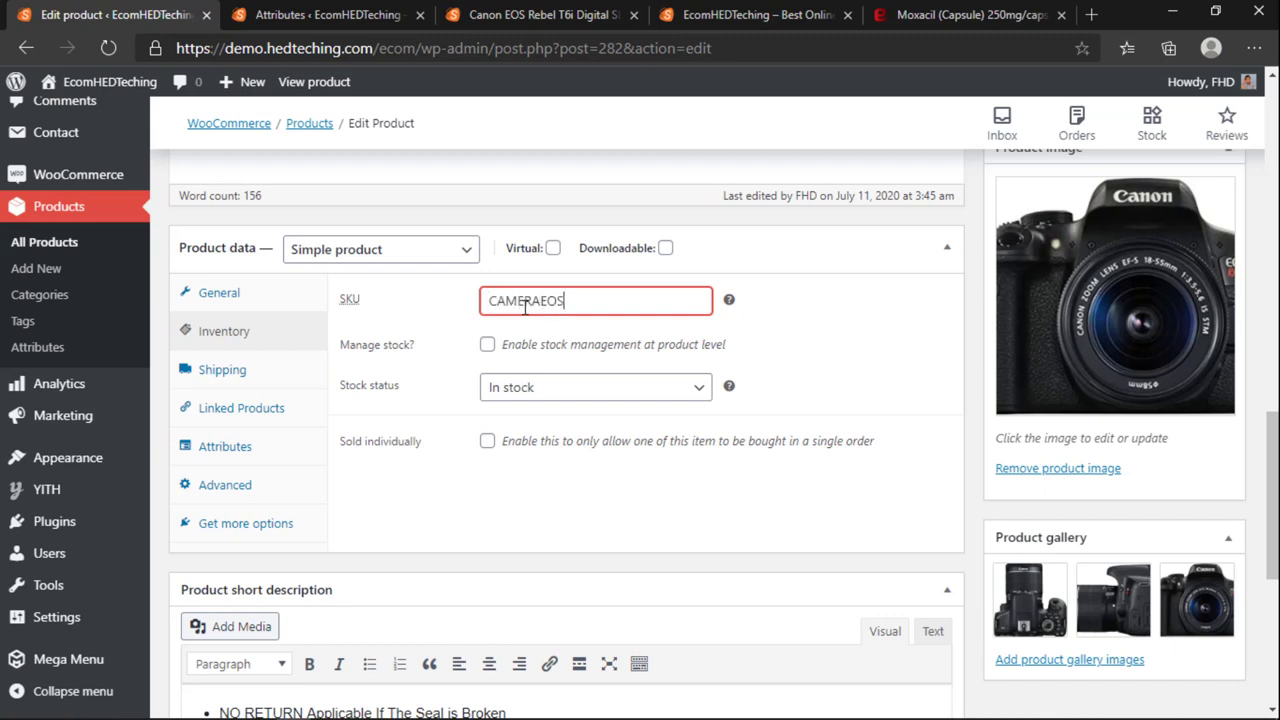
pyautogui.click(487, 344)
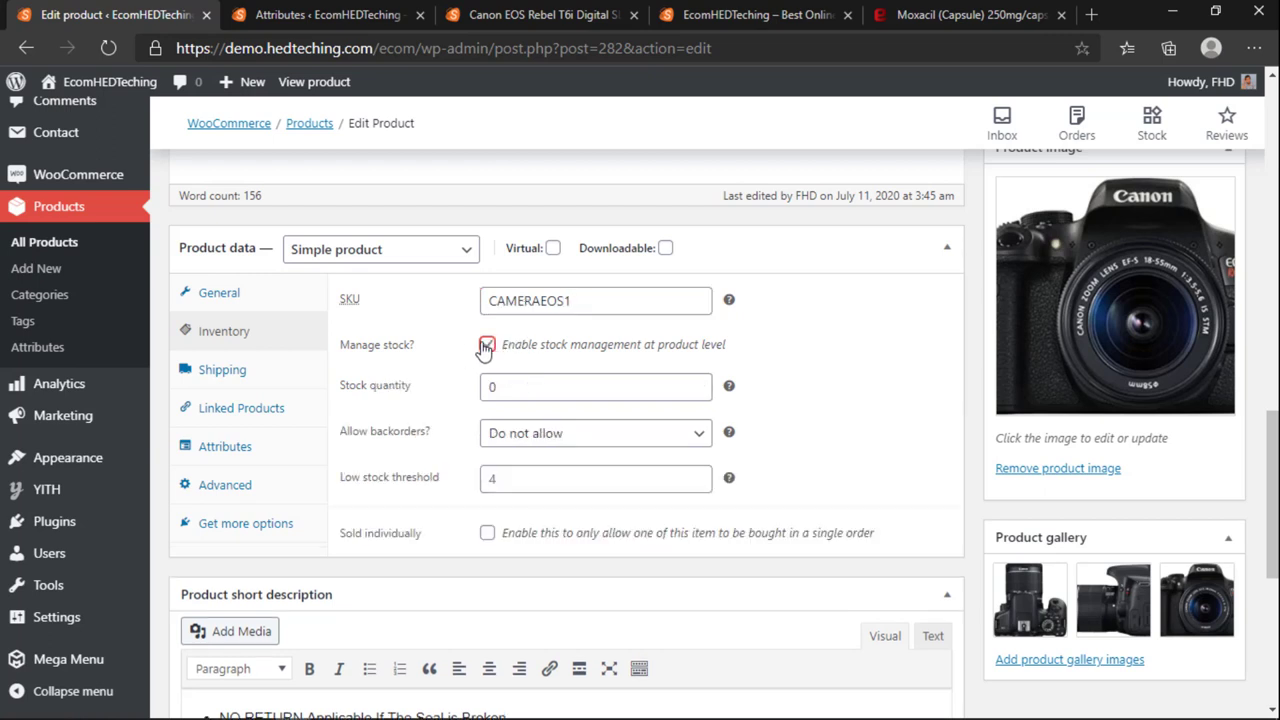
pyautogui.doubleClick(504, 393)
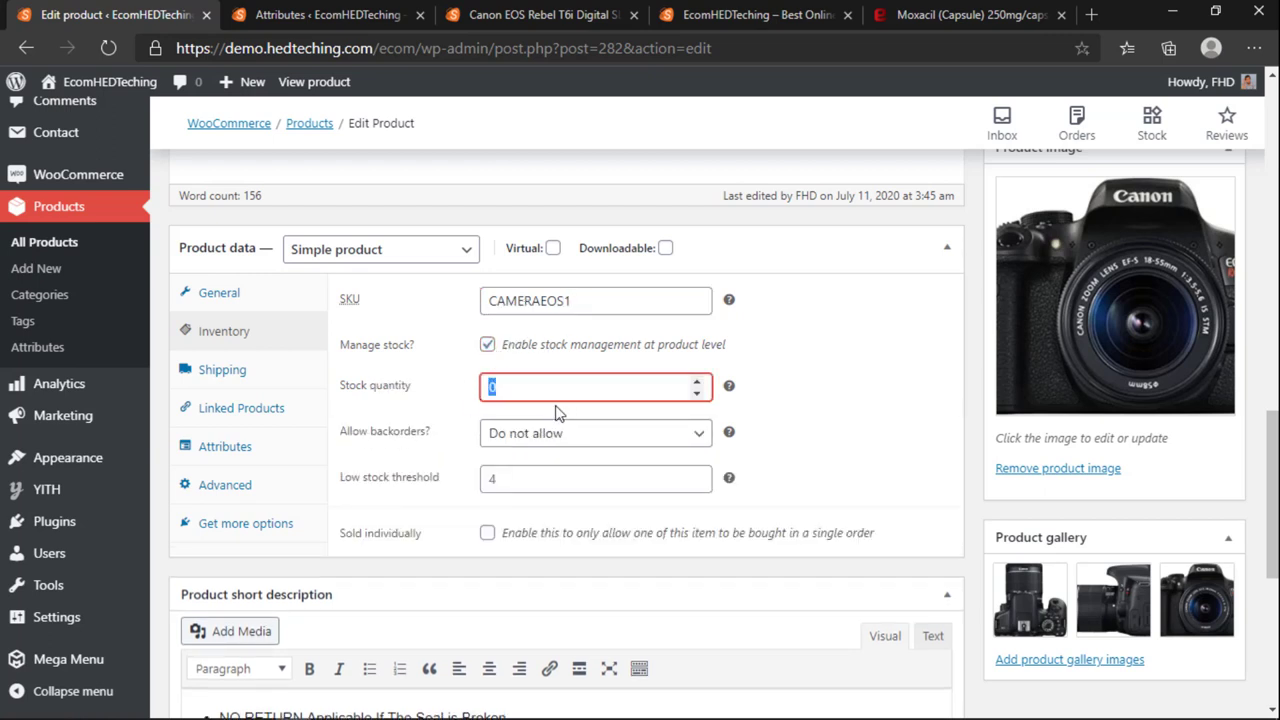
pyautogui.click(517, 477)
pyautogui.click(521, 514)
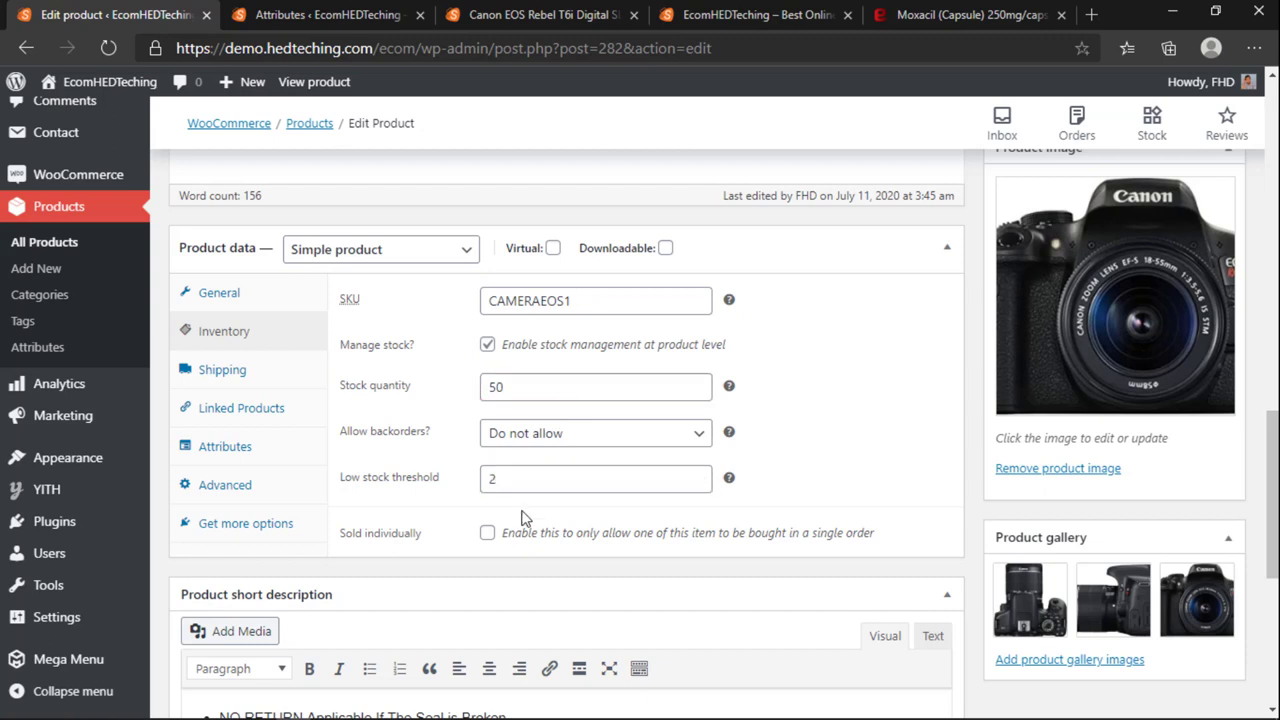
# Step: Give the camera a weight of 1 and the M Bulky shipping class
pyautogui.click(268, 382)
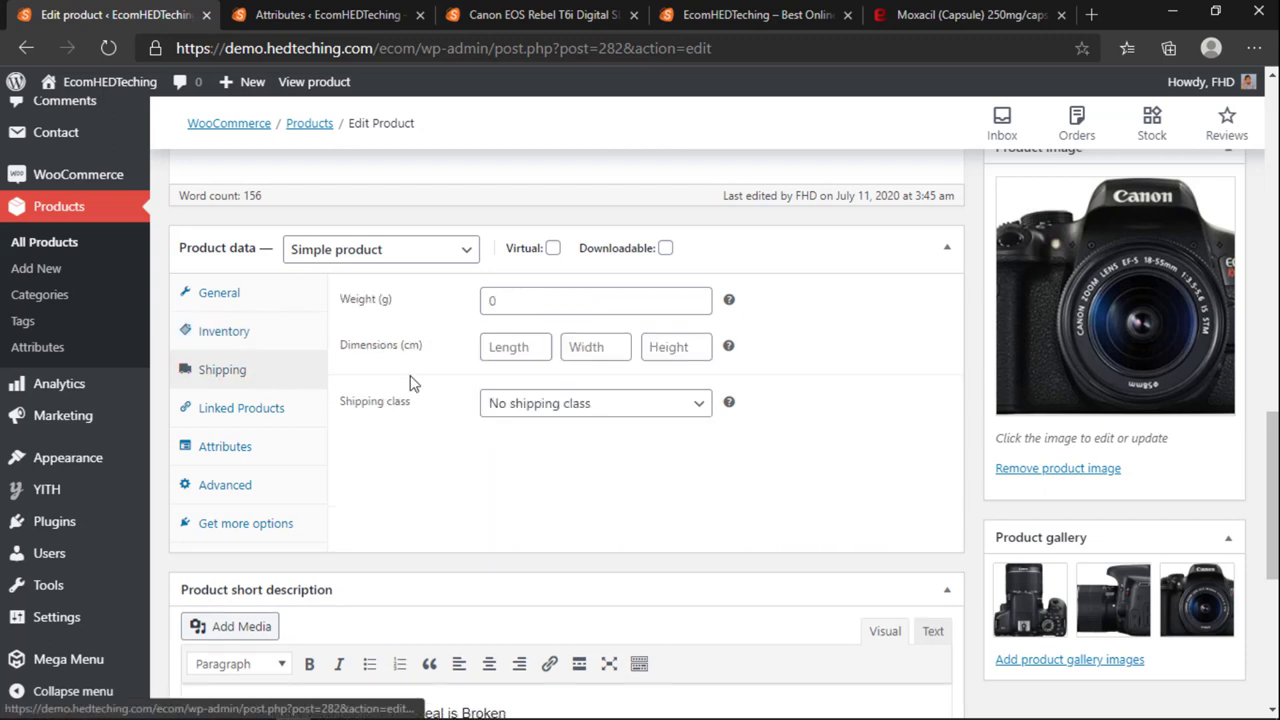
pyautogui.click(522, 300)
pyautogui.click(512, 403)
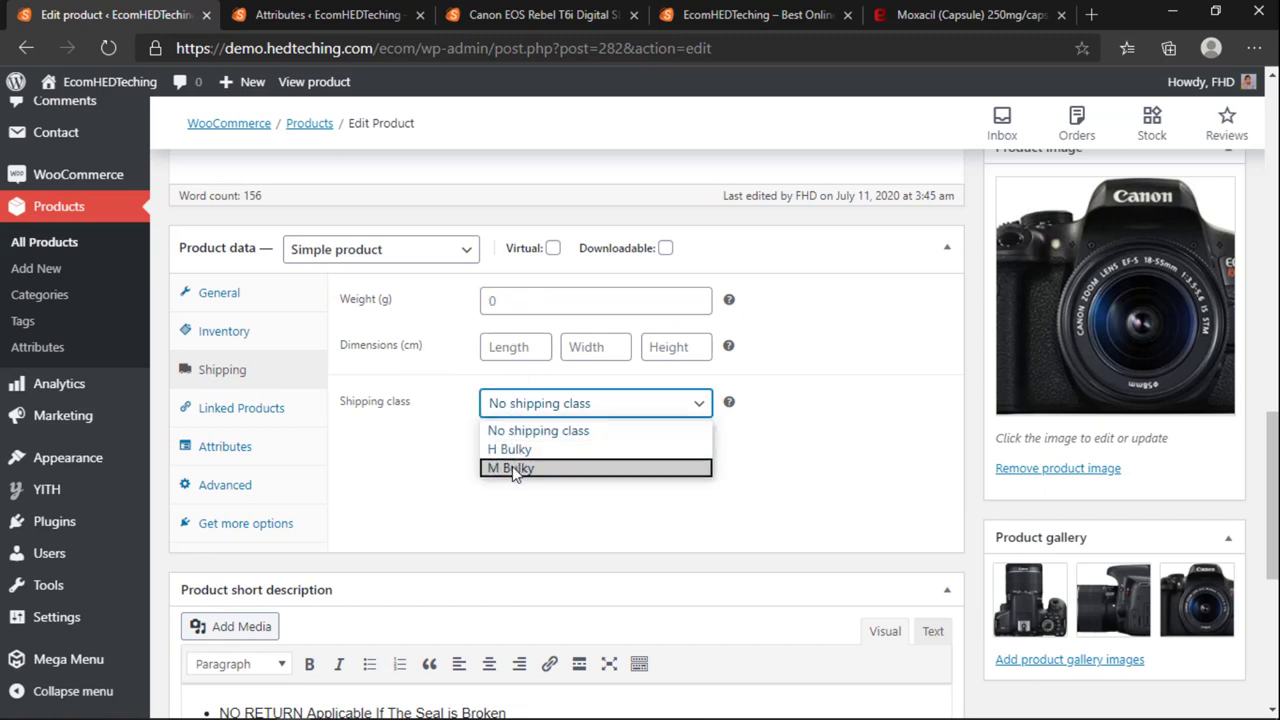
pyautogui.click(512, 466)
pyautogui.click(530, 410)
pyautogui.click(537, 392)
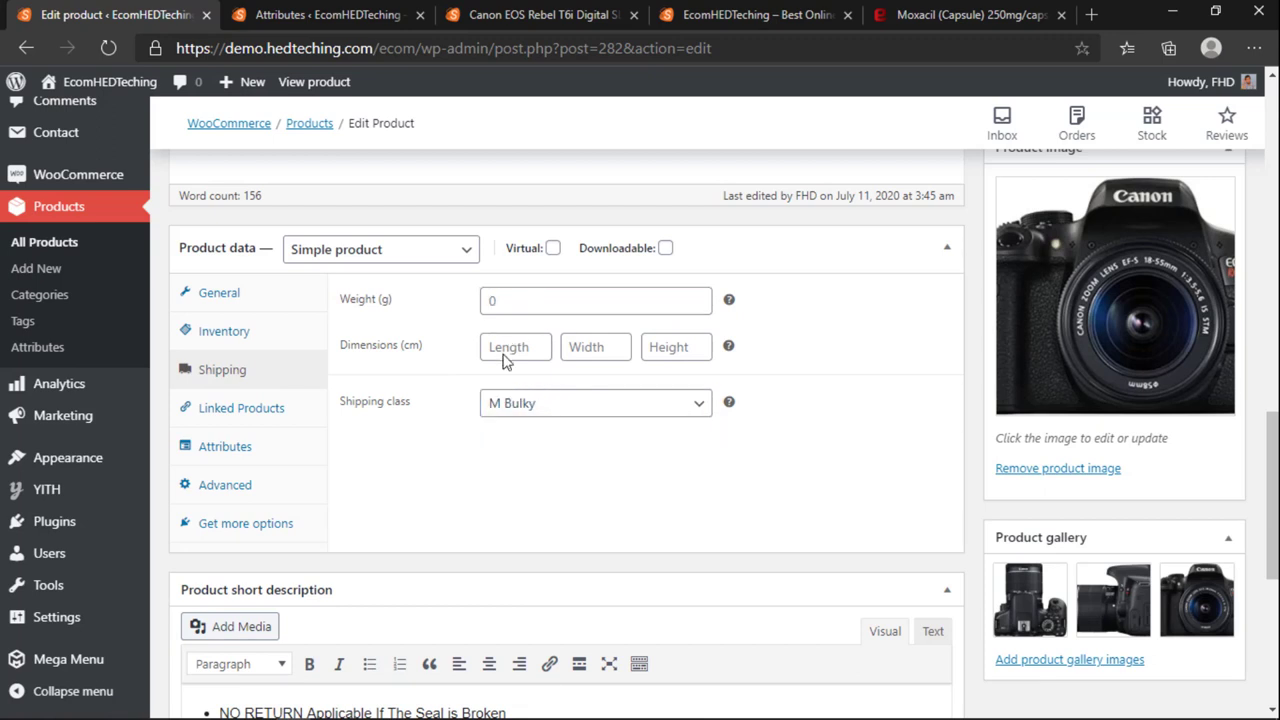
pyautogui.click(513, 300)
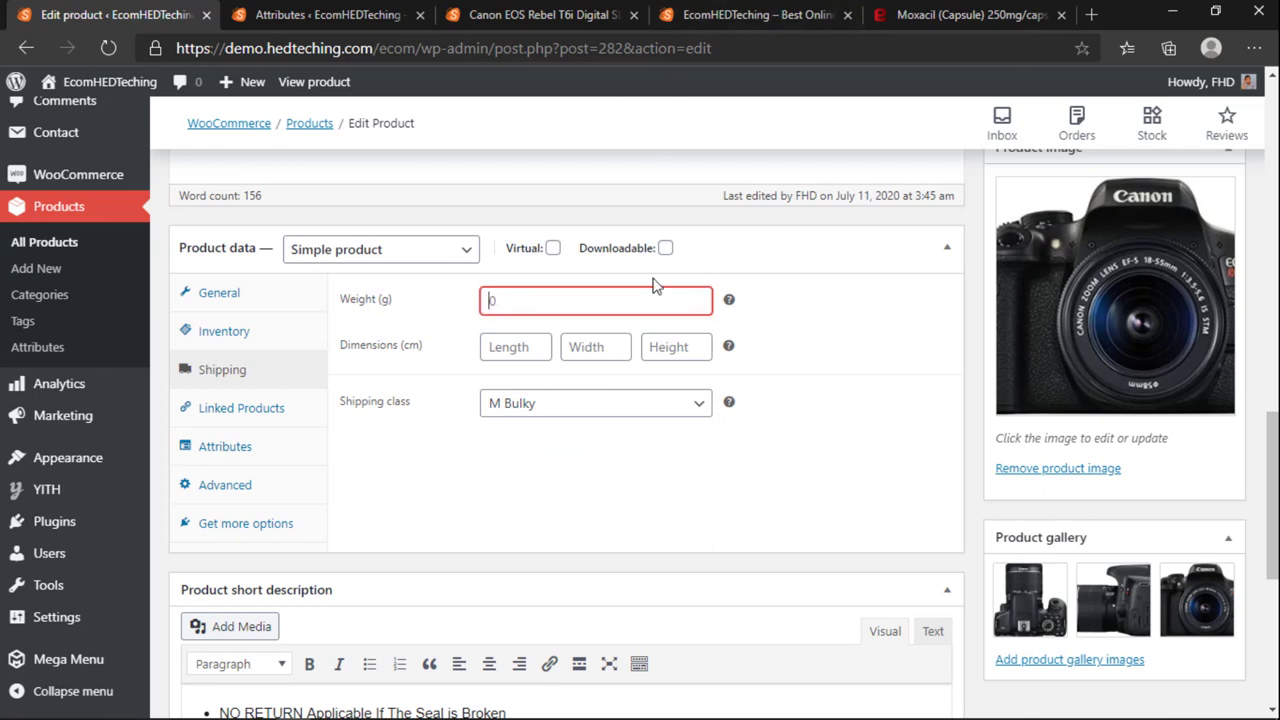
pyautogui.click(723, 317)
pyautogui.click(531, 340)
pyautogui.click(588, 346)
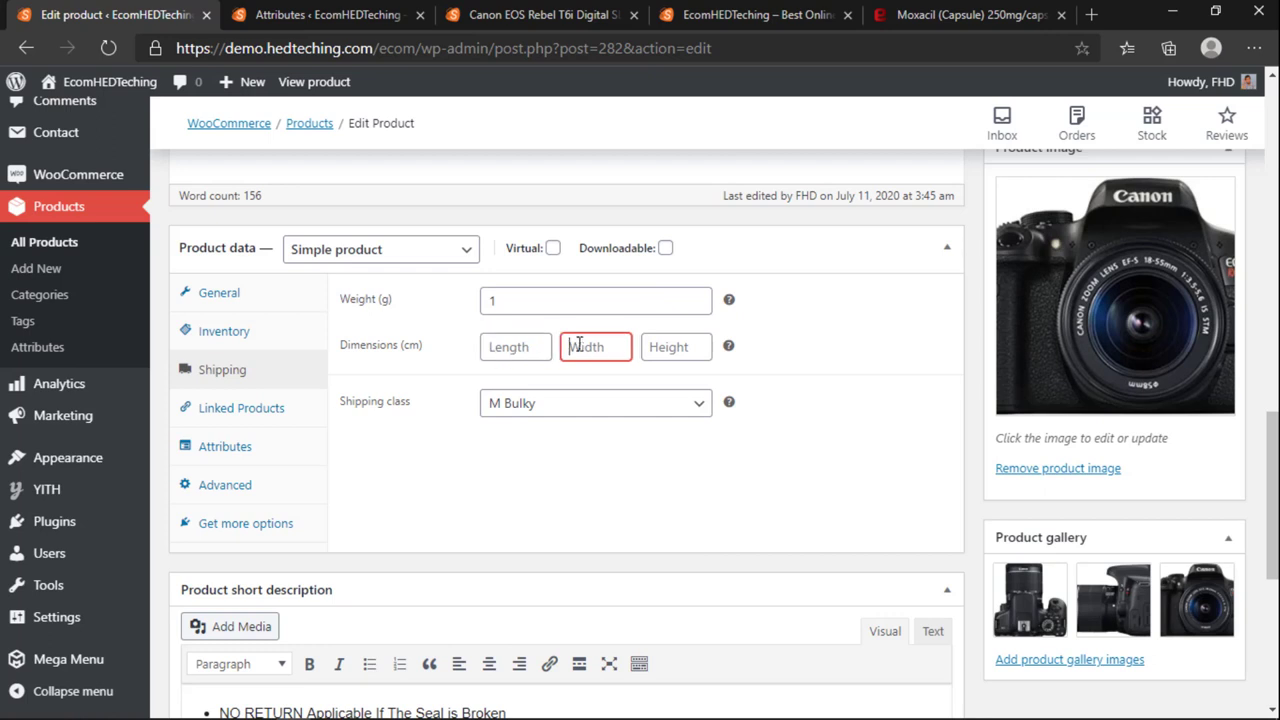
pyautogui.click(680, 350)
# Step: Look through Linked Products for an upsell without adding one
pyautogui.click(770, 376)
pyautogui.click(234, 408)
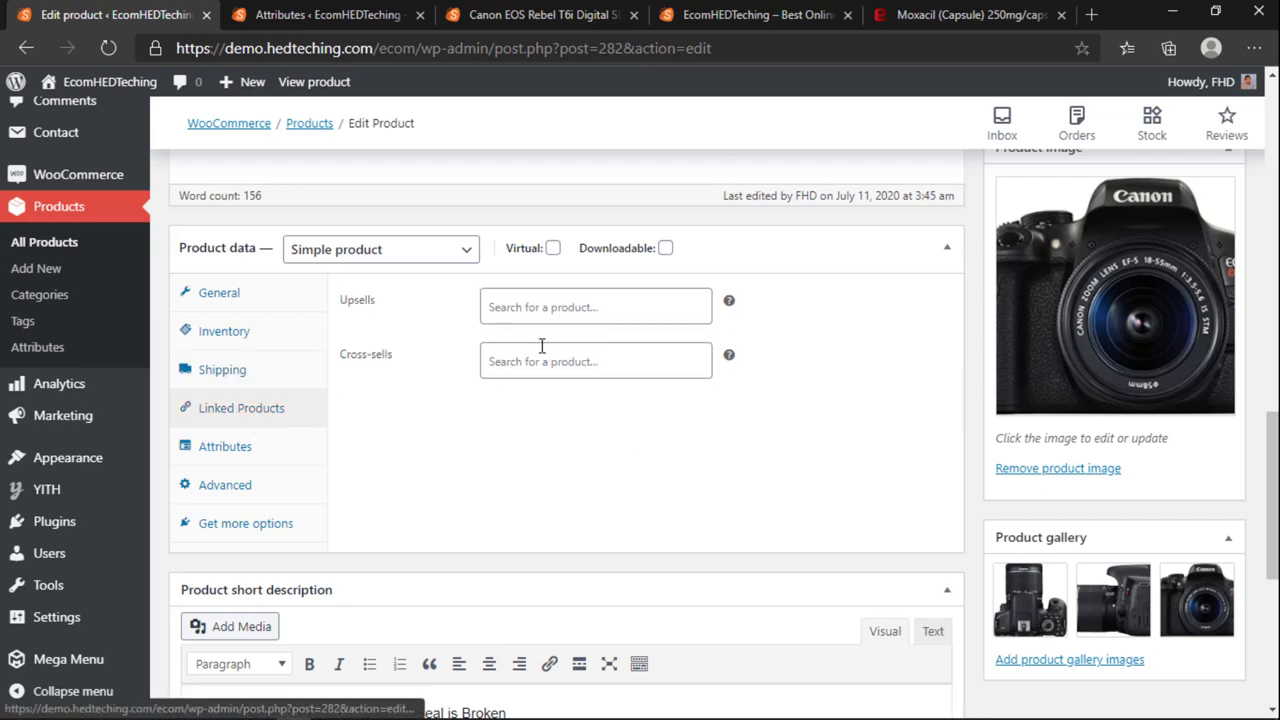
pyautogui.click(536, 310)
pyautogui.click(513, 454)
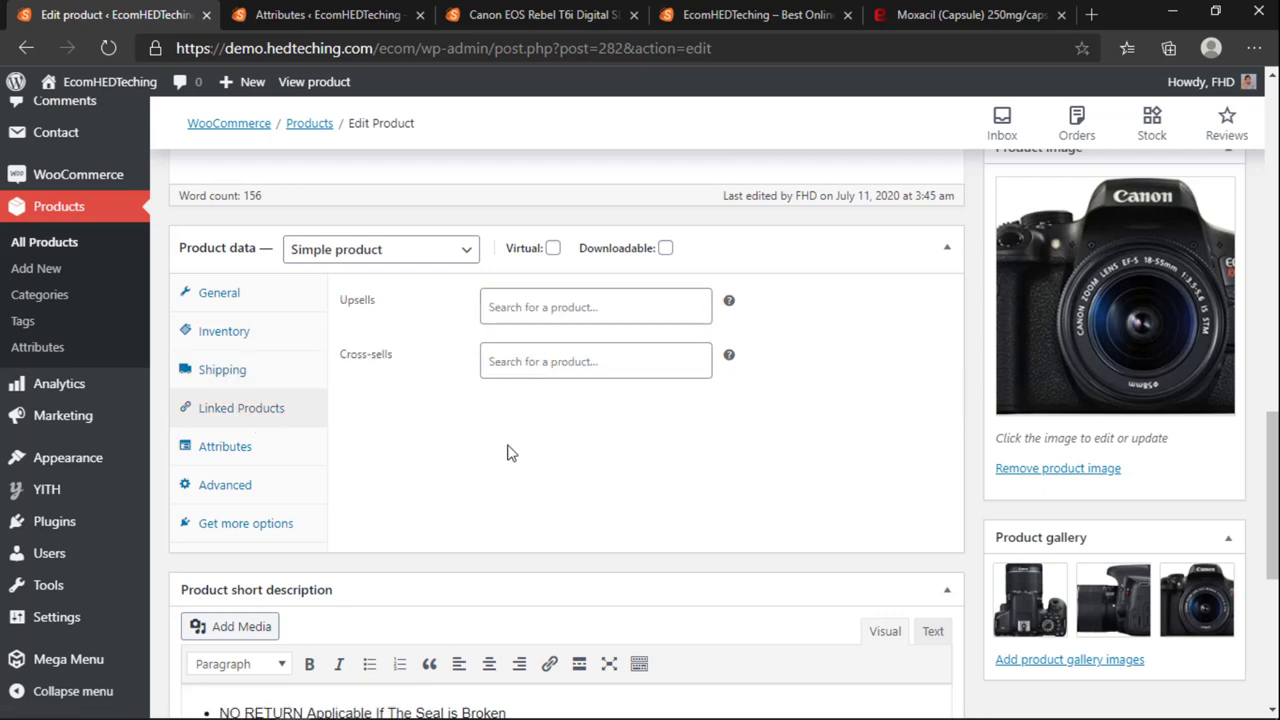
# Step: Add an empty custom attribute row in Attributes, then remove it again
pyautogui.click(224, 446)
pyautogui.click(394, 300)
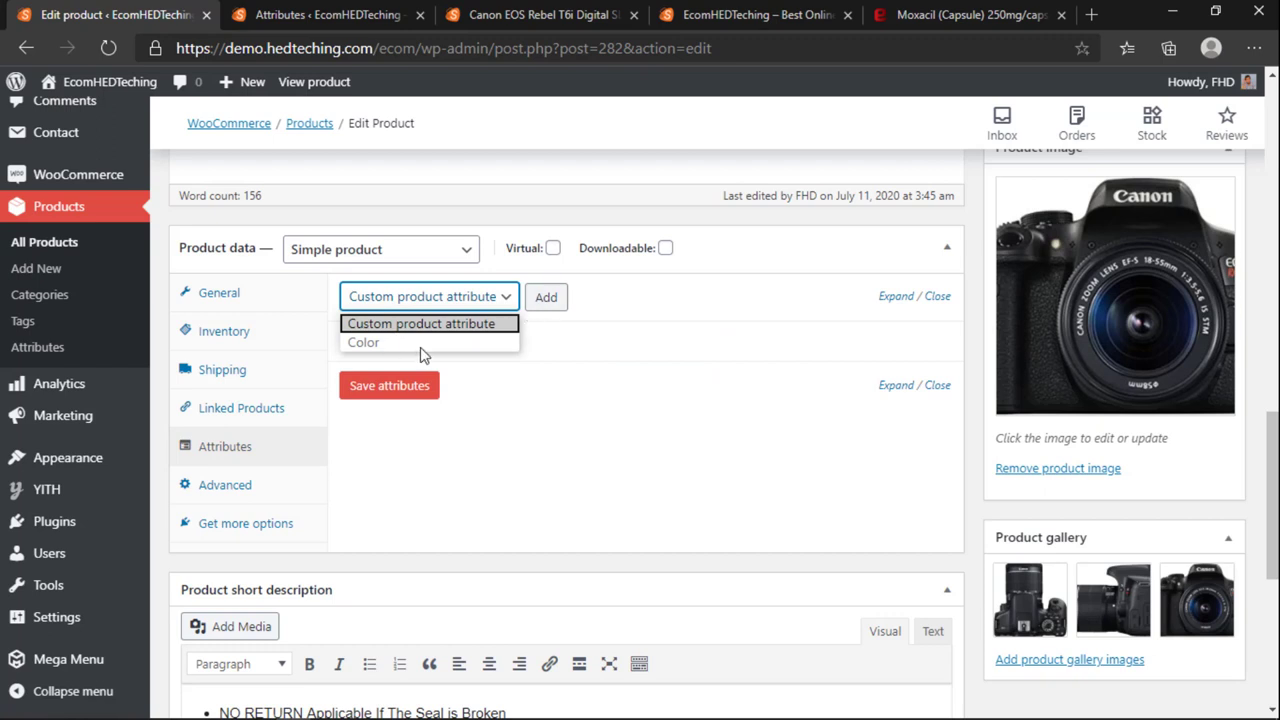
pyautogui.click(404, 324)
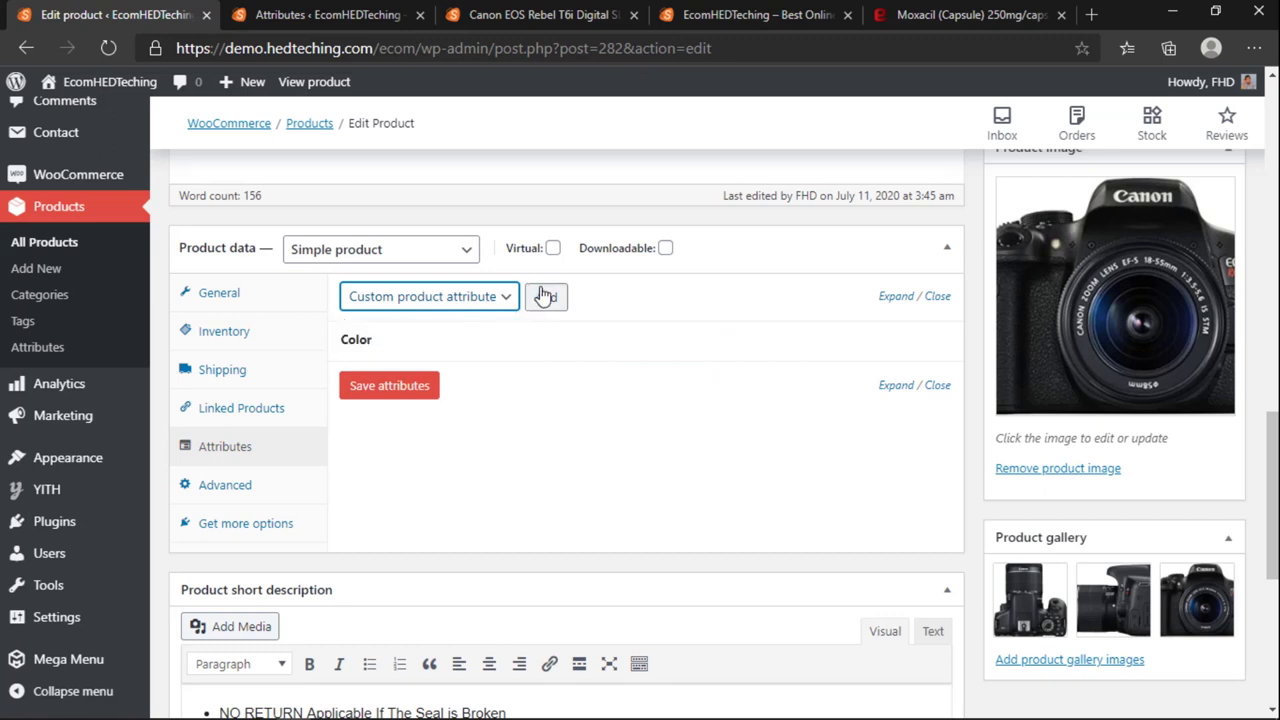
pyautogui.click(545, 296)
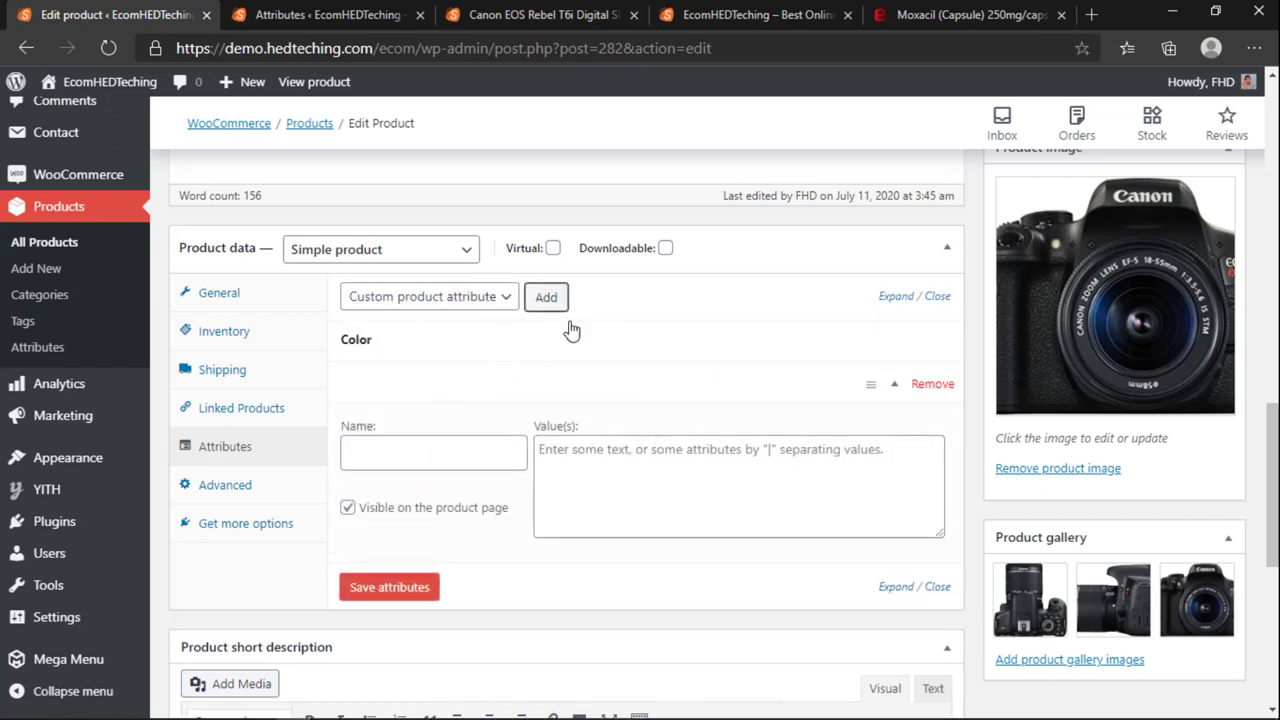
pyautogui.click(937, 296)
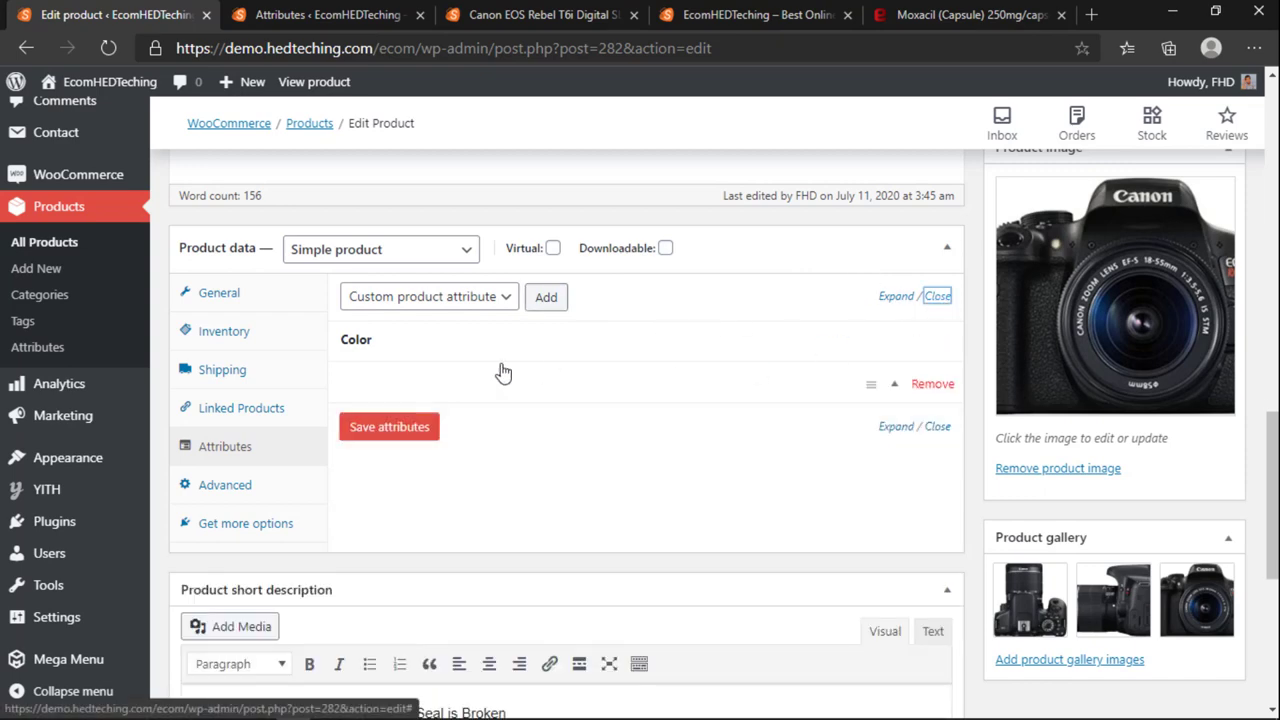
pyautogui.click(933, 384)
pyautogui.click(731, 149)
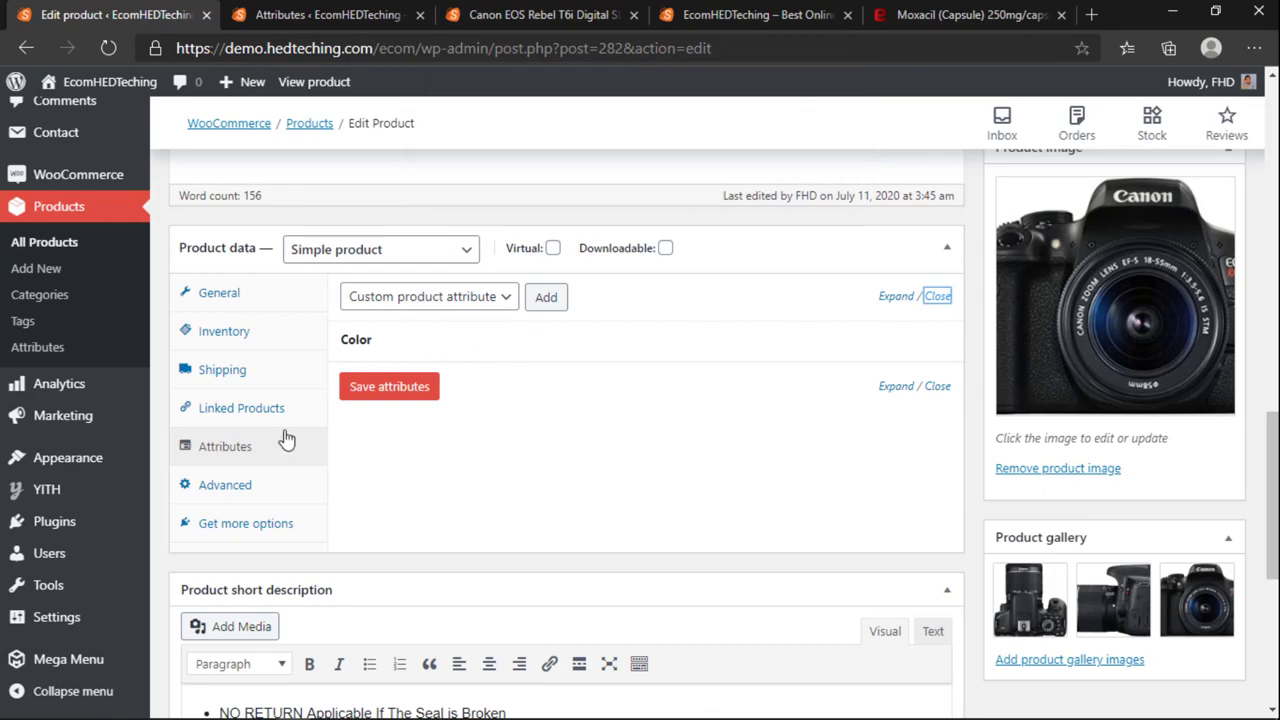
# Step: Check the Advanced settings and save the product with Update
pyautogui.click(230, 485)
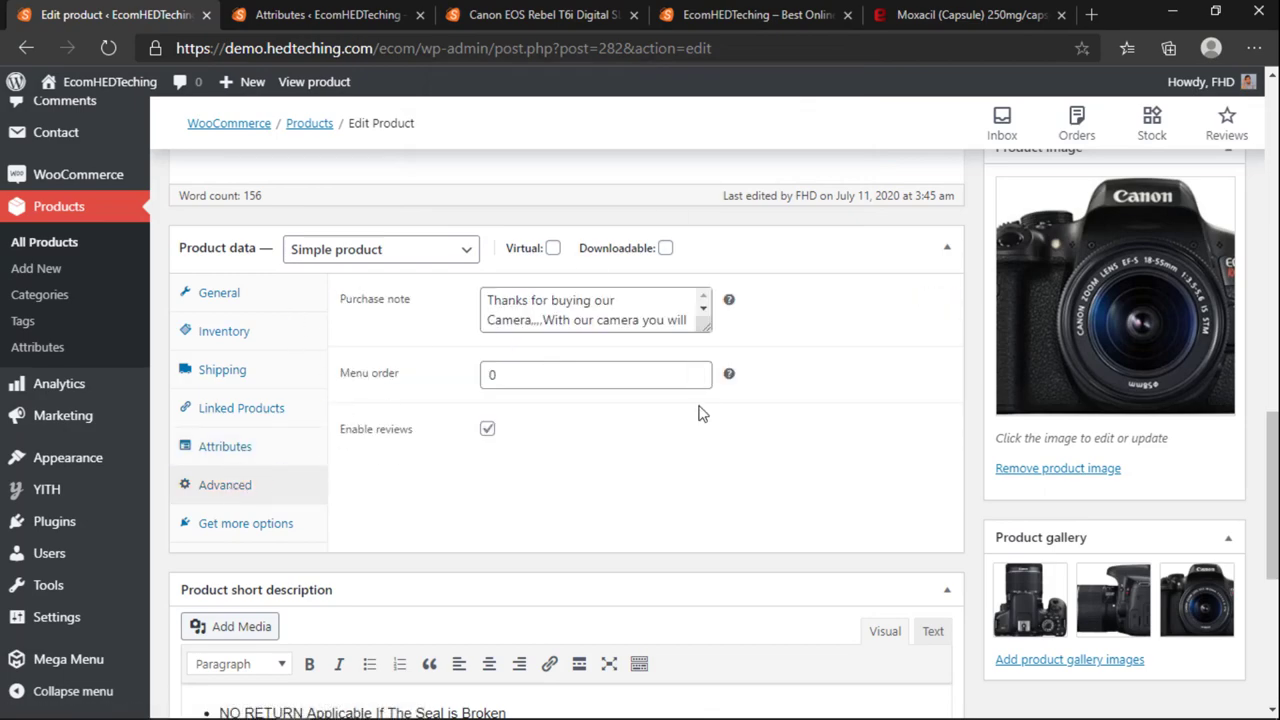
pyautogui.scroll(10, 820, 411)
pyautogui.scroll(1, 1117, 375)
pyautogui.click(1205, 469)
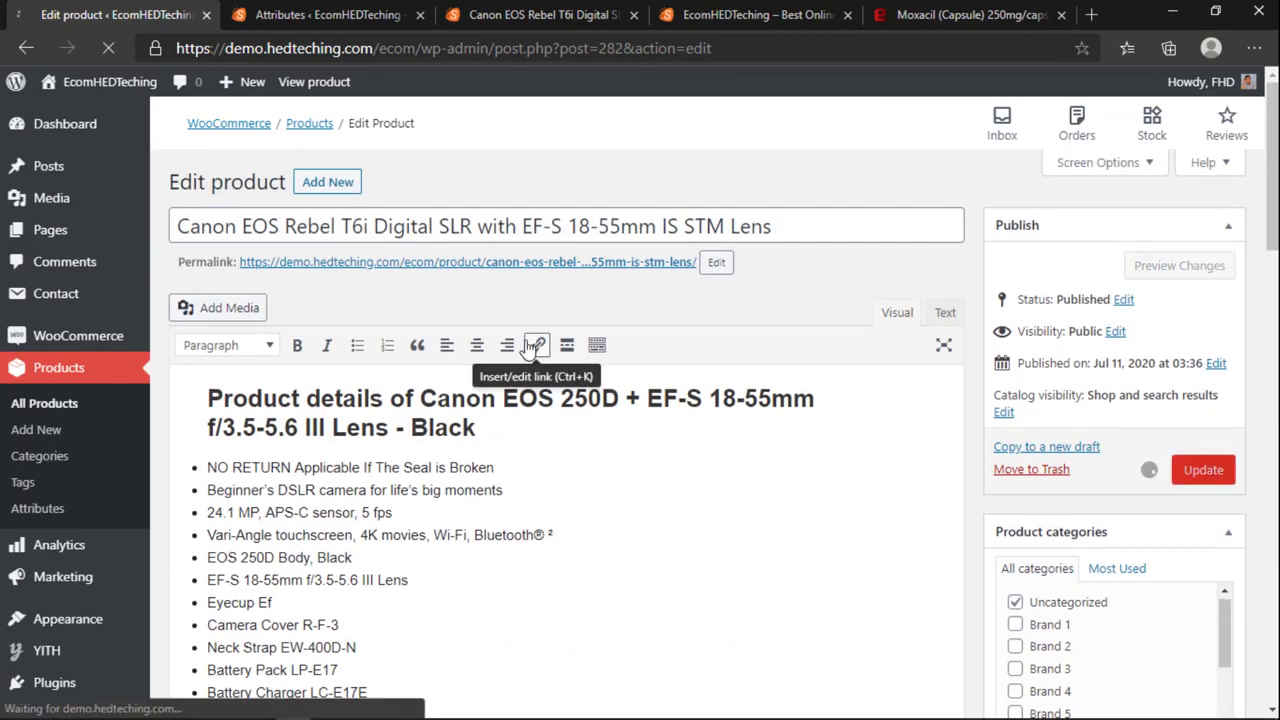
# Step: Close the extra admin and Moxacil tabs and reload the camera's store page
pyautogui.click(468, 14)
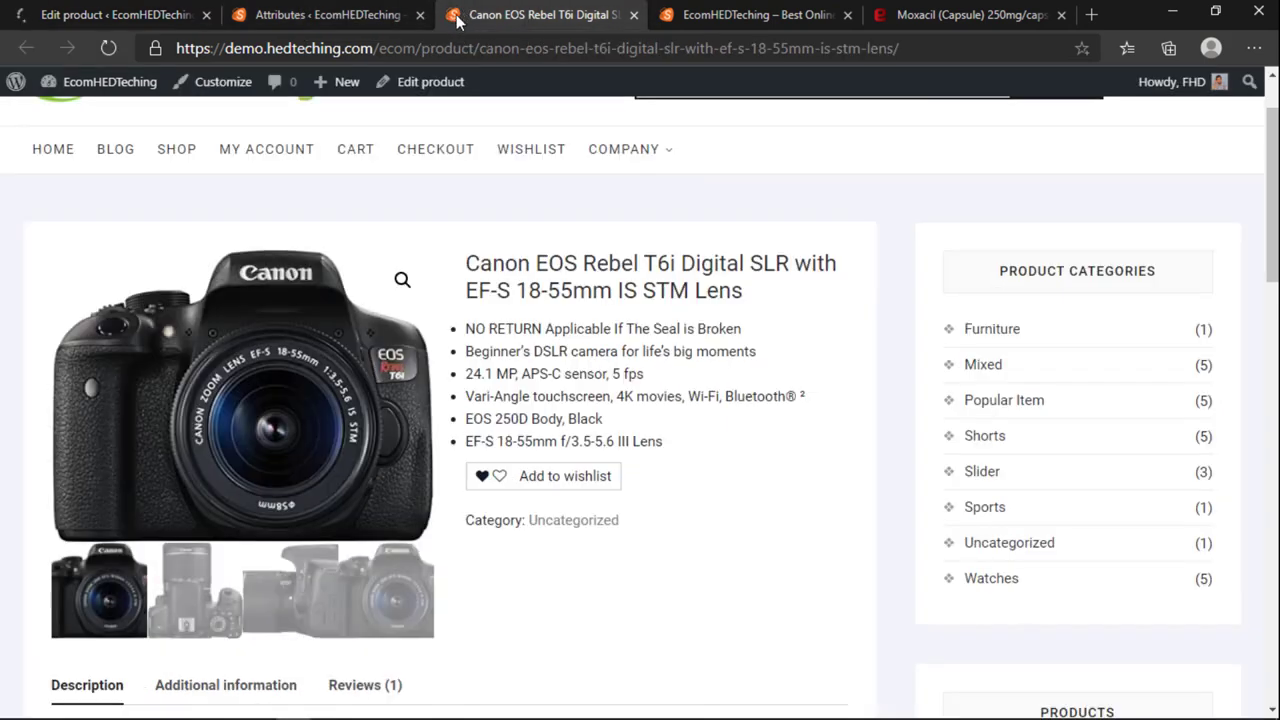
pyautogui.click(400, 18)
pyautogui.click(420, 14)
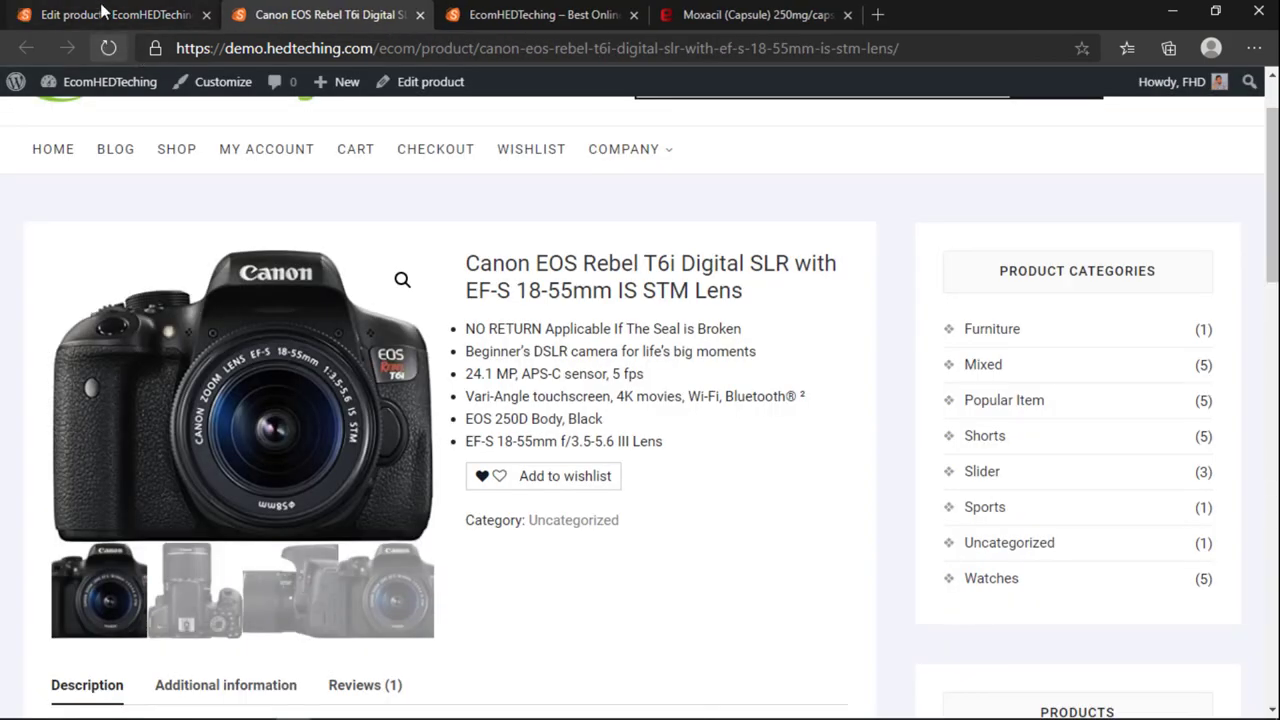
pyautogui.click(110, 14)
pyautogui.click(286, 15)
pyautogui.click(107, 47)
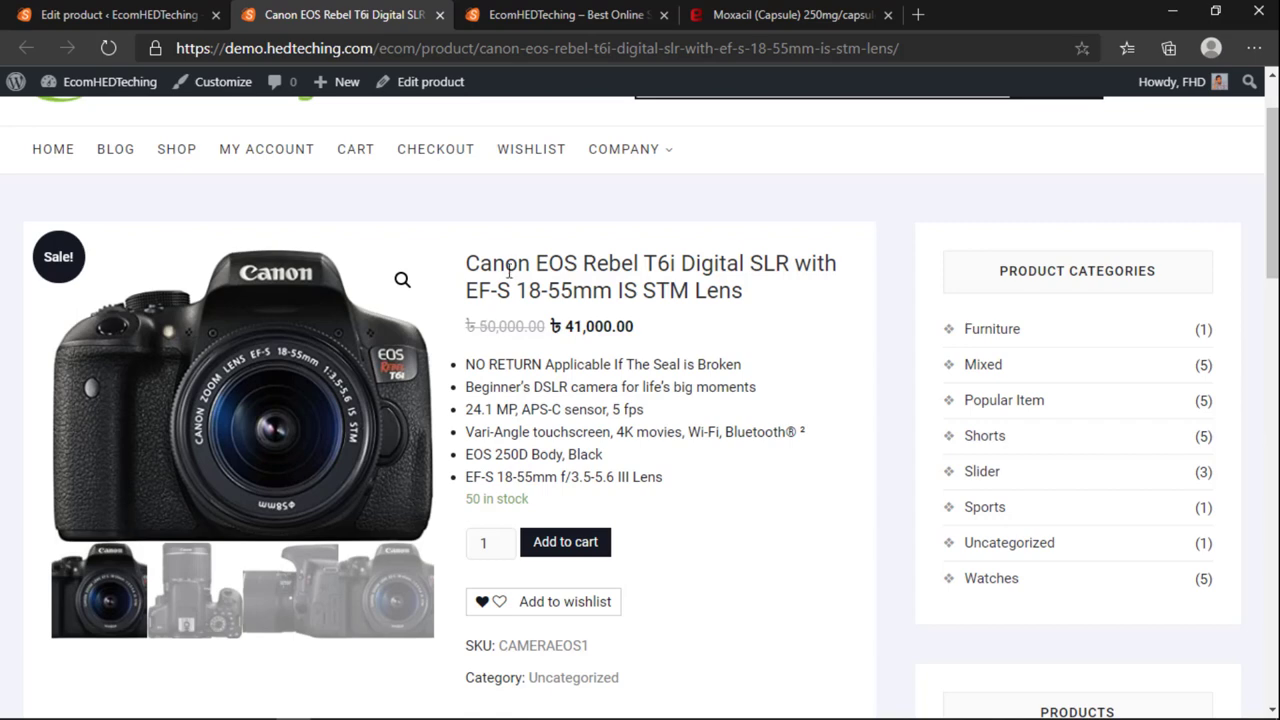
pyautogui.moveTo(476, 323); pyautogui.dragTo(643, 334)
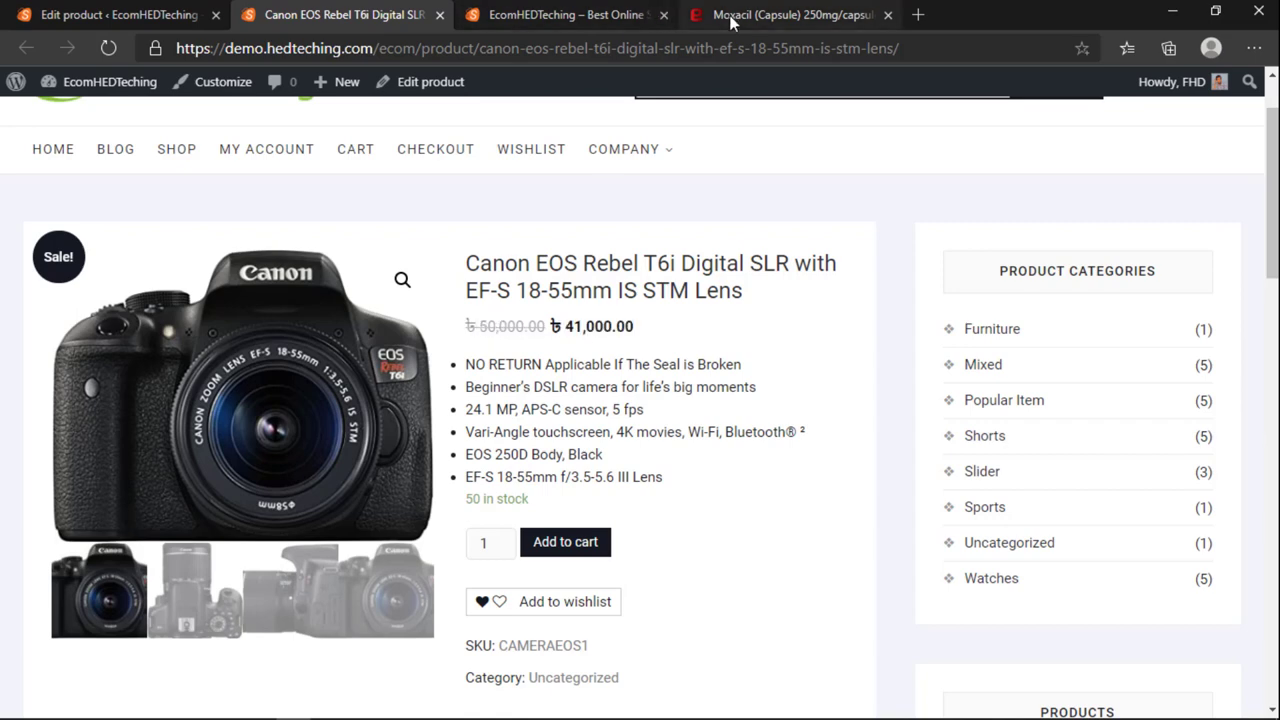
pyautogui.click(760, 15)
pyautogui.click(545, 15)
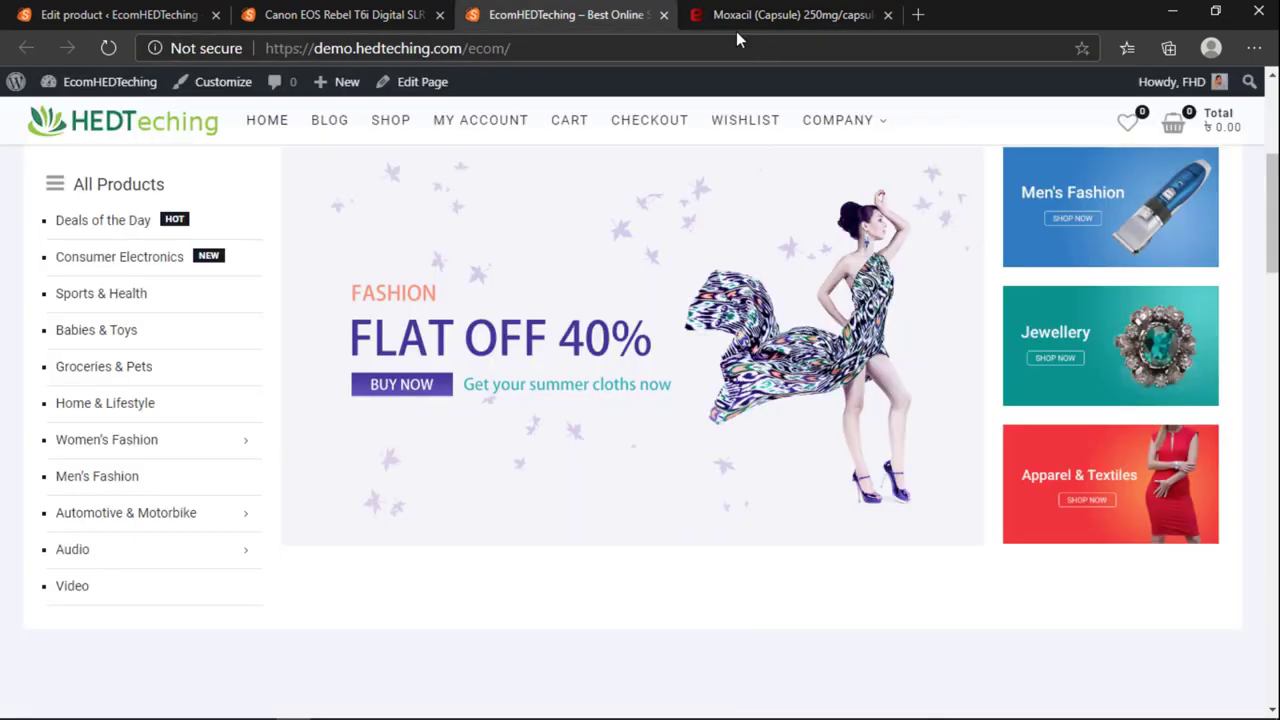
pyautogui.click(887, 15)
pyautogui.click(415, 18)
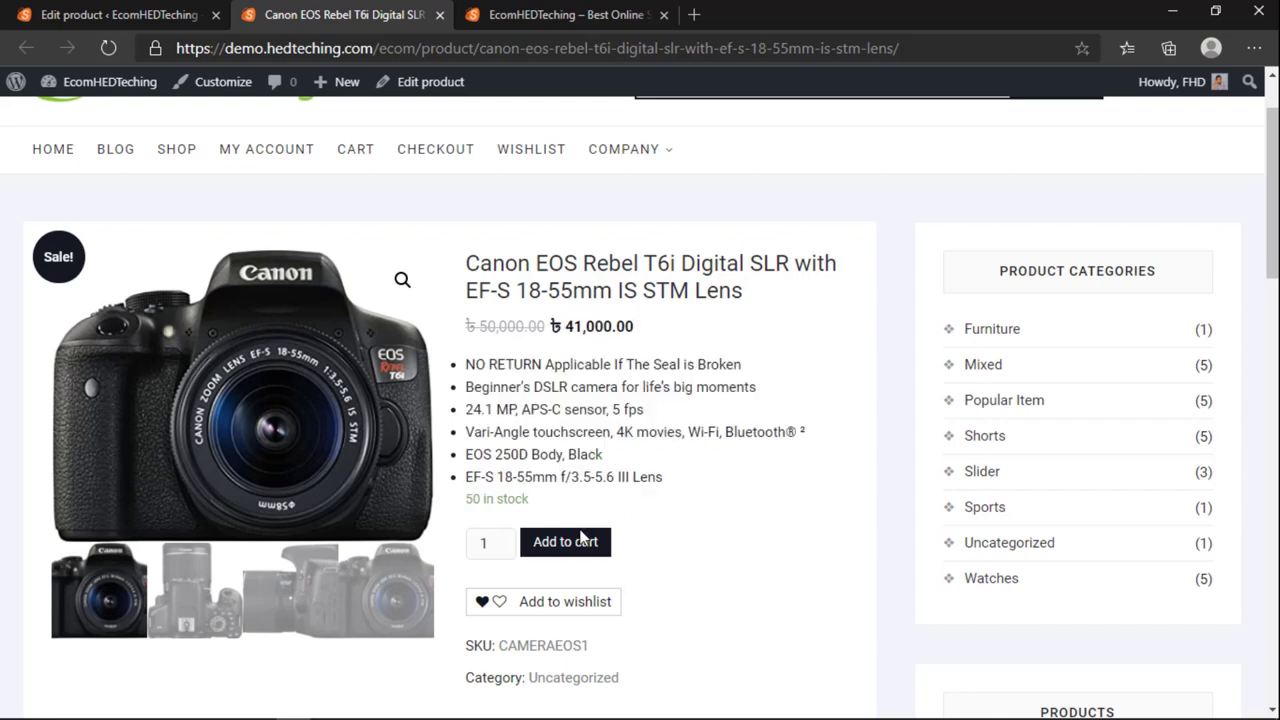
# Step: Try a quantity of 51, then add 50 cameras to the cart instead
pyautogui.click(500, 538)
pyautogui.click(500, 538)
pyautogui.click(500, 538)
pyautogui.click(500, 538)
pyautogui.click(500, 538)
pyautogui.click(500, 538)
pyautogui.click(500, 538)
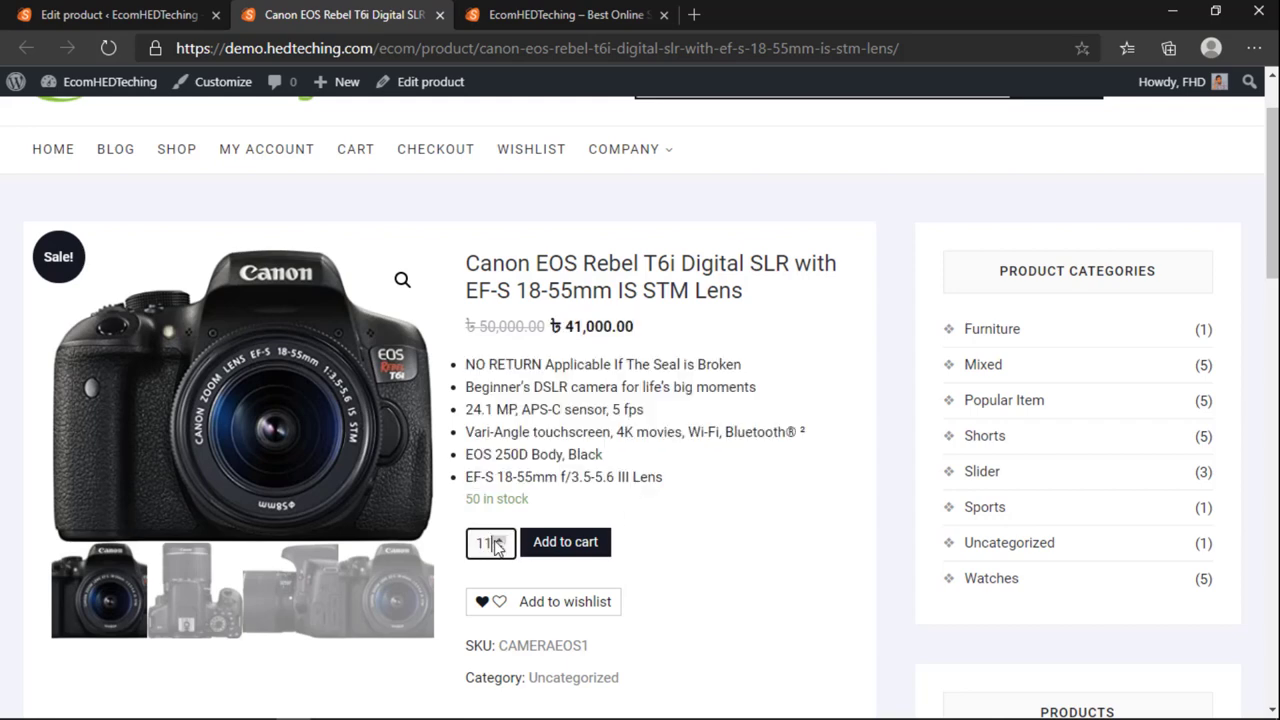
pyautogui.moveTo(495, 548); pyautogui.dragTo(462, 541)
pyautogui.write('51')
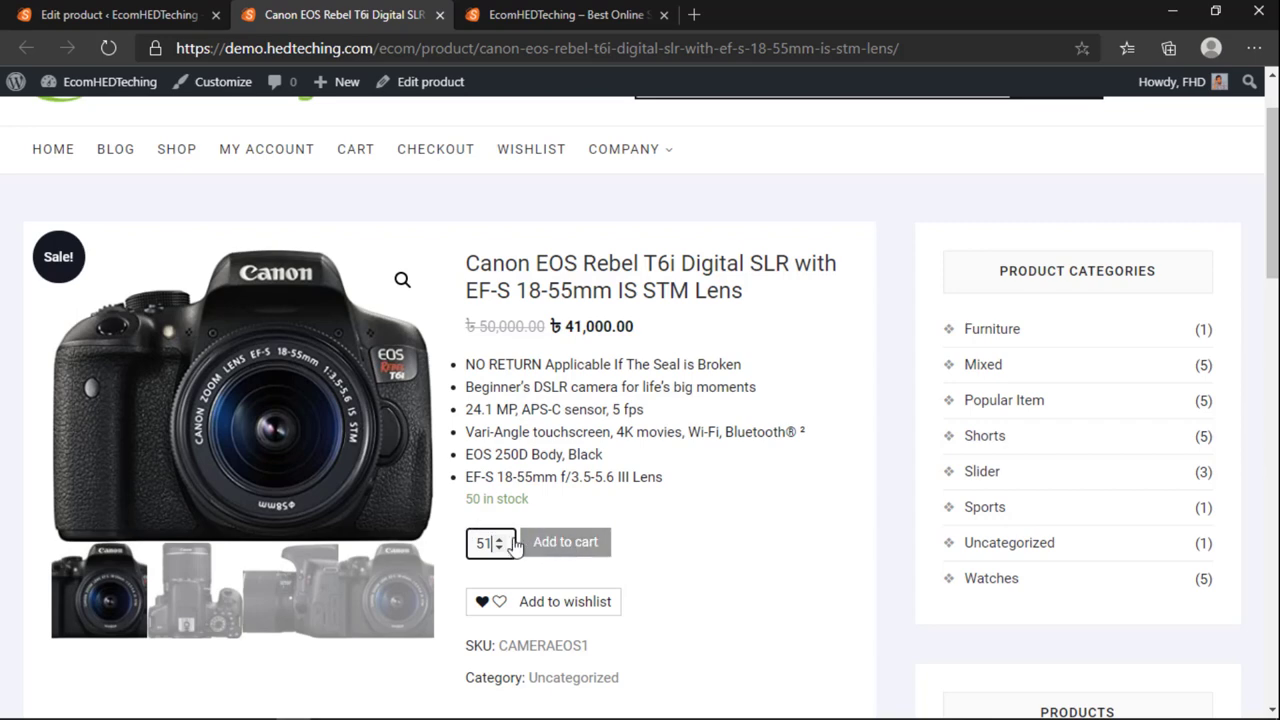
pyautogui.click(545, 541)
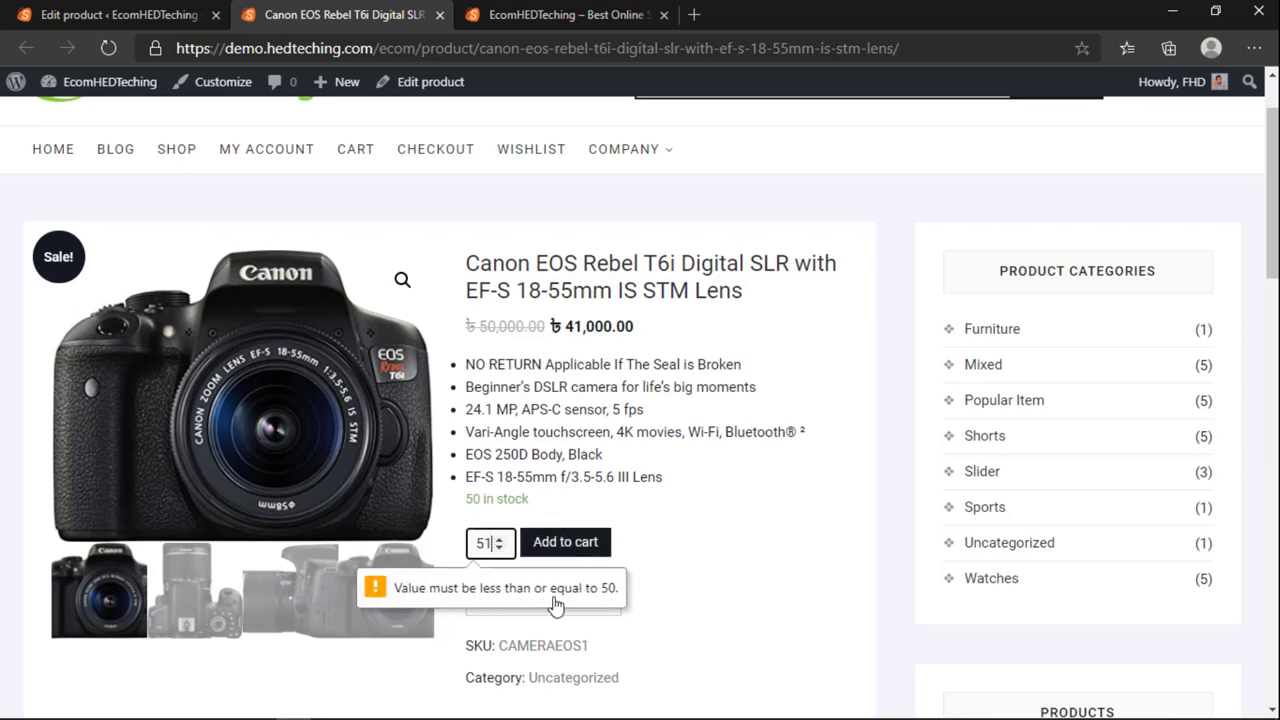
pyautogui.click(497, 548)
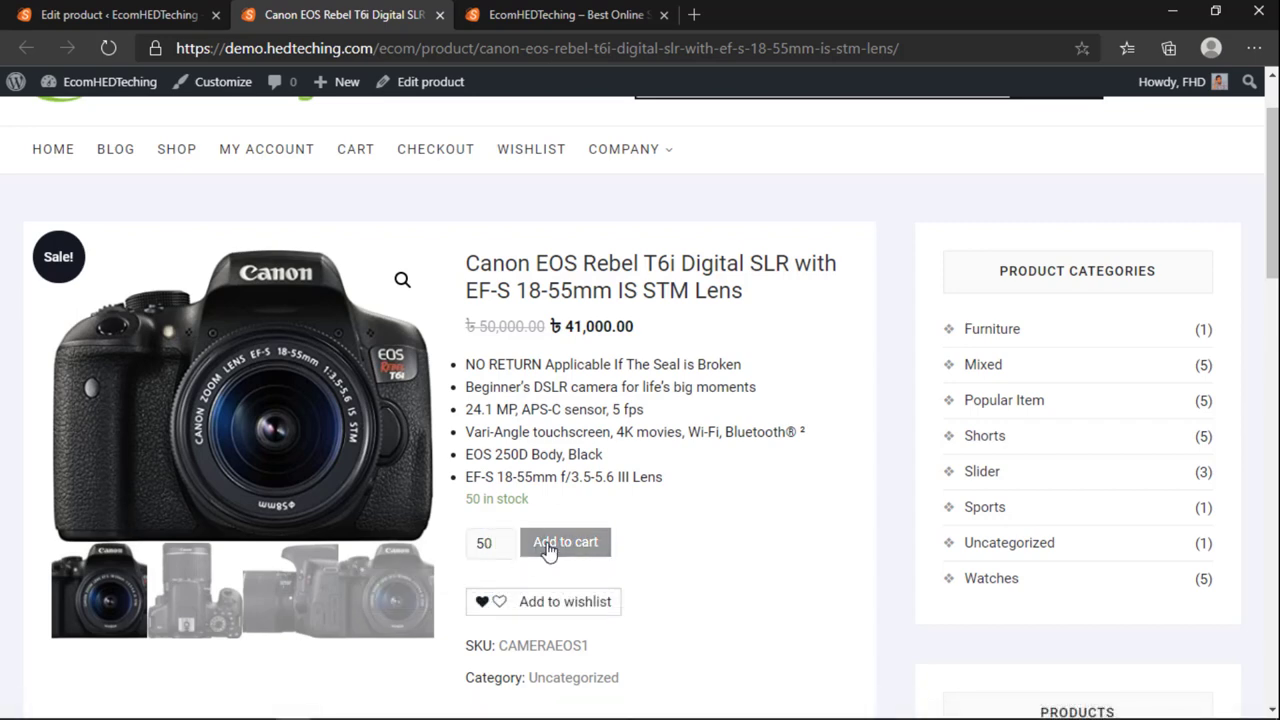
pyautogui.click(535, 543)
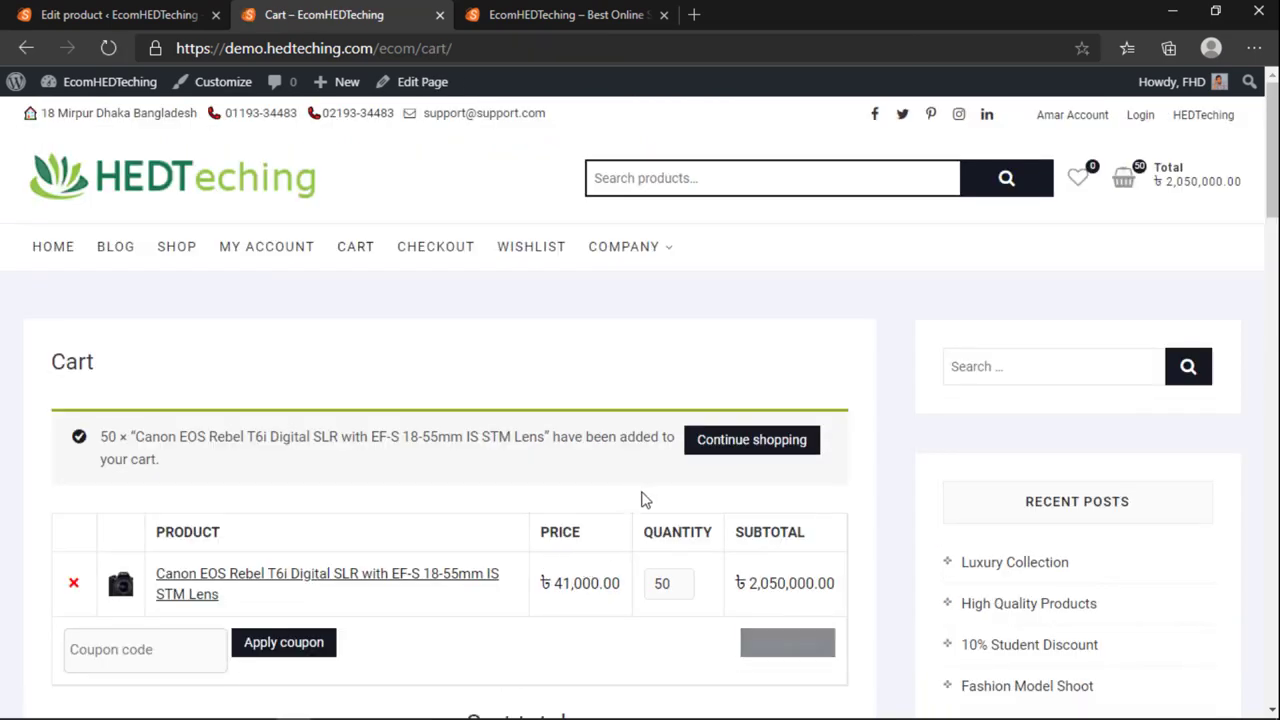
# Step: Scroll the cart to check the 50-camera line item and ৳2,050,000.00 totals
pyautogui.scroll(-2, 364, 514)
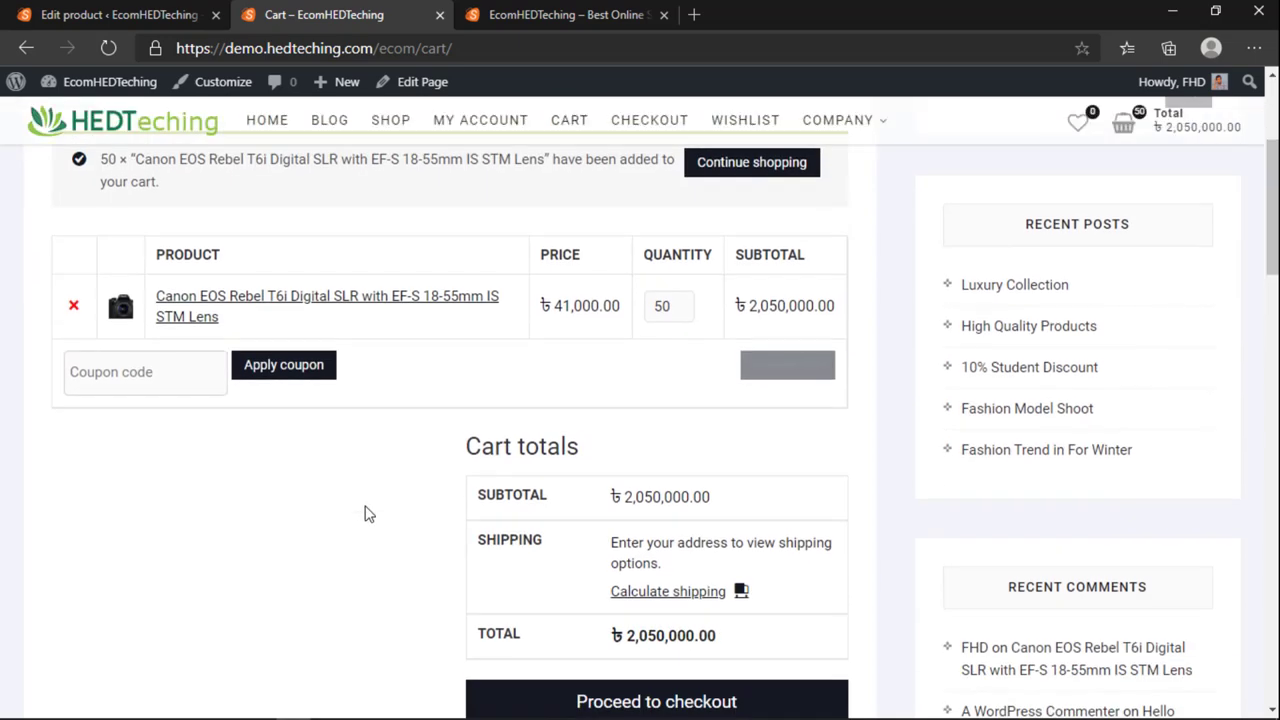
pyautogui.scroll(2, 364, 514)
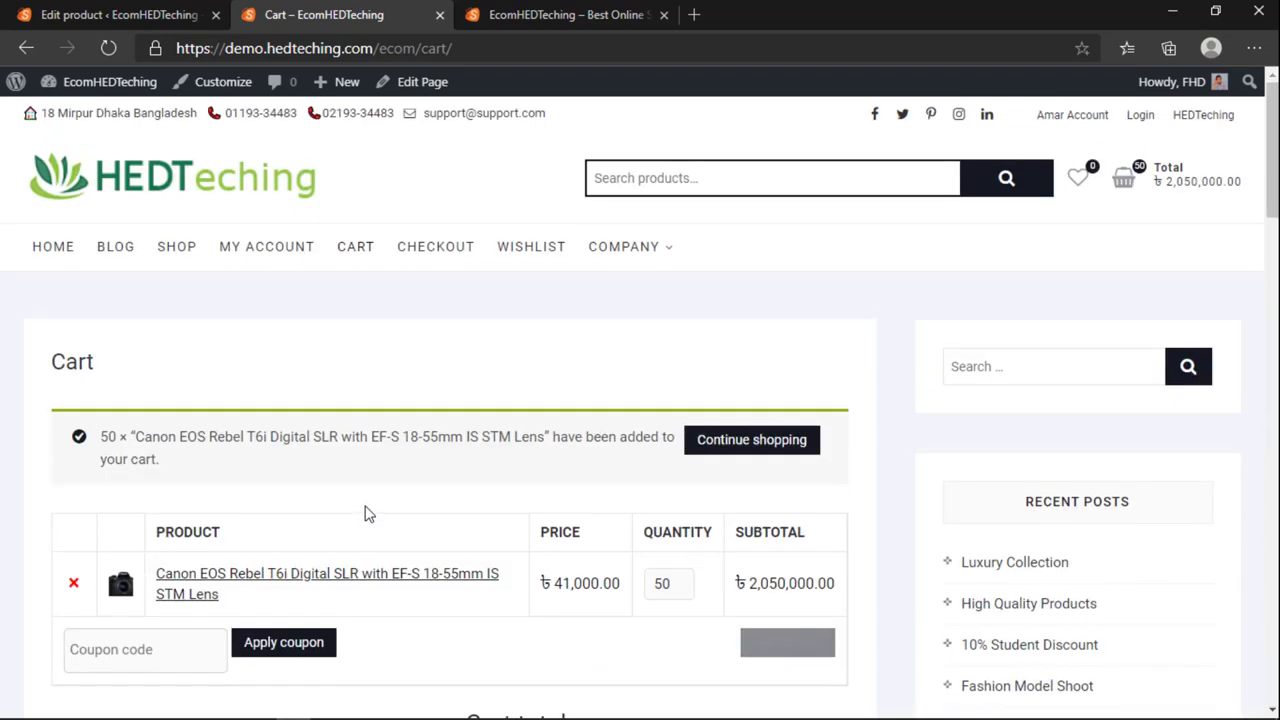
pyautogui.scroll(-5, 364, 514)
pyautogui.scroll(5, 443, 506)
pyautogui.scroll(-4, 266, 486)
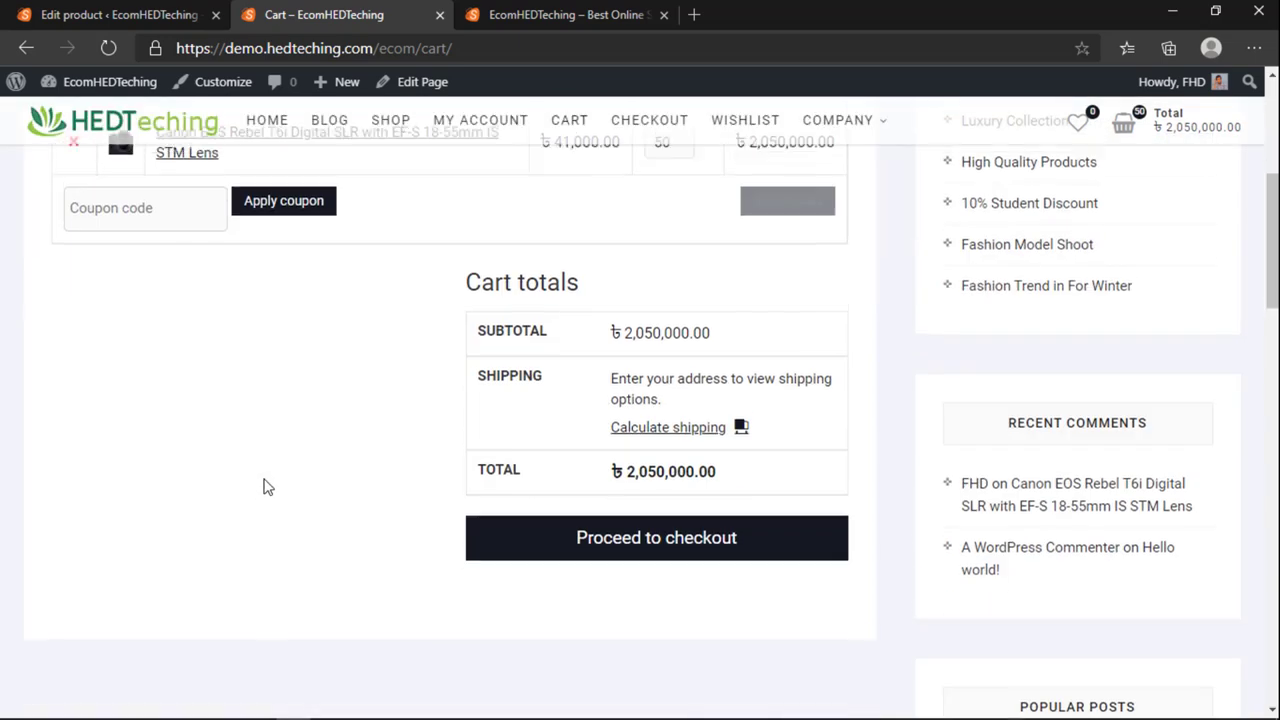
pyautogui.scroll(4, 266, 486)
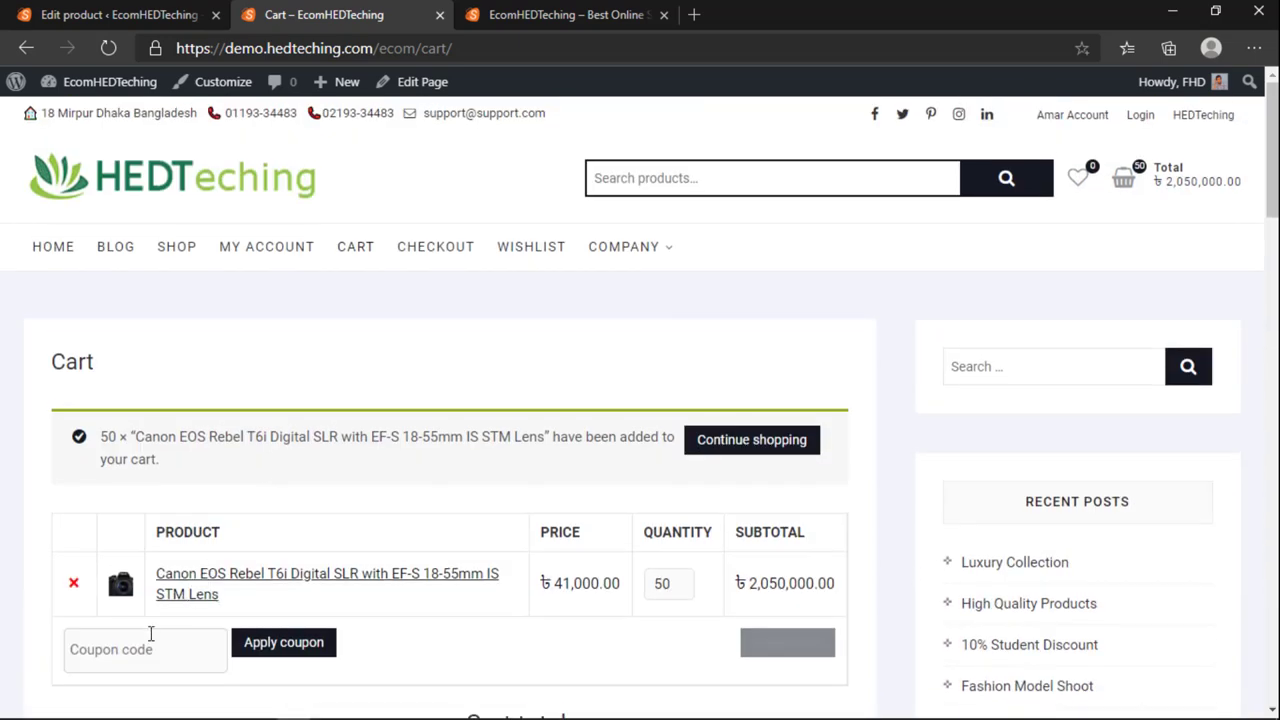
pyautogui.scroll(-4, 443, 606)
pyautogui.scroll(4, 443, 606)
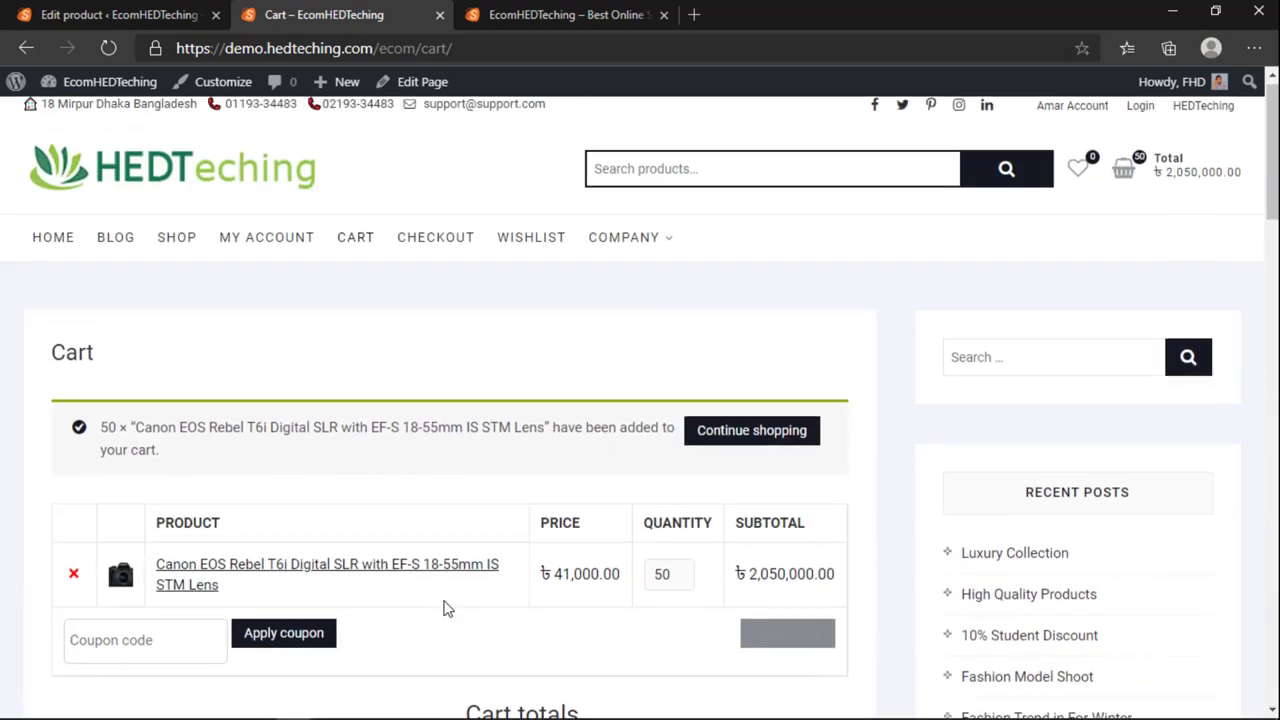
# Step: Close the cart page and reload and browse the store home page
pyautogui.click(120, 14)
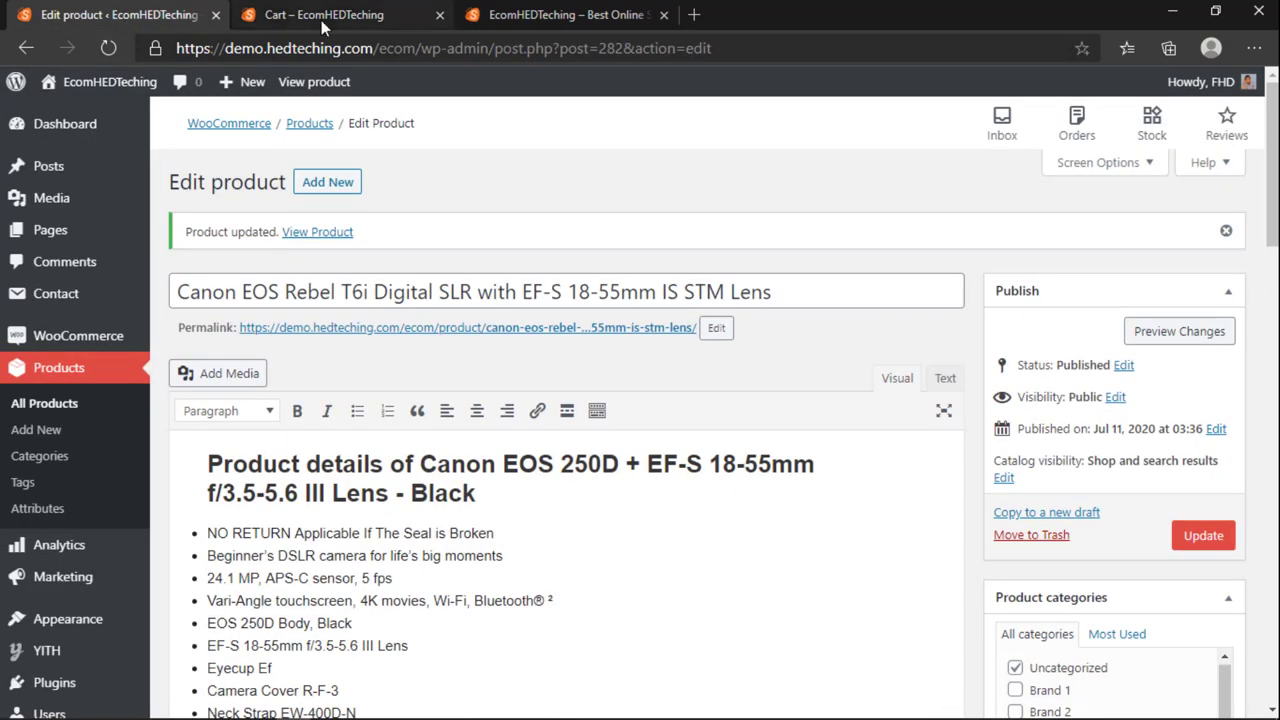
pyautogui.click(321, 18)
pyautogui.click(497, 19)
pyautogui.click(370, 10)
pyautogui.click(500, 15)
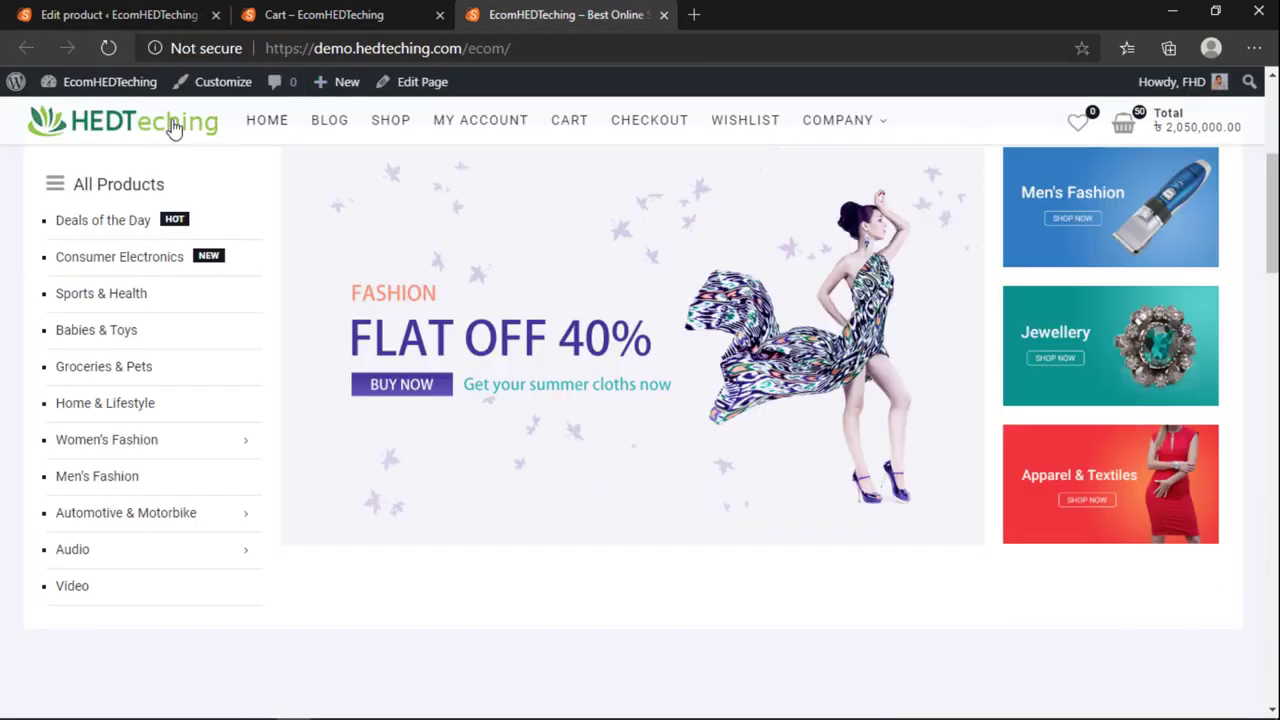
pyautogui.click(171, 126)
pyautogui.click(313, 8)
pyautogui.click(440, 14)
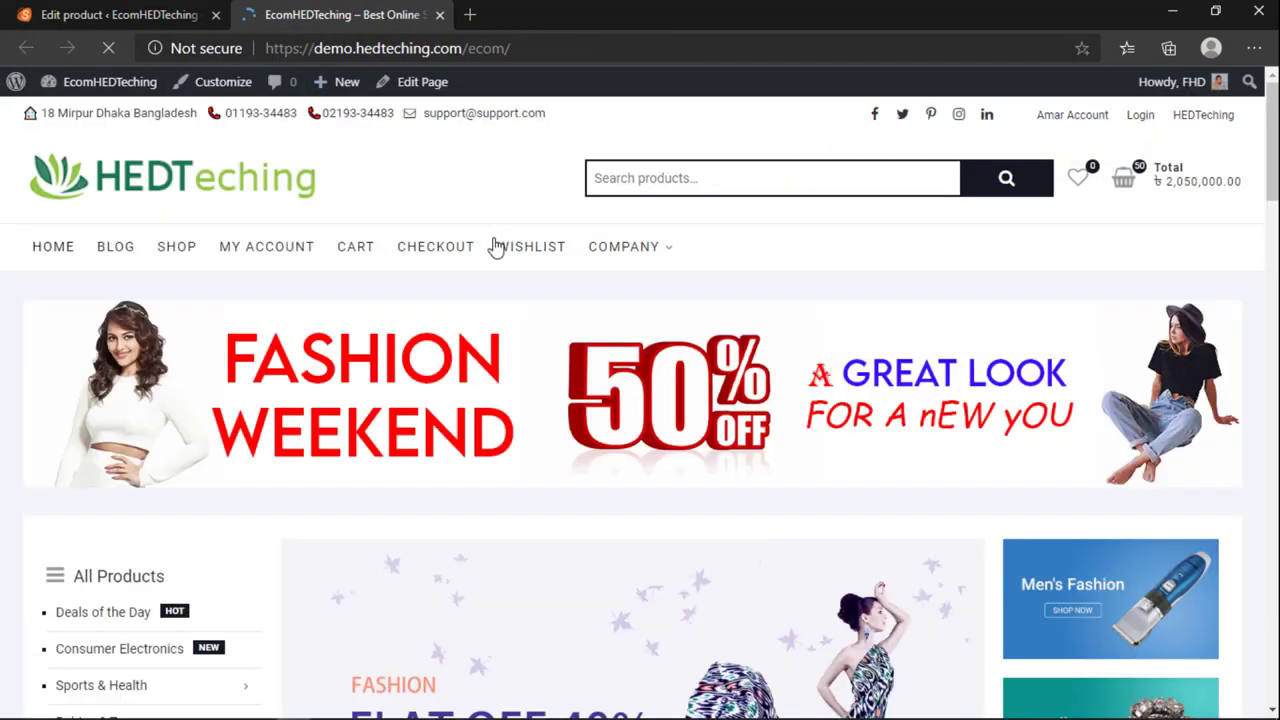
pyautogui.scroll(-8, 483, 349)
pyautogui.scroll(-1, 400, 358)
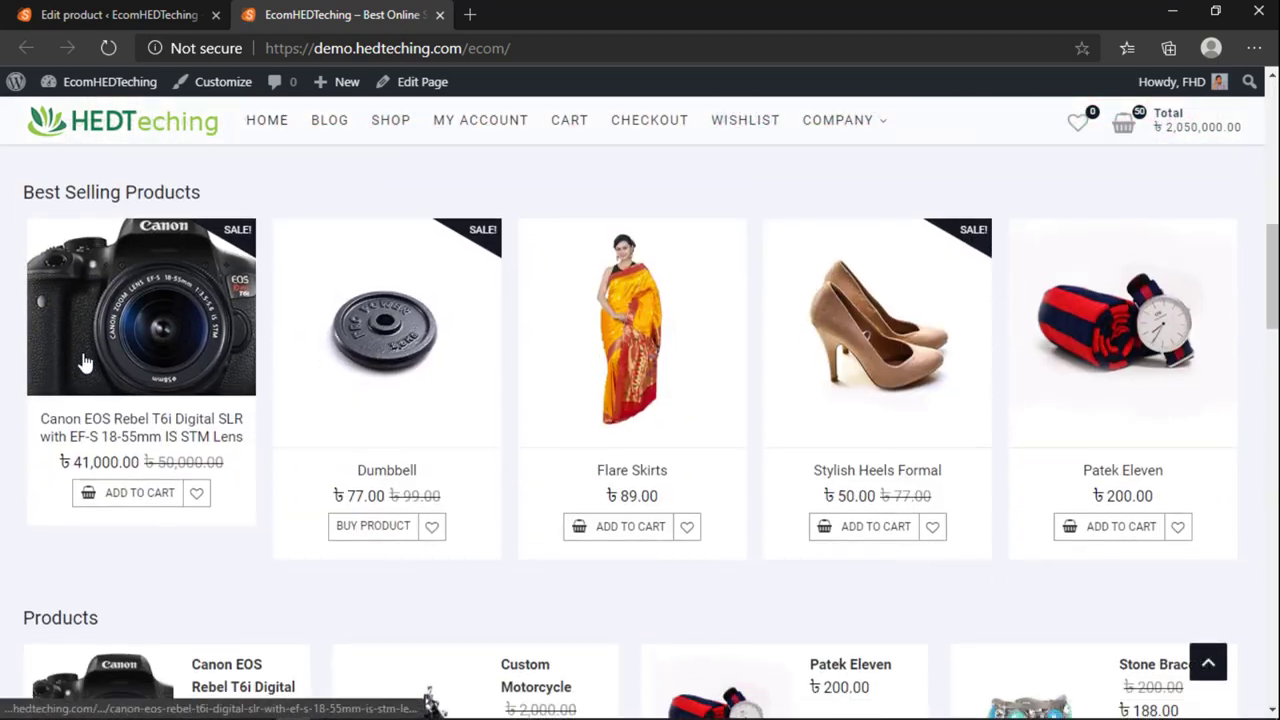
pyautogui.scroll(-10, 760, 466)
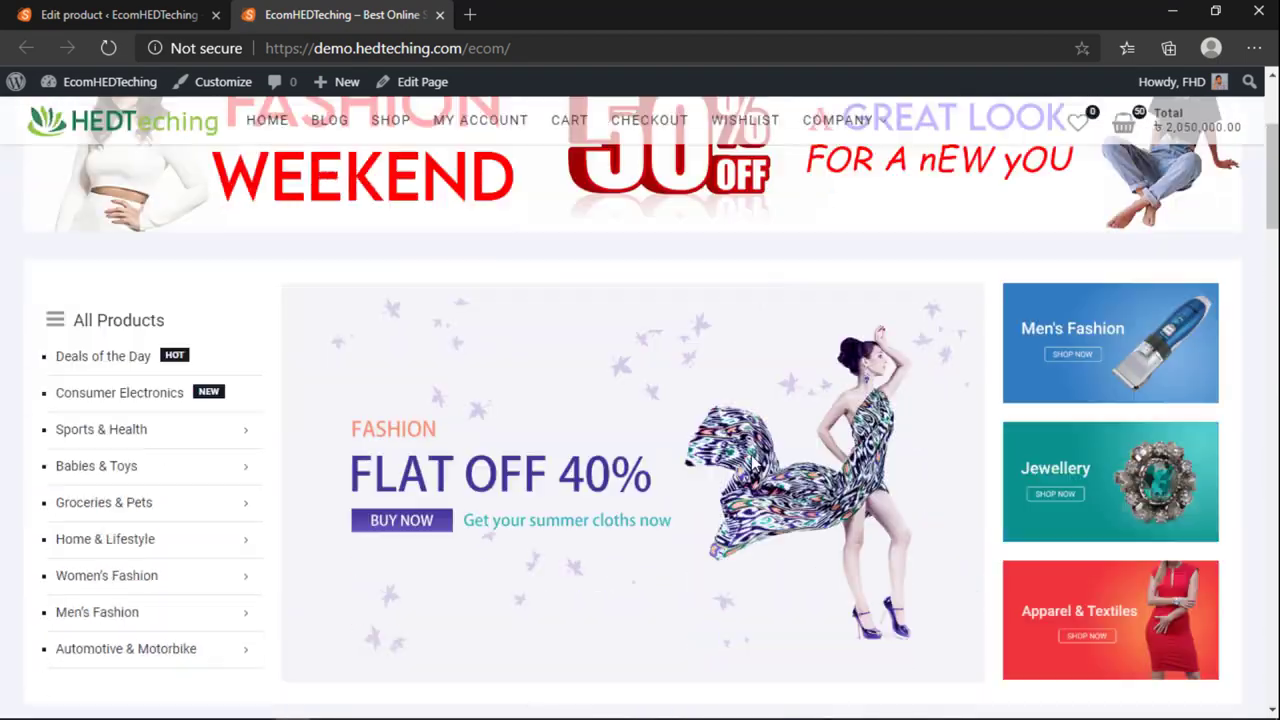
pyautogui.scroll(10, 750, 476)
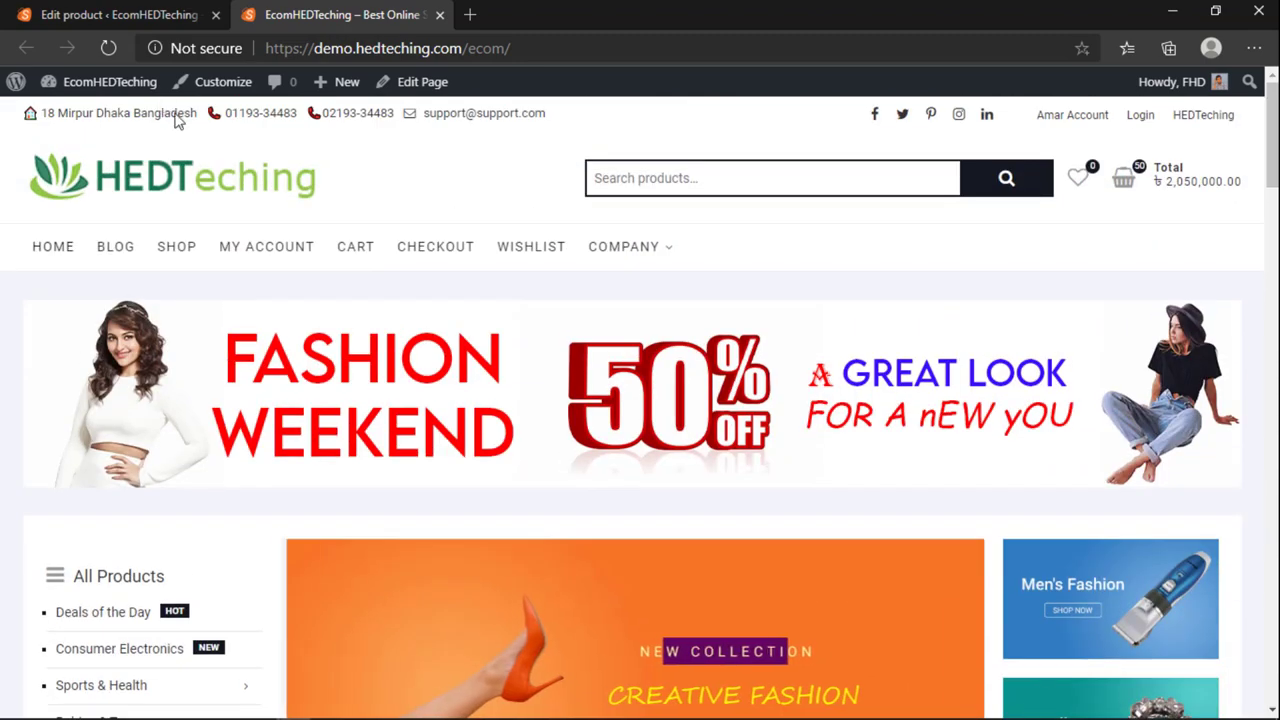
# Step: Open the admin All Products list from the product editor
pyautogui.click(119, 15)
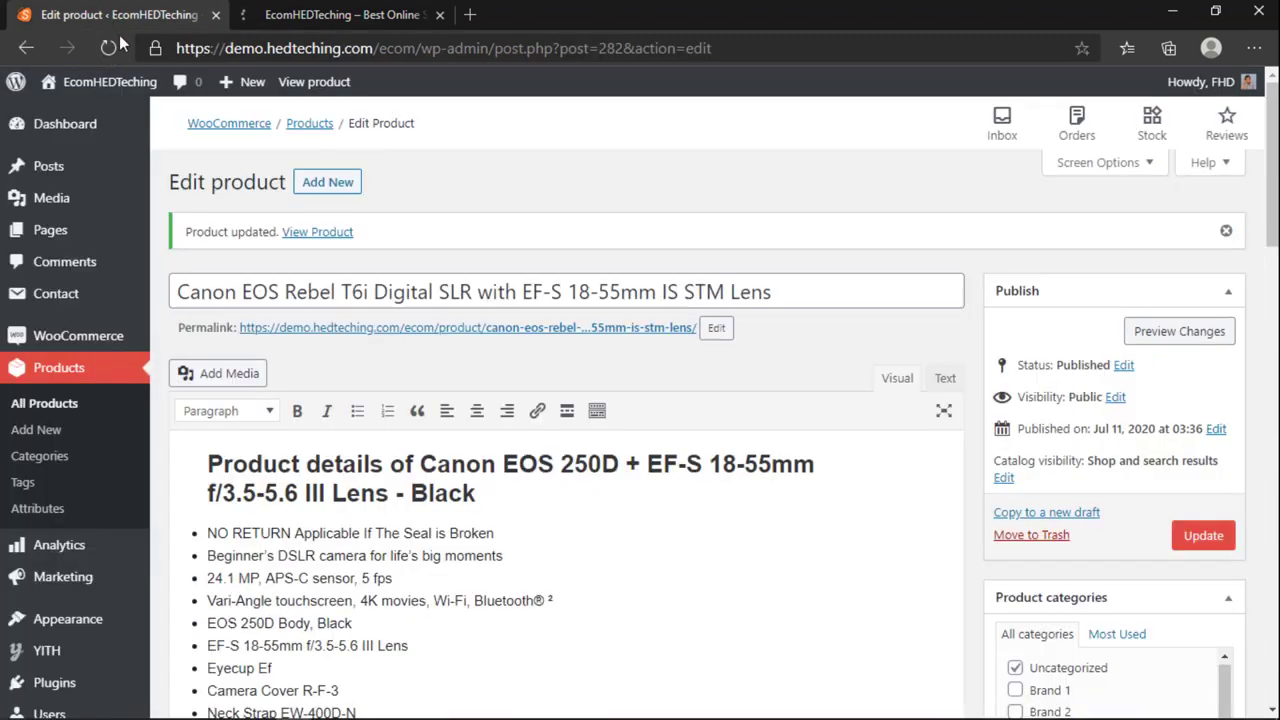
pyautogui.click(44, 403)
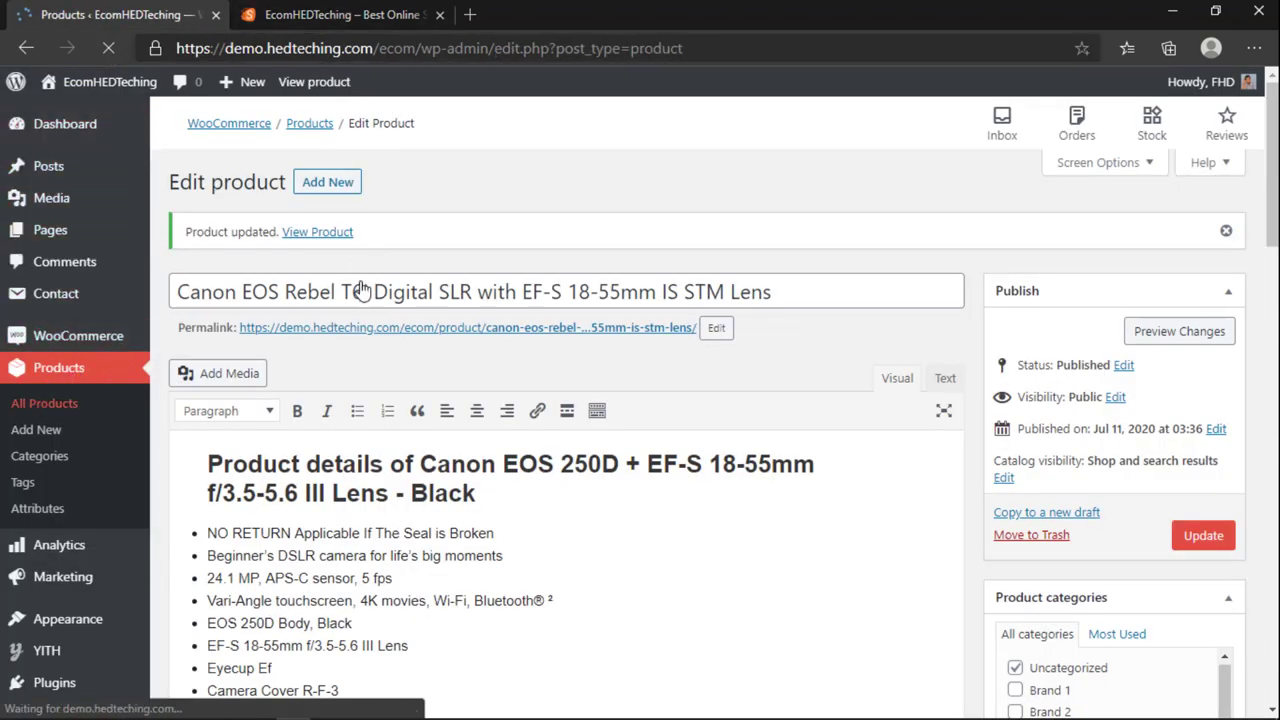
pyautogui.scroll(-2, 413, 459)
pyautogui.scroll(3, 413, 459)
# Step: Add Stylish Heels Formal to the cart from the home page, then return to admin
pyautogui.click(340, 15)
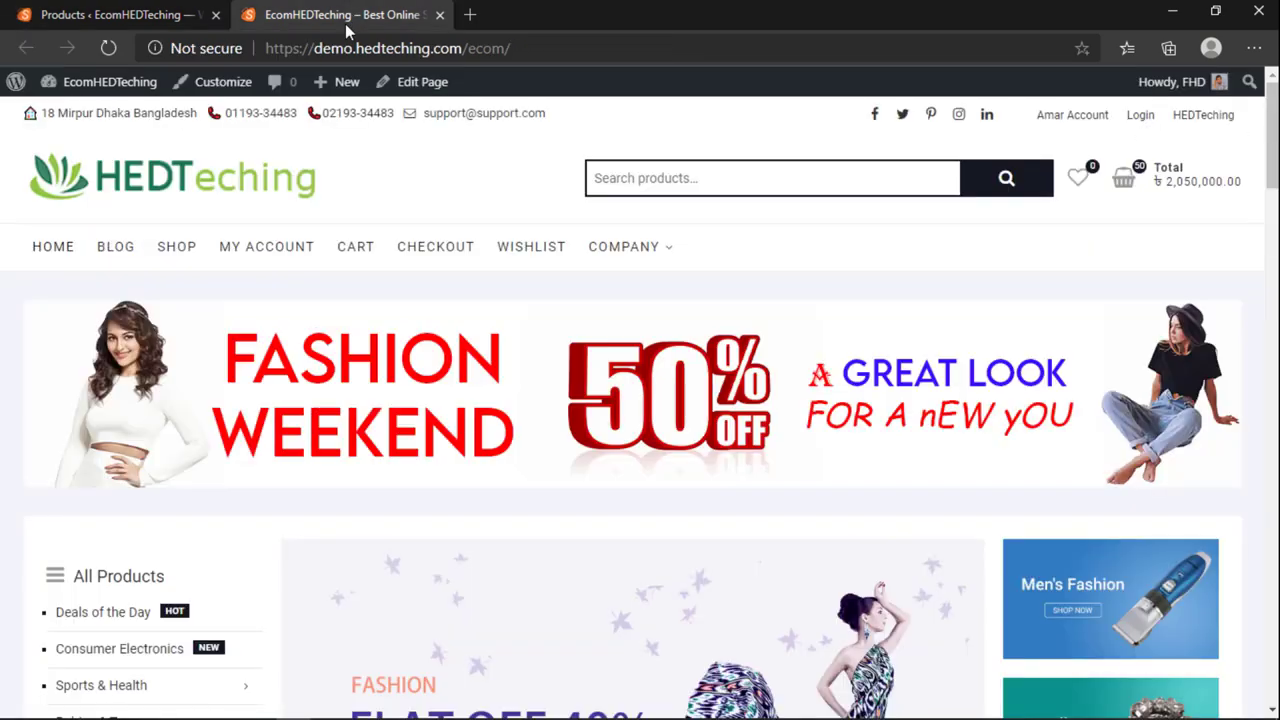
pyautogui.scroll(-5, 182, 390)
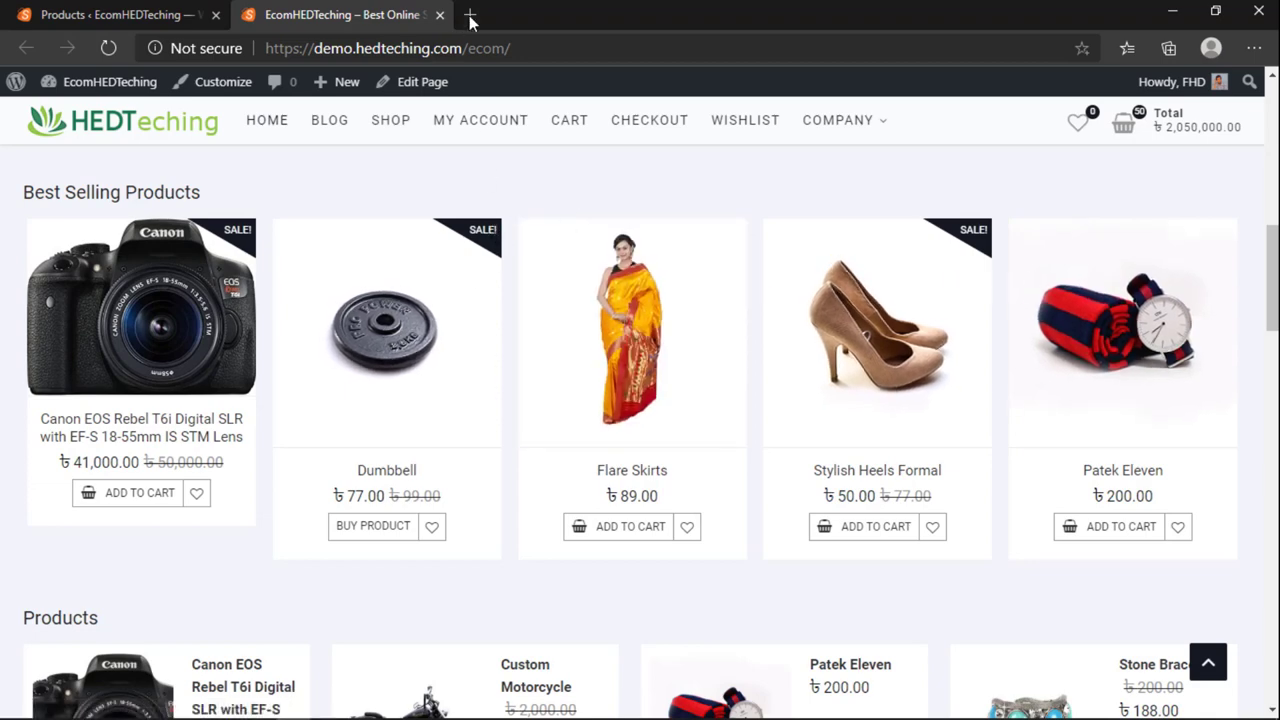
pyautogui.moveTo(330, 715)
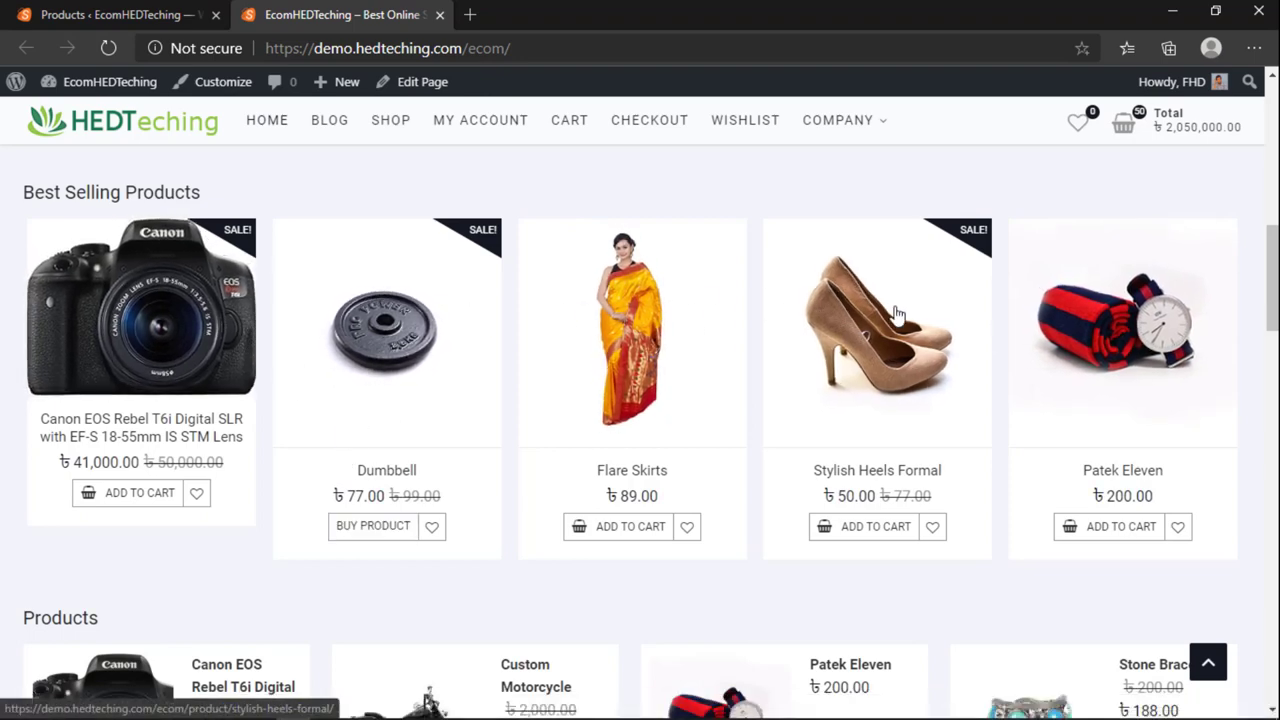
pyautogui.scroll(-2, 897, 314)
pyautogui.click(850, 335)
pyautogui.scroll(1, 660, 314)
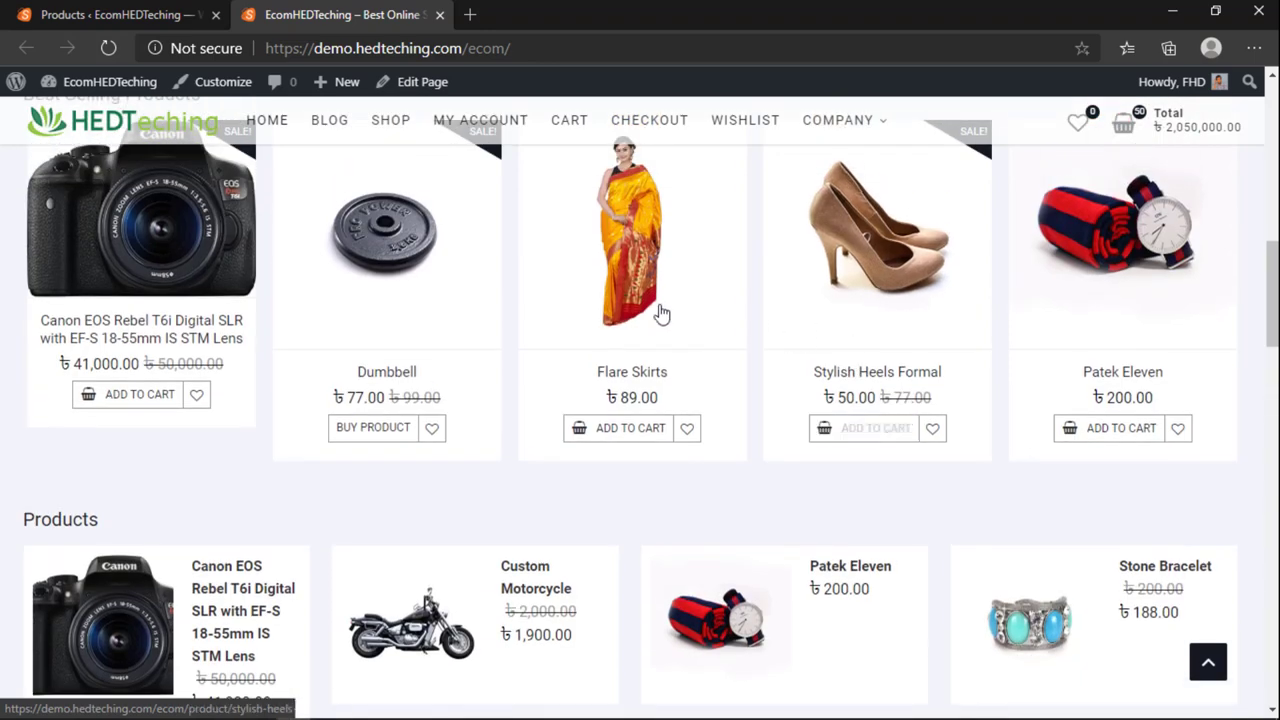
pyautogui.click(114, 14)
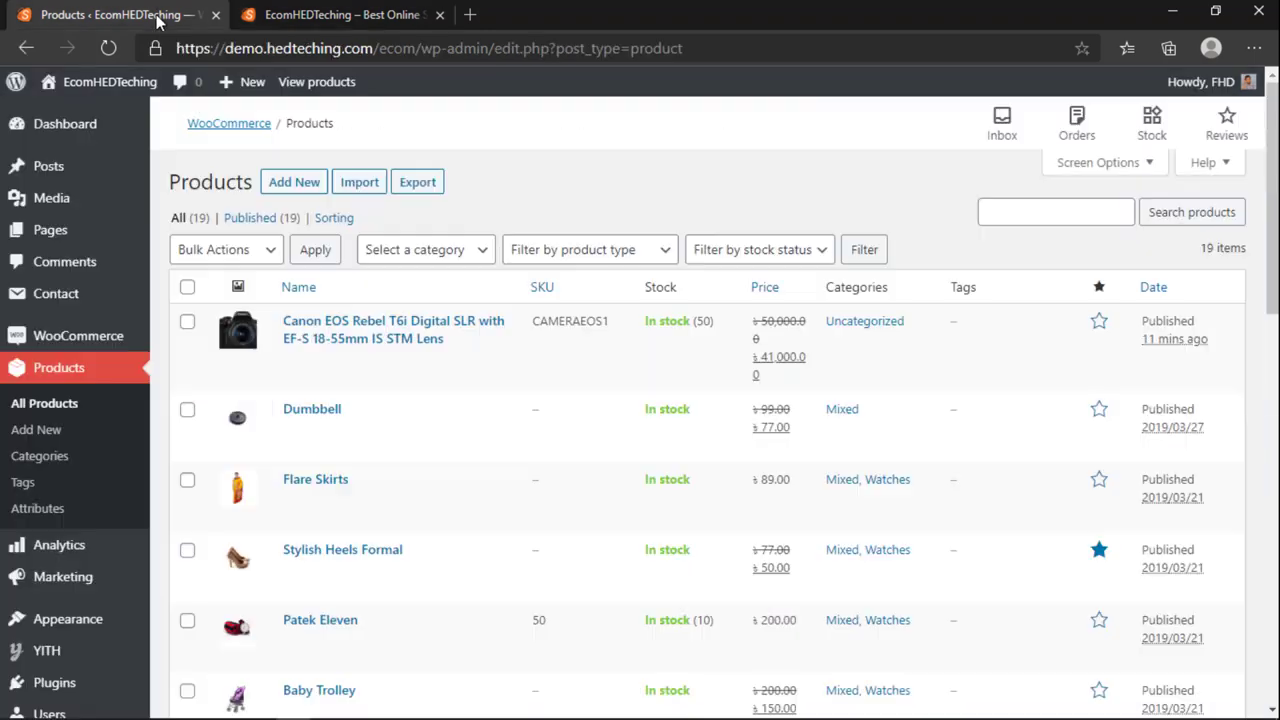
# Step: Start a new product and mark it as Downloadable
pyautogui.click(56, 433)
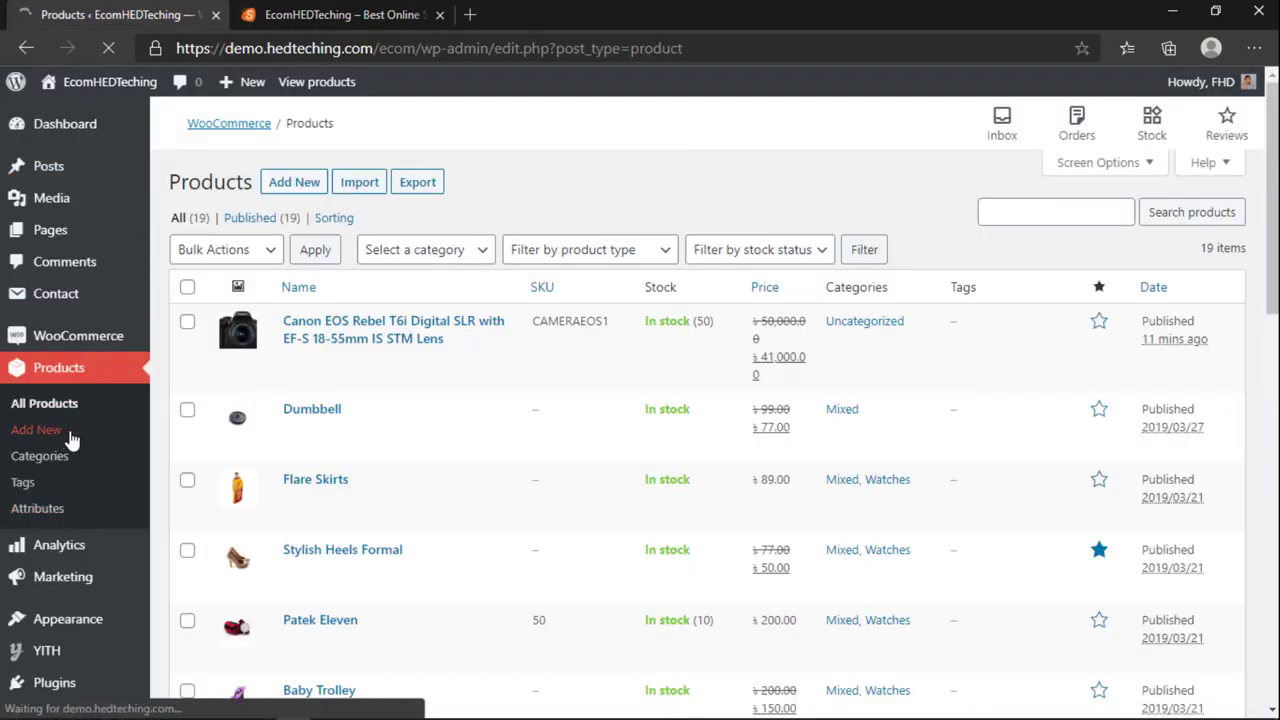
pyautogui.scroll(-4, 268, 431)
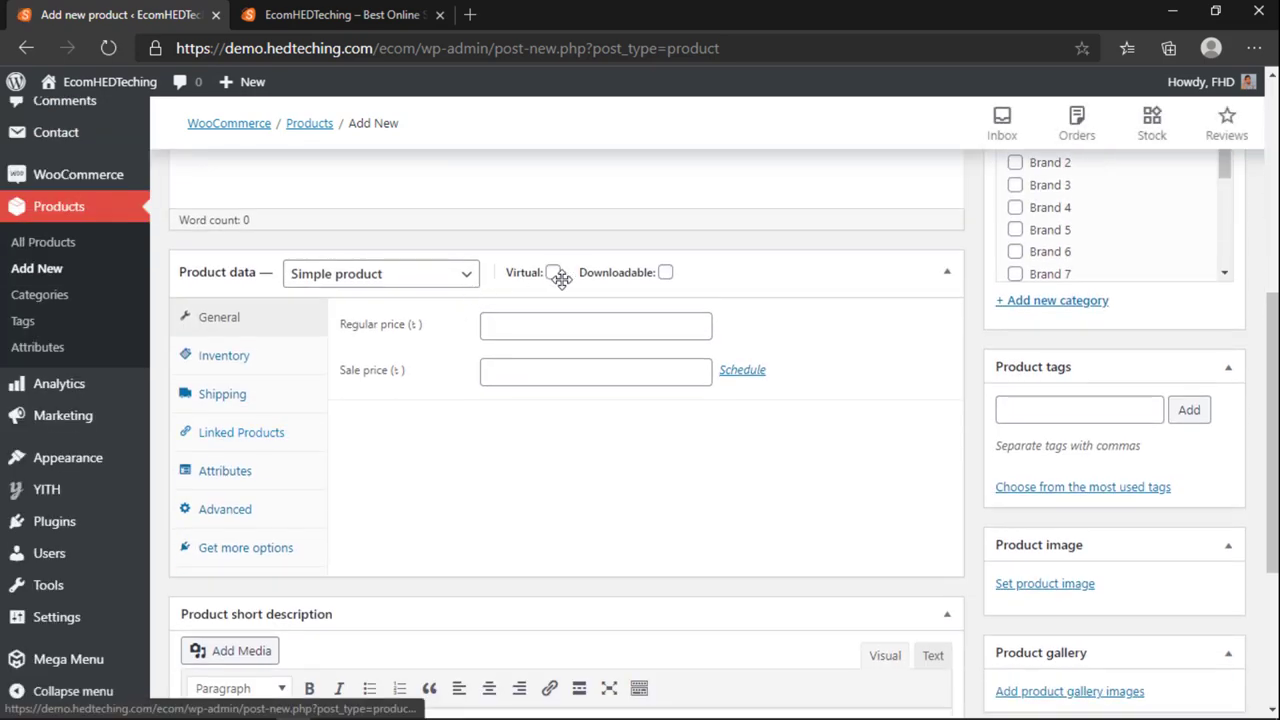
pyautogui.click(665, 272)
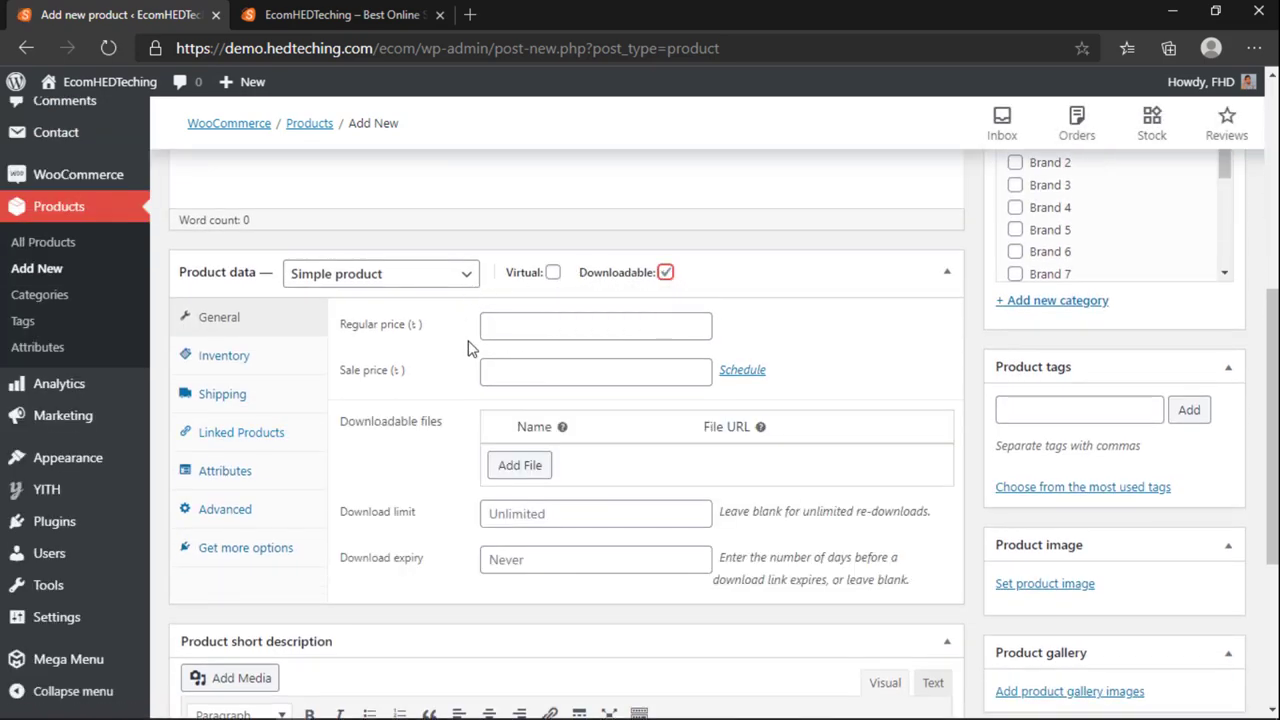
# Step: Upload shoppingcart.1.1.2.zip and attach it as the product's downloadable file
pyautogui.click(518, 467)
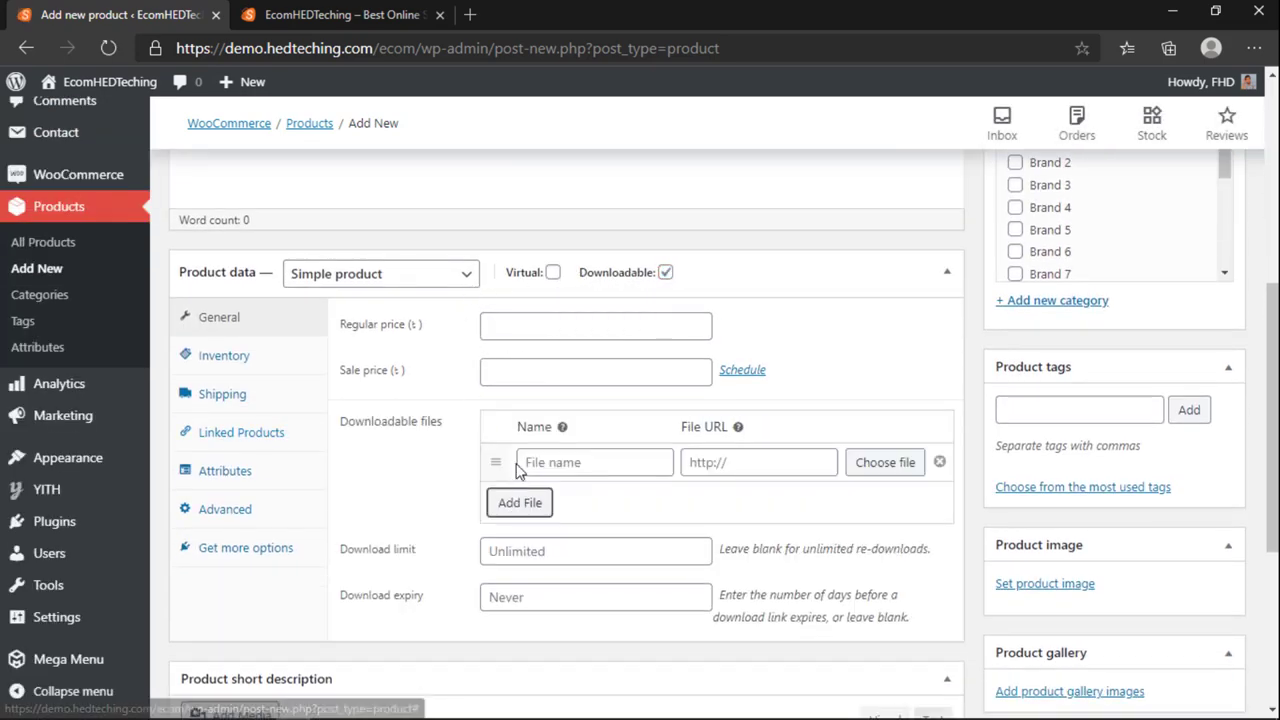
pyautogui.click(905, 470)
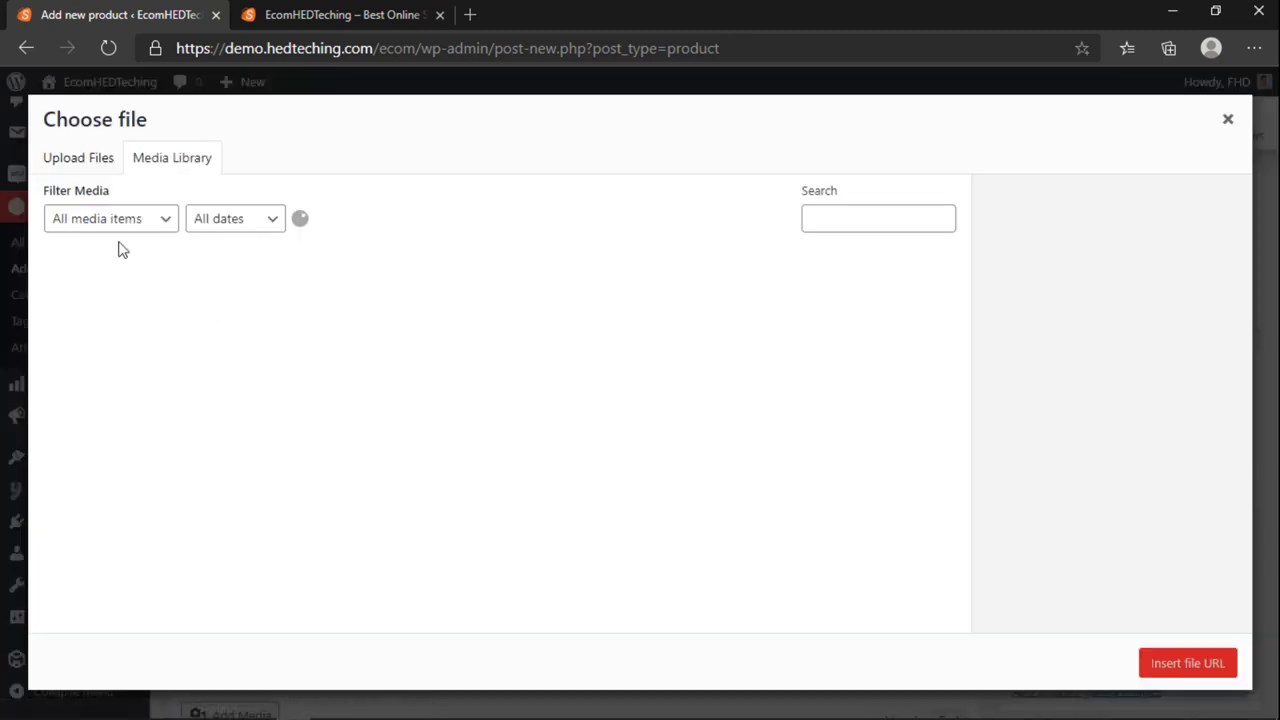
pyautogui.click(90, 160)
pyautogui.click(668, 422)
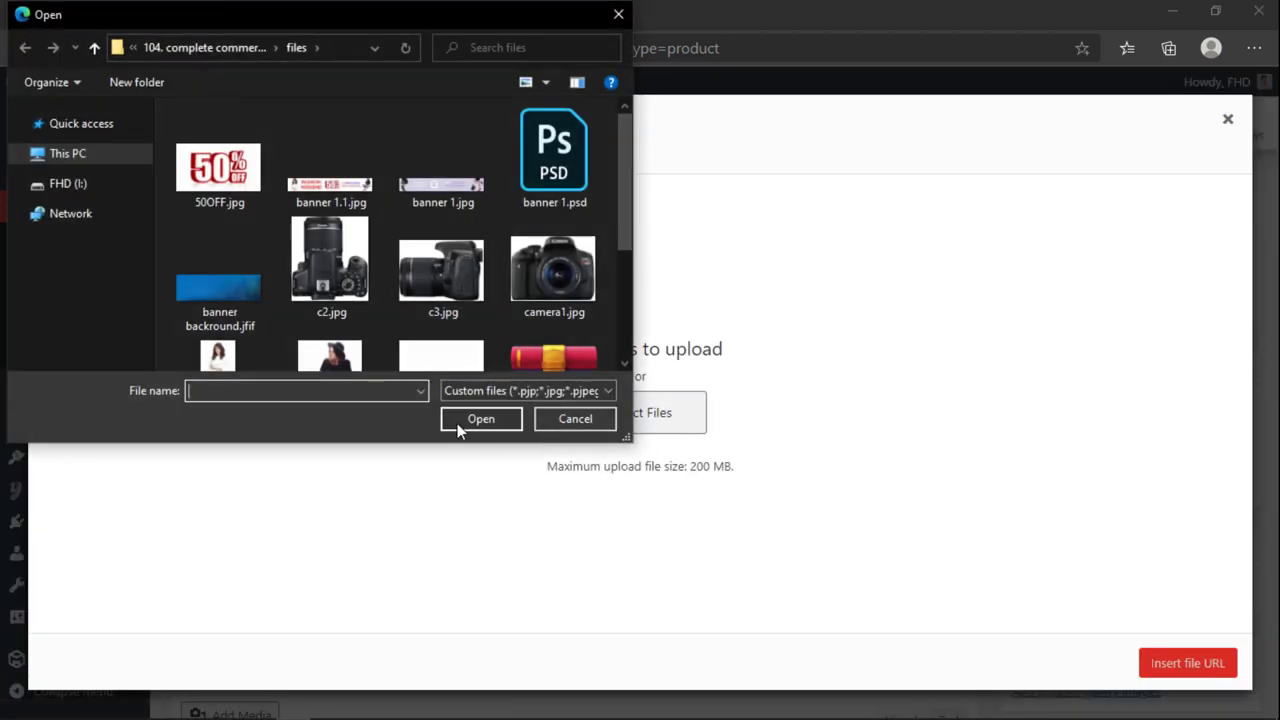
pyautogui.scroll(-2, 310, 225)
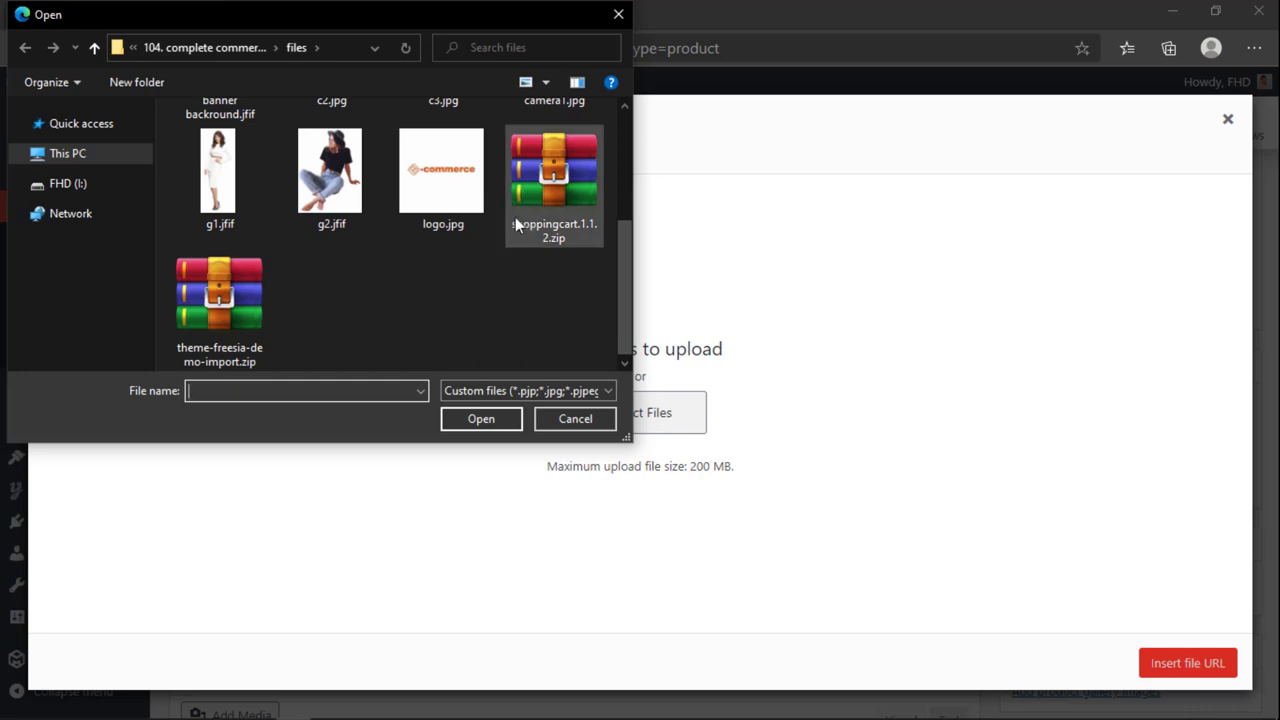
pyautogui.click(219, 295)
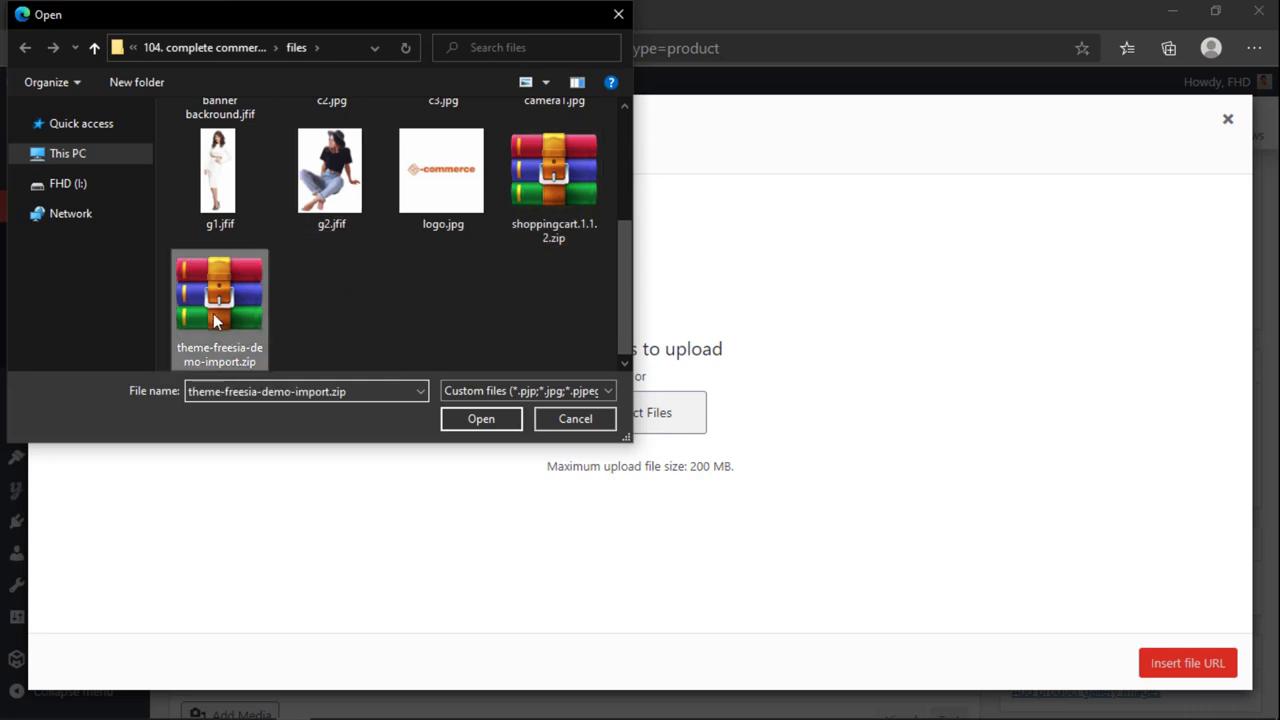
pyautogui.click(565, 176)
pyautogui.click(476, 419)
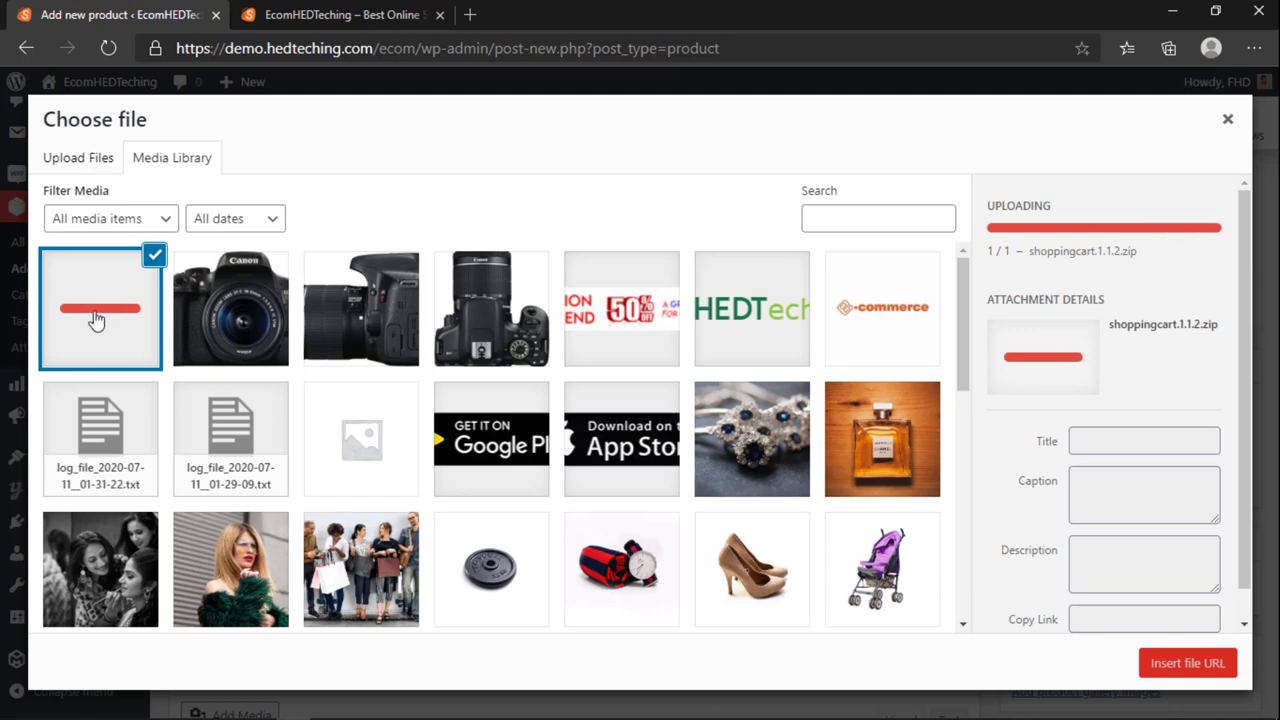
pyautogui.click(1174, 663)
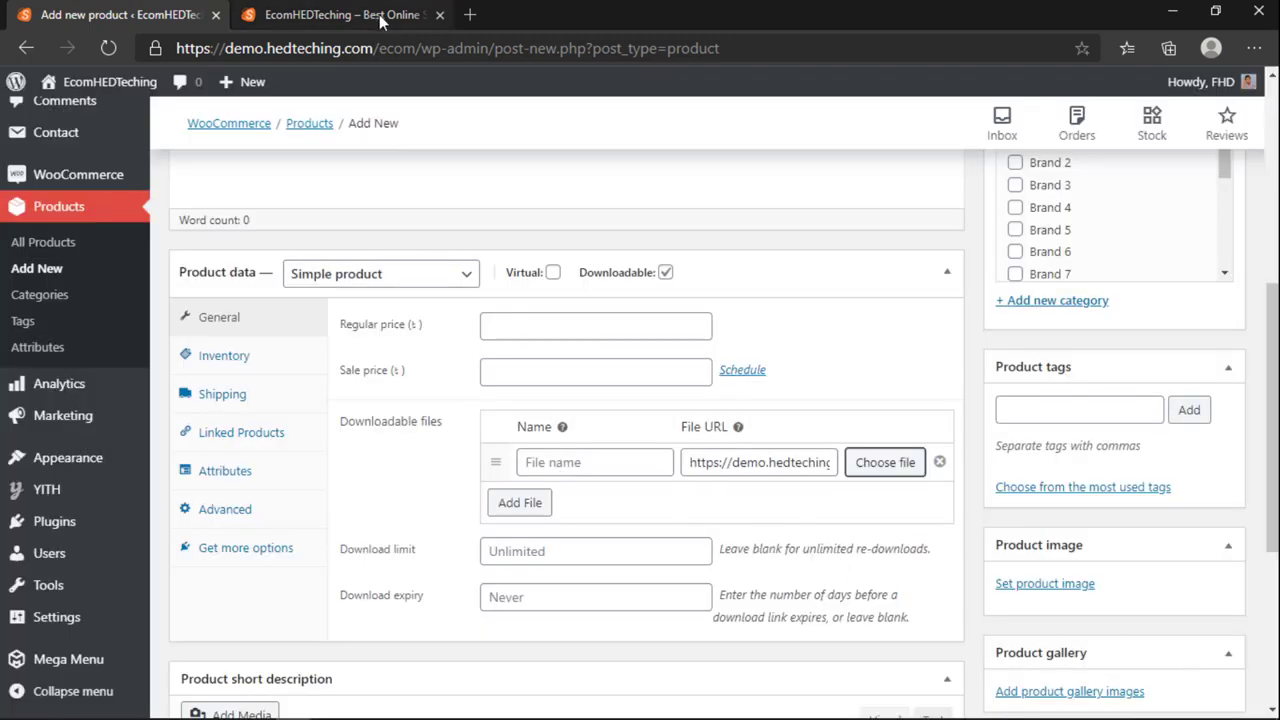
# Step: Set the regular price to 1000 and the sale price to 0
pyautogui.click(504, 335)
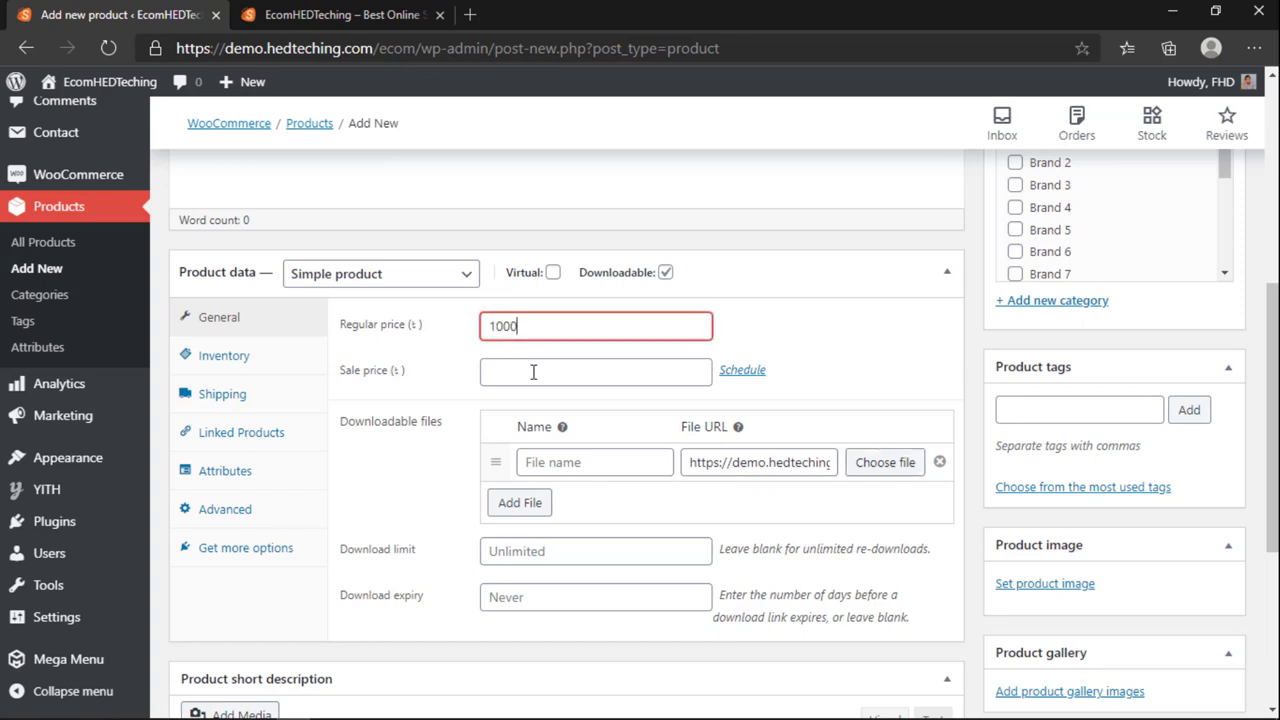
pyautogui.click(533, 371)
pyautogui.click(797, 382)
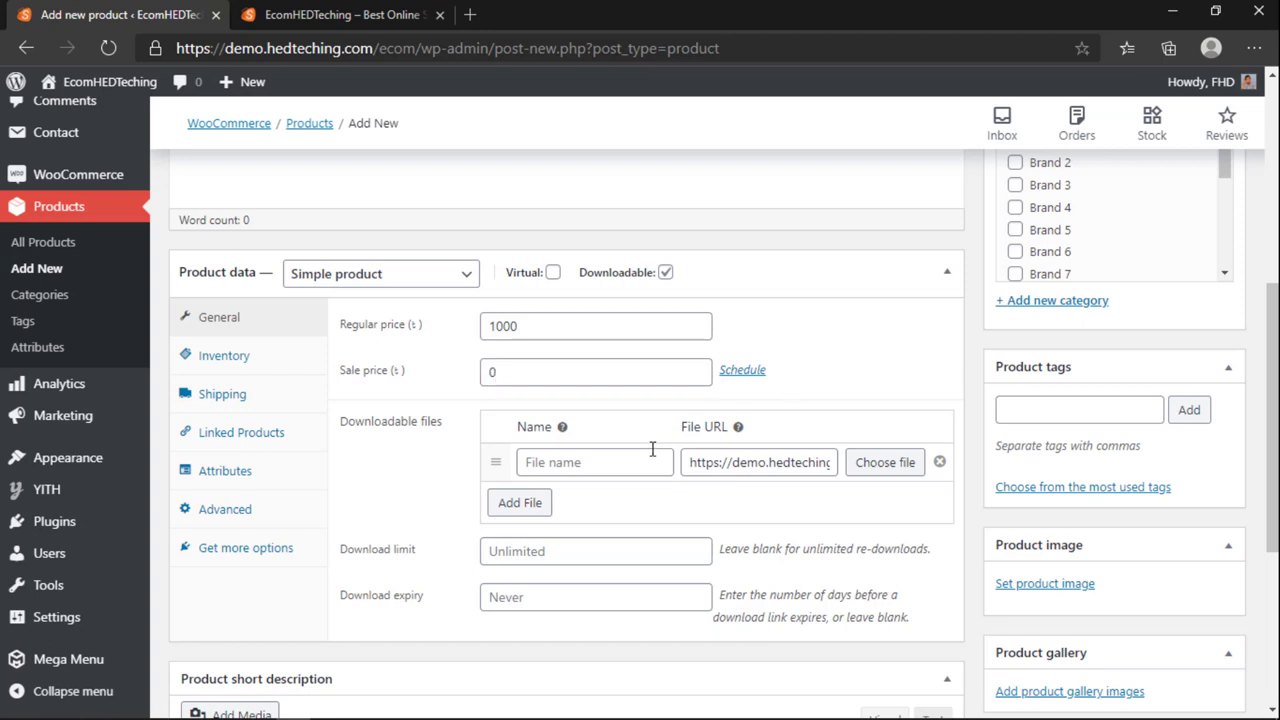
pyautogui.scroll(-2, 640, 458)
# Step: Edit the download limit and download expiry fields
pyautogui.click(552, 451)
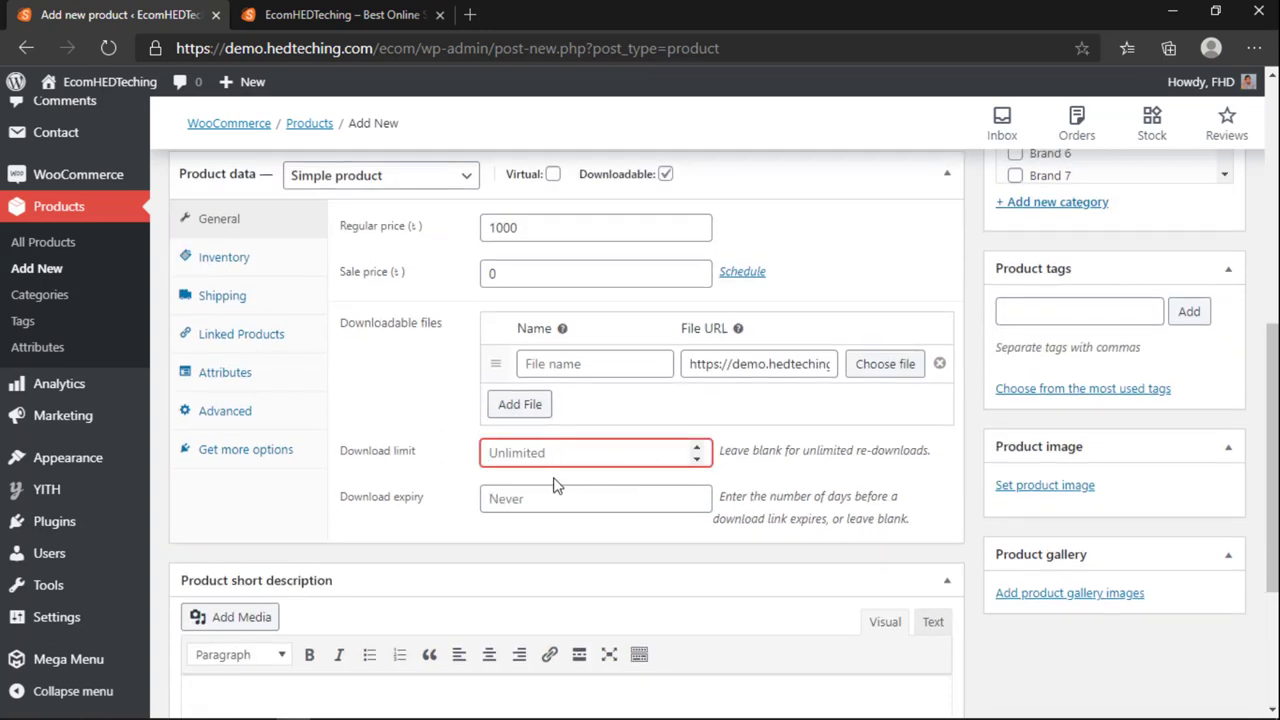
pyautogui.click(556, 492)
pyautogui.click(566, 524)
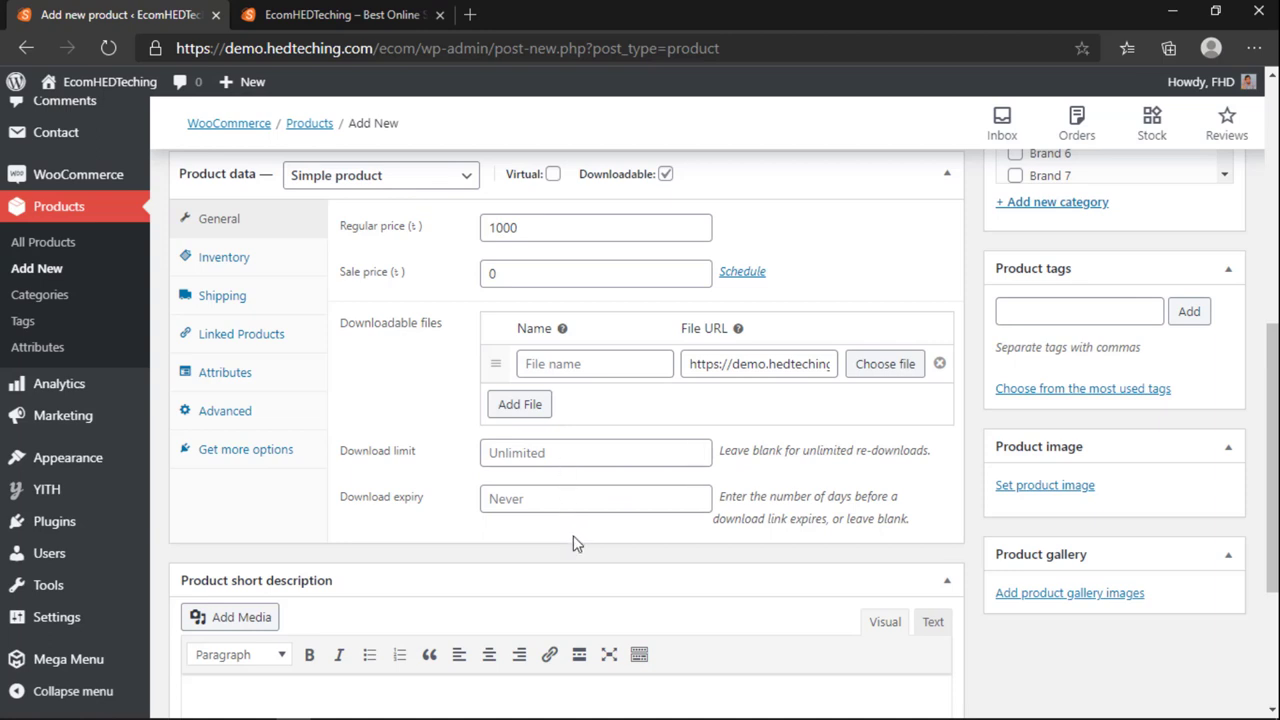
pyautogui.click(560, 462)
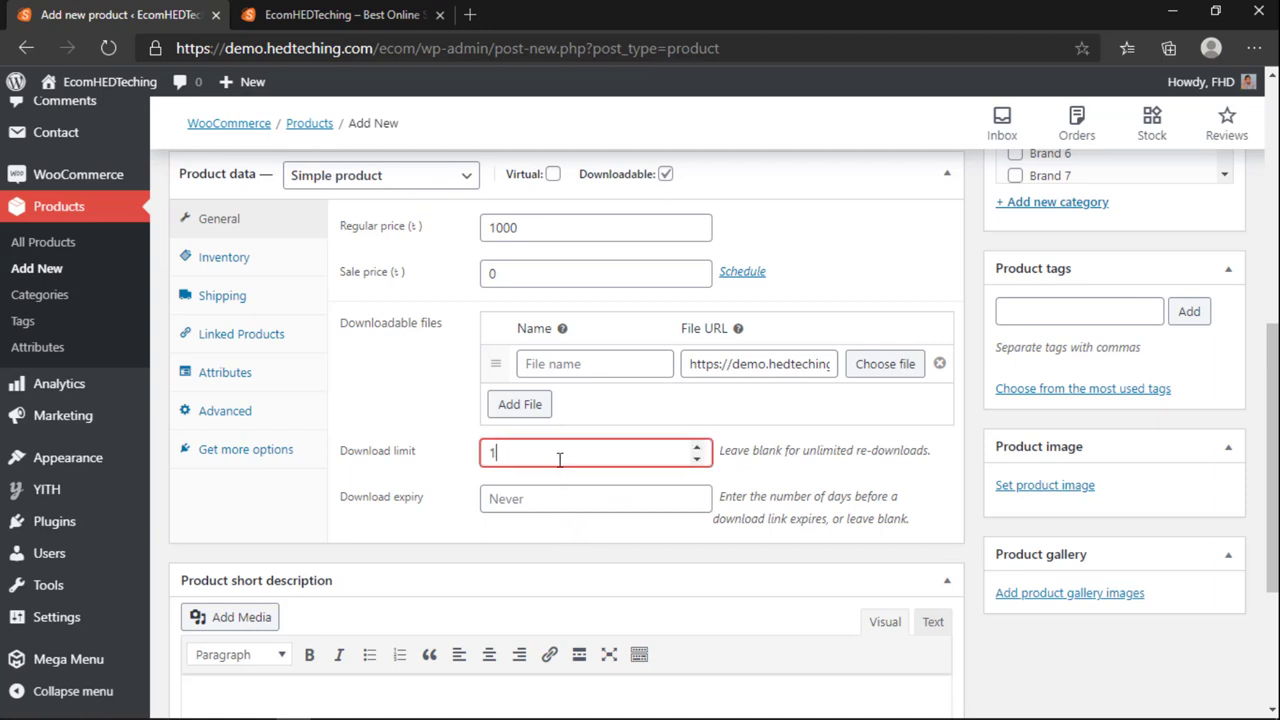
pyautogui.click(562, 505)
pyautogui.scroll(5, 559, 542)
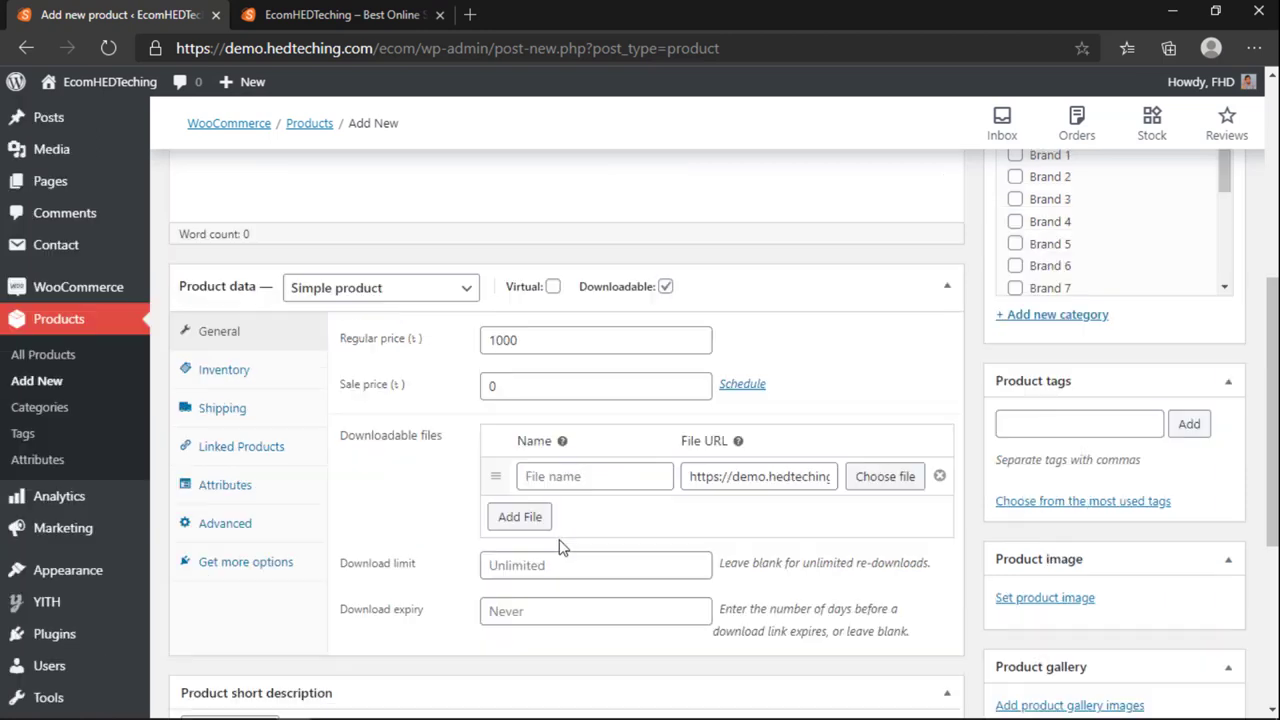
pyautogui.scroll(1, 291, 490)
pyautogui.click(465, 225)
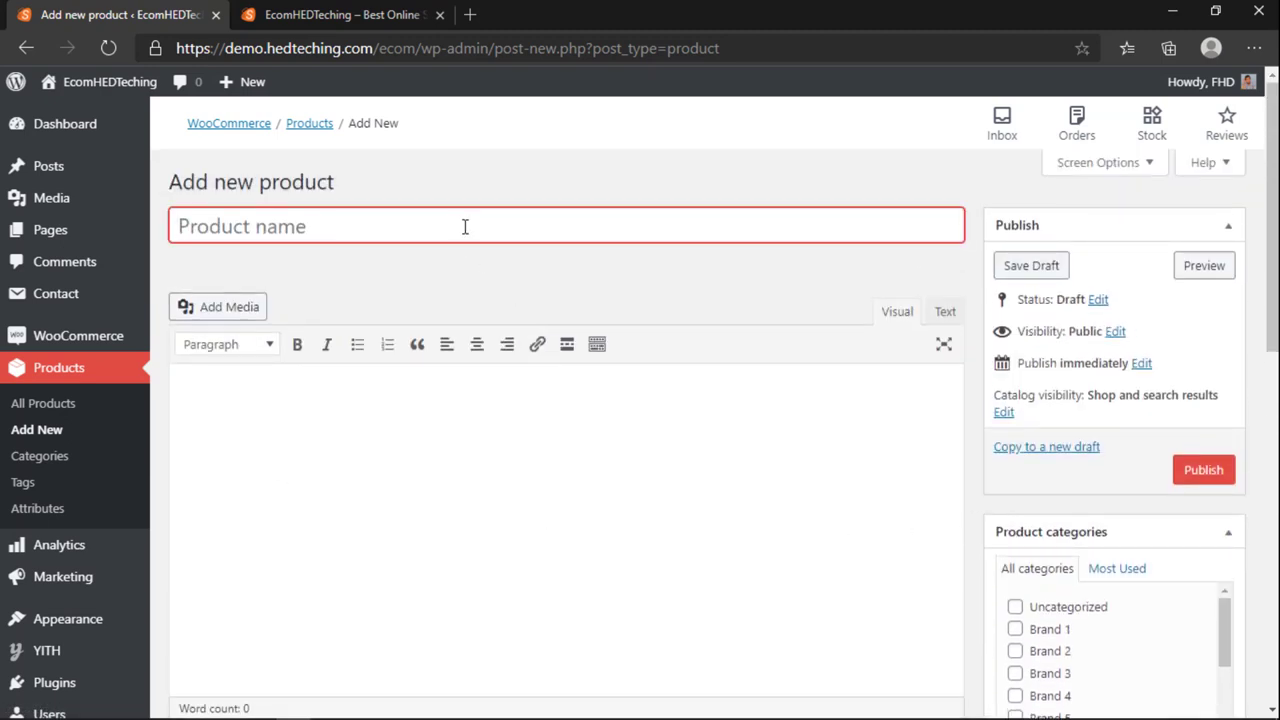
# Step: Enter the product name eCommerce Theme
pyautogui.write('eC')
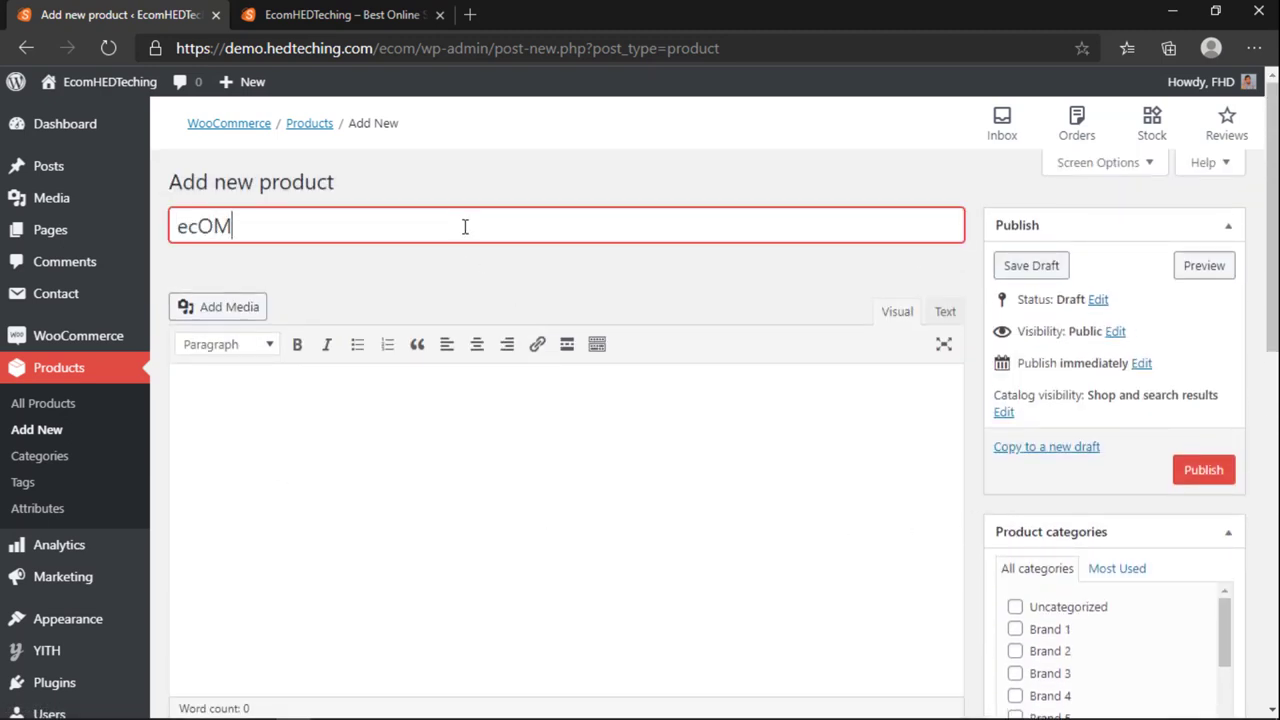
pyautogui.press('Tab')
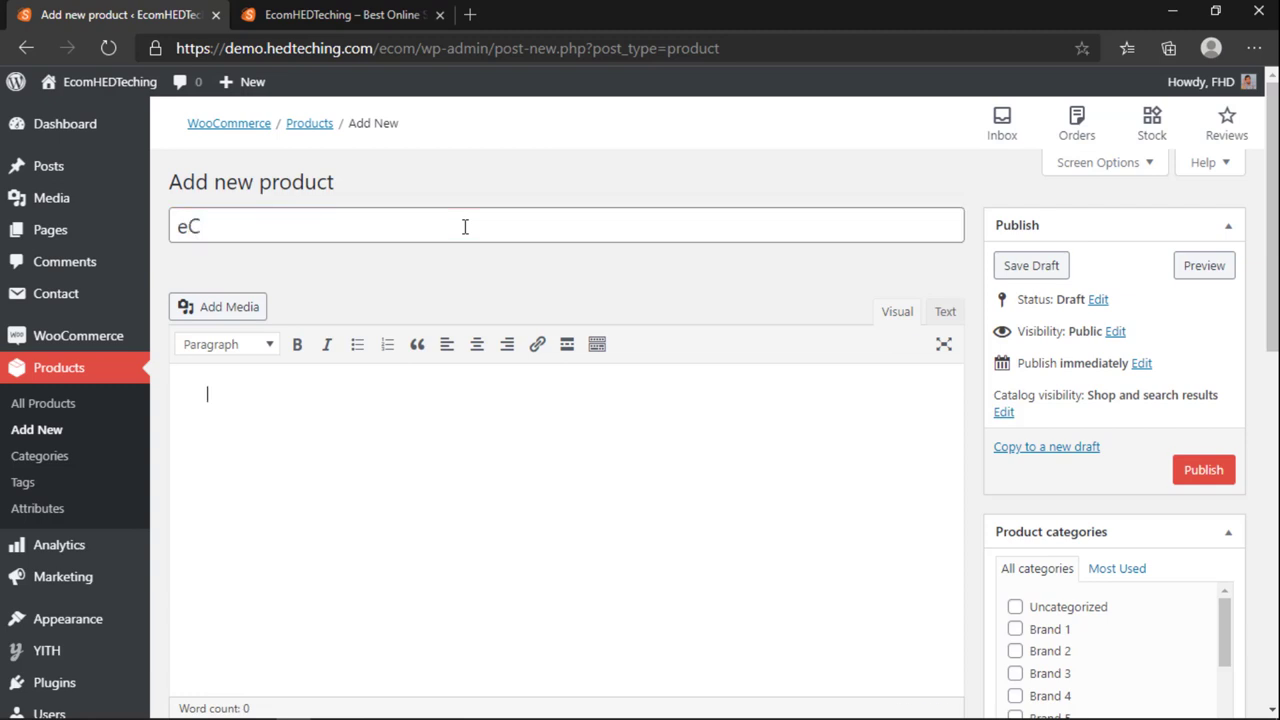
pyautogui.write('O')
pyautogui.click(465, 226)
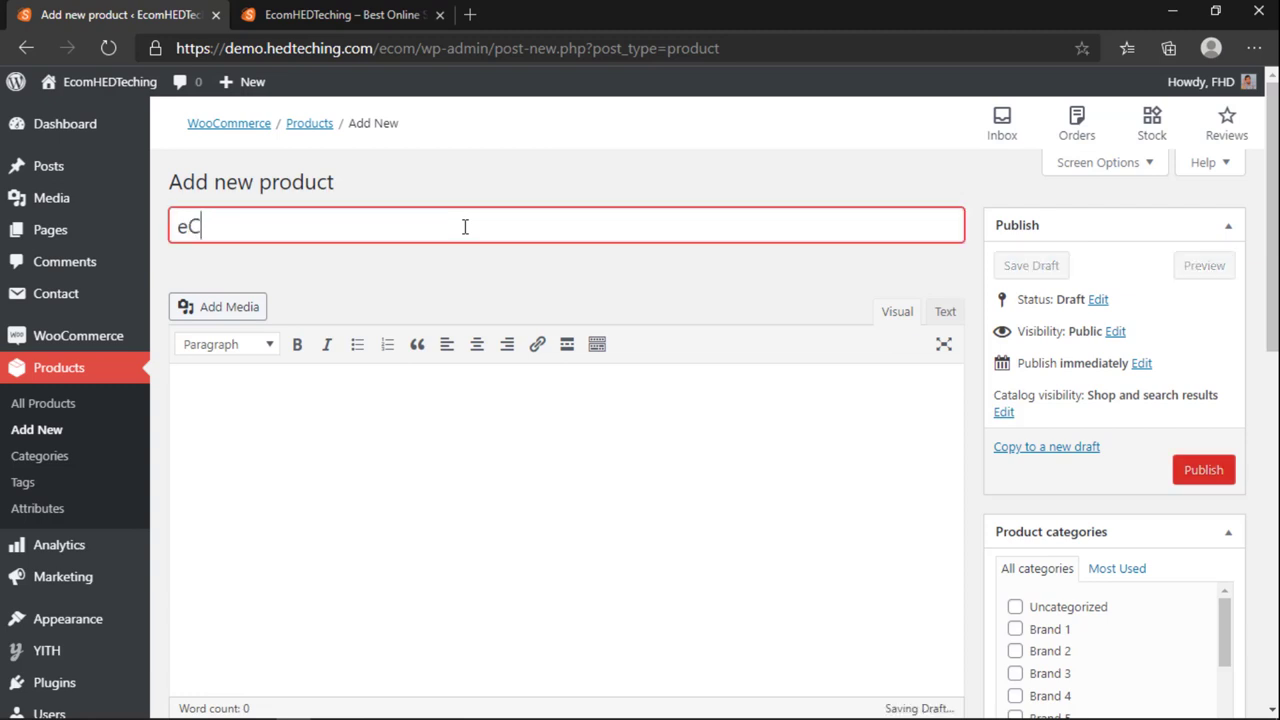
pyautogui.write('ommerce Theme')
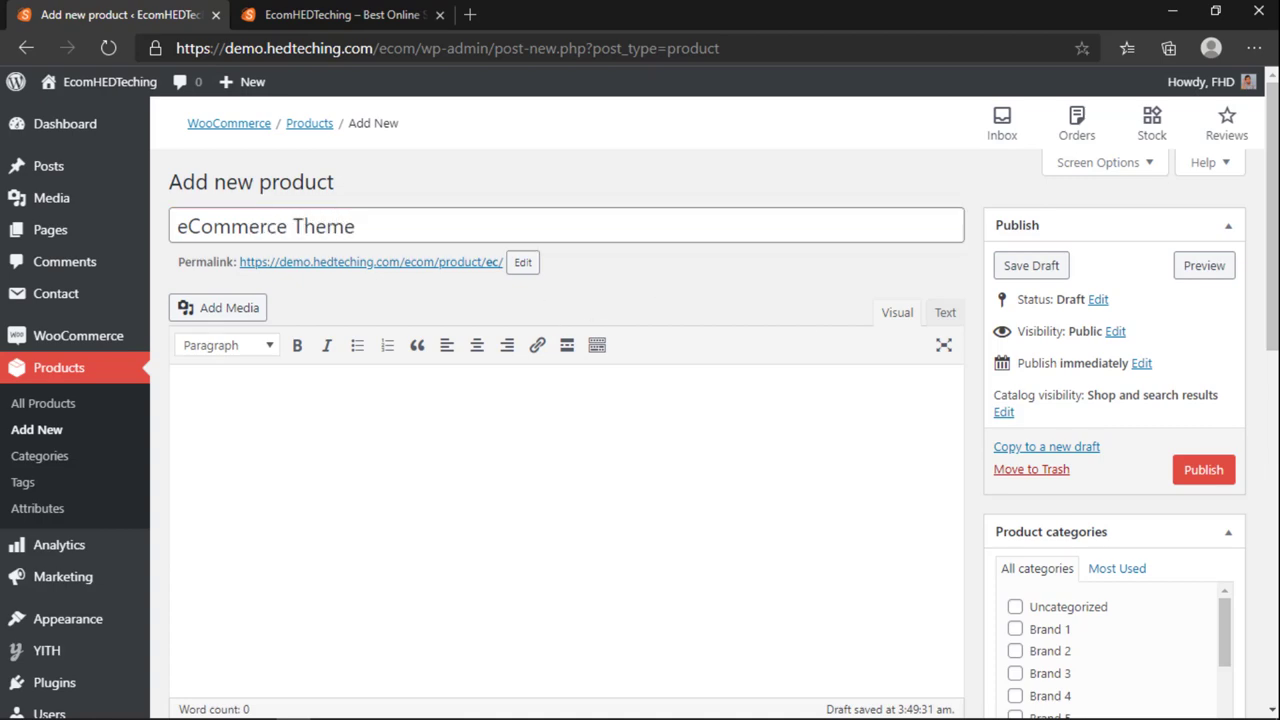
# Step: Set the perfume bottle photo from the Media Library as the product image
pyautogui.scroll(-10, 620, 400)
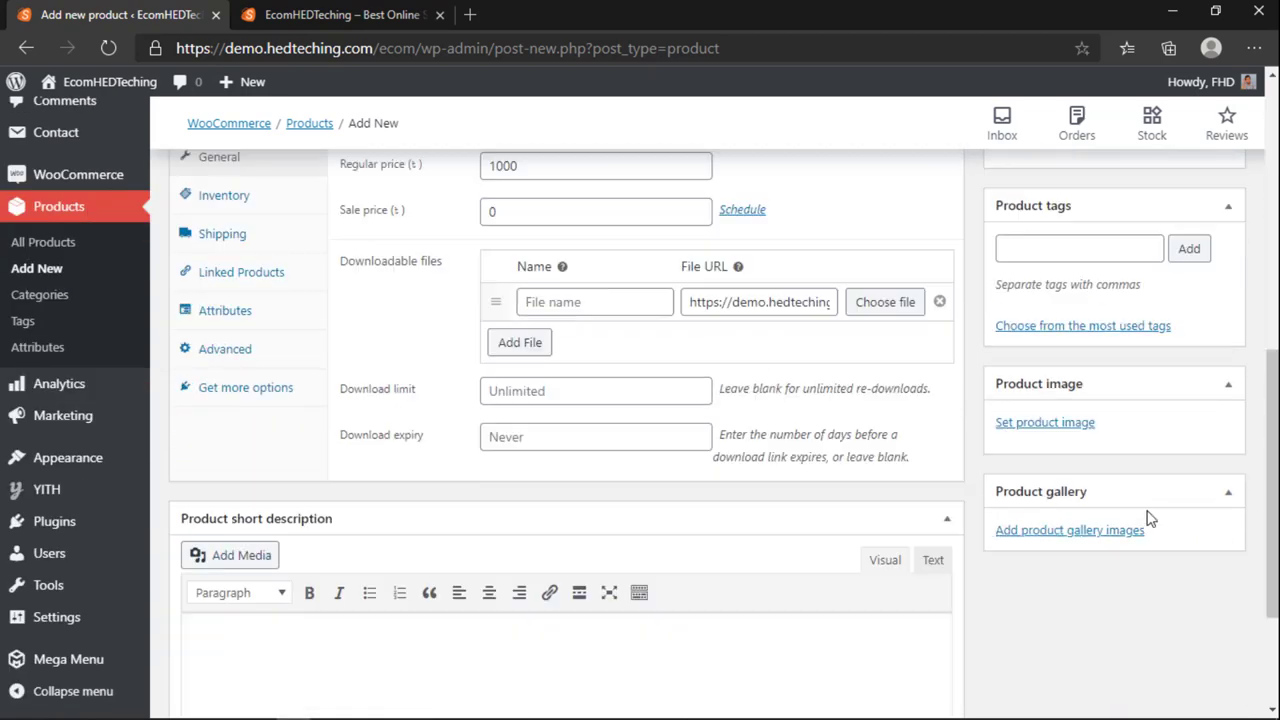
pyautogui.click(1046, 400)
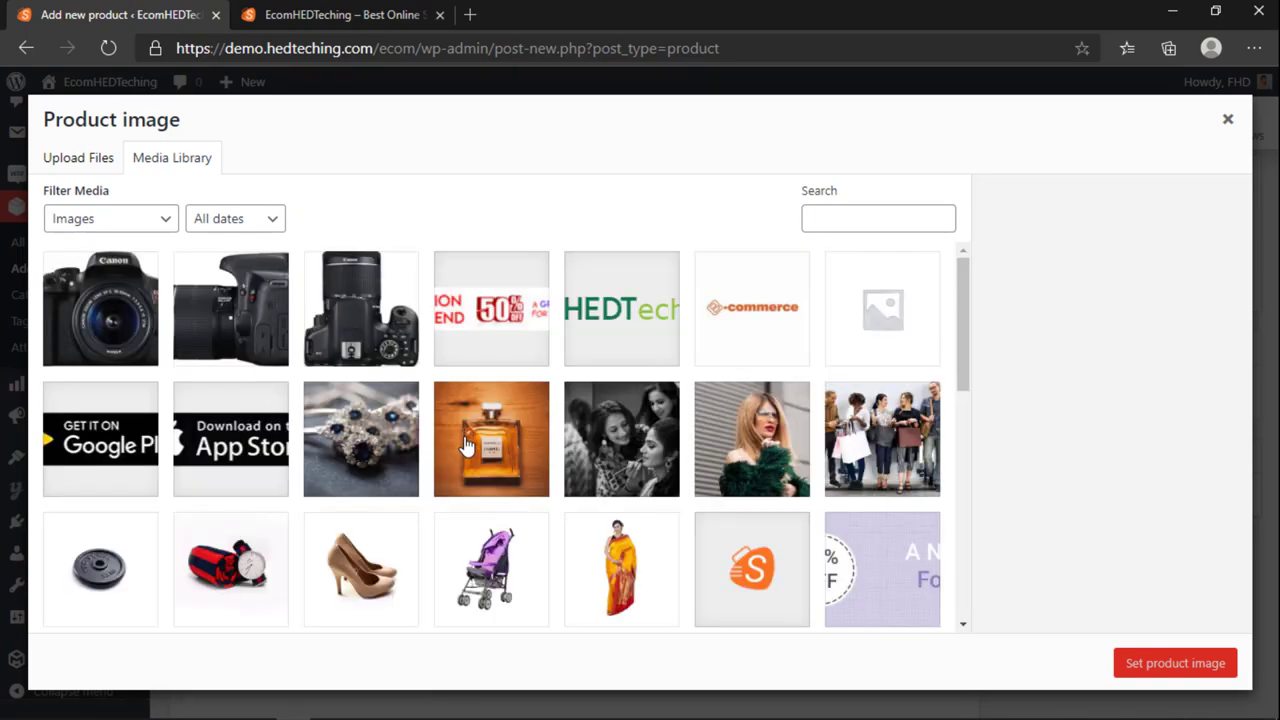
pyautogui.scroll(-6, 465, 445)
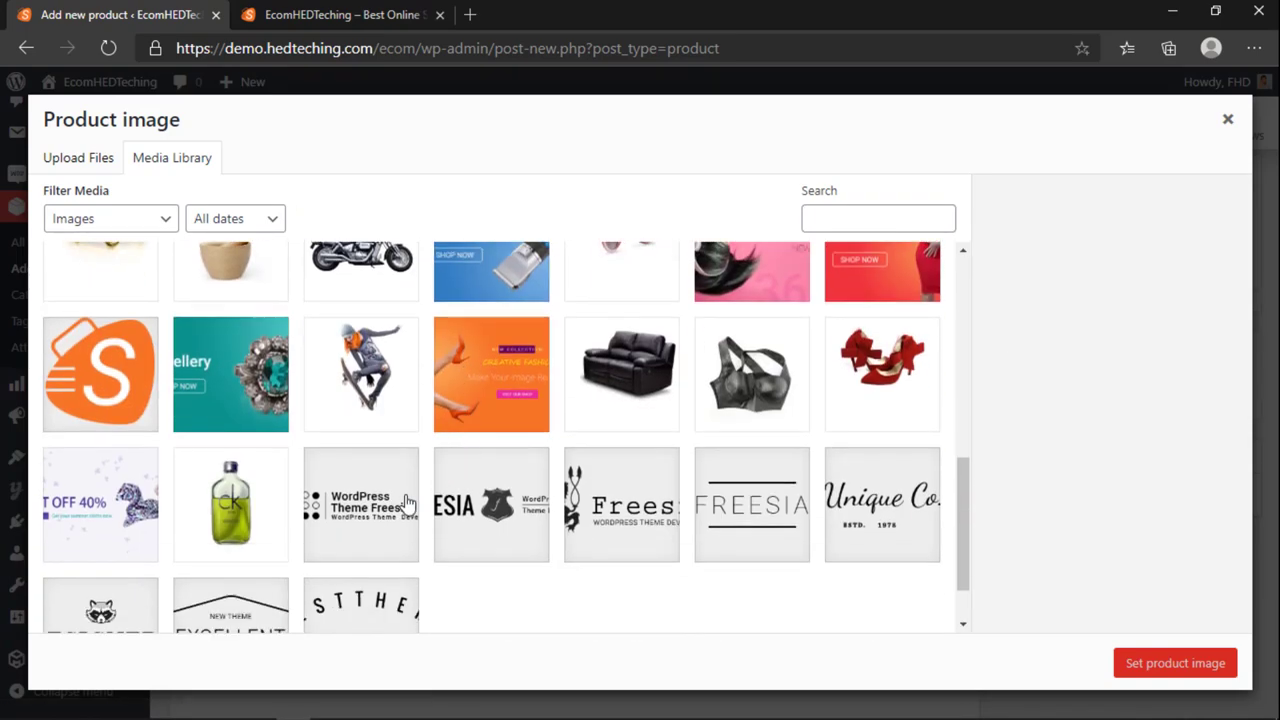
pyautogui.scroll(3, 407, 503)
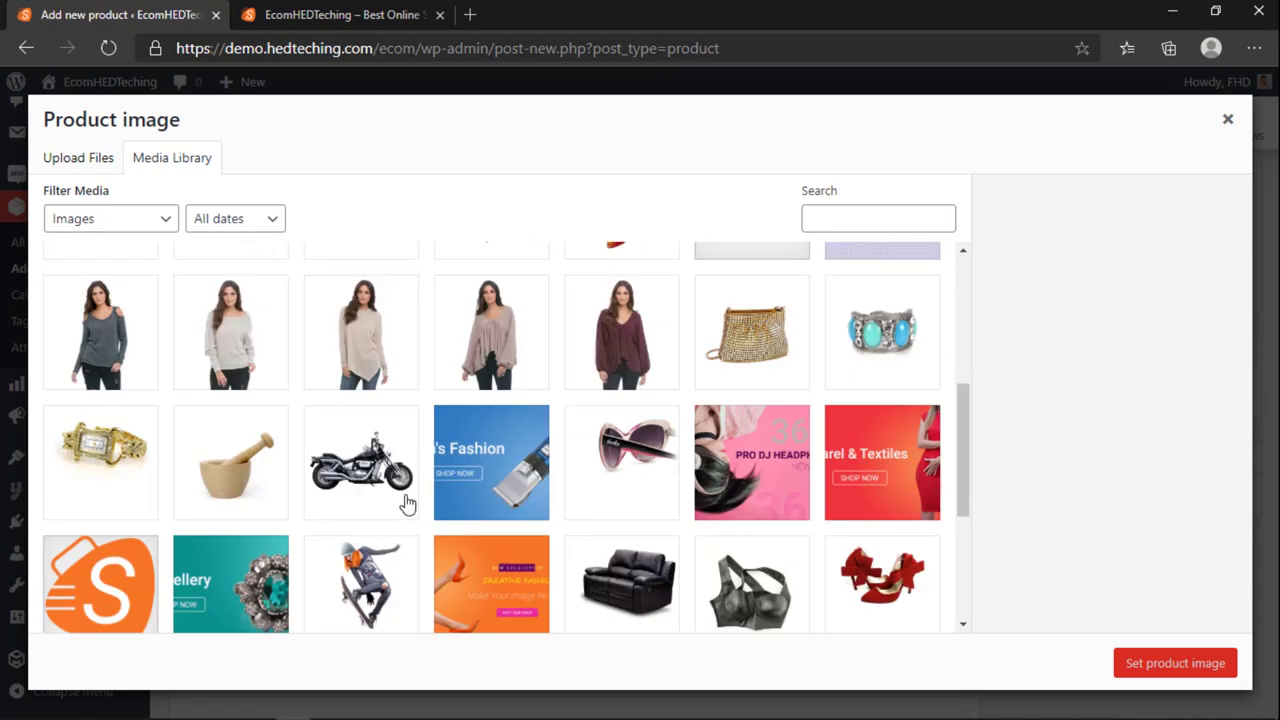
pyautogui.scroll(-3, 420, 480)
pyautogui.scroll(10, 157, 498)
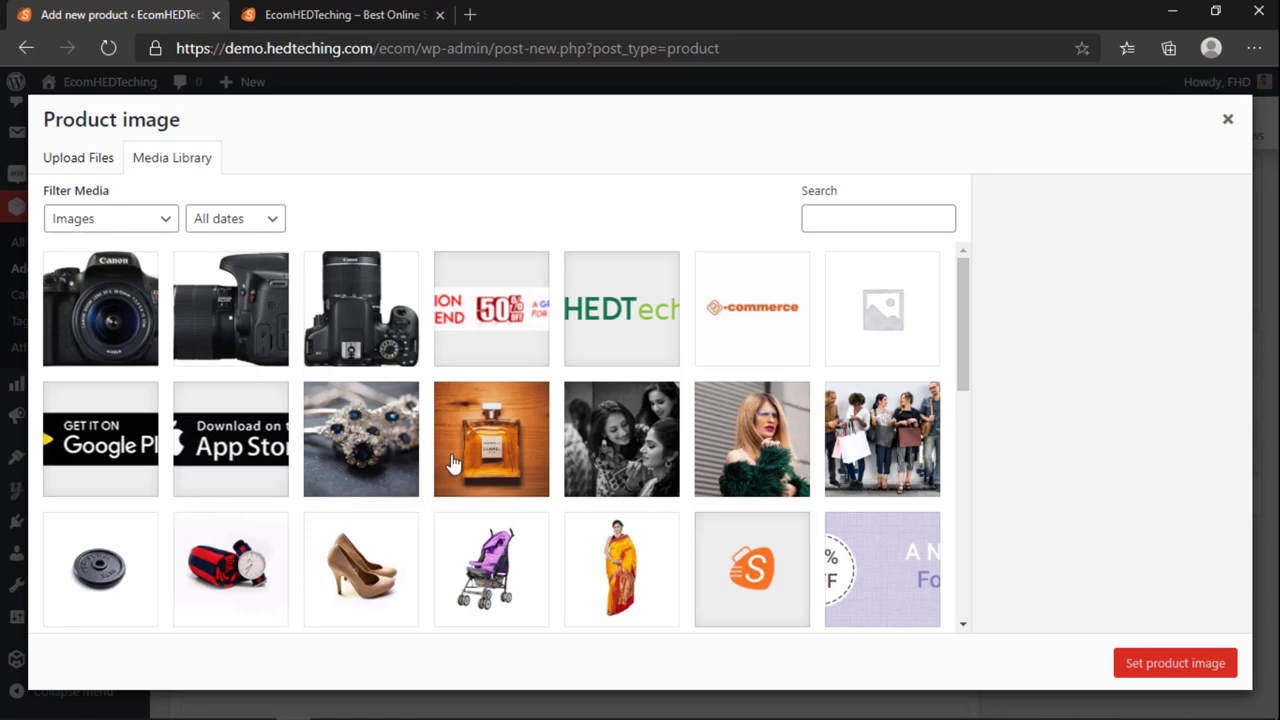
pyautogui.click(450, 462)
pyautogui.click(1120, 662)
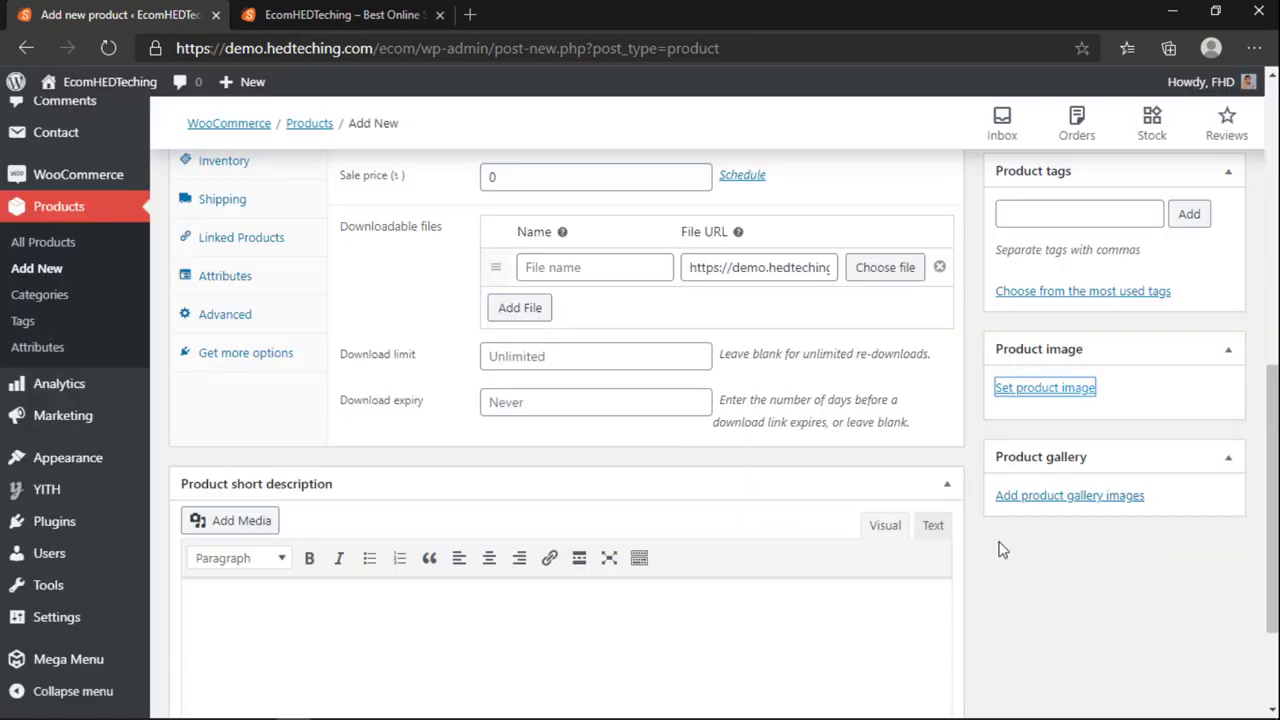
# Step: Check the storefront homepage tab, then return to the product editor
pyautogui.scroll(10, 1003, 549)
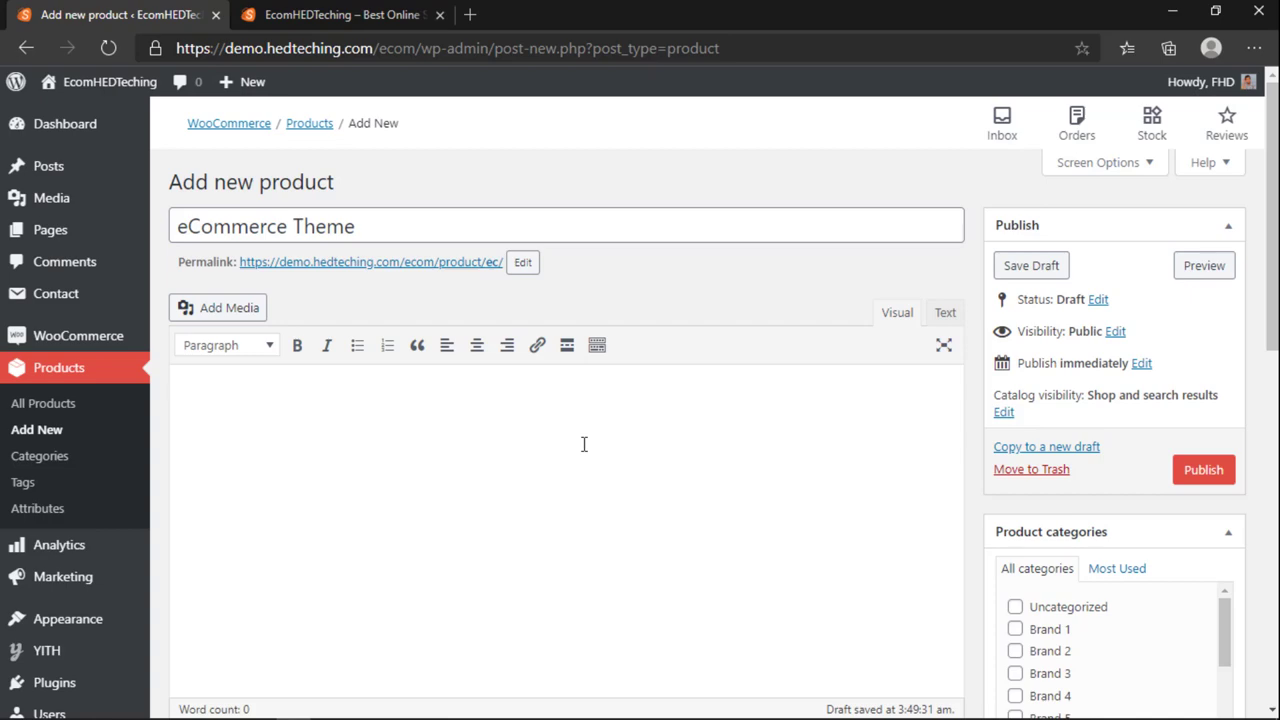
pyautogui.click(300, 14)
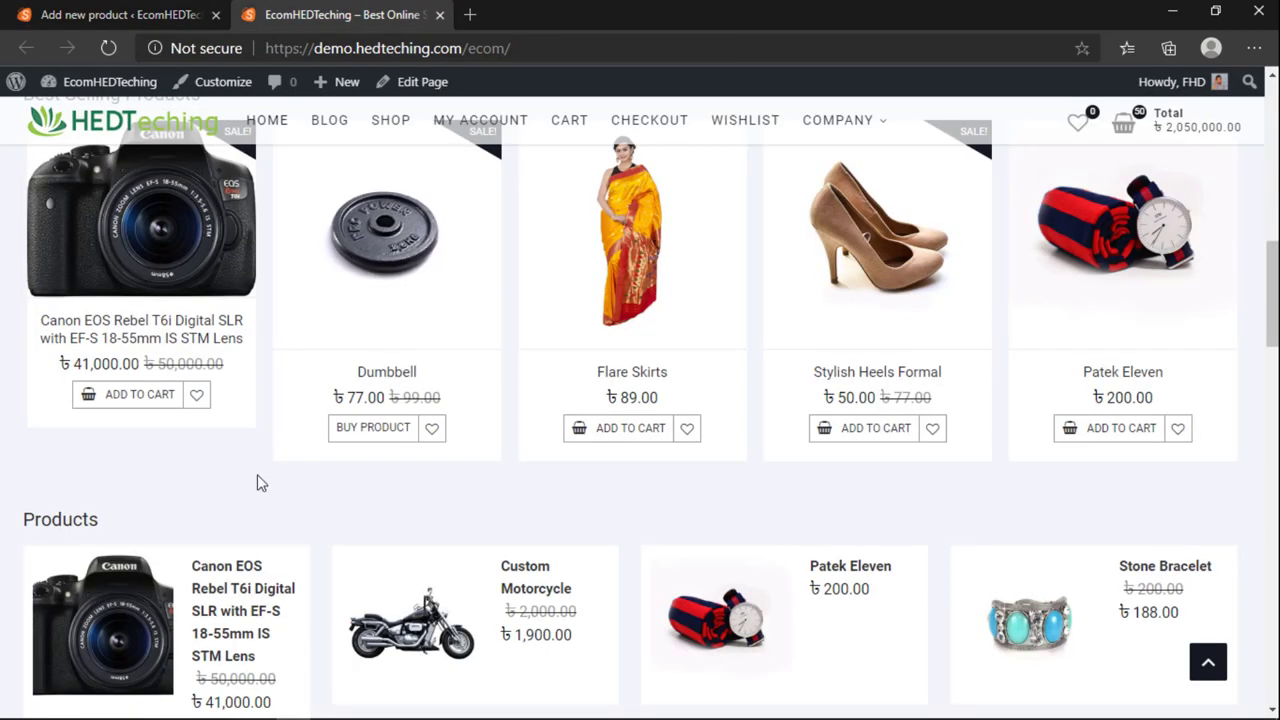
pyautogui.scroll(2, 257, 474)
pyautogui.scroll(-3, 197, 140)
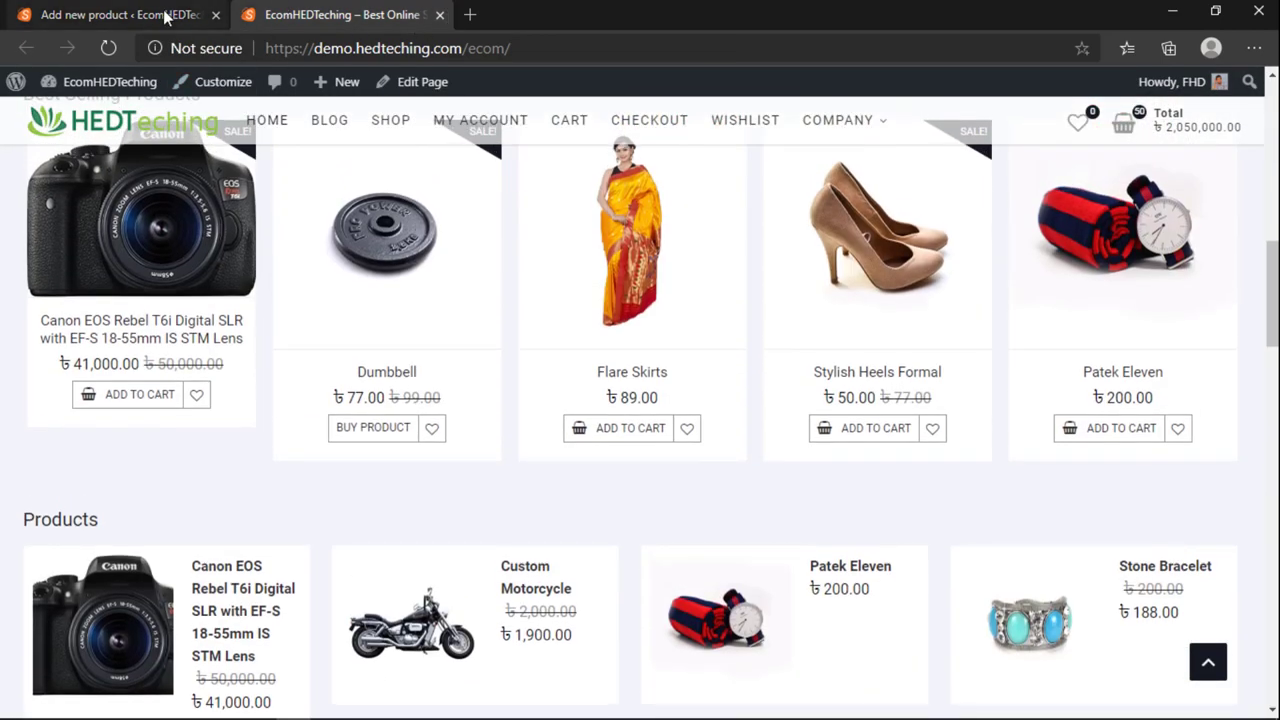
pyautogui.click(155, 16)
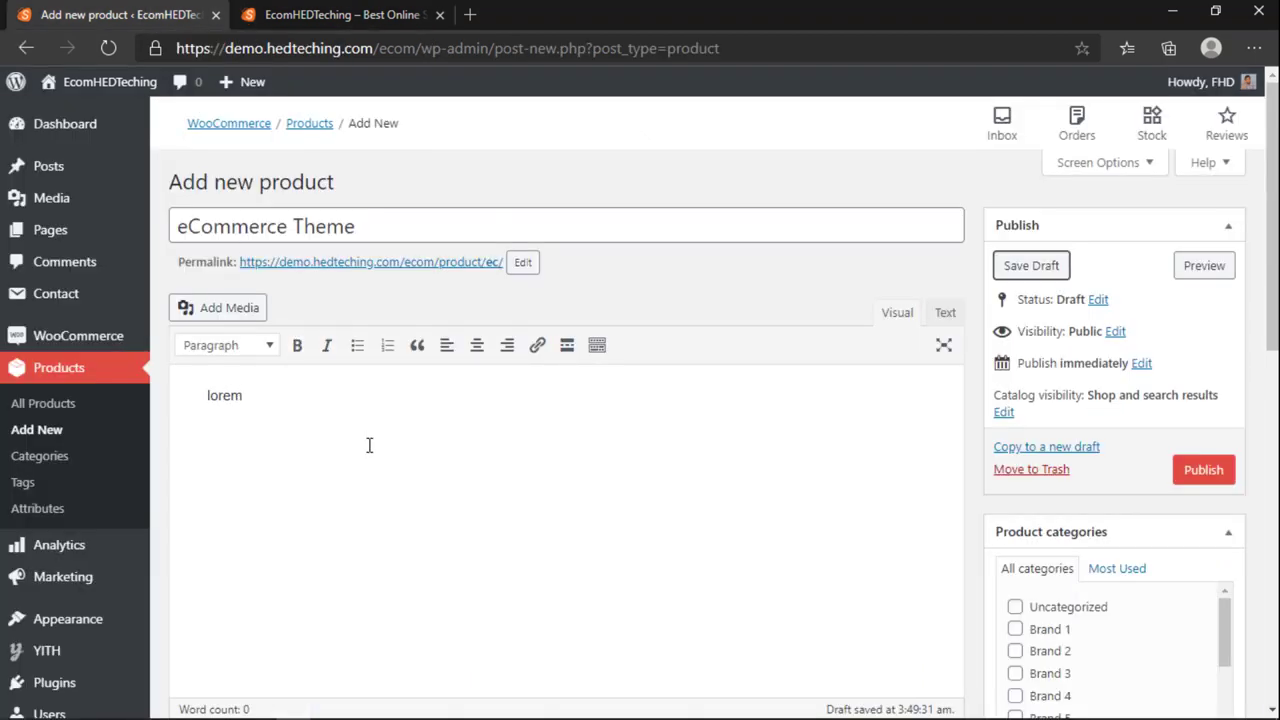
# Step: Search the web for 'lorem' in a new tab and select the word lorem in the description
pyautogui.click(469, 14)
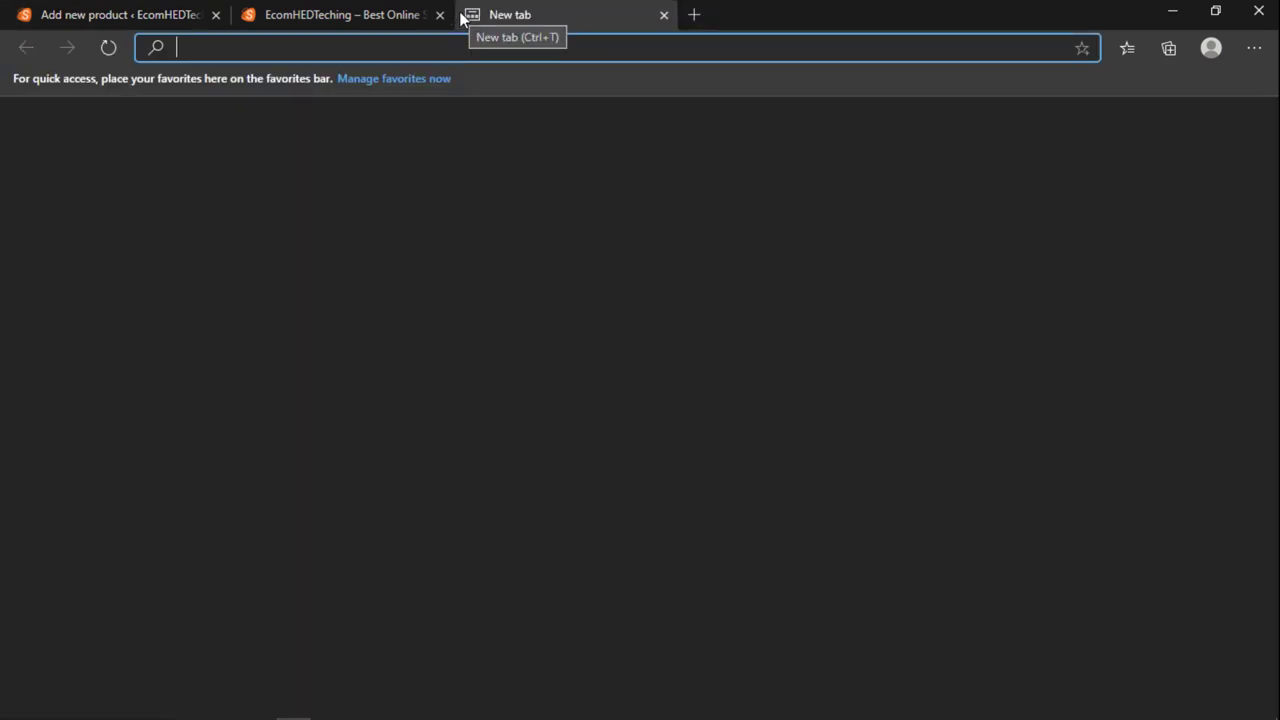
pyautogui.write('lorem')
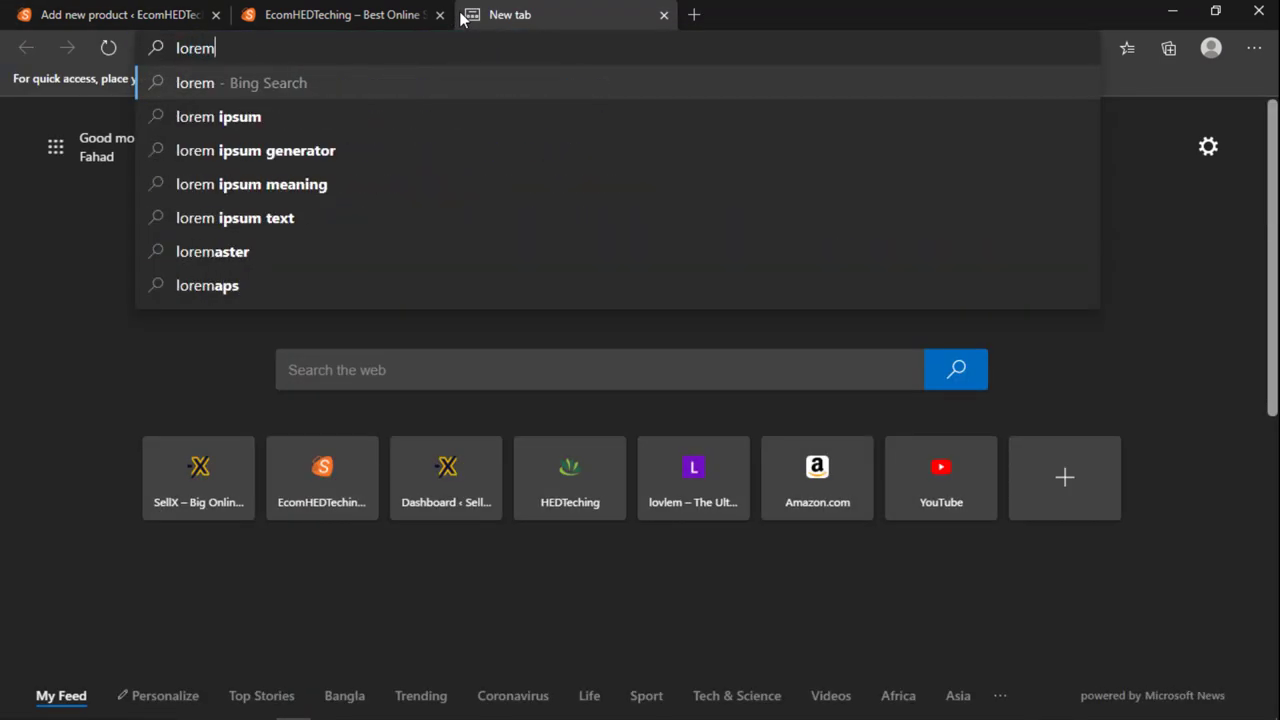
pyautogui.click(357, 157)
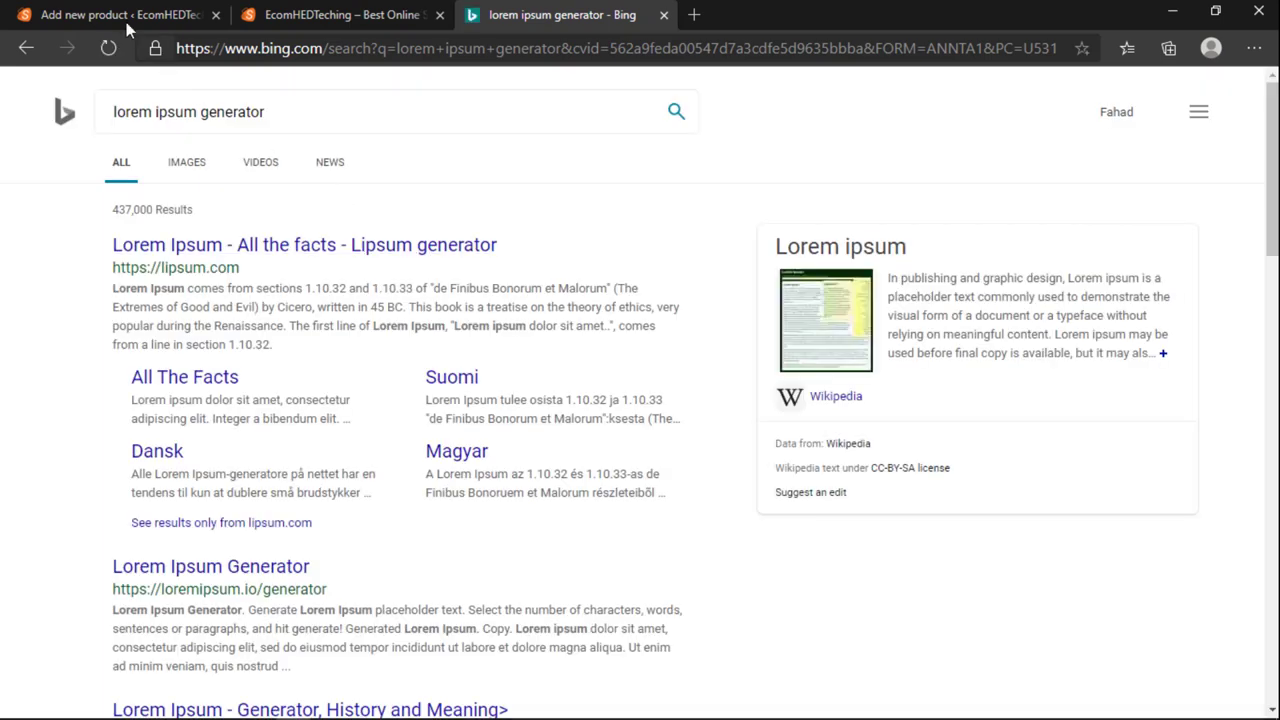
pyautogui.click(126, 18)
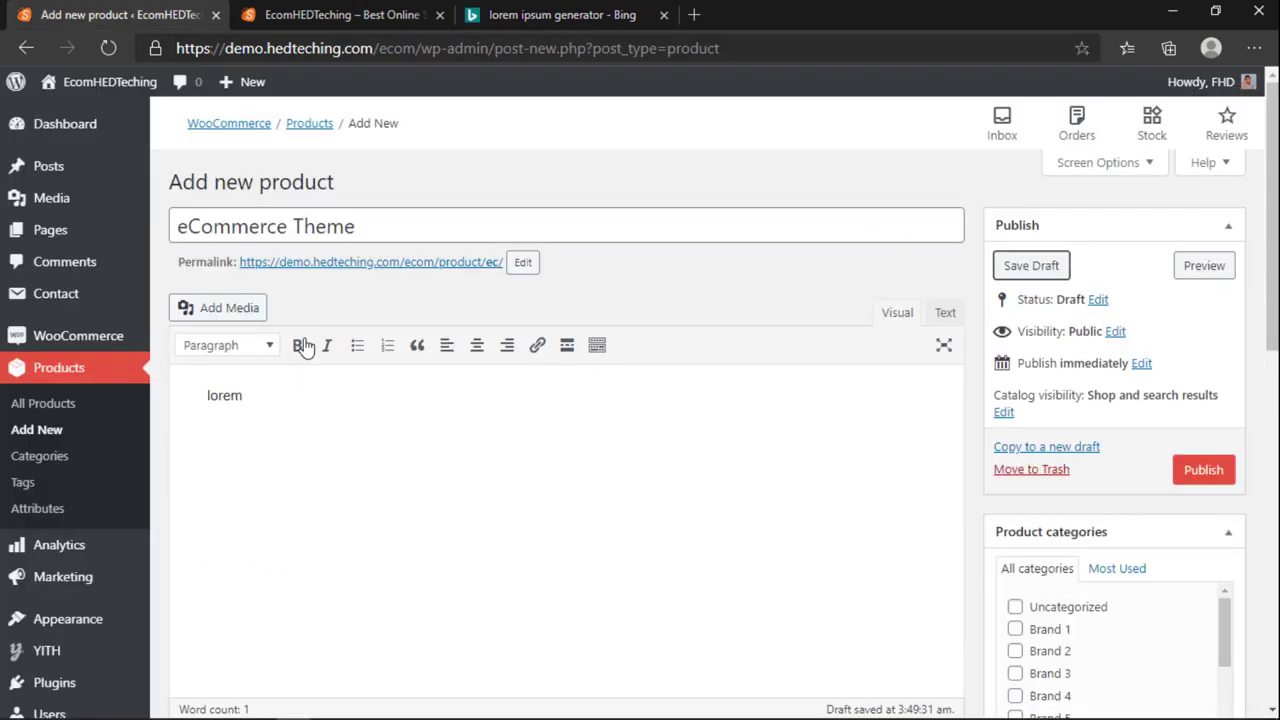
pyautogui.doubleClick(219, 395)
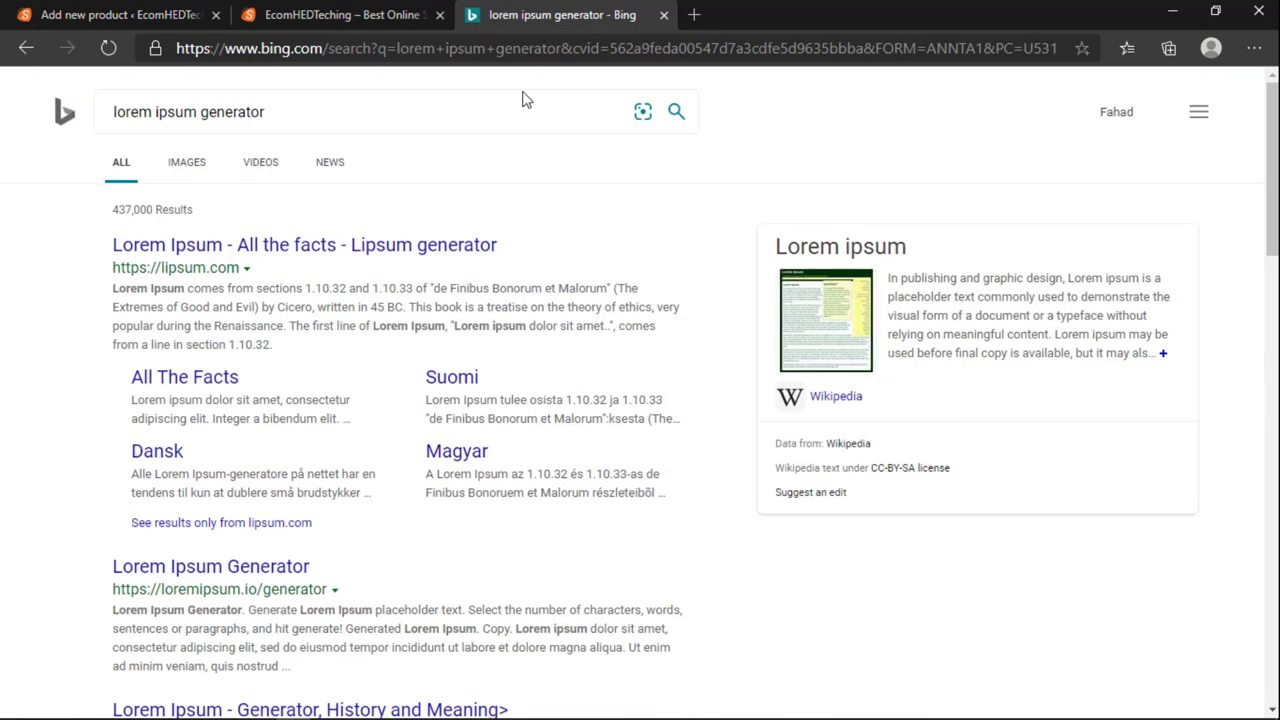
# Step: Open lipsum.com and copy the opening of the 'Why do we use it?' paragraph
pyautogui.click(545, 15)
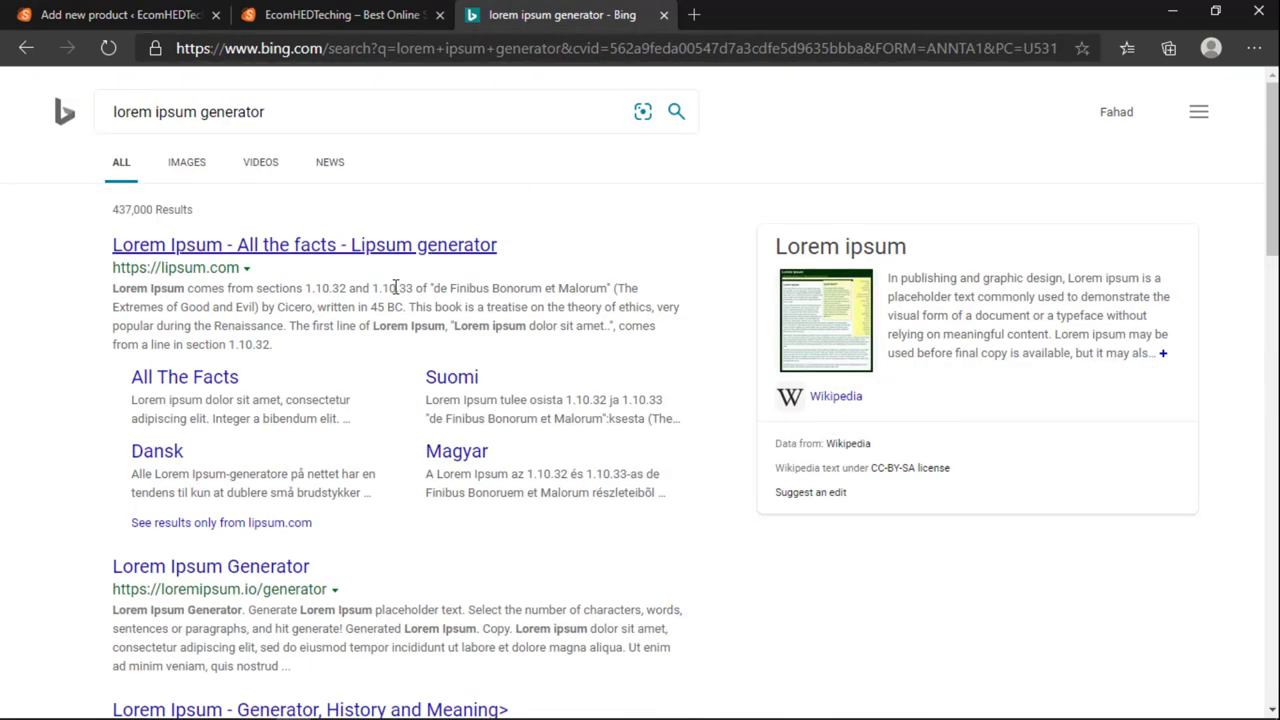
pyautogui.click(363, 245)
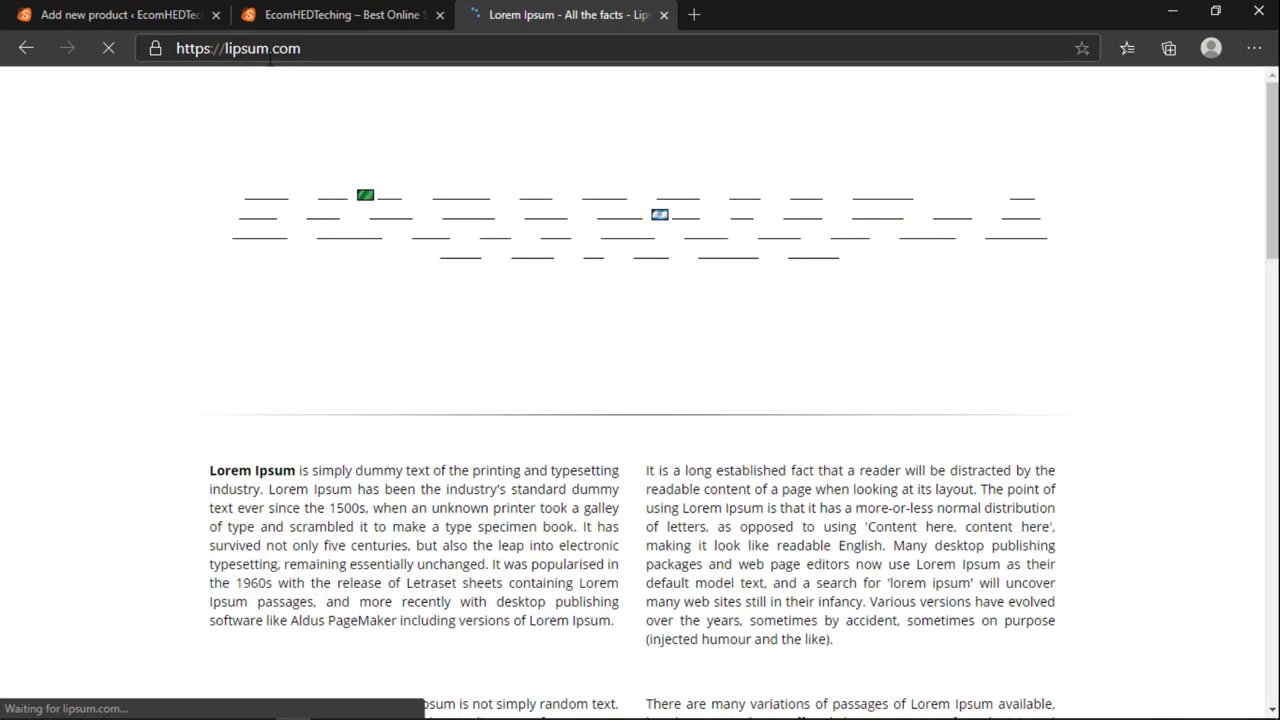
pyautogui.scroll(-3, 198, 357)
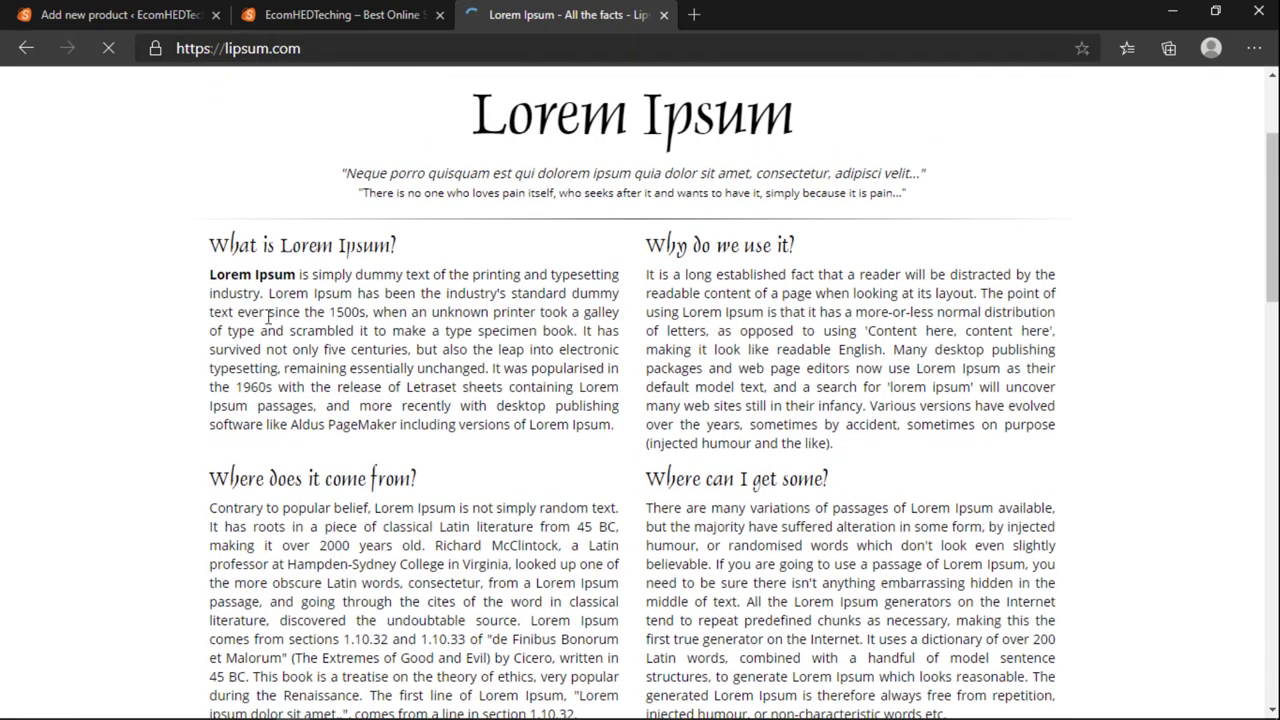
pyautogui.moveTo(649, 273)
pyautogui.mouseDown()
pyautogui.moveTo(800, 372)
pyautogui.moveTo(875, 402)
pyautogui.moveTo(852, 336)
pyautogui.moveTo(790, 295)
pyautogui.moveTo(886, 350)
pyautogui.moveTo(1000, 332)
pyautogui.moveTo(1034, 350)
pyautogui.moveTo(1023, 366)
pyautogui.moveTo(1058, 338)
pyautogui.moveTo(700, 292)
pyautogui.moveTo(660, 274)
pyautogui.mouseUp()
pyautogui.click(1053, 340)
pyautogui.rightClick(659, 275)
pyautogui.click(696, 296)
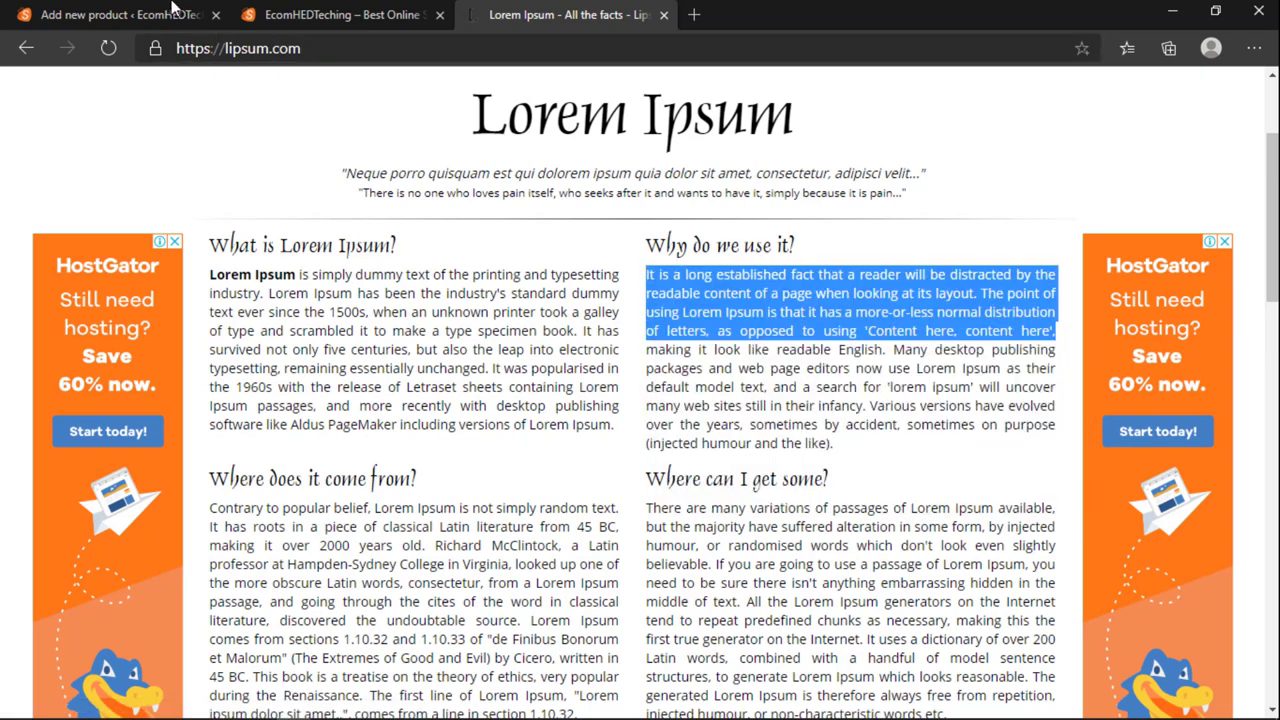
pyautogui.click(172, 12)
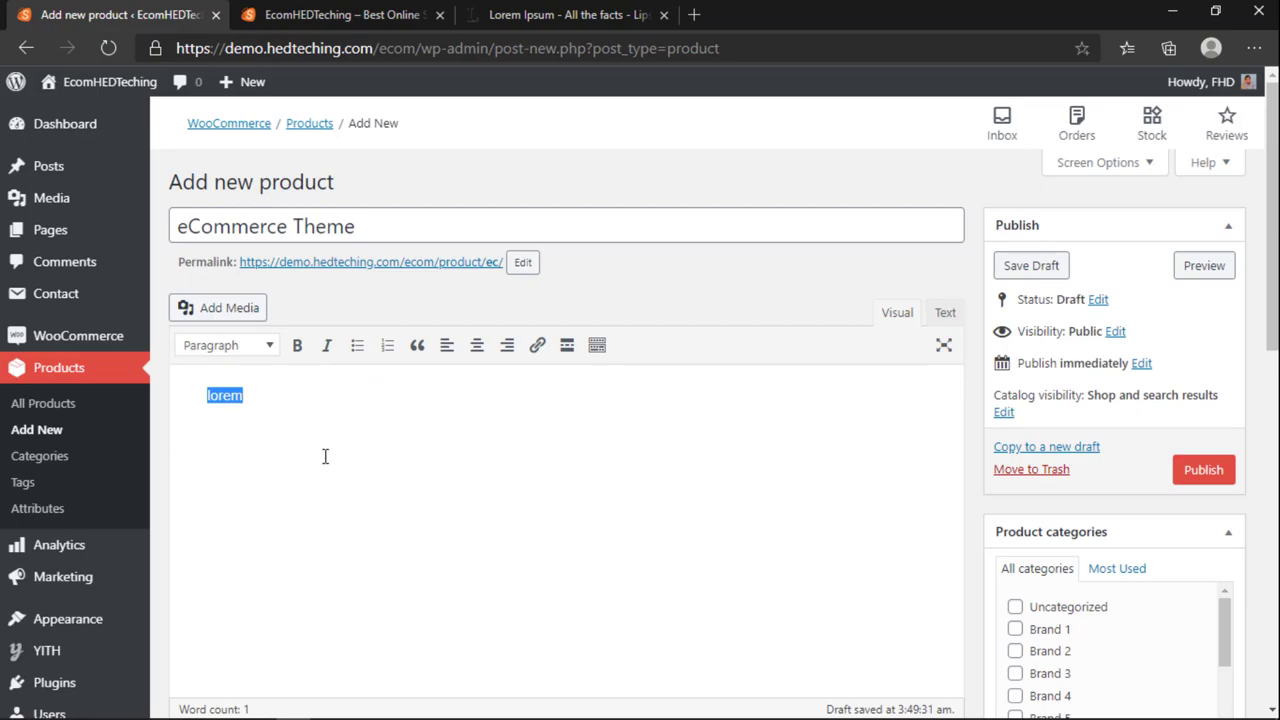
# Step: Paste the copied paragraph over 'lorem' and select lipsum.com's 'Where does it come from?' sections
pyautogui.hotkey('ctrl', 'v')
pyautogui.click(514, 14)
pyautogui.scroll(-2, 490, 475)
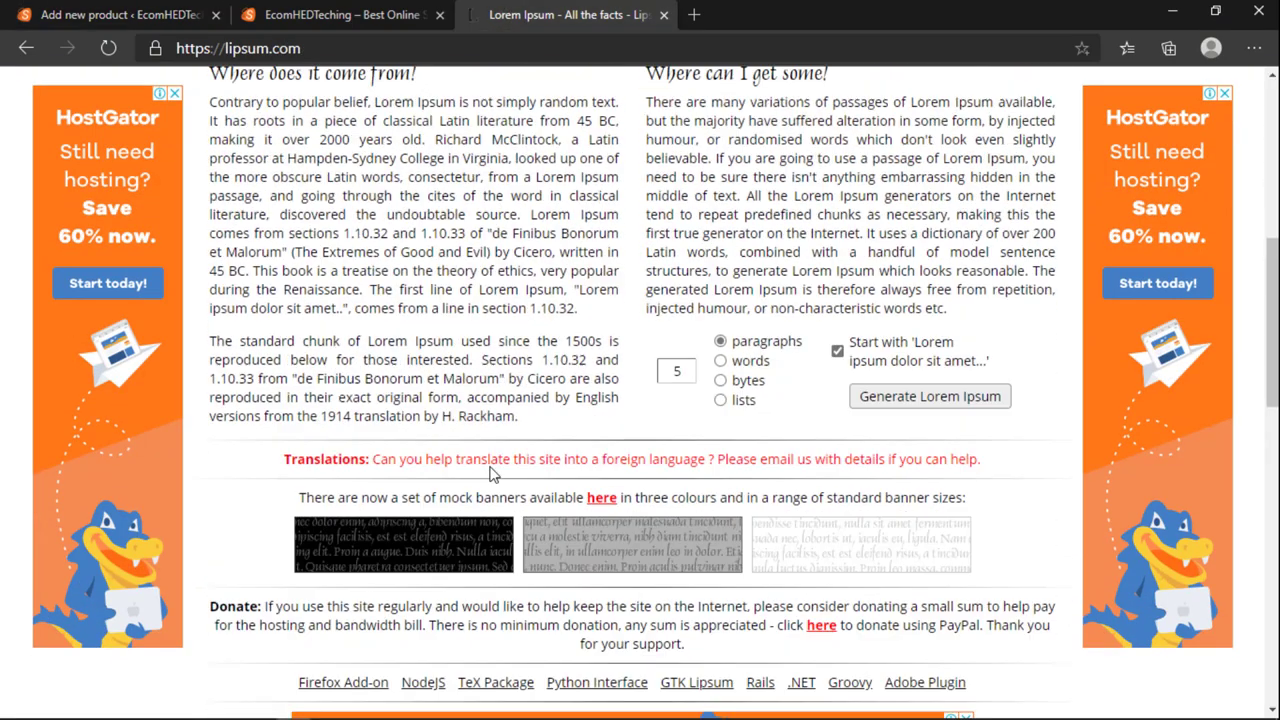
pyautogui.scroll(2, 283, 371)
pyautogui.moveTo(203, 287); pyautogui.dragTo(965, 520)
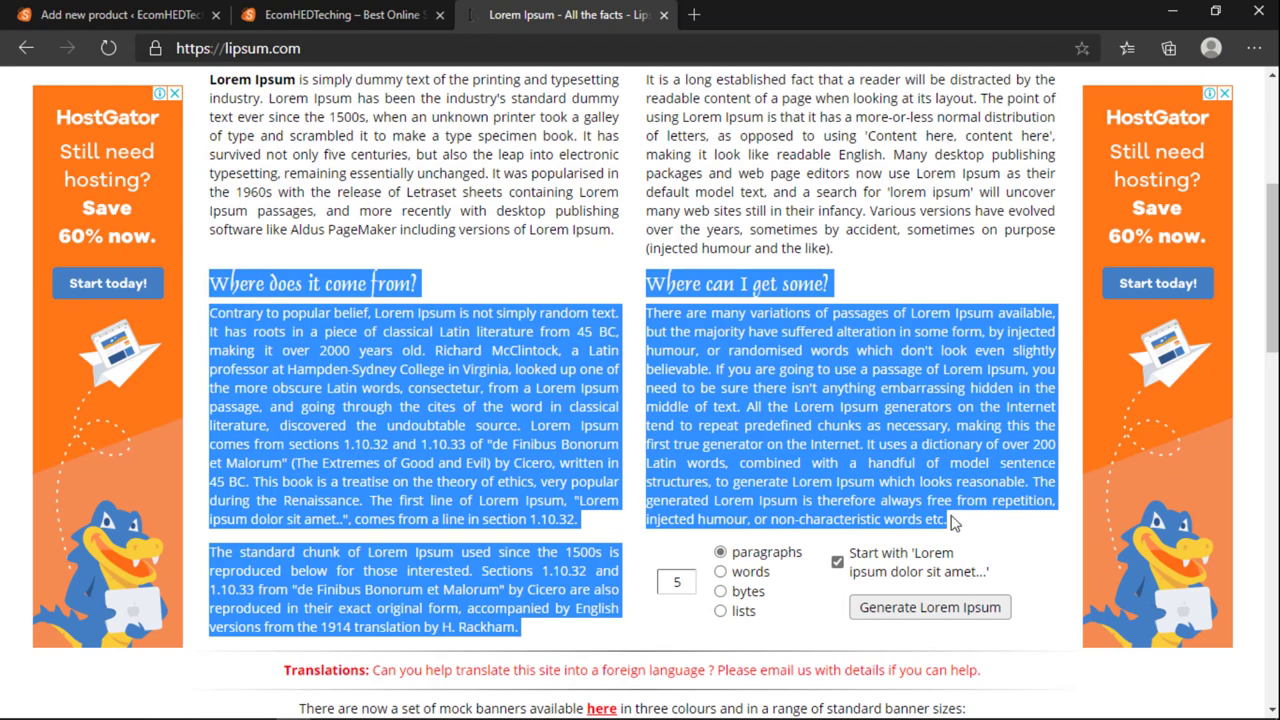
# Step: Cut the paragraph from the main description and paste it into the short description
pyautogui.click(120, 14)
pyautogui.scroll(-5, 371, 509)
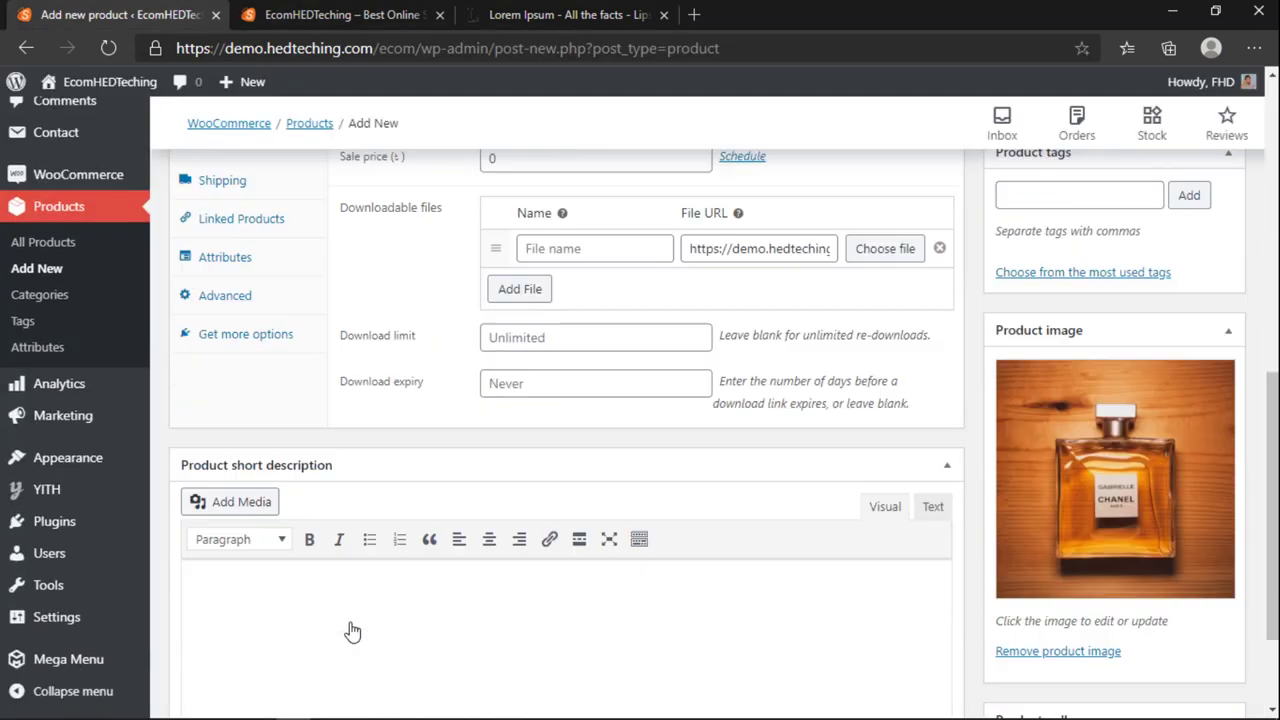
pyautogui.scroll(5, 400, 510)
pyautogui.scroll(1, 500, 510)
pyautogui.scroll(-10, 543, 489)
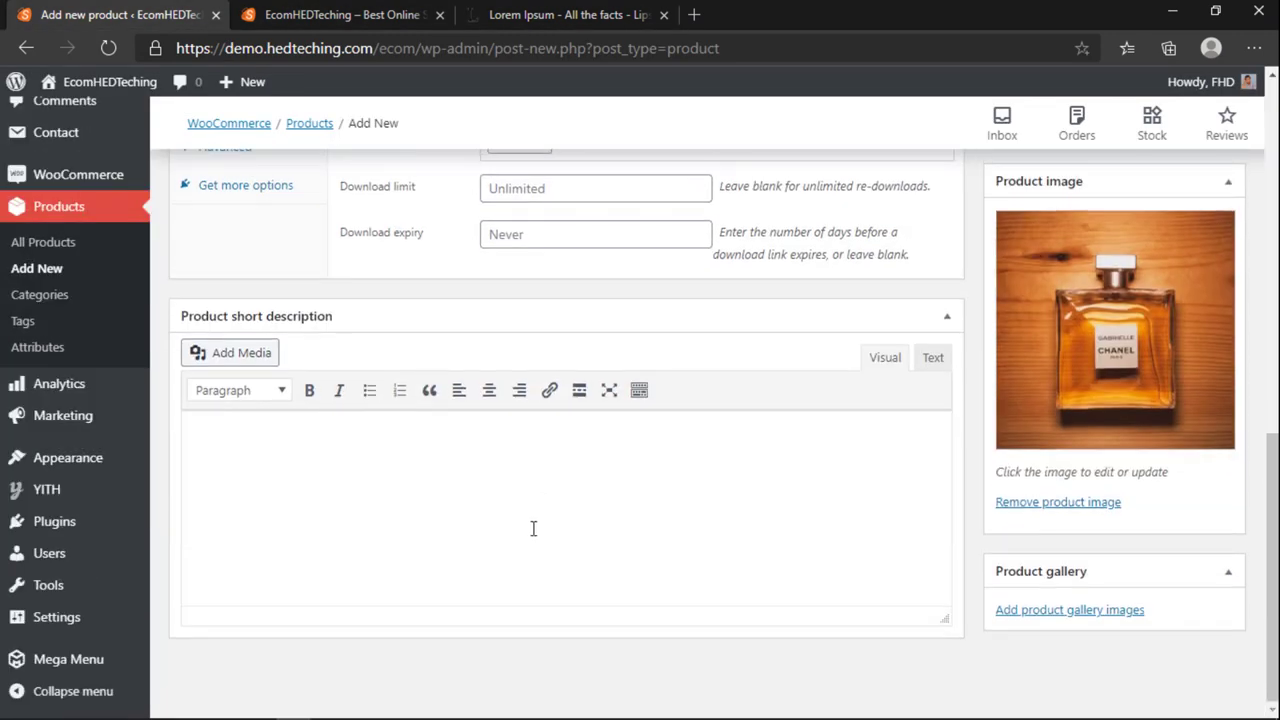
pyautogui.scroll(6, 531, 520)
pyautogui.scroll(-2, 527, 519)
pyautogui.scroll(5, 417, 377)
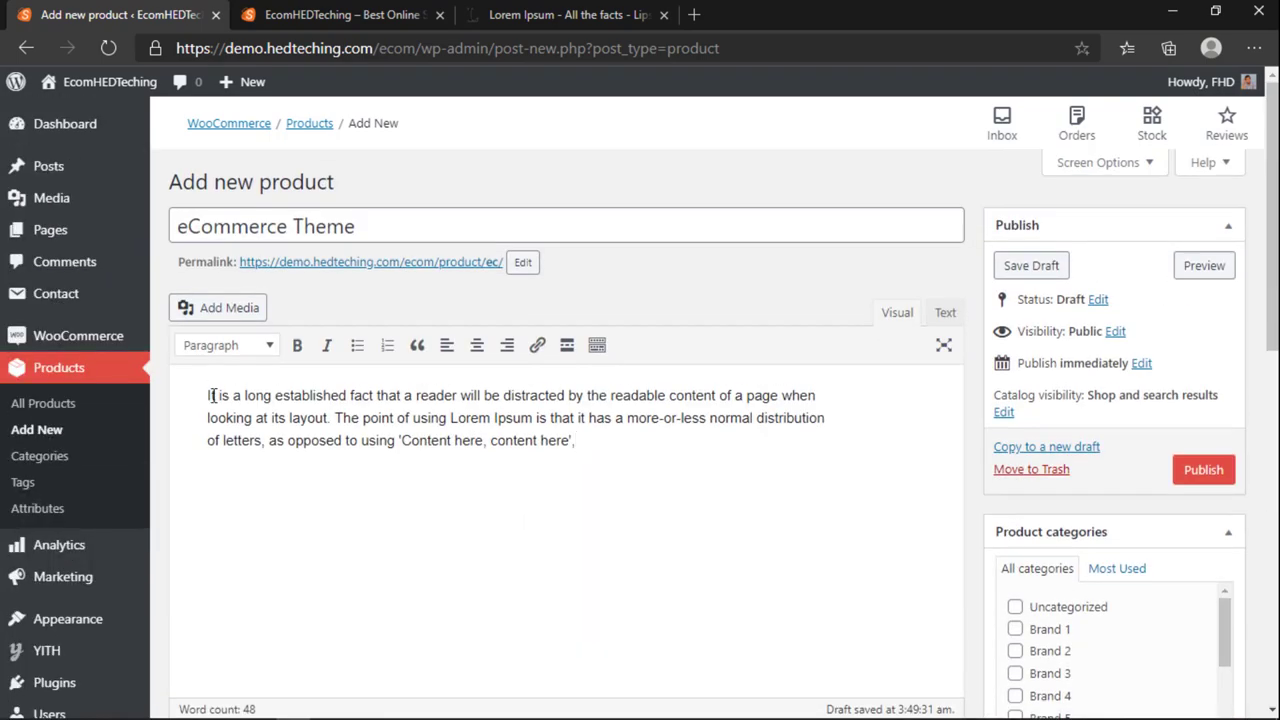
pyautogui.hotkey('ctrl', 'a')
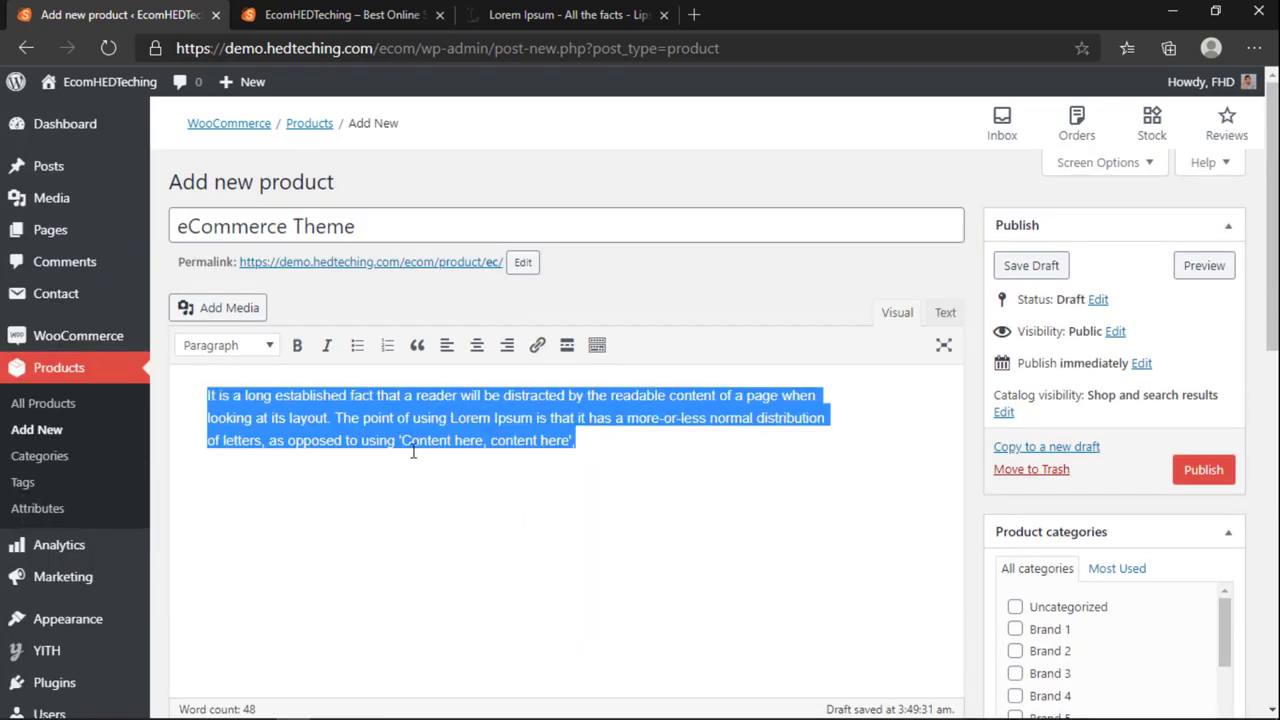
pyautogui.hotkey('ctrl', 'x')
pyautogui.scroll(-10, 413, 452)
pyautogui.click(308, 483)
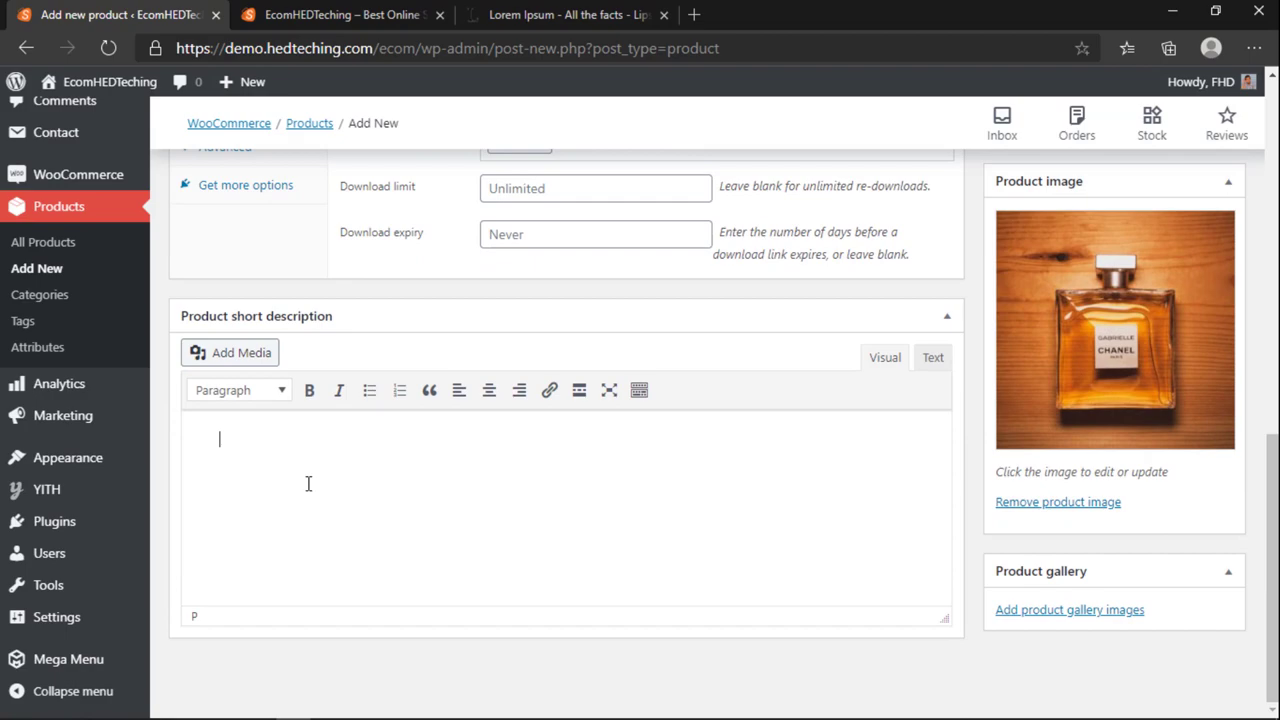
pyautogui.hotkey('ctrl', 'v')
# Step: Copy the 'Where does it come from?' sections and paste them into the main description
pyautogui.click(565, 14)
pyautogui.rightClick(476, 390)
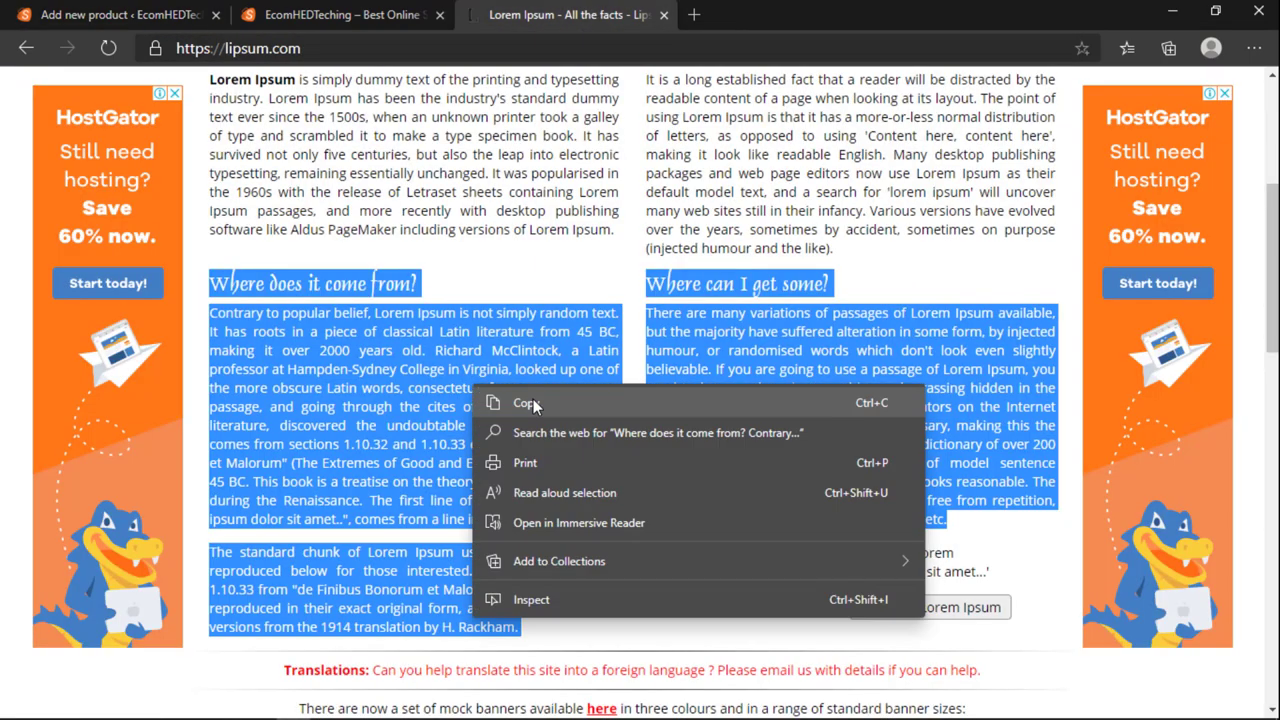
pyautogui.click(527, 403)
pyautogui.click(120, 14)
pyautogui.scroll(10, 330, 350)
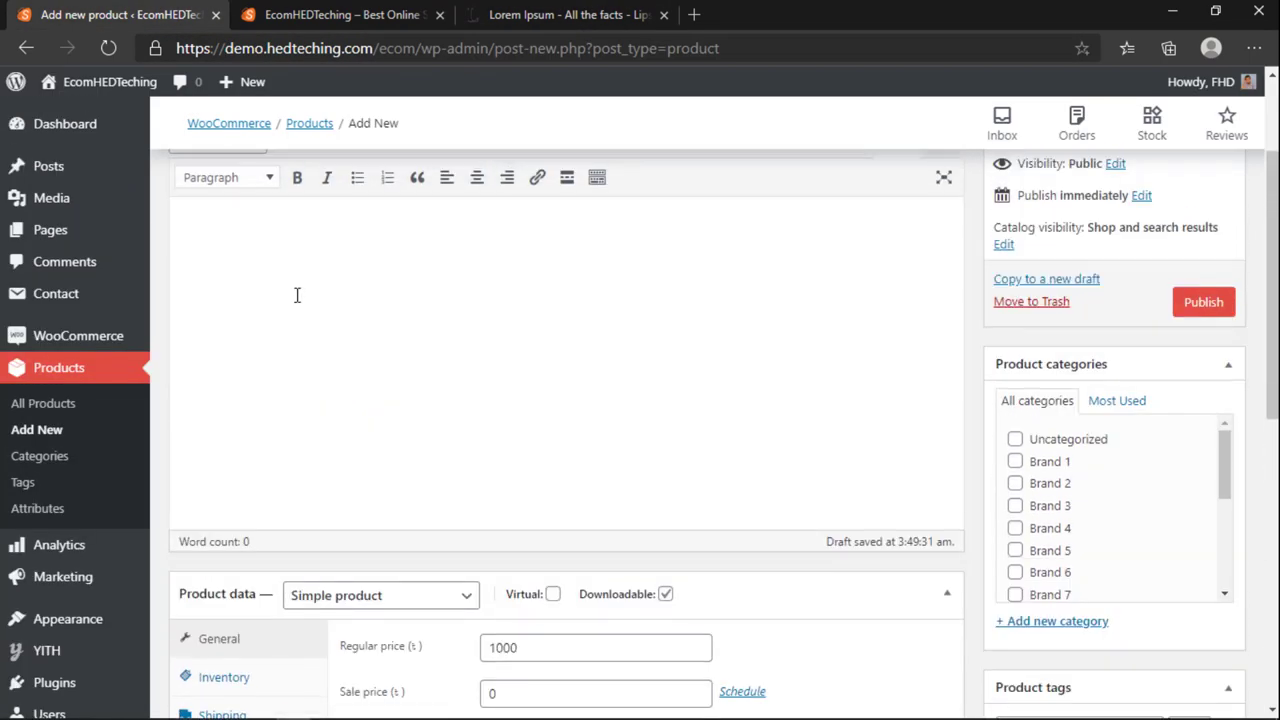
pyautogui.hotkey('ctrl', 'v')
pyautogui.scroll(4, 297, 295)
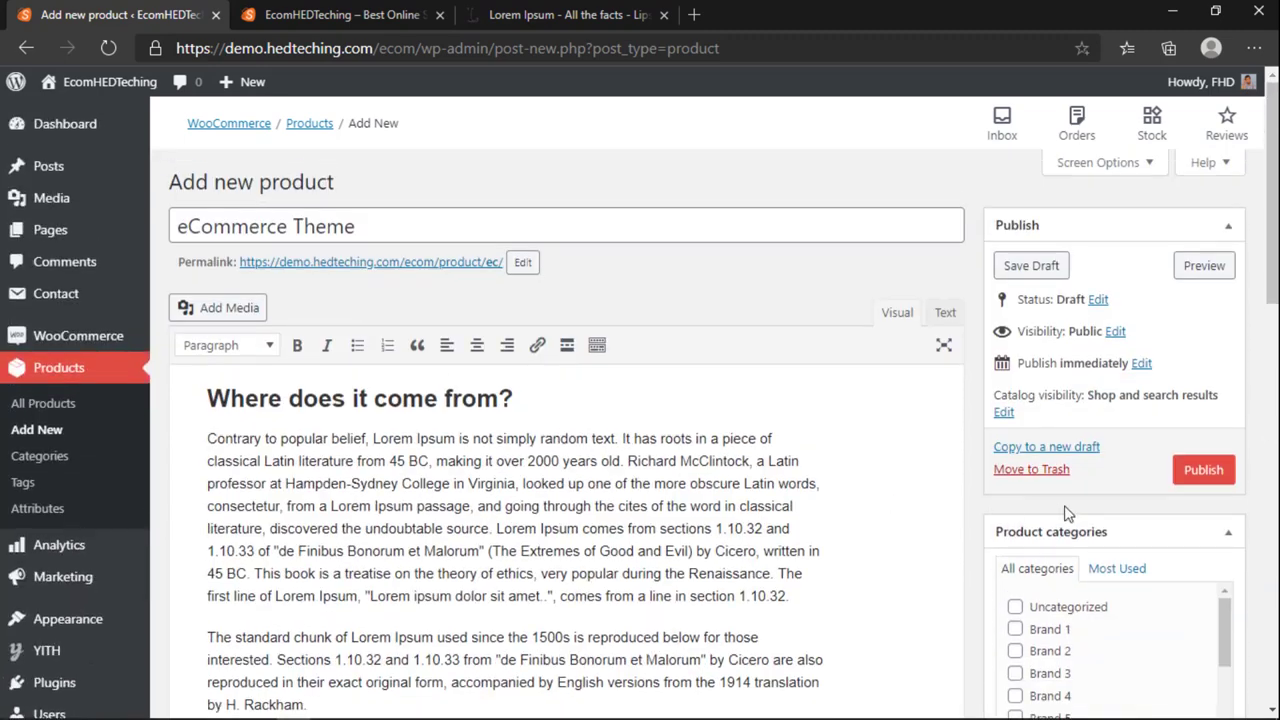
# Step: Publish the eCommerce Theme product and add it to the cart from its product page
pyautogui.click(1193, 471)
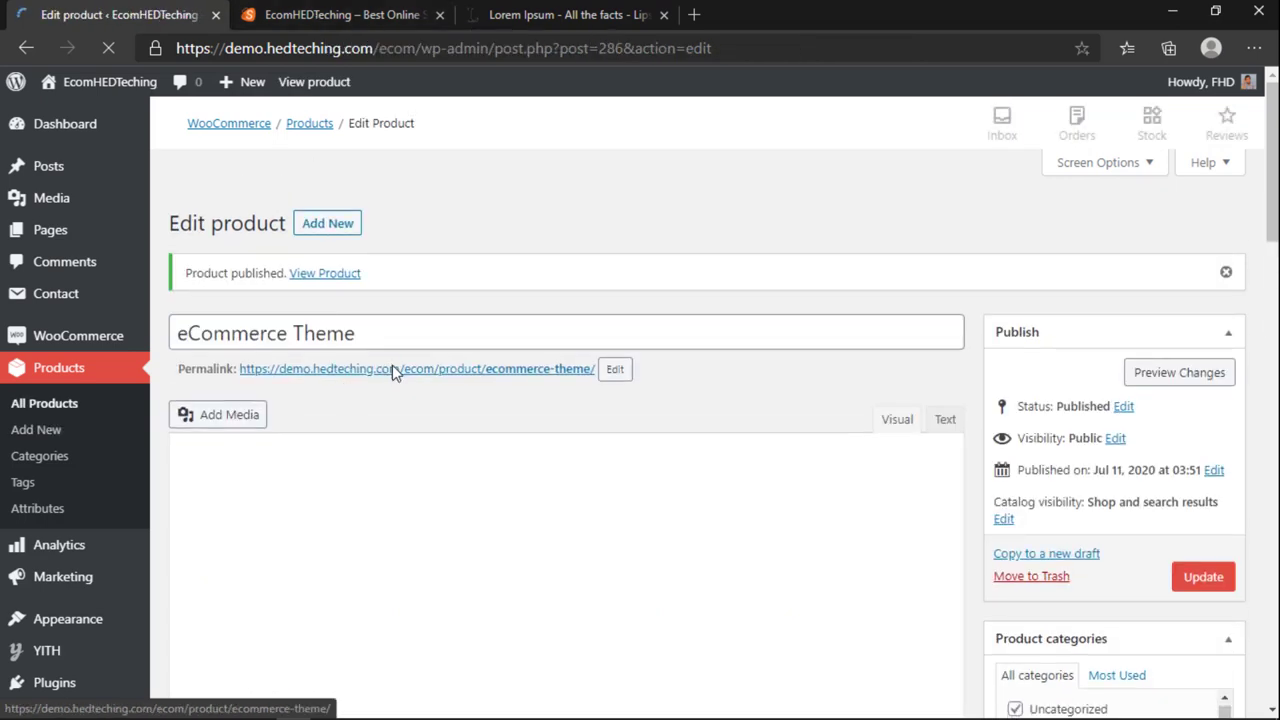
pyautogui.click(393, 310)
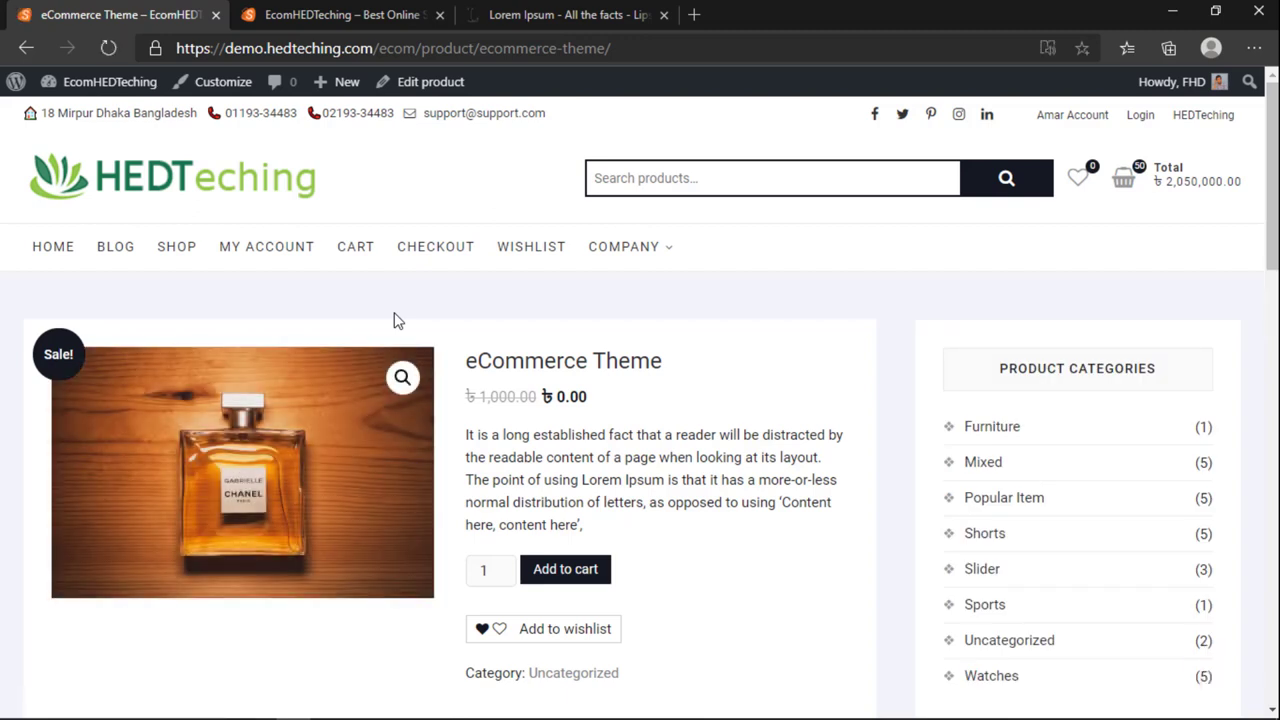
pyautogui.scroll(-1, 396, 320)
pyautogui.click(558, 485)
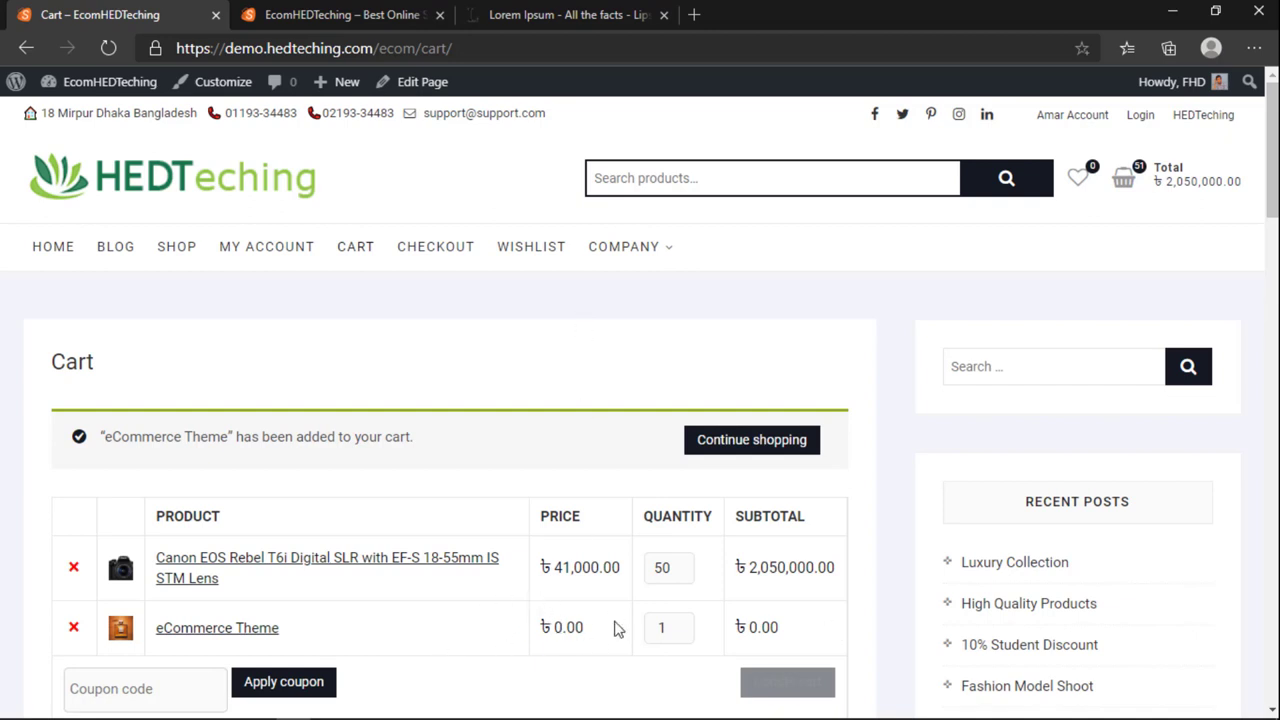
# Step: Remove eCommerce Theme from the cart and go back to the home page via the logo
pyautogui.scroll(-1, 591, 619)
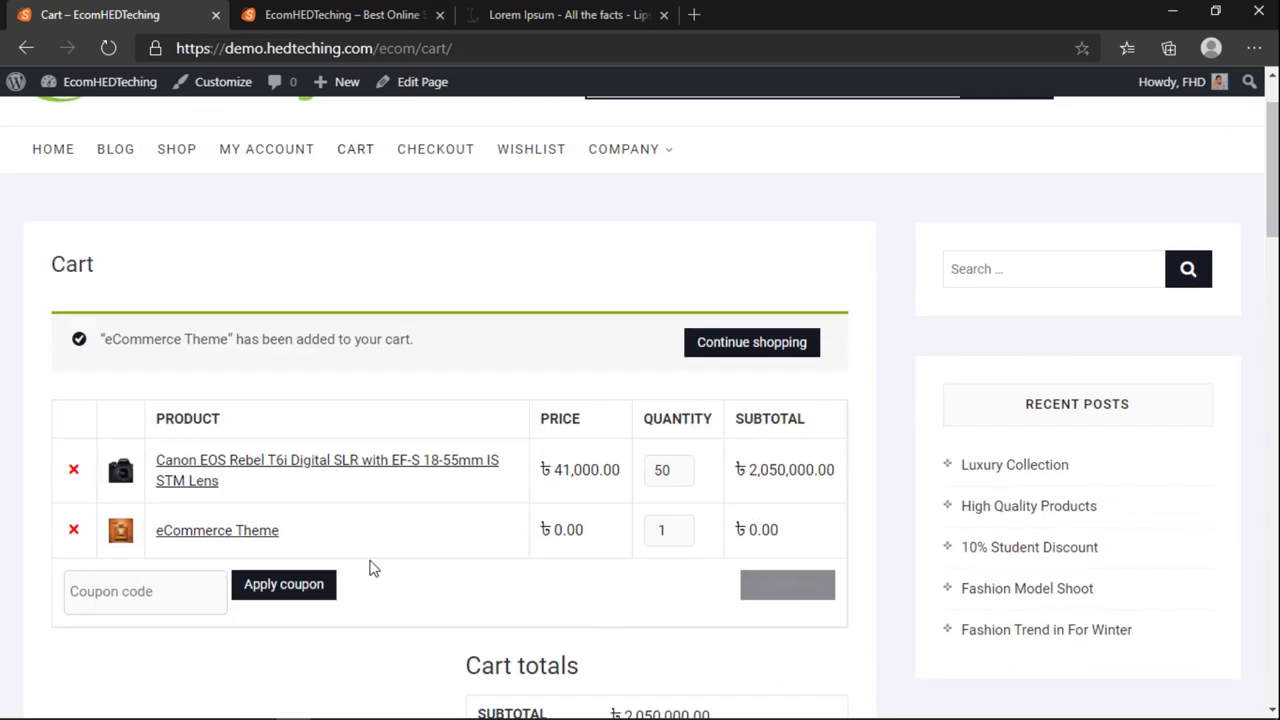
pyautogui.scroll(-1, 683, 610)
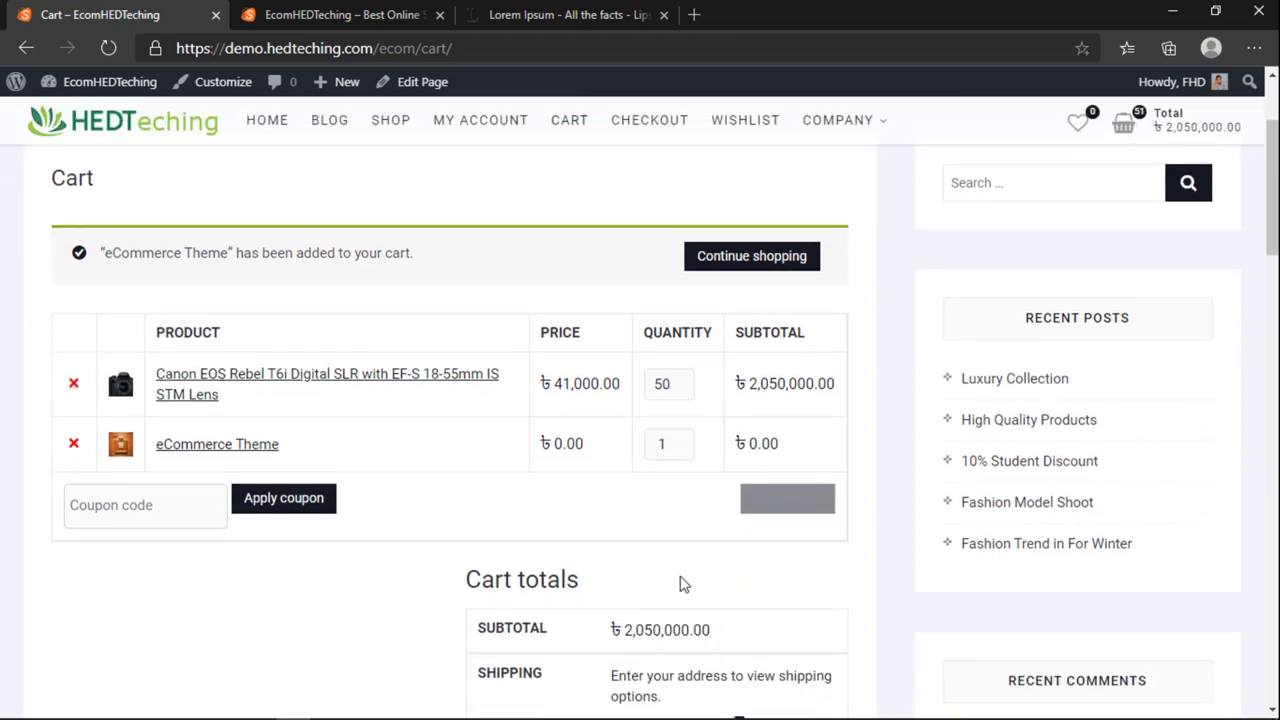
pyautogui.scroll(-3, 677, 551)
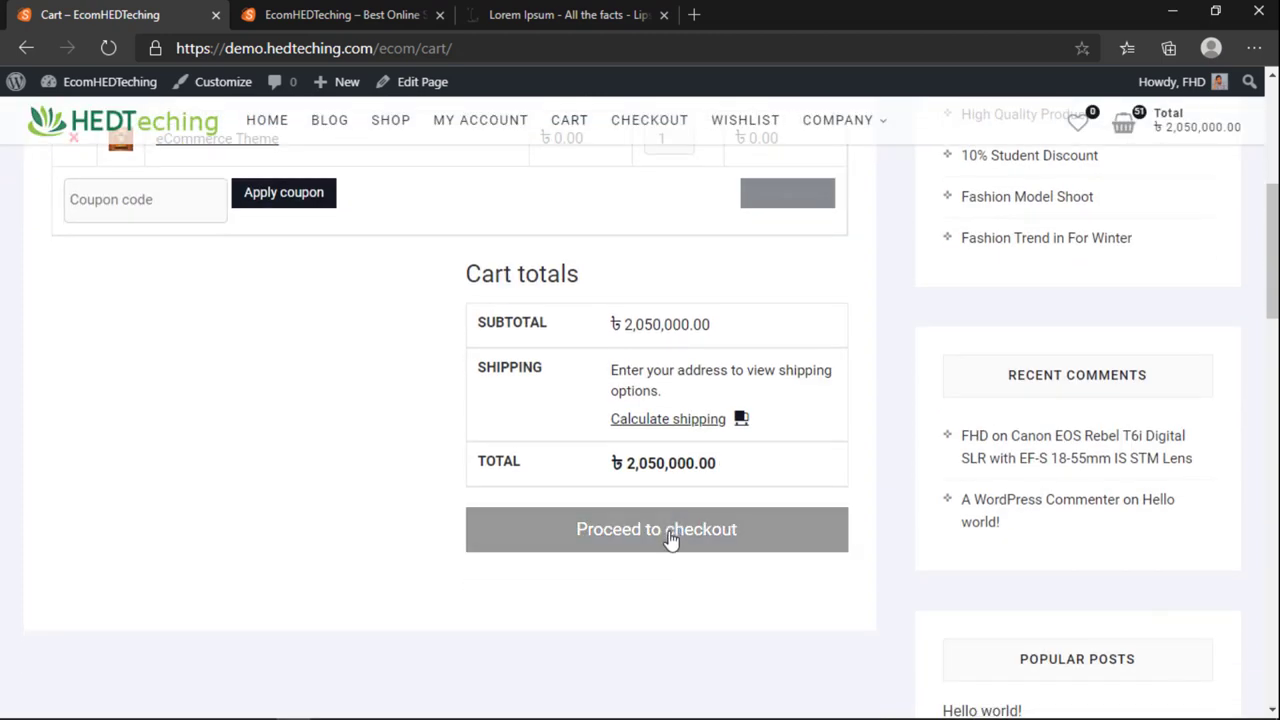
pyautogui.click(614, 527)
pyautogui.scroll(5, 274, 386)
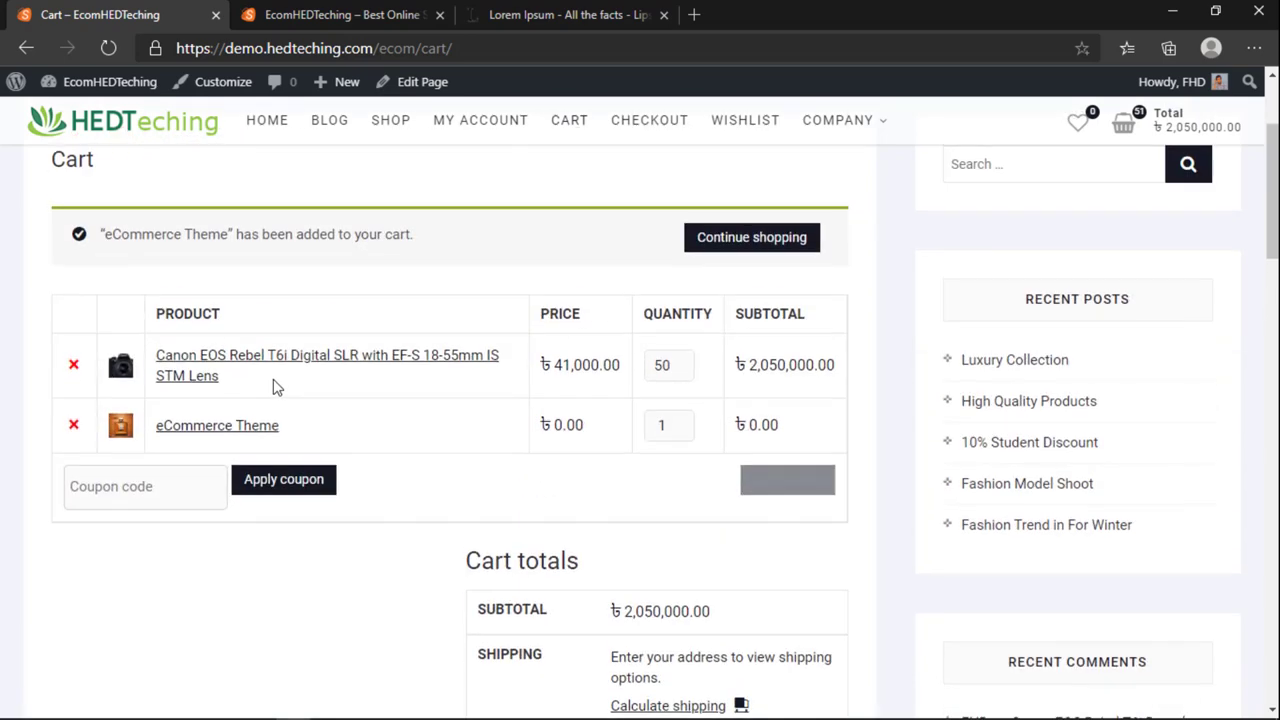
pyautogui.click(74, 567)
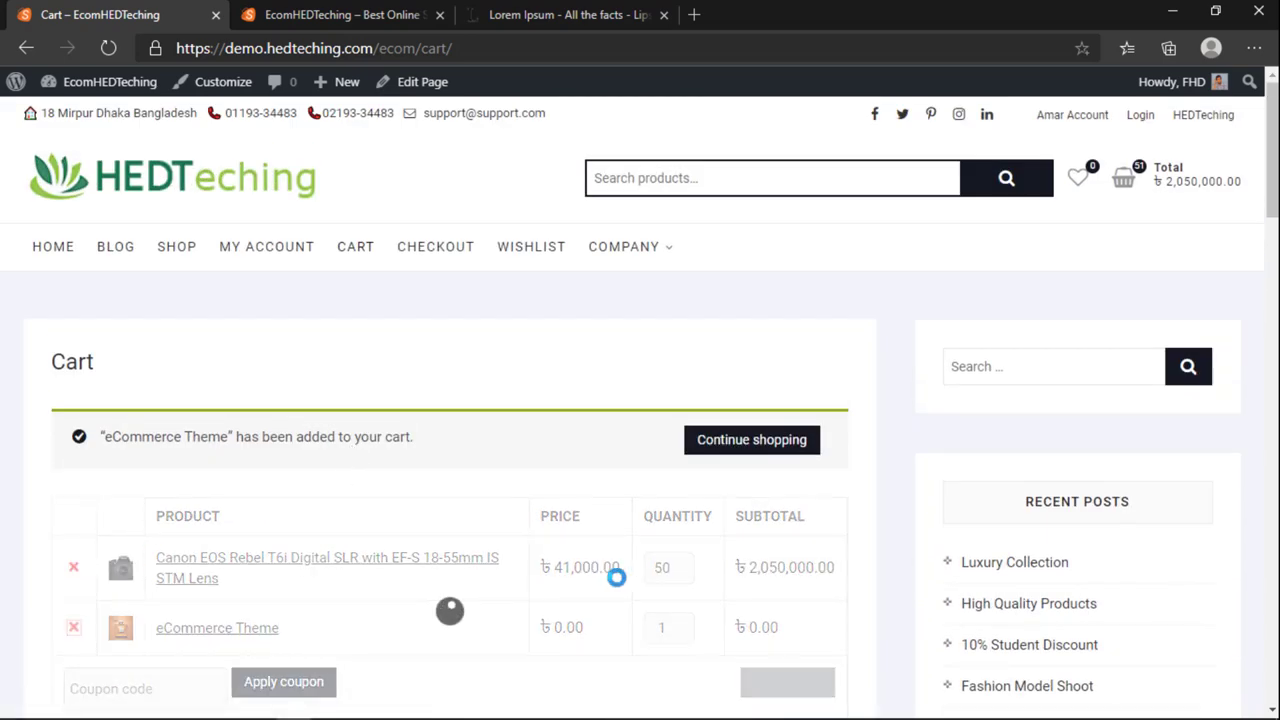
pyautogui.scroll(4, 606, 590)
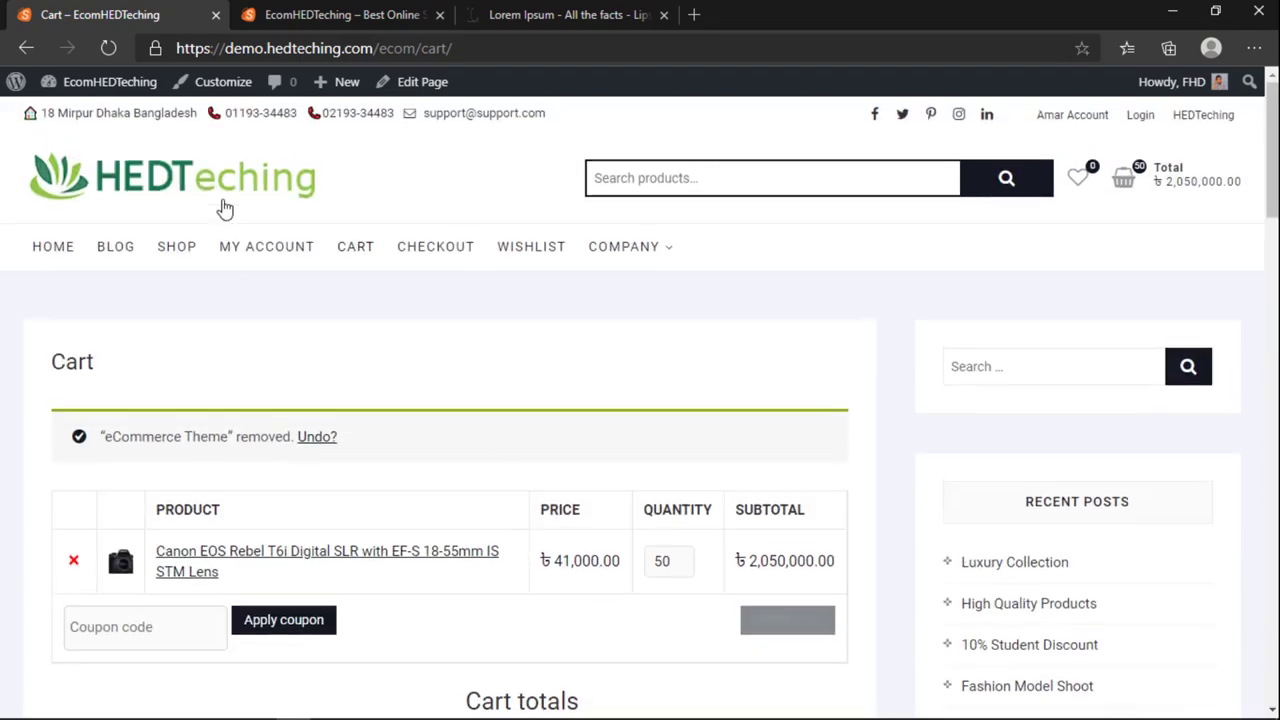
pyautogui.click(225, 206)
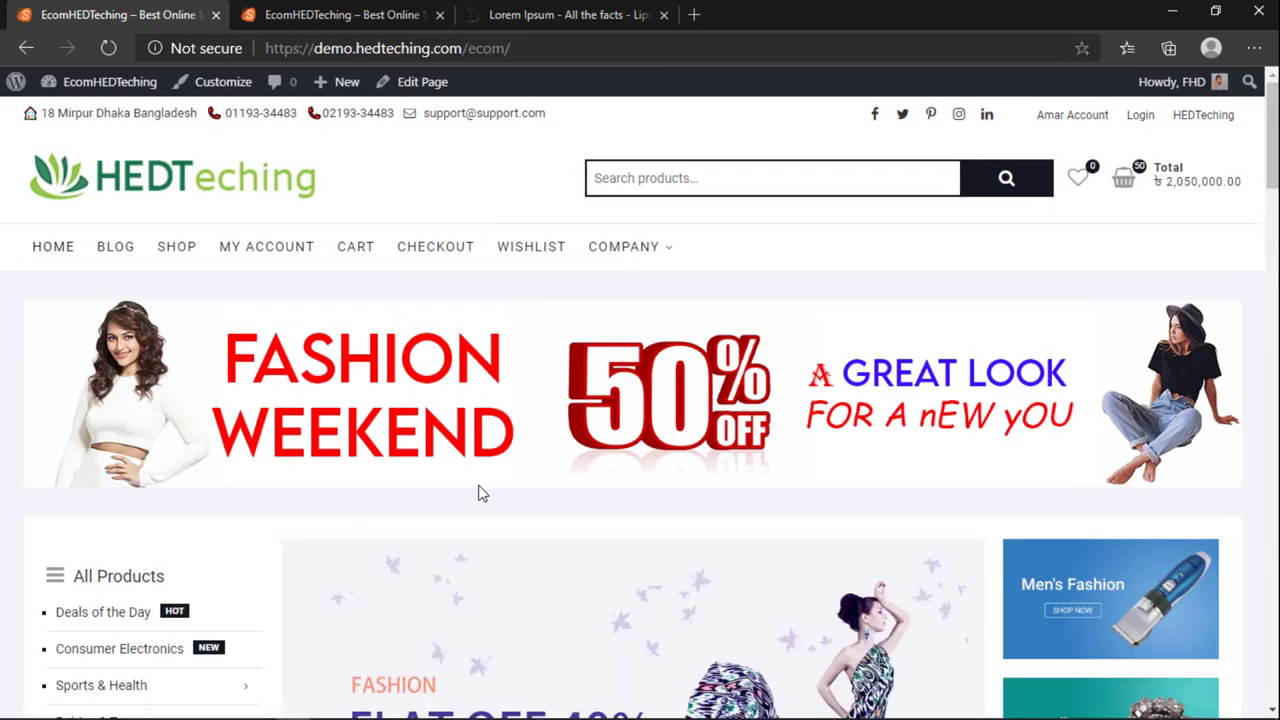
pyautogui.scroll(-12, 478, 493)
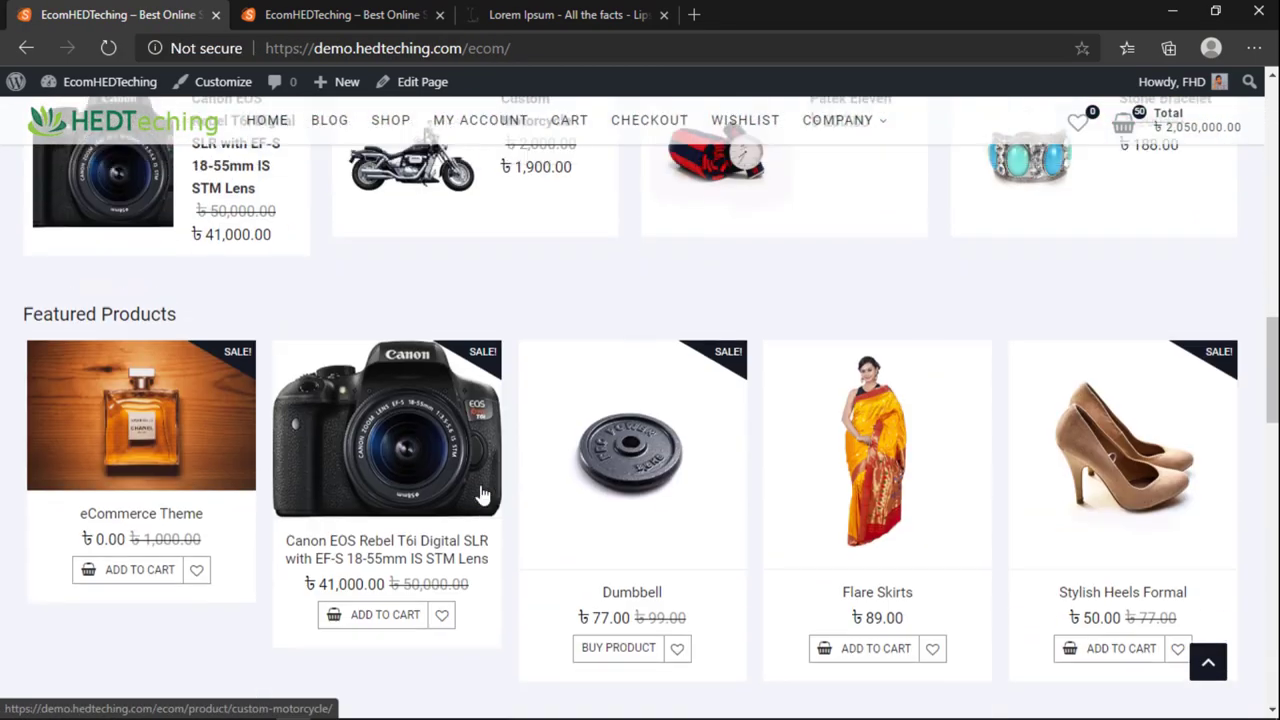
pyautogui.scroll(6, 481, 494)
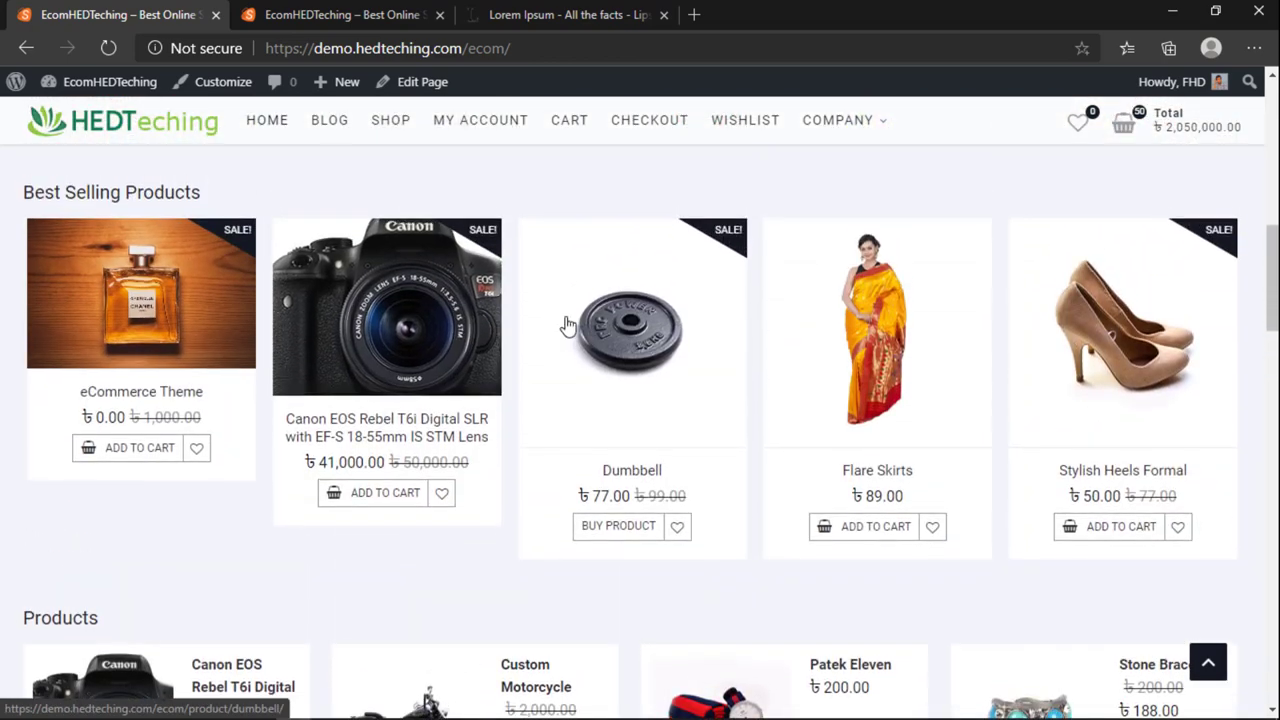
pyautogui.scroll(2, 491, 549)
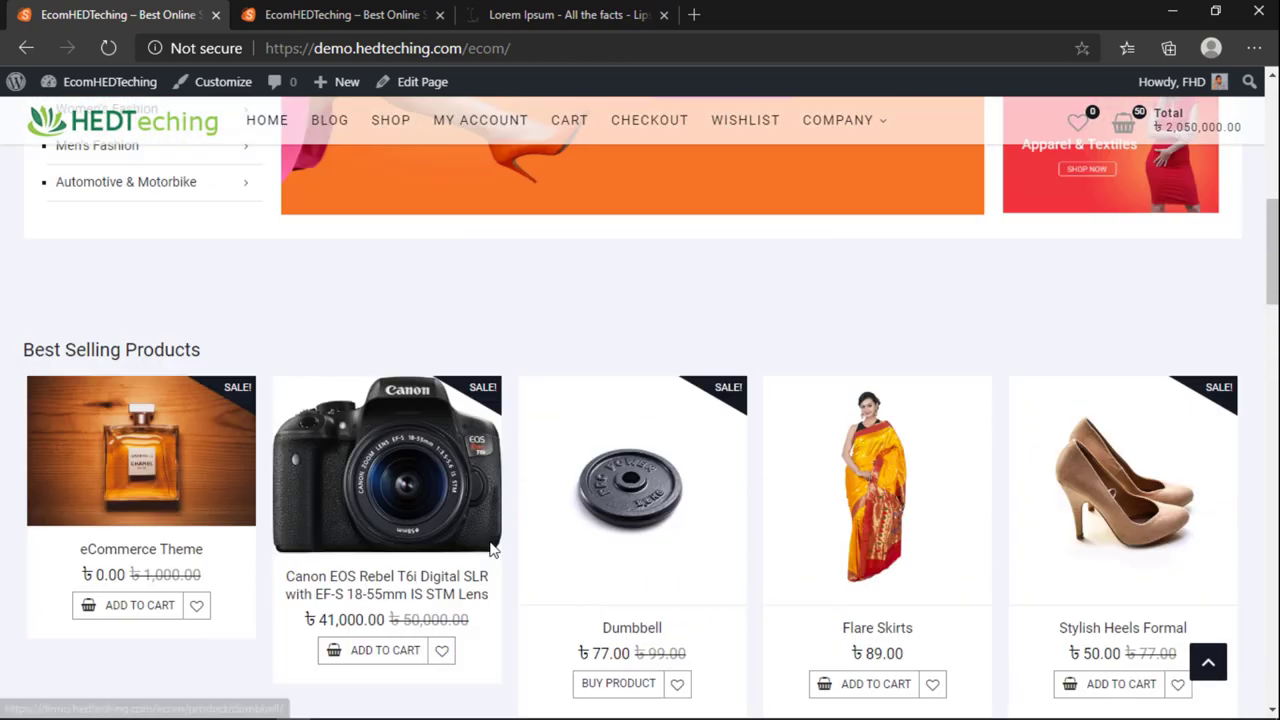
pyautogui.scroll(4, 475, 550)
pyautogui.scroll(-5, 400, 535)
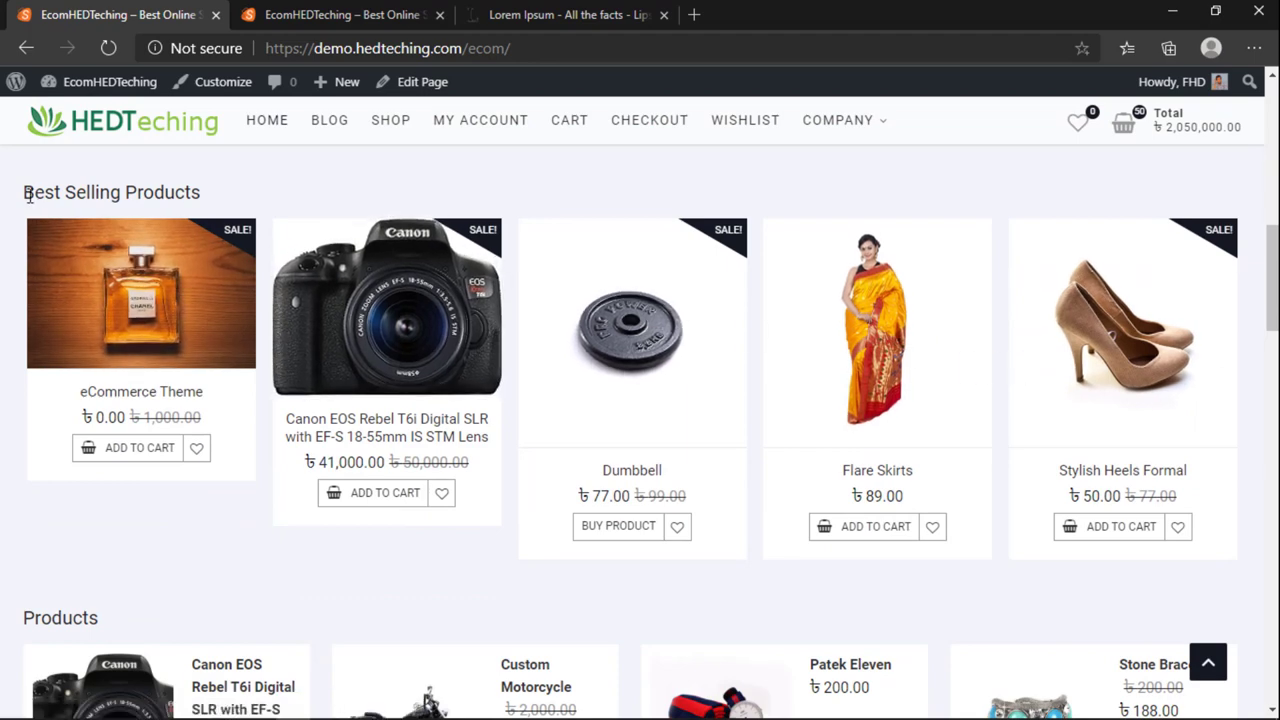
pyautogui.moveTo(28, 195); pyautogui.dragTo(227, 191)
pyautogui.click(227, 191)
pyautogui.scroll(-4, 277, 366)
pyautogui.scroll(1, 260, 370)
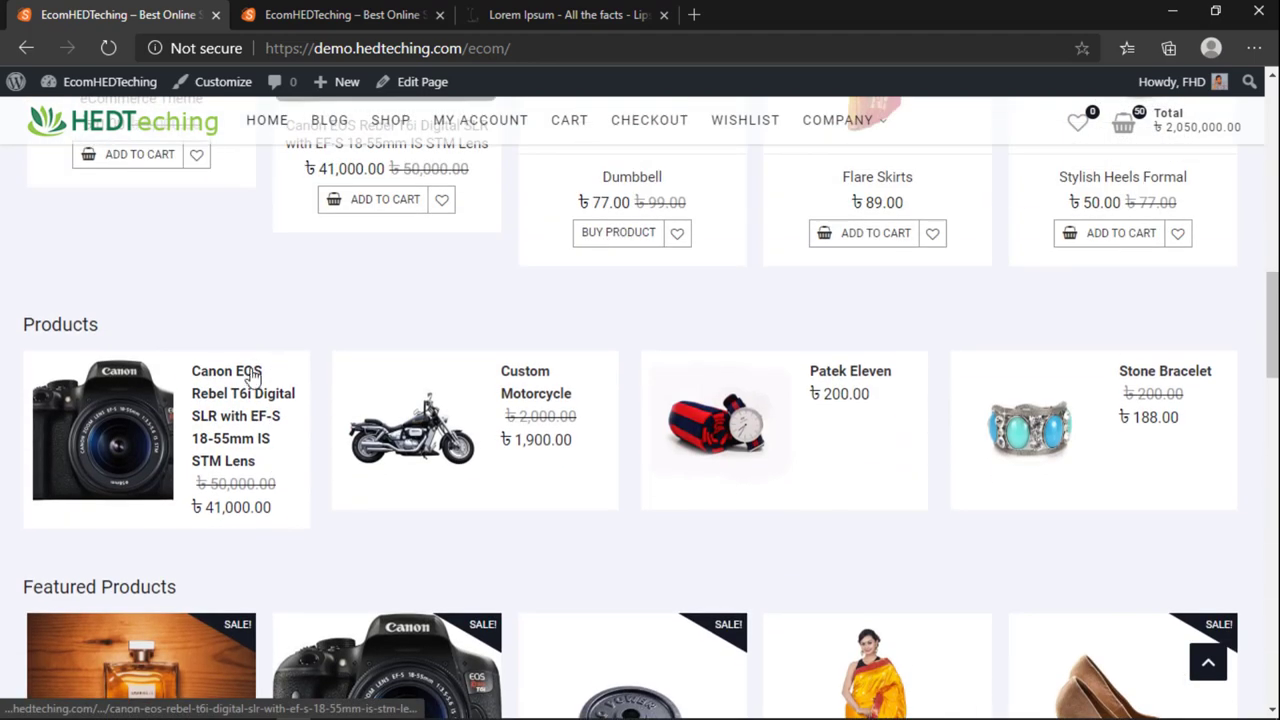
pyautogui.scroll(-10, 648, 430)
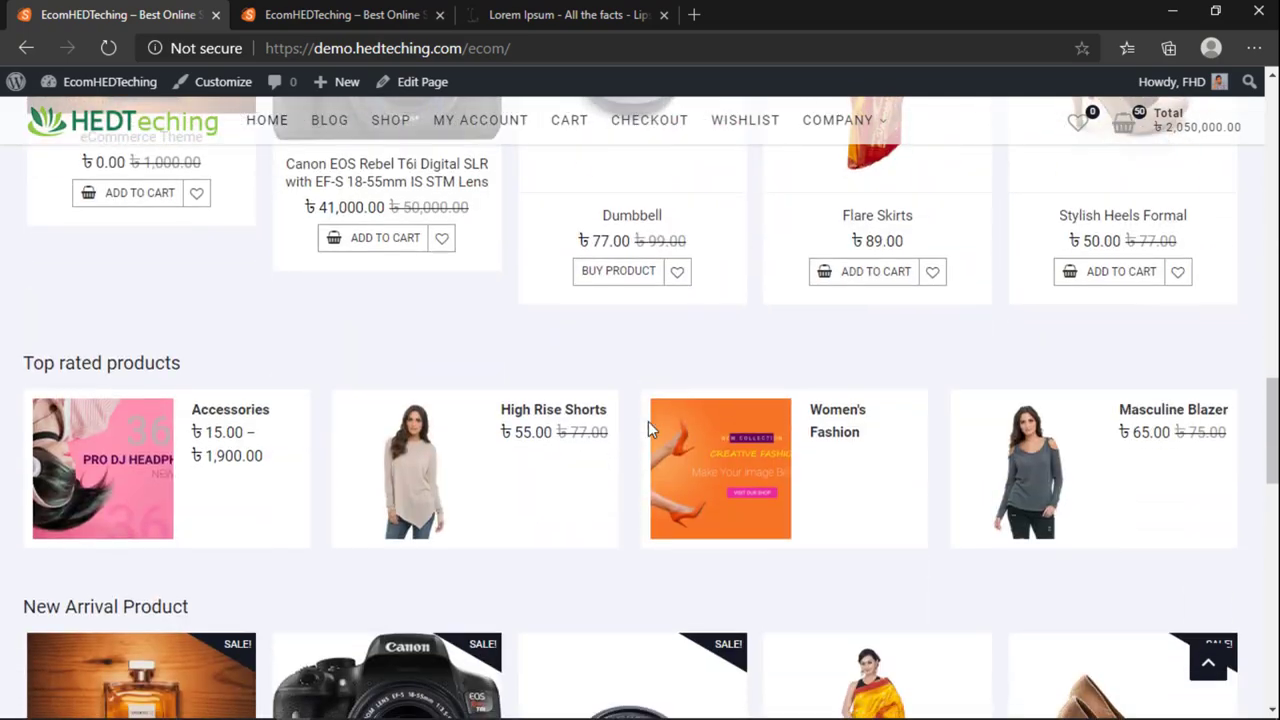
pyautogui.scroll(15, 648, 440)
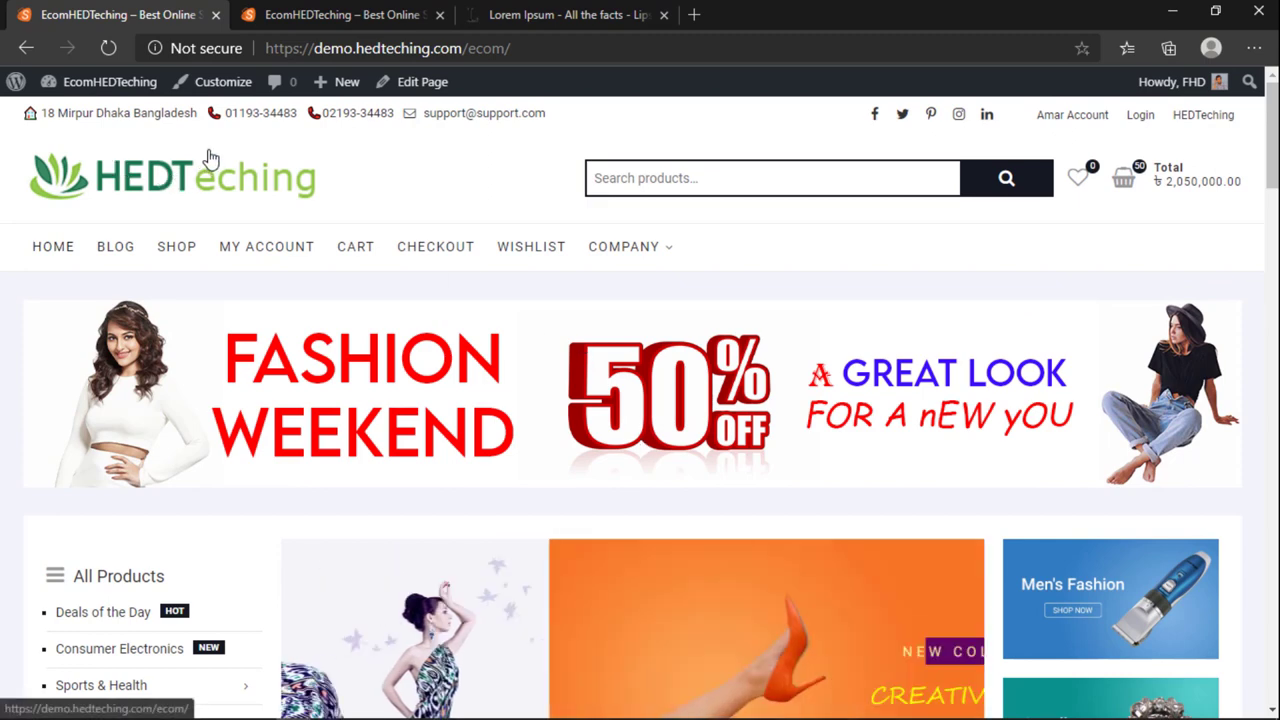
# Step: Open the Customizer from the admin bar and scroll the preview to Best Selling Products
pyautogui.click(221, 90)
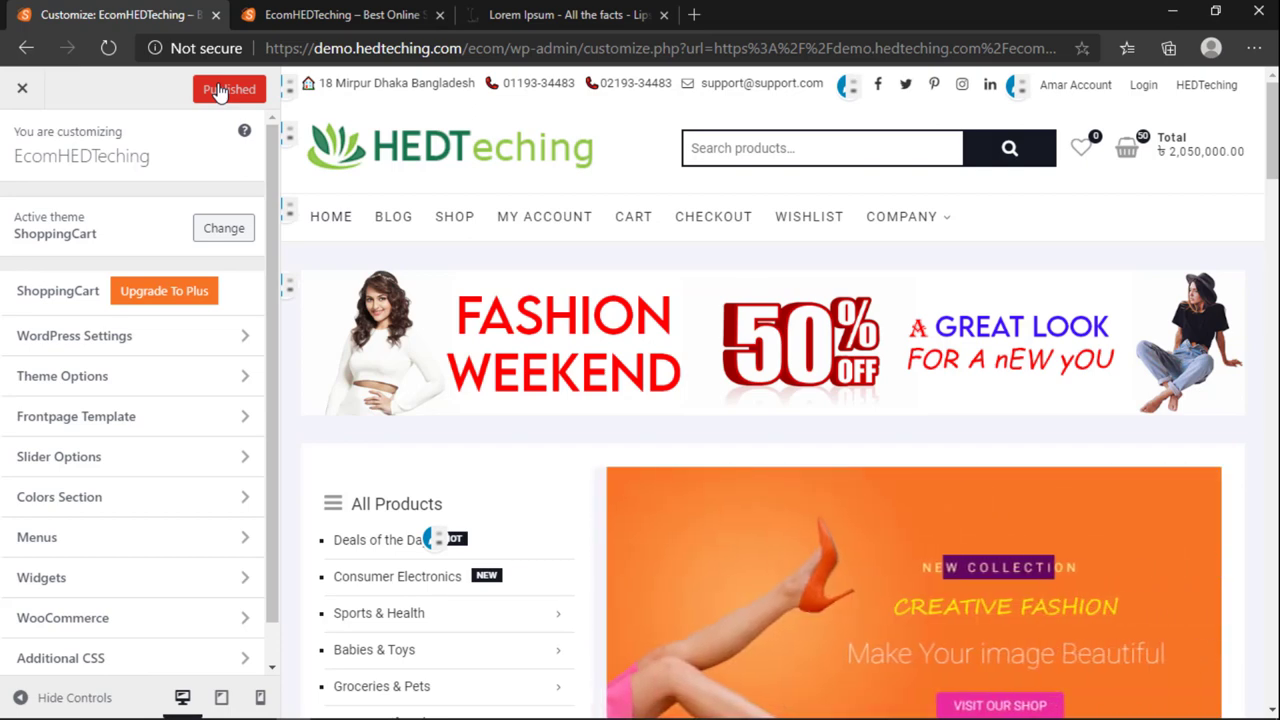
pyautogui.scroll(-5, 502, 267)
pyautogui.scroll(-4, 285, 360)
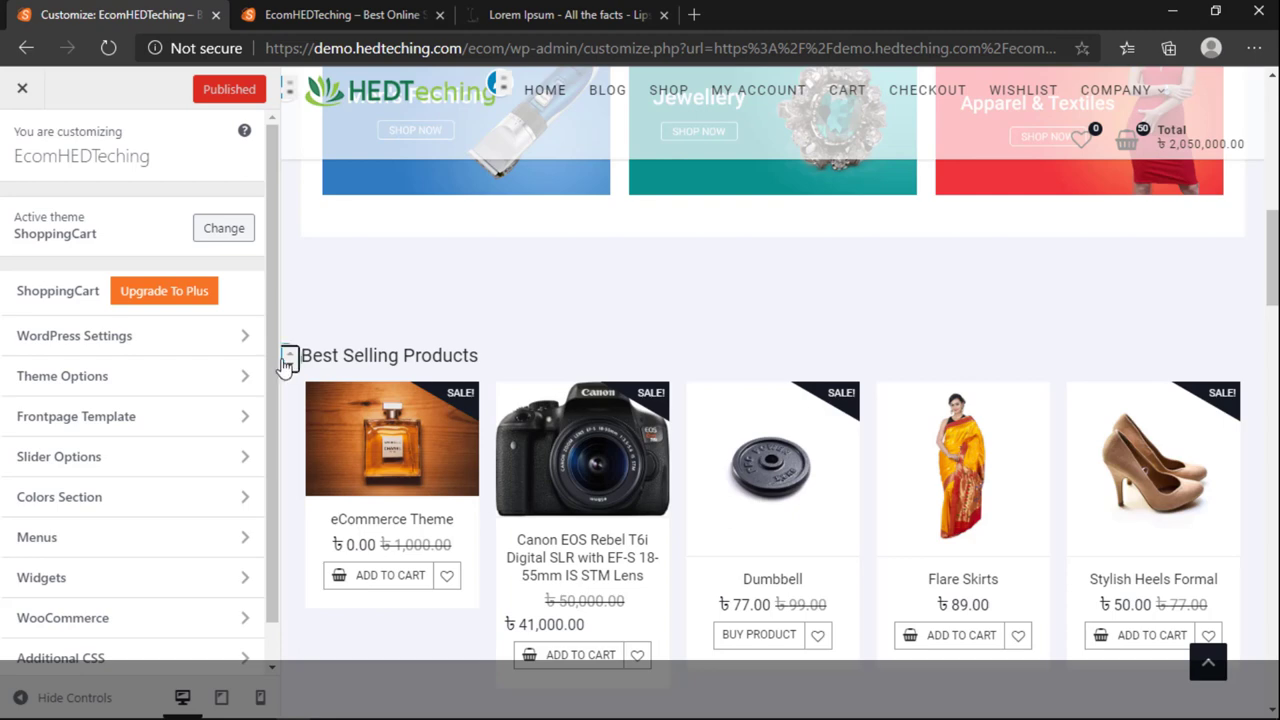
# Step: Set the Best Selling Products widget to 10 posts from the Popular Item category
pyautogui.click(287, 357)
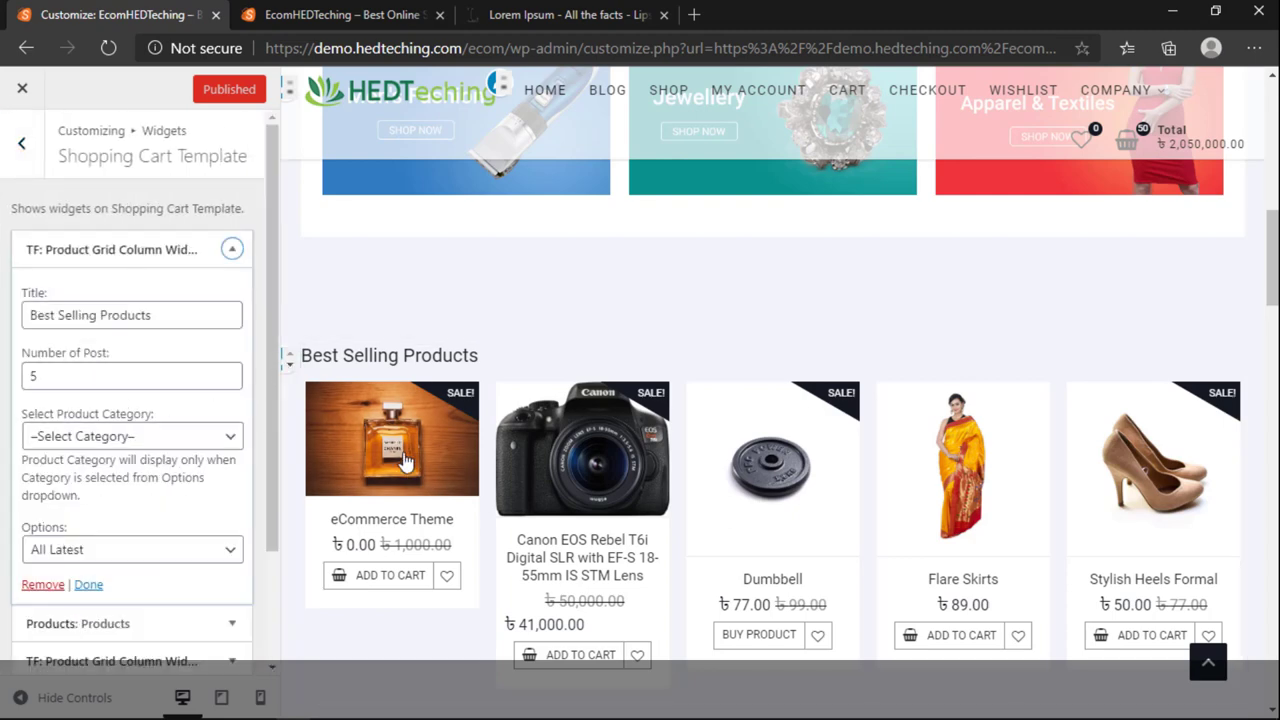
pyautogui.scroll(-1, 405, 460)
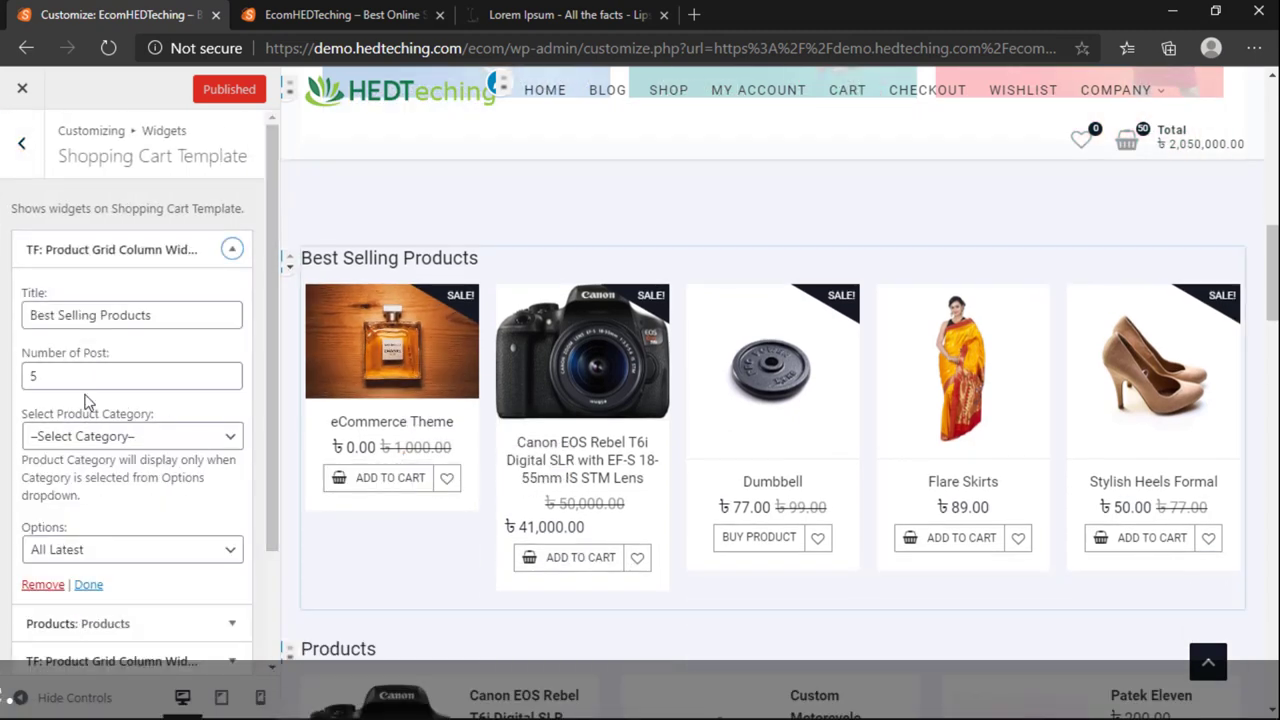
pyautogui.click(30, 378)
pyautogui.doubleClick(49, 376)
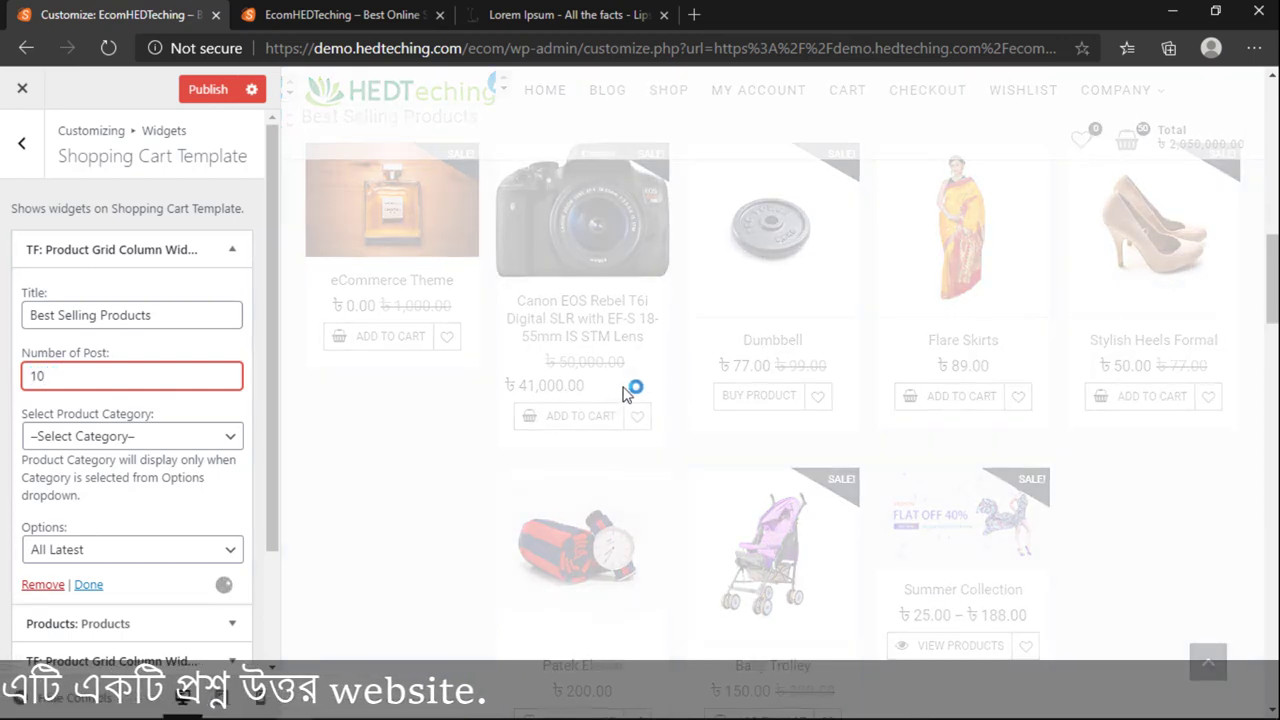
pyautogui.scroll(-1, 85, 510)
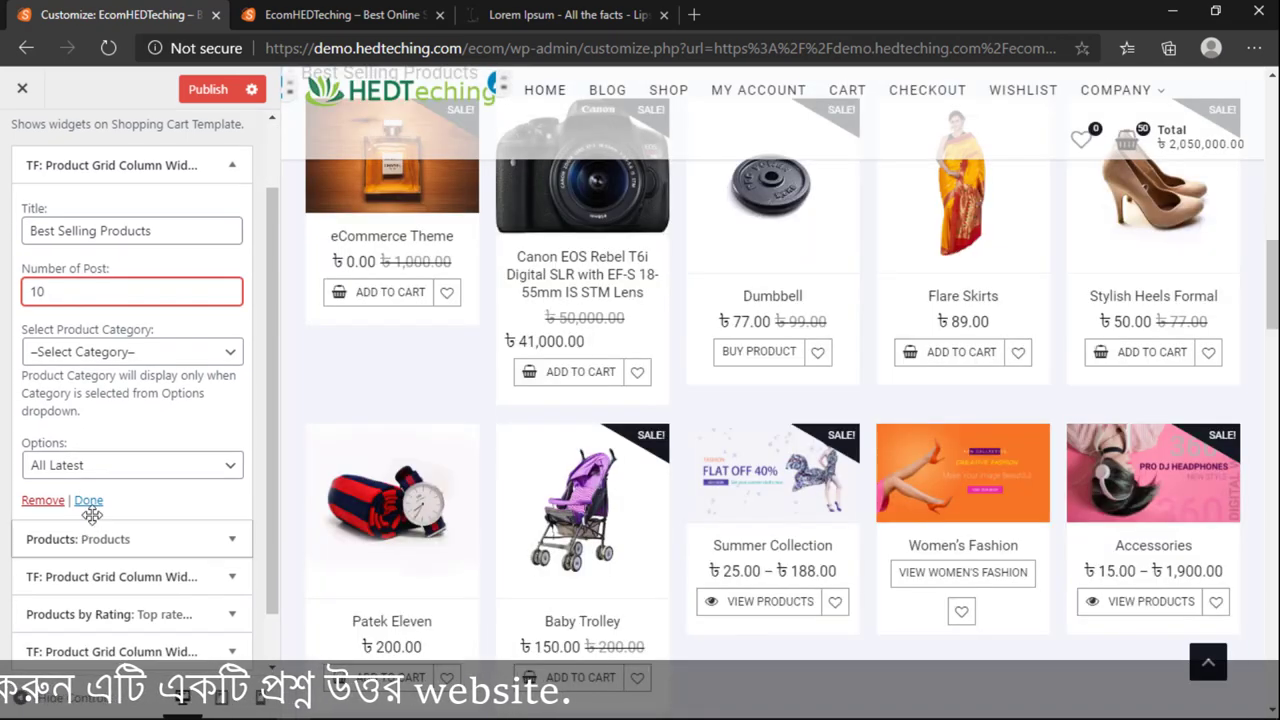
pyautogui.scroll(1, 85, 500)
pyautogui.click(80, 440)
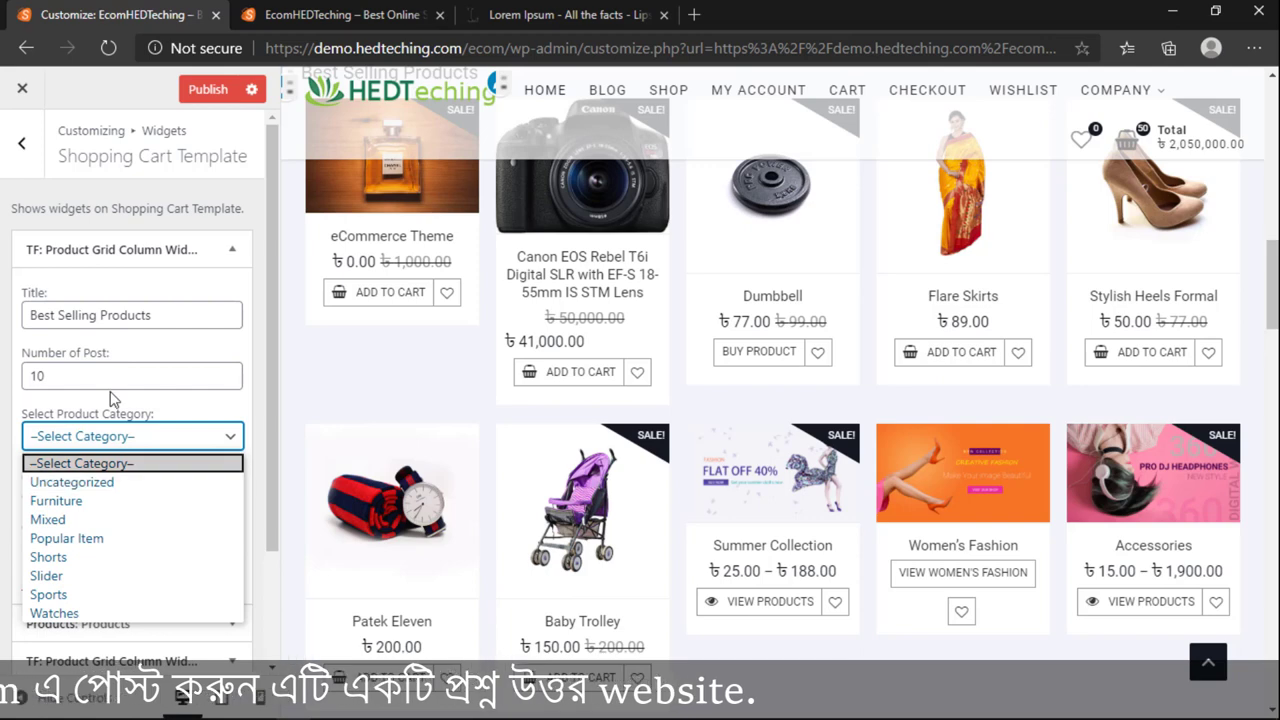
pyautogui.click(72, 540)
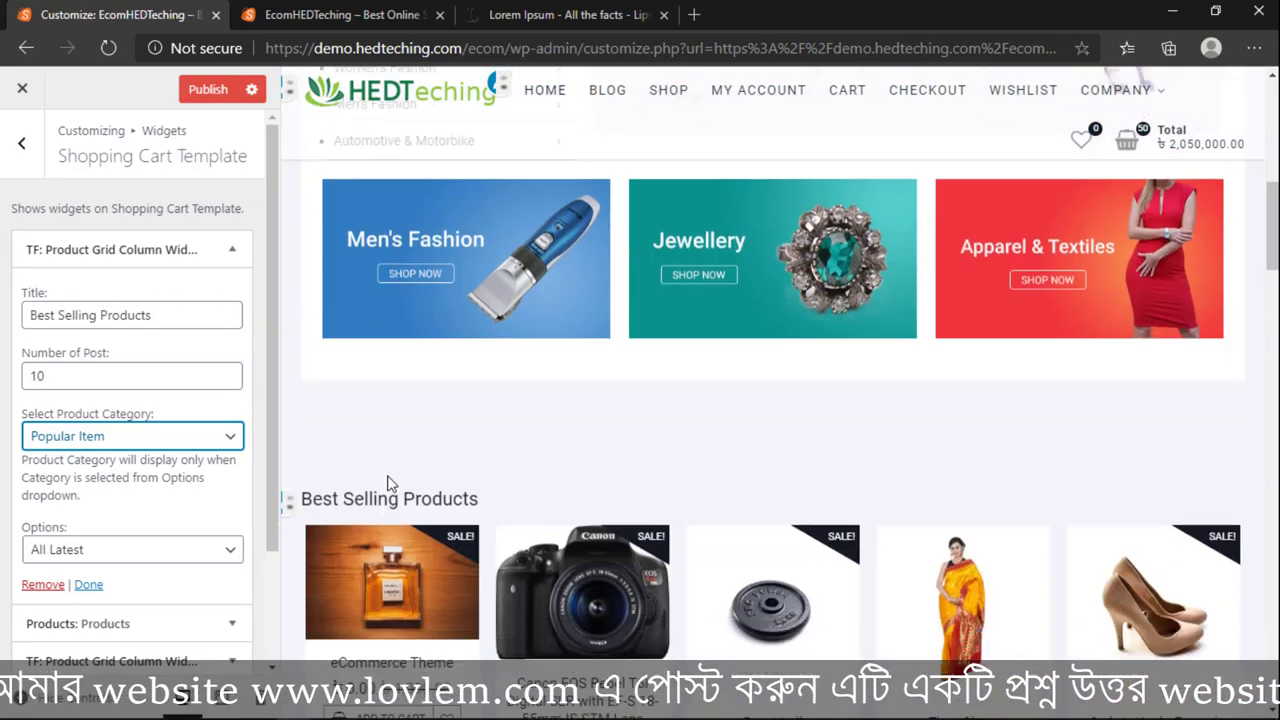
pyautogui.scroll(-7, 390, 483)
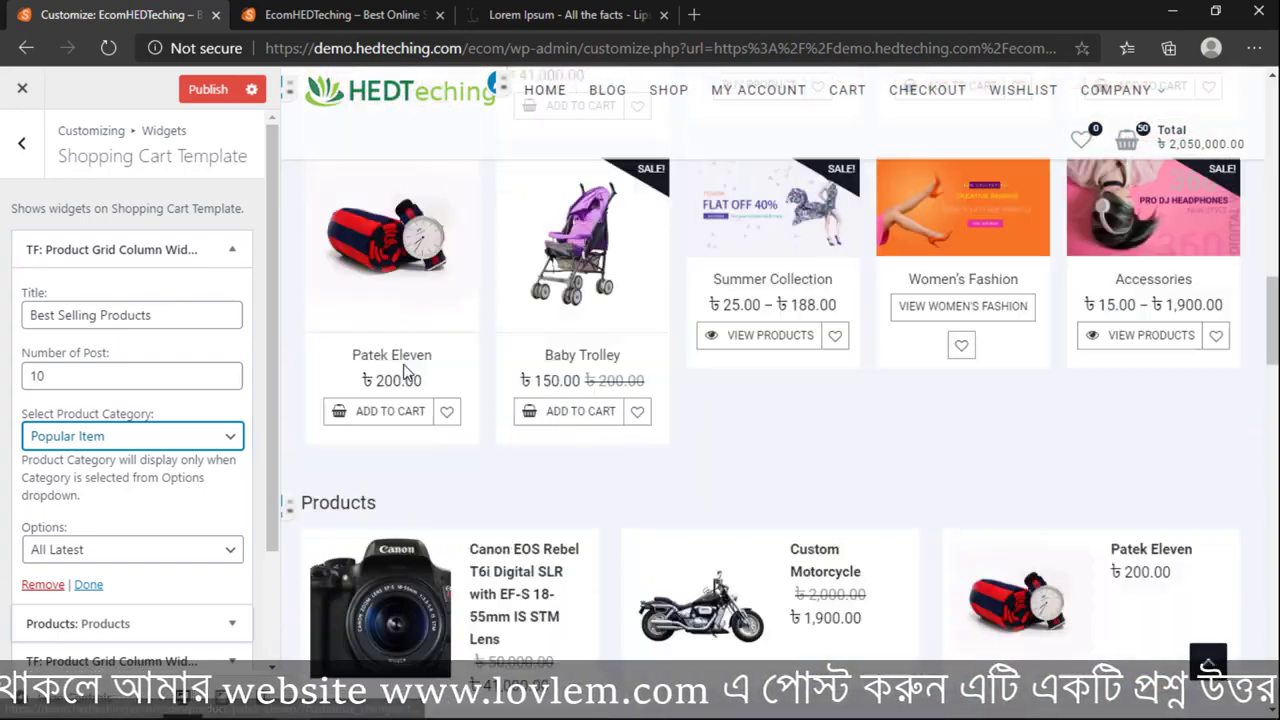
pyautogui.scroll(-8, 405, 372)
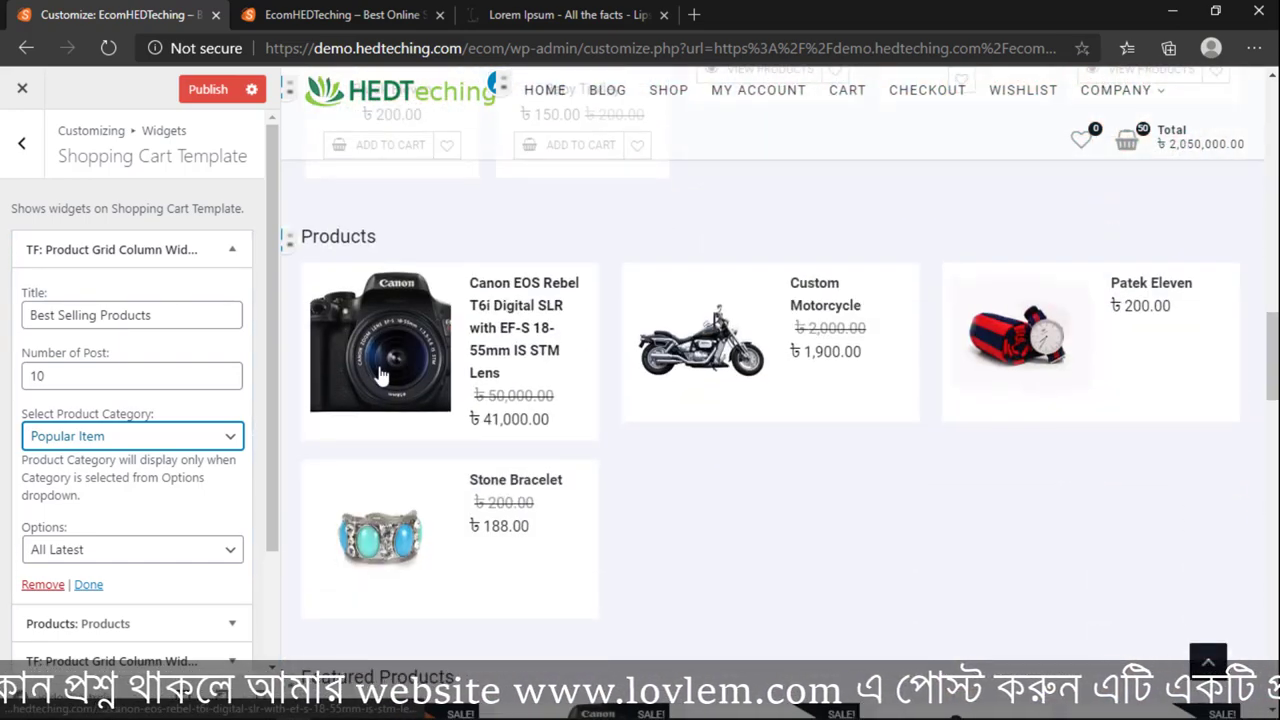
pyautogui.scroll(-2, 175, 502)
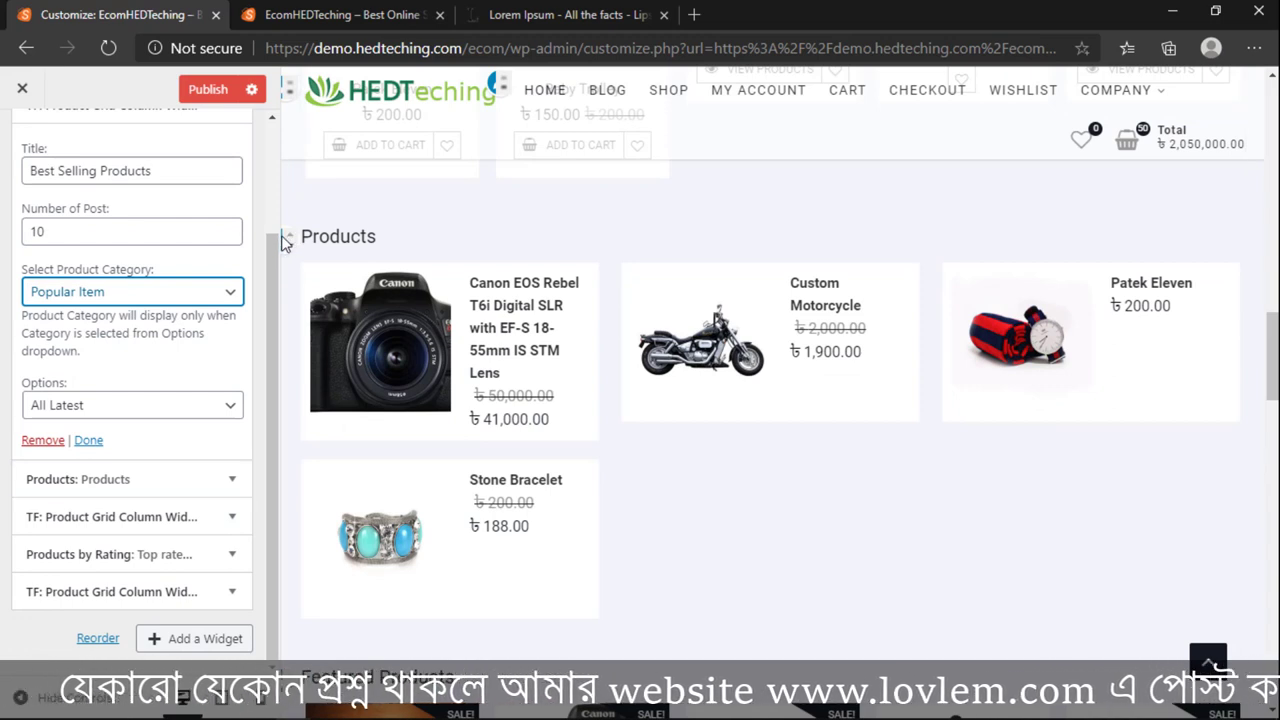
# Step: Change the Products widget's number of products to show from 20 to 12
pyautogui.click(285, 240)
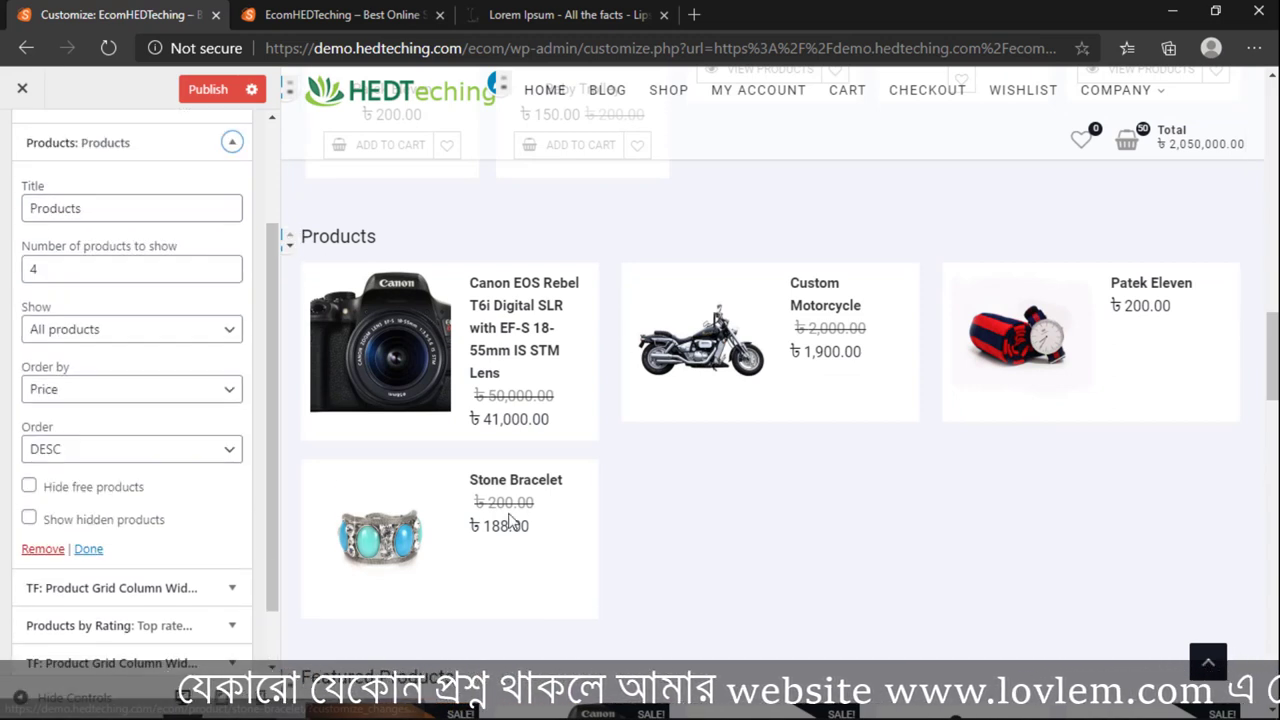
pyautogui.scroll(-1, 80, 360)
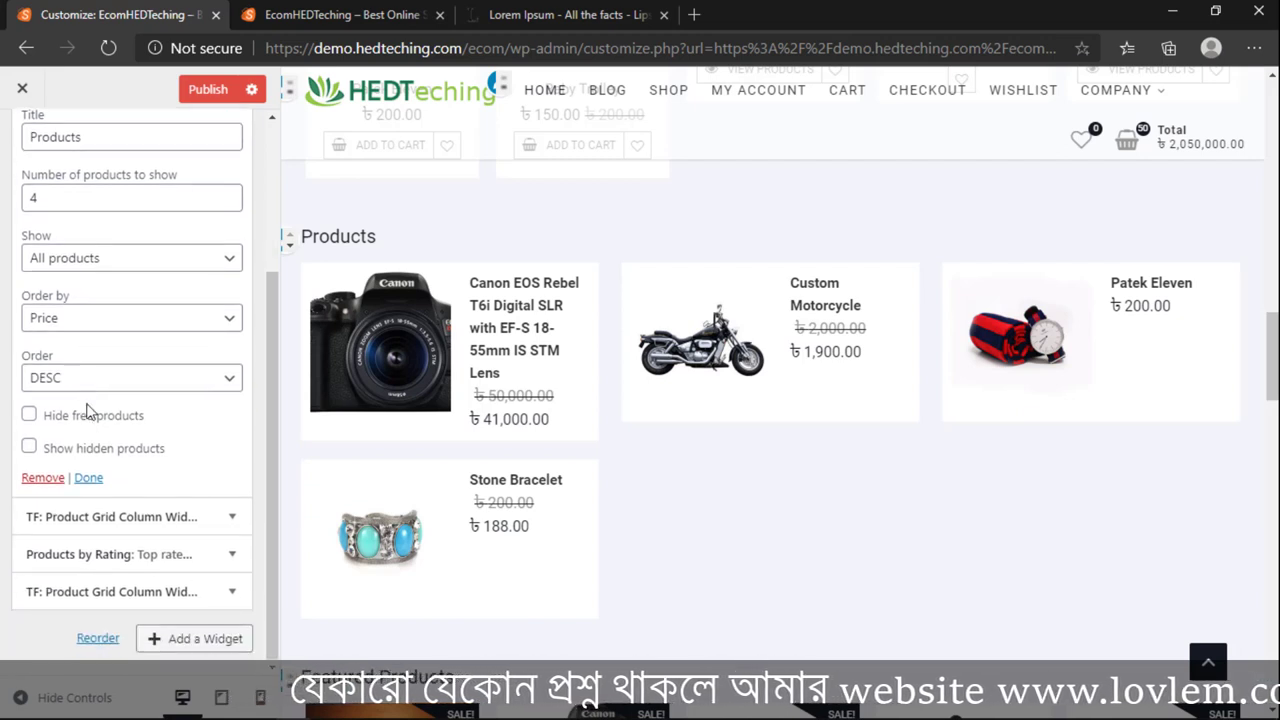
pyautogui.scroll(1, 87, 412)
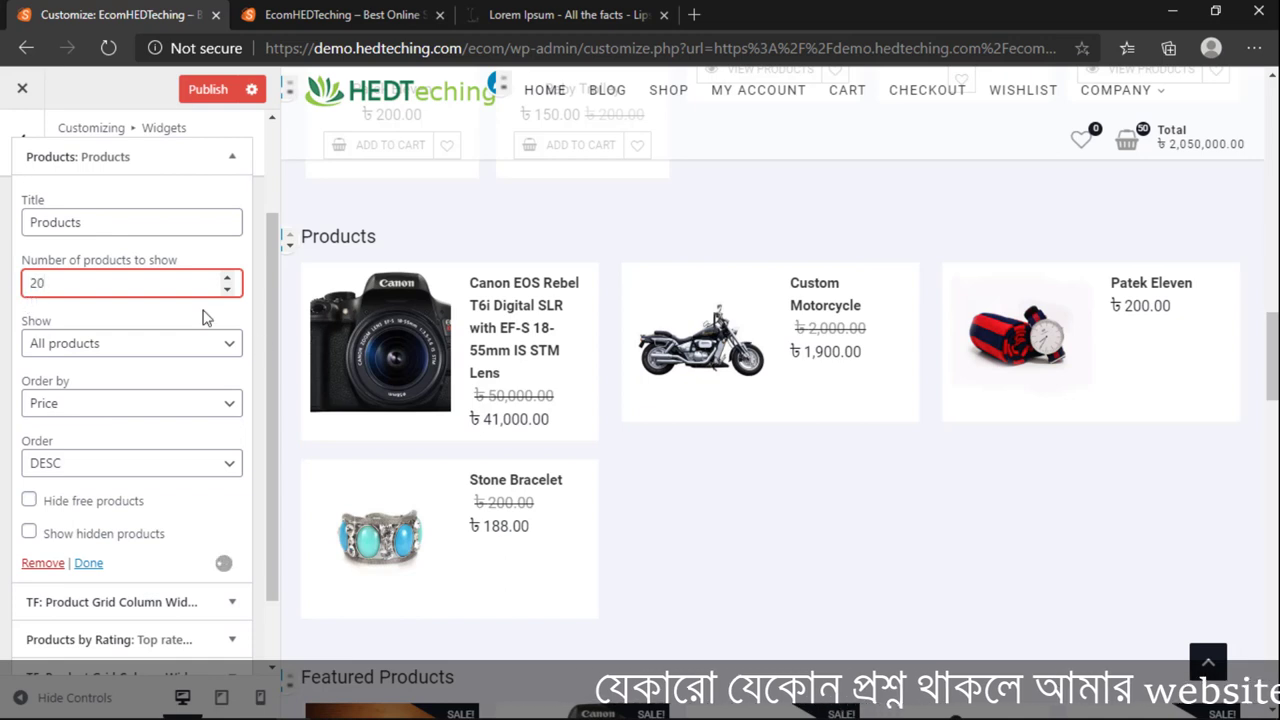
pyautogui.click(35, 222)
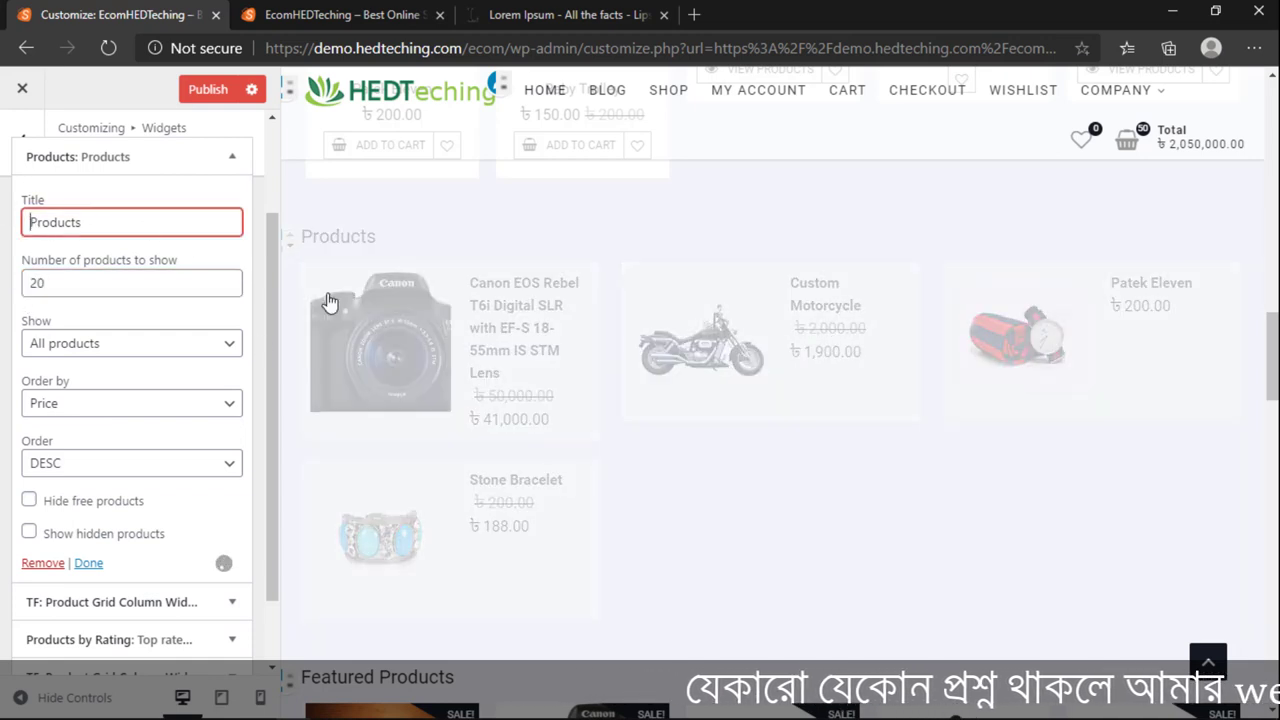
pyautogui.scroll(-3, 720, 436)
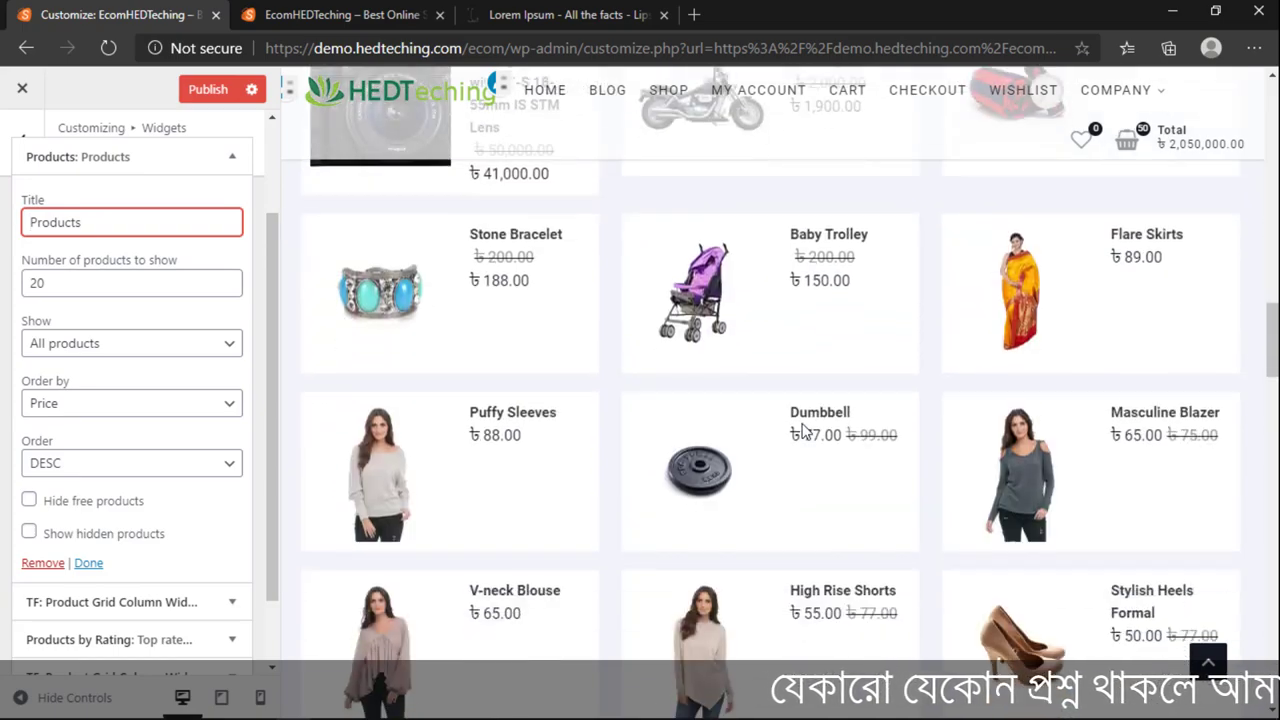
pyautogui.scroll(-10, 805, 432)
pyautogui.scroll(2, 806, 431)
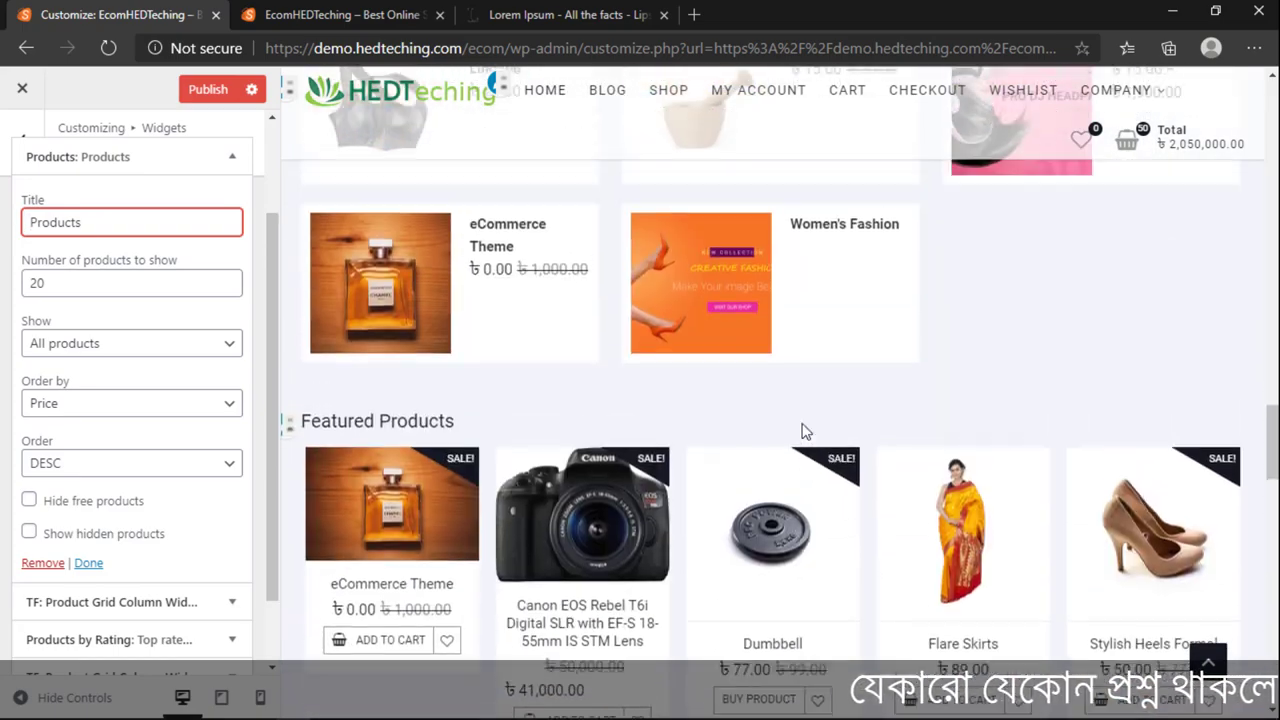
pyautogui.scroll(10, 805, 430)
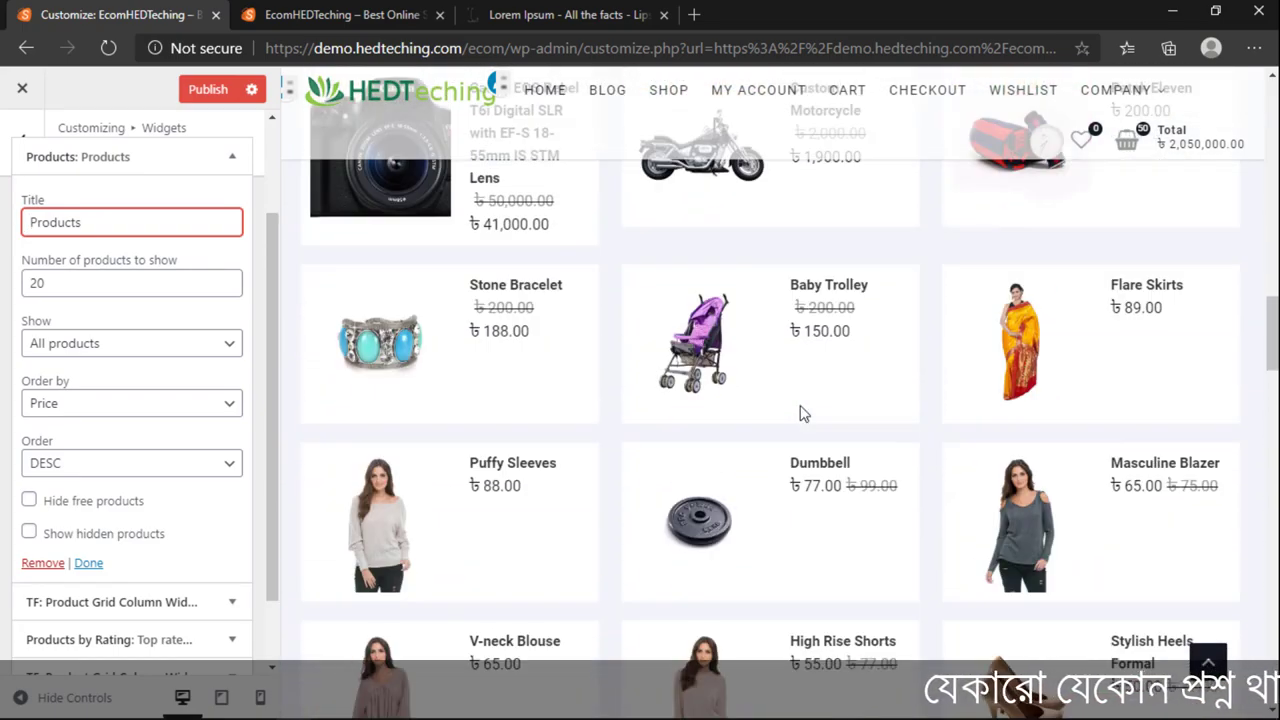
pyautogui.scroll(6, 803, 414)
pyautogui.doubleClick(80, 283)
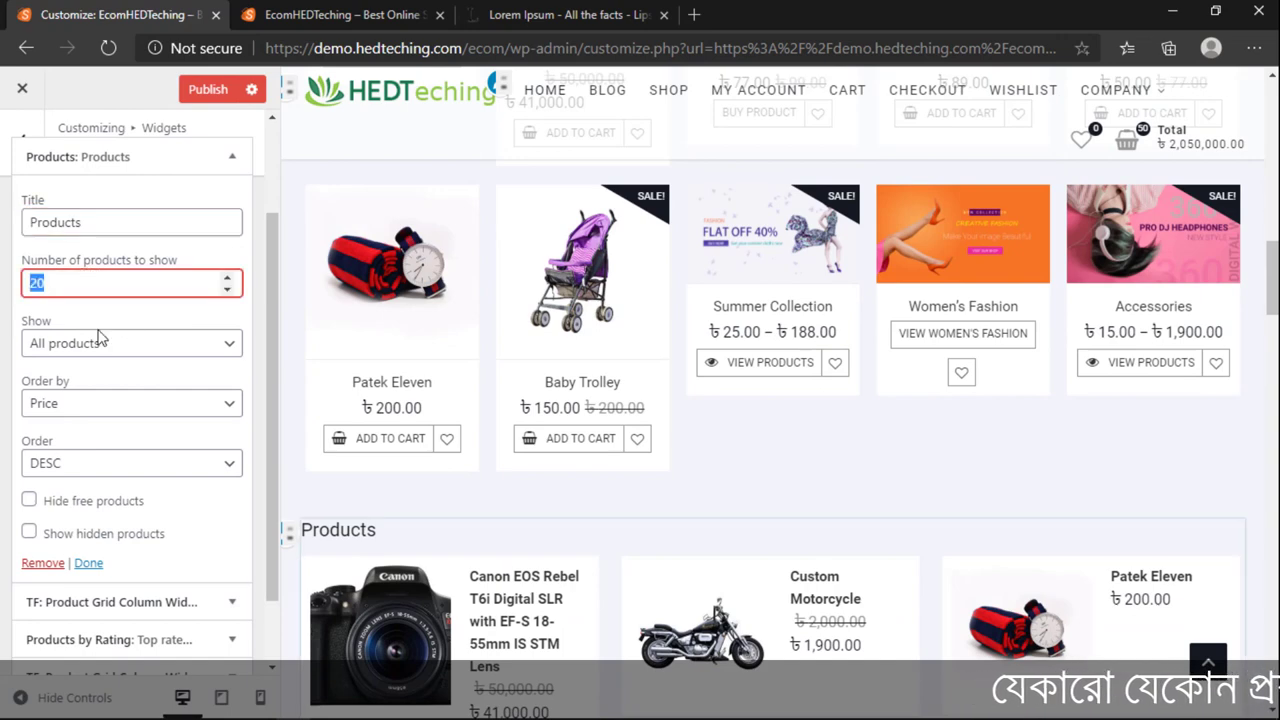
pyautogui.scroll(-5, 770, 365)
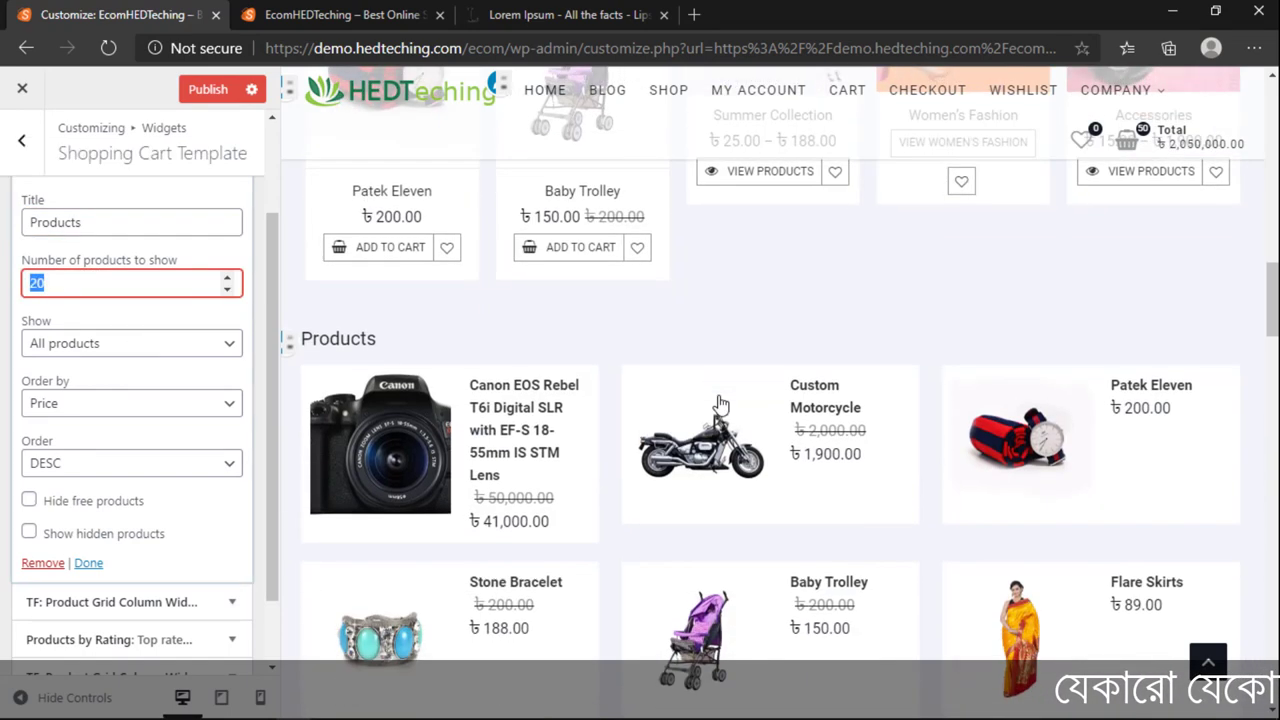
pyautogui.scroll(2, 775, 365)
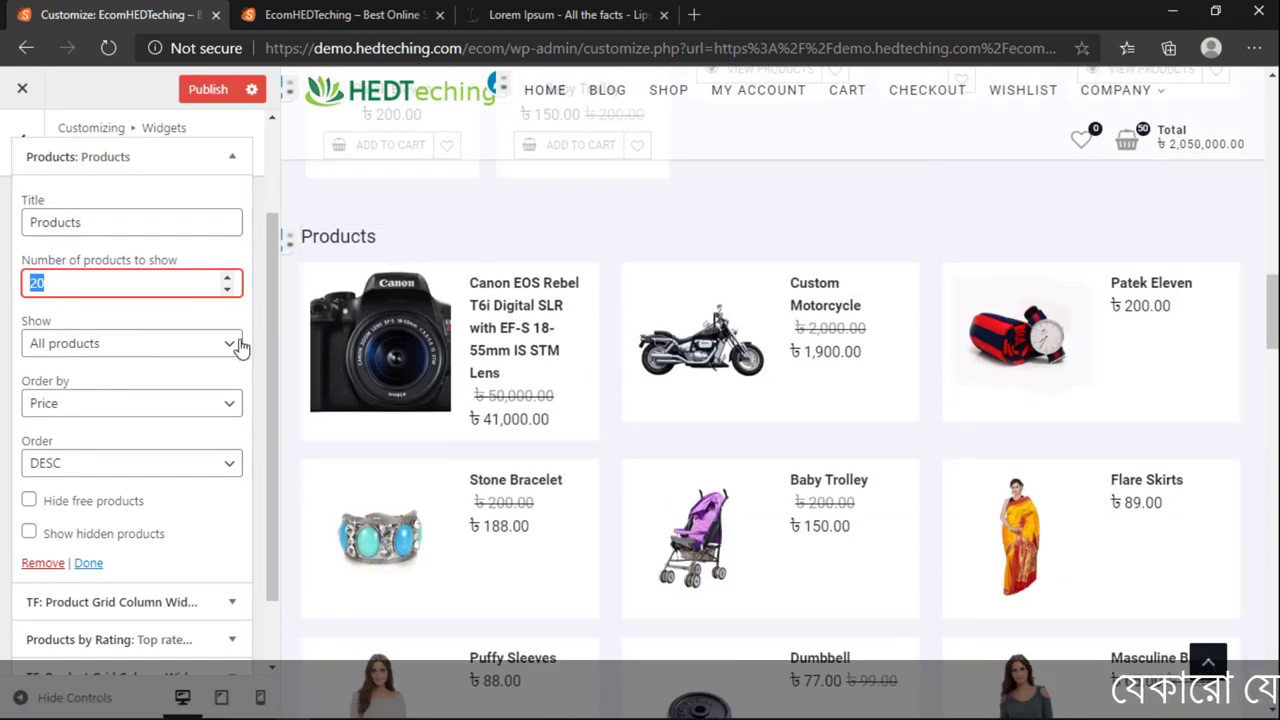
pyautogui.write('12')
pyautogui.scroll(-4, 1090, 390)
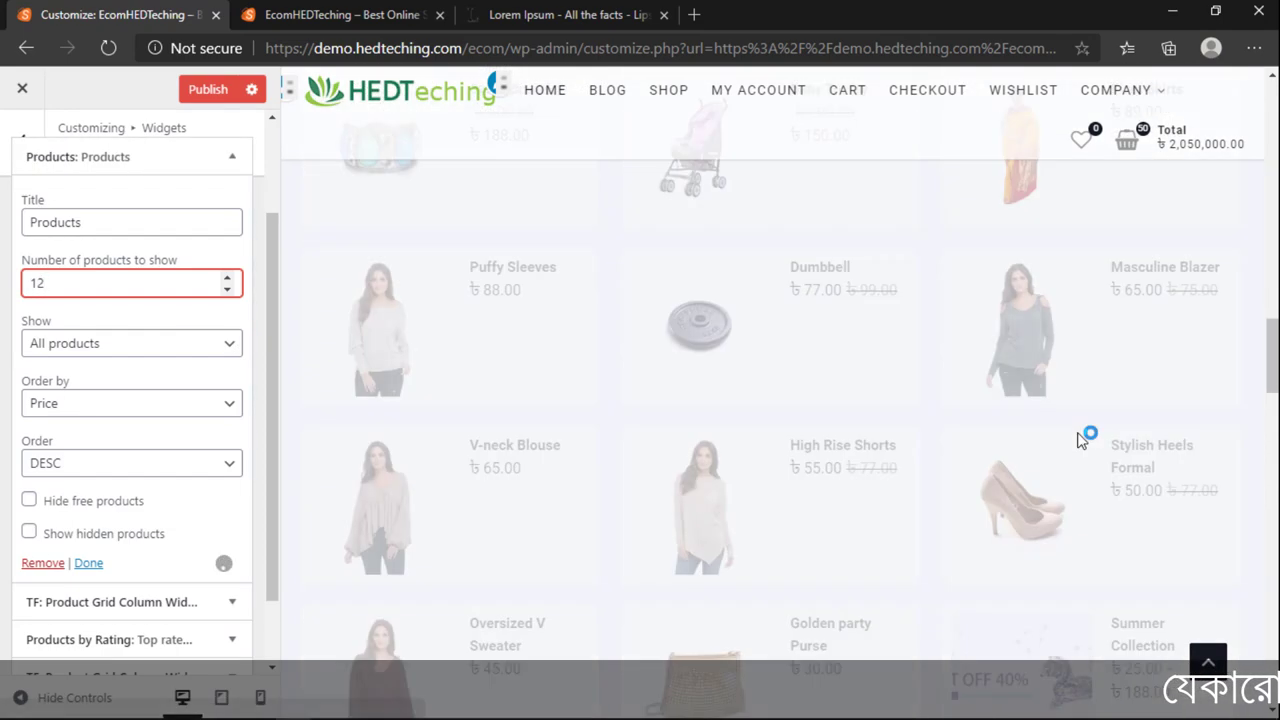
pyautogui.scroll(1, 930, 537)
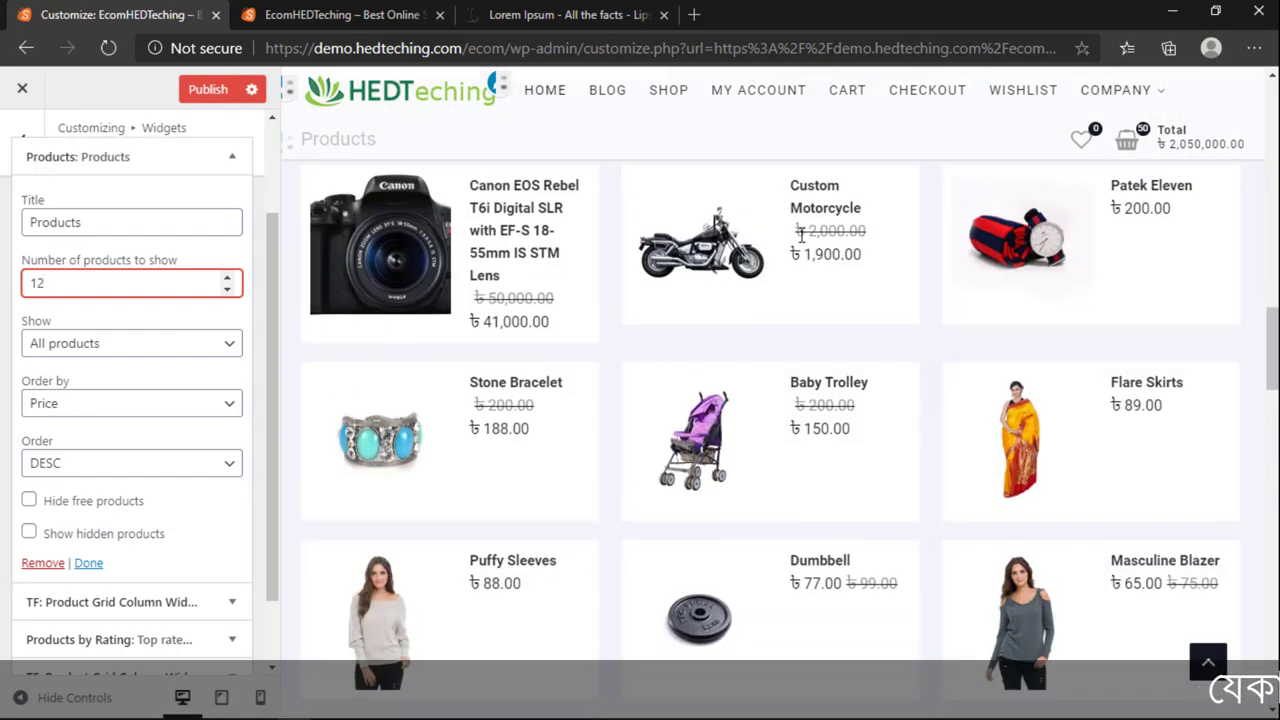
pyautogui.scroll(3, 769, 351)
pyautogui.scroll(-3, 662, 410)
pyautogui.scroll(-5, 662, 405)
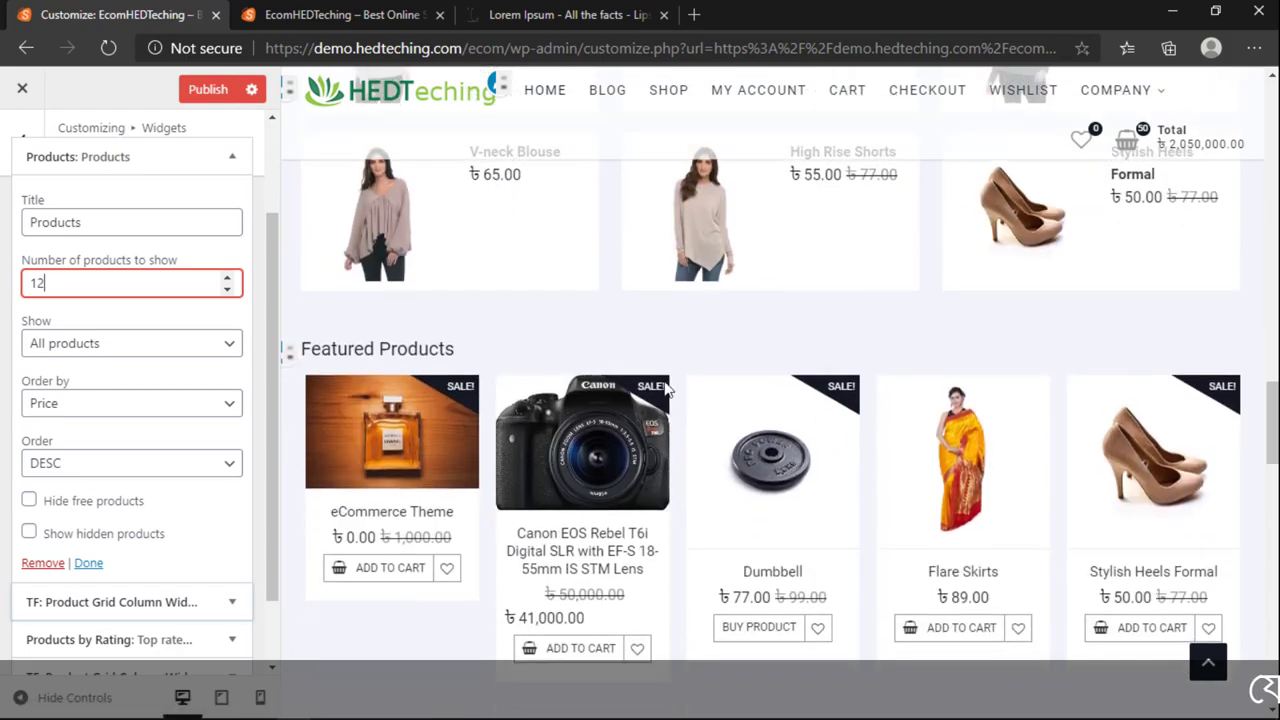
pyautogui.scroll(7, 669, 391)
pyautogui.scroll(-9, 672, 392)
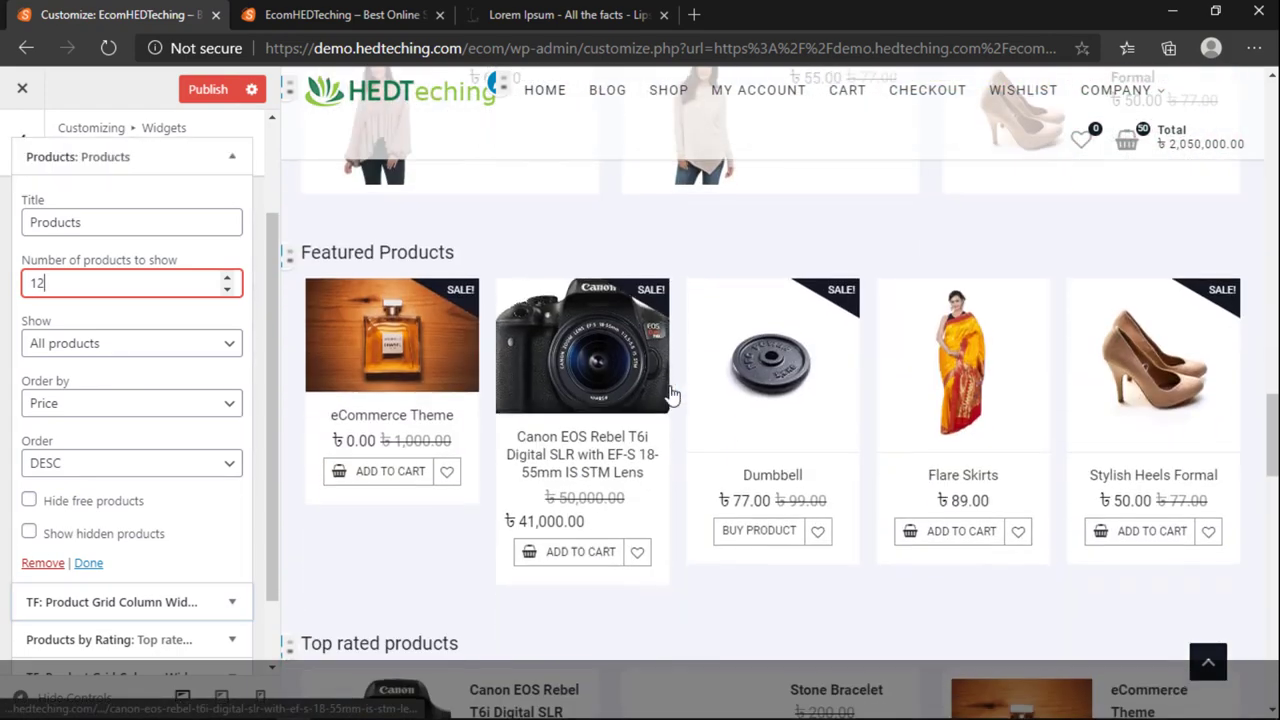
# Step: Set Featured Products to the Furniture category, 10 posts, with Options set to Category
pyautogui.click(287, 256)
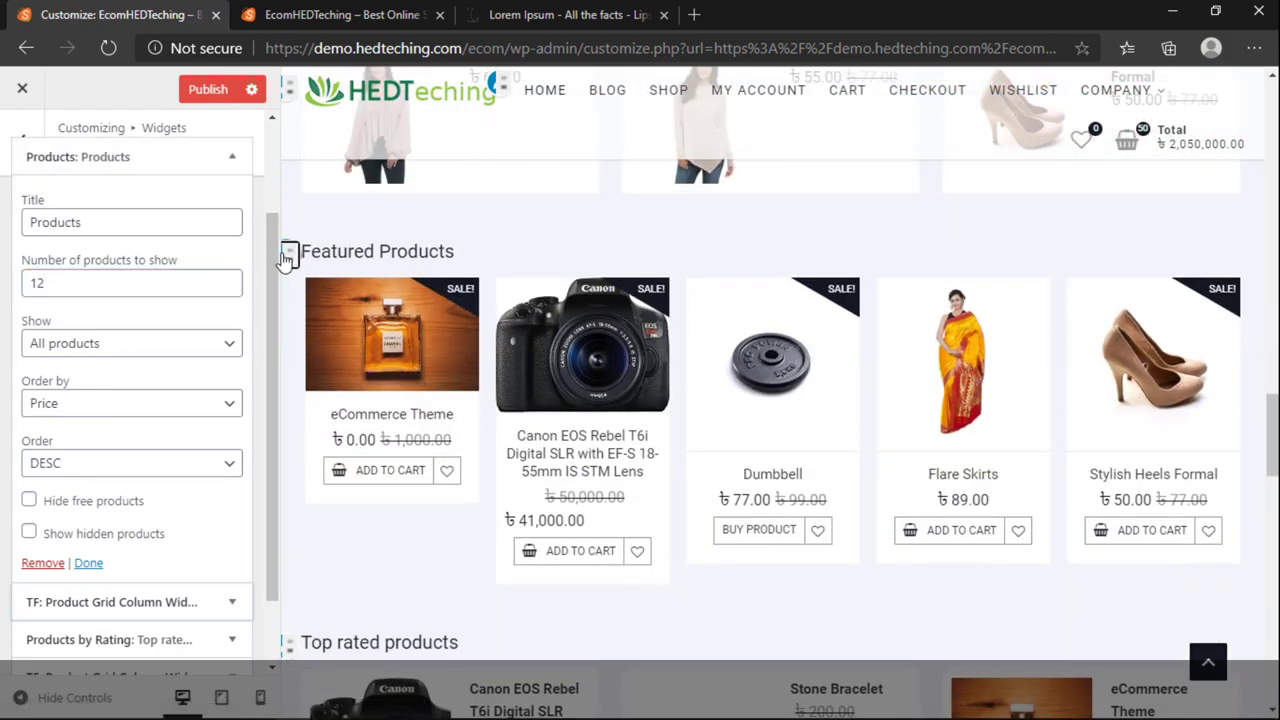
pyautogui.click(98, 381)
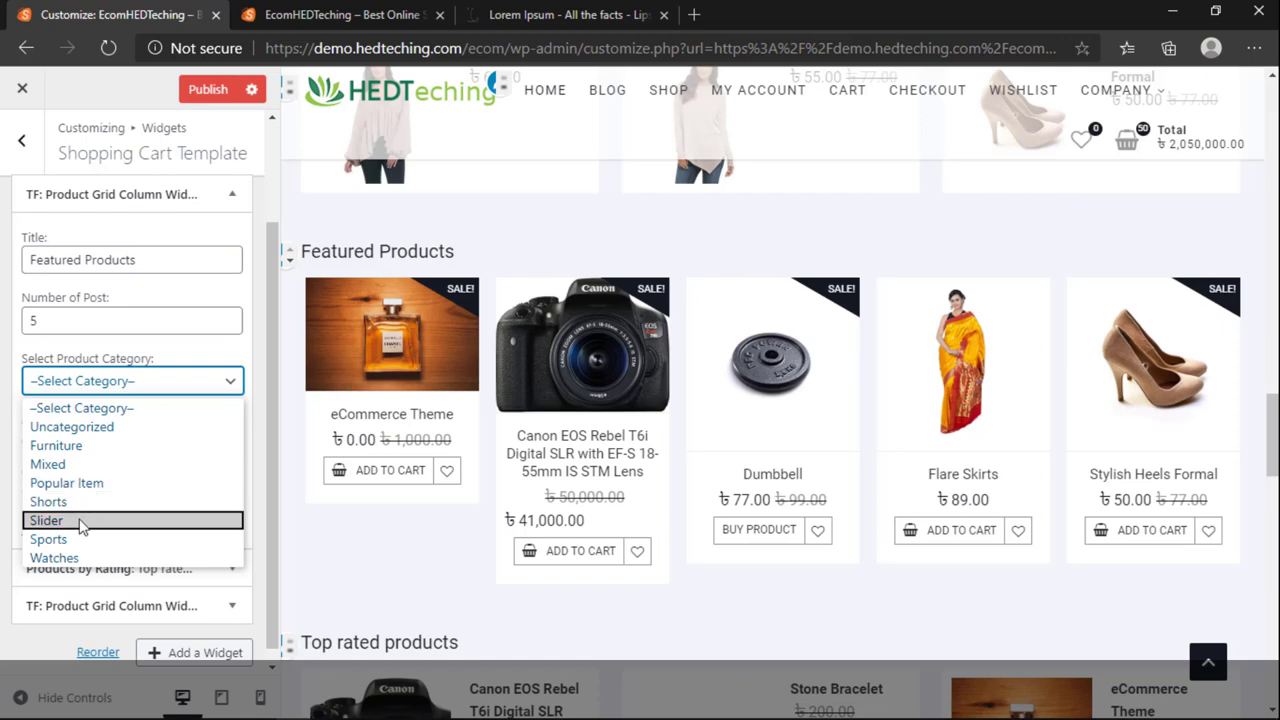
pyautogui.click(62, 446)
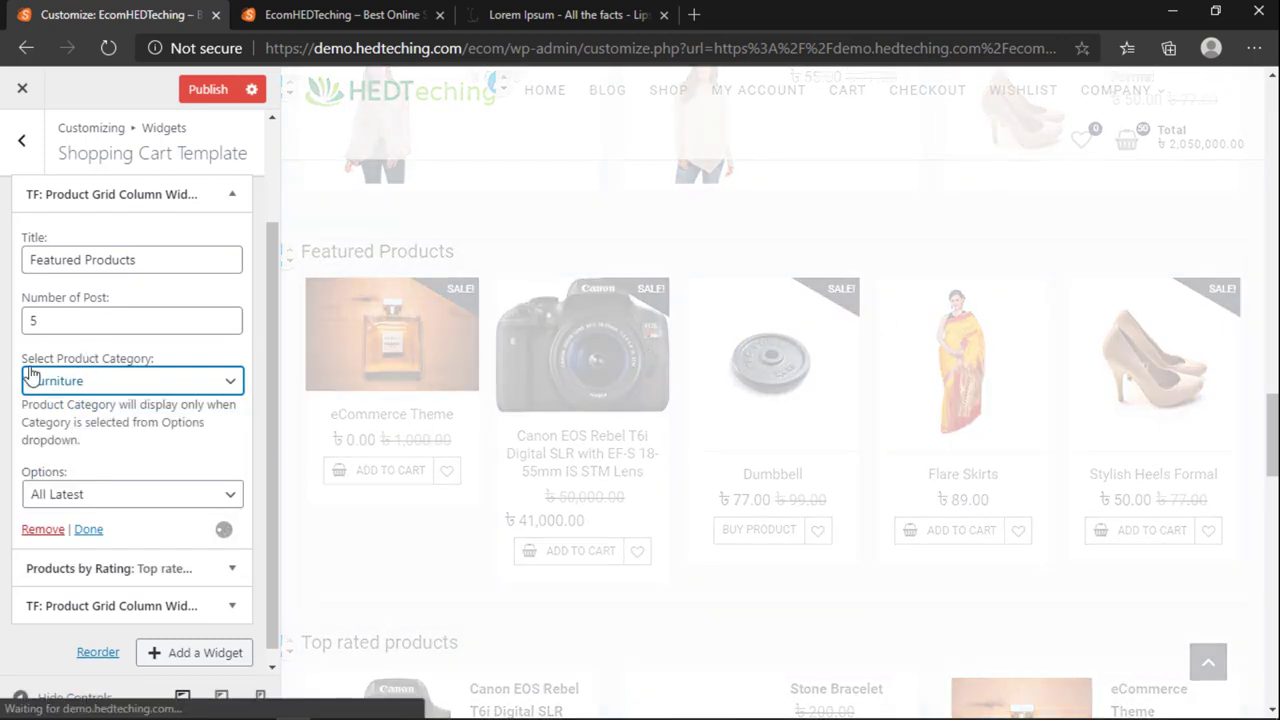
pyautogui.moveTo(42, 325); pyautogui.dragTo(17, 327)
pyautogui.write('10')
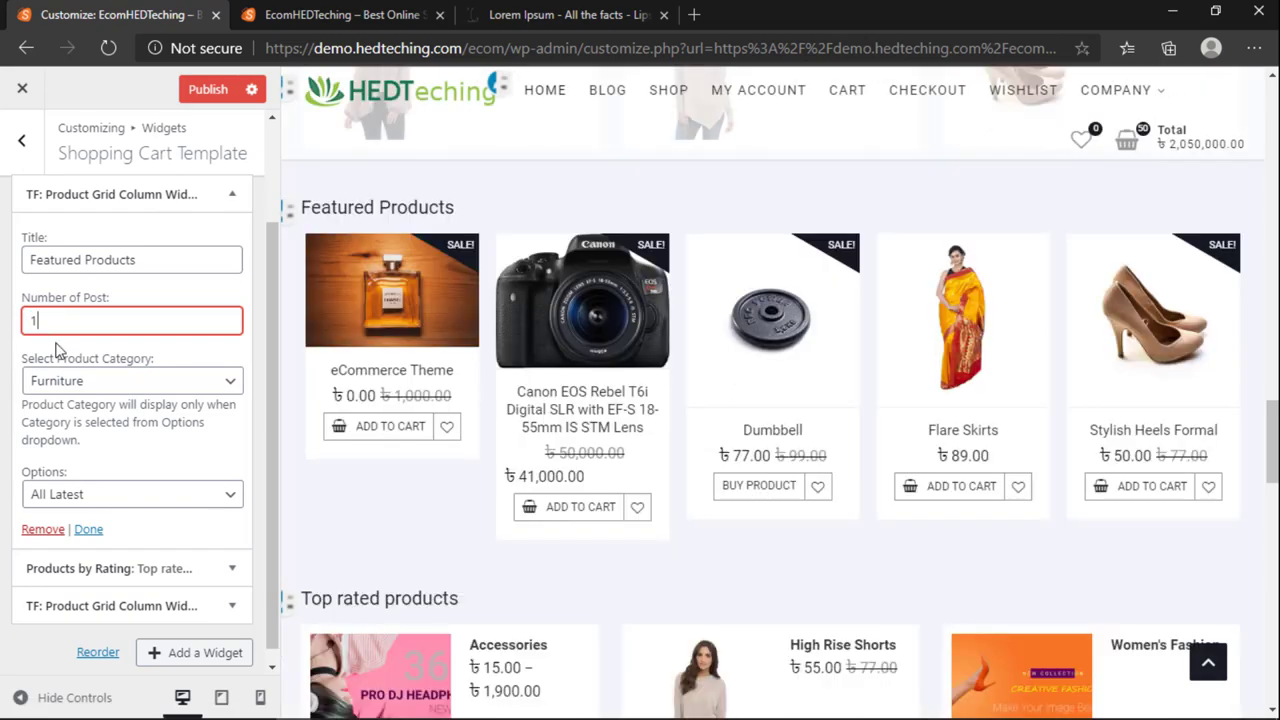
pyautogui.click(164, 506)
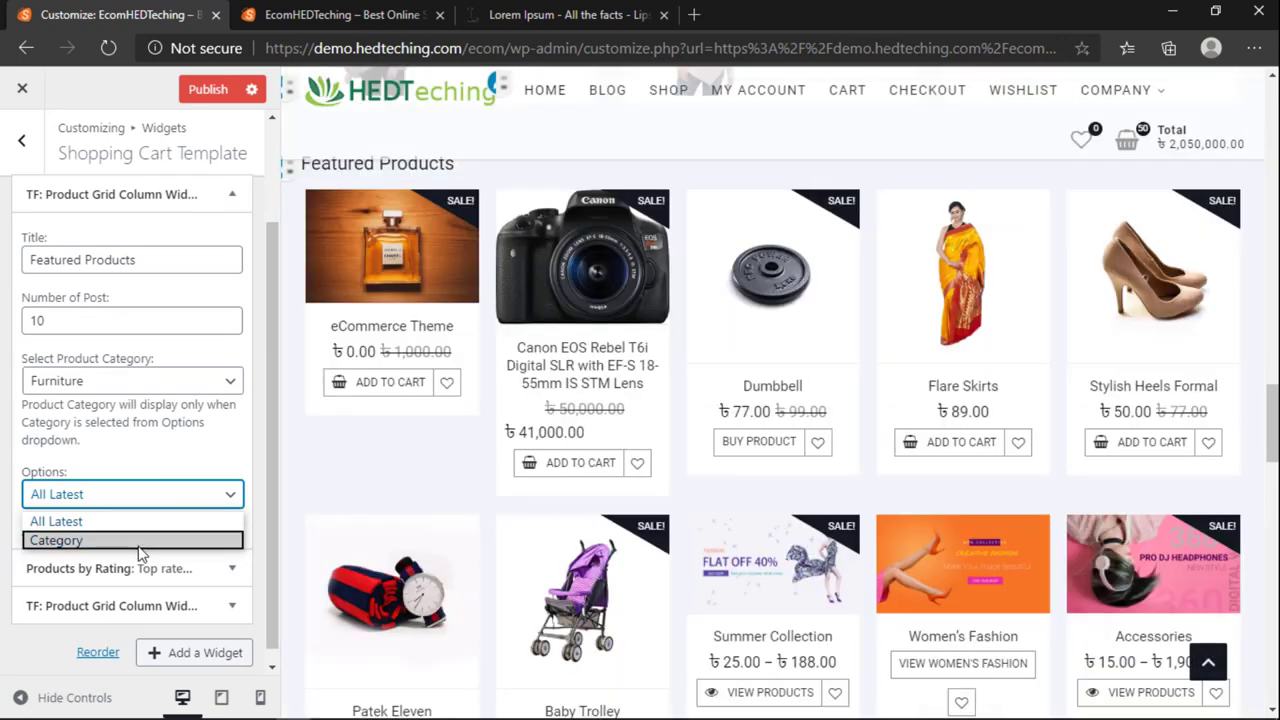
pyautogui.click(140, 541)
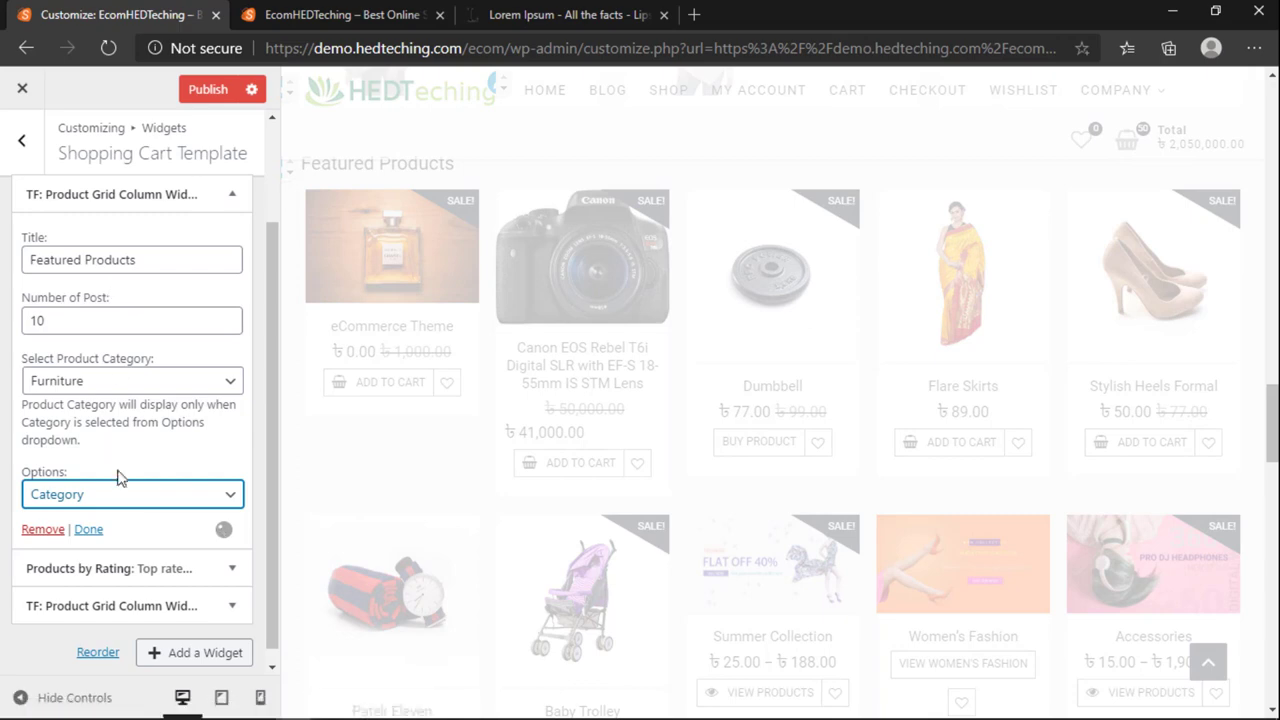
pyautogui.scroll(-3, 320, 486)
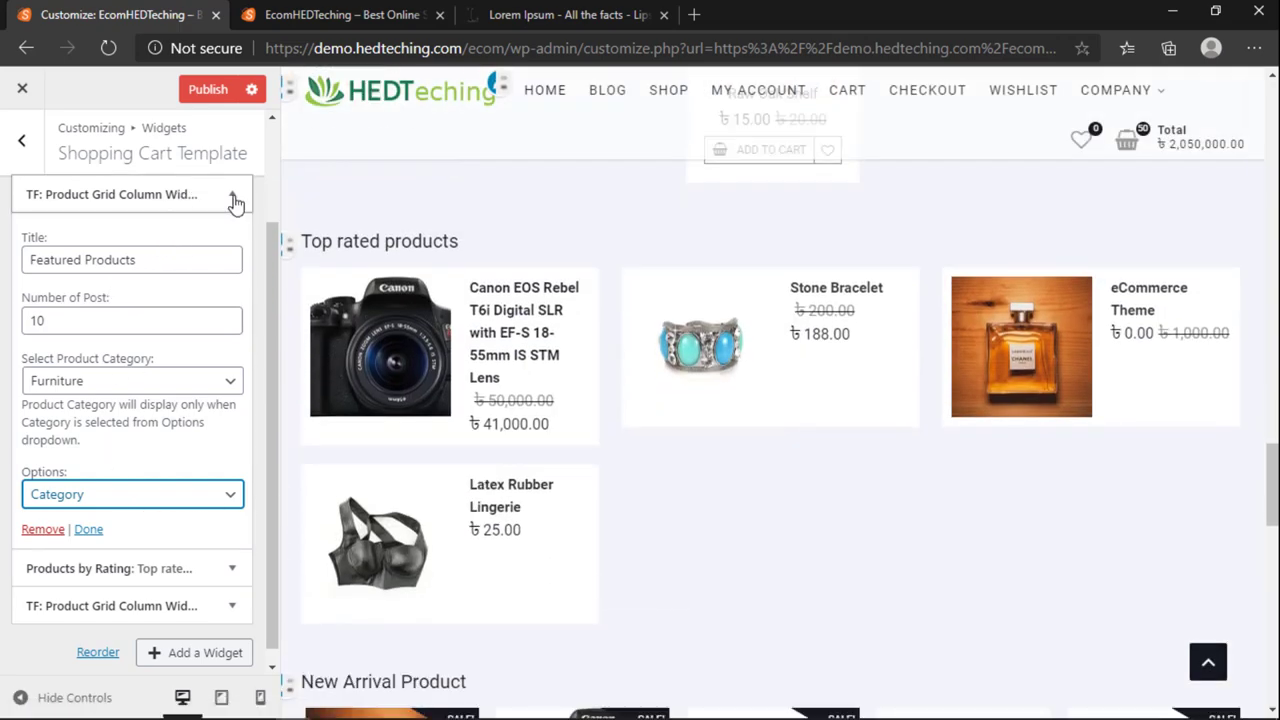
# Step: Collapse Featured Products and review the Products by Rating widget's title and product count
pyautogui.click(235, 203)
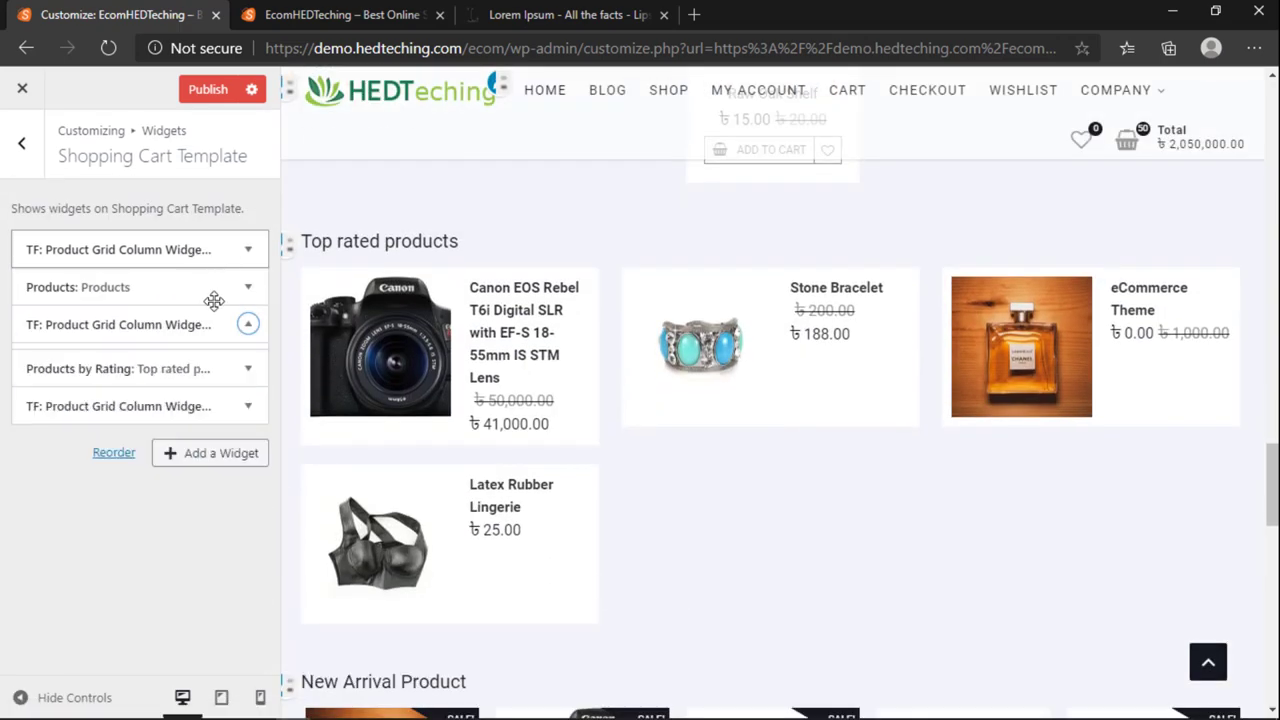
pyautogui.click(242, 364)
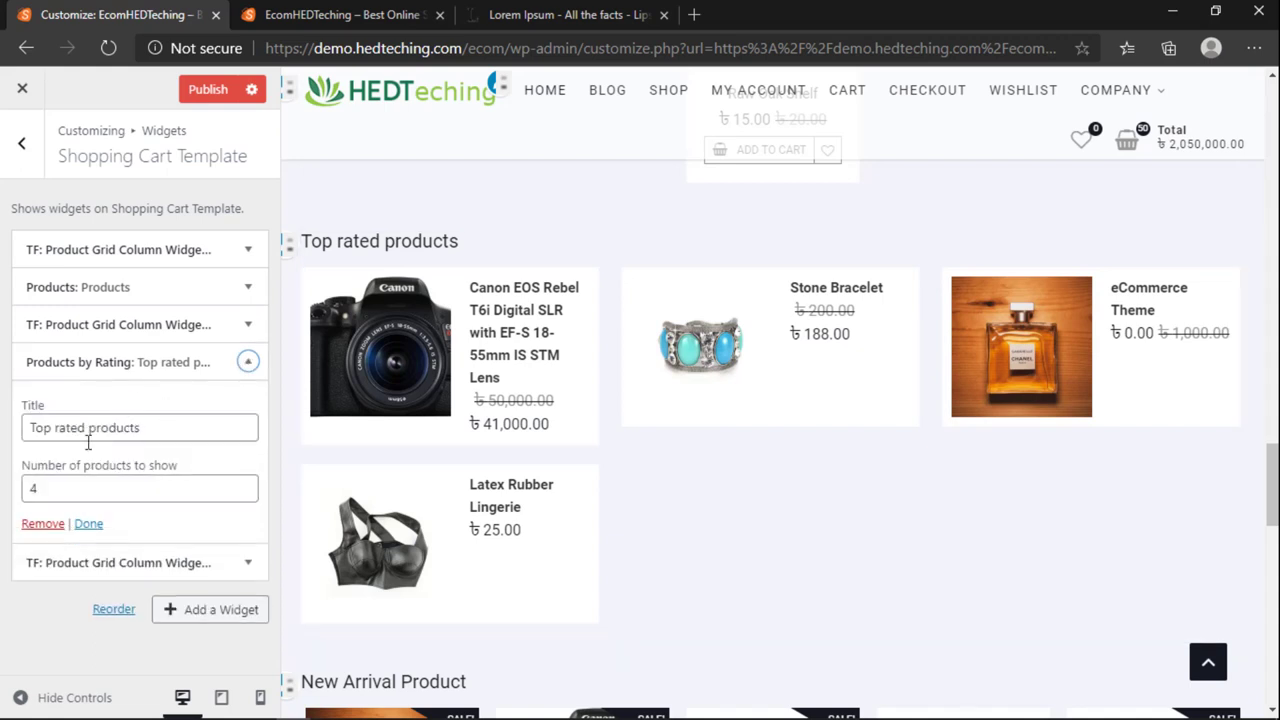
pyautogui.click(155, 426)
pyautogui.click(110, 486)
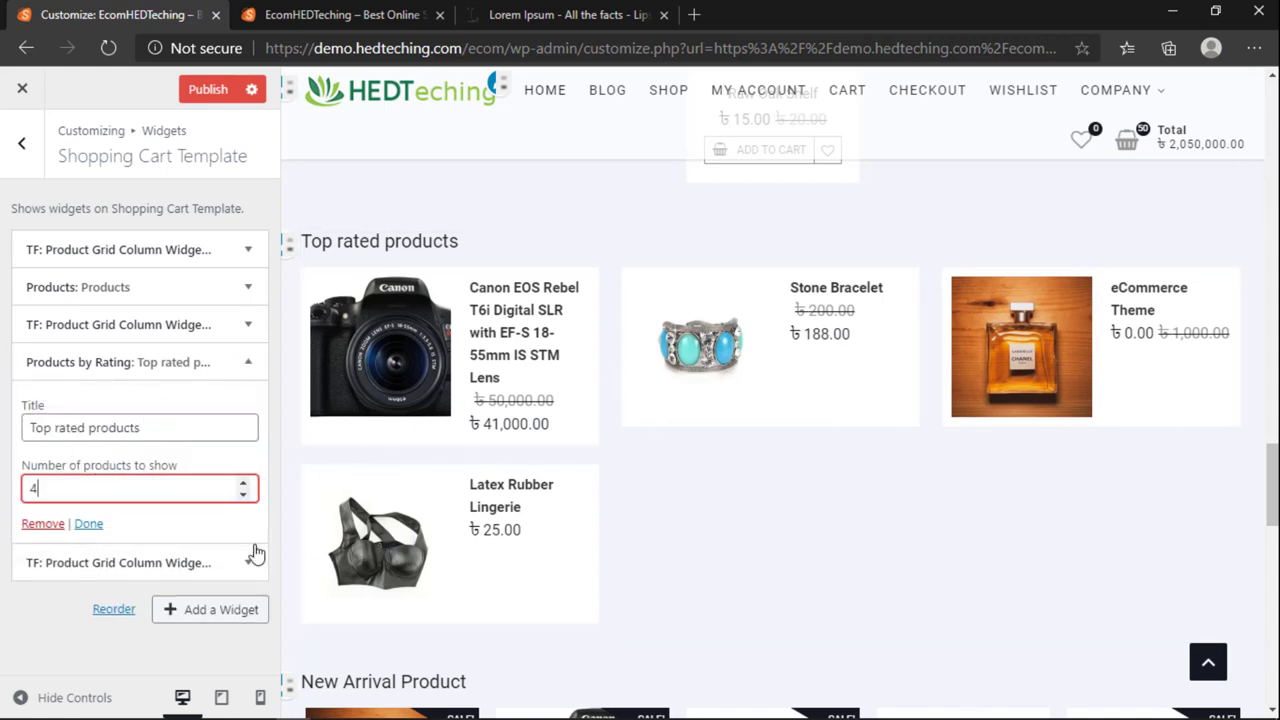
pyautogui.click(247, 364)
# Step: Set the New Arrival Product widget to the Uncategorized category with 10 posts
pyautogui.click(246, 400)
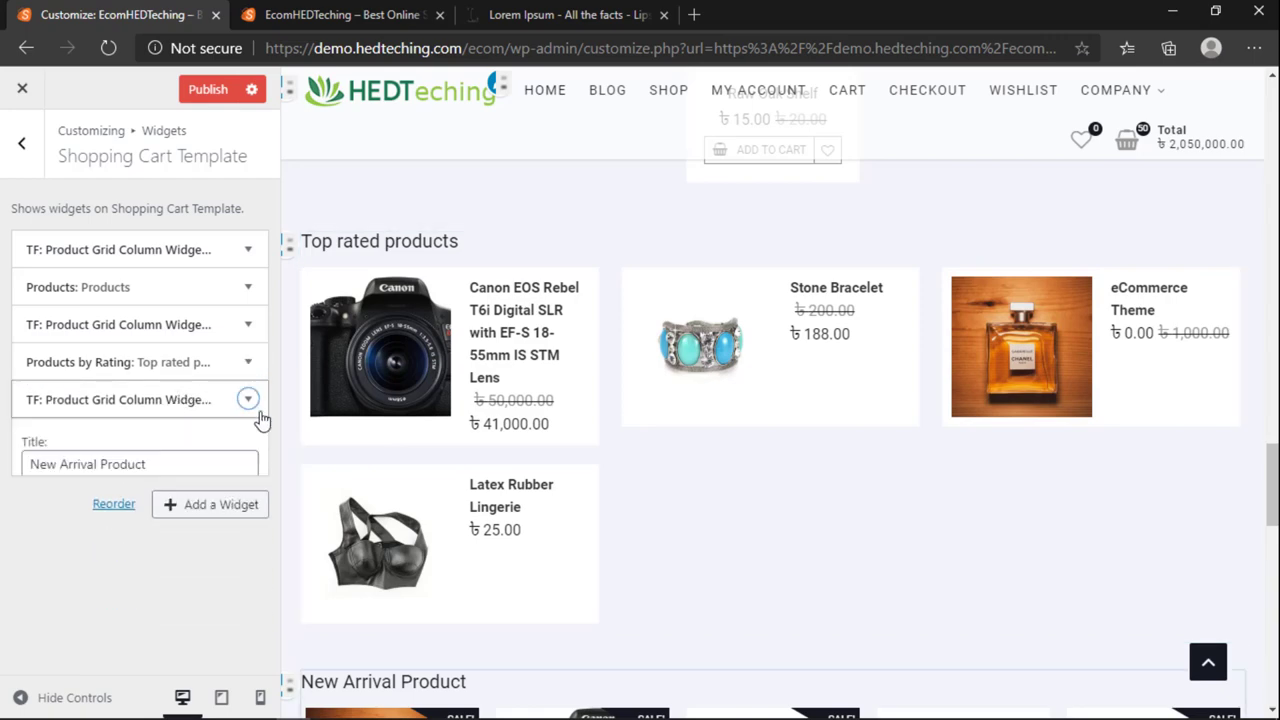
pyautogui.scroll(-4, 451, 480)
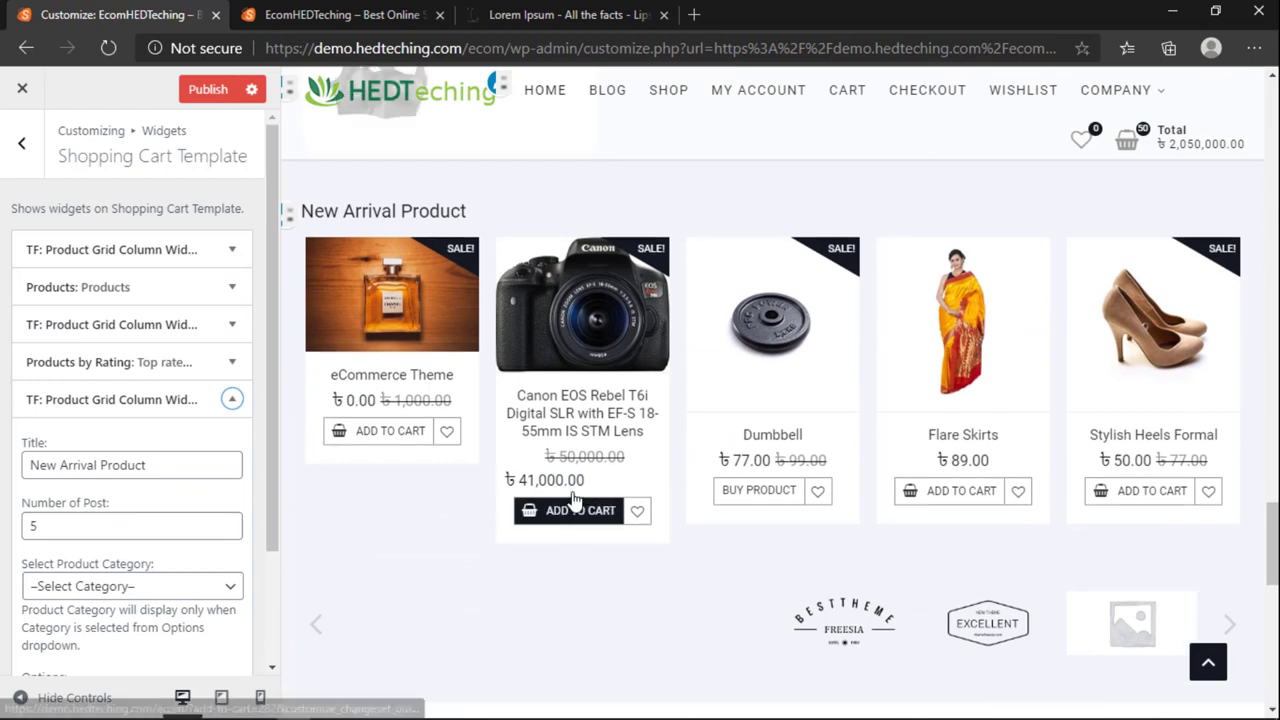
pyautogui.scroll(-1, 60, 468)
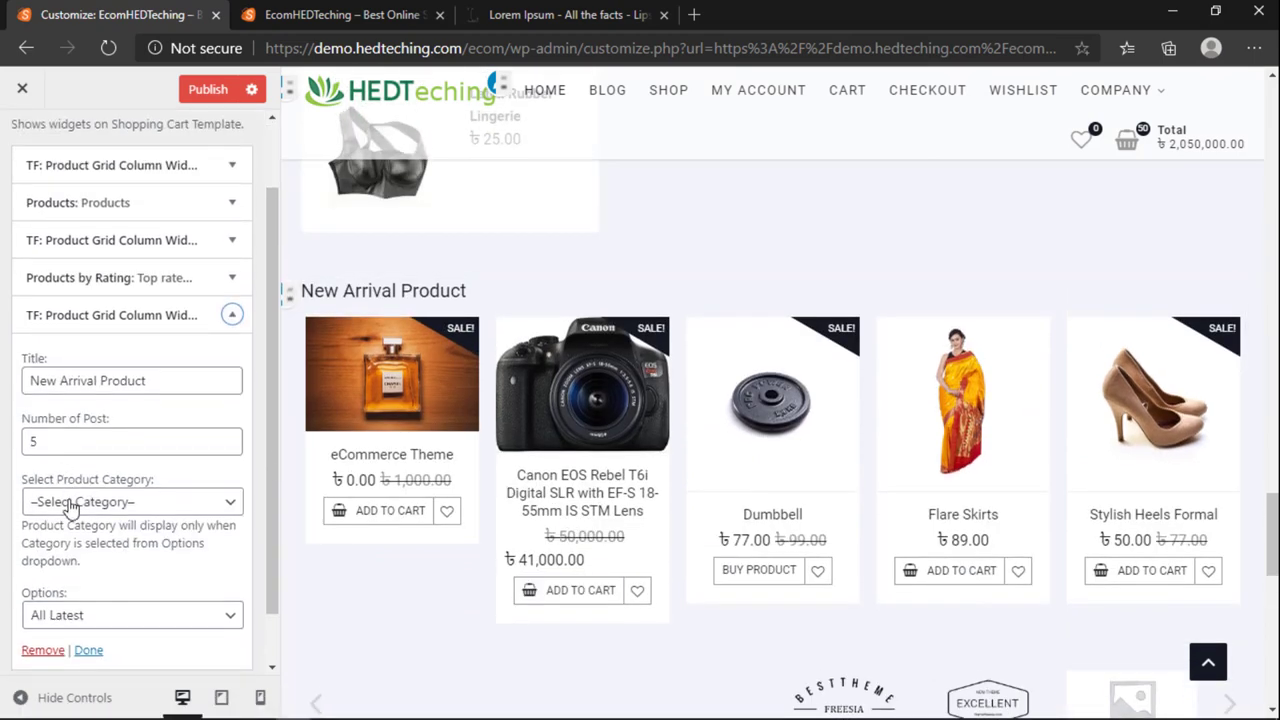
pyautogui.click(70, 502)
pyautogui.click(70, 502)
pyautogui.click(70, 505)
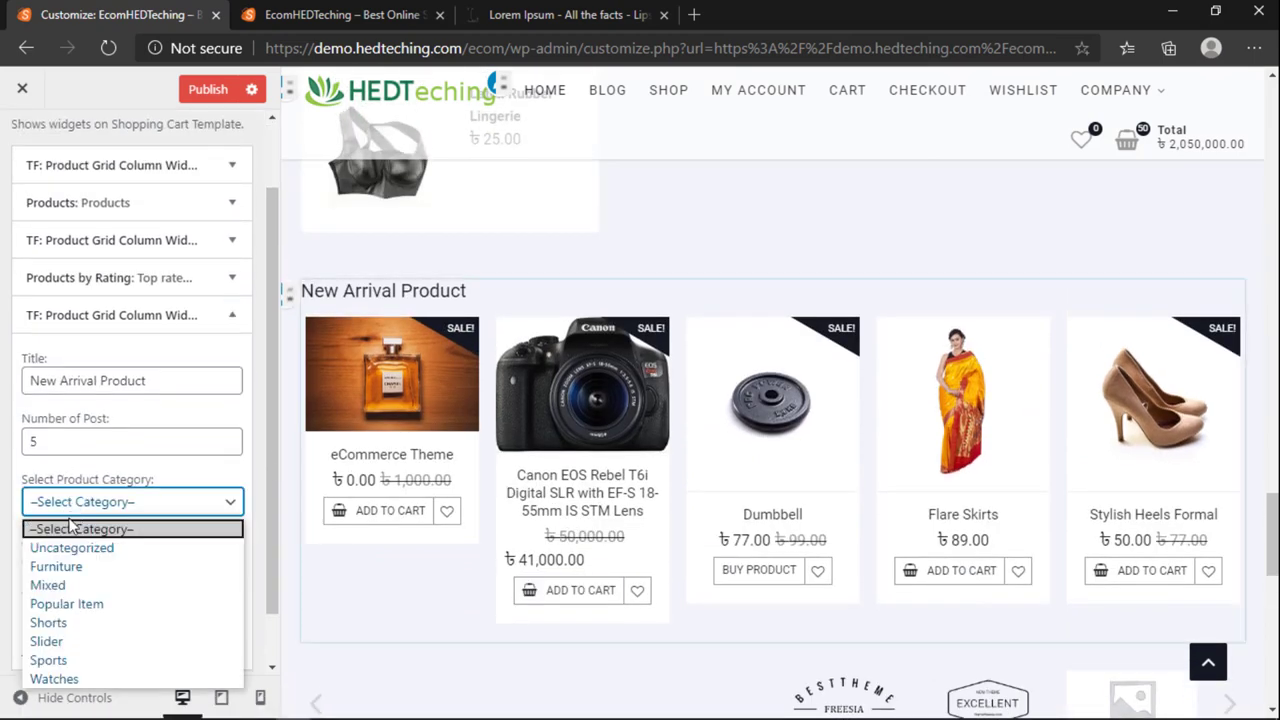
pyautogui.click(70, 543)
pyautogui.doubleClick(66, 449)
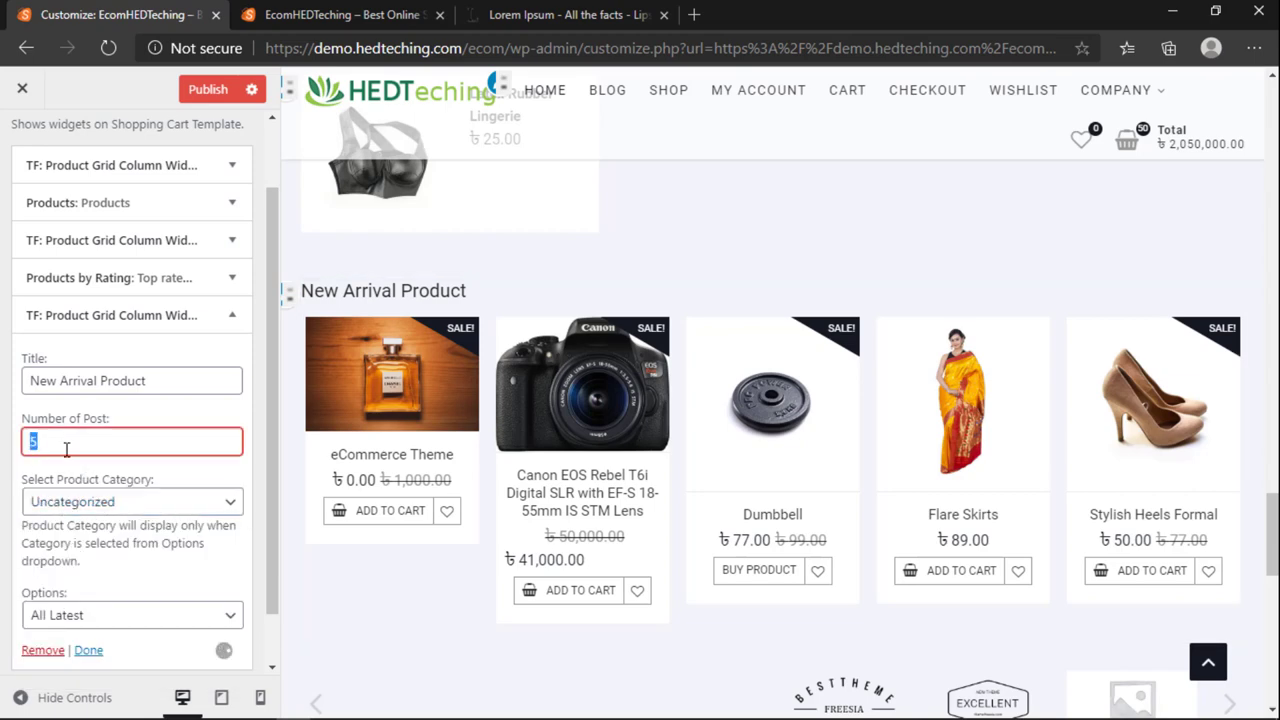
pyautogui.write('10')
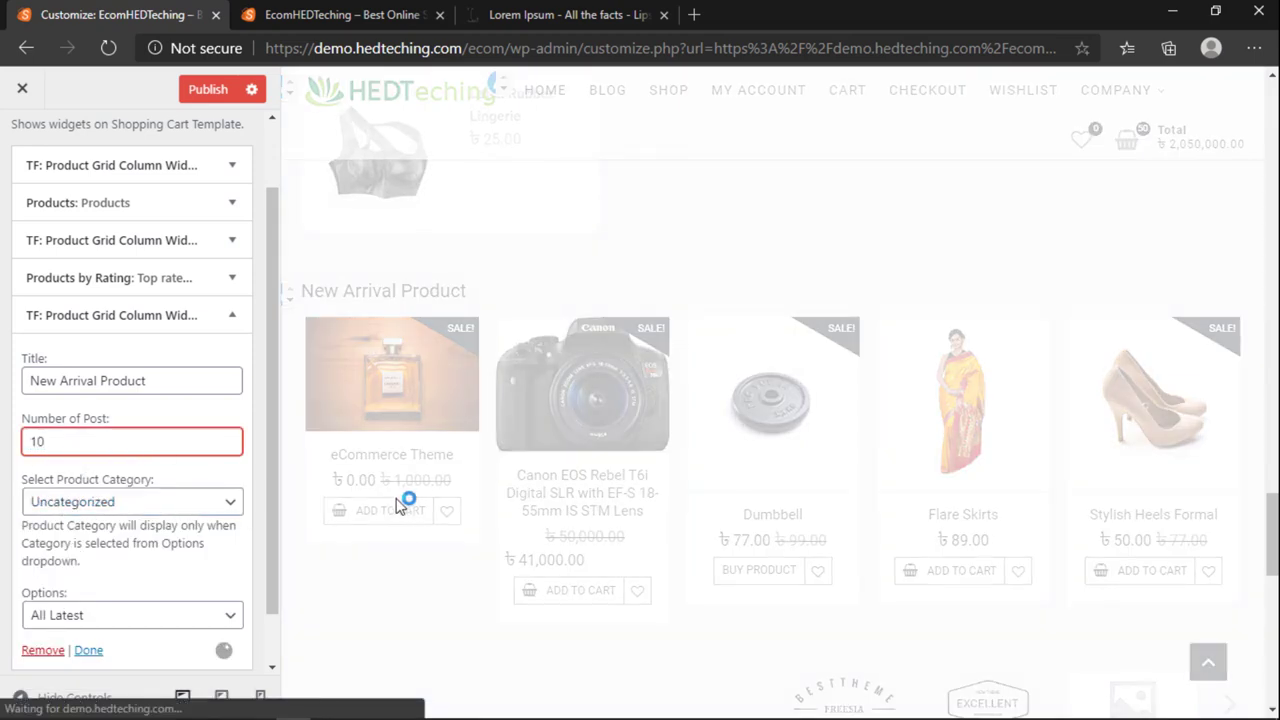
# Step: Confirm Uncategorized stays selected and finish editing the New Arrival Product widget
pyautogui.scroll(-1, 405, 506)
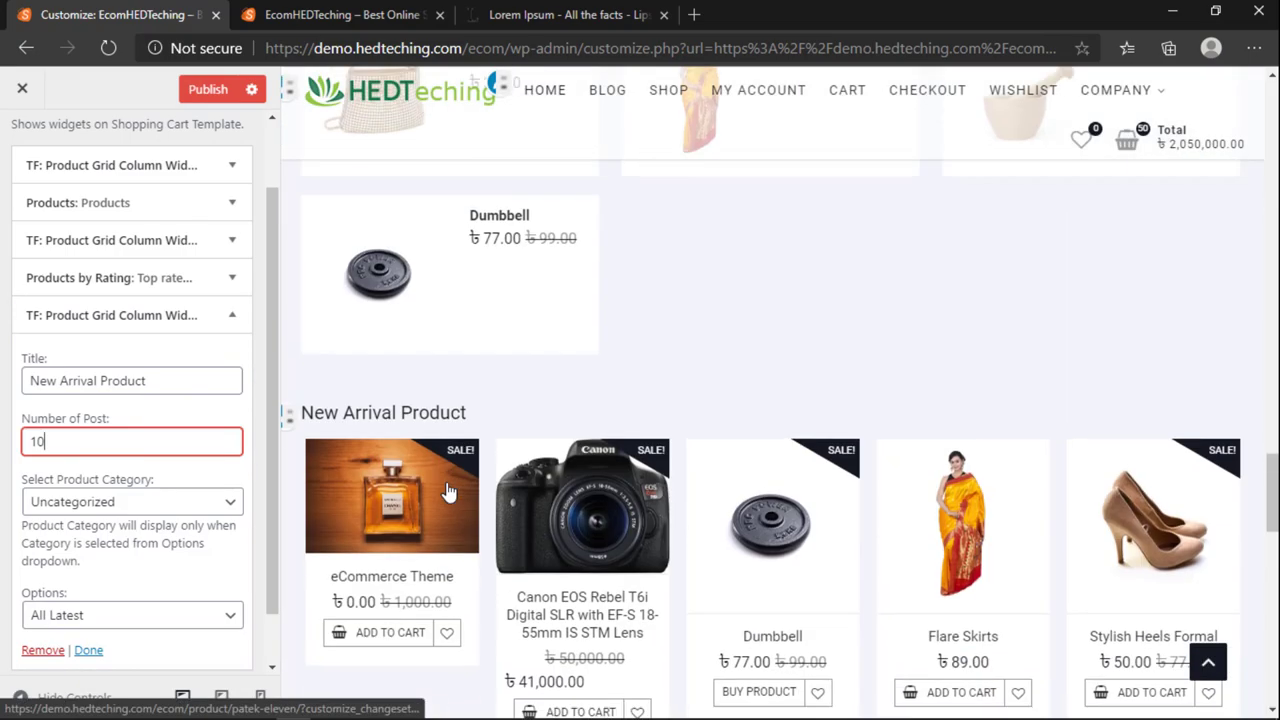
pyautogui.scroll(-6, 450, 490)
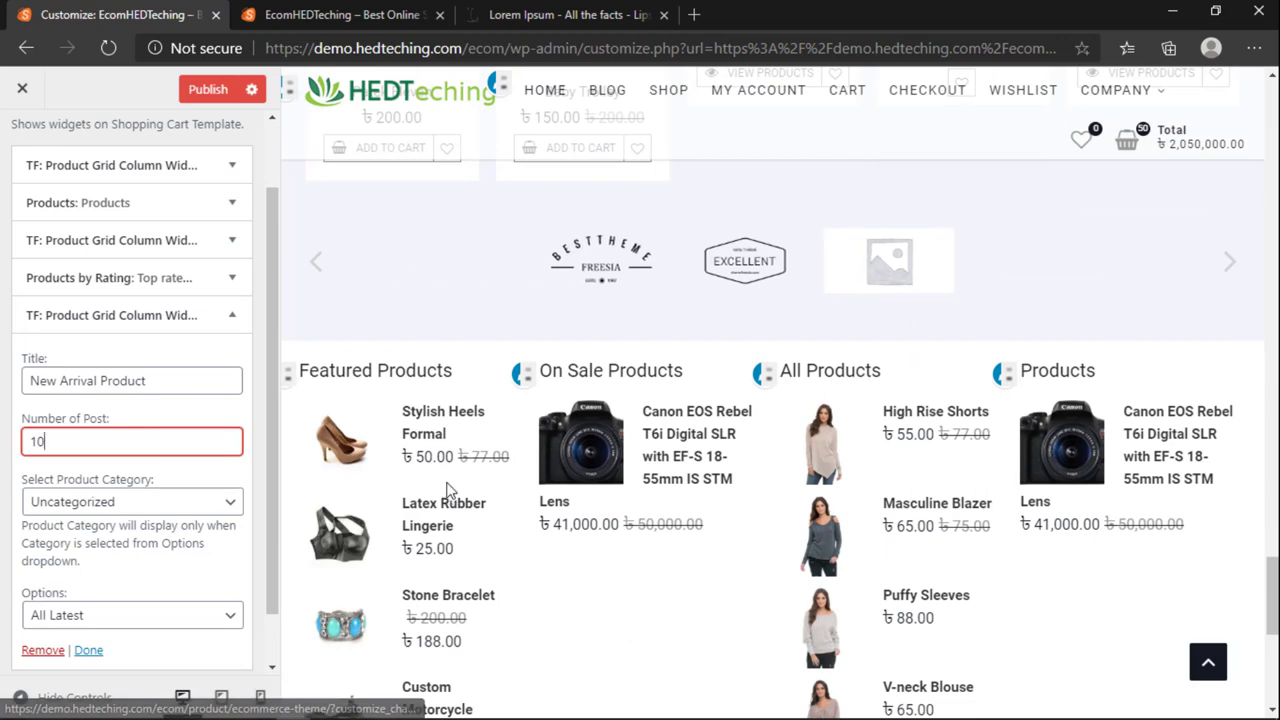
pyautogui.scroll(6, 448, 490)
pyautogui.click(125, 503)
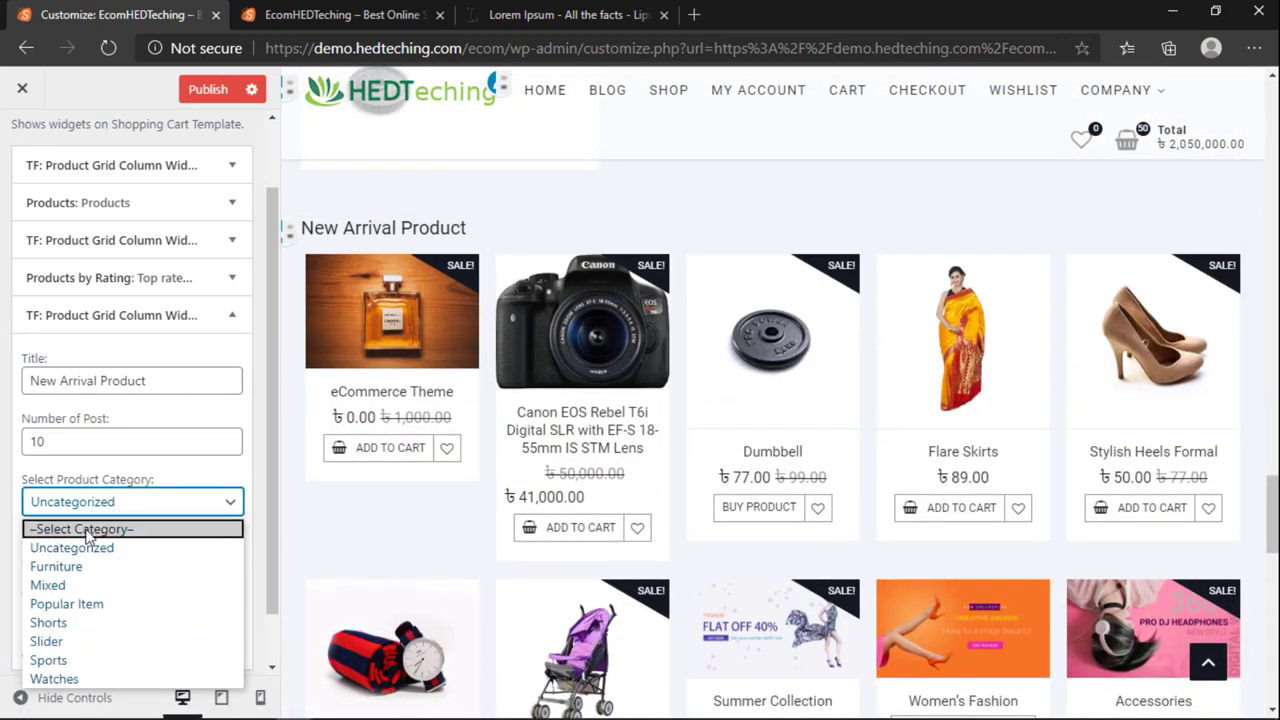
pyautogui.click(75, 516)
pyautogui.scroll(-1, 70, 540)
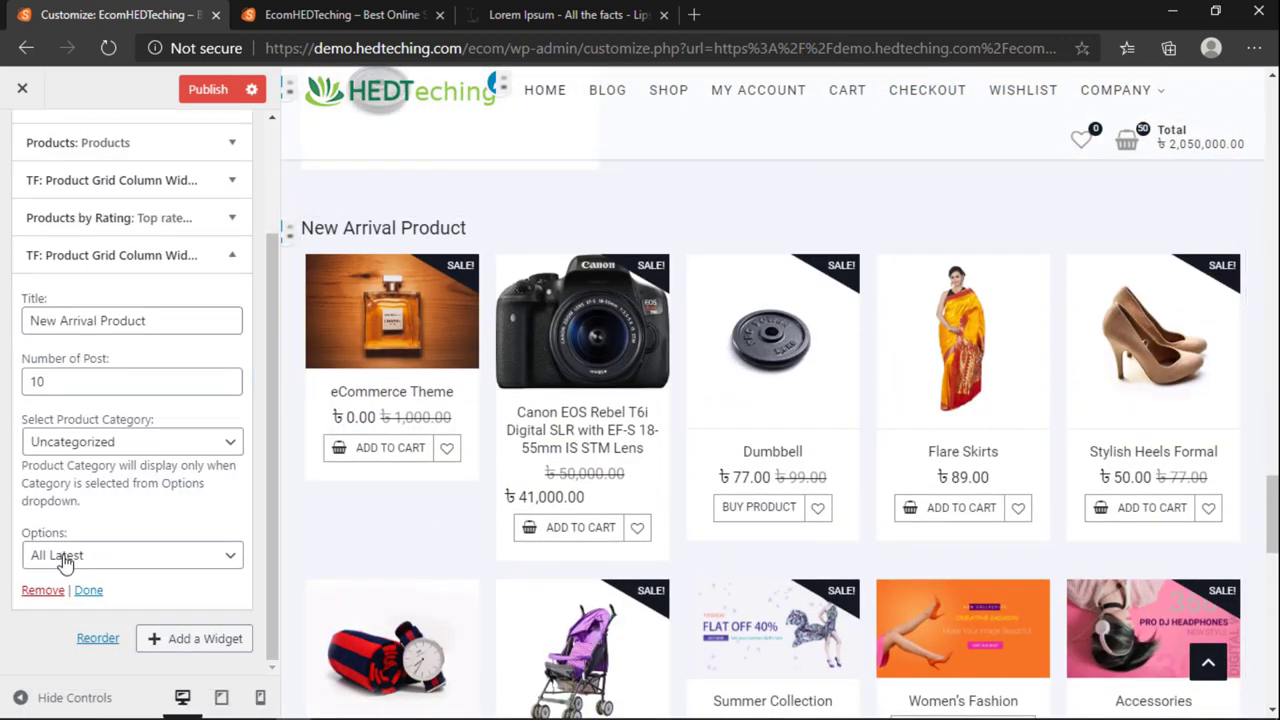
pyautogui.click(82, 590)
# Step: Add a Products widget, showing 5 products, as the sixth Shopping Cart Template widget
pyautogui.click(193, 460)
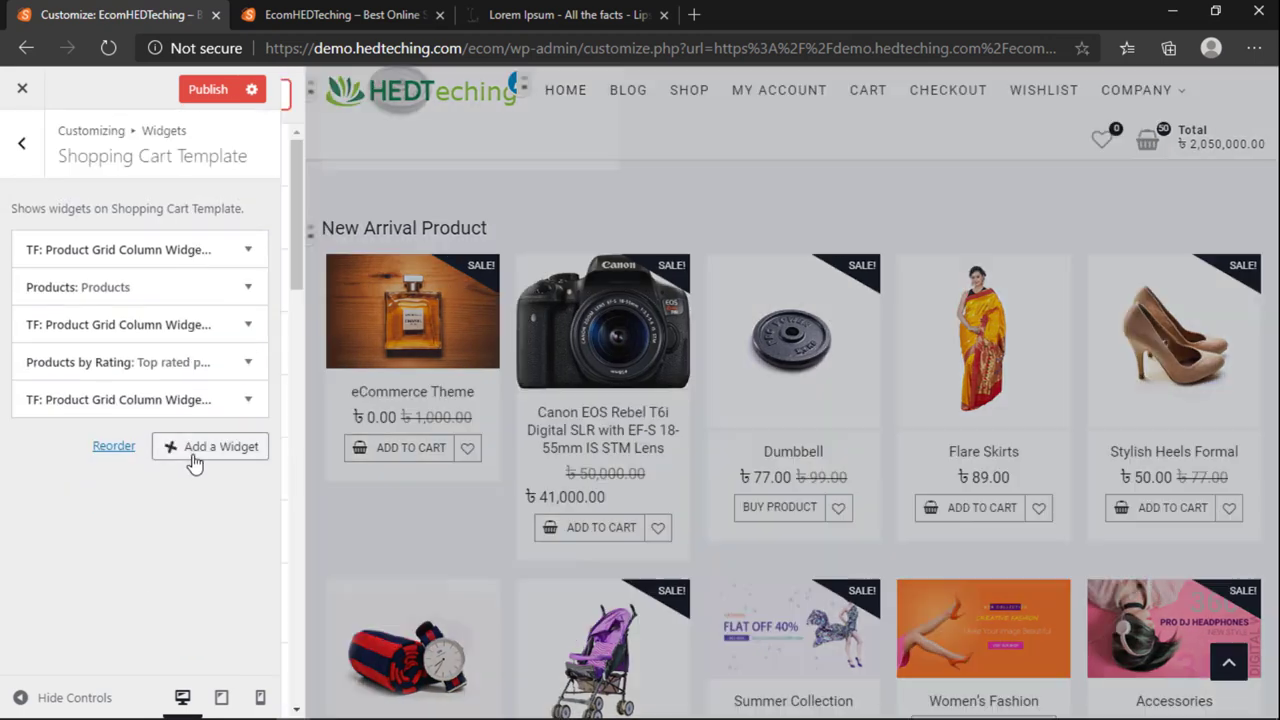
pyautogui.scroll(-5, 429, 320)
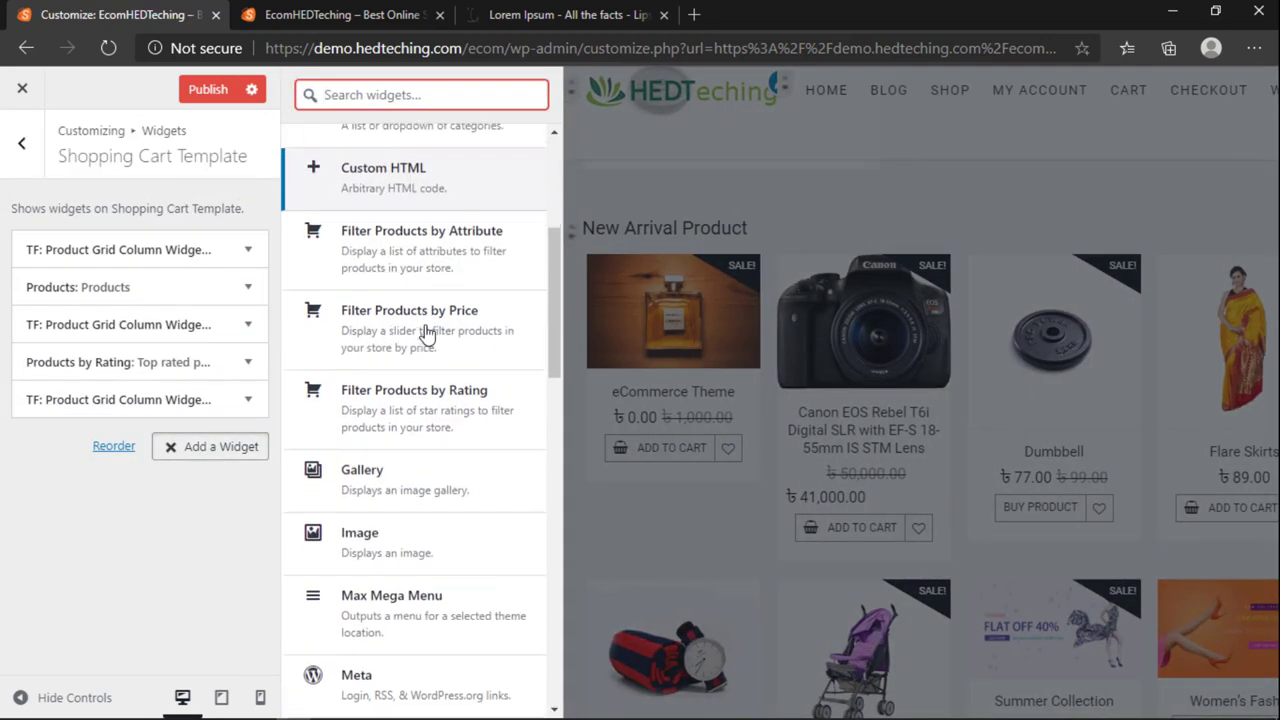
pyautogui.scroll(-5, 425, 333)
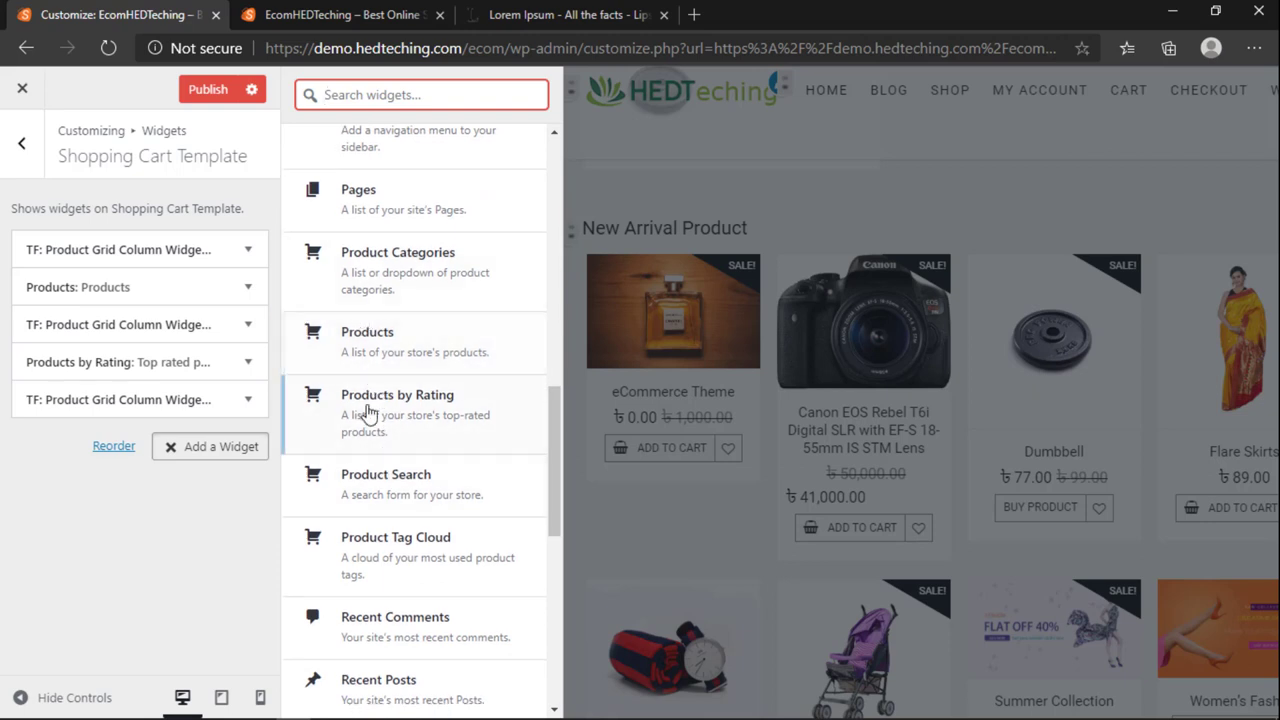
pyautogui.scroll(-3, 386, 497)
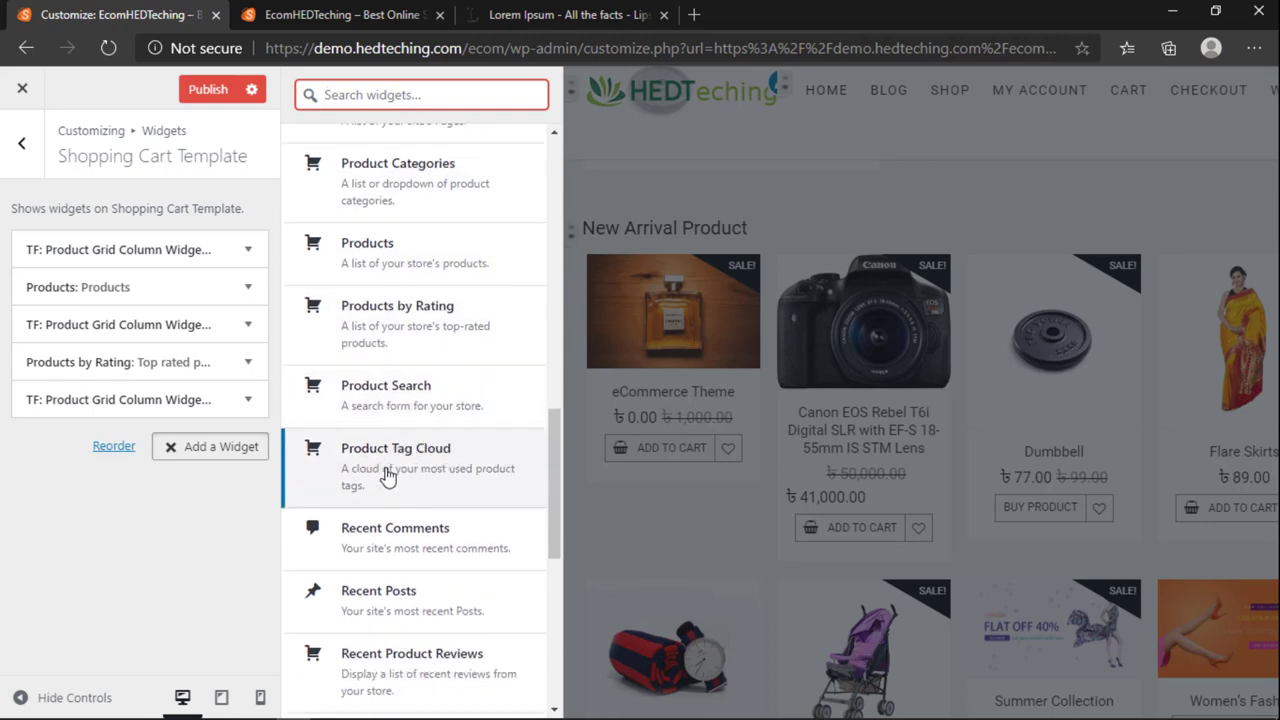
pyautogui.scroll(-4, 386, 503)
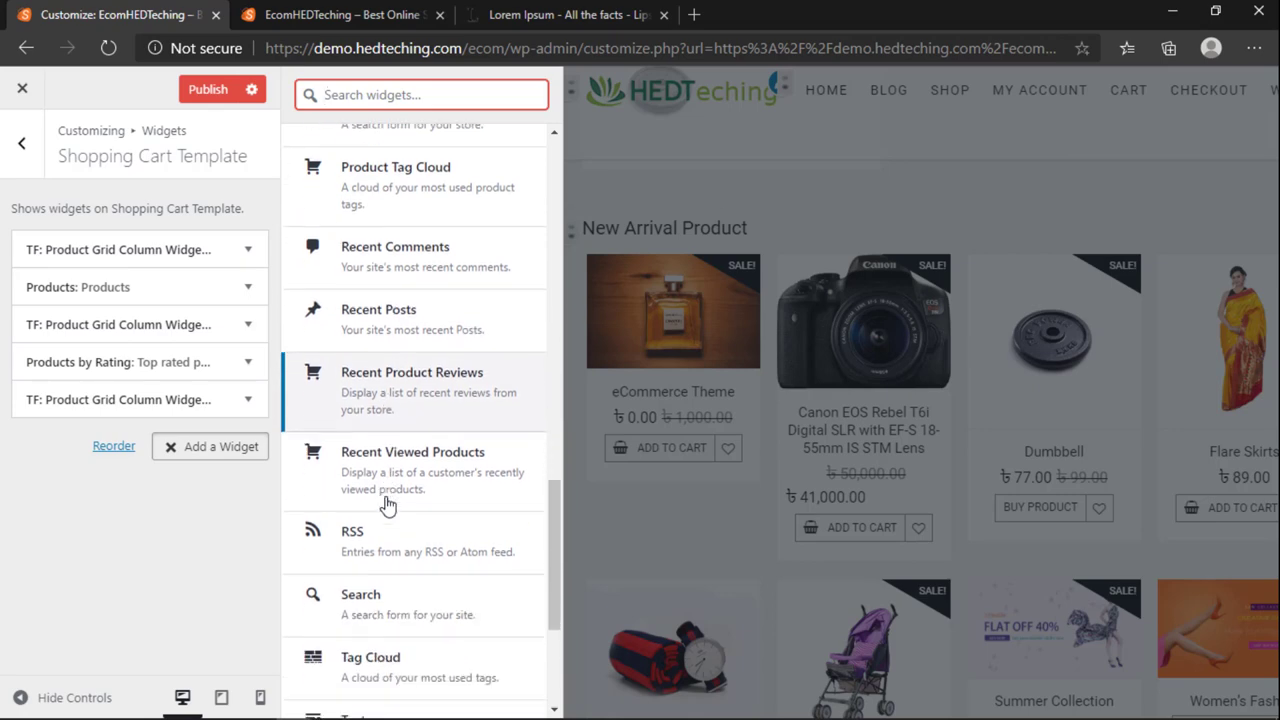
pyautogui.scroll(5, 440, 610)
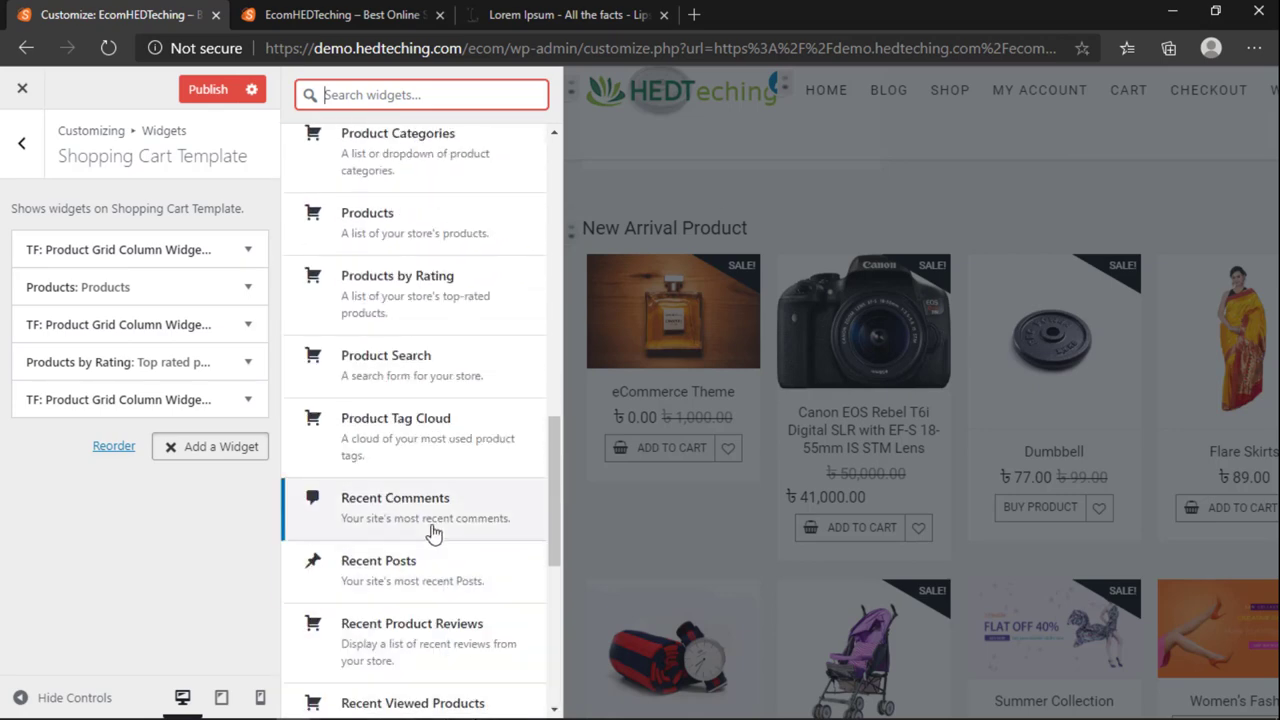
pyautogui.click(391, 234)
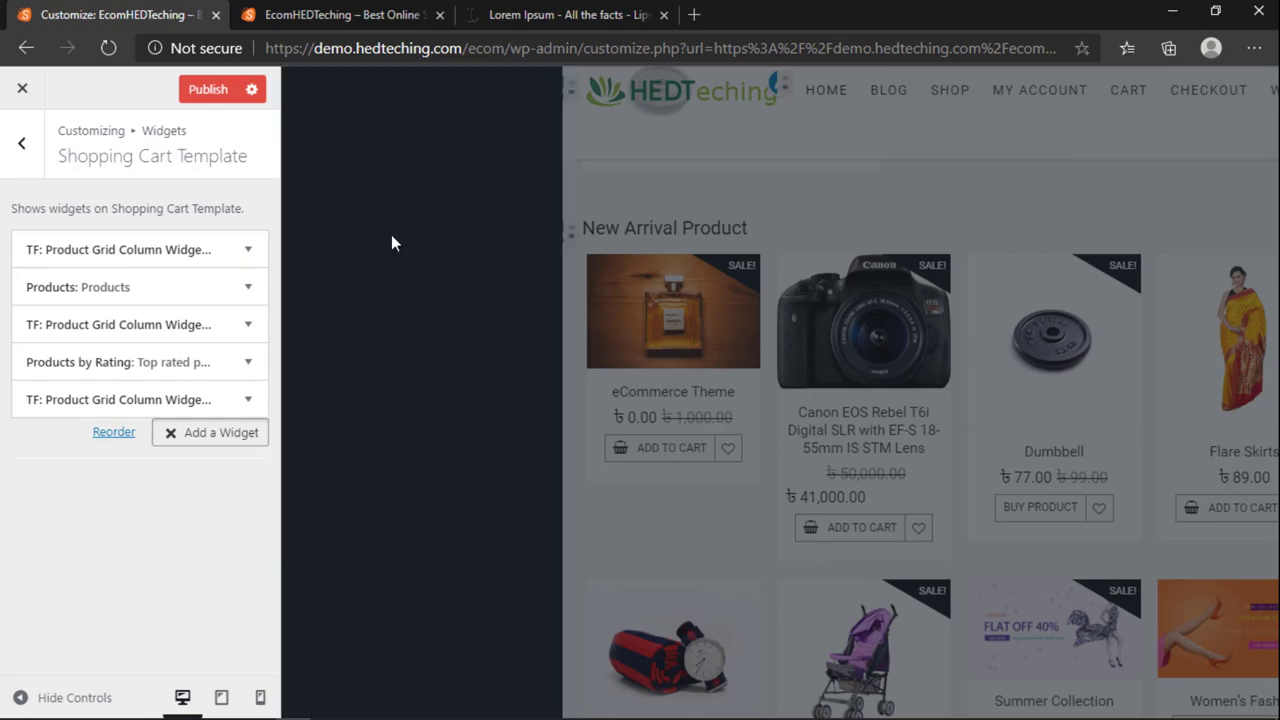
pyautogui.scroll(-2, 610, 510)
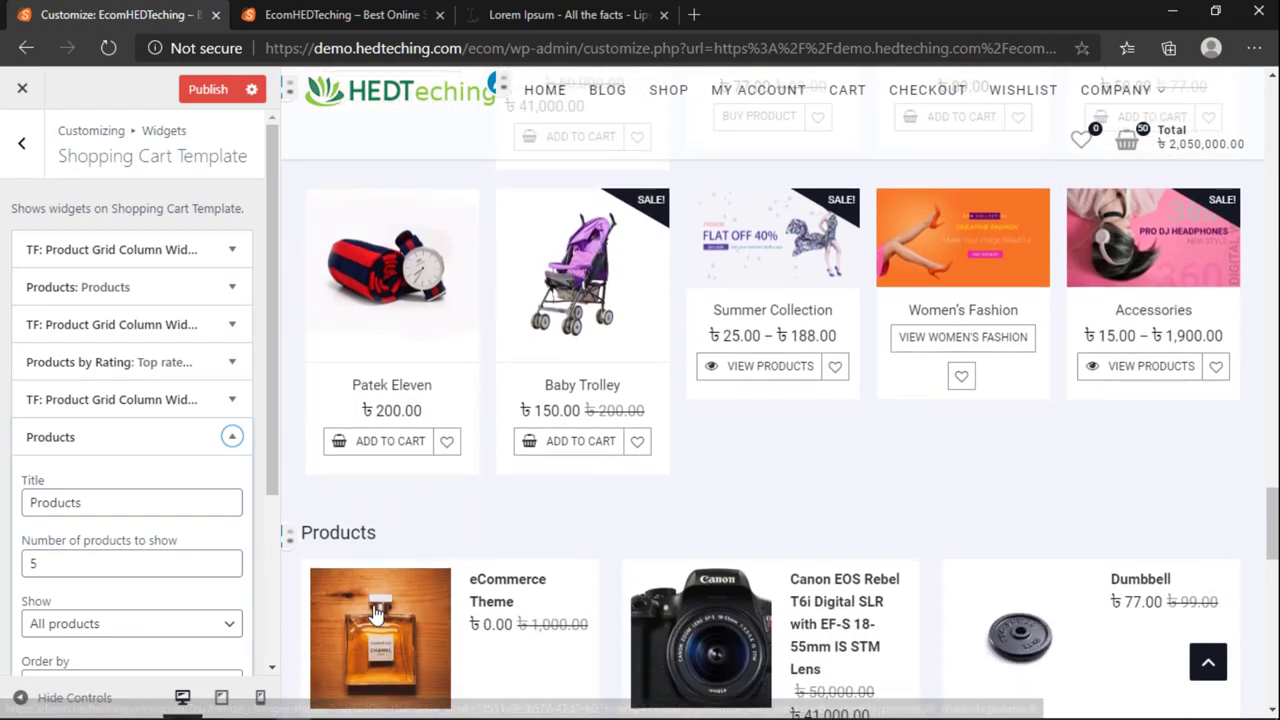
# Step: Leave the Camera widget's sort order as descending after briefly trying ascending
pyautogui.moveTo(88, 503); pyautogui.dragTo(3, 535)
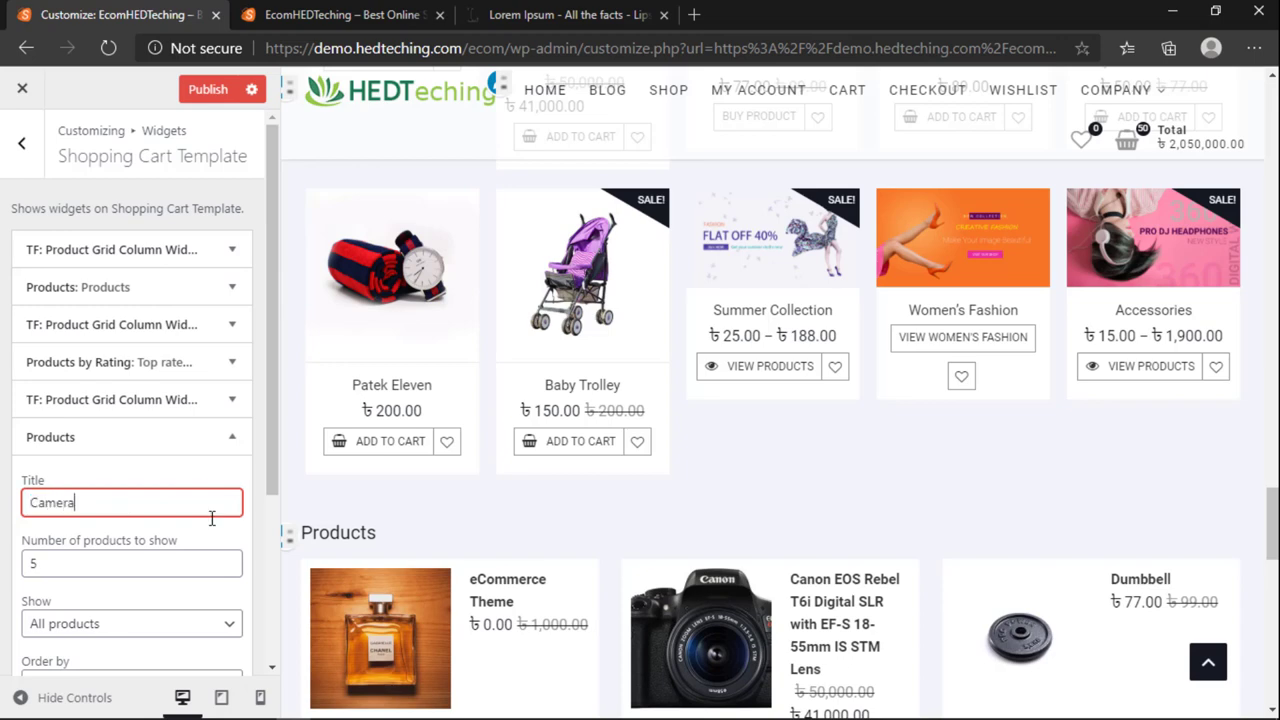
pyautogui.scroll(-1, 110, 570)
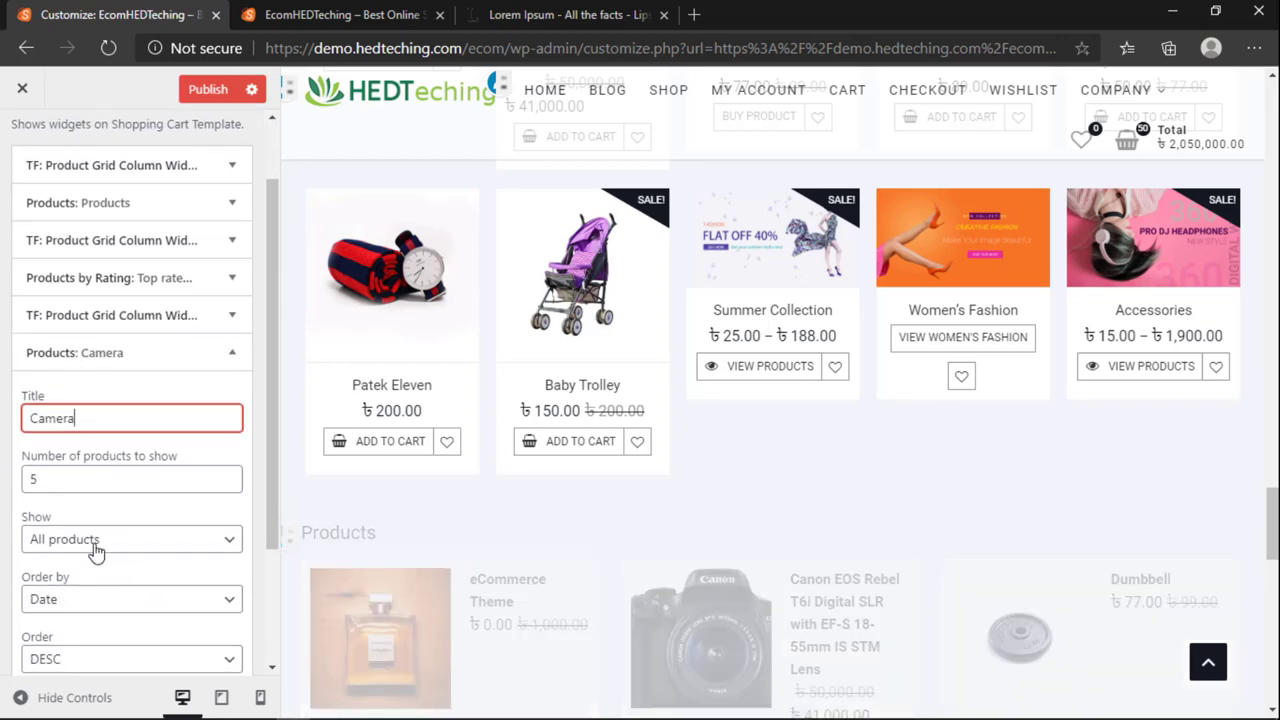
pyautogui.scroll(-1, 76, 456)
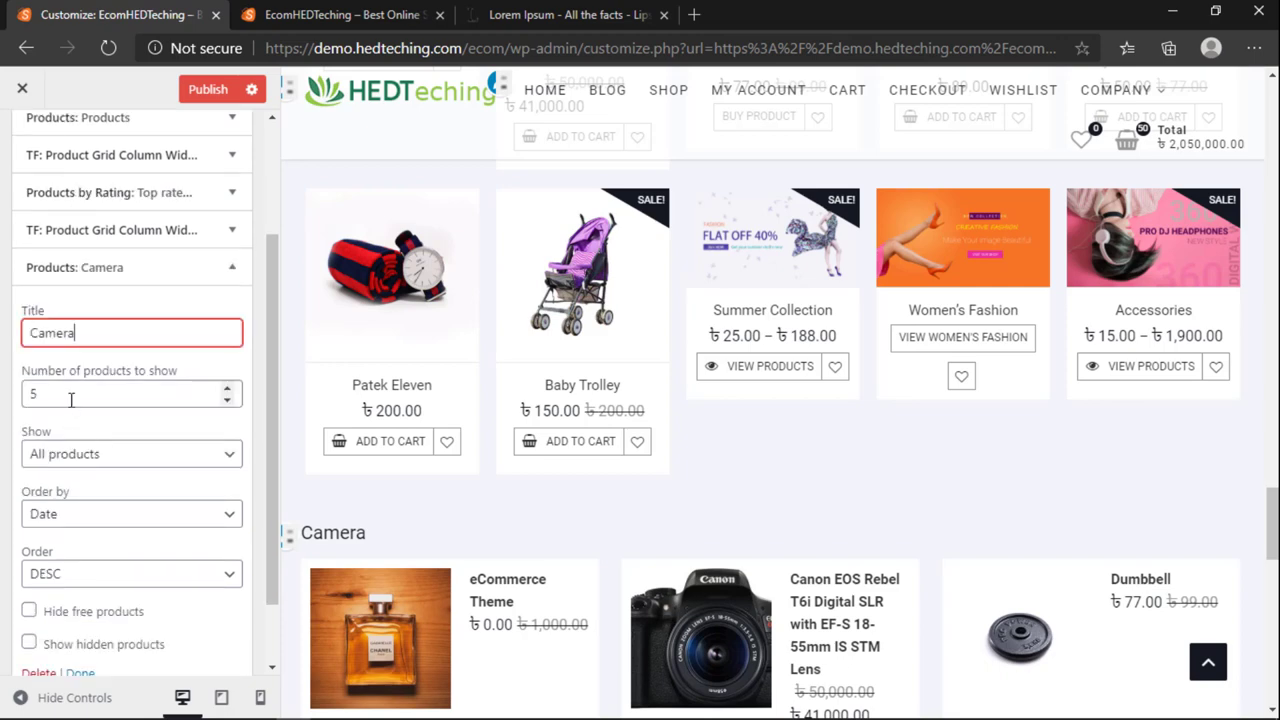
pyautogui.scroll(-3, 741, 465)
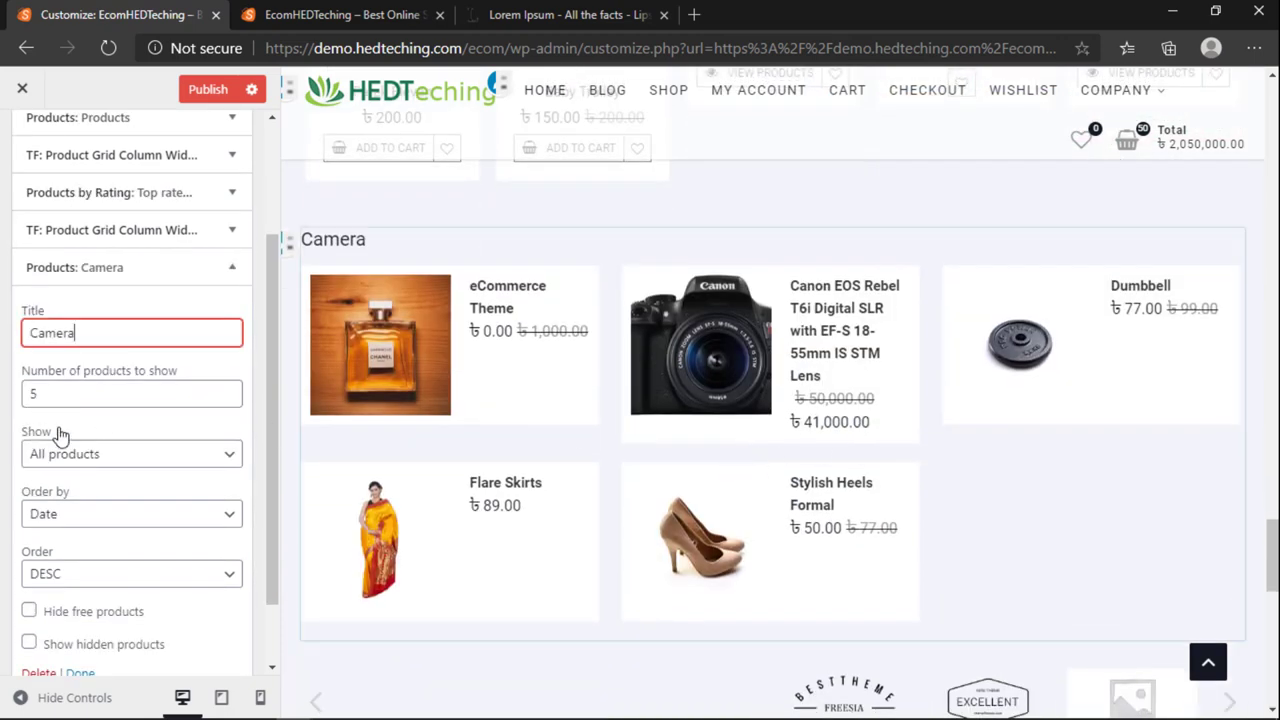
pyautogui.click(64, 573)
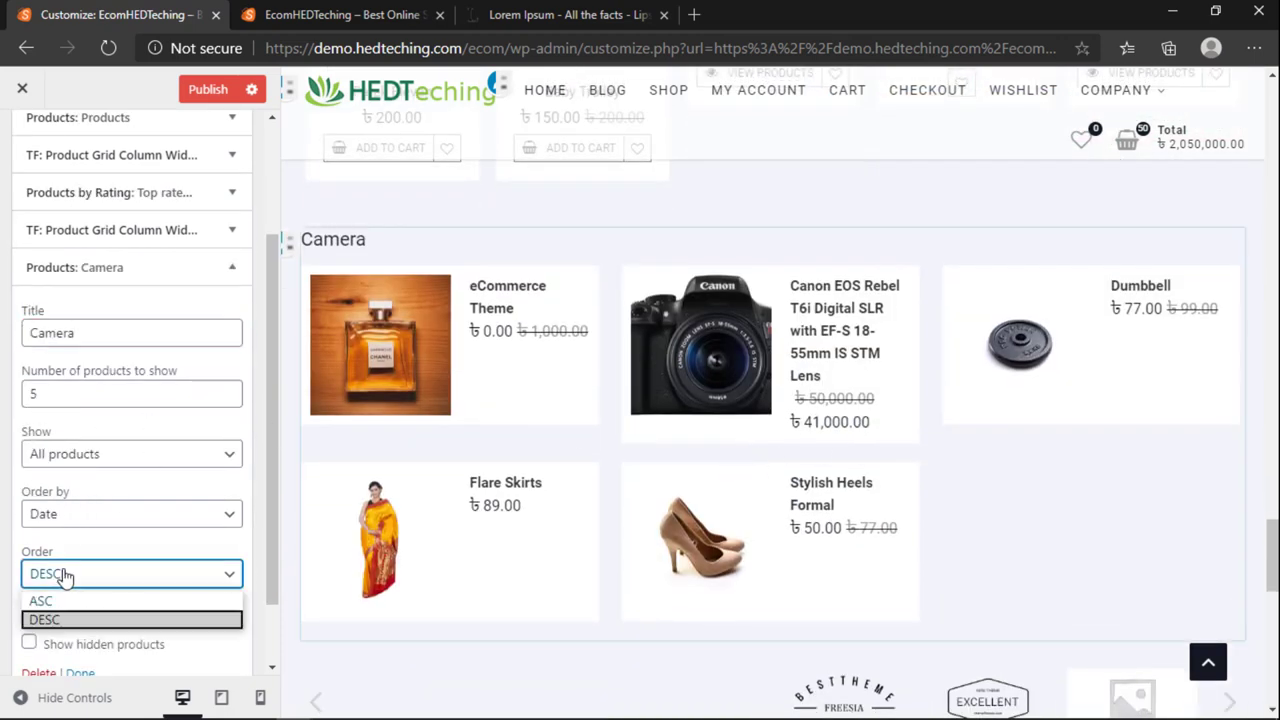
pyautogui.click(547, 310)
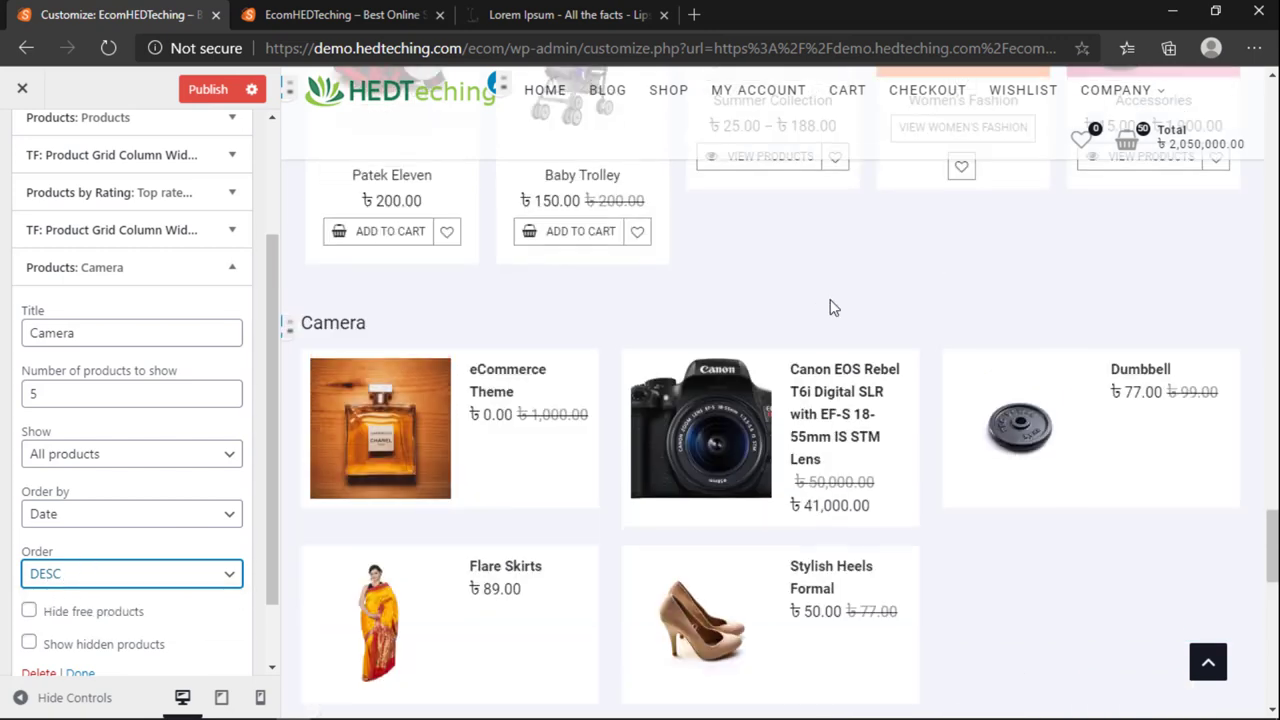
pyautogui.scroll(-2, 45, 592)
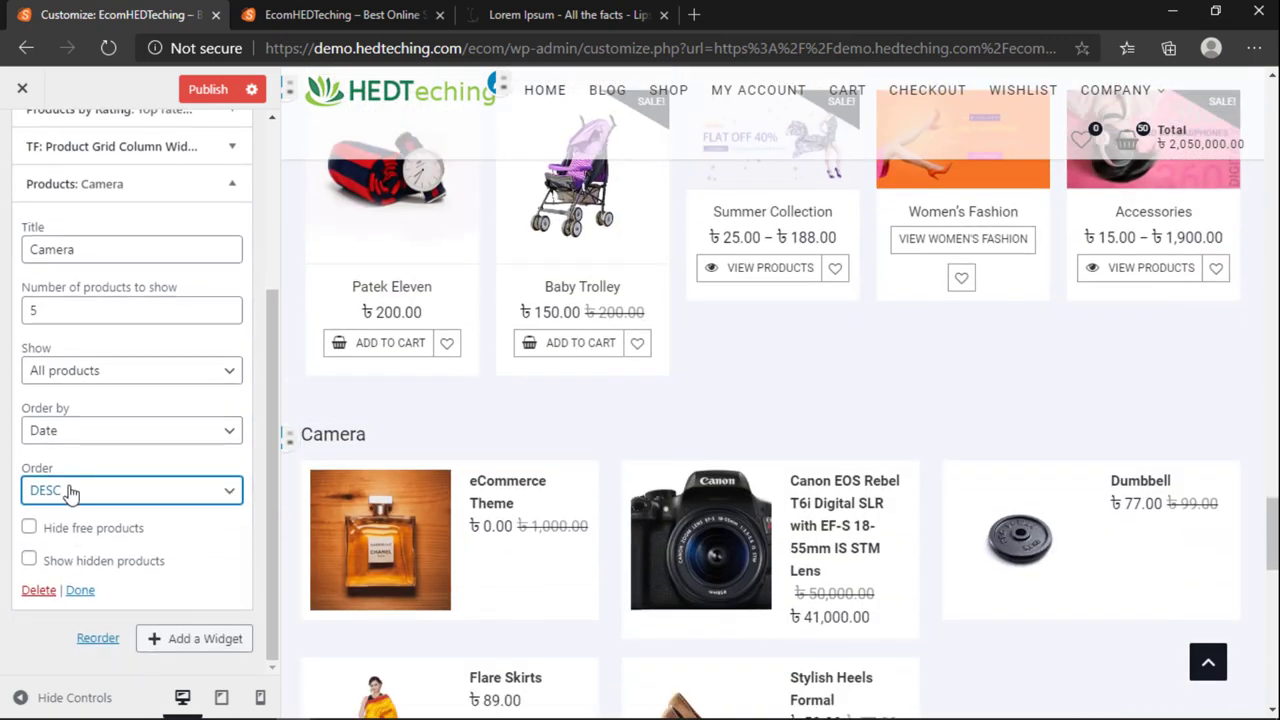
pyautogui.click(60, 490)
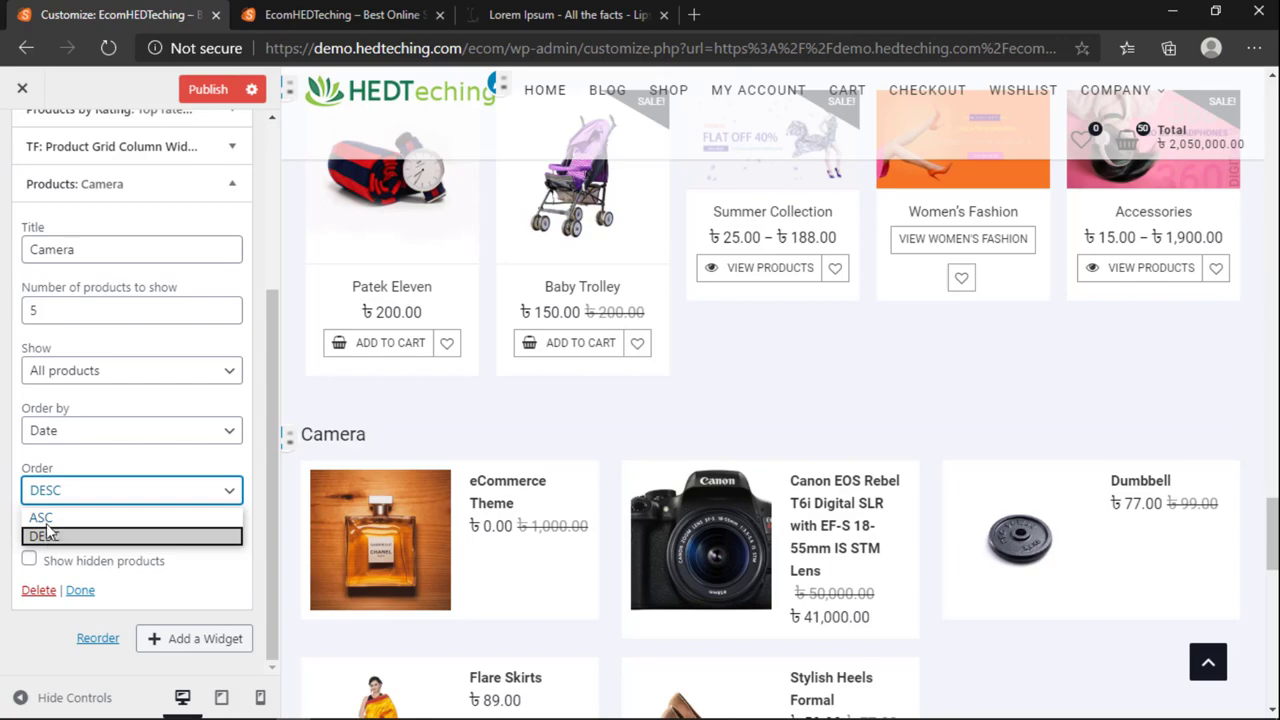
pyautogui.click(56, 517)
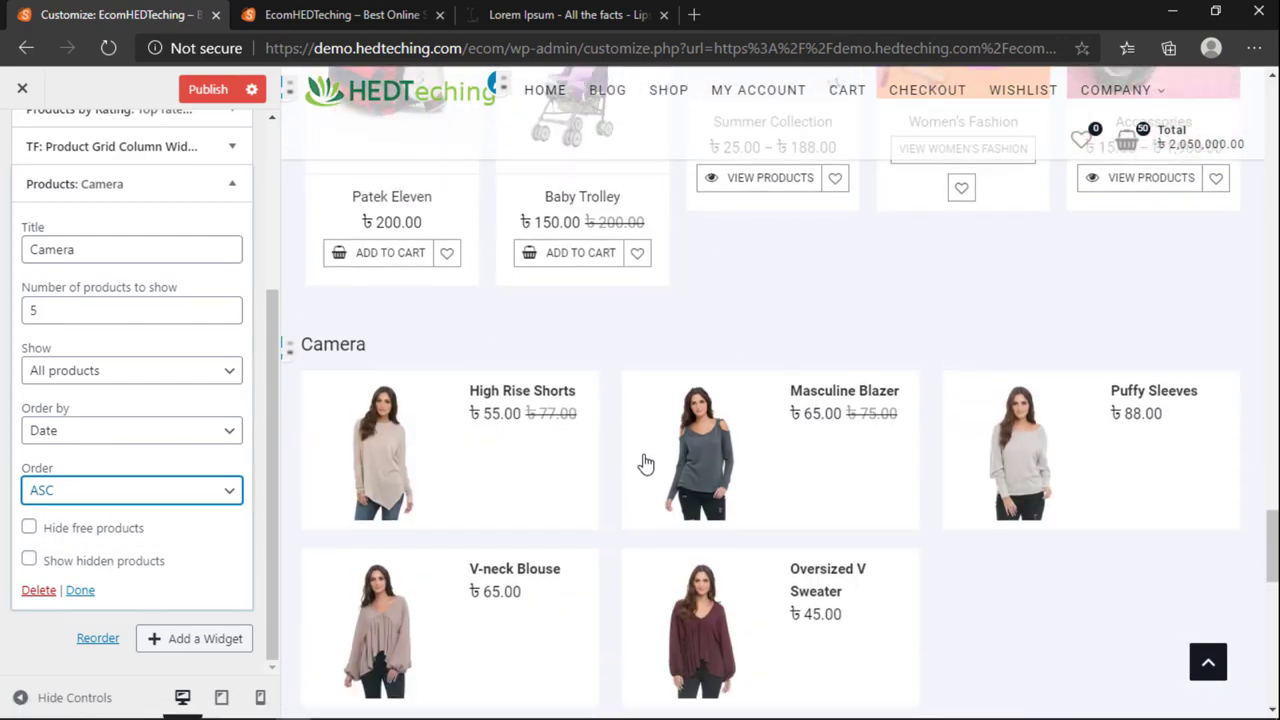
pyautogui.click(130, 490)
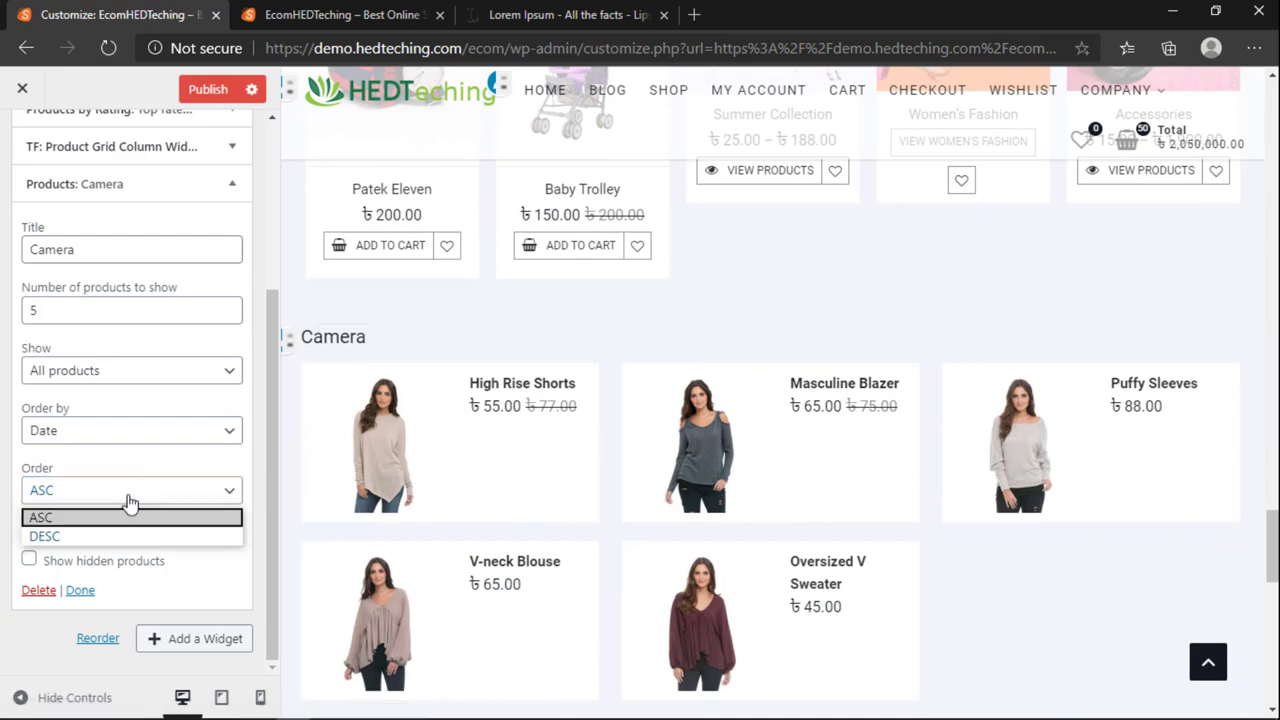
pyautogui.click(101, 536)
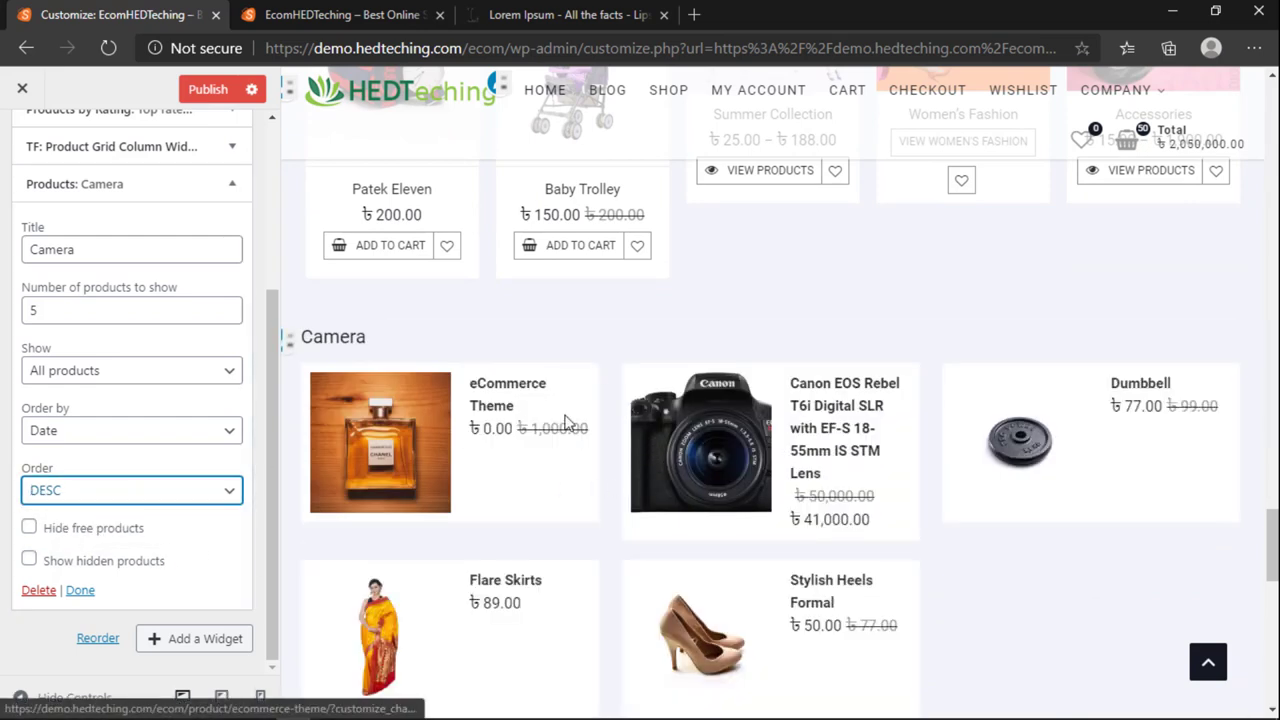
pyautogui.scroll(-3, 771, 463)
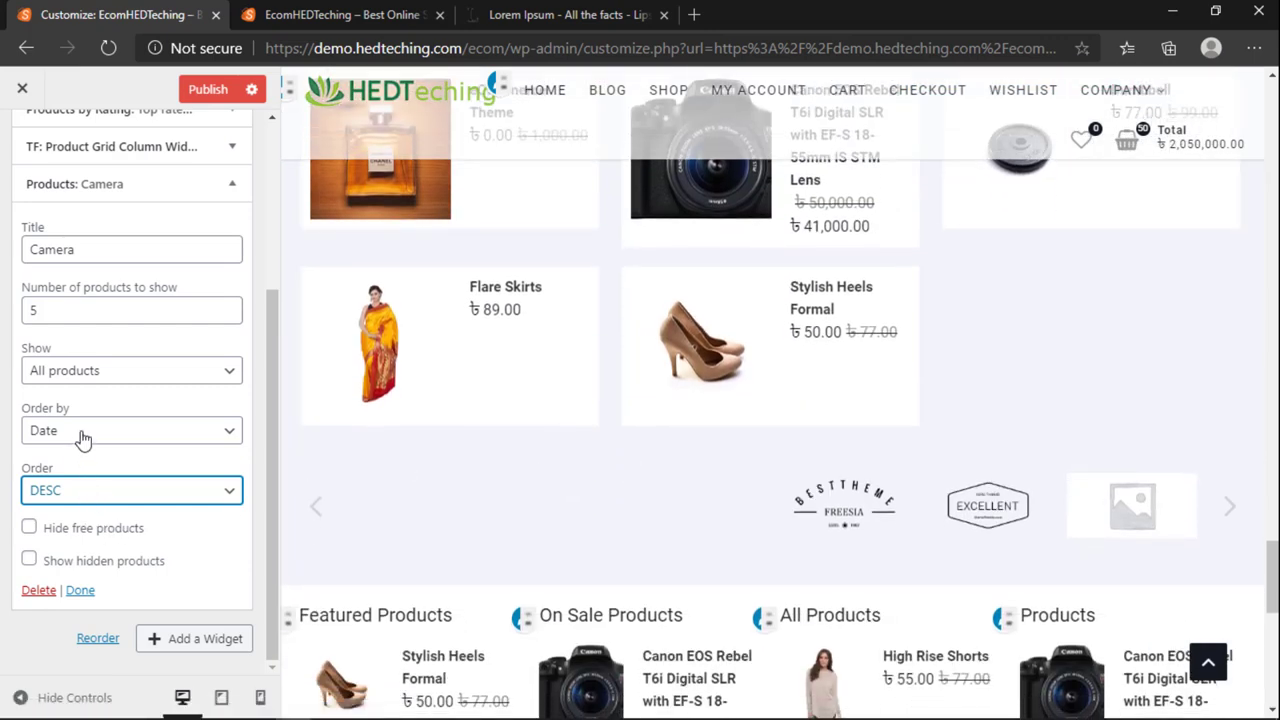
# Step: Try the Date, Price and Random order-by options for the Camera widget
pyautogui.click(83, 438)
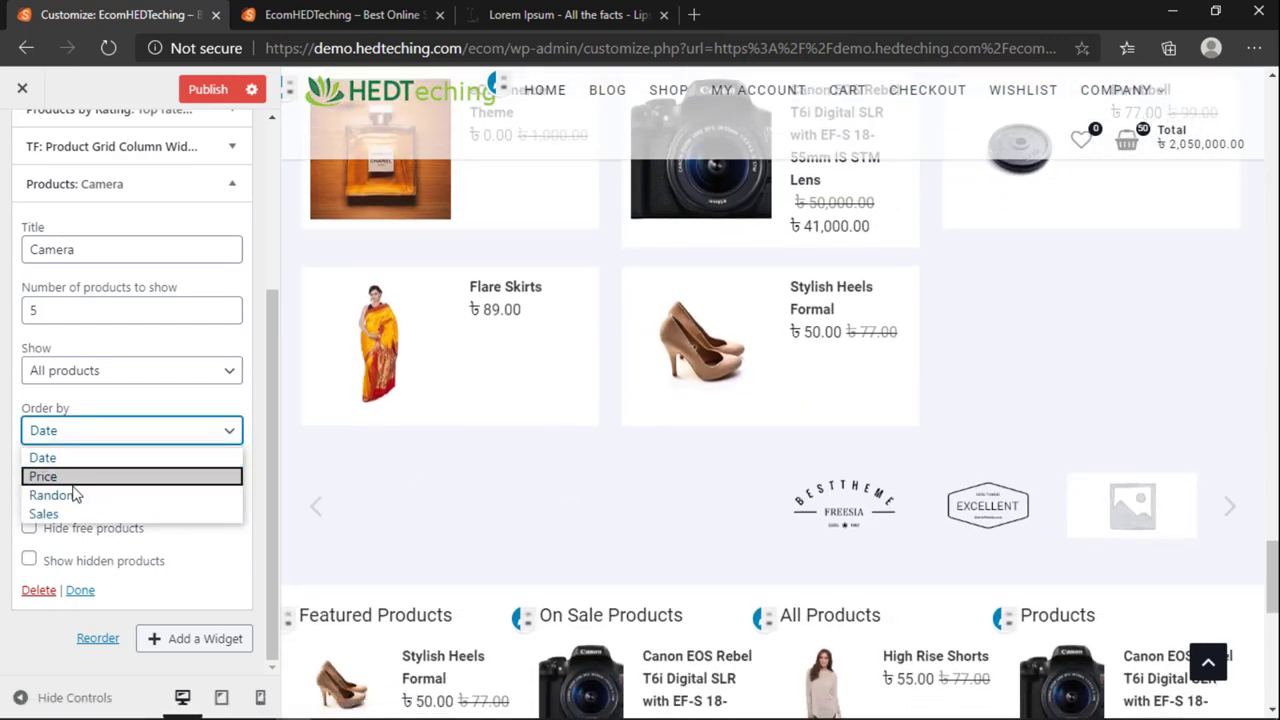
pyautogui.click(96, 410)
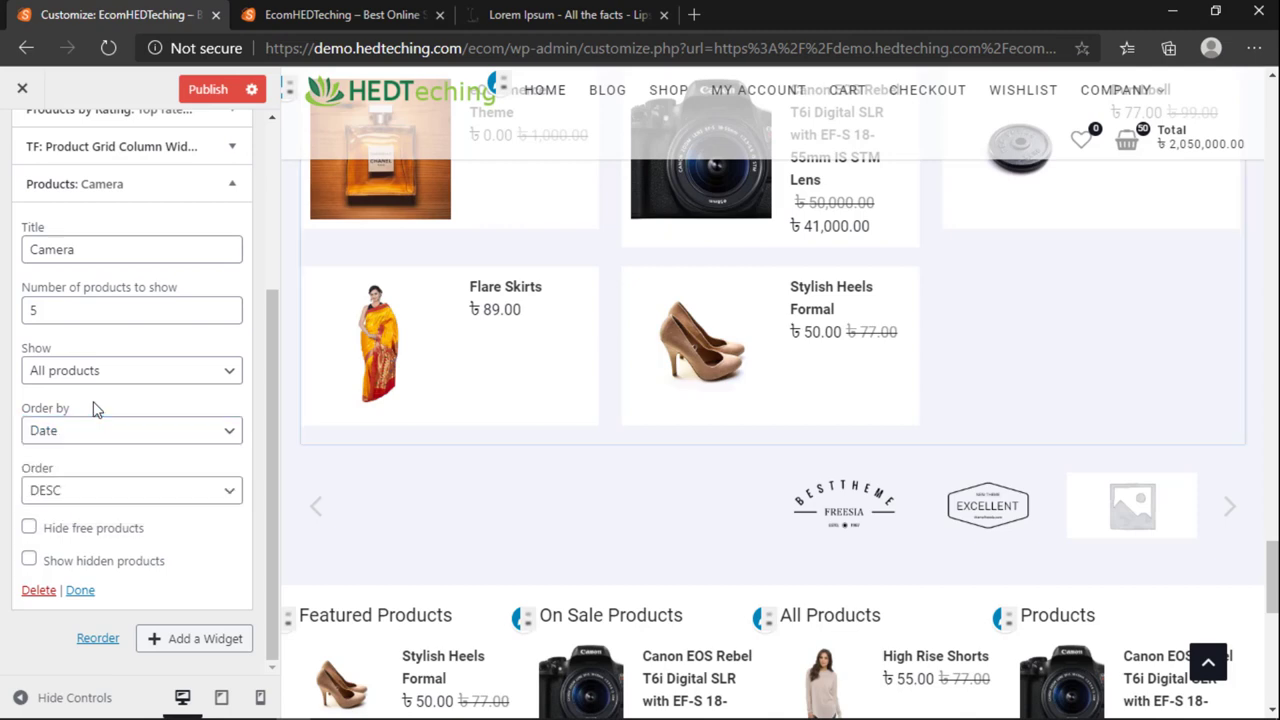
pyautogui.scroll(3, 443, 420)
pyautogui.click(77, 428)
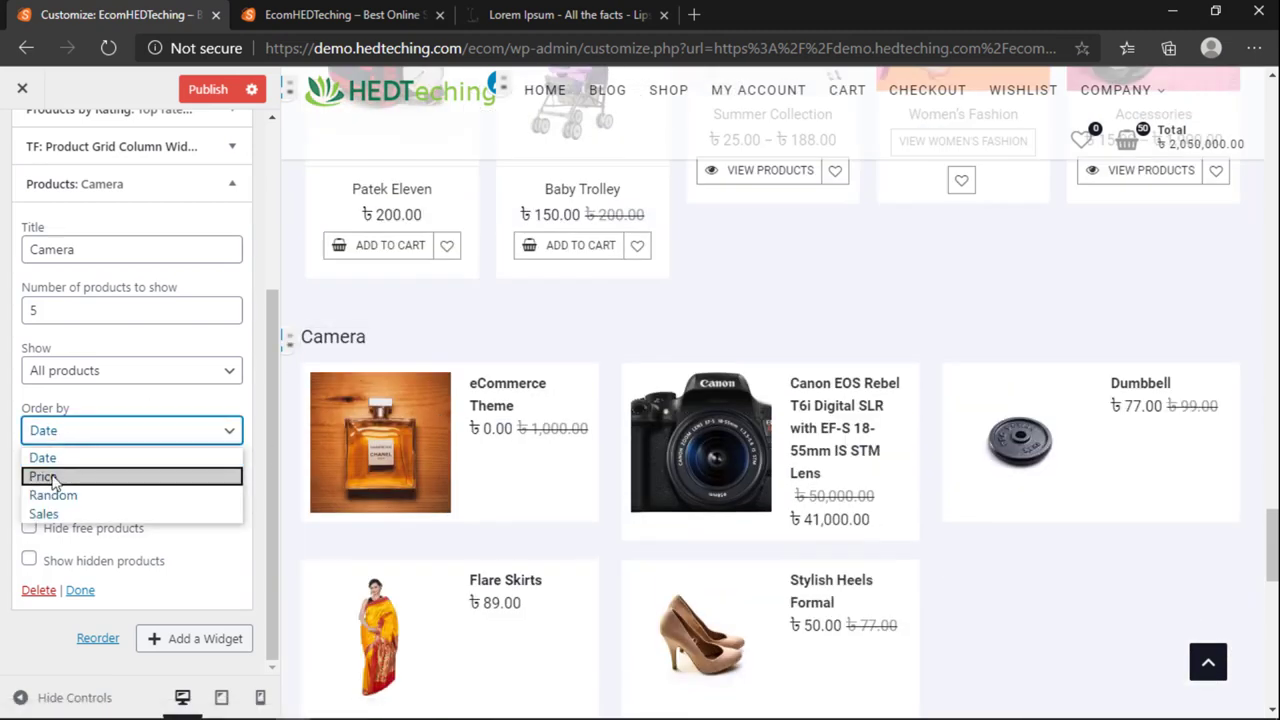
pyautogui.click(64, 477)
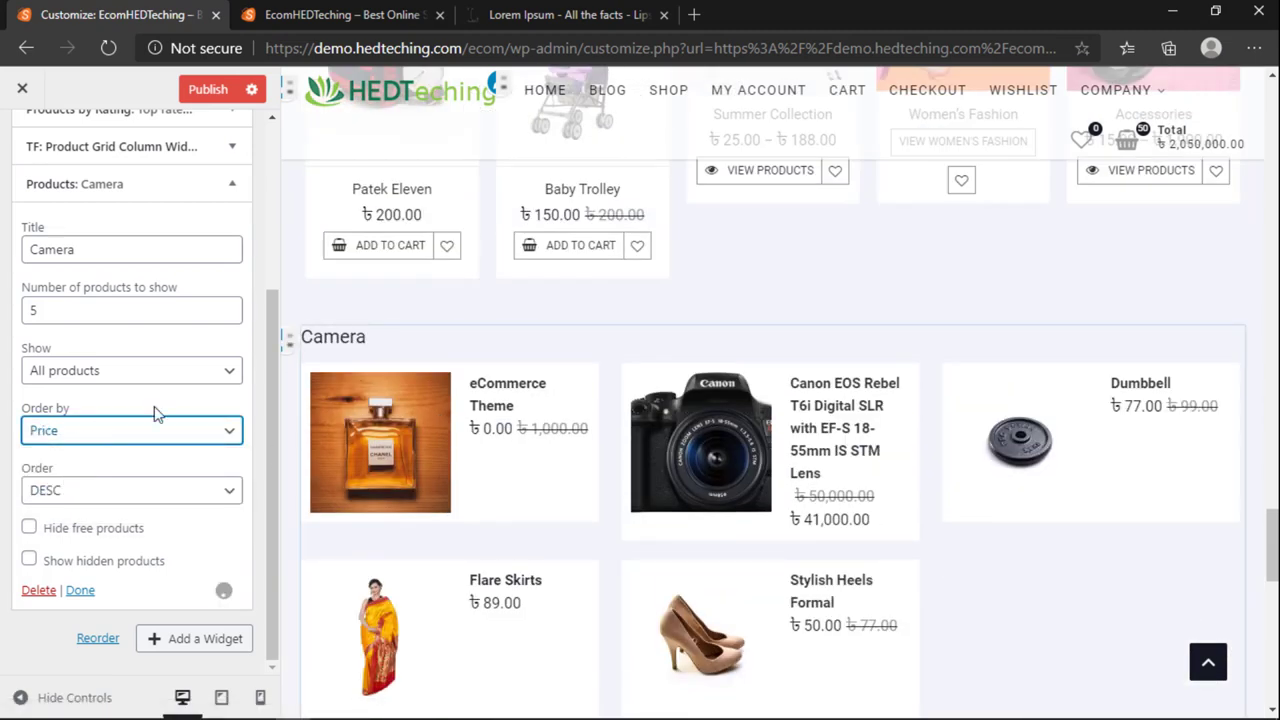
pyautogui.click(200, 430)
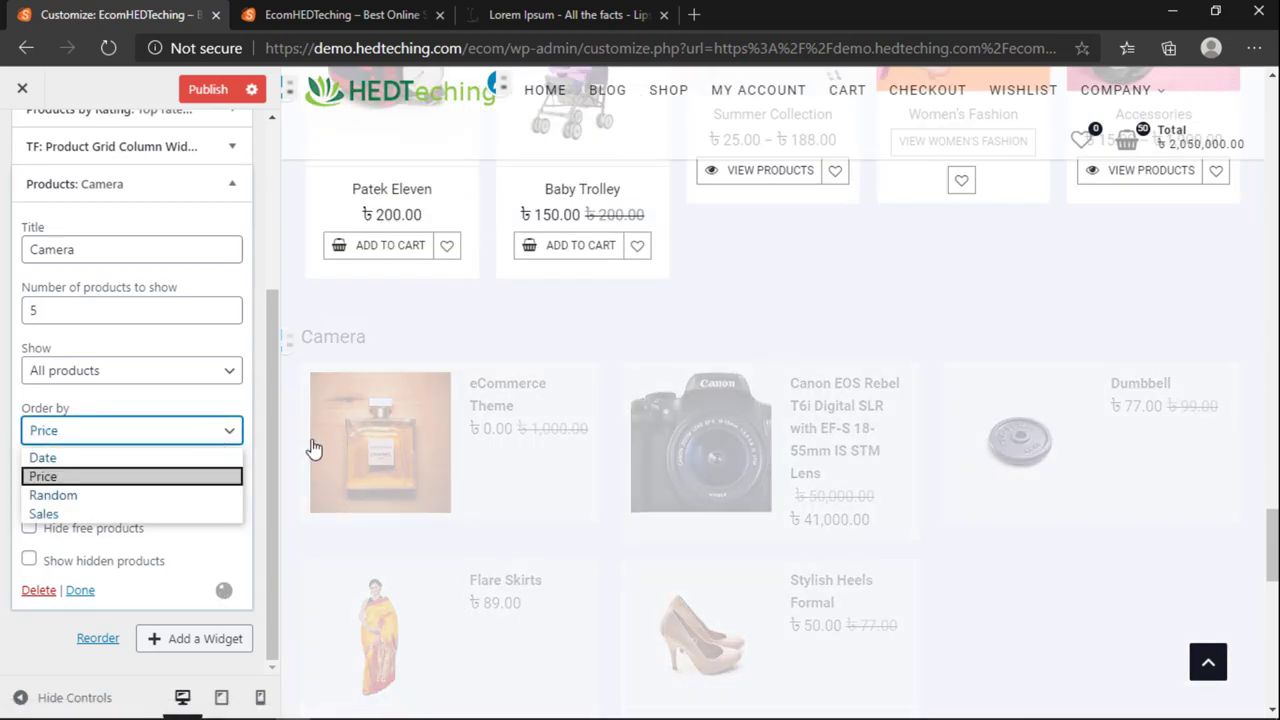
pyautogui.click(85, 495)
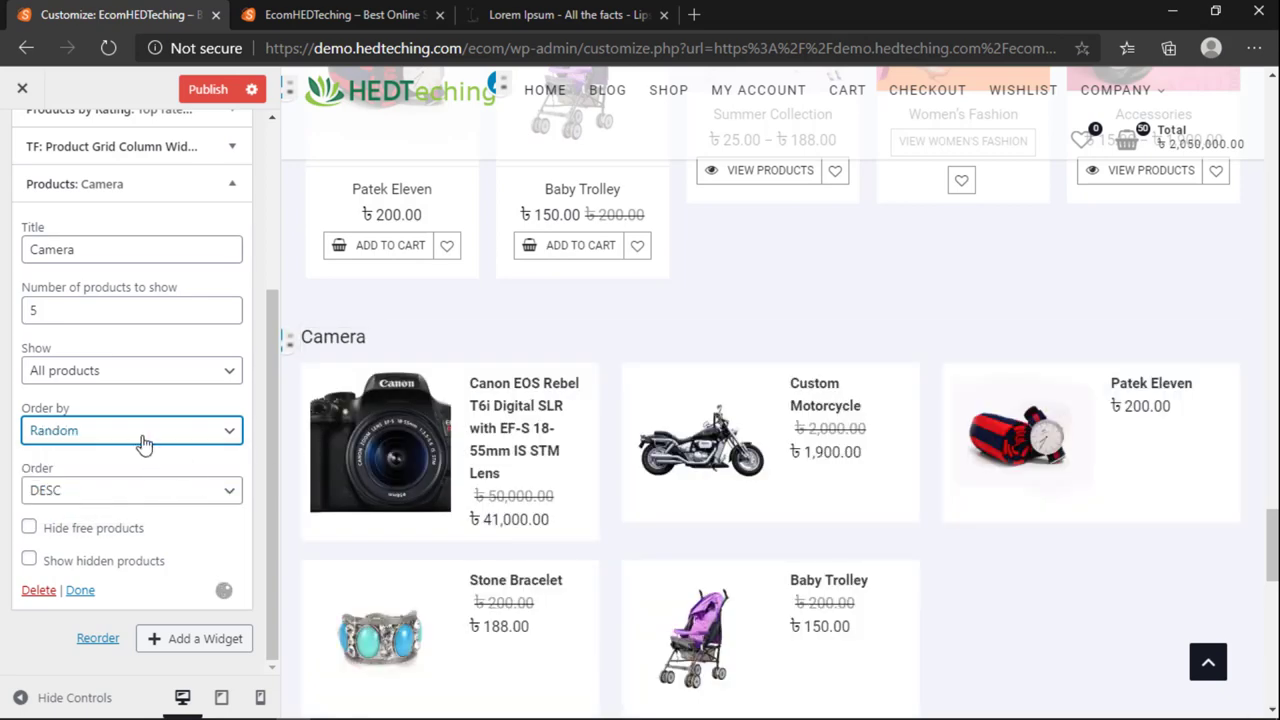
pyautogui.click(143, 443)
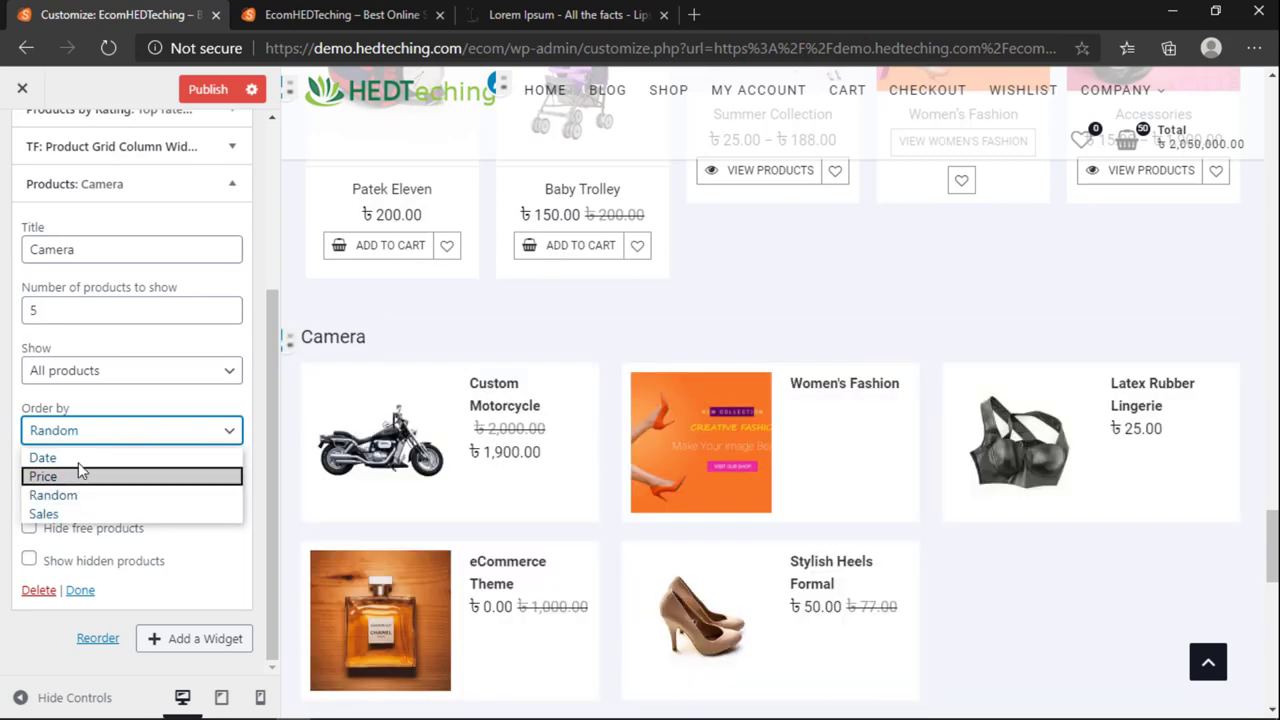
# Step: Keep showing all products, order the Camera widget by Price, and close it
pyautogui.click(86, 372)
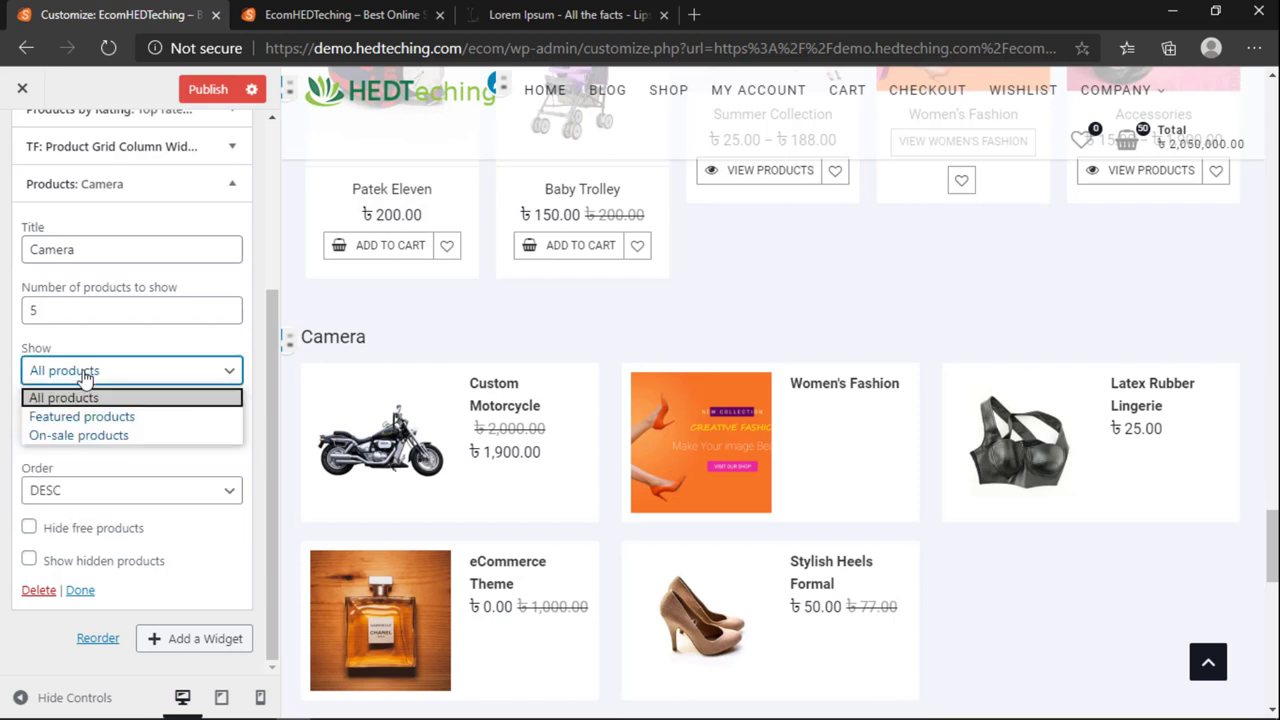
pyautogui.click(88, 390)
pyautogui.click(87, 440)
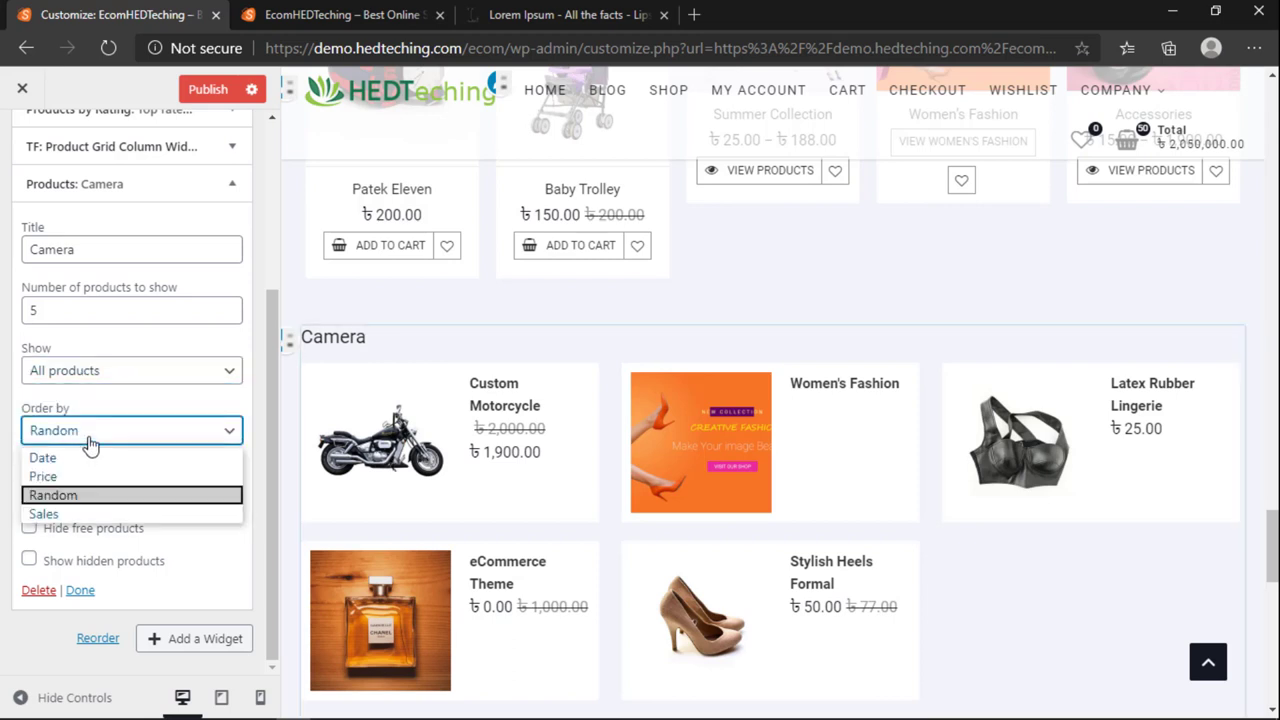
pyautogui.click(87, 440)
pyautogui.click(87, 440)
pyautogui.click(87, 440)
pyautogui.click(87, 440)
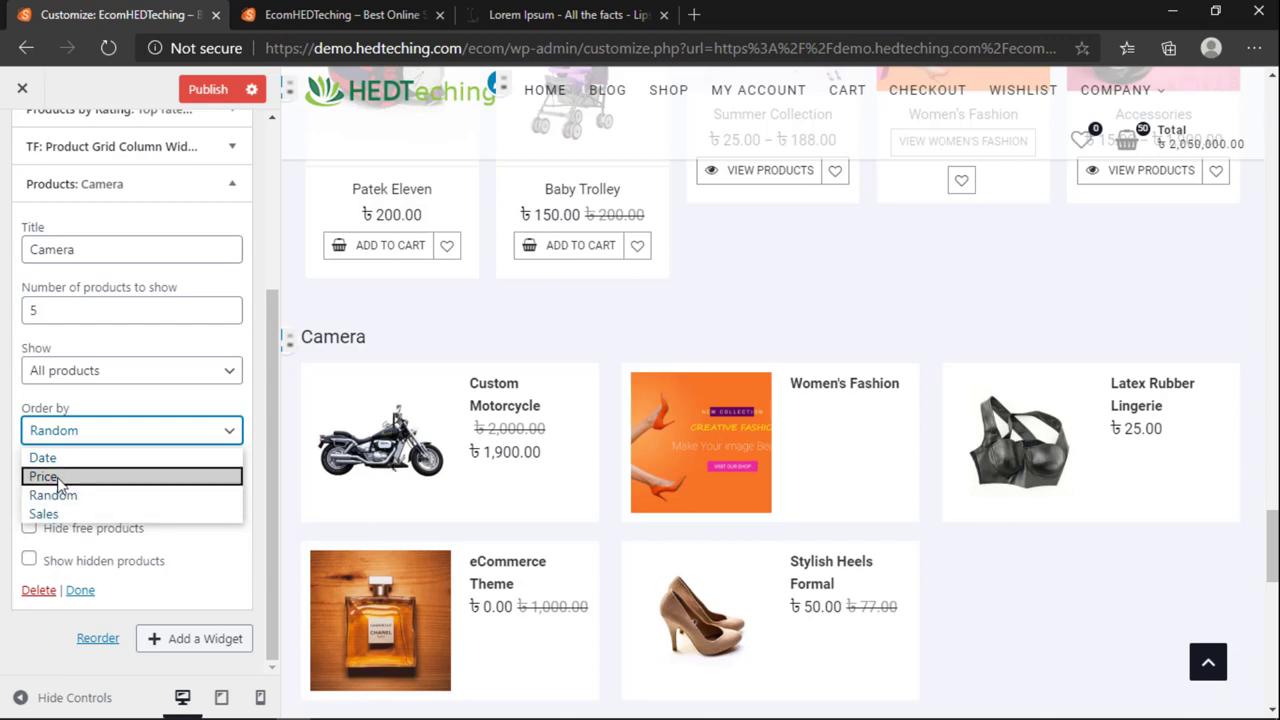
pyautogui.click(50, 477)
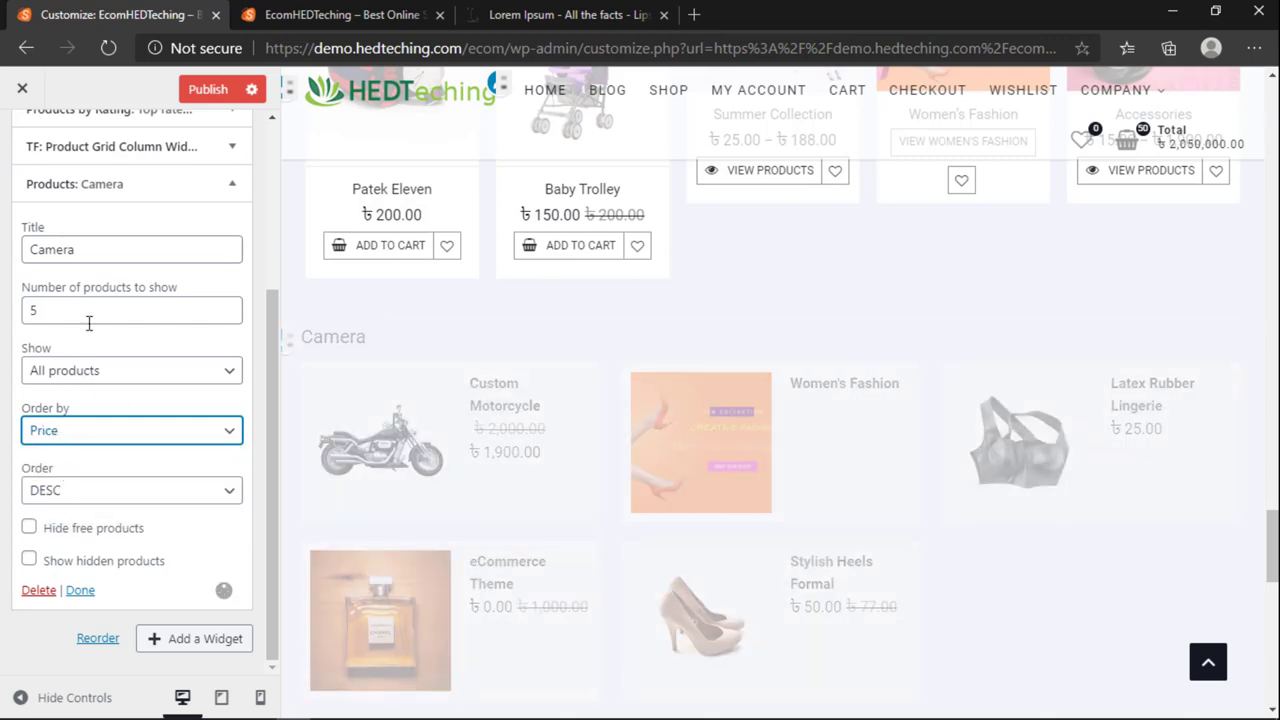
pyautogui.click(80, 590)
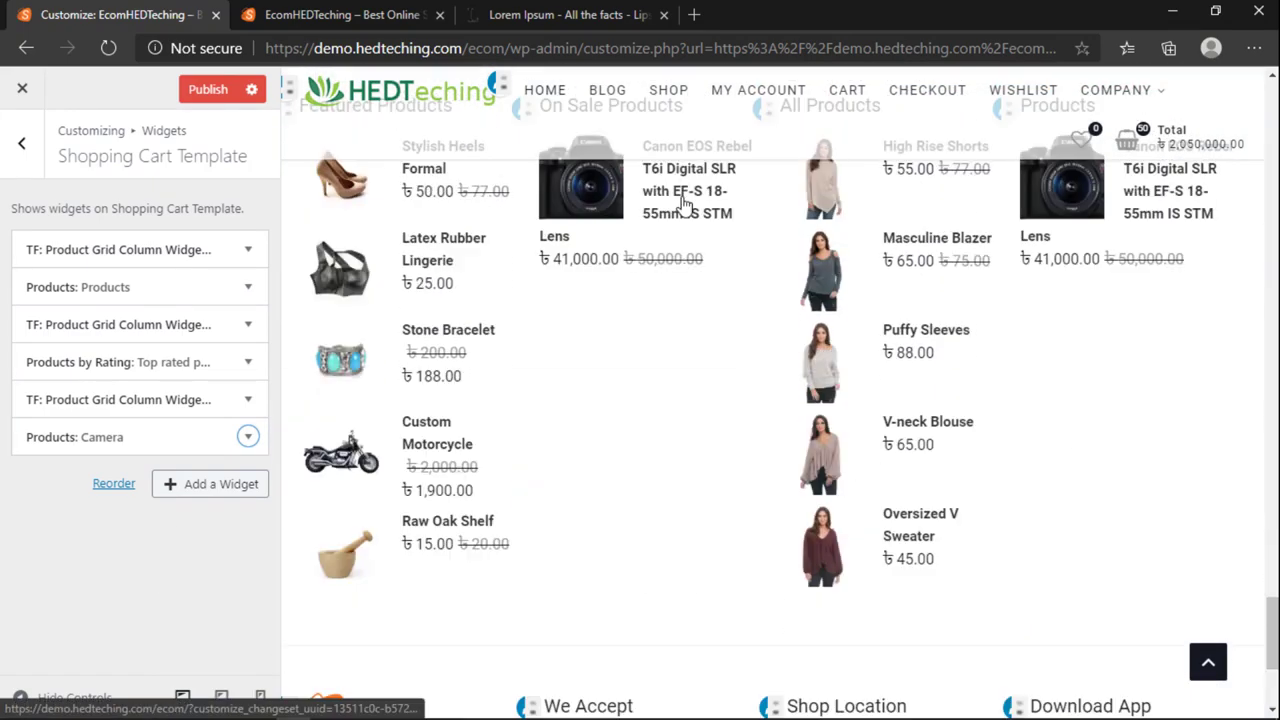
pyautogui.click(520, 15)
pyautogui.click(507, 42)
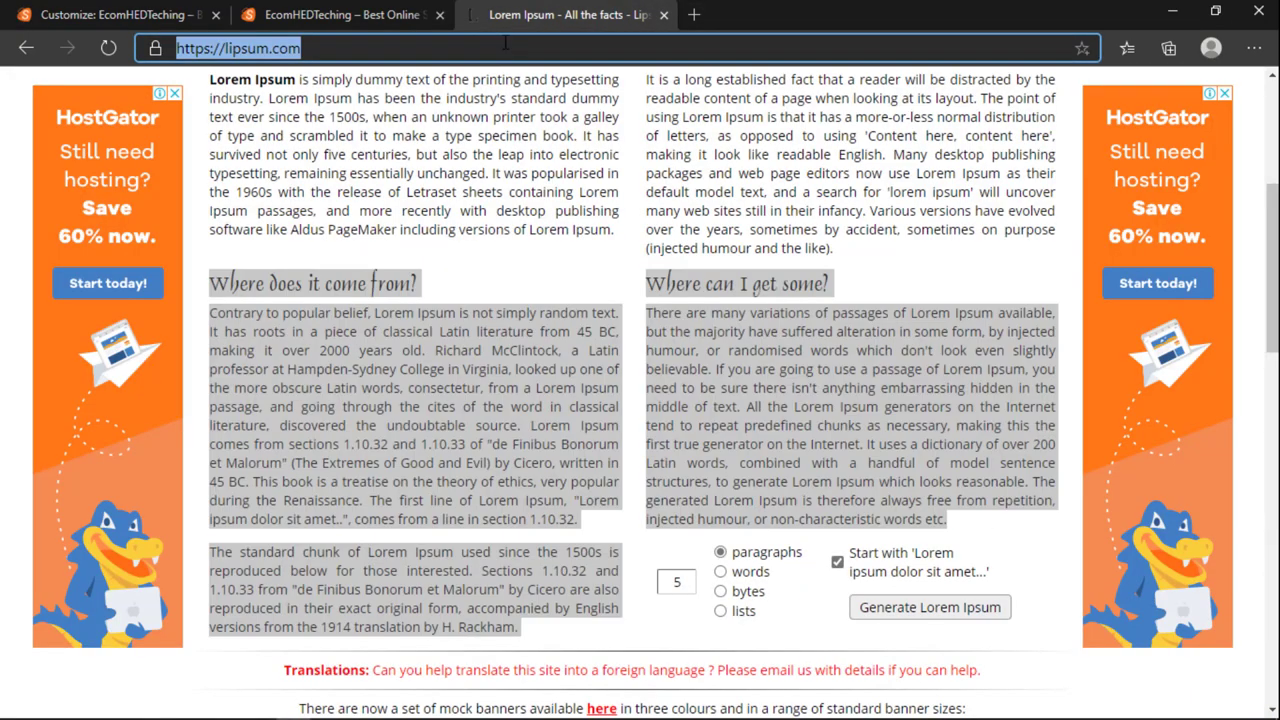
pyautogui.write('evaly')
pyautogui.press('Return')
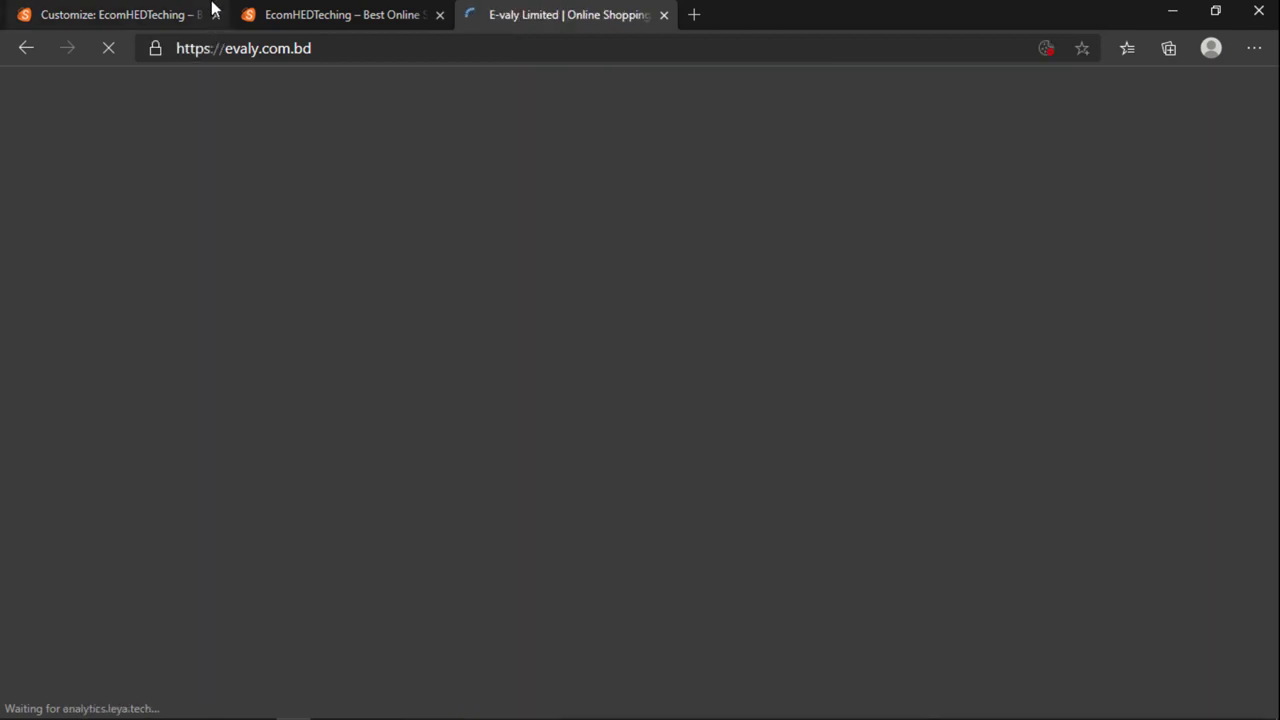
pyautogui.click(168, 12)
pyautogui.click(499, 16)
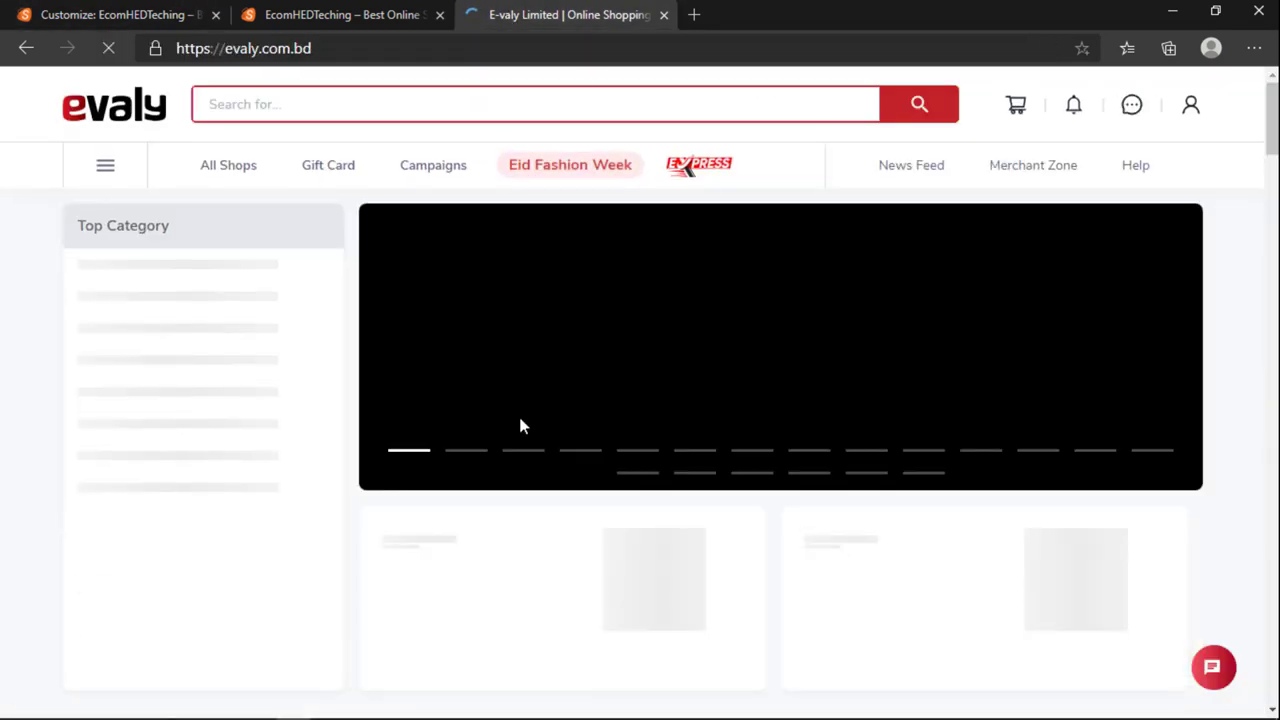
pyautogui.scroll(-10, 520, 427)
pyautogui.scroll(5, 520, 429)
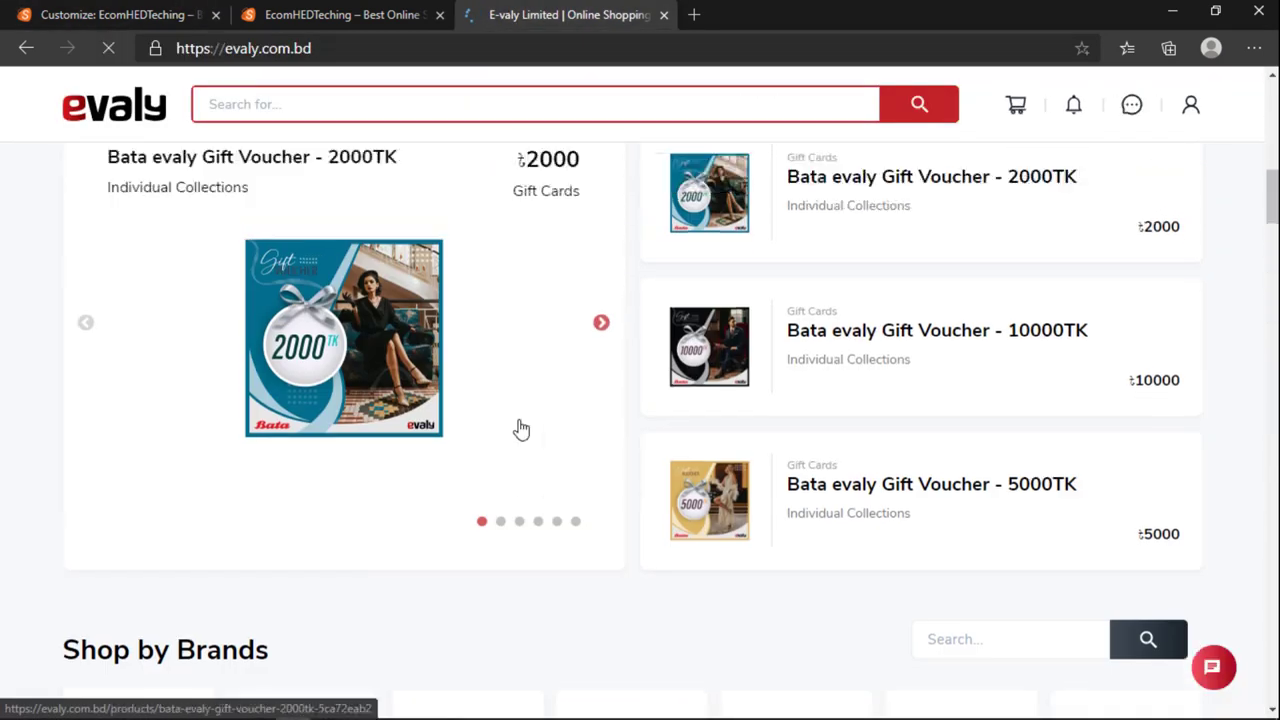
pyautogui.scroll(6, 520, 428)
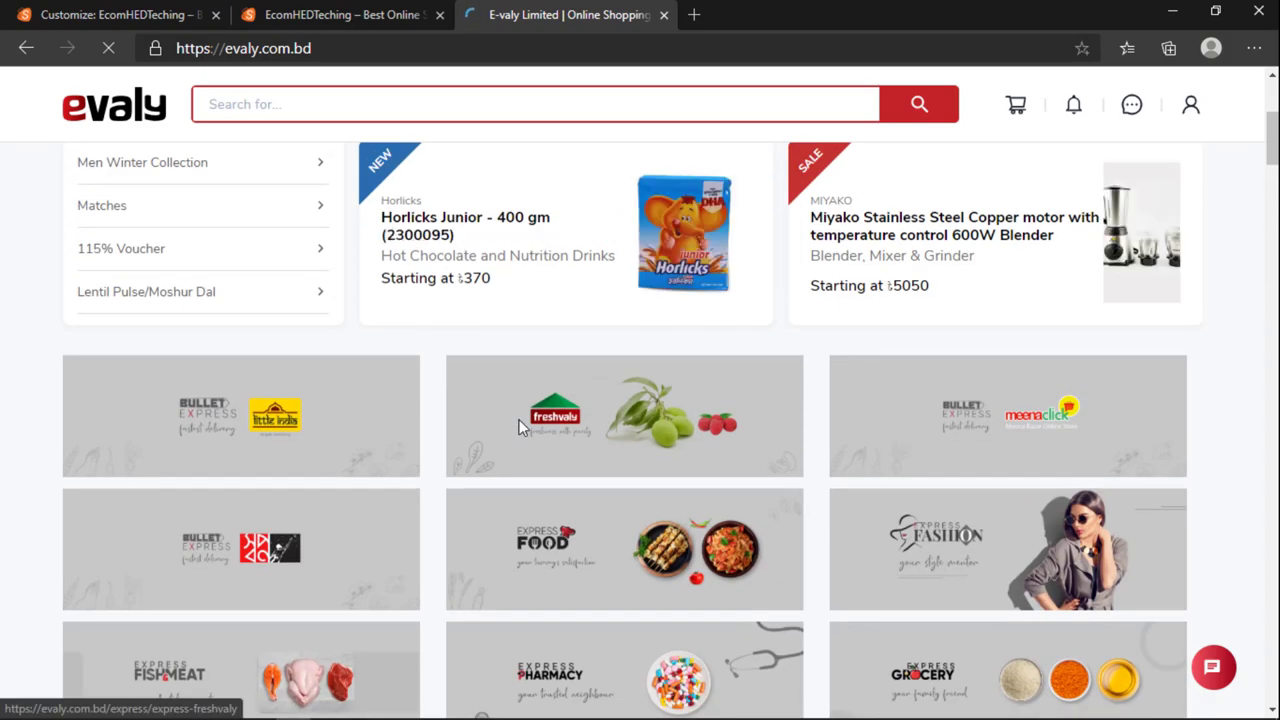
pyautogui.scroll(-5, 519, 428)
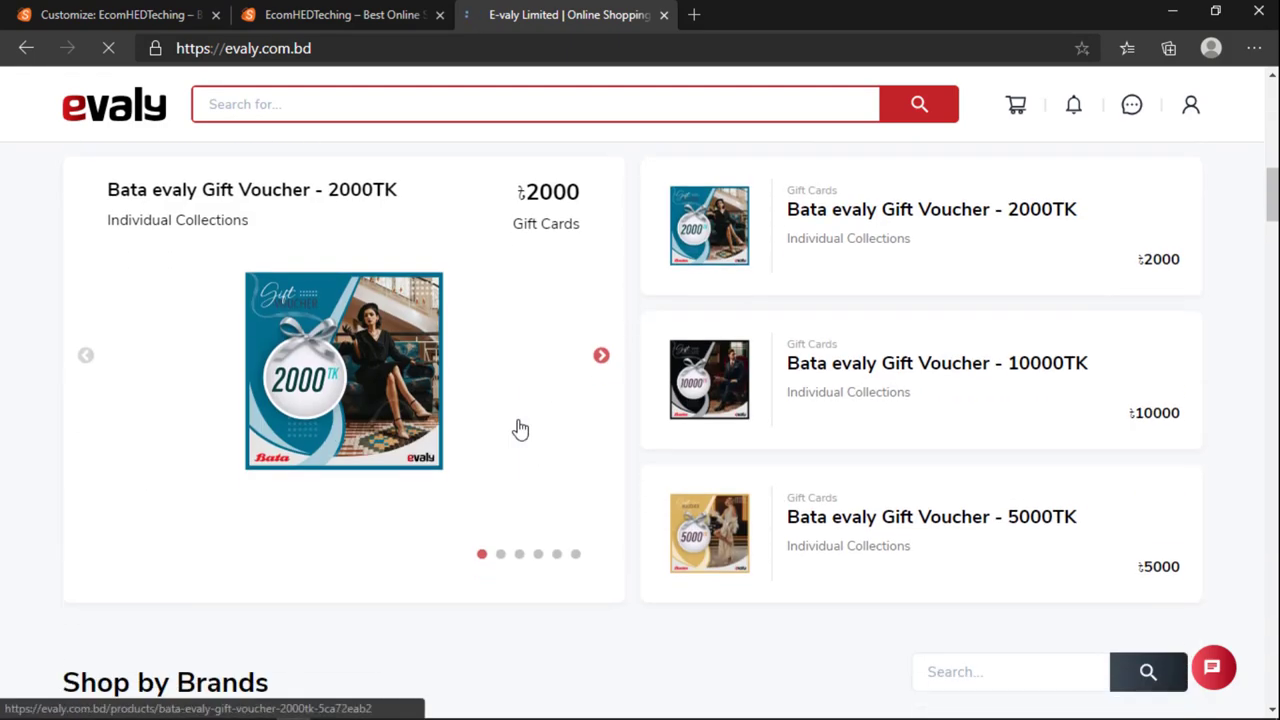
pyautogui.scroll(-15, 520, 428)
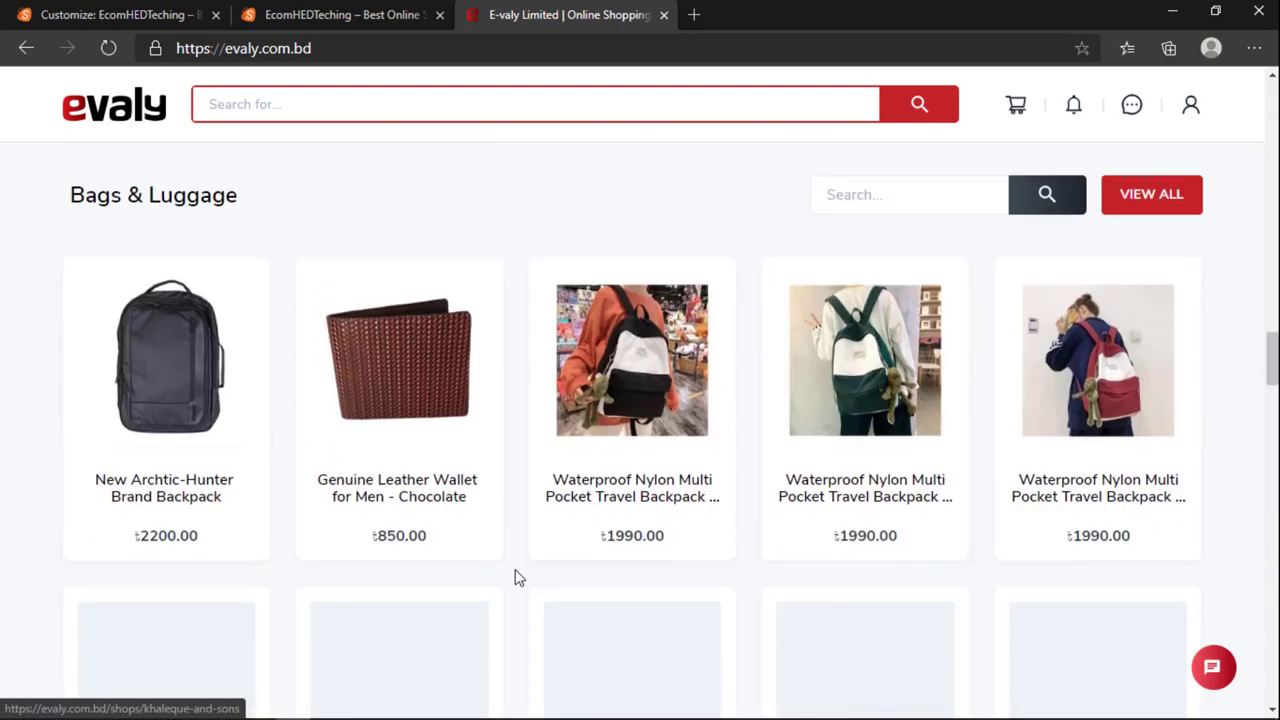
pyautogui.scroll(-15, 531, 510)
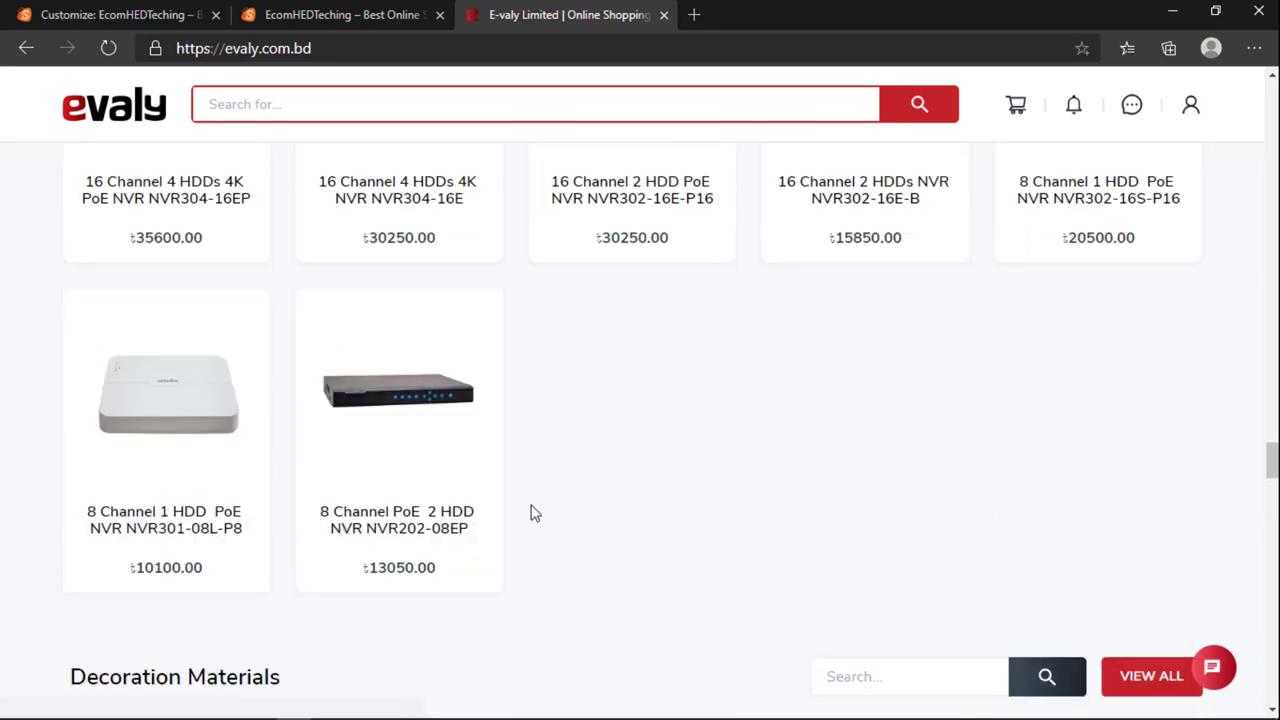
pyautogui.scroll(5, 533, 514)
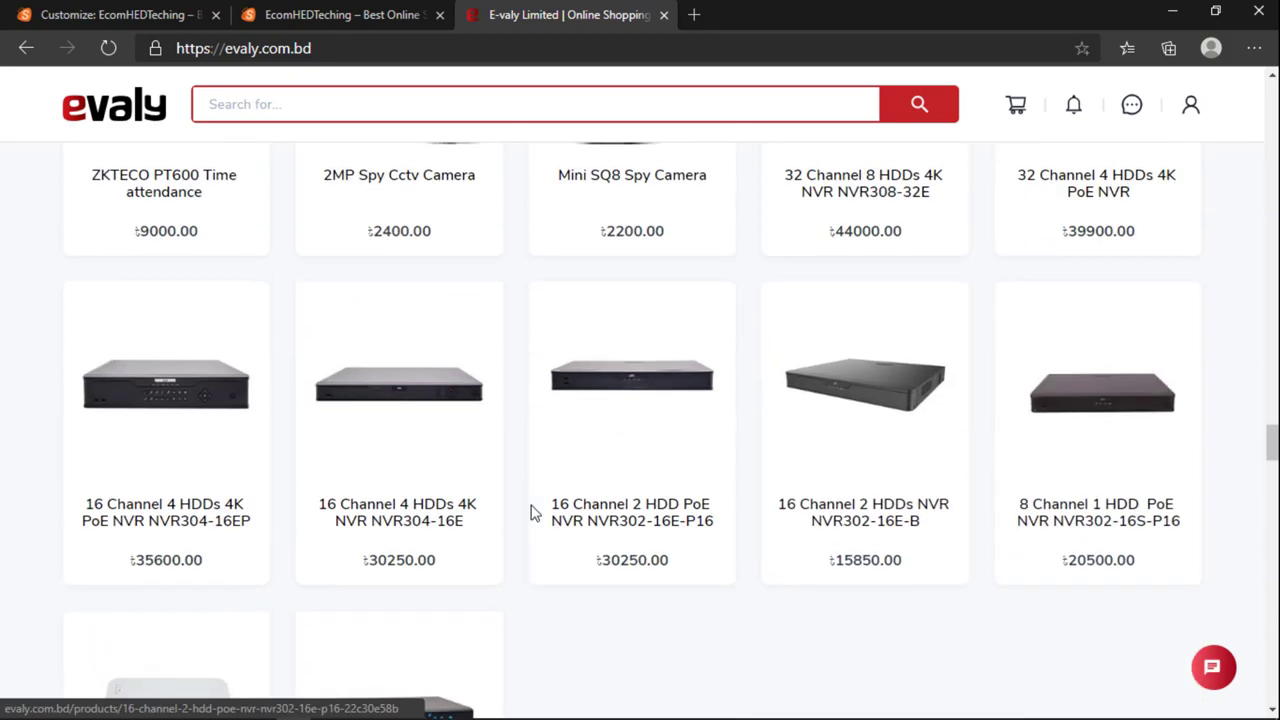
pyautogui.scroll(2, 1019, 477)
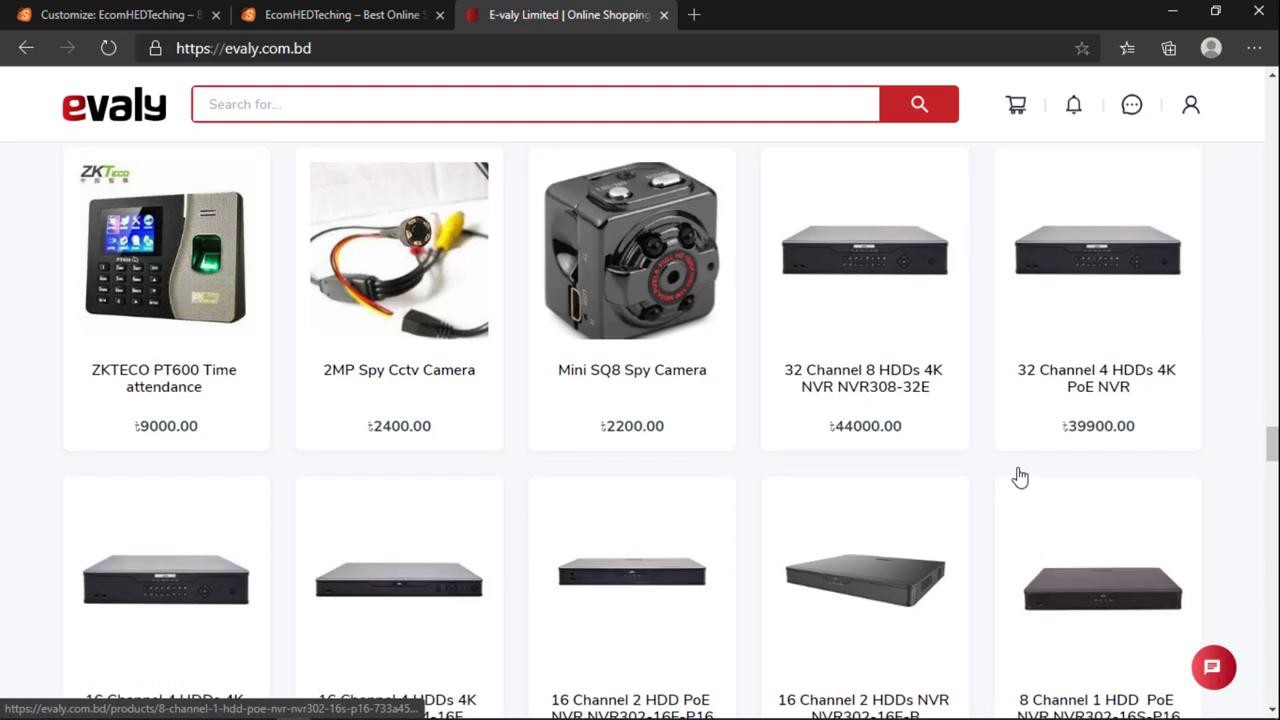
pyautogui.scroll(1, 850, 455)
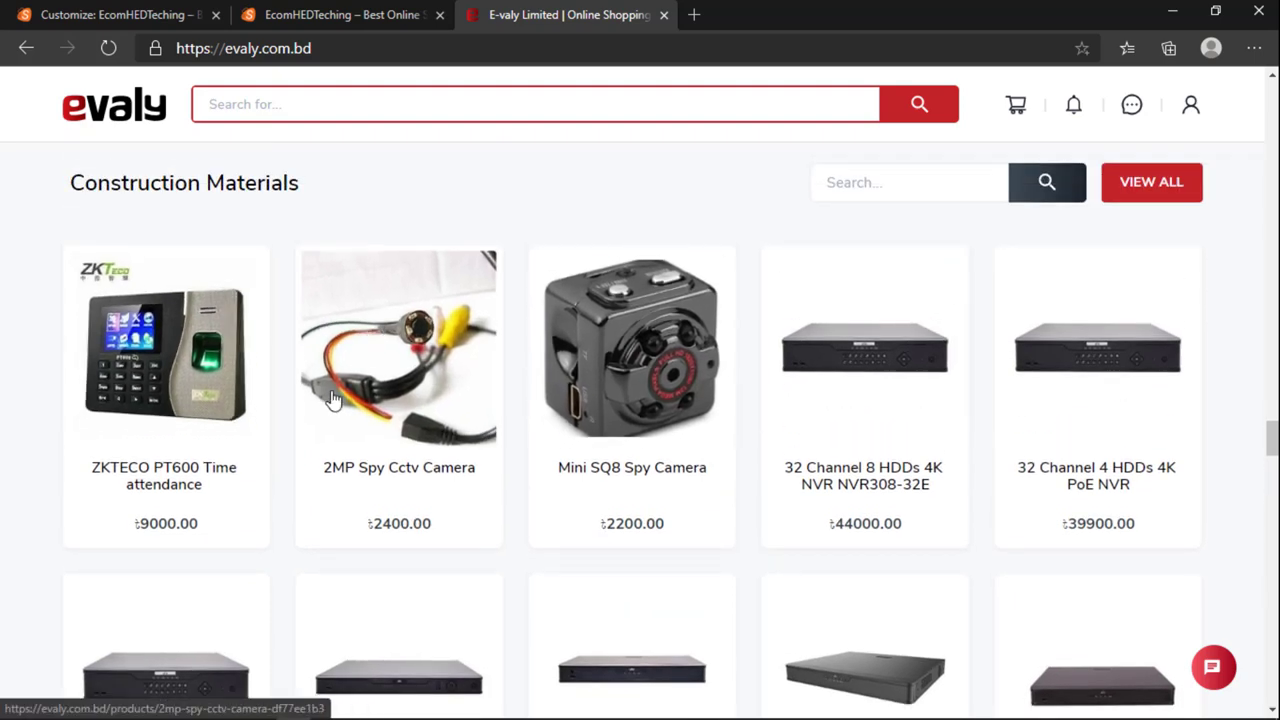
pyautogui.scroll(-10, 338, 400)
pyautogui.scroll(2, 300, 398)
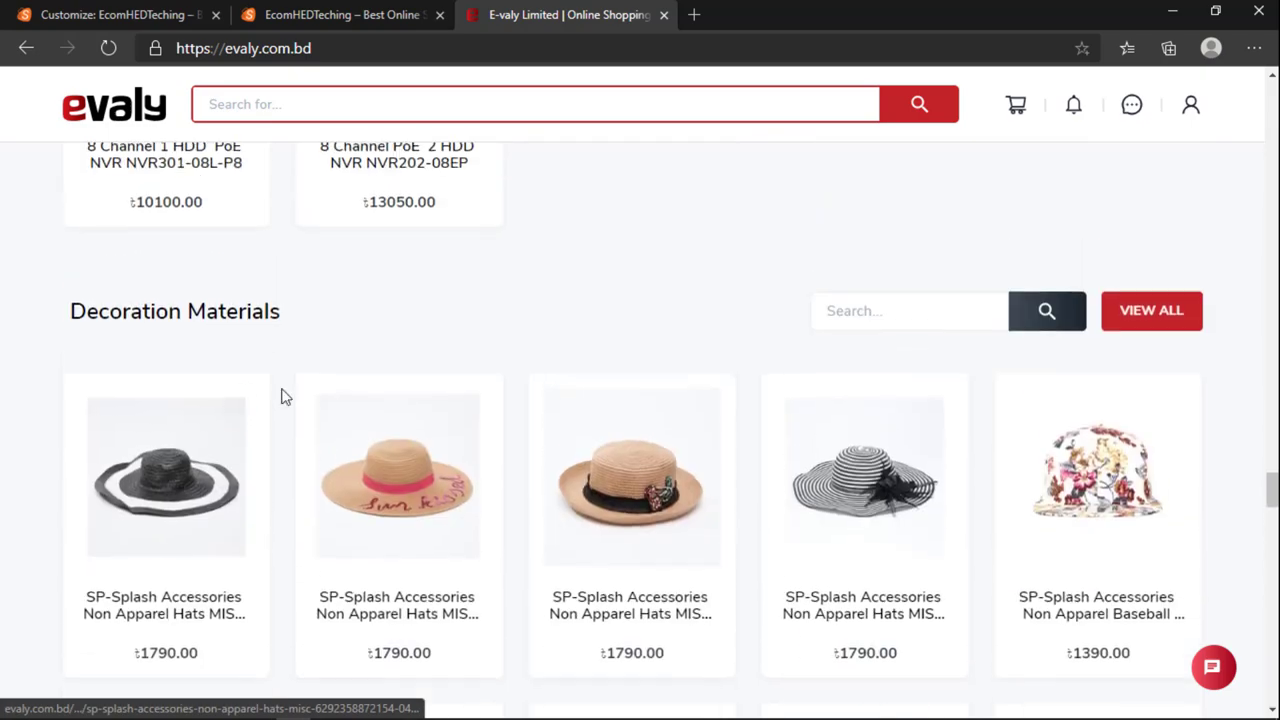
pyautogui.scroll(-15, 281, 397)
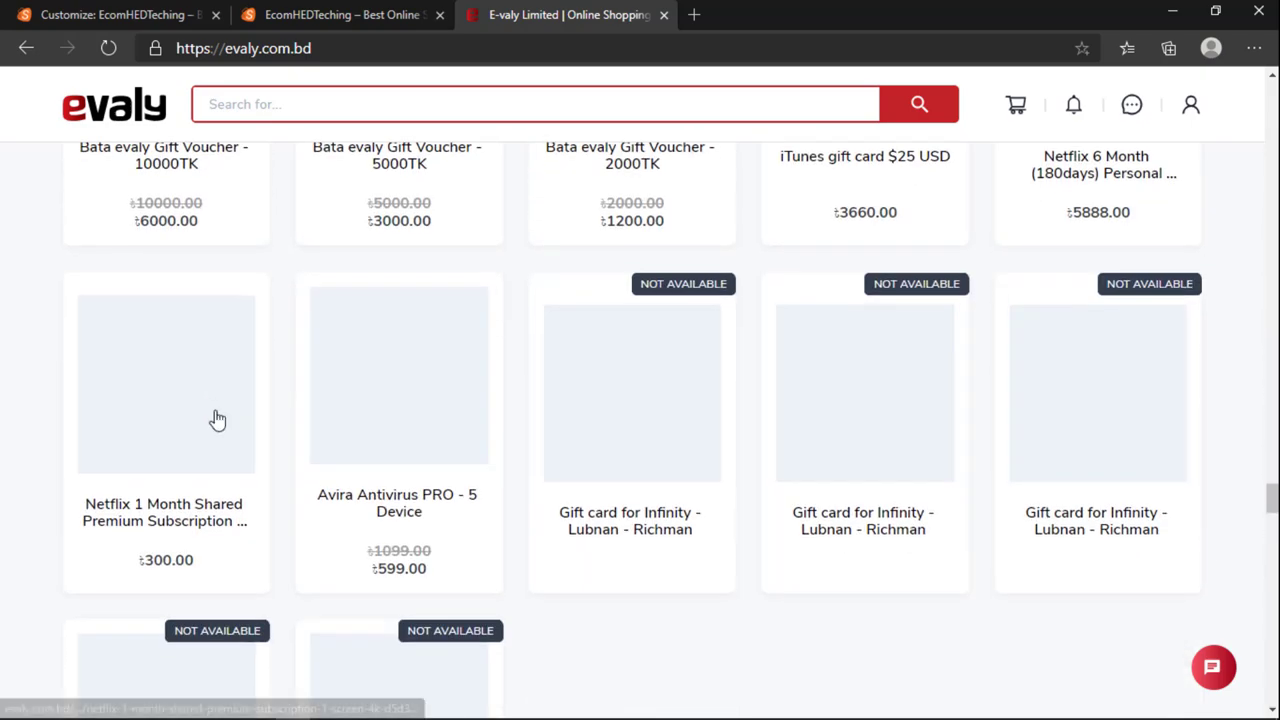
pyautogui.scroll(15, 217, 420)
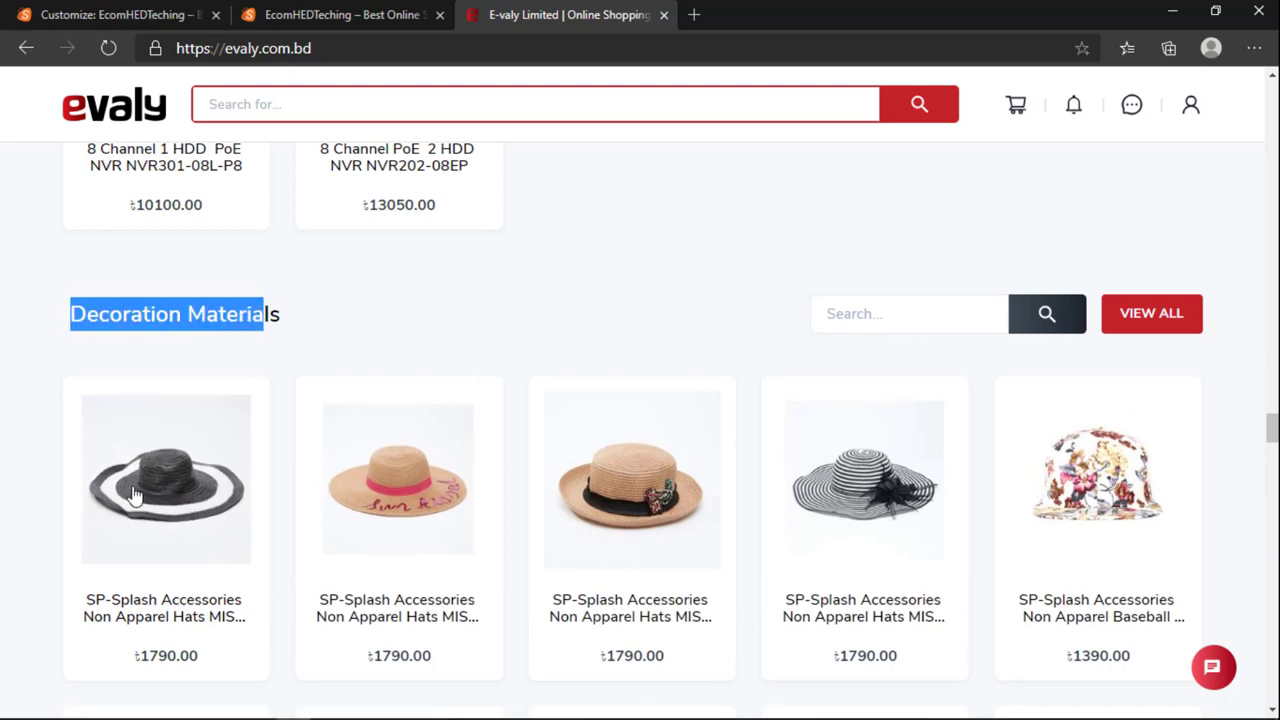
pyautogui.scroll(-10, 560, 380)
pyautogui.scroll(-4, 586, 371)
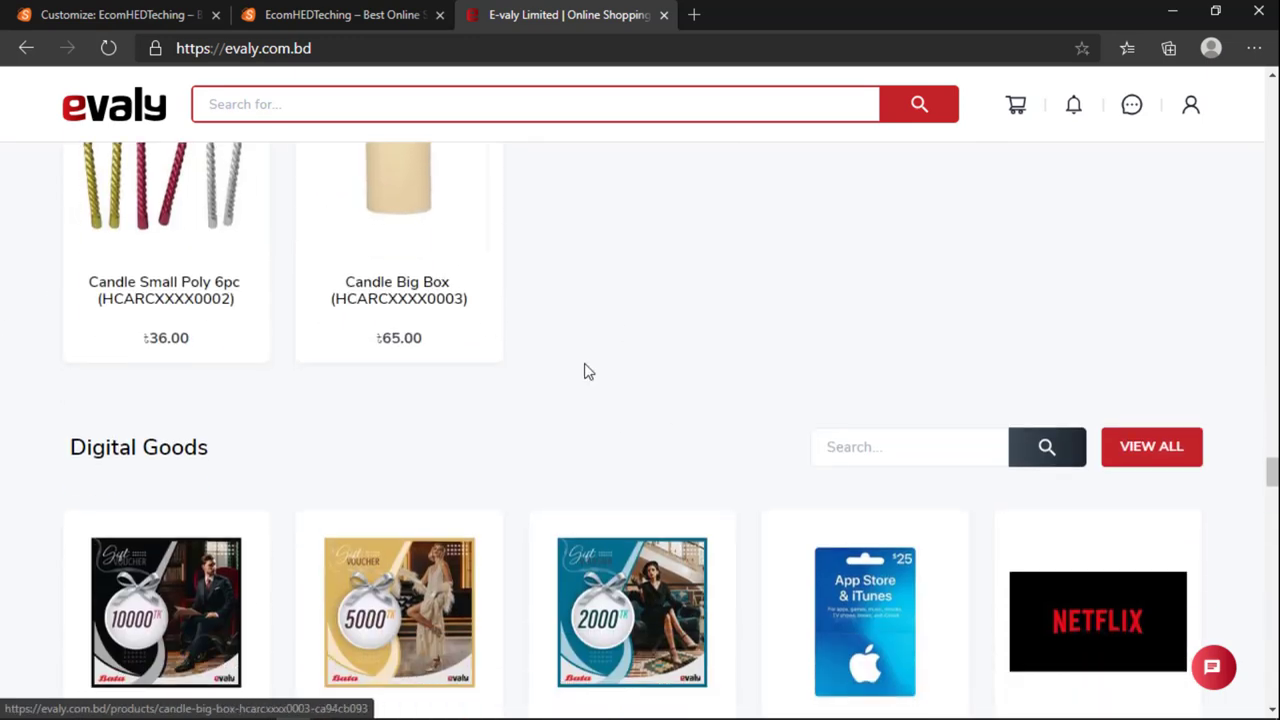
pyautogui.scroll(1, 234, 271)
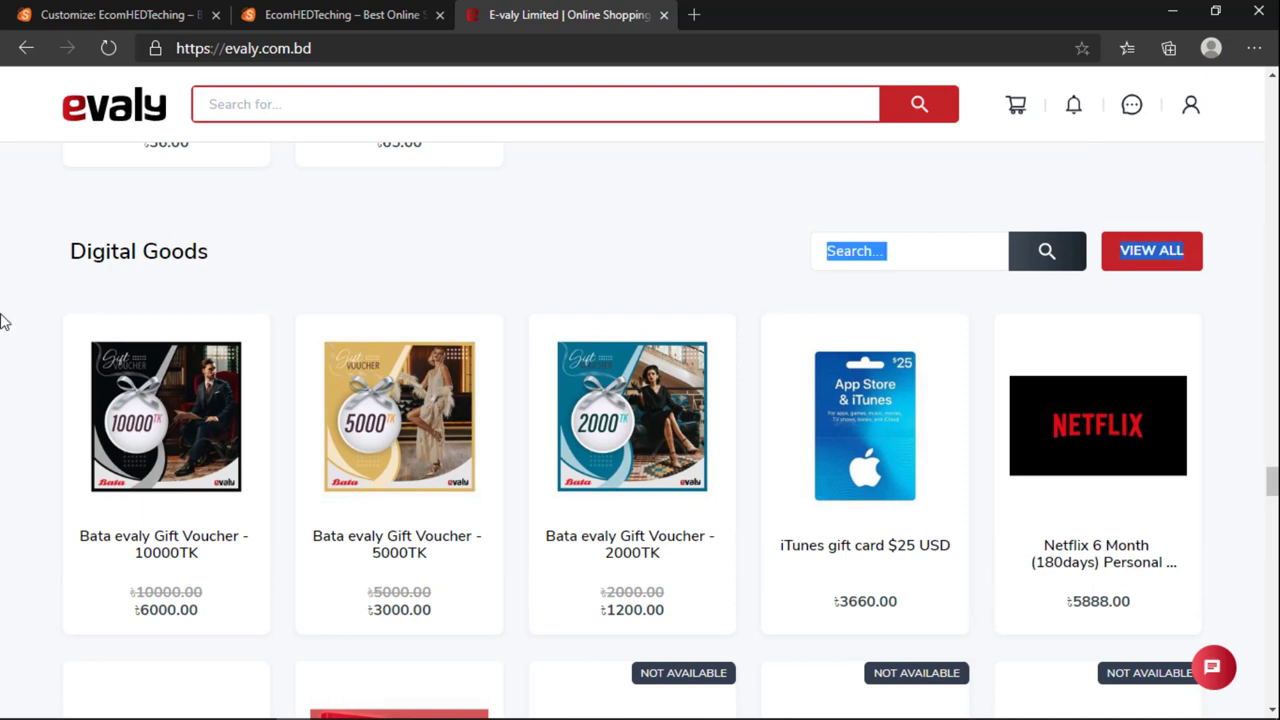
pyautogui.scroll(-1, 1037, 463)
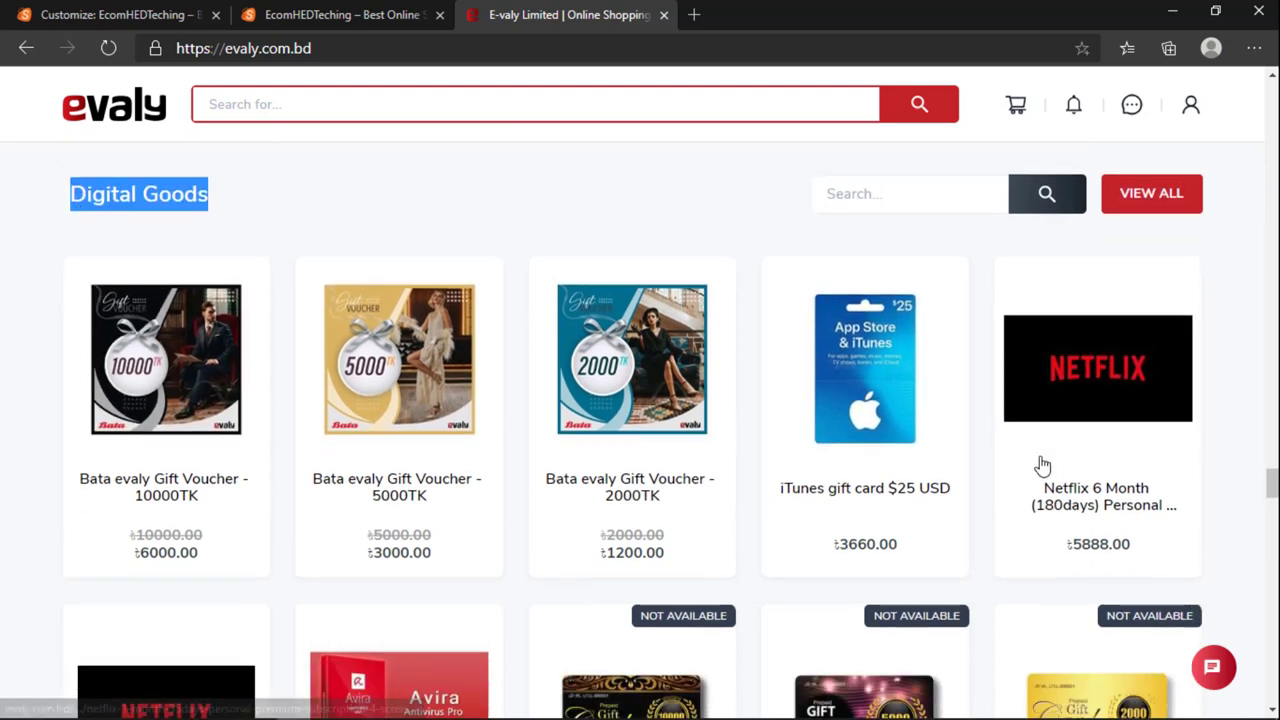
pyautogui.click(268, 17)
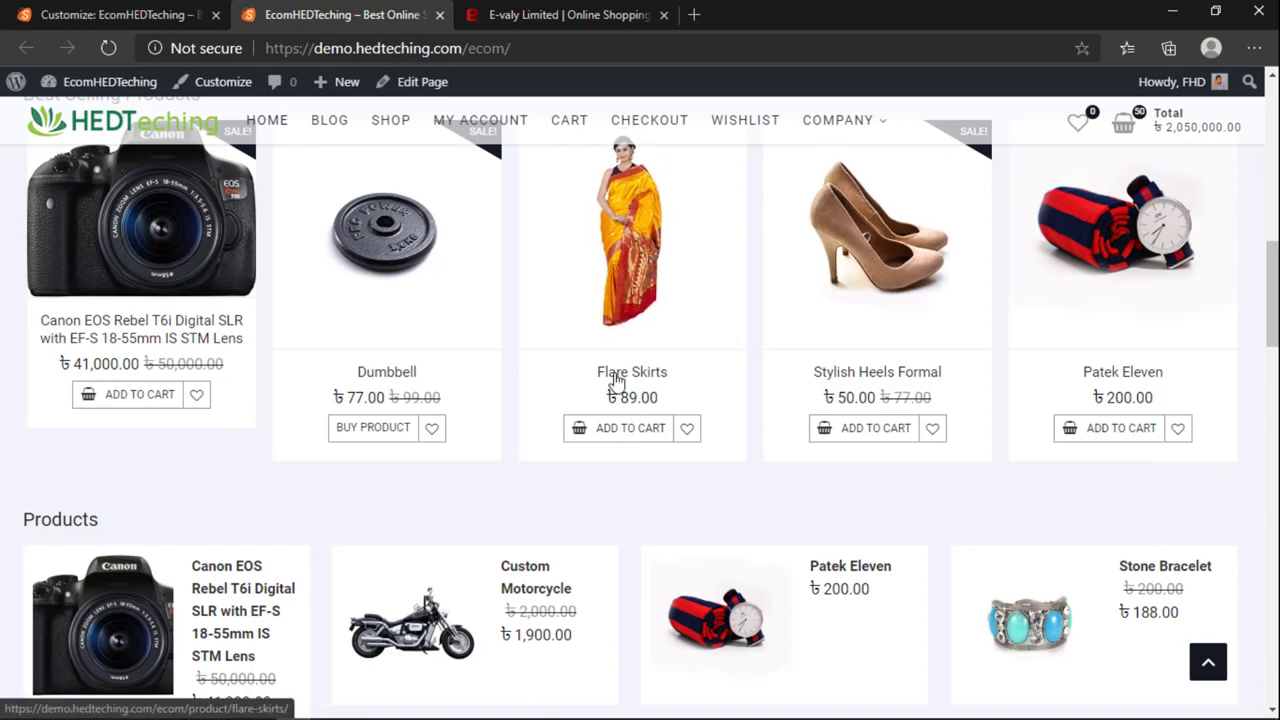
pyautogui.click(515, 15)
pyautogui.scroll(-6, 451, 406)
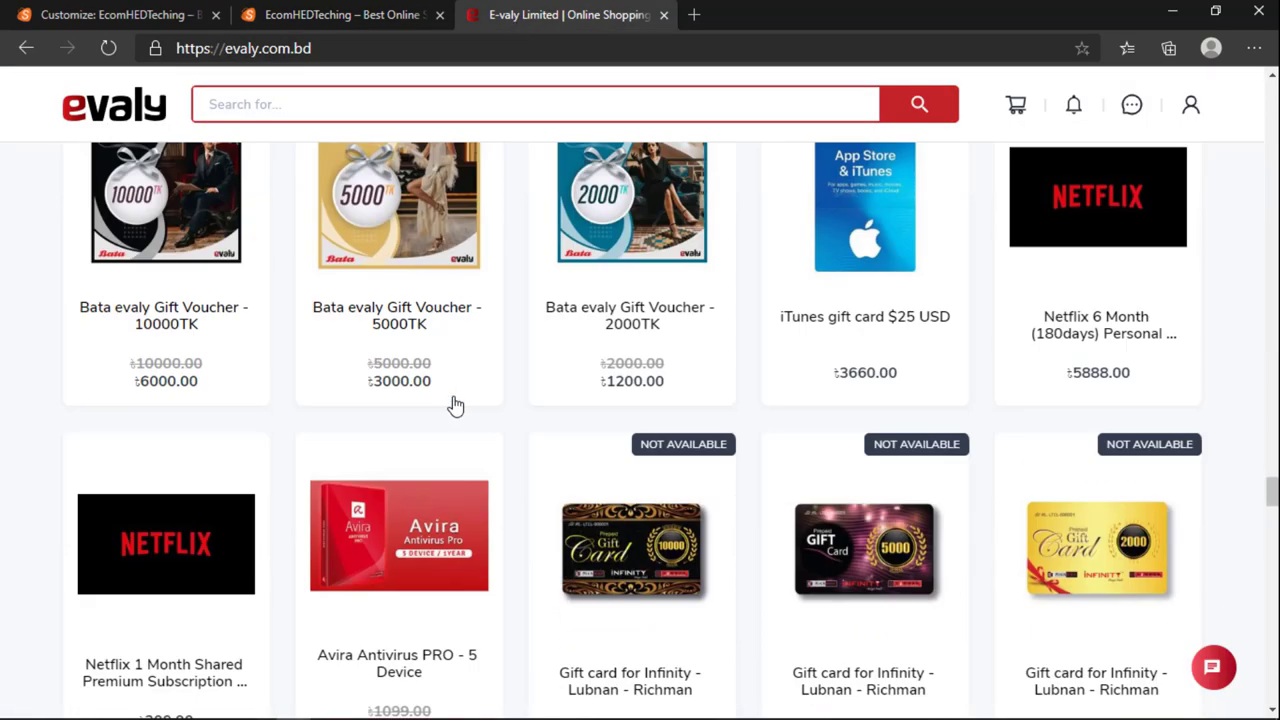
pyautogui.scroll(-6, 458, 448)
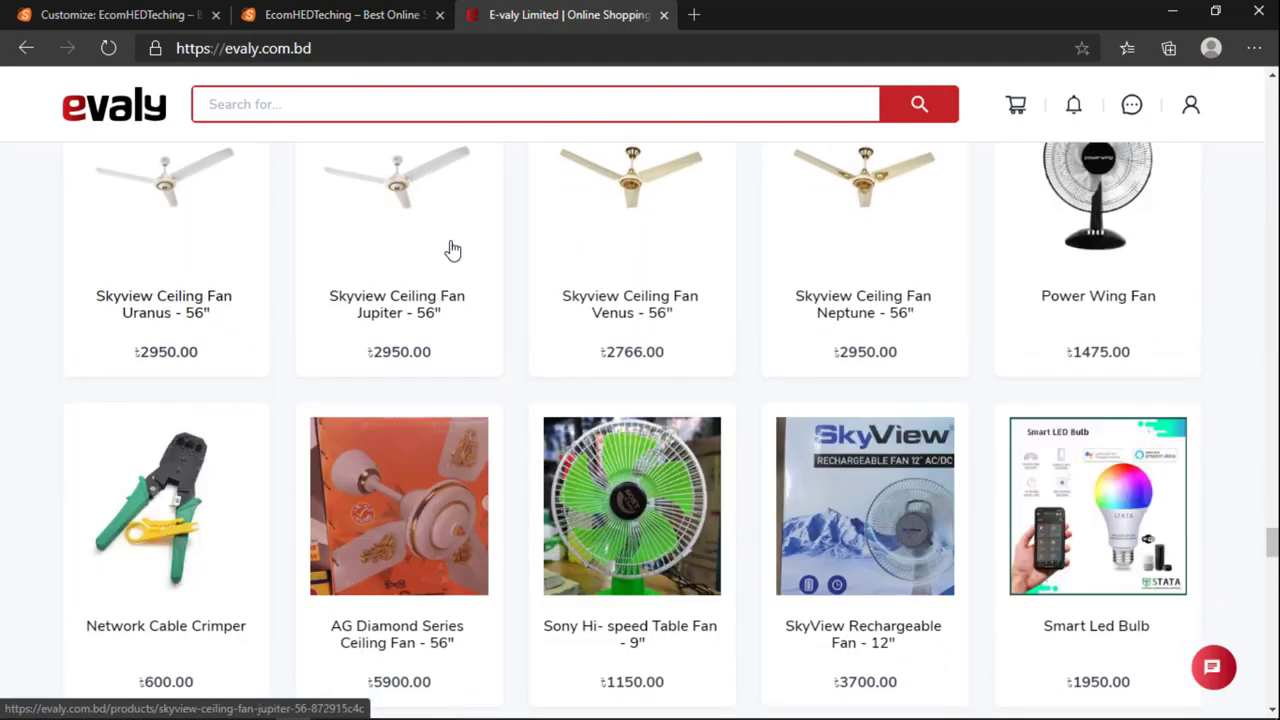
pyautogui.scroll(2, 451, 249)
pyautogui.click(355, 14)
pyautogui.scroll(10, 571, 320)
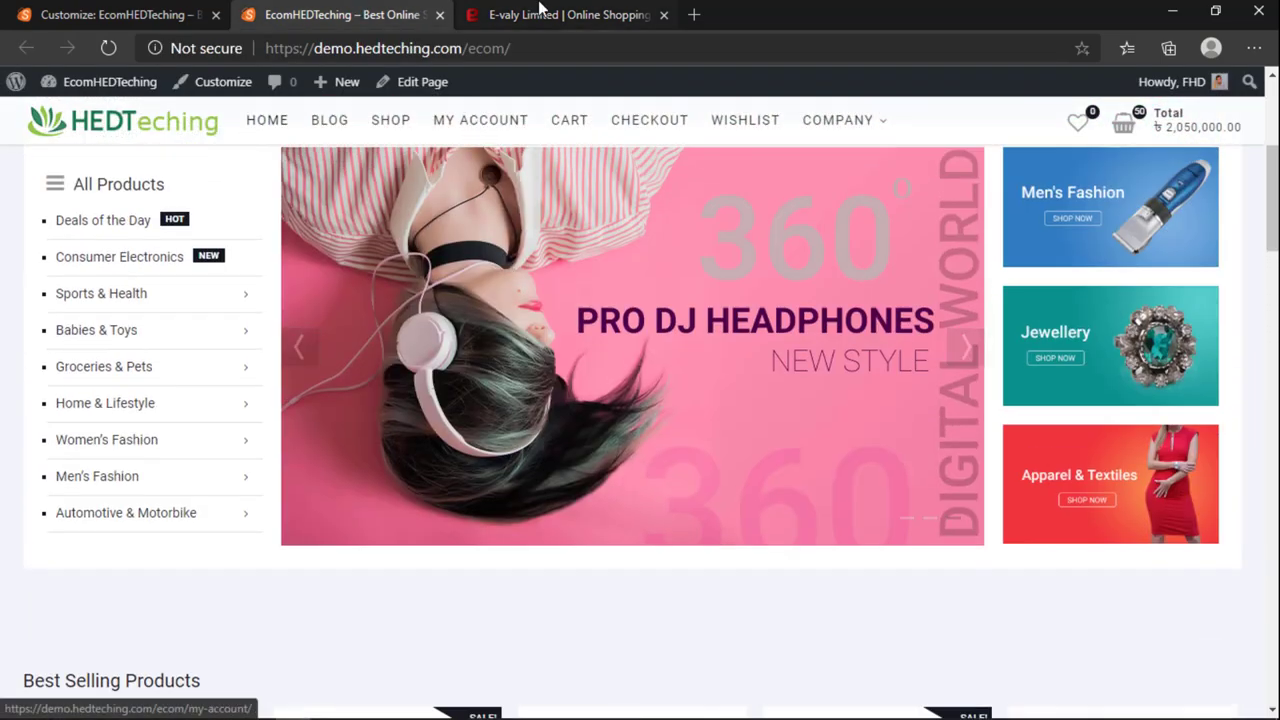
pyautogui.click(543, 14)
pyautogui.scroll(-10, 491, 346)
pyautogui.scroll(9, 414, 374)
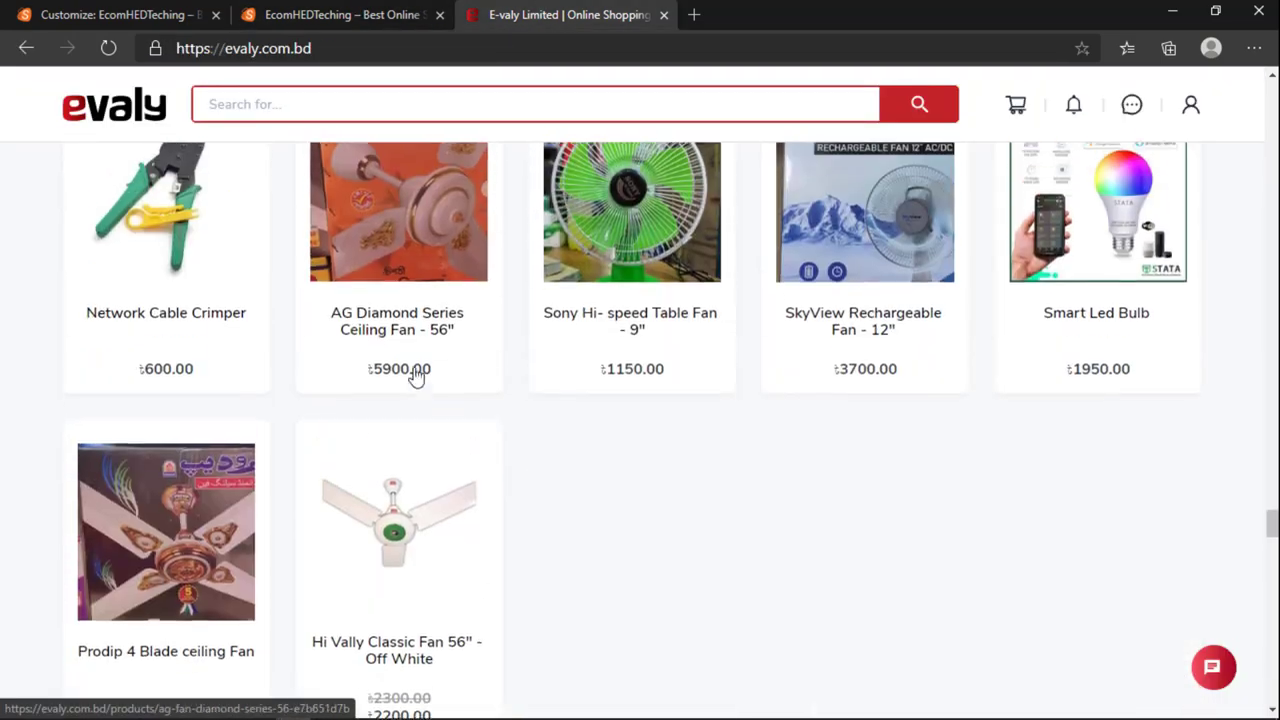
pyautogui.scroll(12, 436, 340)
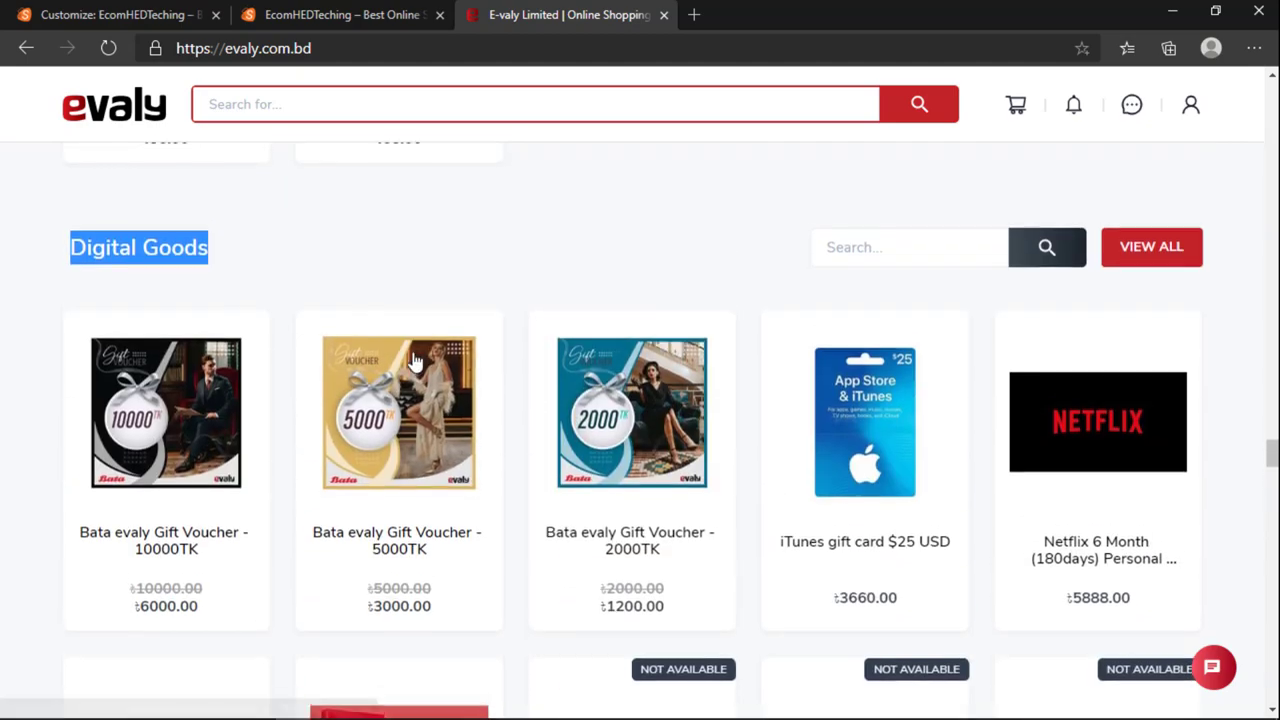
pyautogui.scroll(-6, 436, 524)
pyautogui.scroll(-15, 436, 524)
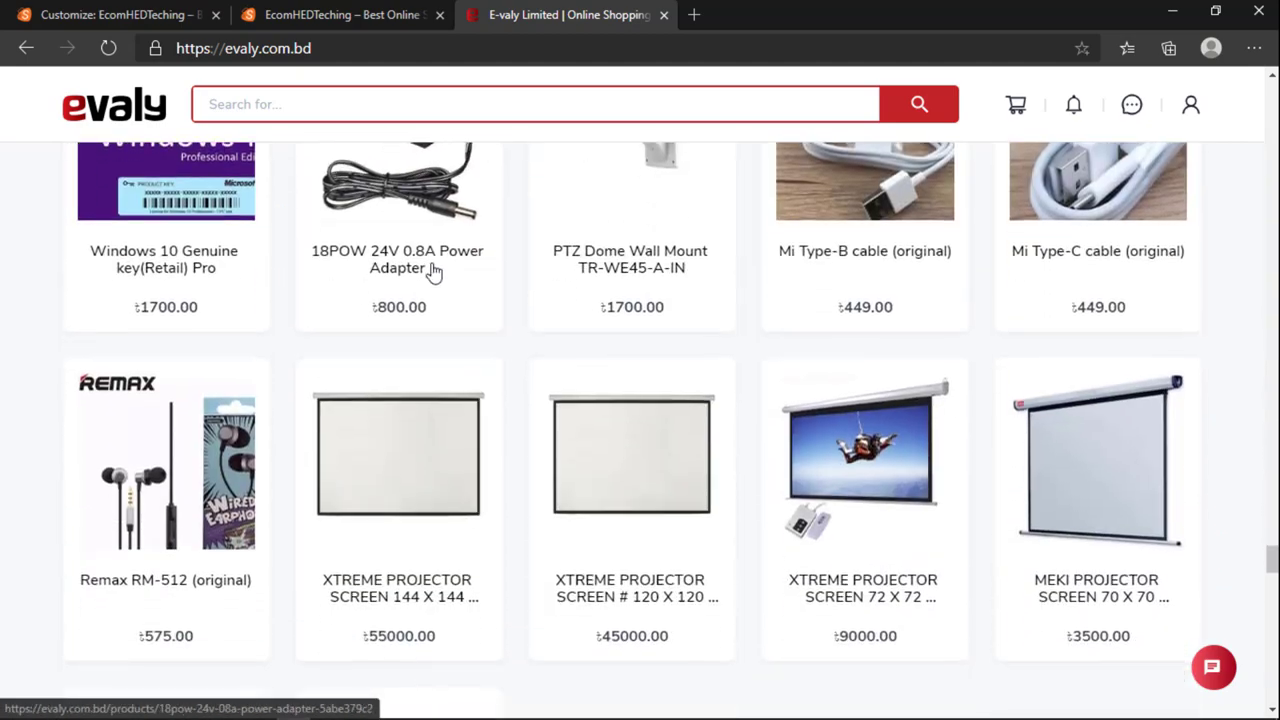
pyautogui.scroll(4, 265, 246)
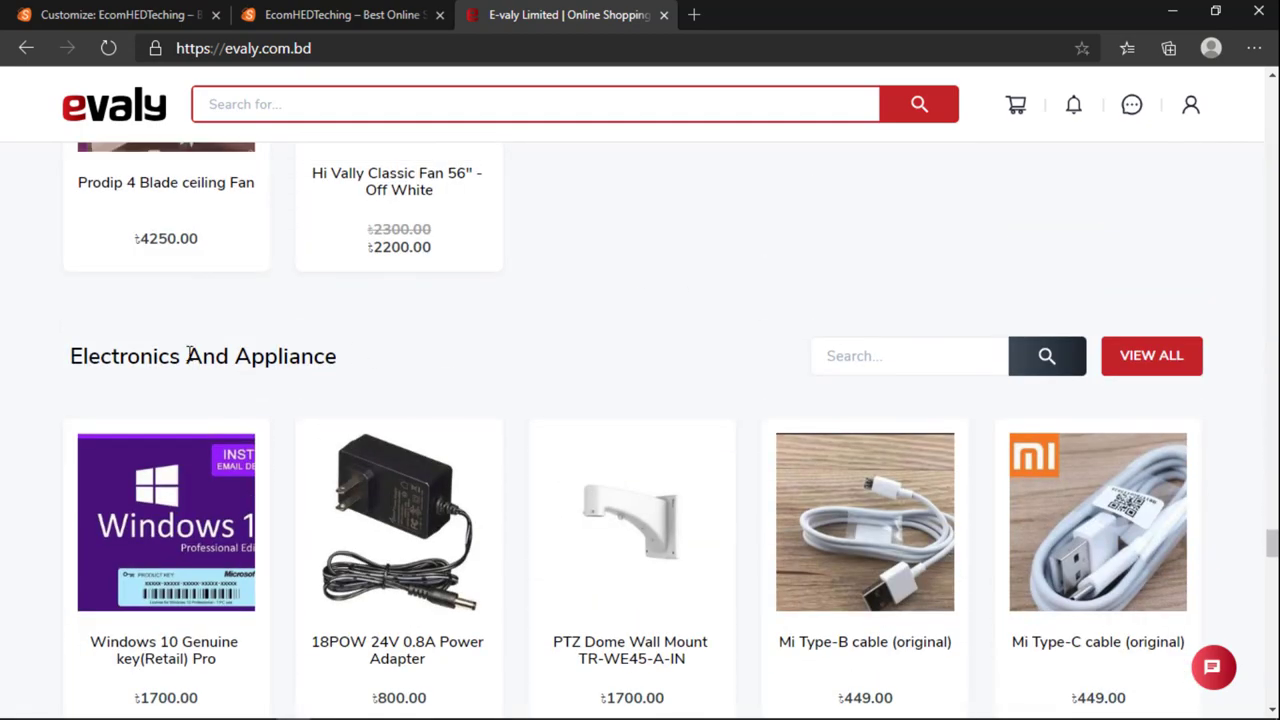
pyautogui.scroll(-2, 380, 360)
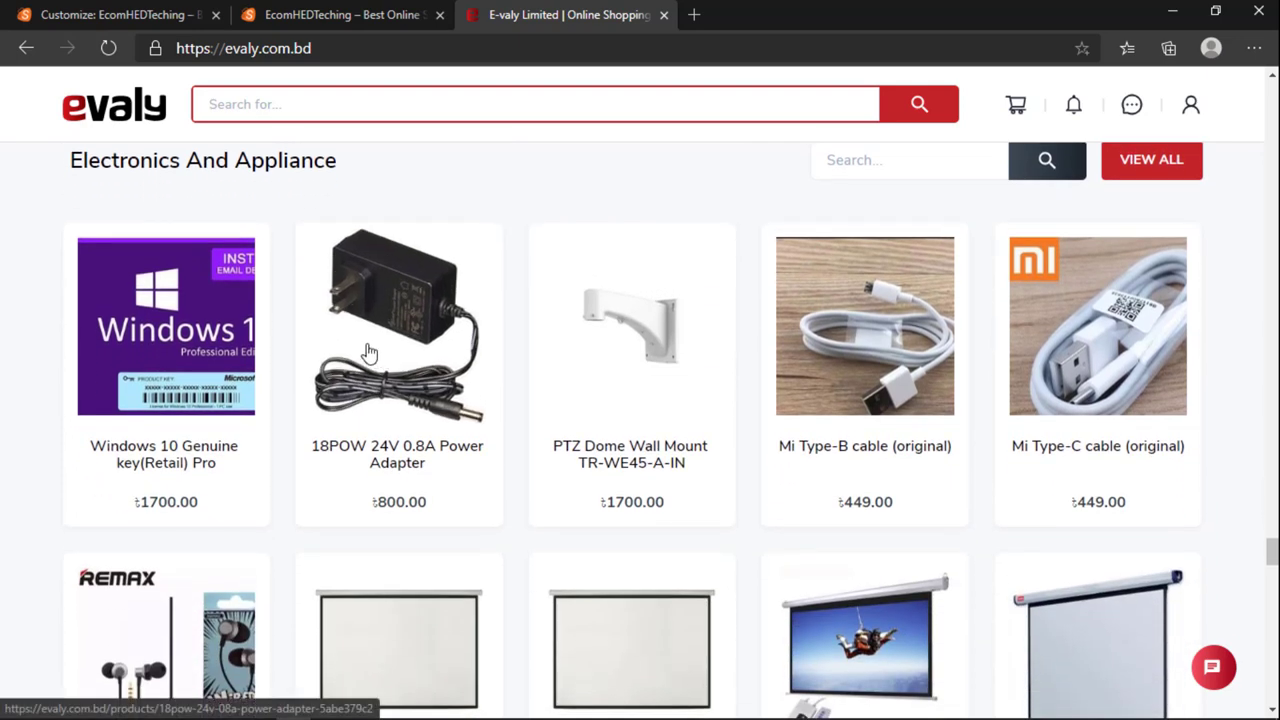
pyautogui.scroll(-5, 523, 360)
pyautogui.scroll(3, 686, 366)
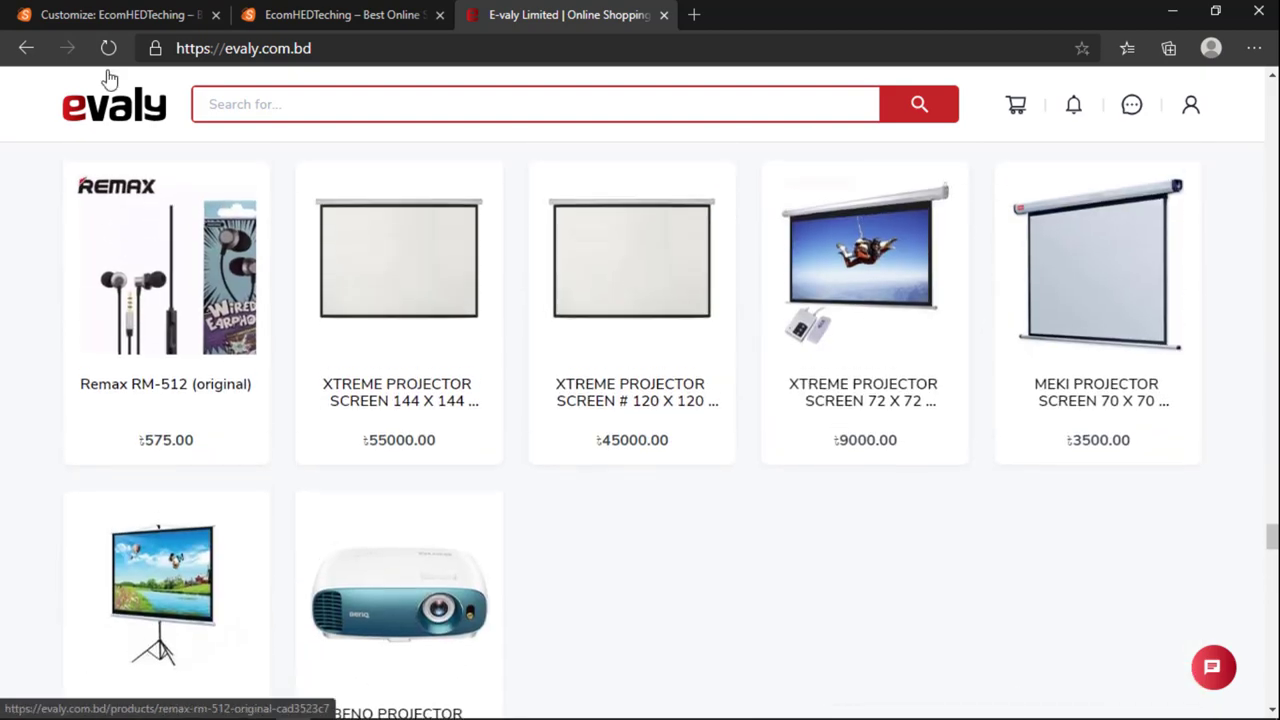
pyautogui.click(128, 13)
# Step: Remove a Products widget that was added by mistake
pyautogui.click(201, 488)
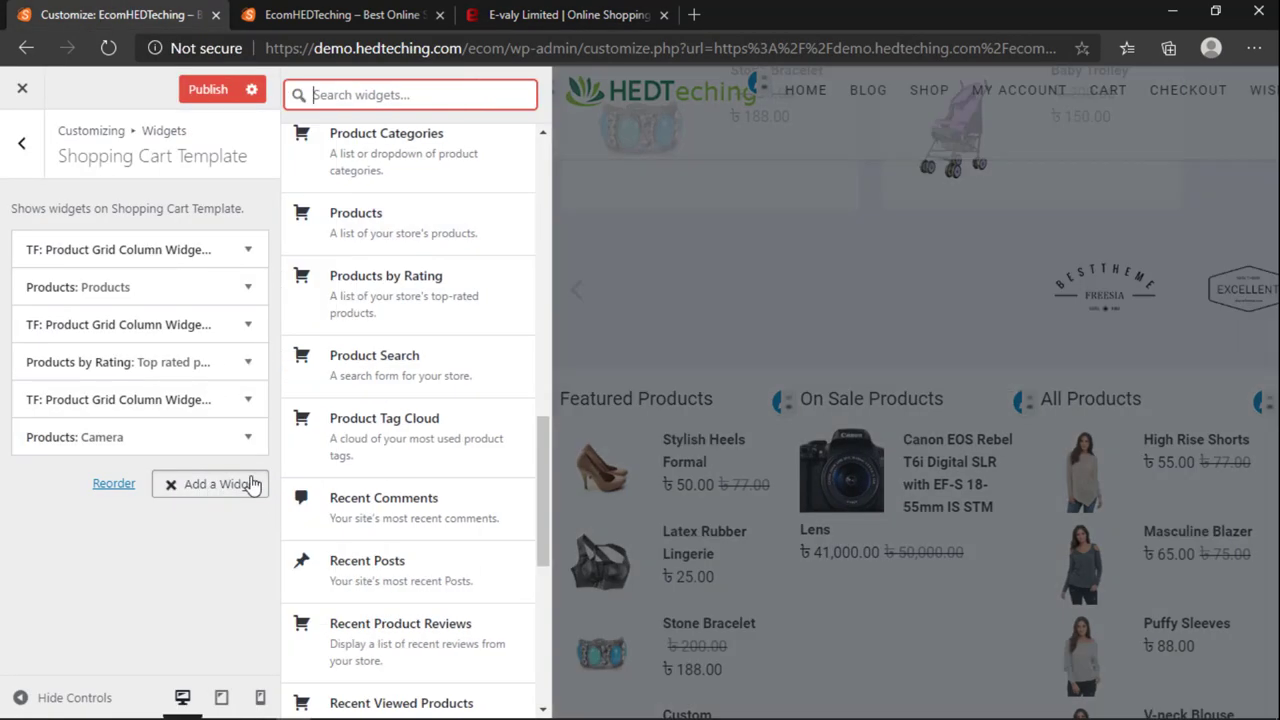
pyautogui.scroll(2, 380, 310)
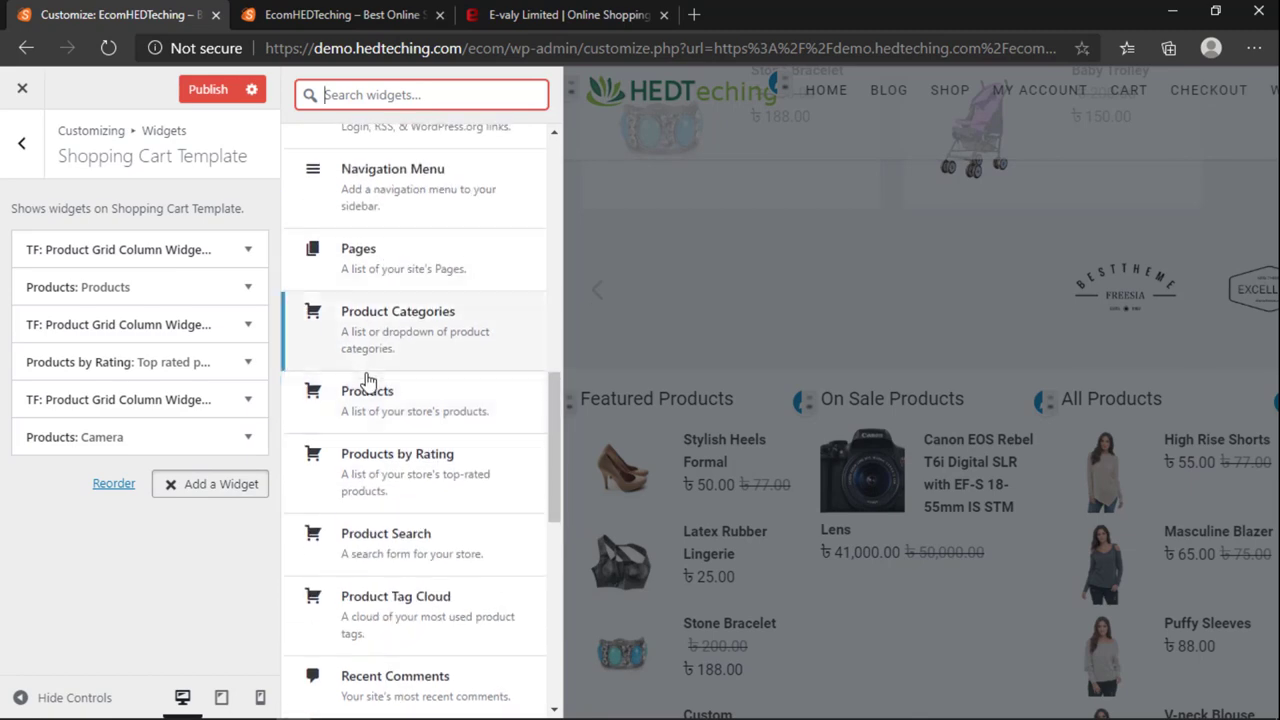
pyautogui.click(368, 382)
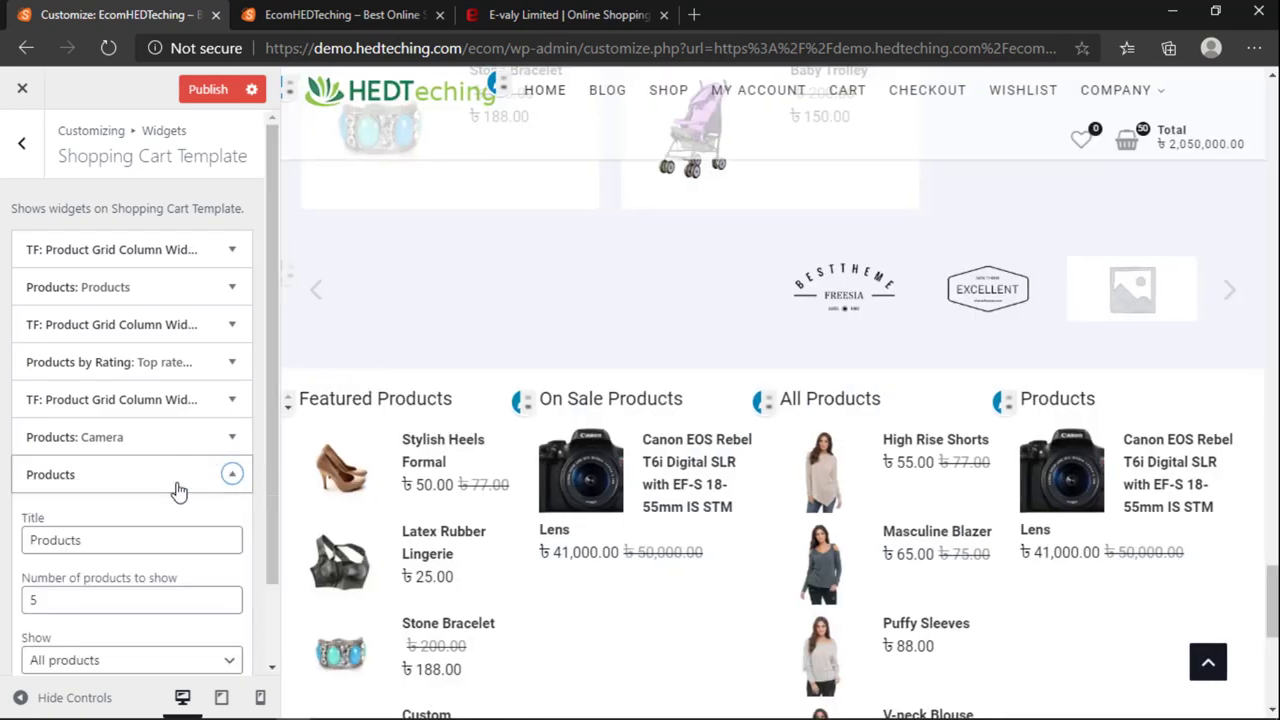
pyautogui.click(178, 490)
pyautogui.click(51, 486)
pyautogui.scroll(-3, 71, 534)
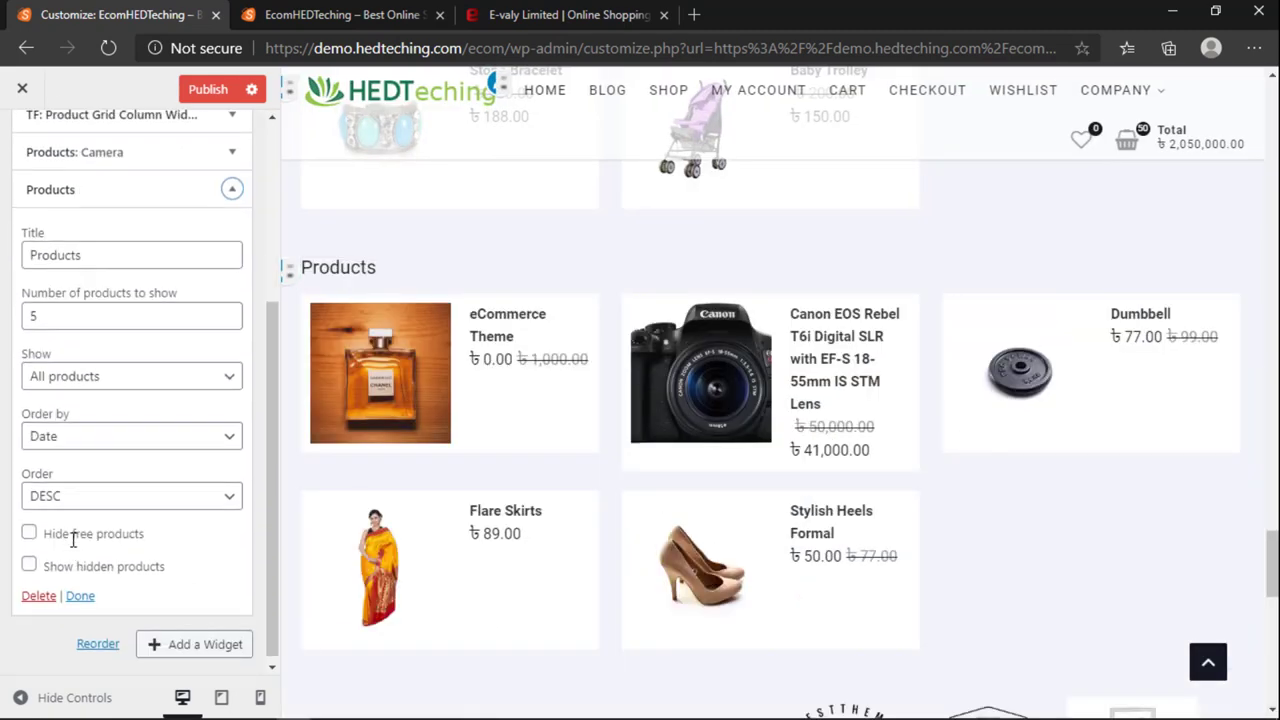
pyautogui.click(30, 590)
# Step: Add a Product Categories widget ordered by Category order
pyautogui.click(207, 494)
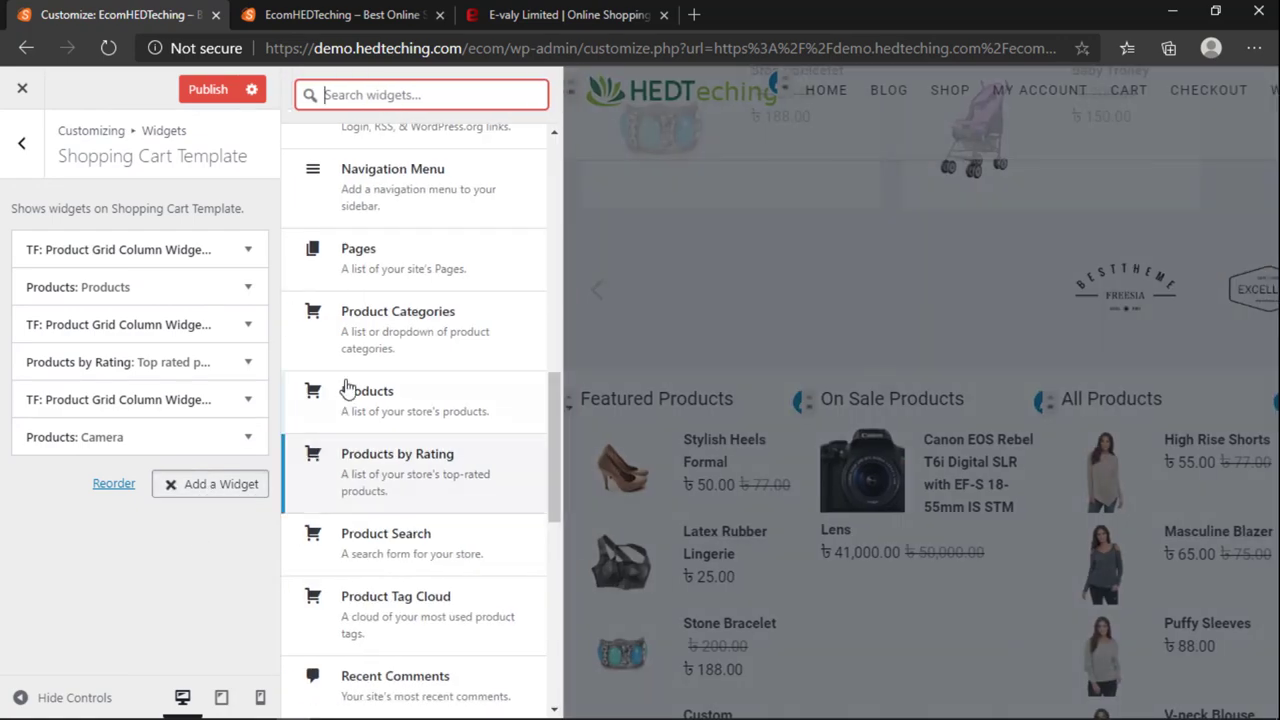
pyautogui.click(375, 324)
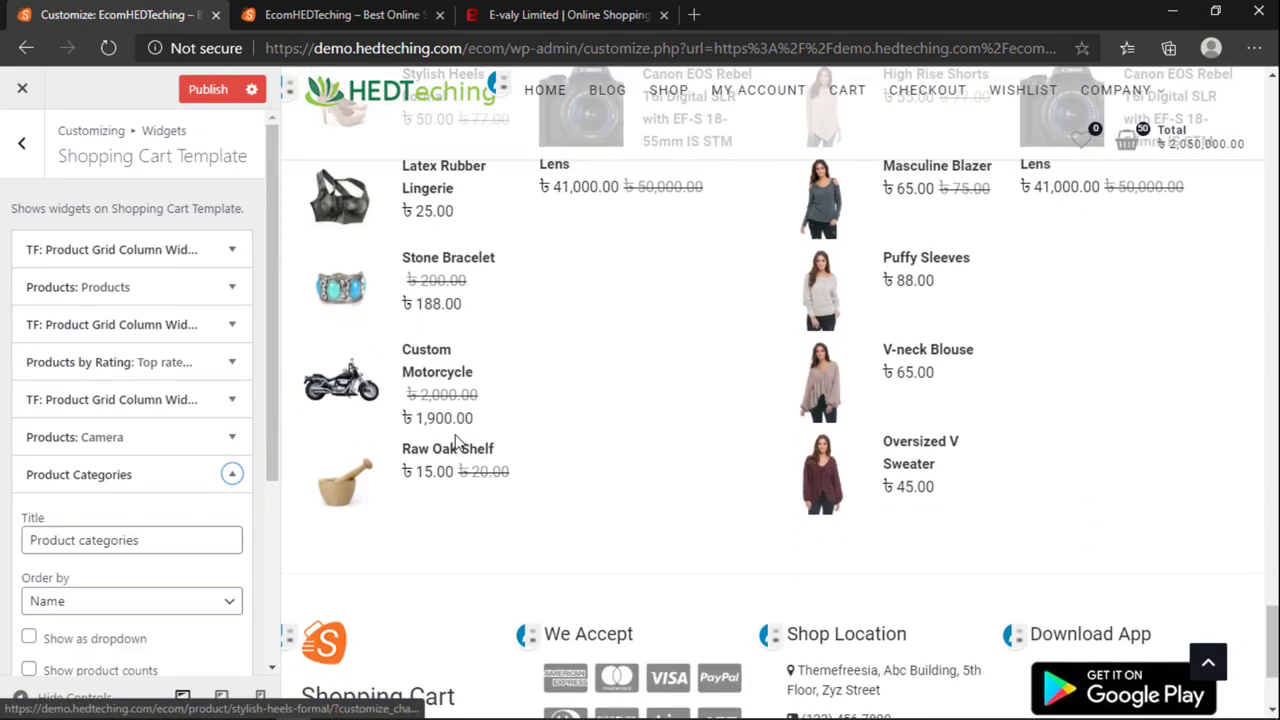
pyautogui.scroll(-3, 135, 570)
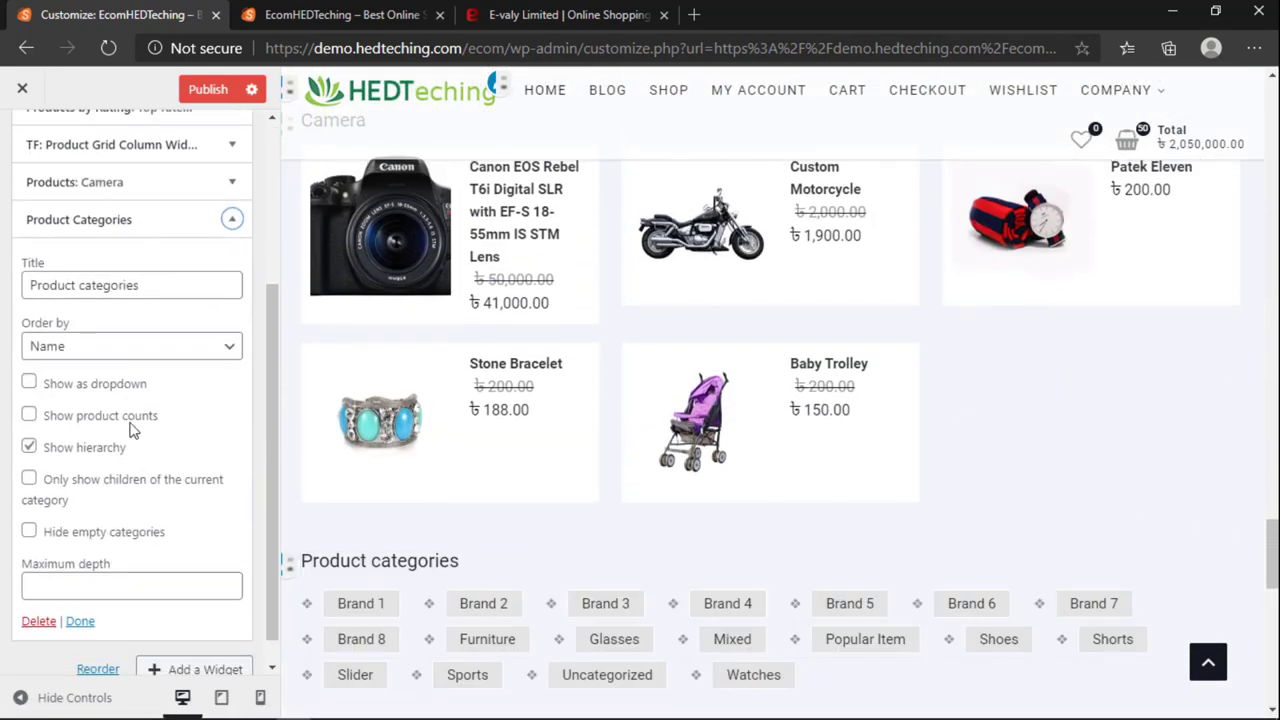
pyautogui.click(98, 349)
pyautogui.click(91, 375)
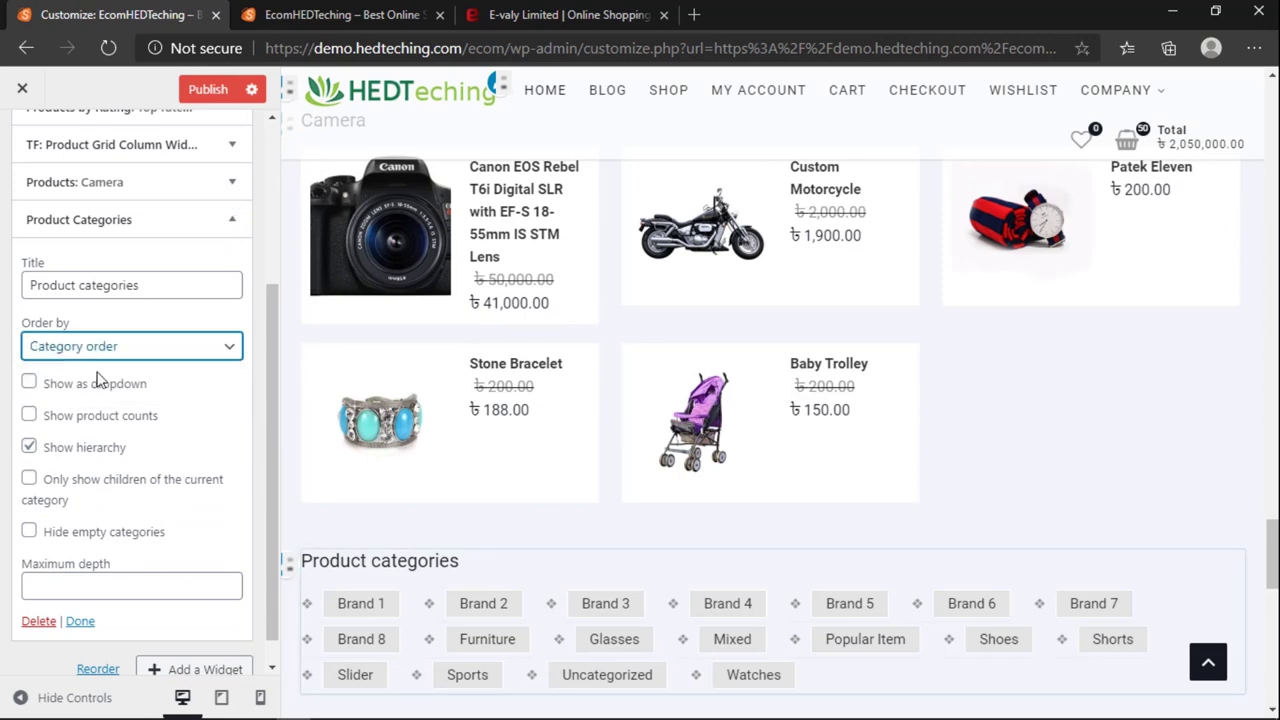
pyautogui.scroll(-2, 605, 420)
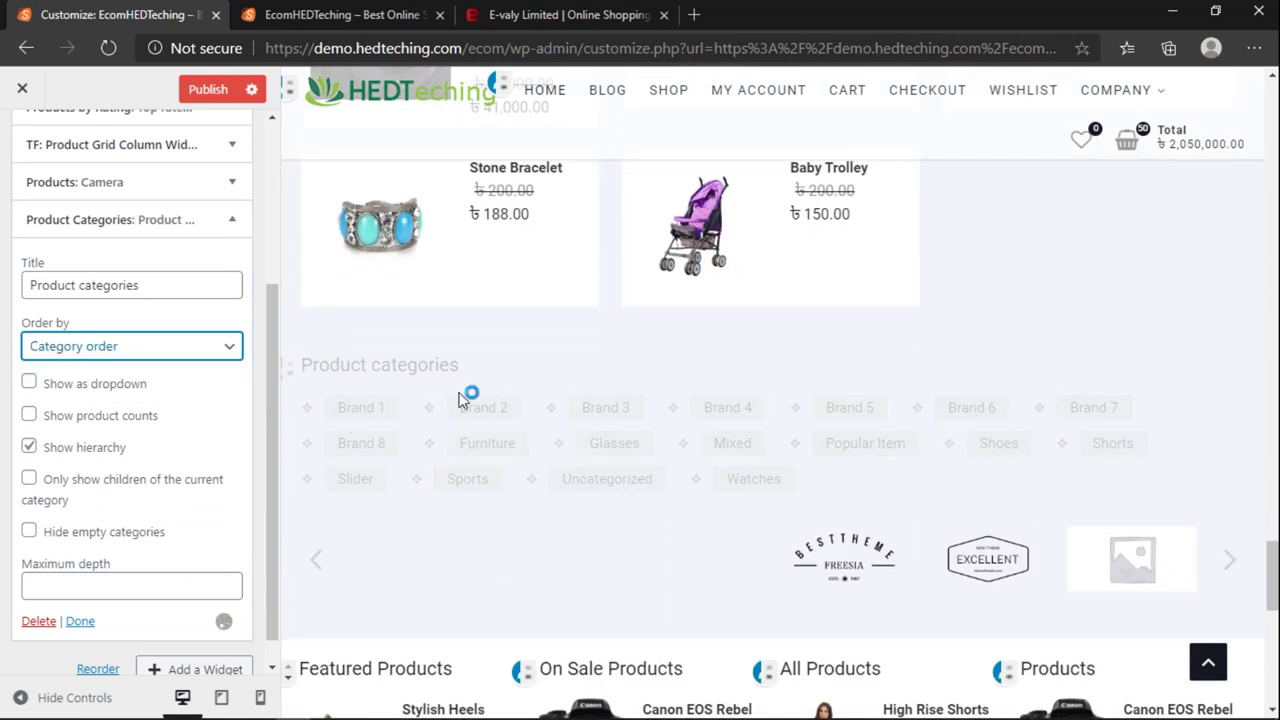
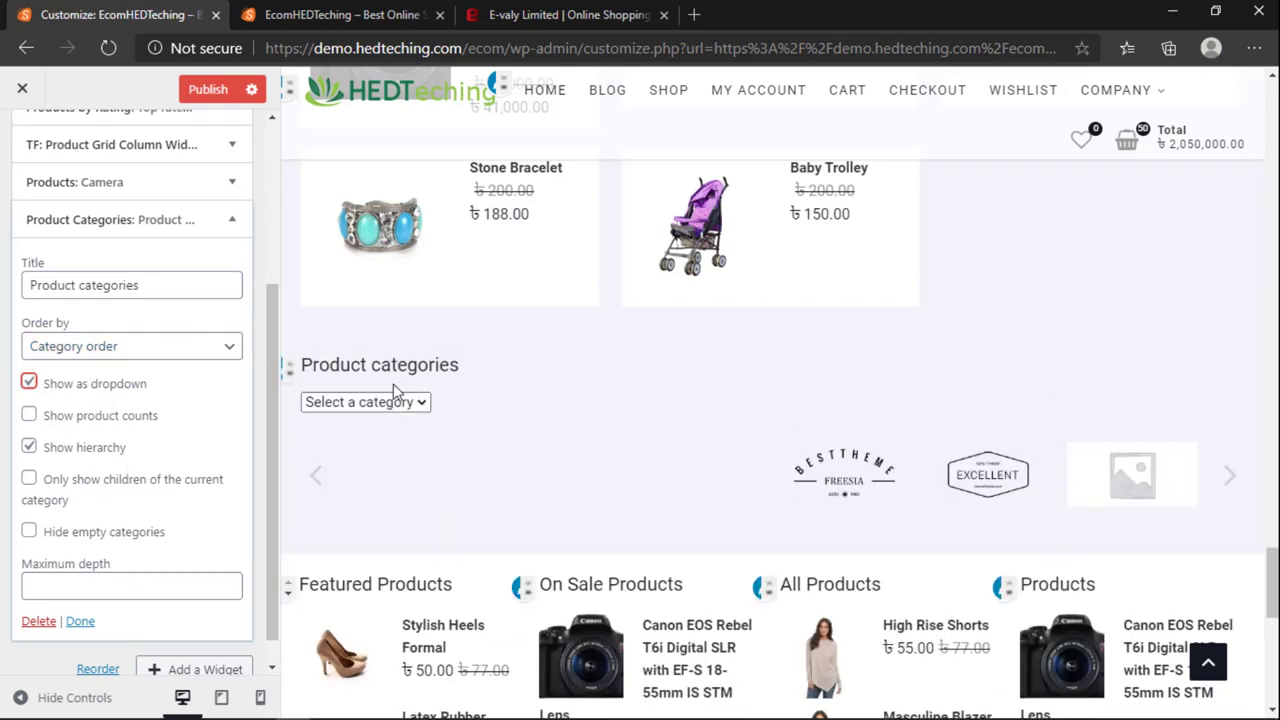
# Step: Set the Product categories widget to a plain list with product counts, ordered by name
pyautogui.click(385, 401)
pyautogui.click(420, 402)
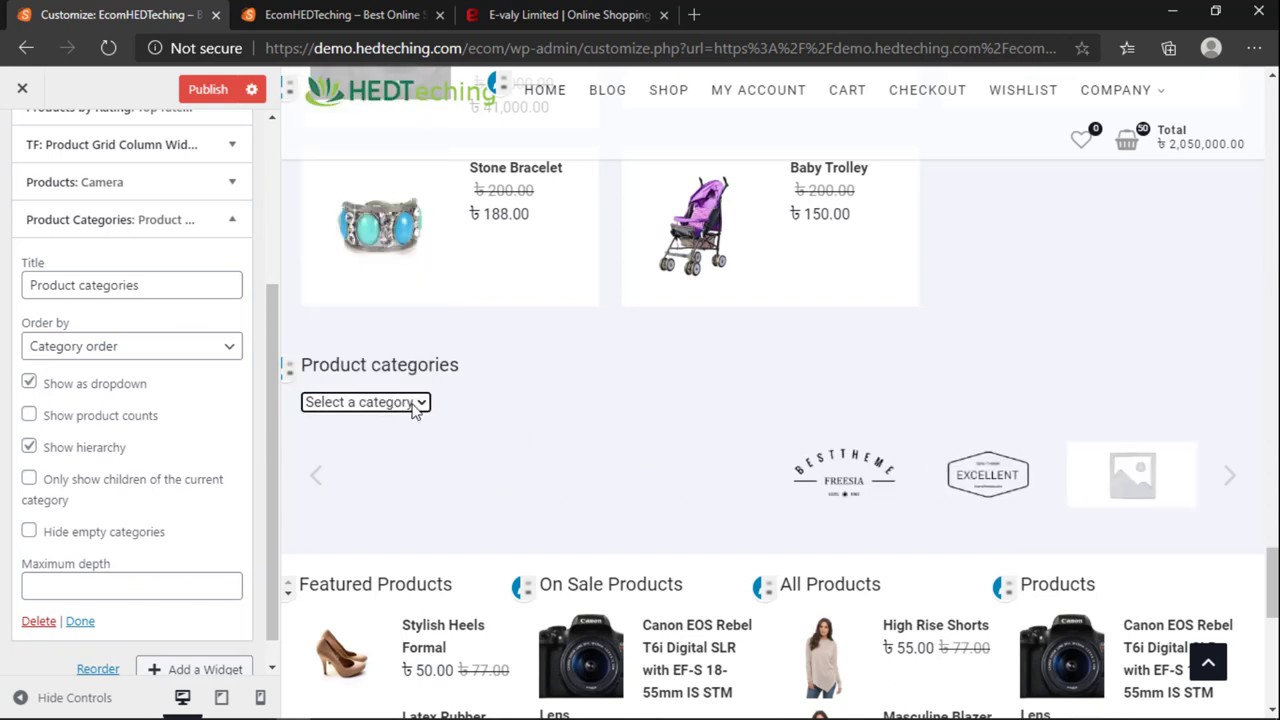
pyautogui.click(60, 384)
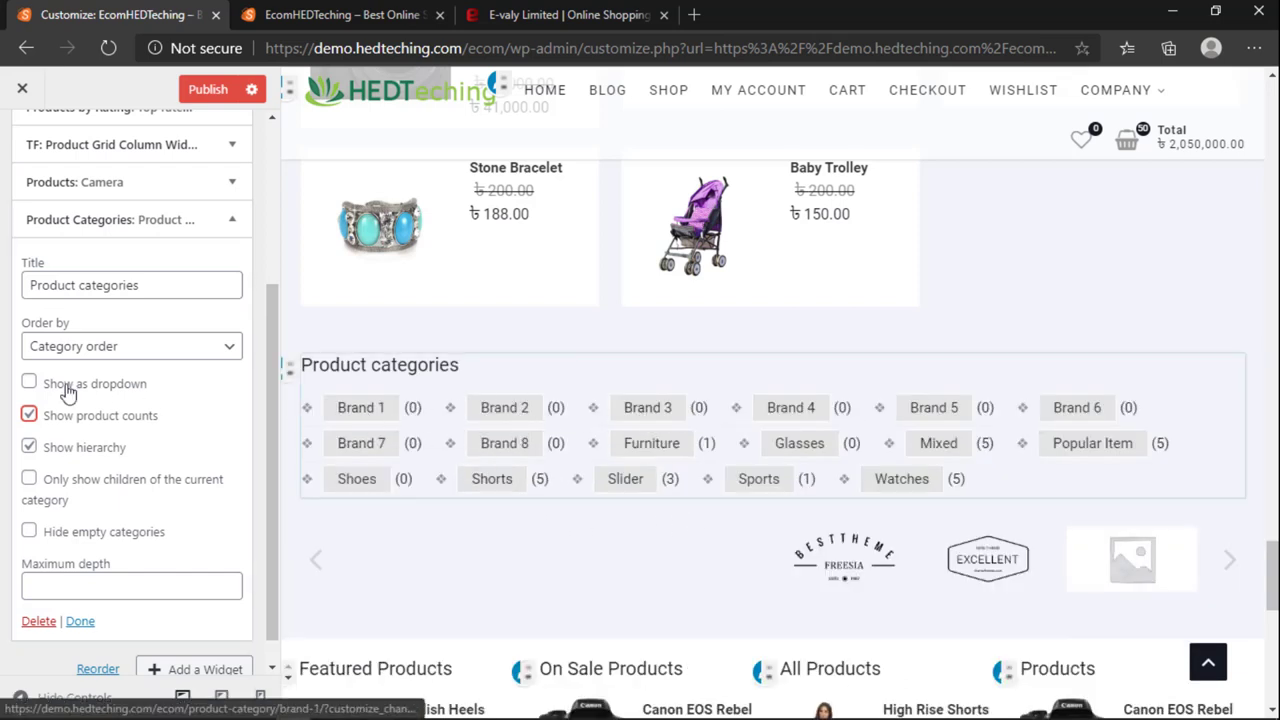
pyautogui.click(108, 352)
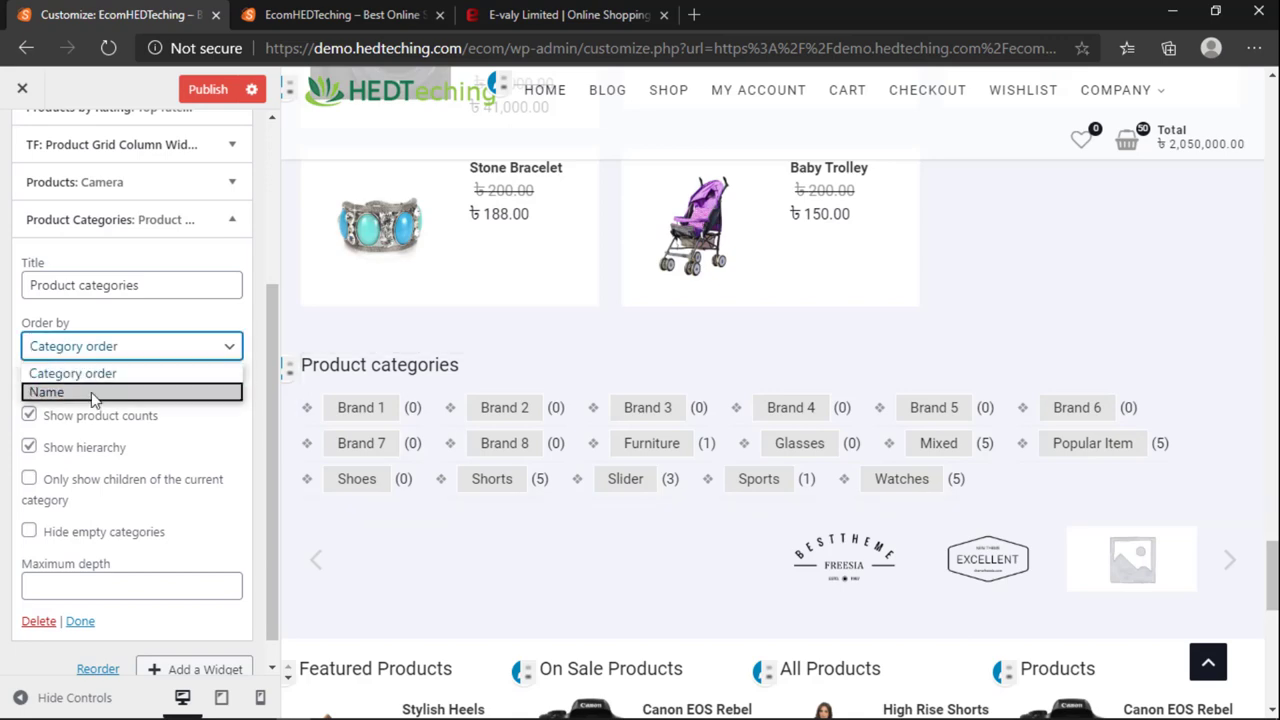
pyautogui.click(92, 394)
# Step: Replace the Product categories widget with a Products widget showing all products
pyautogui.scroll(-1, 95, 400)
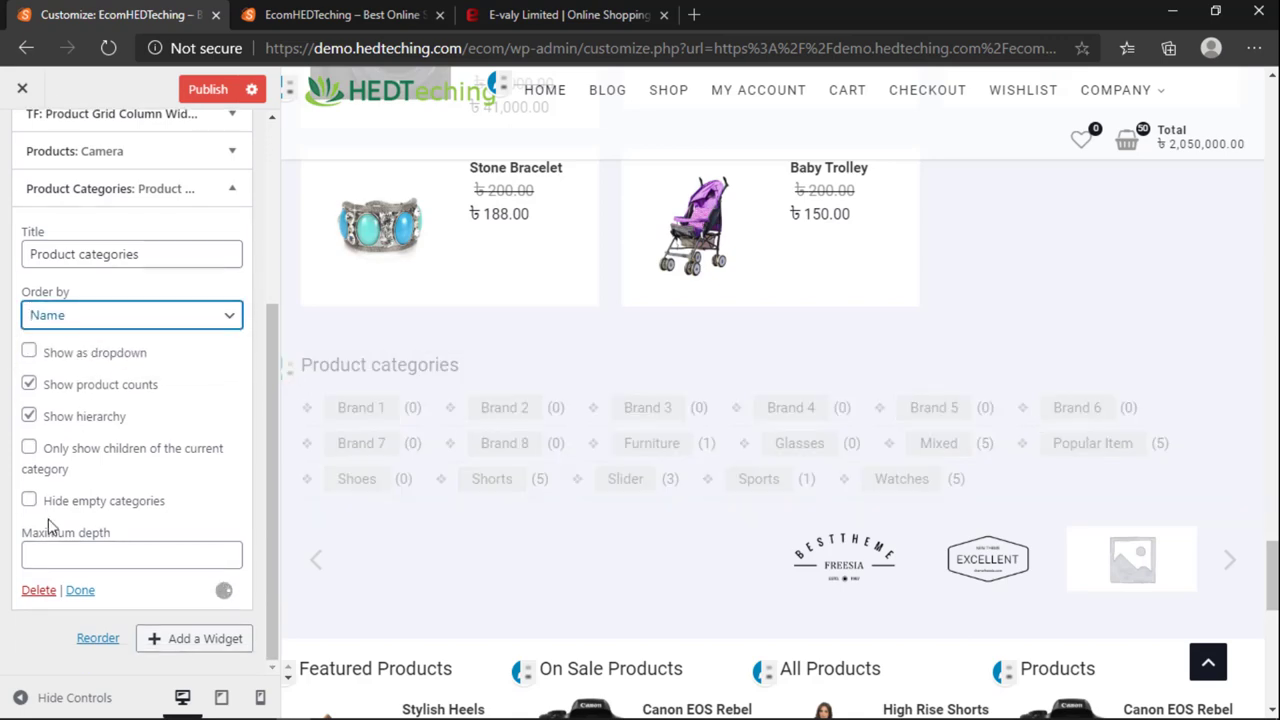
pyautogui.click(38, 590)
pyautogui.click(258, 499)
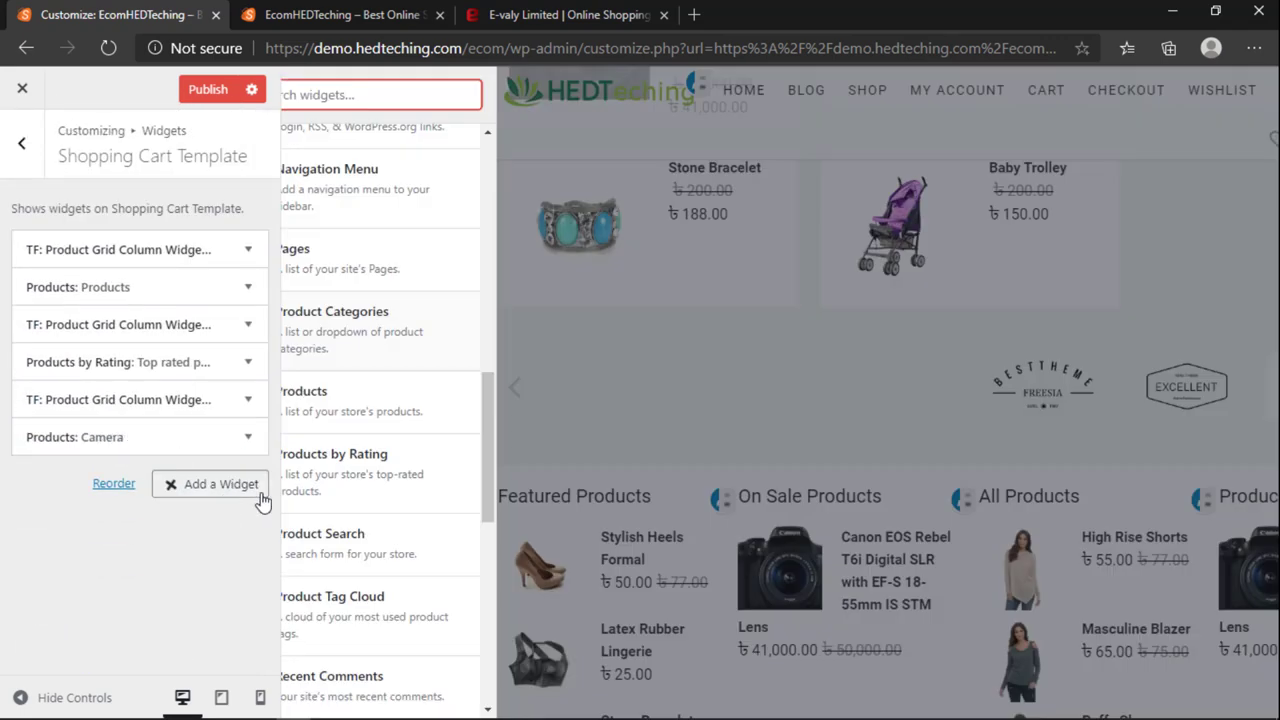
pyautogui.click(403, 405)
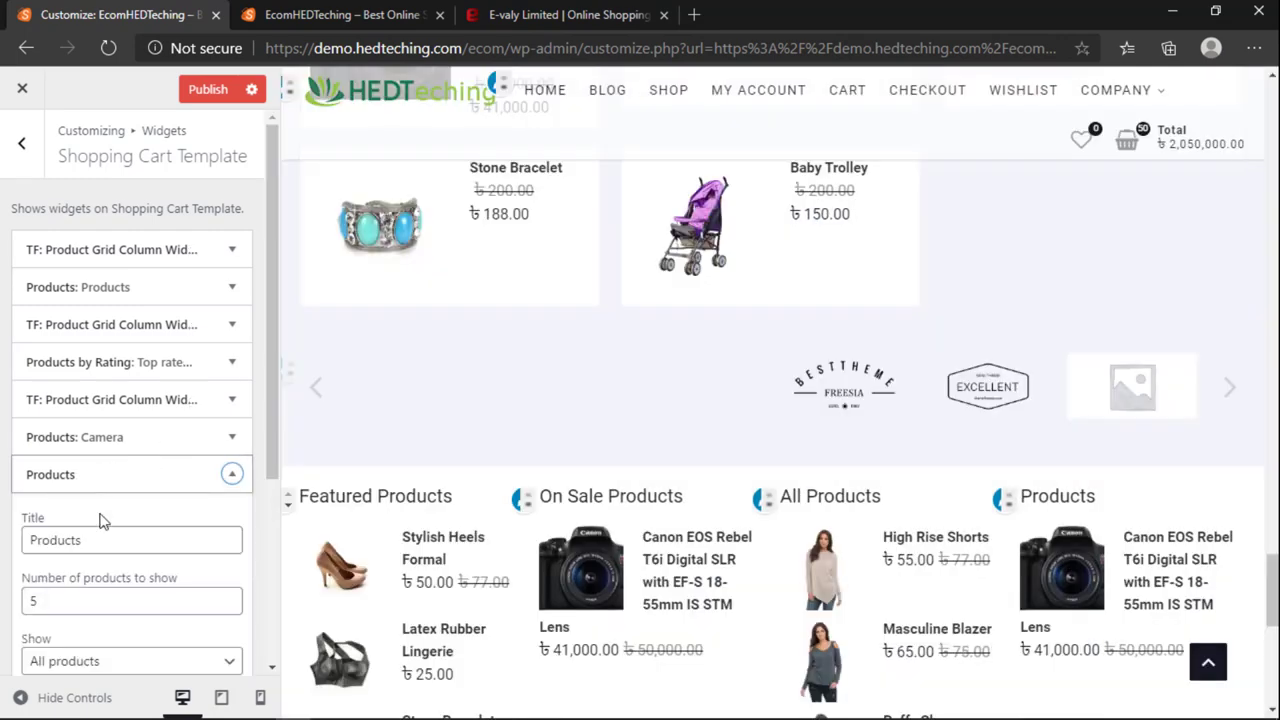
pyautogui.scroll(-2, 96, 522)
pyautogui.click(77, 575)
pyautogui.click(86, 572)
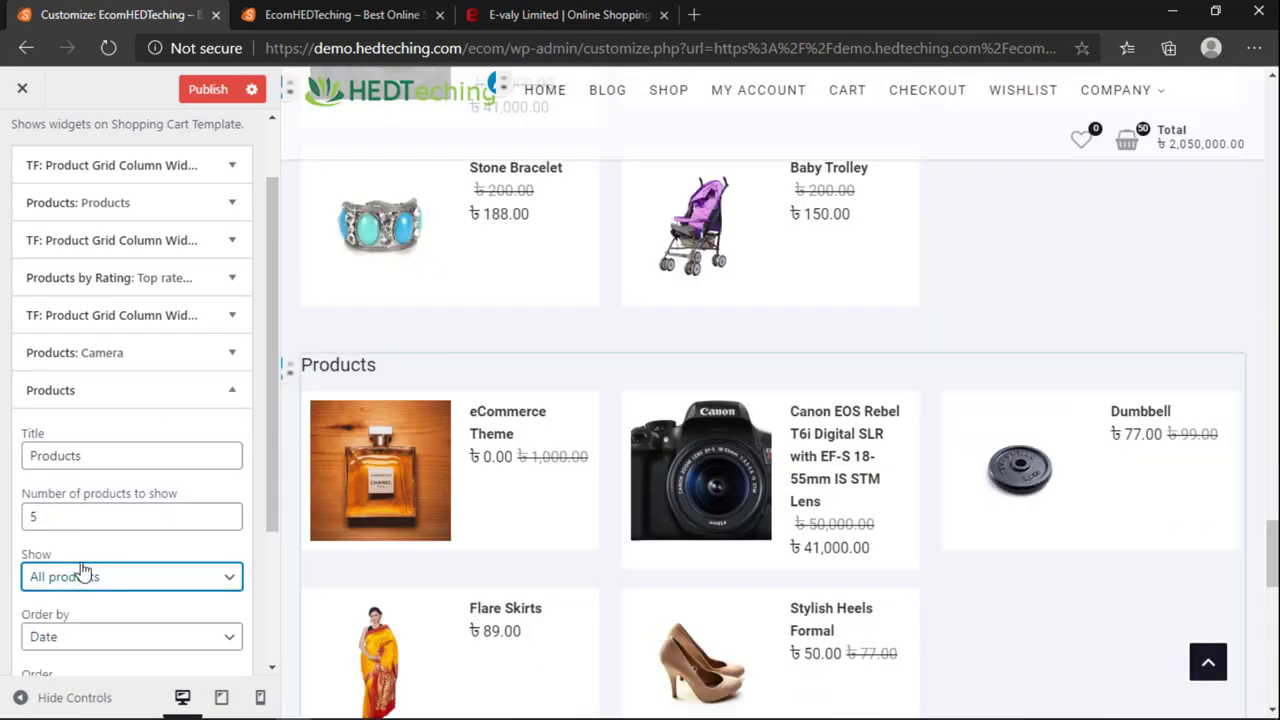
# Step: View the Moccasin Leather Loafers product on the Evaly shop, then return to the store home page
pyautogui.click(517, 18)
pyautogui.scroll(-10, 400, 371)
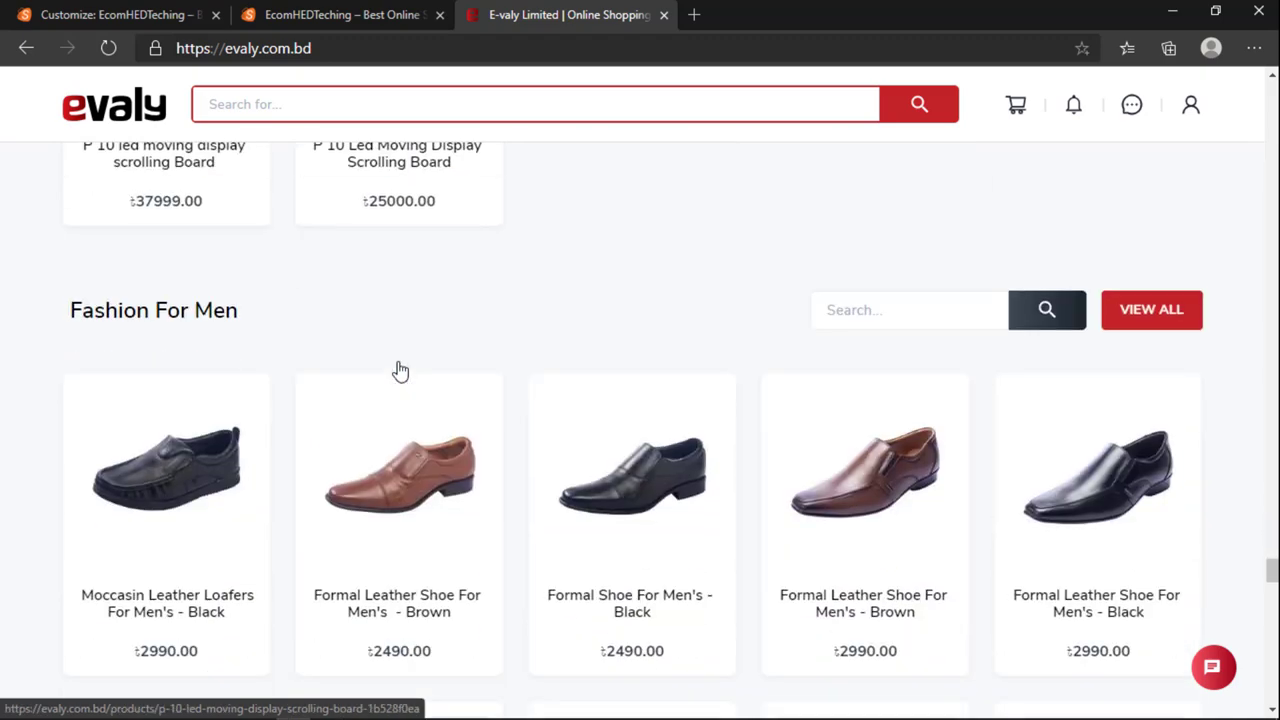
pyautogui.scroll(-4, 400, 372)
pyautogui.scroll(2, 300, 345)
pyautogui.click(166, 309)
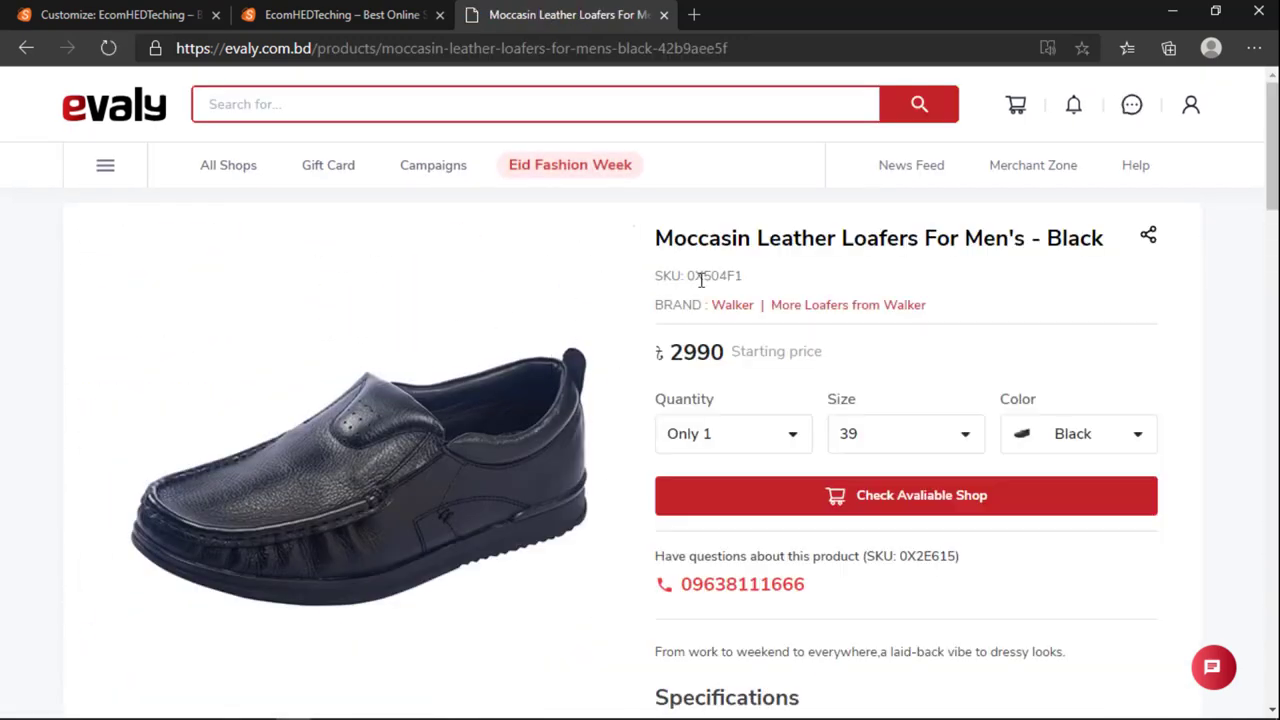
pyautogui.click(294, 16)
pyautogui.click(172, 12)
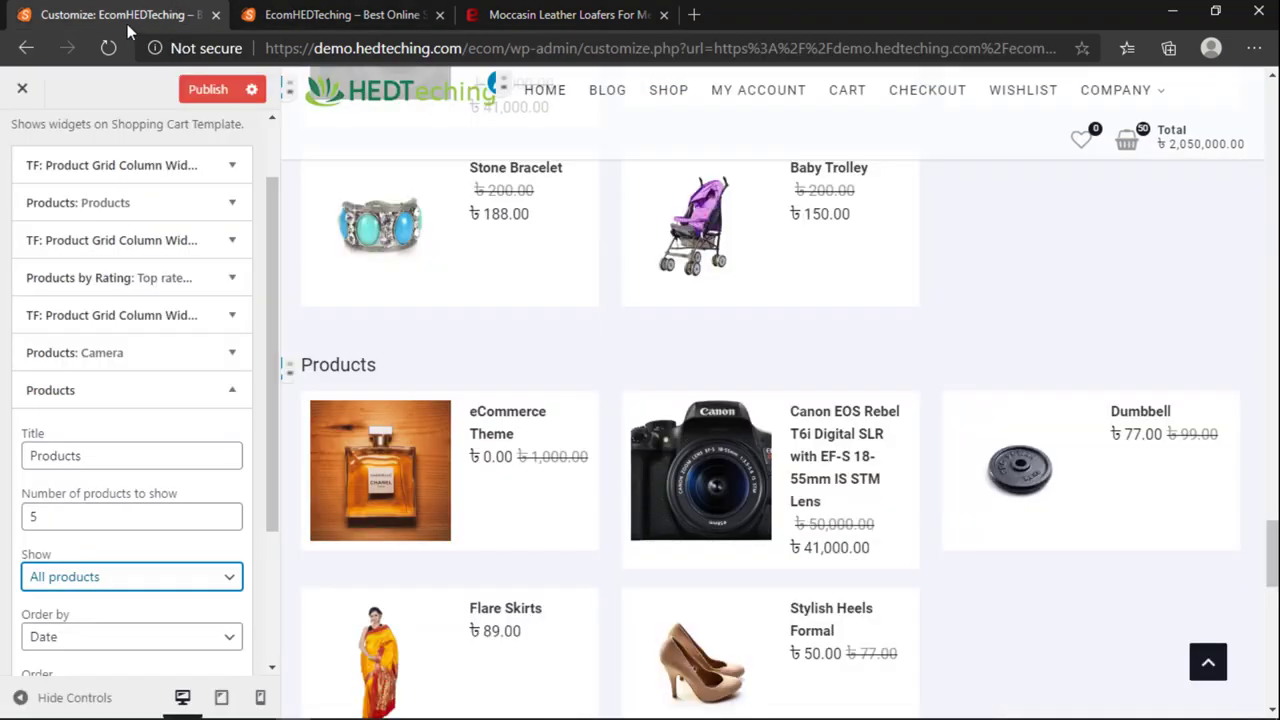
pyautogui.click(345, 16)
# Step: Start a new product from the dashboard and file it under the Shoes category
pyautogui.moveTo(95, 81)
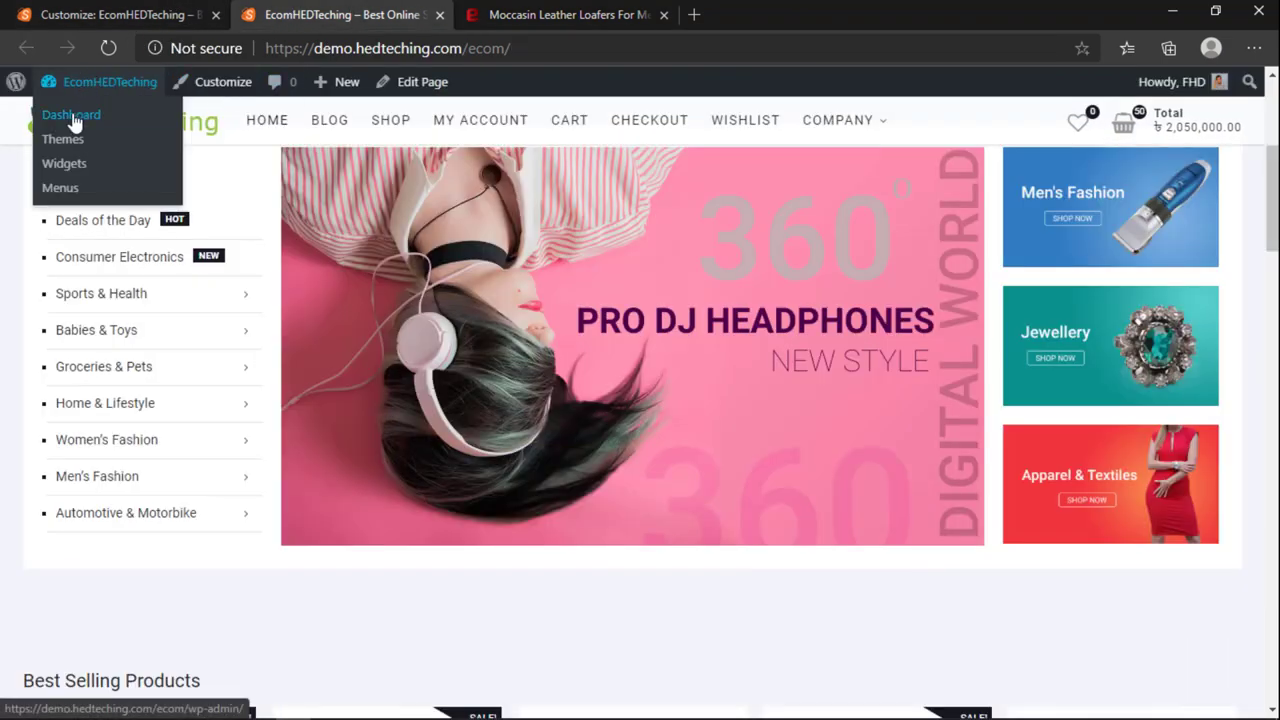
pyautogui.click(71, 114)
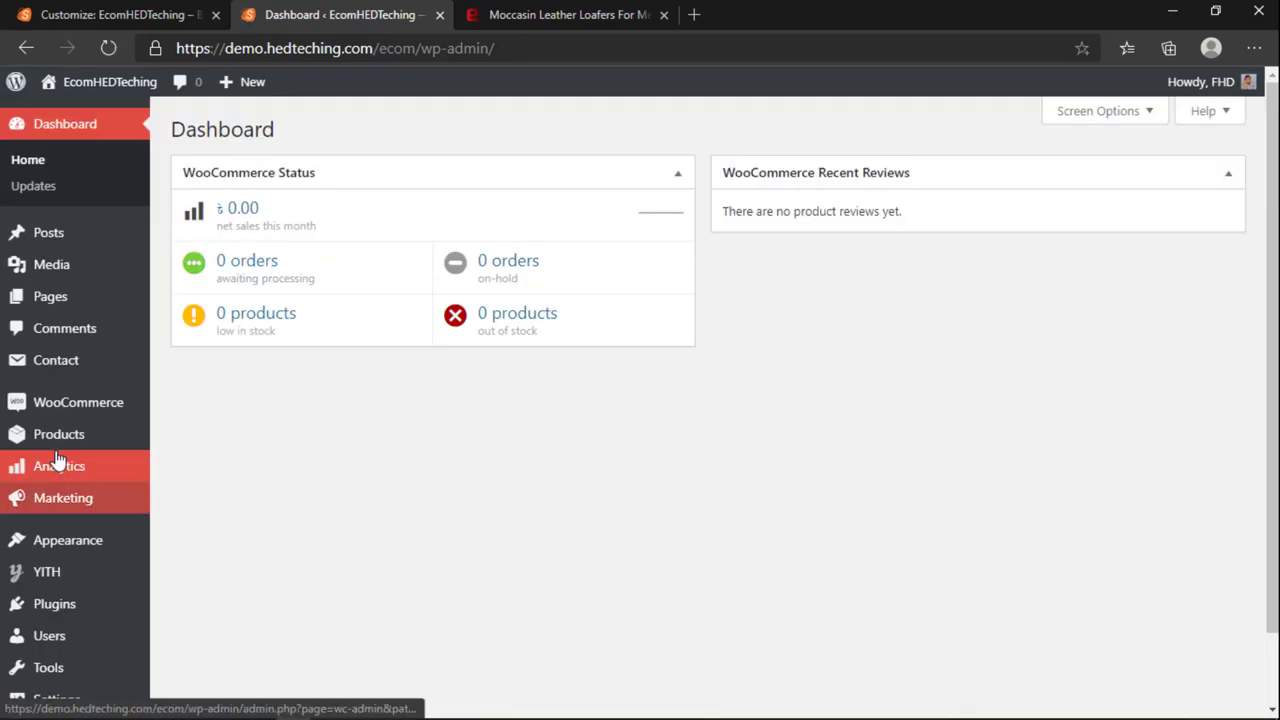
pyautogui.moveTo(130, 445)
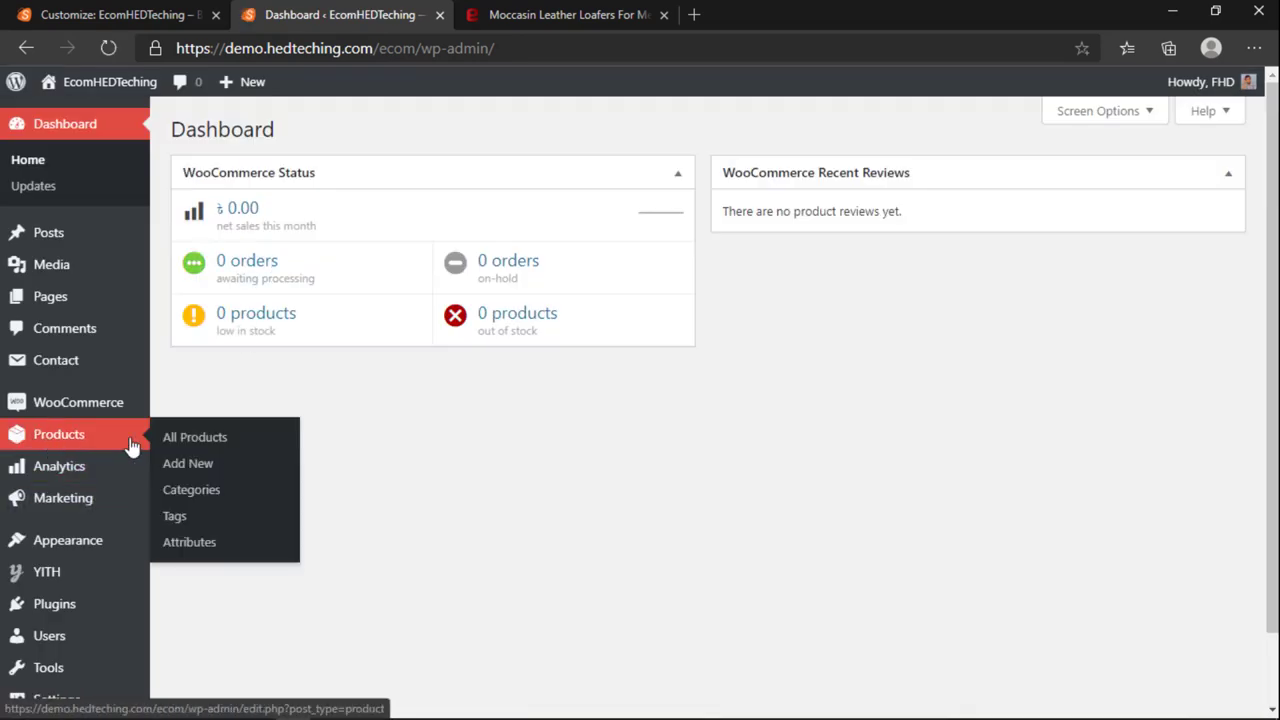
pyautogui.click(199, 468)
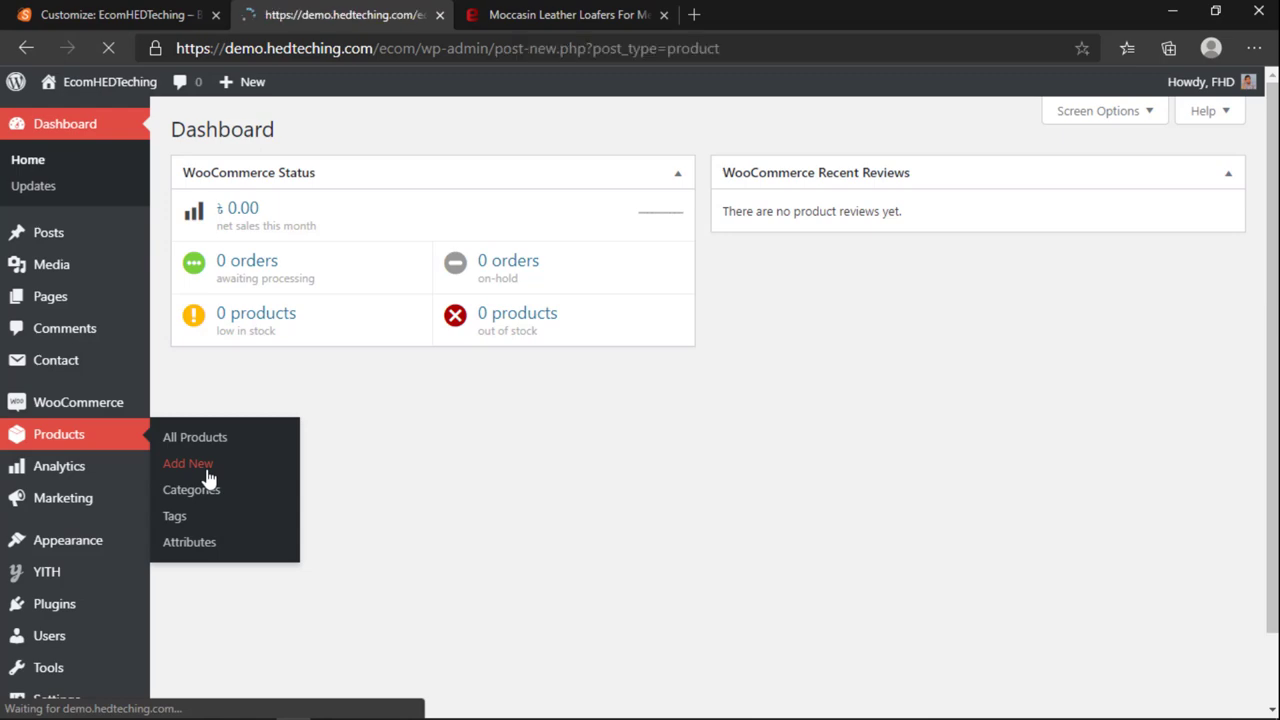
pyautogui.scroll(-3, 1075, 421)
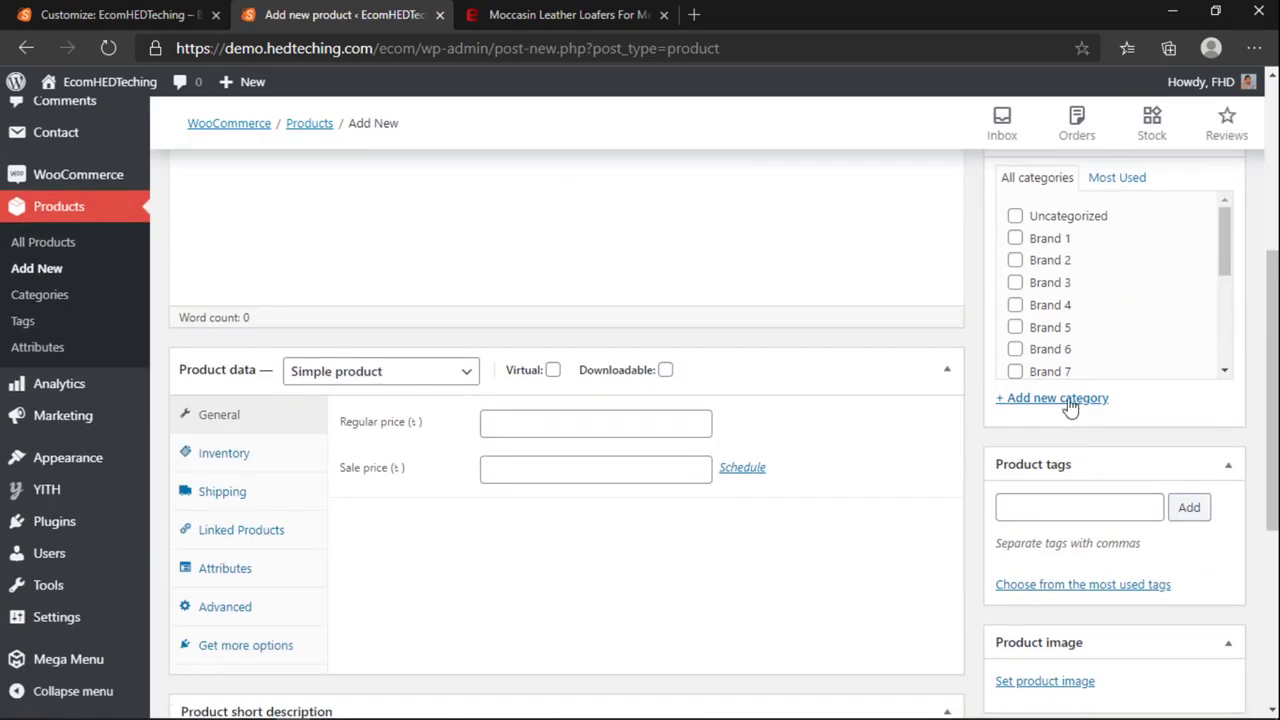
pyautogui.scroll(-5, 1066, 325)
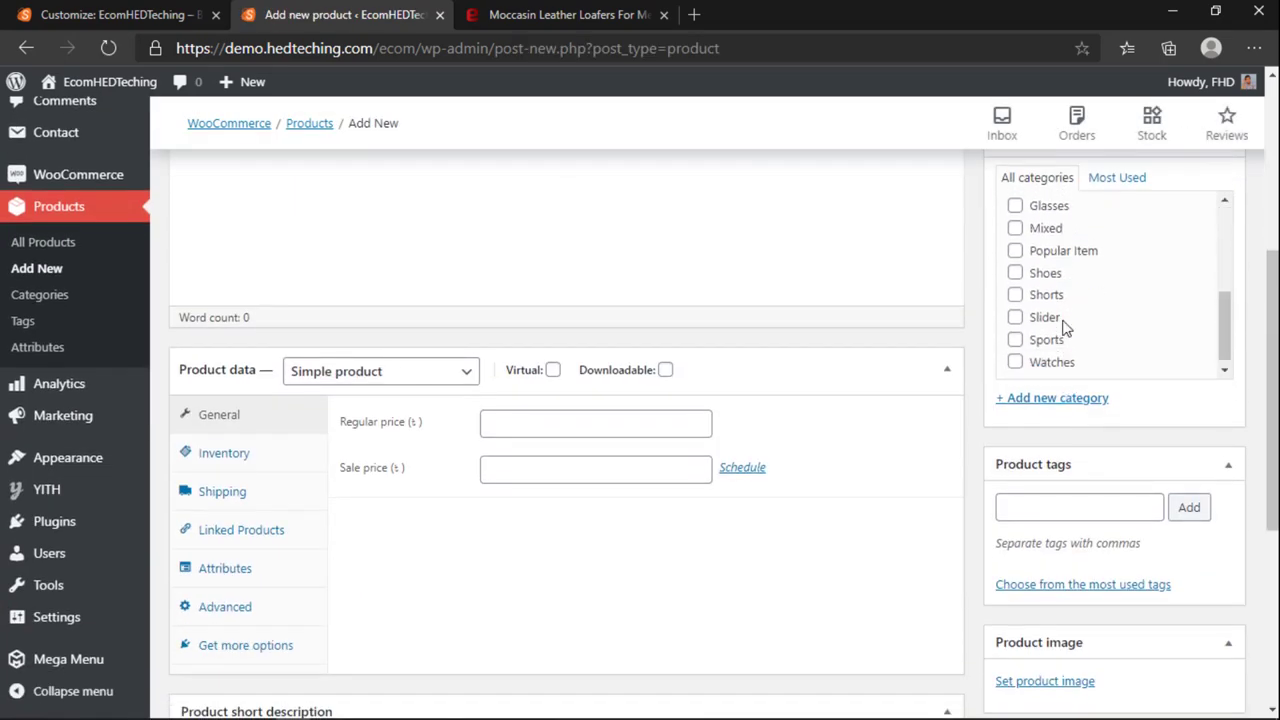
pyautogui.scroll(5, 1060, 323)
pyautogui.scroll(2, 1054, 334)
pyautogui.scroll(-6, 1043, 443)
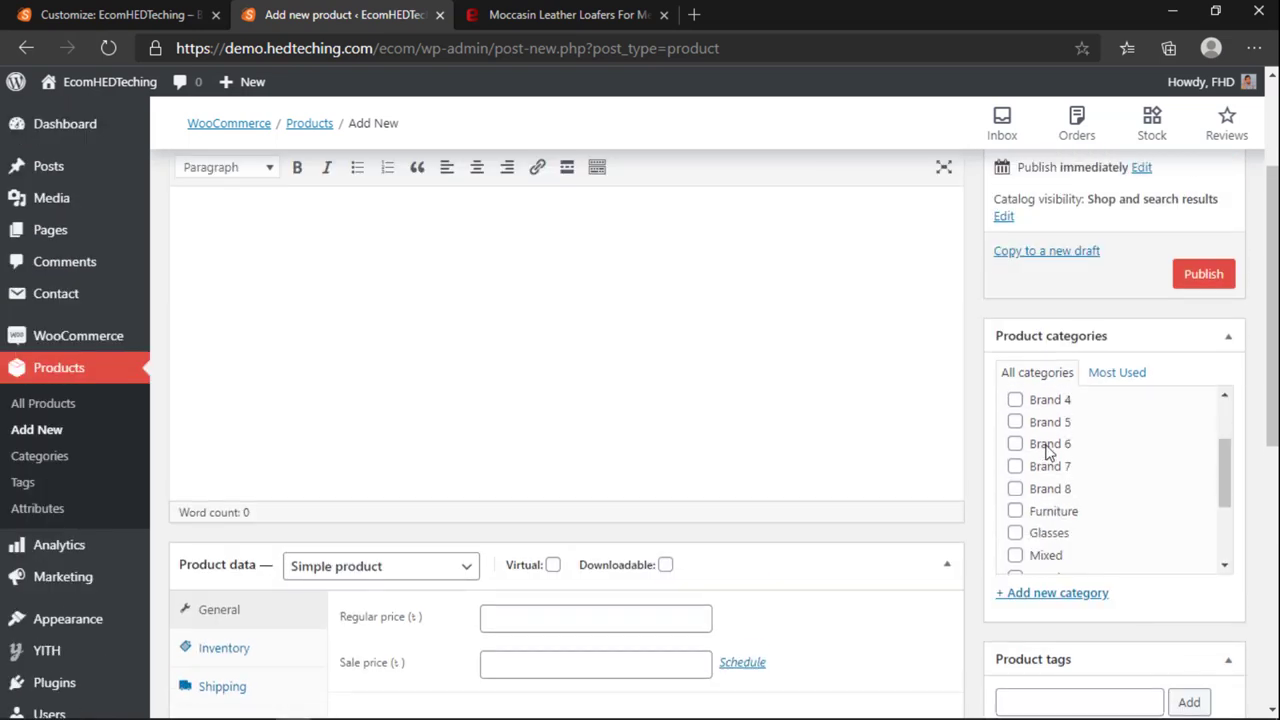
pyautogui.click(1046, 495)
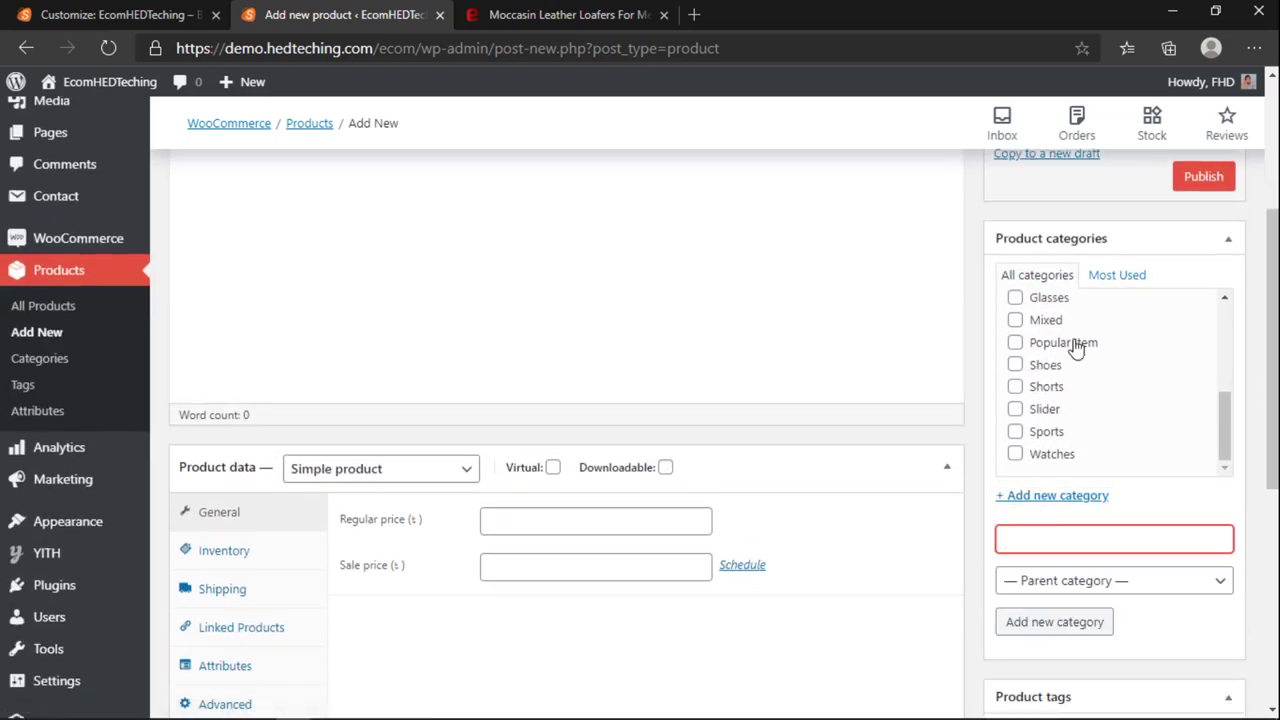
pyautogui.click(1016, 365)
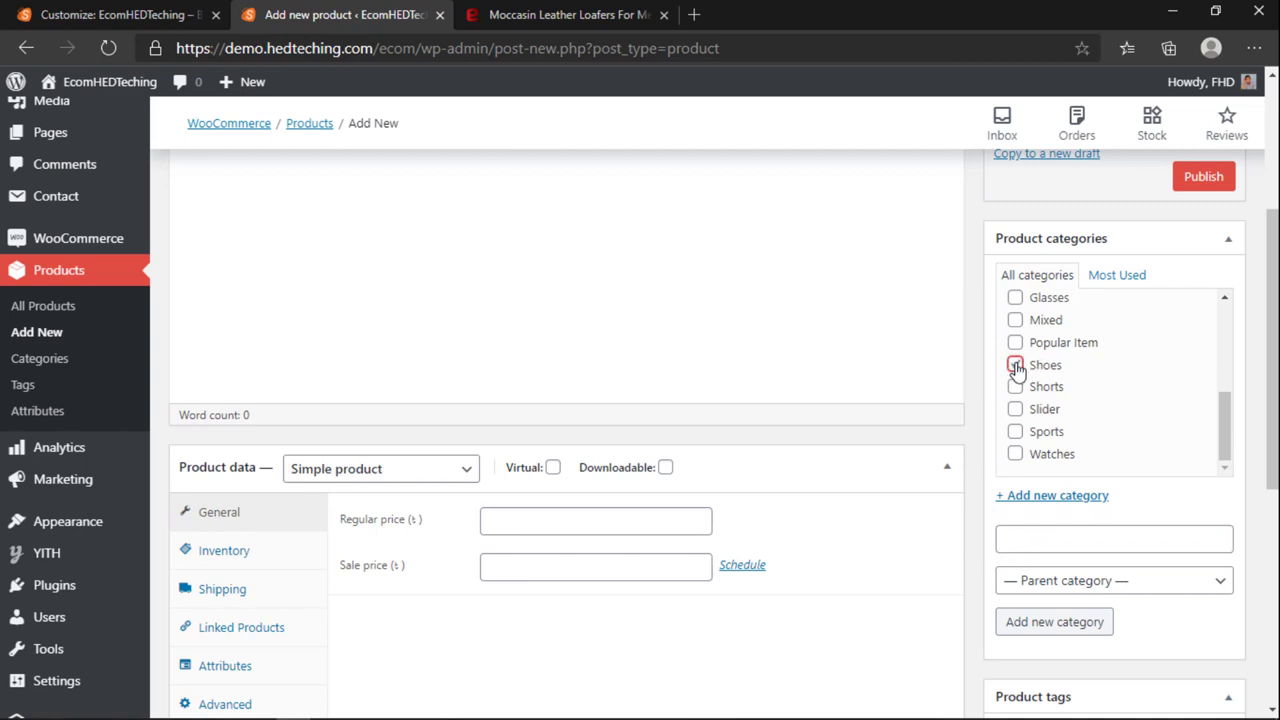
# Step: Set the New Arrival Product grid widget's product category to Shorts in the Customizer
pyautogui.click(181, 12)
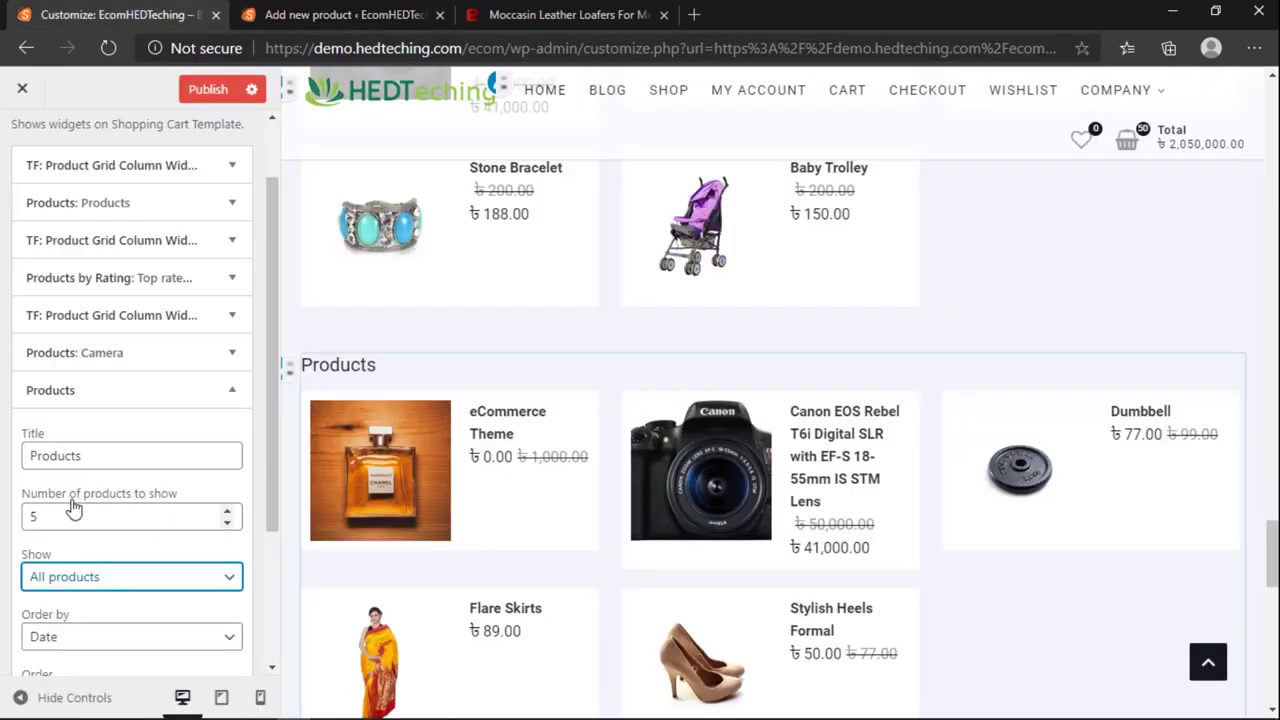
pyautogui.click(64, 577)
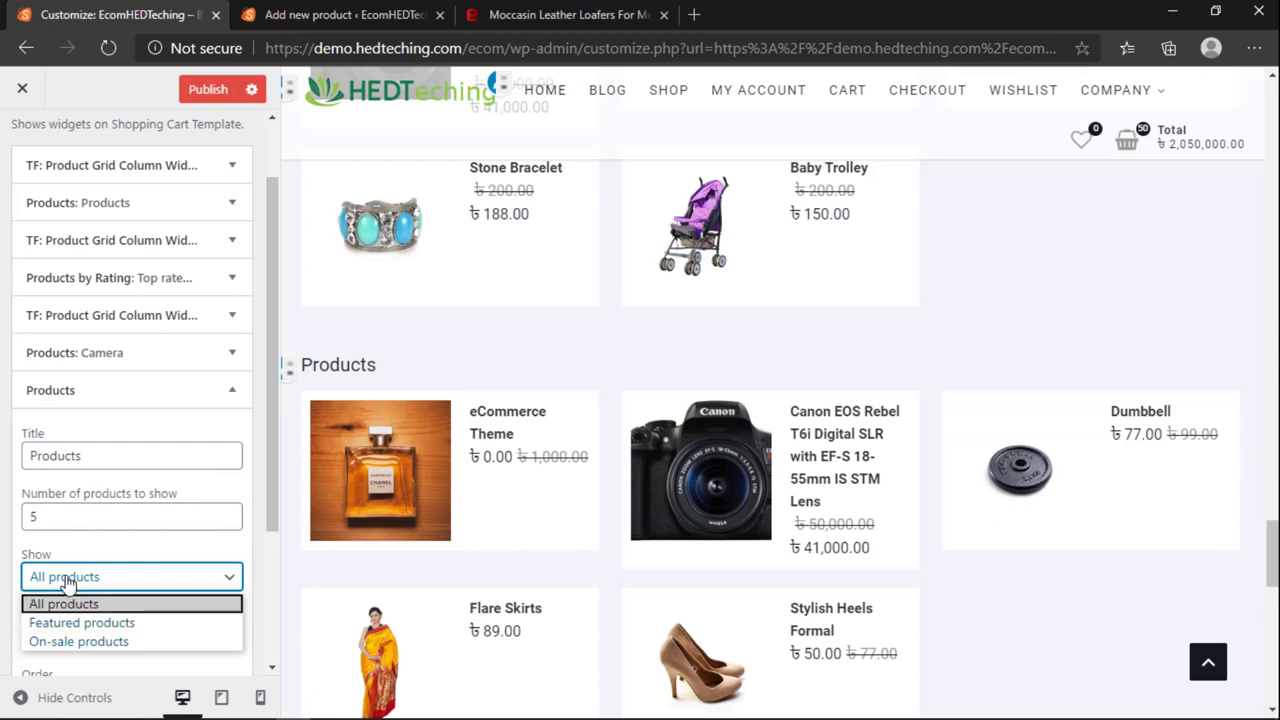
pyautogui.click(64, 603)
pyautogui.scroll(-1, 89, 460)
pyautogui.scroll(-1, 86, 470)
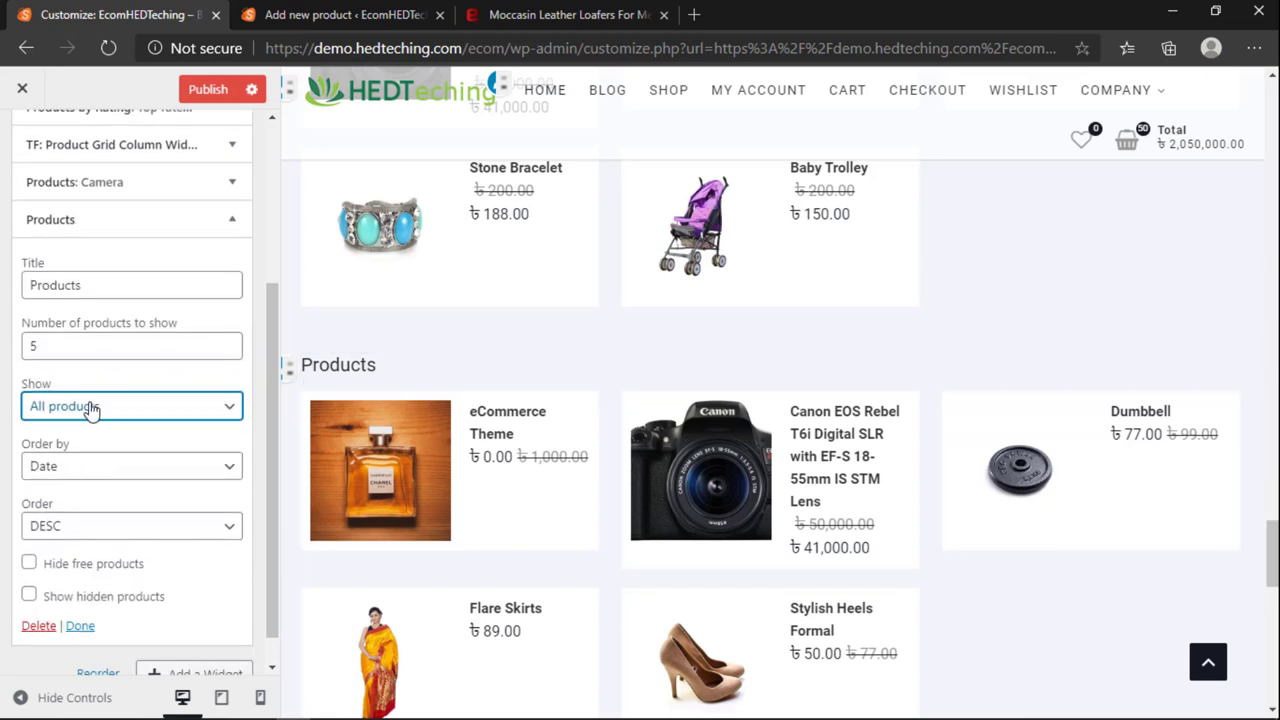
pyautogui.scroll(1, 89, 408)
pyautogui.click(106, 234)
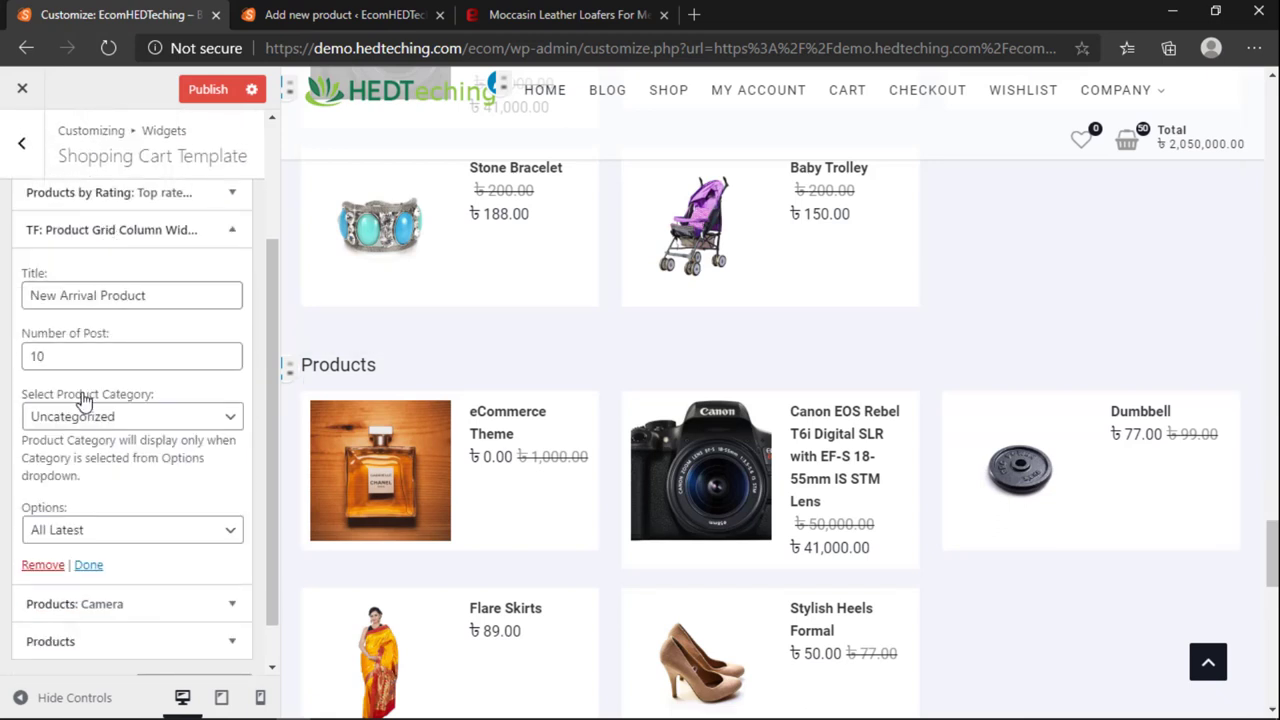
pyautogui.click(78, 420)
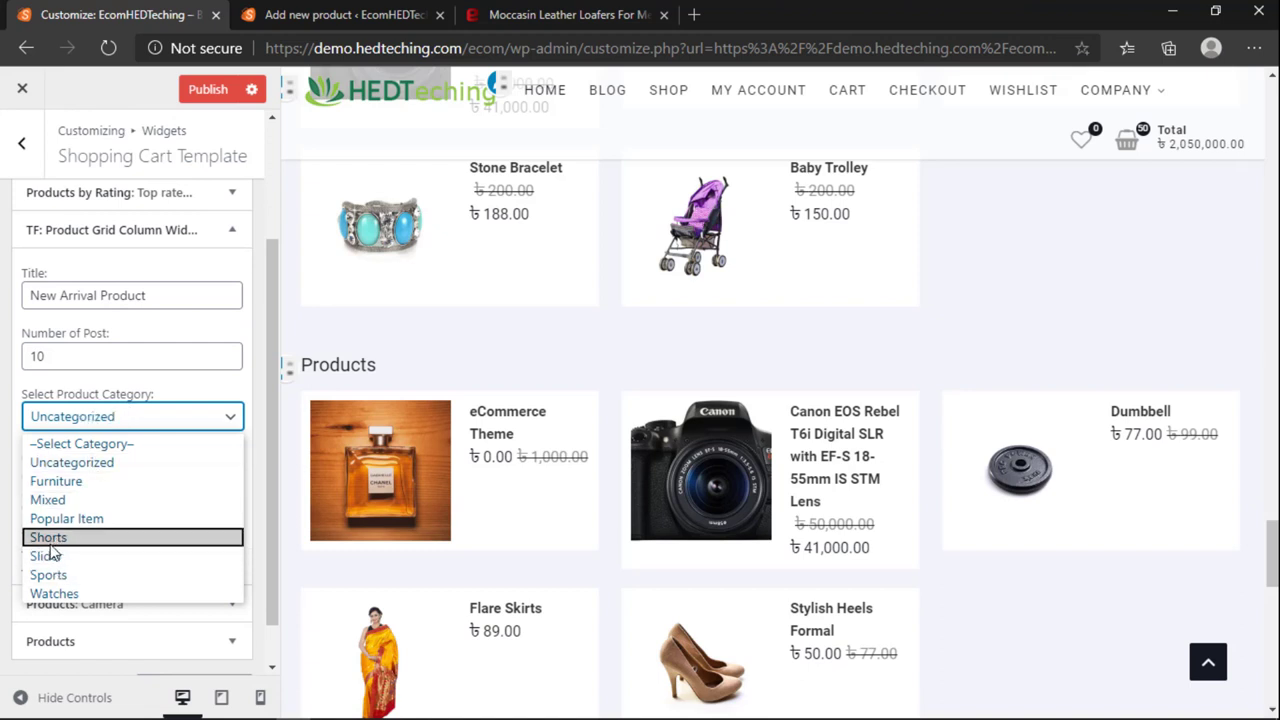
pyautogui.click(80, 540)
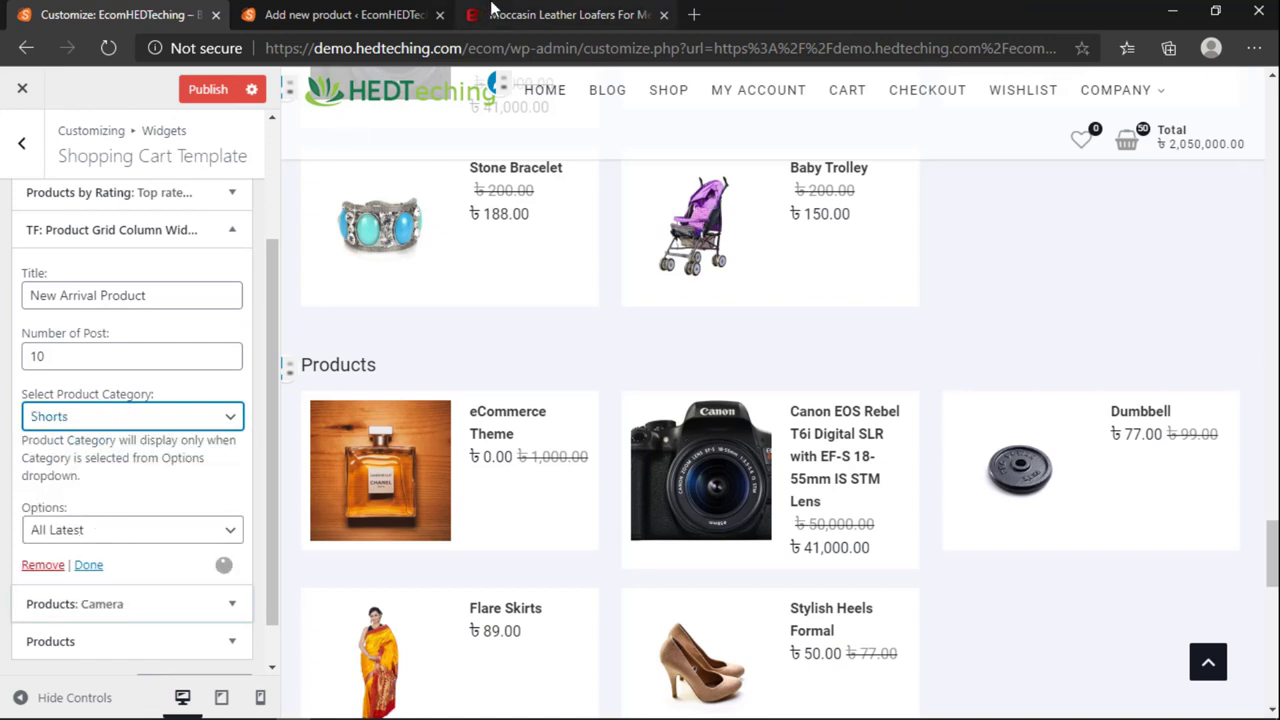
# Step: Keep Shoes ticked on the new product and select the Moccasin Leather Loafers title on Evaly
pyautogui.hotkey('ctrl', 'Tab')
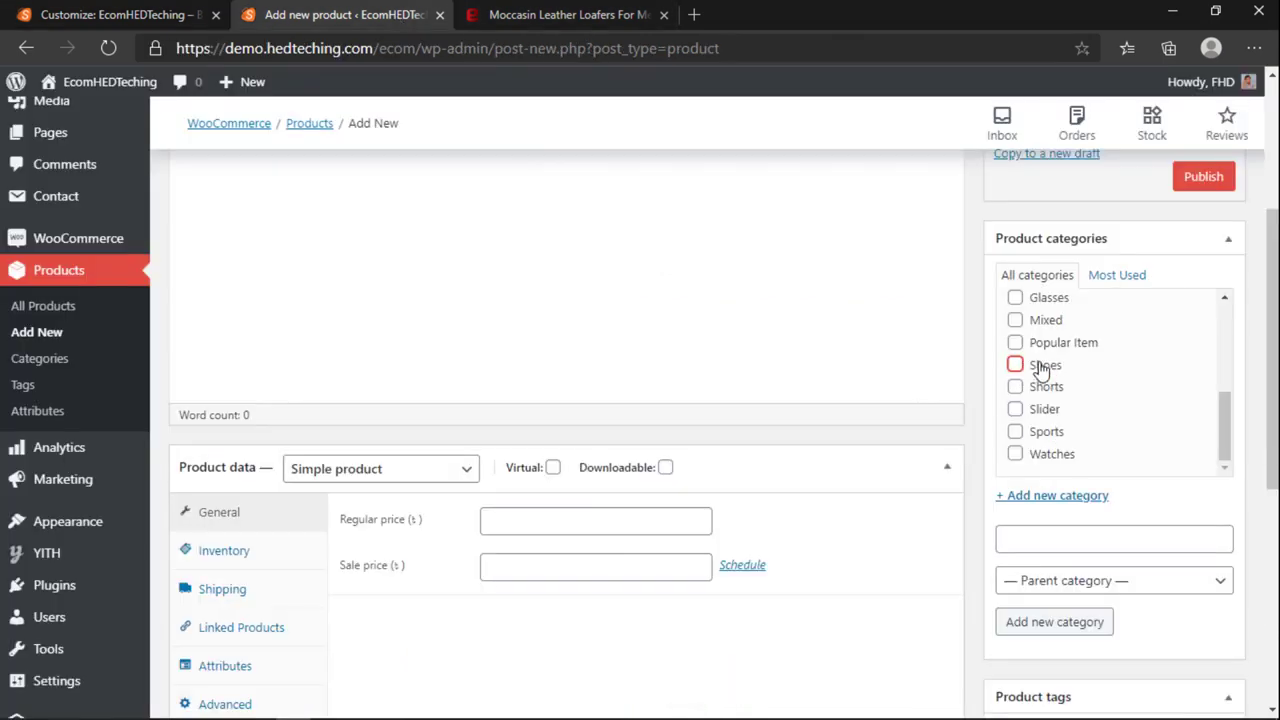
pyautogui.click(1015, 365)
pyautogui.scroll(5, 951, 366)
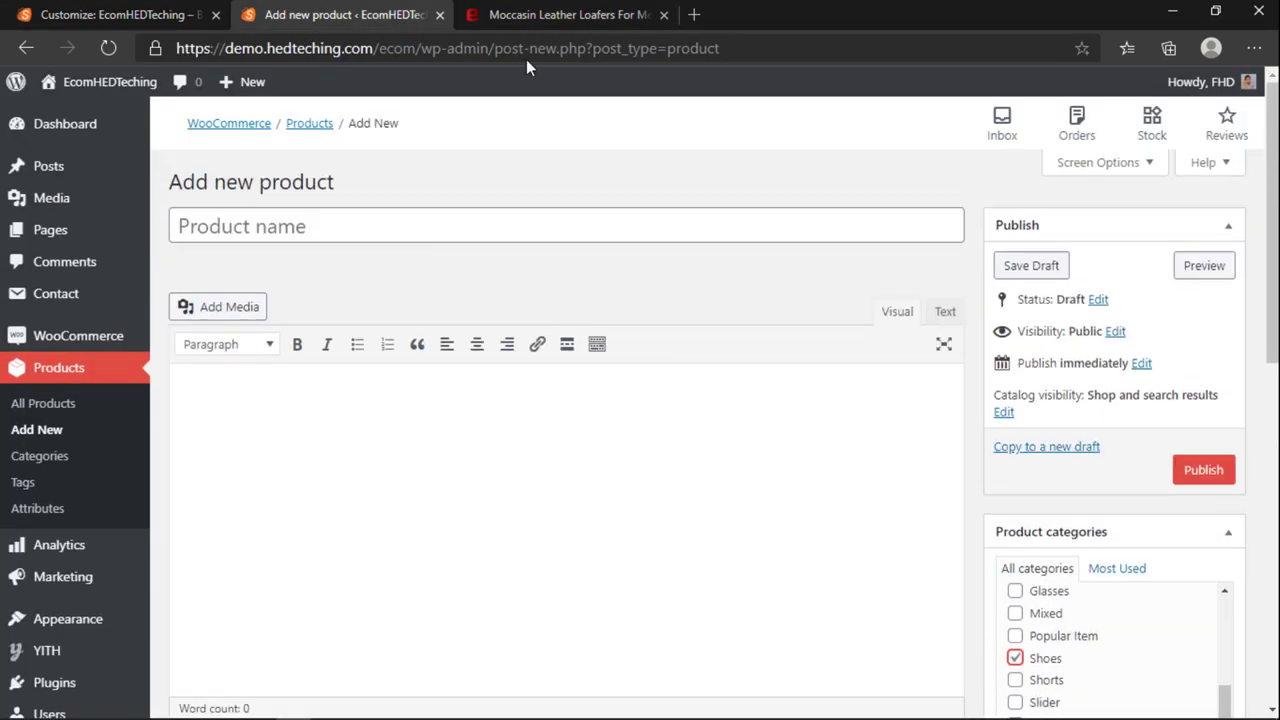
pyautogui.hotkey('ctrl', 'Tab')
pyautogui.moveTo(665, 237); pyautogui.dragTo(1105, 242)
pyautogui.hotkey('ctrl', 'c')
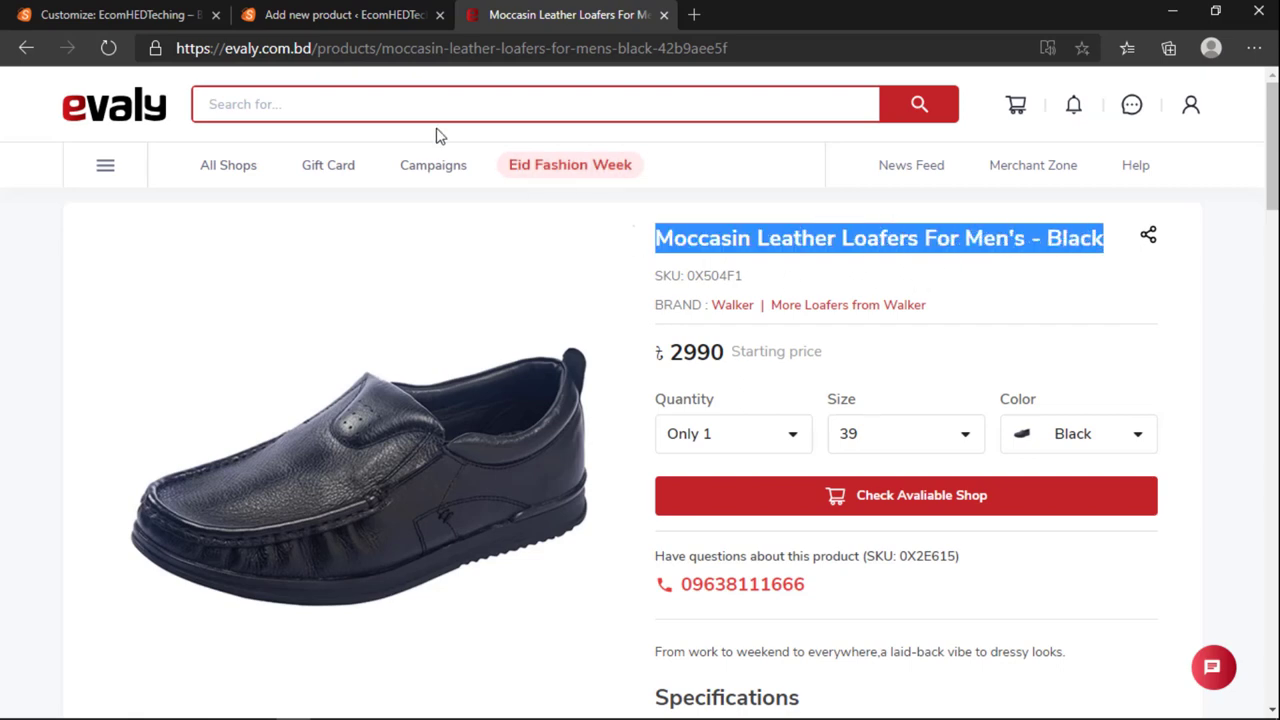
# Step: Paste the copied Moccasin Leather Loafers title as the new product's name
pyautogui.click(165, 14)
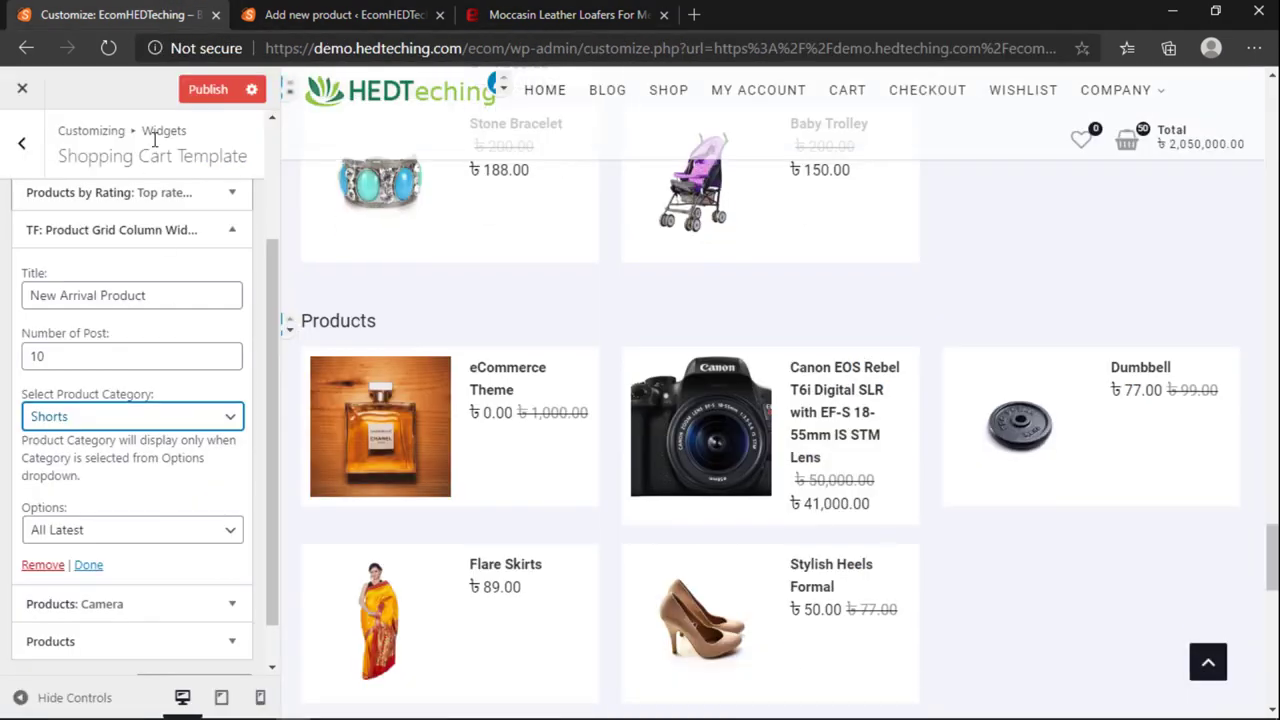
pyautogui.click(340, 14)
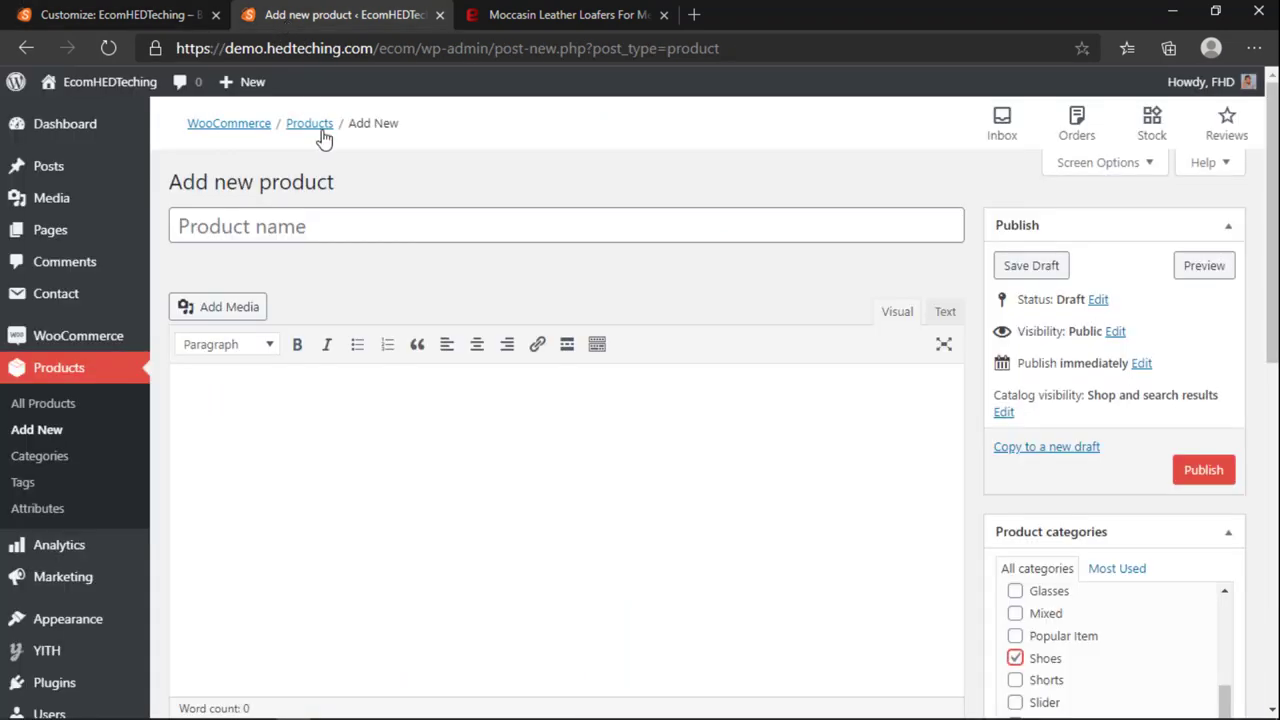
pyautogui.hotkey('ctrl', 'v')
pyautogui.click(560, 14)
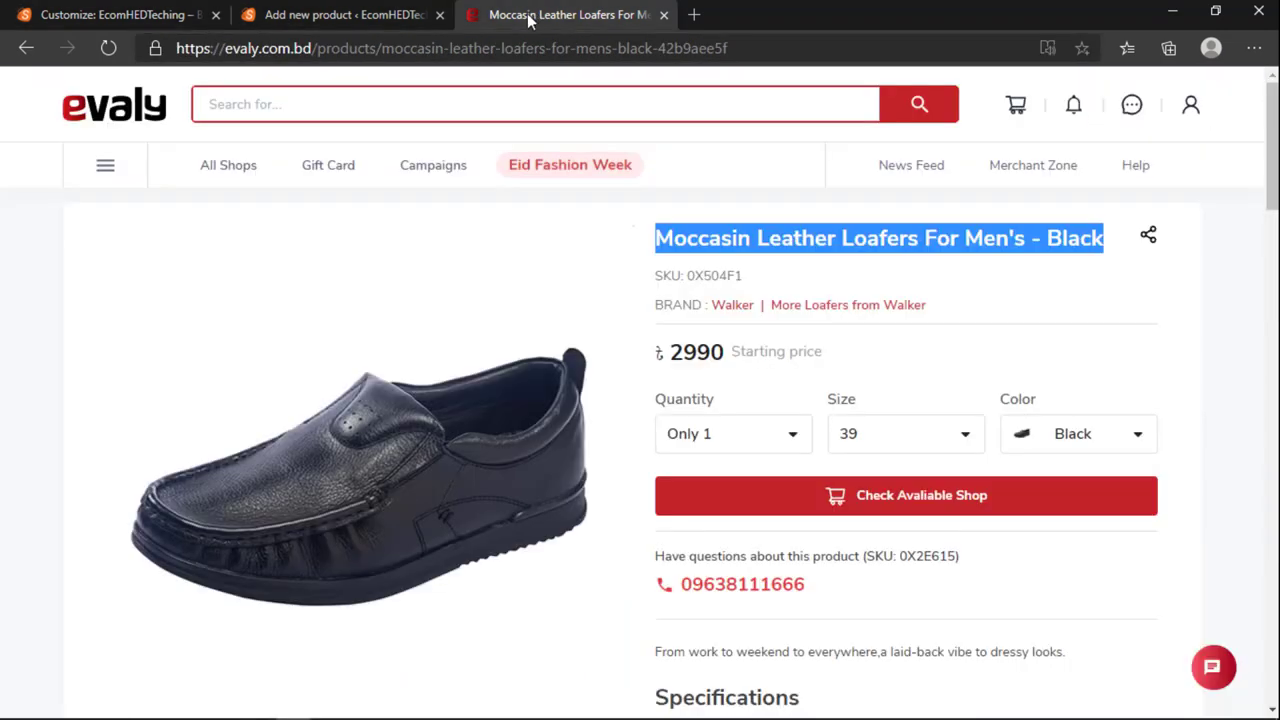
pyautogui.rightClick(383, 440)
pyautogui.rightClick(353, 458)
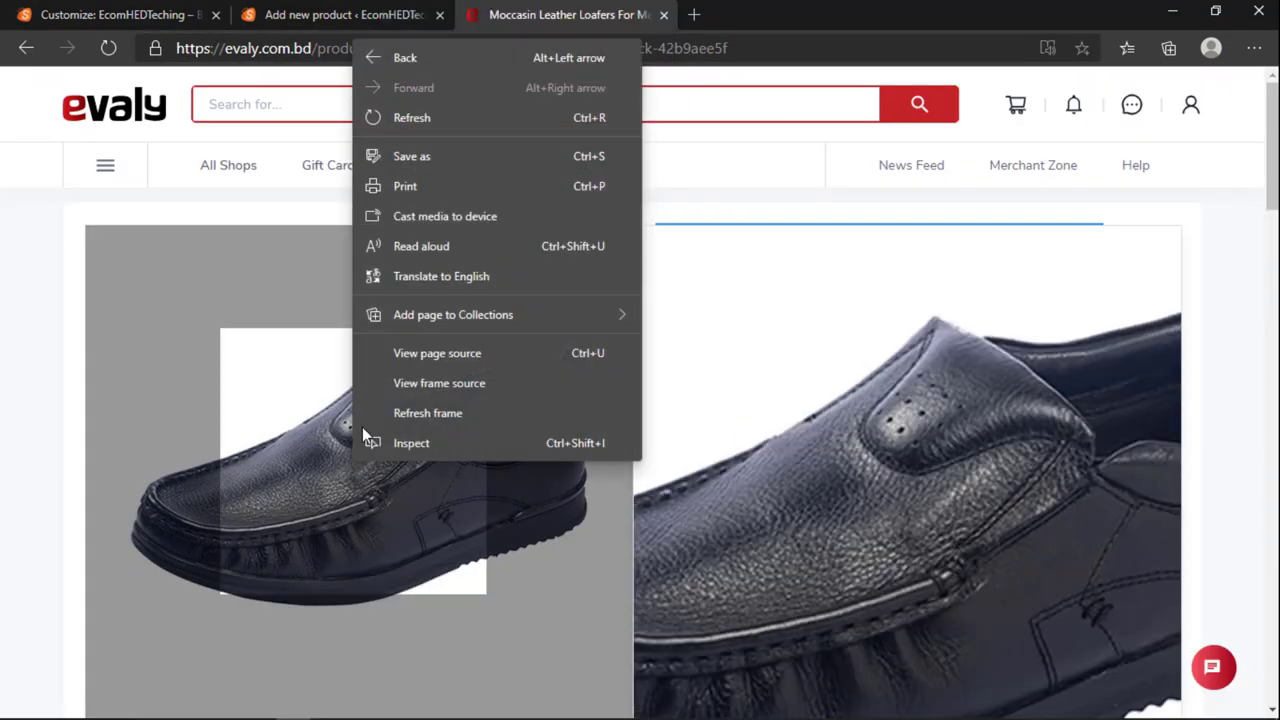
pyautogui.click(310, 480)
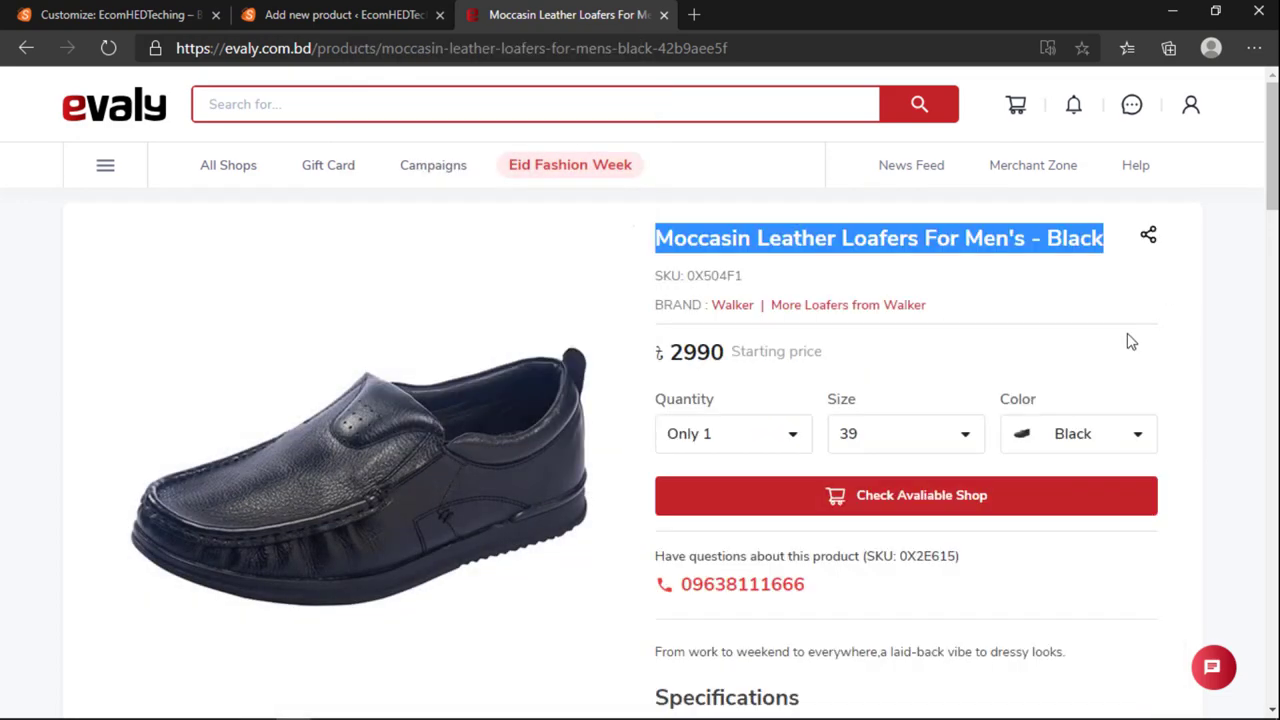
pyautogui.click(286, 18)
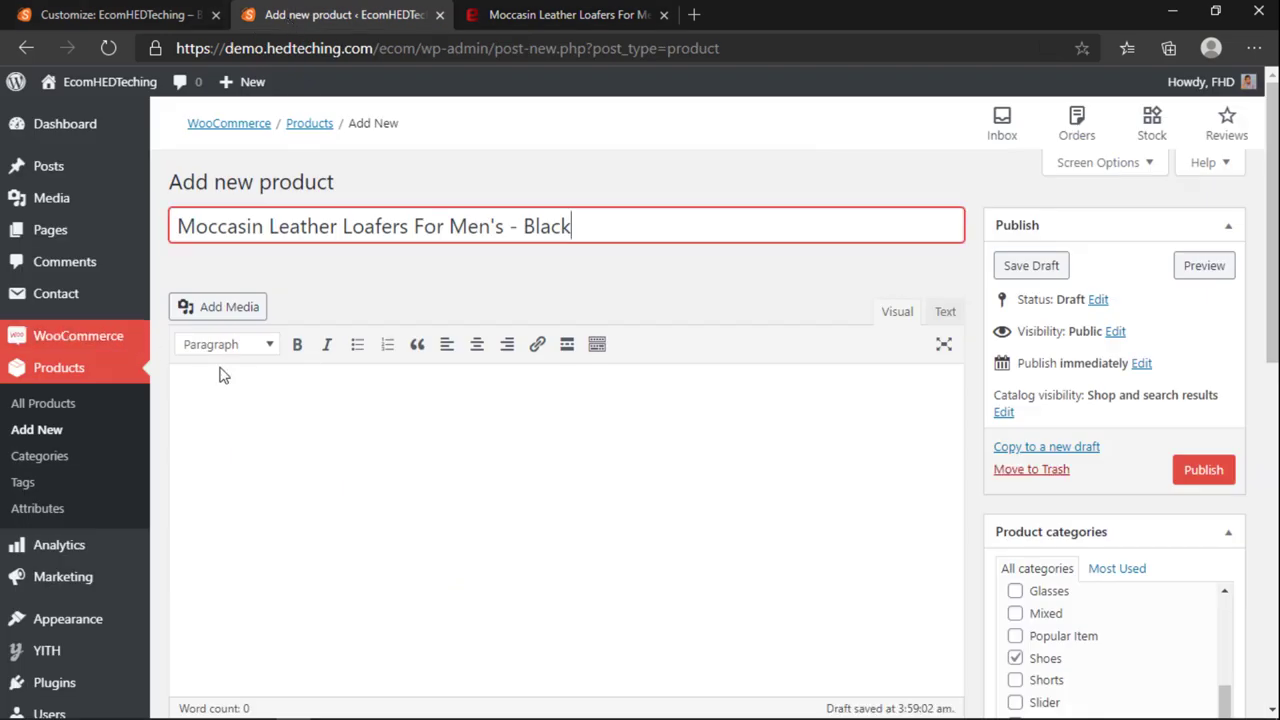
# Step: Set the tan high-heel shoe photo as the product image
pyautogui.scroll(-5, 1076, 427)
pyautogui.scroll(-2, 1076, 427)
pyautogui.click(1048, 428)
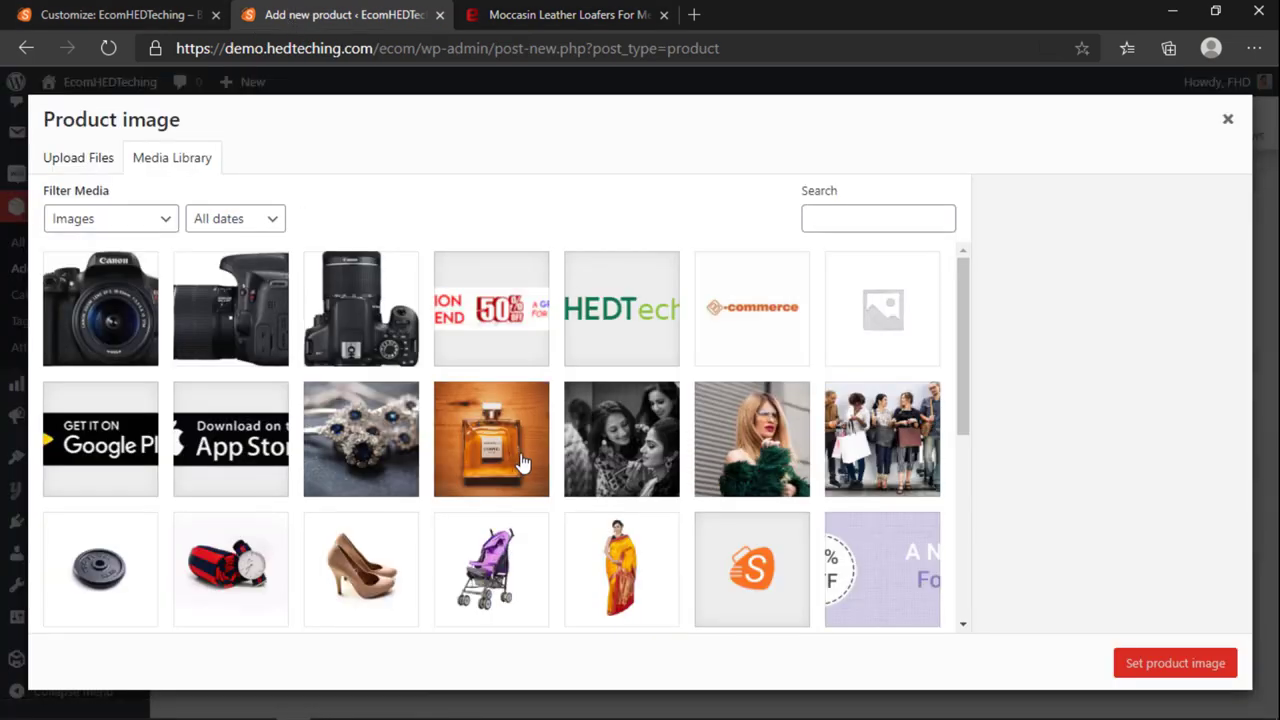
pyautogui.click(362, 543)
pyautogui.scroll(-2, 490, 556)
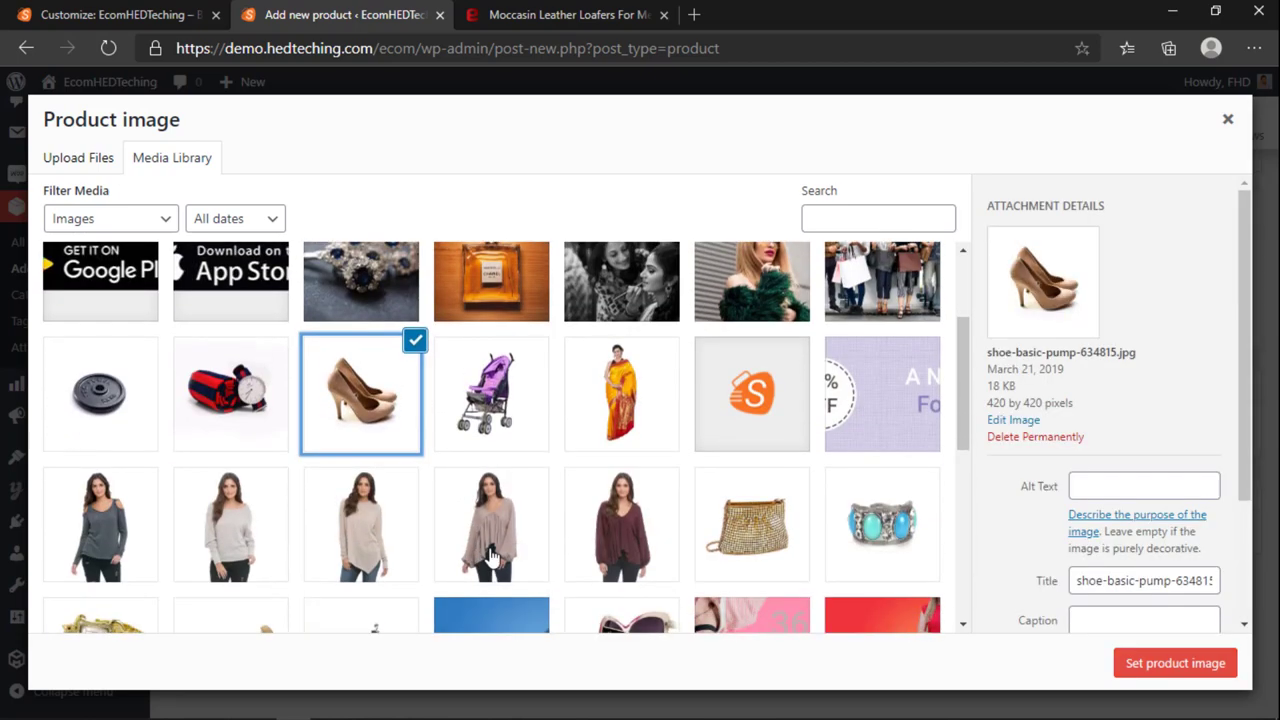
pyautogui.scroll(-8, 809, 543)
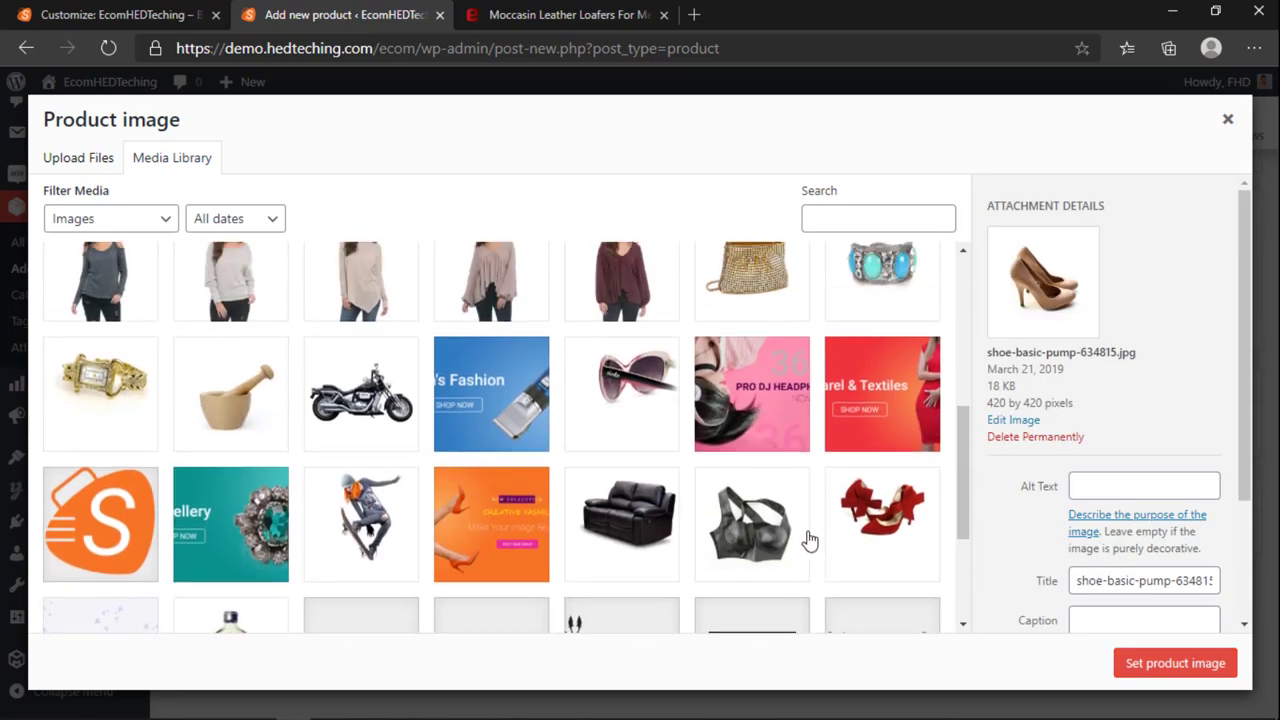
pyautogui.click(1172, 663)
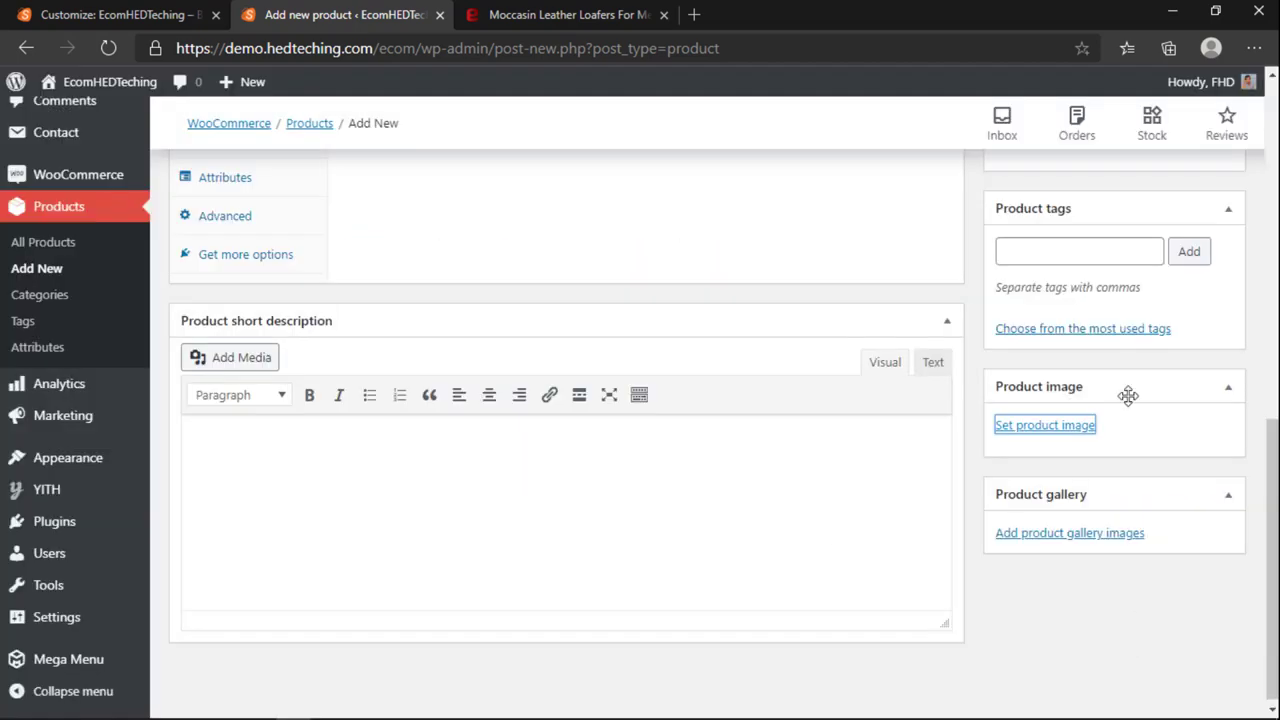
# Step: Change Men's to Women's in the title and publish the product
pyautogui.scroll(10, 1128, 395)
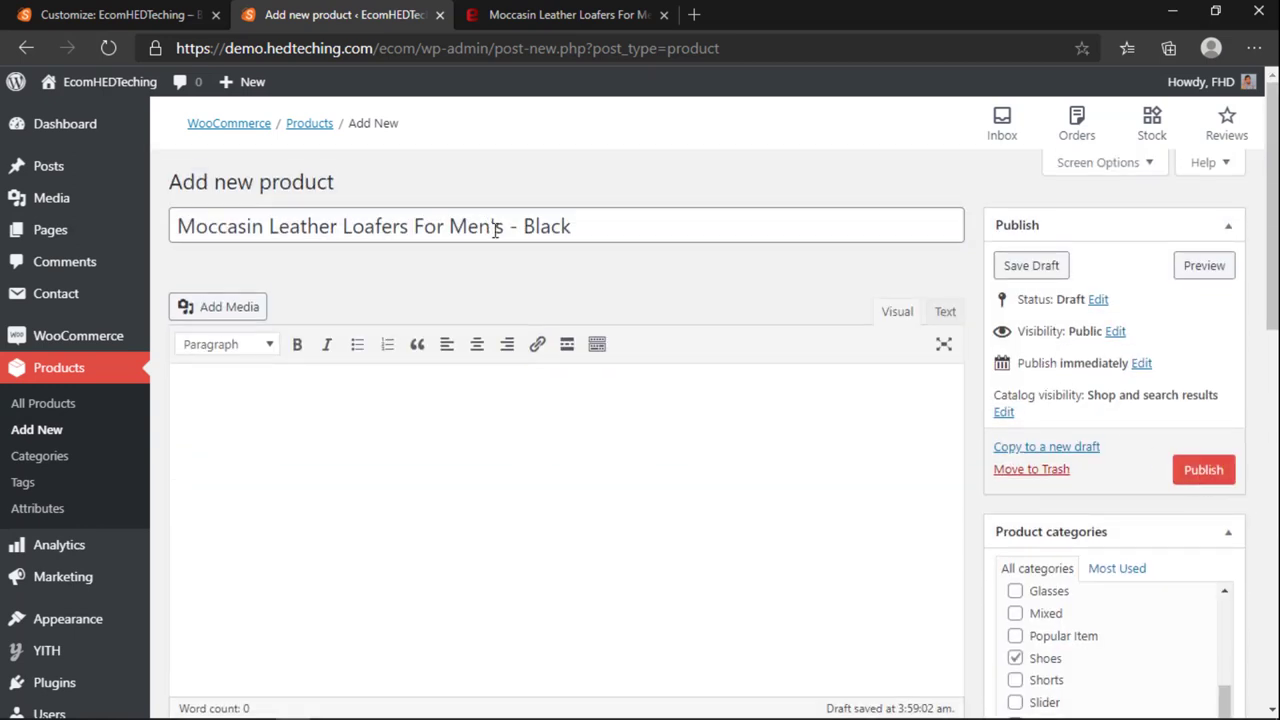
pyautogui.click(494, 228)
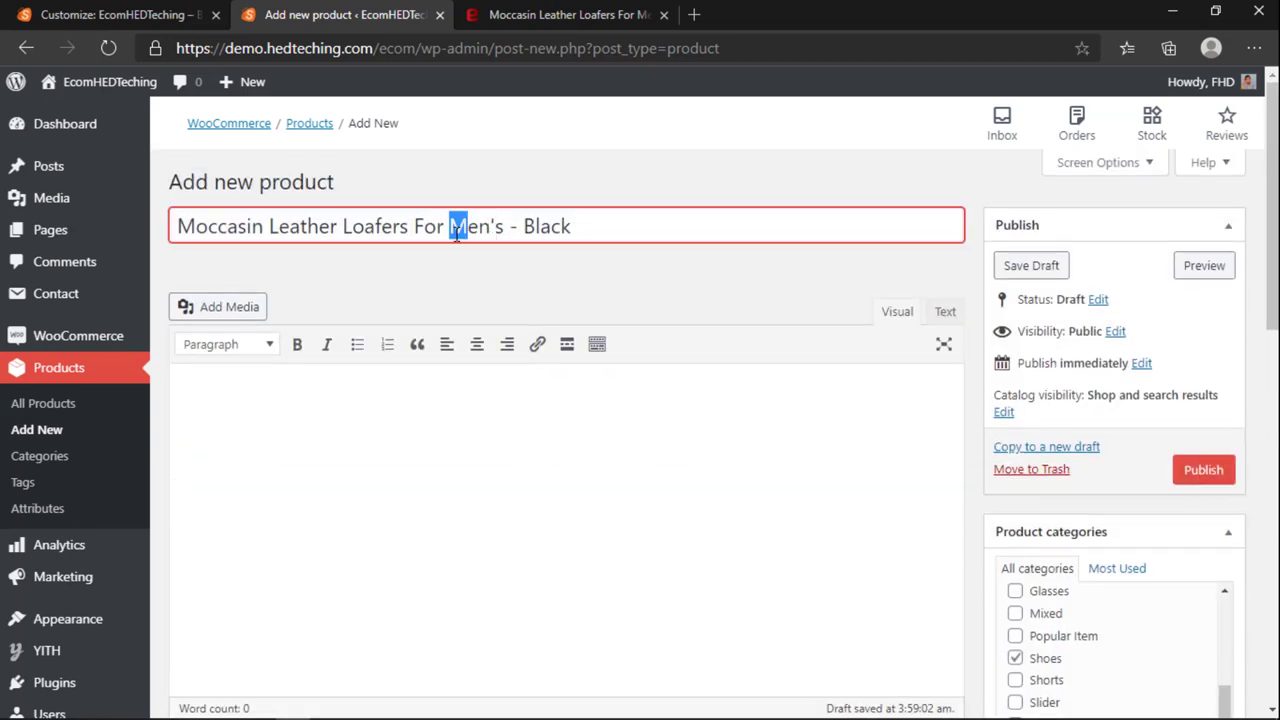
pyautogui.write('Wom')
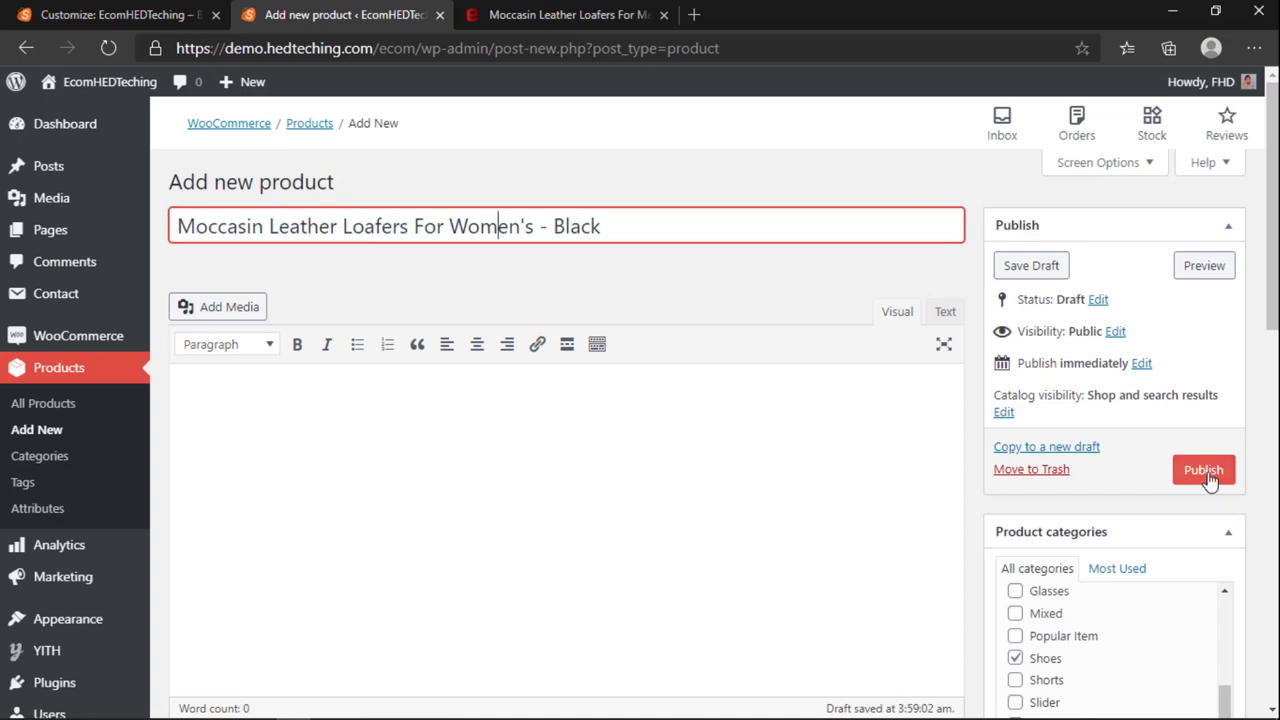
pyautogui.click(1206, 478)
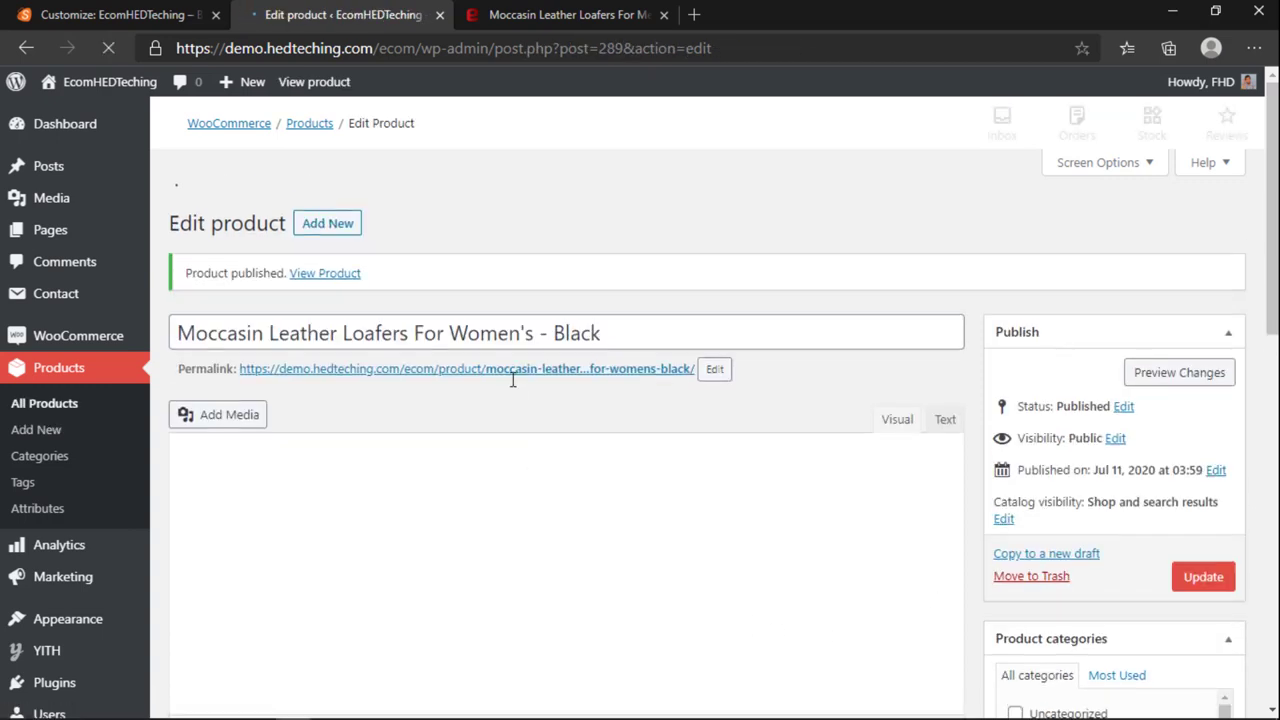
# Step: Check the published Women's loafers page, then enter 3790 as the regular price
pyautogui.click(523, 330)
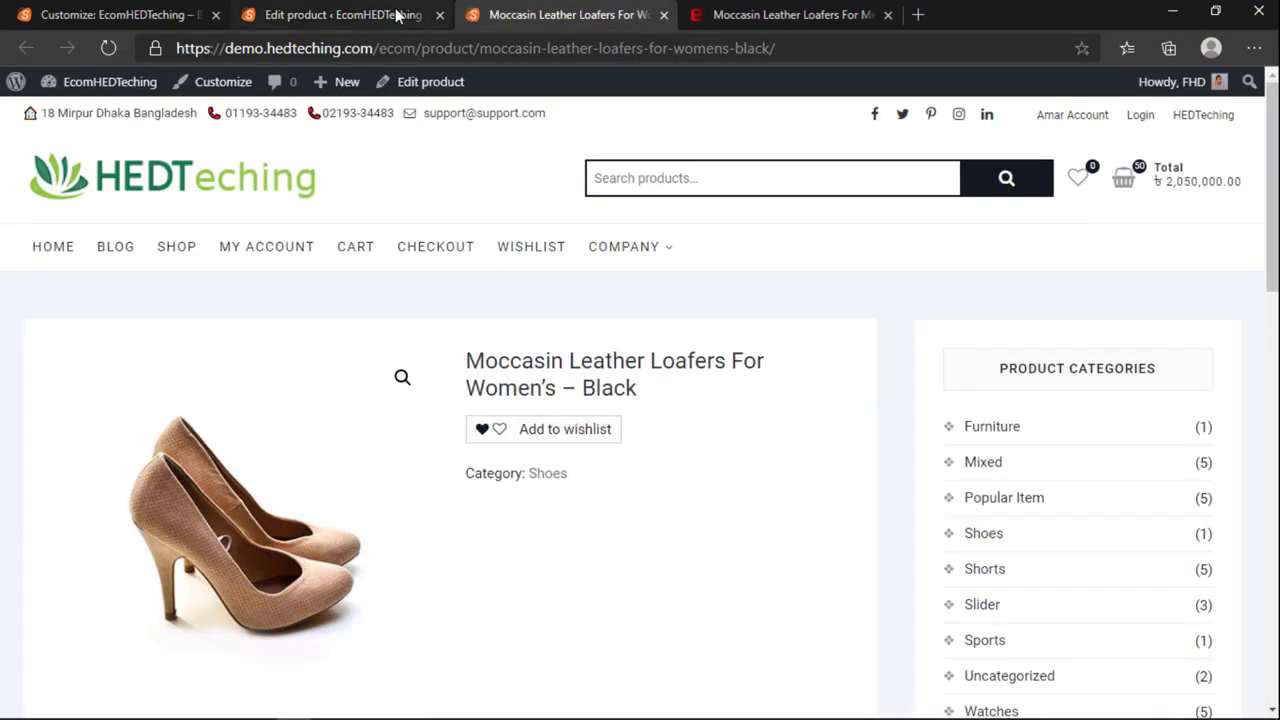
pyautogui.click(397, 15)
pyautogui.scroll(-4, 570, 610)
pyautogui.scroll(2, 525, 450)
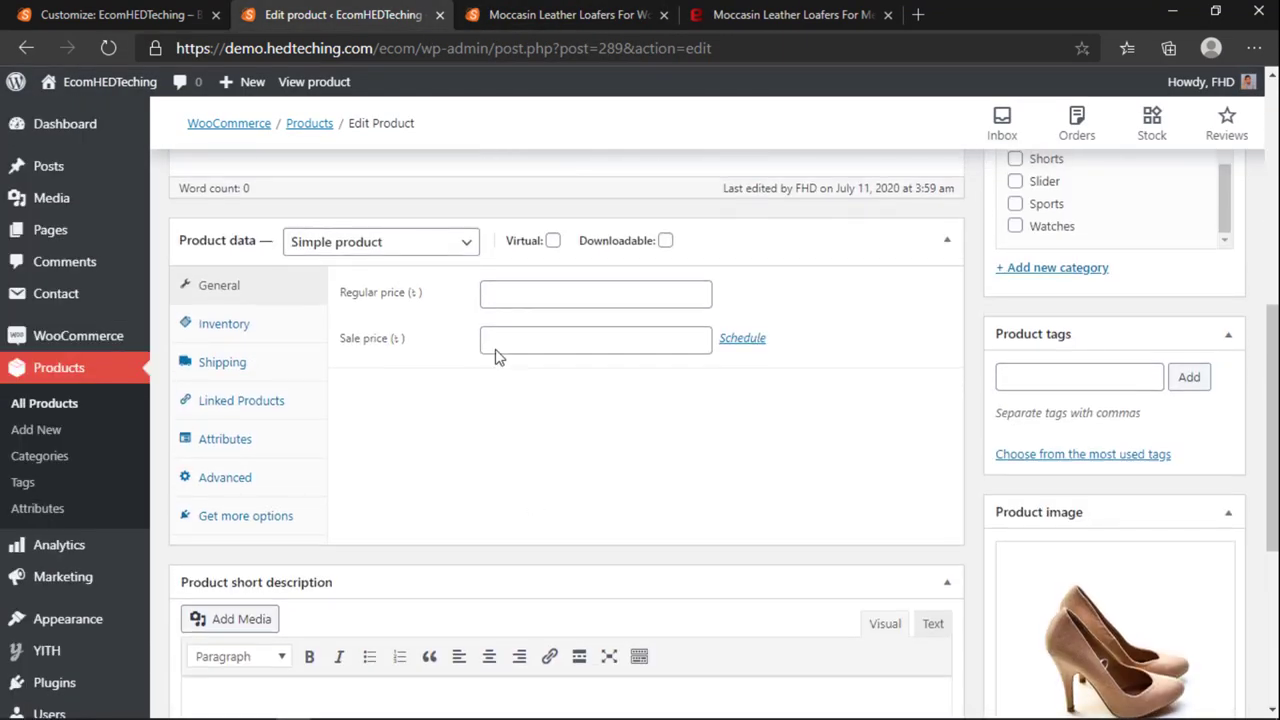
pyautogui.click(512, 296)
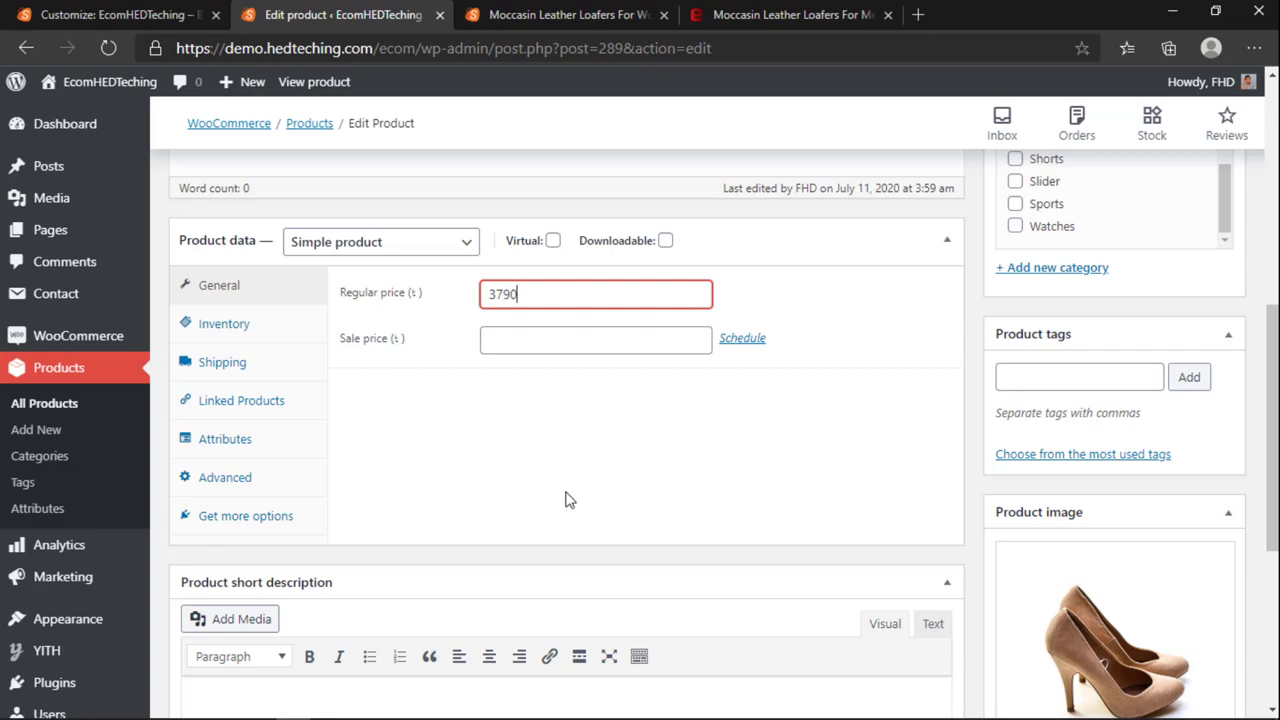
pyautogui.scroll(10, 674, 528)
pyautogui.scroll(-10, 674, 524)
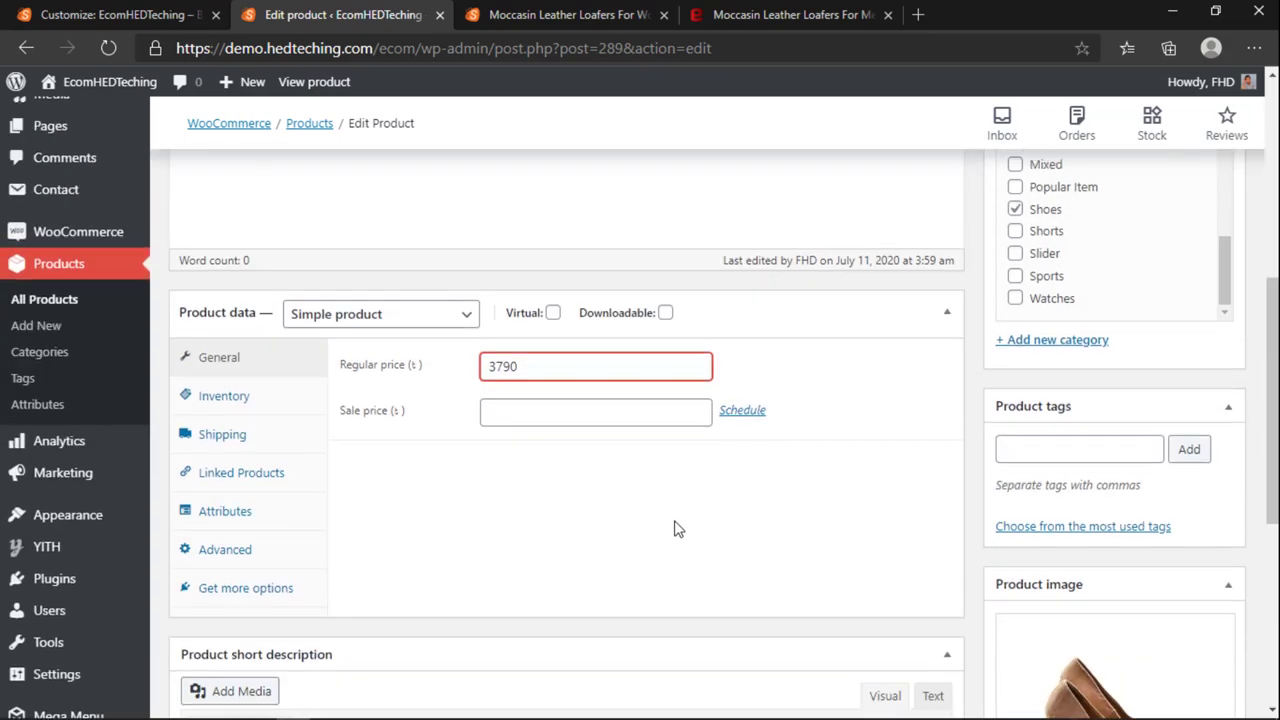
pyautogui.scroll(10, 674, 524)
pyautogui.click(580, 18)
pyautogui.click(745, 15)
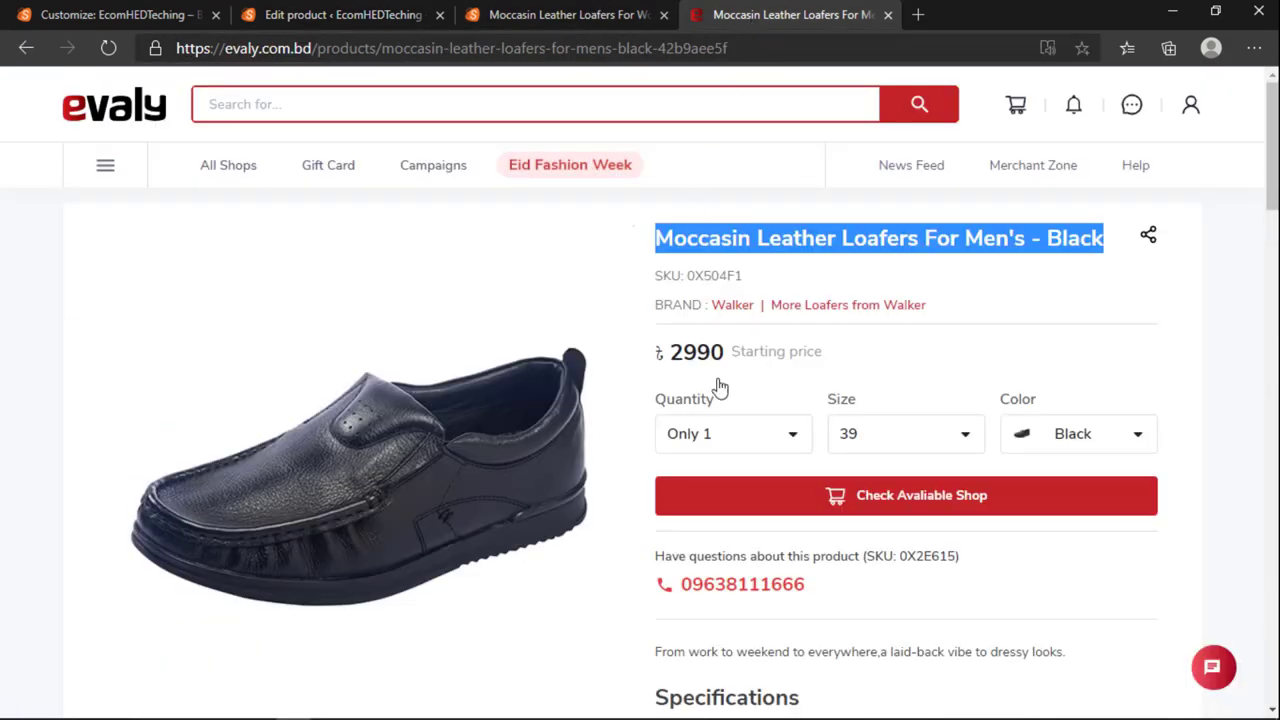
# Step: Update the Women's loafers product to save the 3790 regular price
pyautogui.scroll(-10, 720, 387)
pyautogui.scroll(9, 691, 489)
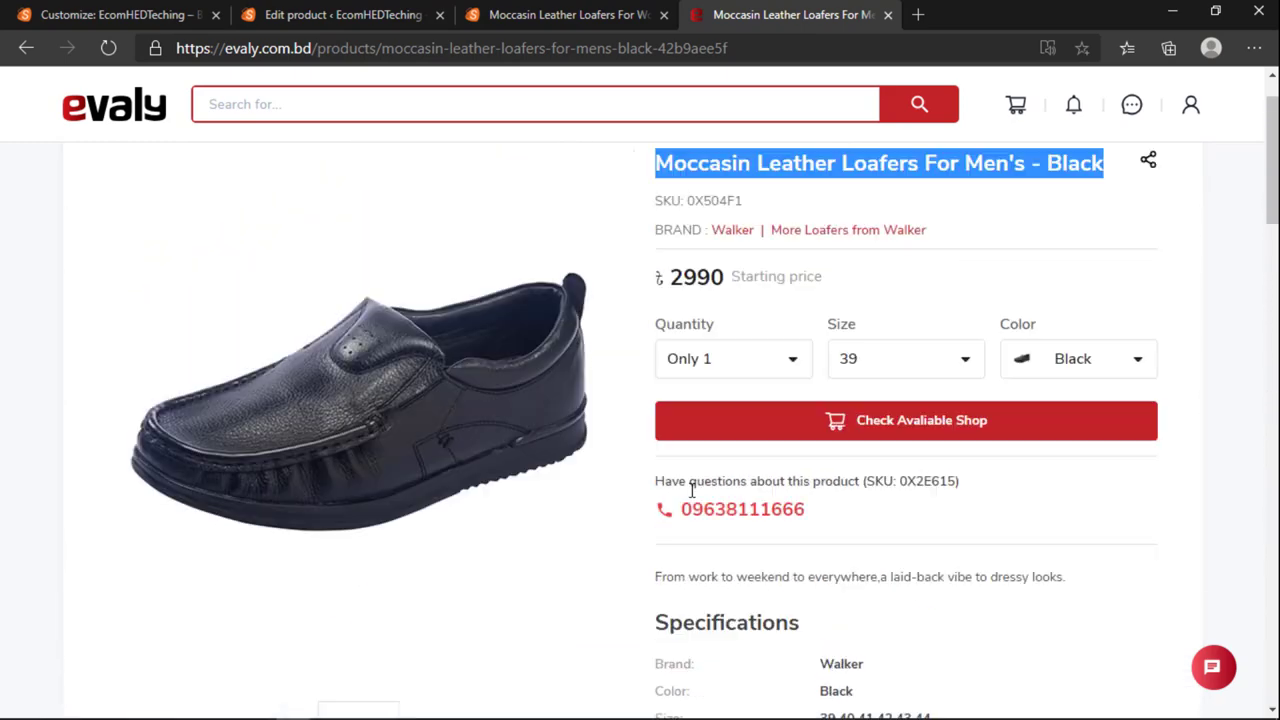
pyautogui.click(509, 14)
pyautogui.click(343, 14)
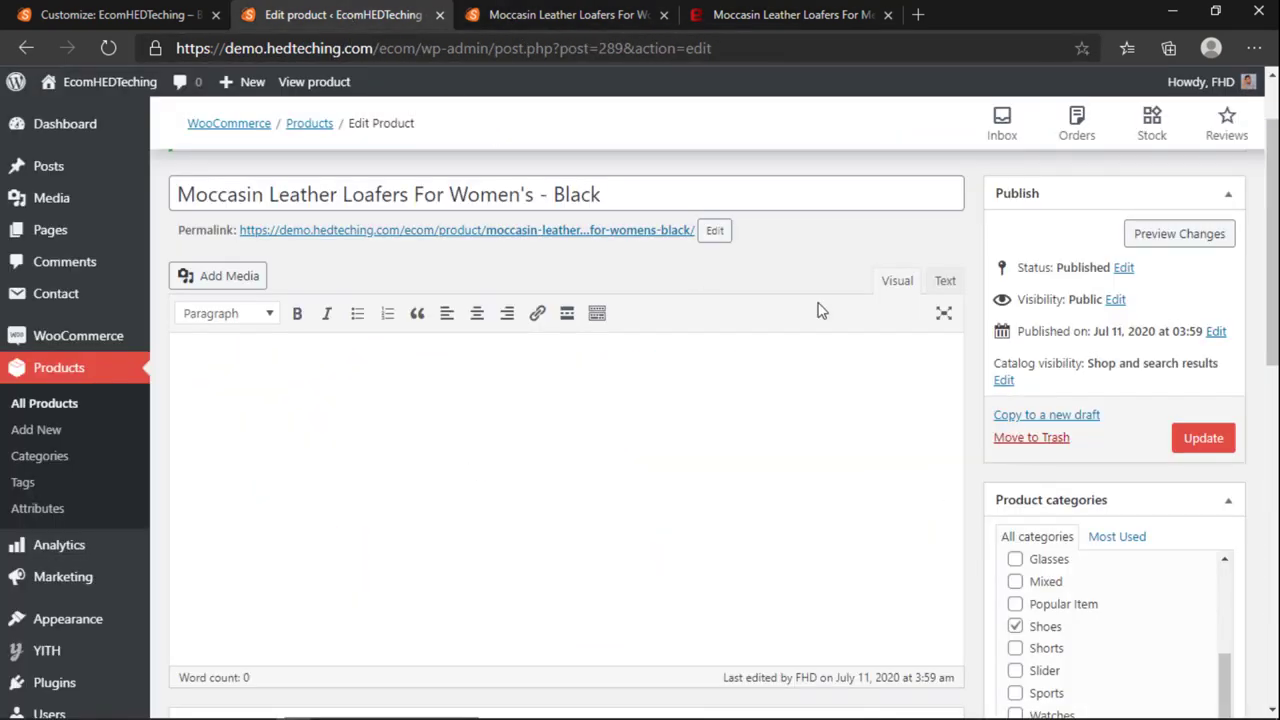
pyautogui.click(1206, 440)
# Step: Review the Evaly listing's colour, size and quantity options, then close the Evaly listing
pyautogui.click(570, 14)
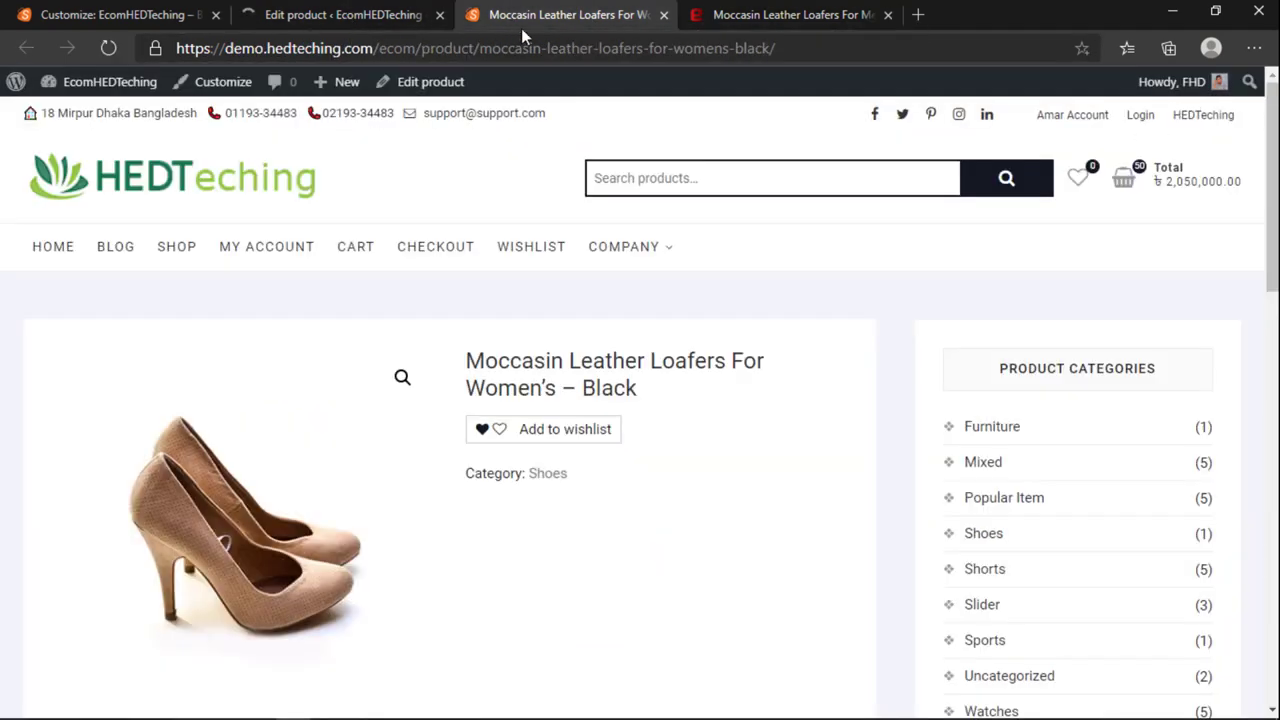
pyautogui.click(757, 14)
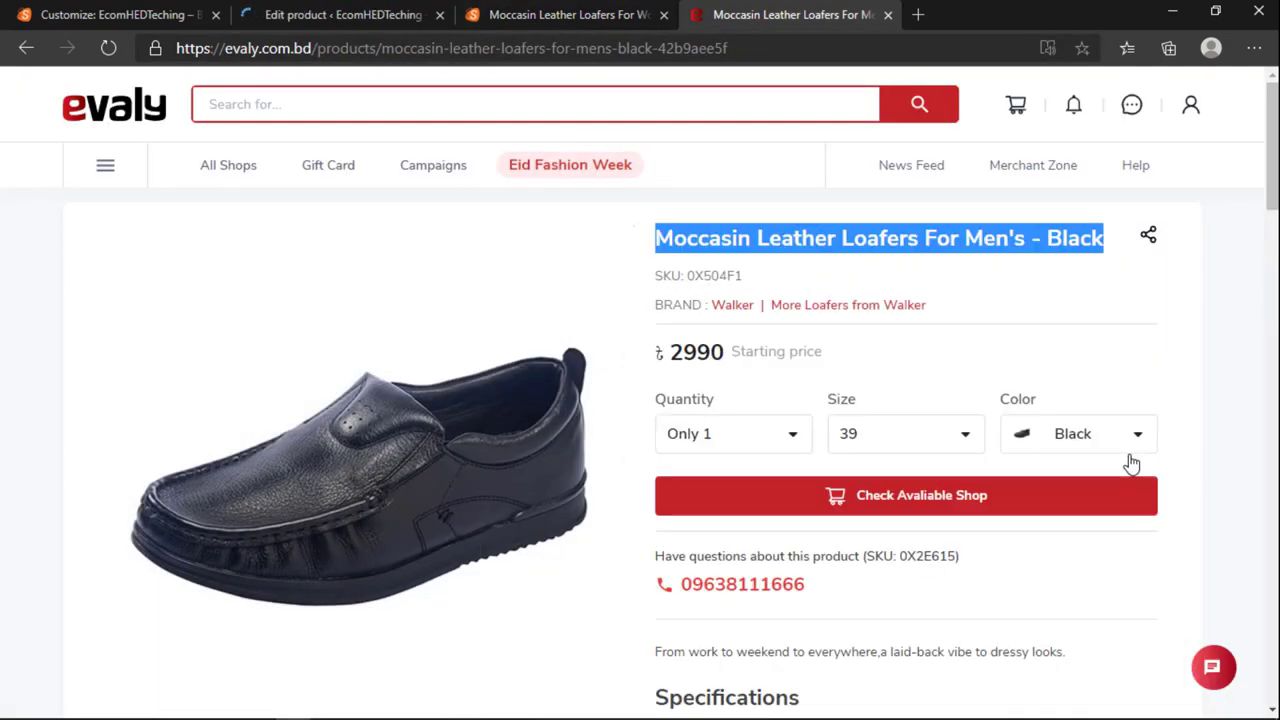
pyautogui.scroll(-3, 760, 360)
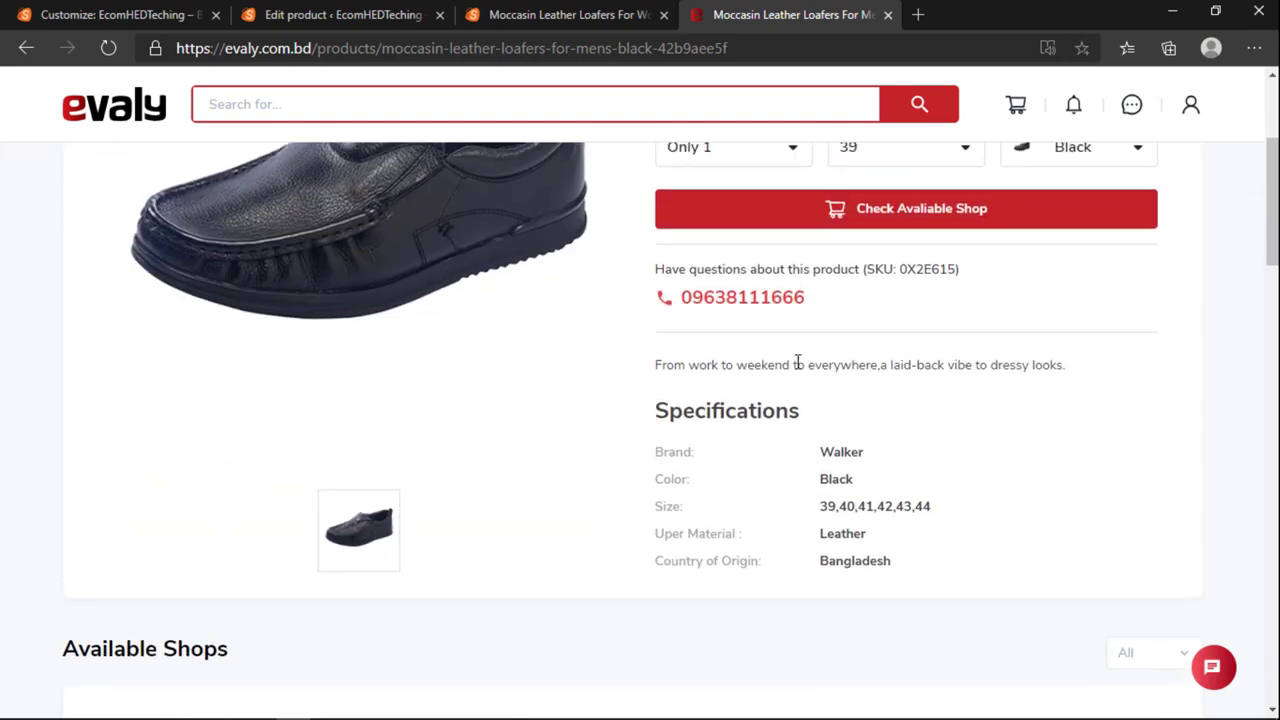
pyautogui.scroll(2, 717, 363)
pyautogui.click(1114, 351)
pyautogui.click(988, 365)
pyautogui.click(971, 351)
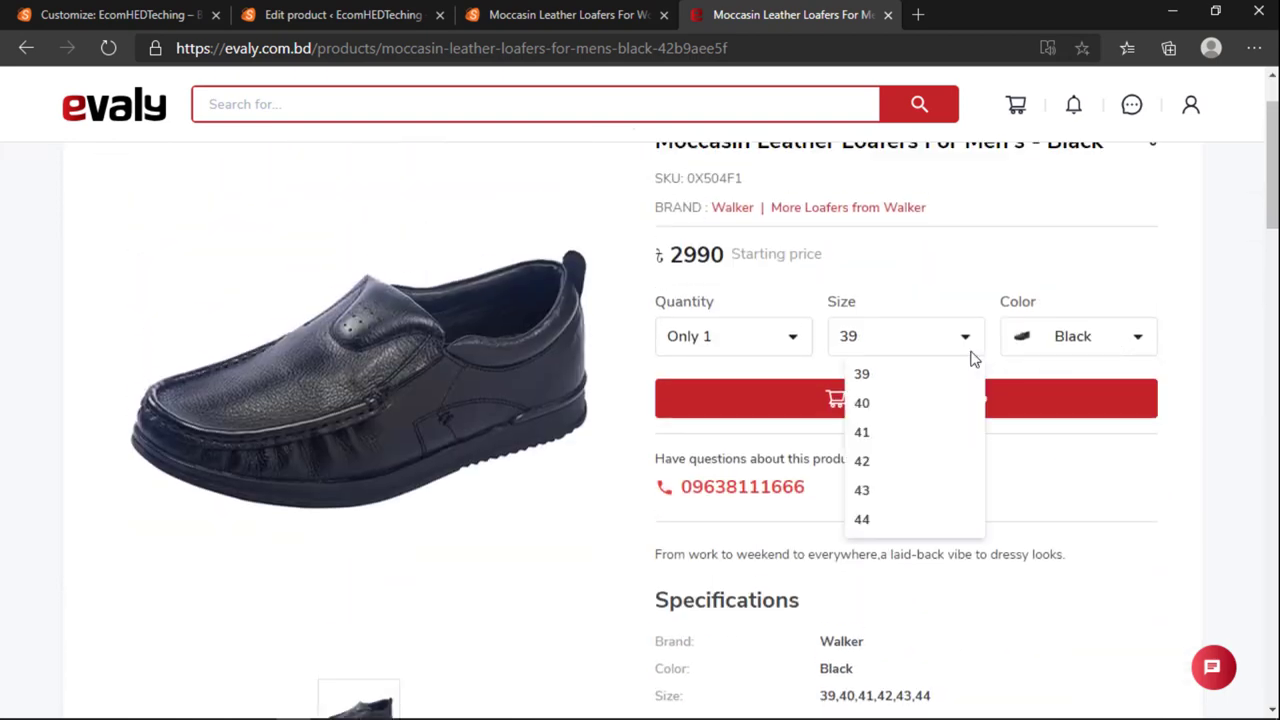
pyautogui.click(825, 380)
pyautogui.click(659, 345)
pyautogui.click(707, 345)
pyautogui.scroll(1, 766, 294)
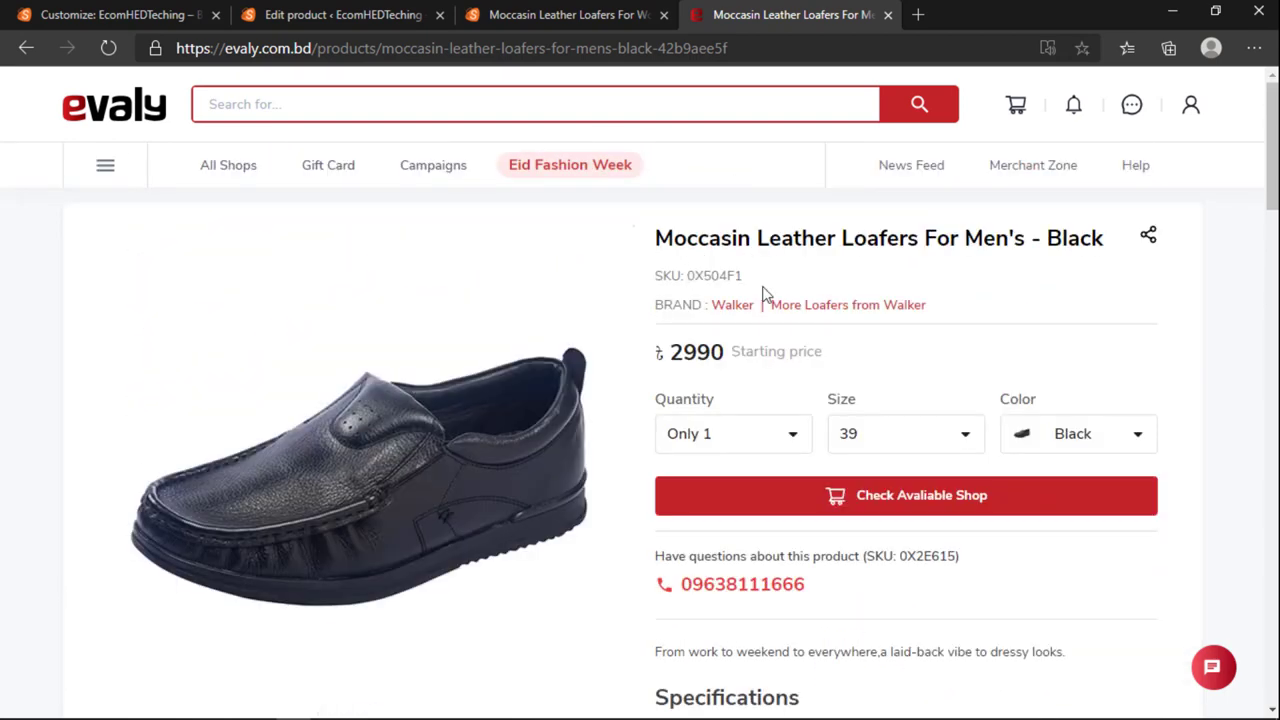
pyautogui.scroll(-12, 771, 294)
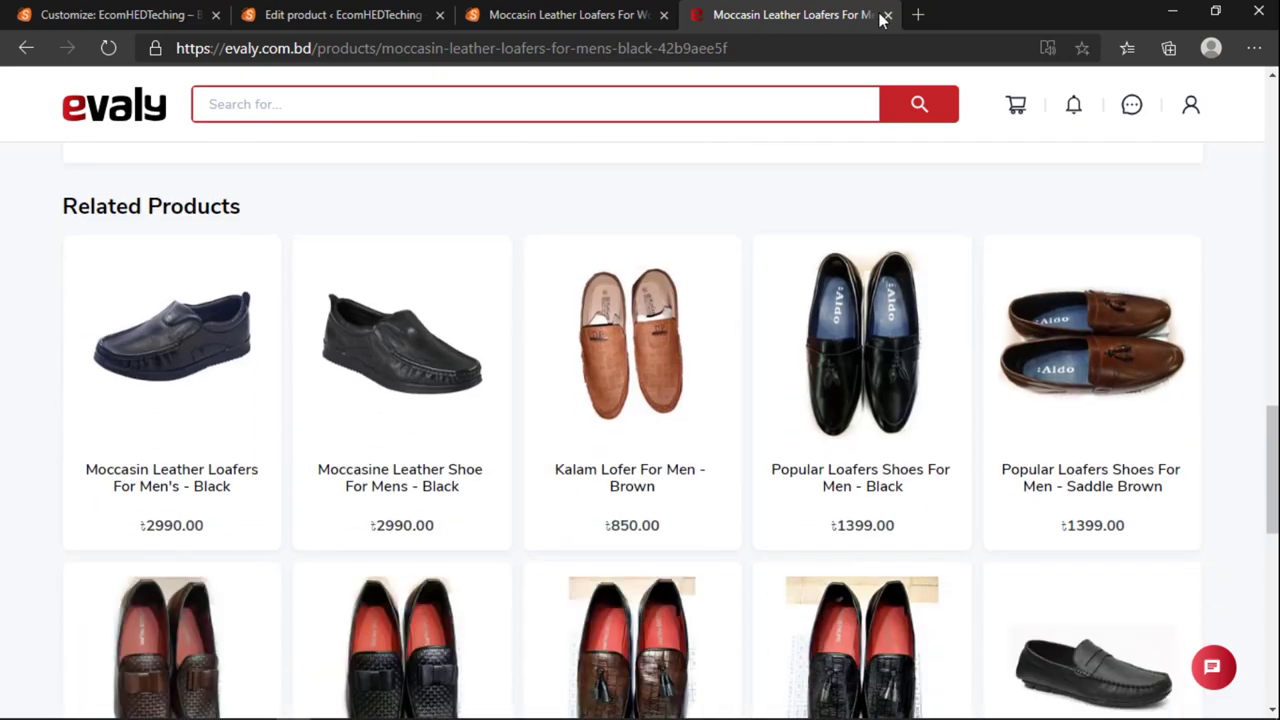
pyautogui.click(887, 15)
# Step: Reload the Women's loafers page, add 9 pairs to the cart and view the cart
pyautogui.click(357, 16)
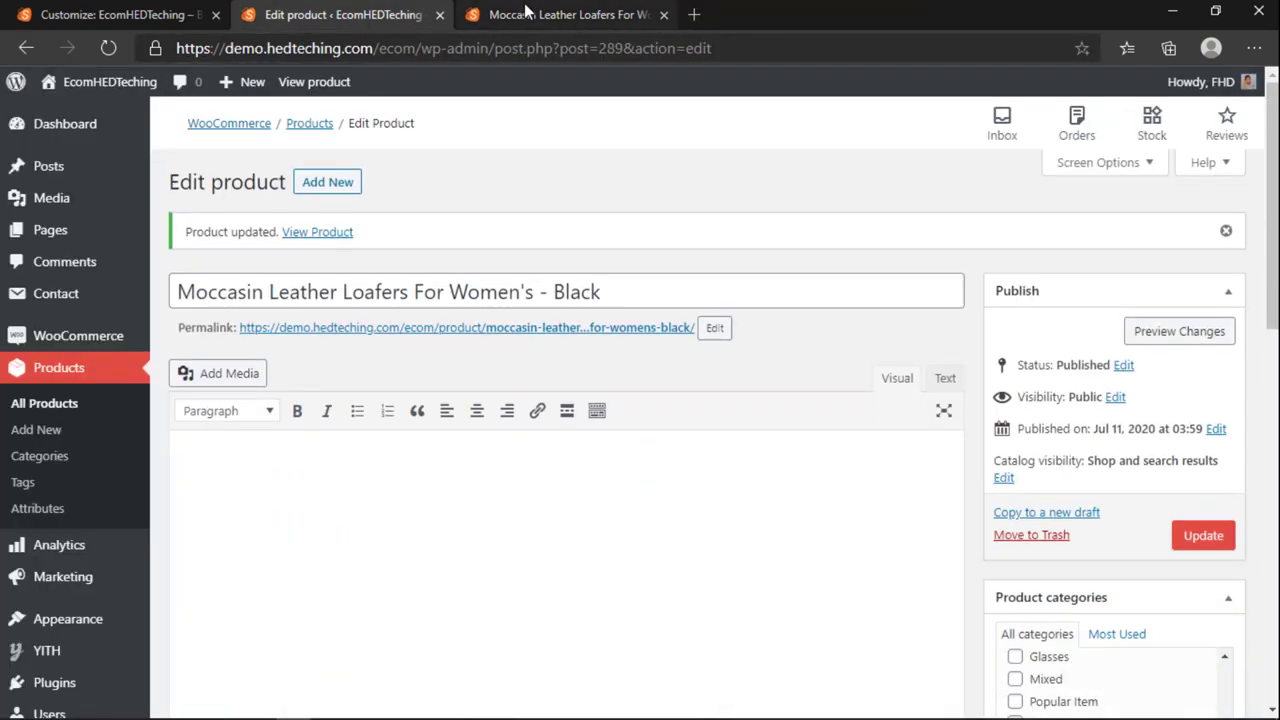
pyautogui.click(510, 15)
pyautogui.click(108, 48)
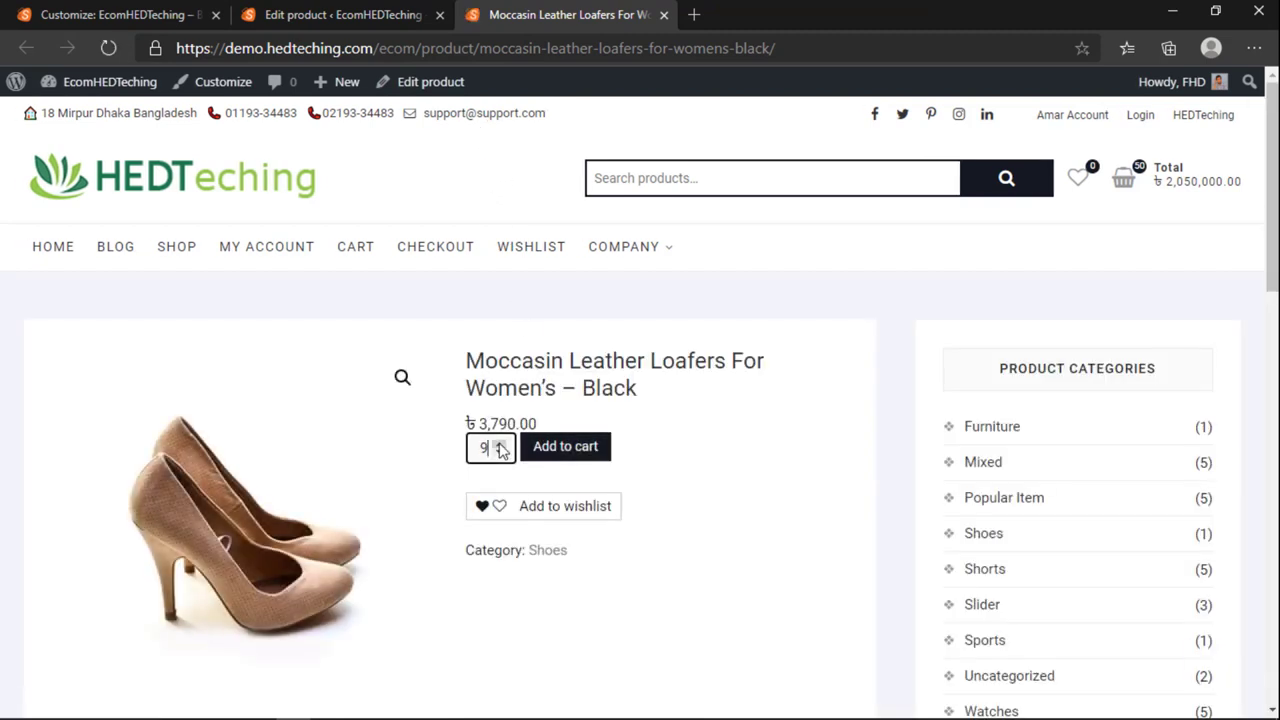
pyautogui.click(585, 452)
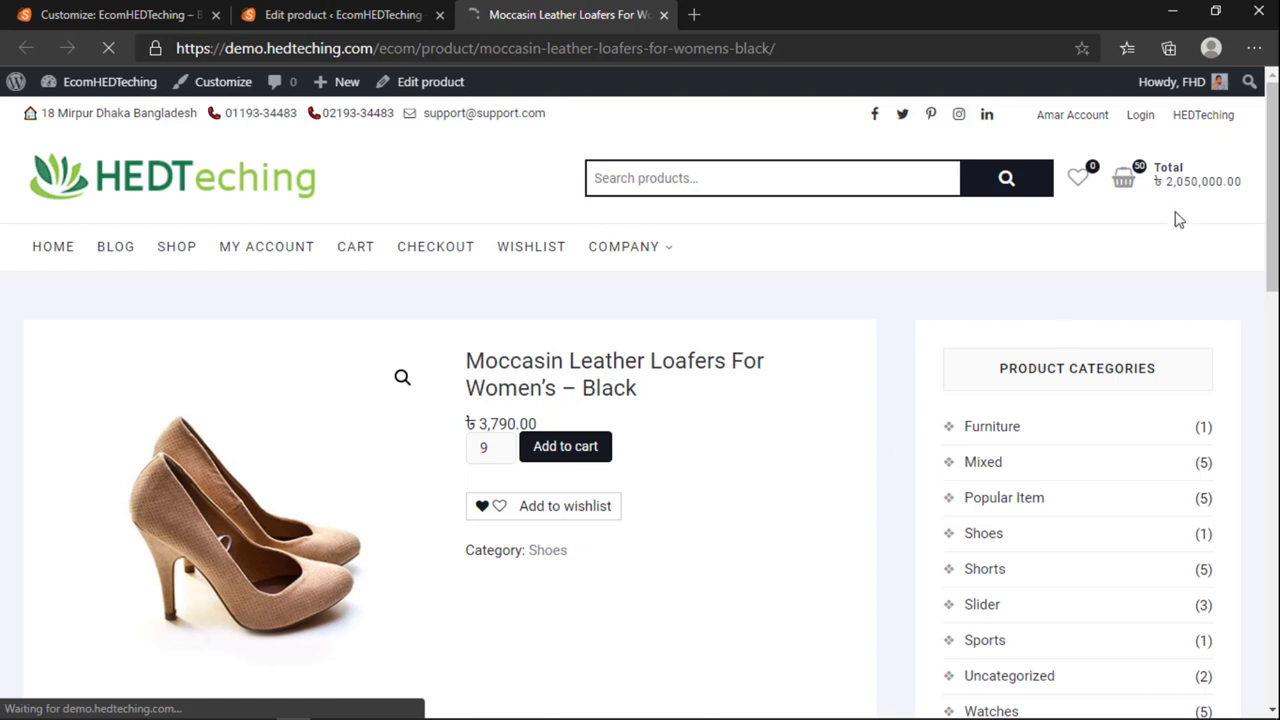
pyautogui.click(1120, 180)
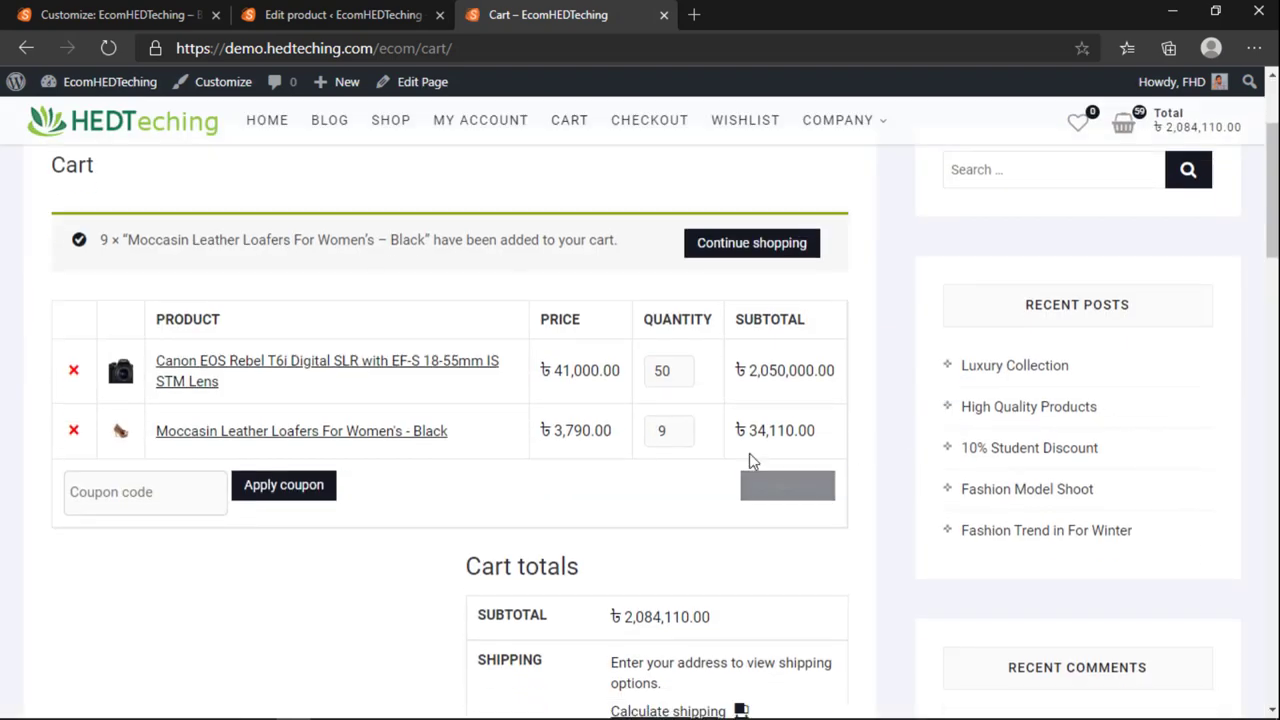
# Step: Remove the Canon camera and Moccasin loafers from the cart, then return to the product editor
pyautogui.click(72, 374)
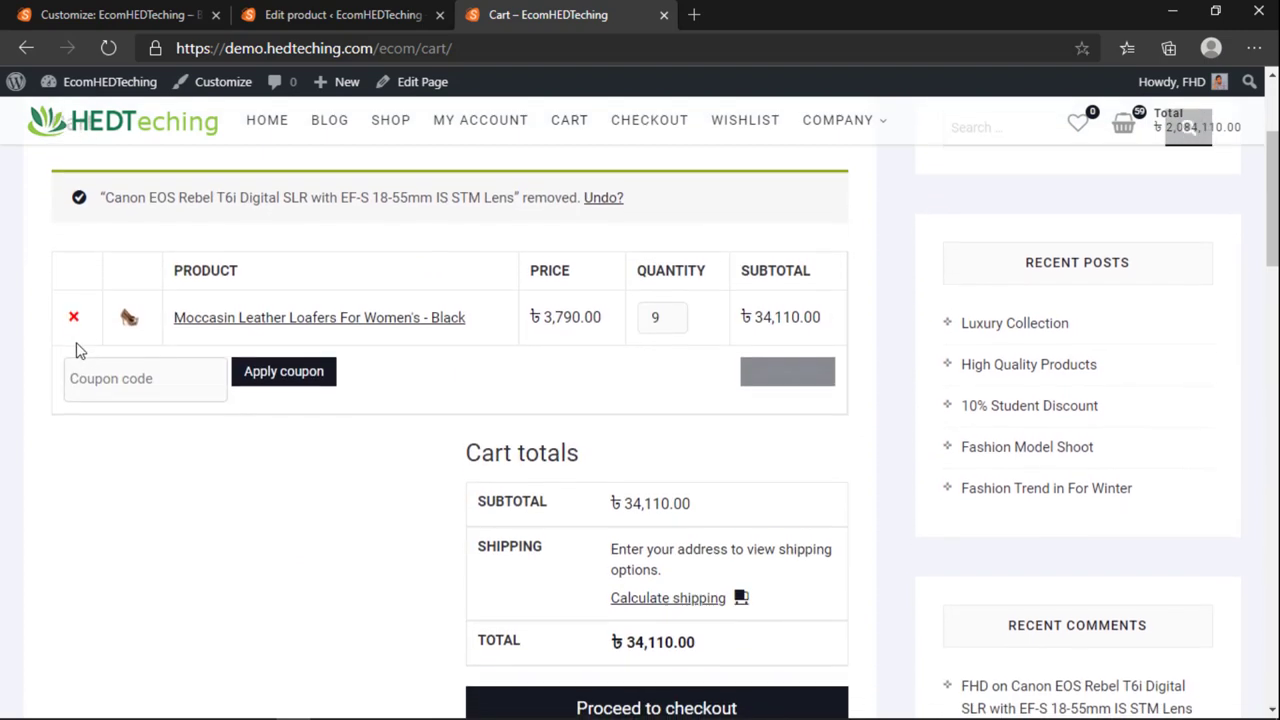
pyautogui.click(73, 307)
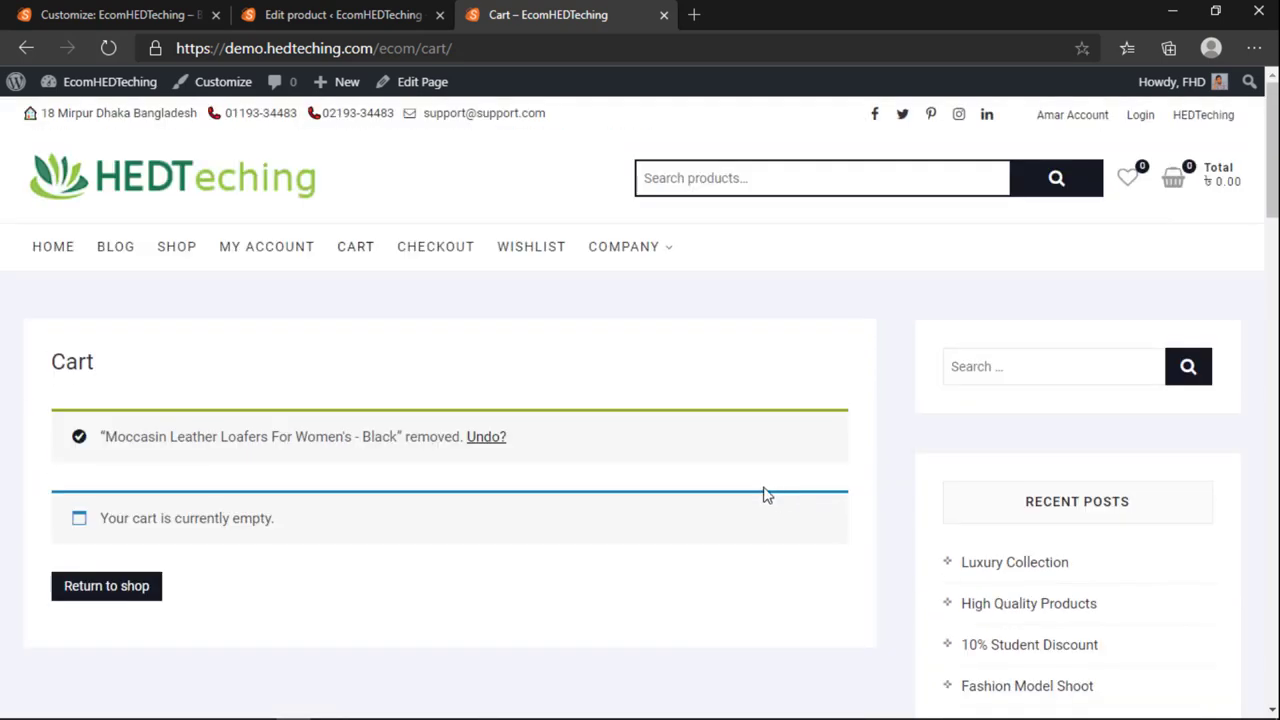
pyautogui.click(60, 244)
pyautogui.click(298, 13)
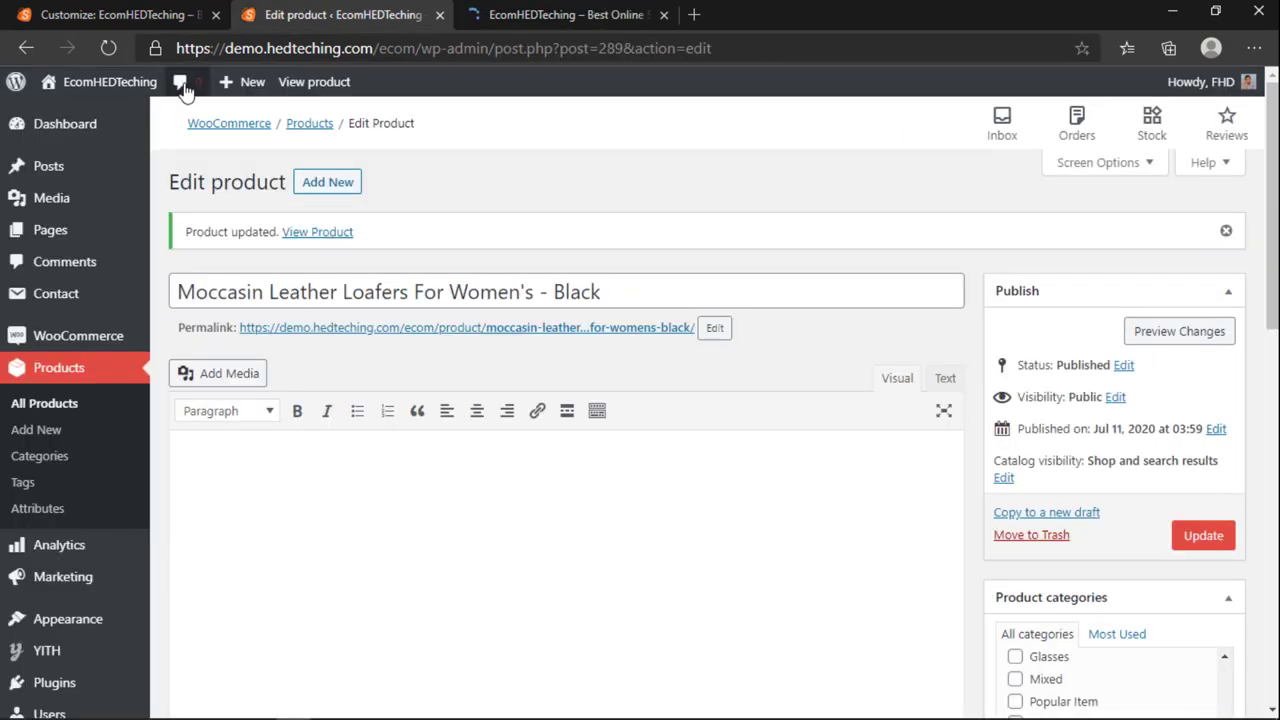
# Step: Stay in the Customizer, publish the widget changes, then close the Customizer
pyautogui.click(118, 14)
pyautogui.click(22, 88)
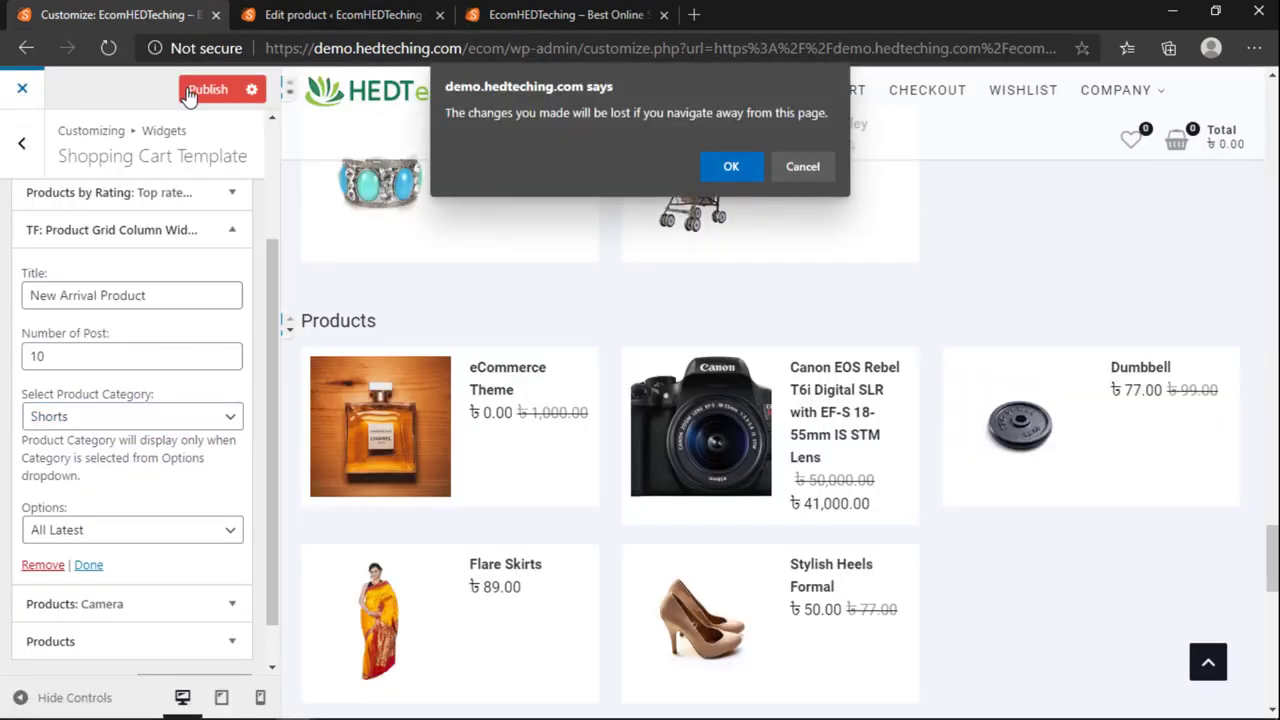
pyautogui.click(802, 167)
pyautogui.click(226, 92)
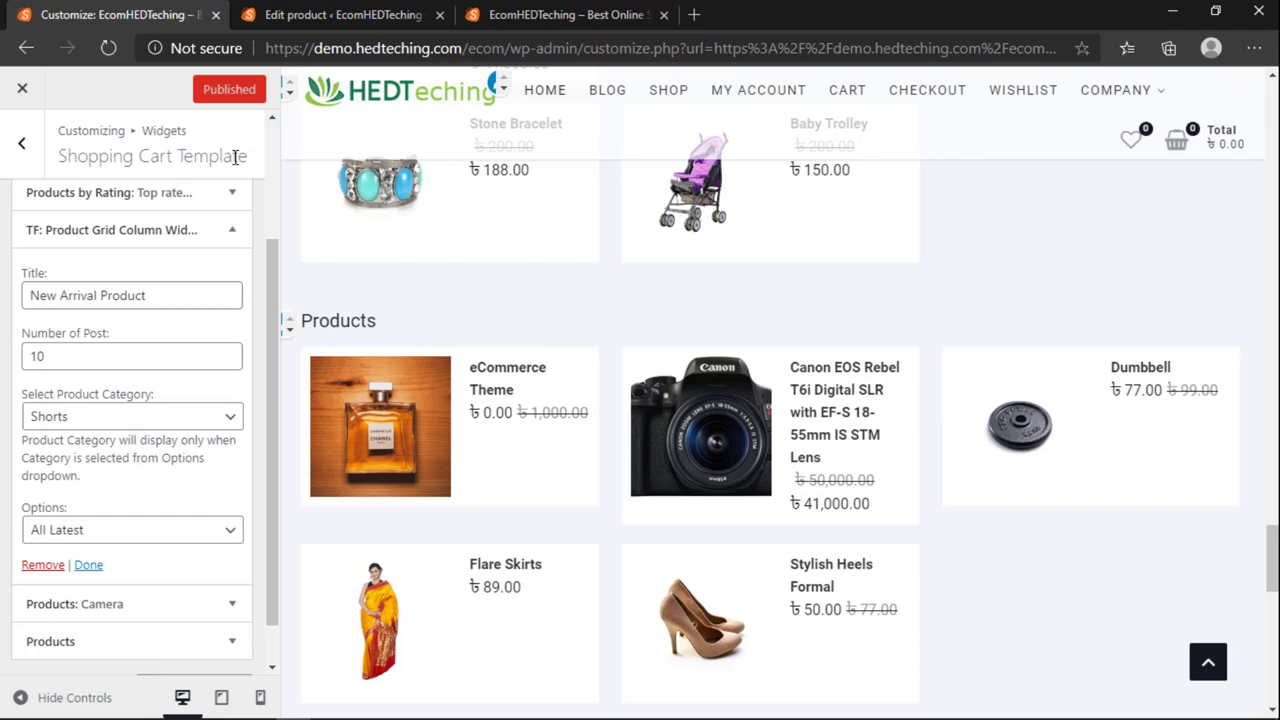
pyautogui.scroll(10, 363, 230)
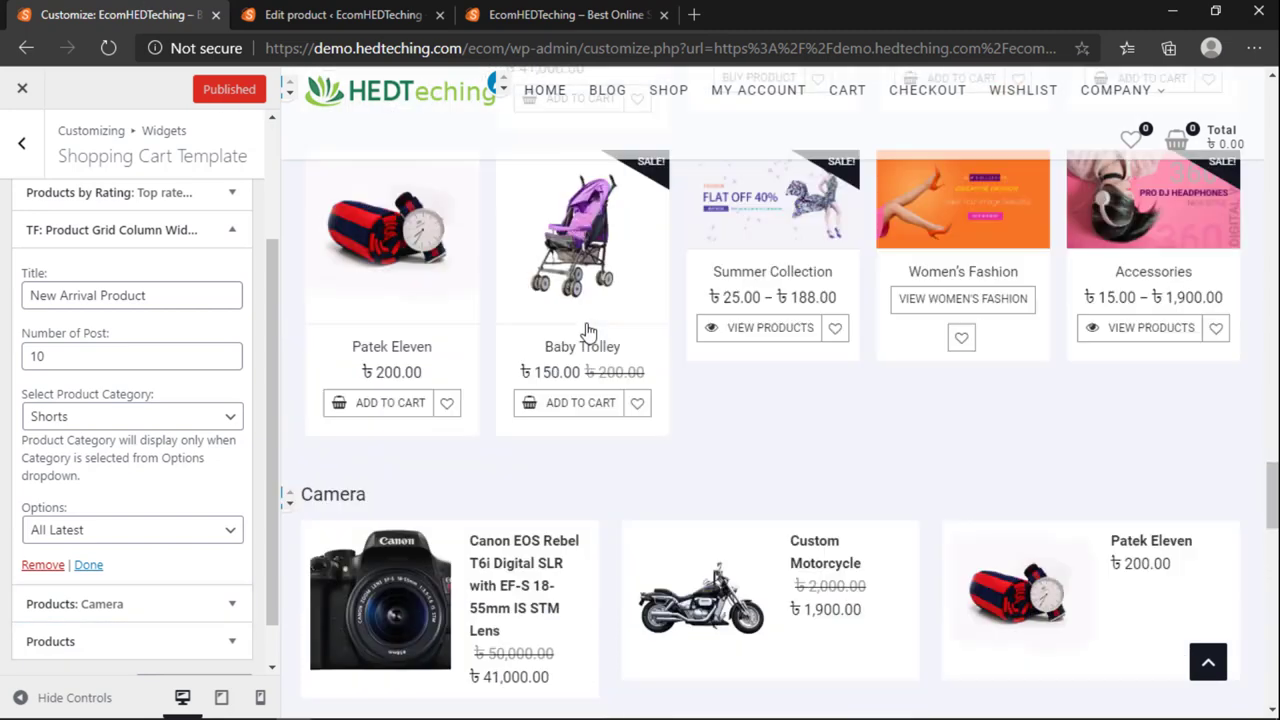
pyautogui.scroll(-1, 253, 233)
pyautogui.scroll(-1, 253, 233)
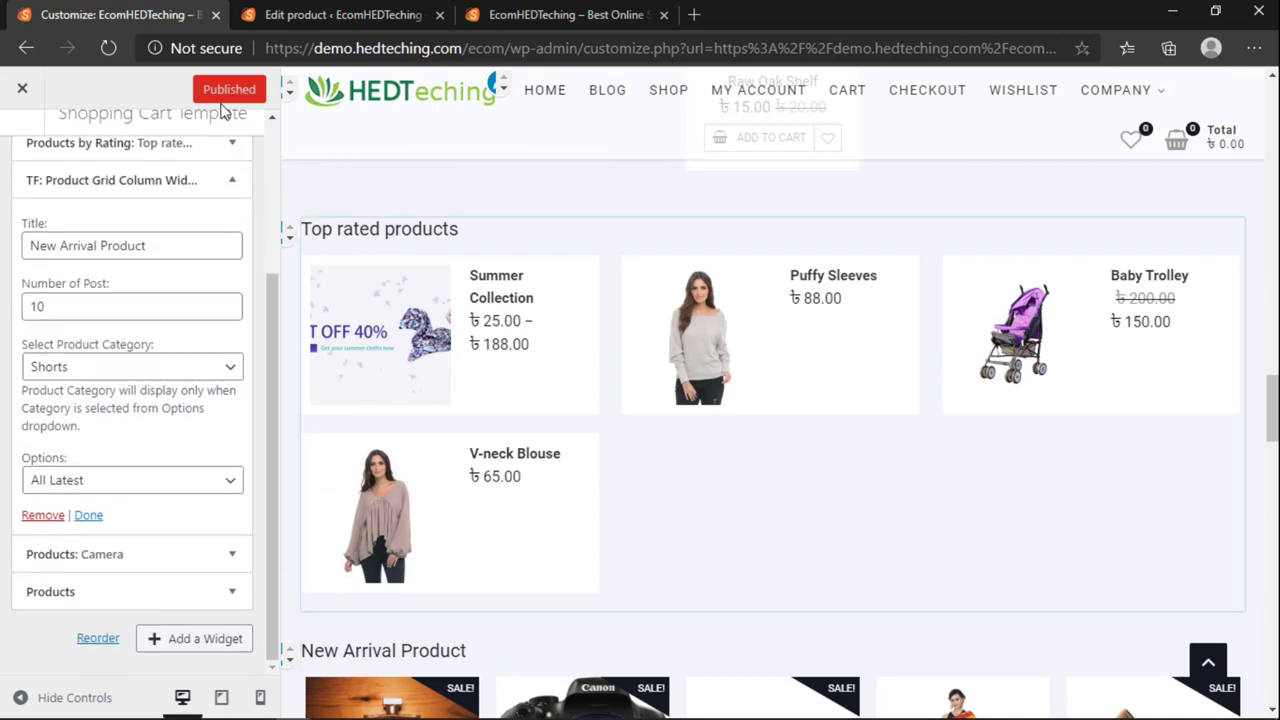
pyautogui.click(19, 90)
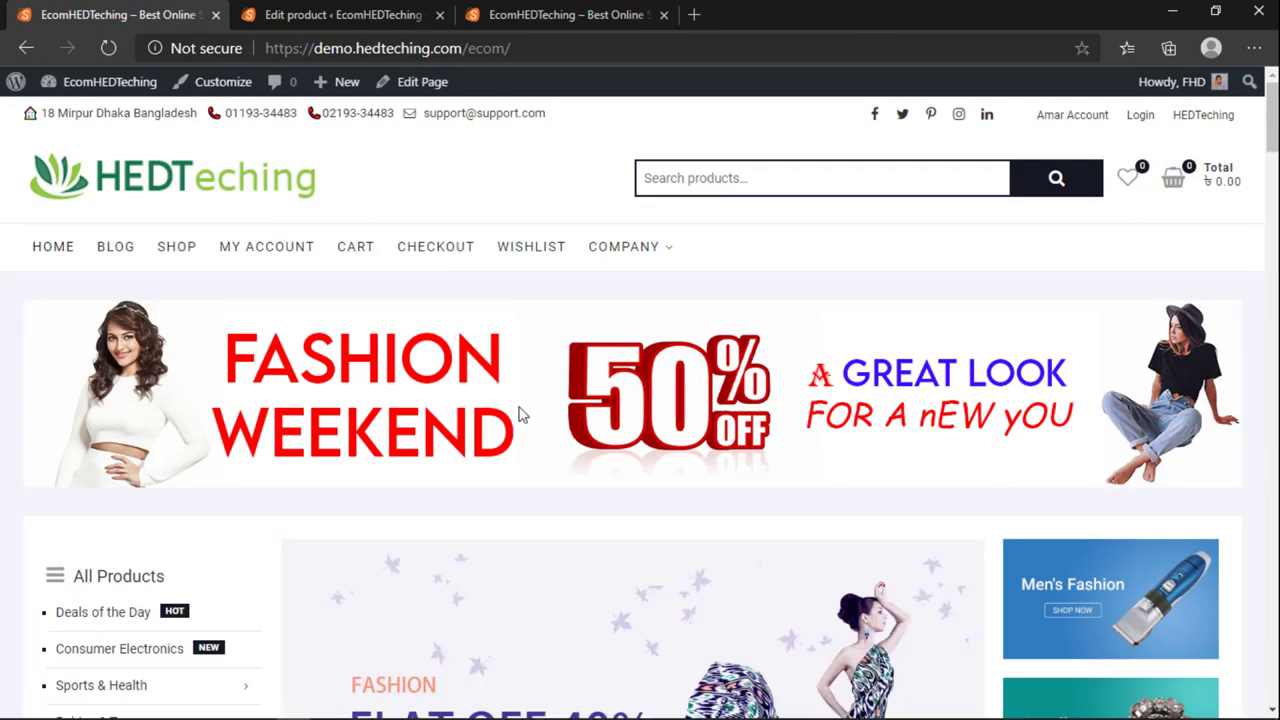
# Step: Scroll through the home page's product sections down to the footer and back up
pyautogui.scroll(-8, 526, 446)
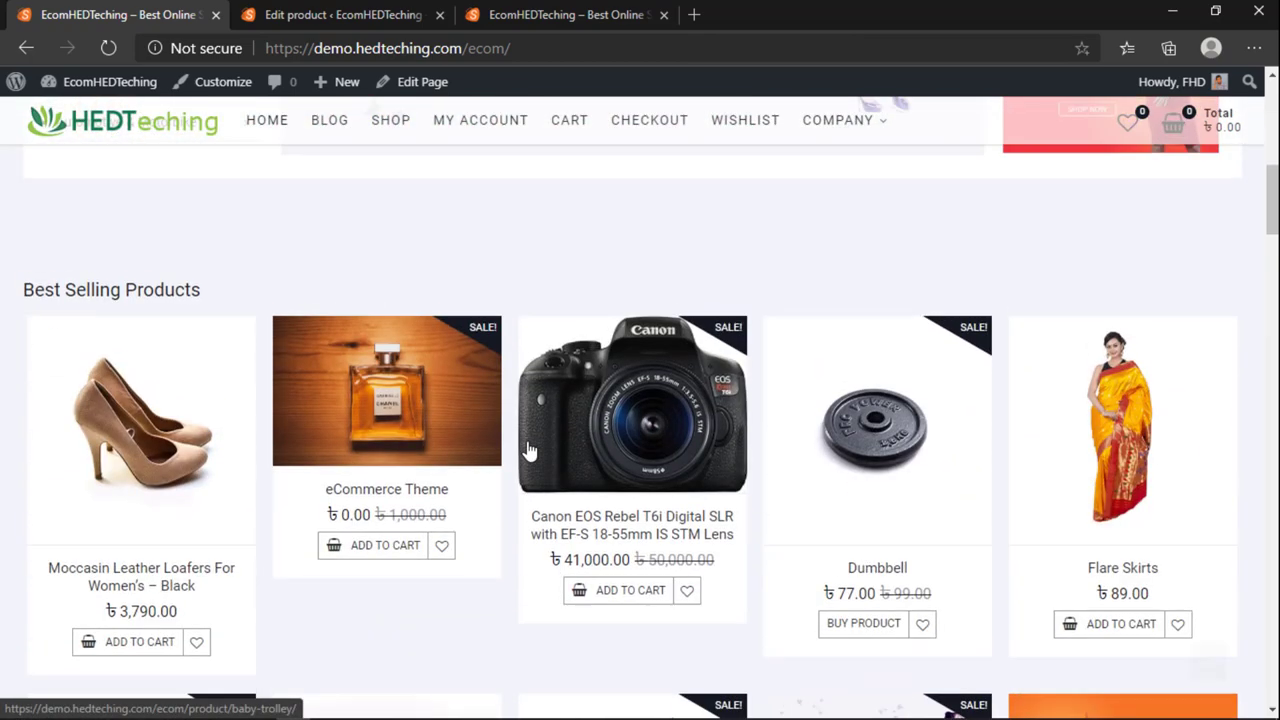
pyautogui.scroll(-3, 829, 401)
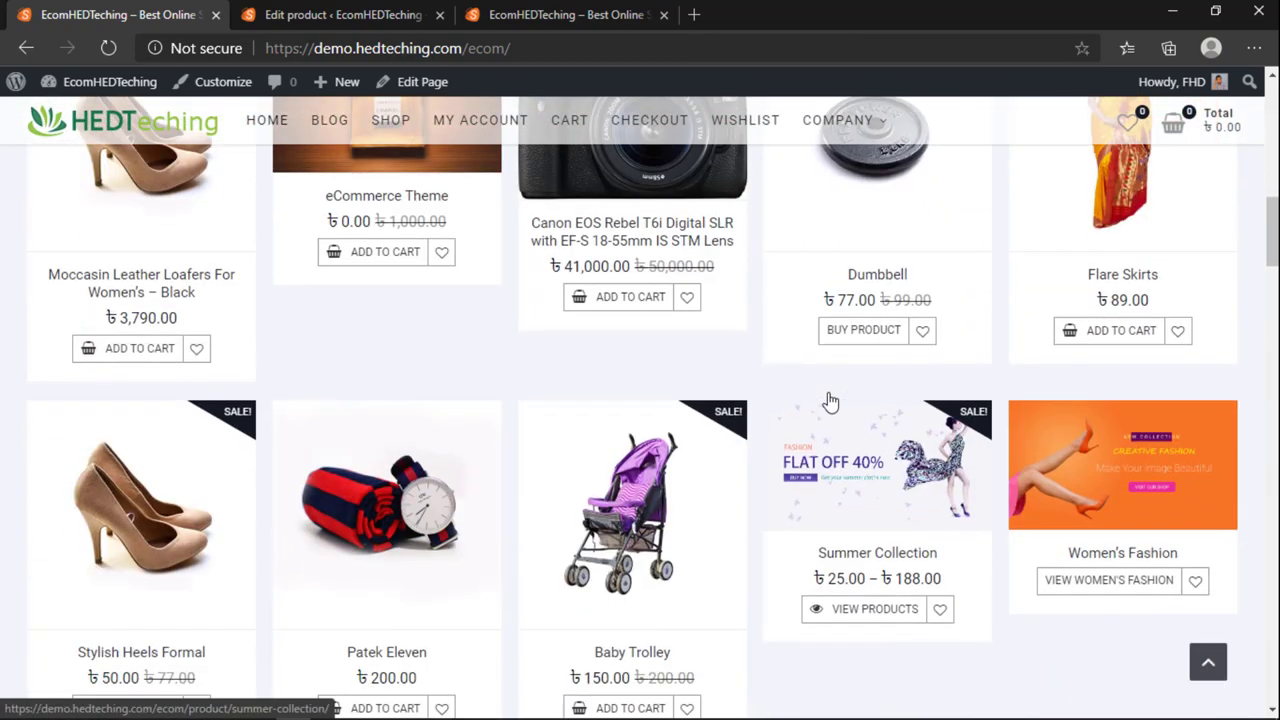
pyautogui.scroll(1, 580, 254)
pyautogui.scroll(1, 490, 265)
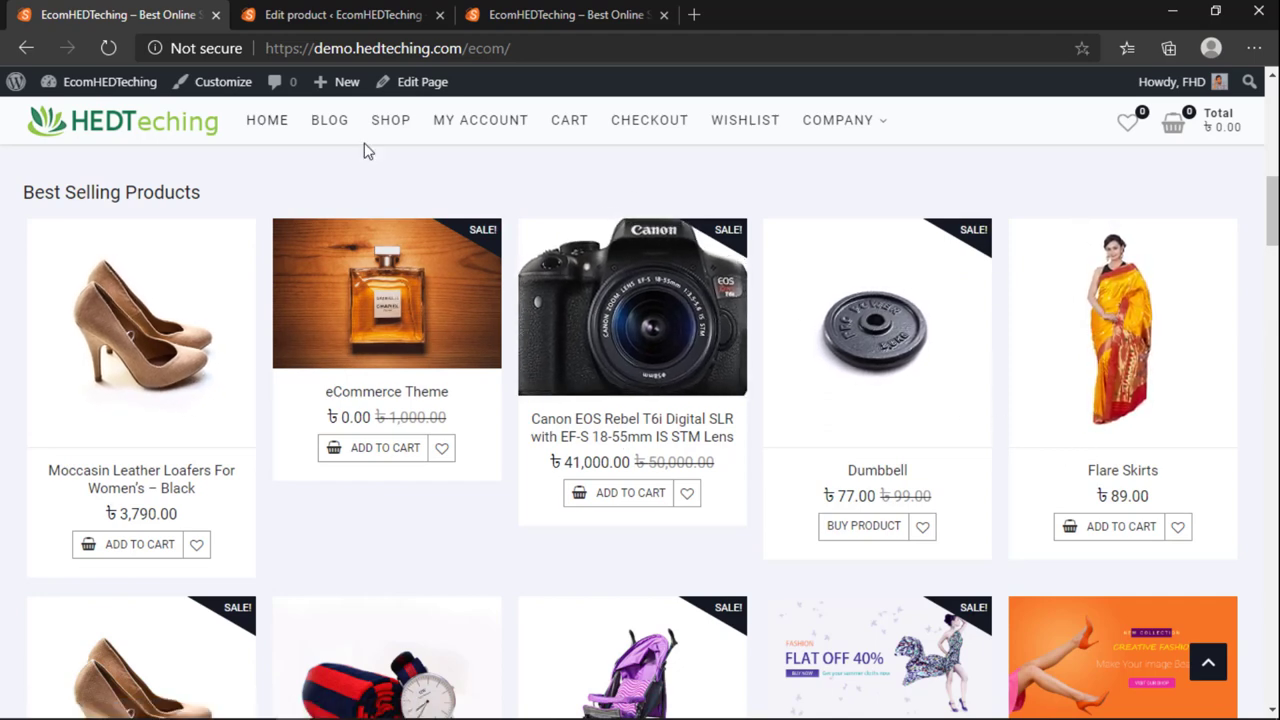
pyautogui.scroll(-5, 651, 326)
pyautogui.scroll(3, 706, 391)
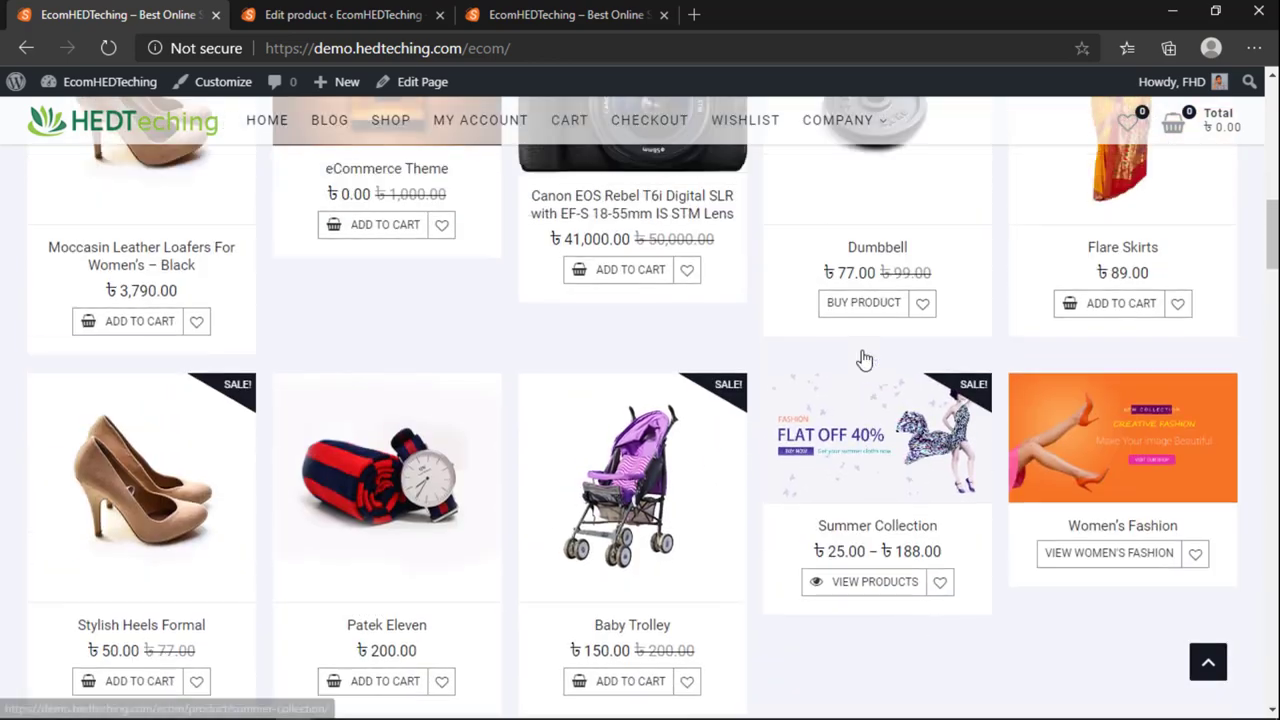
pyautogui.scroll(-1, 826, 455)
pyautogui.scroll(-3, 1048, 406)
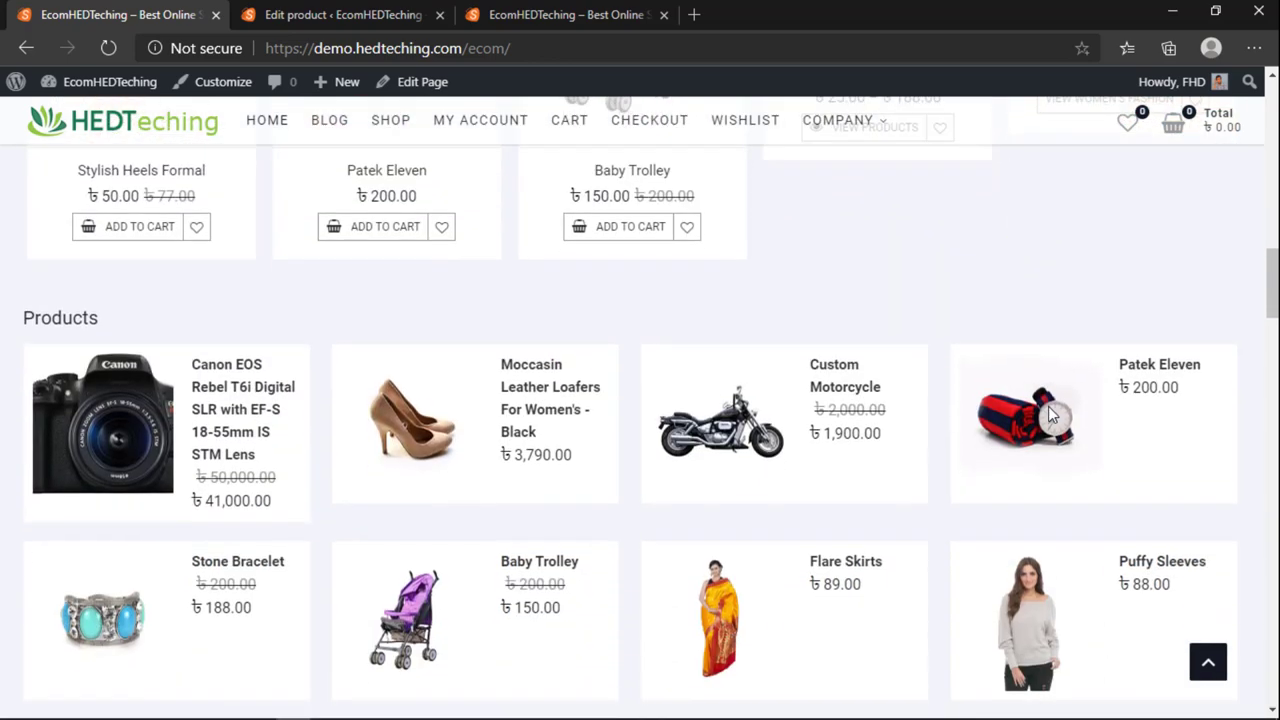
pyautogui.scroll(2, 1050, 410)
pyautogui.scroll(-3, 1072, 288)
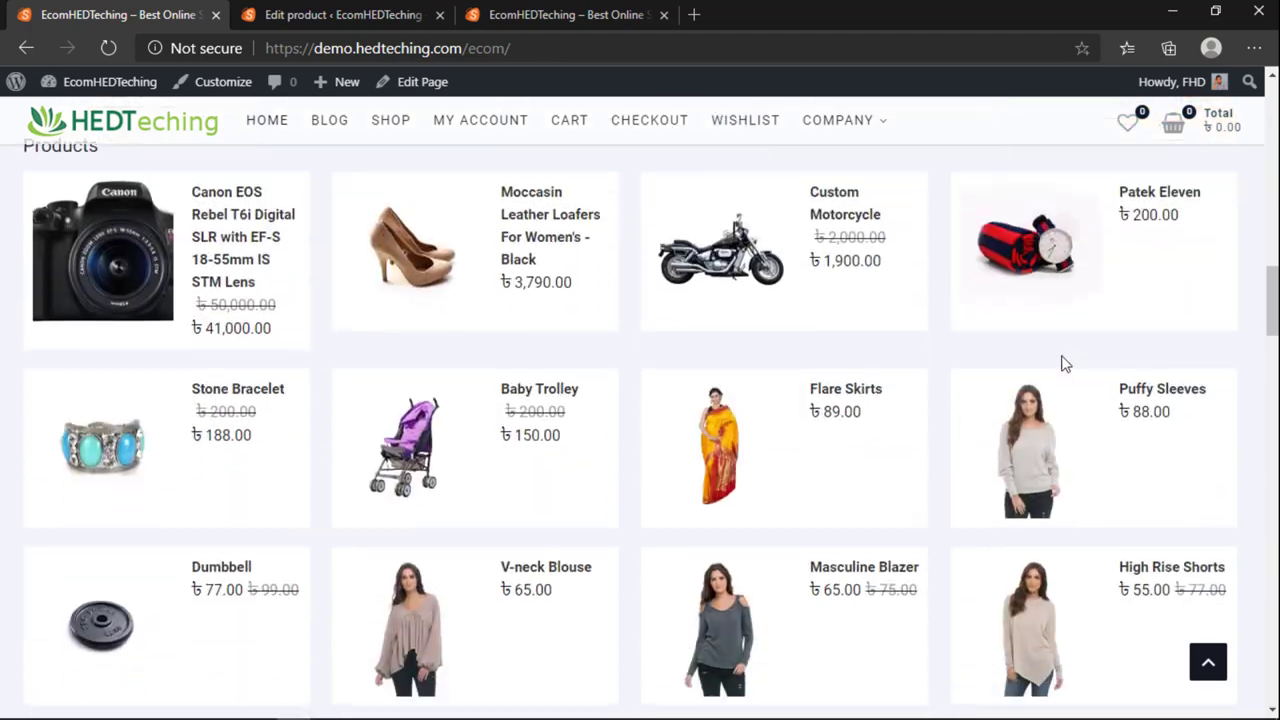
pyautogui.scroll(2, 1063, 363)
pyautogui.scroll(-5, 286, 389)
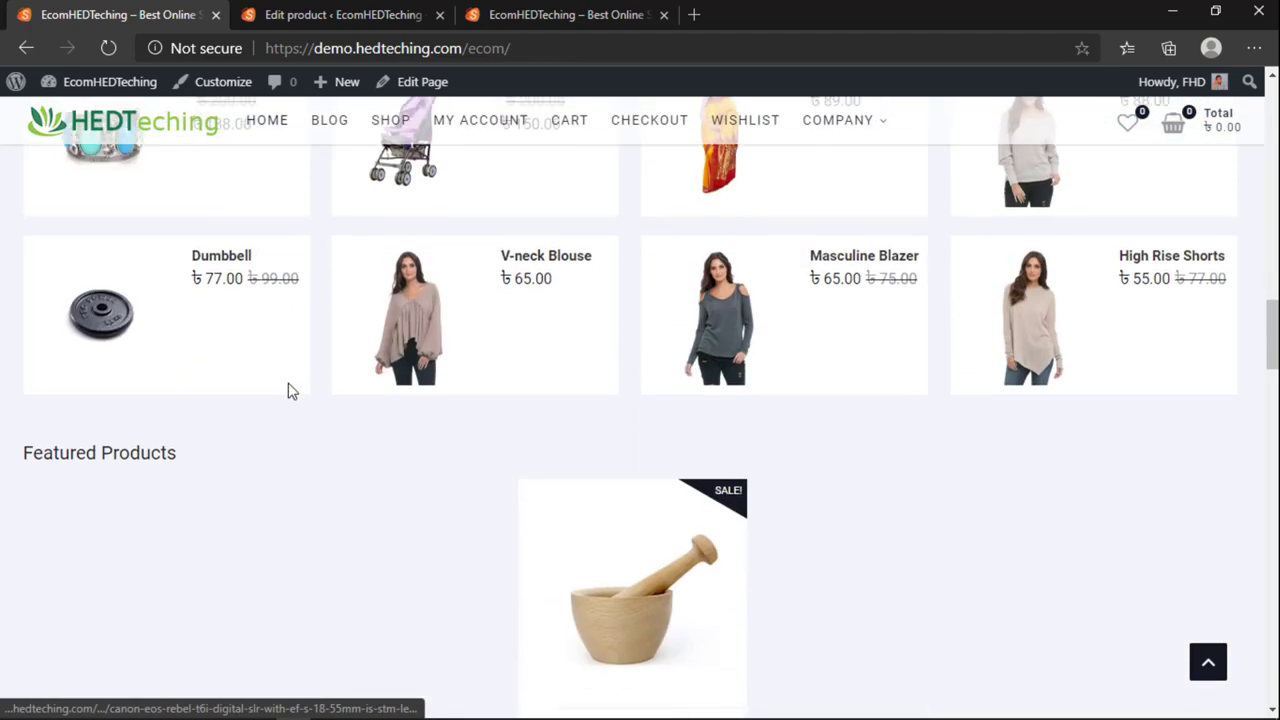
pyautogui.scroll(-3, 570, 300)
pyautogui.scroll(-1, 720, 383)
pyautogui.scroll(3, 178, 362)
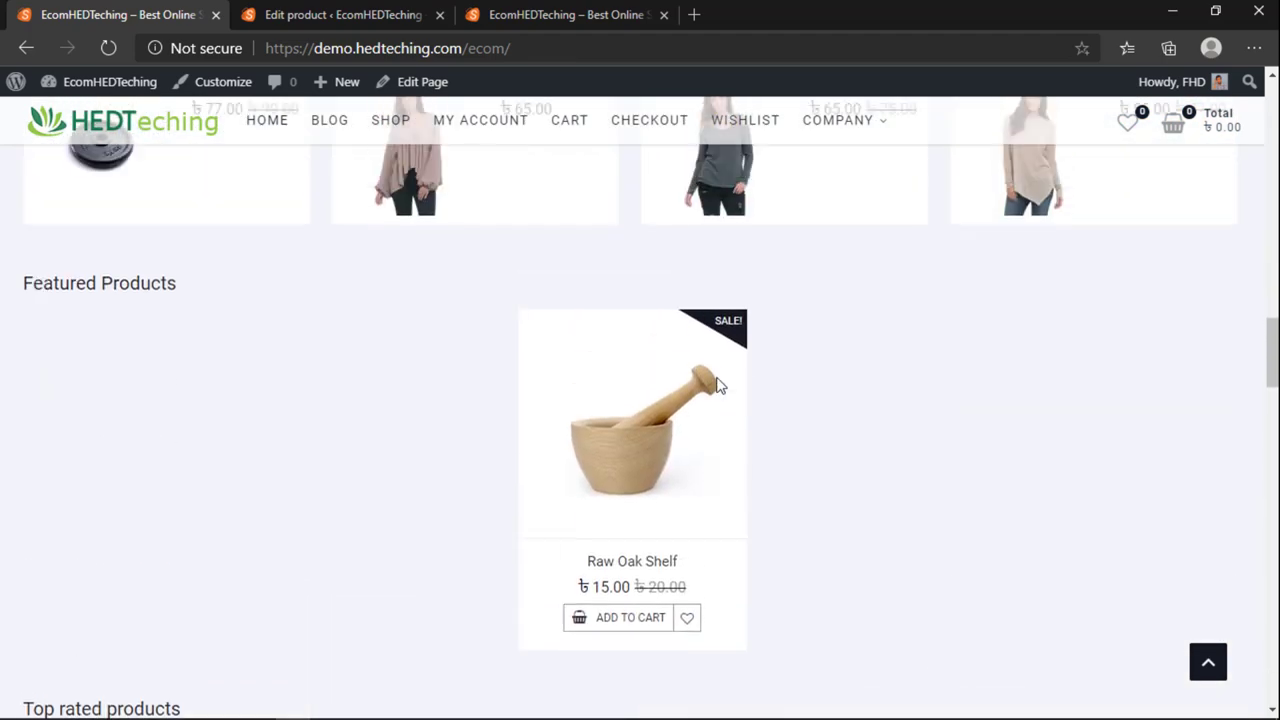
pyautogui.scroll(-3, 635, 480)
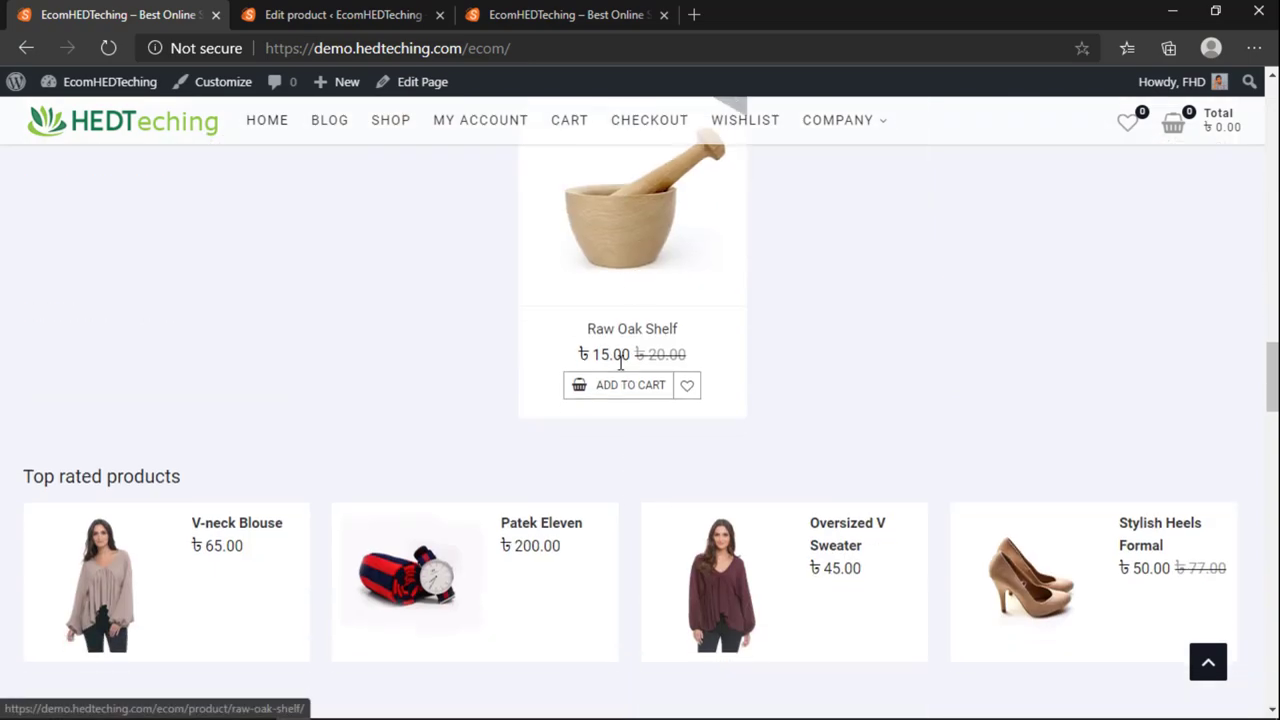
pyautogui.scroll(2, 631, 490)
pyautogui.scroll(-4, 631, 467)
pyautogui.scroll(2, 631, 467)
pyautogui.scroll(-10, 614, 480)
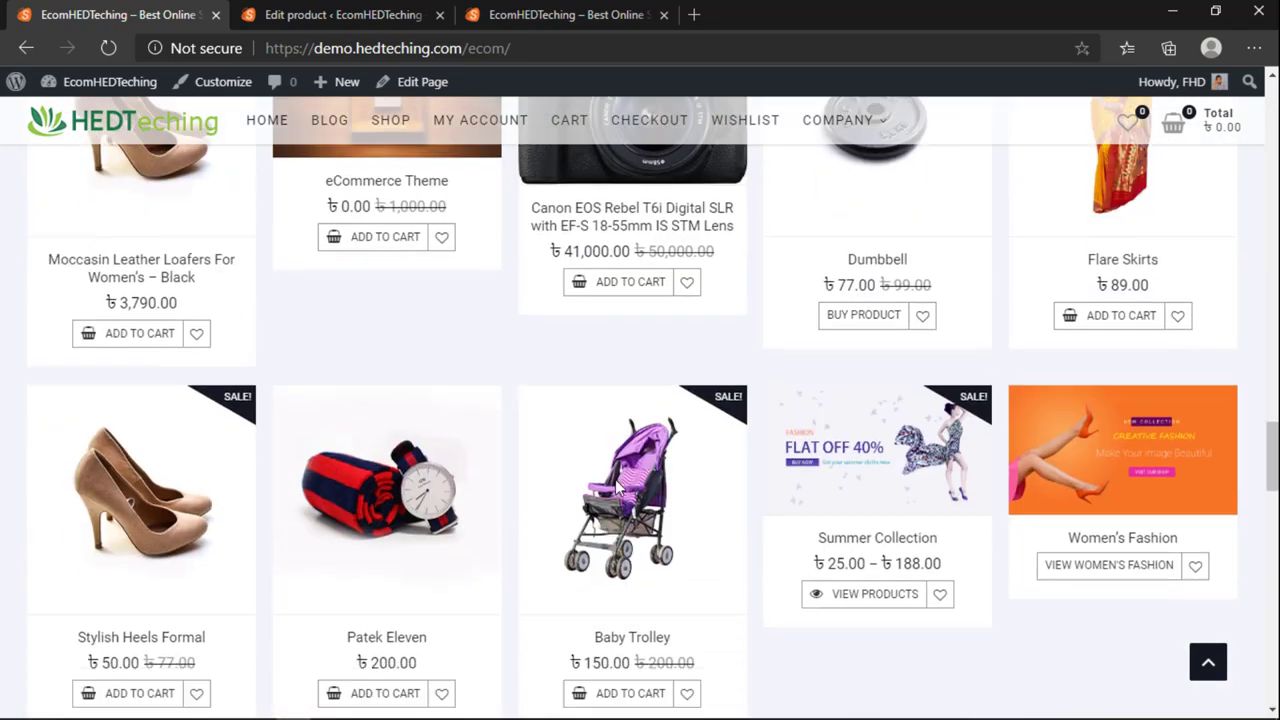
pyautogui.scroll(10, 608, 525)
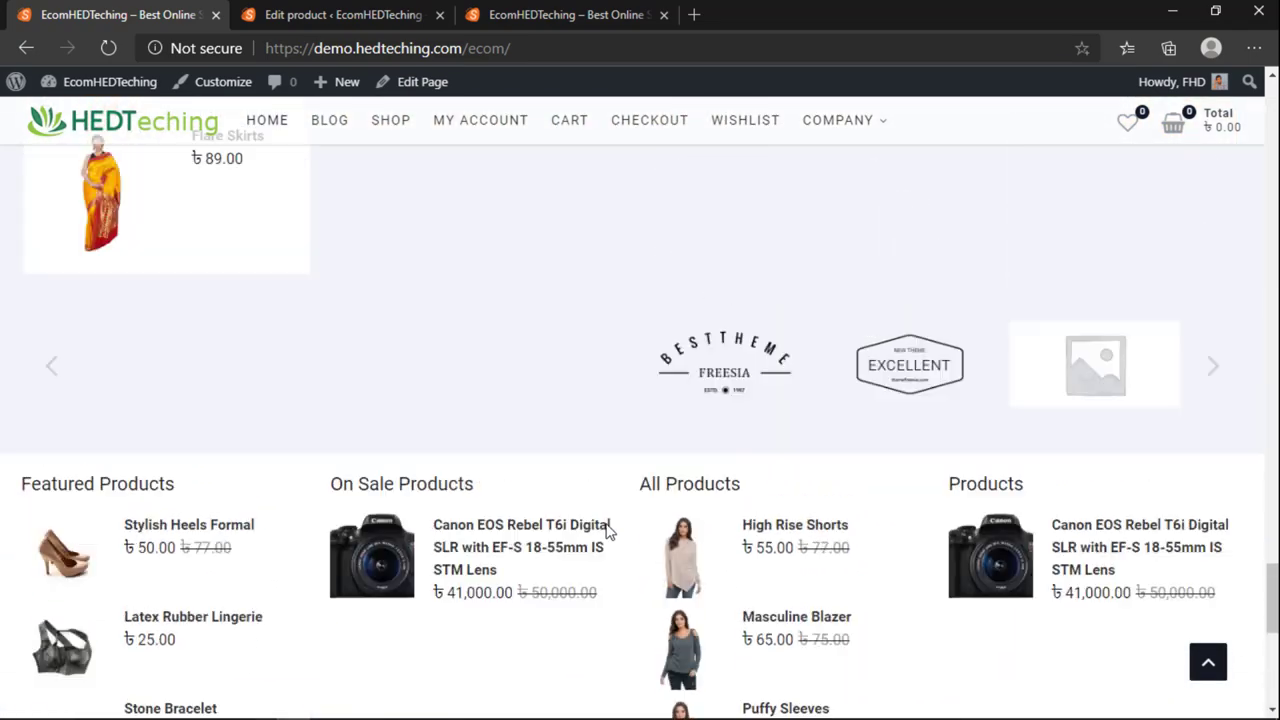
pyautogui.scroll(-4, 609, 531)
pyautogui.scroll(-5, 609, 531)
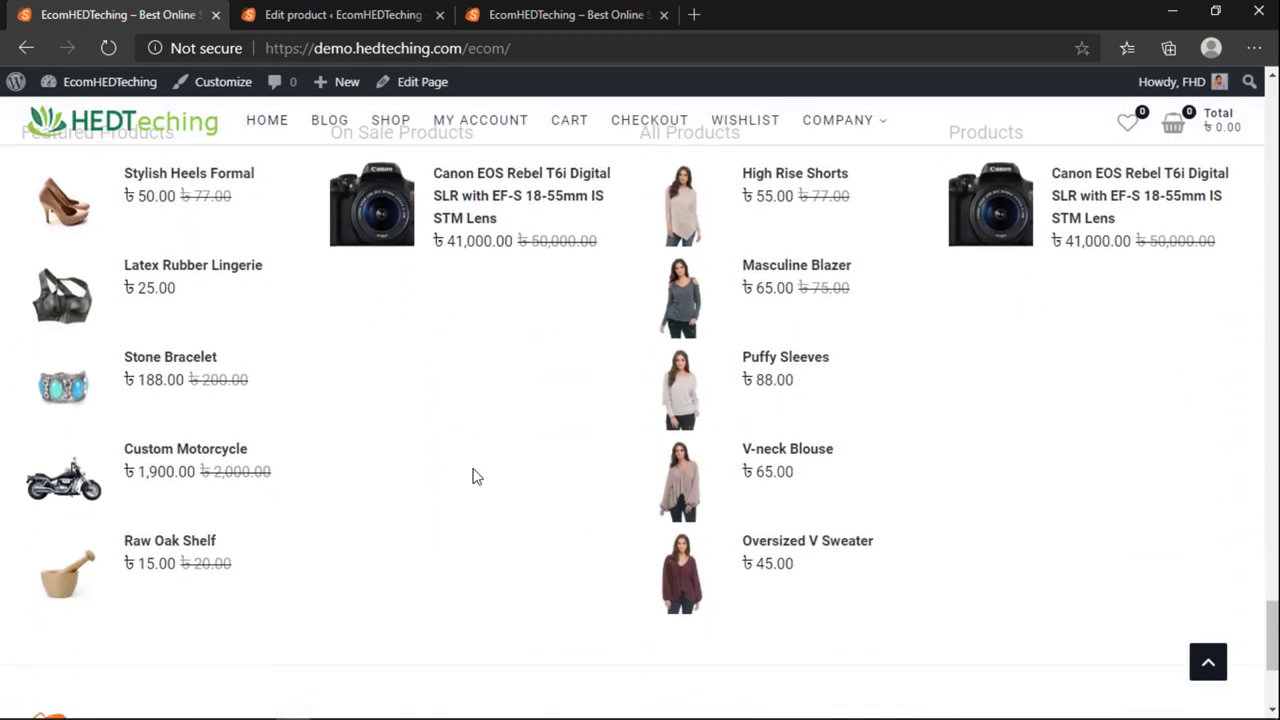
pyautogui.scroll(-3, 477, 477)
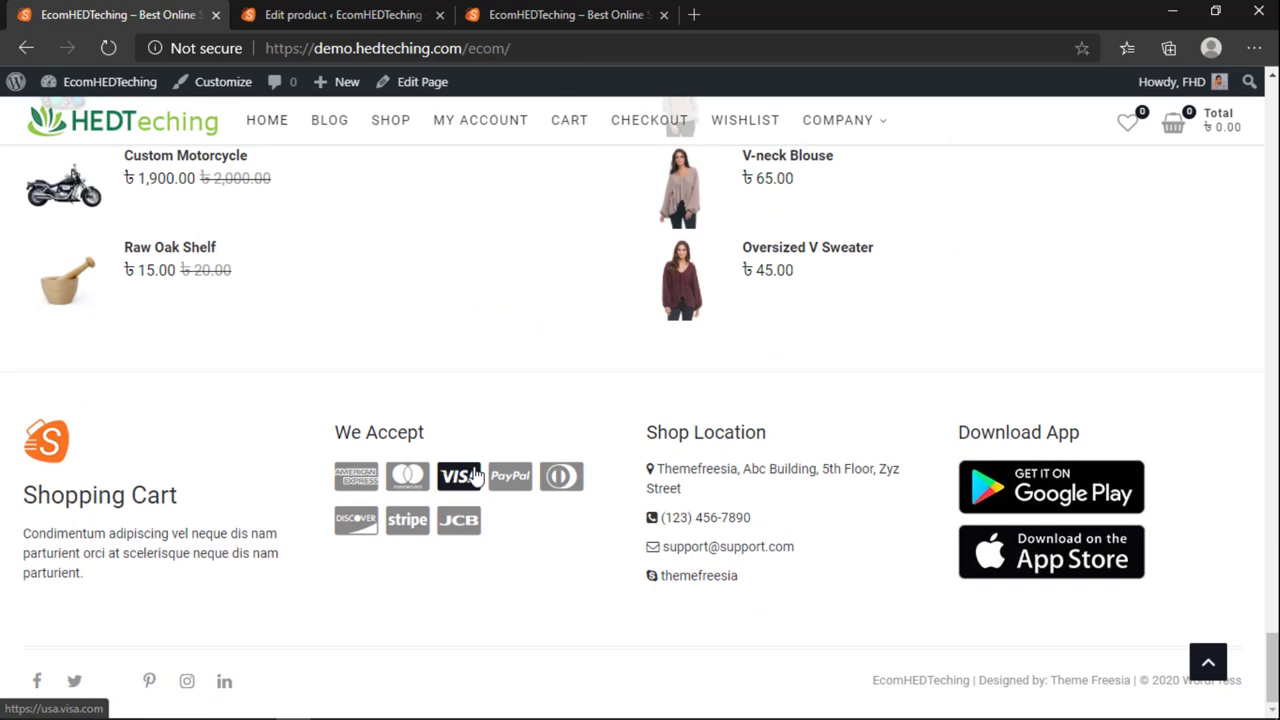
pyautogui.scroll(4, 480, 480)
pyautogui.scroll(-4, 886, 380)
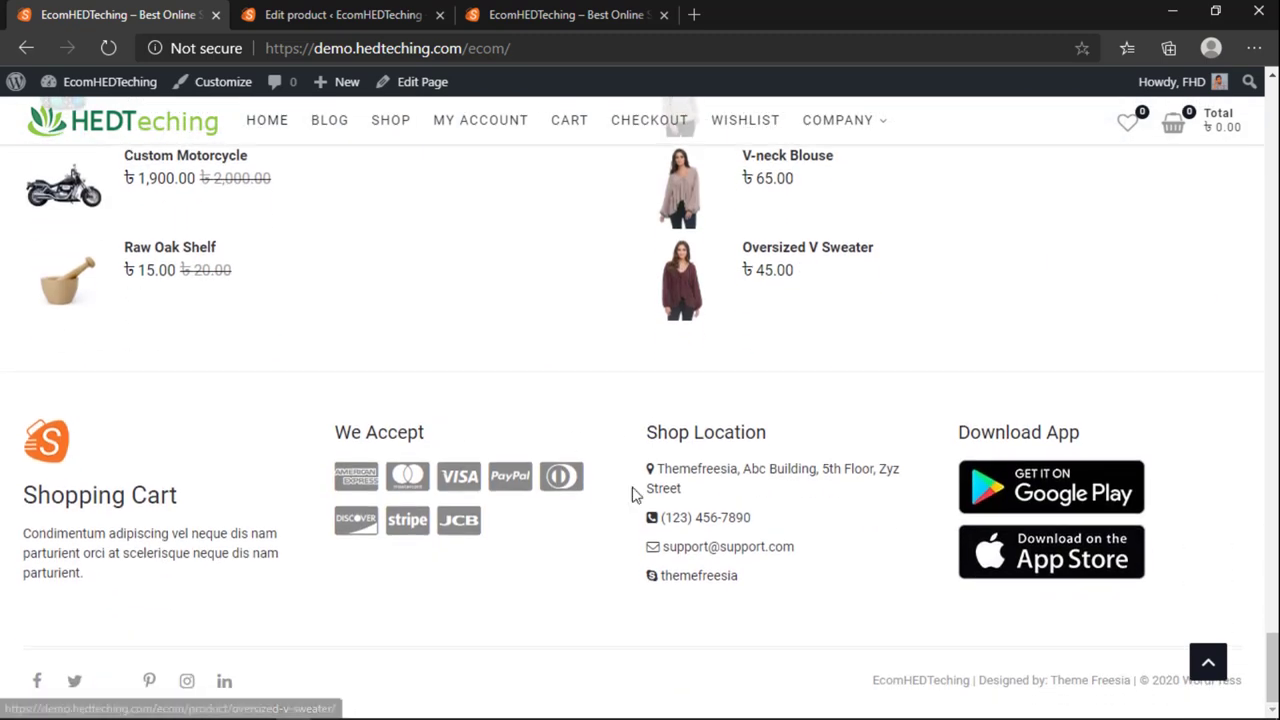
pyautogui.scroll(15, 766, 446)
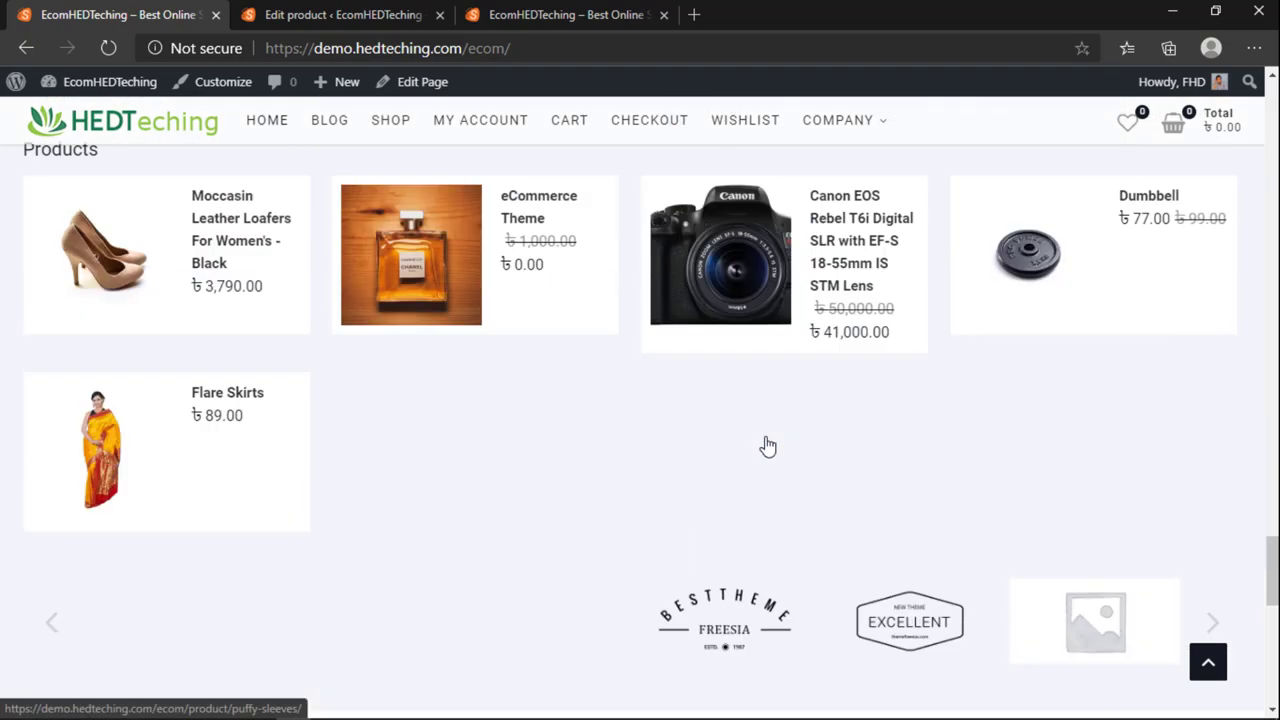
pyautogui.scroll(5, 767, 446)
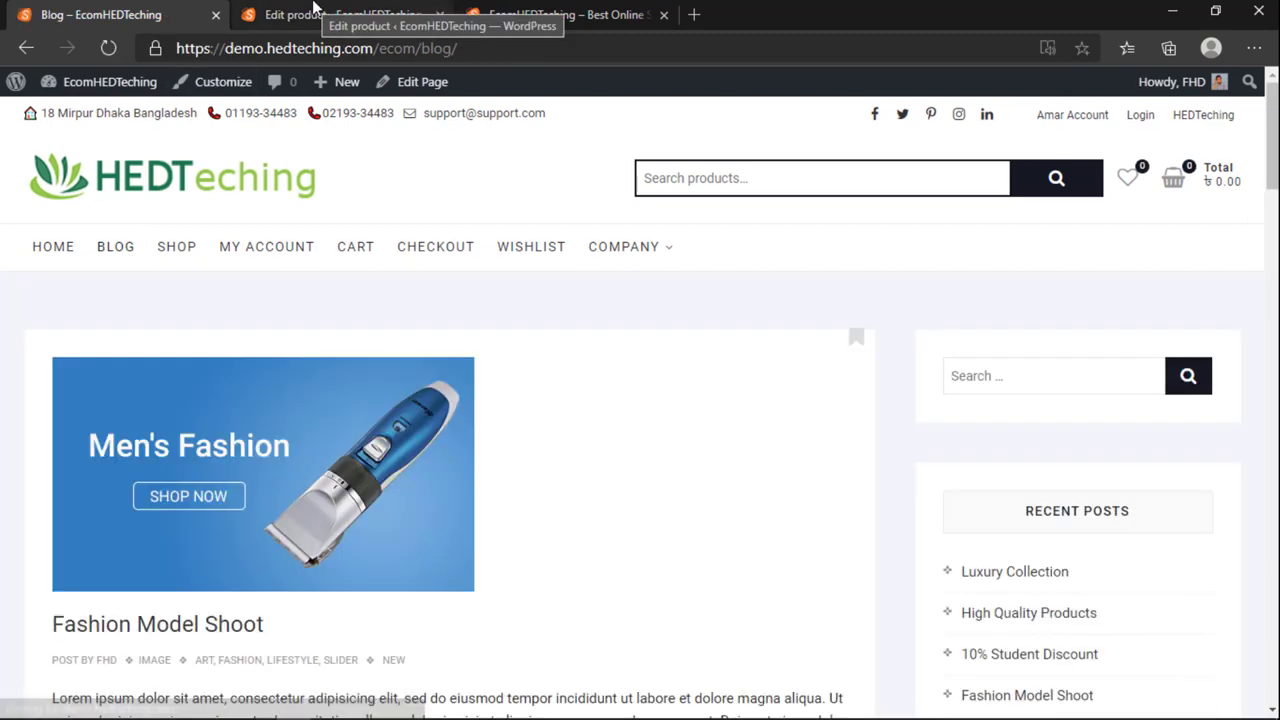
# Step: Move between the admin Posts tab and the live site to view the empty Shop page
pyautogui.scroll(-15, 444, 355)
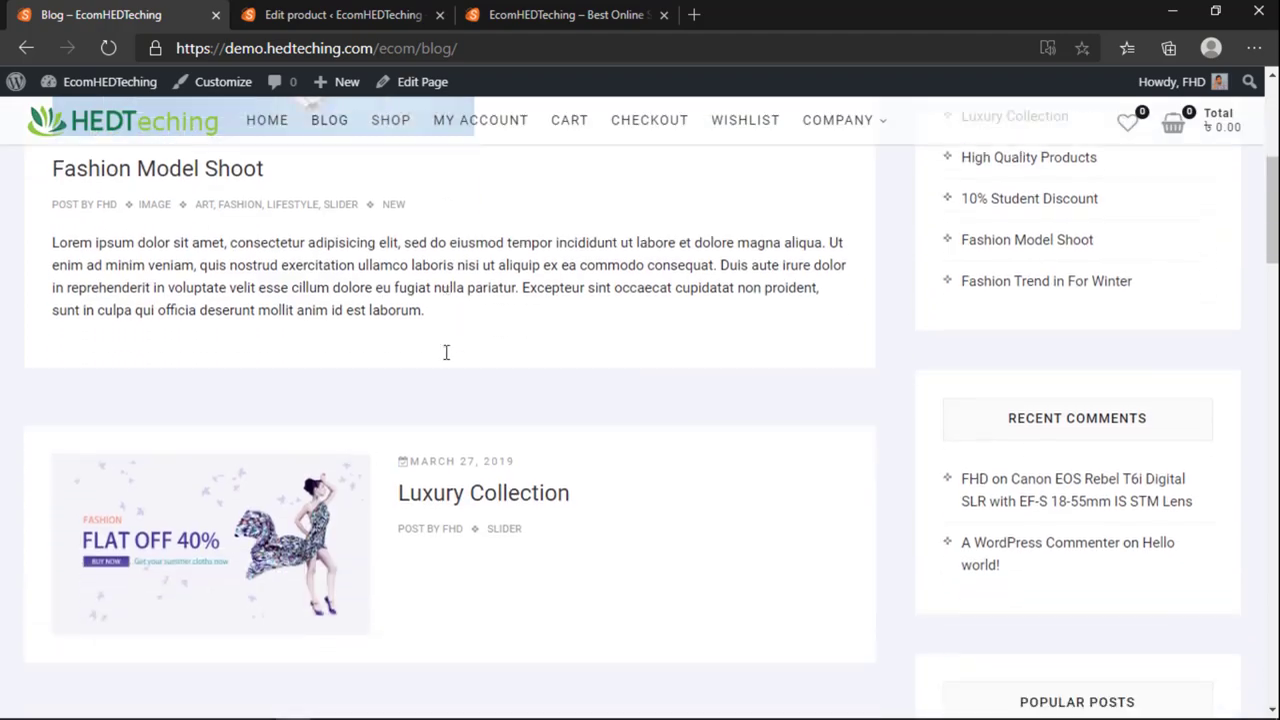
pyautogui.scroll(15, 442, 400)
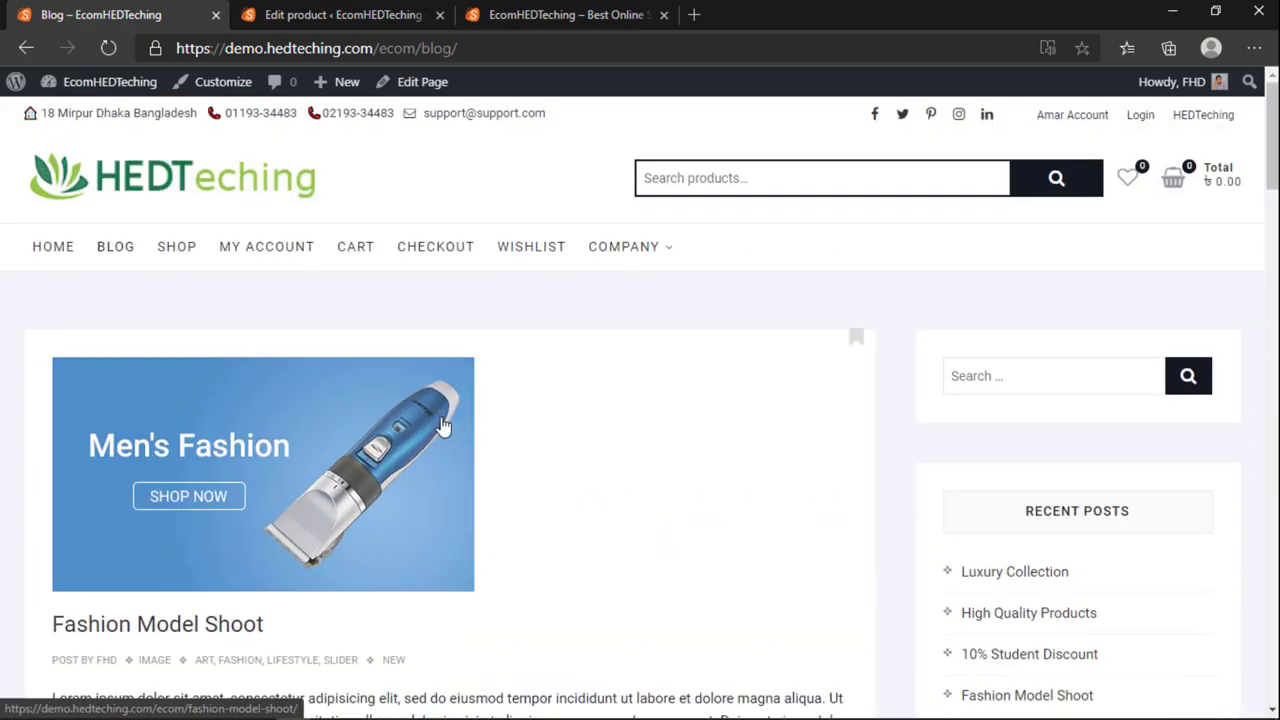
pyautogui.click(311, 10)
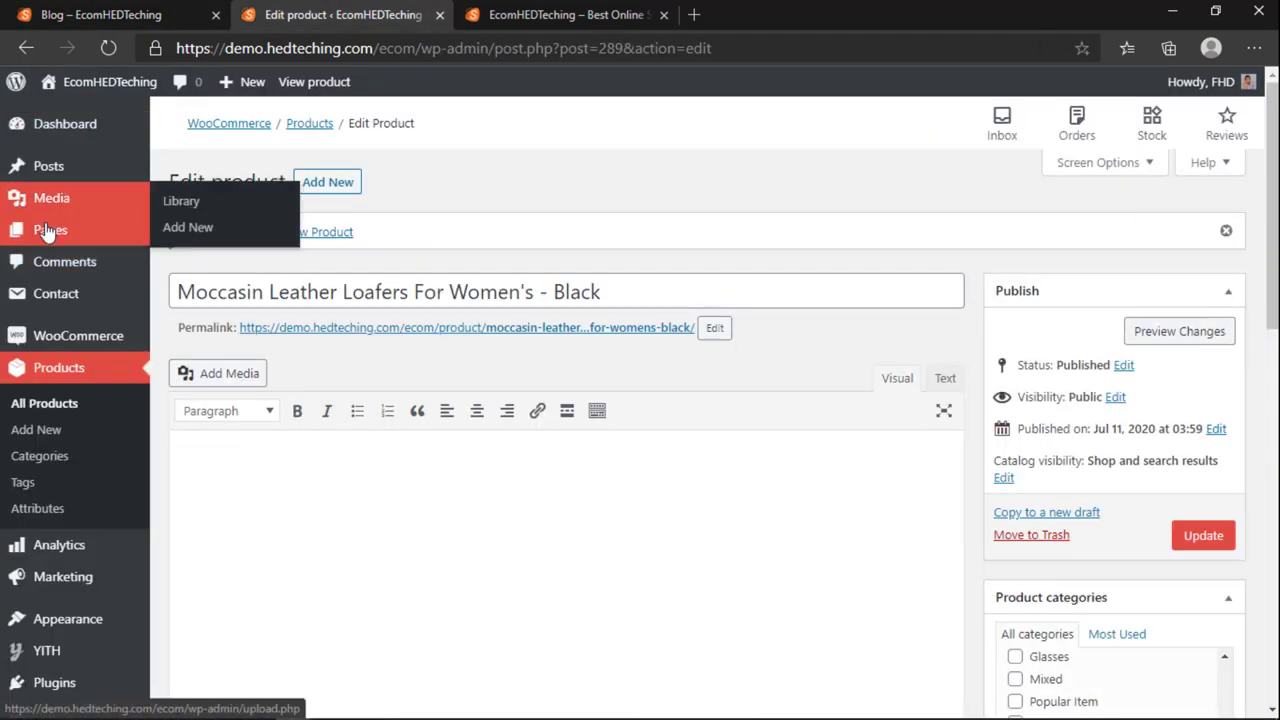
pyautogui.click(45, 166)
pyautogui.click(100, 14)
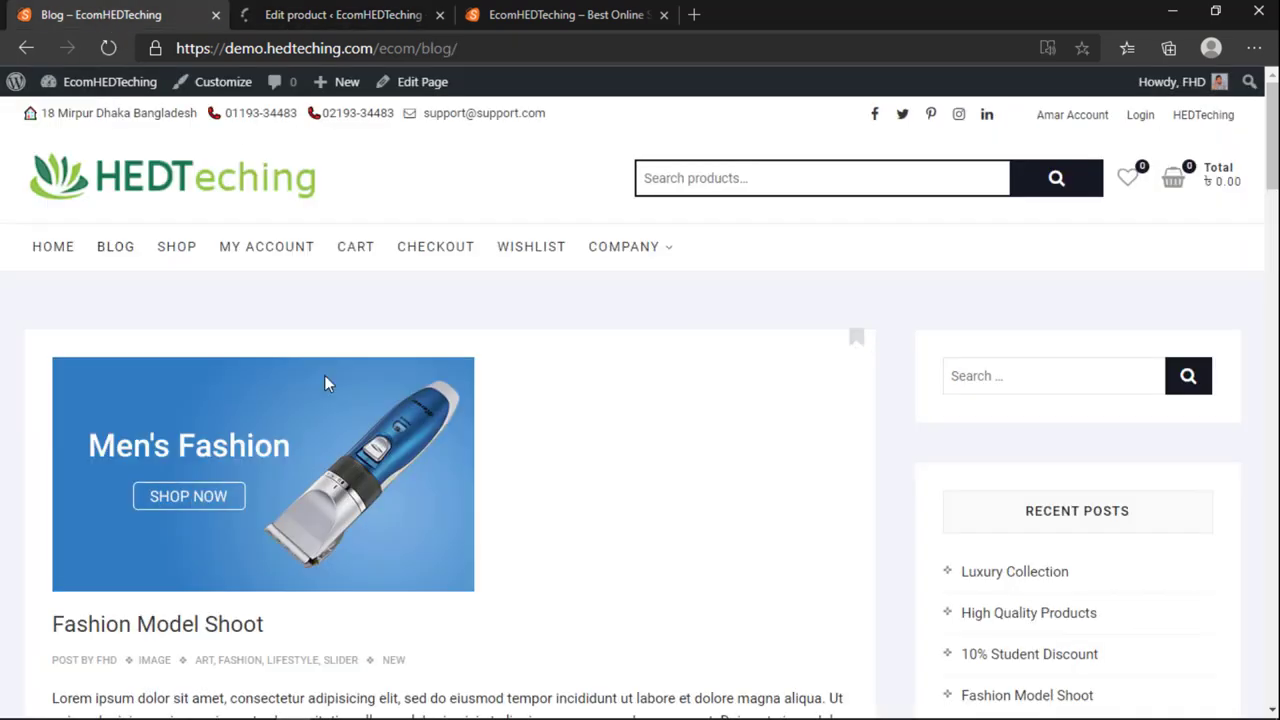
pyautogui.click(357, 10)
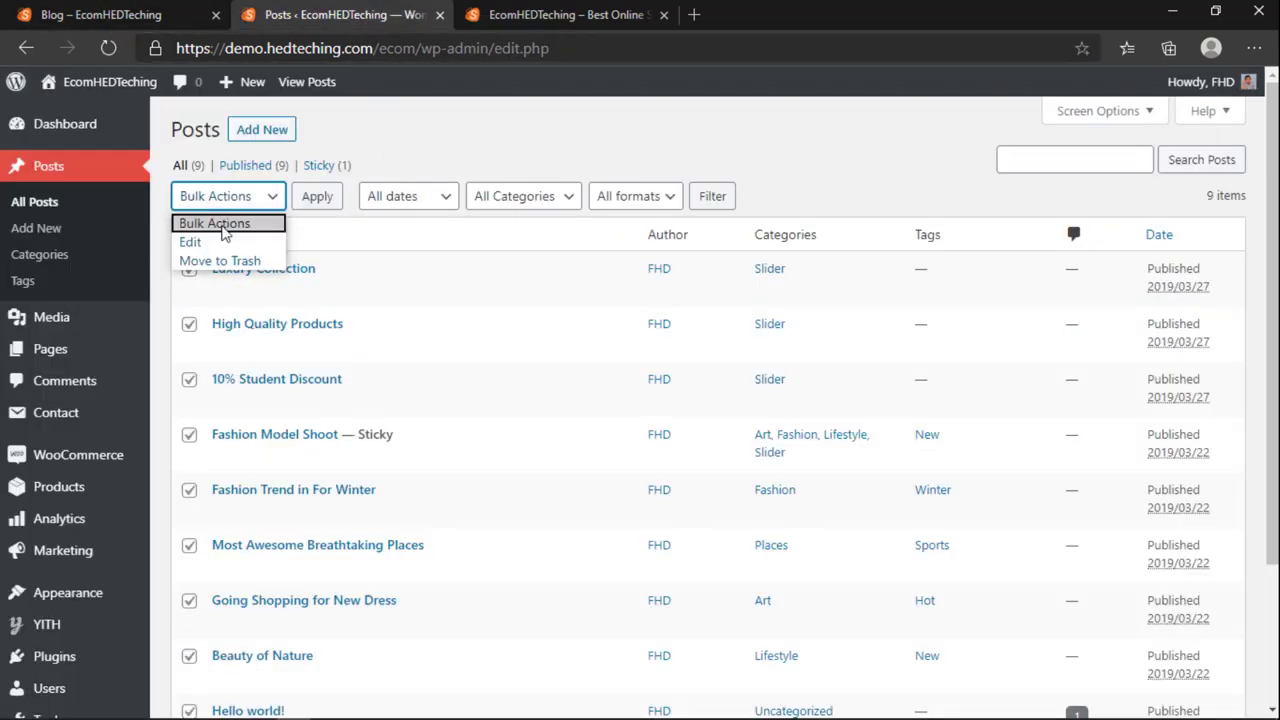
pyautogui.click(203, 24)
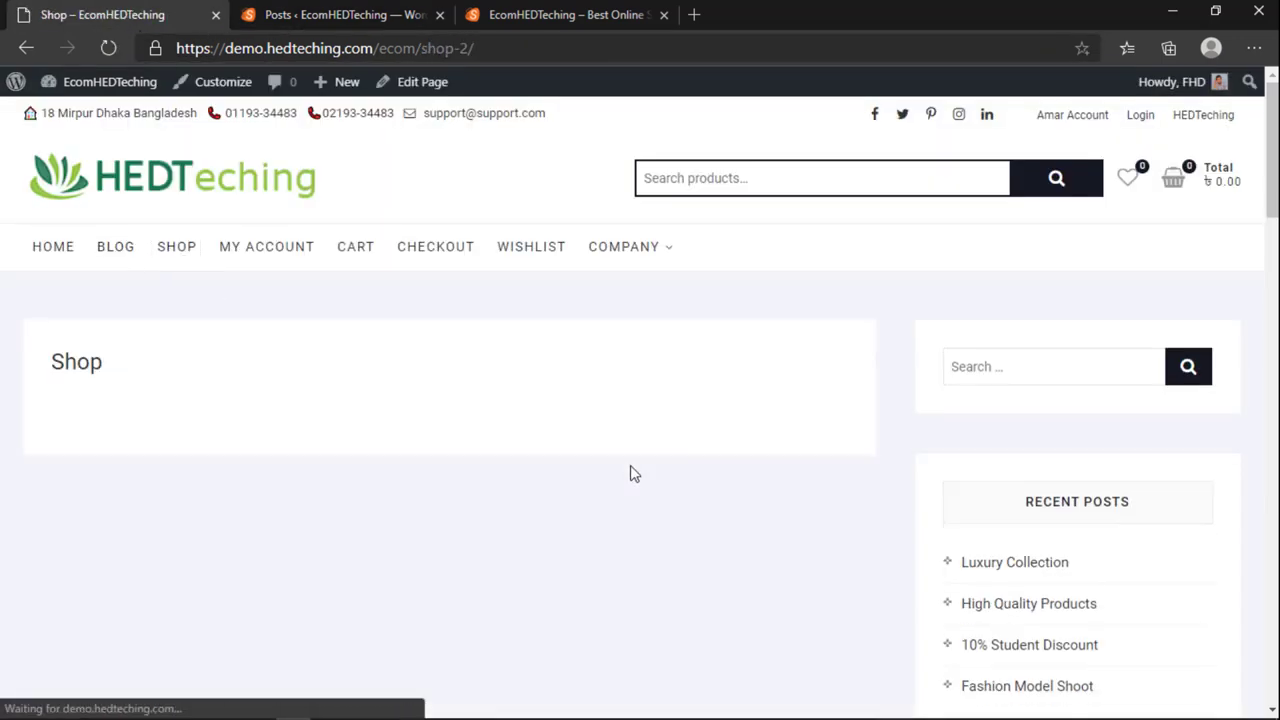
pyautogui.scroll(-2, 990, 450)
pyautogui.scroll(2, 1000, 470)
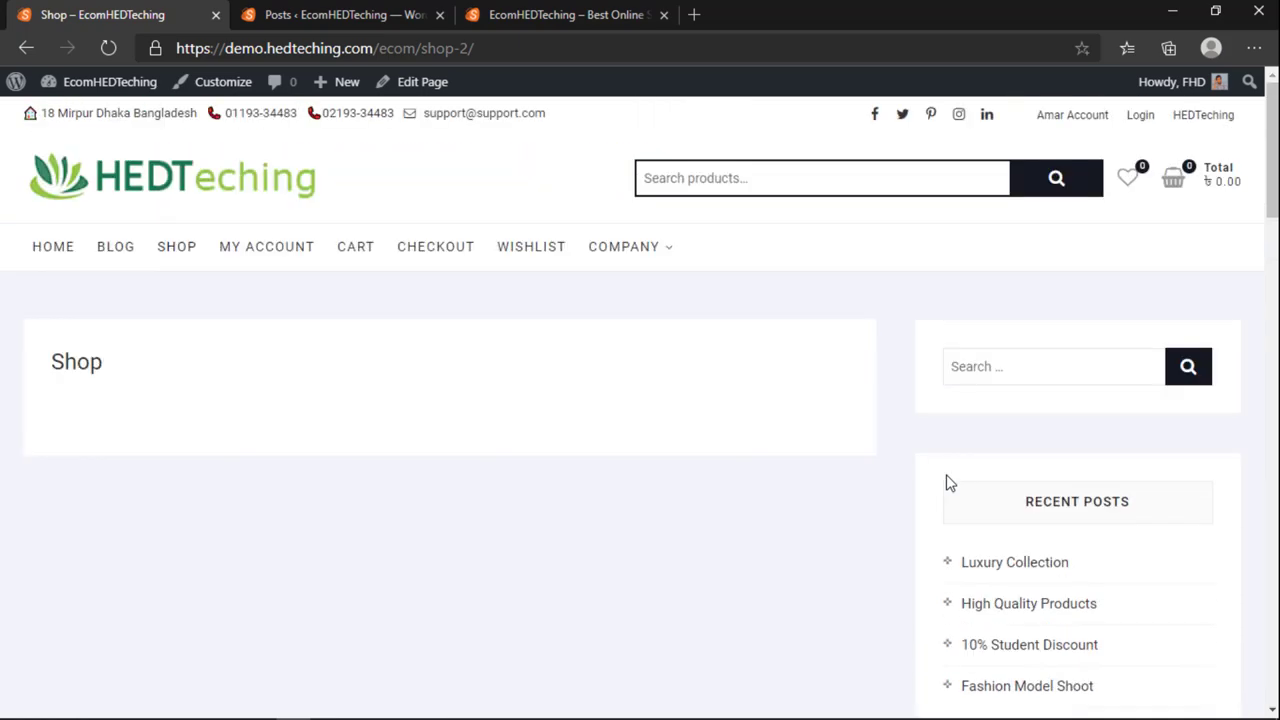
pyautogui.scroll(-8, 757, 505)
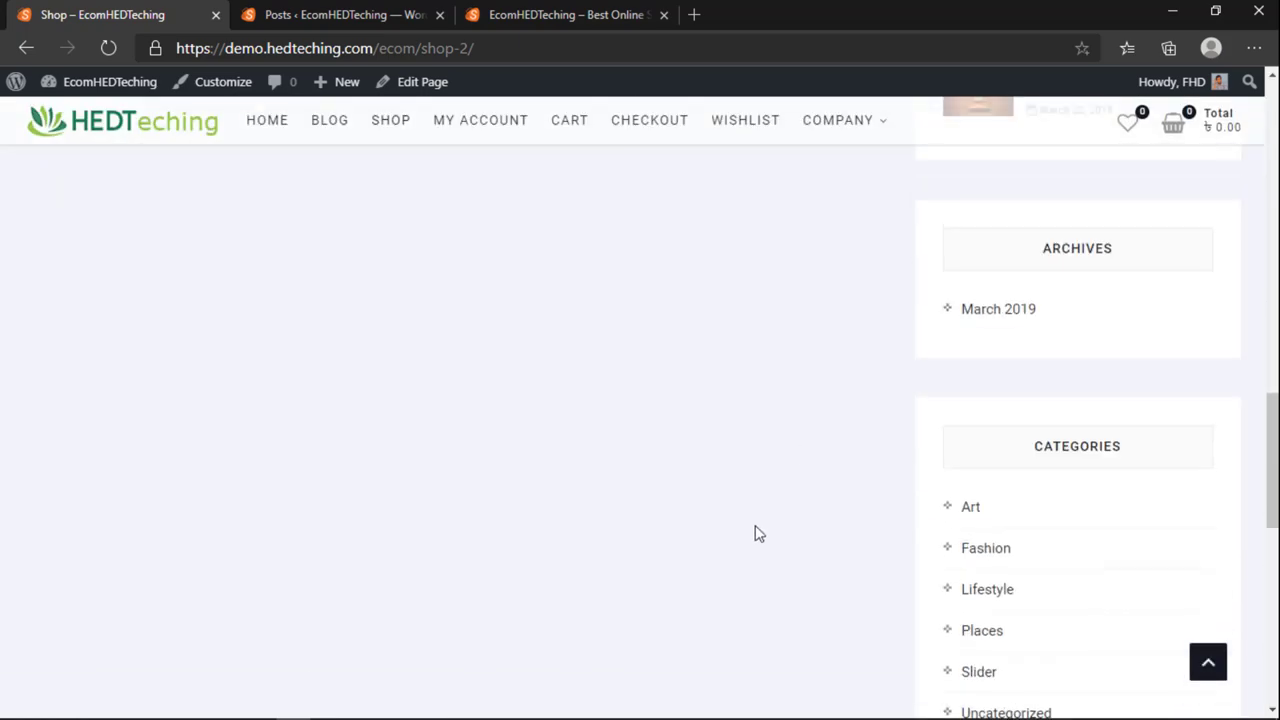
pyautogui.scroll(5, 755, 530)
pyautogui.scroll(3, 752, 534)
# Step: Start loading the admin All Pages list, then glance back at the Shop page
pyautogui.click(340, 15)
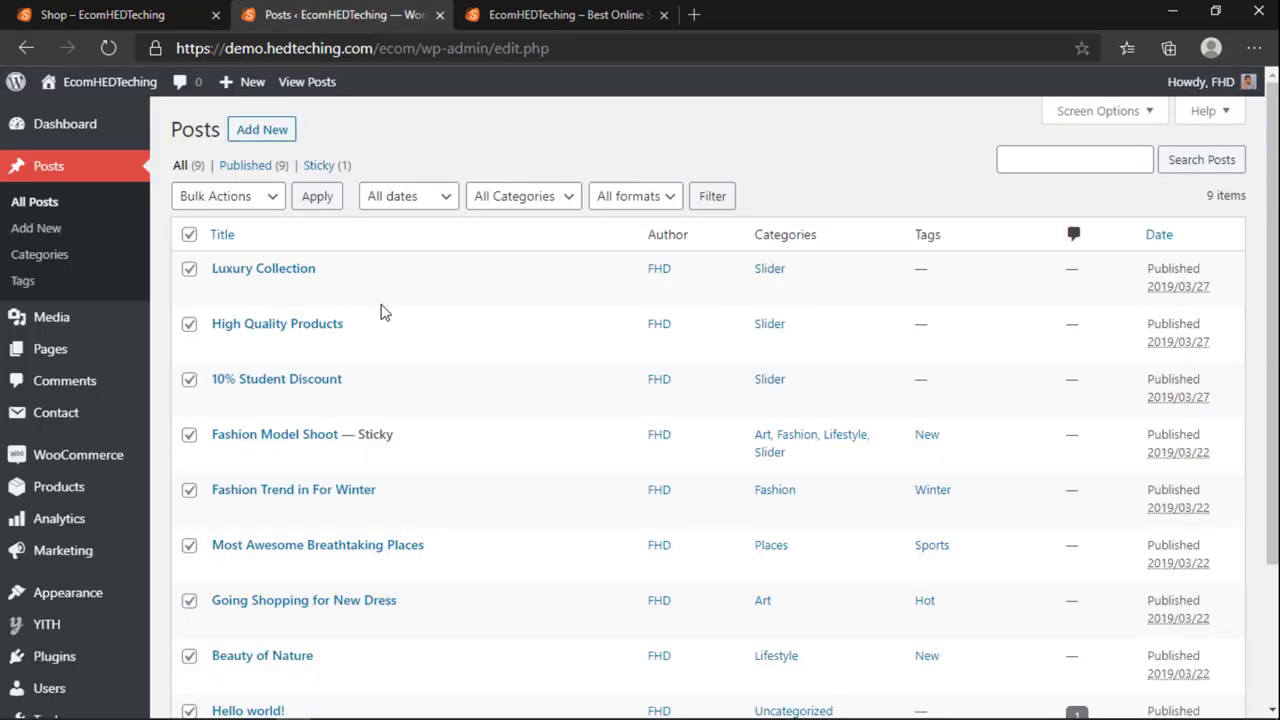
pyautogui.scroll(-1, 380, 312)
pyautogui.scroll(1, 350, 450)
pyautogui.click(50, 348)
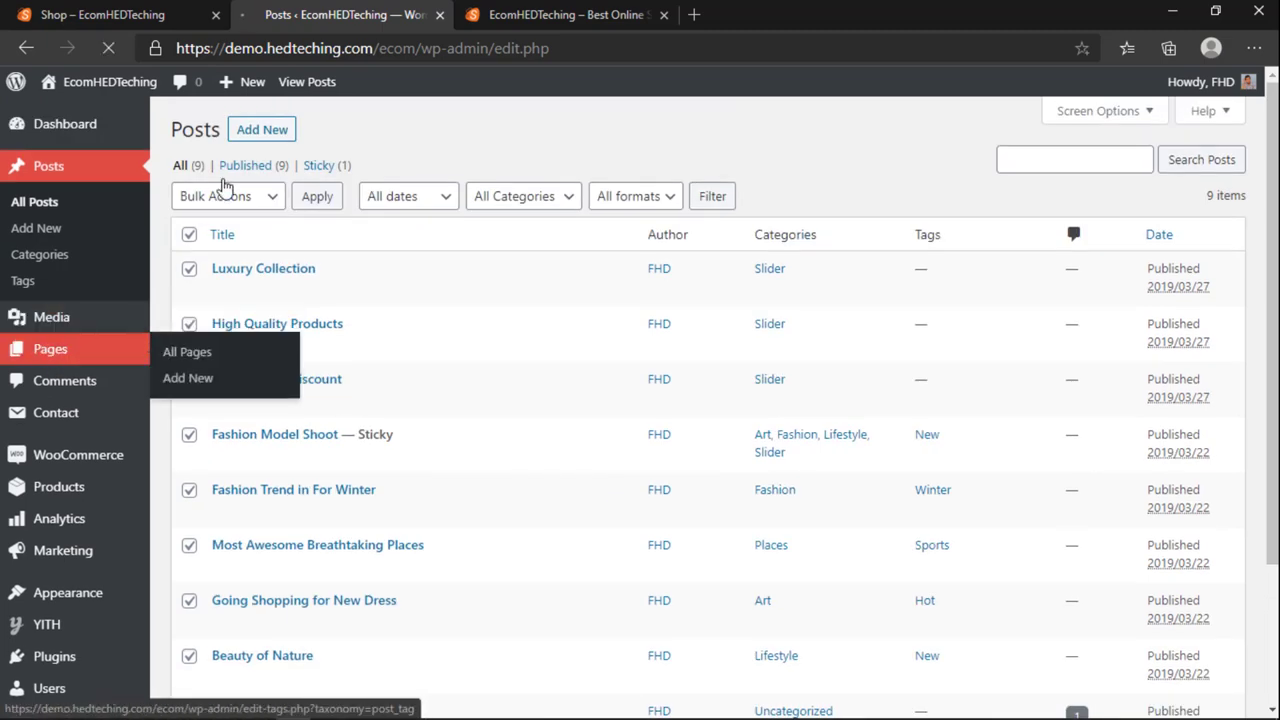
pyautogui.click(143, 14)
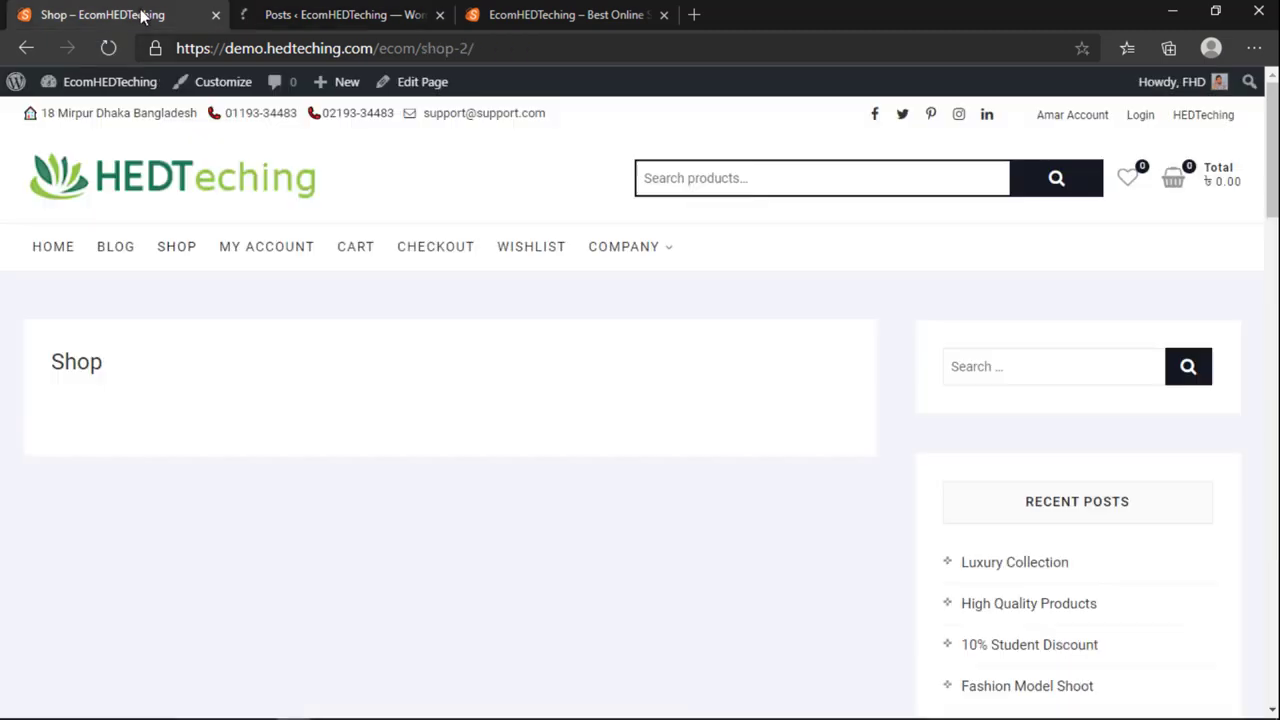
# Step: Compare the admin Pages list against the Shop page shown on the live site
pyautogui.click(313, 12)
pyautogui.scroll(-2, 312, 330)
pyautogui.scroll(2, 309, 366)
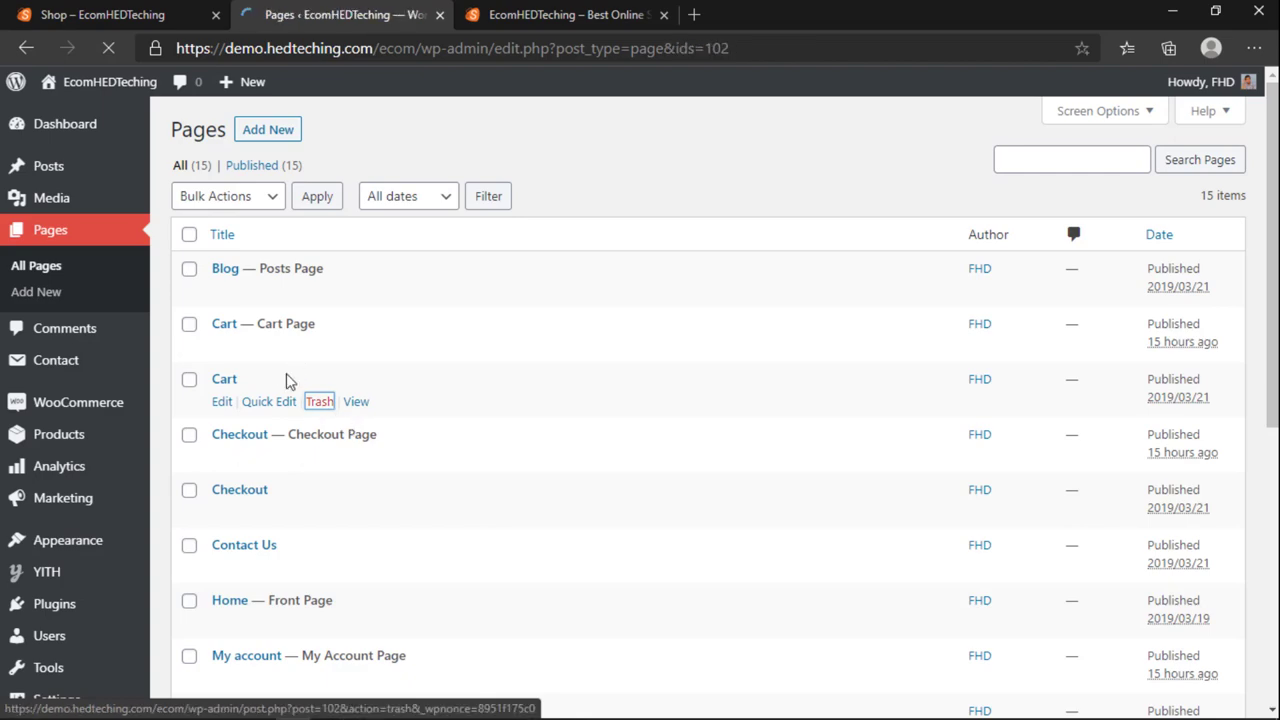
pyautogui.scroll(-3, 231, 449)
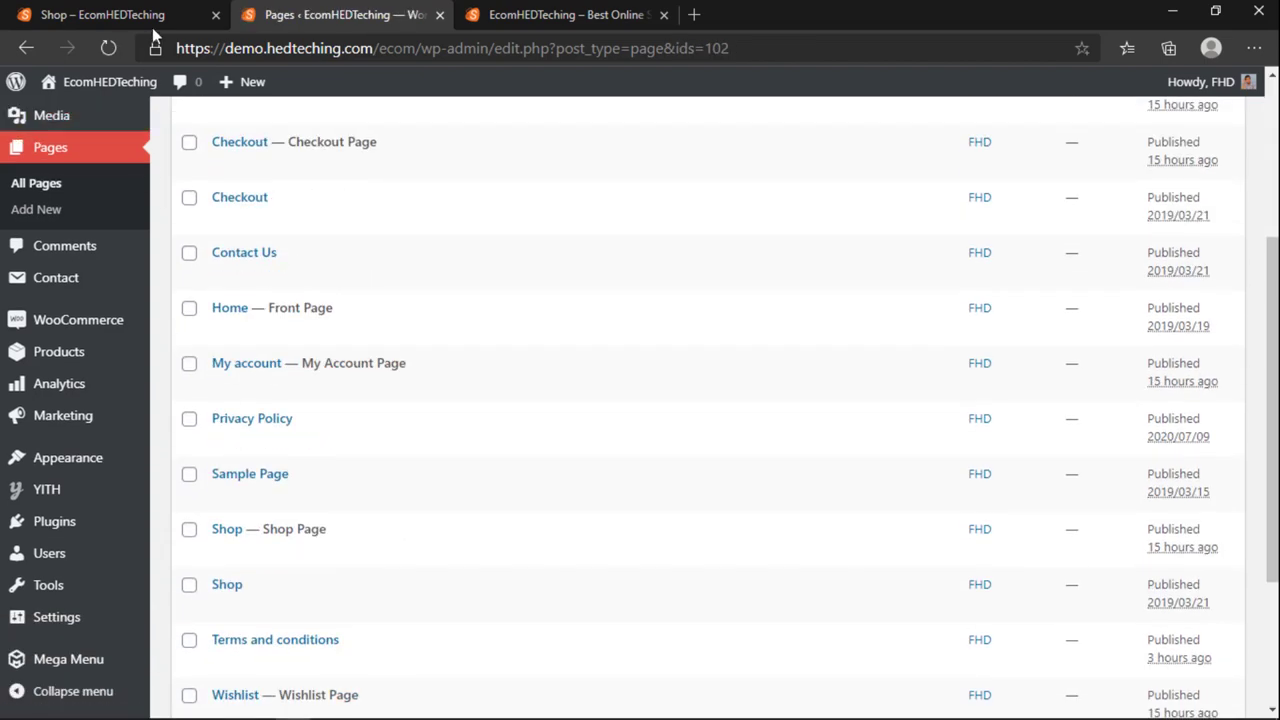
pyautogui.click(152, 27)
pyautogui.click(286, 17)
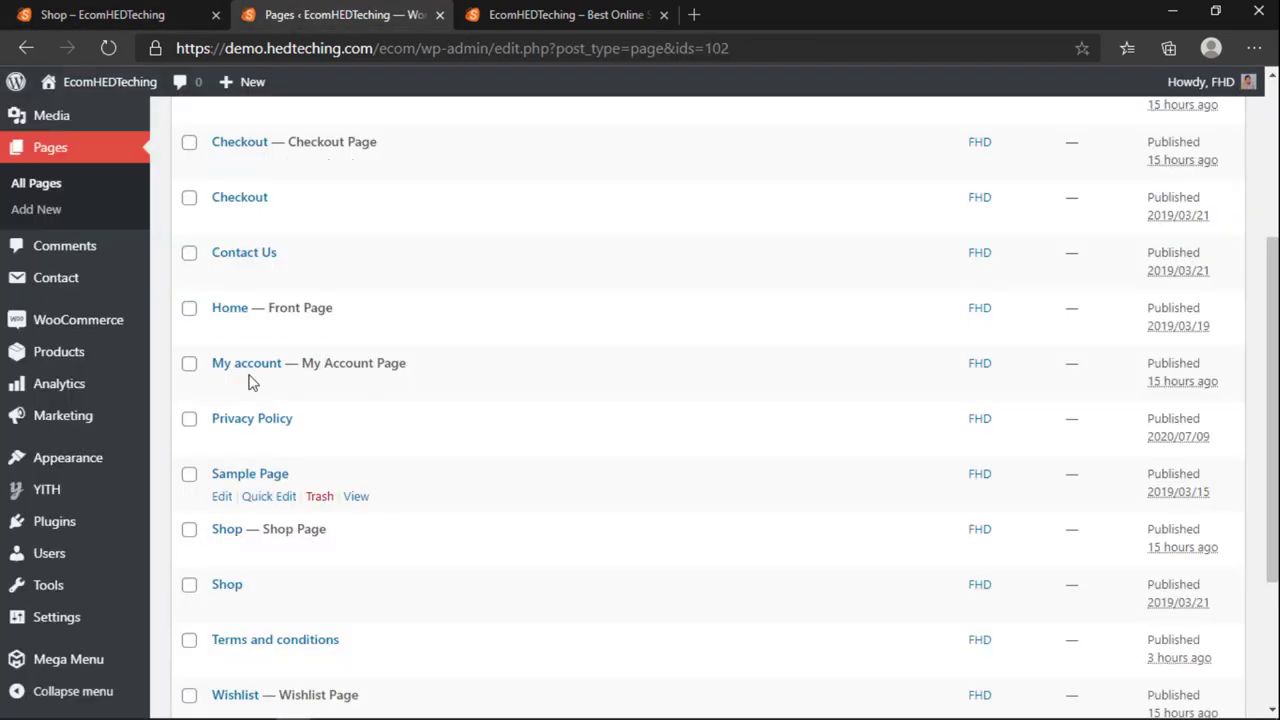
pyautogui.scroll(2, 517, 308)
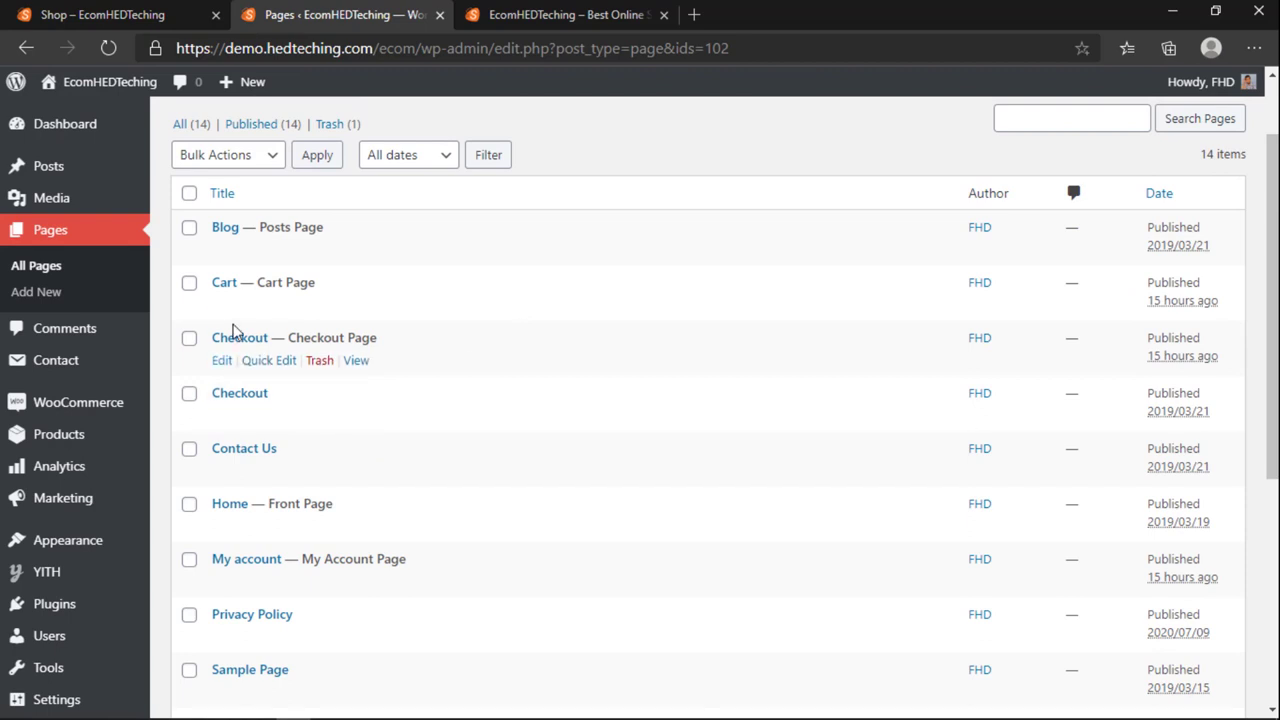
# Step: Bulk-trash the older Checkout and Shop duplicates, then reload the Shop tab to confirm it's gone
pyautogui.click(189, 395)
pyautogui.scroll(-2, 190, 420)
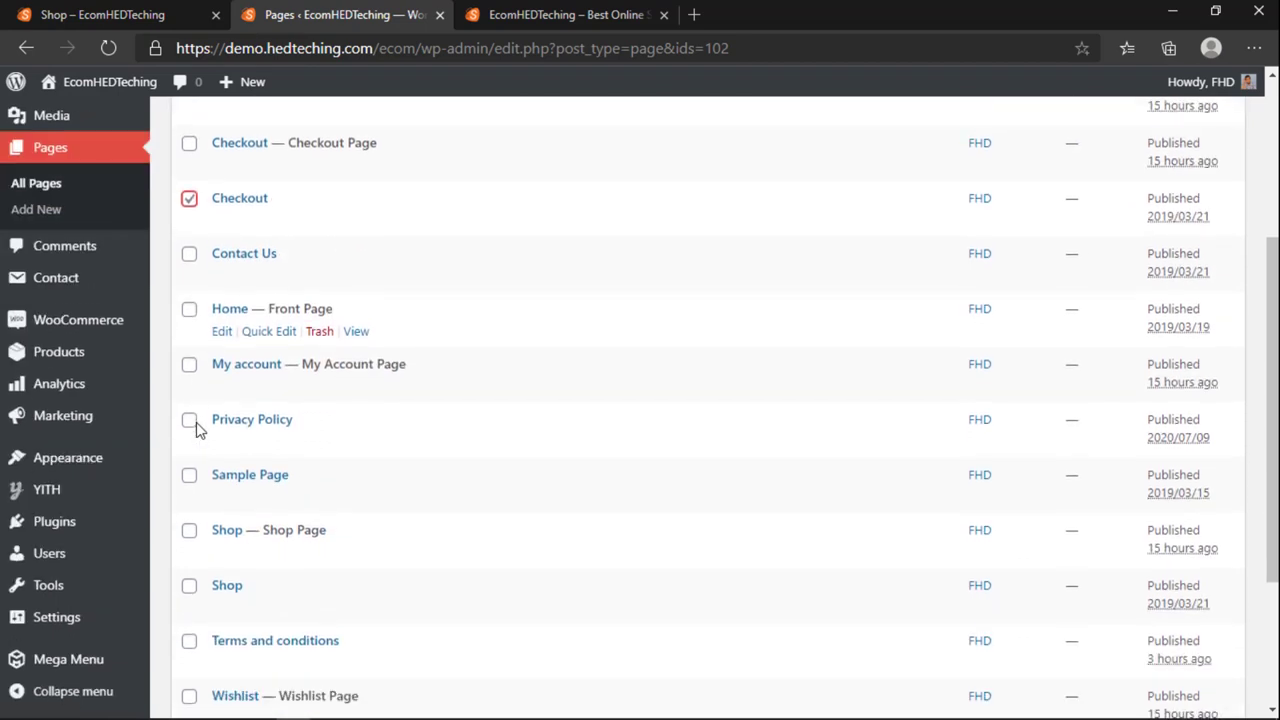
pyautogui.scroll(-2, 230, 400)
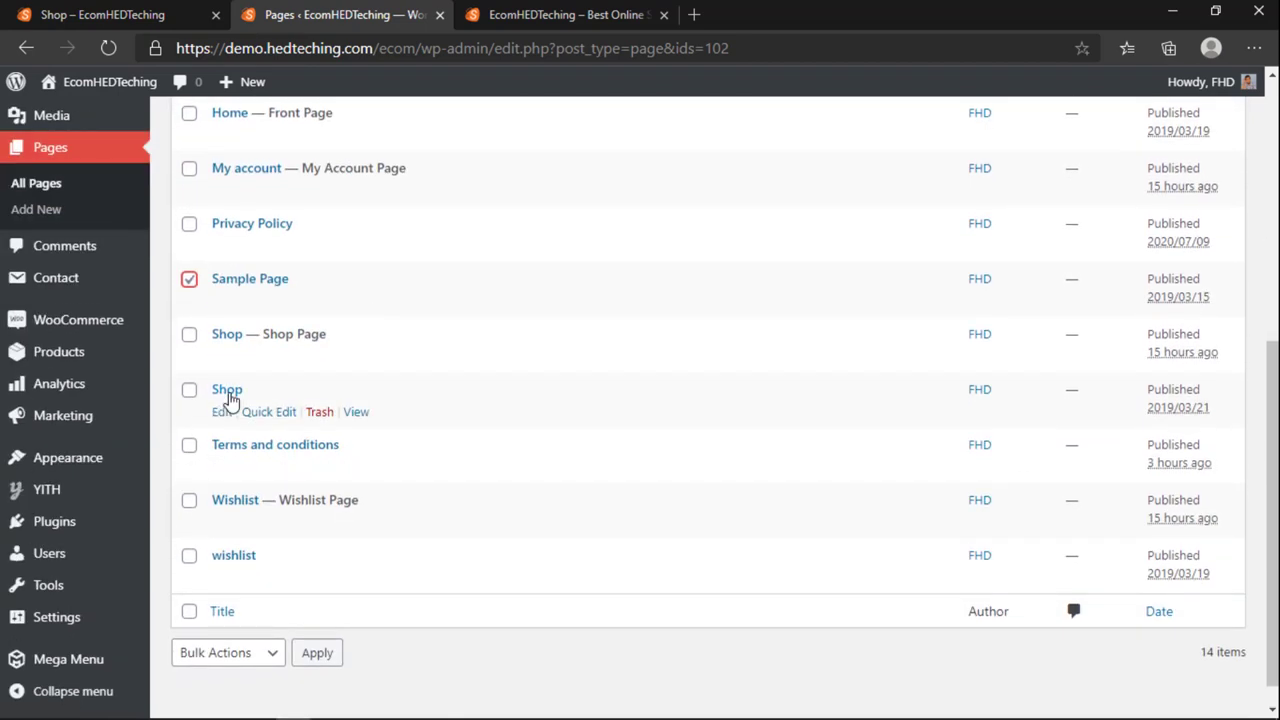
pyautogui.click(189, 390)
pyautogui.scroll(-1, 251, 466)
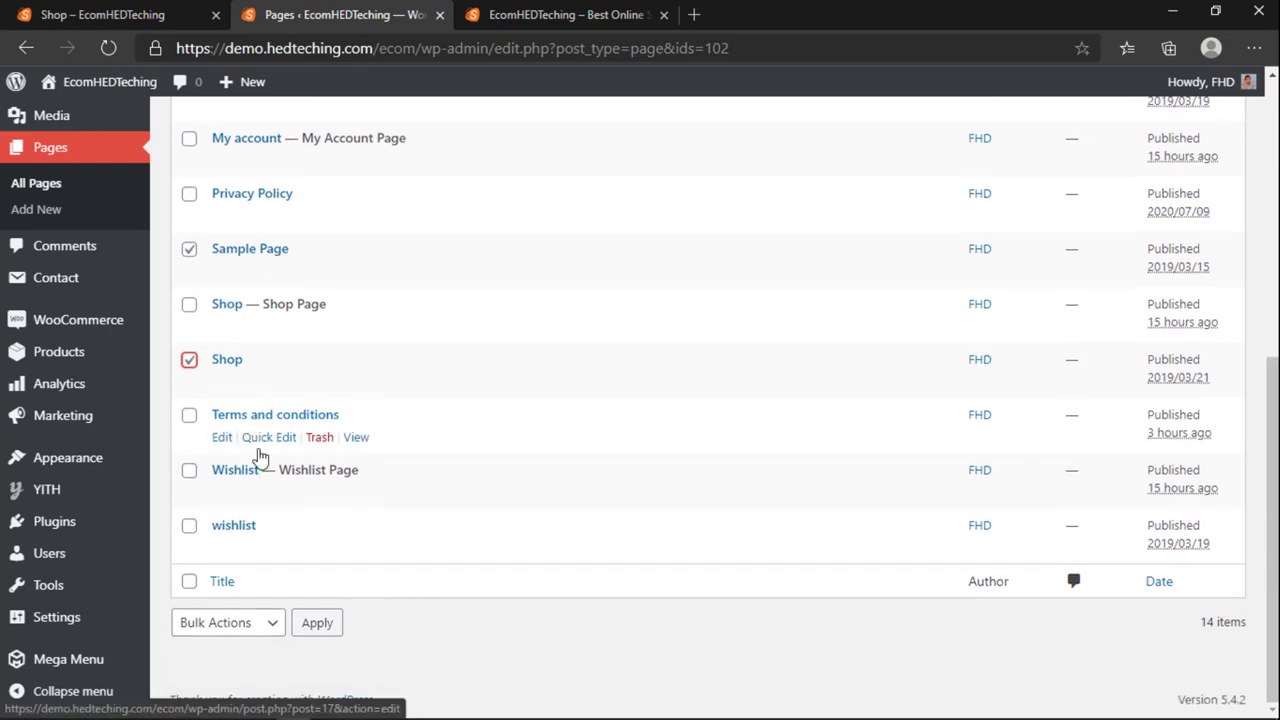
pyautogui.scroll(5, 286, 483)
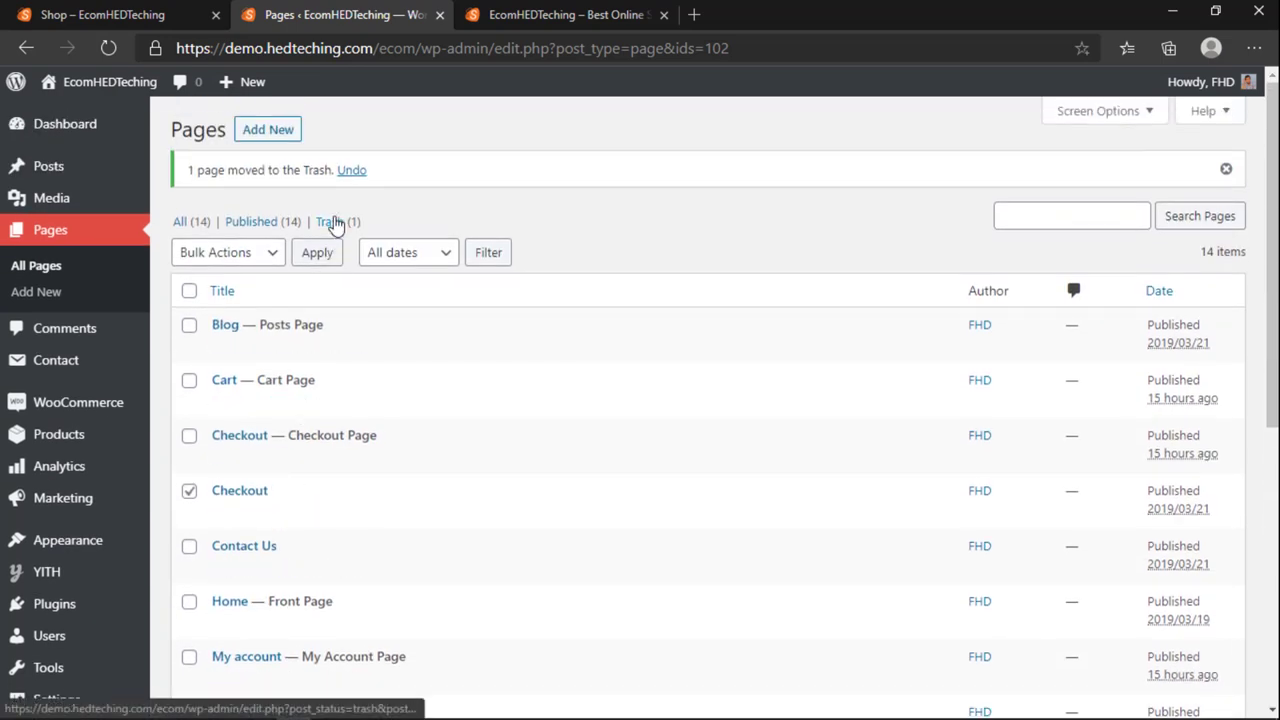
pyautogui.click(197, 258)
pyautogui.click(309, 254)
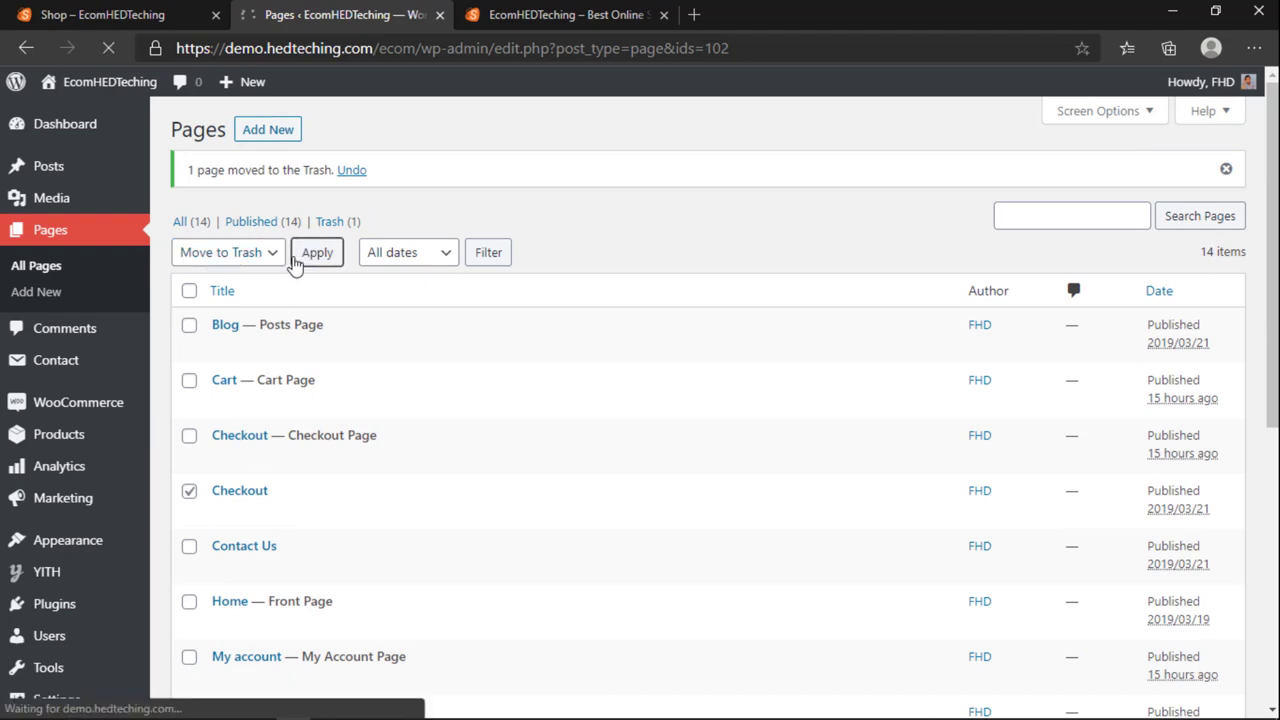
pyautogui.click(110, 14)
pyautogui.click(180, 258)
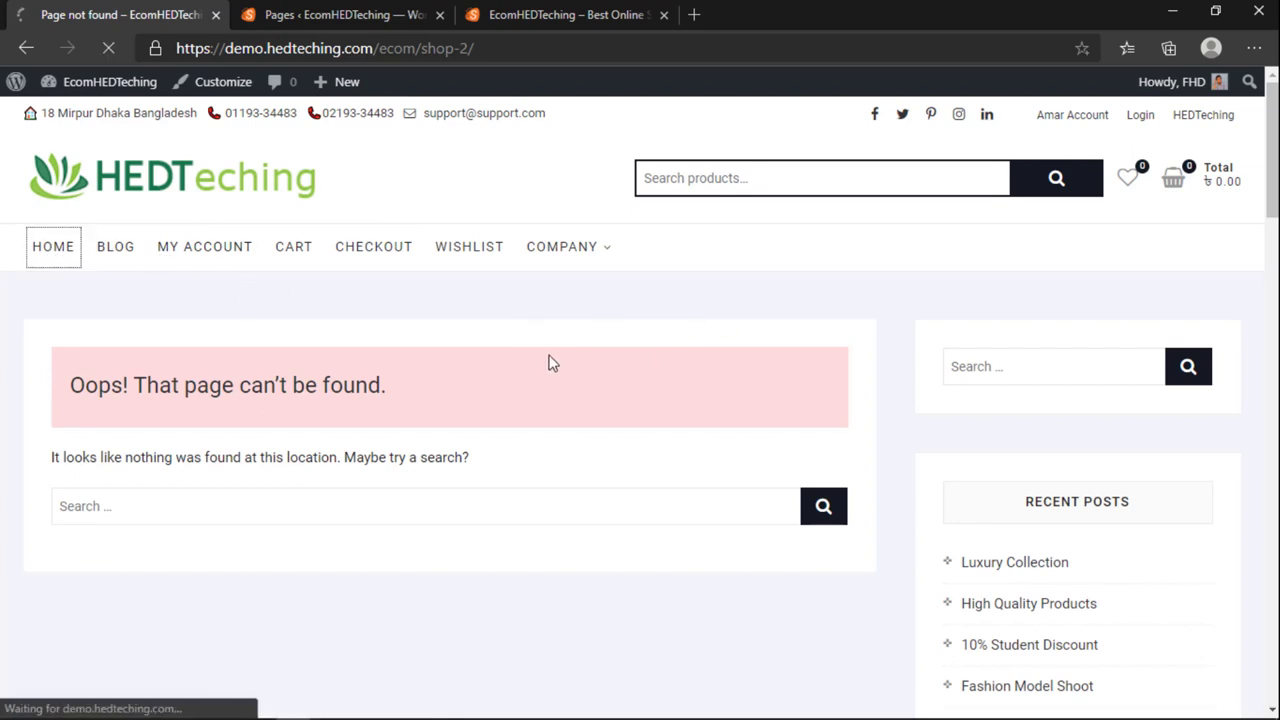
# Step: Scroll through the storefront home page to review its layout
pyautogui.scroll(-2, 600, 457)
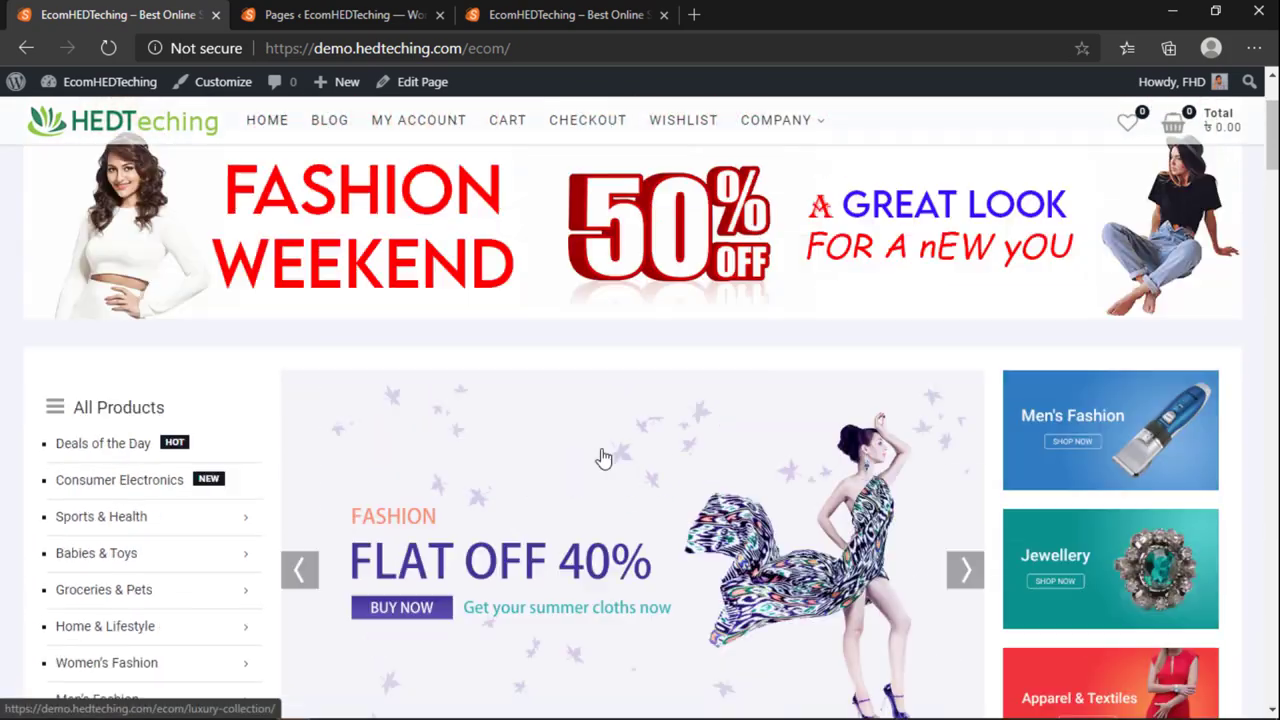
pyautogui.scroll(2, 601, 455)
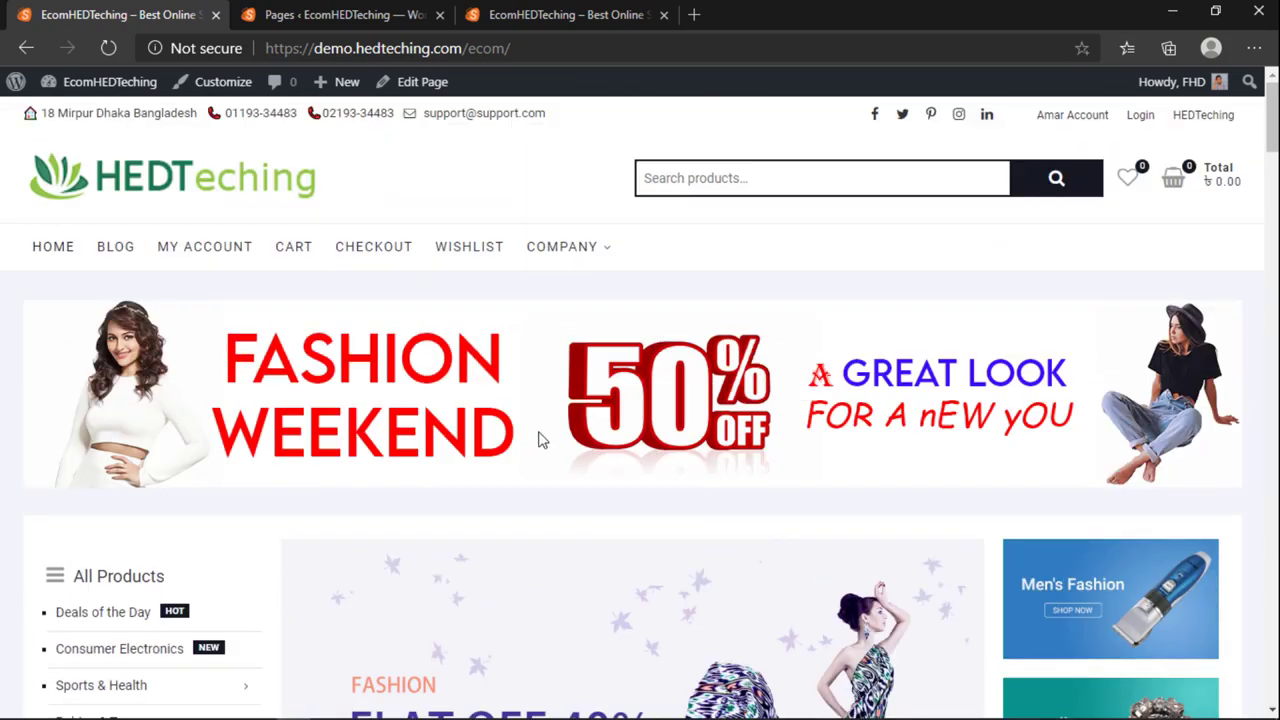
pyautogui.scroll(-15, 540, 440)
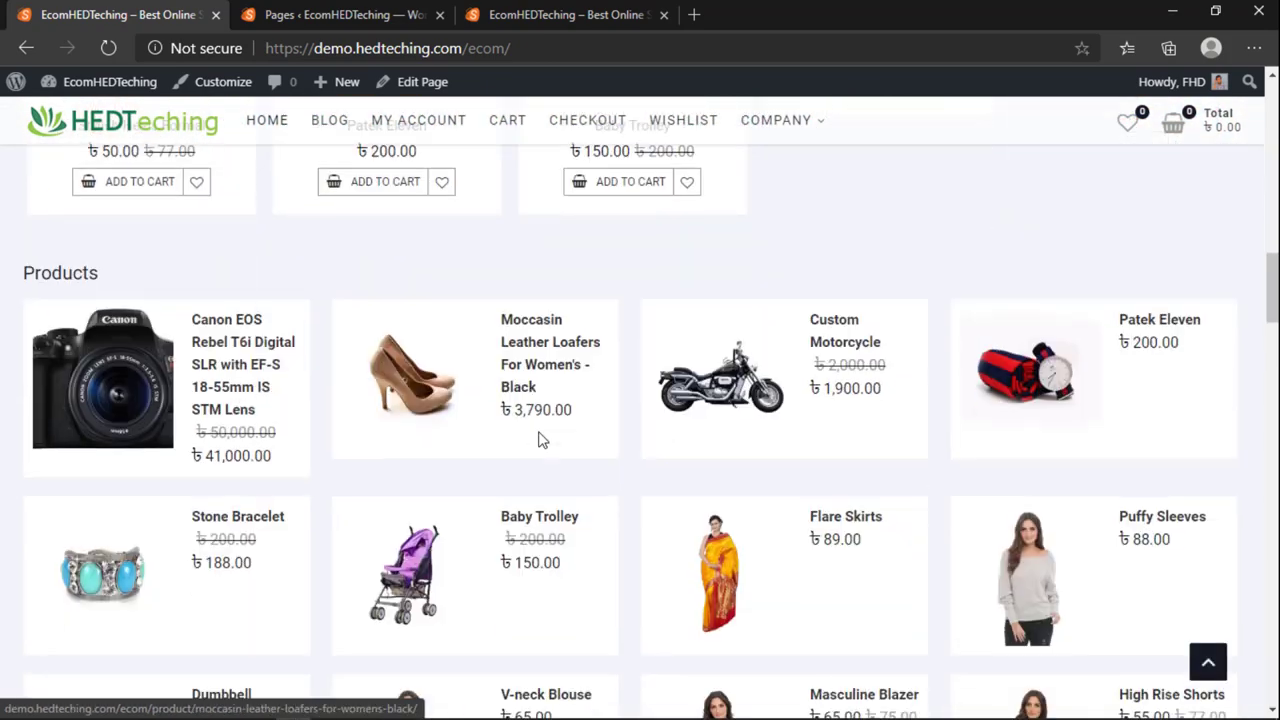
pyautogui.scroll(-15, 540, 445)
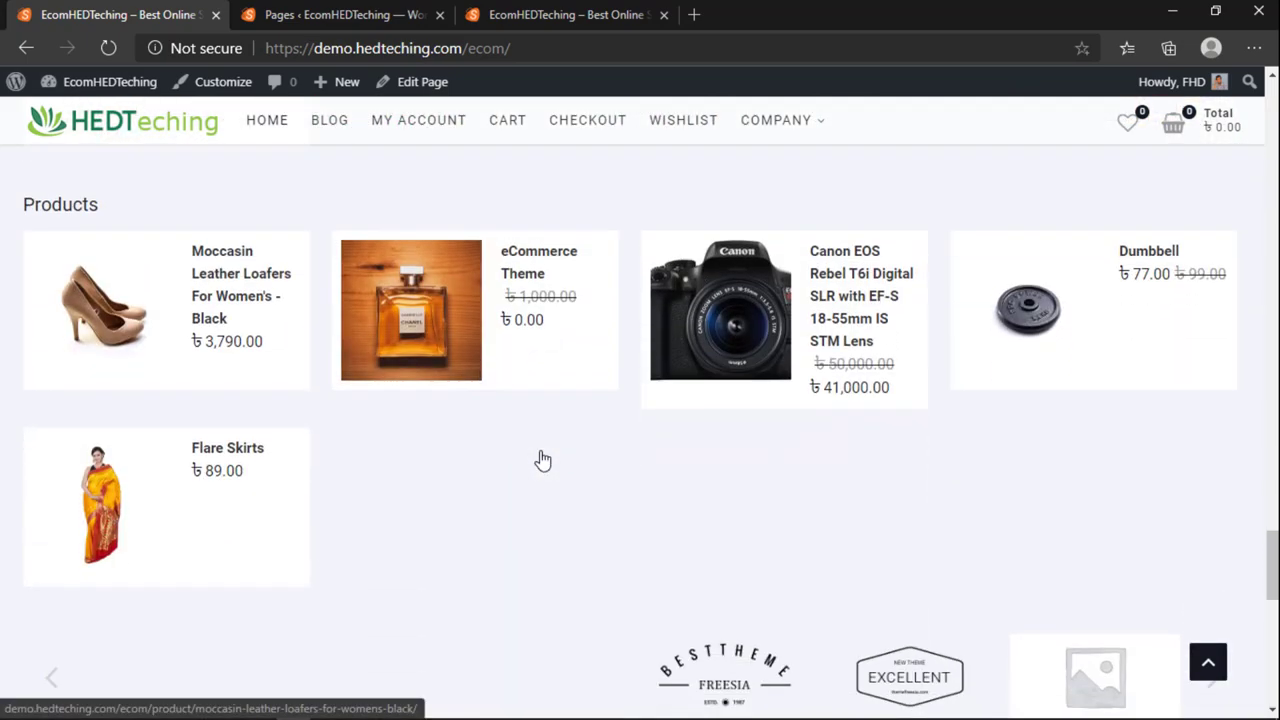
pyautogui.scroll(-7, 540, 462)
pyautogui.scroll(3, 450, 440)
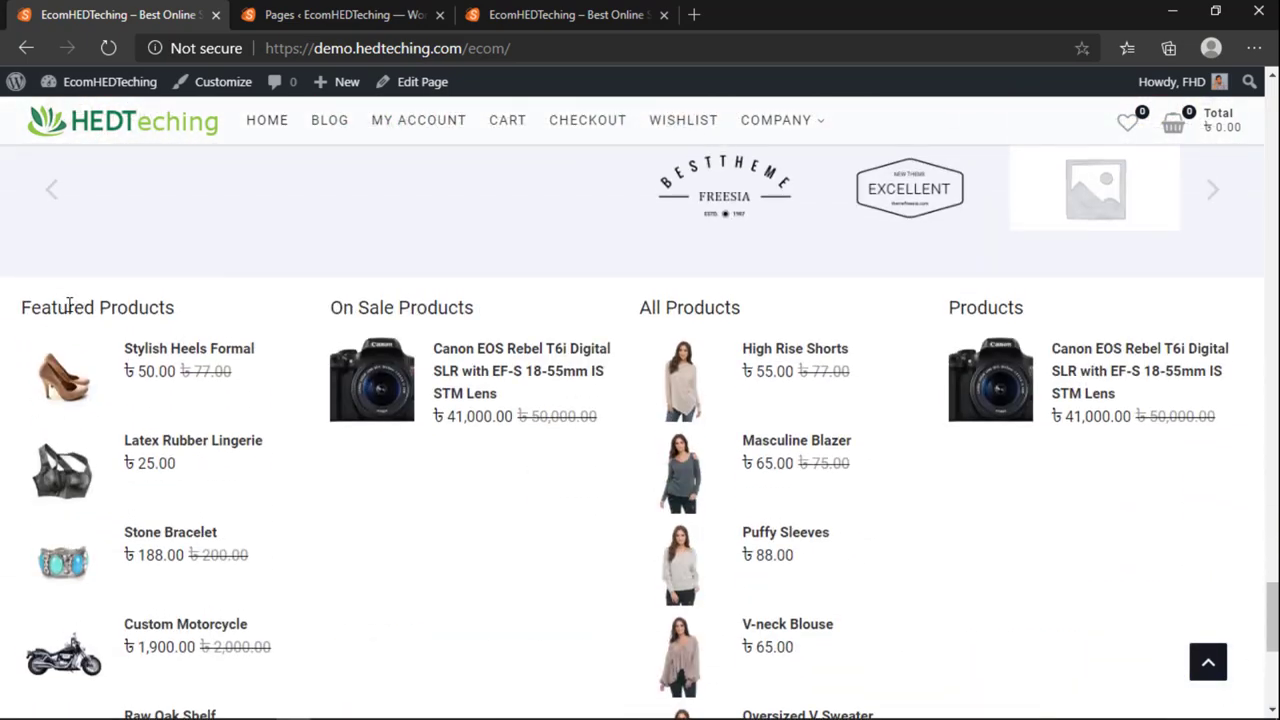
pyautogui.moveTo(68, 307); pyautogui.dragTo(754, 446)
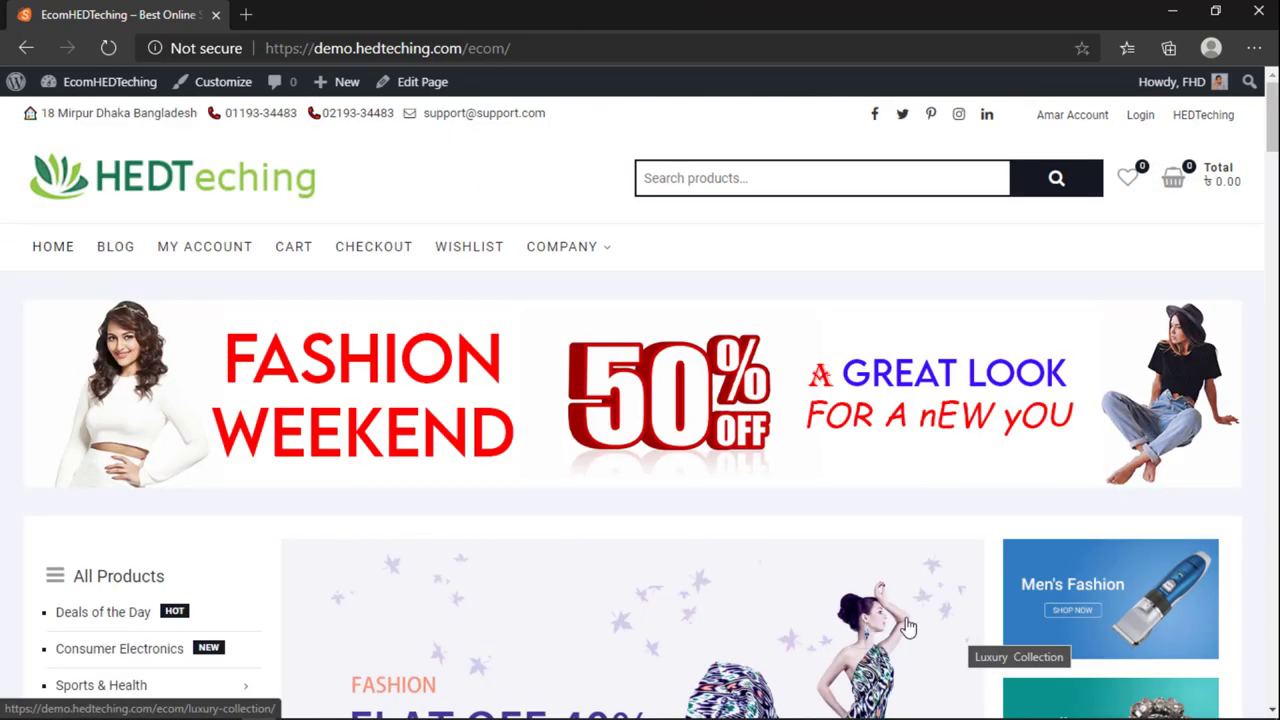
pyautogui.scroll(-5, 897, 640)
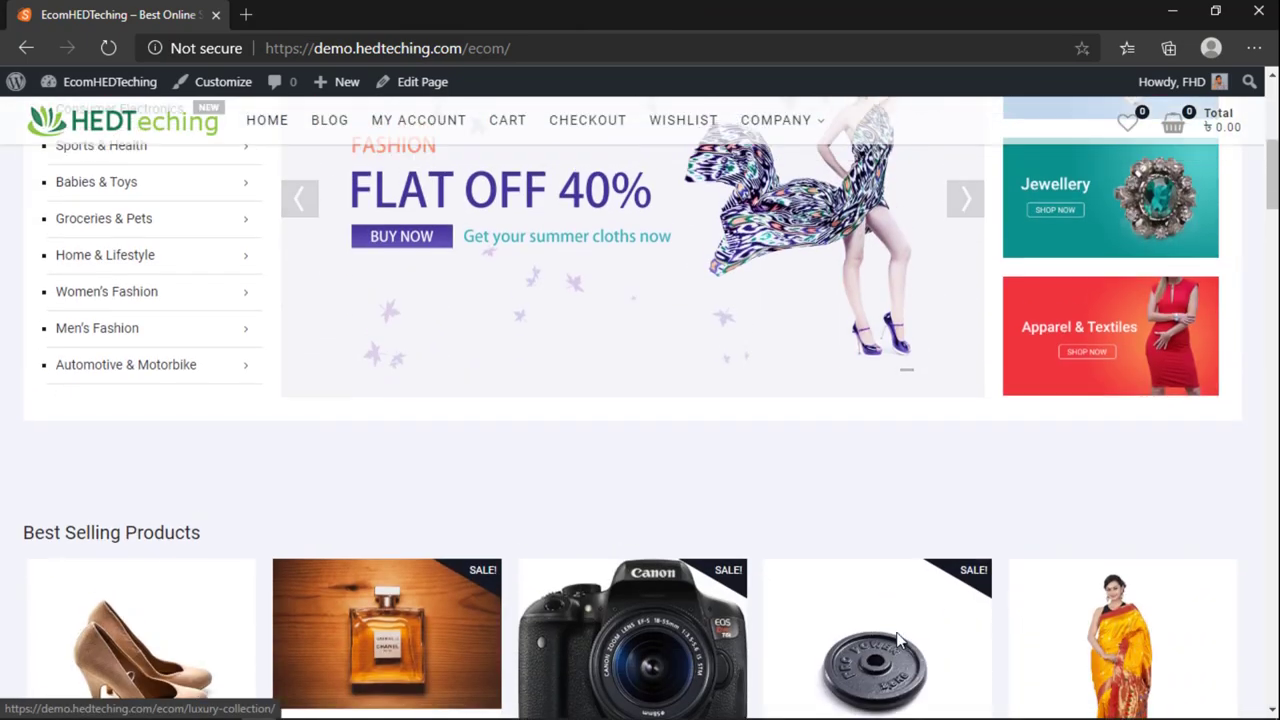
pyautogui.scroll(5, 897, 640)
pyautogui.scroll(-2, 890, 640)
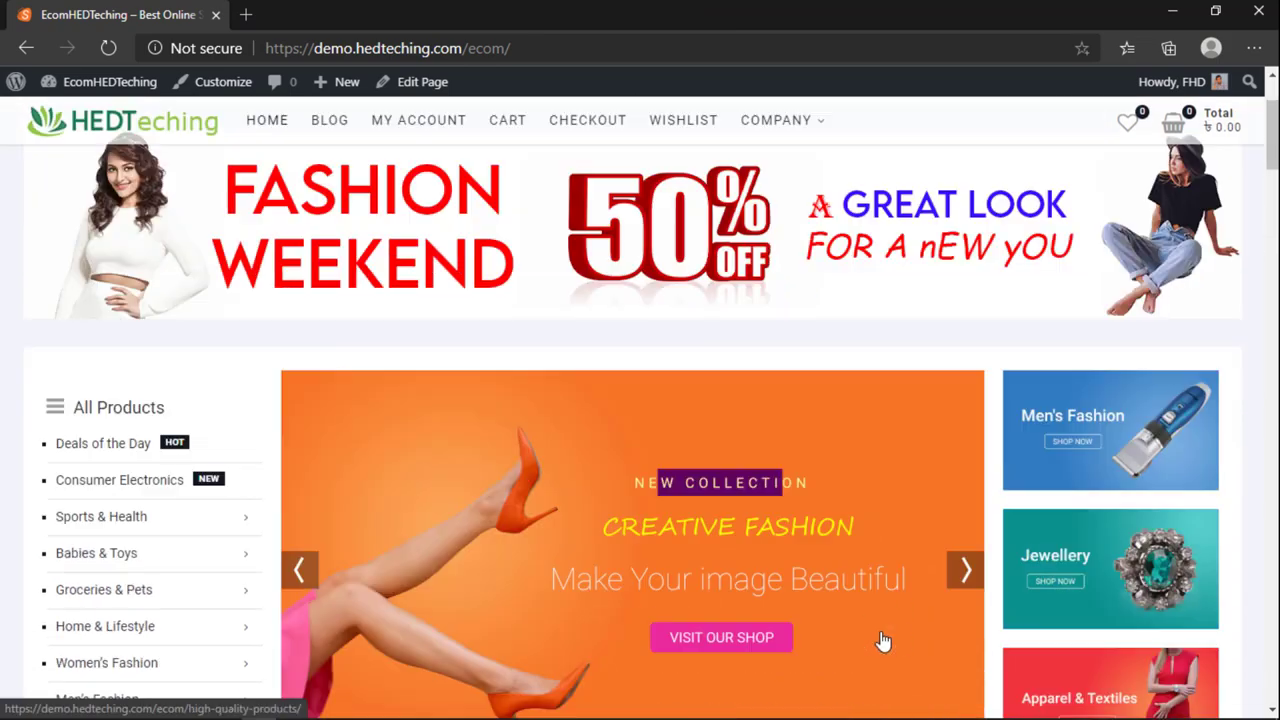
pyautogui.scroll(-15, 883, 640)
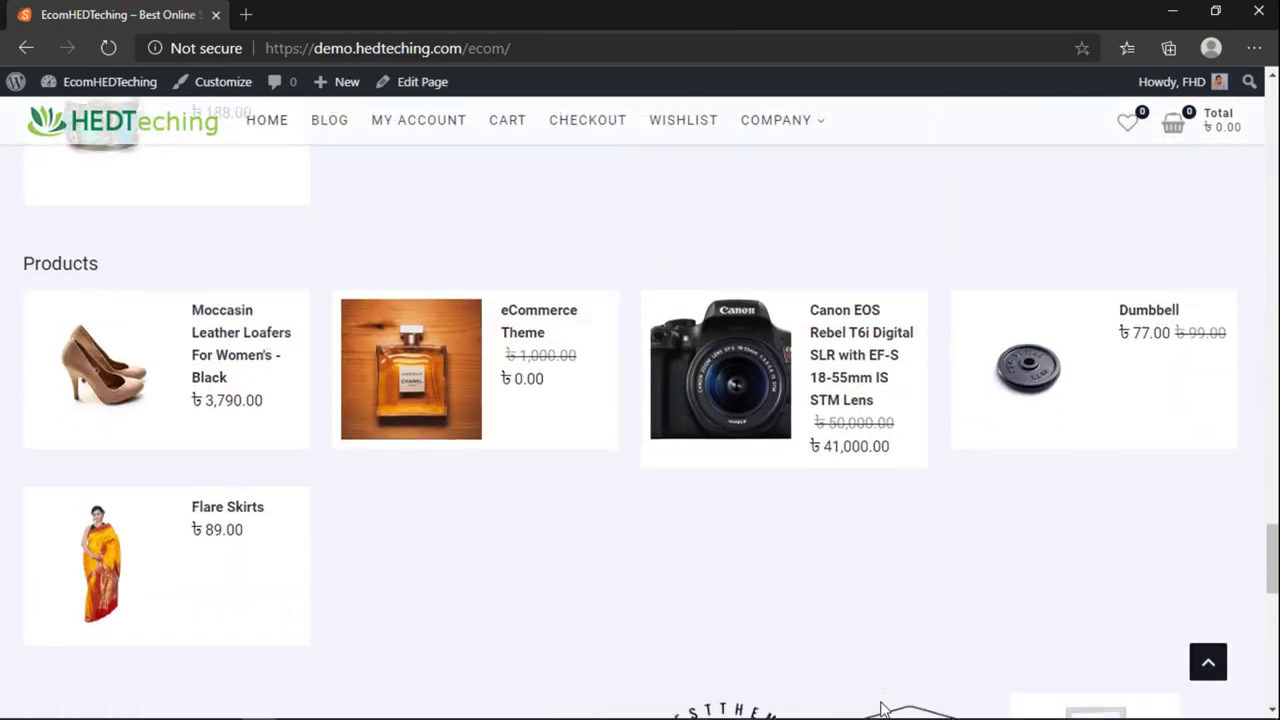
pyautogui.scroll(-10, 884, 706)
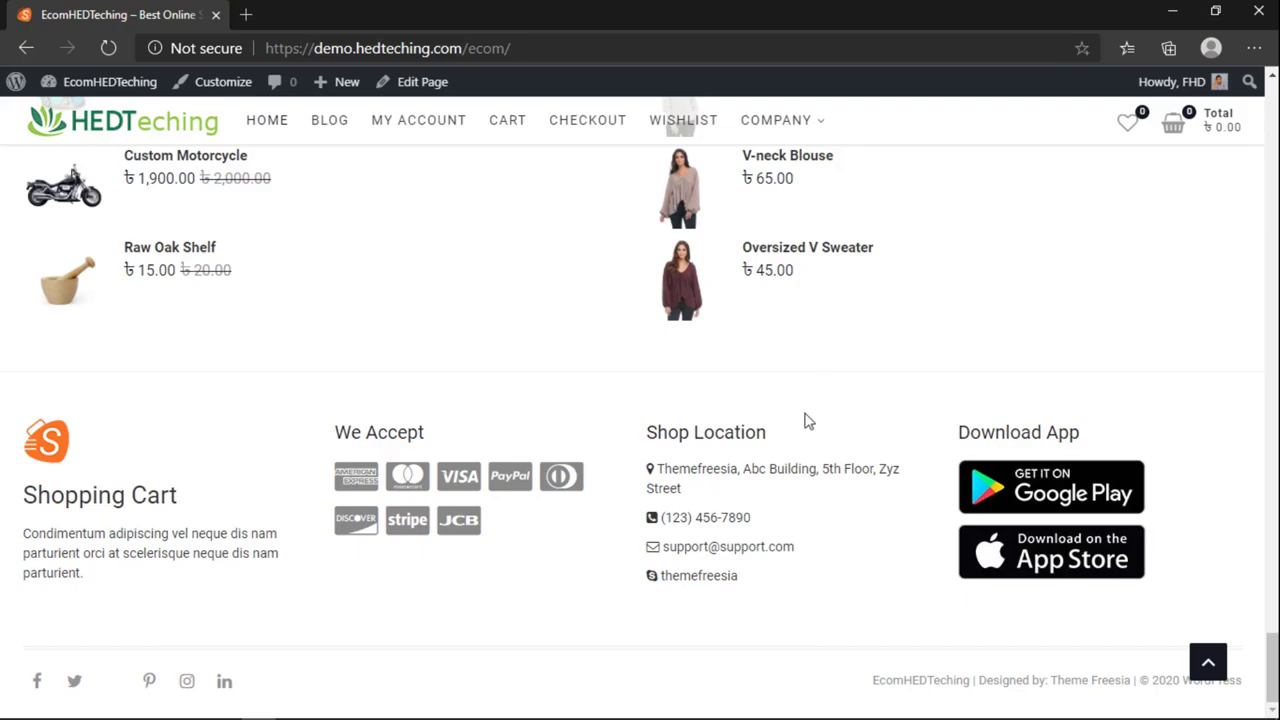
pyautogui.scroll(15, 1260, 400)
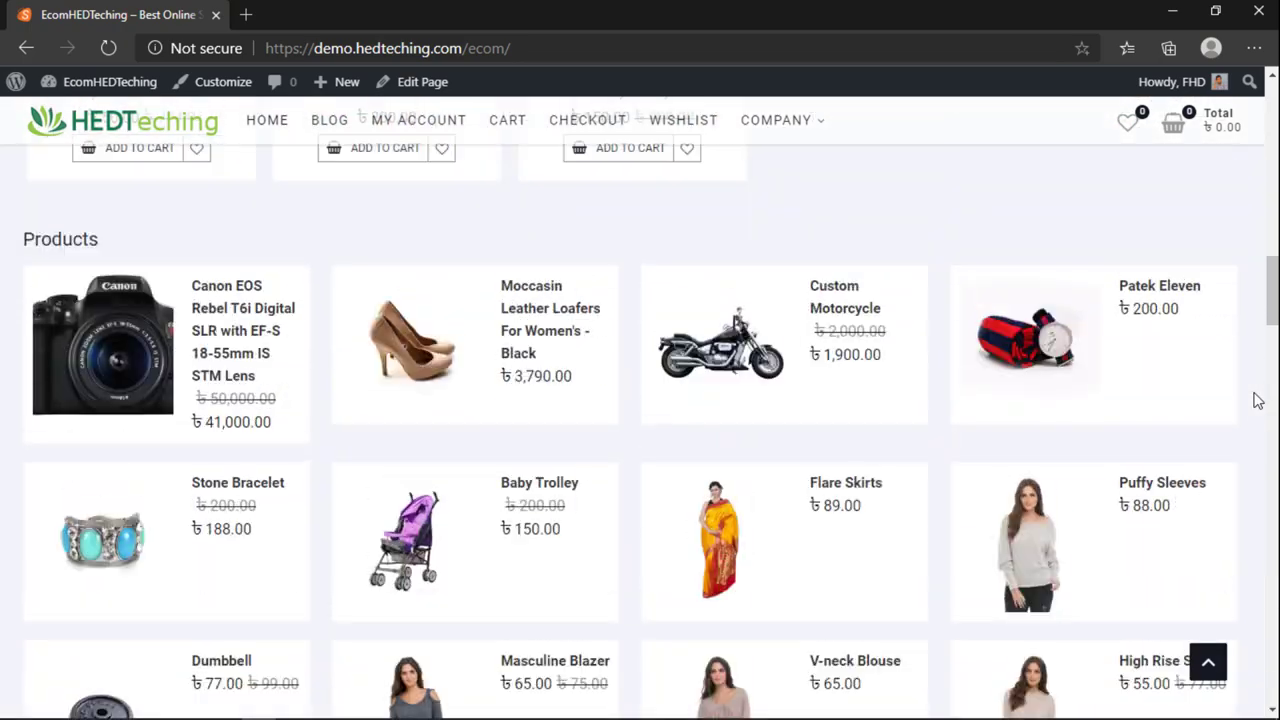
pyautogui.scroll(10, 1113, 305)
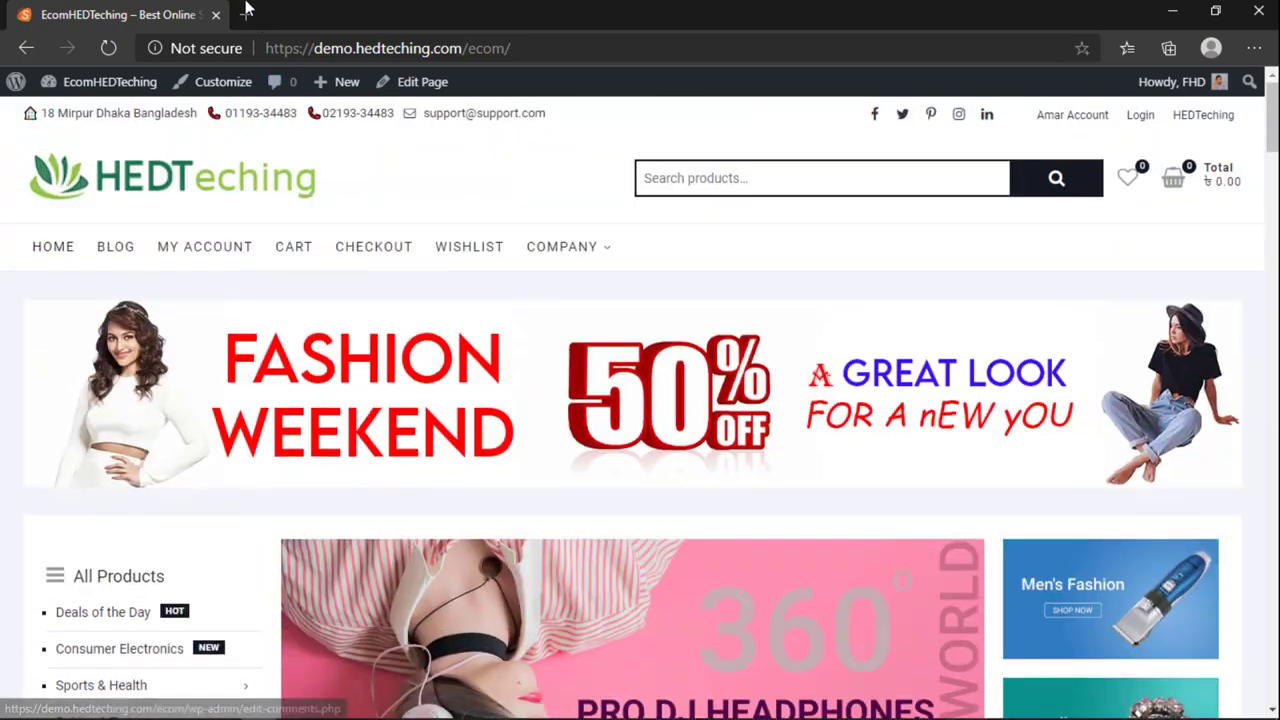
# Step: Launch the Customizer from the home page's admin bar
pyautogui.click(247, 10)
pyautogui.click(200, 14)
pyautogui.click(223, 81)
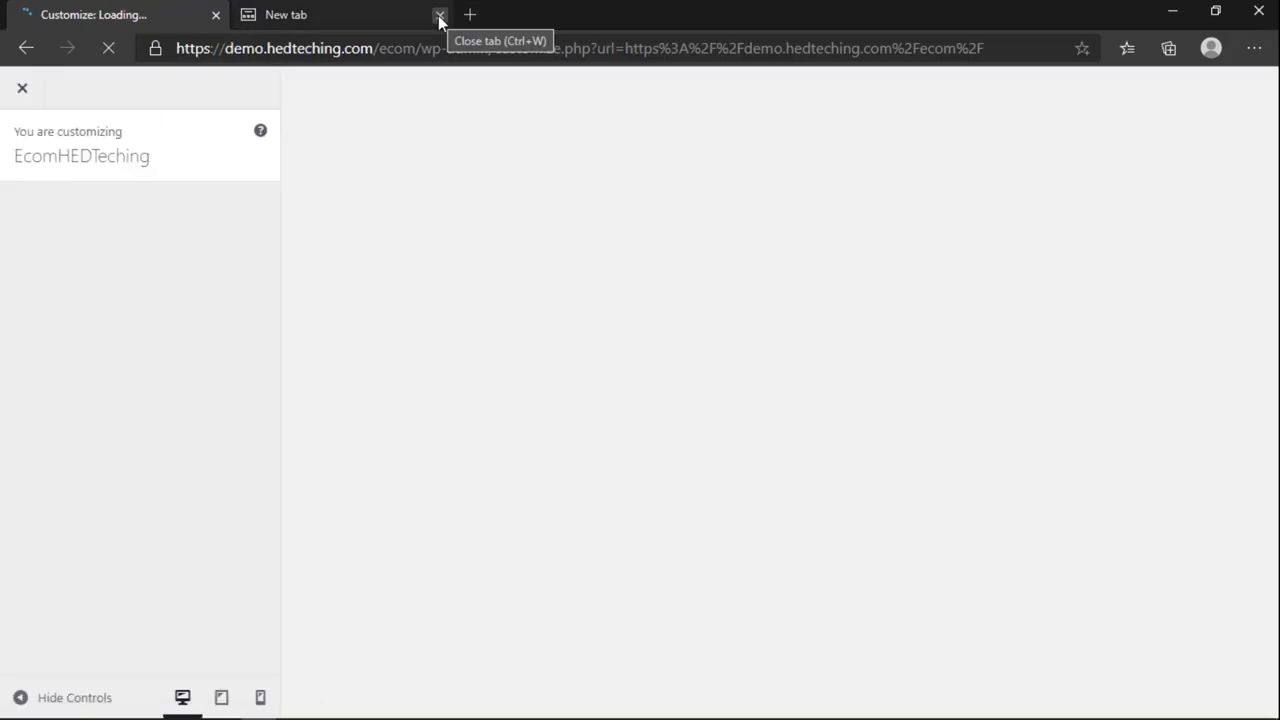
# Step: Close the empty extra tab and set the theme colour to orange #ff9900
pyautogui.click(440, 14)
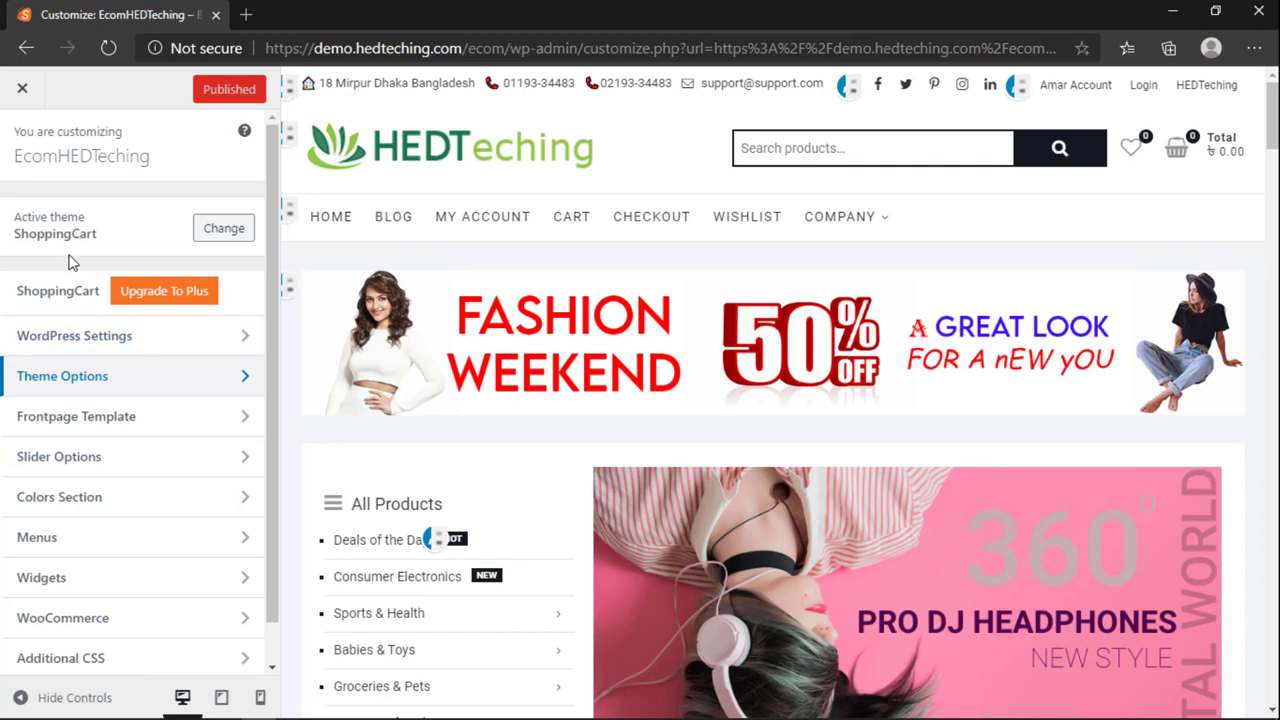
pyautogui.click(89, 497)
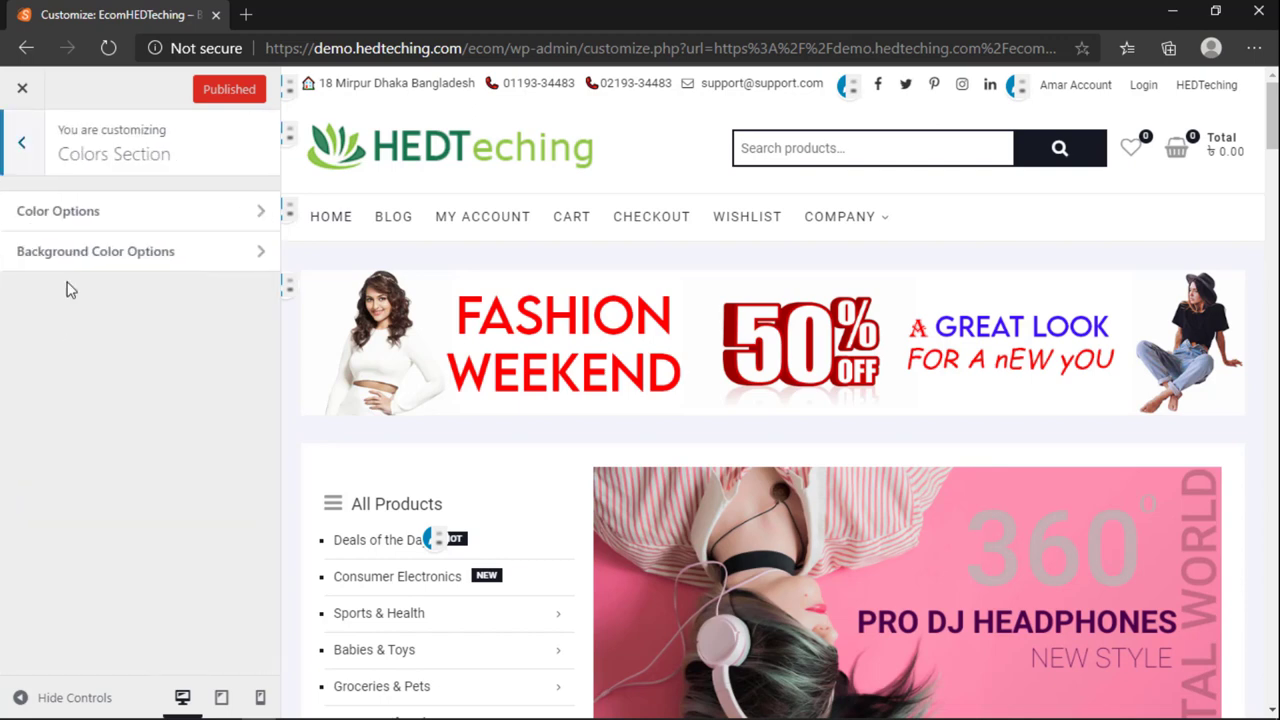
pyautogui.click(89, 216)
pyautogui.click(55, 229)
pyautogui.doubleClick(148, 229)
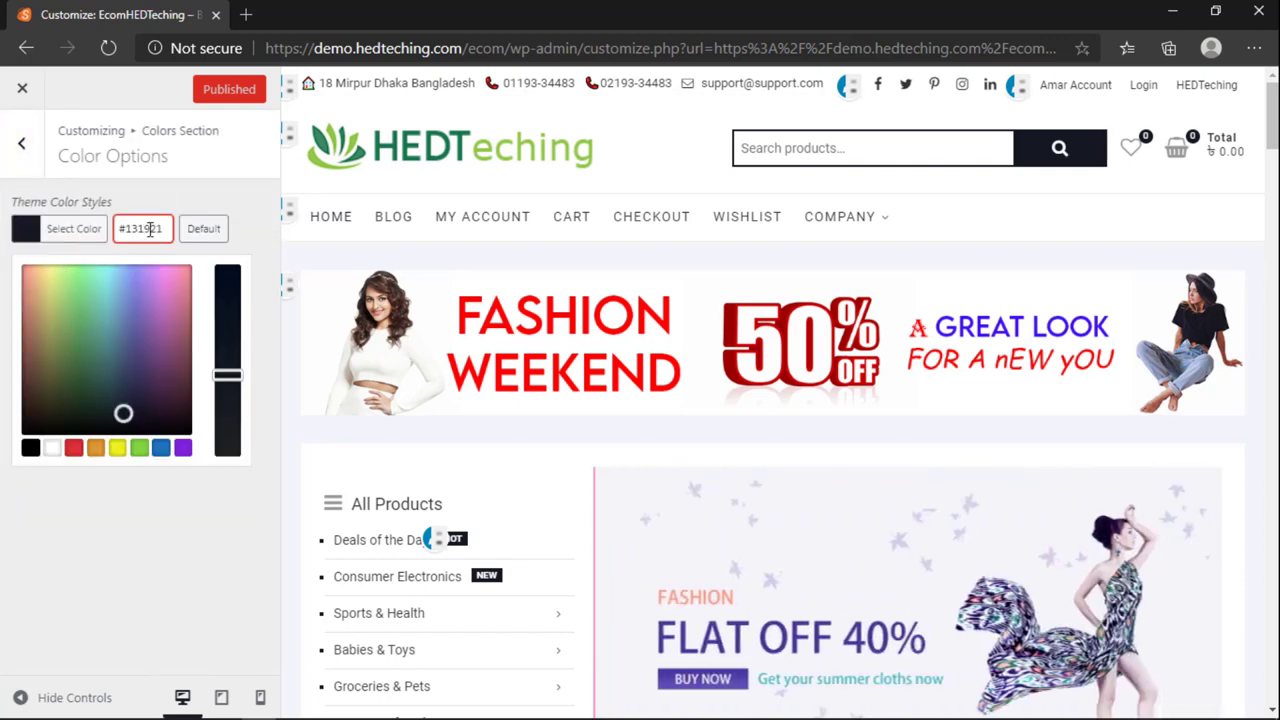
pyautogui.write('ff9900')
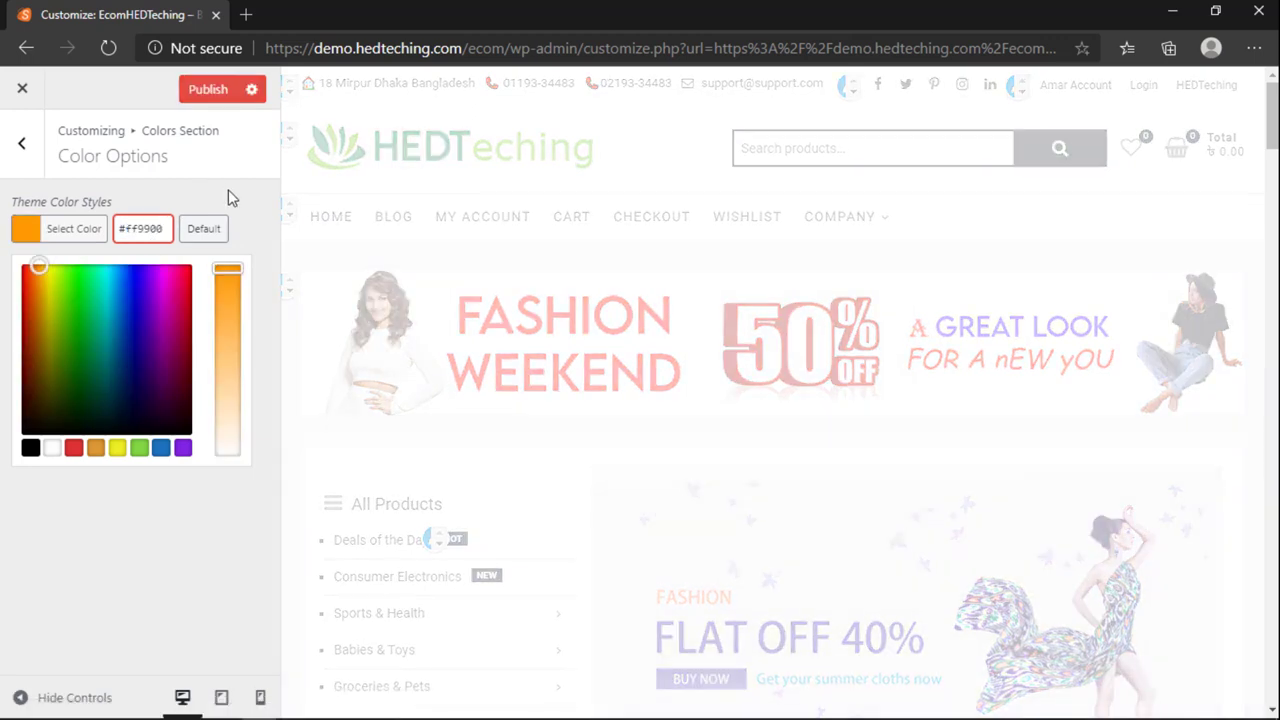
pyautogui.click(228, 189)
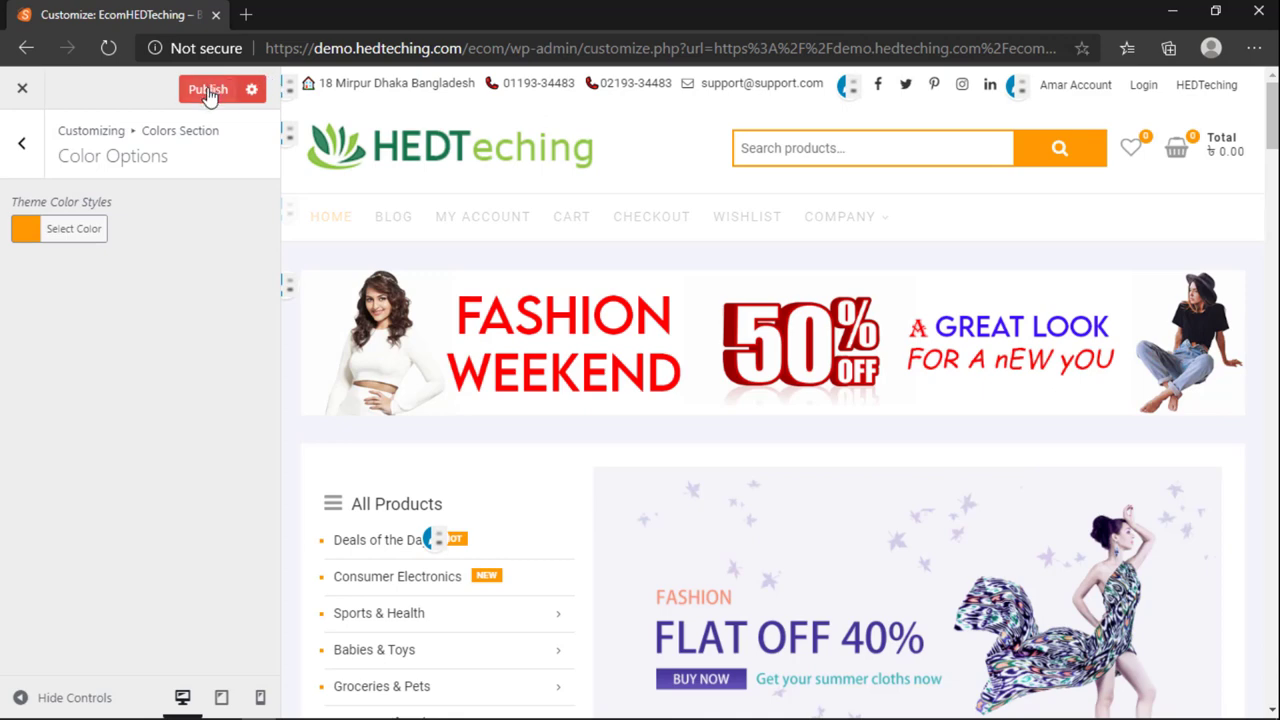
# Step: Check the orange preview and glance at the background colour options before returning to main settings
pyautogui.scroll(-3, 517, 525)
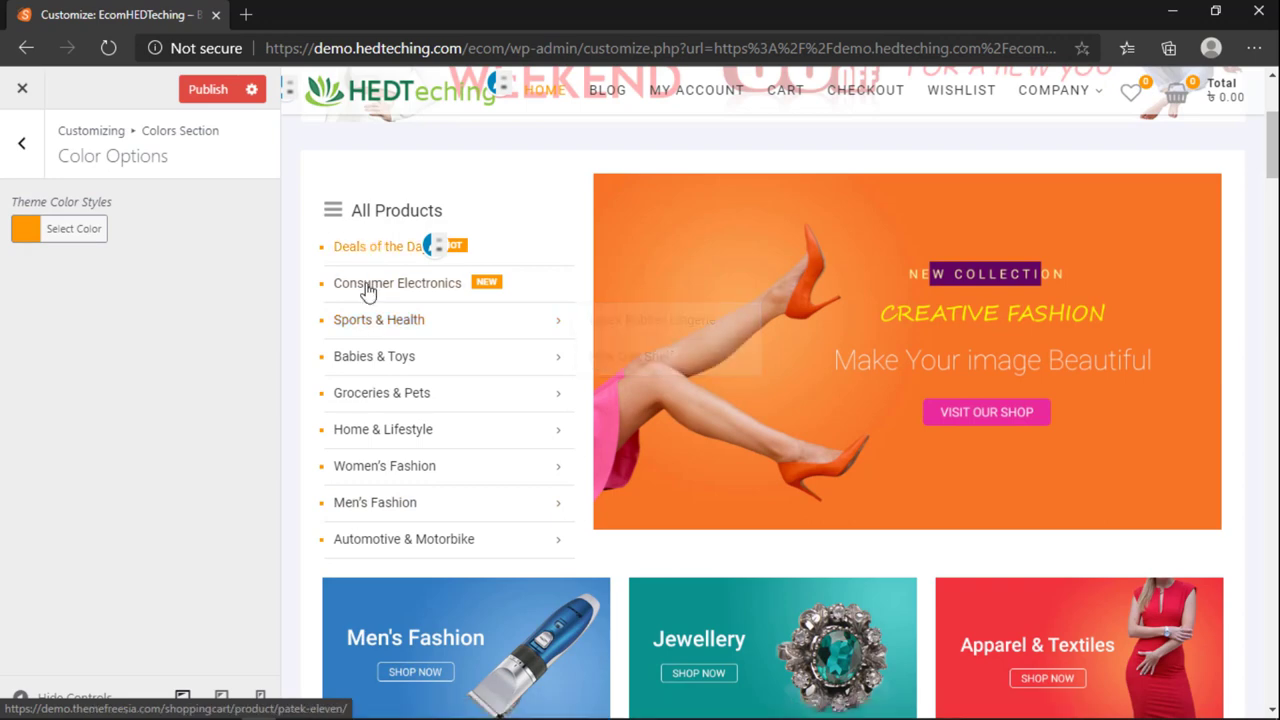
pyautogui.scroll(-1, 375, 370)
pyautogui.scroll(-6, 378, 392)
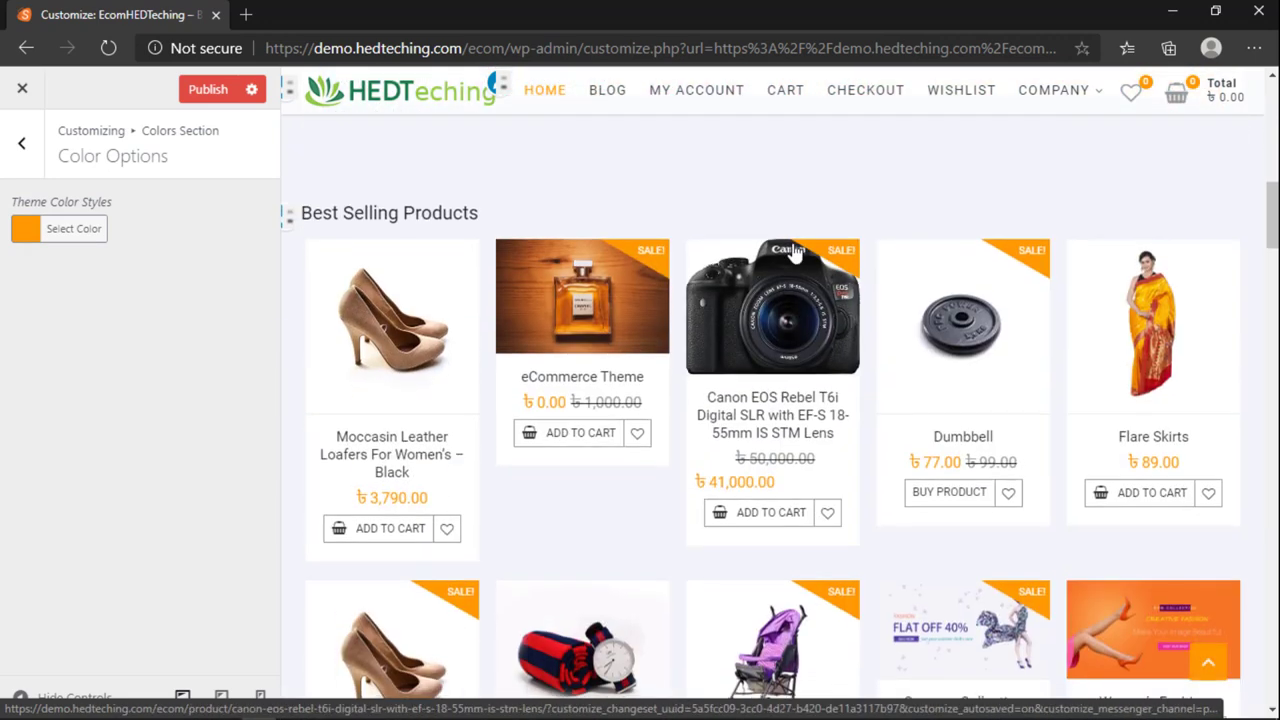
pyautogui.scroll(-4, 1092, 305)
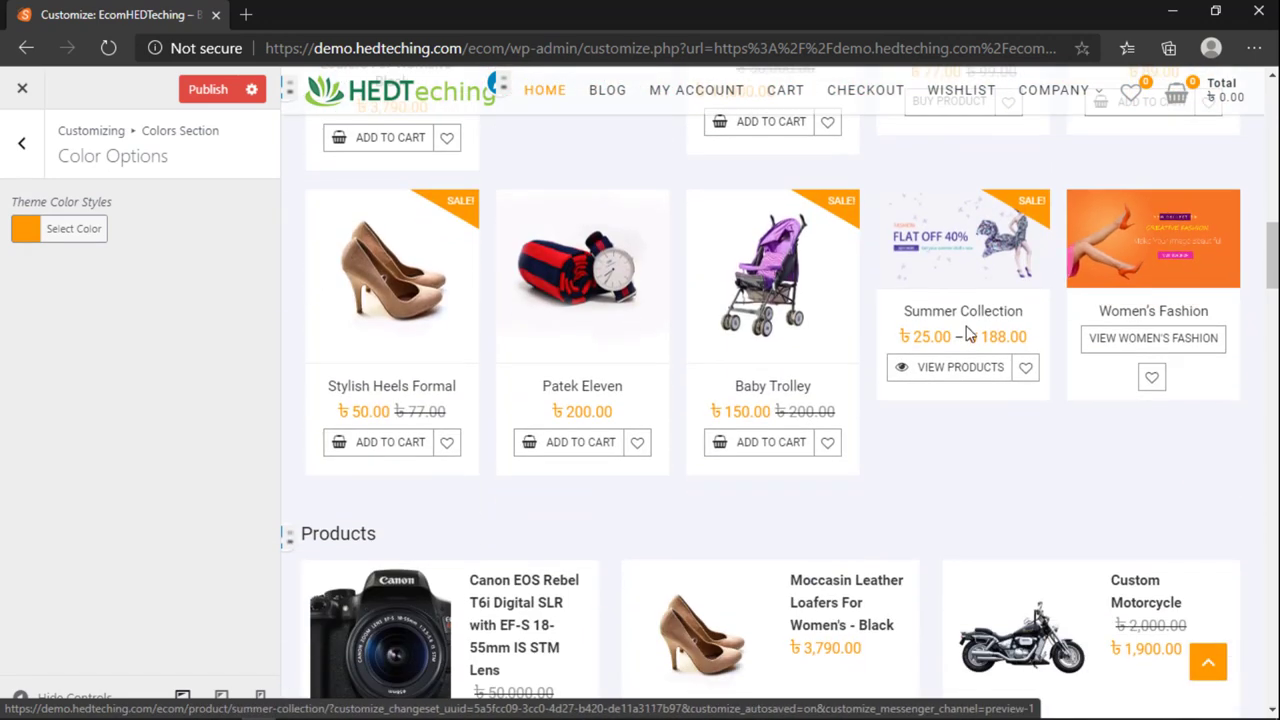
pyautogui.scroll(4, 948, 369)
pyautogui.scroll(10, 948, 369)
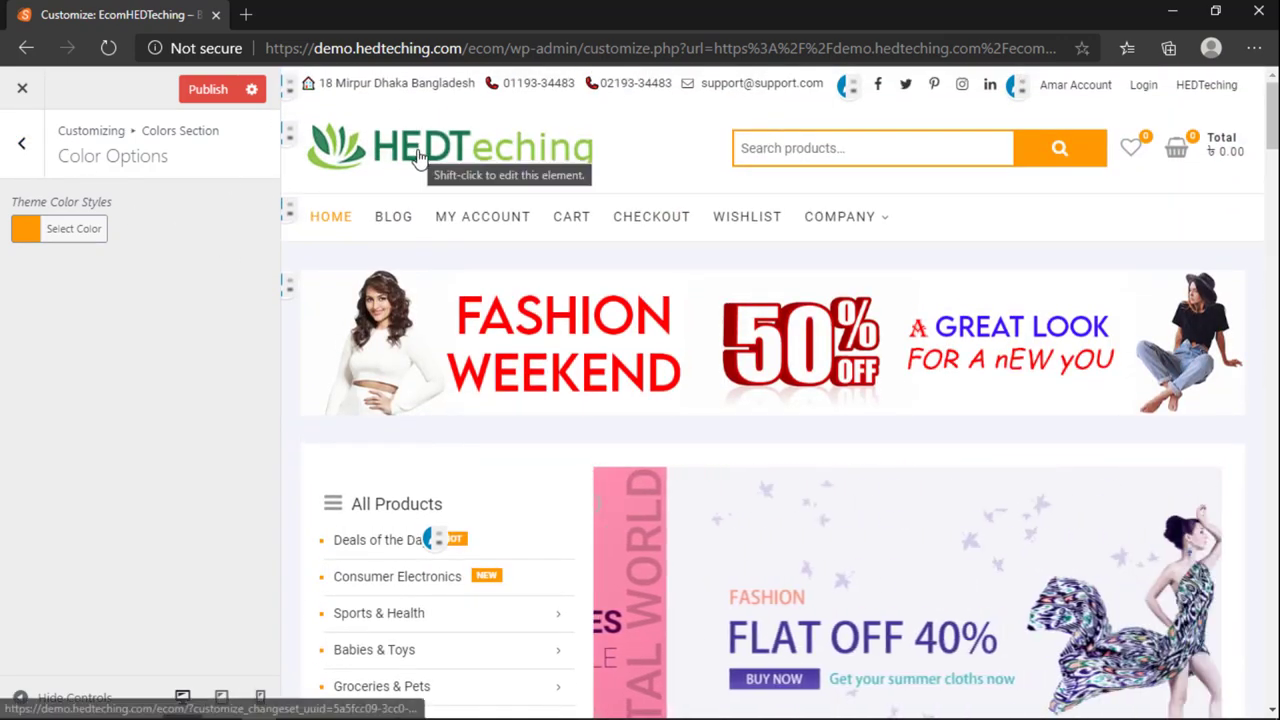
pyautogui.click(22, 143)
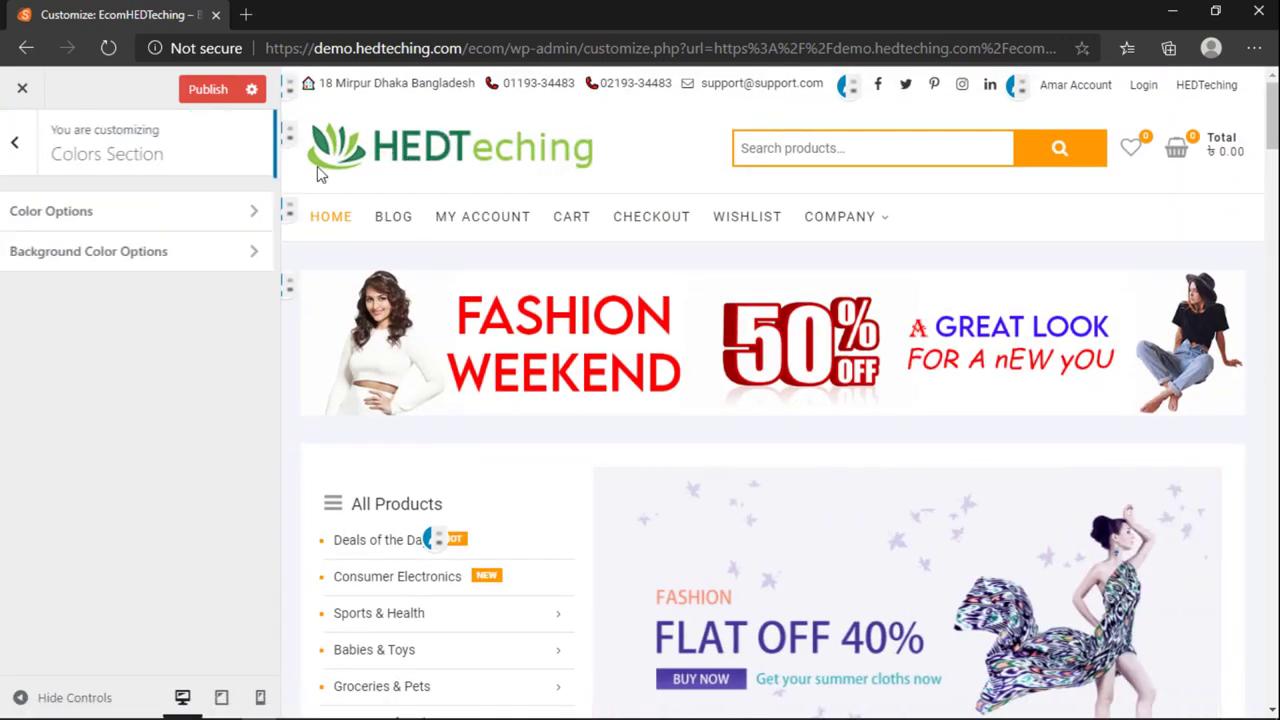
pyautogui.click(63, 258)
pyautogui.click(22, 145)
pyautogui.click(20, 146)
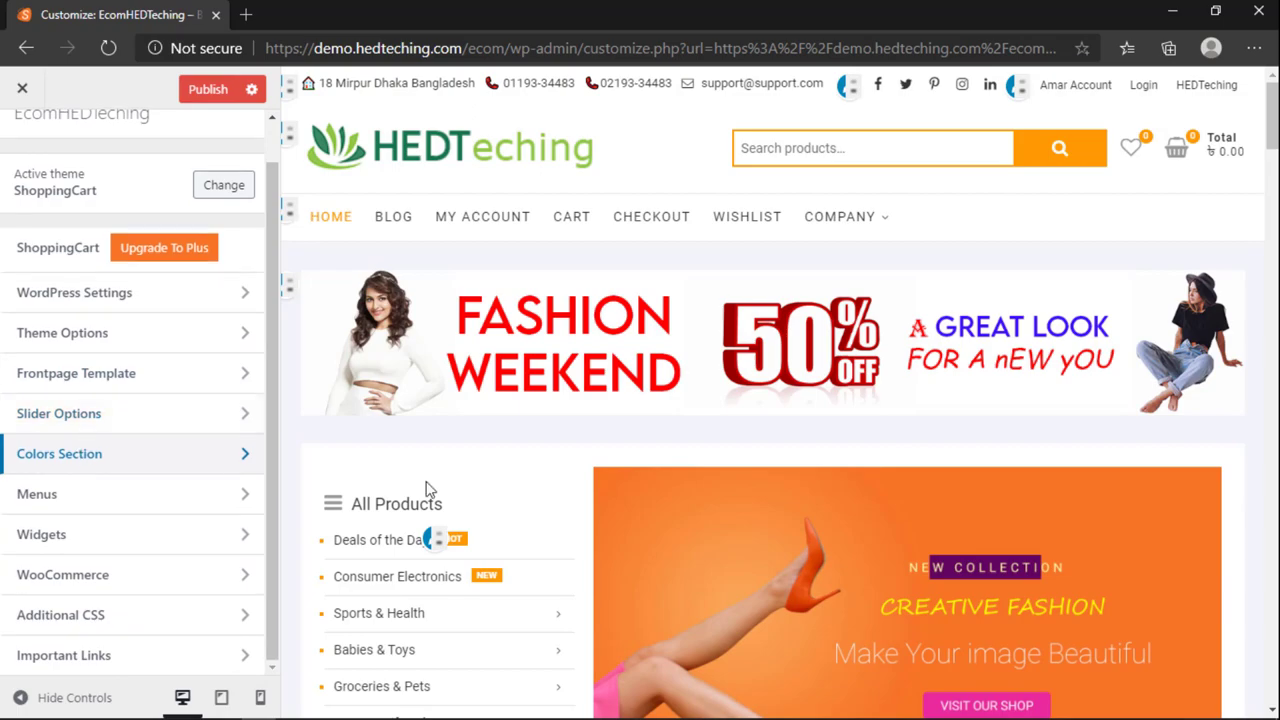
# Step: Bring up the Widgets section listing the store's widget areas
pyautogui.scroll(-15, 471, 509)
pyautogui.scroll(-20, 471, 504)
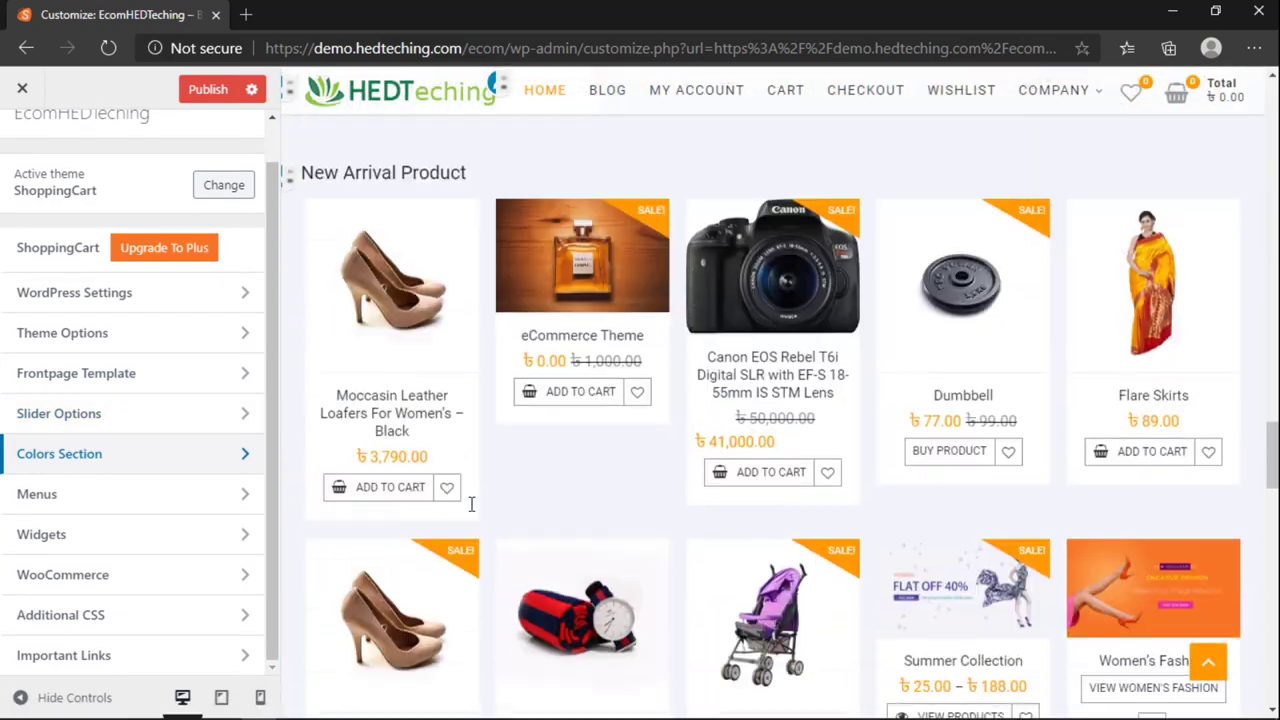
pyautogui.scroll(4, 474, 513)
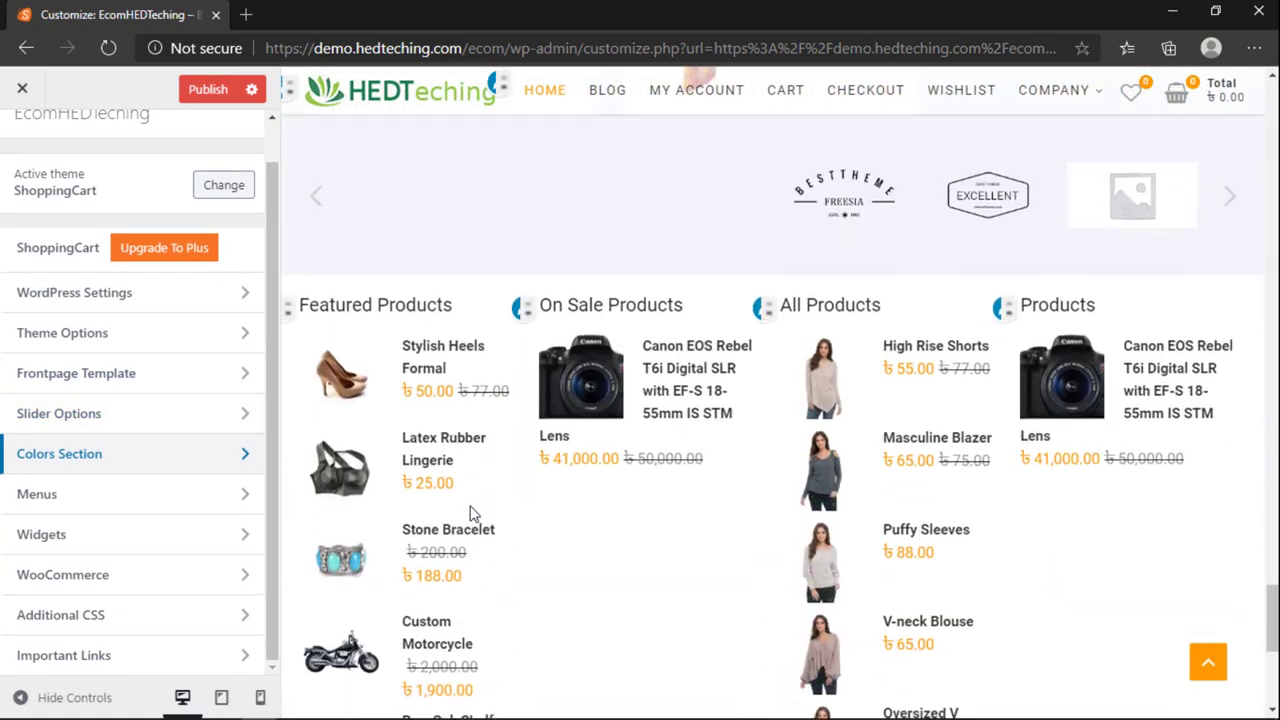
pyautogui.scroll(-3, 474, 513)
pyautogui.scroll(2, 474, 513)
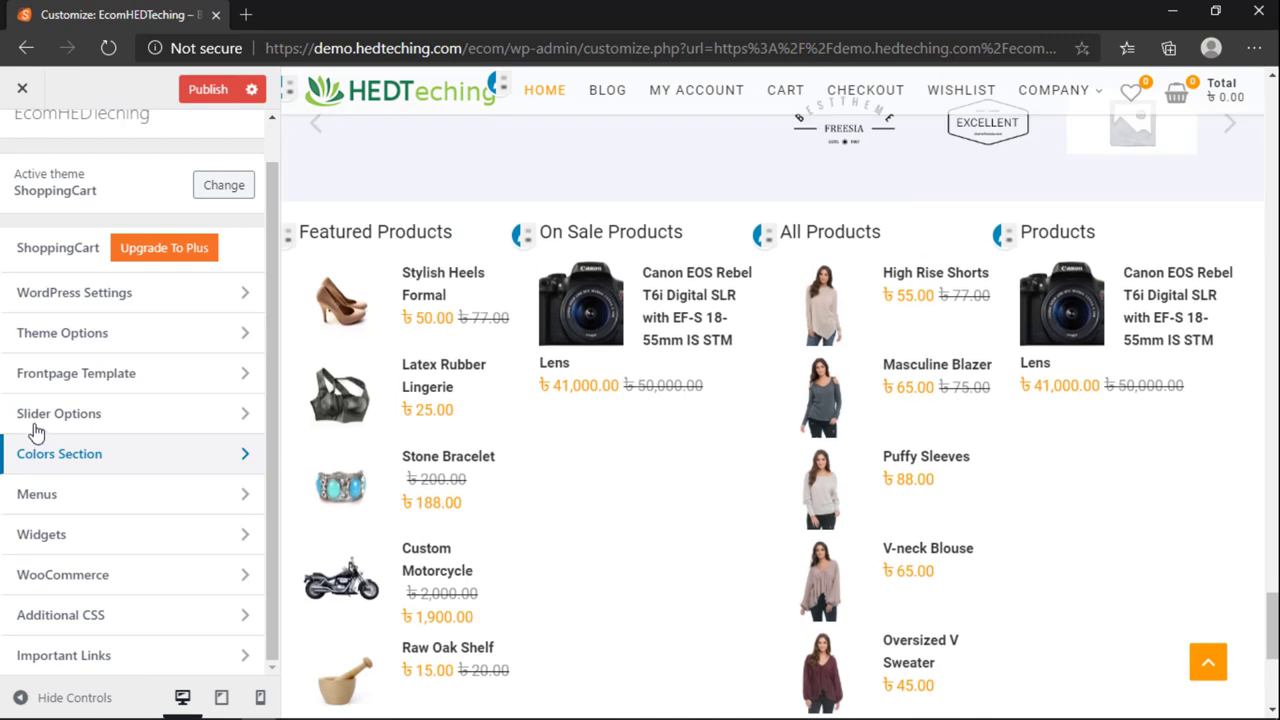
pyautogui.click(55, 534)
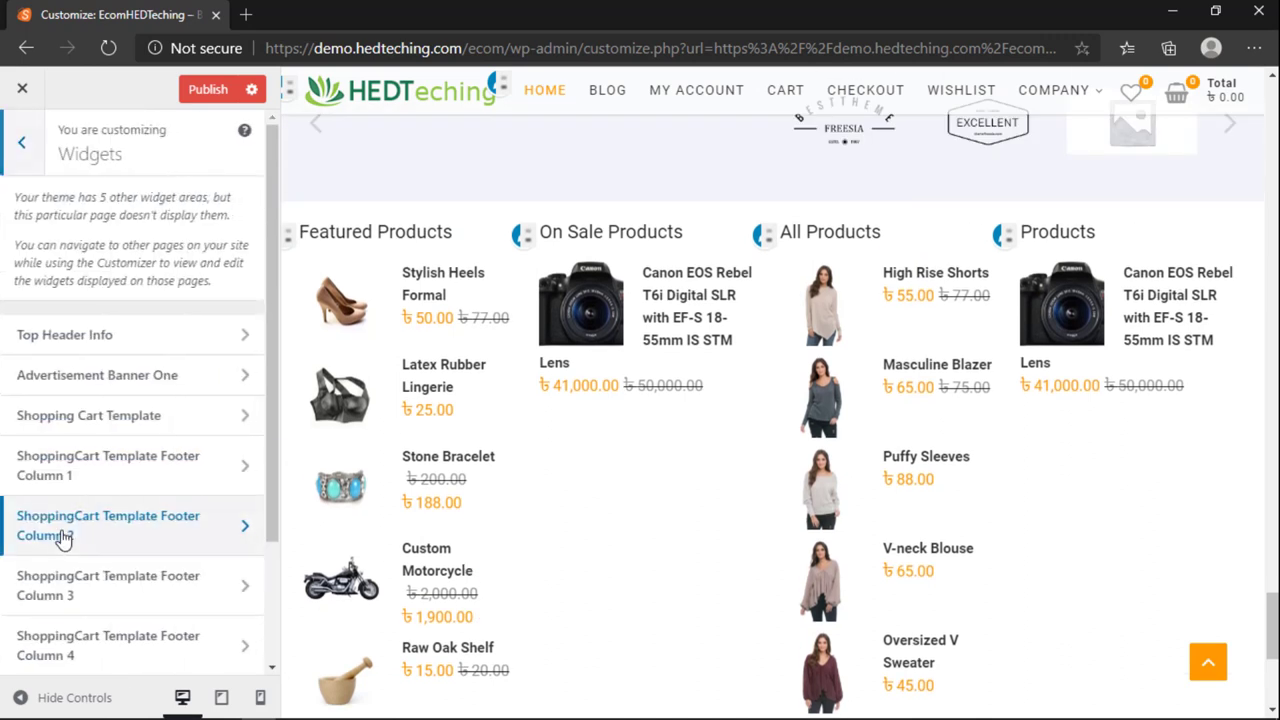
# Step: Open Footer Column 1's widget area and expand the Featured Products widget settings
pyautogui.click(95, 336)
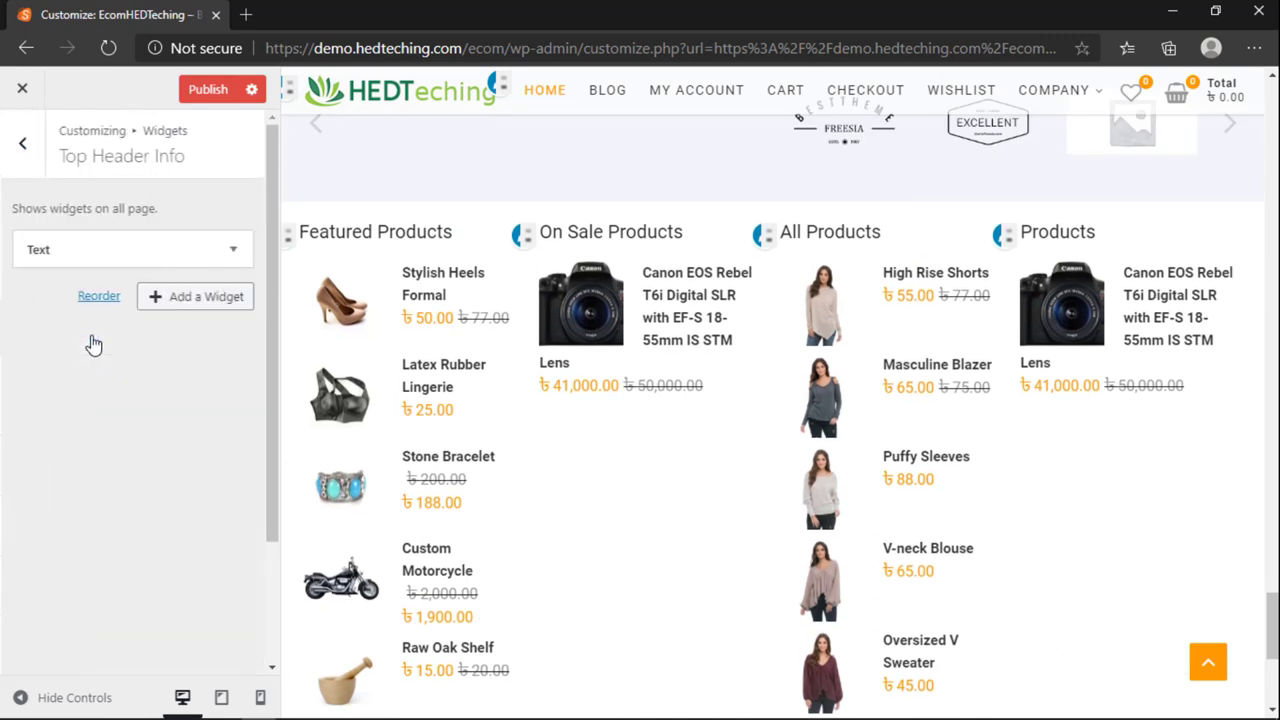
pyautogui.click(16, 160)
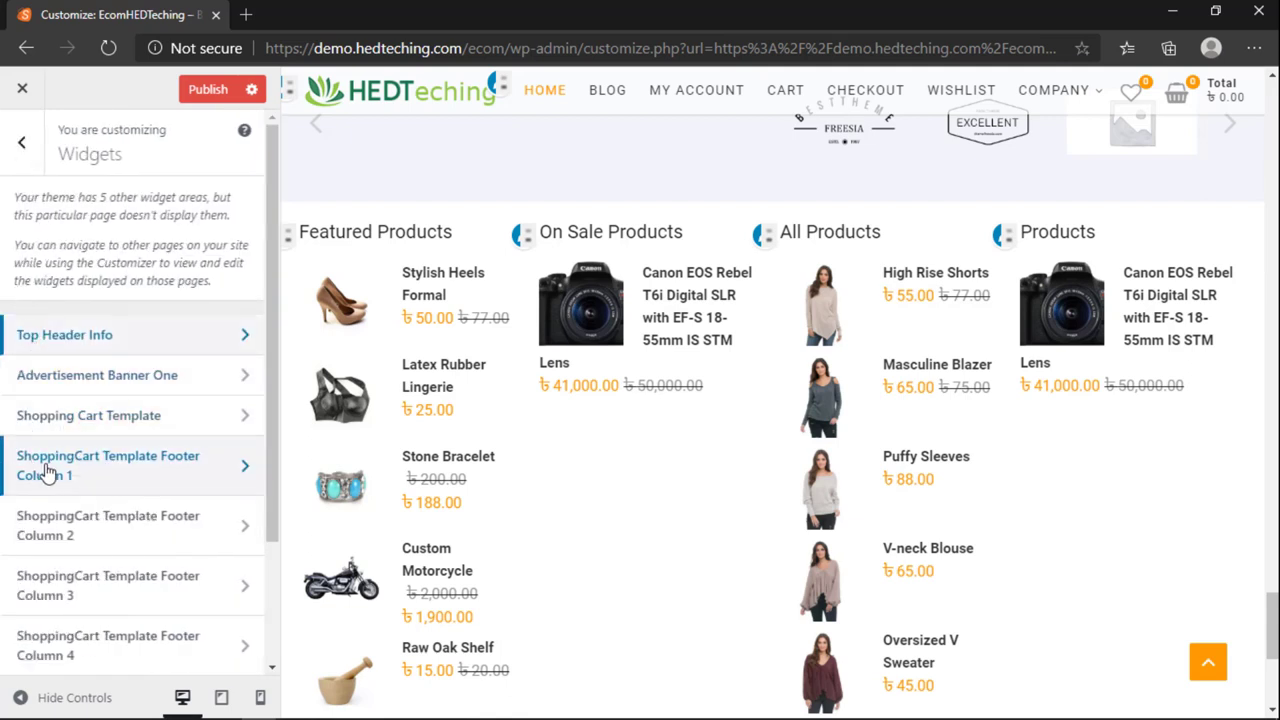
pyautogui.click(119, 468)
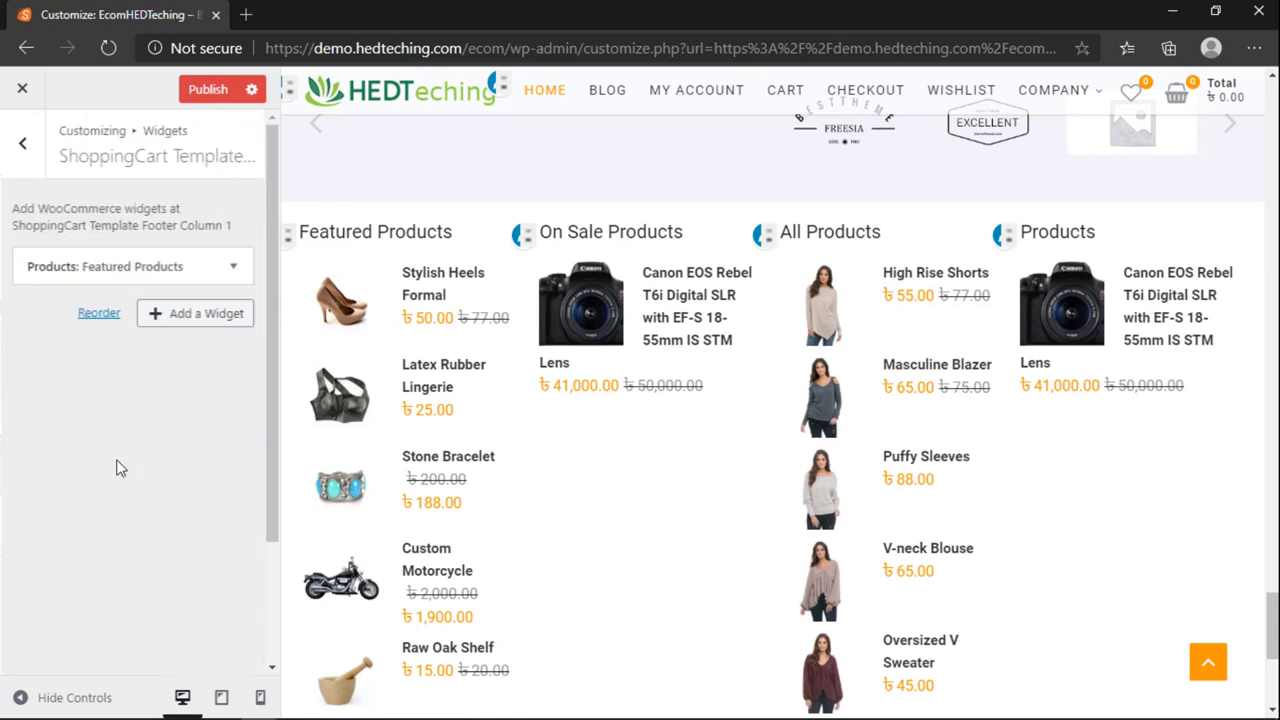
pyautogui.click(80, 268)
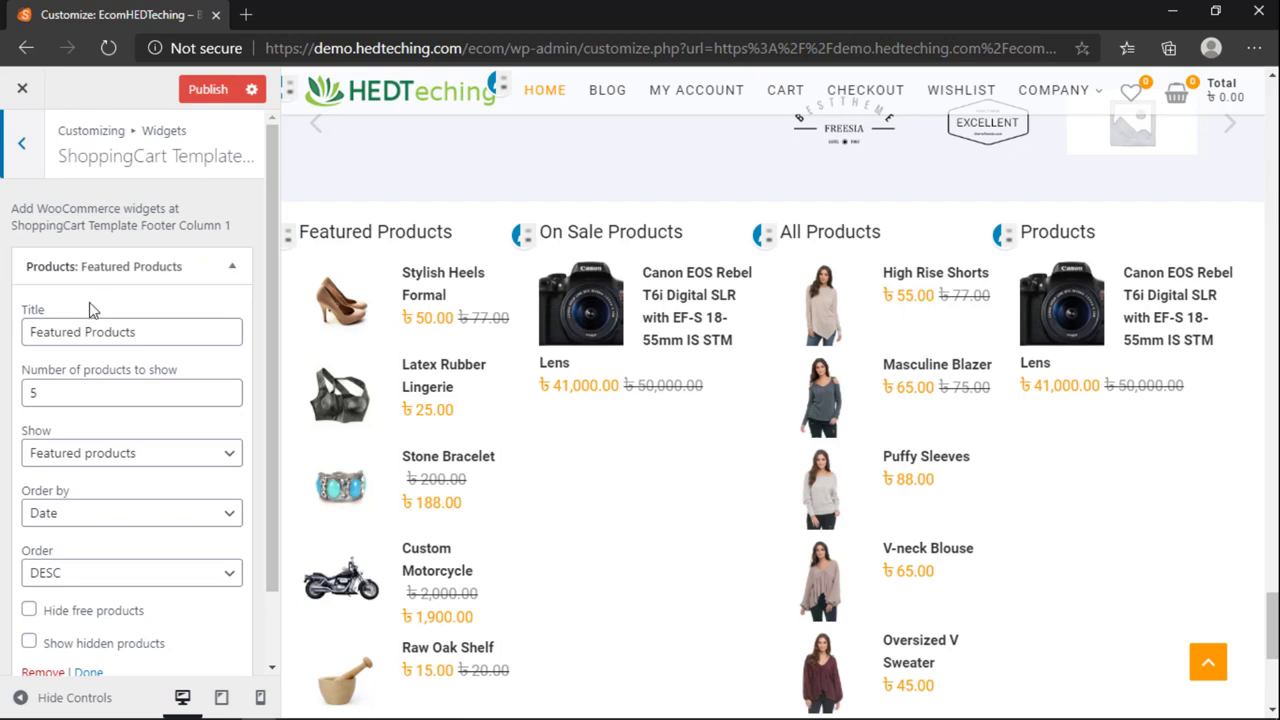
pyautogui.click(208, 259)
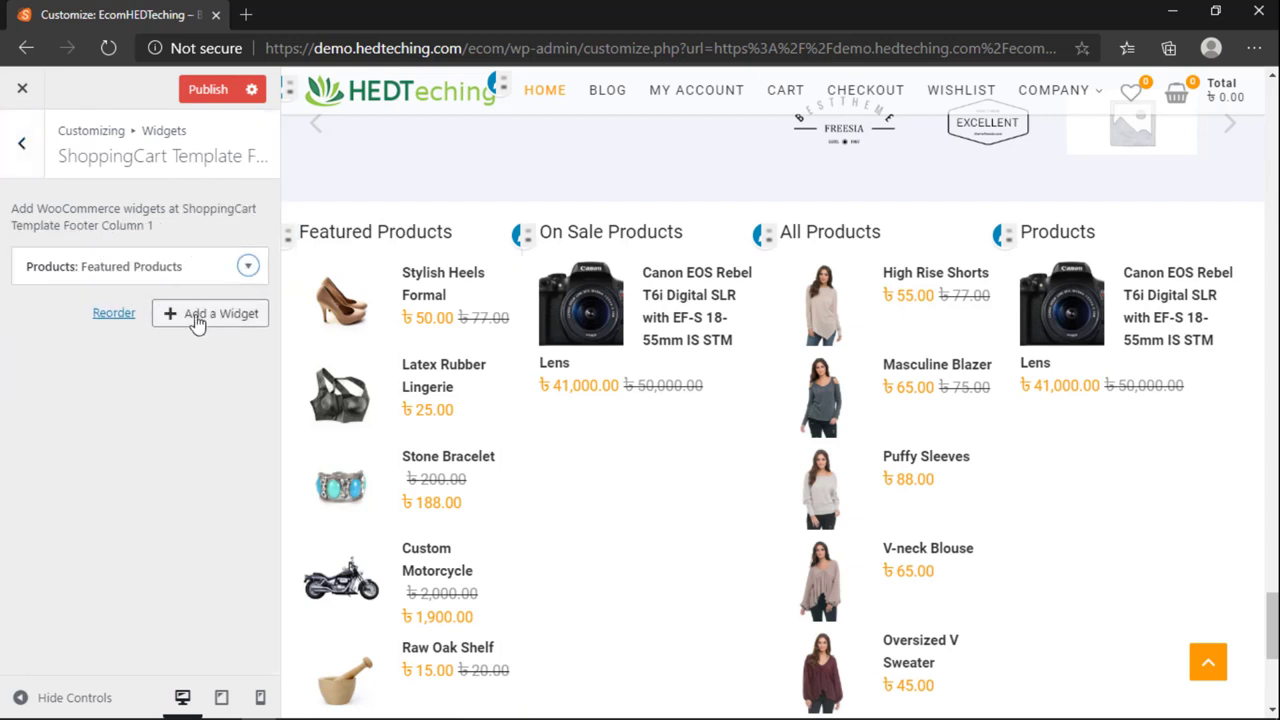
pyautogui.click(247, 267)
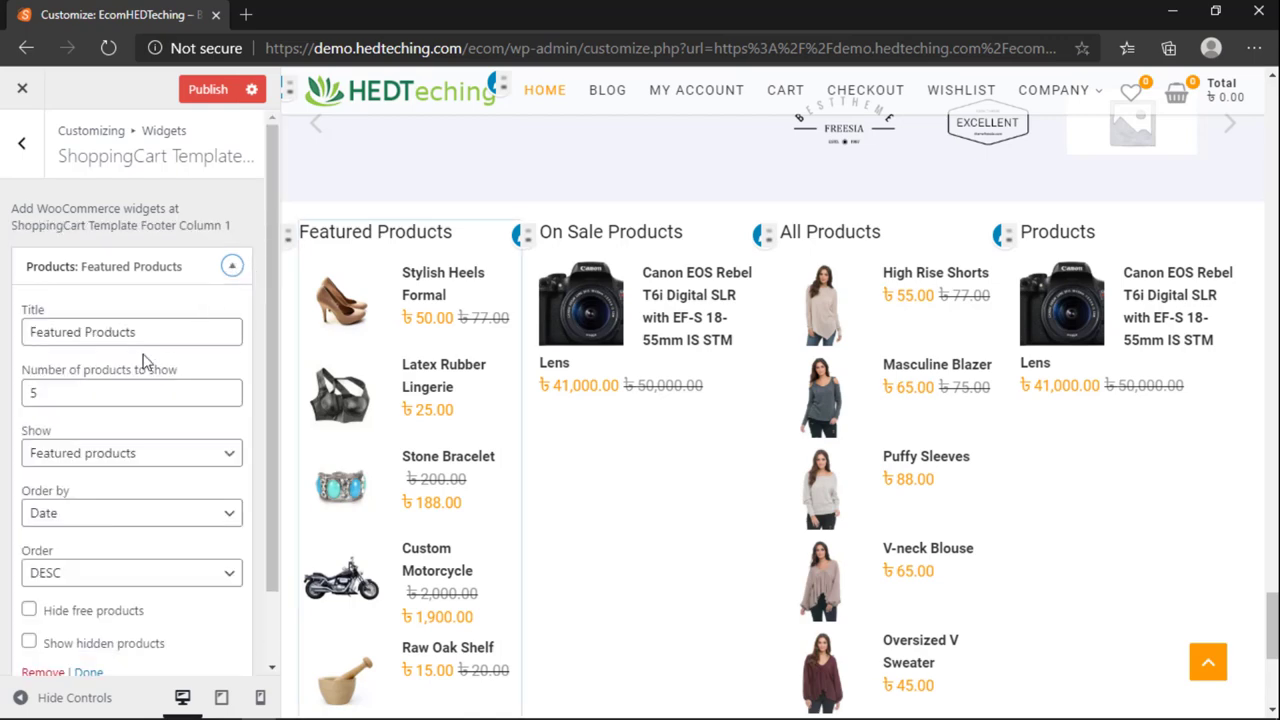
# Step: Set the Featured Products count to 7, keep featured products shown, and order them randomly
pyautogui.scroll(2, 362, 458)
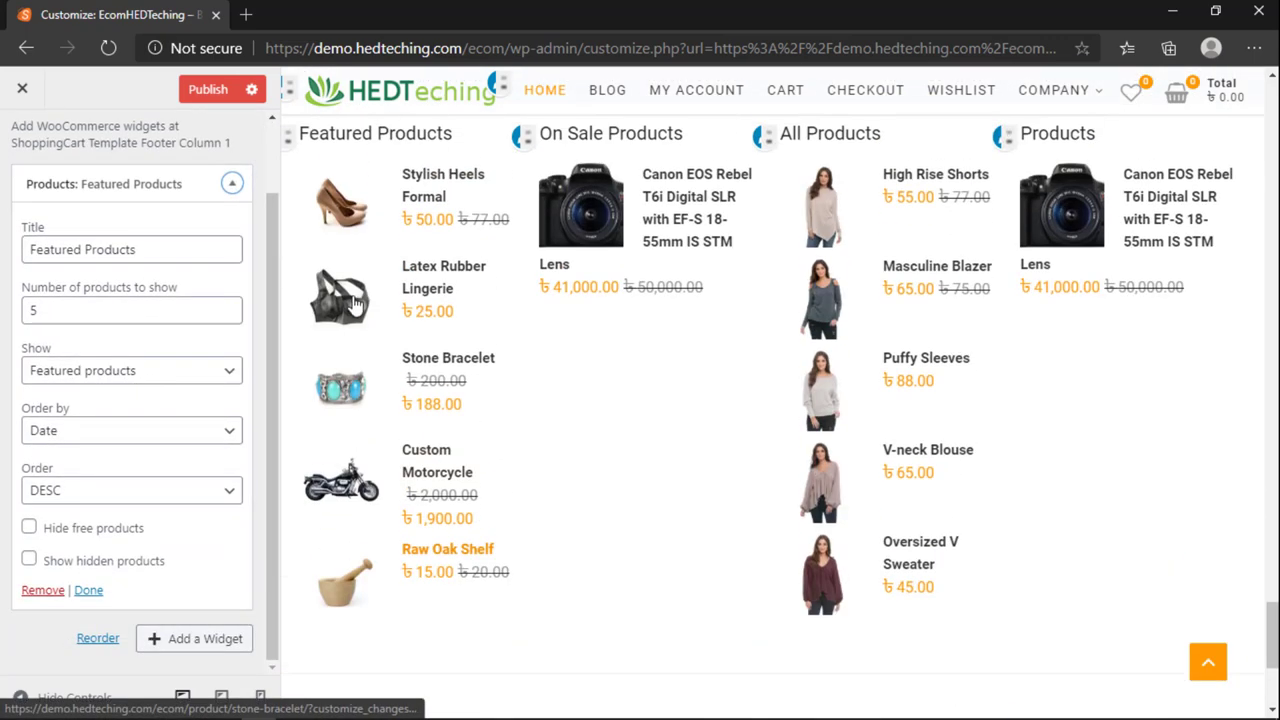
pyautogui.moveTo(80, 312); pyautogui.dragTo(22, 333)
pyautogui.write('7')
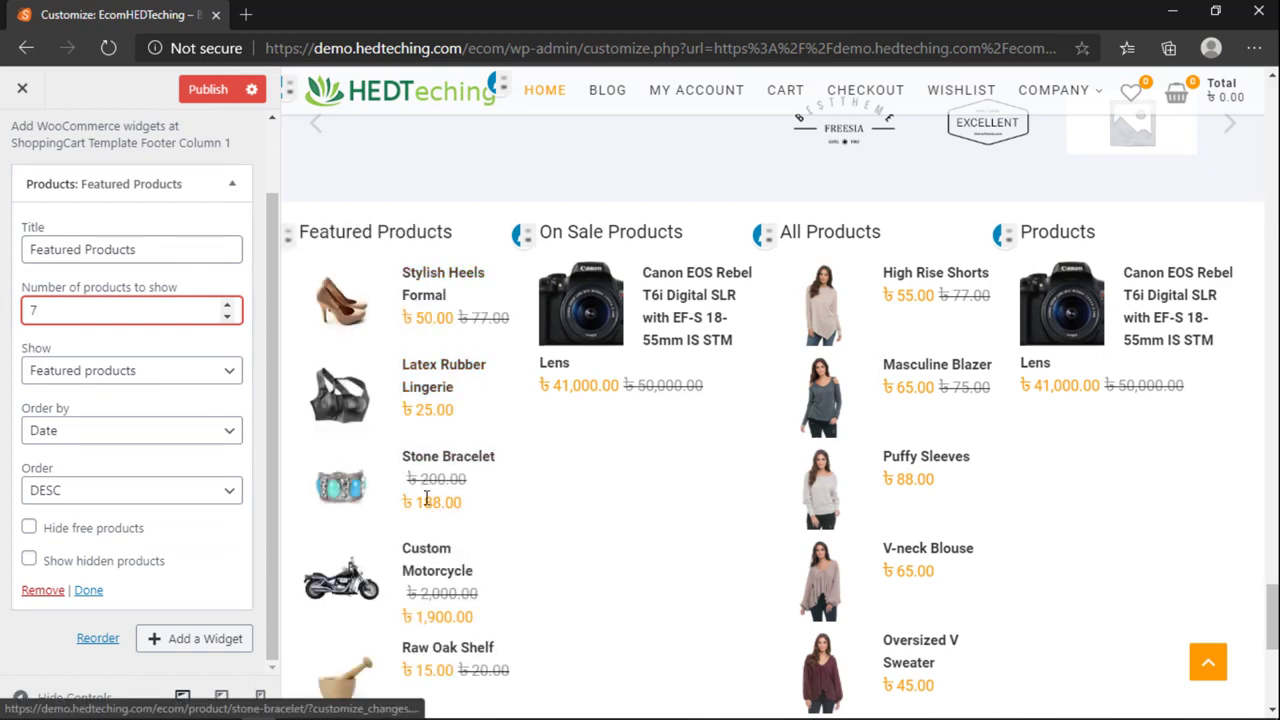
pyautogui.scroll(-1, 423, 500)
pyautogui.scroll(1, 449, 608)
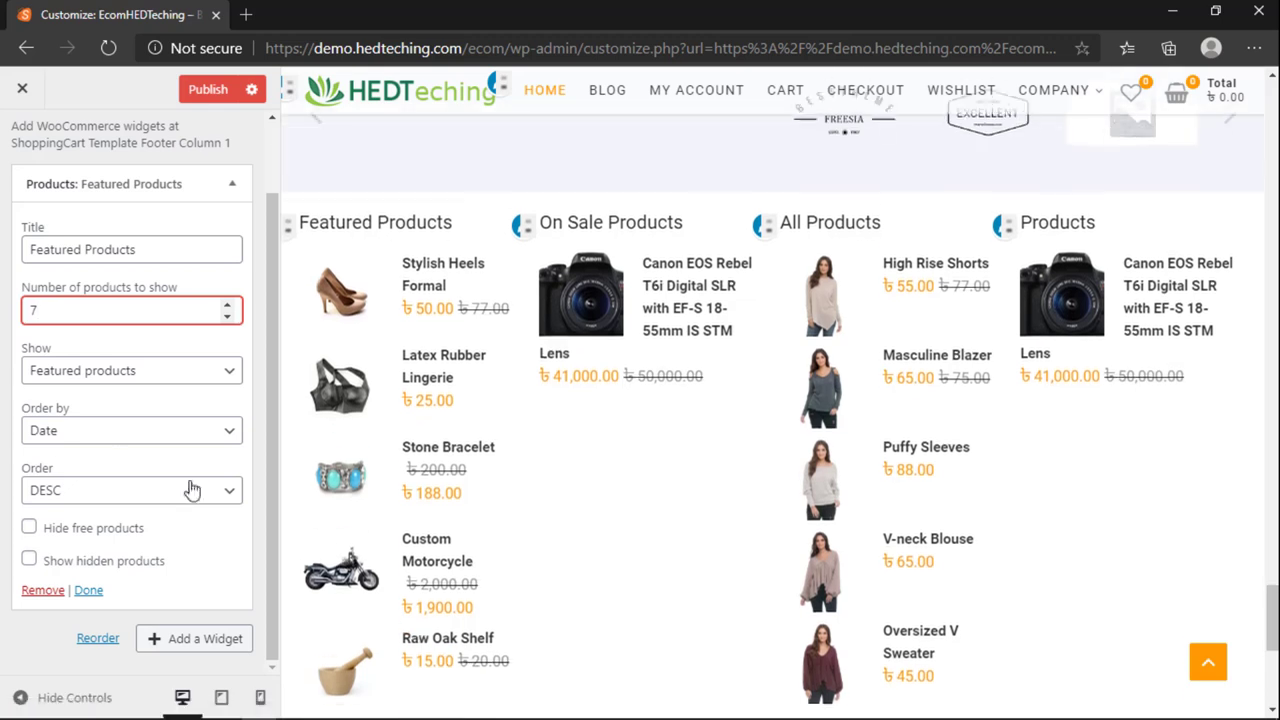
pyautogui.click(66, 380)
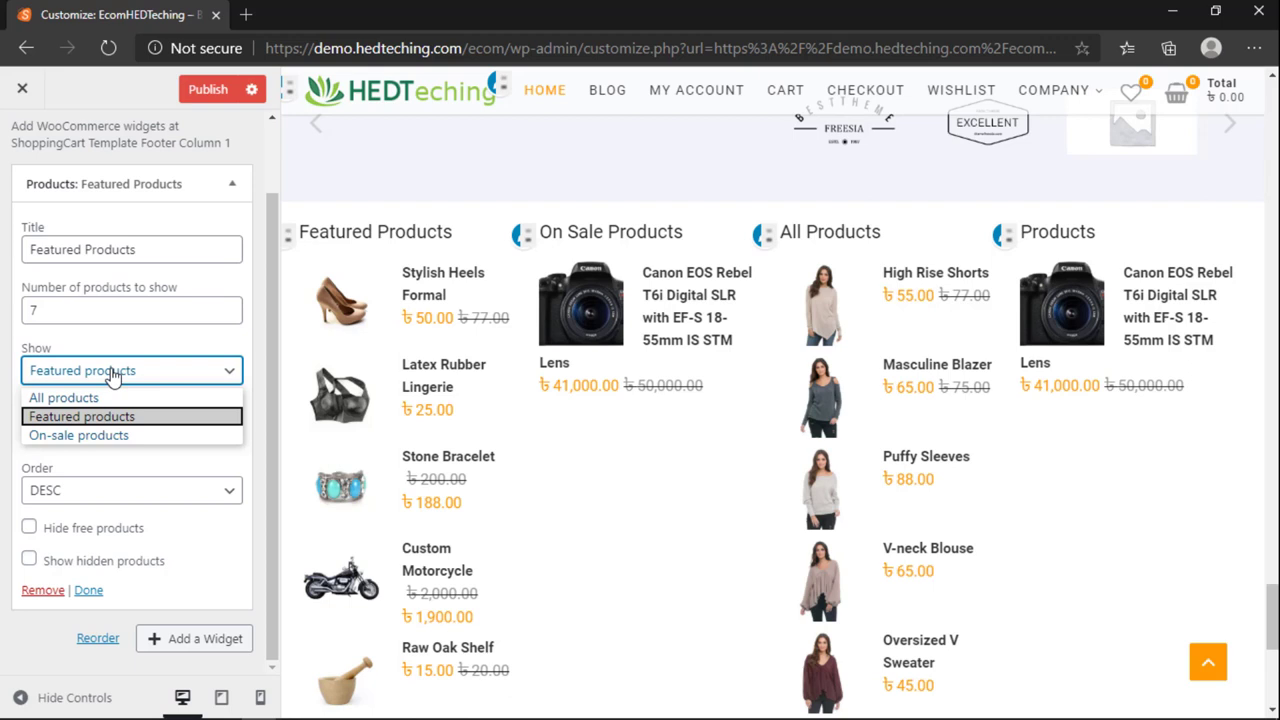
pyautogui.click(113, 374)
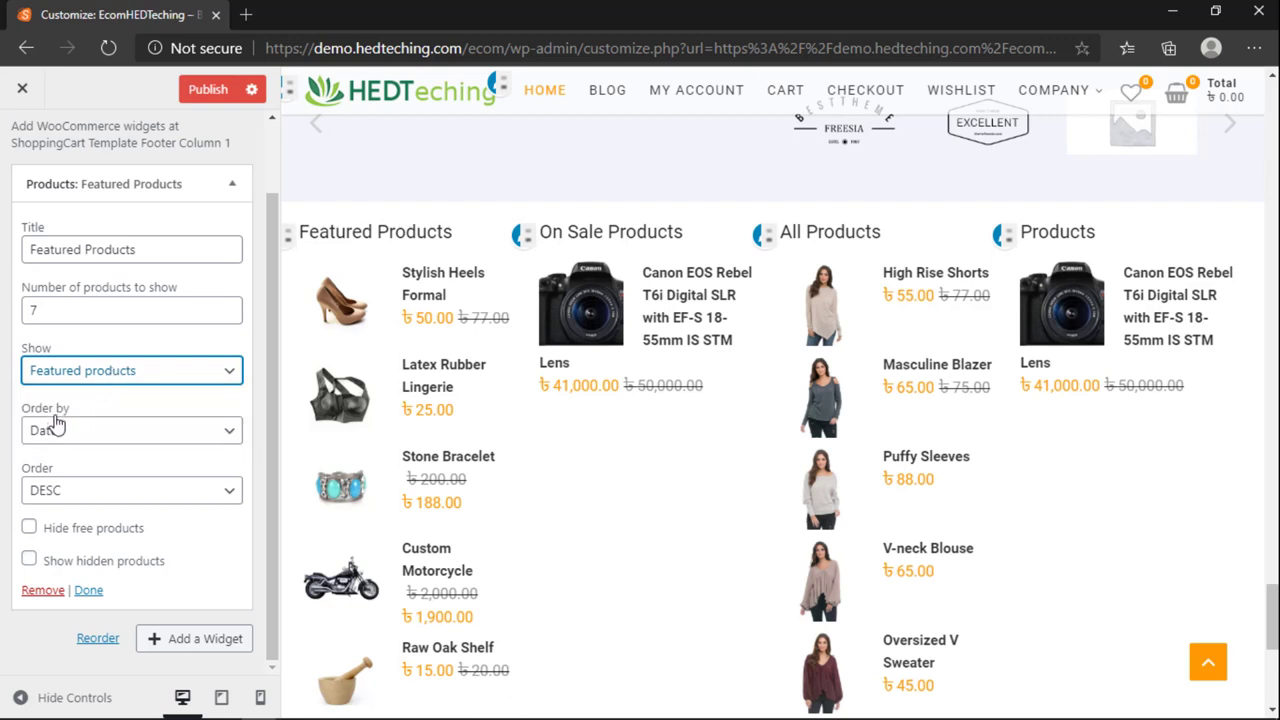
pyautogui.click(71, 430)
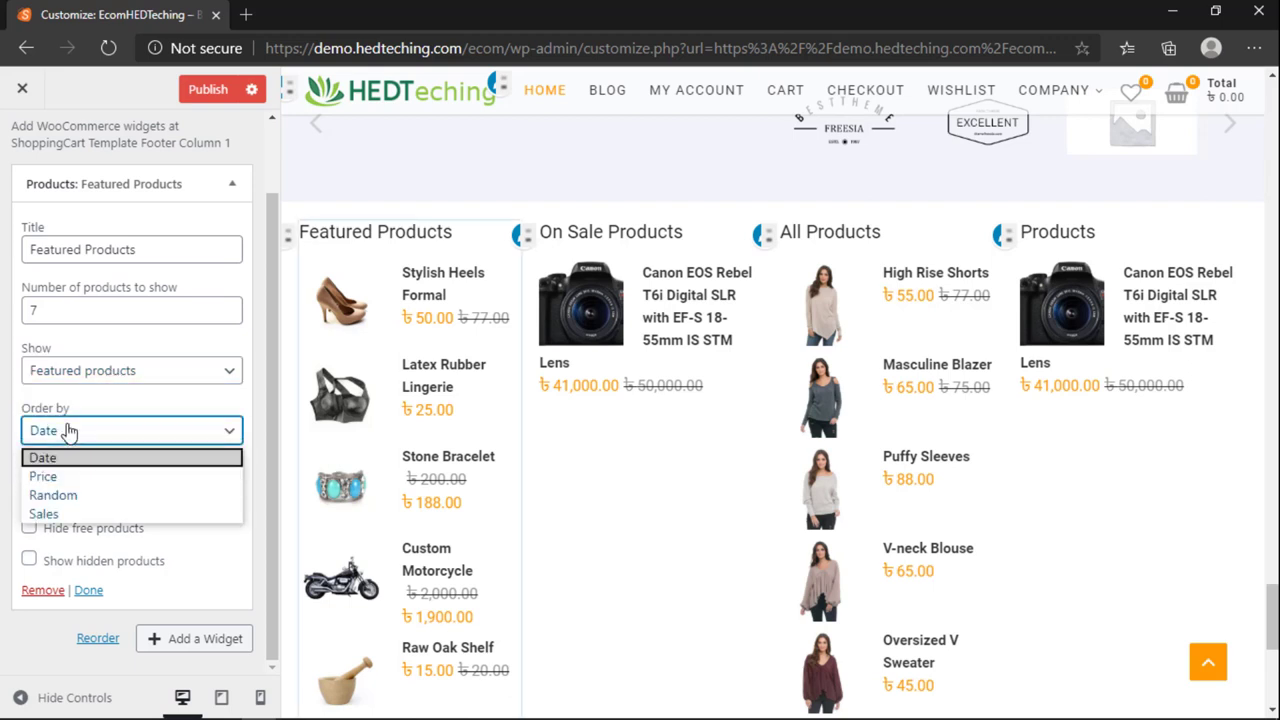
pyautogui.click(65, 496)
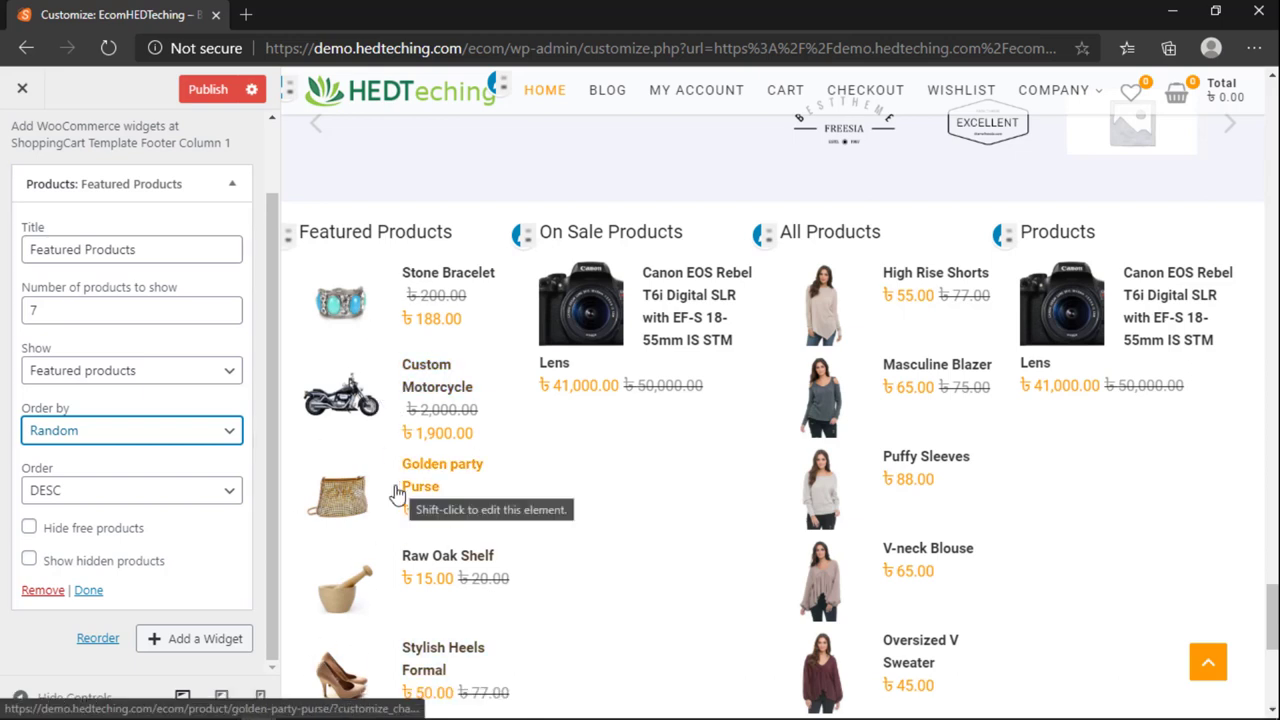
# Step: Try ASC sort order, switch back to DESC, and collapse the widget
pyautogui.click(86, 490)
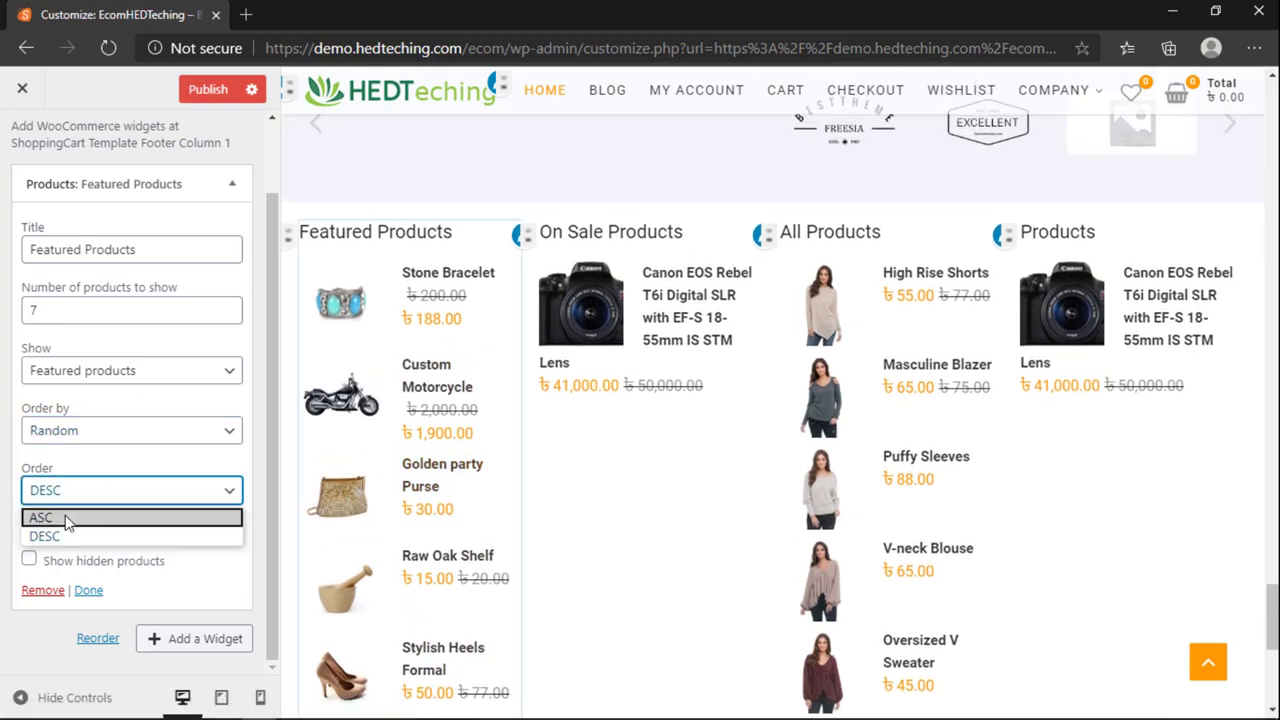
pyautogui.click(67, 518)
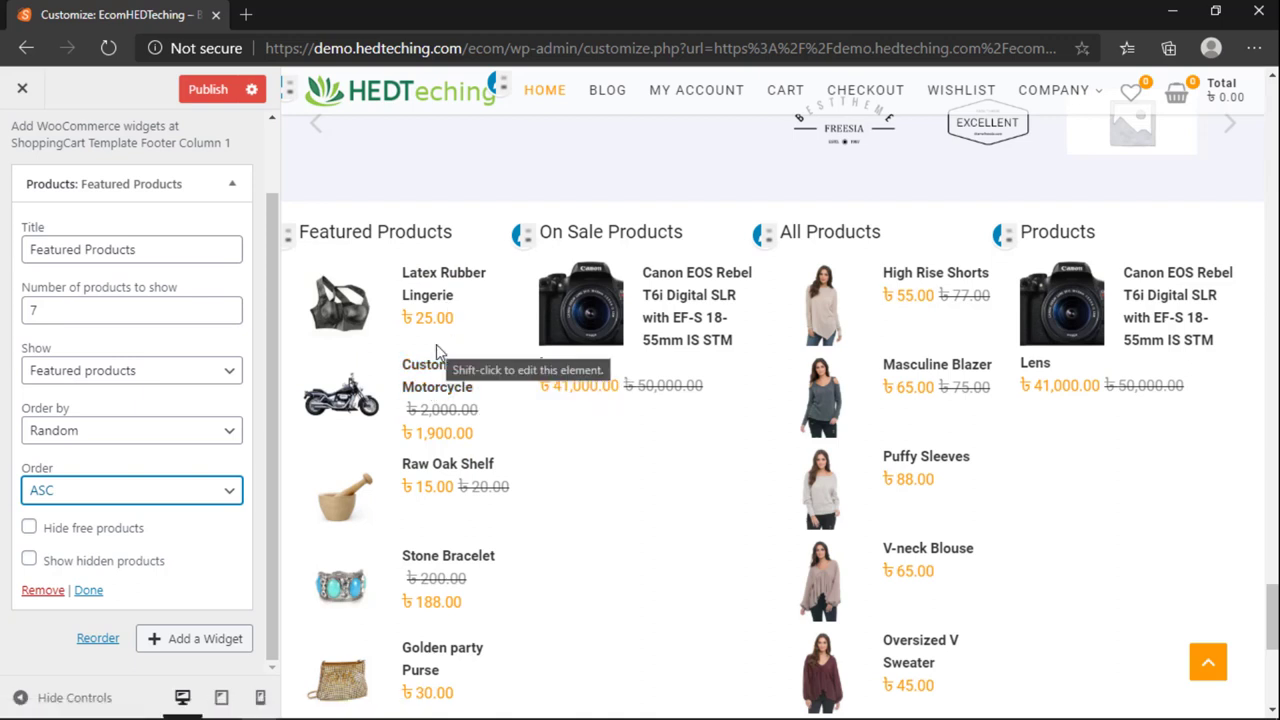
pyautogui.click(145, 492)
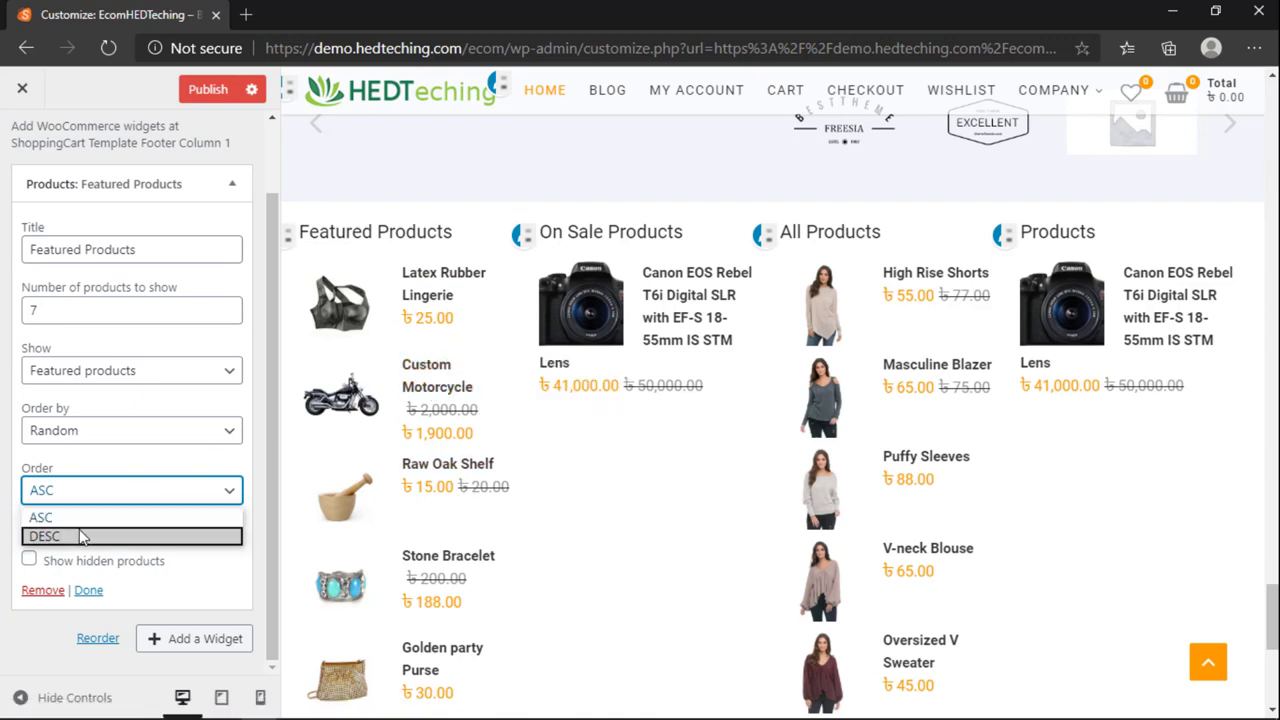
pyautogui.click(84, 538)
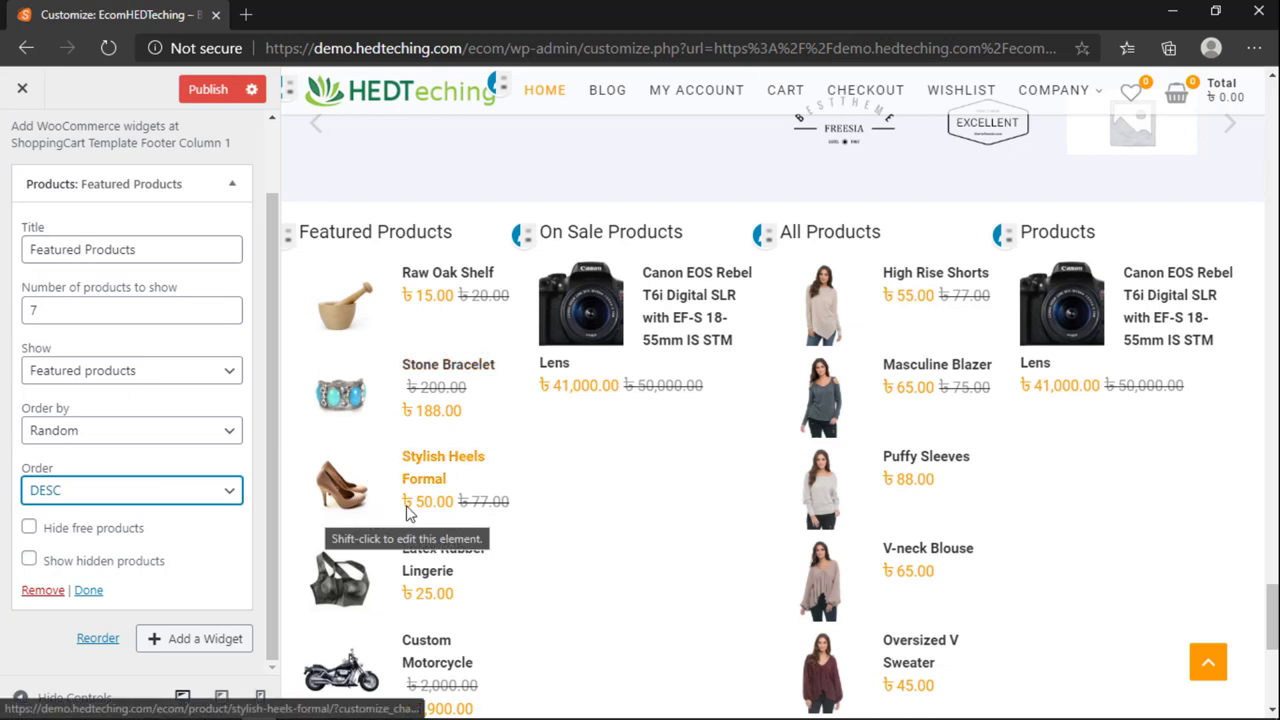
pyautogui.click(105, 186)
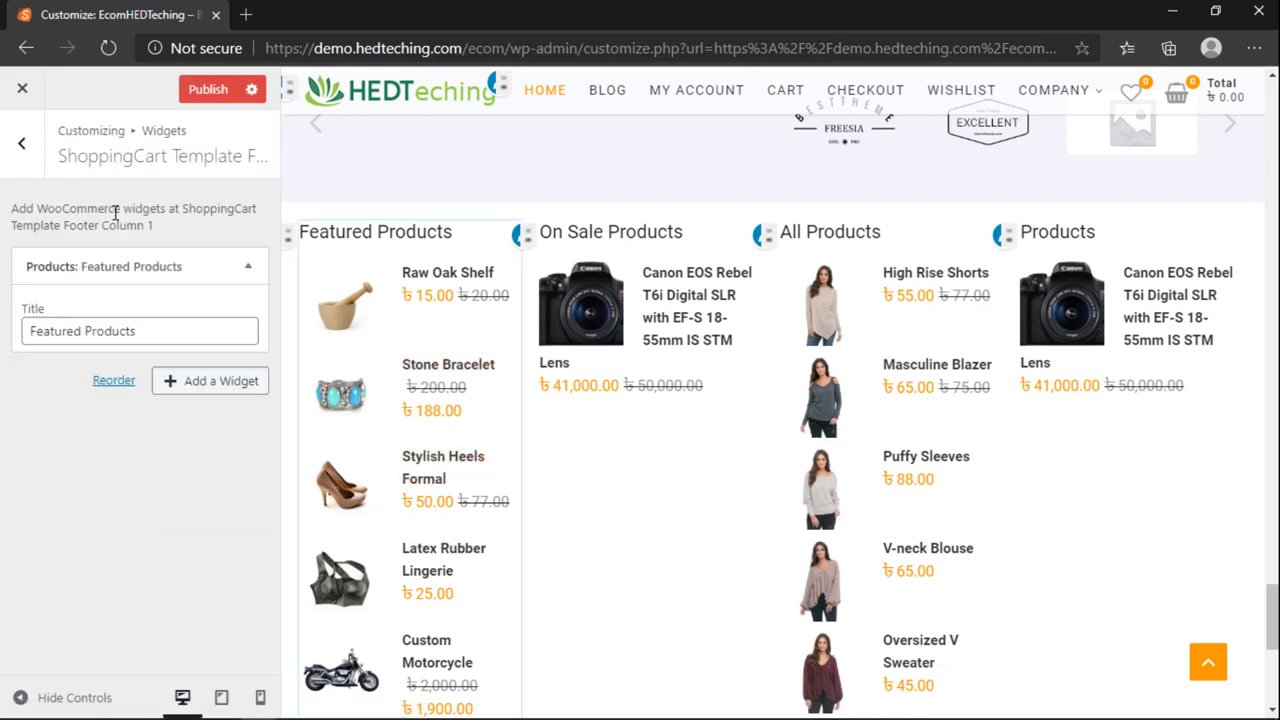
# Step: In Footer Column 2, set the On Sale Products widget to show All products
pyautogui.click(21, 143)
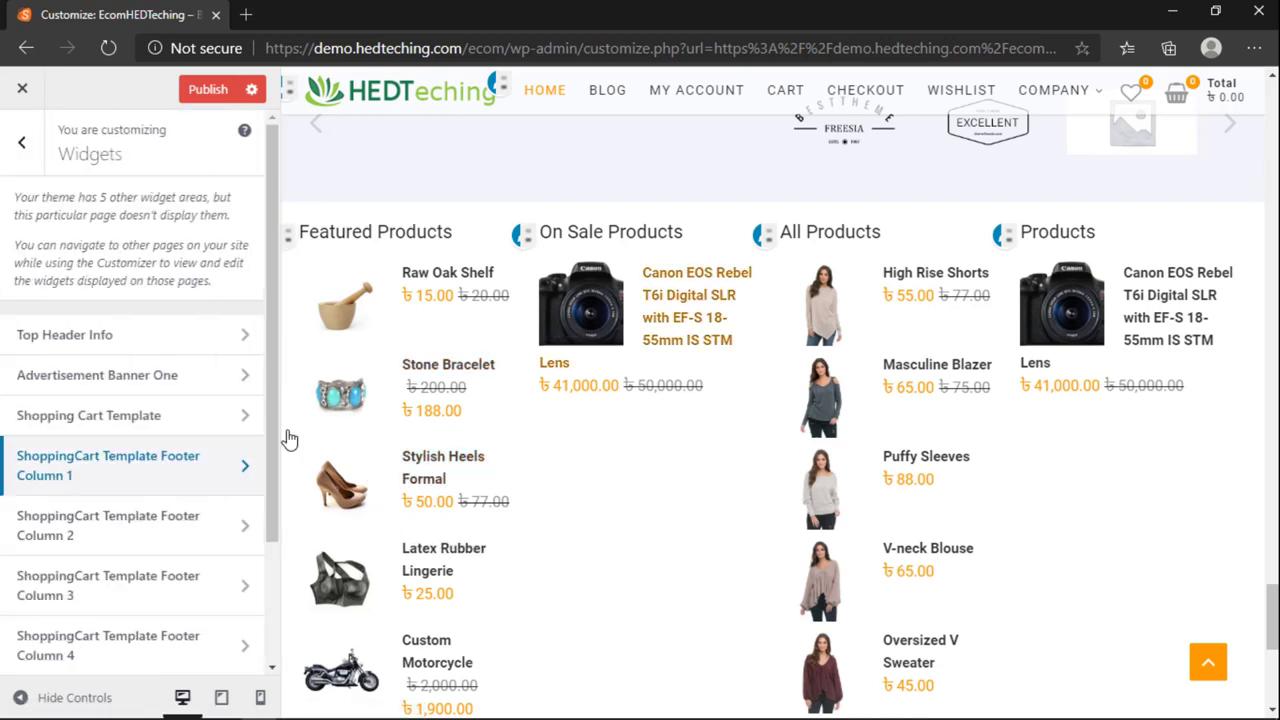
pyautogui.click(92, 525)
pyautogui.click(245, 265)
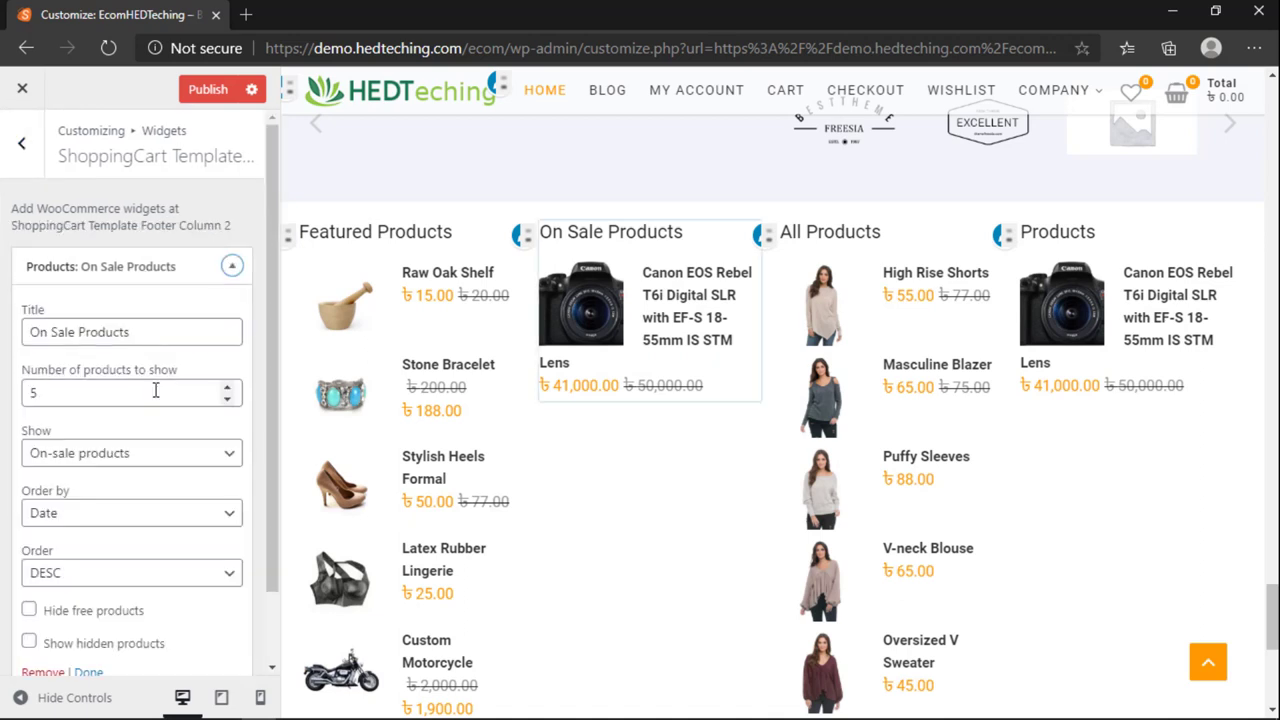
pyautogui.scroll(-2, 110, 435)
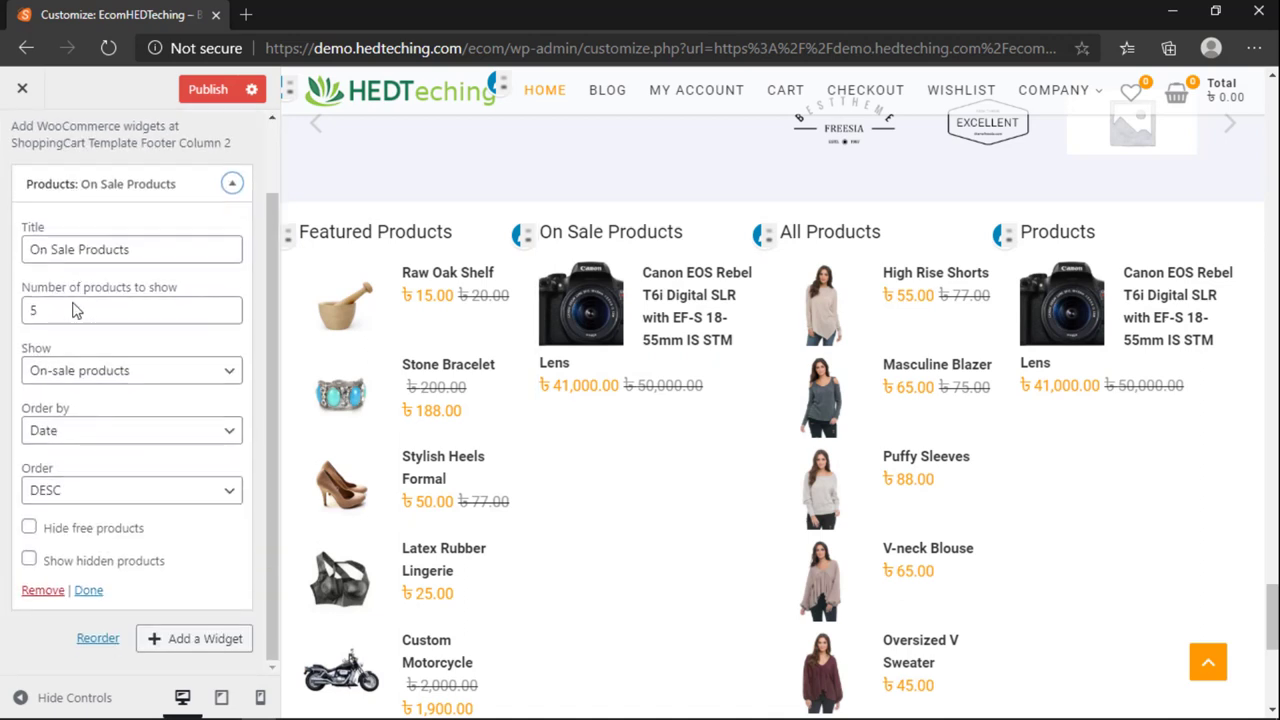
pyautogui.click(80, 370)
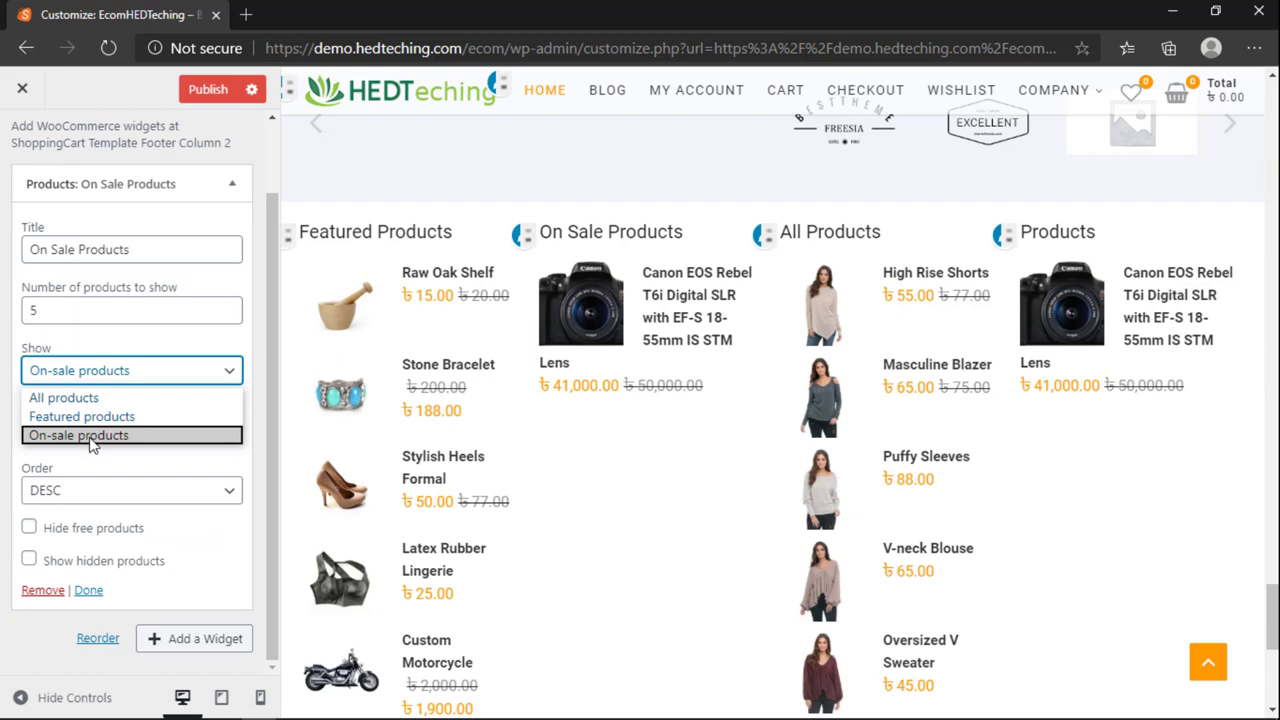
pyautogui.click(80, 398)
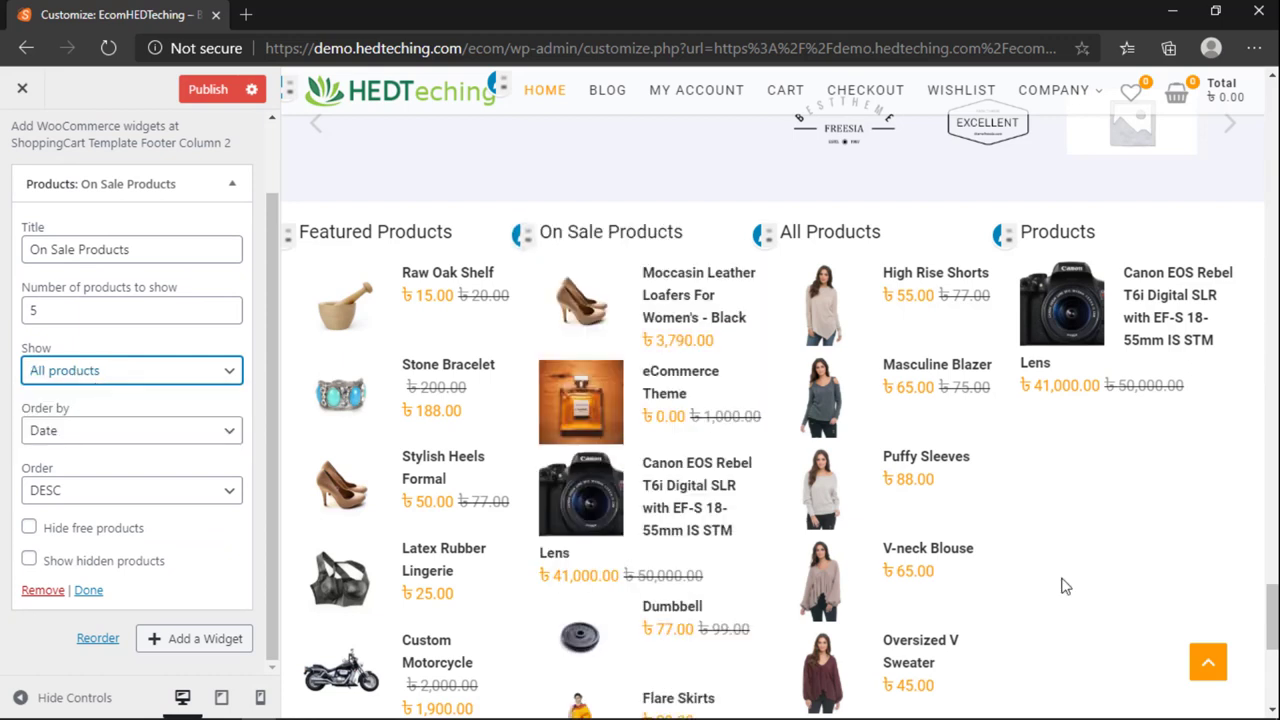
pyautogui.scroll(-2, 711, 489)
pyautogui.scroll(1, 706, 500)
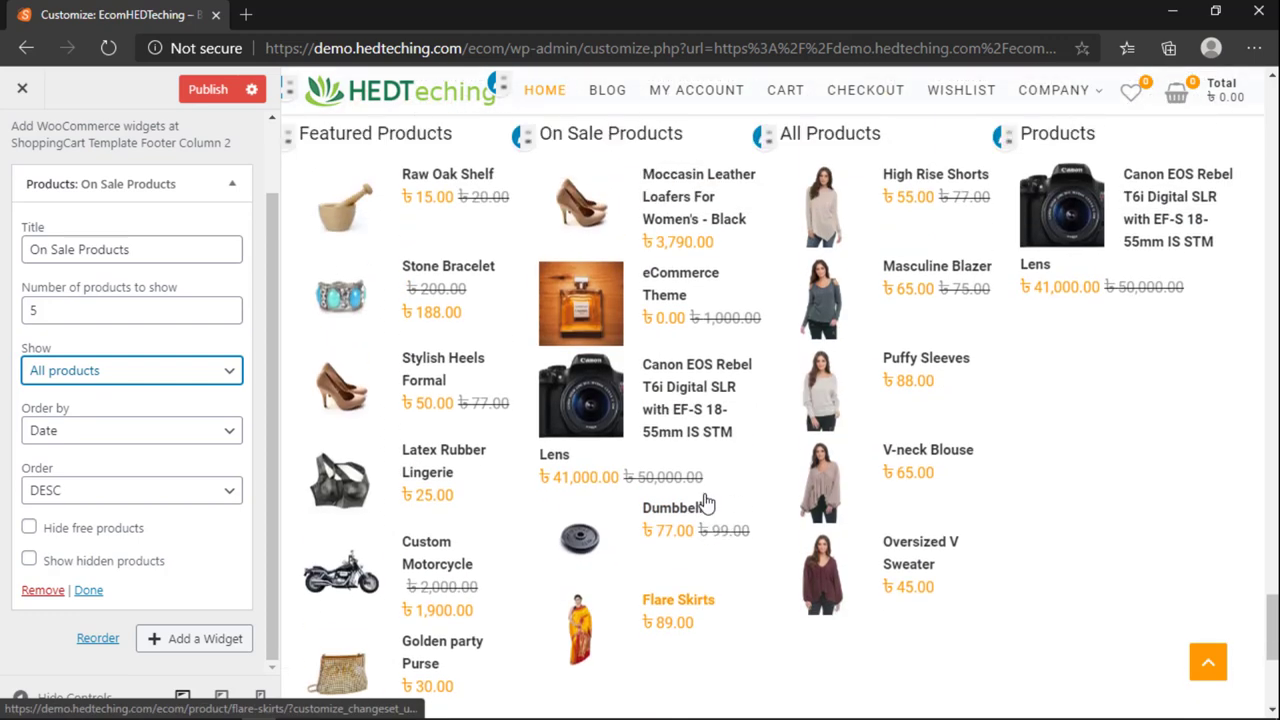
# Step: Keep the sort order at DESC, revert Show to on-sale products, and collapse the widget
pyautogui.click(76, 492)
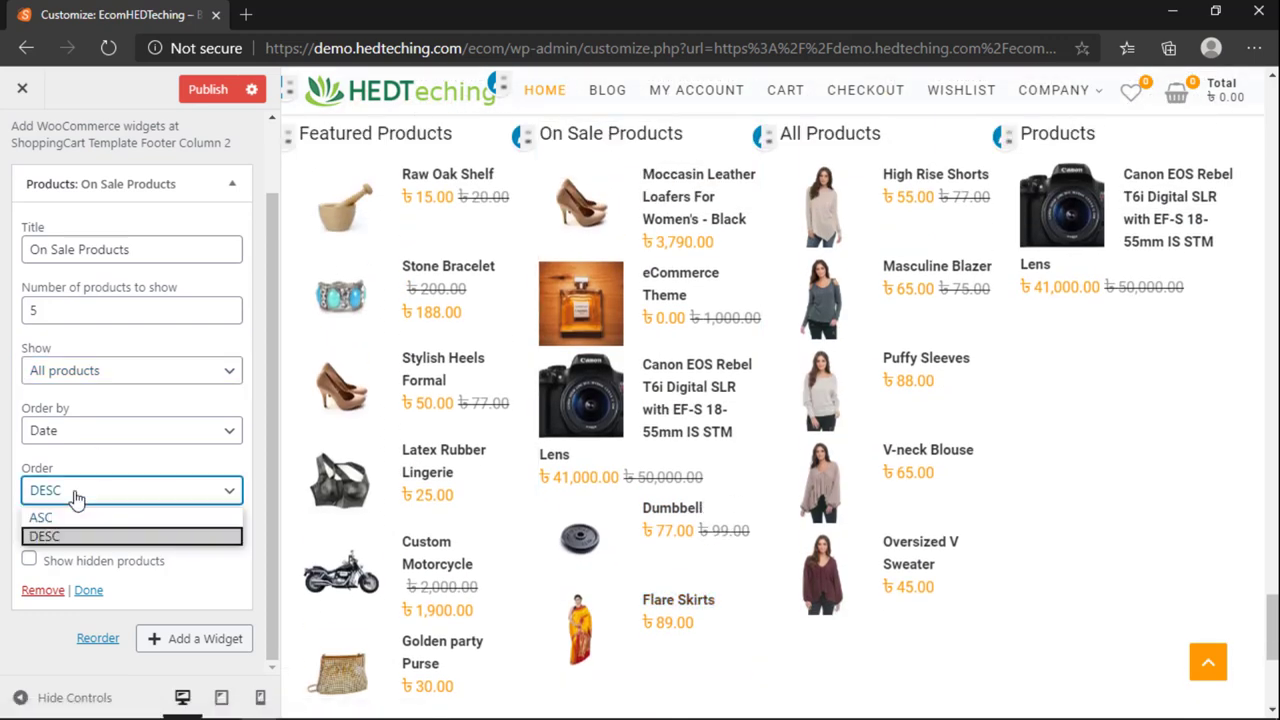
pyautogui.click(76, 492)
pyautogui.click(76, 492)
pyautogui.click(132, 536)
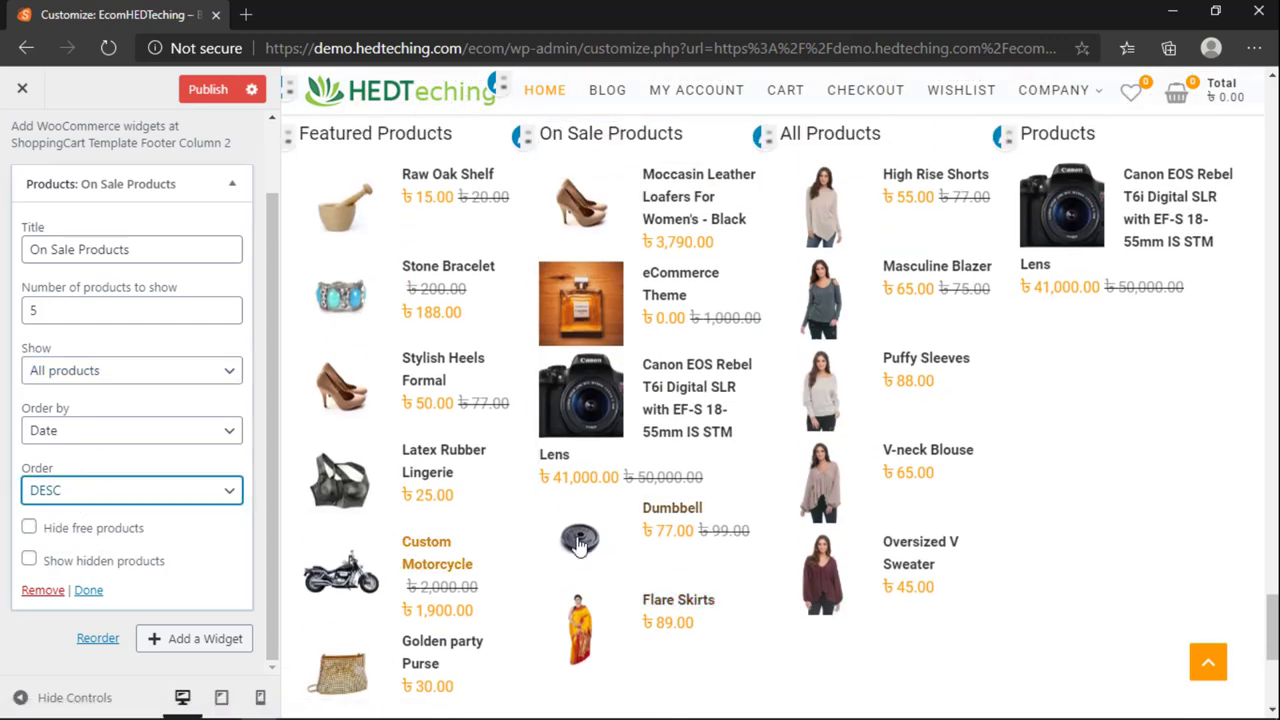
pyautogui.scroll(2, 560, 530)
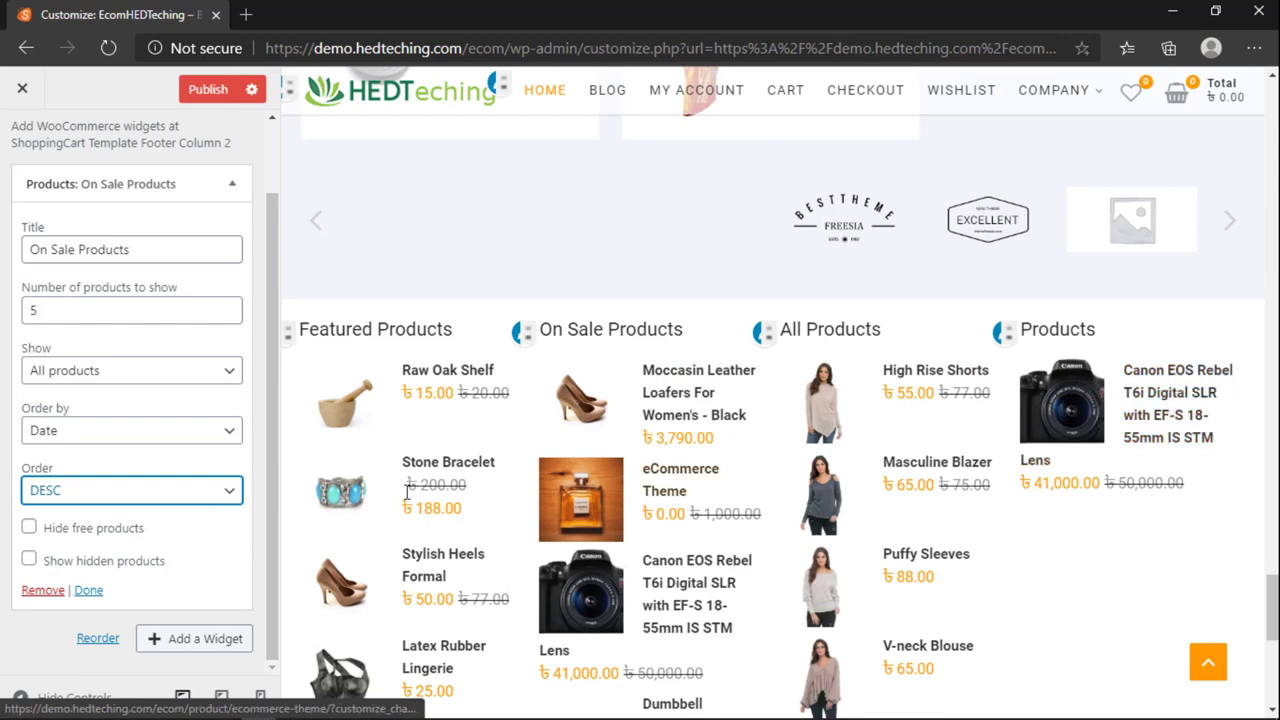
pyautogui.scroll(-5, 760, 500)
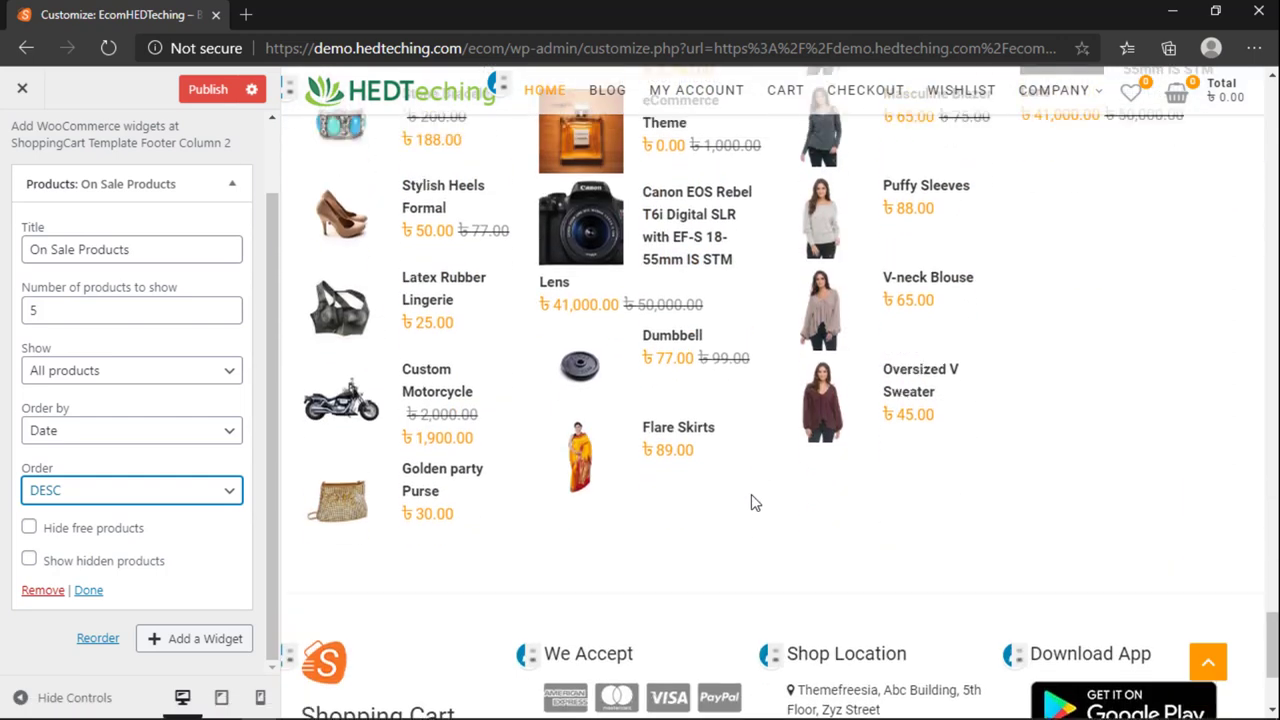
pyautogui.scroll(4, 751, 500)
pyautogui.click(85, 372)
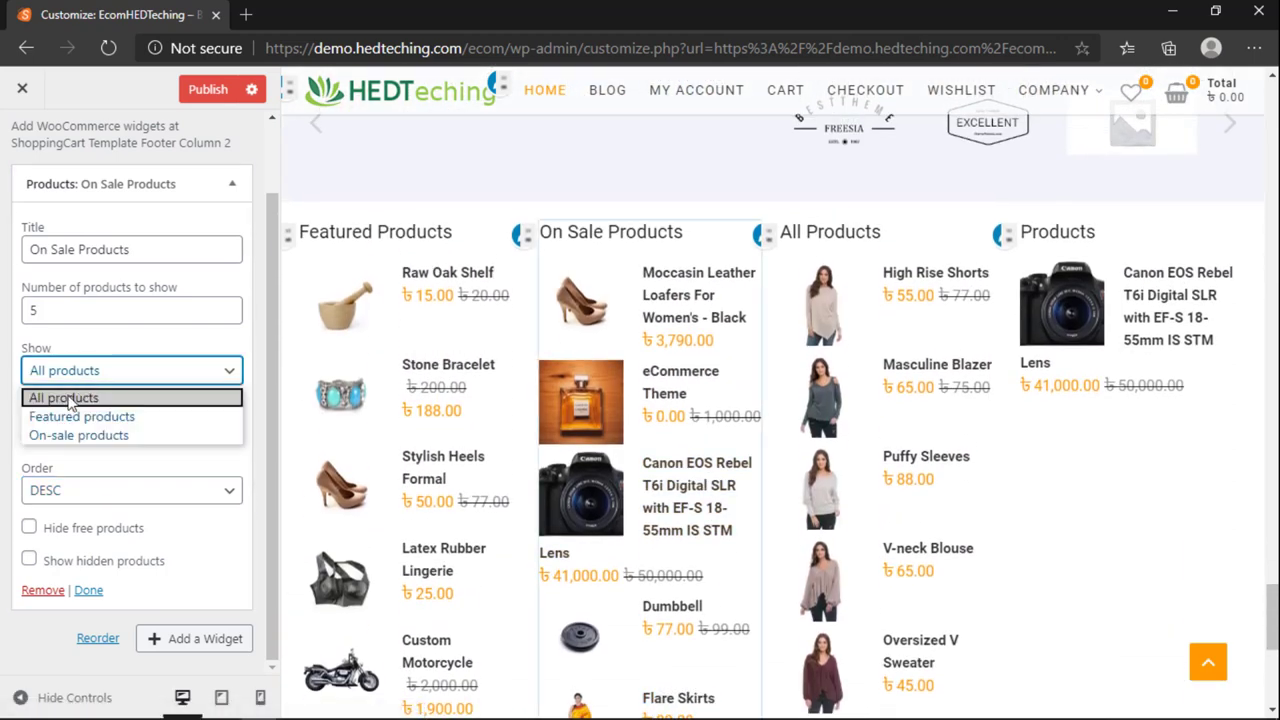
pyautogui.click(93, 435)
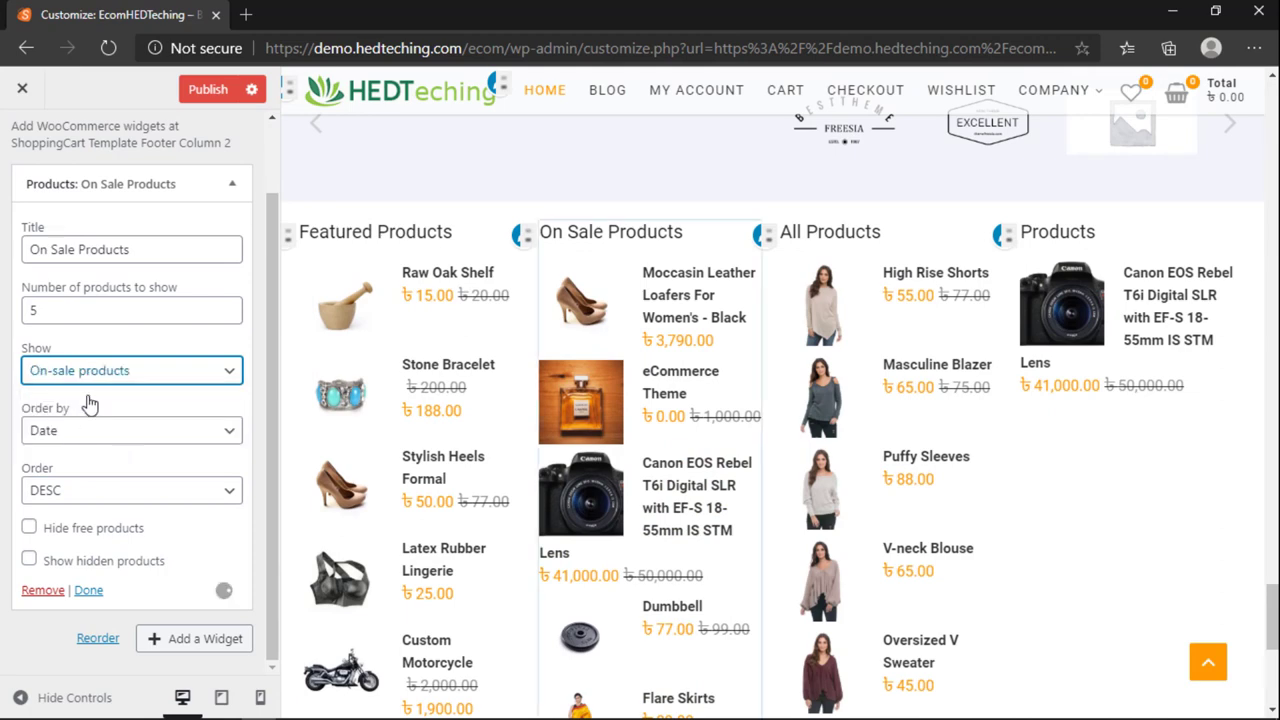
pyautogui.click(236, 189)
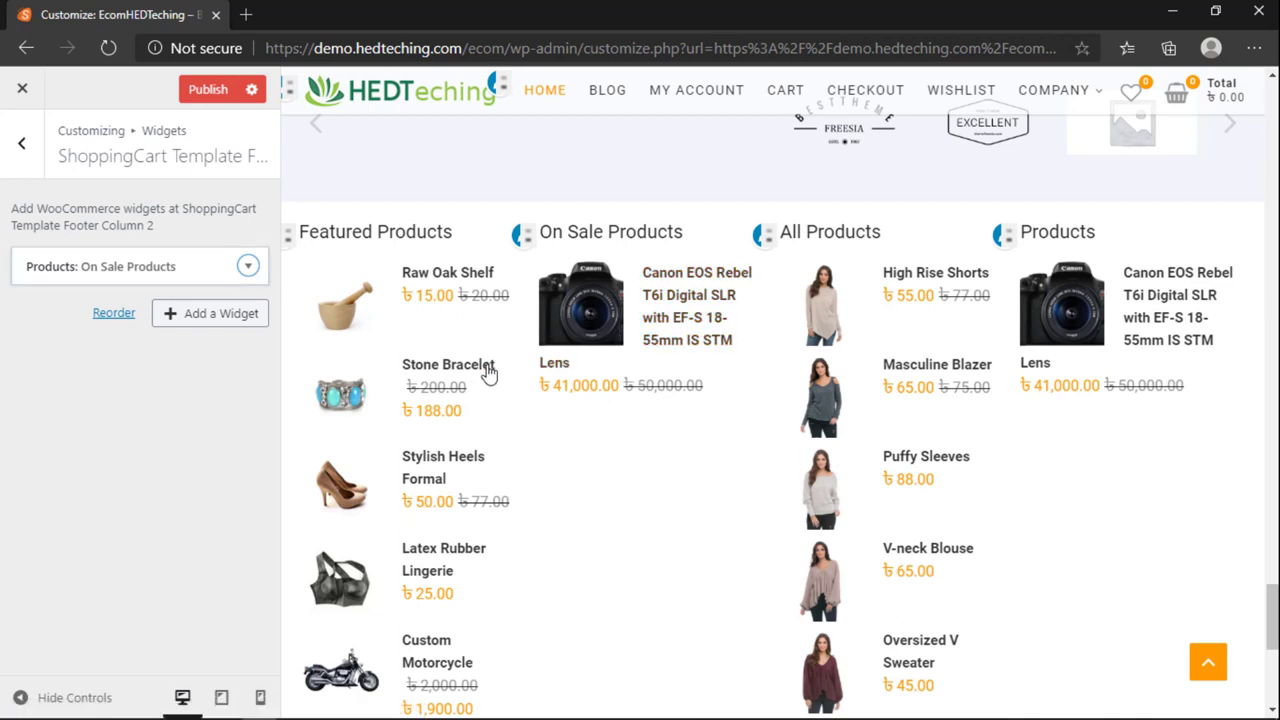
# Step: Change the Footer Column 3 All Products widget's product count from 5 to 7
pyautogui.click(21, 143)
pyautogui.scroll(-1, 150, 440)
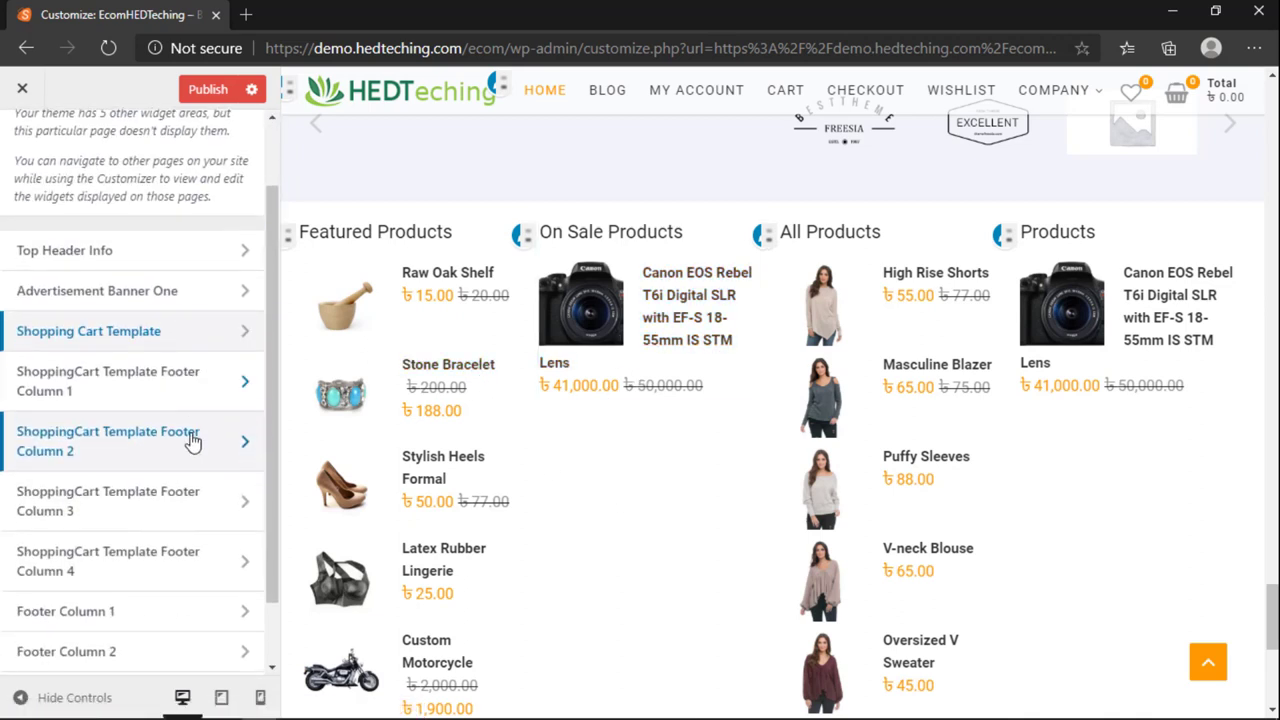
pyautogui.click(131, 509)
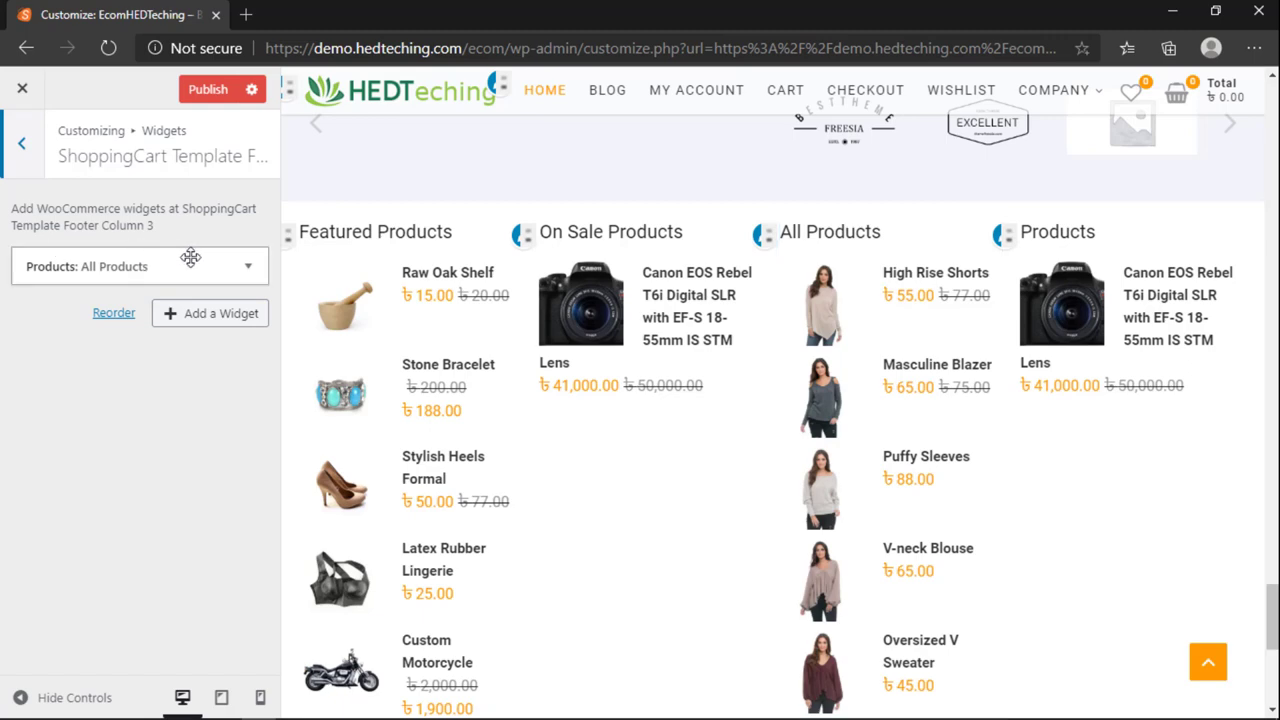
pyautogui.click(240, 272)
pyautogui.scroll(-1, 130, 380)
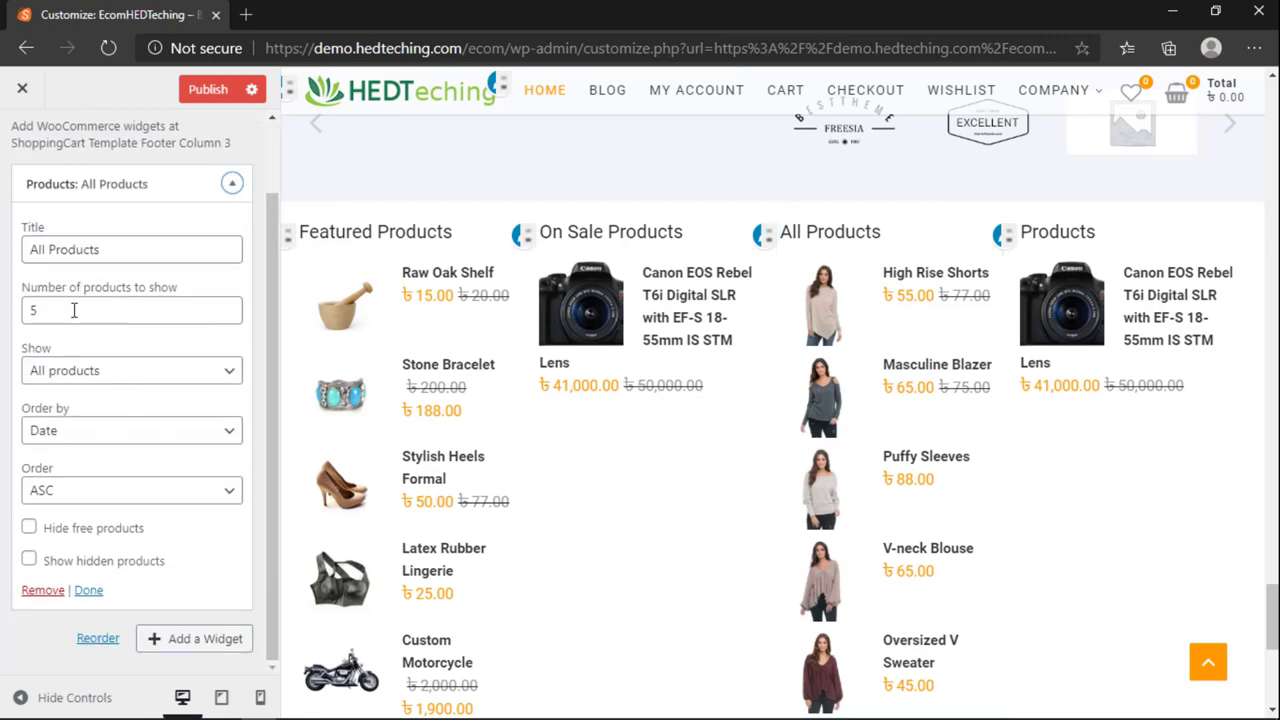
pyautogui.scroll(-3, 683, 431)
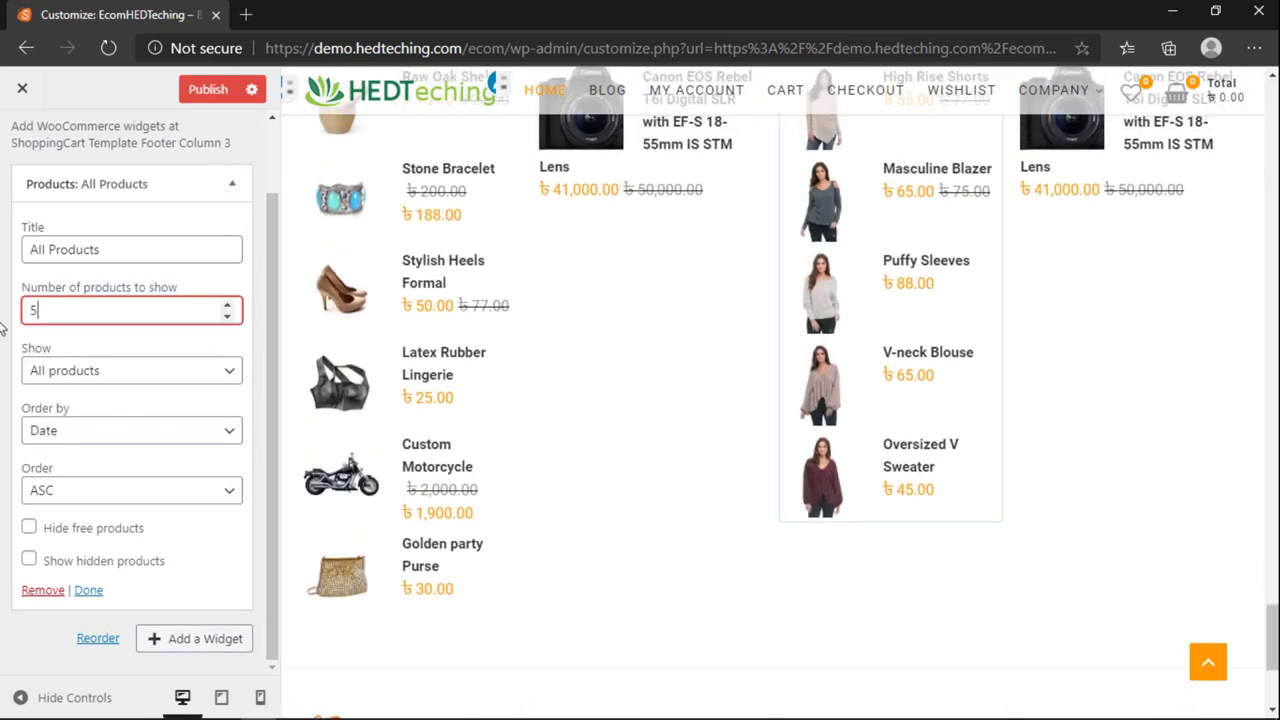
pyautogui.doubleClick(78, 314)
pyautogui.write('7')
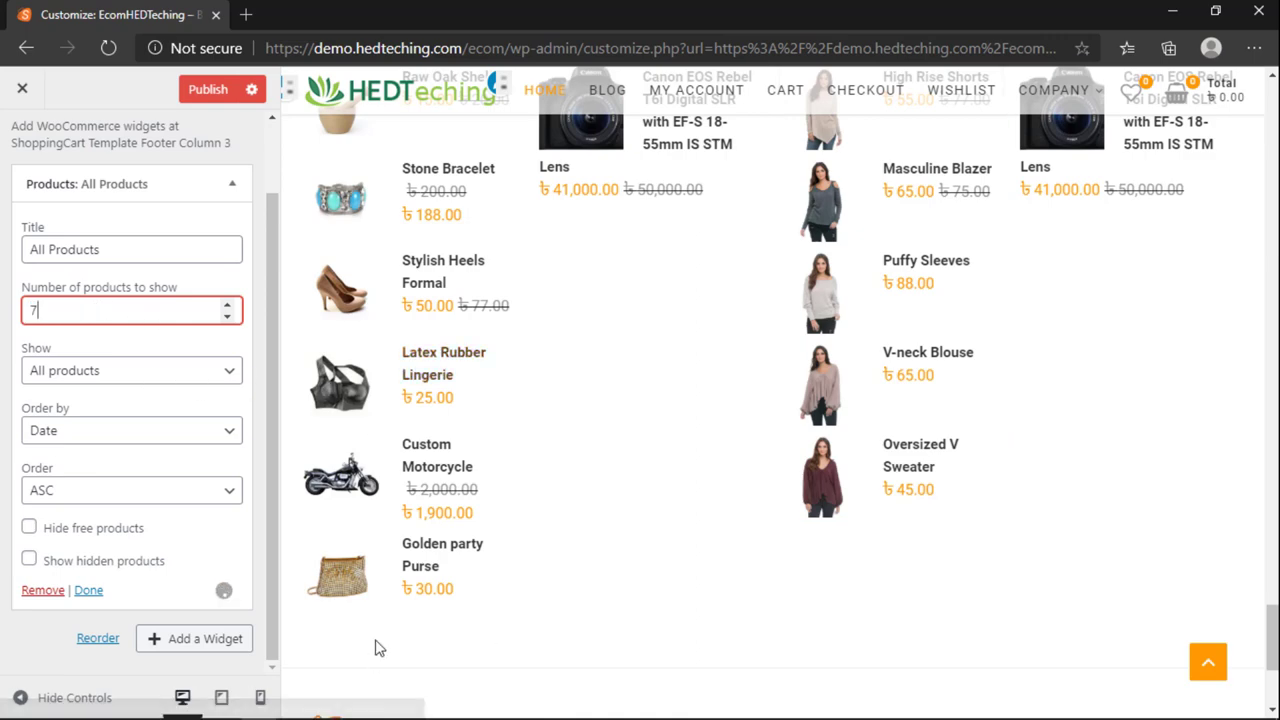
pyautogui.scroll(-3, 863, 586)
pyautogui.scroll(4, 991, 390)
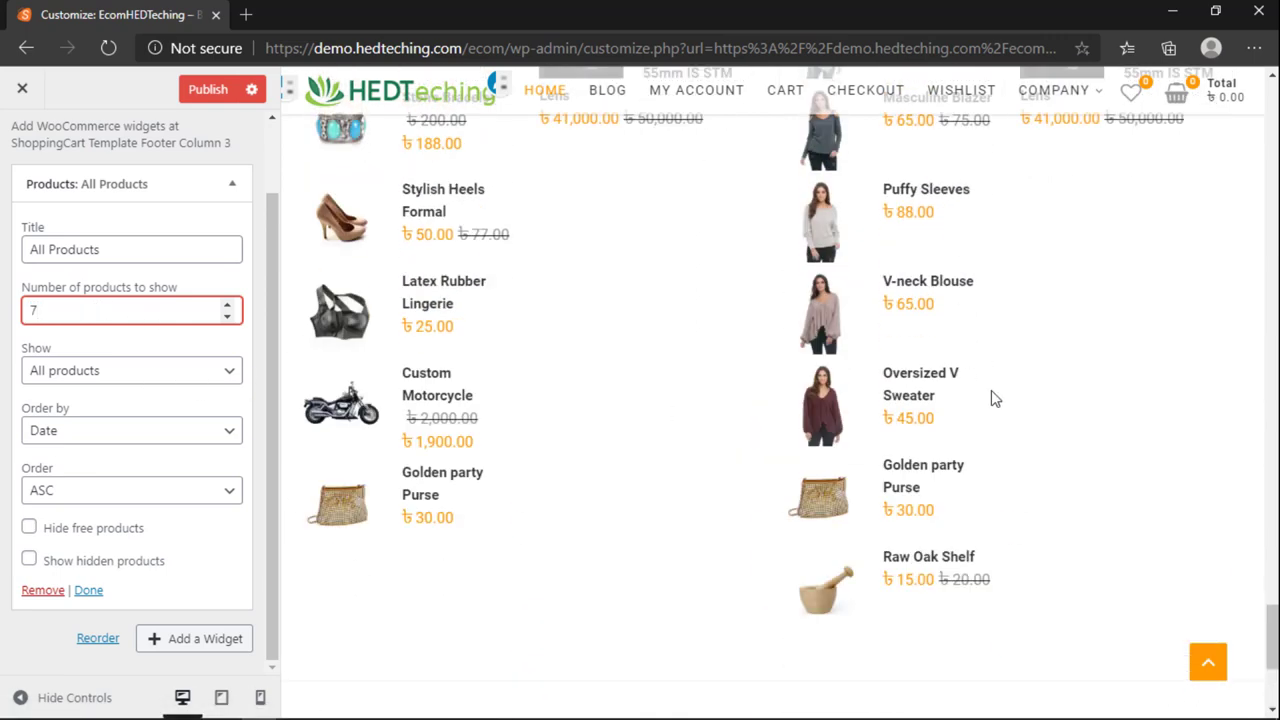
pyautogui.scroll(1, 924, 483)
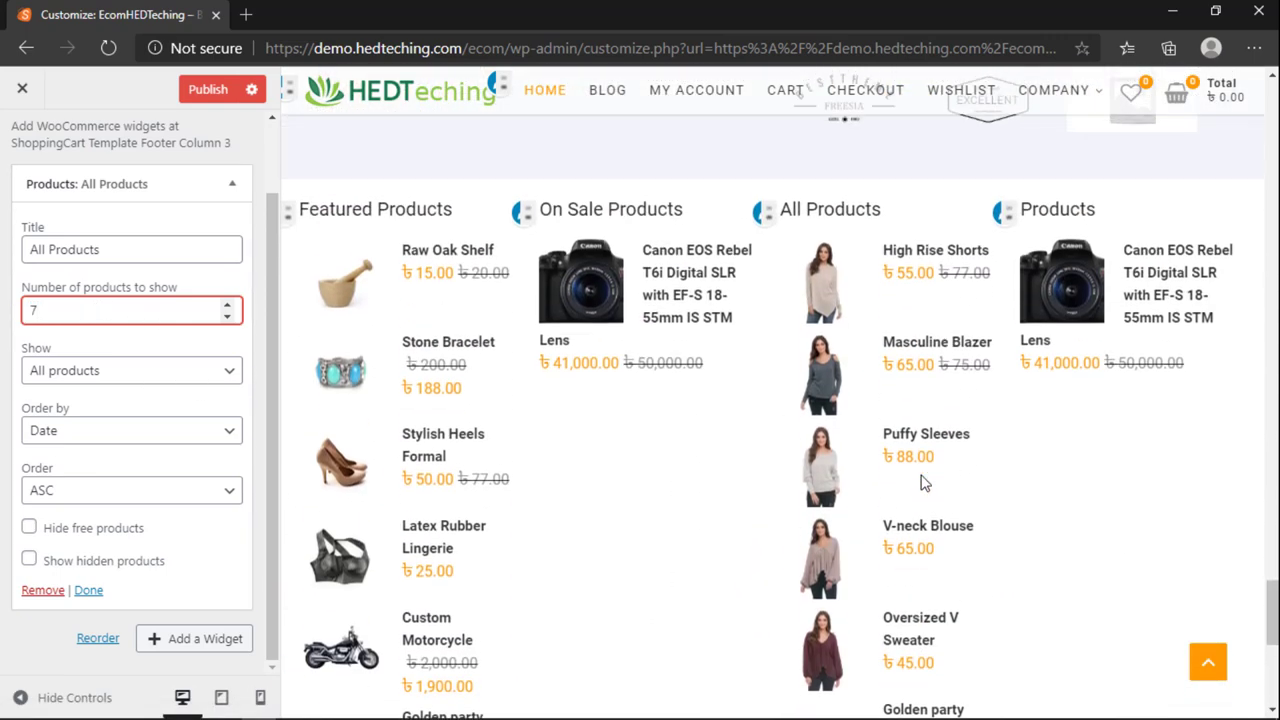
pyautogui.scroll(-2, 900, 430)
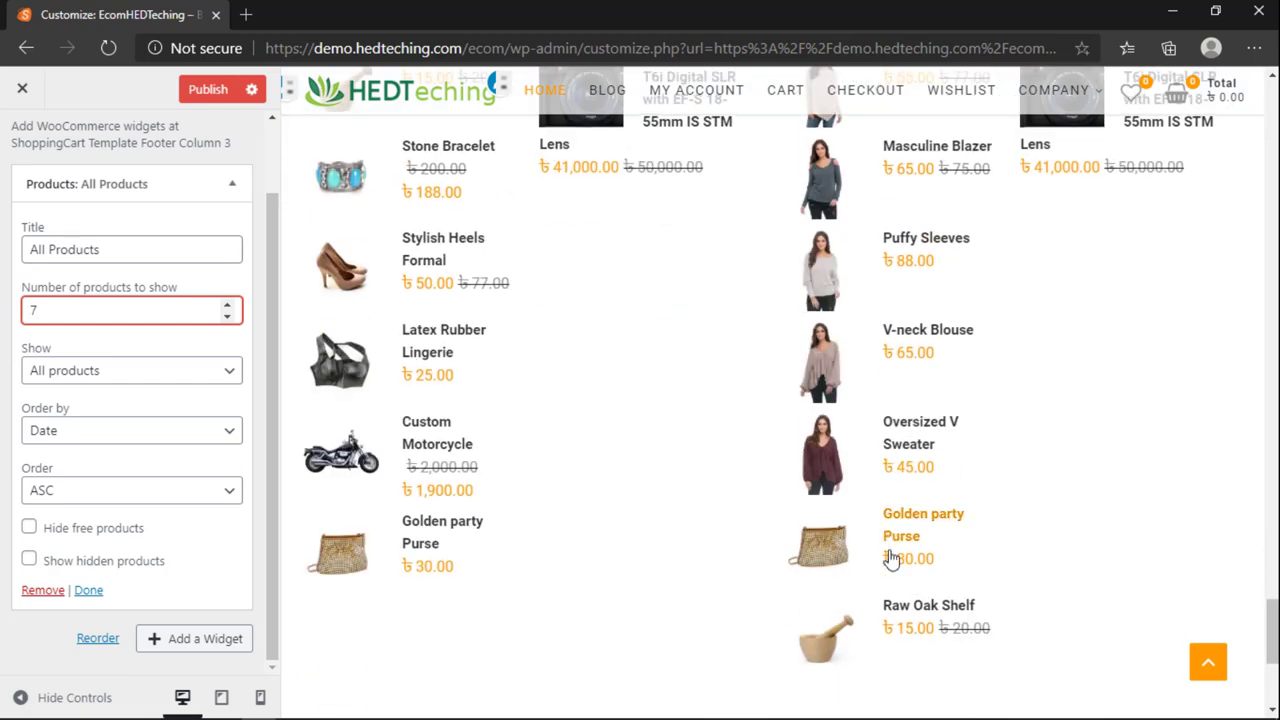
pyautogui.scroll(2, 890, 560)
pyautogui.scroll(-1, 428, 455)
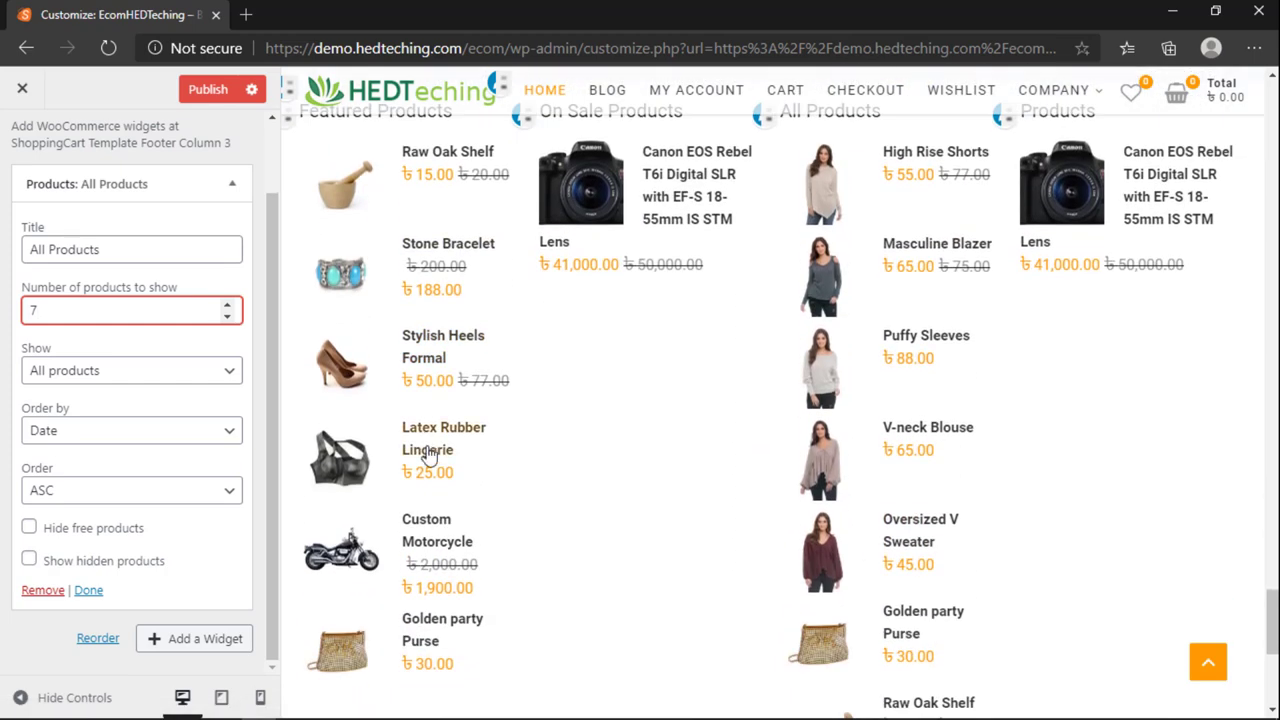
pyautogui.scroll(-2, 385, 575)
pyautogui.scroll(2, 391, 577)
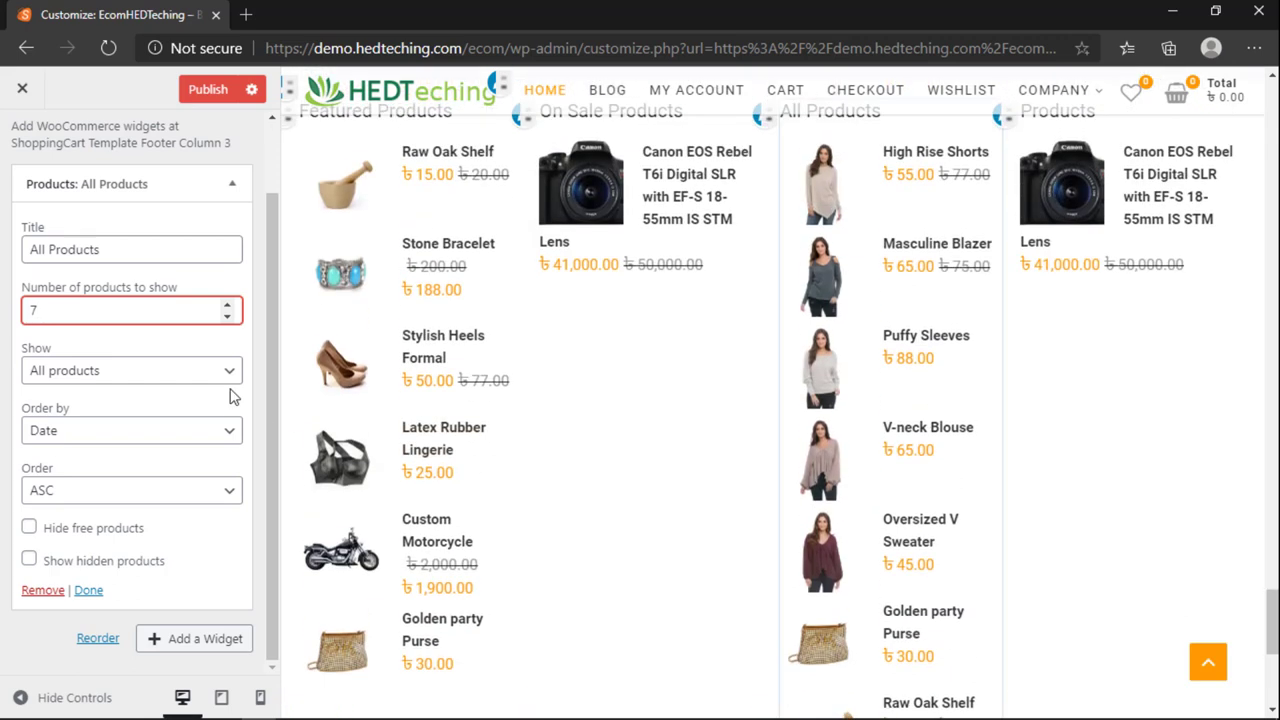
pyautogui.scroll(1, 397, 388)
pyautogui.scroll(1, 47, 175)
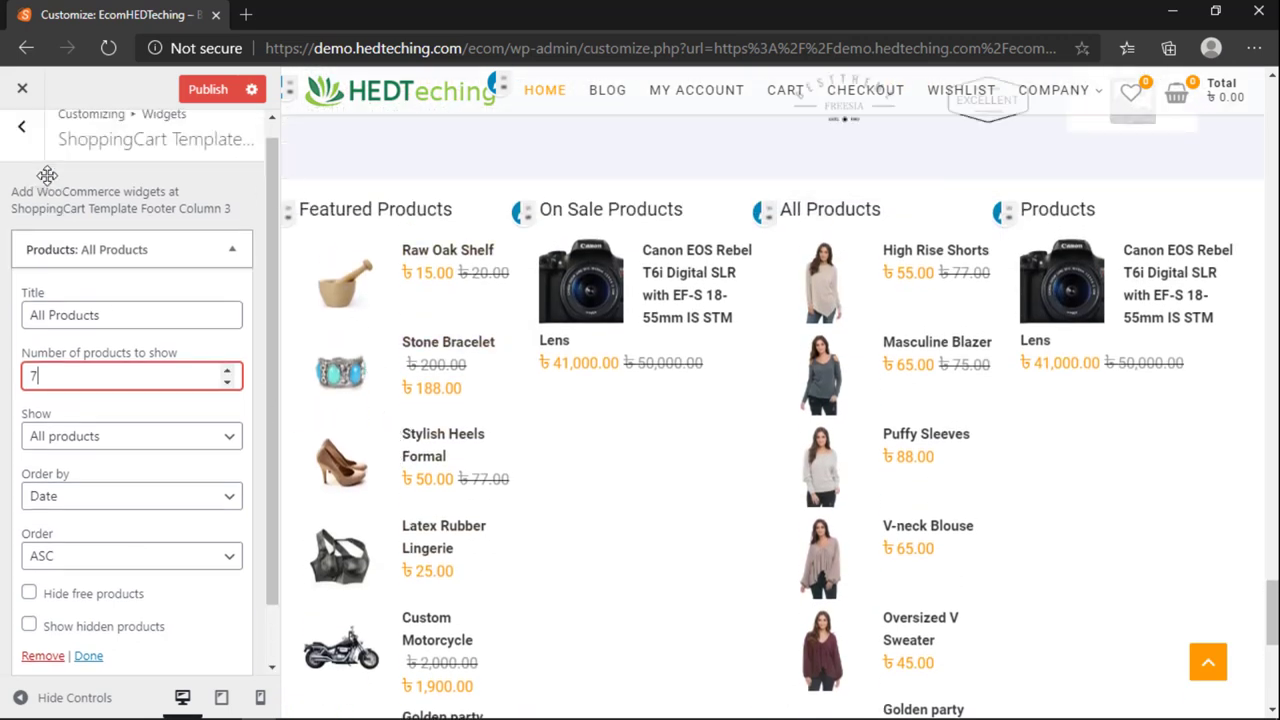
# Step: Reopen Footer Column 1 and expand the Featured Products widget to review its title, count and ordering
pyautogui.click(22, 148)
pyautogui.click(94, 400)
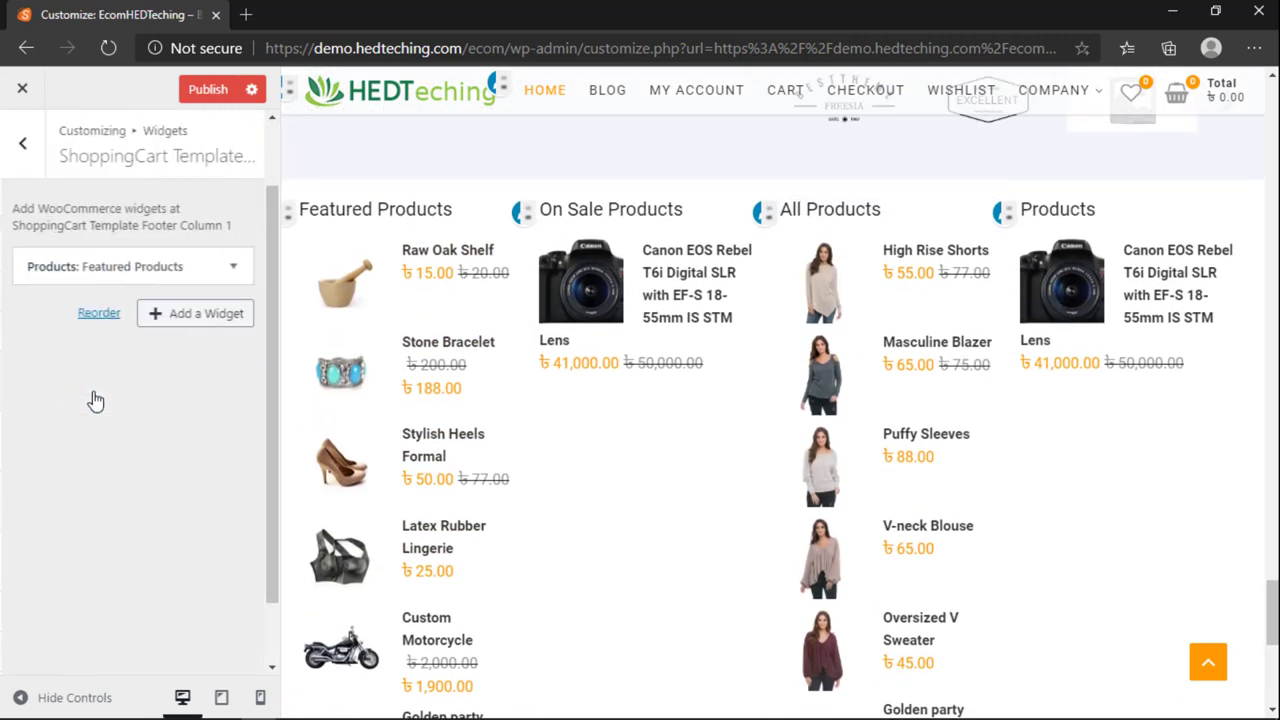
pyautogui.click(233, 266)
pyautogui.scroll(-1, 60, 322)
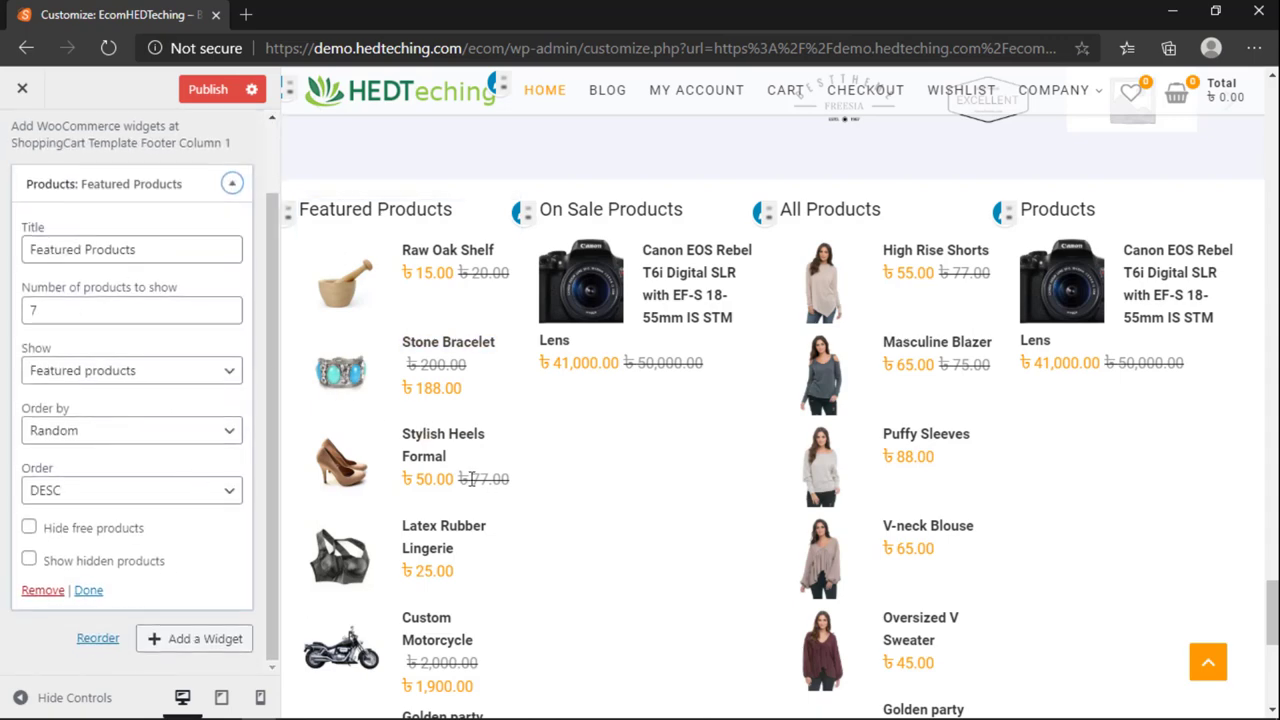
pyautogui.scroll(-1, 465, 478)
pyautogui.scroll(-3, 465, 480)
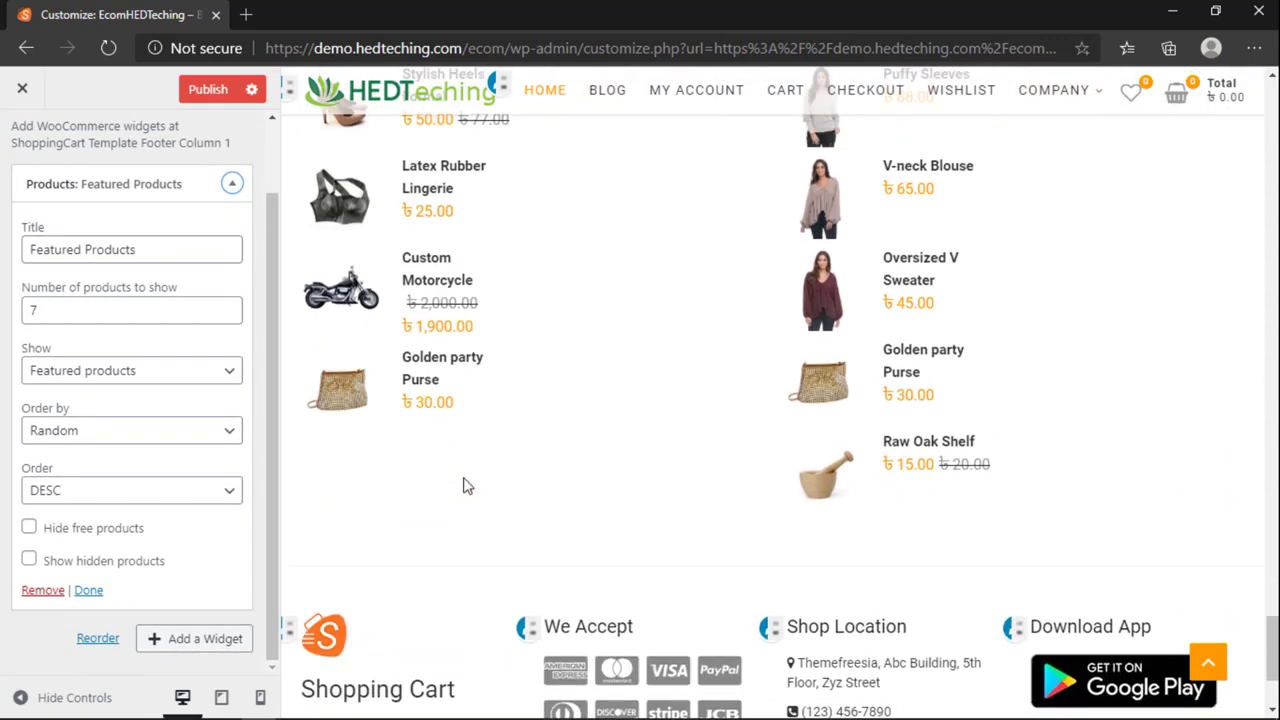
pyautogui.scroll(4, 465, 485)
pyautogui.scroll(2, 130, 184)
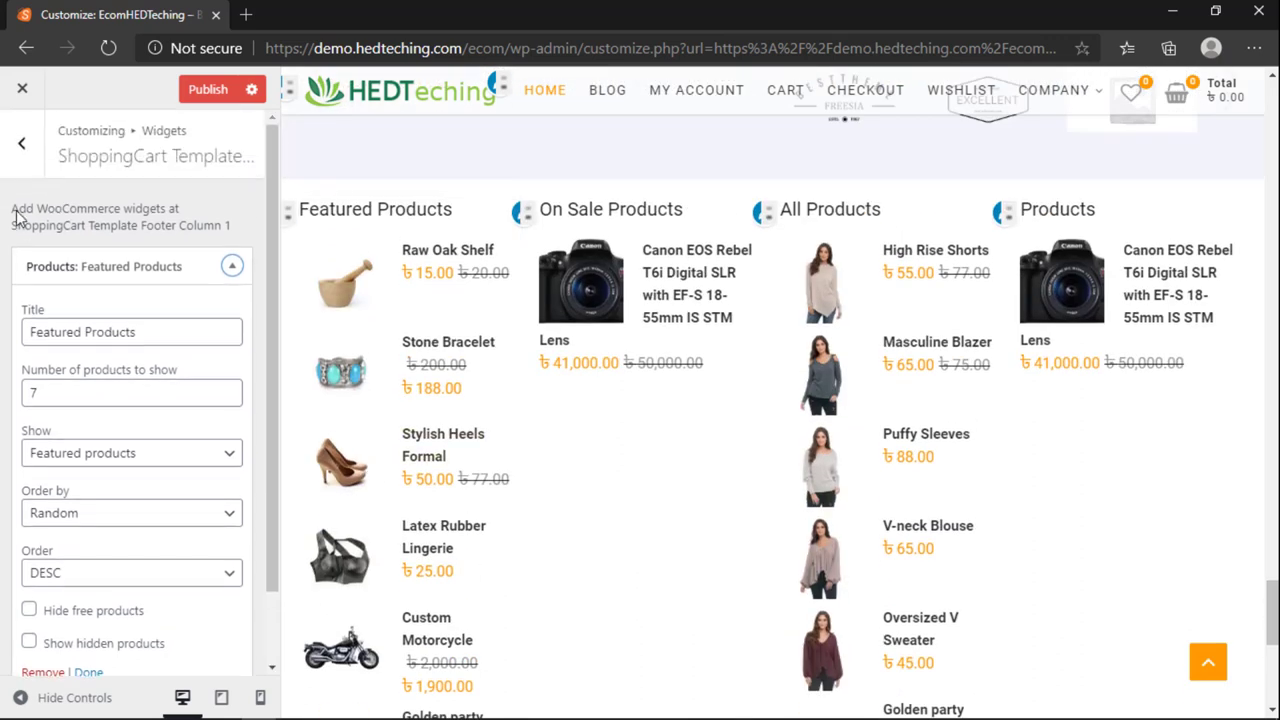
# Step: In Footer Column 3, set the All Products widget to show 6 products
pyautogui.click(20, 140)
pyautogui.click(135, 490)
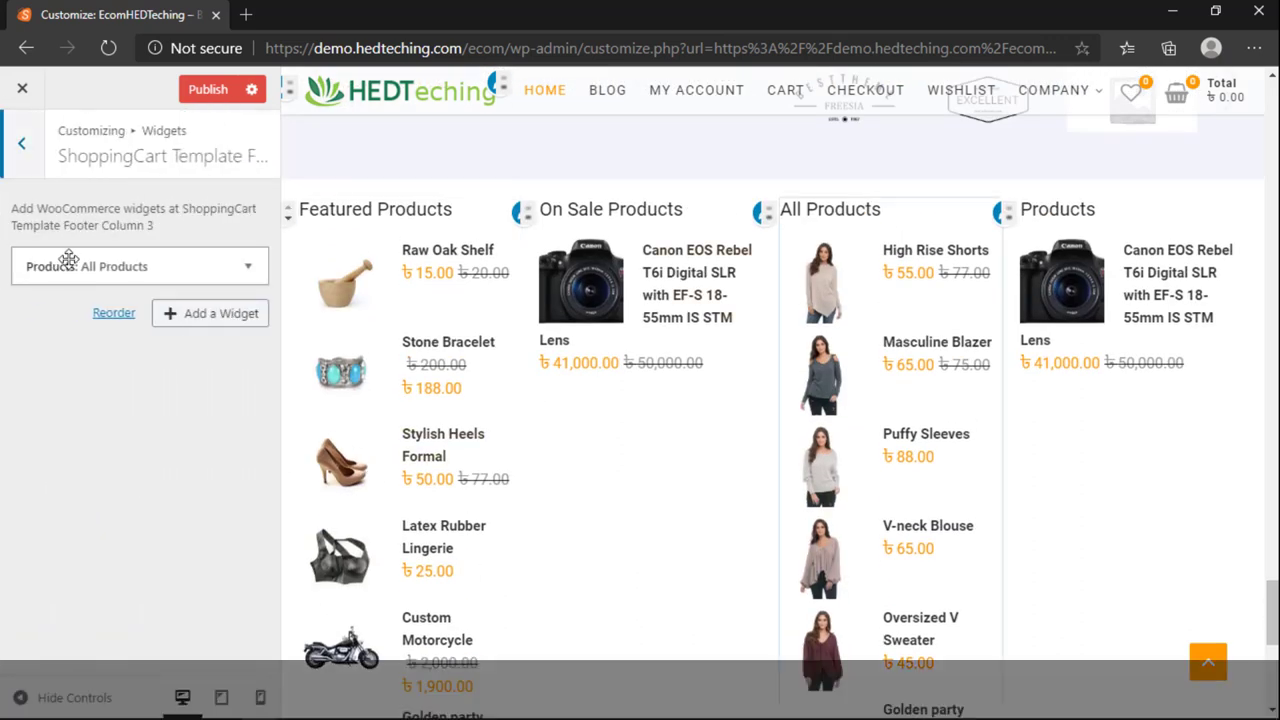
pyautogui.click(231, 266)
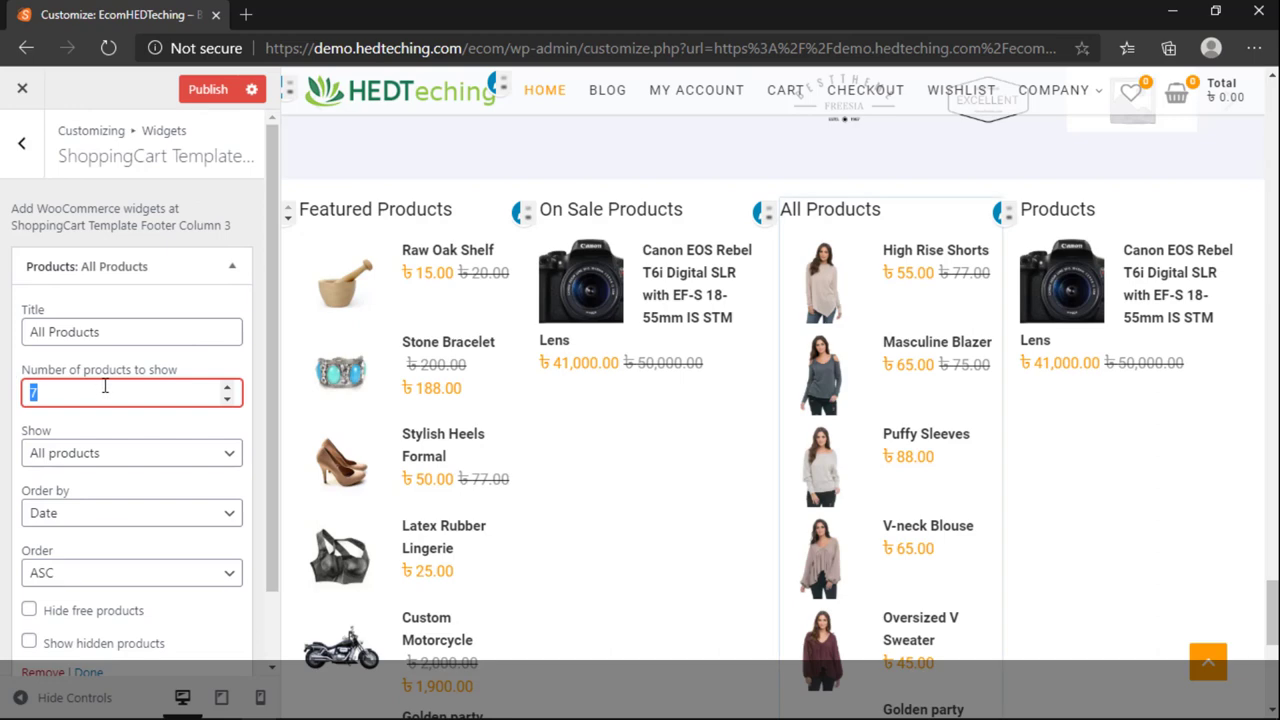
pyautogui.write('6')
pyautogui.scroll(-3, 900, 610)
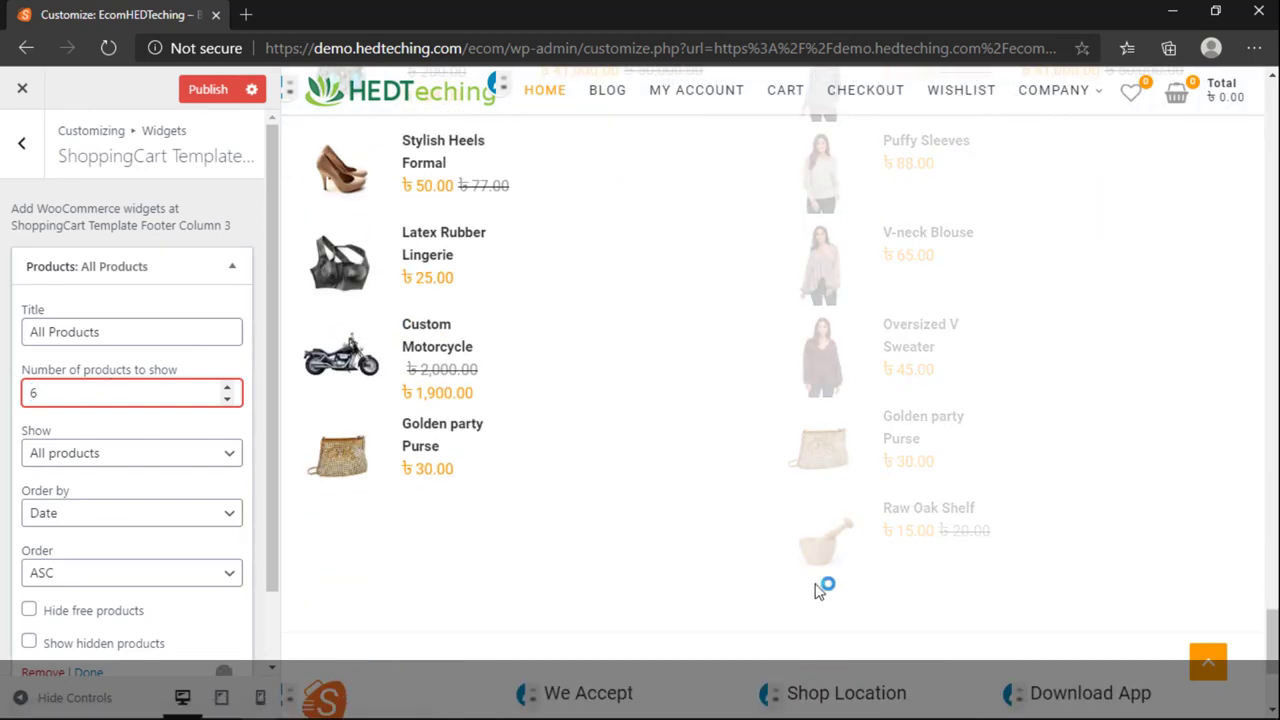
pyautogui.scroll(2, 880, 534)
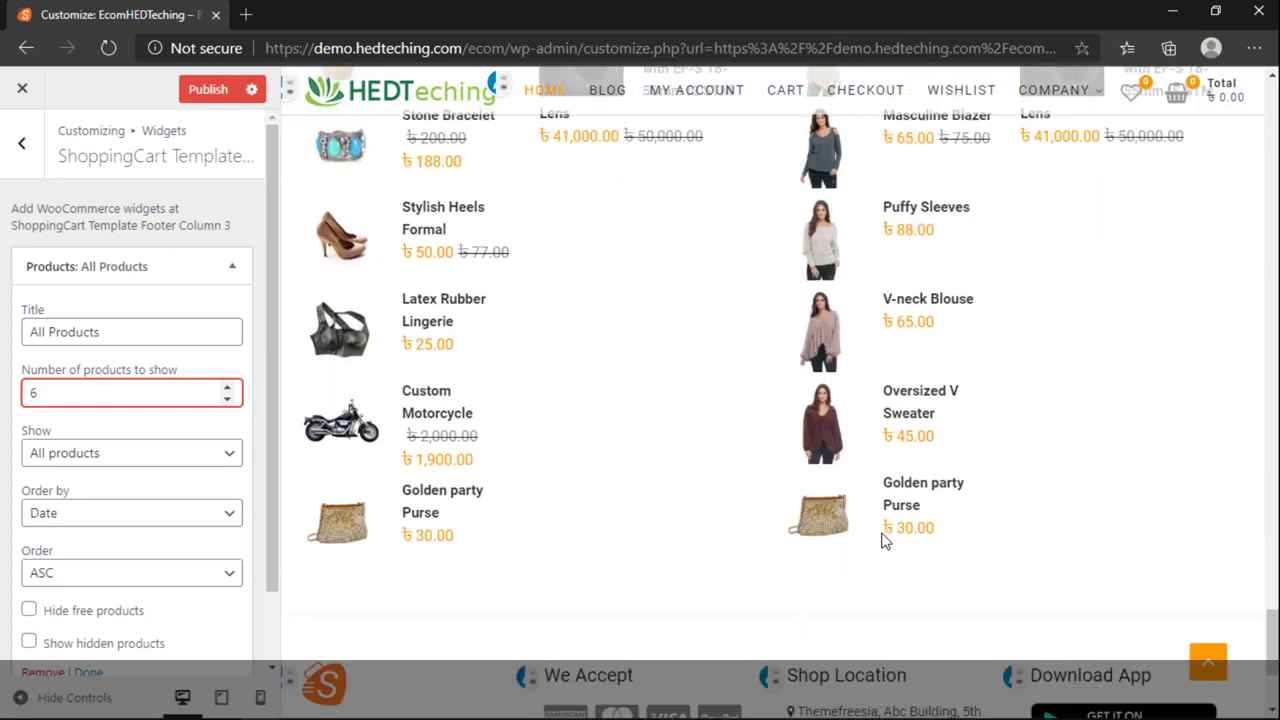
pyautogui.scroll(1, 820, 595)
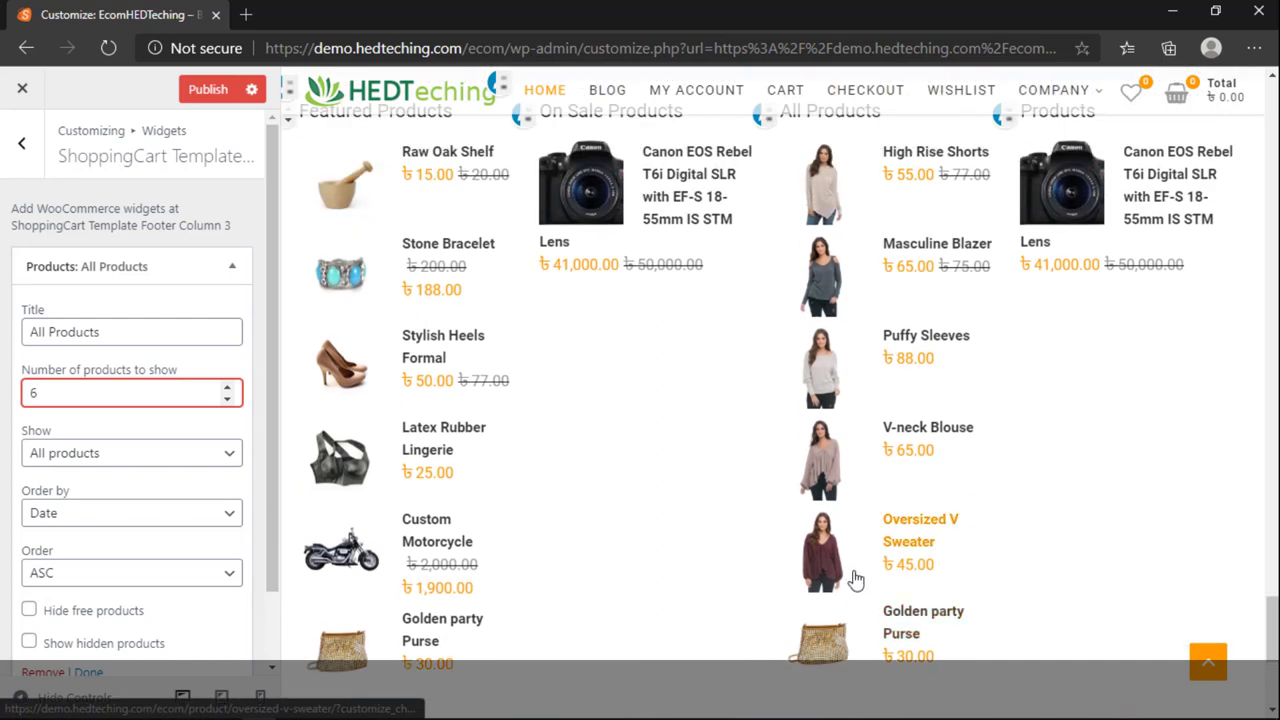
pyautogui.scroll(1, 697, 537)
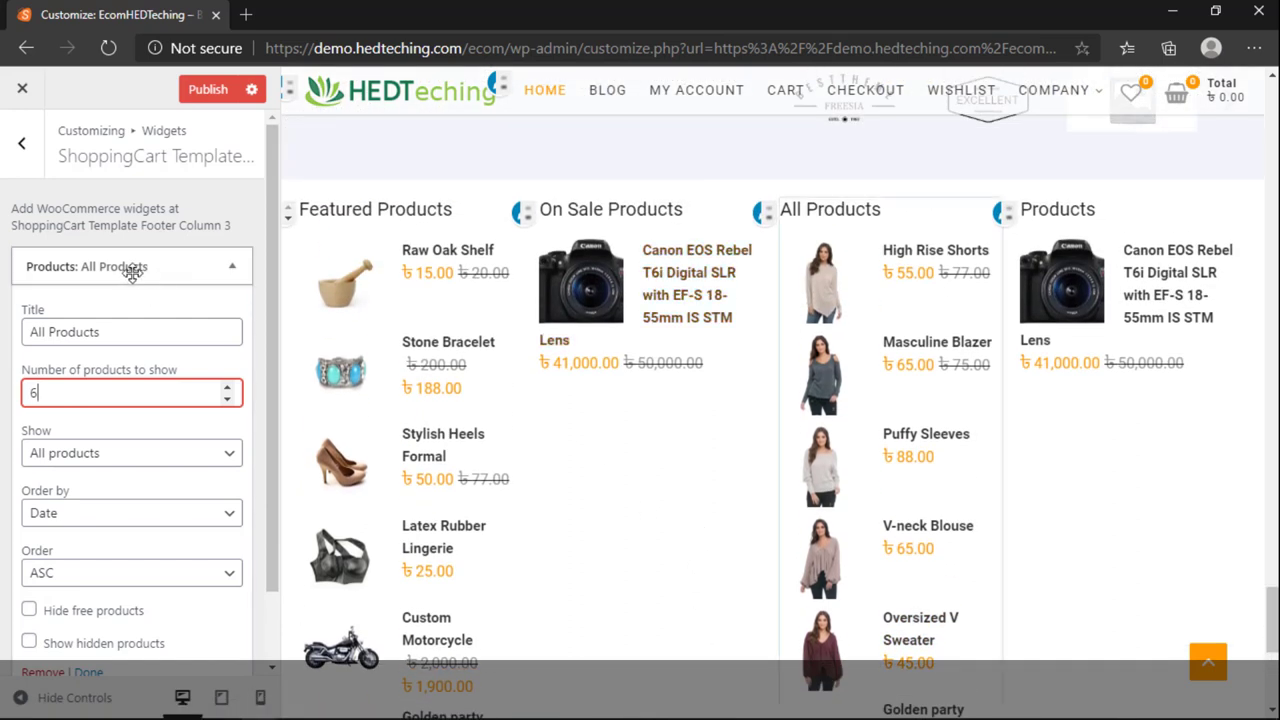
# Step: Set the On Sale Products widget to show All products, limited to 5
pyautogui.click(520, 212)
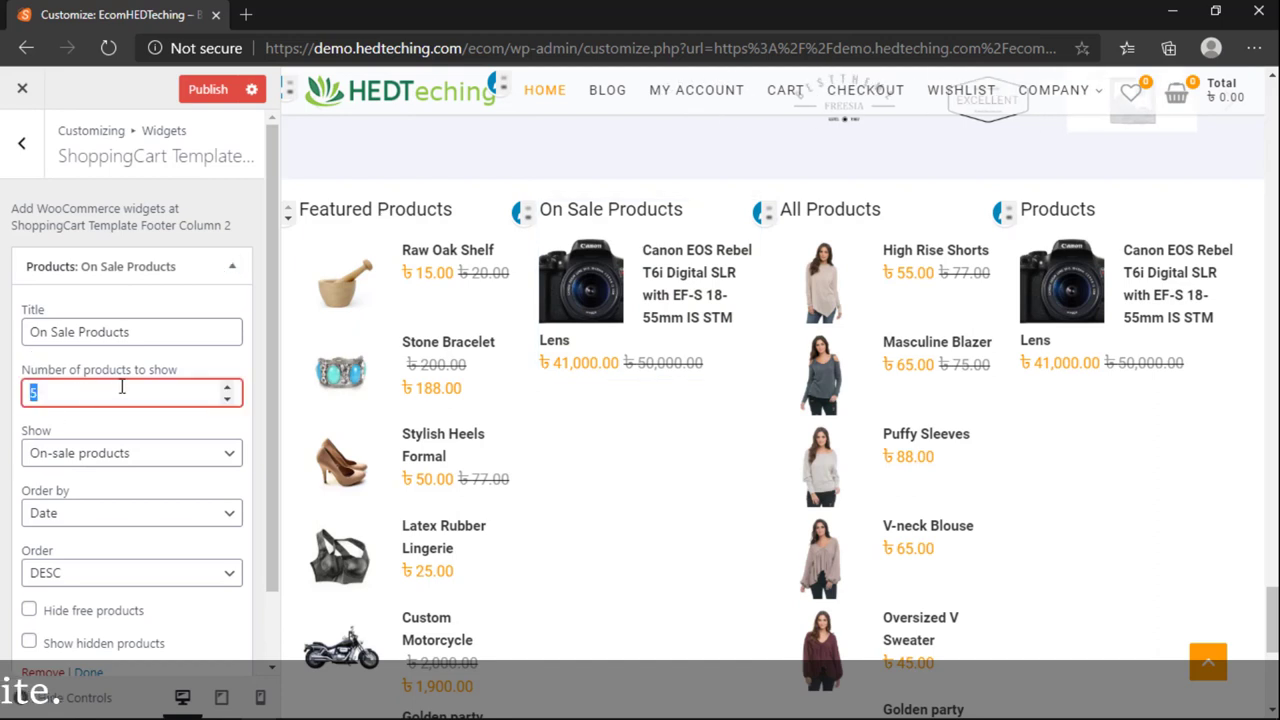
pyautogui.click(135, 452)
pyautogui.click(115, 477)
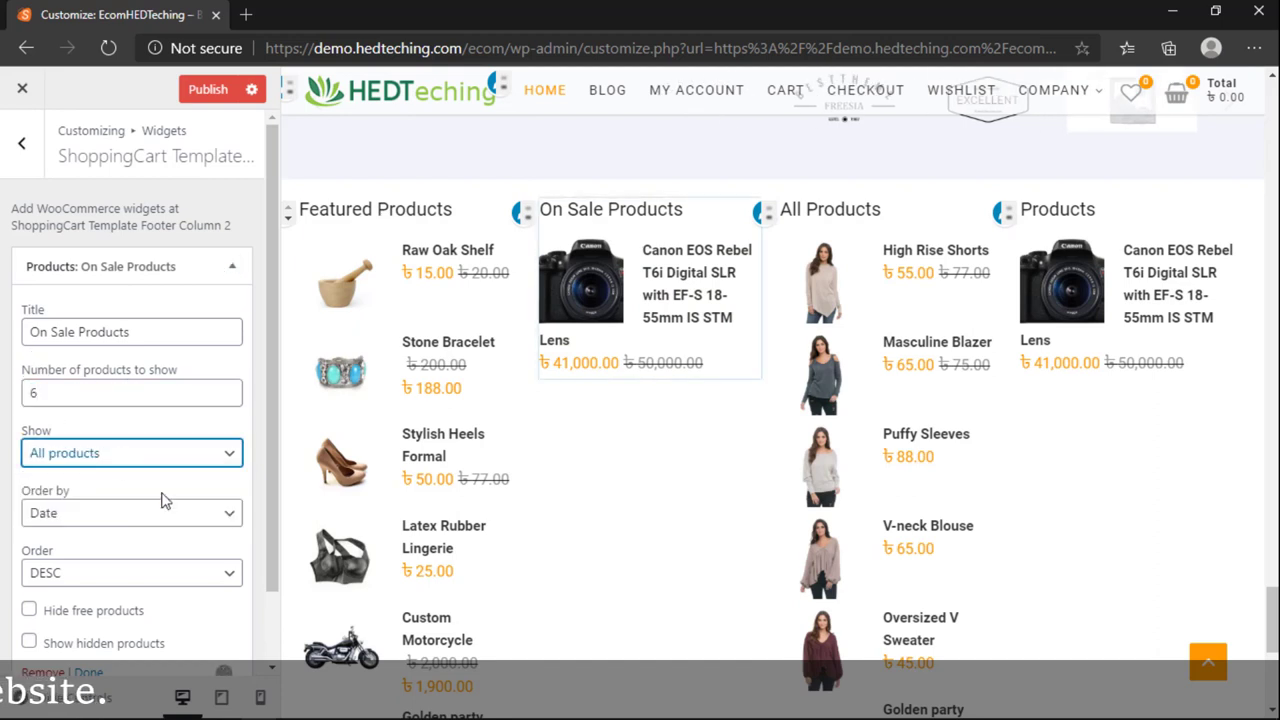
pyautogui.scroll(-1, 708, 476)
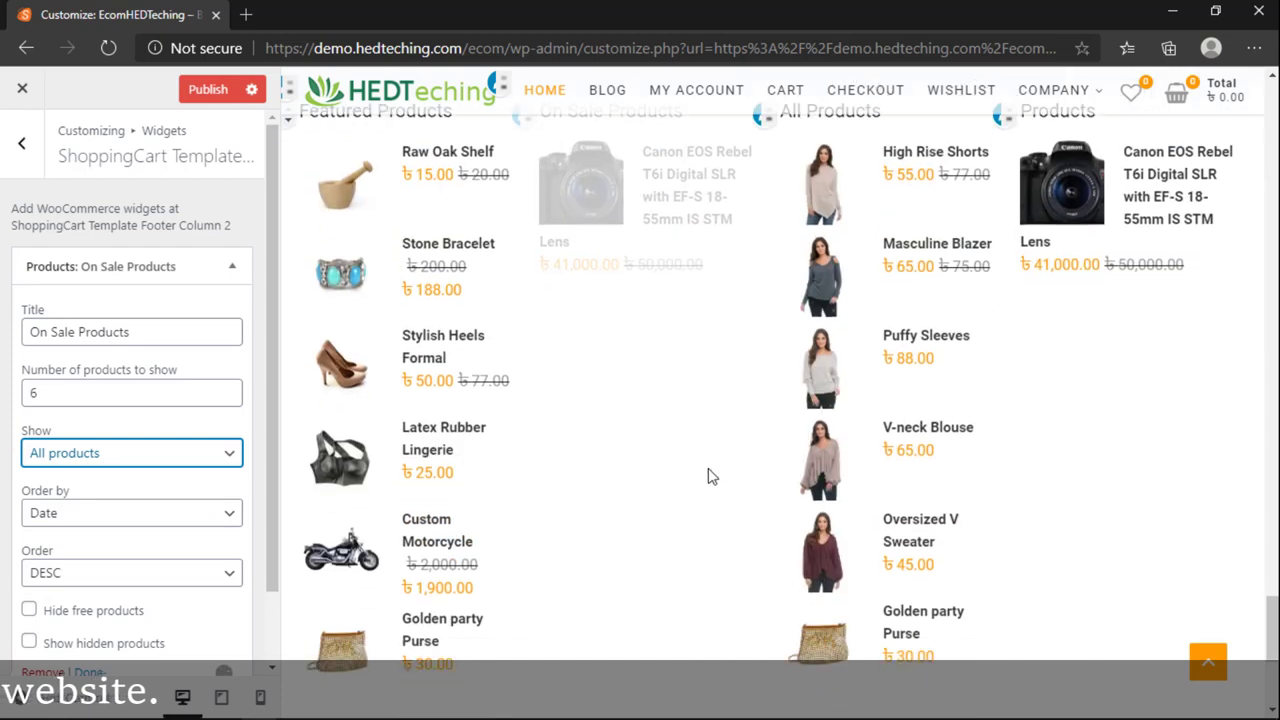
pyautogui.scroll(-2, 700, 490)
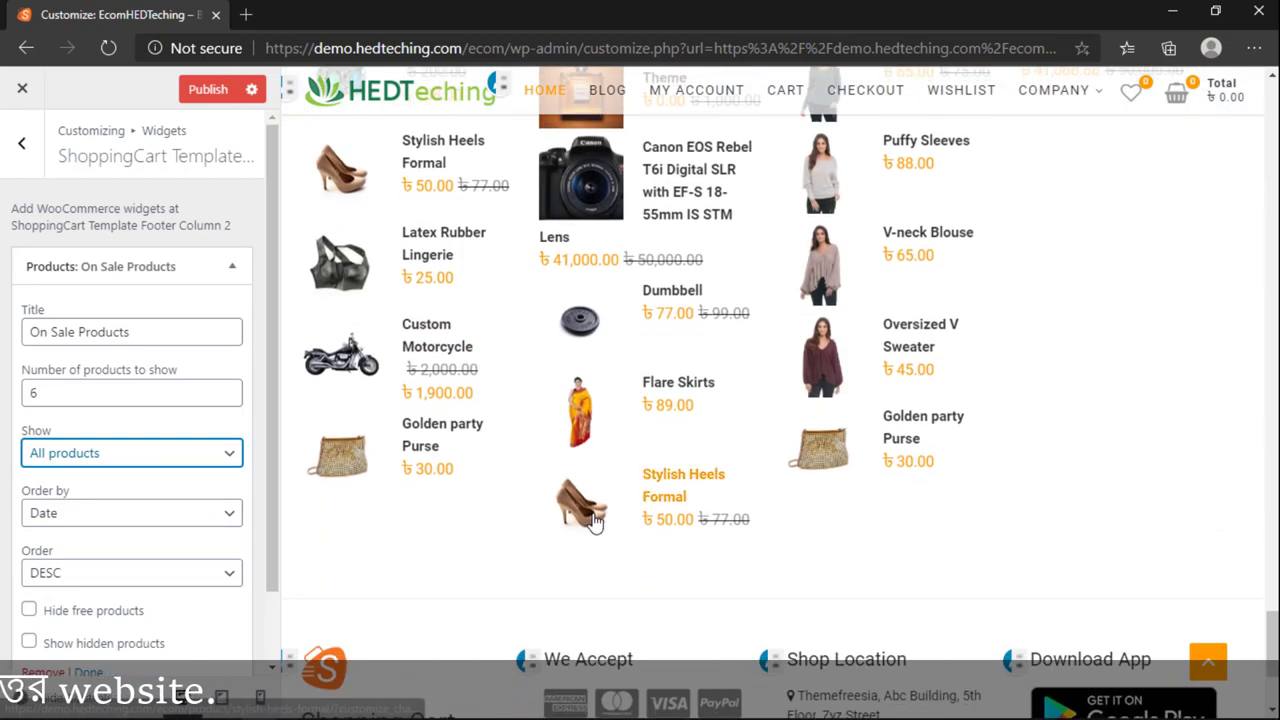
pyautogui.scroll(3, 397, 478)
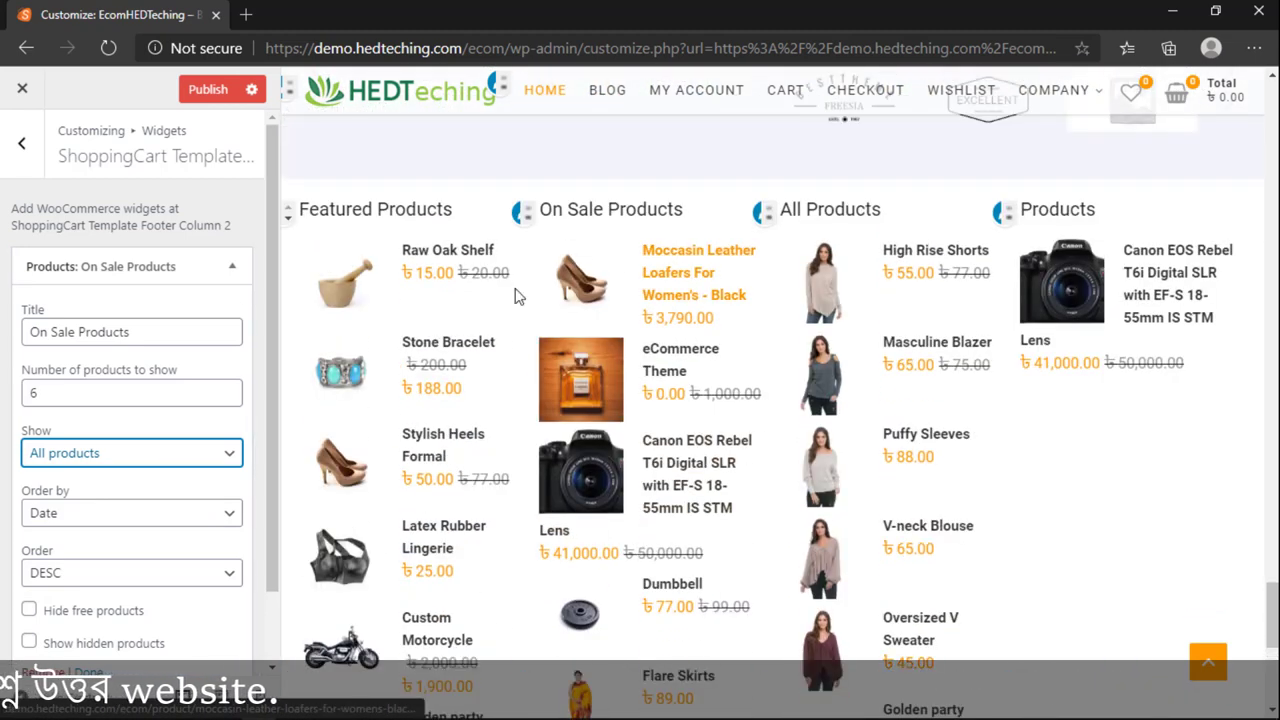
pyautogui.scroll(-2, 617, 495)
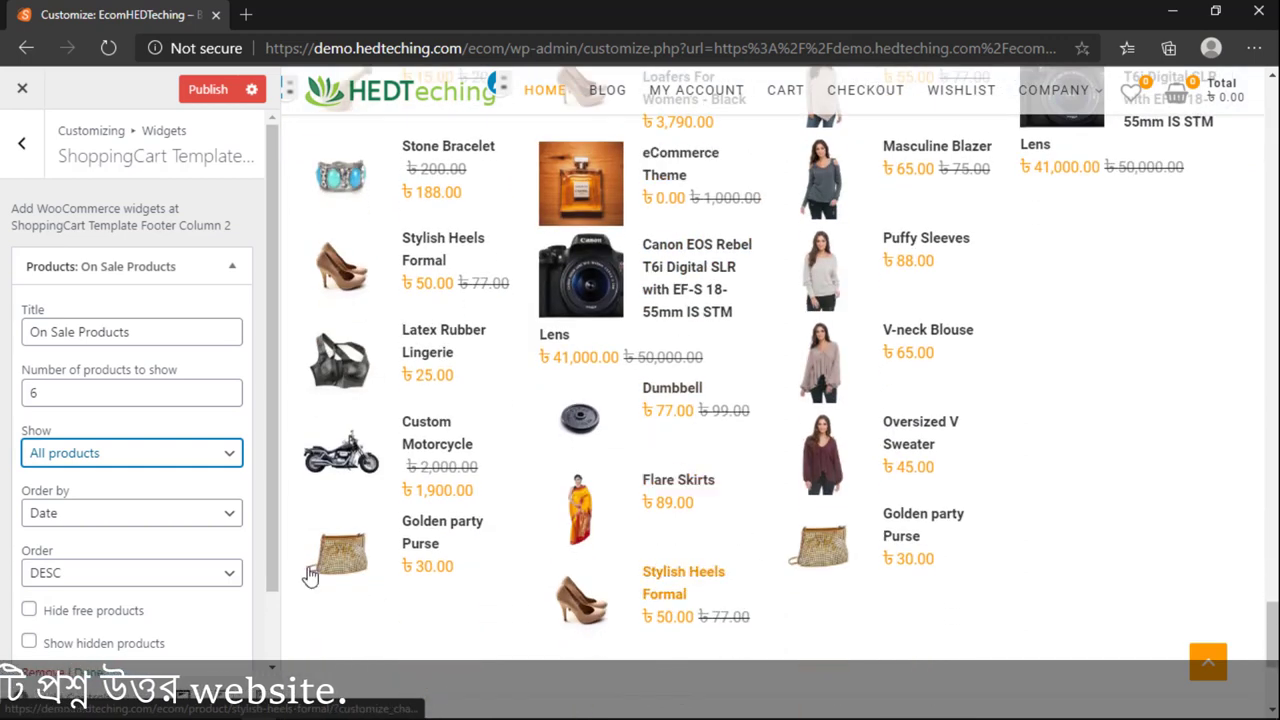
pyautogui.doubleClick(58, 390)
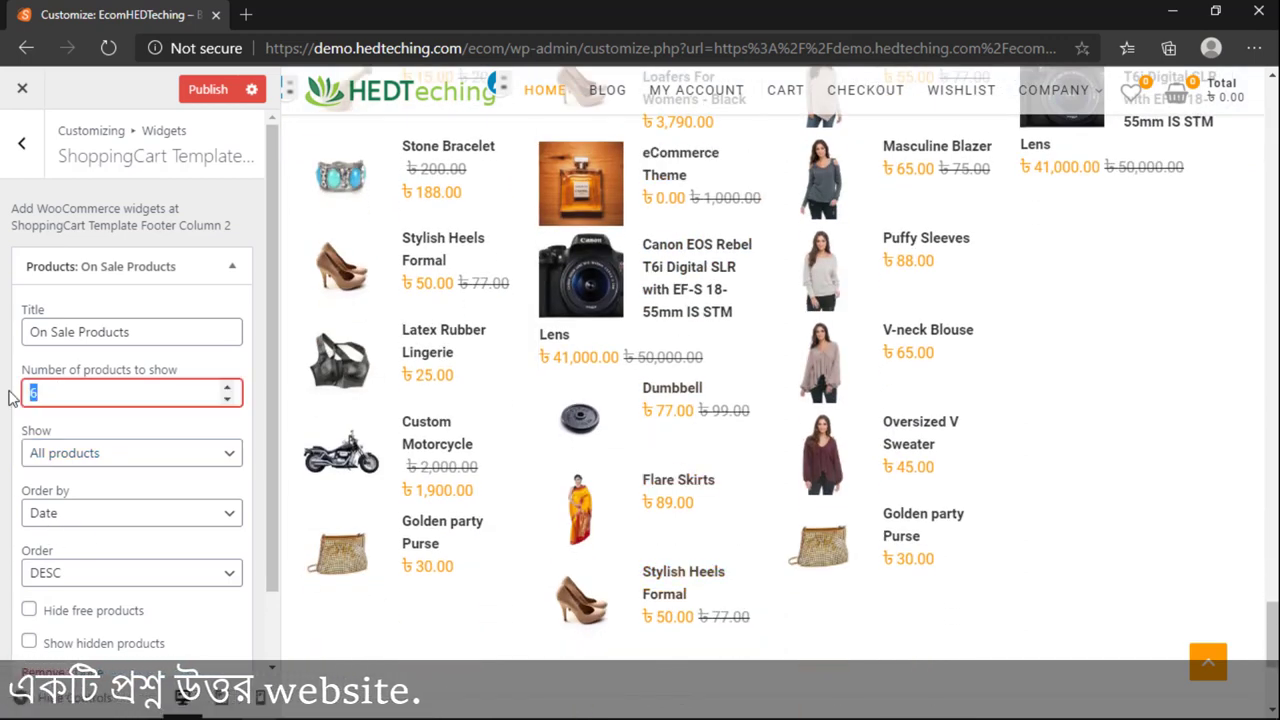
pyautogui.write('5')
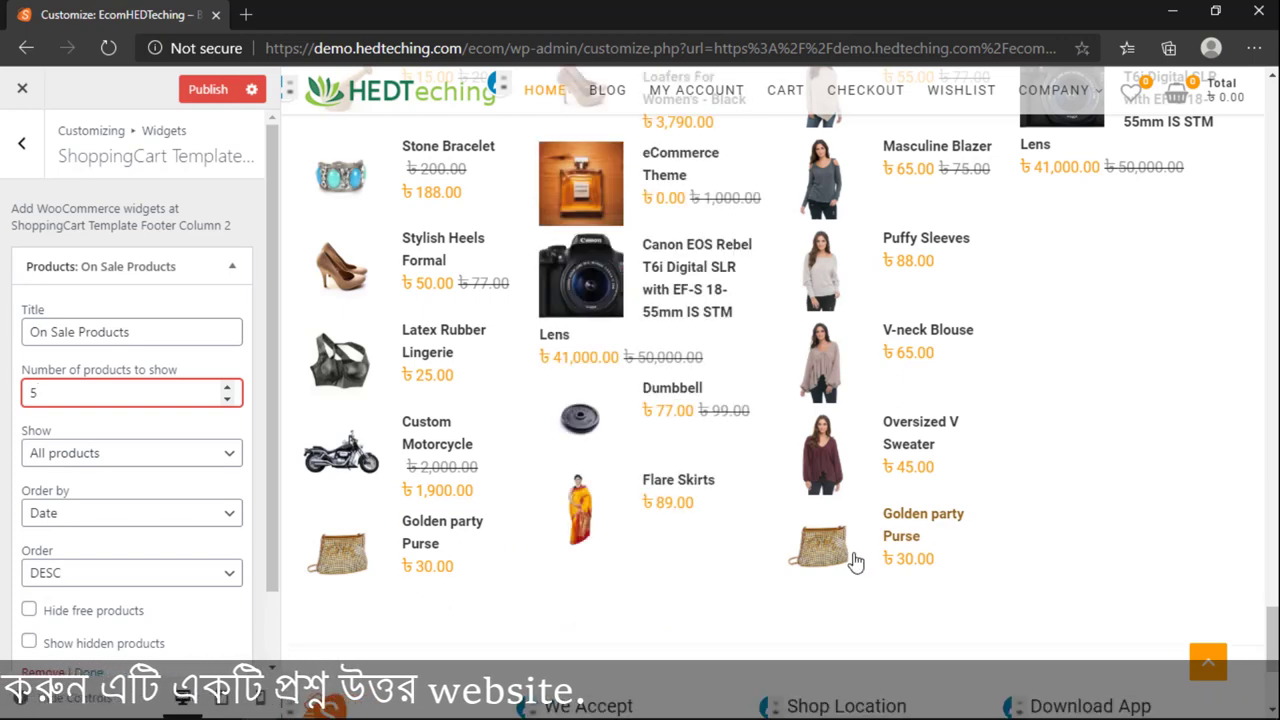
pyautogui.scroll(2, 870, 560)
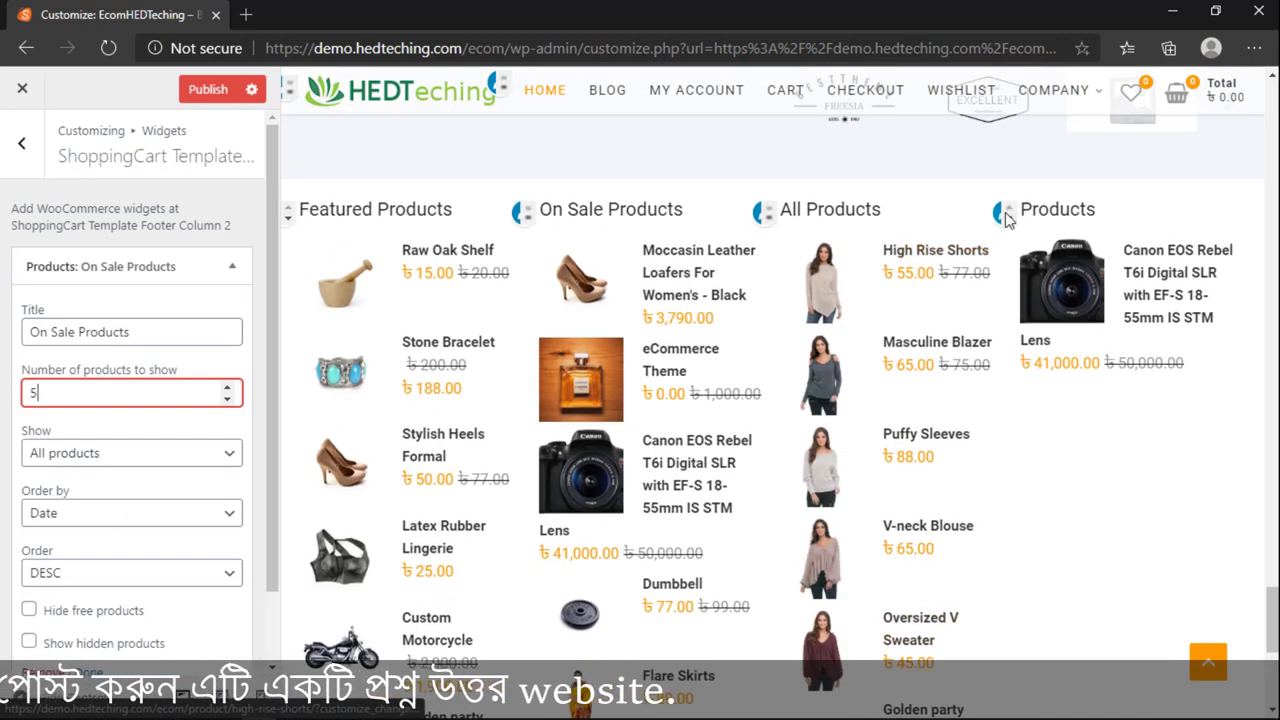
# Step: Make the Footer Column 4 Products widget show All products
pyautogui.click(996, 214)
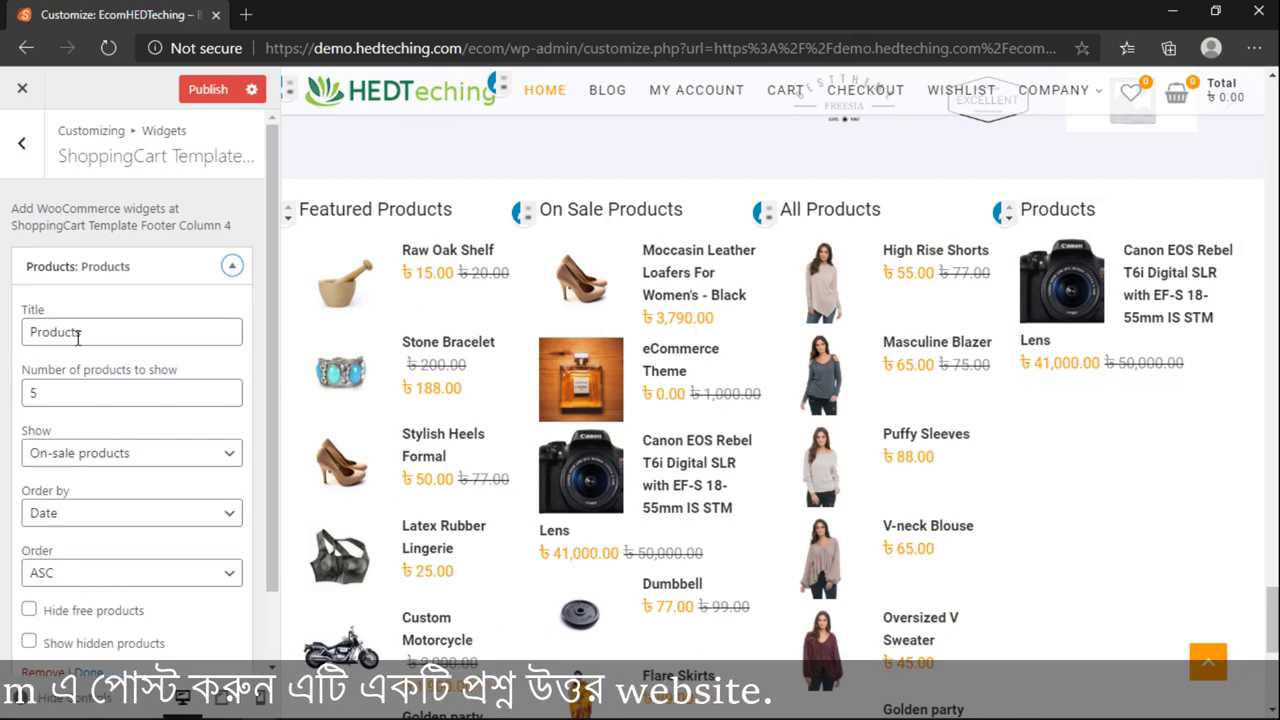
pyautogui.click(91, 452)
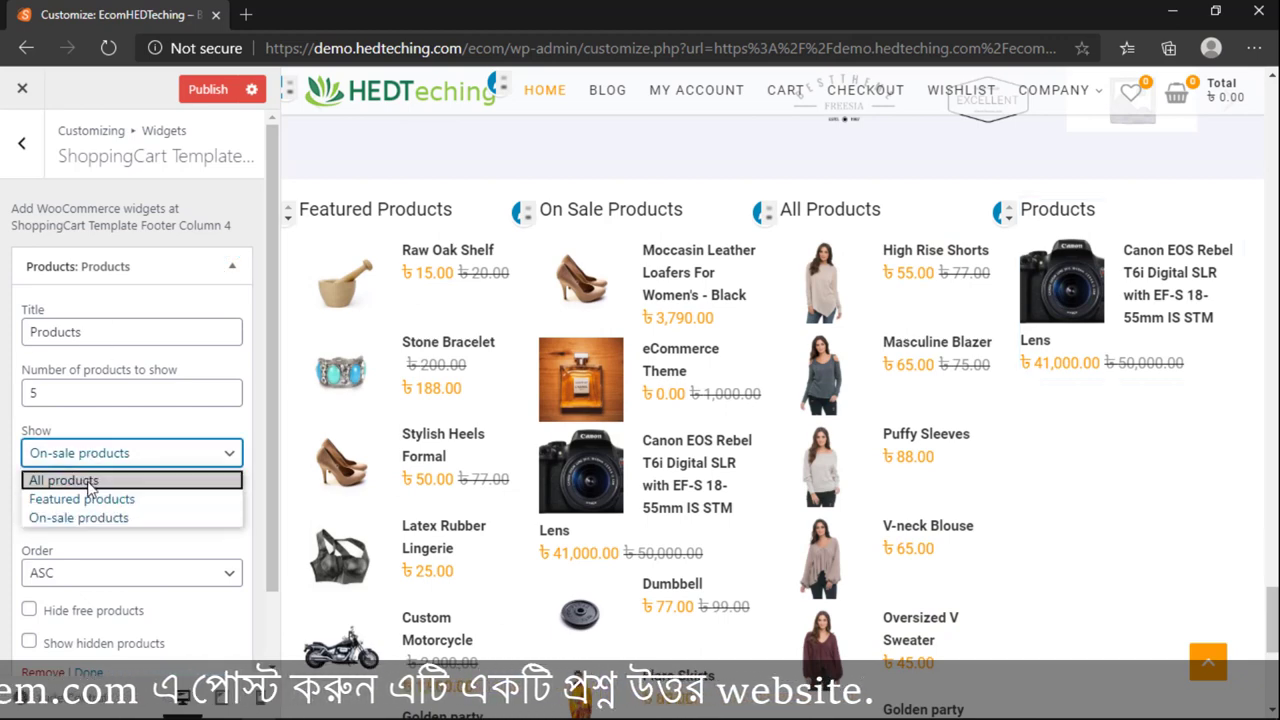
pyautogui.click(105, 478)
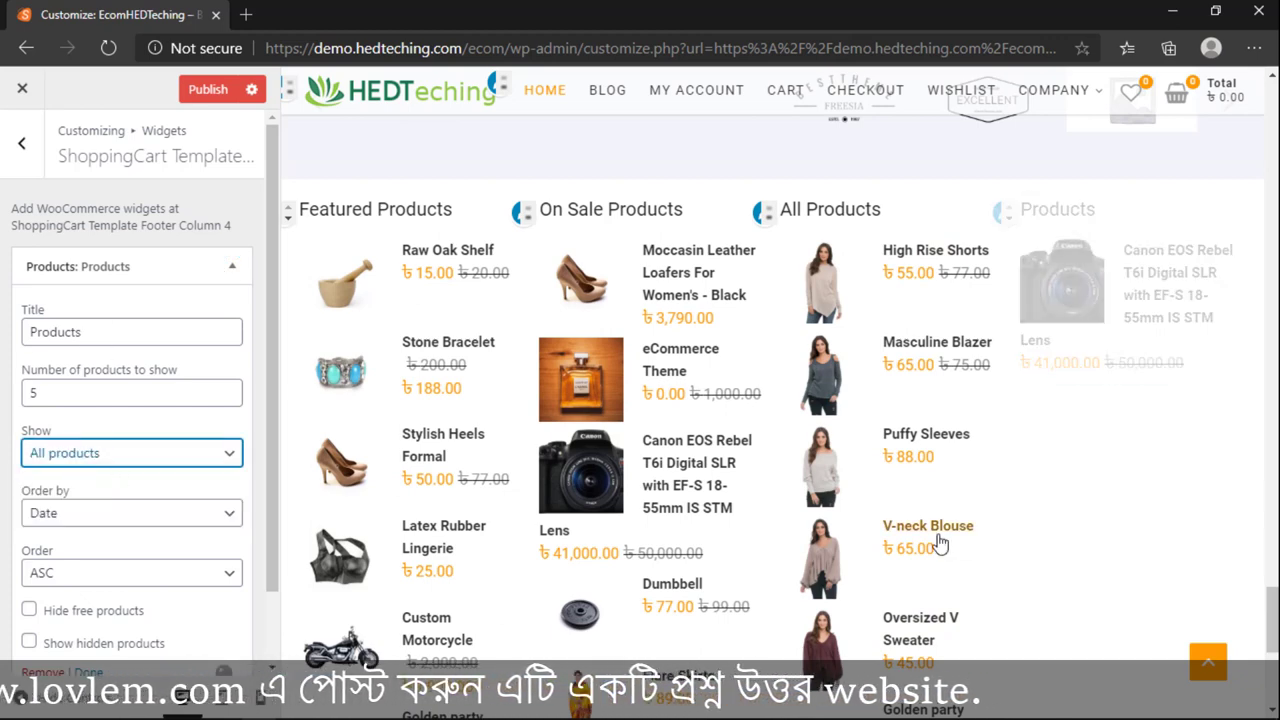
pyautogui.scroll(-2, 928, 510)
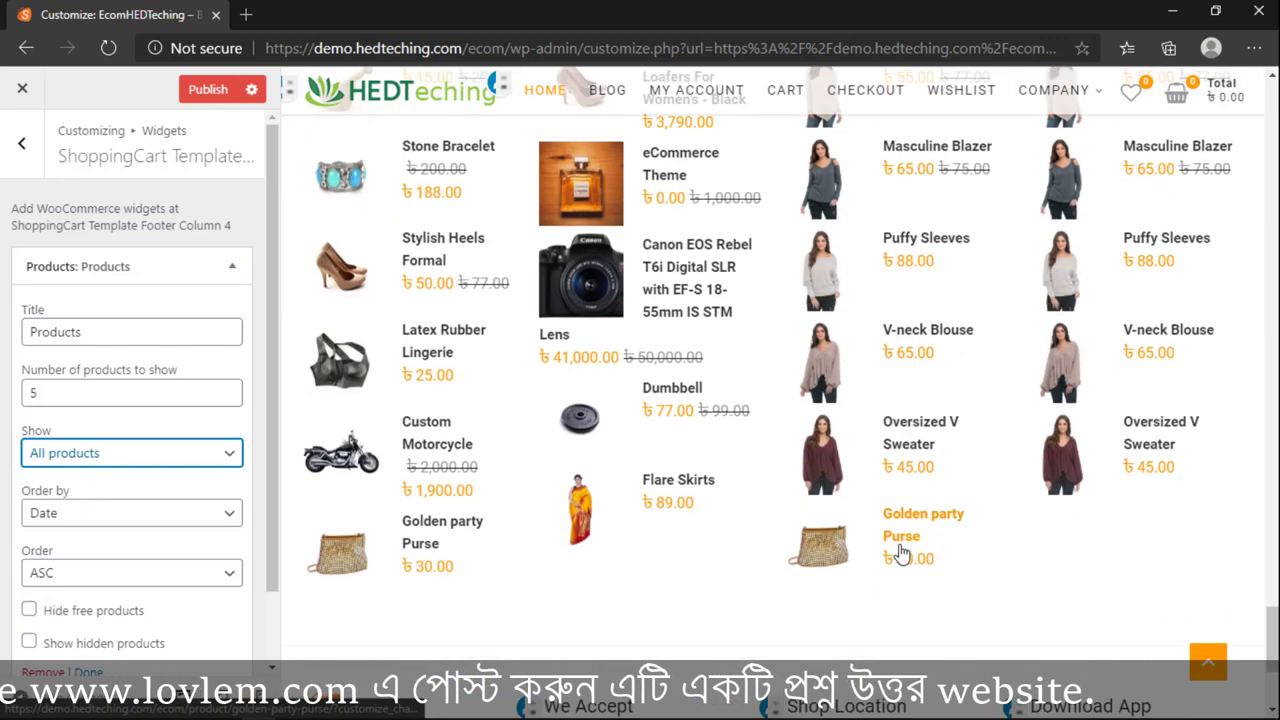
pyautogui.scroll(2, 757, 430)
# Step: Set the Products widget to show 6 products and start editing its title
pyautogui.hotkey('shift', 'Tab')
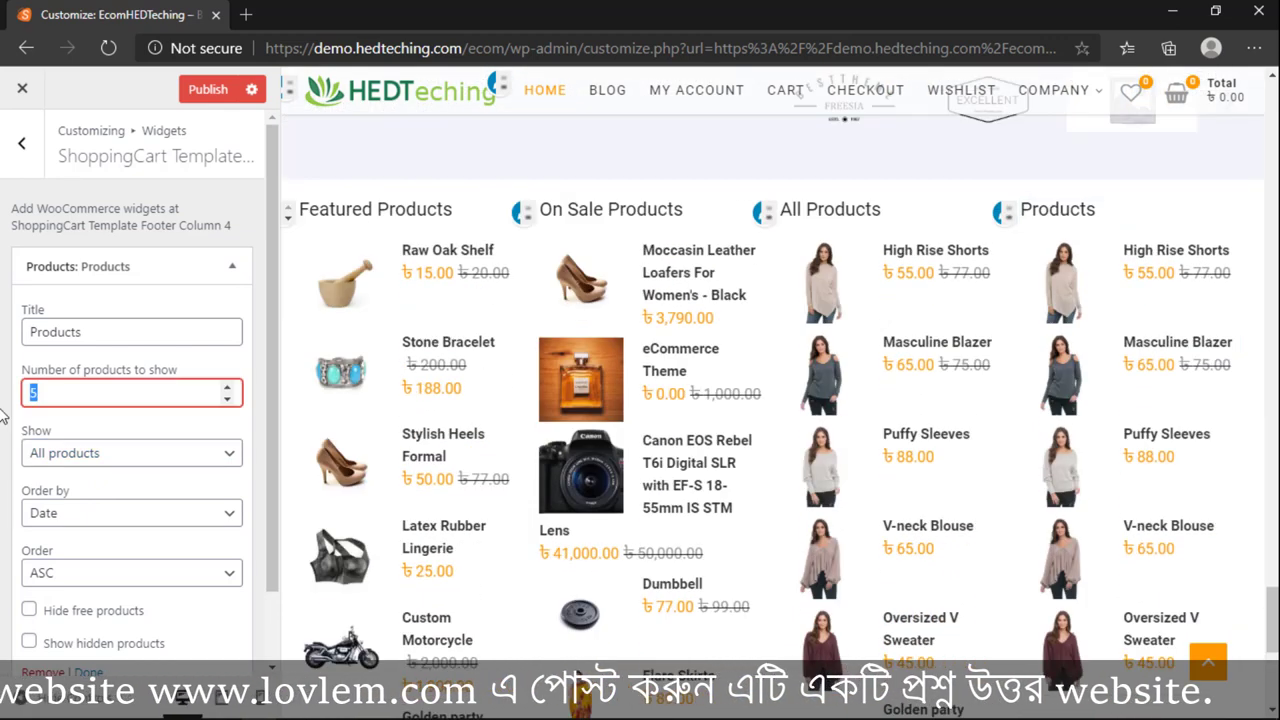
pyautogui.write('6')
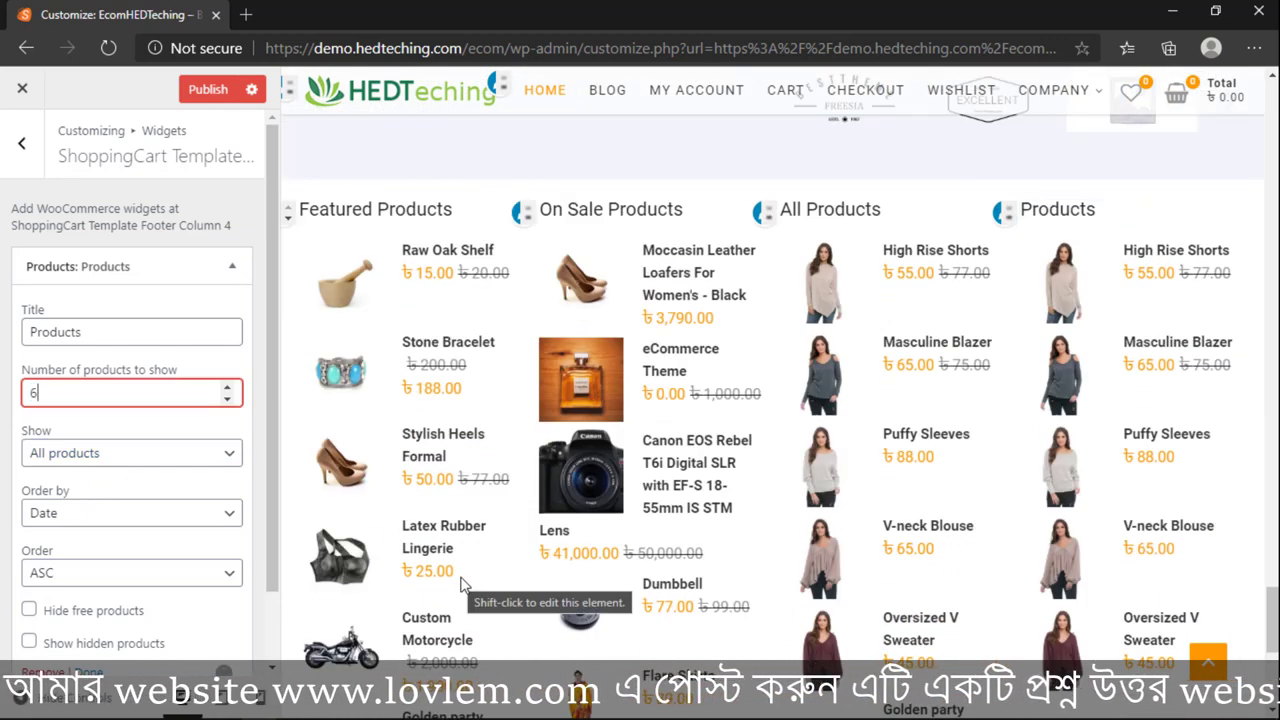
pyautogui.scroll(-1, 463, 585)
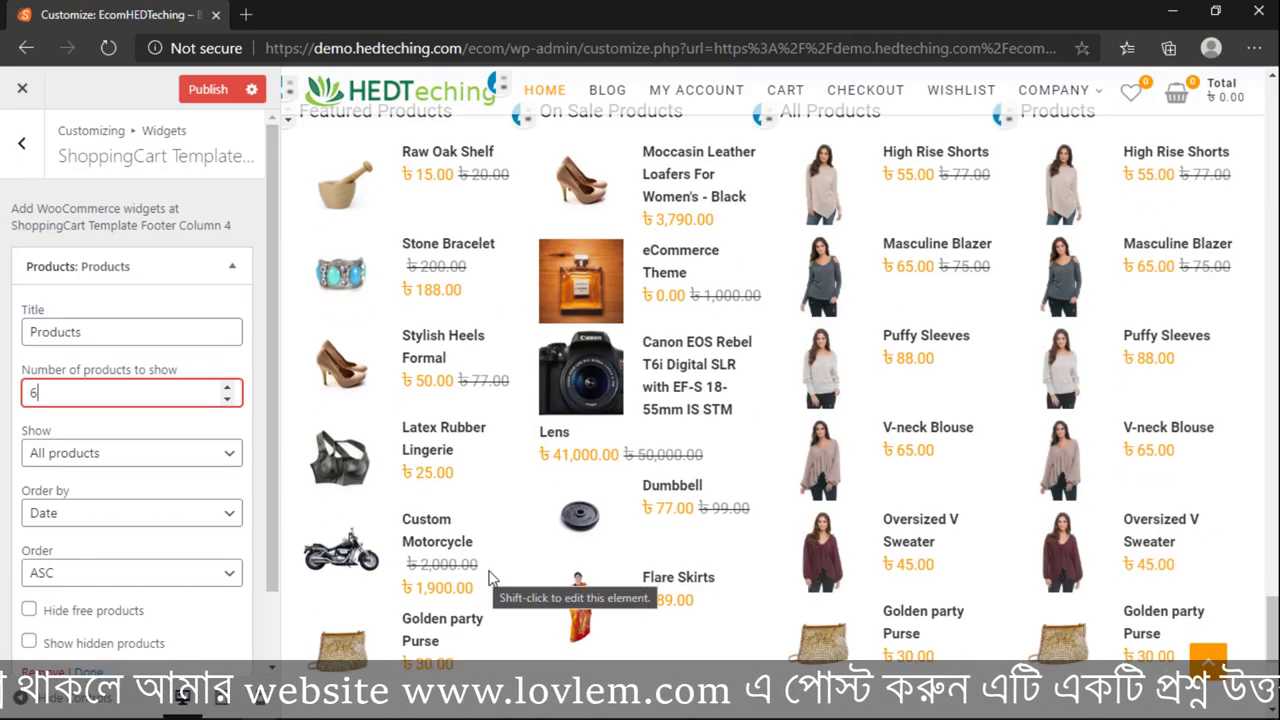
pyautogui.scroll(-1, 485, 592)
pyautogui.scroll(4, 1017, 549)
pyautogui.scroll(-7, 1000, 550)
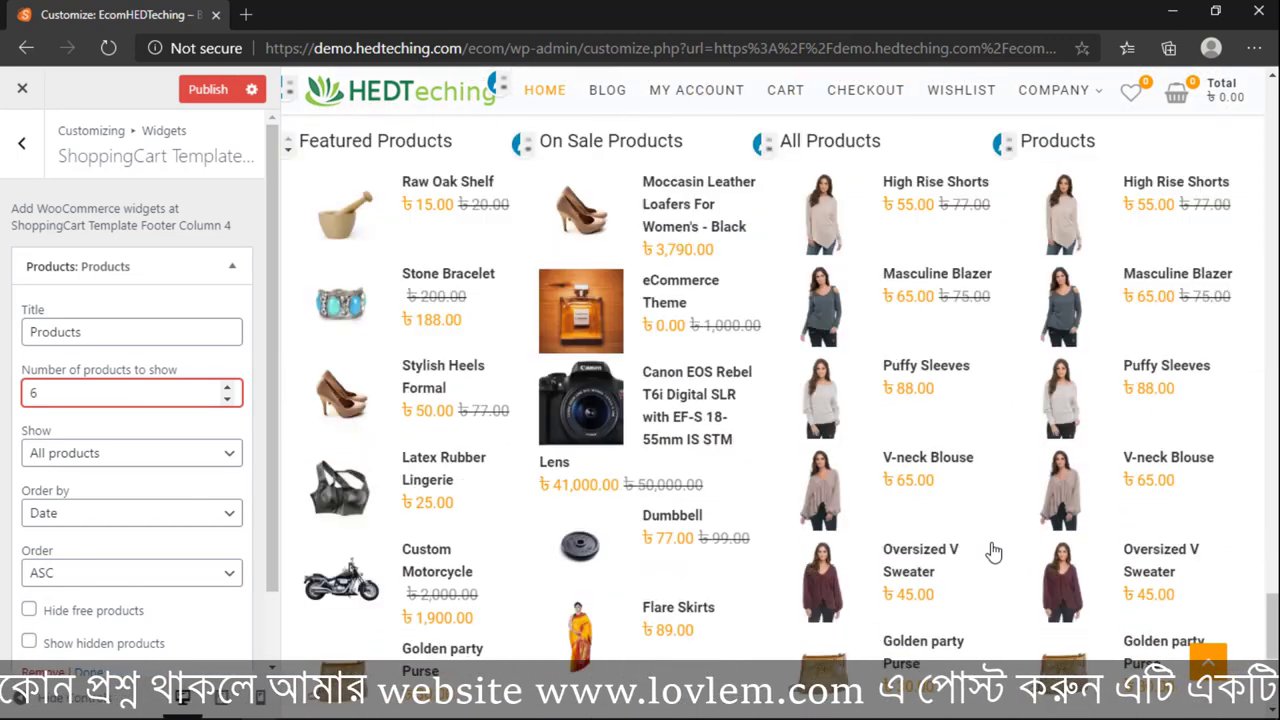
pyautogui.scroll(3, 405, 343)
pyautogui.scroll(2, 405, 340)
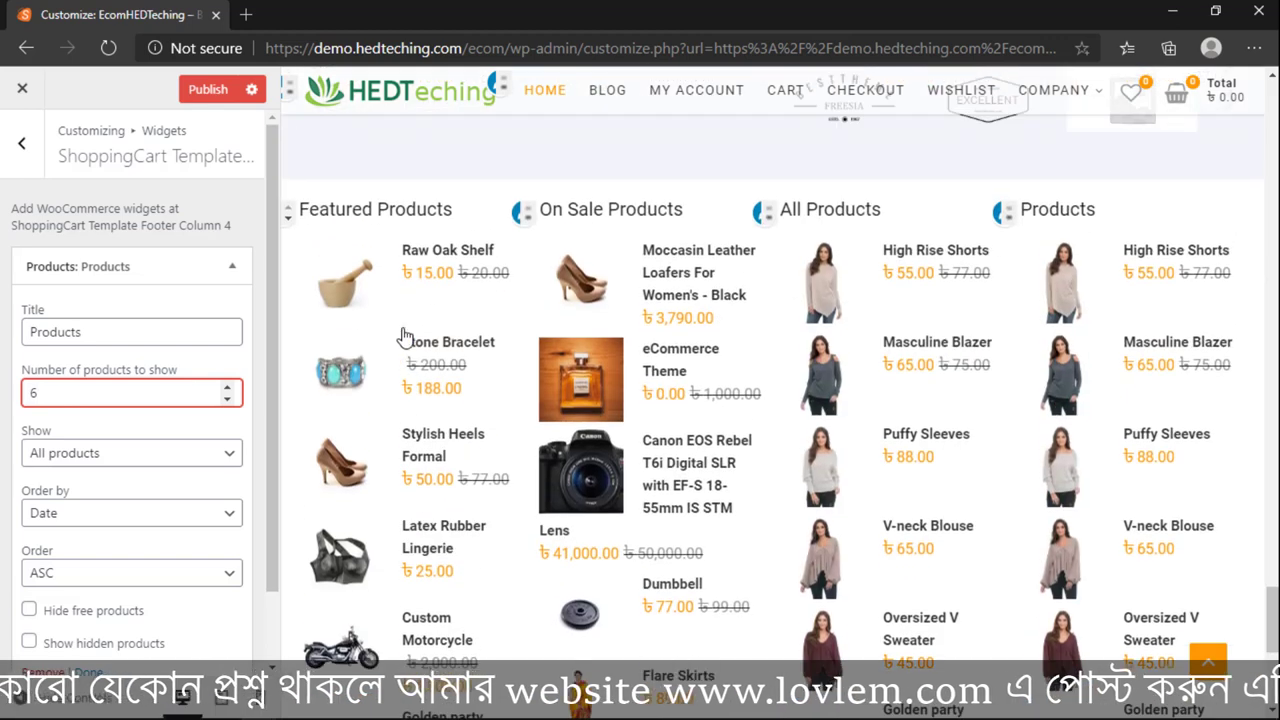
pyautogui.moveTo(319, 210); pyautogui.dragTo(415, 210)
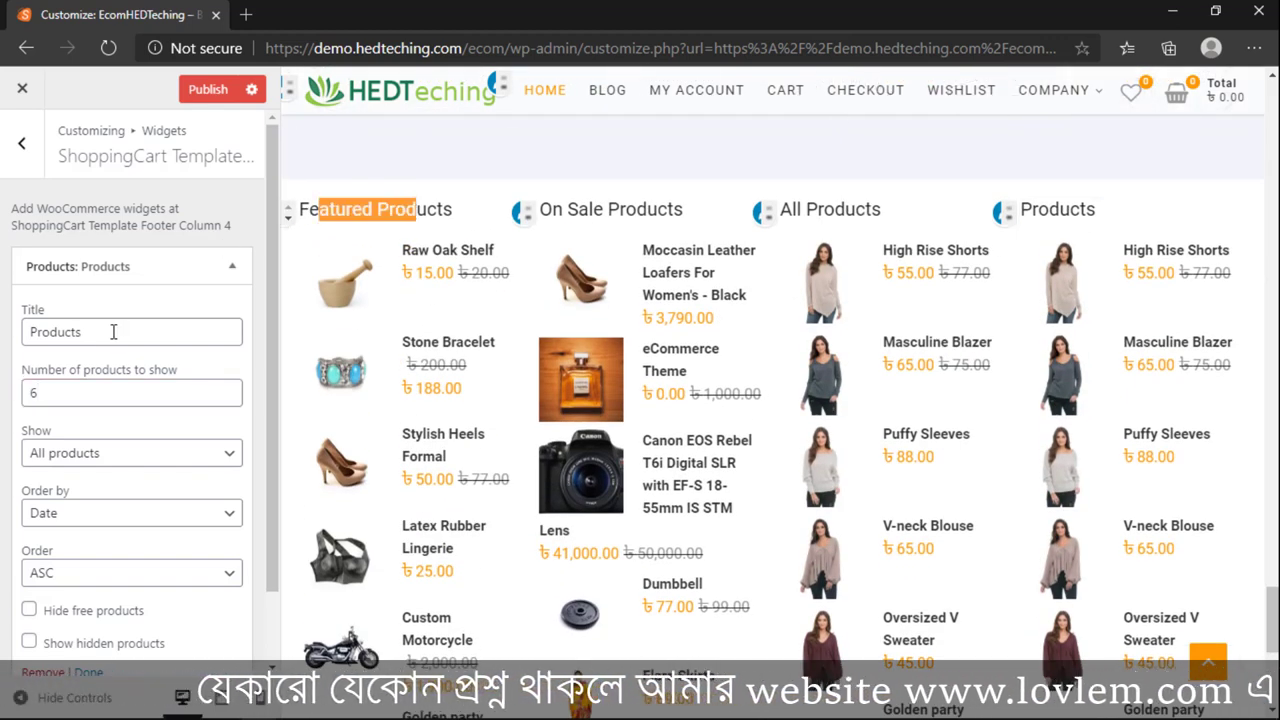
pyautogui.click(33, 340)
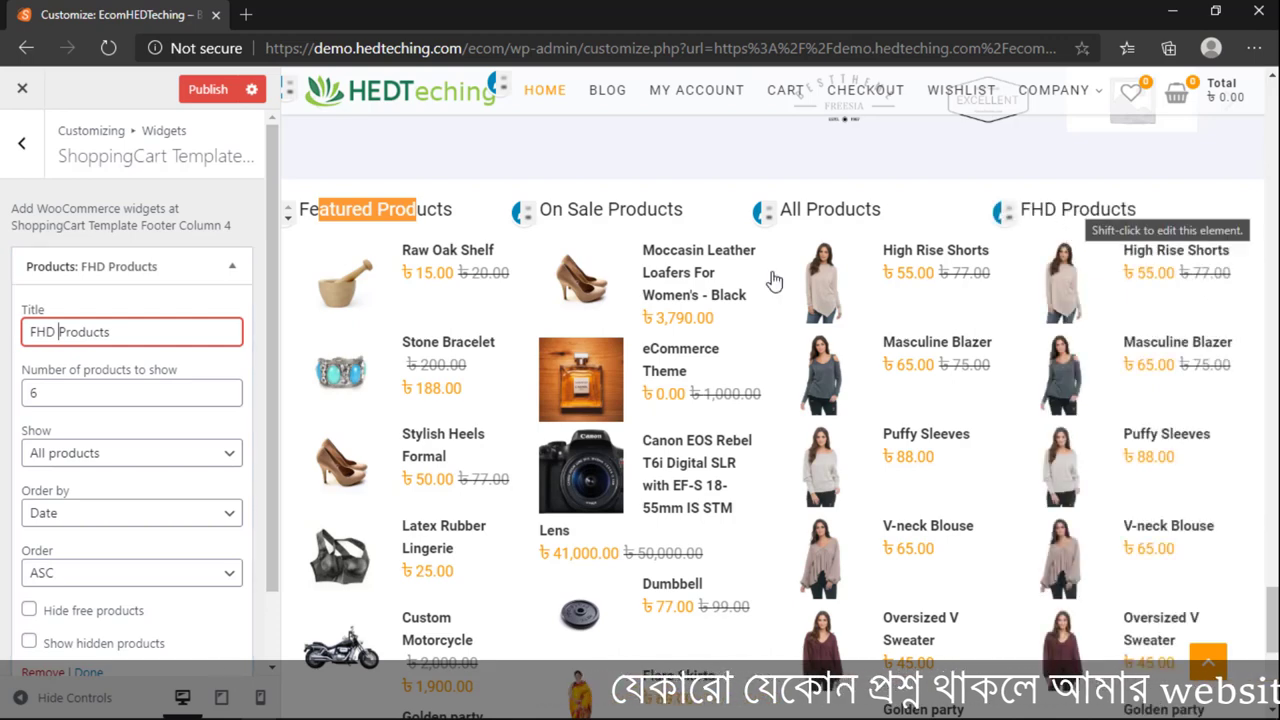
# Step: Look into ShoppingCart Template Footer Column 1's Featured Products widget, then return to the widget areas list
pyautogui.click(21, 143)
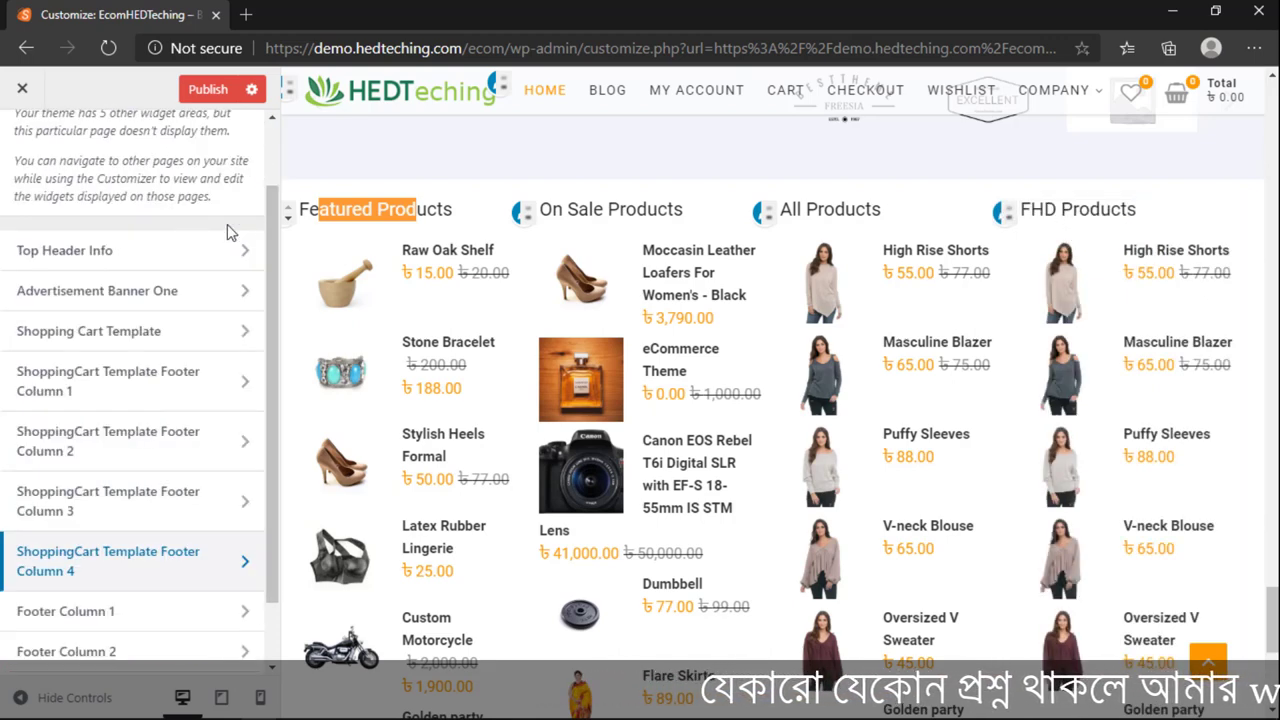
pyautogui.click(103, 375)
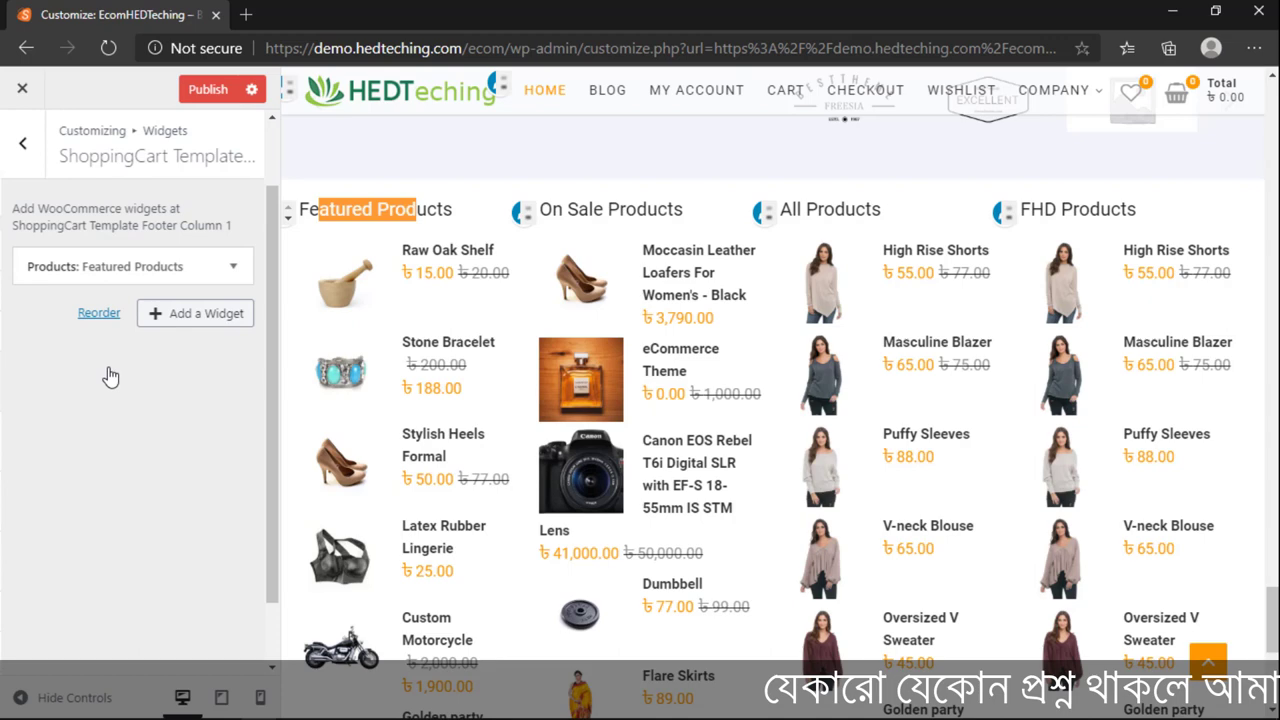
pyautogui.click(99, 267)
pyautogui.click(192, 268)
pyautogui.click(21, 143)
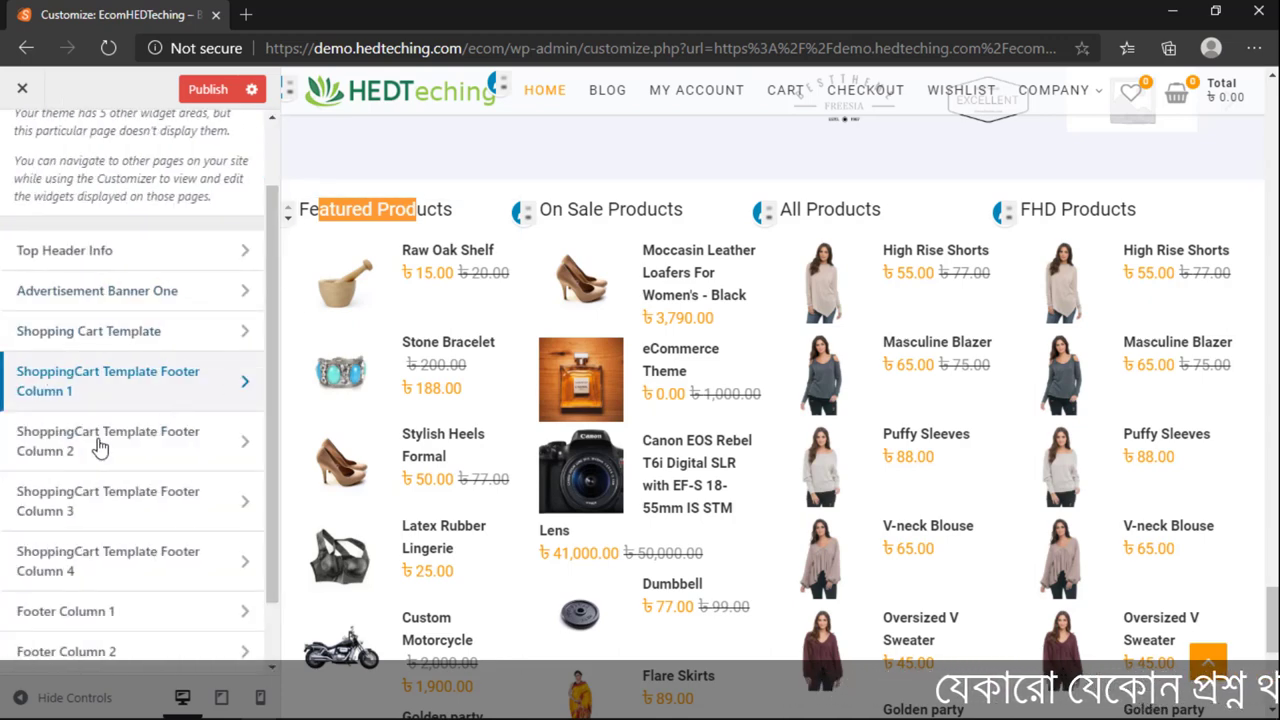
pyautogui.scroll(-1, 85, 410)
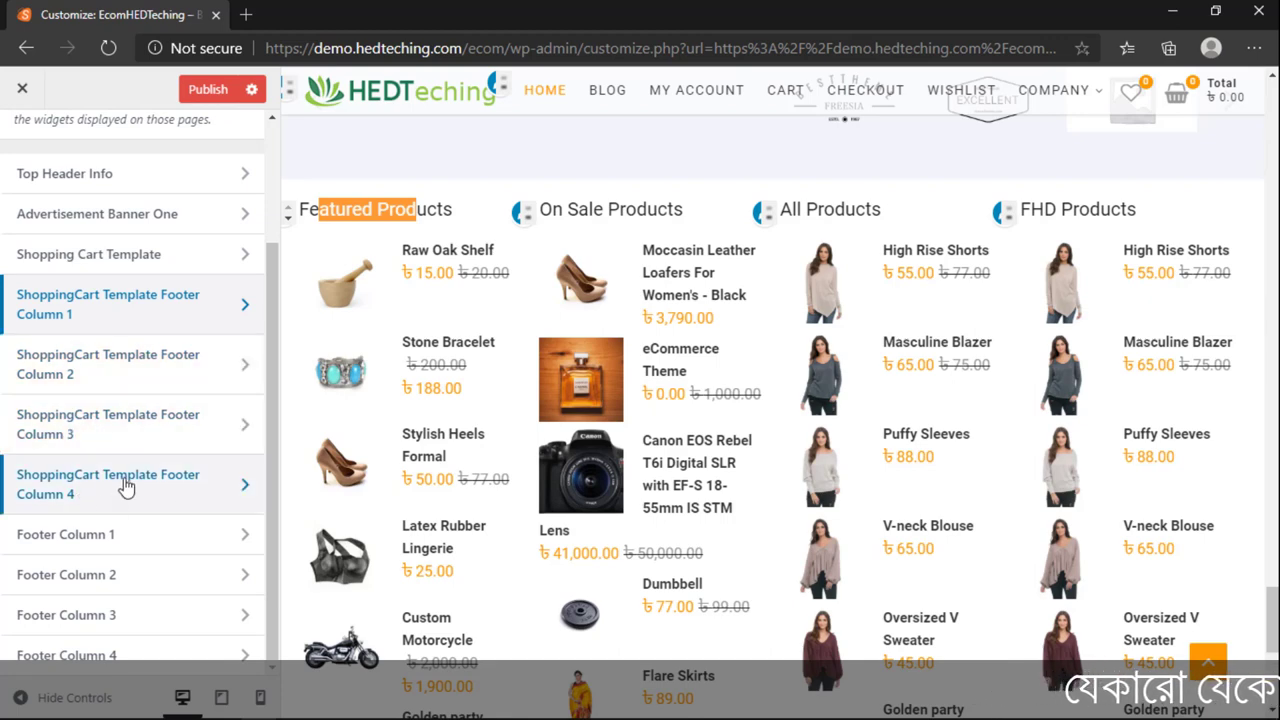
pyautogui.scroll(1, 100, 460)
# Step: Replace the Featured Products widget title with 'HEDTeching Hosting' and view the footer preview
pyautogui.click(63, 406)
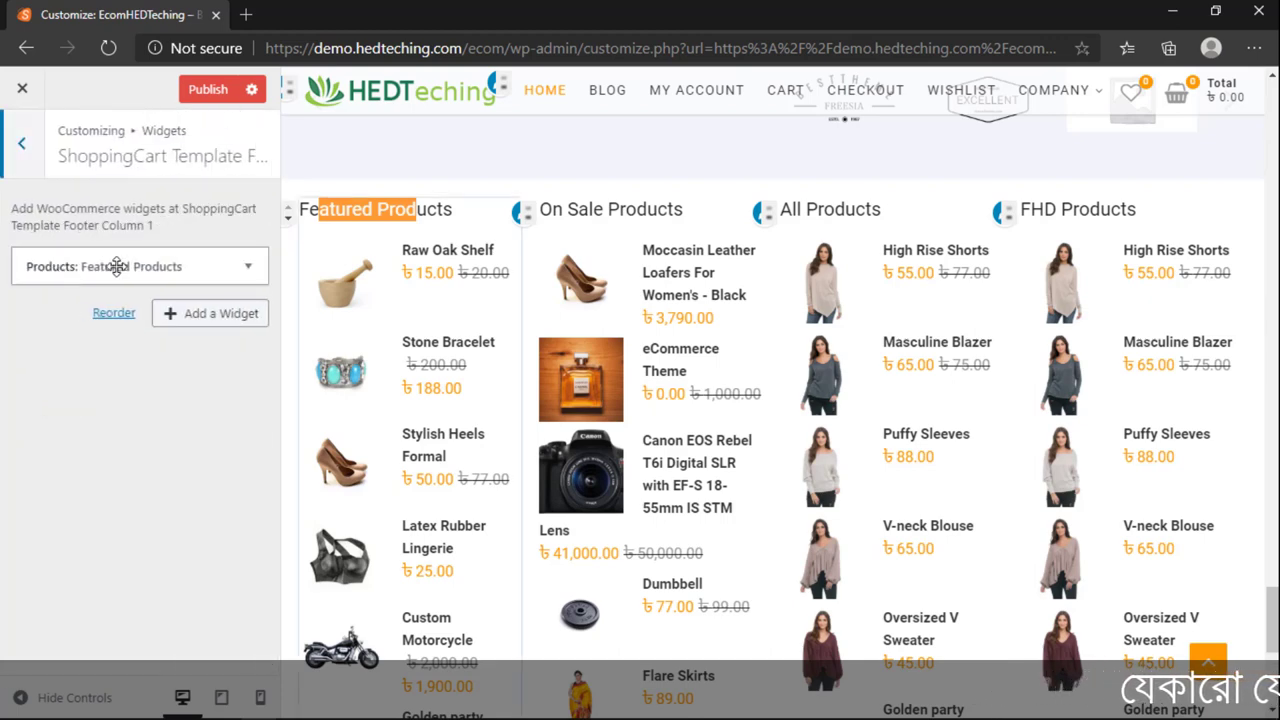
pyautogui.click(117, 266)
pyautogui.doubleClick(83, 333)
pyautogui.click(83, 333)
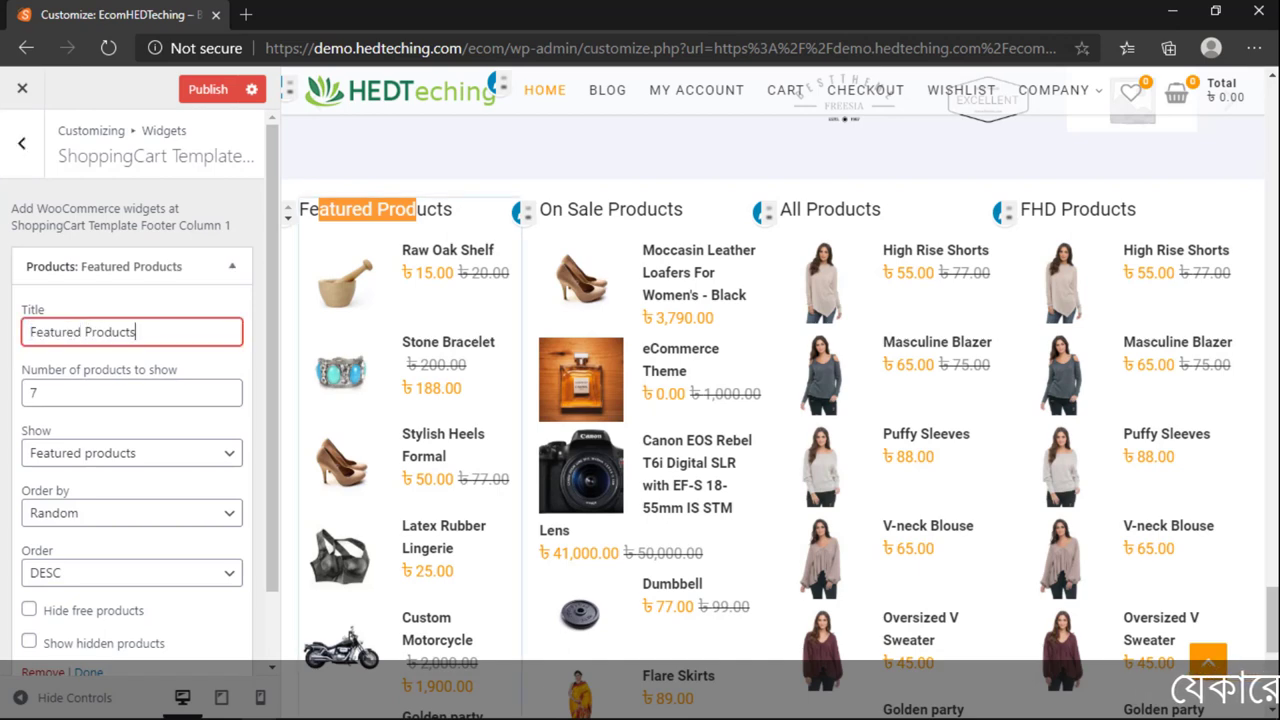
pyautogui.hotkey('ctrl', 'a')
pyautogui.write('H')
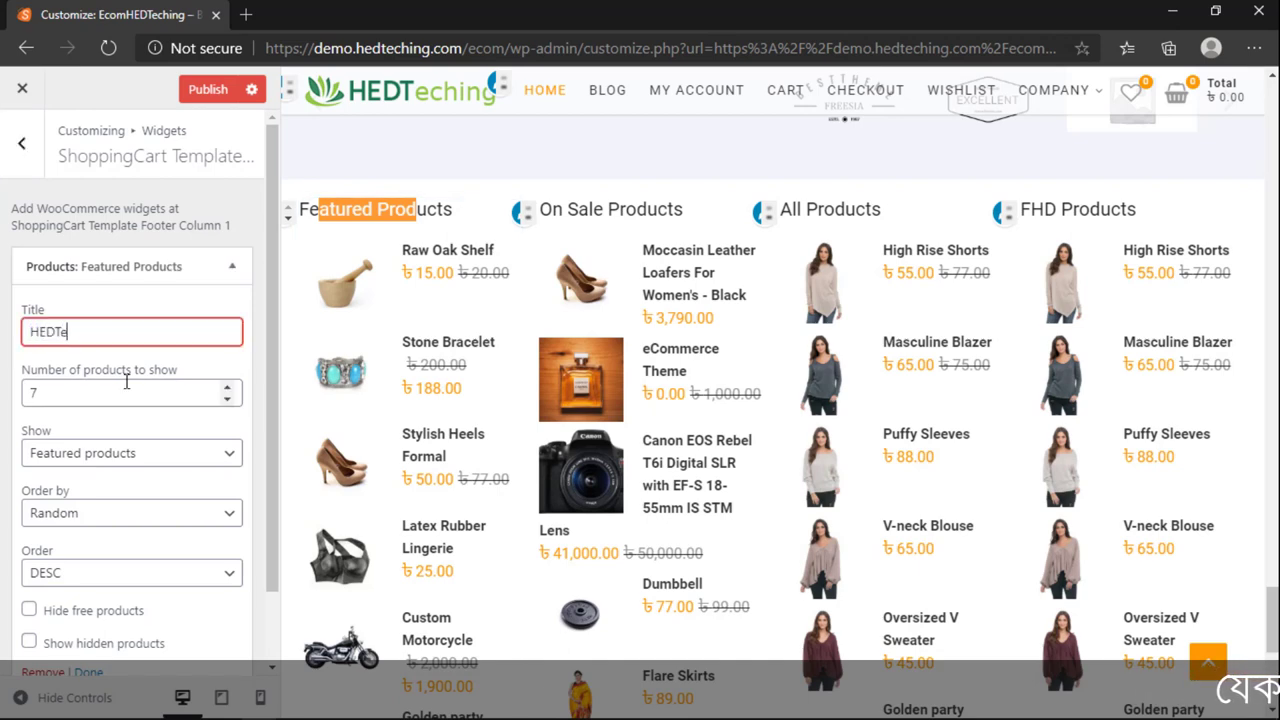
pyautogui.write('ting')
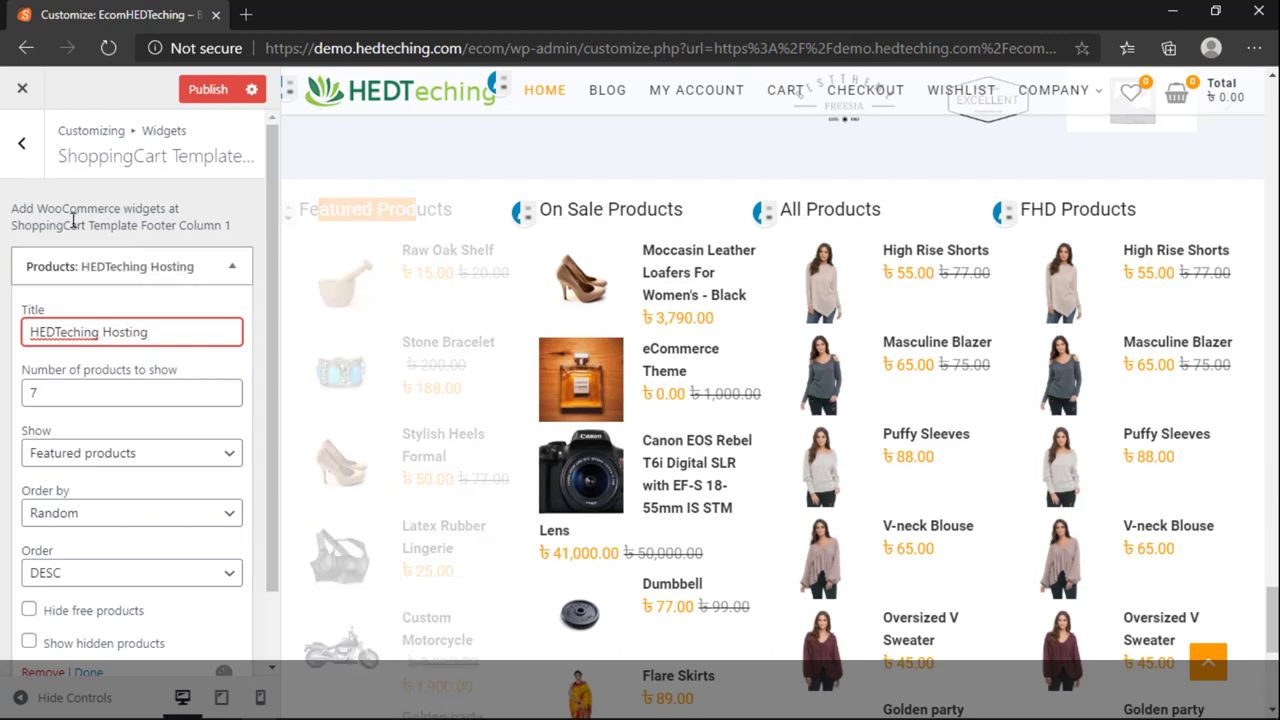
pyautogui.click(21, 143)
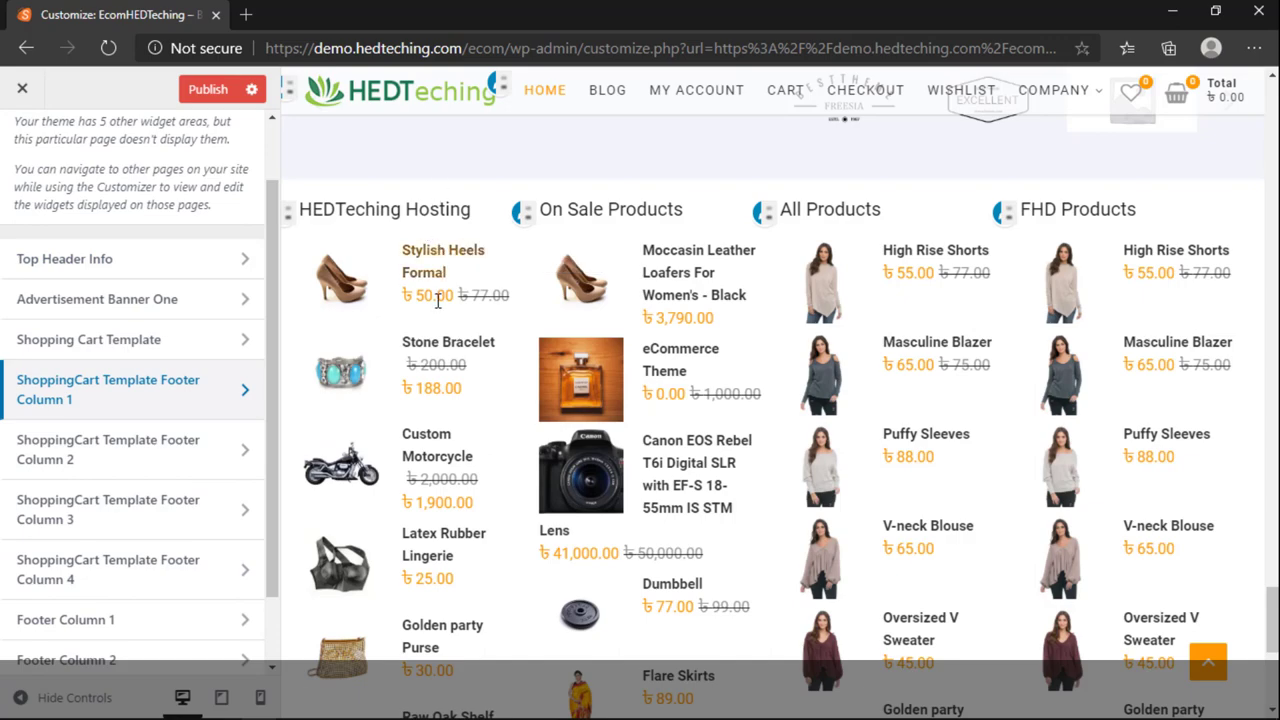
pyautogui.scroll(-3, 585, 370)
pyautogui.scroll(-2, 800, 335)
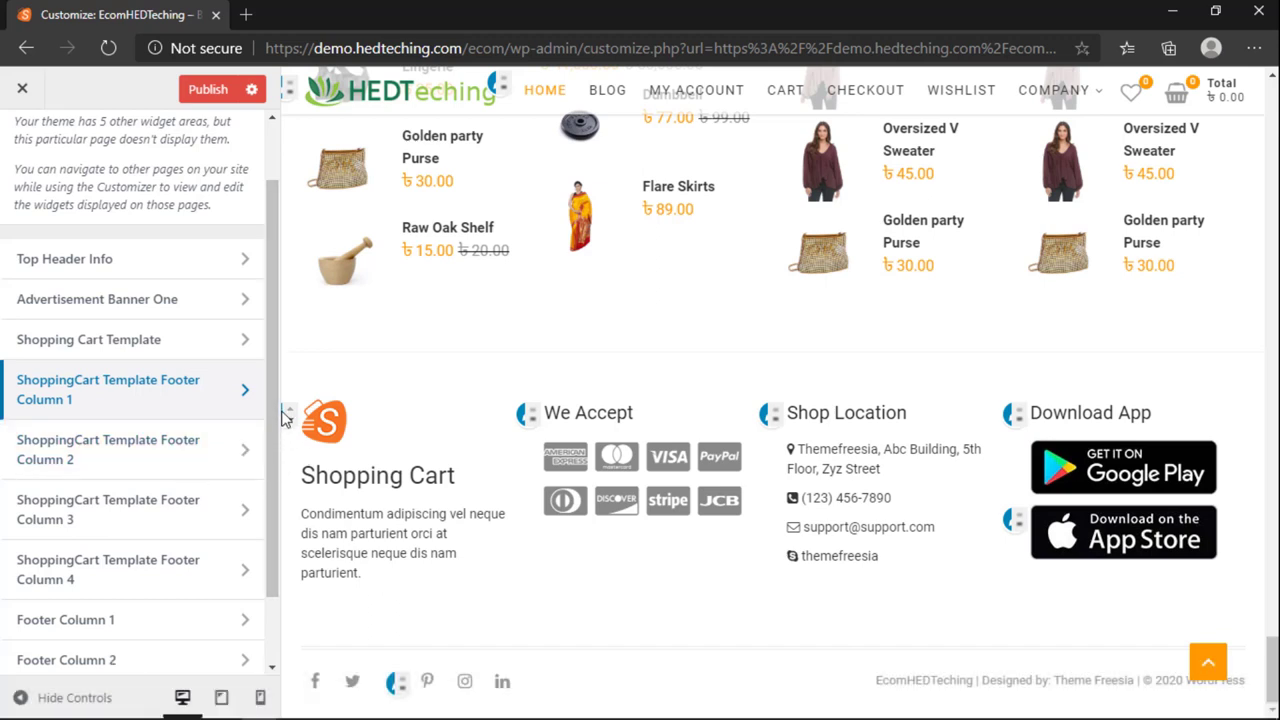
# Step: Navigate back through the widget areas to the Footer Column 1 text widget
pyautogui.click(286, 414)
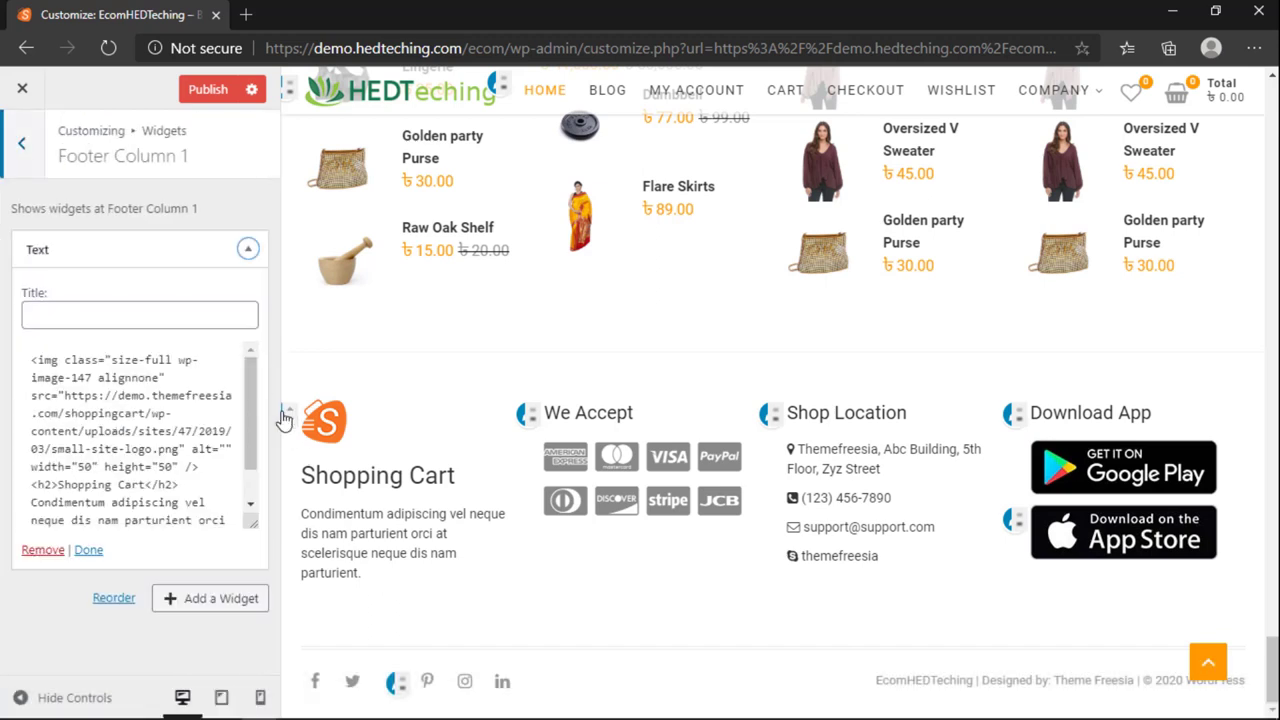
pyautogui.click(24, 158)
pyautogui.click(24, 158)
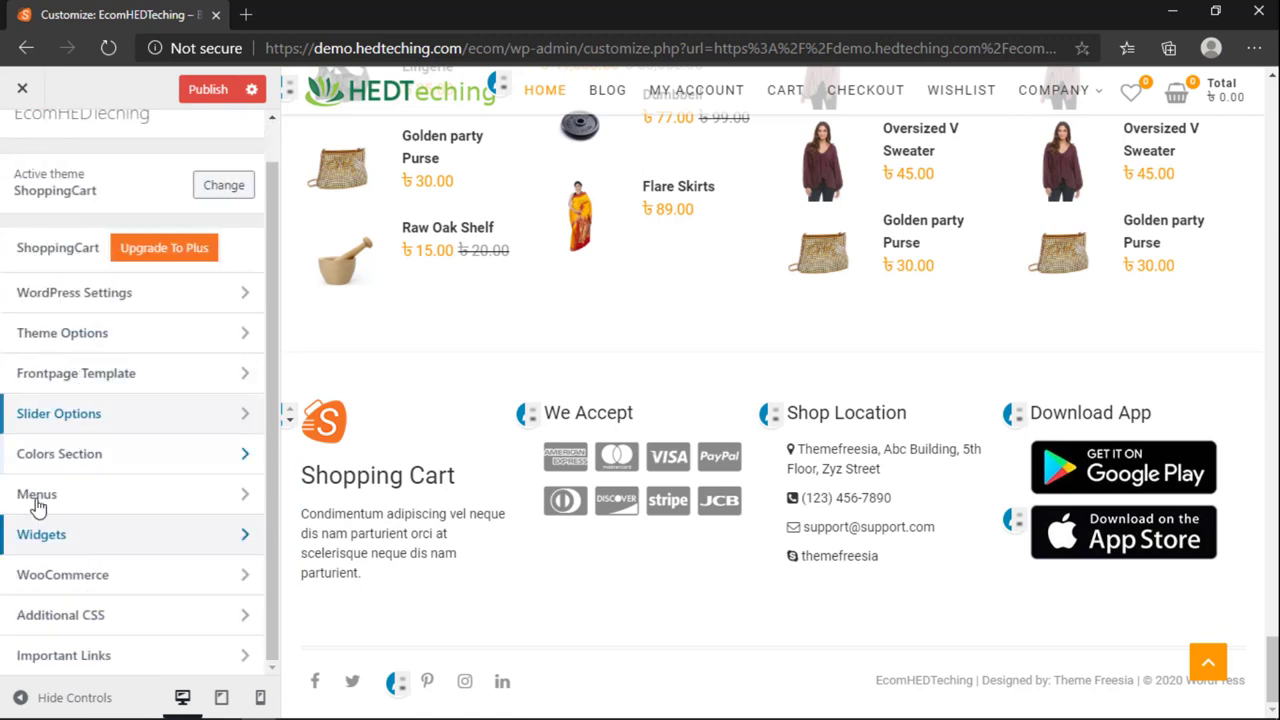
pyautogui.click(36, 532)
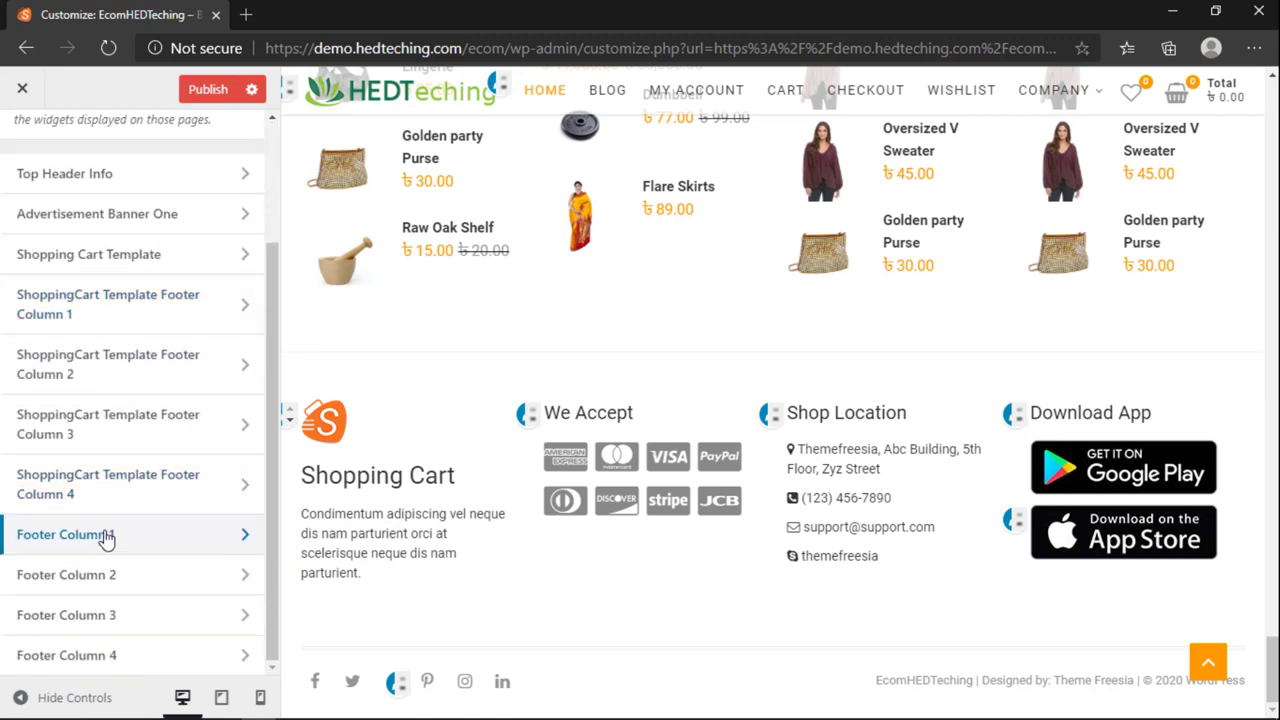
pyautogui.click(107, 540)
# Step: Replace the orange S logo with the HEDTeching logo (logo1.png) from the media library
pyautogui.click(60, 446)
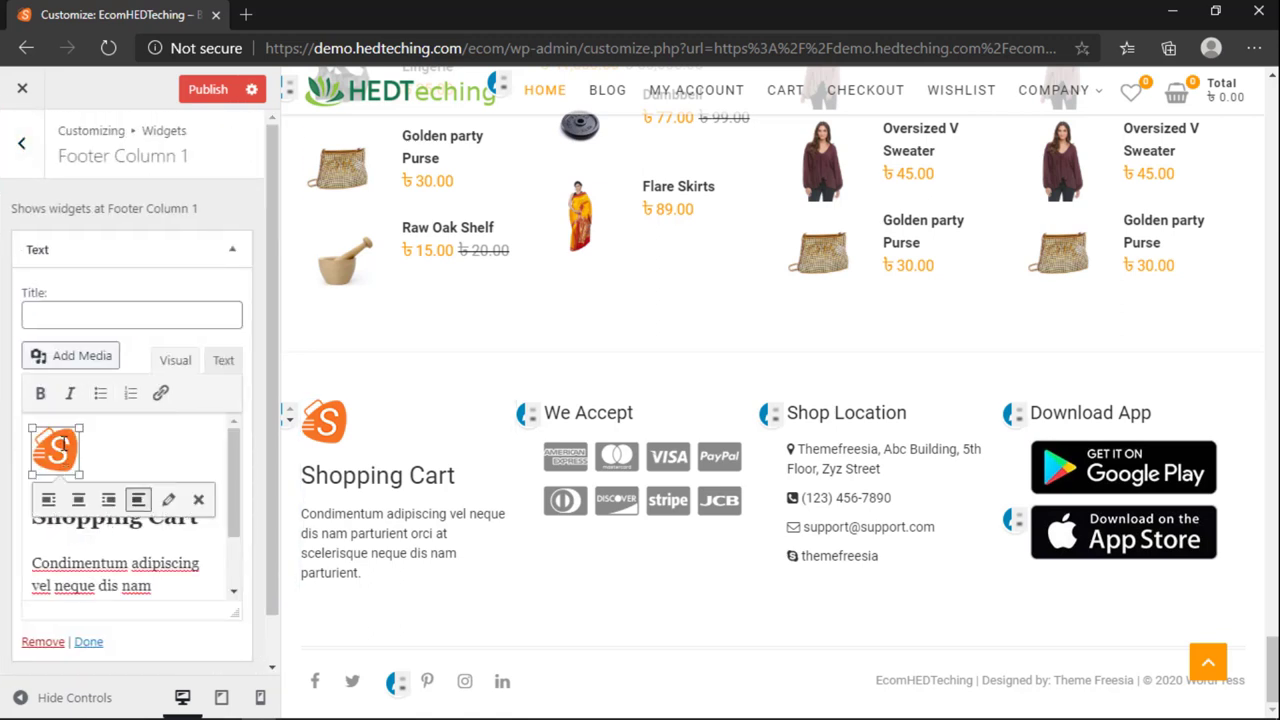
pyautogui.click(168, 499)
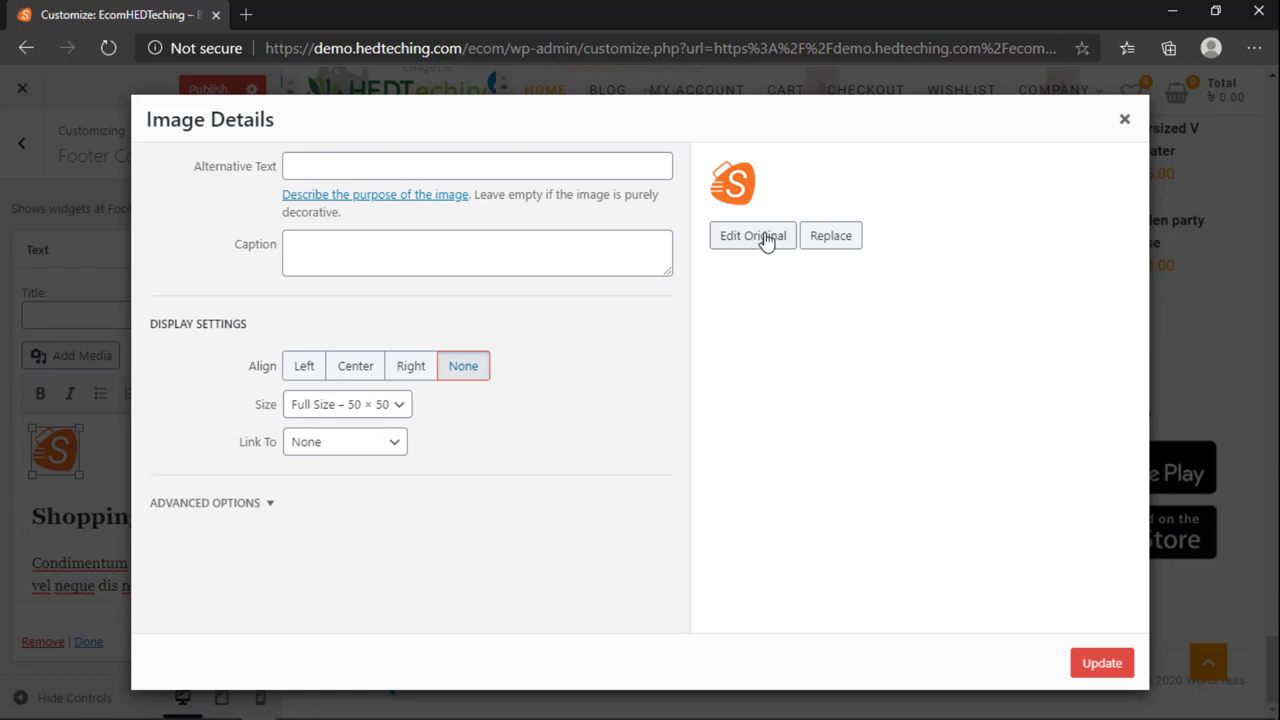
pyautogui.click(836, 238)
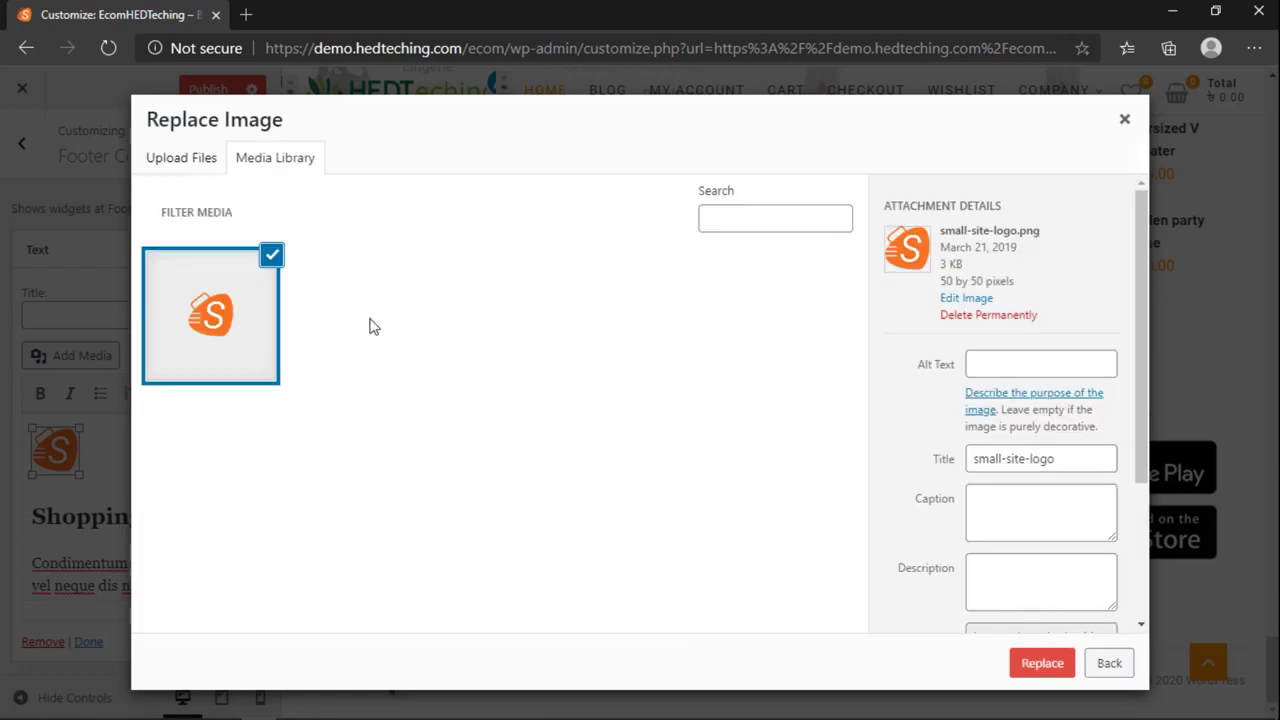
pyautogui.click(249, 318)
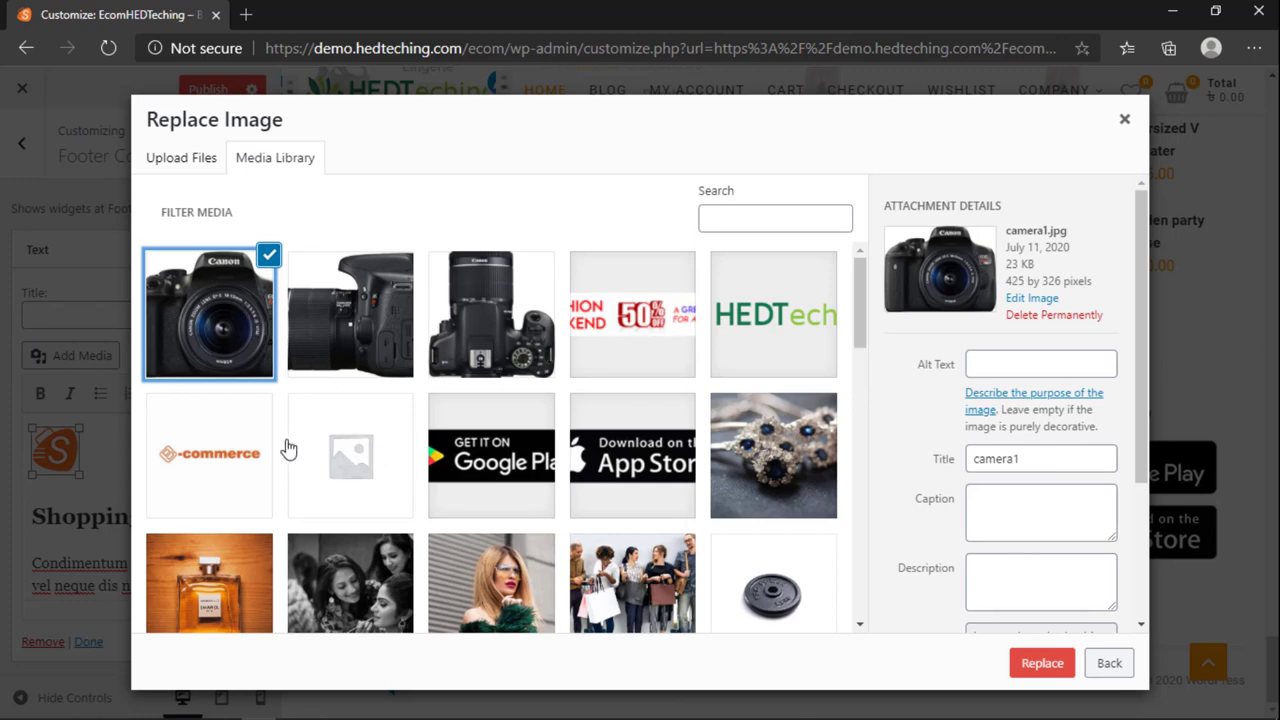
pyautogui.scroll(-3, 465, 408)
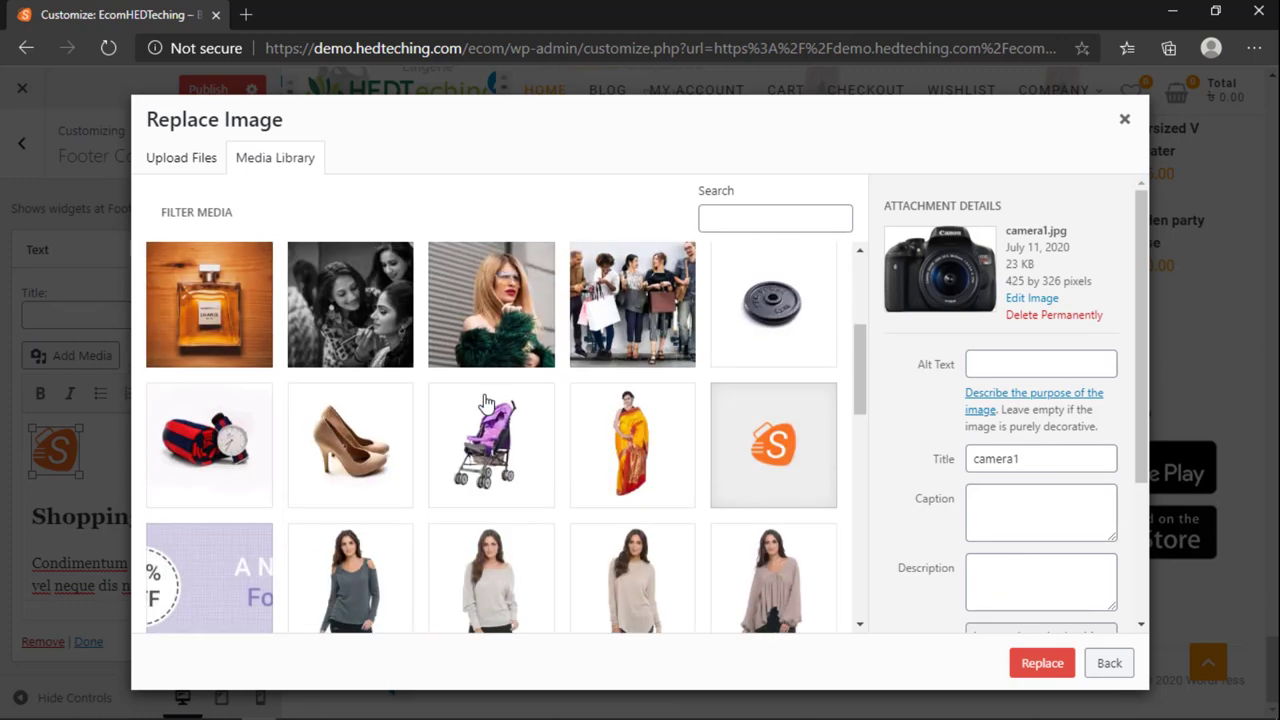
pyautogui.scroll(-6, 485, 404)
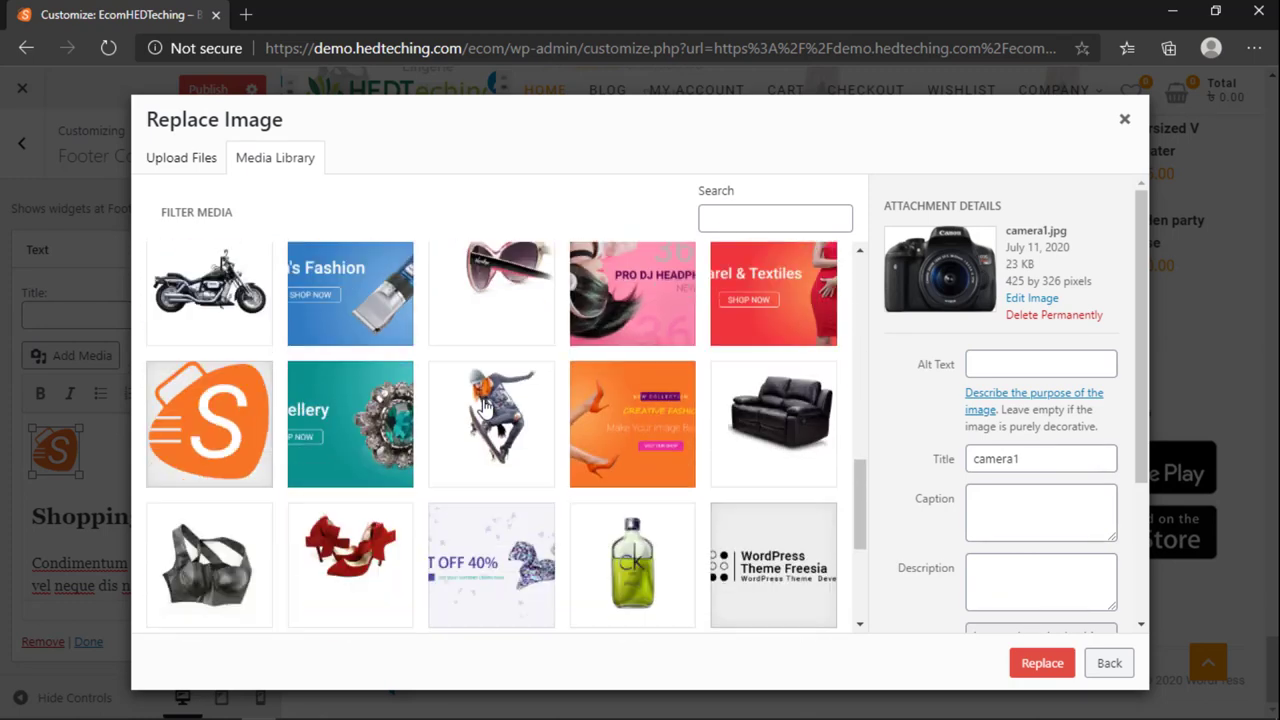
pyautogui.scroll(10, 483, 415)
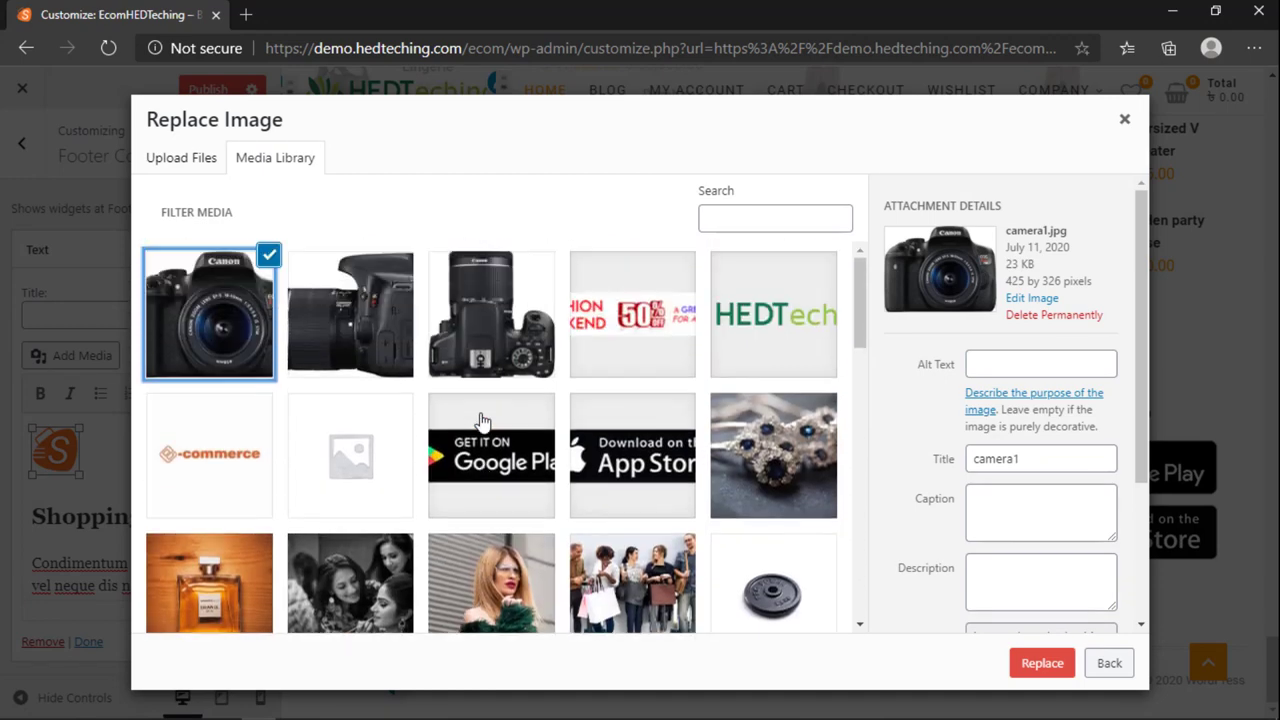
pyautogui.click(788, 327)
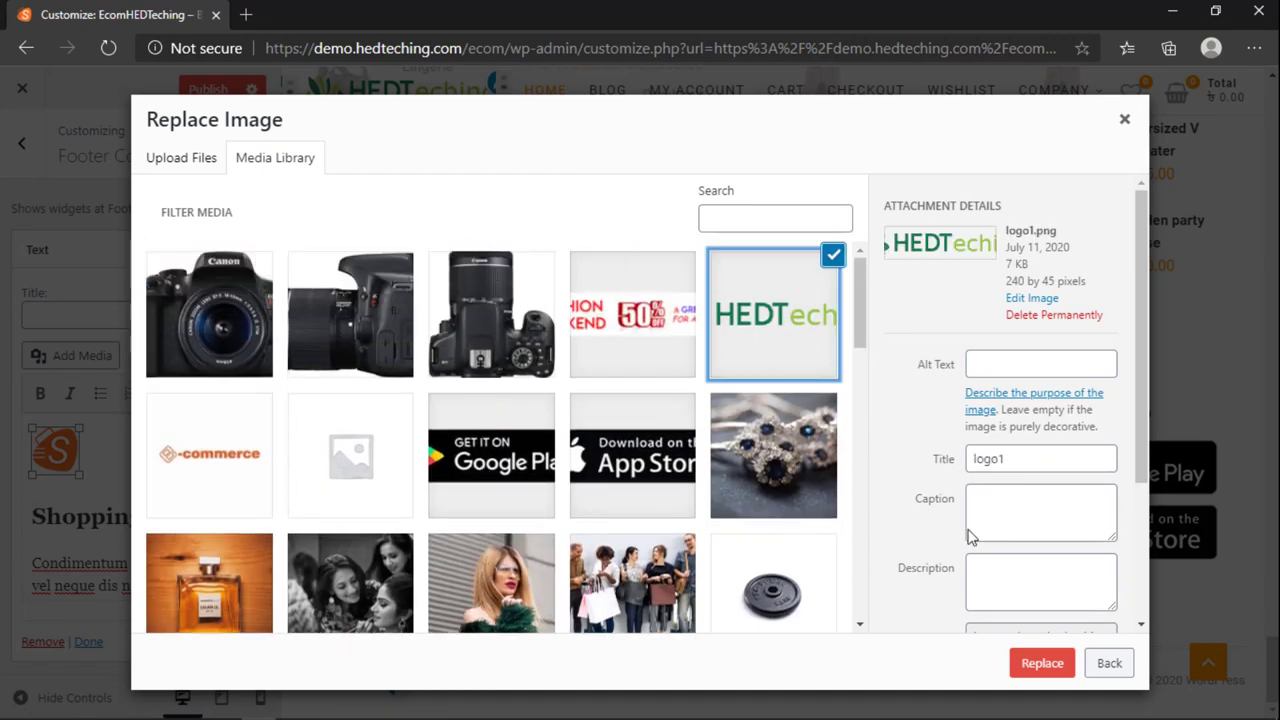
pyautogui.click(1054, 666)
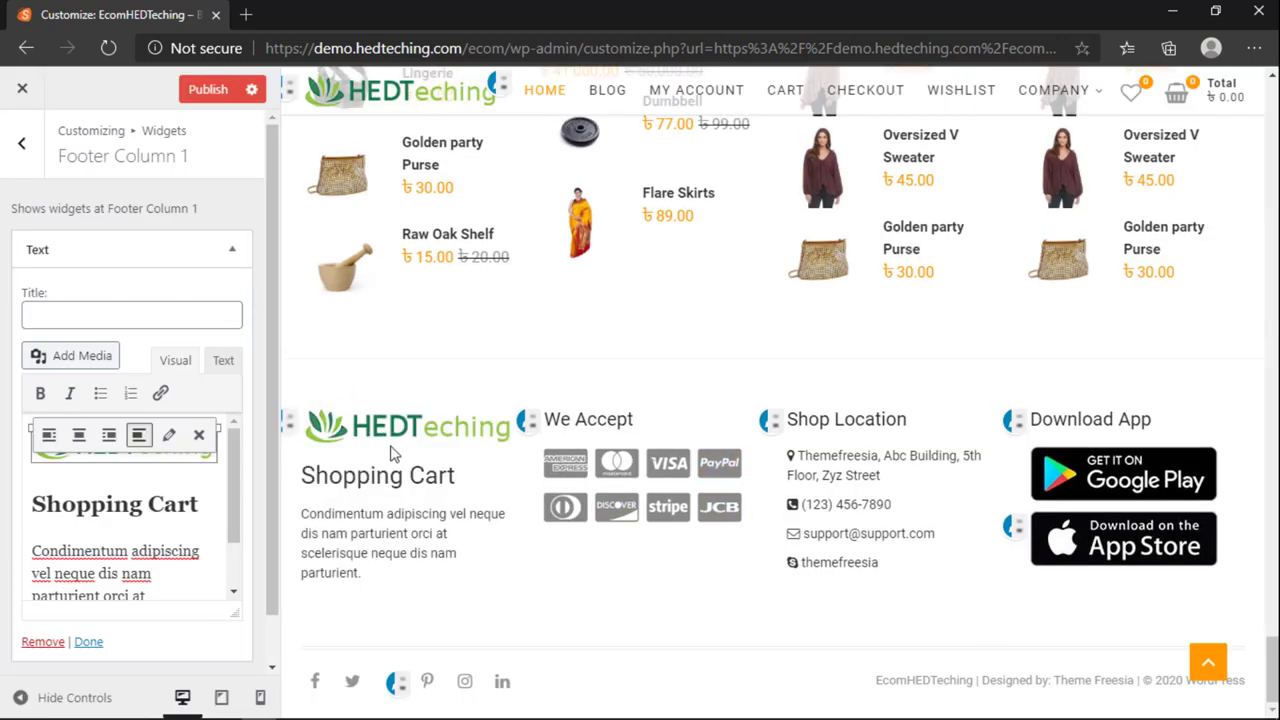
# Step: Set the new logo to Thumbnail 150 × 45 size, aligned left
pyautogui.click(169, 435)
pyautogui.click(331, 405)
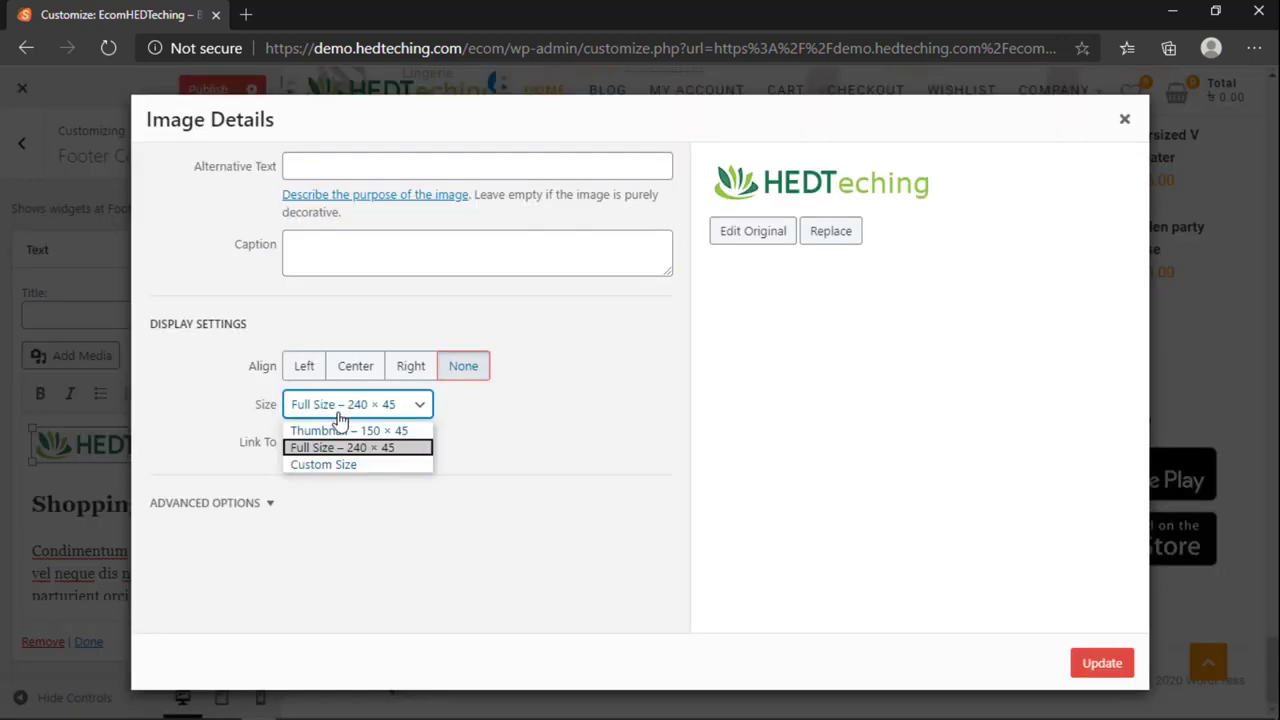
pyautogui.click(338, 464)
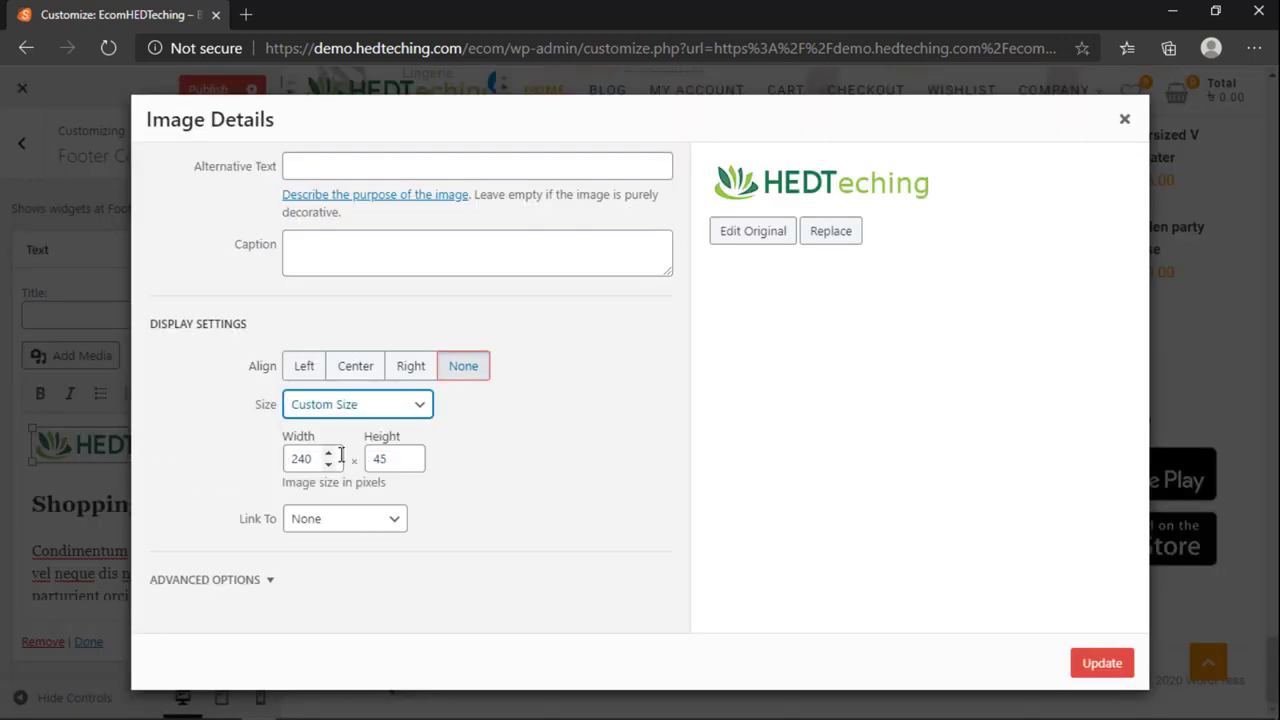
pyautogui.doubleClick(318, 457)
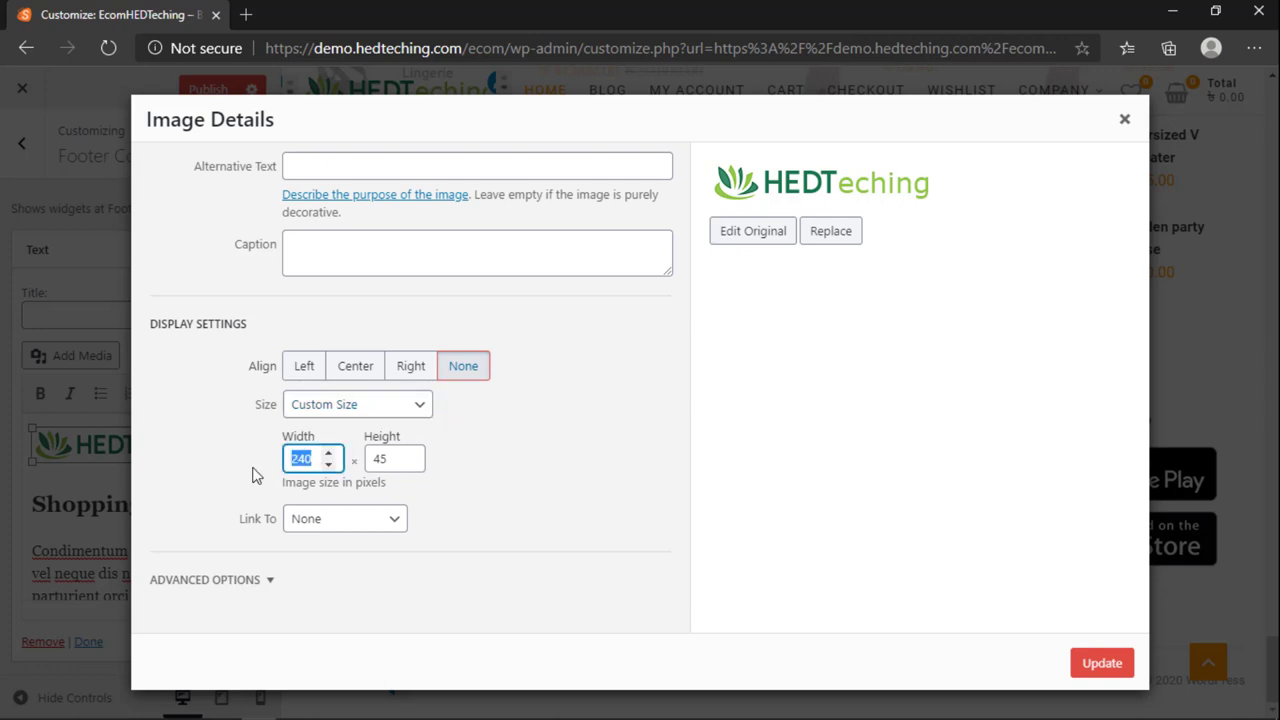
pyautogui.click(420, 406)
pyautogui.click(365, 431)
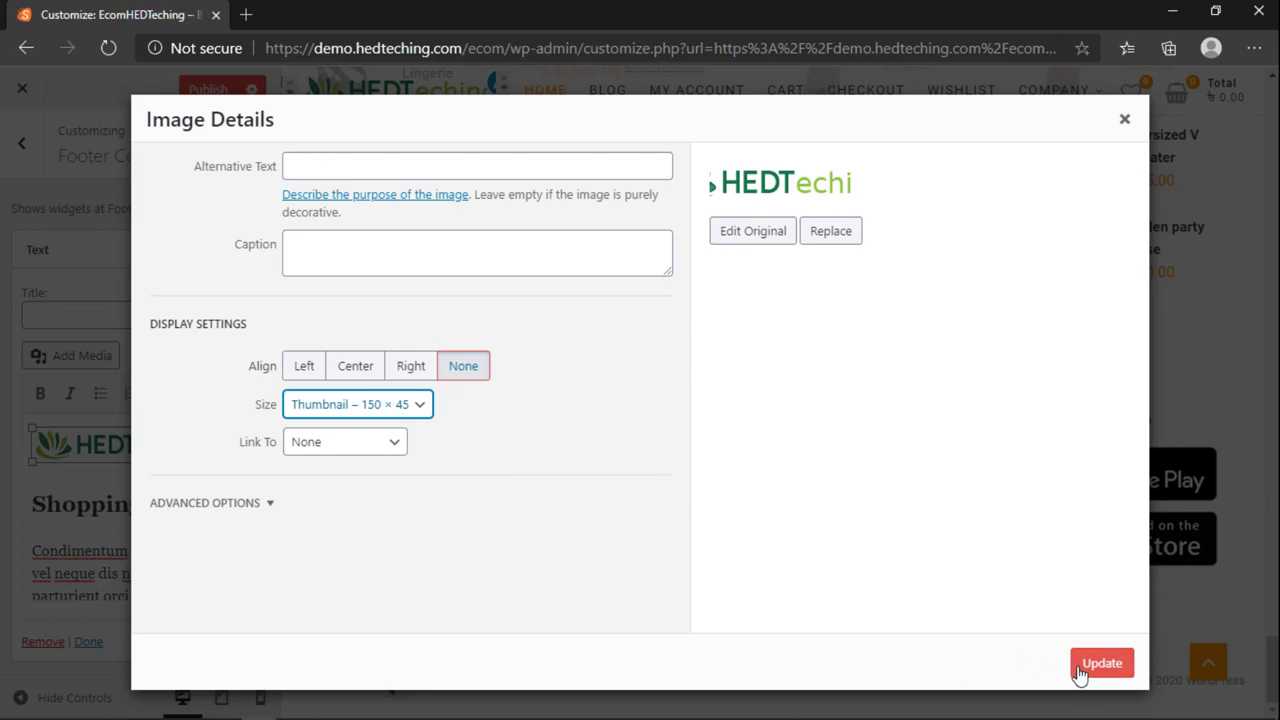
pyautogui.click(304, 367)
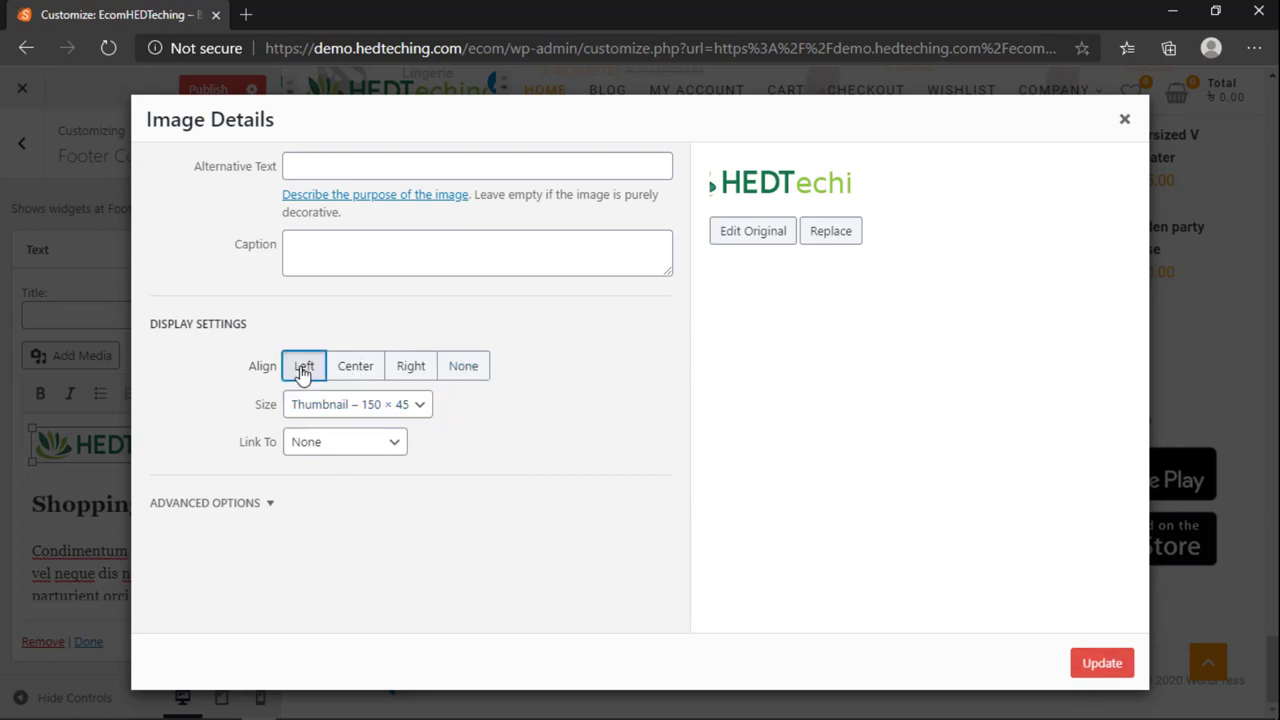
pyautogui.click(1100, 663)
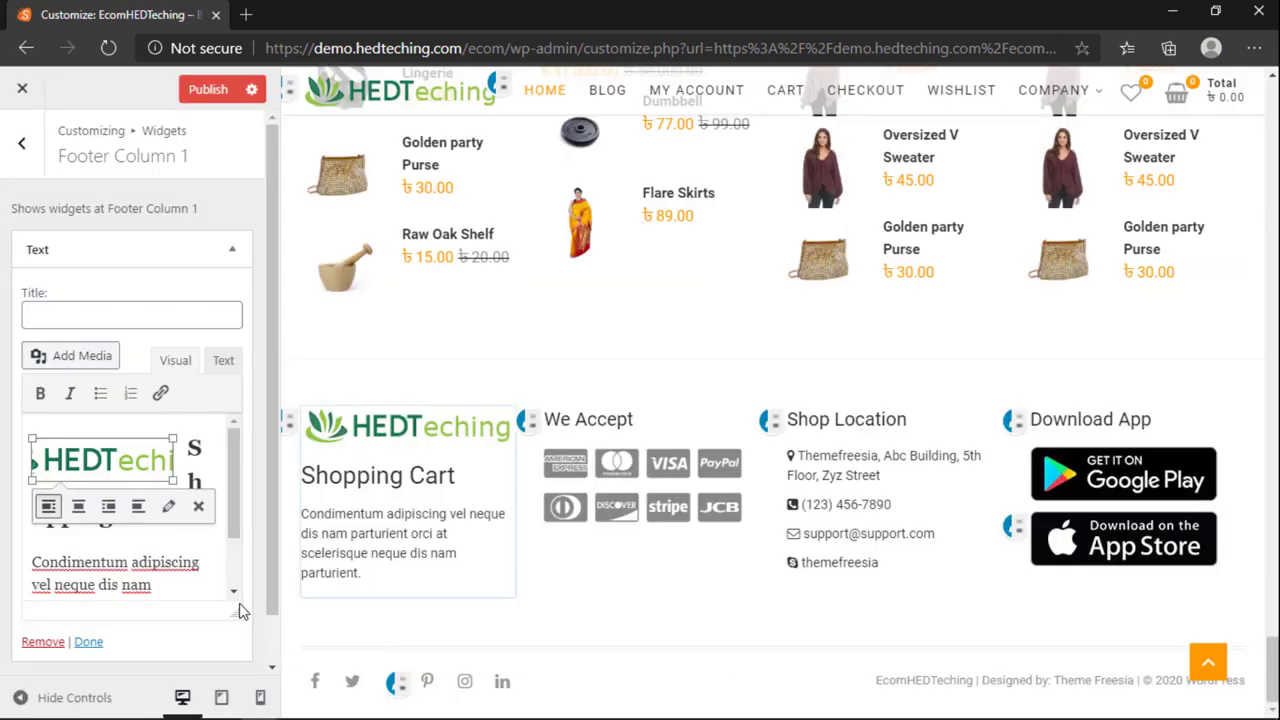
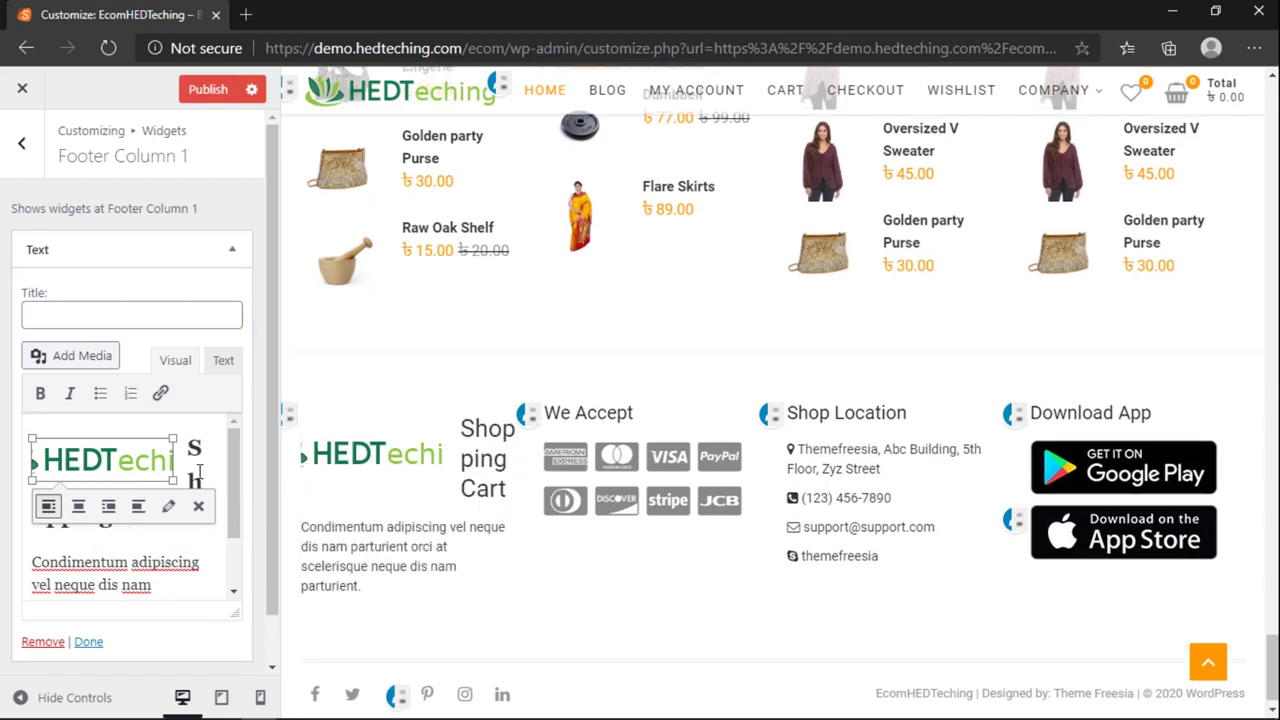
# Step: Set the footer logo's alignment to None in Image Details so the heading drops below it
pyautogui.click(84, 510)
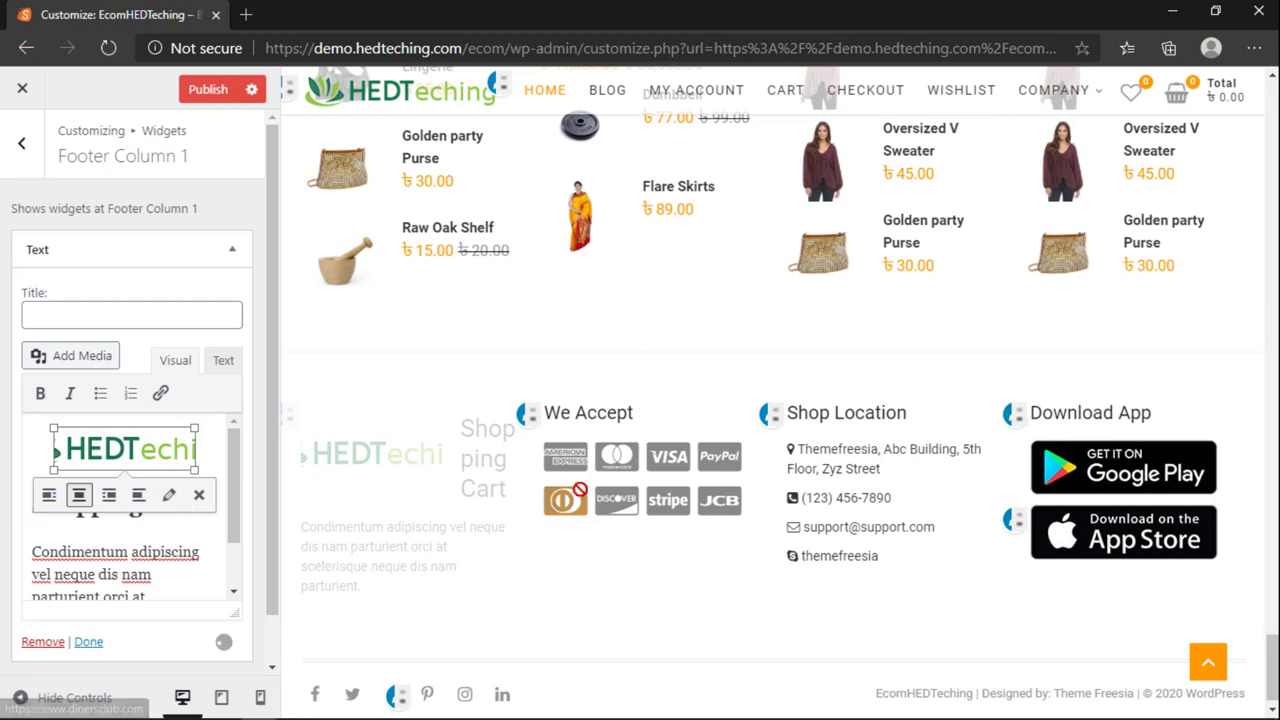
pyautogui.click(47, 494)
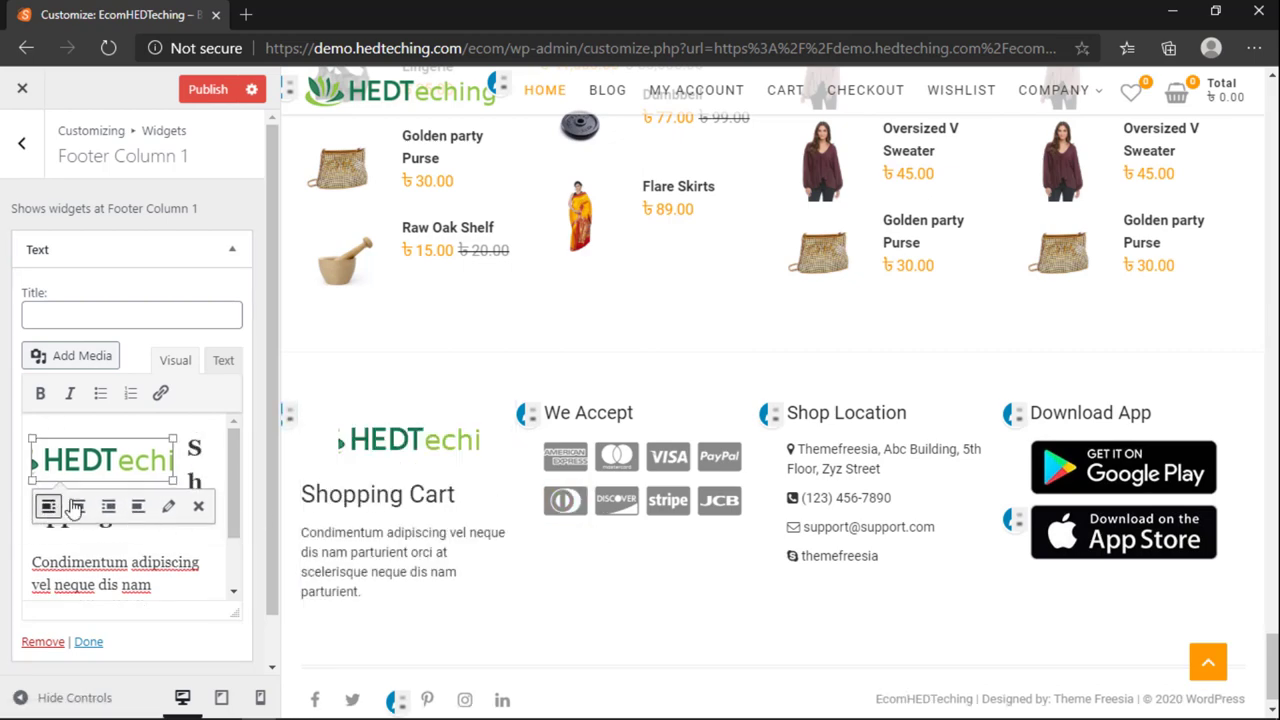
pyautogui.click(168, 506)
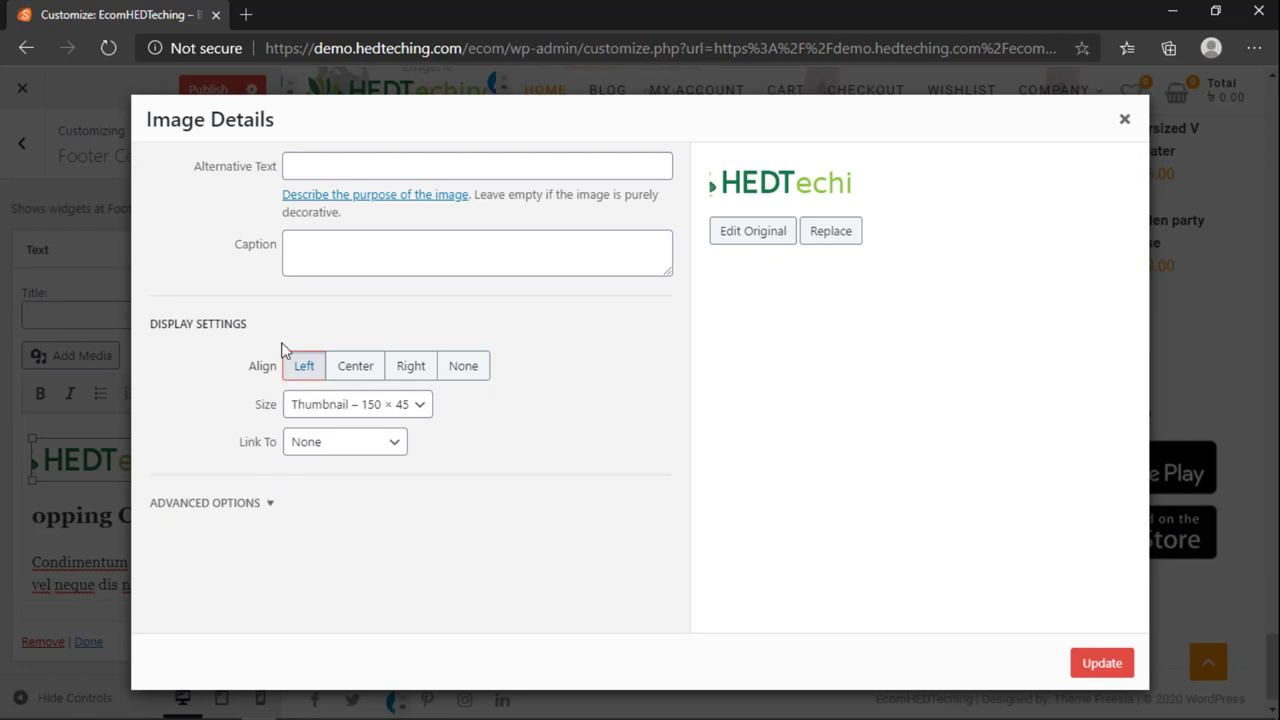
pyautogui.click(463, 366)
pyautogui.click(1100, 663)
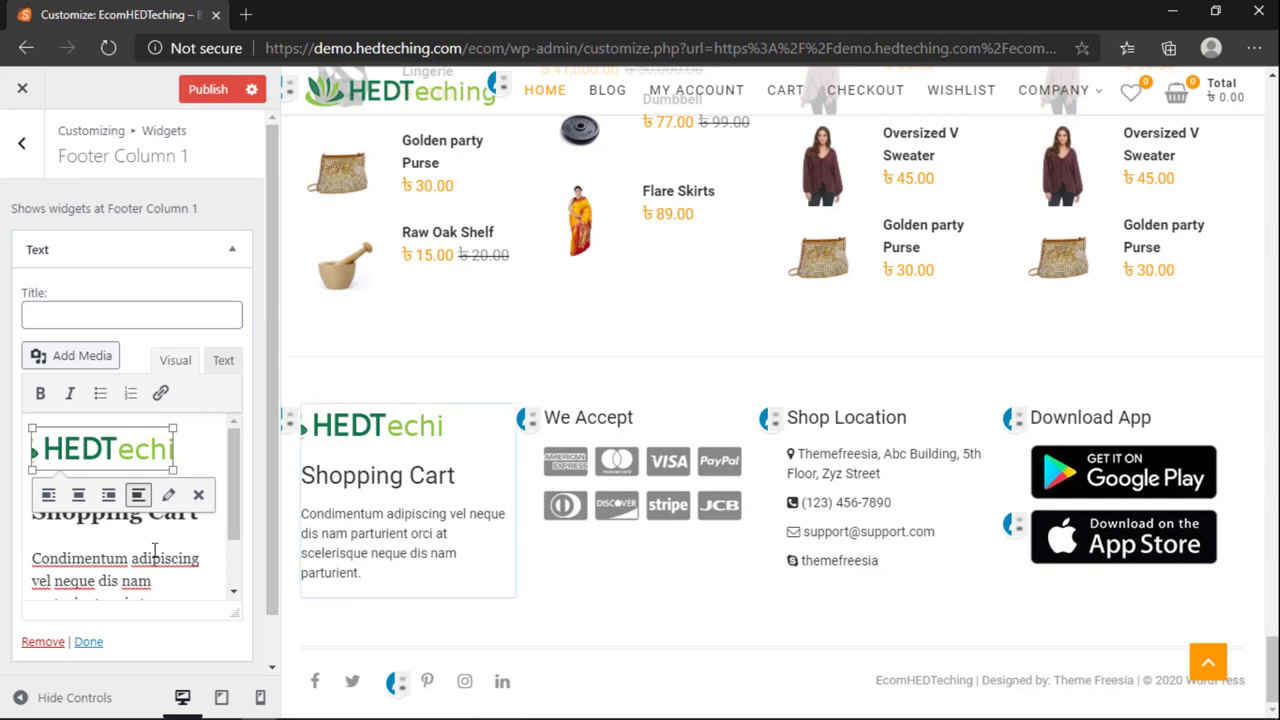
# Step: Replace the Shopping Cart heading with eComHEDTeching and open a new browser tab
pyautogui.click(143, 508)
pyautogui.tripleClick(188, 507)
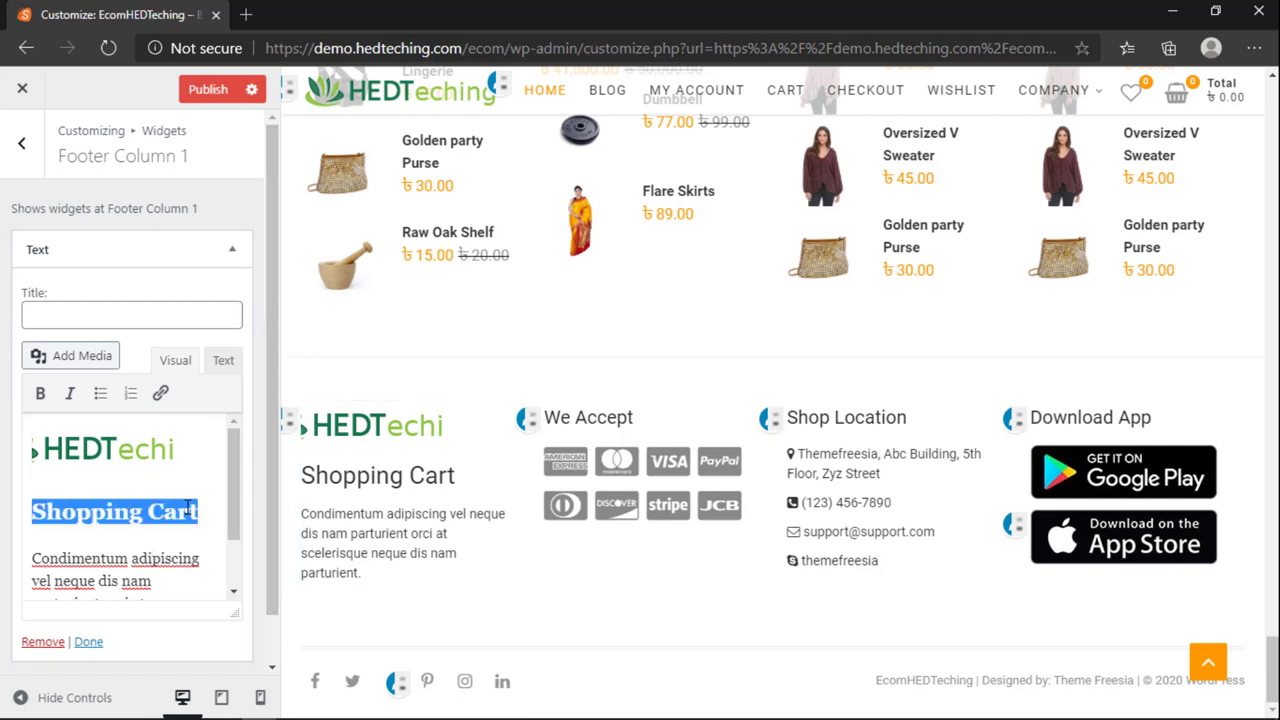
pyautogui.write('HED')
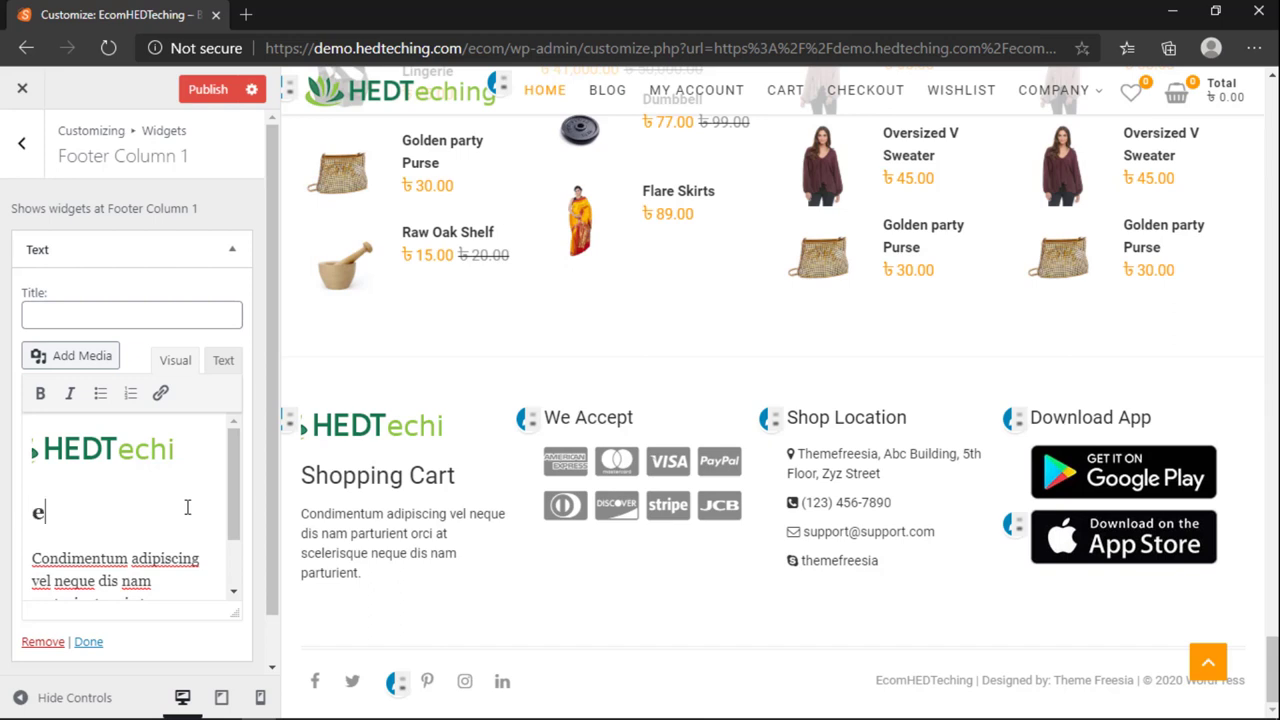
pyautogui.write('om')
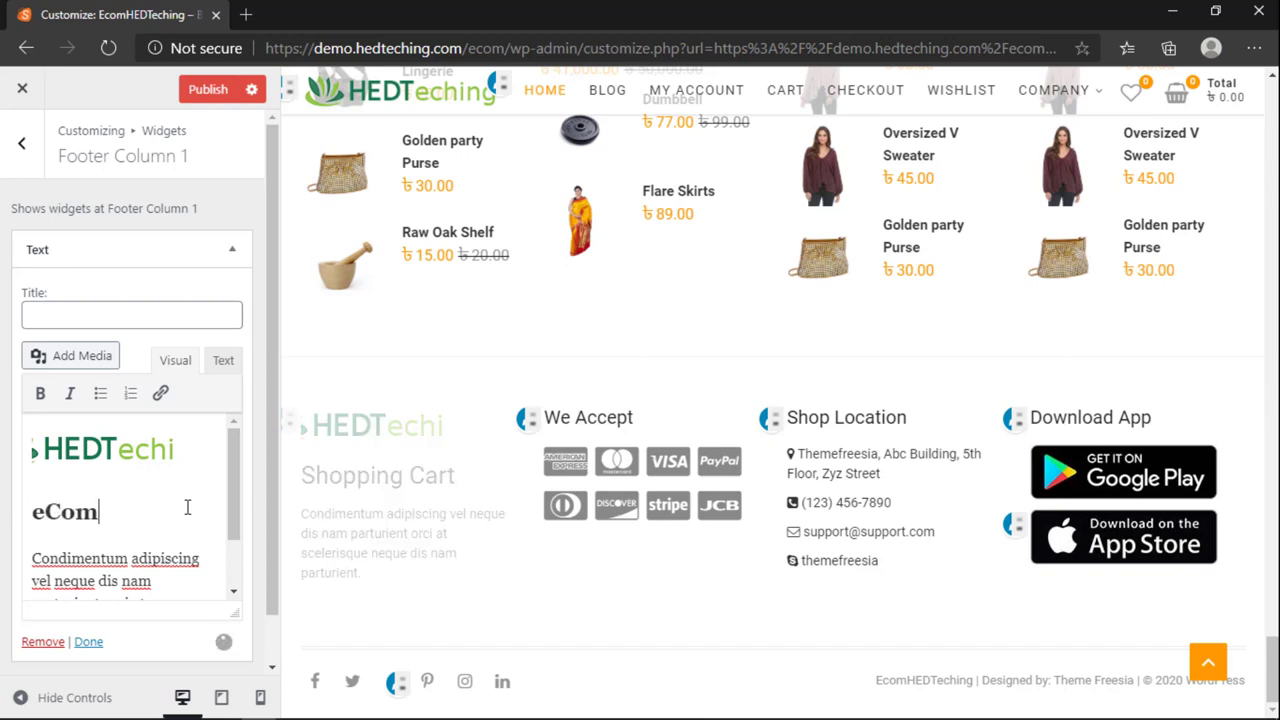
pyautogui.write('HEDTeching')
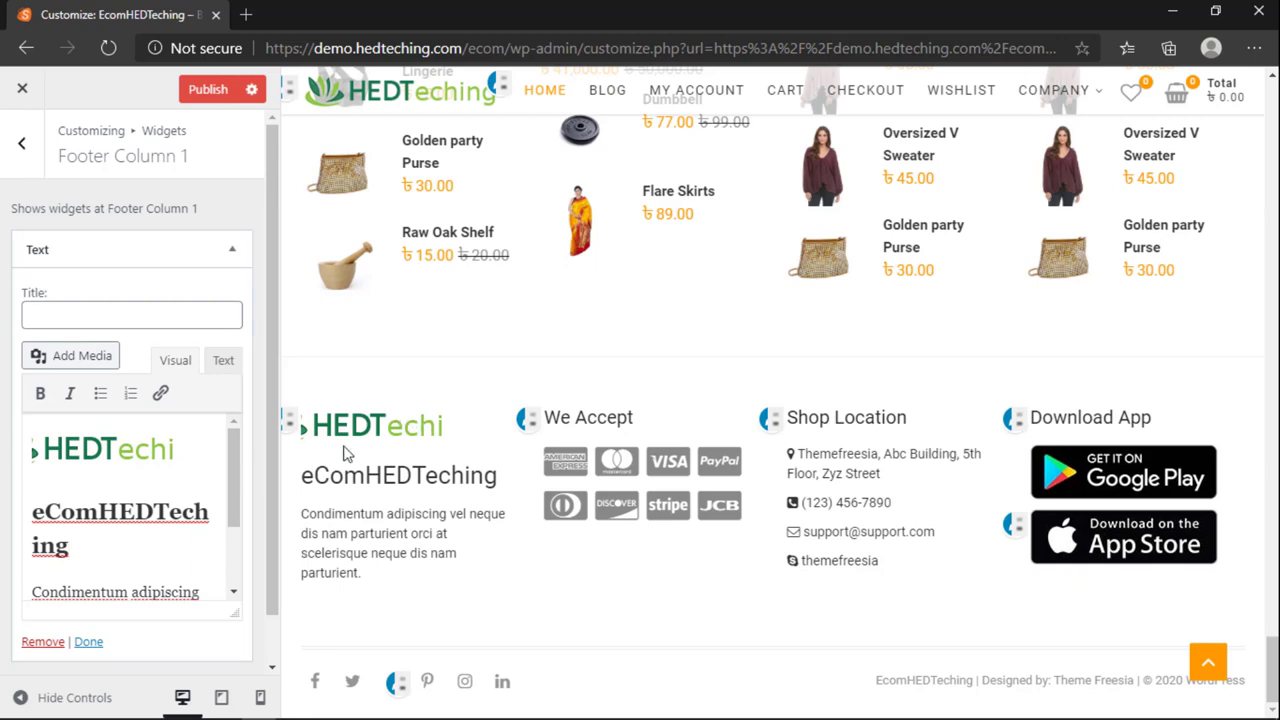
pyautogui.scroll(-5, 130, 500)
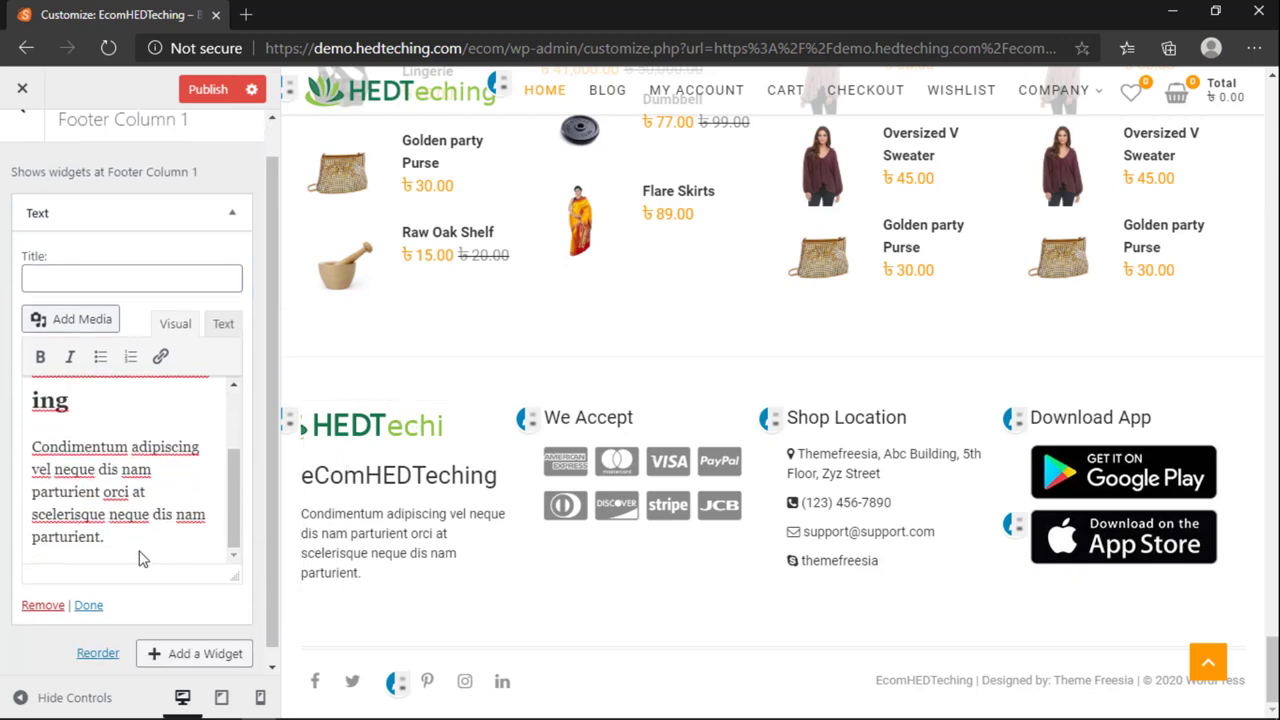
pyautogui.click(243, 16)
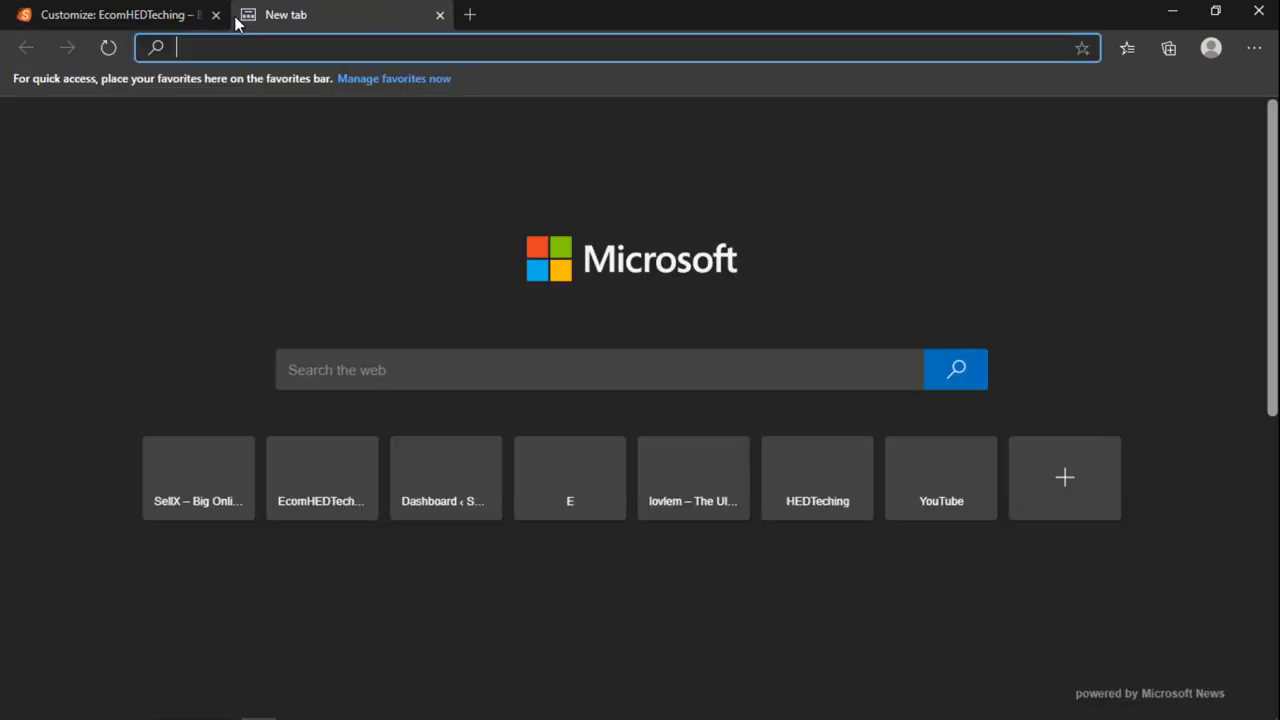
# Step: Search the web for lorem and open the lipsum.com 'Lorem Ipsum - All the facts' page
pyautogui.write('lorem')
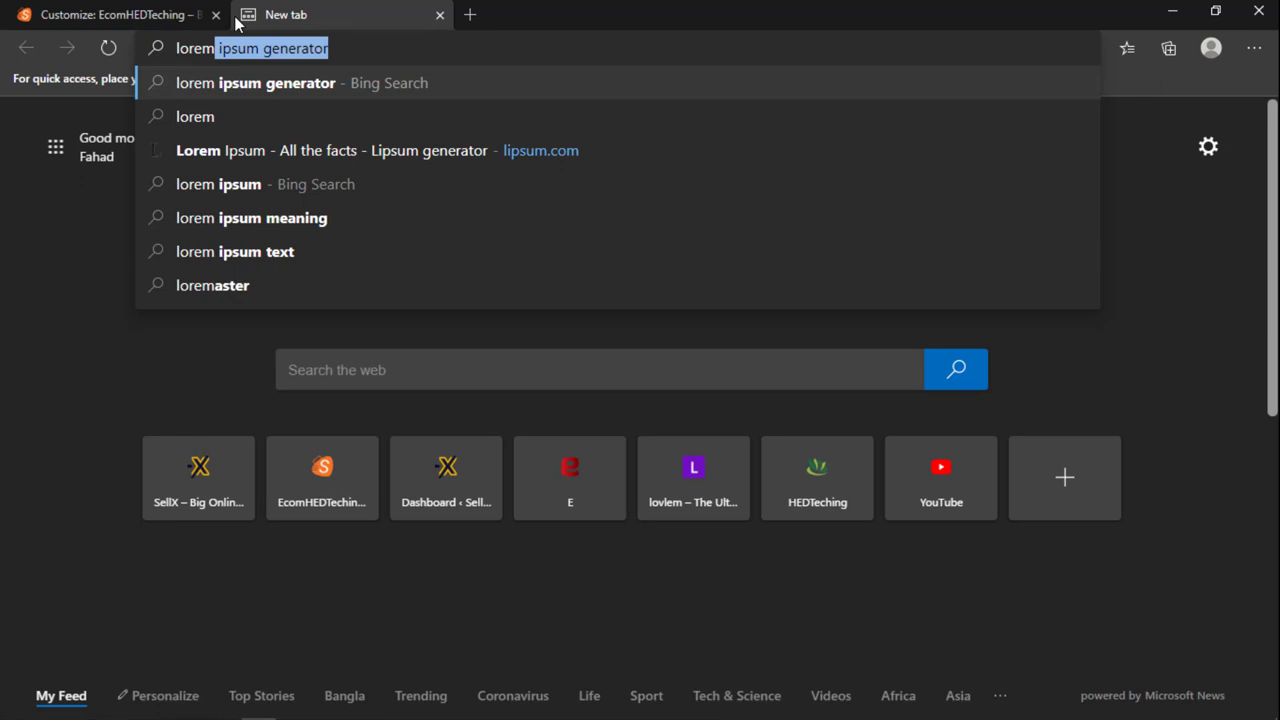
pyautogui.click(470, 120)
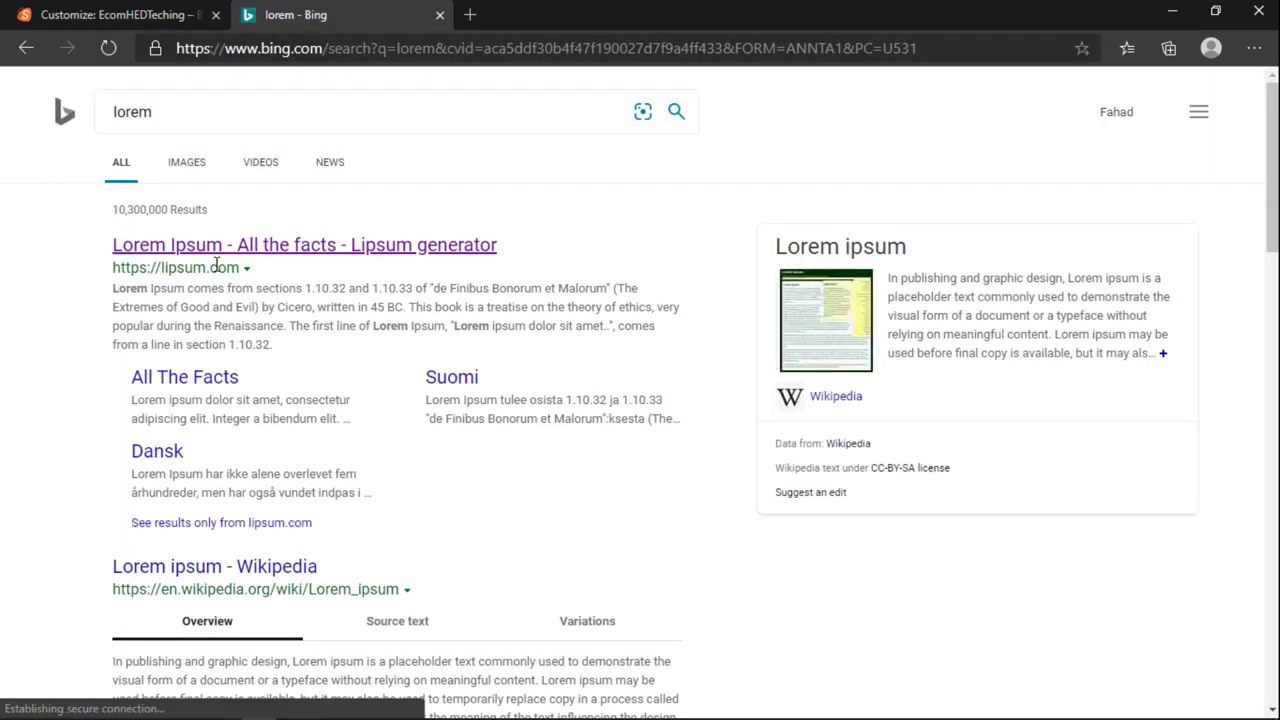
pyautogui.click(224, 250)
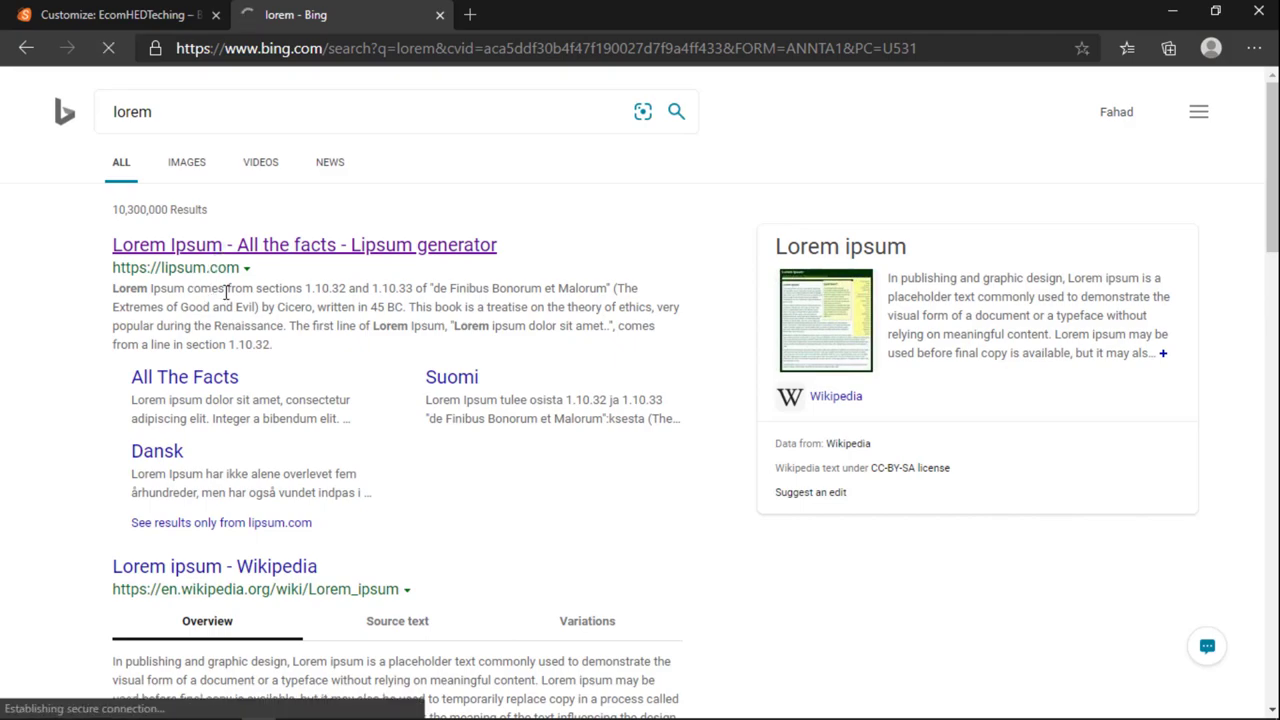
pyautogui.scroll(-6, 400, 313)
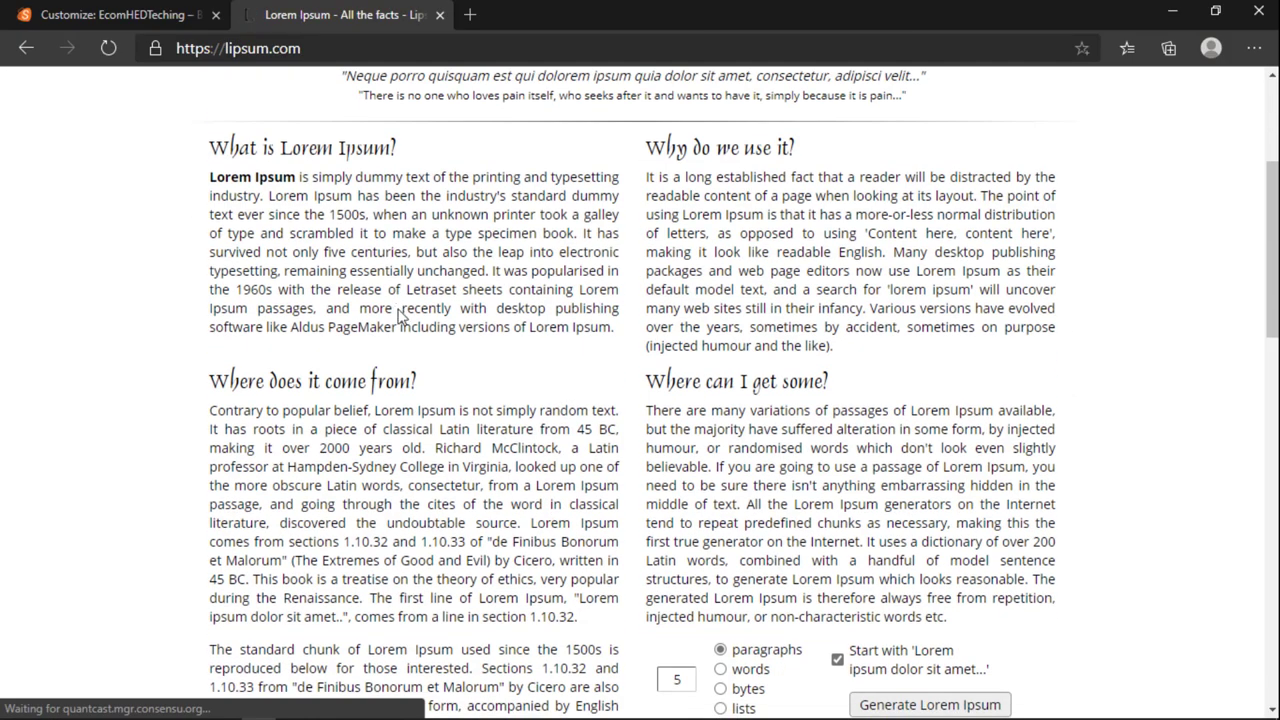
pyautogui.scroll(2, 400, 313)
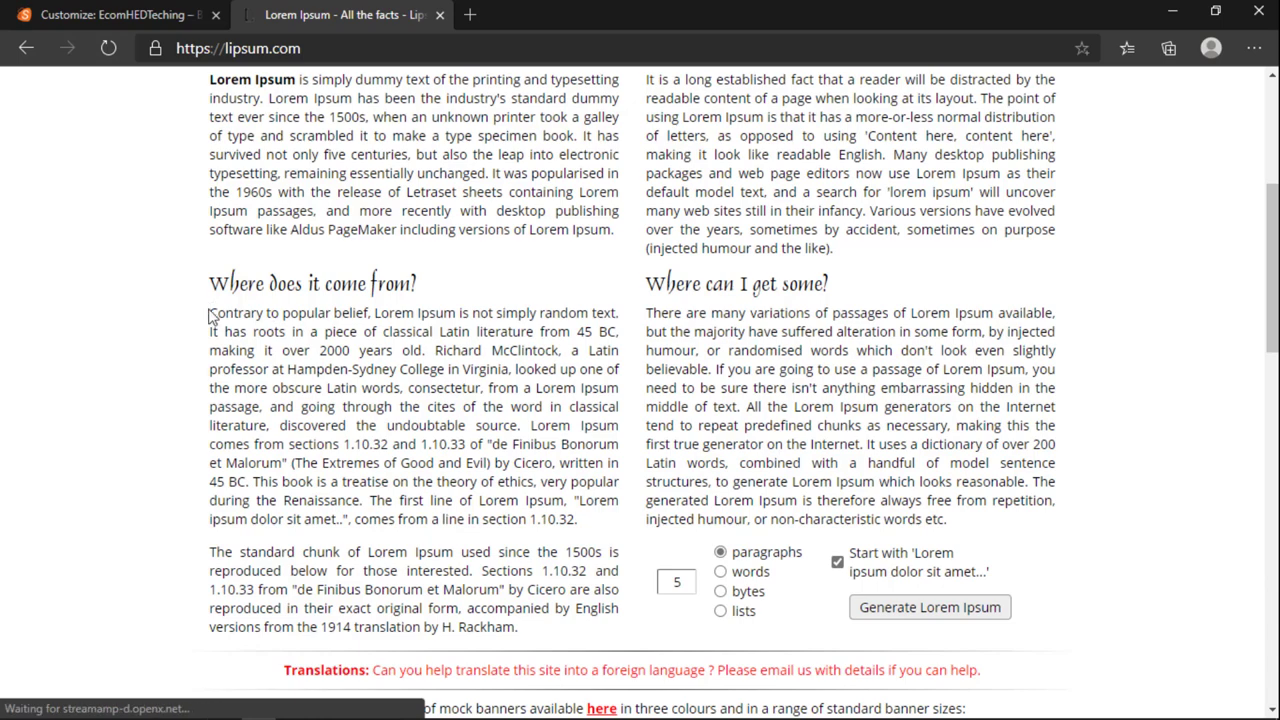
# Step: Copy 'The standard chunk of Lorem Ipsum' paragraph and return to the Customizer tab
pyautogui.moveTo(990, 572); pyautogui.dragTo(375, 366)
pyautogui.click(375, 366)
pyautogui.scroll(-1, 233, 460)
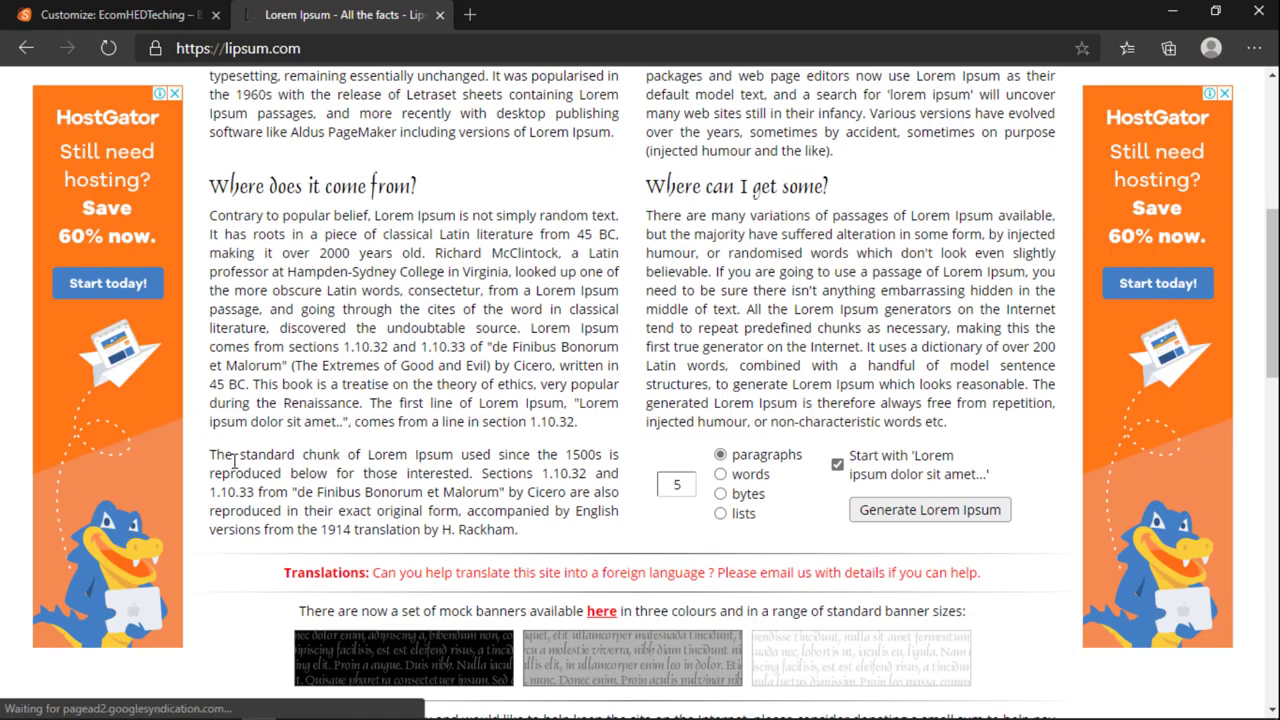
pyautogui.moveTo(205, 460); pyautogui.dragTo(443, 492)
pyautogui.moveTo(517, 530); pyautogui.dragTo(212, 455)
pyautogui.rightClick(218, 450)
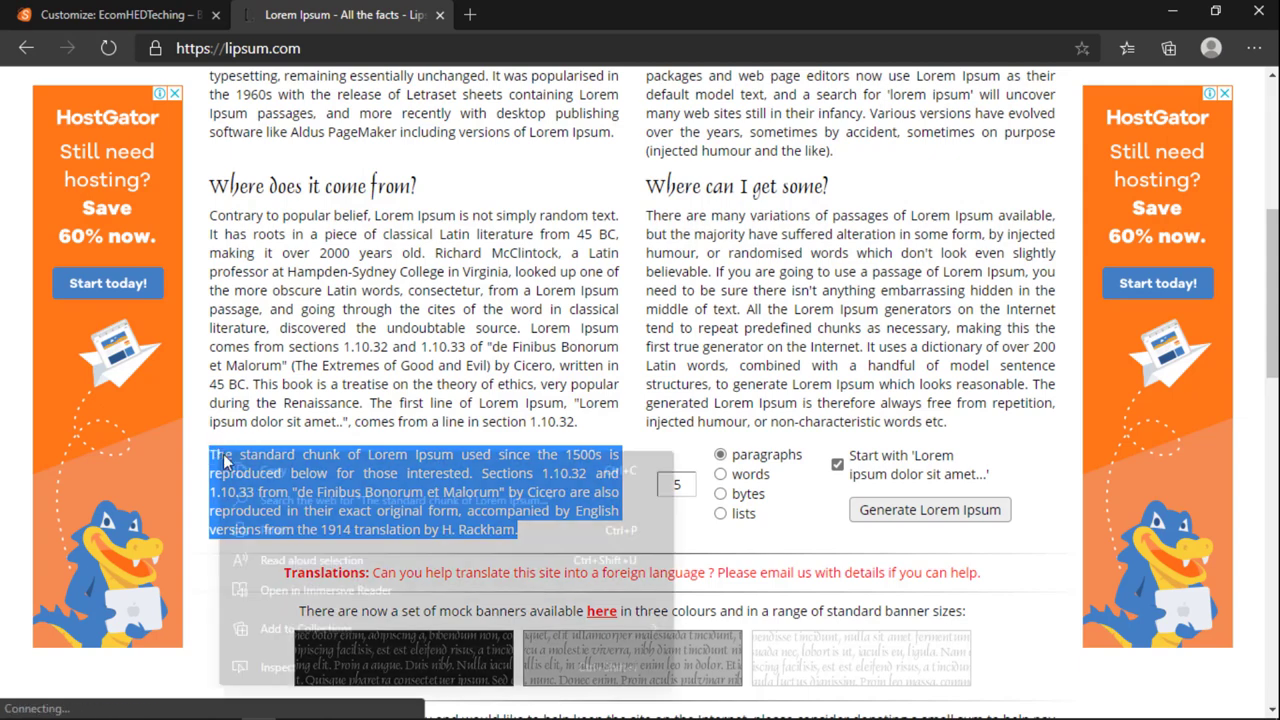
pyautogui.click(273, 470)
pyautogui.click(120, 14)
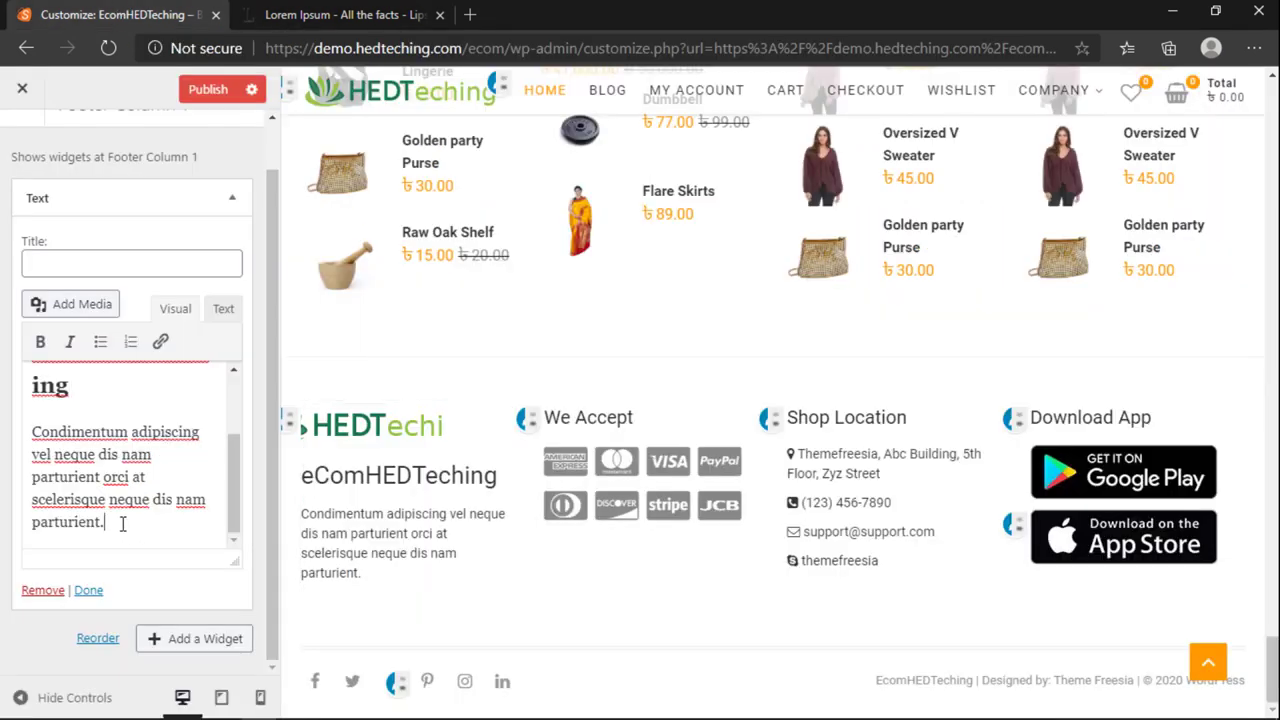
# Step: Paste the Lorem Ipsum paragraph over the footer placeholder and delete everything from 1.10.32 onward
pyautogui.moveTo(106, 522); pyautogui.dragTo(30, 450)
pyautogui.hotkey('ctrl', 'v')
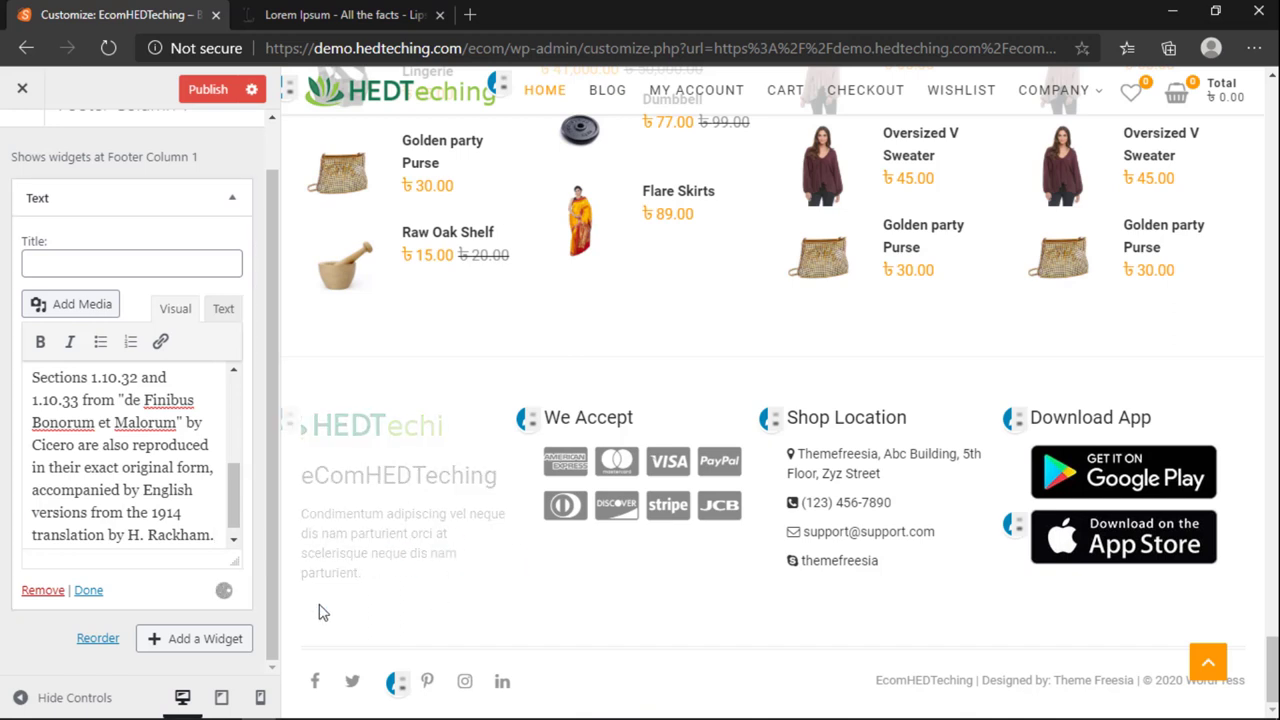
pyautogui.scroll(-1, 460, 569)
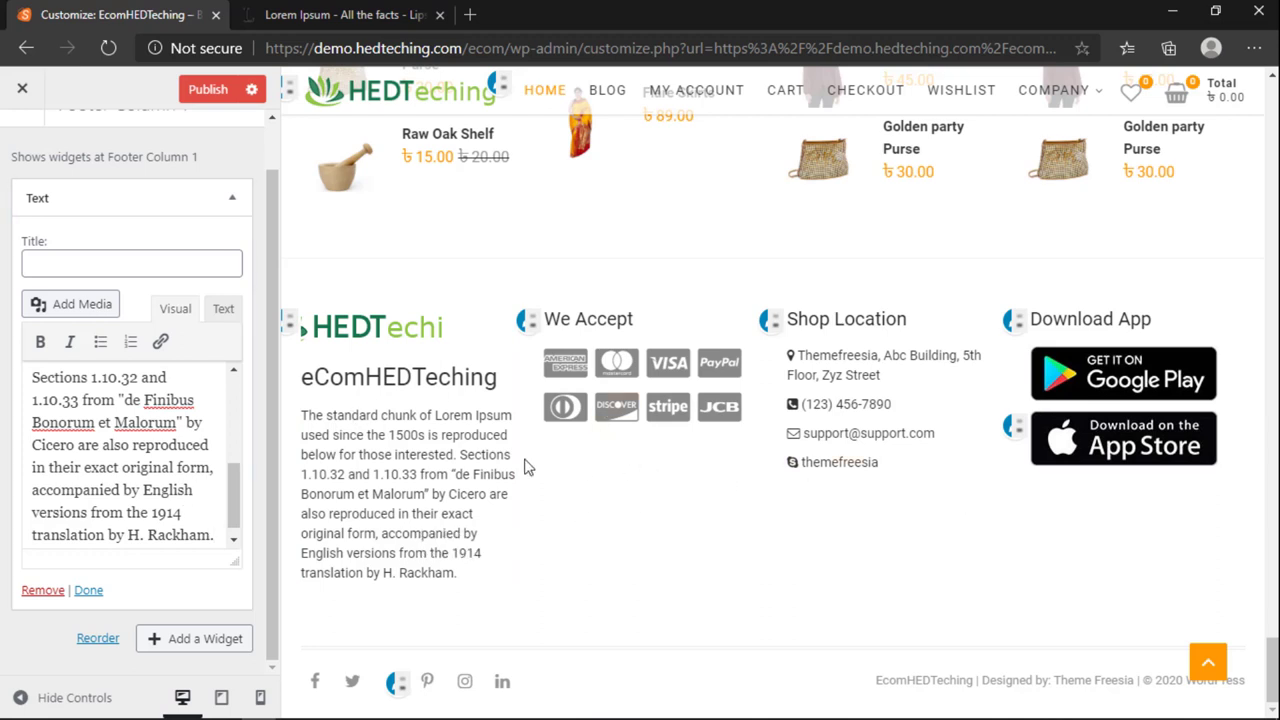
pyautogui.scroll(3, 123, 475)
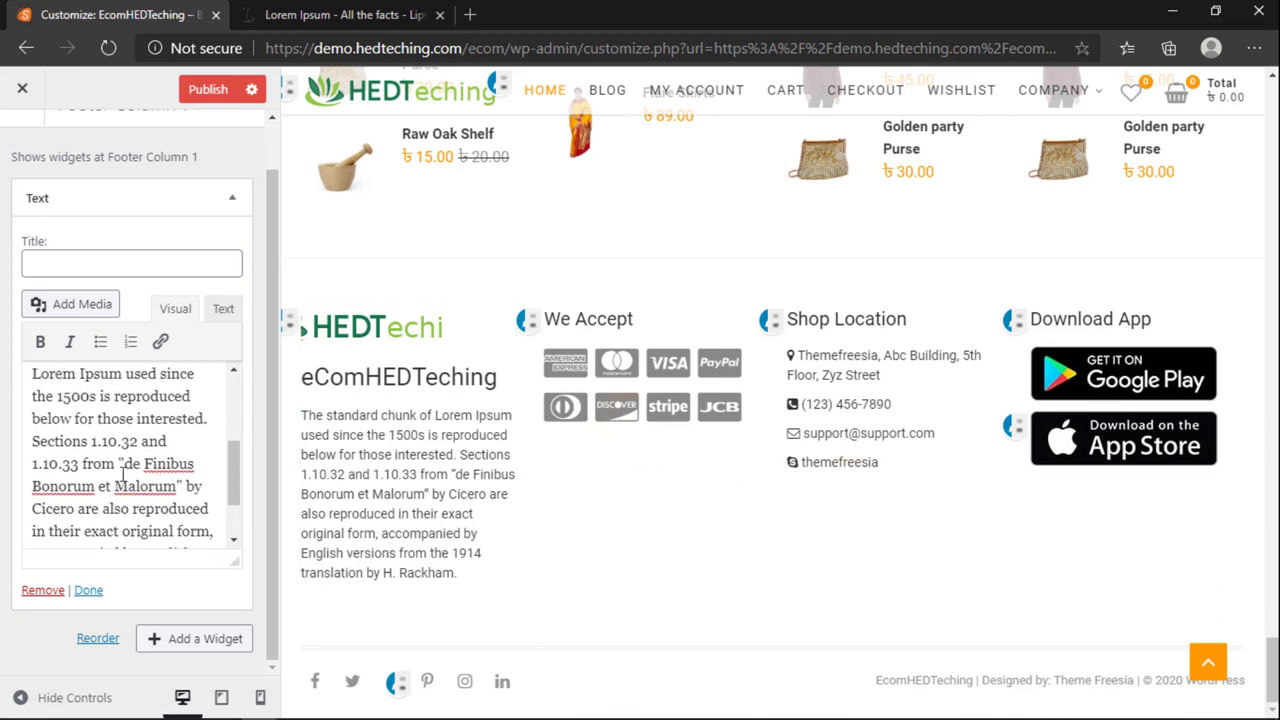
pyautogui.scroll(1, 110, 470)
pyautogui.moveTo(91, 465); pyautogui.dragTo(207, 608)
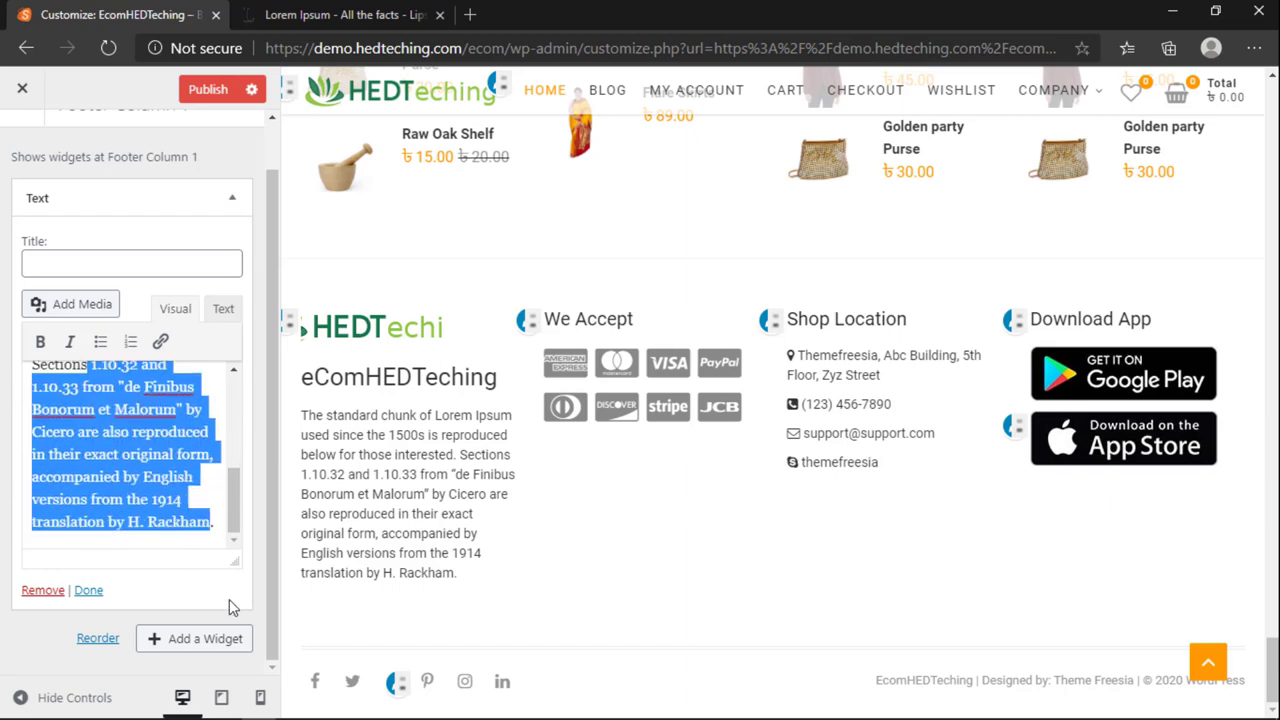
pyautogui.press('BackSpace')
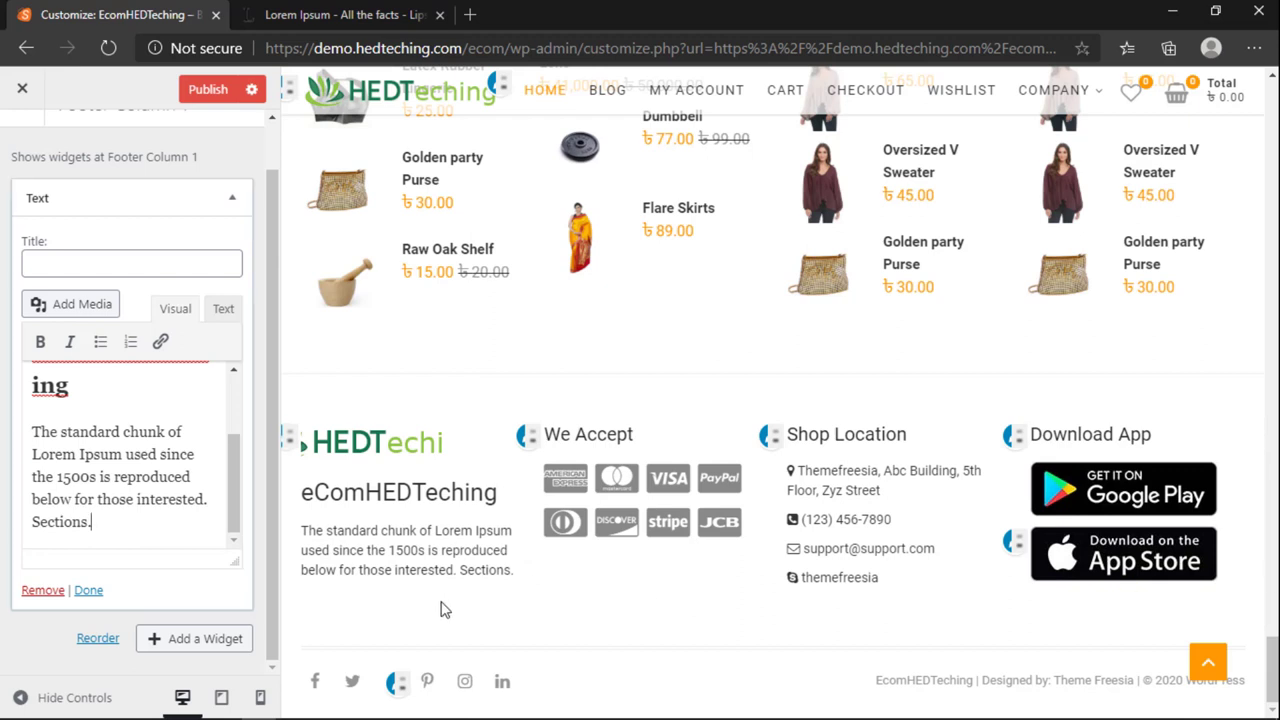
# Step: In the We Accept HTML, change 'American Express' to 'Bkash Payment' and americanexpress in the link to bkash
pyautogui.click(526, 437)
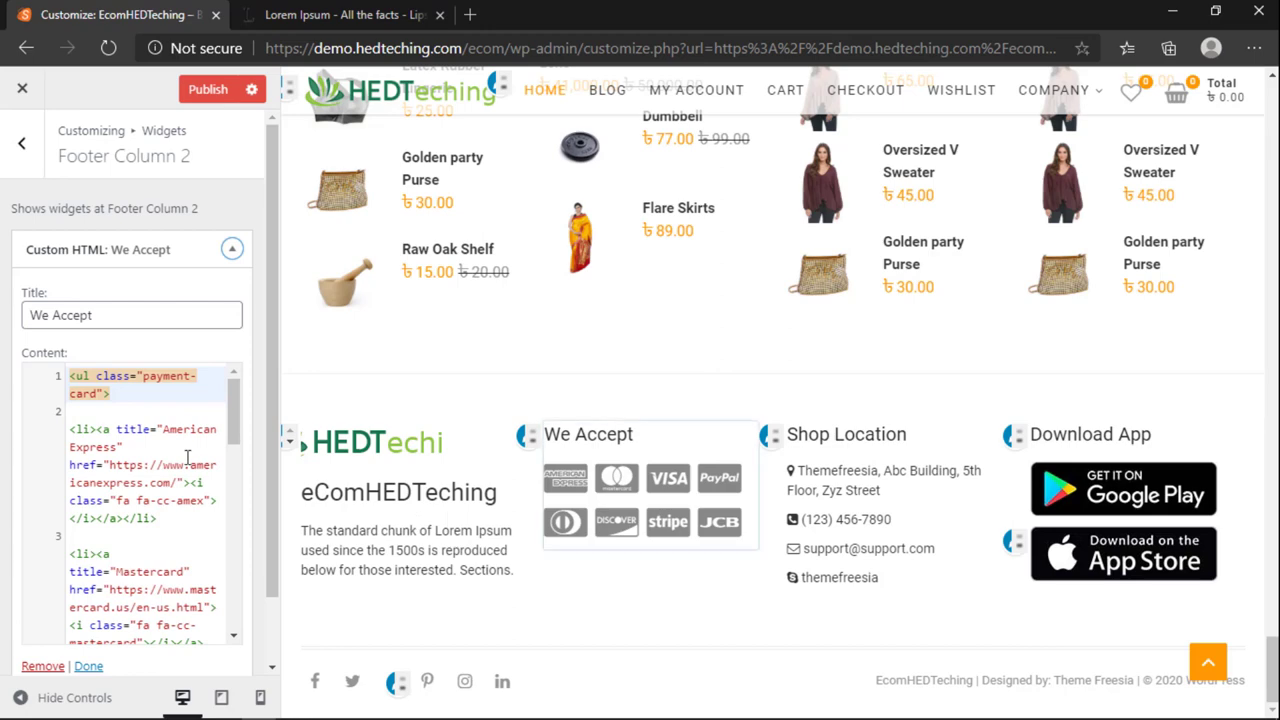
pyautogui.scroll(-10, 187, 457)
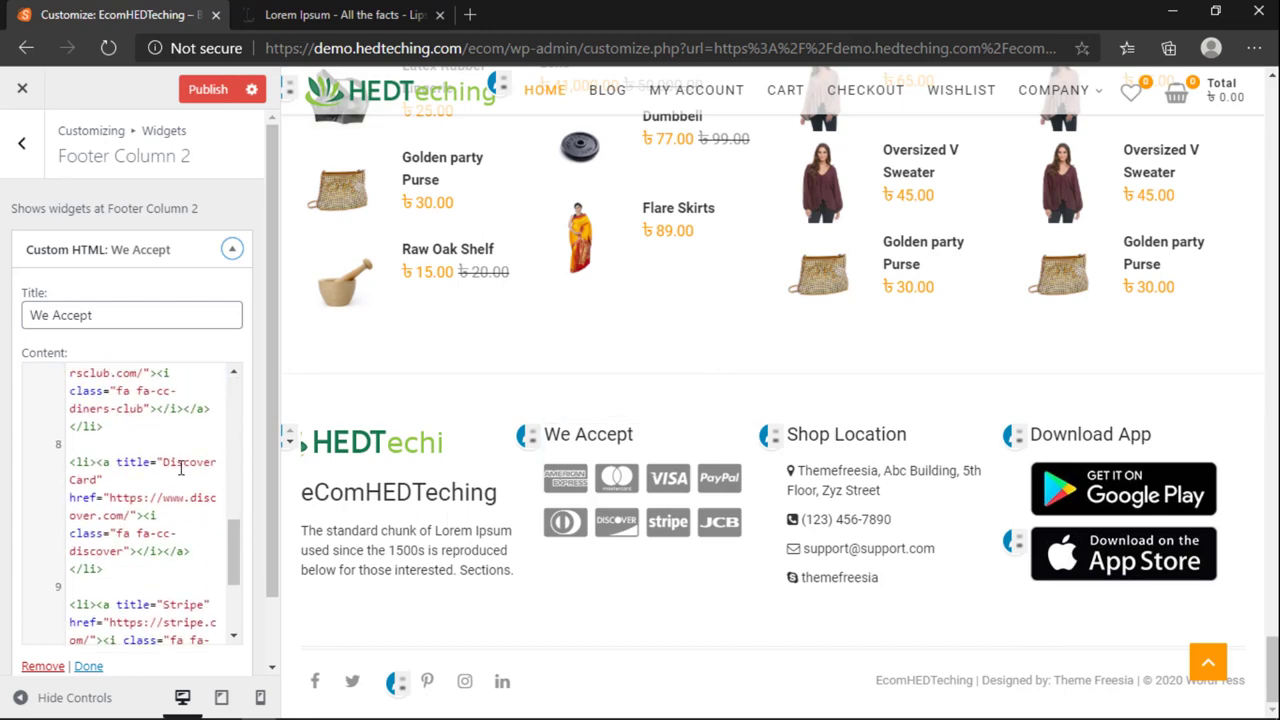
pyautogui.scroll(5, 181, 467)
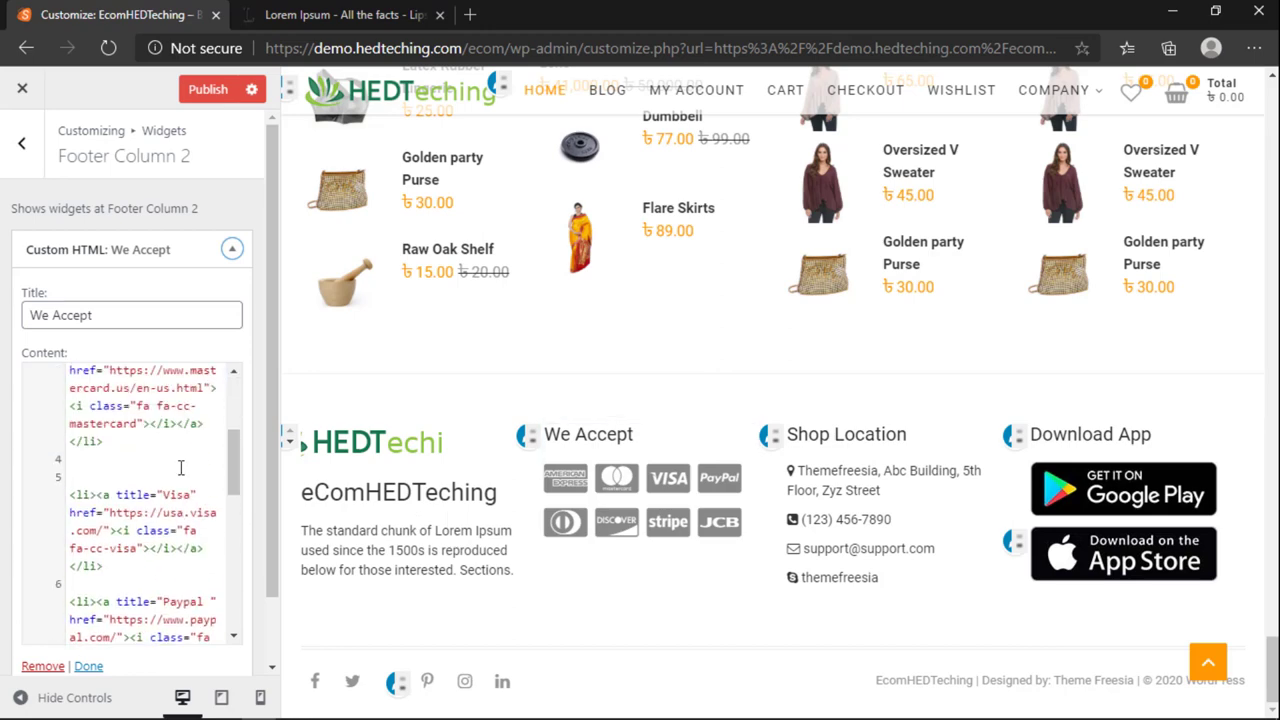
pyautogui.scroll(1, 121, 556)
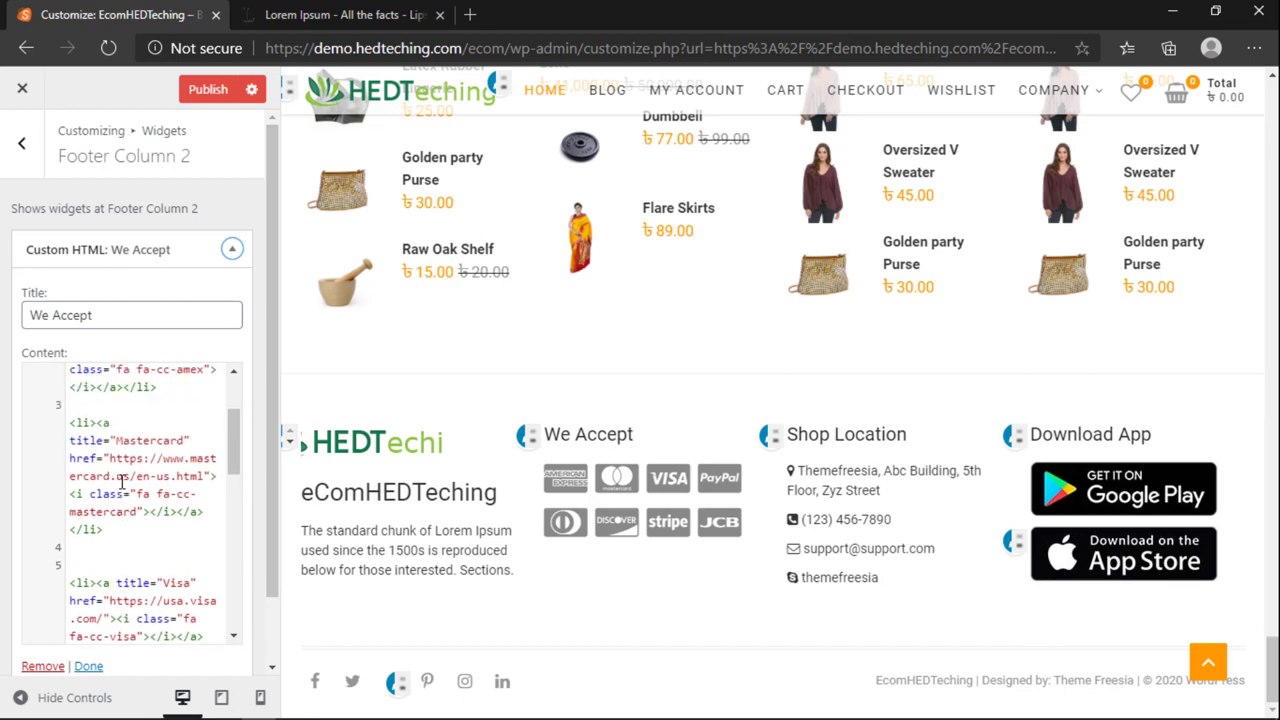
pyautogui.scroll(2, 145, 497)
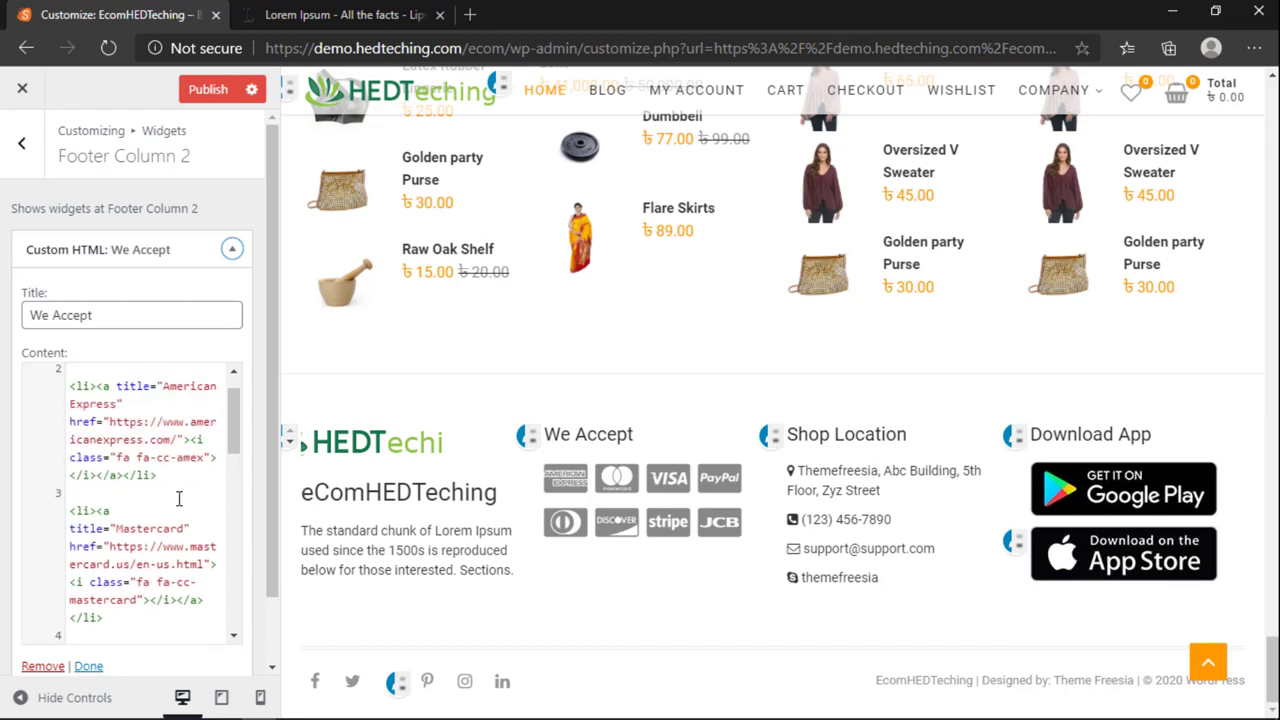
pyautogui.scroll(1, 179, 498)
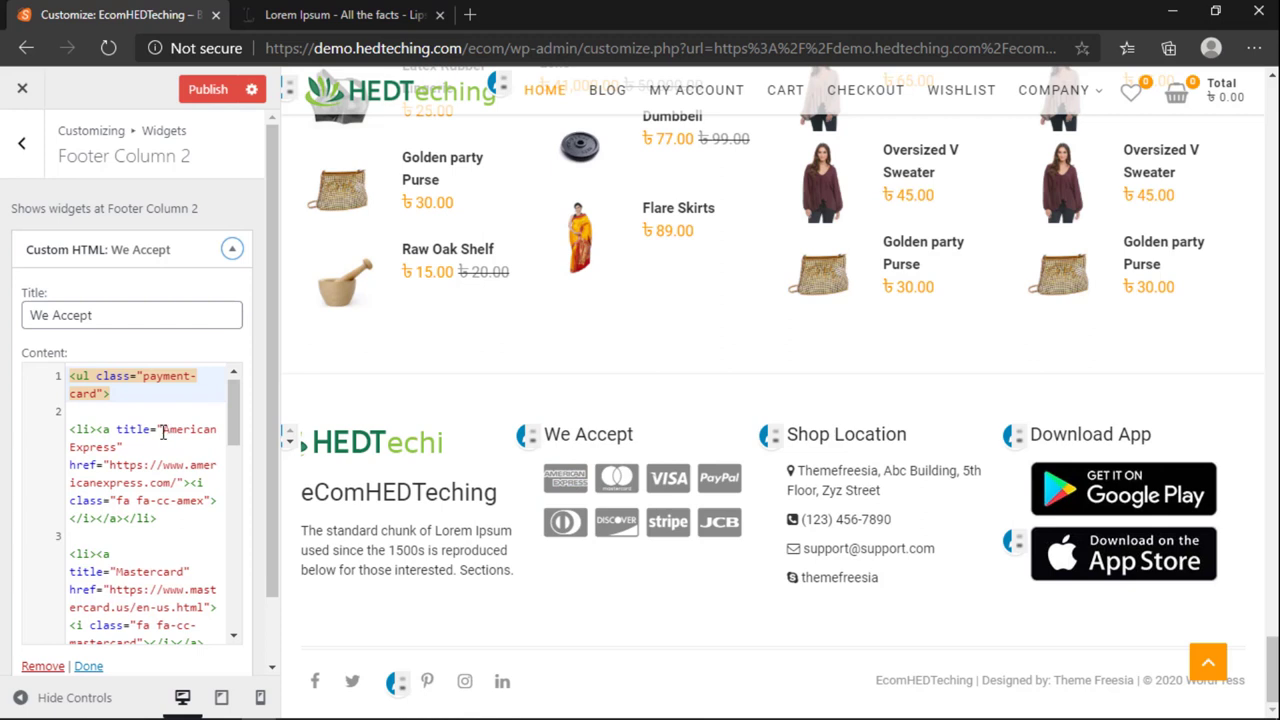
pyautogui.moveTo(162, 429); pyautogui.dragTo(112, 449)
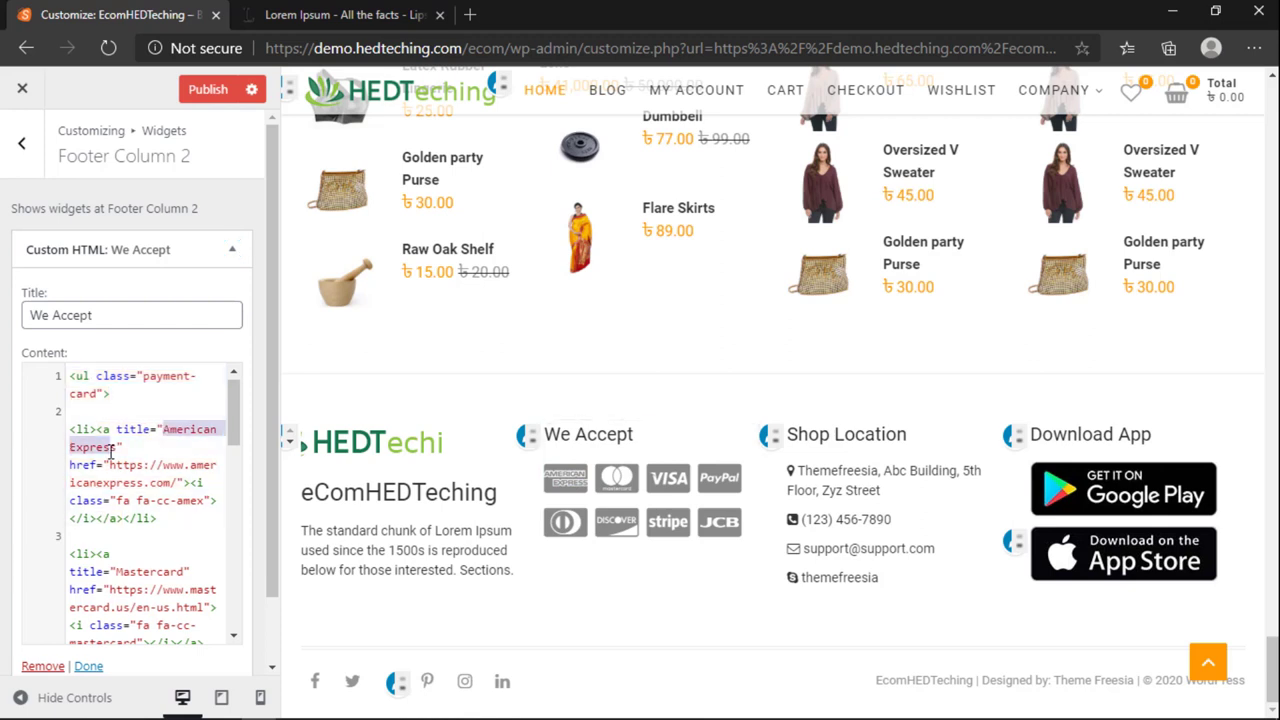
pyautogui.write('Bkash Pay')
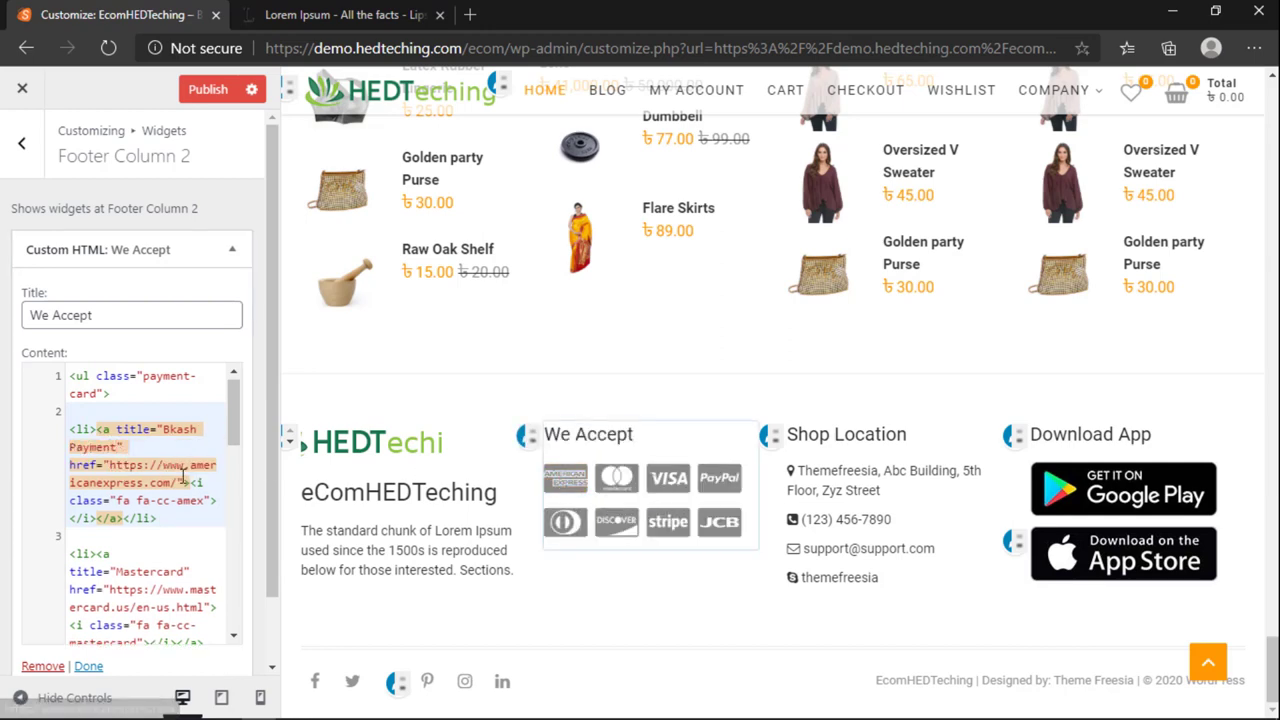
pyautogui.moveTo(191, 467); pyautogui.dragTo(145, 483)
pyautogui.write('bkash')
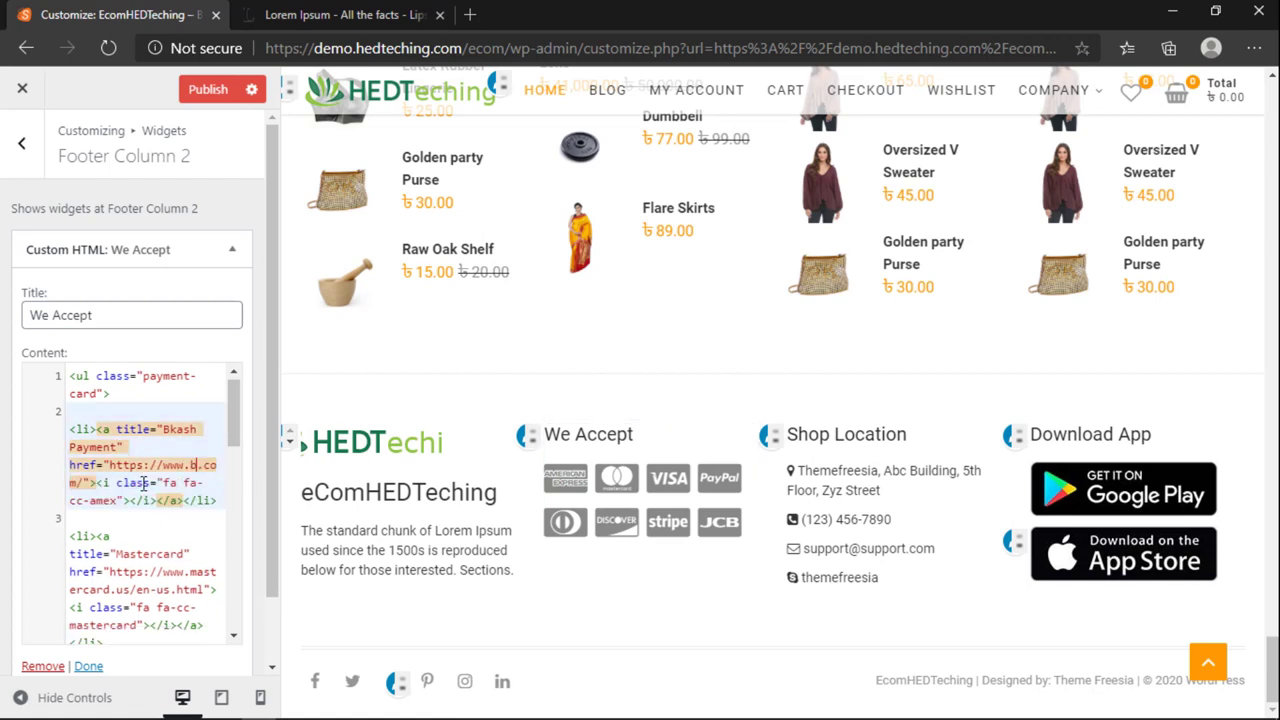
# Step: Search Bing for bkash in a new tab, then close the results tab
pyautogui.click(470, 15)
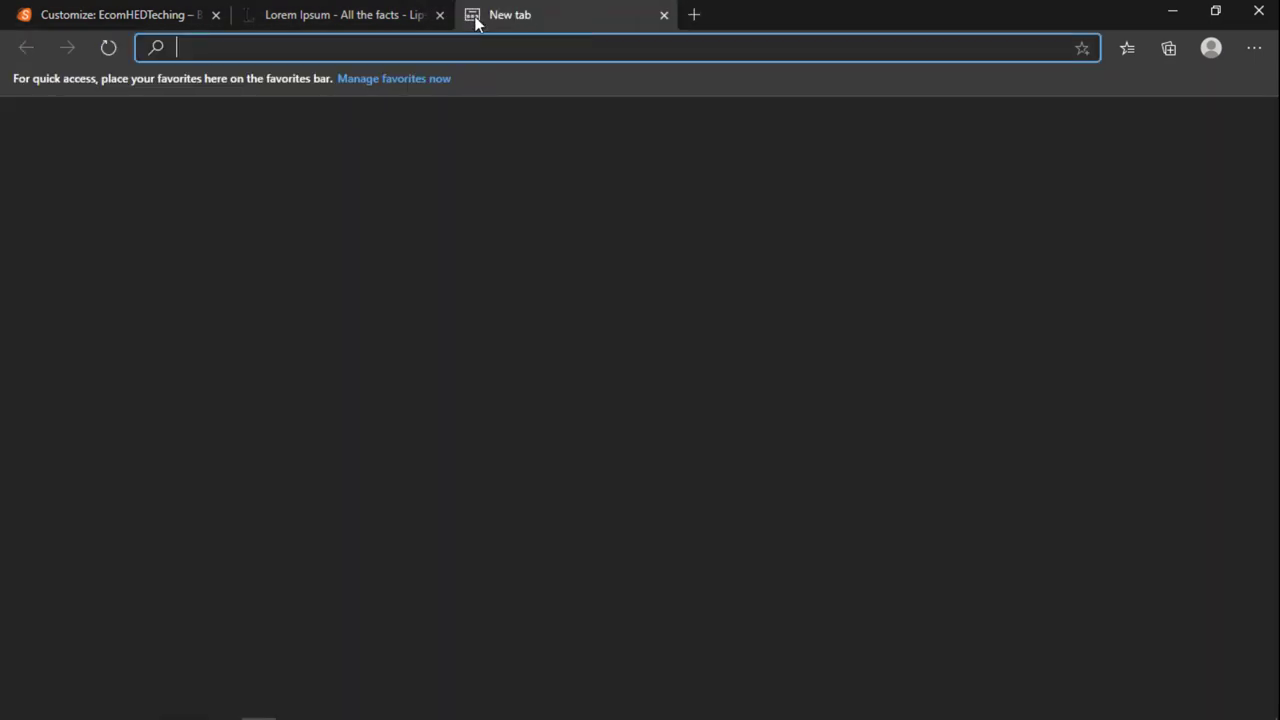
pyautogui.write('bkash')
pyautogui.press('Return')
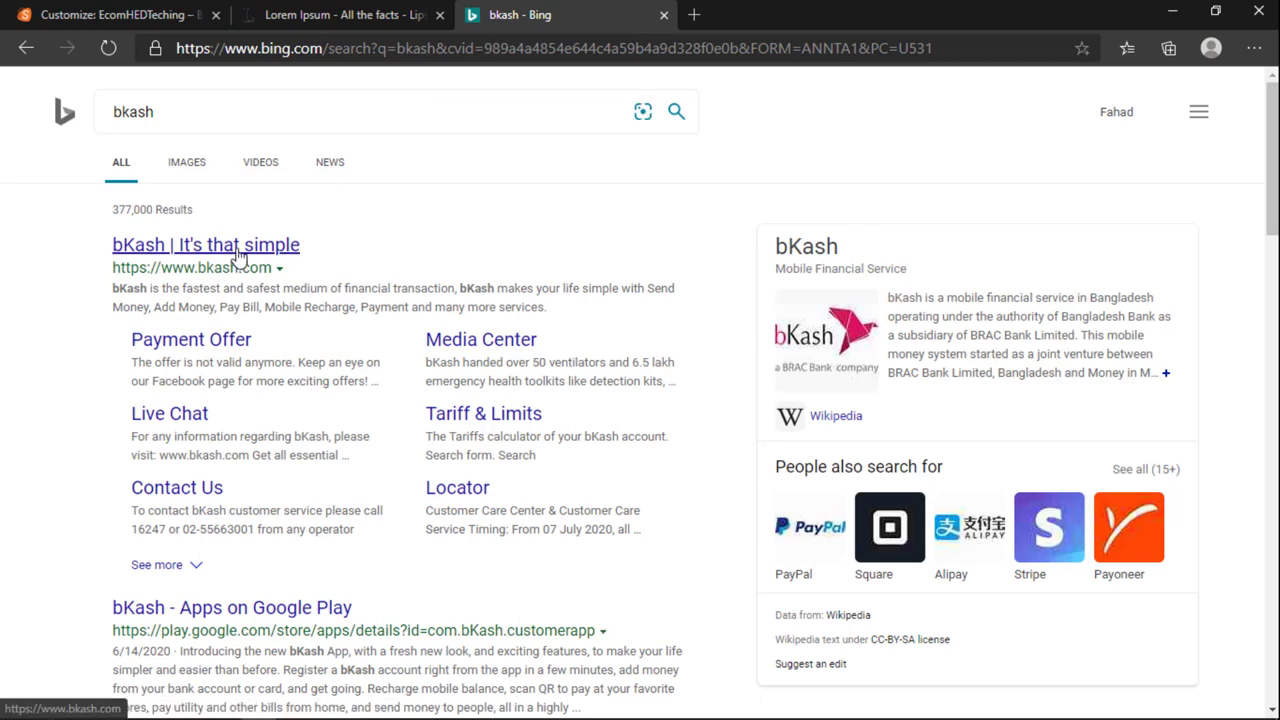
pyautogui.click(208, 10)
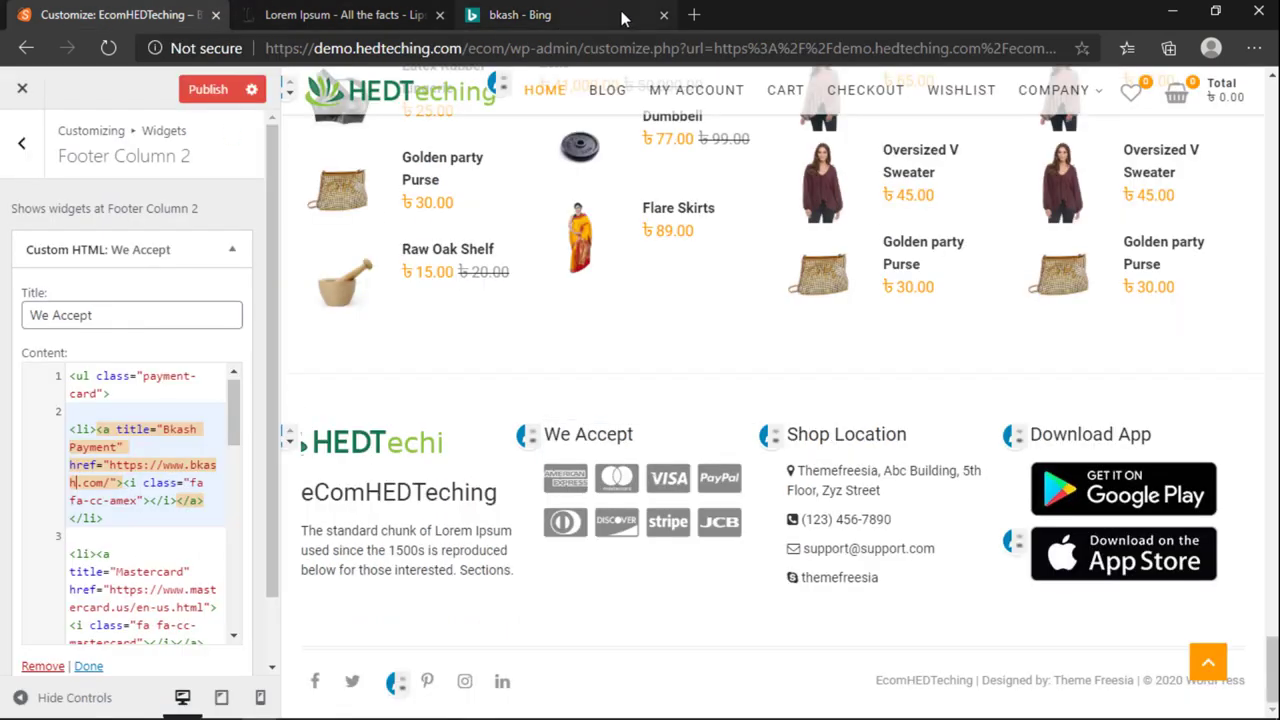
pyautogui.click(663, 16)
# Step: Go to fontawesome.com in a fresh tab
pyautogui.click(471, 18)
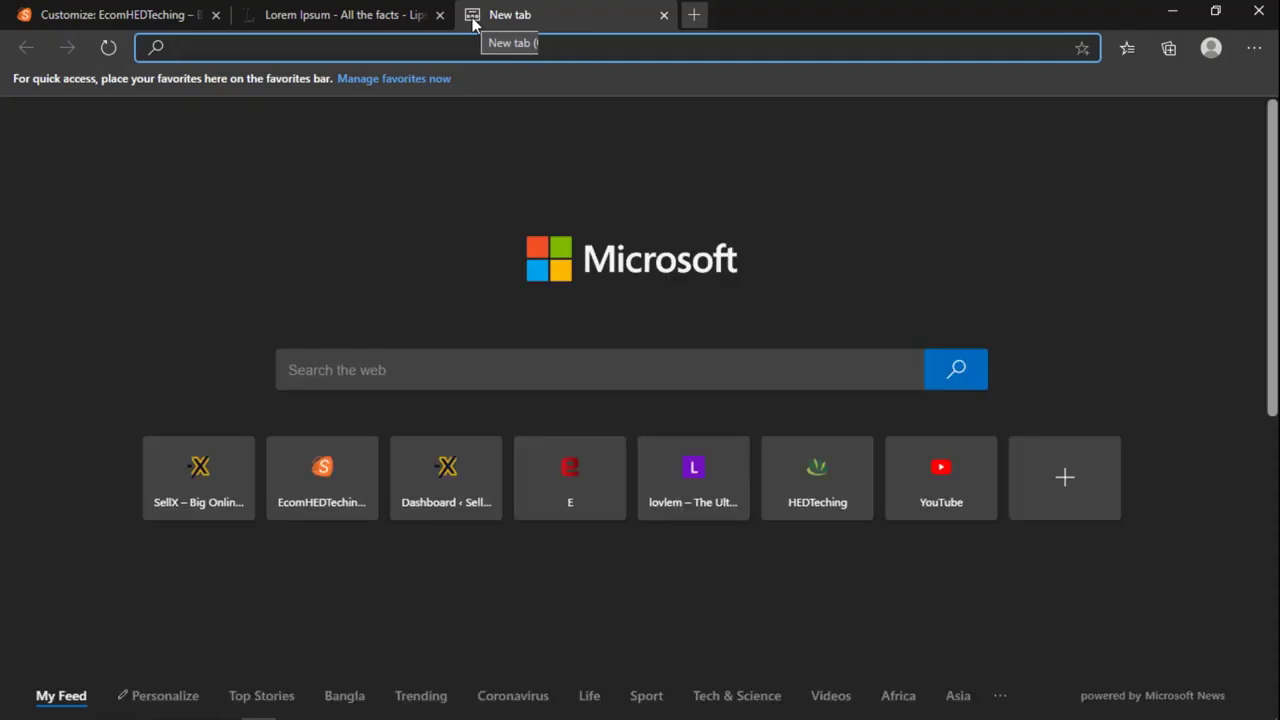
pyautogui.write('fontaw')
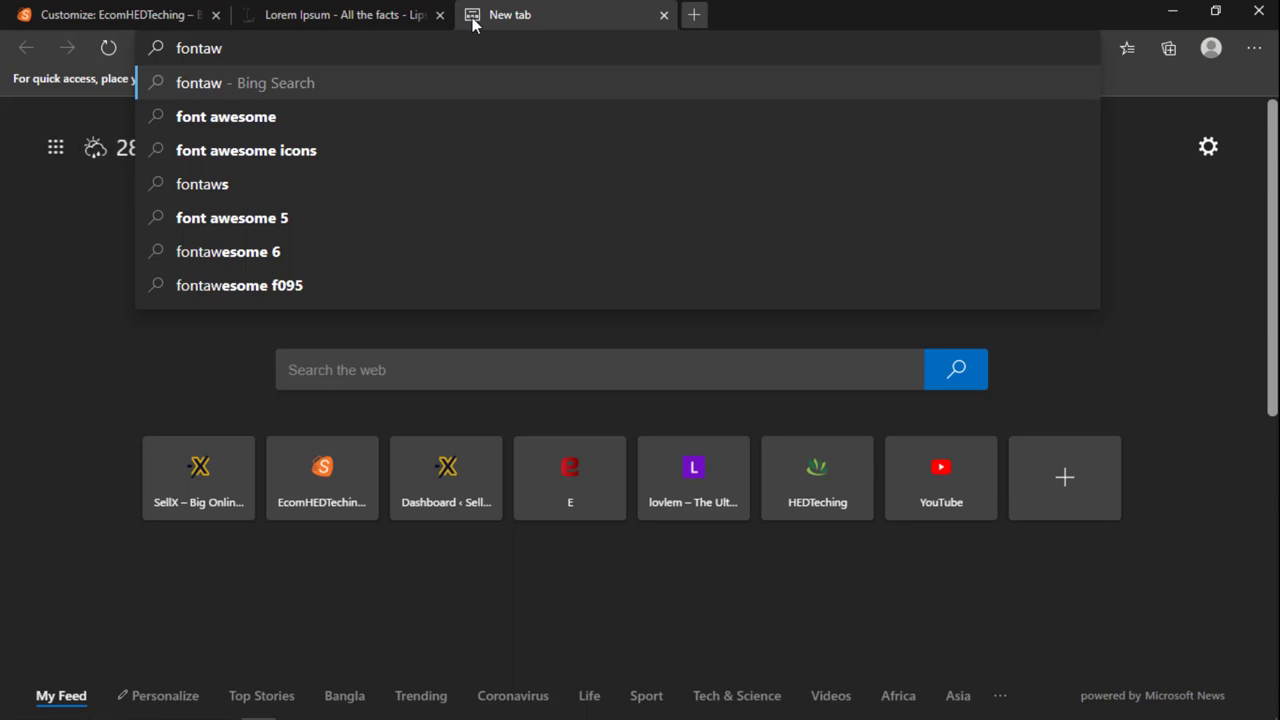
pyautogui.press('BackSpace')
pyautogui.write('w')
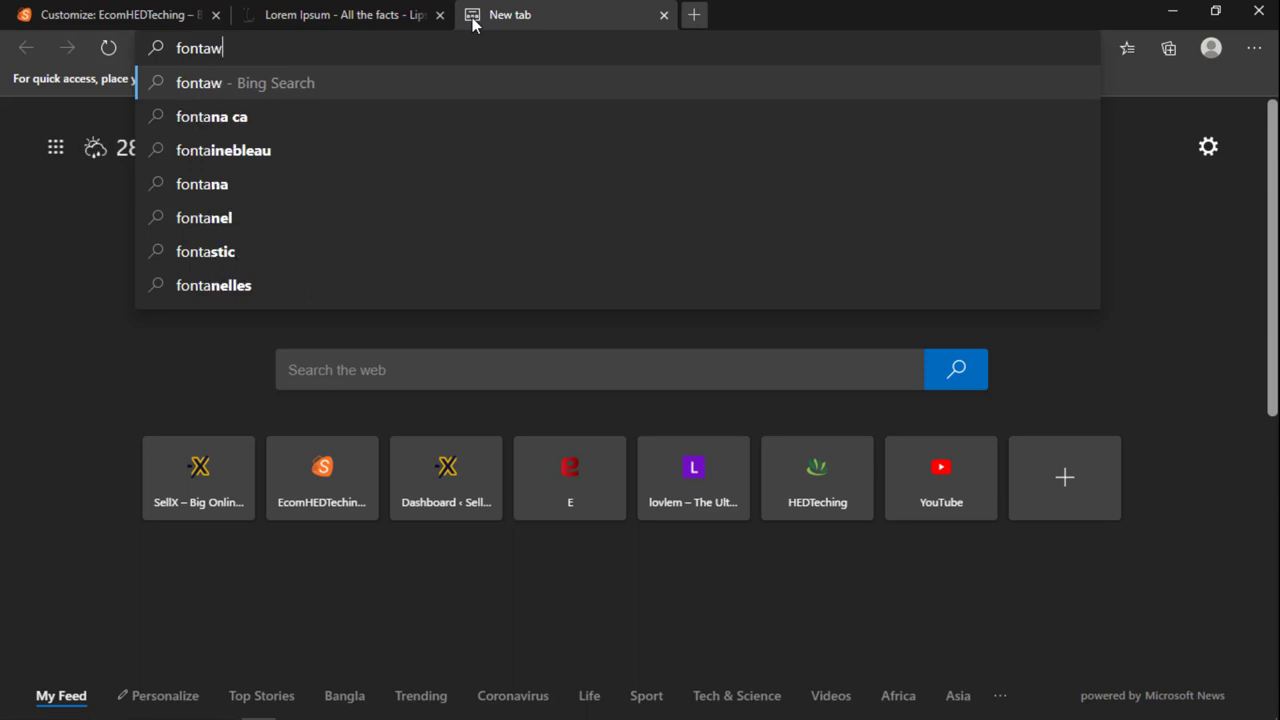
pyautogui.write('esome.com')
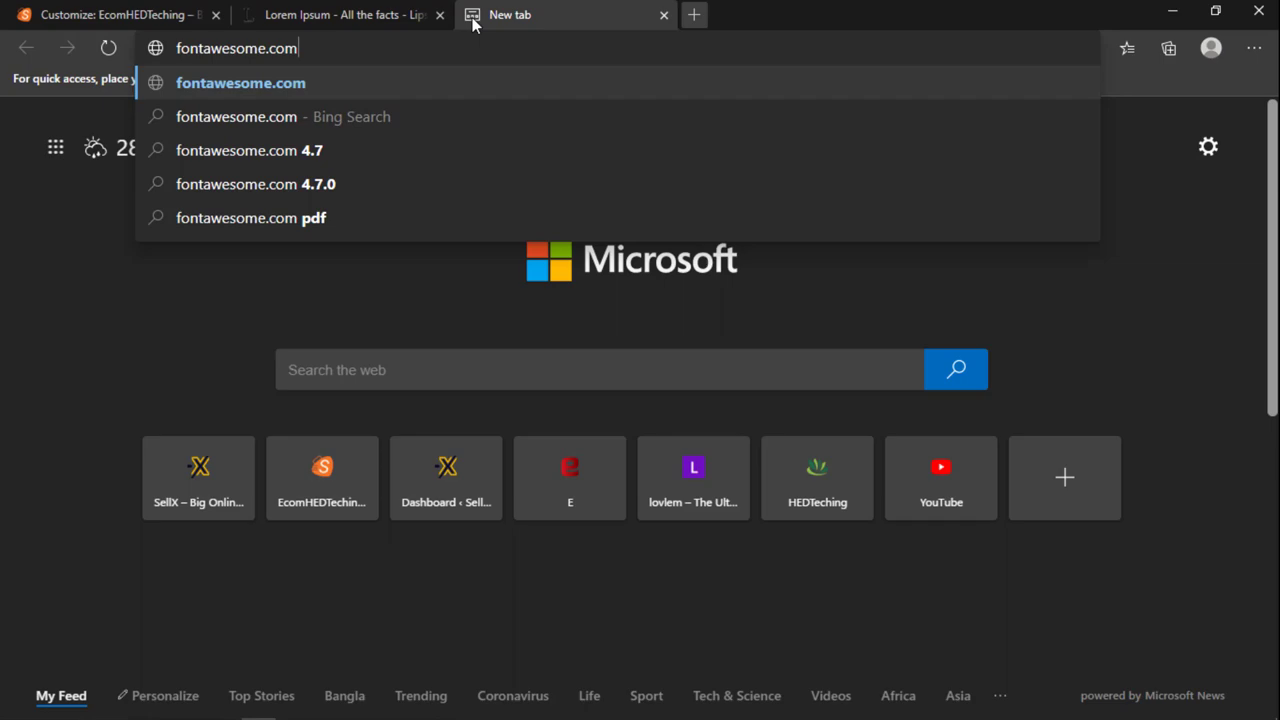
pyautogui.press('Return')
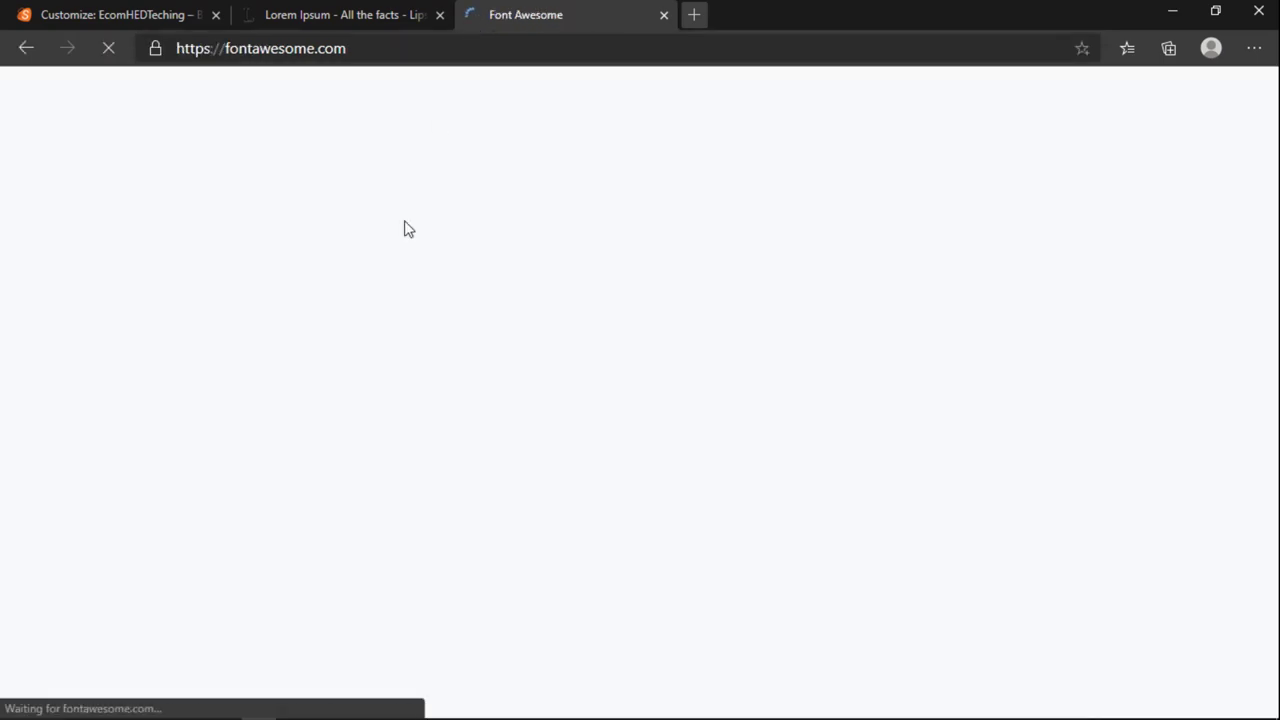
# Step: Skip the Font Awesome 6 notice to the main site and close the stray extra tab
pyautogui.click(694, 14)
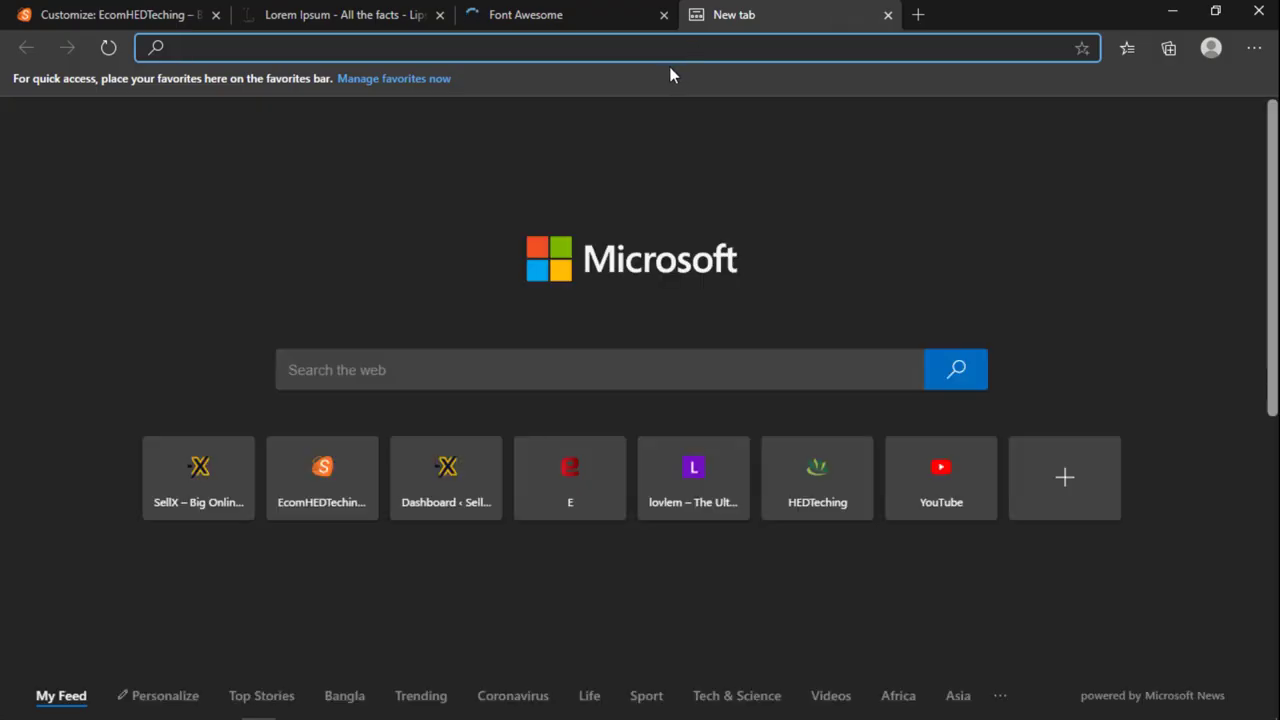
pyautogui.write('hedteching.com/software/')
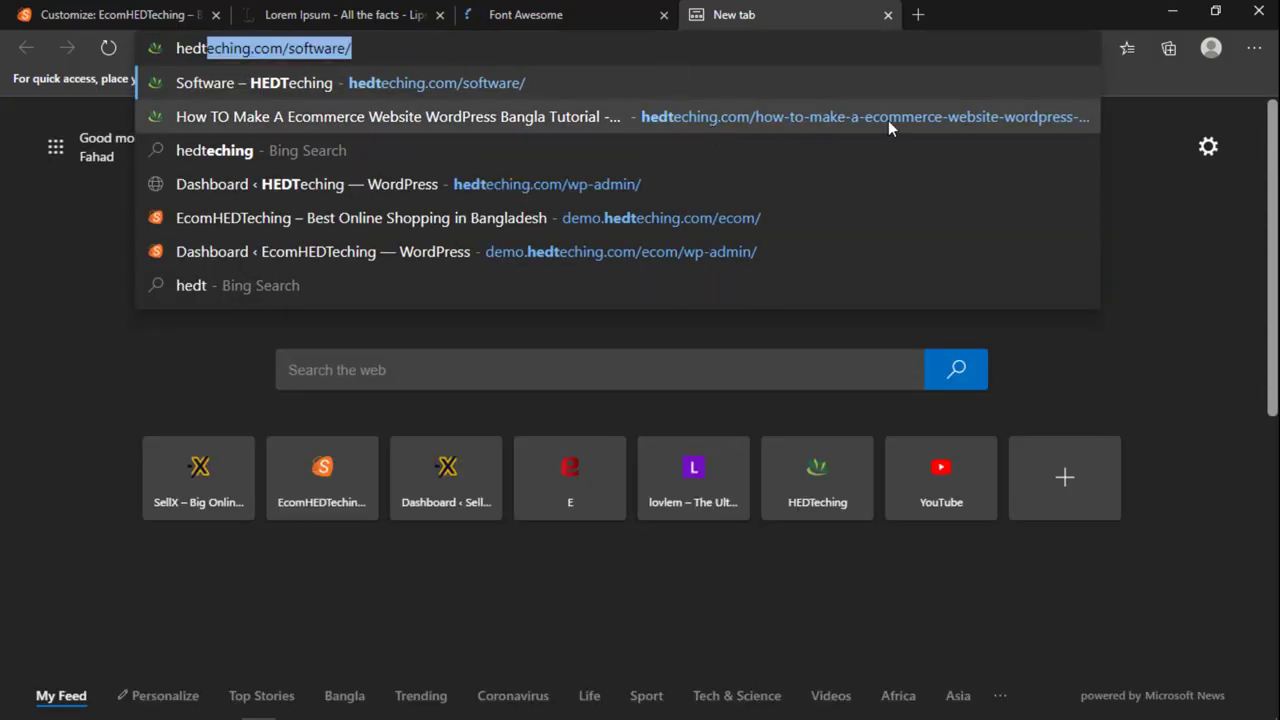
pyautogui.click(555, 14)
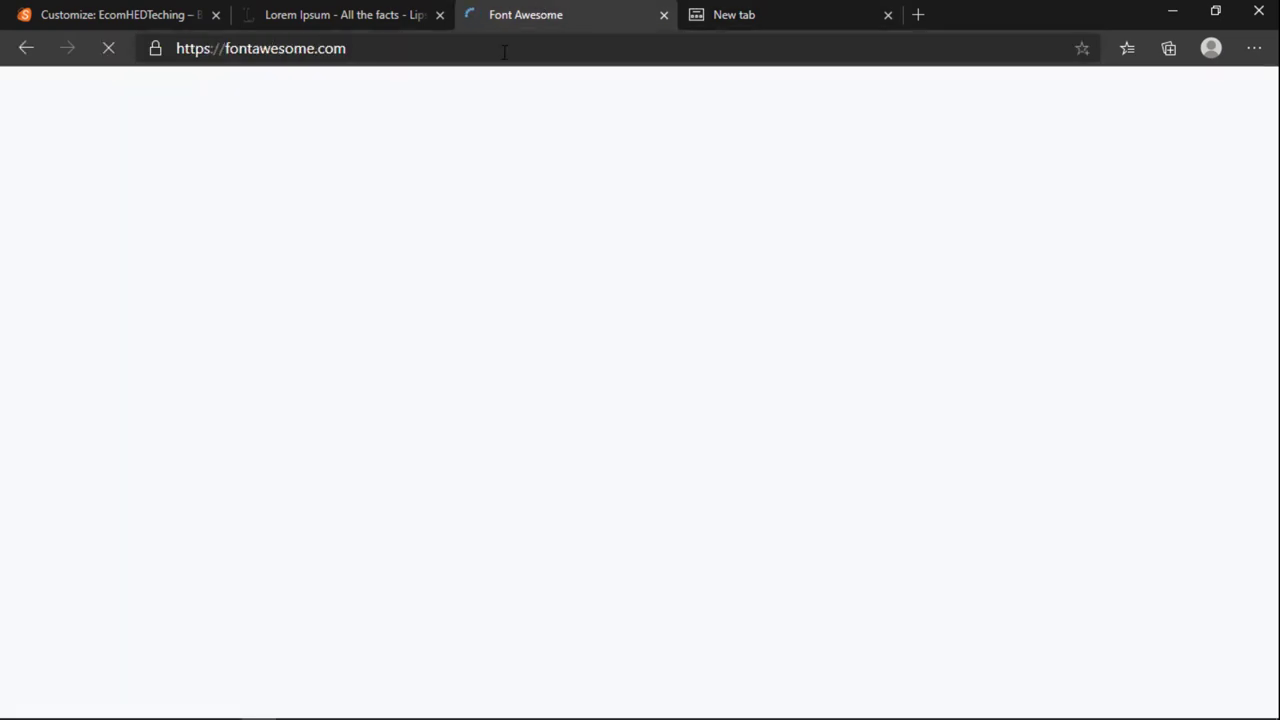
pyautogui.click(386, 8)
pyautogui.click(549, 10)
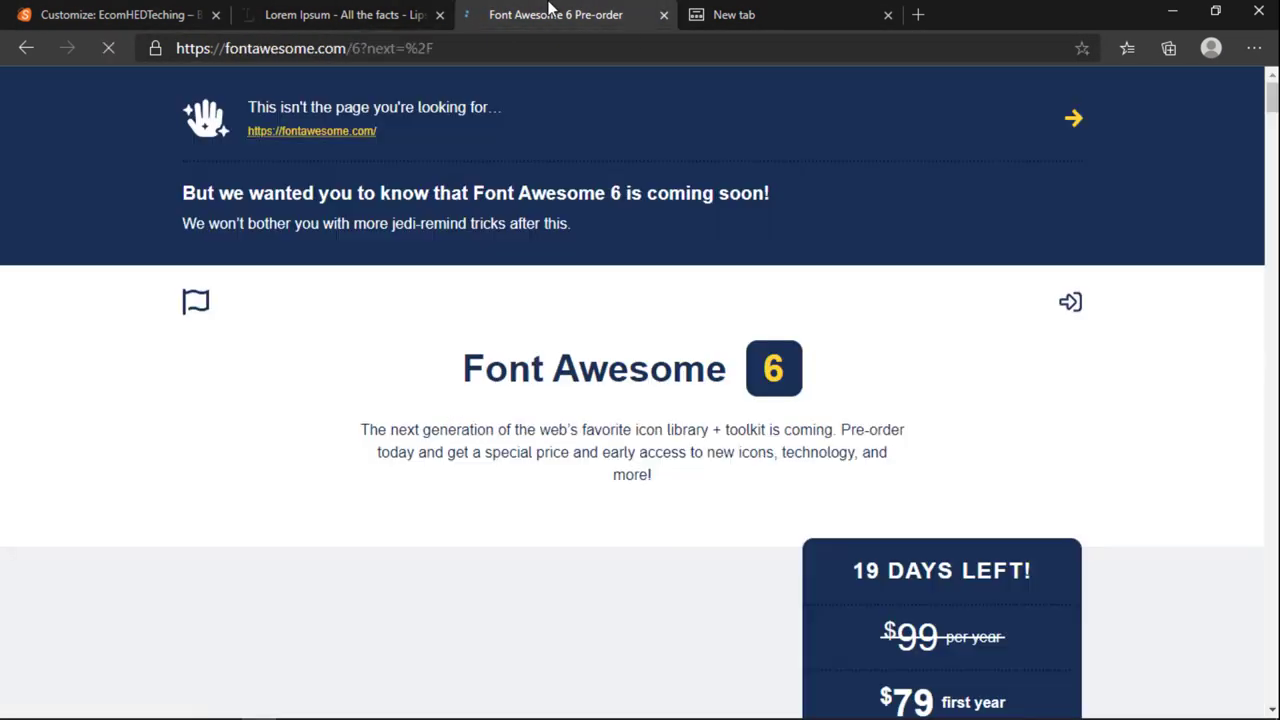
pyautogui.scroll(-1, 420, 365)
pyautogui.scroll(1, 420, 365)
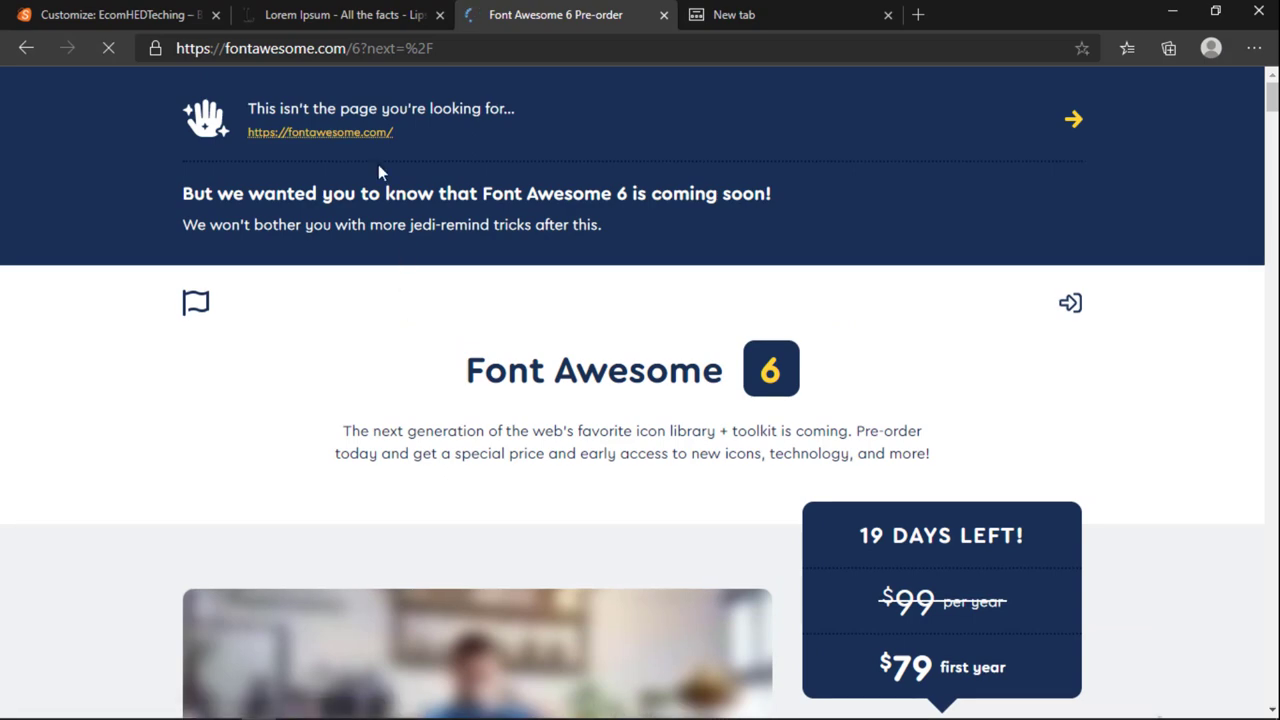
pyautogui.click(1073, 122)
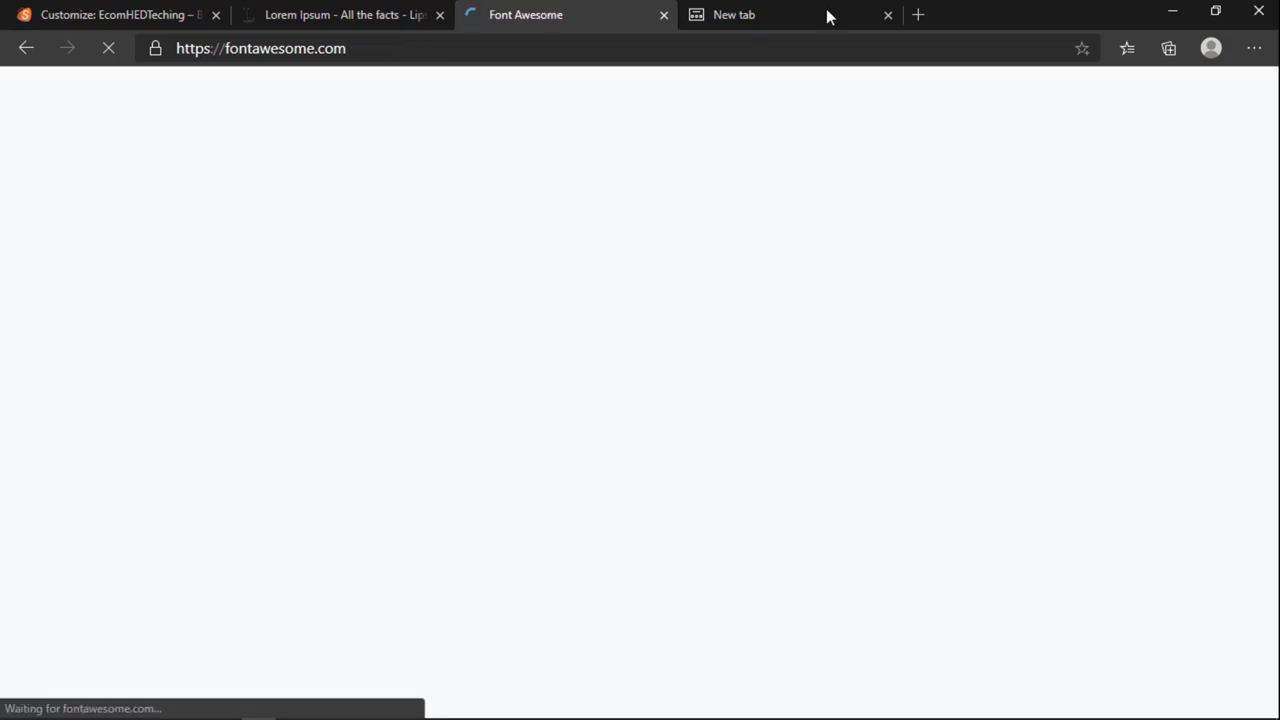
pyautogui.click(888, 15)
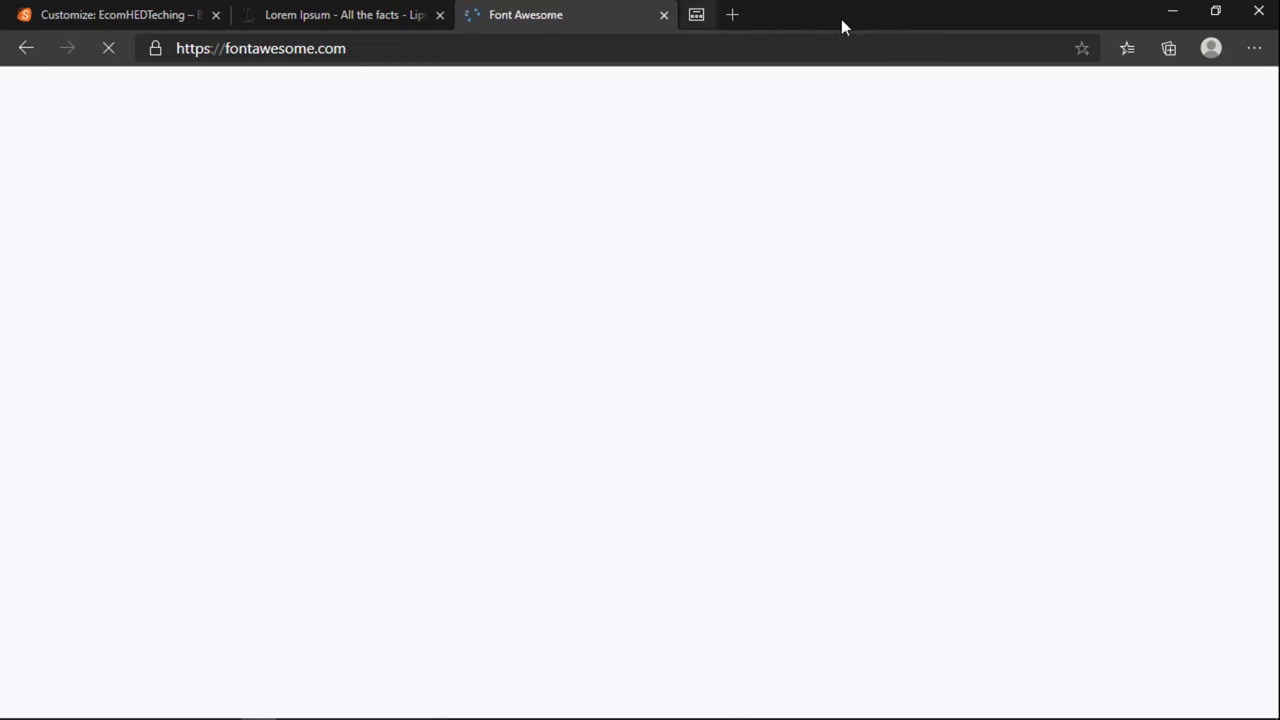
# Step: Open the Font Awesome icon gallery
pyautogui.click(390, 116)
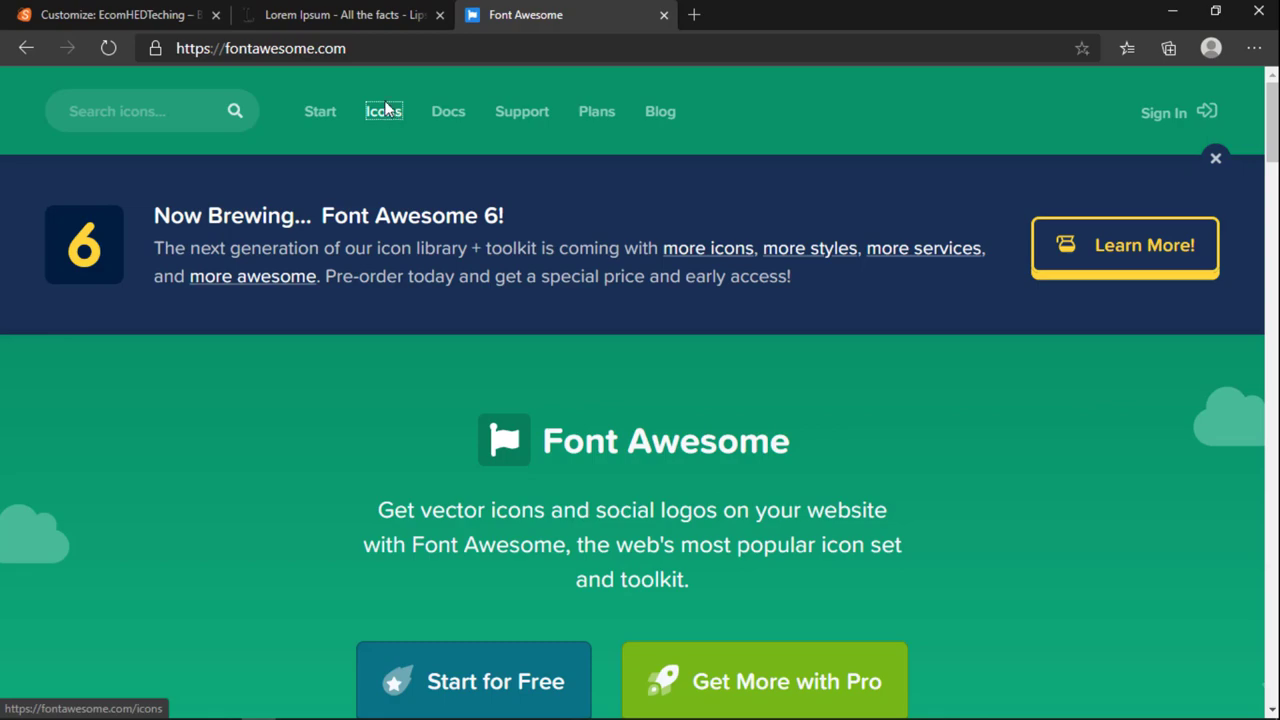
pyautogui.scroll(-5, 440, 360)
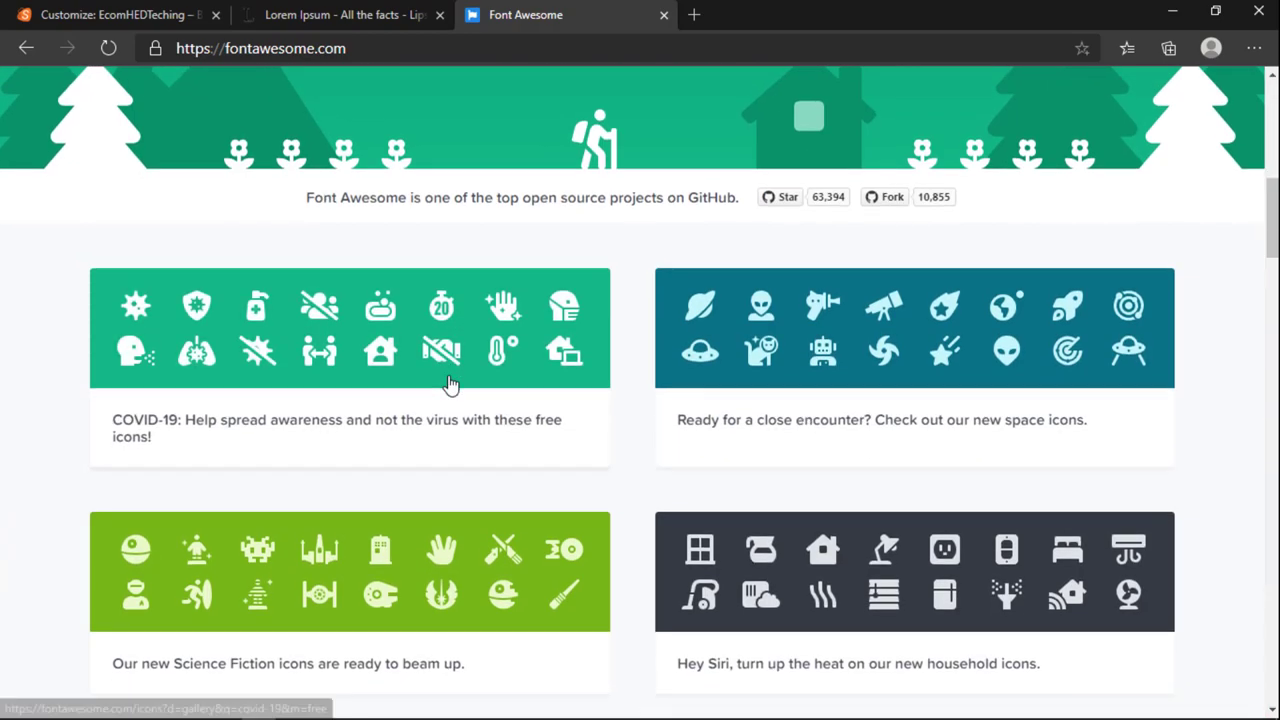
pyautogui.scroll(5, 449, 385)
pyautogui.scroll(-4, 450, 400)
pyautogui.scroll(-3, 449, 405)
pyautogui.scroll(10, 449, 408)
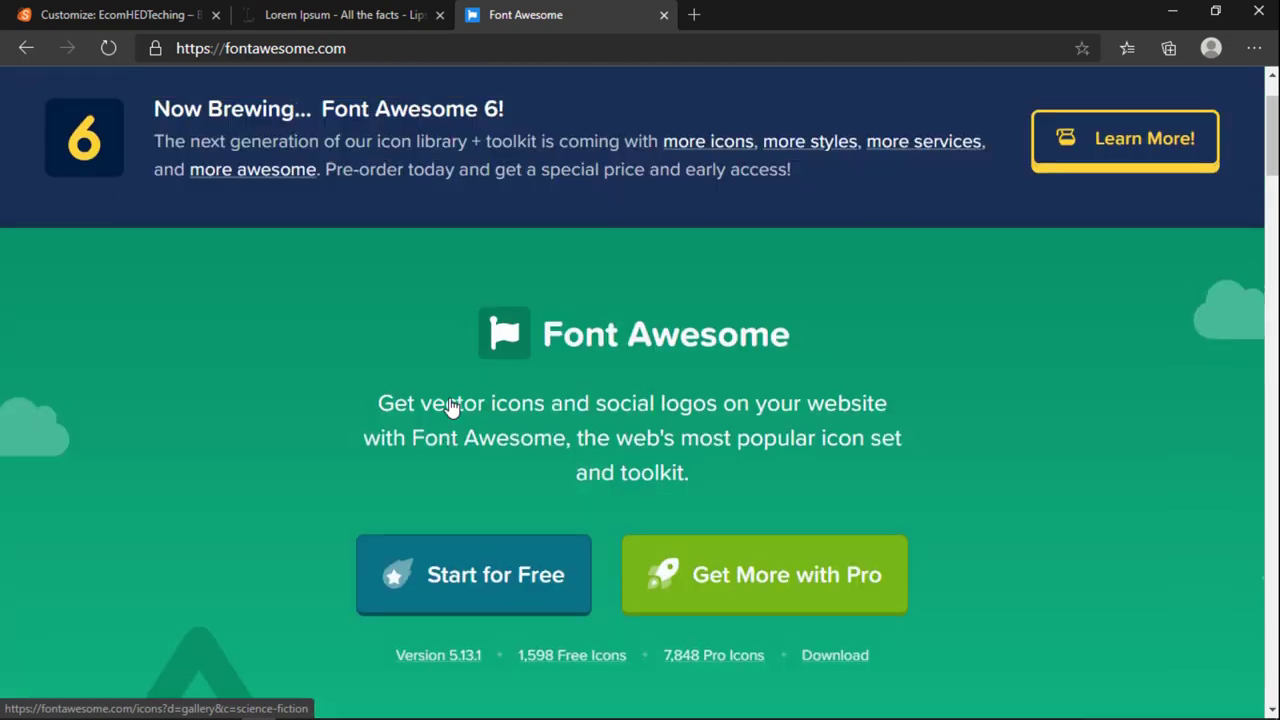
pyautogui.click(378, 117)
pyautogui.rightClick(380, 115)
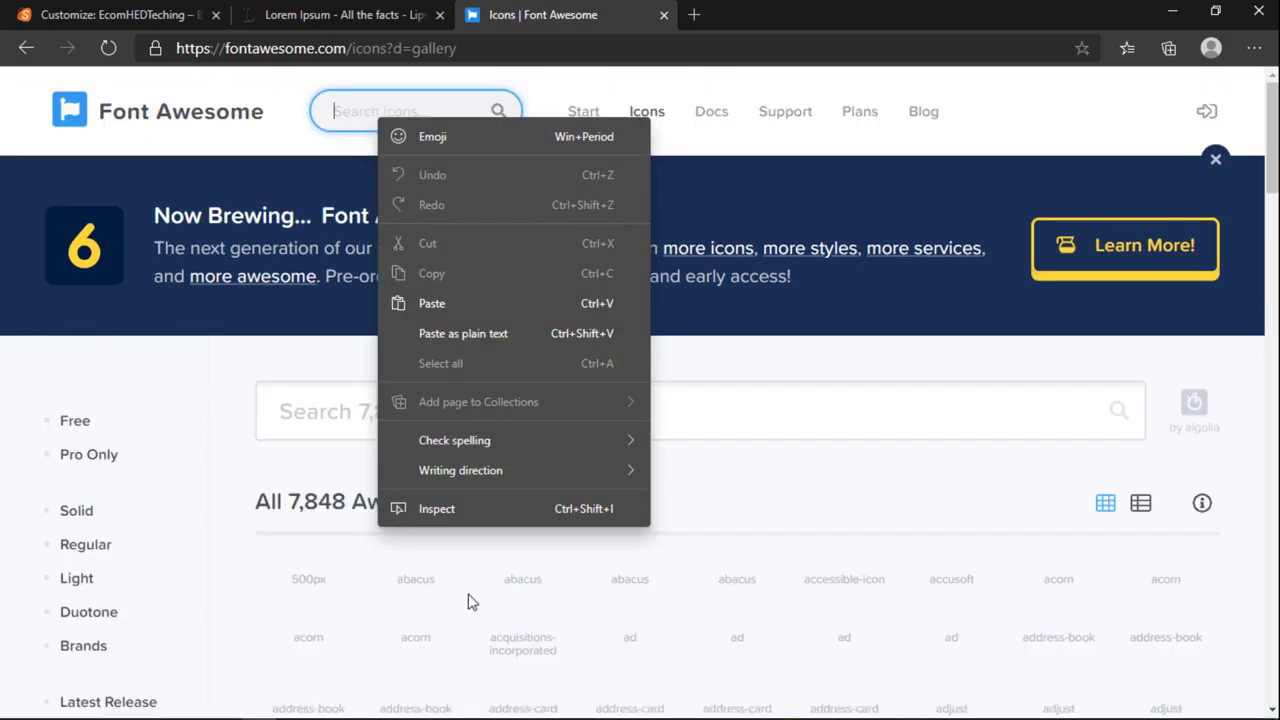
pyautogui.click(840, 376)
pyautogui.scroll(-4, 735, 390)
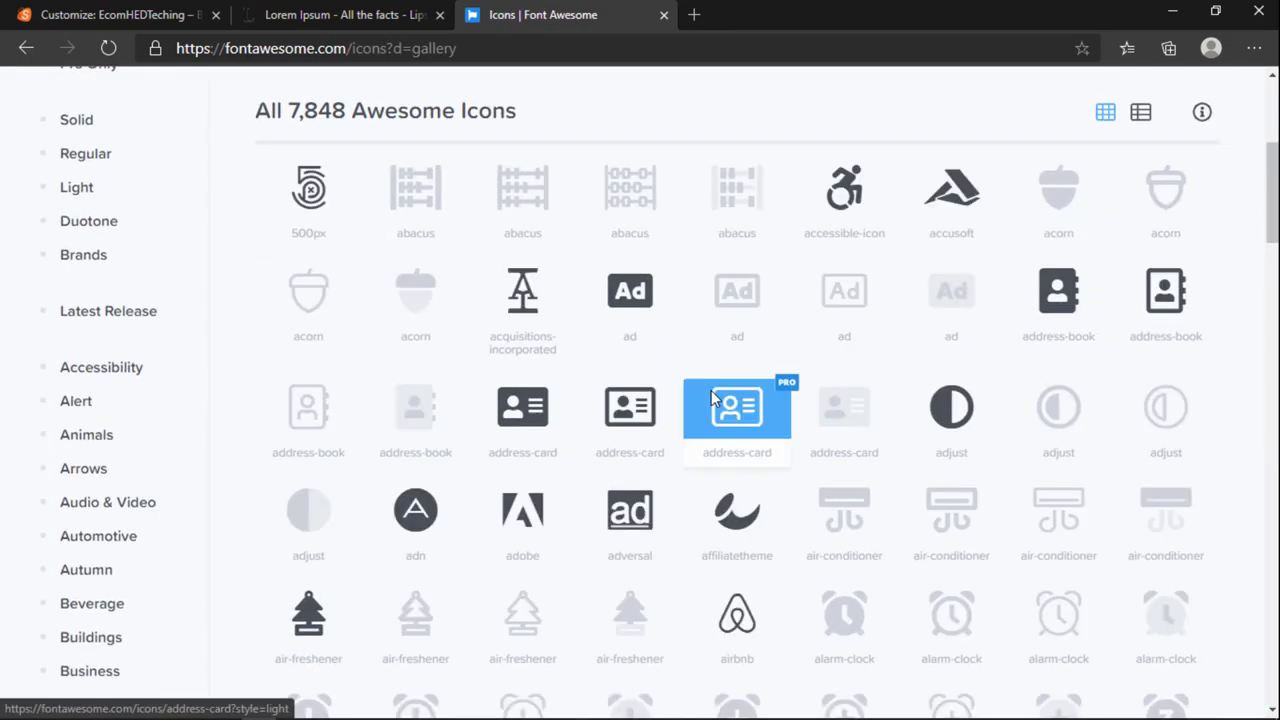
pyautogui.scroll(1, 375, 245)
# Step: Search the icons for bkash, which finds nothing, then for ssl instead
pyautogui.click(362, 144)
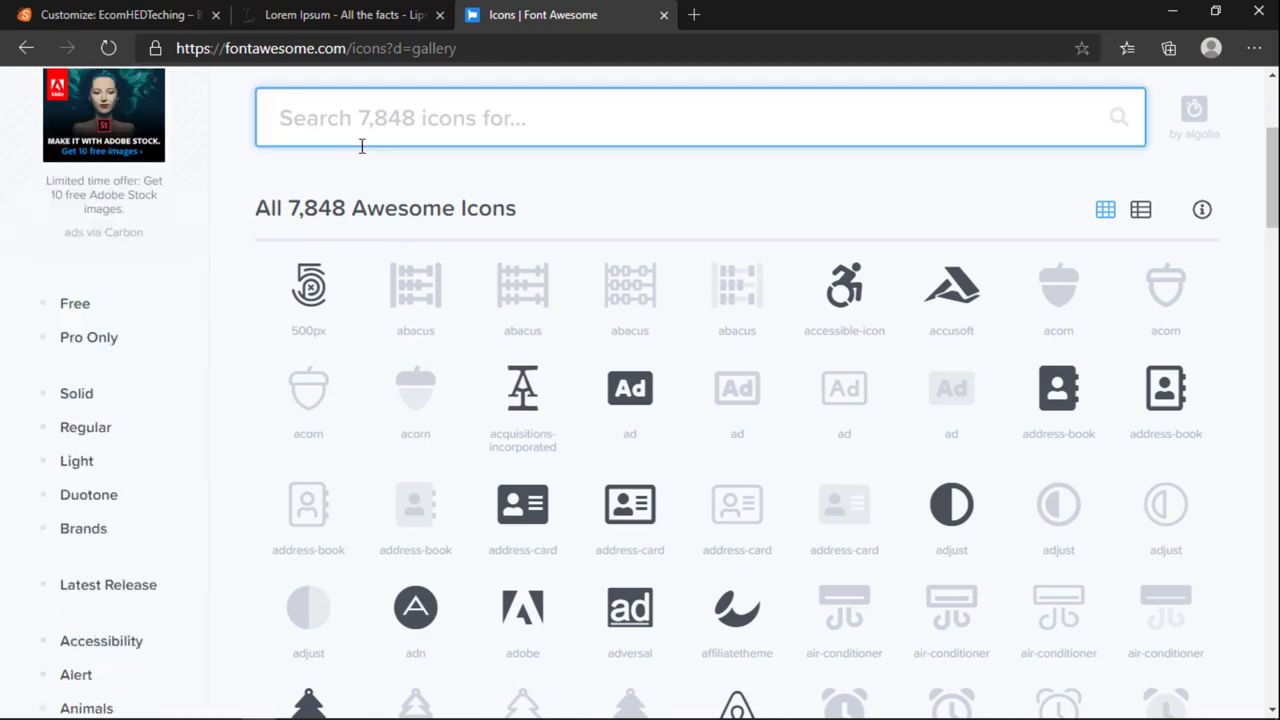
pyautogui.write('bkash')
pyautogui.scroll(-2, 414, 386)
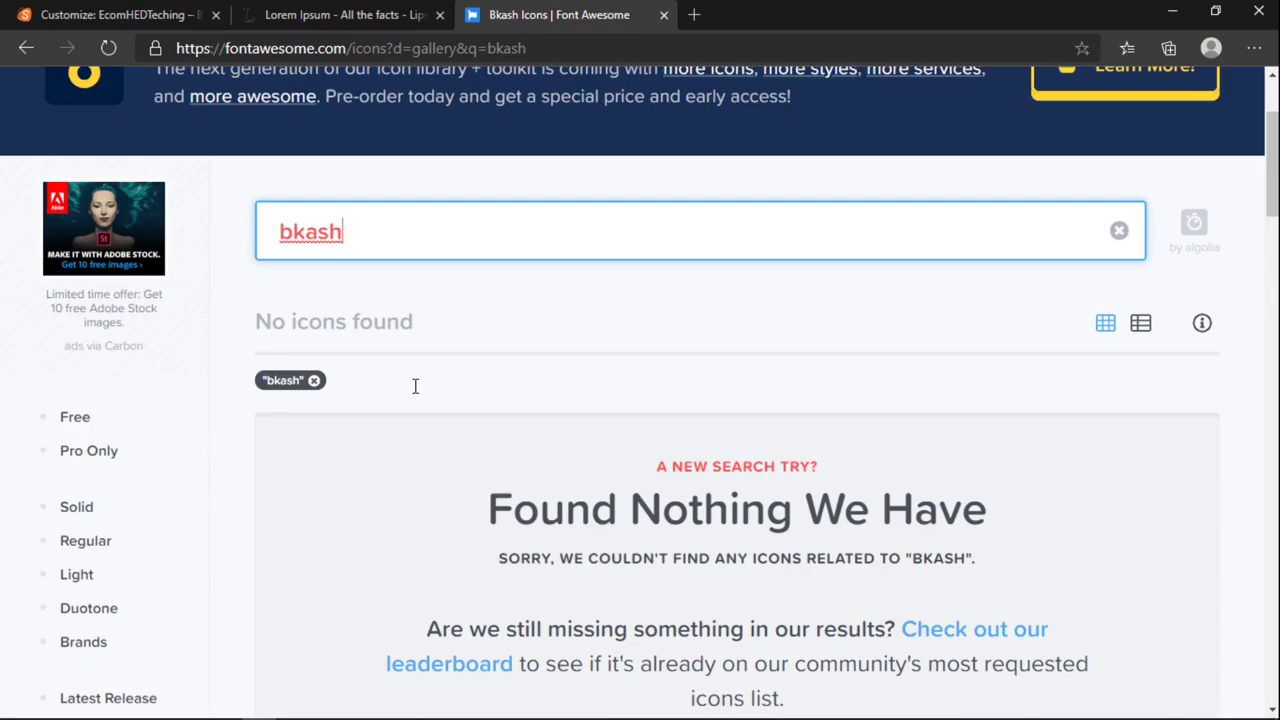
pyautogui.hotkey('ctrl', 'a')
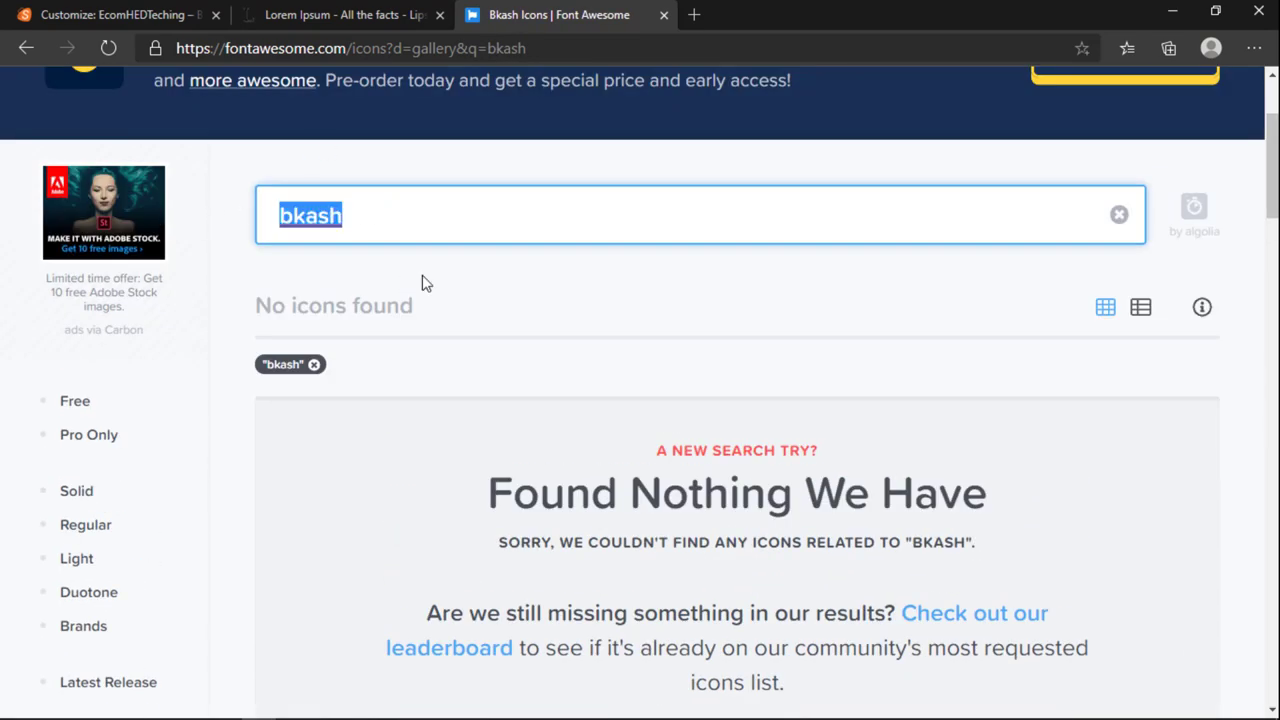
pyautogui.write('ssl')
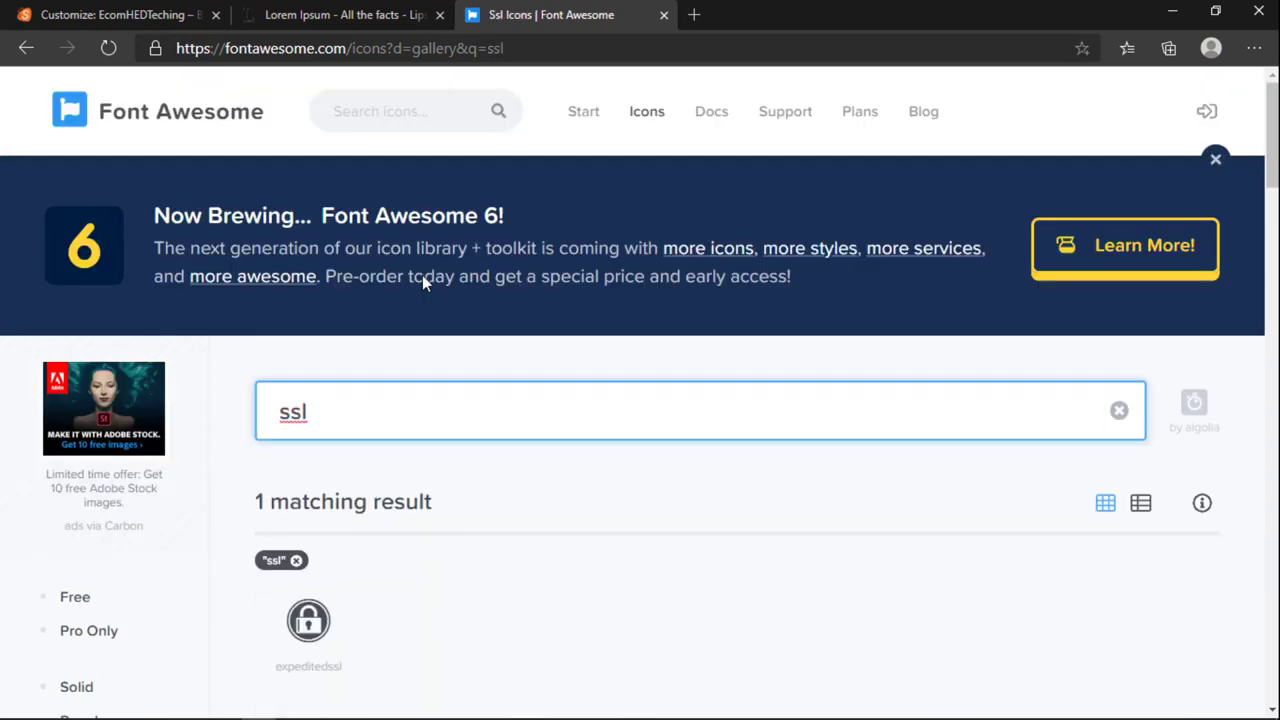
# Step: Search Font Awesome icons for google and pick the google-pay result
pyautogui.click(194, 12)
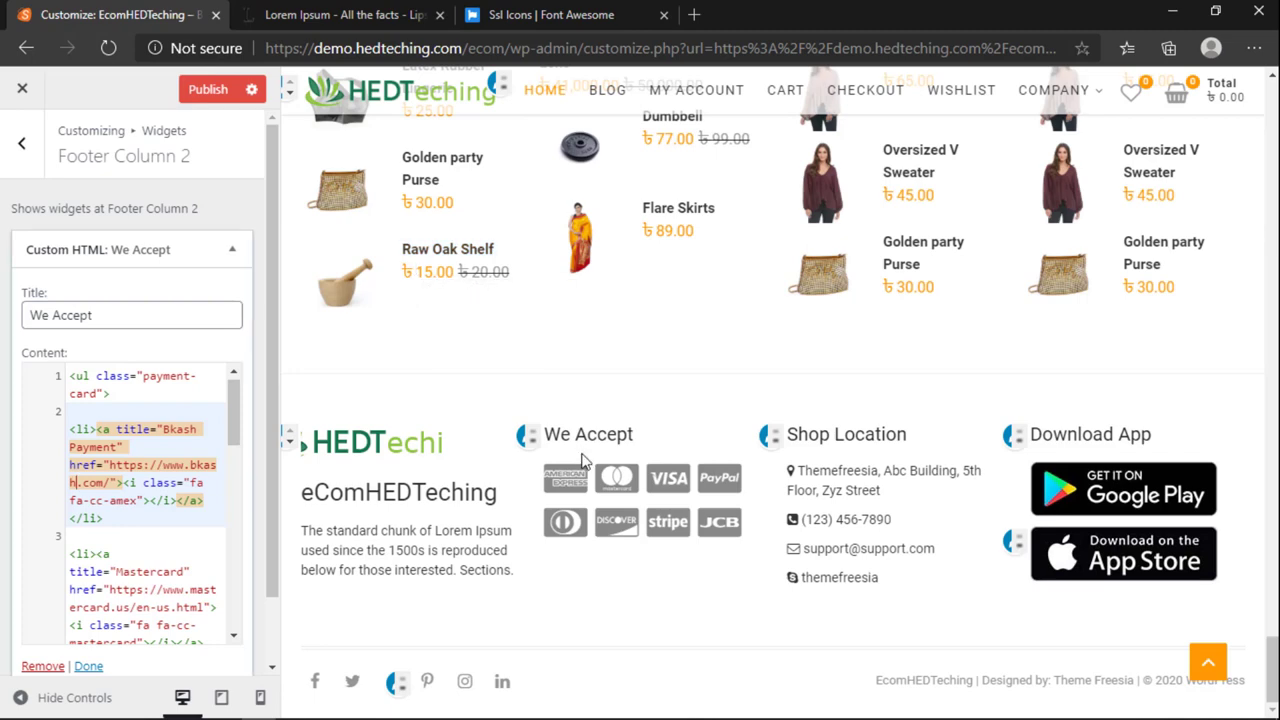
pyautogui.click(550, 14)
pyautogui.doubleClick(383, 429)
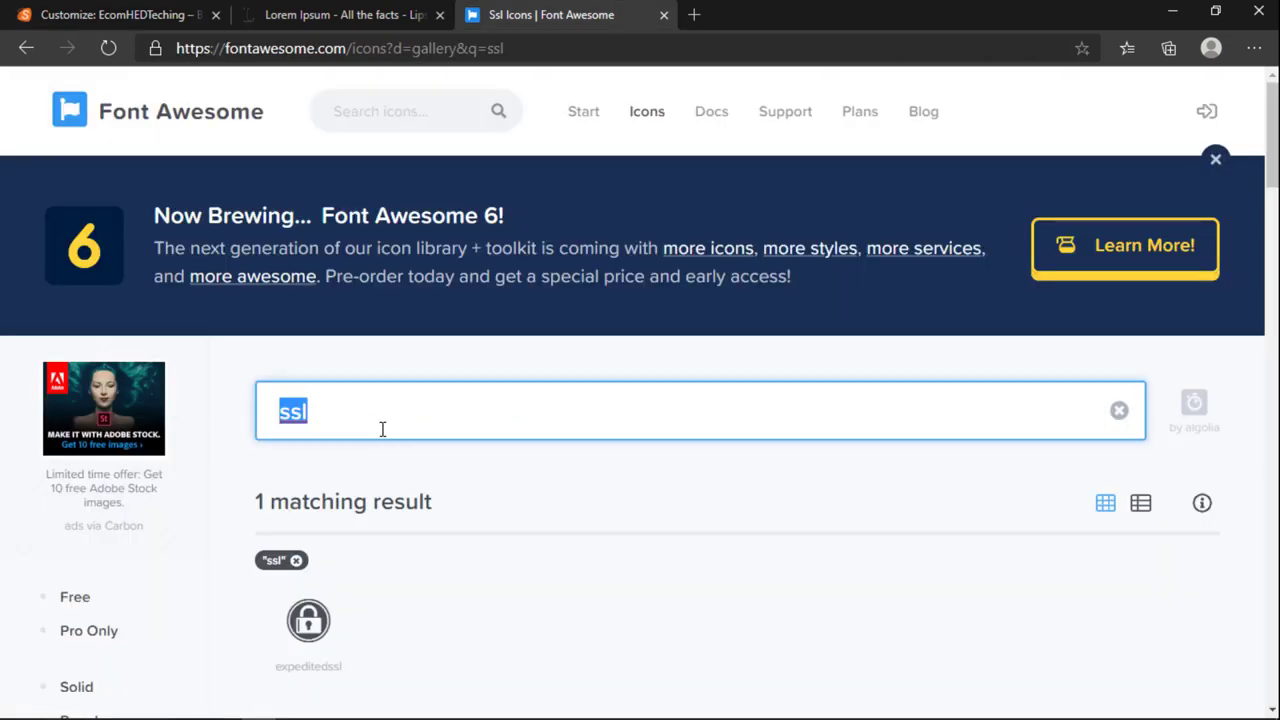
pyautogui.write('google')
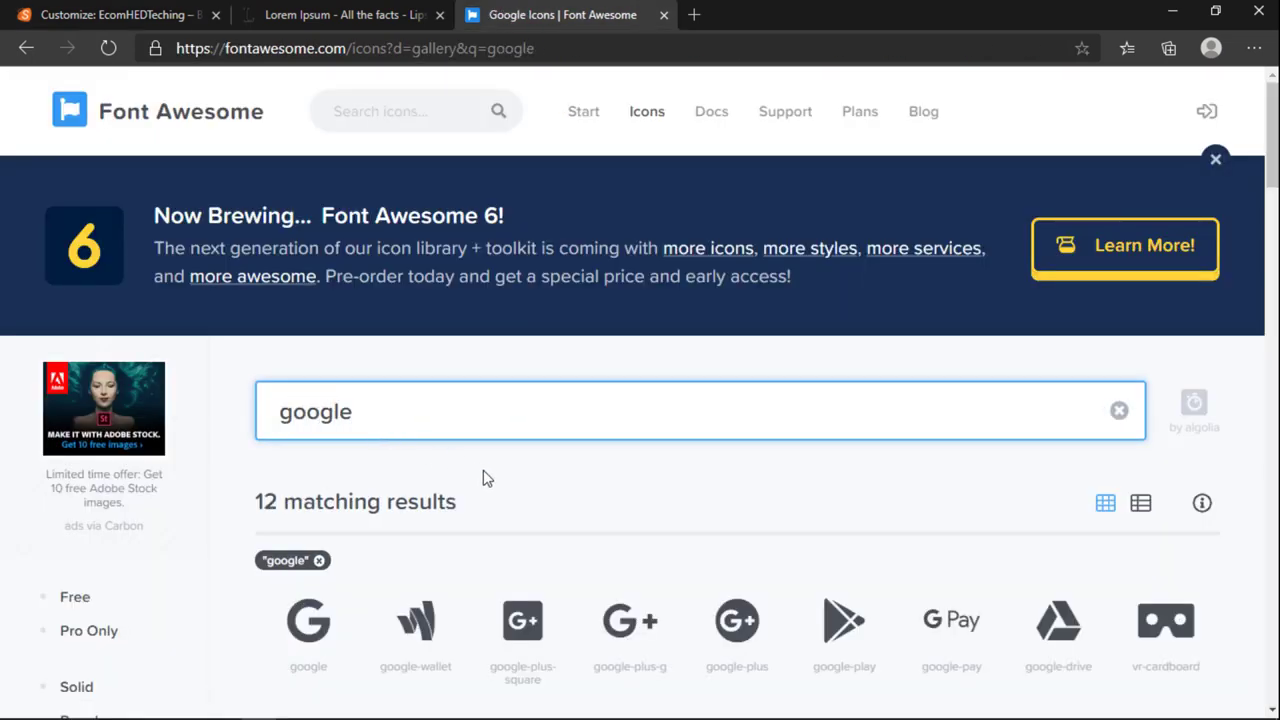
pyautogui.scroll(-4, 494, 490)
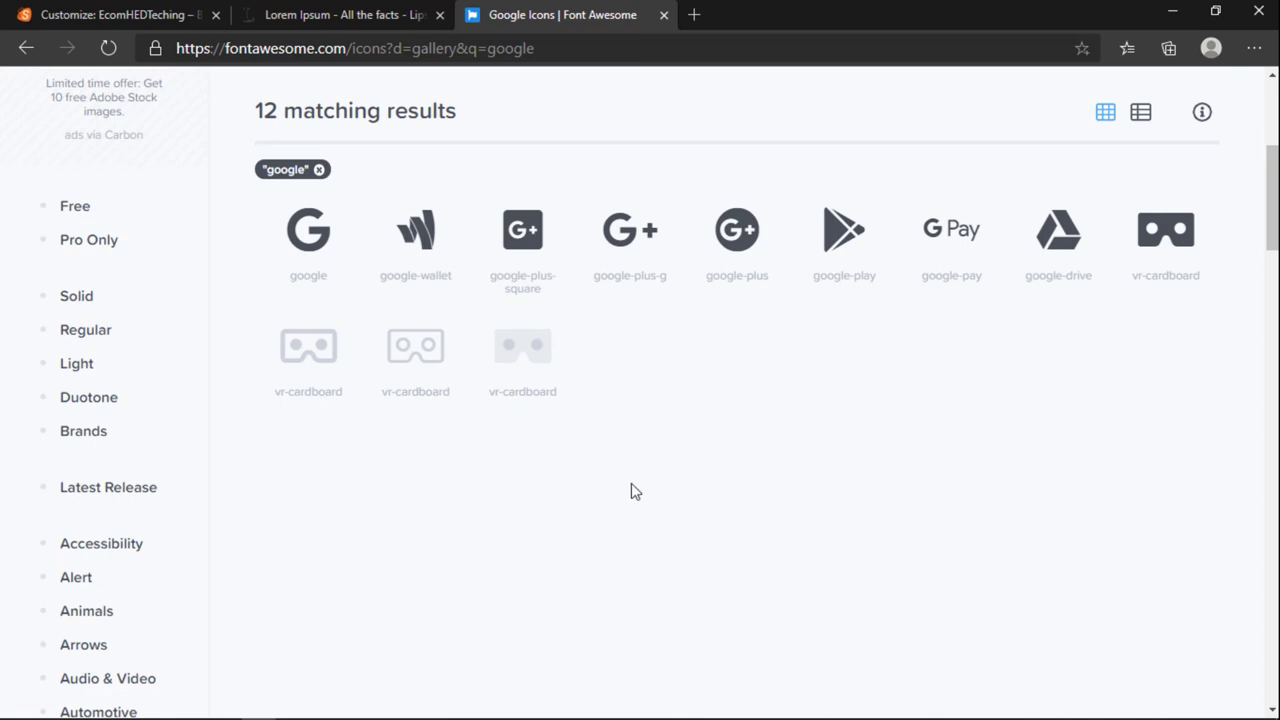
pyautogui.click(931, 251)
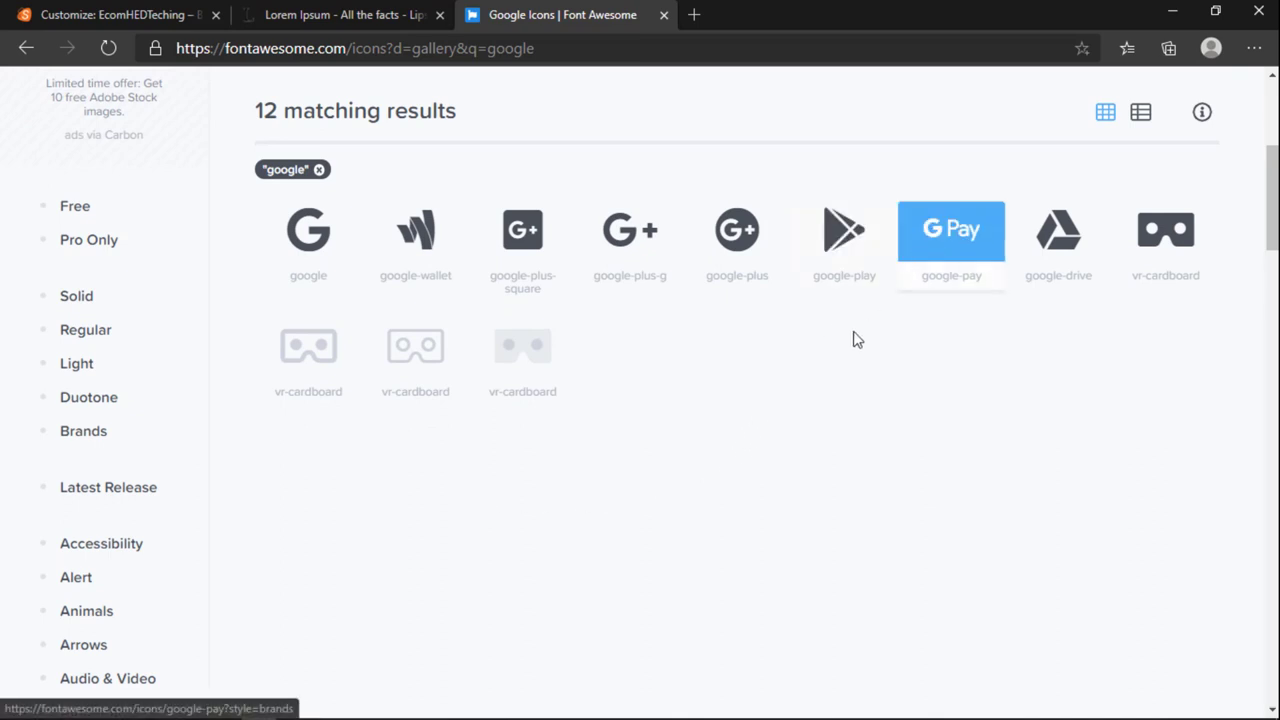
pyautogui.tripleClick(943, 274)
pyautogui.moveTo(923, 275); pyautogui.dragTo(955, 249)
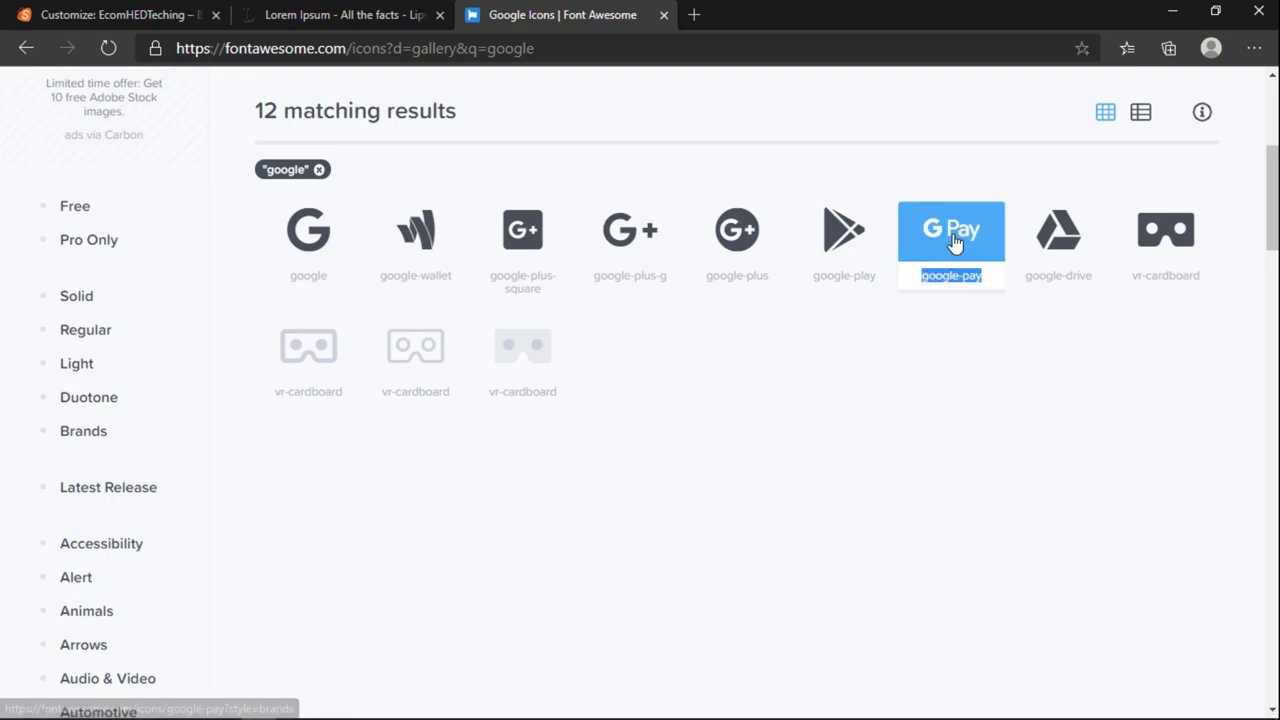
pyautogui.click(953, 277)
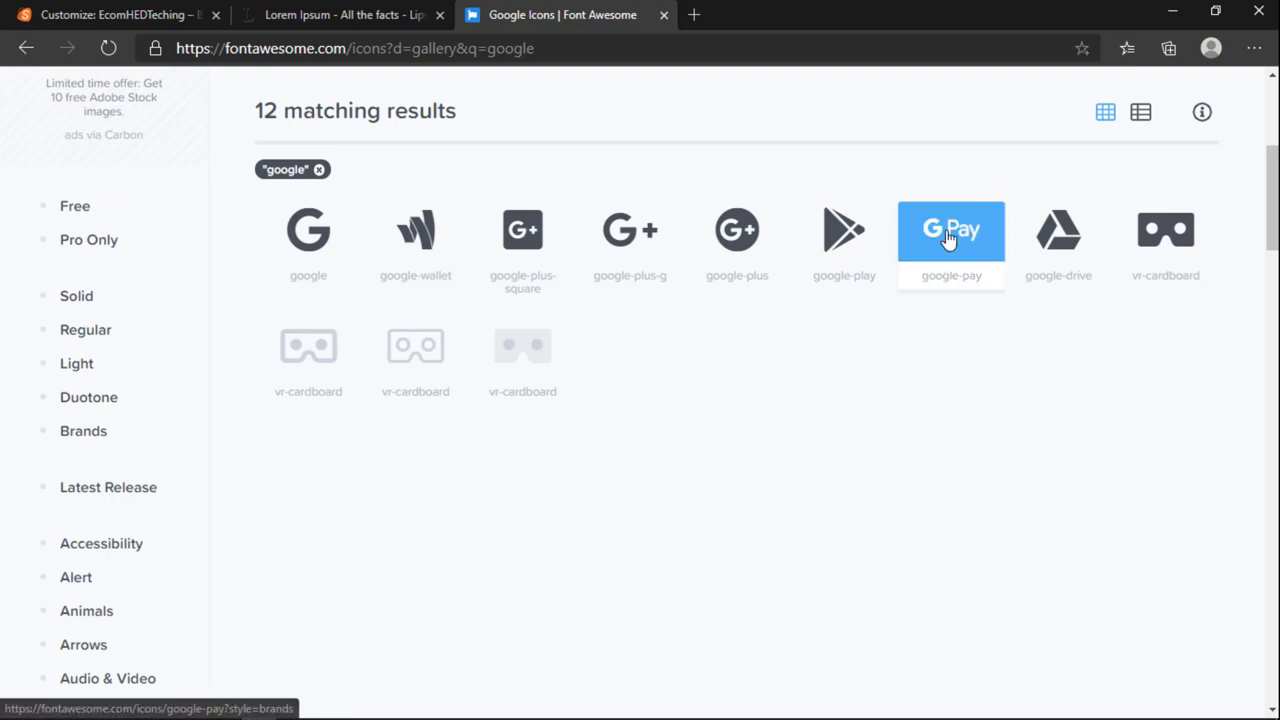
# Step: Open the google-pay icon page in a new tab and copy its 'fab fa-google-pay' HTML snippet
pyautogui.rightClick(938, 229)
pyautogui.click(960, 248)
pyautogui.click(730, 14)
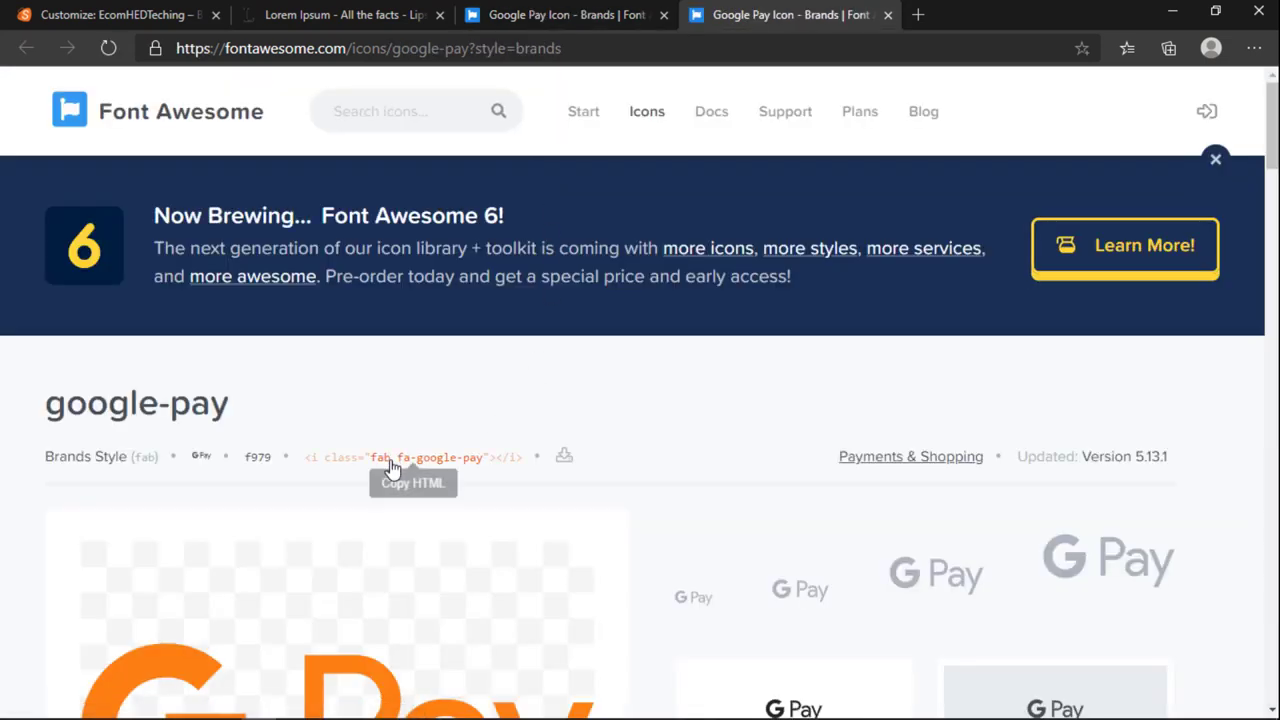
pyautogui.click(390, 465)
pyautogui.click(330, 14)
pyautogui.click(187, 10)
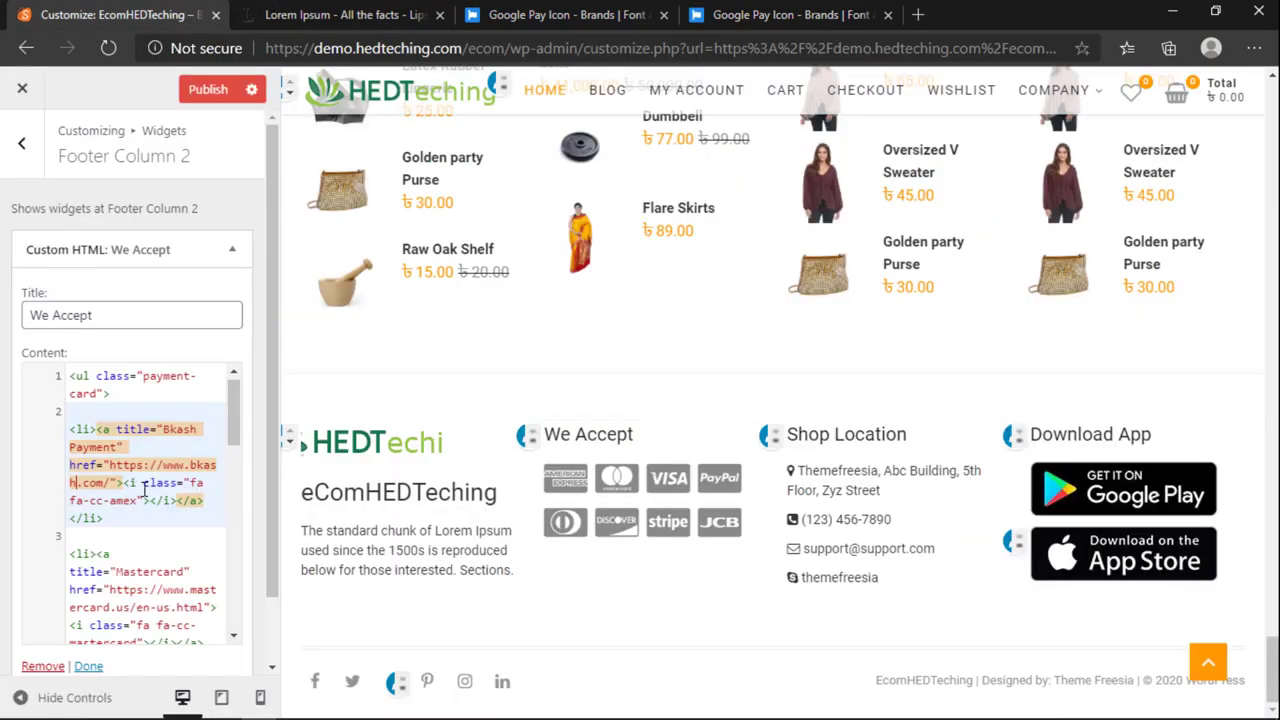
pyautogui.click(785, 14)
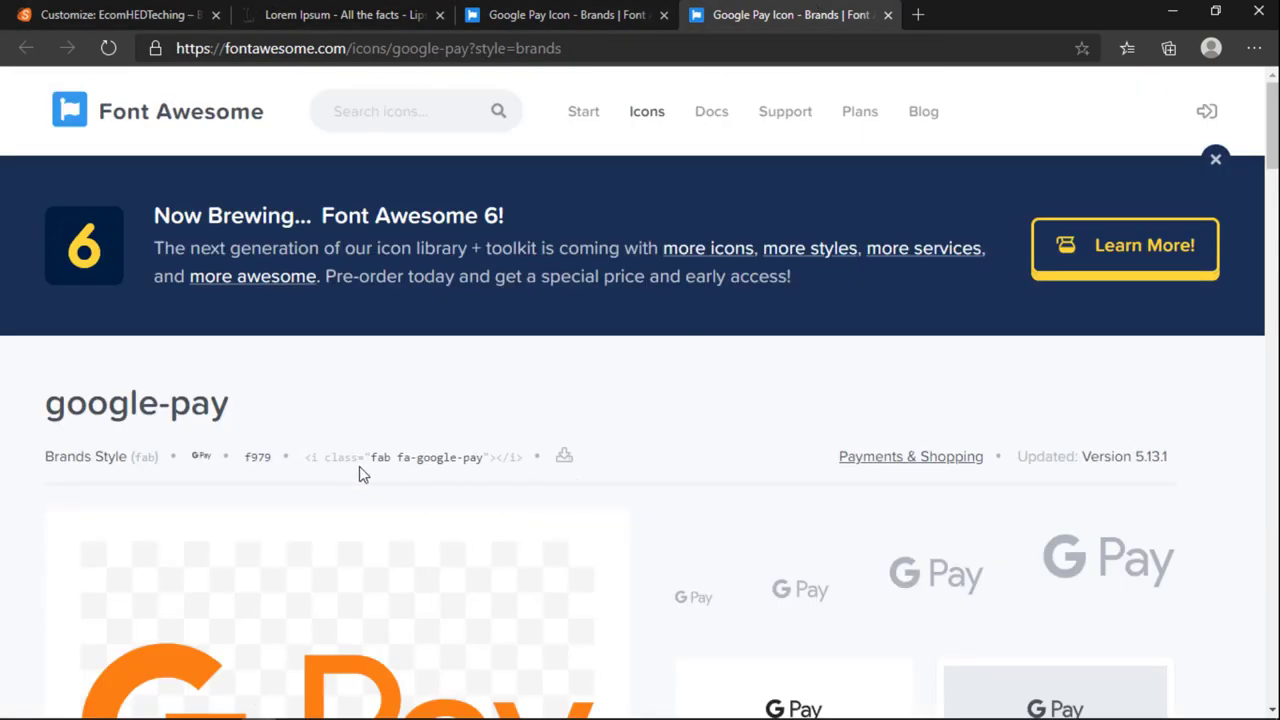
pyautogui.click(535, 14)
pyautogui.click(407, 12)
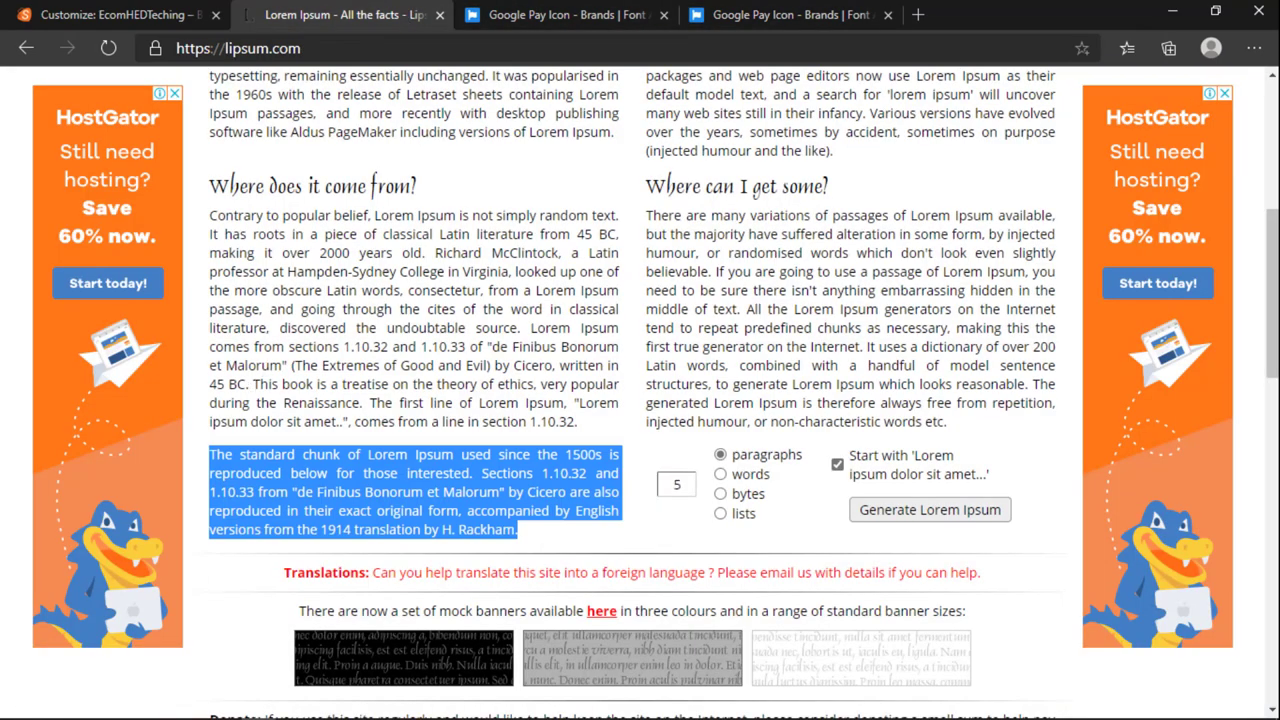
pyautogui.click(110, 14)
# Step: Paste the fab fa-google-pay icon tag over the fa fa-cc-amex tag in the Bkash Payment link
pyautogui.click(127, 483)
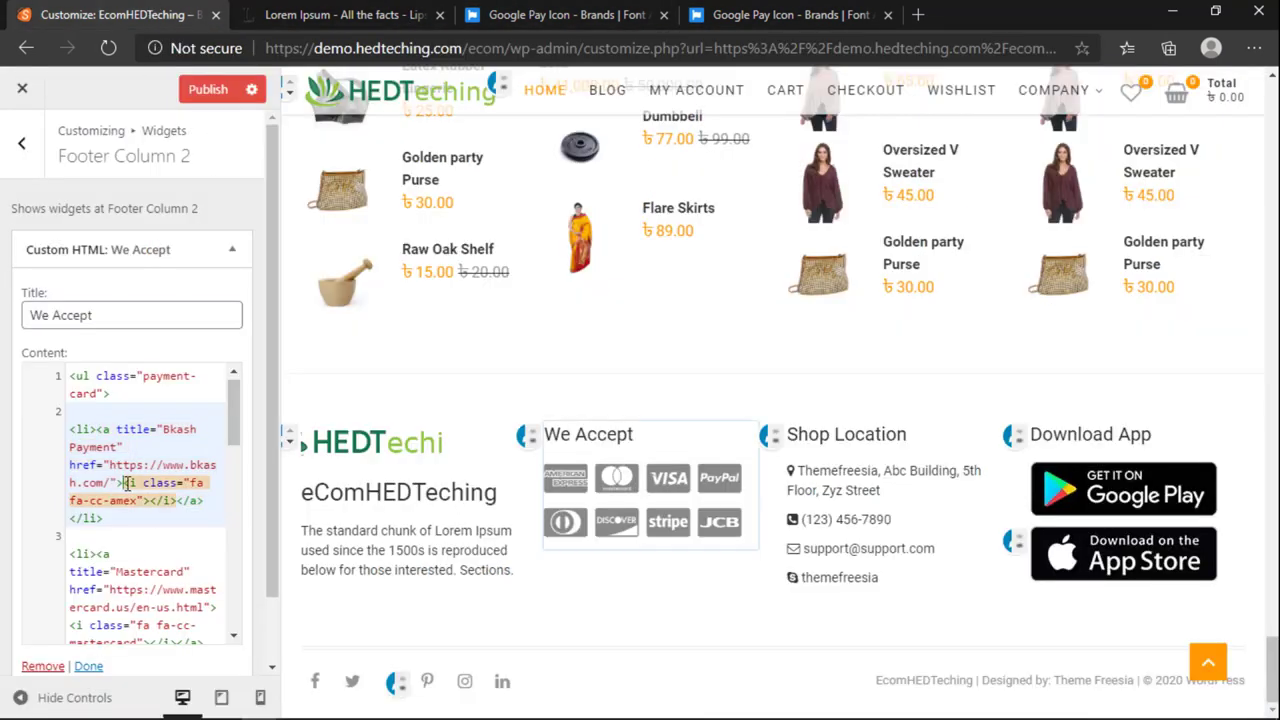
pyautogui.moveTo(127, 483); pyautogui.dragTo(148, 505)
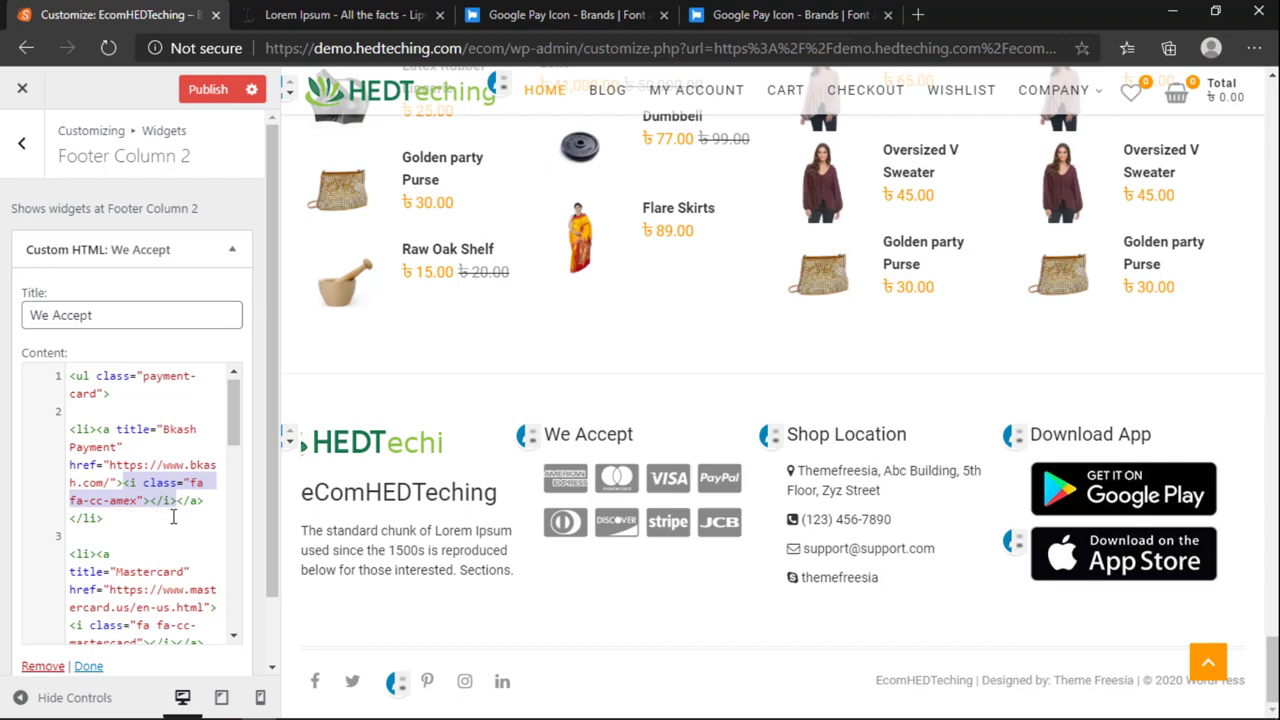
pyautogui.hotkey('ctrl', 'v')
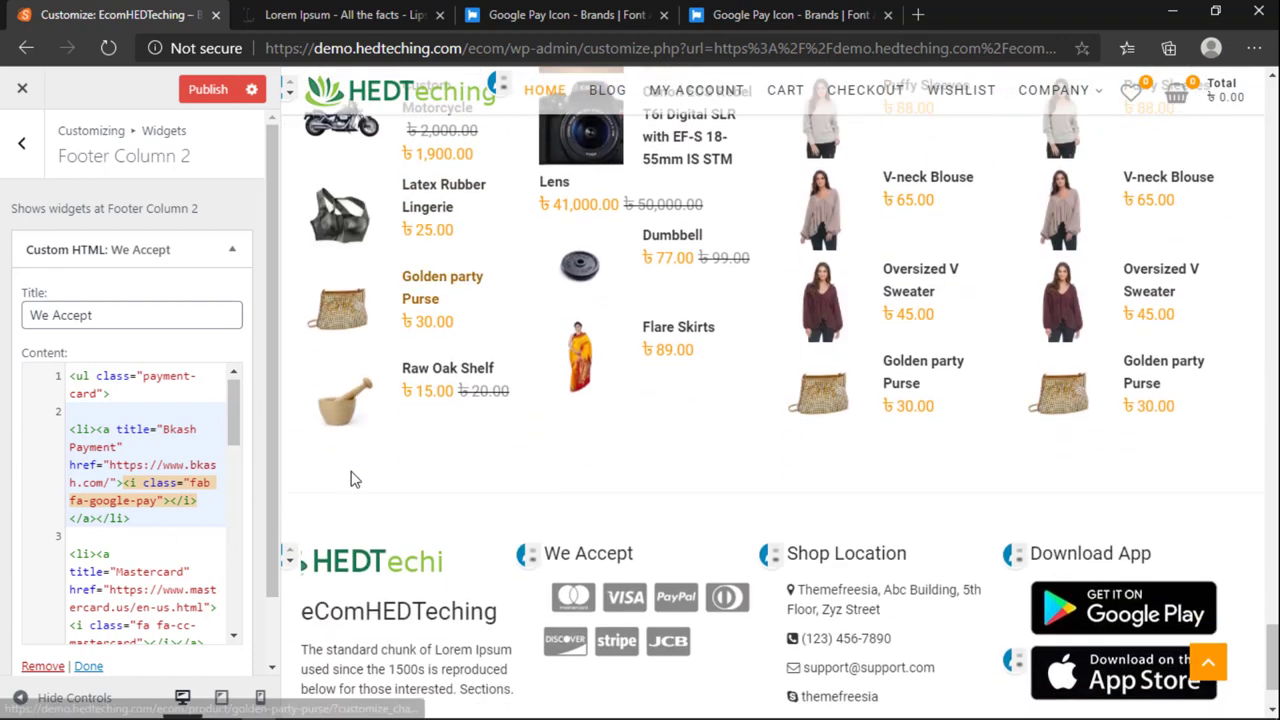
pyautogui.scroll(-12, 225, 510)
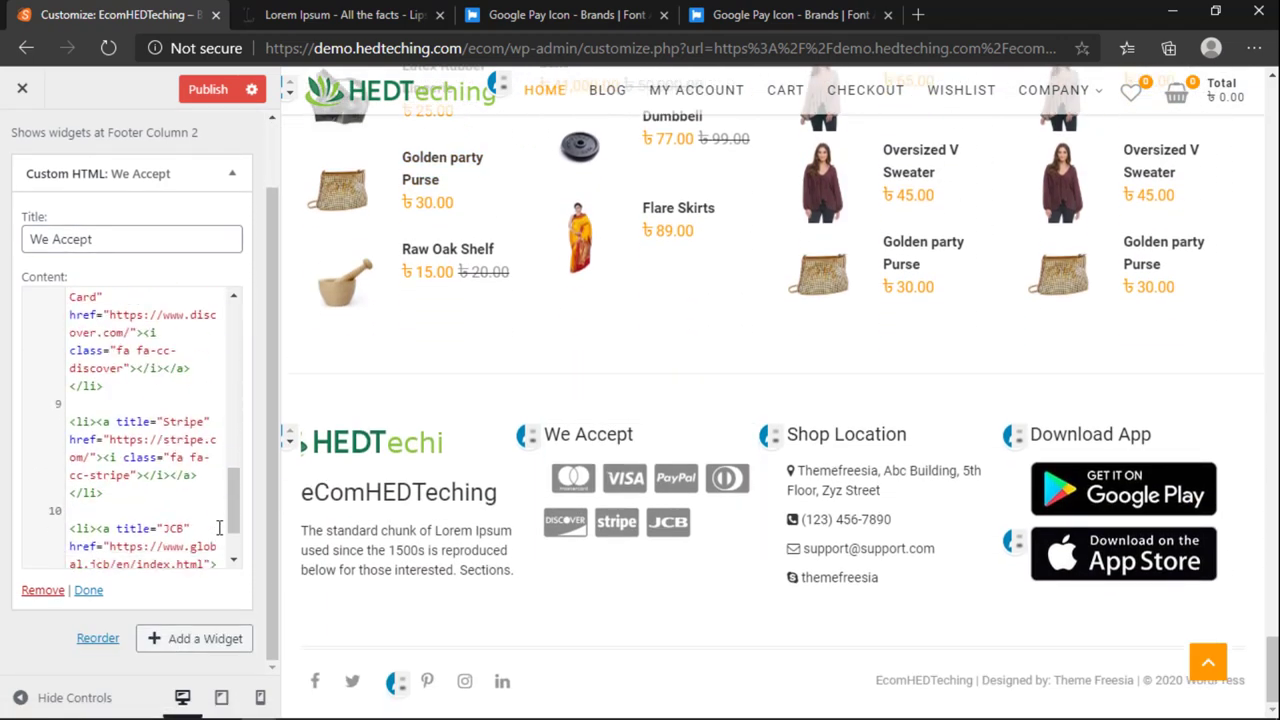
pyautogui.scroll(12, 206, 427)
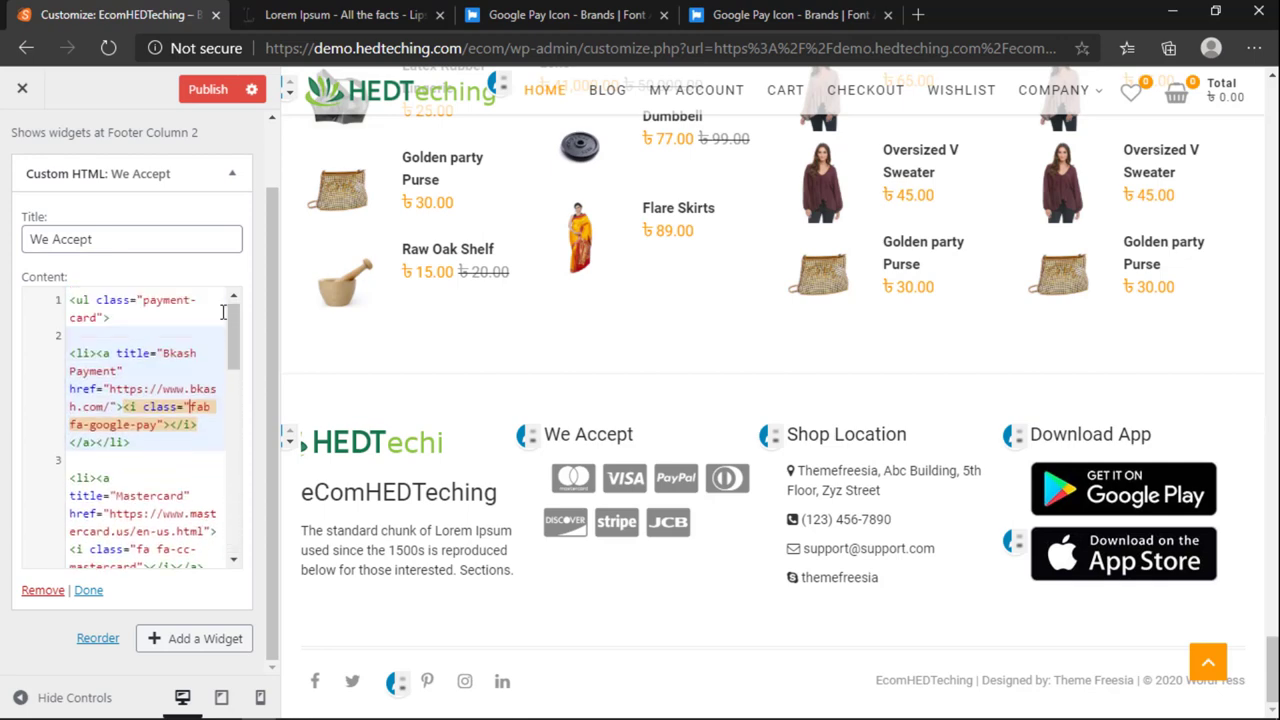
pyautogui.click(232, 250)
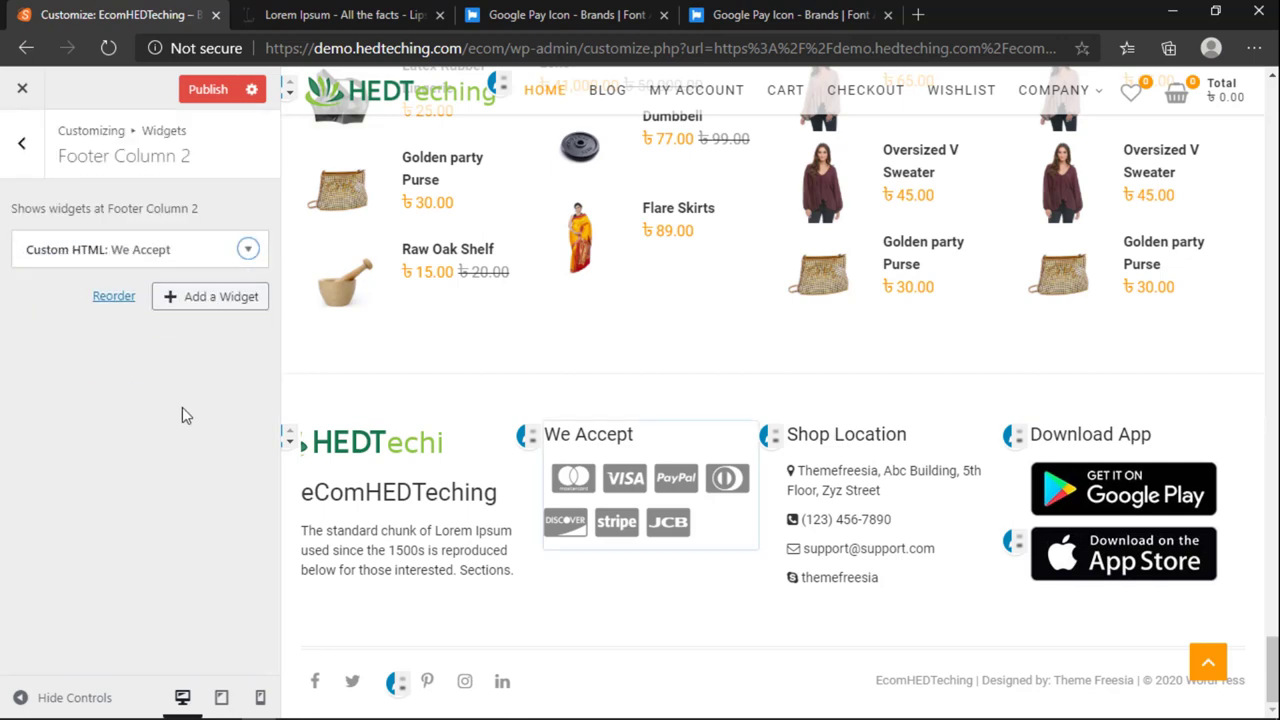
# Step: Add an Image widget to Footer Column 2, upload payment.png and insert it into the widget
pyautogui.click(200, 300)
pyautogui.scroll(-5, 437, 489)
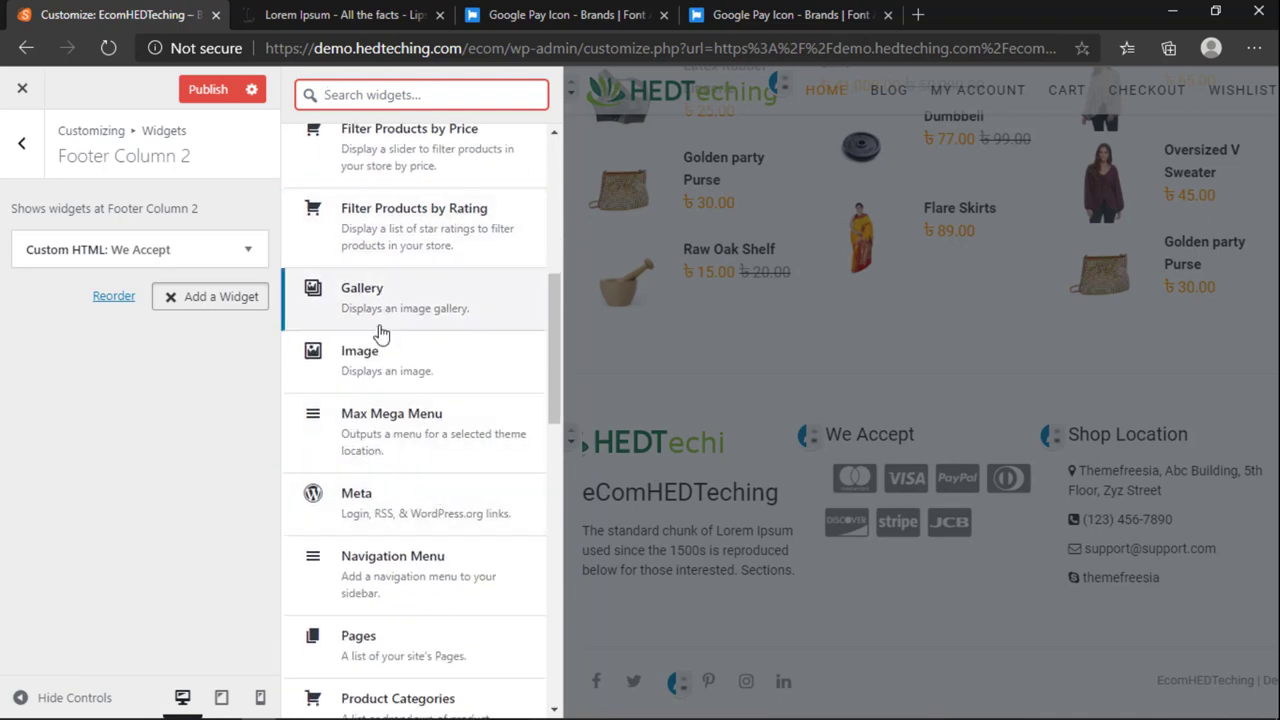
pyautogui.click(374, 362)
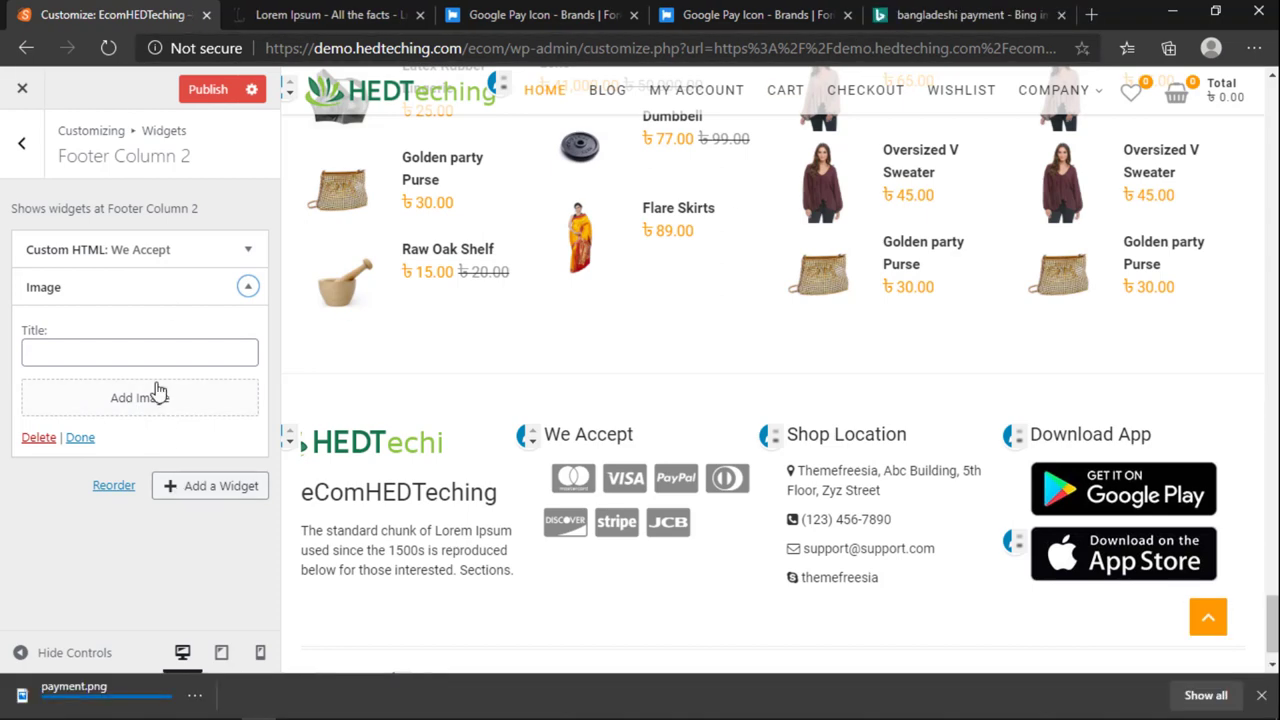
pyautogui.click(157, 405)
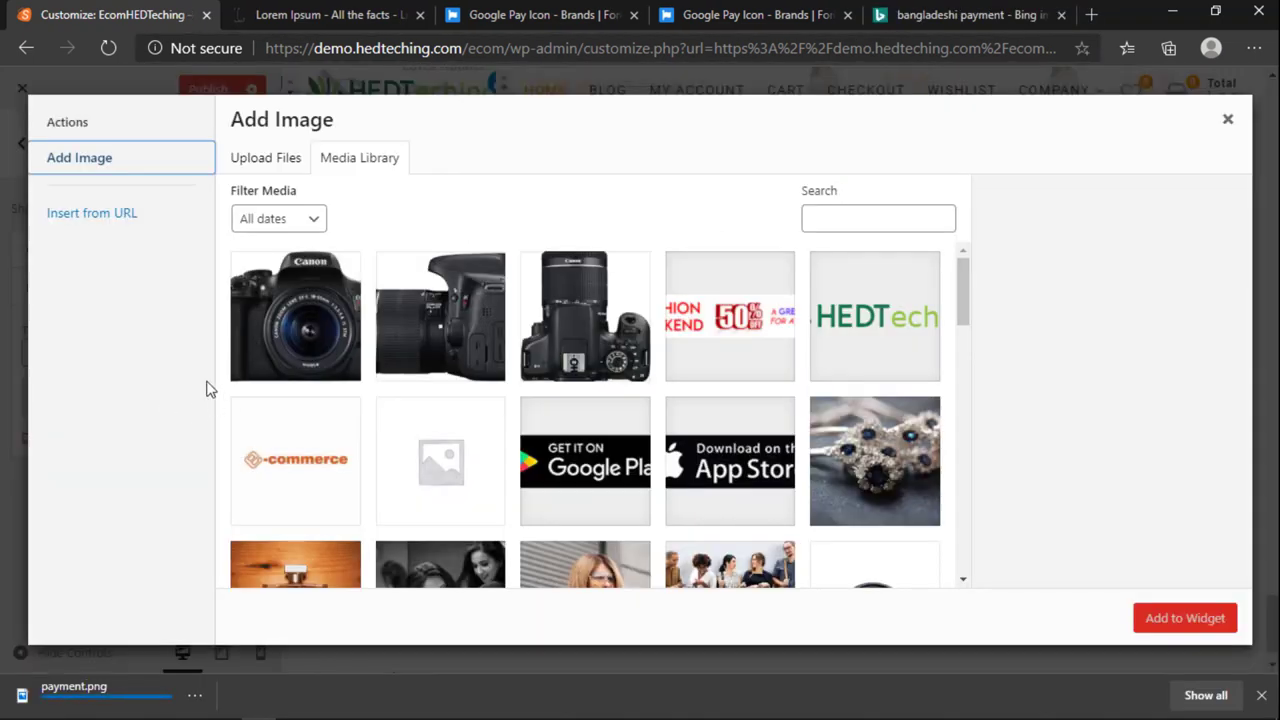
pyautogui.click(267, 155)
pyautogui.click(734, 398)
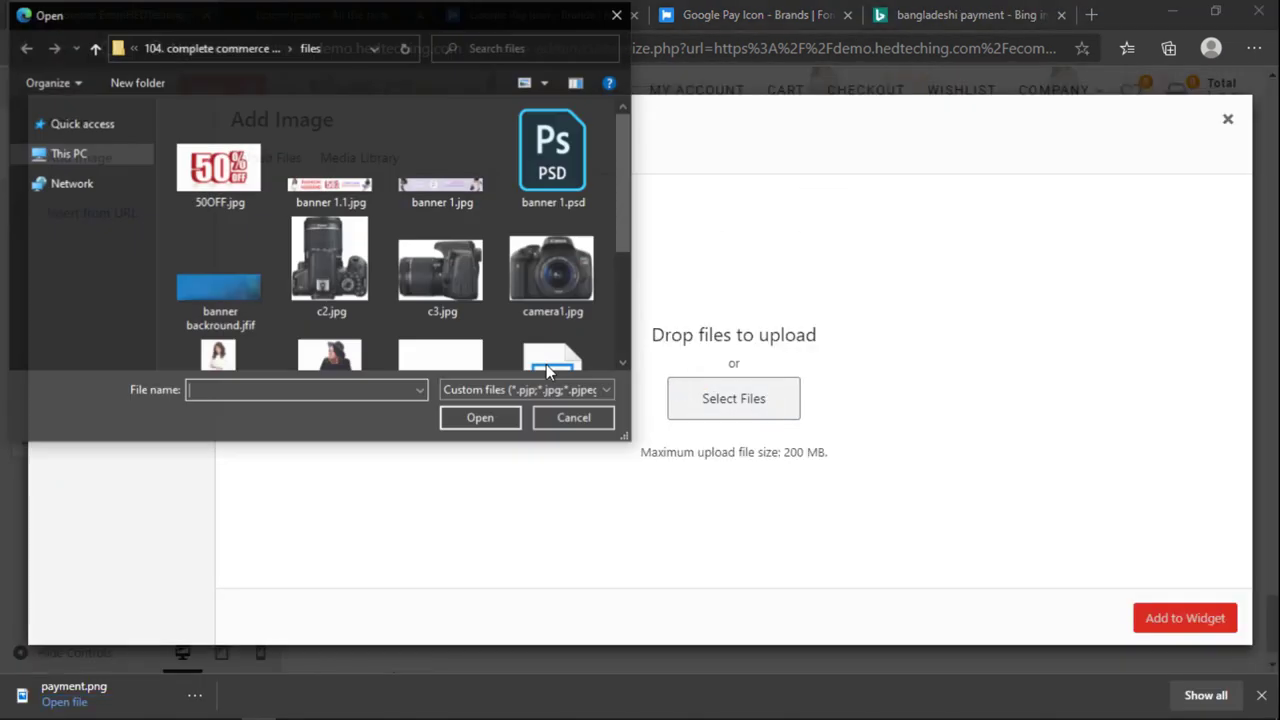
pyautogui.scroll(-3, 546, 330)
pyautogui.click(554, 195)
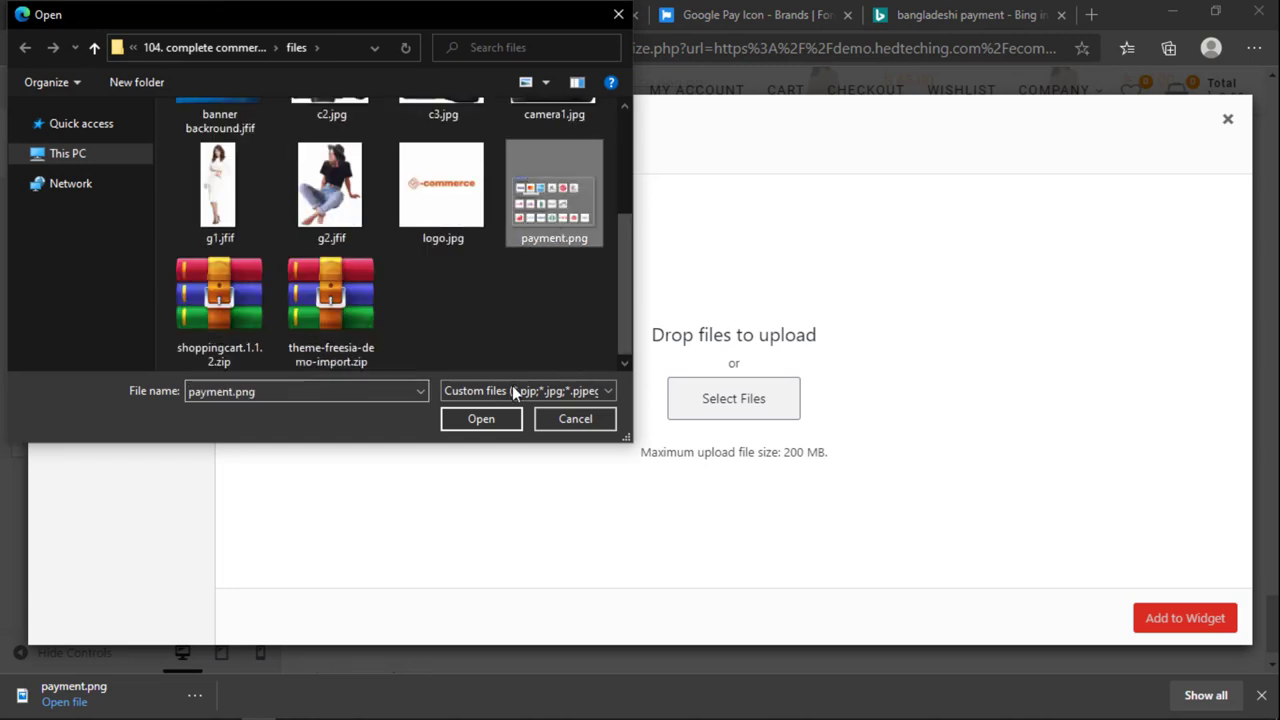
pyautogui.click(490, 419)
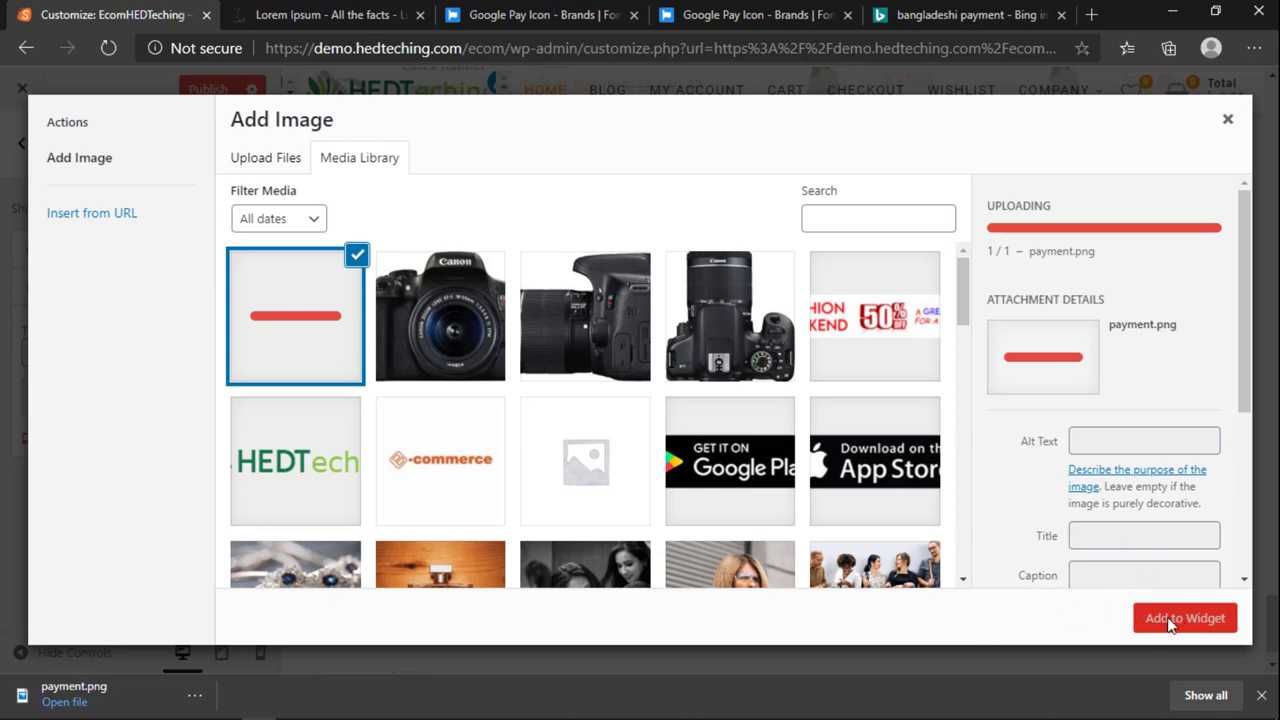
pyautogui.click(1262, 695)
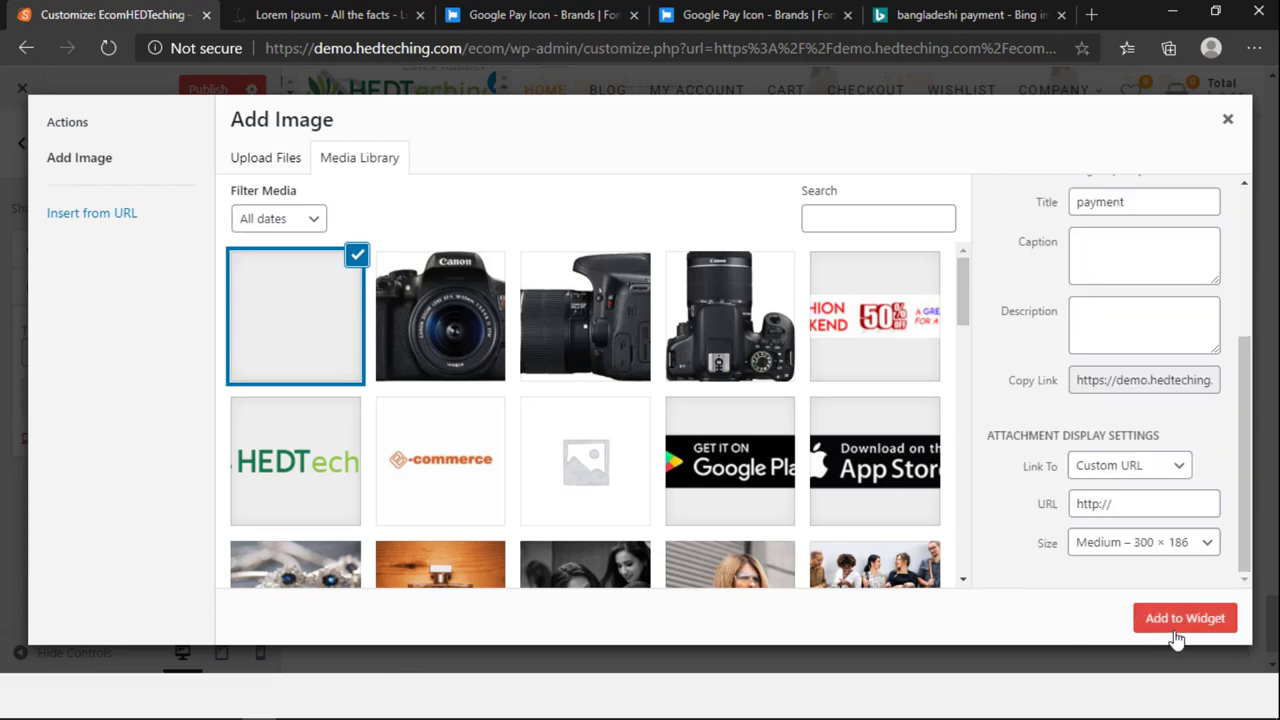
pyautogui.click(1181, 663)
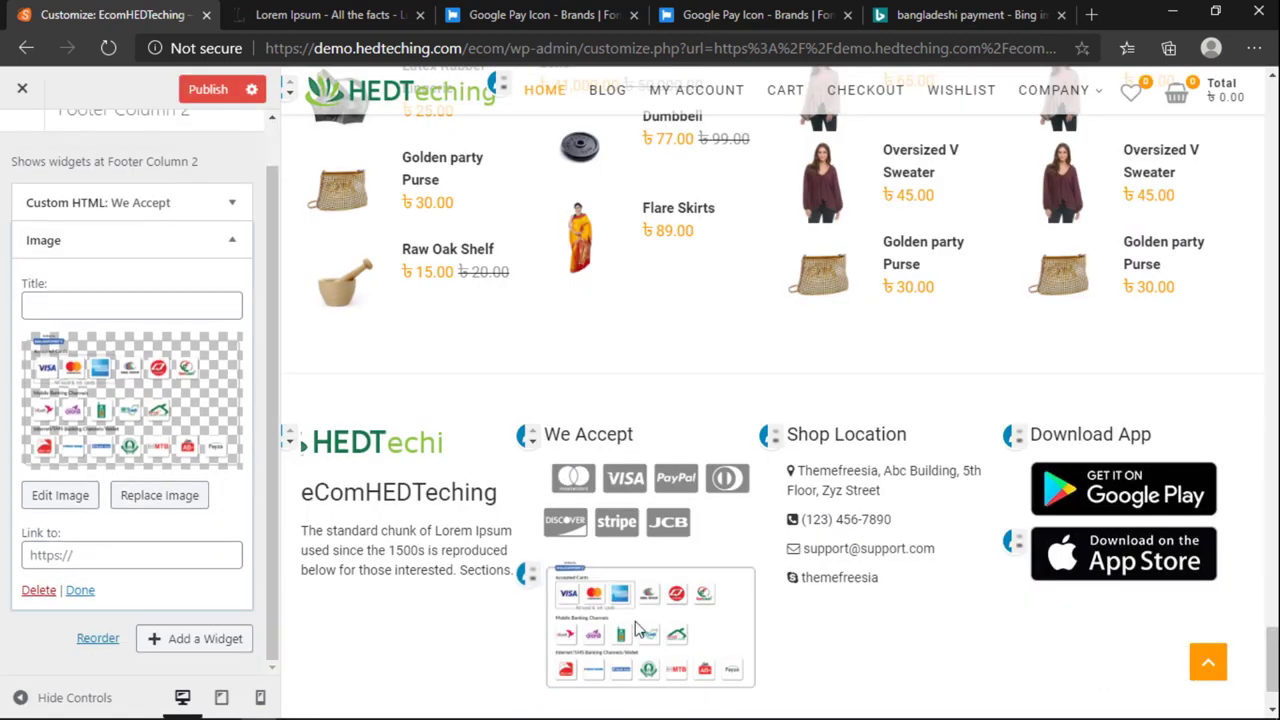
# Step: Delete the old We Accept Custom HTML widget from Footer Column 2
pyautogui.scroll(2, 634, 628)
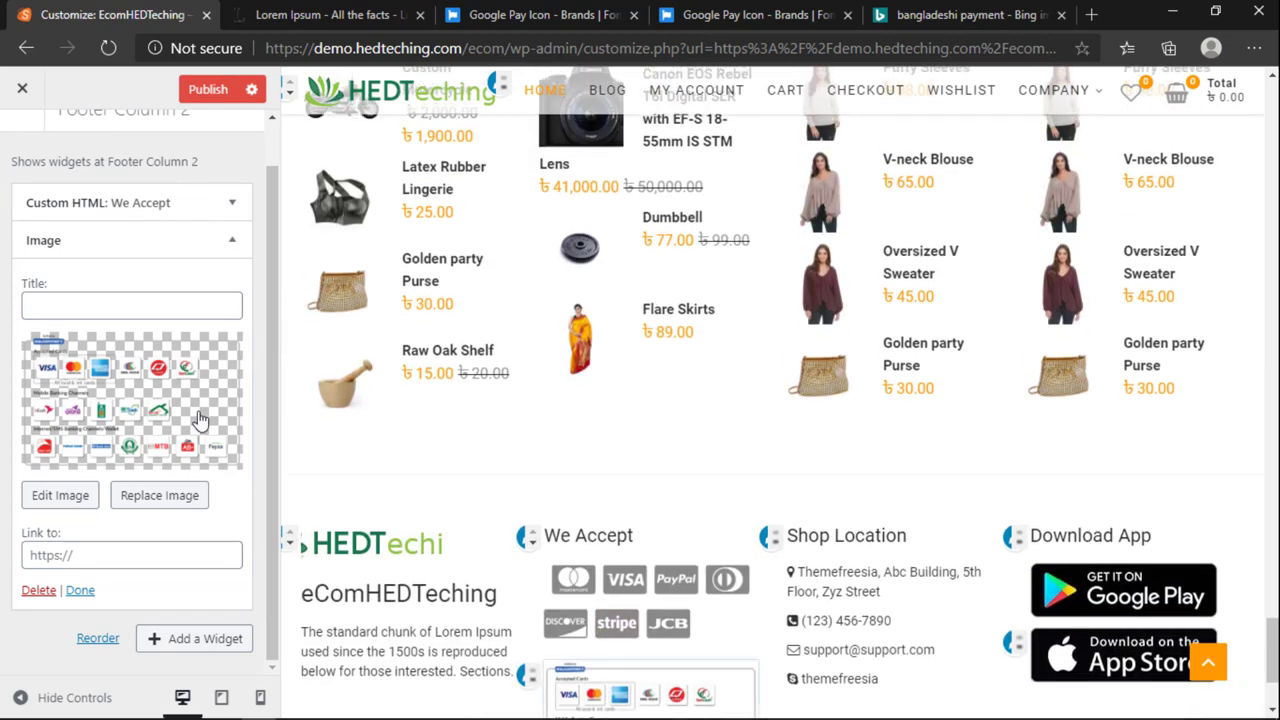
pyautogui.click(232, 202)
pyautogui.scroll(-2, 140, 450)
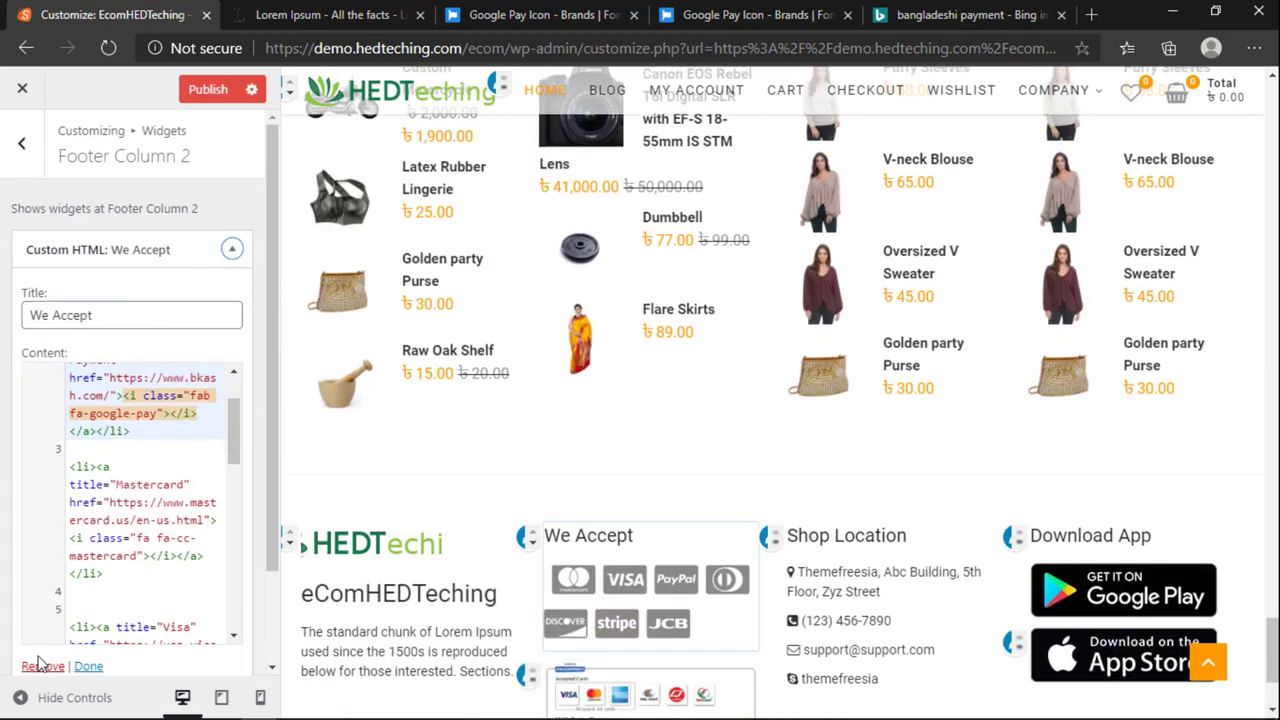
pyautogui.click(38, 665)
pyautogui.scroll(-1, 560, 545)
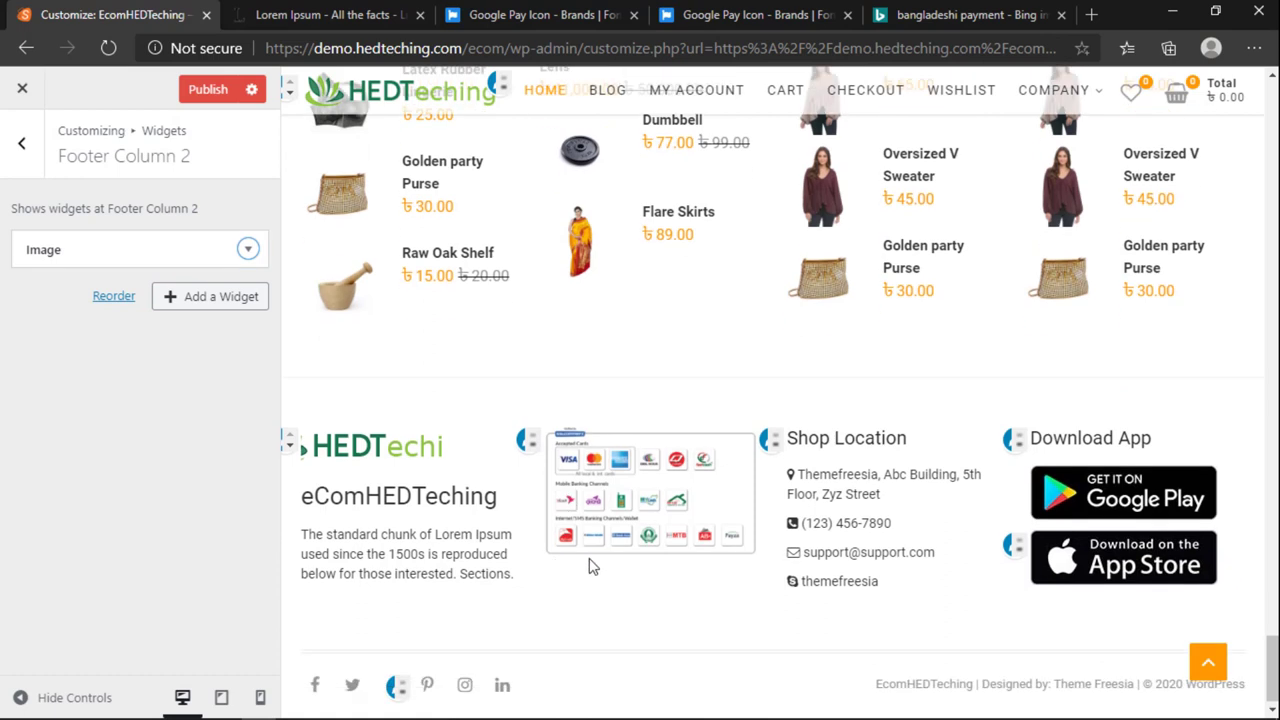
# Step: Title the payment Image widget 'We Accept' and collapse its settings
pyautogui.click(247, 249)
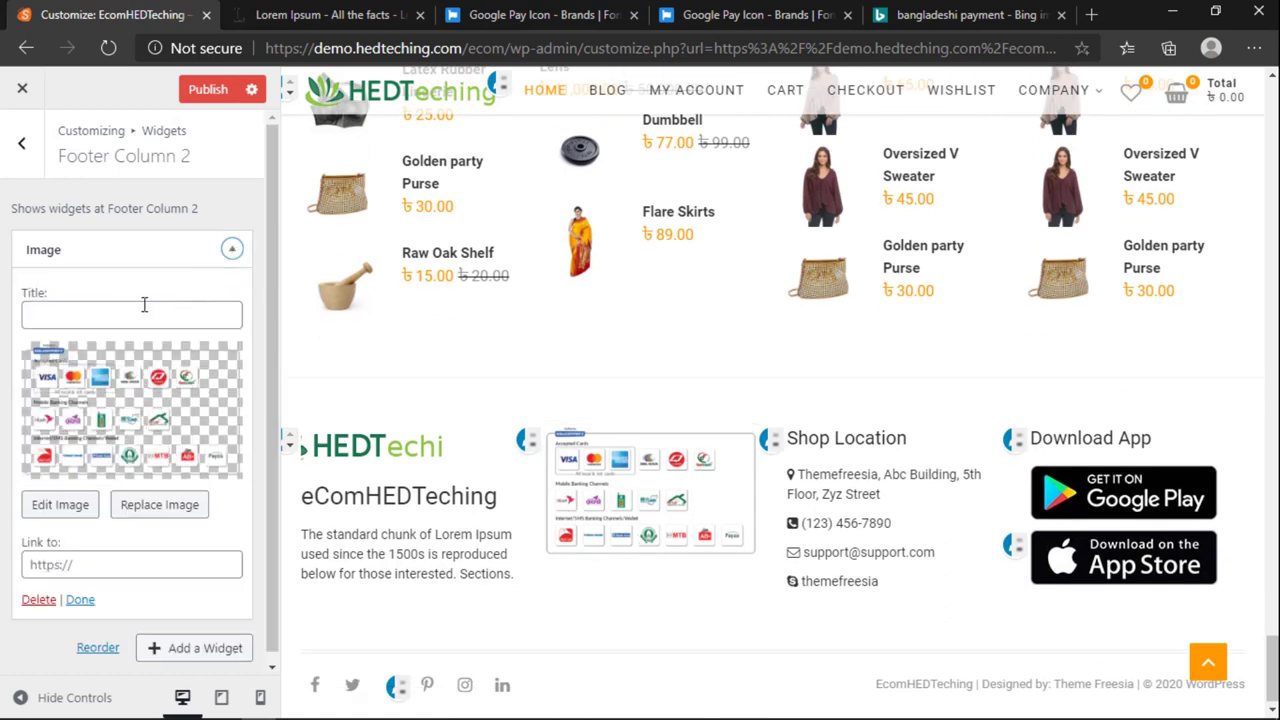
pyautogui.click(129, 316)
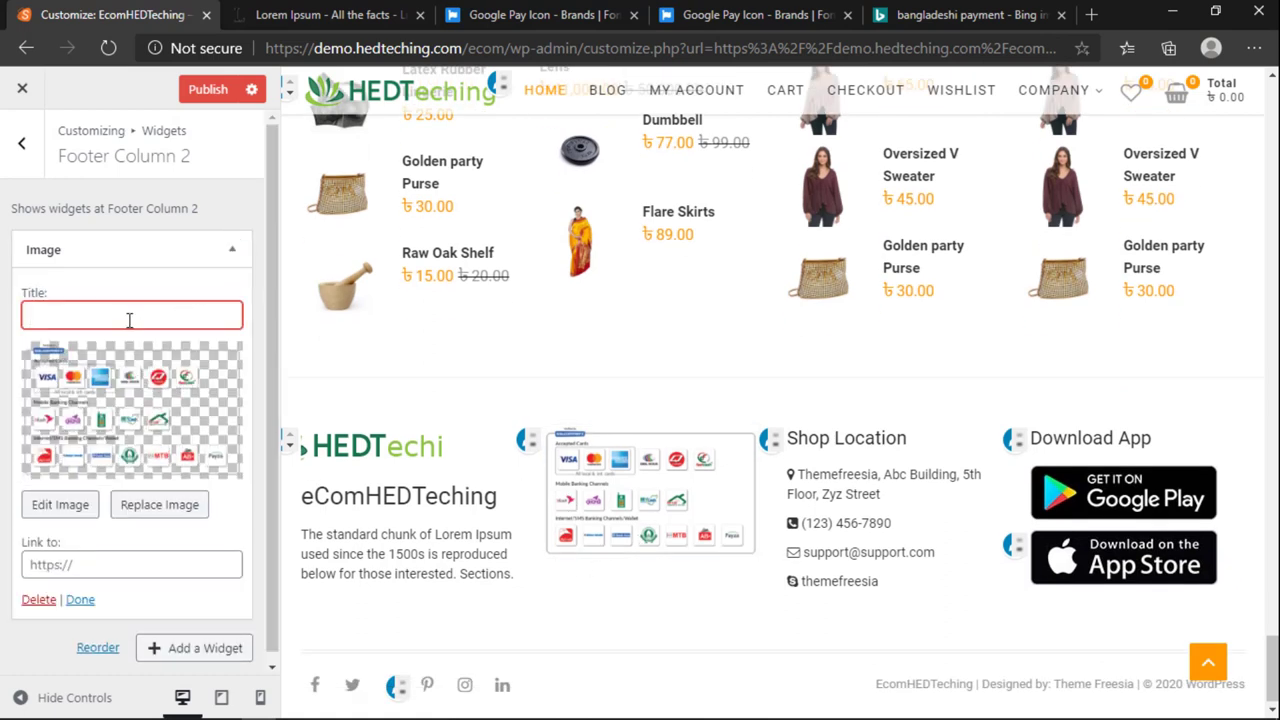
pyautogui.write('We Appect')
pyautogui.press('BackSpace')
pyautogui.write('cc')
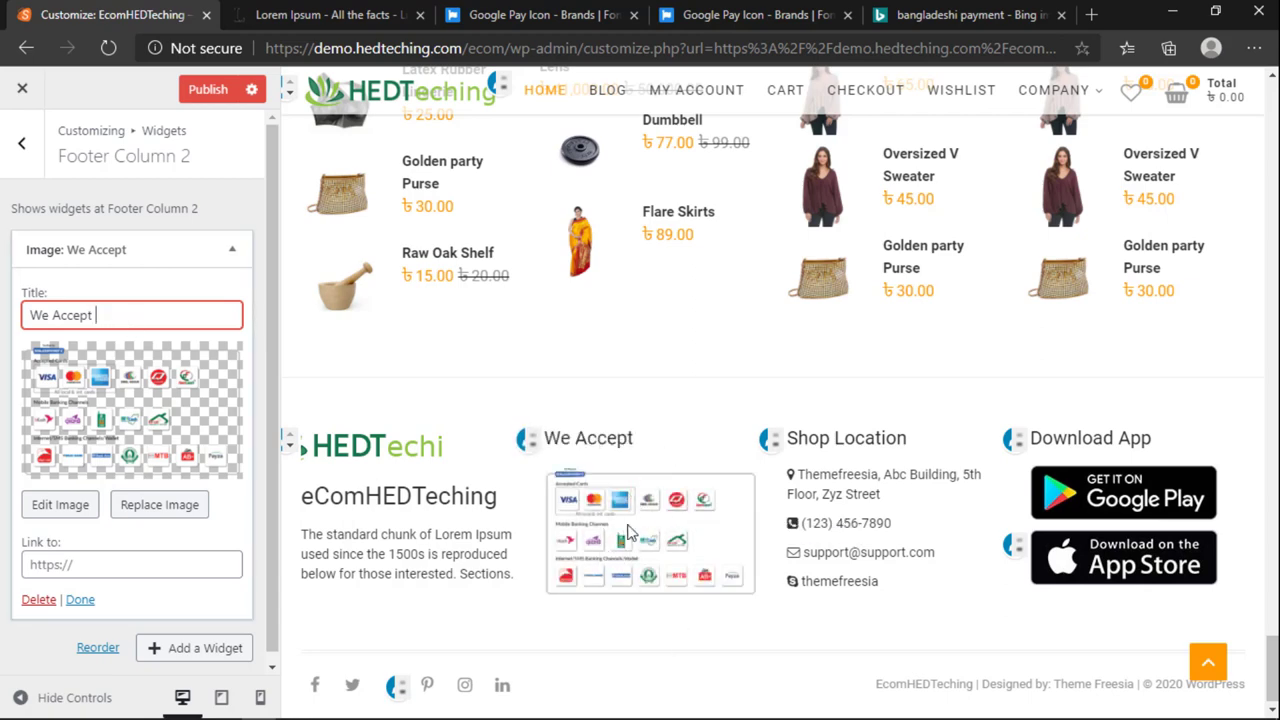
pyautogui.click(233, 250)
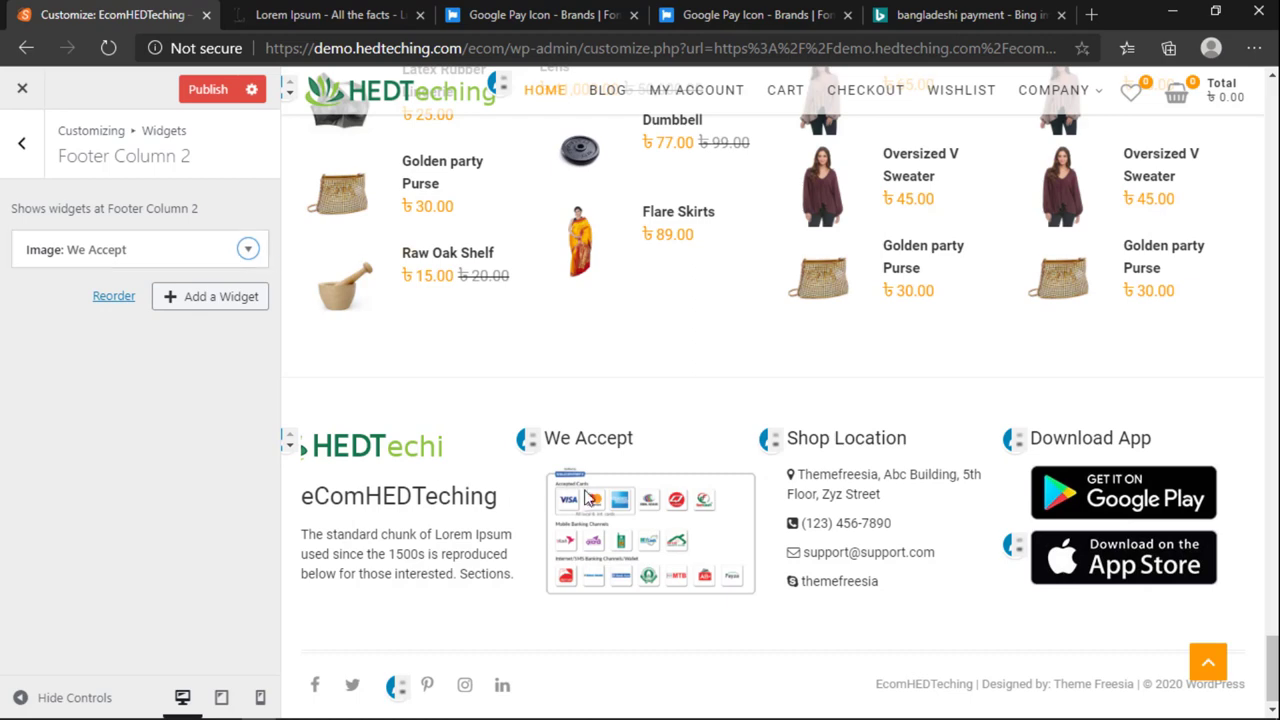
pyautogui.click(221, 298)
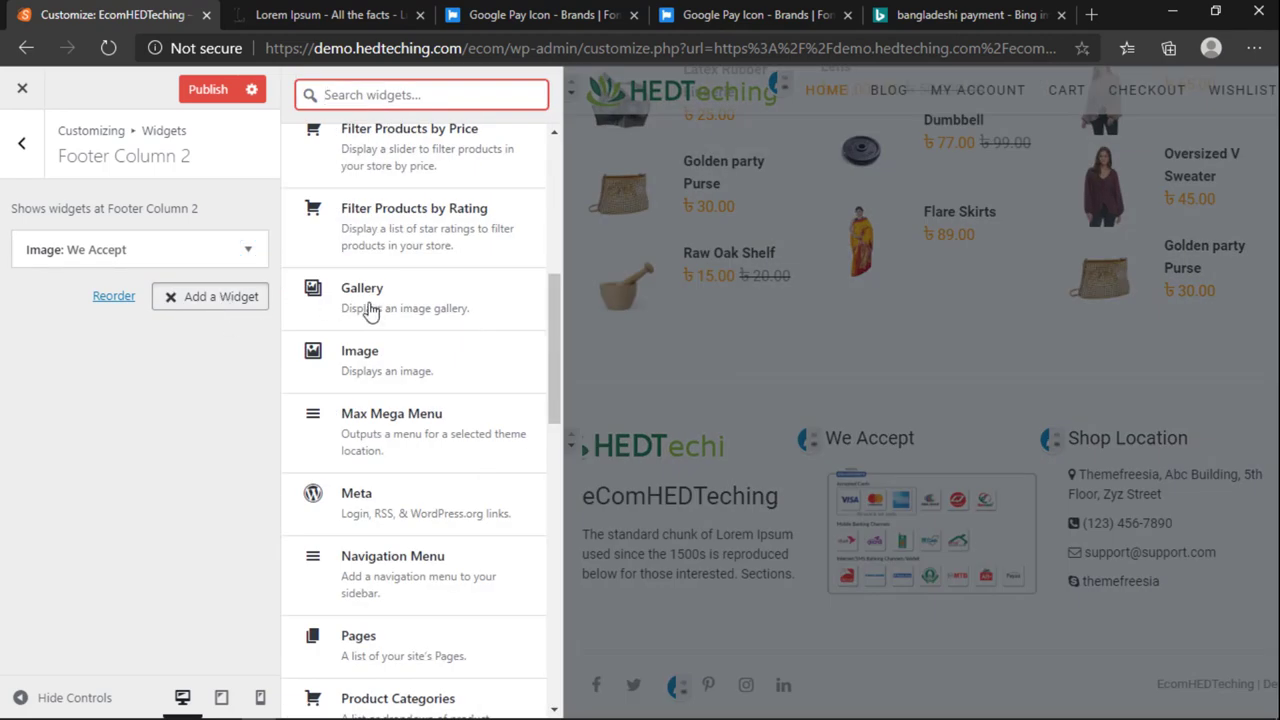
pyautogui.click(85, 311)
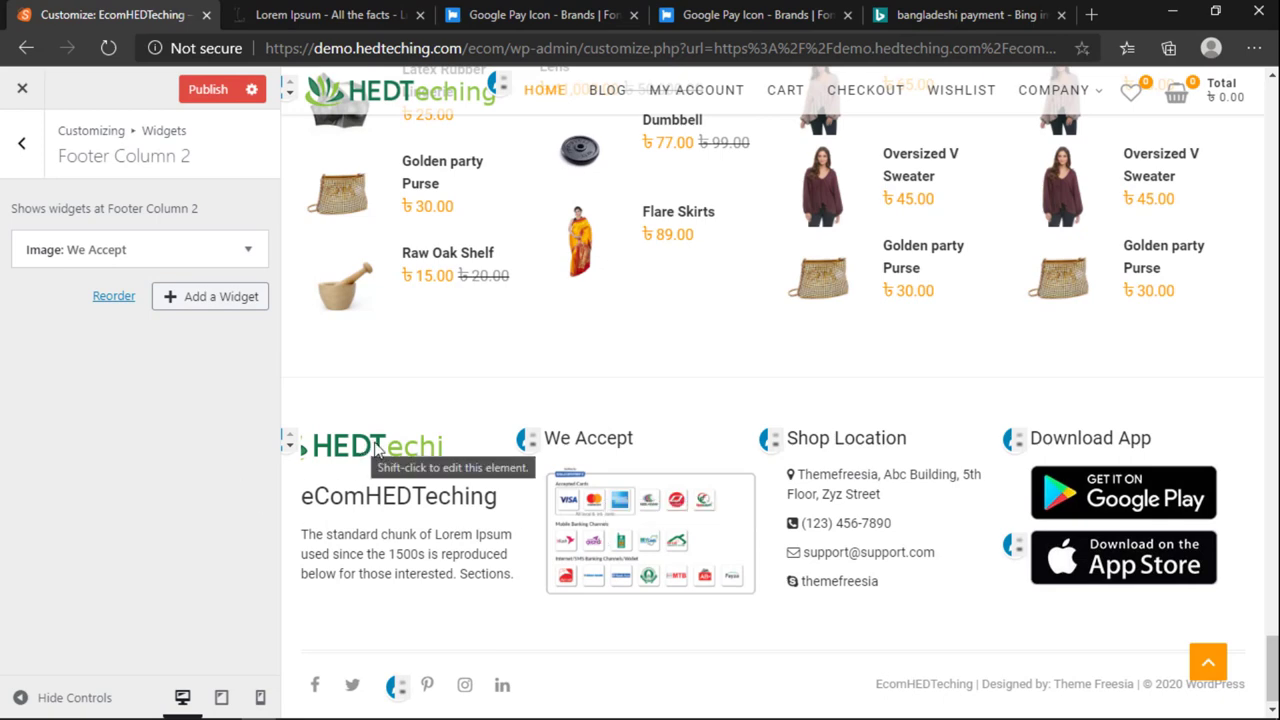
pyautogui.click(180, 300)
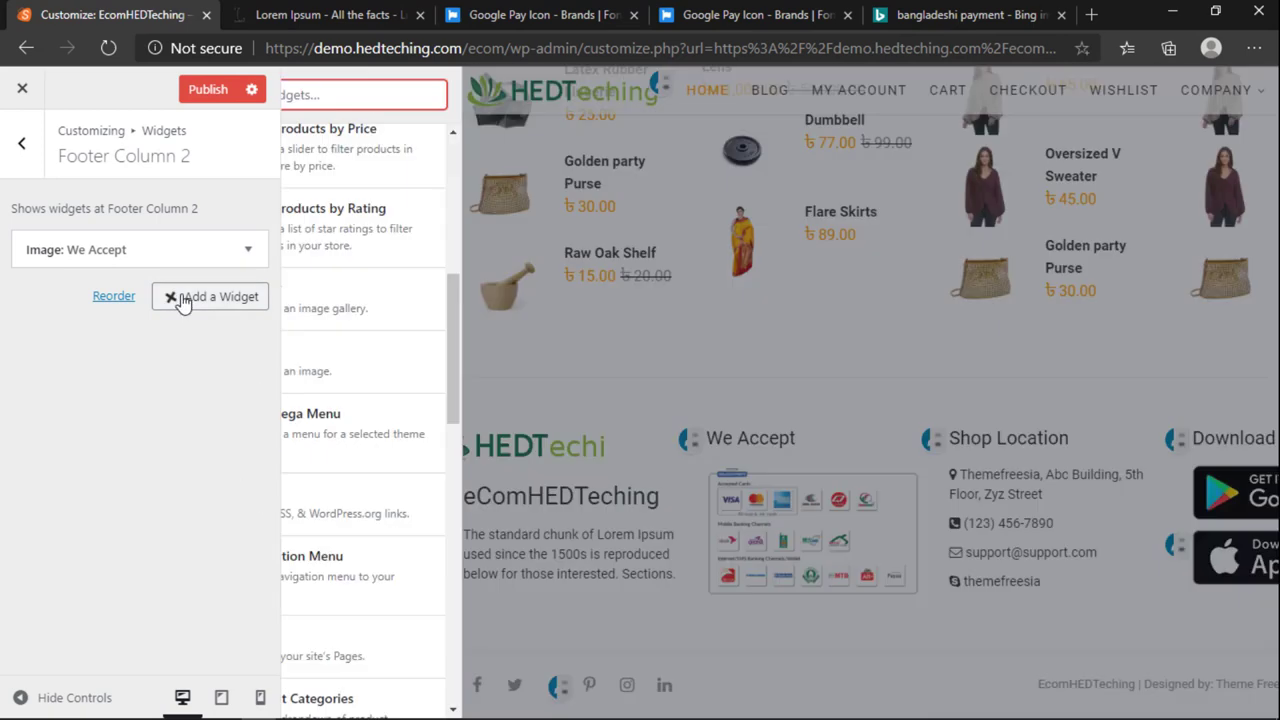
pyautogui.scroll(5, 457, 505)
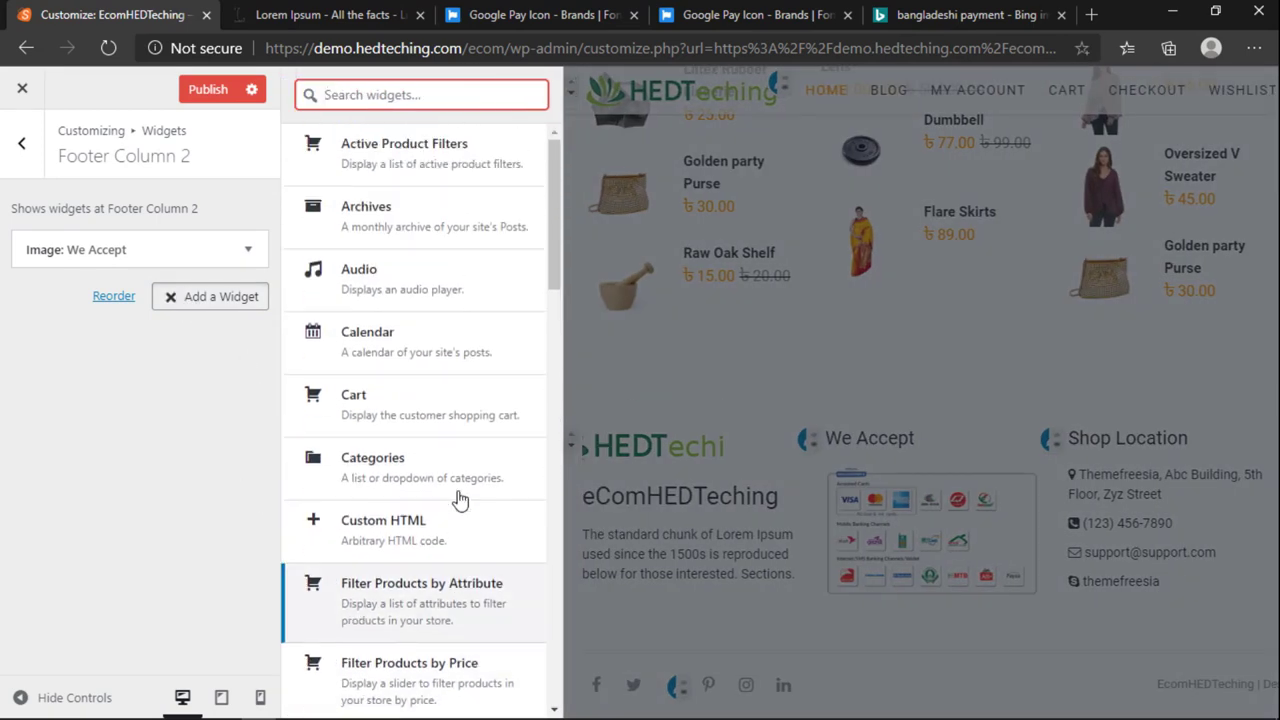
pyautogui.scroll(-8, 457, 500)
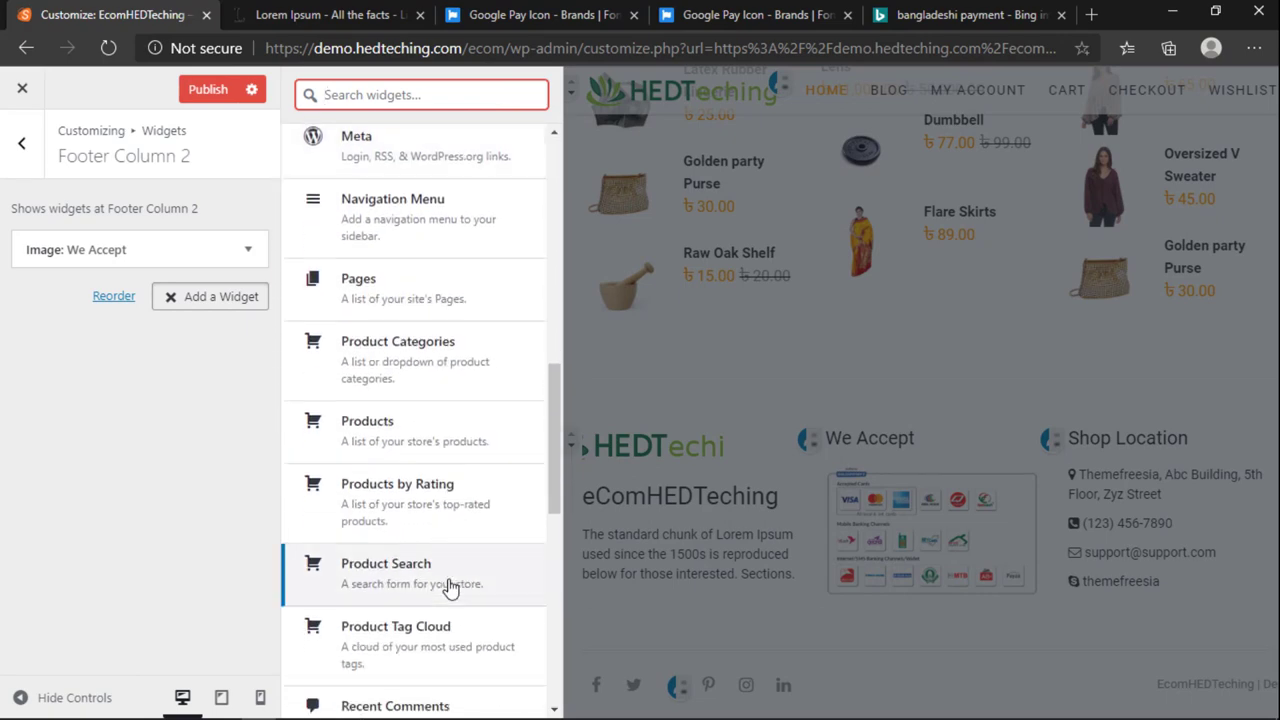
pyautogui.click(370, 420)
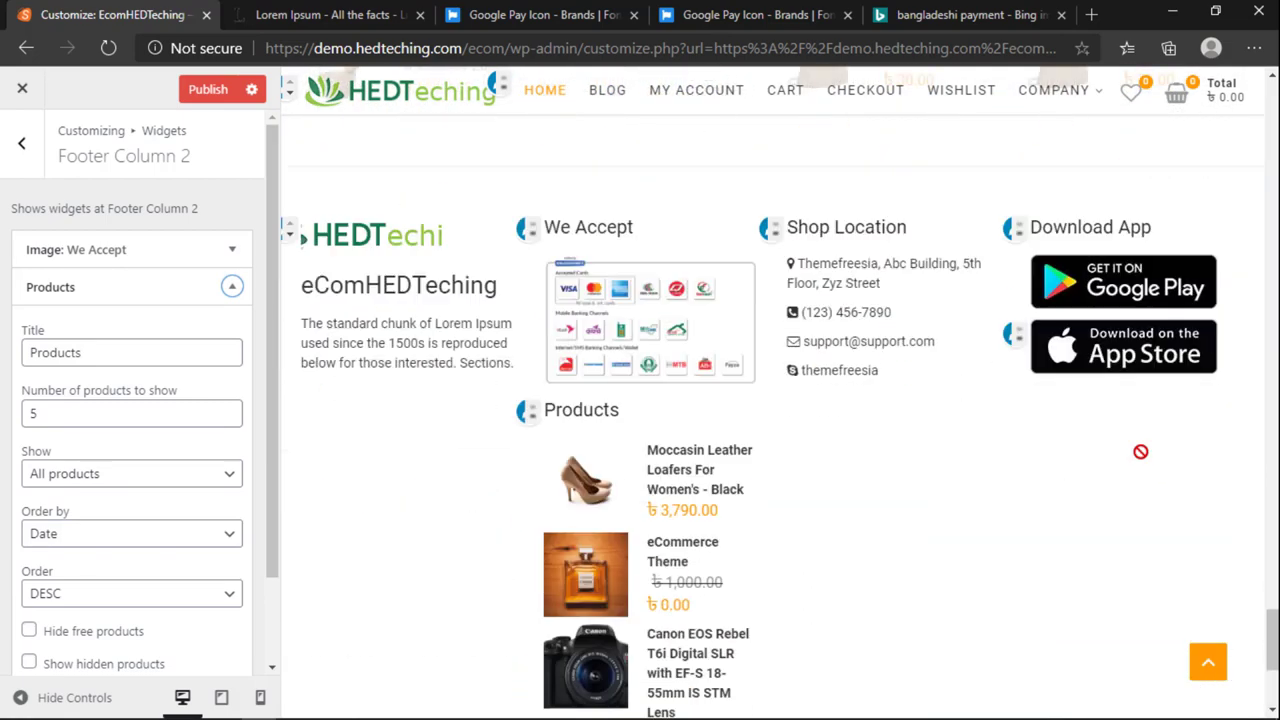
pyautogui.scroll(-1, 50, 600)
pyautogui.scroll(-1, 50, 610)
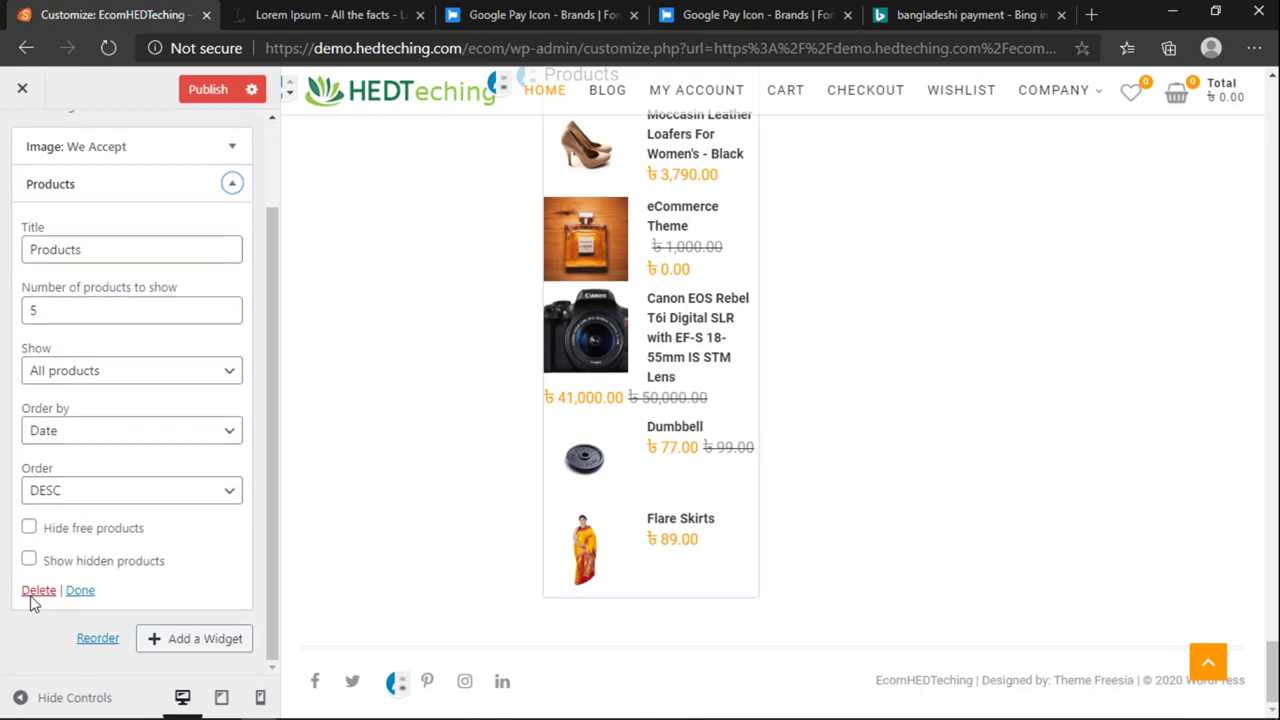
pyautogui.click(37, 592)
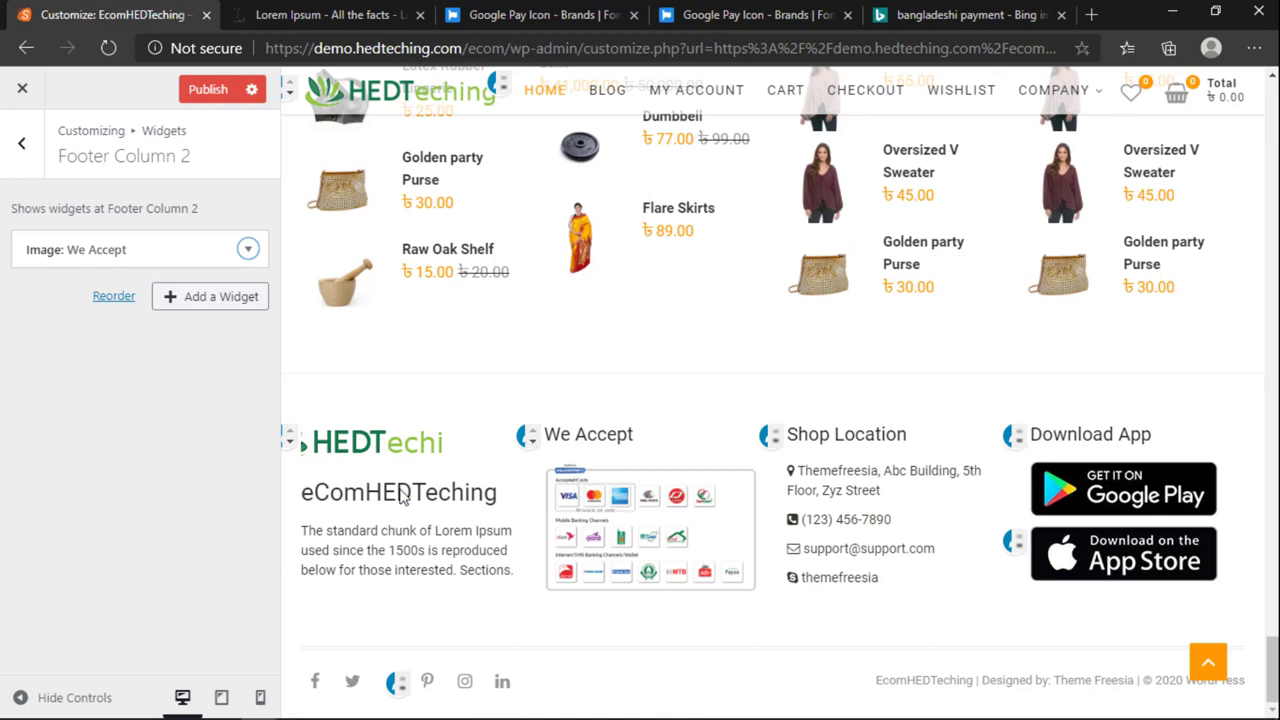
# Step: Open Footer Column 4's Download App image widget, with its Google Play badge linking to play.google.com
pyautogui.moveTo(302, 532); pyautogui.dragTo(483, 565)
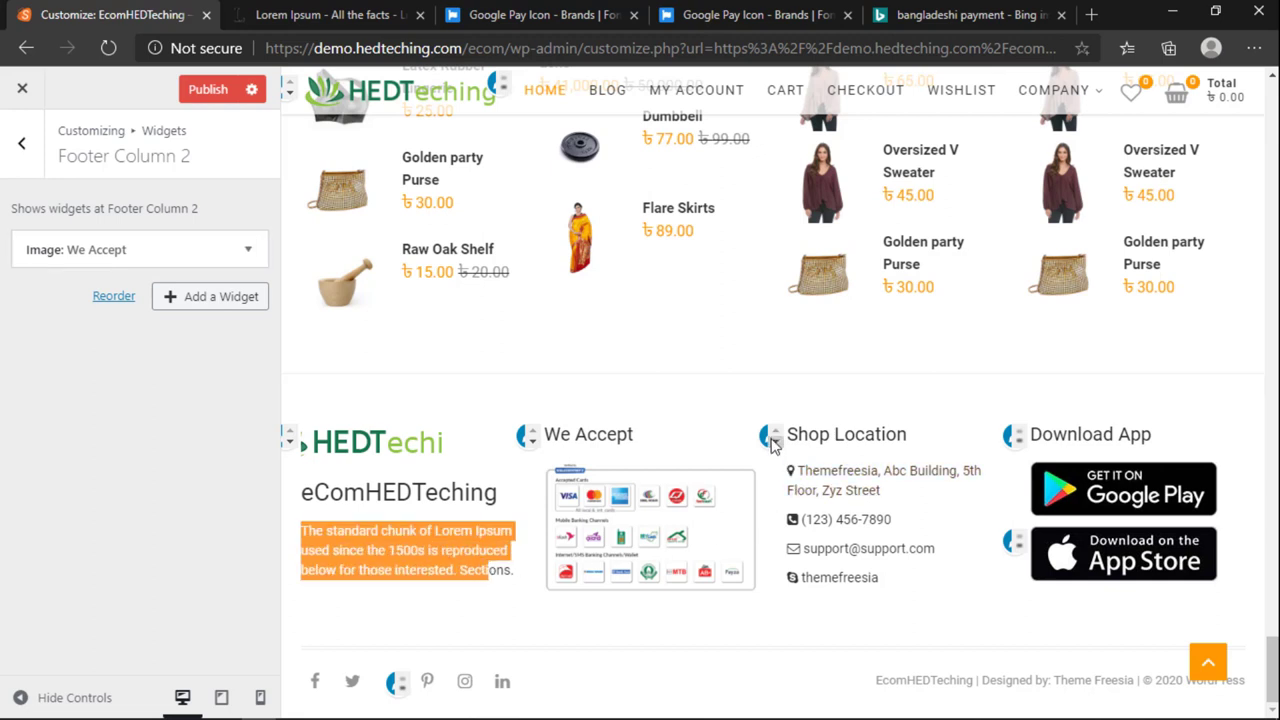
pyautogui.click(1013, 440)
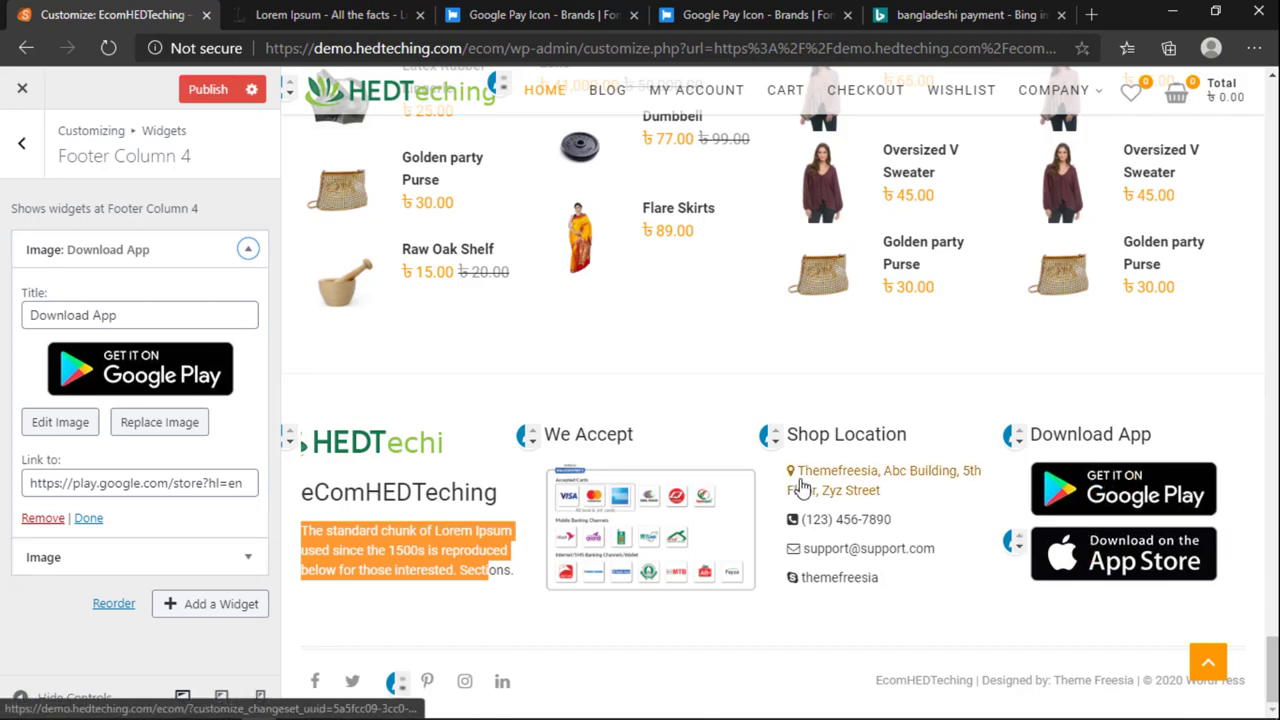
pyautogui.scroll(10, 800, 485)
pyautogui.scroll(10, 800, 485)
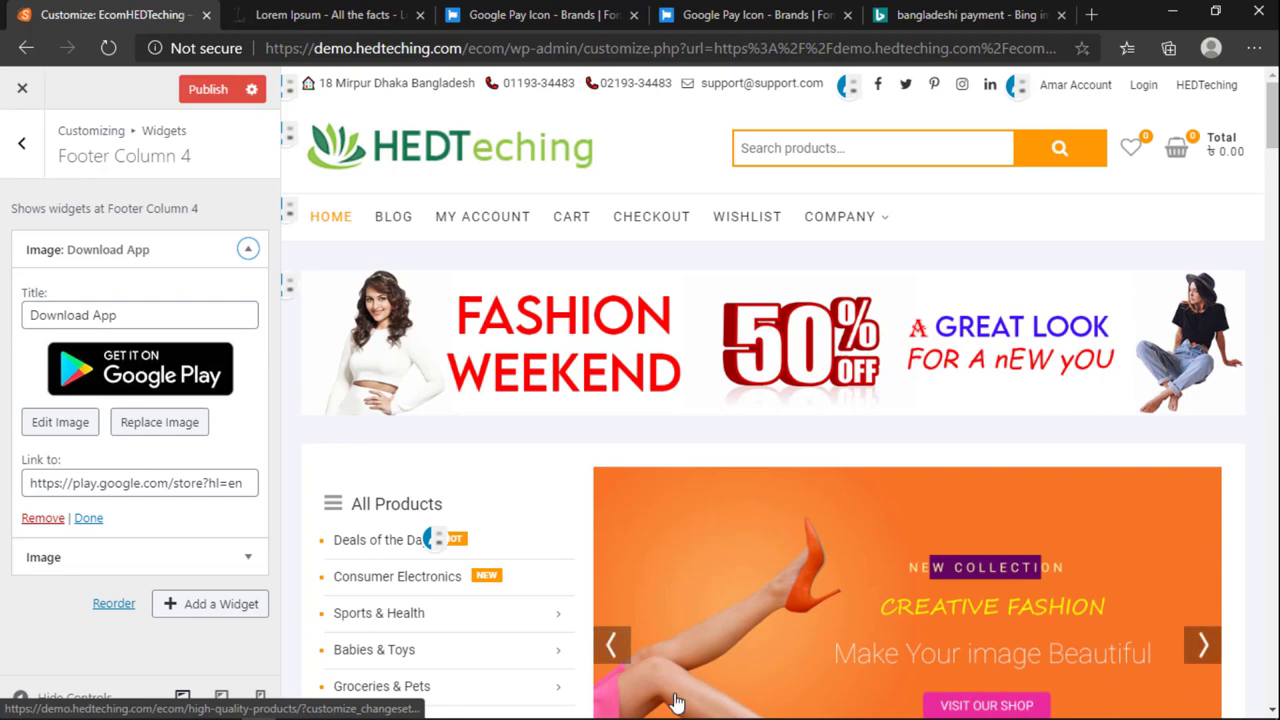
pyautogui.scroll(-15, 663, 549)
pyautogui.scroll(5, 663, 549)
pyautogui.scroll(-10, 660, 553)
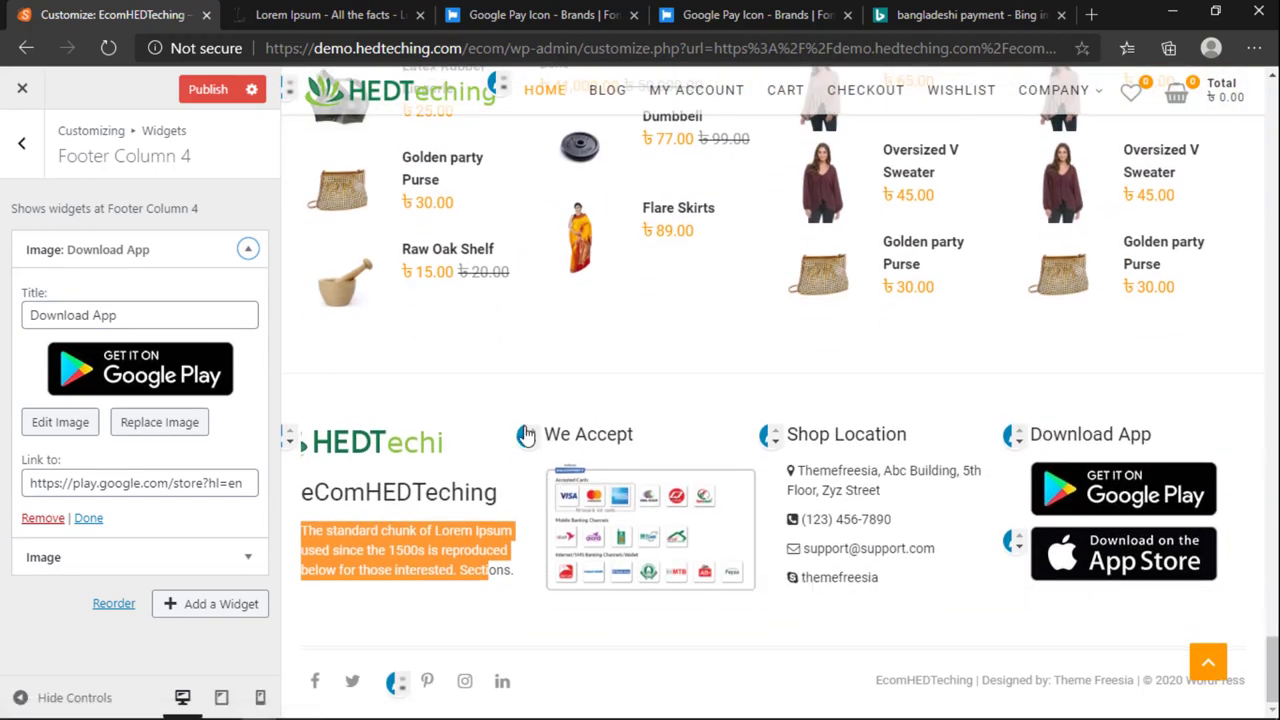
pyautogui.scroll(10, 560, 480)
pyautogui.scroll(15, 540, 460)
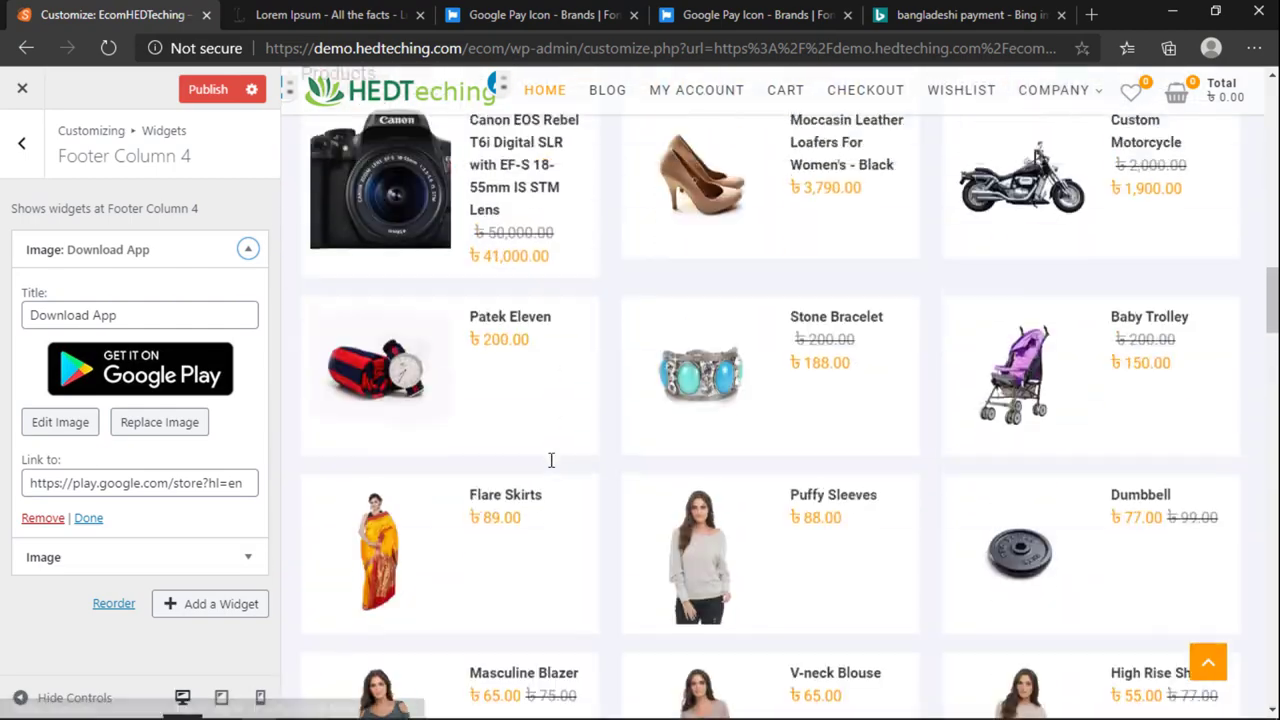
pyautogui.scroll(-15, 519, 471)
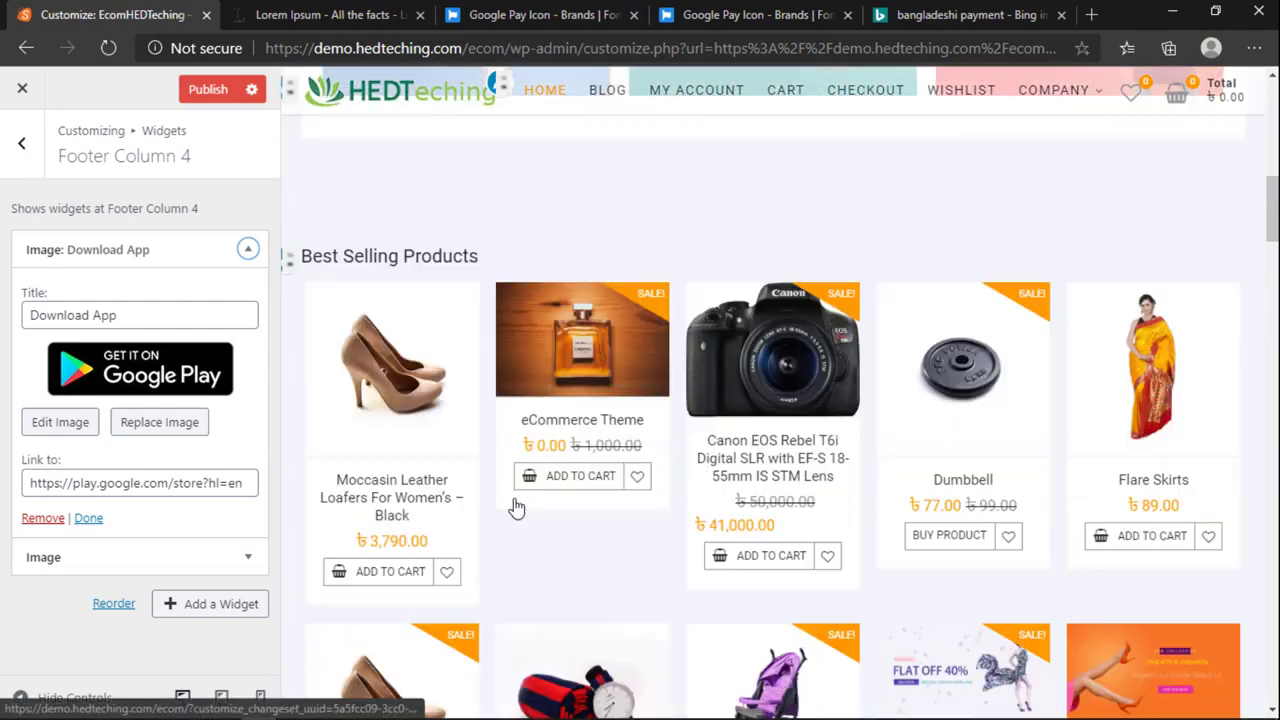
pyautogui.scroll(-3, 505, 518)
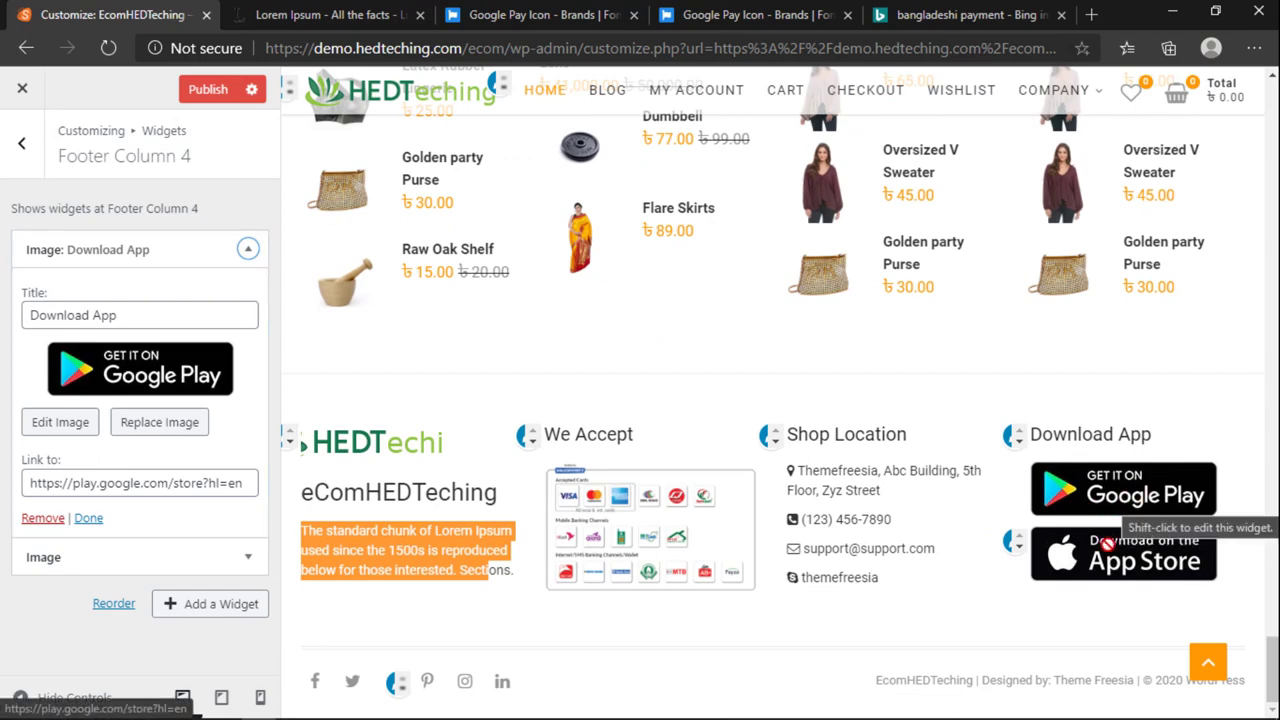
# Step: Open the Custom HTML: Shop Location widget in Footer Column 3 to view its address-and-contact code
pyautogui.click(768, 437)
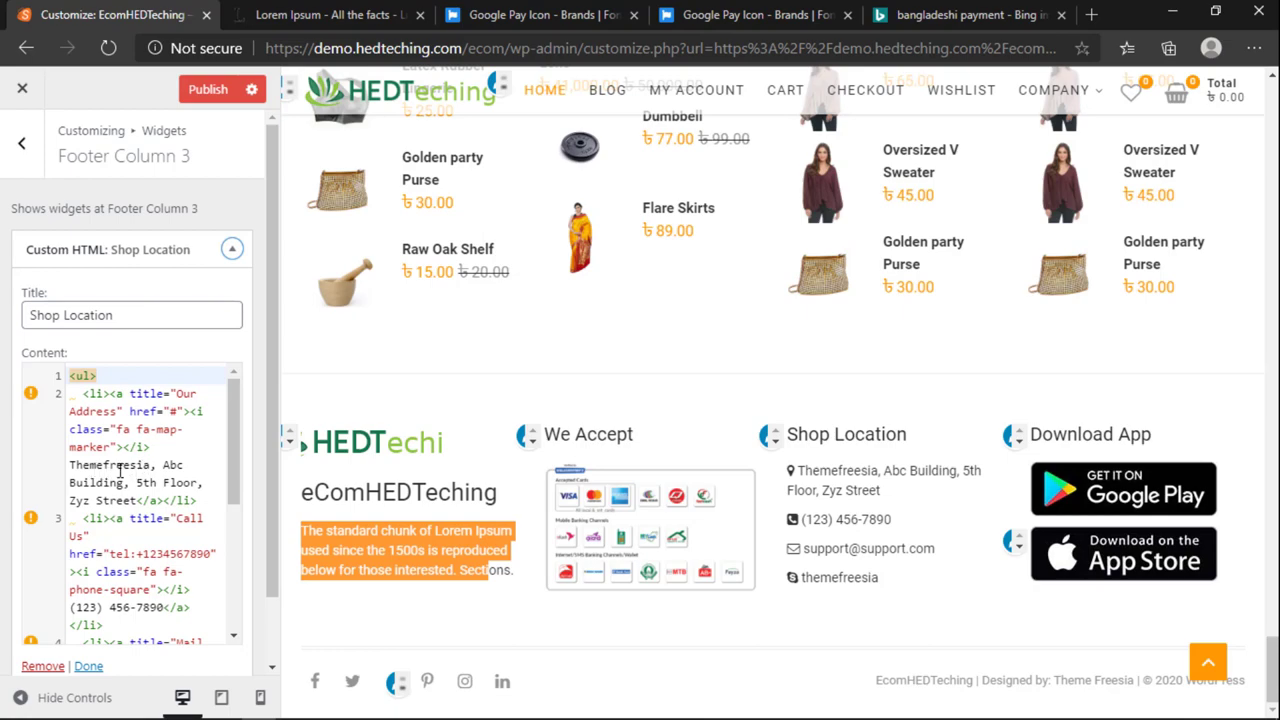
pyautogui.scroll(20, 486, 409)
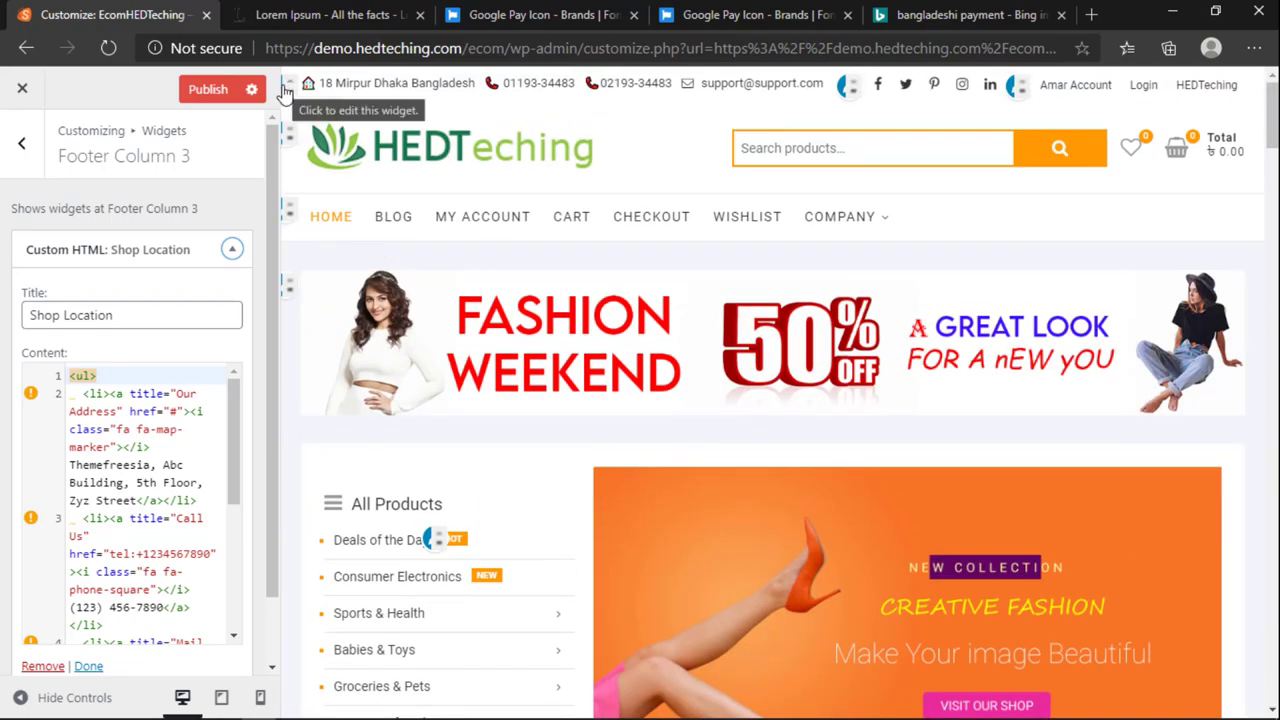
pyautogui.scroll(-15, 677, 461)
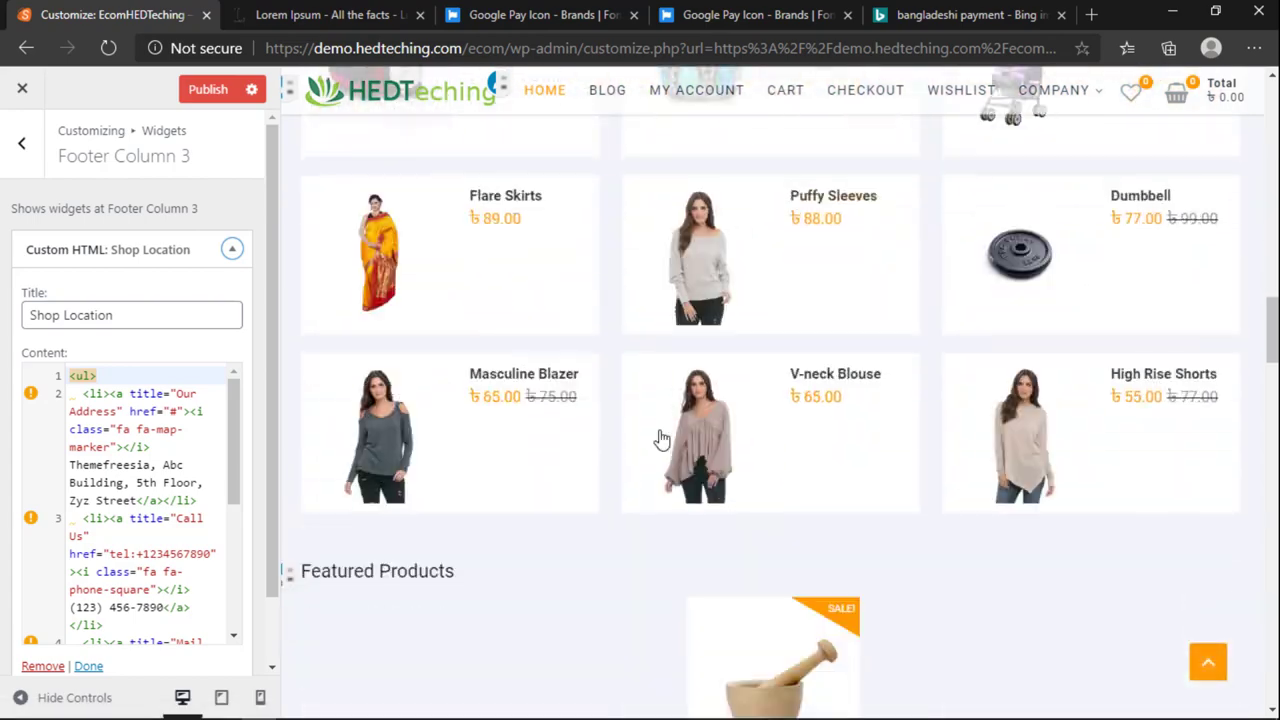
pyautogui.scroll(-10, 660, 447)
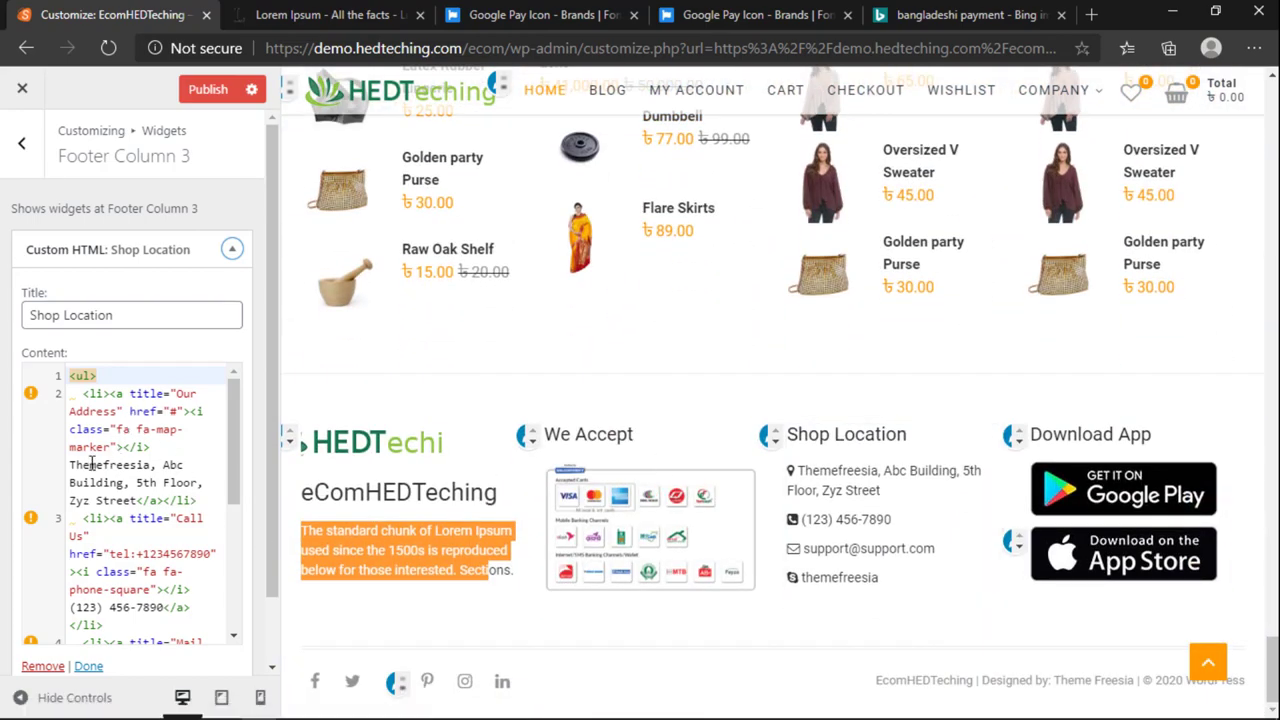
# Step: Replace the shop address with the Mirpur 10, Dhaka, Bangladesh address plus a 'Visit Our Store Anytime' line
pyautogui.moveTo(68, 465); pyautogui.dragTo(140, 490)
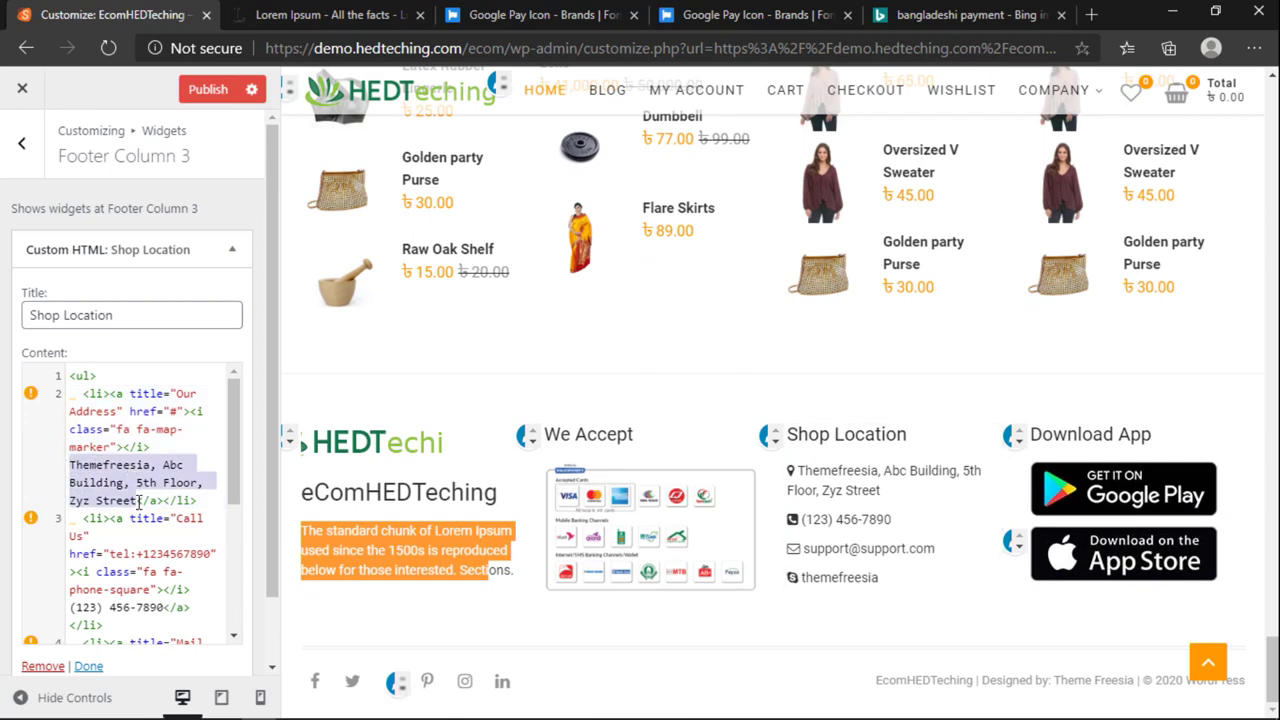
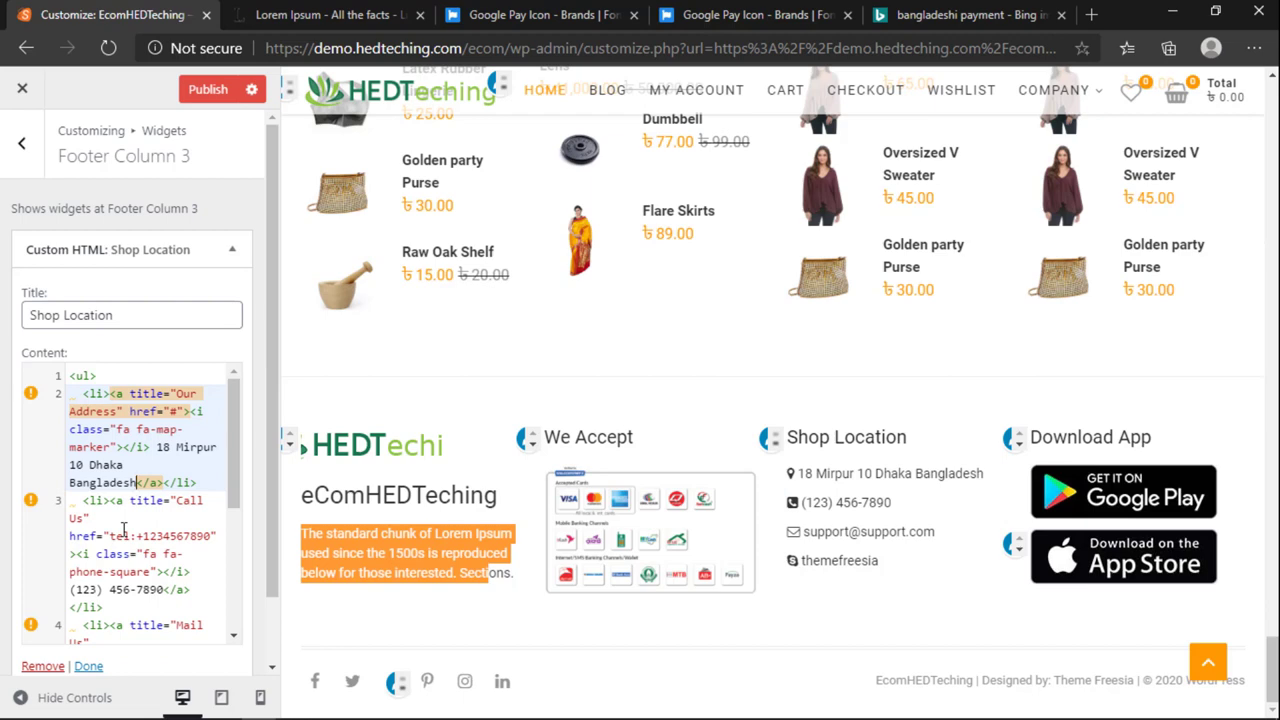
pyautogui.write('<br><')
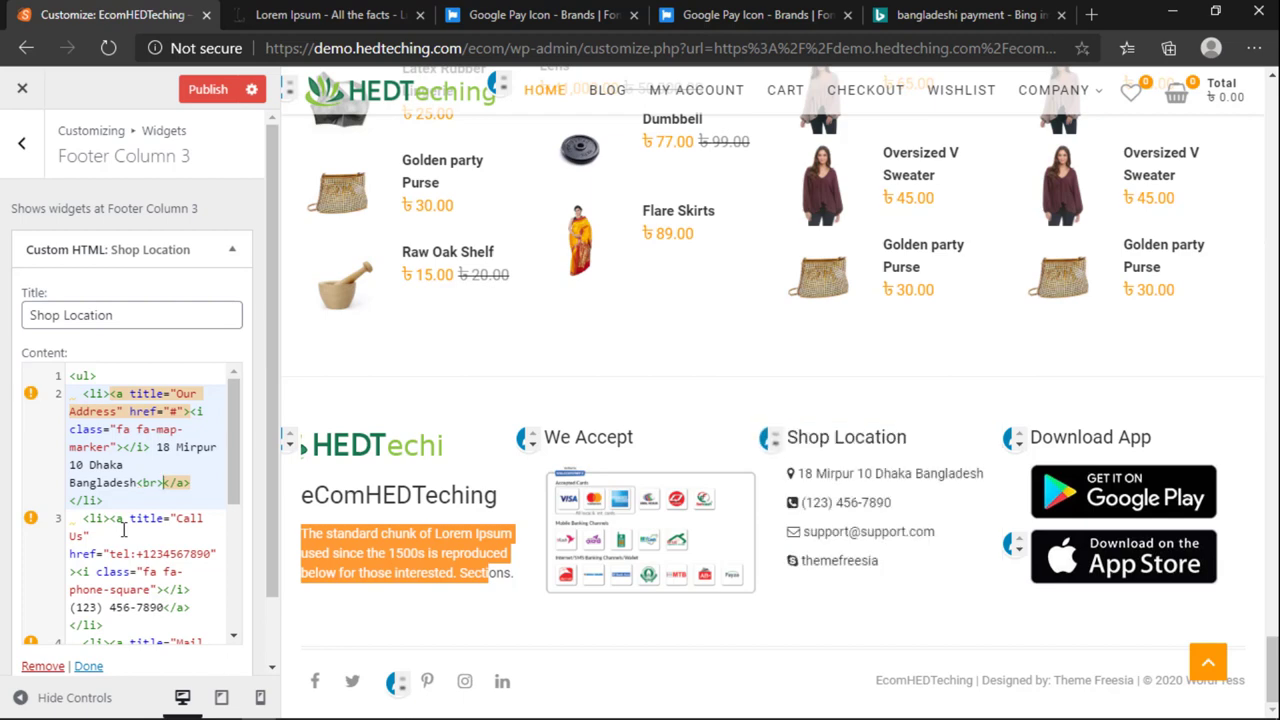
pyautogui.write('Visit Our S')
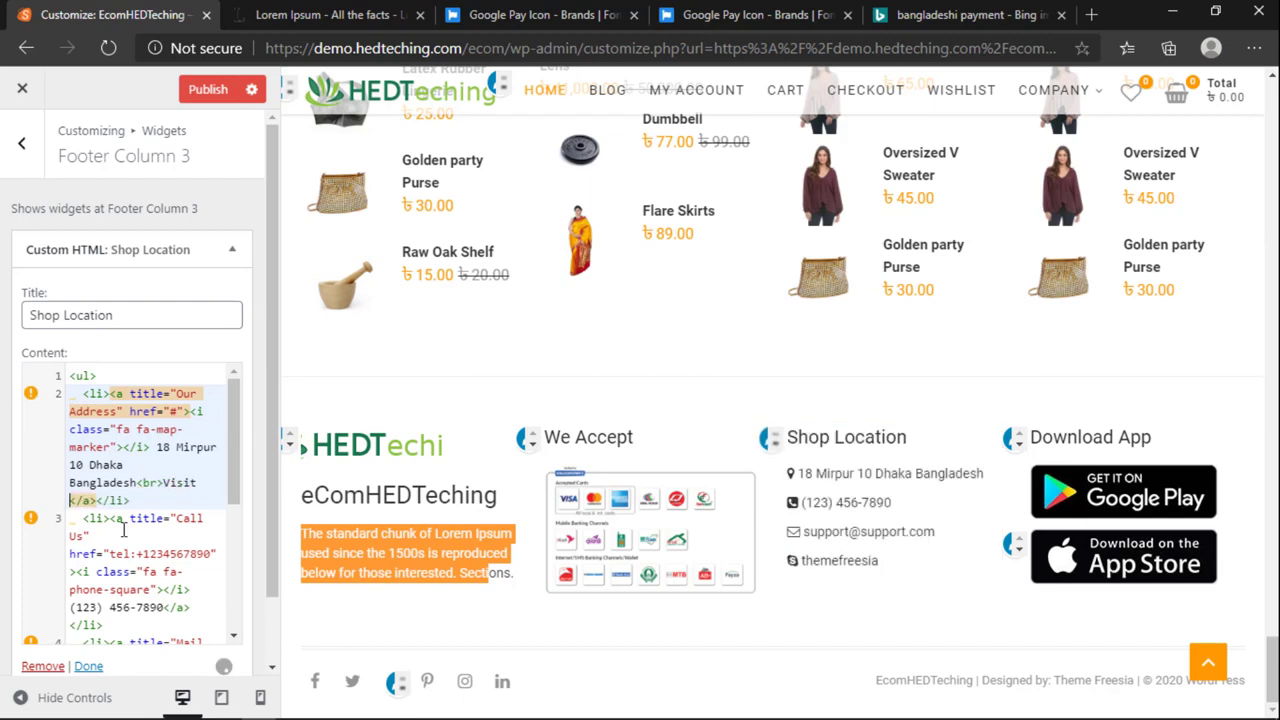
pyautogui.write('tore N')
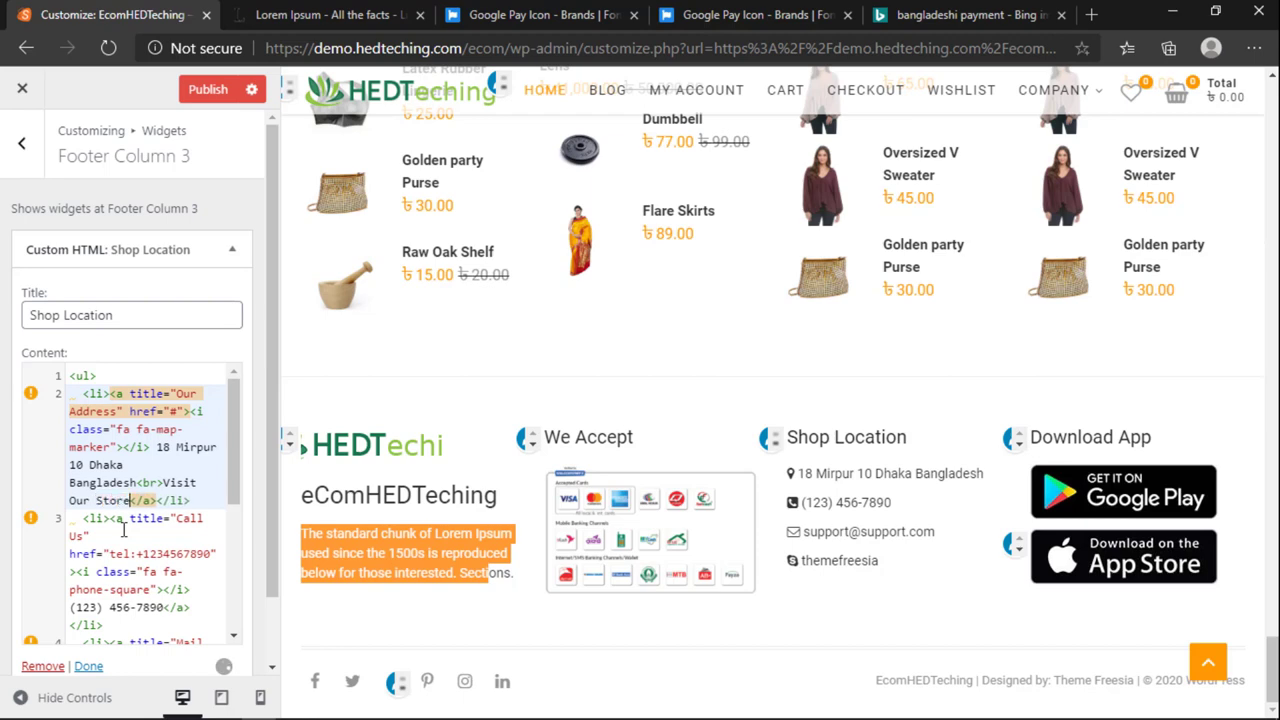
pyautogui.write('nytime')
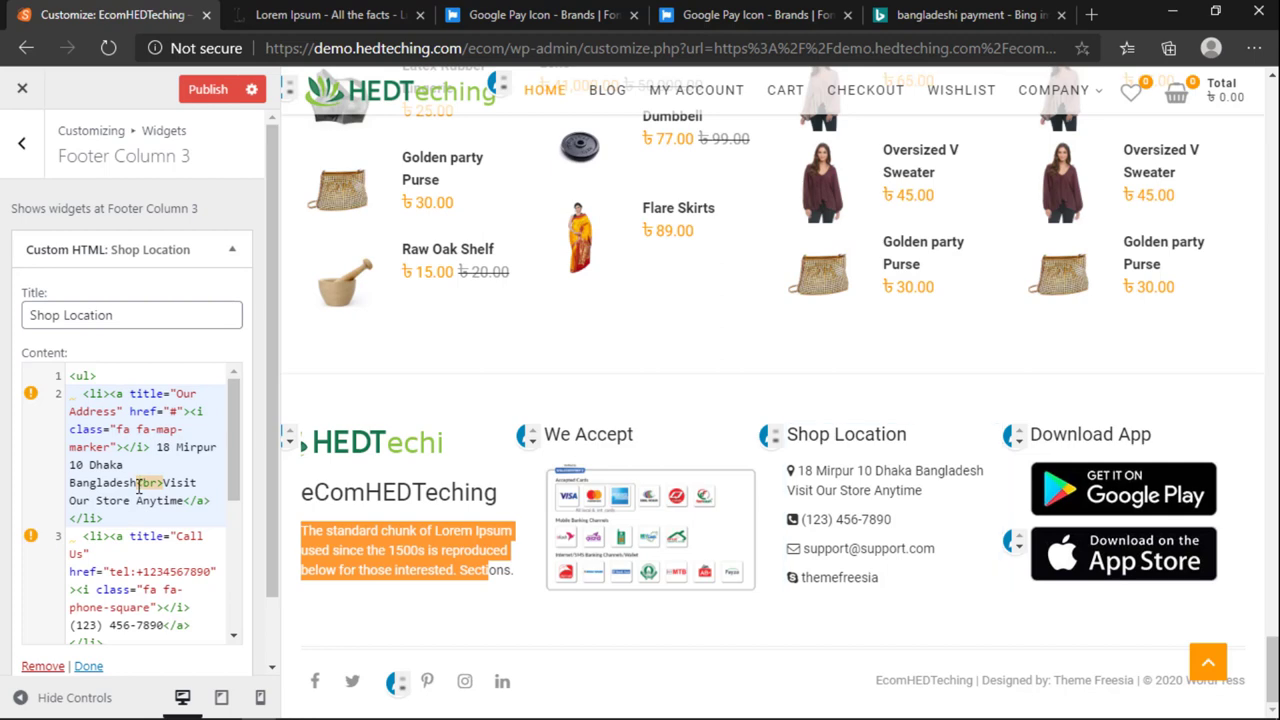
pyautogui.moveTo(136, 487); pyautogui.dragTo(163, 487)
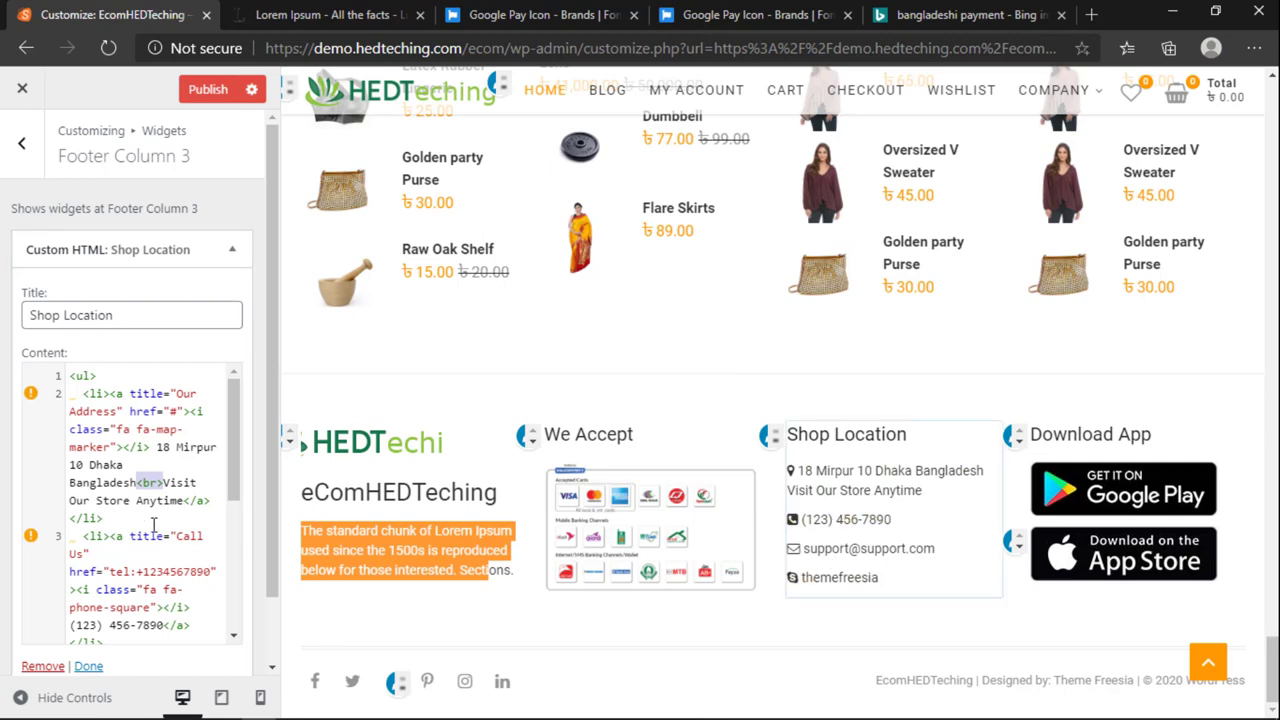
# Step: Change the Call Us link's tel: number to 01111111
pyautogui.scroll(-1, 134, 540)
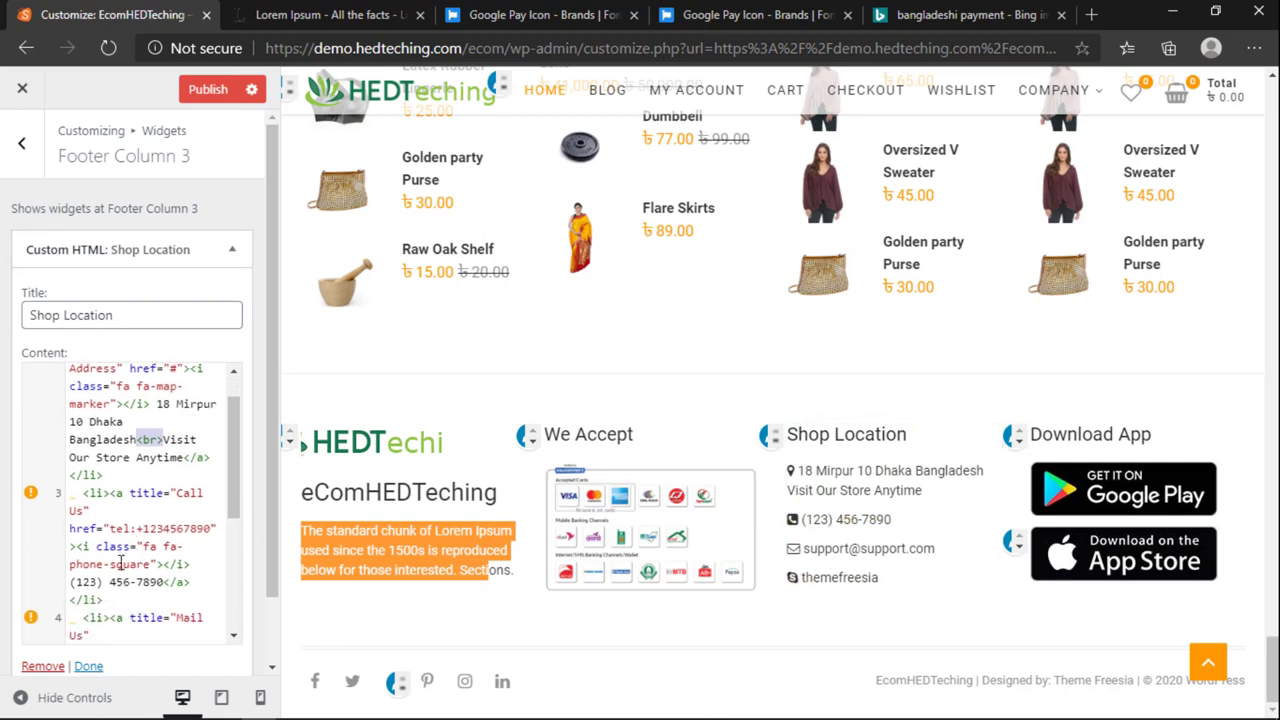
pyautogui.scroll(-1, 119, 564)
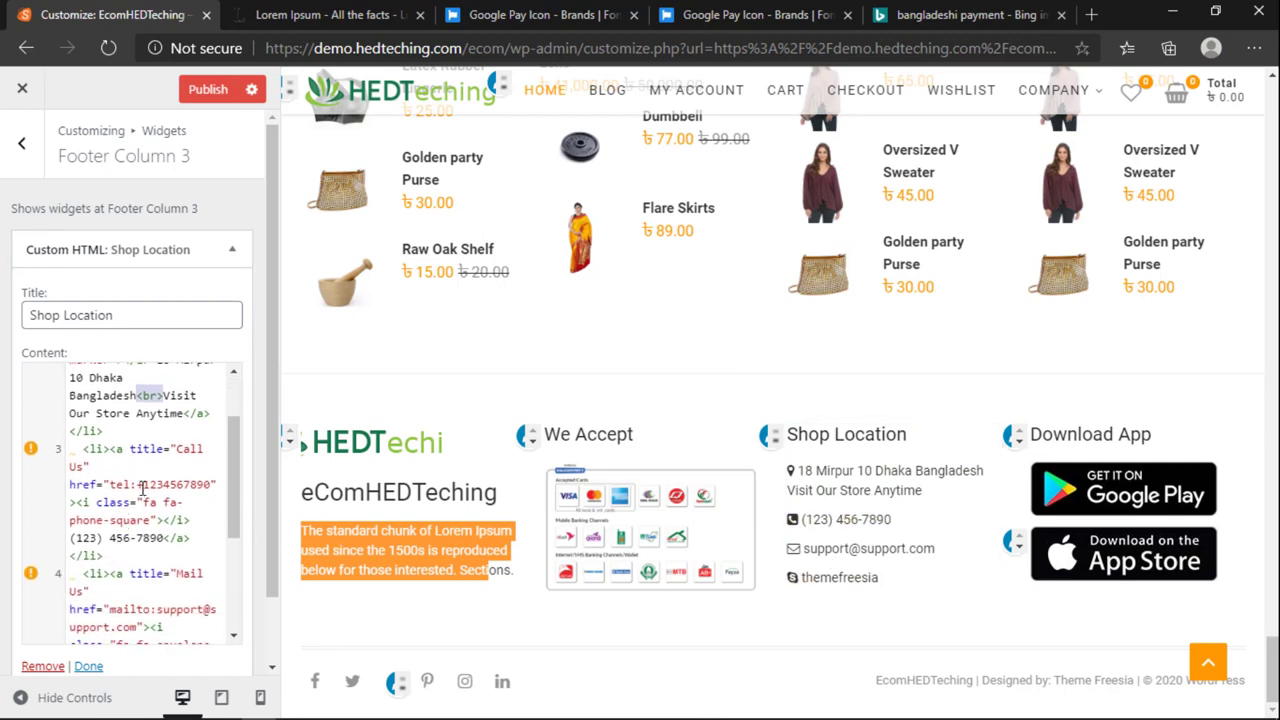
pyautogui.moveTo(145, 485); pyautogui.dragTo(211, 490)
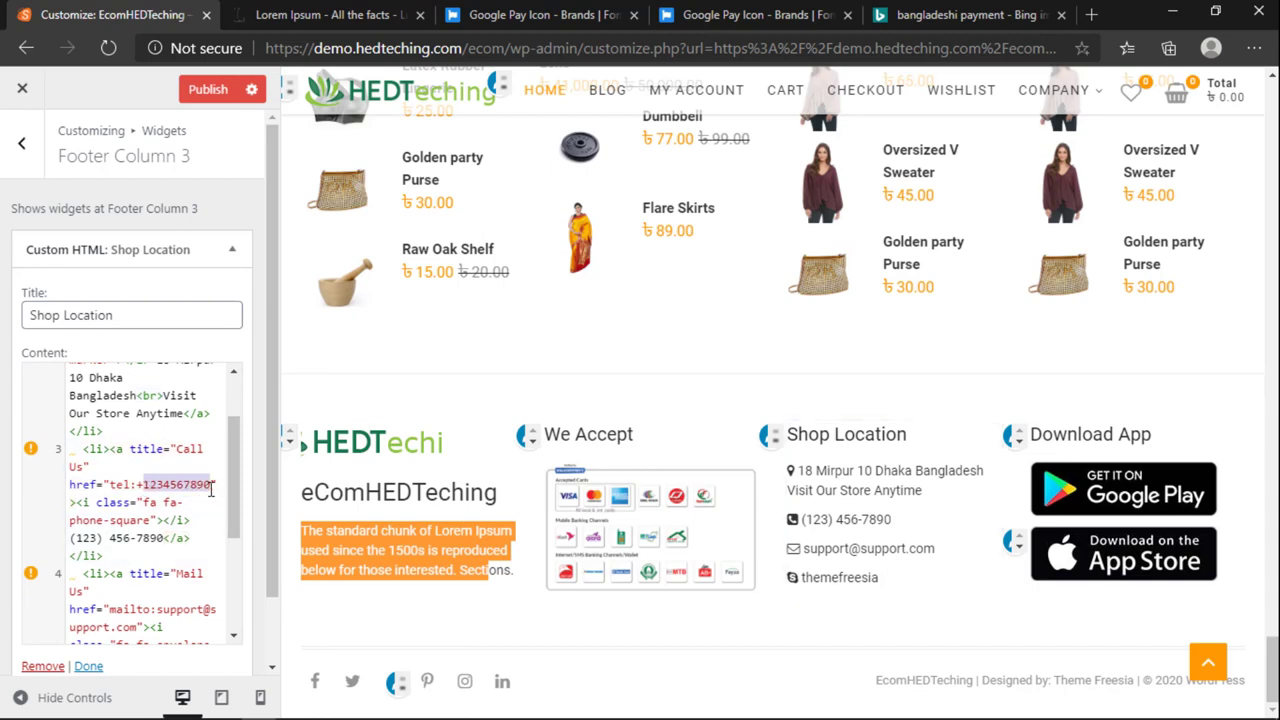
pyautogui.write('011111111')
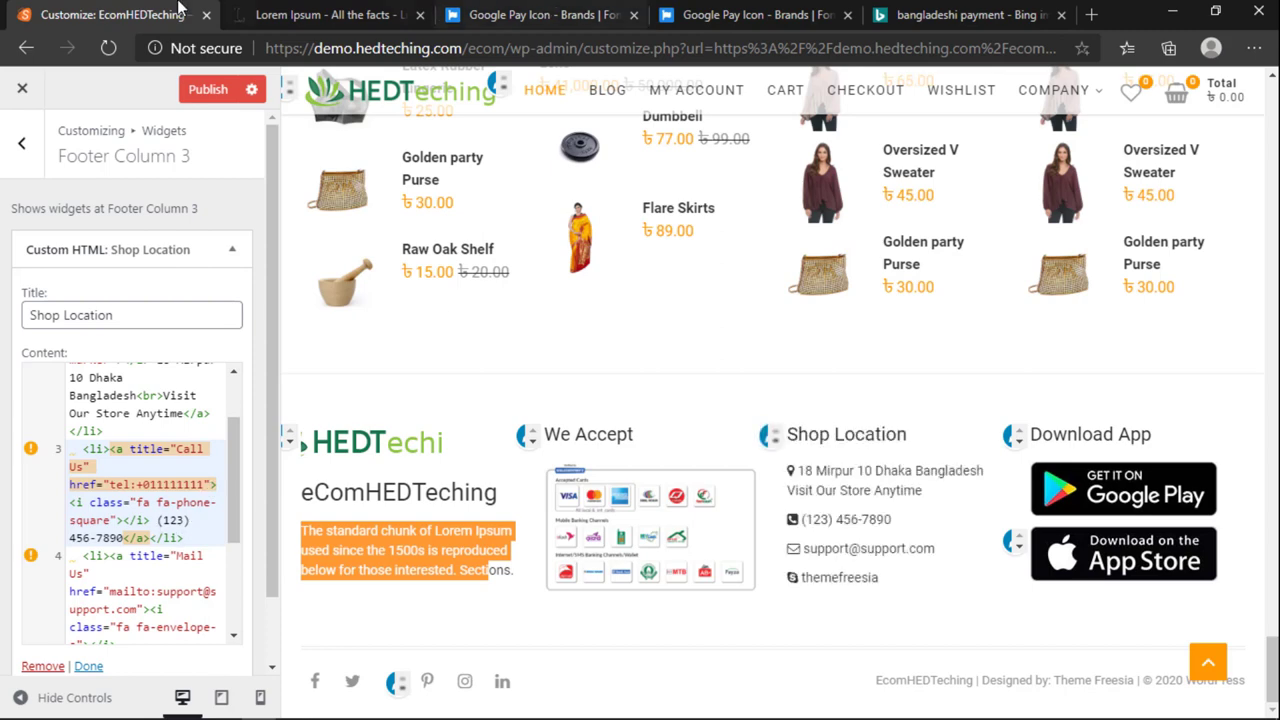
# Step: Open the shop's home page at demo.hedteching.com/ecom/ in the Lorem Ipsum tab
pyautogui.click(295, 16)
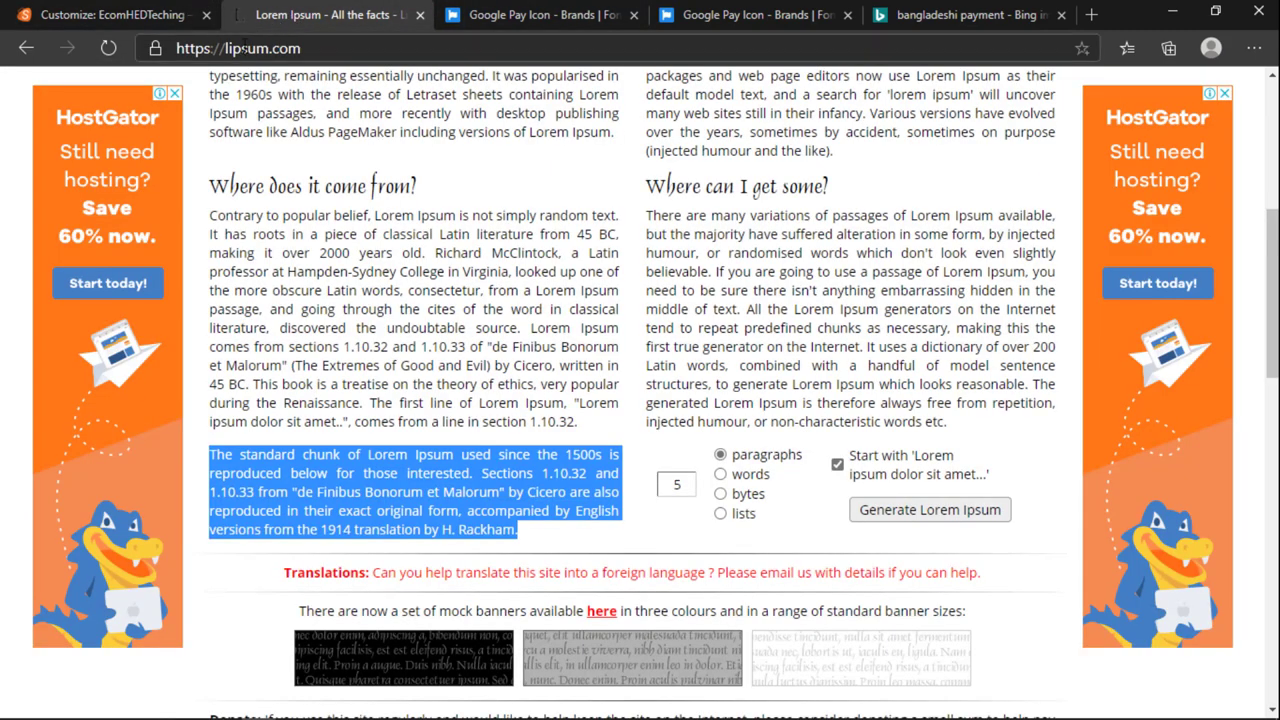
pyautogui.click(245, 48)
pyautogui.write('demo.hedteching.com/ecommerce-advanced/')
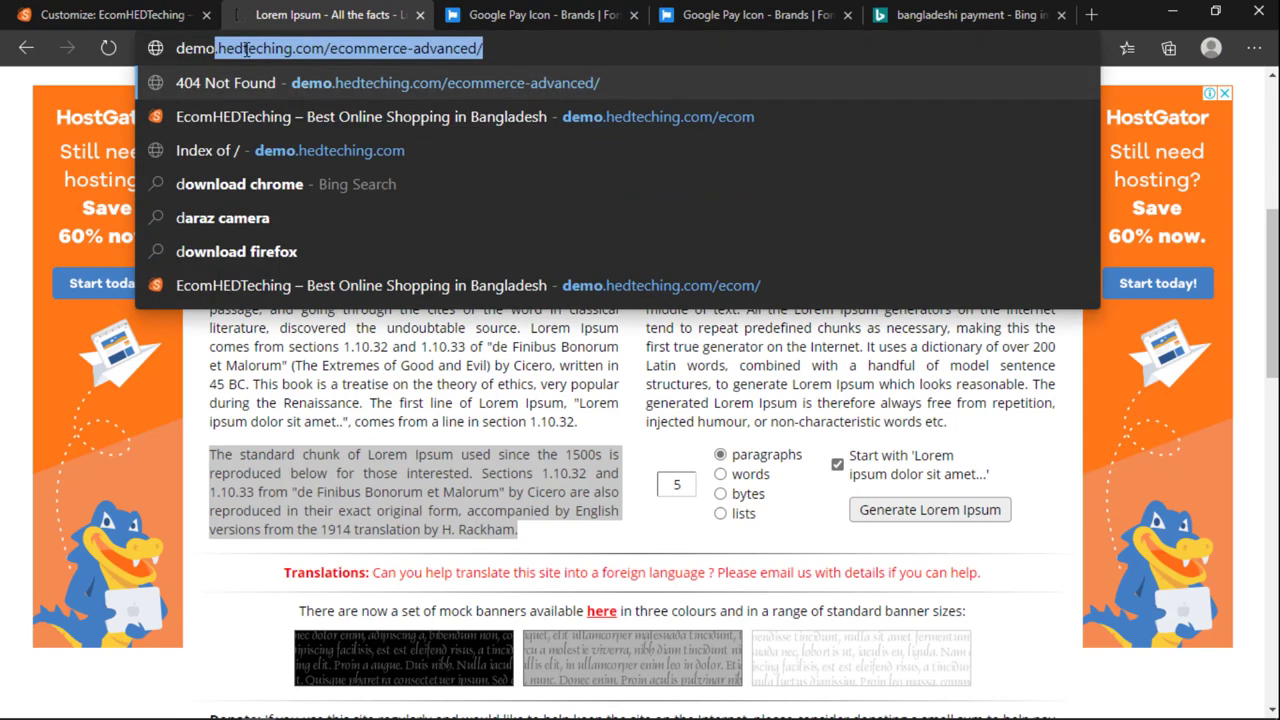
pyautogui.click(370, 184)
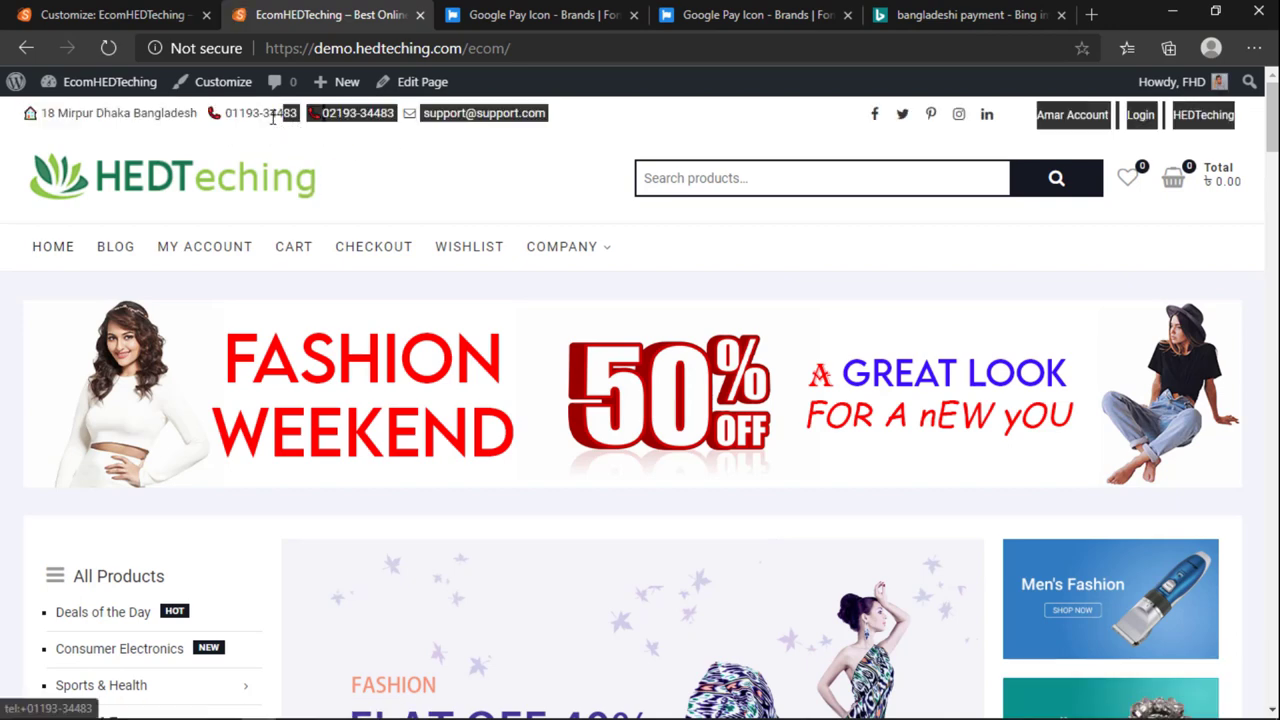
# Step: Test the header phone link twice, cancelling the open-app prompt each time
pyautogui.click(237, 130)
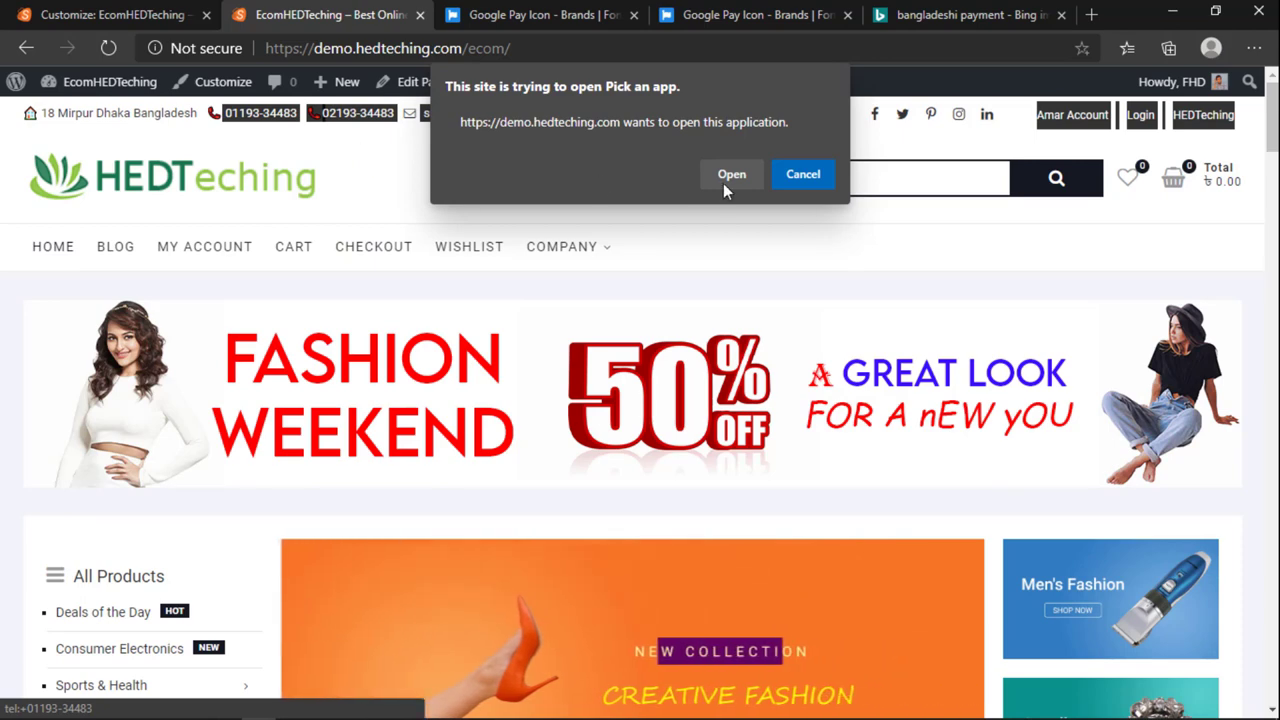
pyautogui.click(803, 174)
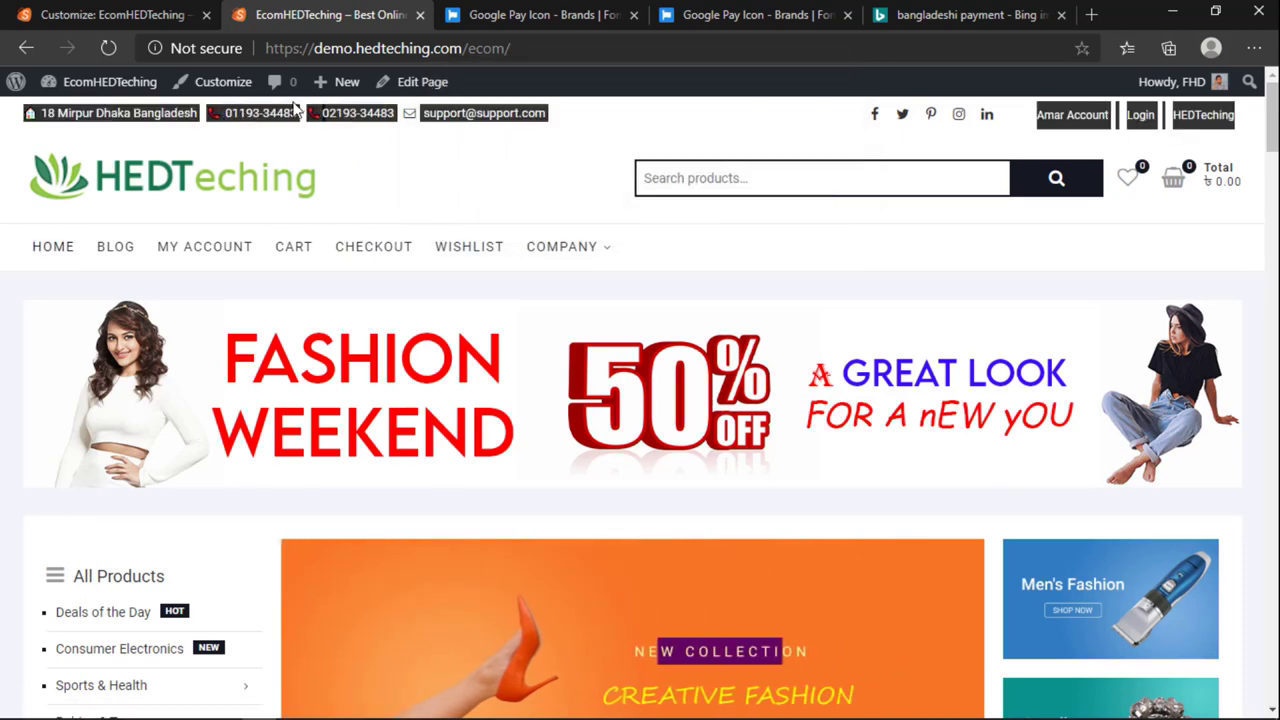
pyautogui.click(244, 130)
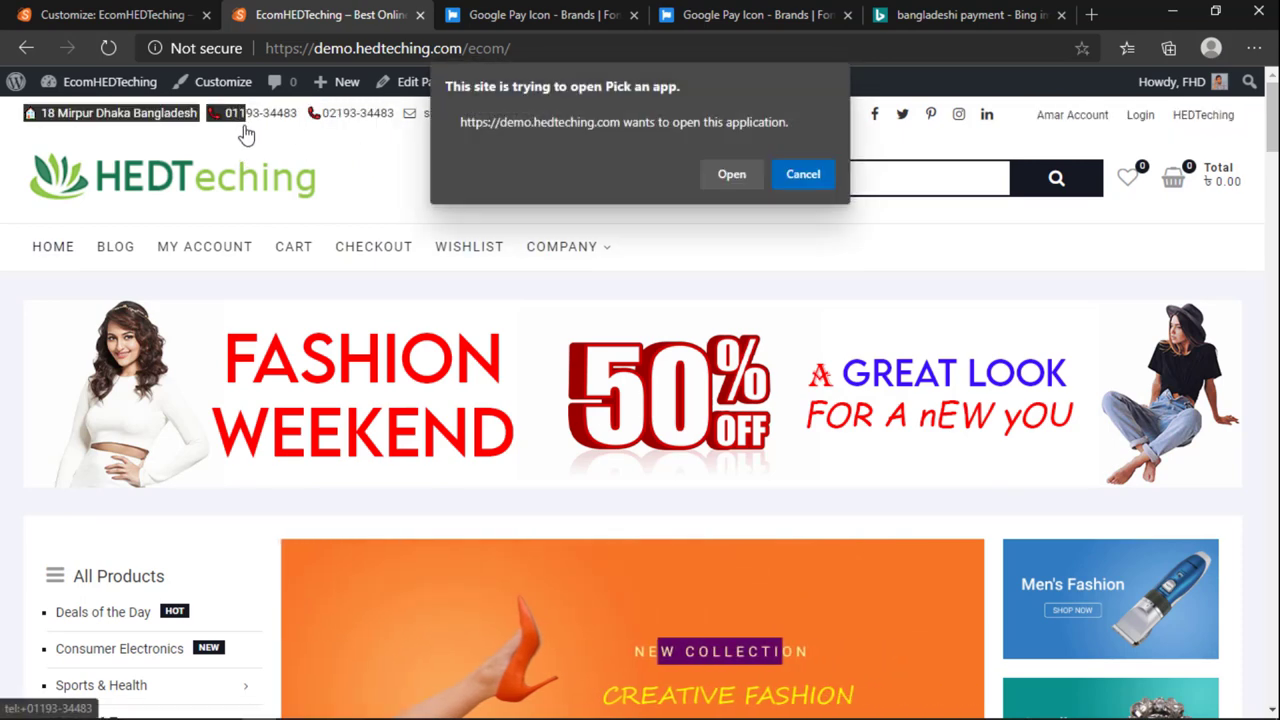
pyautogui.click(780, 180)
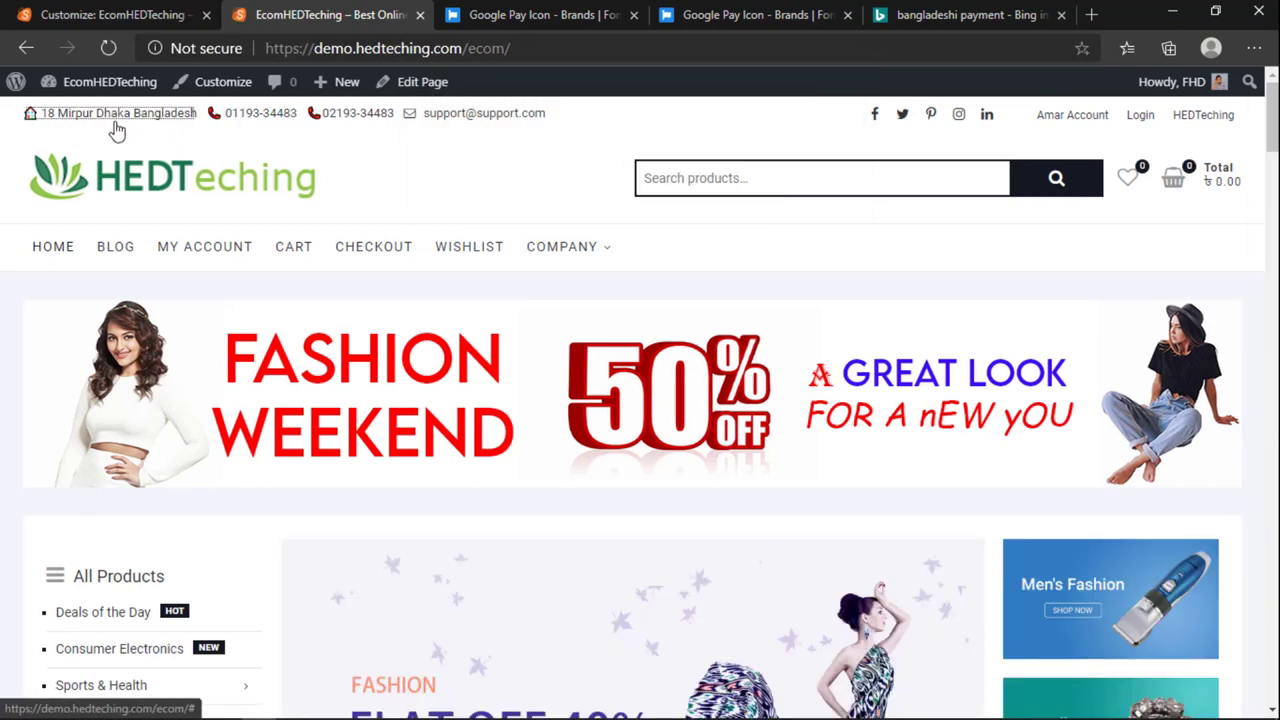
# Step: Copy the header's address, phone numbers and email row, then return to the Customizer
pyautogui.tripleClick(123, 134)
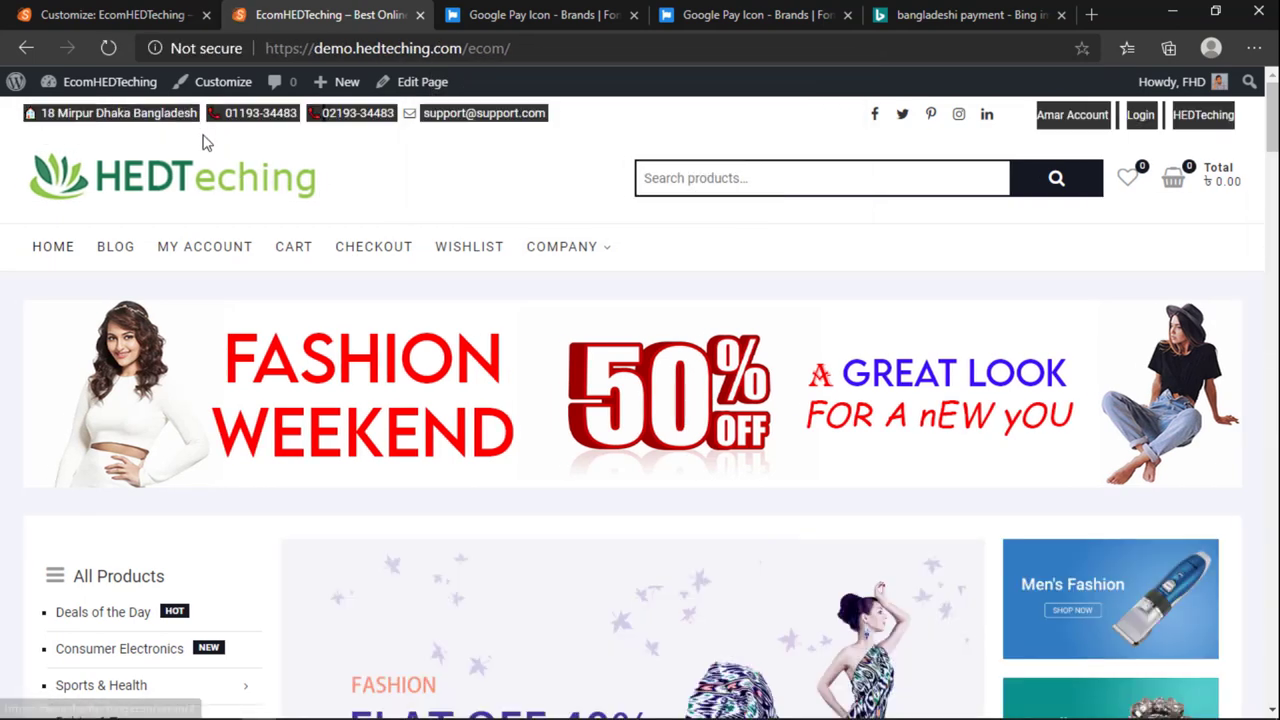
pyautogui.click(50, 120)
pyautogui.moveTo(10, 118); pyautogui.dragTo(537, 118)
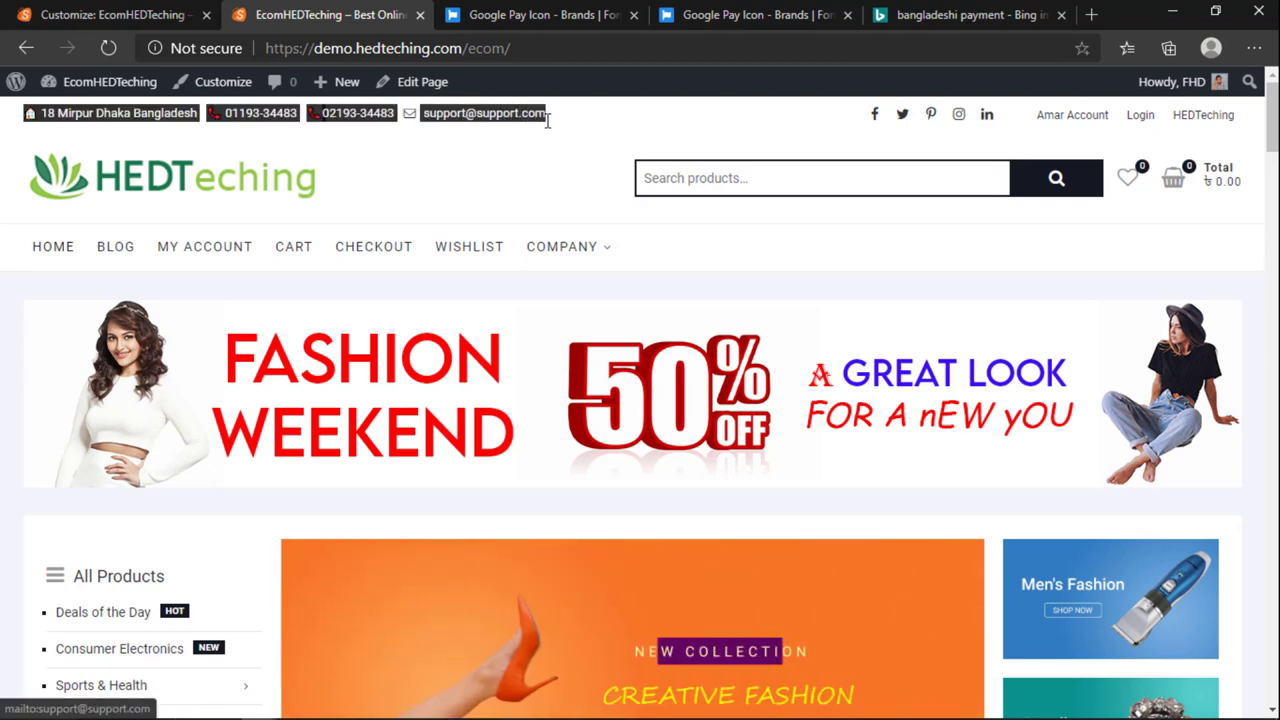
pyautogui.click(150, 12)
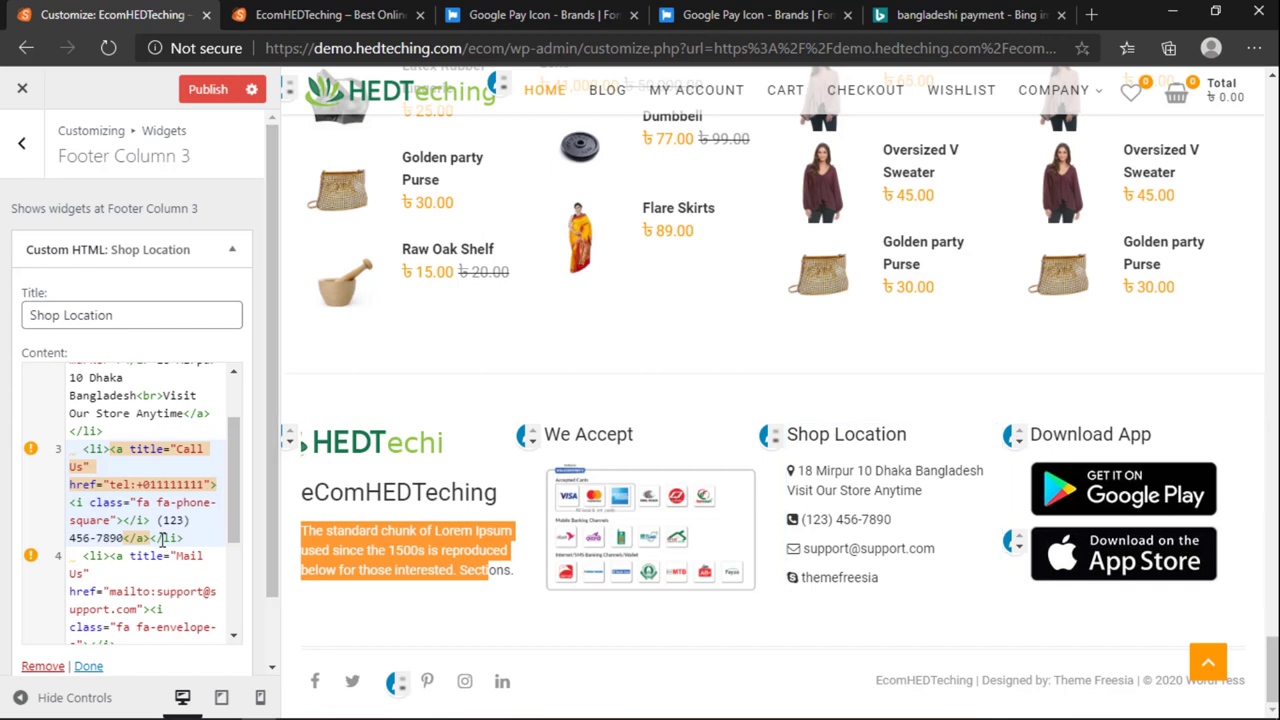
pyautogui.scroll(-1, 150, 530)
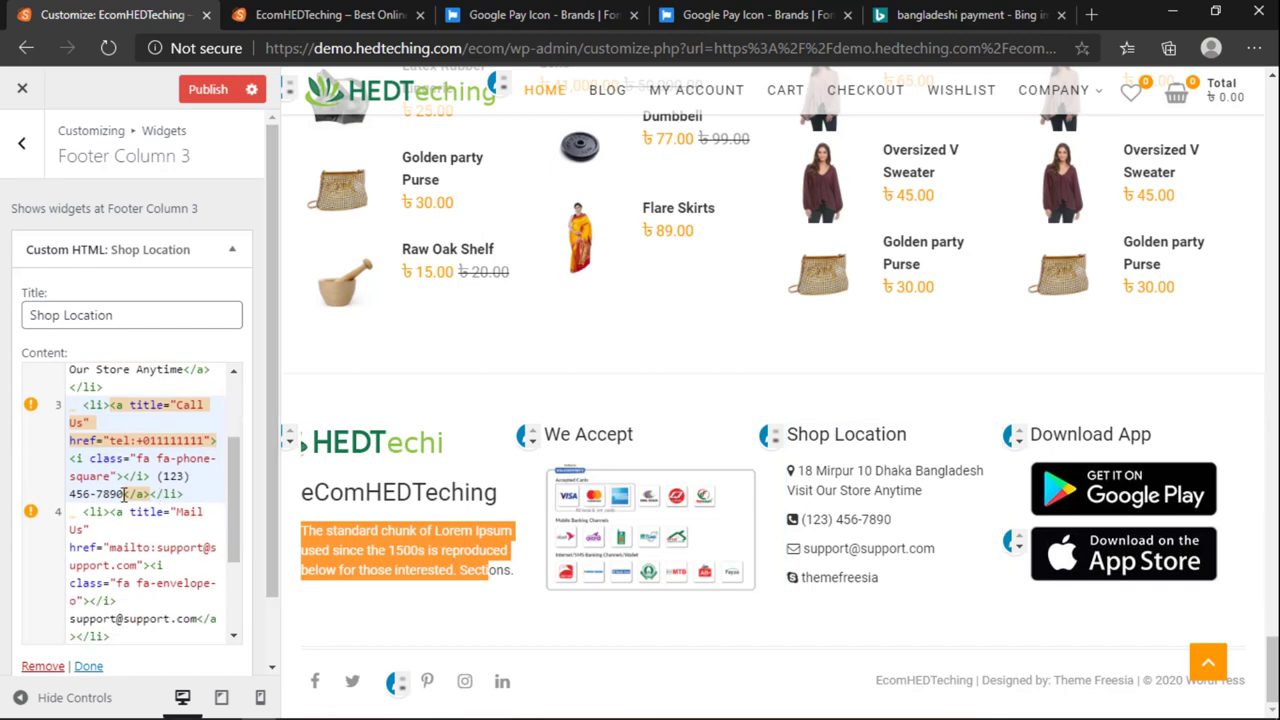
pyautogui.moveTo(125, 494); pyautogui.dragTo(157, 476)
pyautogui.hotkey('ctrl', 'v')
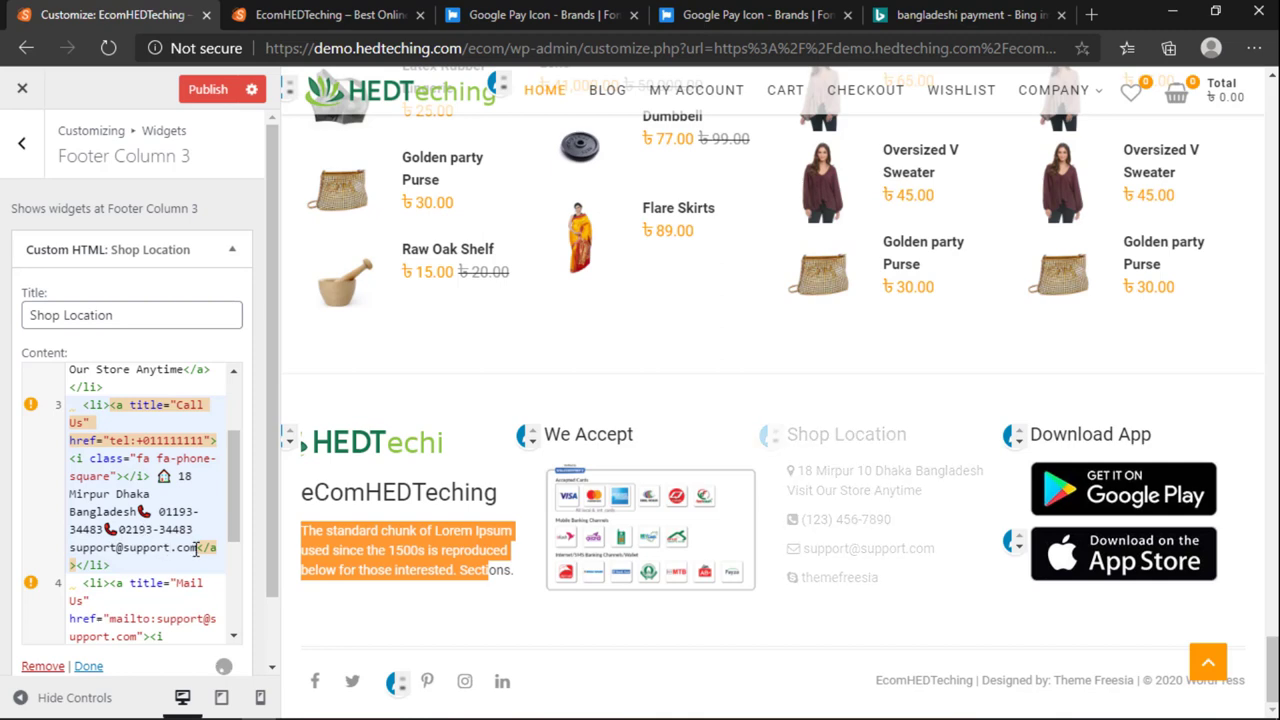
pyautogui.moveTo(197, 548); pyautogui.dragTo(68, 548)
pyautogui.press('BackSpace')
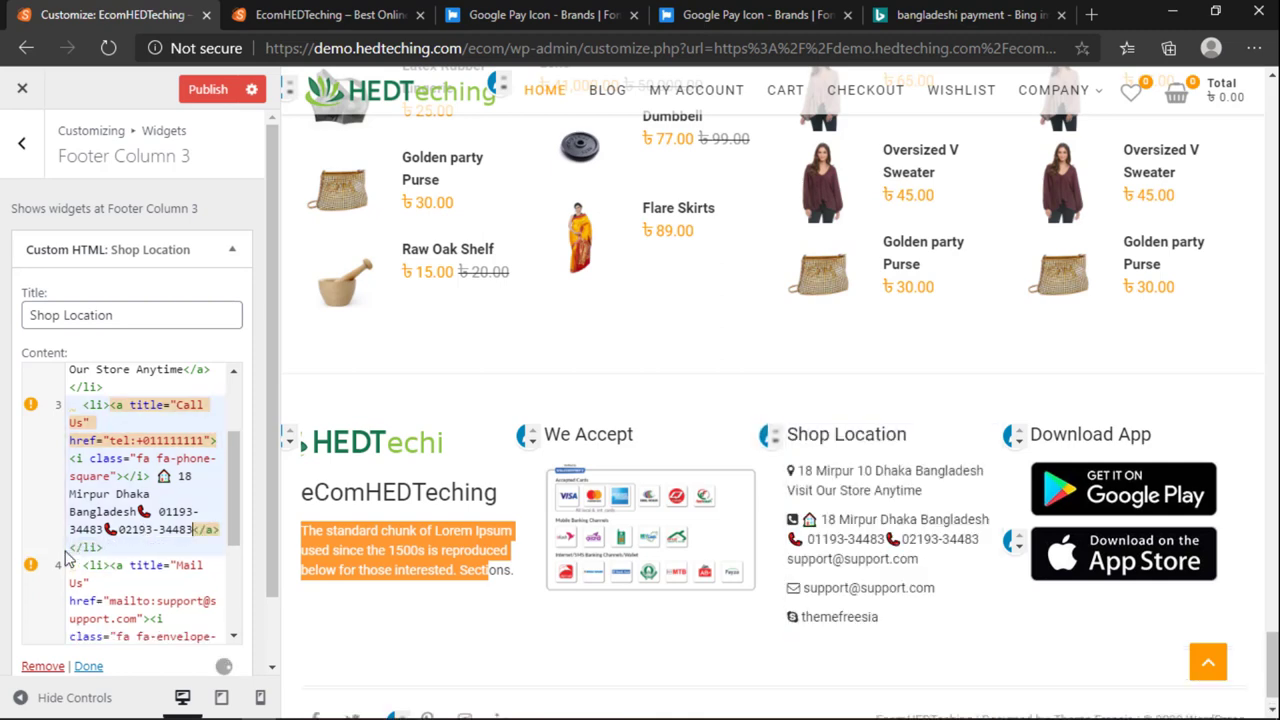
pyautogui.moveTo(120, 527); pyautogui.dragTo(160, 512)
pyautogui.press('BackSpace')
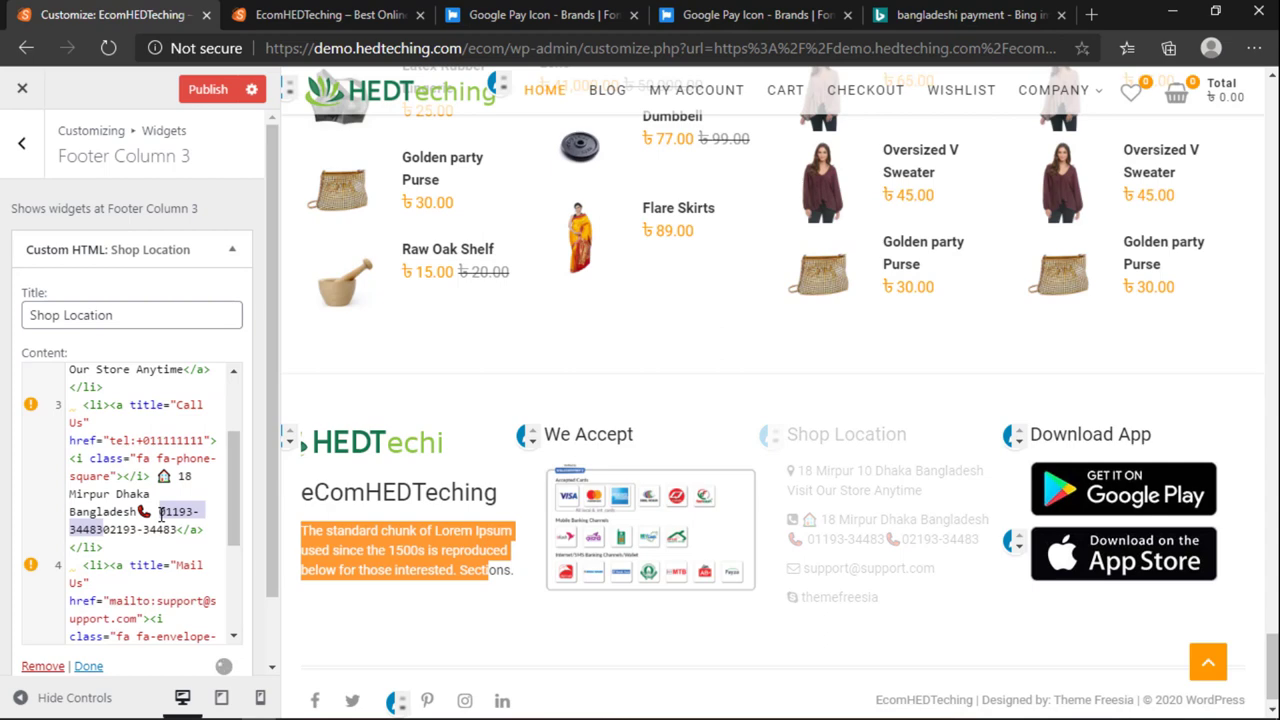
pyautogui.rightClick(162, 512)
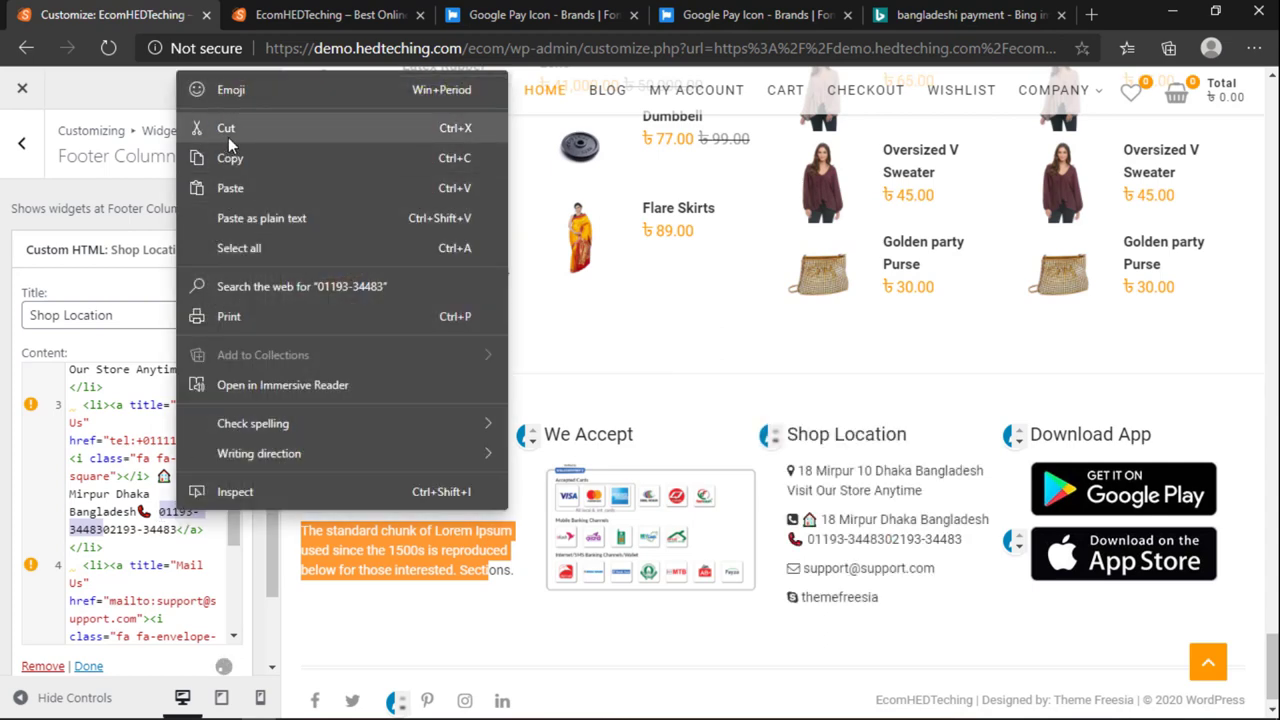
pyautogui.click(228, 137)
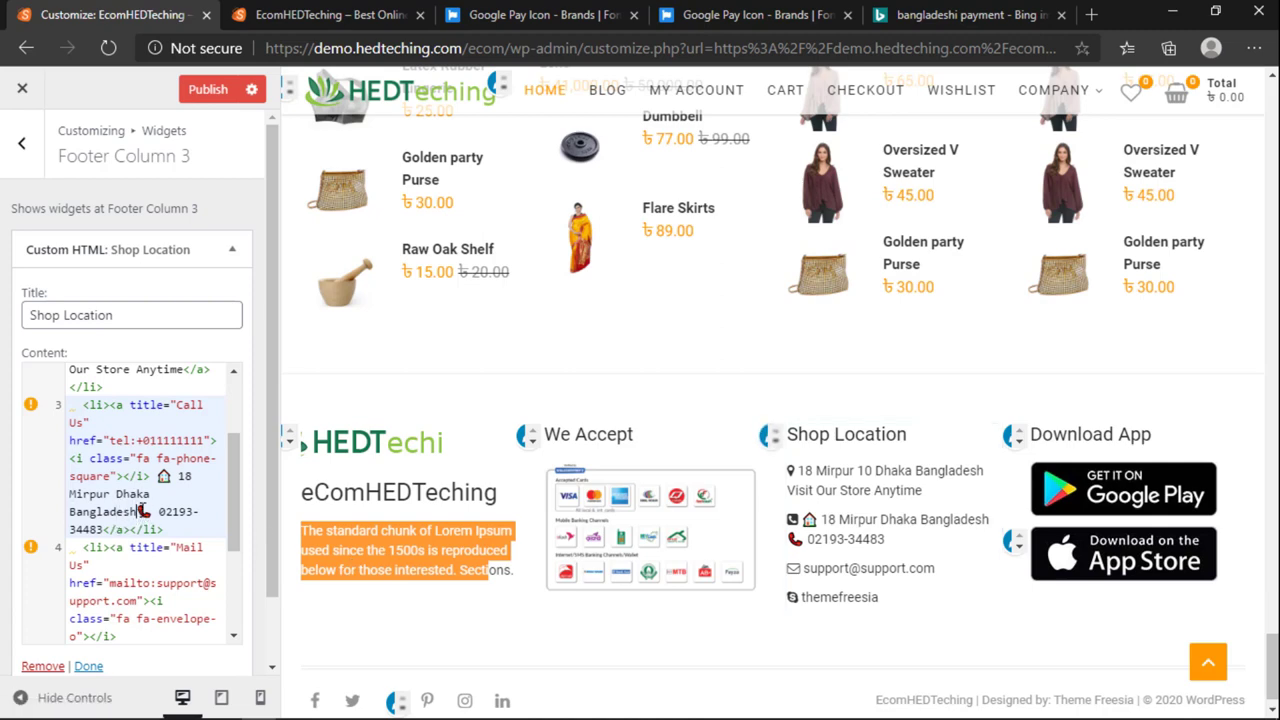
pyautogui.moveTo(150, 494); pyautogui.dragTo(154, 478)
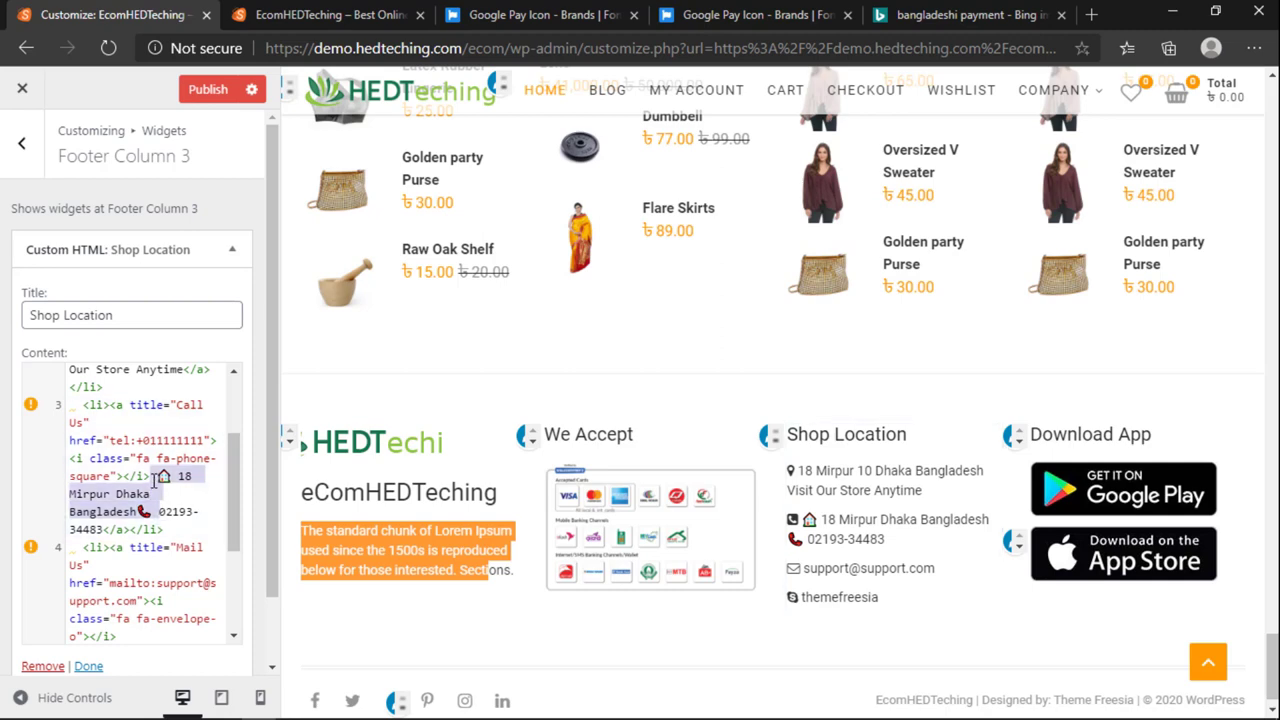
pyautogui.press('BackSpace')
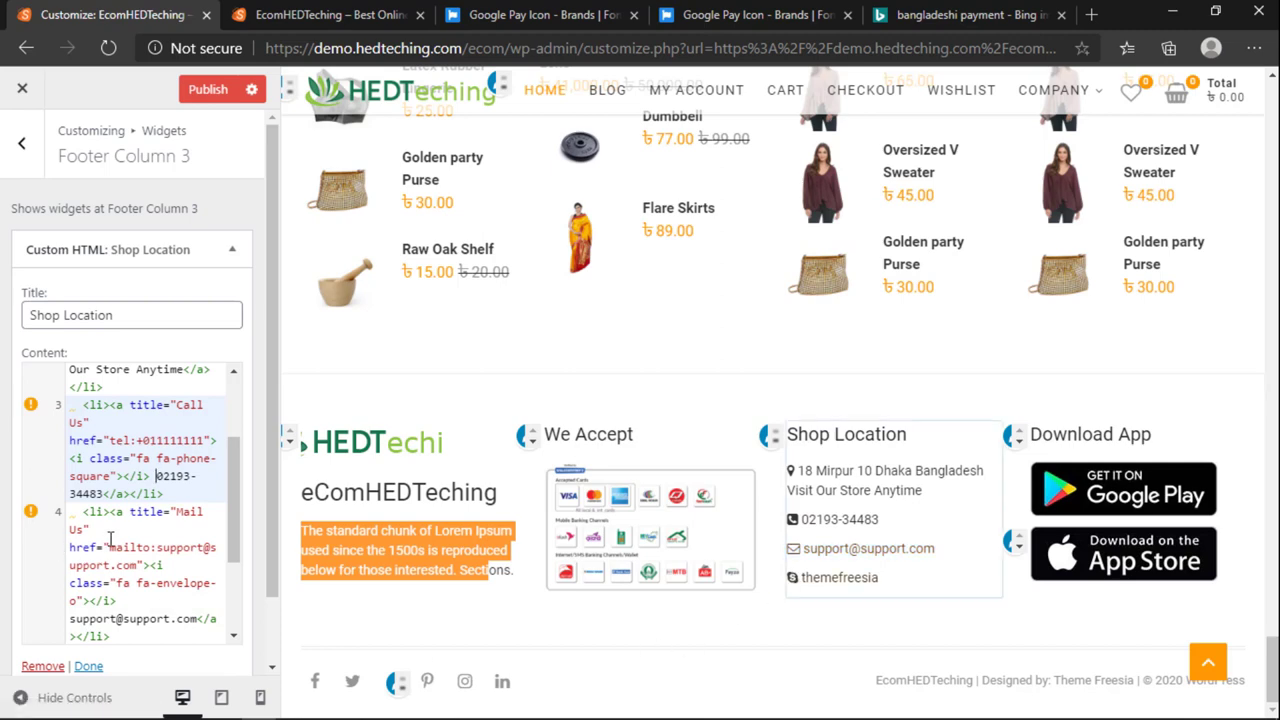
pyautogui.moveTo(185, 497); pyautogui.dragTo(72, 404)
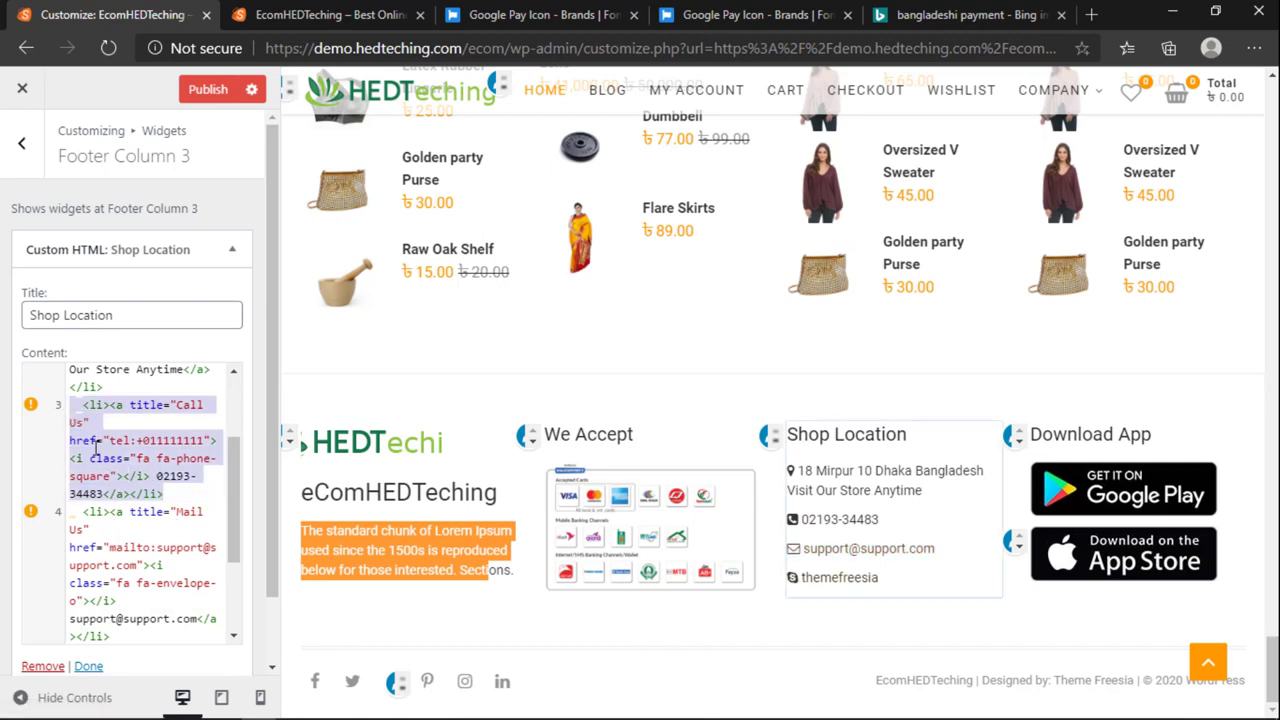
pyautogui.click(192, 493)
pyautogui.press('Return')
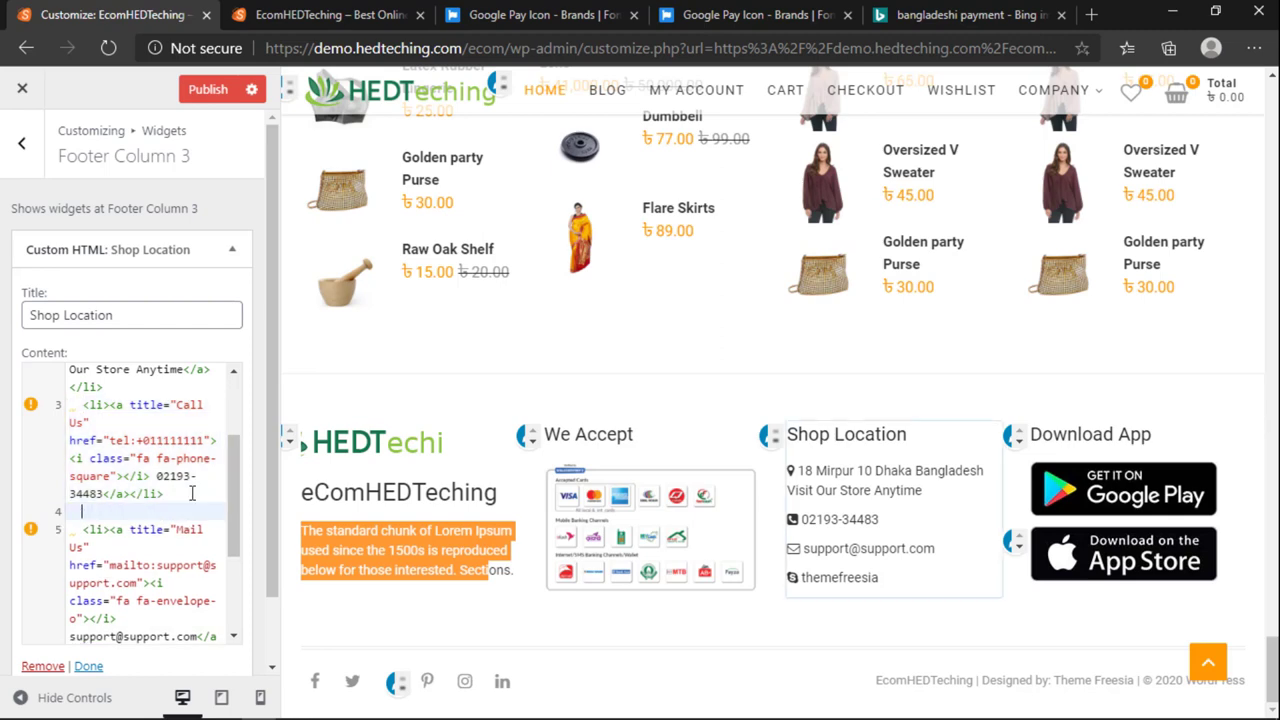
pyautogui.hotkey('ctrl', 'v')
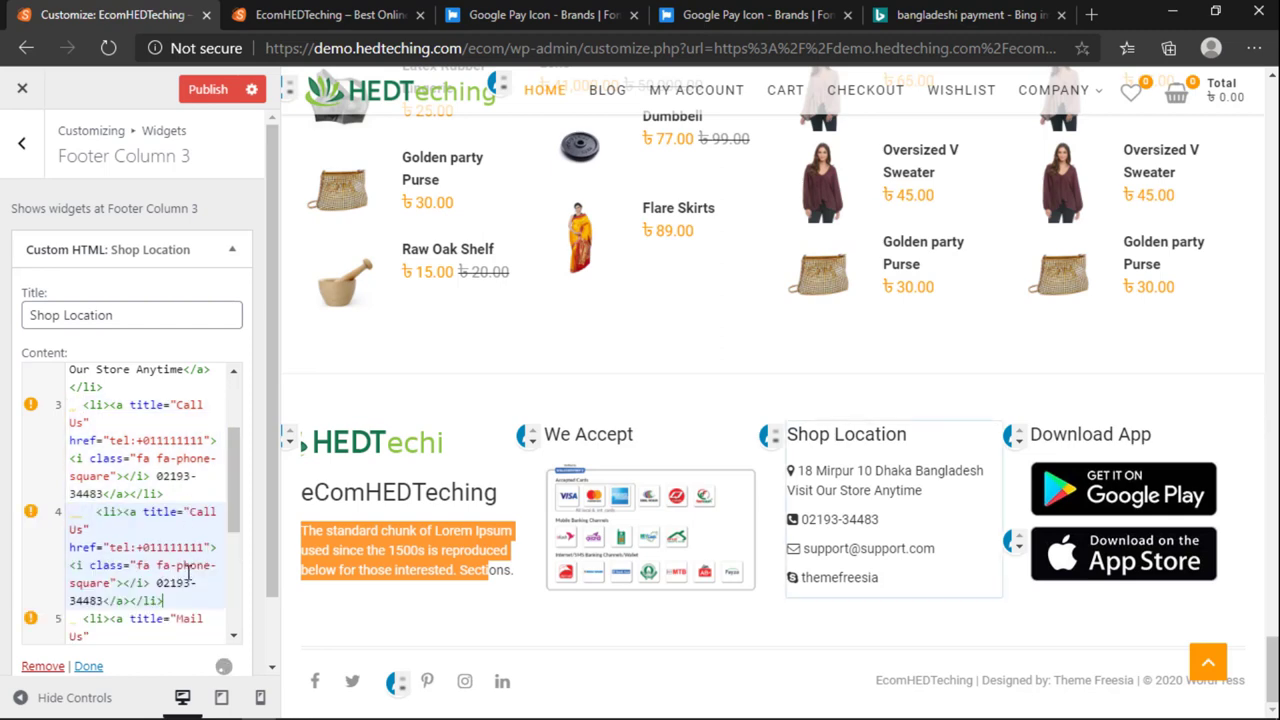
pyautogui.moveTo(157, 583); pyautogui.dragTo(103, 601)
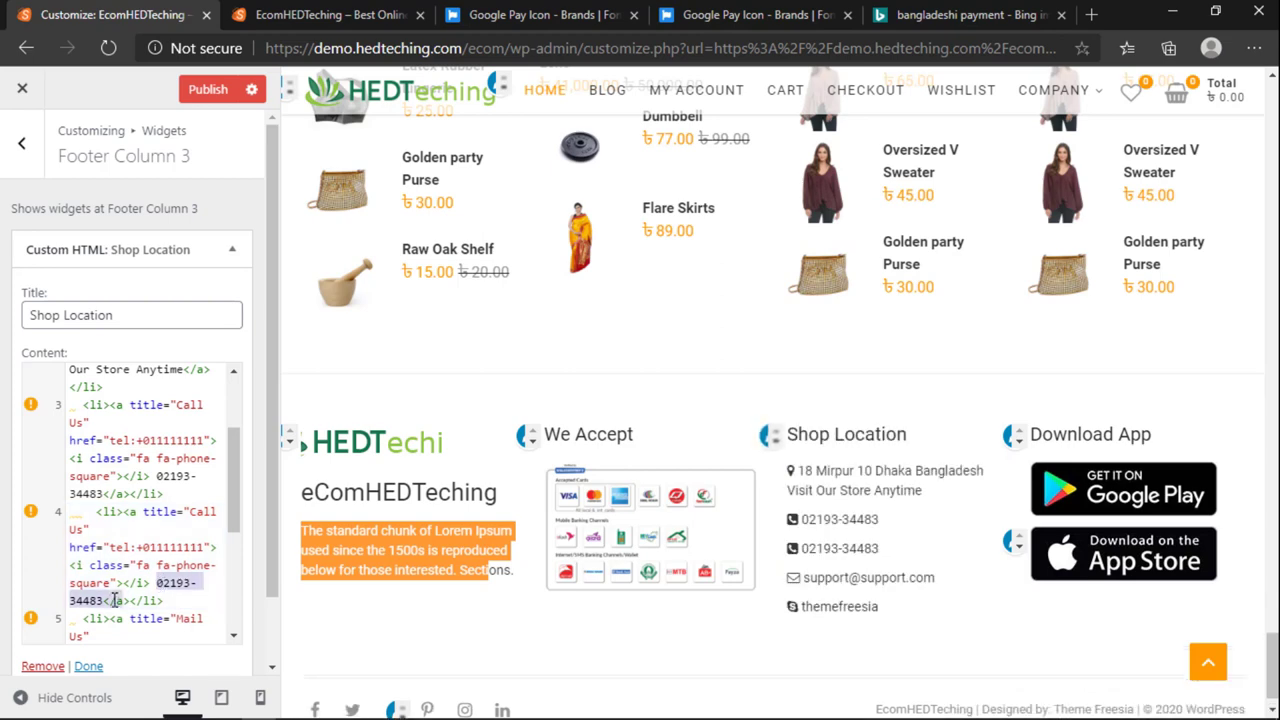
pyautogui.hotkey('ctrl', 'v')
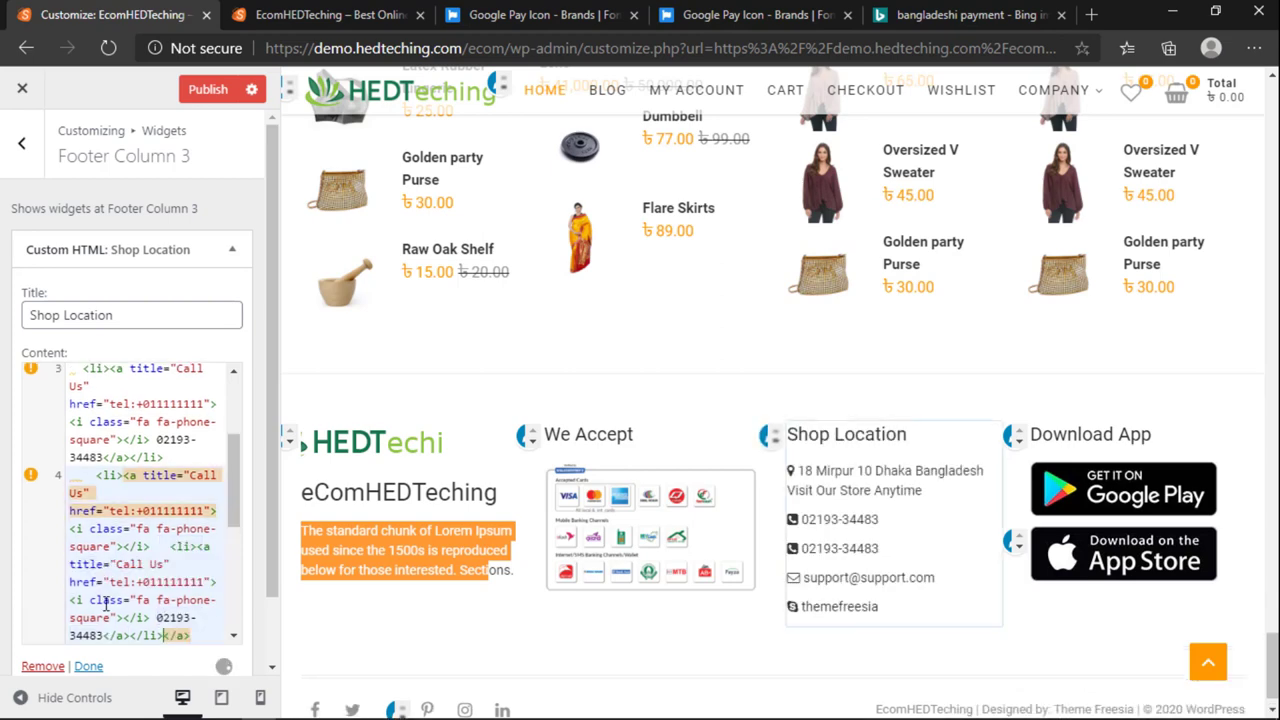
pyautogui.scroll(-1, 133, 595)
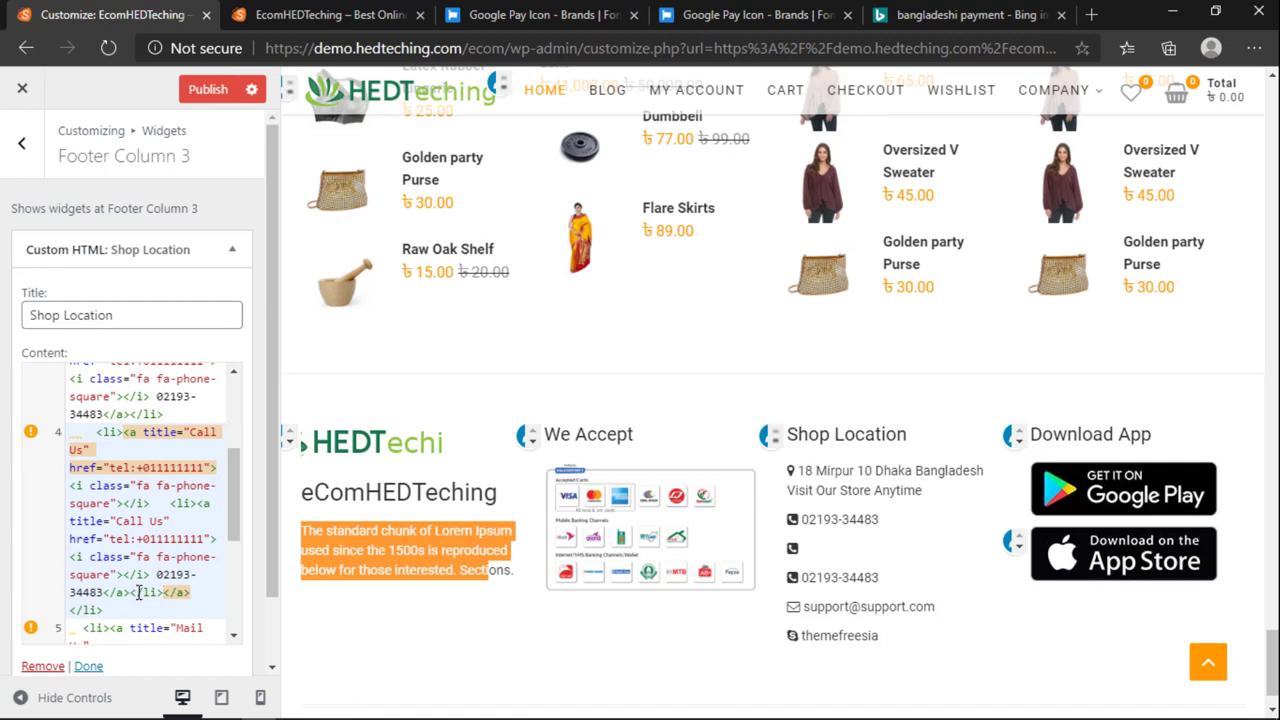
pyautogui.hotkey('ctrl', 'z')
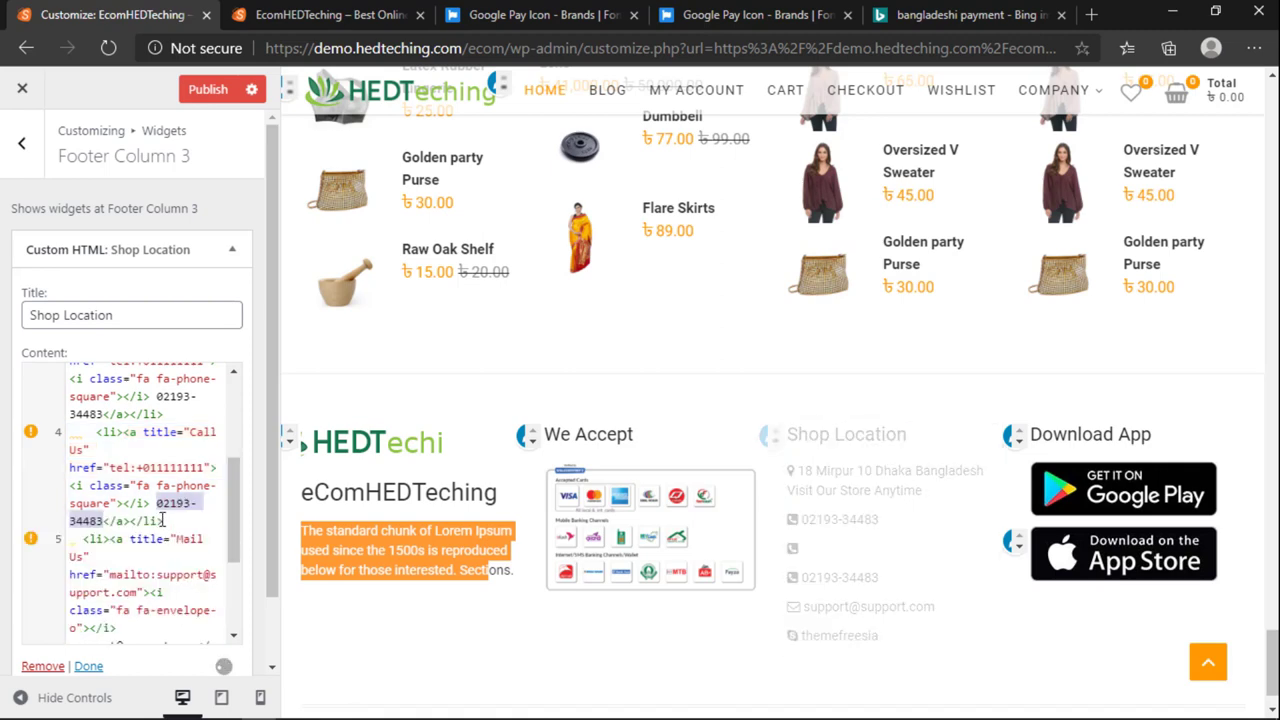
pyautogui.scroll(2, 165, 525)
pyautogui.scroll(-1, 179, 556)
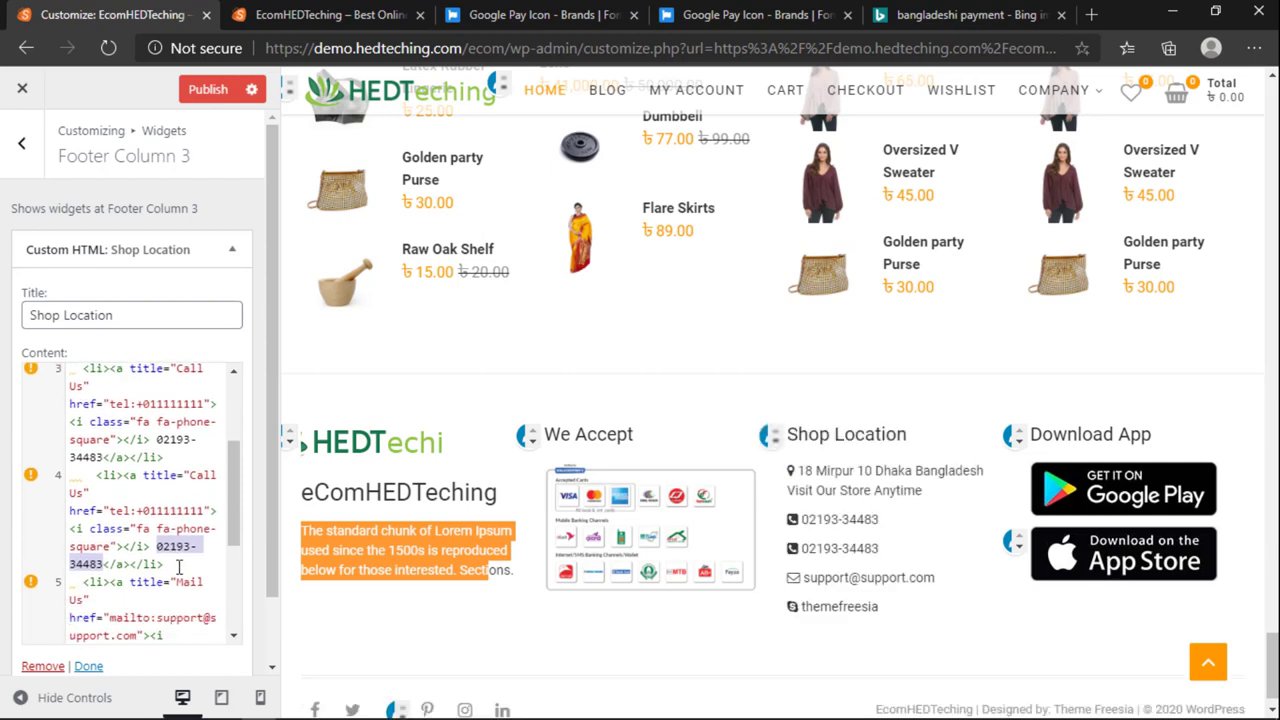
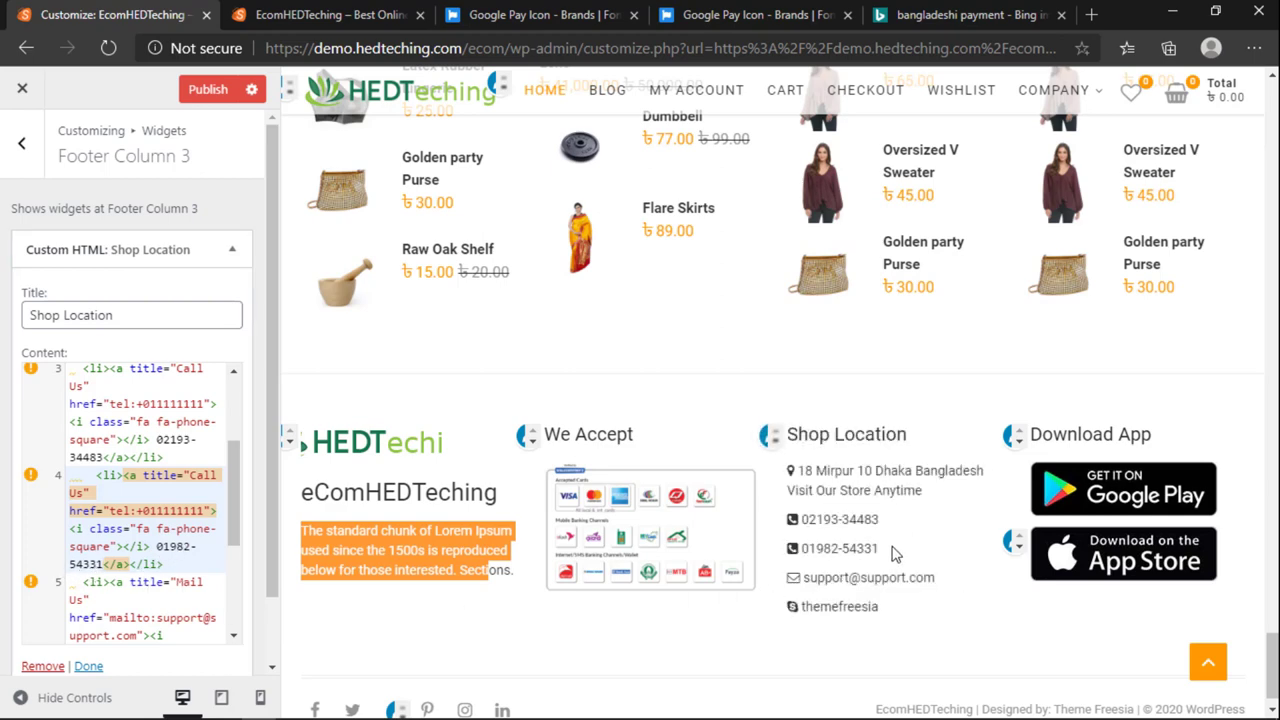
pyautogui.scroll(-1, 891, 549)
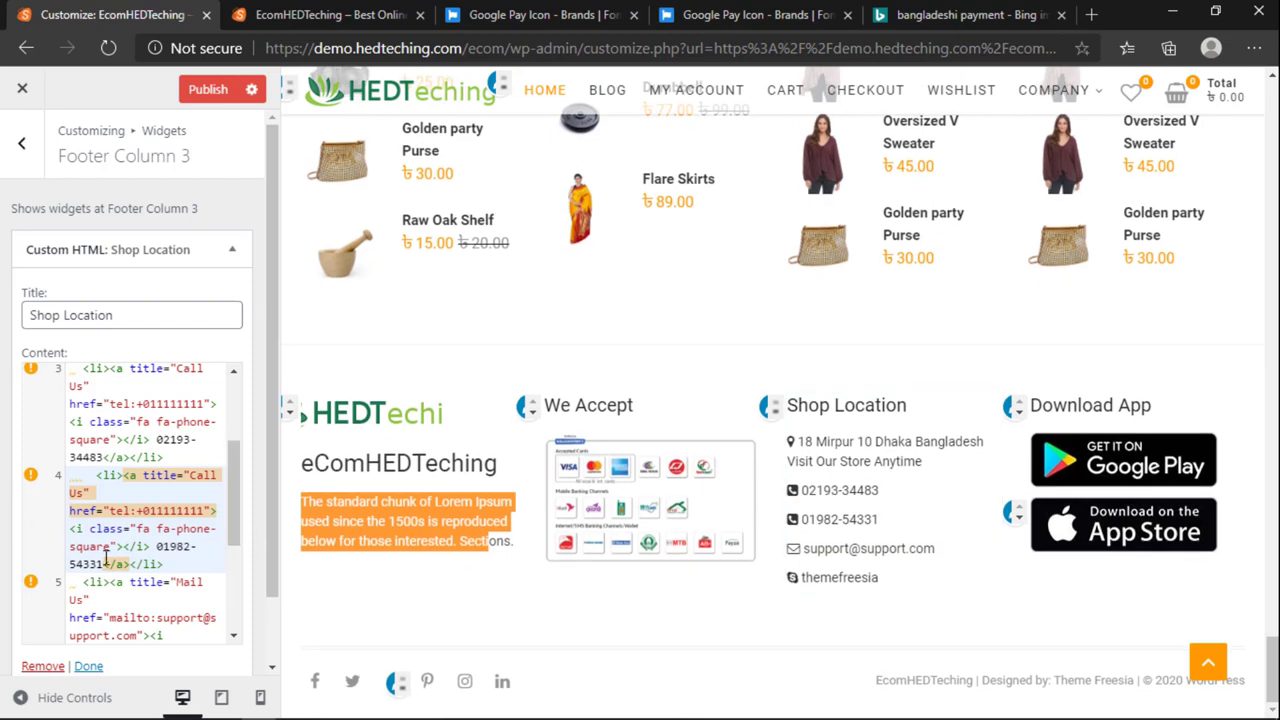
# Step: Delete the Live chat skype list item and tidy the leftover closing tag and empty line
pyautogui.scroll(-6, 100, 570)
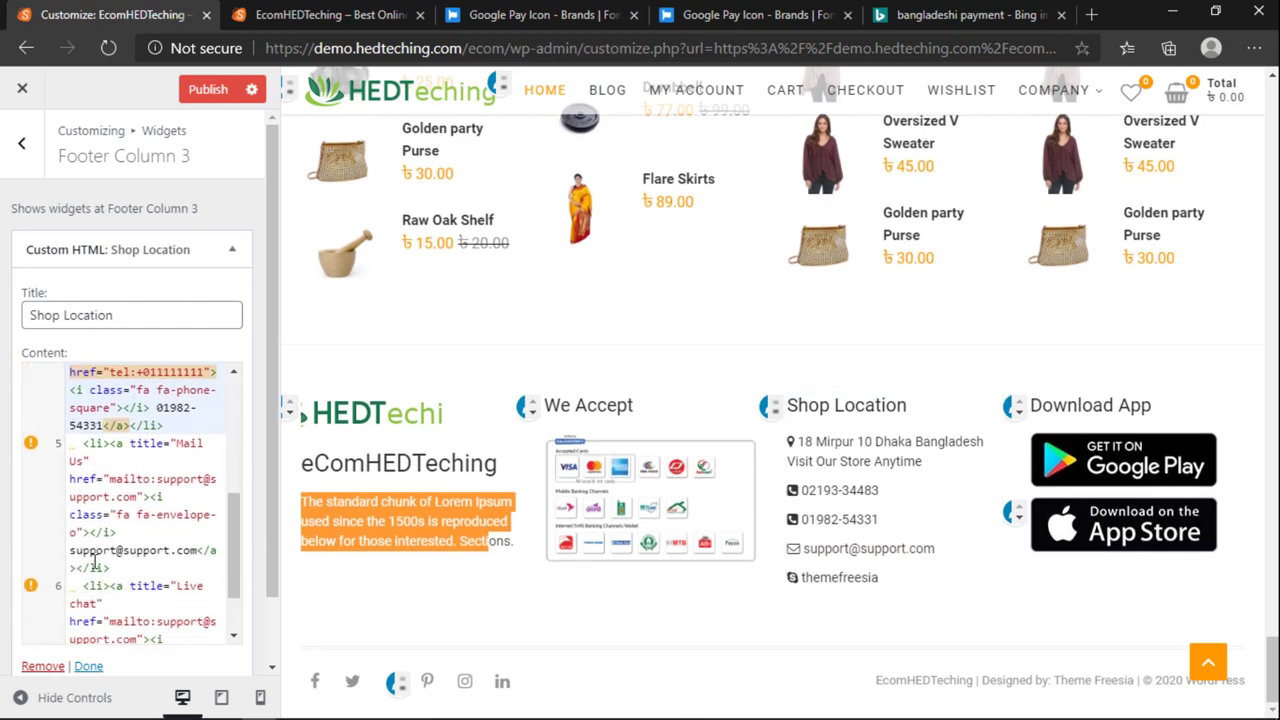
pyautogui.scroll(-1, 108, 575)
pyautogui.click(105, 538)
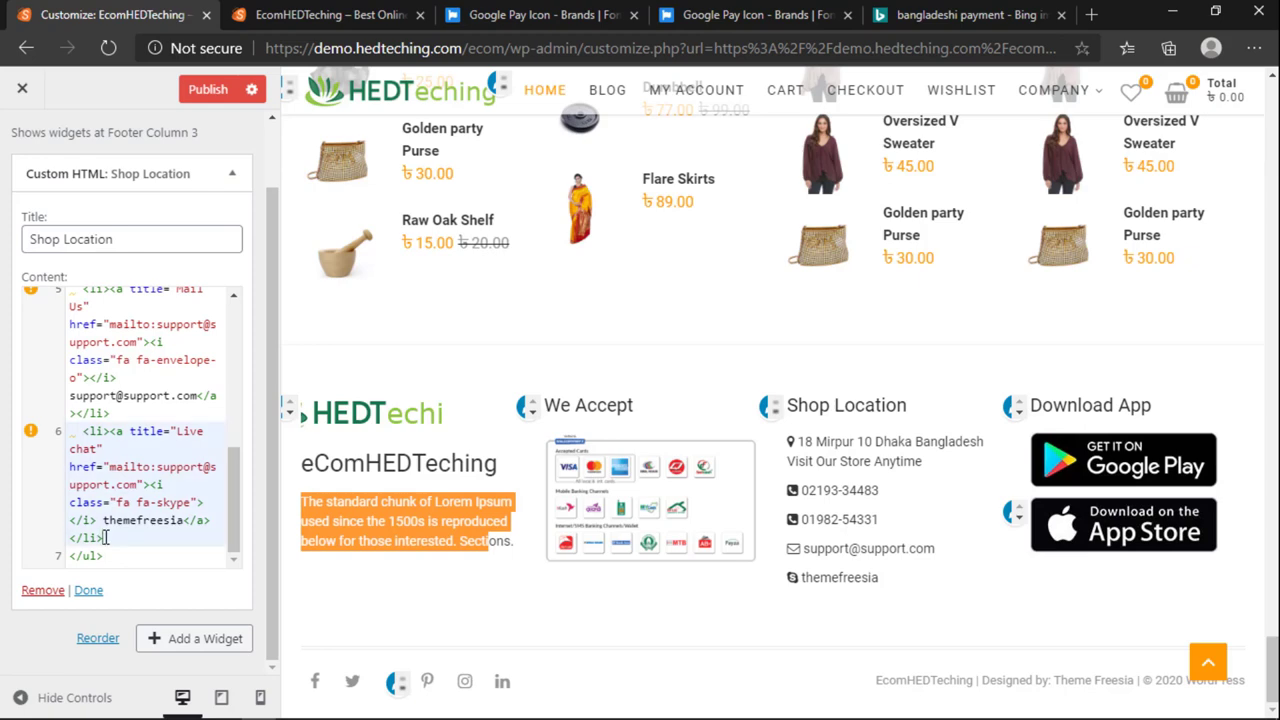
pyautogui.moveTo(92, 497); pyautogui.dragTo(84, 431)
pyautogui.click(108, 484)
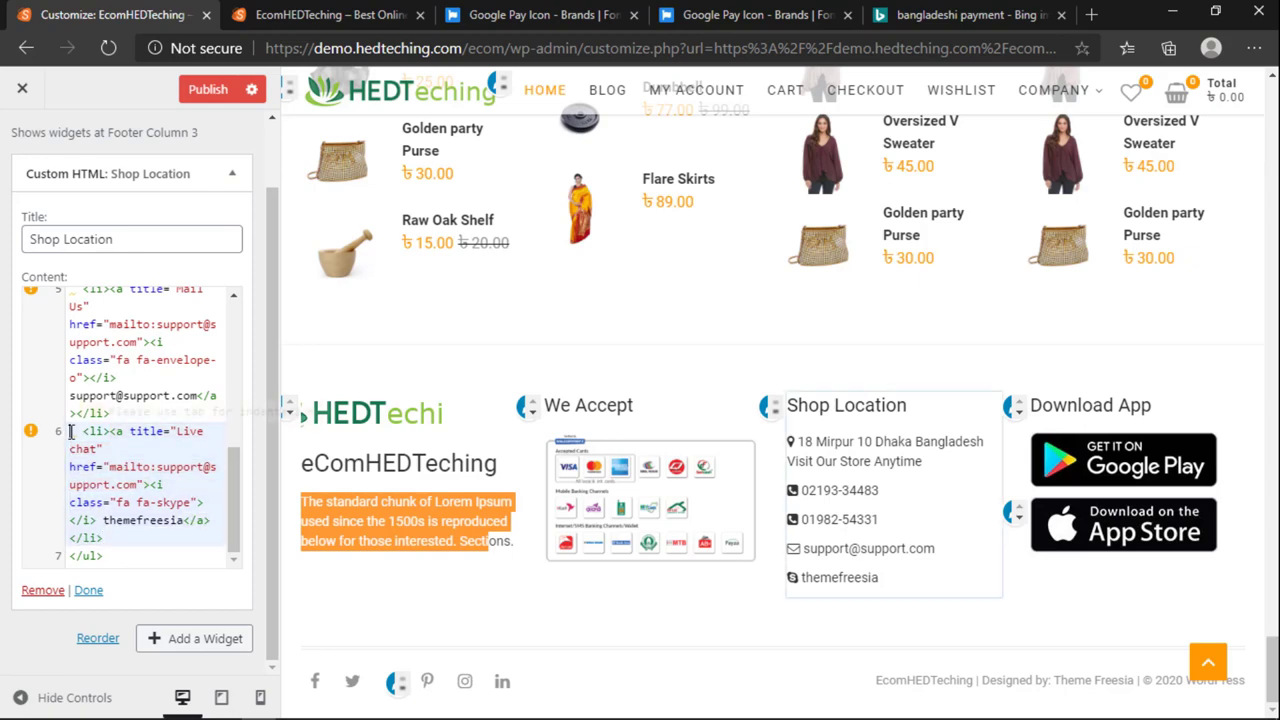
pyautogui.moveTo(72, 433); pyautogui.dragTo(105, 538)
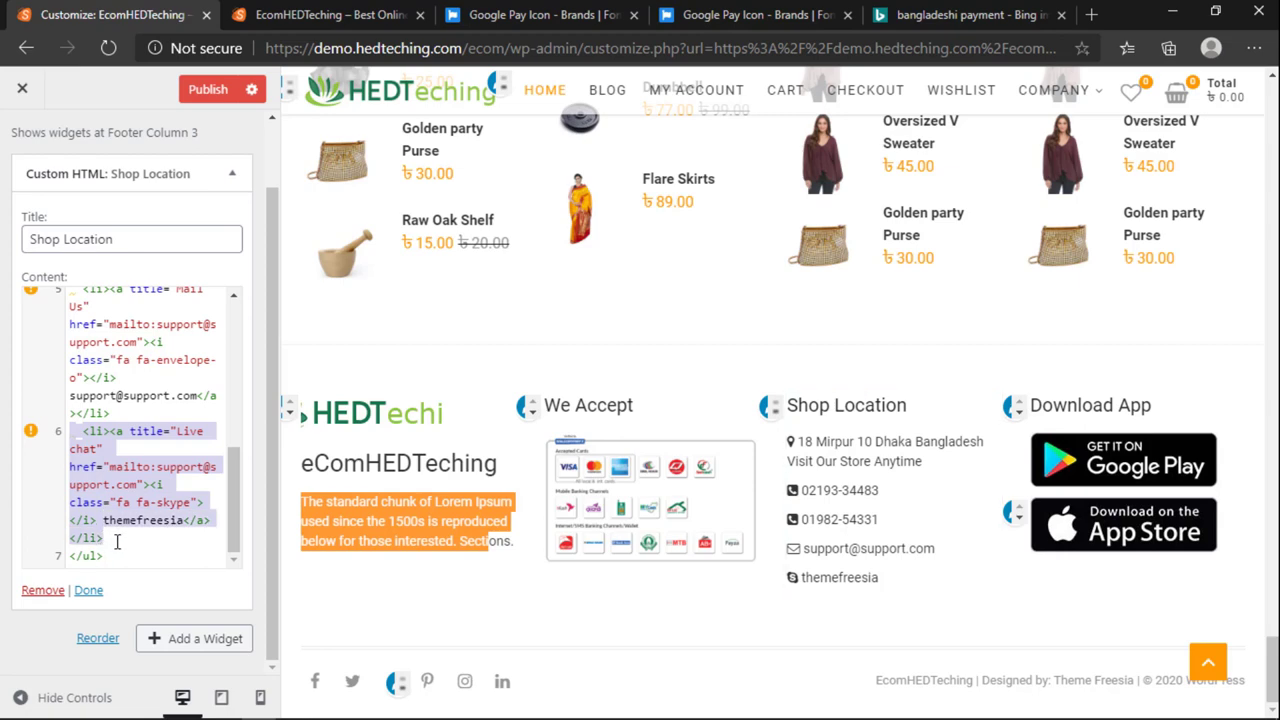
pyautogui.press('BackSpace')
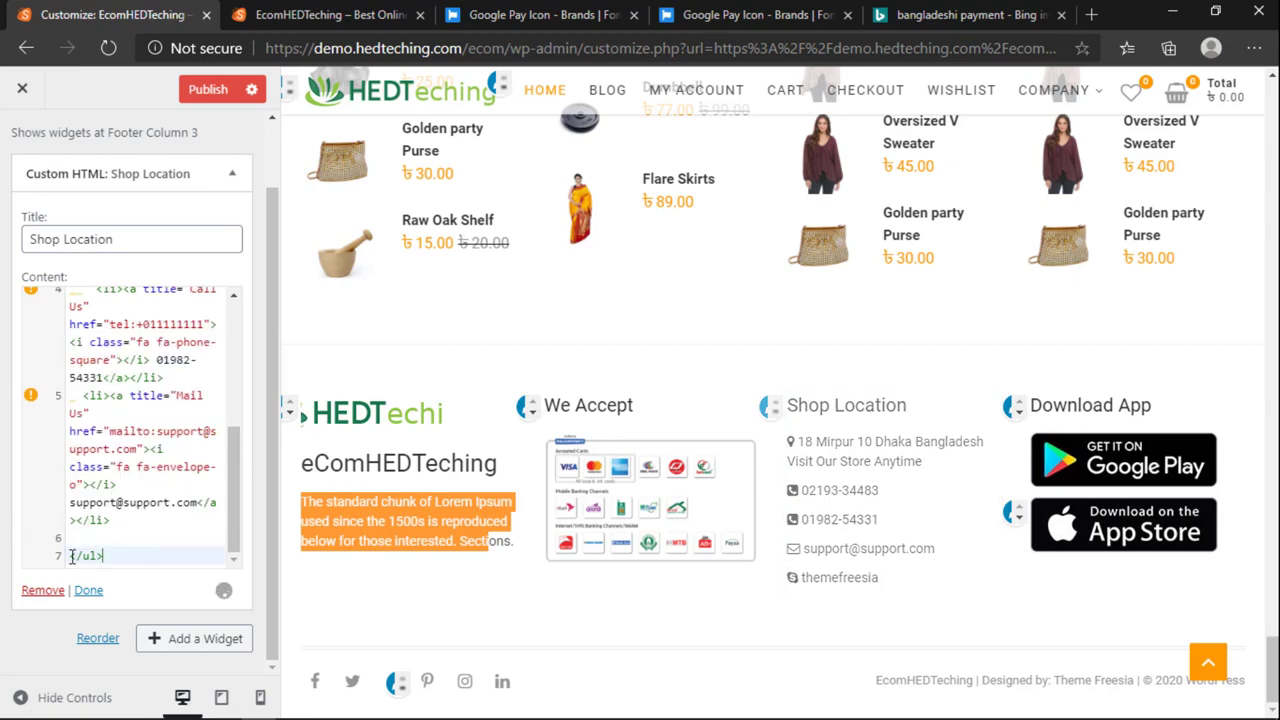
pyautogui.moveTo(104, 555); pyautogui.dragTo(65, 555)
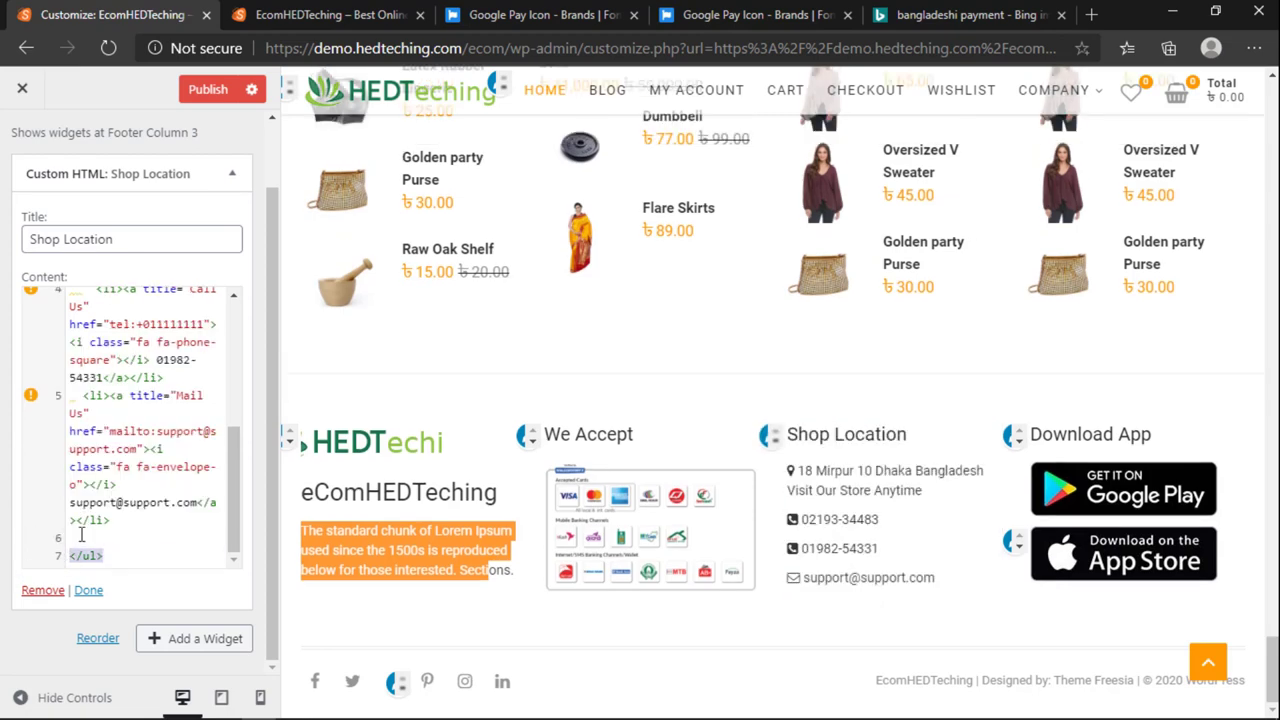
pyautogui.press('BackSpace')
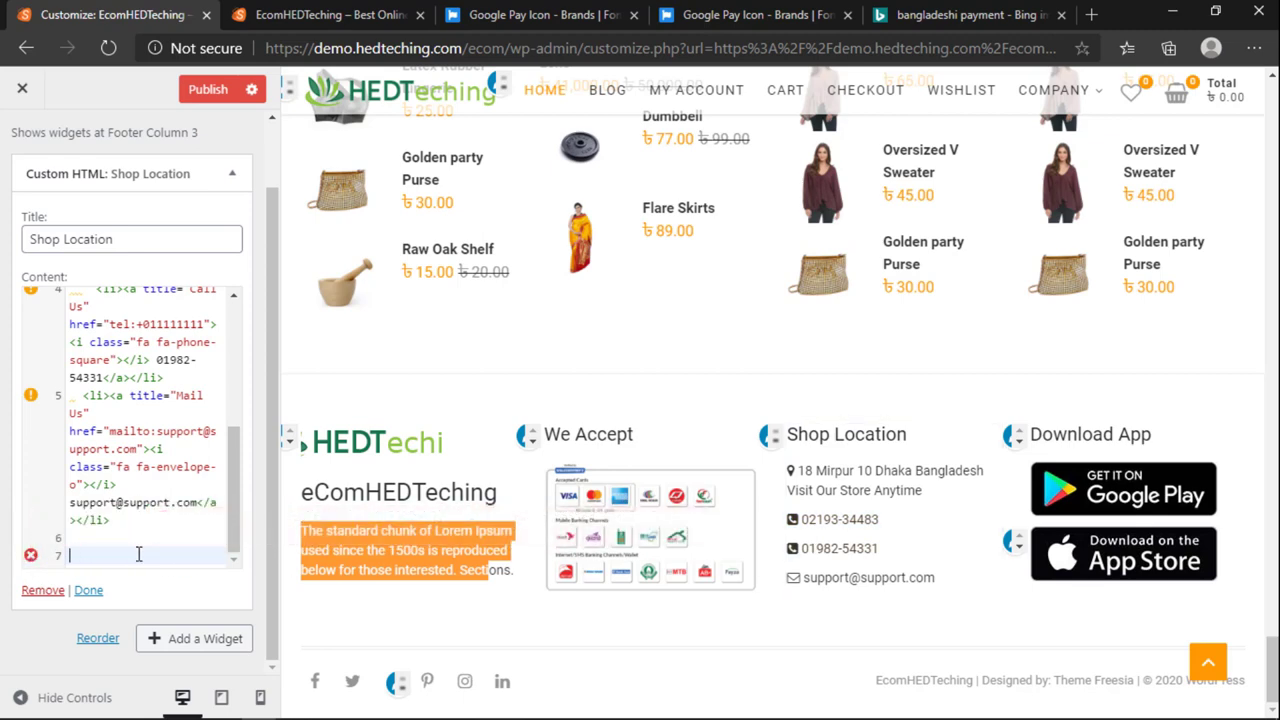
pyautogui.write('</ul>')
pyautogui.click(139, 537)
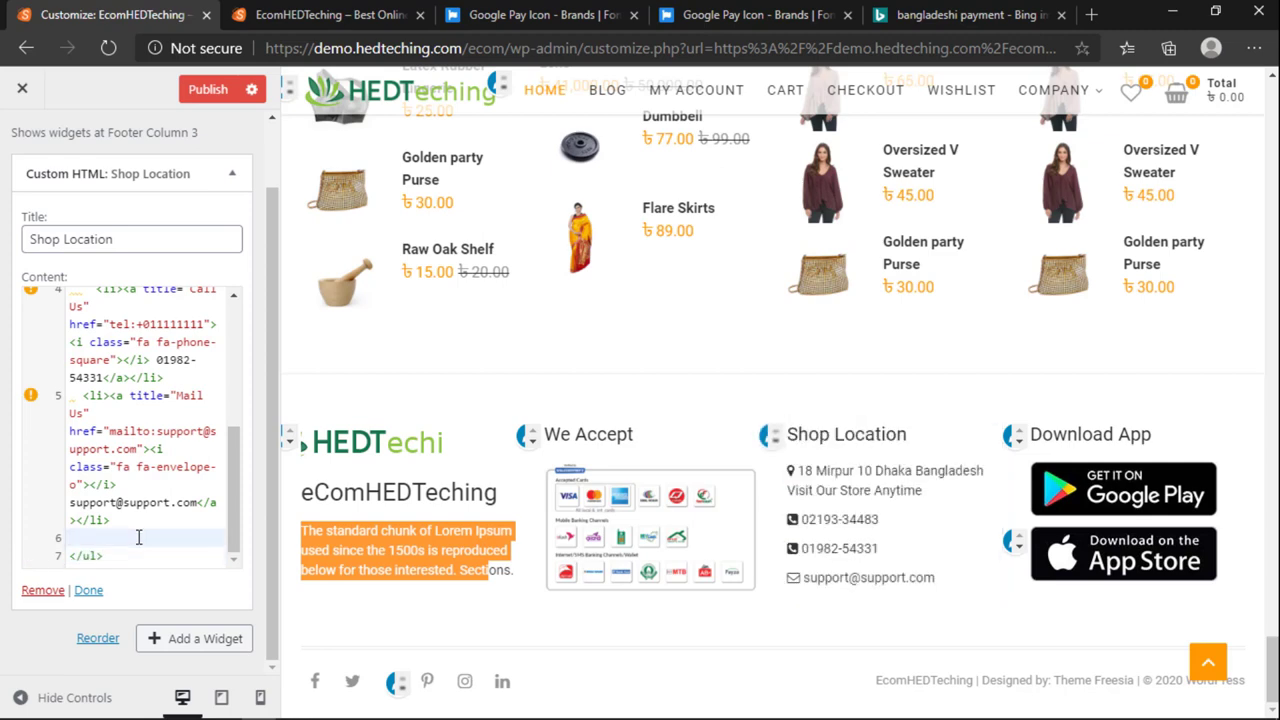
pyautogui.press('BackSpace')
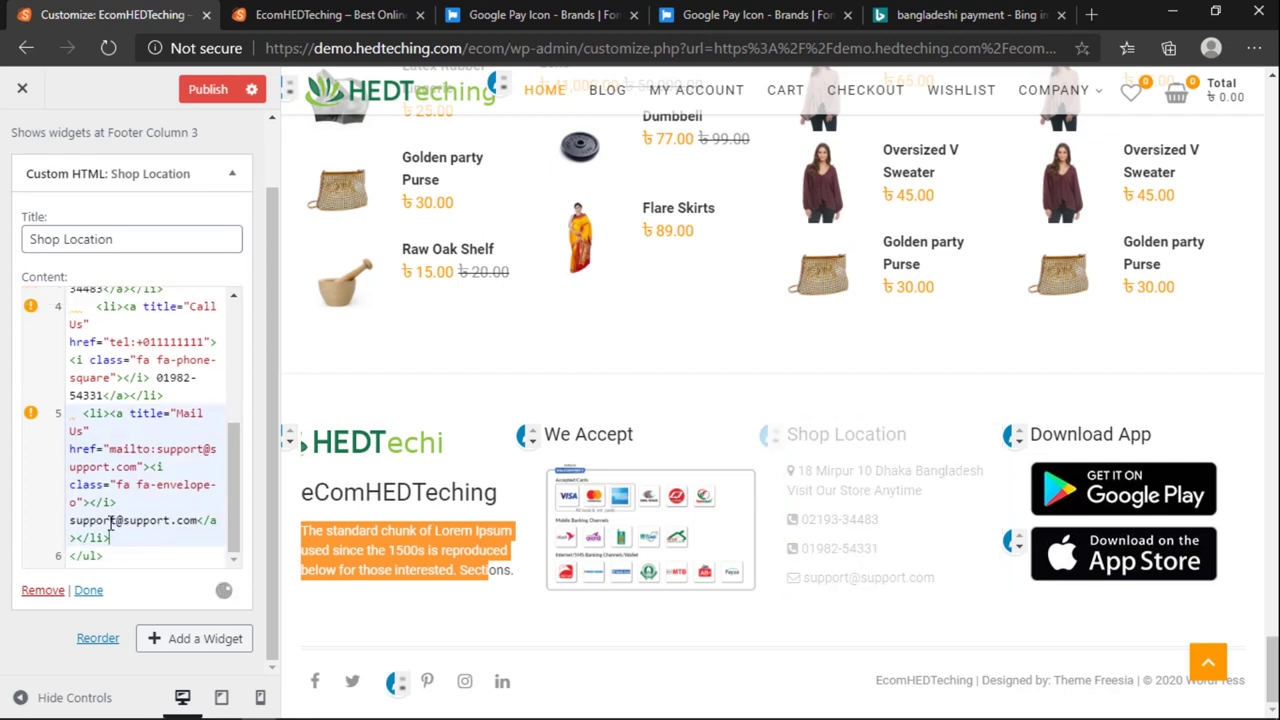
# Step: Change the Mail Us link text to the site's new contact e-mail address
pyautogui.moveTo(116, 522); pyautogui.dragTo(56, 528)
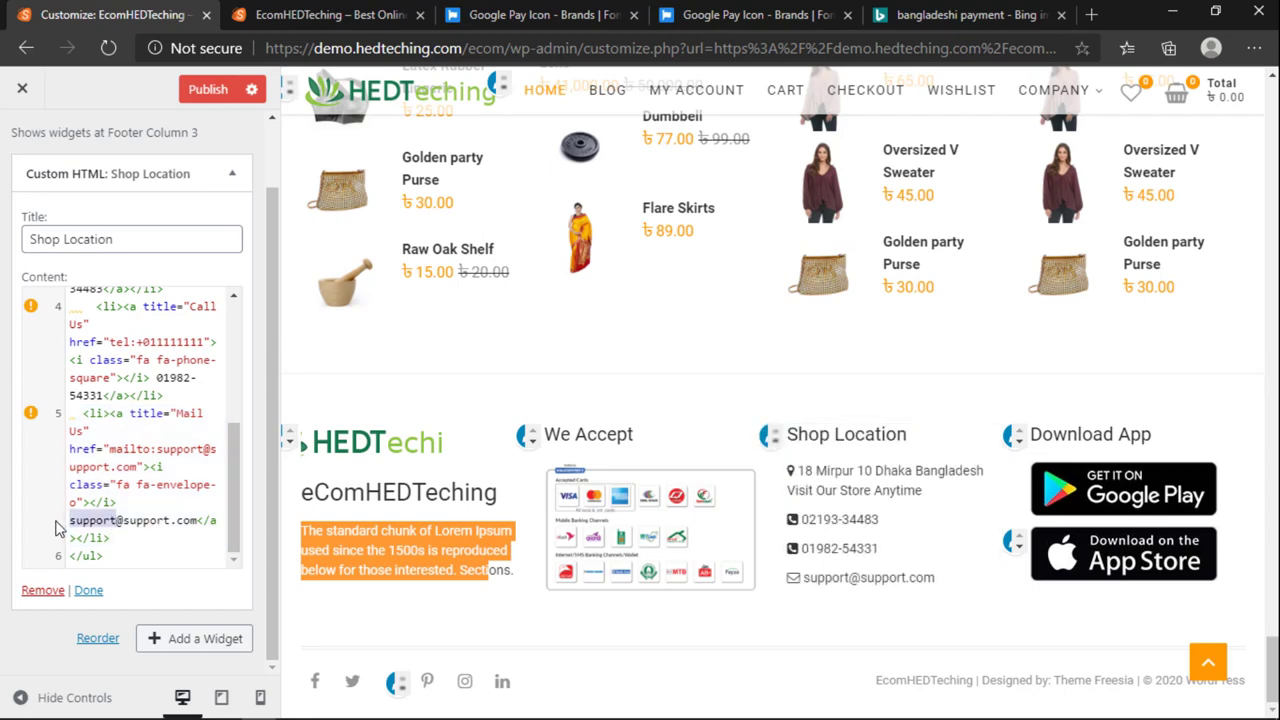
pyautogui.write('com</a')
pyautogui.press('BackSpace')
pyautogui.press('BackSpace')
pyautogui.write('n')
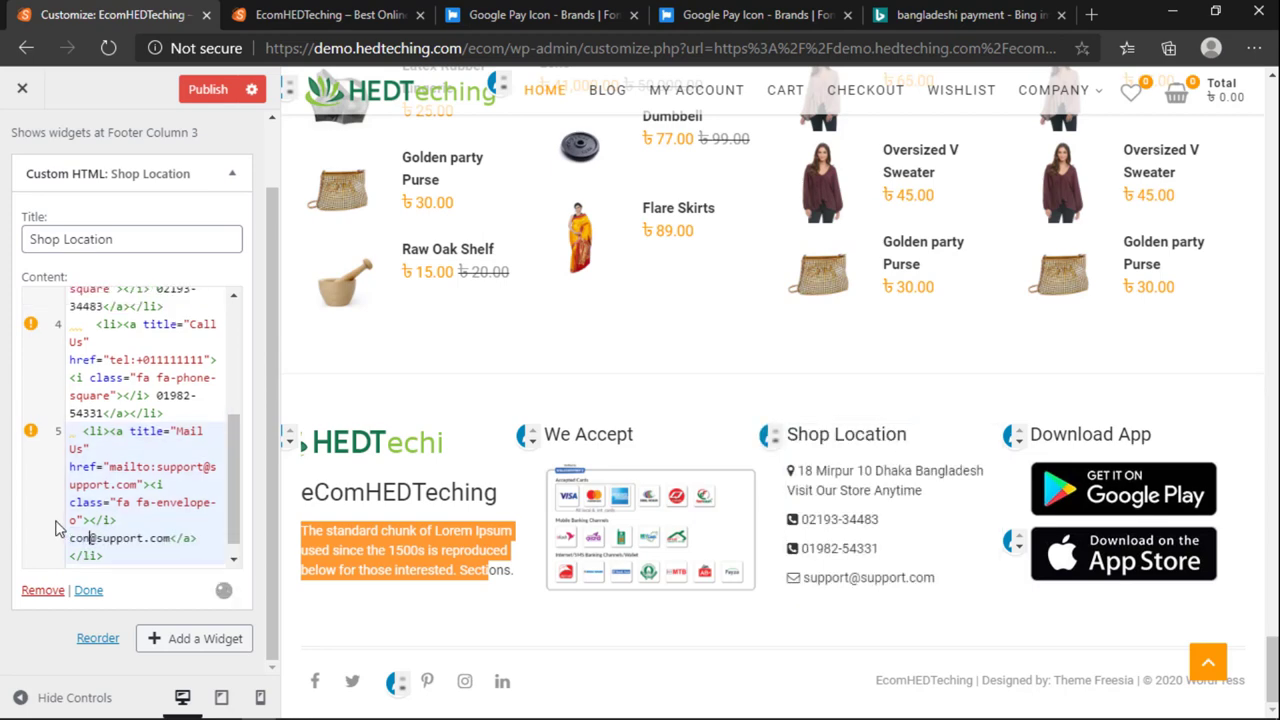
pyautogui.write('tact')
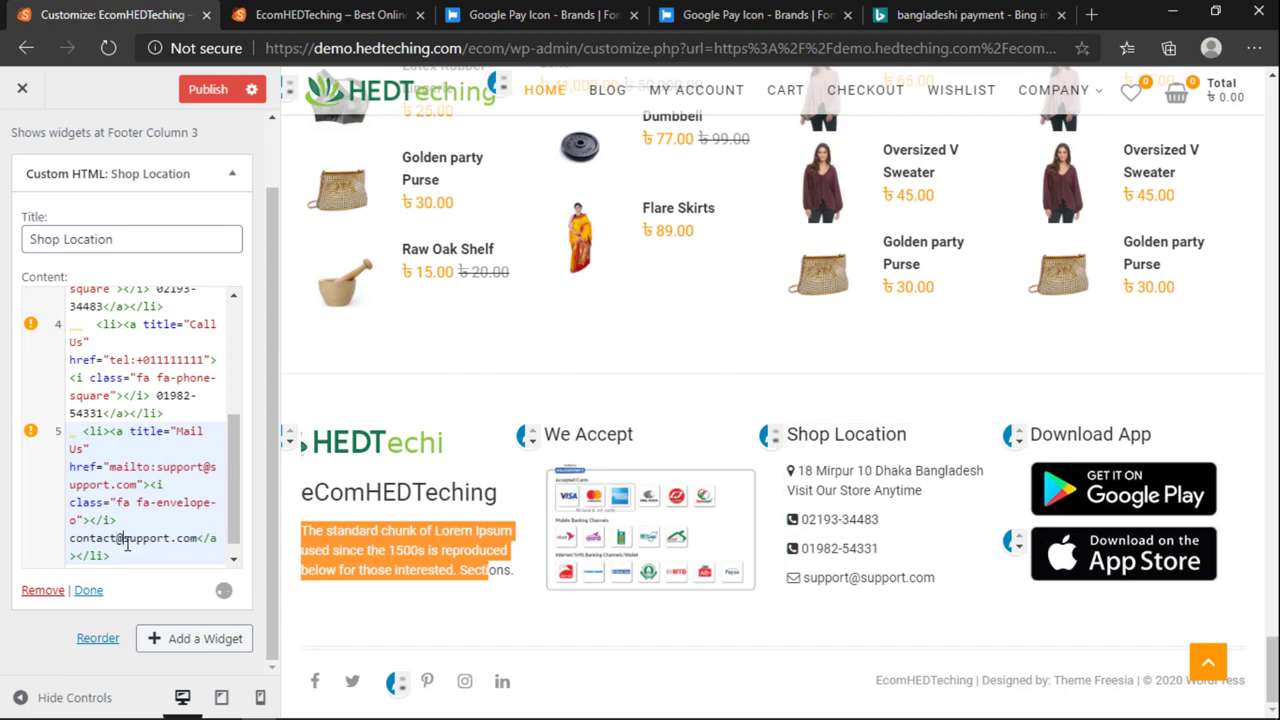
pyautogui.moveTo(124, 538); pyautogui.dragTo(171, 544)
pyautogui.write('hedtec')
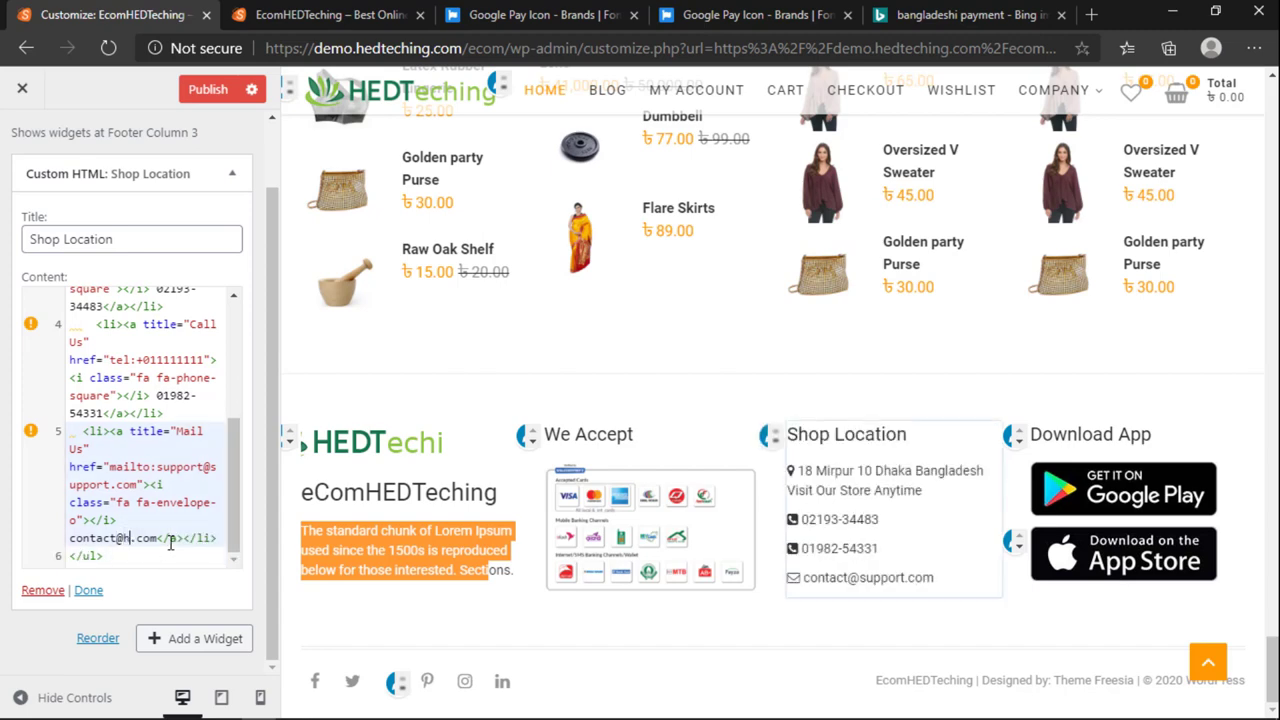
pyautogui.write('hing')
pyautogui.scroll(1, 171, 480)
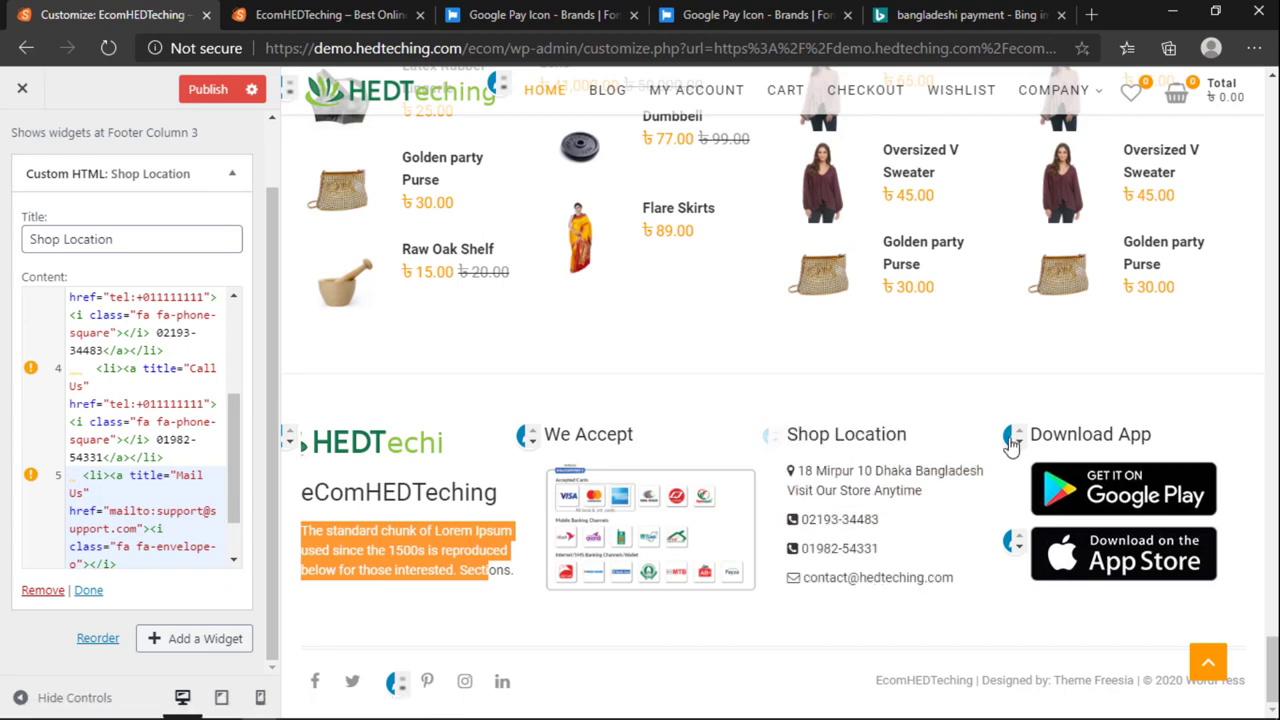
pyautogui.scroll(1, 38, 256)
pyautogui.rightClick(38, 256)
# Step: Set the first Footer Column 4 image widget's picture to the App Store badge, app-store.jpg
pyautogui.click(40, 205)
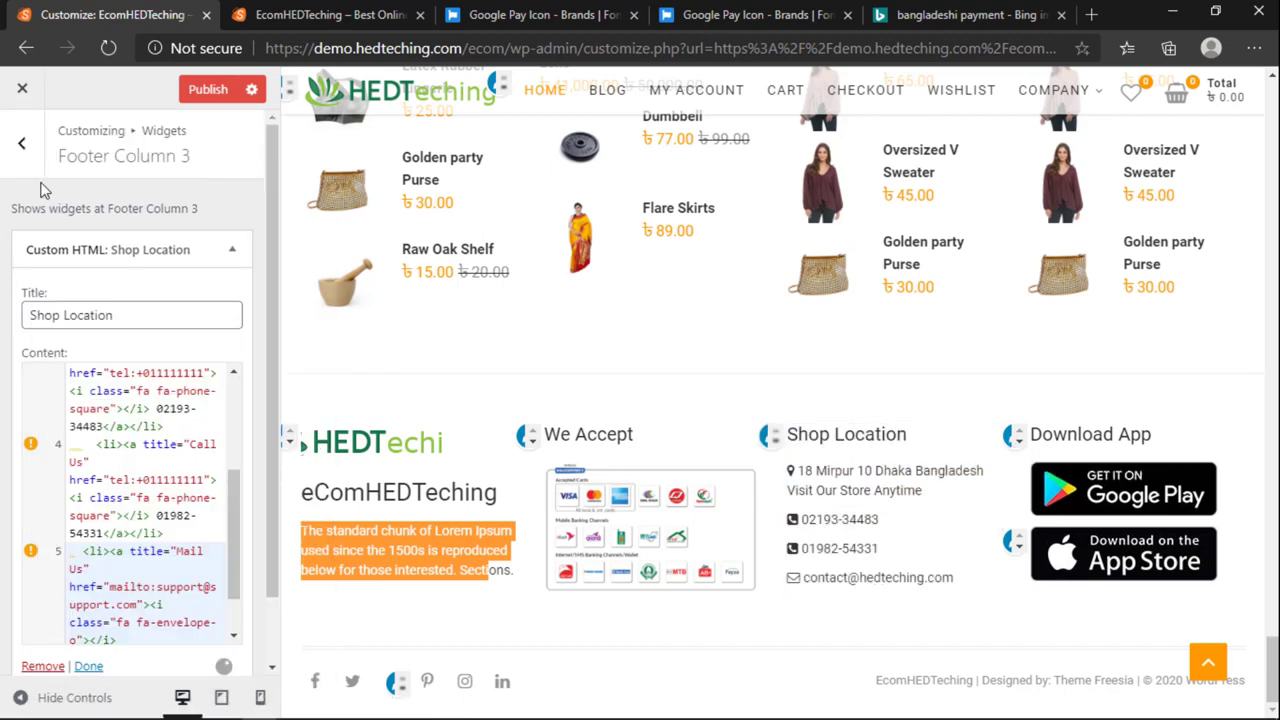
pyautogui.click(22, 143)
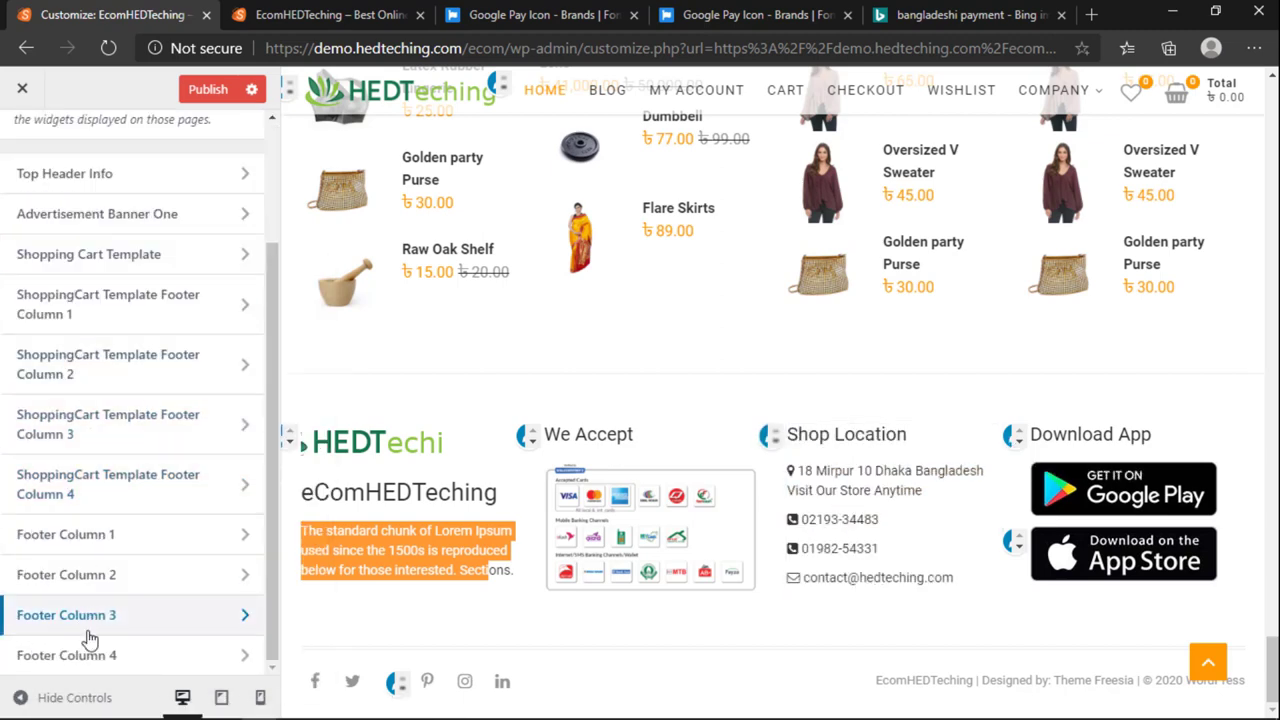
pyautogui.click(86, 652)
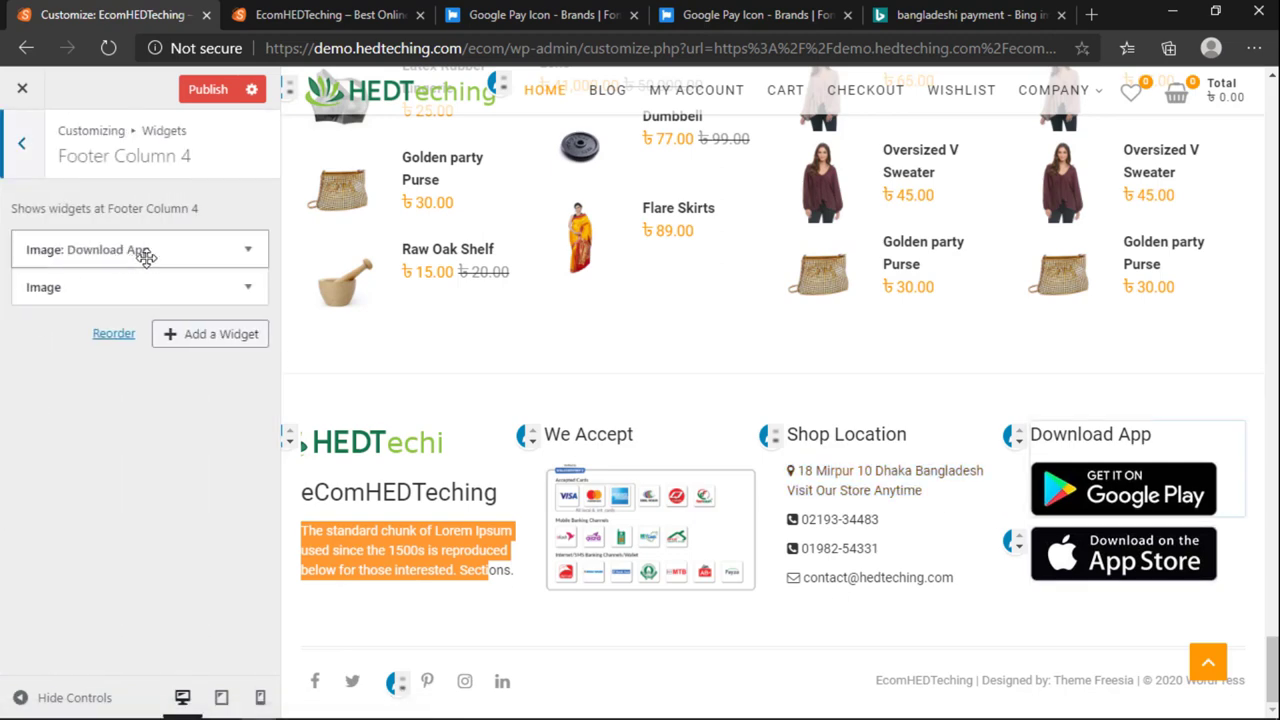
pyautogui.click(247, 250)
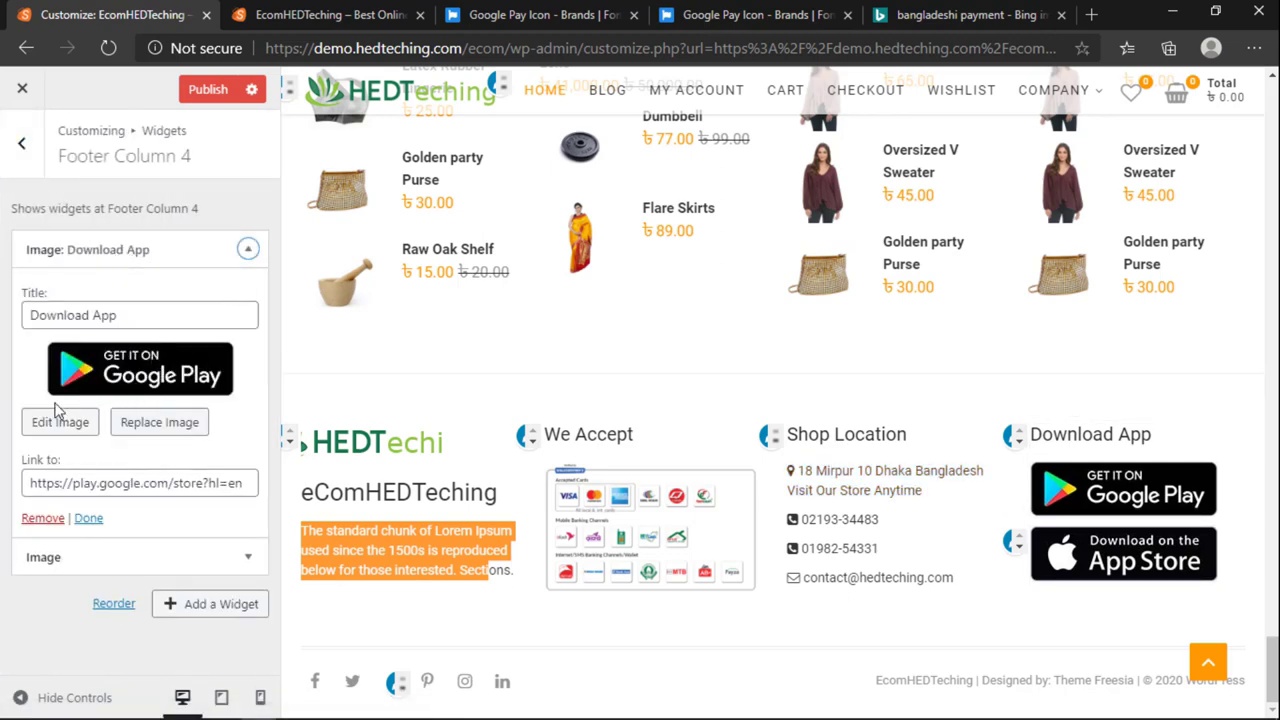
pyautogui.click(158, 424)
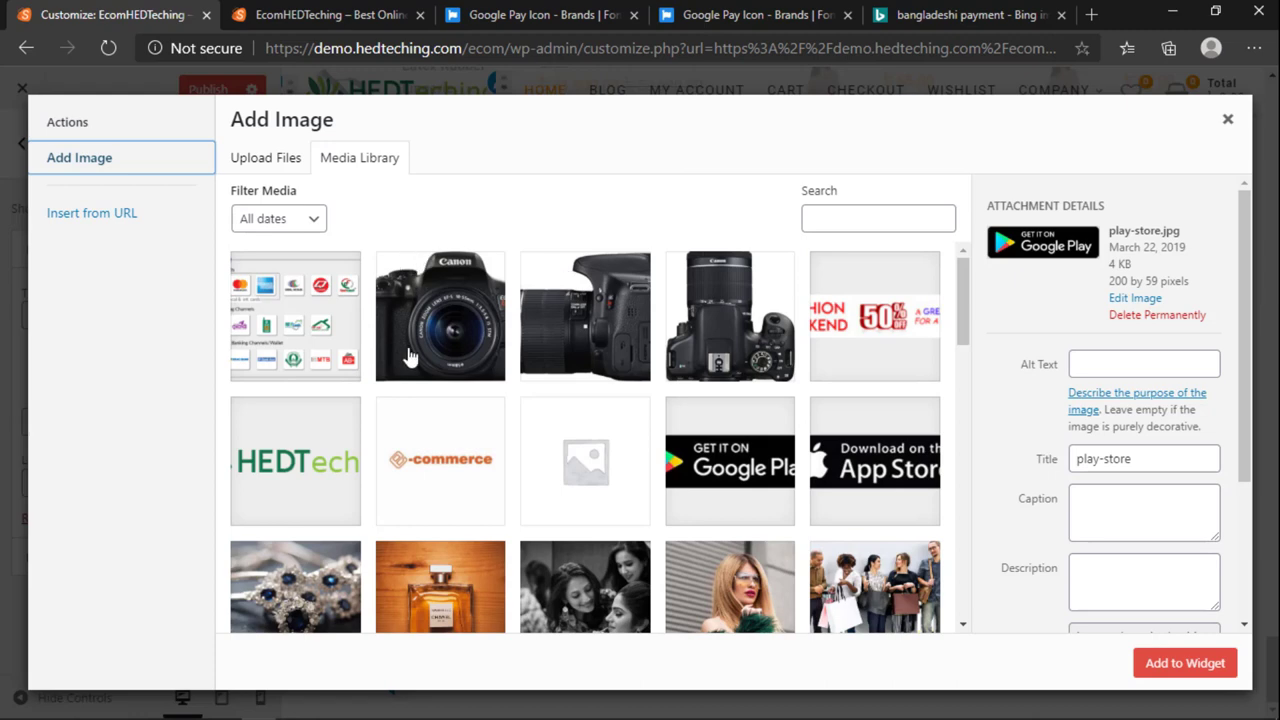
pyautogui.scroll(-3, 650, 350)
pyautogui.scroll(2, 880, 335)
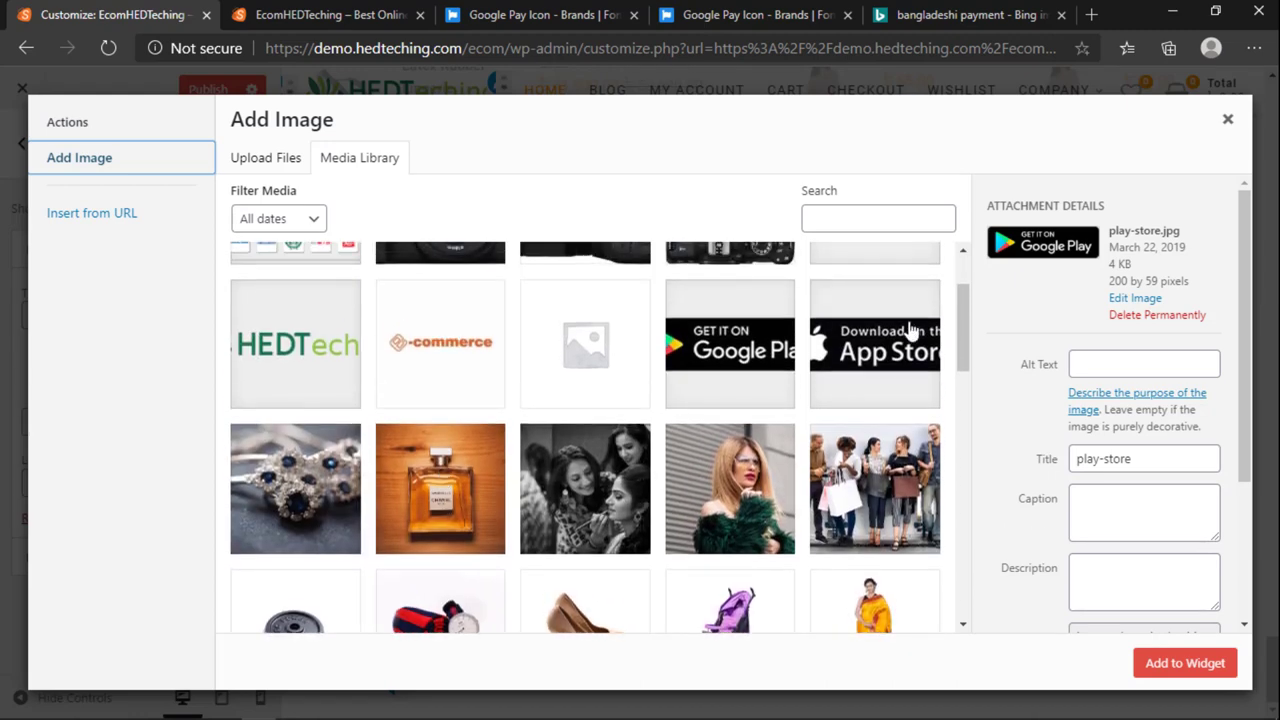
pyautogui.click(912, 331)
pyautogui.click(1208, 672)
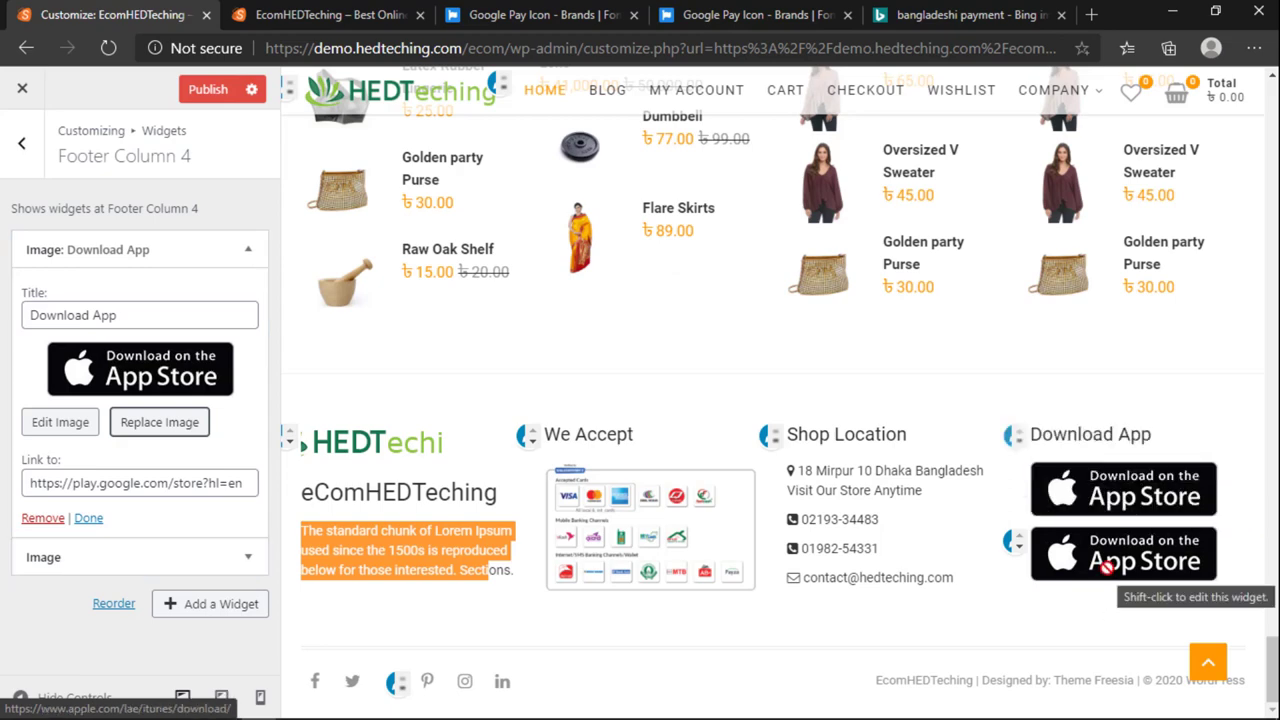
# Step: Replace the second image widget's picture with the Google Play badge, play-store.jpg, and review its link
pyautogui.click(100, 557)
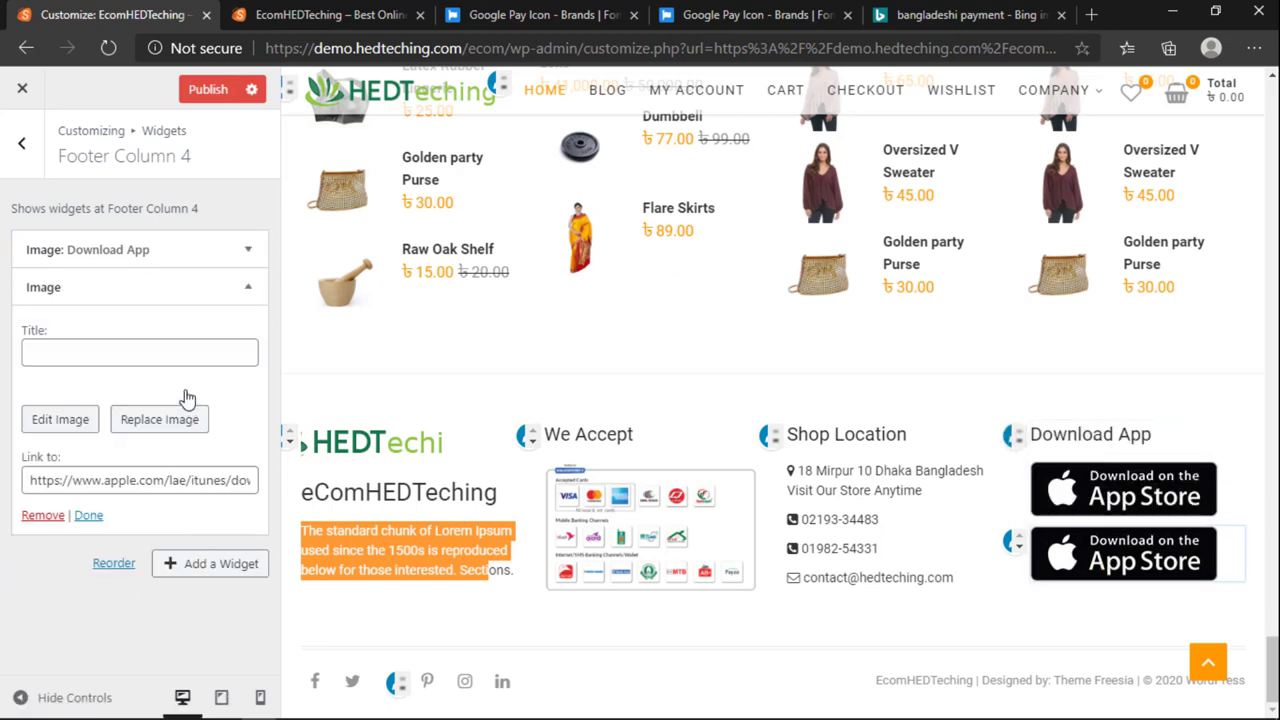
pyautogui.click(142, 463)
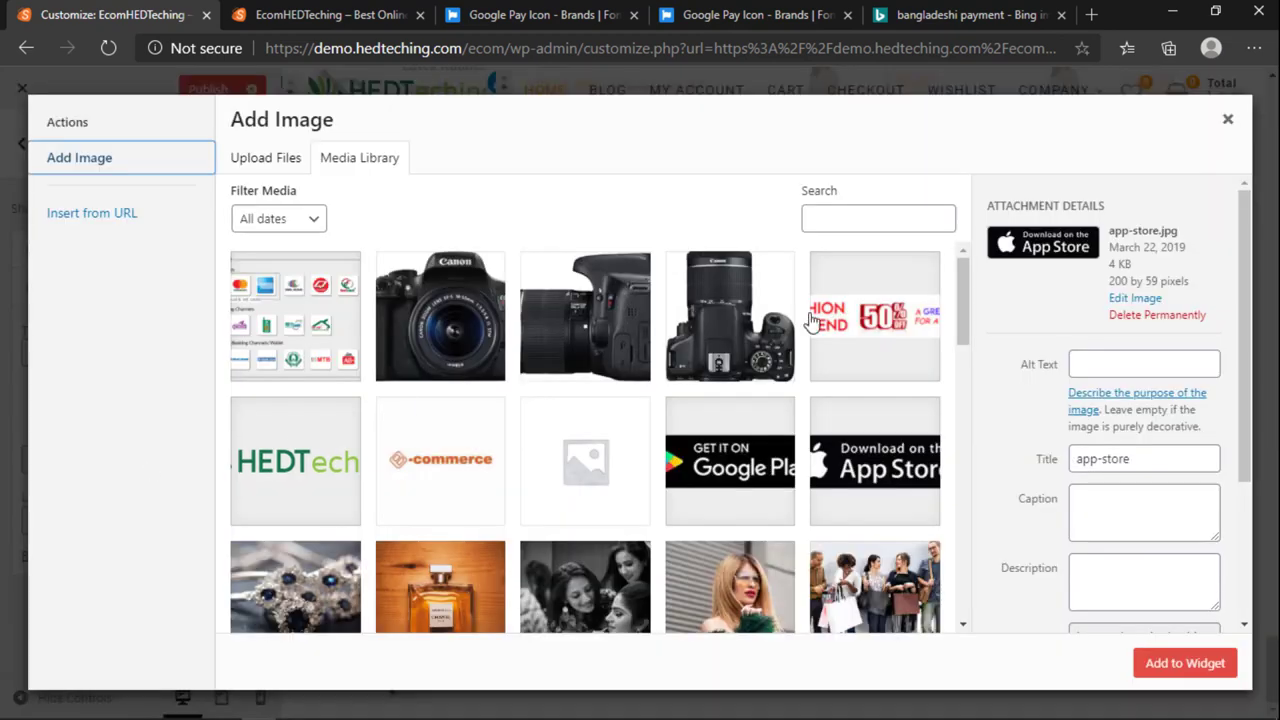
pyautogui.click(752, 470)
pyautogui.click(1185, 663)
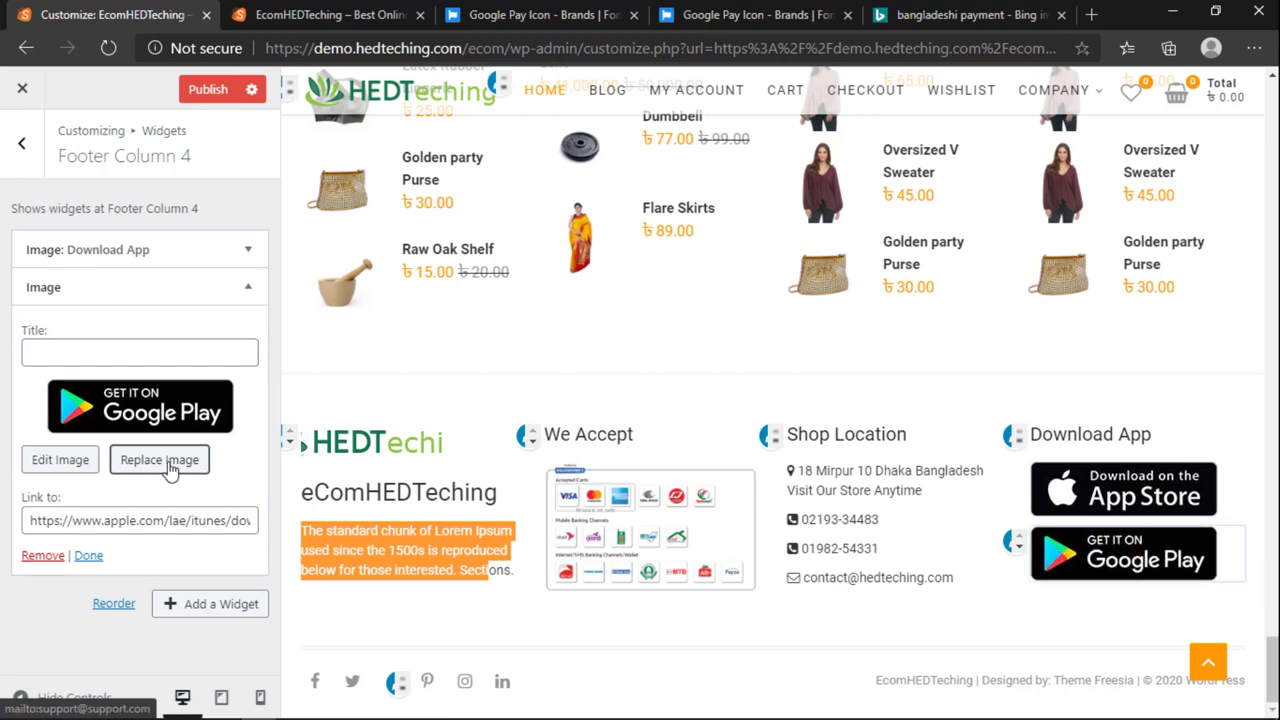
pyautogui.tripleClick(105, 521)
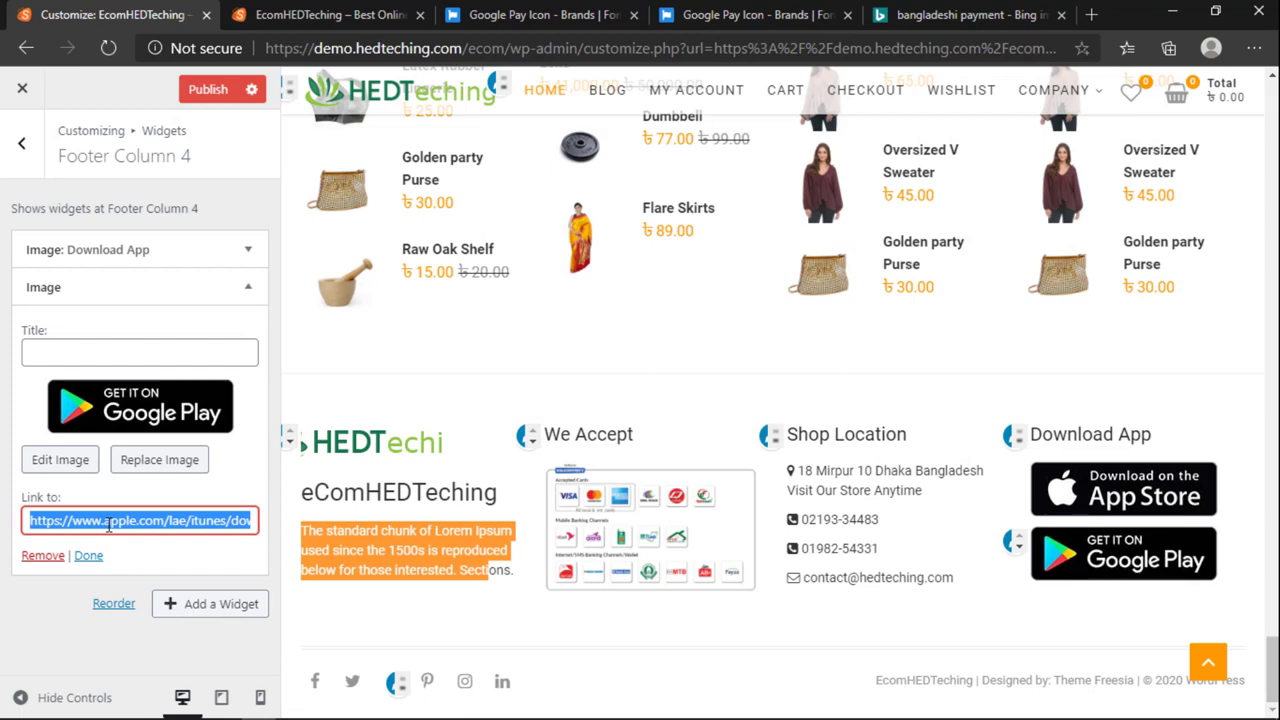
pyautogui.moveTo(36, 521); pyautogui.dragTo(287, 521)
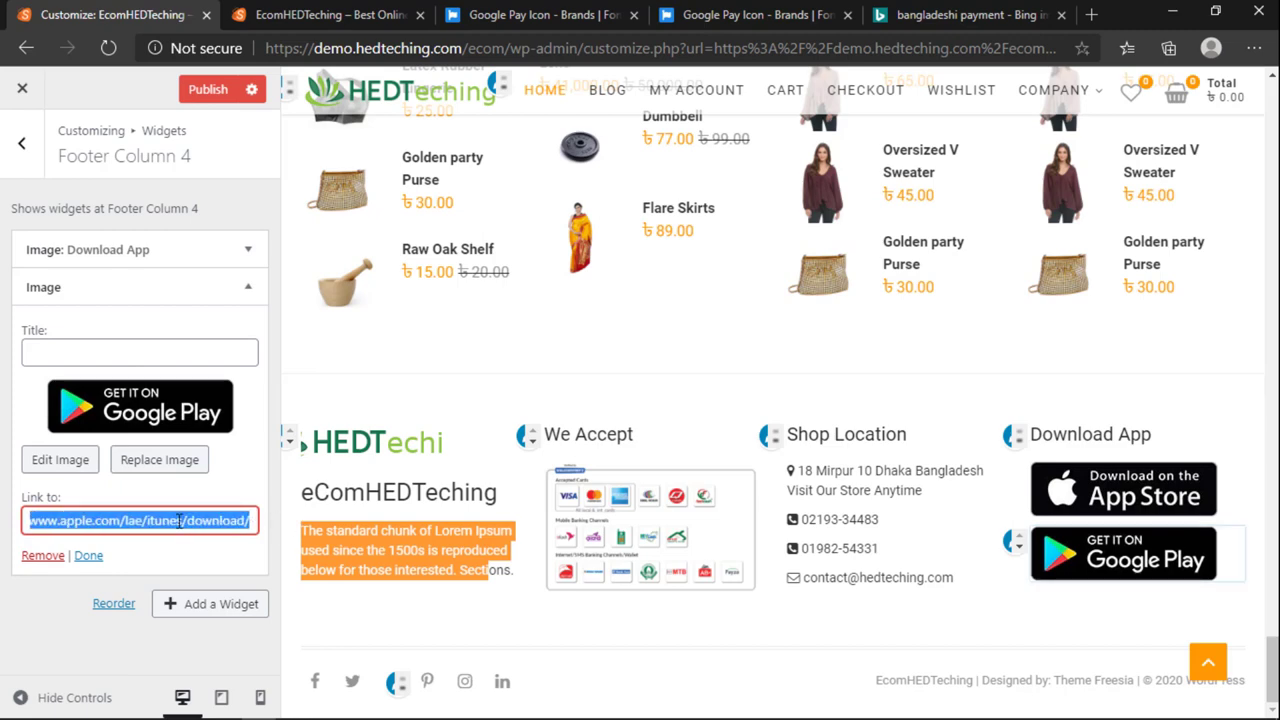
pyautogui.click(140, 521)
pyautogui.moveTo(140, 521); pyautogui.dragTo(315, 527)
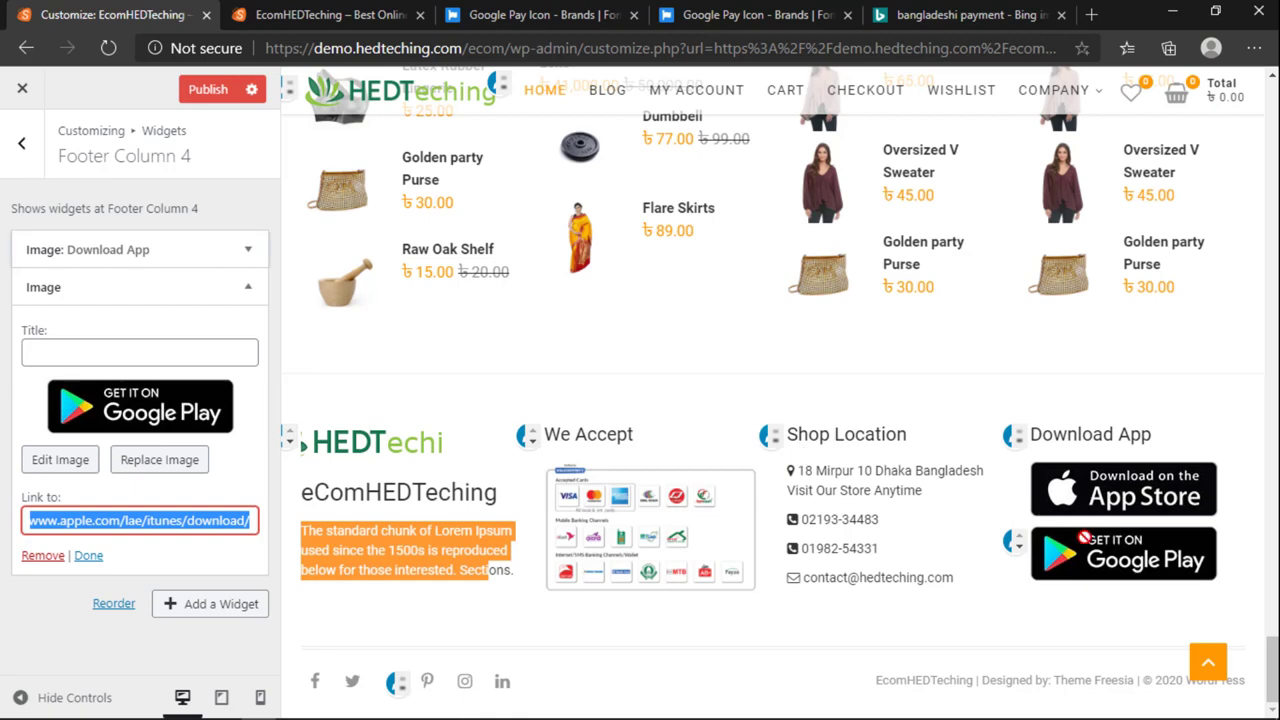
pyautogui.click(143, 289)
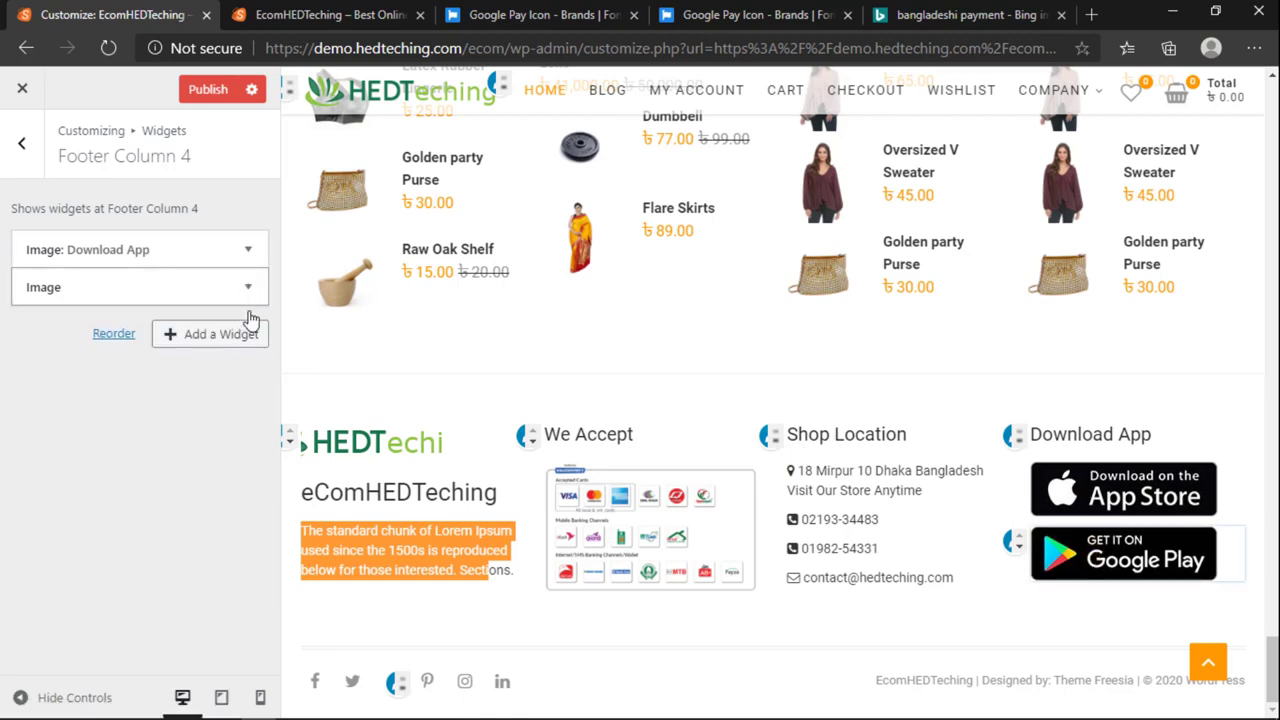
pyautogui.click(250, 334)
# Step: Add a Gallery widget and pick the two group photos, the blonde woman and the grey-top photo
pyautogui.scroll(1, 408, 400)
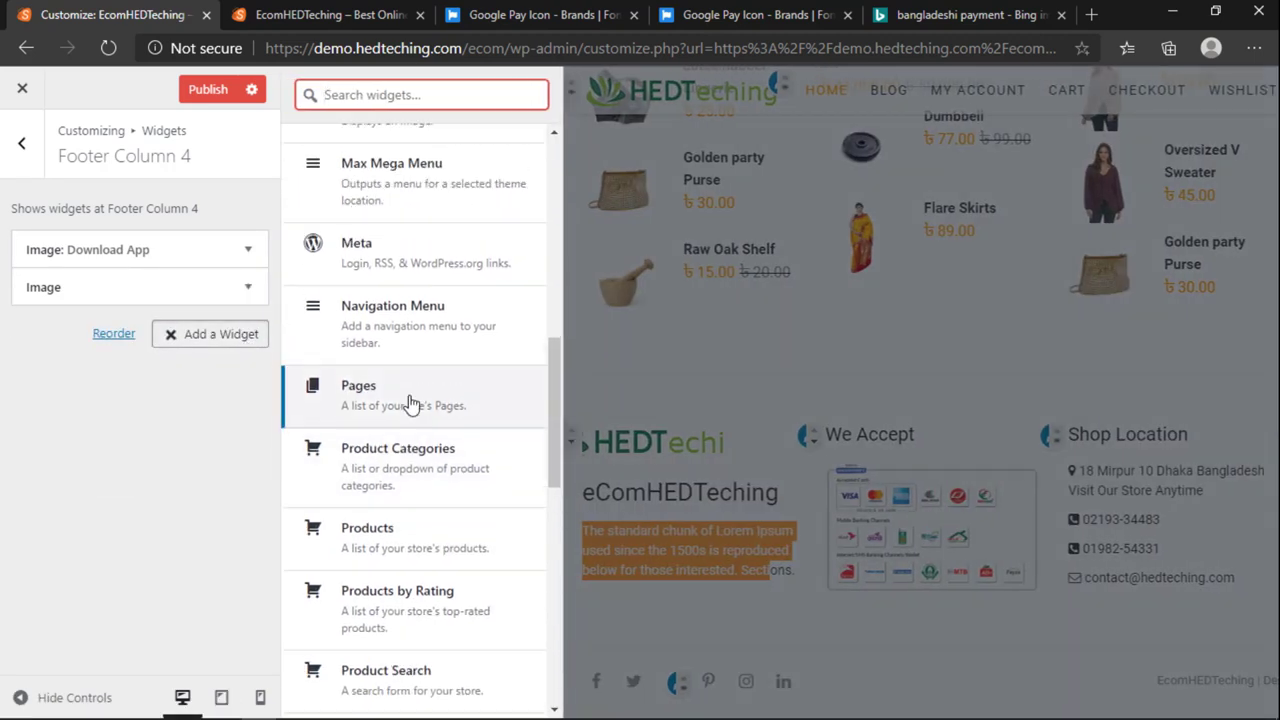
pyautogui.scroll(5, 408, 402)
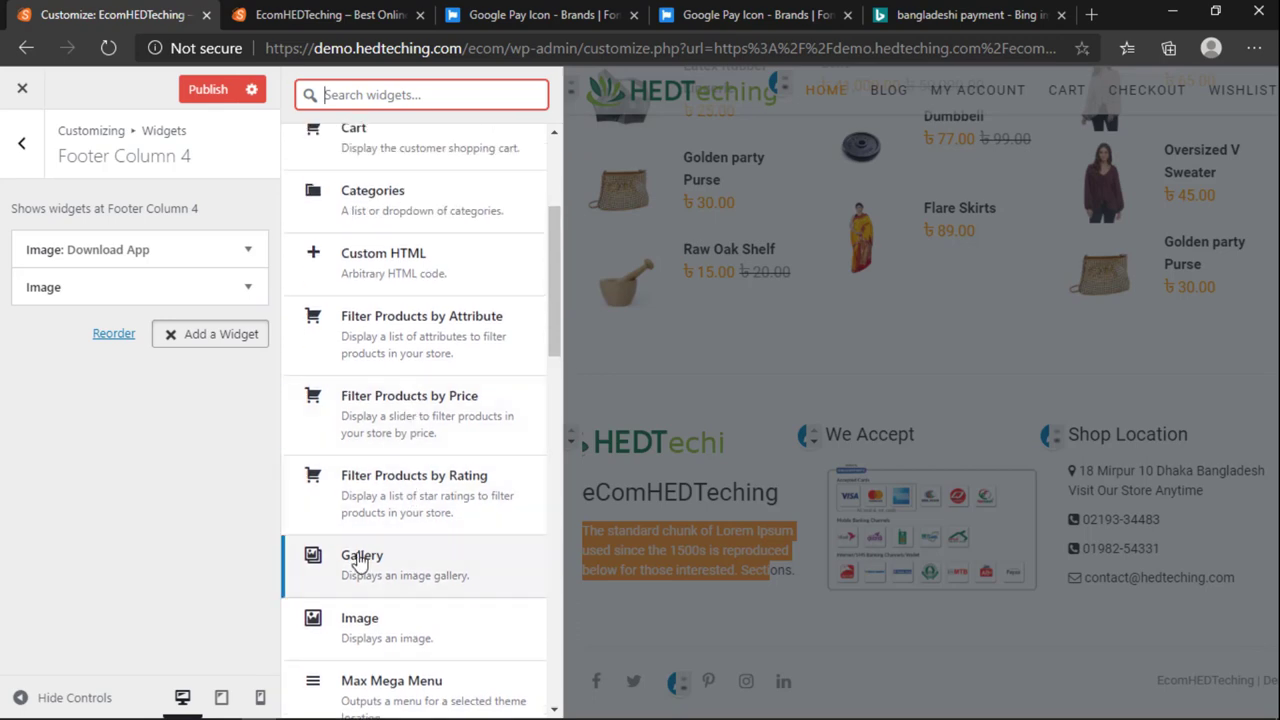
pyautogui.click(361, 563)
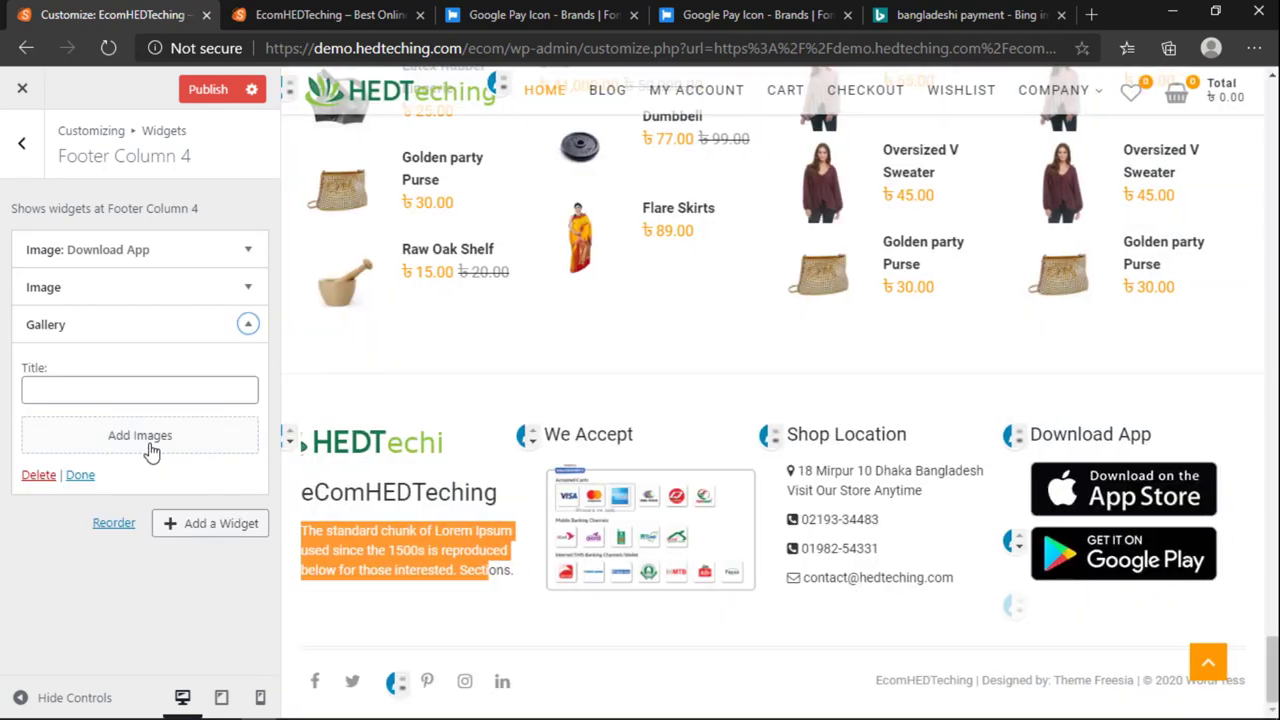
pyautogui.click(148, 447)
pyautogui.scroll(-3, 550, 455)
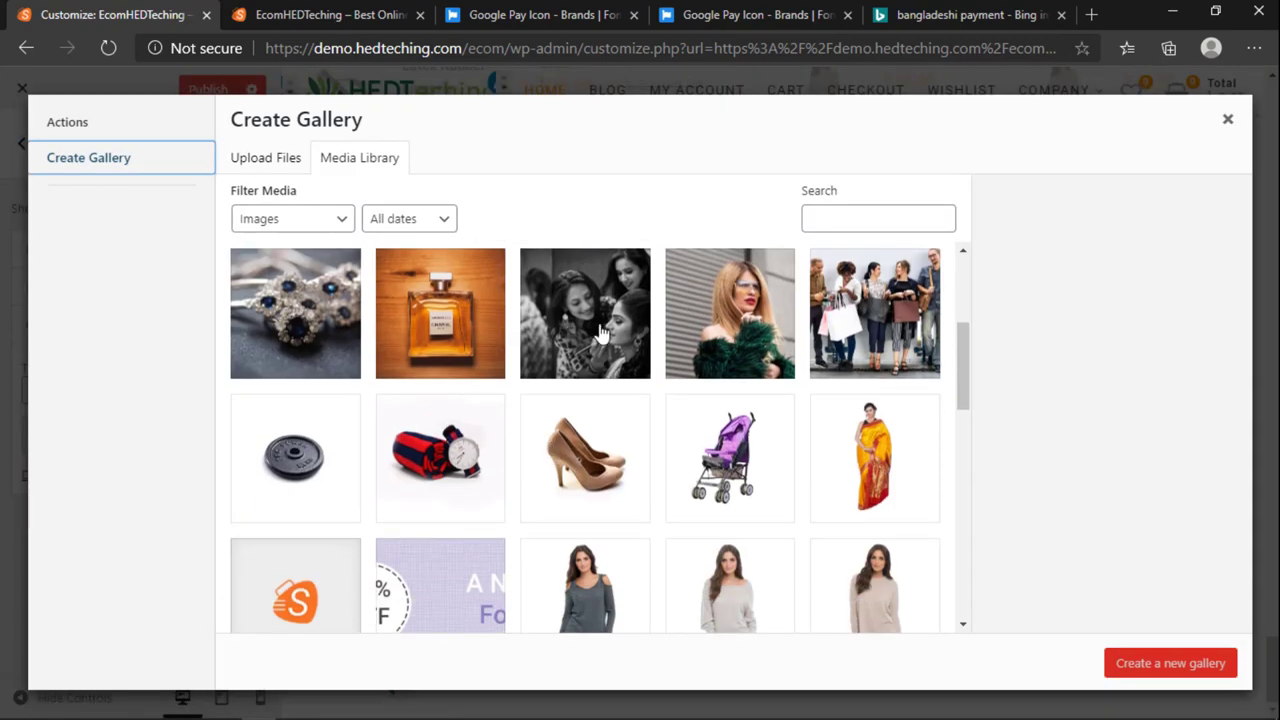
pyautogui.click(600, 333)
pyautogui.click(875, 330)
pyautogui.click(765, 365)
pyautogui.scroll(-2, 600, 405)
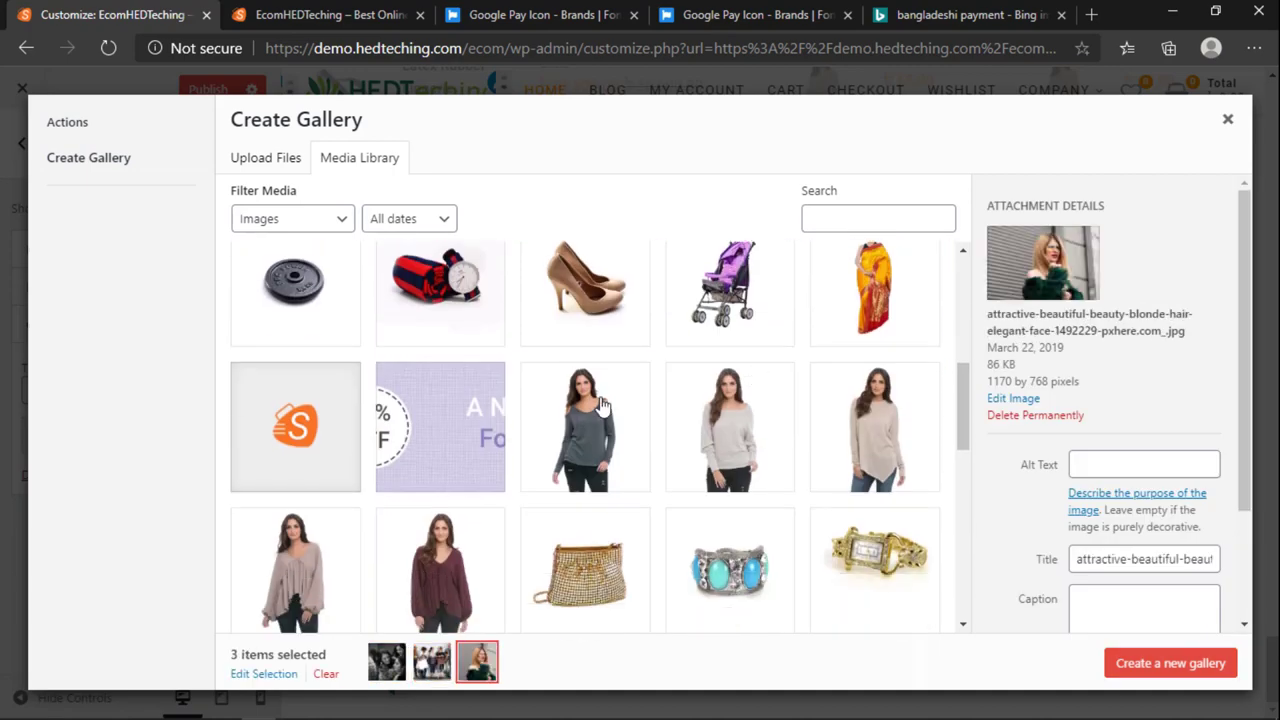
pyautogui.click(600, 405)
pyautogui.scroll(-10, 600, 405)
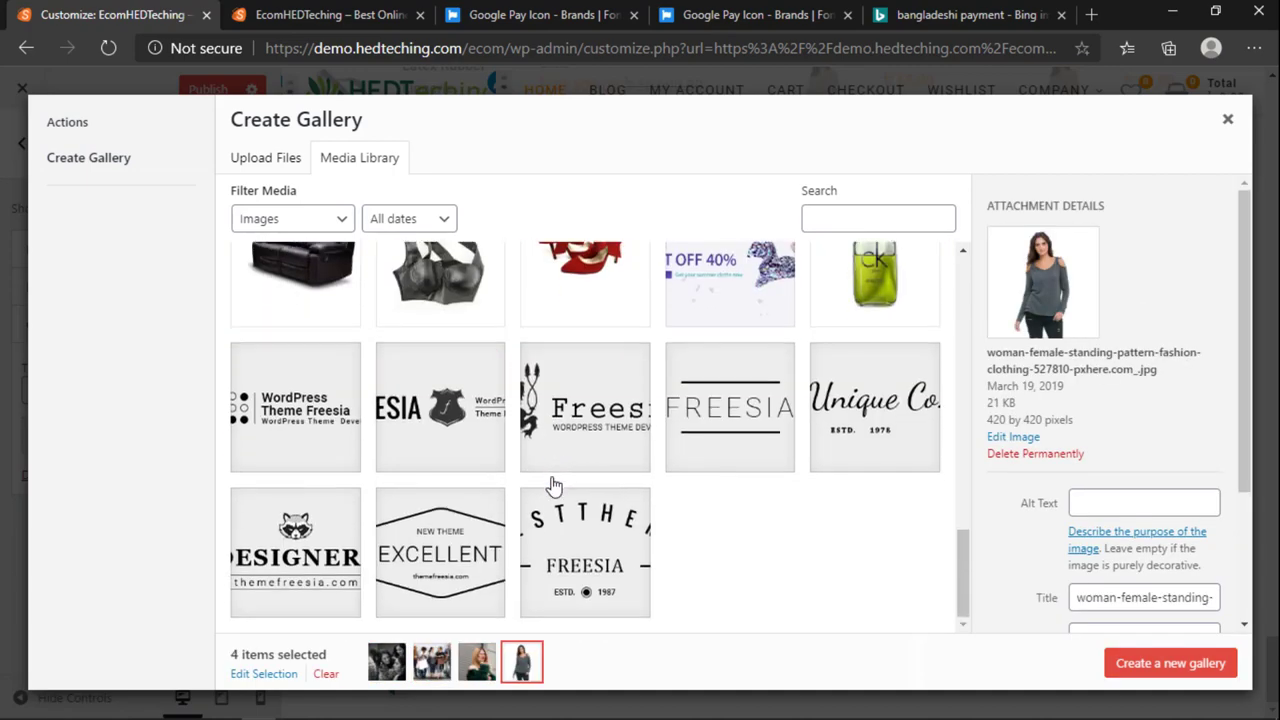
pyautogui.scroll(5, 553, 486)
# Step: Pick five more fashion photos, then create and insert the nine-image gallery
pyautogui.click(466, 571)
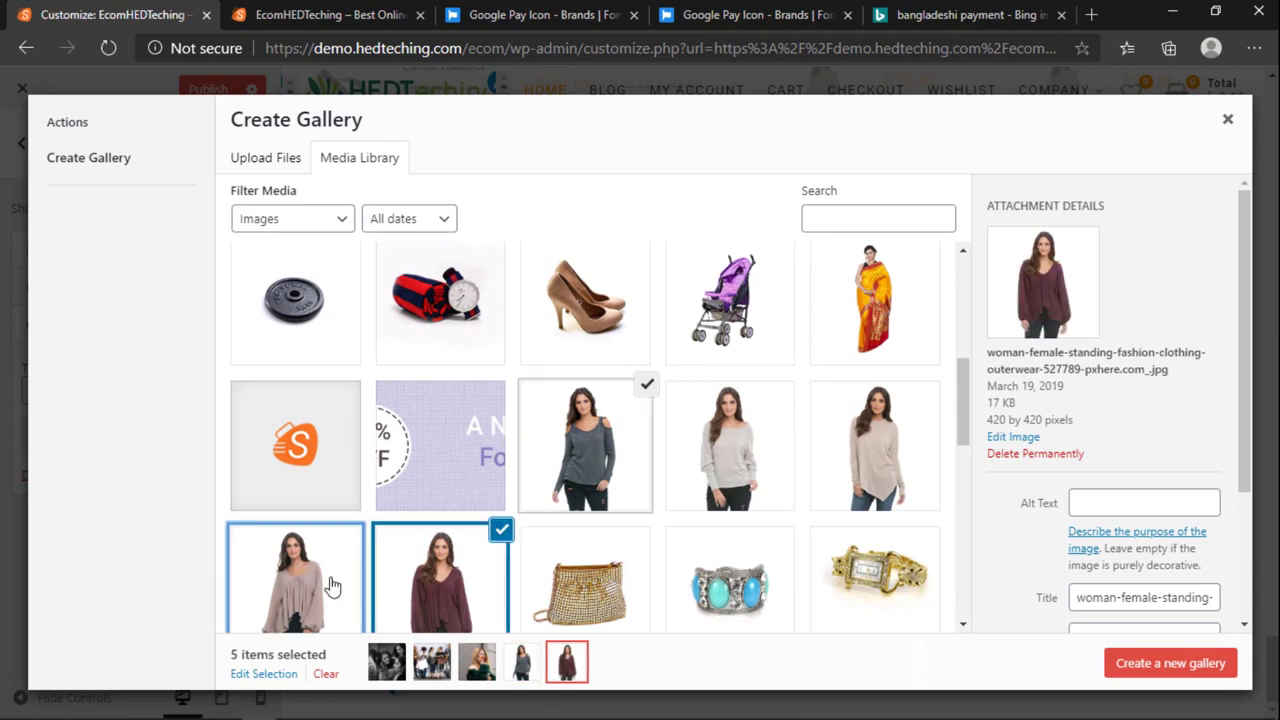
pyautogui.click(332, 586)
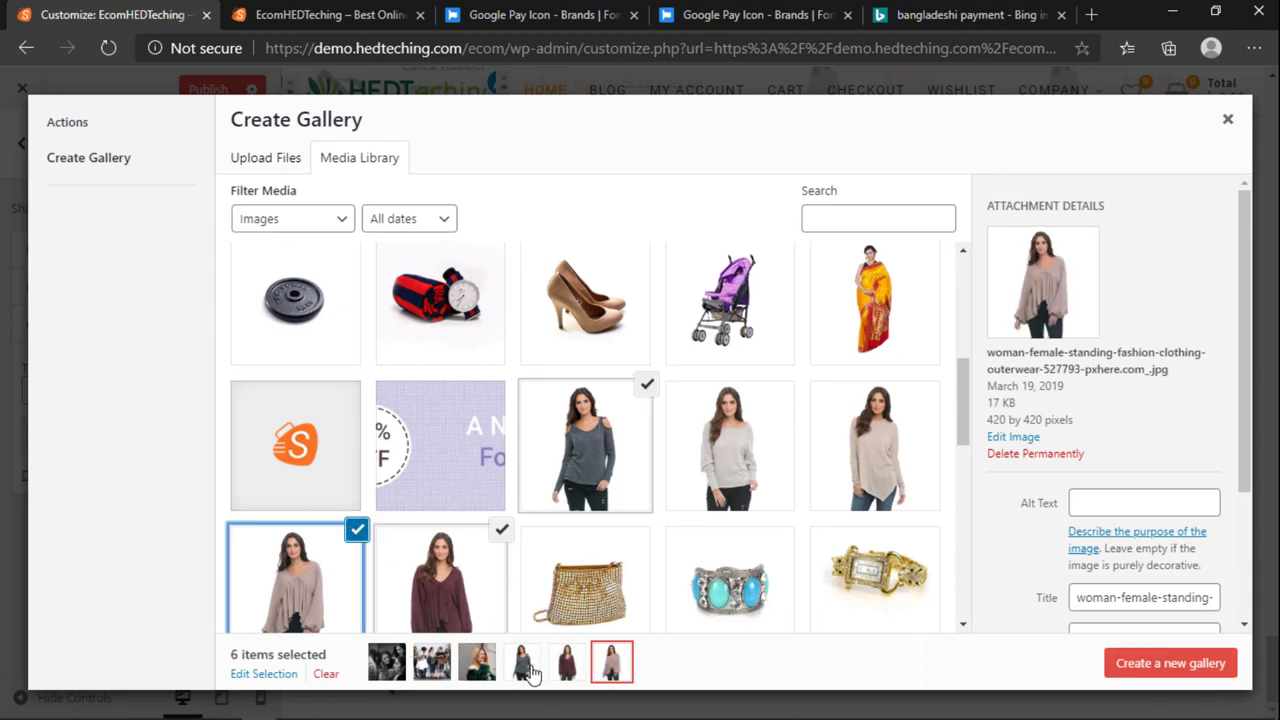
pyautogui.click(745, 465)
pyautogui.click(840, 460)
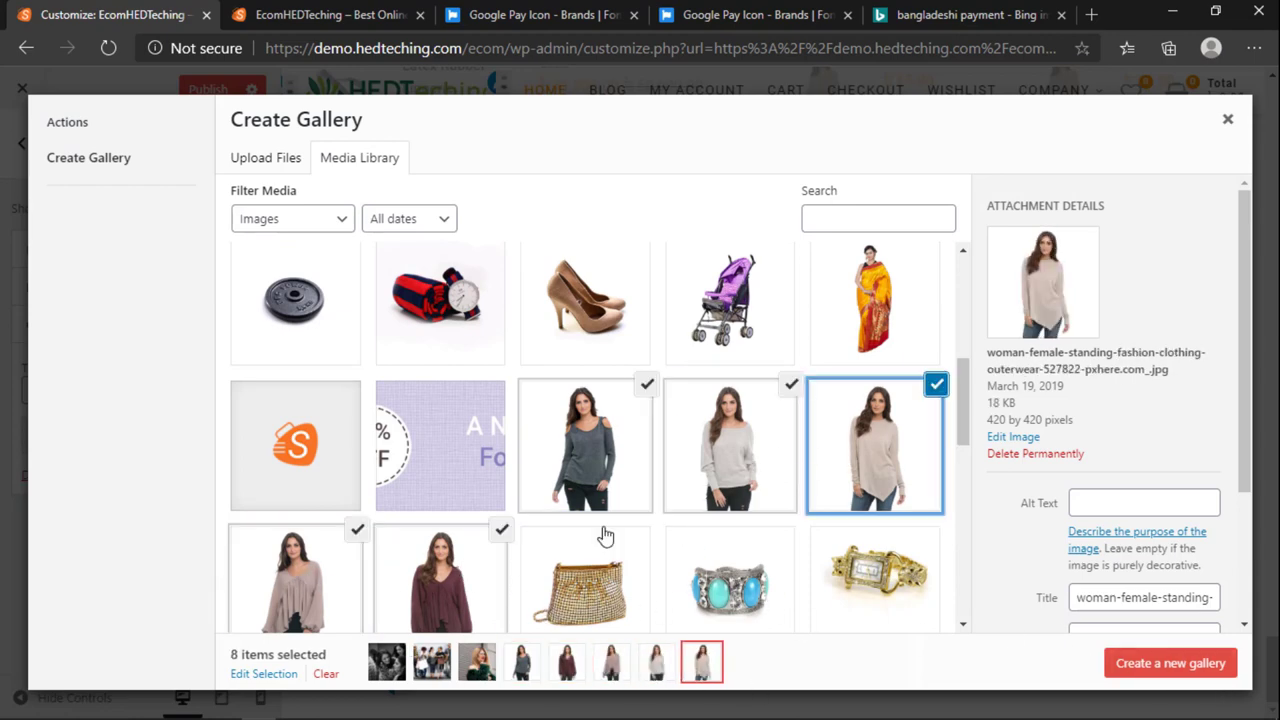
pyautogui.scroll(2, 600, 530)
pyautogui.click(900, 420)
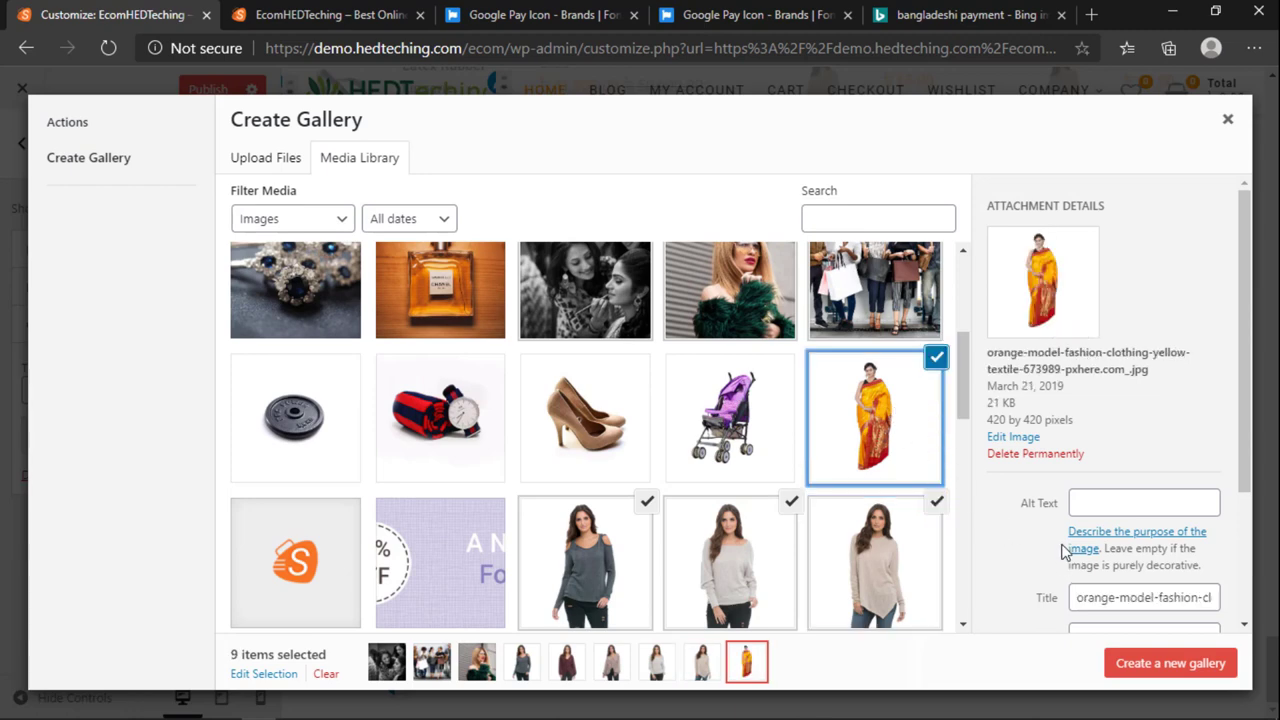
pyautogui.scroll(3, 900, 424)
pyautogui.click(1168, 663)
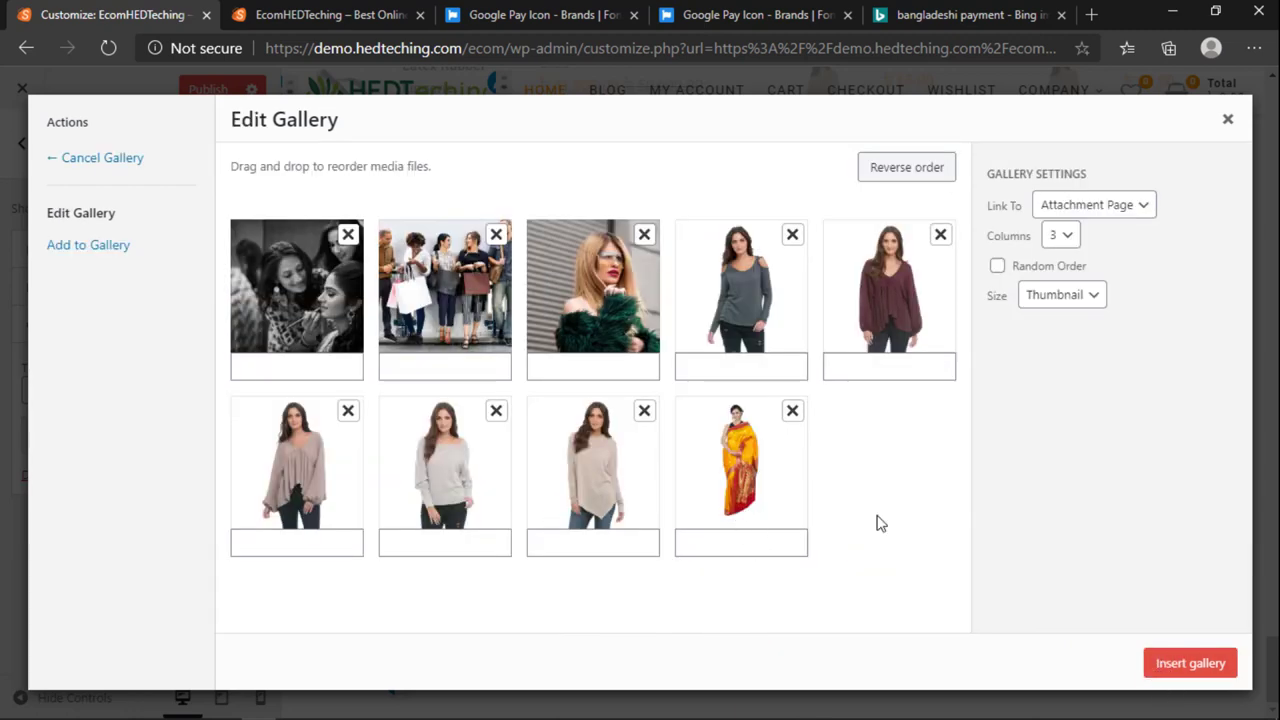
pyautogui.click(1165, 668)
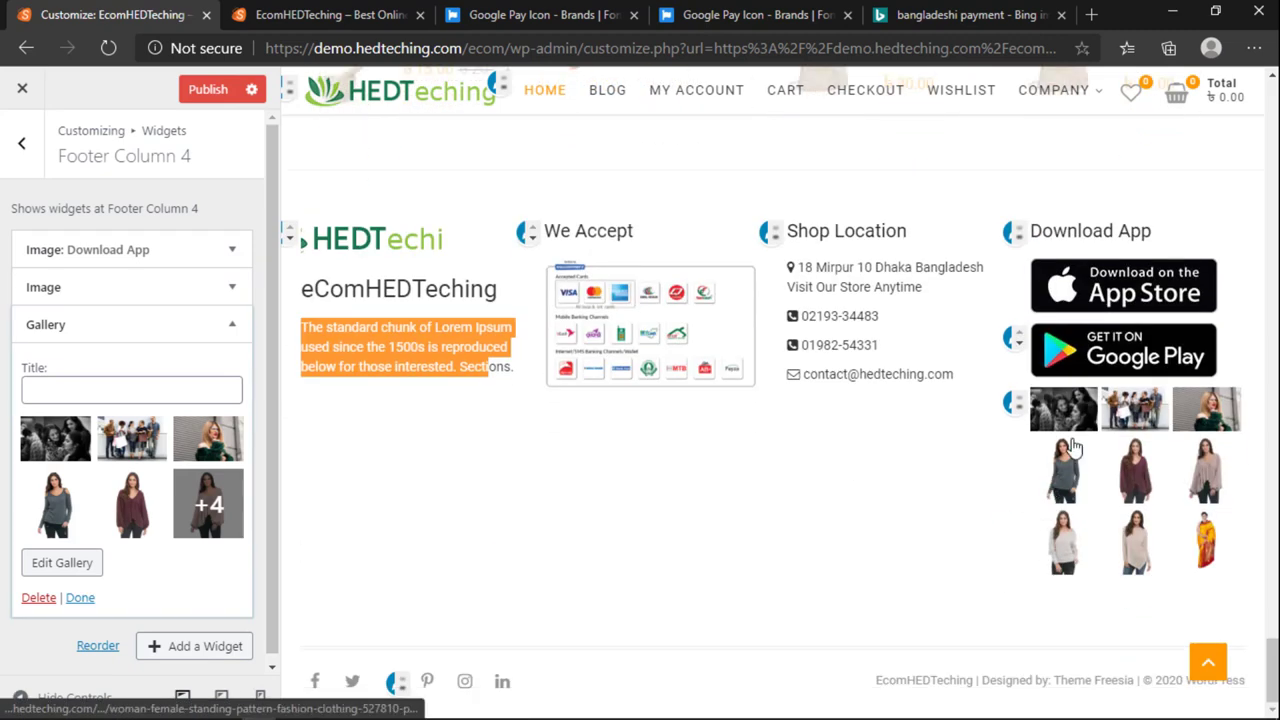
# Step: Remove the App Store and Google Play image widgets from Footer Column 4
pyautogui.click(248, 260)
pyautogui.click(43, 519)
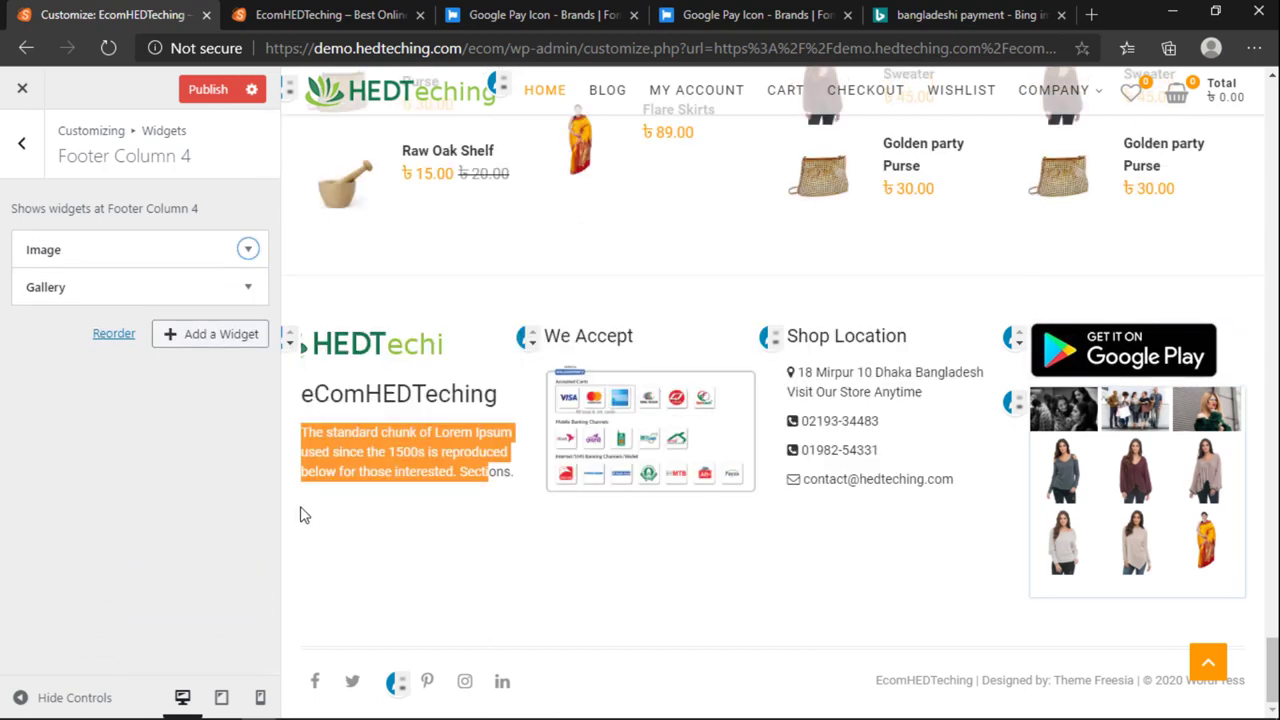
pyautogui.click(243, 250)
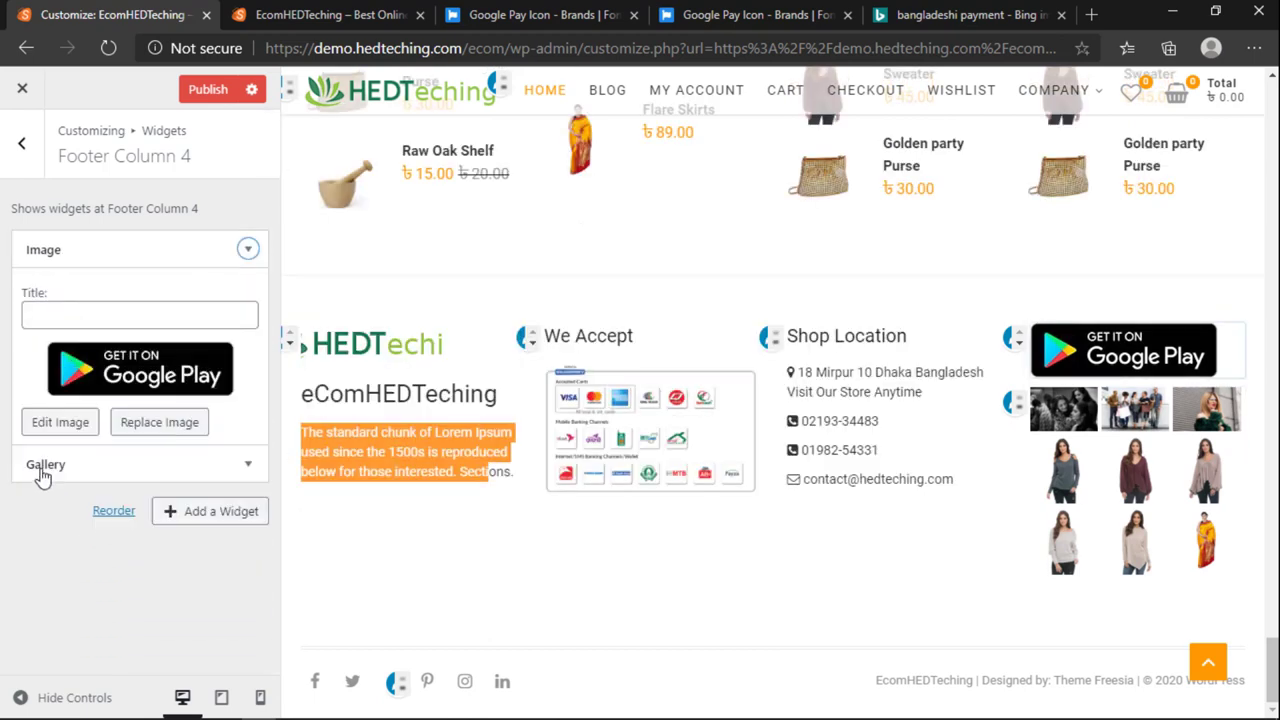
pyautogui.click(40, 518)
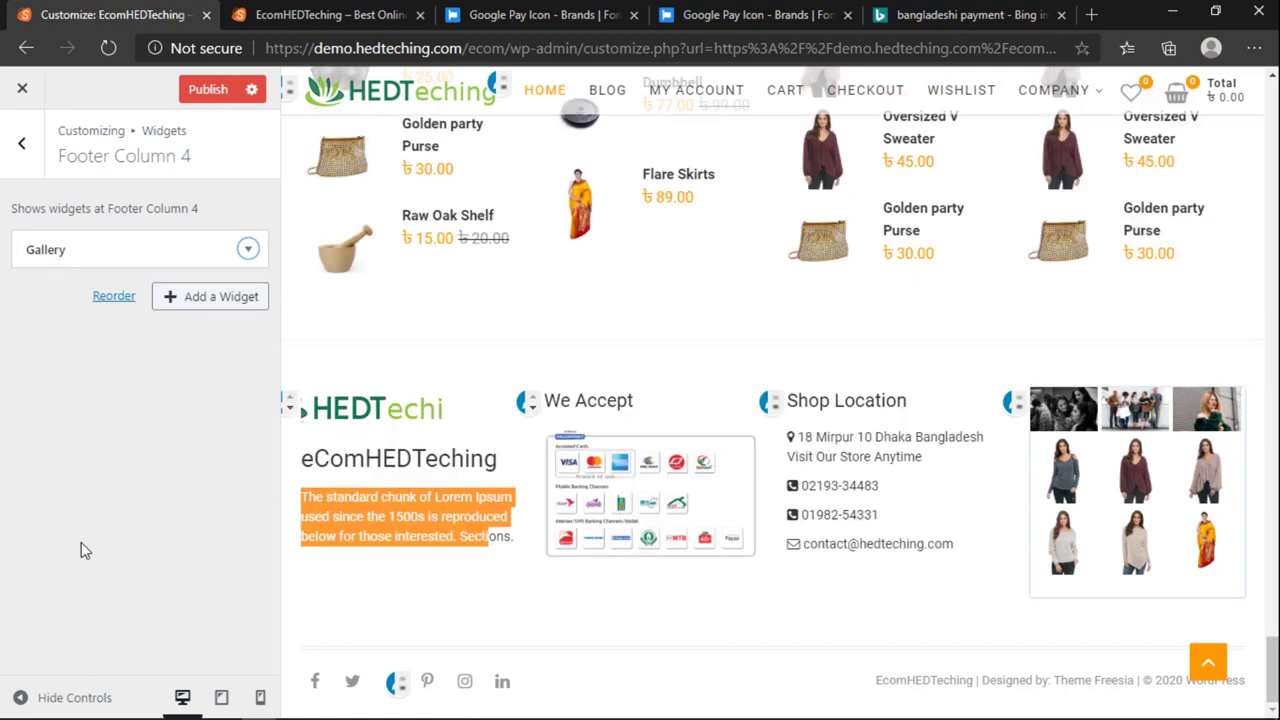
# Step: Give the Gallery widget the title 'Our Gallery'
pyautogui.click(248, 249)
pyautogui.click(55, 302)
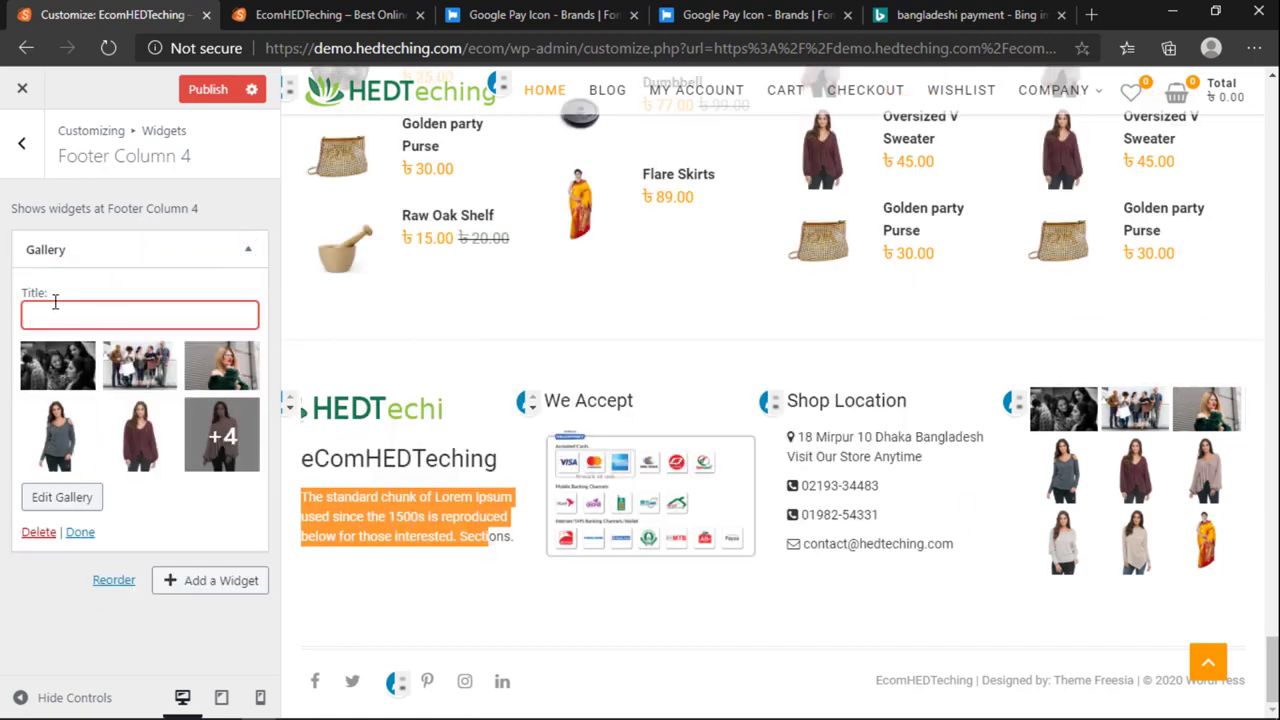
pyautogui.write('Our Gallery')
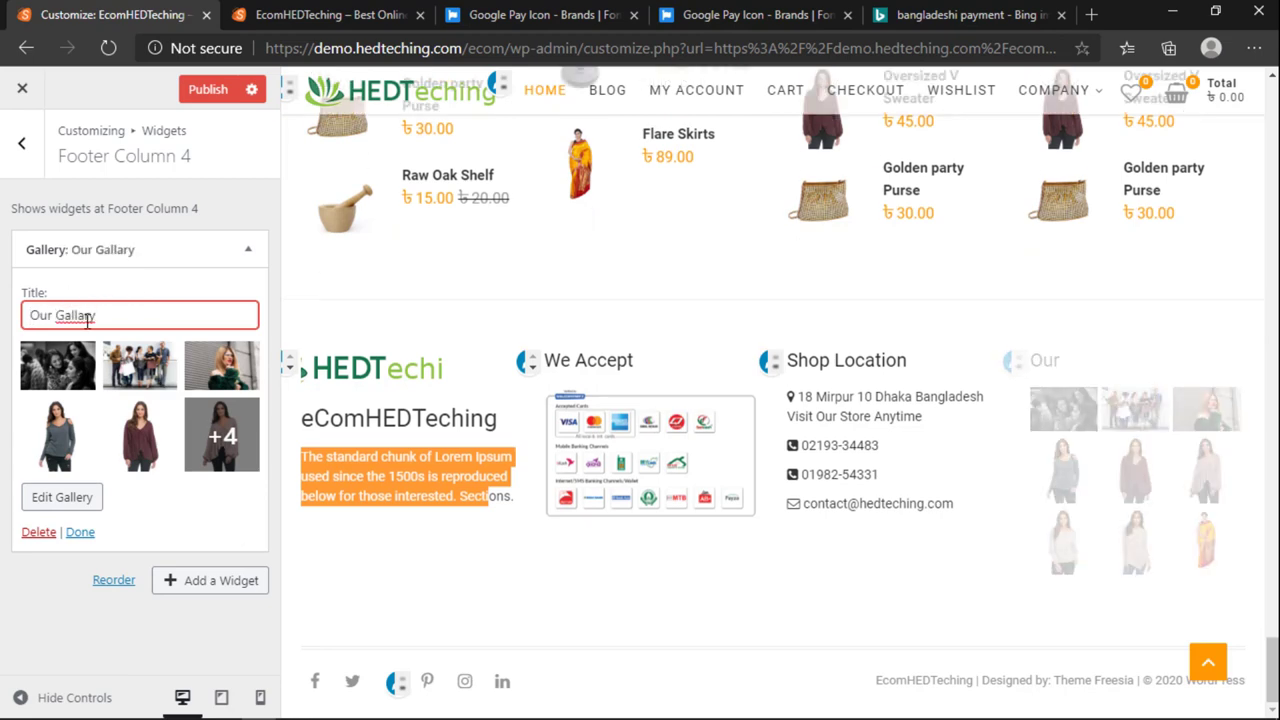
pyautogui.press('BackSpace')
pyautogui.write('e')
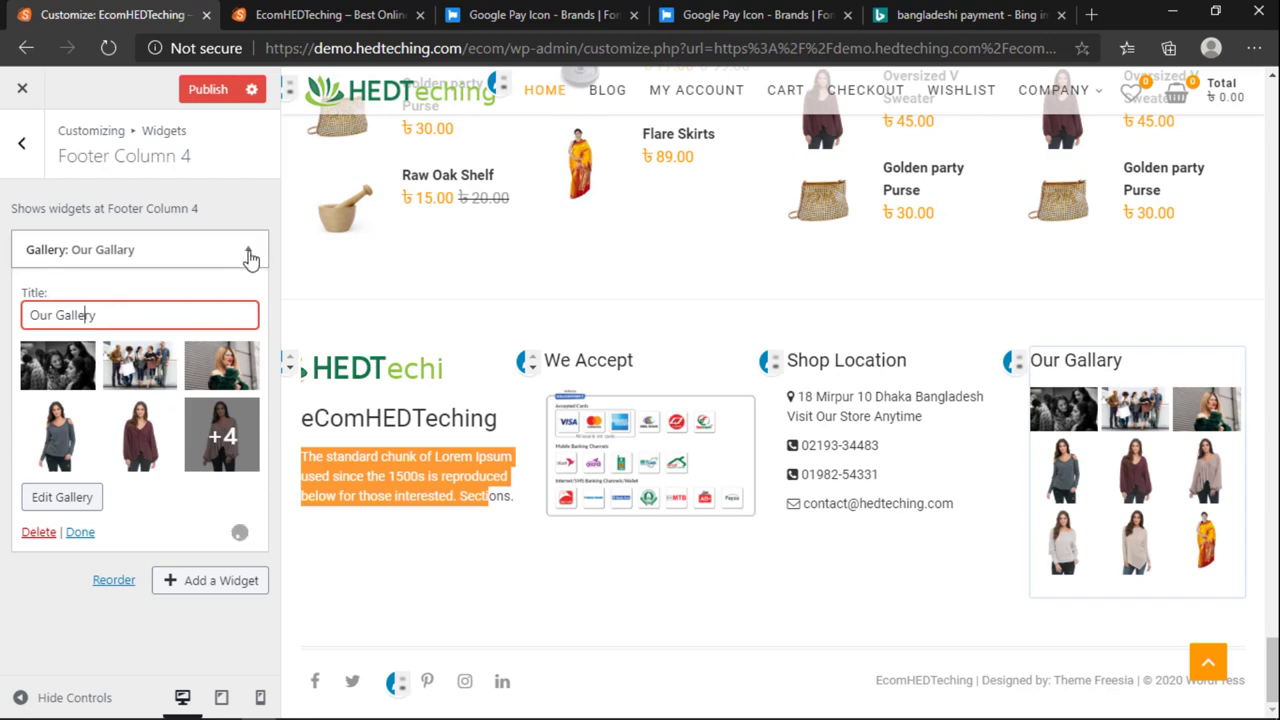
pyautogui.click(248, 249)
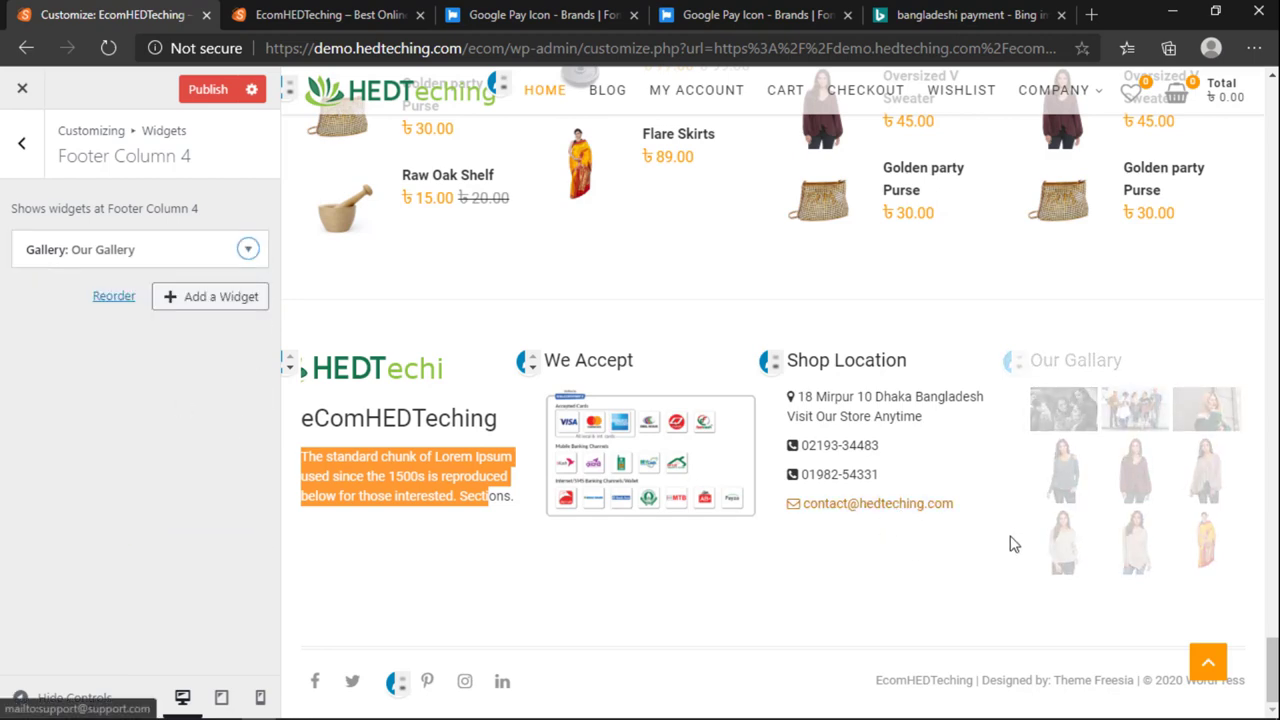
pyautogui.click(248, 249)
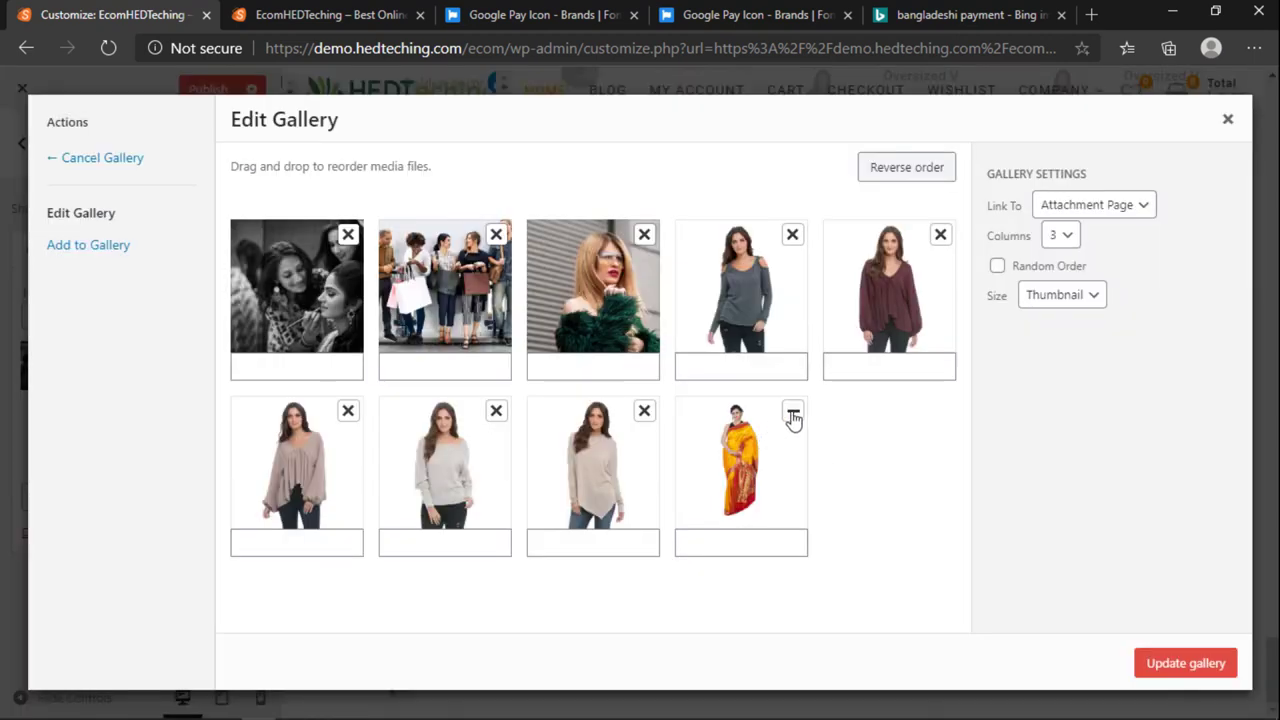
# Step: Remove the saree, grey sweater and grey top images, then update the gallery at Thumbnail size in random order
pyautogui.click(792, 413)
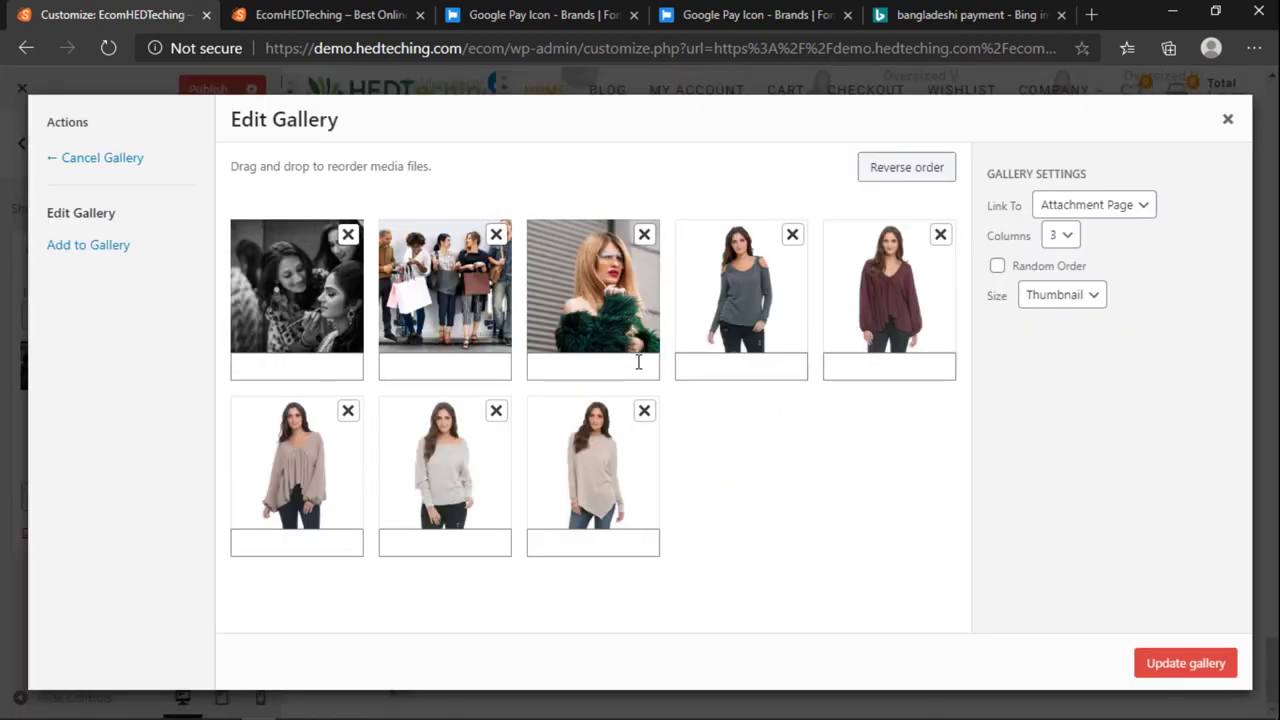
pyautogui.click(497, 412)
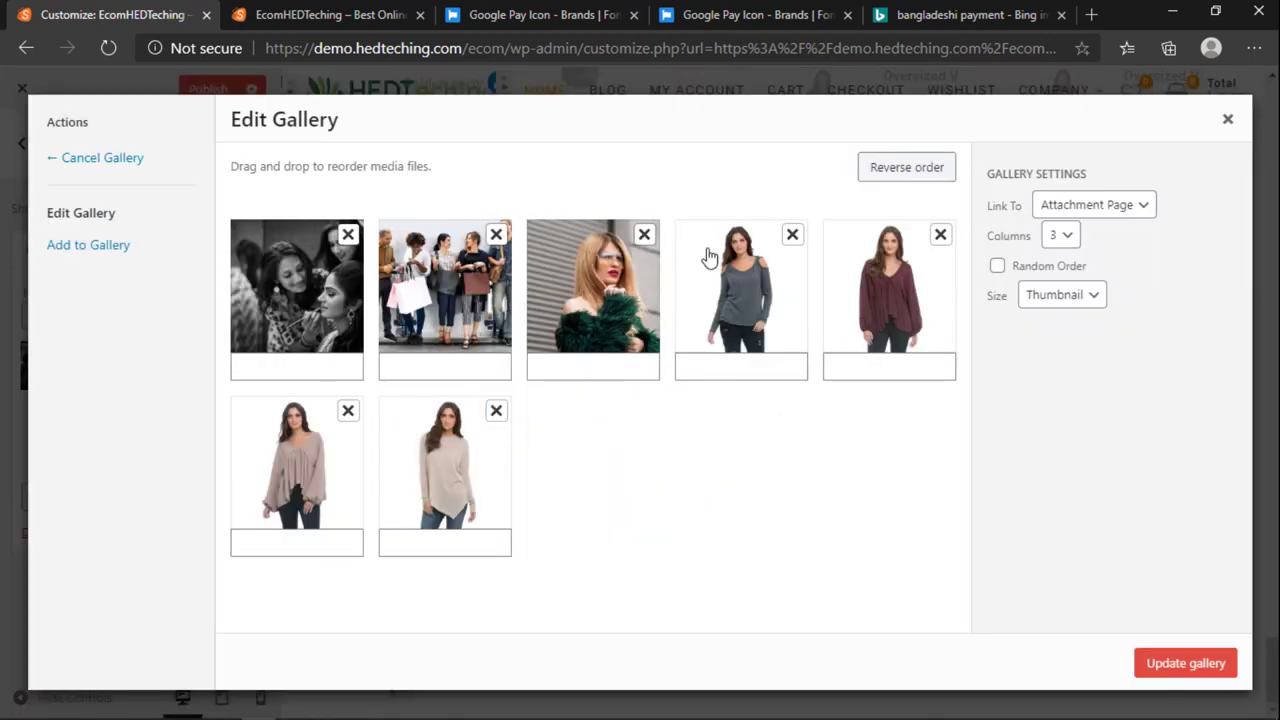
pyautogui.click(792, 235)
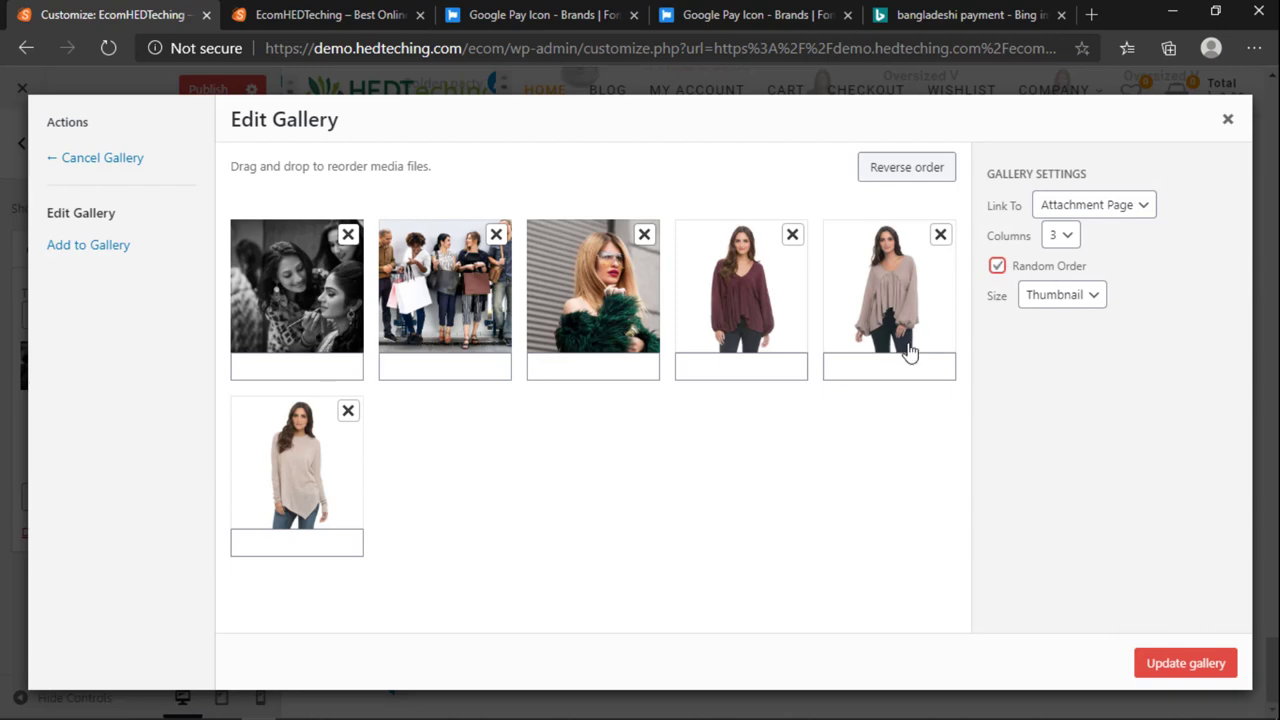
pyautogui.click(1026, 300)
pyautogui.click(1068, 318)
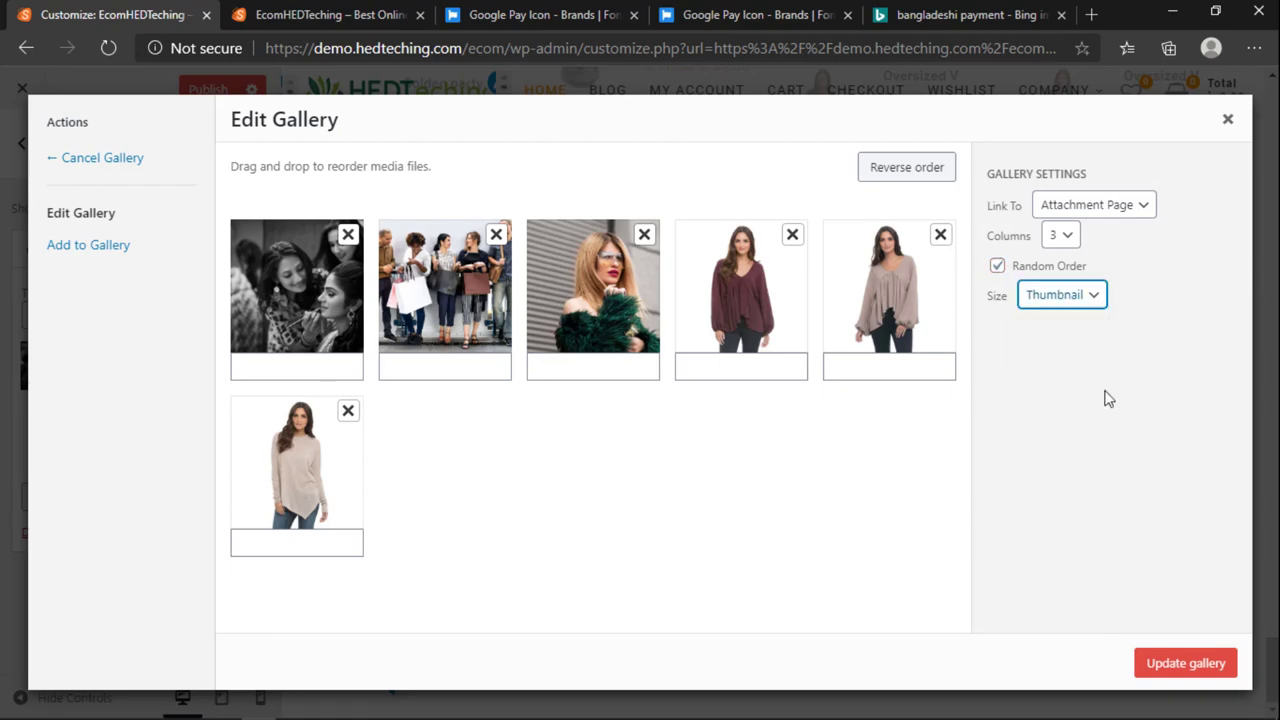
pyautogui.click(1199, 665)
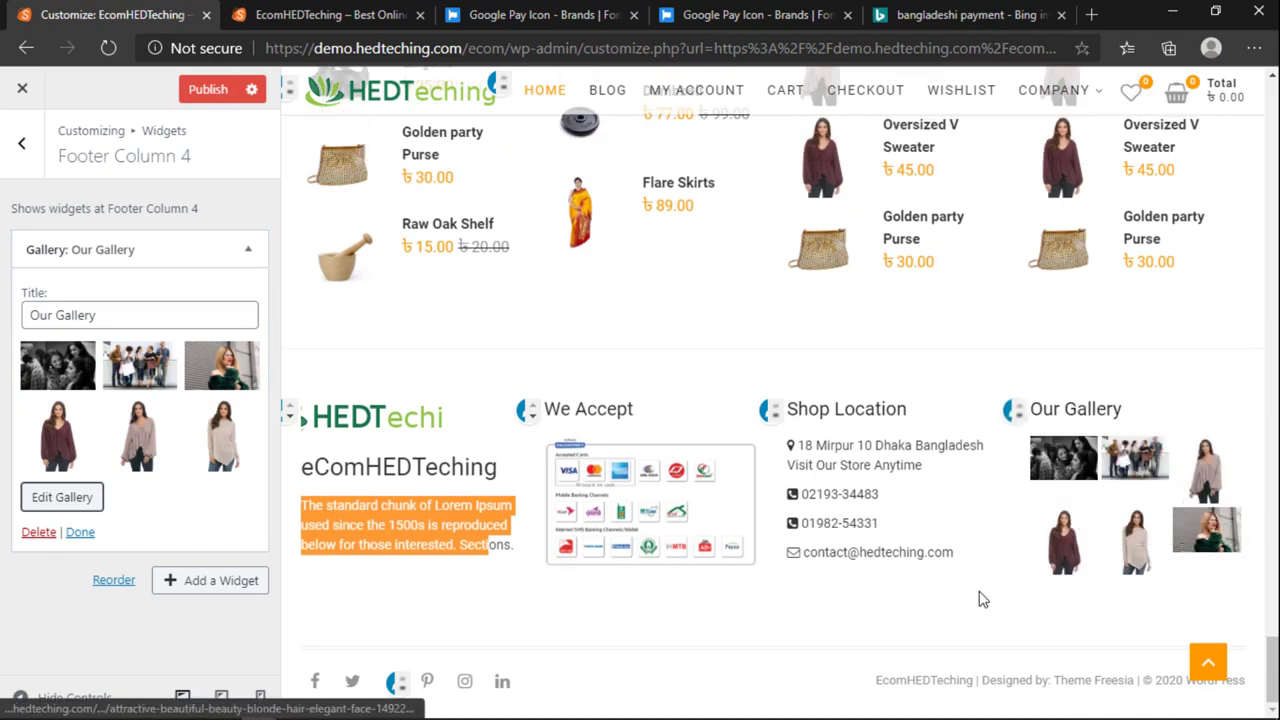
# Step: Publish the footer changes and go to the live homepage
pyautogui.click(228, 100)
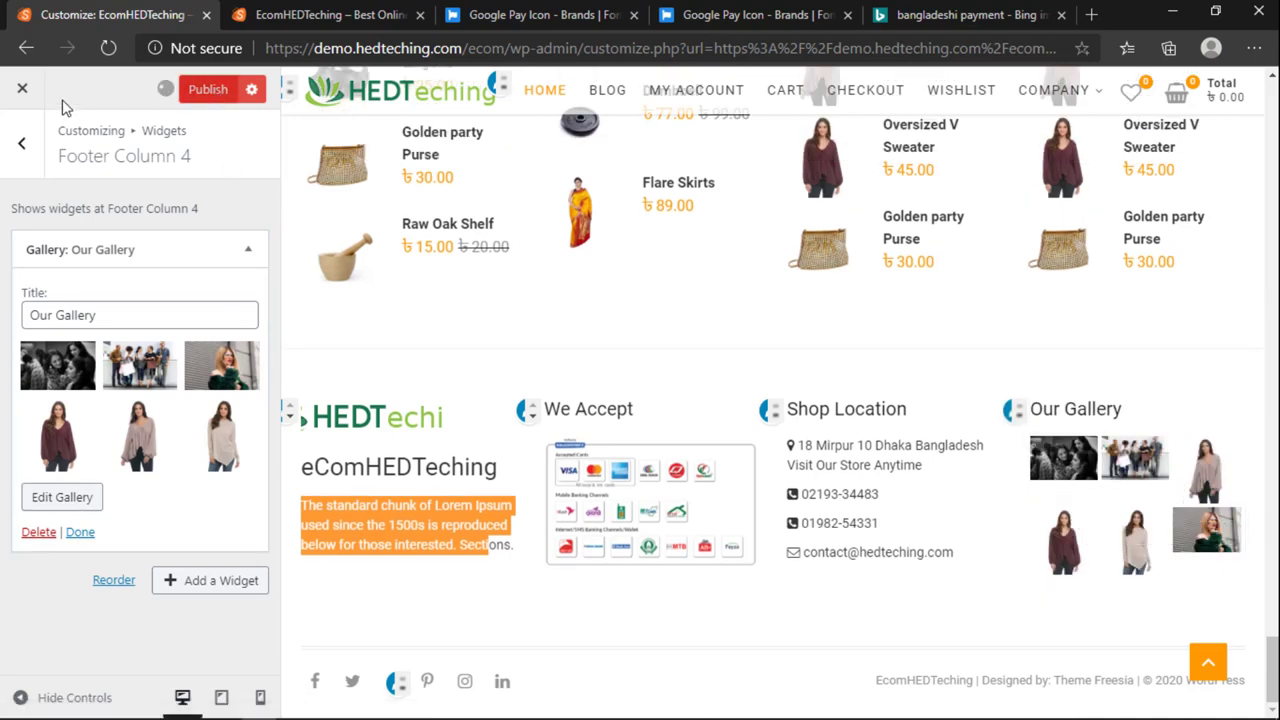
pyautogui.click(22, 88)
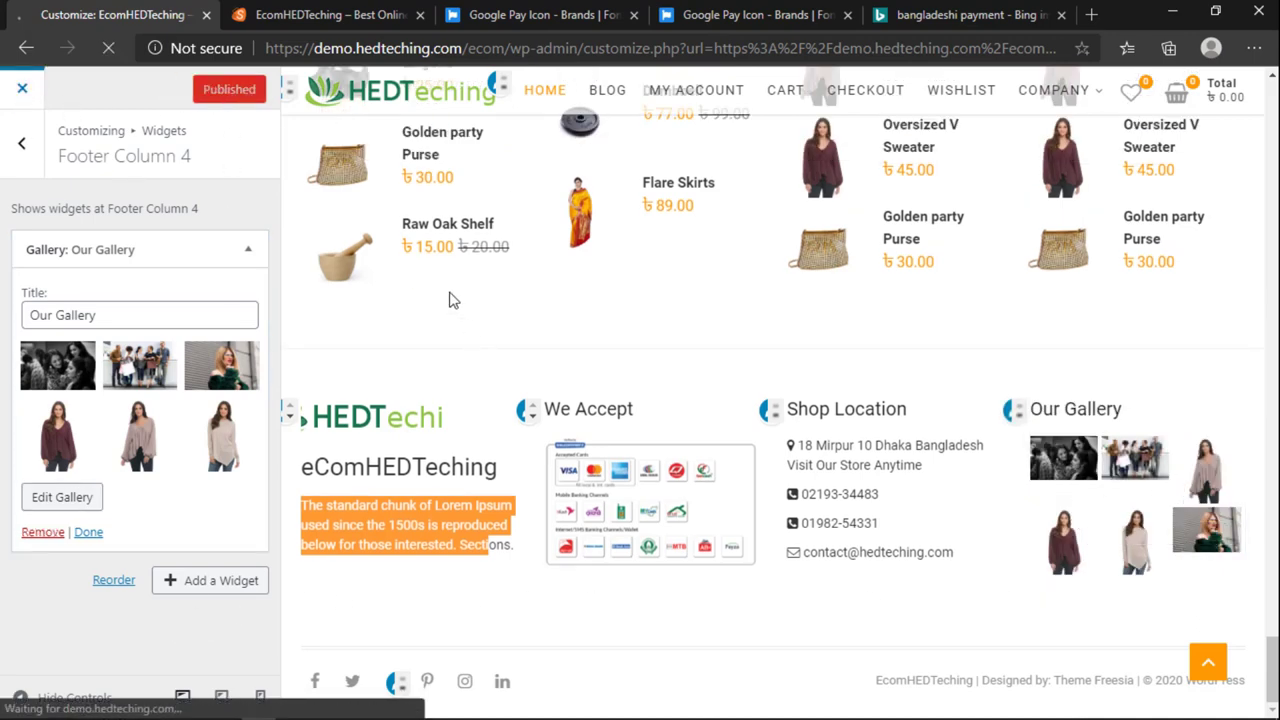
pyautogui.click(408, 18)
pyautogui.click(419, 15)
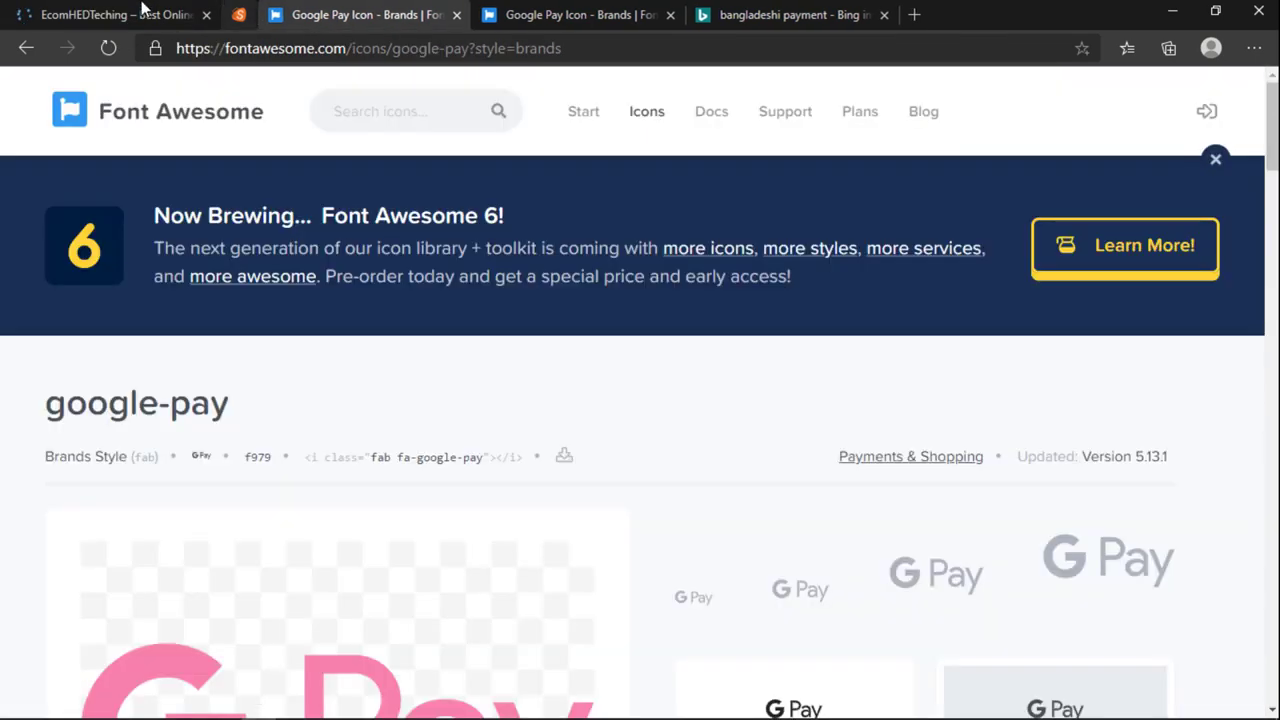
# Step: Scroll down to the live footer and highlight the We Accept heading
pyautogui.scroll(-20, 481, 521)
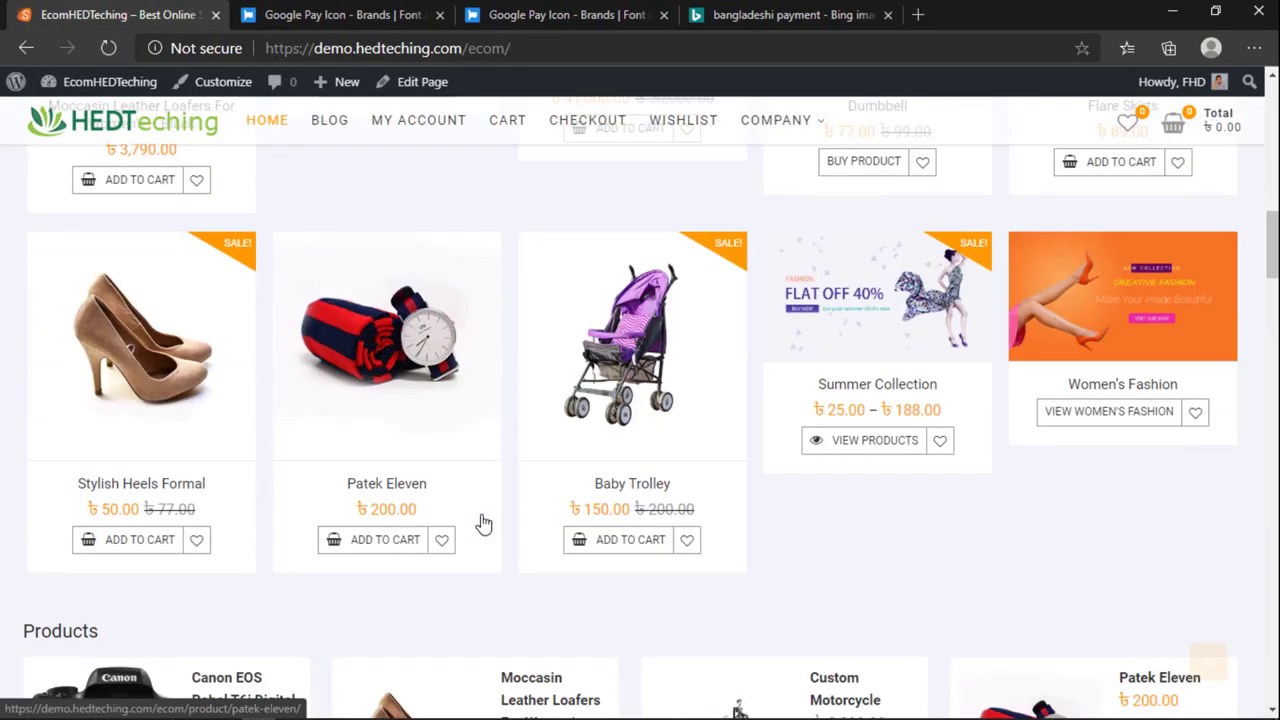
pyautogui.scroll(-8, 477, 580)
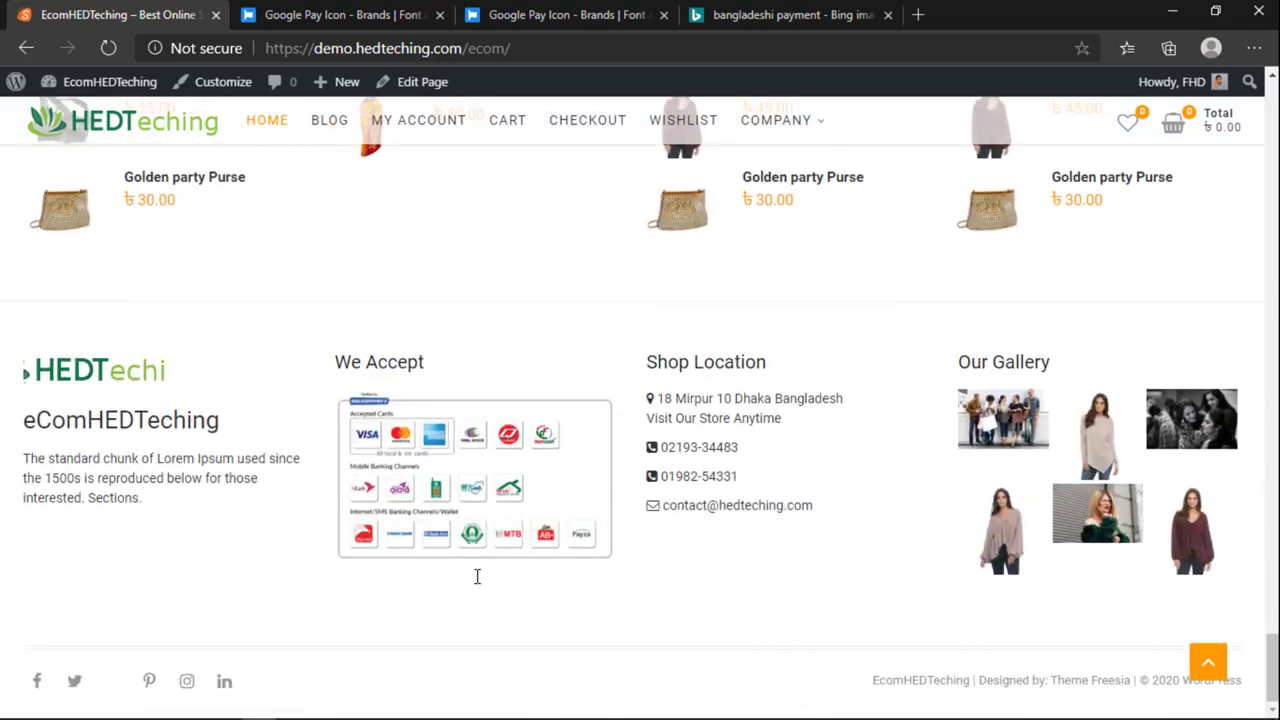
pyautogui.scroll(7, 477, 580)
pyautogui.scroll(-3, 785, 343)
pyautogui.scroll(-4, 785, 343)
pyautogui.moveTo(336, 380); pyautogui.dragTo(474, 482)
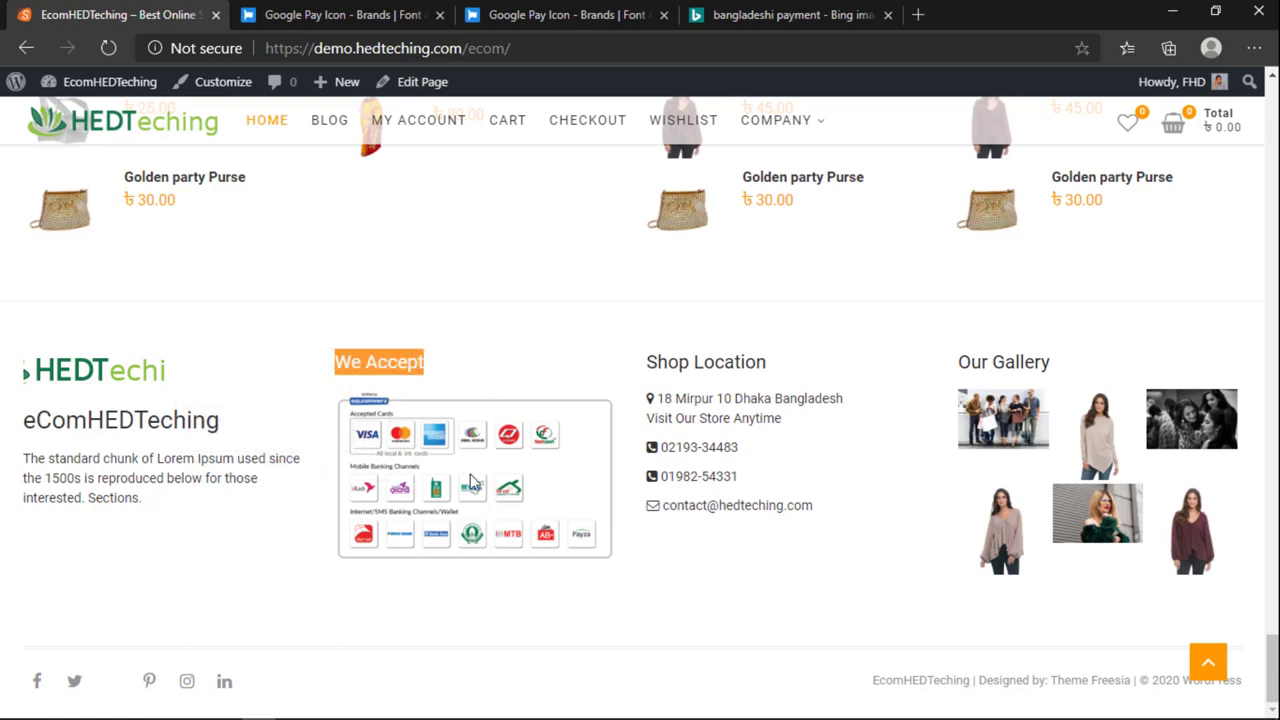
pyautogui.click(372, 406)
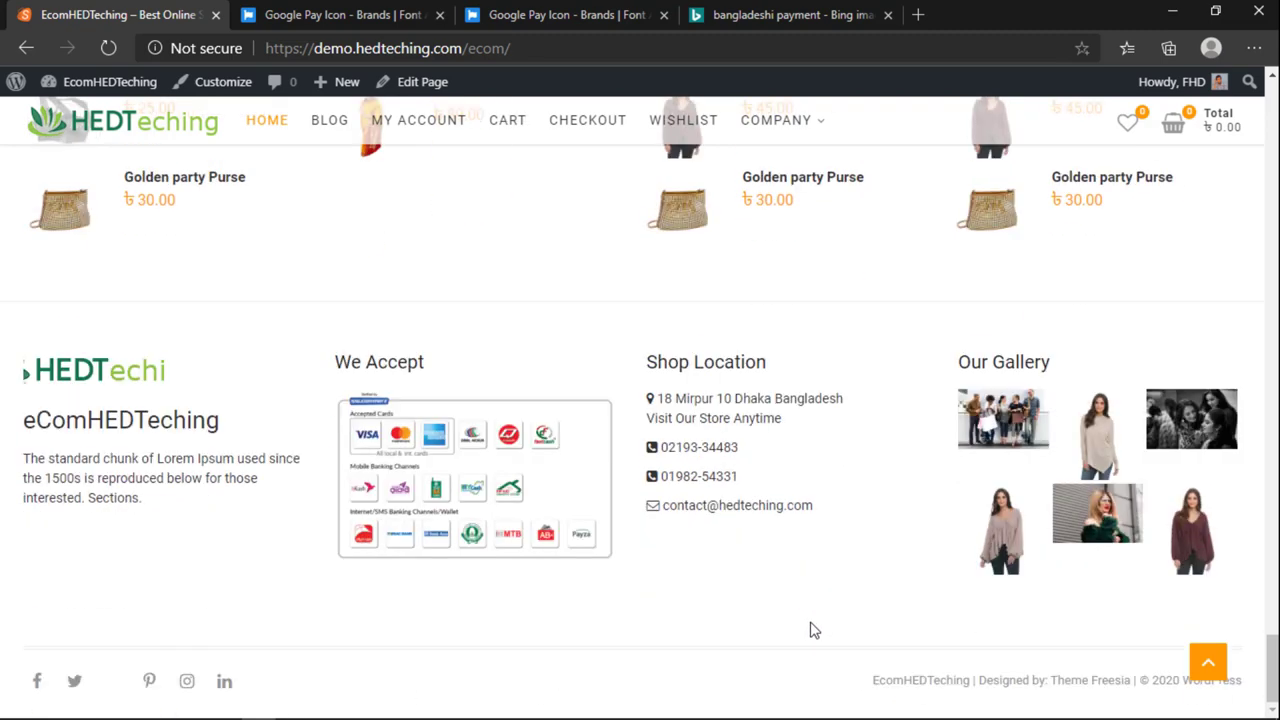
# Step: Highlight the footer copyright line to check its text
pyautogui.moveTo(845, 683); pyautogui.dragTo(1247, 686)
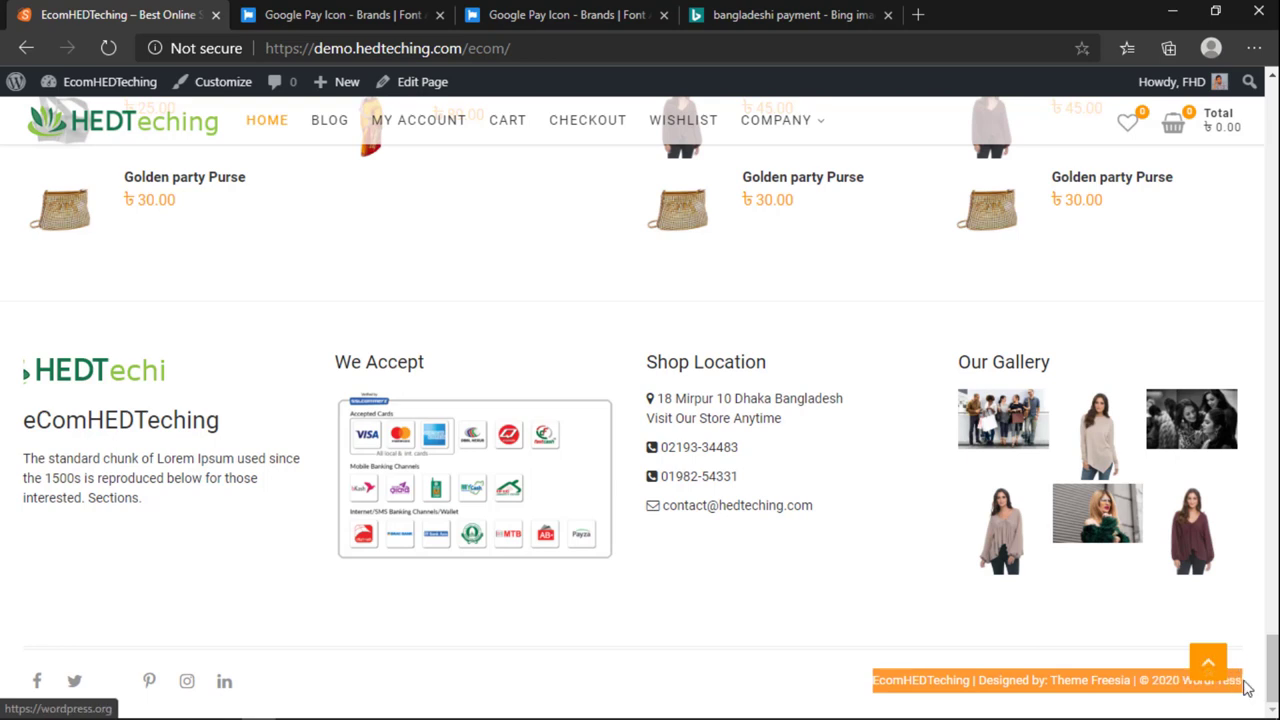
pyautogui.moveTo(763, 665); pyautogui.dragTo(1270, 677)
pyautogui.moveTo(868, 662); pyautogui.dragTo(1119, 677)
pyautogui.click(543, 637)
pyautogui.scroll(15, 543, 637)
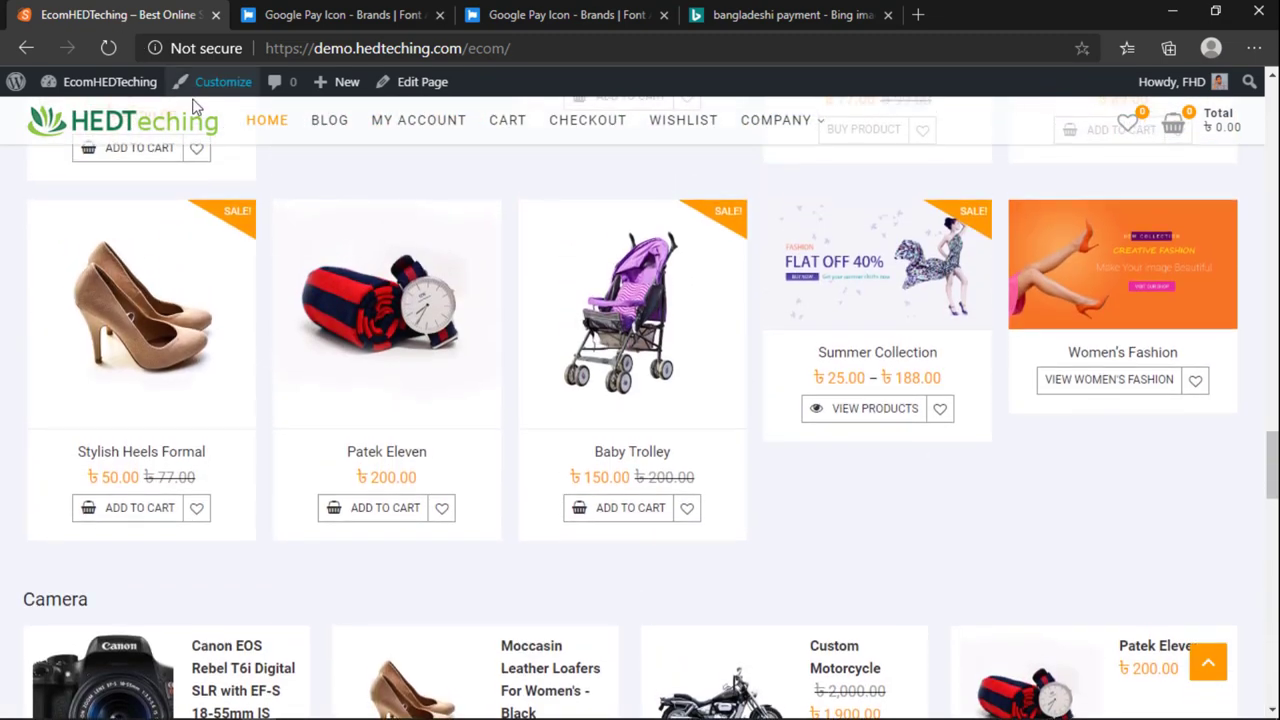
# Step: Reopen the site in the Customizer and glance at the Font Awesome Google Pay page
pyautogui.click(212, 82)
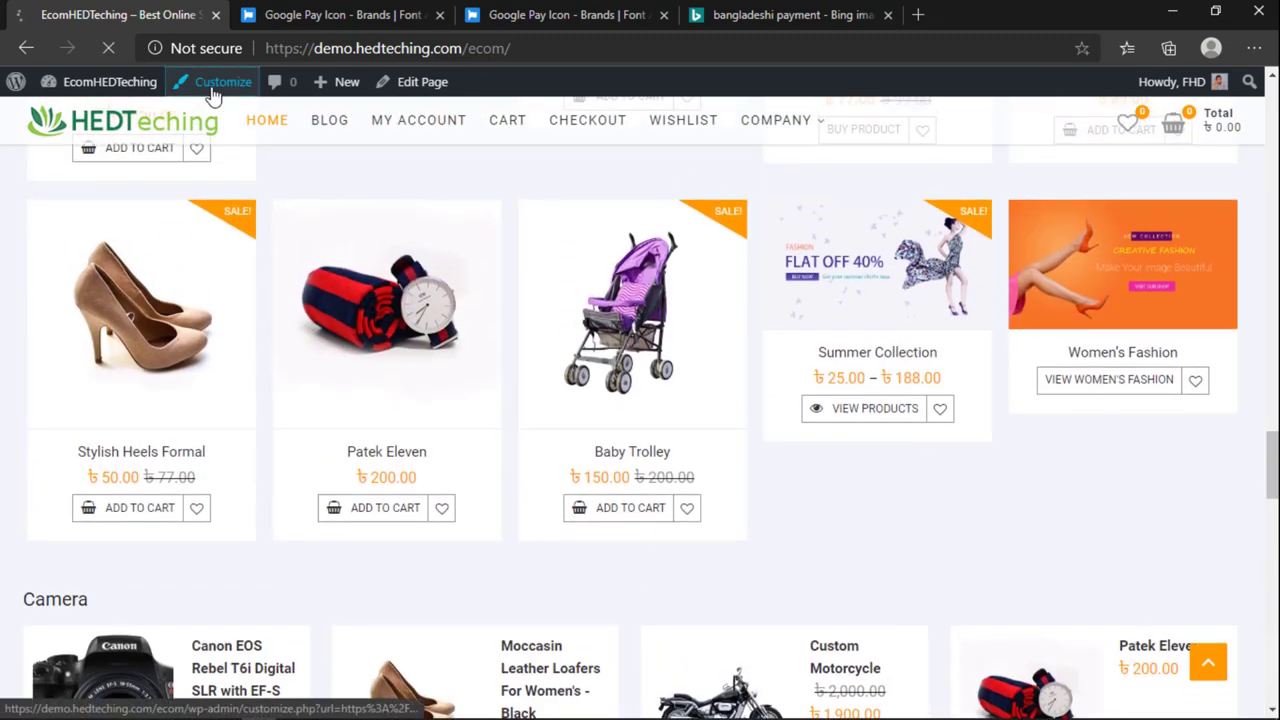
pyautogui.scroll(-5, 796, 467)
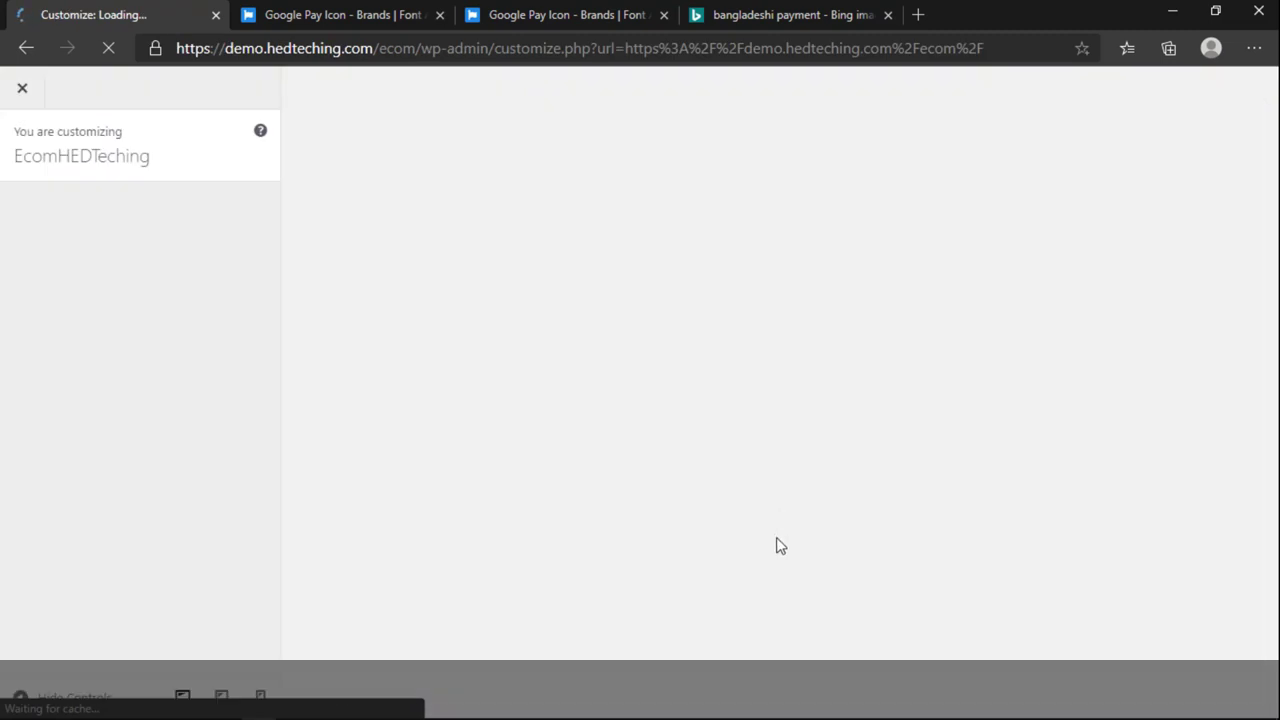
pyautogui.scroll(-1, 170, 515)
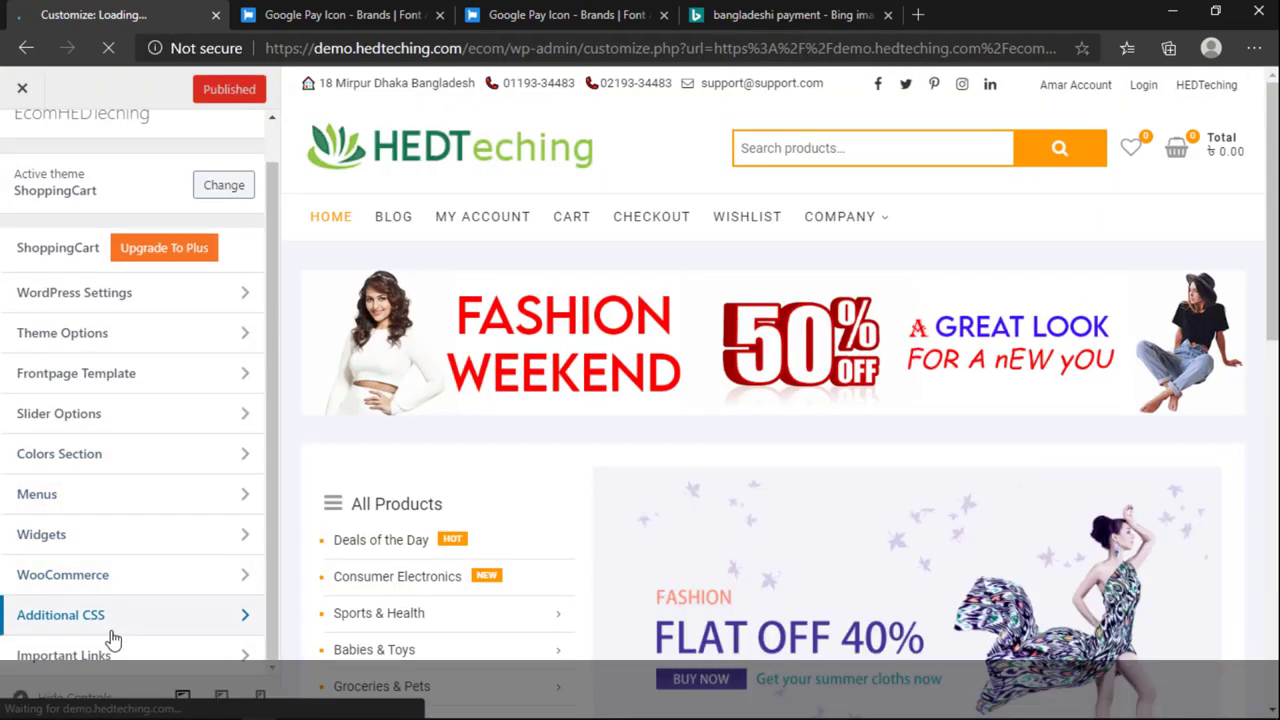
pyautogui.scroll(1, 140, 560)
pyautogui.click(357, 14)
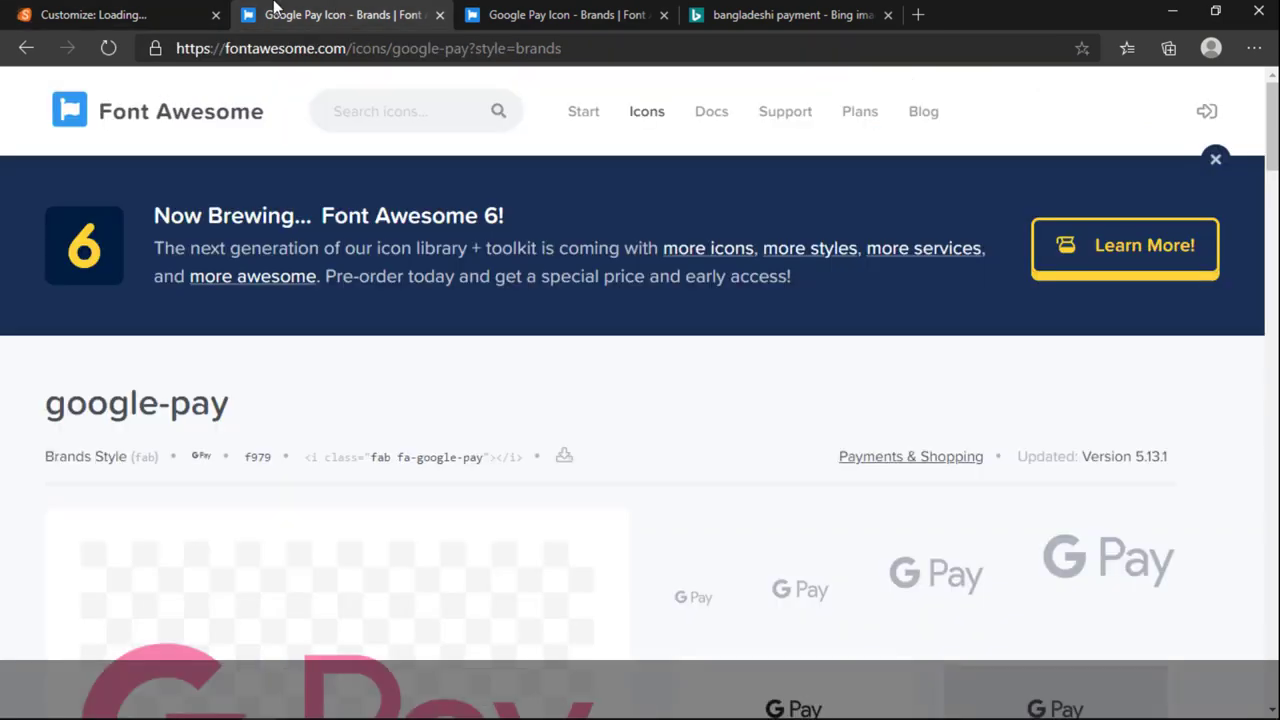
pyautogui.click(194, 15)
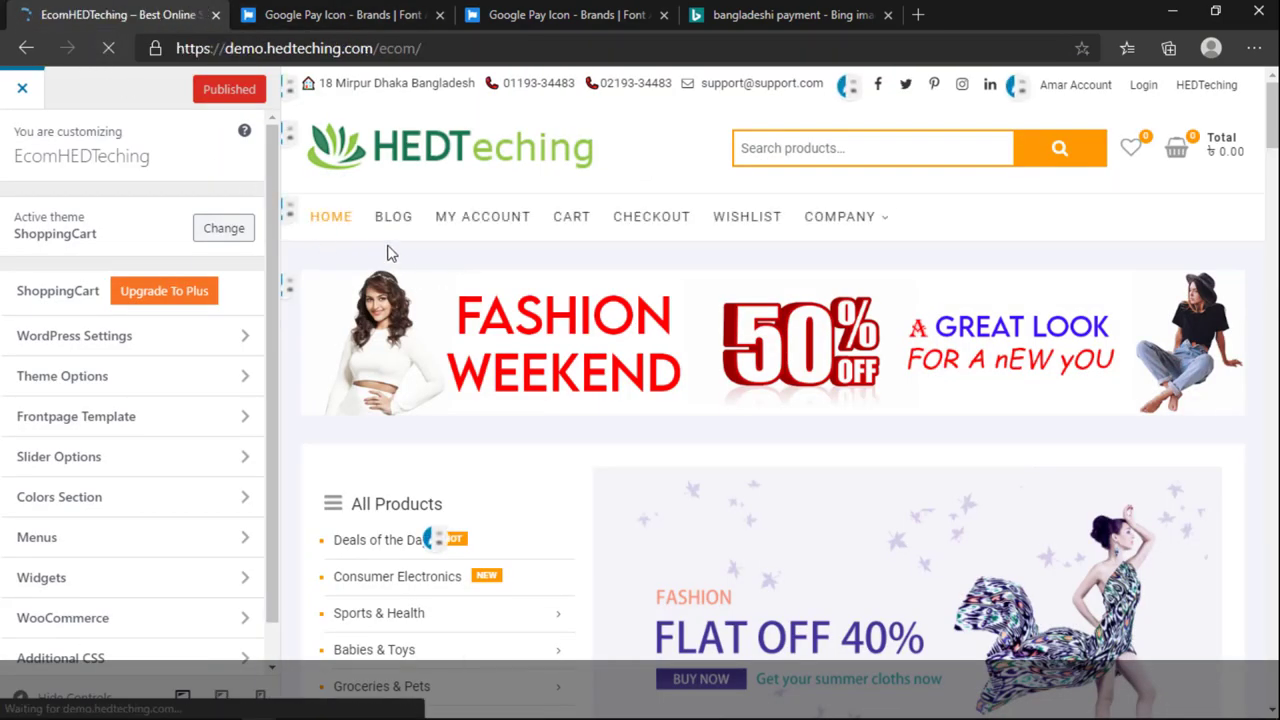
# Step: Review the footer's We Accept image and test the Shop Location phone number link
pyautogui.scroll(-10, 420, 463)
pyautogui.scroll(-20, 389, 698)
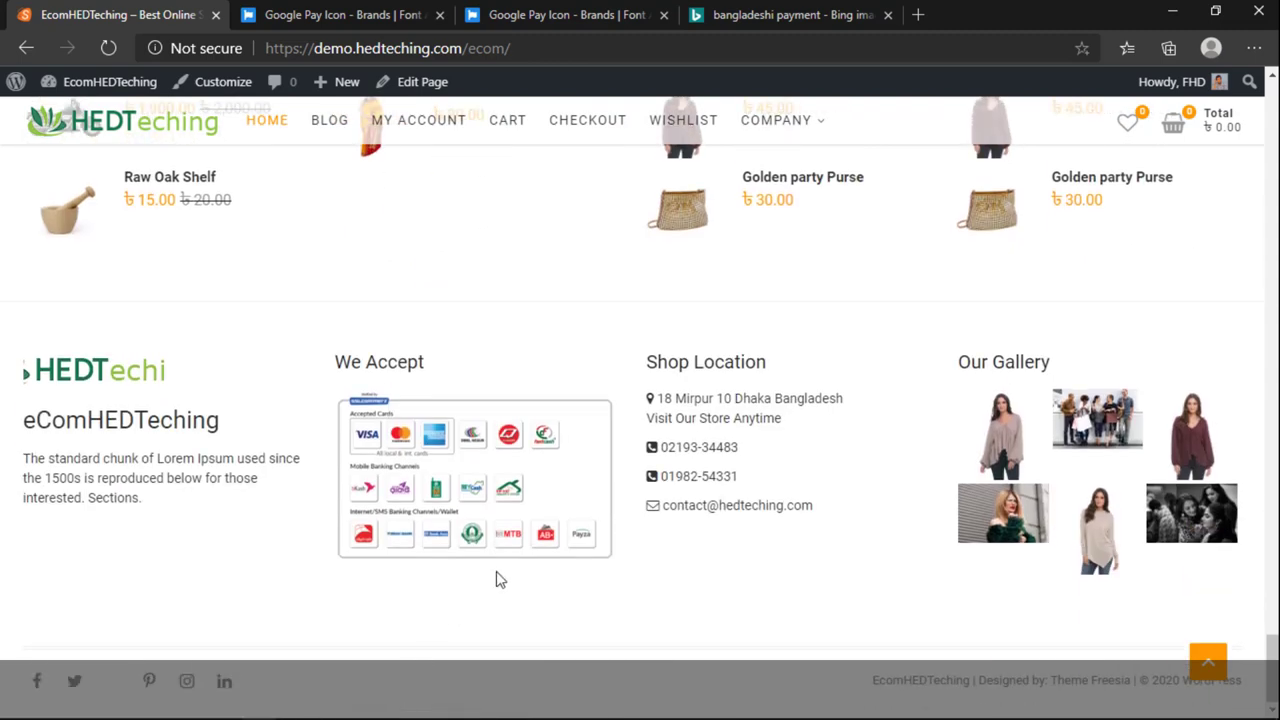
pyautogui.moveTo(314, 508); pyautogui.dragTo(601, 456)
pyautogui.click(658, 452)
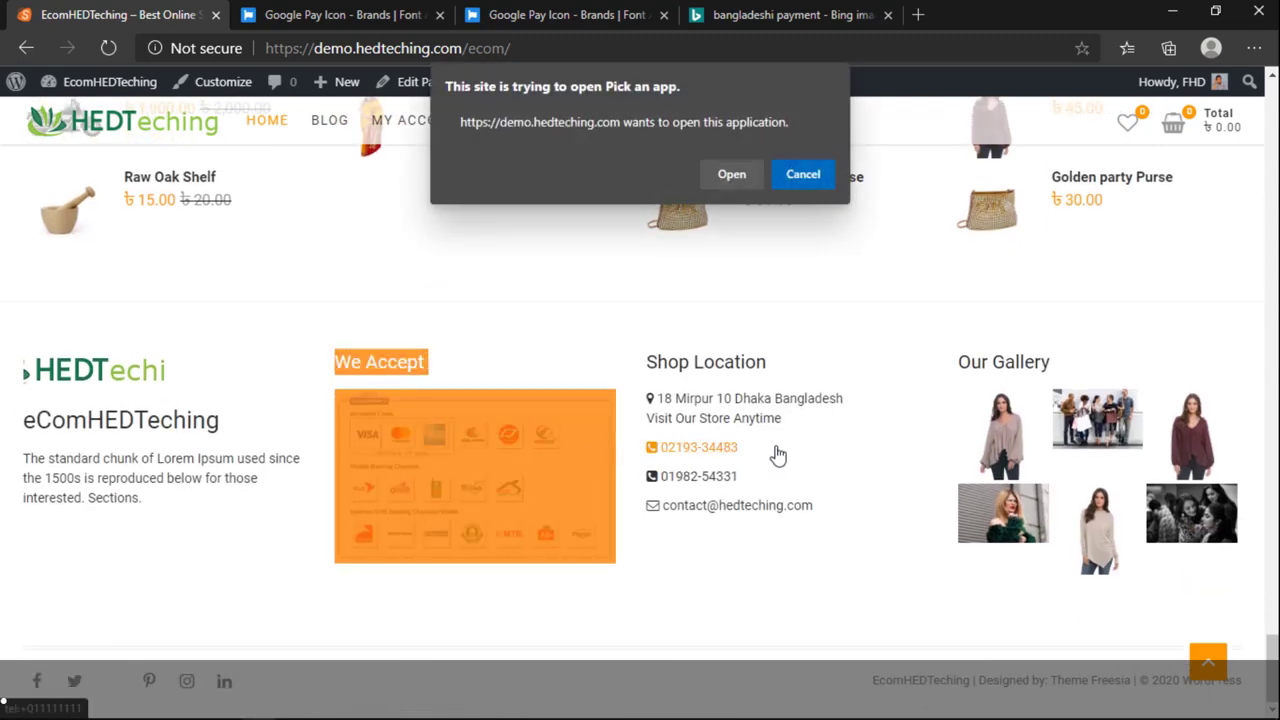
pyautogui.click(803, 174)
pyautogui.click(790, 628)
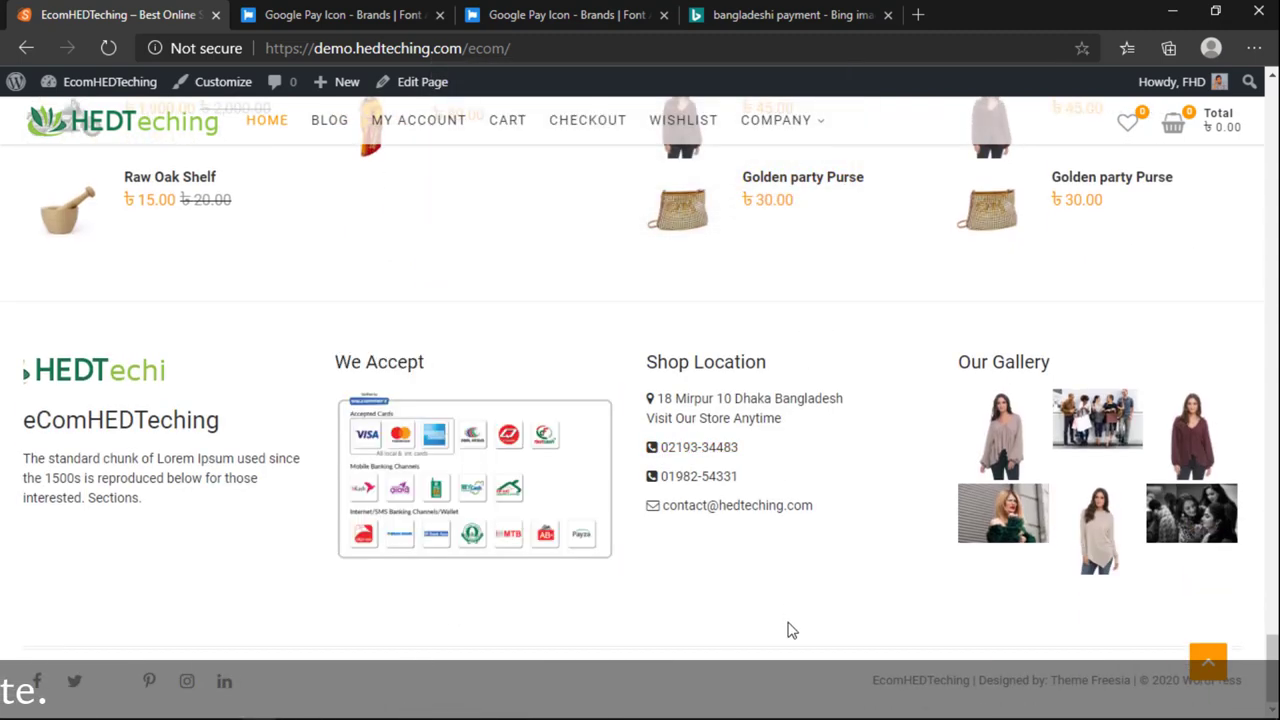
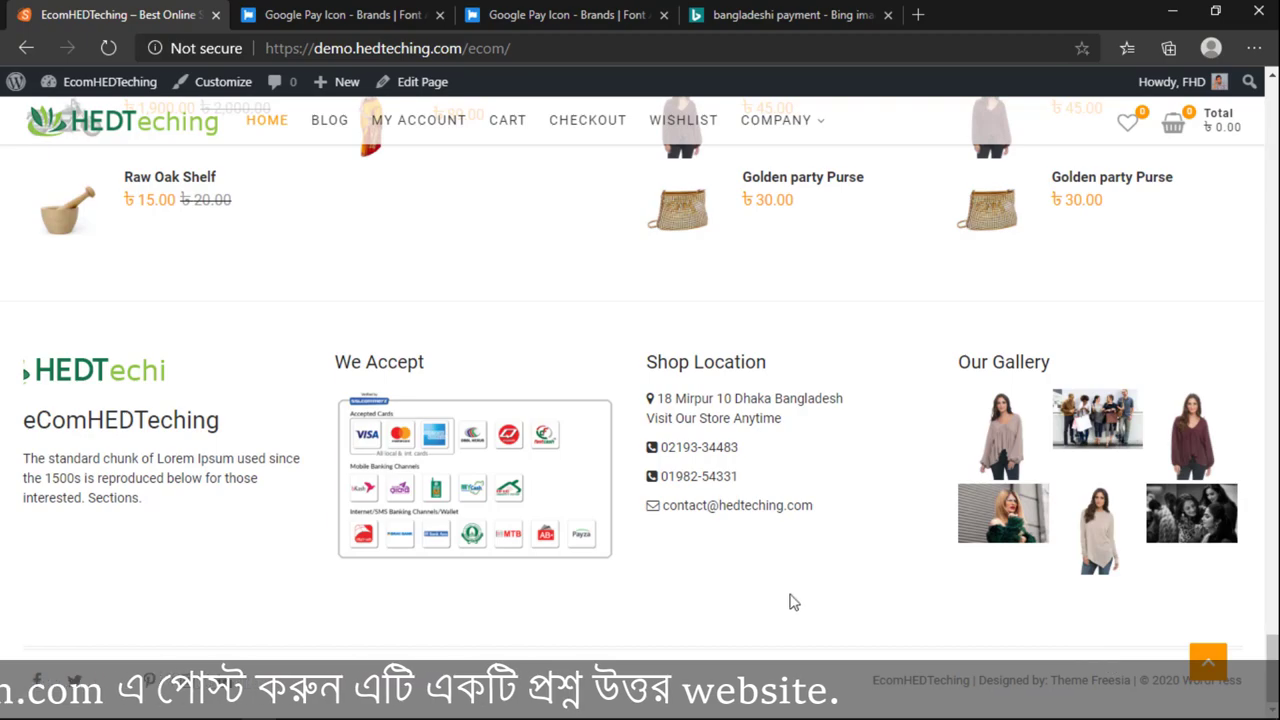
# Step: Open the Menus admin page and place the storefront tab after it
pyautogui.scroll(5, 698, 601)
pyautogui.scroll(-4, 698, 601)
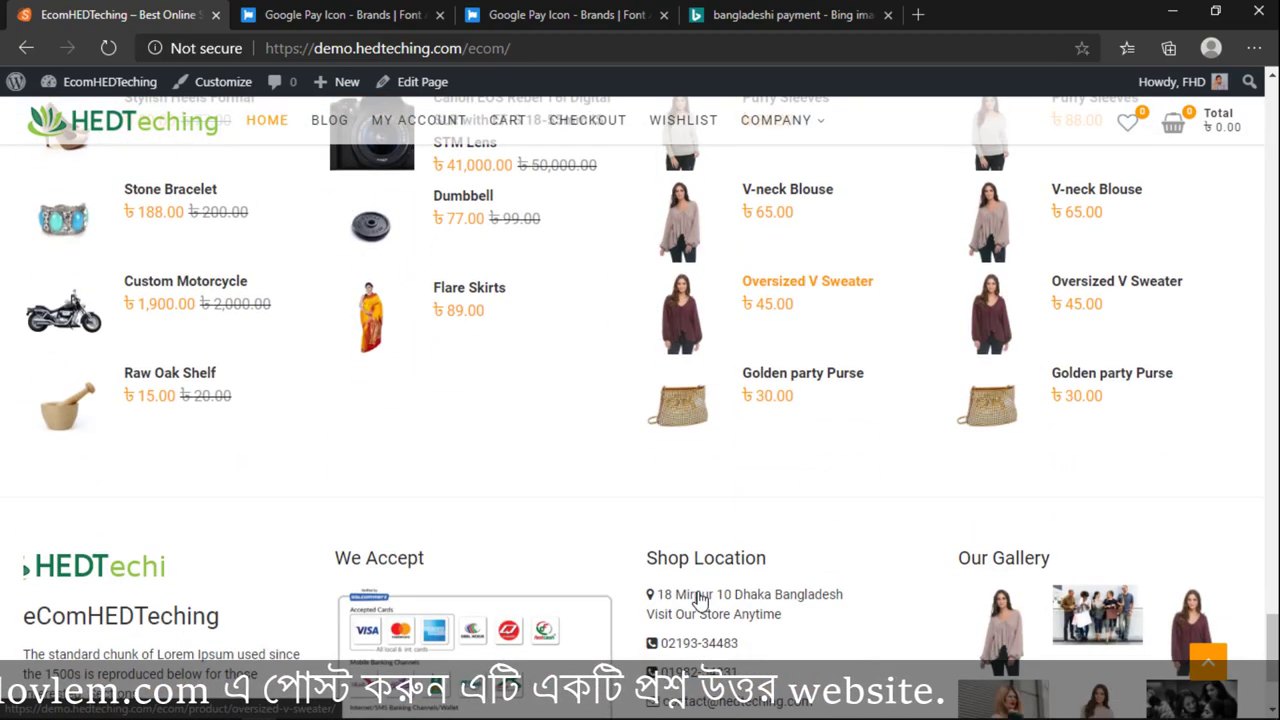
pyautogui.scroll(8, 698, 601)
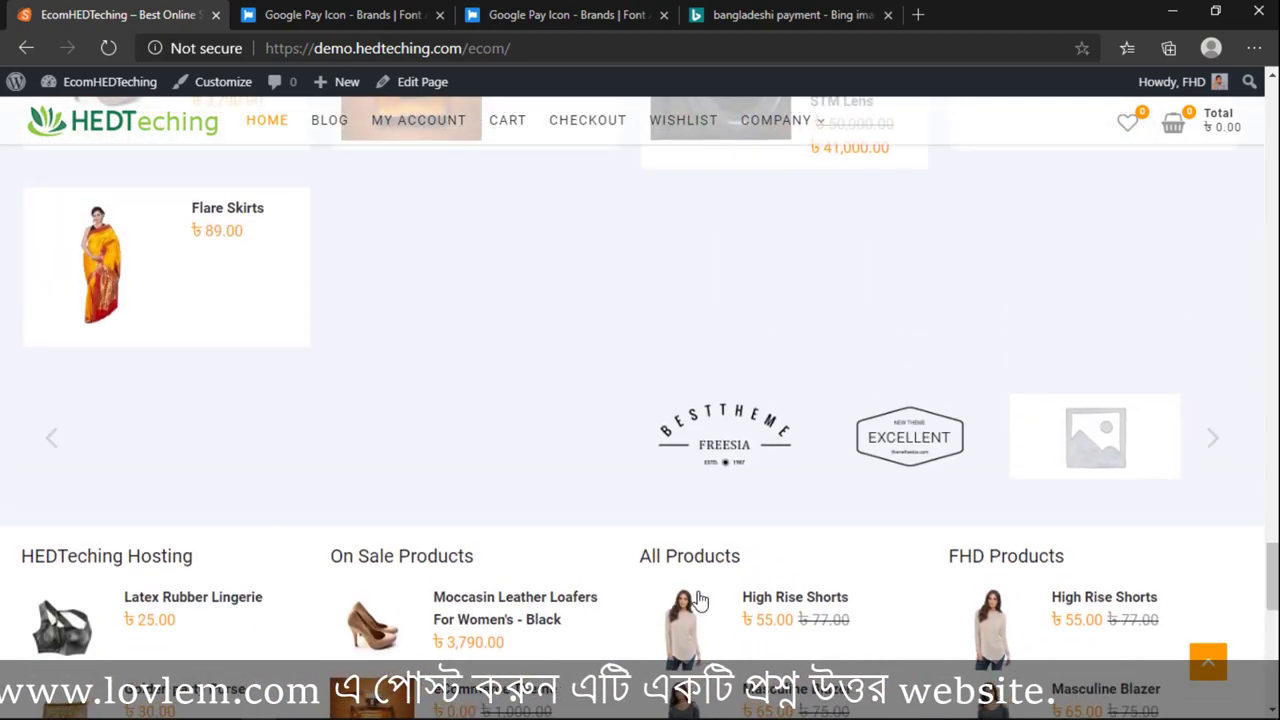
pyautogui.scroll(-9, 700, 601)
pyautogui.scroll(-1, 700, 601)
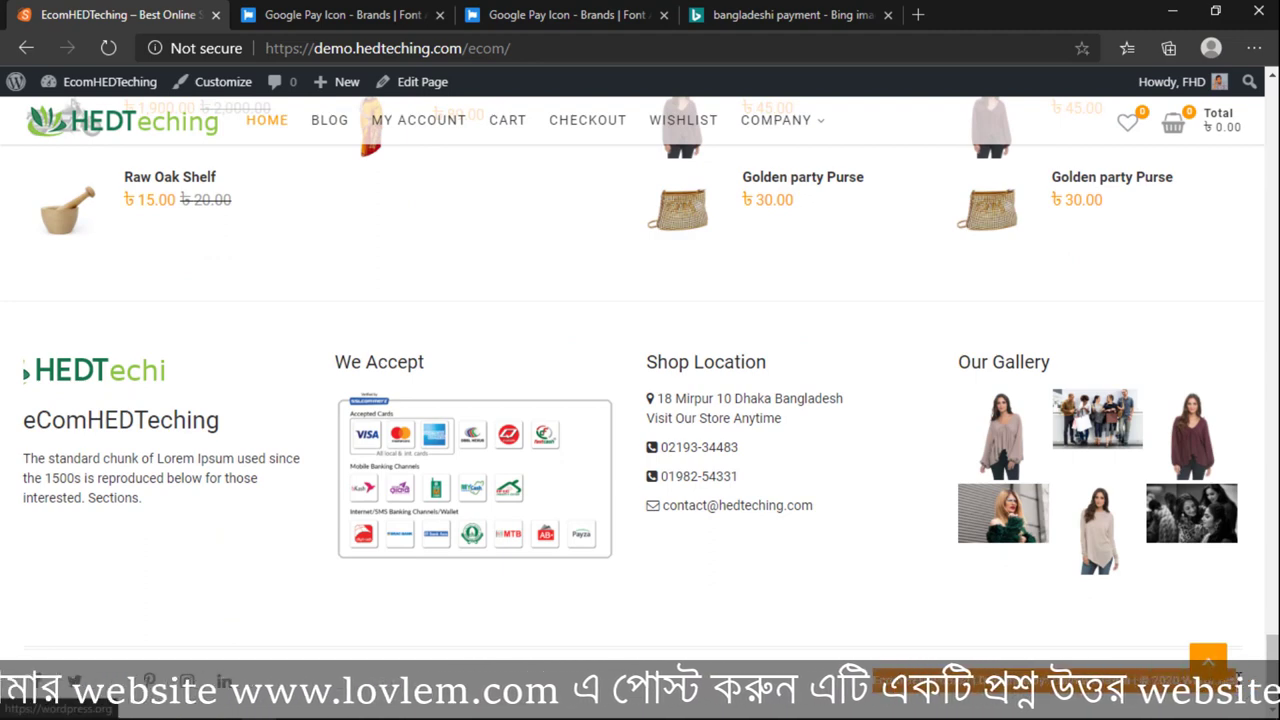
pyautogui.scroll(6, 655, 685)
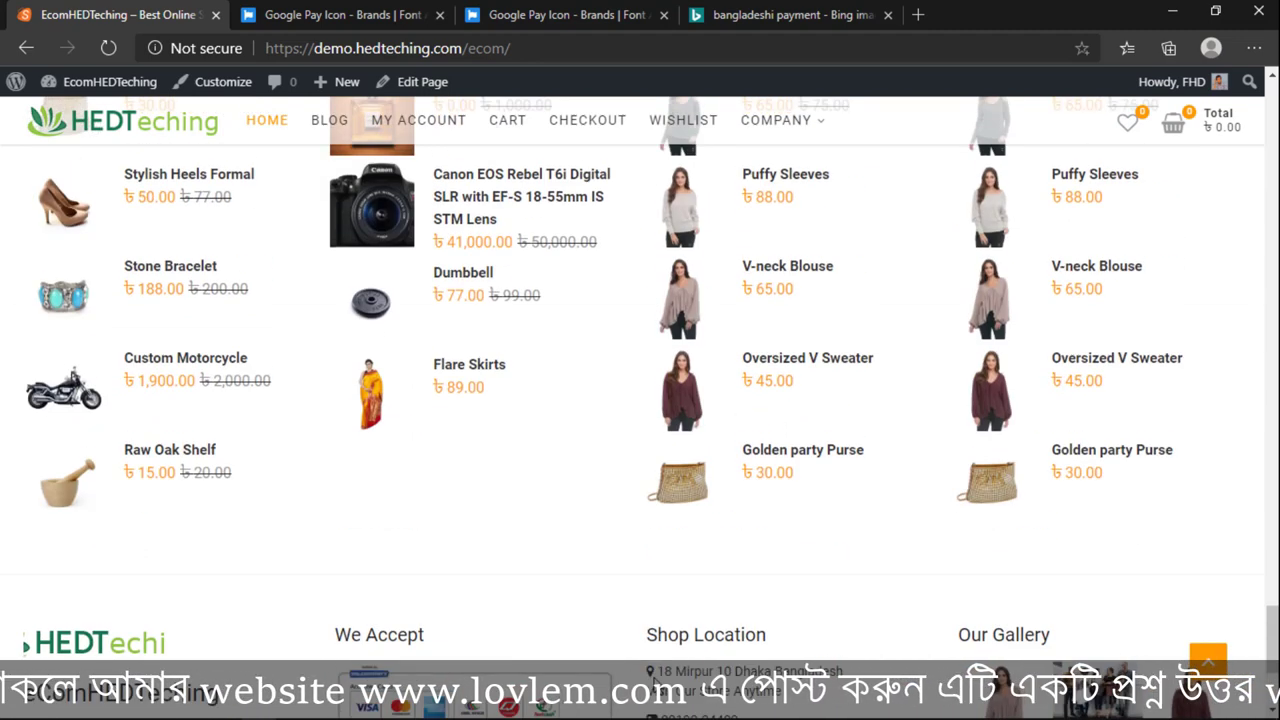
pyautogui.scroll(-6, 805, 655)
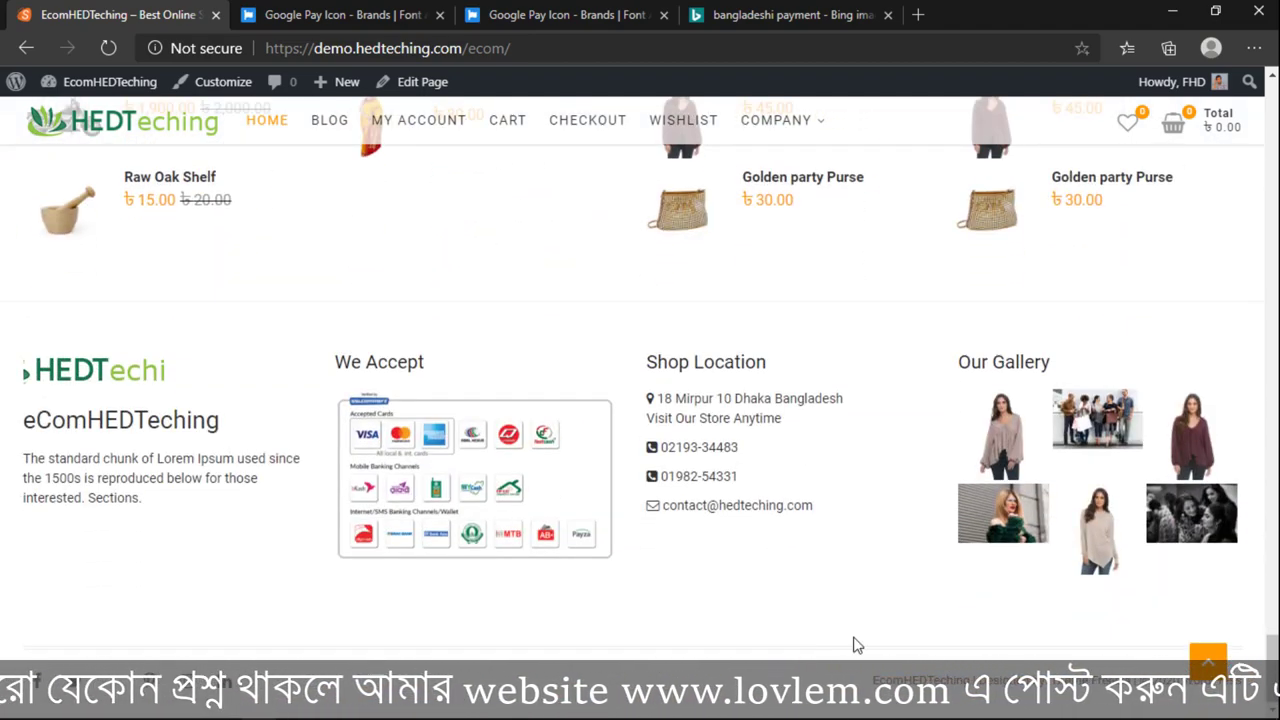
pyautogui.scroll(15, 853, 645)
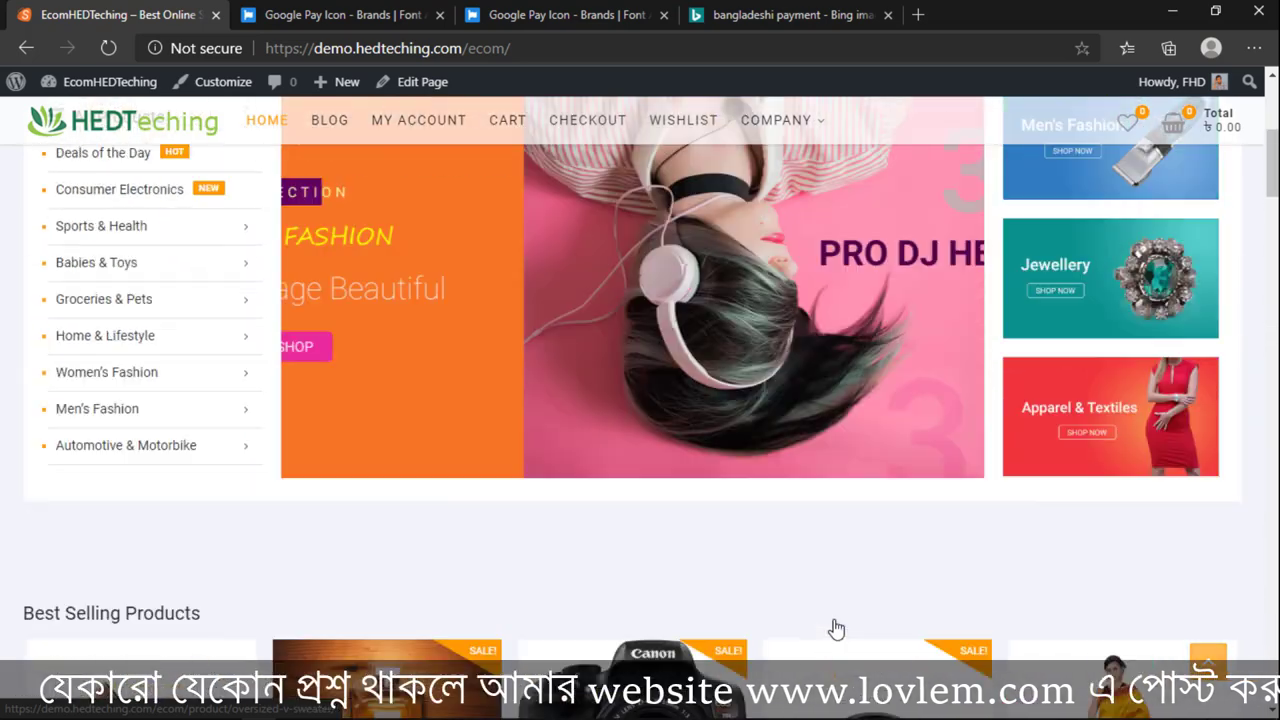
pyautogui.scroll(5, 836, 628)
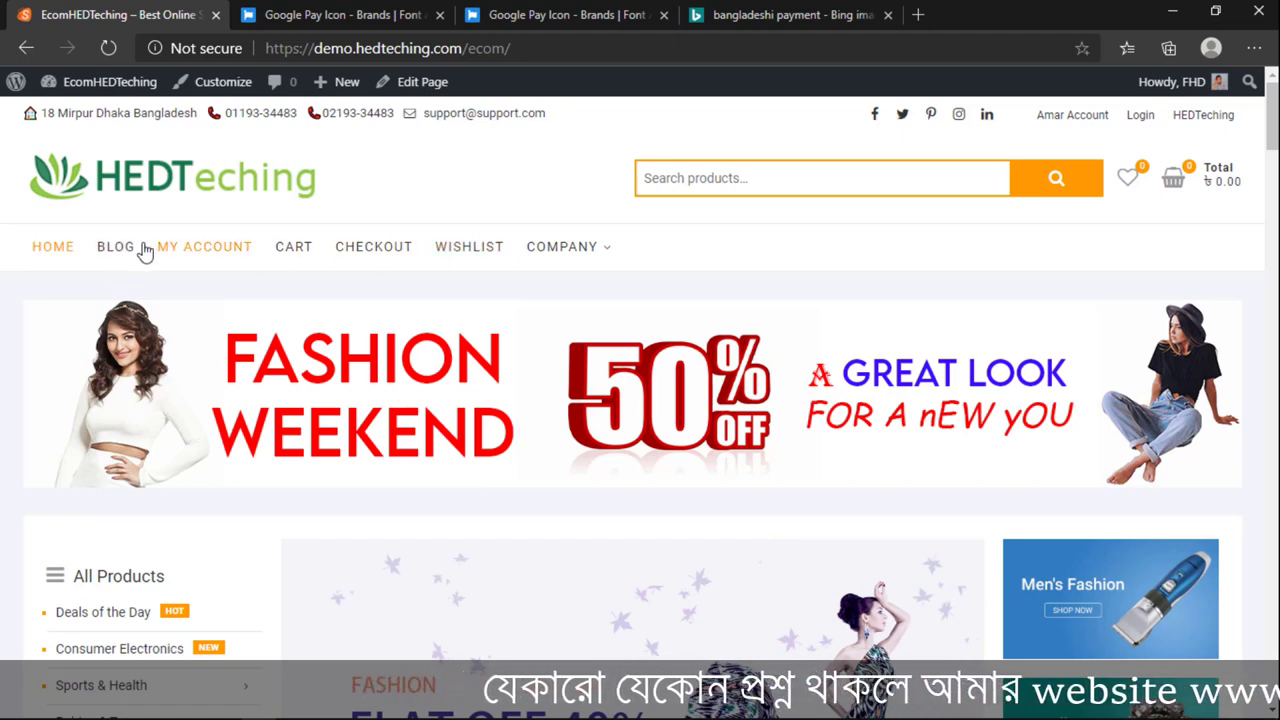
pyautogui.moveTo(84, 92)
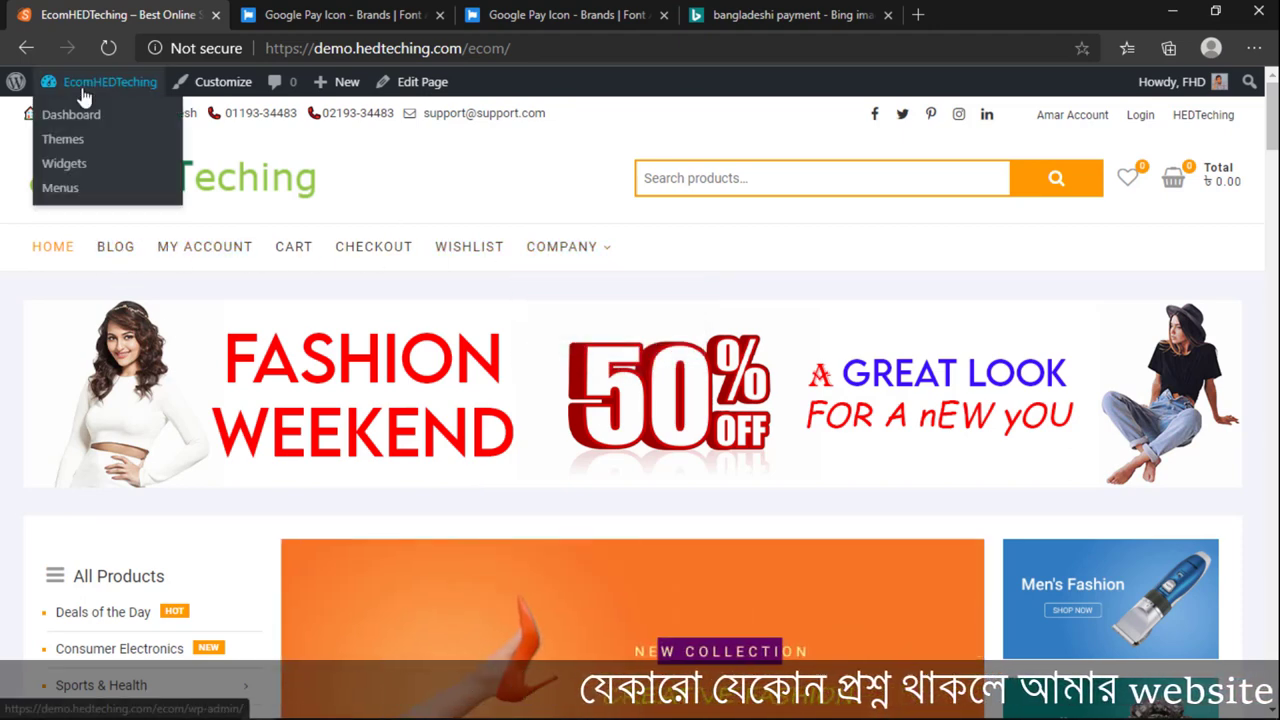
pyautogui.keyDown('ctrl'); pyautogui.click(60, 187); pyautogui.keyUp('ctrl')
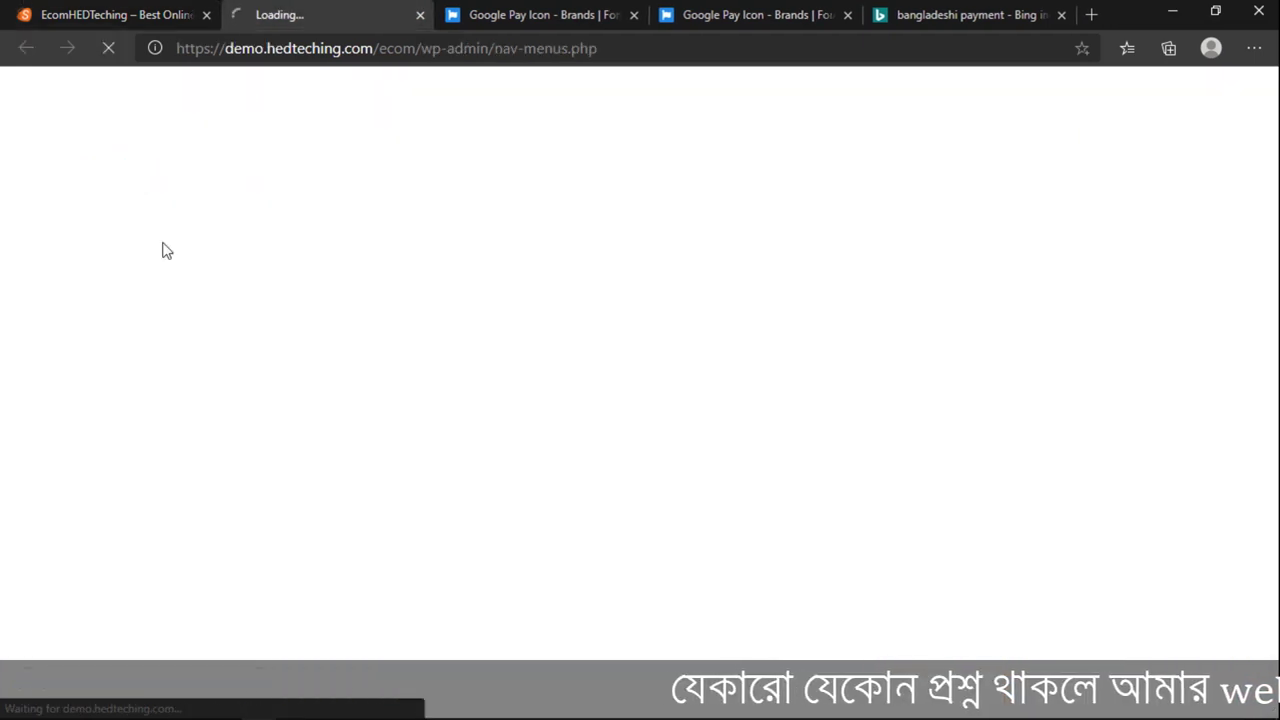
pyautogui.click(38, 10)
pyautogui.moveTo(38, 10); pyautogui.dragTo(262, 12)
pyautogui.click(100, 14)
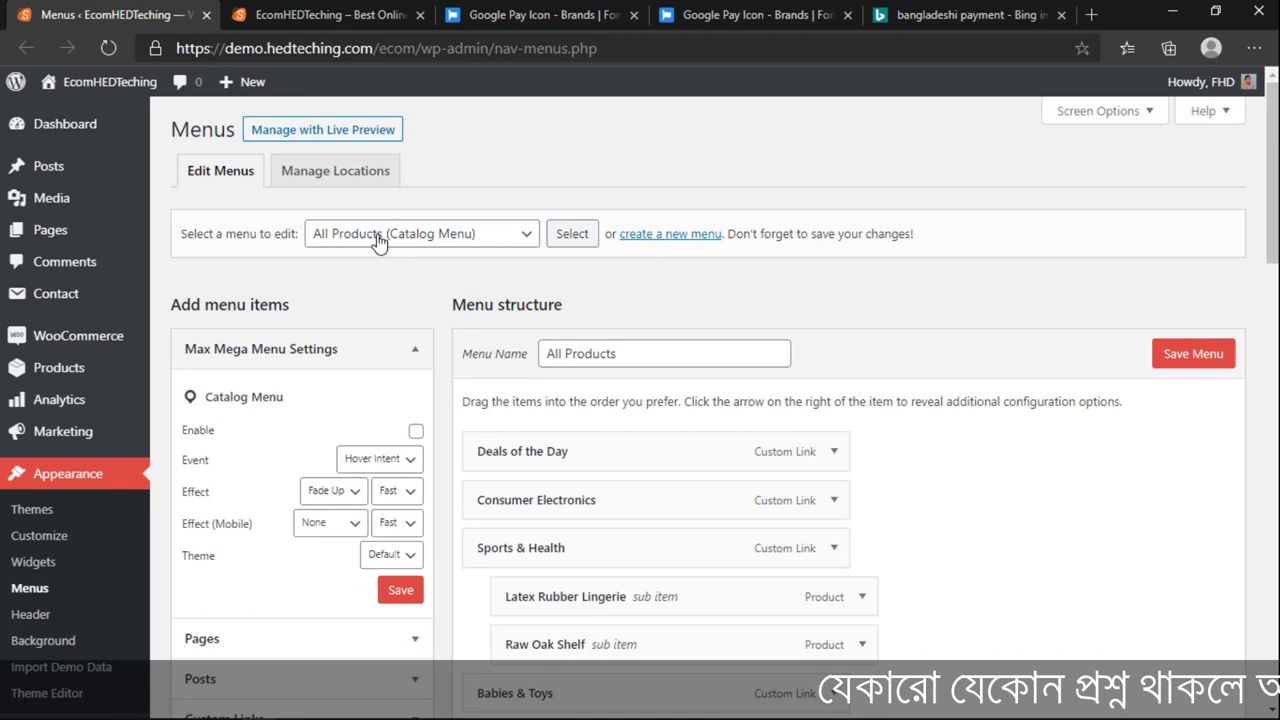
# Step: Load the Main Menu for editing and delete its invalid Shop item
pyautogui.click(380, 236)
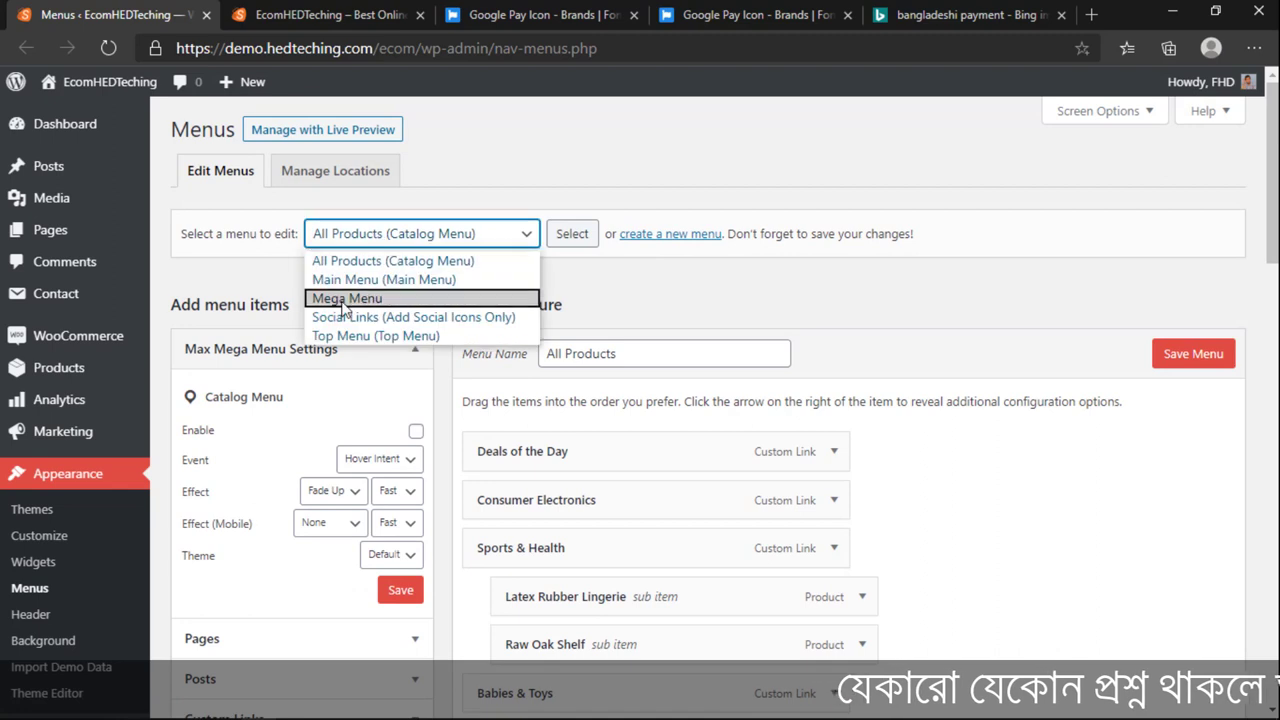
pyautogui.click(343, 304)
pyautogui.click(356, 238)
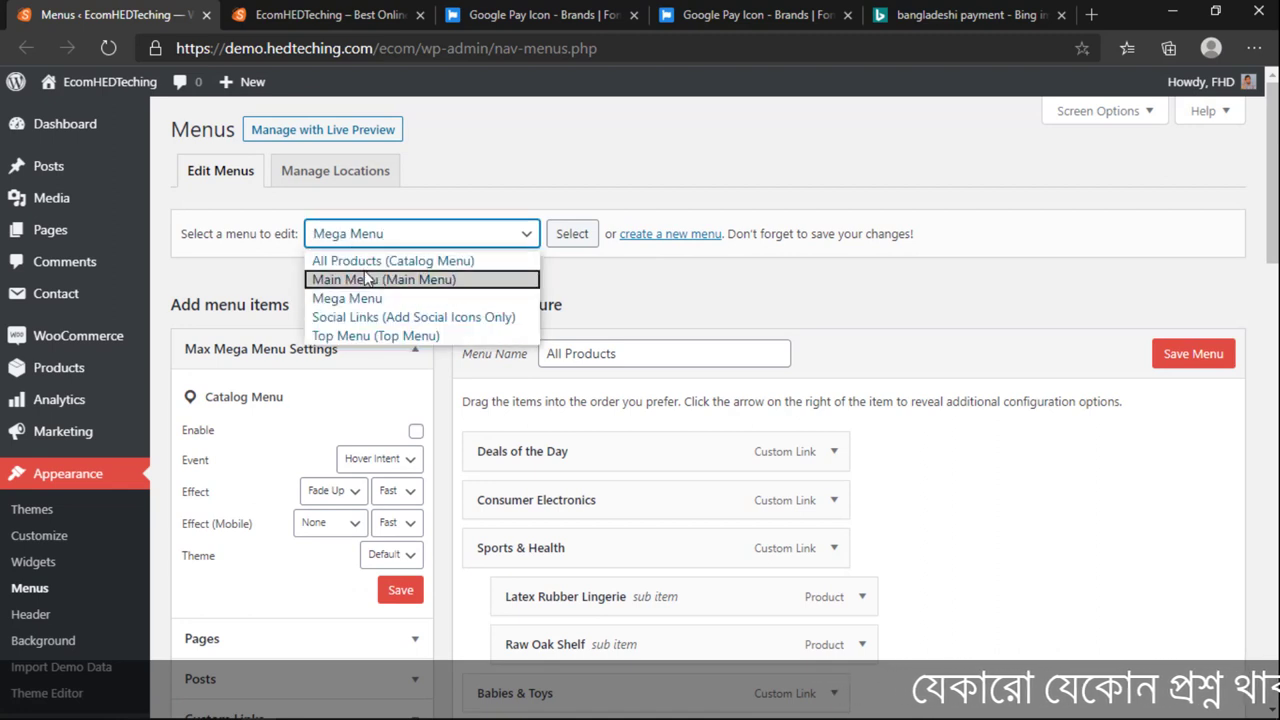
pyautogui.click(365, 280)
pyautogui.click(580, 236)
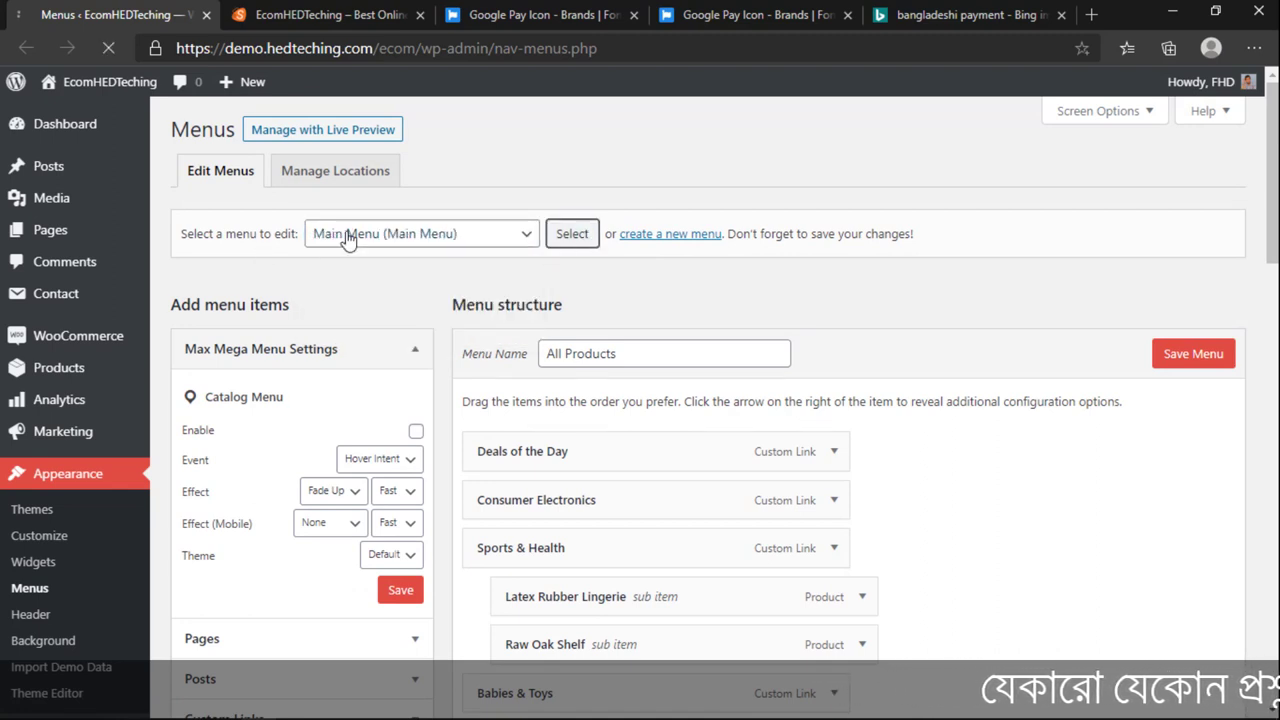
pyautogui.scroll(-3, 571, 480)
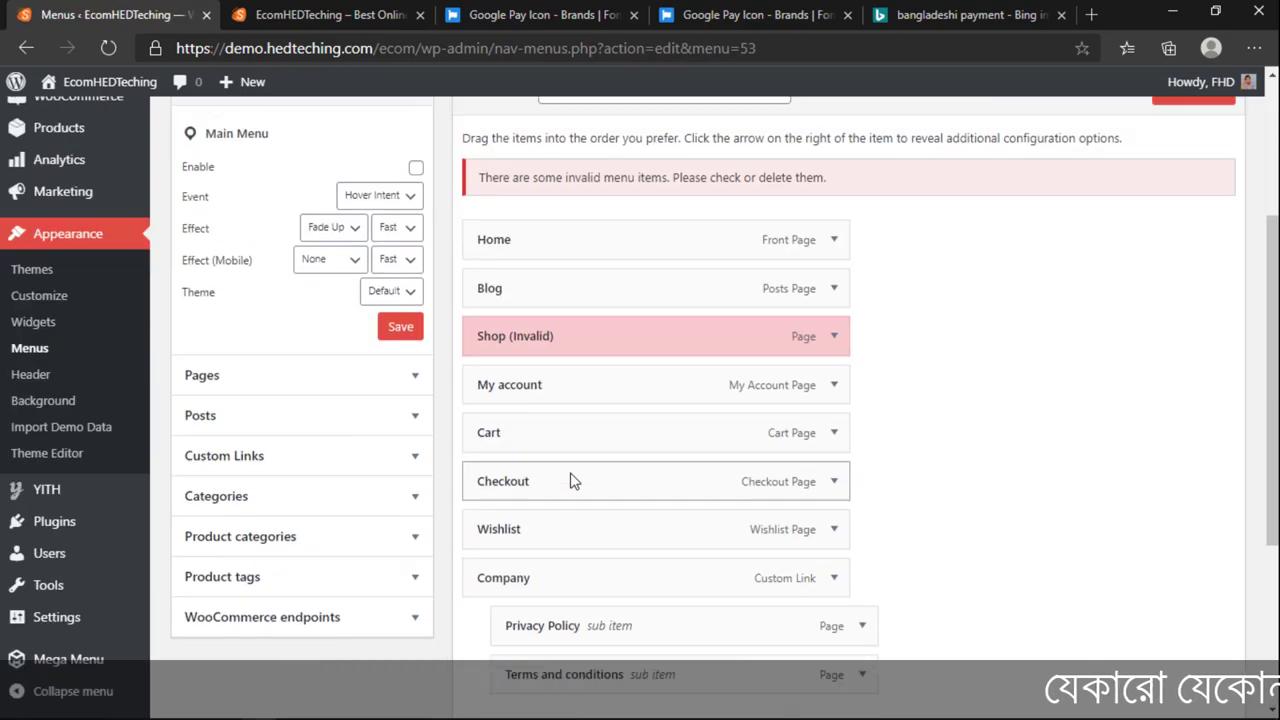
pyautogui.click(836, 308)
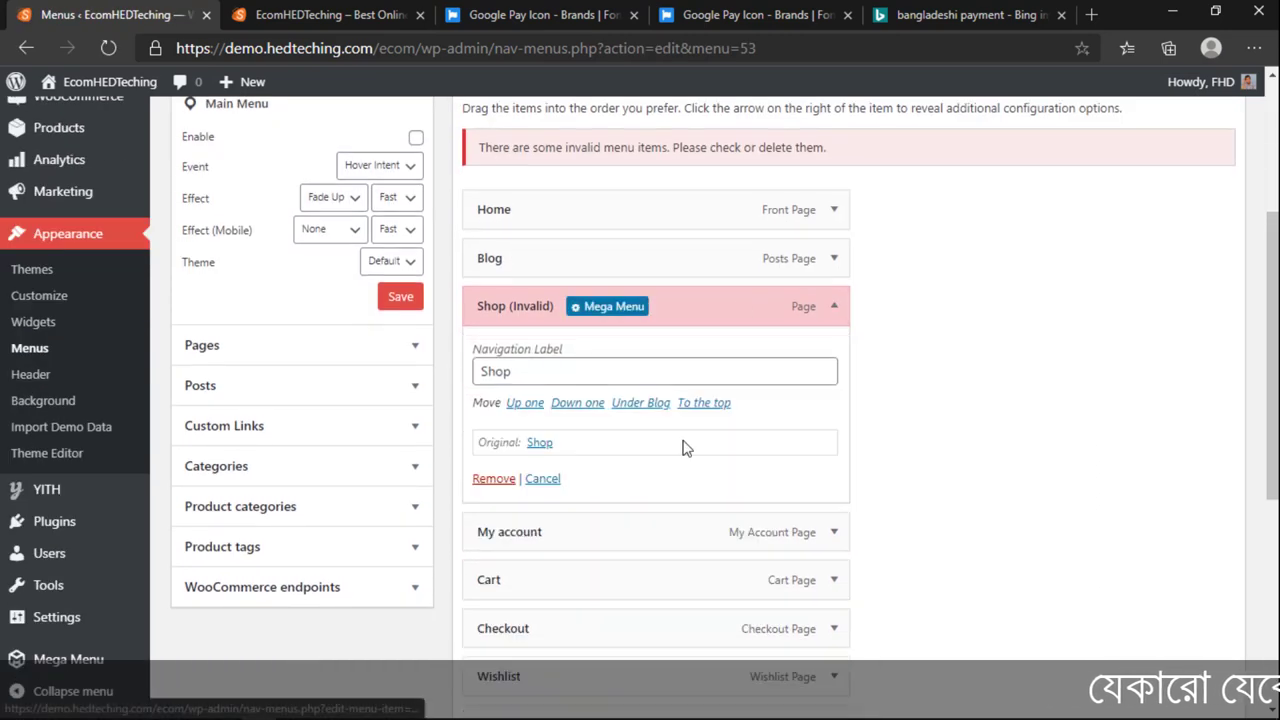
pyautogui.click(488, 478)
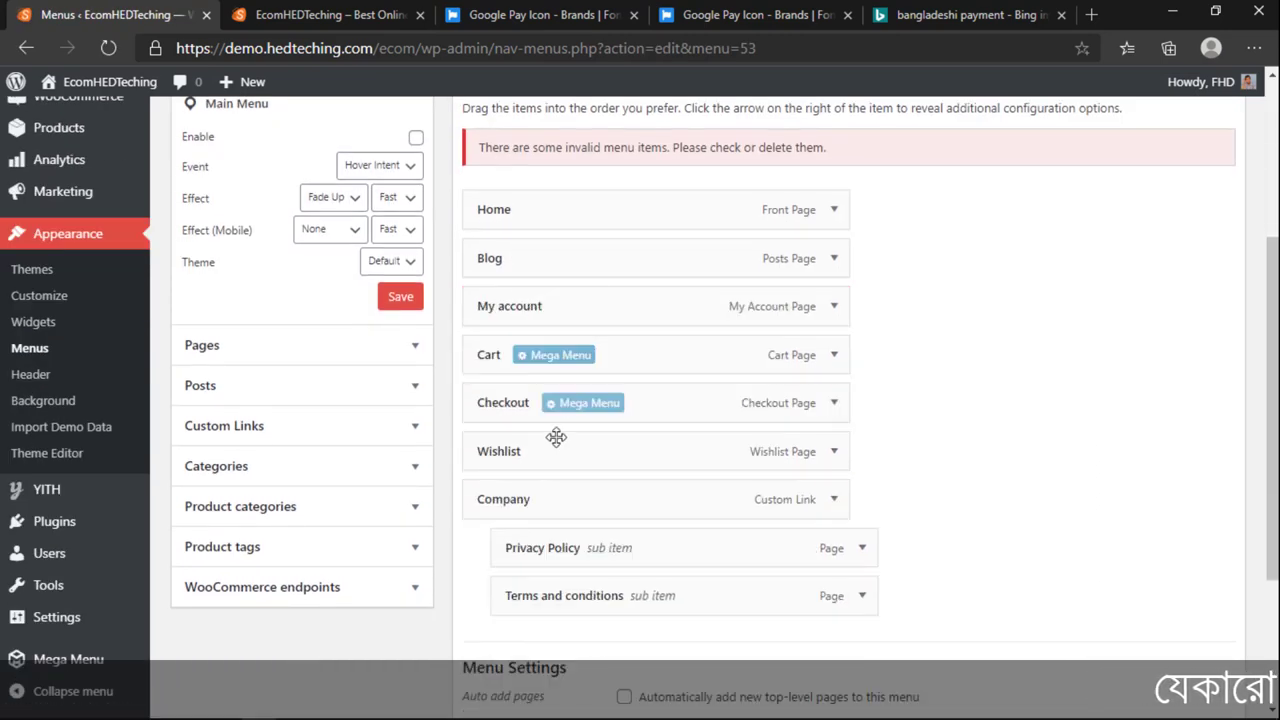
# Step: Add the Shop page from the full Pages list to the Main Menu
pyautogui.scroll(1, 246, 371)
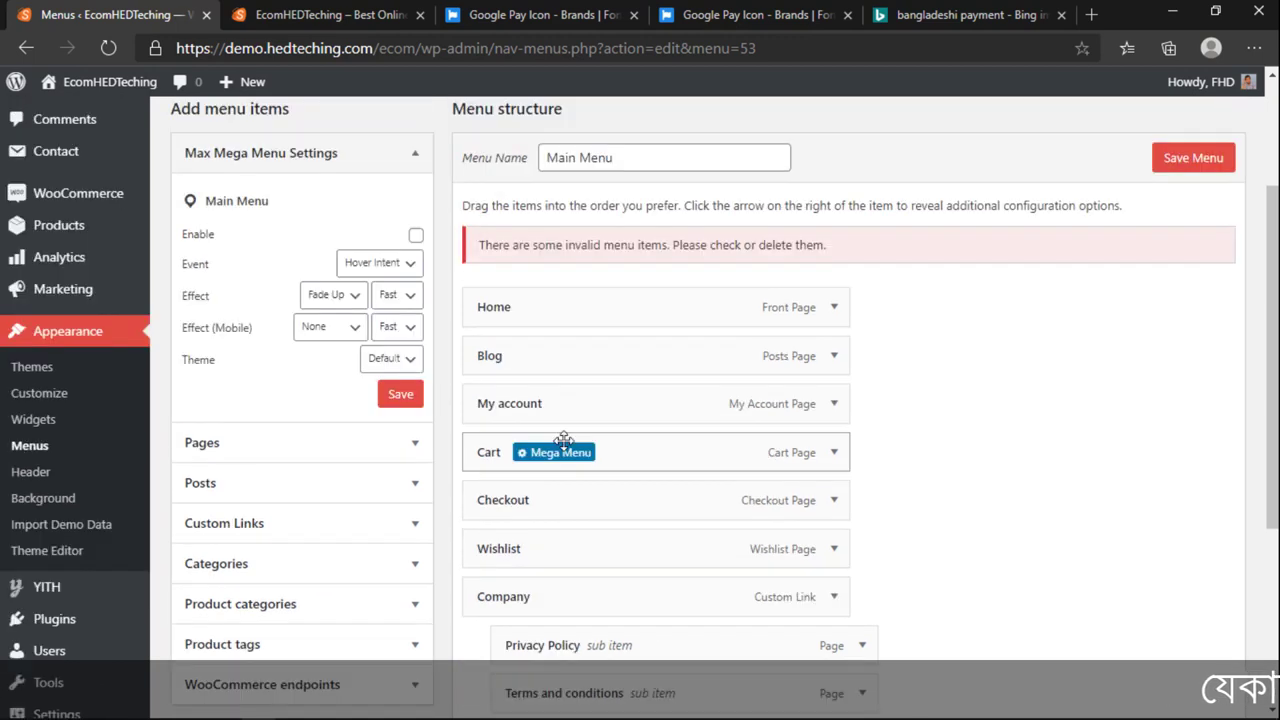
pyautogui.click(229, 442)
pyautogui.click(300, 249)
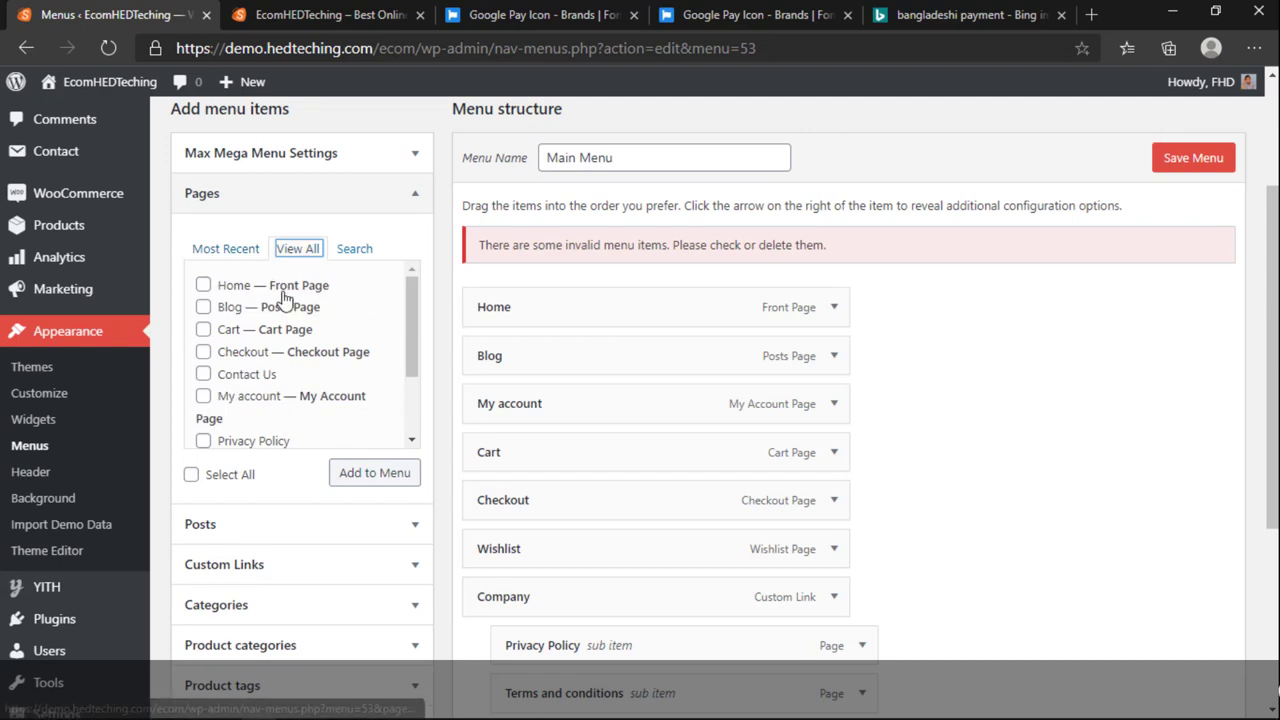
pyautogui.scroll(-2, 203, 320)
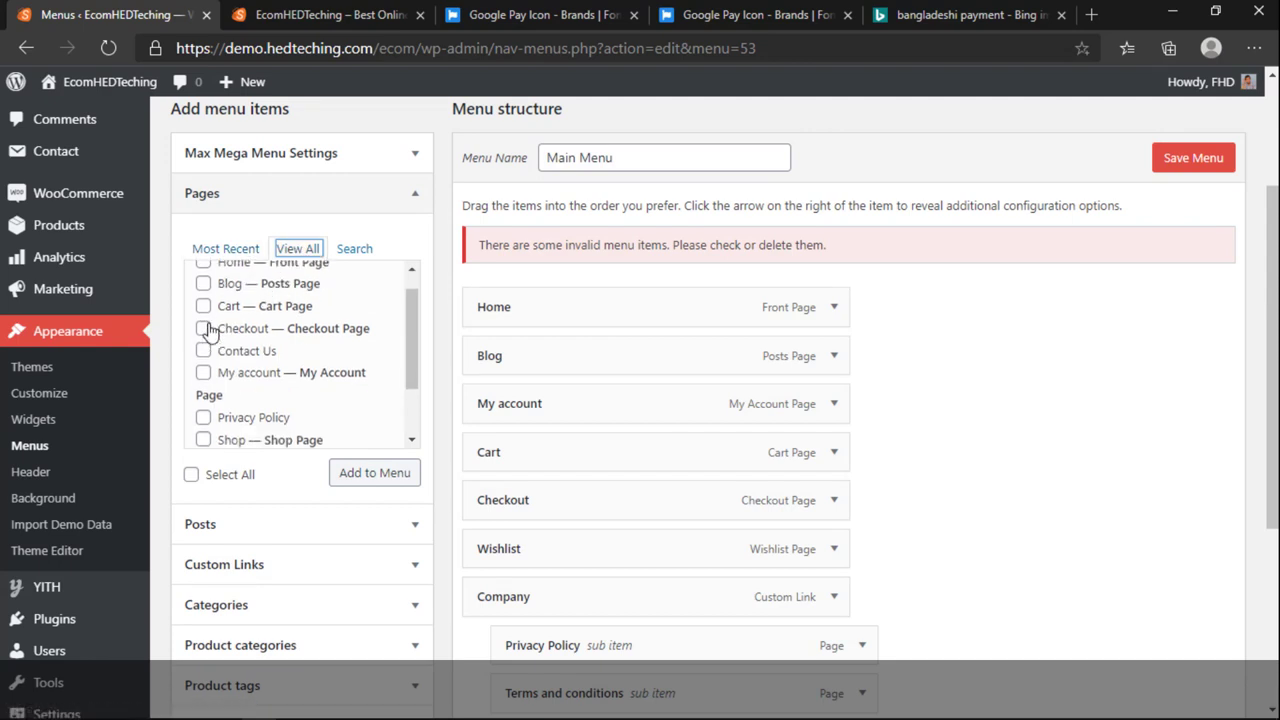
pyautogui.click(203, 379)
pyautogui.scroll(-1, 590, 440)
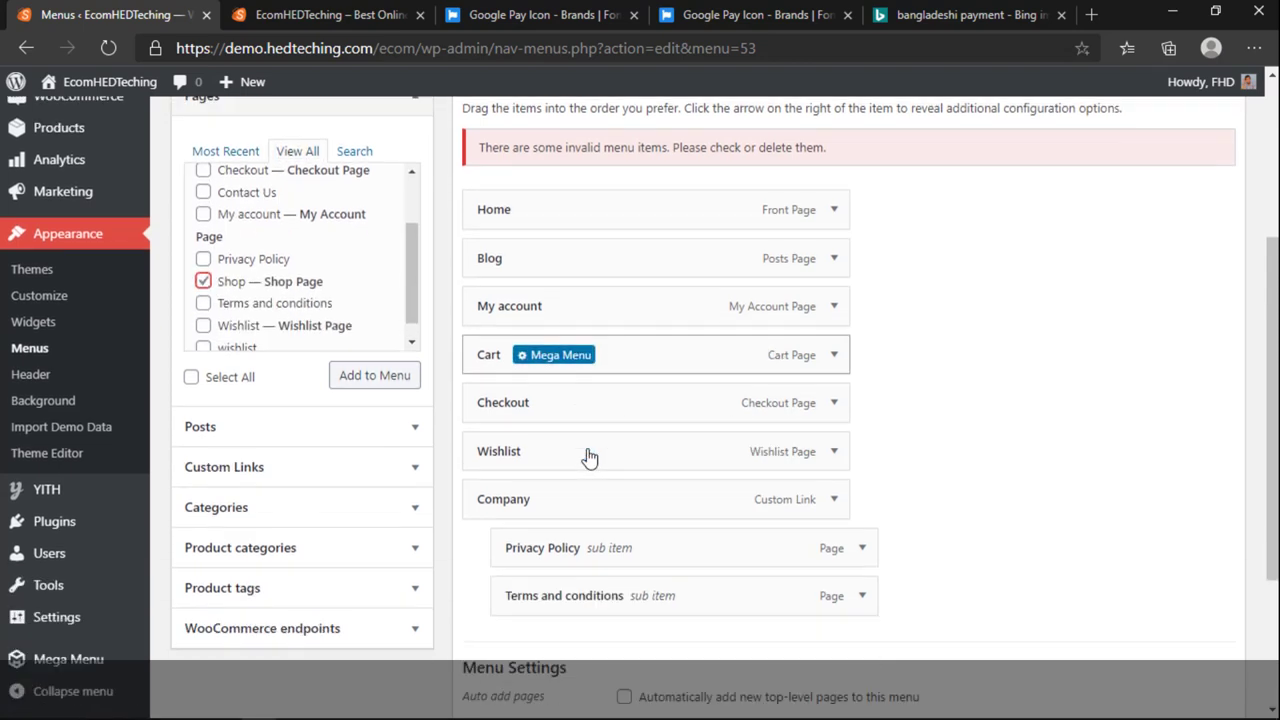
pyautogui.scroll(1, 660, 432)
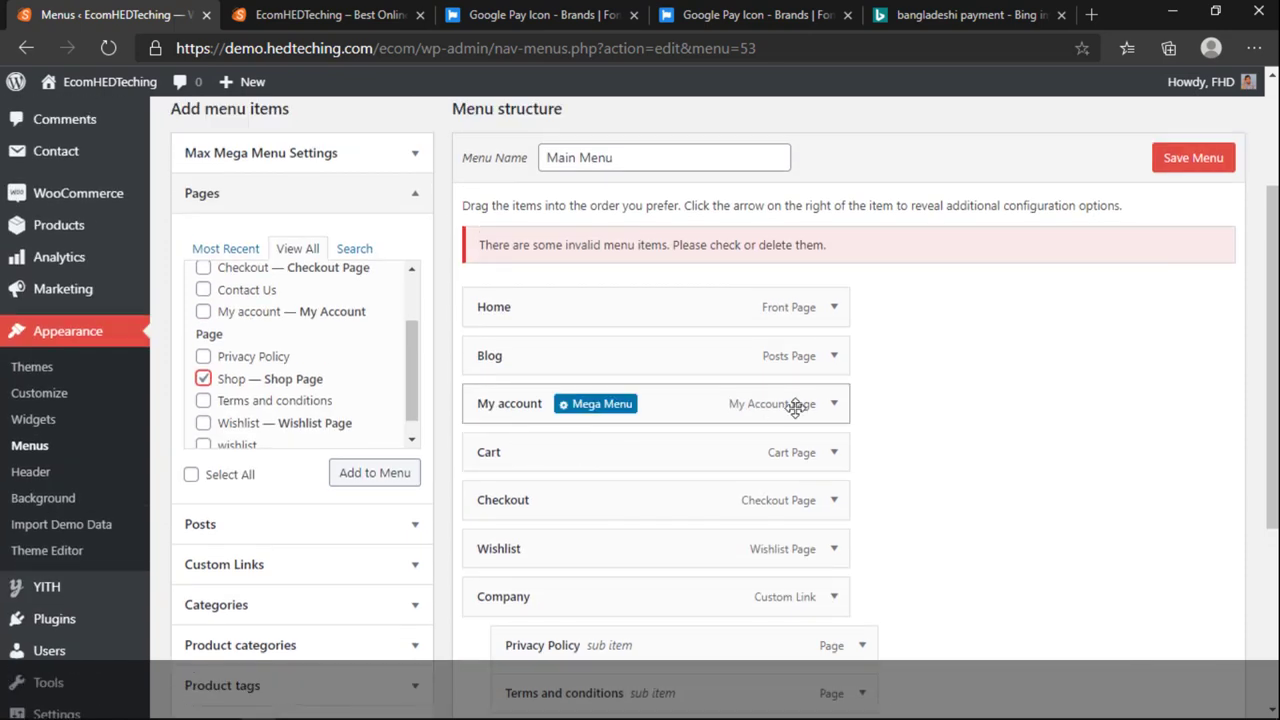
pyautogui.scroll(-3, 805, 500)
pyautogui.scroll(4, 423, 425)
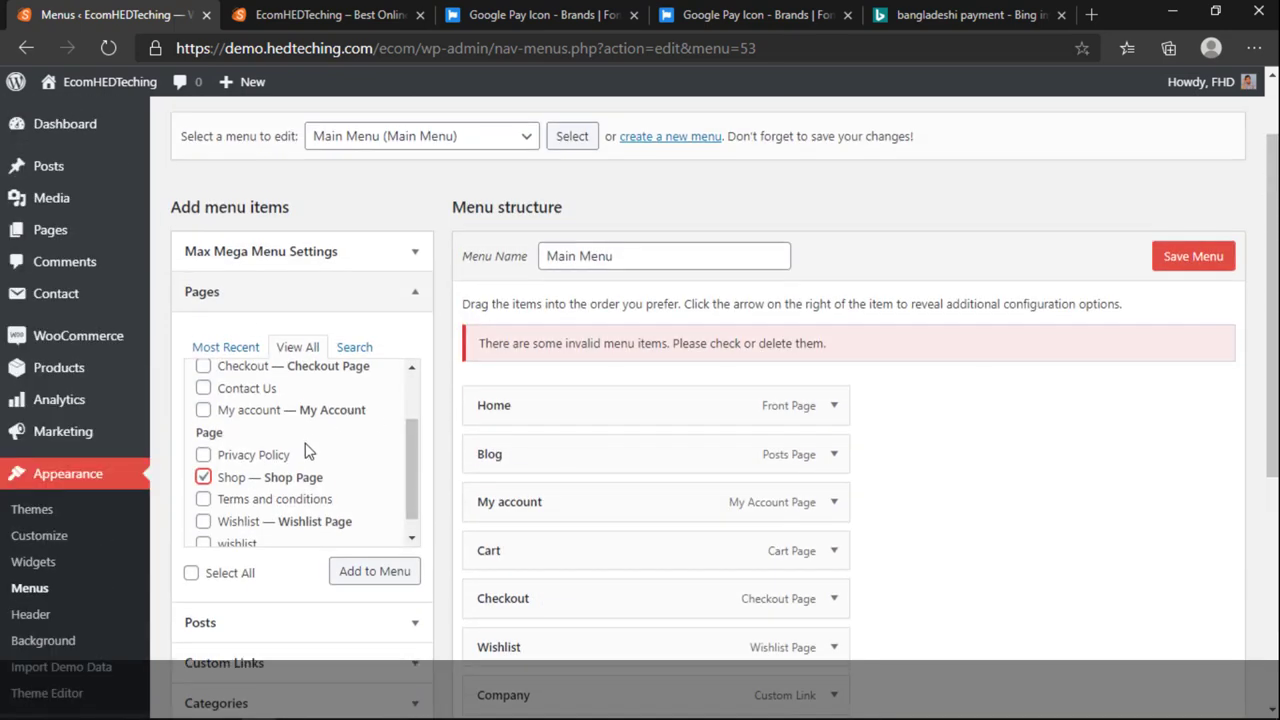
pyautogui.scroll(-1, 305, 445)
pyautogui.scroll(3, 305, 447)
pyautogui.scroll(-2, 768, 557)
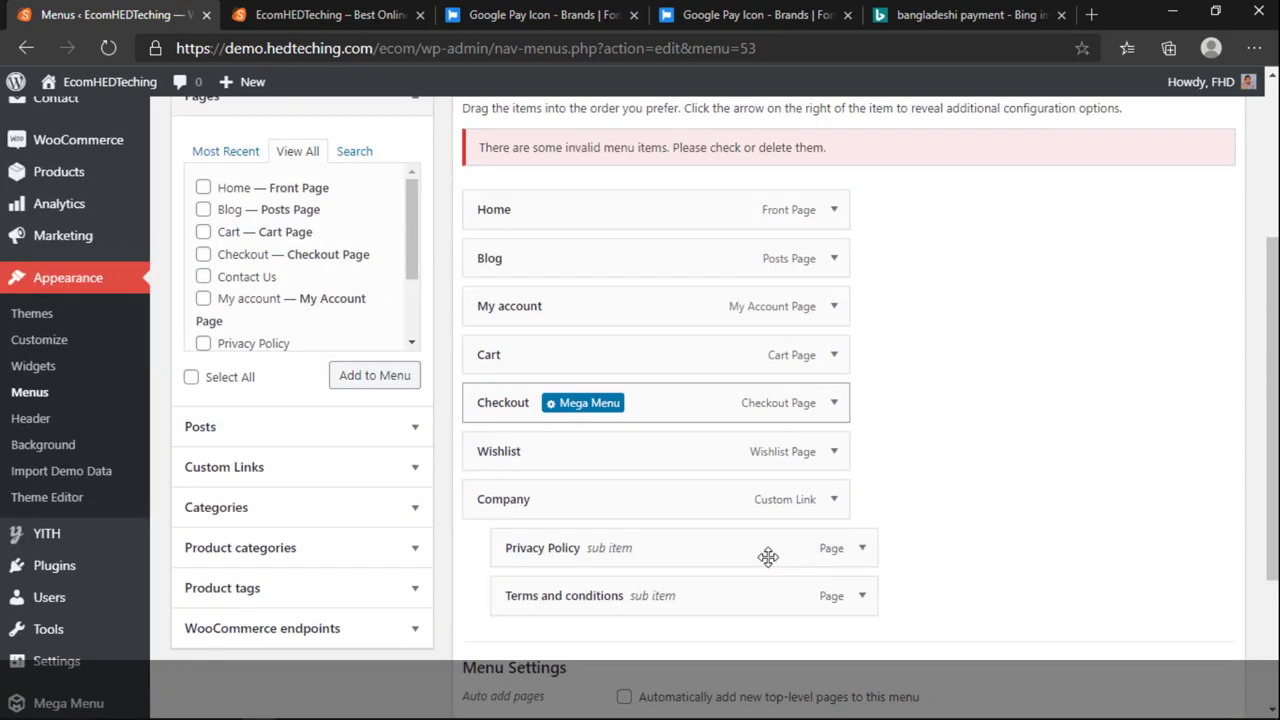
pyautogui.scroll(1, 451, 426)
pyautogui.click(398, 482)
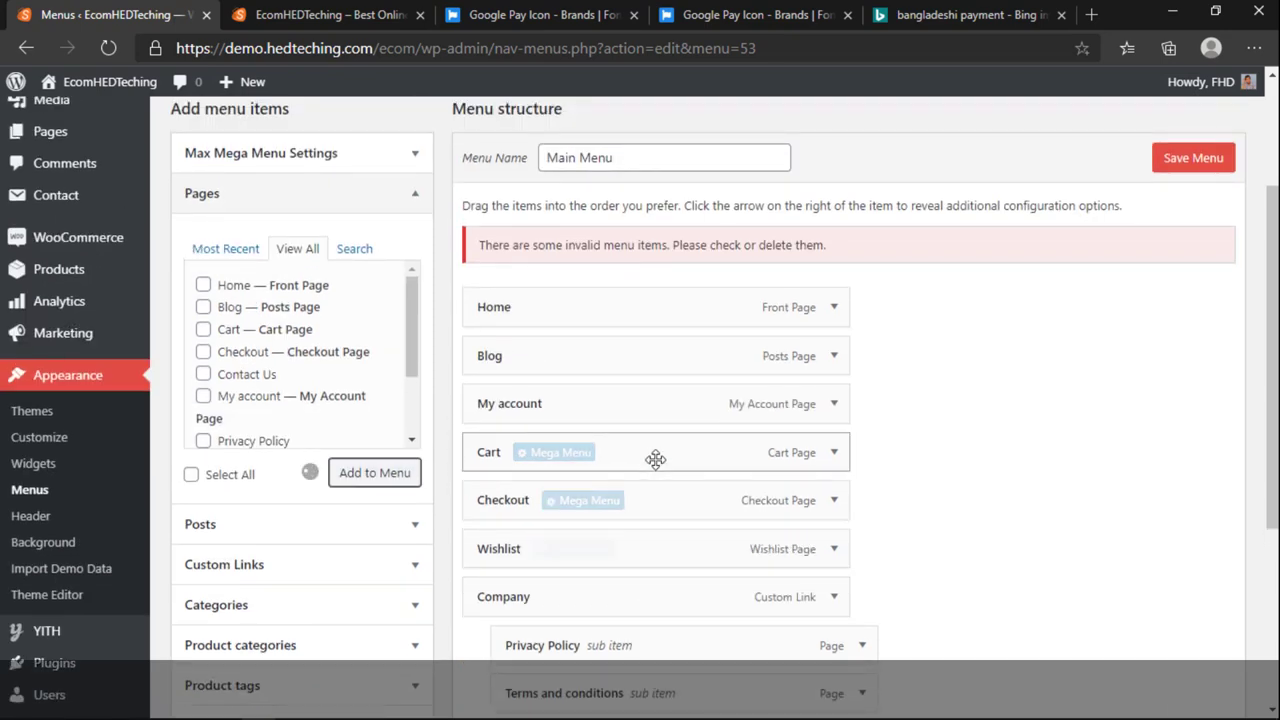
# Step: Move the new Shop item just below Home and save the Main Menu
pyautogui.scroll(-2, 625, 475)
pyautogui.moveTo(550, 548); pyautogui.dragTo(820, 286)
pyautogui.scroll(4, 860, 300)
pyautogui.click(1195, 355)
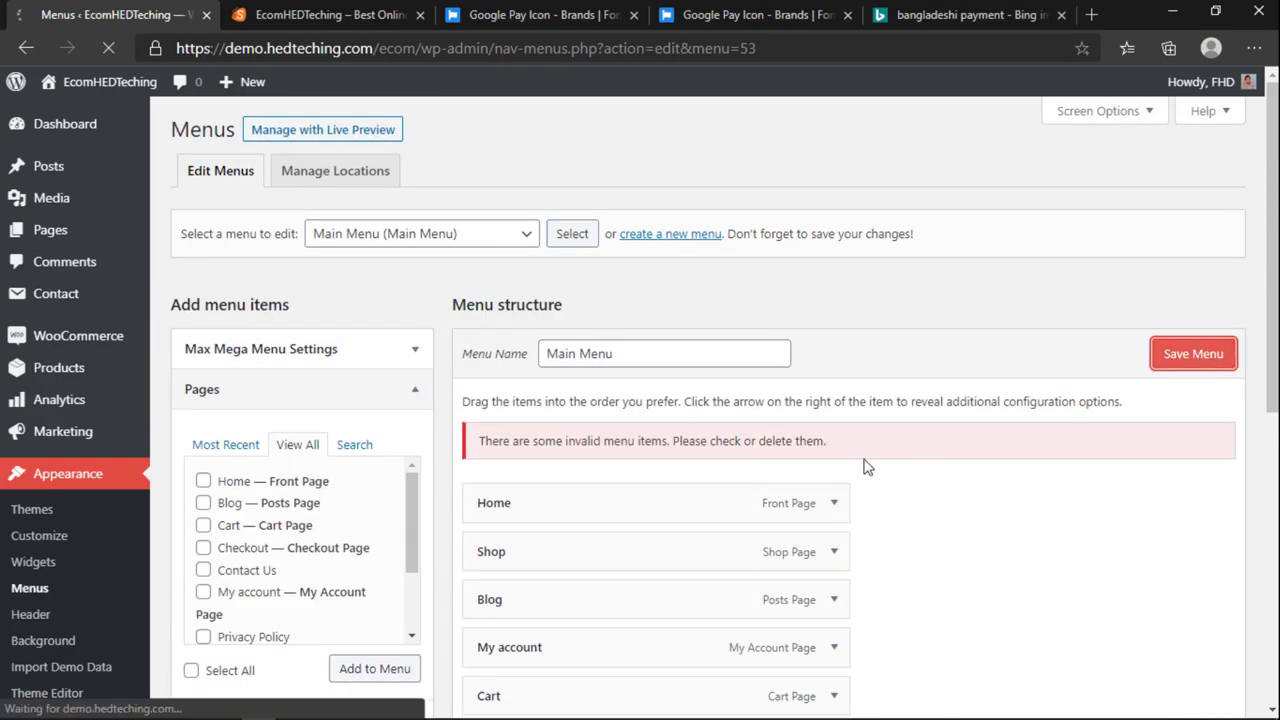
pyautogui.scroll(-4, 866, 466)
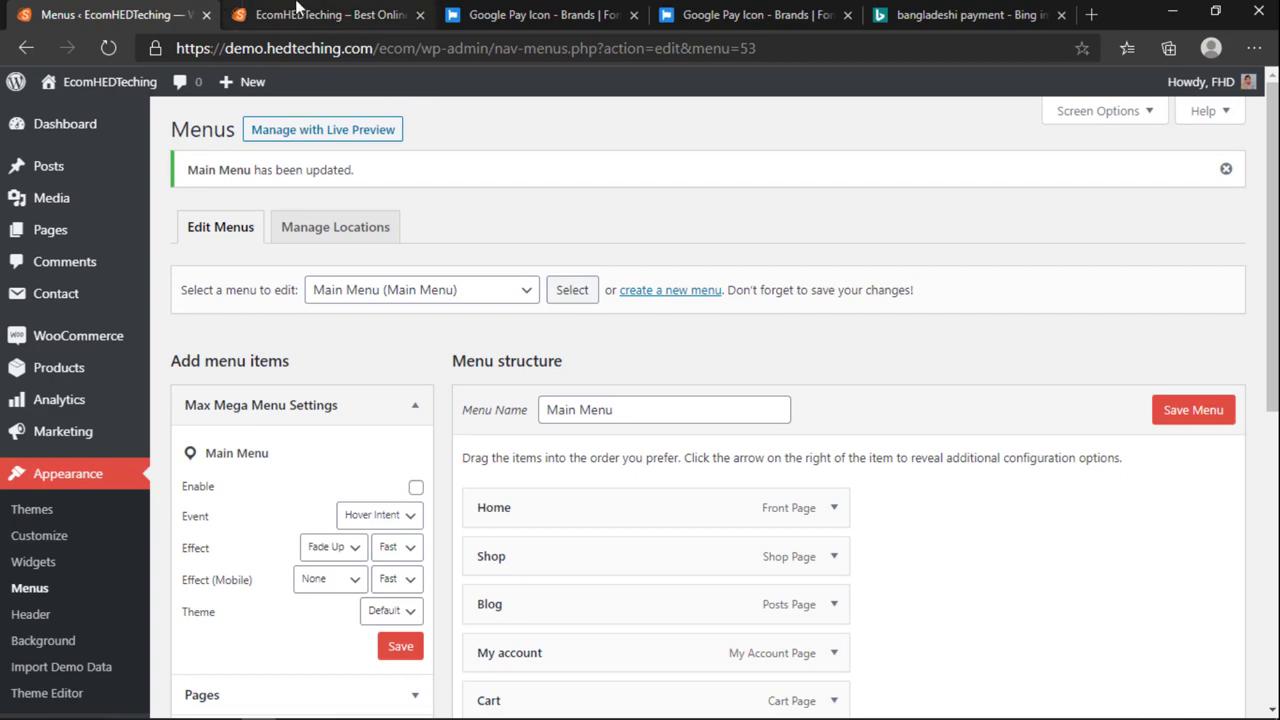
# Step: Reload the storefront, then move Shop below Blog and save the Main Menu
pyautogui.click(297, 9)
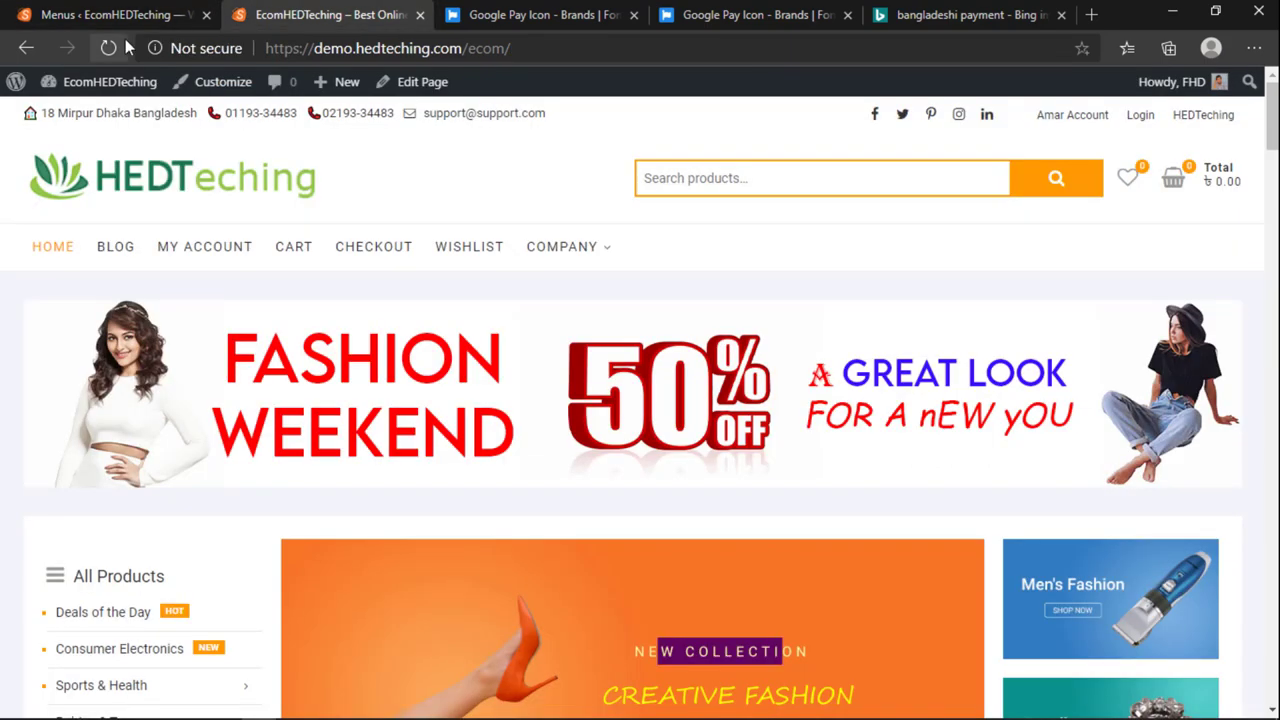
pyautogui.click(108, 48)
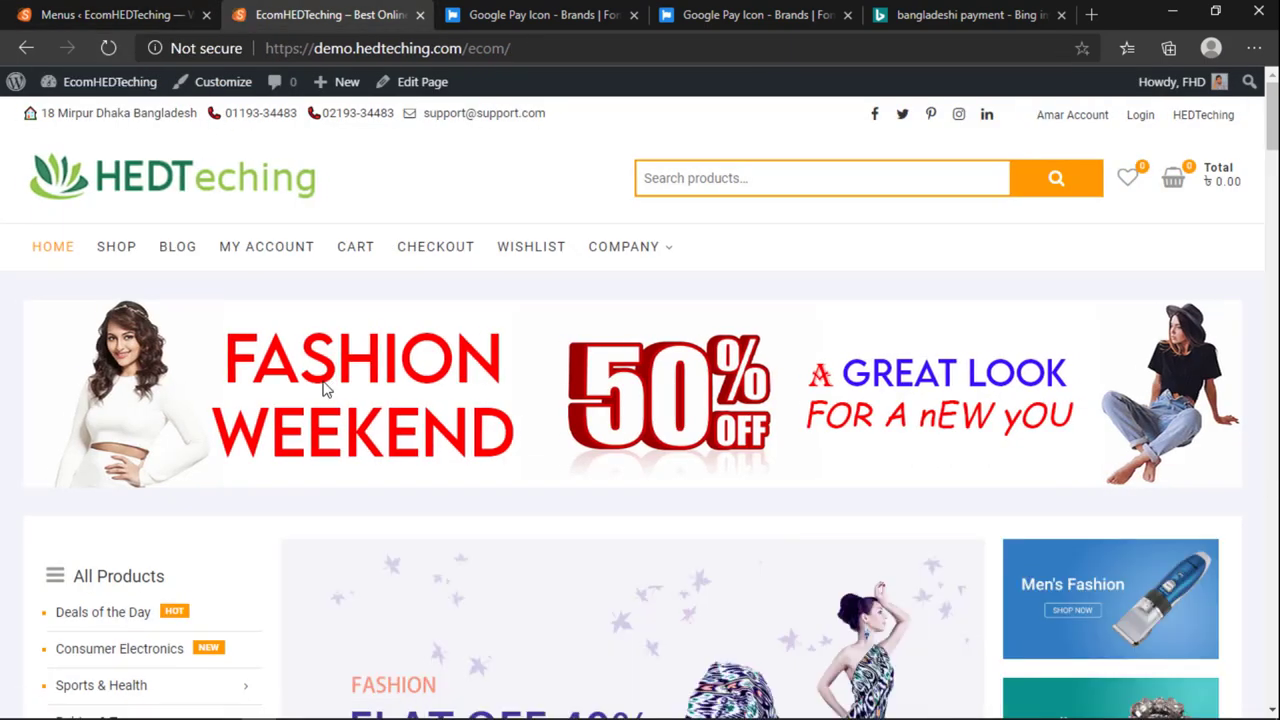
pyautogui.click(103, 10)
pyautogui.moveTo(573, 575)
pyautogui.moveTo(654, 551); pyautogui.dragTo(630, 605)
pyautogui.click(1190, 410)
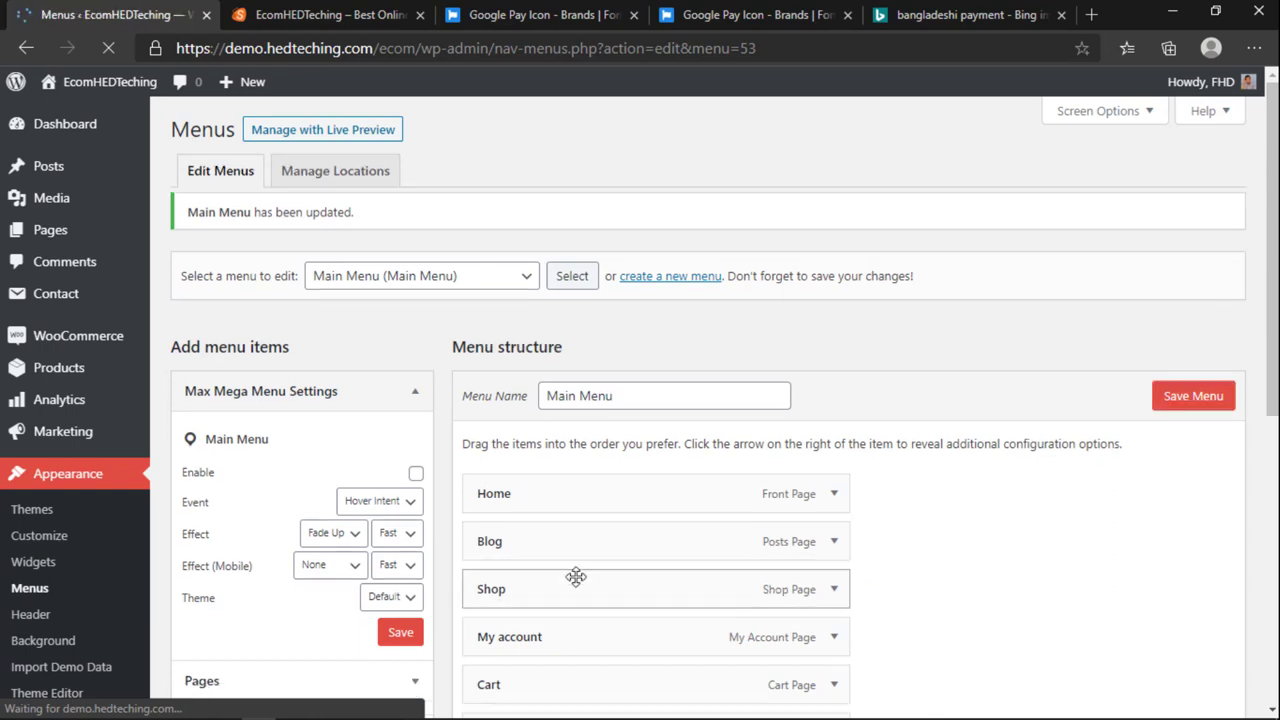
# Step: Open the storefront's Shop page and check the sorting dropdown, keeping default sorting
pyautogui.click(330, 14)
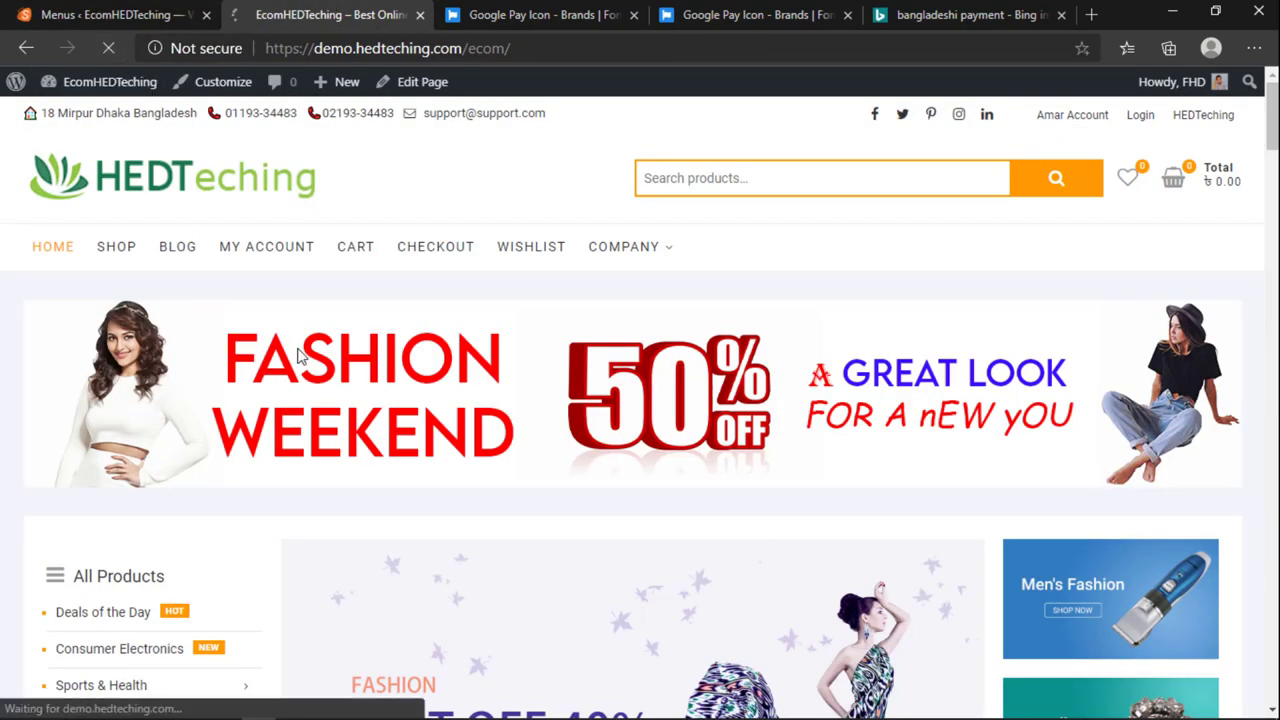
pyautogui.click(170, 250)
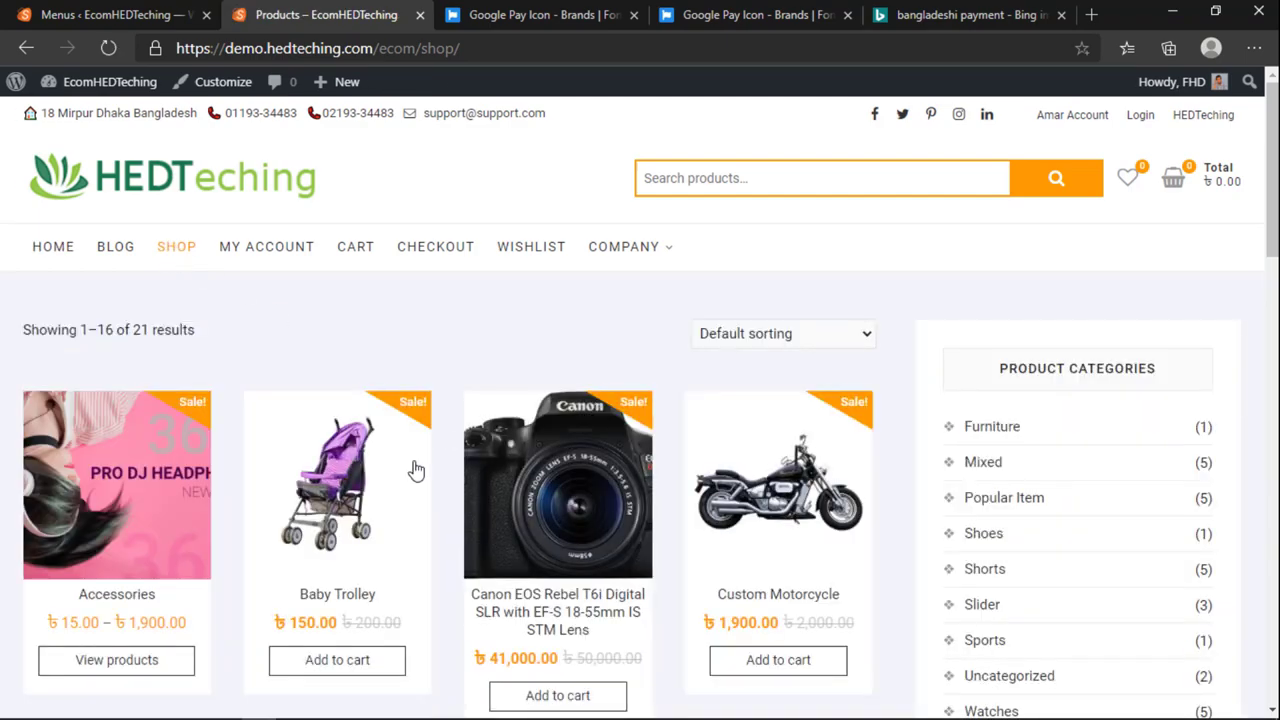
pyautogui.scroll(-10, 834, 521)
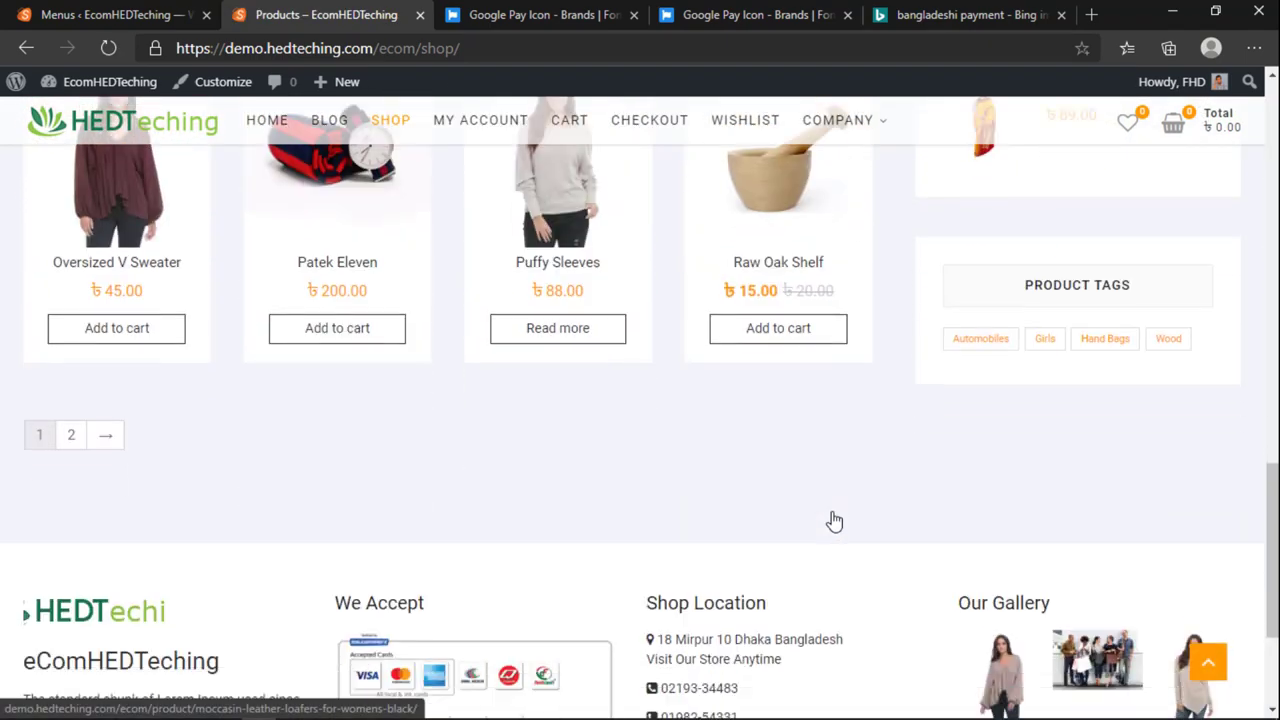
pyautogui.scroll(-3, 834, 521)
pyautogui.scroll(15, 831, 520)
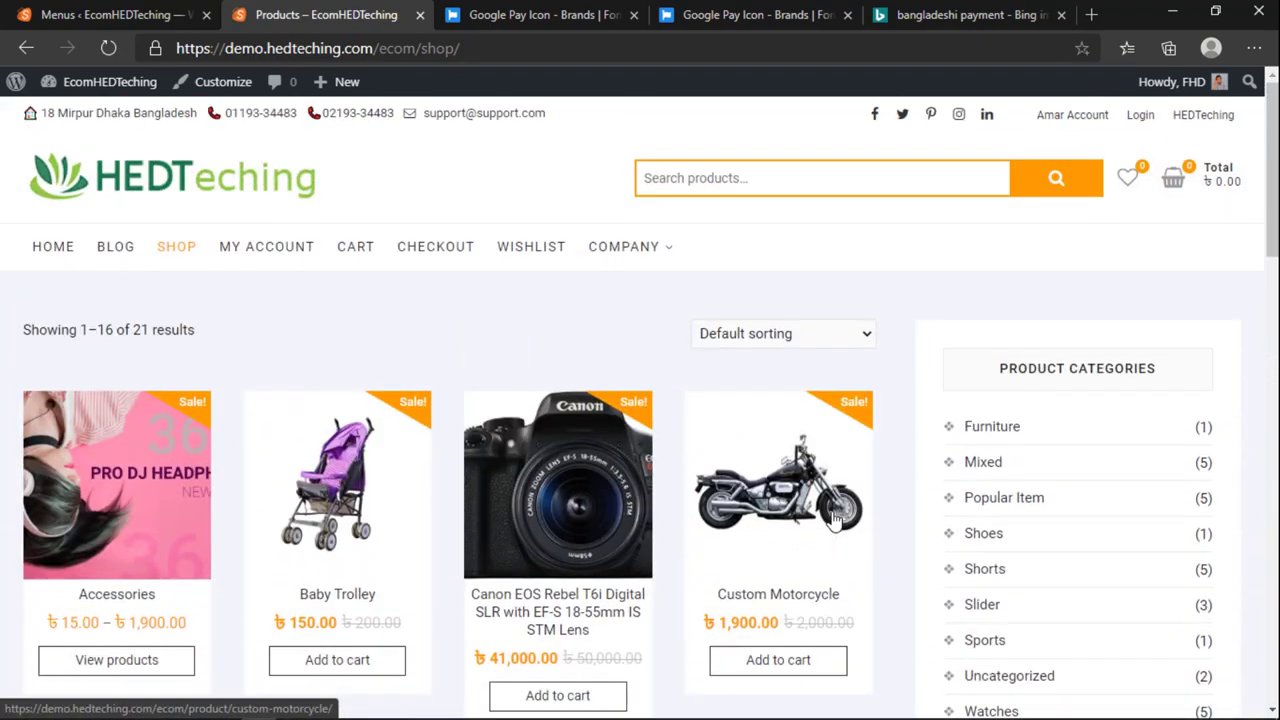
pyautogui.scroll(-4, 385, 498)
pyautogui.scroll(4, 383, 495)
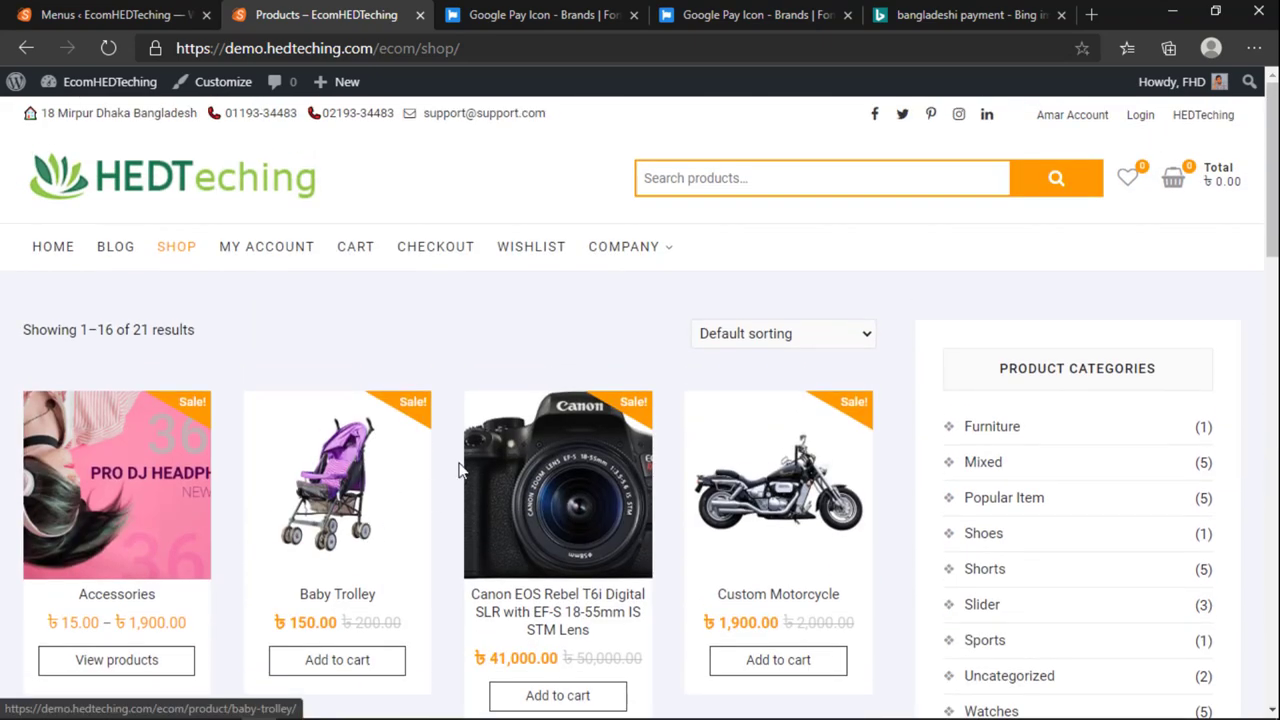
pyautogui.click(766, 334)
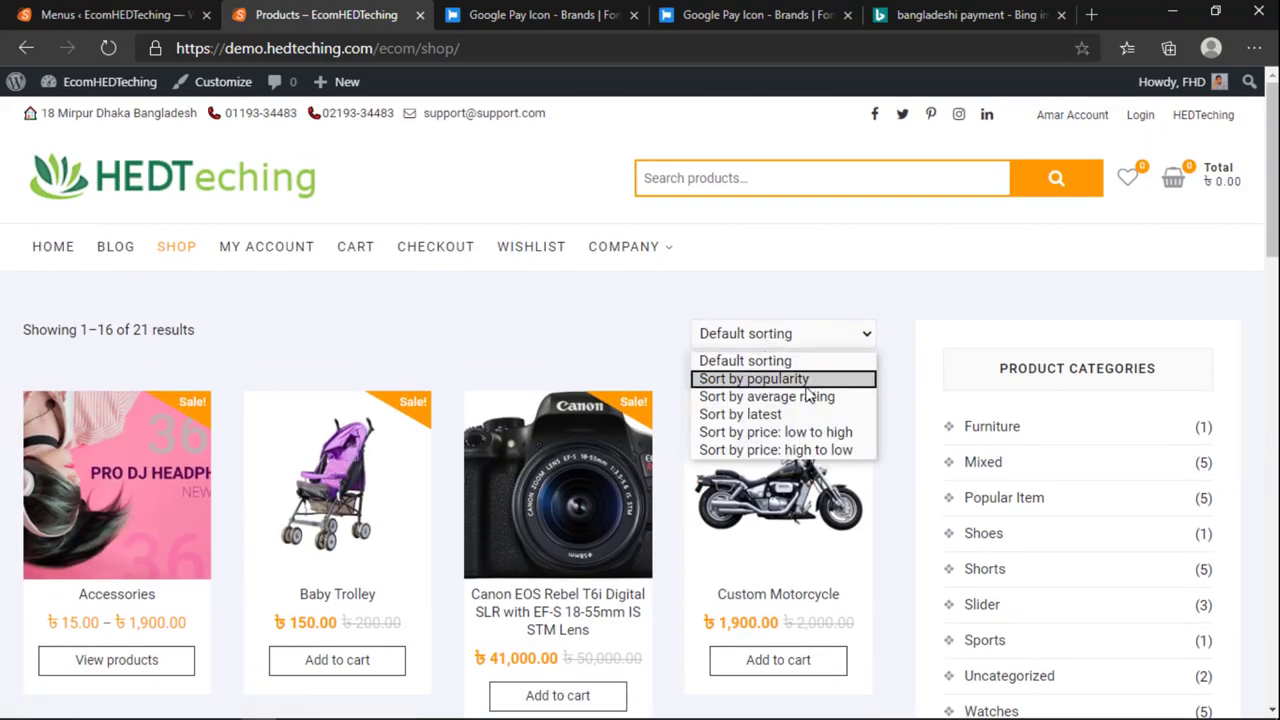
pyautogui.click(634, 330)
# Step: Scroll through the product grid, then return to the Menus admin page
pyautogui.scroll(-4, 818, 374)
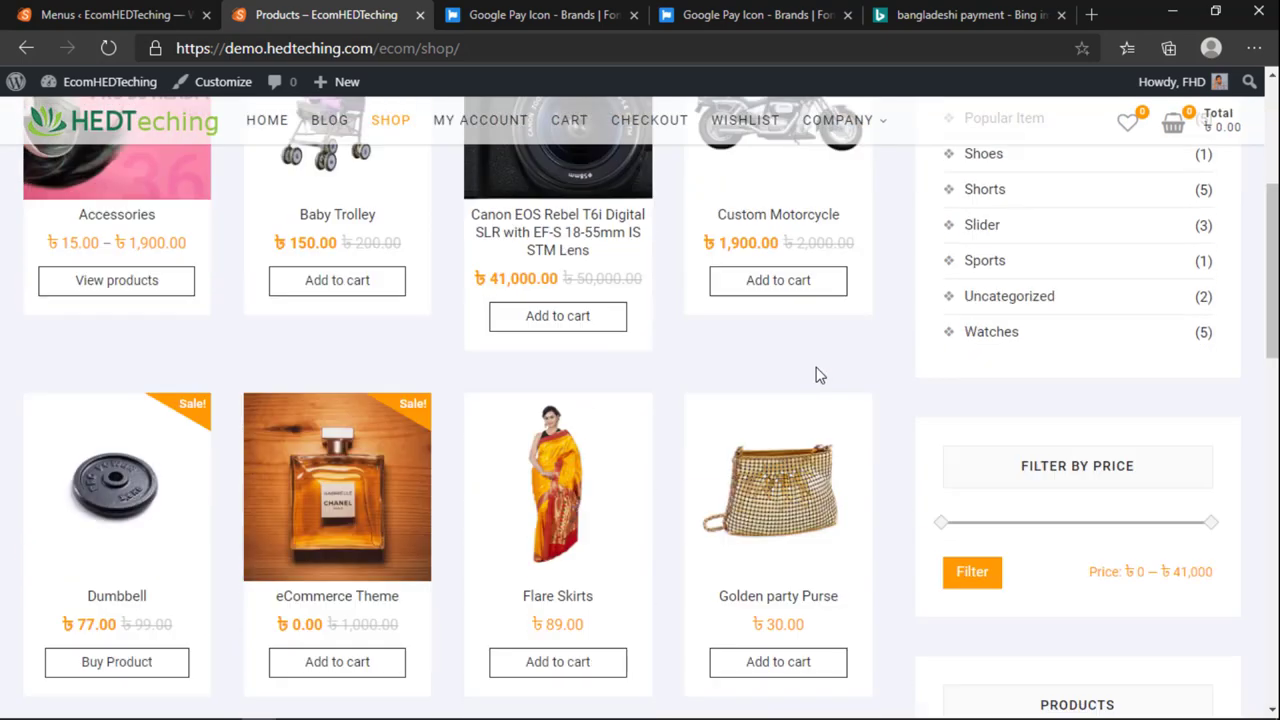
pyautogui.scroll(-4, 818, 374)
pyautogui.scroll(-2, 677, 403)
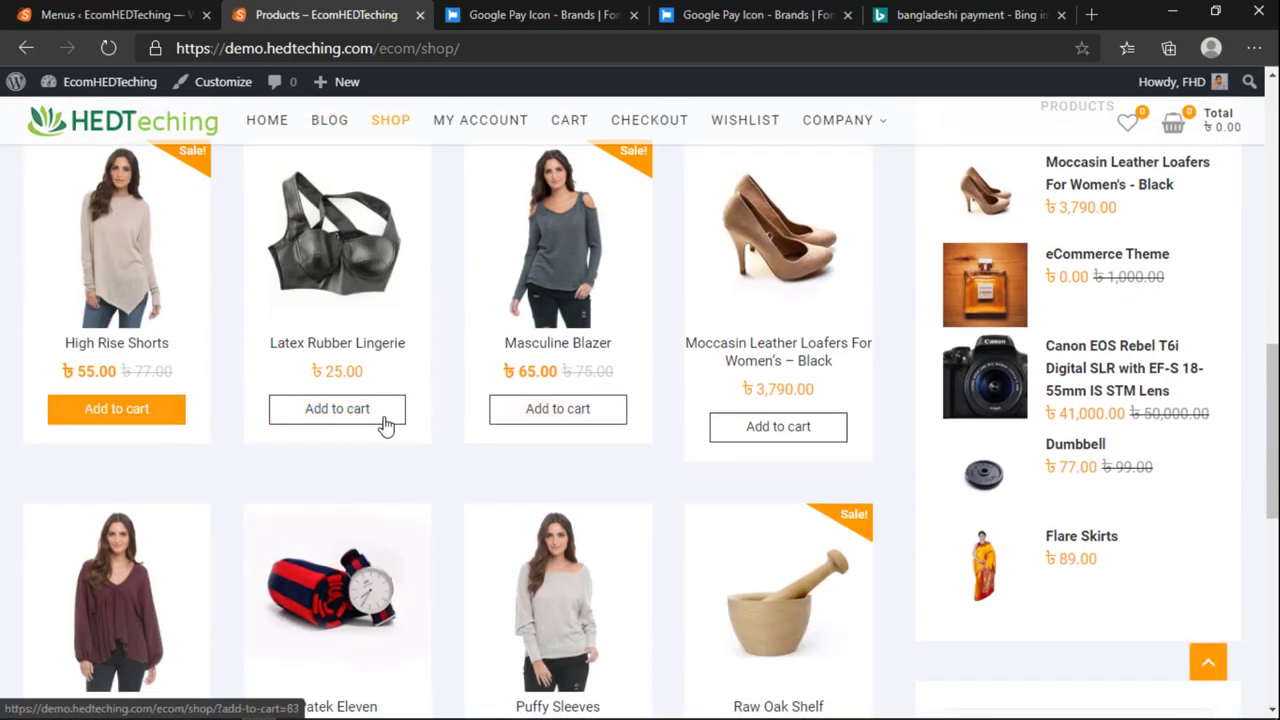
pyautogui.scroll(-5, 908, 414)
pyautogui.scroll(15, 934, 466)
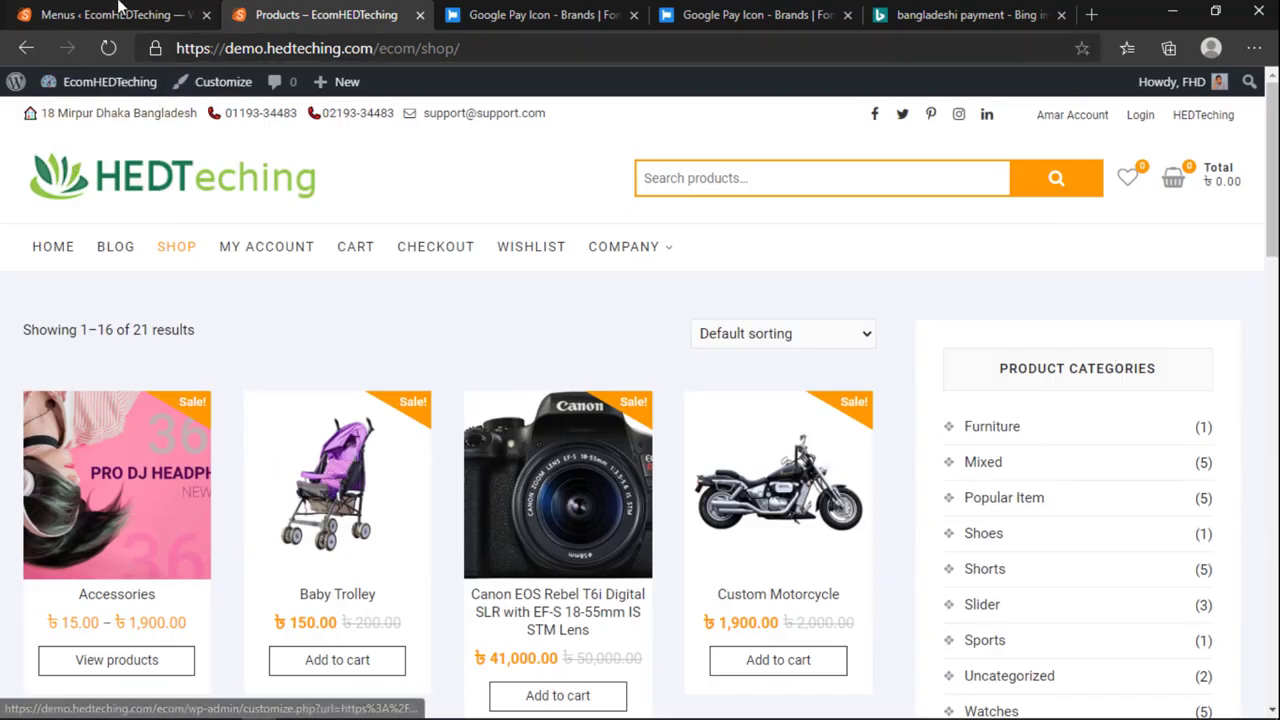
pyautogui.click(86, 10)
pyautogui.scroll(-1, 78, 480)
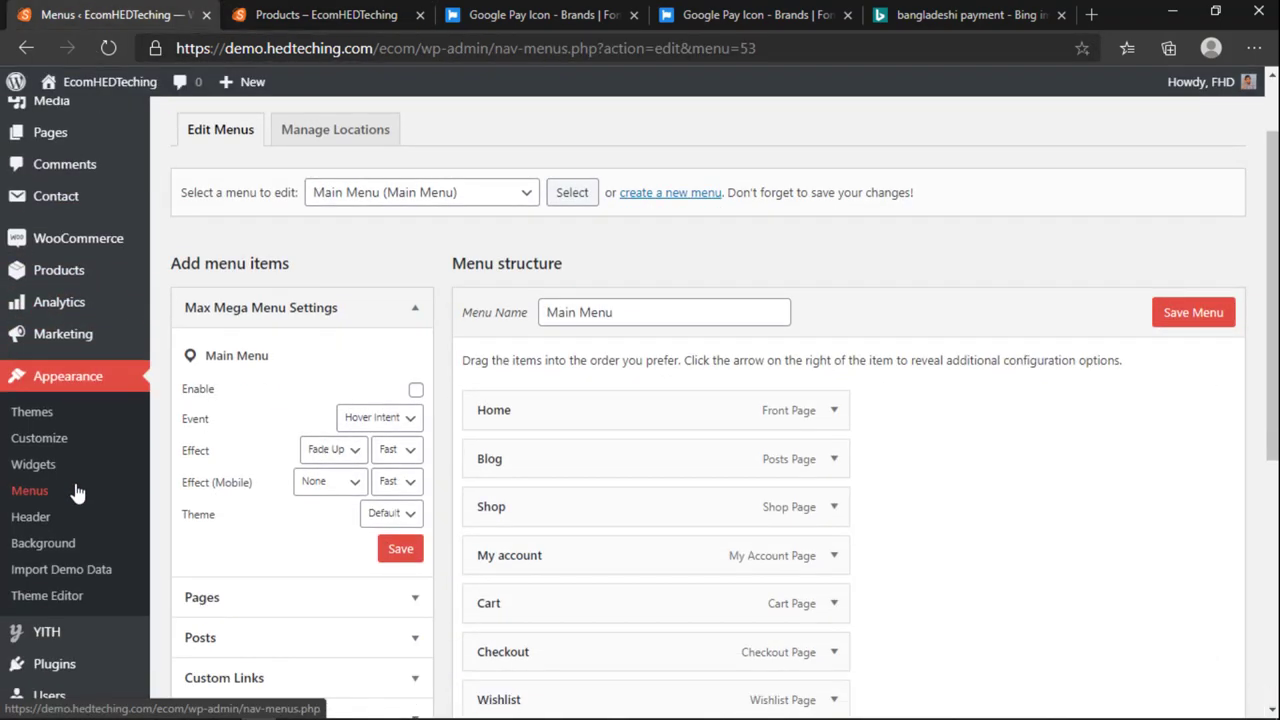
# Step: Open the Widgets admin page and the storefront's Blog page
pyautogui.click(38, 470)
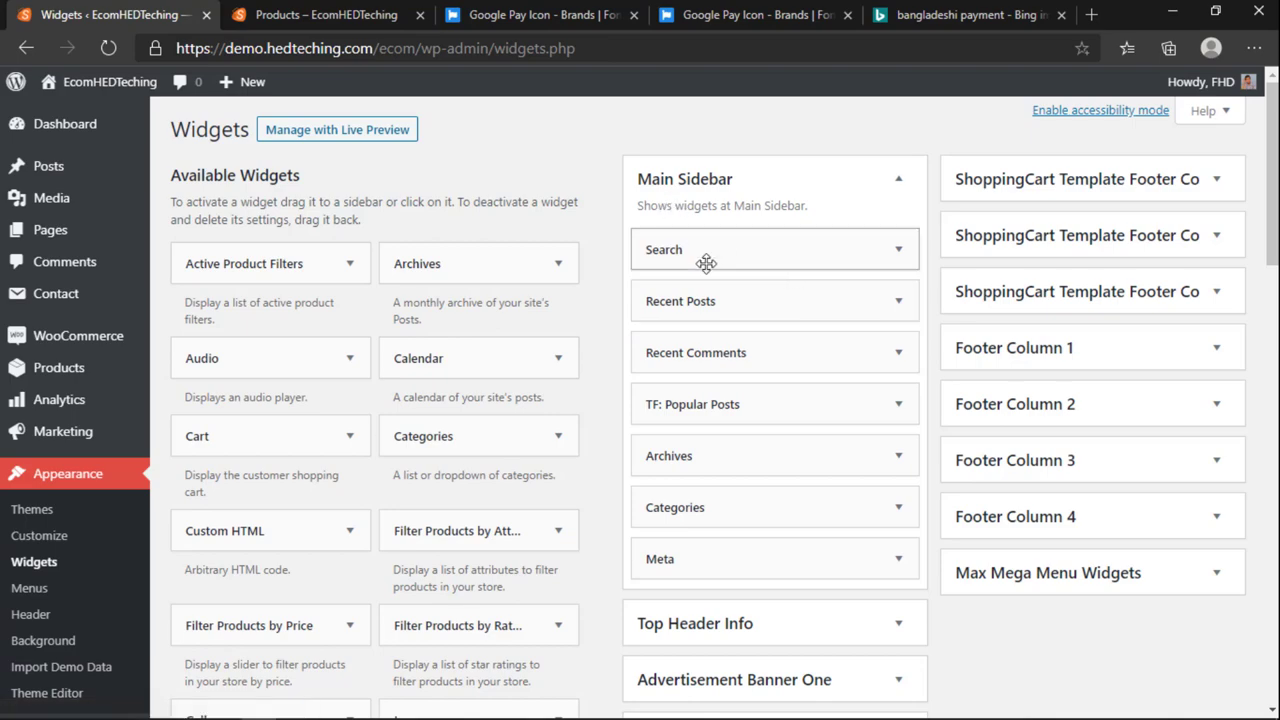
pyautogui.click(310, 14)
pyautogui.scroll(-10, 968, 473)
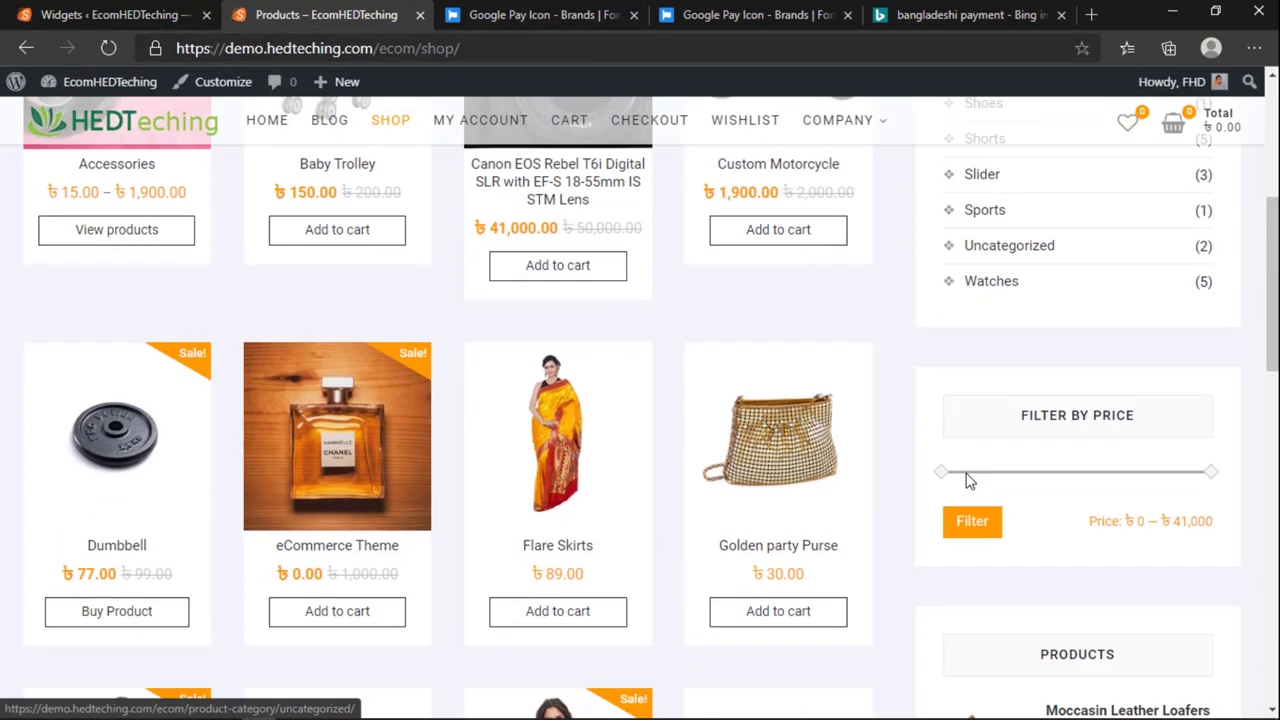
pyautogui.scroll(10, 808, 434)
pyautogui.click(115, 250)
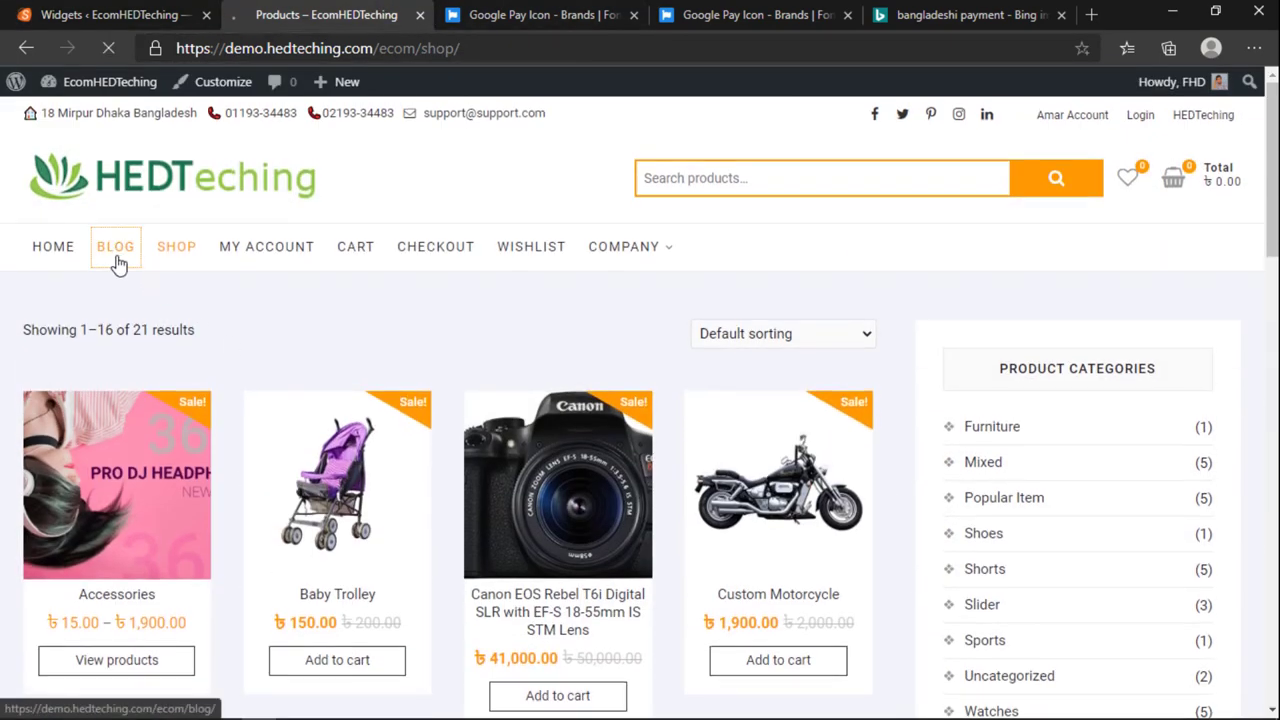
# Step: Compare the Main Sidebar widgets with the blog sidebar, which ends with Meta links
pyautogui.click(155, 14)
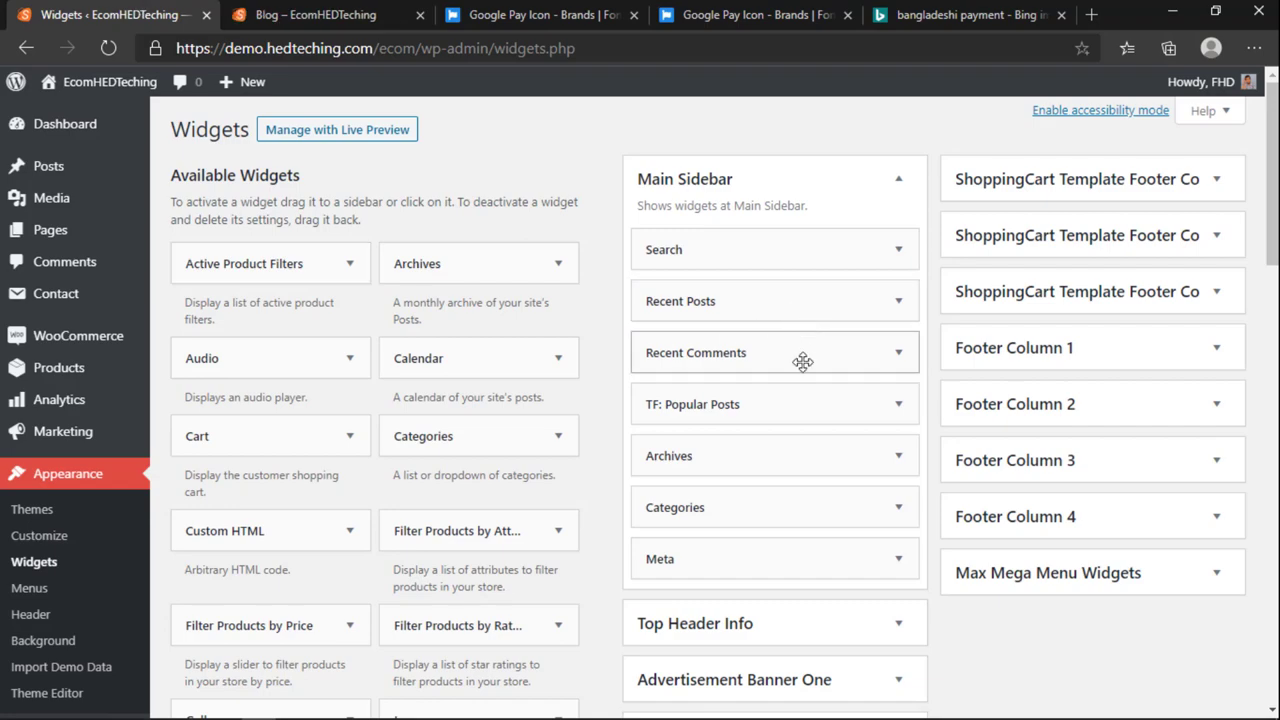
pyautogui.scroll(-5, 803, 362)
pyautogui.scroll(5, 803, 388)
pyautogui.click(310, 14)
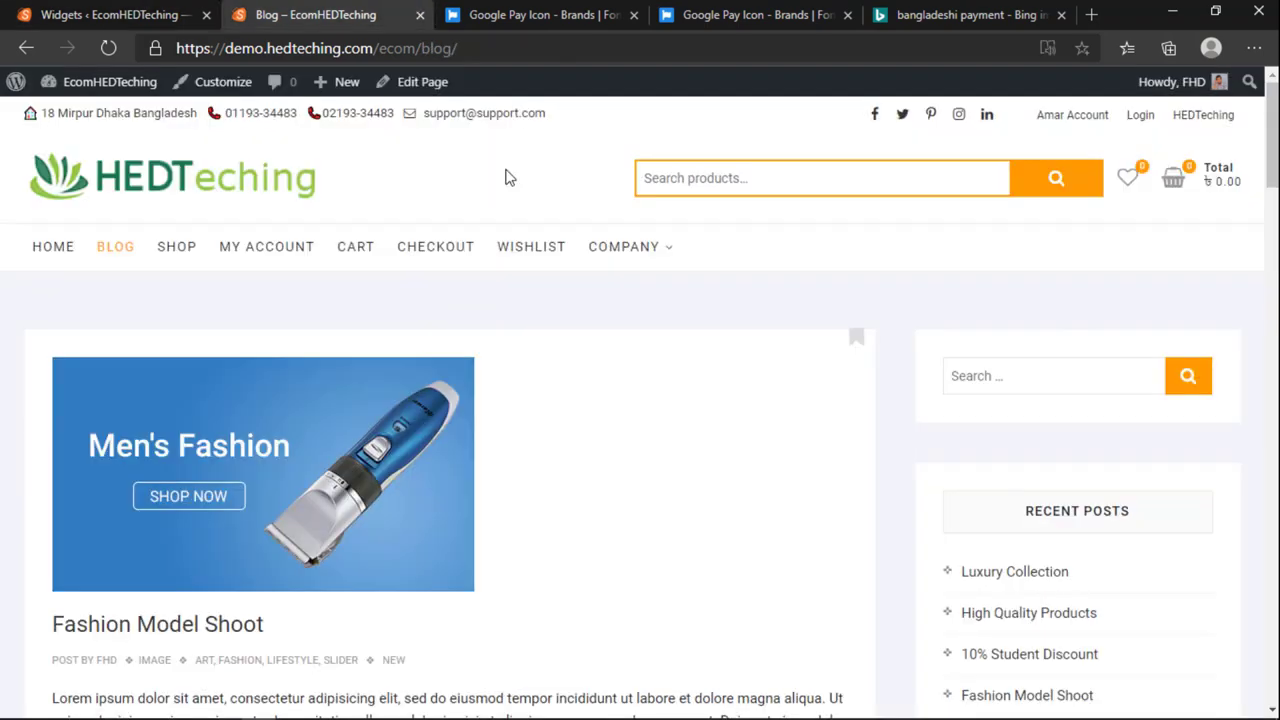
pyautogui.scroll(-3, 1117, 511)
pyautogui.scroll(2, 1037, 424)
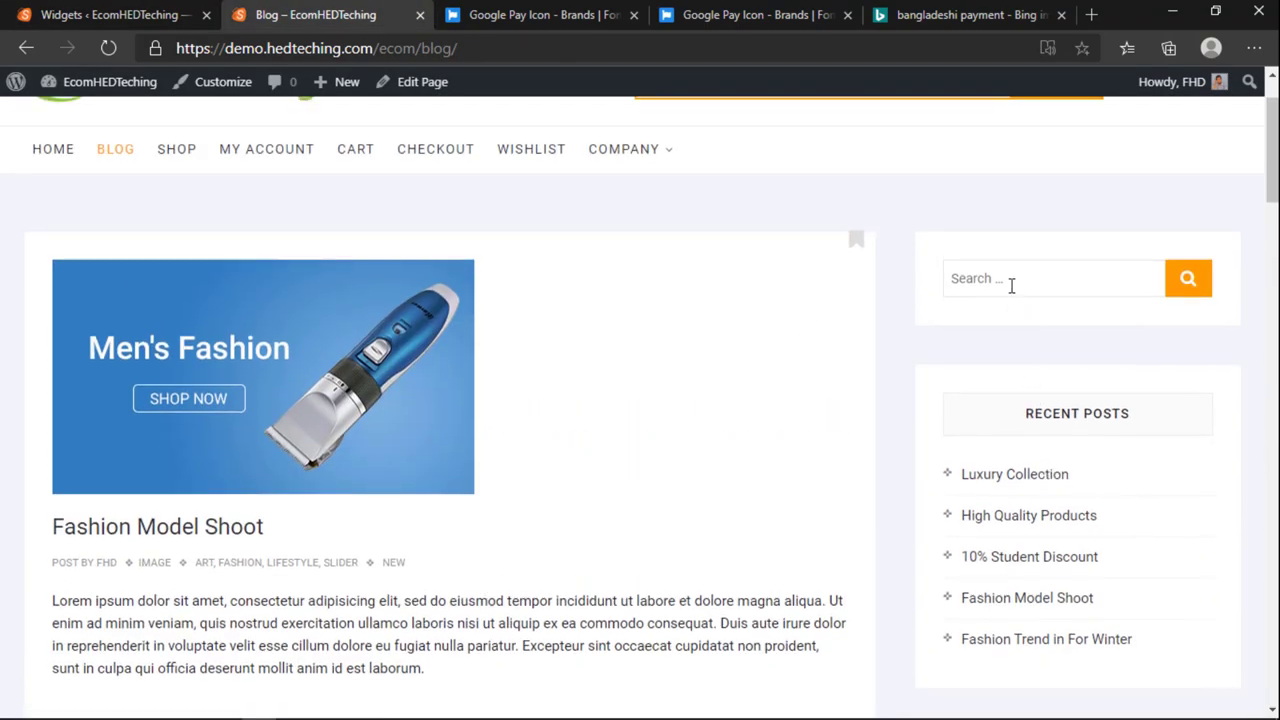
pyautogui.click(143, 14)
pyautogui.scroll(-1, 740, 412)
pyautogui.scroll(2, 740, 412)
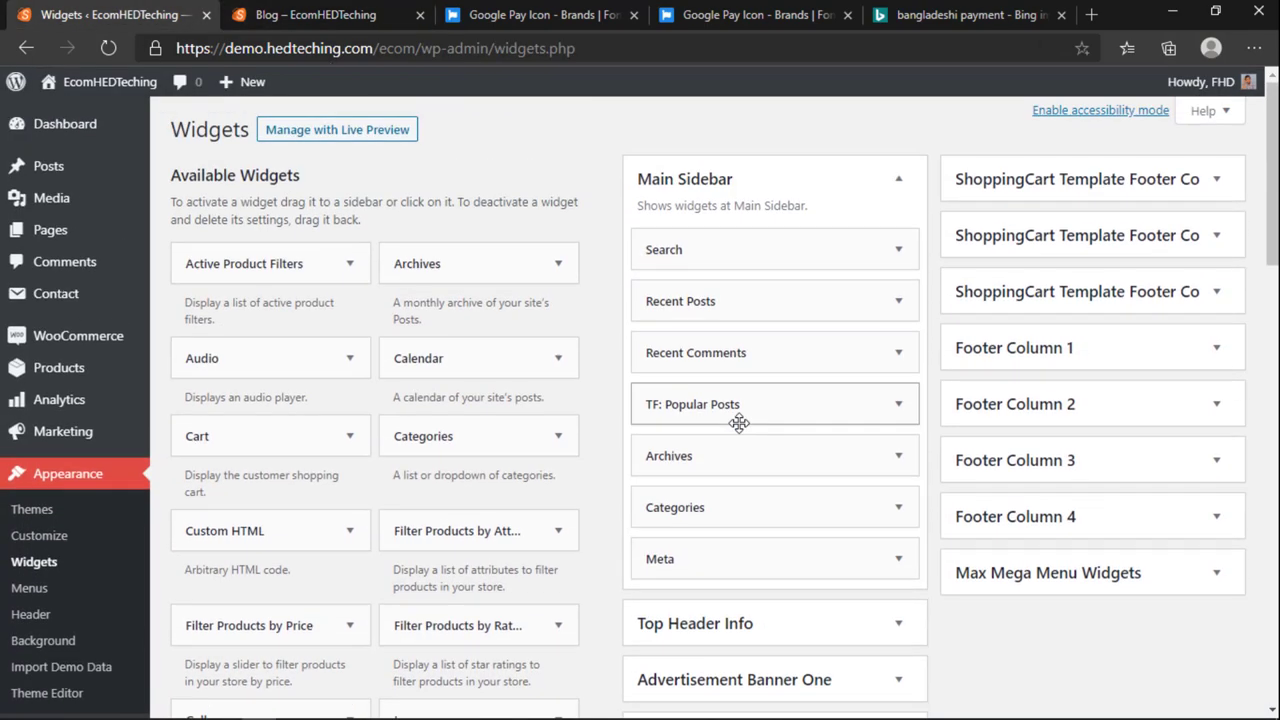
pyautogui.hotkey('ctrl', 'Tab')
pyautogui.scroll(-15, 1057, 571)
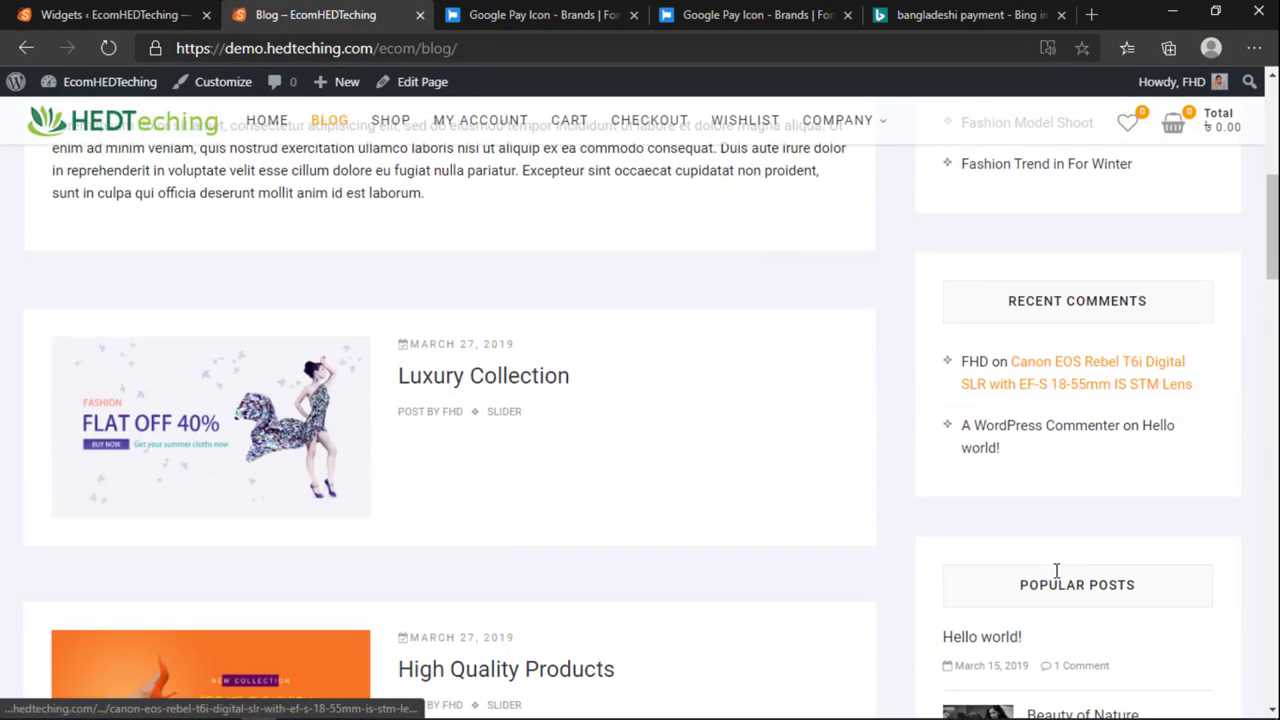
pyautogui.scroll(-3, 1095, 420)
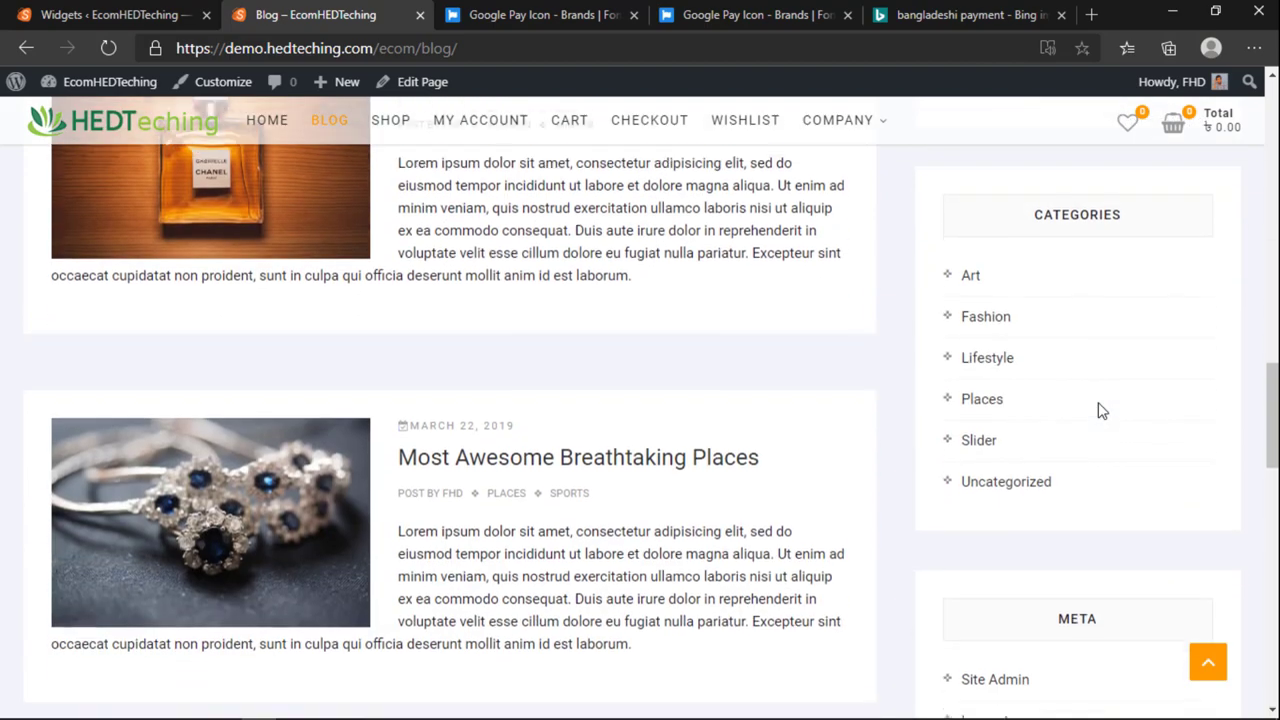
pyautogui.scroll(2, 1097, 409)
pyautogui.scroll(1, 1069, 383)
pyautogui.scroll(-5, 1067, 384)
pyautogui.scroll(-3, 1067, 378)
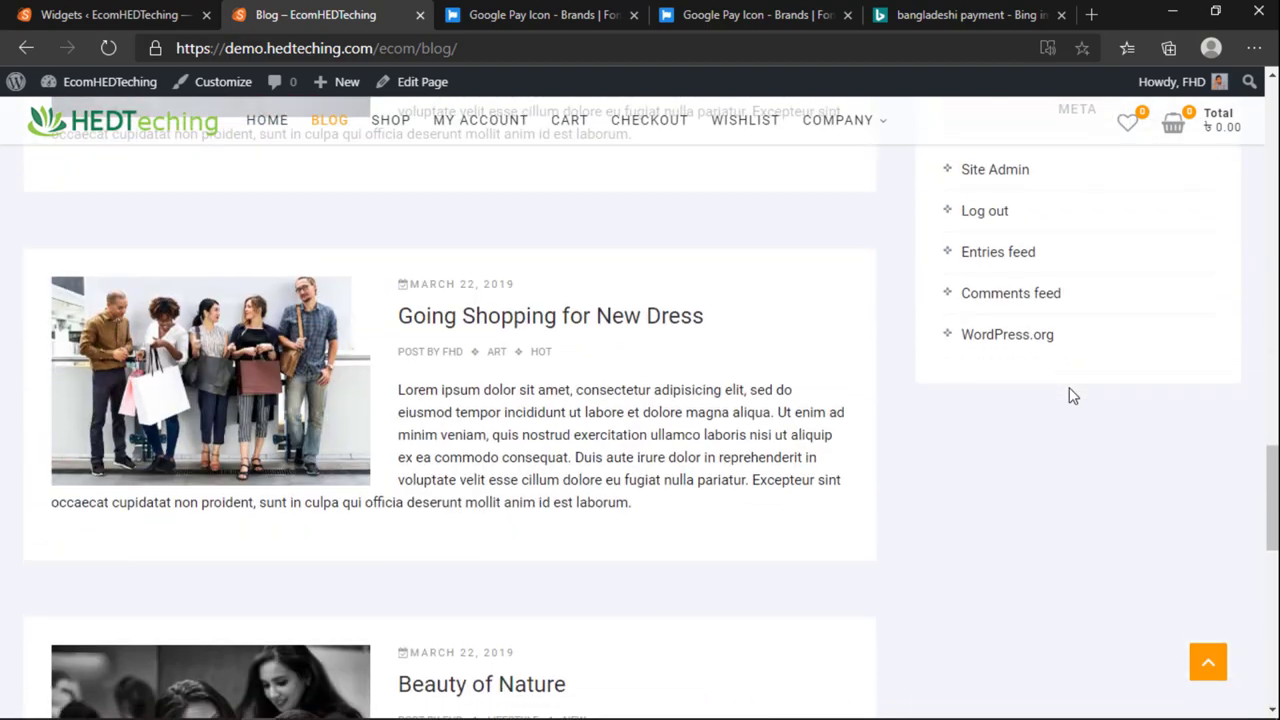
pyautogui.scroll(2, 1069, 391)
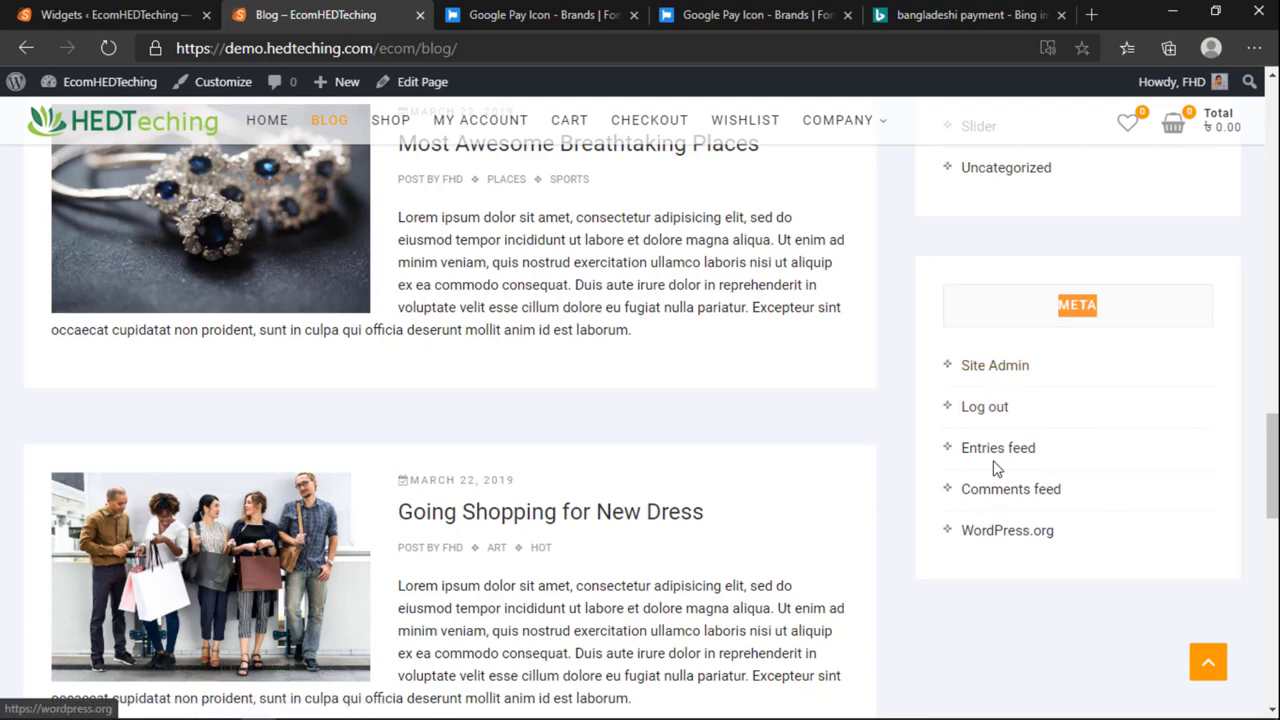
# Step: Expand the Meta widget in the Main Sidebar and remove it
pyautogui.click(184, 12)
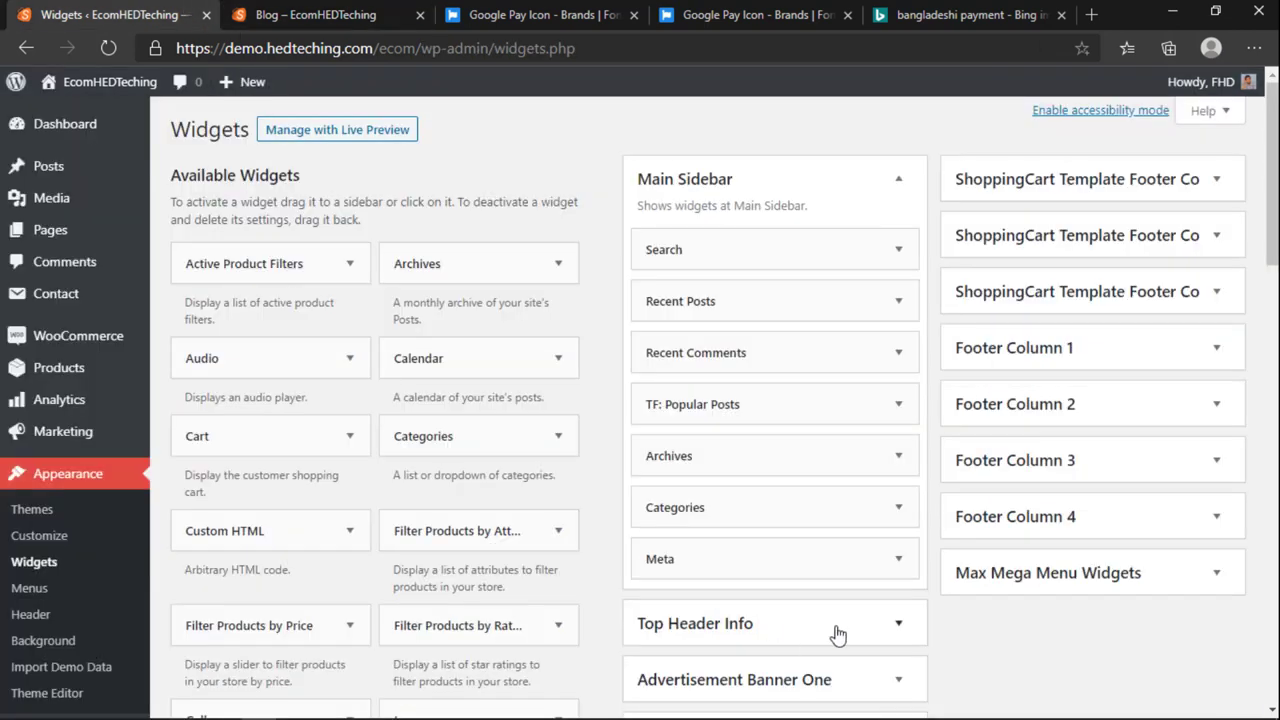
pyautogui.click(890, 566)
pyautogui.scroll(-3, 900, 563)
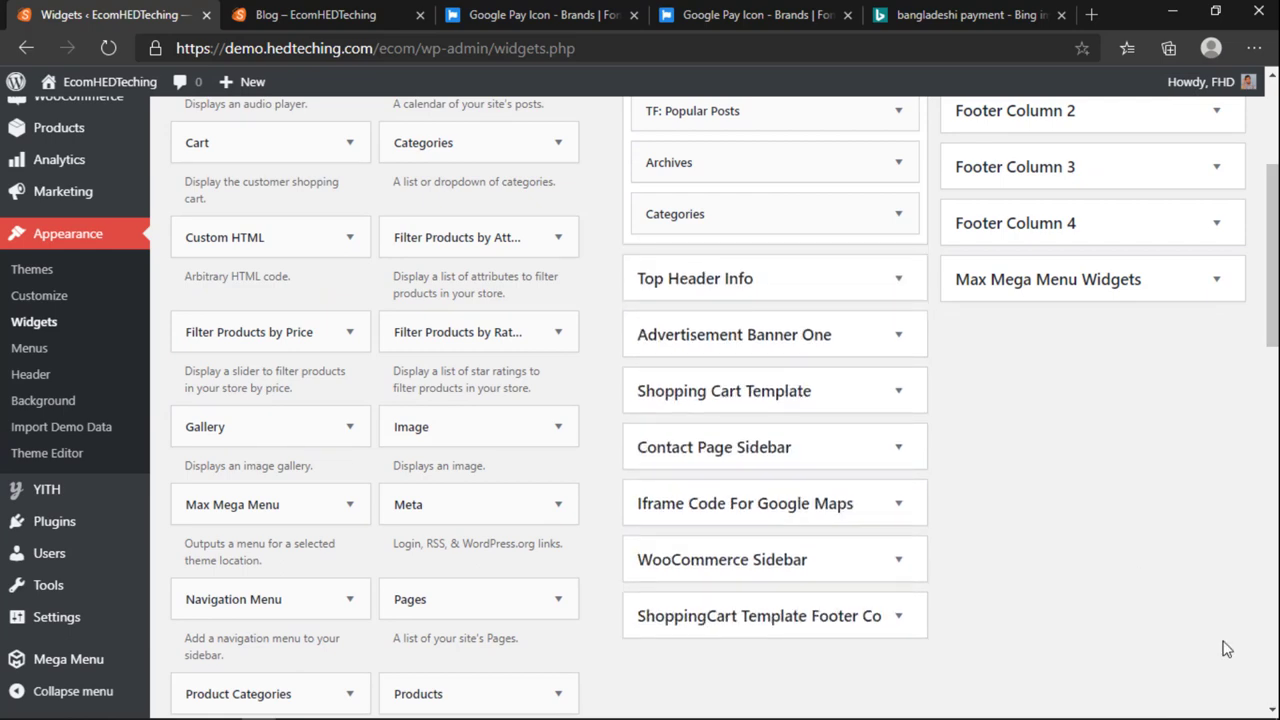
pyautogui.scroll(5, 1225, 648)
# Step: Reload the blog to confirm its sidebar now ends with Categories instead of Meta
pyautogui.click(315, 14)
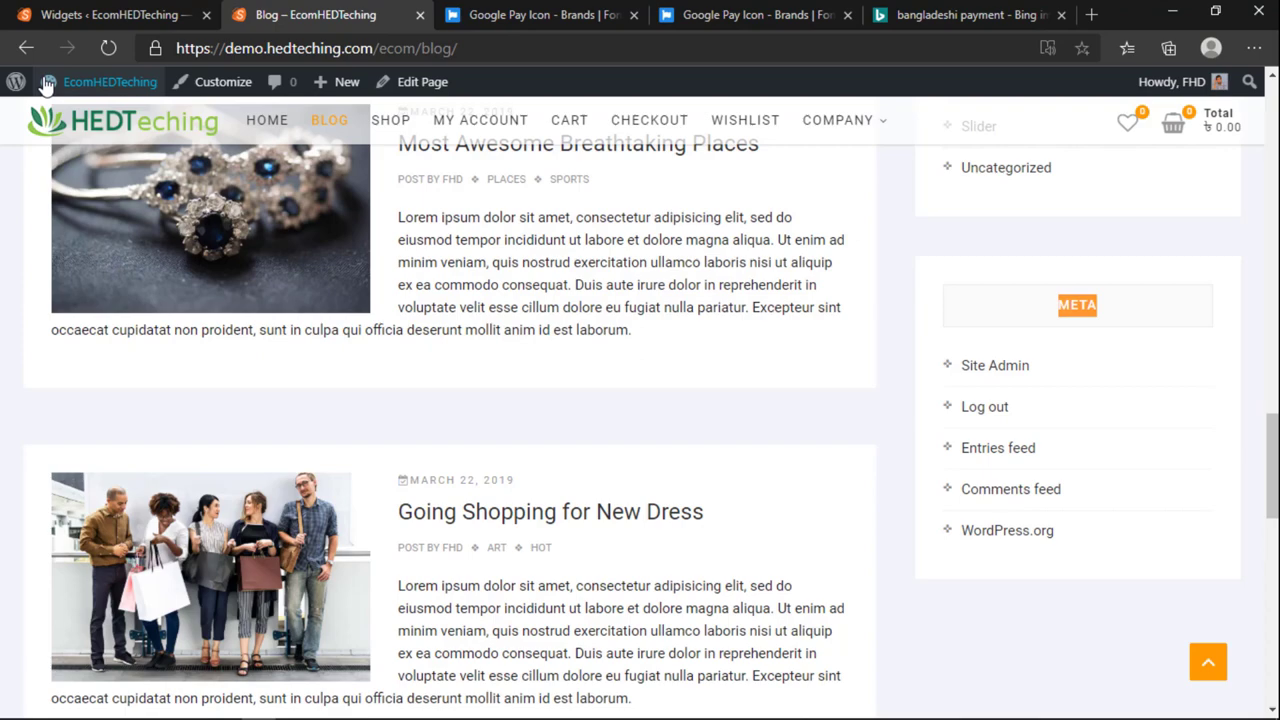
pyautogui.click(110, 48)
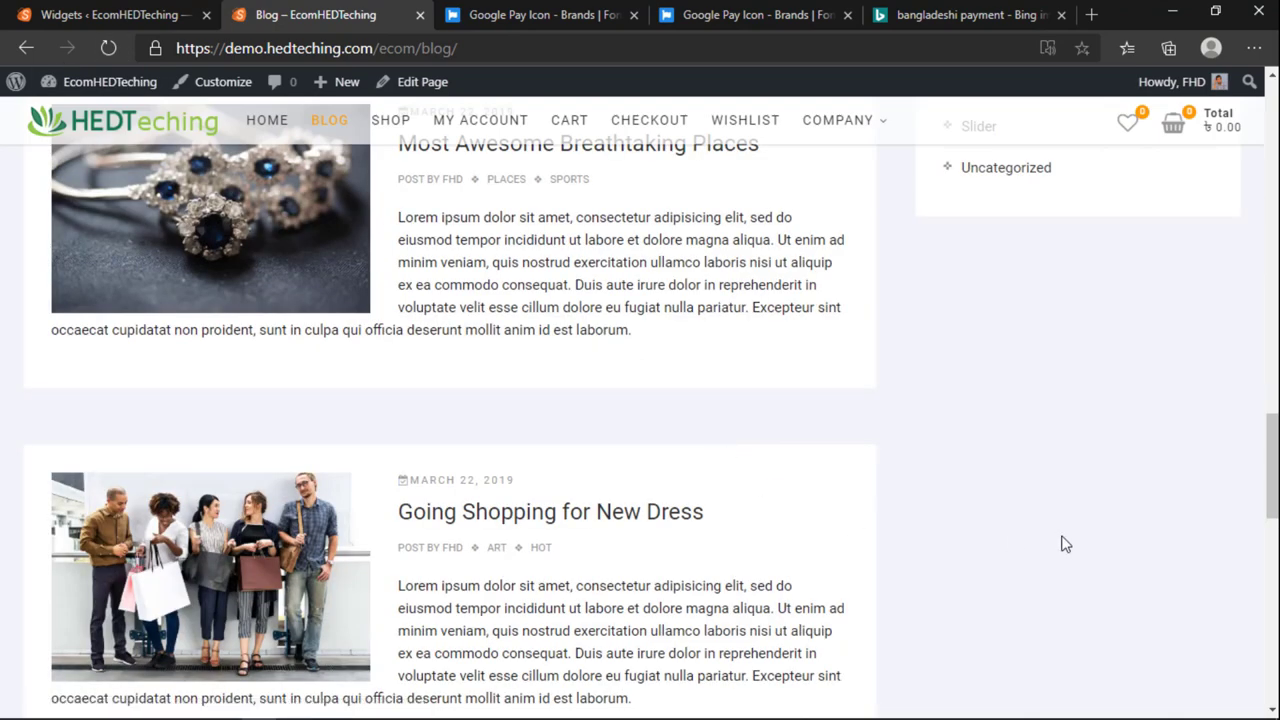
pyautogui.scroll(6, 1020, 411)
pyautogui.hotkey('ctrl', 'shift', 'Tab')
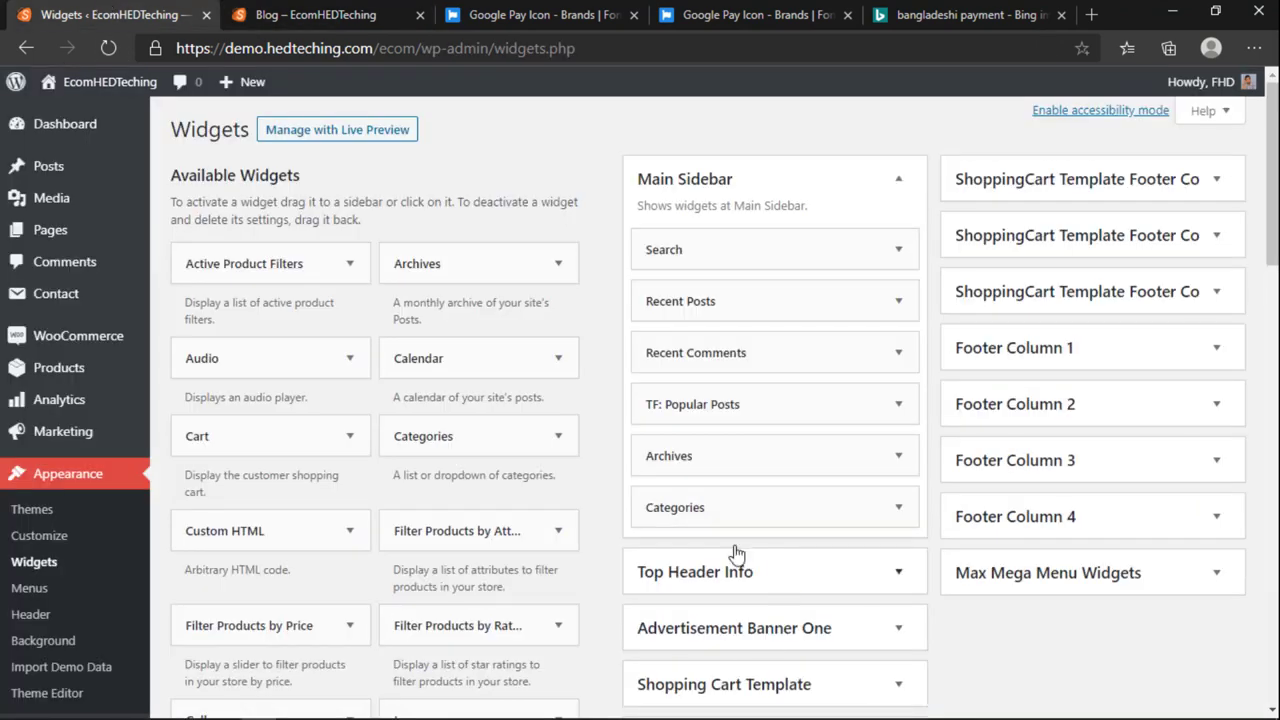
pyautogui.click(399, 8)
pyautogui.scroll(10, 889, 594)
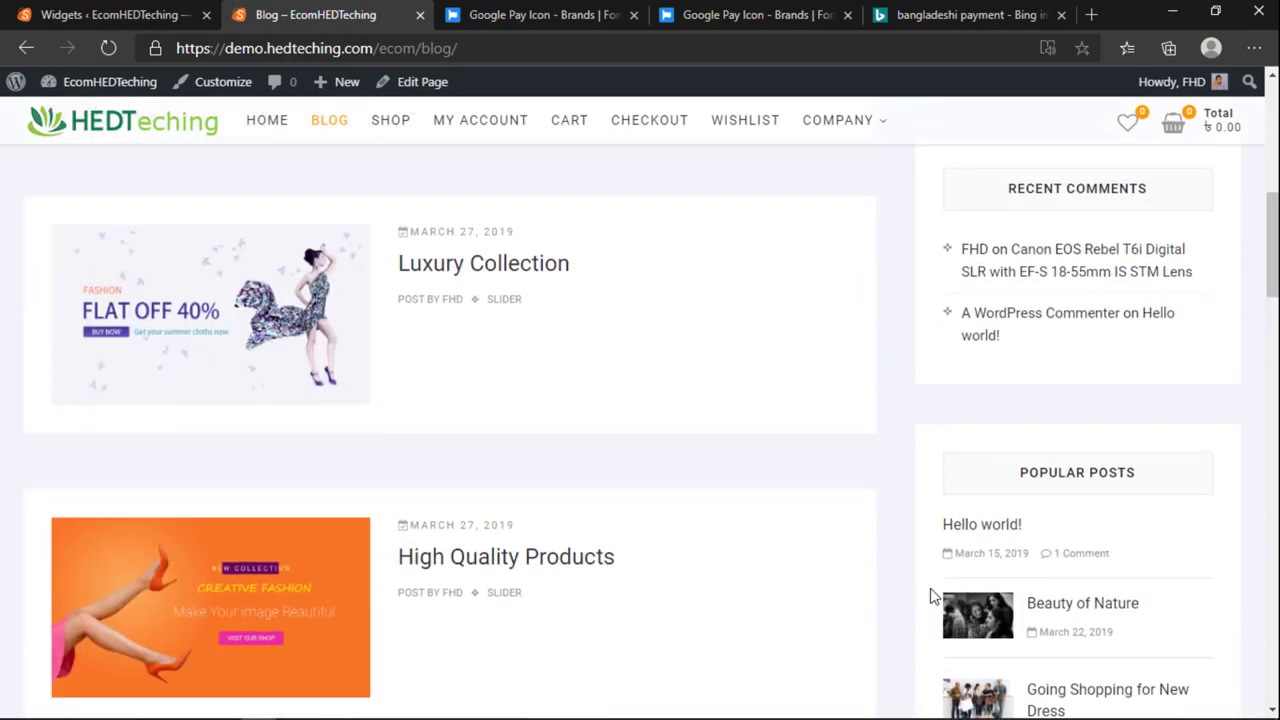
pyautogui.scroll(2, 926, 590)
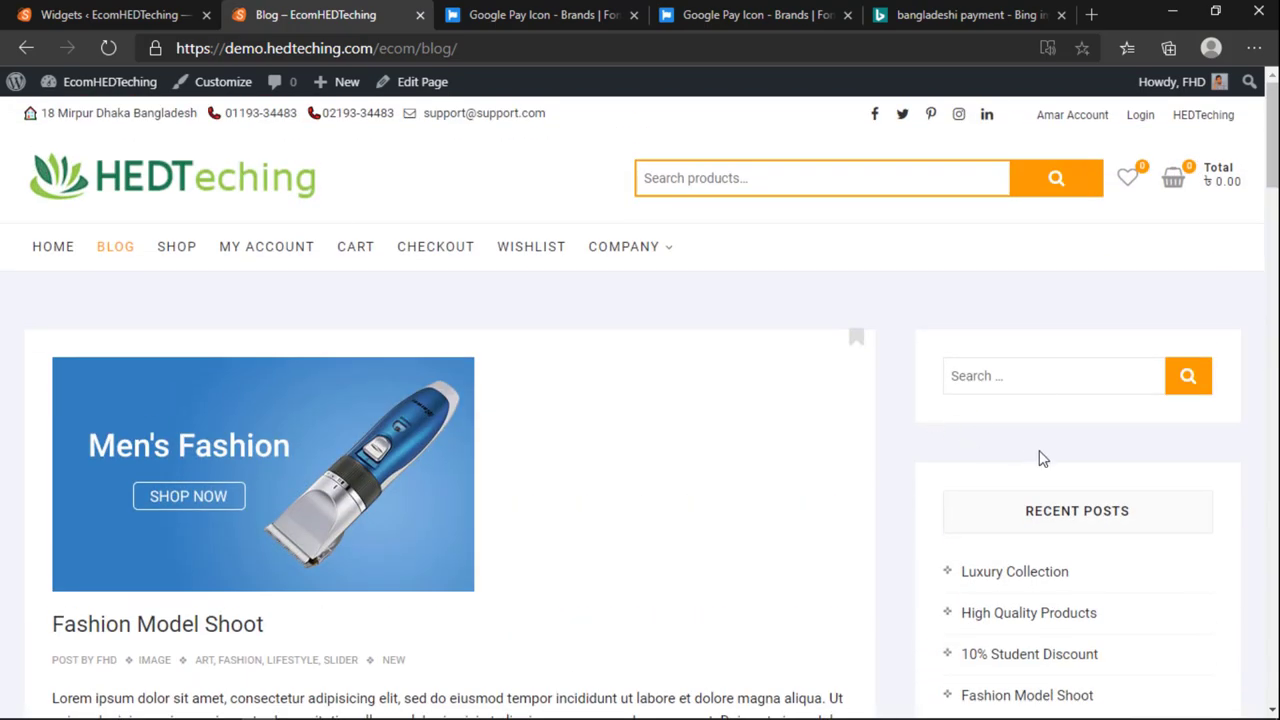
pyautogui.click(157, 12)
pyautogui.scroll(-3, 400, 535)
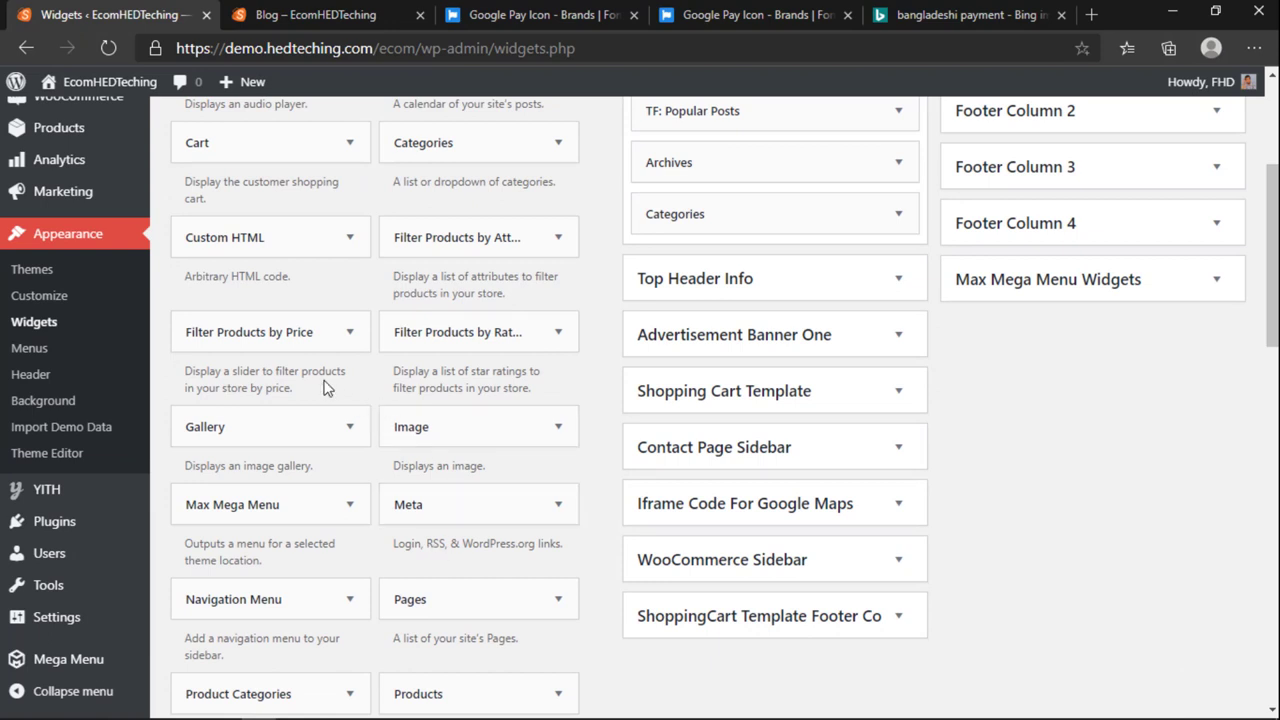
# Step: Place a Product Categories widget directly under Search in the Main Sidebar
pyautogui.scroll(-3, 665, 418)
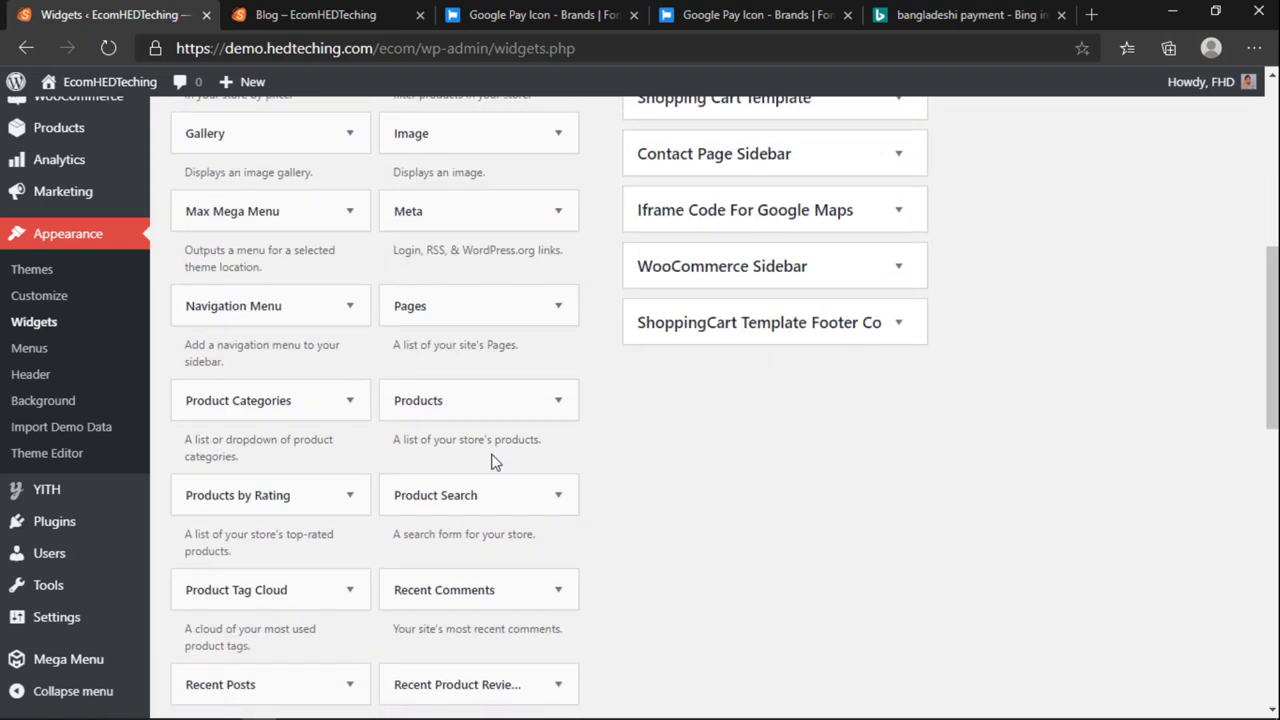
pyautogui.scroll(2, 284, 408)
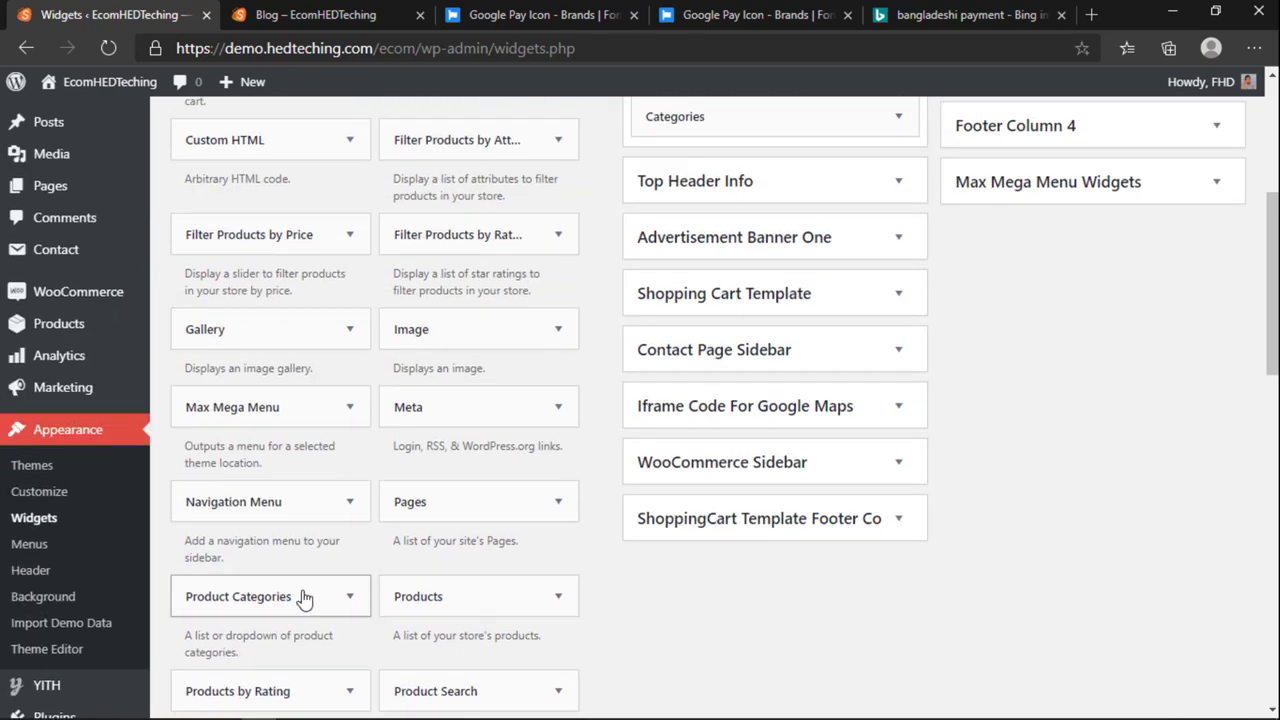
pyautogui.scroll(-2, 297, 607)
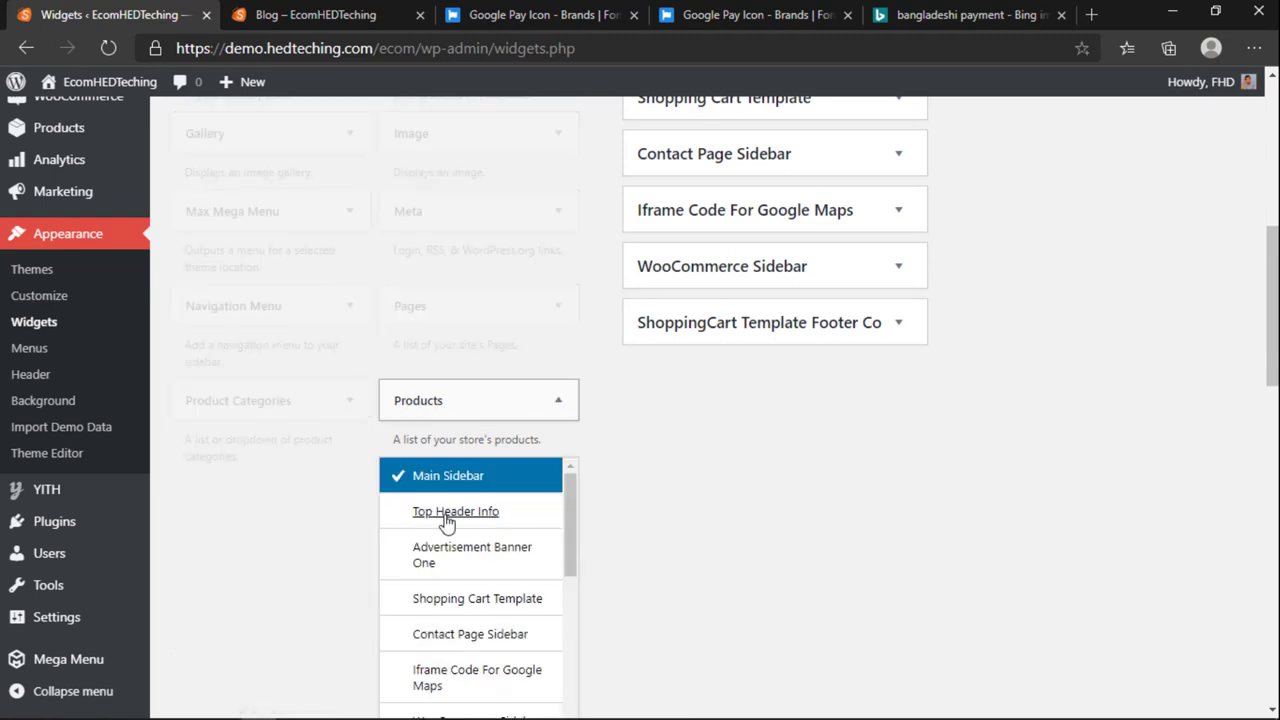
pyautogui.click(460, 402)
pyautogui.scroll(-2, 462, 440)
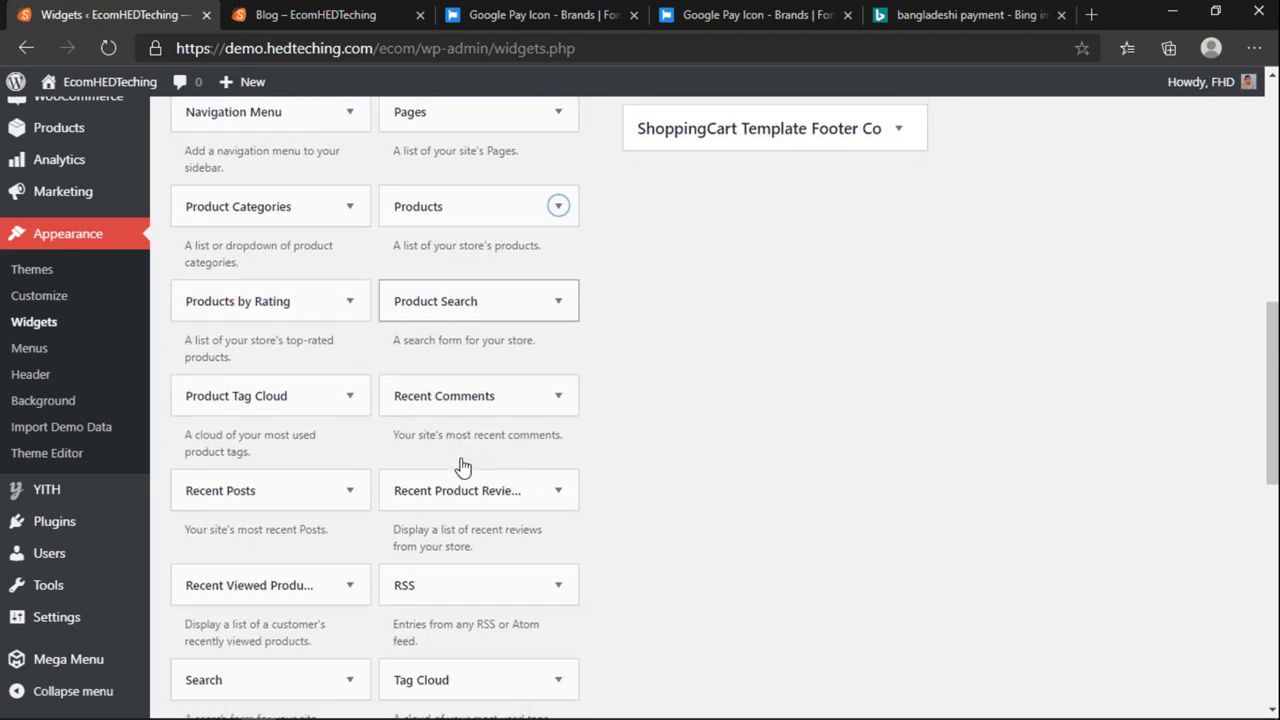
pyautogui.scroll(-3, 312, 472)
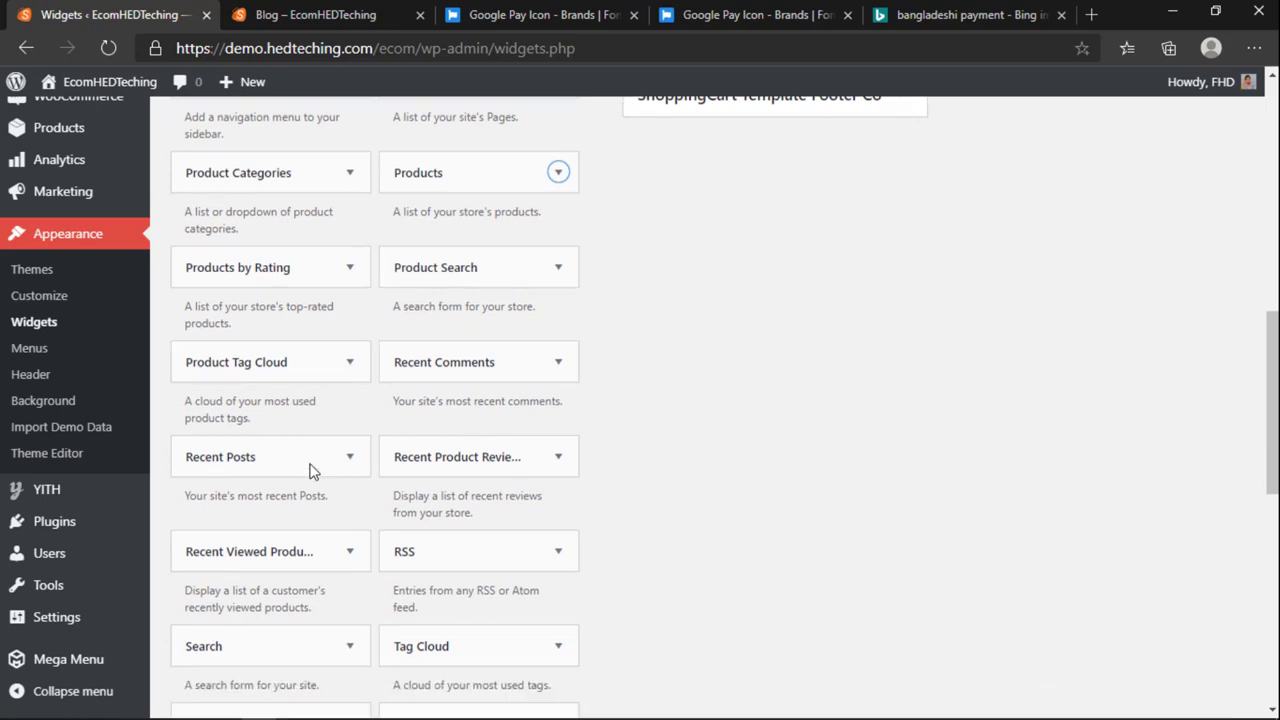
pyautogui.scroll(5, 322, 530)
pyautogui.scroll(6, 322, 530)
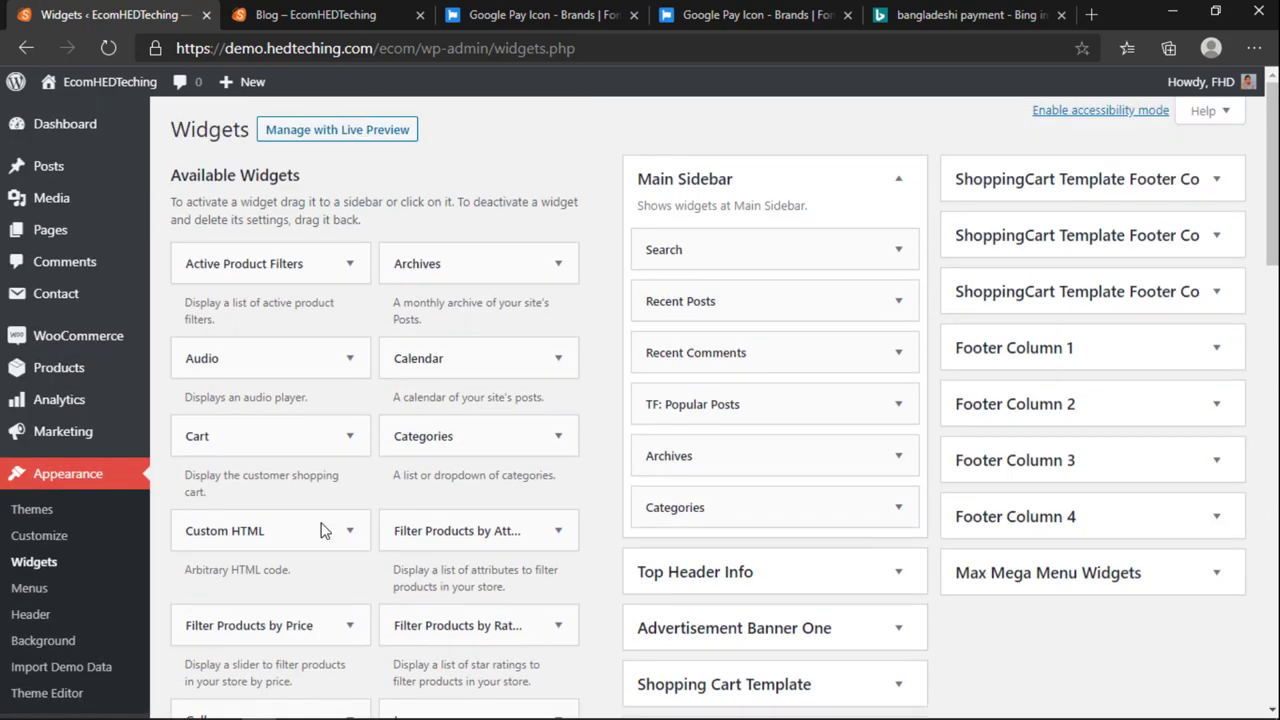
pyautogui.scroll(-2, 500, 648)
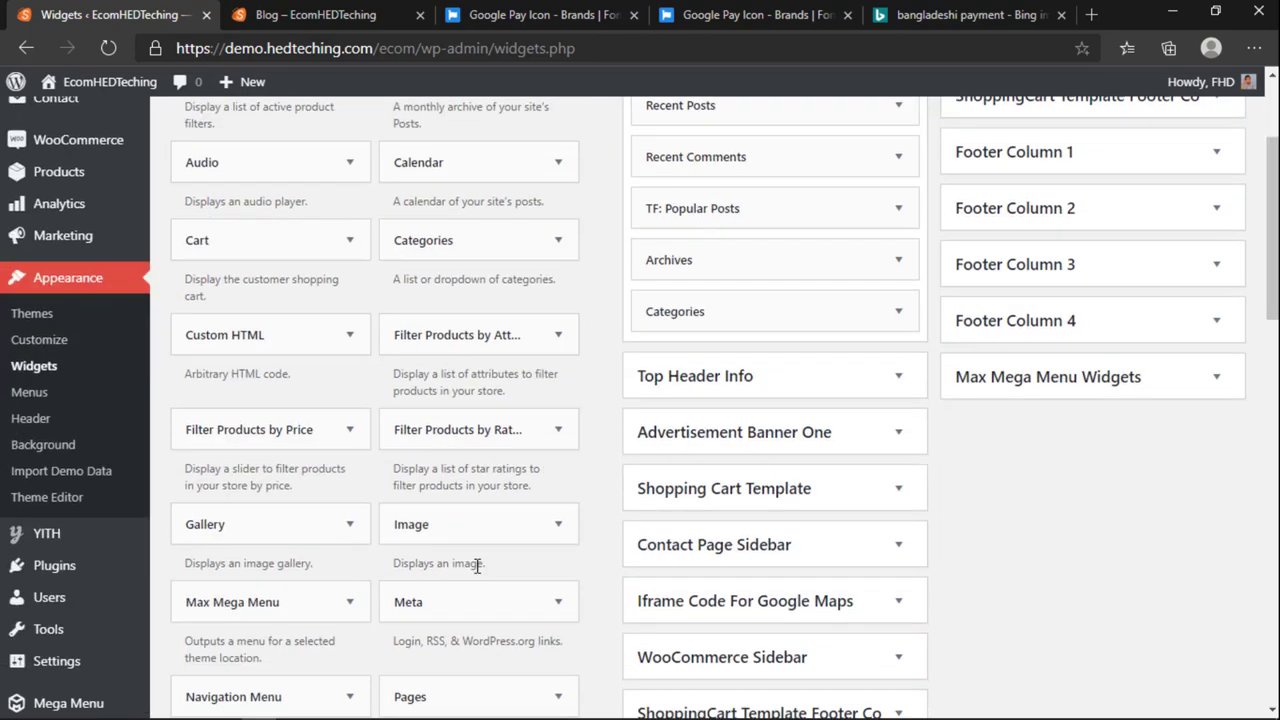
pyautogui.scroll(2, 434, 560)
pyautogui.scroll(-2, 428, 558)
pyautogui.scroll(-3, 343, 598)
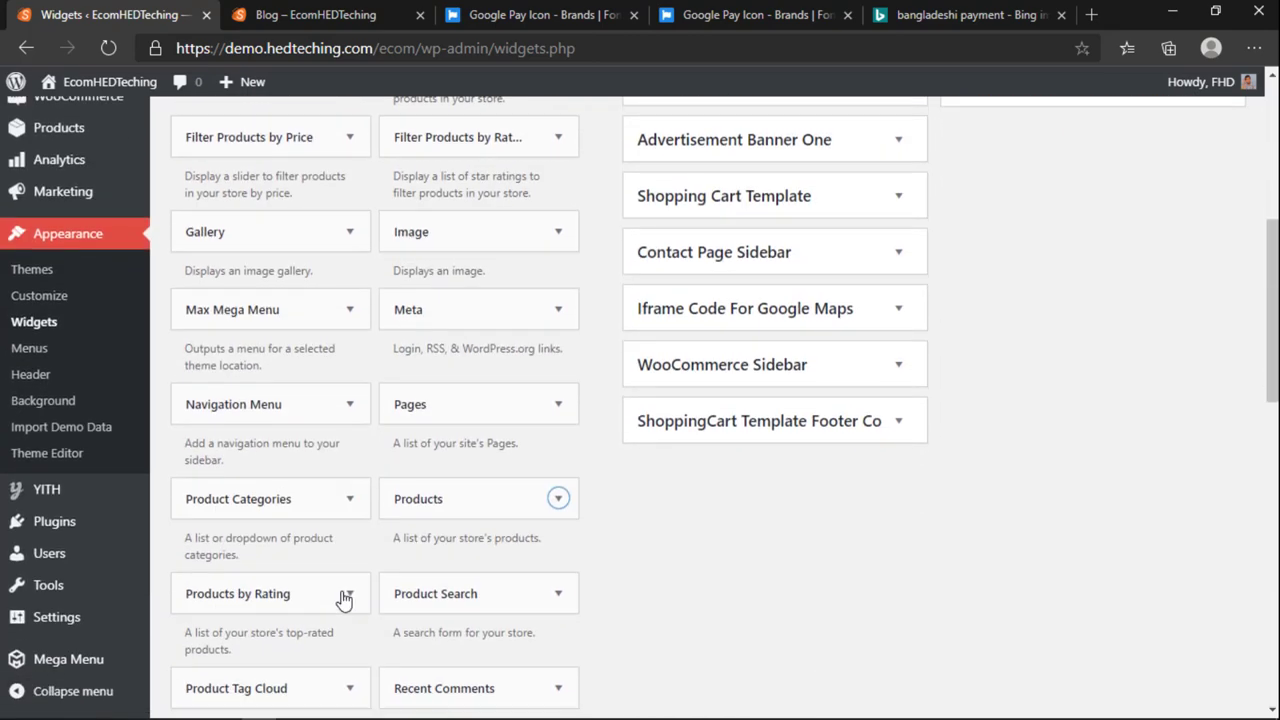
pyautogui.moveTo(565, 407); pyautogui.dragTo(640, 183)
# Step: Set the widget's Order by to Category order, keep the 'Product categories' title, and save
pyautogui.scroll(4, 689, 291)
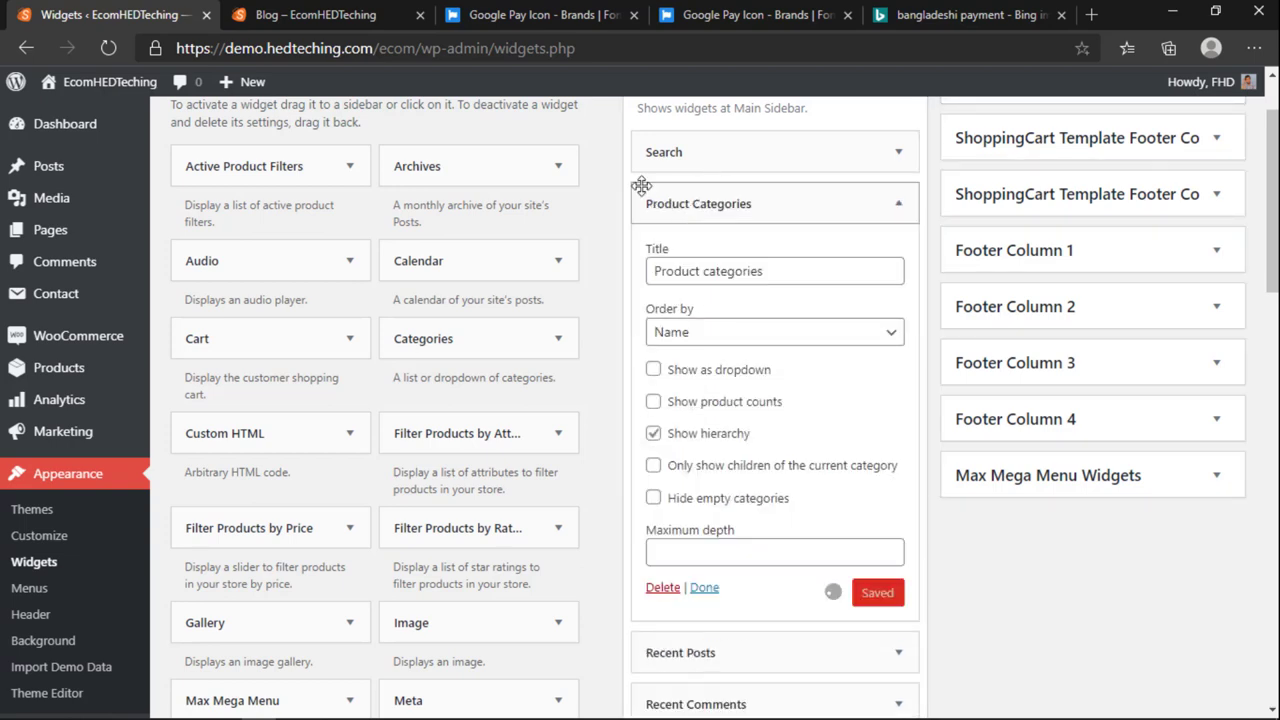
pyautogui.click(336, 16)
pyautogui.click(110, 15)
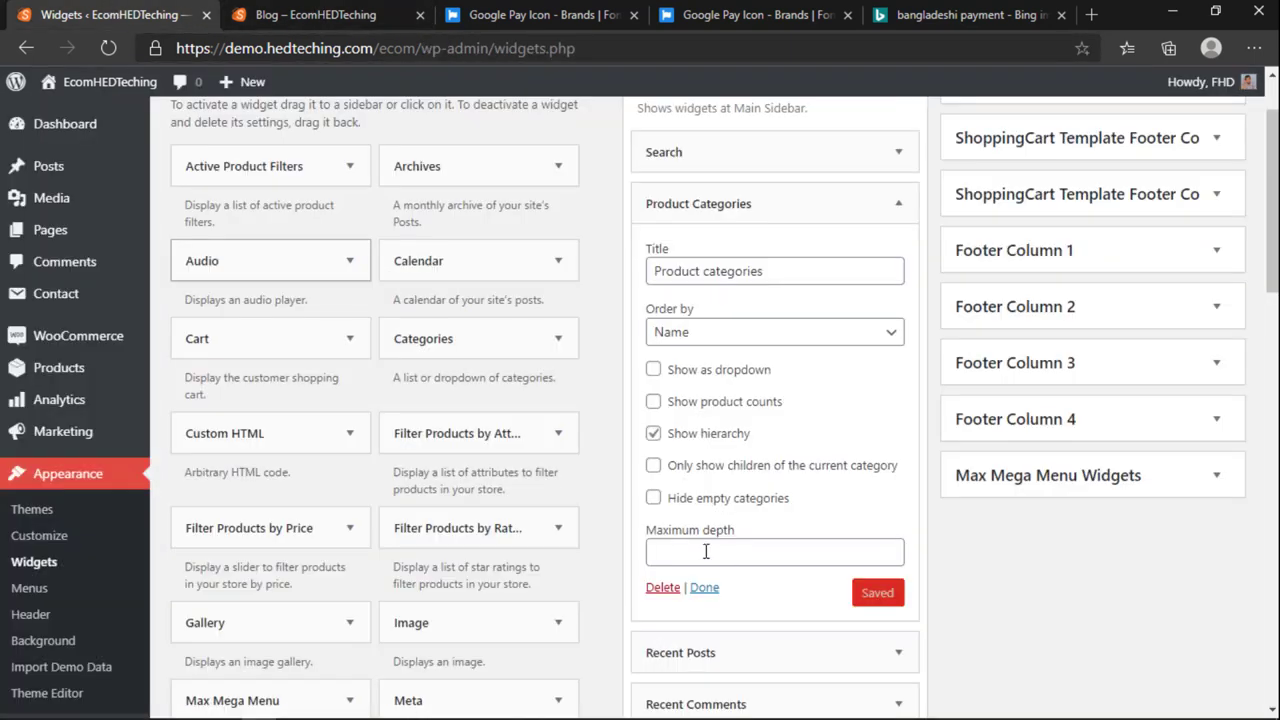
pyautogui.click(688, 331)
pyautogui.click(698, 359)
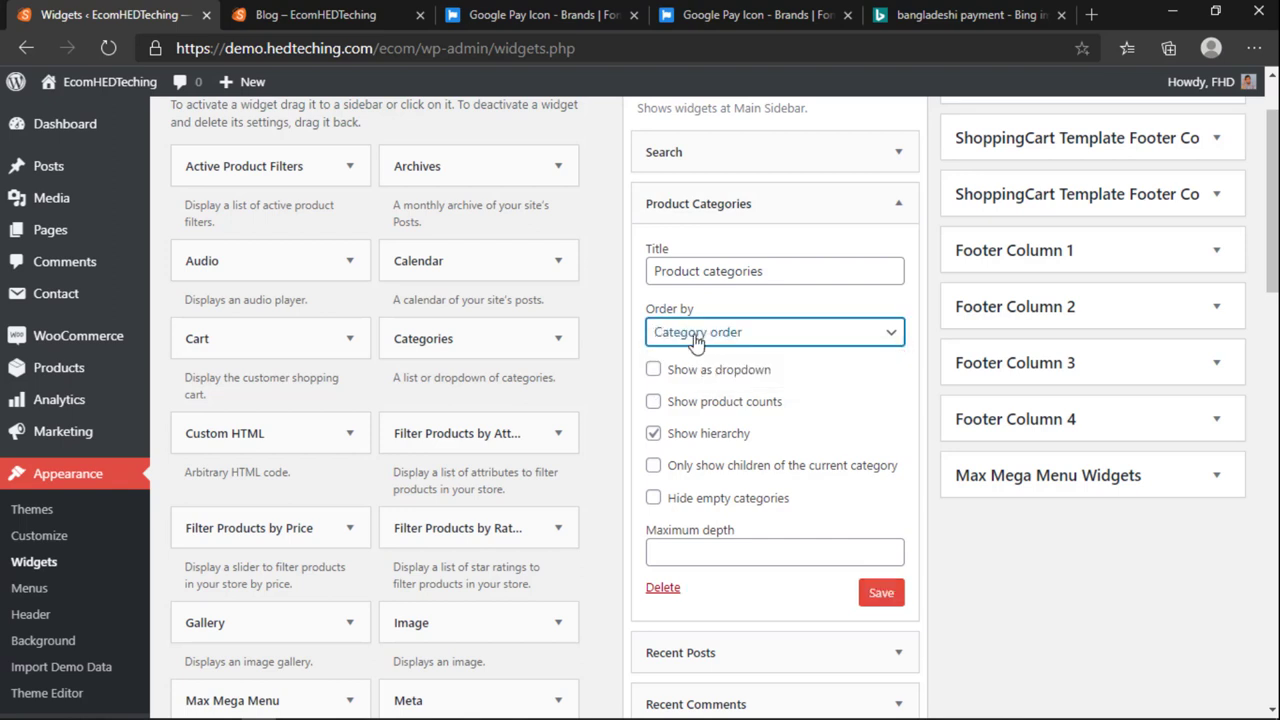
pyautogui.click(705, 271)
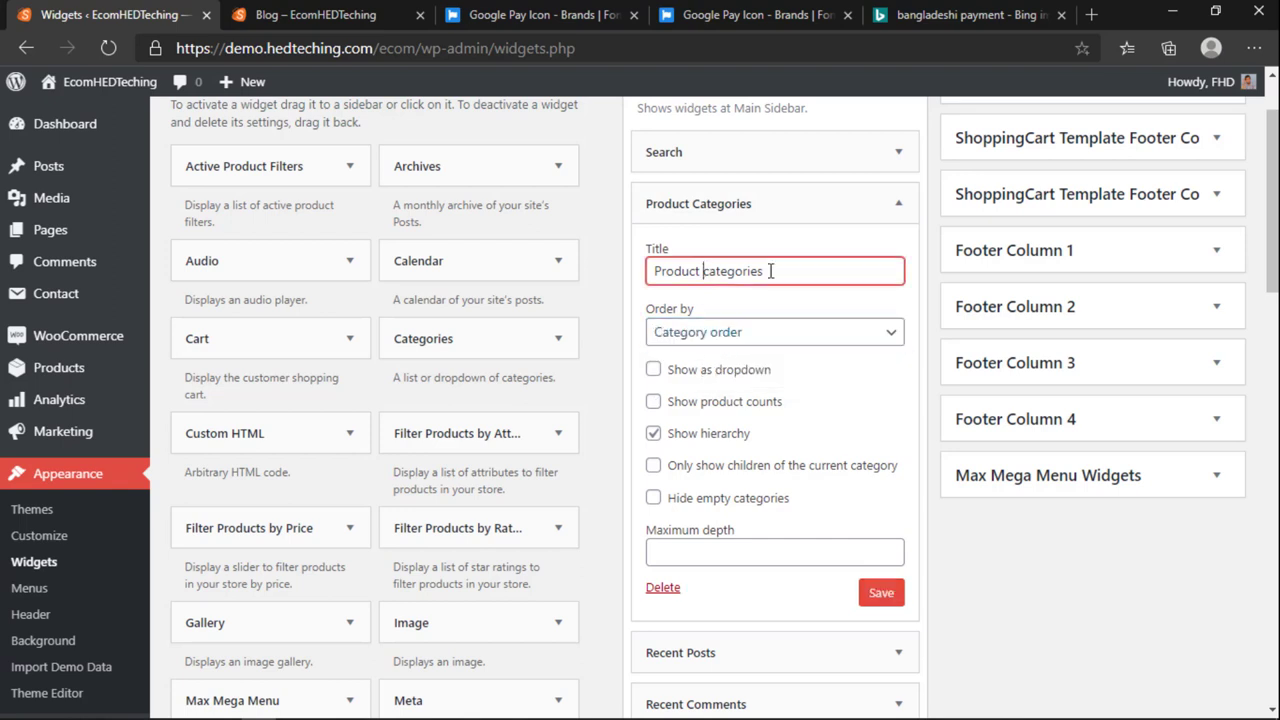
pyautogui.click(779, 320)
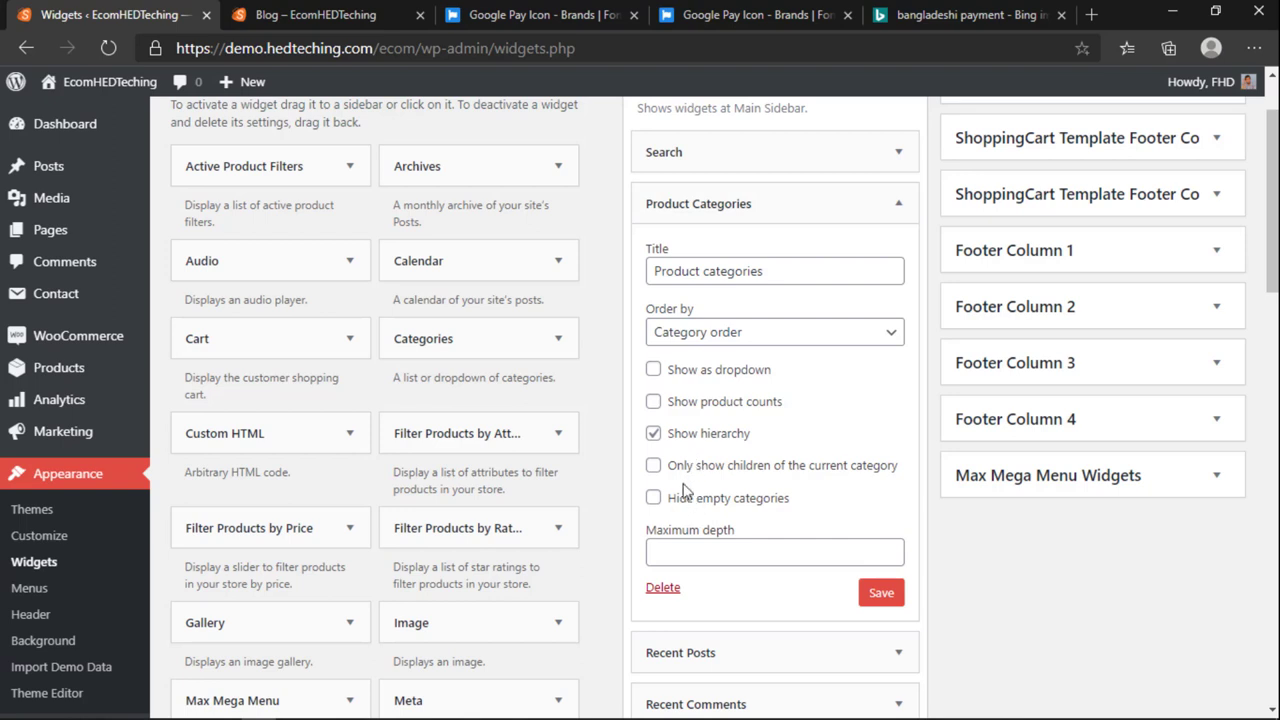
pyautogui.click(682, 546)
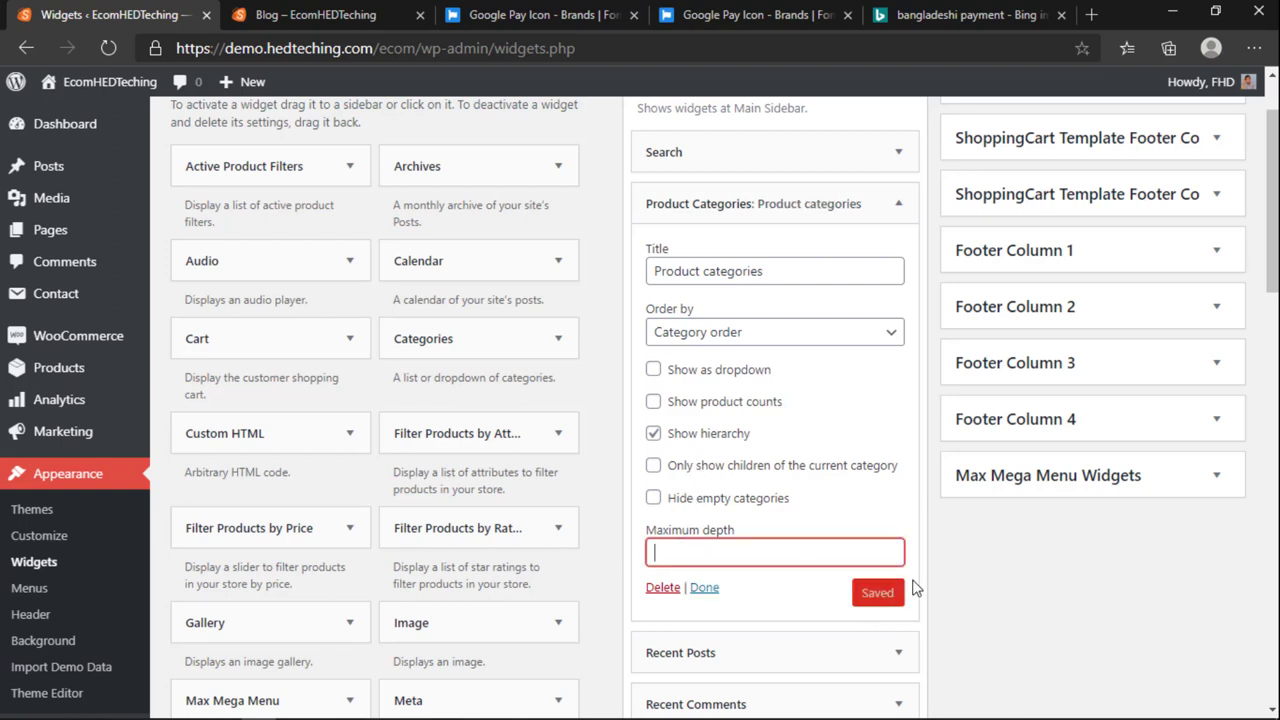
# Step: Reload the blog to check the new Product categories widget in its sidebar
pyautogui.click(315, 15)
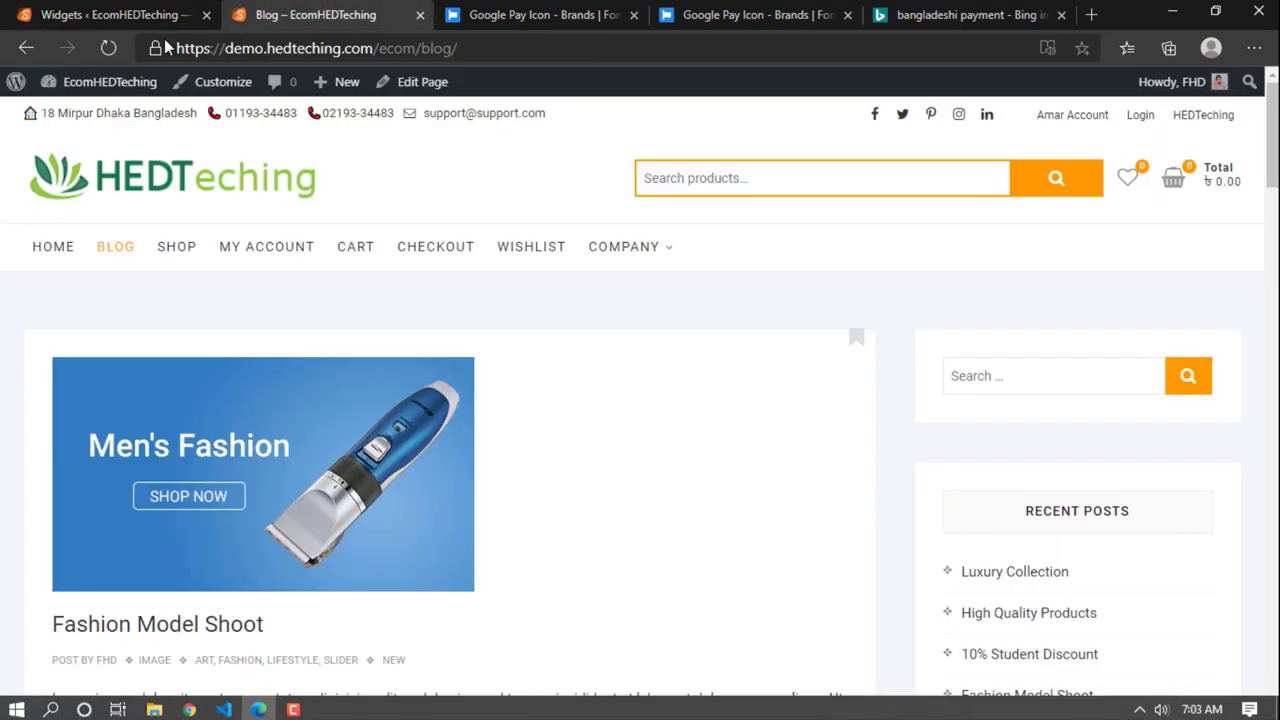
pyautogui.click(110, 48)
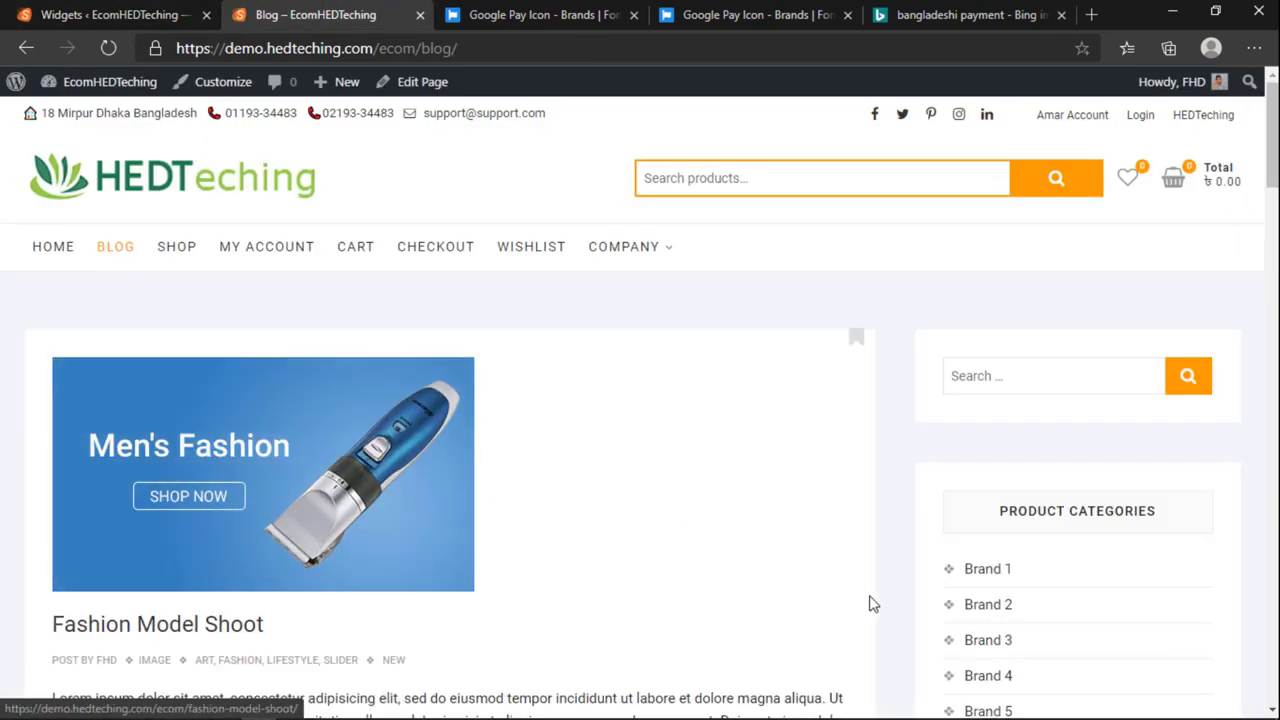
pyautogui.scroll(-4, 1008, 571)
pyautogui.scroll(4, 1008, 566)
pyautogui.scroll(-3, 1055, 500)
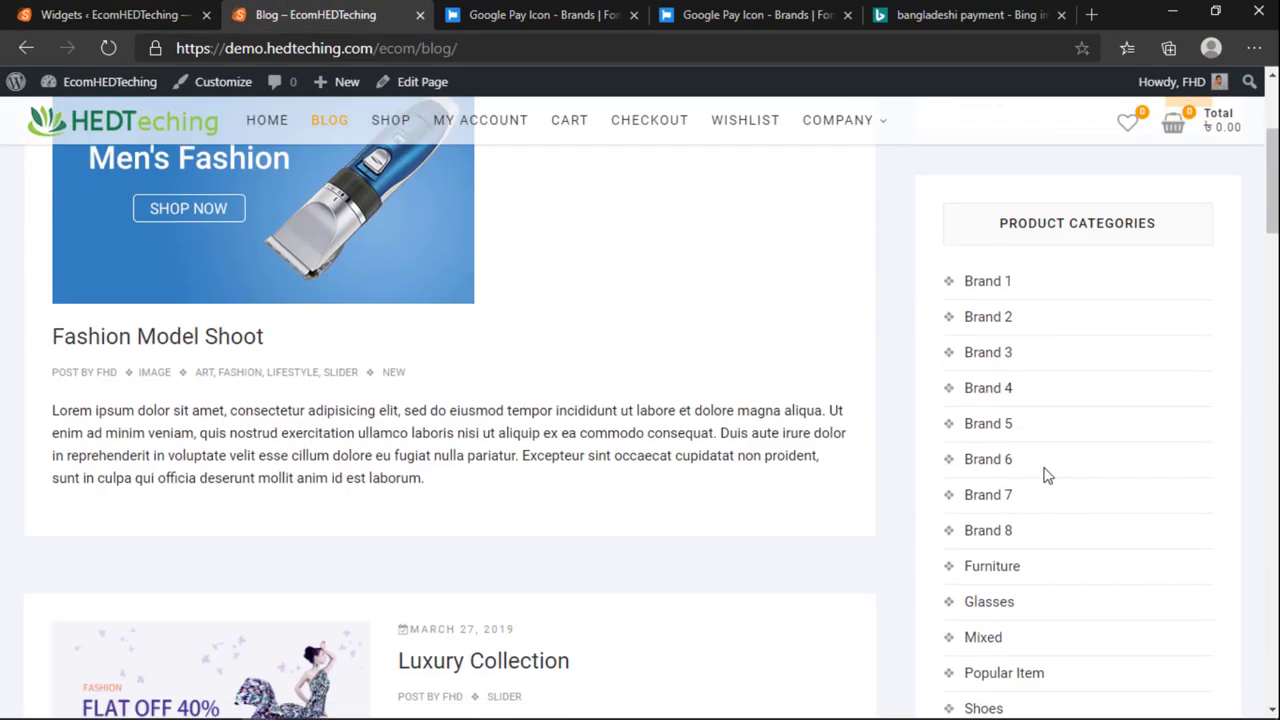
pyautogui.scroll(-3, 994, 366)
pyautogui.scroll(6, 977, 480)
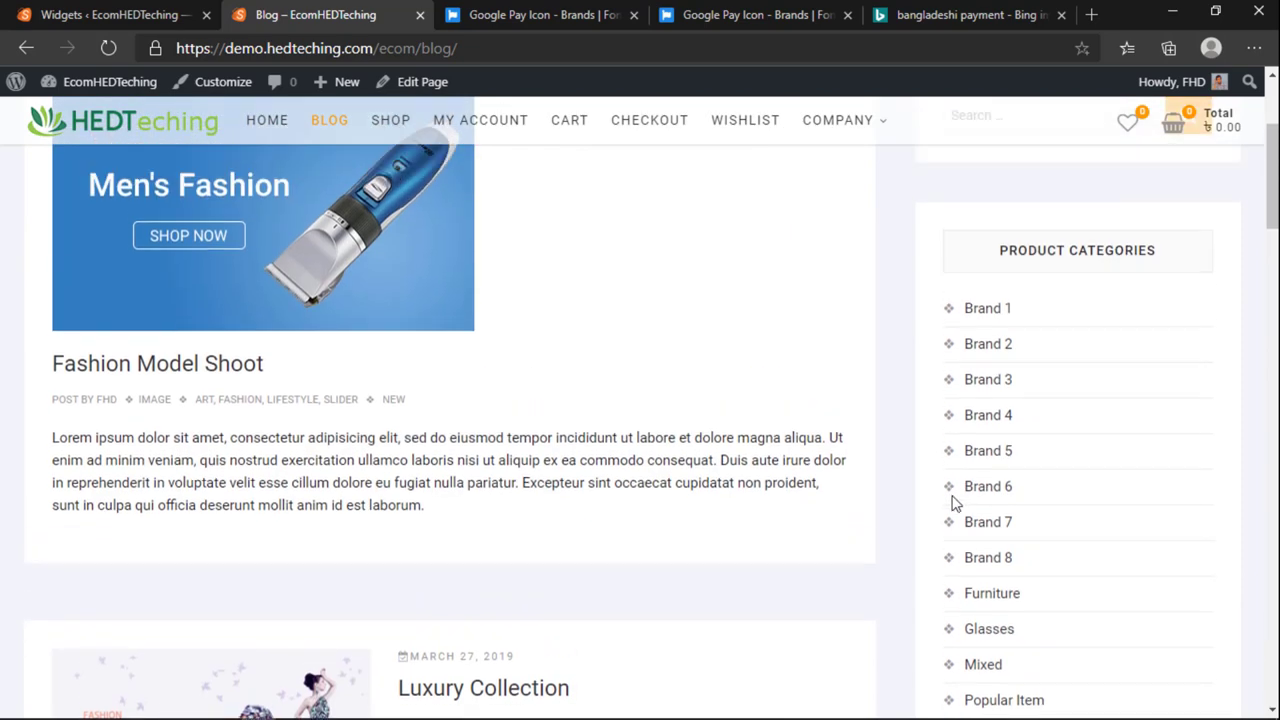
pyautogui.click(110, 14)
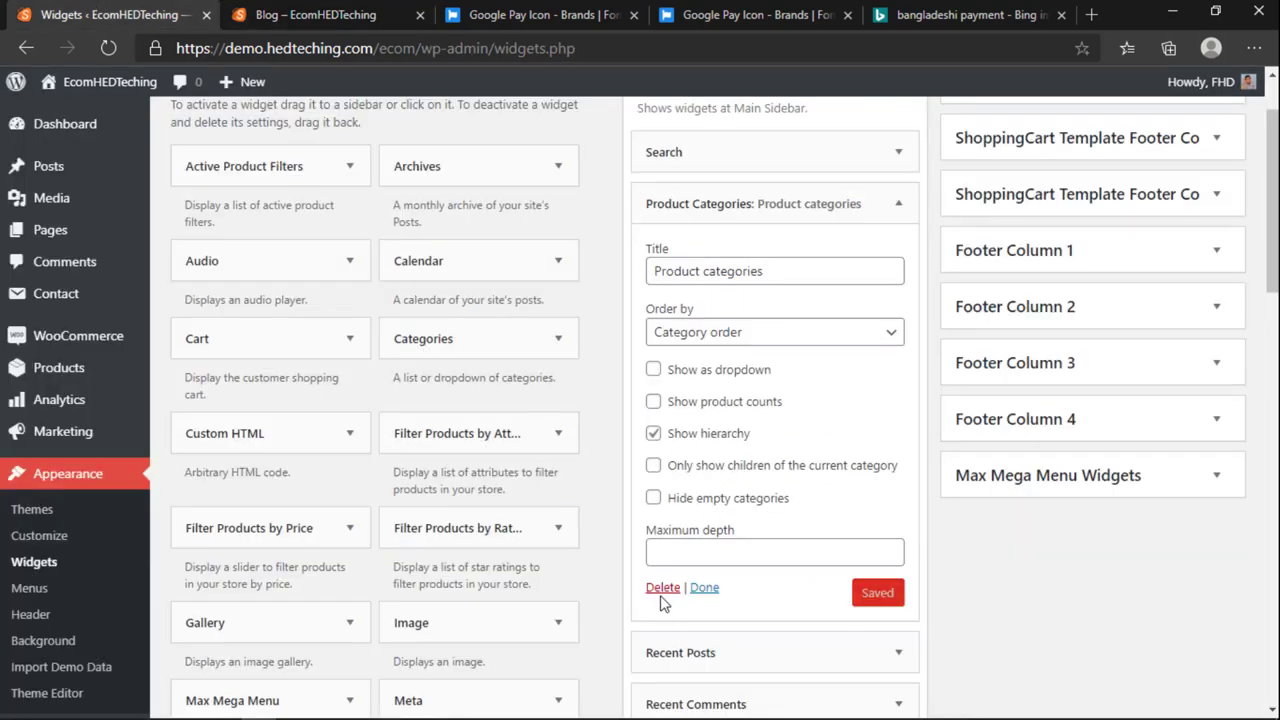
# Step: Set the Products widget to show all products in random order and save it
pyautogui.scroll(-5, 483, 583)
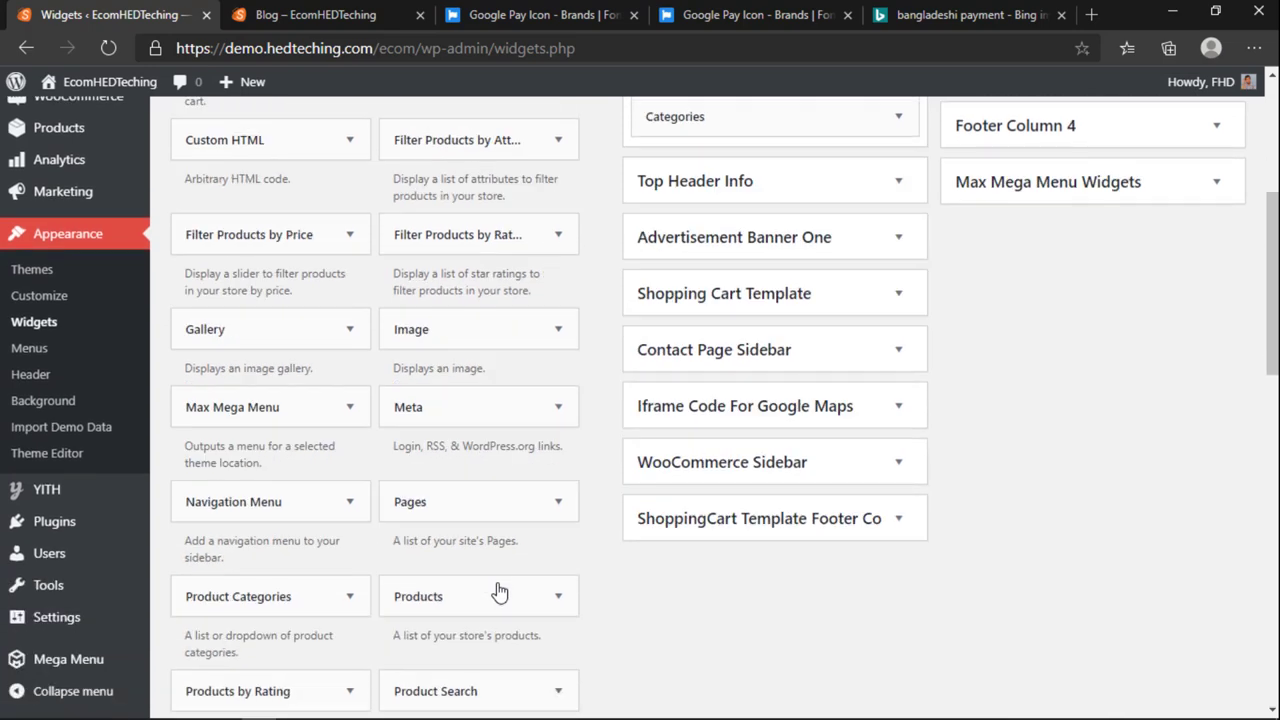
pyautogui.scroll(-3, 891, 589)
pyautogui.scroll(5, 749, 606)
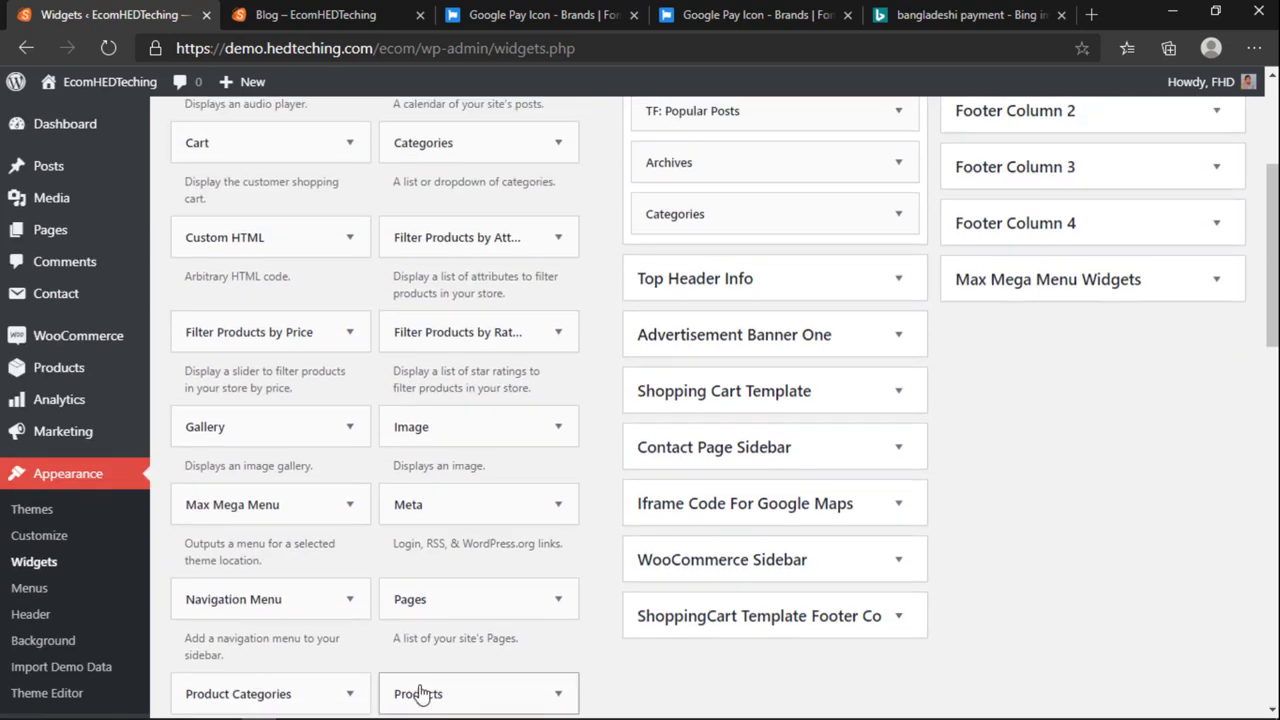
pyautogui.moveTo(731, 257); pyautogui.dragTo(690, 212)
pyautogui.scroll(1, 728, 274)
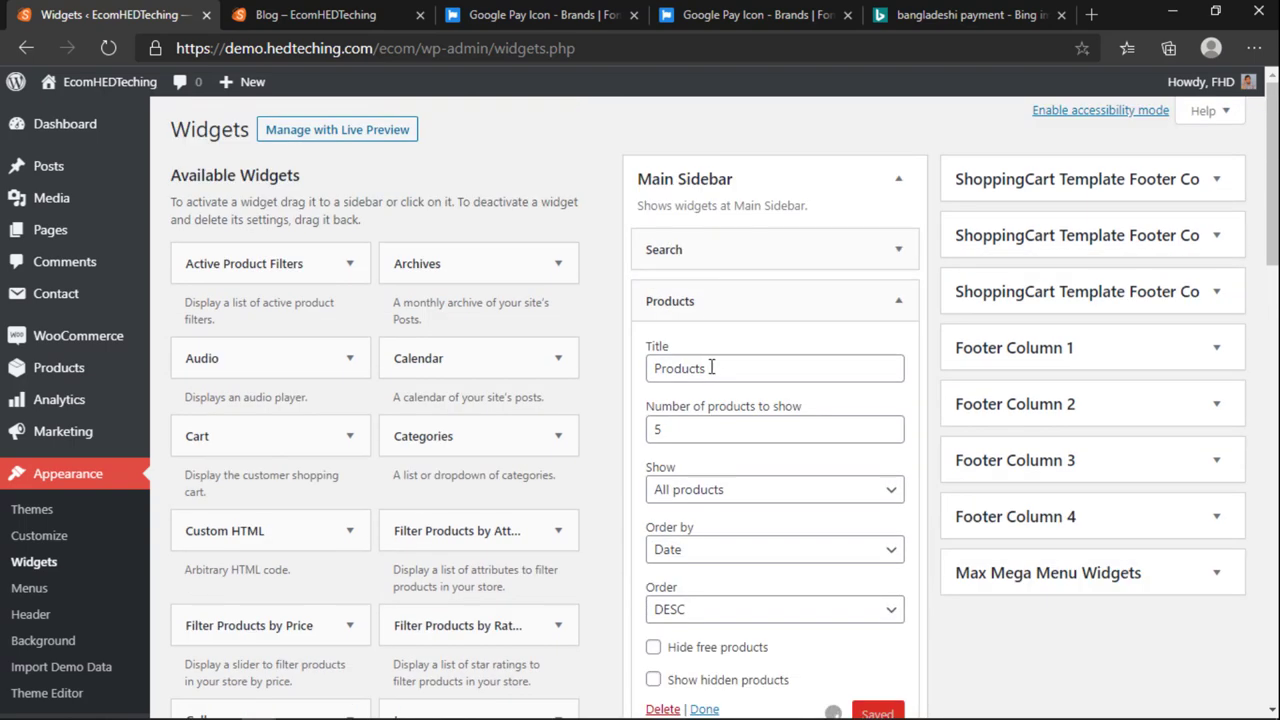
pyautogui.scroll(-1, 723, 394)
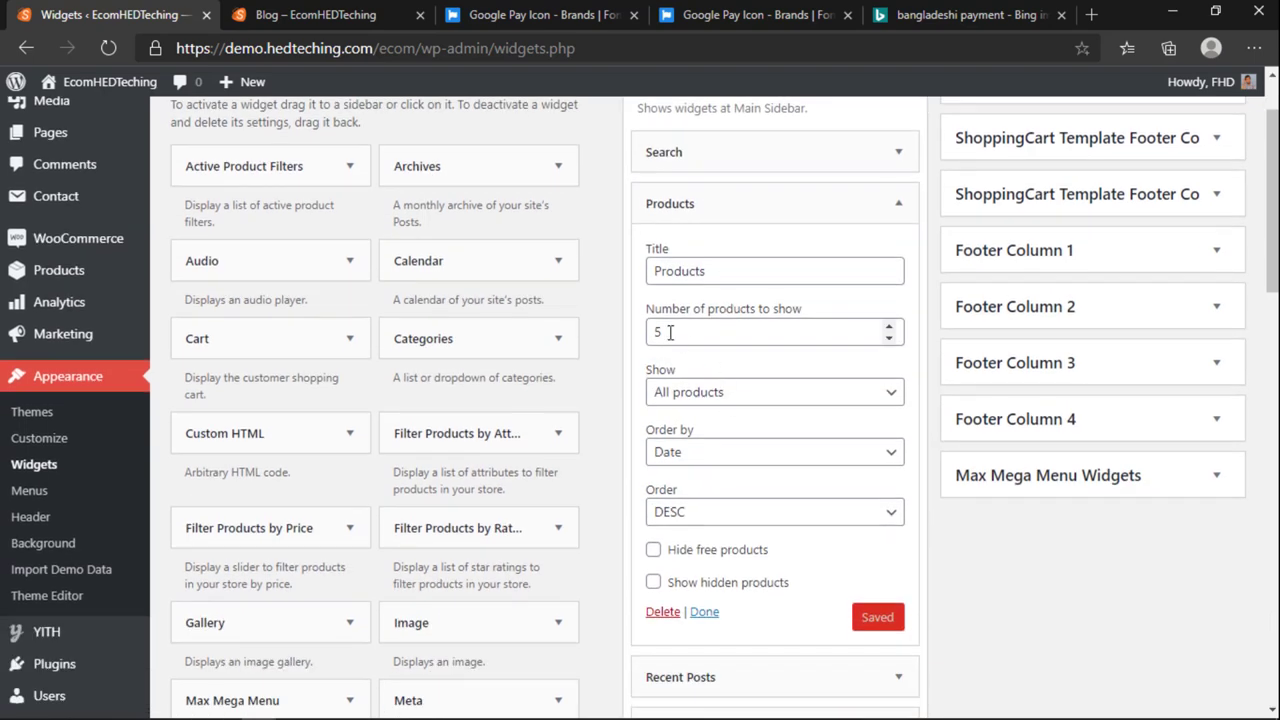
pyautogui.moveTo(670, 333); pyautogui.dragTo(597, 327)
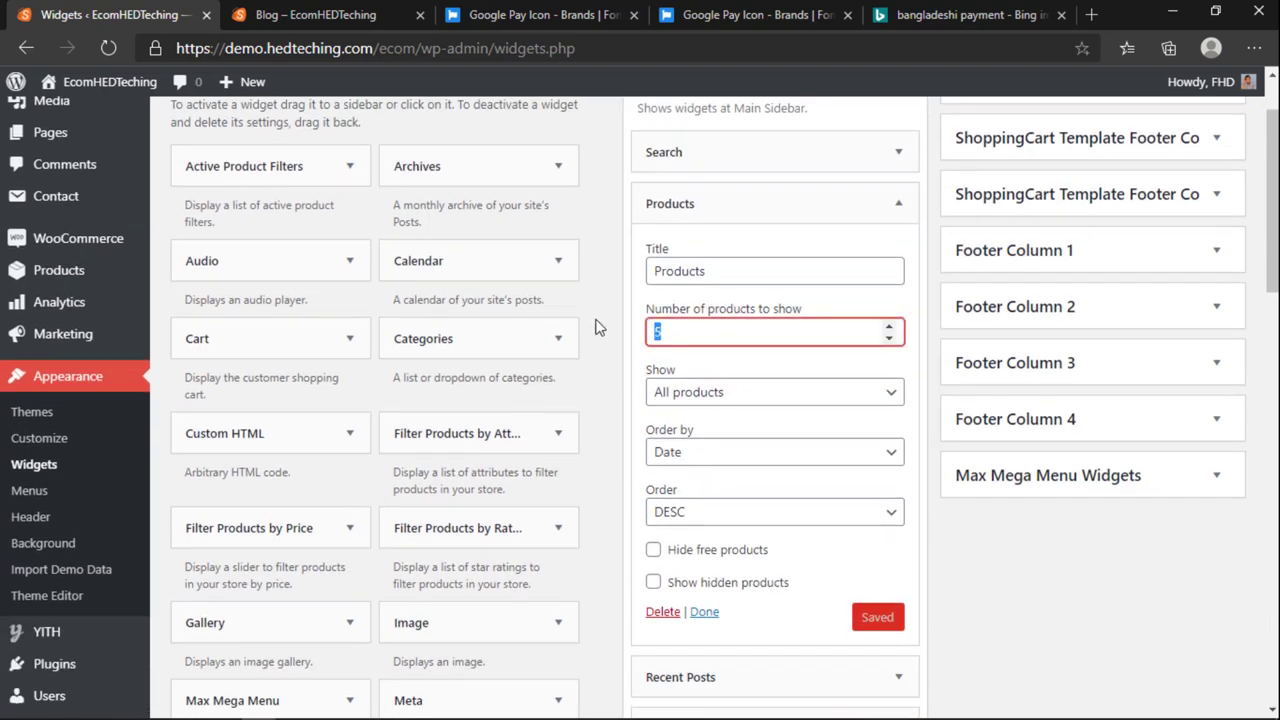
pyautogui.click(732, 398)
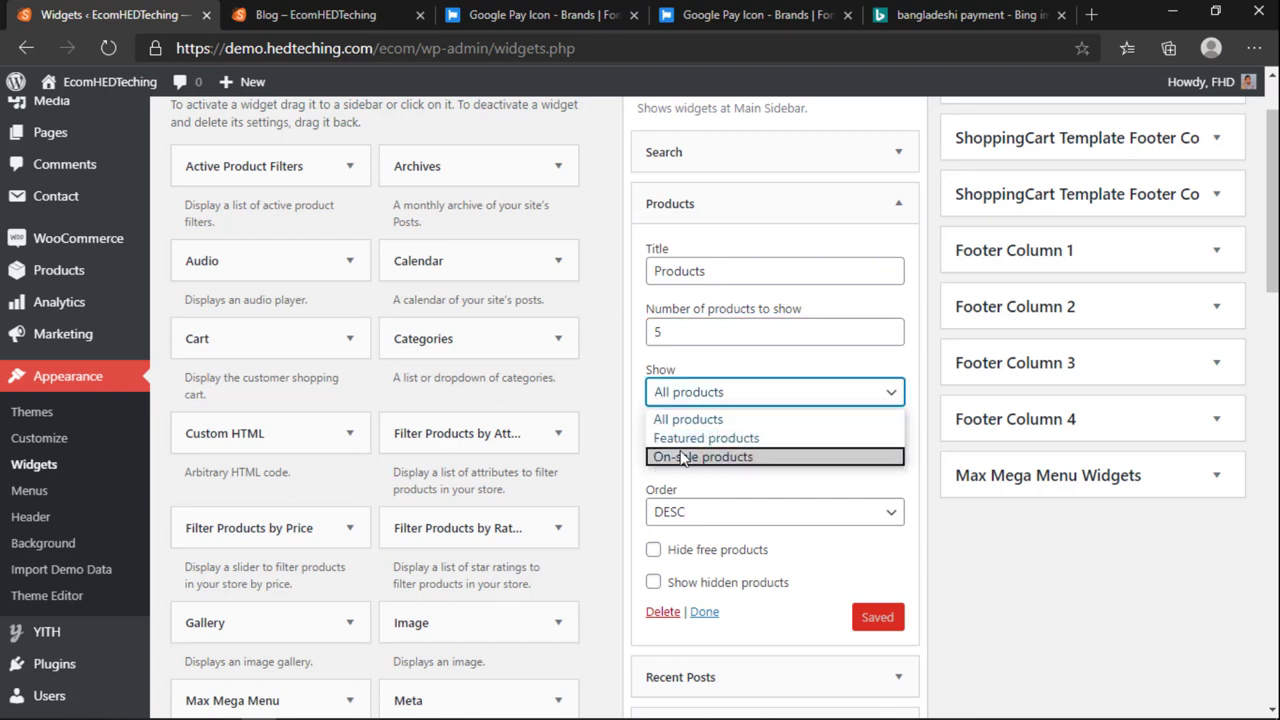
pyautogui.click(715, 422)
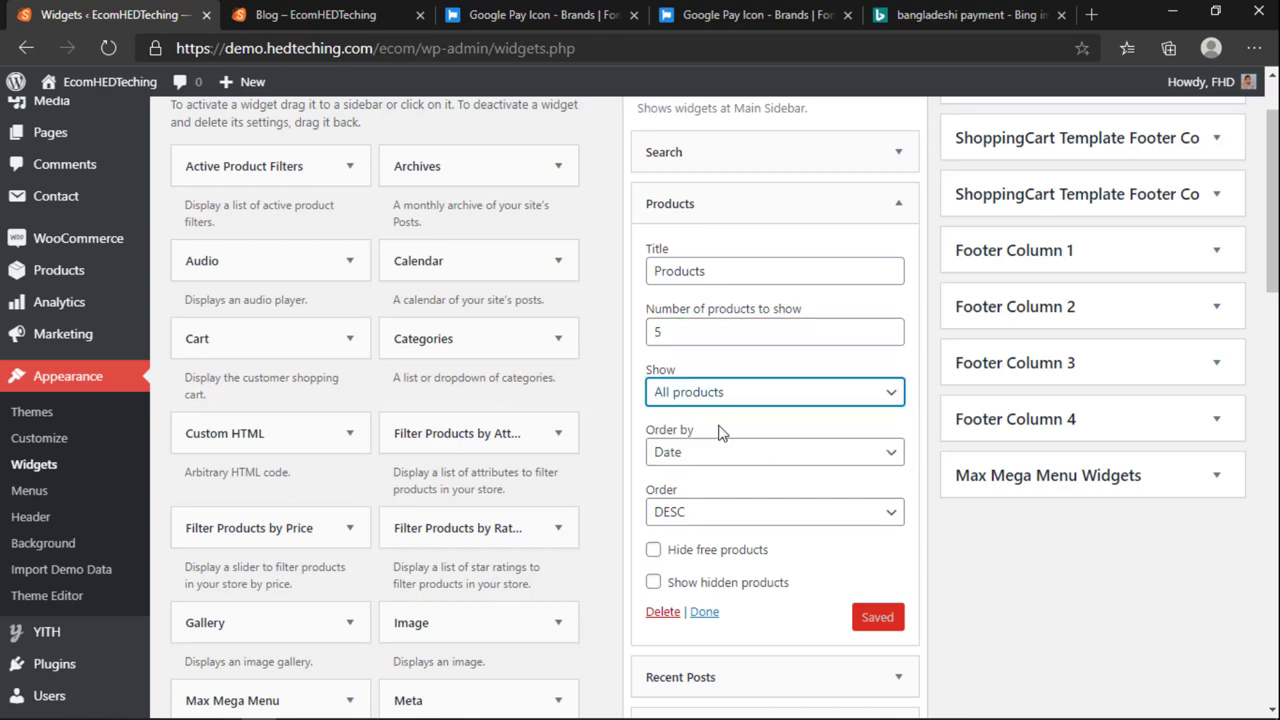
pyautogui.click(724, 400)
pyautogui.click(709, 427)
pyautogui.click(710, 458)
pyautogui.click(700, 513)
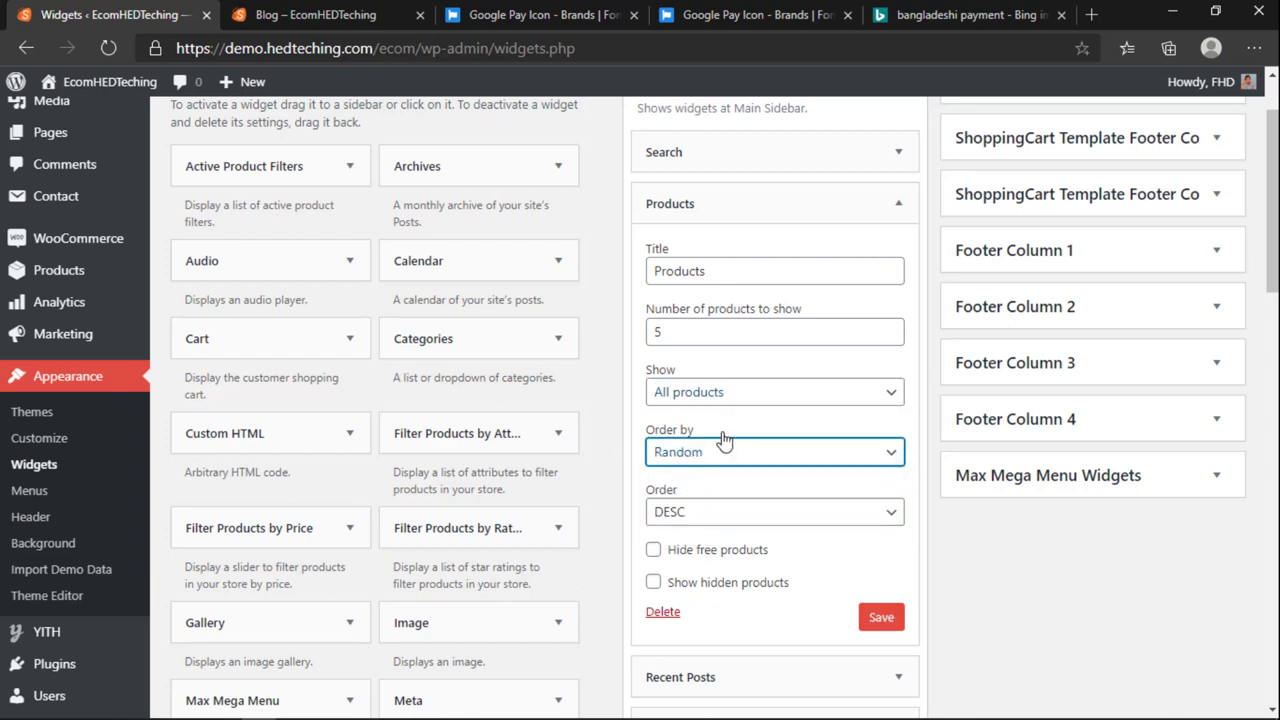
pyautogui.click(879, 619)
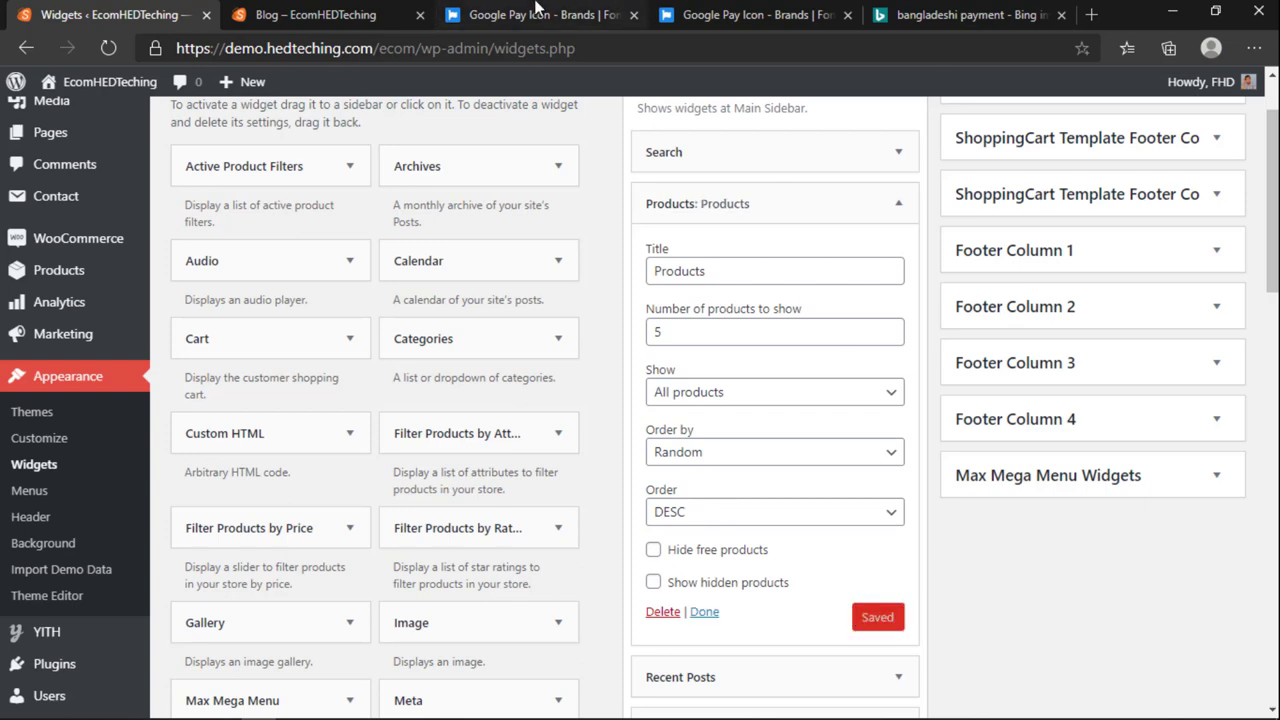
# Step: Reload the blog page to check the randomly ordered sidebar products
pyautogui.click(310, 14)
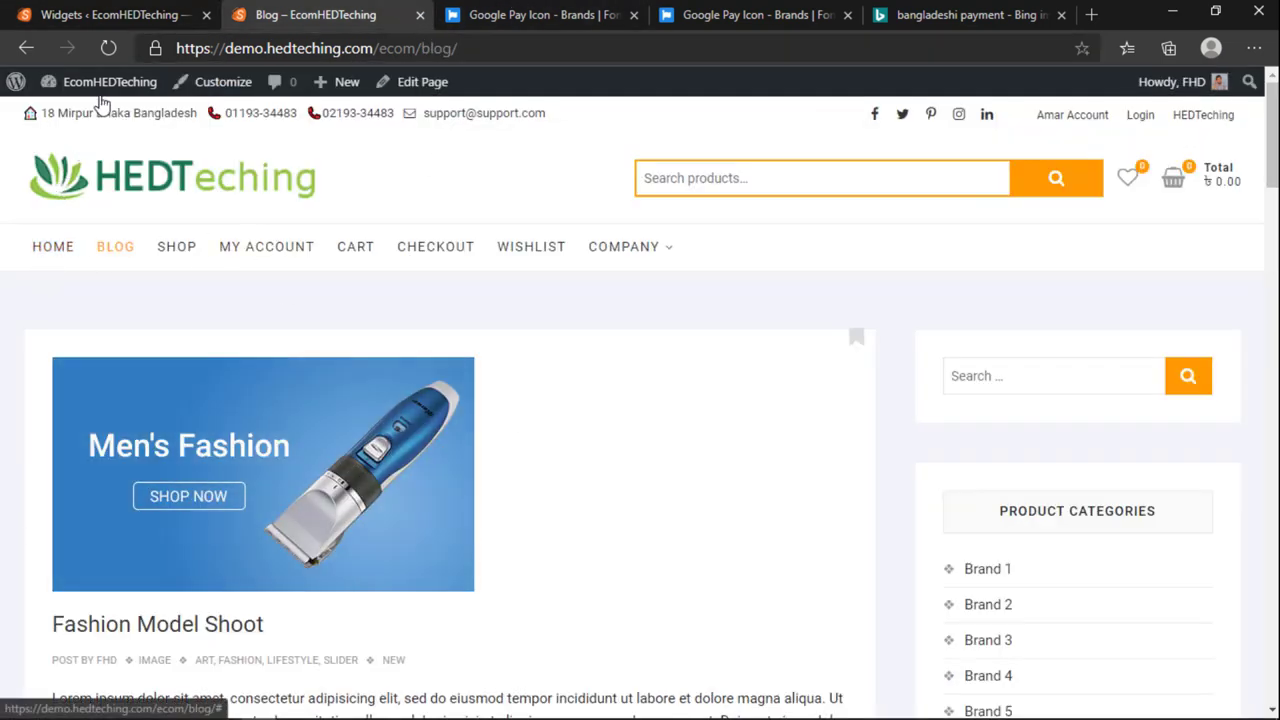
pyautogui.click(108, 48)
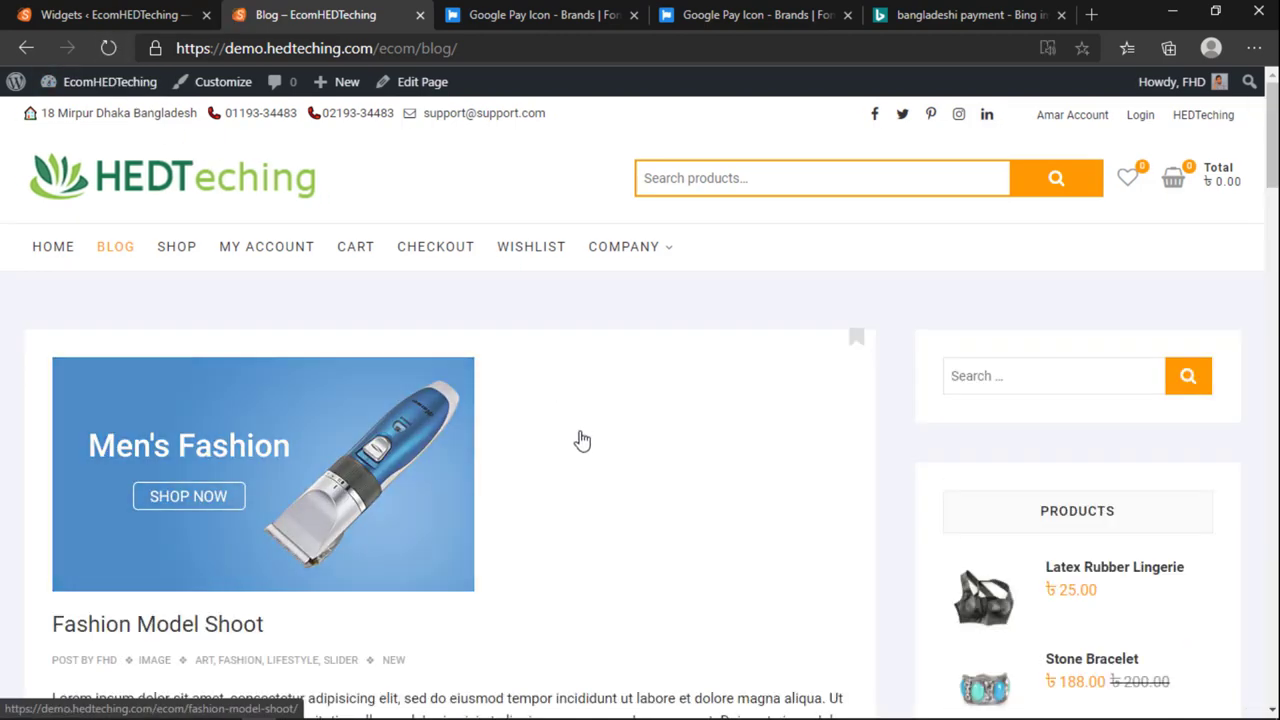
pyautogui.scroll(-4, 602, 503)
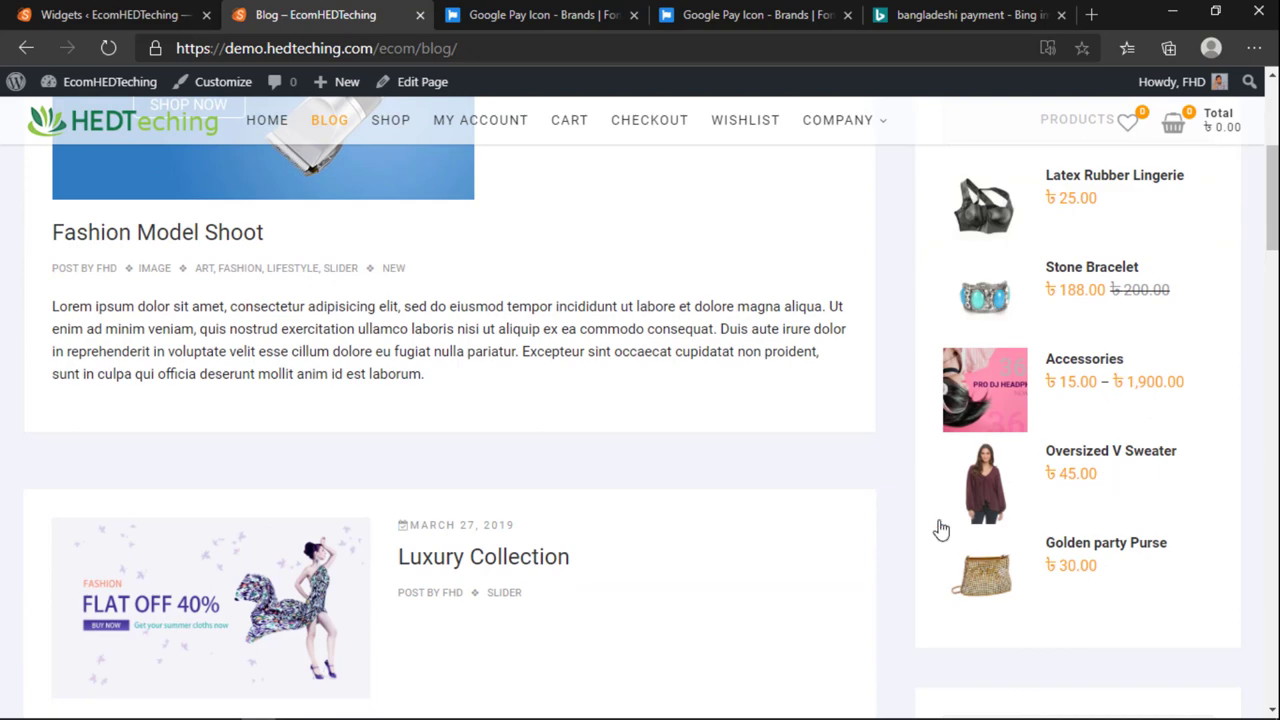
pyautogui.scroll(3, 860, 534)
pyautogui.scroll(-2, 860, 534)
# Step: Change the Products widget to 8 products in ASC order, hiding free products, and save
pyautogui.click(120, 14)
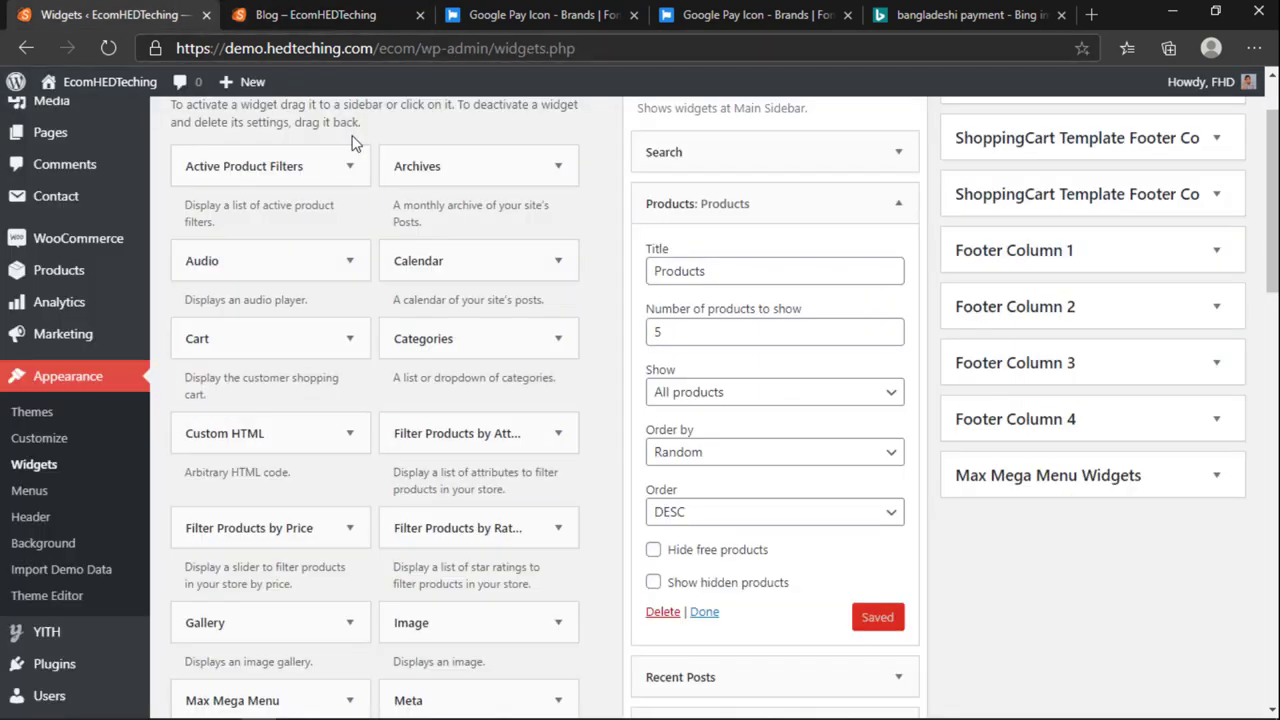
pyautogui.click(720, 514)
pyautogui.click(695, 538)
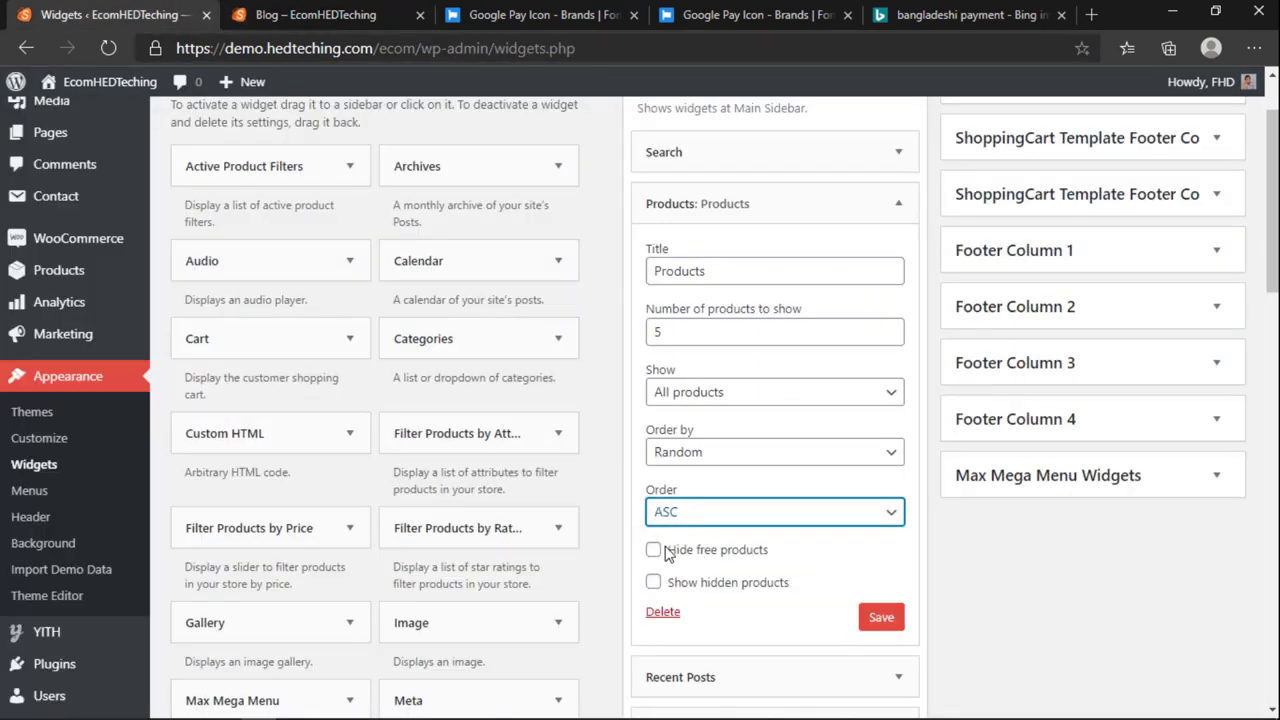
pyautogui.click(672, 333)
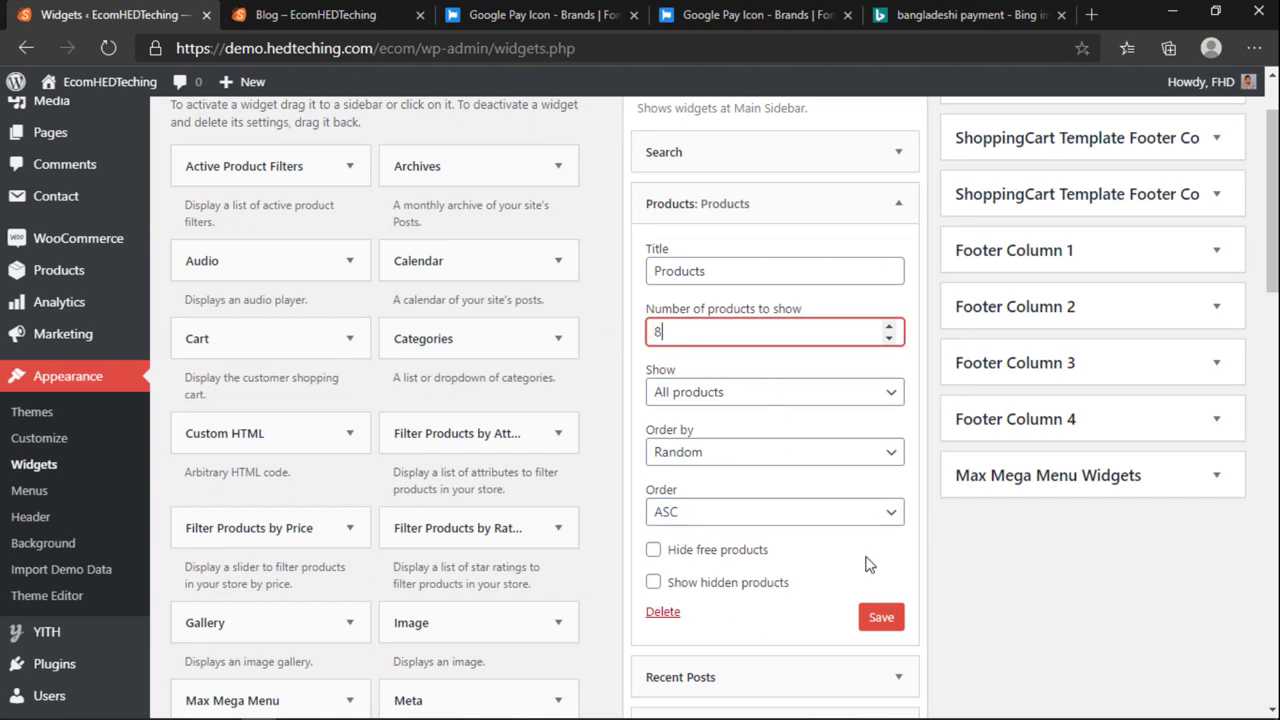
pyautogui.click(661, 545)
pyautogui.click(653, 553)
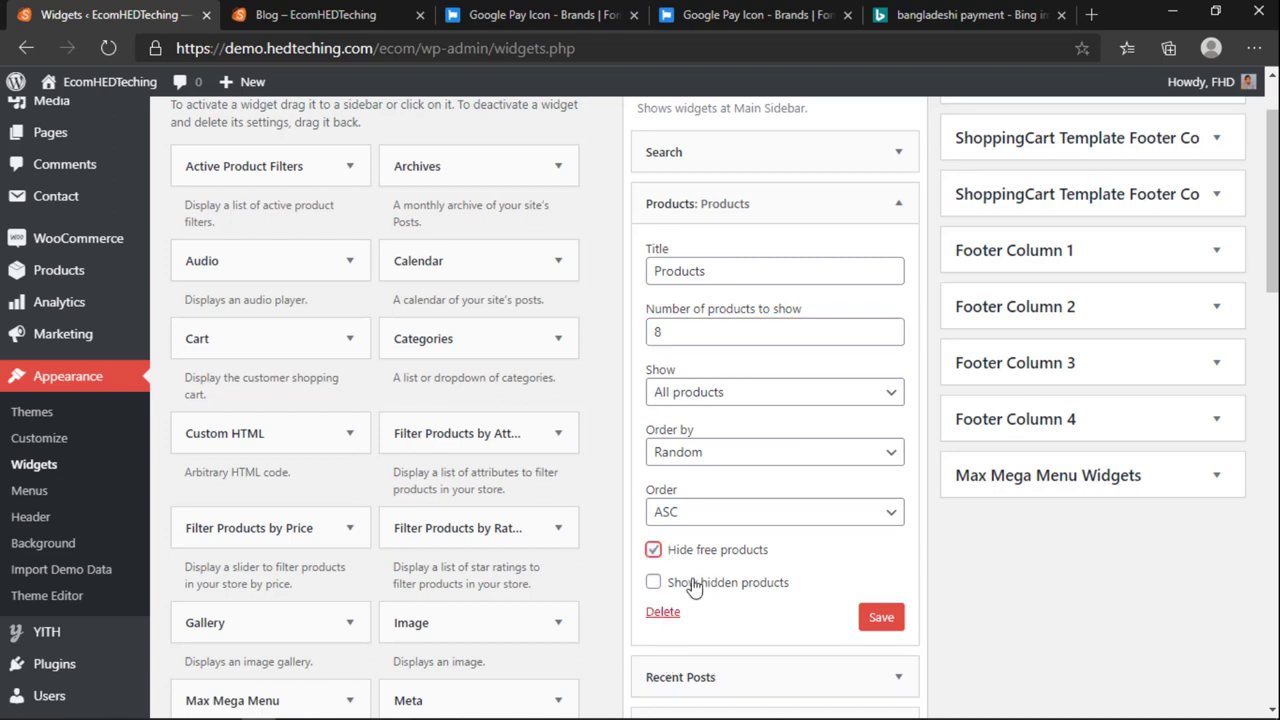
pyautogui.click(886, 621)
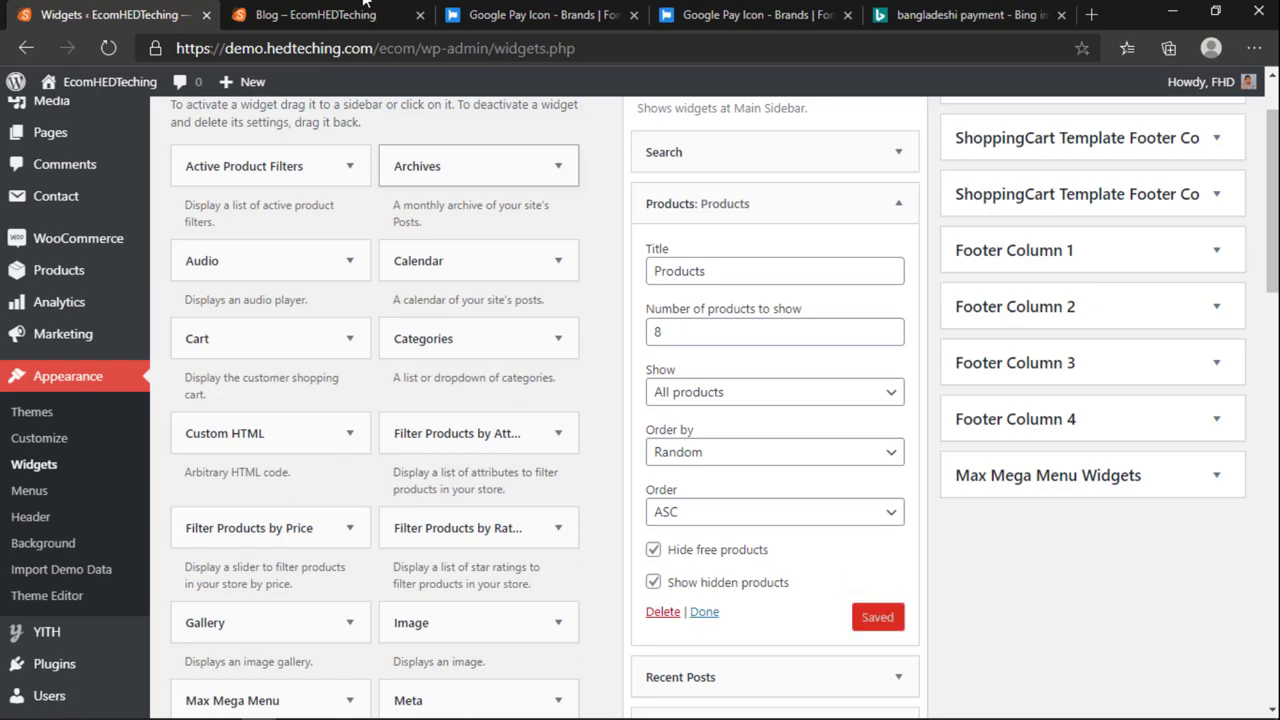
# Step: Review the updated product list in the blog sidebar
pyautogui.click(310, 14)
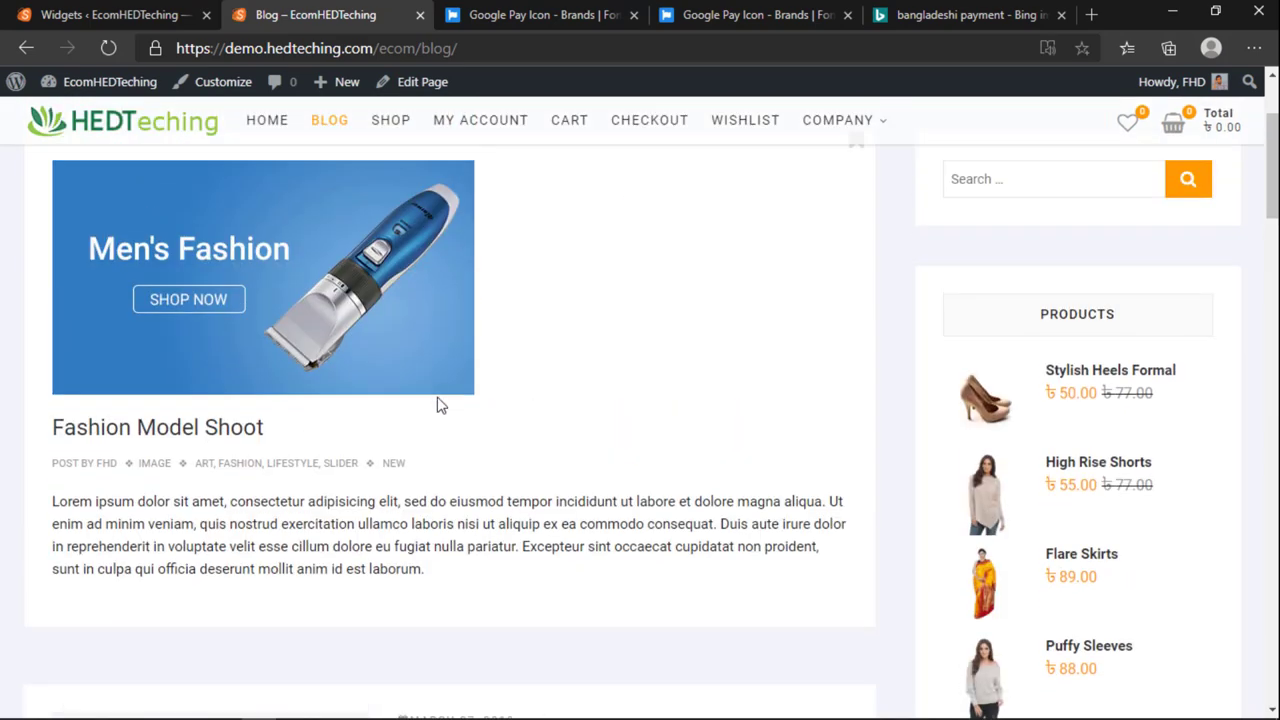
pyautogui.scroll(-3, 440, 403)
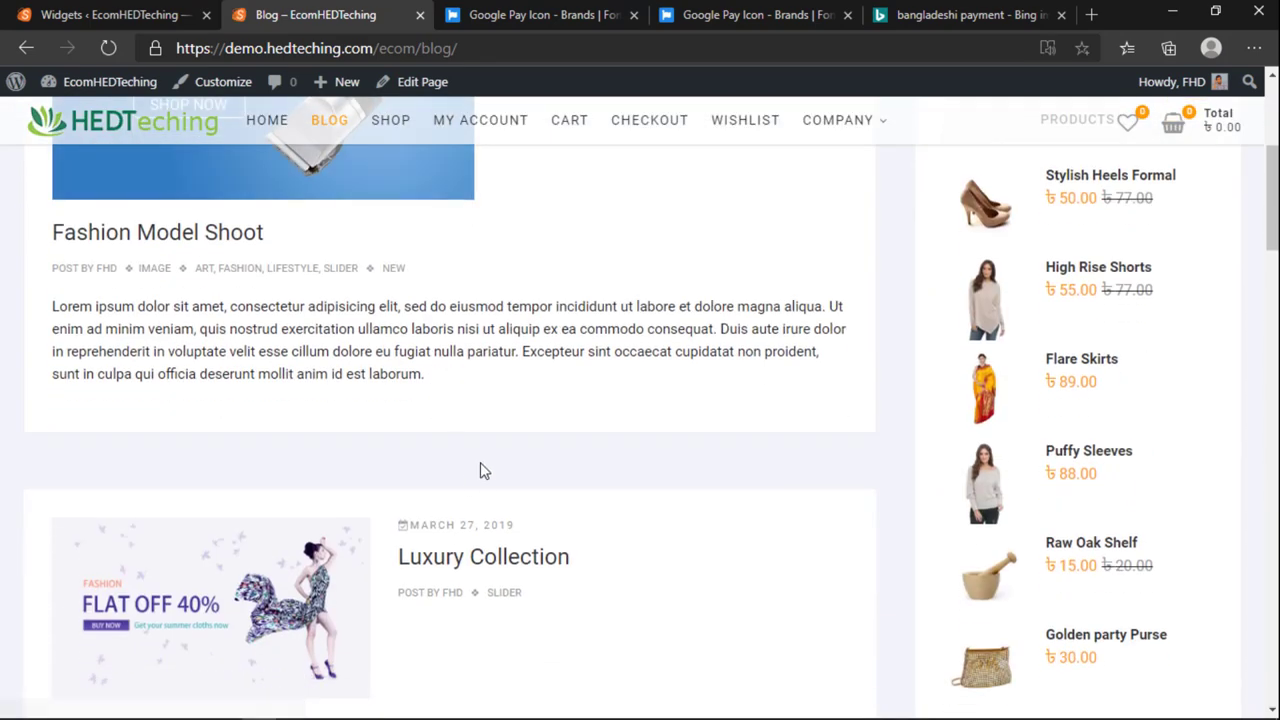
pyautogui.scroll(-5, 480, 470)
pyautogui.scroll(5, 480, 470)
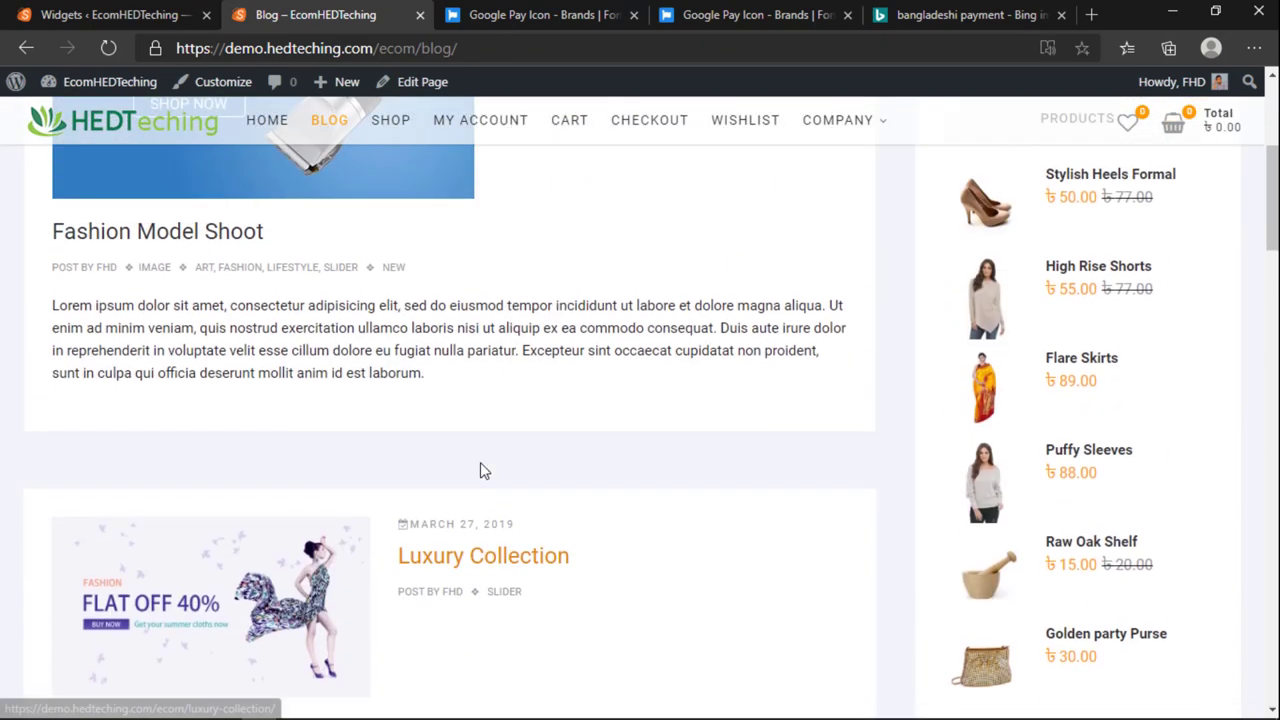
pyautogui.scroll(2, 480, 470)
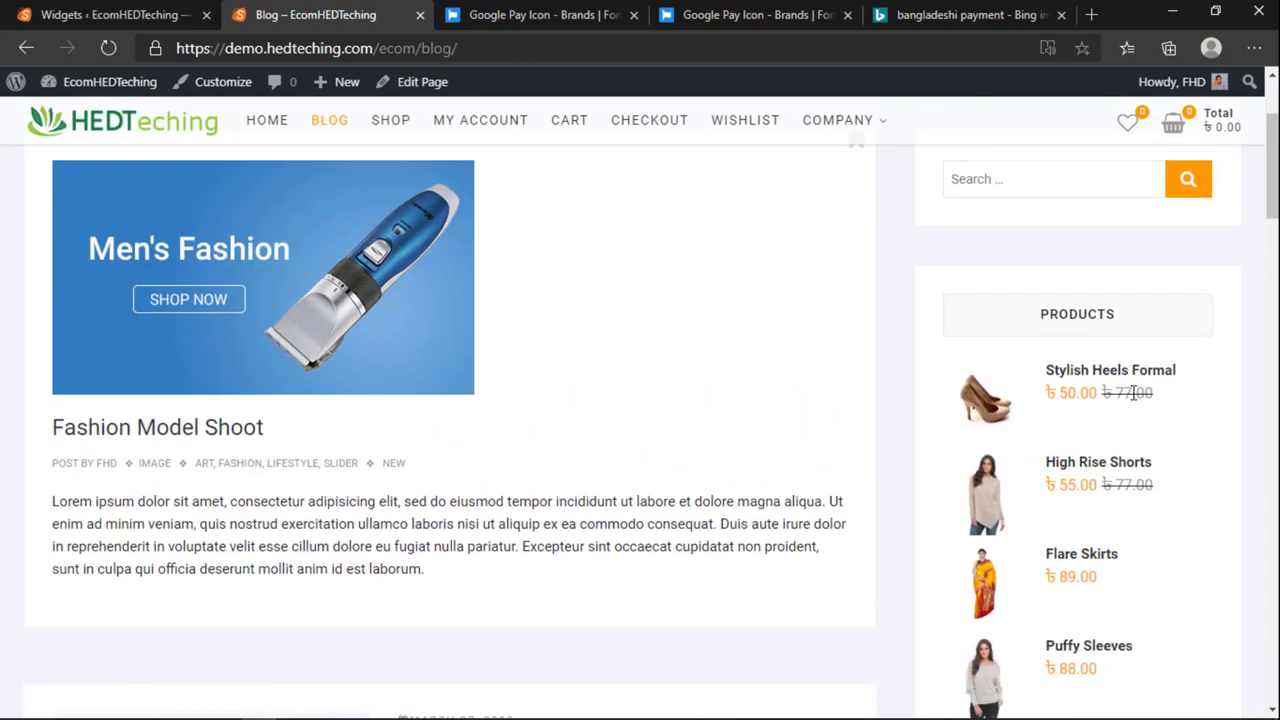
pyautogui.scroll(-3, 1130, 398)
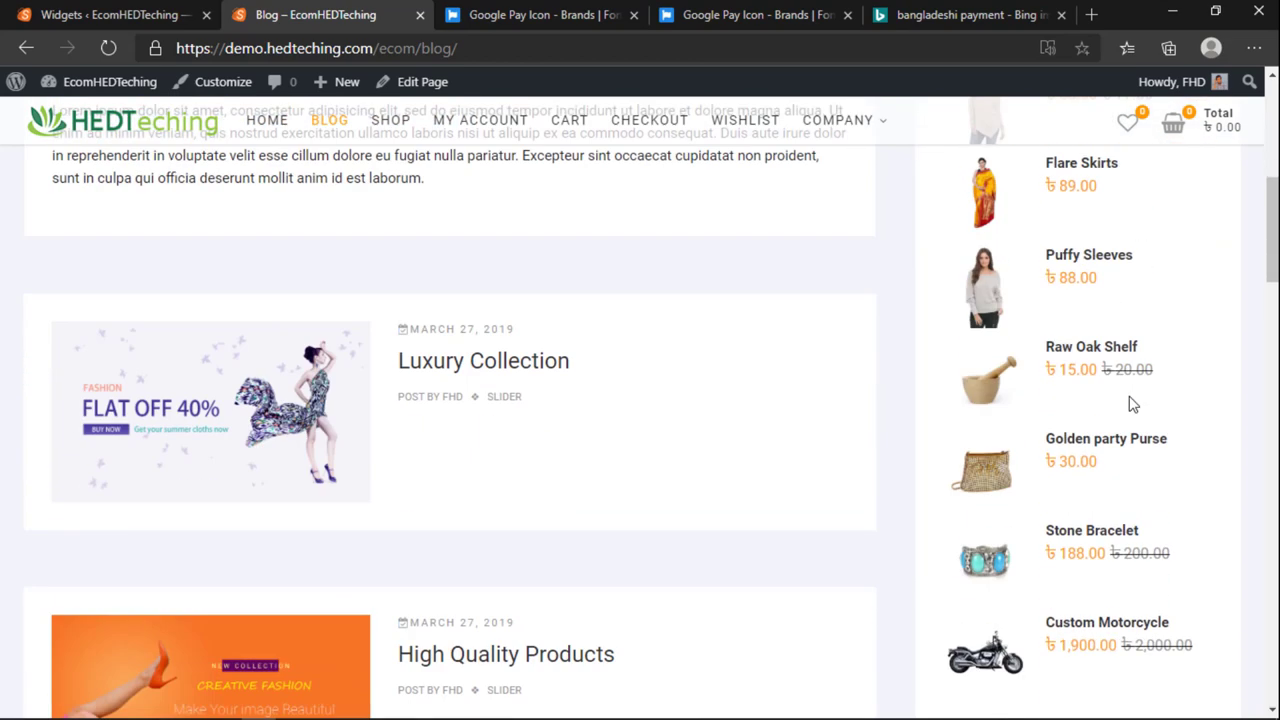
pyautogui.scroll(2, 1133, 396)
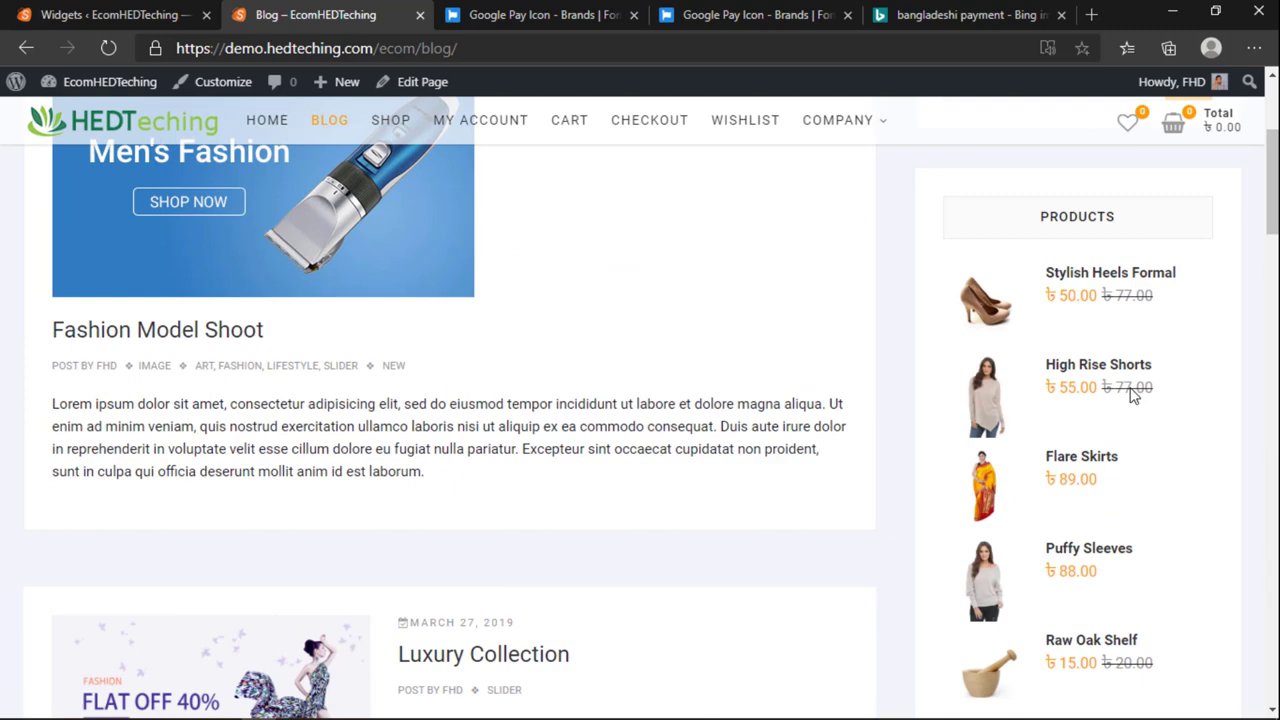
pyautogui.scroll(-3, 1131, 386)
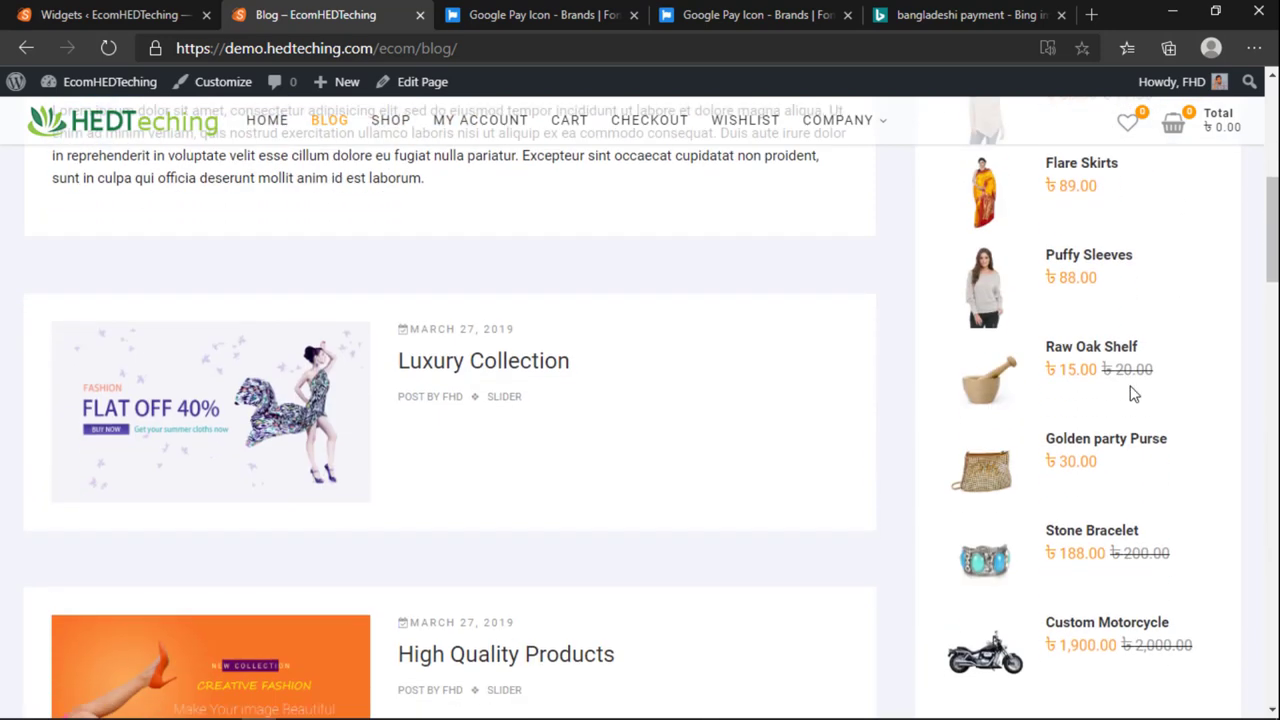
pyautogui.scroll(-1, 1133, 394)
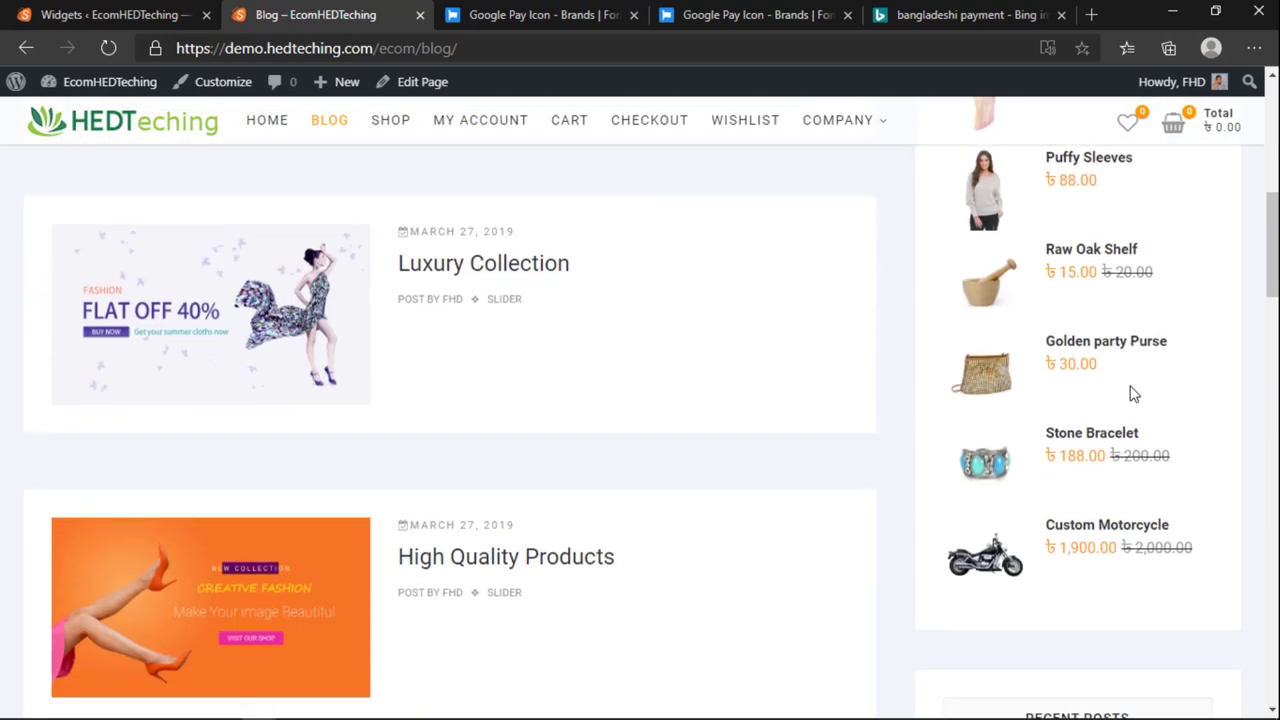
pyautogui.scroll(7, 1133, 394)
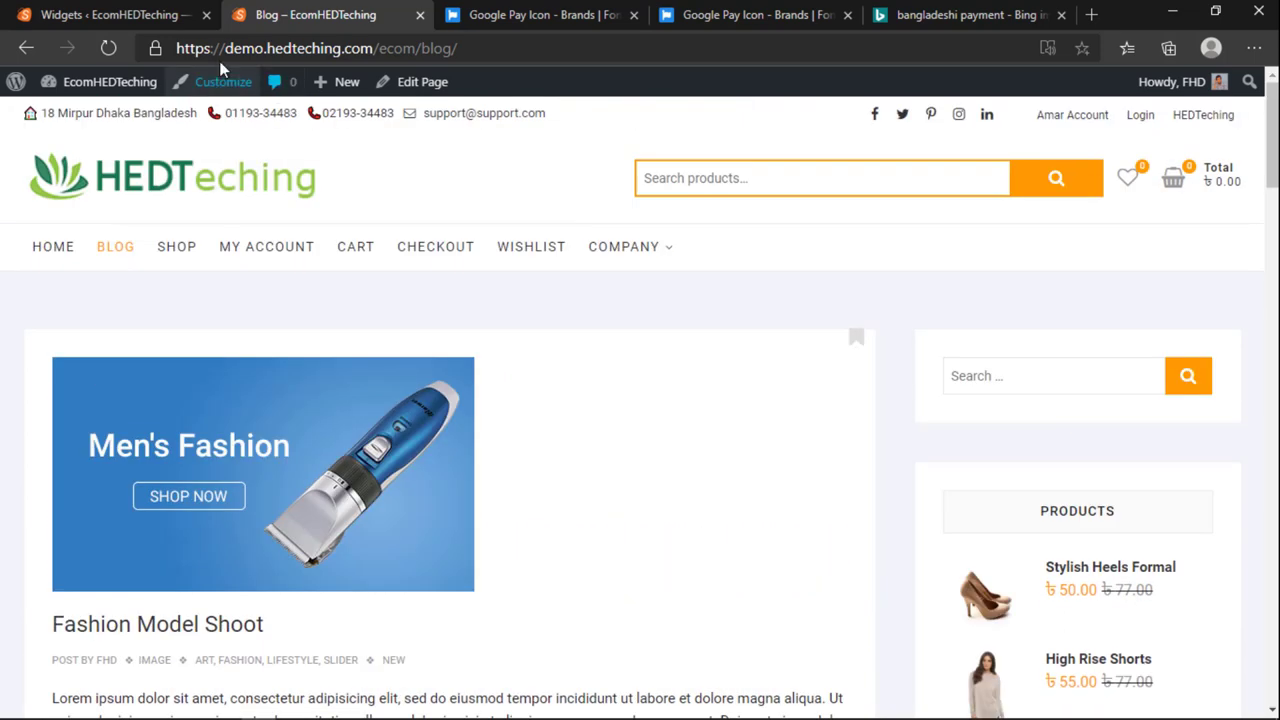
# Step: Reload the blog several times to confirm the sidebar's product list refreshes
pyautogui.click(110, 47)
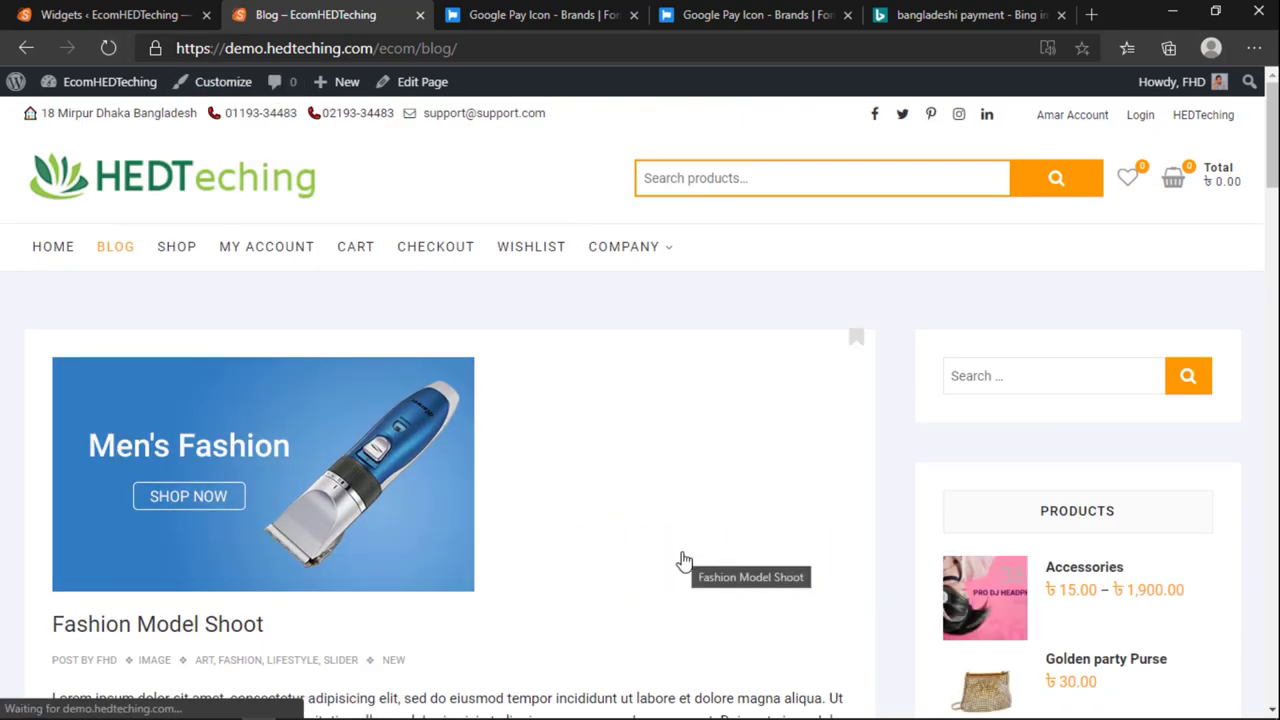
pyautogui.scroll(-4, 684, 562)
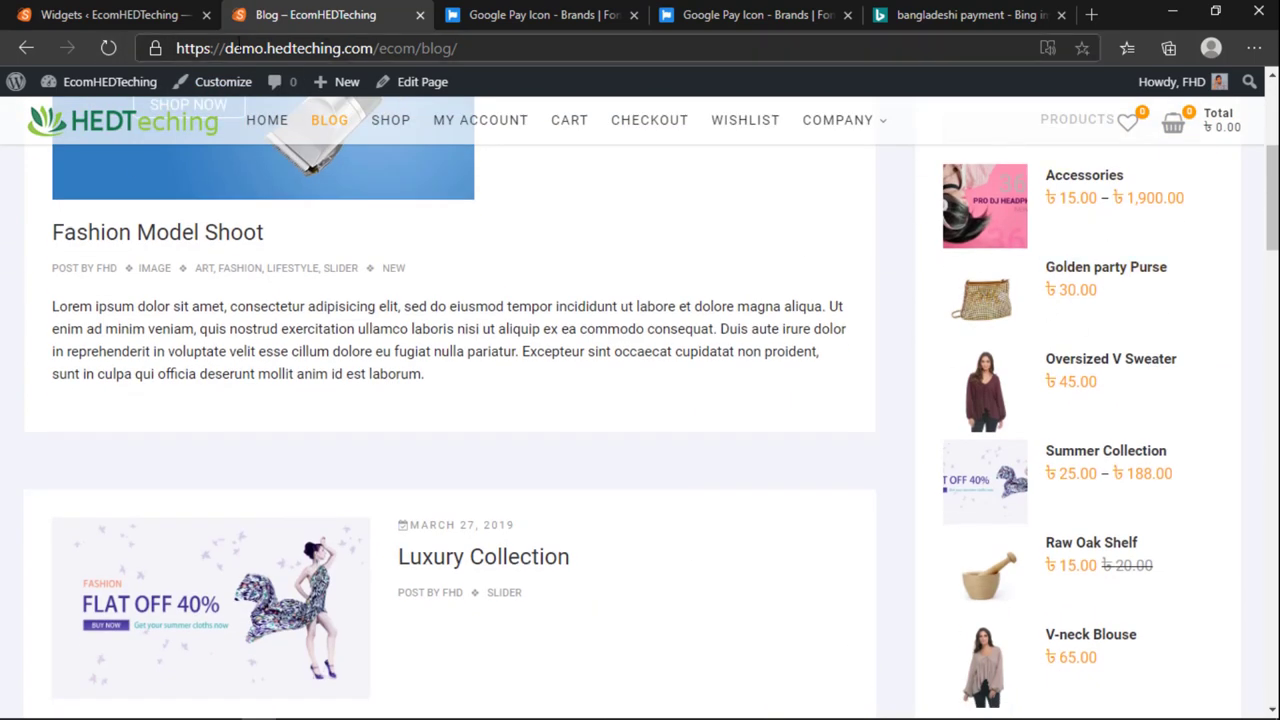
pyautogui.click(106, 47)
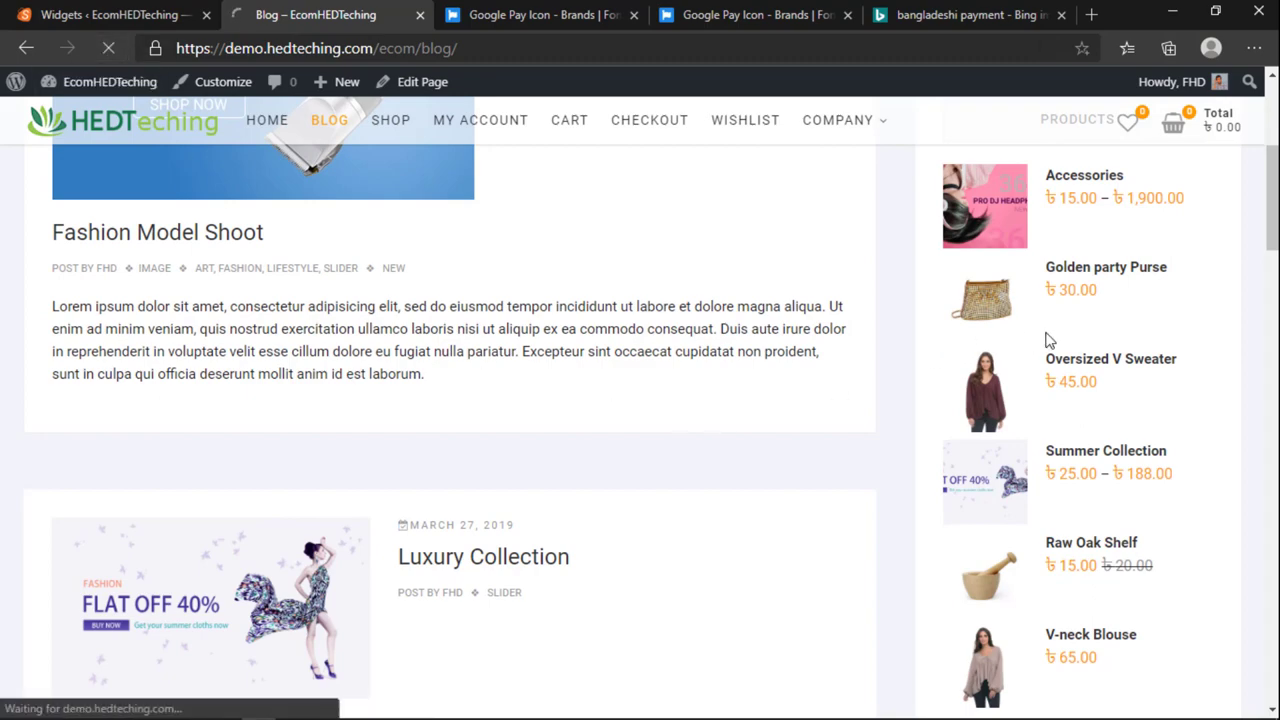
pyautogui.scroll(3, 1042, 371)
pyautogui.scroll(-3, 1042, 371)
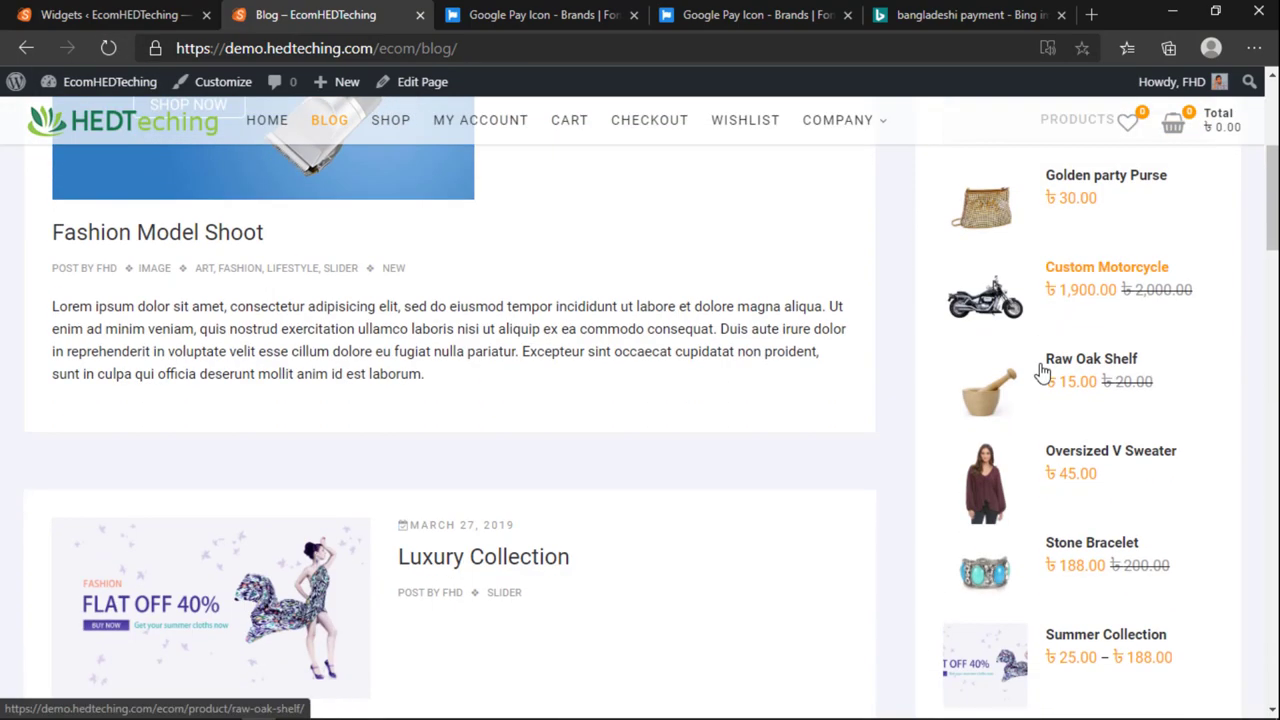
pyautogui.scroll(2, 1042, 371)
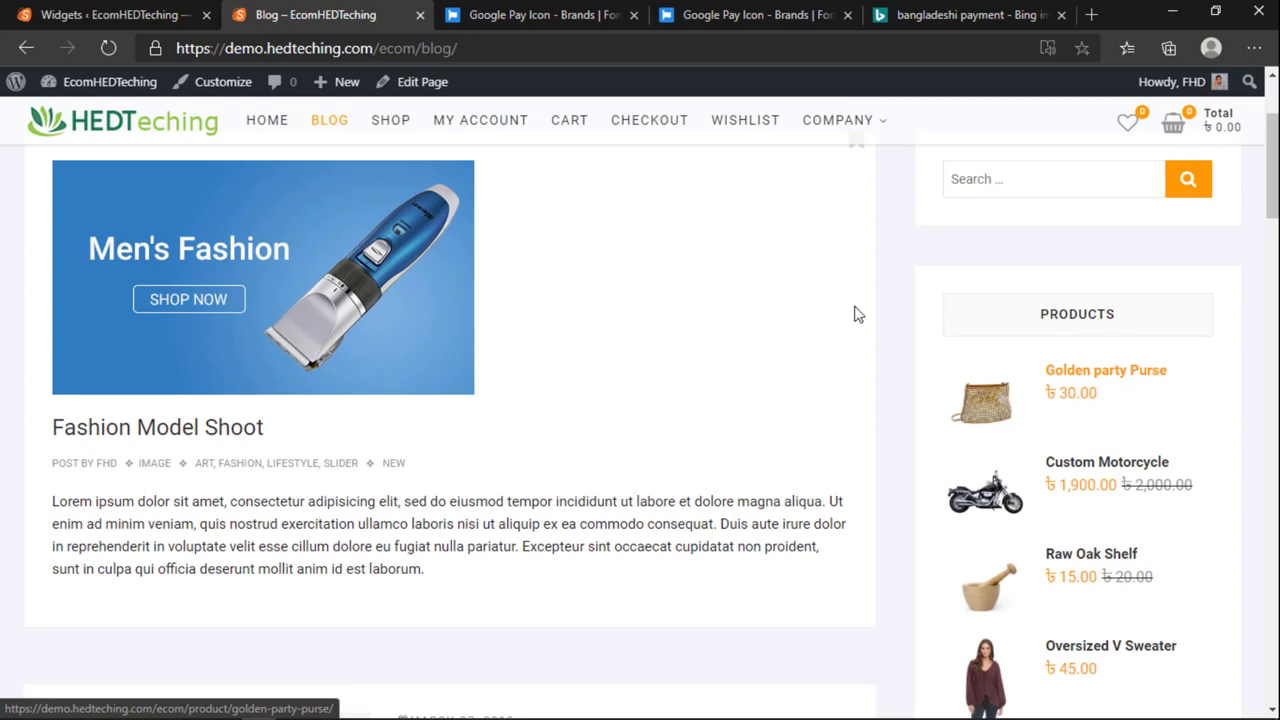
pyautogui.click(108, 47)
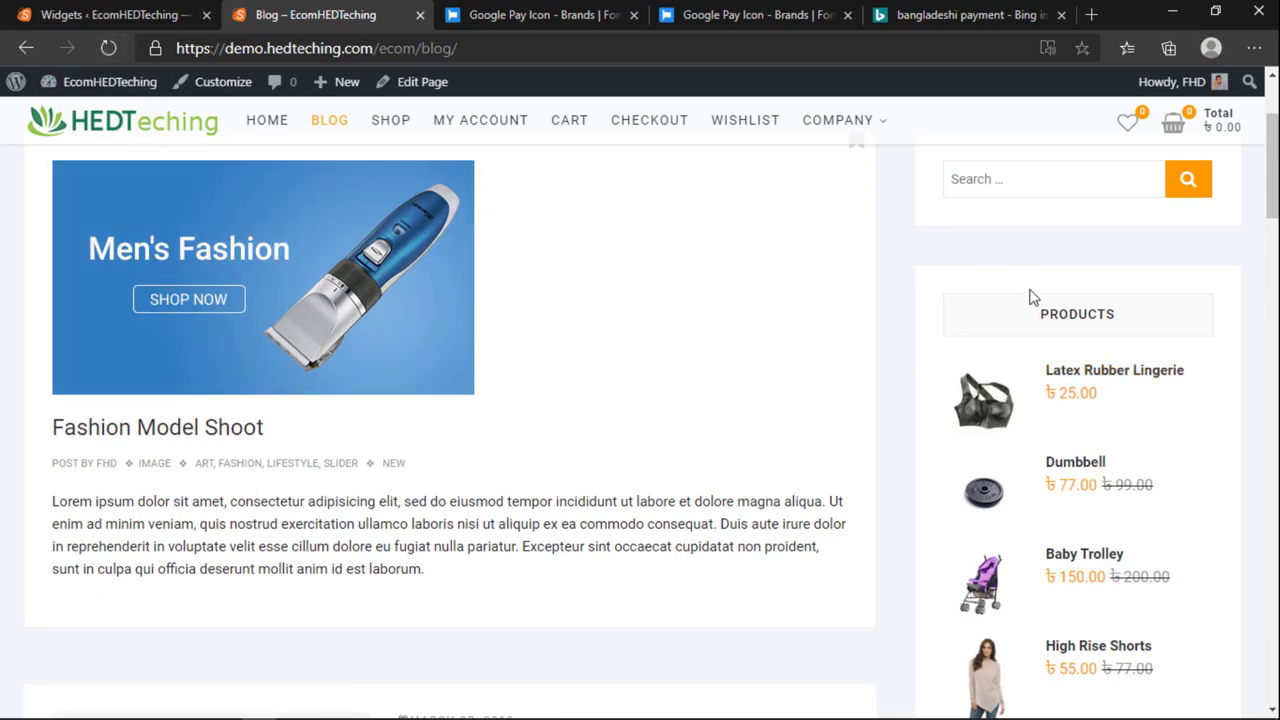
pyautogui.click(180, 12)
pyautogui.click(703, 453)
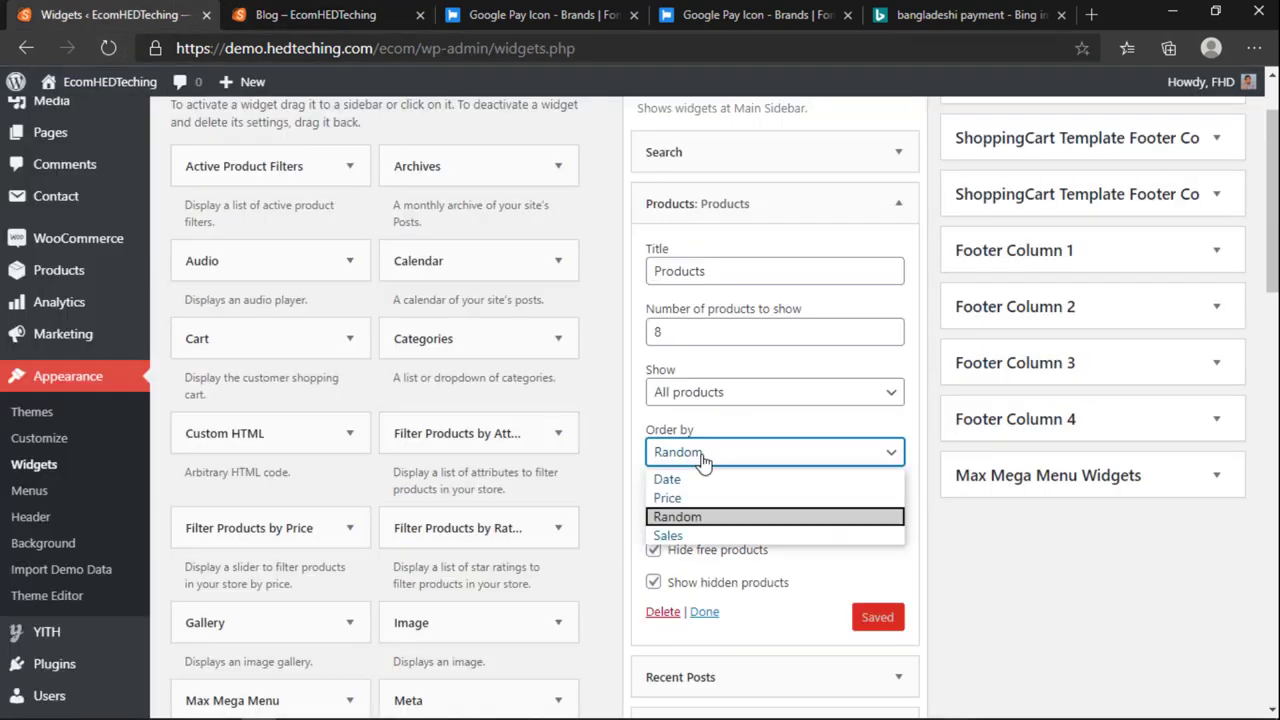
# Step: Sort the Products widget by Sales, save, and reload the blog to see the new order
pyautogui.click(707, 536)
pyautogui.click(881, 618)
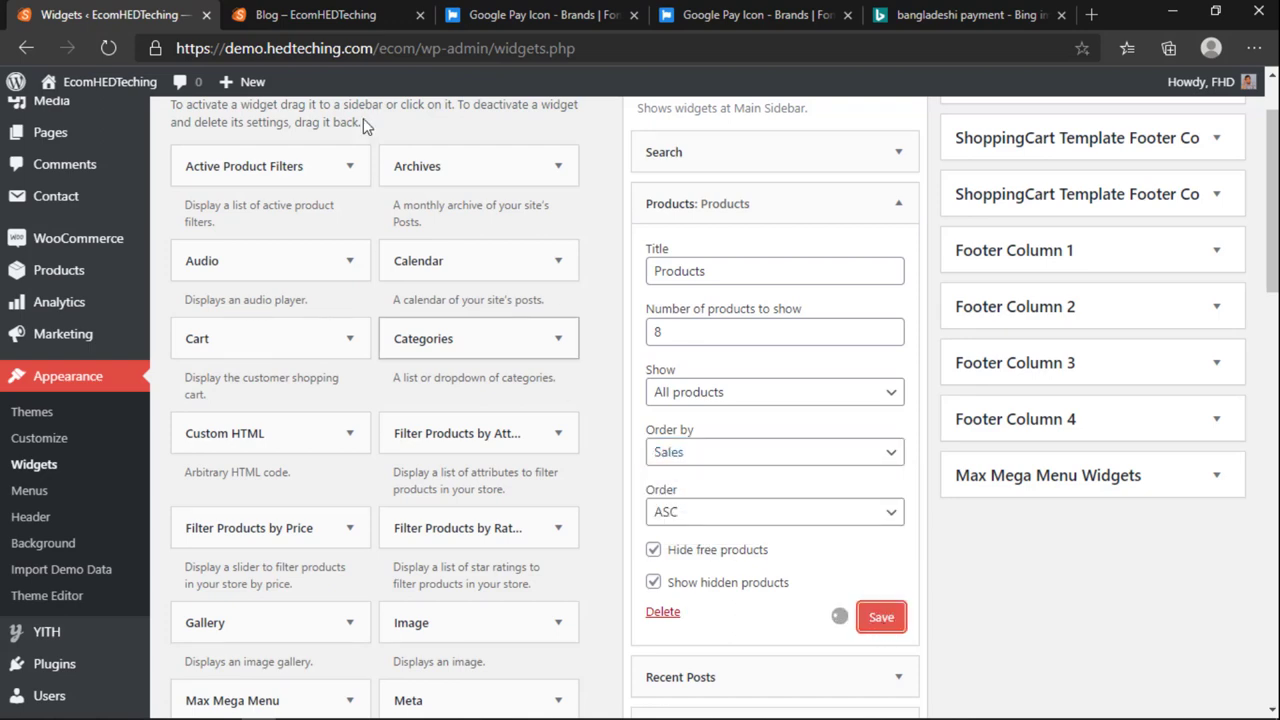
pyautogui.click(333, 10)
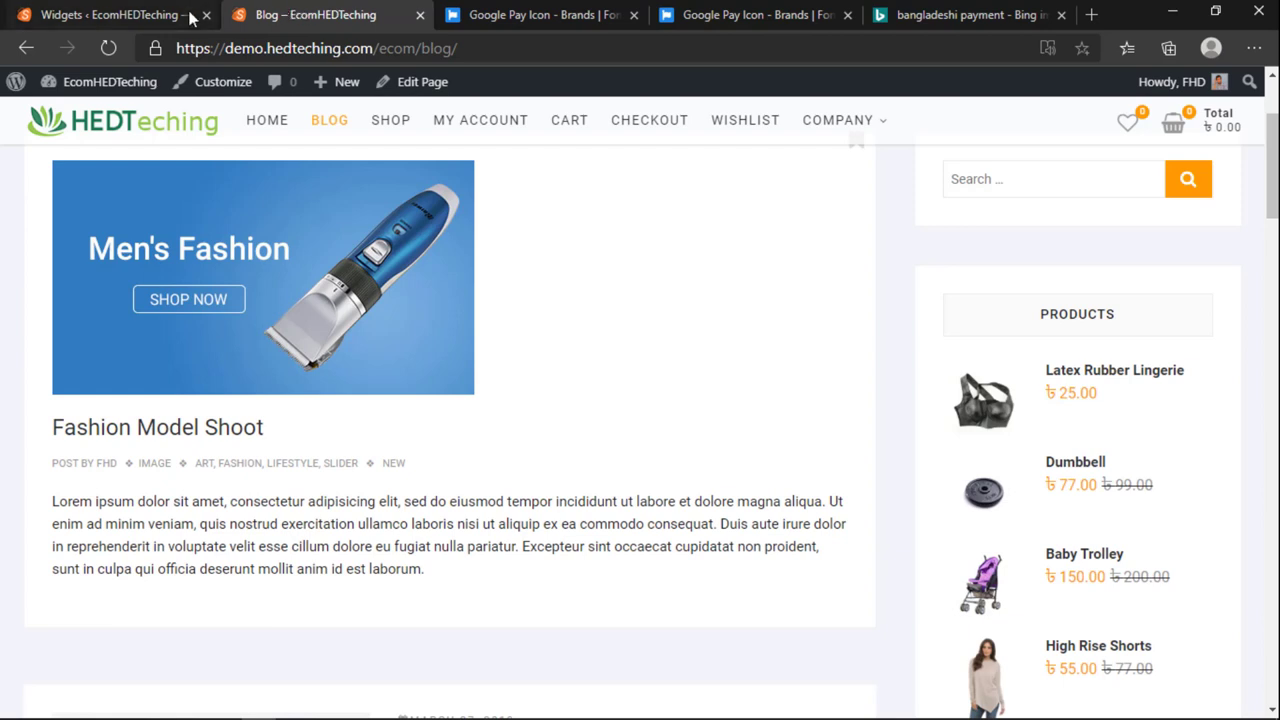
pyautogui.click(108, 48)
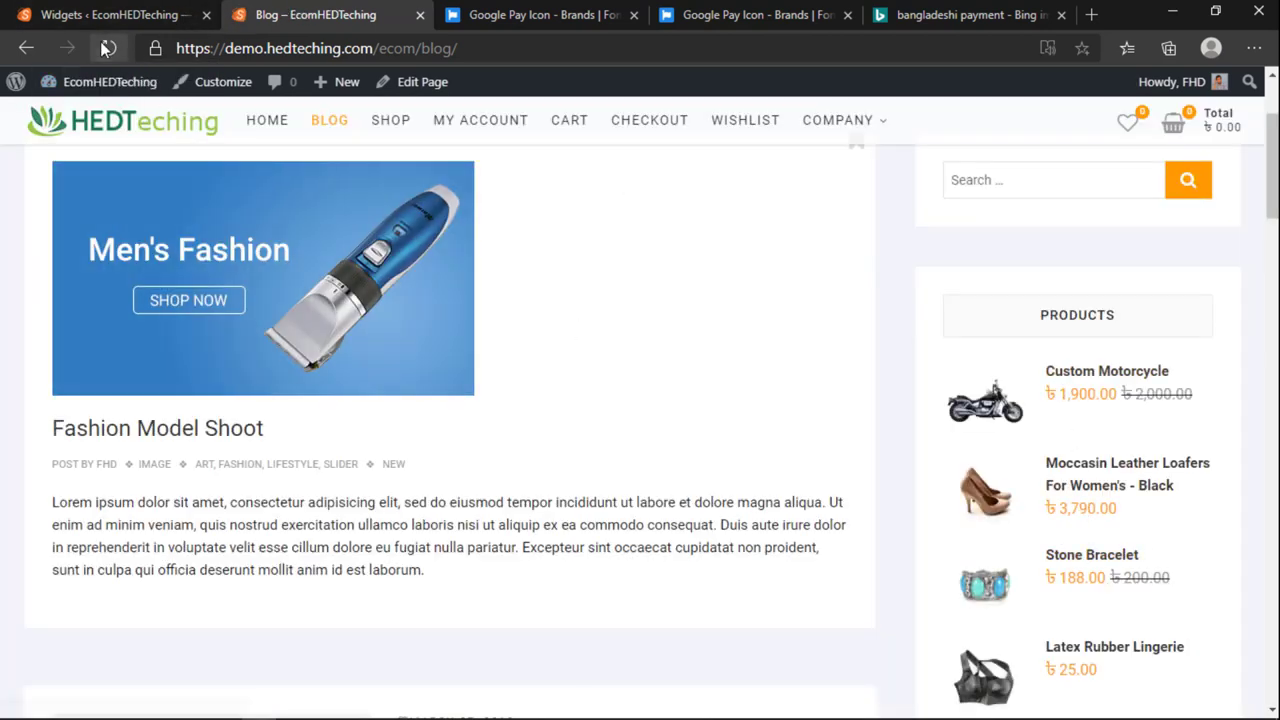
pyautogui.click(103, 48)
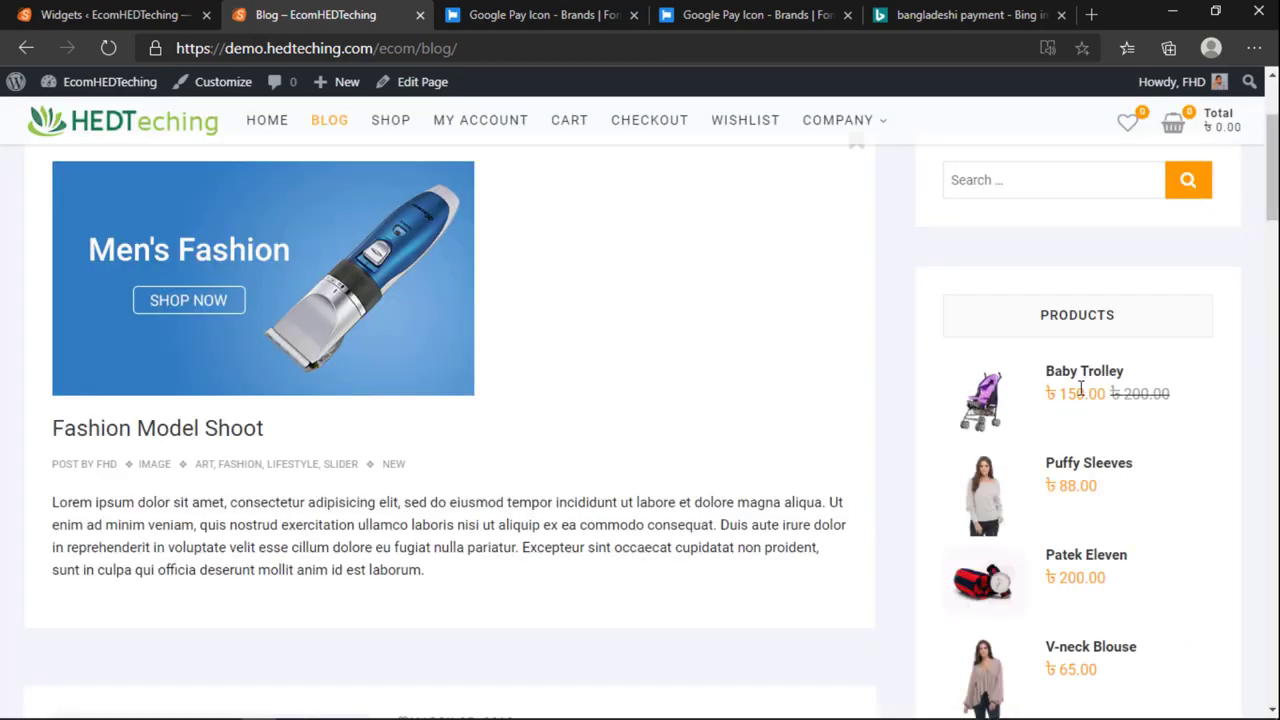
# Step: Review the Sales-ordered product list in the blog sidebar
pyautogui.scroll(-5, 1140, 585)
pyautogui.scroll(7, 1105, 560)
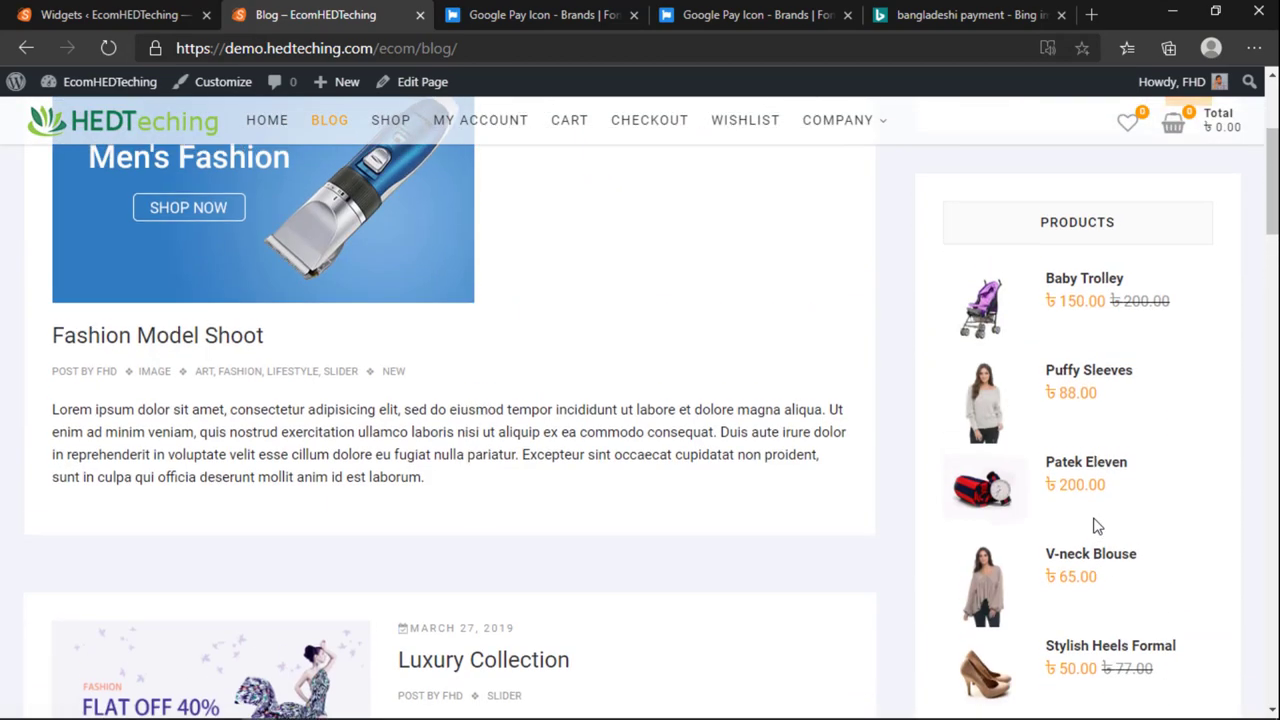
pyautogui.scroll(-4, 1071, 575)
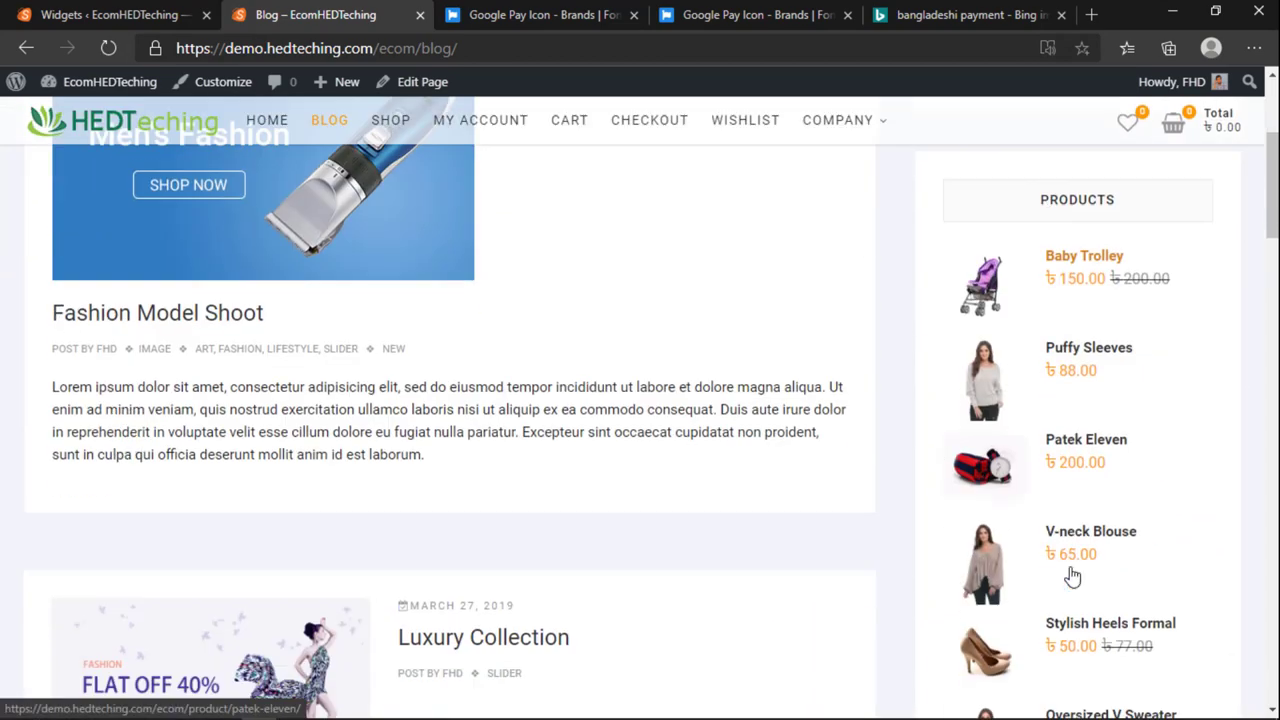
pyautogui.scroll(2, 1071, 575)
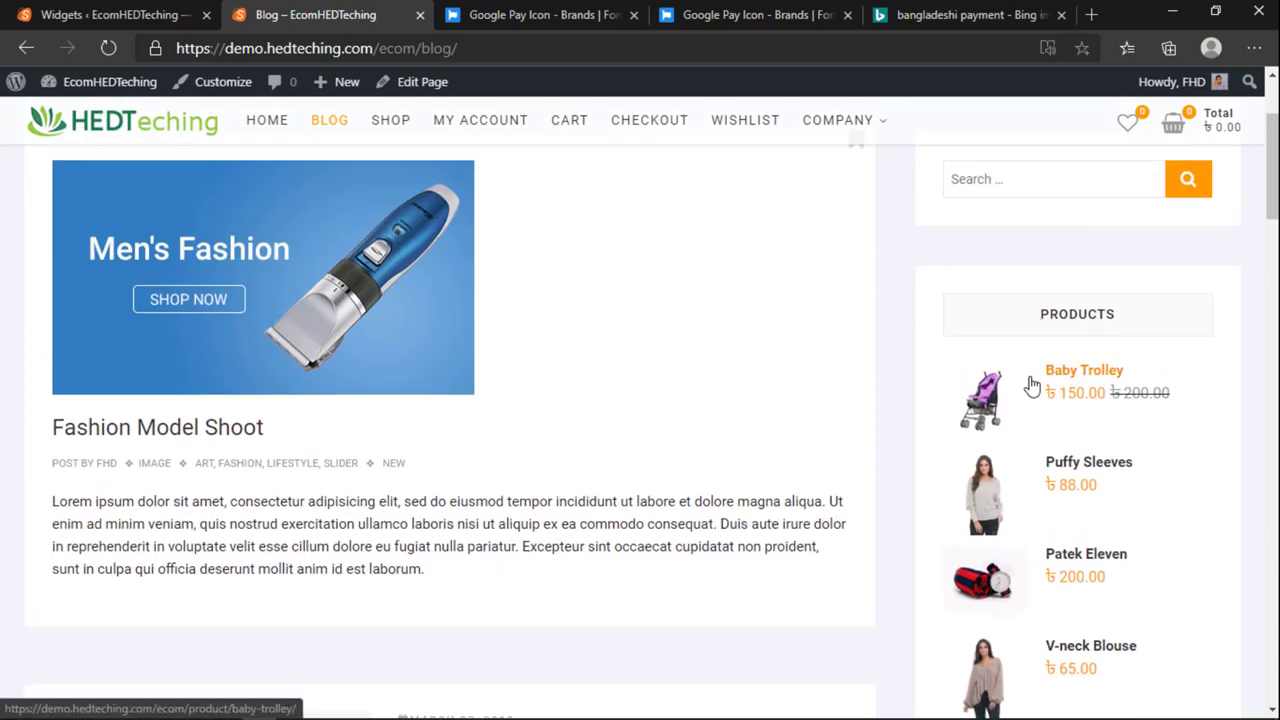
pyautogui.moveTo(1040, 376); pyautogui.dragTo(1155, 362)
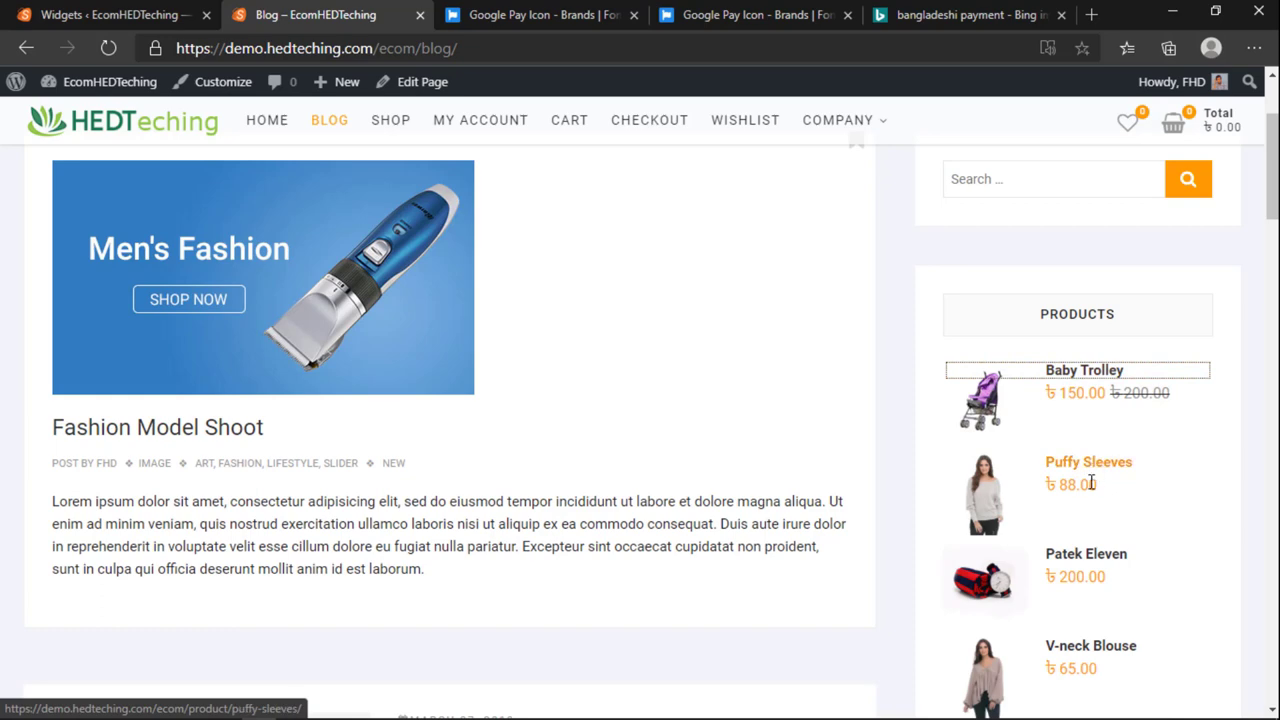
pyautogui.scroll(-1, 1088, 464)
pyautogui.scroll(-2, 1080, 460)
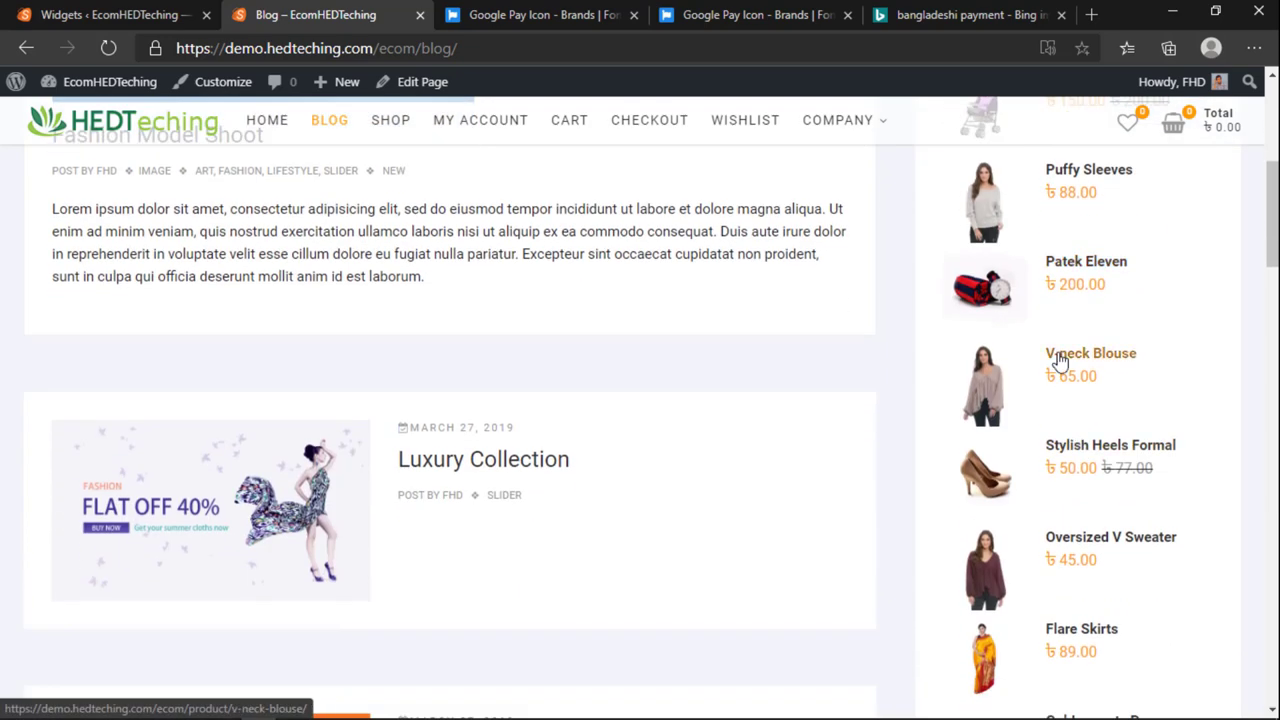
pyautogui.scroll(-2, 1082, 358)
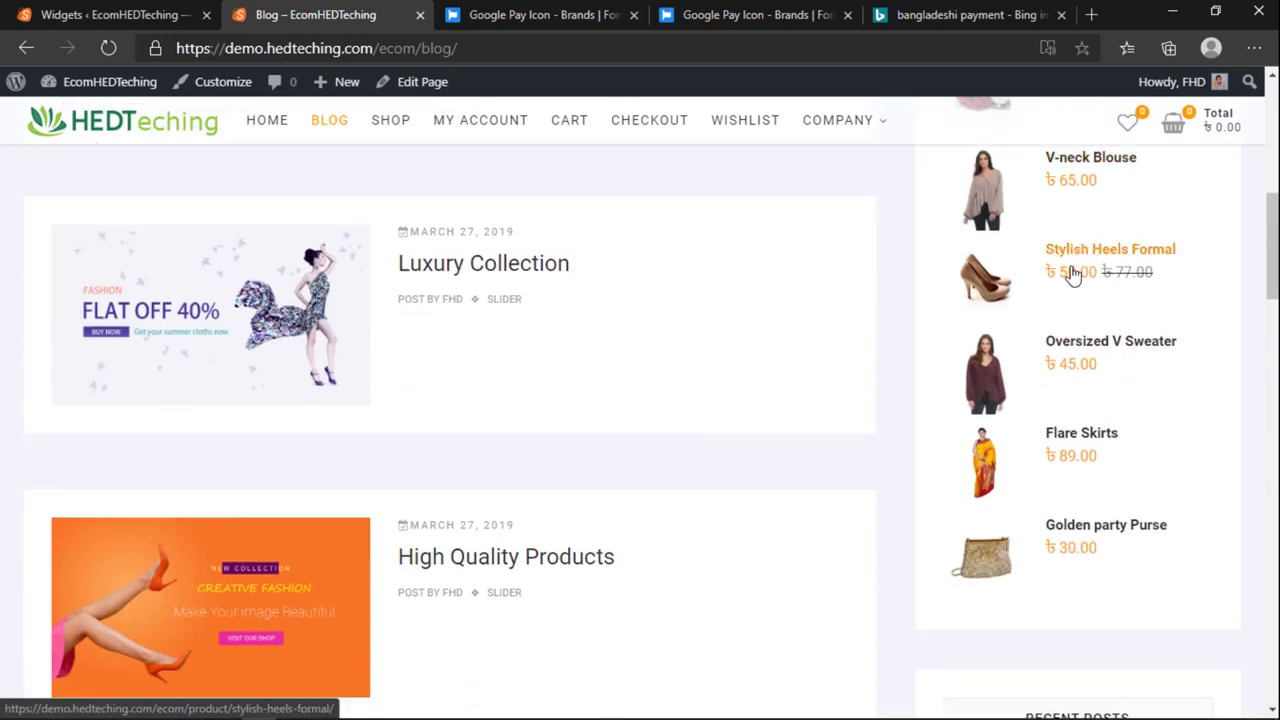
pyautogui.scroll(3, 1072, 276)
# Step: Confirm the Products widget's Order by stays at Sales and recheck the blog sidebar
pyautogui.hotkey('ctrl', 'shift', 'Tab')
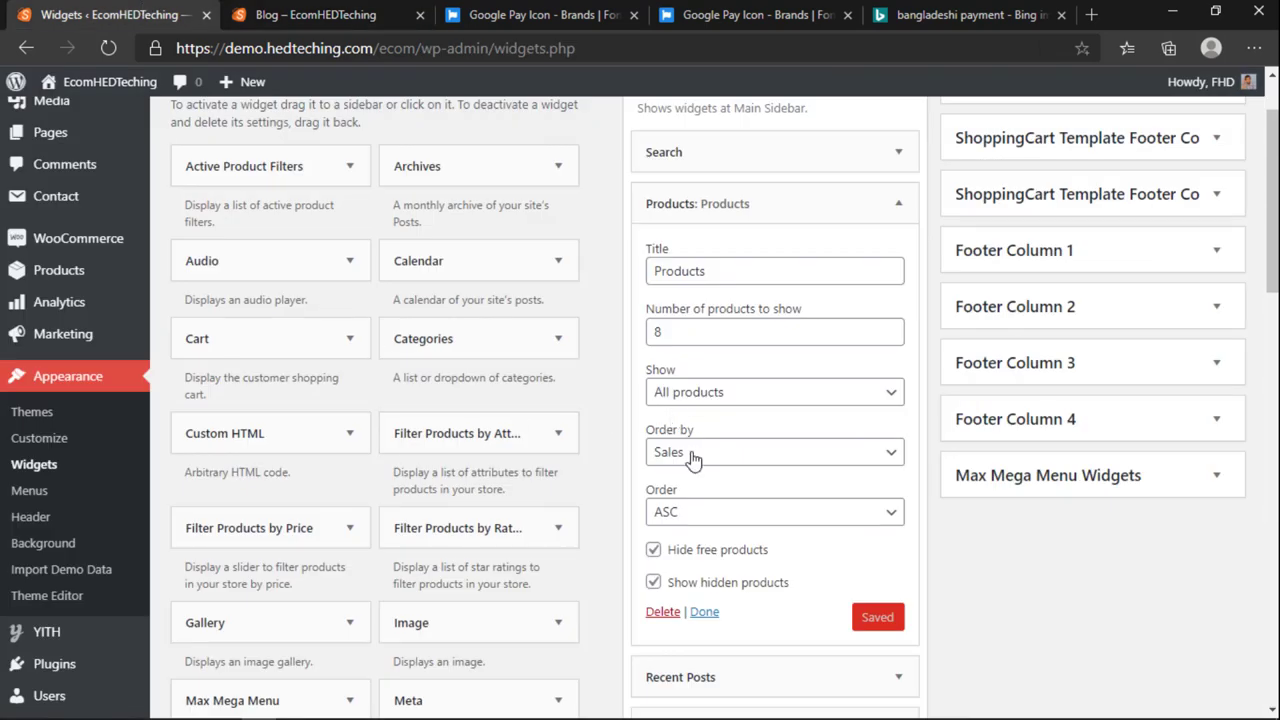
pyautogui.click(693, 455)
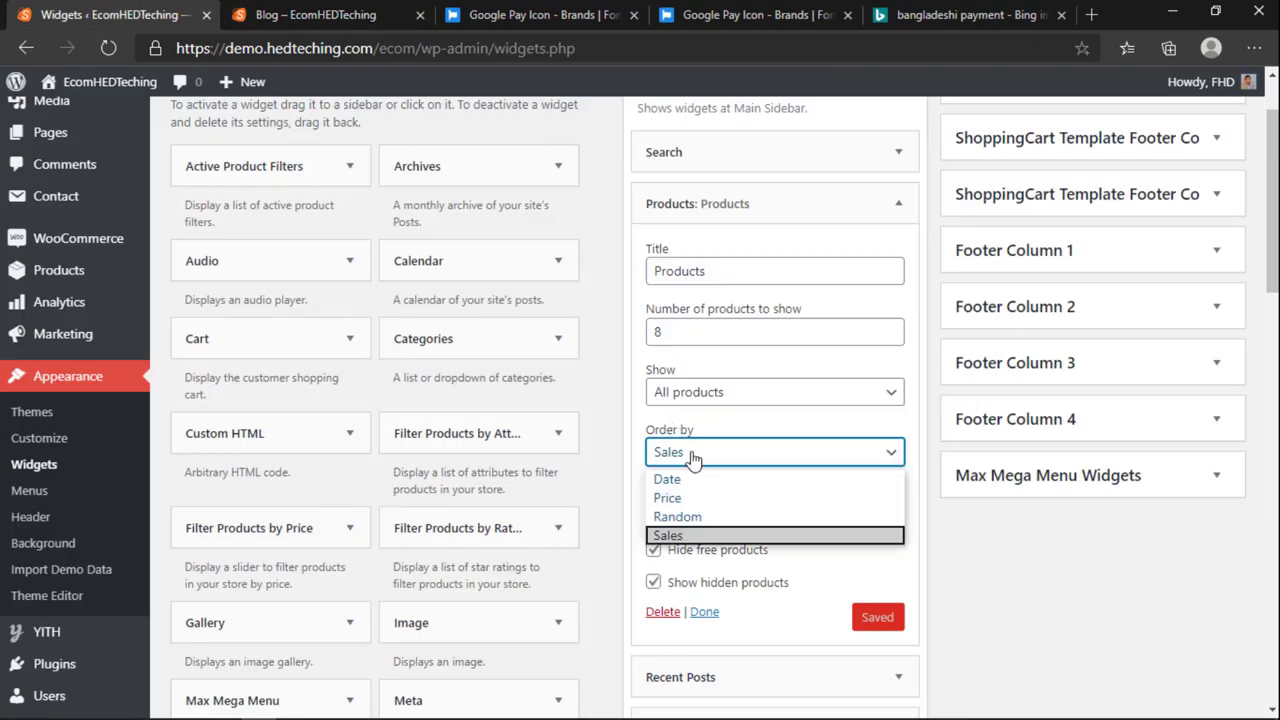
pyautogui.click(676, 537)
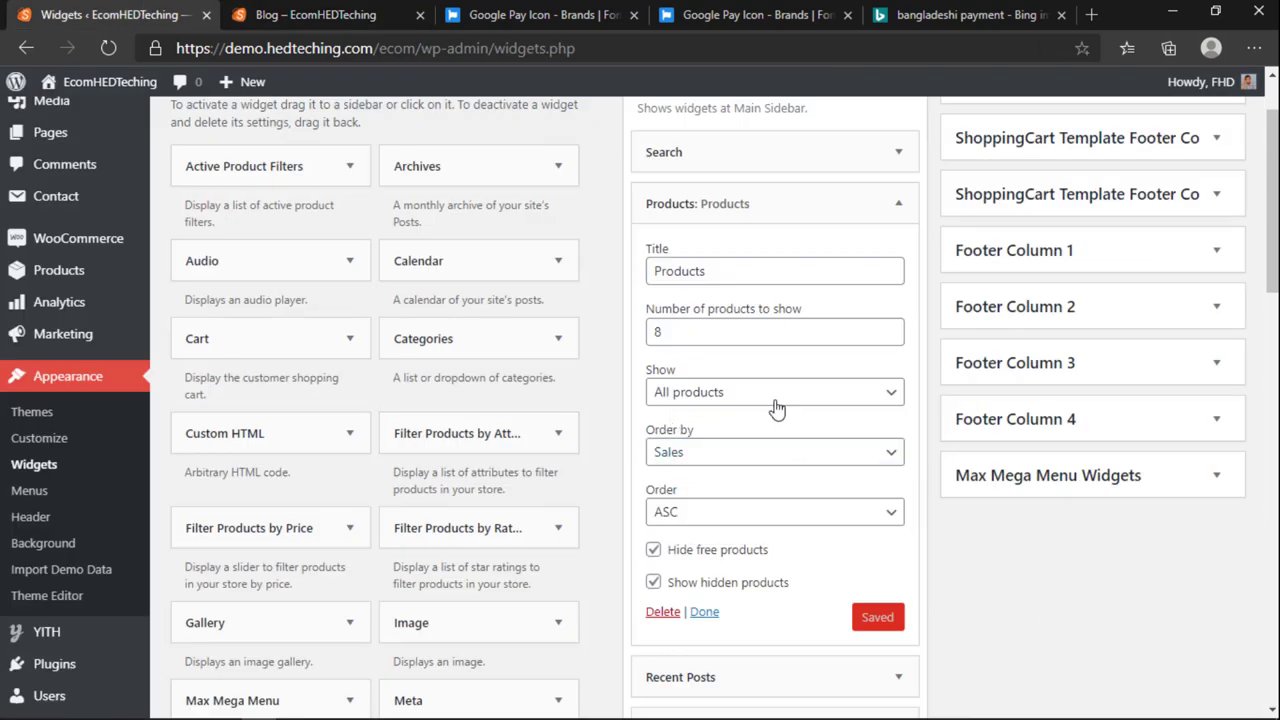
pyautogui.scroll(1, 777, 408)
pyautogui.click(315, 14)
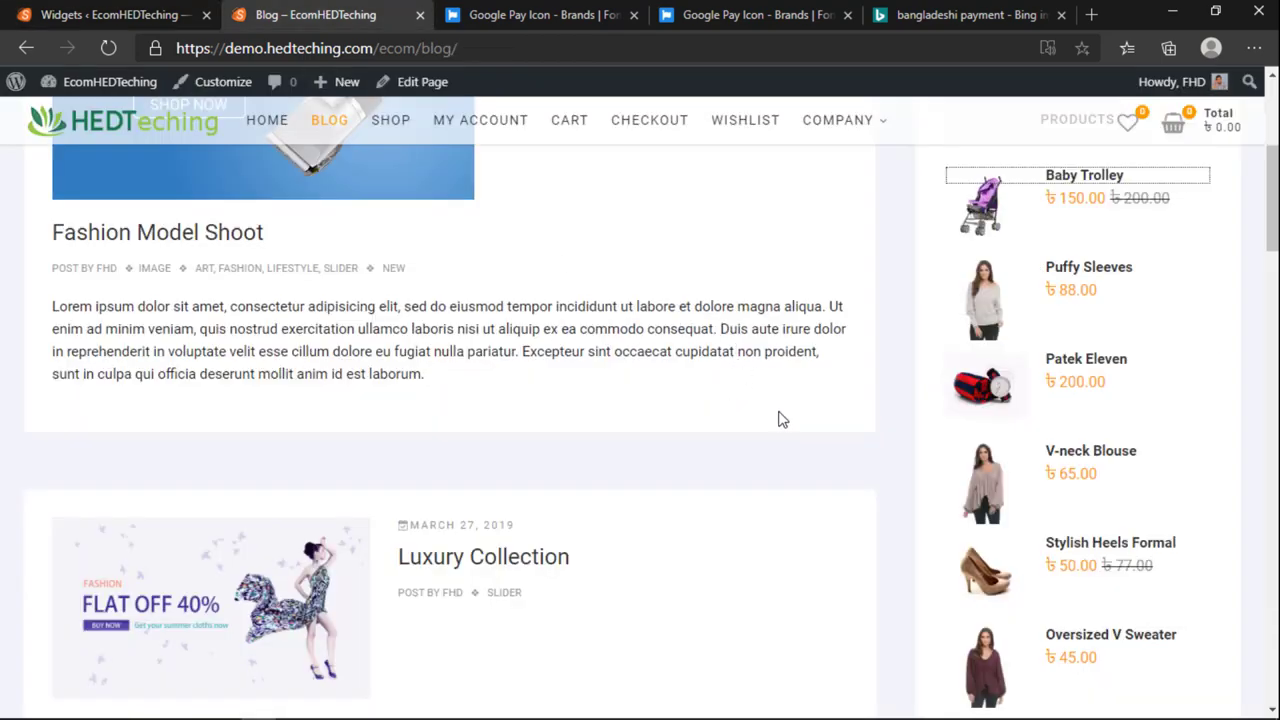
pyautogui.scroll(-6, 778, 422)
pyautogui.scroll(10, 783, 428)
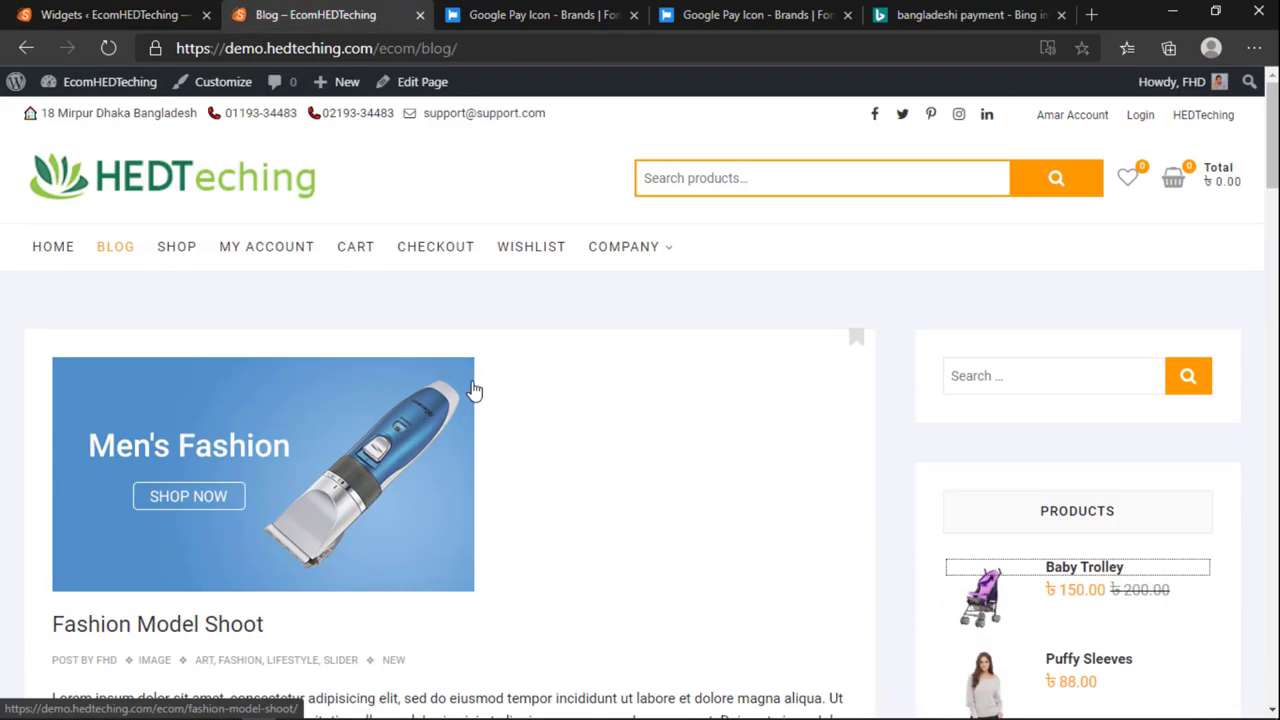
pyautogui.scroll(-9, 472, 430)
# Step: Collapse the Products widget settings and return to the blog page
pyautogui.click(19, 8)
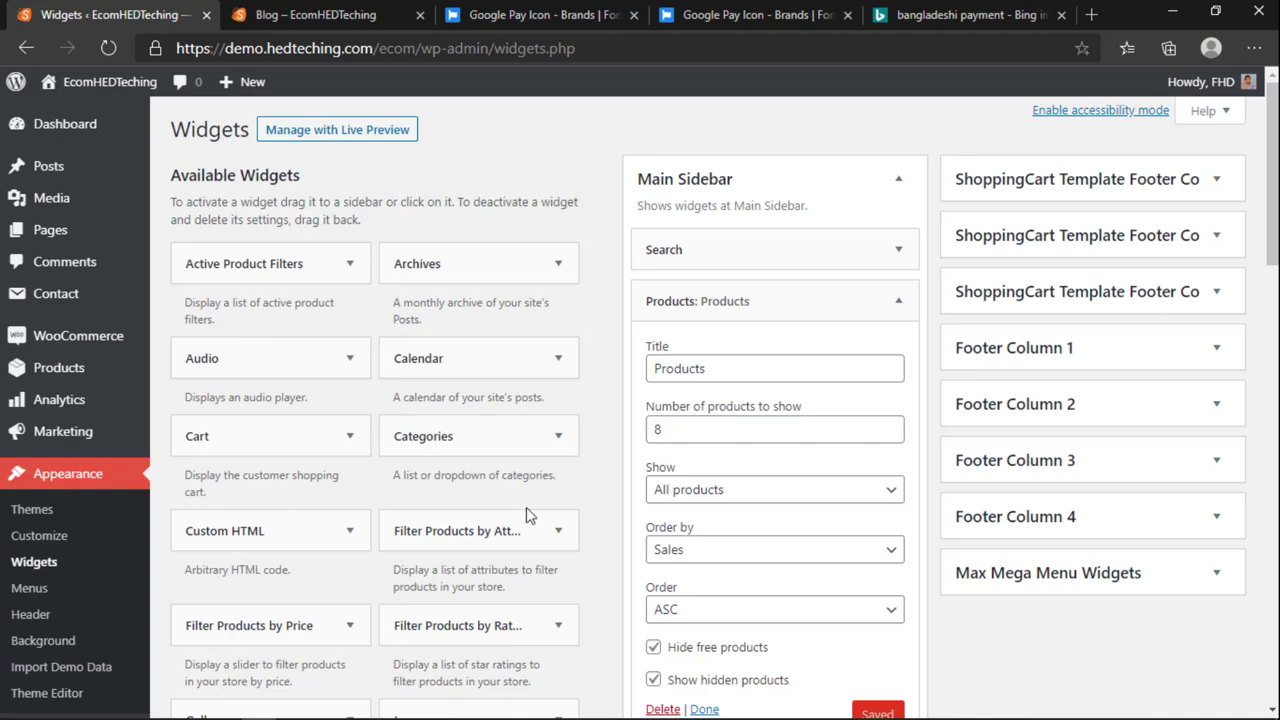
pyautogui.scroll(-4, 526, 514)
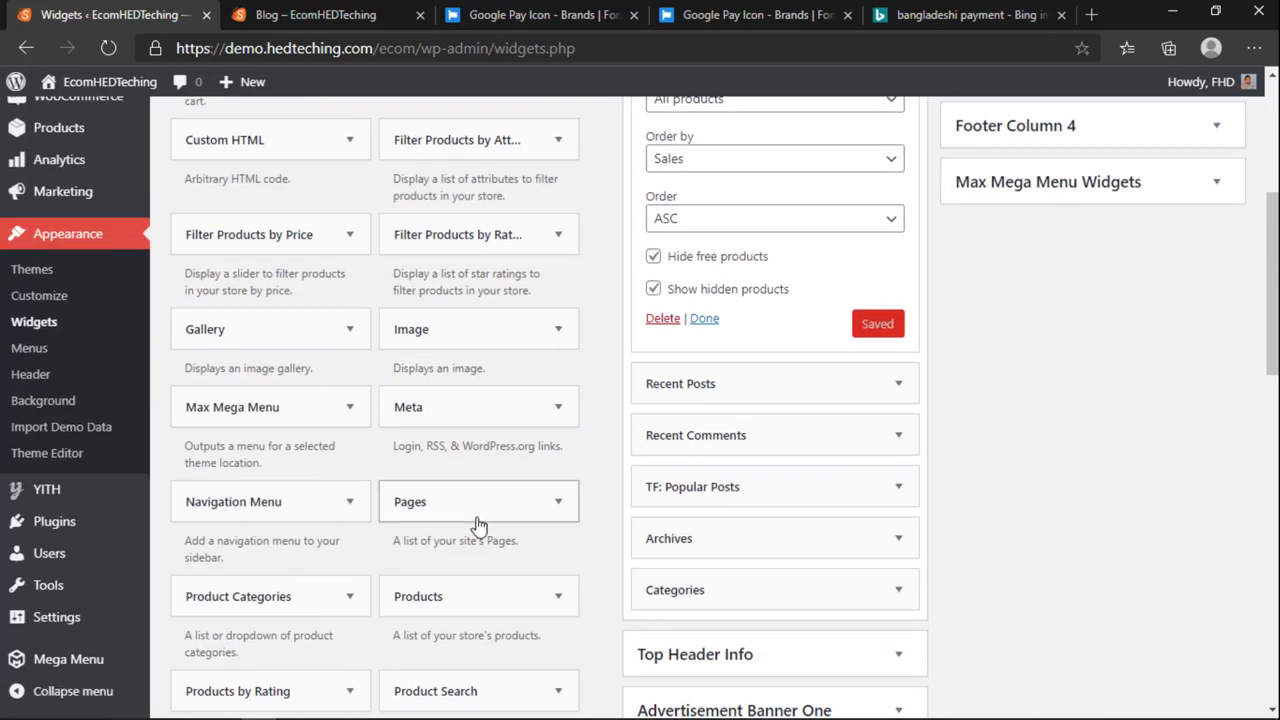
pyautogui.scroll(3, 477, 527)
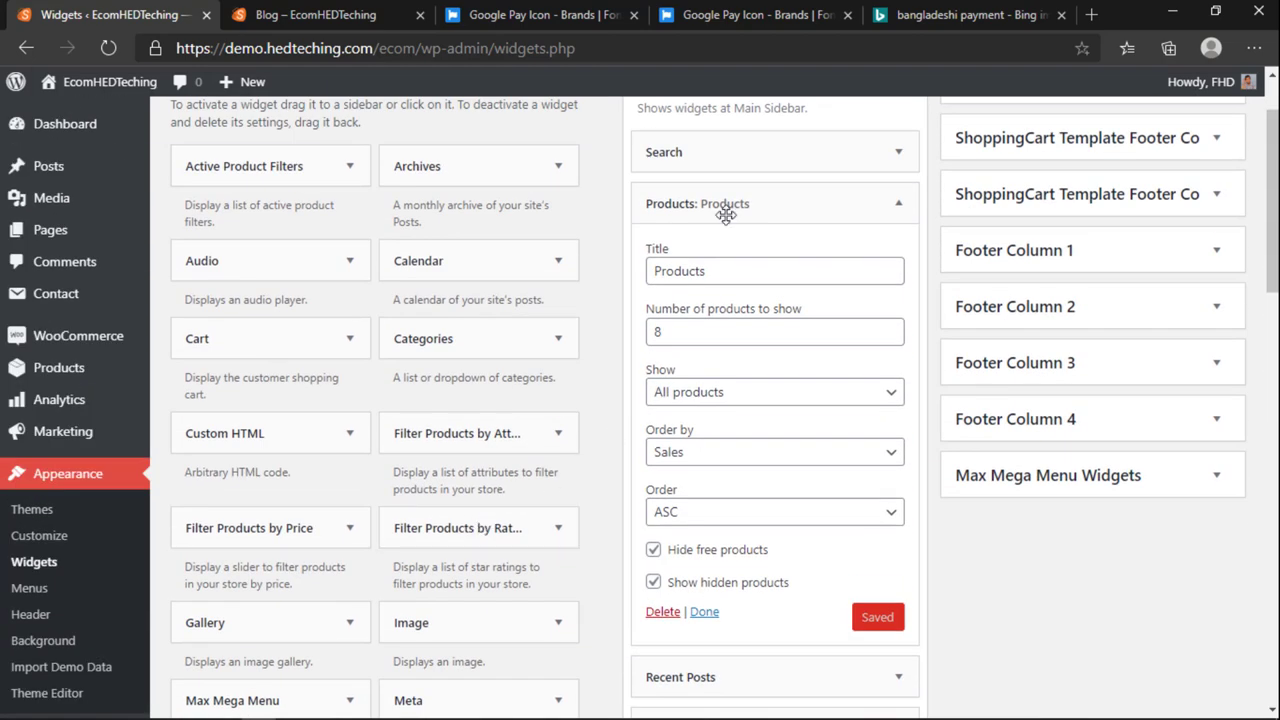
pyautogui.click(916, 204)
pyautogui.hotkey('ctrl', 'Tab')
pyautogui.scroll(10, 917, 363)
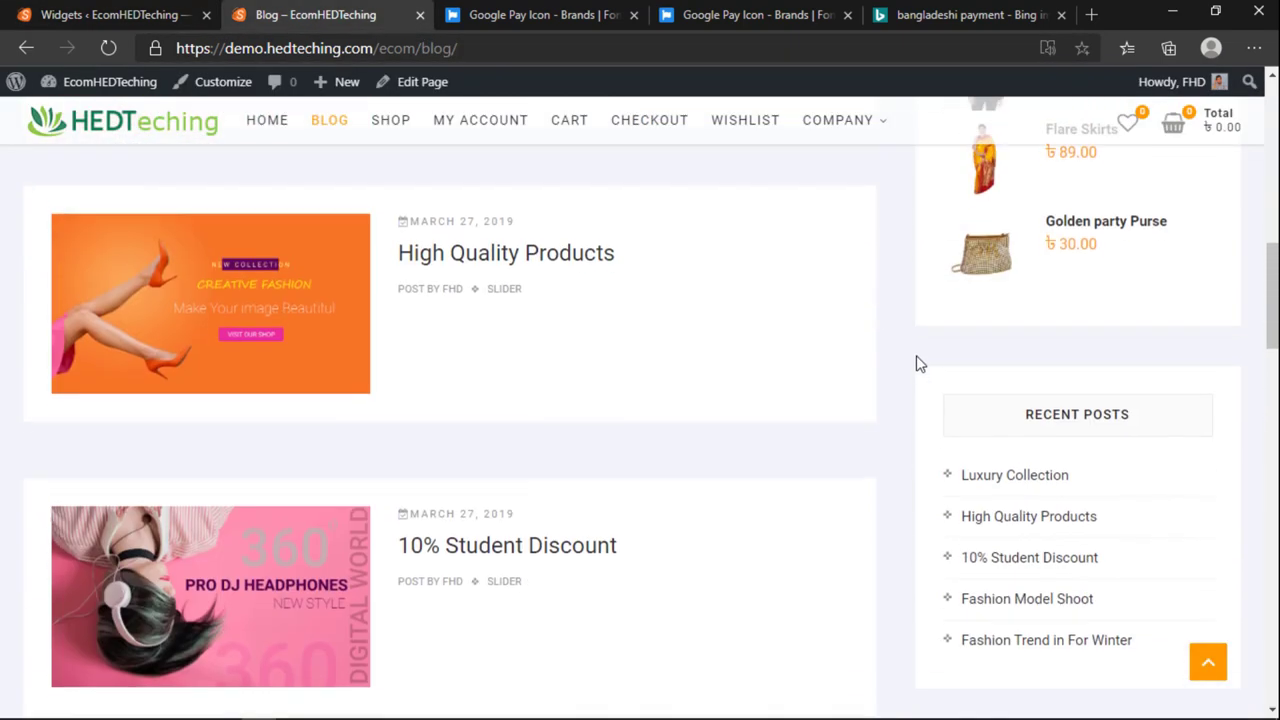
pyautogui.scroll(-3, 952, 347)
# Step: Drag a Text widget from Available Widgets into the Main Sidebar just below Products
pyautogui.click(148, 18)
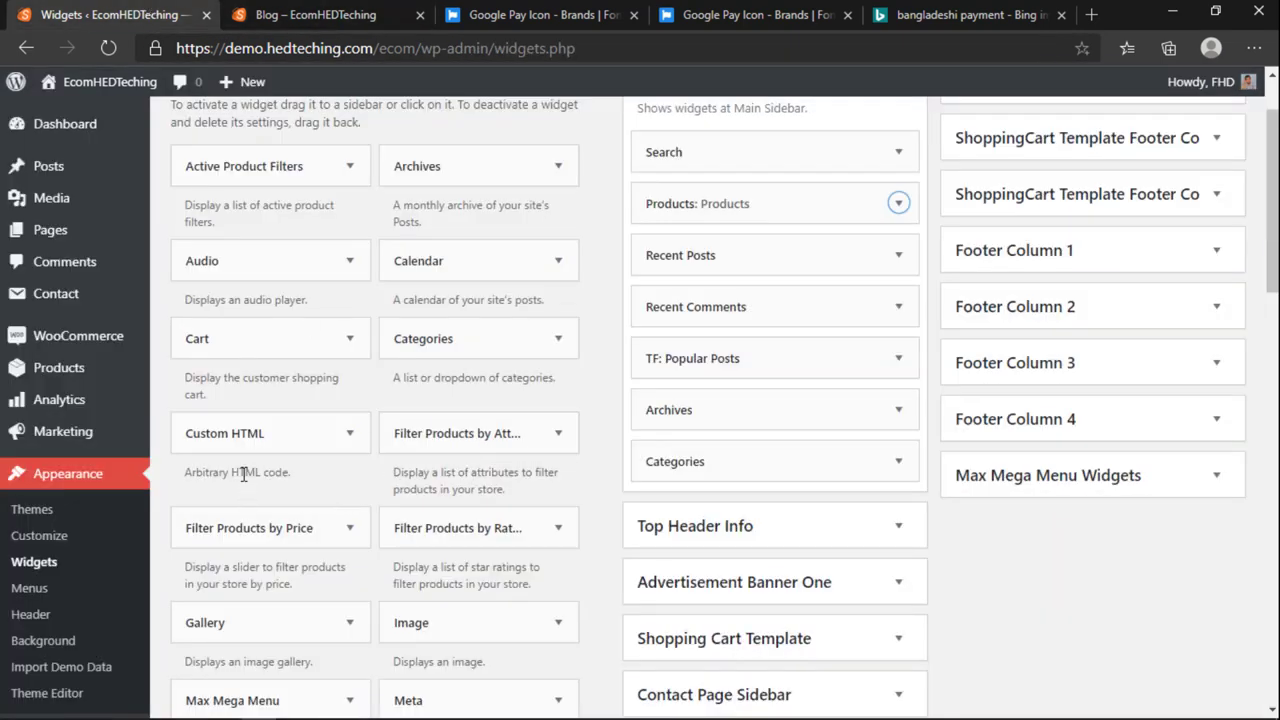
pyautogui.scroll(-8, 364, 382)
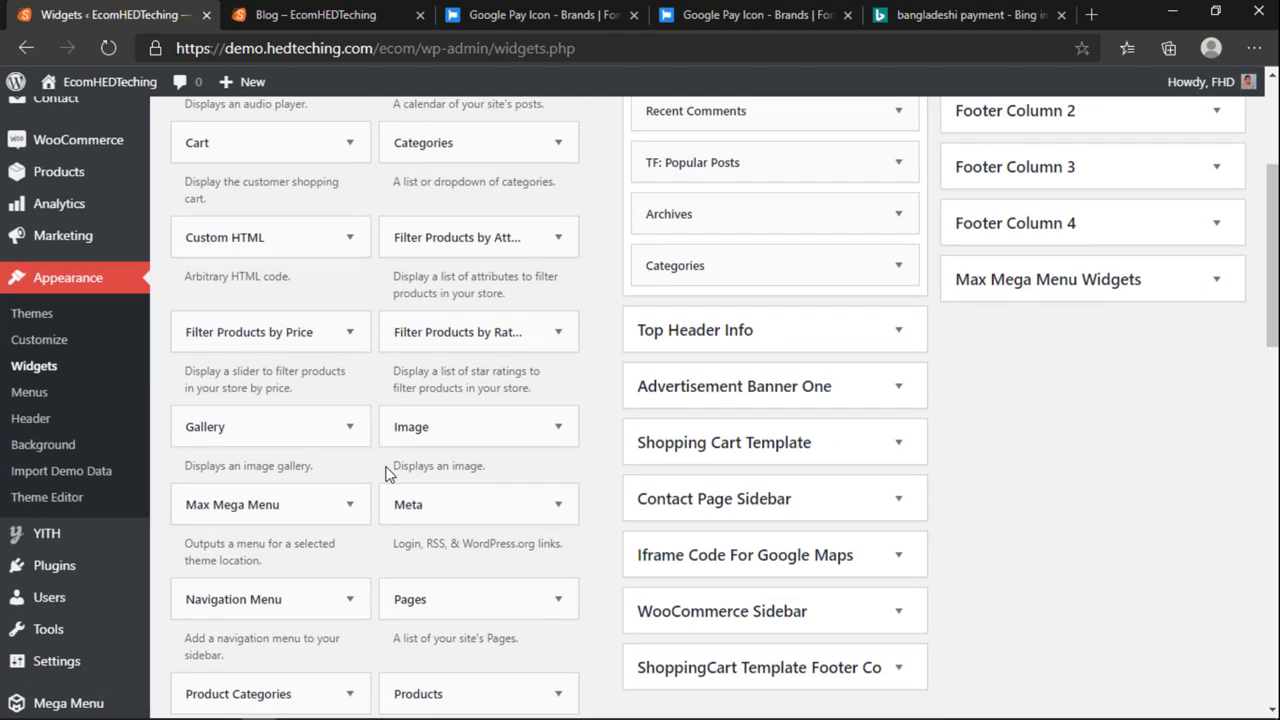
pyautogui.scroll(3, 407, 500)
pyautogui.scroll(-5, 407, 495)
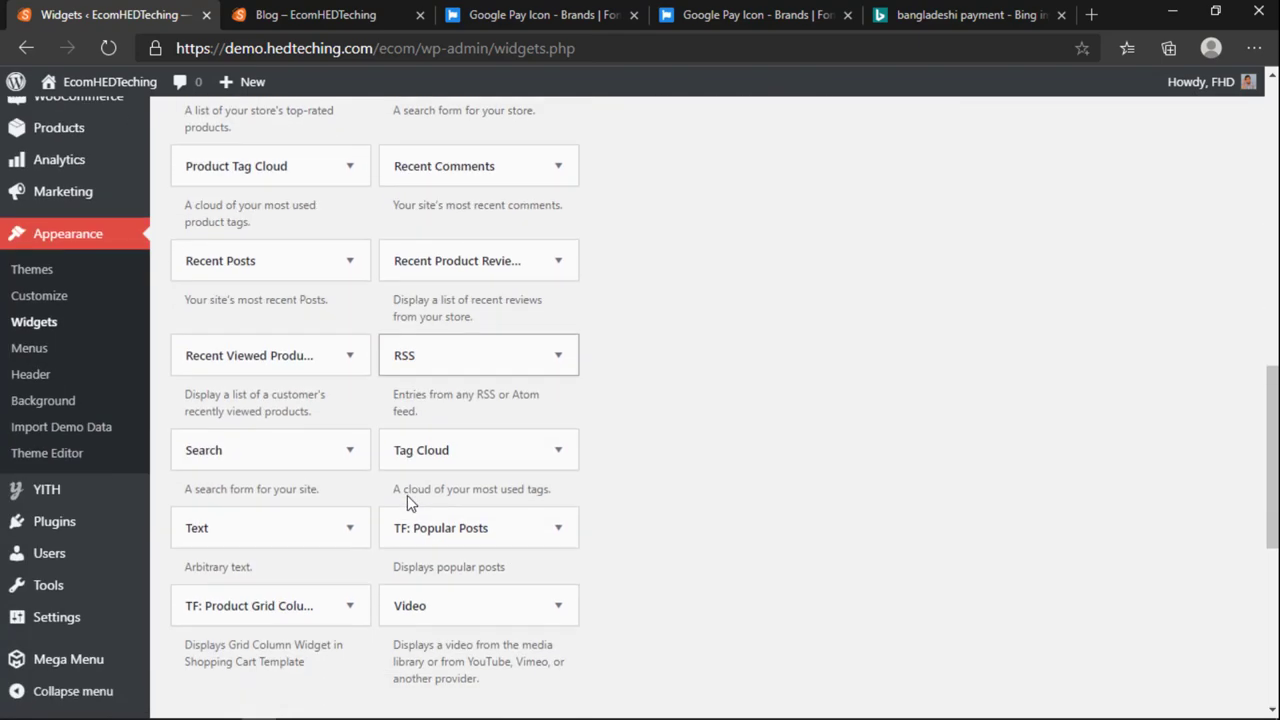
pyautogui.scroll(3, 404, 541)
pyautogui.scroll(4, 404, 541)
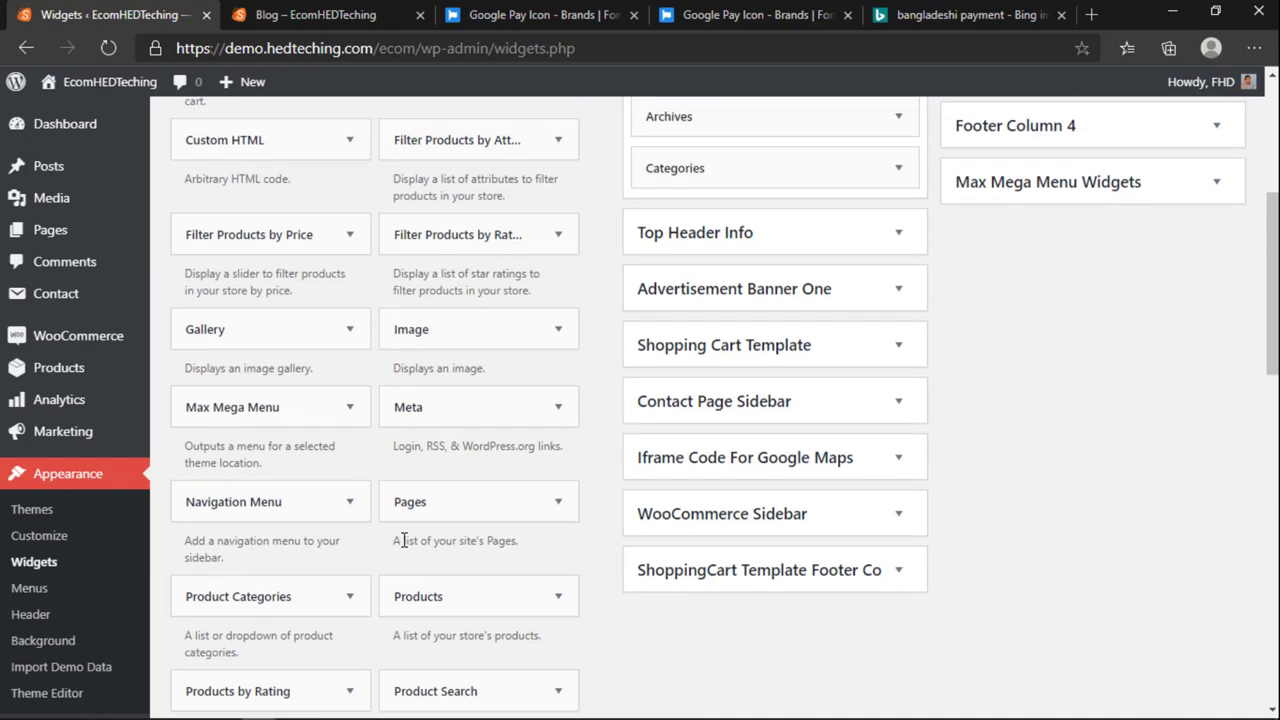
pyautogui.scroll(4, 403, 540)
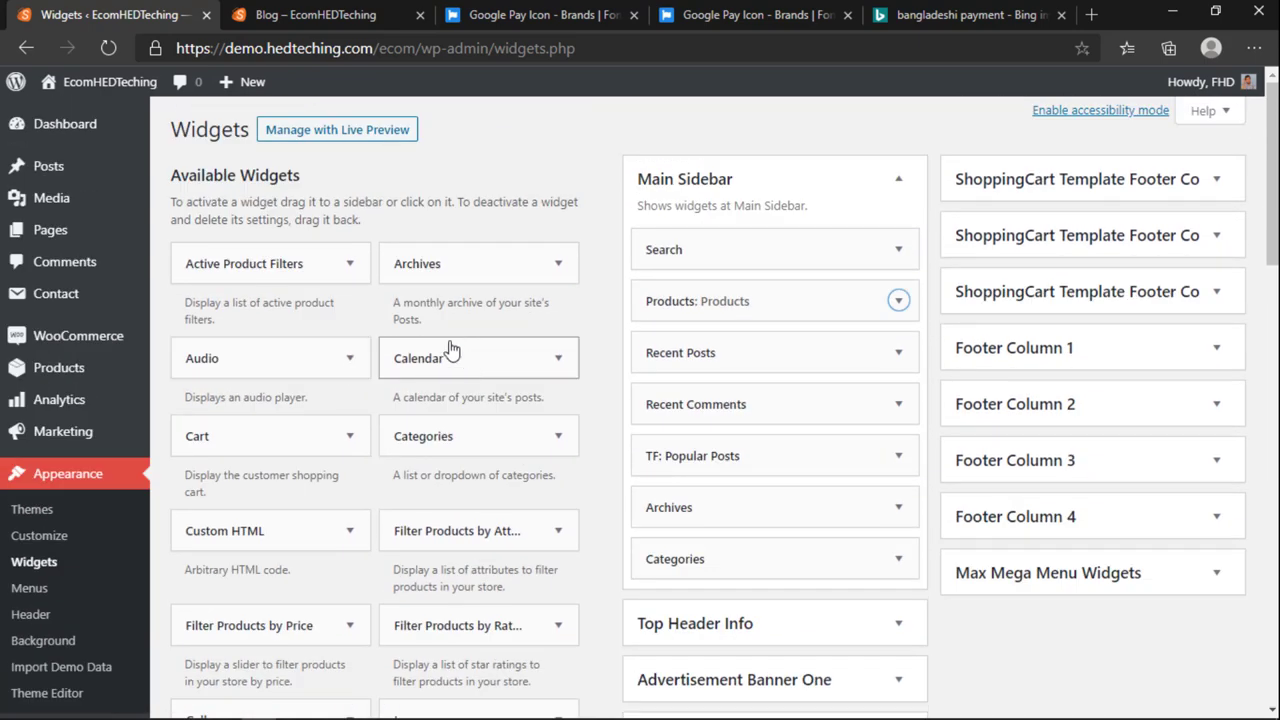
pyautogui.scroll(-3, 600, 471)
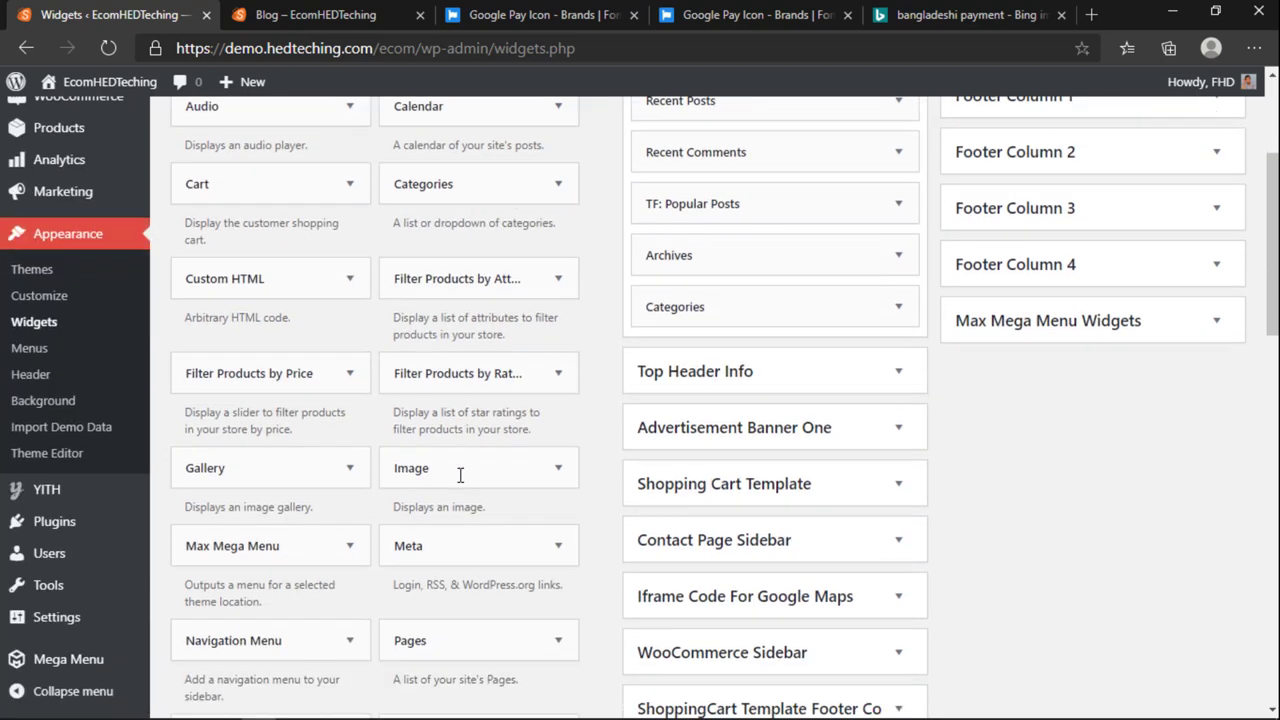
pyautogui.scroll(-4, 313, 438)
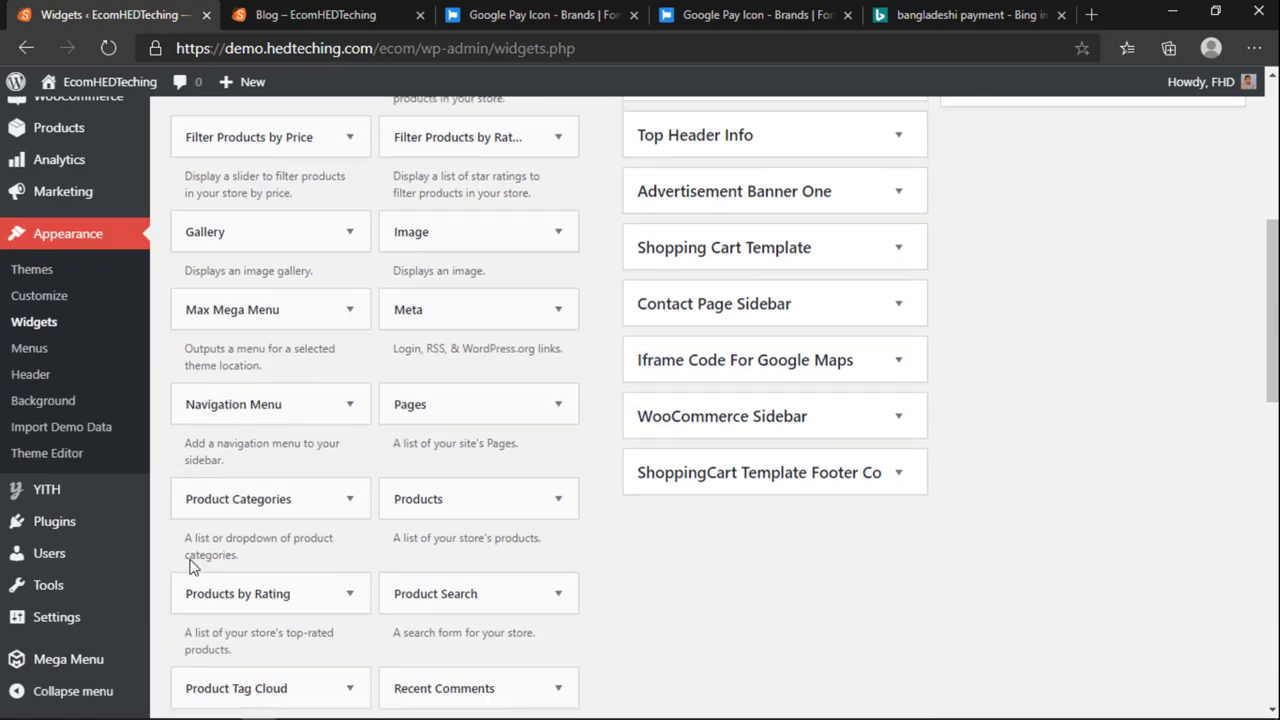
pyautogui.scroll(-4, 268, 500)
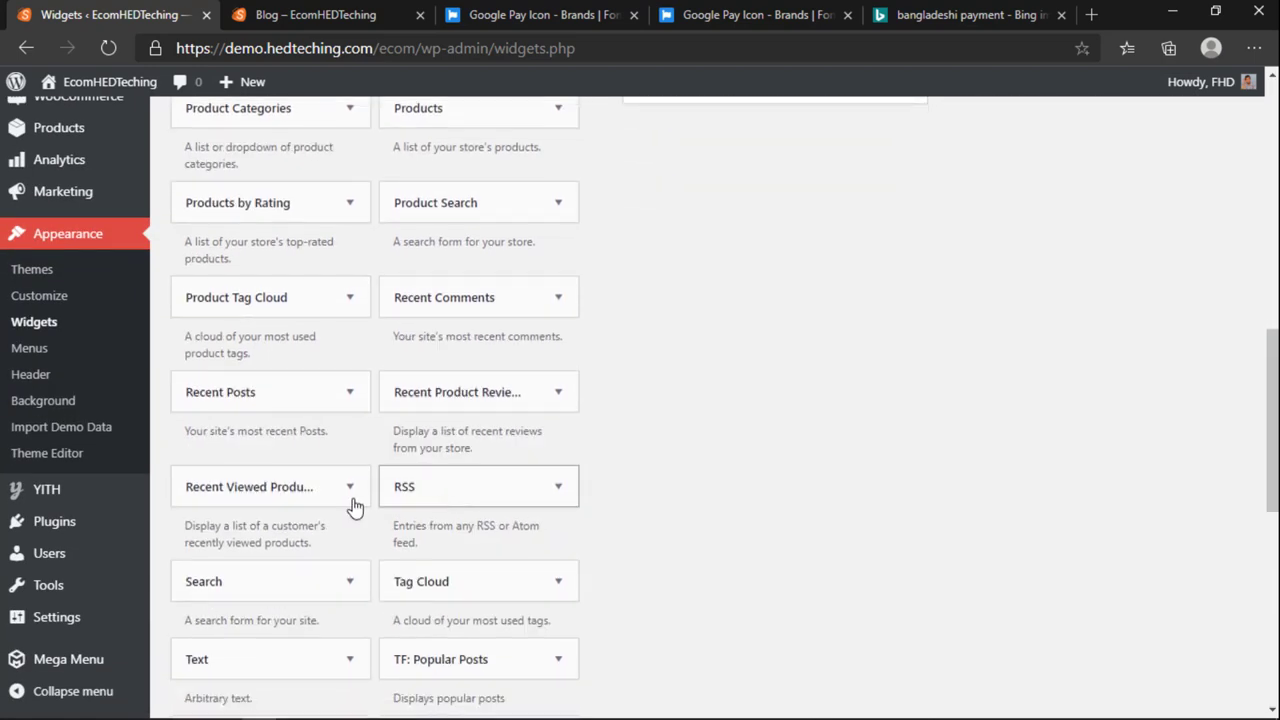
pyautogui.moveTo(230, 468); pyautogui.dragTo(758, 372)
# Step: Give the Text widget the title 'About US' and a thank-you hosting note with some bold words
pyautogui.scroll(-1, 644, 490)
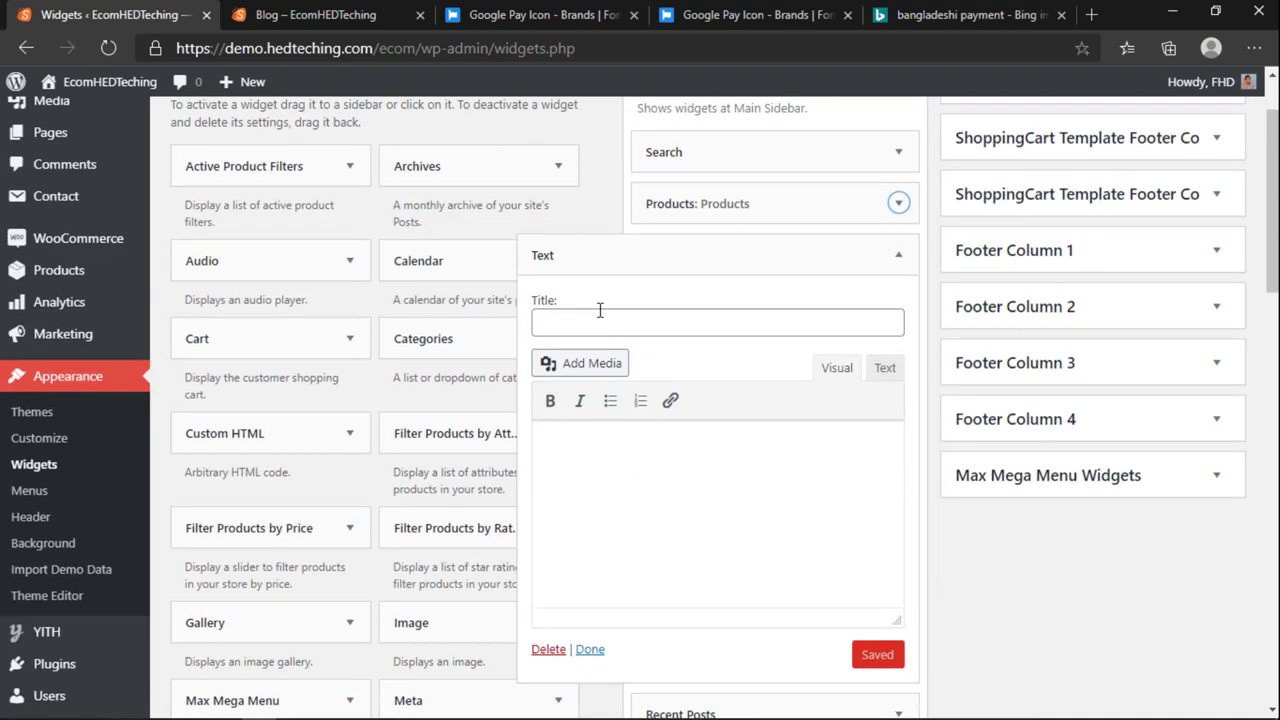
pyautogui.click(604, 320)
pyautogui.write('About US')
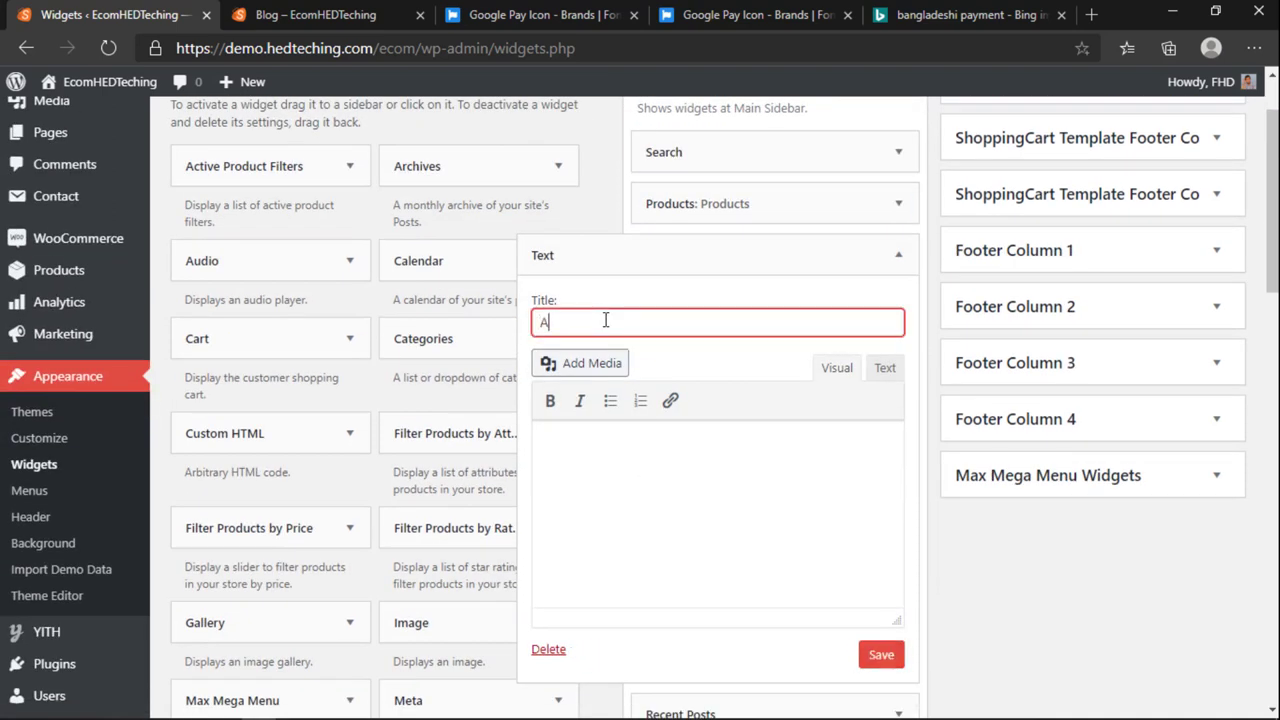
pyautogui.click(705, 481)
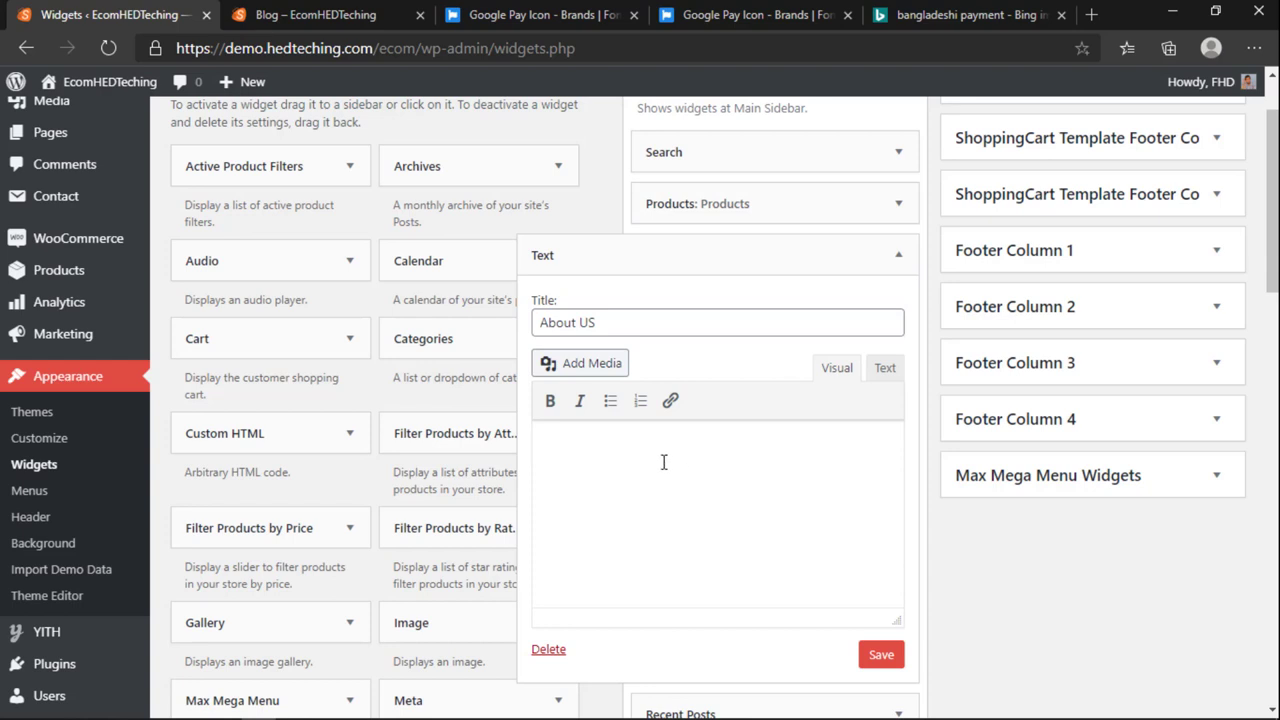
pyautogui.click(550, 401)
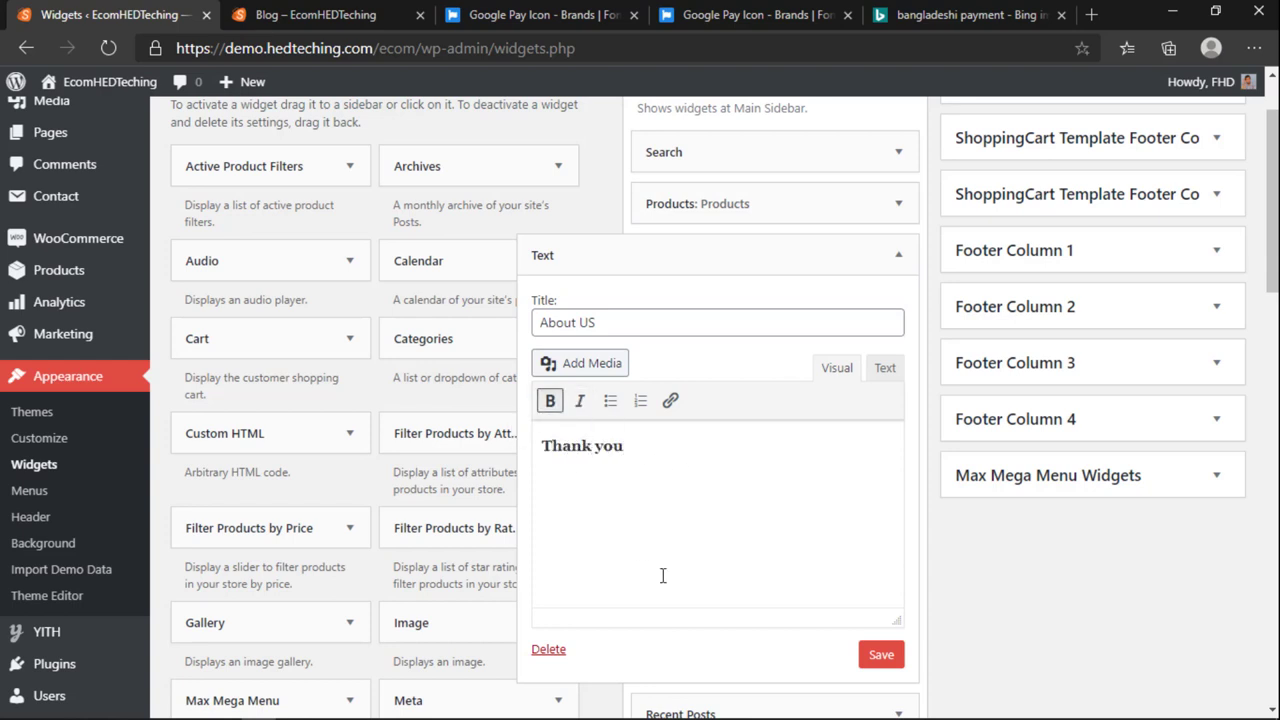
pyautogui.click(550, 401)
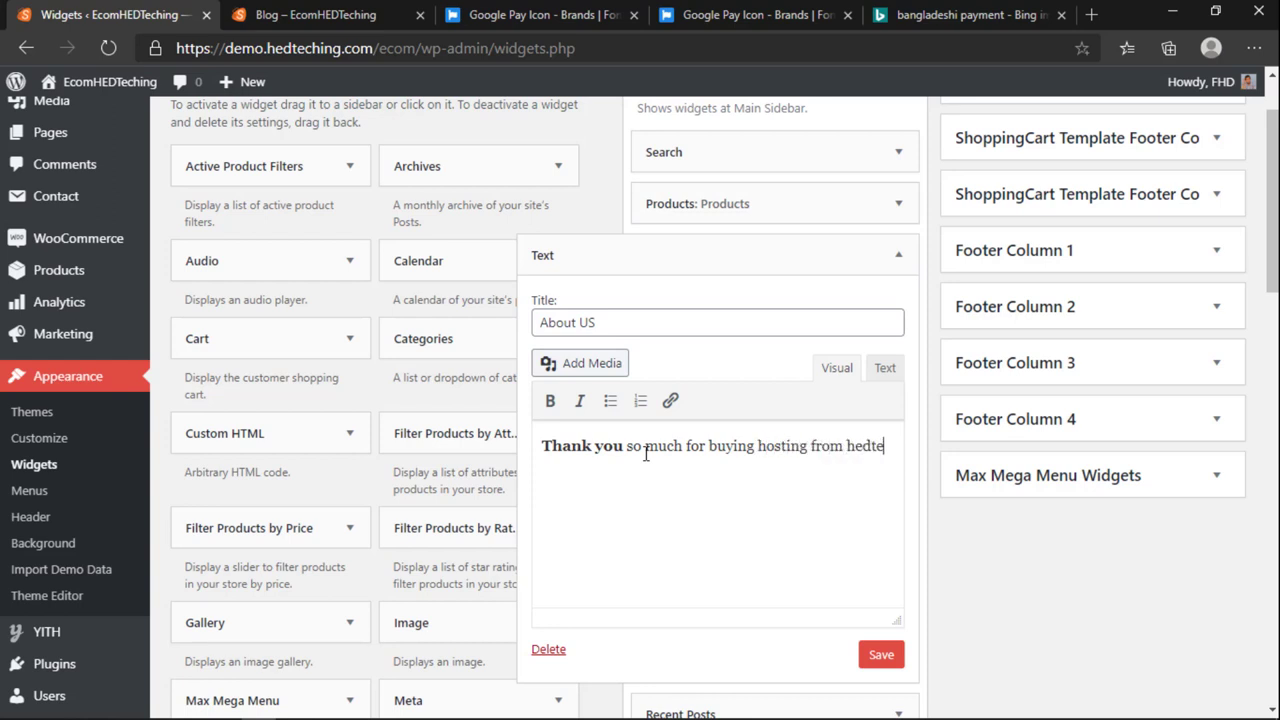
pyautogui.write('chi')
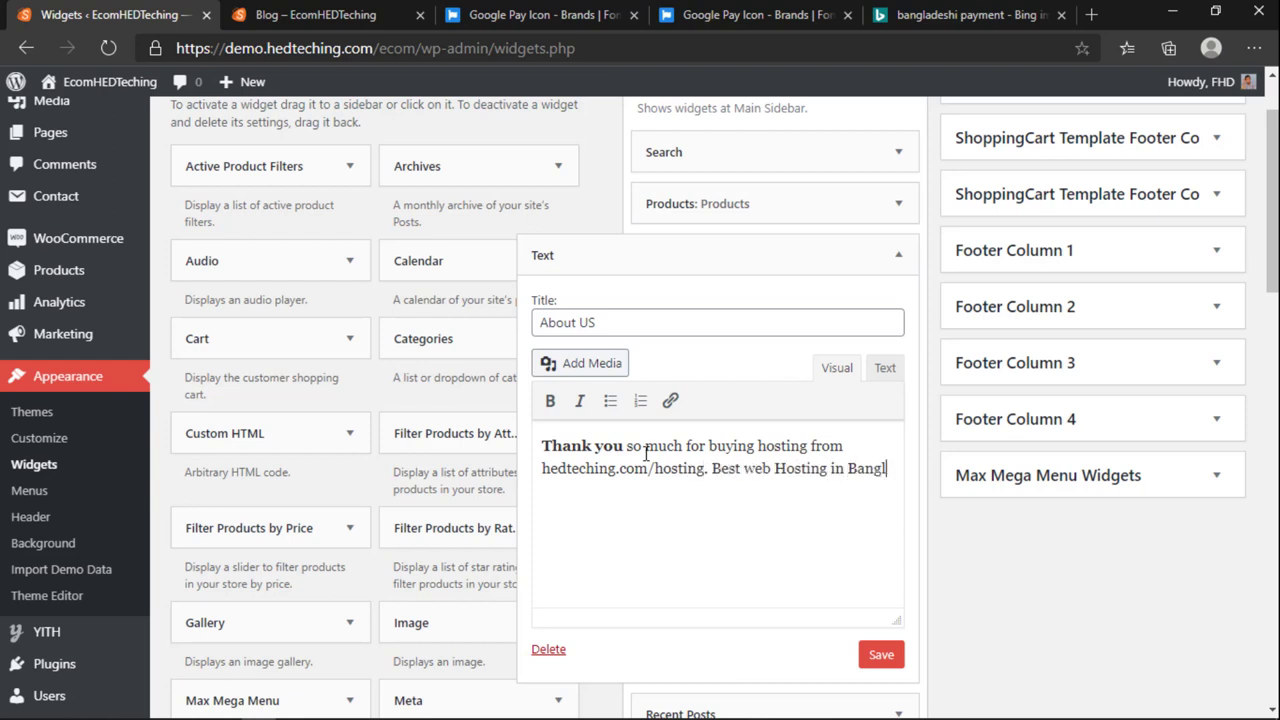
pyautogui.write('adesh pay with Bkash served from')
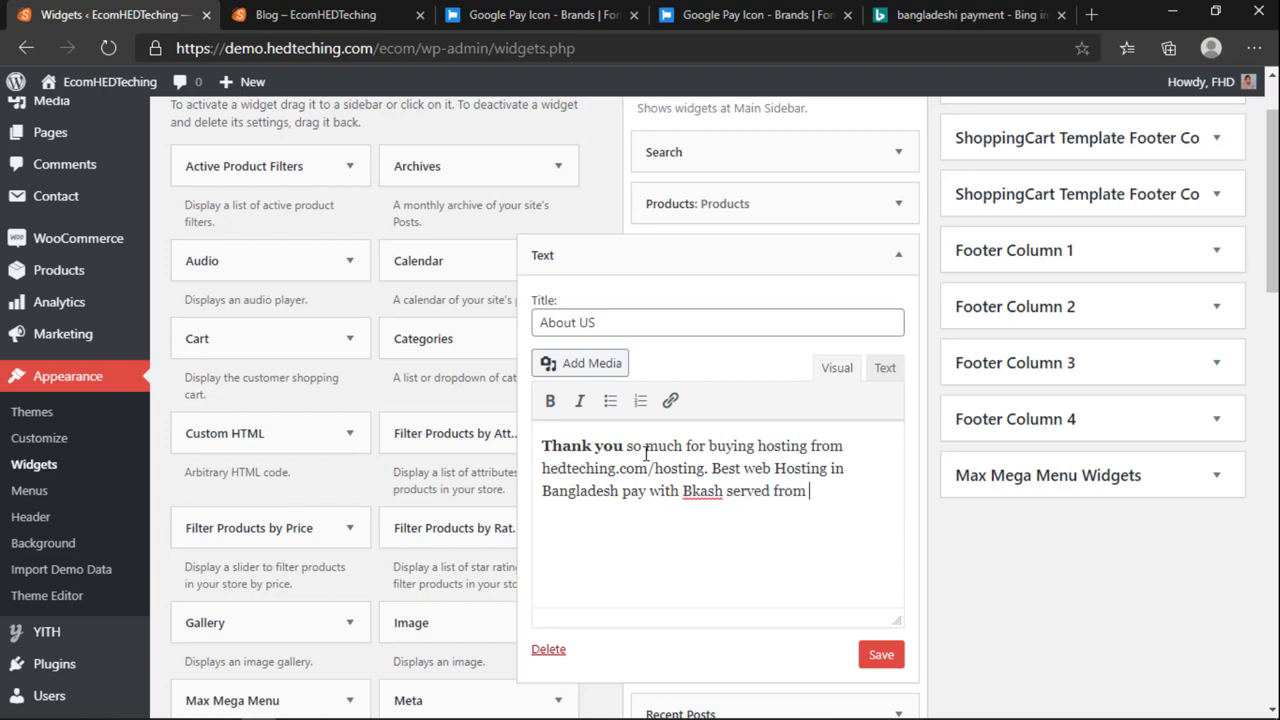
pyautogui.write('nal standered')
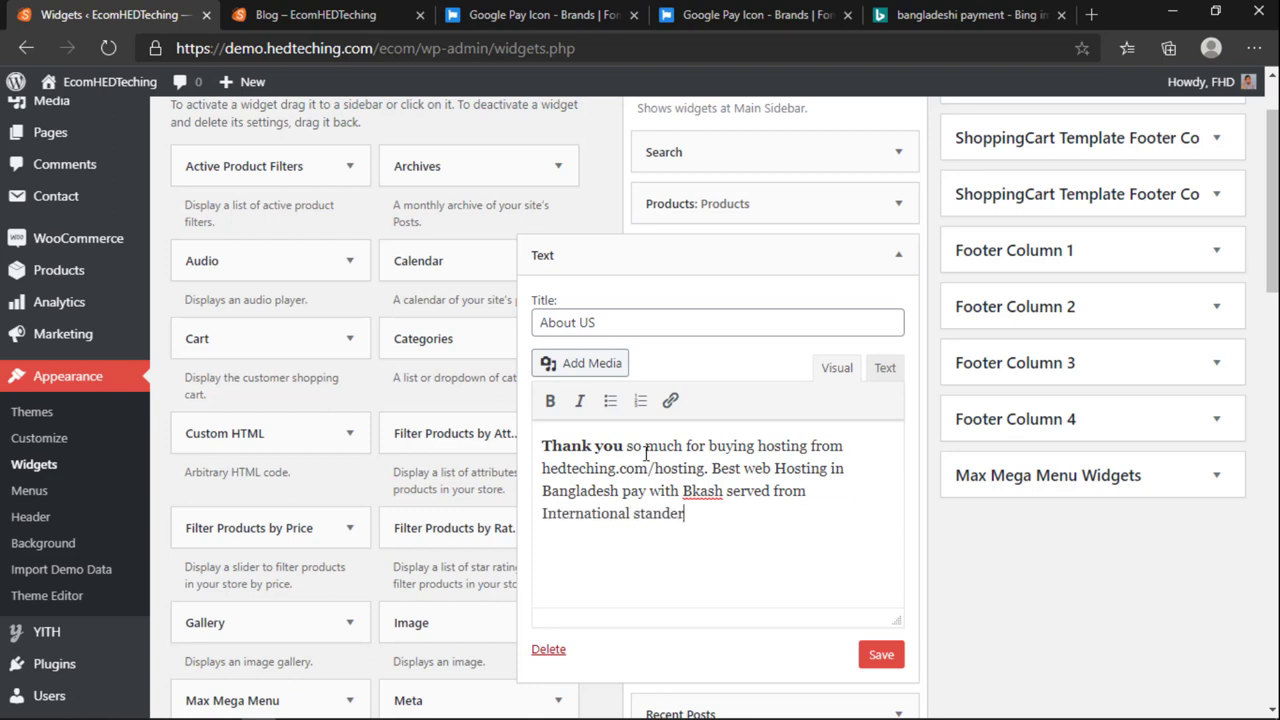
# Step: Correct the misspelled 'standered' to 'standard' and save the About US widget
pyautogui.rightClick(664, 517)
pyautogui.click(718, 168)
pyautogui.moveTo(720, 523); pyautogui.dragTo(634, 514)
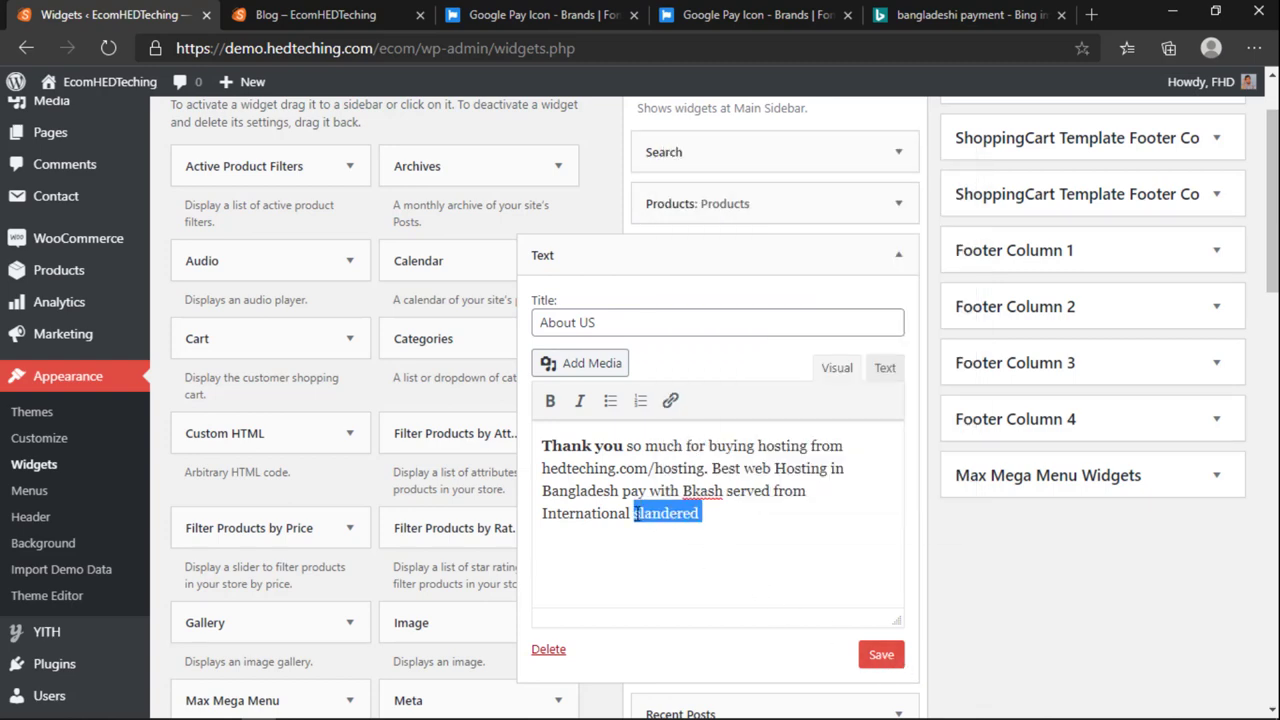
pyautogui.press('BackSpace')
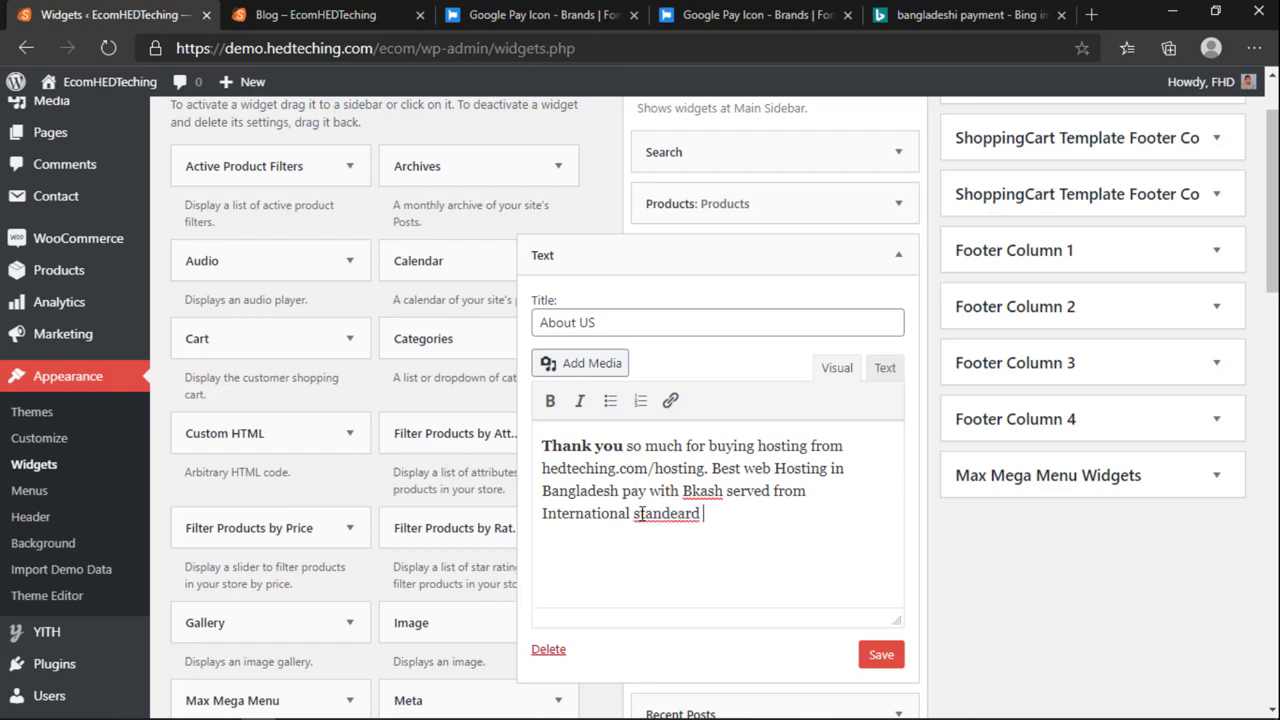
pyautogui.rightClick(637, 513)
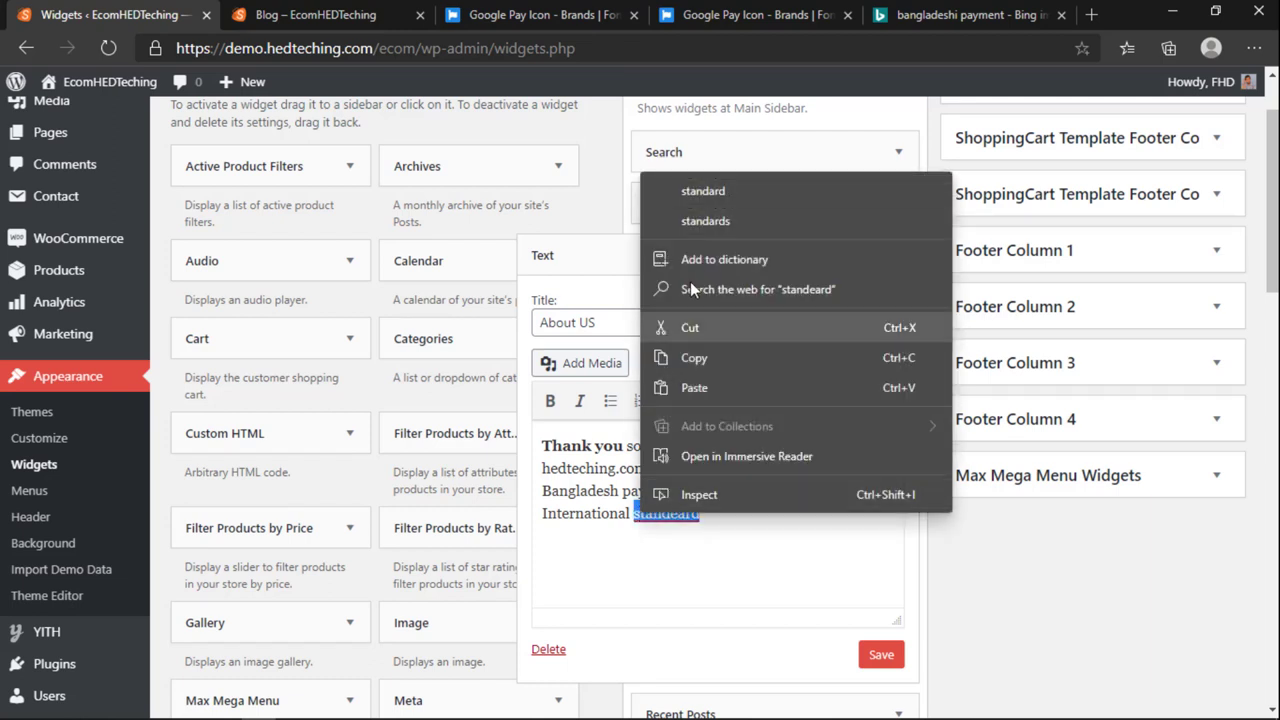
pyautogui.click(704, 221)
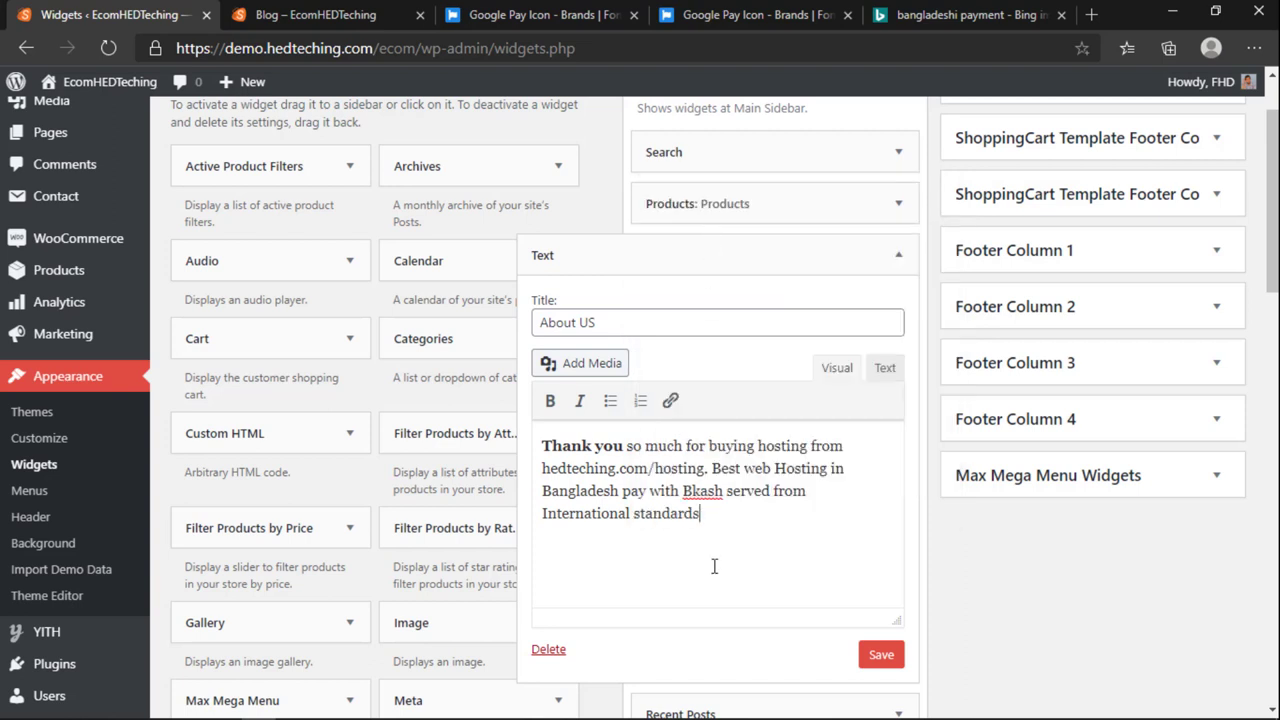
pyautogui.click(885, 657)
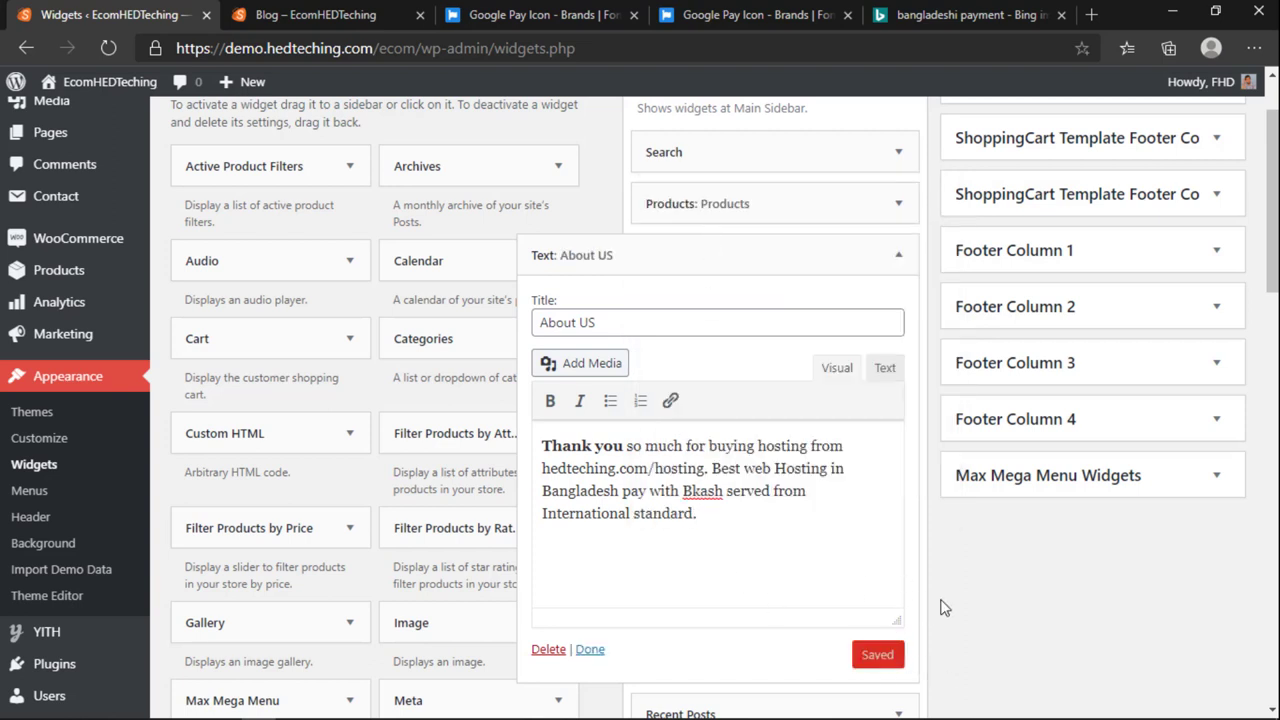
pyautogui.scroll(1, 943, 606)
pyautogui.scroll(-10, 1000, 503)
# Step: Reload the blog and check the About Us text in the sidebar
pyautogui.click(315, 14)
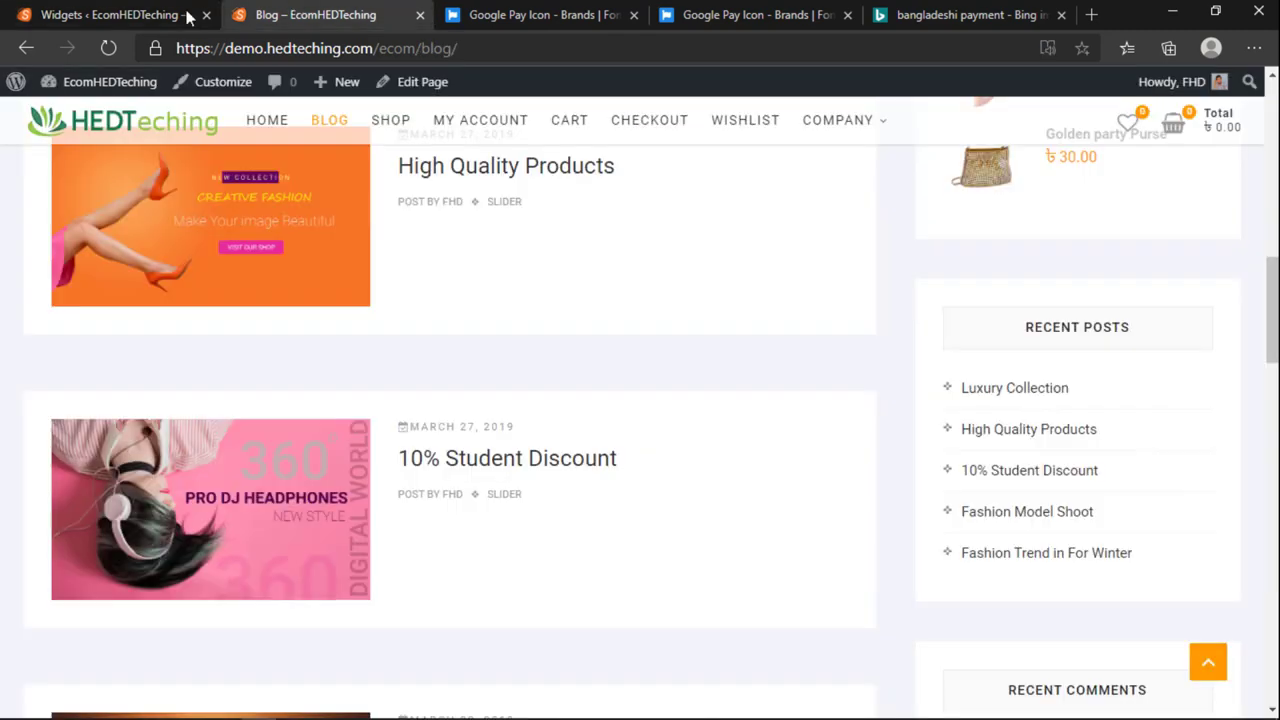
pyautogui.click(116, 52)
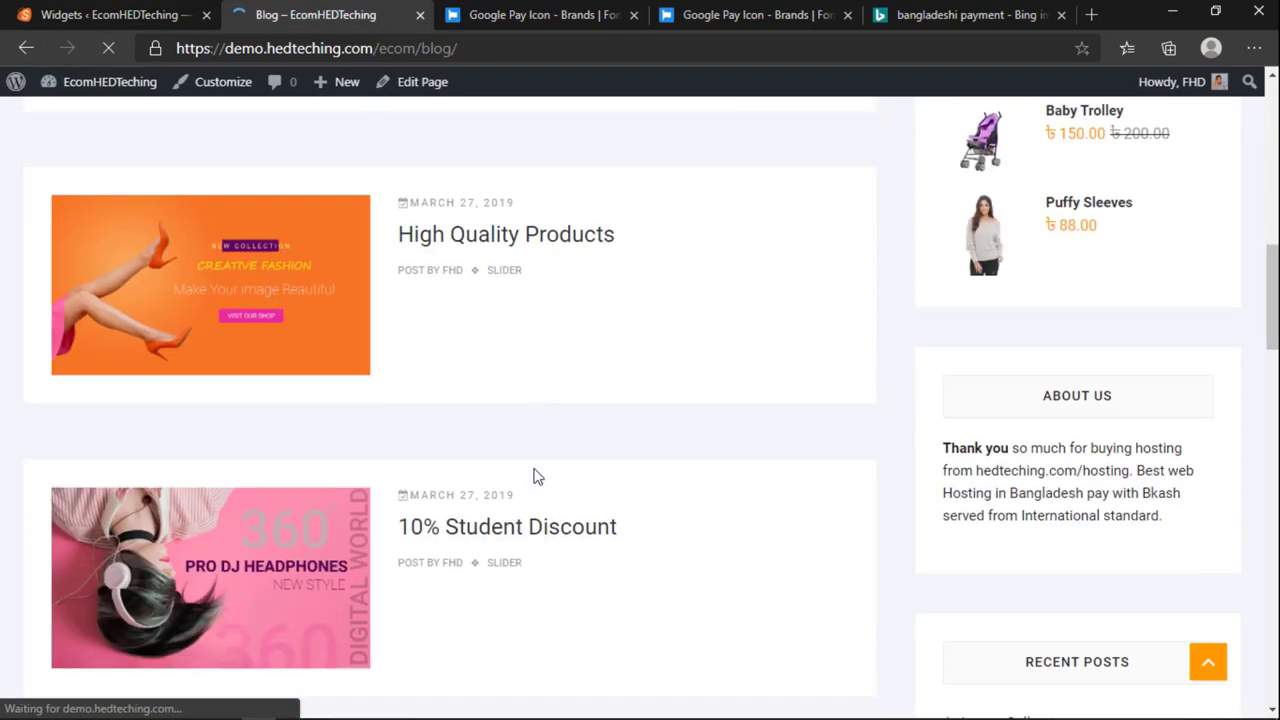
pyautogui.moveTo(952, 444); pyautogui.dragTo(1092, 490)
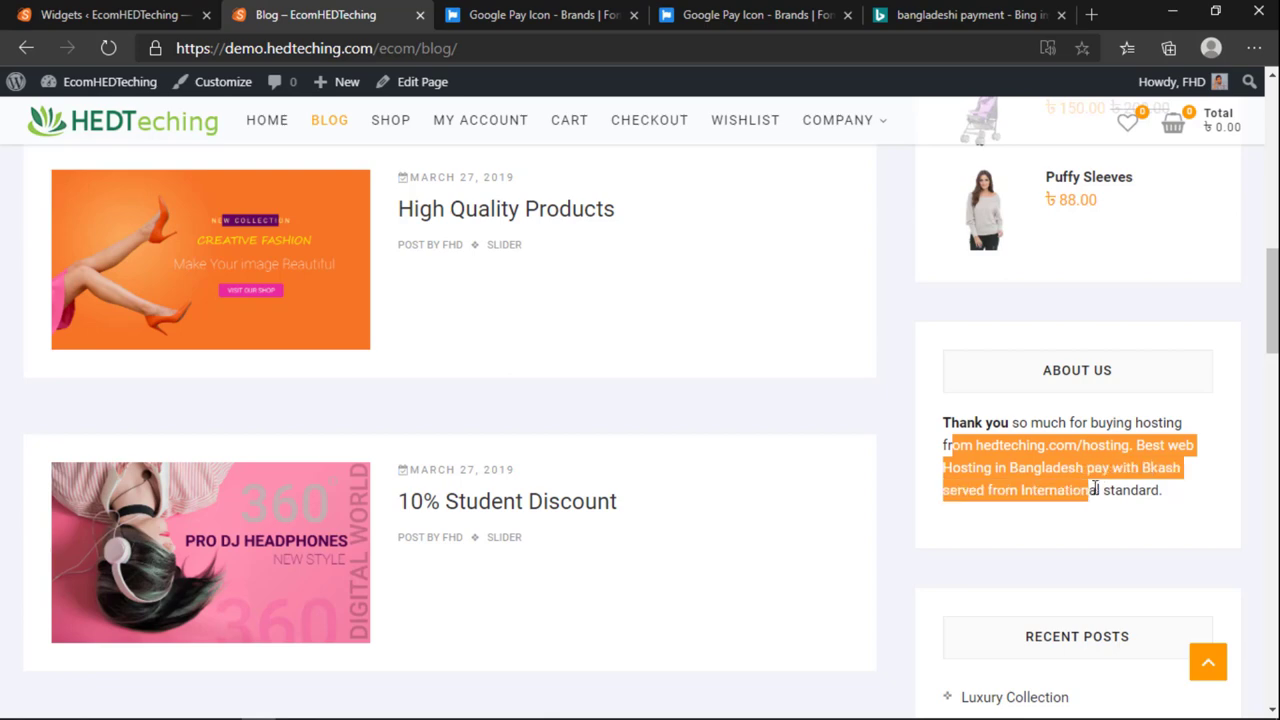
pyautogui.click(1146, 489)
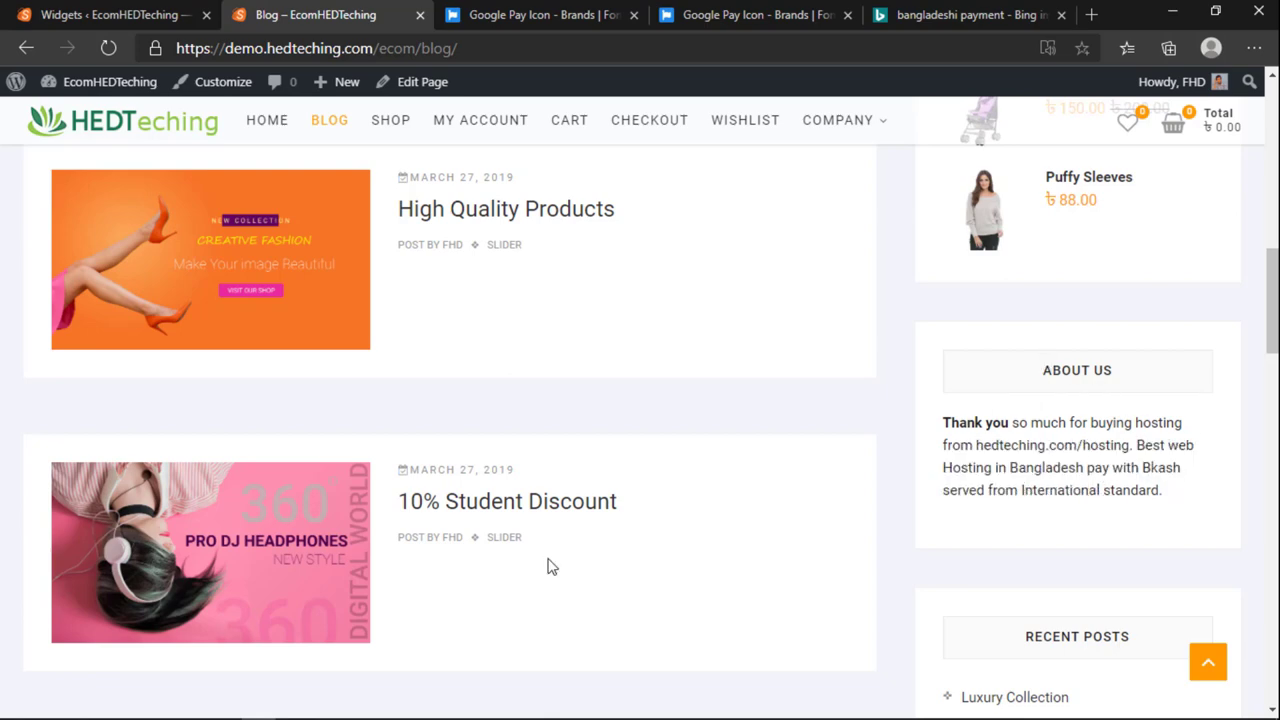
pyautogui.scroll(10, 1066, 529)
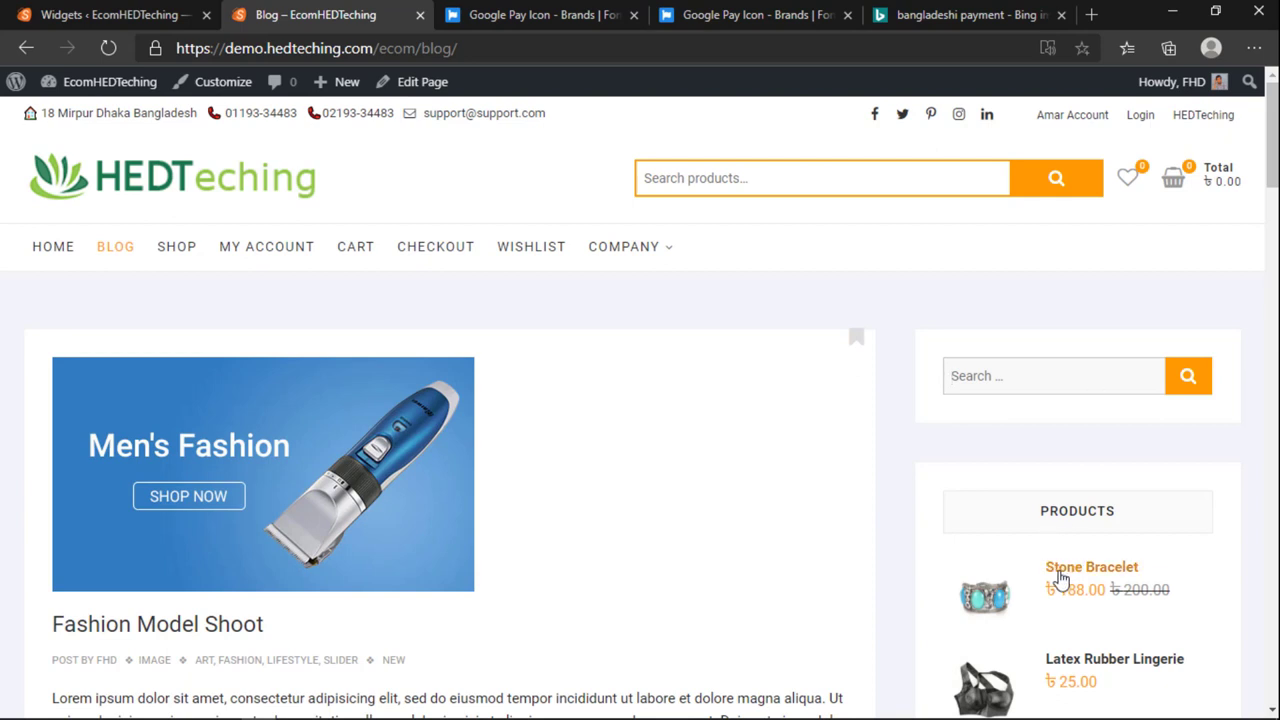
# Step: Search the store for 'stone' and open the Stone Bracelet product
pyautogui.write('stone')
pyautogui.press('Return')
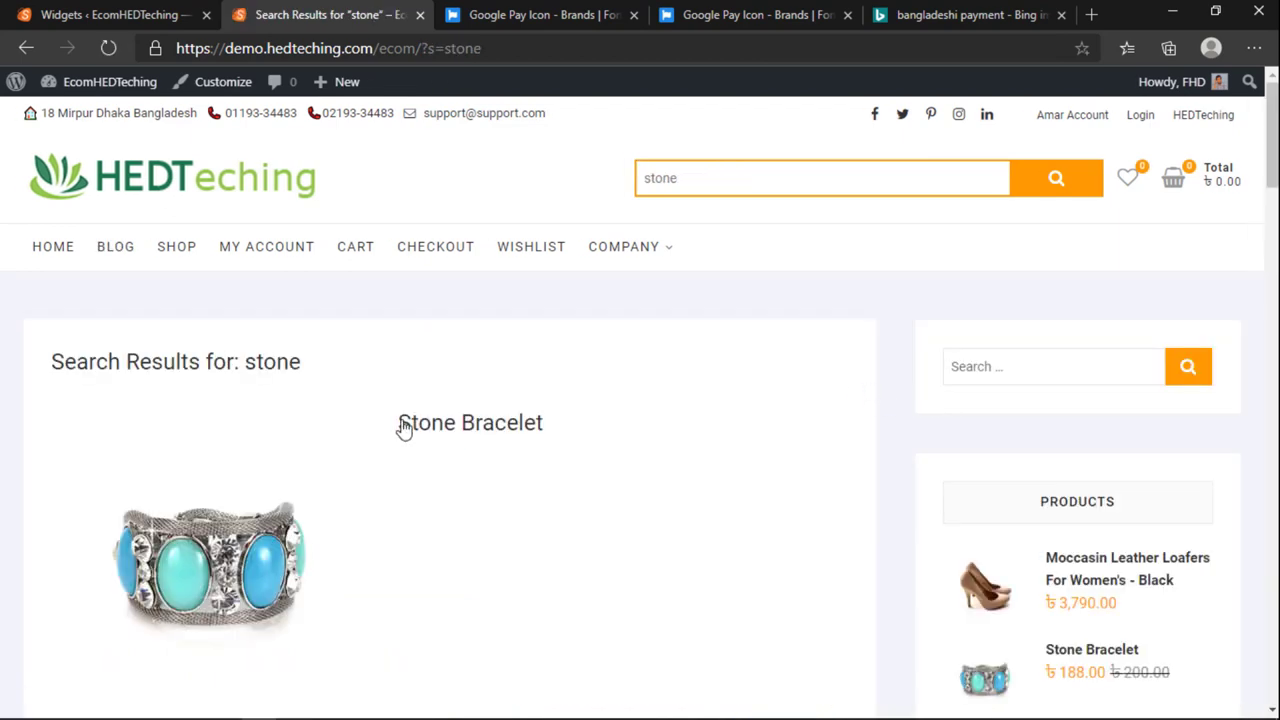
pyautogui.scroll(-5, 403, 435)
pyautogui.scroll(3, 406, 443)
pyautogui.click(424, 246)
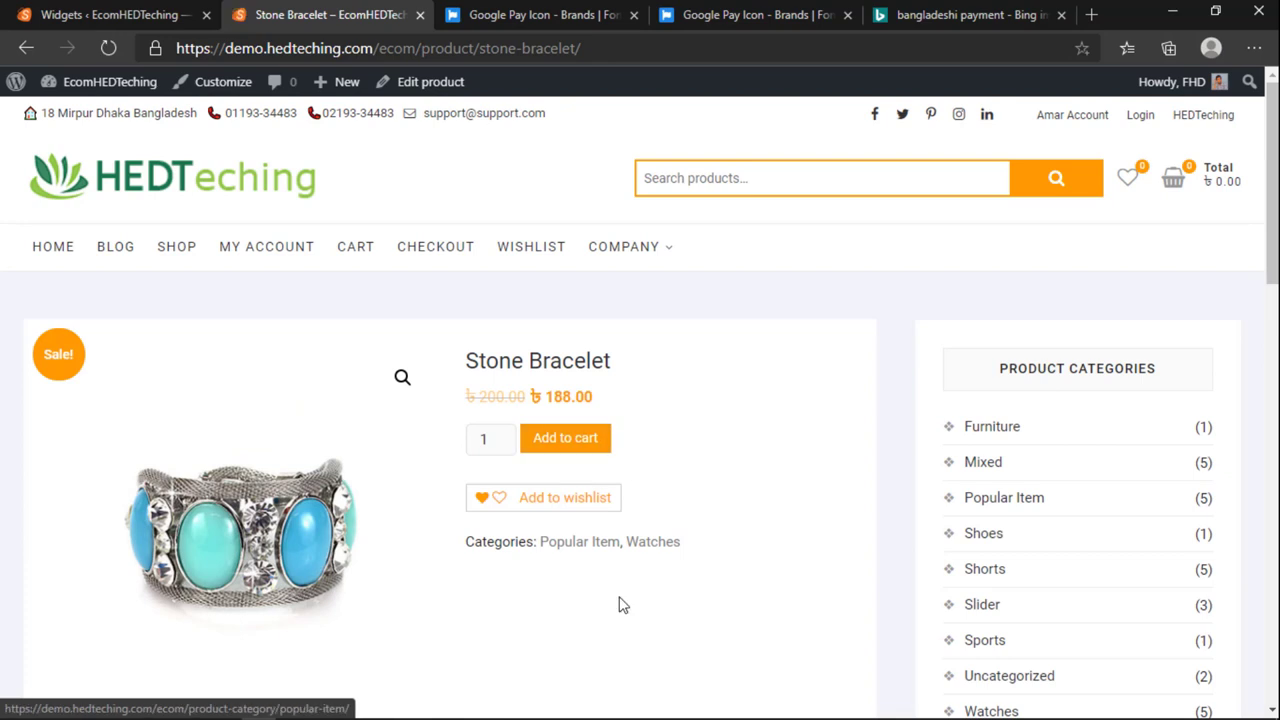
# Step: Return to the store home, browse the SHOP page, then go back to the Widgets page
pyautogui.click(218, 182)
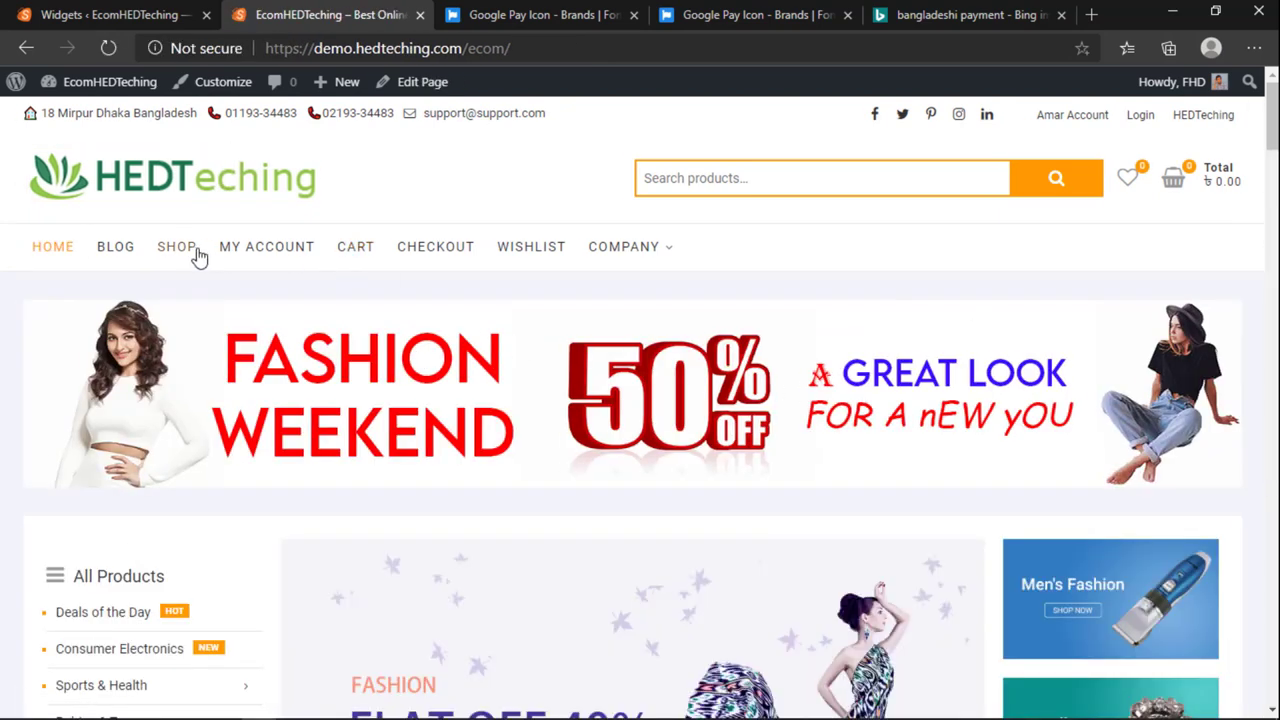
pyautogui.click(177, 250)
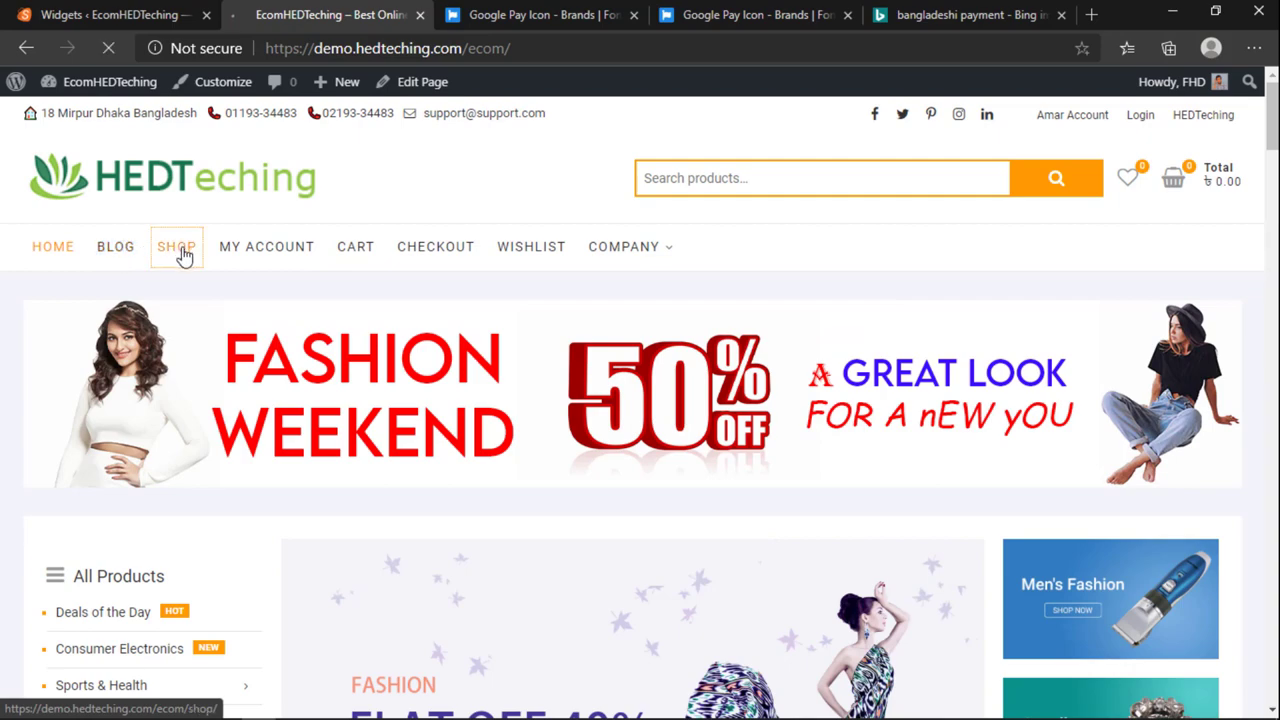
pyautogui.scroll(-5, 903, 397)
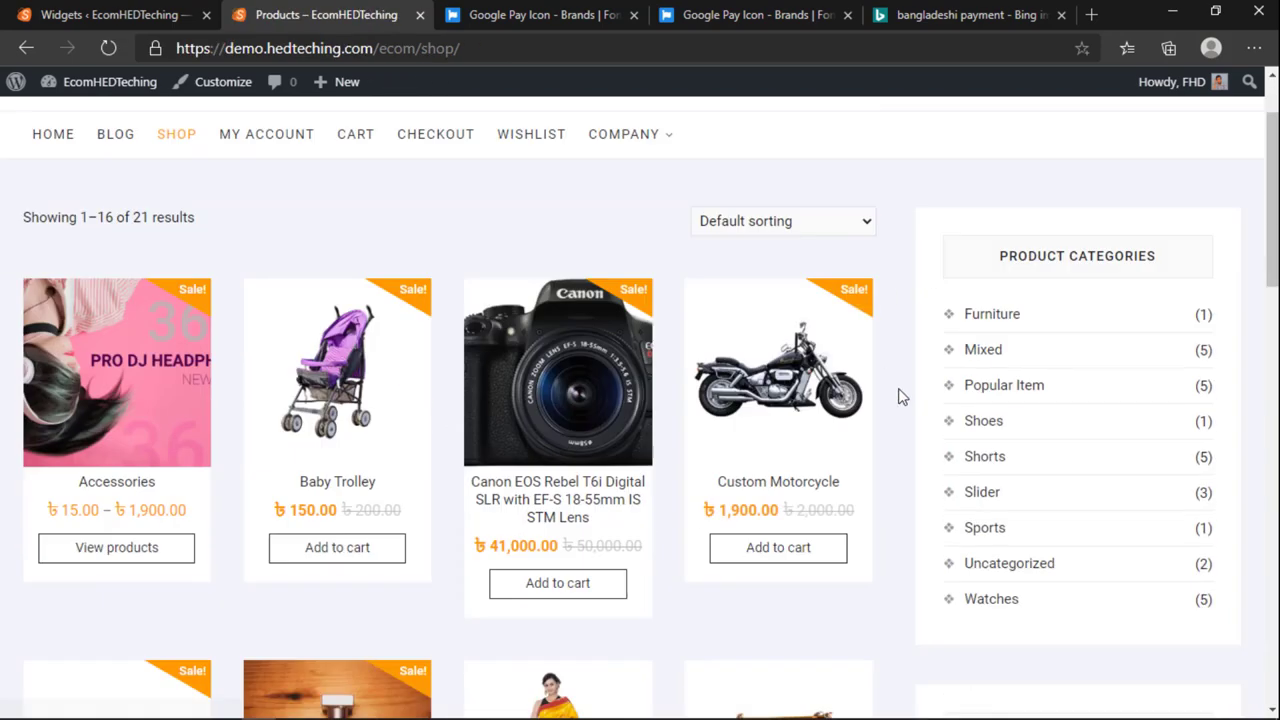
pyautogui.scroll(5, 993, 390)
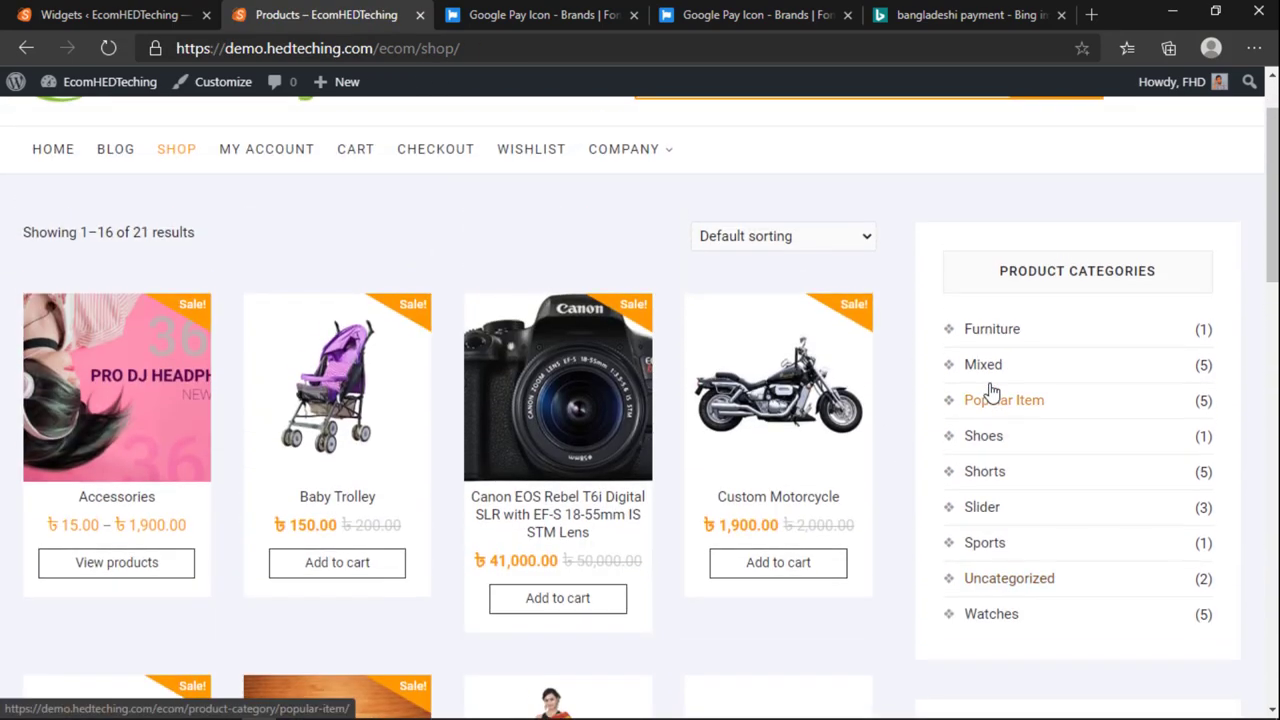
pyautogui.scroll(-1, 994, 391)
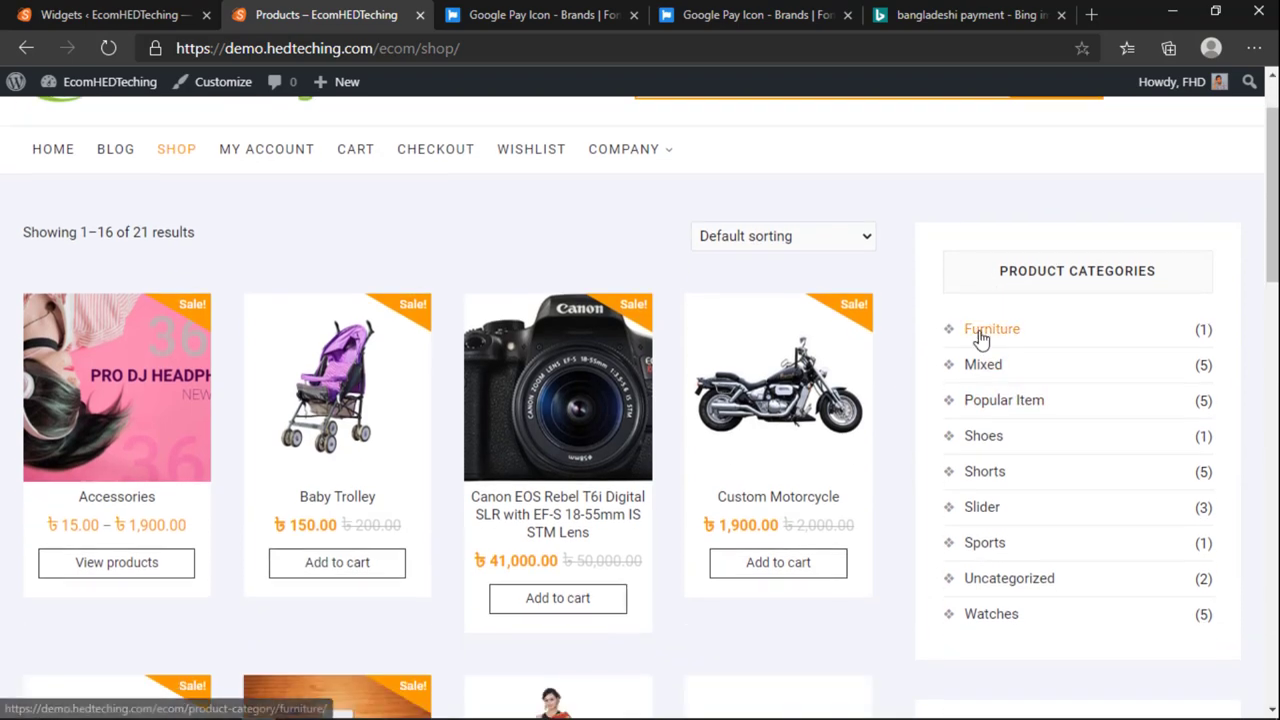
pyautogui.scroll(-4, 986, 406)
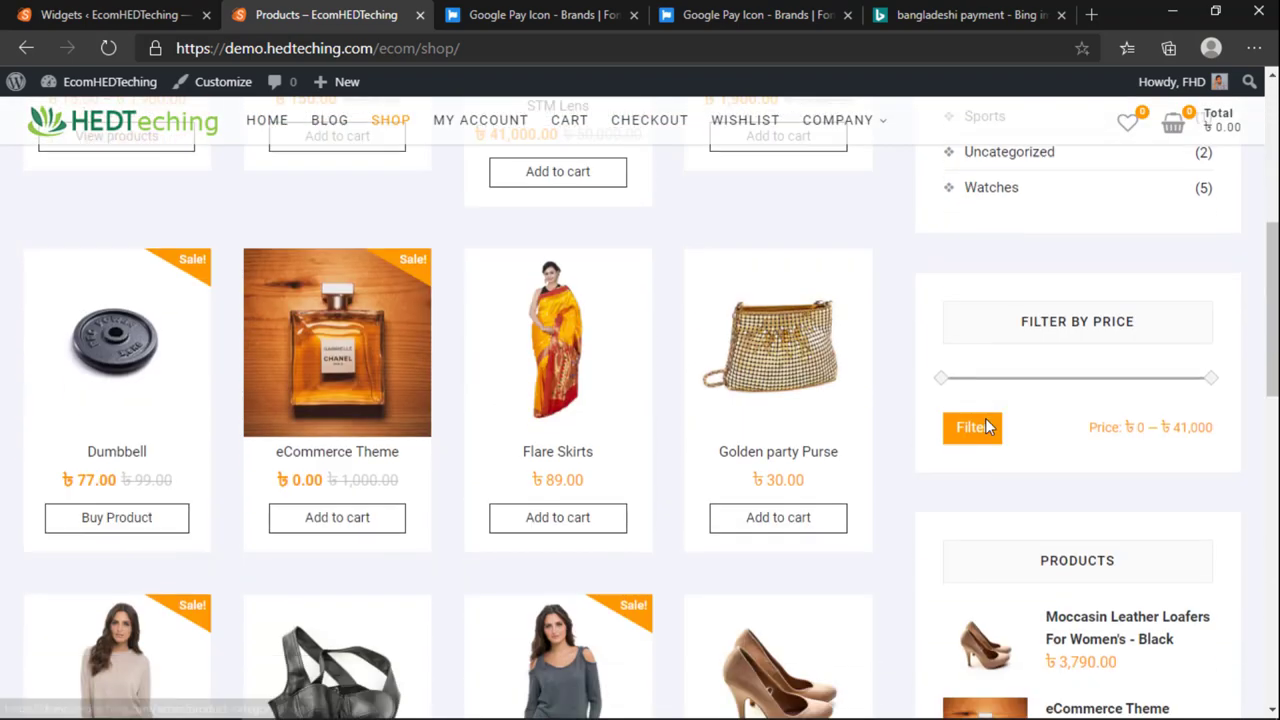
pyautogui.scroll(4, 986, 418)
pyautogui.scroll(1, 960, 406)
pyautogui.scroll(-4, 1003, 367)
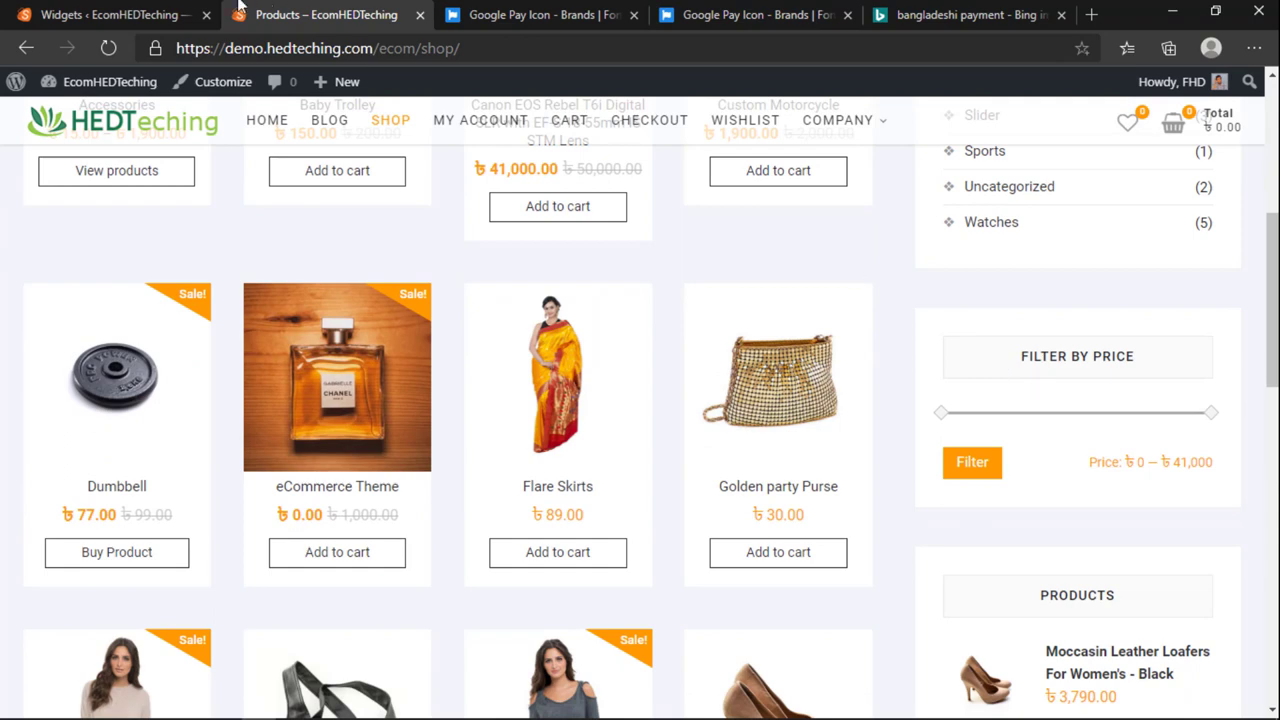
pyautogui.click(190, 14)
pyautogui.scroll(5, 640, 340)
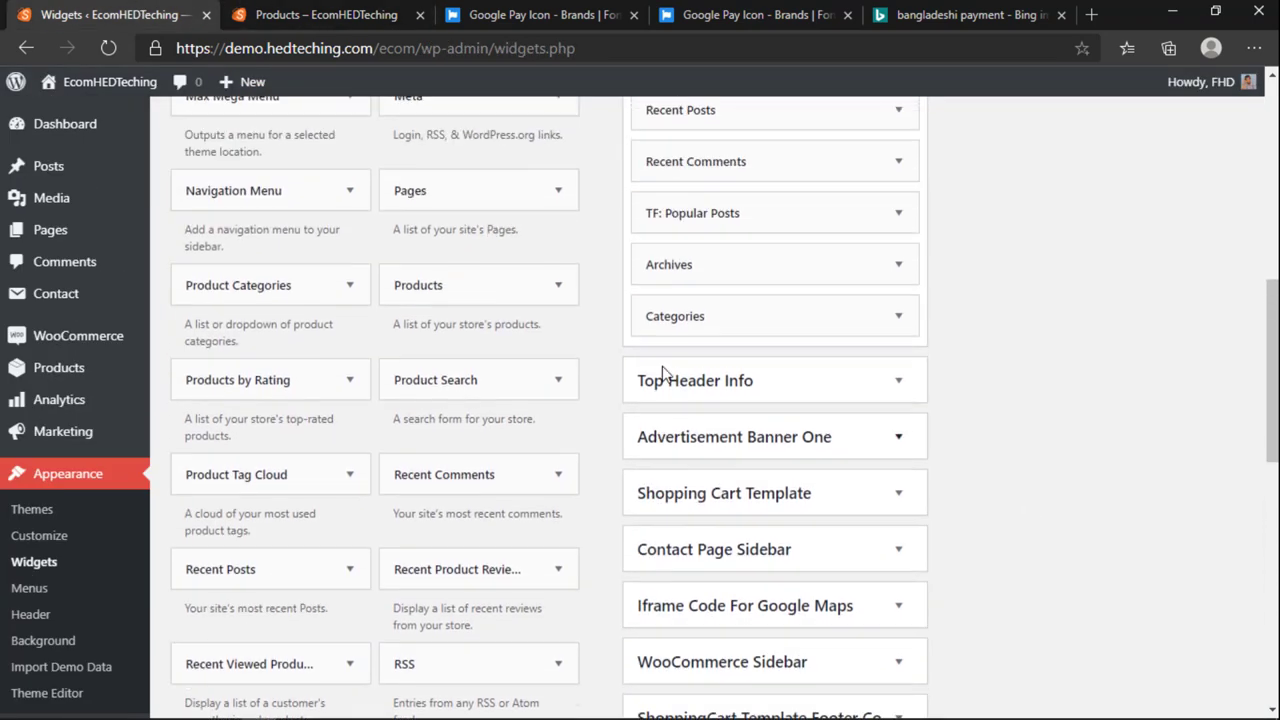
# Step: Collapse the Main Sidebar and expand the WooCommerce Sidebar widget list
pyautogui.scroll(-1, 751, 432)
pyautogui.click(762, 416)
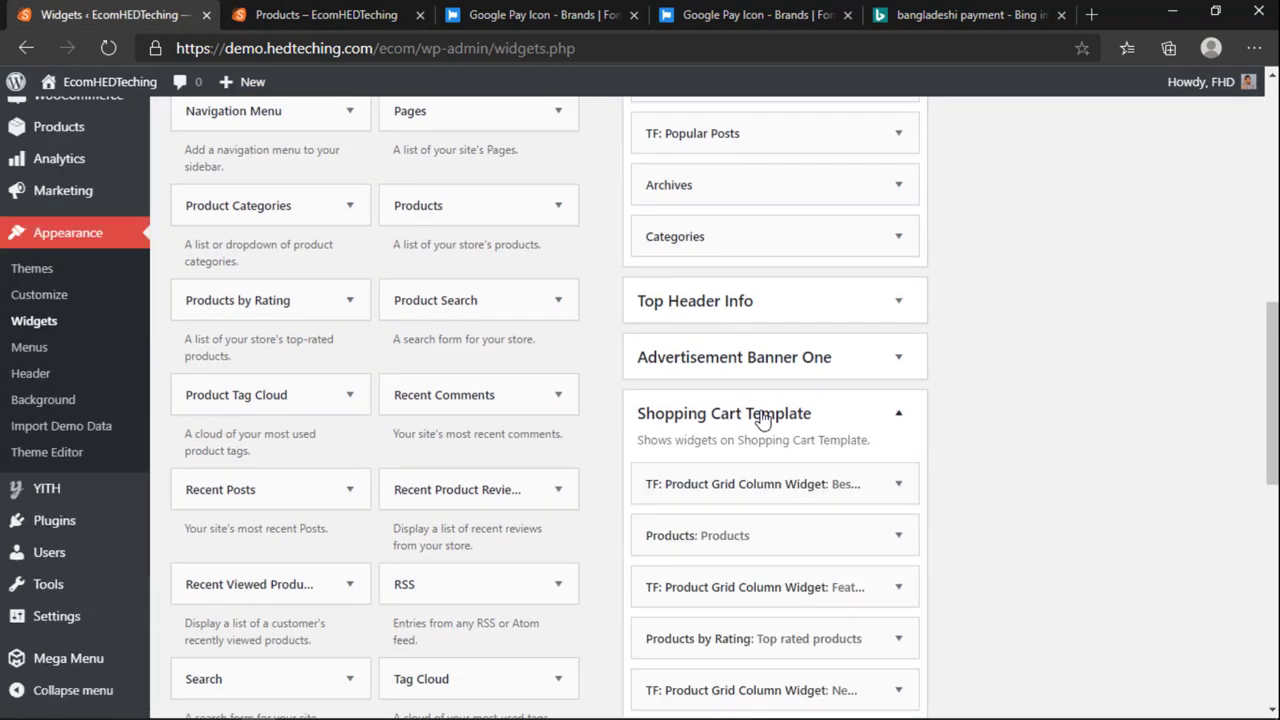
pyautogui.click(762, 416)
pyautogui.click(762, 416)
pyautogui.click(762, 416)
pyautogui.scroll(8, 763, 366)
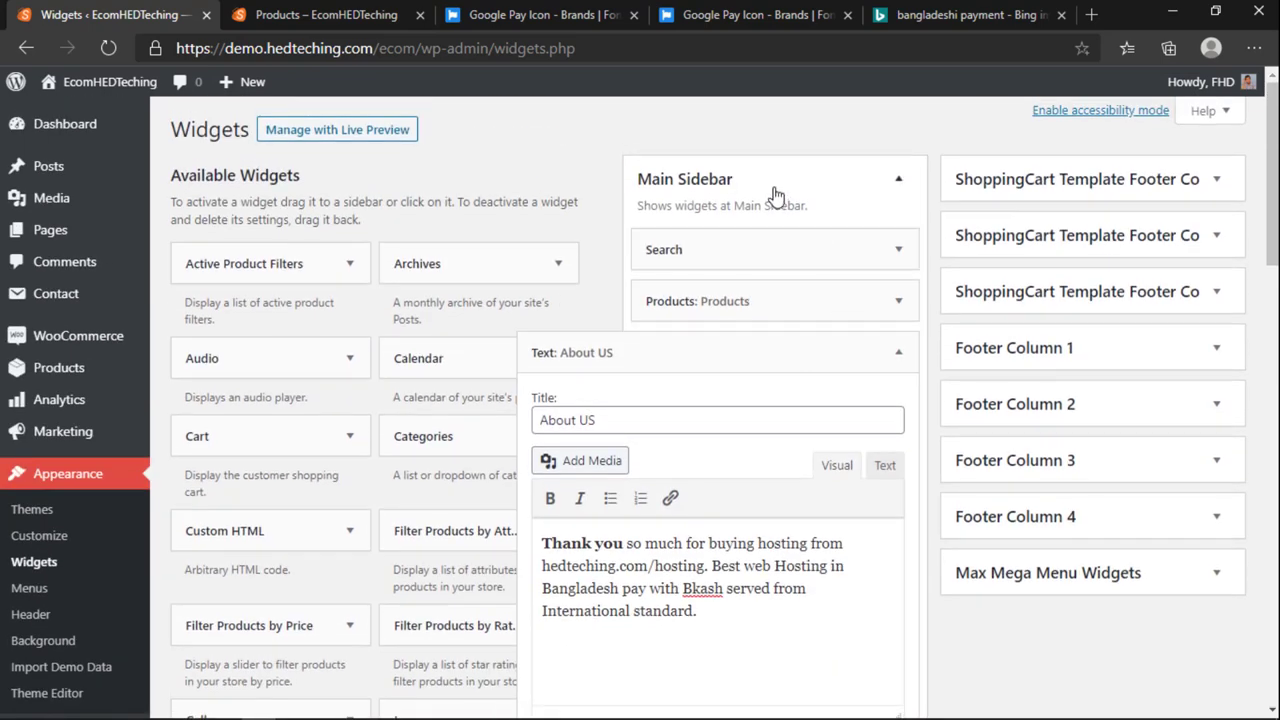
pyautogui.click(727, 197)
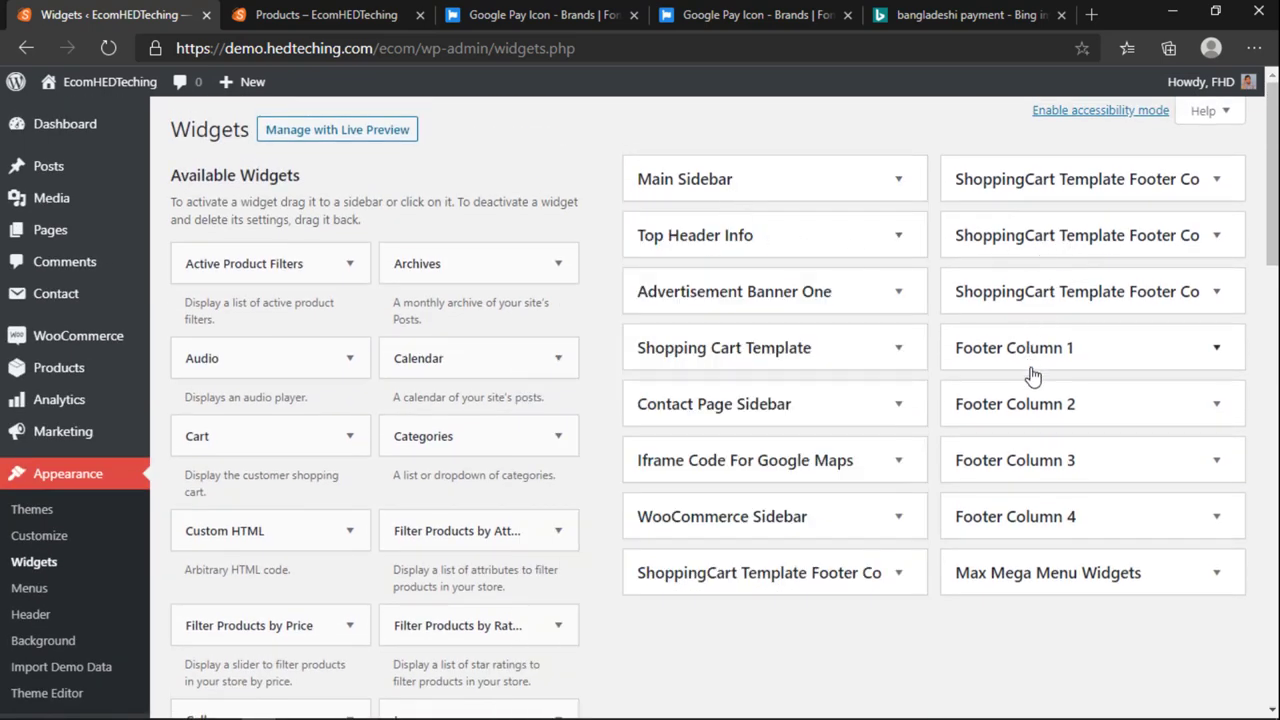
pyautogui.click(730, 520)
pyautogui.scroll(-3, 743, 517)
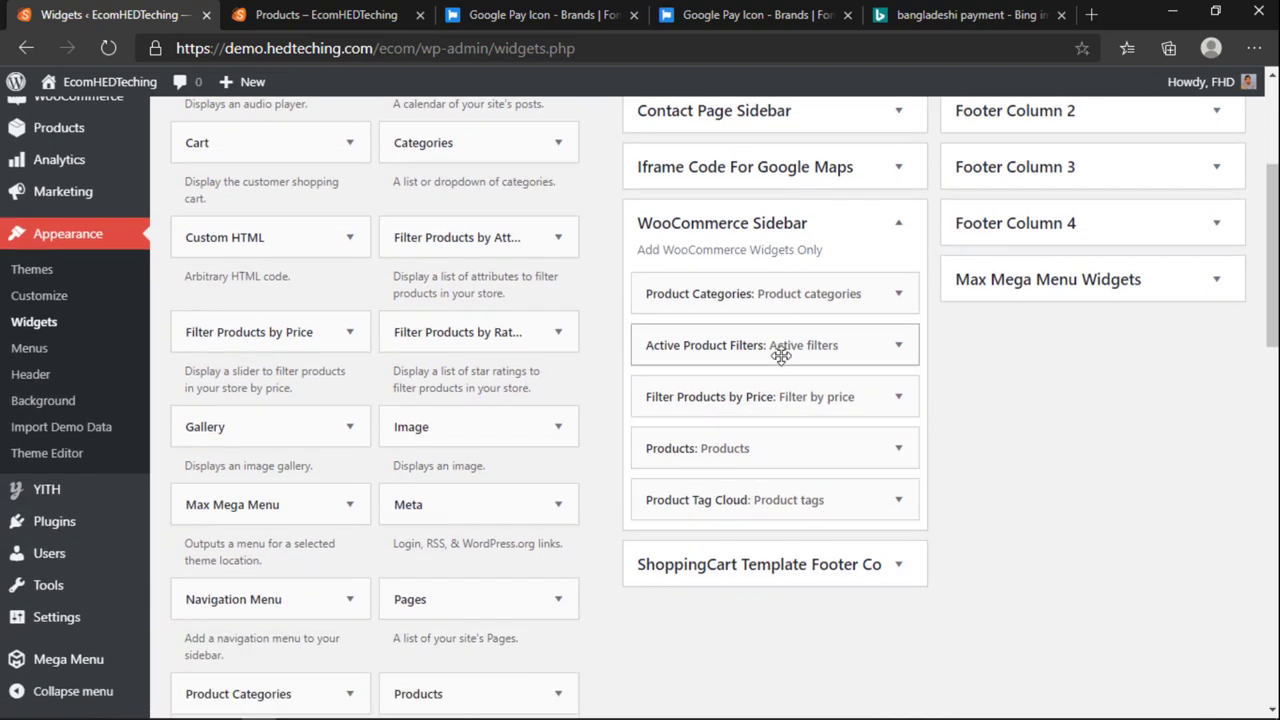
# Step: Move Active Product Filters to the top and drag a Products widget below Product Tag Cloud
pyautogui.moveTo(734, 346); pyautogui.dragTo(750, 300)
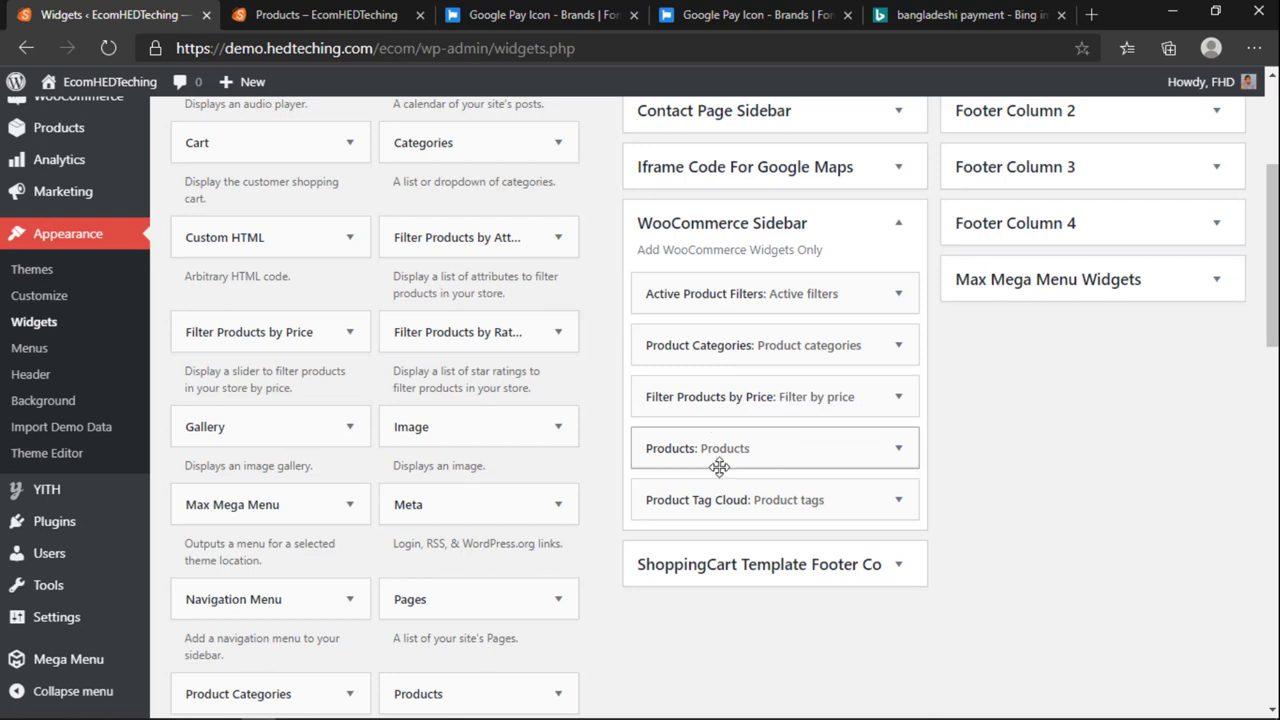
pyautogui.scroll(-2, 533, 507)
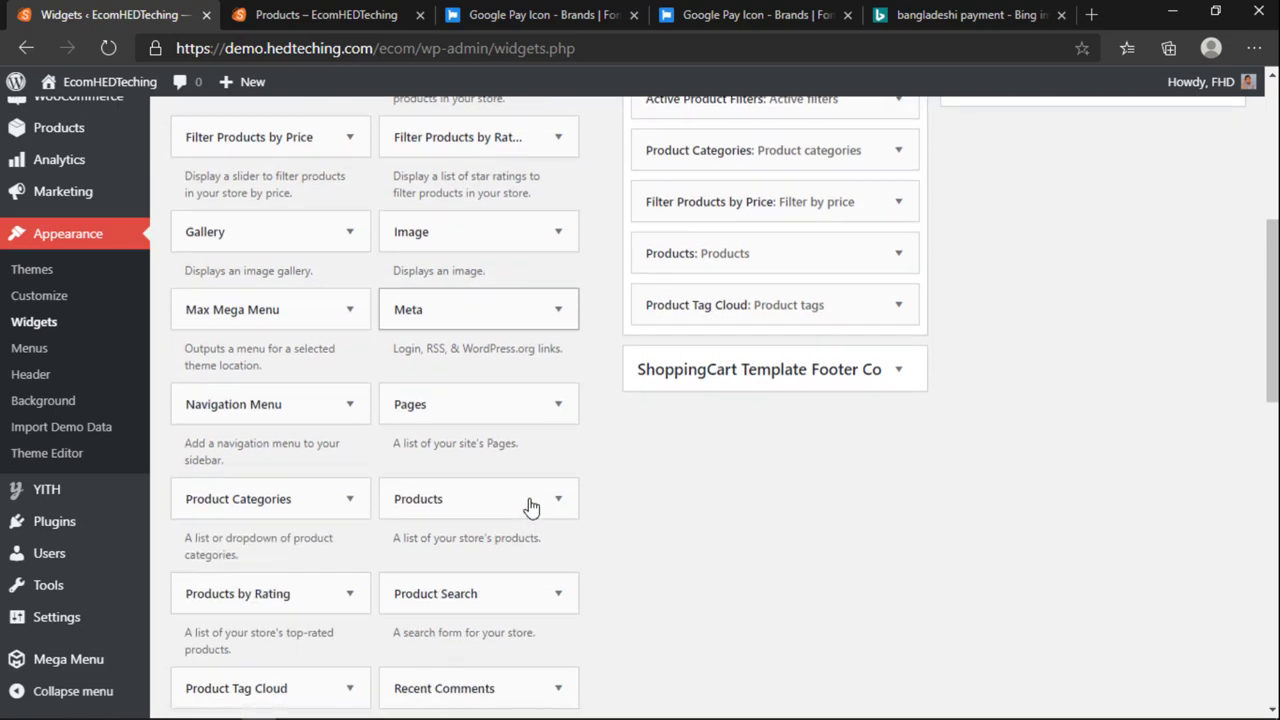
pyautogui.scroll(3, 529, 505)
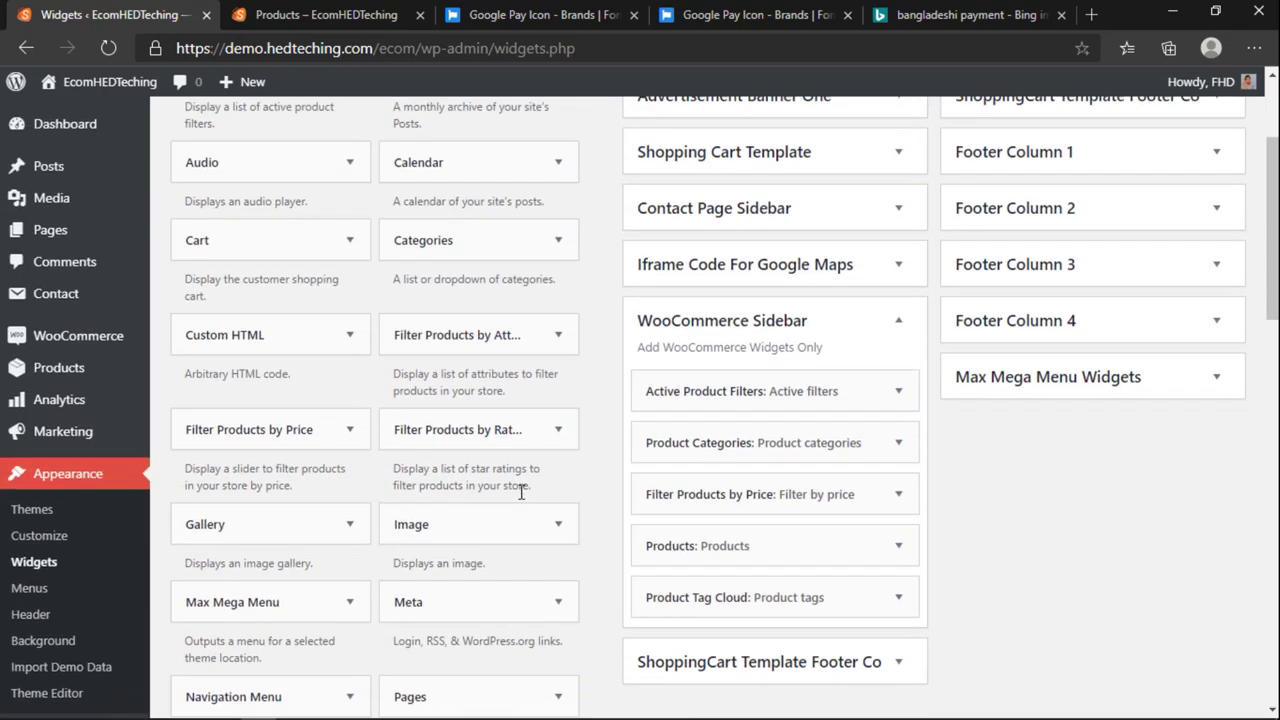
pyautogui.scroll(-4, 480, 409)
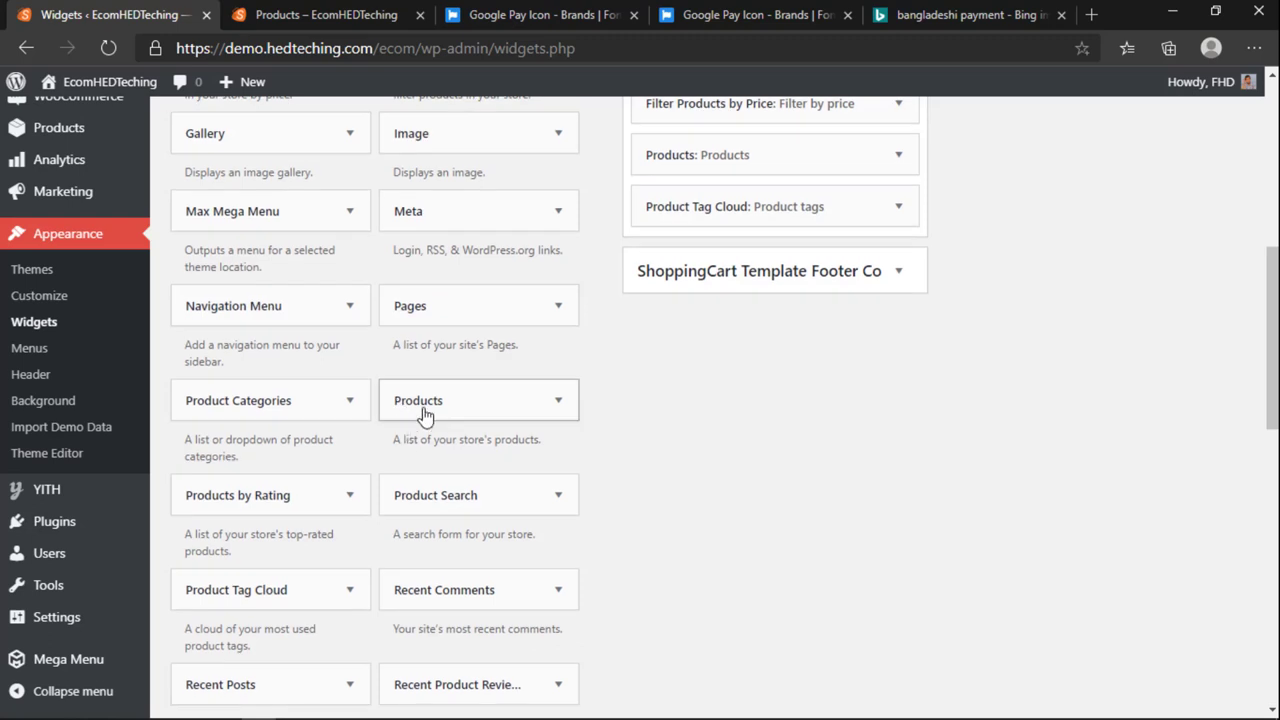
pyautogui.moveTo(425, 415); pyautogui.dragTo(693, 256)
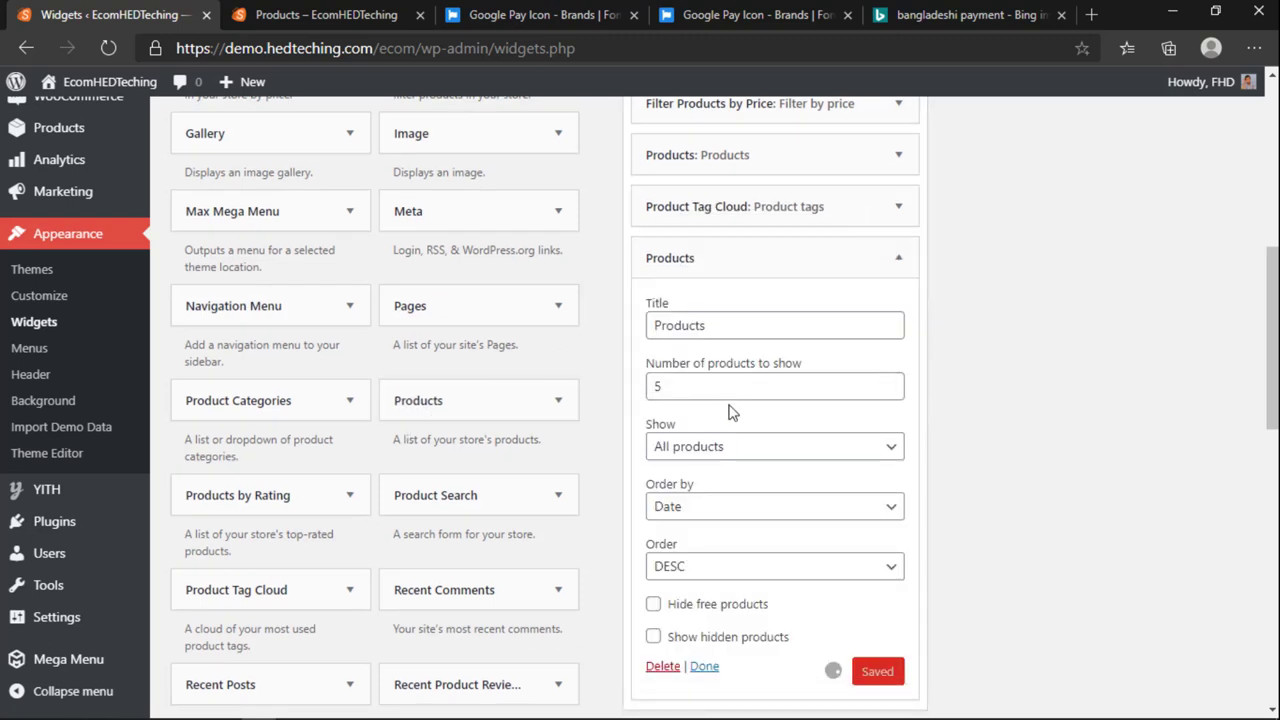
# Step: Set the Products widget to 8 products by date ascending, hiding free and showing hidden products, and save
pyautogui.doubleClick(738, 392)
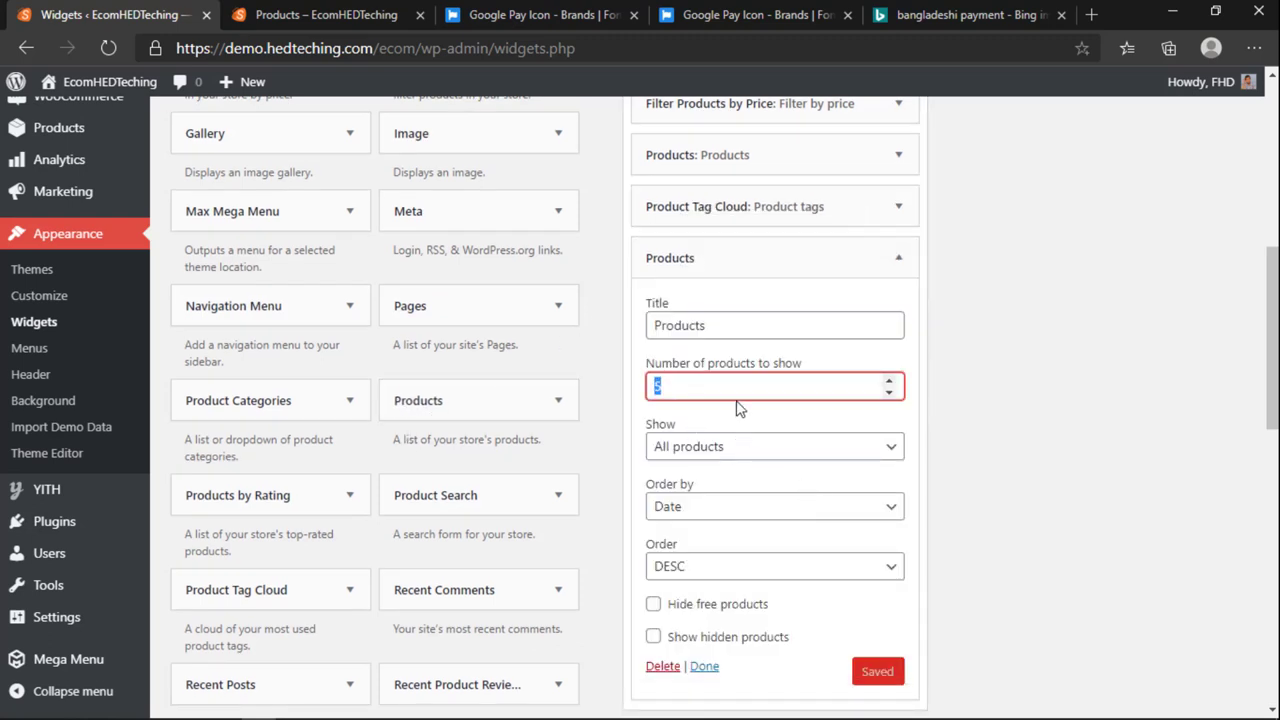
pyautogui.write('8')
pyautogui.click(774, 565)
pyautogui.click(684, 591)
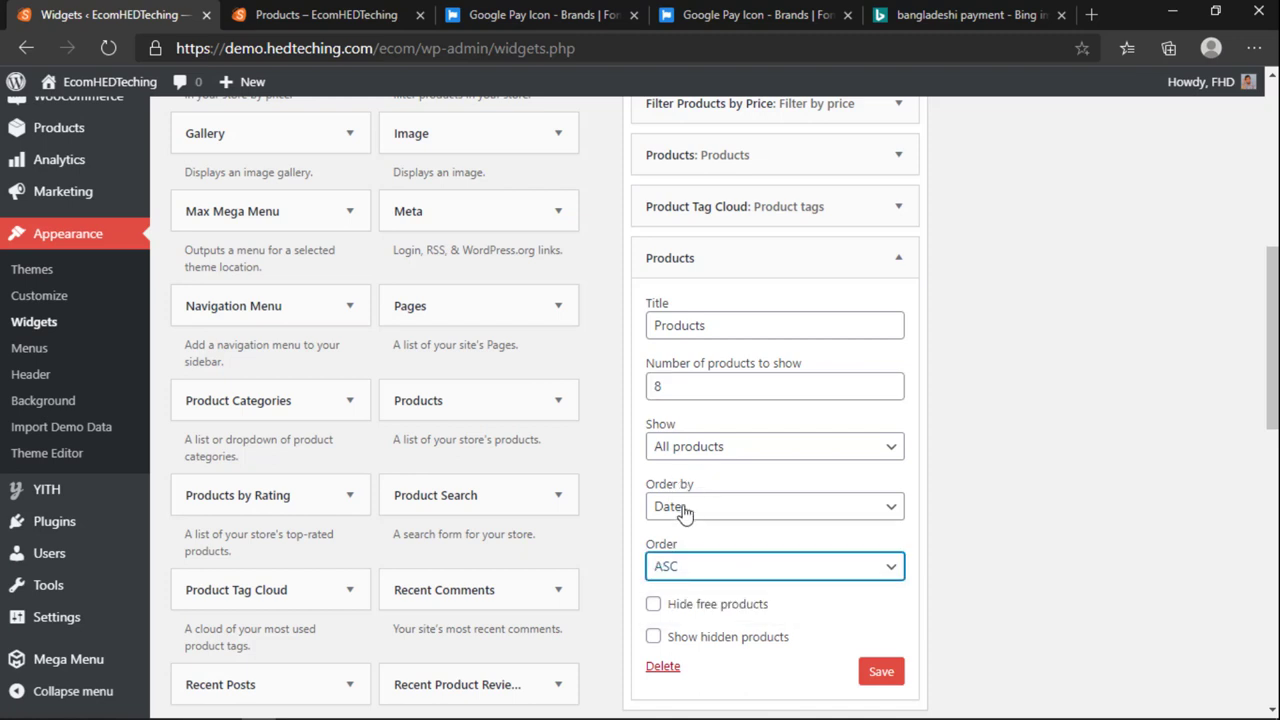
pyautogui.click(685, 508)
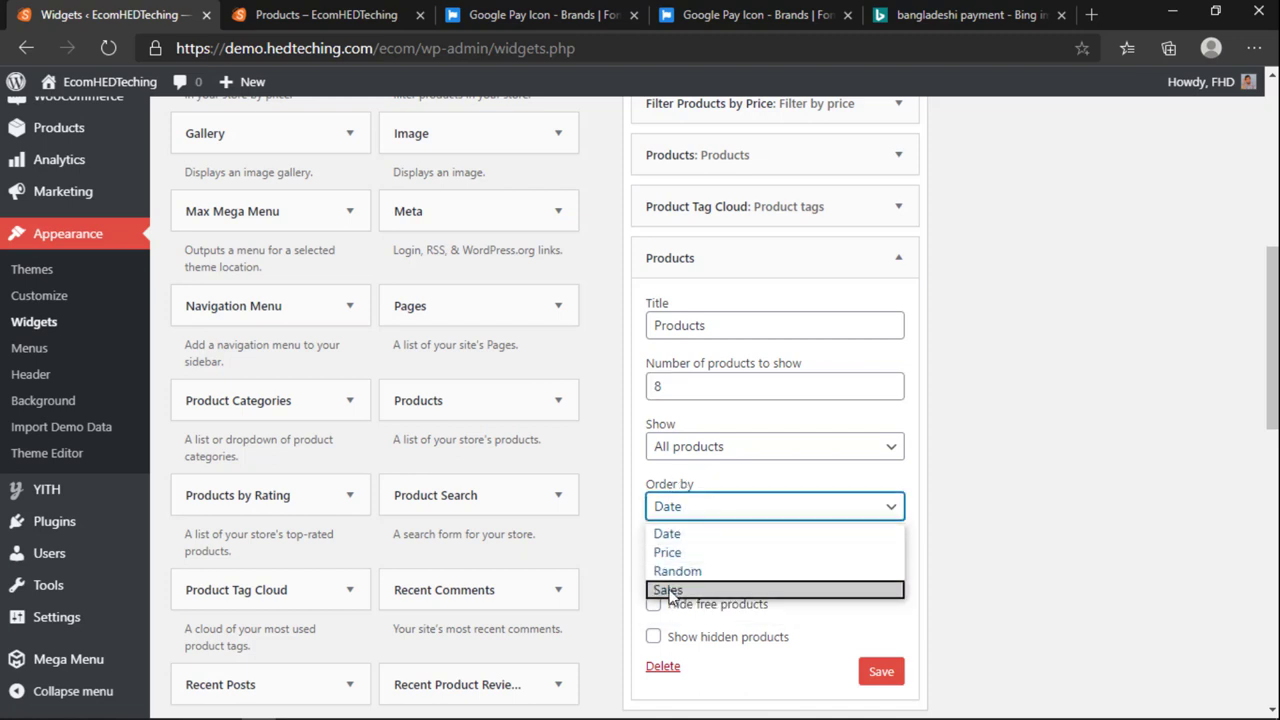
pyautogui.click(664, 534)
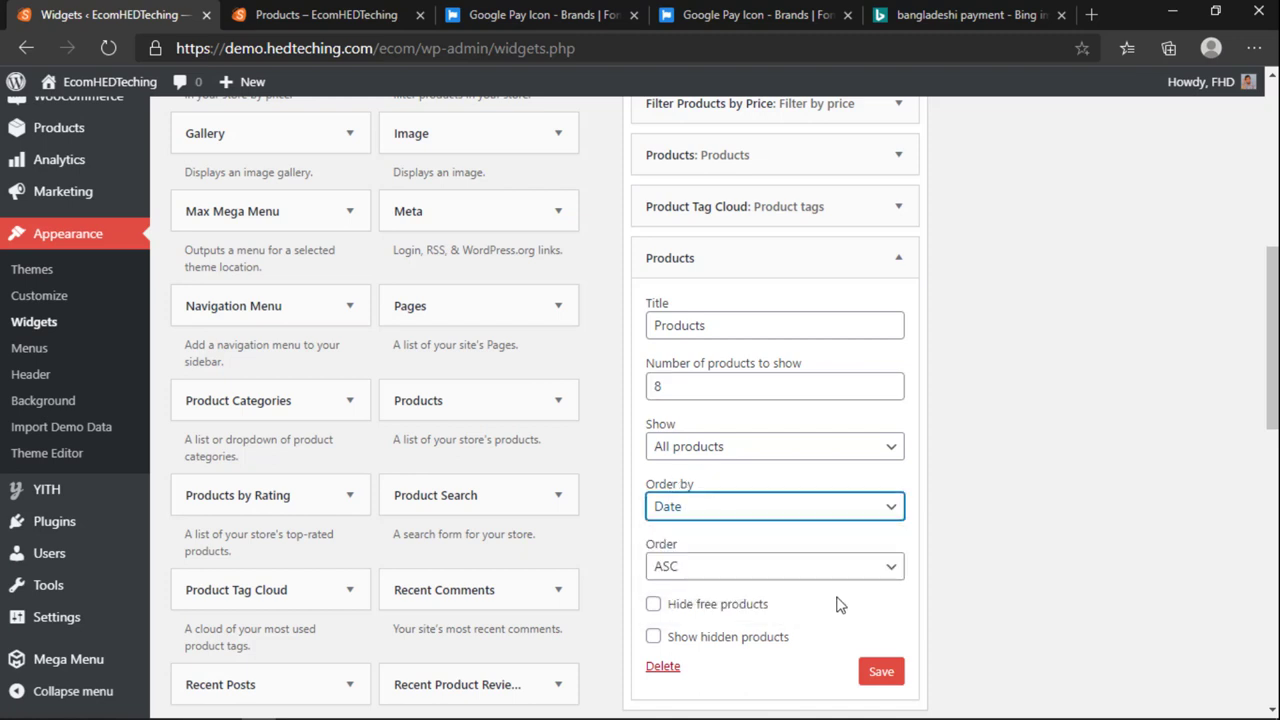
pyautogui.click(722, 606)
pyautogui.click(710, 638)
pyautogui.click(878, 674)
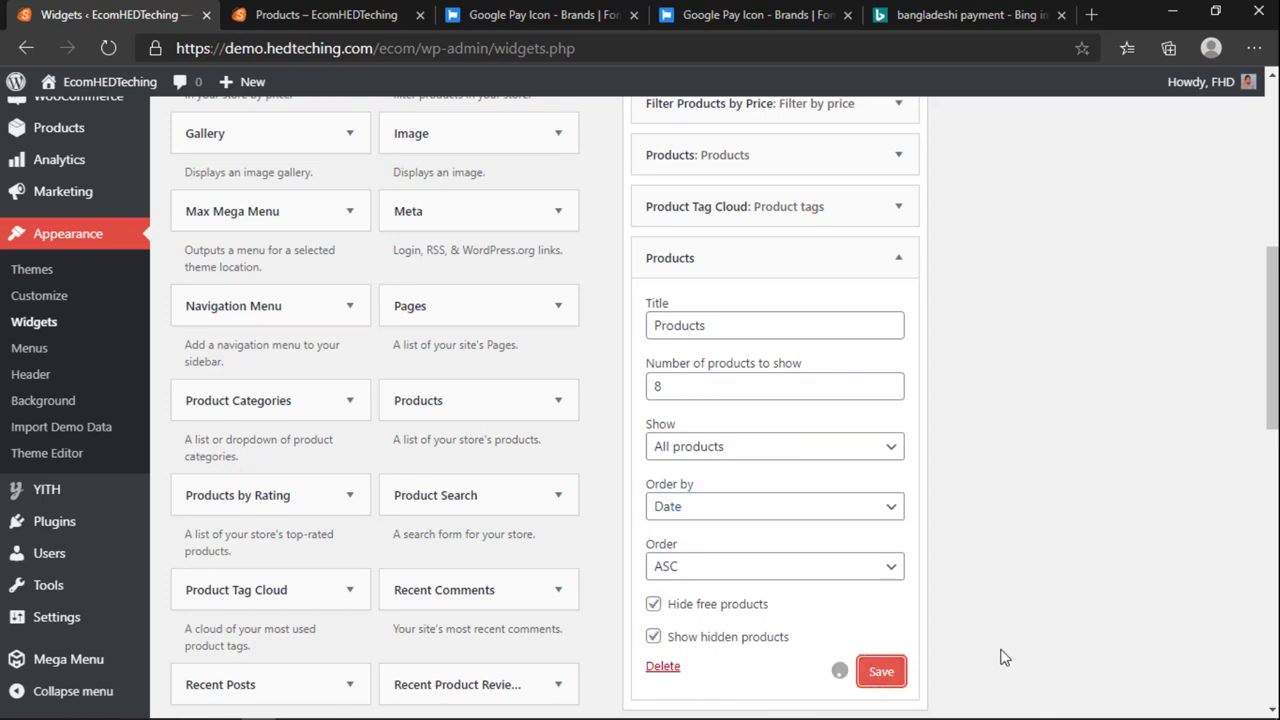
# Step: Collapse the widget settings and reload the storefront Shop page to see the sidebar list
pyautogui.scroll(1, 1010, 645)
pyautogui.scroll(2, 1024, 626)
pyautogui.click(898, 551)
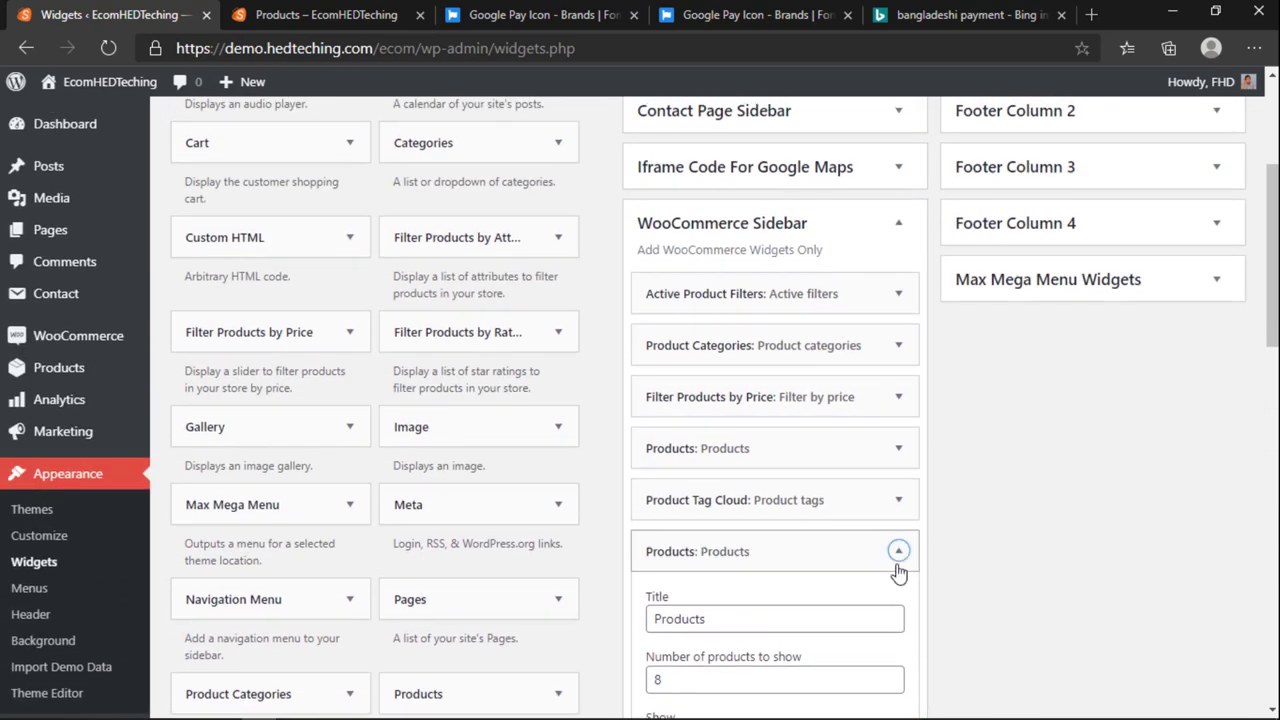
pyautogui.scroll(3, 938, 535)
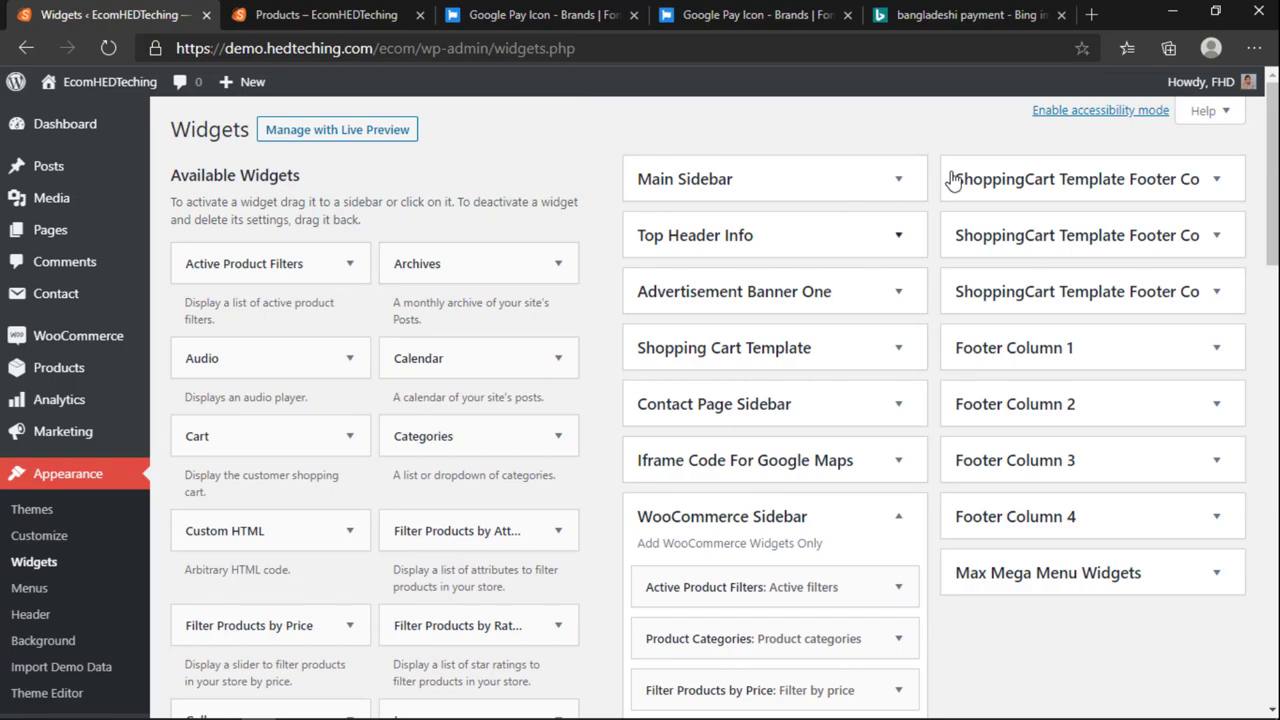
pyautogui.click(326, 14)
pyautogui.click(108, 48)
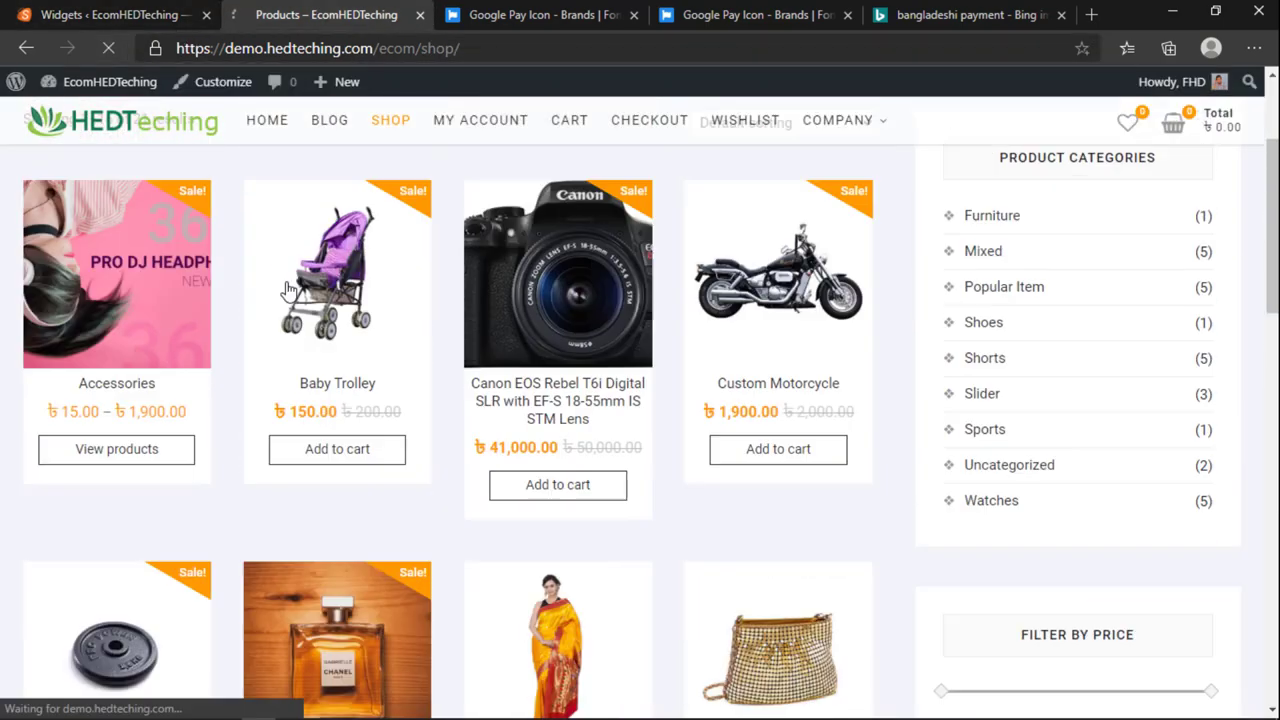
pyautogui.scroll(-8, 297, 340)
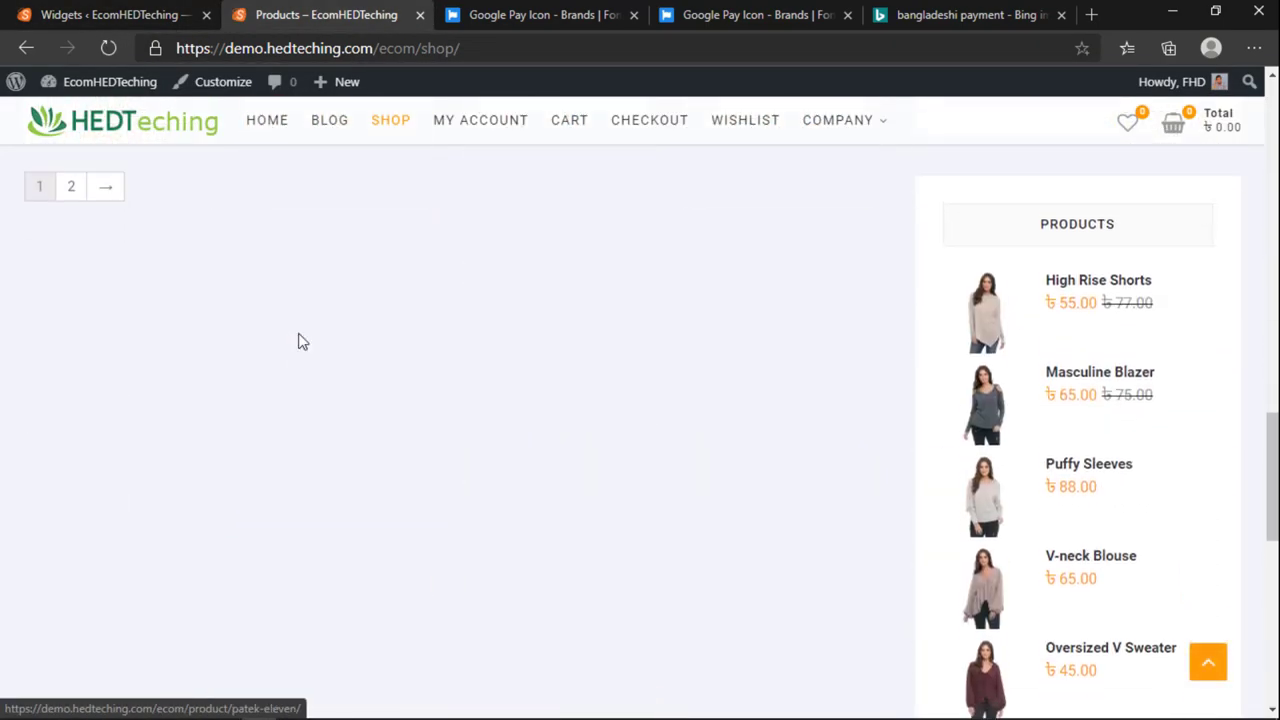
pyautogui.scroll(4, 297, 340)
pyautogui.scroll(-2, 920, 361)
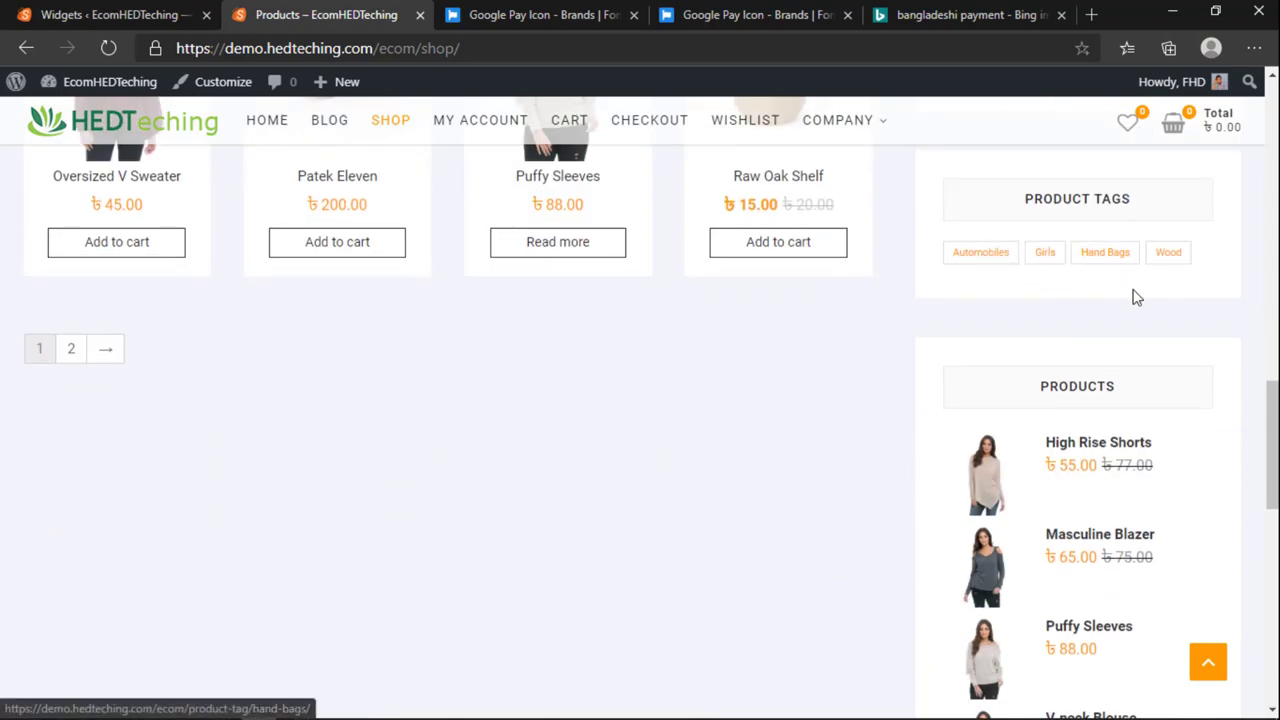
pyautogui.scroll(-6, 1134, 294)
pyautogui.scroll(-2, 1122, 343)
pyautogui.scroll(12, 1122, 343)
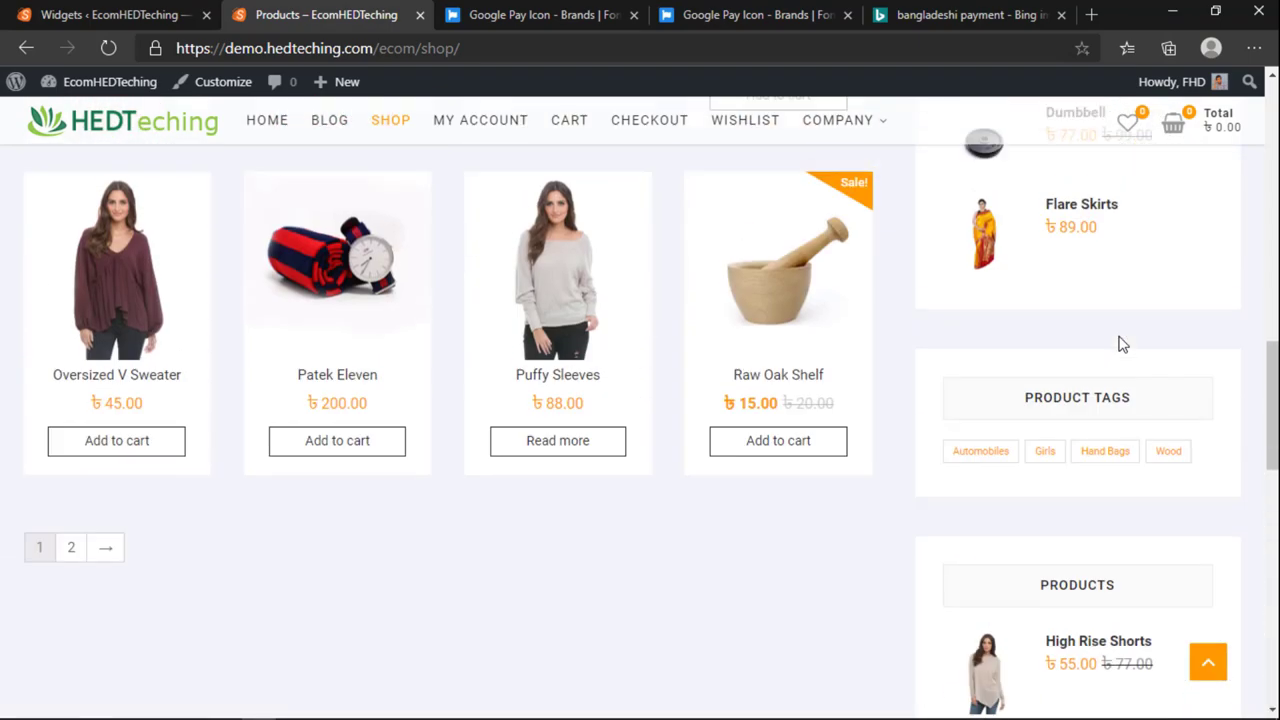
pyautogui.scroll(-2, 1122, 343)
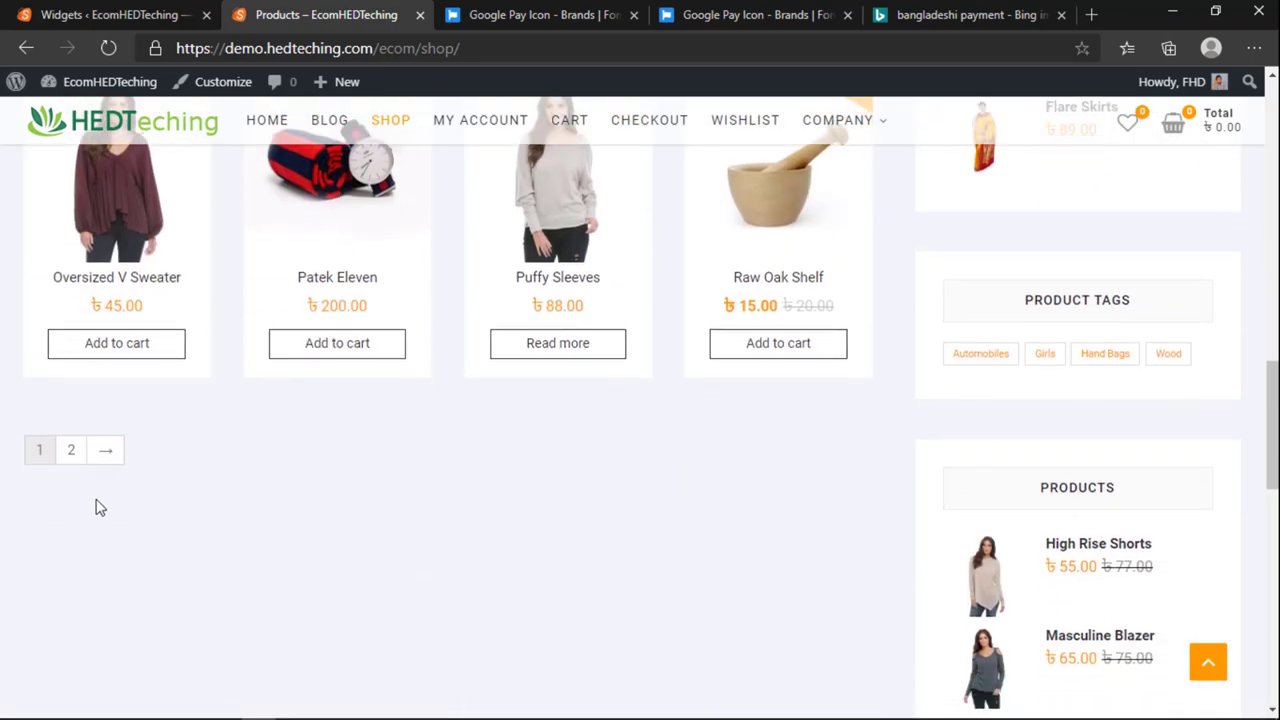
pyautogui.scroll(14, 77, 449)
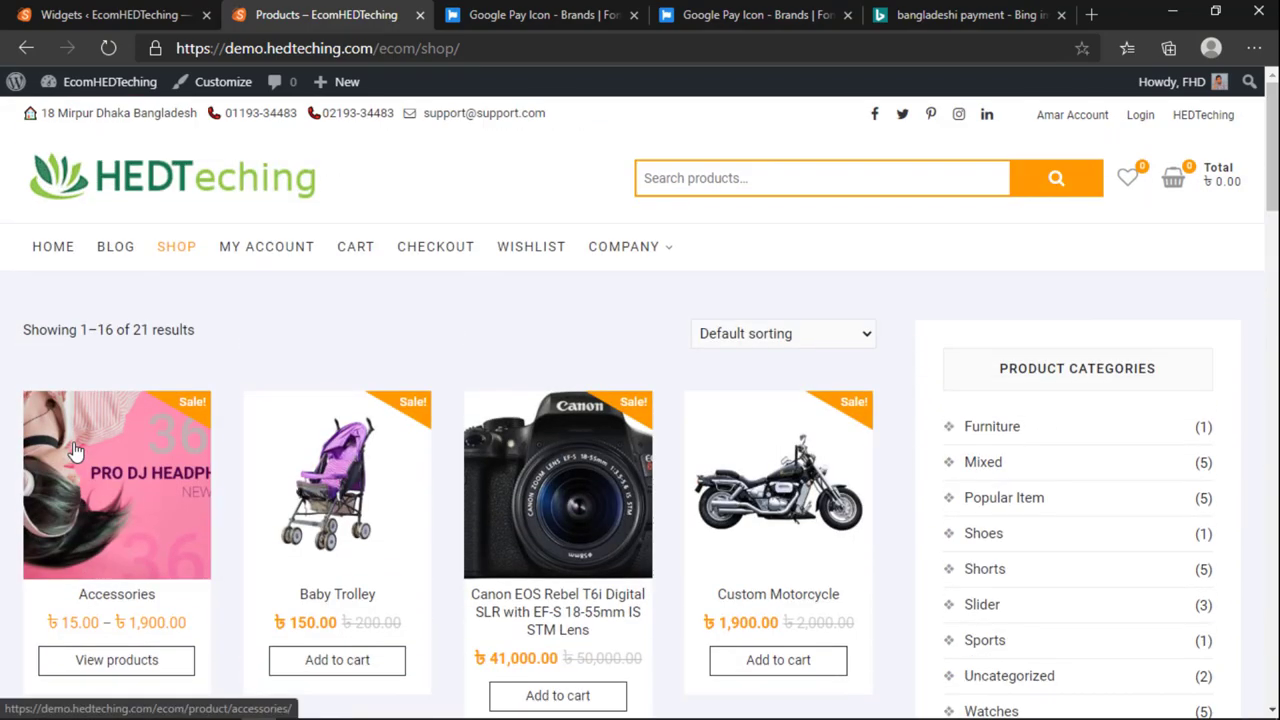
pyautogui.scroll(-15, 75, 460)
pyautogui.scroll(8, 76, 480)
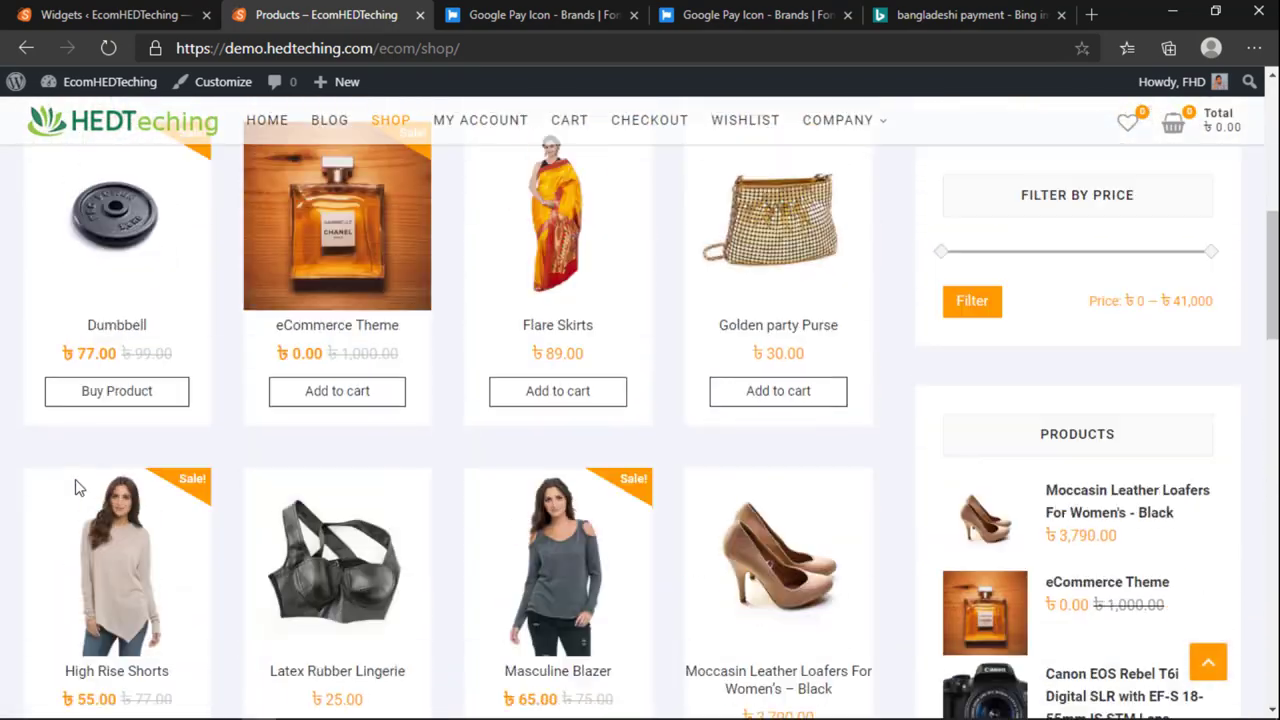
pyautogui.scroll(5, 75, 488)
pyautogui.scroll(-2, 380, 408)
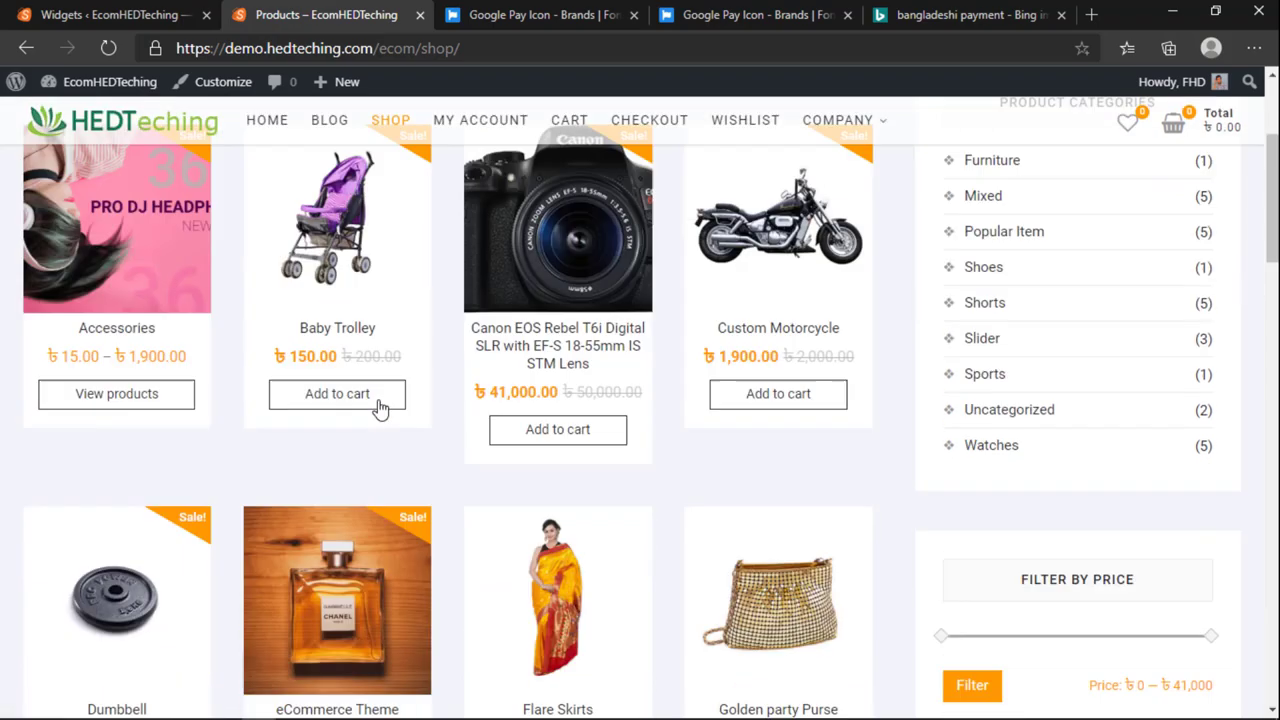
pyautogui.scroll(-15, 372, 455)
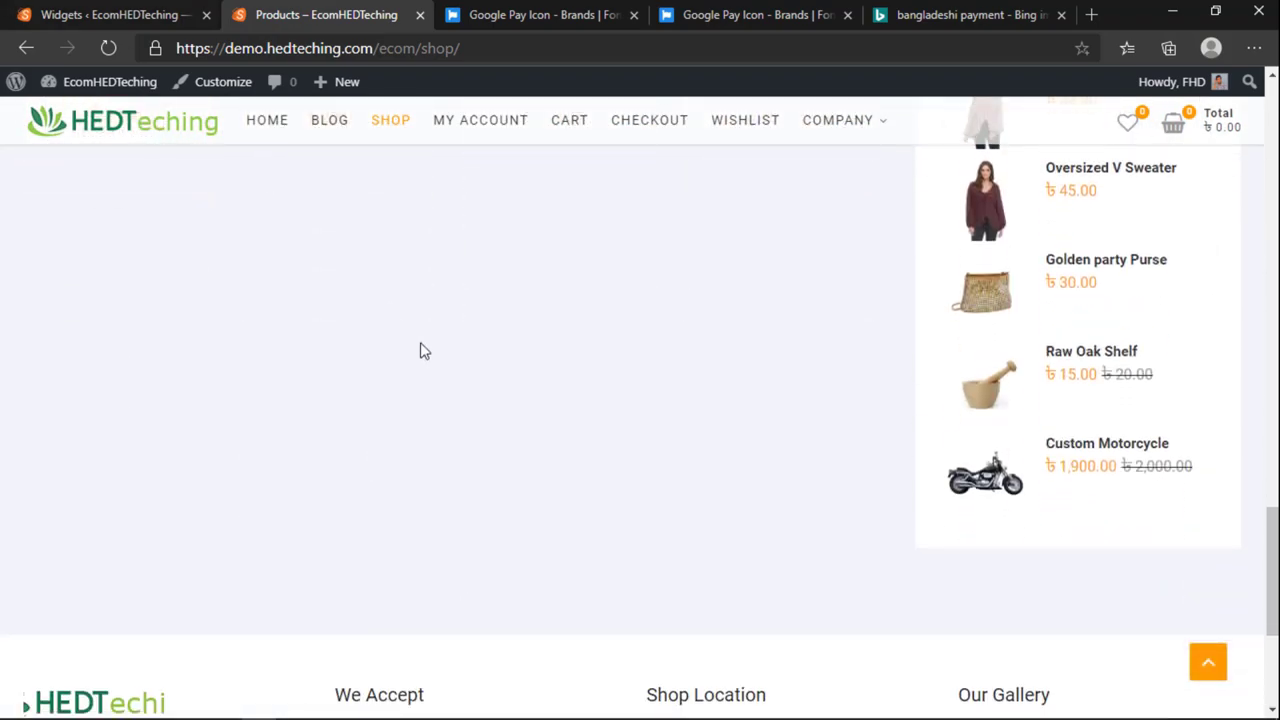
pyautogui.scroll(-3, 425, 380)
pyautogui.scroll(12, 446, 469)
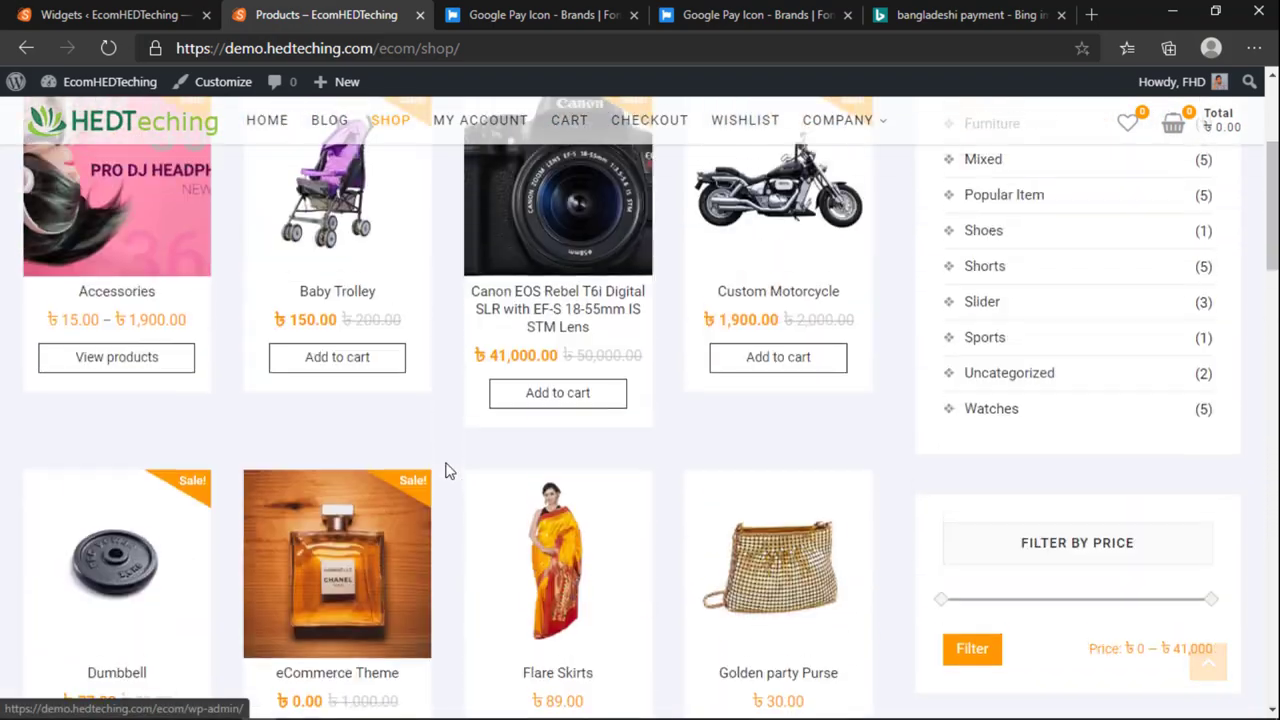
pyautogui.scroll(-6, 446, 480)
pyautogui.scroll(14, 443, 489)
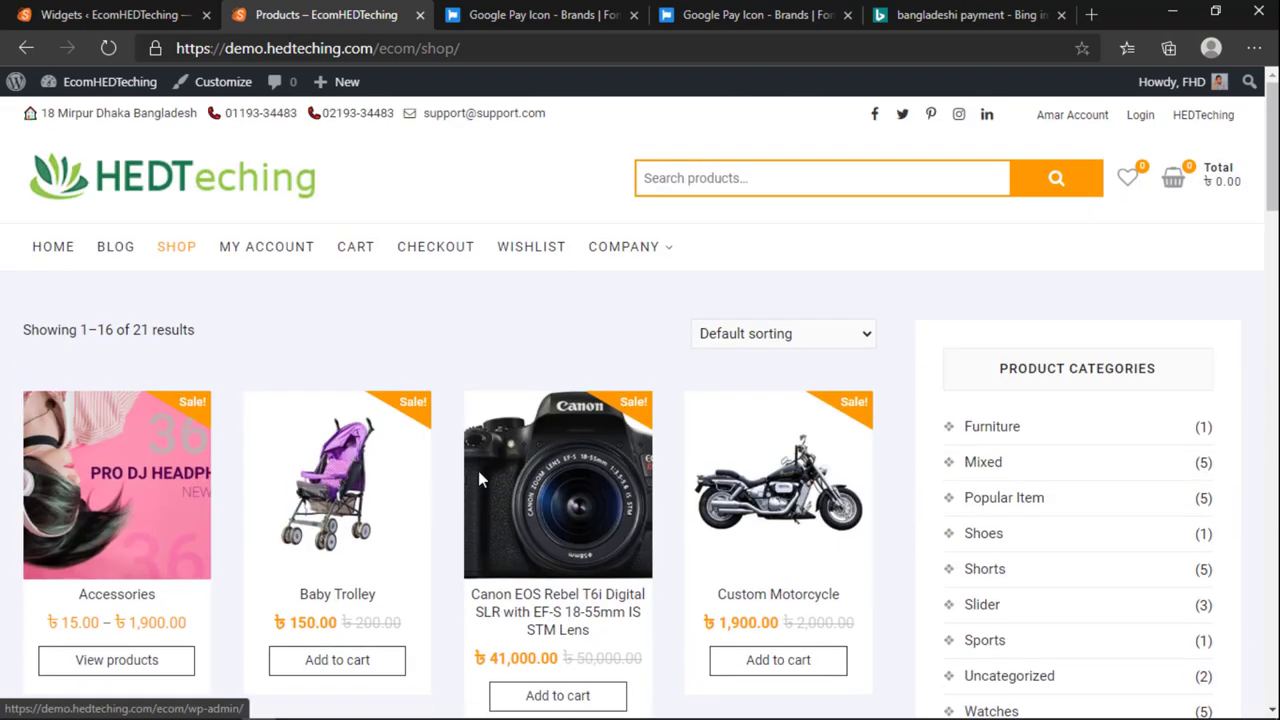
# Step: Keep the default shop sorting and search the store's products for 'canon'
pyautogui.click(793, 334)
pyautogui.click(793, 334)
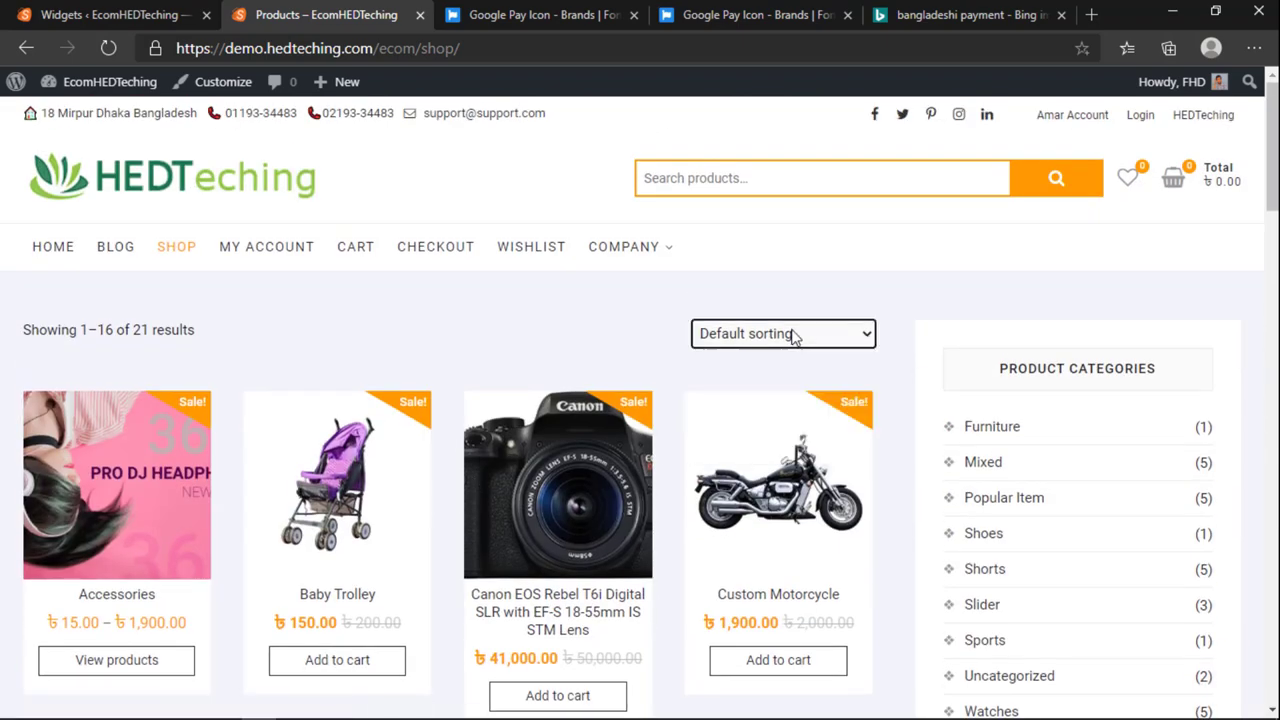
pyautogui.click(711, 190)
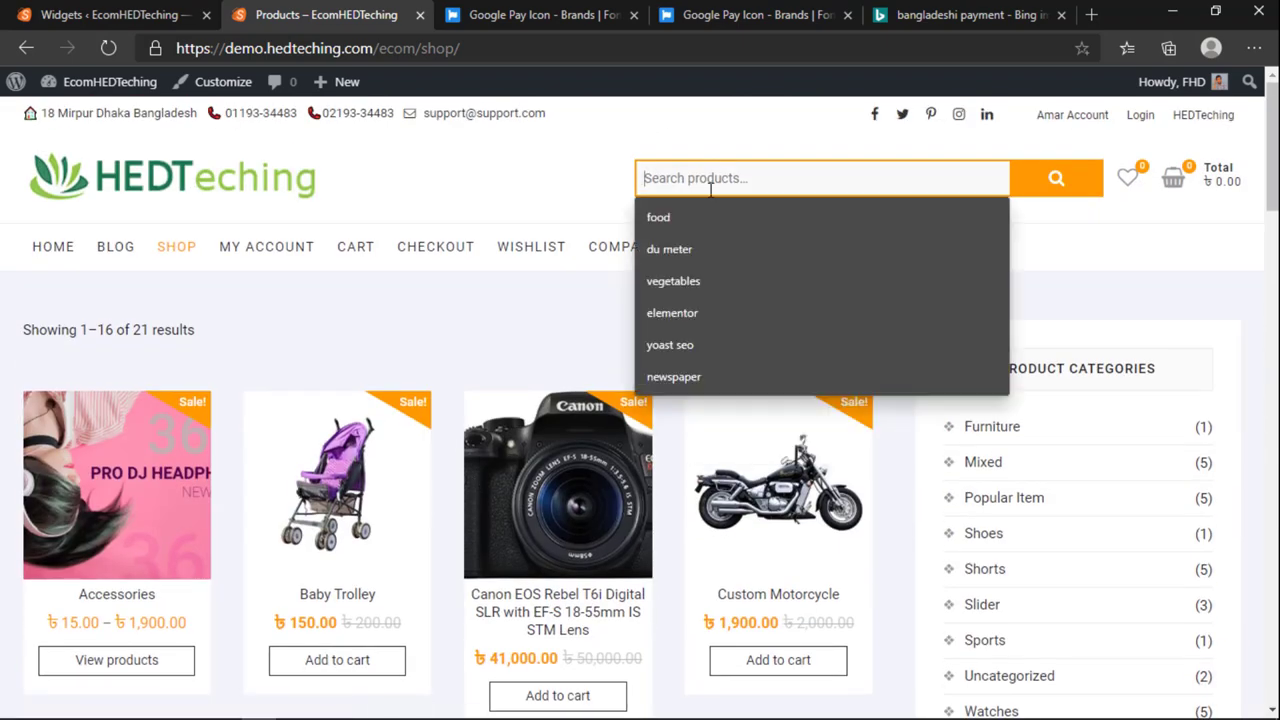
pyautogui.write('can')
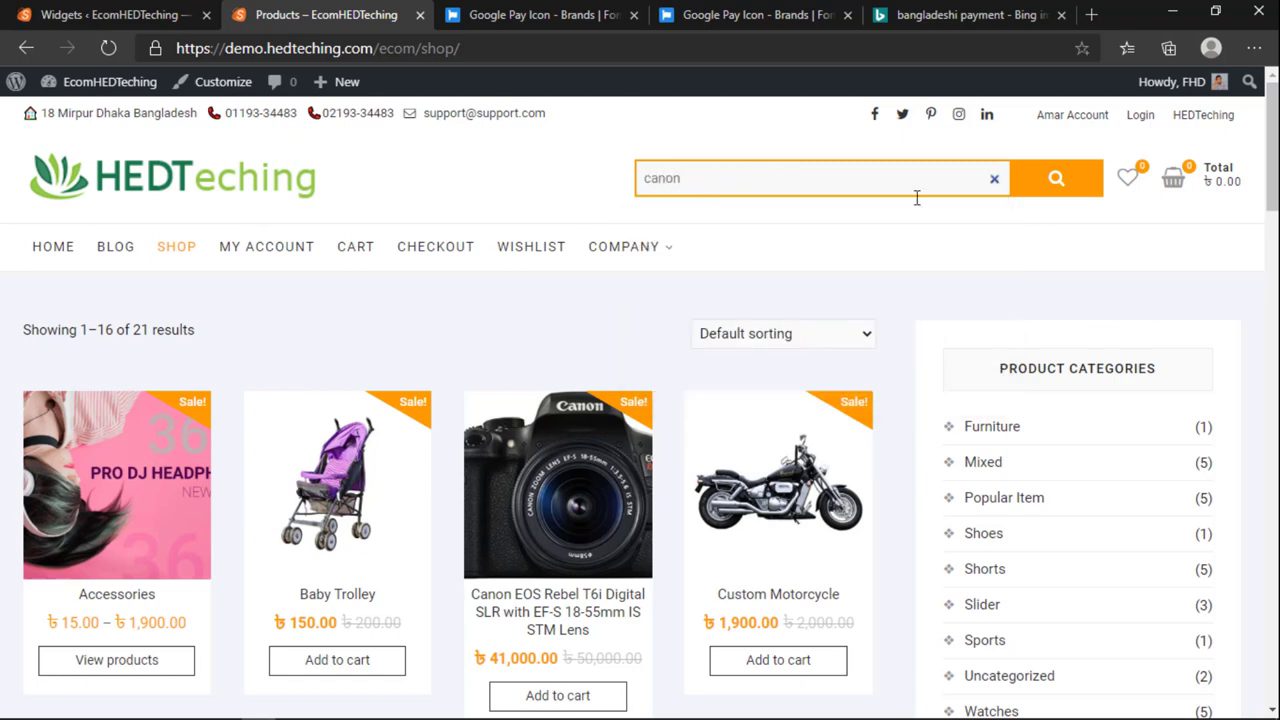
pyautogui.write('on')
pyautogui.click(995, 180)
pyautogui.click(880, 180)
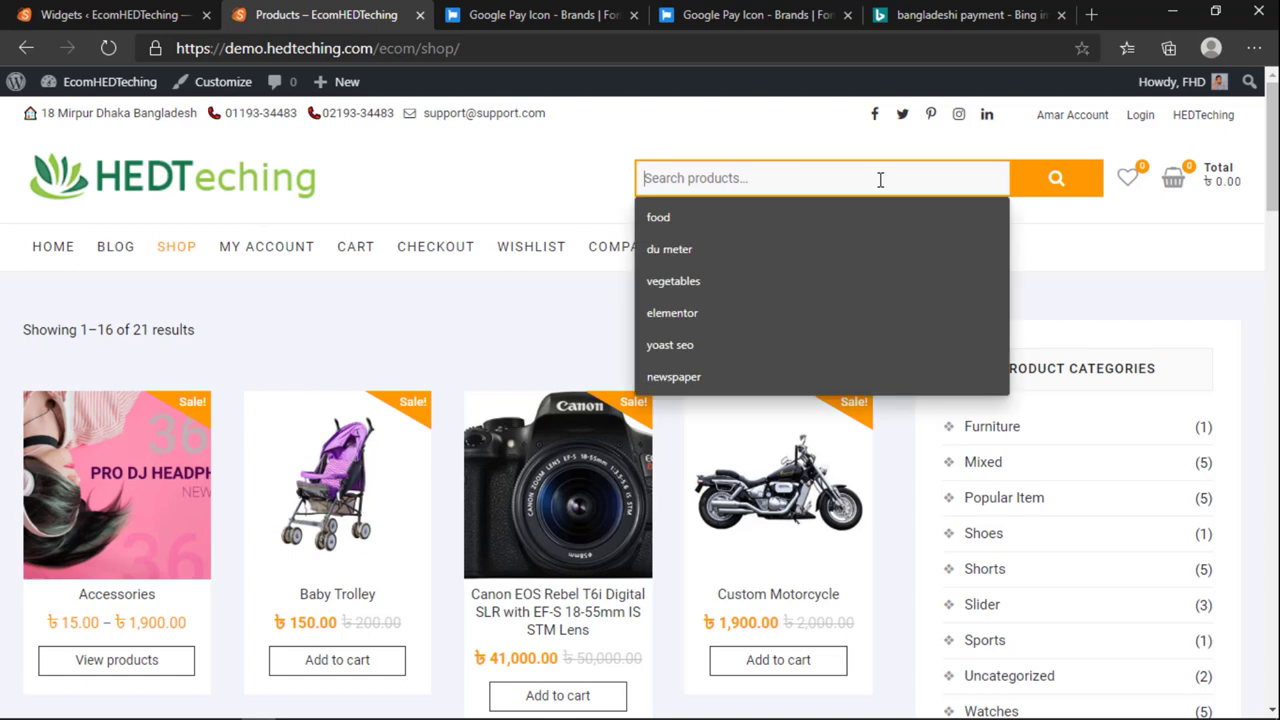
pyautogui.write('canon')
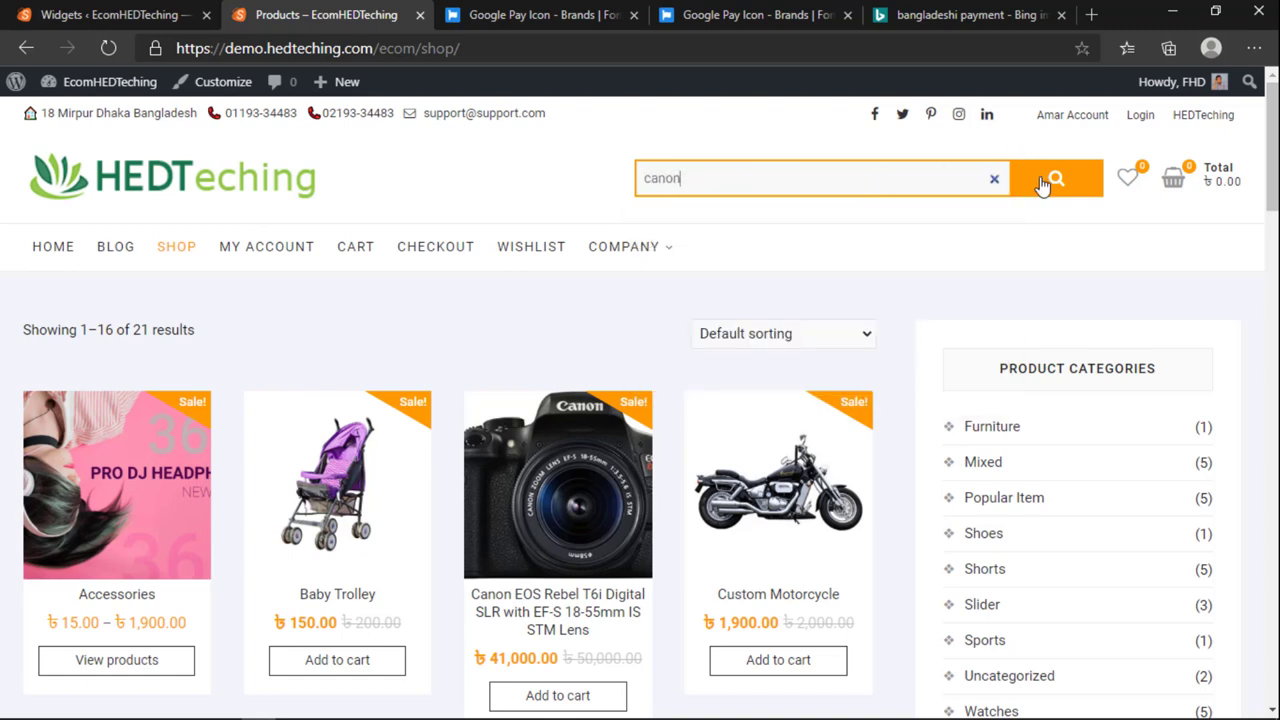
pyautogui.click(1054, 180)
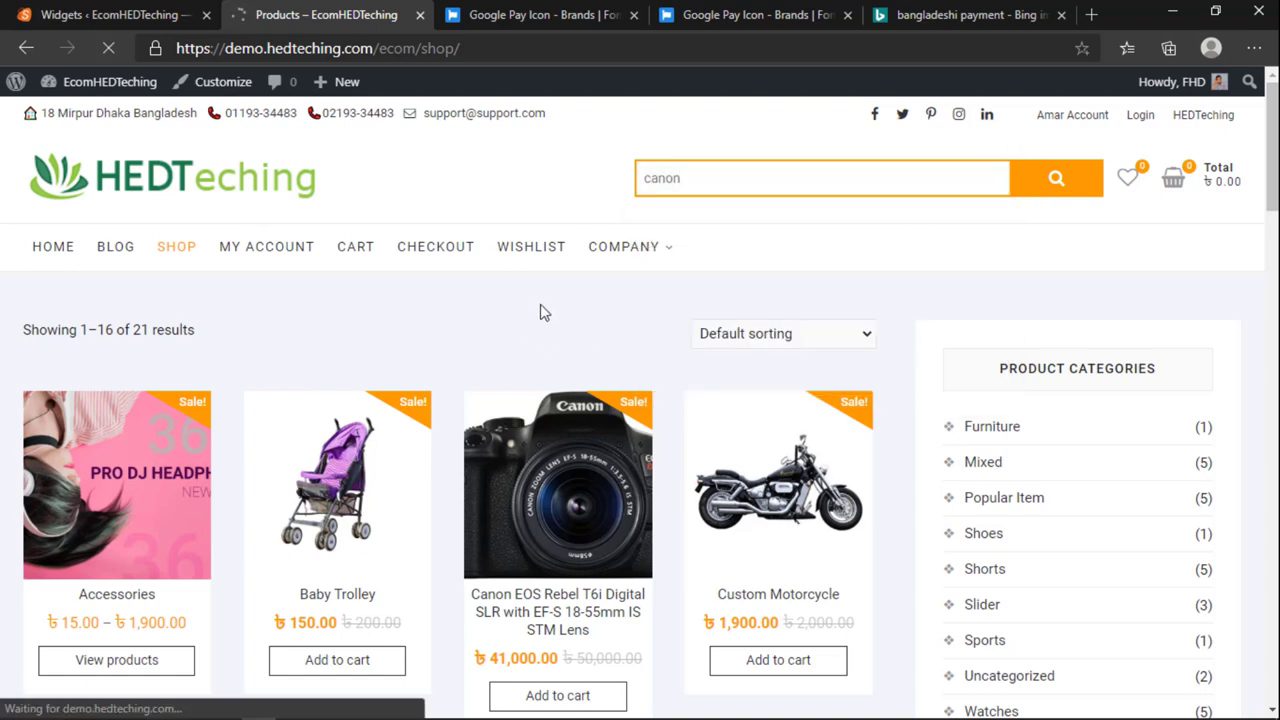
# Step: Look over the Canon EOS Rebel T6i page, then return home via the HEDTeching logo
pyautogui.scroll(-3, 586, 370)
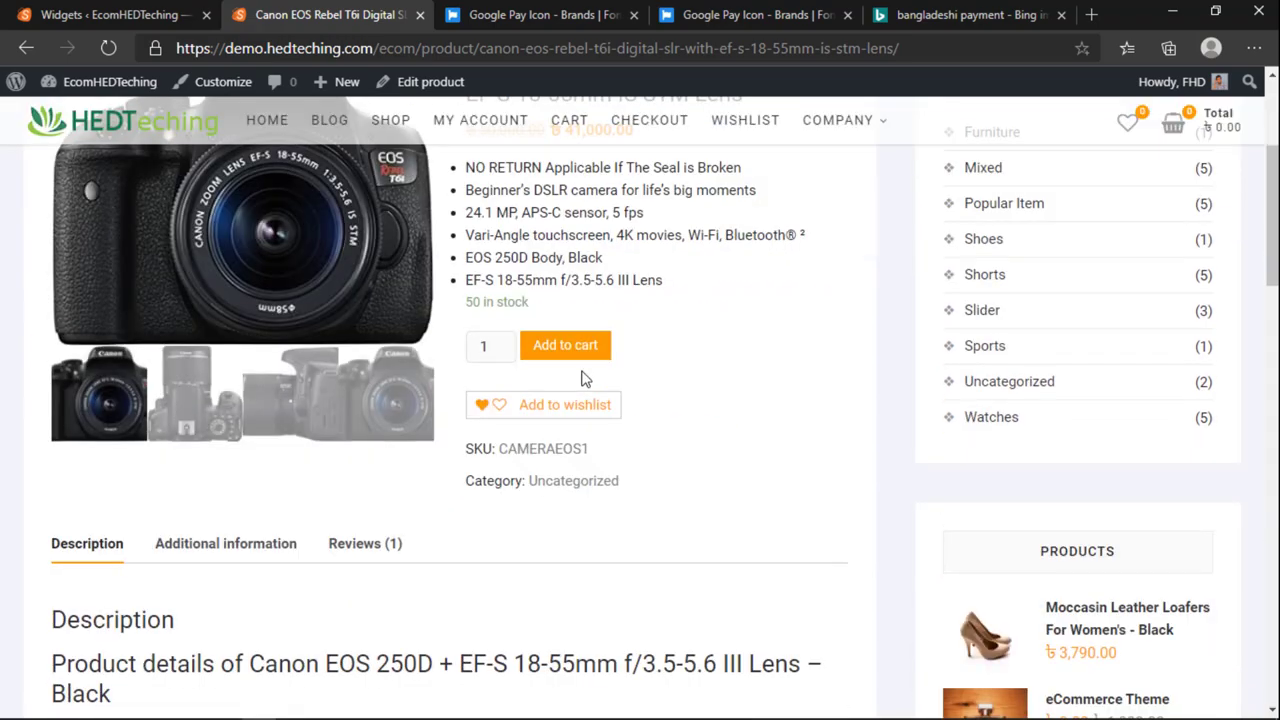
pyautogui.scroll(3, 586, 378)
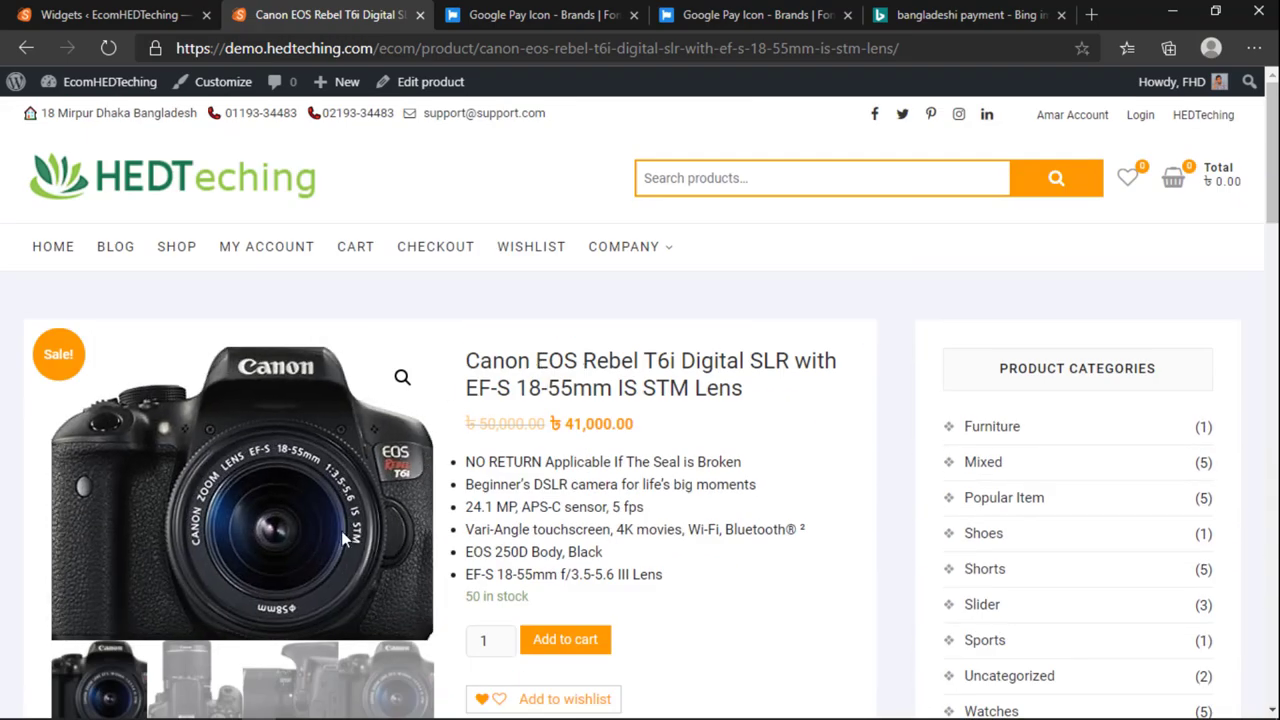
pyautogui.scroll(-10, 697, 505)
pyautogui.scroll(-7, 686, 629)
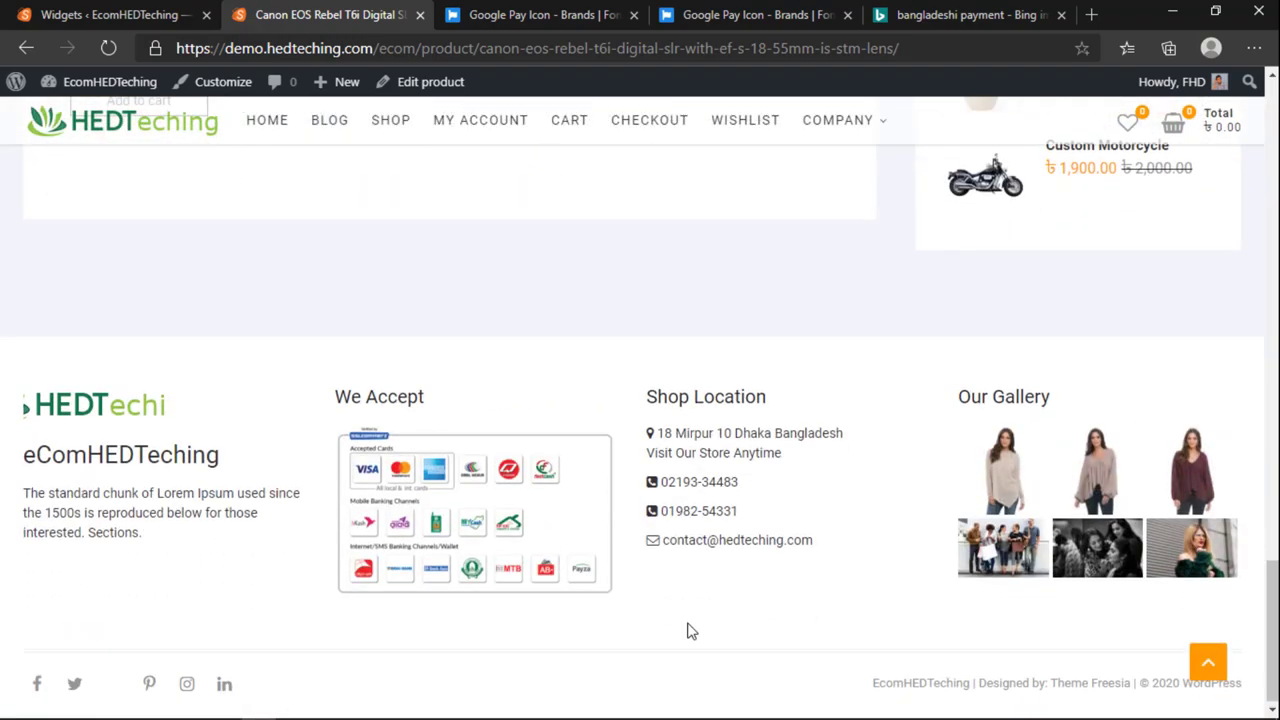
pyautogui.scroll(5, 686, 629)
pyautogui.scroll(-2, 686, 630)
pyautogui.scroll(3, 686, 629)
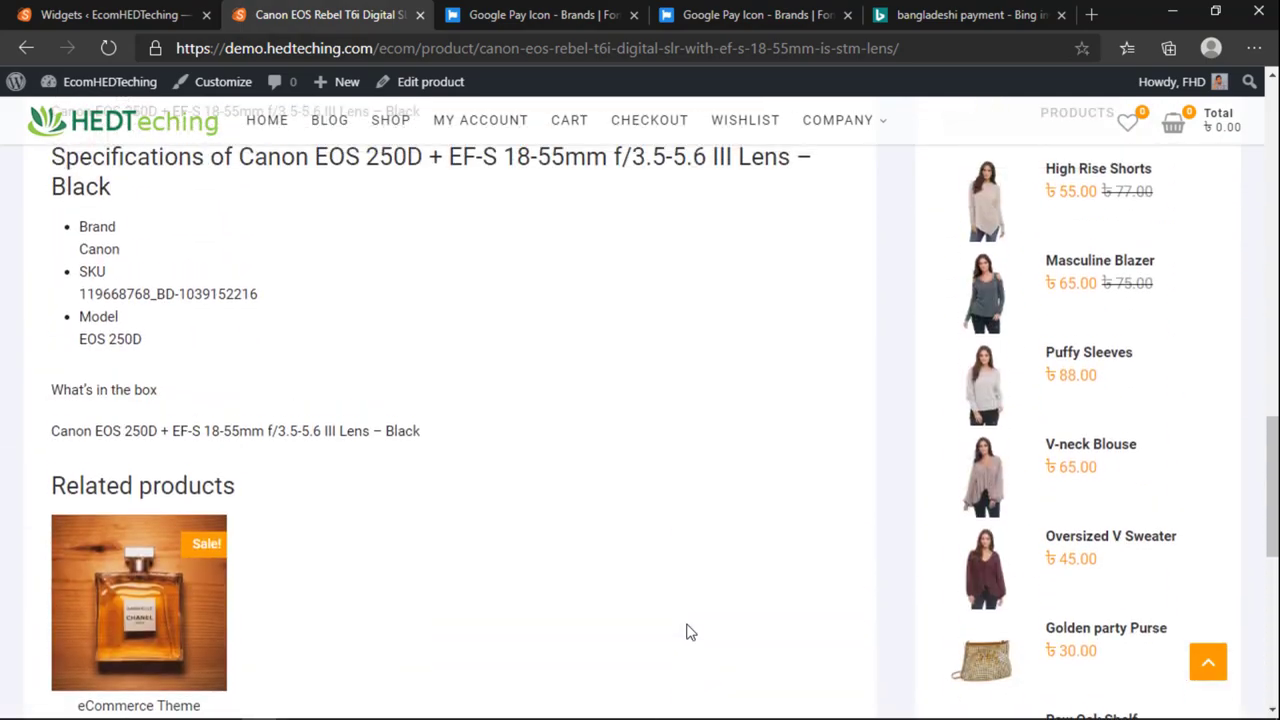
pyautogui.scroll(-6, 686, 629)
pyautogui.scroll(15, 983, 376)
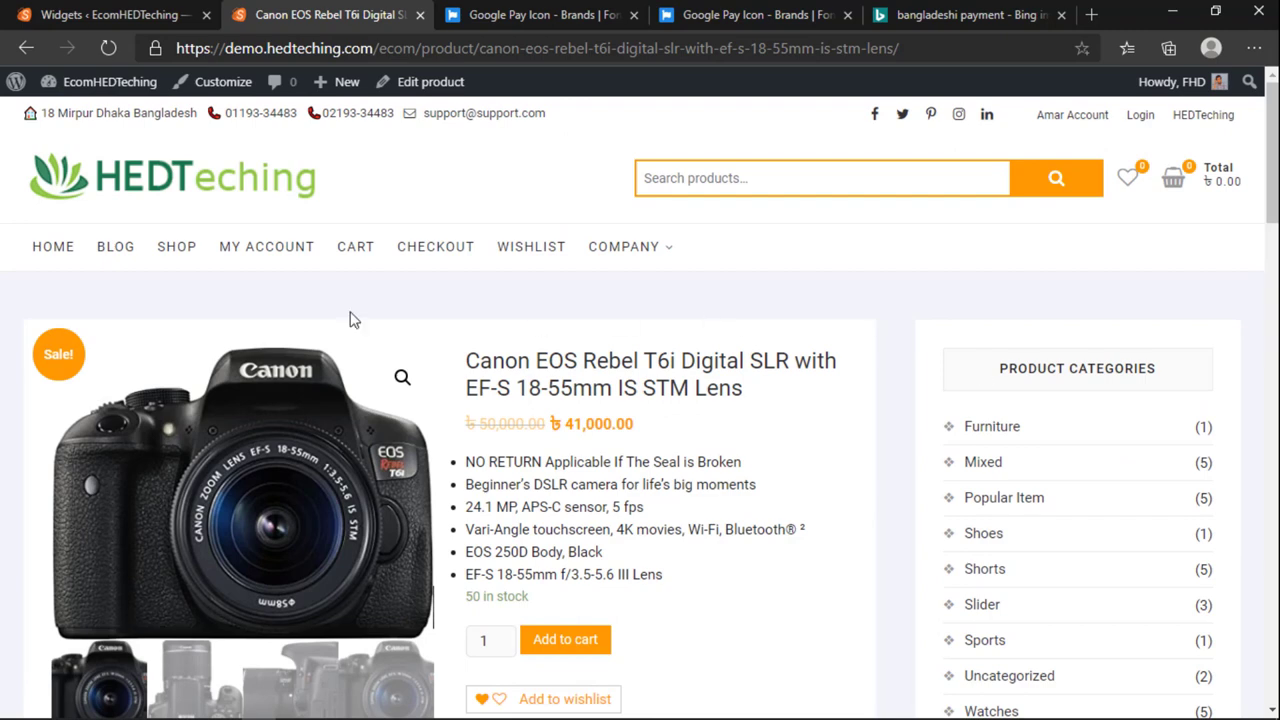
pyautogui.click(218, 200)
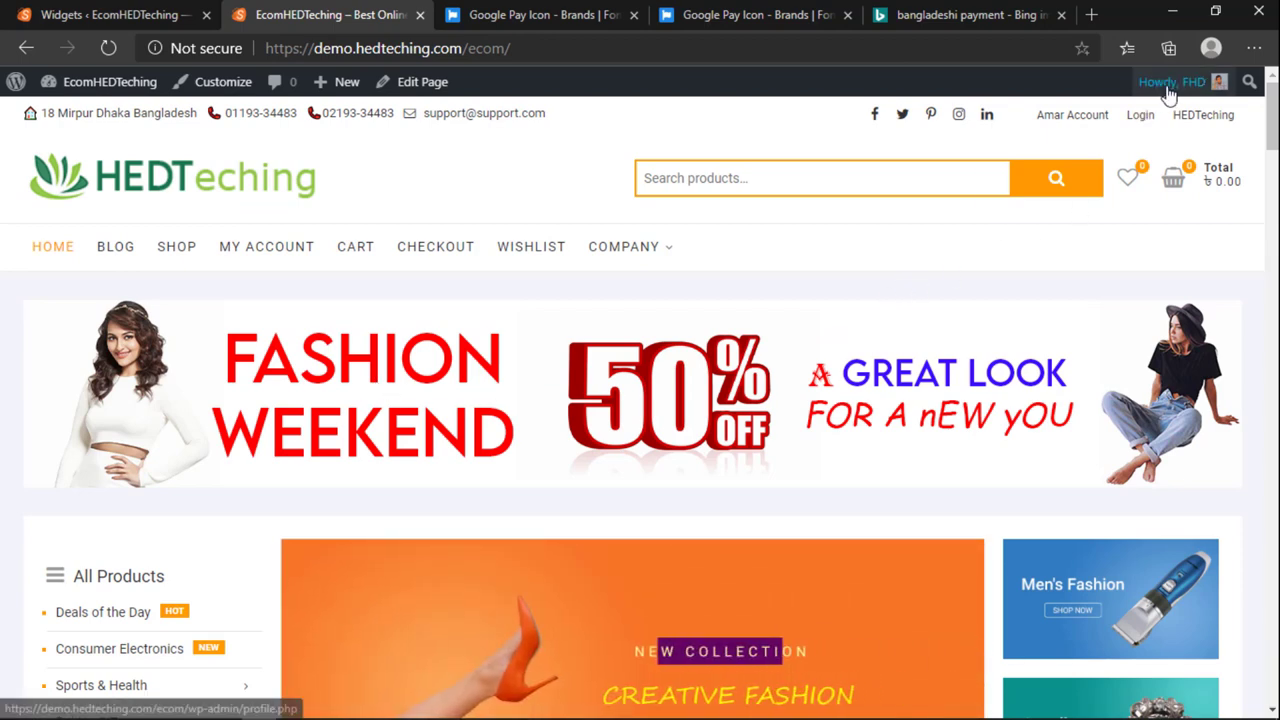
# Step: Log out of the admin account and load the bare site address
pyautogui.moveTo(1168, 84)
pyautogui.click(1112, 201)
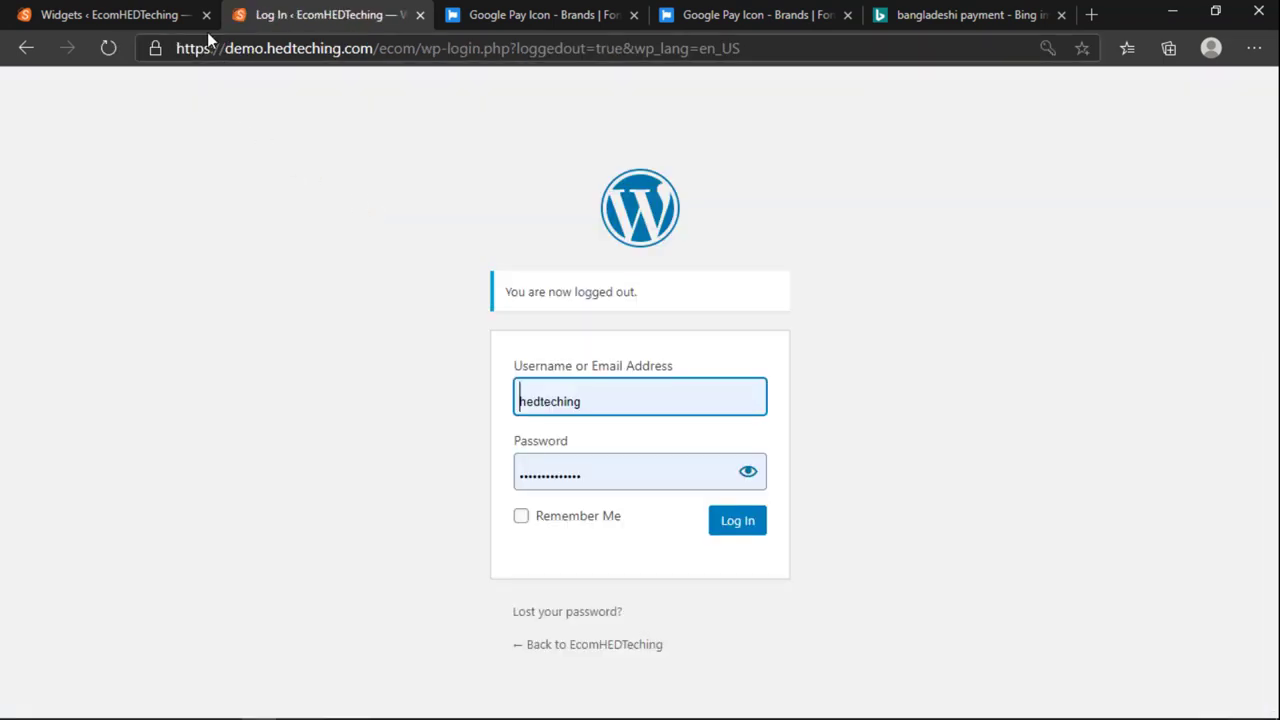
pyautogui.moveTo(374, 48); pyautogui.dragTo(975, 152)
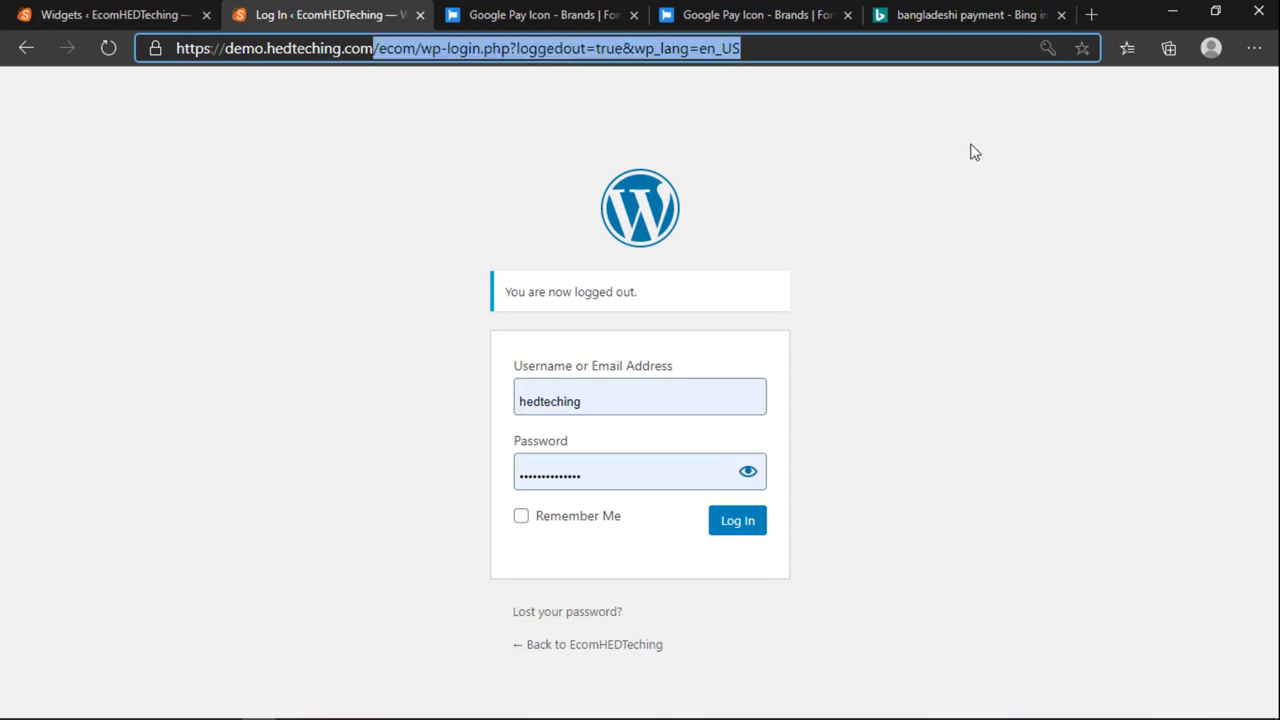
pyautogui.press('BackSpace')
pyautogui.press('Return')
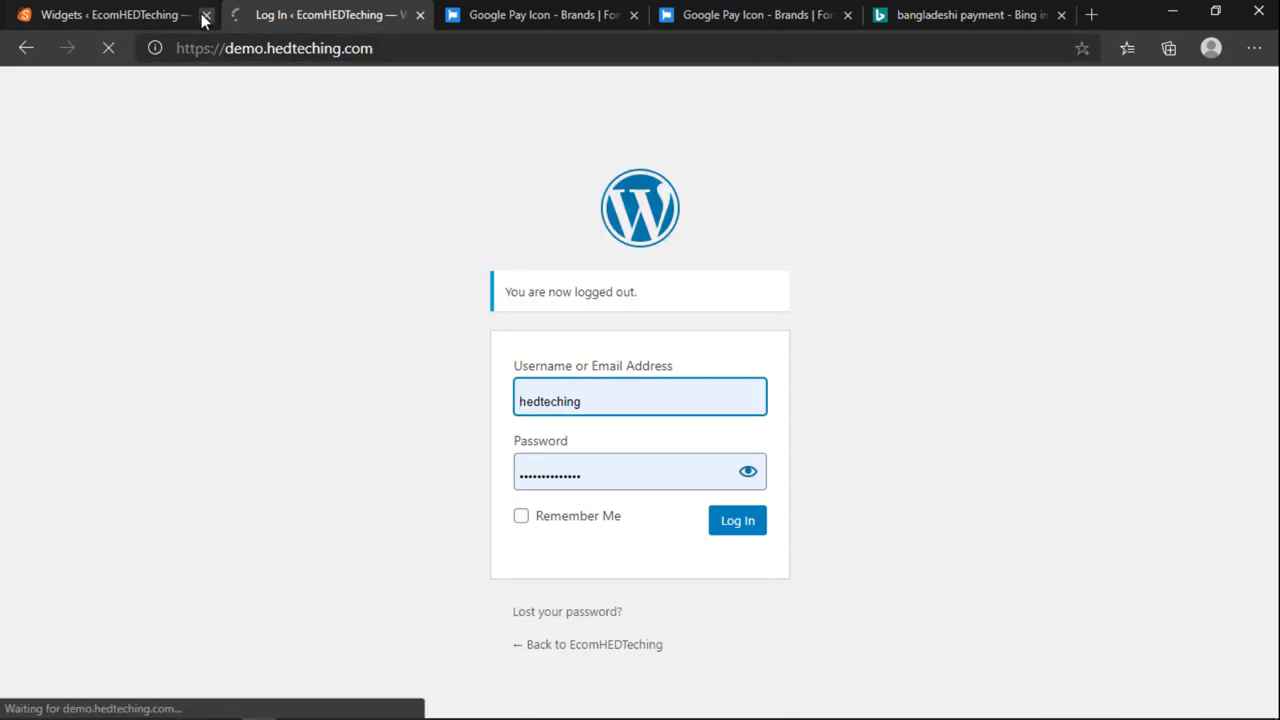
# Step: Close the leftover Widgets tab and open demo.hedteching.com/ecom as a visitor
pyautogui.click(204, 14)
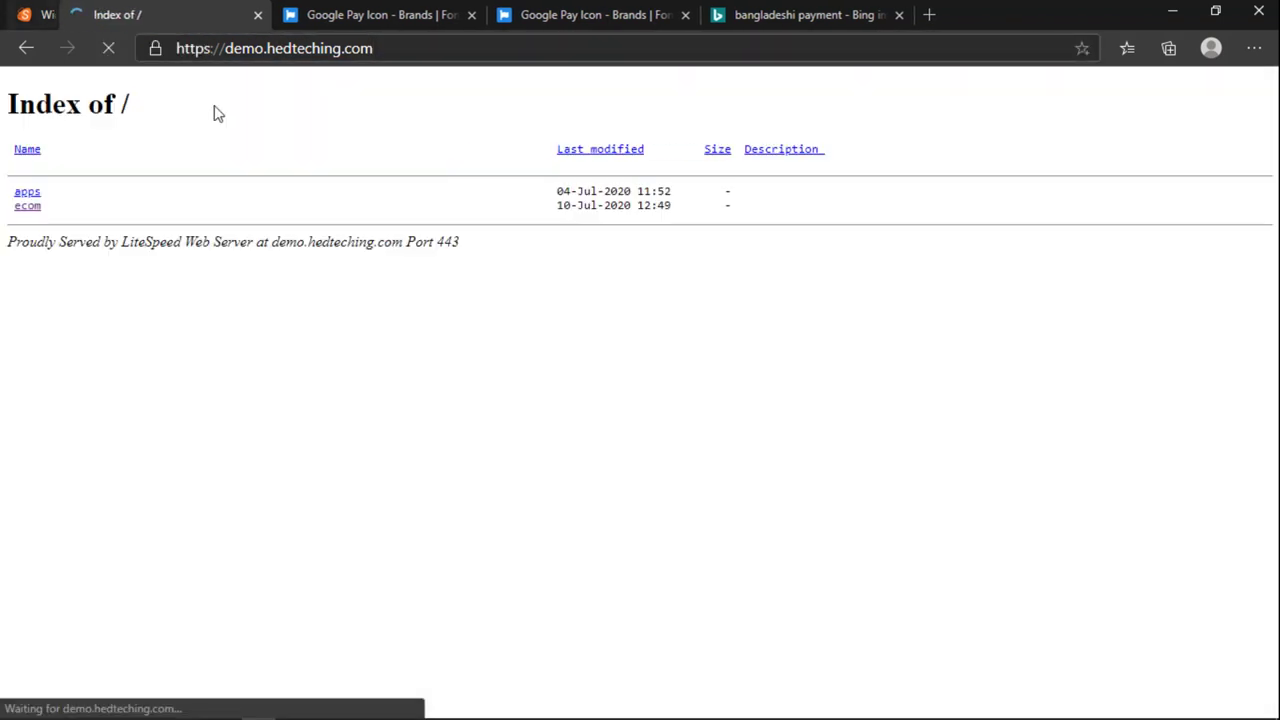
pyautogui.click(436, 48)
pyautogui.click(436, 48)
pyautogui.click(467, 48)
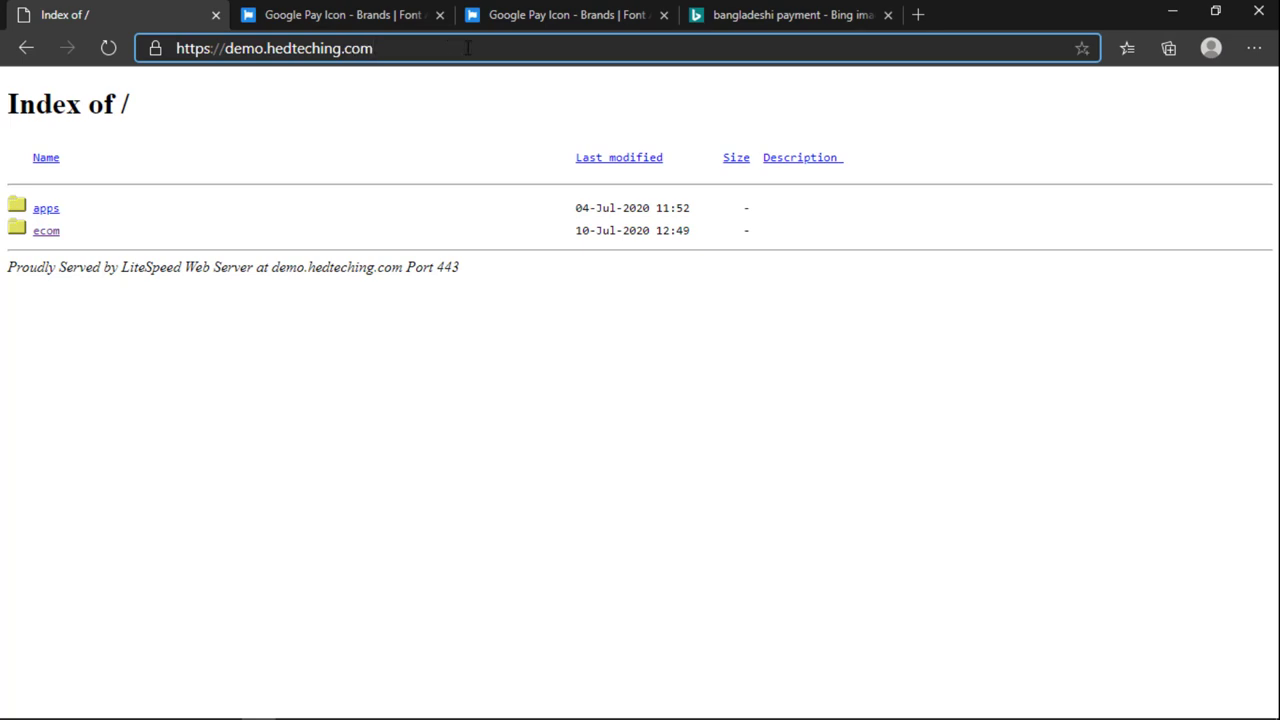
pyautogui.write('/ecom')
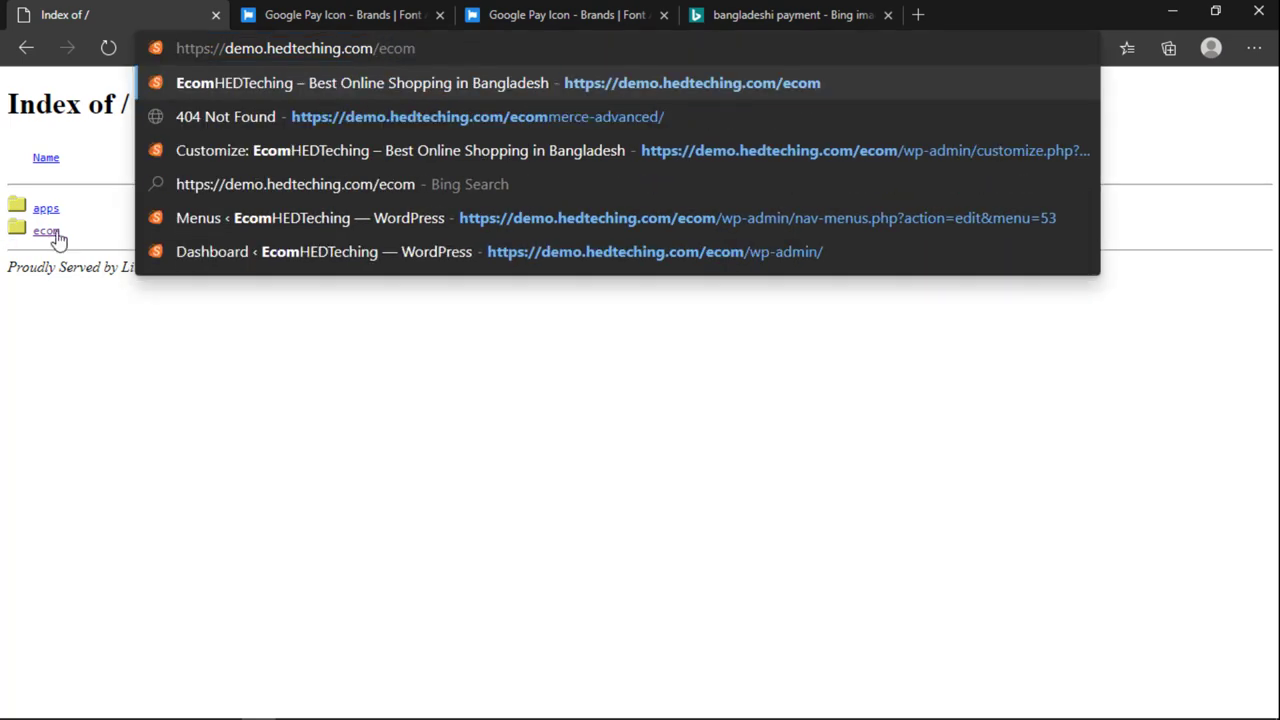
pyautogui.press('Return')
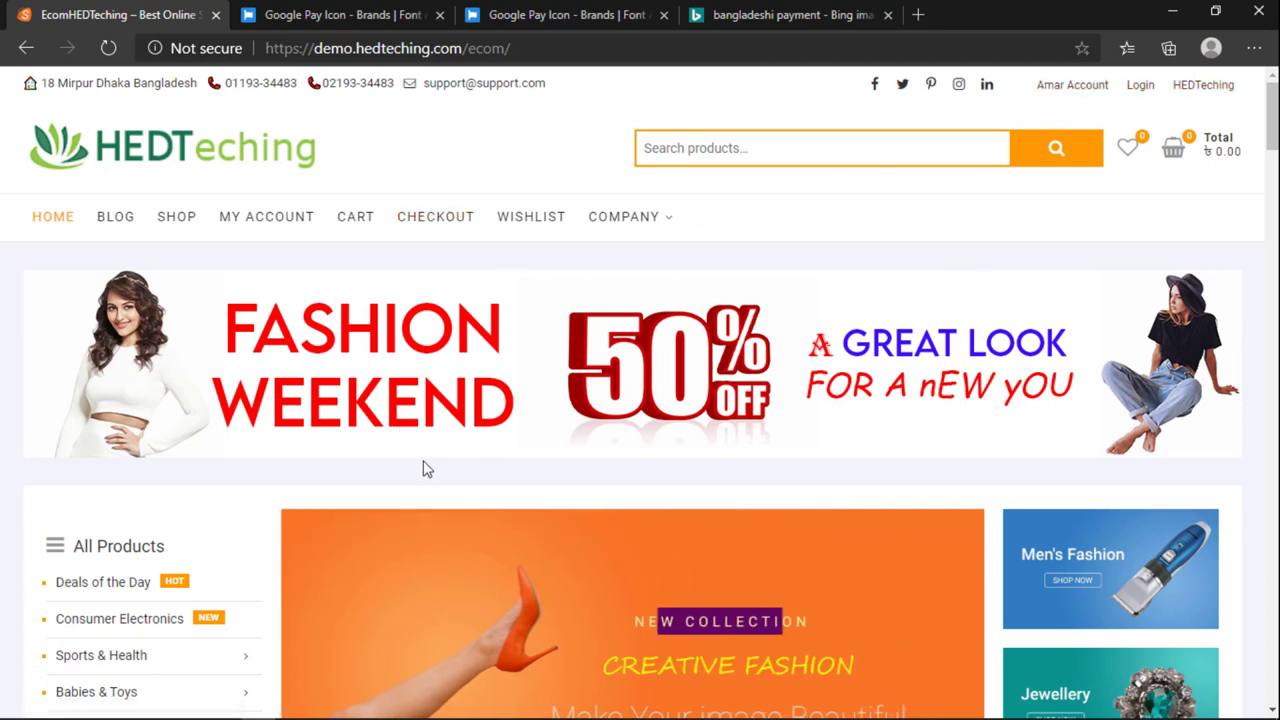
# Step: Add the Canon EOS Rebel T6i from Best Selling Products to the wishlist, then open the wishlist
pyautogui.scroll(-8, 724, 448)
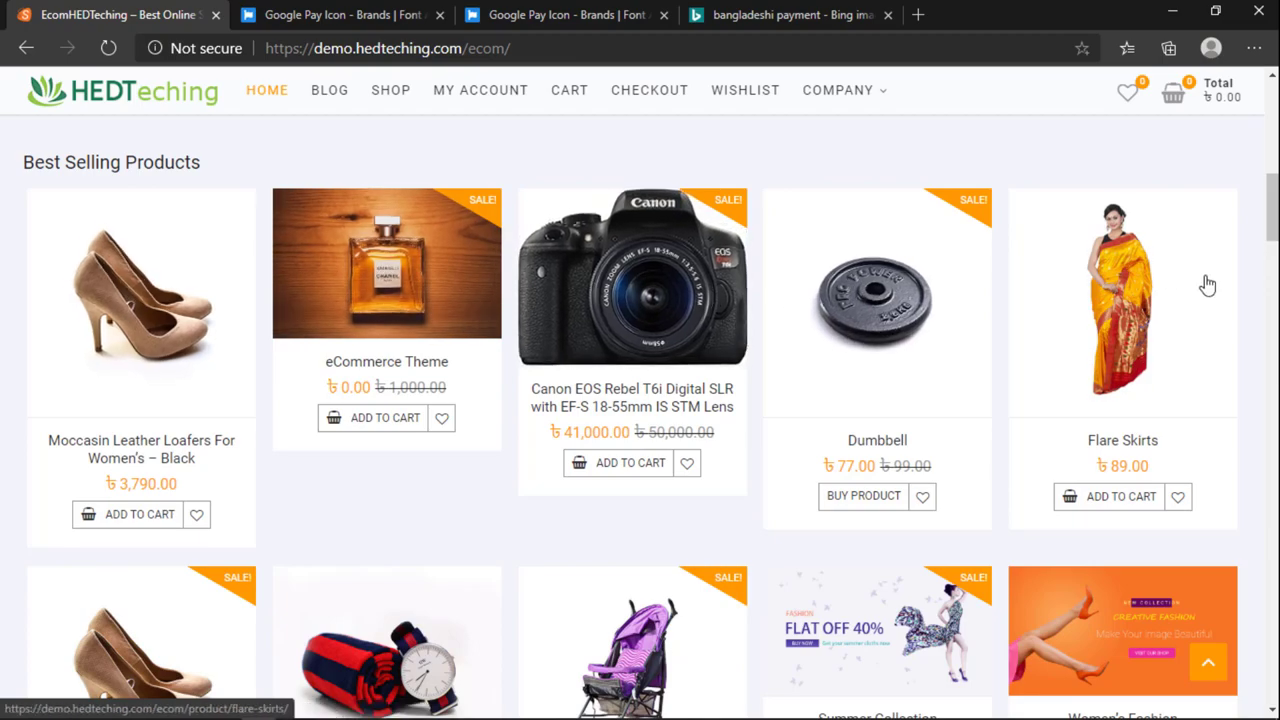
pyautogui.scroll(6, 630, 435)
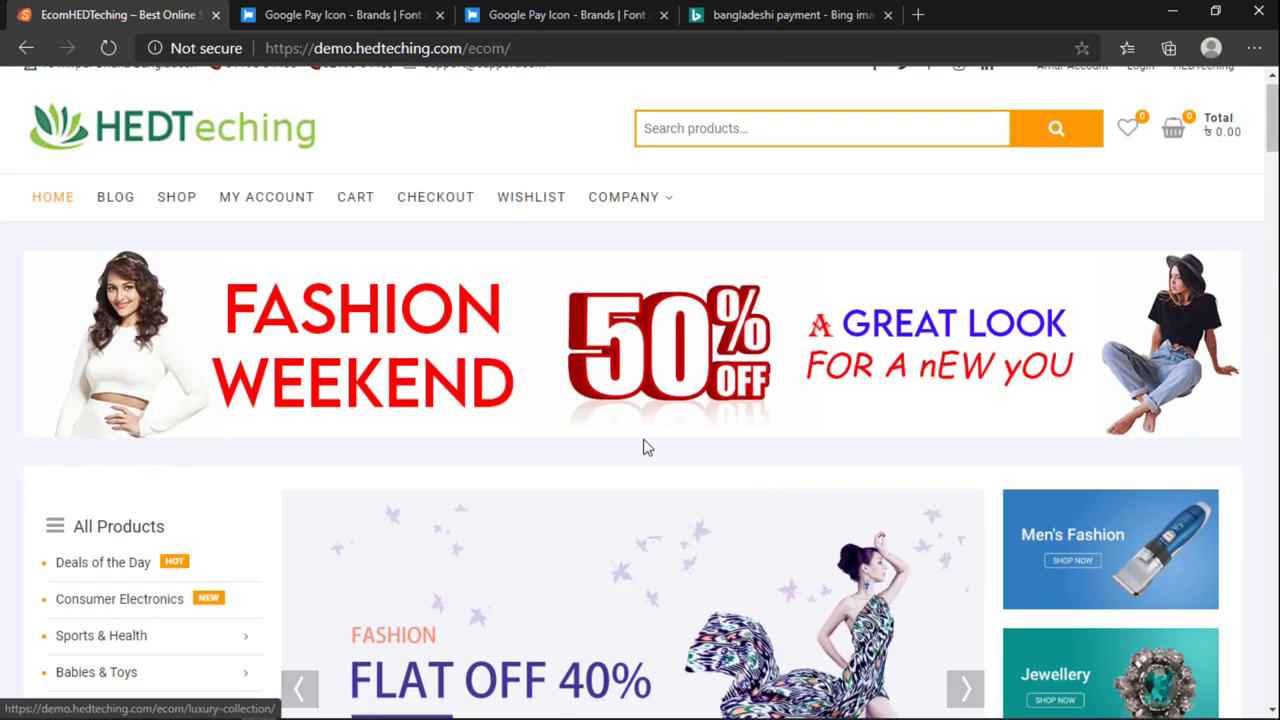
pyautogui.scroll(-8, 583, 606)
pyautogui.scroll(3, 583, 591)
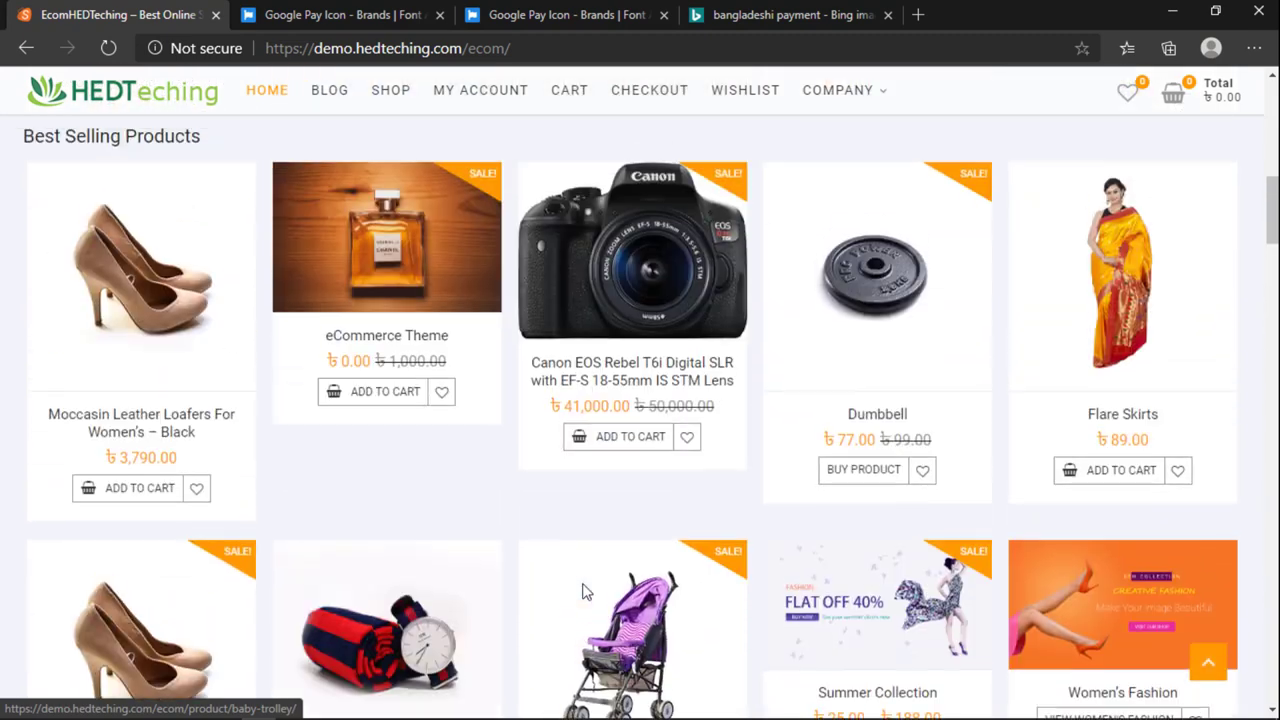
pyautogui.scroll(-2, 583, 440)
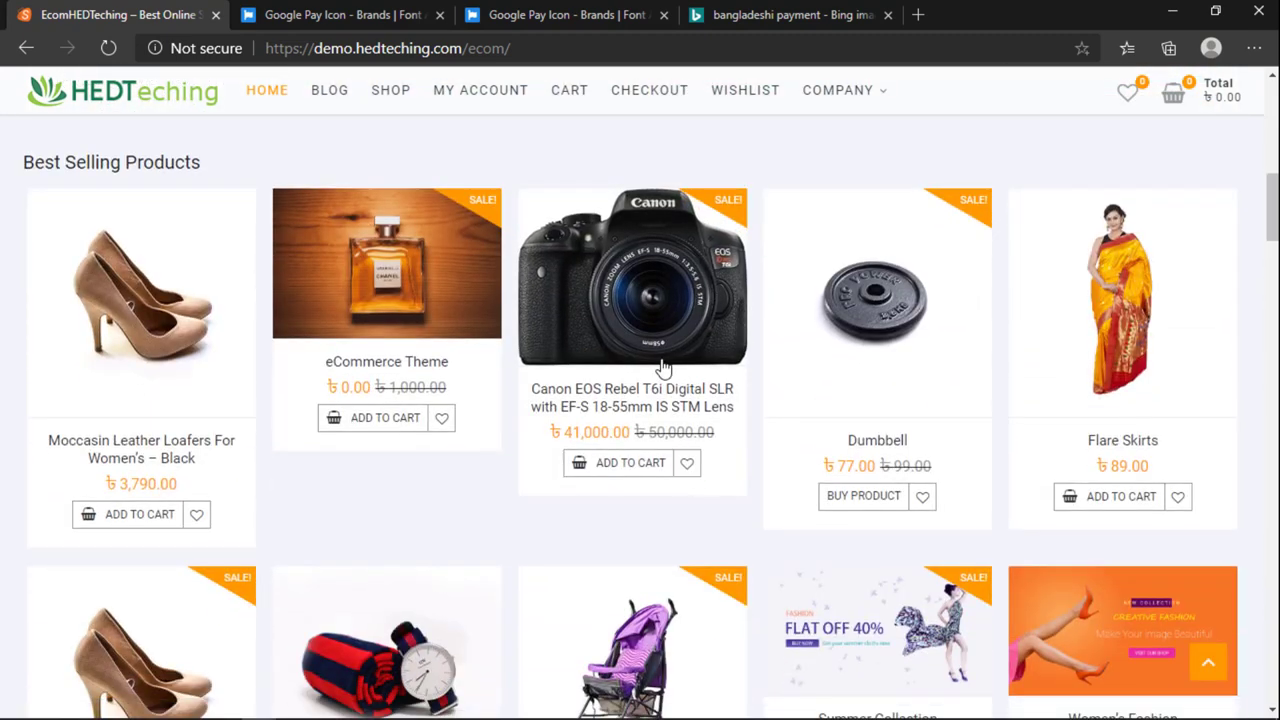
pyautogui.click(685, 466)
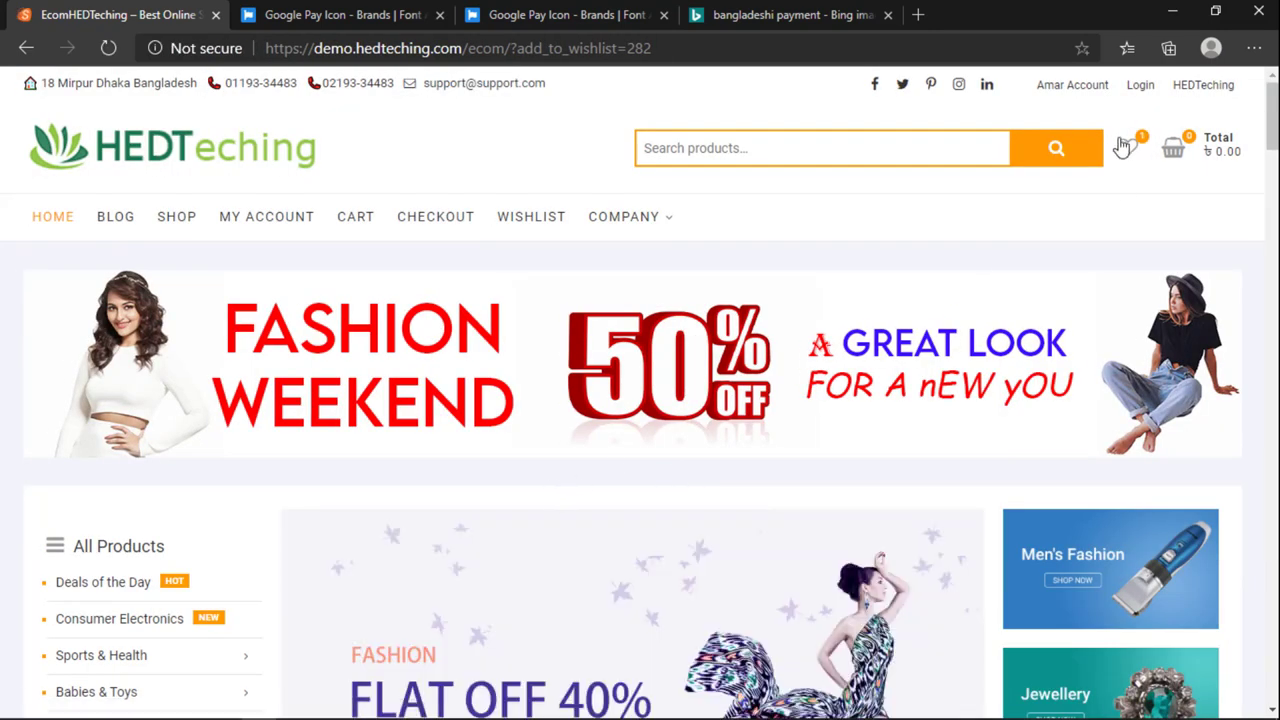
pyautogui.click(1128, 150)
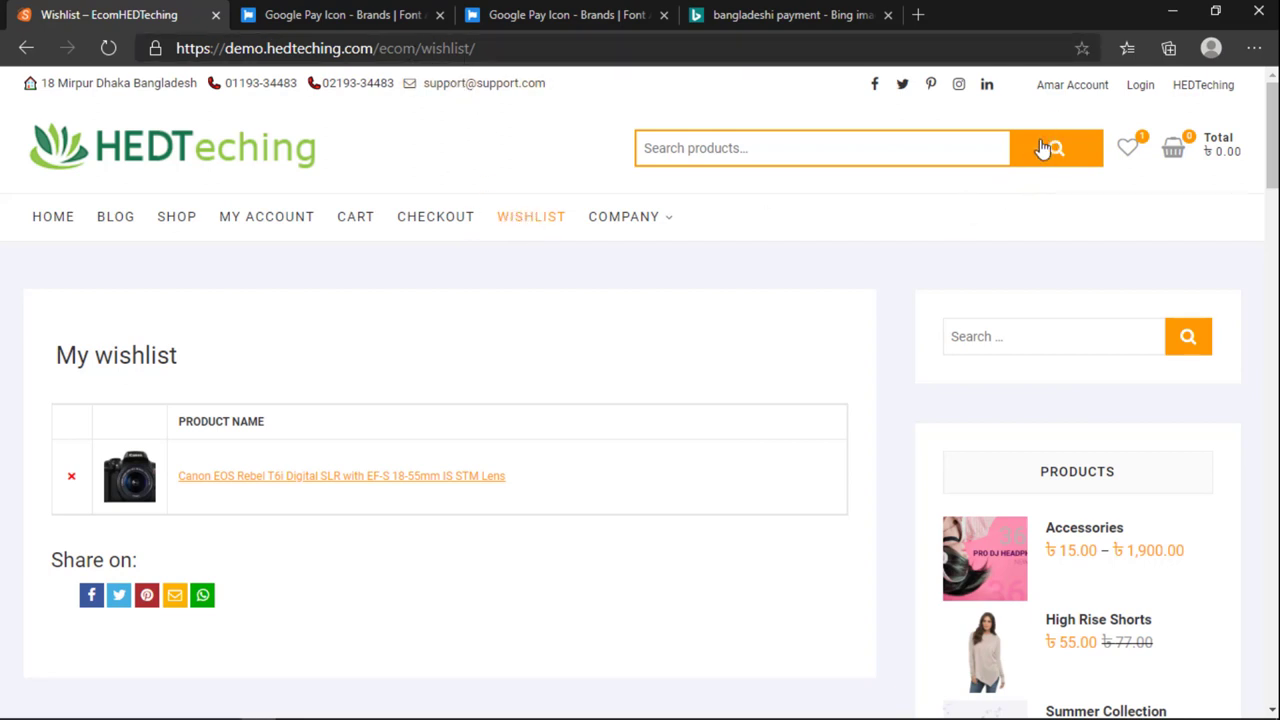
# Step: Select the My wishlist heading so its Edit title button appears
pyautogui.scroll(-15, 1140, 300)
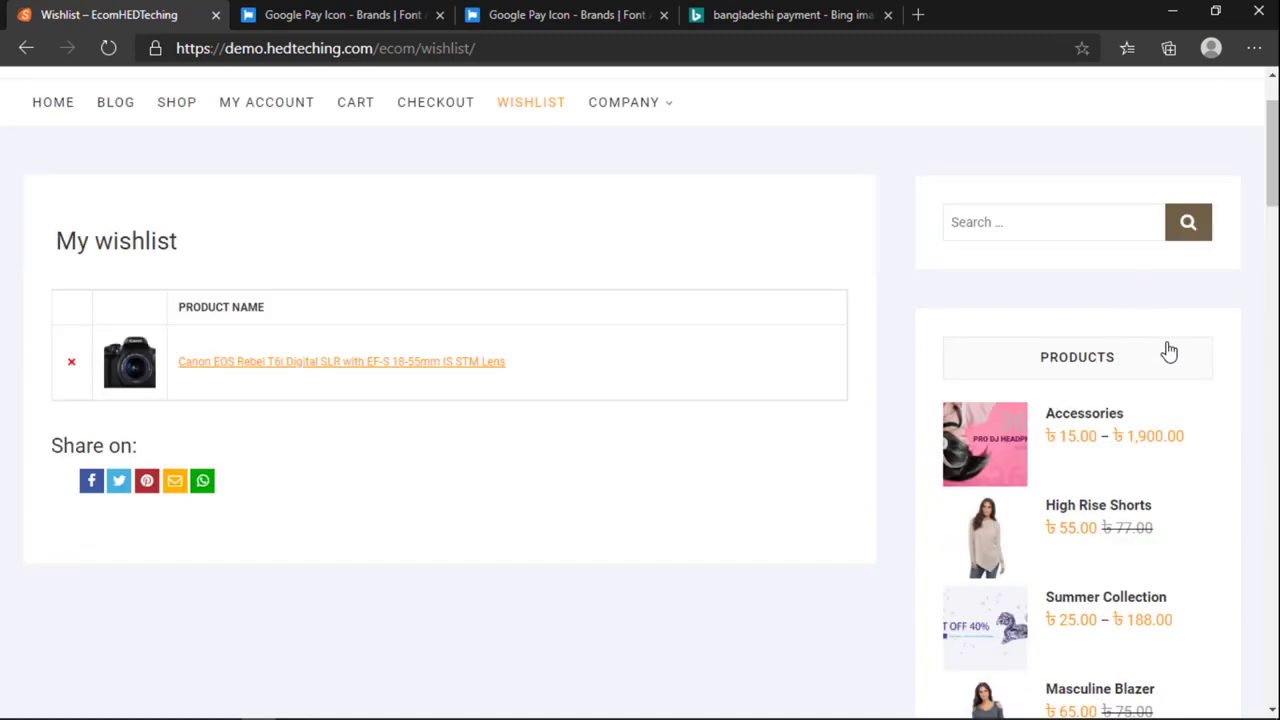
pyautogui.scroll(15, 1156, 400)
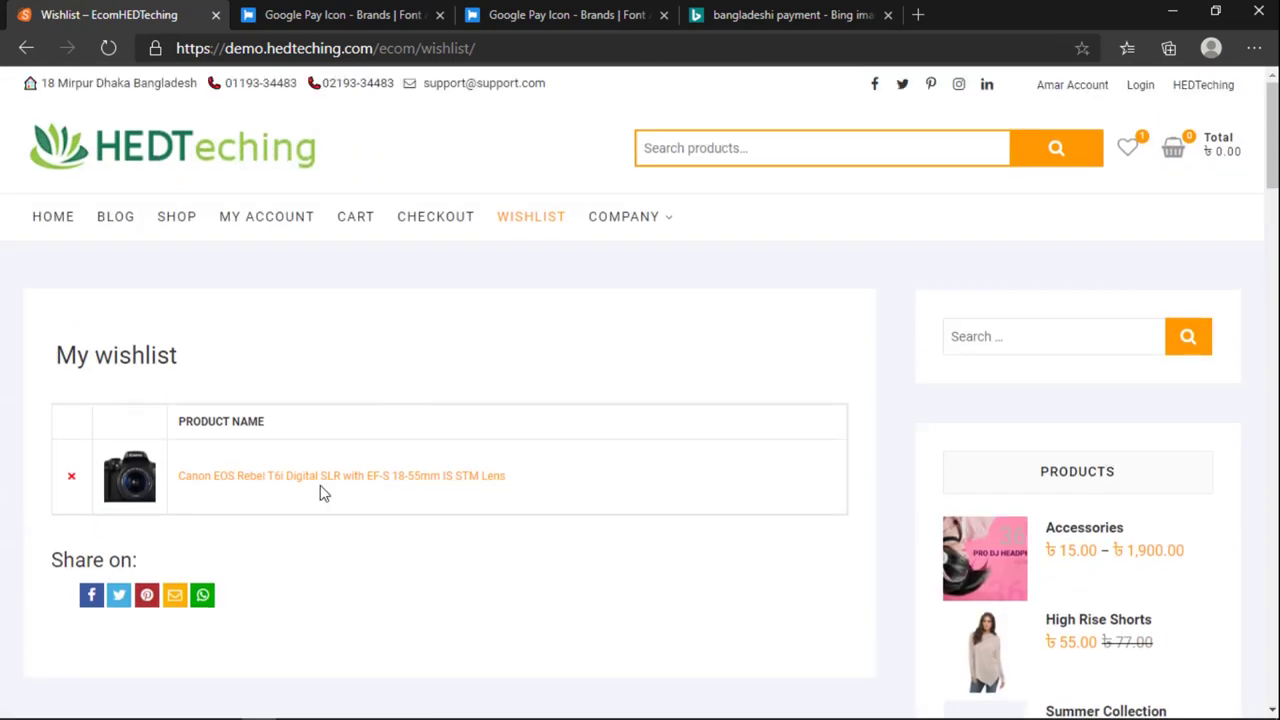
pyautogui.moveTo(55, 560); pyautogui.dragTo(209, 566)
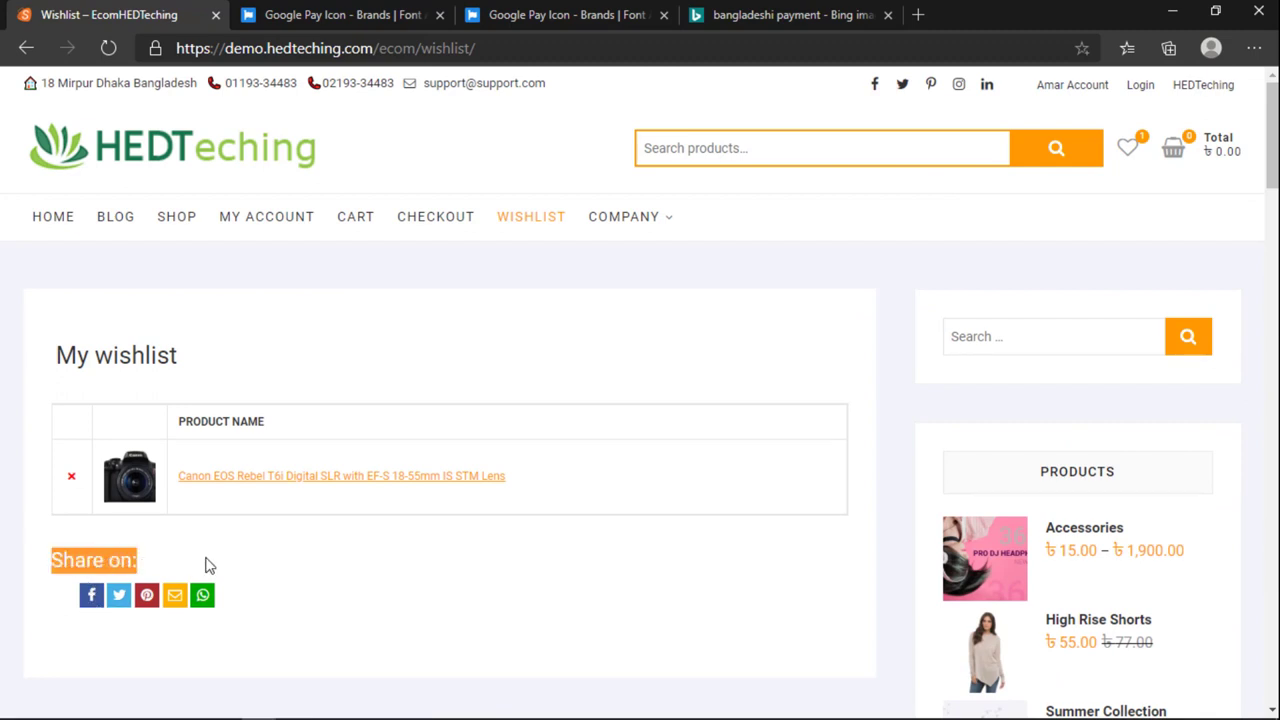
pyautogui.click(104, 560)
pyautogui.moveTo(63, 560); pyautogui.dragTo(105, 565)
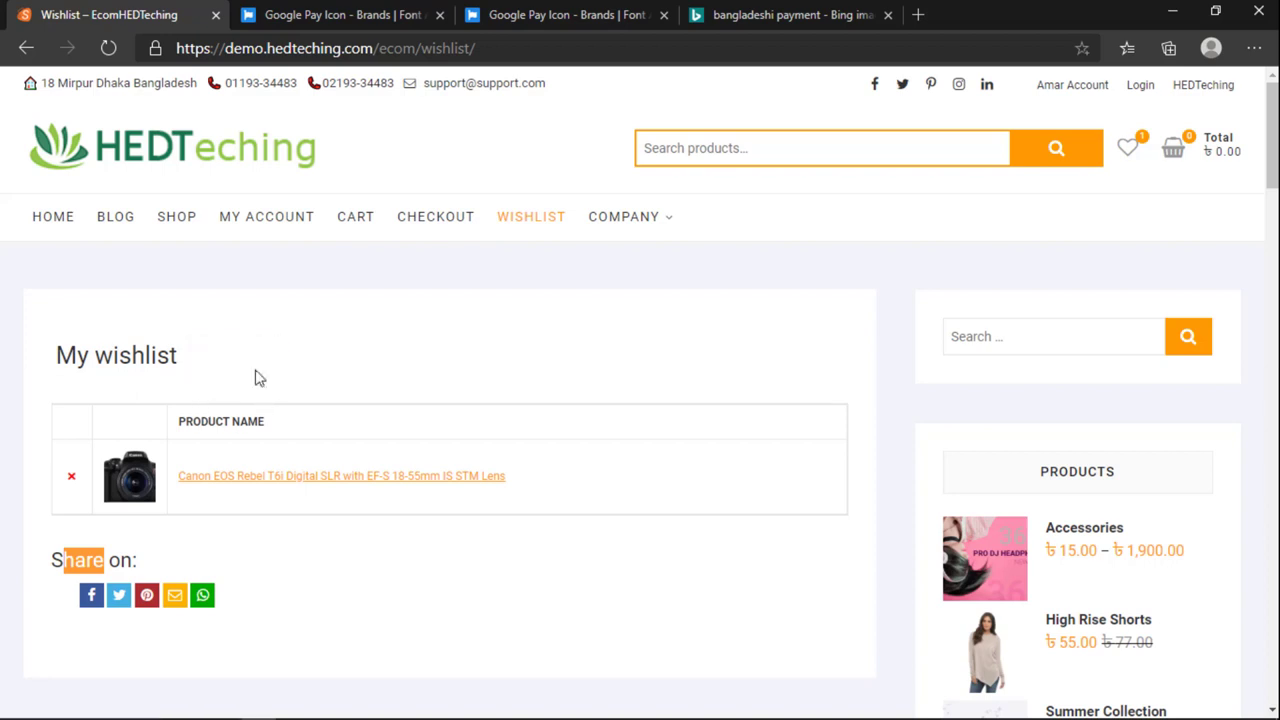
pyautogui.click(223, 360)
pyautogui.moveTo(223, 360); pyautogui.dragTo(57, 370)
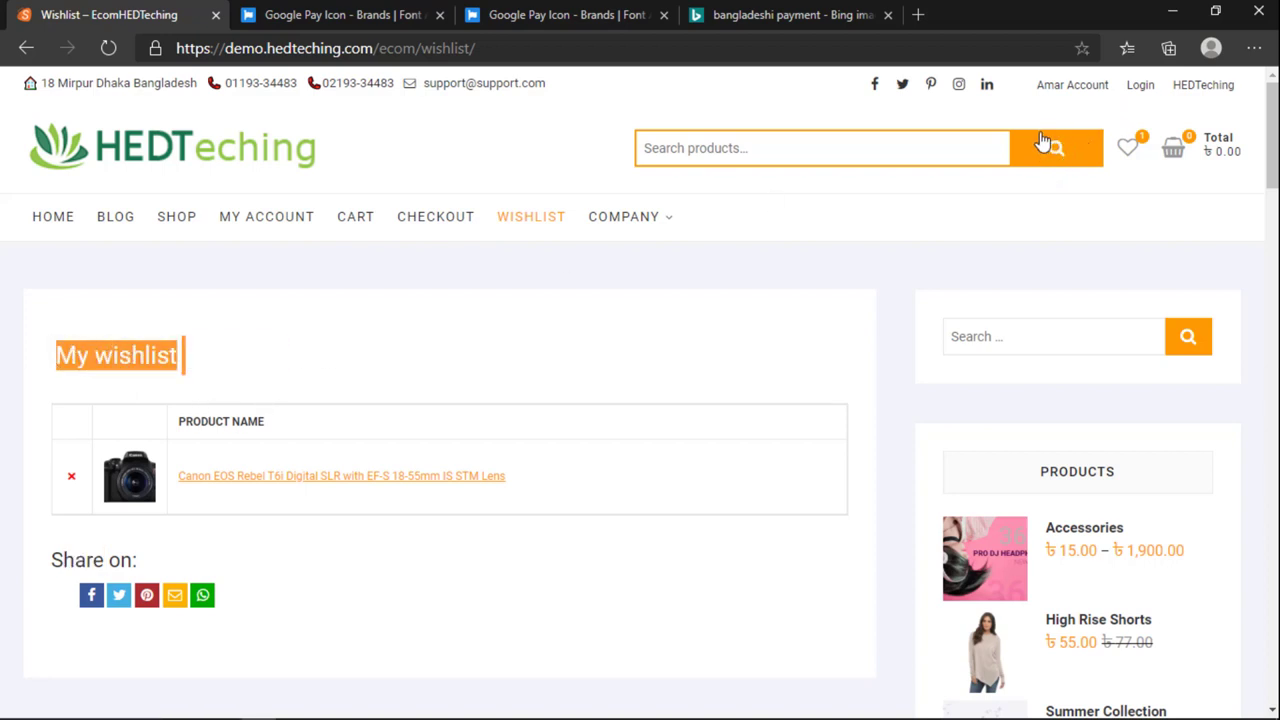
pyautogui.moveTo(86, 358)
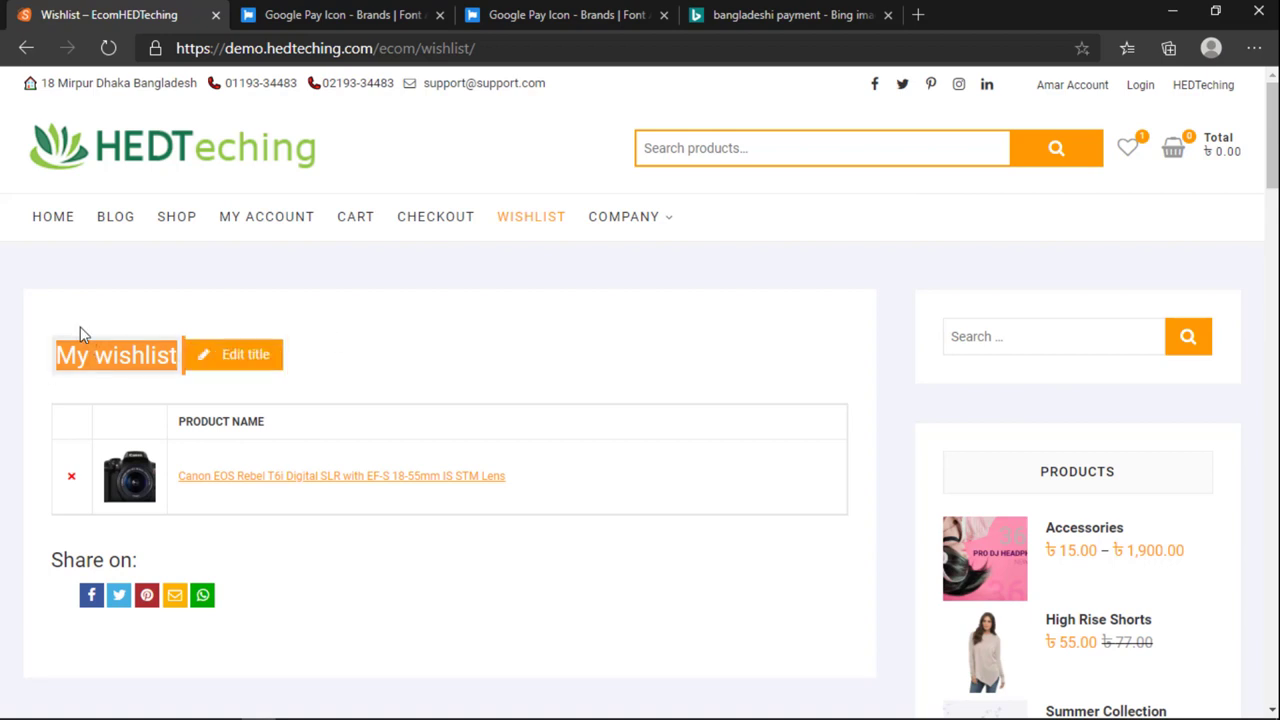
# Step: Change the wishlist title to 'You Wanted to BUY These Product!' and save it
pyautogui.click(220, 363)
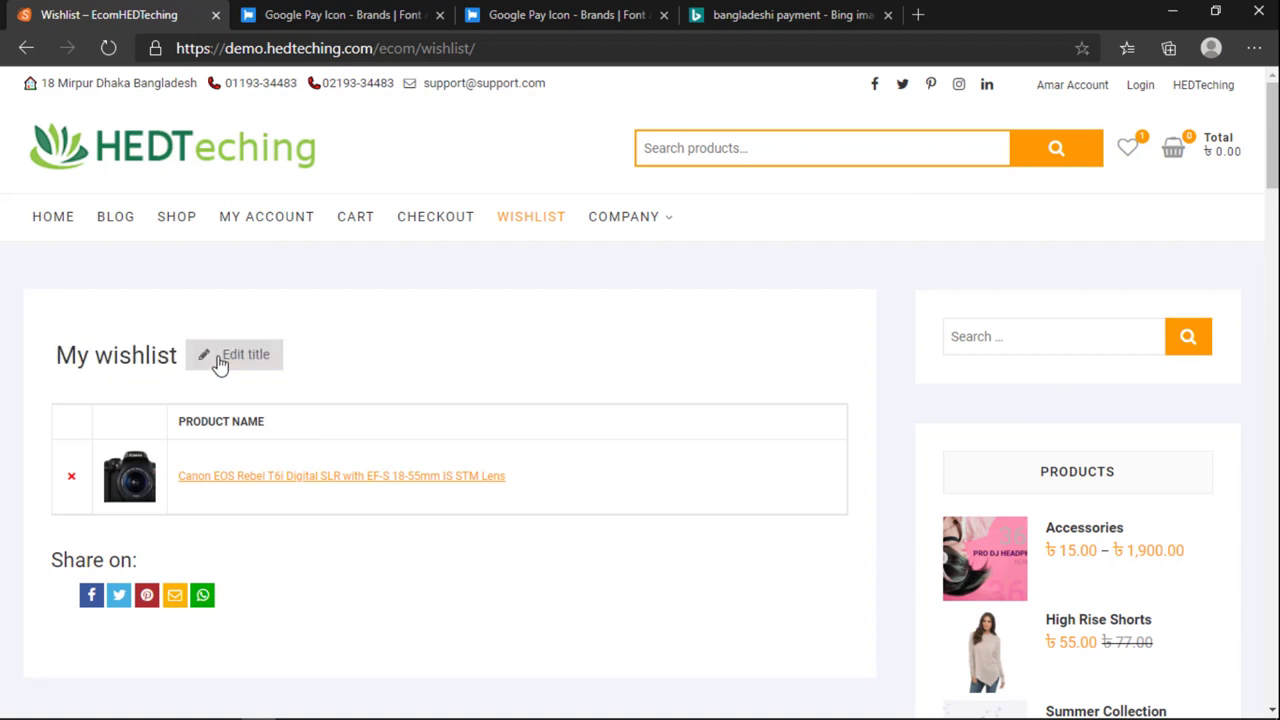
pyautogui.tripleClick(80, 390)
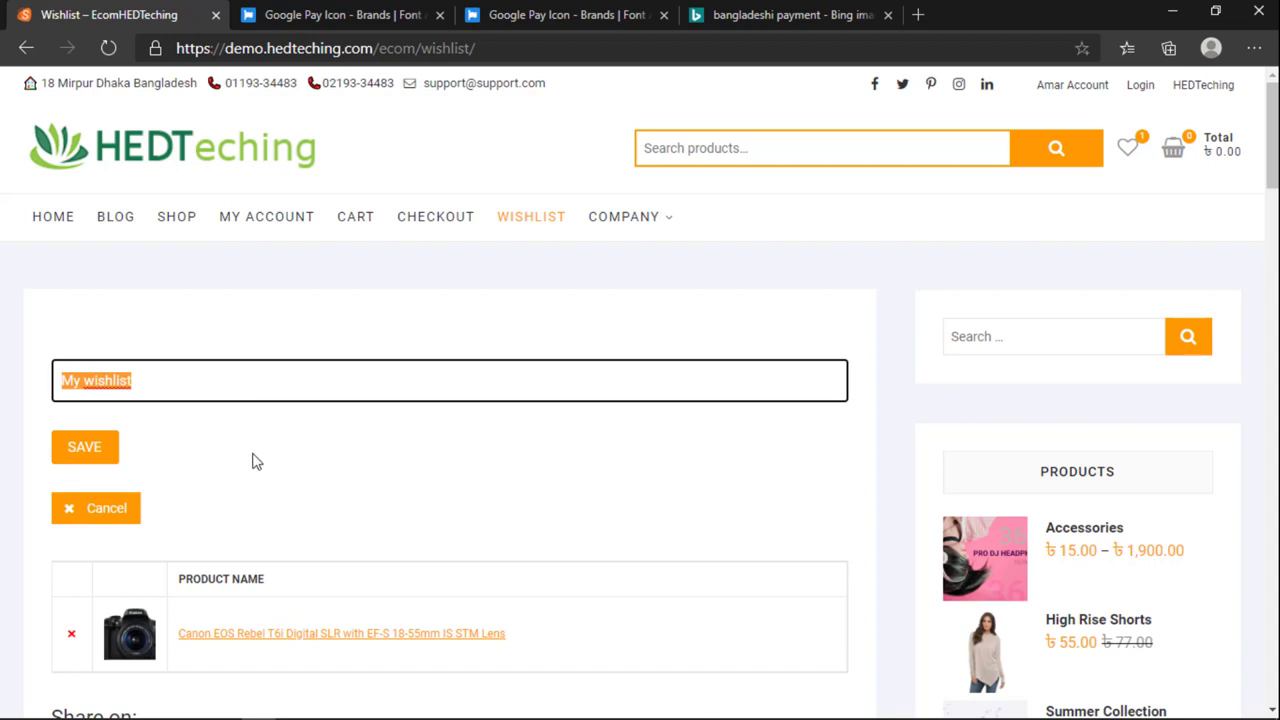
pyautogui.write('You Wanted to BUY These Product!')
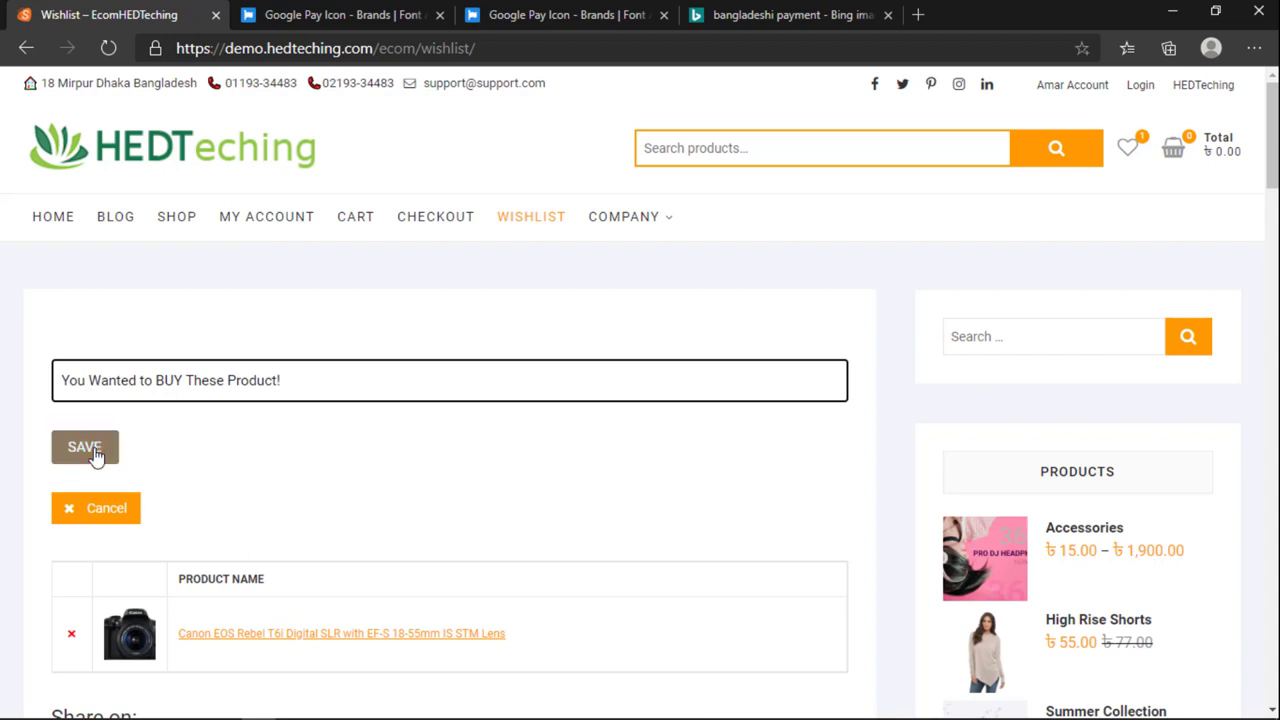
pyautogui.click(86, 449)
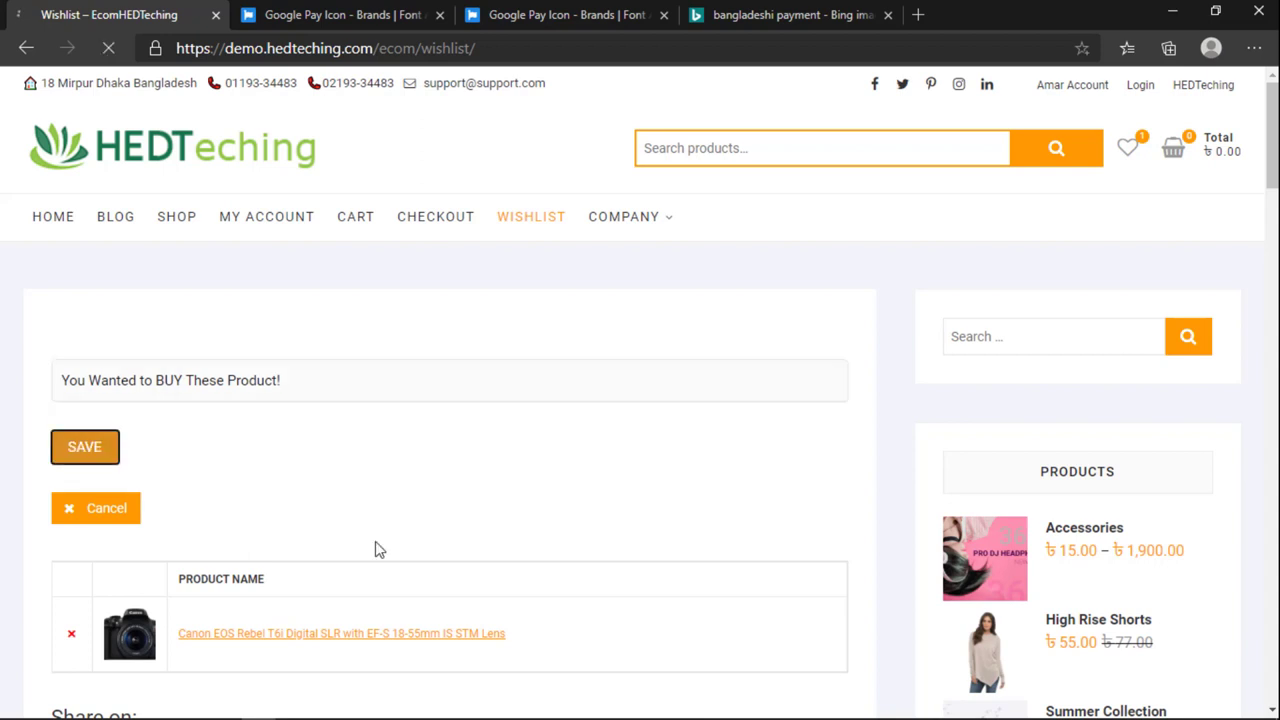
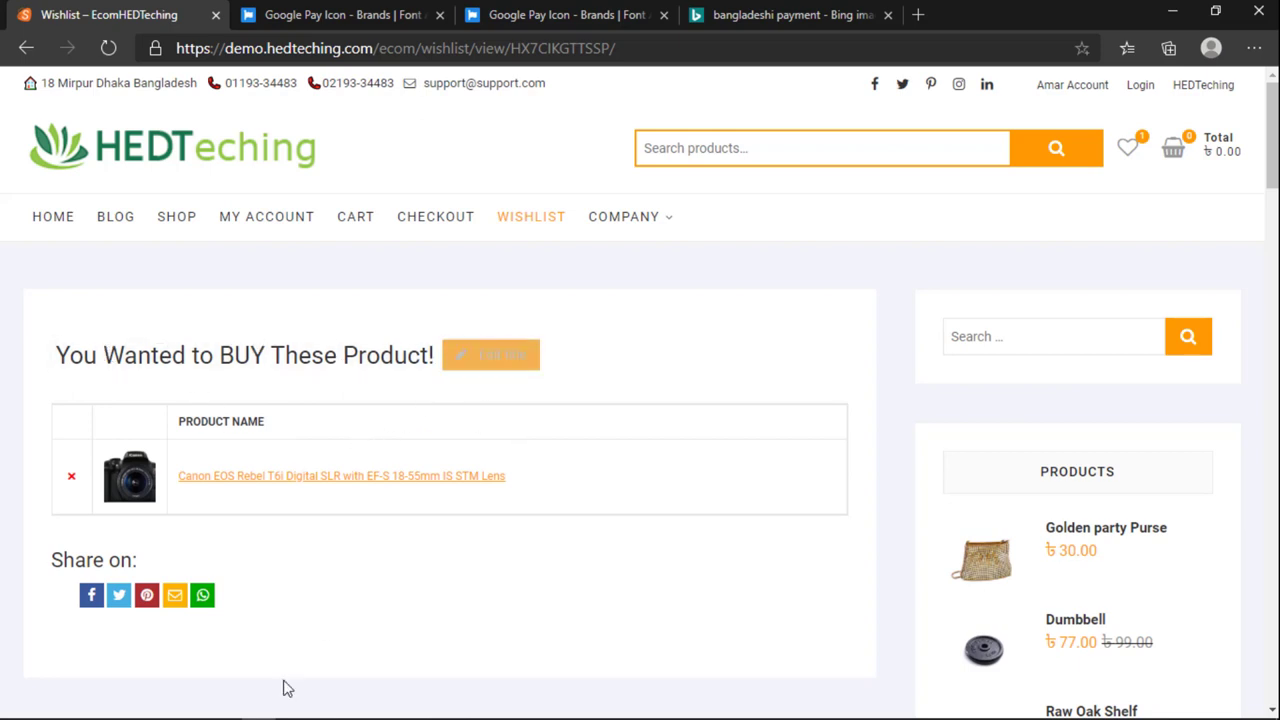
# Step: Share the wishlist via WhatsApp and Facebook, then close both share pages
pyautogui.click(203, 597)
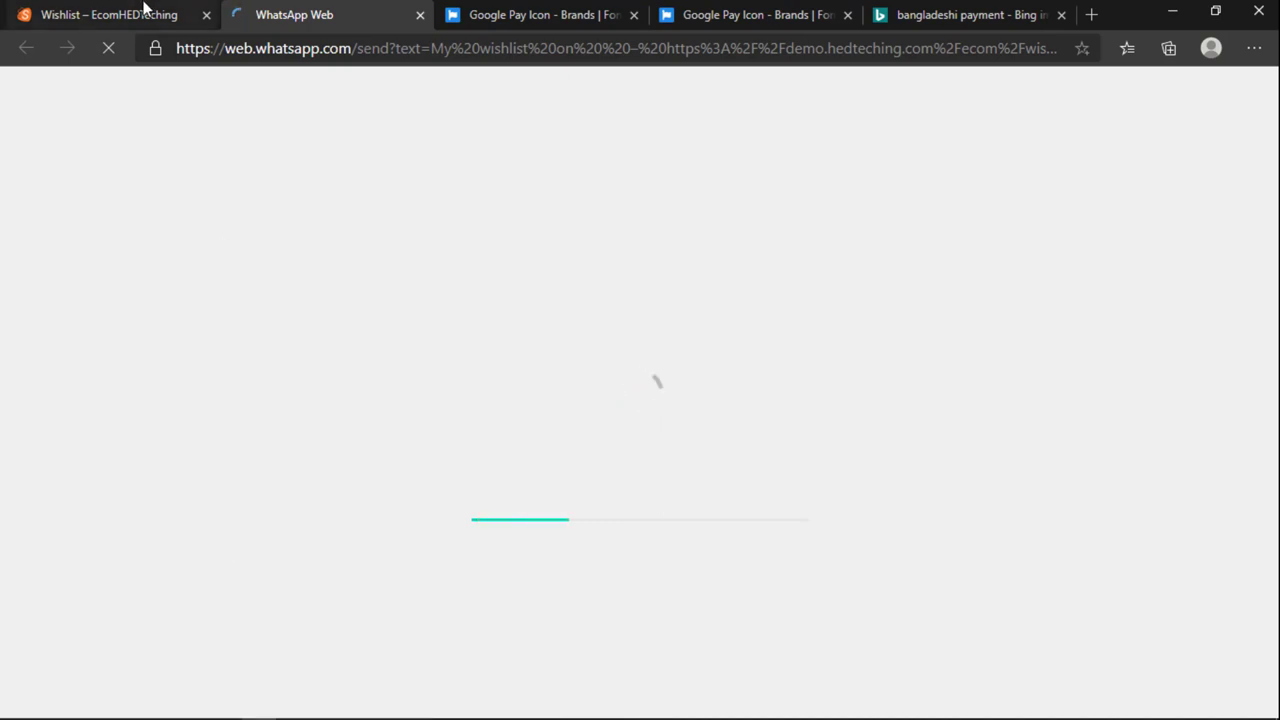
pyautogui.click(145, 8)
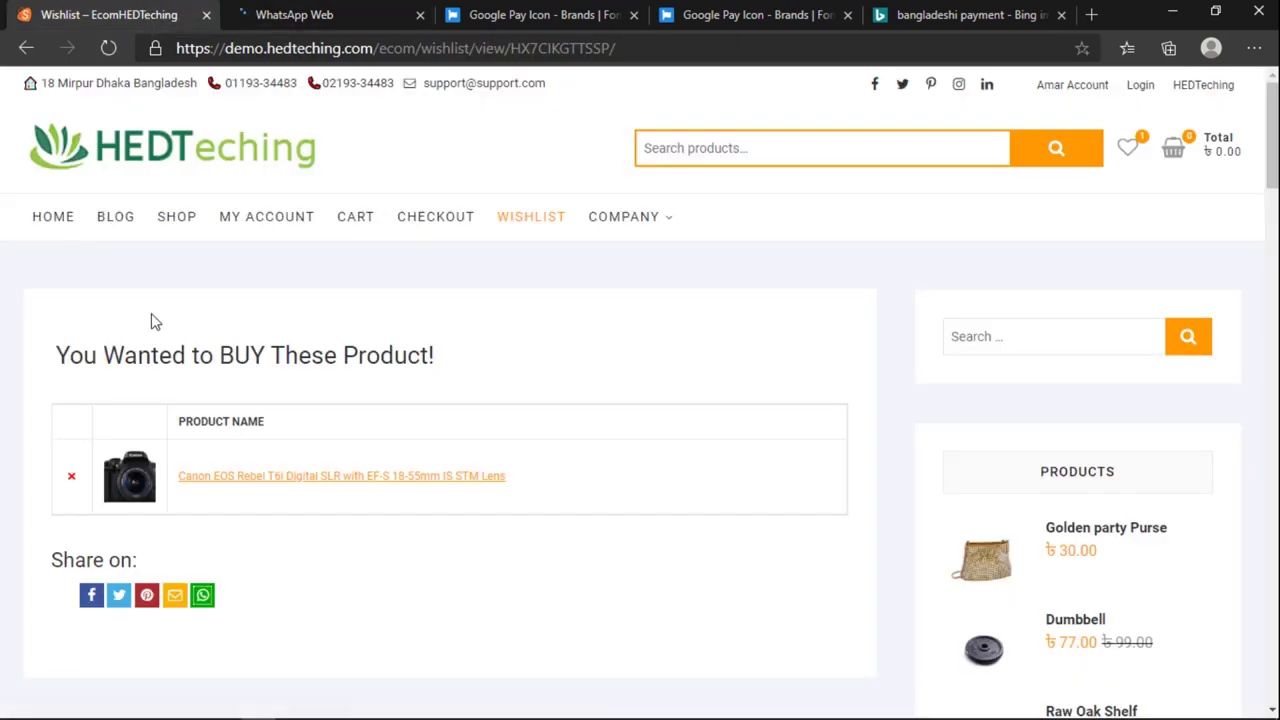
pyautogui.click(91, 595)
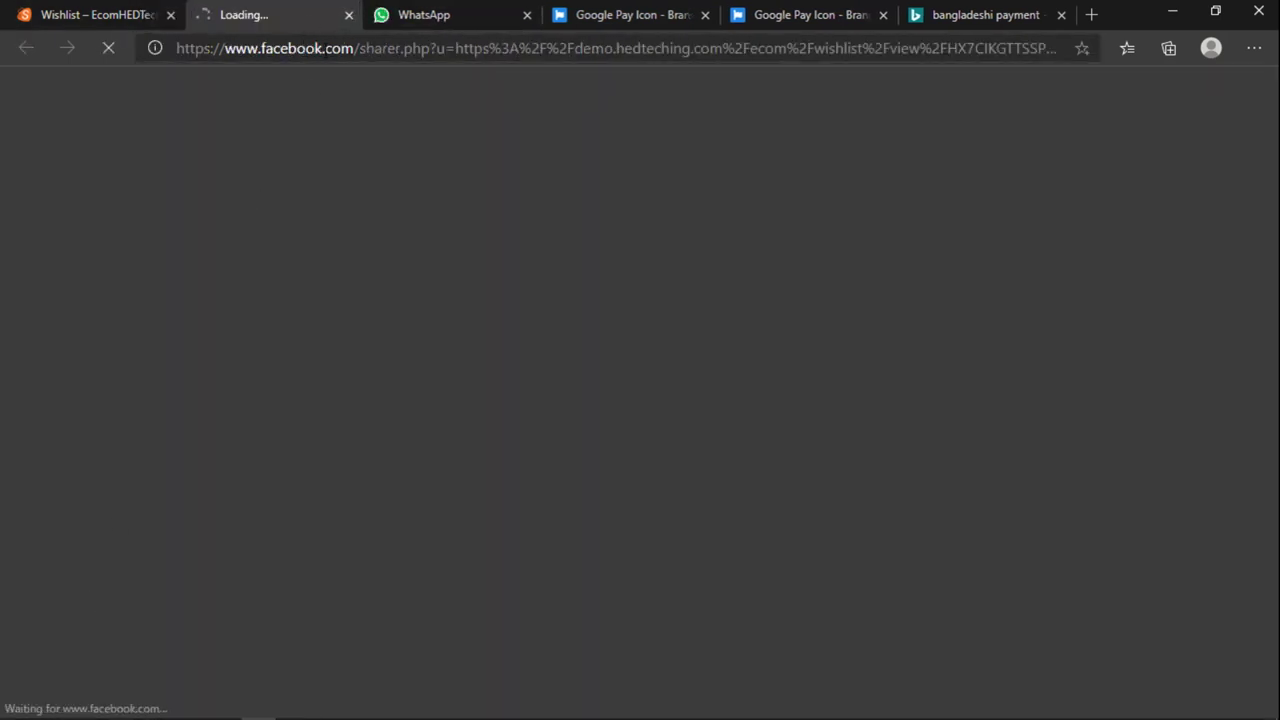
pyautogui.click(348, 15)
pyautogui.click(348, 15)
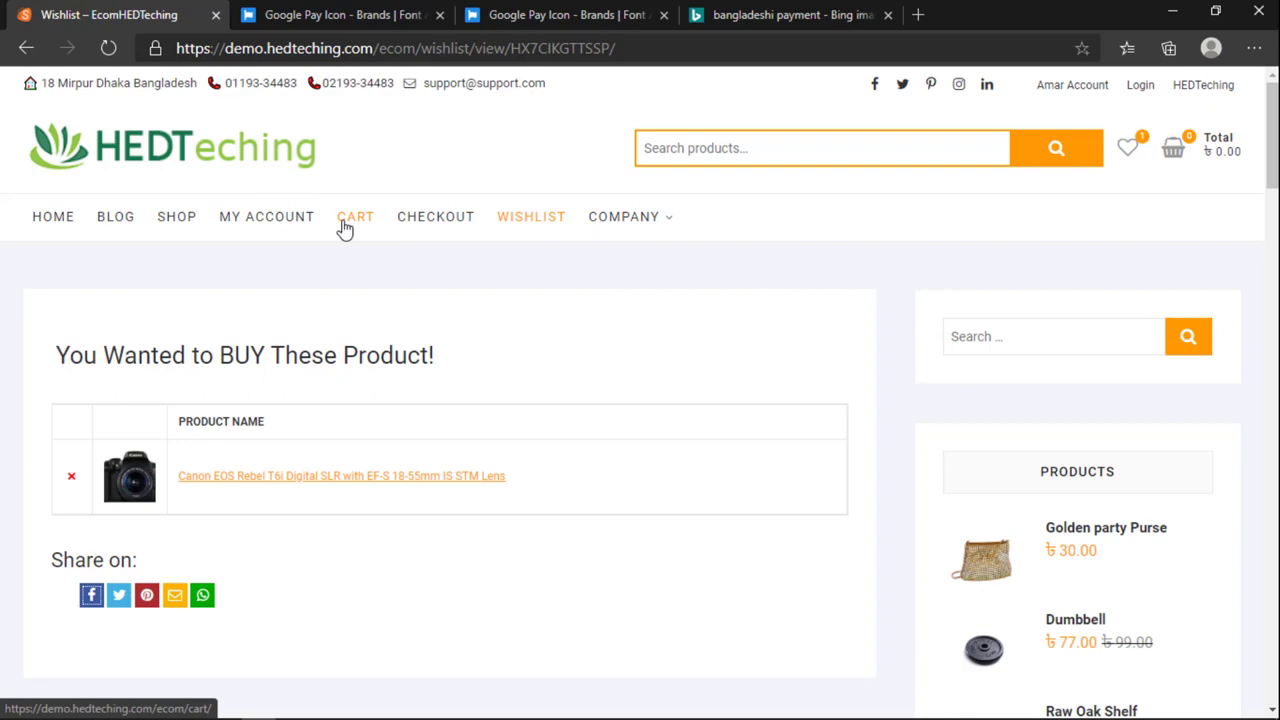
# Step: On My account, fill the Register form's email and password from saved autofill suggestions
pyautogui.click(260, 222)
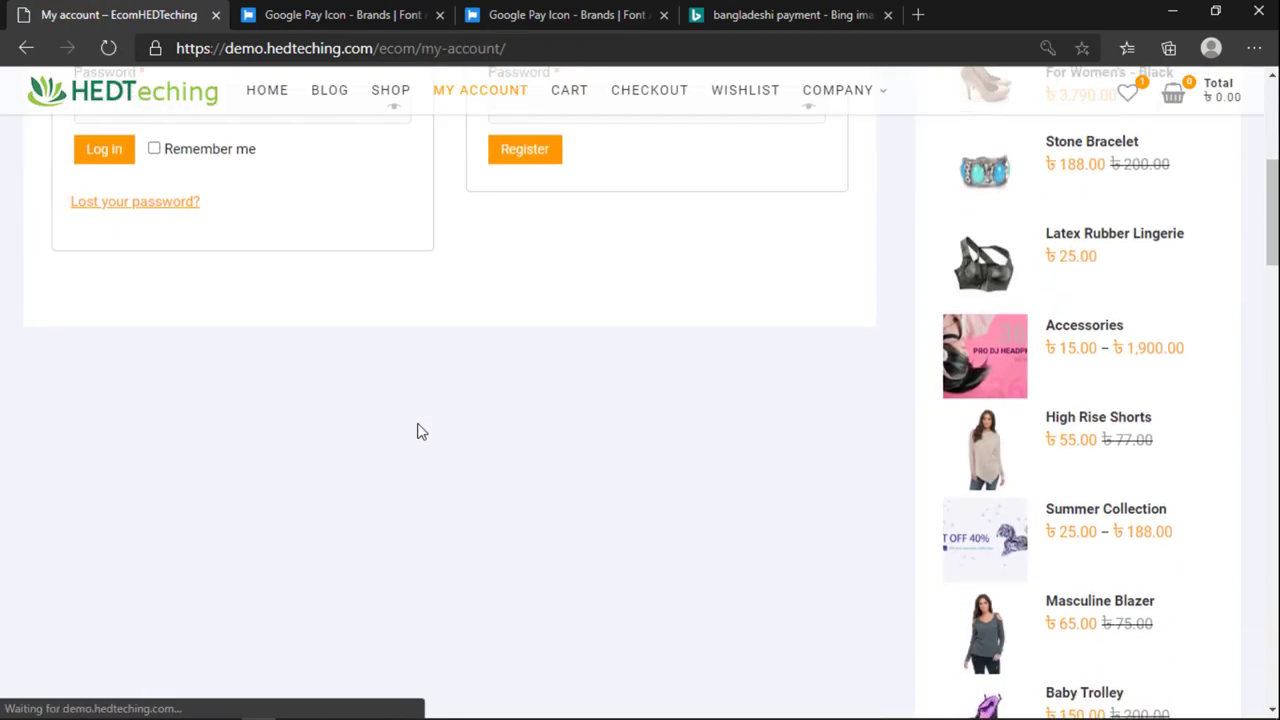
pyautogui.scroll(2, 257, 374)
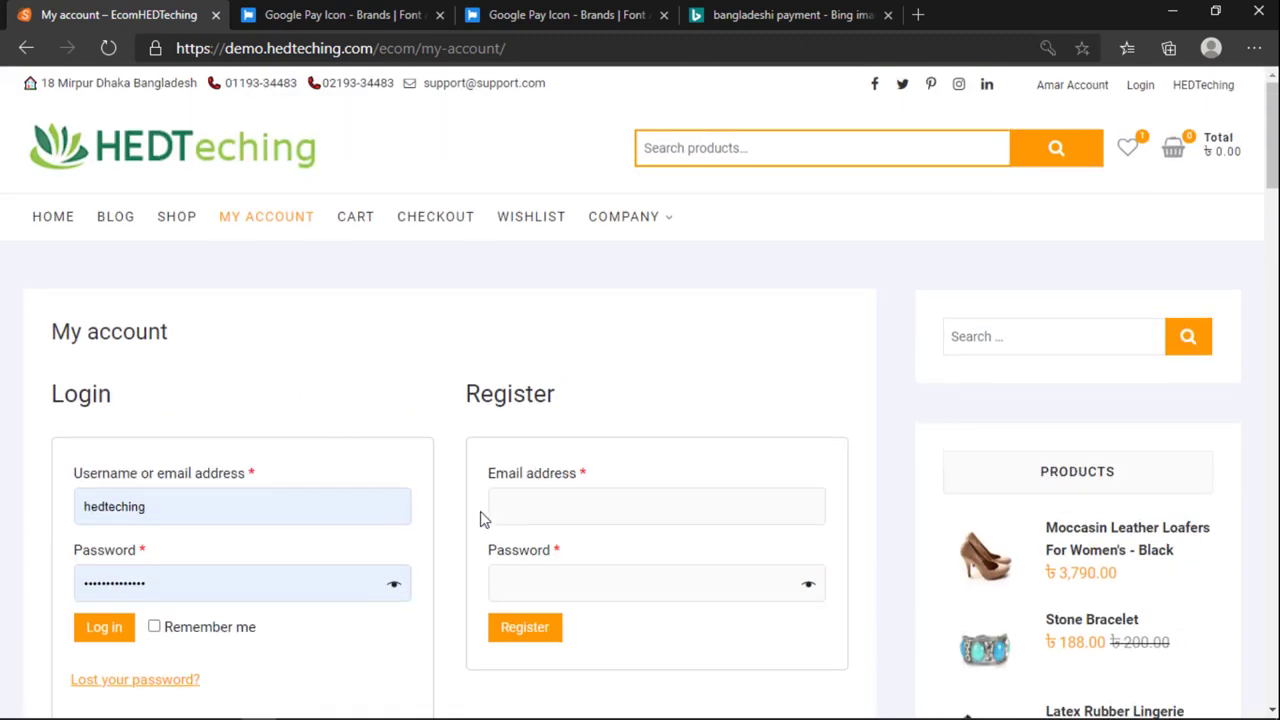
pyautogui.click(586, 502)
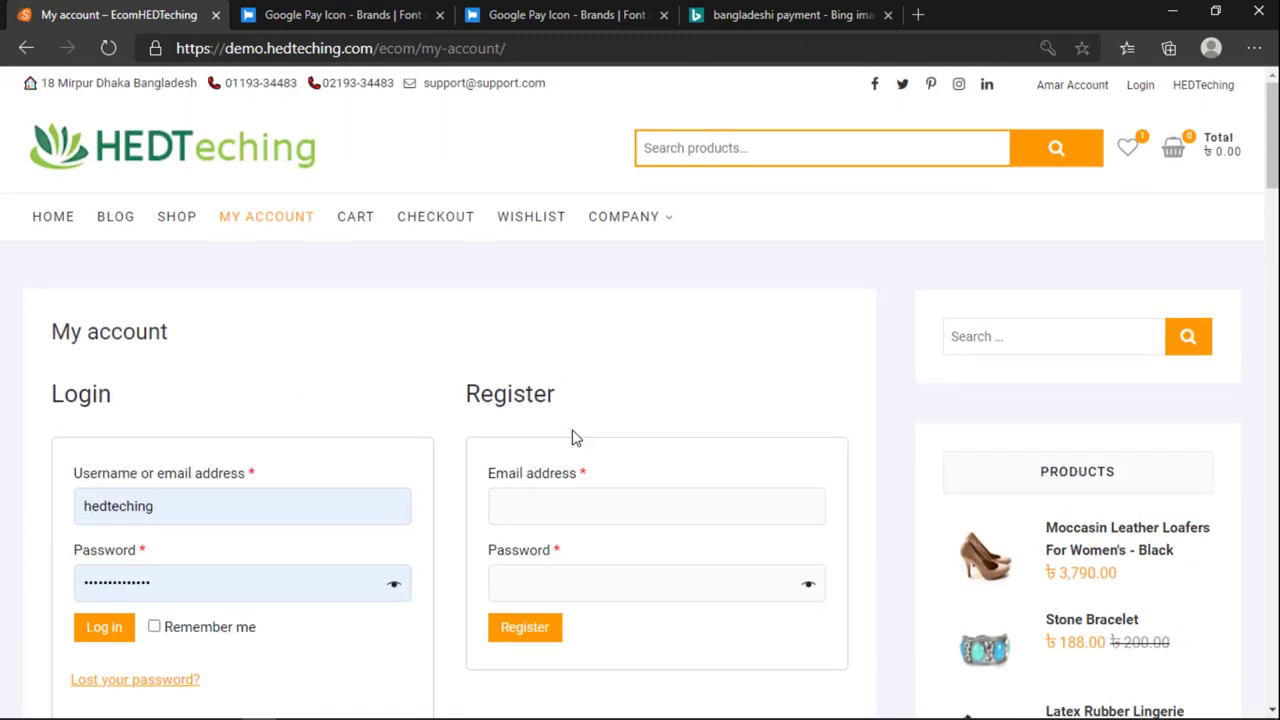
pyautogui.scroll(-4, 609, 540)
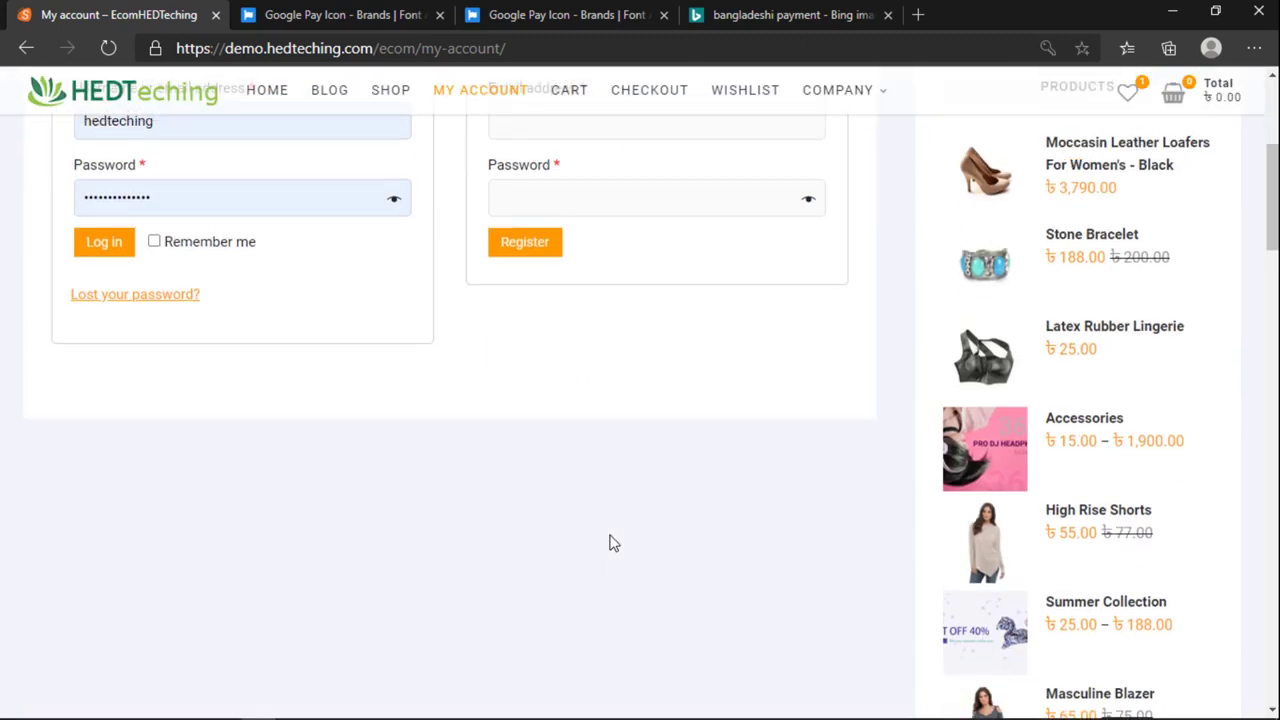
pyautogui.scroll(4, 609, 540)
pyautogui.click(540, 509)
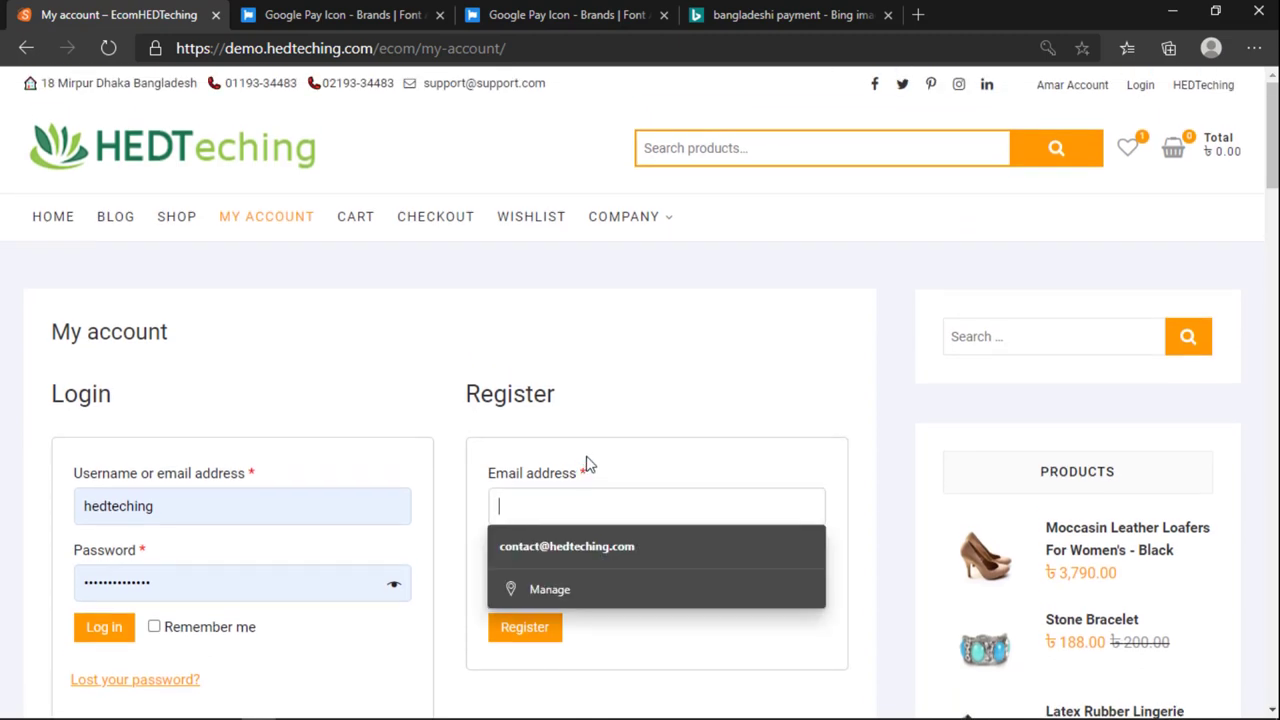
pyautogui.scroll(-2, 588, 465)
pyautogui.click(550, 385)
pyautogui.click(550, 302)
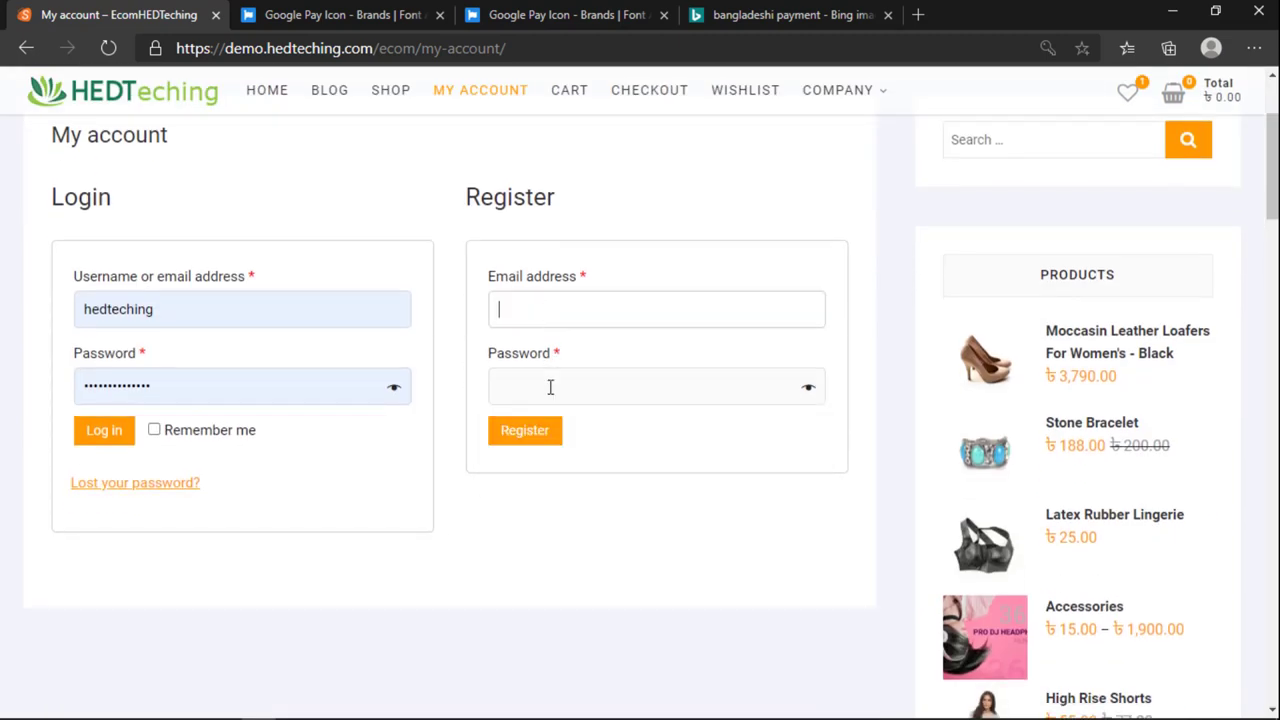
pyautogui.click(550, 387)
pyautogui.click(549, 303)
pyautogui.click(554, 352)
pyautogui.click(545, 380)
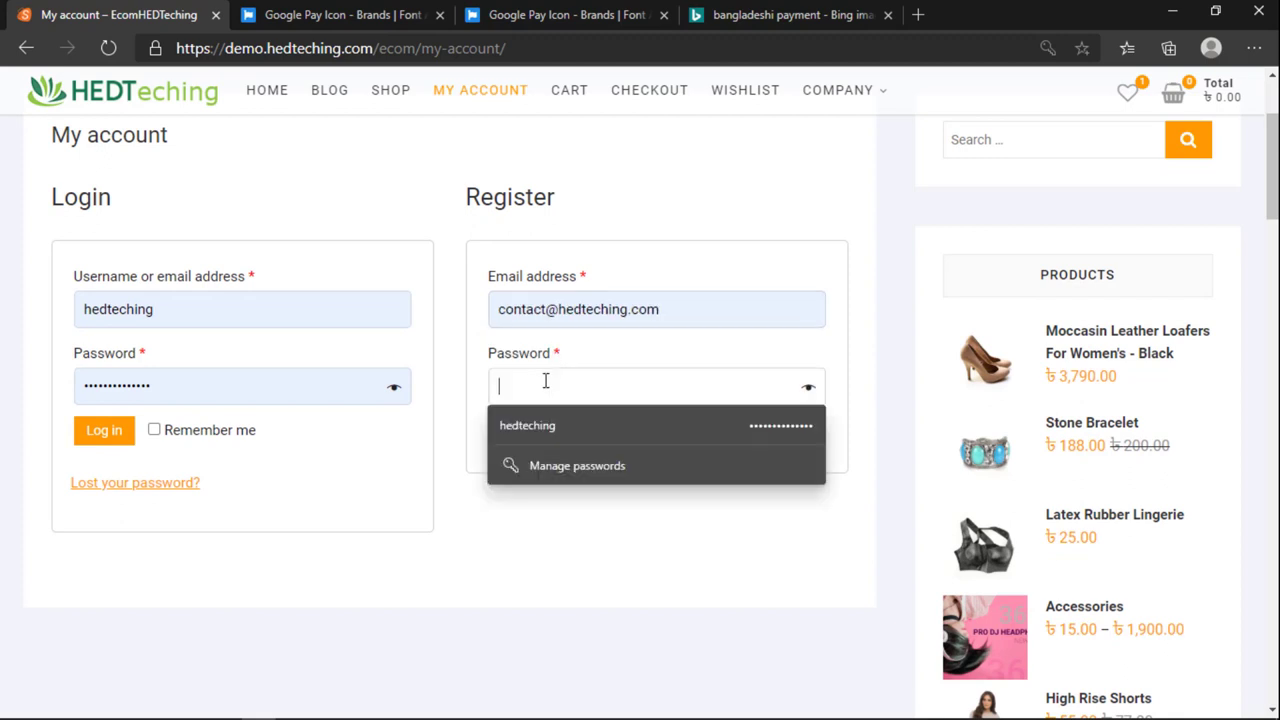
pyautogui.click(541, 421)
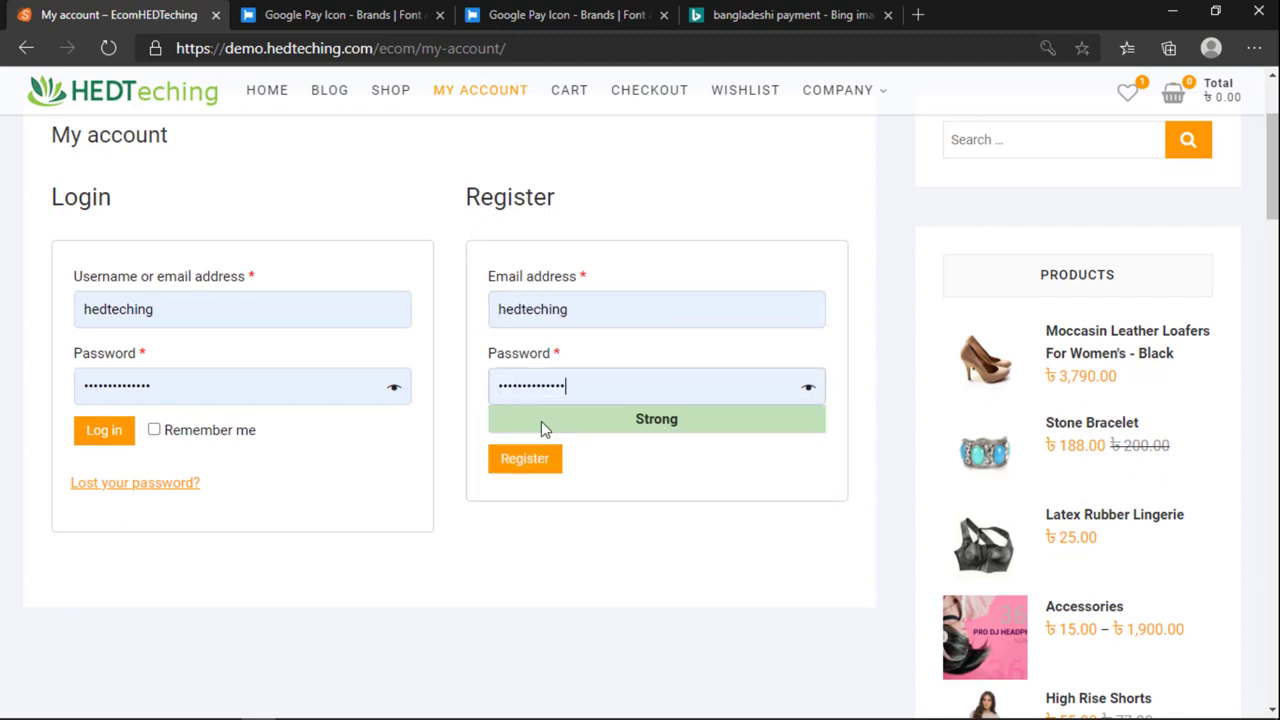
# Step: Replace the wrong email with the store's contact e-mail and submit the registration
pyautogui.click(582, 314)
pyautogui.press('Escape')
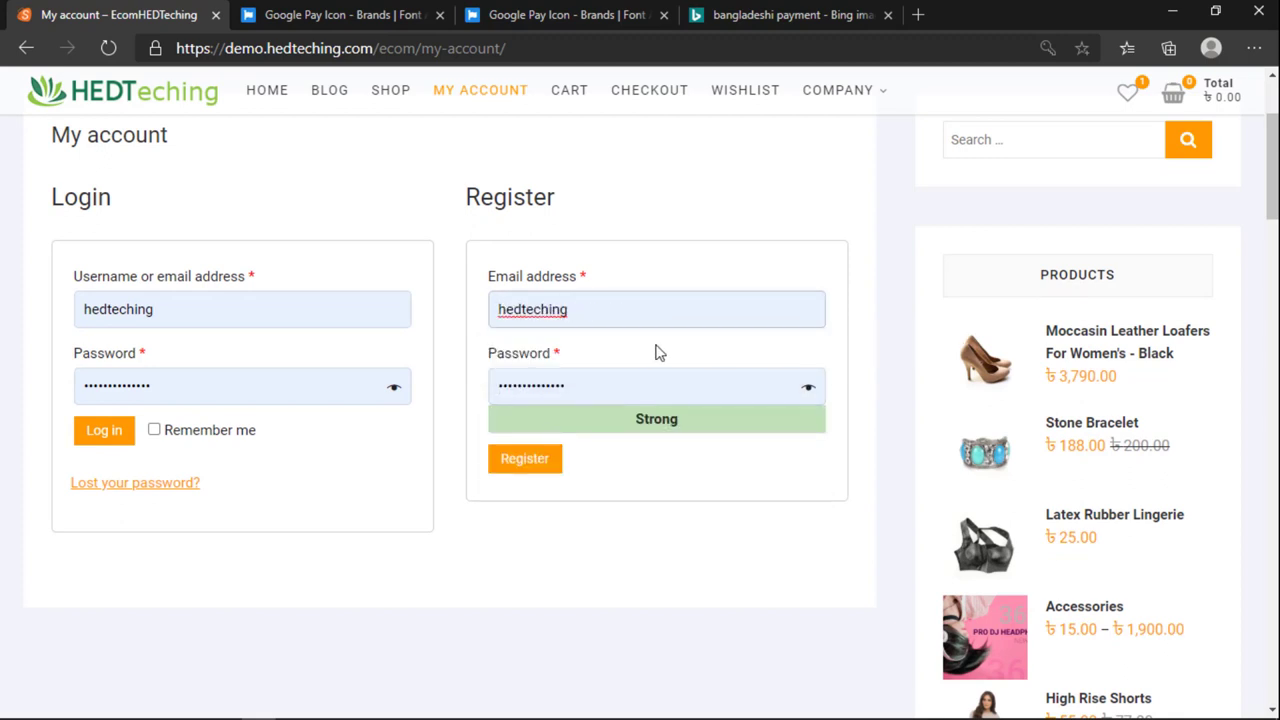
pyautogui.doubleClick(594, 317)
pyautogui.press('BackSpace')
pyautogui.click(583, 309)
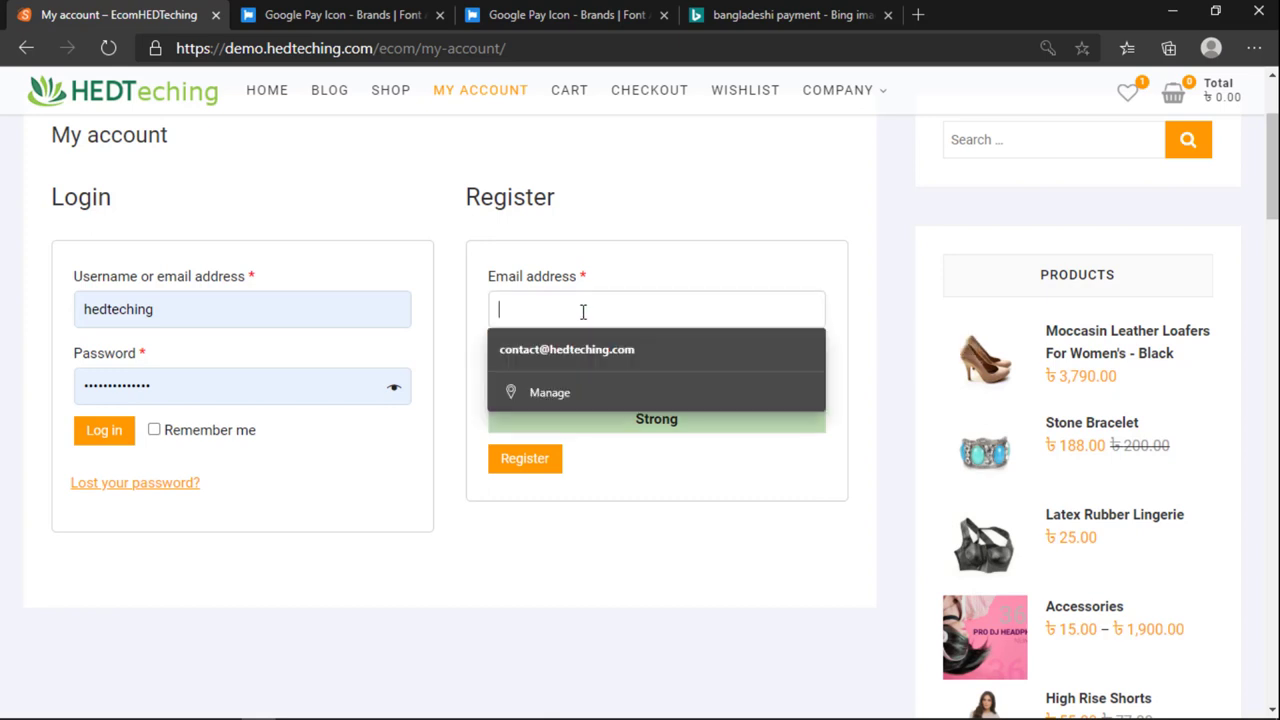
pyautogui.click(571, 348)
pyautogui.click(541, 460)
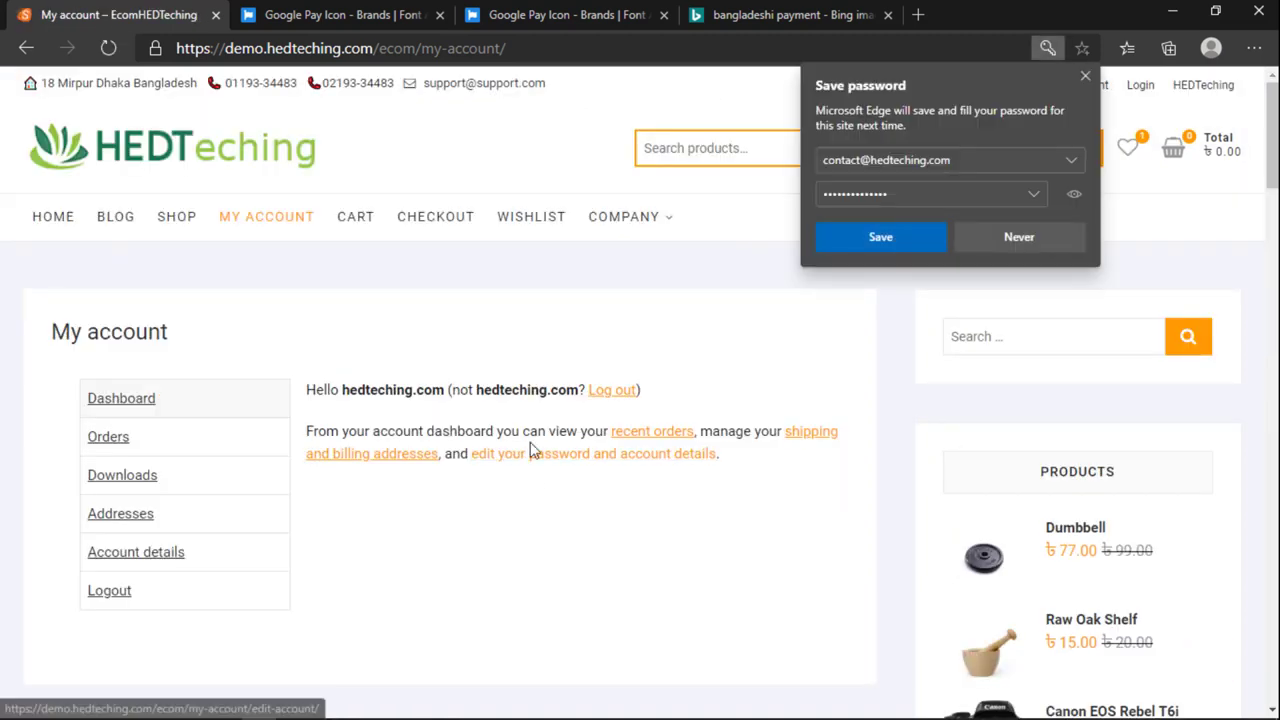
# Step: Decline the browser's save-password prompt and reload the account dashboard
pyautogui.click(983, 240)
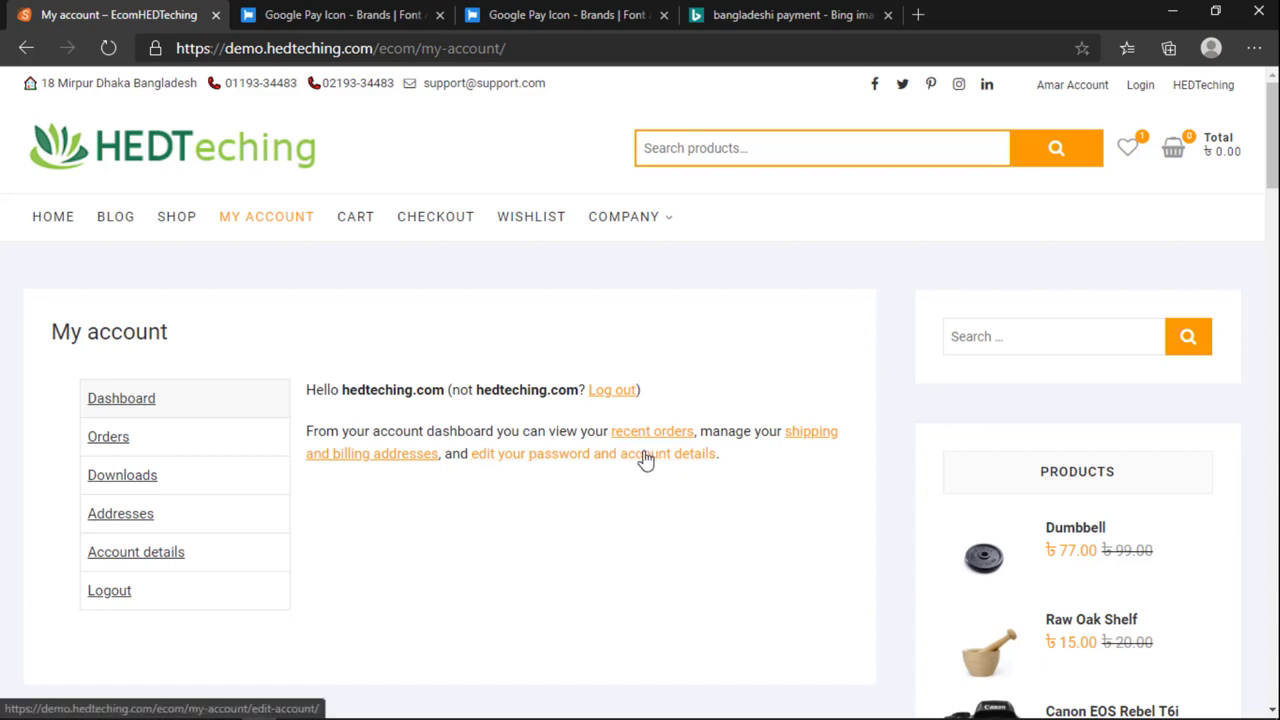
pyautogui.click(297, 228)
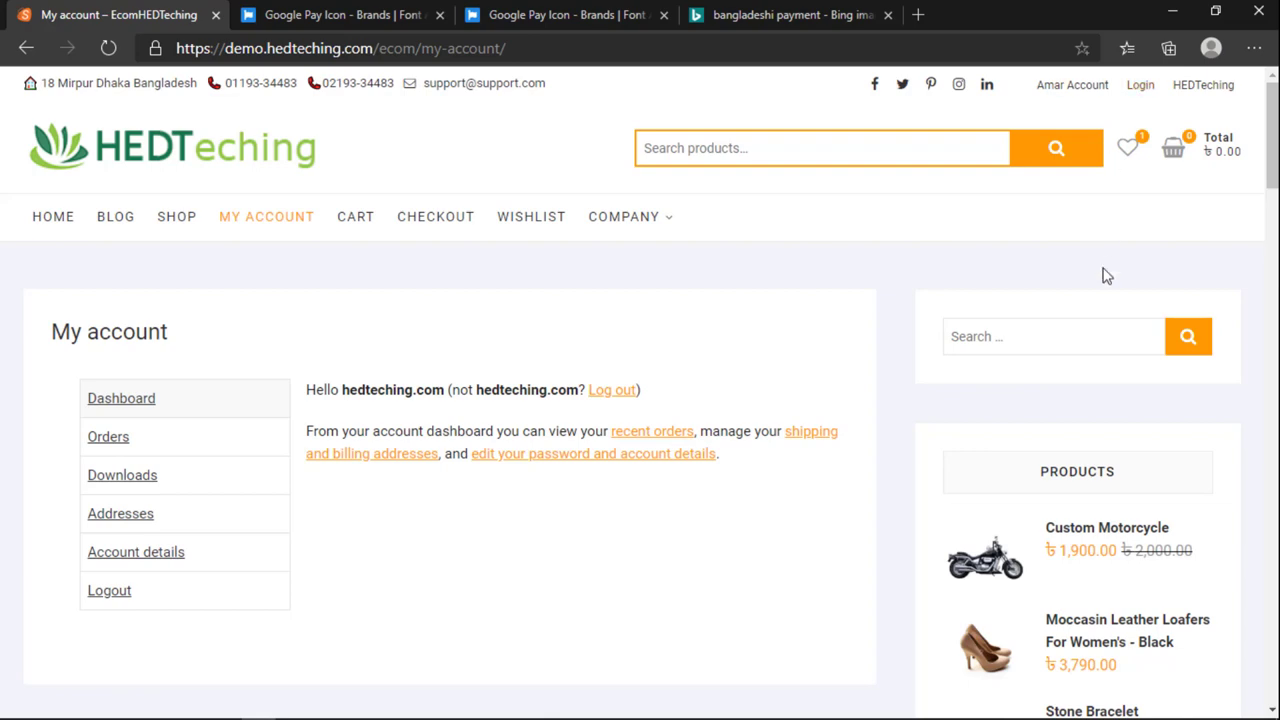
pyautogui.scroll(-3, 613, 369)
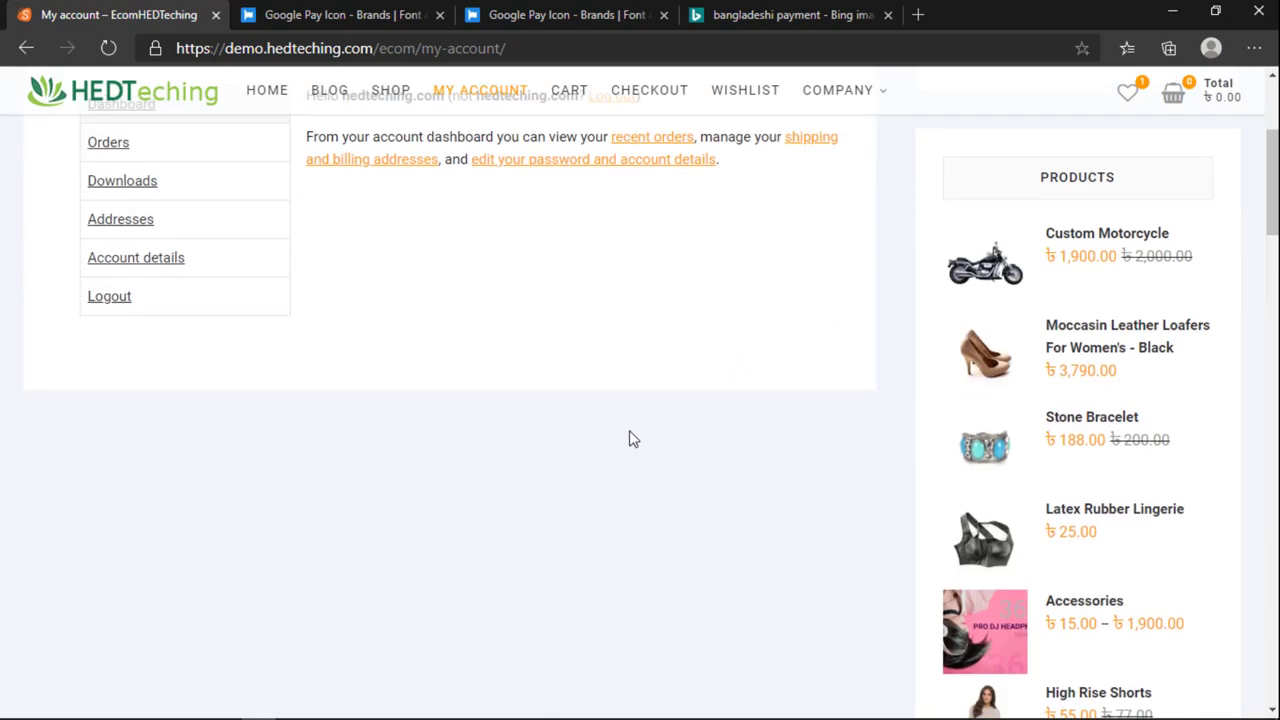
pyautogui.scroll(2, 631, 437)
pyautogui.scroll(-3, 631, 440)
pyautogui.scroll(-3, 631, 440)
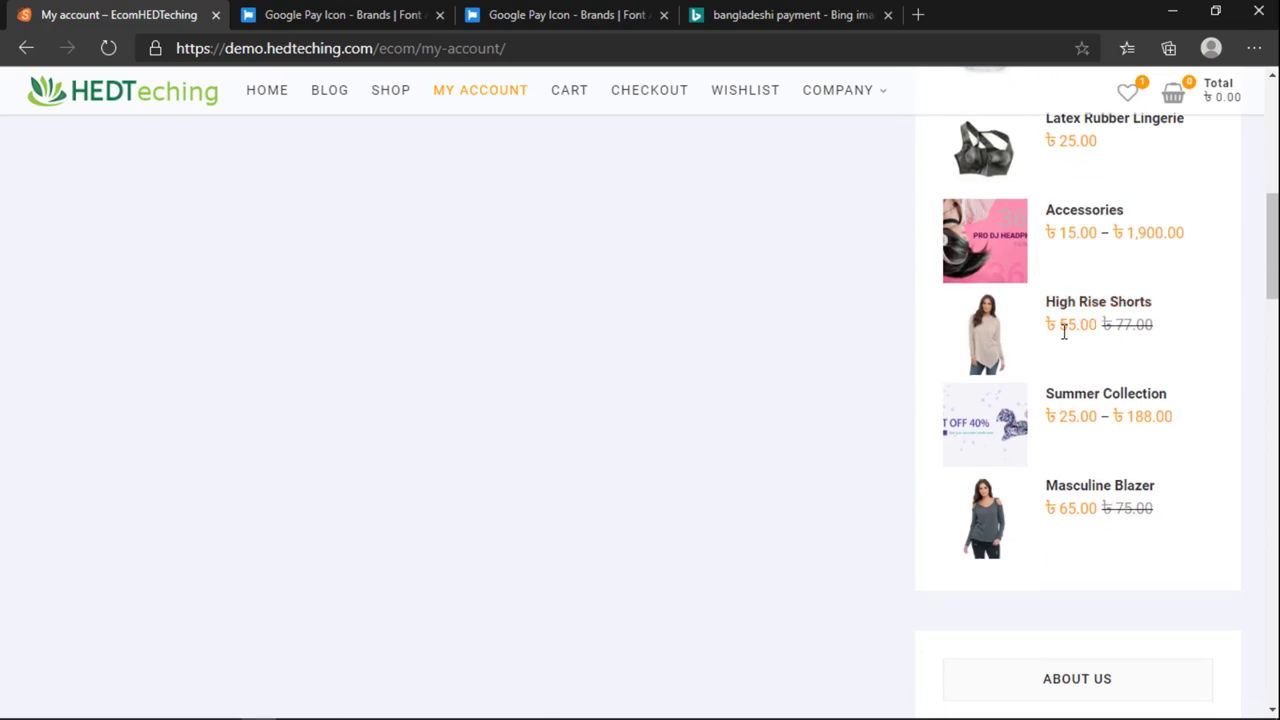
pyautogui.scroll(8, 788, 418)
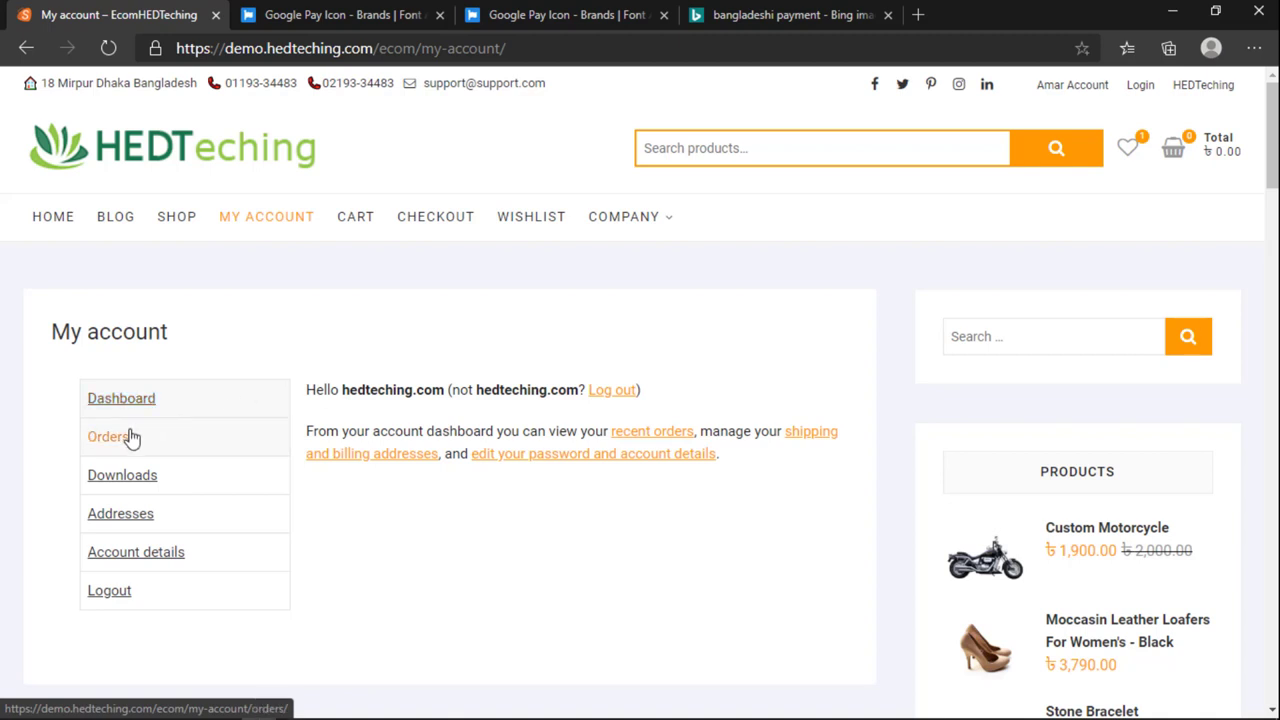
# Step: Check the Dashboard, Orders, Downloads, Addresses and Account details sections, then open Masculine Blazer
pyautogui.click(120, 400)
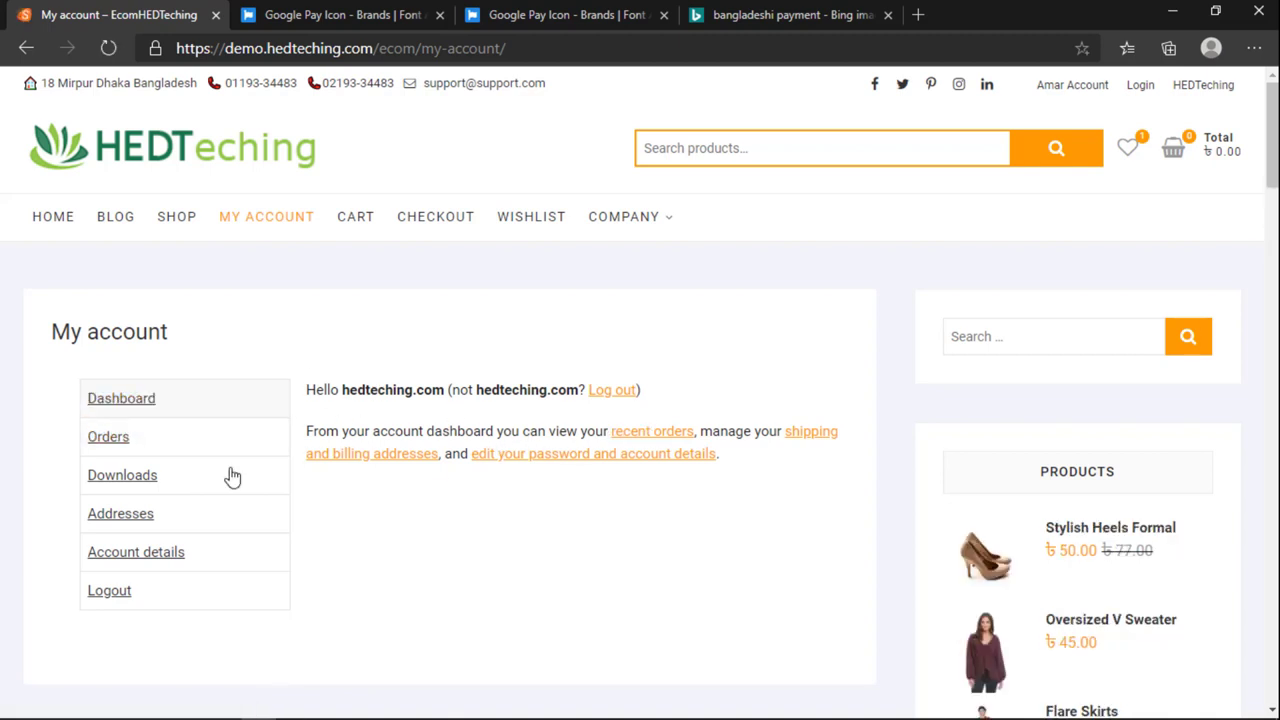
pyautogui.click(100, 437)
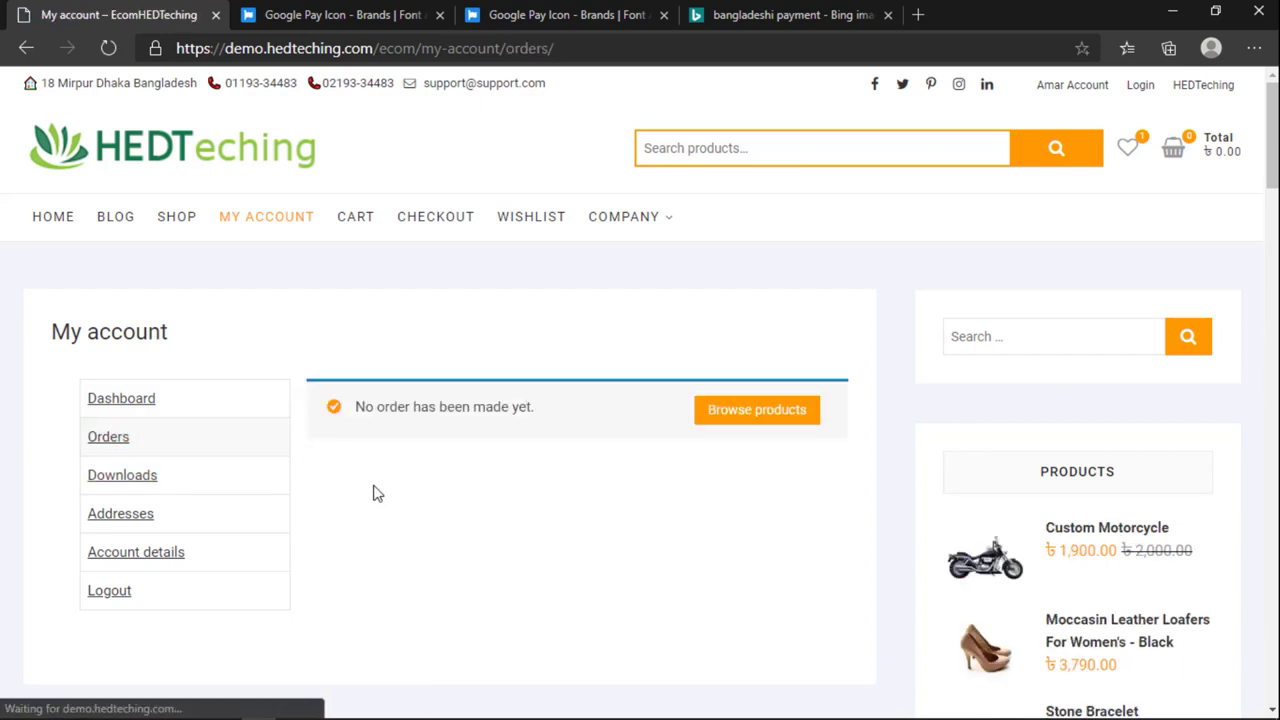
pyautogui.click(143, 487)
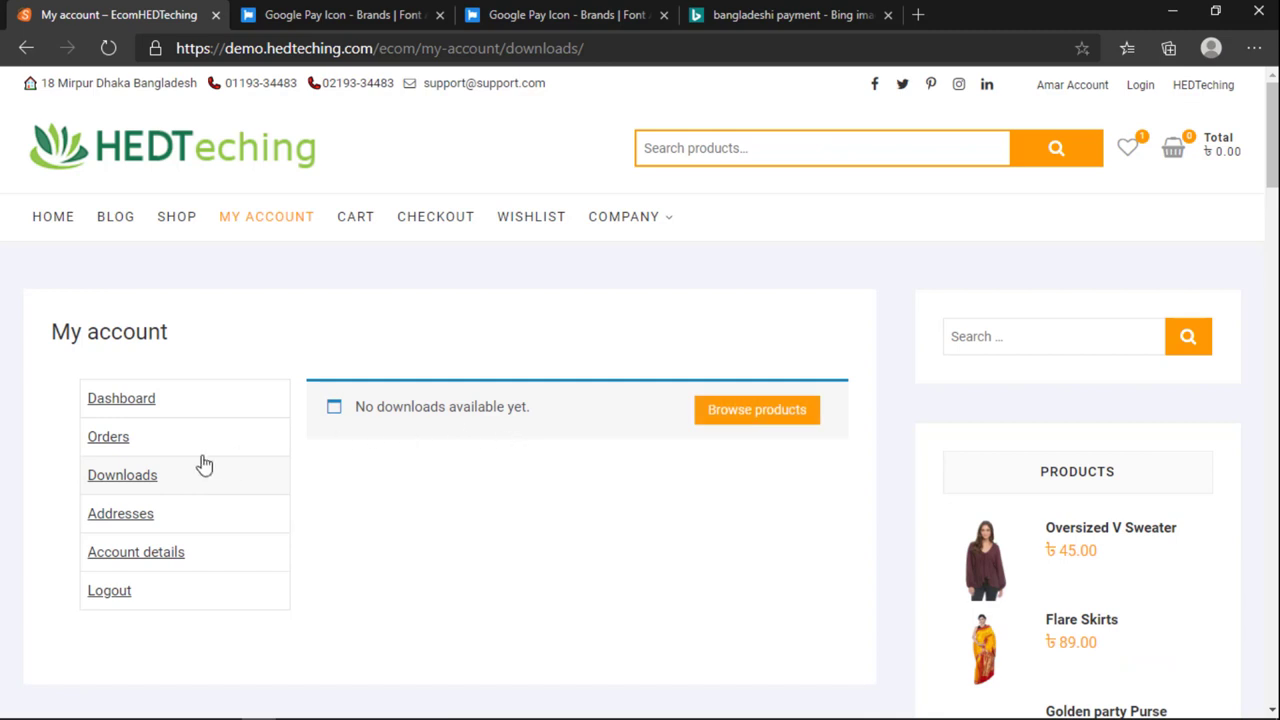
pyautogui.click(124, 512)
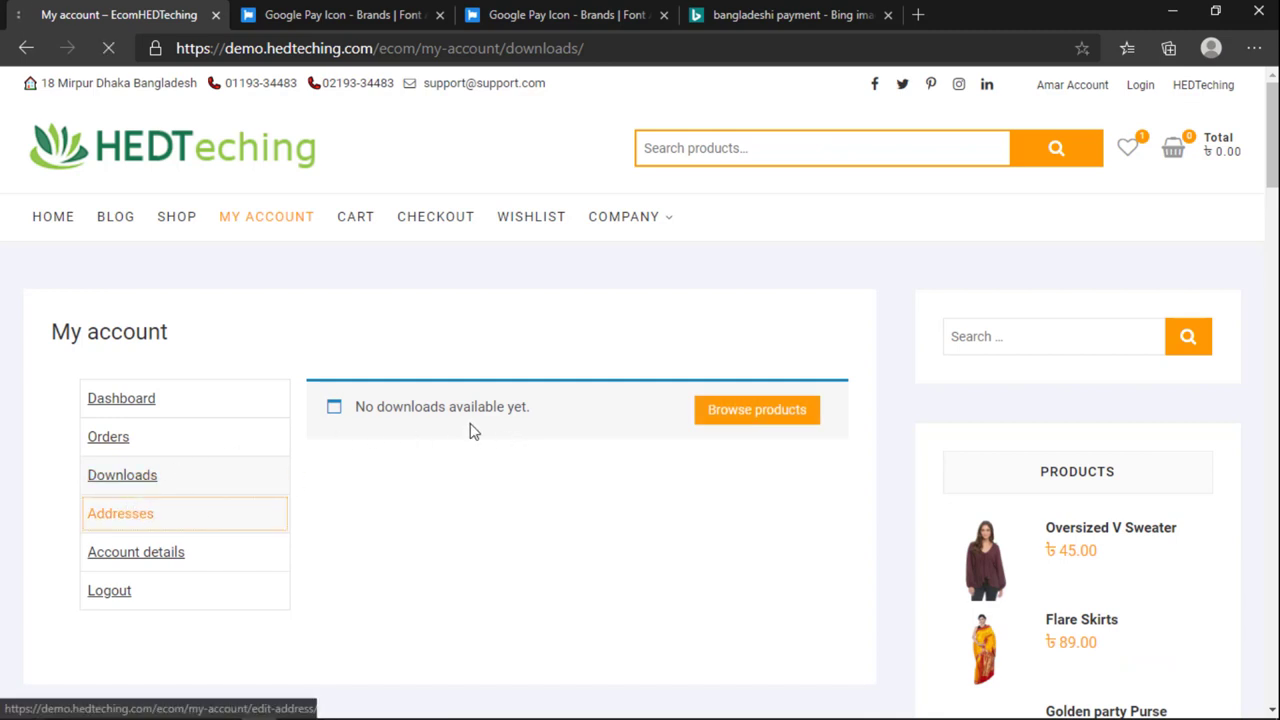
pyautogui.click(162, 560)
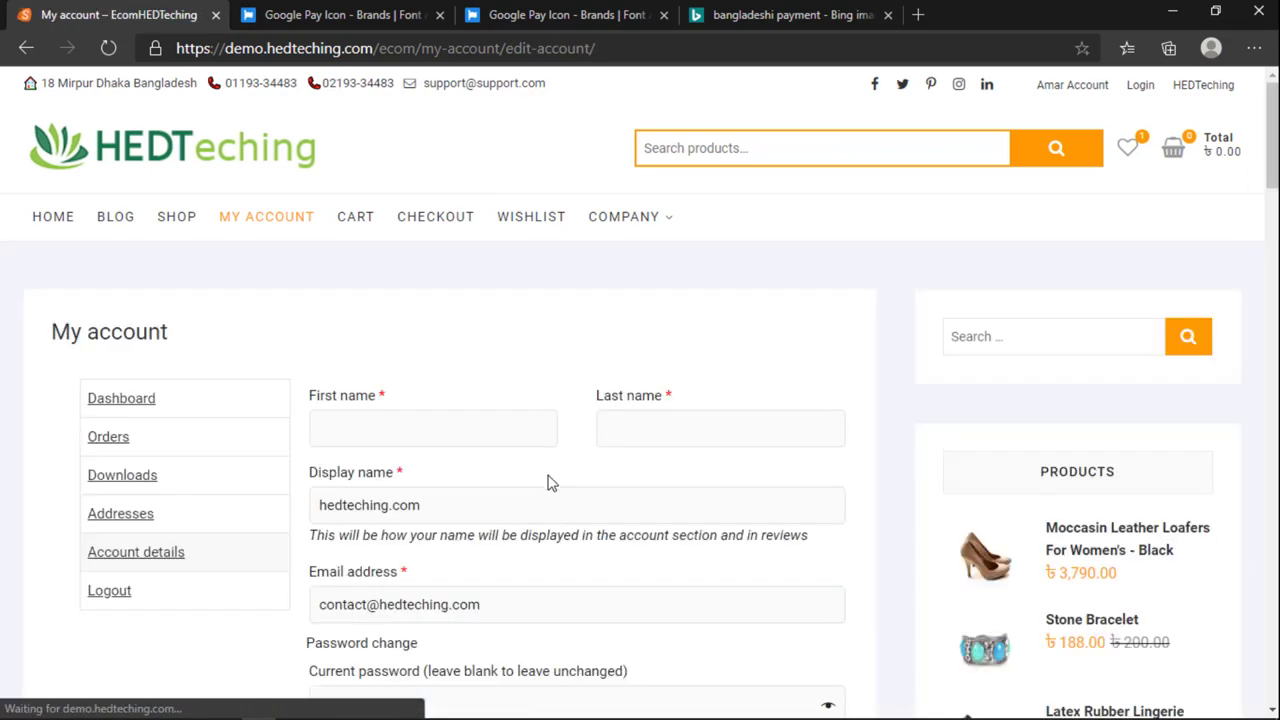
pyautogui.scroll(-5, 486, 466)
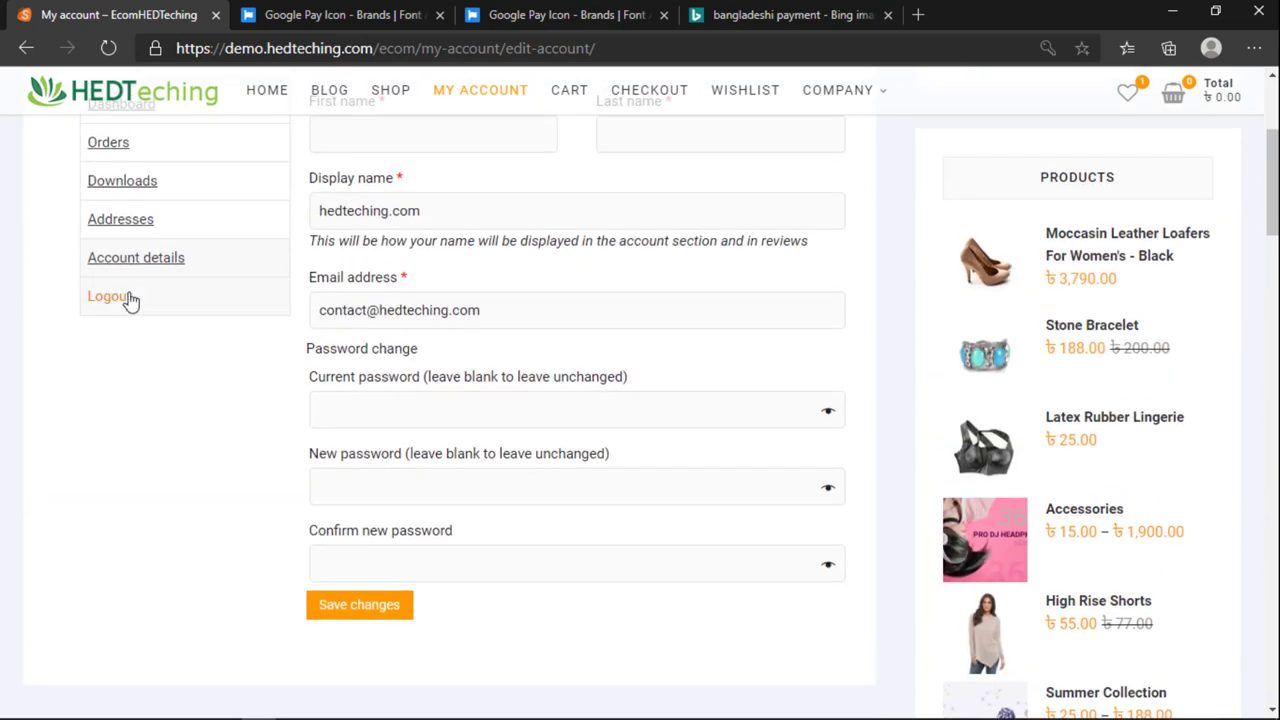
pyautogui.scroll(-3, 873, 410)
pyautogui.scroll(-2, 873, 417)
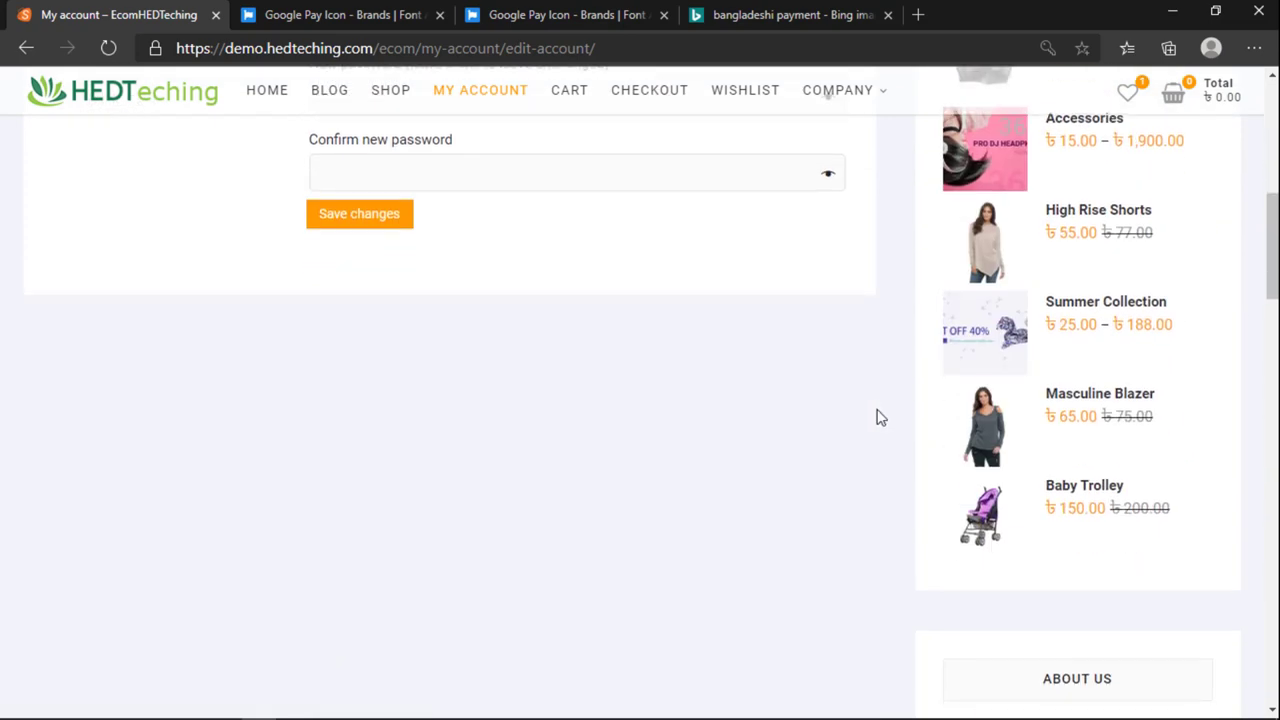
pyautogui.click(1097, 402)
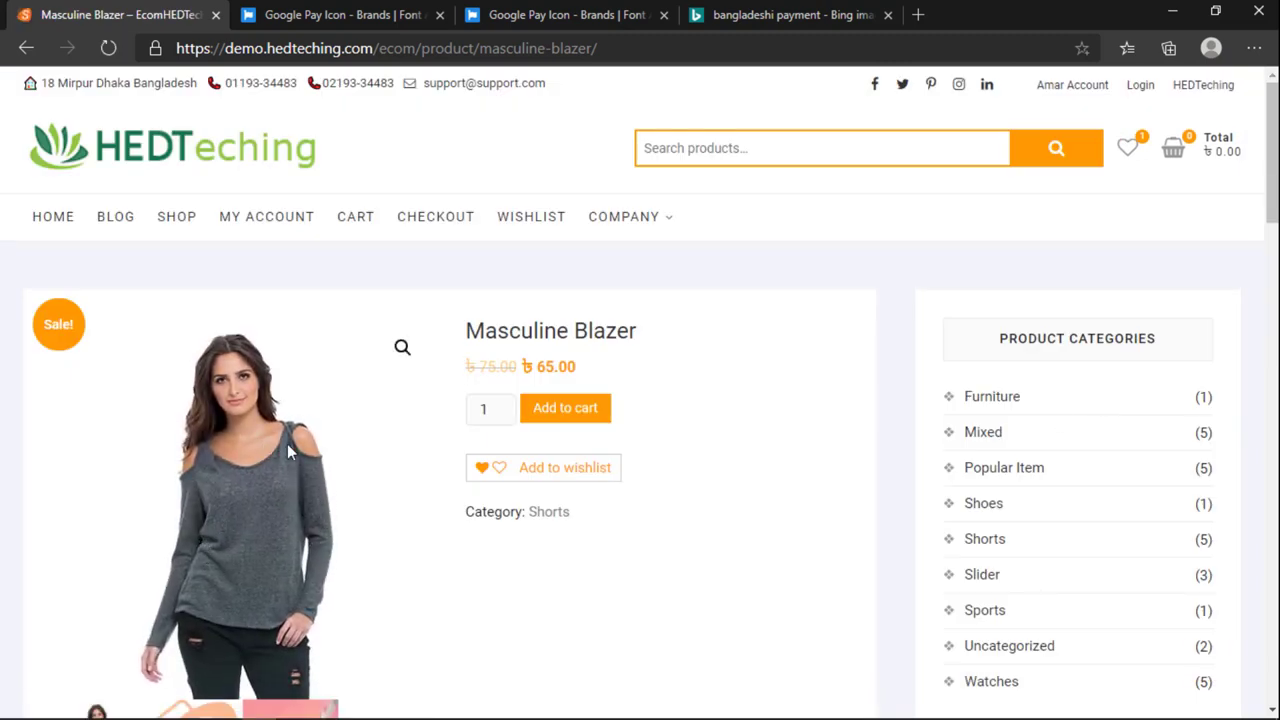
# Step: Add the ৳65.00 Masculine Blazer to the cart and review the cart
pyautogui.click(578, 414)
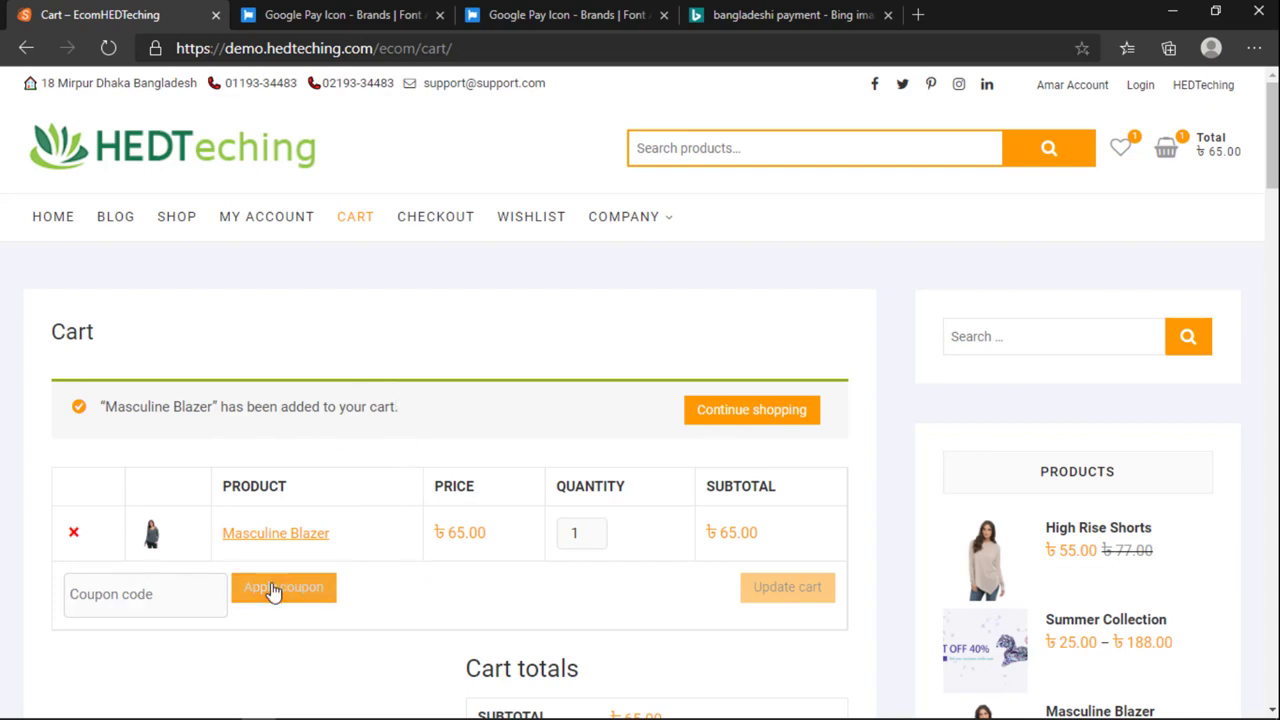
pyautogui.scroll(-1, 424, 497)
pyautogui.scroll(-3, 424, 497)
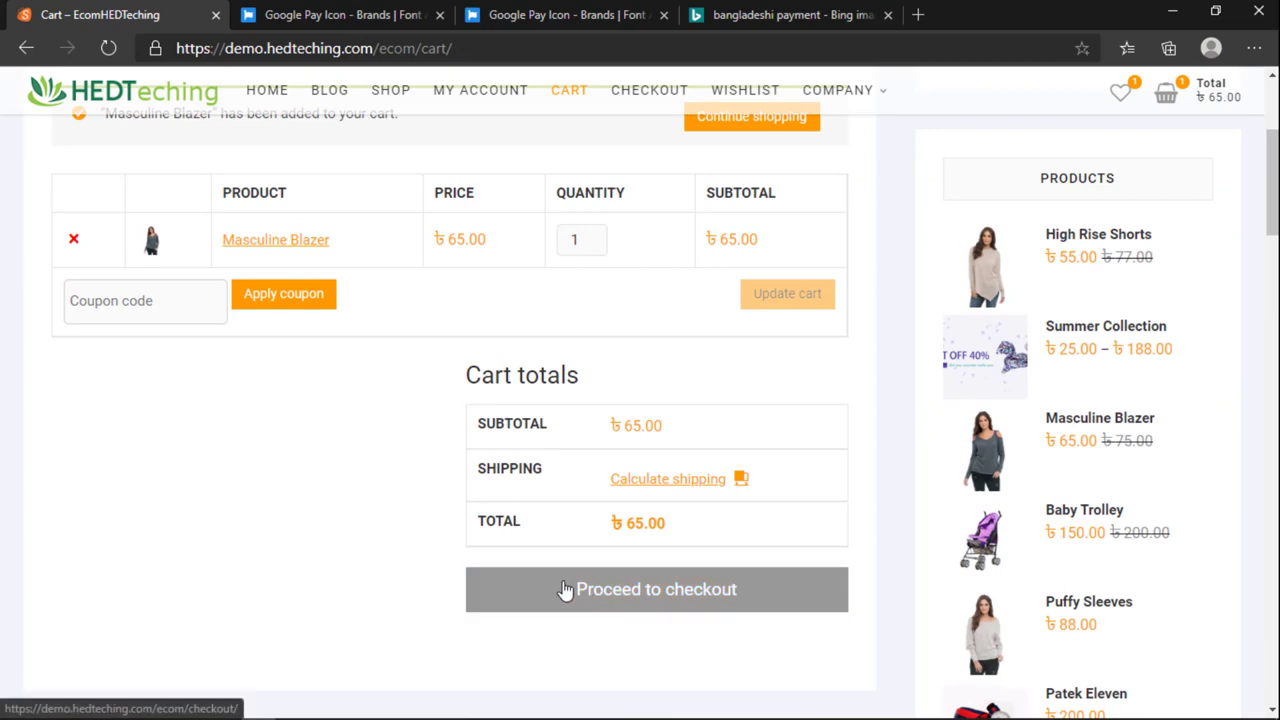
pyautogui.scroll(3, 643, 487)
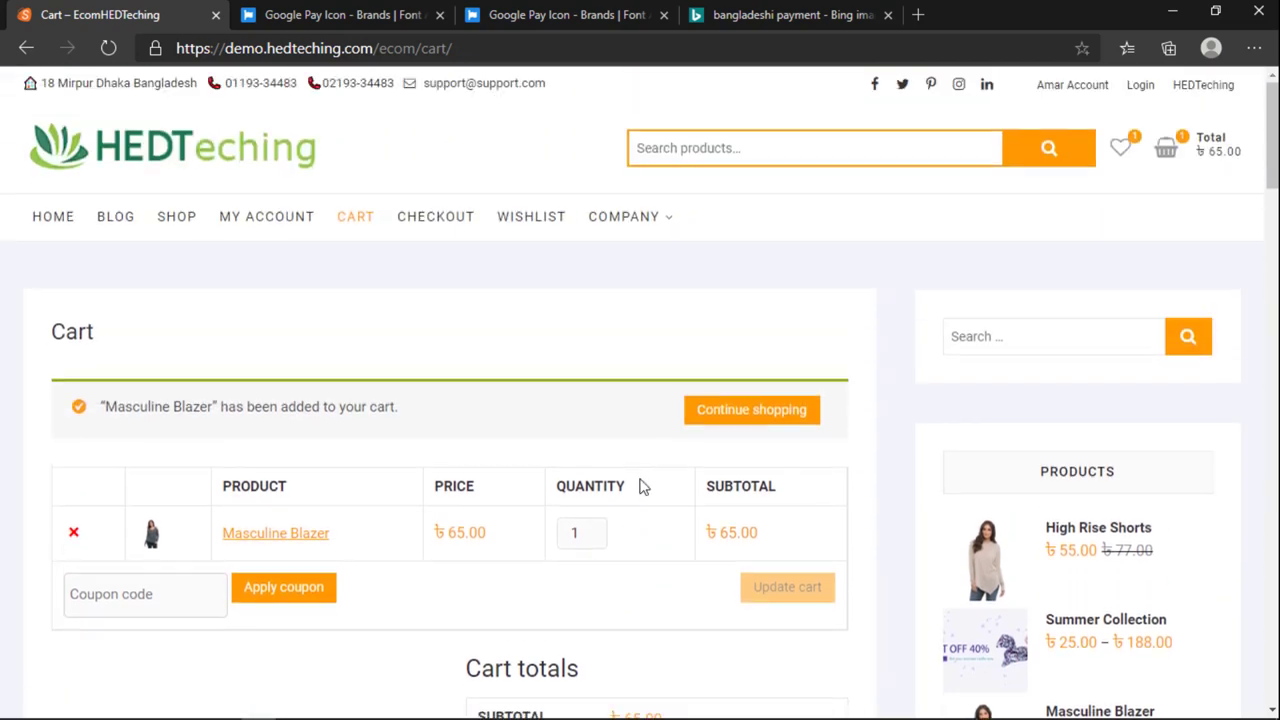
pyautogui.scroll(-3, 645, 487)
# Step: Toggle the shipping calculator open and closed, then proceed to checkout
pyautogui.click(663, 487)
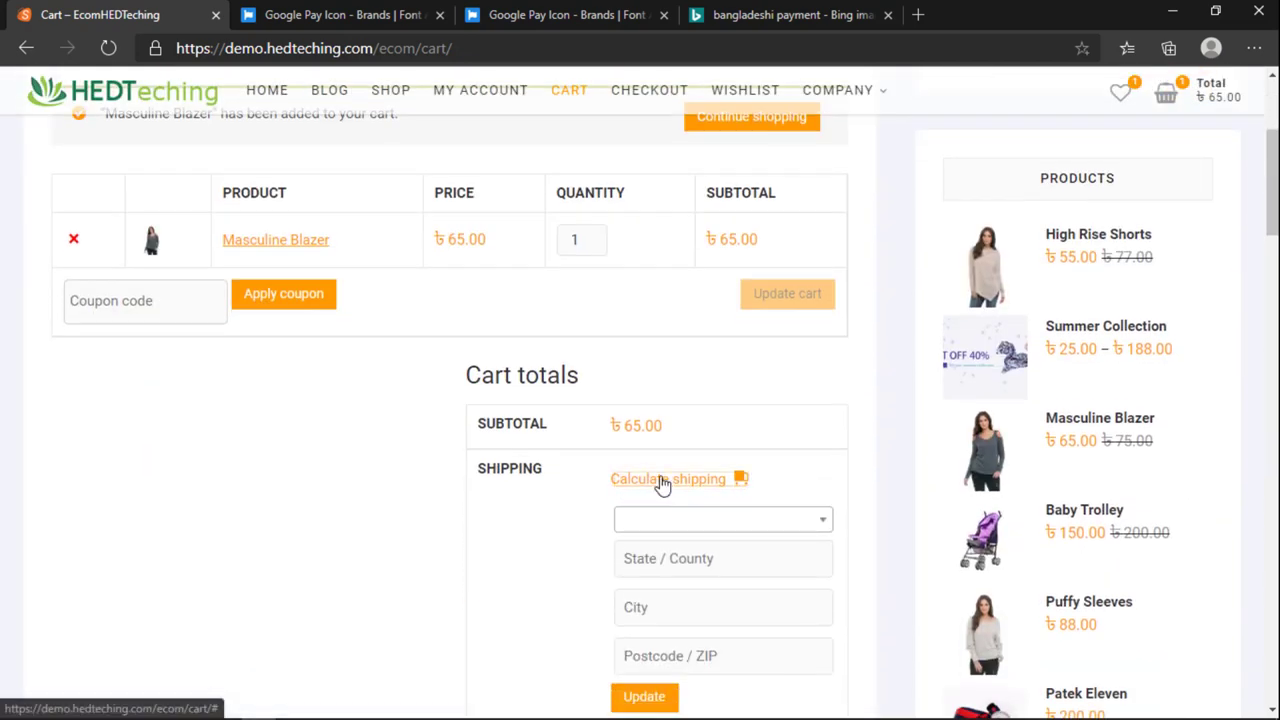
pyautogui.click(663, 487)
pyautogui.scroll(2, 663, 484)
pyautogui.scroll(-2, 663, 480)
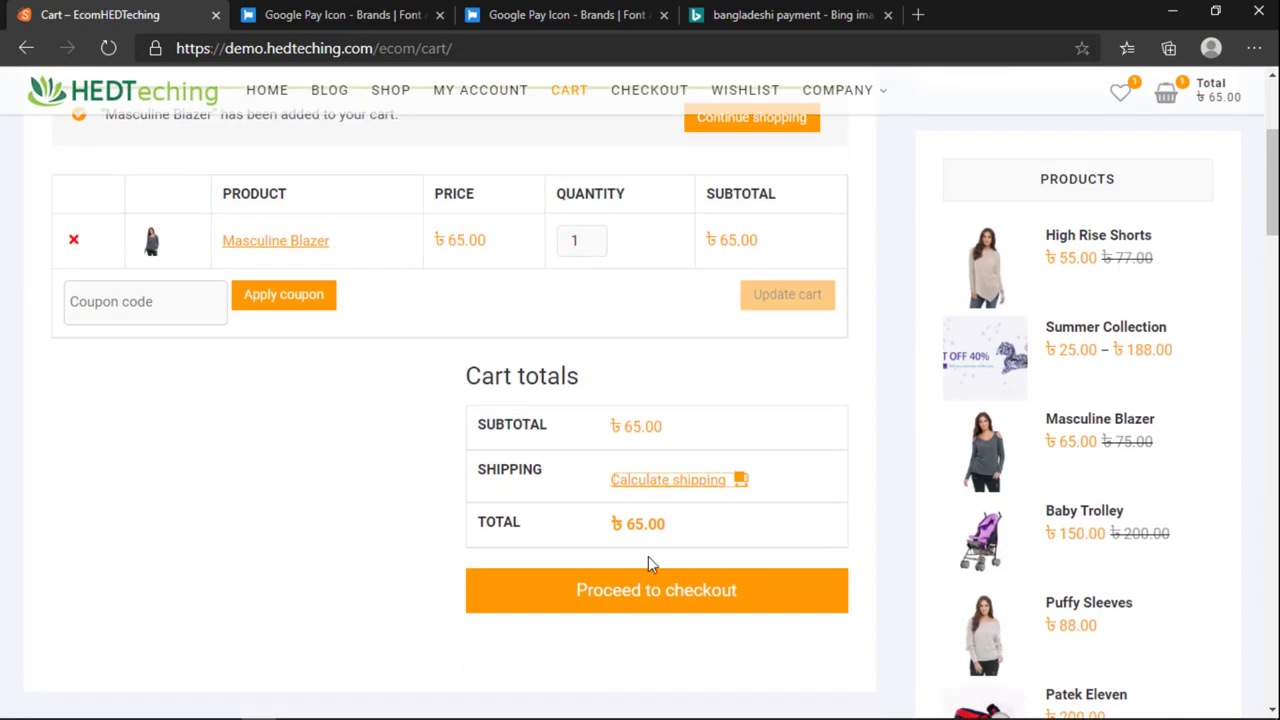
pyautogui.click(652, 598)
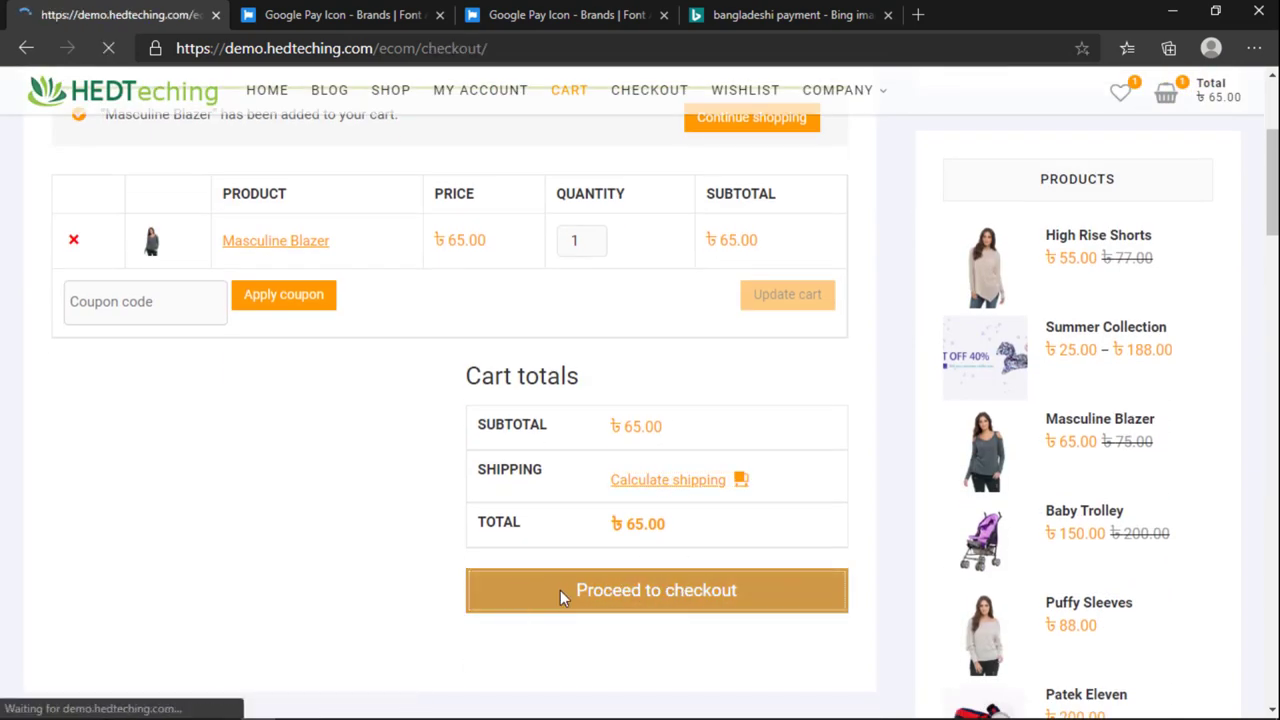
# Step: Review the ৳65.00 subtotal on checkout and enter the customer's name
pyautogui.scroll(-2, 598, 563)
pyautogui.scroll(-10, 591, 565)
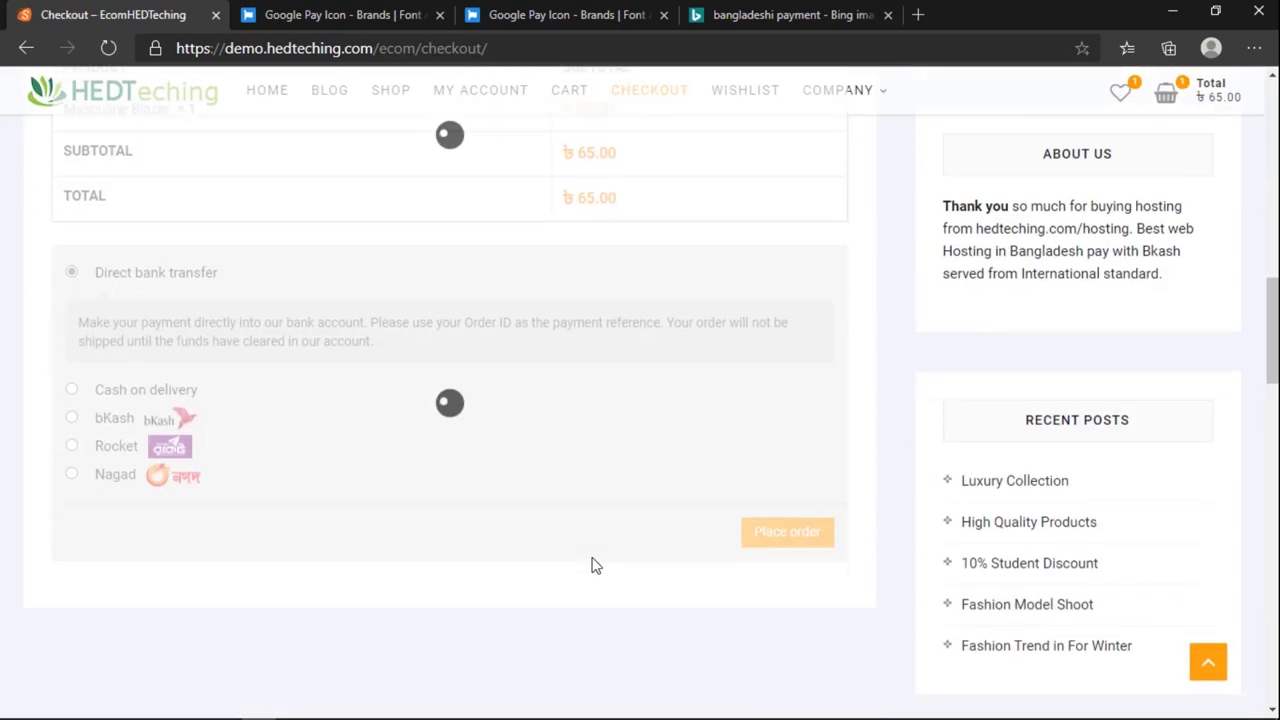
pyautogui.scroll(2, 591, 563)
pyautogui.scroll(1, 593, 566)
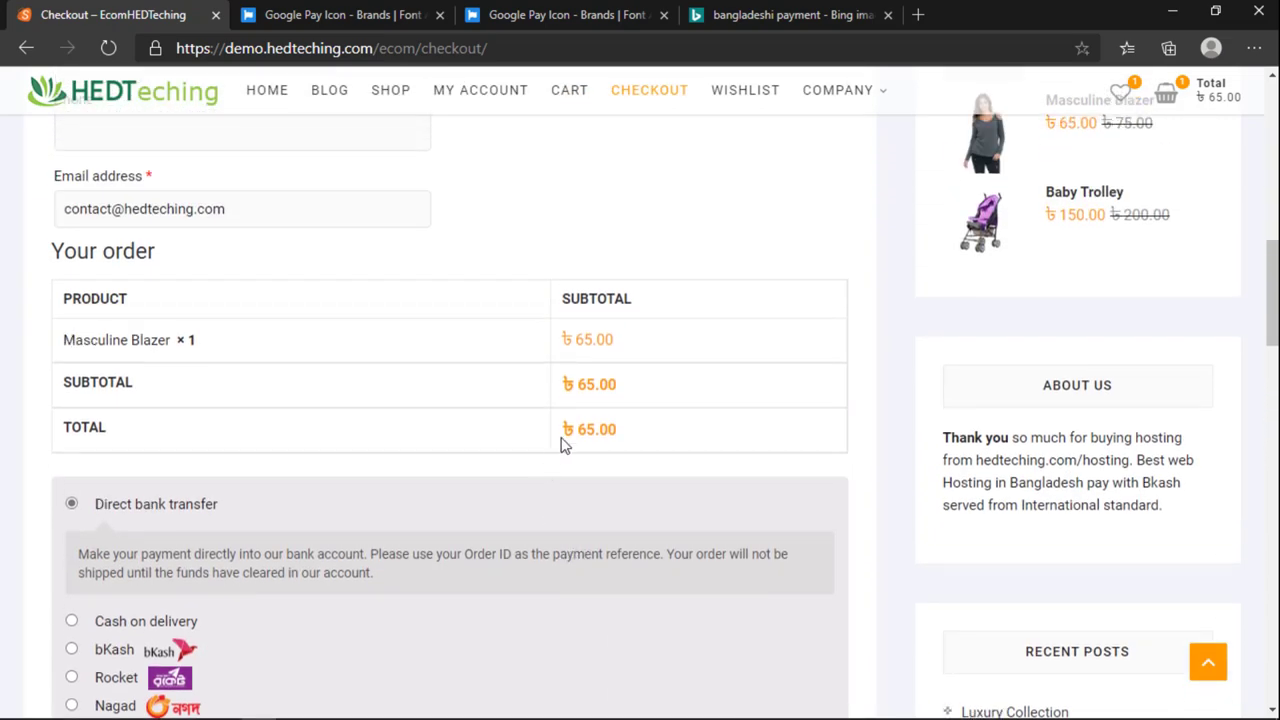
pyautogui.moveTo(626, 391); pyautogui.dragTo(531, 397)
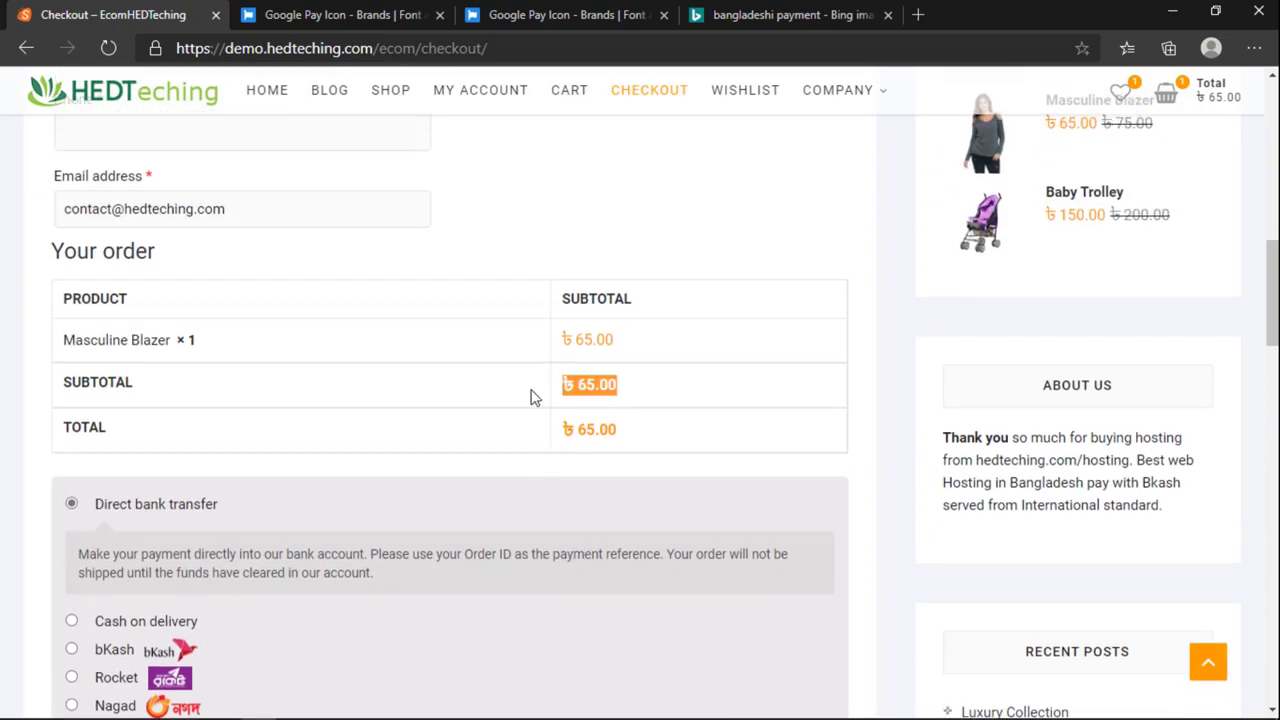
pyautogui.click(617, 409)
pyautogui.scroll(10, 617, 409)
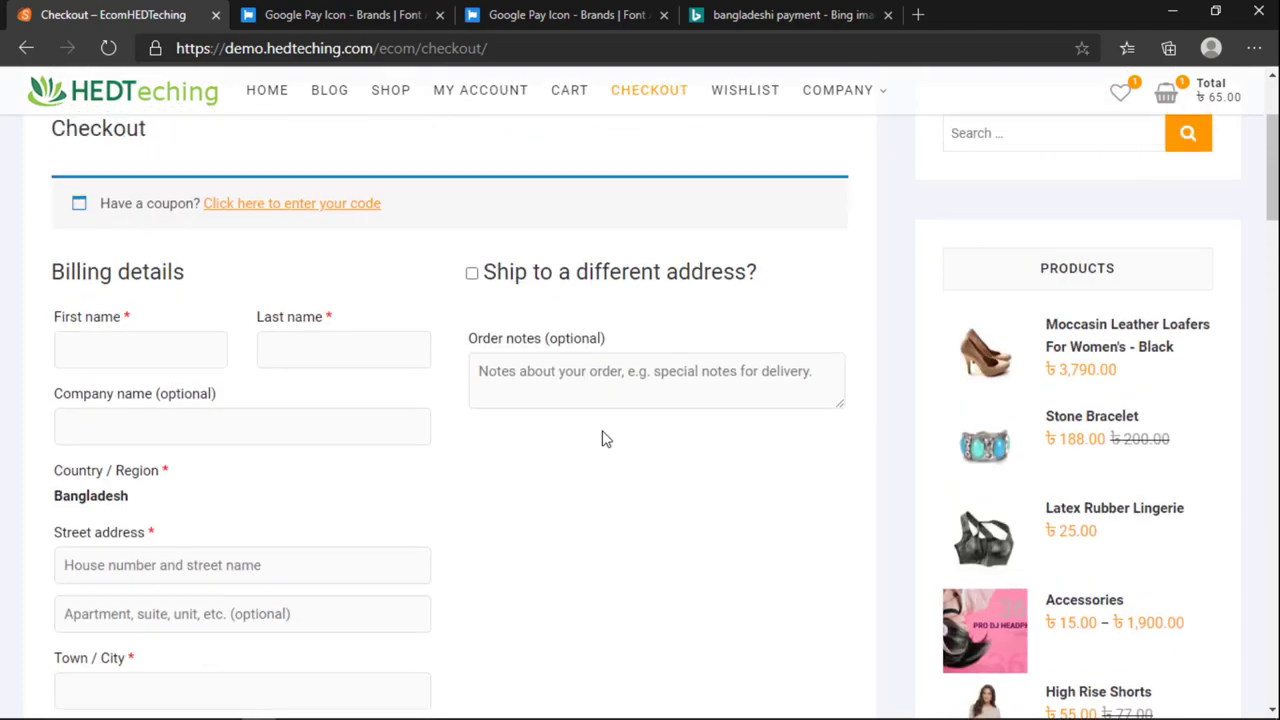
pyautogui.scroll(-2, 110, 554)
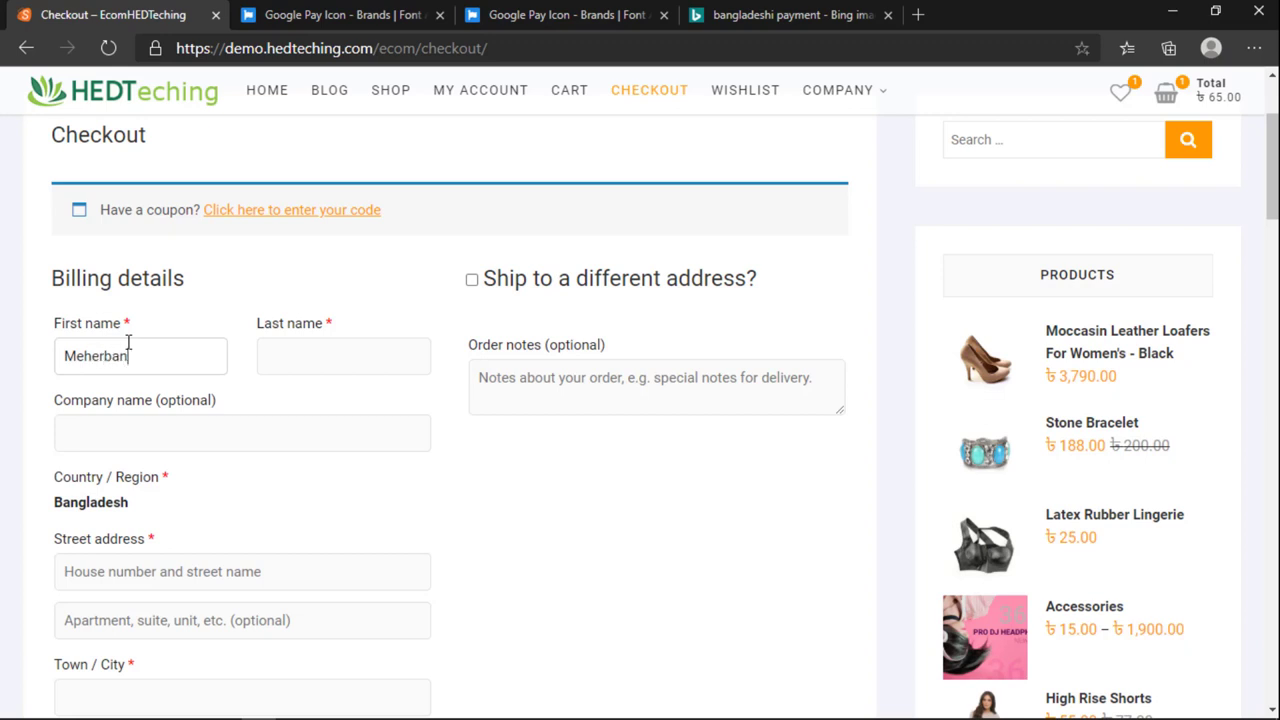
pyautogui.click(327, 357)
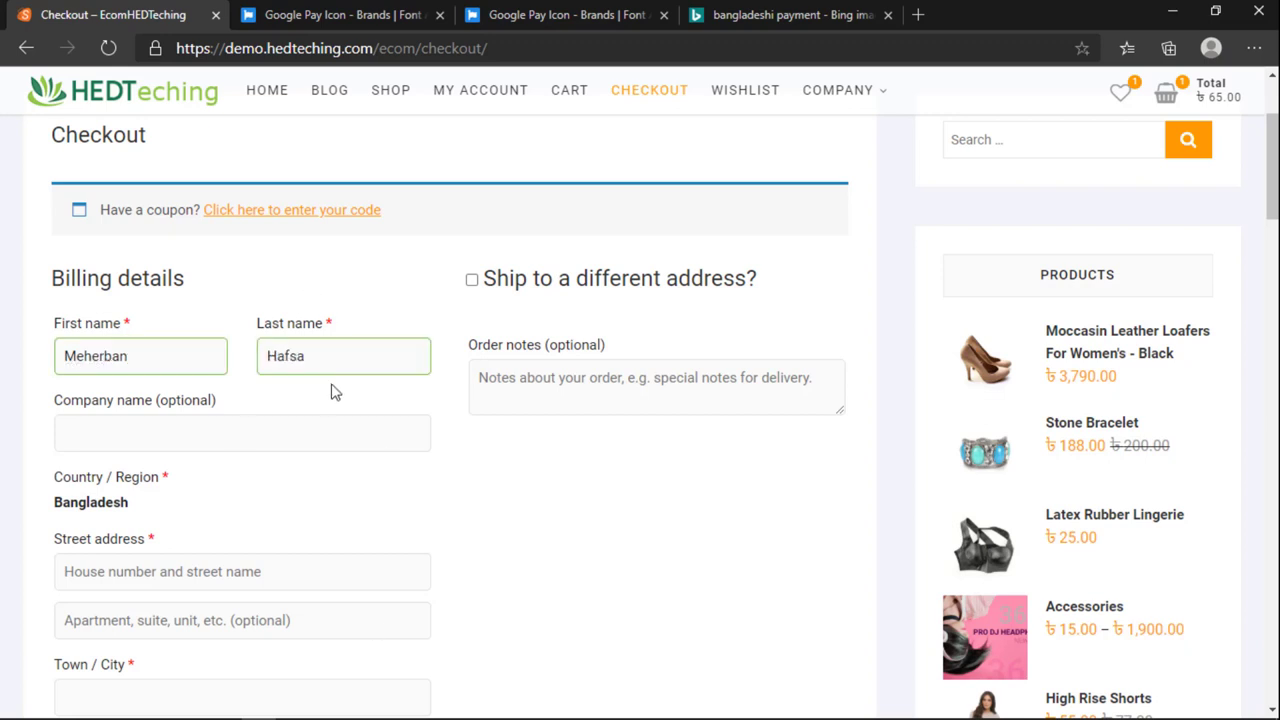
# Step: Enter the customer's street address and set Town / City to DHaka
pyautogui.scroll(-1, 334, 391)
pyautogui.scroll(-2, 171, 391)
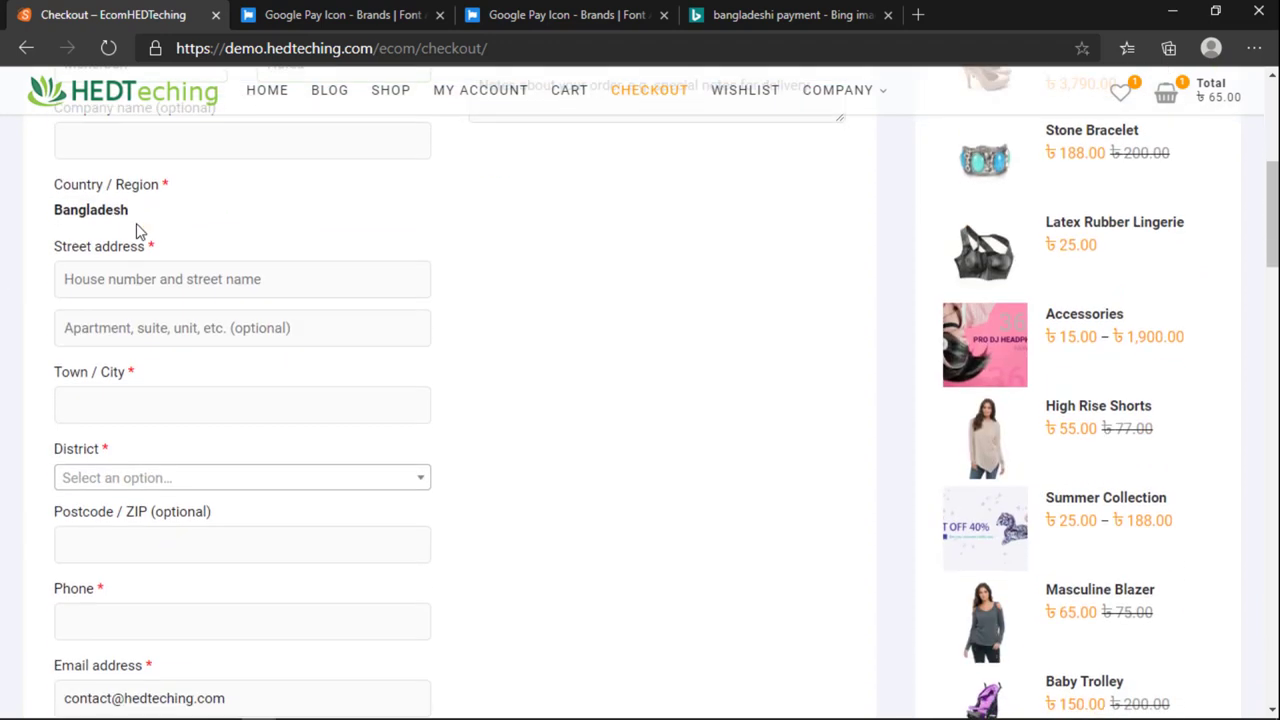
pyautogui.click(119, 278)
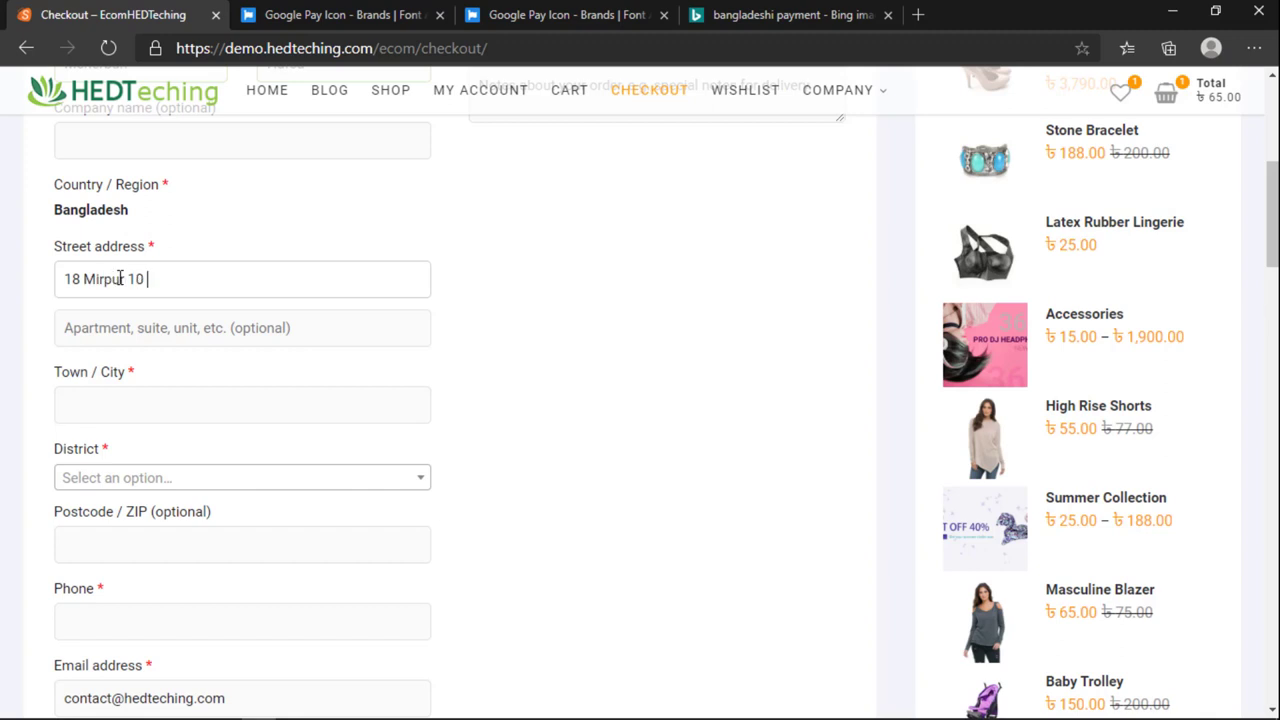
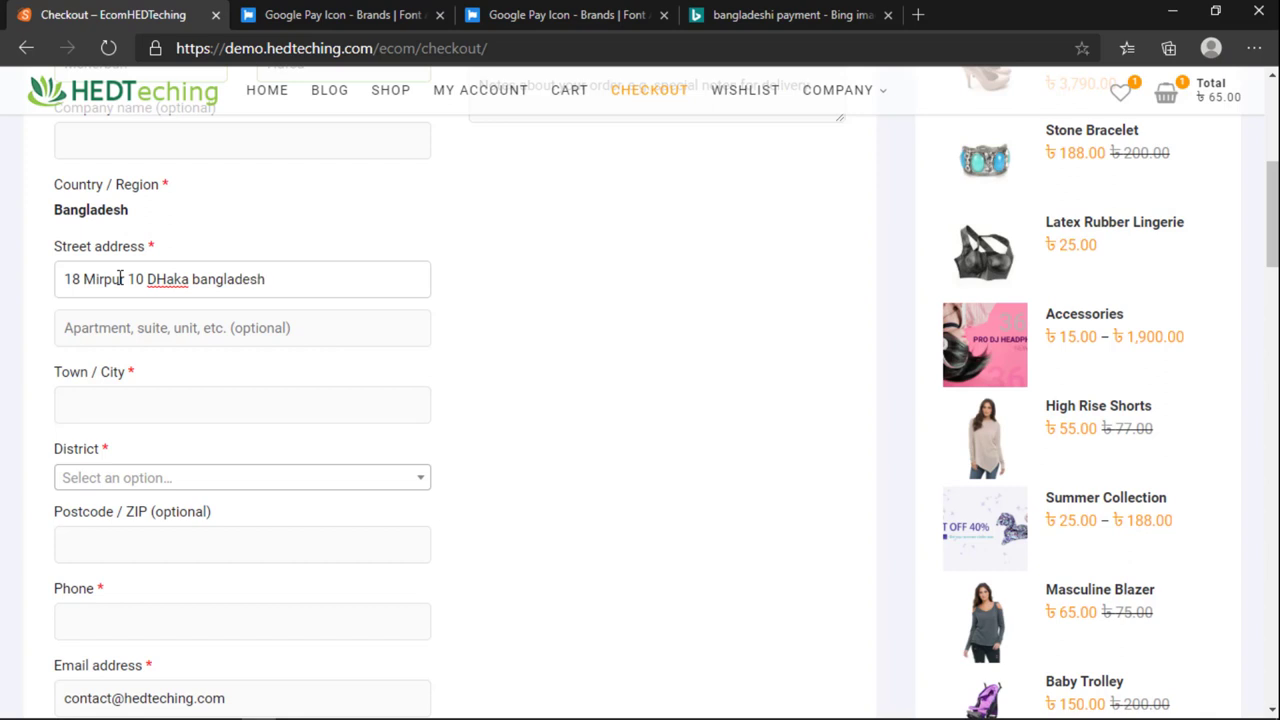
pyautogui.click(156, 409)
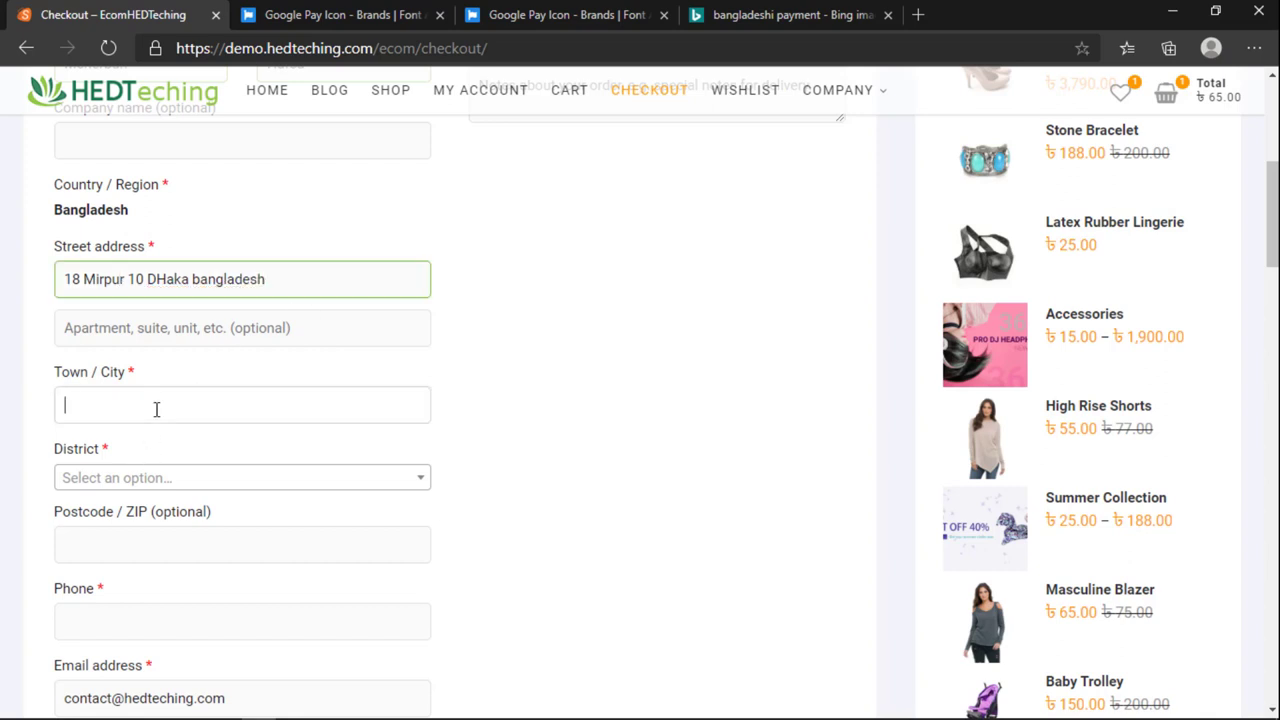
pyautogui.scroll(-1, 156, 409)
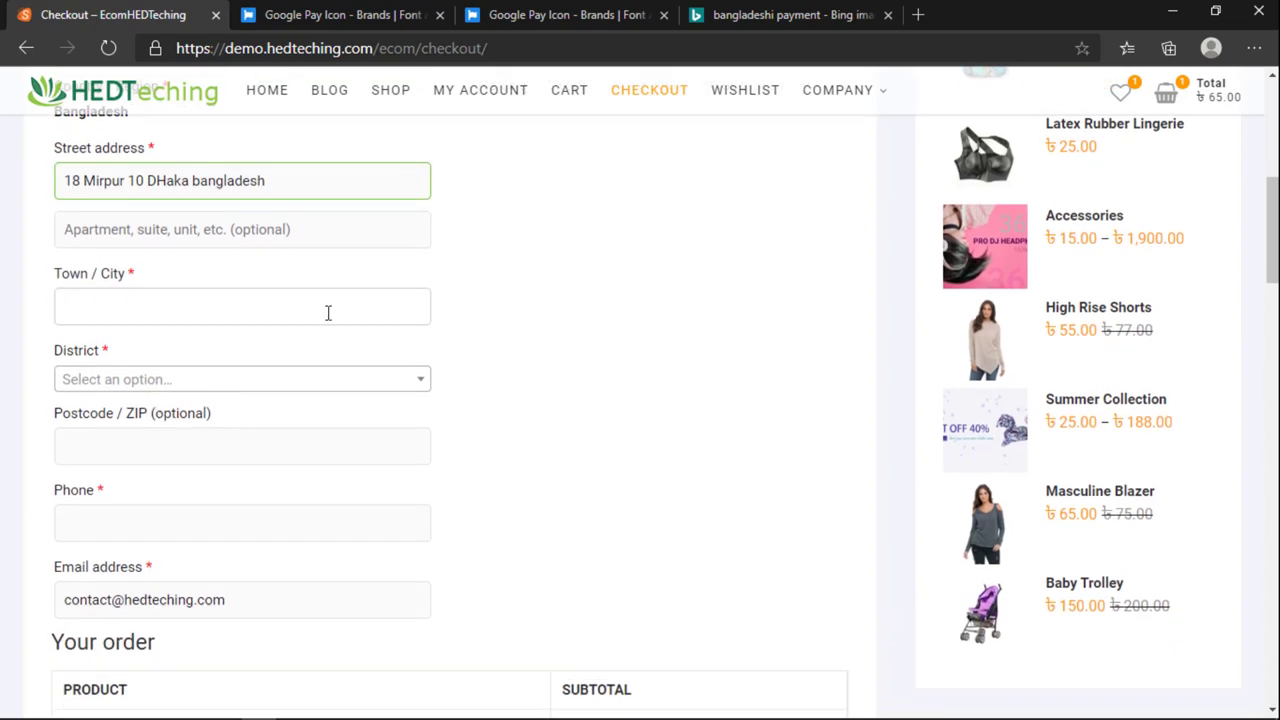
pyautogui.press('BackSpace')
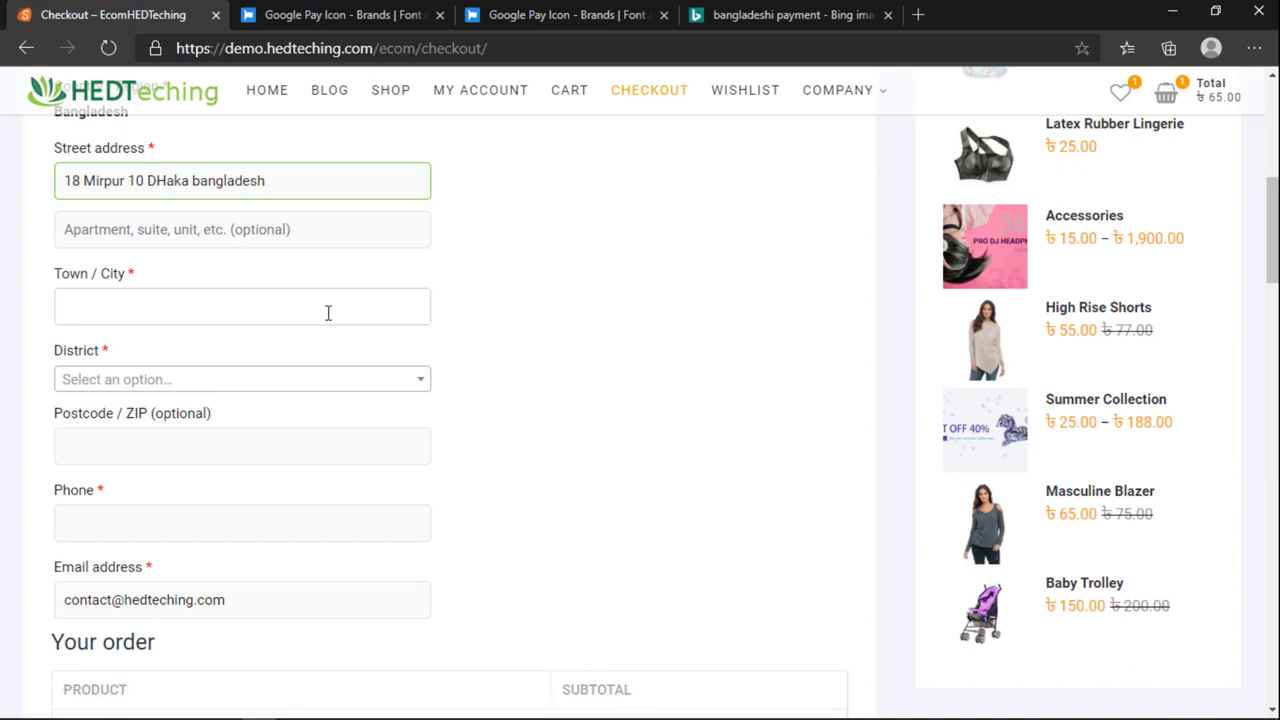
pyautogui.write('Khis')
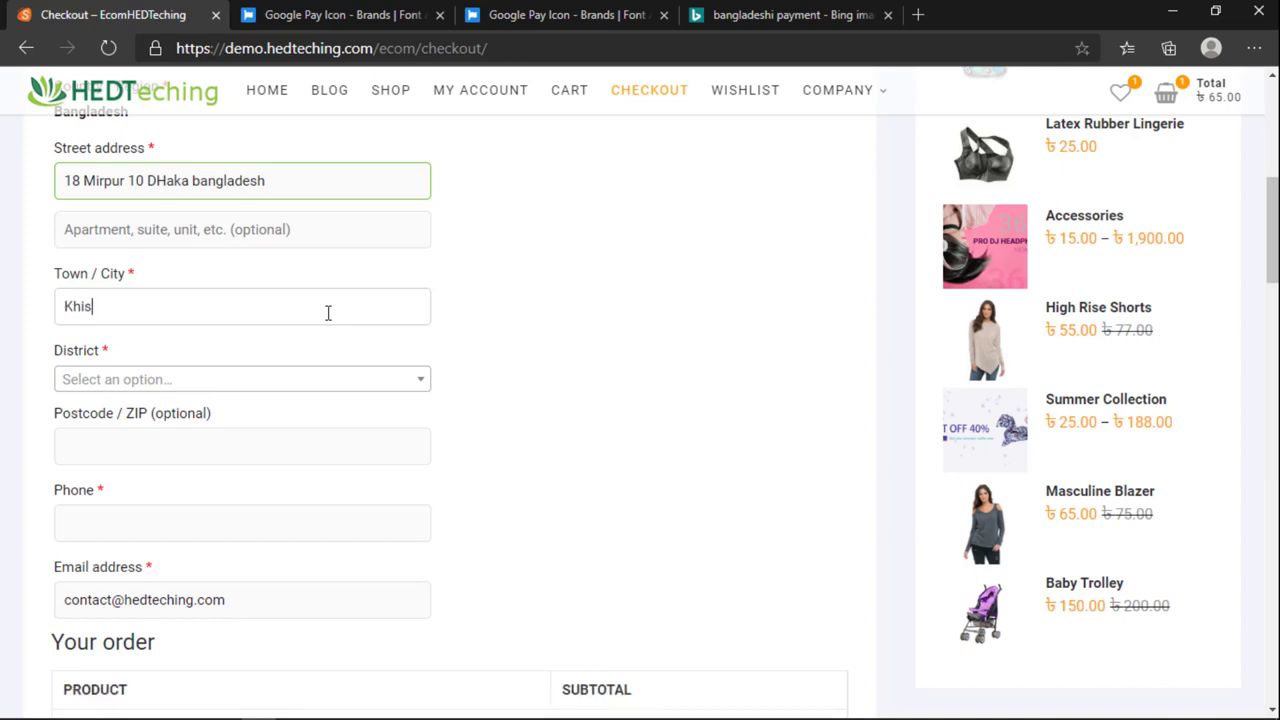
pyautogui.press('BackSpace')
pyautogui.press('BackSpace')
pyautogui.press('BackSpace')
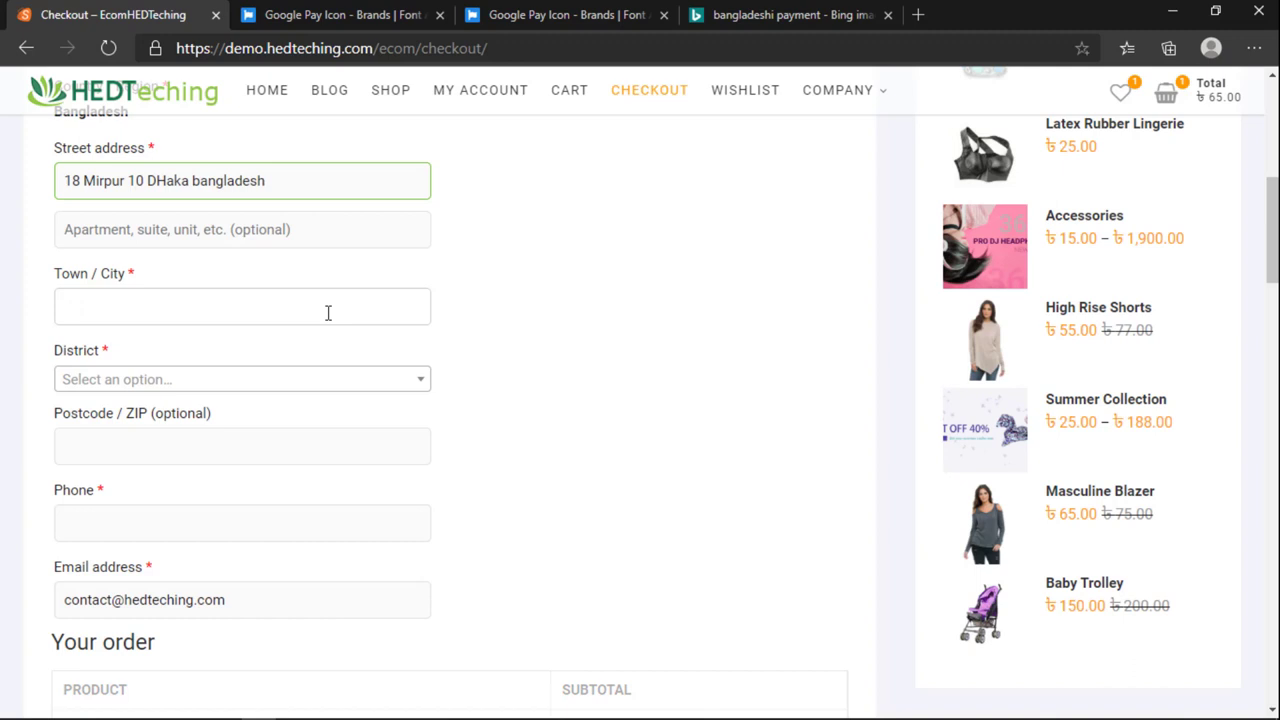
pyautogui.write('DHaka')
# Step: Choose Dhaka as the District and check the ৳45 flat-rate shipping charge
pyautogui.click(283, 386)
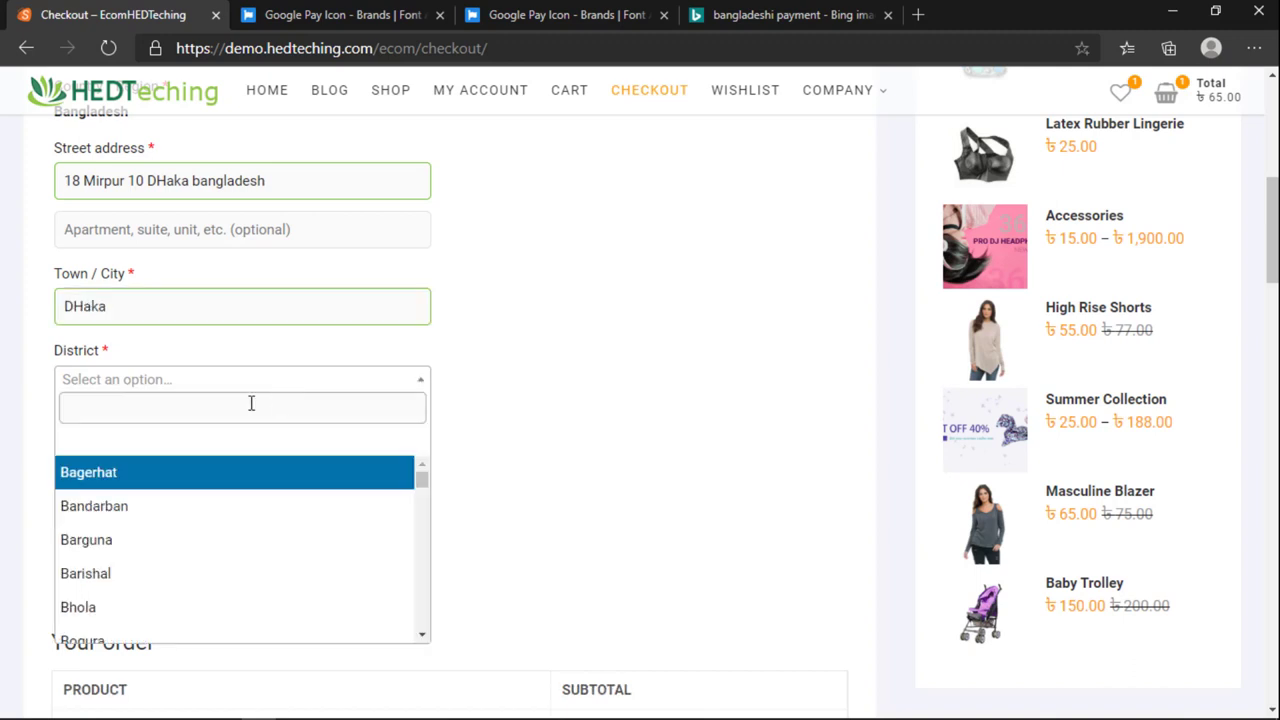
pyautogui.scroll(-1, 123, 540)
pyautogui.click(128, 409)
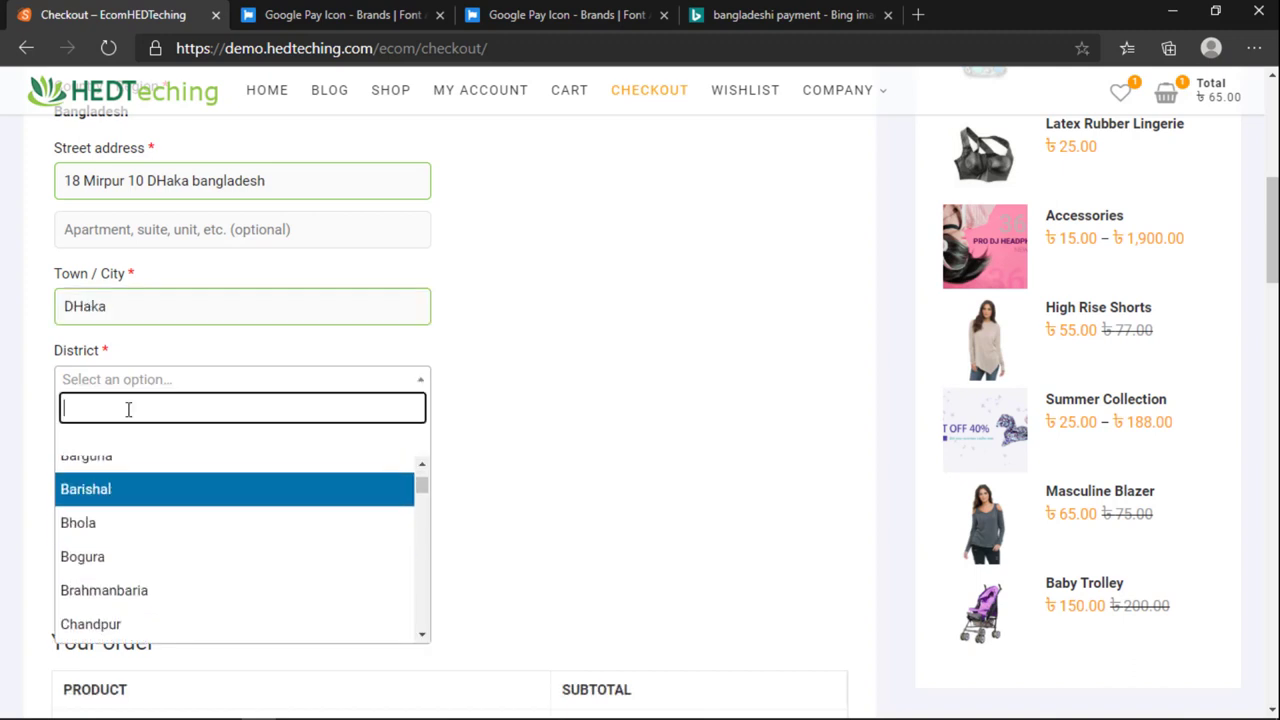
pyautogui.write('dh')
pyautogui.click(123, 488)
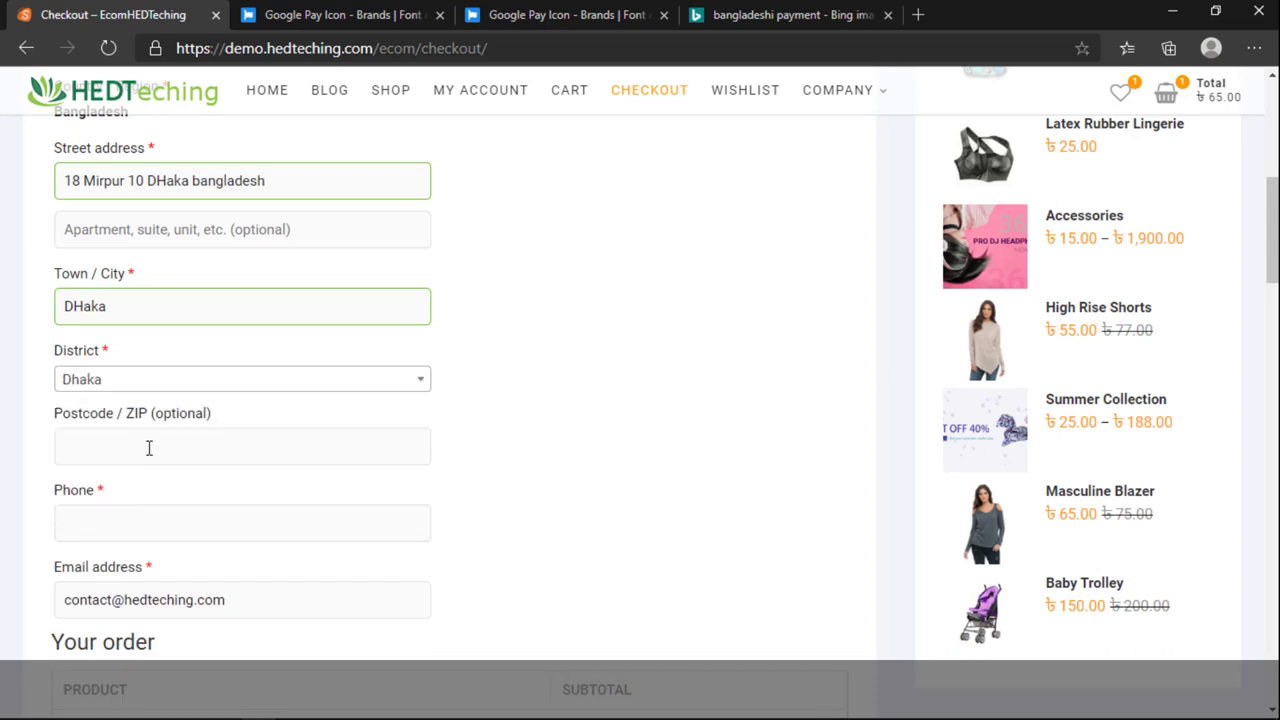
pyautogui.scroll(-2, 149, 448)
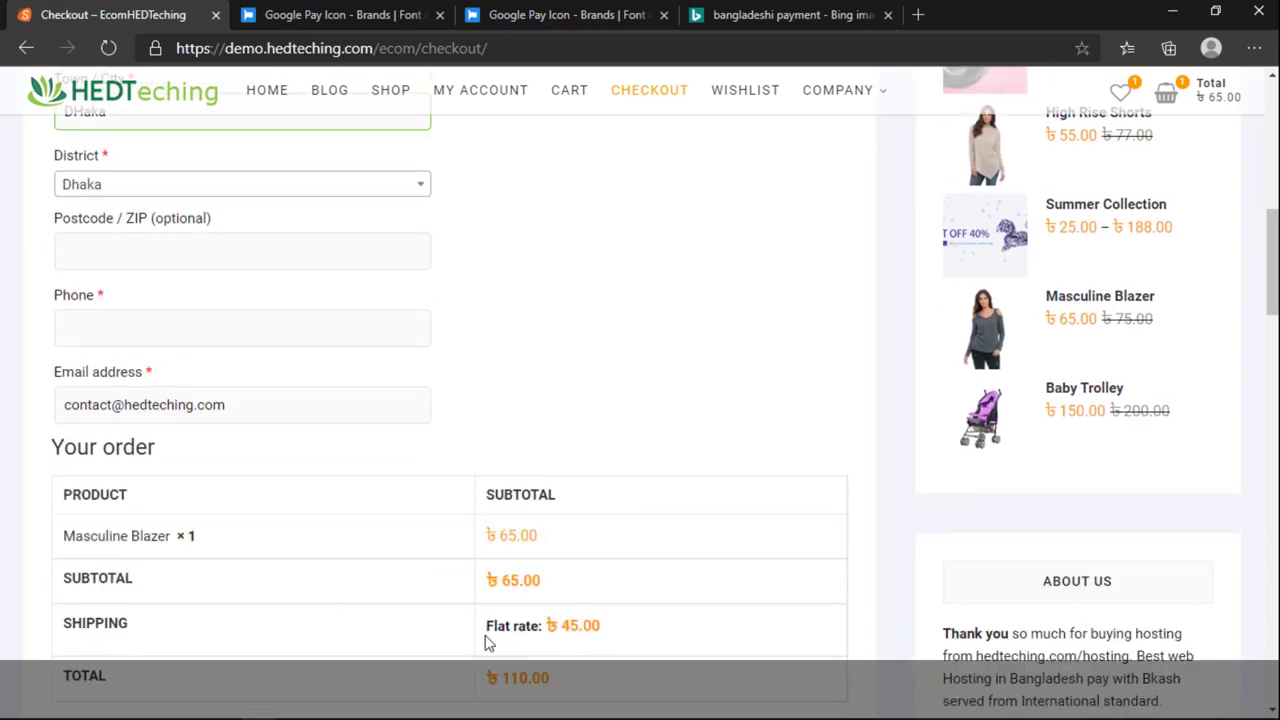
pyautogui.moveTo(573, 628); pyautogui.dragTo(602, 630)
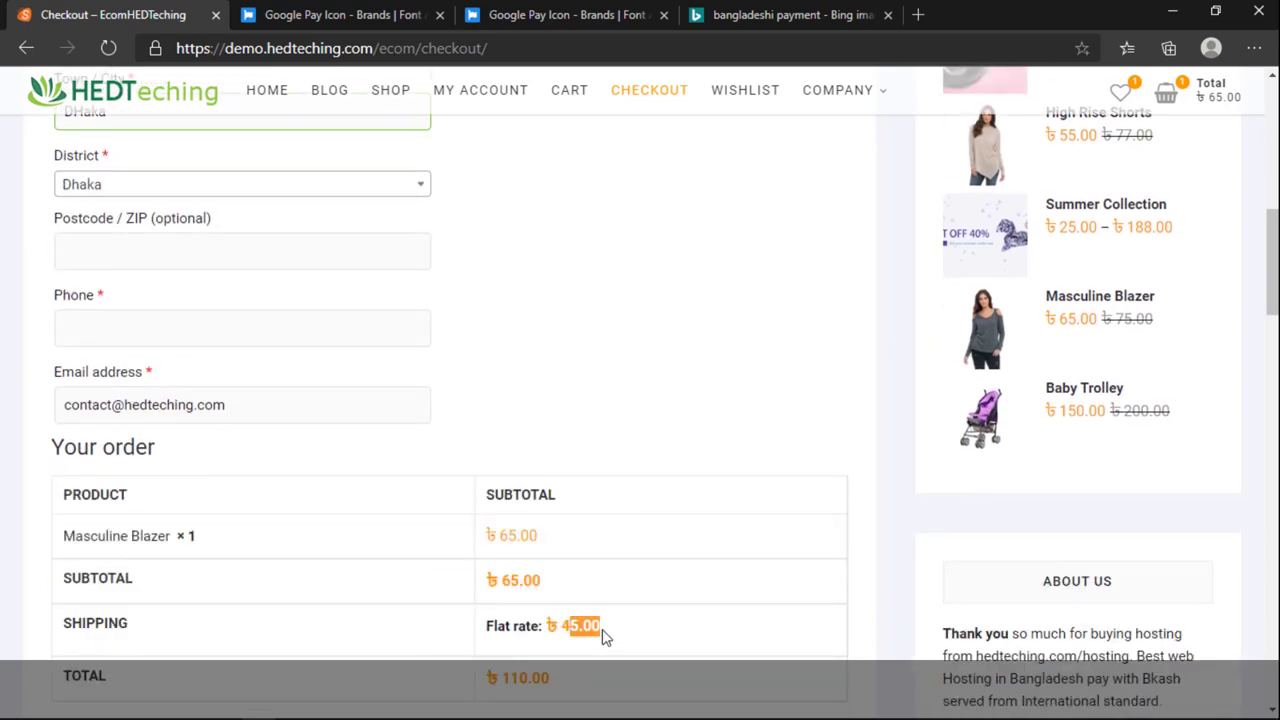
pyautogui.scroll(1, 211, 423)
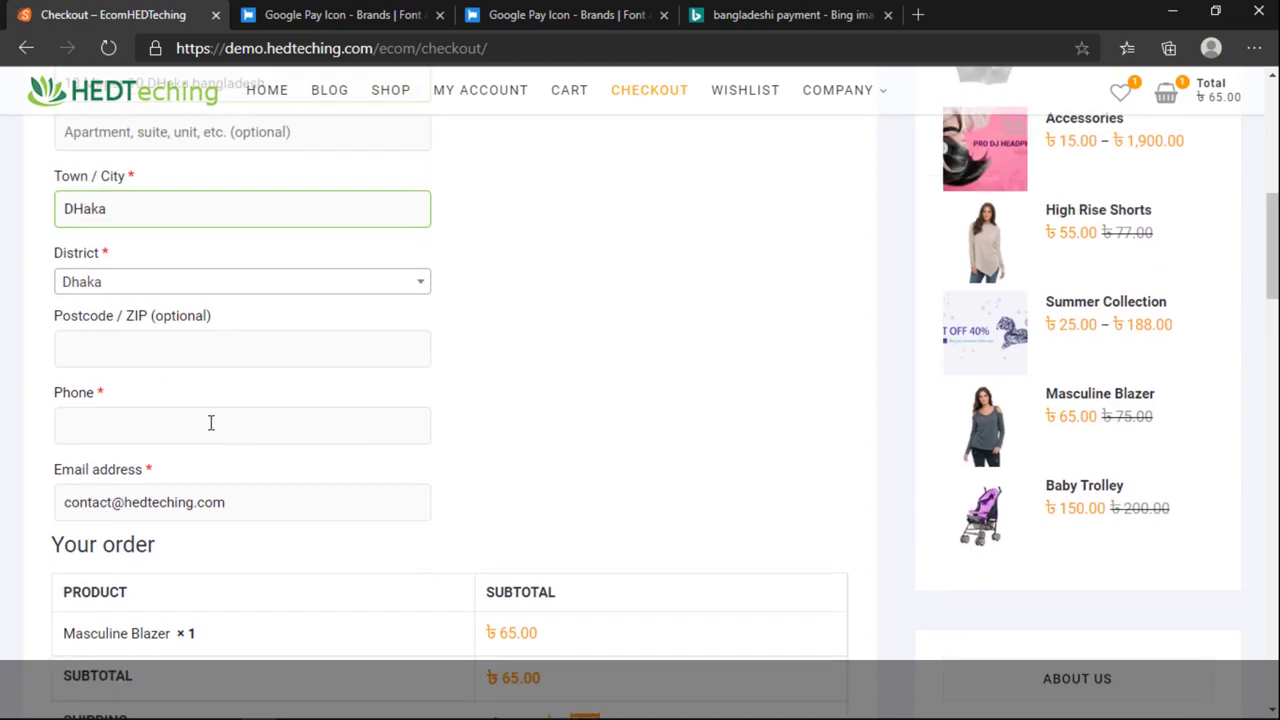
# Step: Fill in the customer's phone number and dismiss the autofill suggestions
pyautogui.click(140, 348)
pyautogui.click(147, 414)
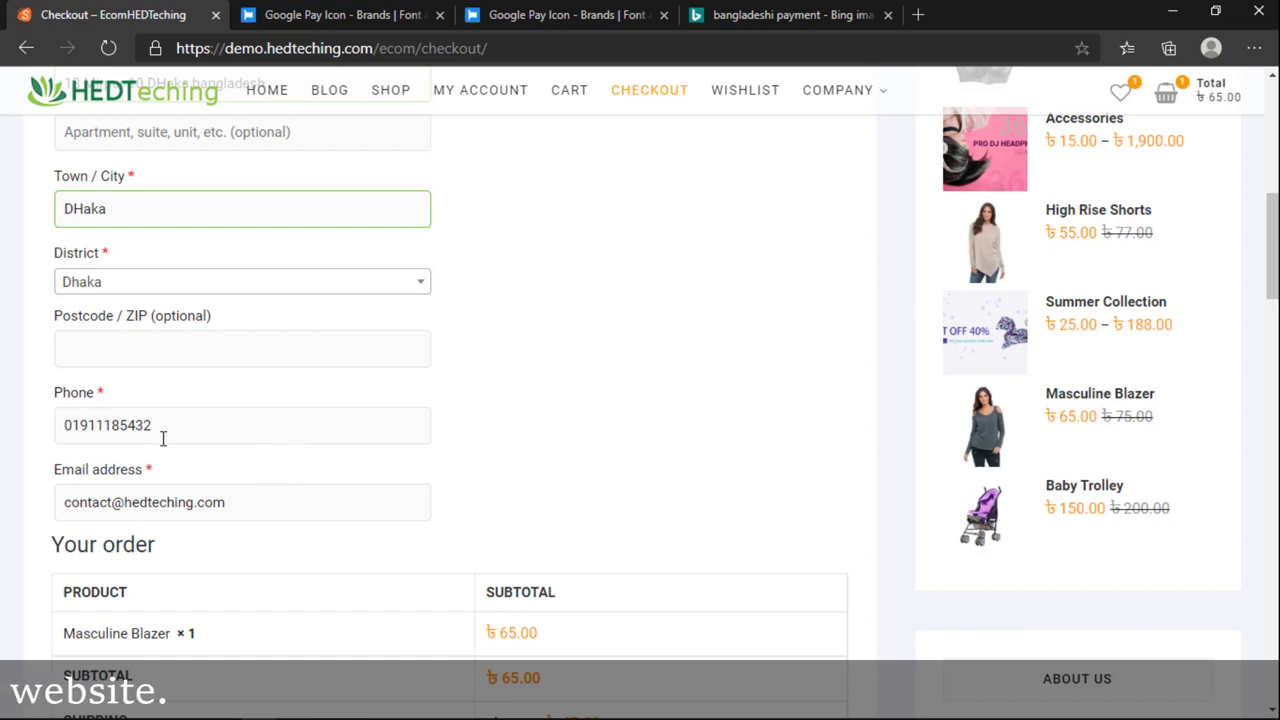
pyautogui.scroll(-1, 197, 447)
pyautogui.moveTo(186, 404); pyautogui.dragTo(30, 427)
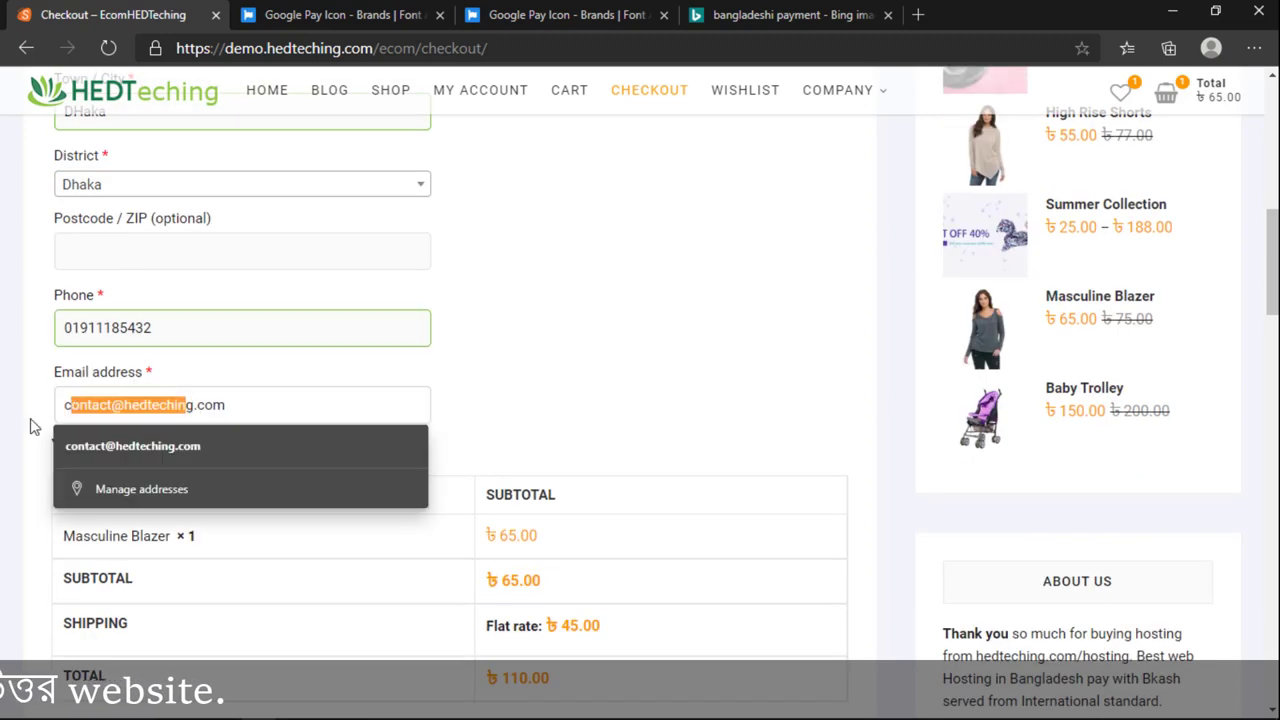
pyautogui.click(556, 414)
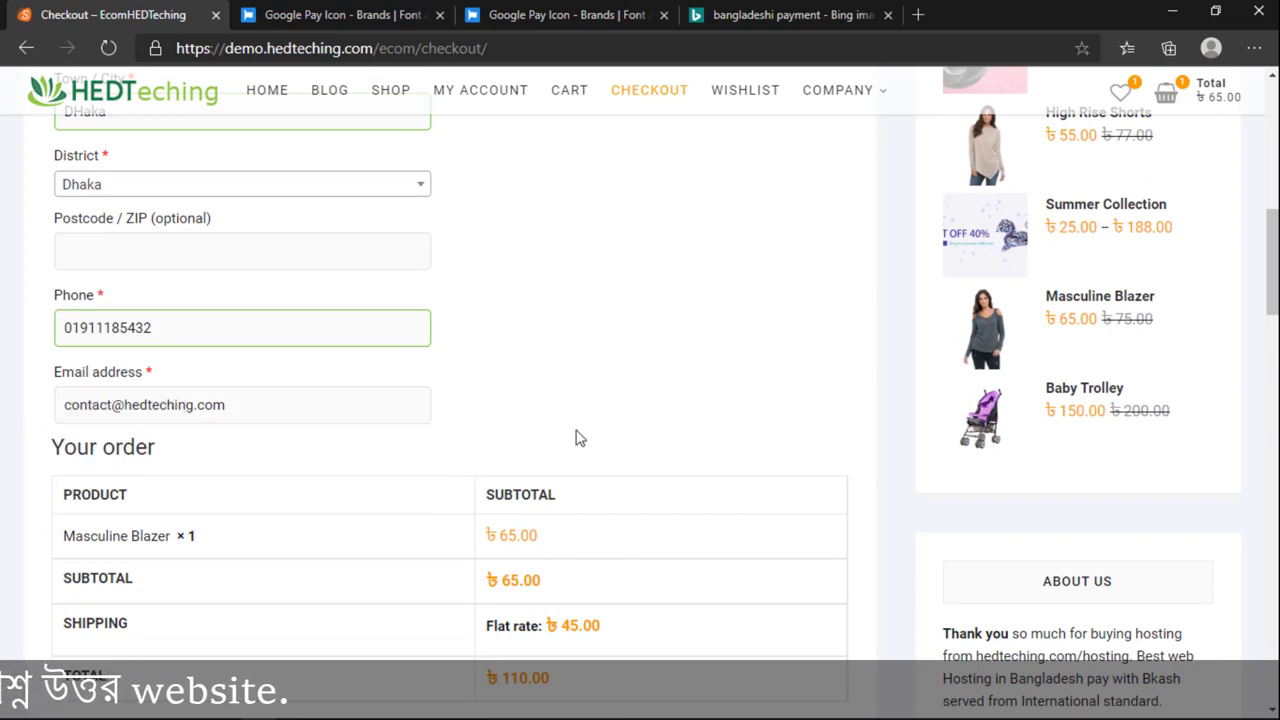
pyautogui.scroll(-4, 577, 437)
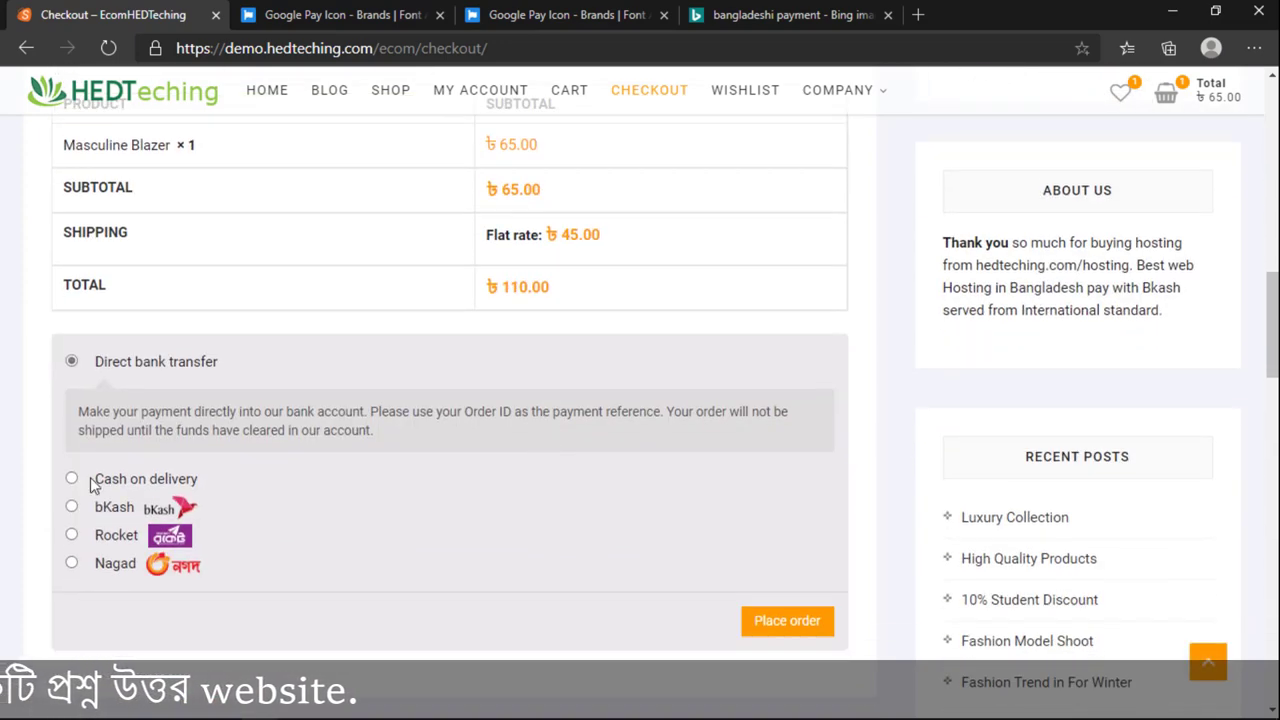
pyautogui.scroll(2, 520, 537)
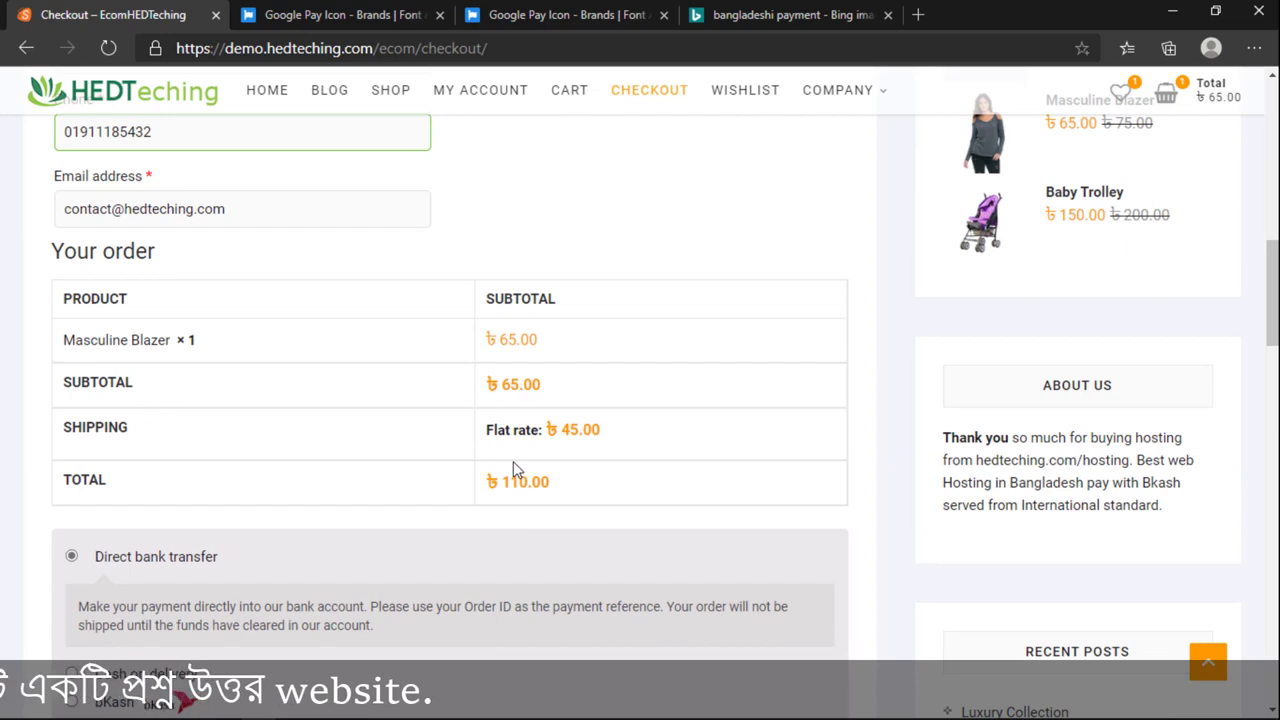
pyautogui.moveTo(600, 432); pyautogui.dragTo(563, 440)
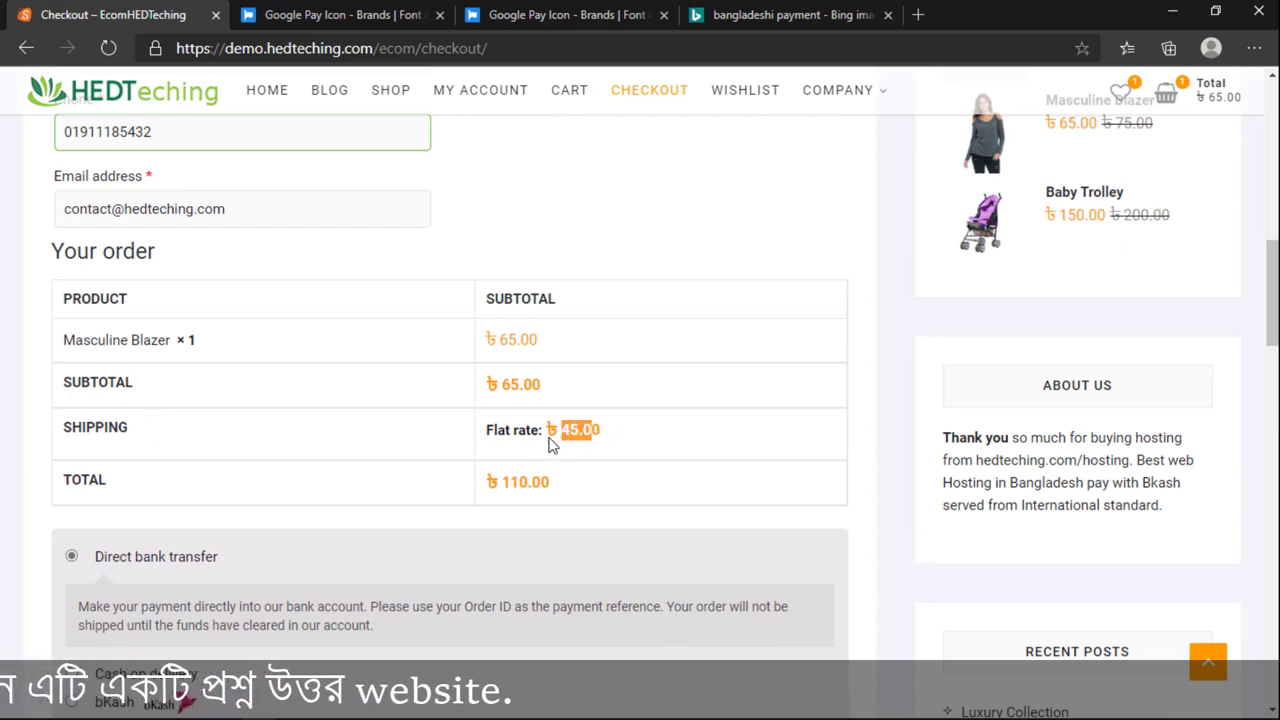
pyautogui.scroll(2, 551, 444)
pyautogui.click(90, 186)
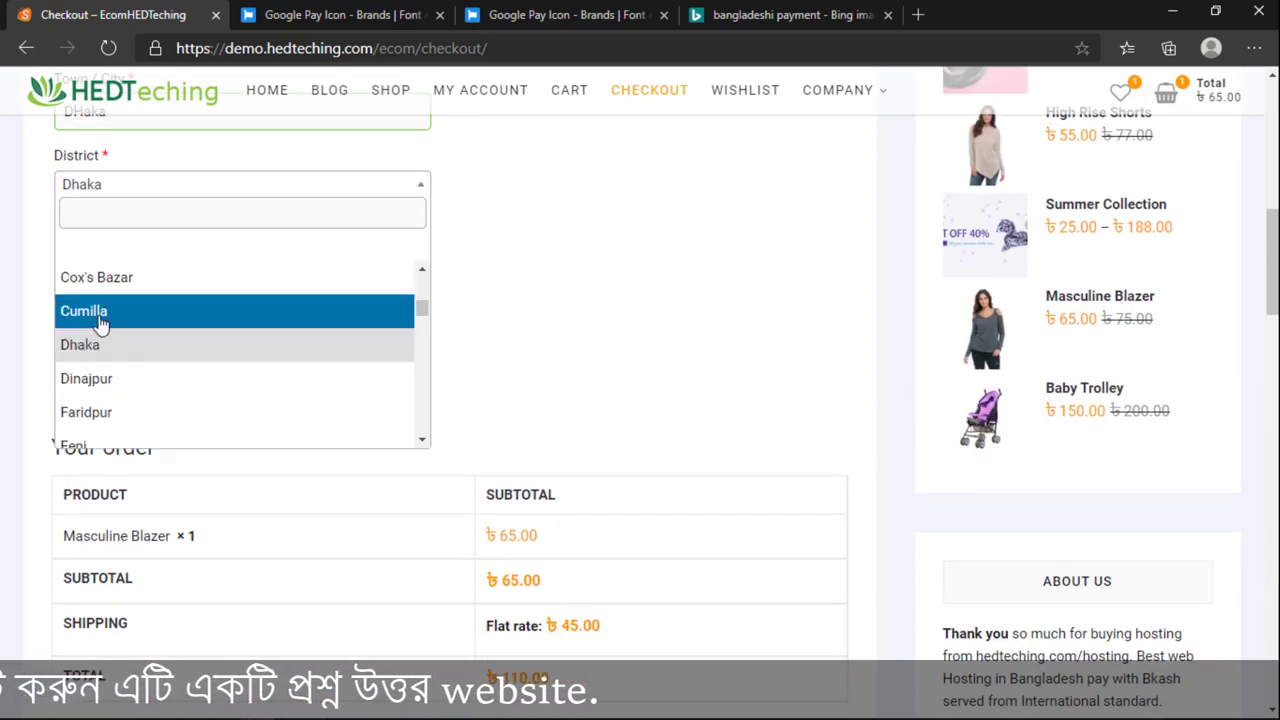
pyautogui.click(100, 322)
pyautogui.doubleClick(586, 628)
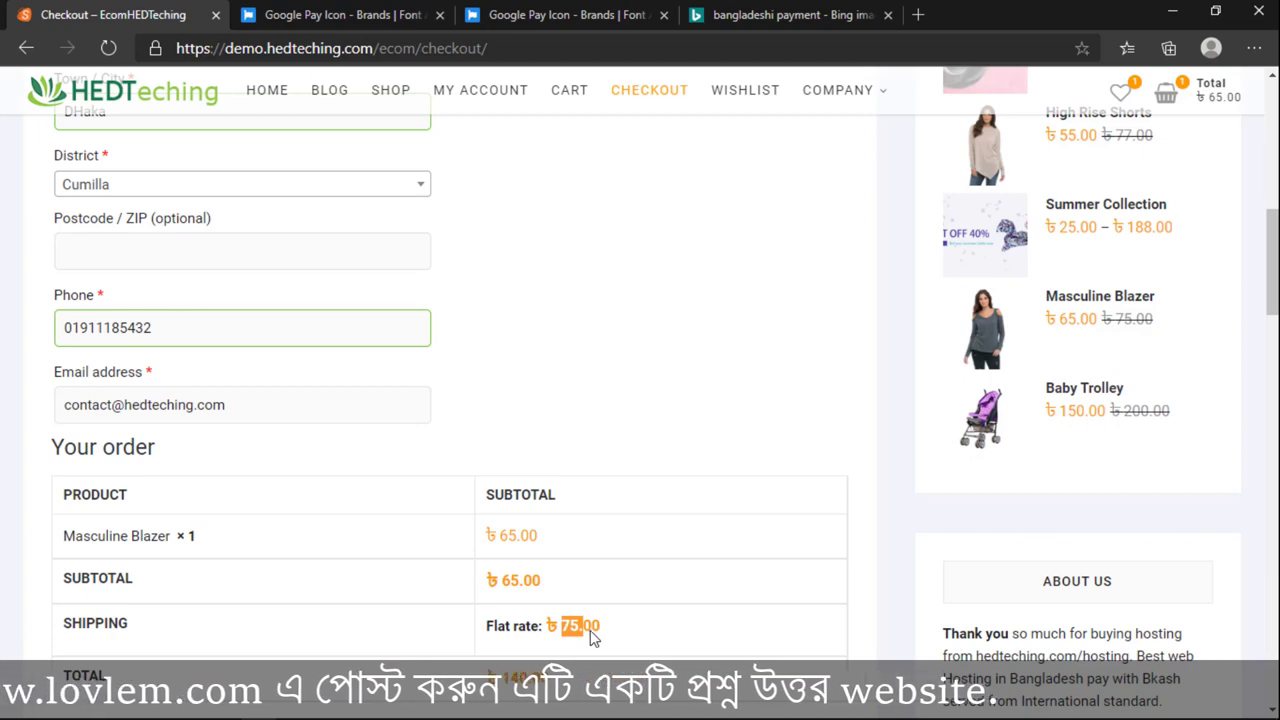
pyautogui.scroll(8, 590, 638)
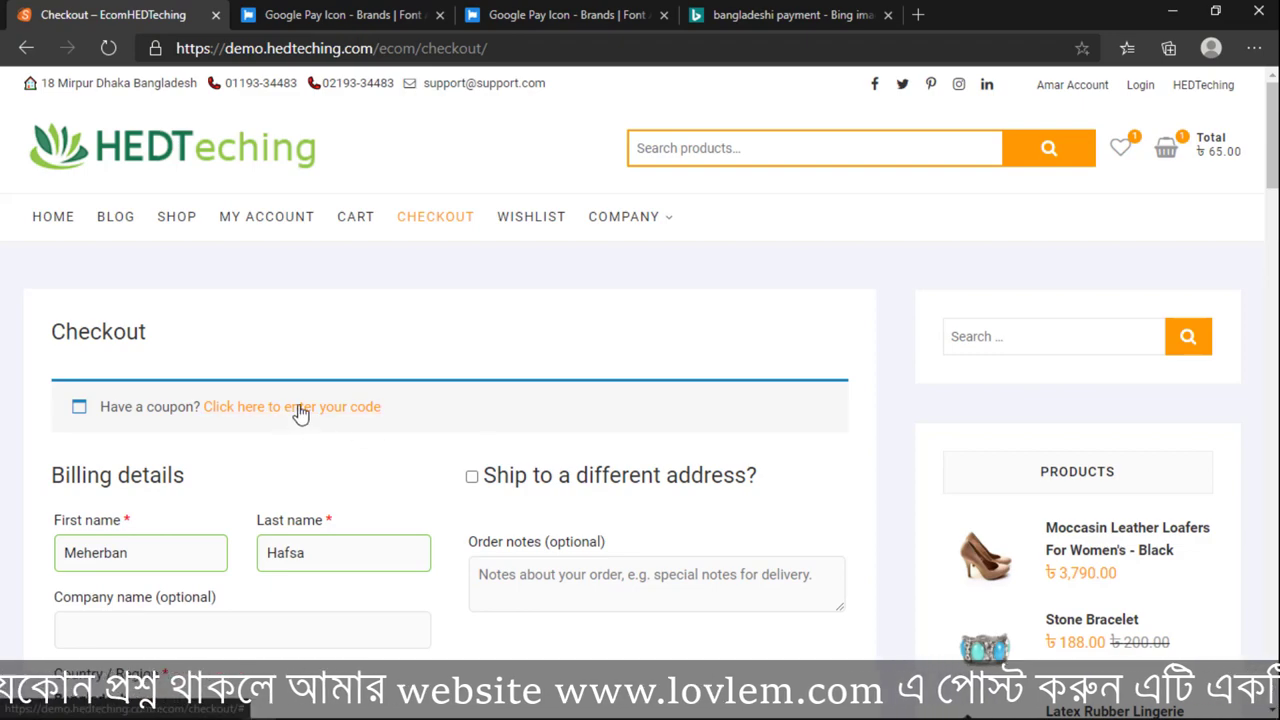
# Step: Type 'meye babe di' into Order notes, asking careful delivery for the customer's daughter
pyautogui.scroll(-4, 343, 431)
pyautogui.scroll(4, 530, 604)
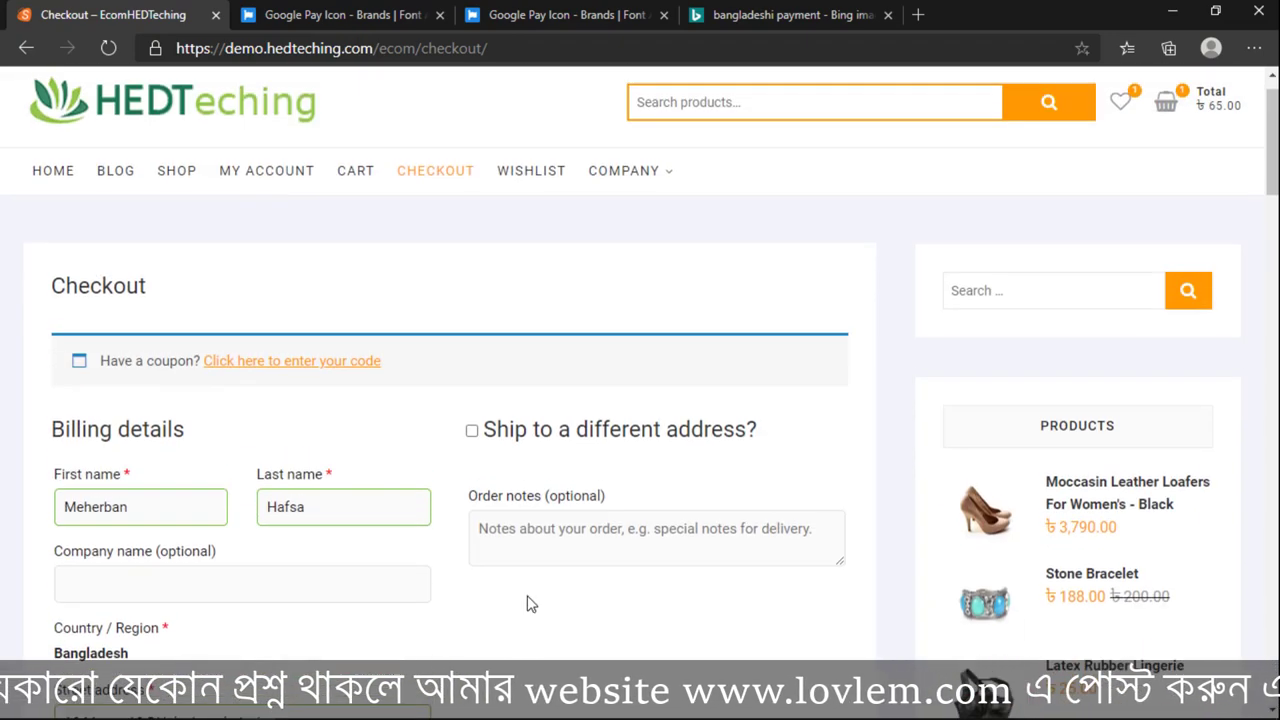
pyautogui.scroll(1, 530, 604)
pyautogui.scroll(-3, 558, 594)
pyautogui.scroll(3, 560, 603)
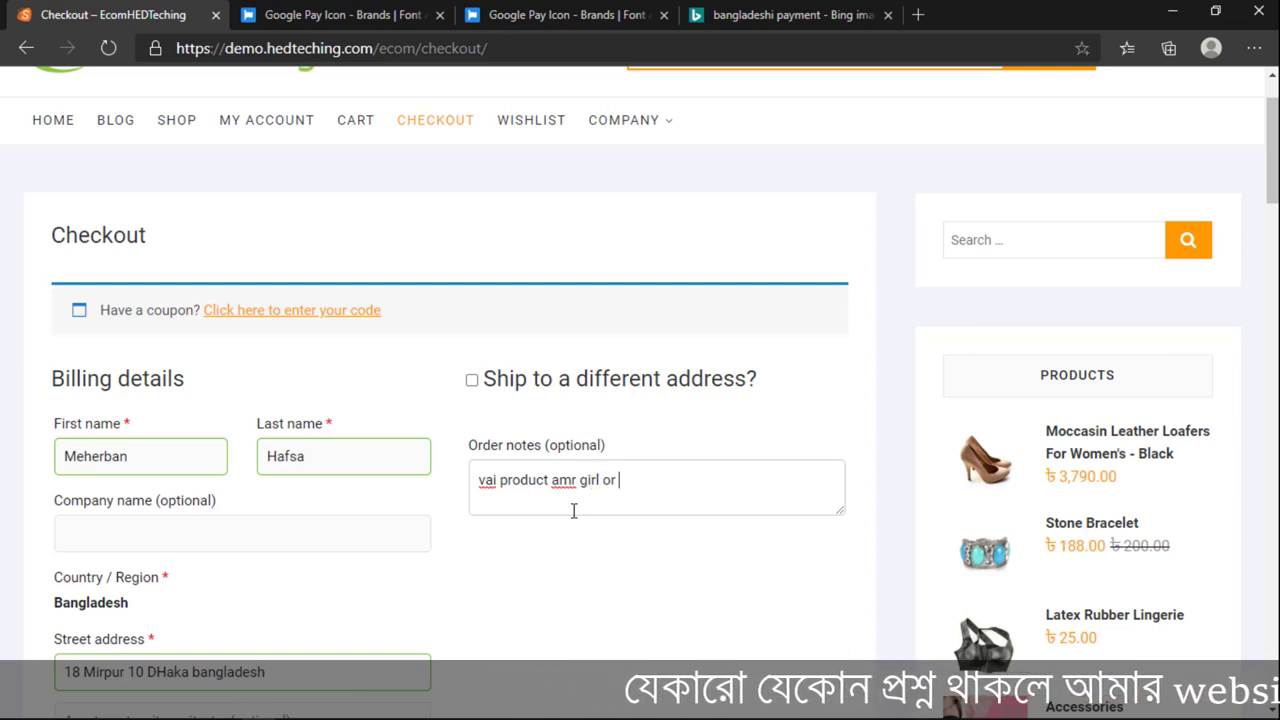
pyautogui.write('meye r jonno order korlam vlo')
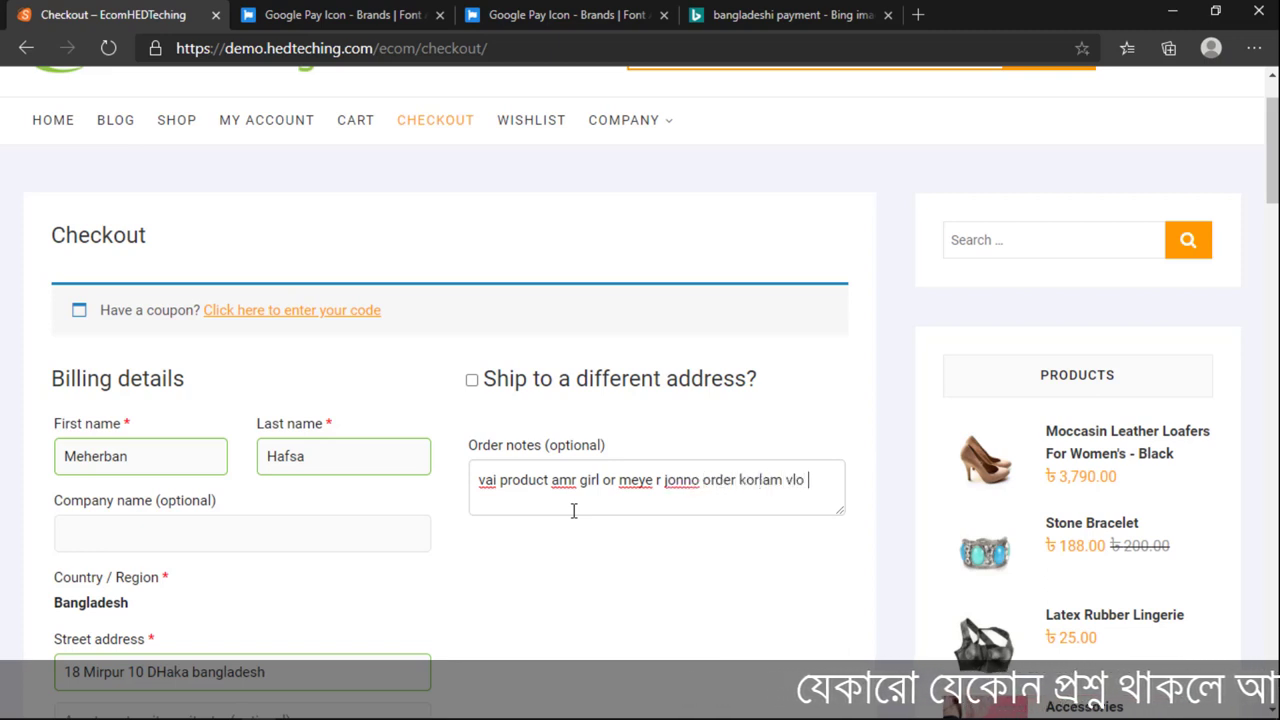
pyautogui.write('babe diben.')
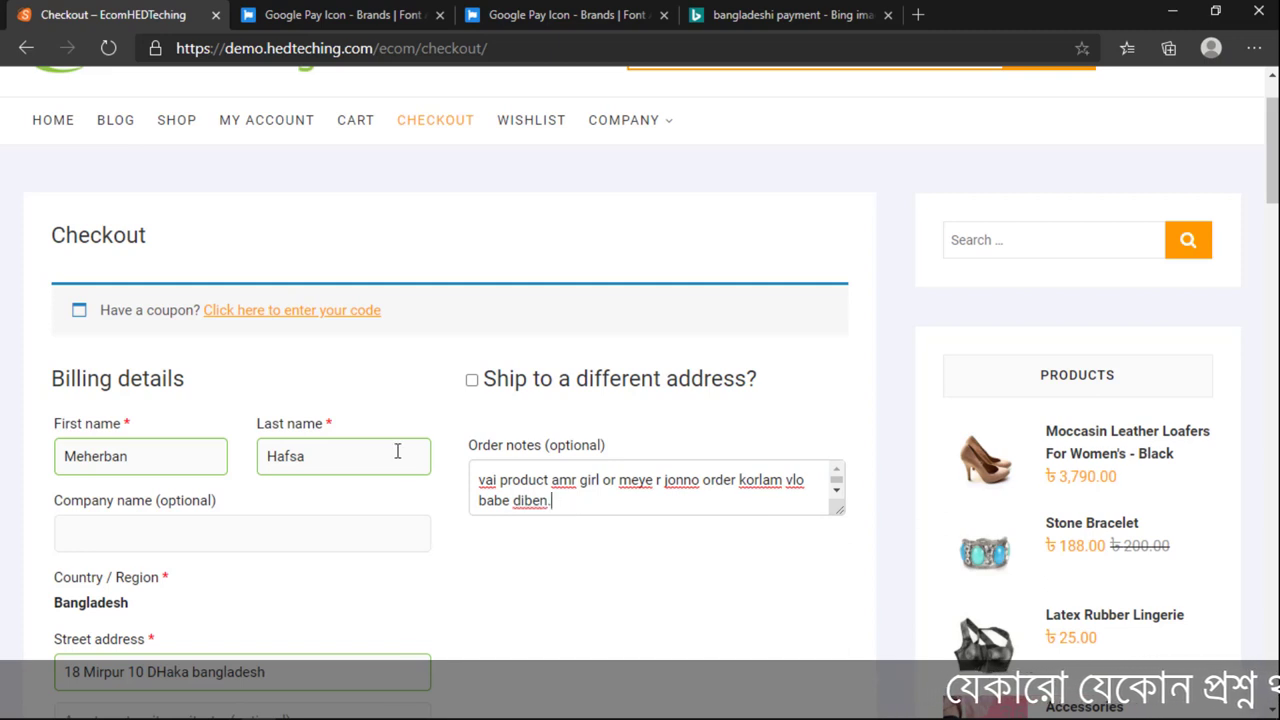
pyautogui.click(473, 381)
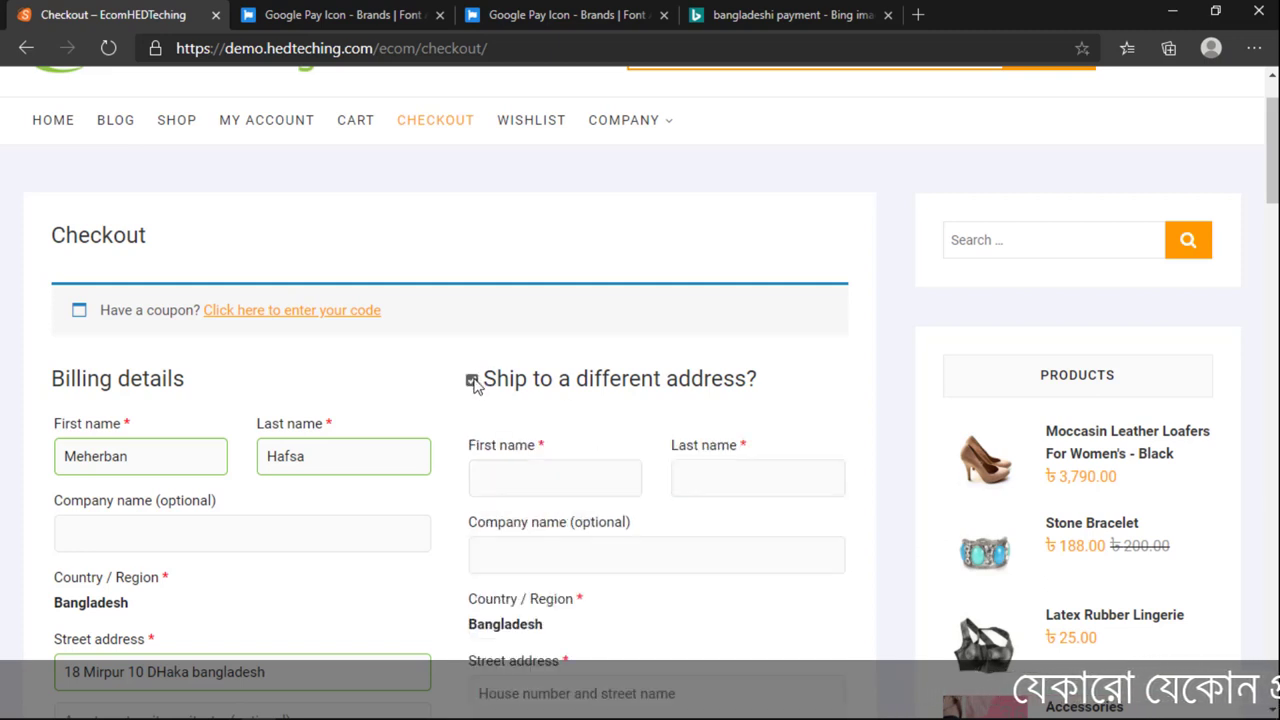
pyautogui.click(472, 381)
pyautogui.click(472, 381)
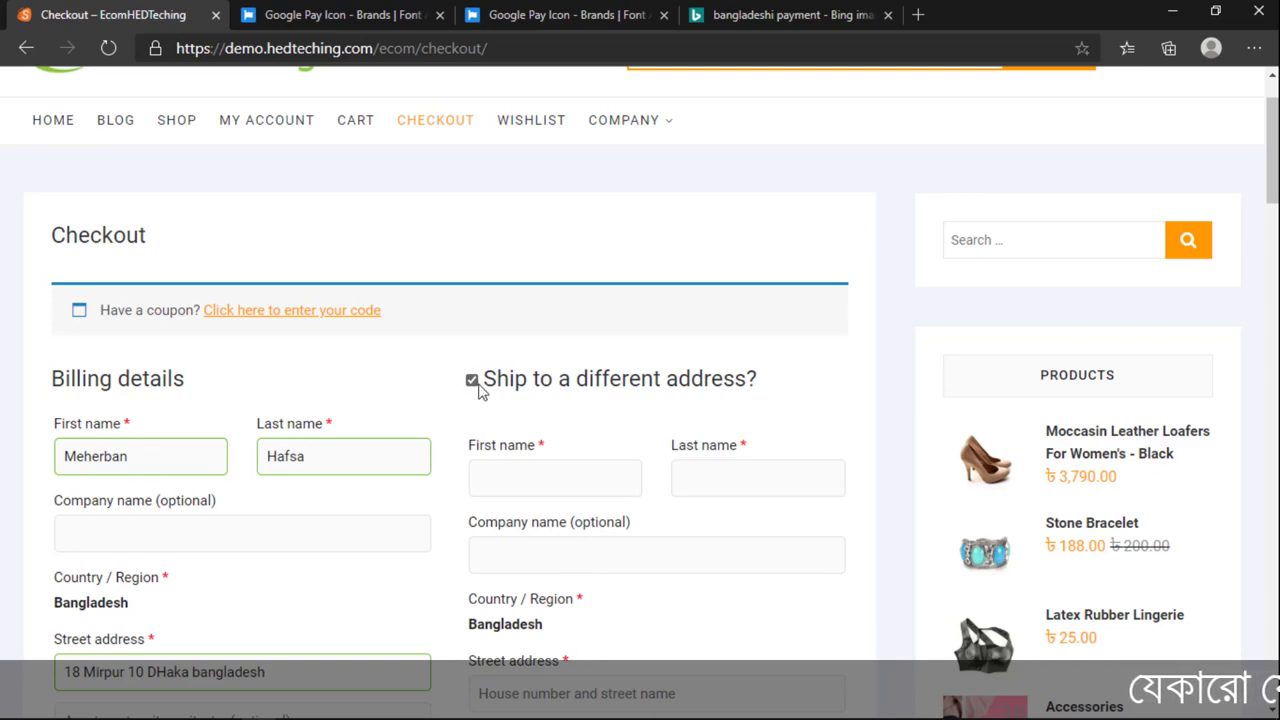
pyautogui.click(472, 380)
pyautogui.click(472, 380)
pyautogui.scroll(-3, 472, 477)
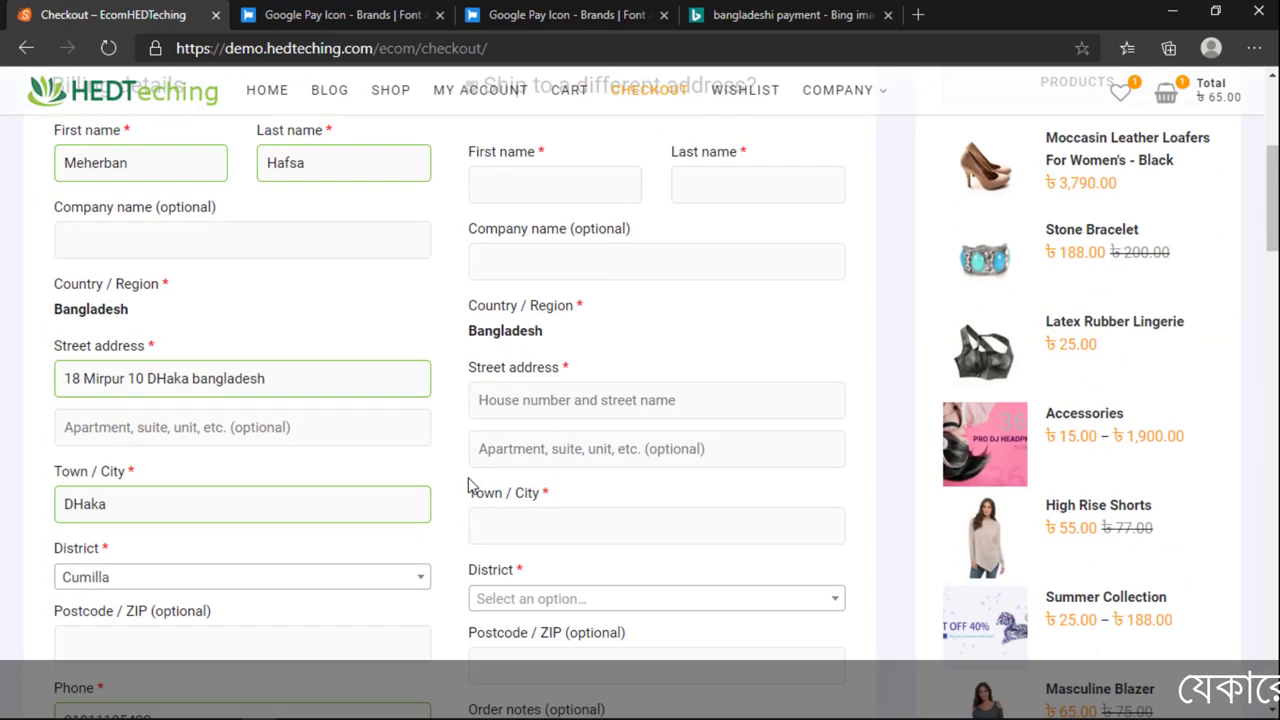
pyautogui.scroll(2, 391, 477)
pyautogui.click(471, 282)
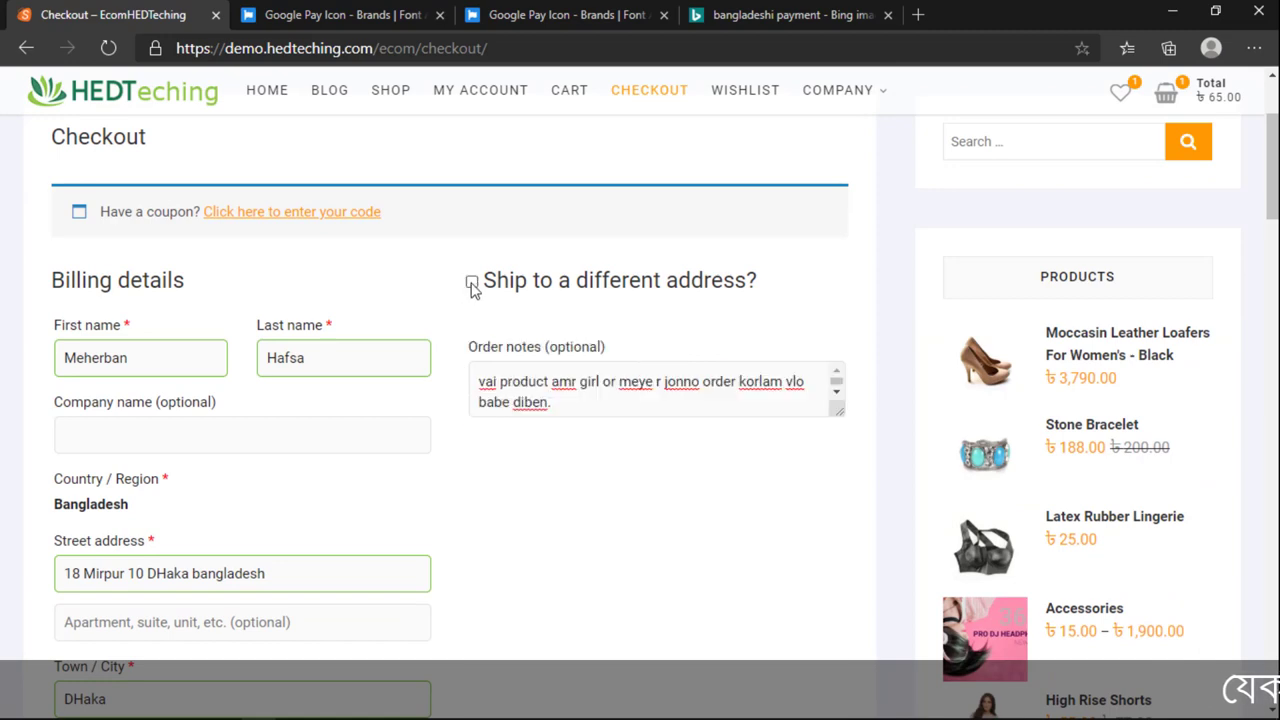
pyautogui.click(471, 282)
pyautogui.click(471, 282)
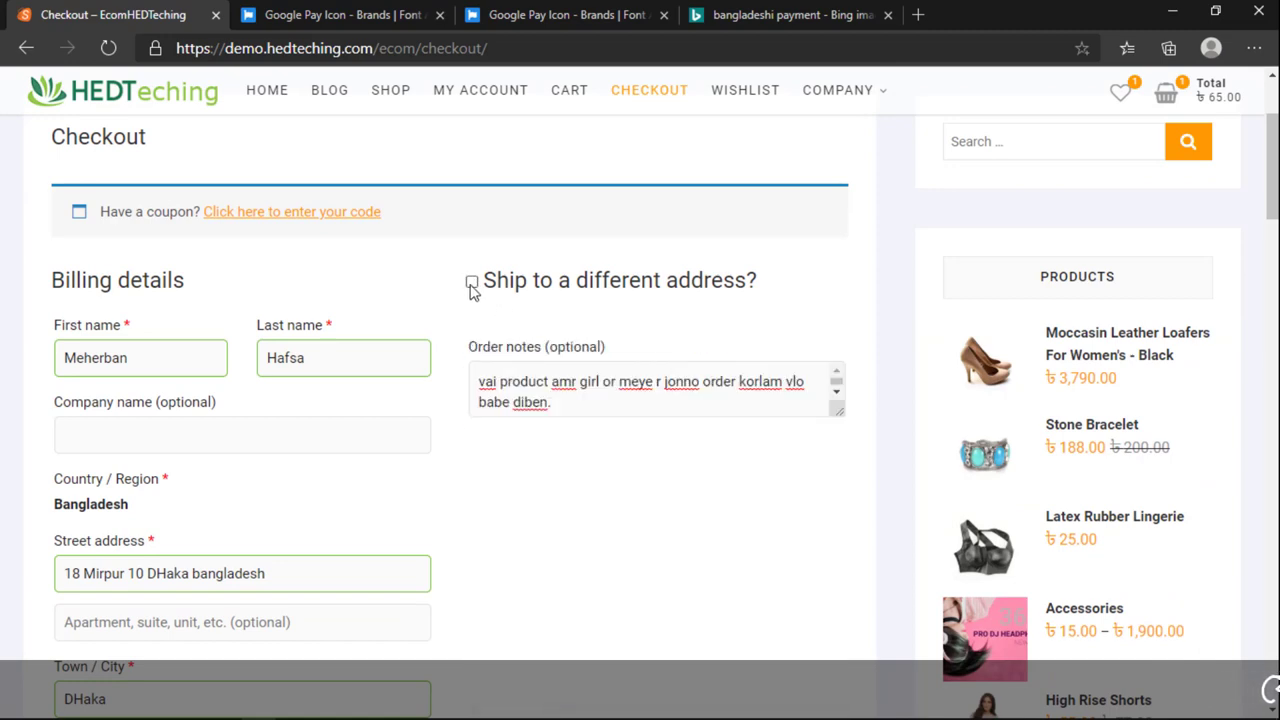
pyautogui.click(471, 282)
pyautogui.scroll(-3, 549, 429)
pyautogui.scroll(-4, 551, 434)
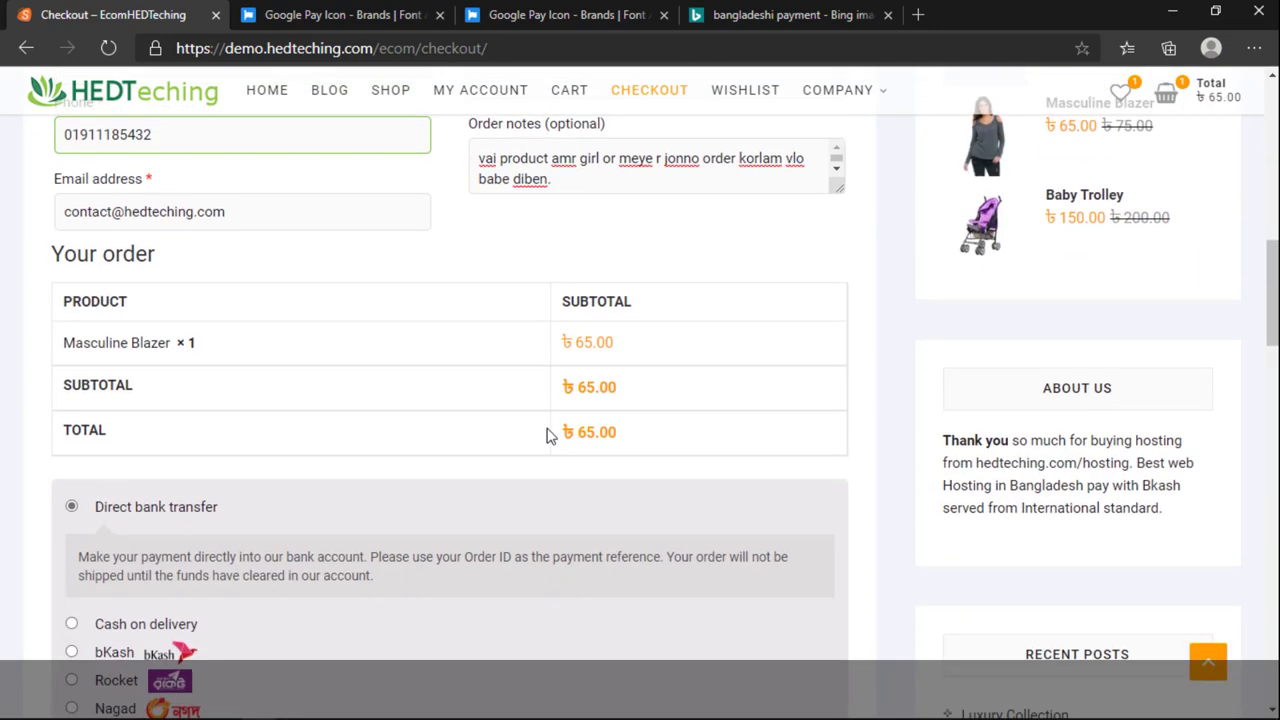
pyautogui.scroll(7, 551, 434)
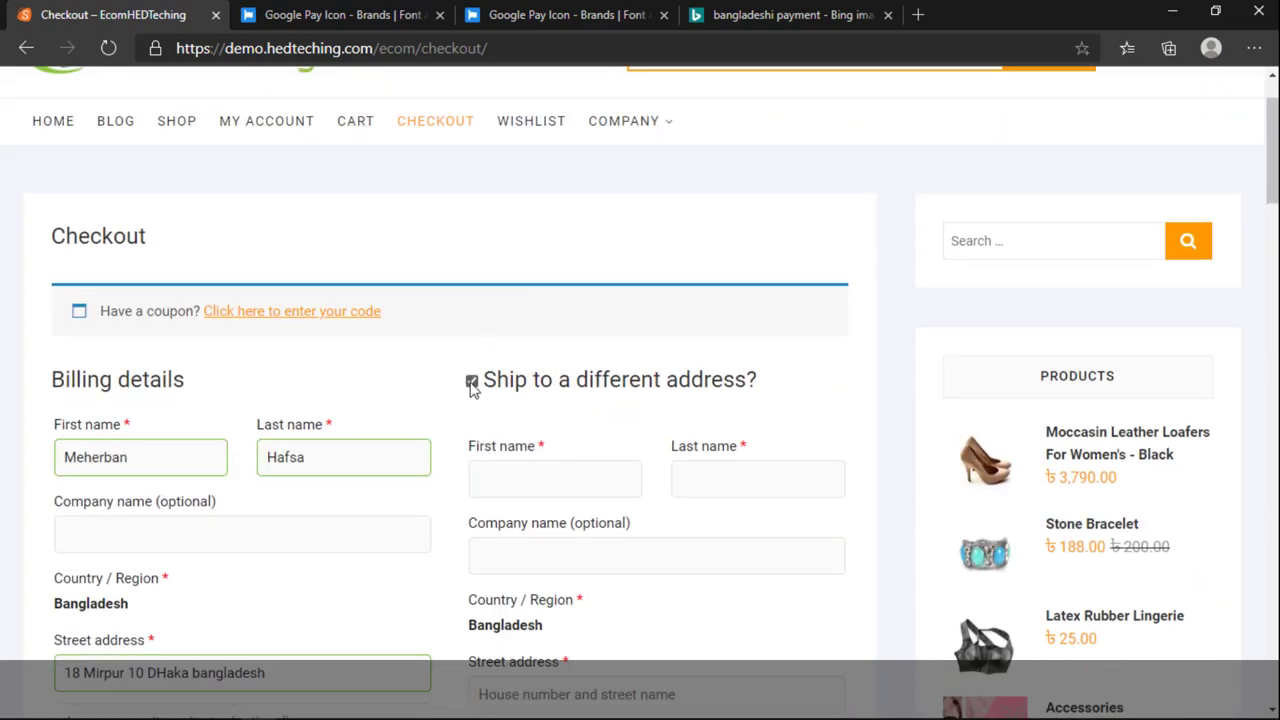
pyautogui.moveTo(483, 385); pyautogui.dragTo(718, 397)
pyautogui.click(472, 383)
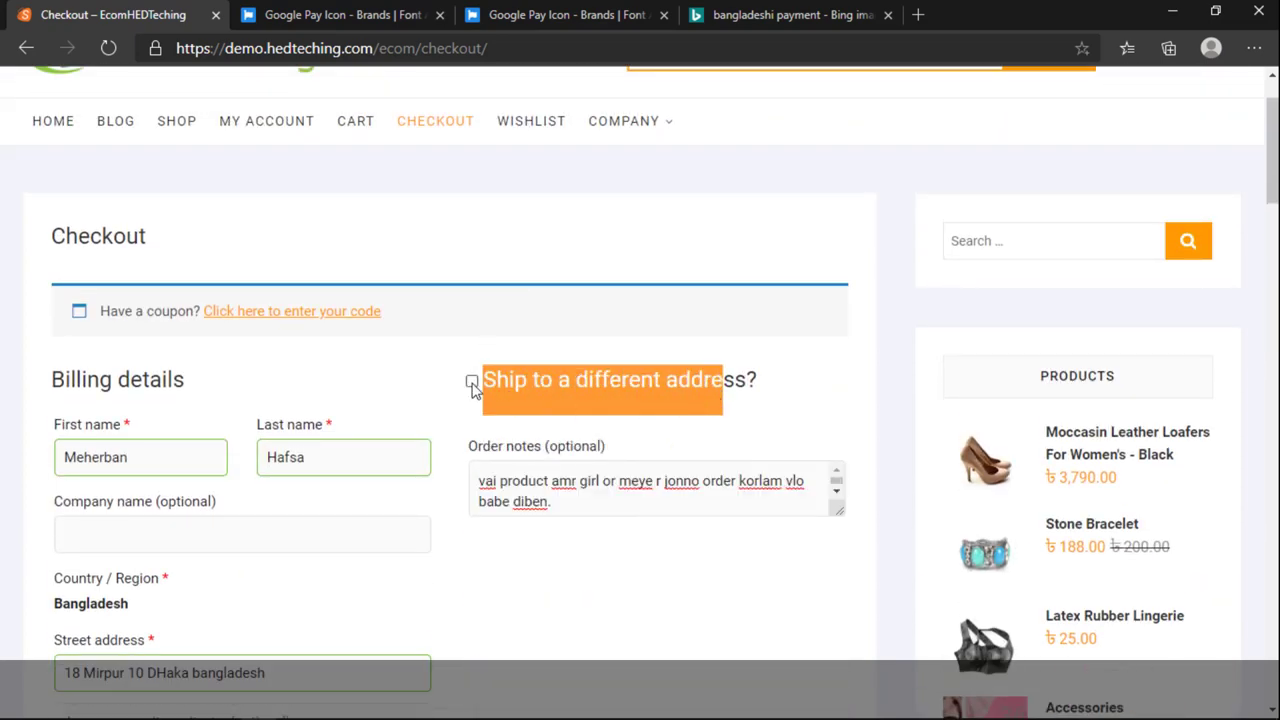
pyautogui.click(586, 373)
pyautogui.moveTo(555, 382); pyautogui.dragTo(724, 392)
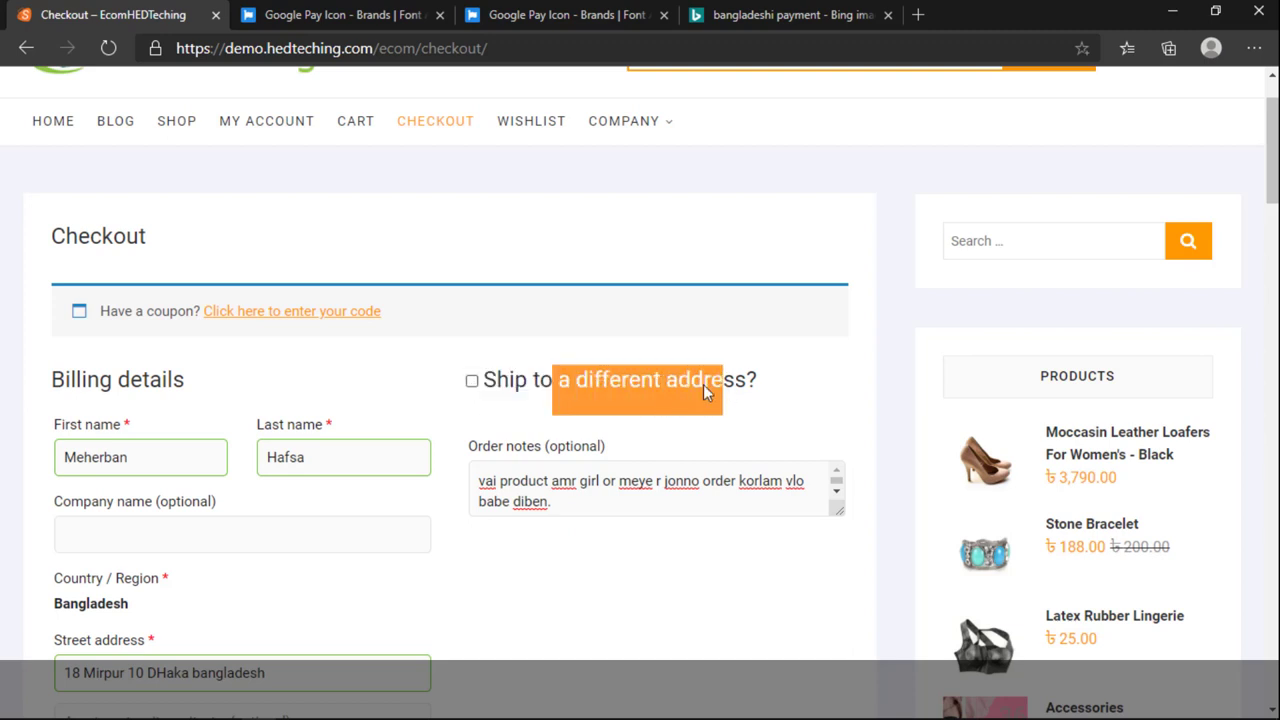
pyautogui.click(606, 385)
pyautogui.scroll(-3, 555, 400)
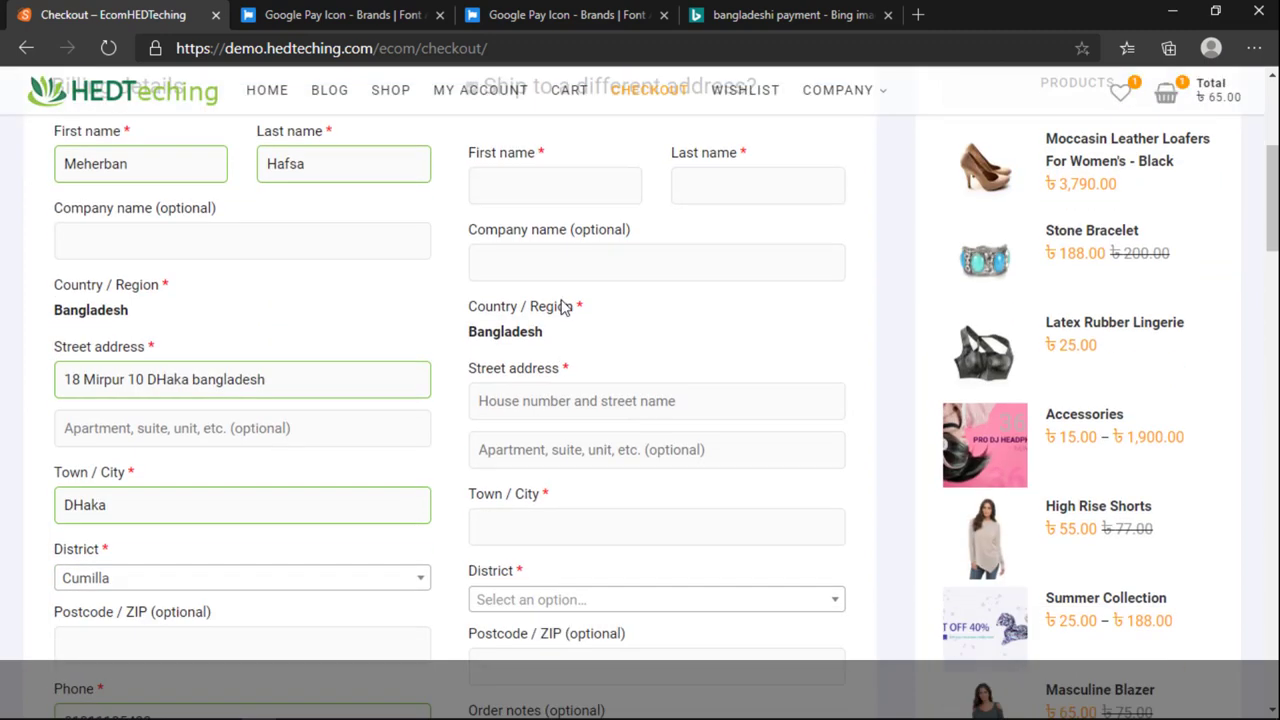
pyautogui.click(517, 193)
pyautogui.scroll(2, 517, 195)
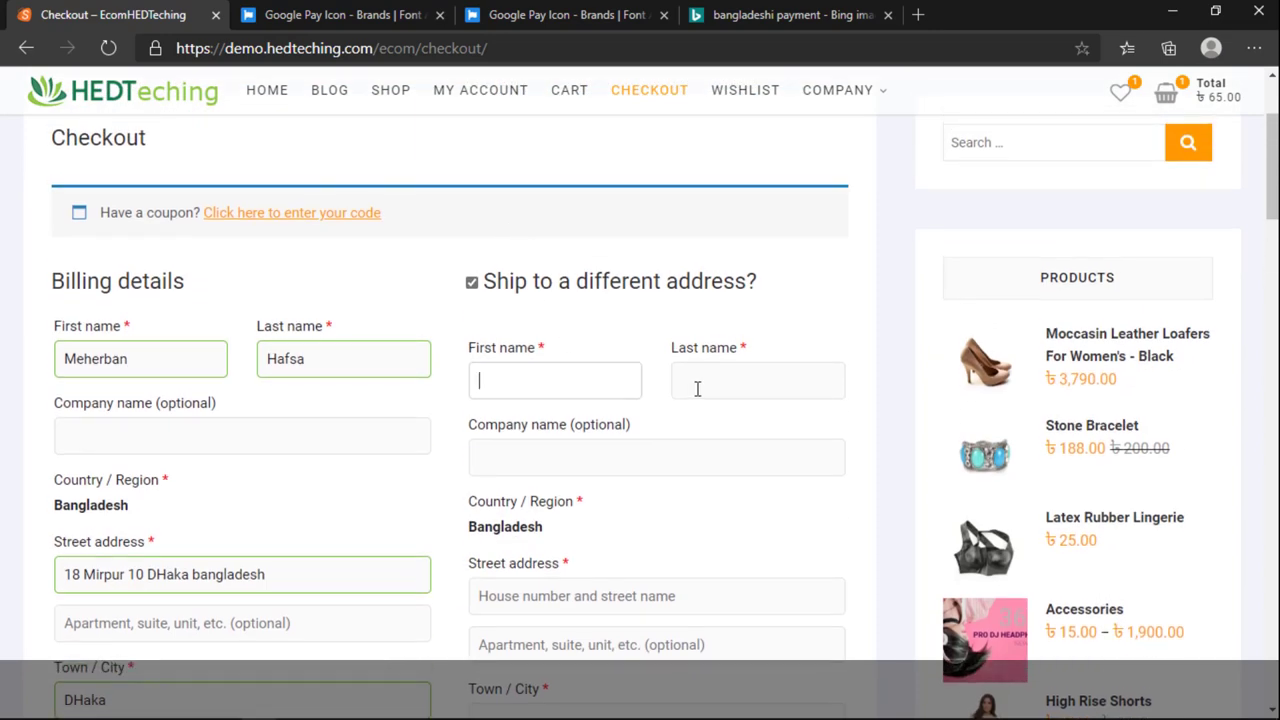
pyautogui.click(697, 392)
pyautogui.click(599, 383)
pyautogui.click(700, 381)
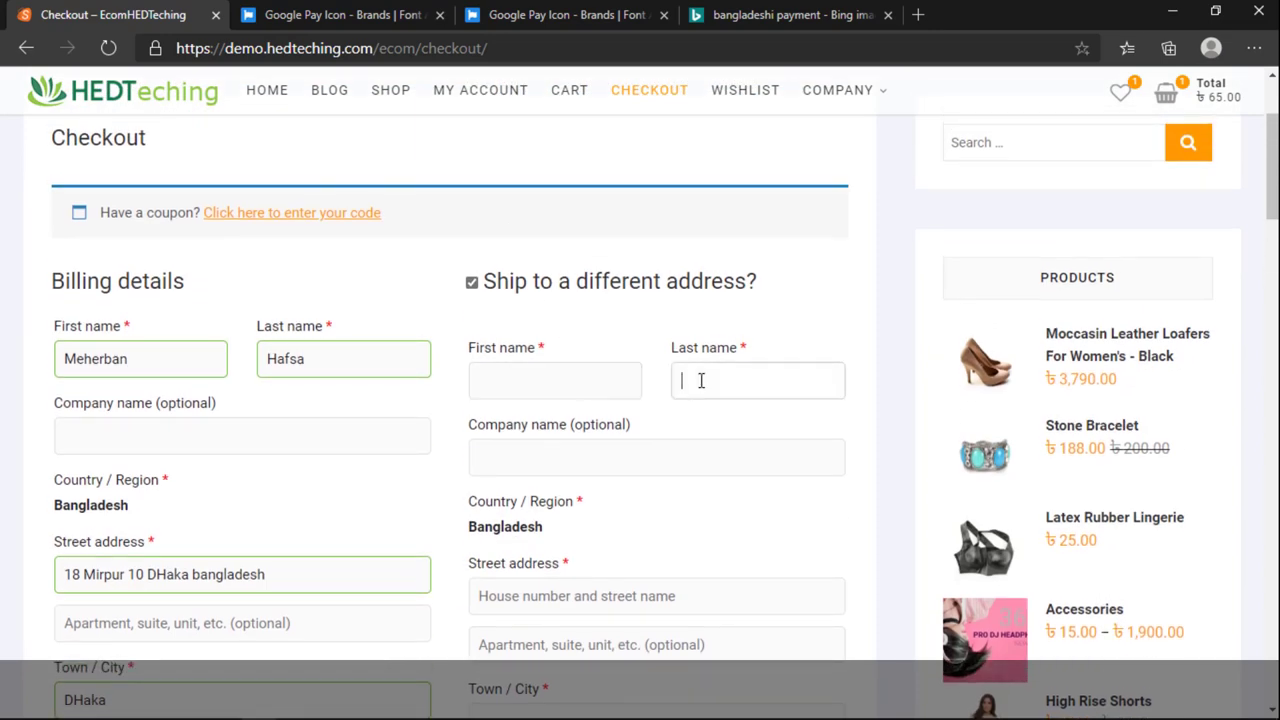
pyautogui.click(603, 490)
pyautogui.scroll(-5, 617, 505)
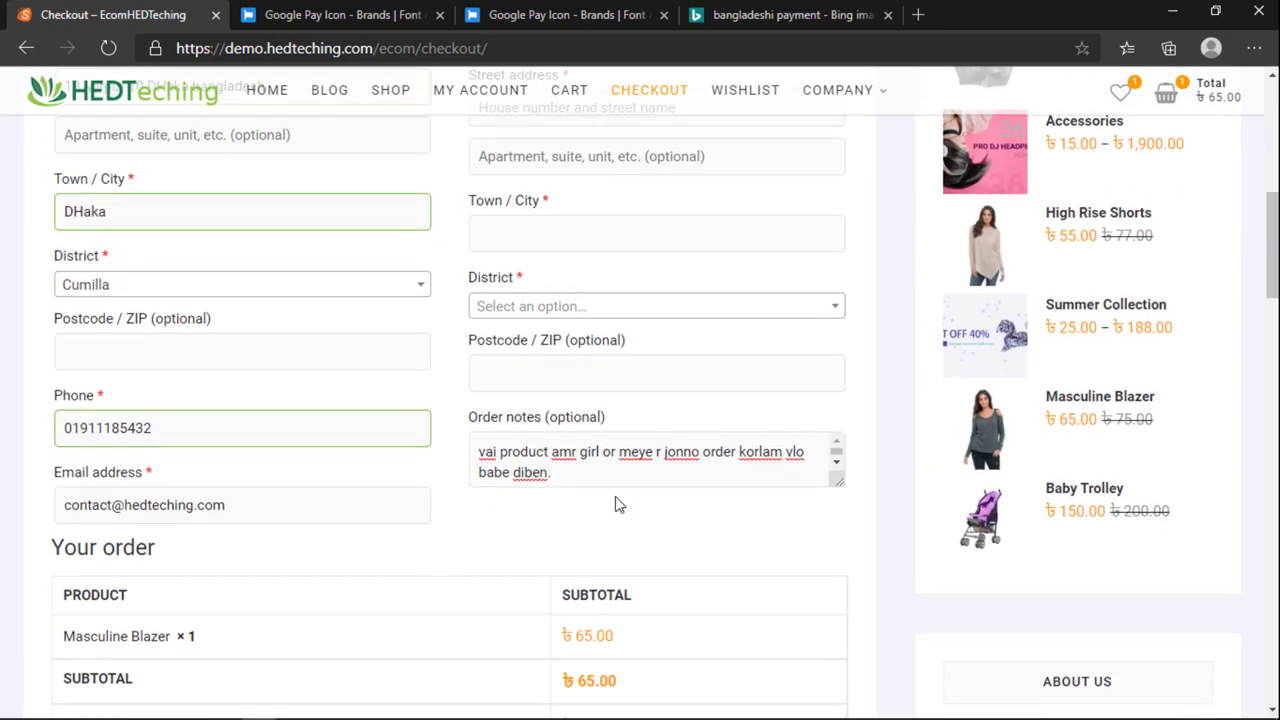
pyautogui.scroll(5, 617, 505)
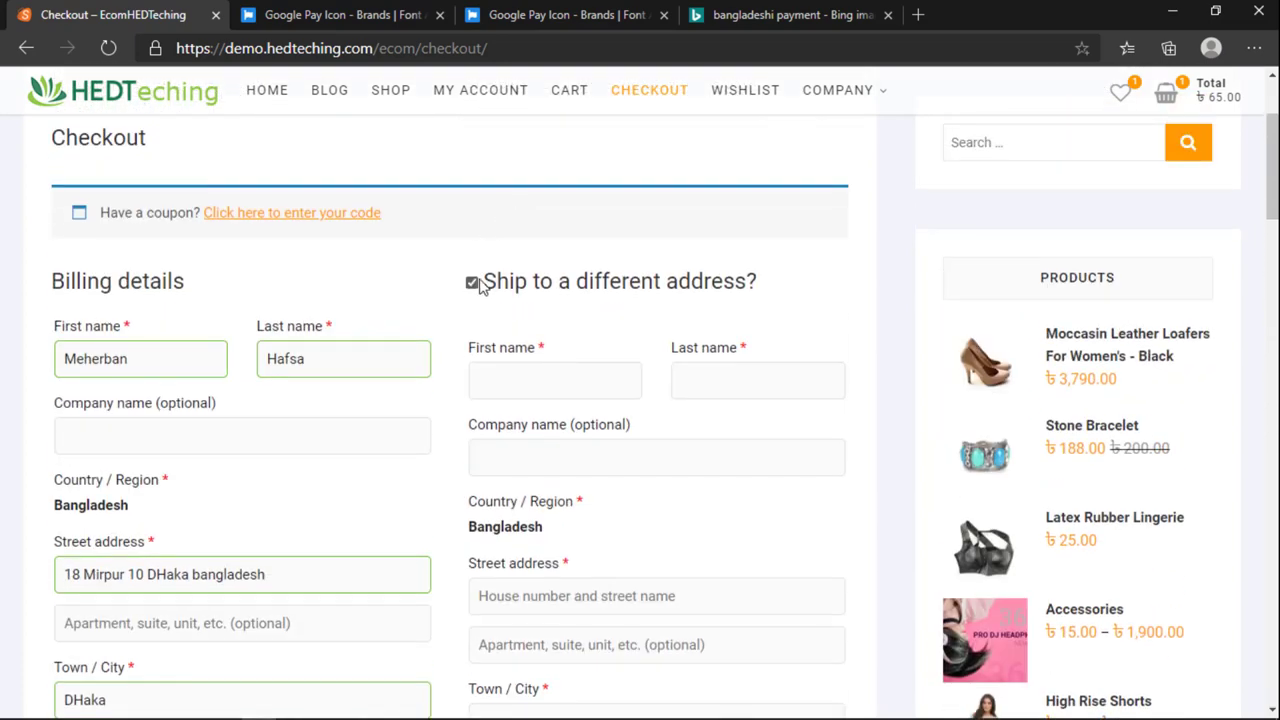
pyautogui.click(472, 283)
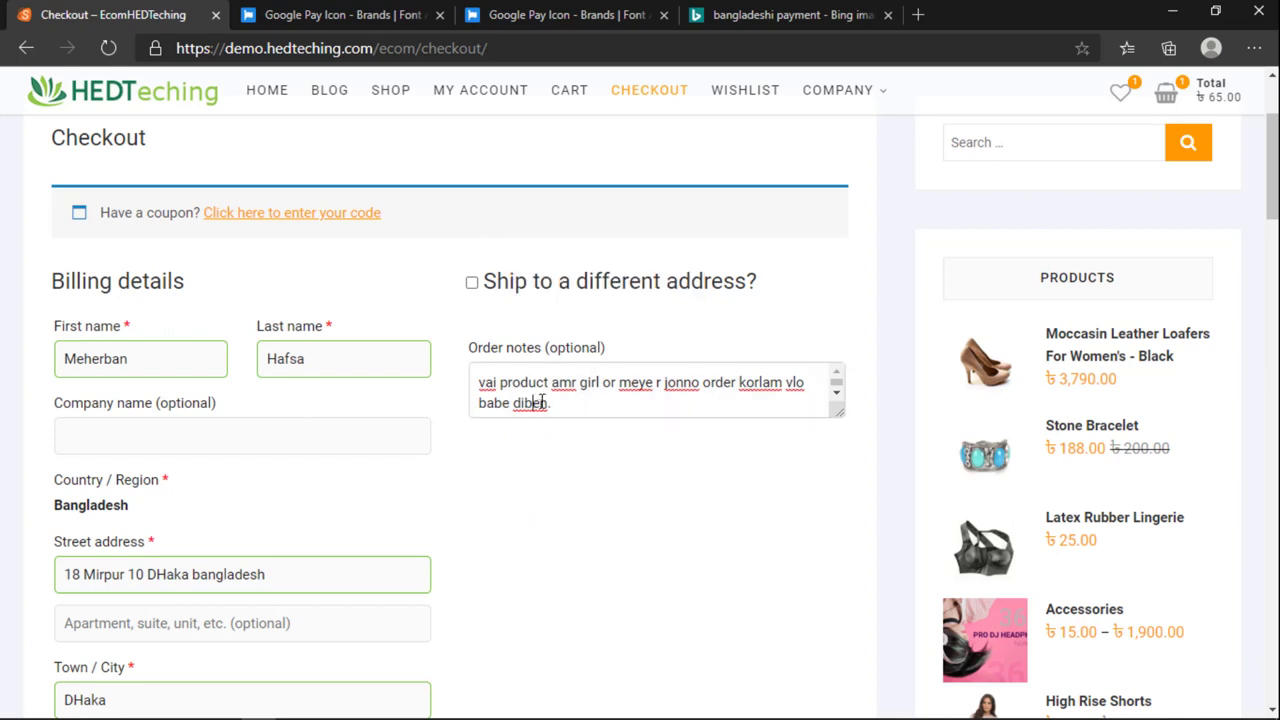
pyautogui.hotkey('ctrl', 'a')
pyautogui.click(594, 409)
pyautogui.hotkey('ctrl', 'a')
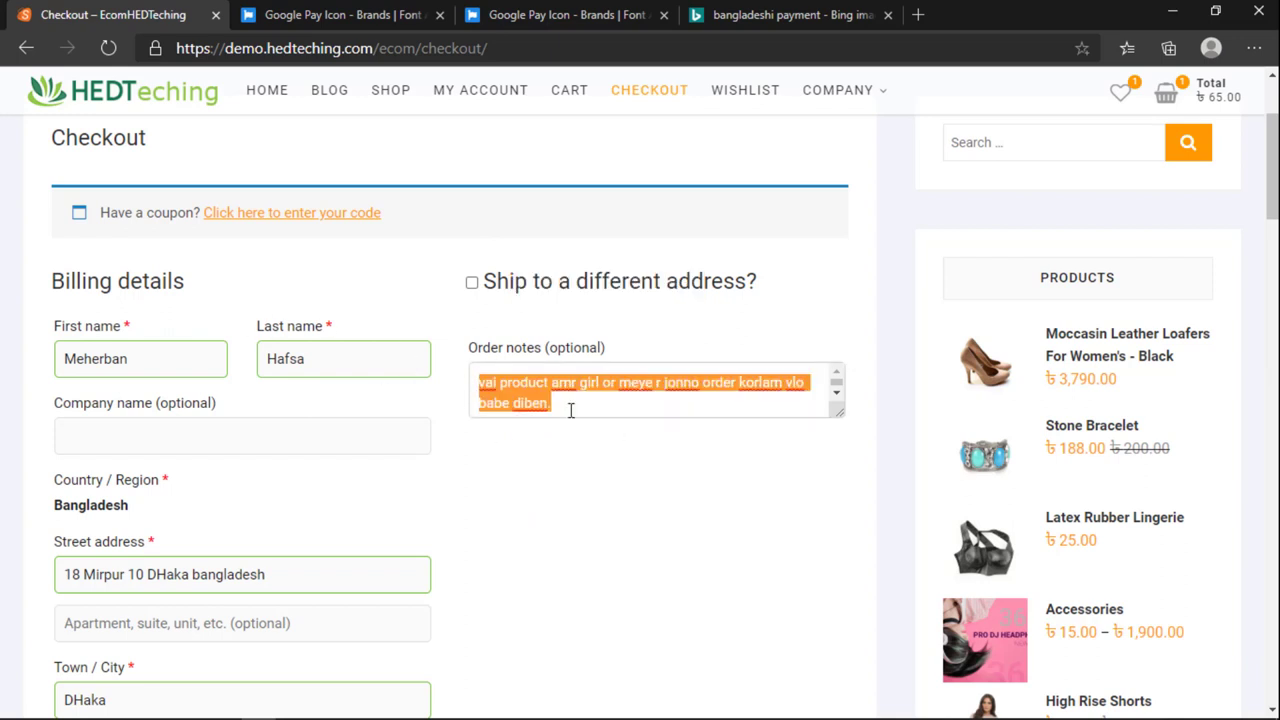
# Step: Read through the Direct bank transfer payment instructions, highlighting its key lines
pyautogui.click(580, 456)
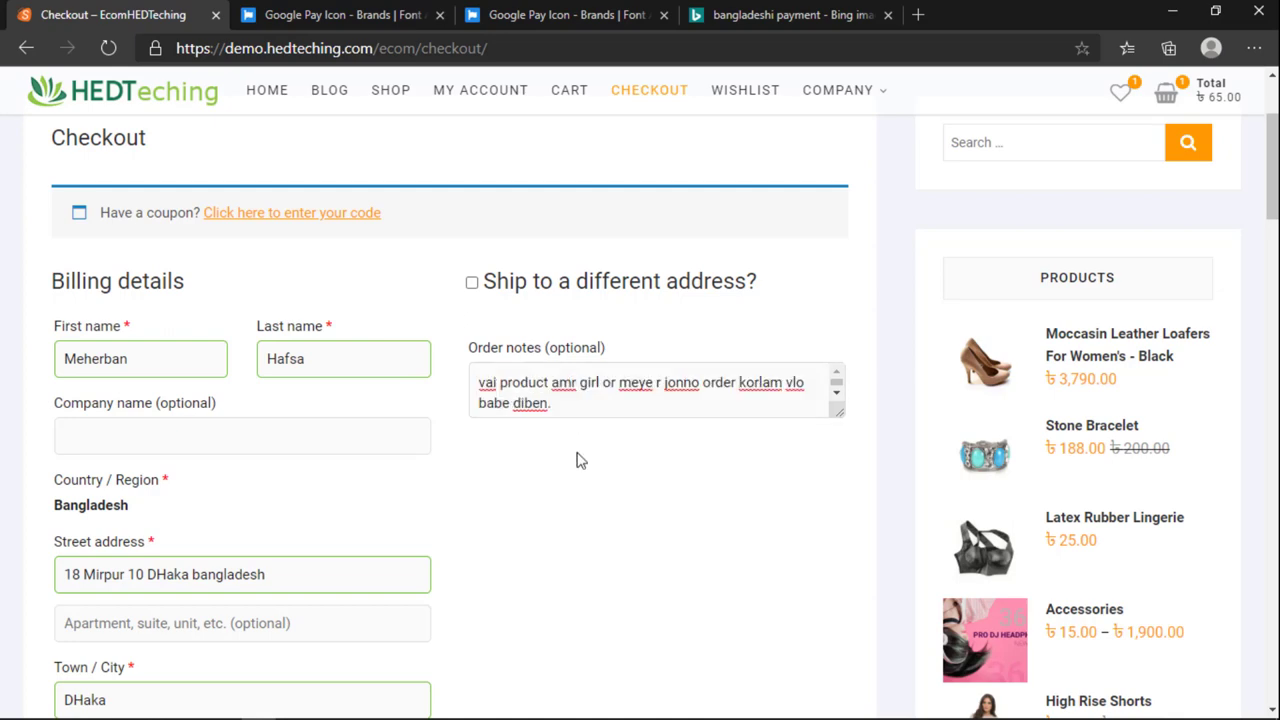
pyautogui.scroll(-4, 580, 458)
pyautogui.scroll(-3, 580, 463)
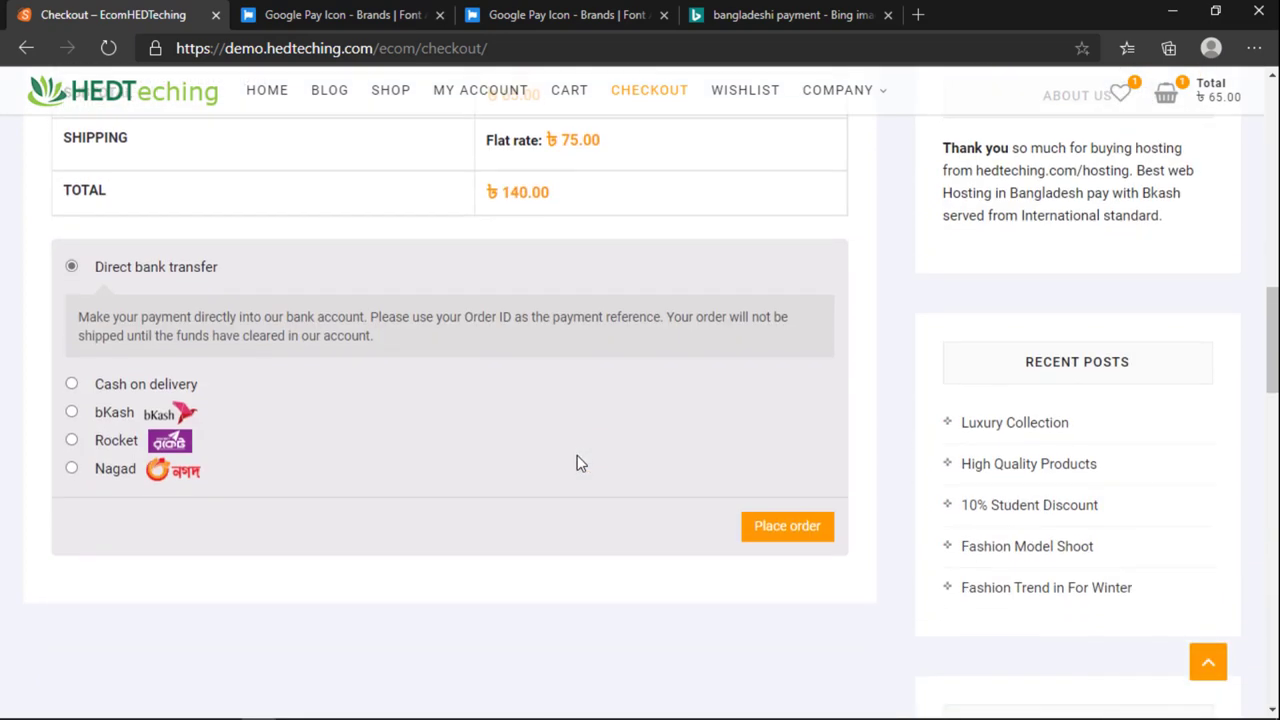
pyautogui.scroll(1, 576, 463)
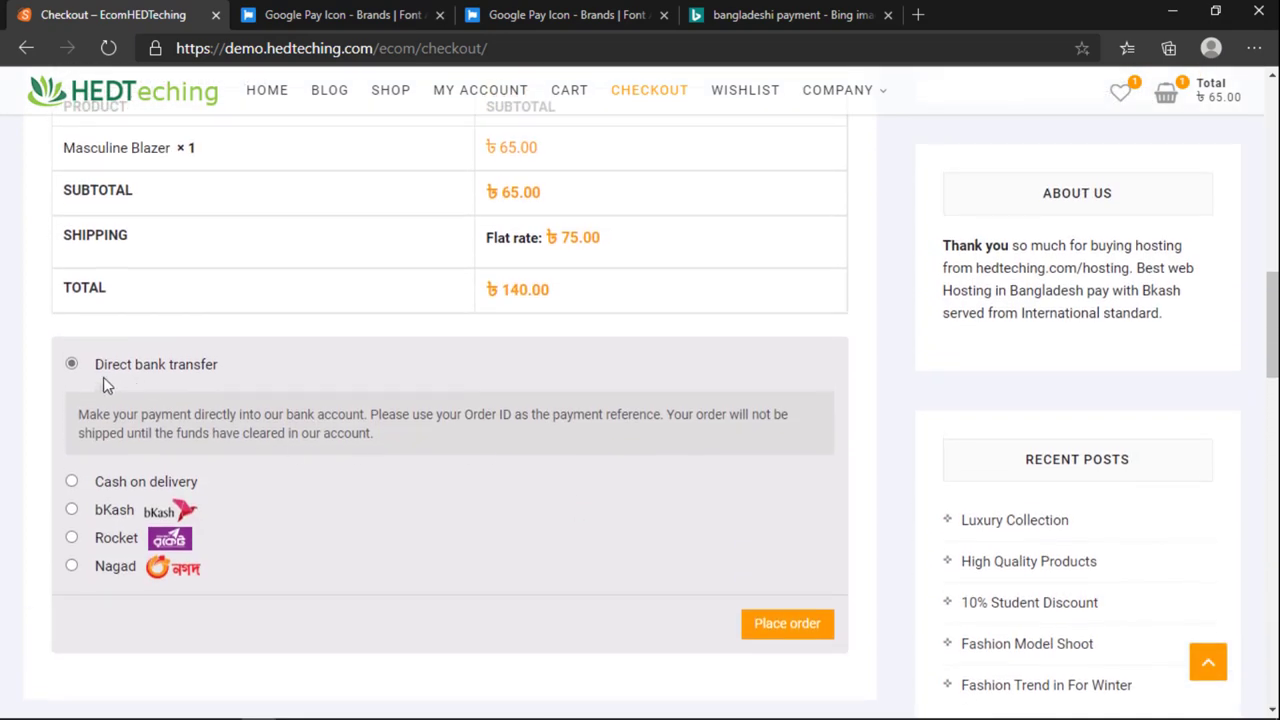
pyautogui.moveTo(221, 365); pyautogui.dragTo(186, 364)
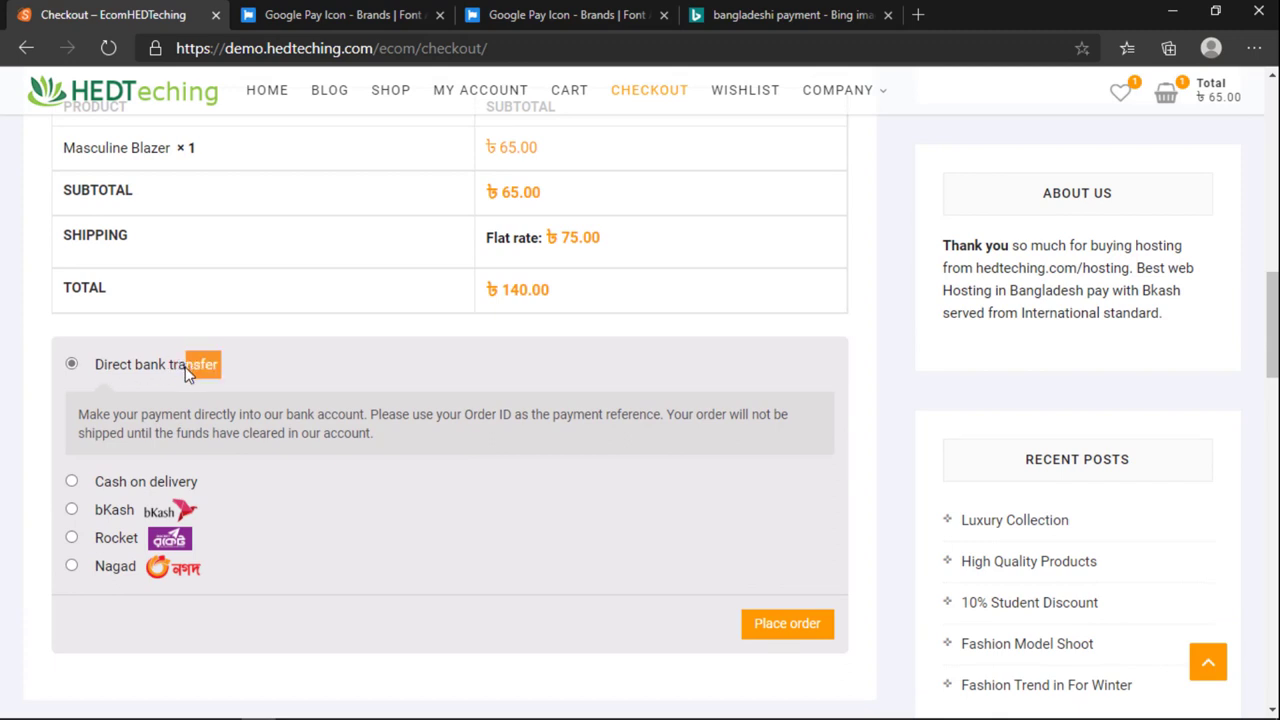
pyautogui.moveTo(108, 422); pyautogui.dragTo(252, 418)
pyautogui.click(366, 418)
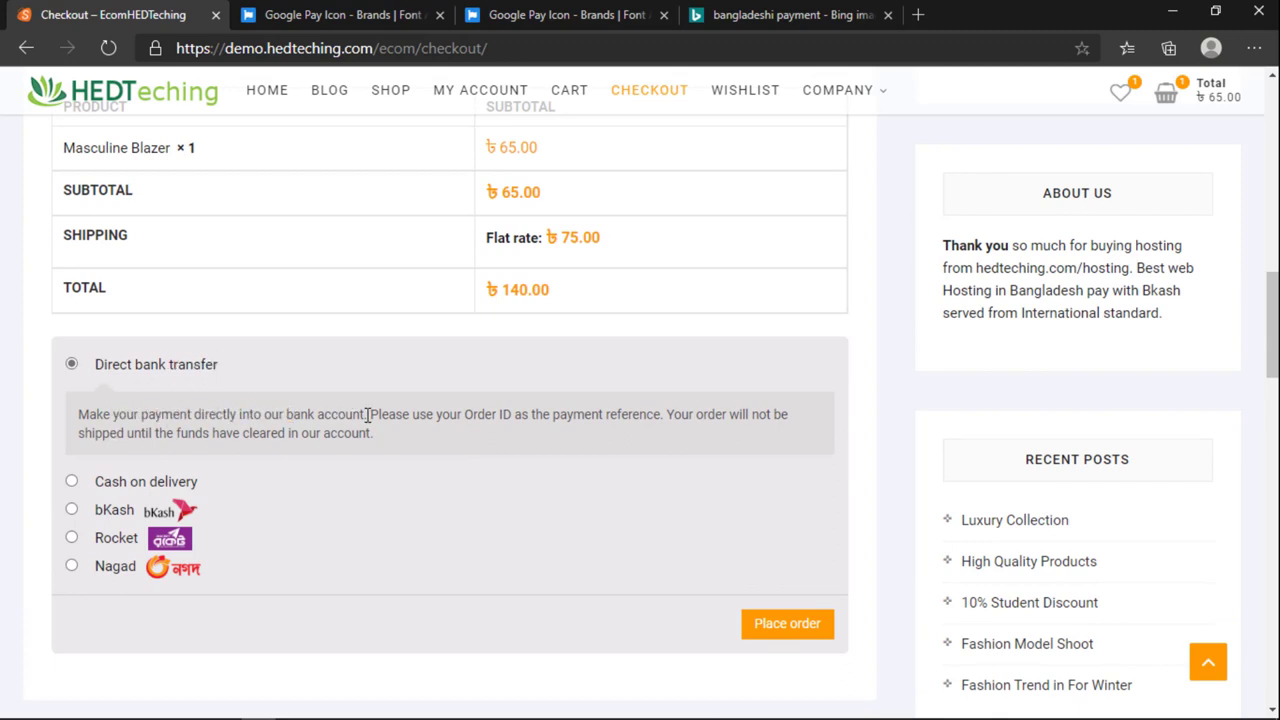
pyautogui.moveTo(485, 418); pyautogui.dragTo(503, 420)
pyautogui.moveTo(375, 443); pyautogui.dragTo(73, 417)
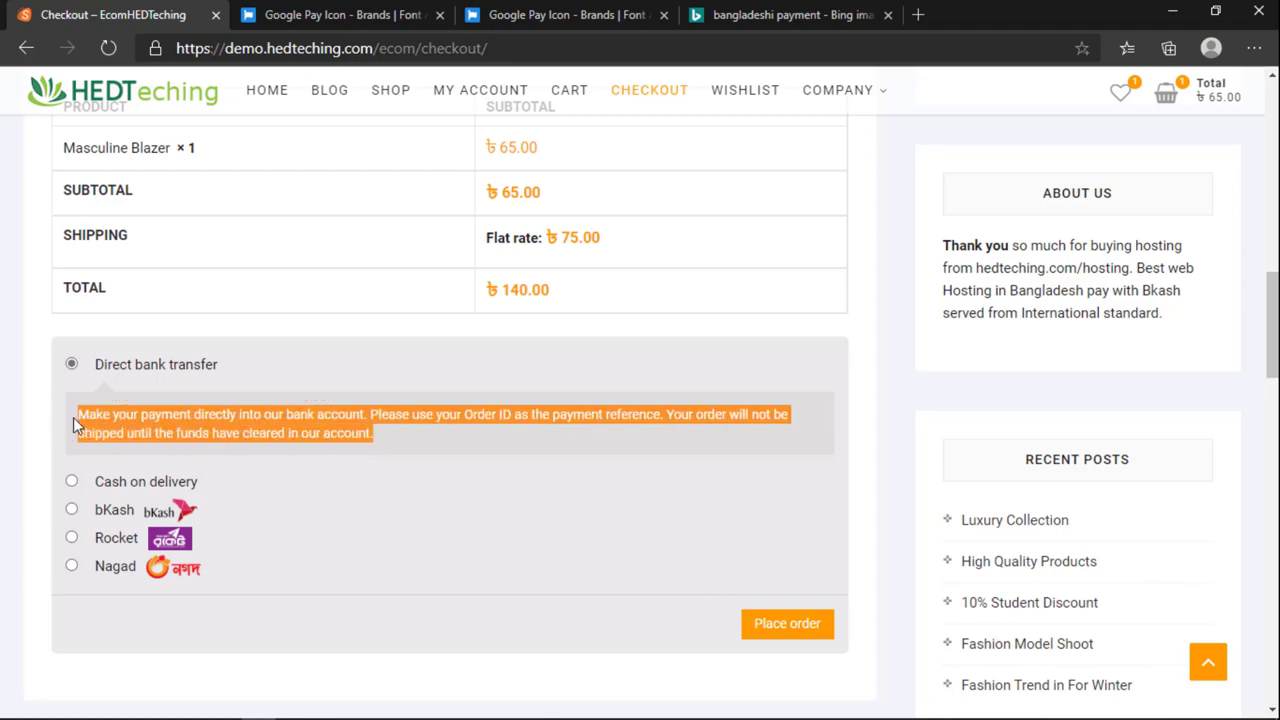
pyautogui.click(272, 428)
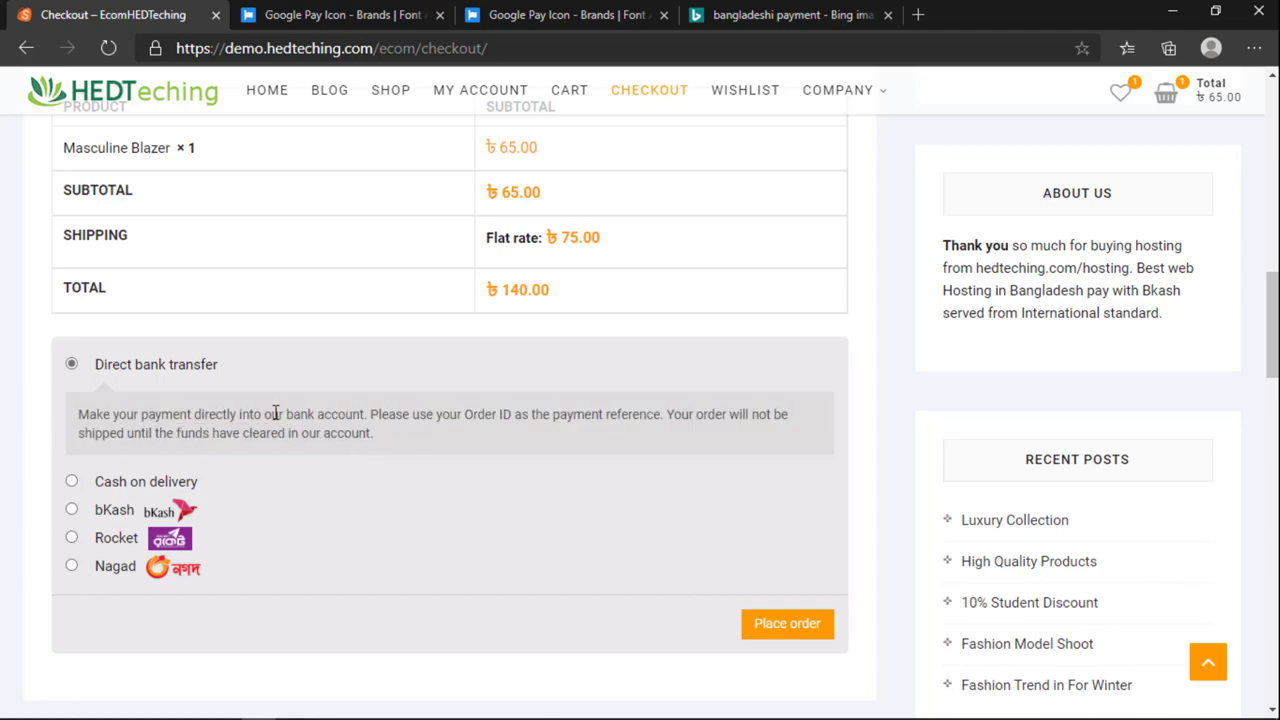
# Step: Place the ৳140.00 order with Direct bank transfer as payment
pyautogui.scroll(10, 272, 416)
pyautogui.scroll(-10, 271, 420)
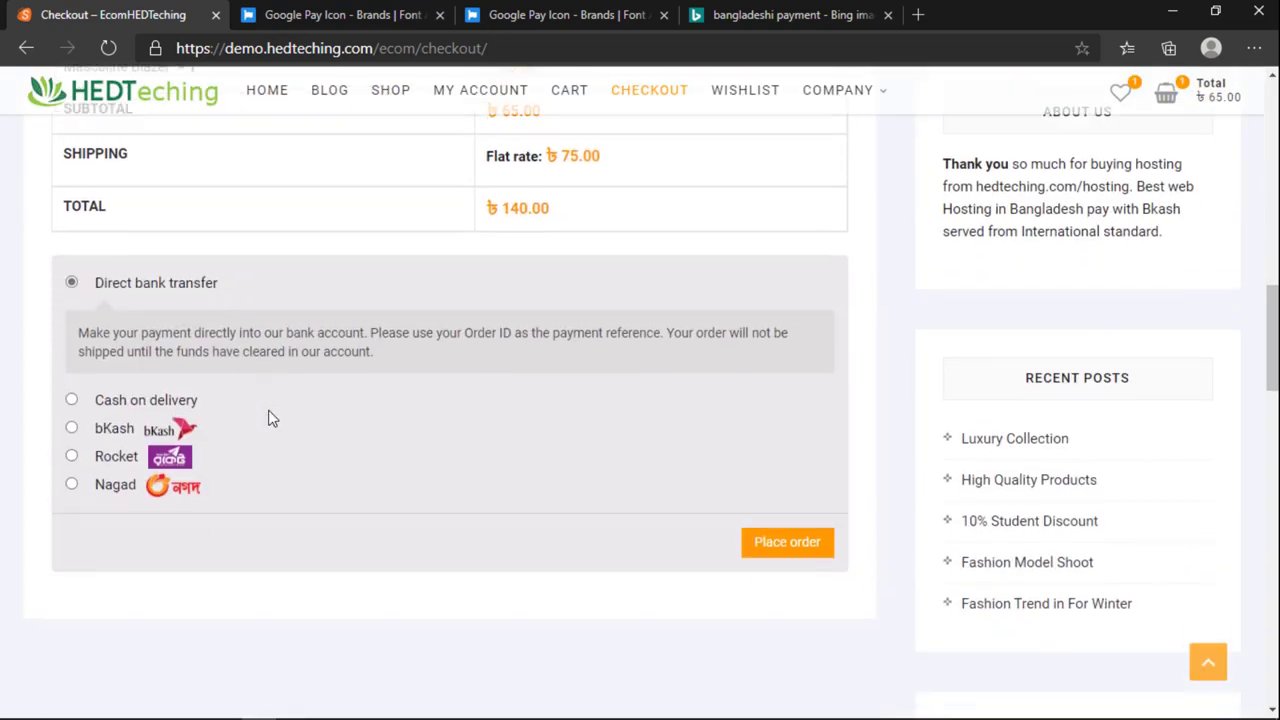
pyautogui.click(768, 524)
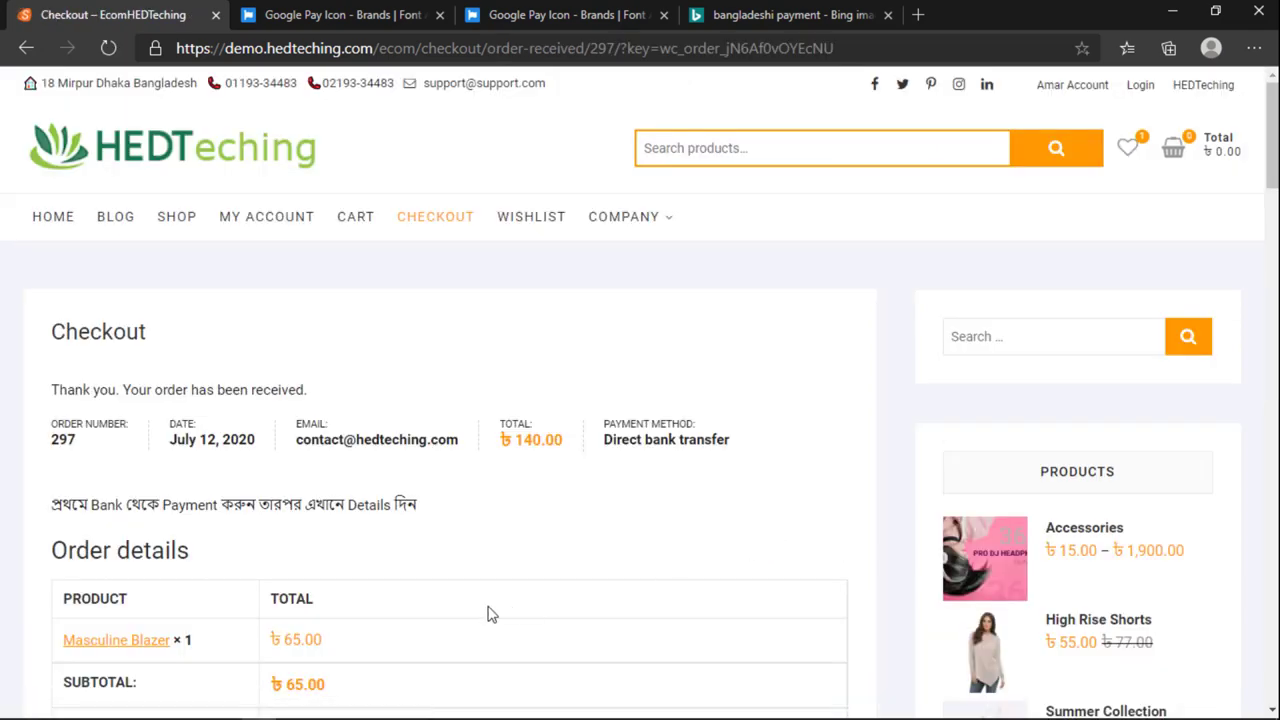
# Step: Review the order 297 confirmation details, then go back to the now-empty cart
pyautogui.scroll(-5, 488, 614)
pyautogui.scroll(4, 487, 612)
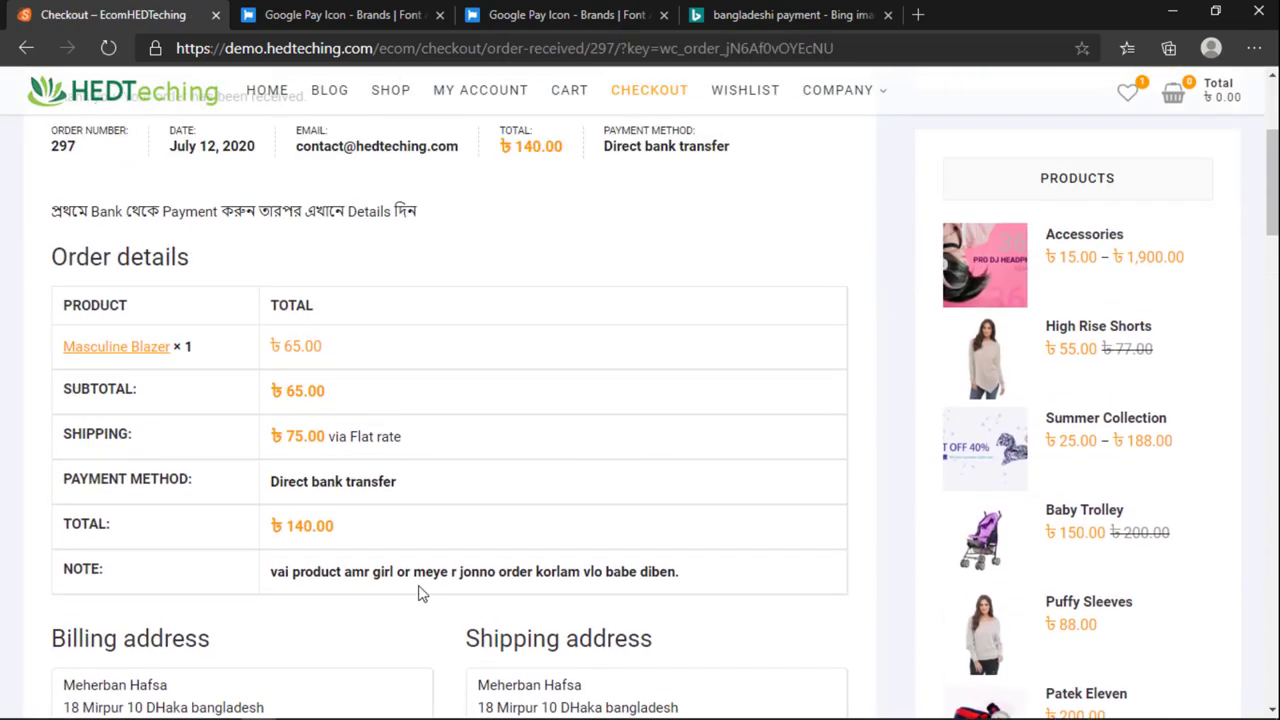
pyautogui.scroll(1, 415, 590)
pyautogui.scroll(1, 400, 578)
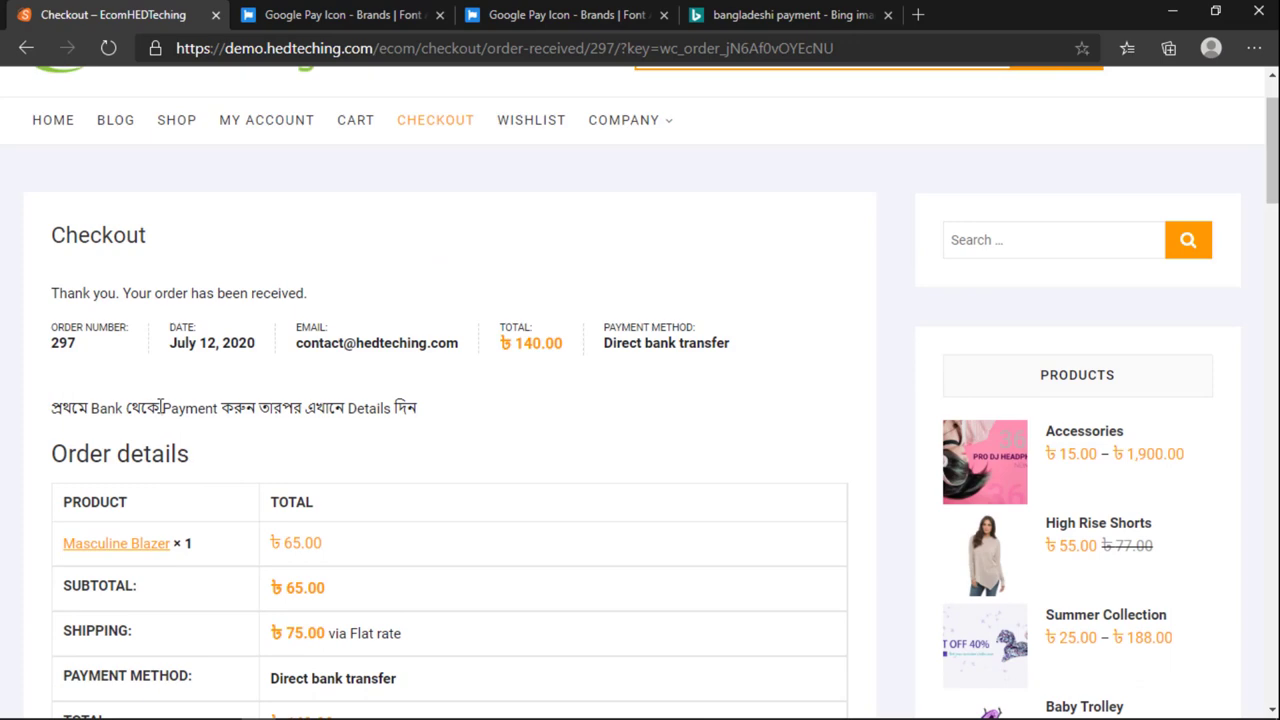
pyautogui.moveTo(158, 408); pyautogui.dragTo(276, 408)
pyautogui.moveTo(329, 408); pyautogui.dragTo(418, 424)
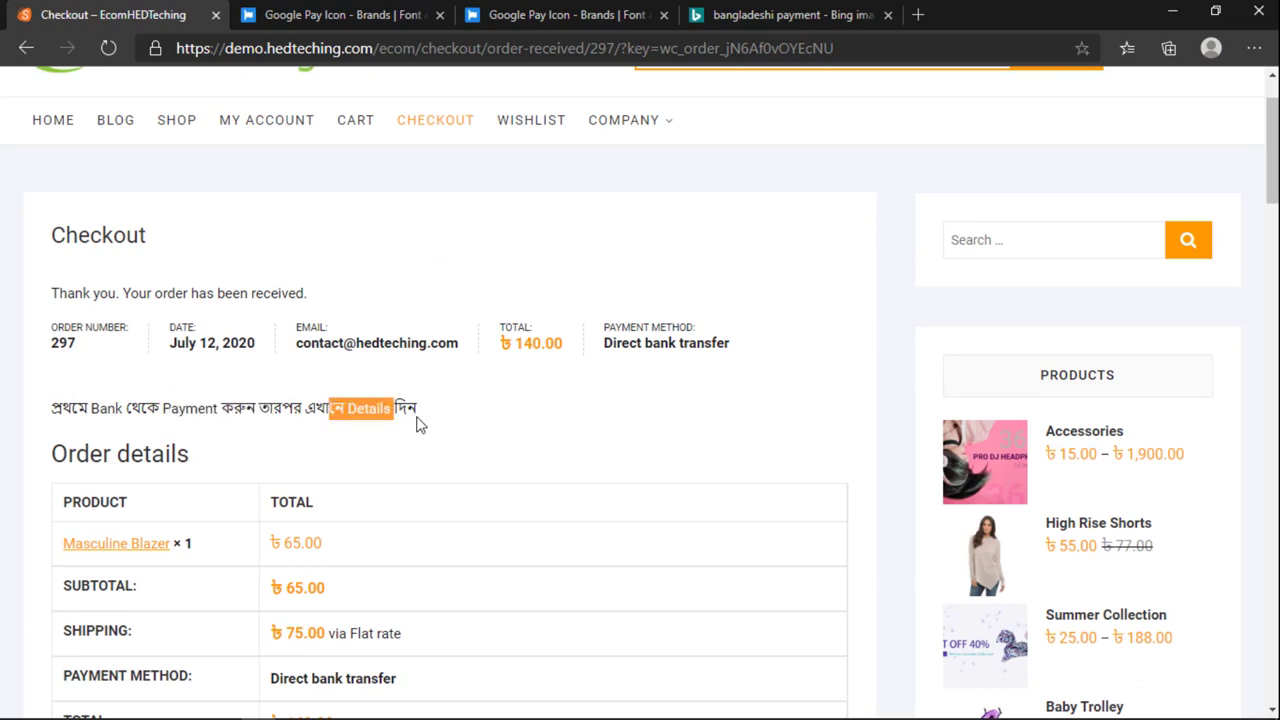
pyautogui.scroll(-4, 340, 427)
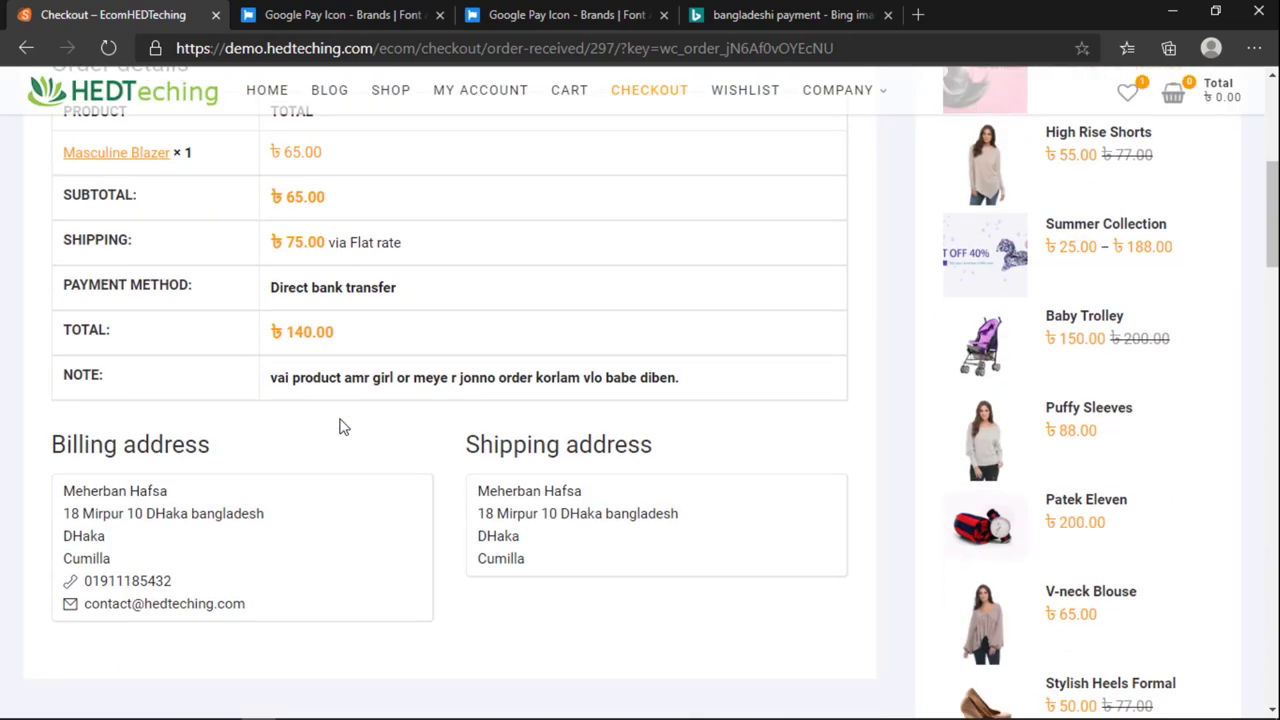
pyautogui.scroll(4, 323, 371)
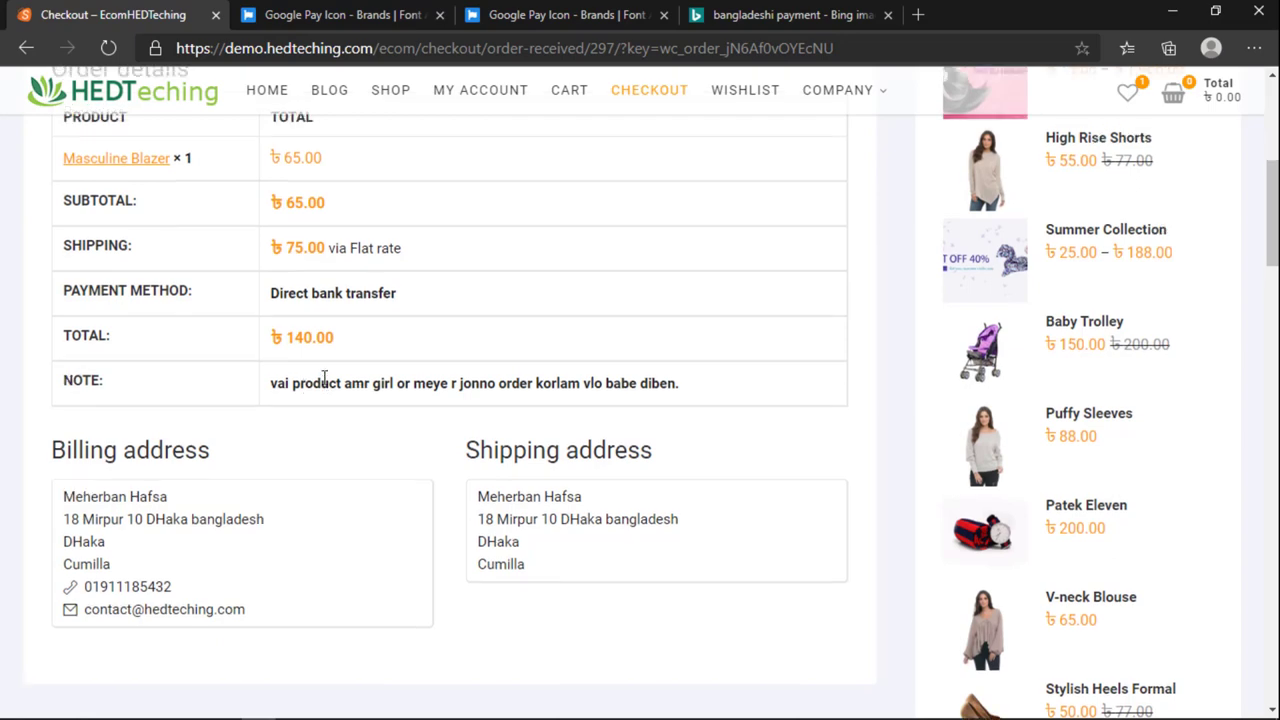
pyautogui.click(26, 48)
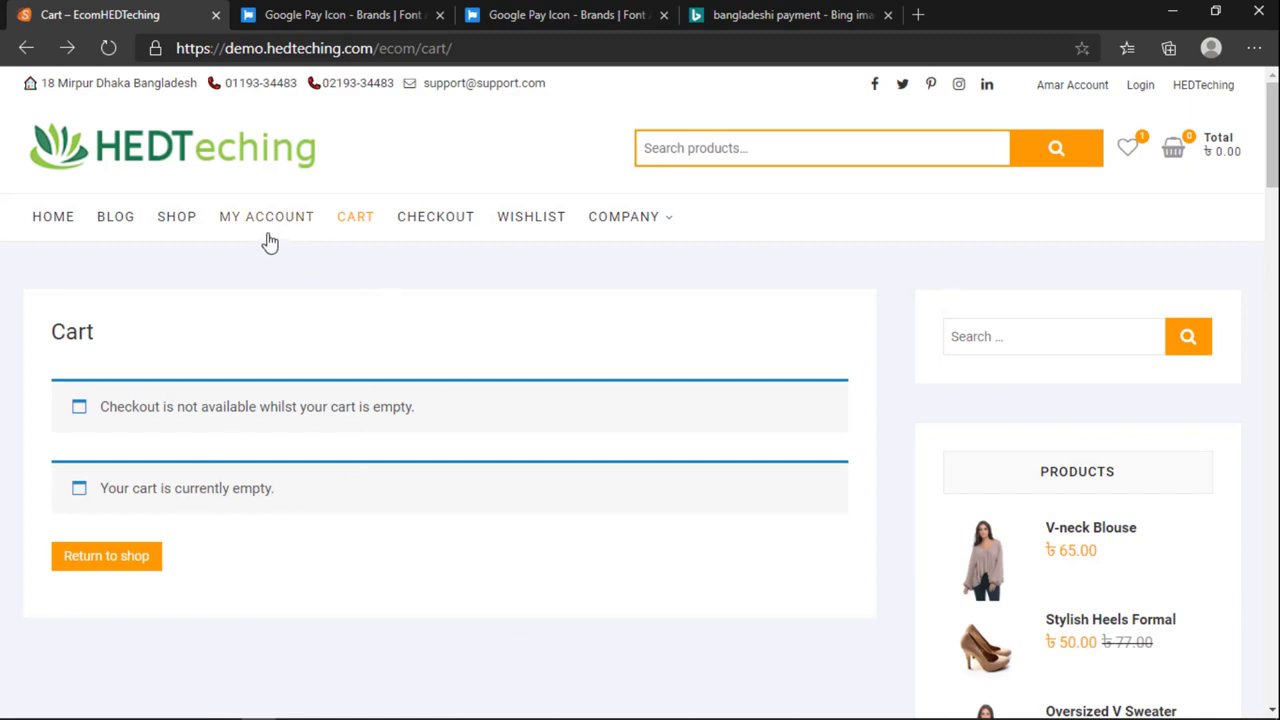
# Step: Add one V-neck Blouse at ৳65 and check the ৳140 total with ৳75 Cumilla shipping
pyautogui.scroll(-3, 1074, 503)
pyautogui.click(1077, 251)
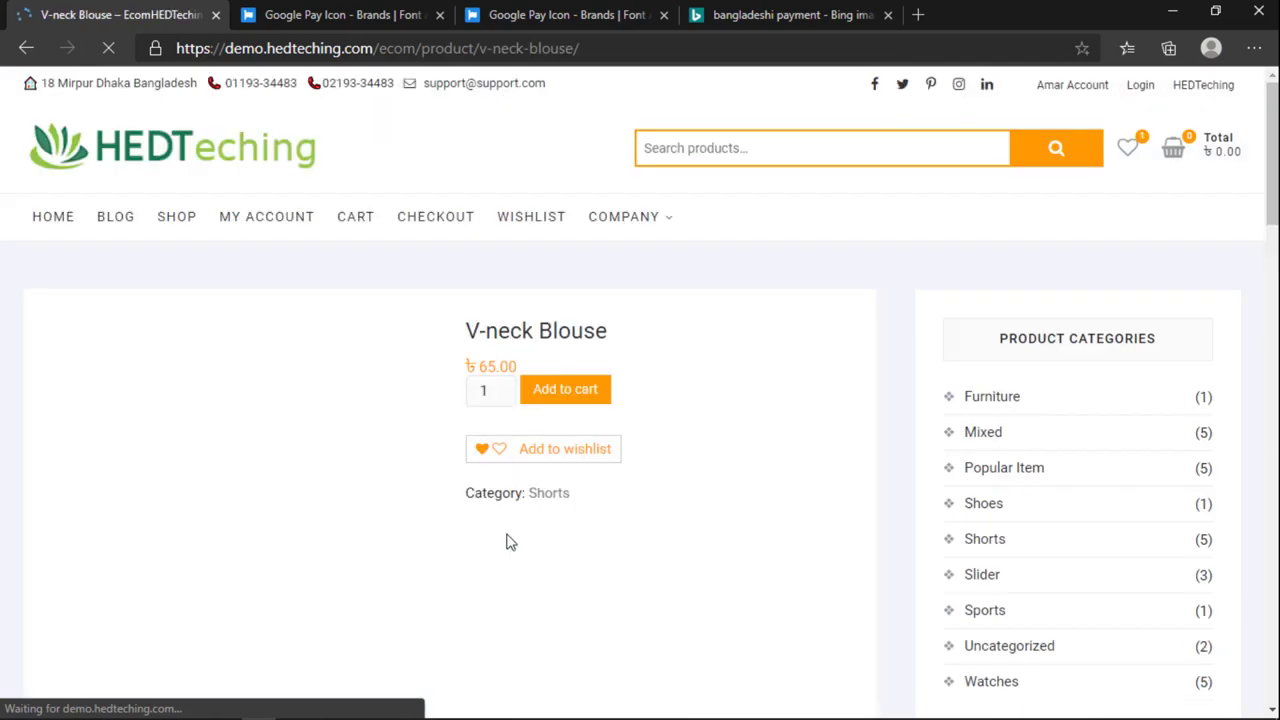
pyautogui.click(566, 392)
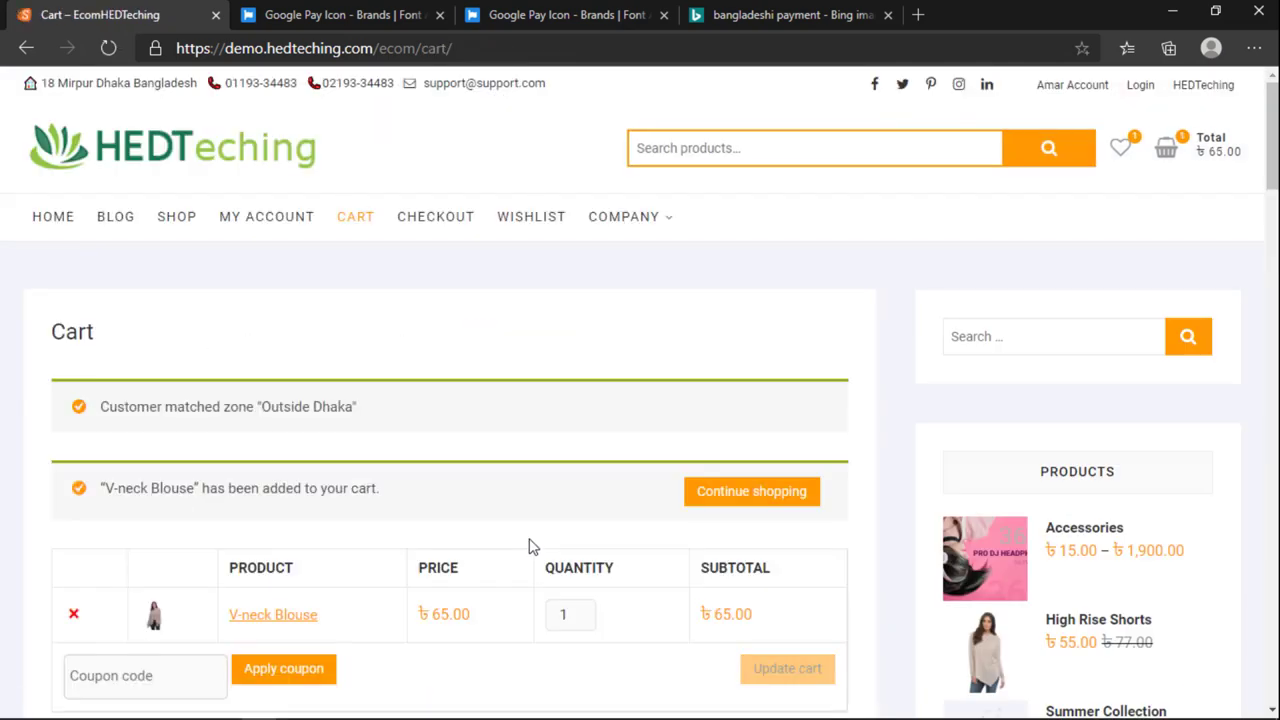
pyautogui.scroll(-4, 533, 546)
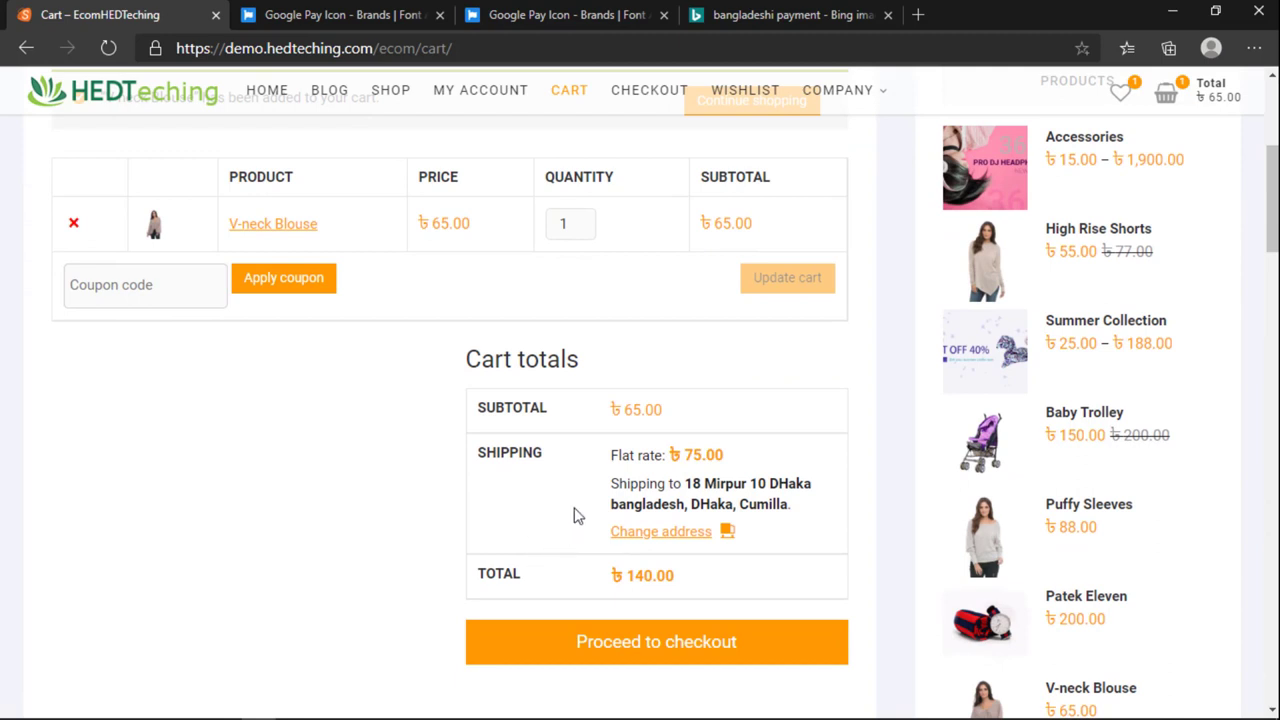
pyautogui.scroll(4, 586, 550)
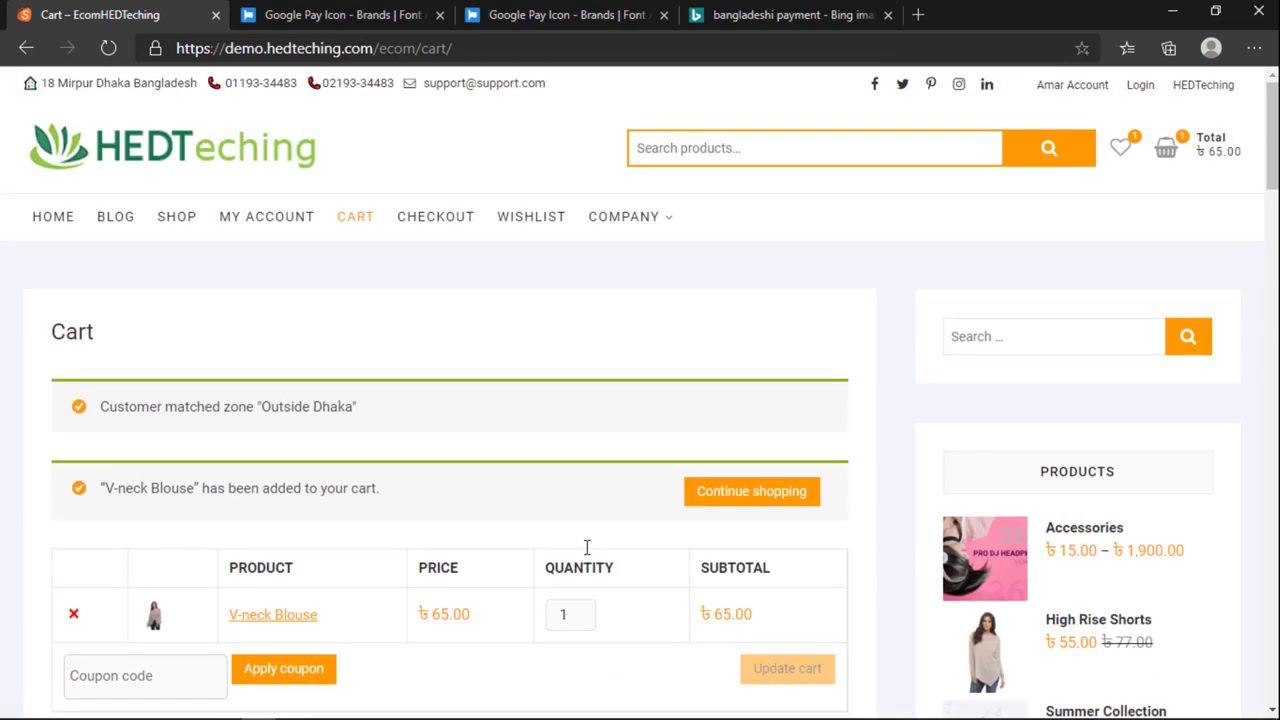
pyautogui.scroll(-3, 535, 567)
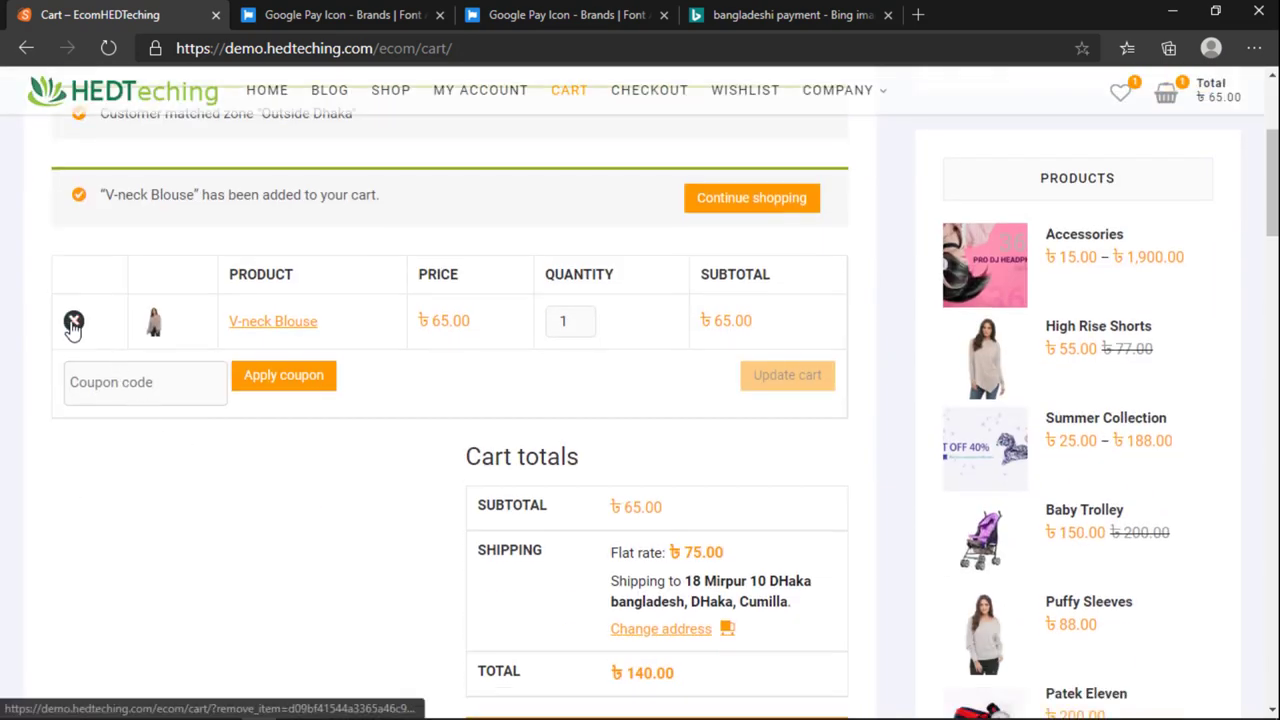
pyautogui.scroll(3, 200, 437)
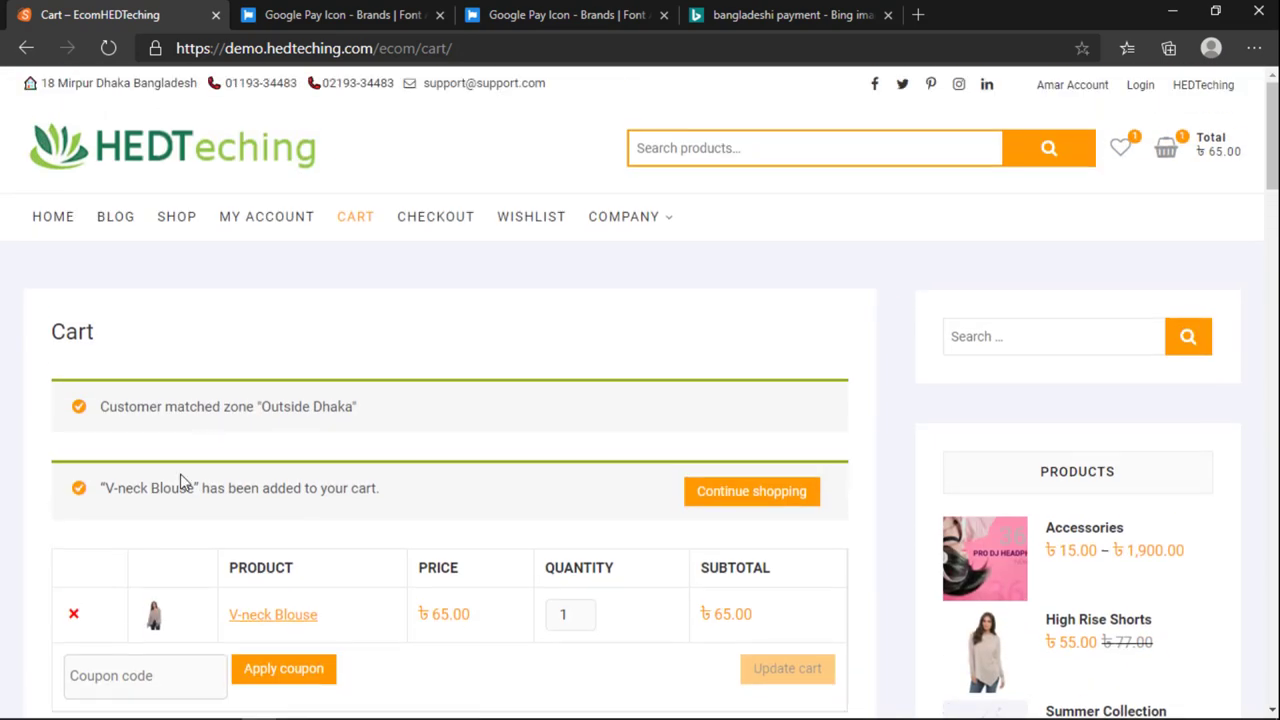
# Step: Go to the store's home page and step back through the banner slides
pyautogui.click(55, 218)
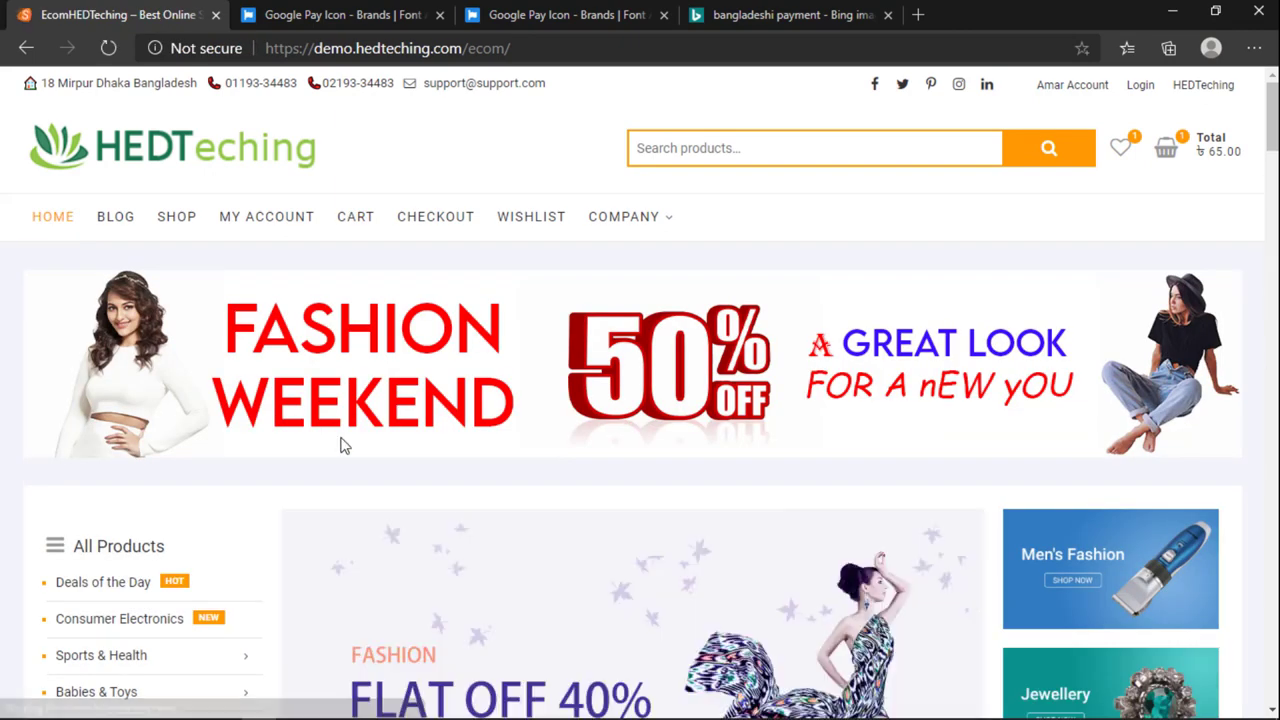
pyautogui.scroll(-1, 345, 455)
pyautogui.scroll(-1, 349, 464)
pyautogui.click(304, 513)
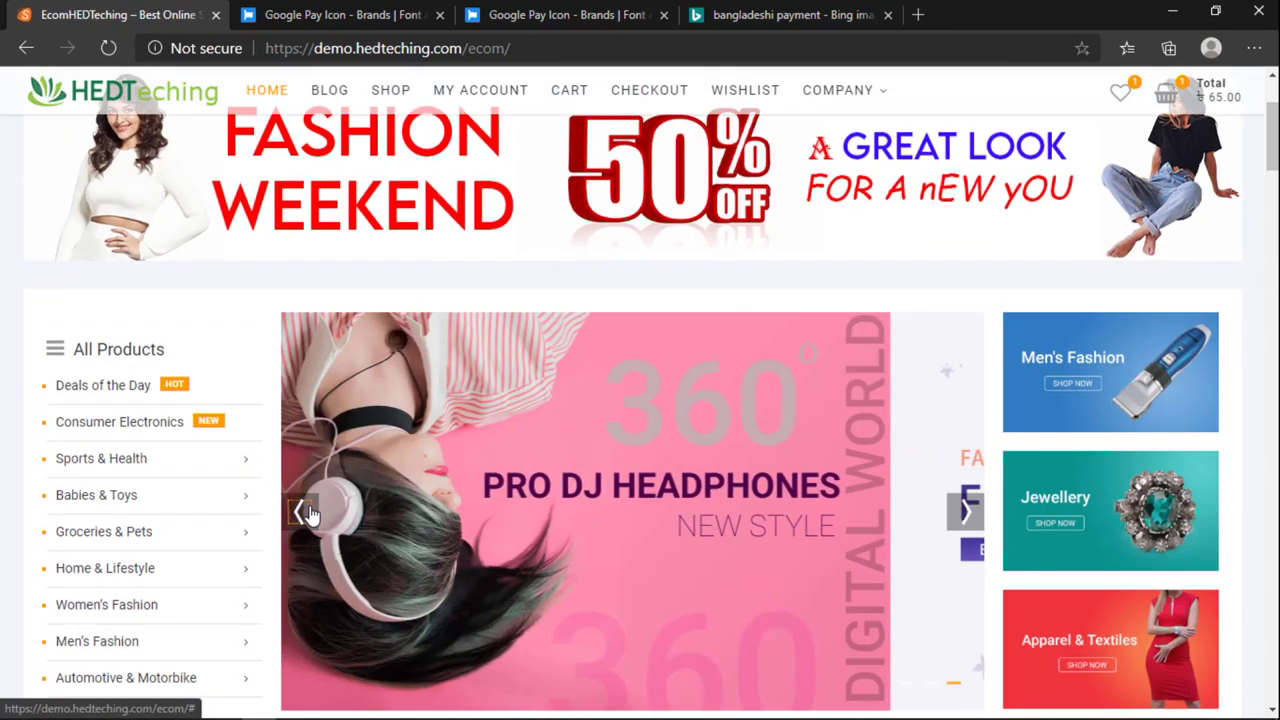
pyautogui.scroll(2, 320, 518)
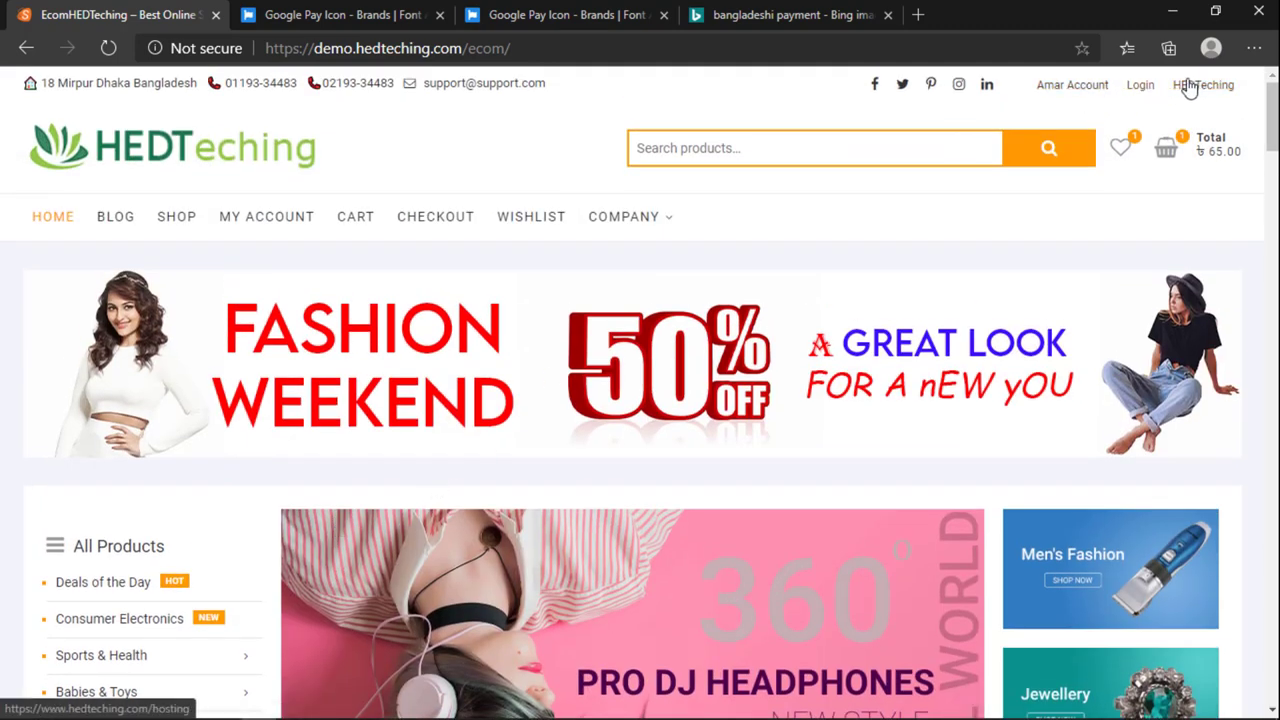
# Step: Log out from My account and log back in with the saved username and password
pyautogui.moveTo(1168, 146)
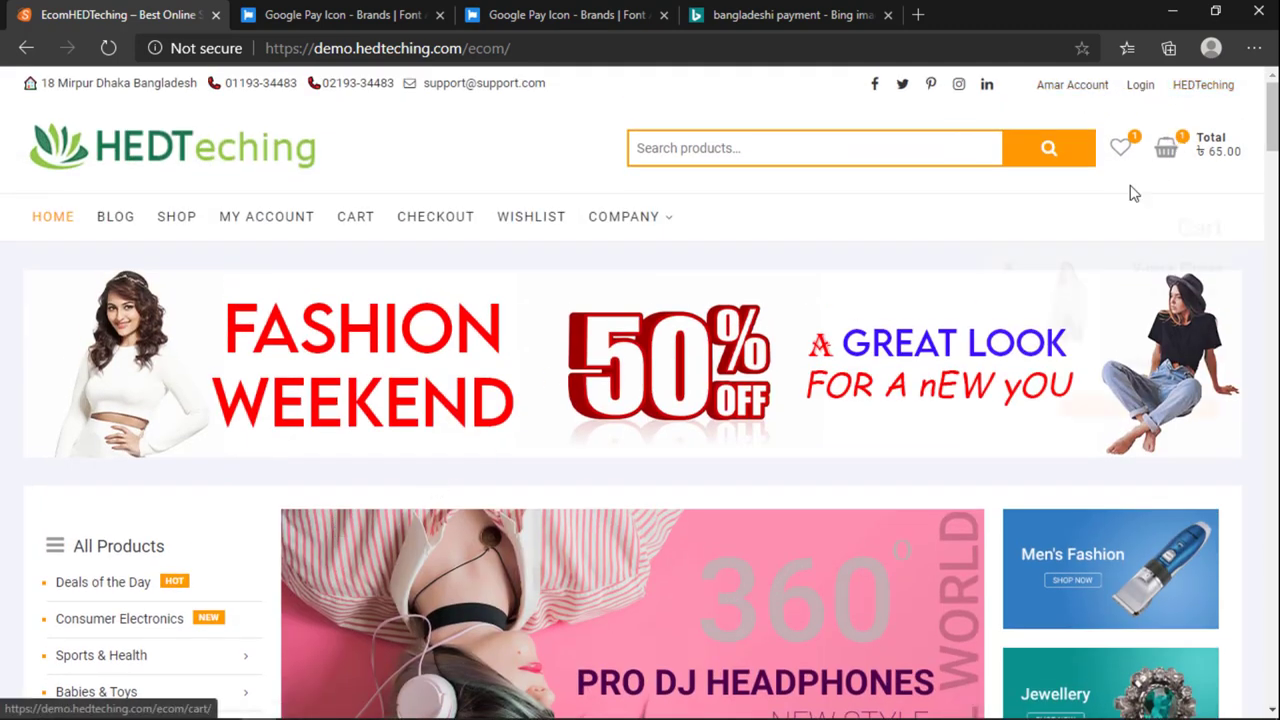
pyautogui.click(258, 229)
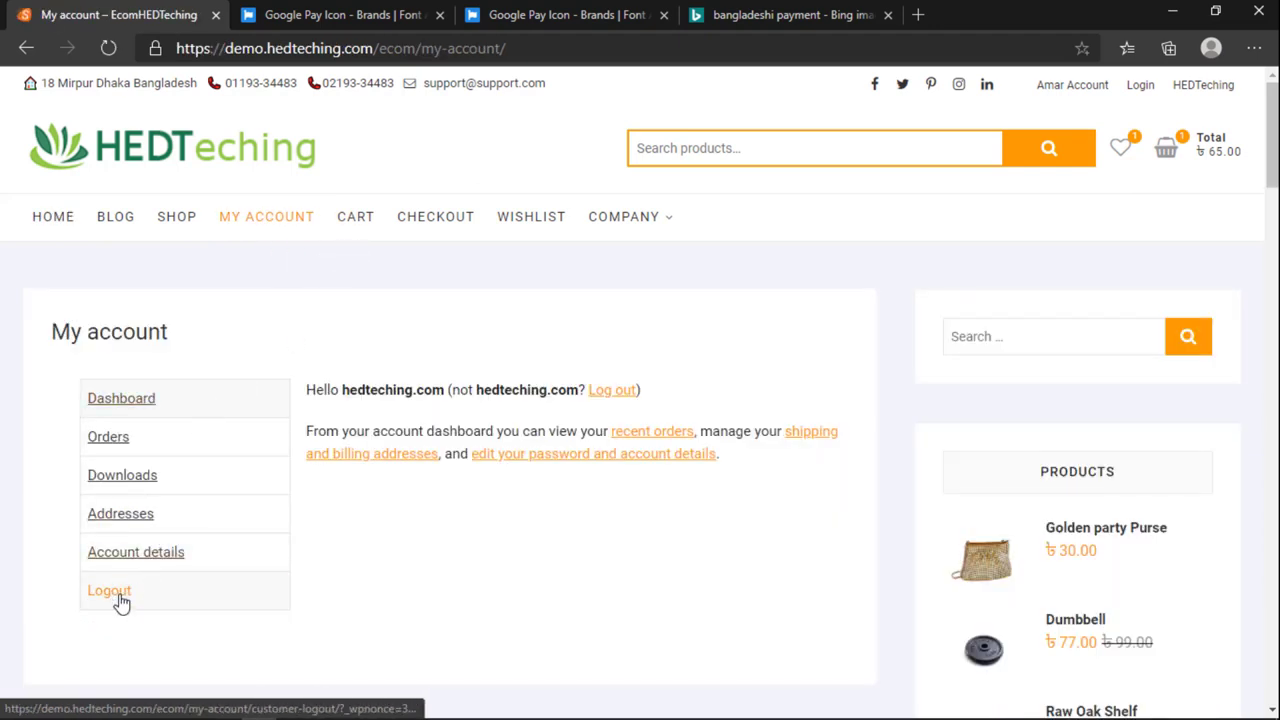
pyautogui.click(115, 598)
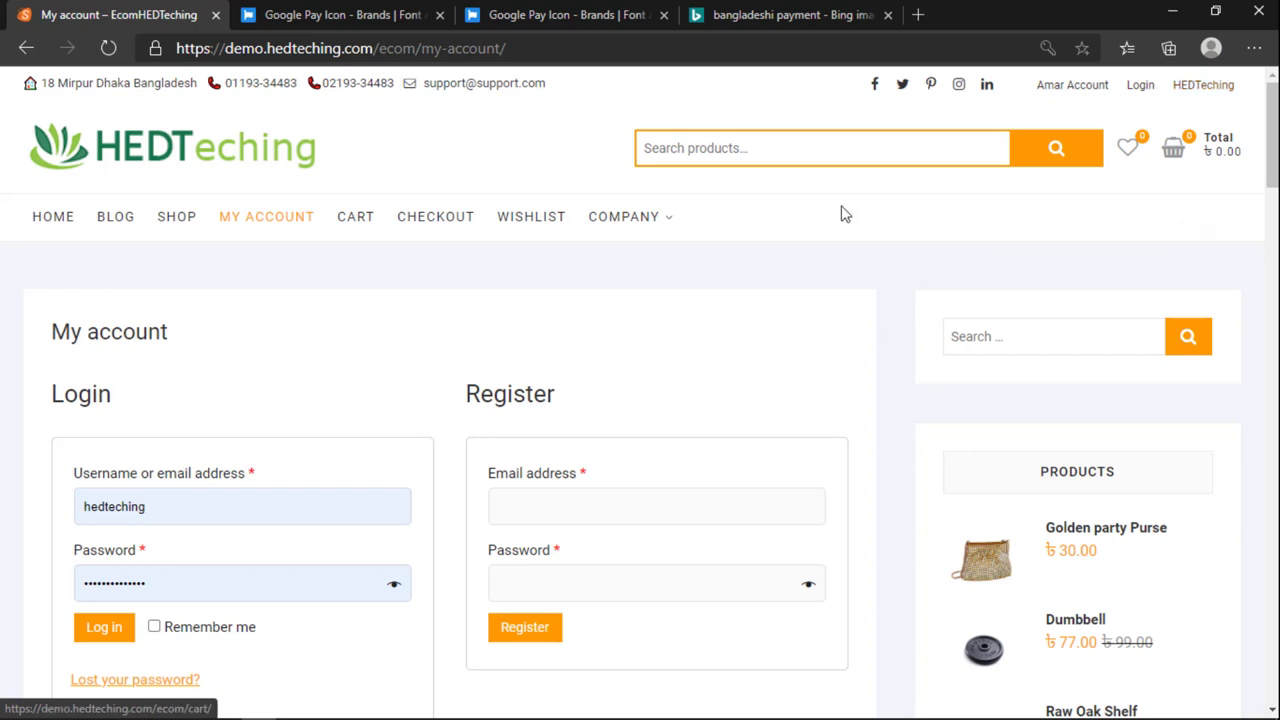
pyautogui.scroll(-2, 512, 370)
pyautogui.scroll(2, 257, 500)
pyautogui.scroll(-1, 177, 494)
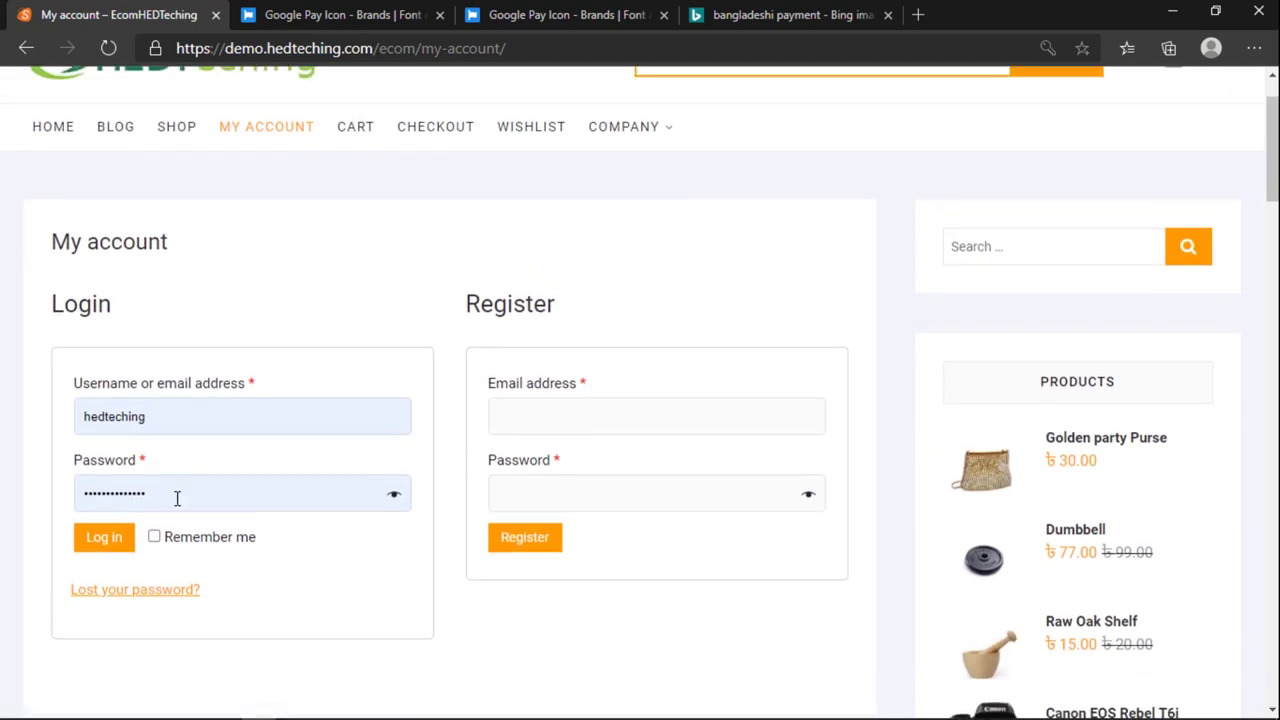
pyautogui.click(171, 412)
pyautogui.click(152, 448)
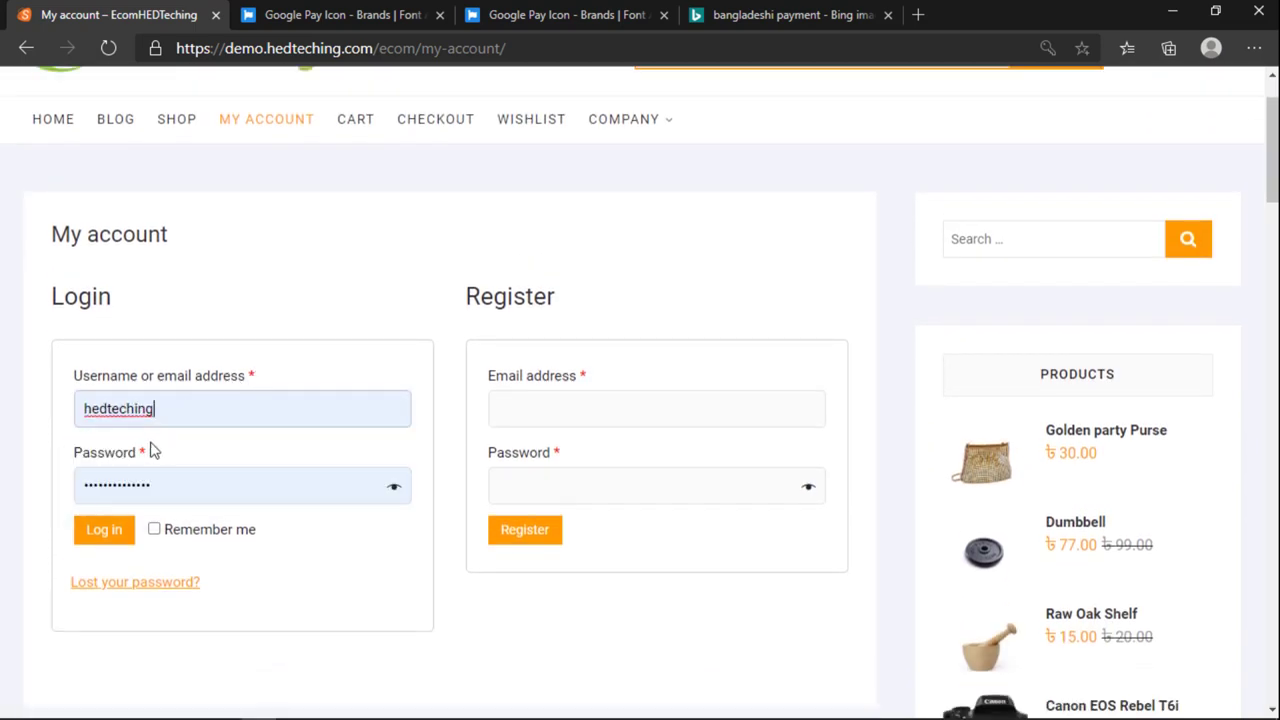
pyautogui.click(193, 479)
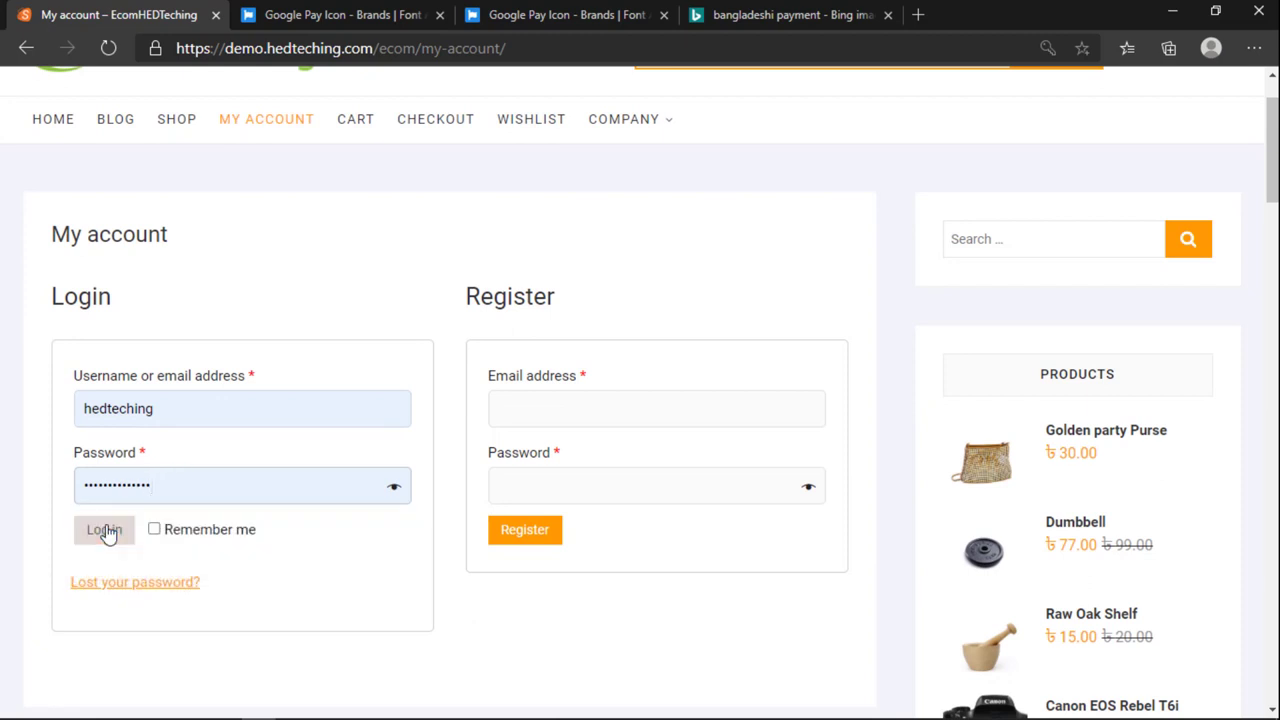
pyautogui.click(127, 533)
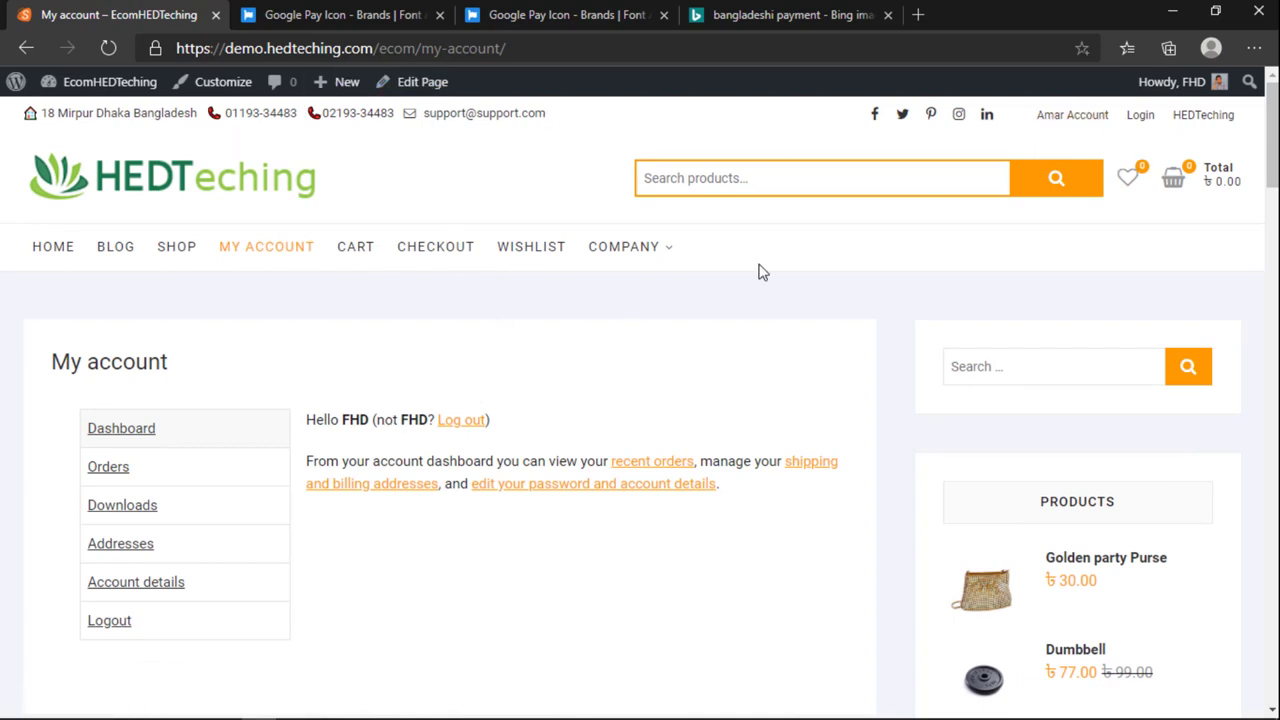
# Step: From the Dashboard, go to WooCommerce > Coupons and create the first coupon
pyautogui.moveTo(80, 82)
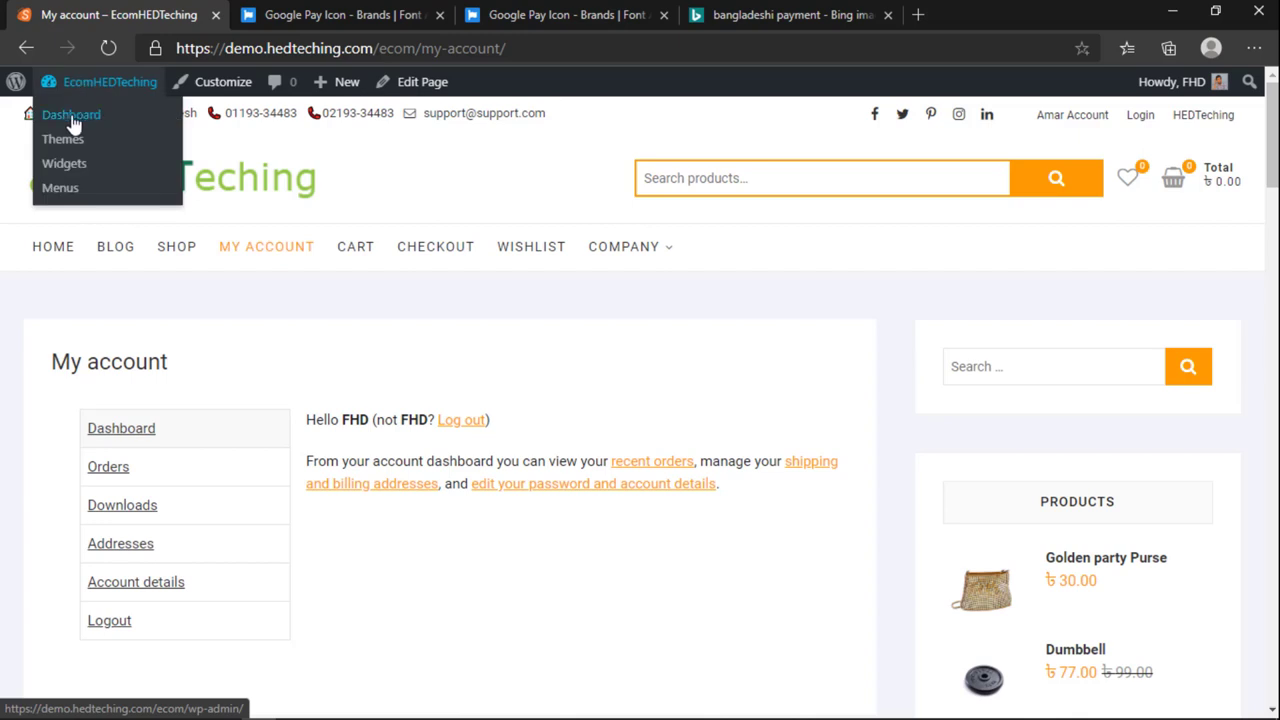
pyautogui.click(64, 163)
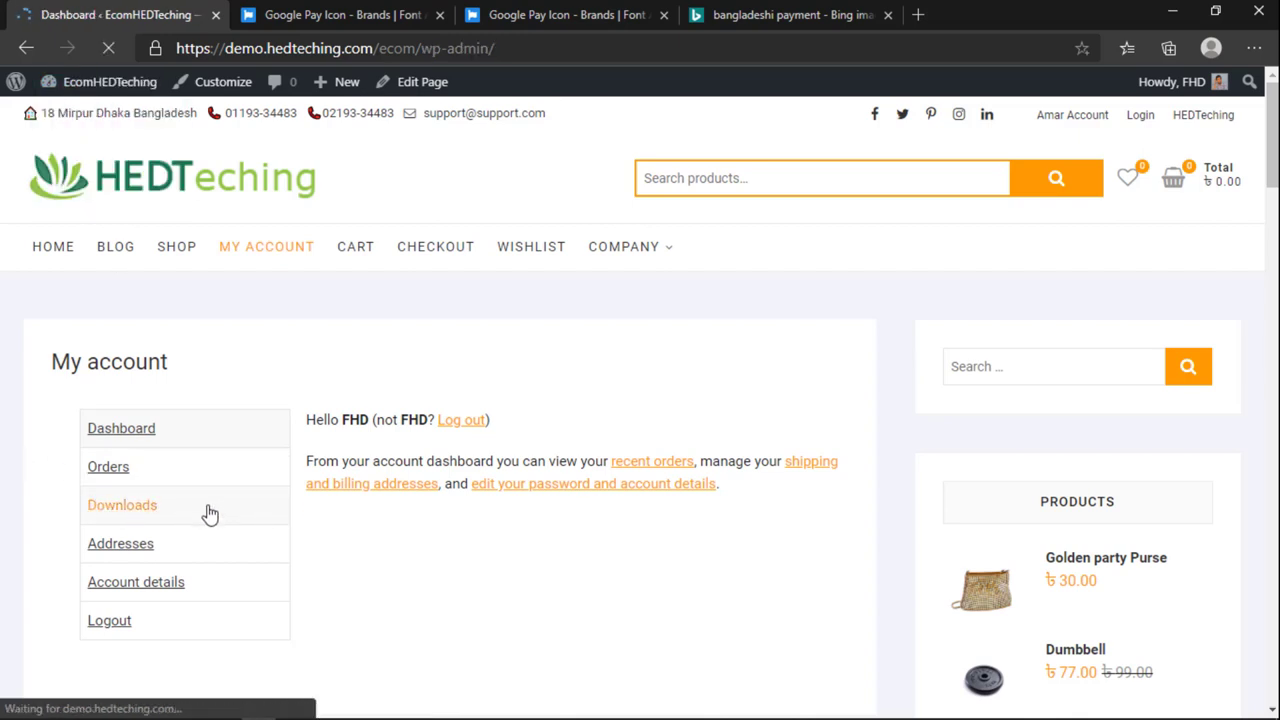
pyautogui.scroll(-1, 15, 545)
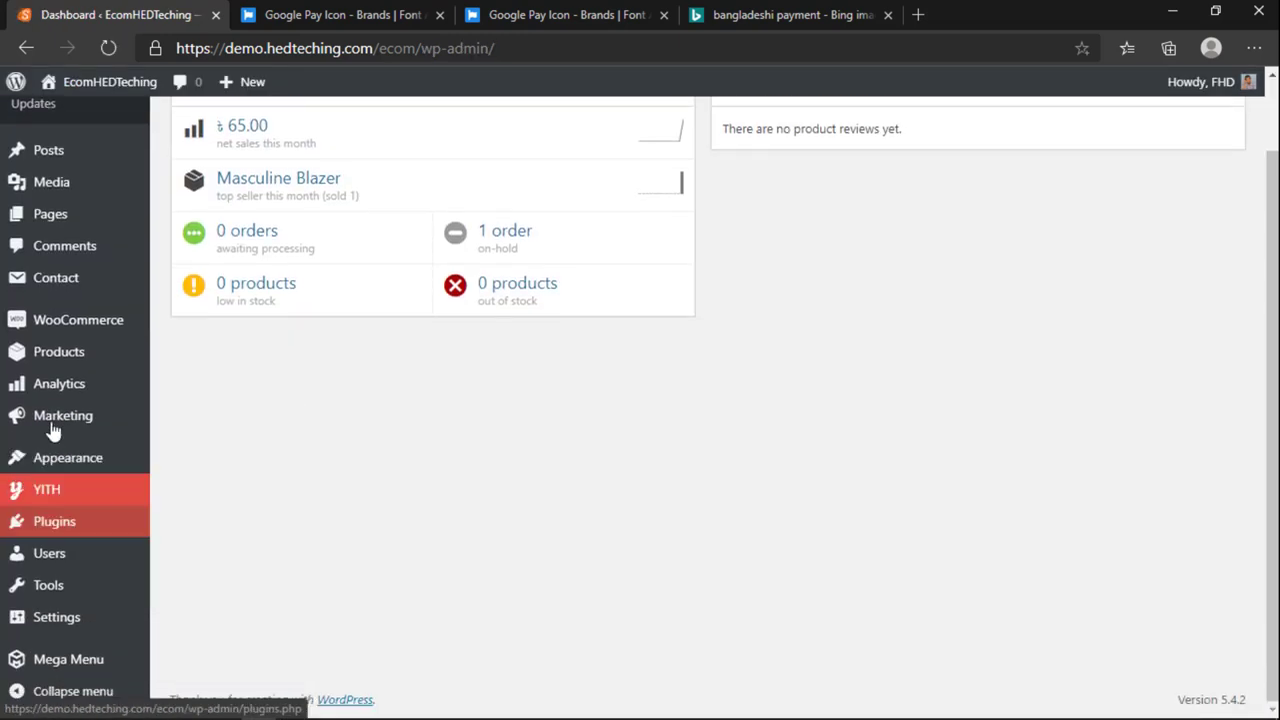
pyautogui.moveTo(45, 327)
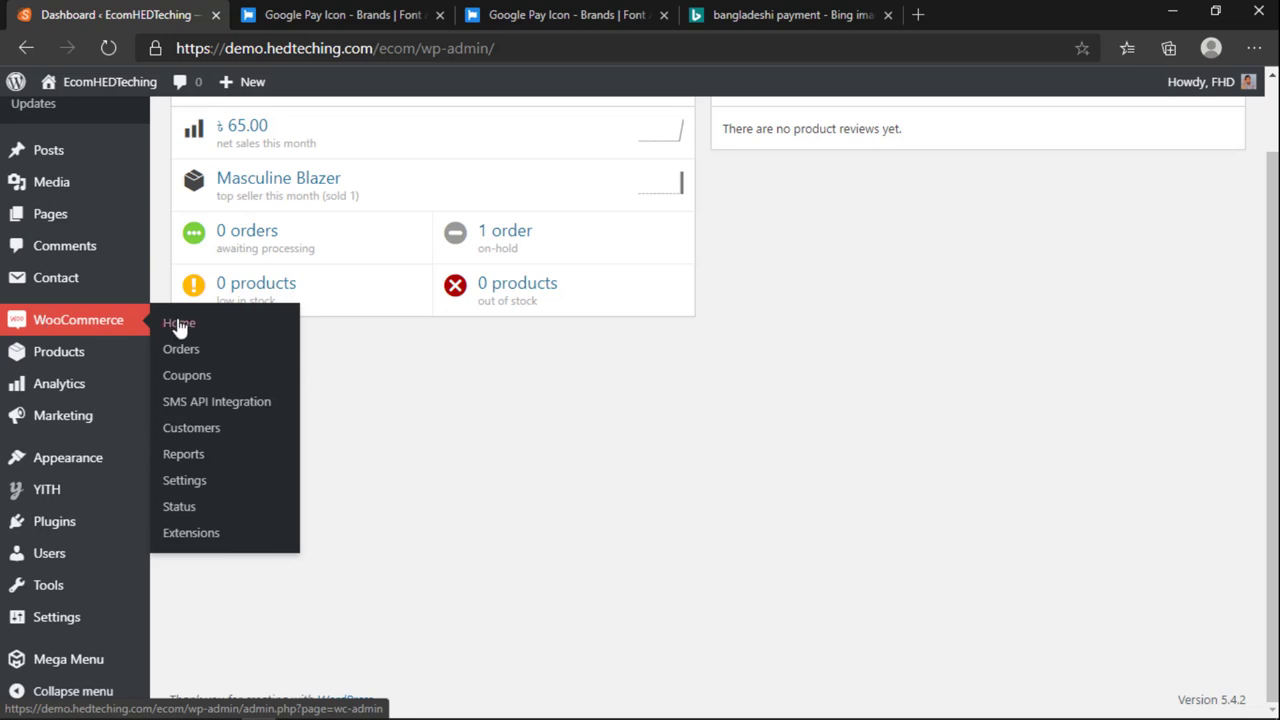
pyautogui.click(189, 380)
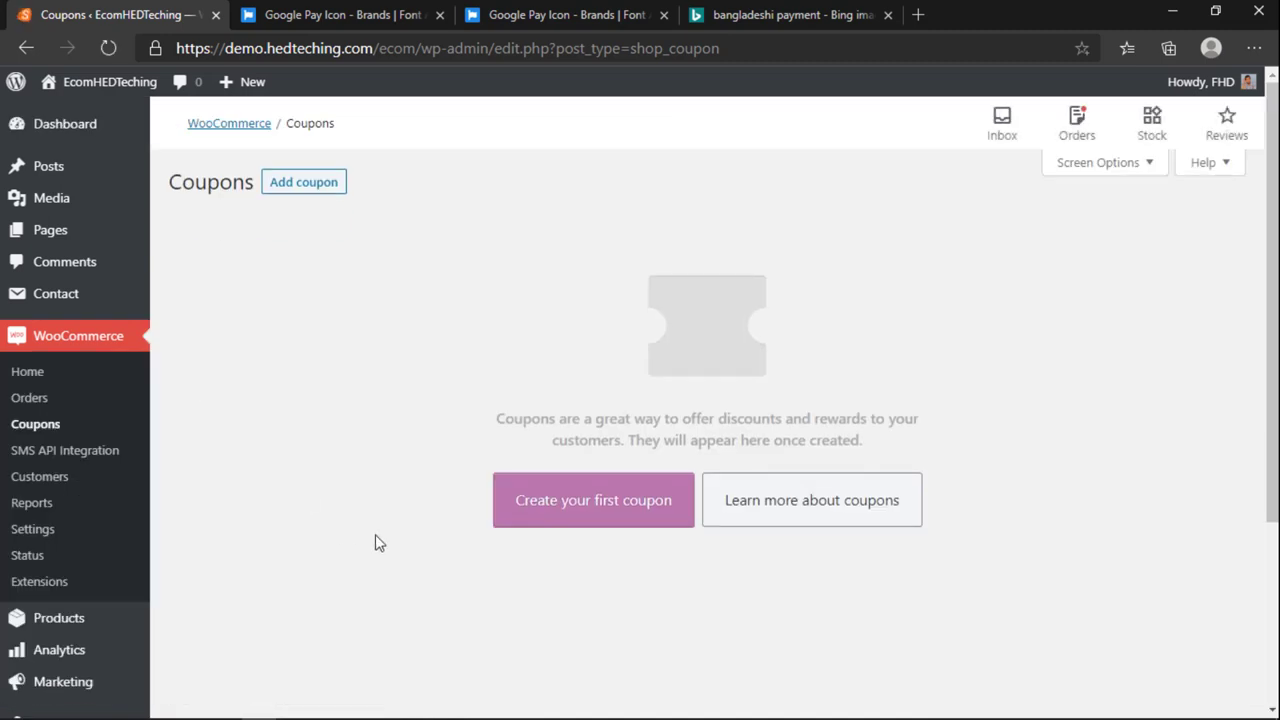
pyautogui.click(640, 505)
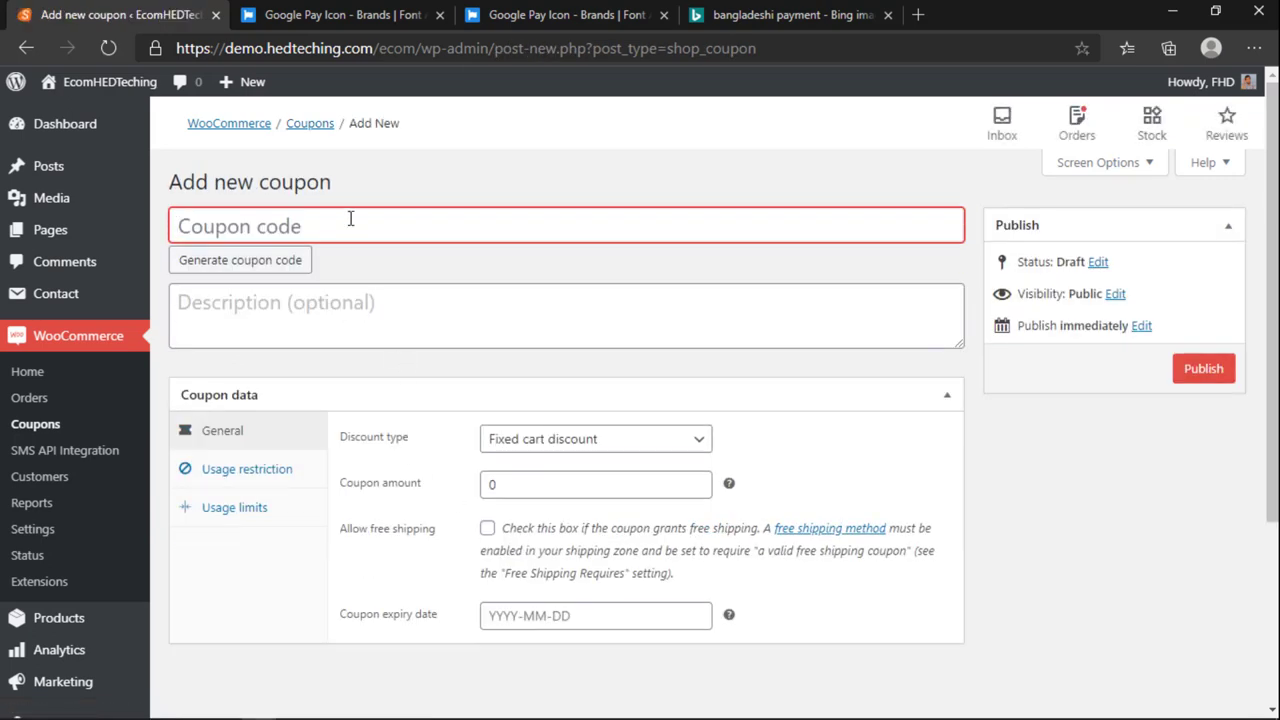
# Step: Name the coupon 100TKOFF as a Fixed cart discount with amount 100
pyautogui.write('10')
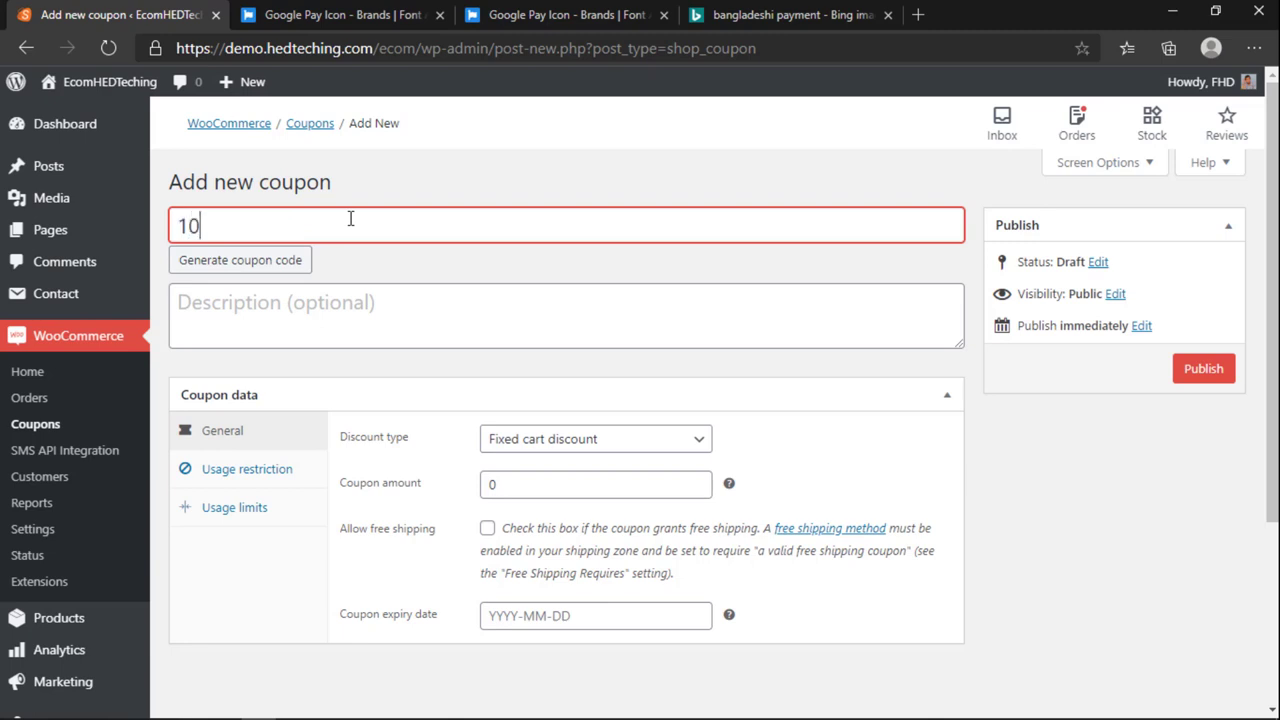
pyautogui.write('0TKOFF')
pyautogui.click(316, 328)
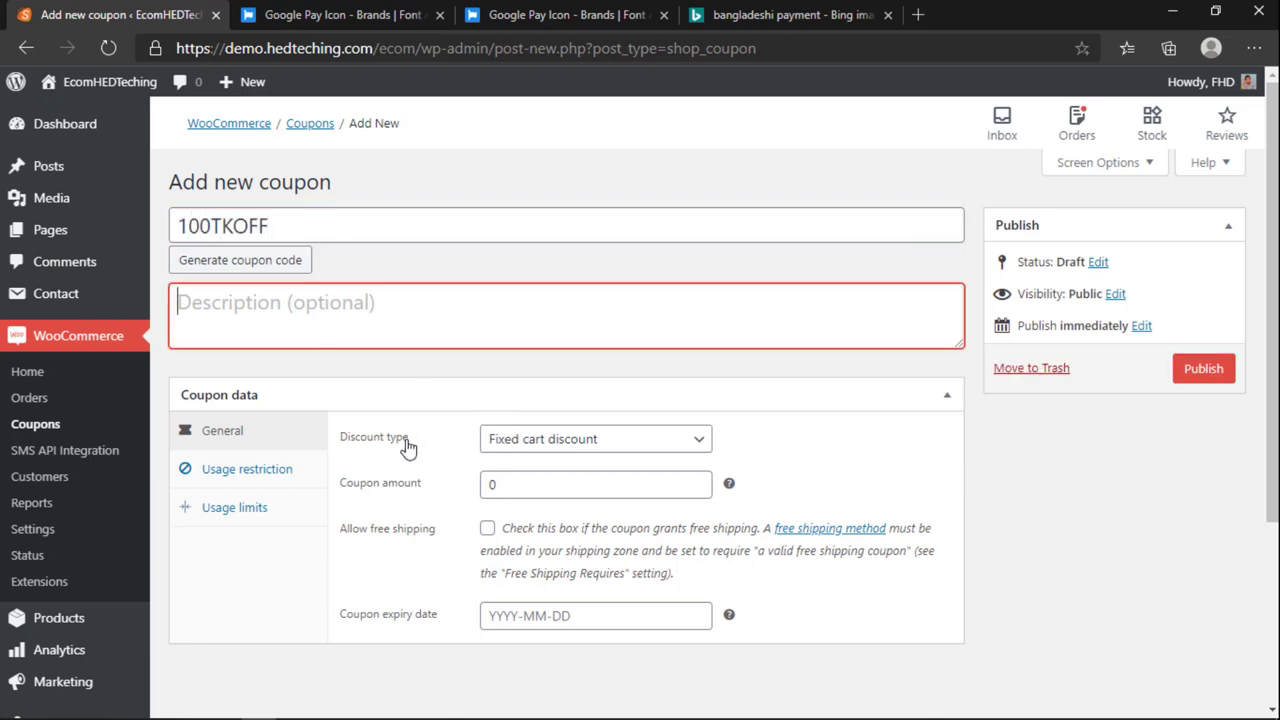
pyautogui.click(505, 442)
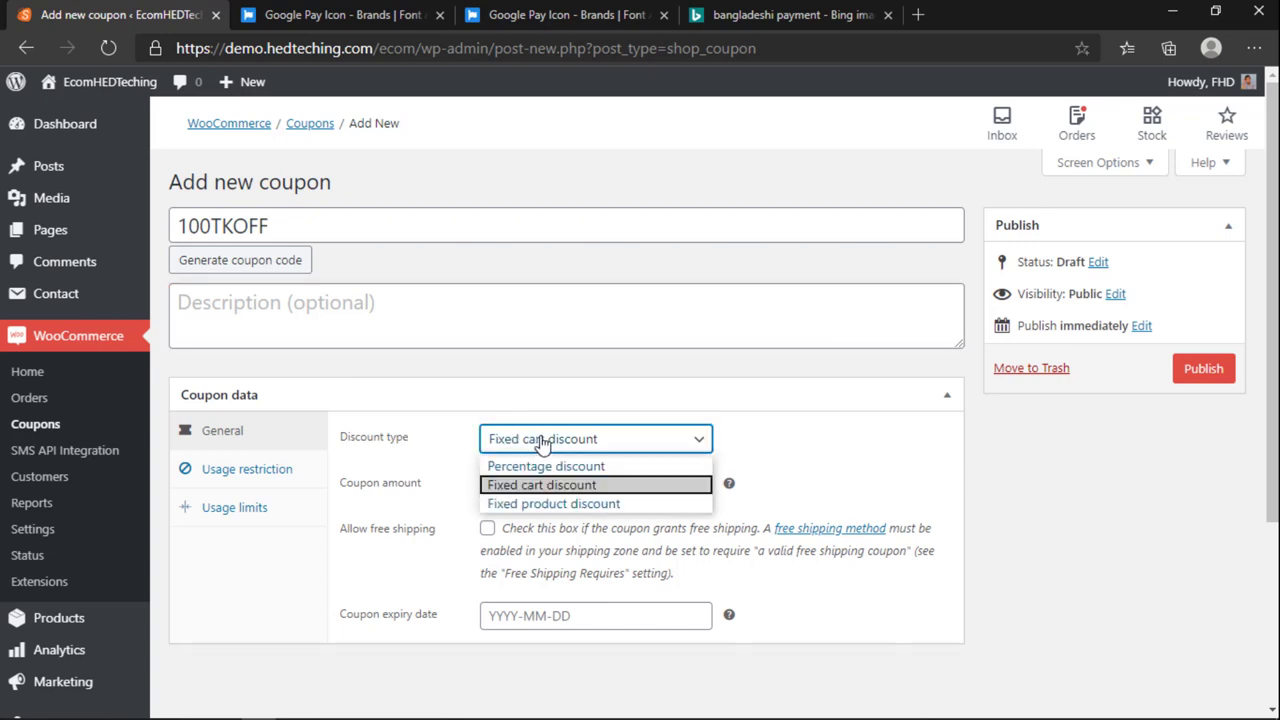
pyautogui.click(541, 444)
pyautogui.click(540, 484)
pyautogui.doubleClick(505, 487)
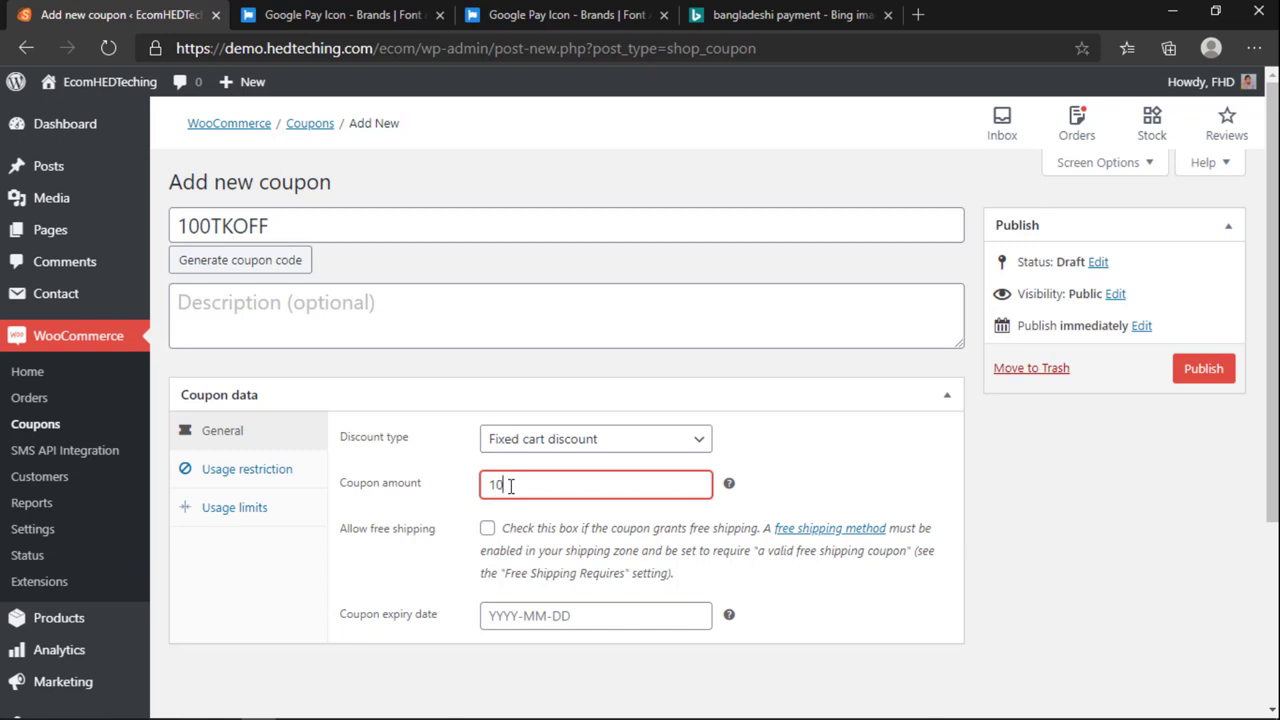
pyautogui.click(817, 510)
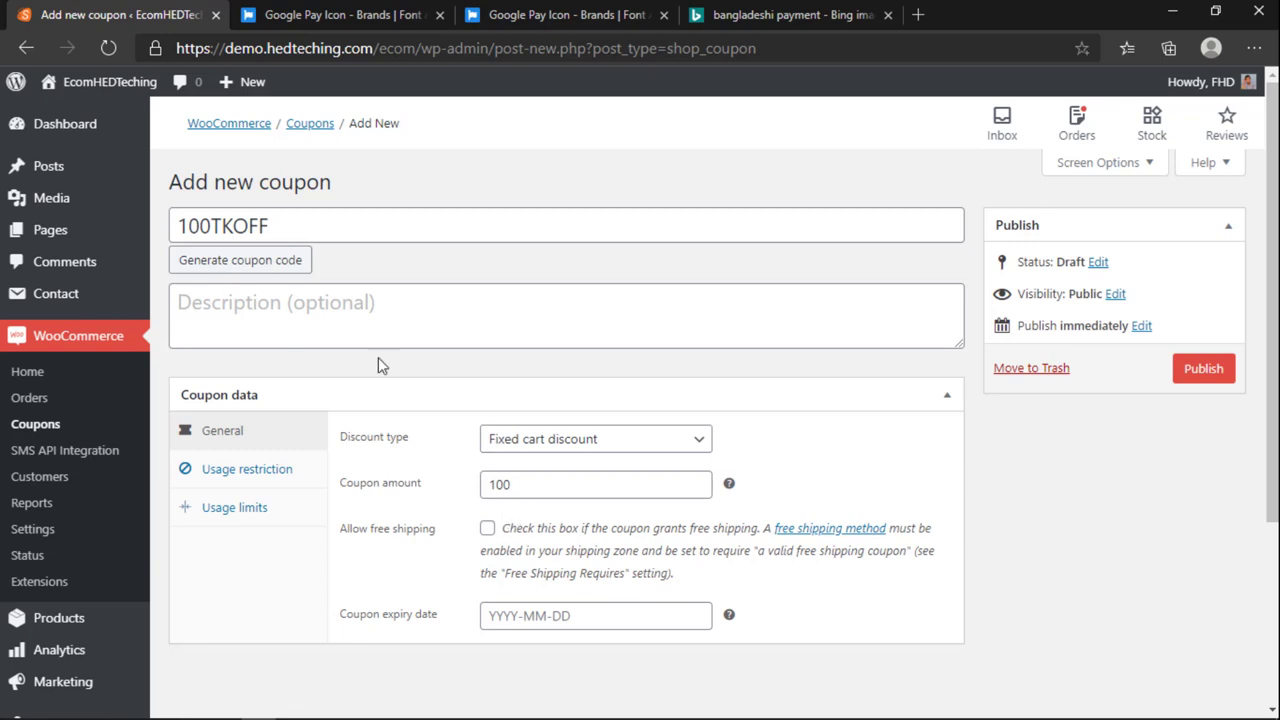
# Step: Allow free shipping and set the coupon to expire on 31 July 2020
pyautogui.click(487, 529)
pyautogui.click(530, 612)
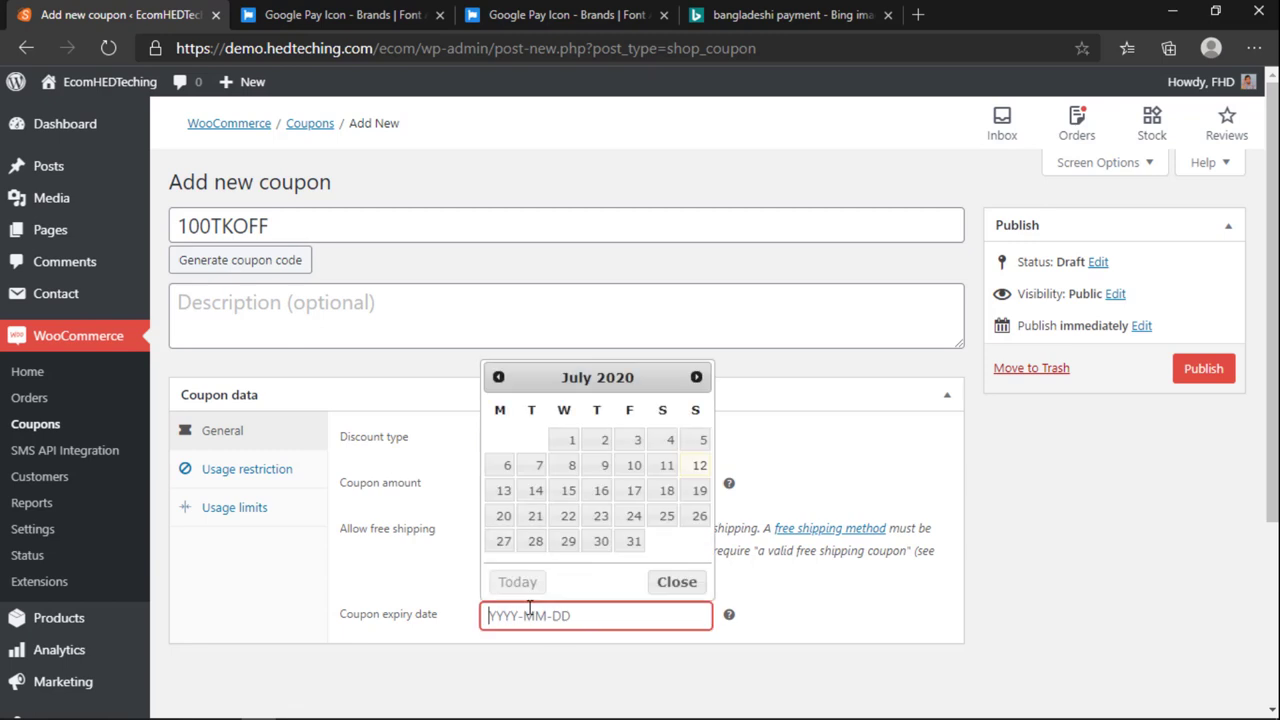
pyautogui.click(632, 541)
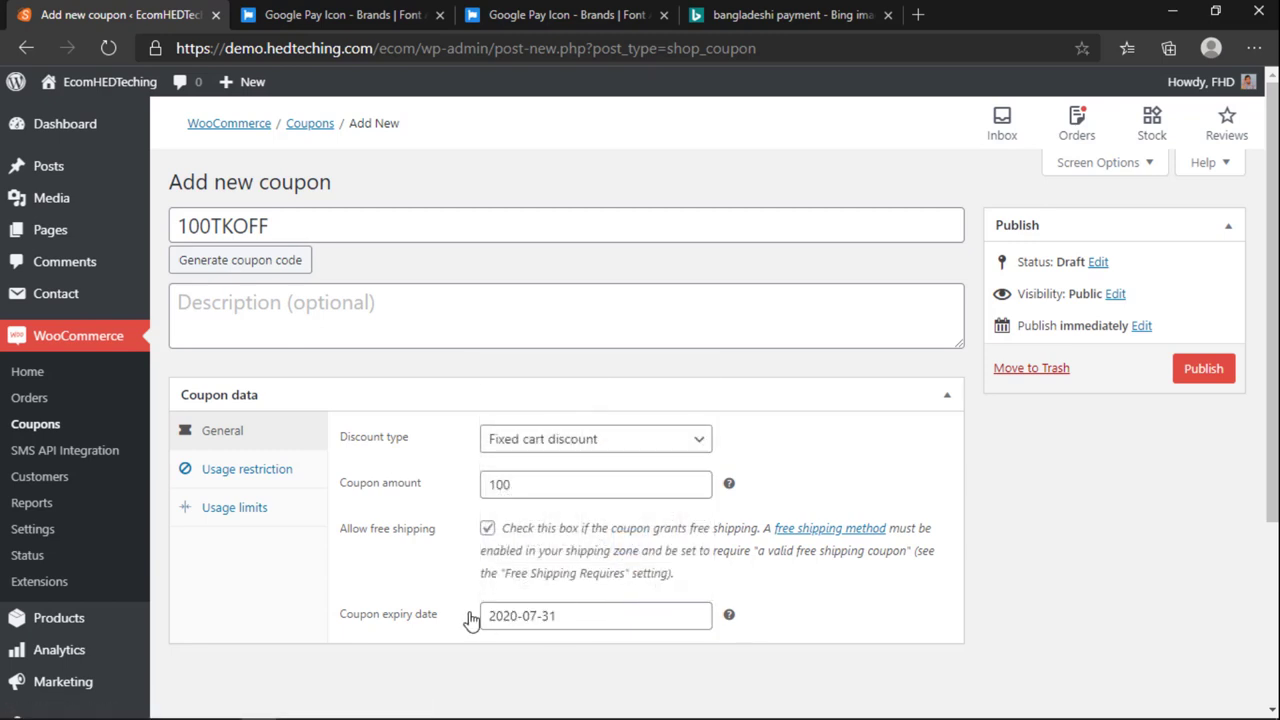
# Step: Under Usage restriction, set a 200 minimum spend and leave maximum spend empty
pyautogui.click(292, 474)
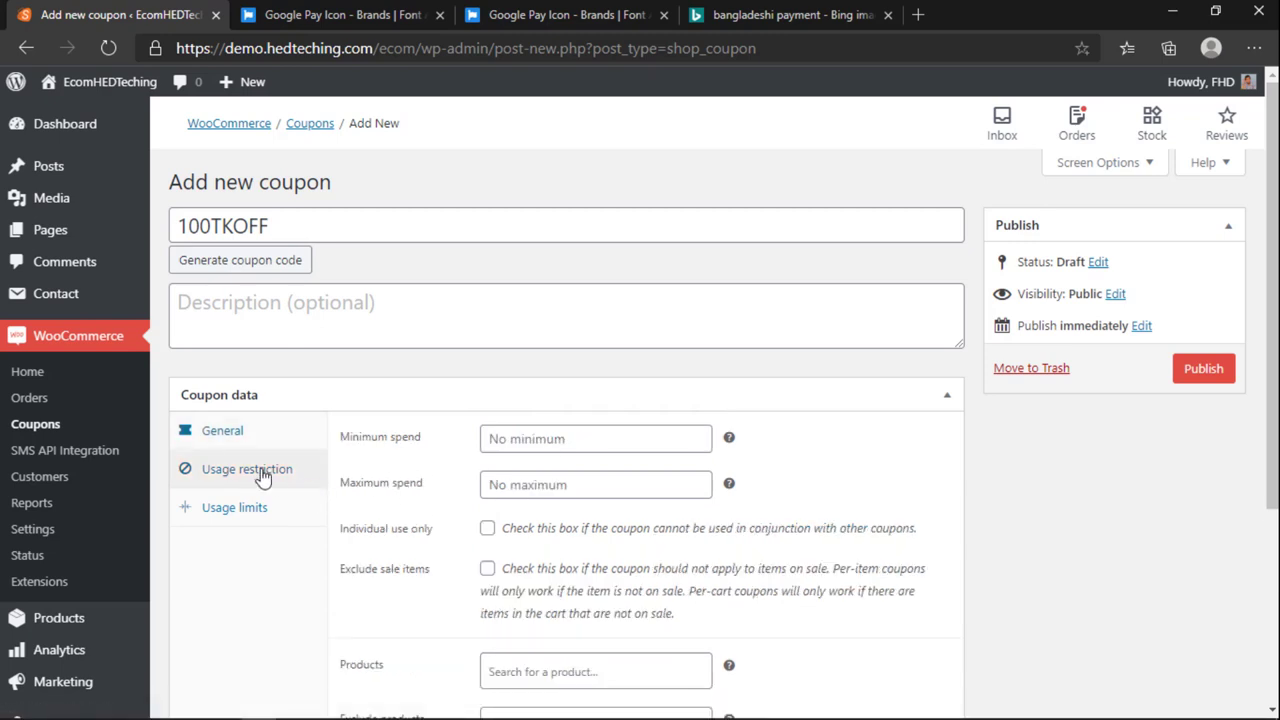
pyautogui.click(521, 450)
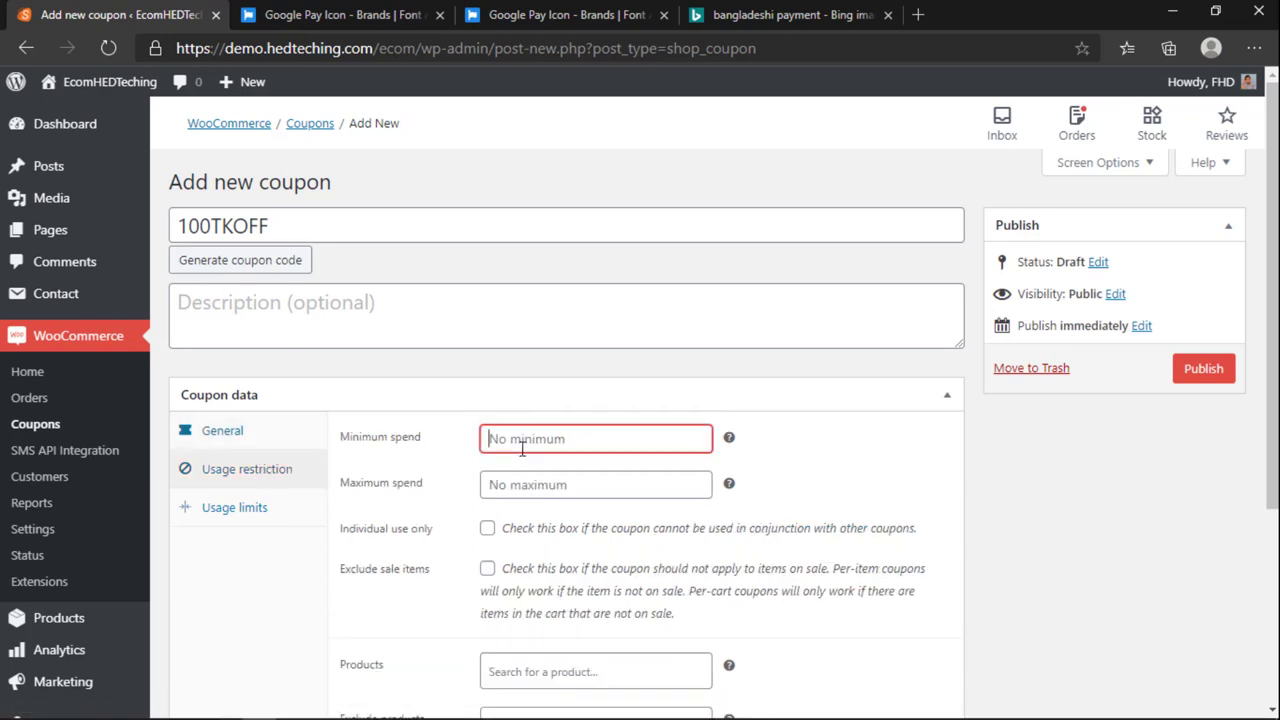
pyautogui.write('200')
pyautogui.click(228, 434)
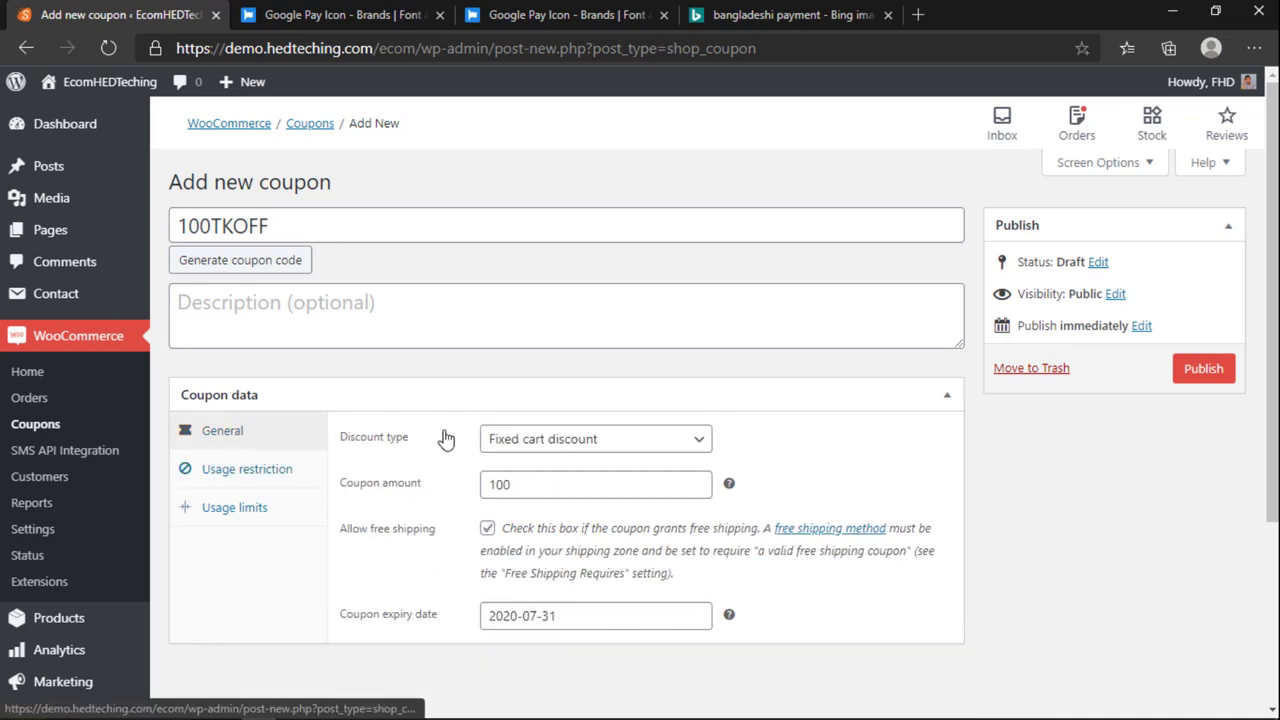
pyautogui.click(265, 470)
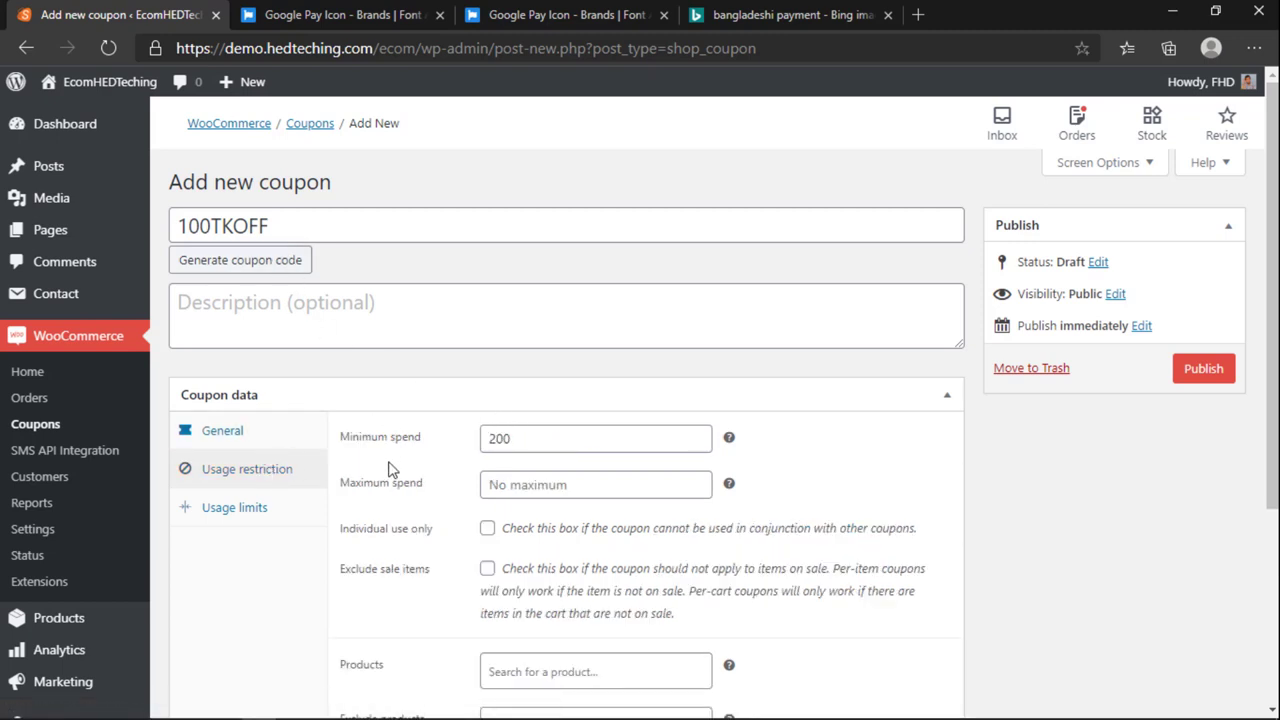
pyautogui.click(517, 482)
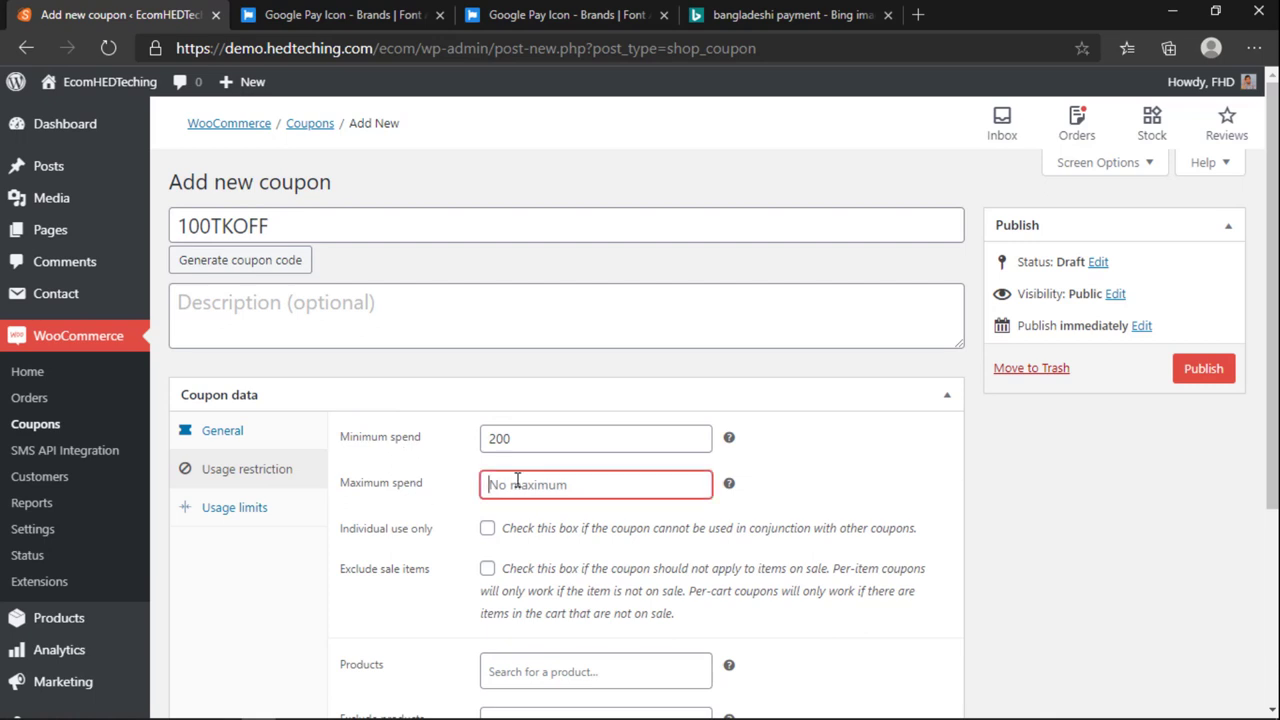
pyautogui.click(797, 488)
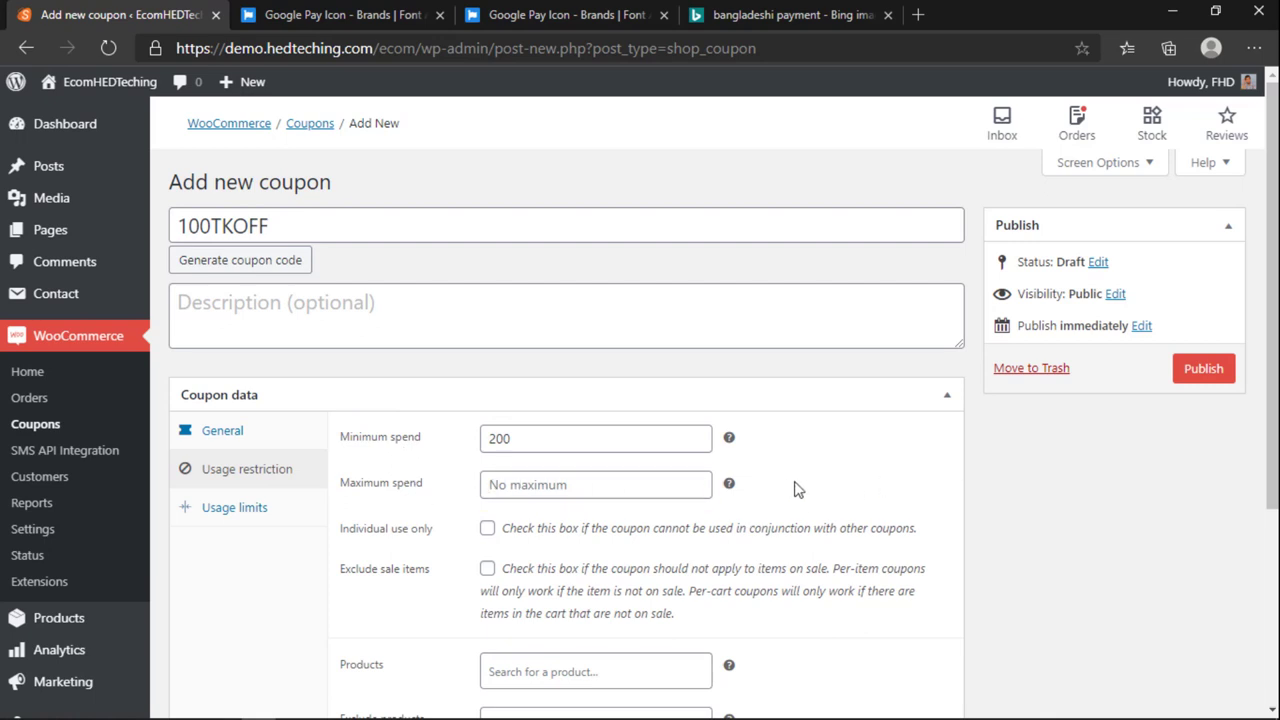
pyautogui.scroll(-1, 650, 476)
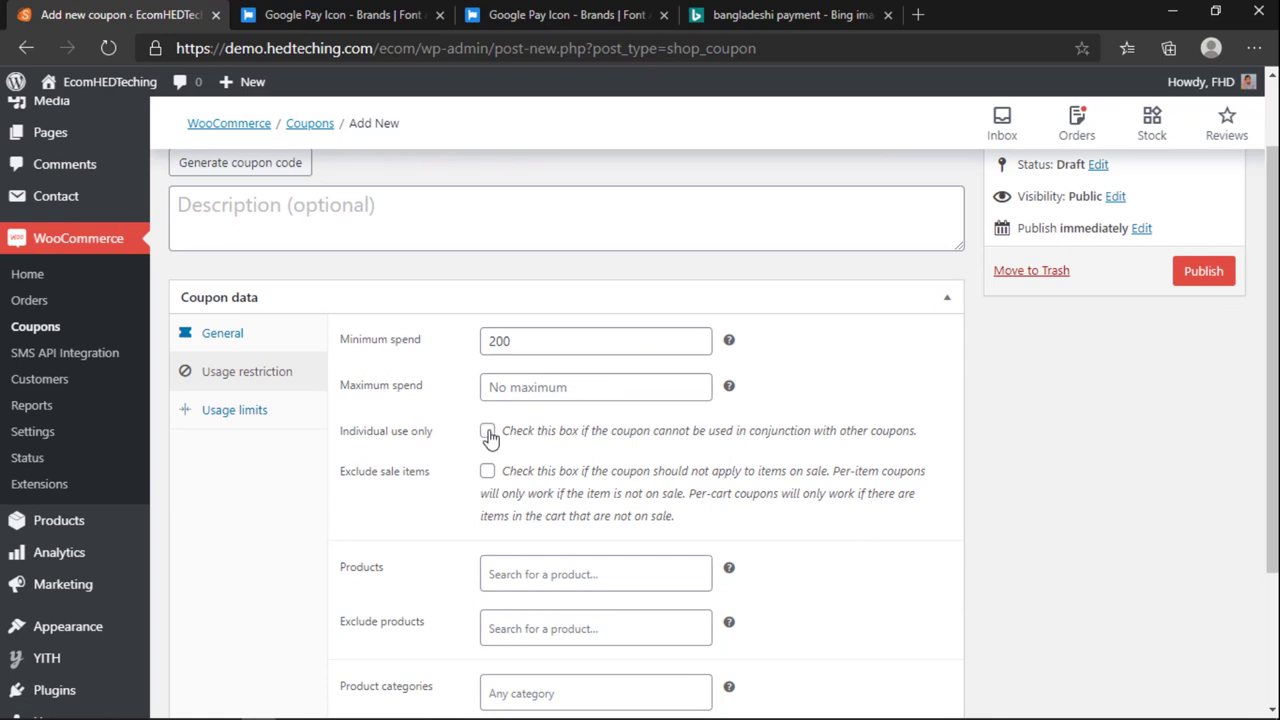
# Step: Make the coupon individual use only and exclude sale items
pyautogui.click(487, 432)
pyautogui.moveTo(543, 430); pyautogui.dragTo(748, 430)
pyautogui.click(604, 432)
pyautogui.scroll(2, 600, 500)
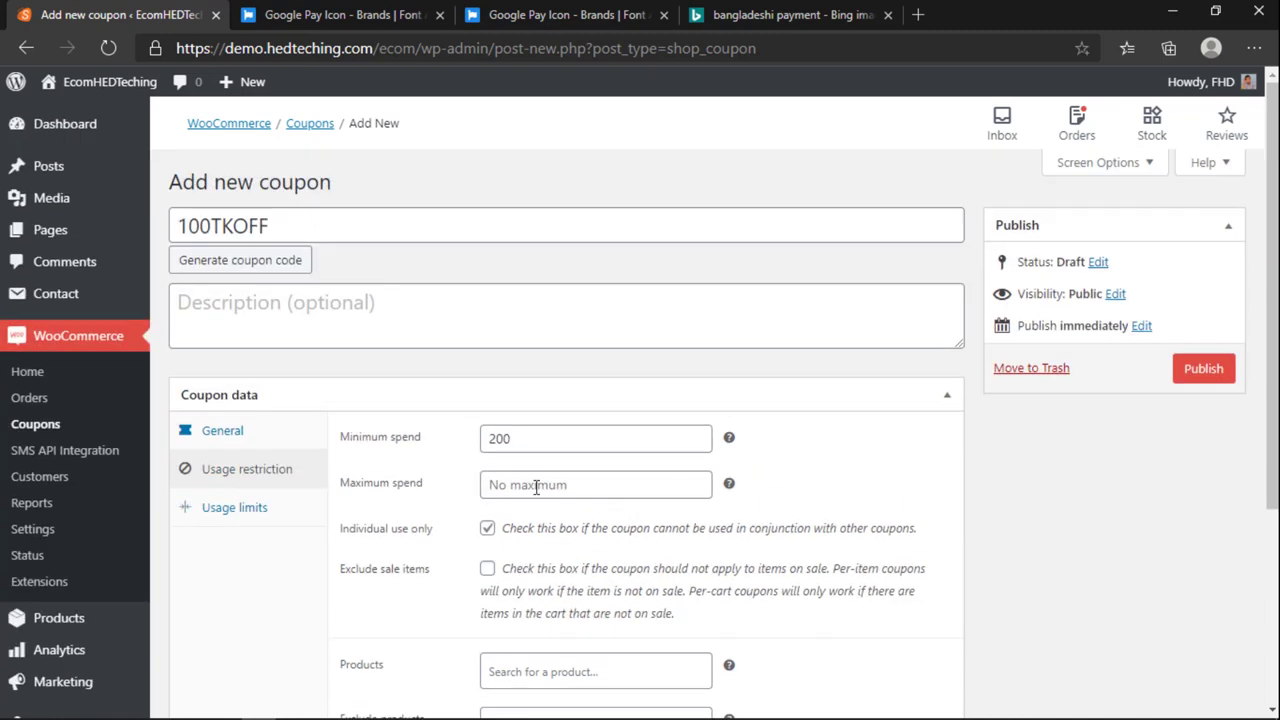
pyautogui.moveTo(273, 224); pyautogui.dragTo(168, 228)
pyautogui.click(488, 570)
pyautogui.moveTo(263, 228); pyautogui.dragTo(180, 226)
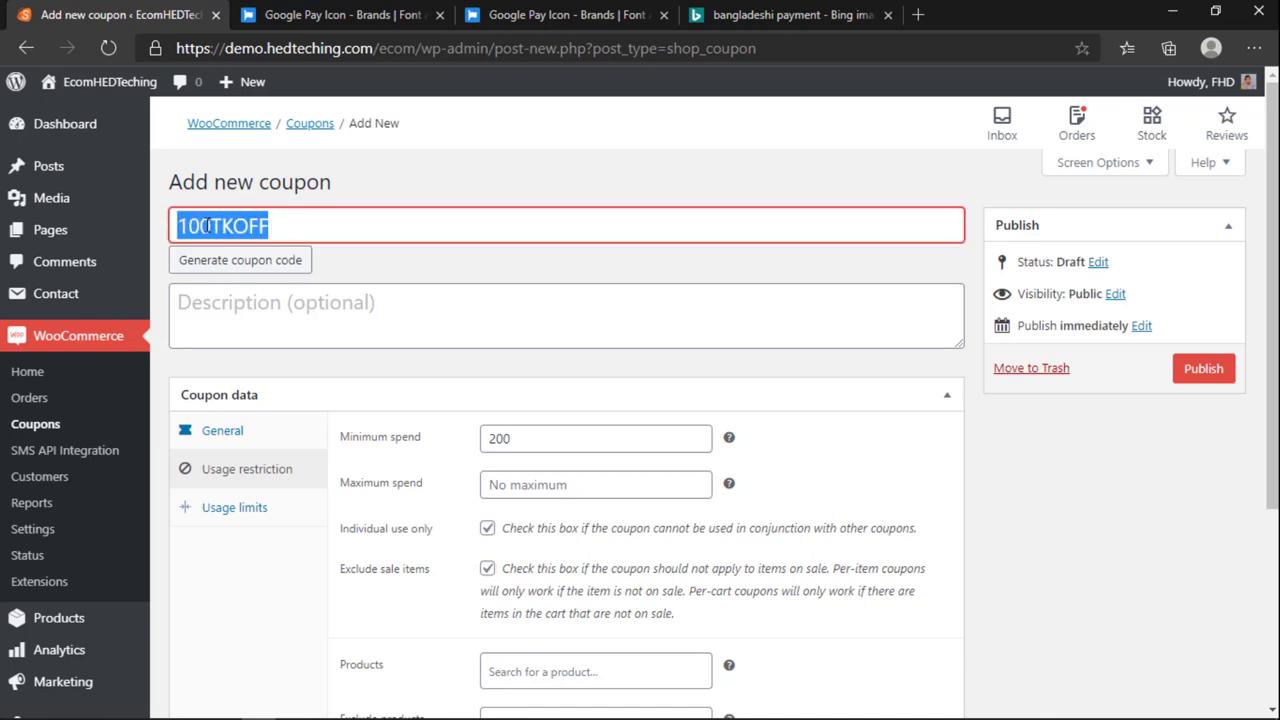
pyautogui.click(208, 226)
pyautogui.doubleClick(208, 226)
pyautogui.click(238, 226)
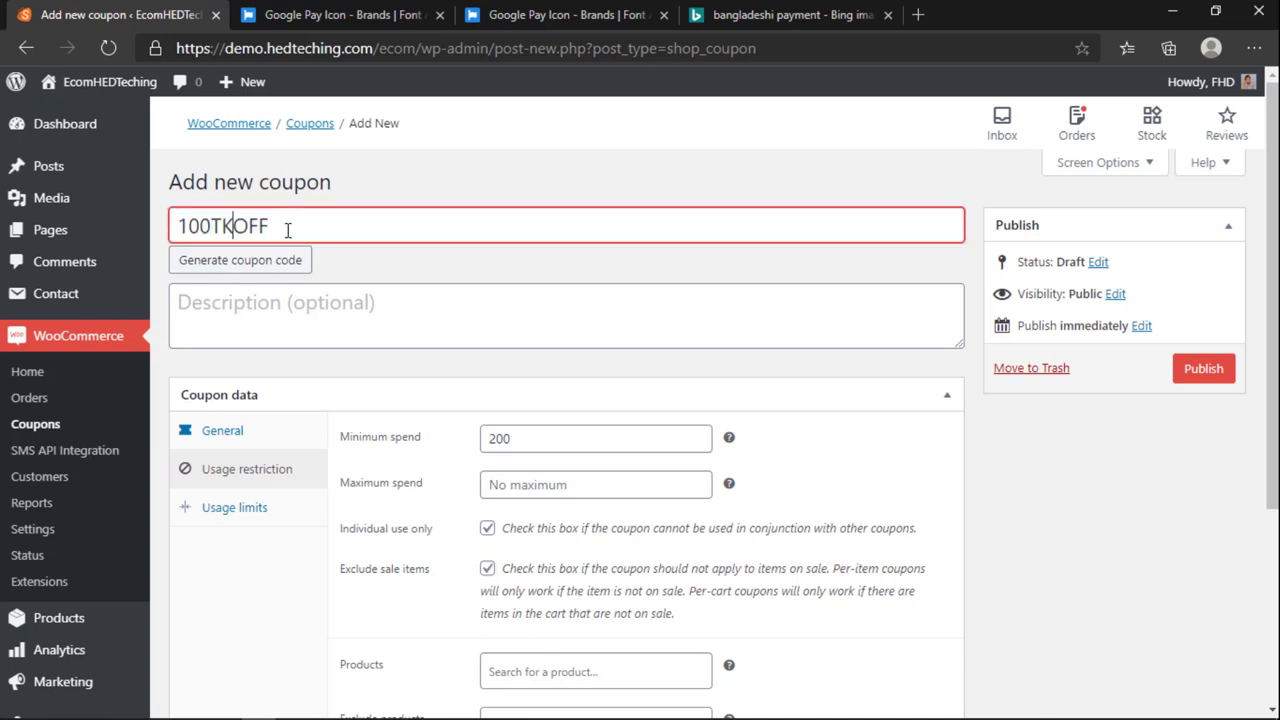
pyautogui.doubleClick(226, 230)
pyautogui.scroll(-1, 462, 446)
pyautogui.scroll(-2, 462, 446)
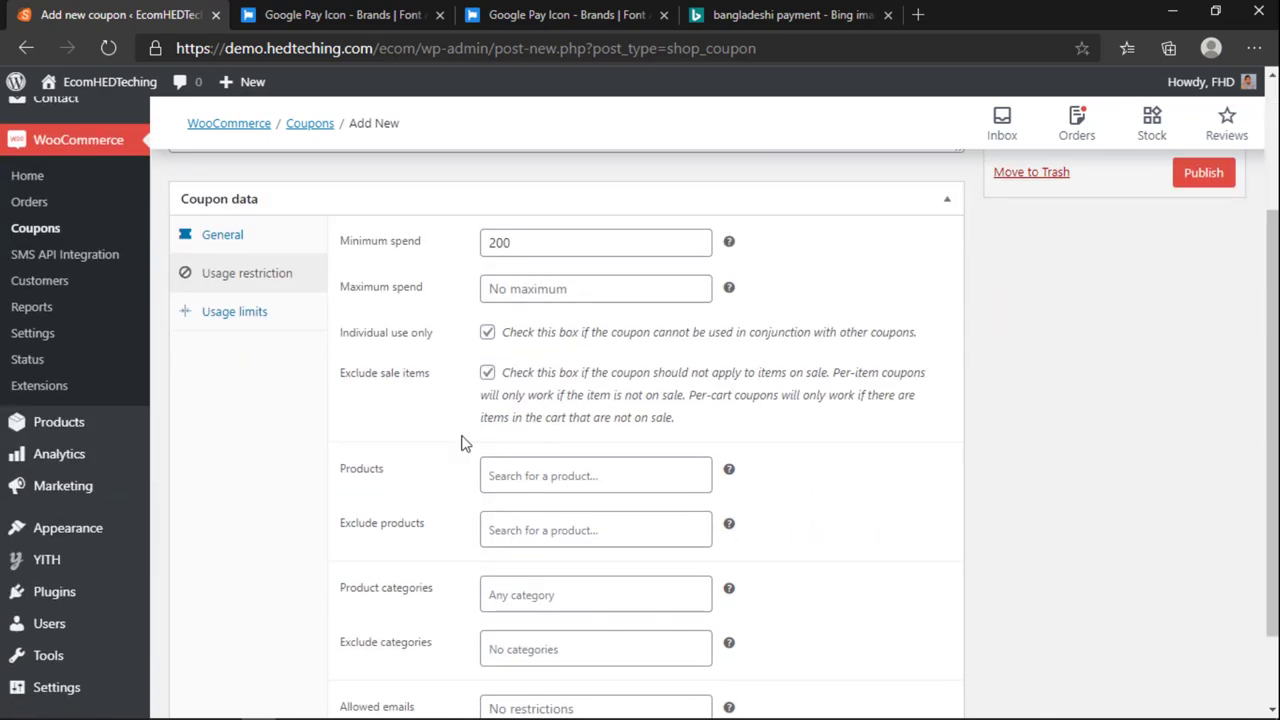
pyautogui.scroll(-1, 466, 443)
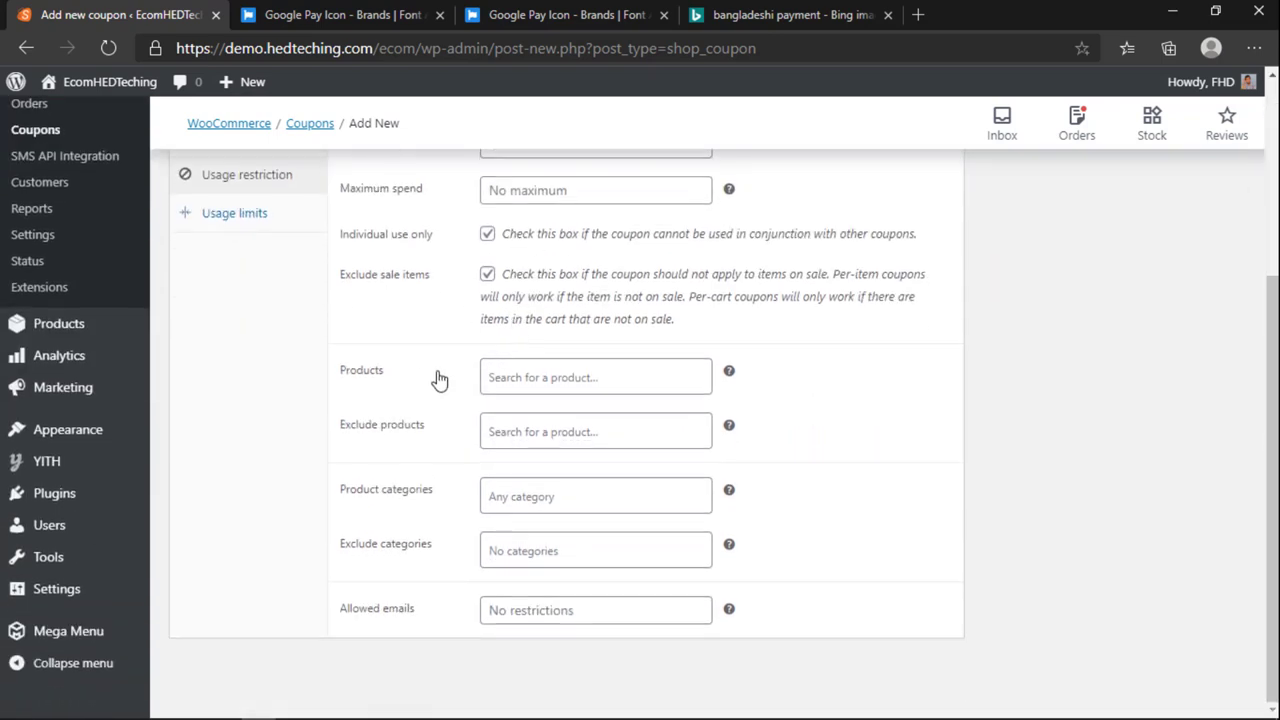
# Step: Exclude the Canon EOS camera product from the coupon
pyautogui.click(508, 364)
pyautogui.click(528, 386)
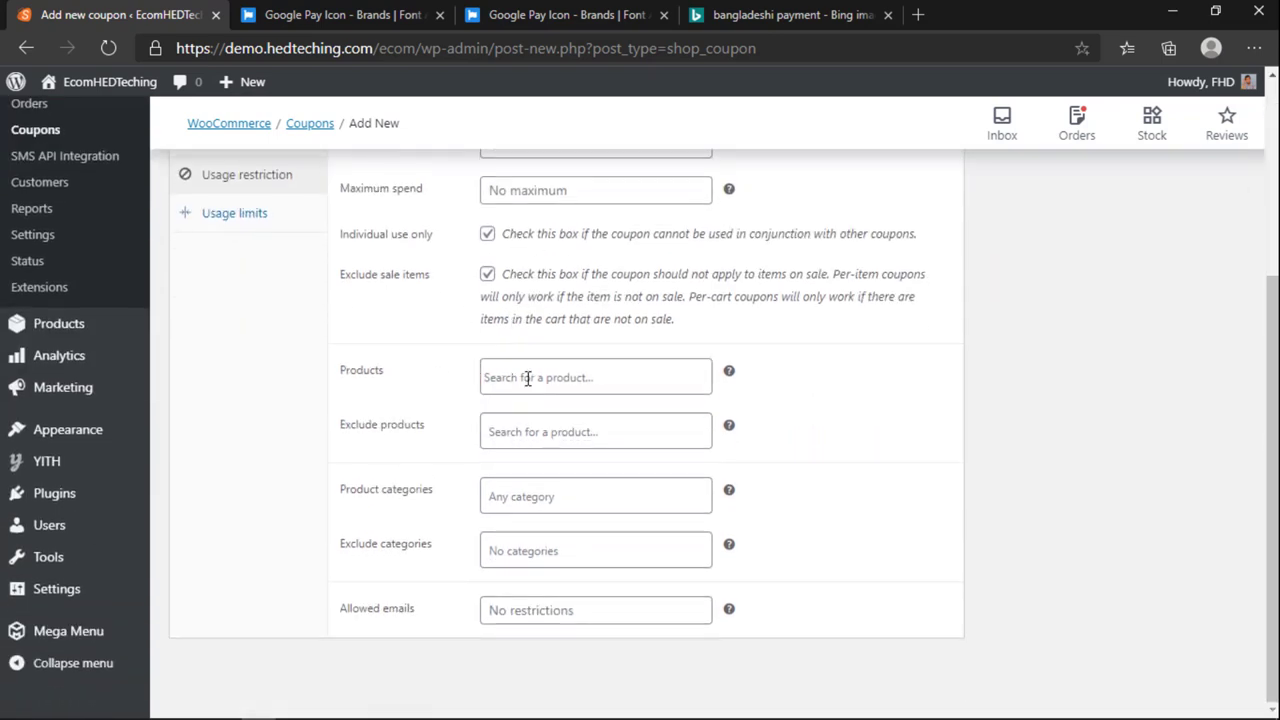
pyautogui.click(534, 437)
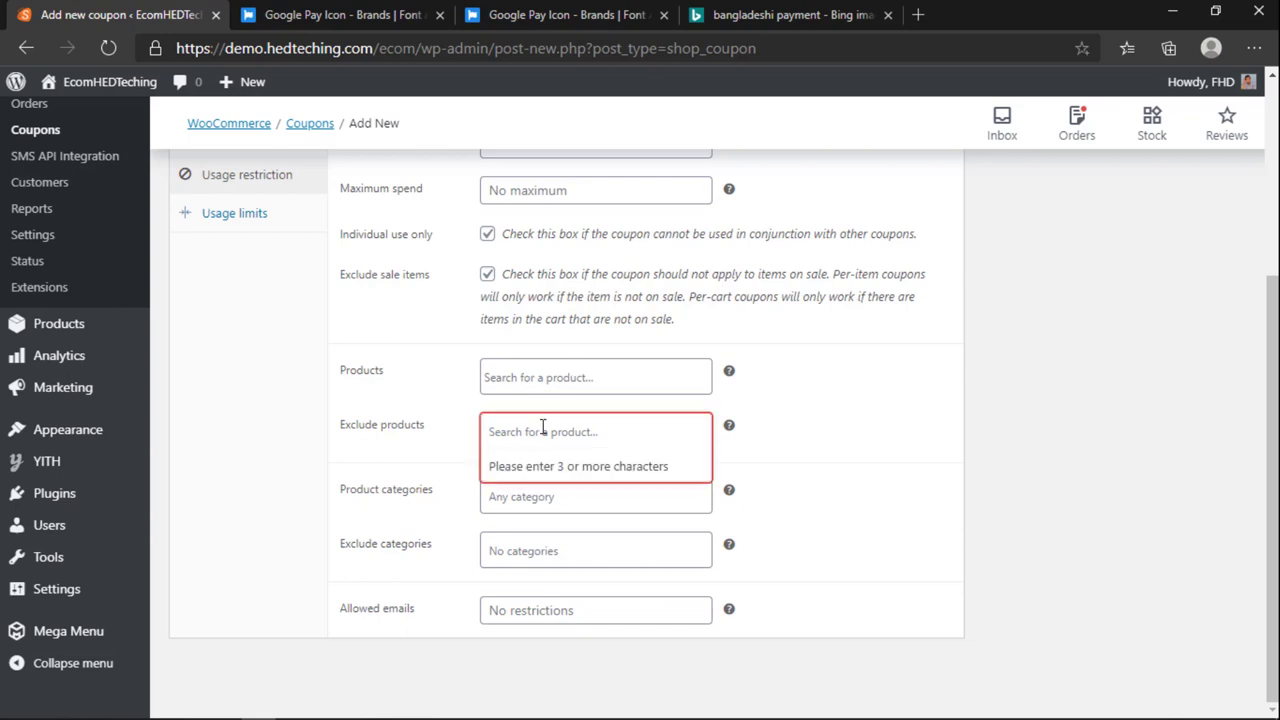
pyautogui.click(440, 437)
pyautogui.click(584, 443)
pyautogui.write('canon')
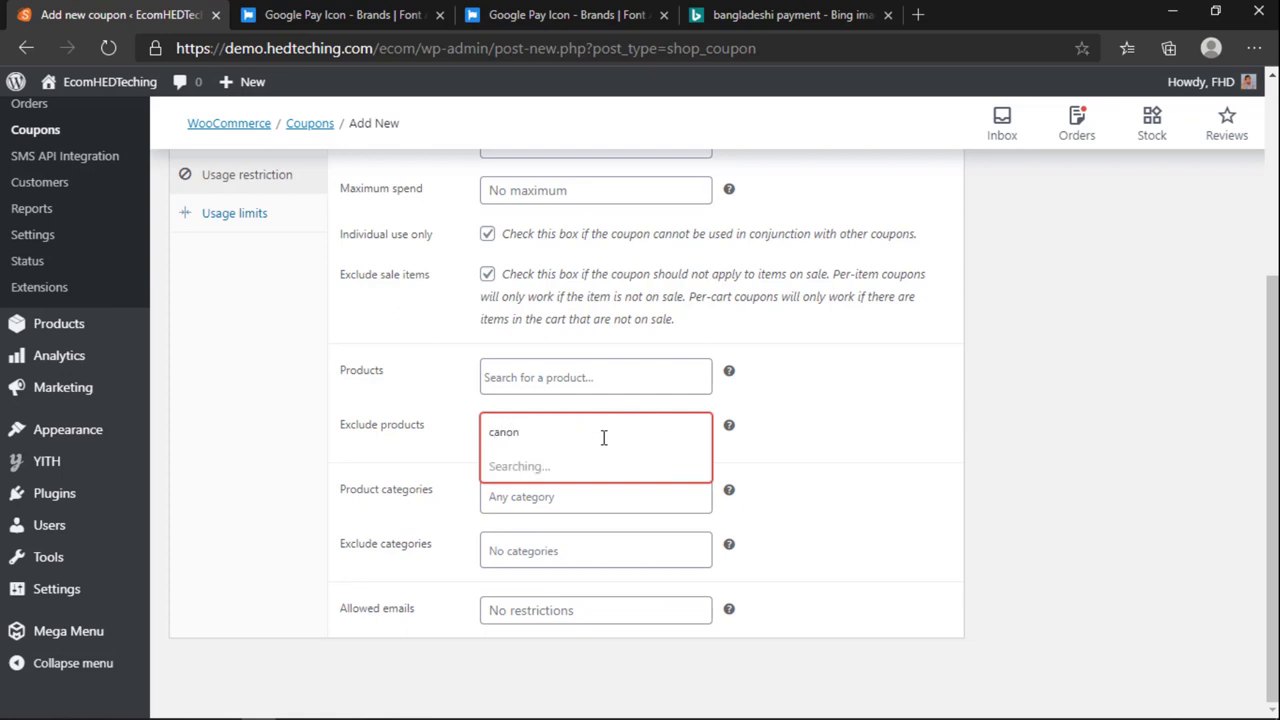
pyautogui.click(531, 487)
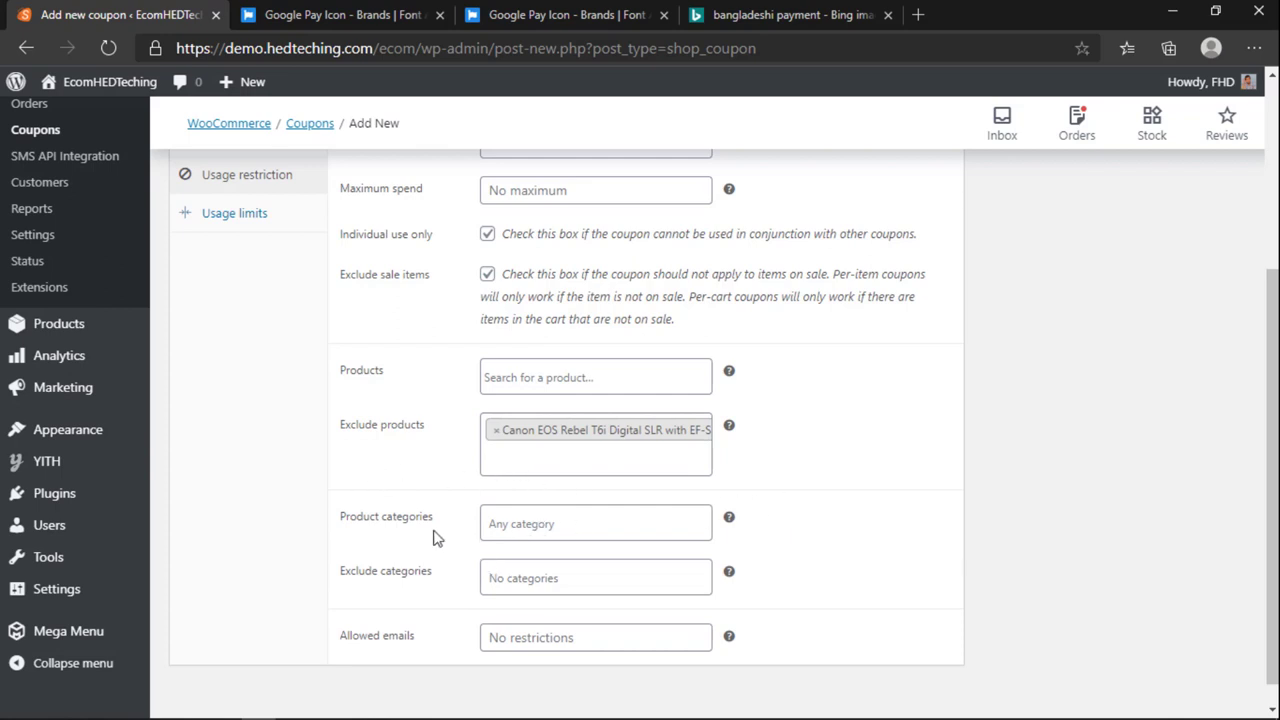
# Step: Limit the coupon to the Shorts category and exclude the Watches category
pyautogui.scroll(-1, 433, 538)
pyautogui.click(526, 499)
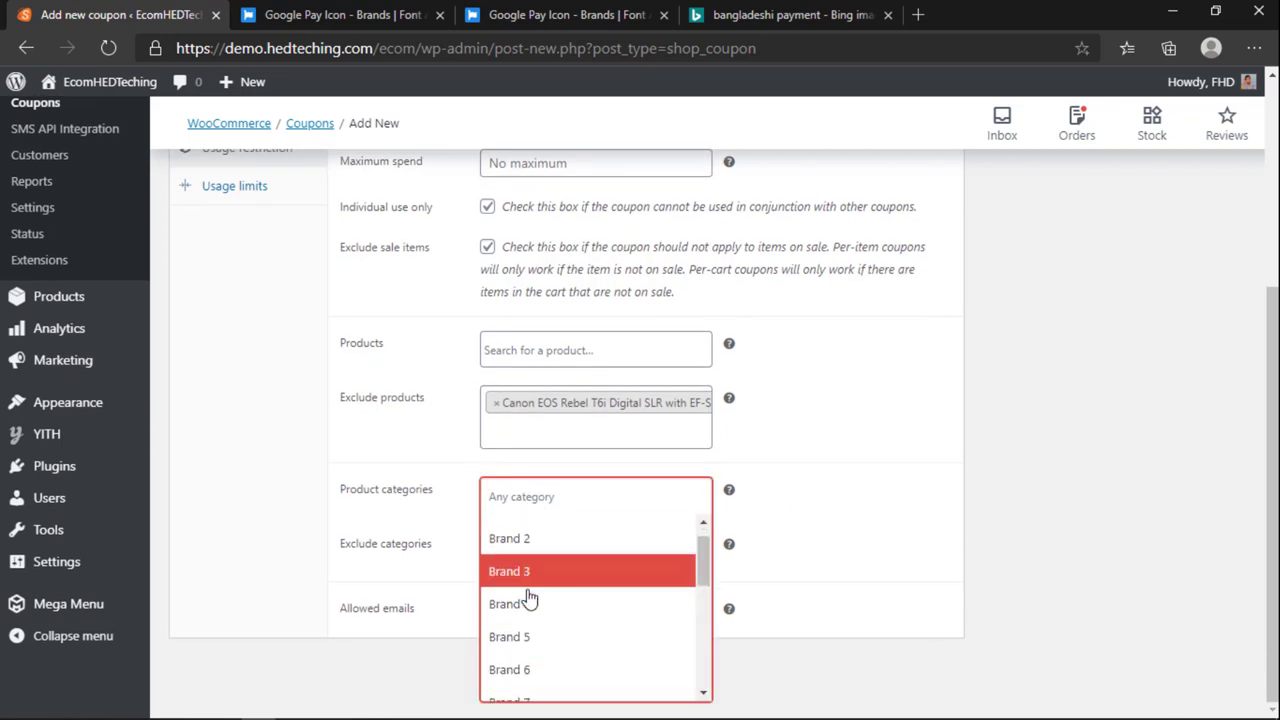
pyautogui.scroll(-3, 530, 615)
pyautogui.scroll(-1, 531, 627)
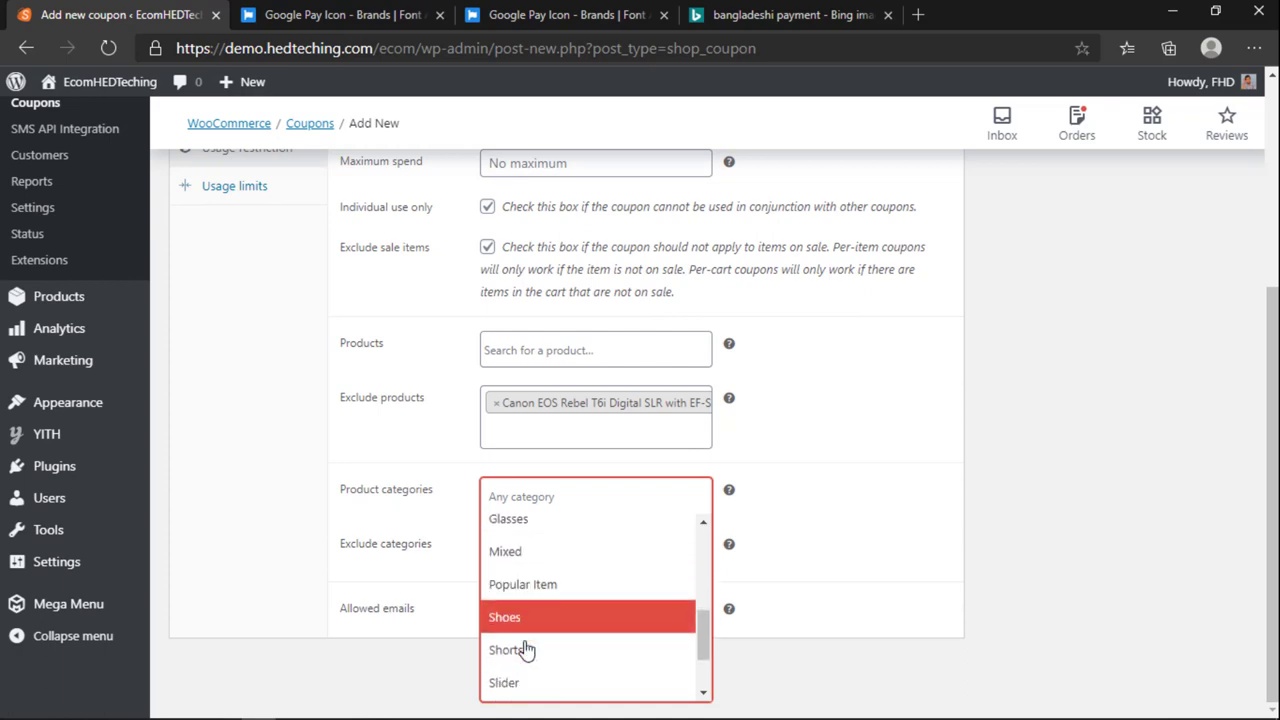
pyautogui.click(523, 649)
pyautogui.scroll(3, 470, 240)
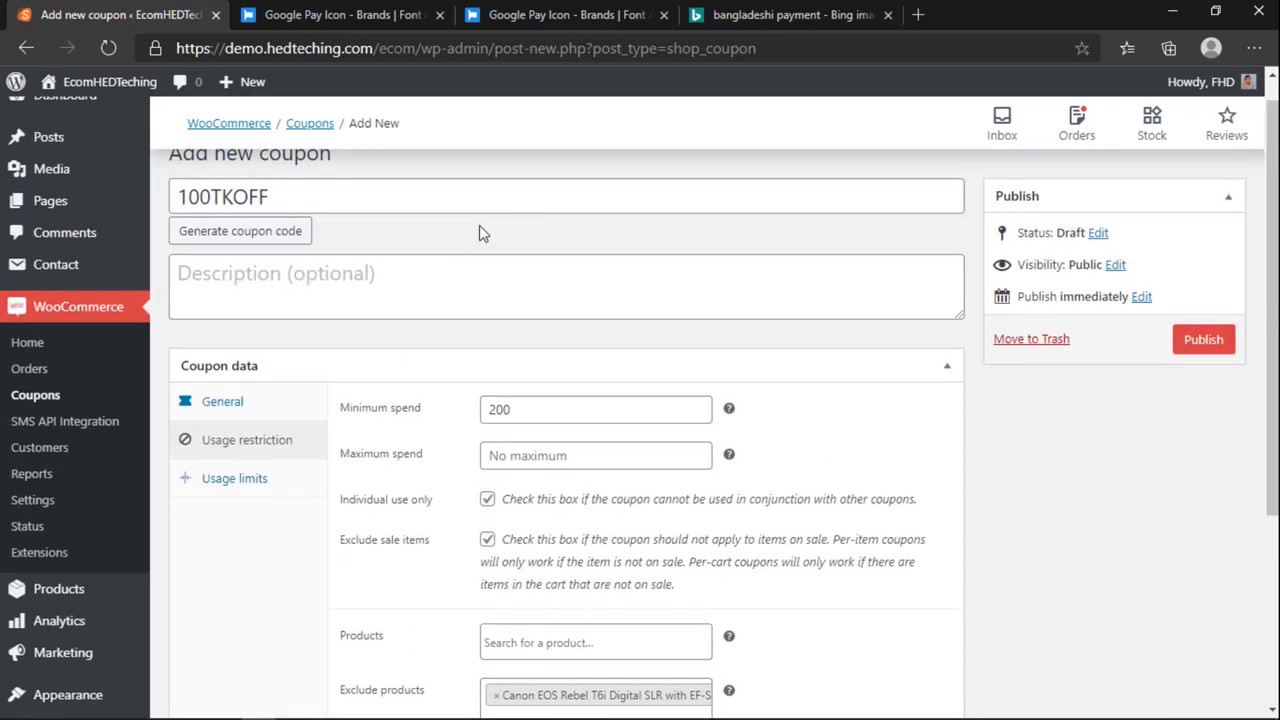
pyautogui.scroll(-3, 462, 440)
pyautogui.click(500, 551)
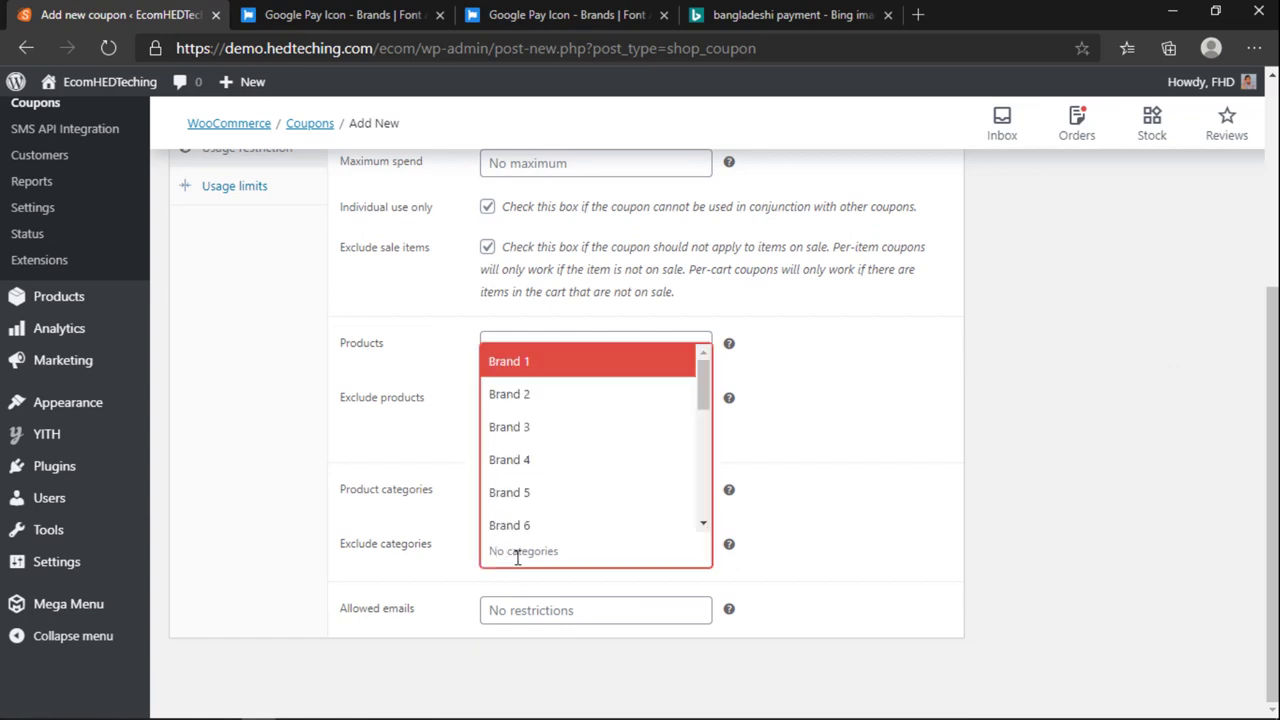
pyautogui.scroll(-5, 531, 530)
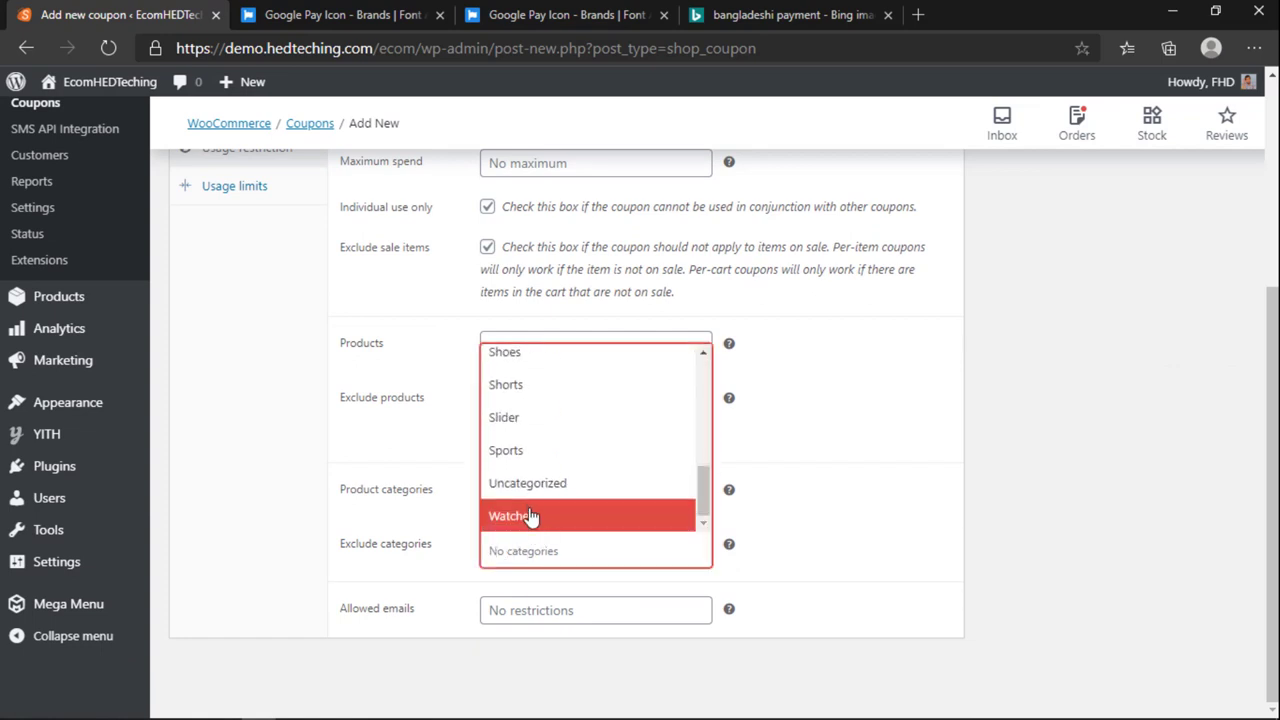
pyautogui.click(524, 514)
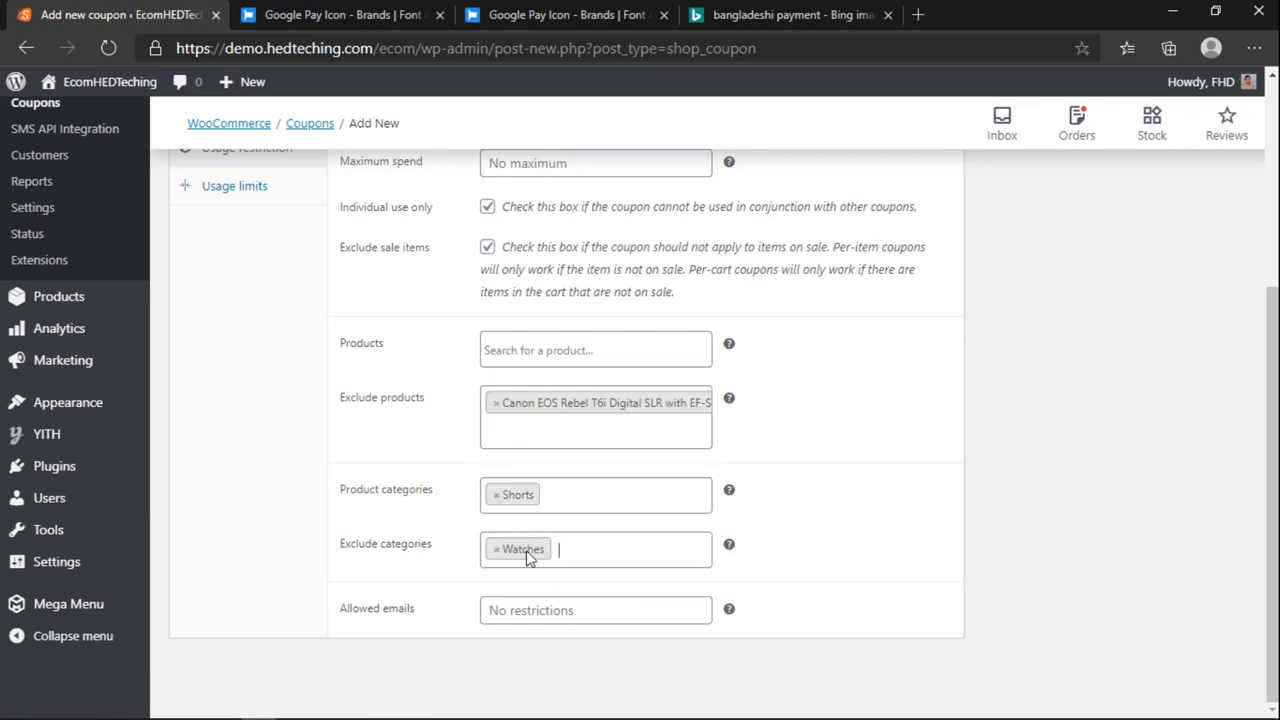
# Step: Leave the Allowed emails field empty so any customer can use it
pyautogui.click(540, 612)
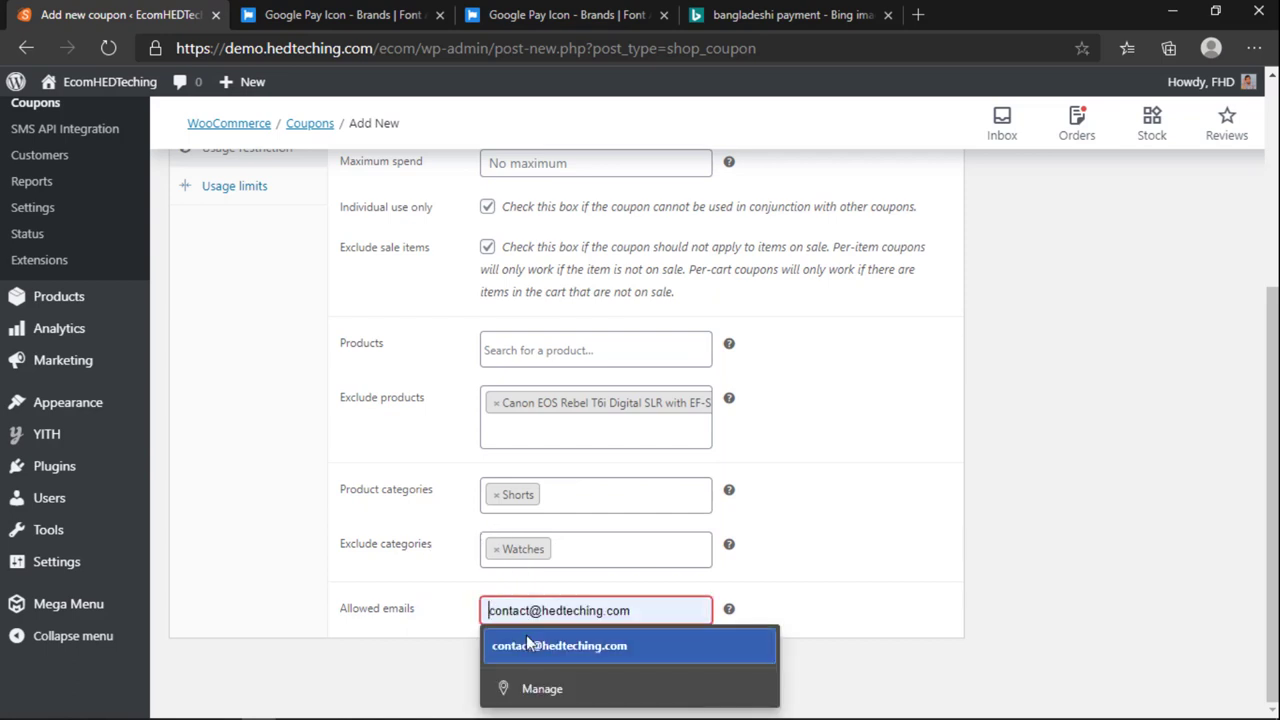
pyautogui.click(559, 645)
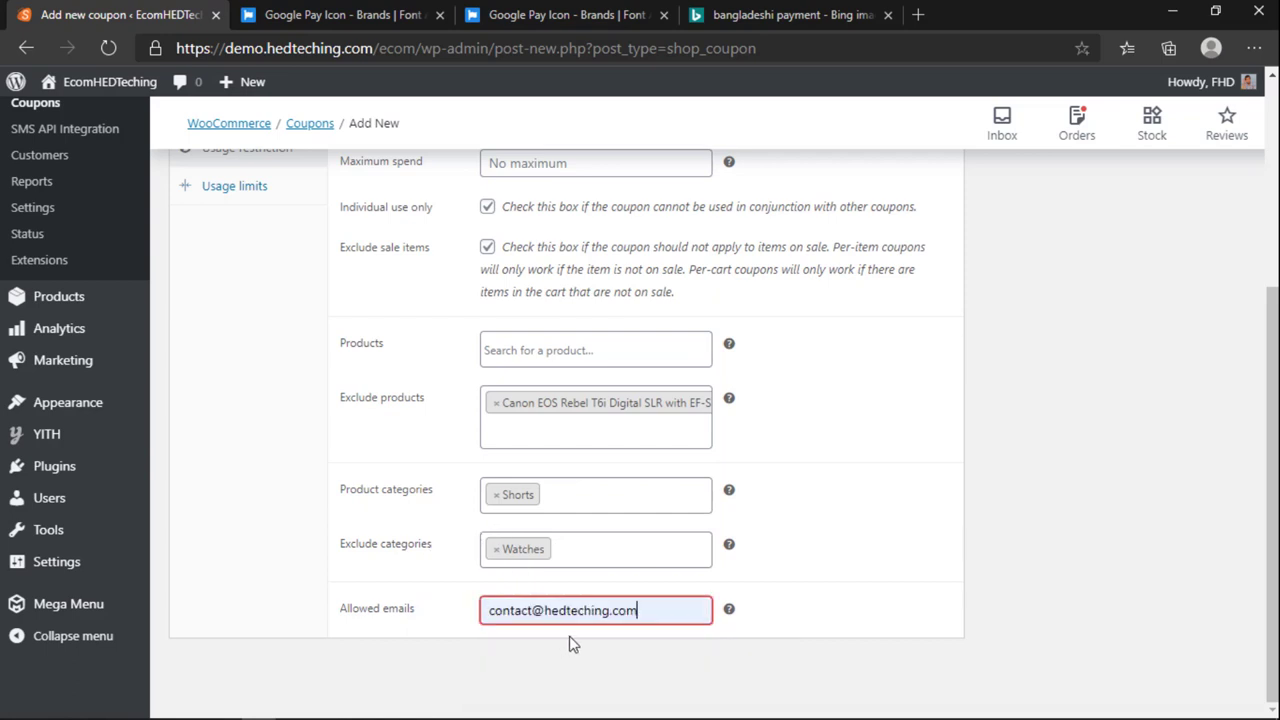
pyautogui.click(684, 614)
pyautogui.click(543, 548)
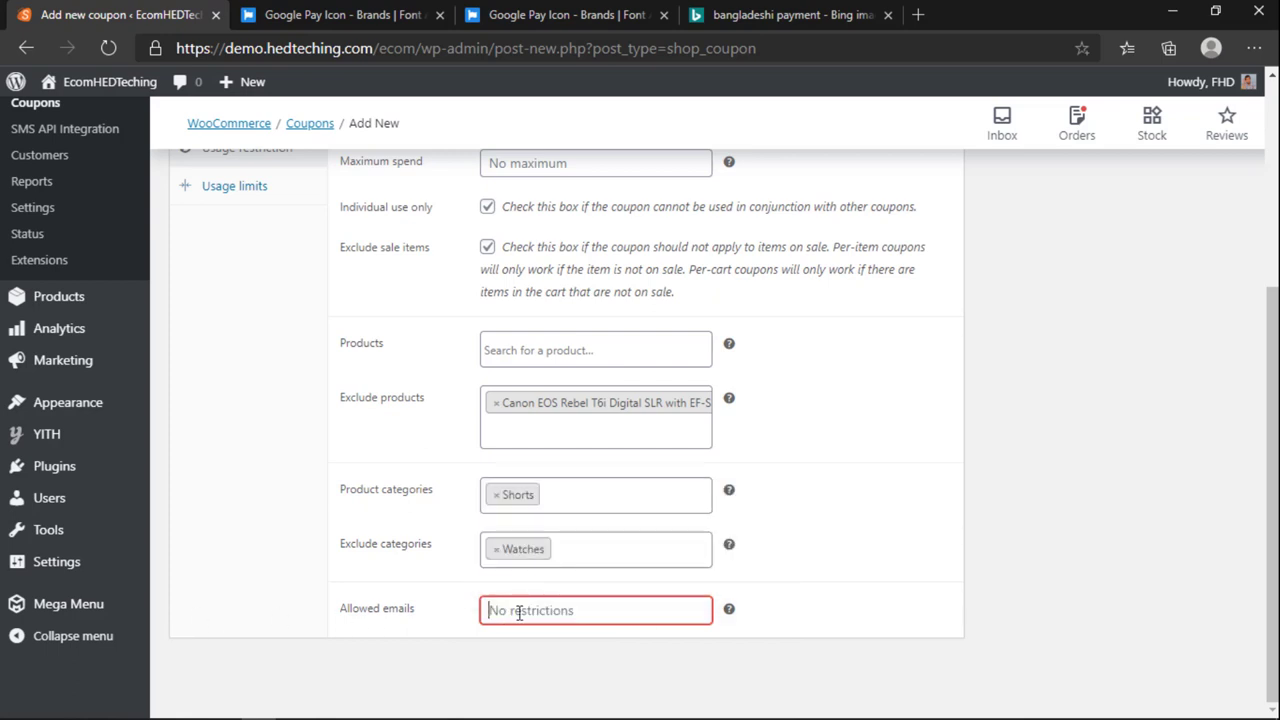
pyautogui.click(858, 590)
pyautogui.scroll(3, 308, 483)
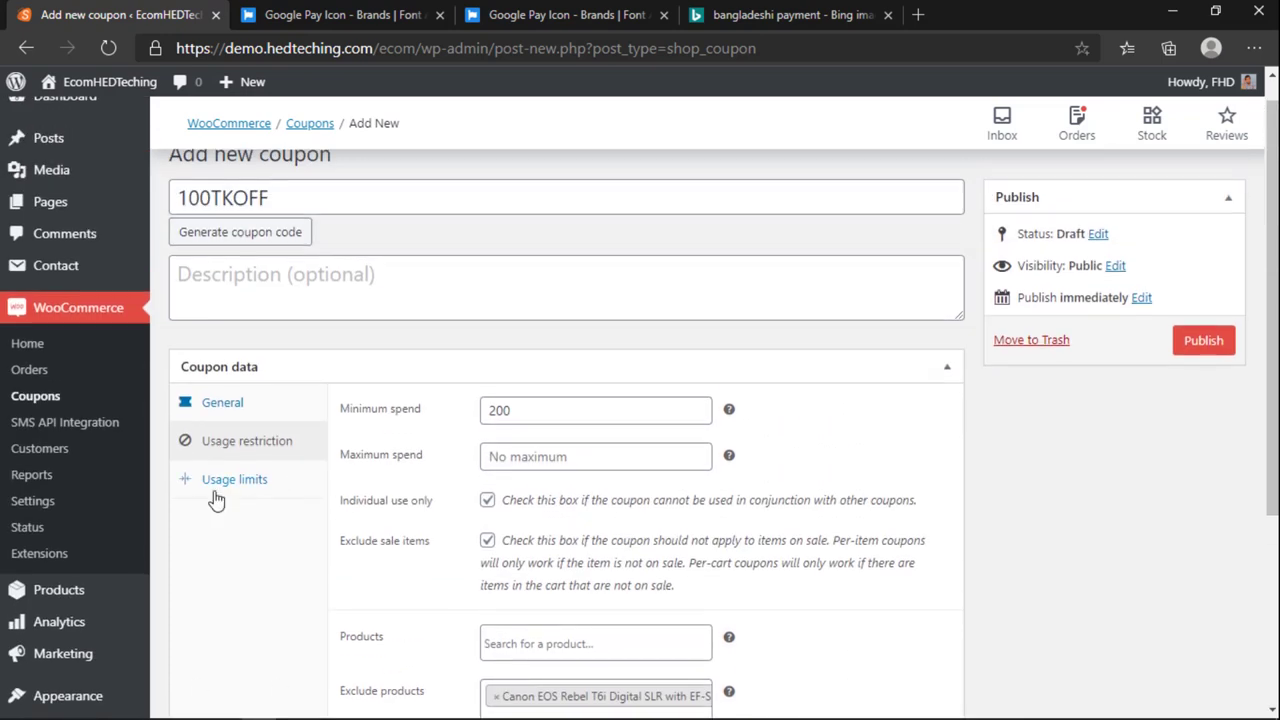
# Step: Under Usage limits, set the usage limit per customer to 5
pyautogui.click(230, 480)
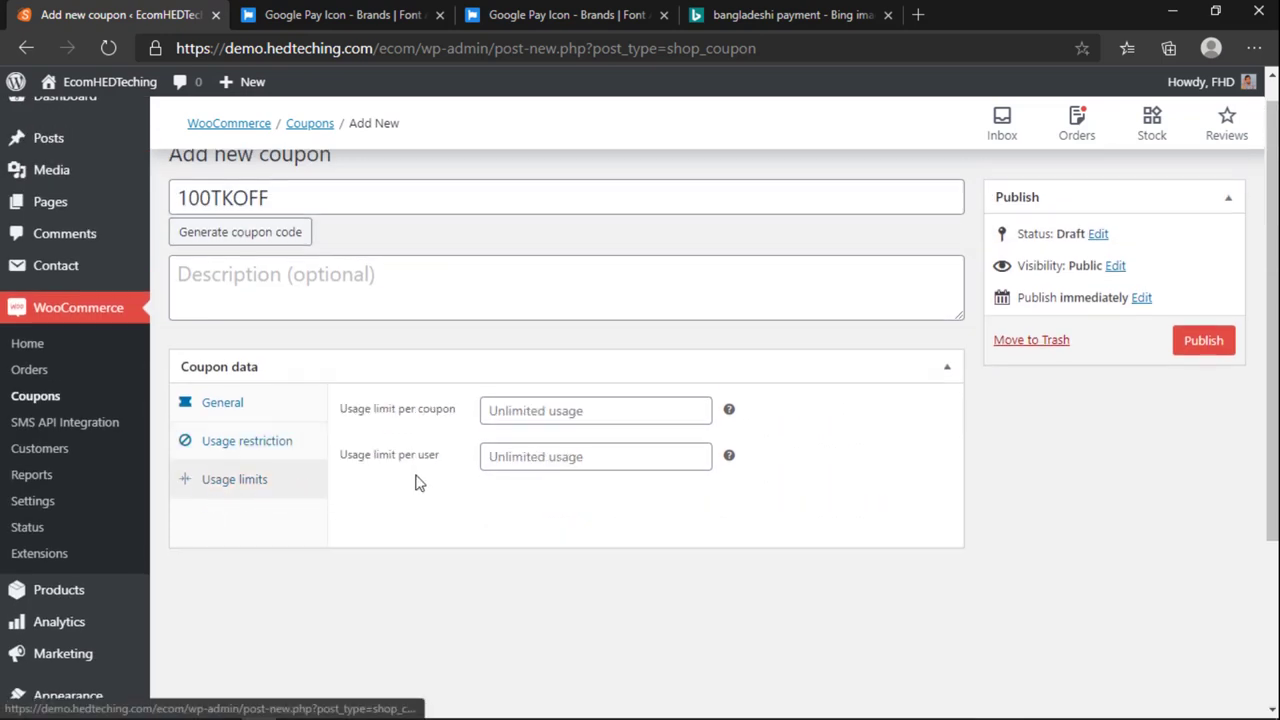
pyautogui.click(514, 410)
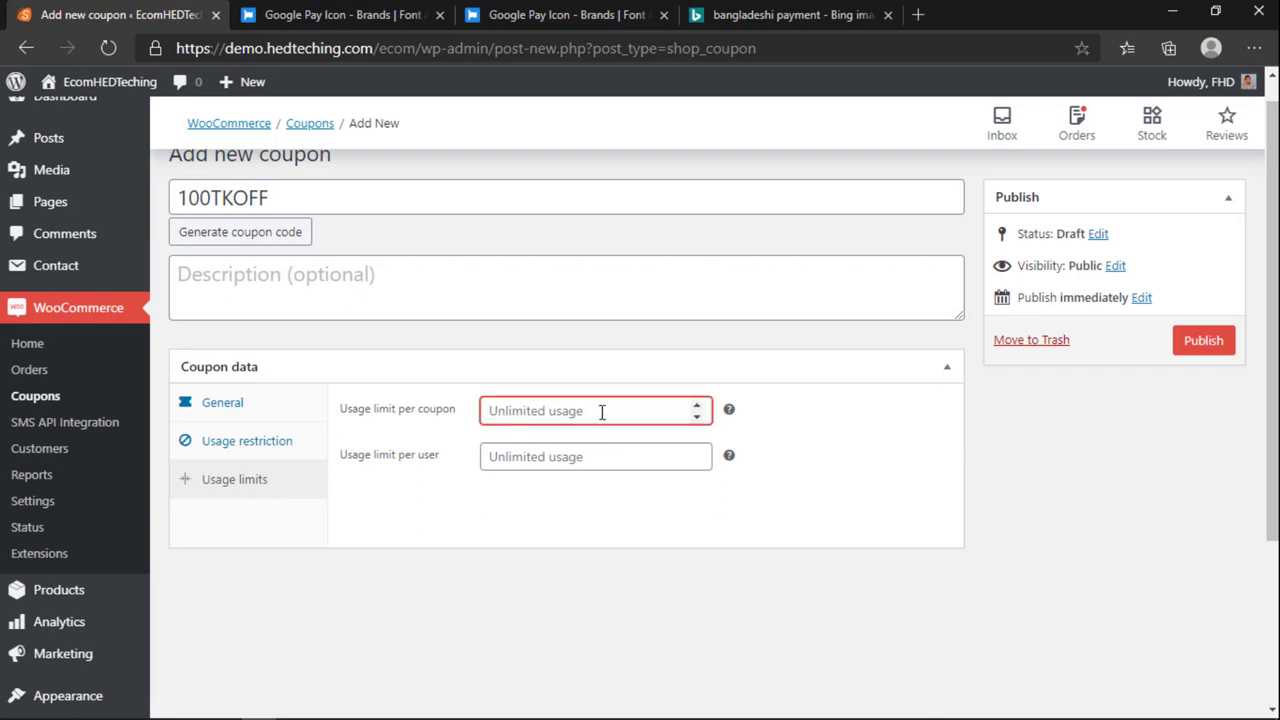
pyautogui.write('1')
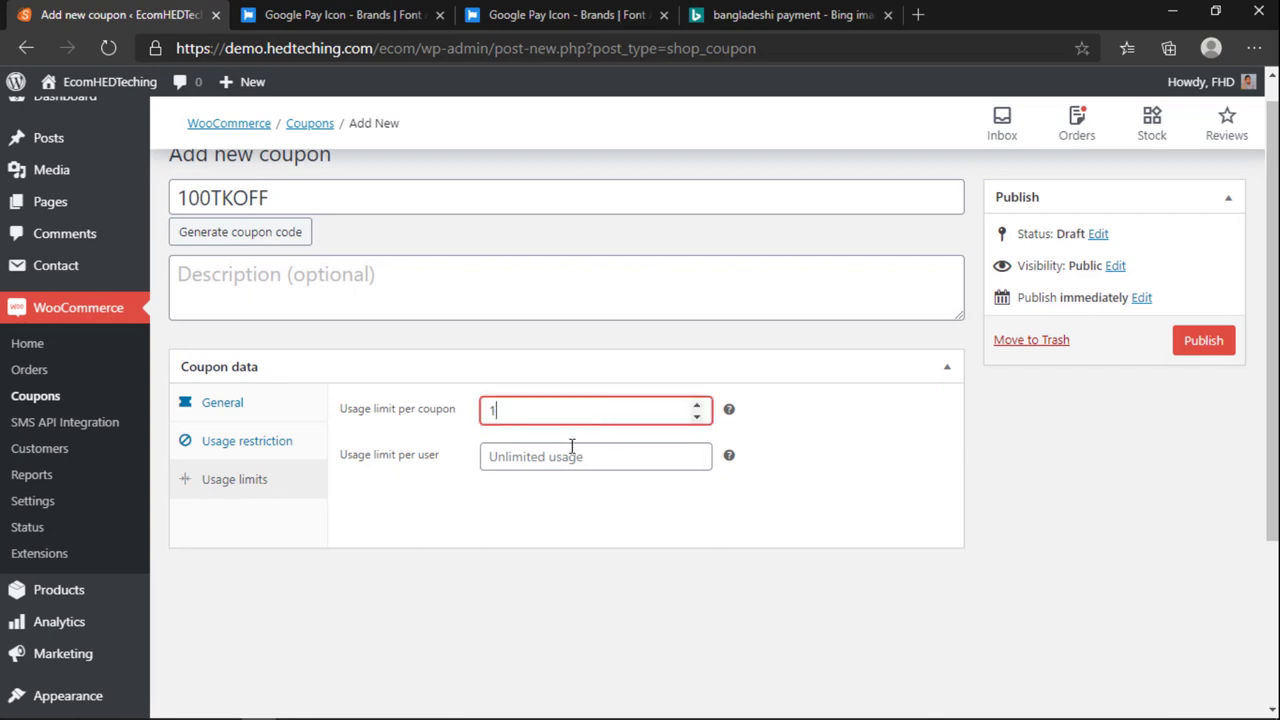
pyautogui.click(510, 465)
pyautogui.write('1')
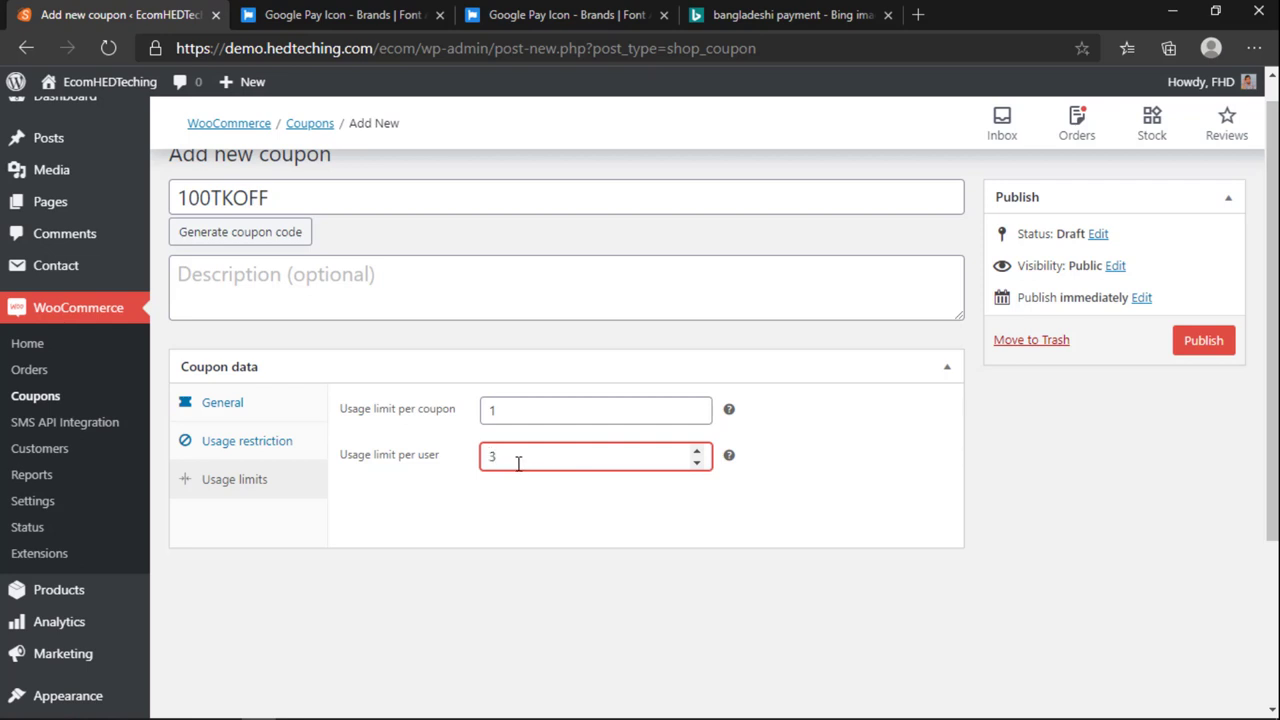
pyautogui.moveTo(518, 463); pyautogui.dragTo(471, 471)
pyautogui.write('1')
pyautogui.click(552, 508)
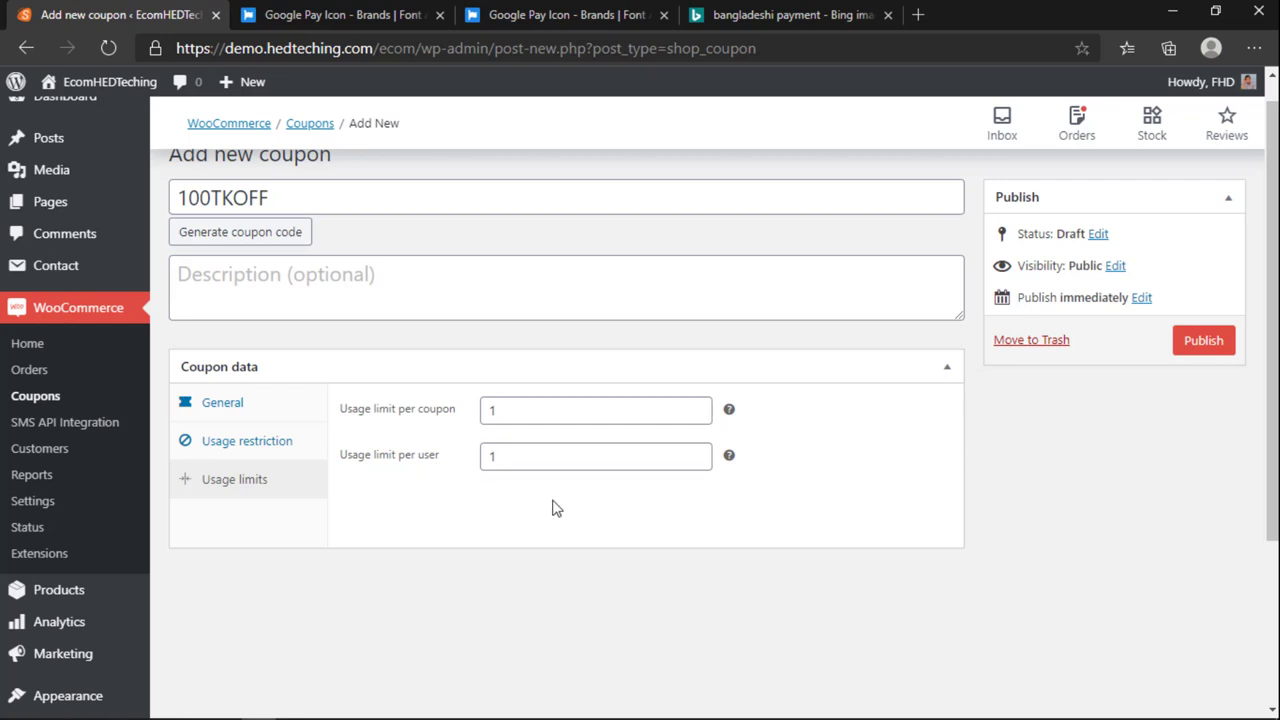
pyautogui.moveTo(516, 458); pyautogui.dragTo(440, 470)
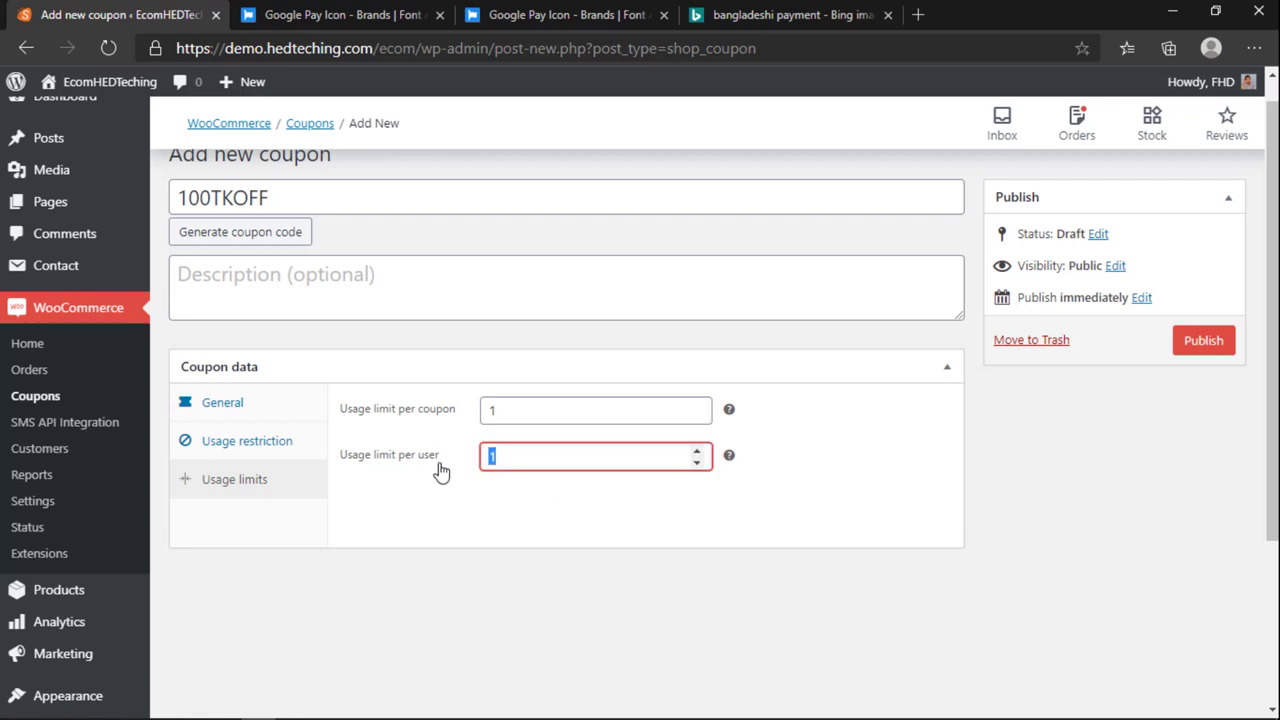
# Step: Clear the per-coupon usage limit so total uses are unlimited
pyautogui.click(491, 533)
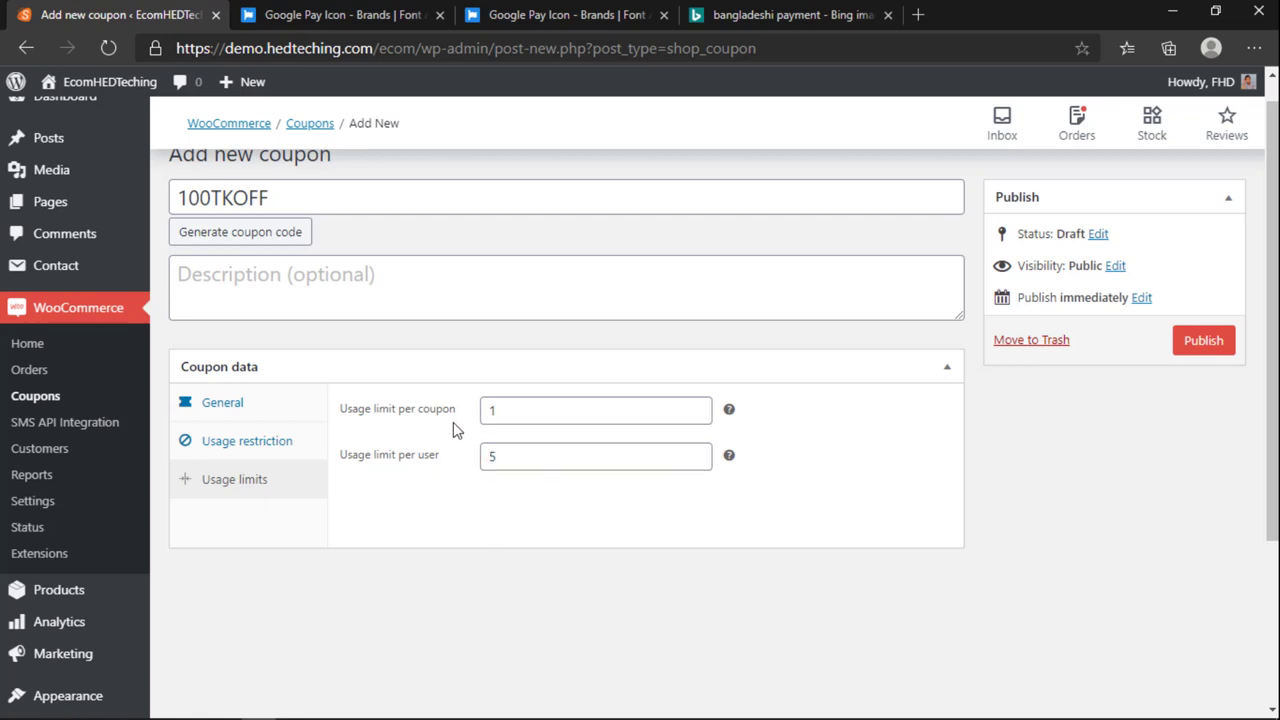
pyautogui.moveTo(486, 411); pyautogui.dragTo(506, 411)
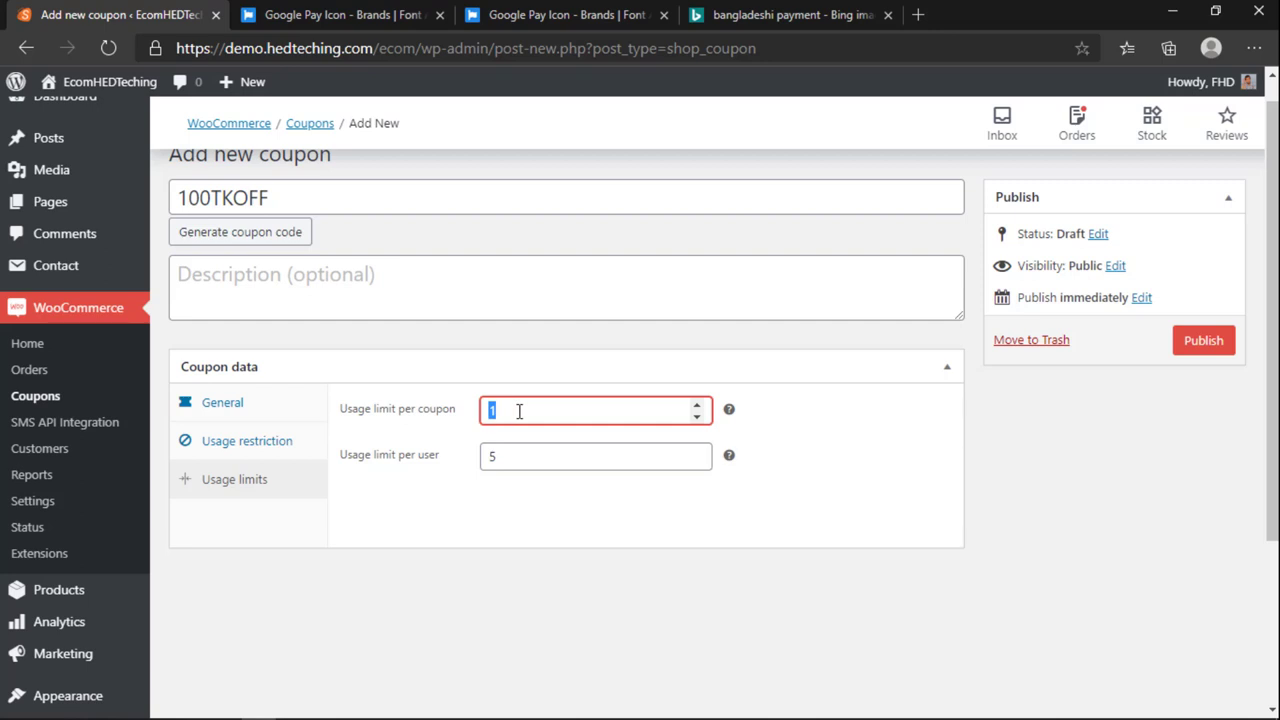
pyautogui.press('BackSpace')
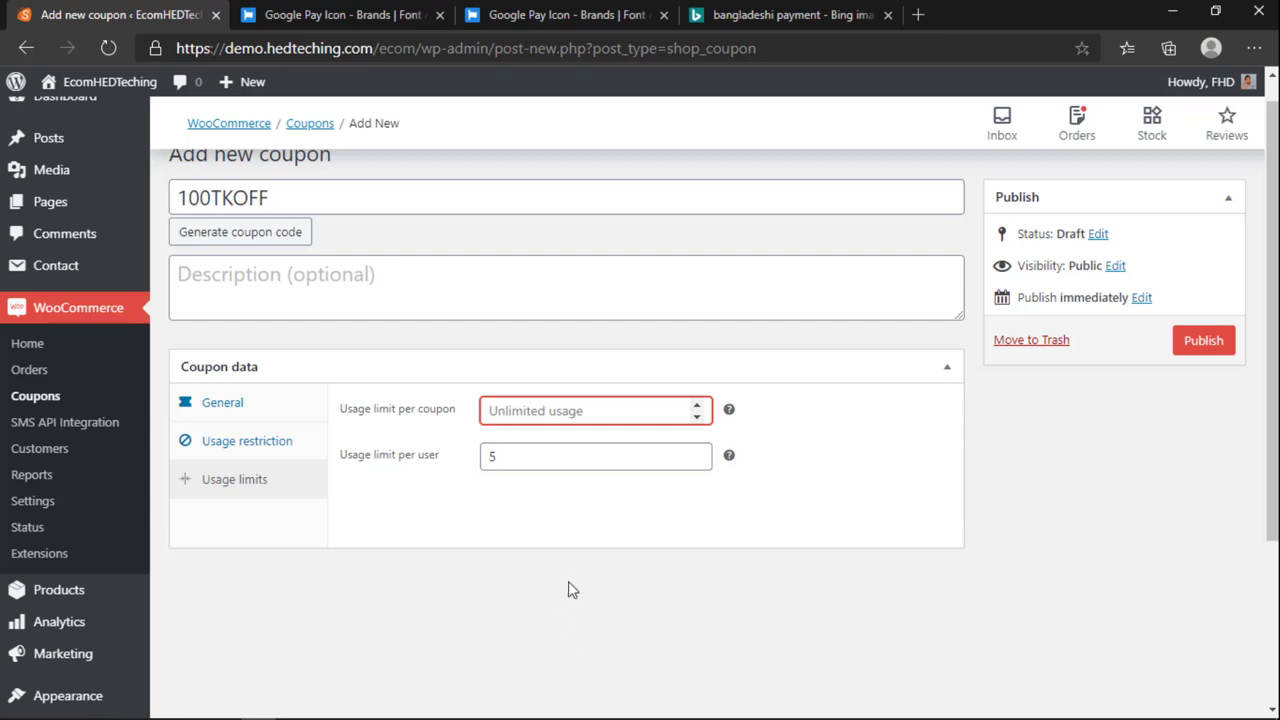
pyautogui.click(568, 582)
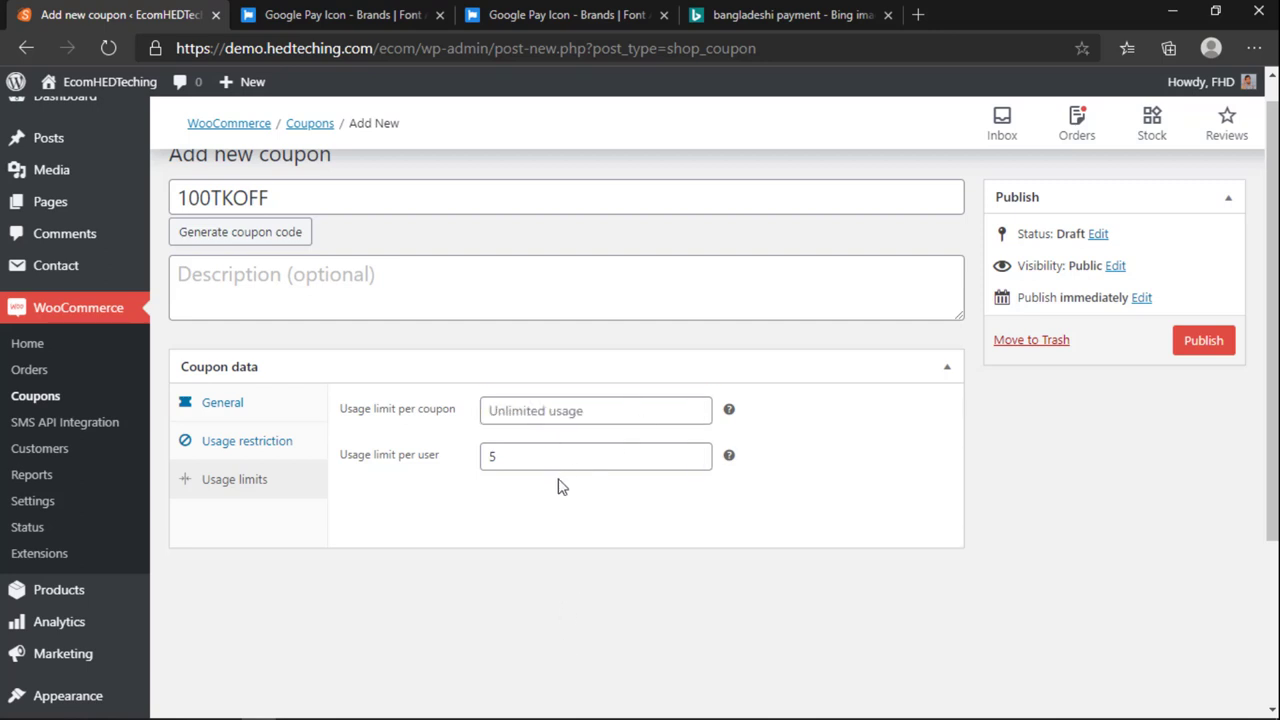
pyautogui.click(240, 410)
# Step: Publish the draft 100TKOFF coupon, getting the “Coupon updated” confirmation
pyautogui.scroll(1, 727, 595)
pyautogui.moveTo(727, 595)
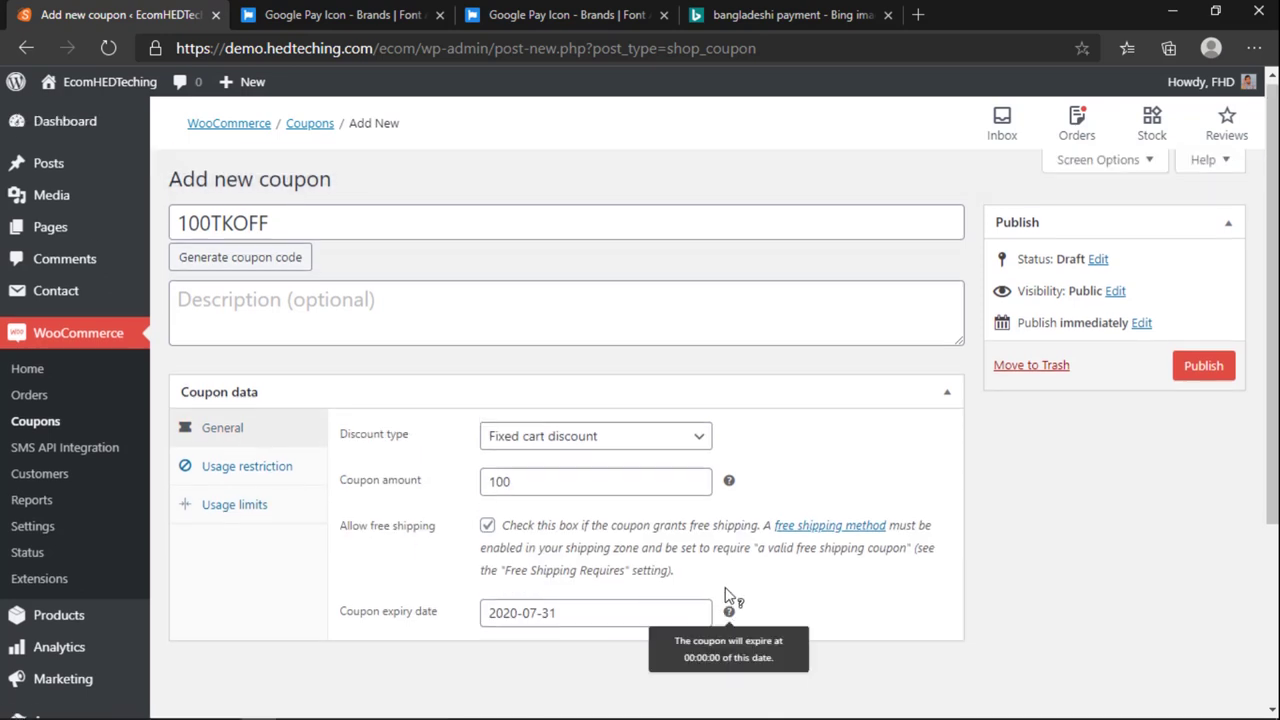
pyautogui.moveTo(214, 227); pyautogui.dragTo(178, 227)
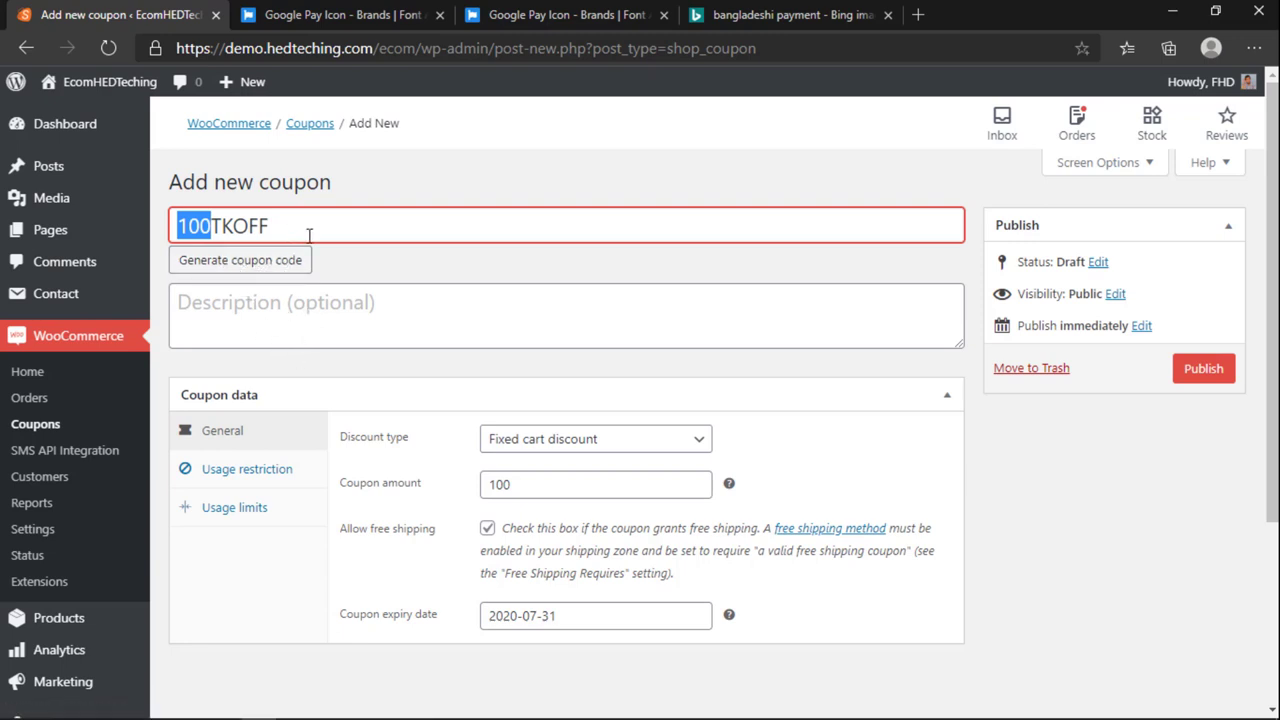
pyautogui.click(1203, 369)
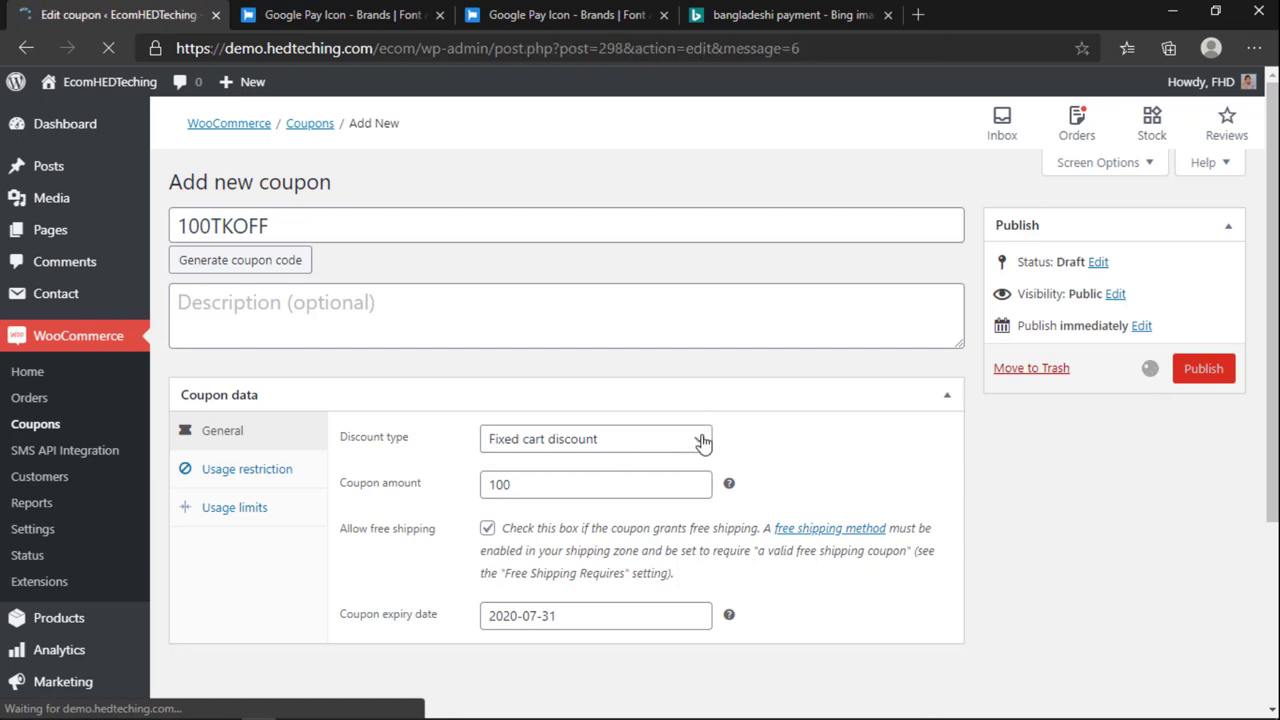
pyautogui.click(1254, 48)
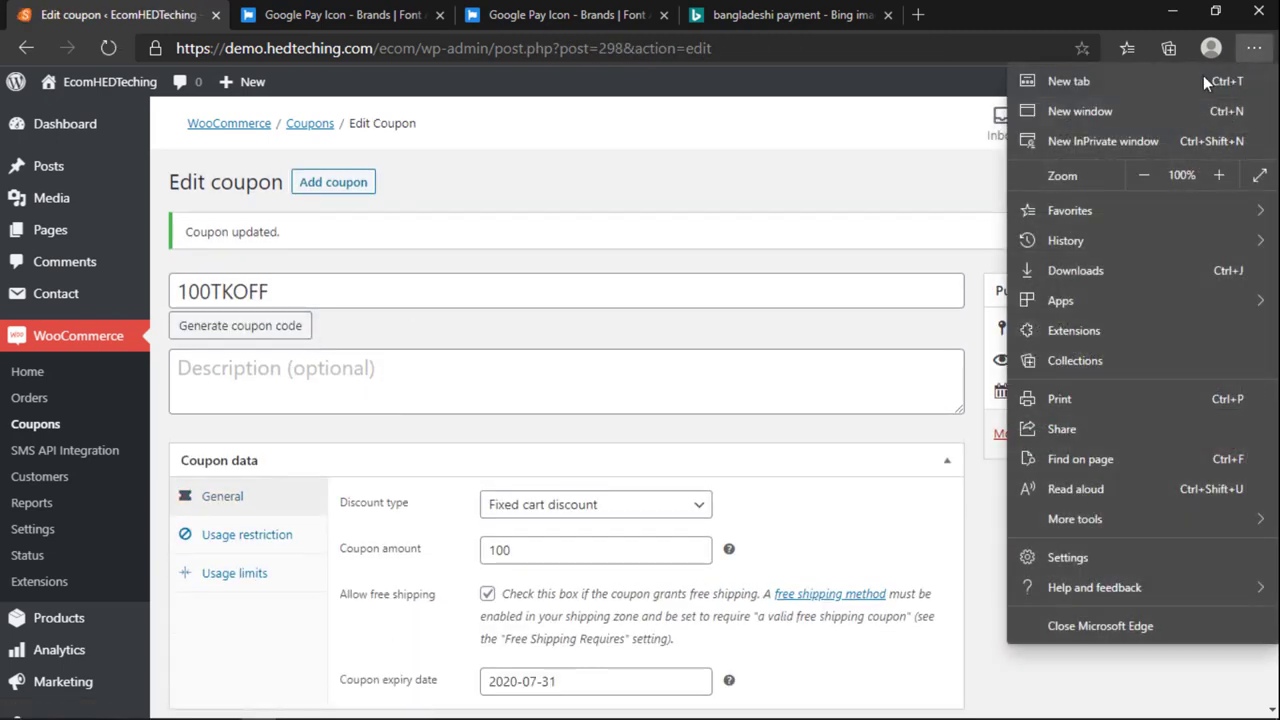
# Step: Open a new InPrivate window and load the storefront at demo.hedteching.com/ecom
pyautogui.click(1090, 140)
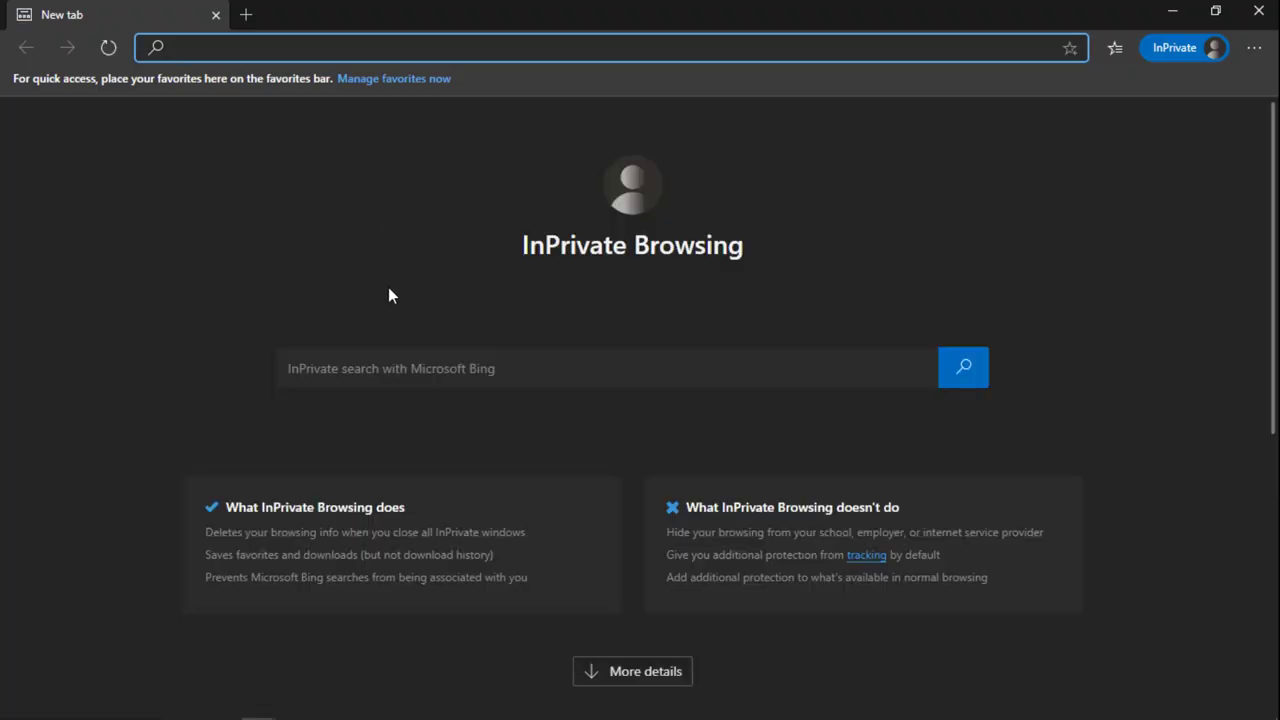
pyautogui.write('demo.hedteching.com/ecommerce-advanced/')
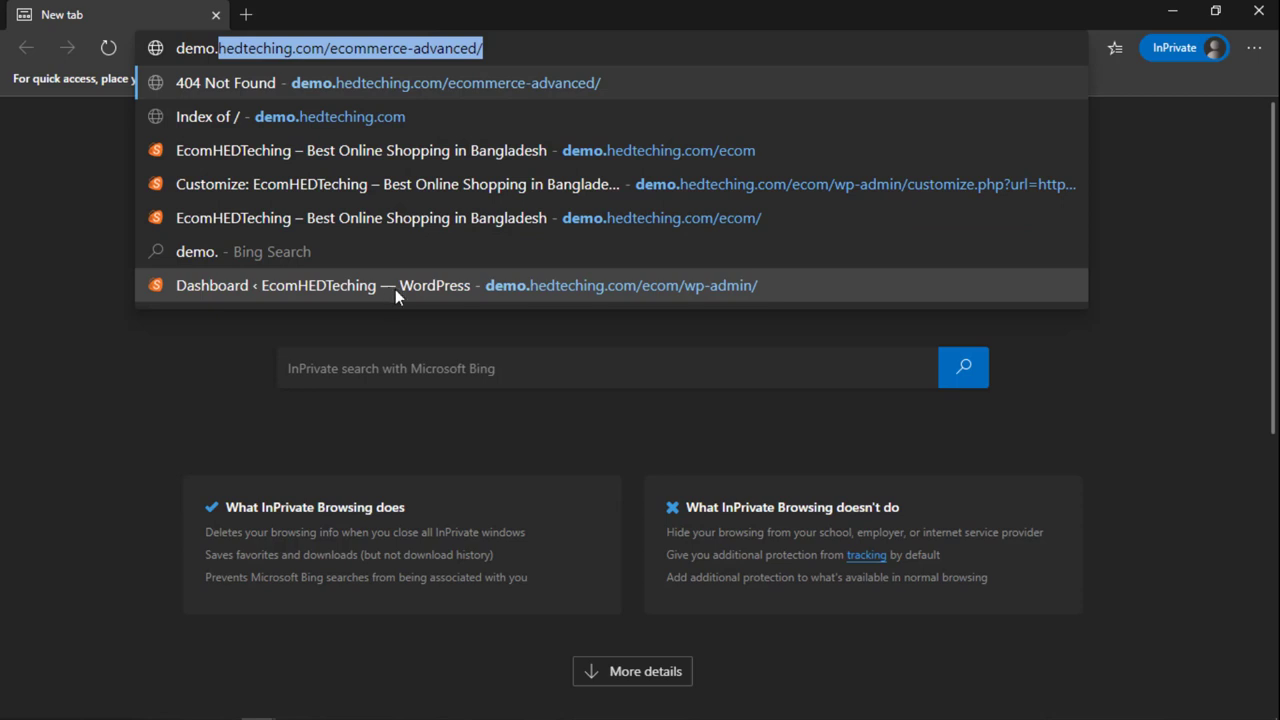
pyautogui.press('Down')
pyautogui.press('Down')
pyautogui.press('Down')
pyautogui.press('Return')
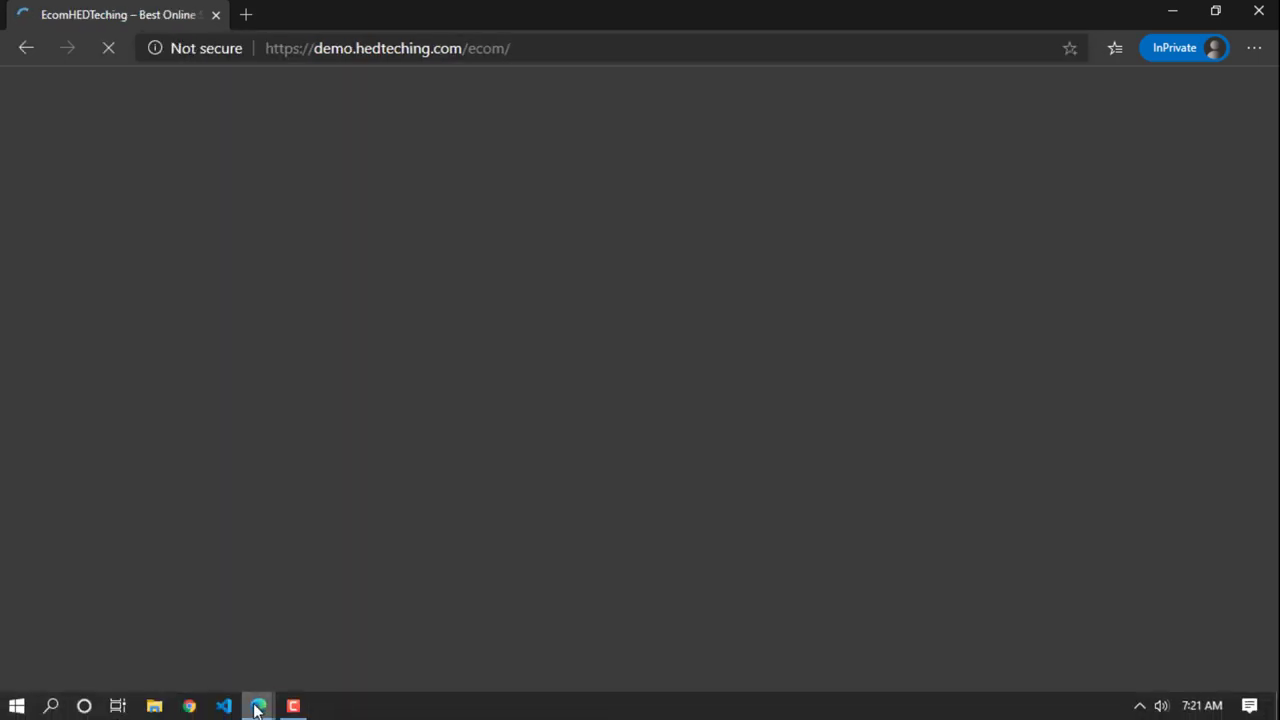
# Step: Open the Moccasin Leather Loafers For Women's – Black product page from the home page
pyautogui.moveTo(256, 702)
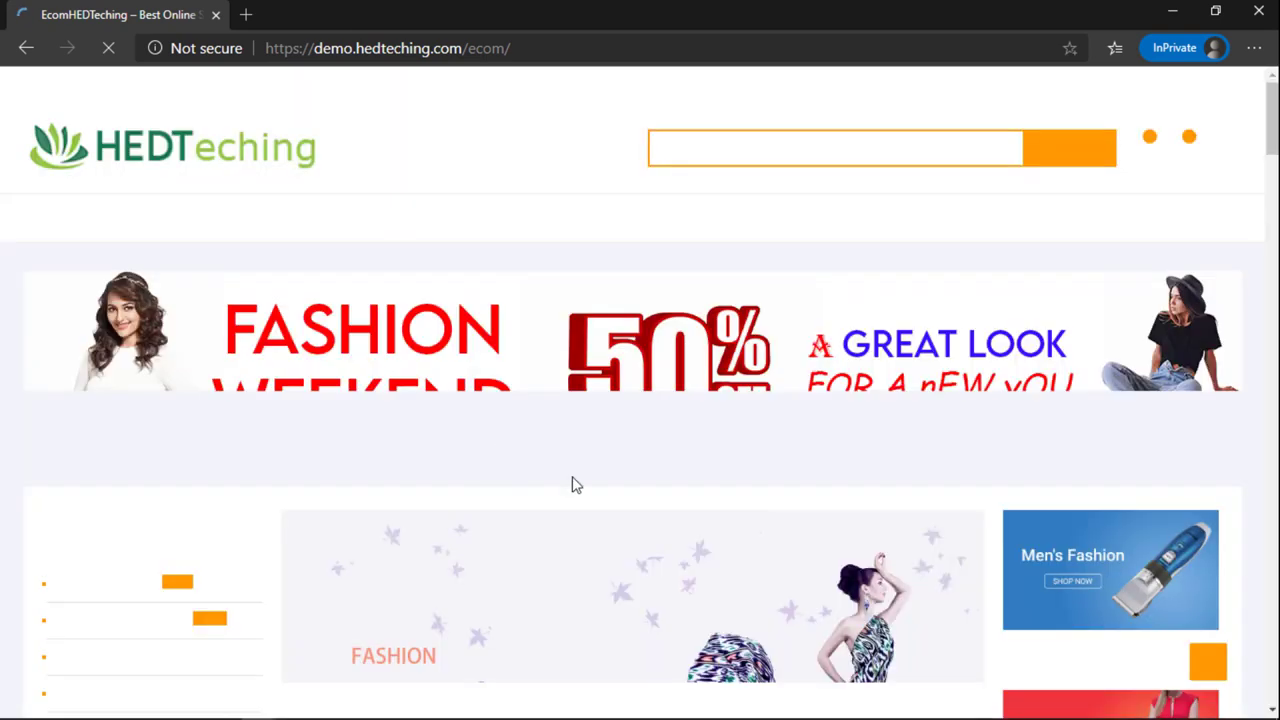
pyautogui.scroll(-10, 643, 434)
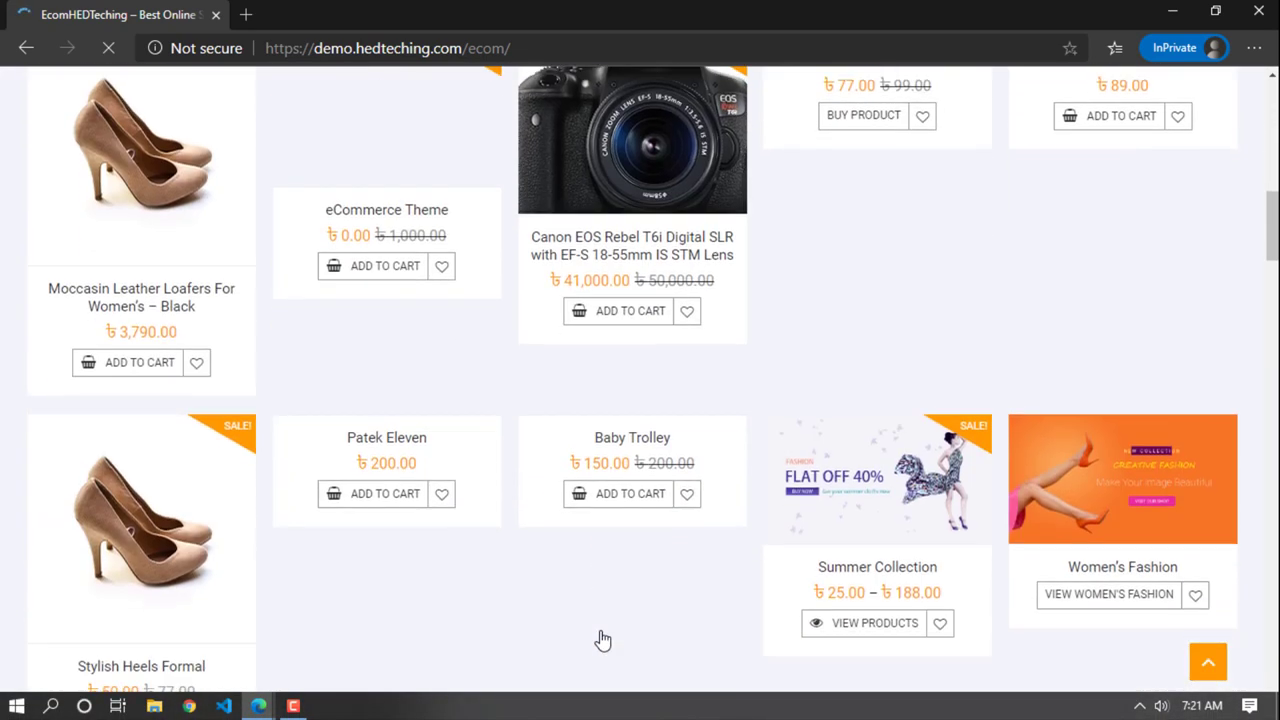
pyautogui.scroll(-1, 600, 634)
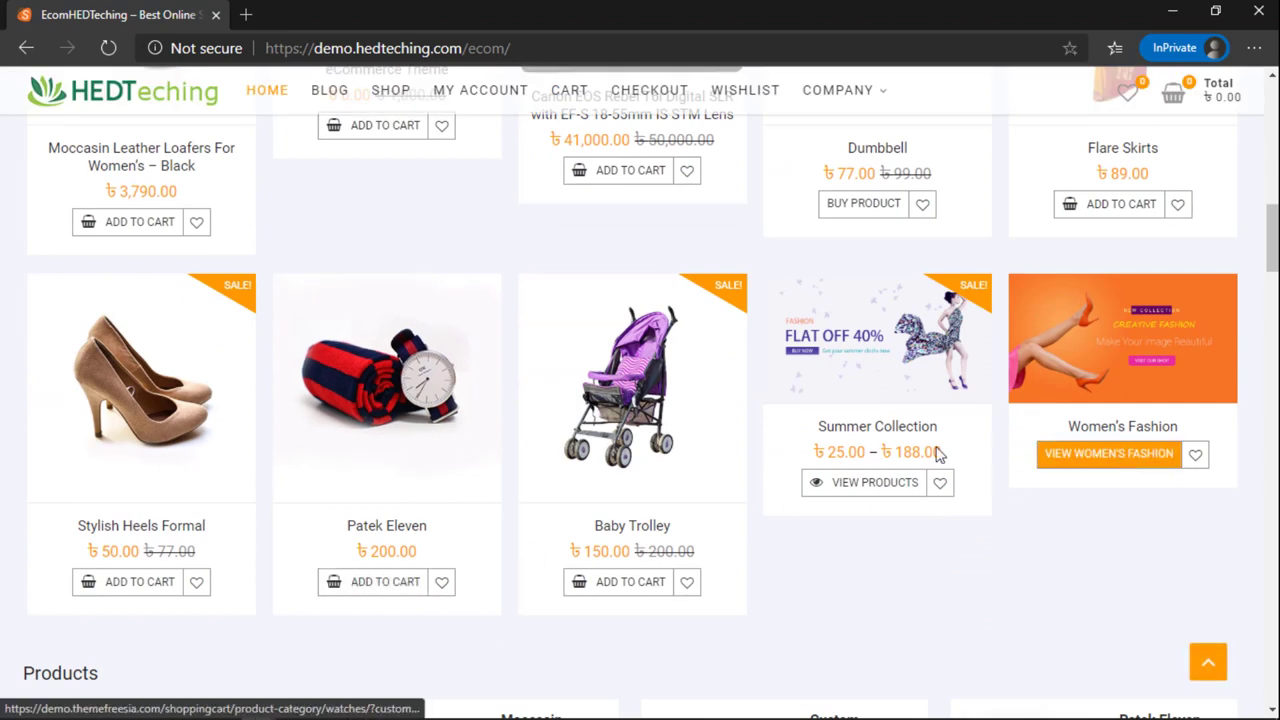
pyautogui.scroll(-5, 913, 505)
pyautogui.scroll(-4, 808, 491)
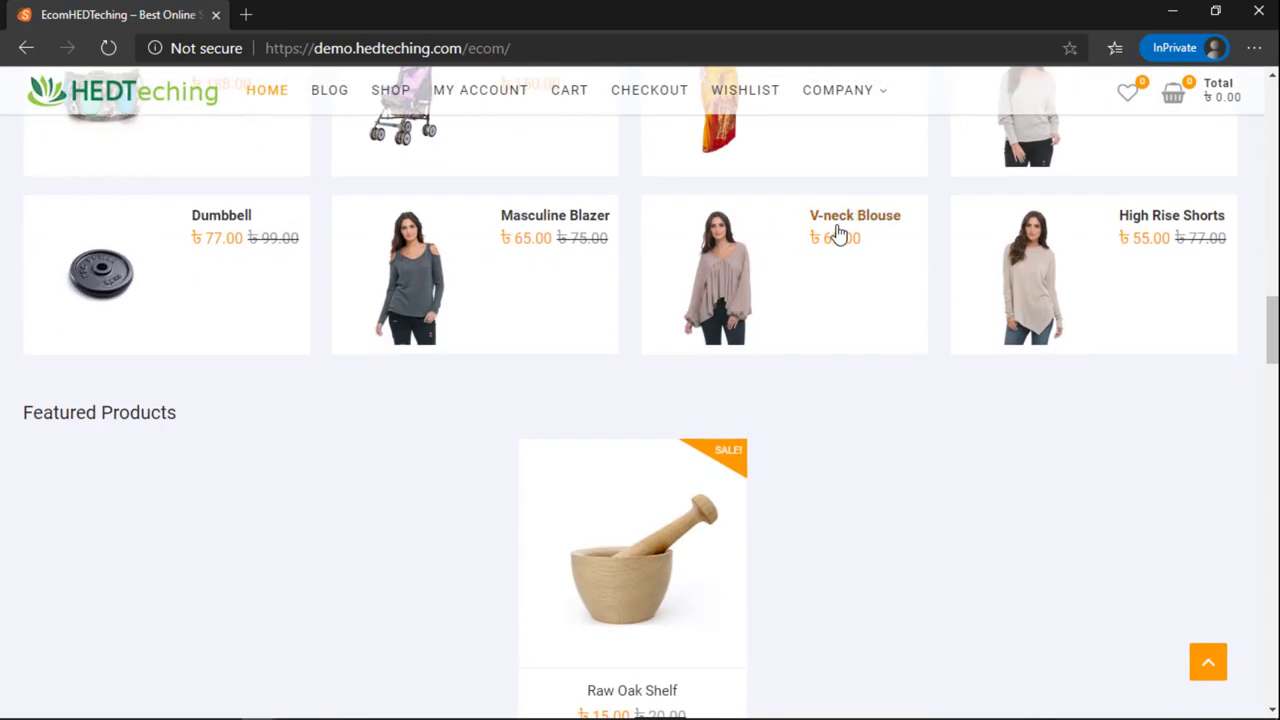
pyautogui.scroll(4, 491, 268)
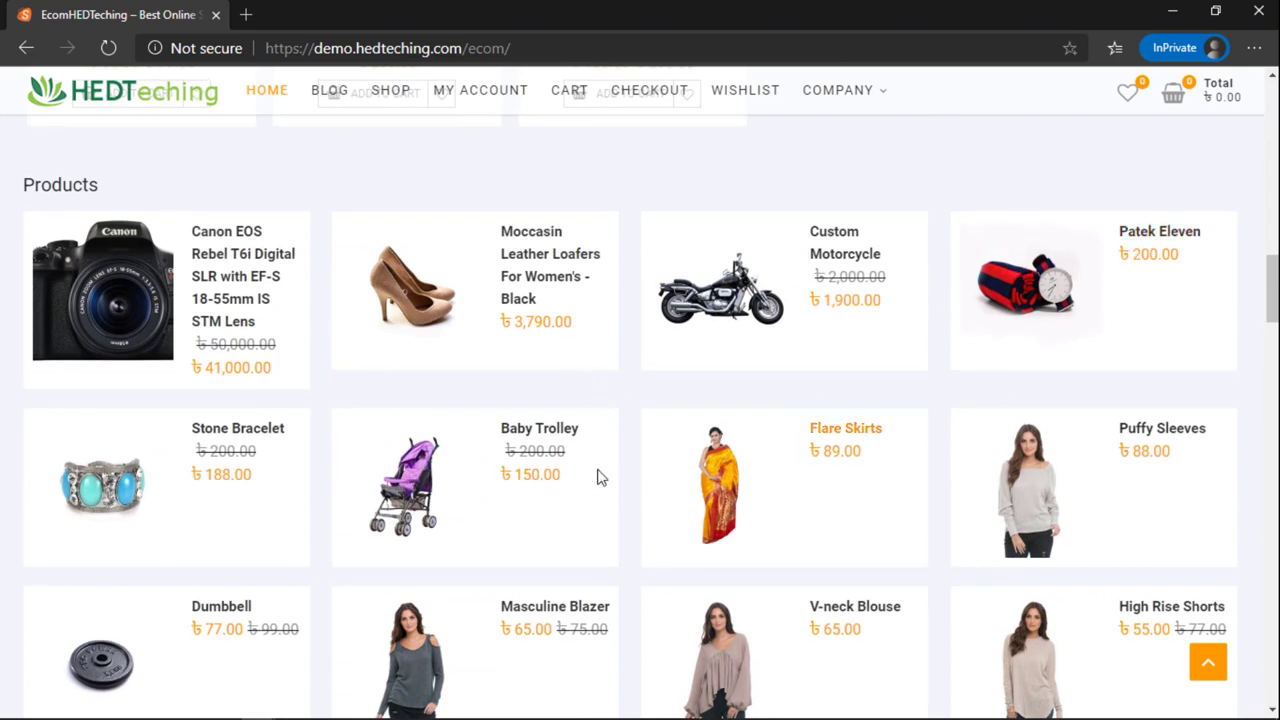
pyautogui.click(549, 243)
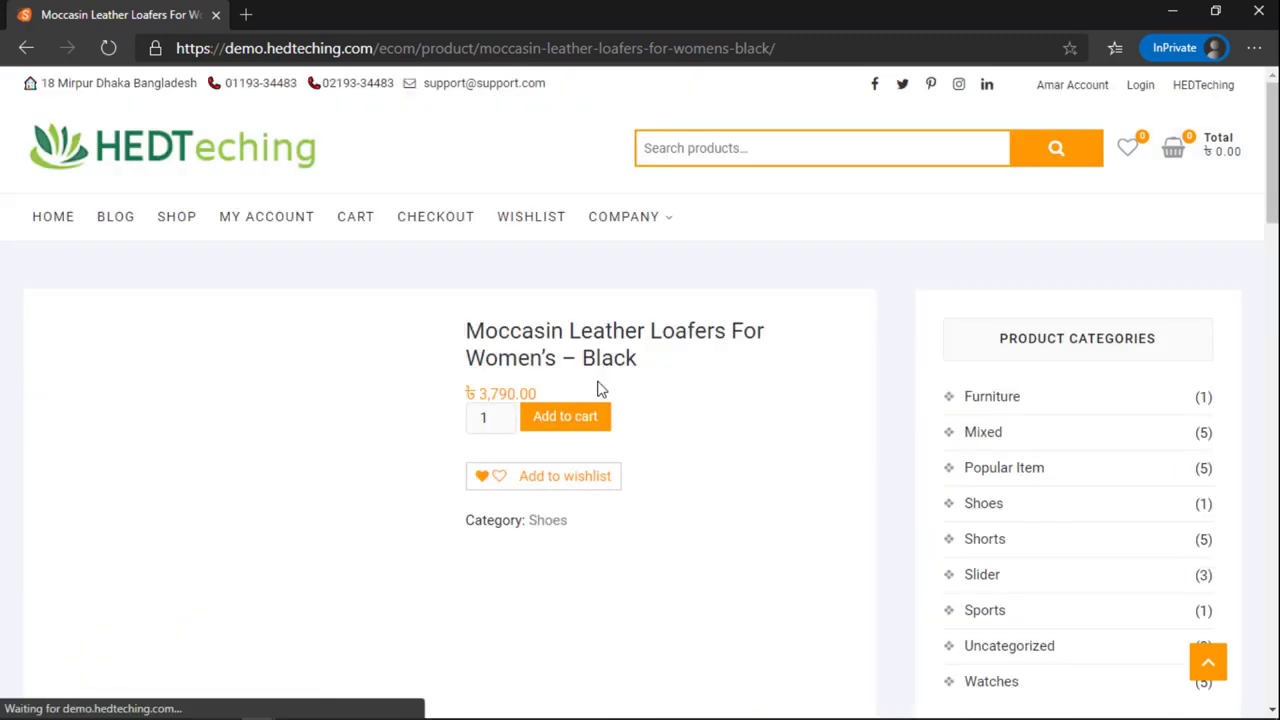
# Step: Add the loafers to the cart and apply 100TKOFF, which is rejected as not applicable
pyautogui.click(584, 428)
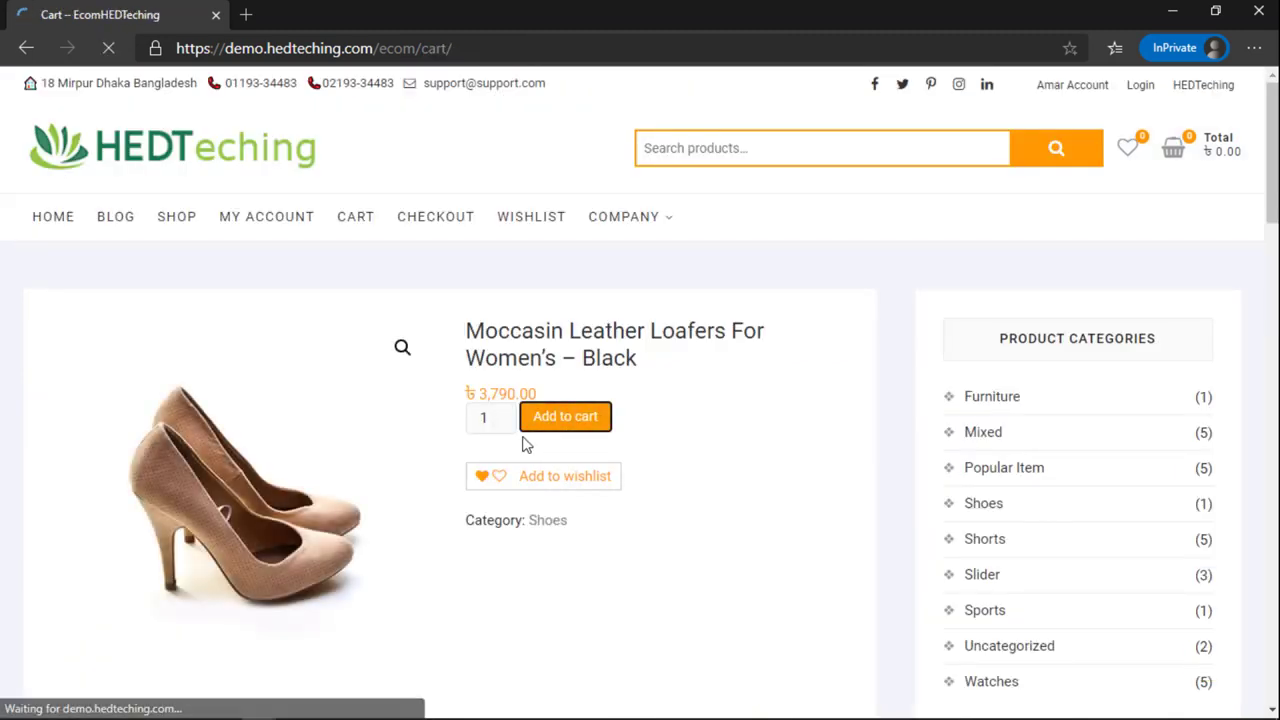
pyautogui.scroll(-2, 489, 493)
pyautogui.click(106, 417)
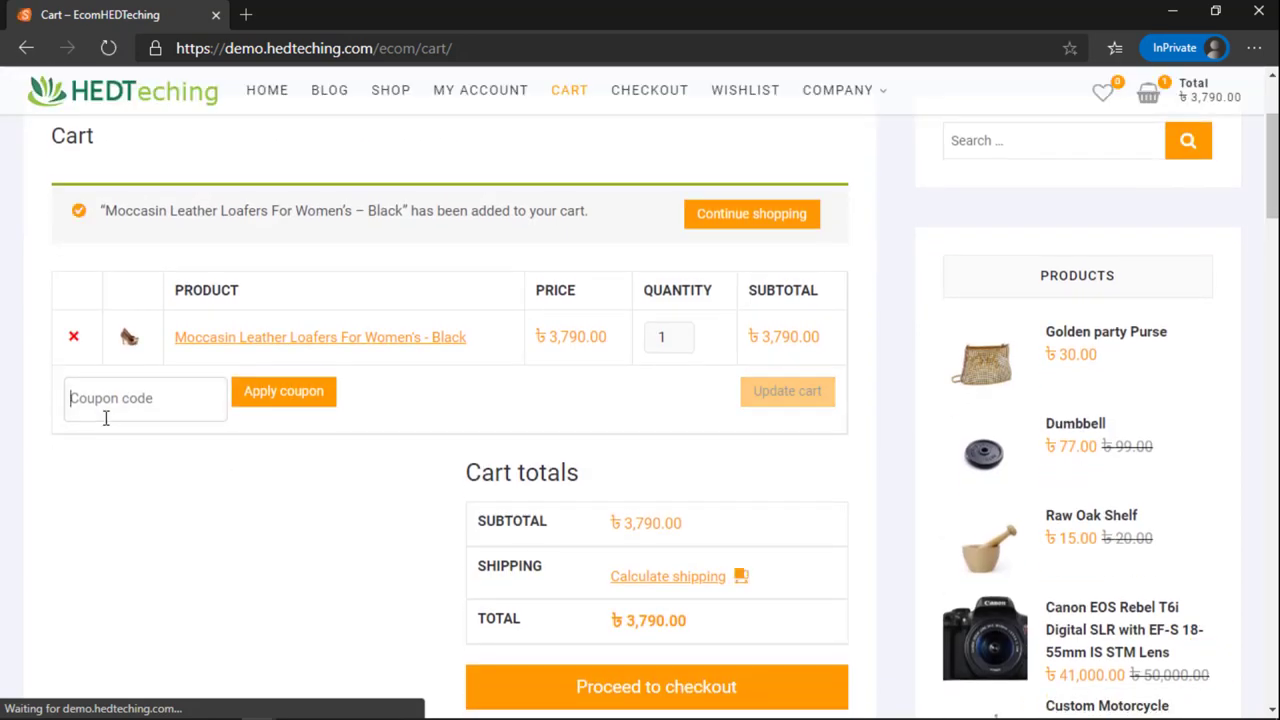
pyautogui.write('100TKOFF')
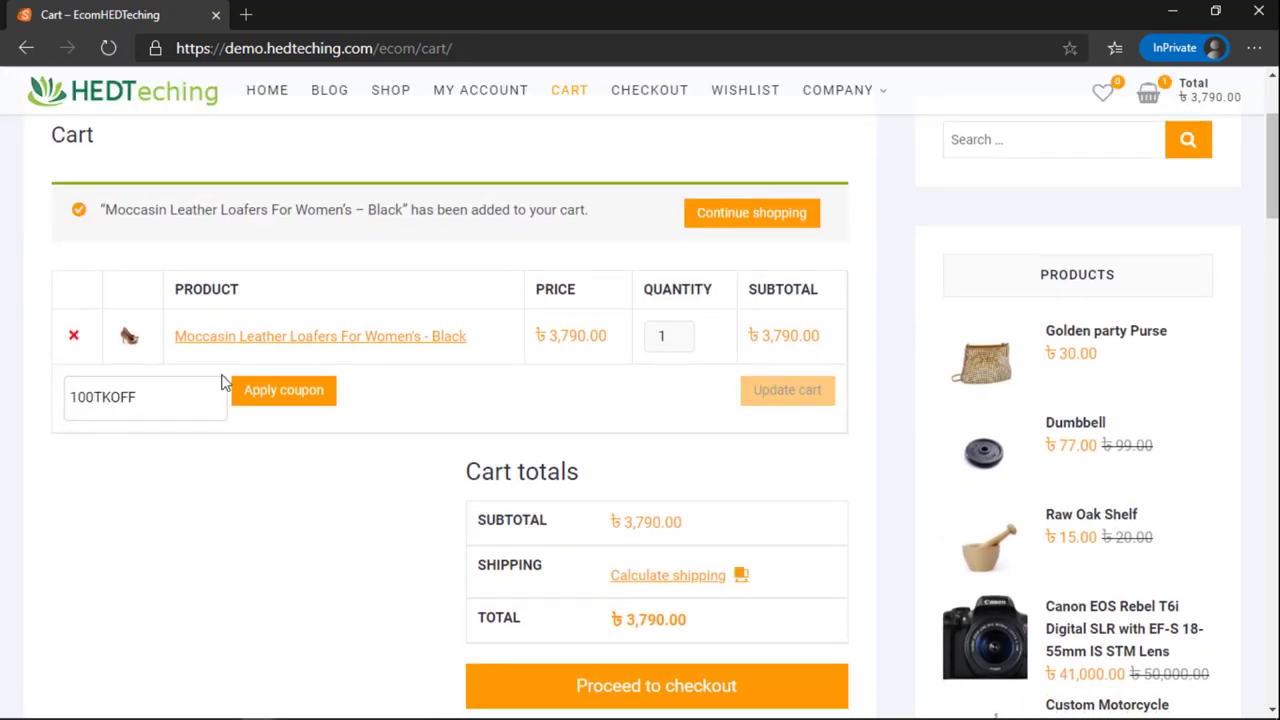
pyautogui.click(271, 390)
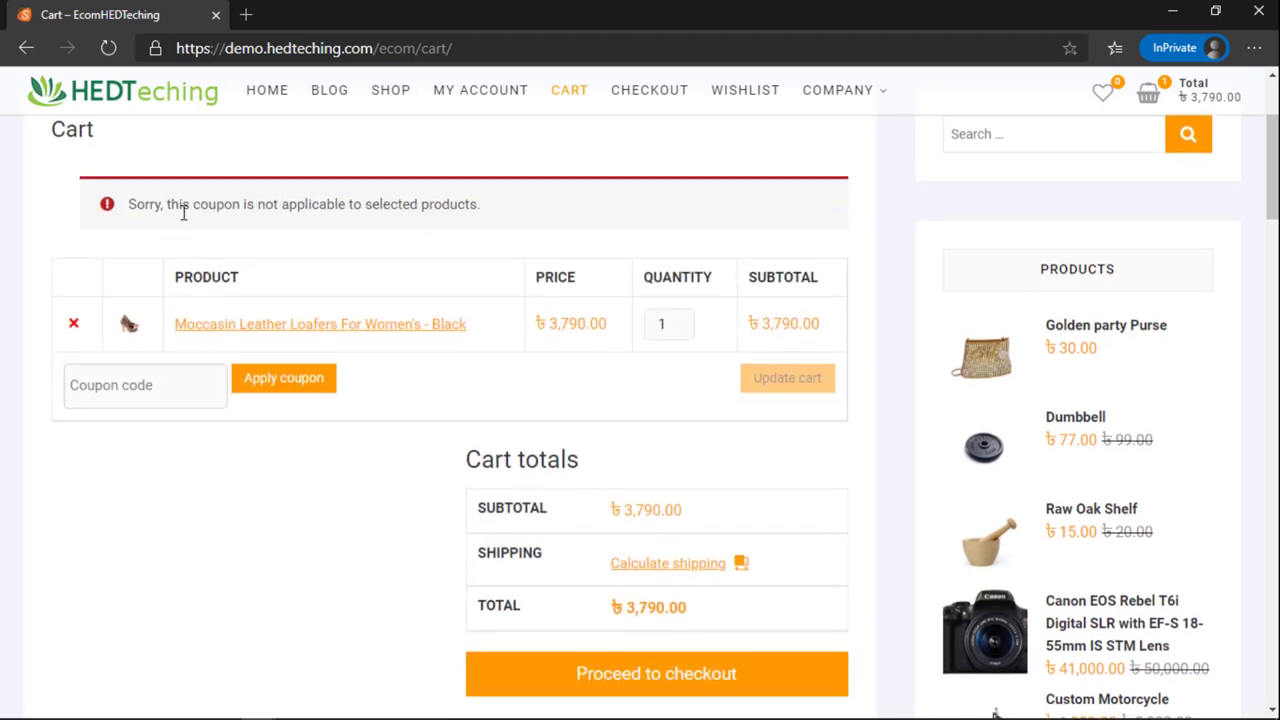
pyautogui.moveTo(209, 190); pyautogui.dragTo(350, 194)
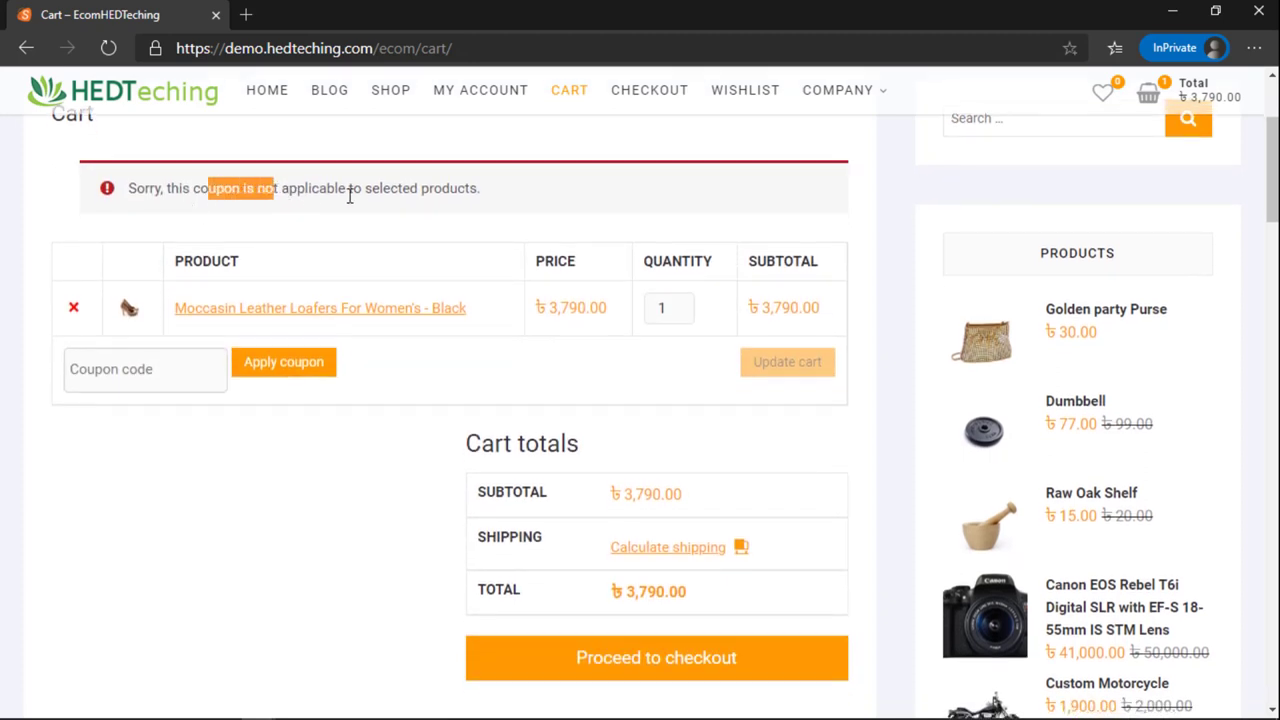
pyautogui.click(413, 195)
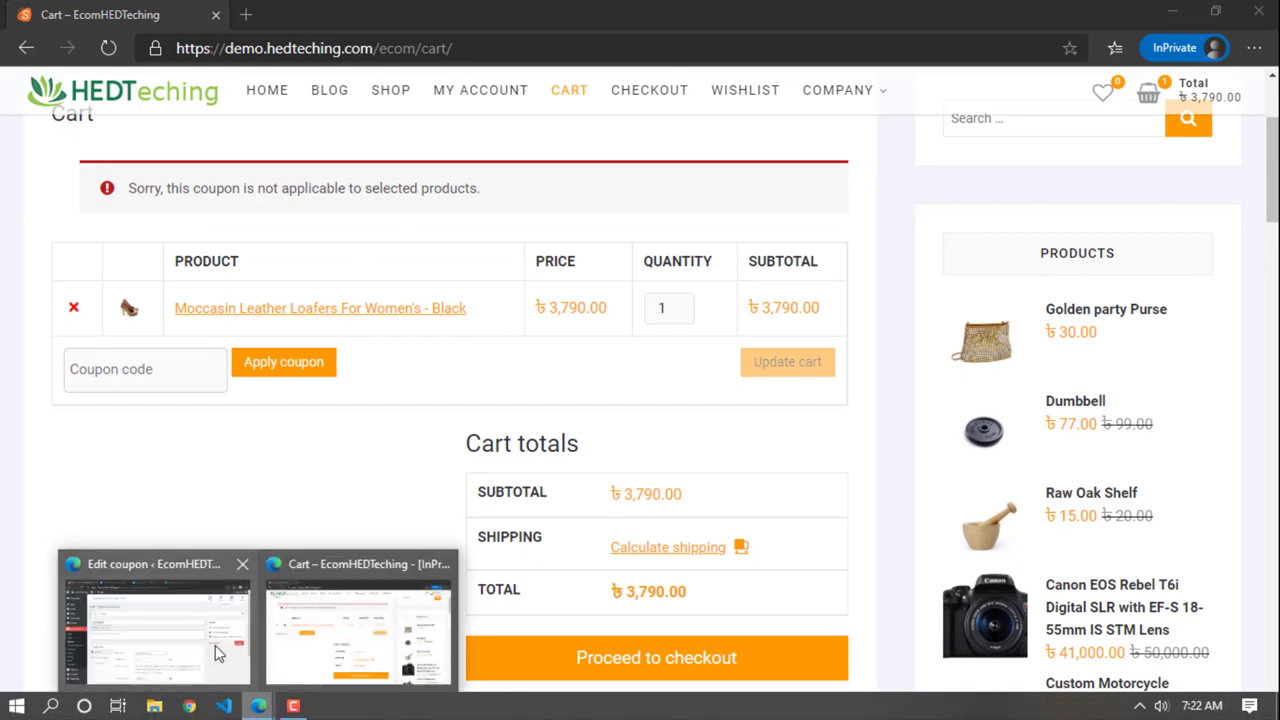
# Step: Return to the Edit coupon window and view its Usage restriction settings
pyautogui.click(215, 645)
pyautogui.scroll(-2, 414, 574)
pyautogui.click(235, 355)
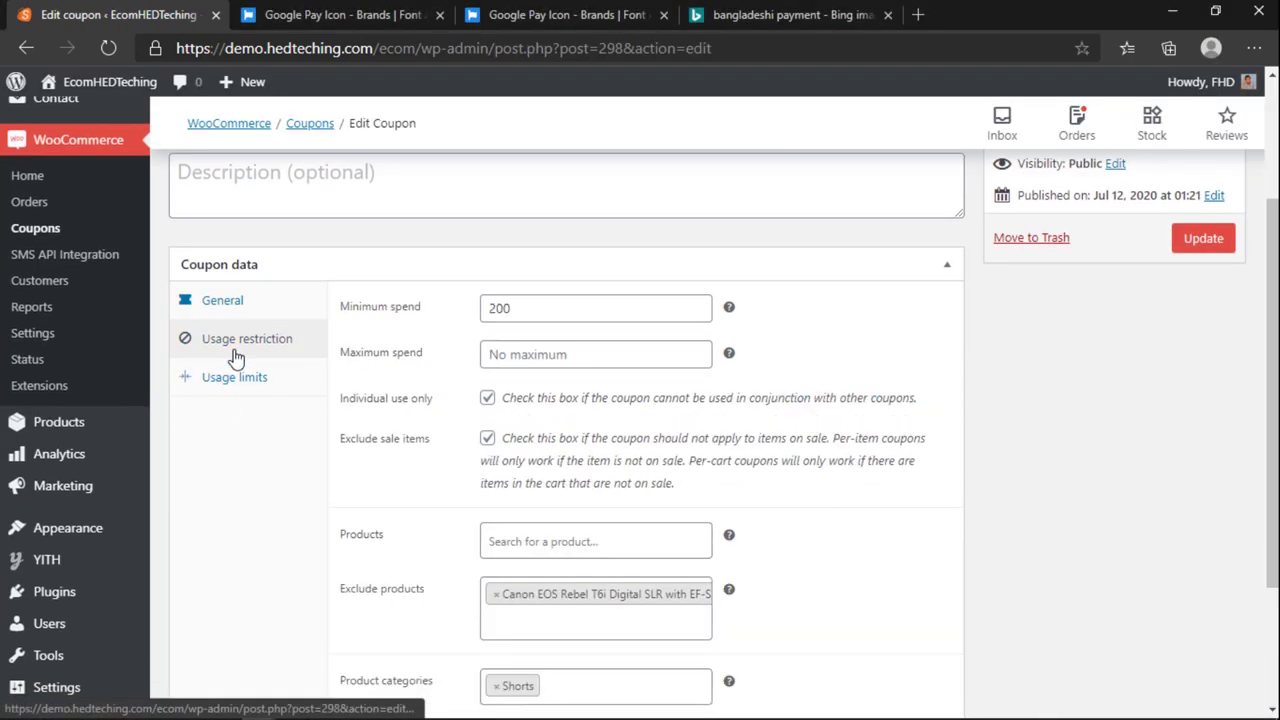
pyautogui.scroll(-2, 391, 451)
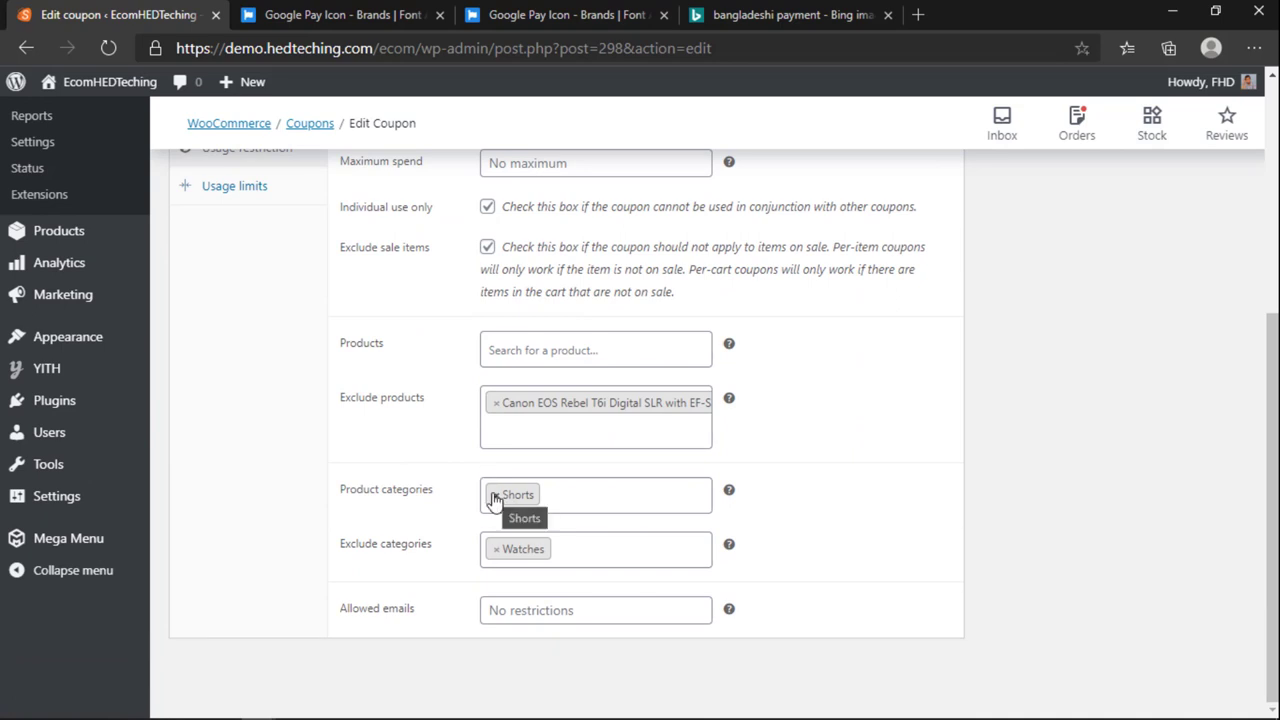
# Step: Remove Shorts from the coupon's product categories and update the 100TKOFF coupon
pyautogui.moveTo(263, 708)
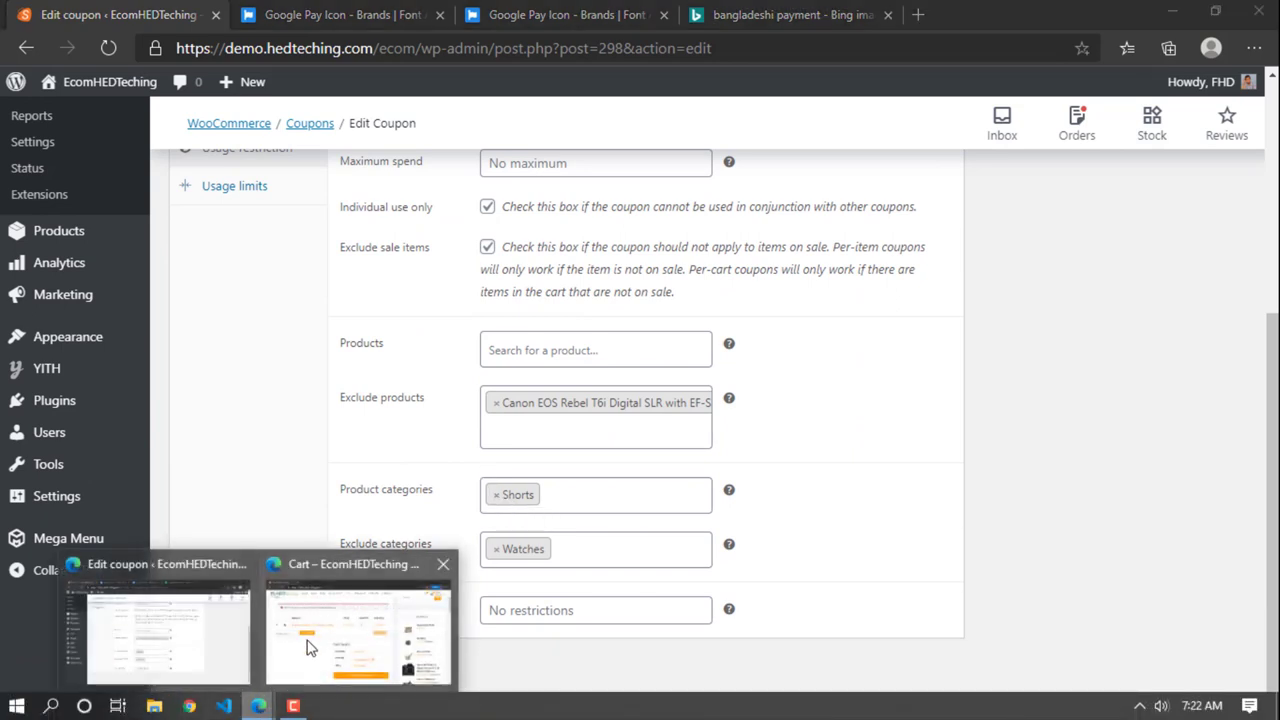
pyautogui.click(322, 600)
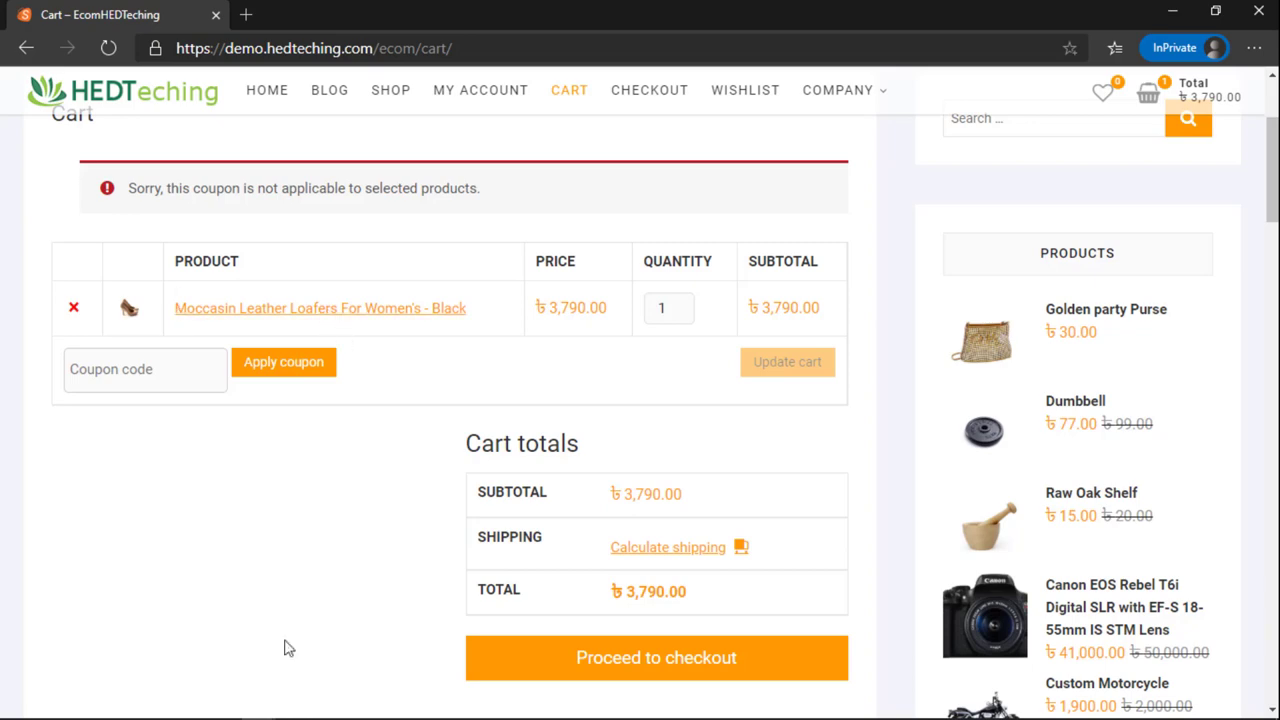
pyautogui.click(236, 686)
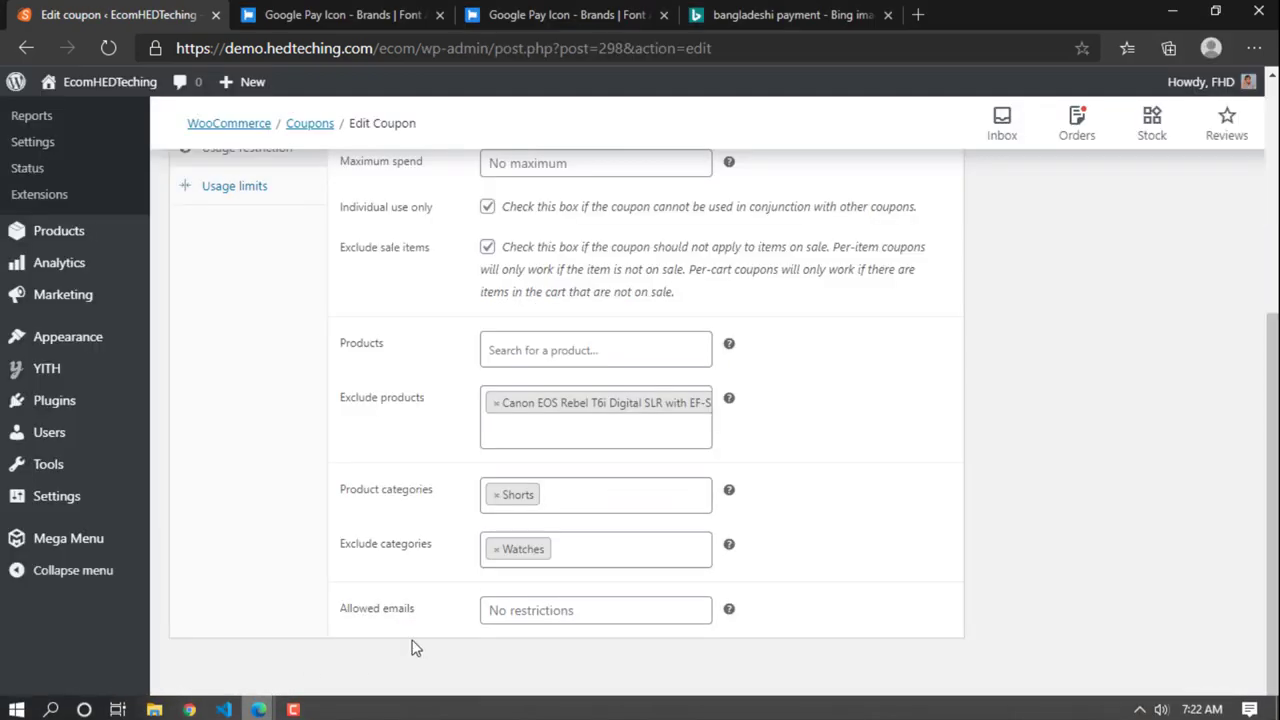
pyautogui.click(494, 500)
pyautogui.click(1014, 540)
pyautogui.scroll(4, 1006, 537)
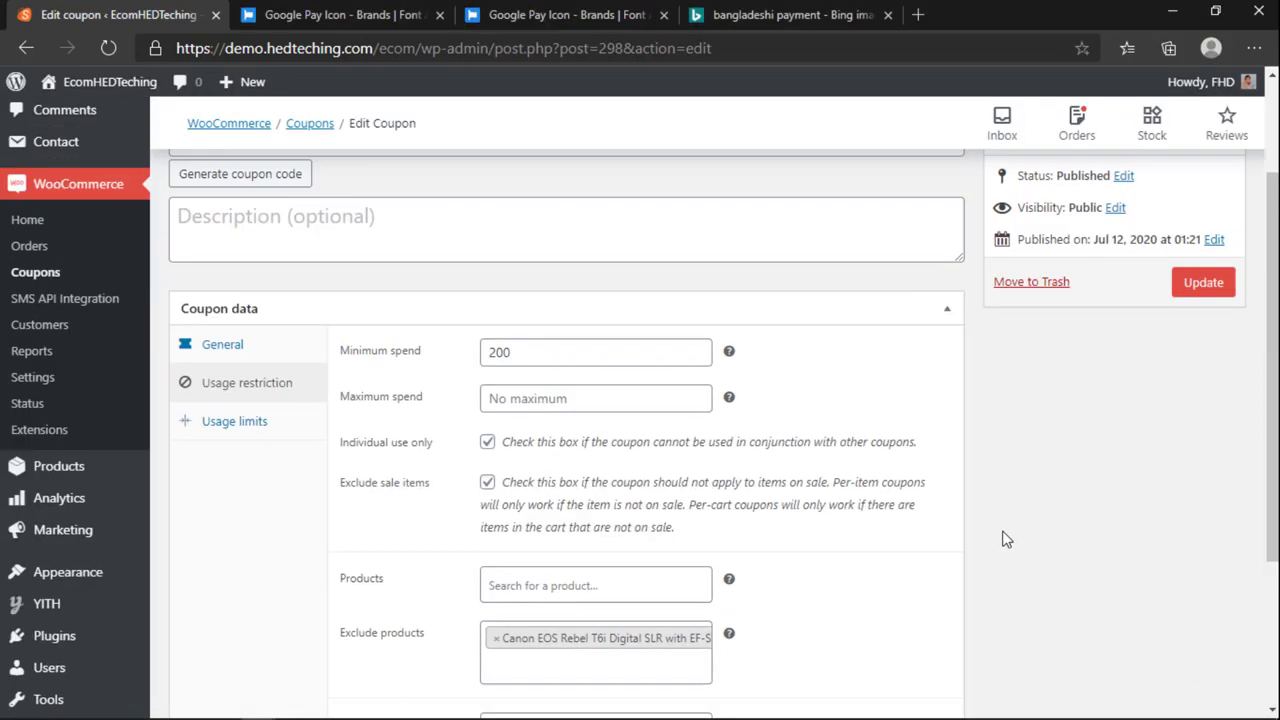
pyautogui.click(1218, 437)
pyautogui.click(1203, 434)
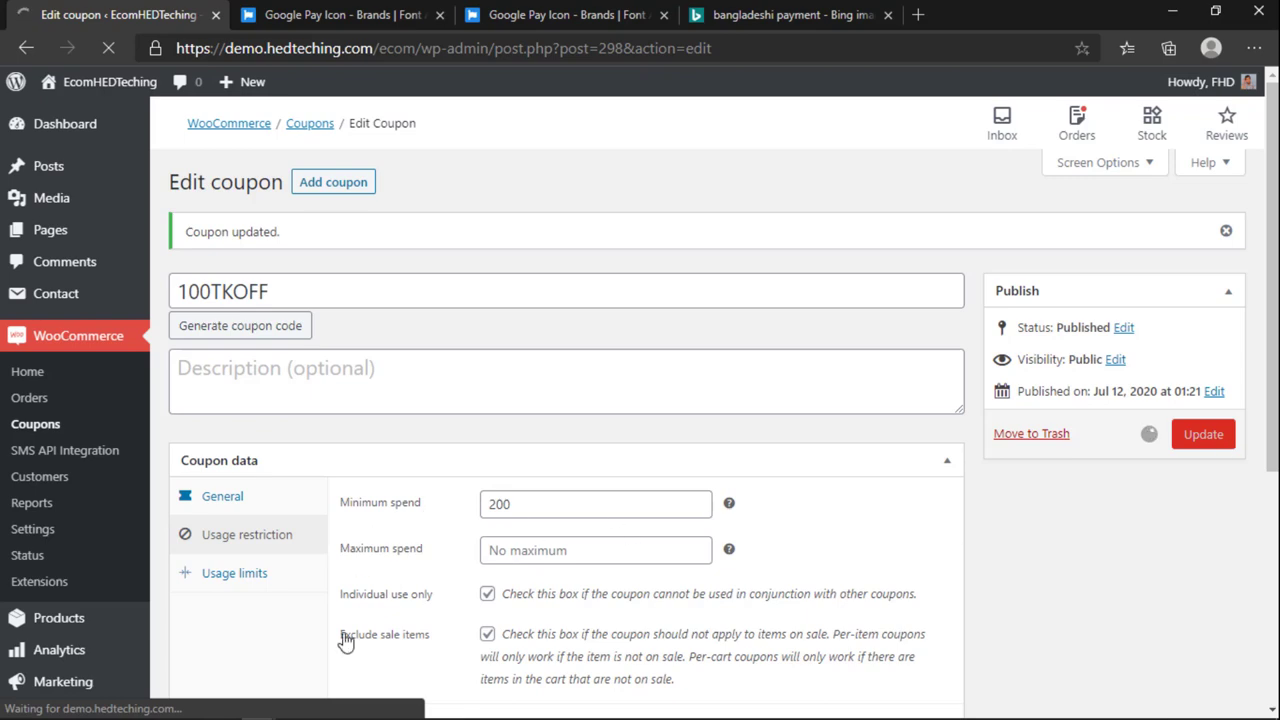
# Step: Apply the 100TKOFF coupon to the loafers in the storefront cart
pyautogui.moveTo(240, 715)
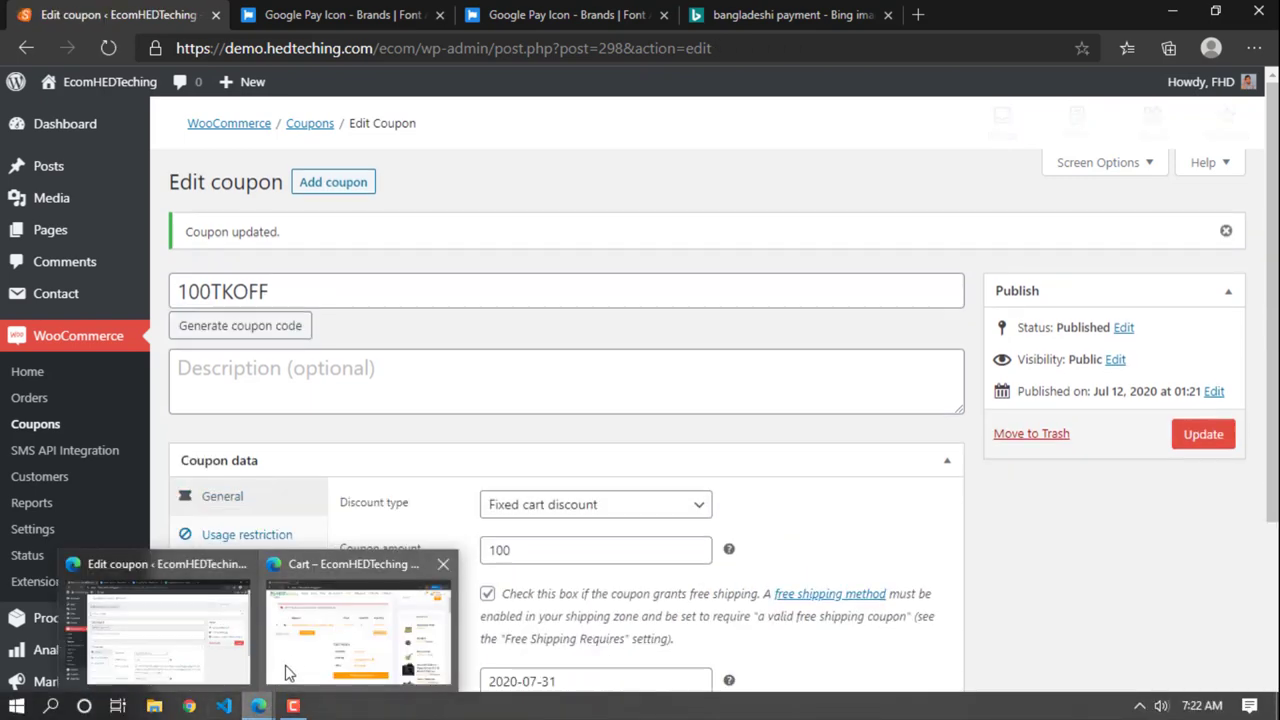
pyautogui.click(350, 640)
pyautogui.scroll(1, 274, 571)
pyautogui.click(188, 569)
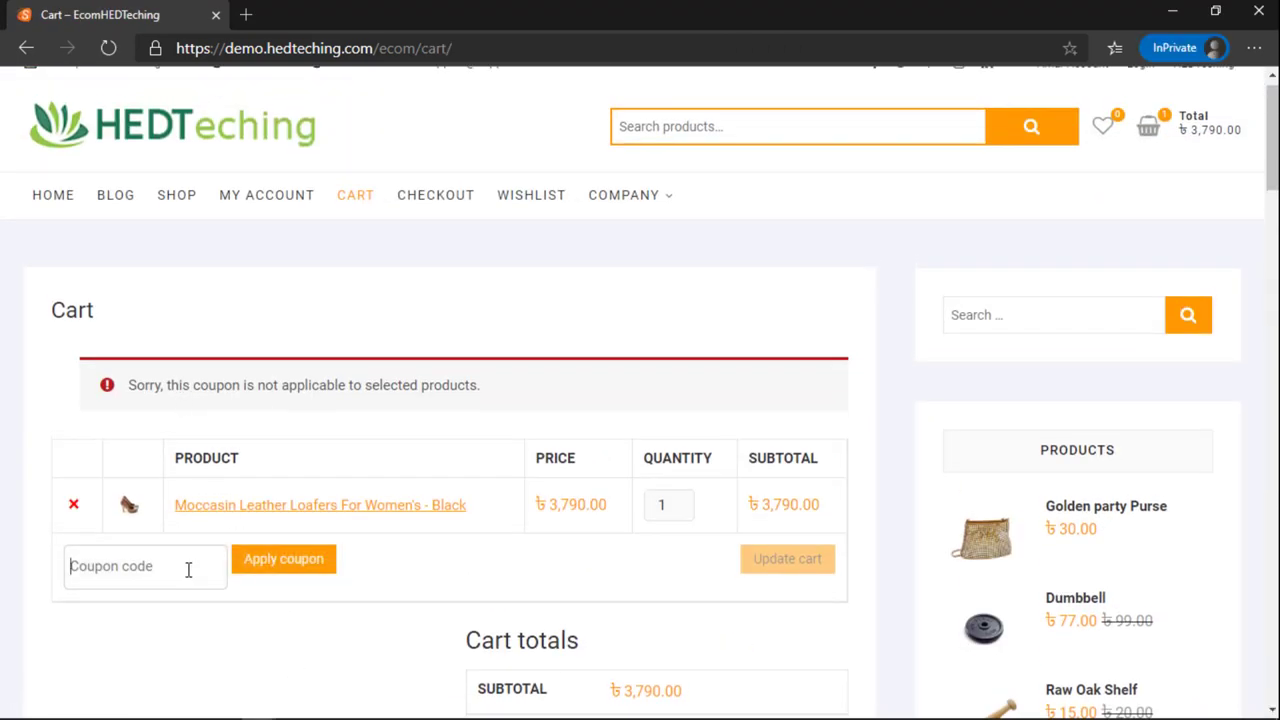
pyautogui.write('100TKOFF')
pyautogui.click(286, 560)
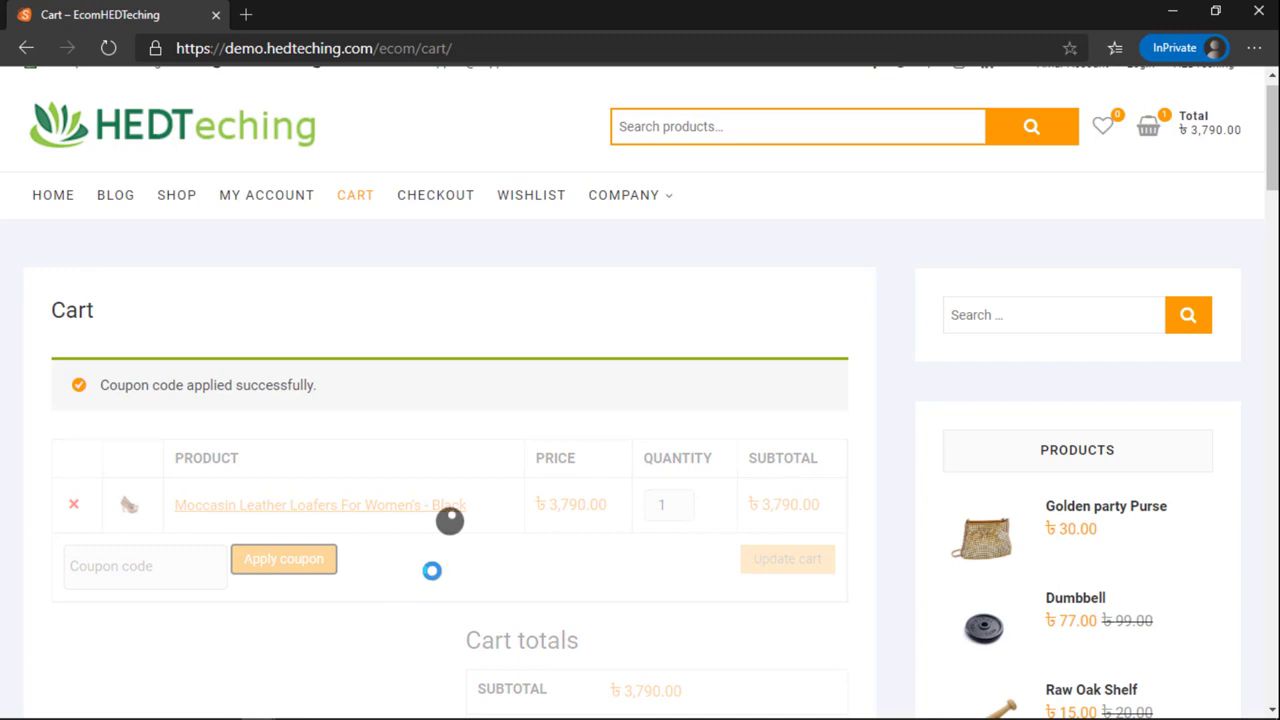
# Step: Check the cart totals: the ৳3,790.00 subtotal drops to a ৳3,690.00 total
pyautogui.scroll(-3, 565, 515)
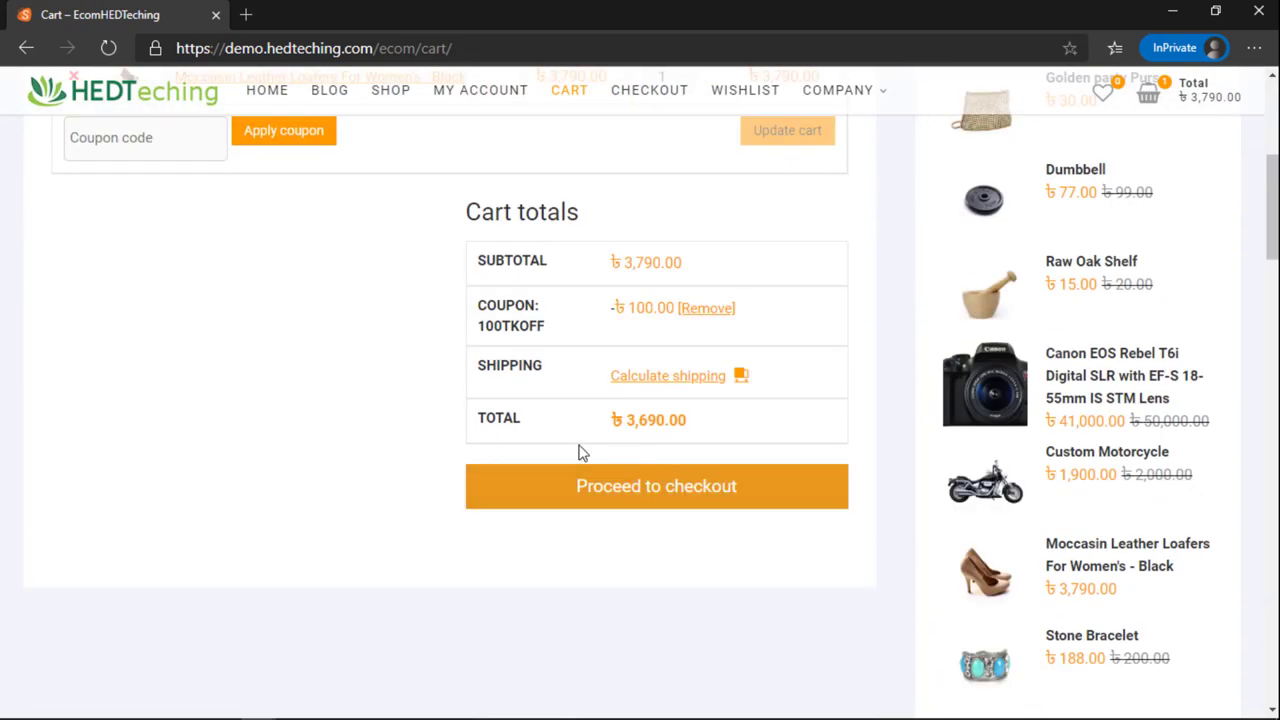
pyautogui.scroll(1, 590, 445)
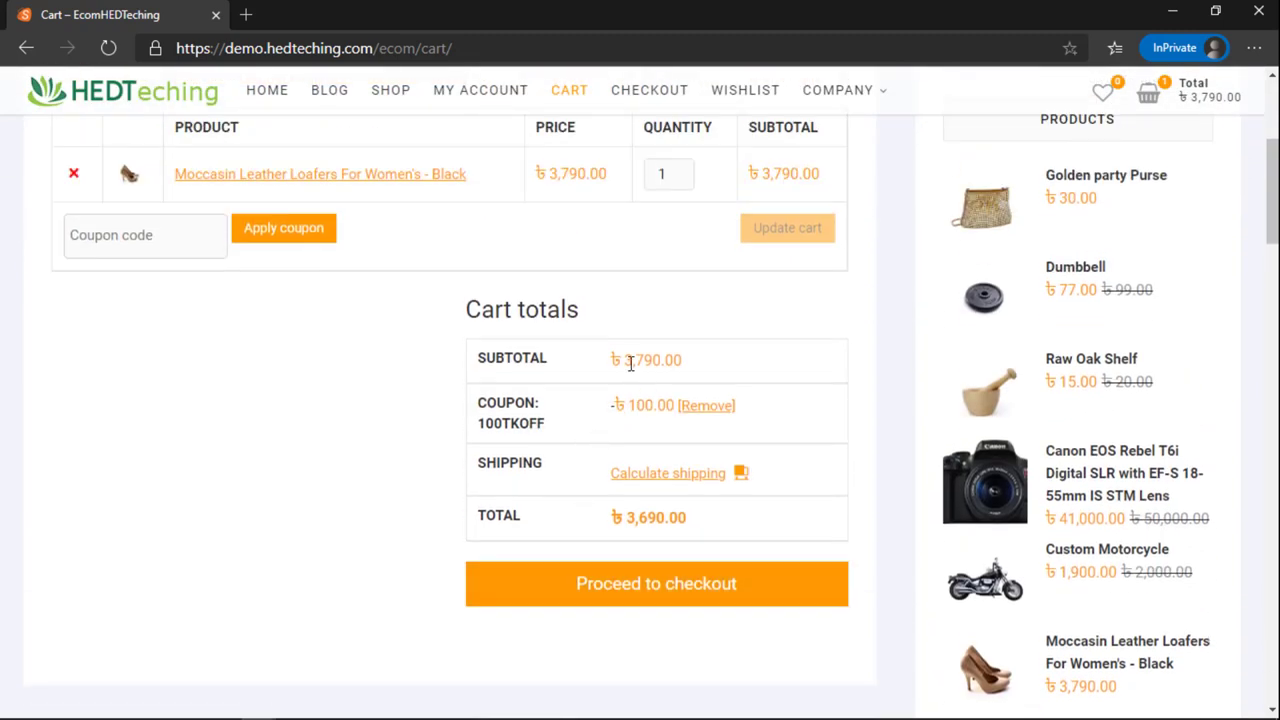
pyautogui.moveTo(619, 362); pyautogui.dragTo(688, 369)
pyautogui.moveTo(628, 516); pyautogui.dragTo(700, 543)
pyautogui.click(702, 544)
pyautogui.scroll(1, 660, 470)
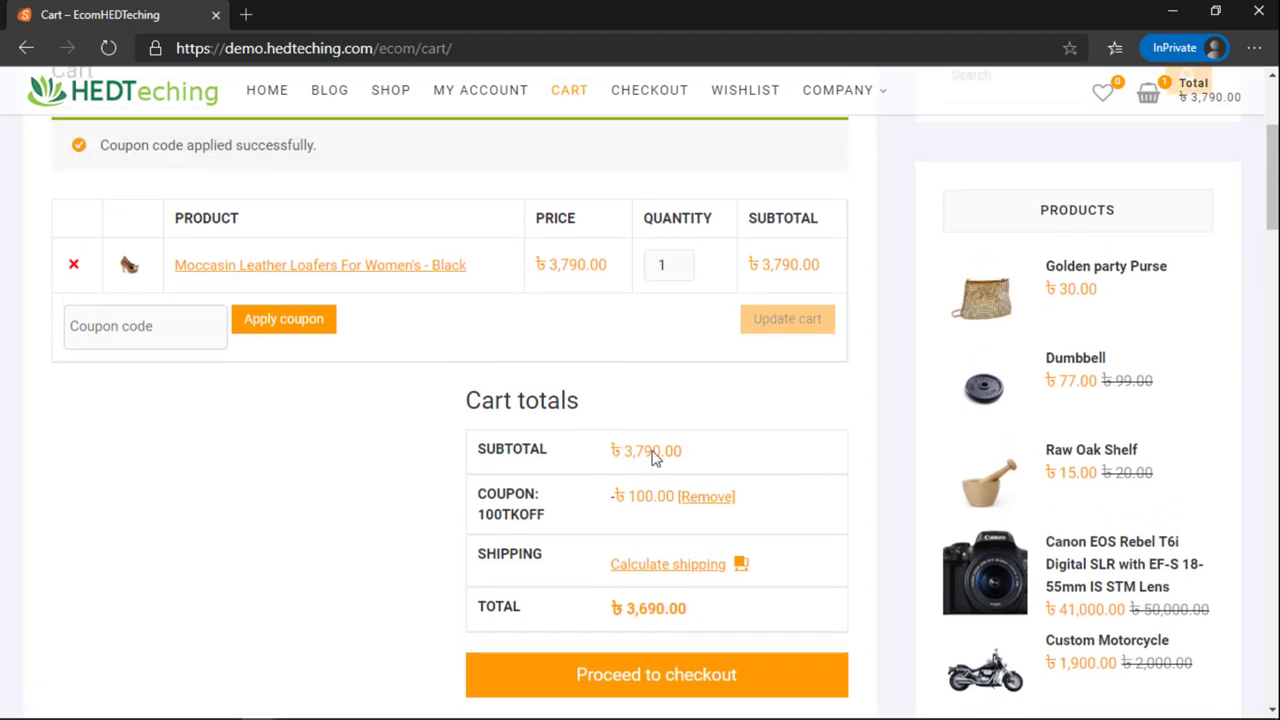
pyautogui.scroll(3, 656, 512)
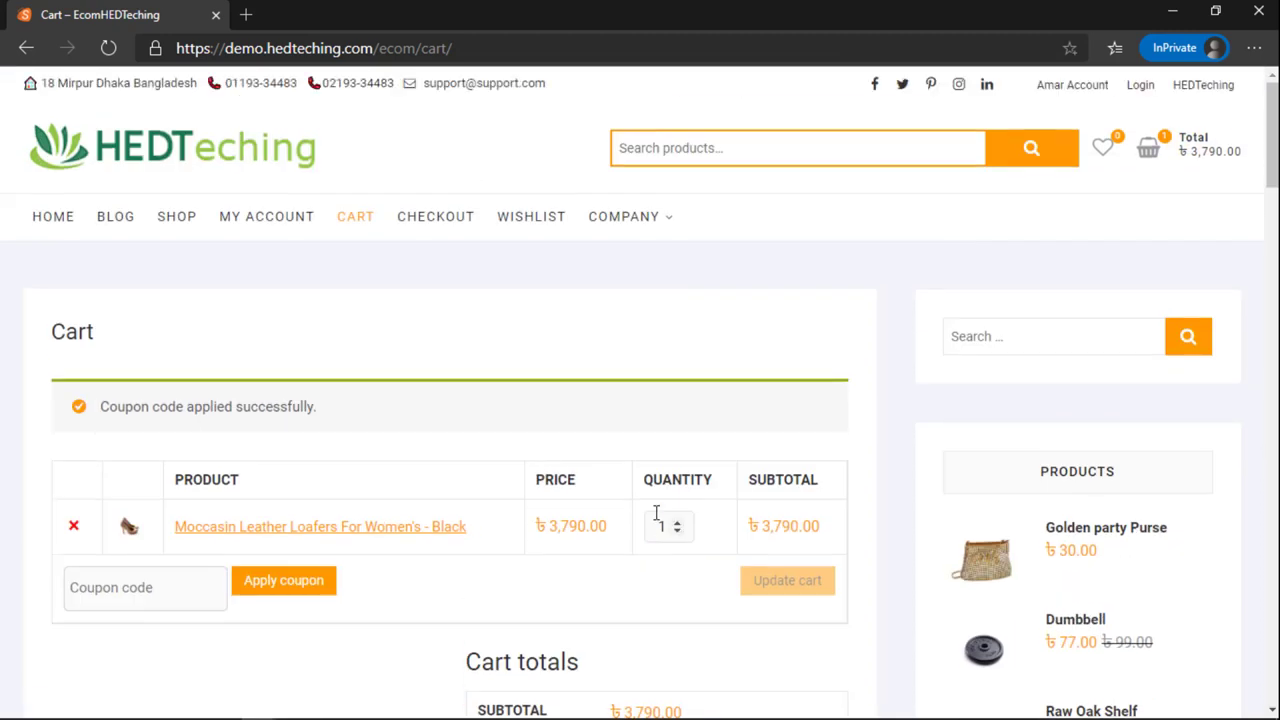
# Step: Return to the coupon editor and start a new coupon
pyautogui.moveTo(258, 712)
pyautogui.click(170, 625)
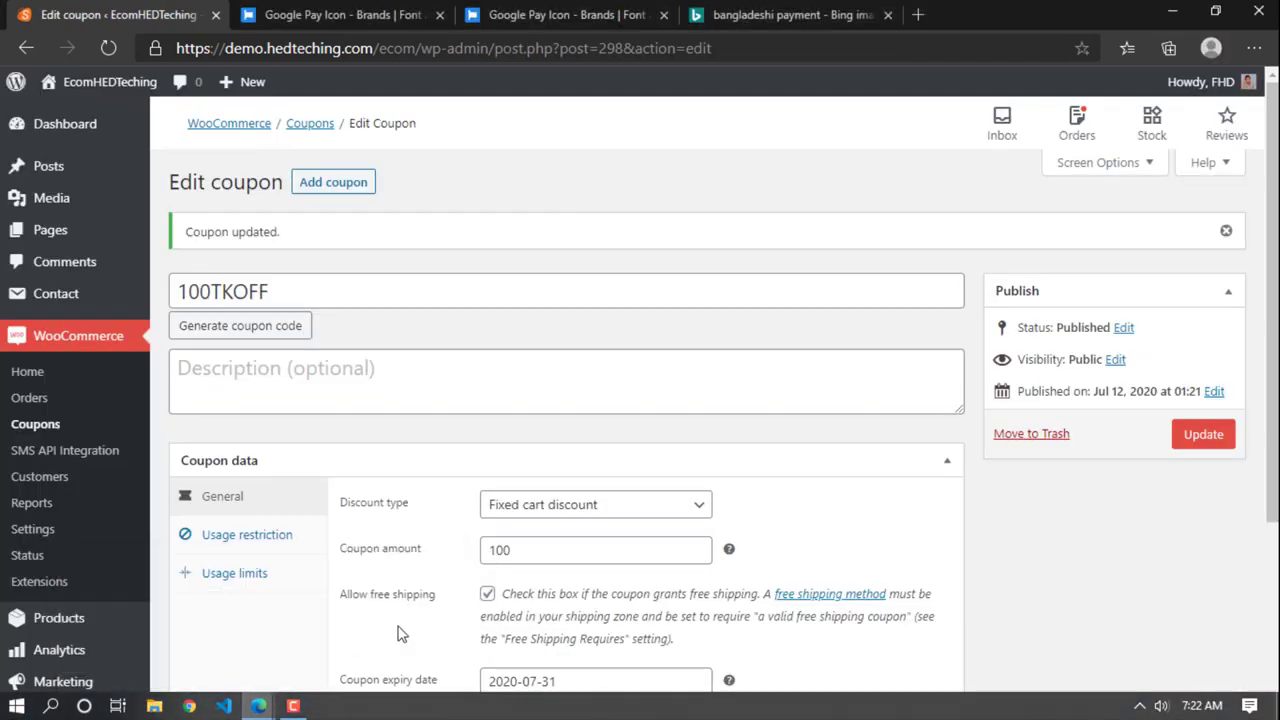
pyautogui.scroll(-3, 470, 520)
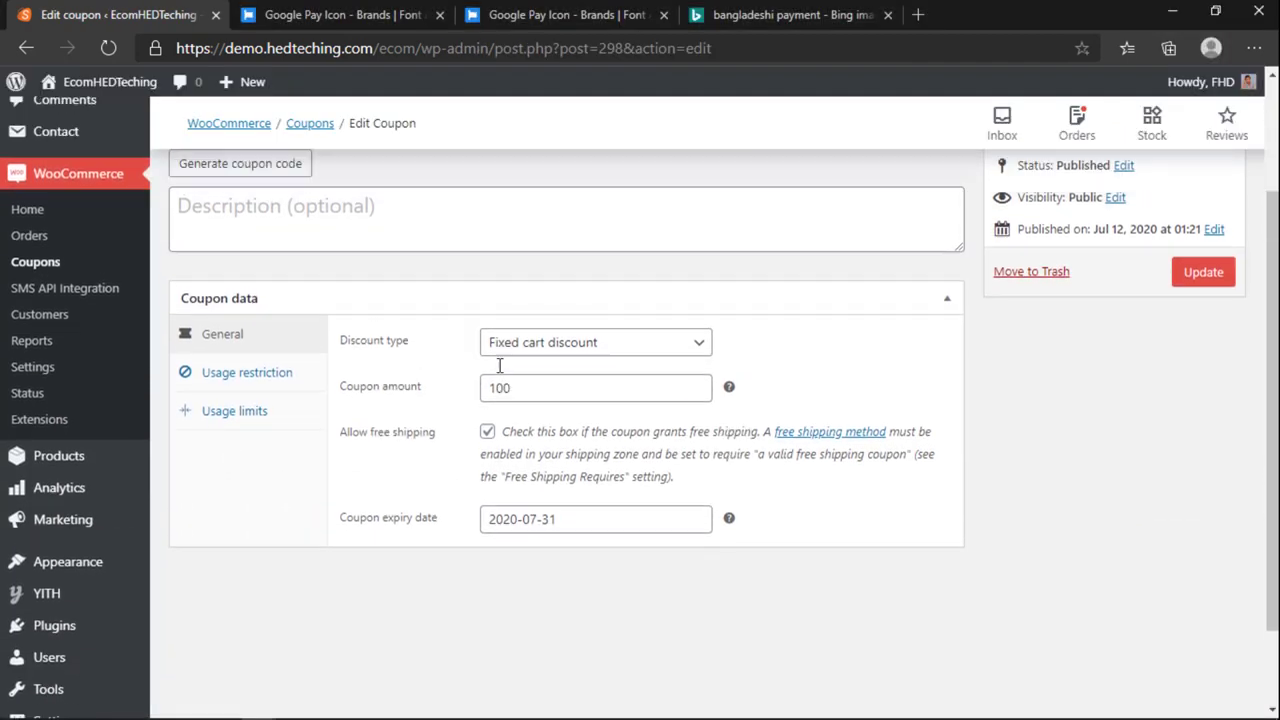
pyautogui.scroll(3, 450, 380)
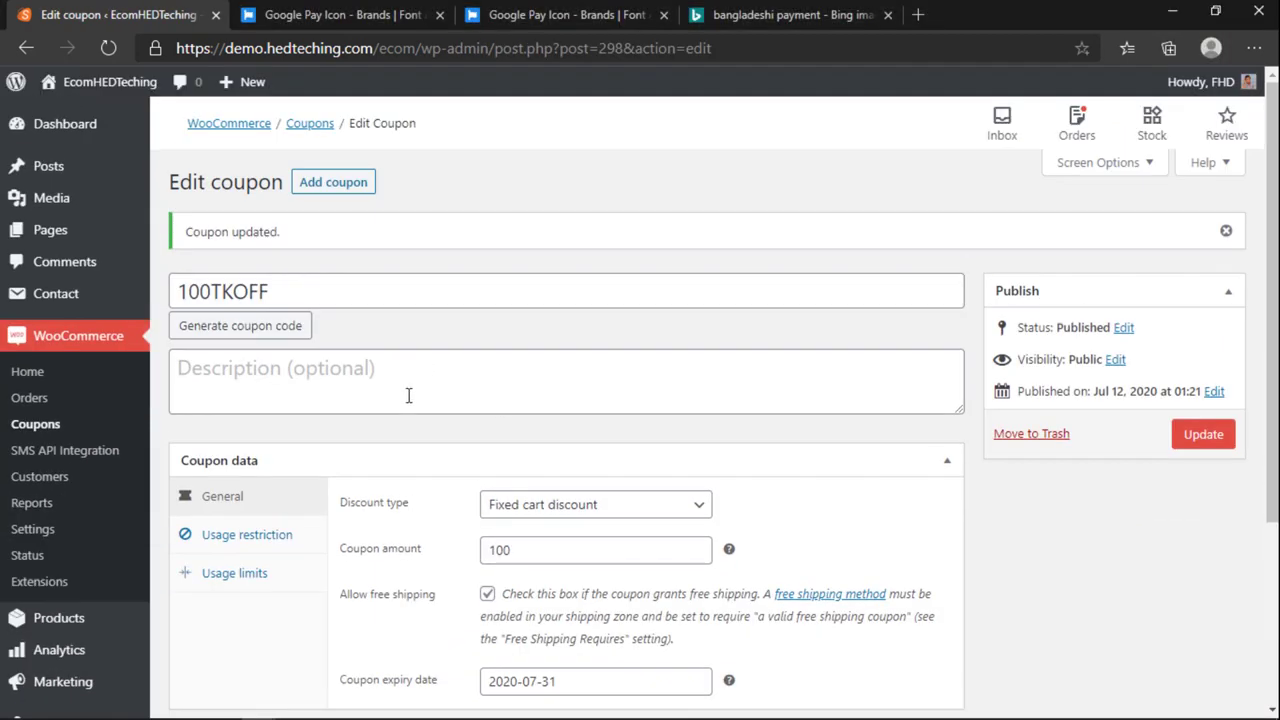
pyautogui.click(333, 182)
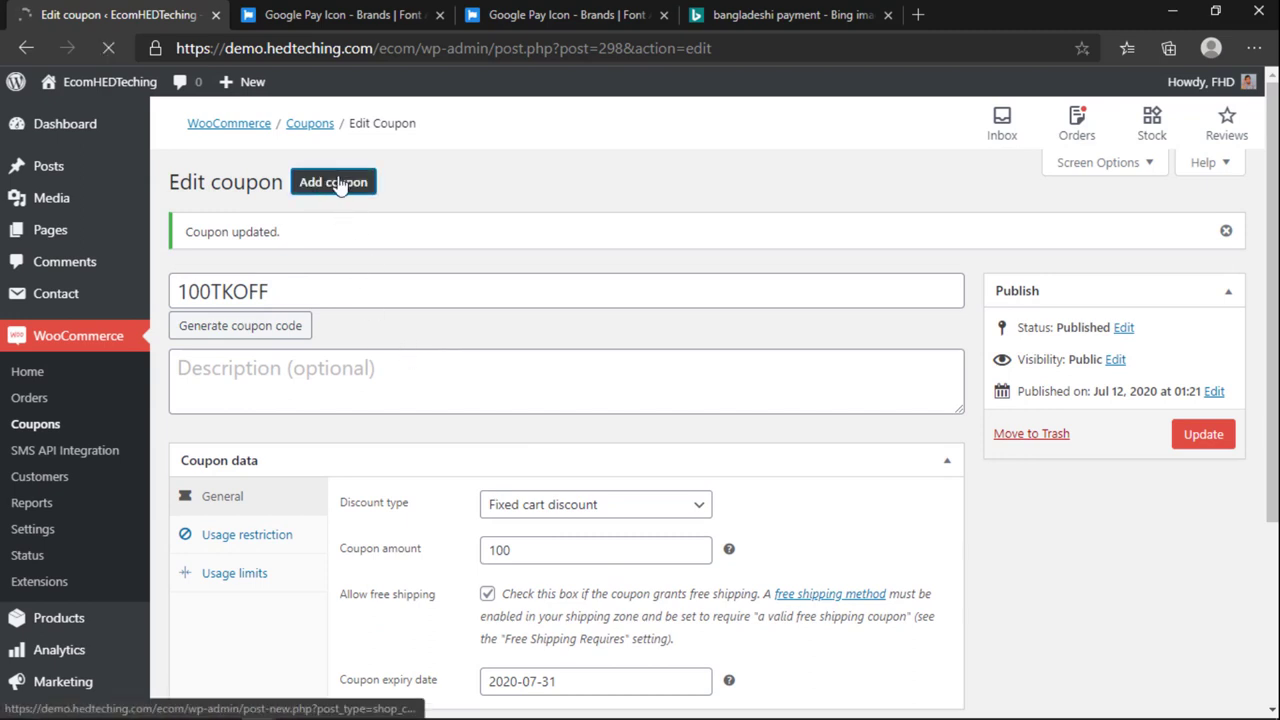
# Step: Generate random codes until GC3SKFFE appears, then copy that code
pyautogui.click(248, 262)
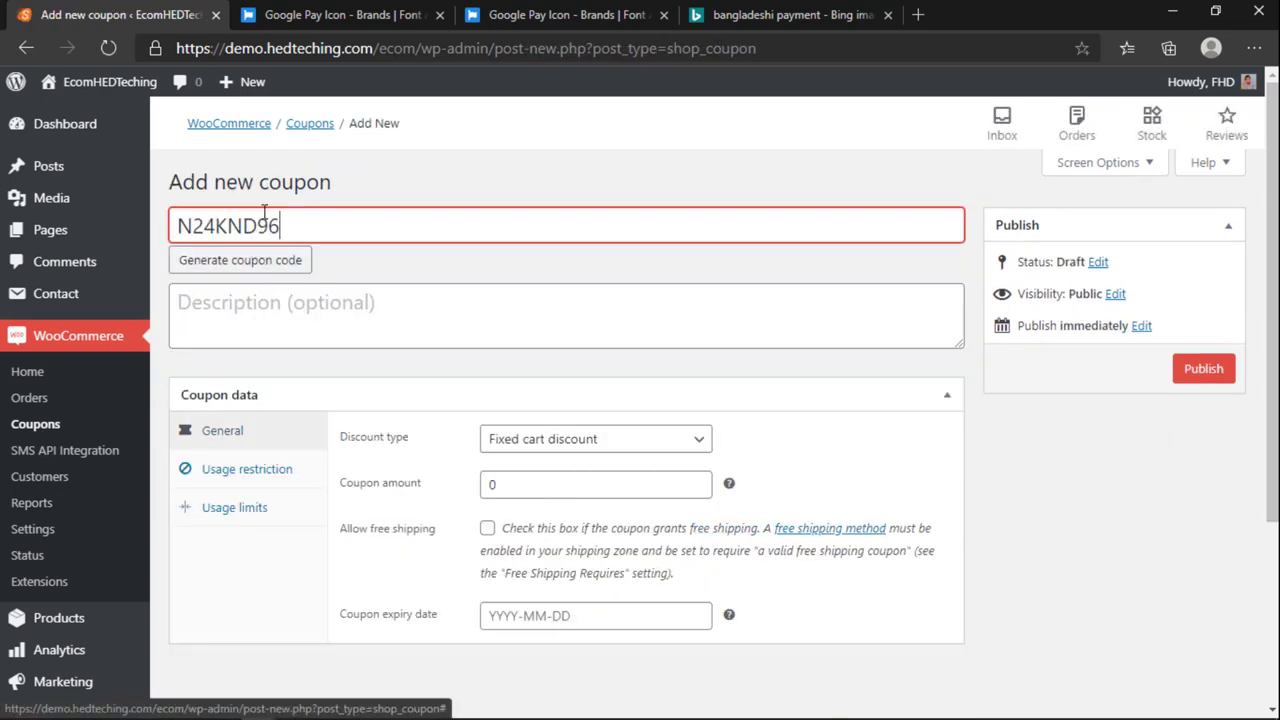
pyautogui.moveTo(271, 223); pyautogui.dragTo(143, 237)
pyautogui.click(325, 213)
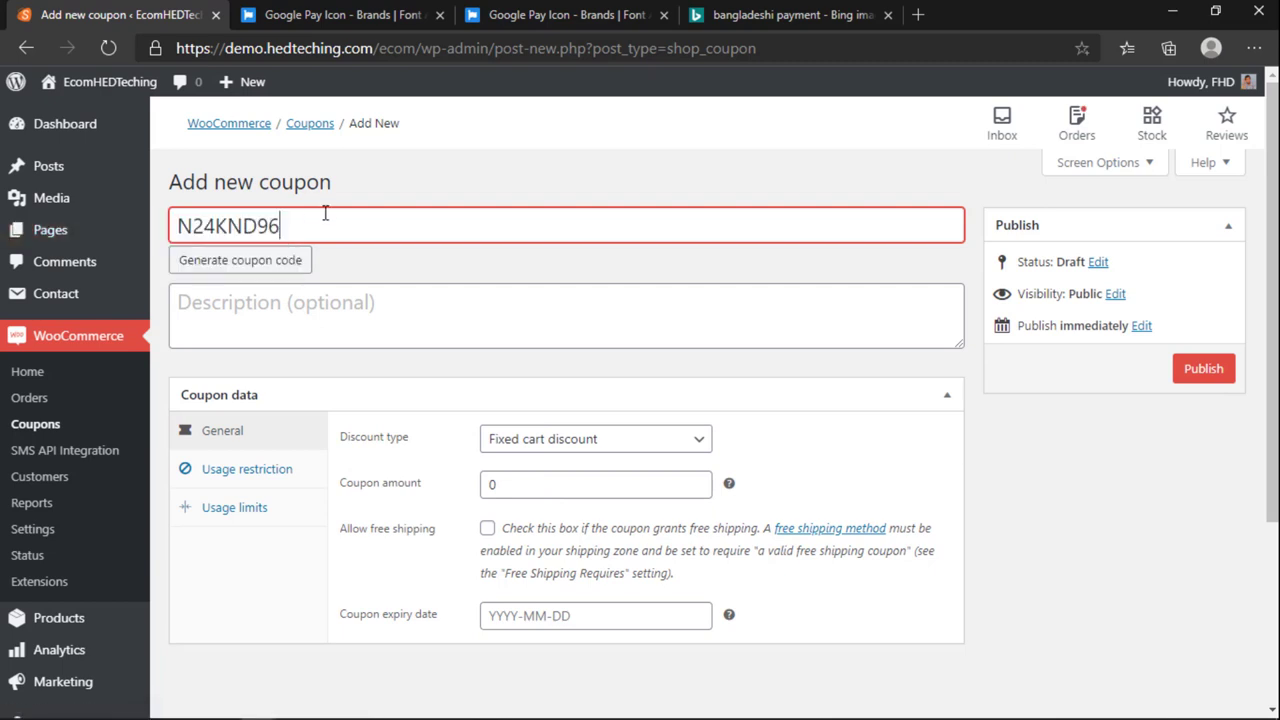
pyautogui.click(270, 264)
pyautogui.click(270, 264)
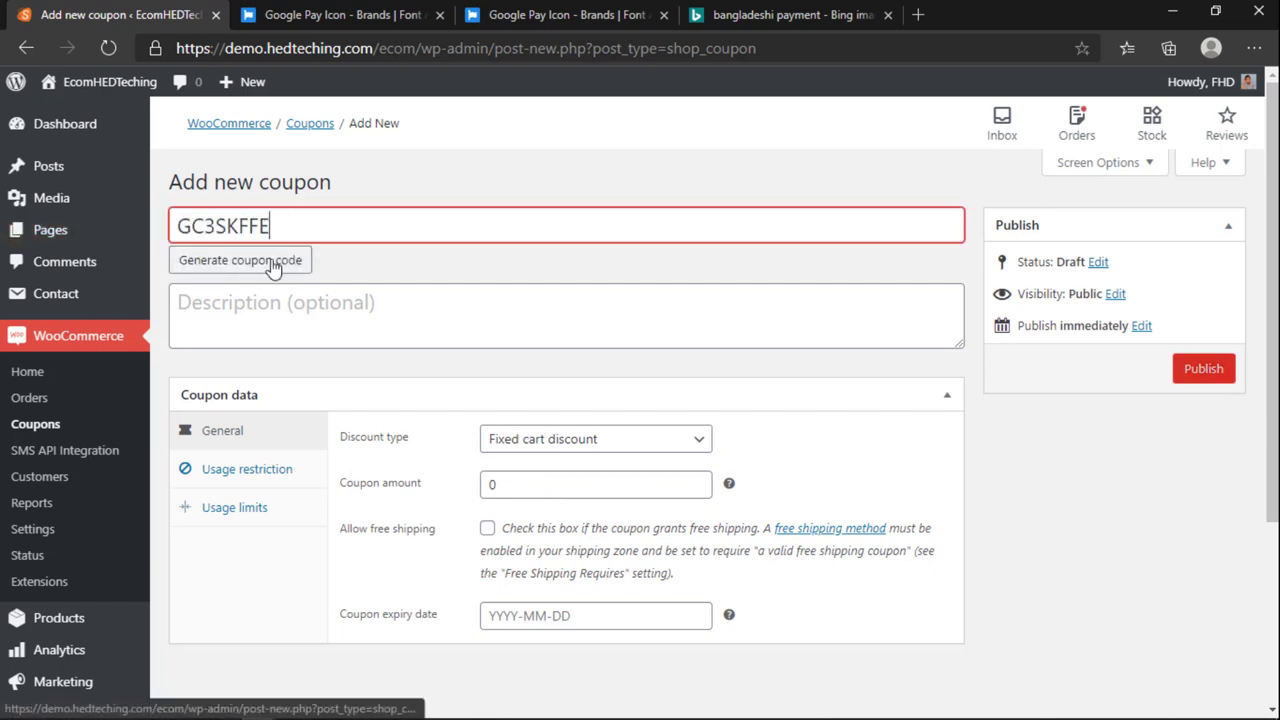
pyautogui.moveTo(267, 230); pyautogui.dragTo(100, 240)
pyautogui.rightClick(192, 226)
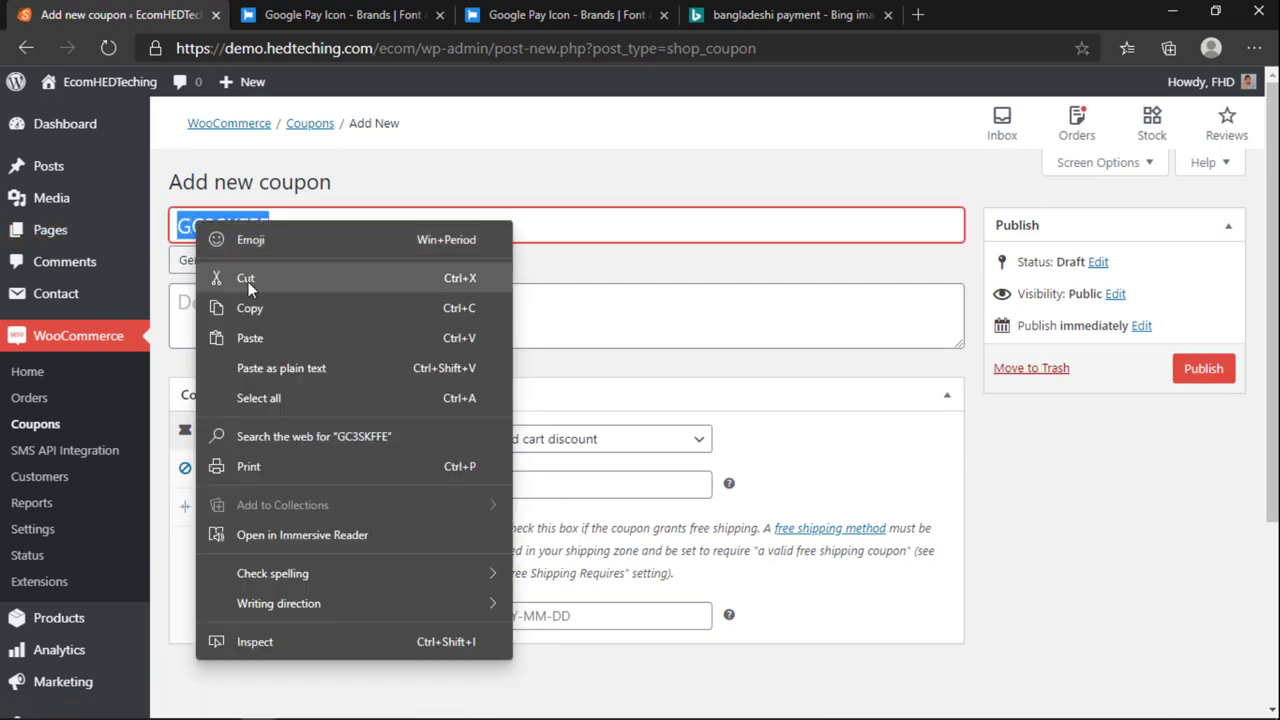
pyautogui.click(230, 354)
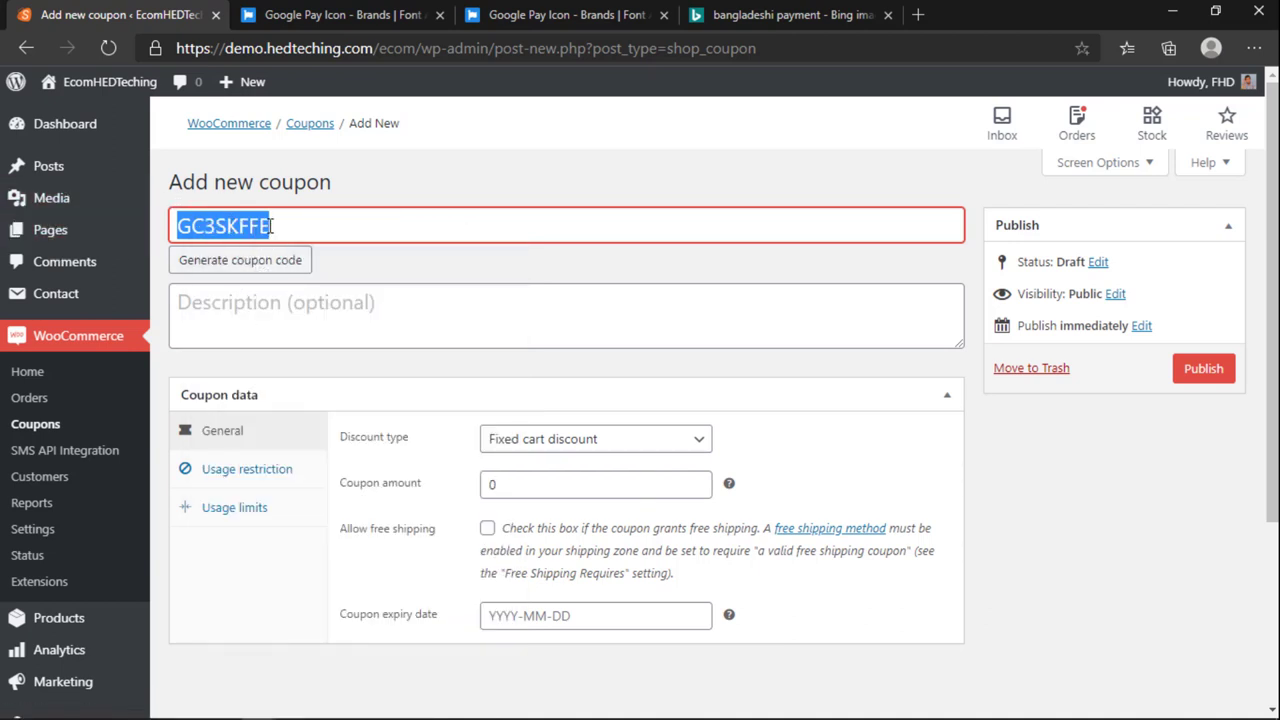
# Step: Check the storefront cart, then come back and reselect the GC3SKFFE code
pyautogui.moveTo(258, 705)
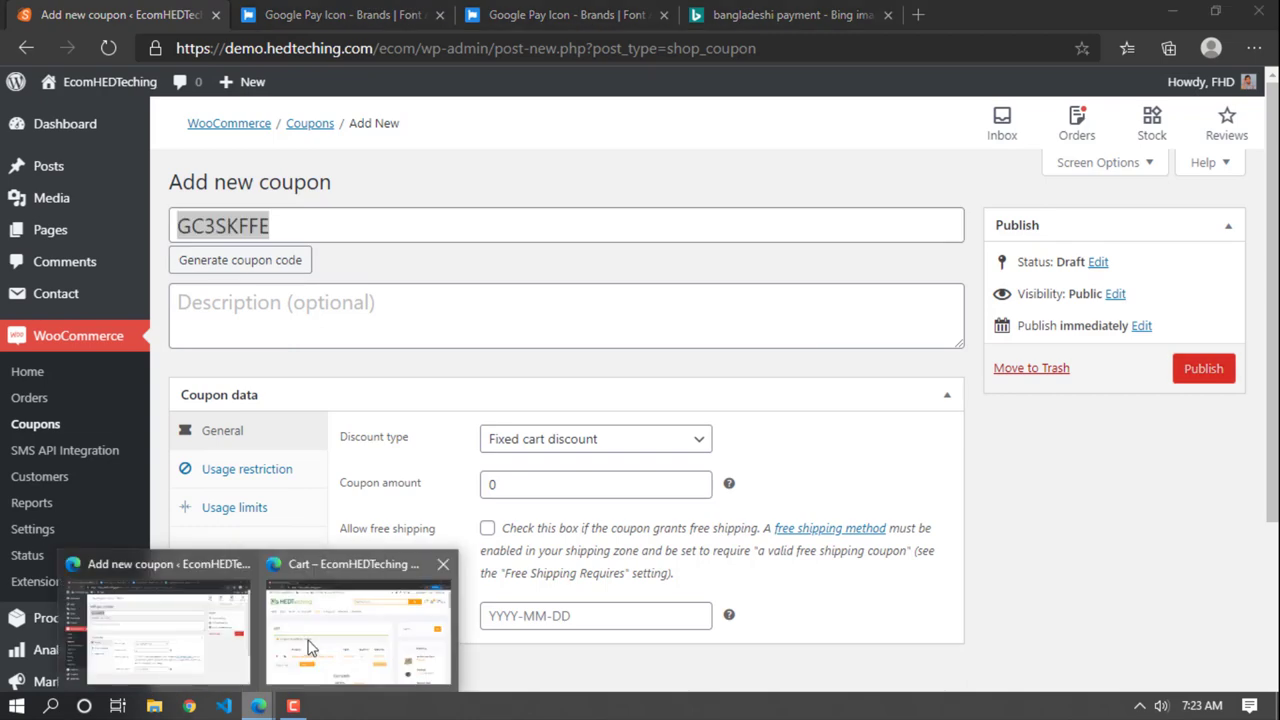
pyautogui.click(355, 650)
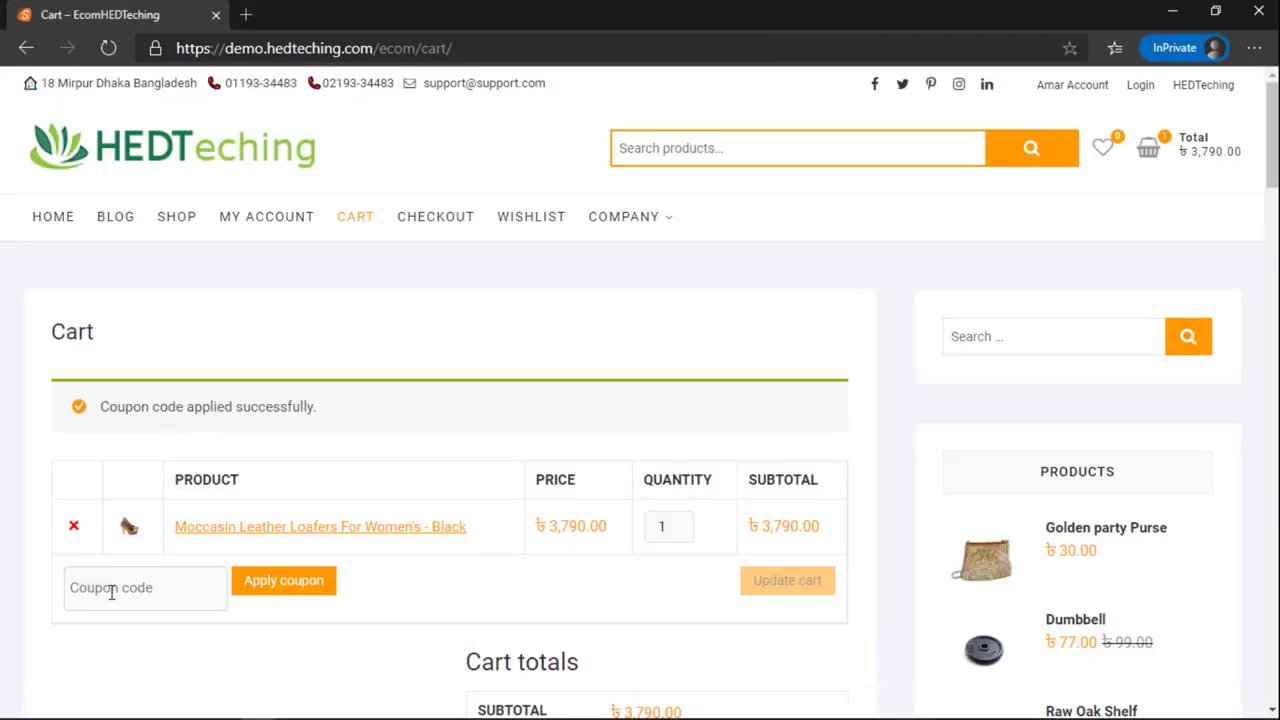
pyautogui.moveTo(255, 703)
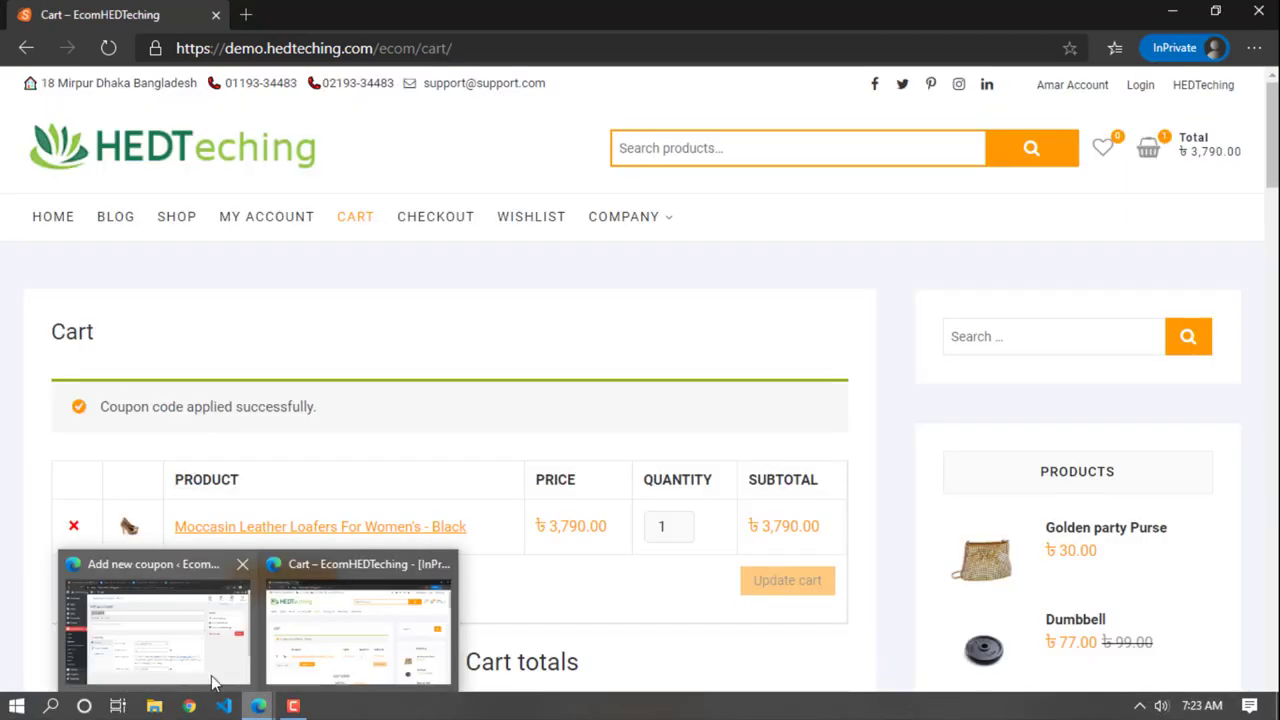
pyautogui.click(212, 681)
pyautogui.doubleClick(265, 228)
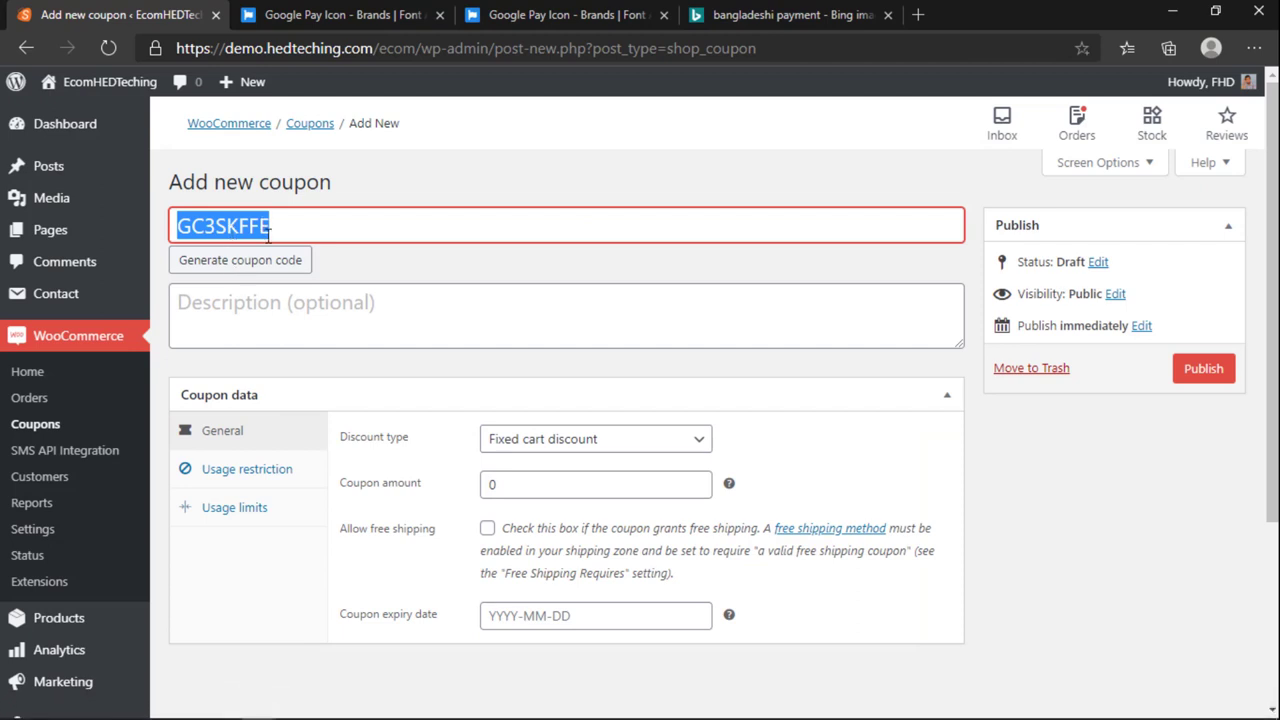
pyautogui.moveTo(300, 226); pyautogui.dragTo(185, 228)
# Step: Set the coupon to Percentage discount with a coupon amount of 10
pyautogui.click(412, 383)
pyautogui.click(384, 385)
pyautogui.click(518, 440)
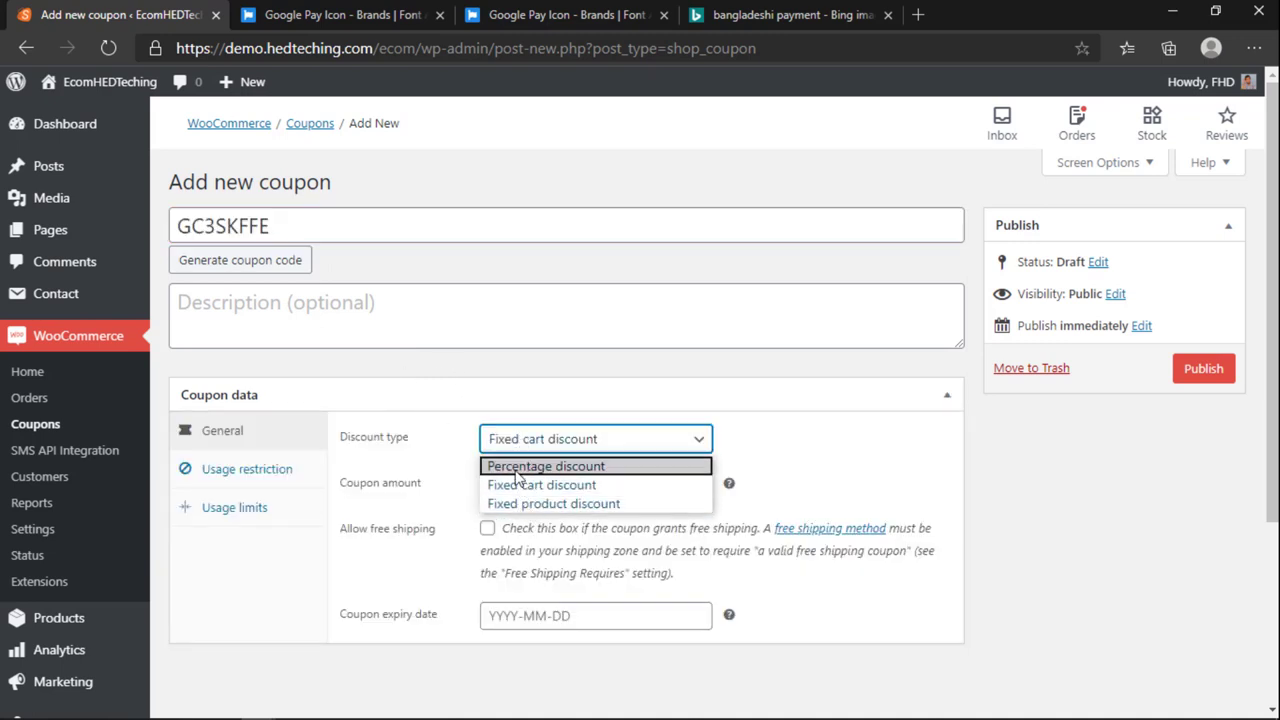
pyautogui.click(505, 466)
pyautogui.click(447, 490)
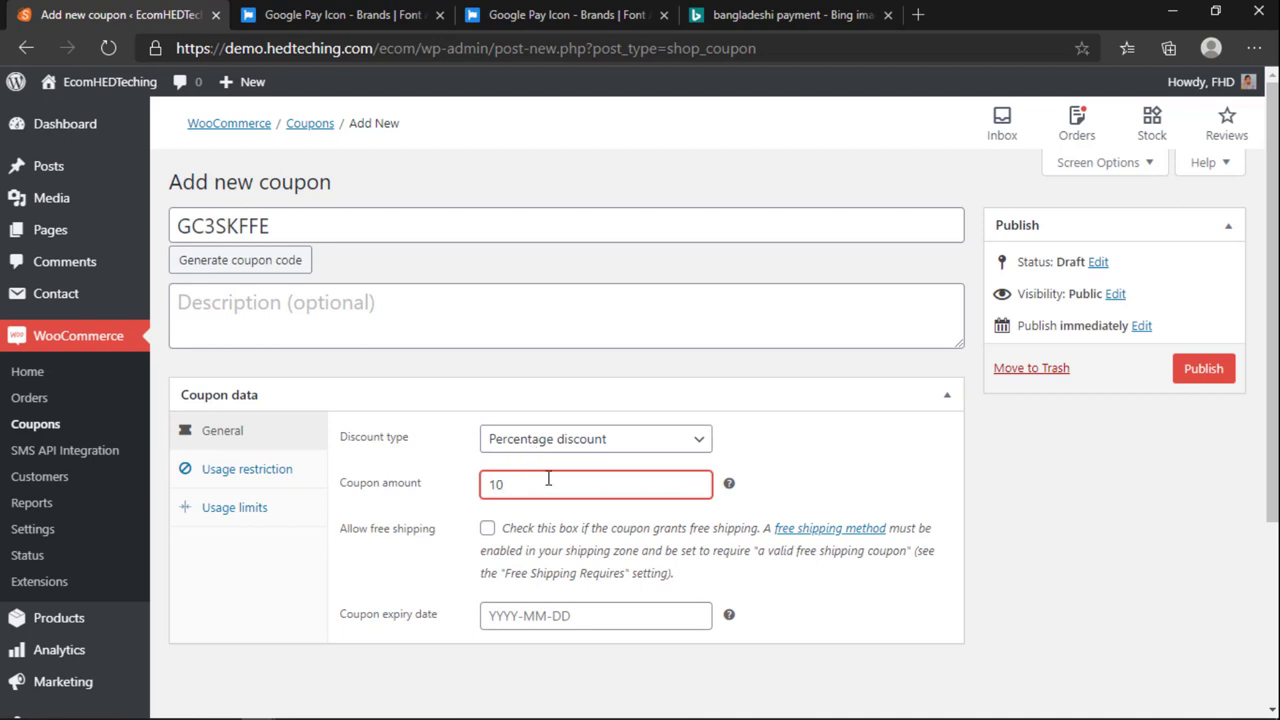
# Step: Review the usage restriction and usage limit settings, then publish the coupon
pyautogui.click(236, 468)
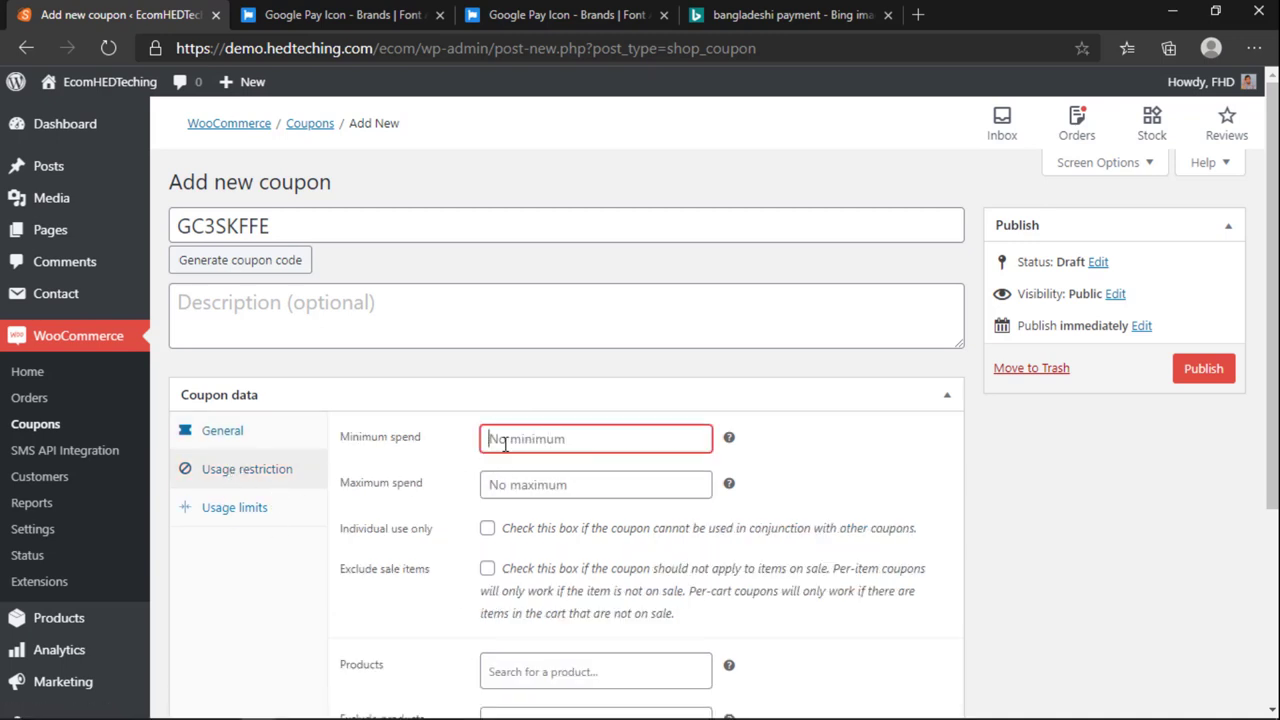
pyautogui.scroll(-3, 612, 545)
pyautogui.scroll(2, 612, 540)
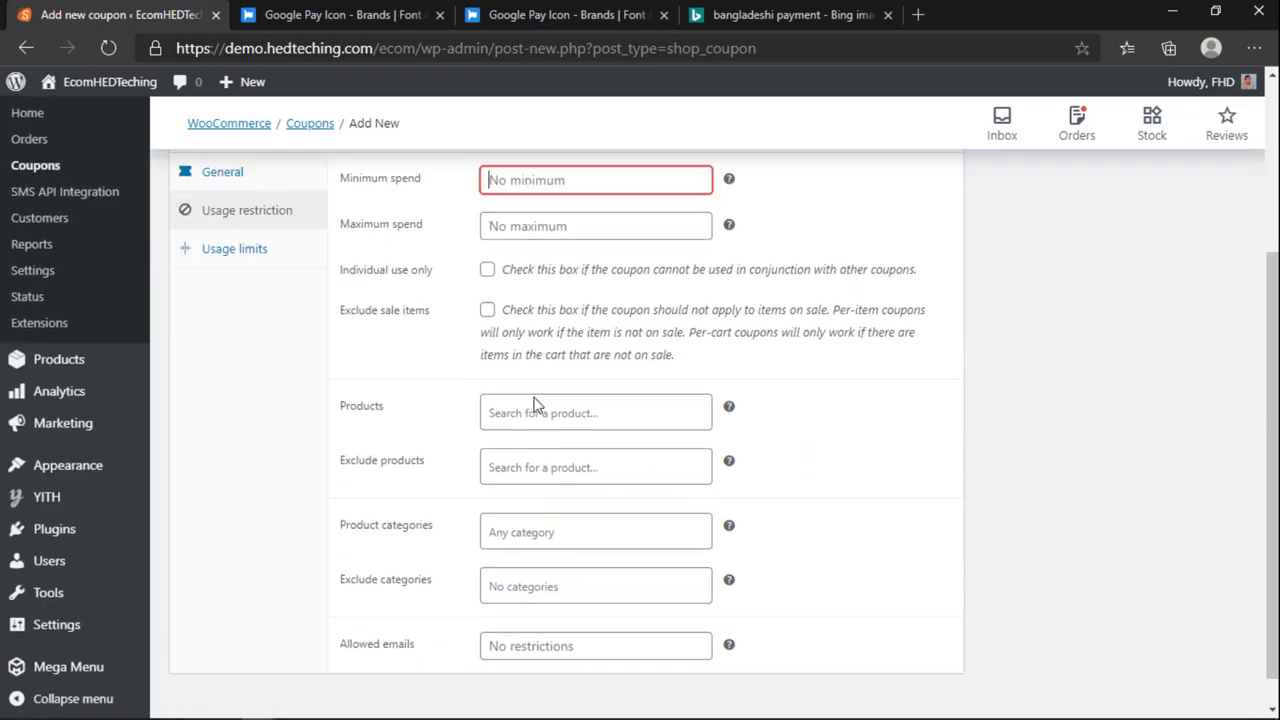
pyautogui.click(237, 418)
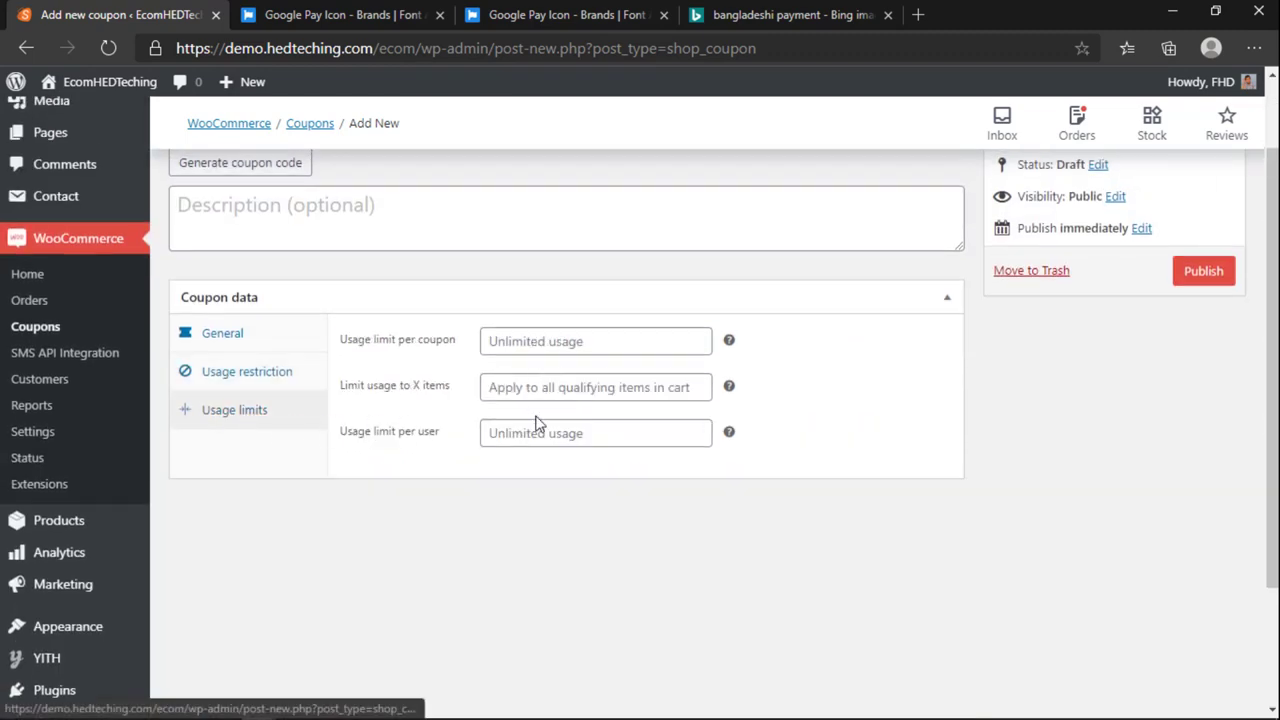
pyautogui.click(223, 336)
pyautogui.scroll(2, 668, 460)
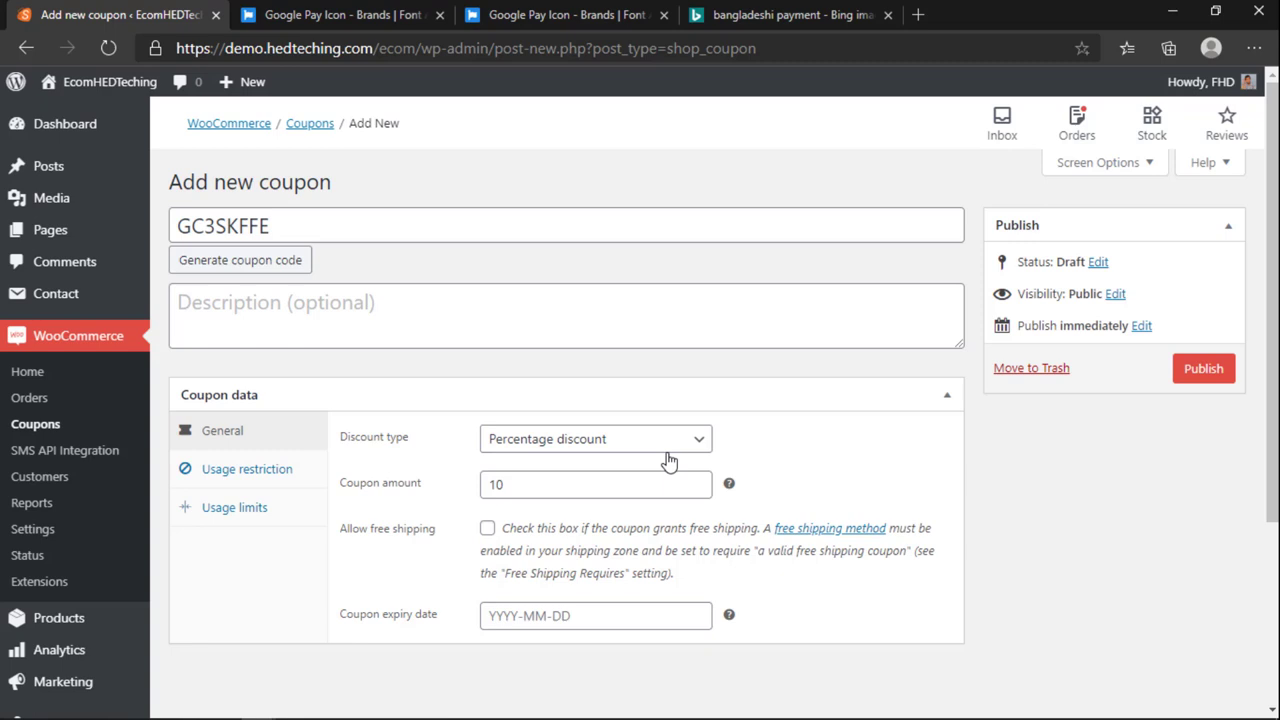
pyautogui.click(1203, 370)
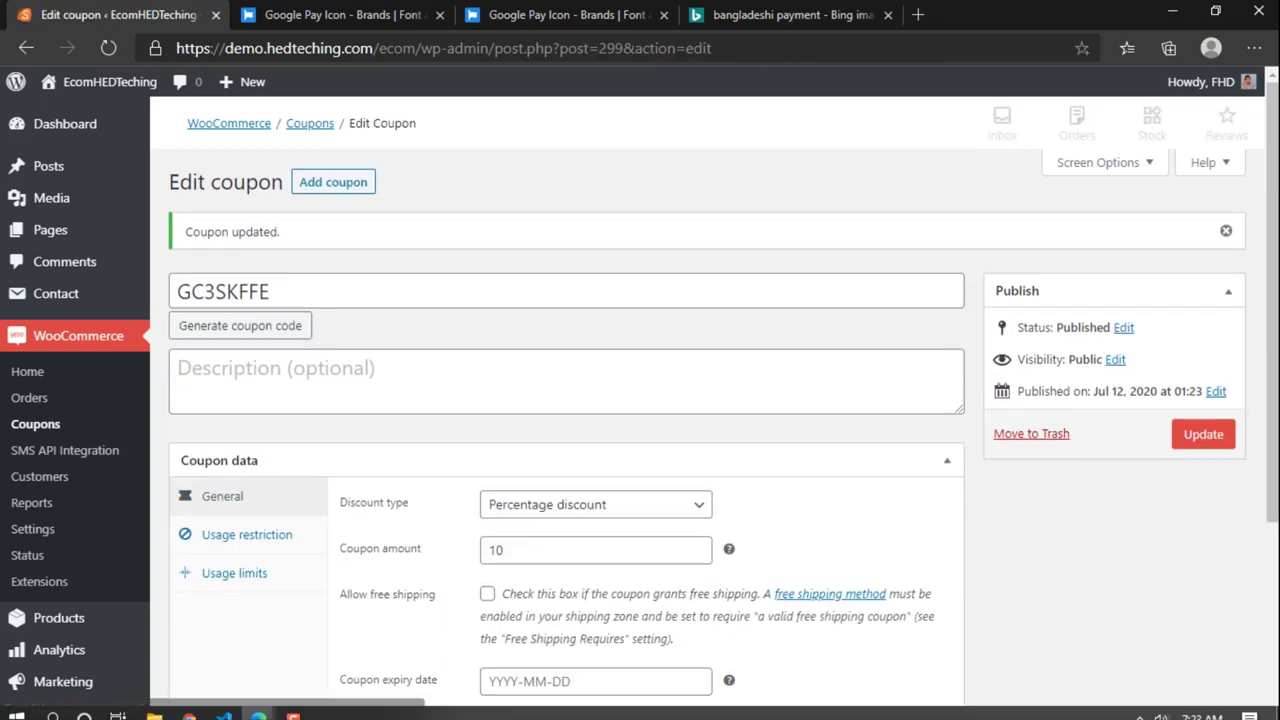
# Step: Paste GC3SKFFE into the cart's coupon field and apply it
pyautogui.moveTo(258, 706)
pyautogui.click(338, 651)
pyautogui.scroll(-3, 257, 534)
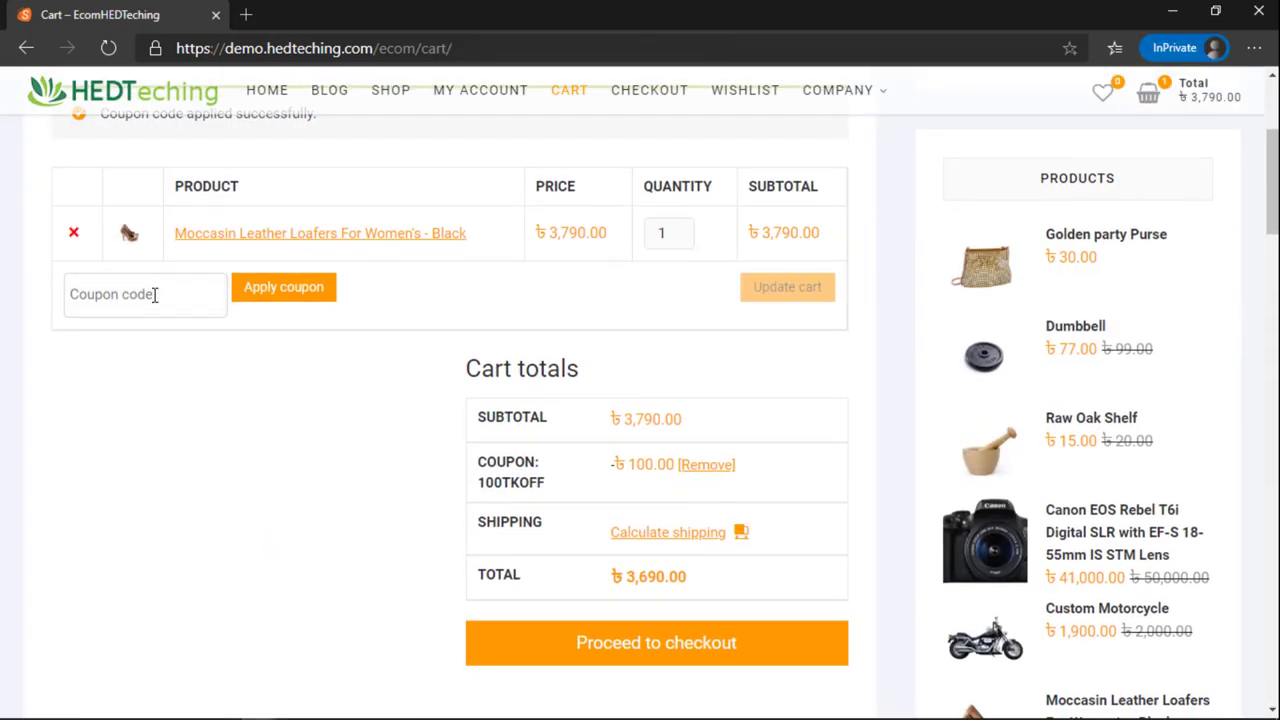
pyautogui.click(155, 294)
pyautogui.hotkey('ctrl', 'v')
pyautogui.click(277, 289)
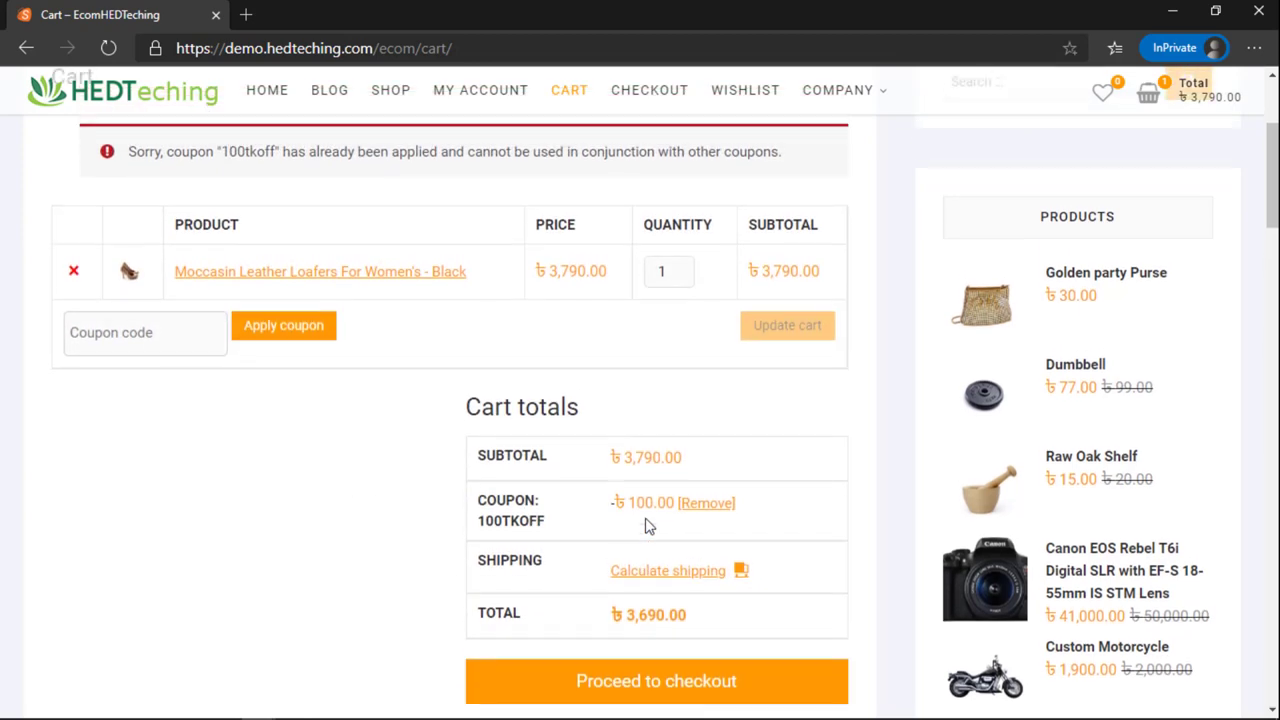
# Step: Remove the 100TKOFF coupon from the cart and apply GC3SKFFE again
pyautogui.scroll(3, 645, 527)
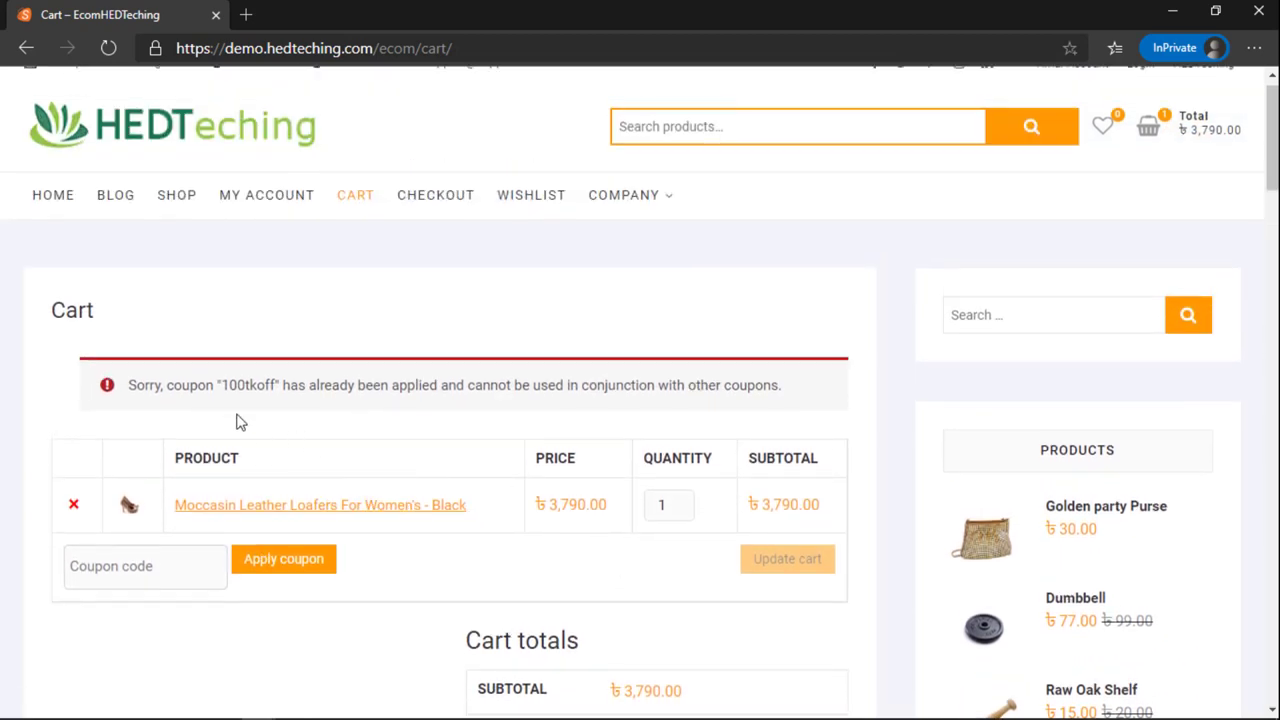
pyautogui.moveTo(237, 385); pyautogui.dragTo(278, 385)
pyautogui.scroll(-3, 600, 512)
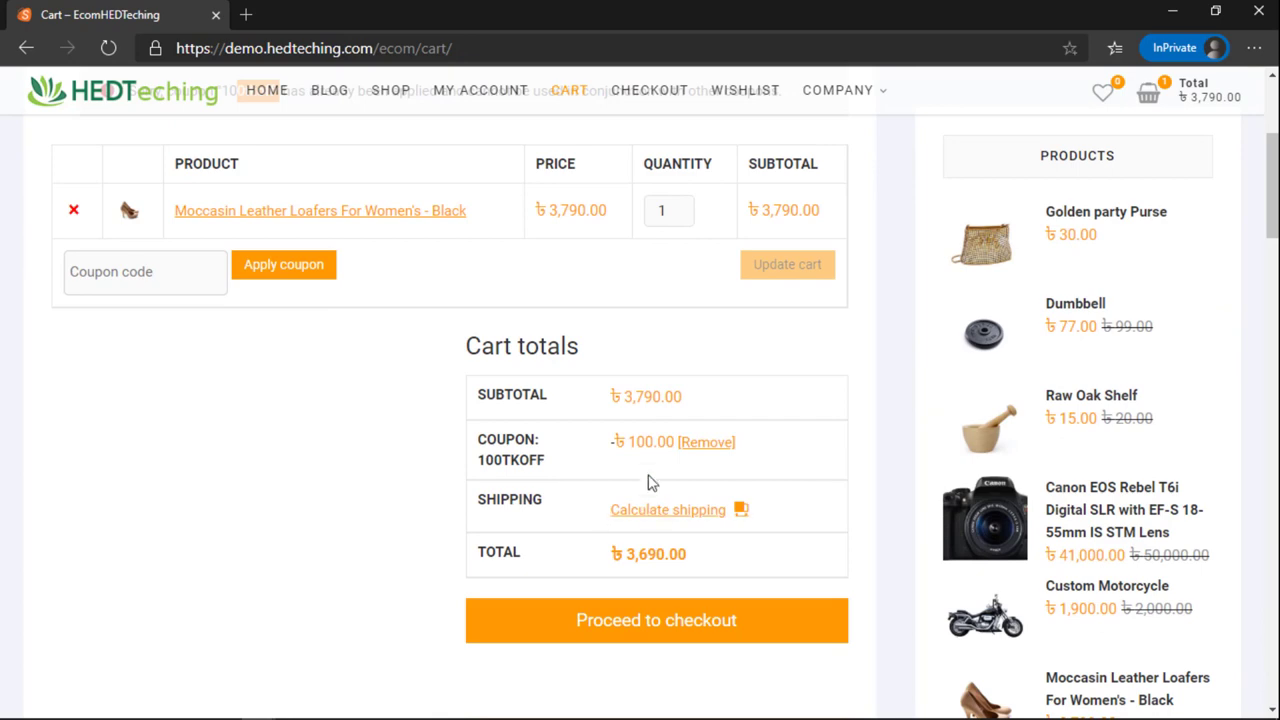
pyautogui.click(706, 446)
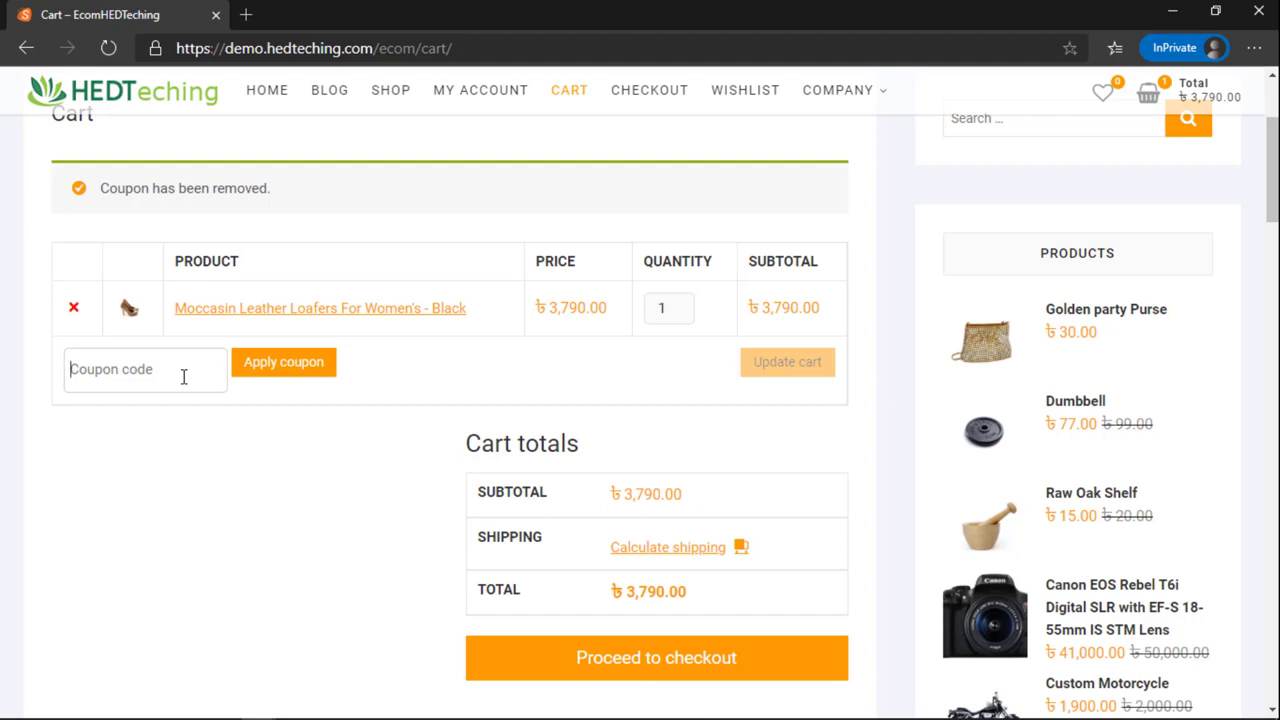
pyautogui.click(183, 376)
pyautogui.hotkey('ctrl', 'v')
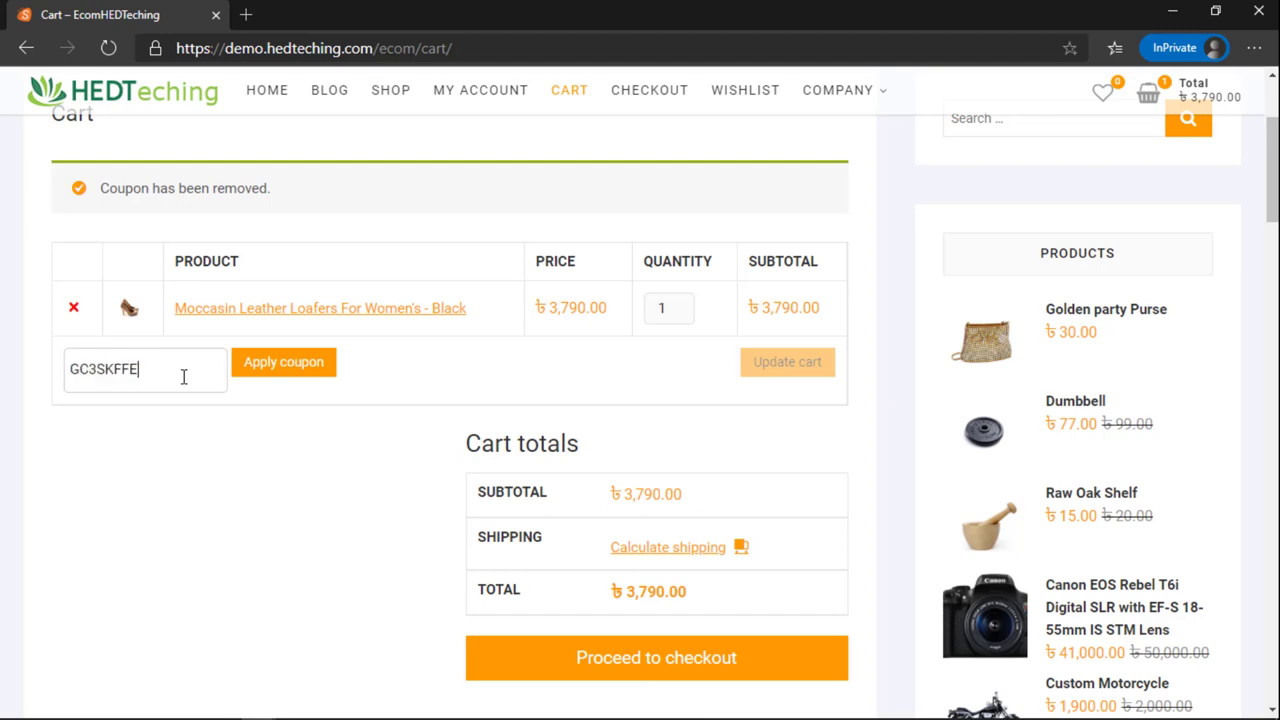
pyautogui.click(277, 372)
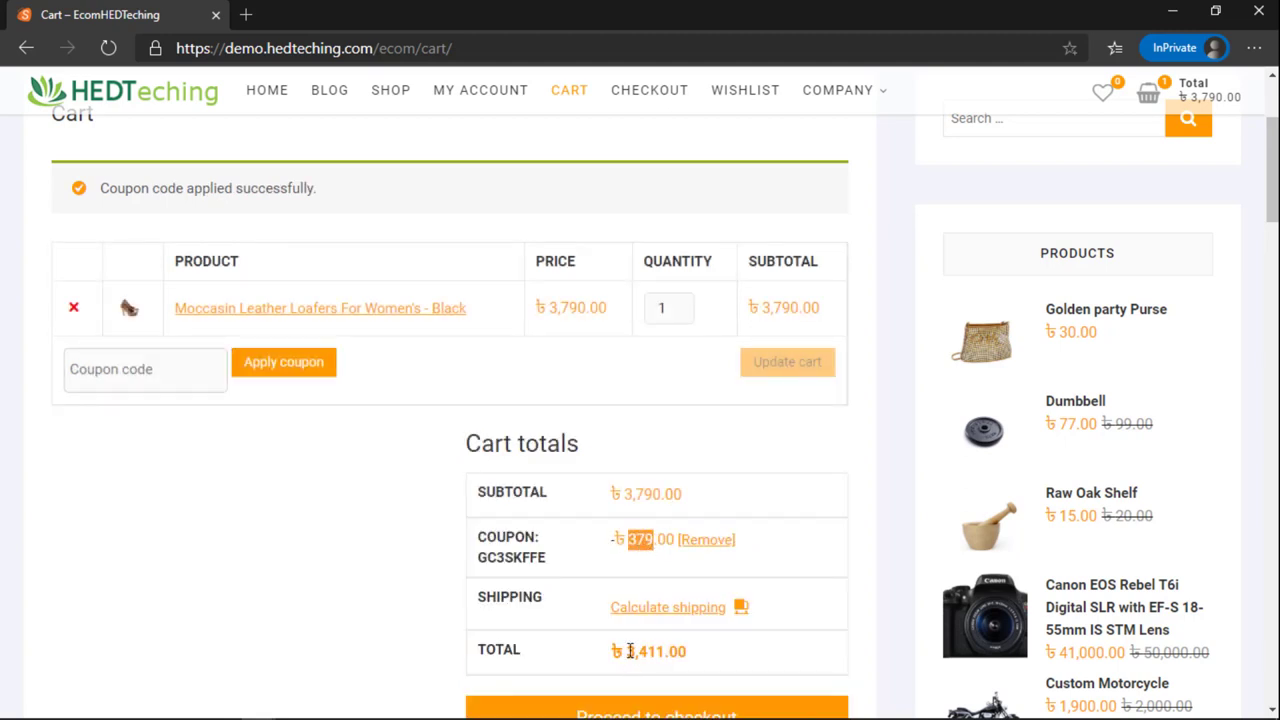
# Step: Check the coupon success message, then remove GC3SKFFE from the cart
pyautogui.scroll(2, 641, 575)
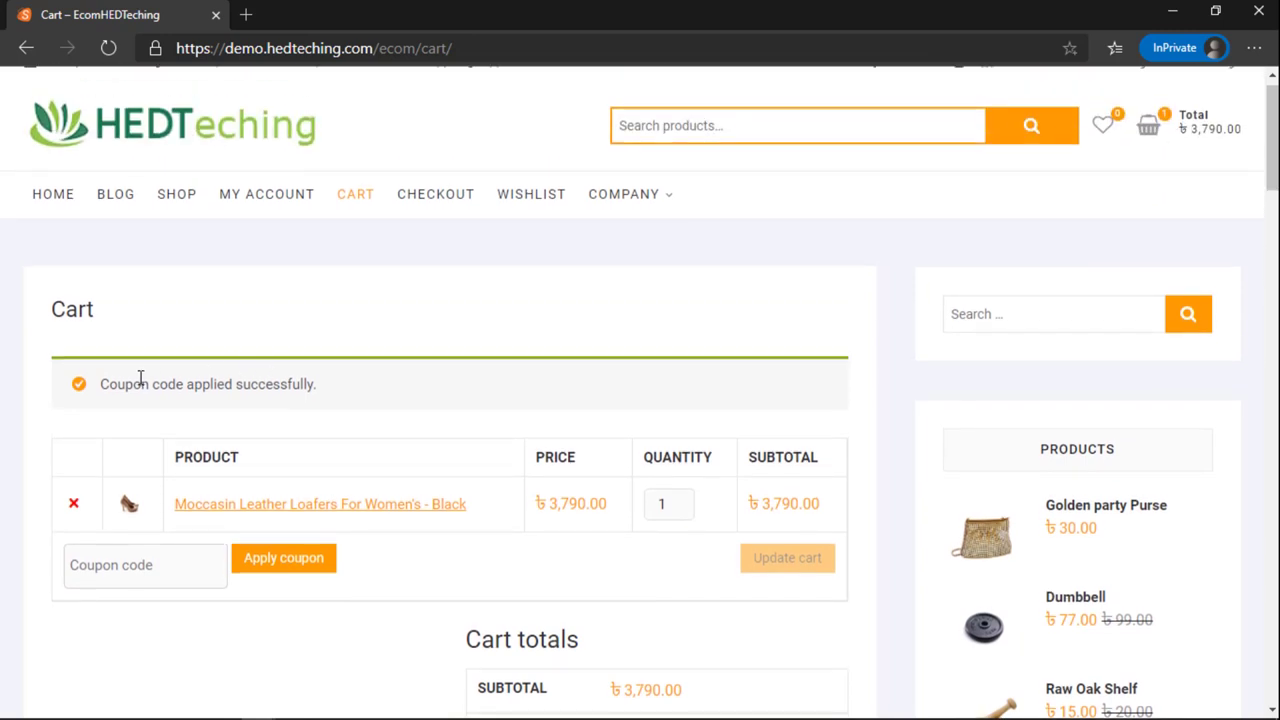
pyautogui.moveTo(134, 384); pyautogui.dragTo(320, 390)
pyautogui.scroll(-2, 612, 514)
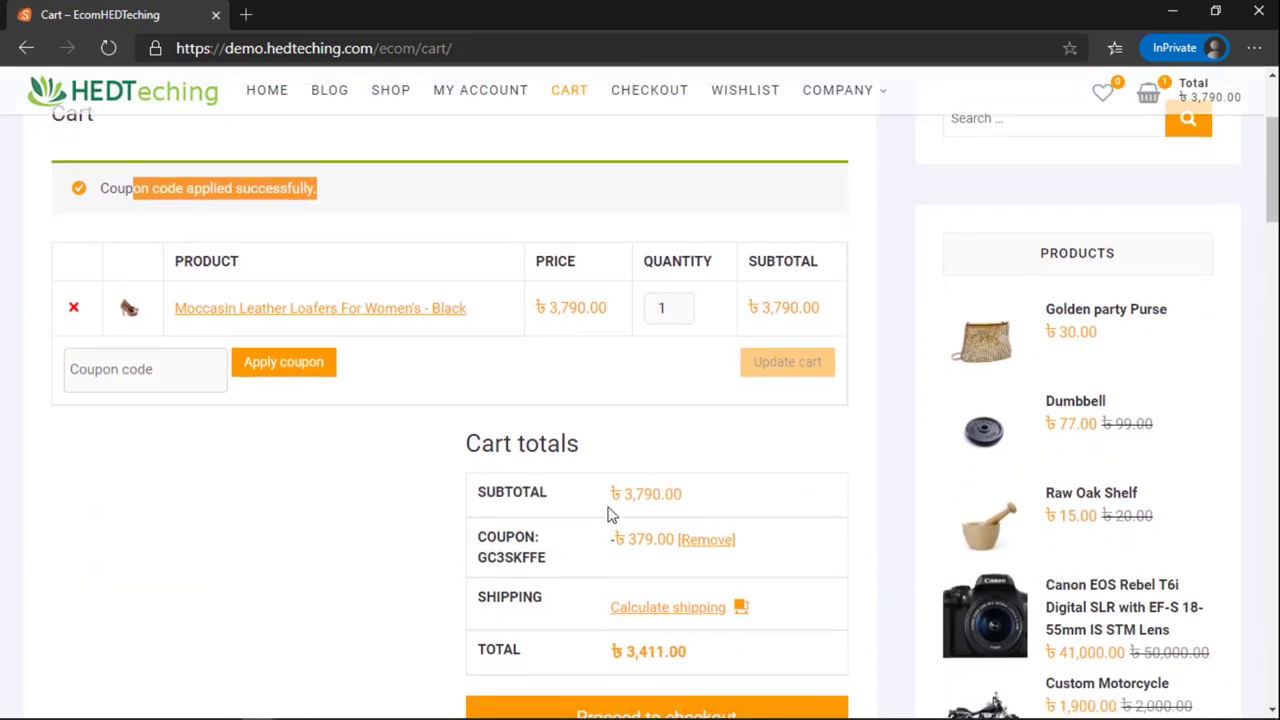
pyautogui.click(695, 545)
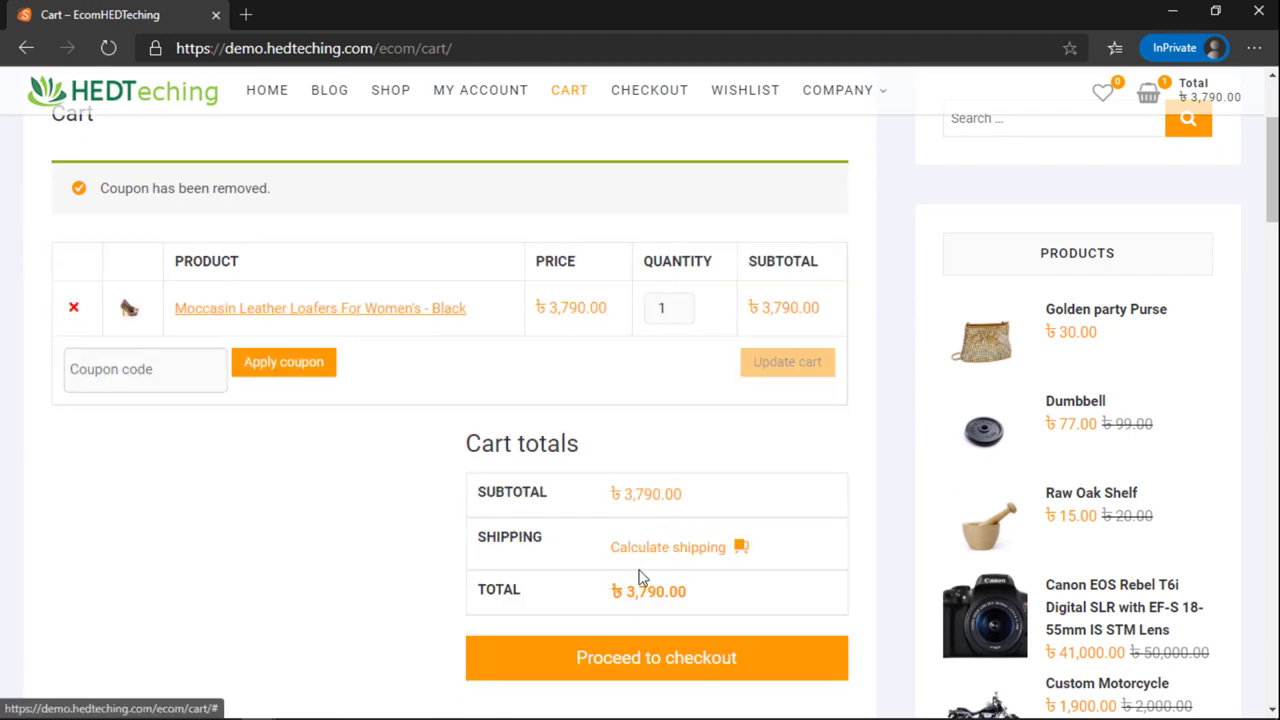
# Step: Proceed to checkout and reveal the returning-customer login form
pyautogui.click(645, 660)
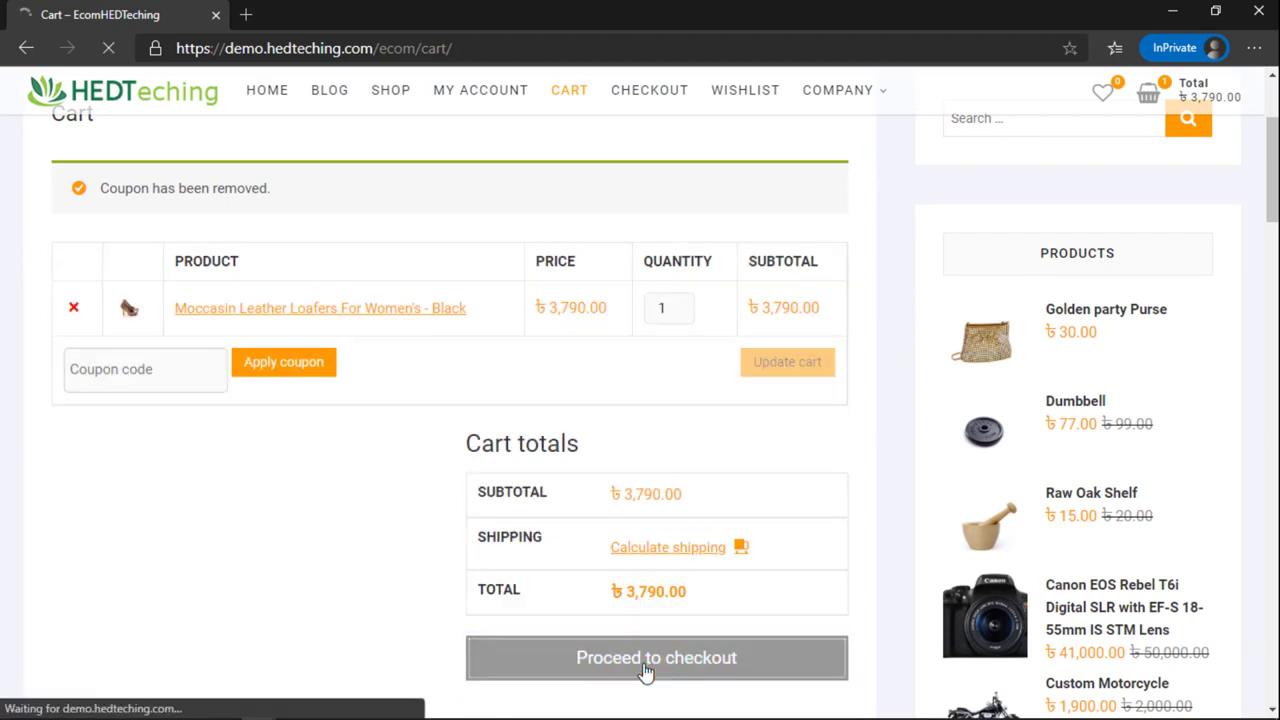
pyautogui.scroll(-1, 511, 570)
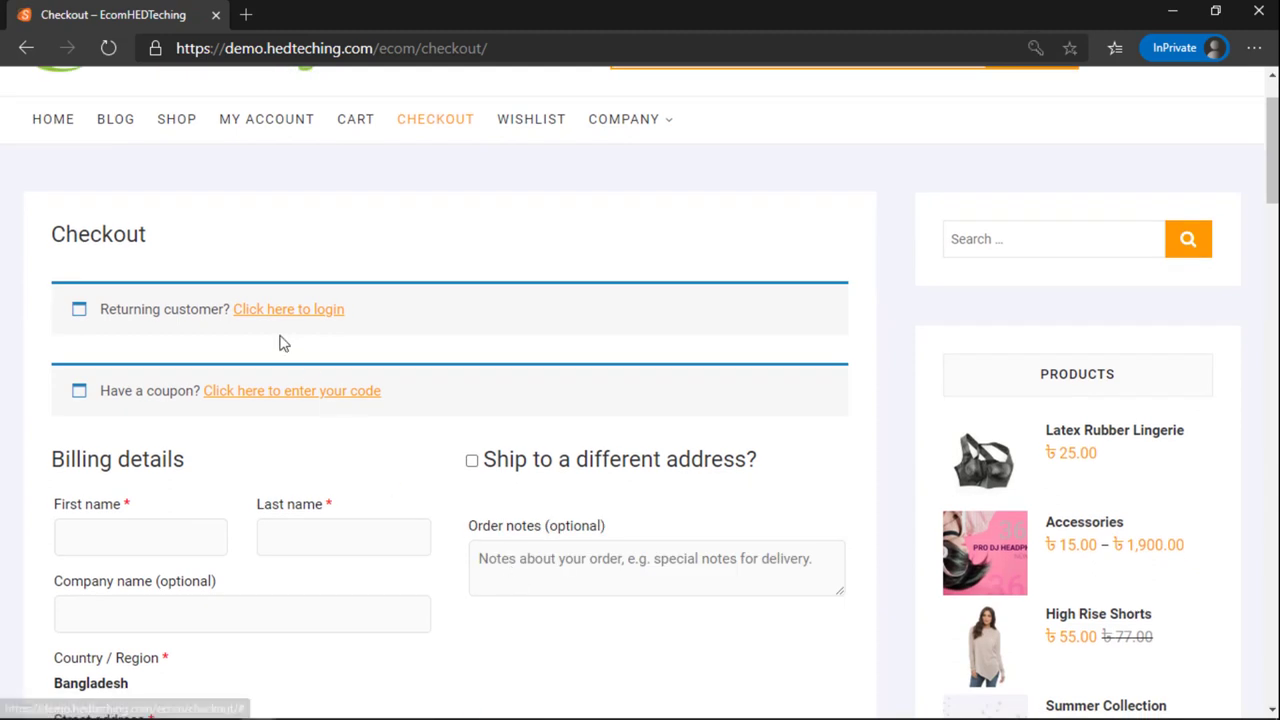
pyautogui.scroll(1, 175, 391)
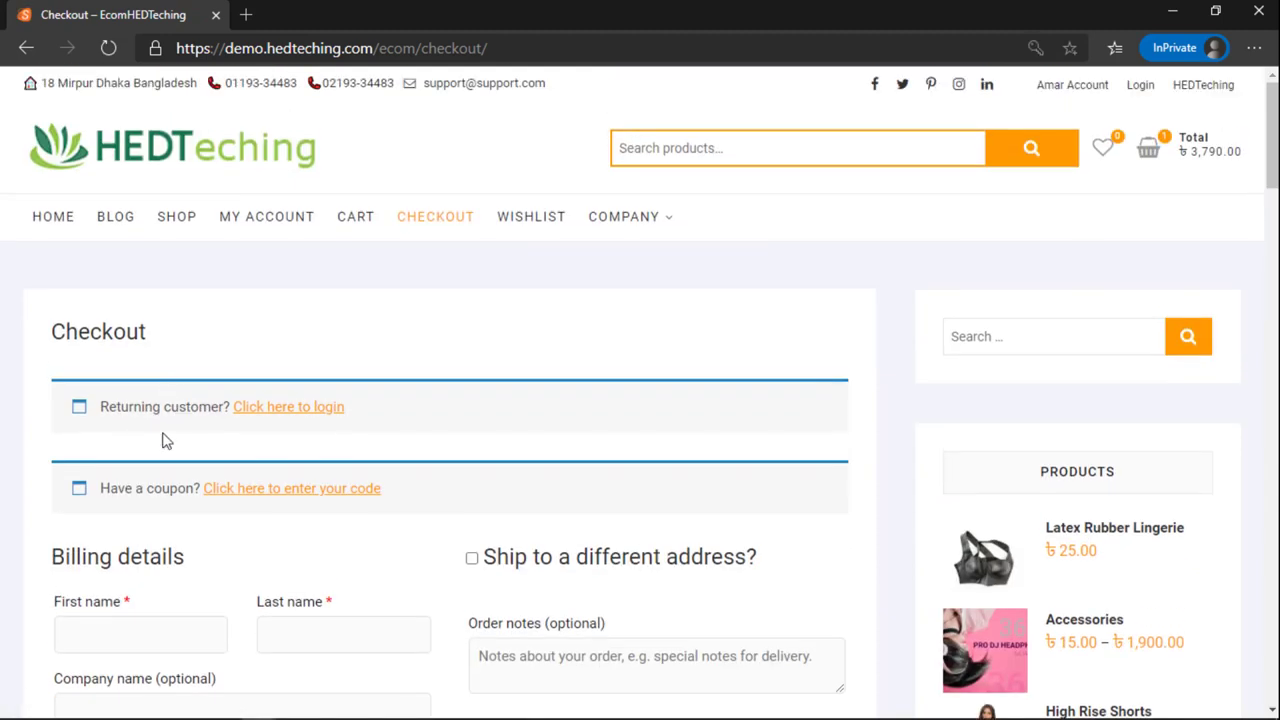
pyautogui.click(268, 410)
pyautogui.scroll(-2, 290, 445)
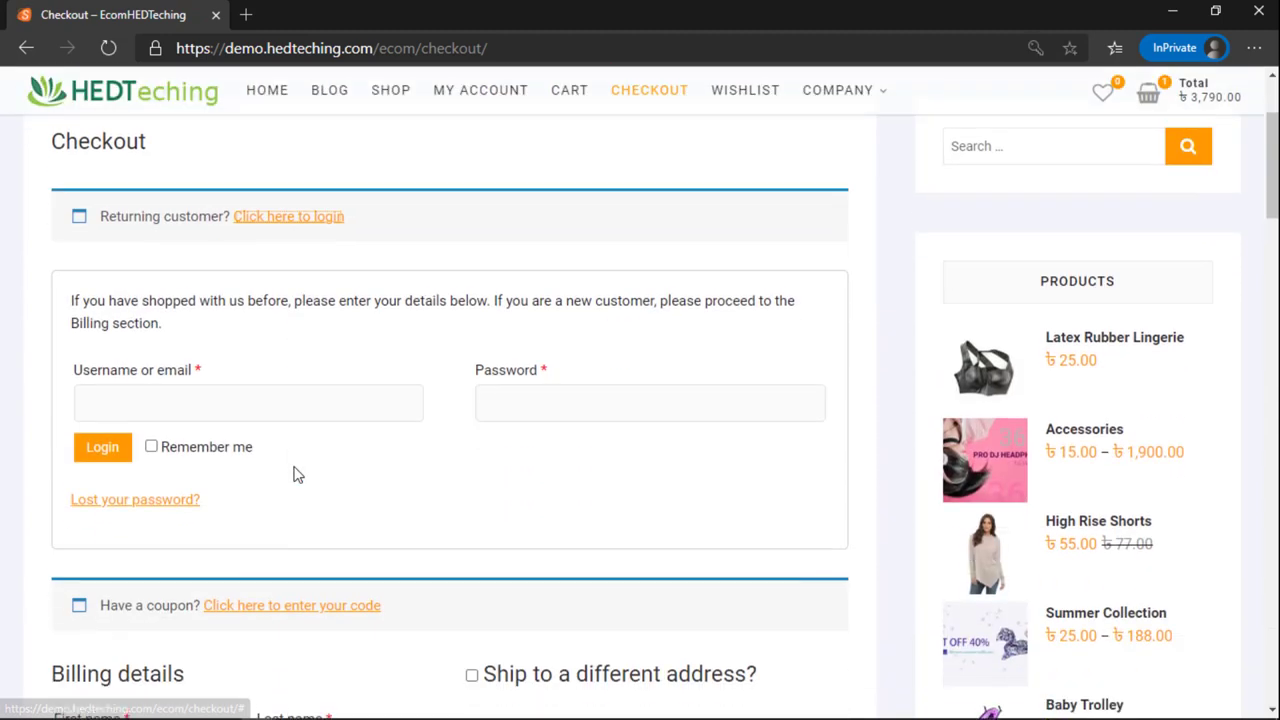
pyautogui.click(300, 209)
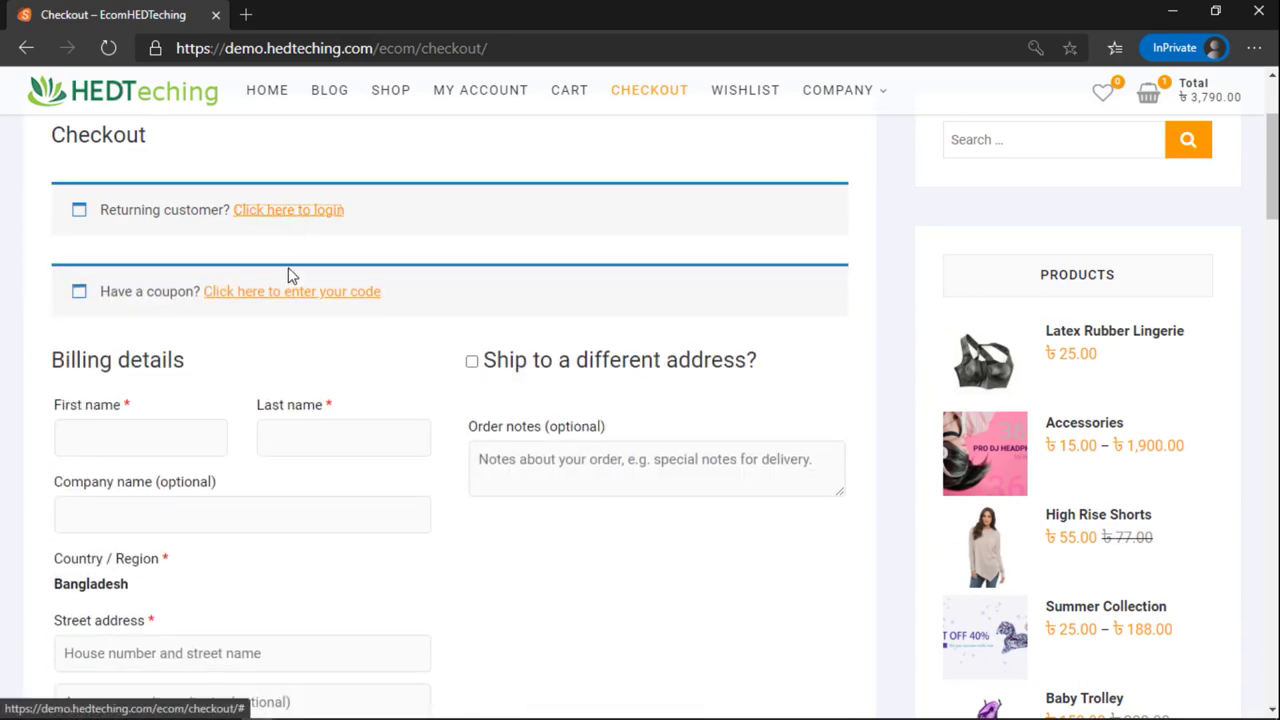
pyautogui.scroll(-4, 290, 300)
pyautogui.scroll(-7, 260, 390)
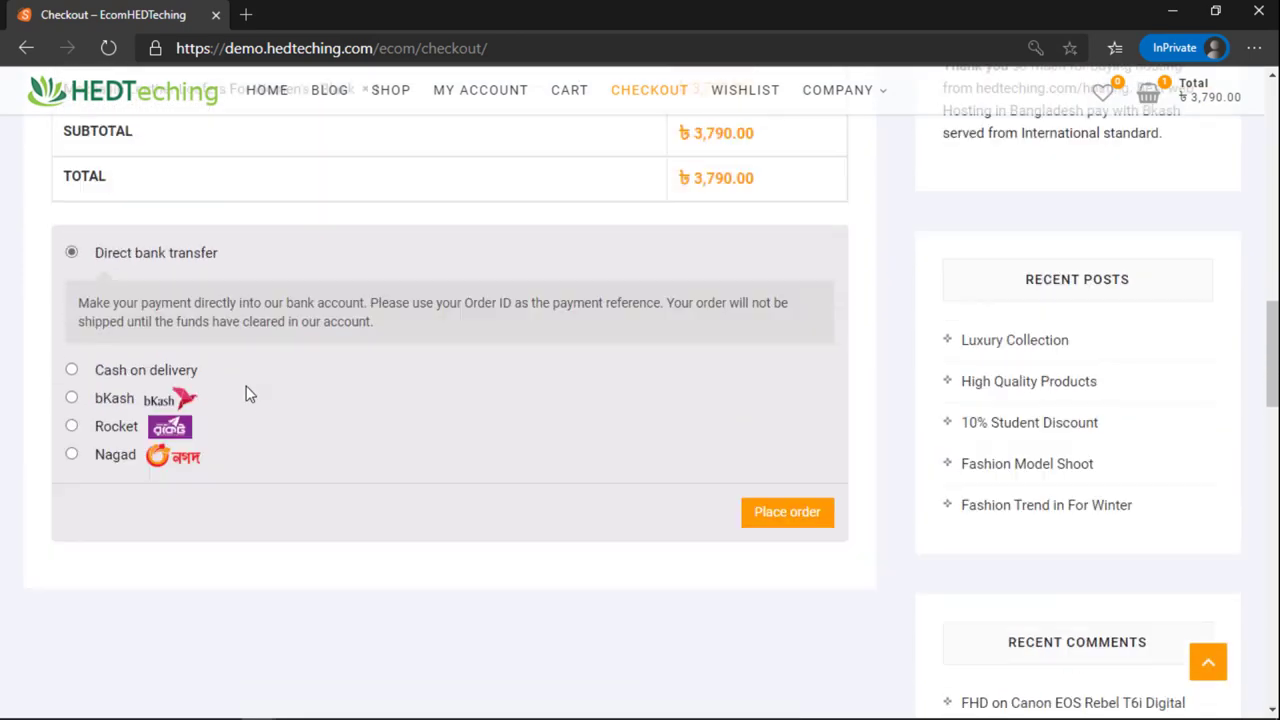
pyautogui.scroll(13, 246, 394)
pyautogui.scroll(1, 250, 400)
pyautogui.click(263, 410)
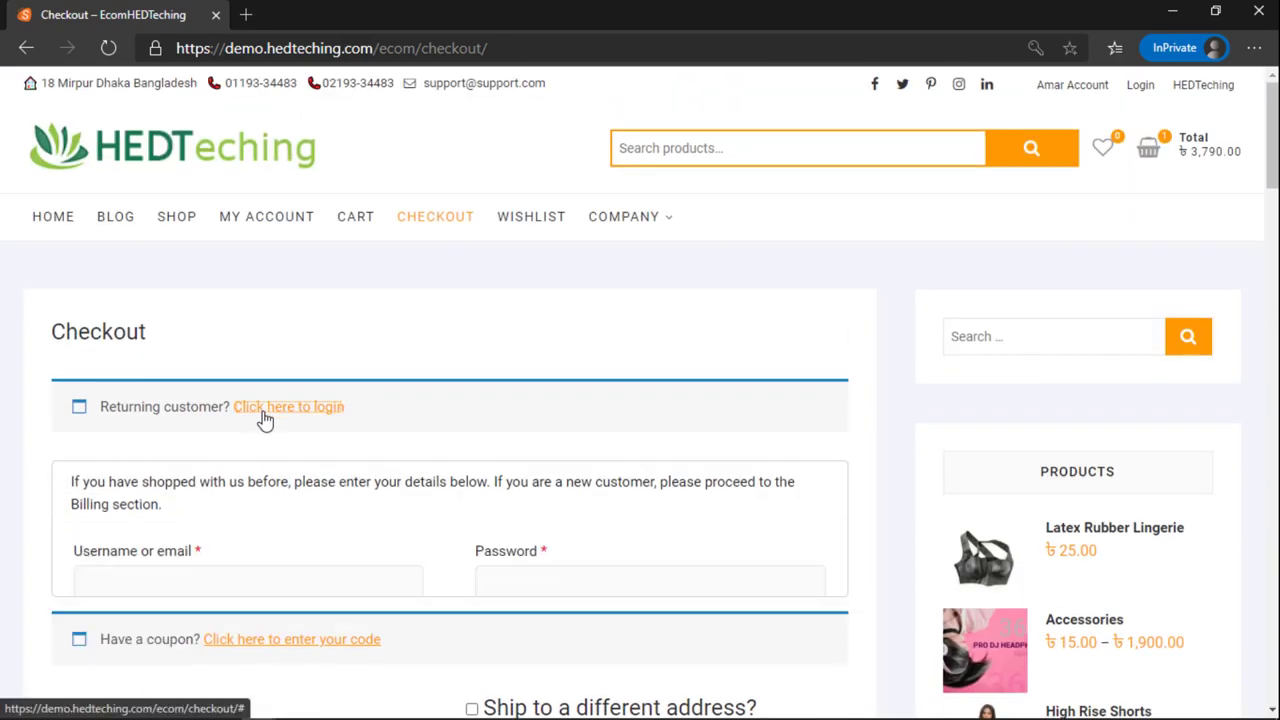
pyautogui.scroll(-1, 220, 435)
# Step: Fill in the customer's saved credentials, log in, and open the lost password page in a new tab
pyautogui.click(193, 500)
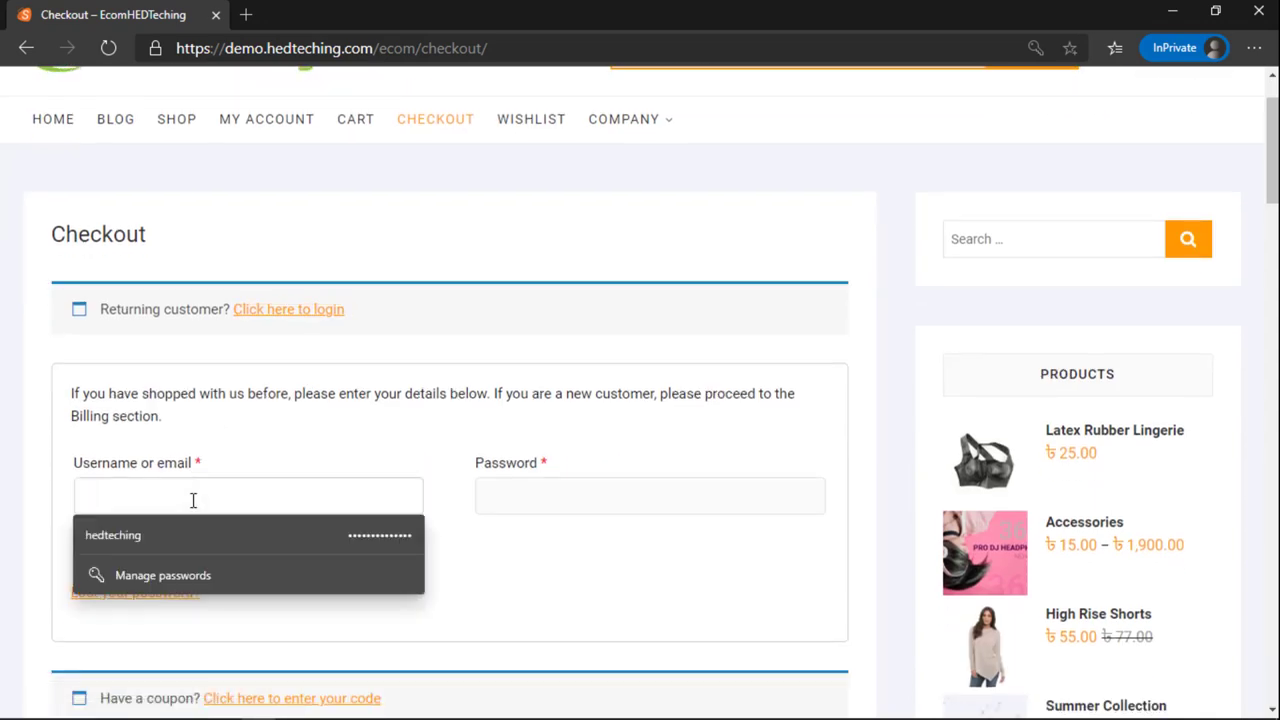
pyautogui.click(200, 535)
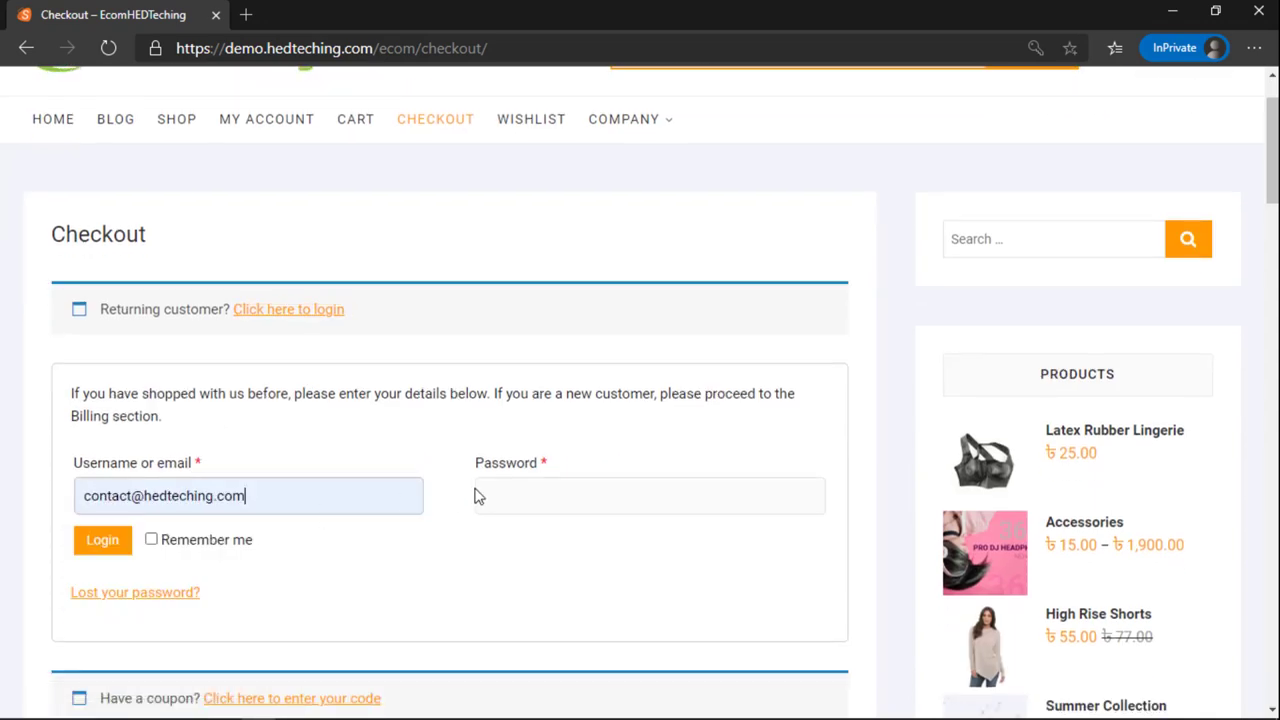
pyautogui.click(485, 500)
pyautogui.click(506, 533)
pyautogui.moveTo(259, 509); pyautogui.dragTo(6, 509)
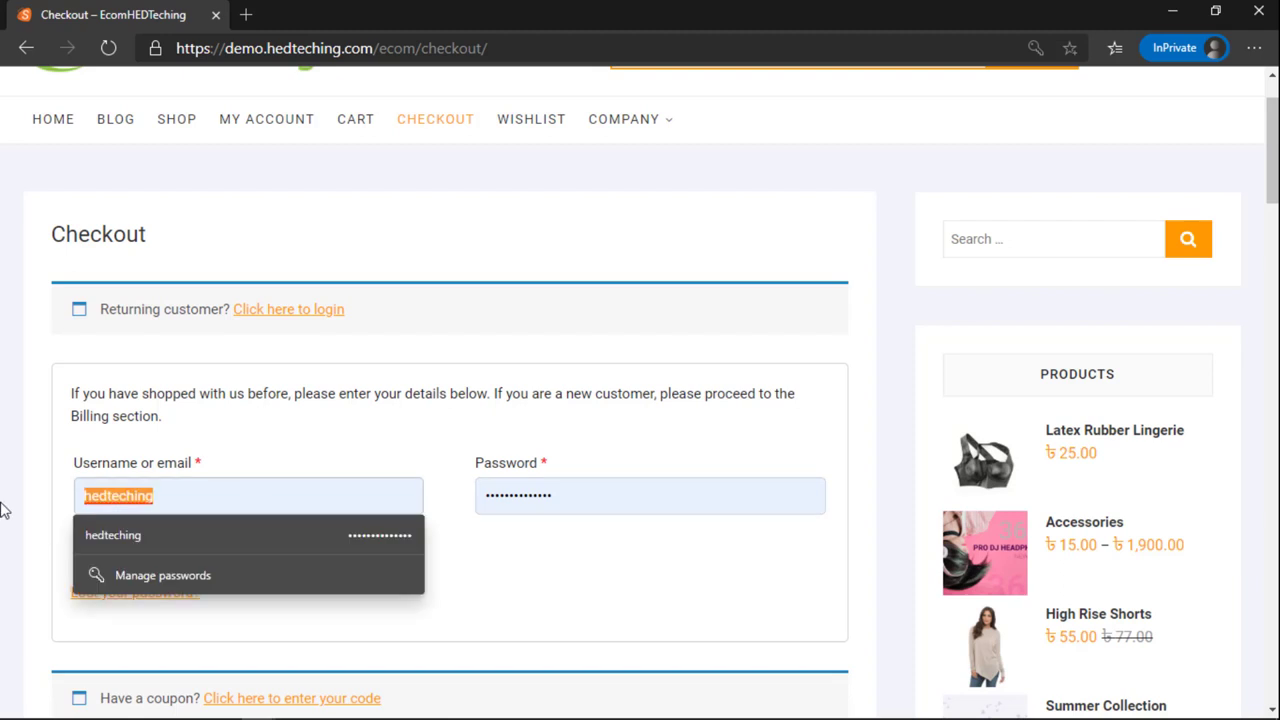
pyautogui.write('c')
pyautogui.click(241, 548)
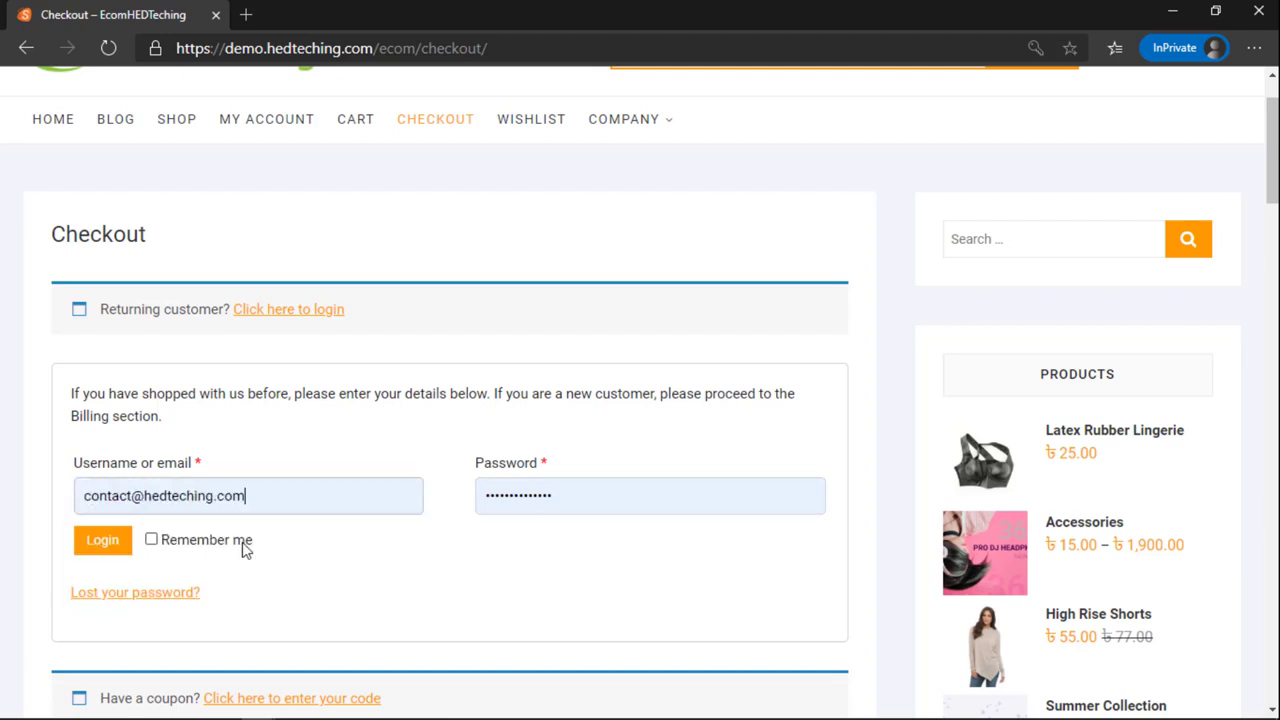
pyautogui.click(100, 546)
pyautogui.click(127, 594)
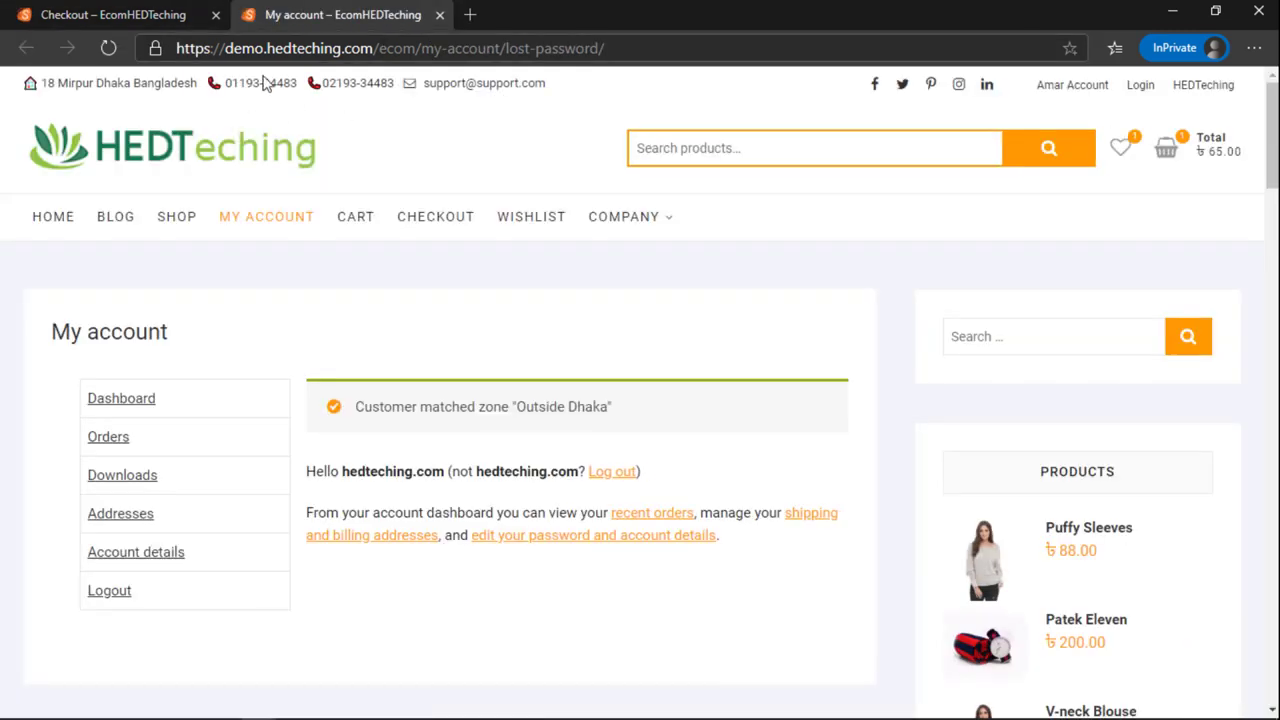
pyautogui.click(195, 12)
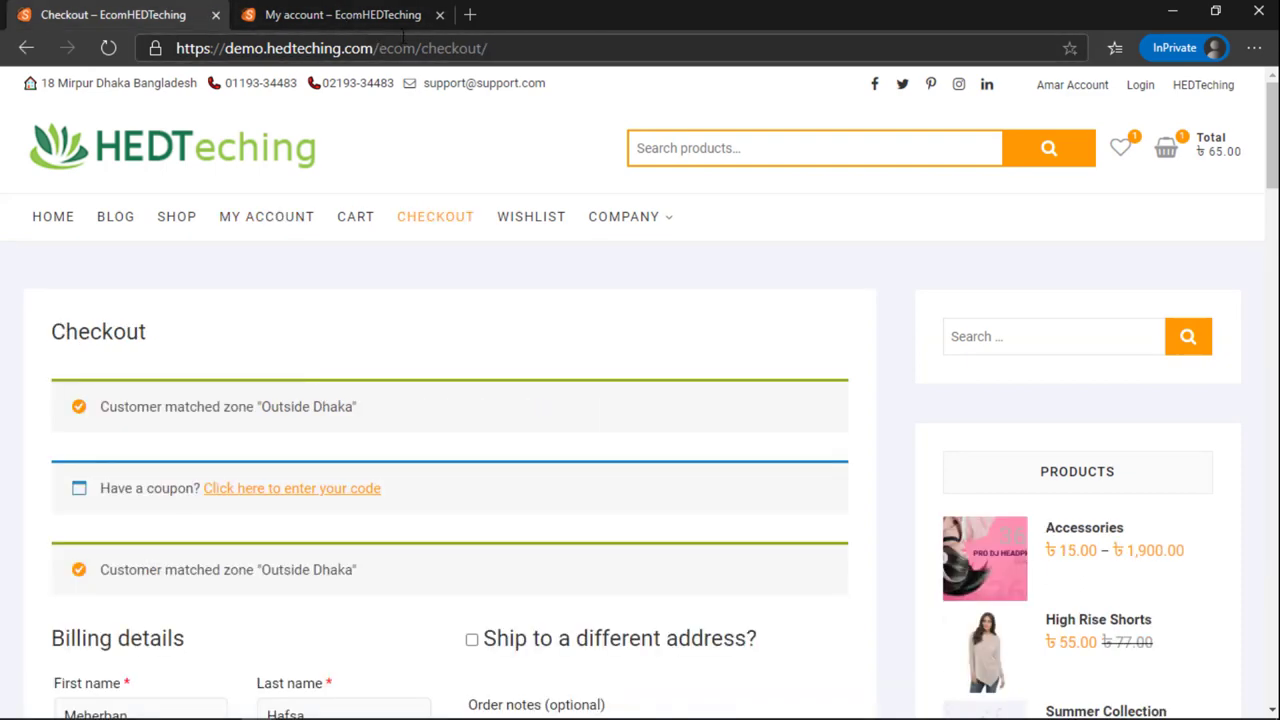
pyautogui.click(439, 14)
pyautogui.scroll(-2, 196, 239)
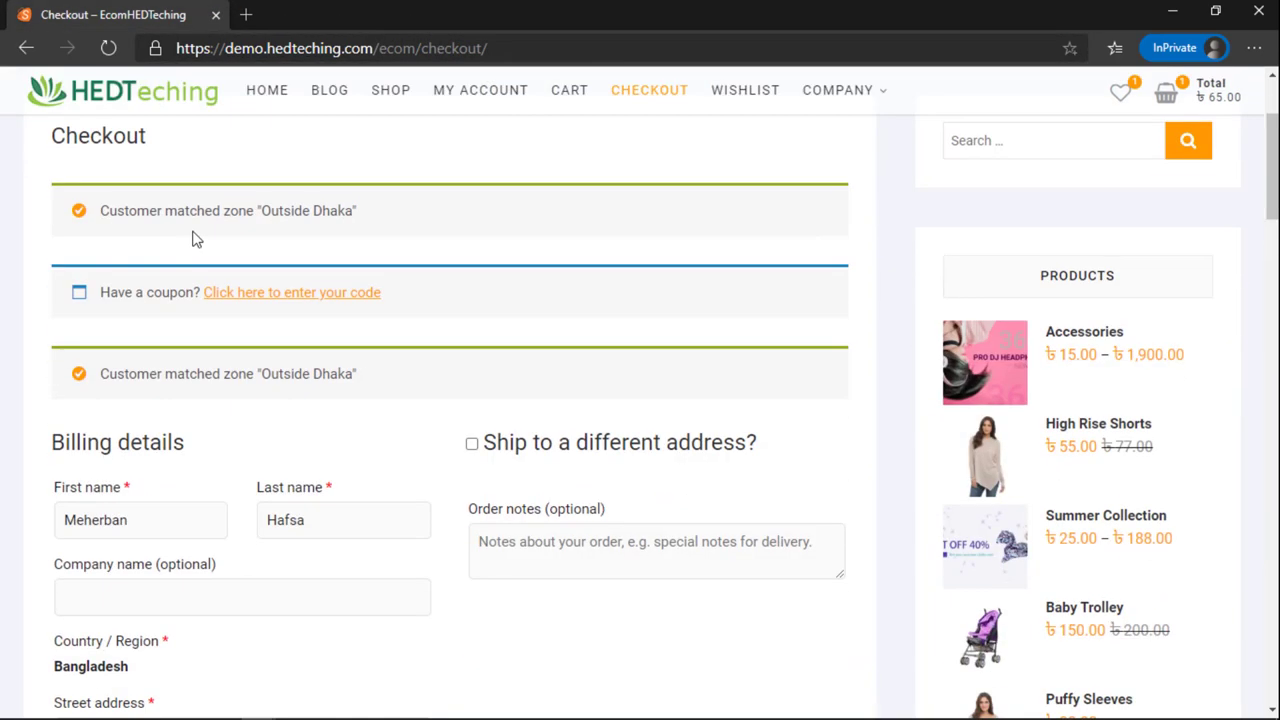
pyautogui.scroll(-4, 211, 326)
pyautogui.scroll(1, 222, 351)
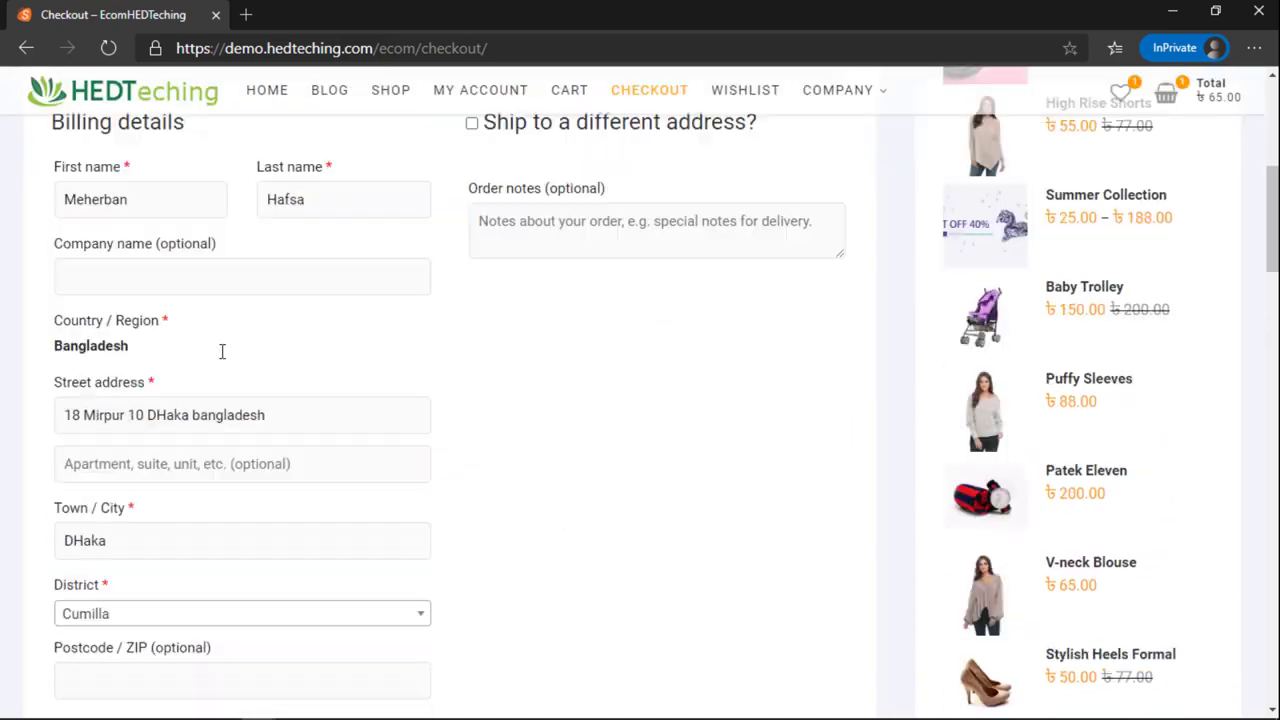
pyautogui.scroll(-8, 214, 397)
pyautogui.scroll(10, 214, 409)
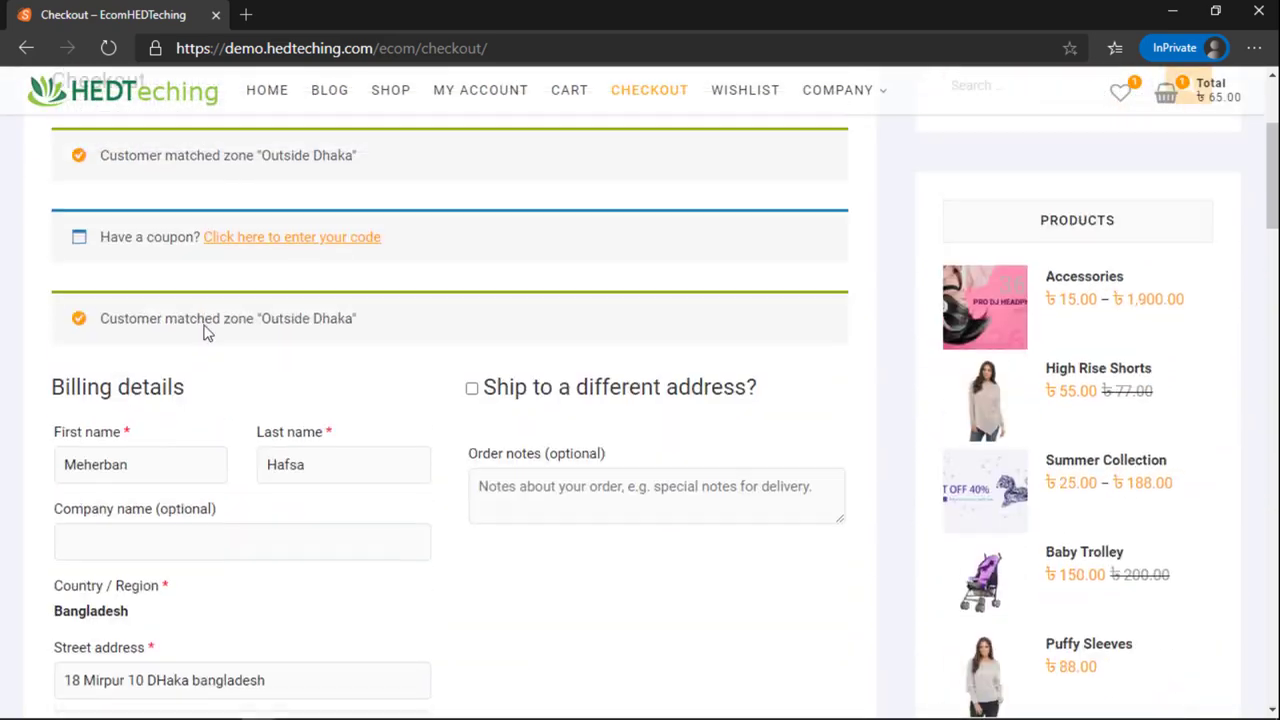
pyautogui.scroll(-10, 311, 340)
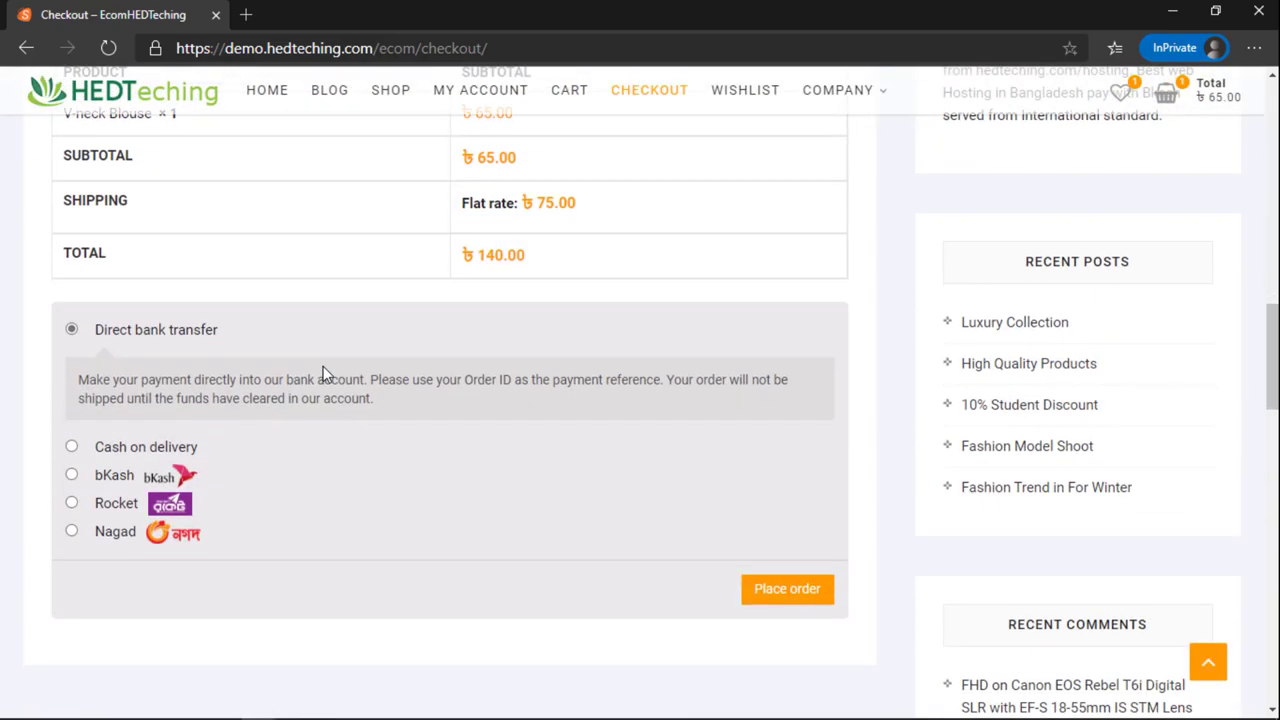
pyautogui.scroll(2, 430, 410)
pyautogui.moveTo(538, 400); pyautogui.dragTo(570, 400)
pyautogui.scroll(3, 414, 389)
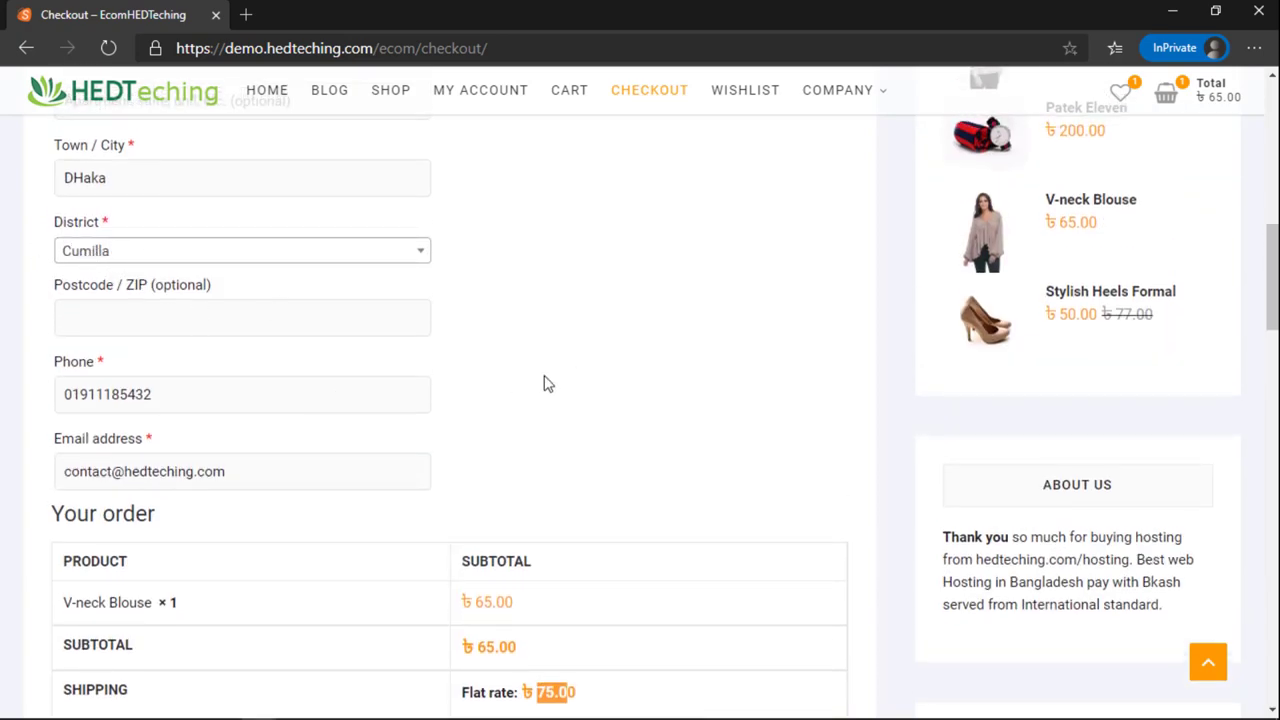
pyautogui.click(548, 384)
pyautogui.scroll(-2, 543, 380)
pyautogui.scroll(-2, 500, 500)
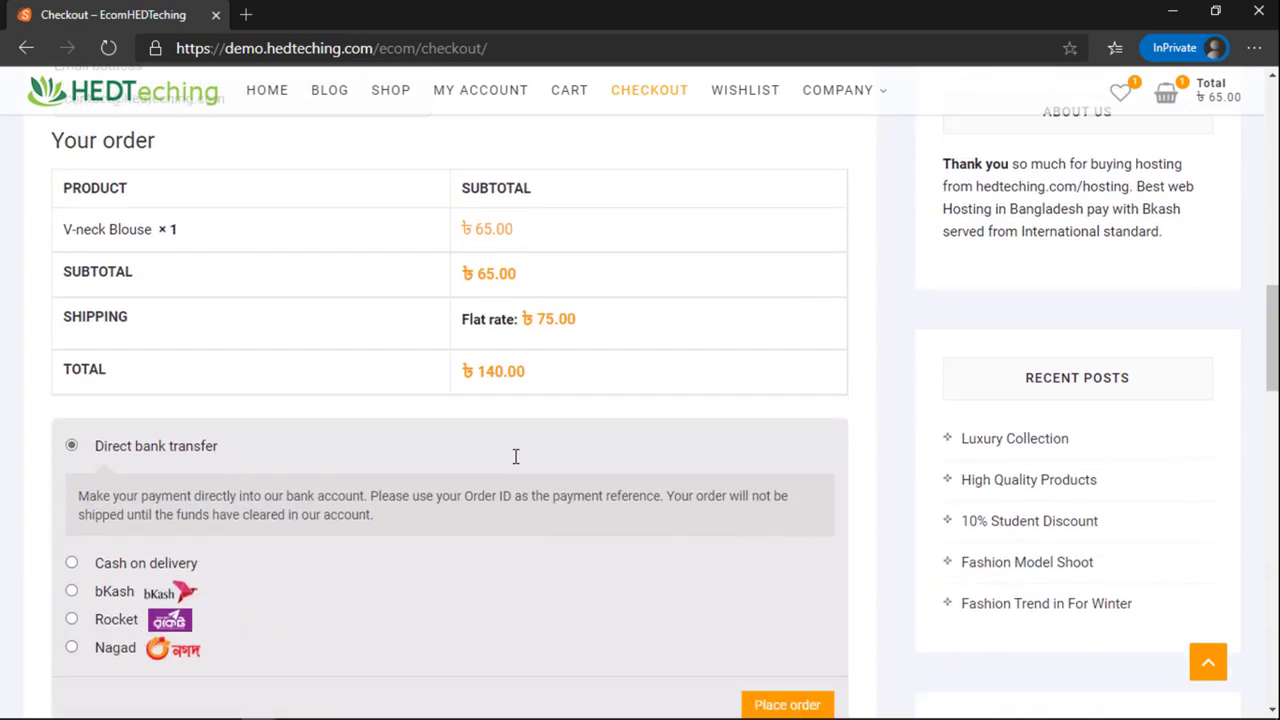
pyautogui.scroll(-1, 516, 456)
pyautogui.click(72, 447)
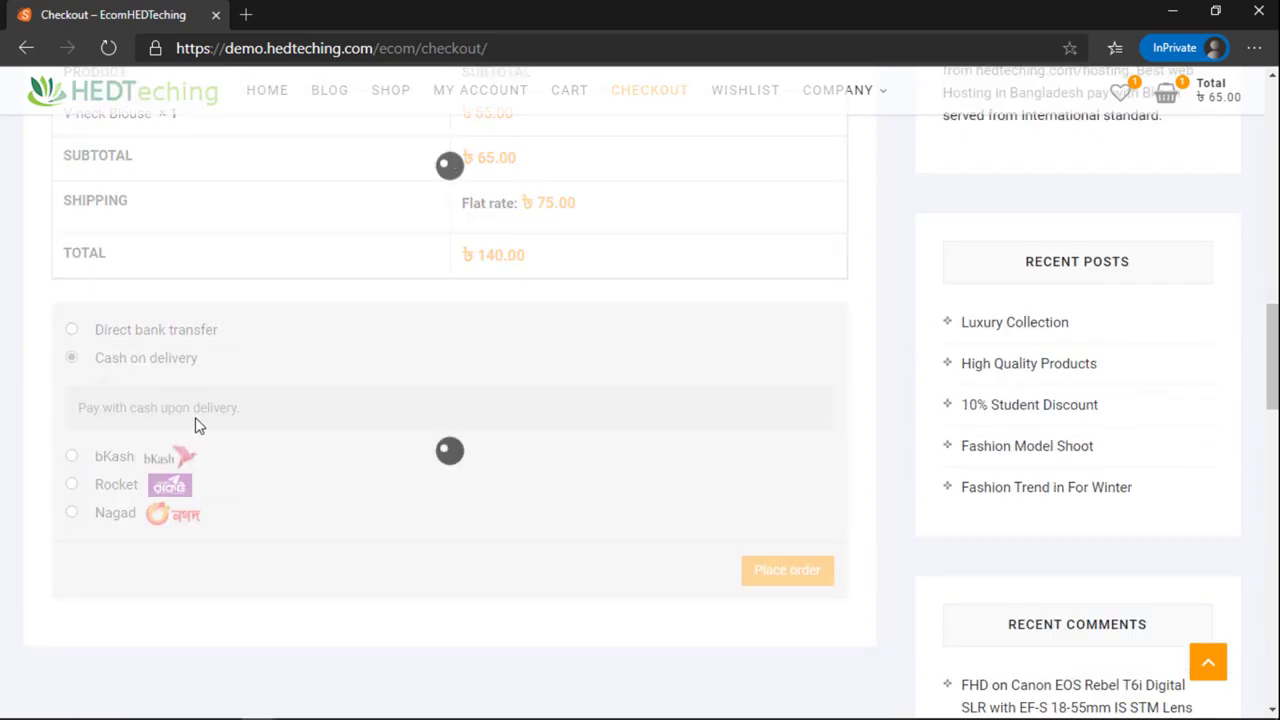
pyautogui.scroll(1, 305, 398)
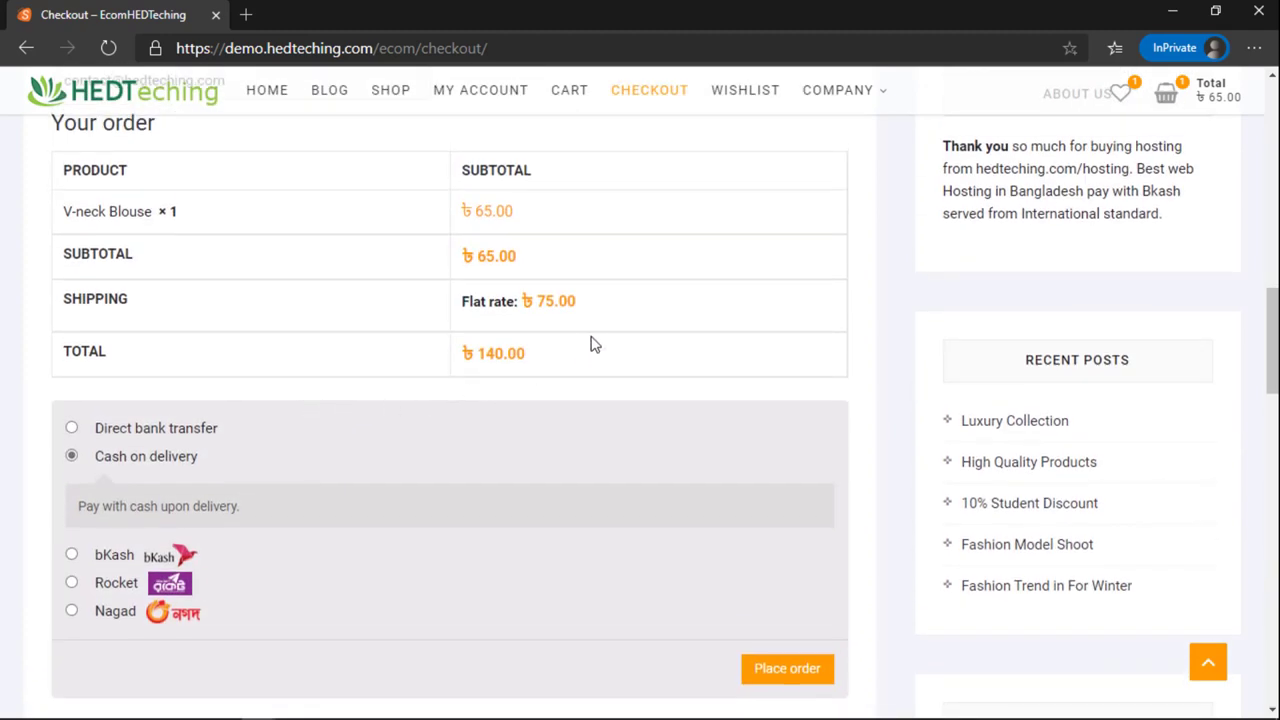
pyautogui.scroll(-1, 255, 445)
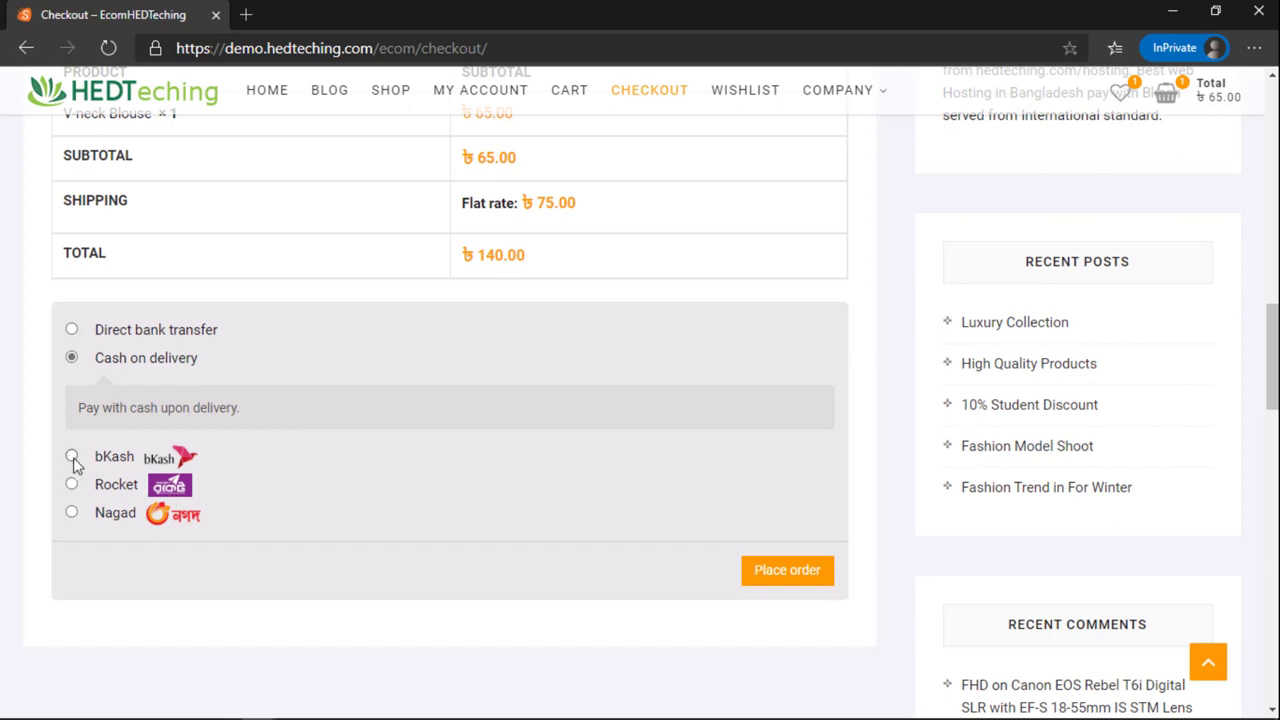
# Step: Select bKash payment and inspect its personal number, Number and Transaction ID fields
pyautogui.click(72, 457)
pyautogui.scroll(-1, 337, 476)
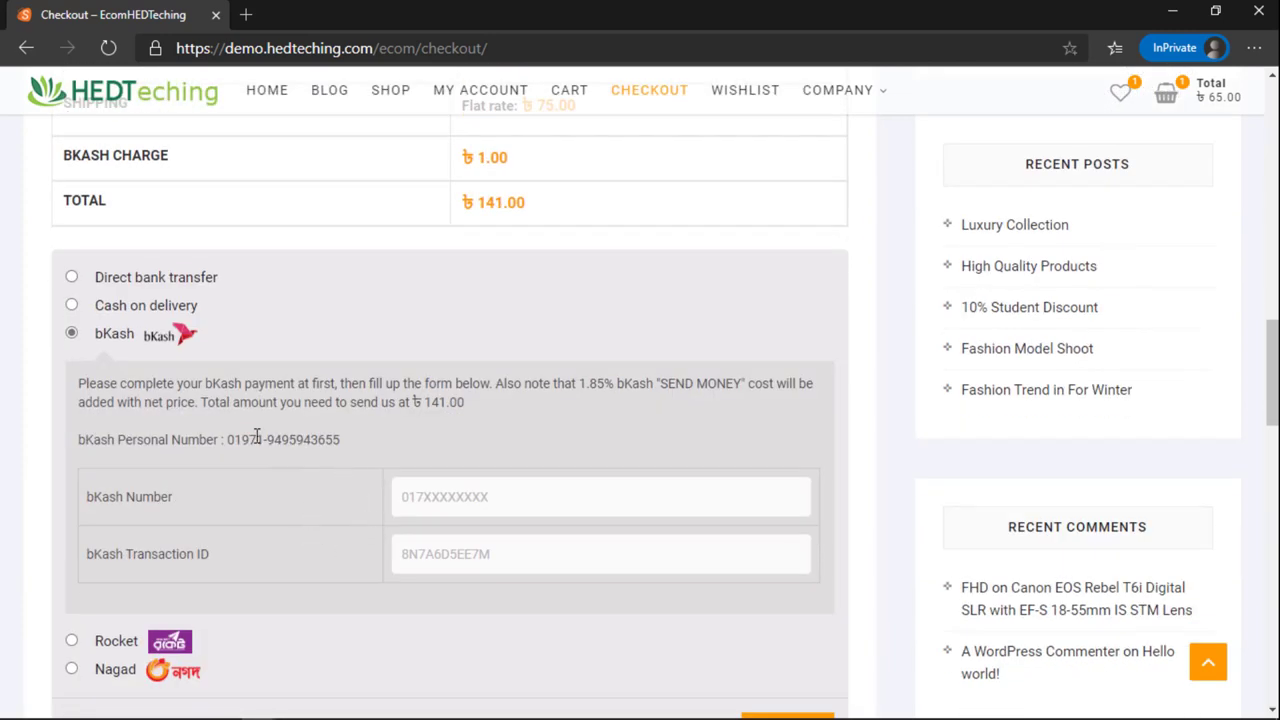
pyautogui.moveTo(241, 440); pyautogui.dragTo(370, 452)
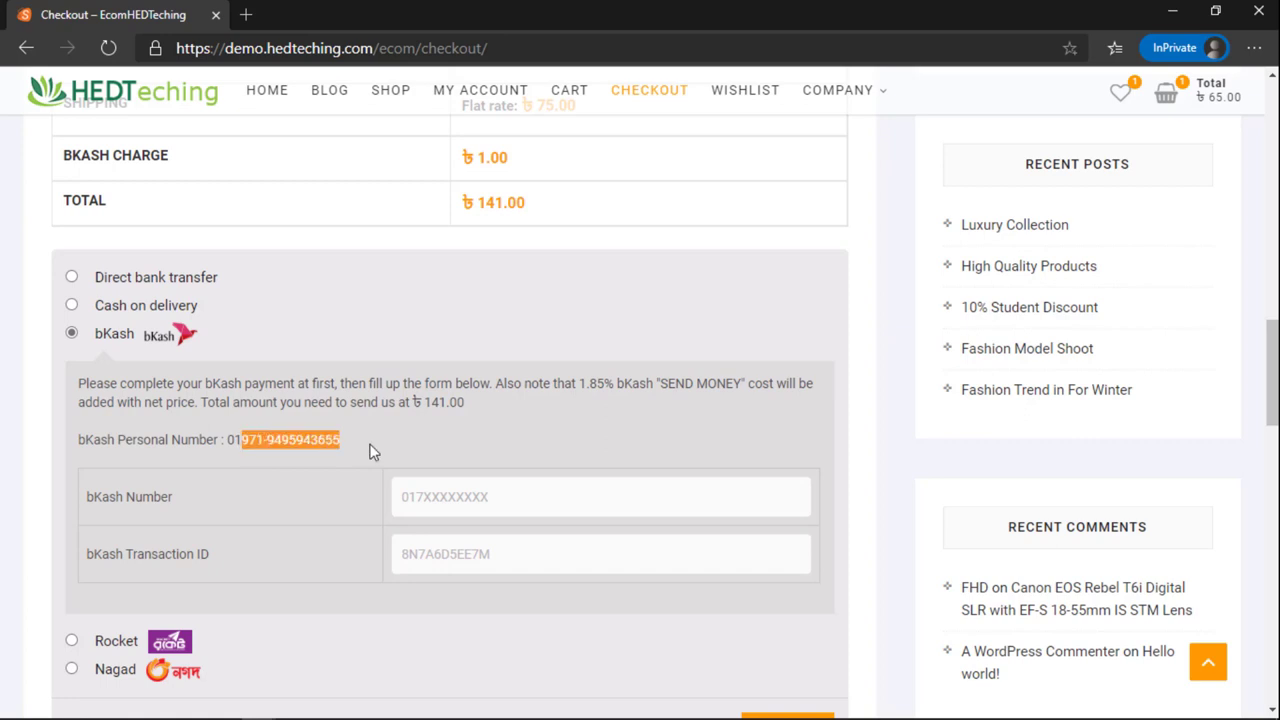
pyautogui.click(466, 510)
pyautogui.click(452, 552)
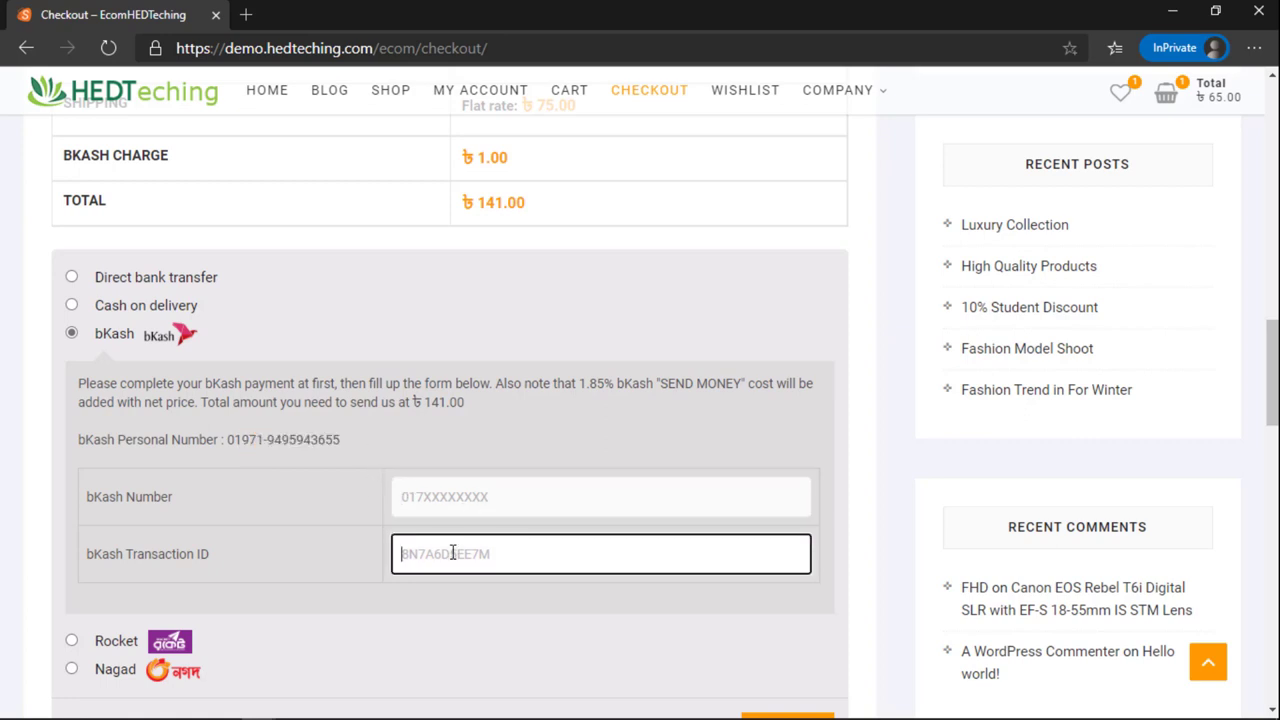
pyautogui.scroll(-1, 420, 585)
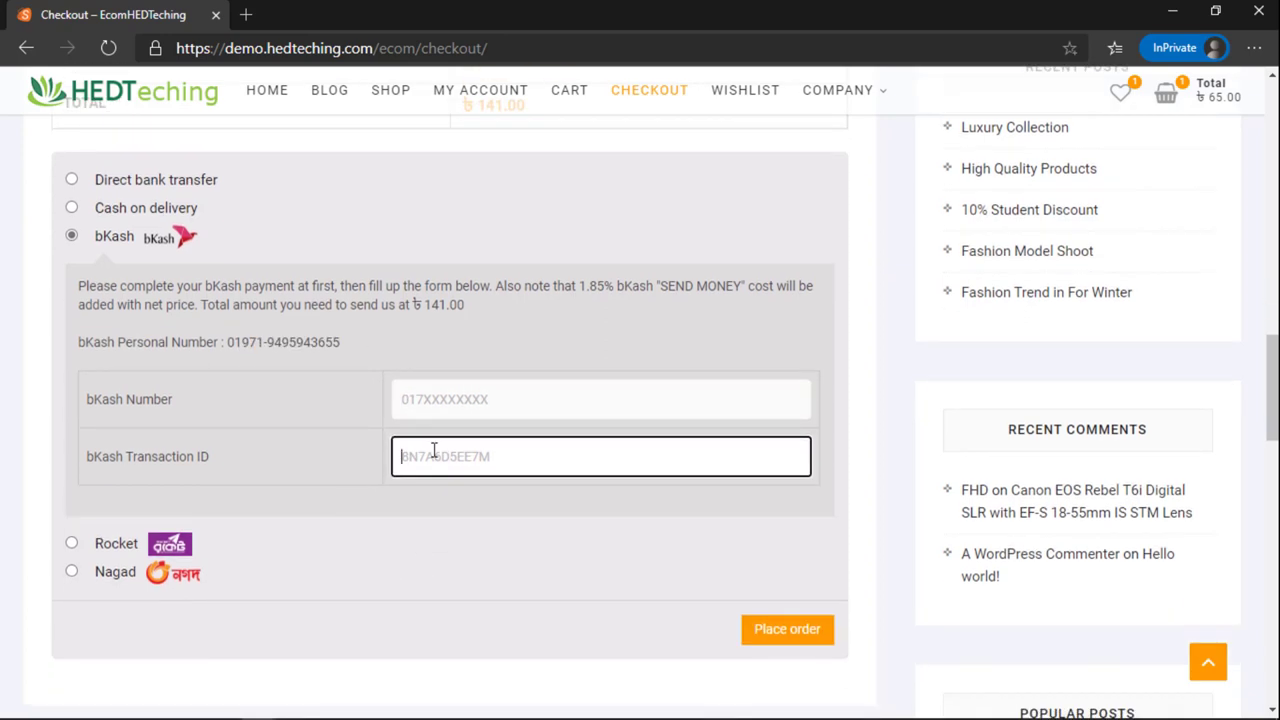
# Step: Switch to Rocket payment and check its Number and Transaction ID fields
pyautogui.click(72, 543)
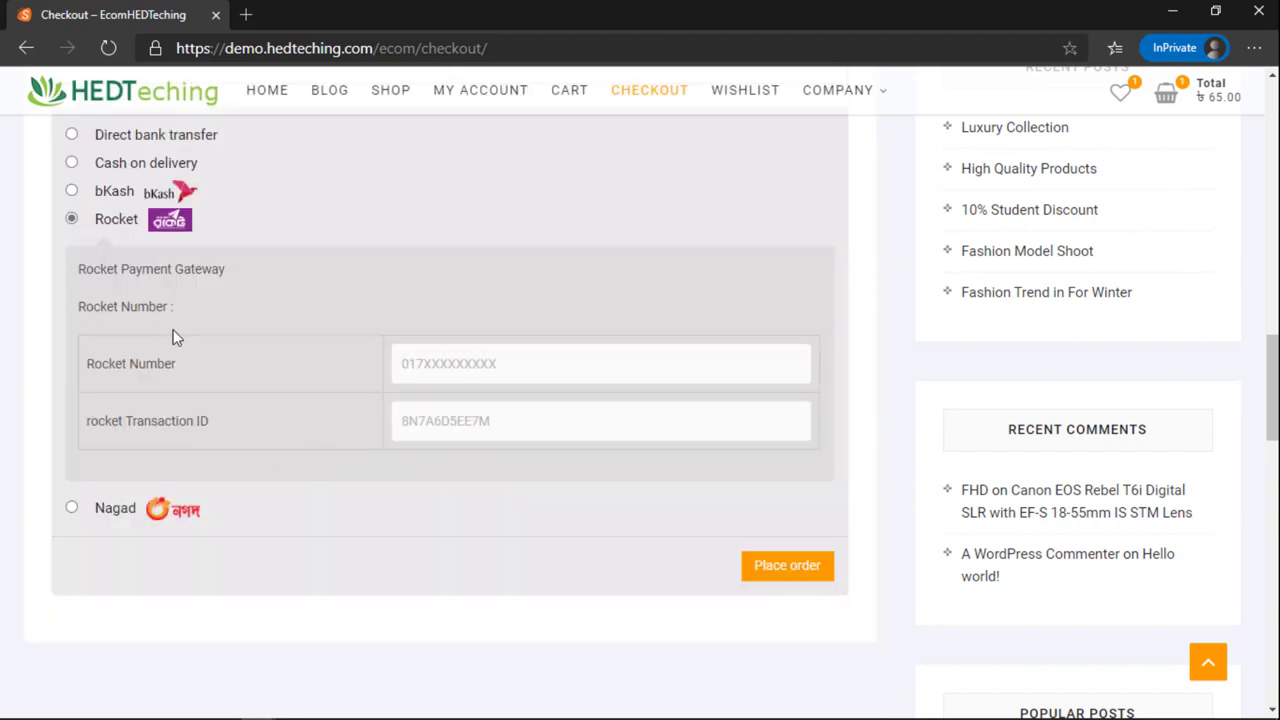
pyautogui.click(443, 367)
pyautogui.click(427, 424)
pyautogui.click(440, 356)
pyautogui.click(441, 412)
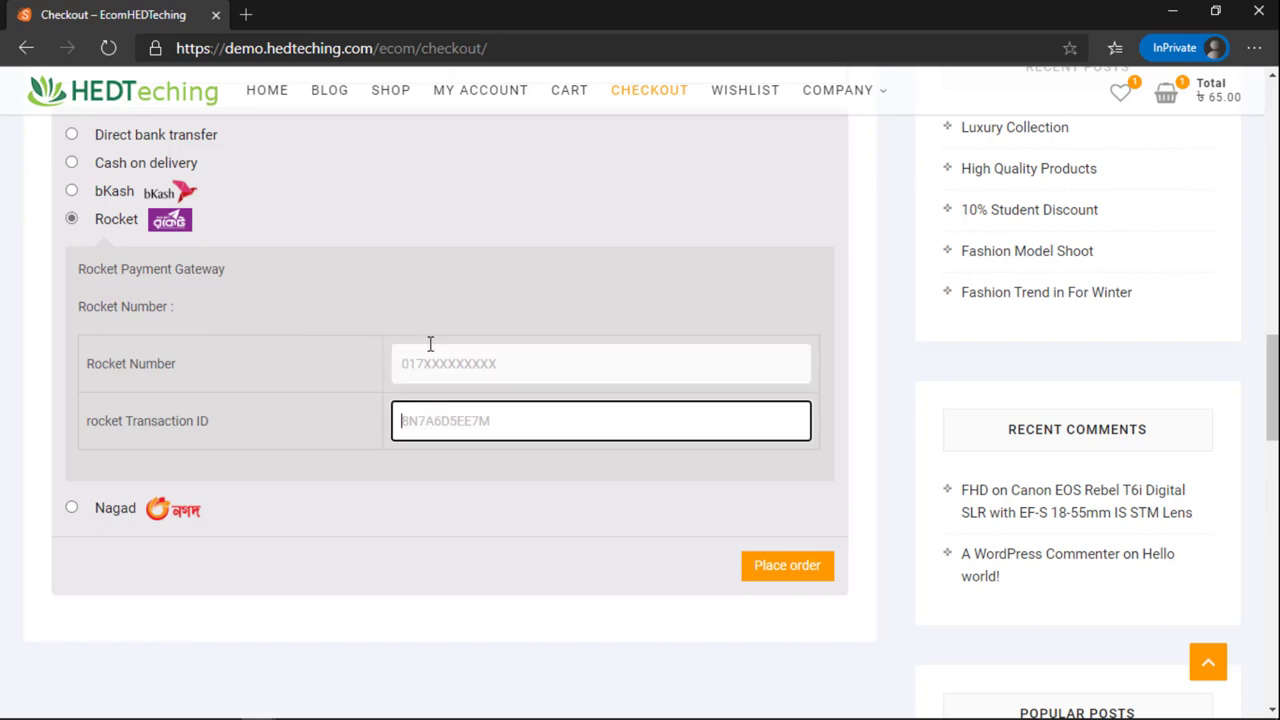
# Step: Choose Nagad and place the order with its Number and Transaction ID left empty
pyautogui.click(105, 508)
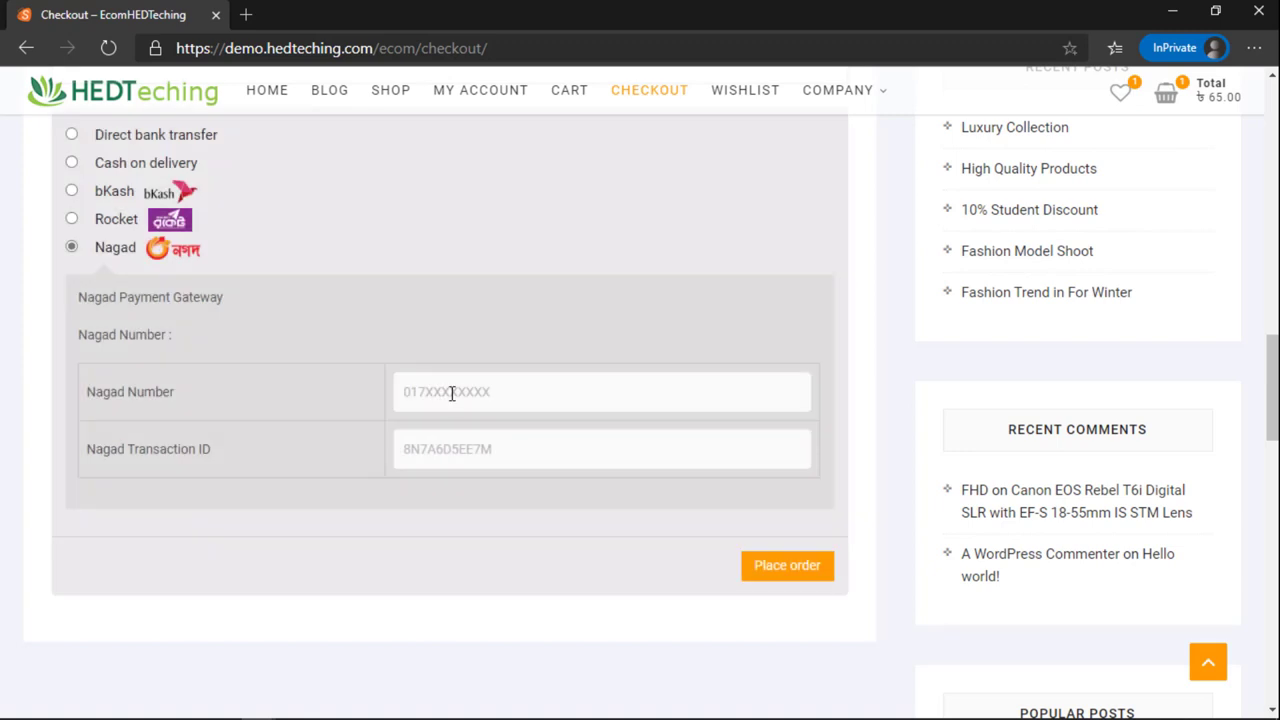
pyautogui.click(437, 450)
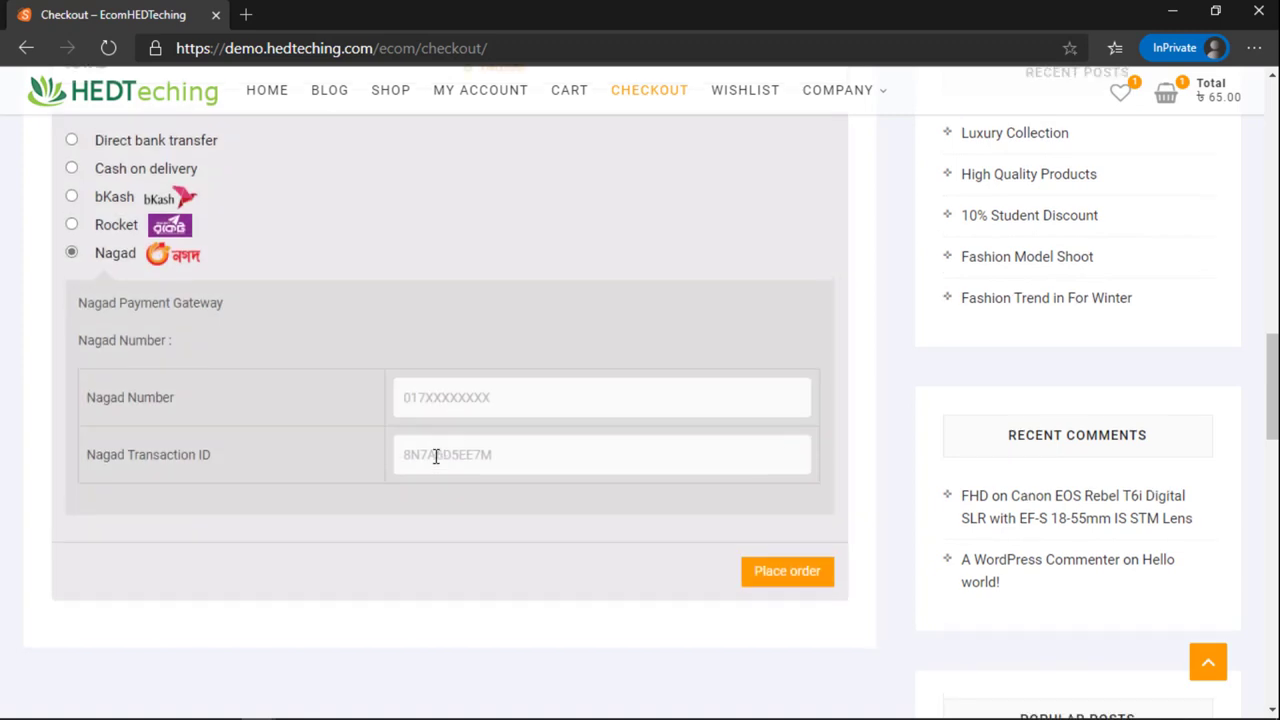
pyautogui.scroll(1, 248, 421)
pyautogui.click(440, 480)
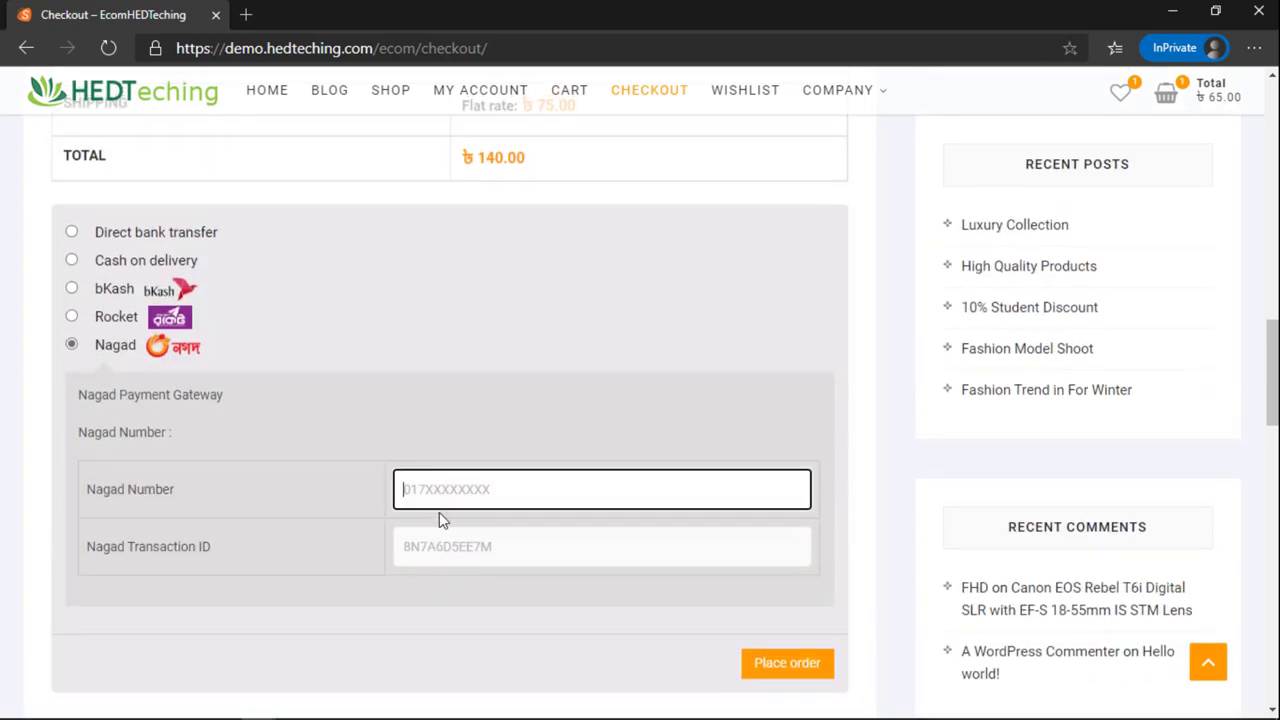
pyautogui.click(486, 548)
pyautogui.click(762, 662)
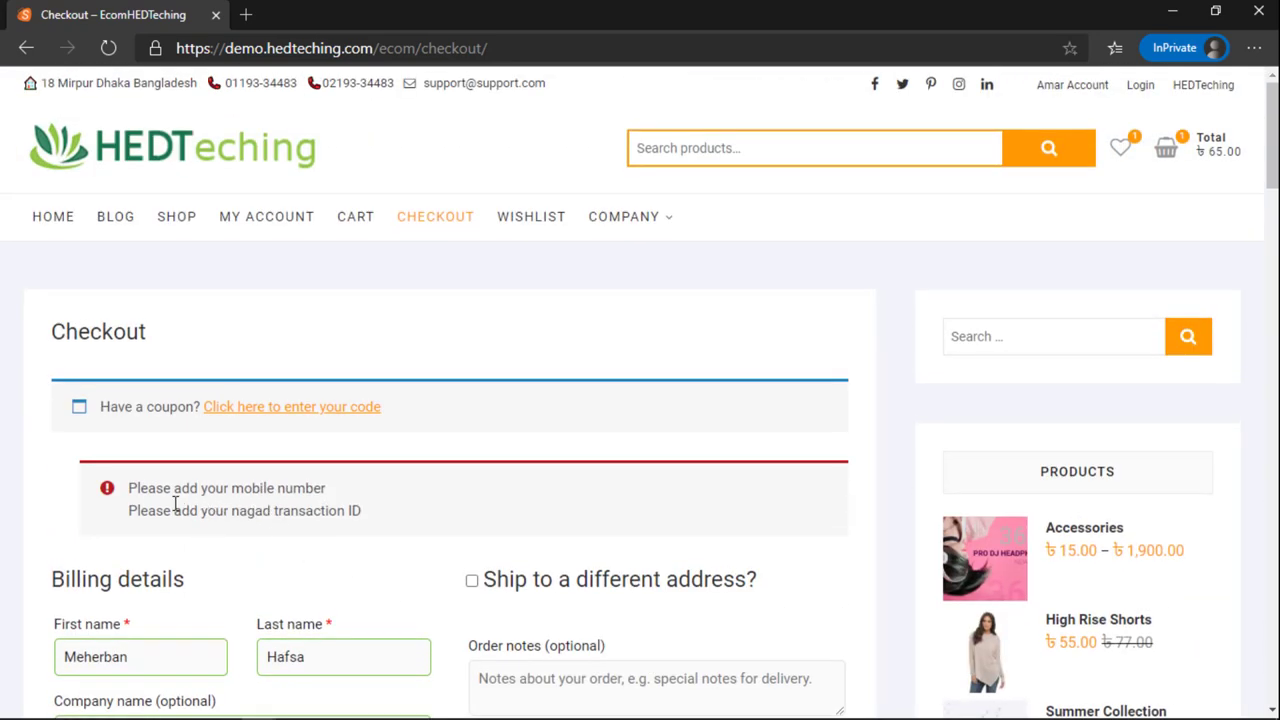
# Step: Read the missing Nagad transaction ID error and switch back to Cash on delivery
pyautogui.moveTo(258, 513); pyautogui.dragTo(300, 512)
pyautogui.click(177, 486)
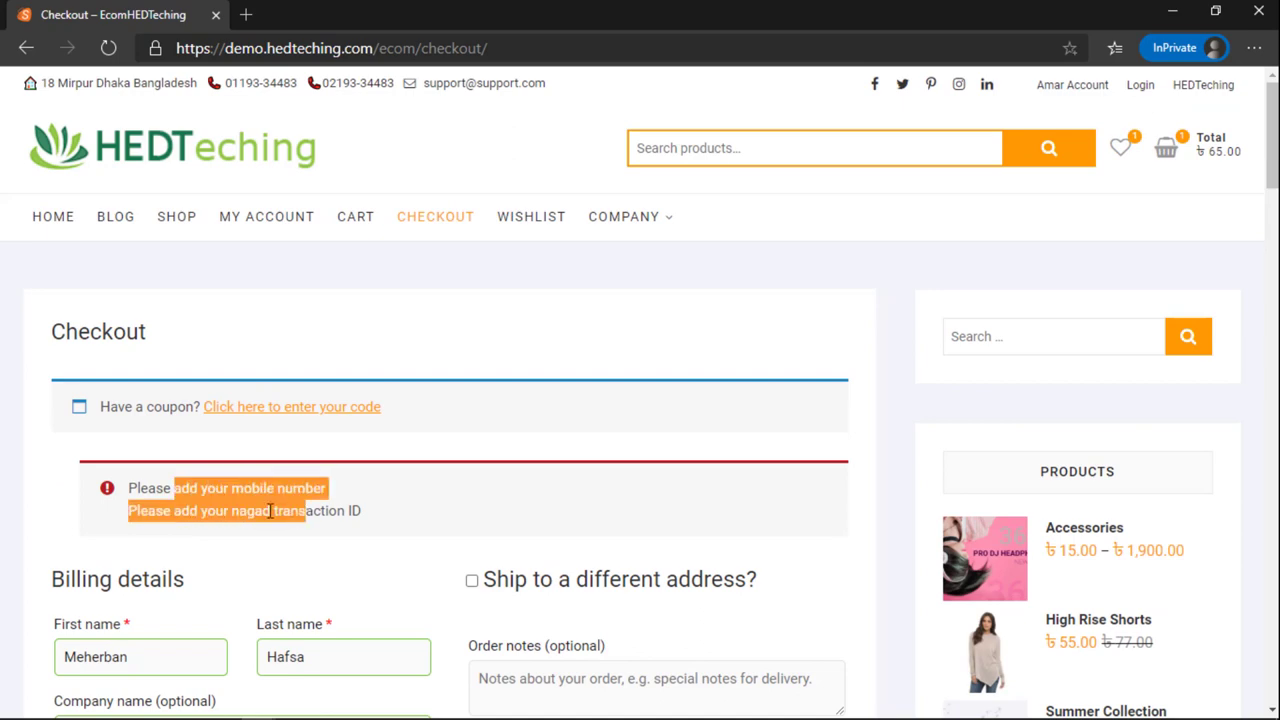
pyautogui.click(202, 510)
pyautogui.moveTo(202, 510); pyautogui.dragTo(322, 516)
pyautogui.scroll(-15, 323, 524)
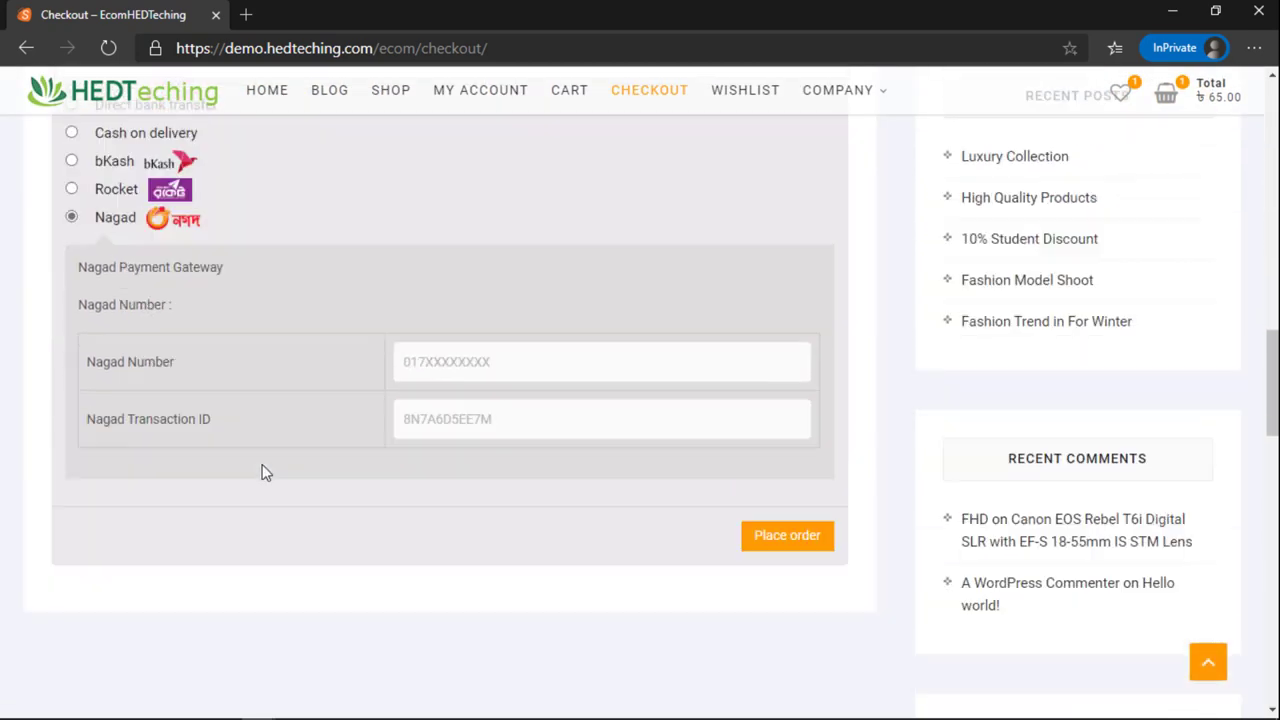
pyautogui.scroll(1, 262, 465)
pyautogui.click(72, 202)
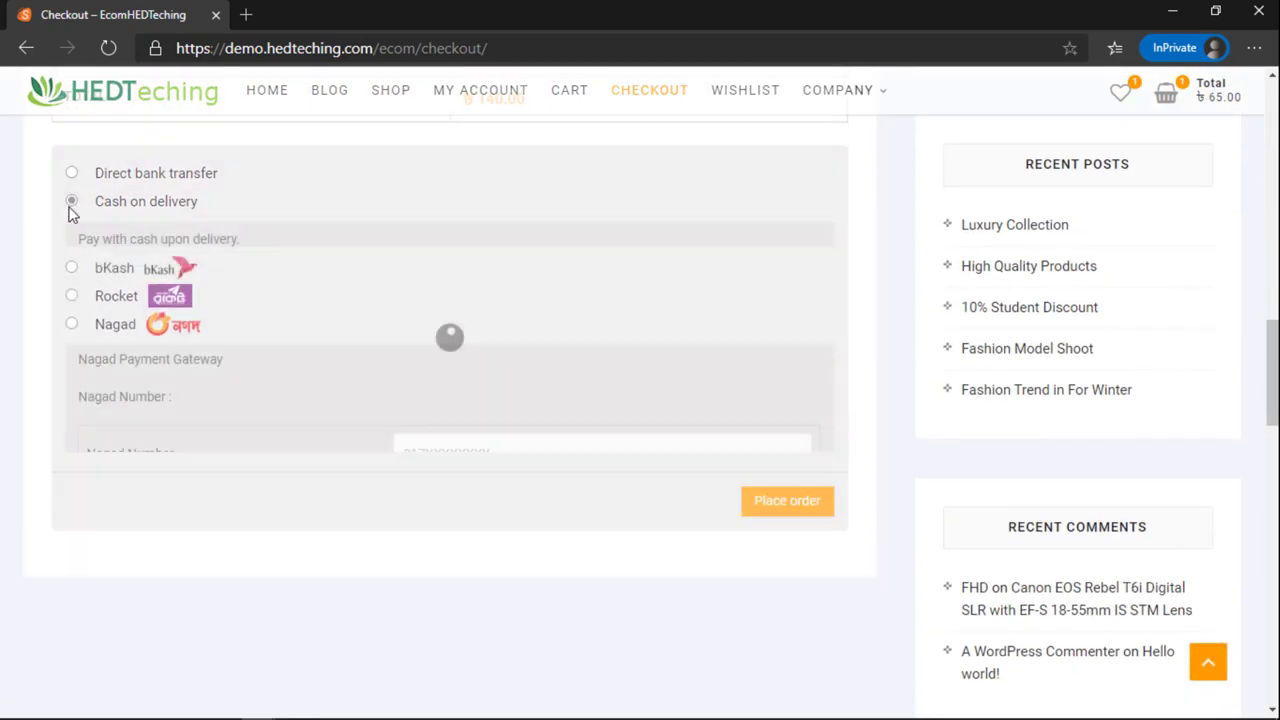
# Step: Place the cash-on-delivery order and review order 300's ৳140 total and shipping address
pyautogui.click(766, 414)
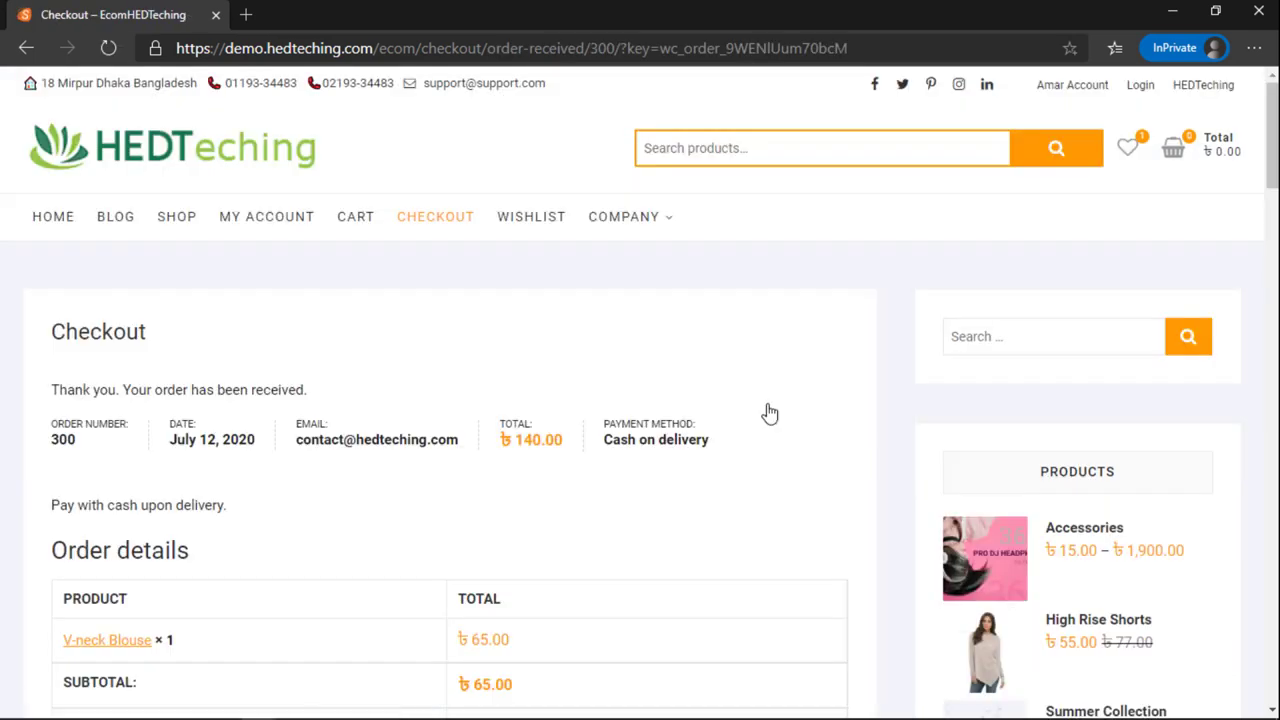
pyautogui.scroll(-3, 767, 410)
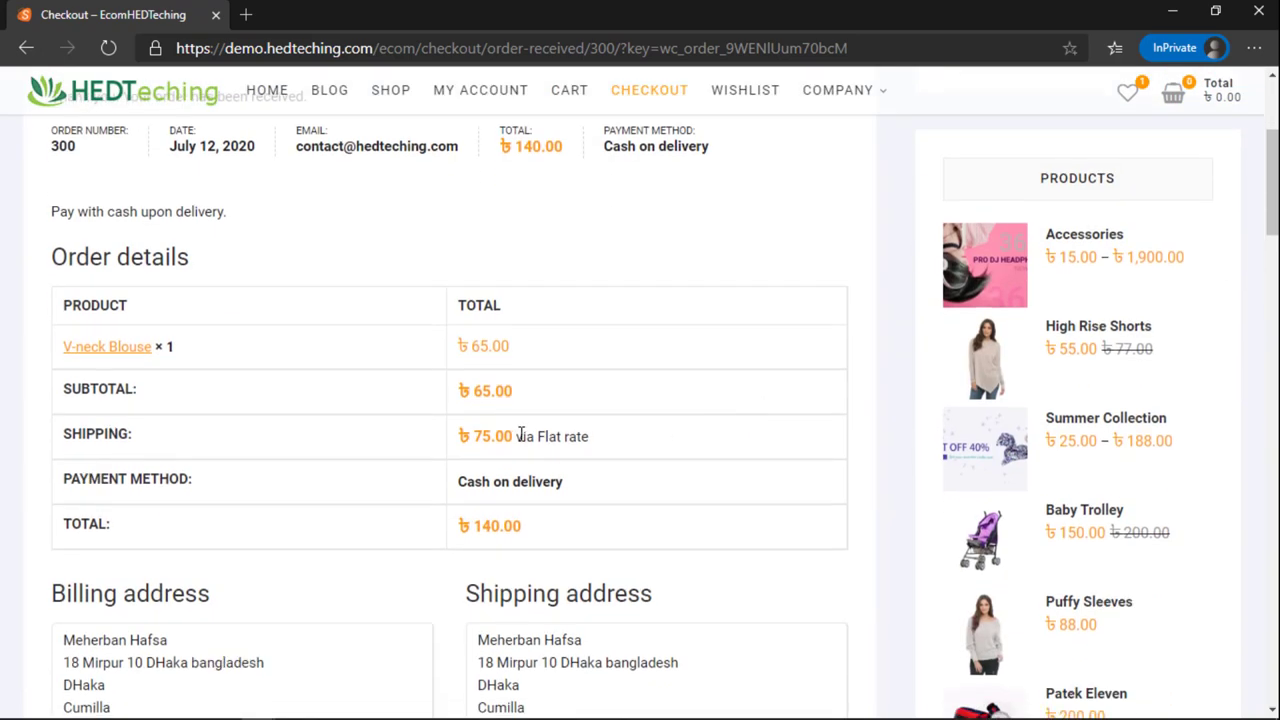
pyautogui.scroll(2, 587, 517)
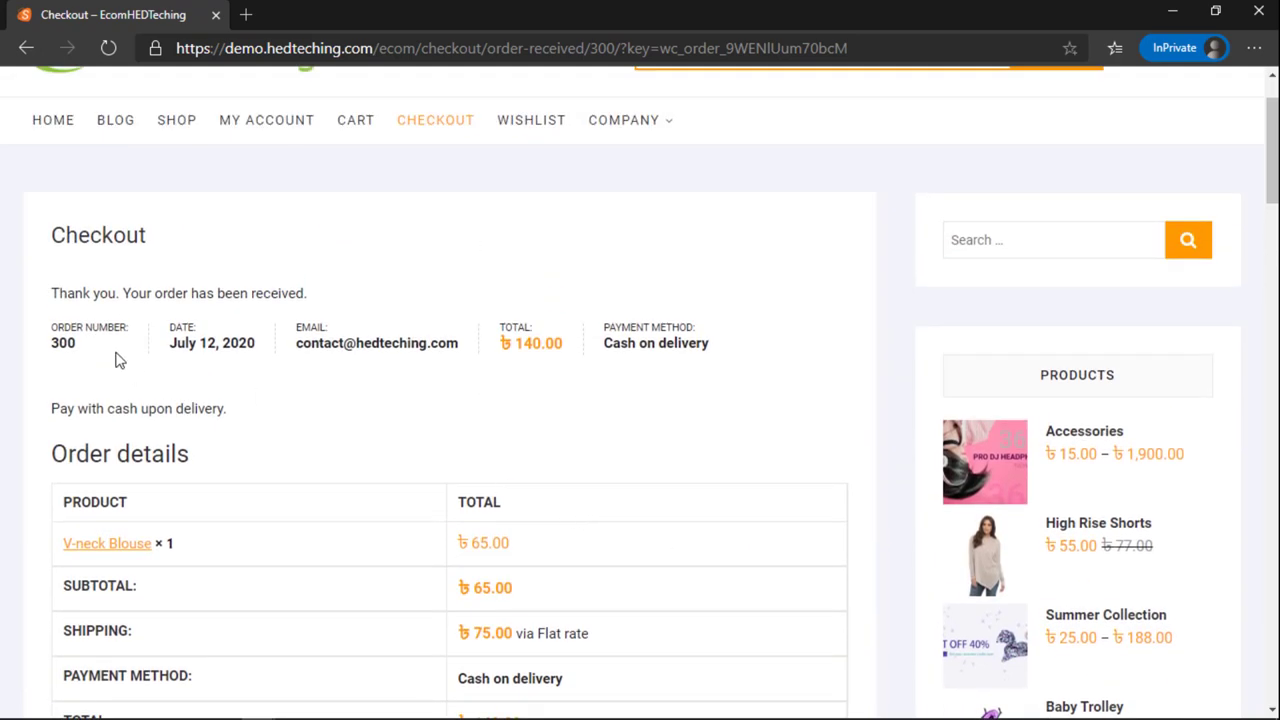
pyautogui.moveTo(89, 344); pyautogui.dragTo(427, 343)
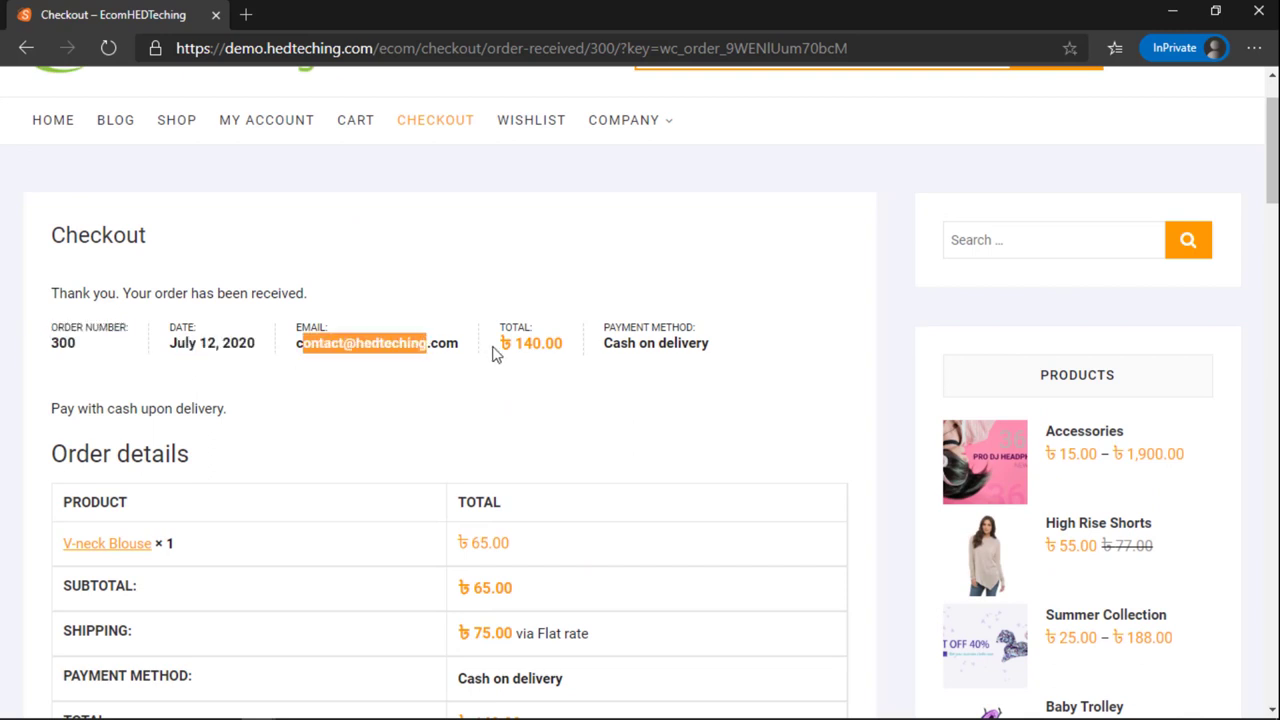
pyautogui.moveTo(516, 345); pyautogui.dragTo(548, 352)
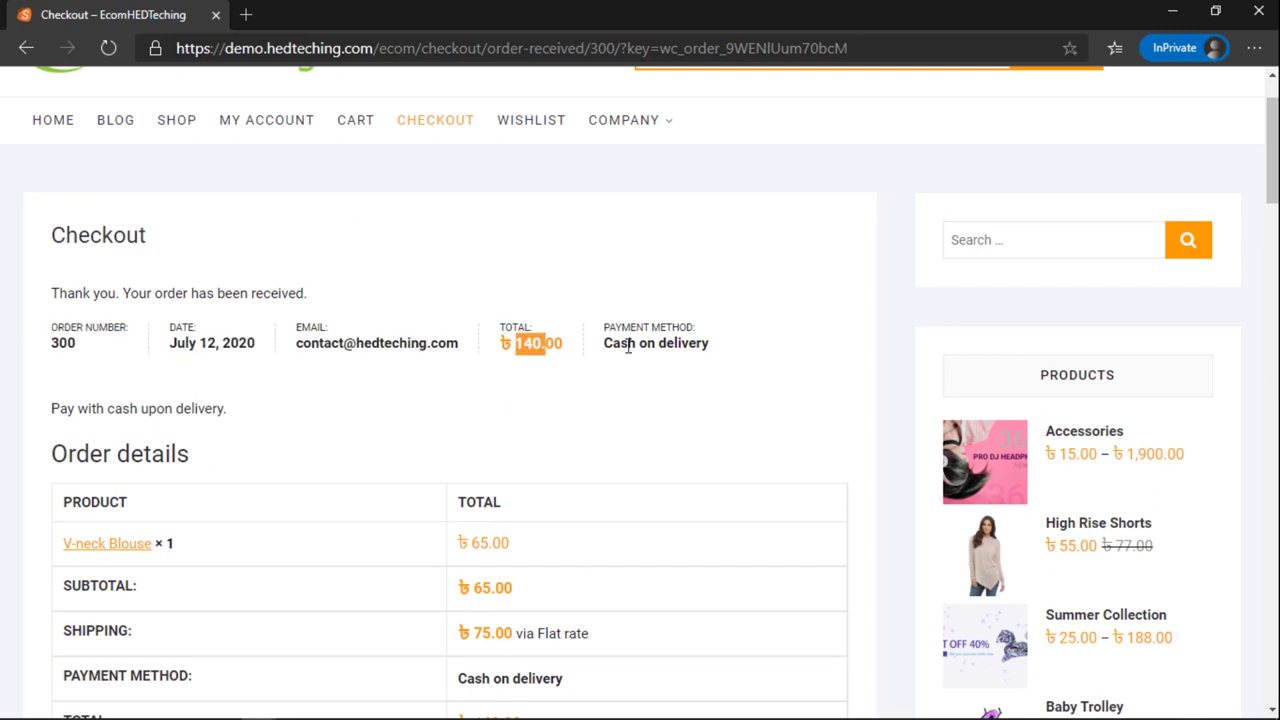
pyautogui.moveTo(640, 348); pyautogui.dragTo(702, 378)
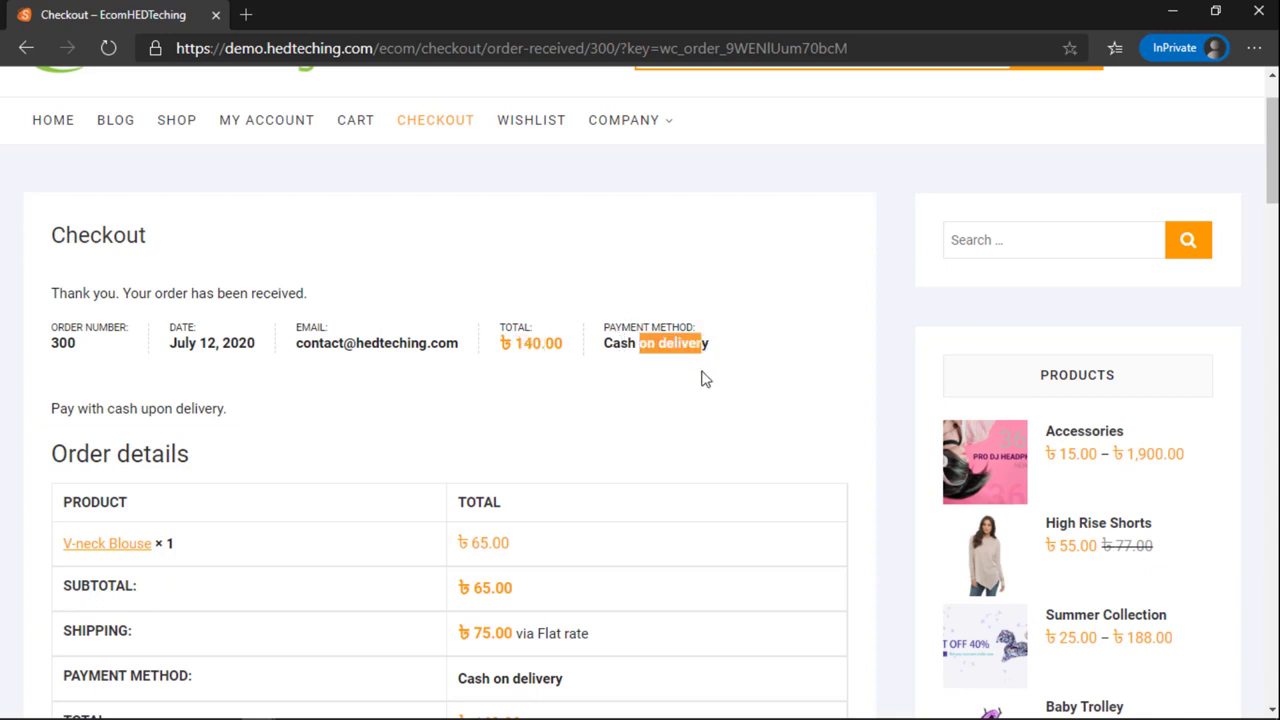
pyautogui.scroll(-1, 697, 388)
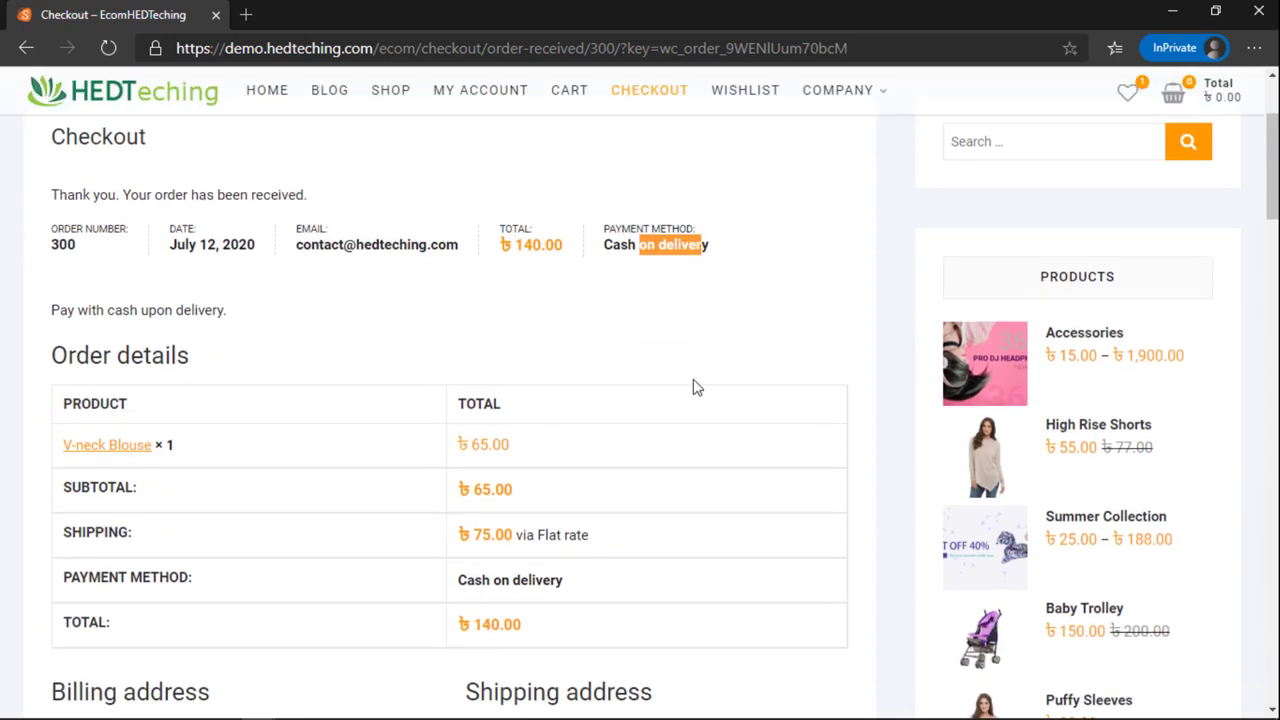
pyautogui.scroll(-1, 697, 388)
pyautogui.scroll(-3, 530, 488)
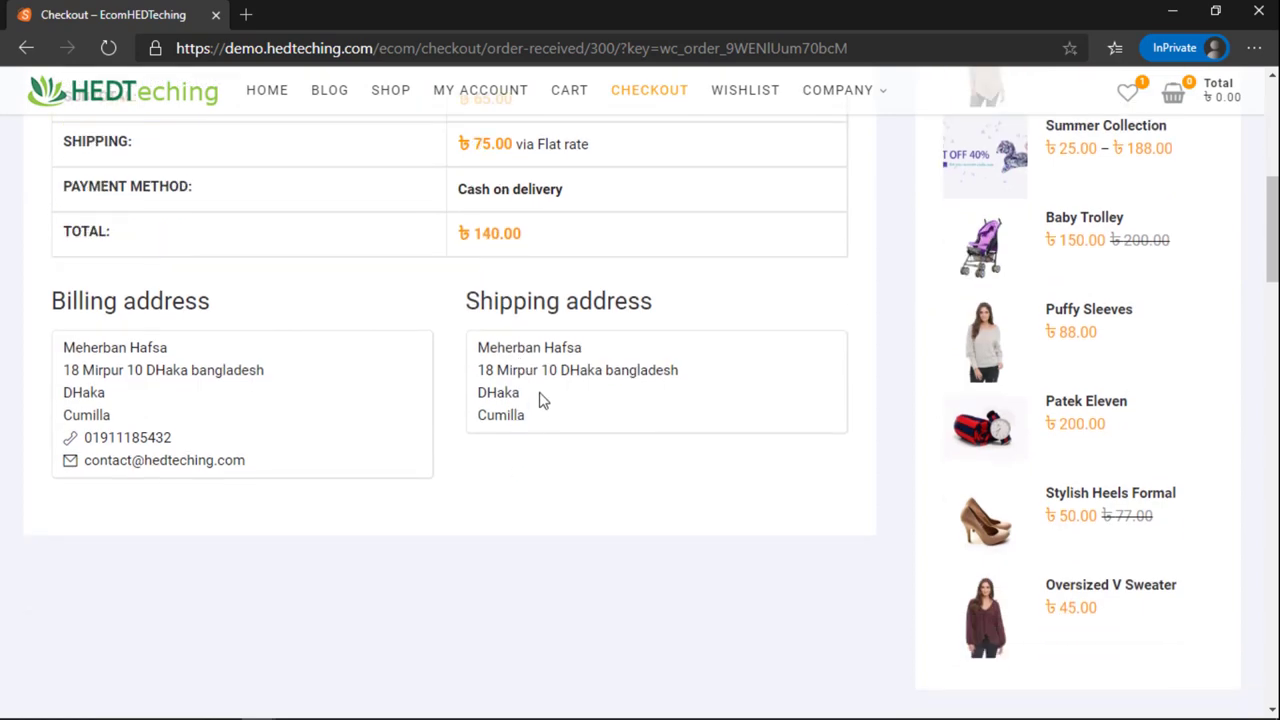
pyautogui.tripleClick(515, 410)
pyautogui.scroll(6, 484, 392)
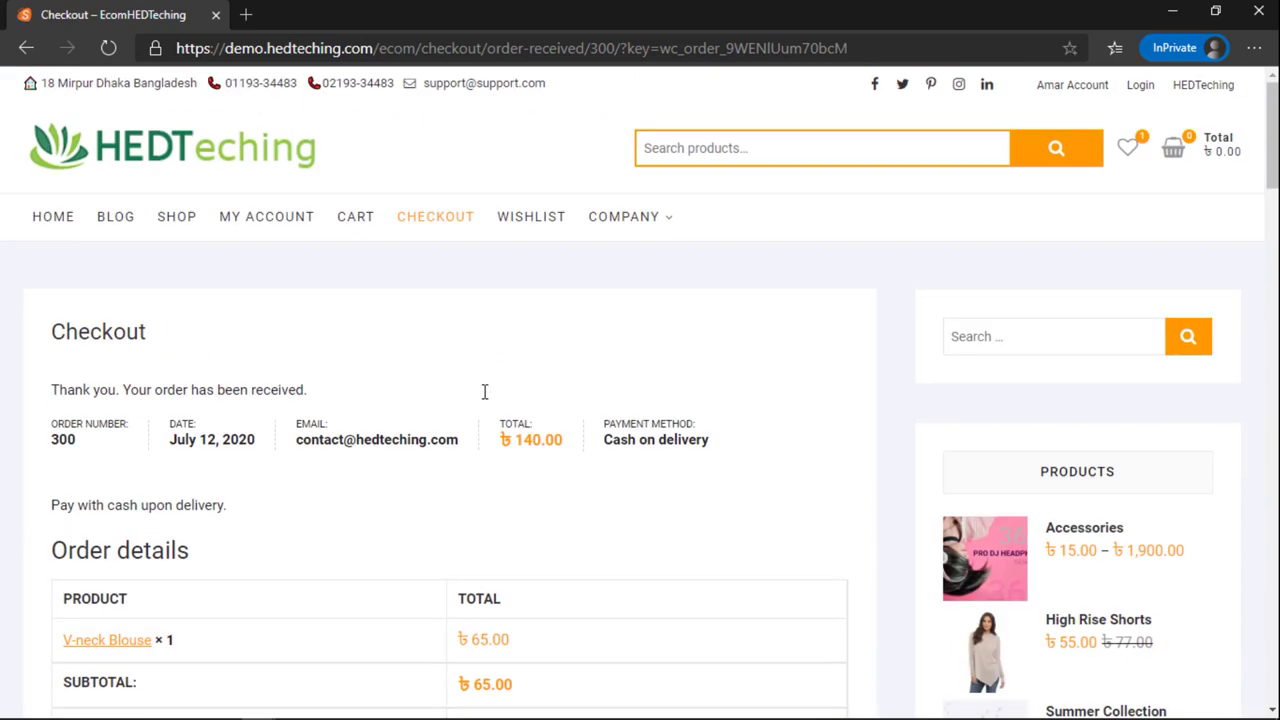
# Step: Return to the GC3SKFFE coupon editor and open the admin Dashboard
pyautogui.moveTo(258, 711)
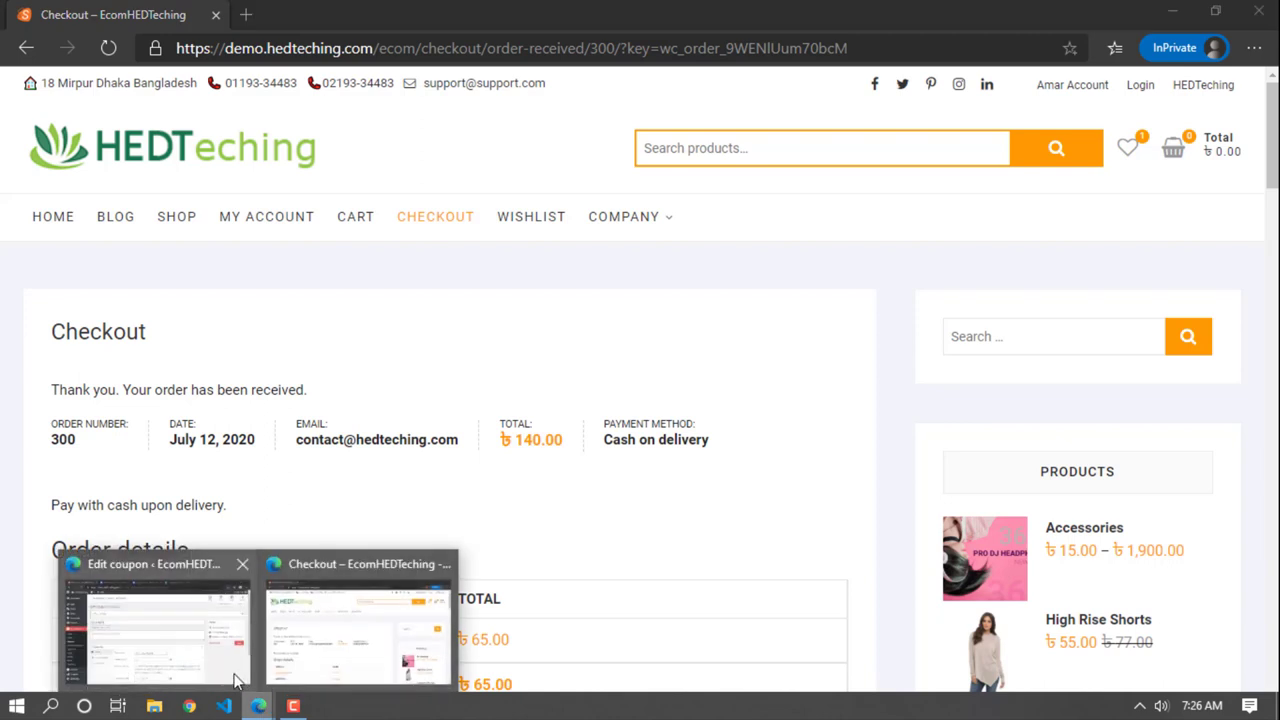
pyautogui.click(241, 648)
pyautogui.click(68, 130)
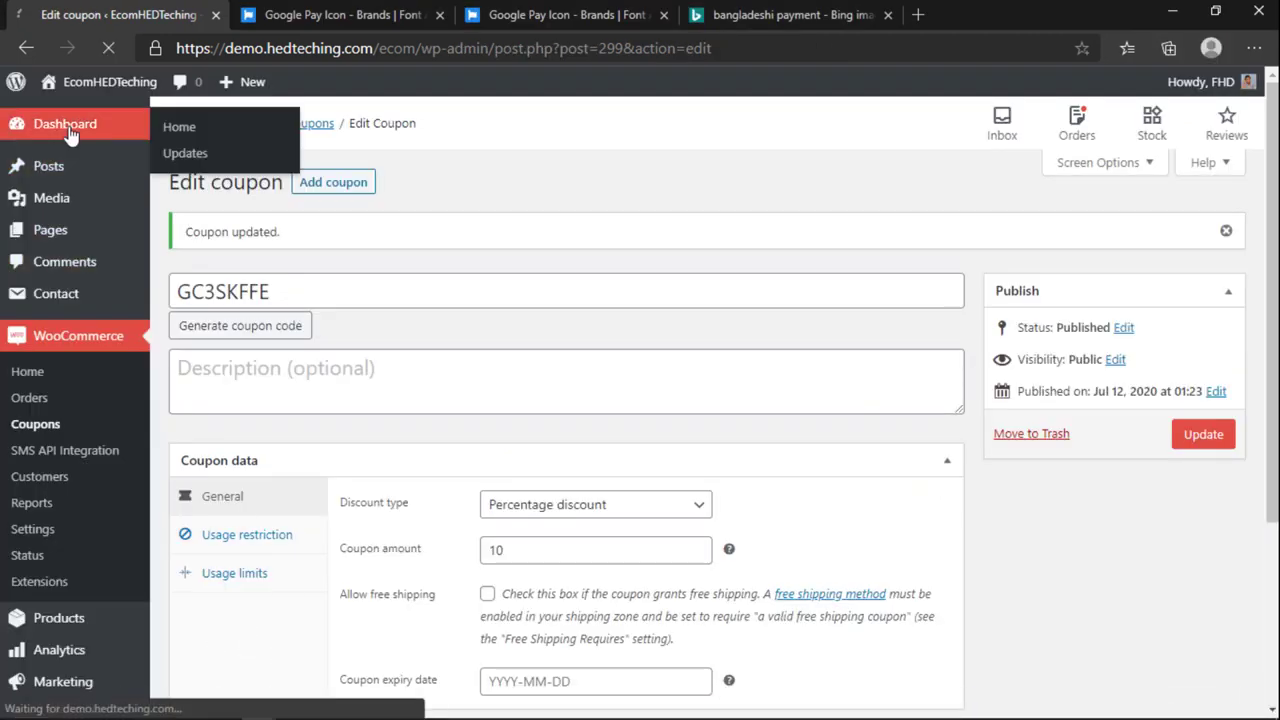
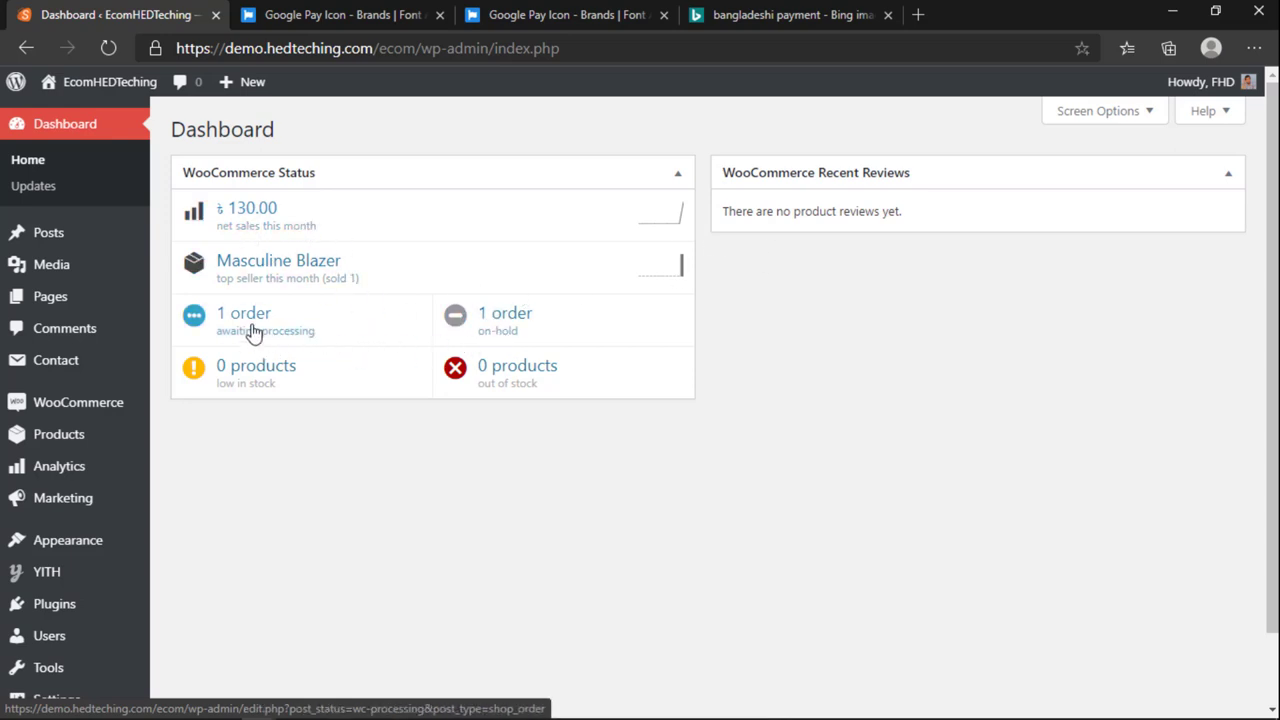
# Step: From the Dashboard's awaiting-processing link, open order #300, a Cash on delivery order
pyautogui.click(253, 333)
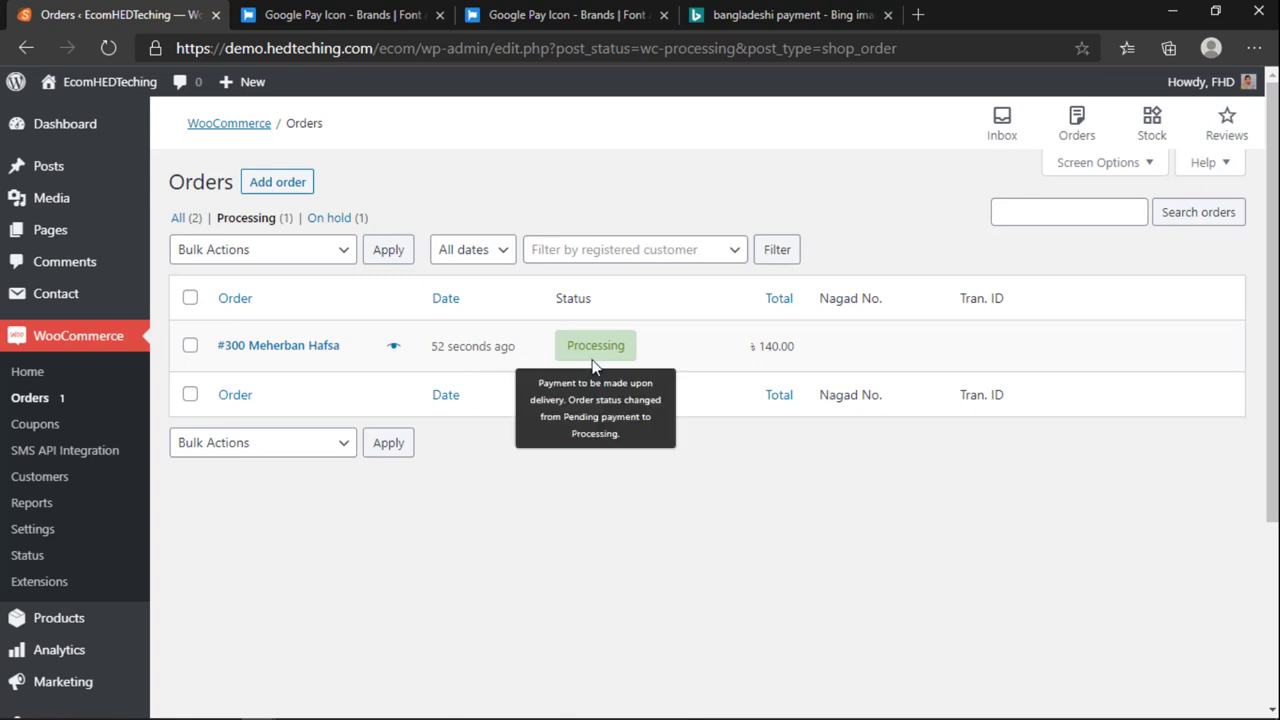
pyautogui.click(271, 347)
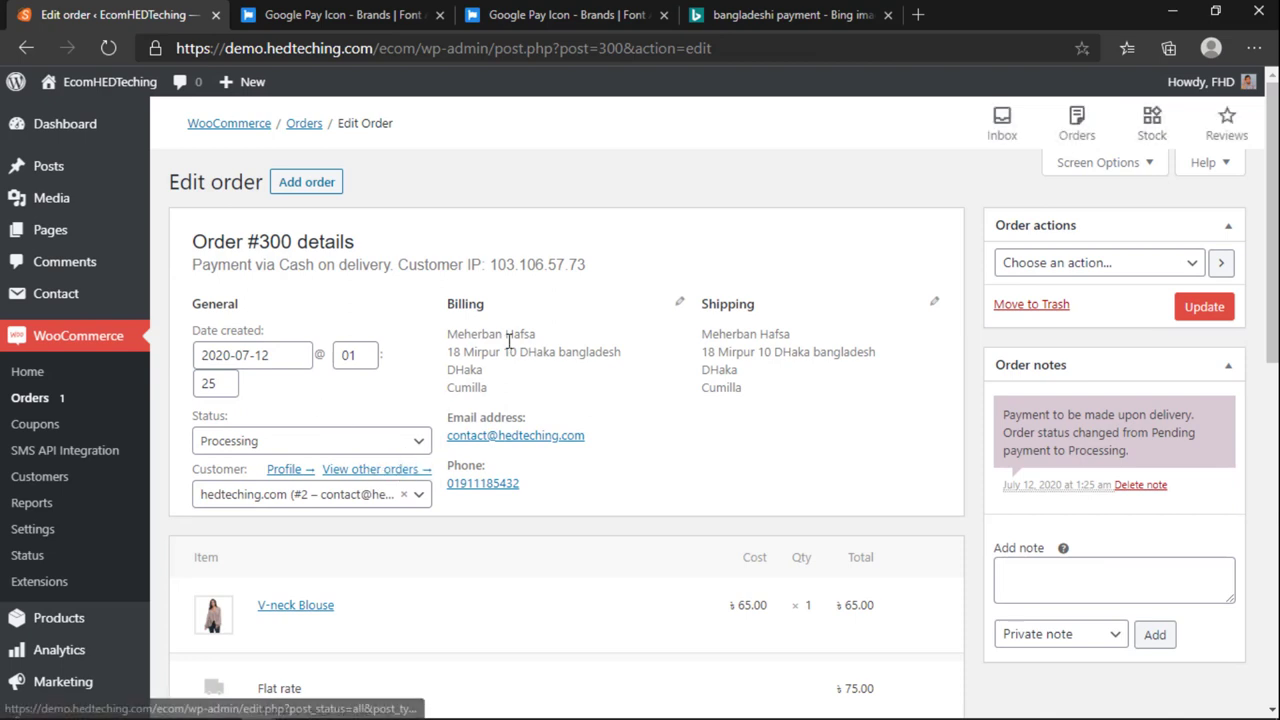
pyautogui.moveTo(704, 333)
pyautogui.mouseDown()
pyautogui.moveTo(749, 391)
pyautogui.moveTo(715, 338)
pyautogui.mouseUp()
pyautogui.moveTo(614, 434); pyautogui.dragTo(468, 488)
pyautogui.click(533, 490)
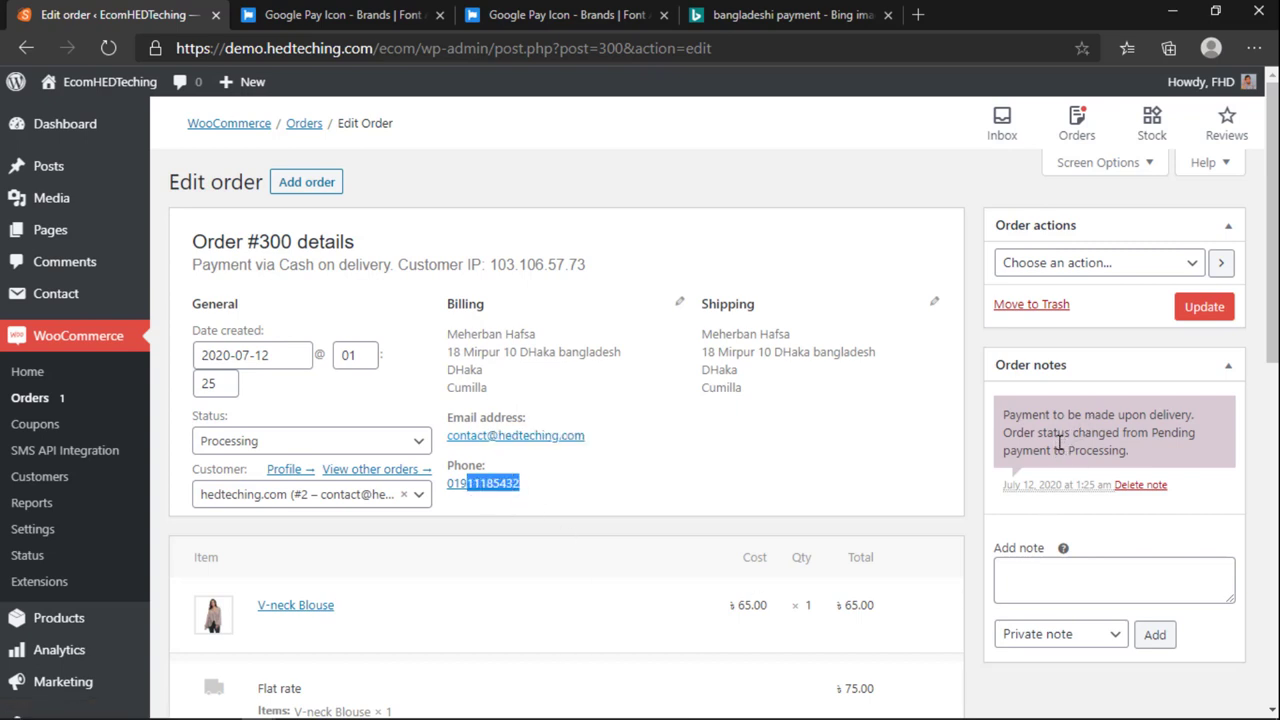
pyautogui.moveTo(1015, 420); pyautogui.dragTo(1128, 452)
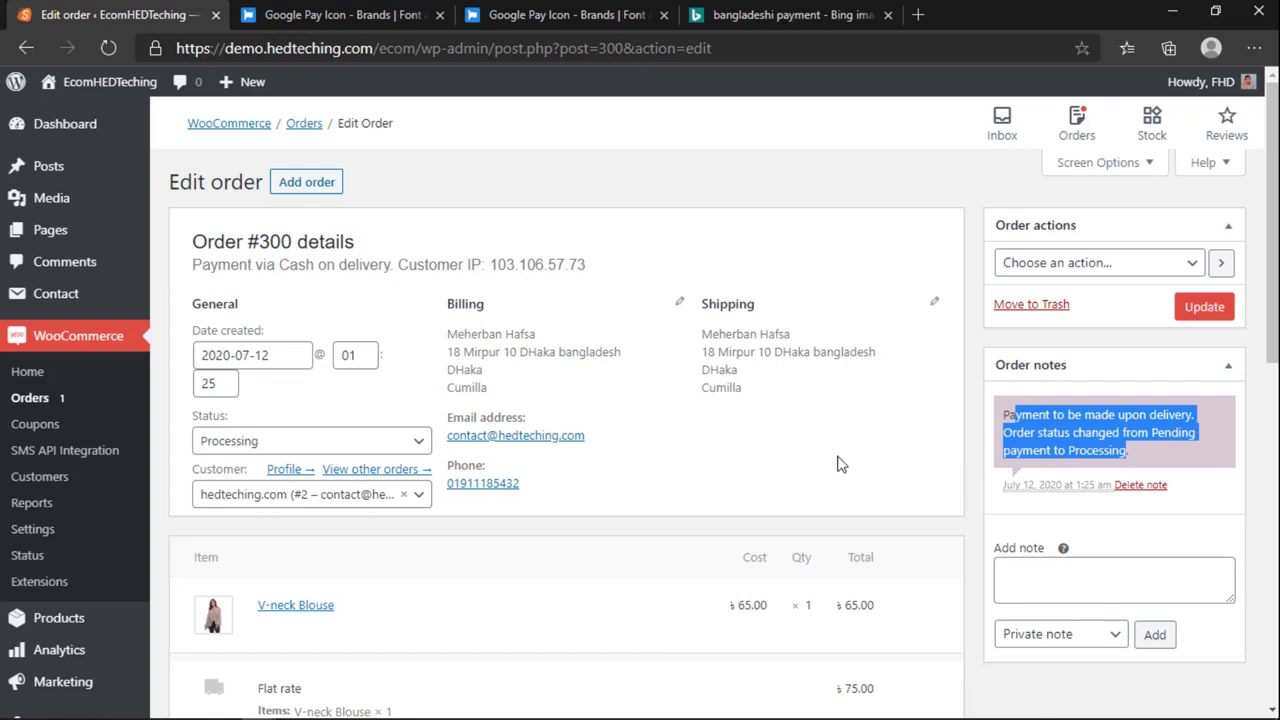
pyautogui.scroll(-1, 830, 472)
pyautogui.scroll(-2, 826, 476)
pyautogui.scroll(3, 809, 394)
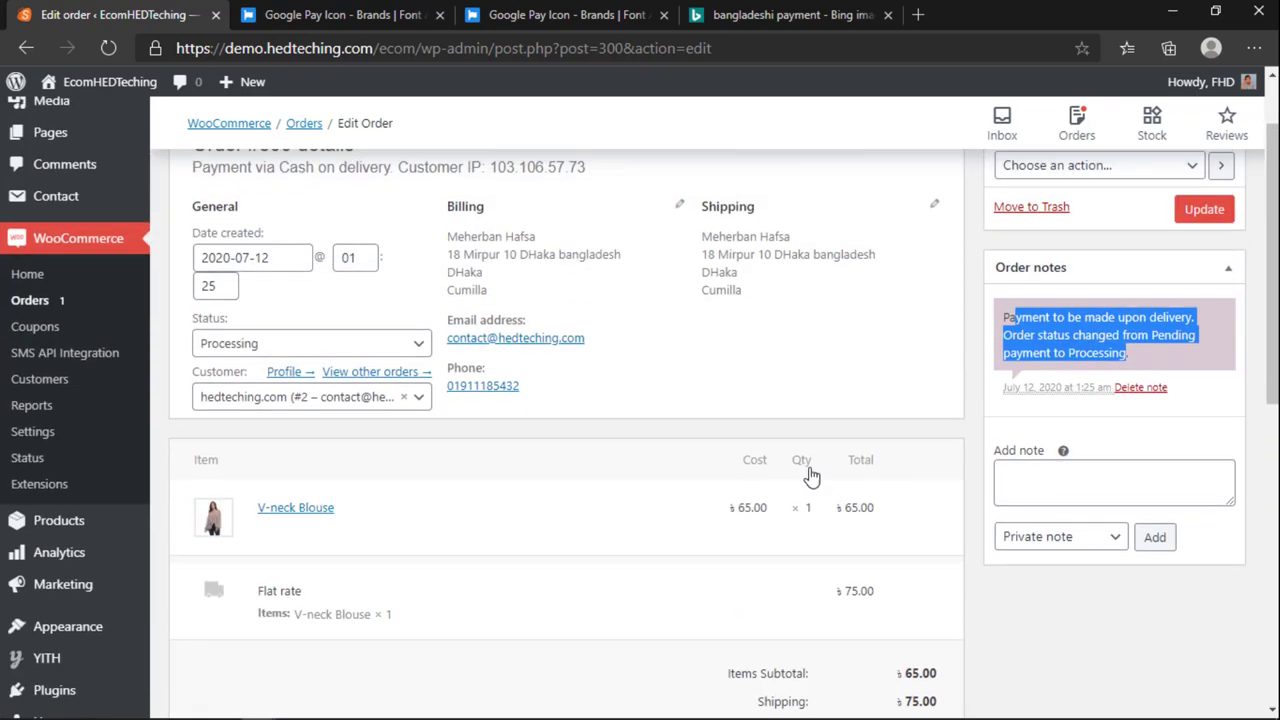
pyautogui.moveTo(778, 405); pyautogui.dragTo(712, 332)
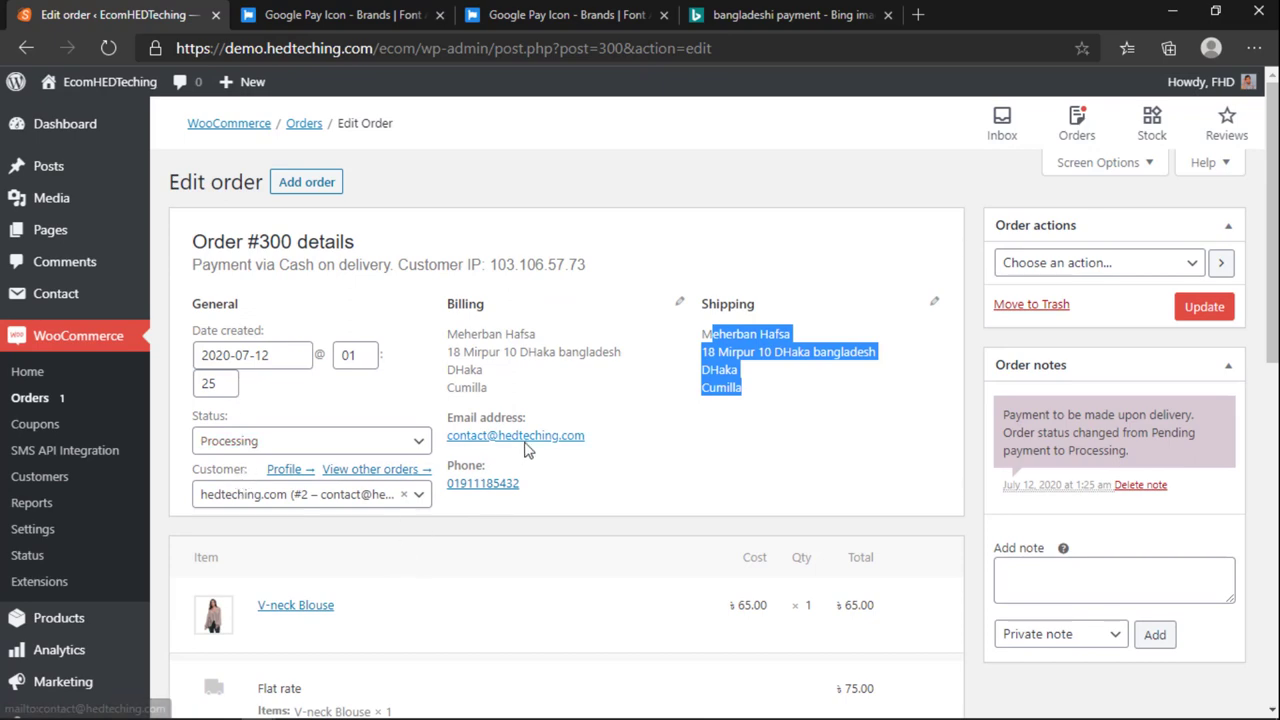
pyautogui.scroll(-5, 549, 477)
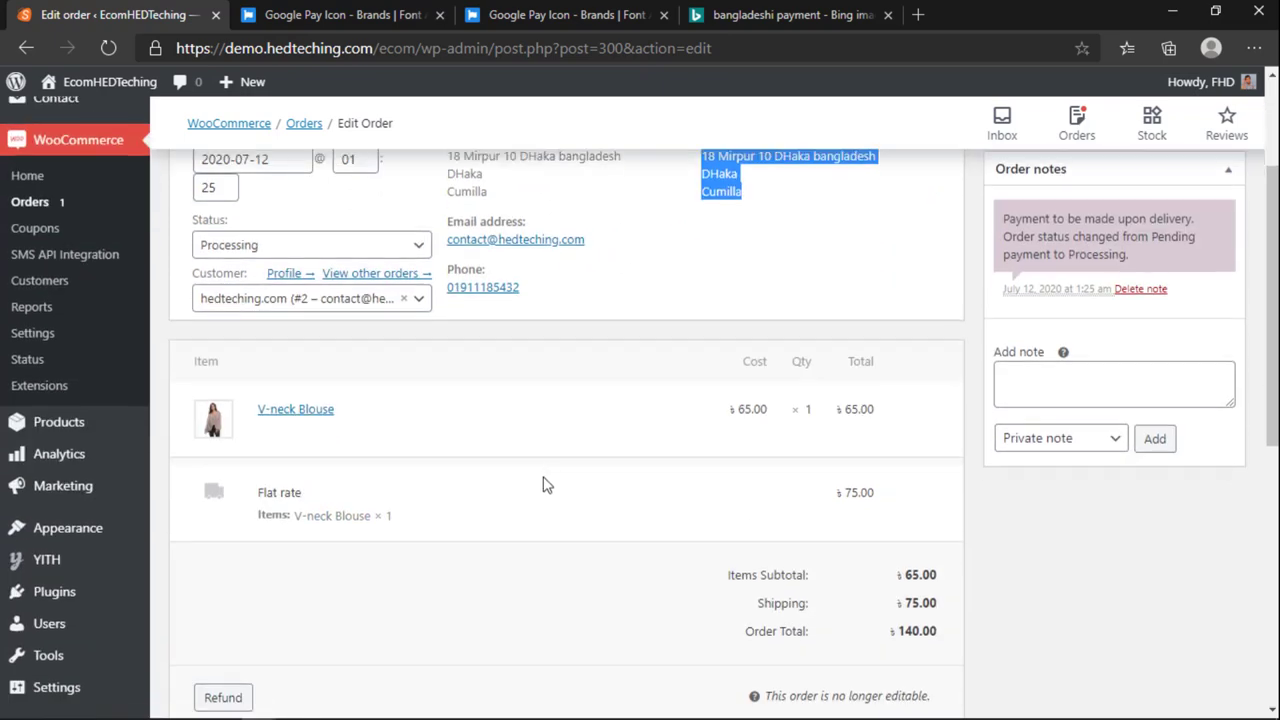
pyautogui.scroll(5, 538, 493)
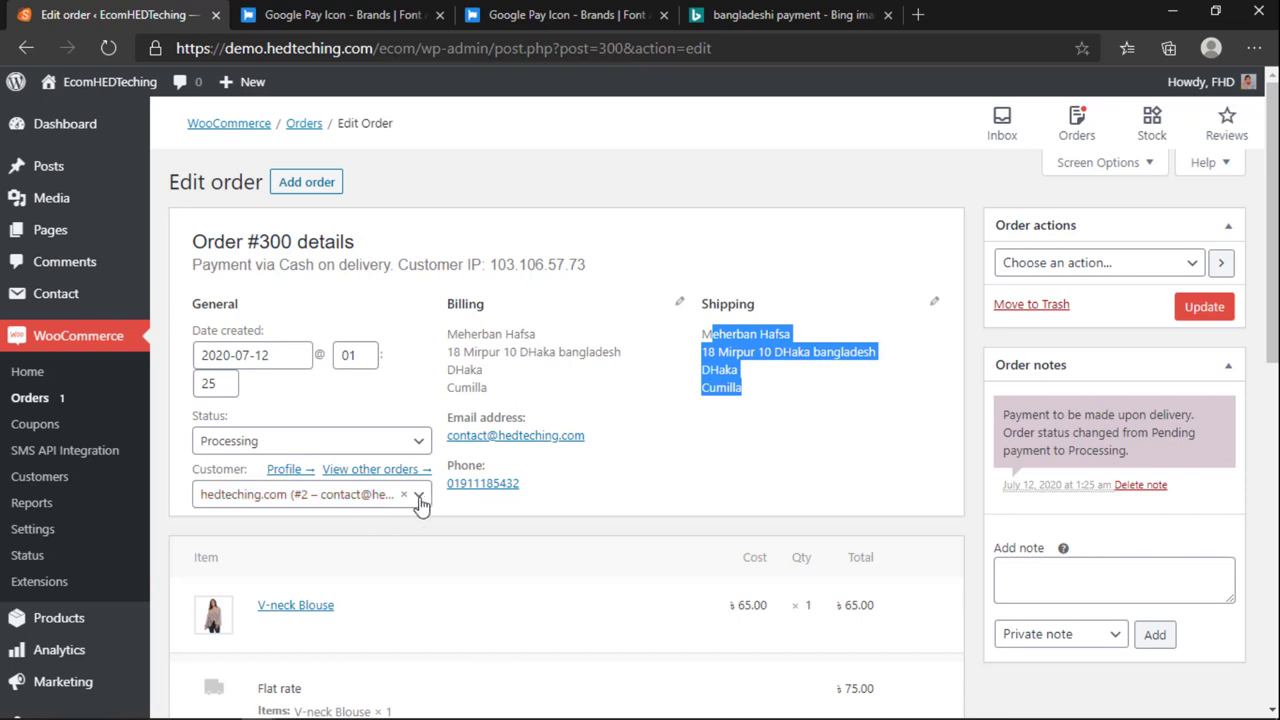
pyautogui.click(287, 451)
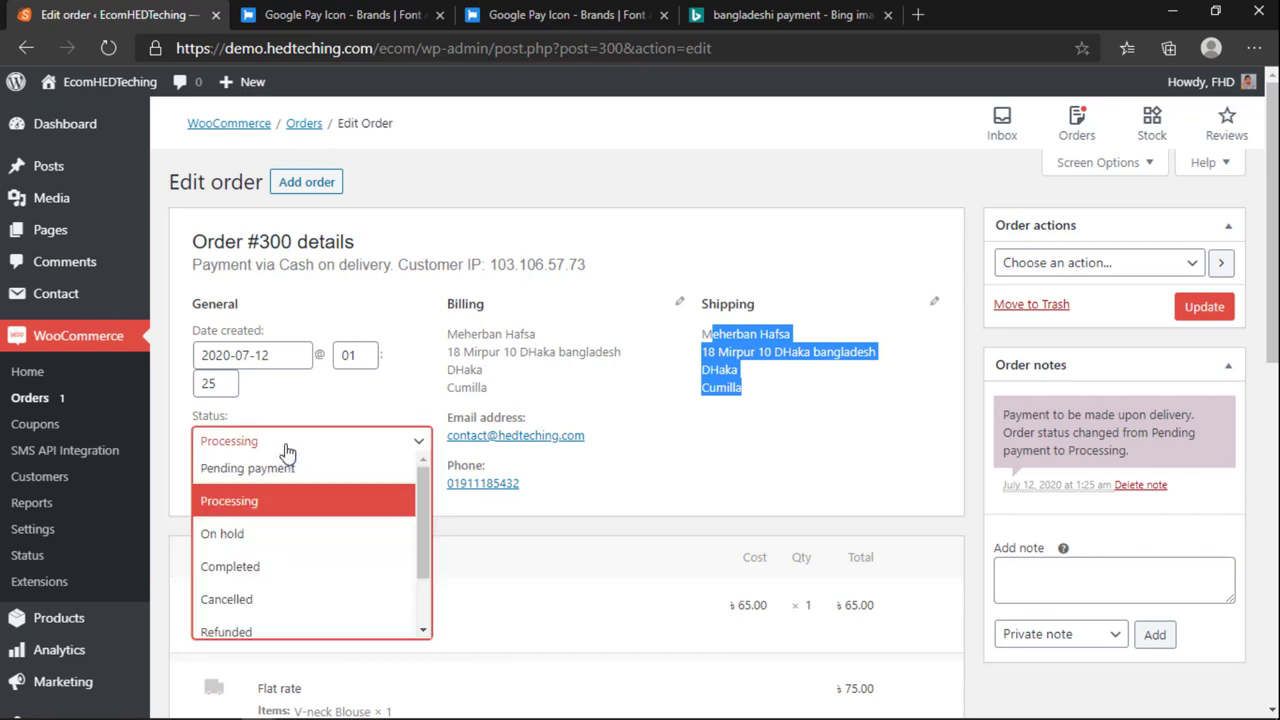
pyautogui.click(713, 465)
pyautogui.moveTo(702, 345); pyautogui.dragTo(778, 413)
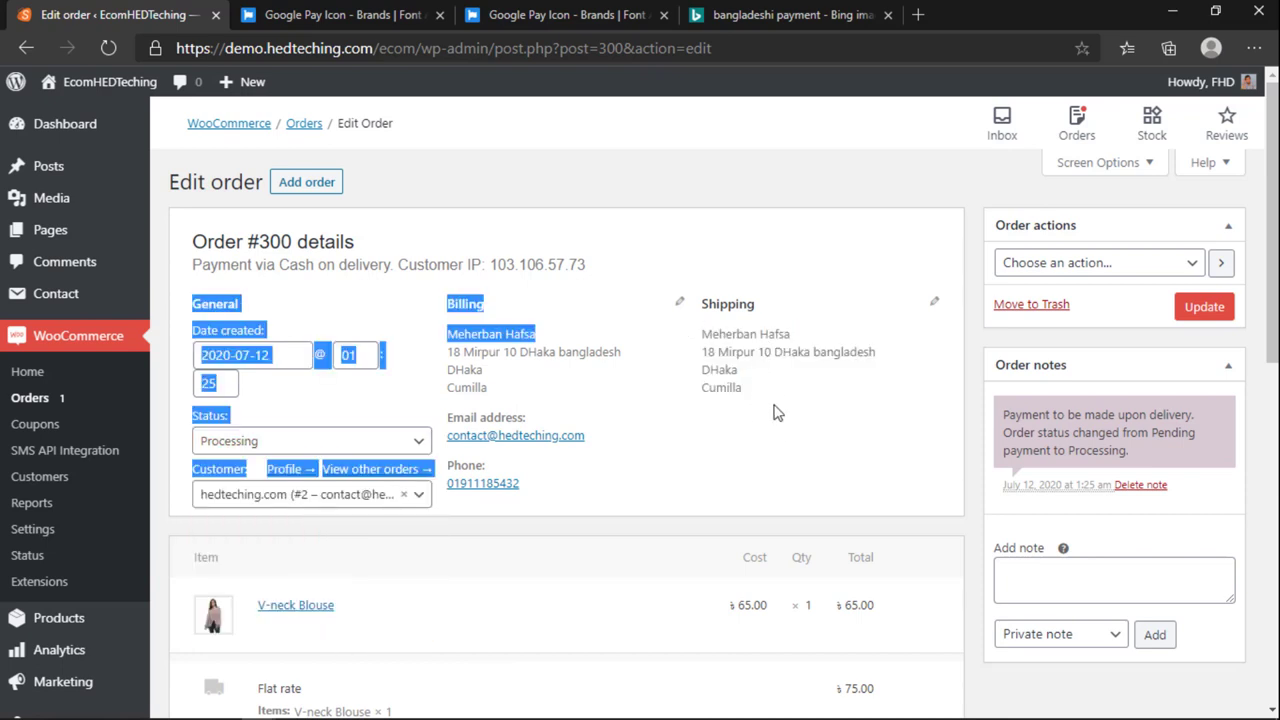
pyautogui.click(740, 407)
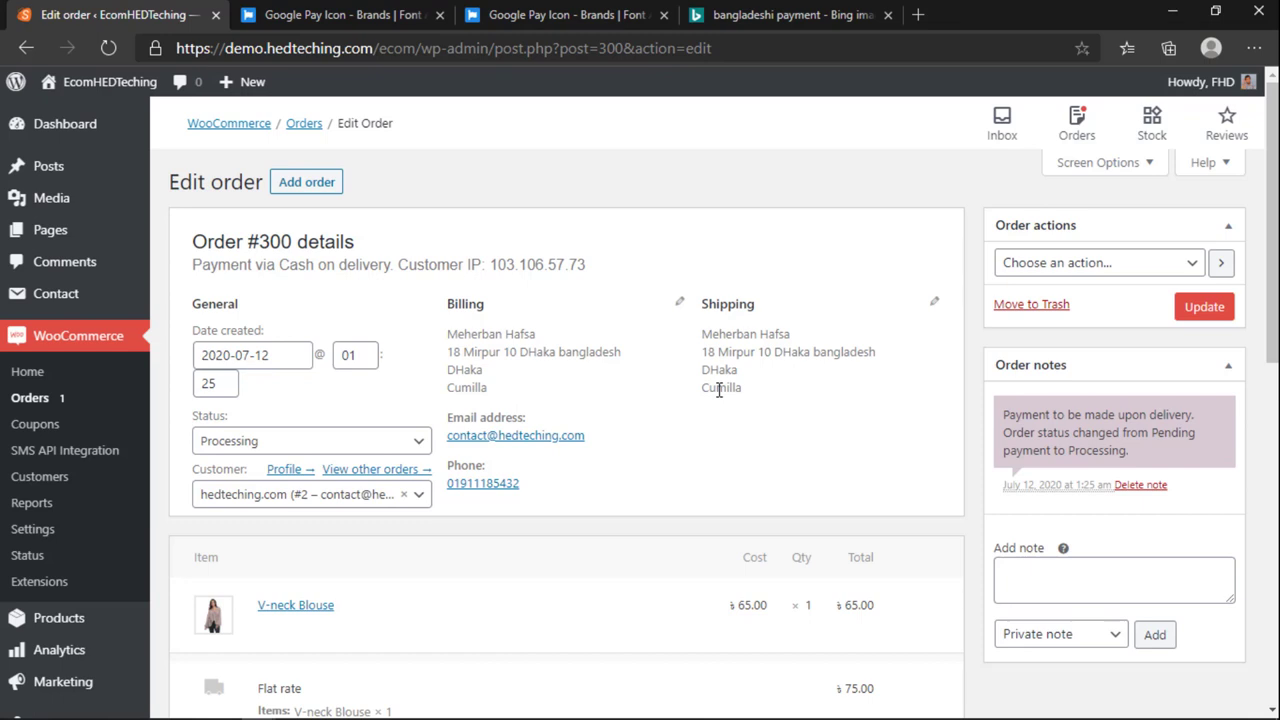
pyautogui.scroll(-6, 710, 420)
pyautogui.scroll(6, 704, 440)
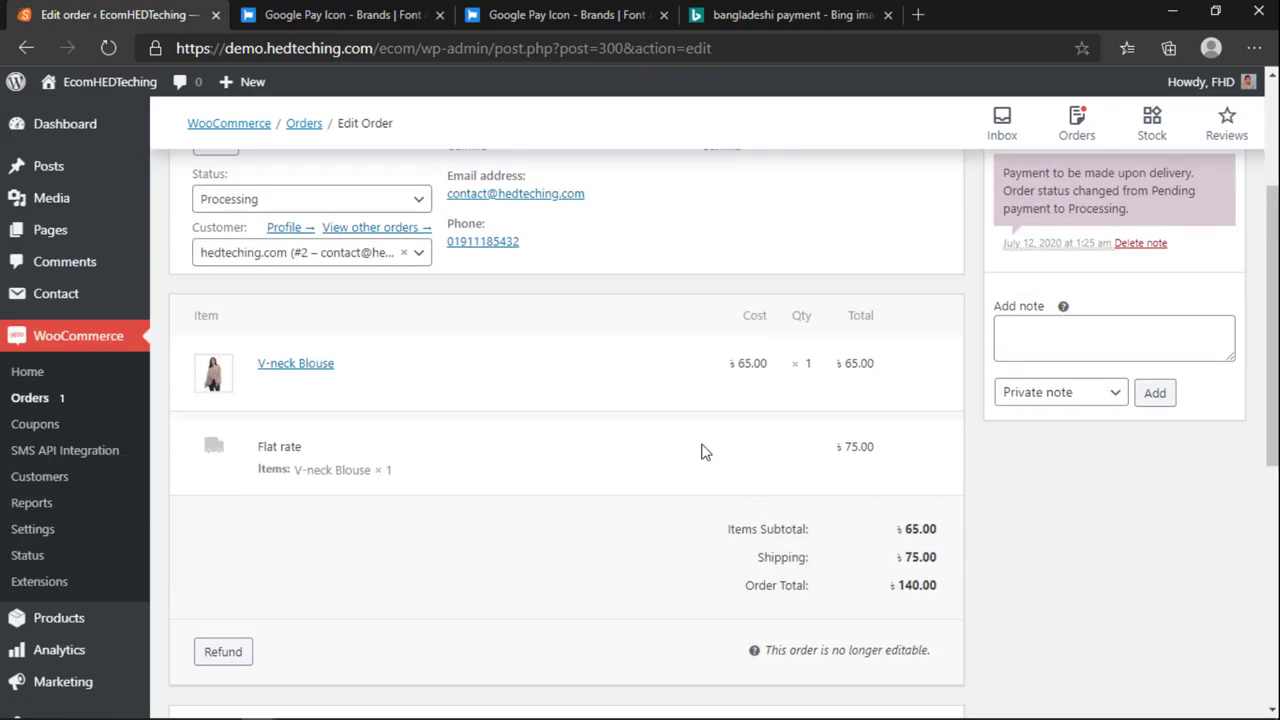
pyautogui.click(294, 12)
pyautogui.click(124, 12)
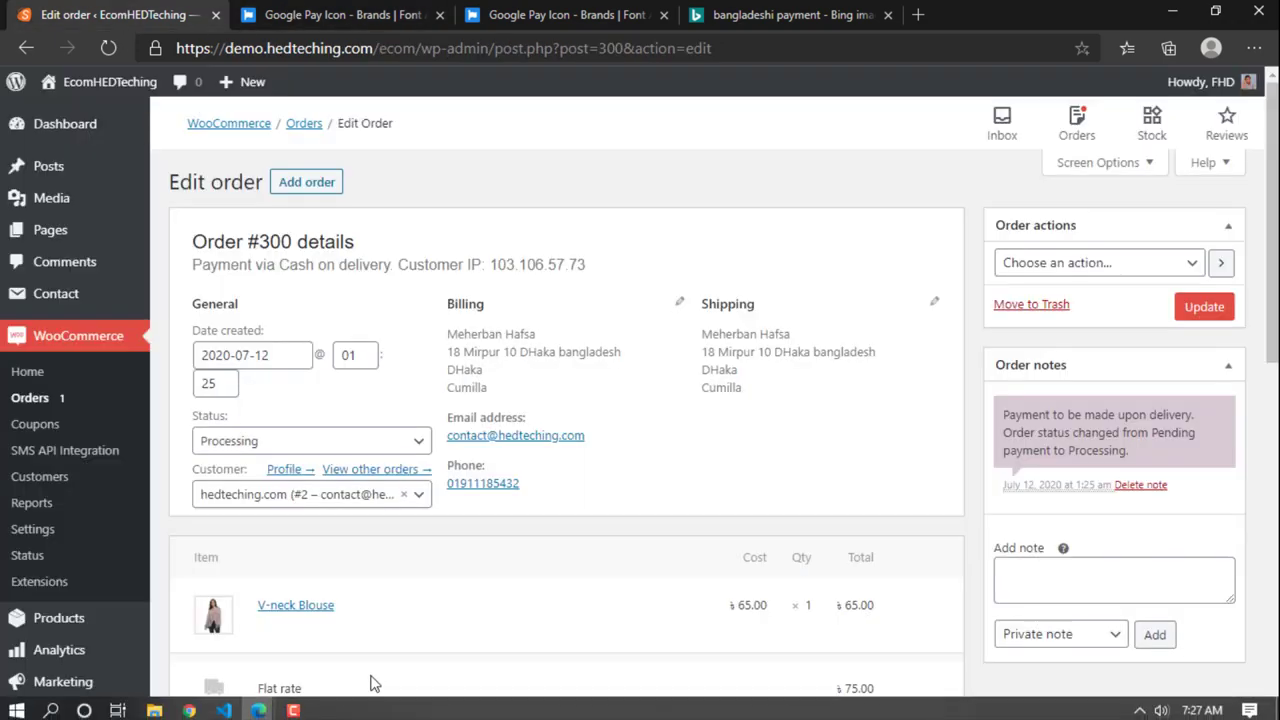
# Step: In the storefront window, open My Account > Orders to view the customer's orders
pyautogui.moveTo(261, 706)
pyautogui.click(360, 620)
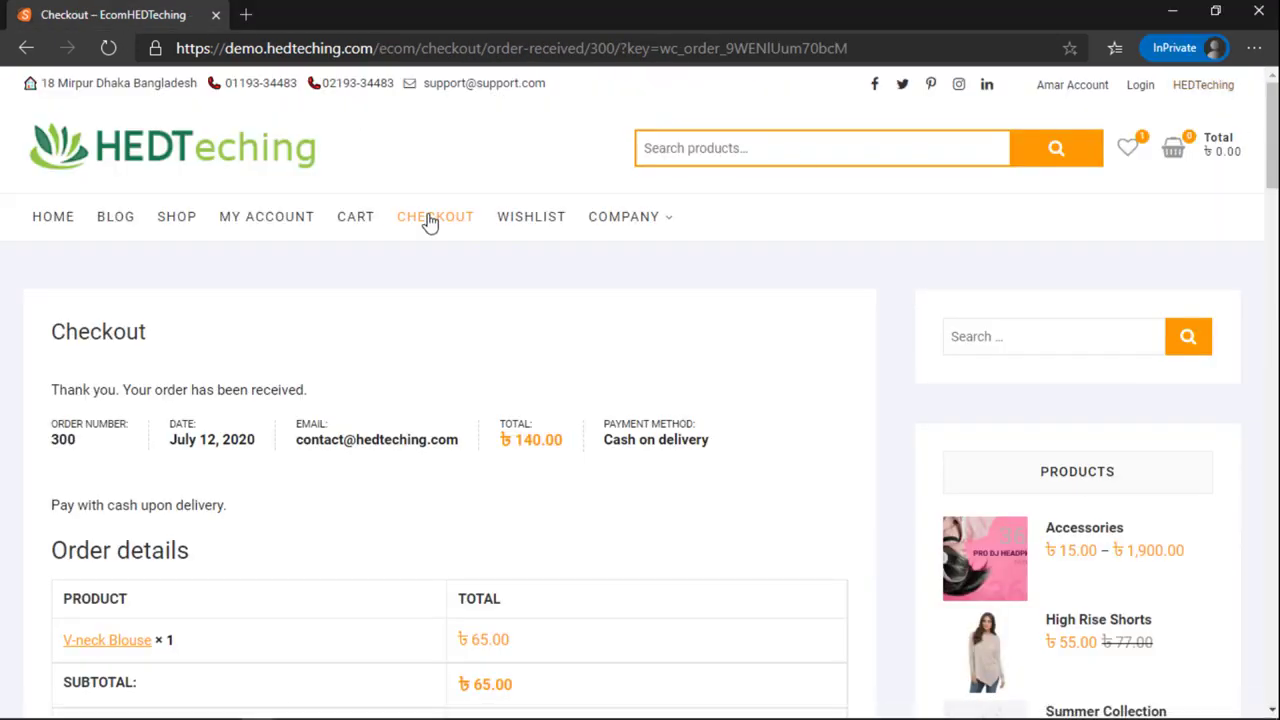
pyautogui.scroll(-3, 250, 390)
pyautogui.scroll(3, 230, 300)
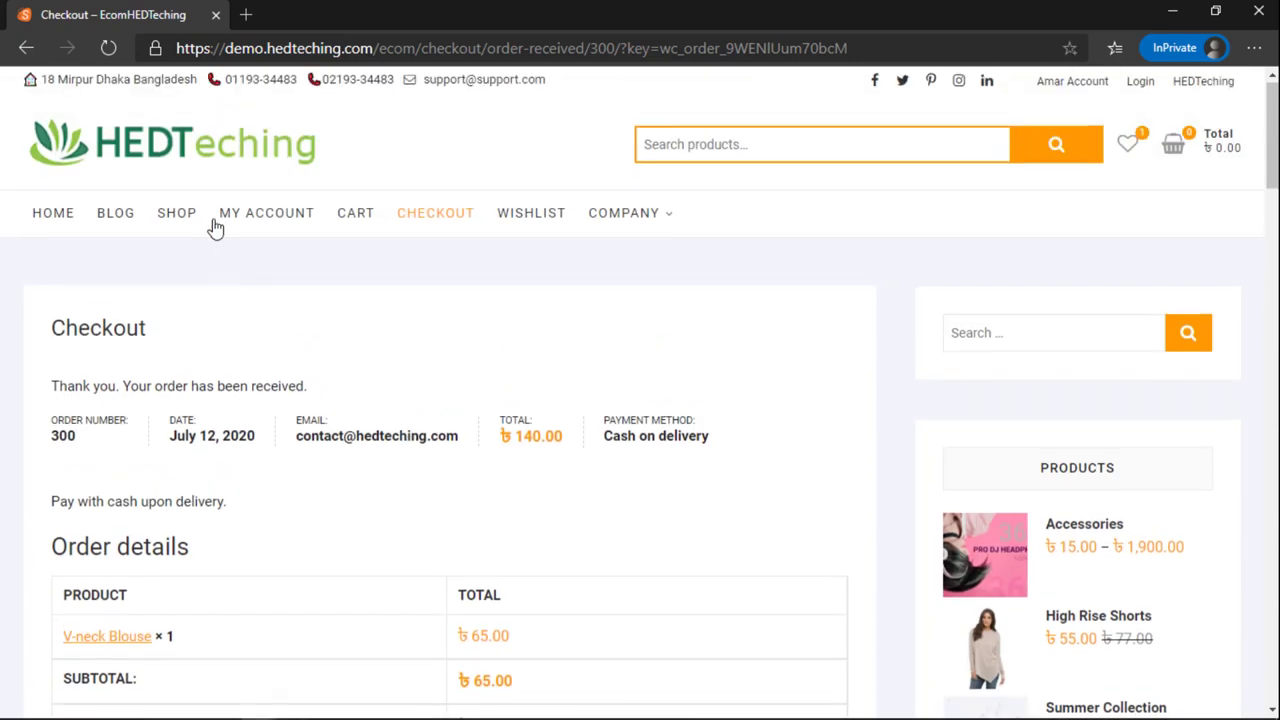
pyautogui.click(262, 222)
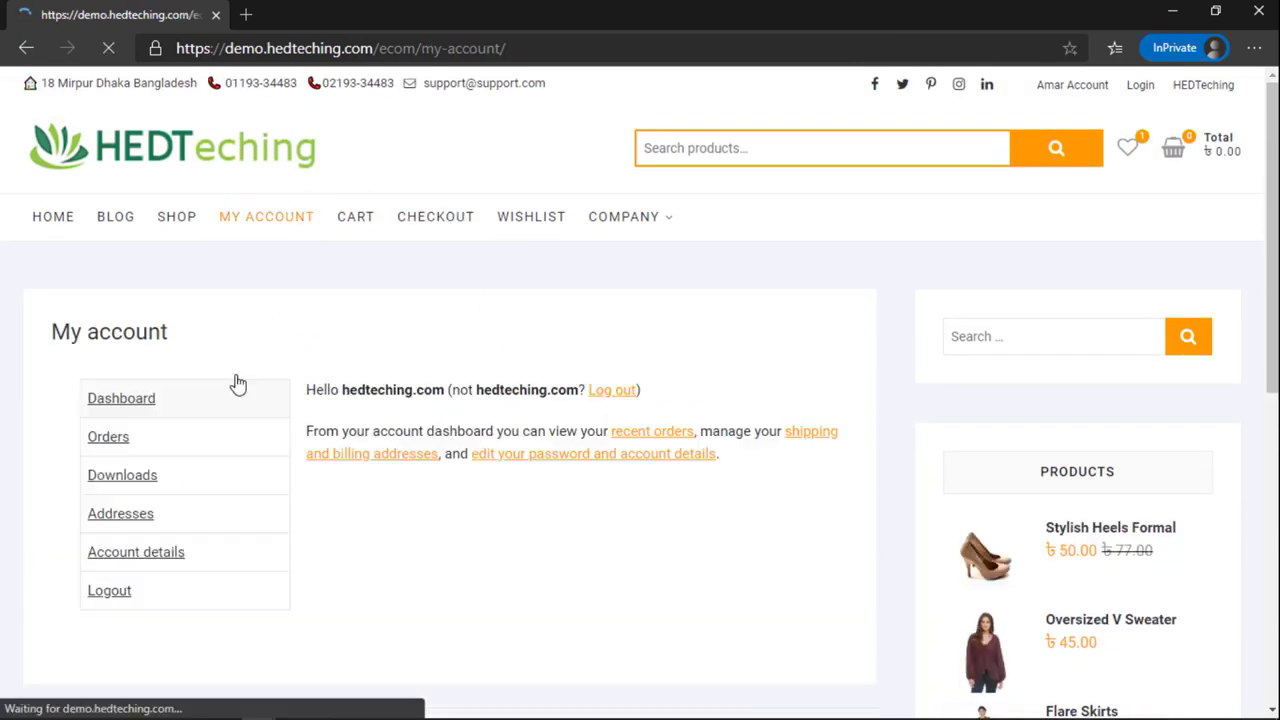
pyautogui.click(118, 436)
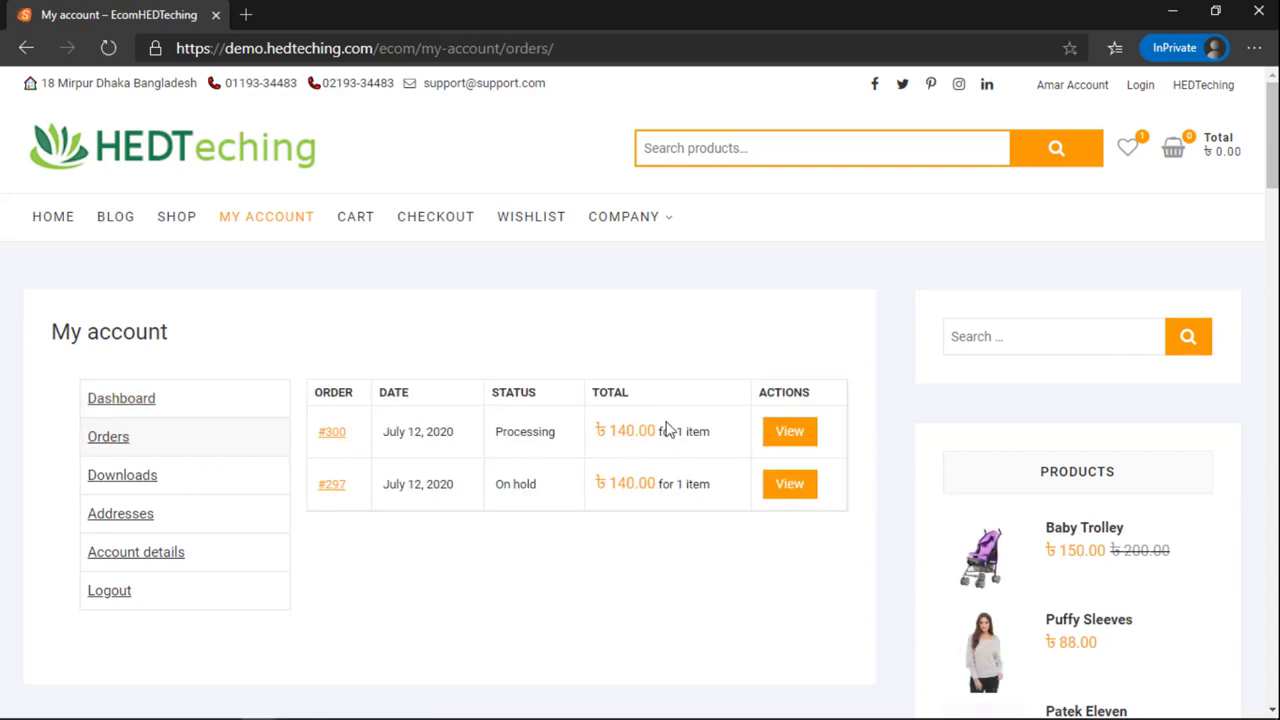
# Step: Log out of the customer account and return to the shop's home page
pyautogui.click(100, 602)
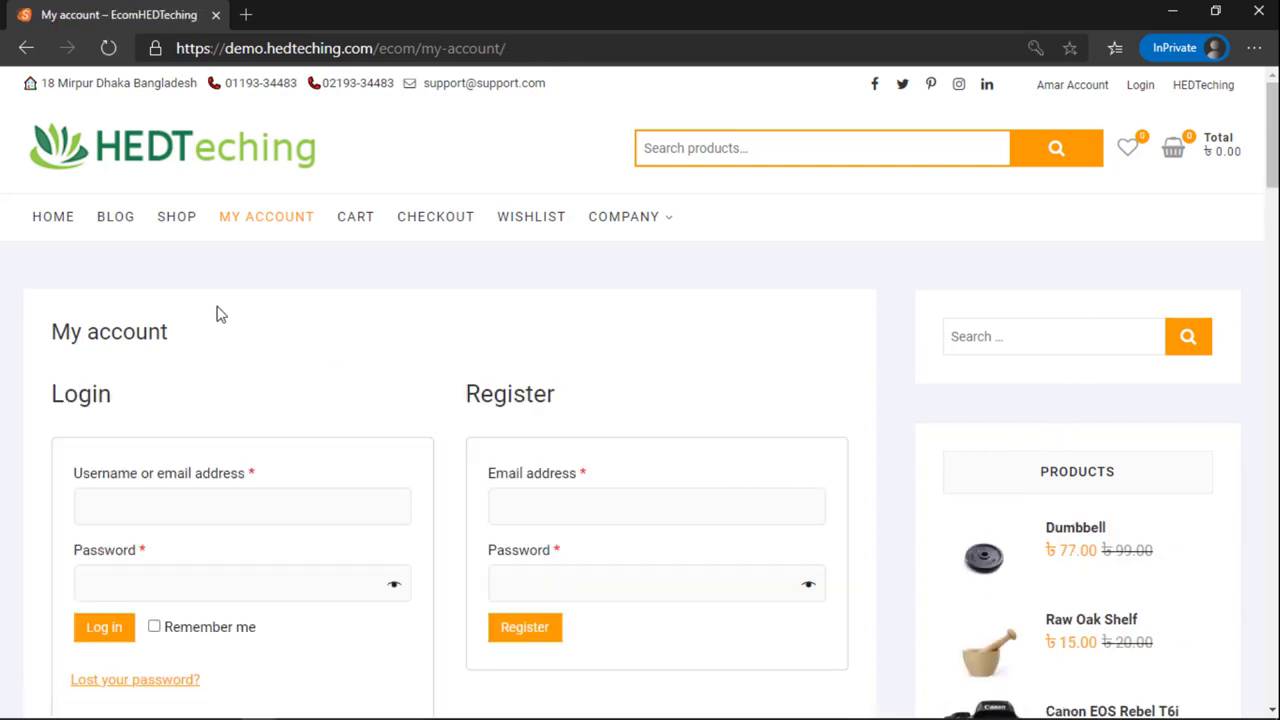
pyautogui.scroll(-2, 686, 354)
pyautogui.scroll(2, 529, 320)
pyautogui.click(52, 236)
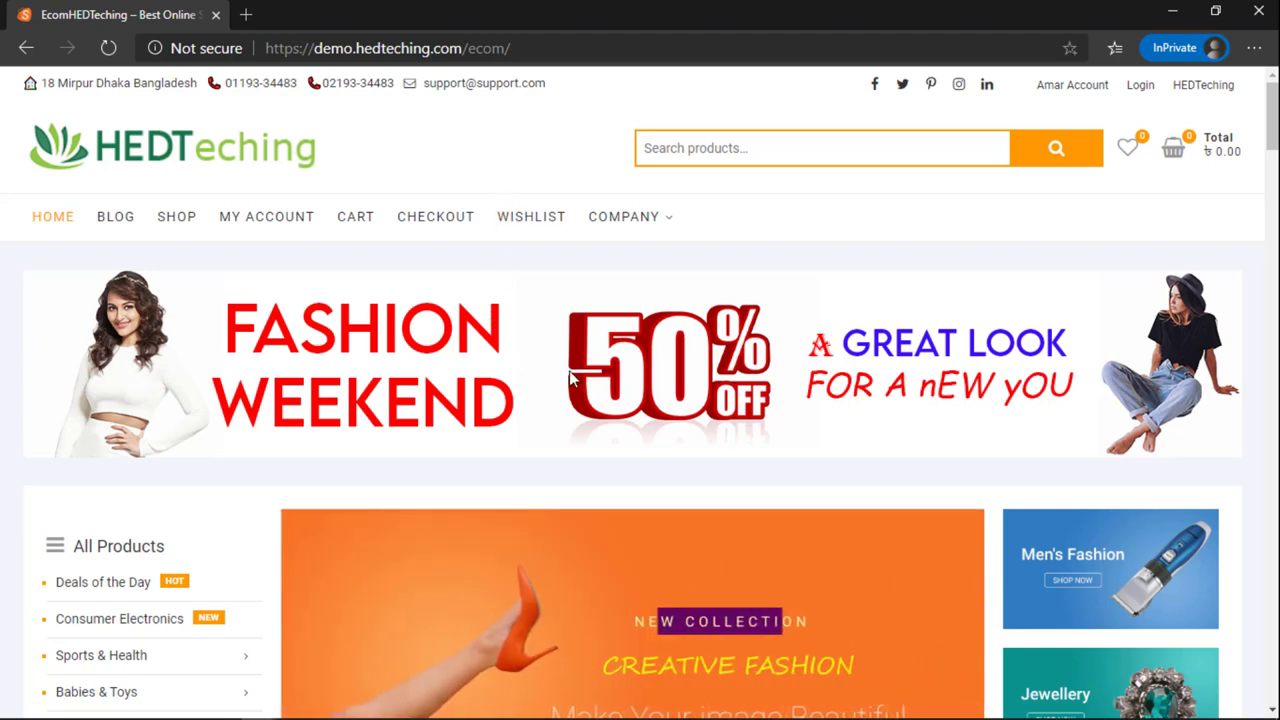
# Step: Bring up and dismiss the storefront's saved search suggestions, and highlight part of the site address
pyautogui.click(923, 158)
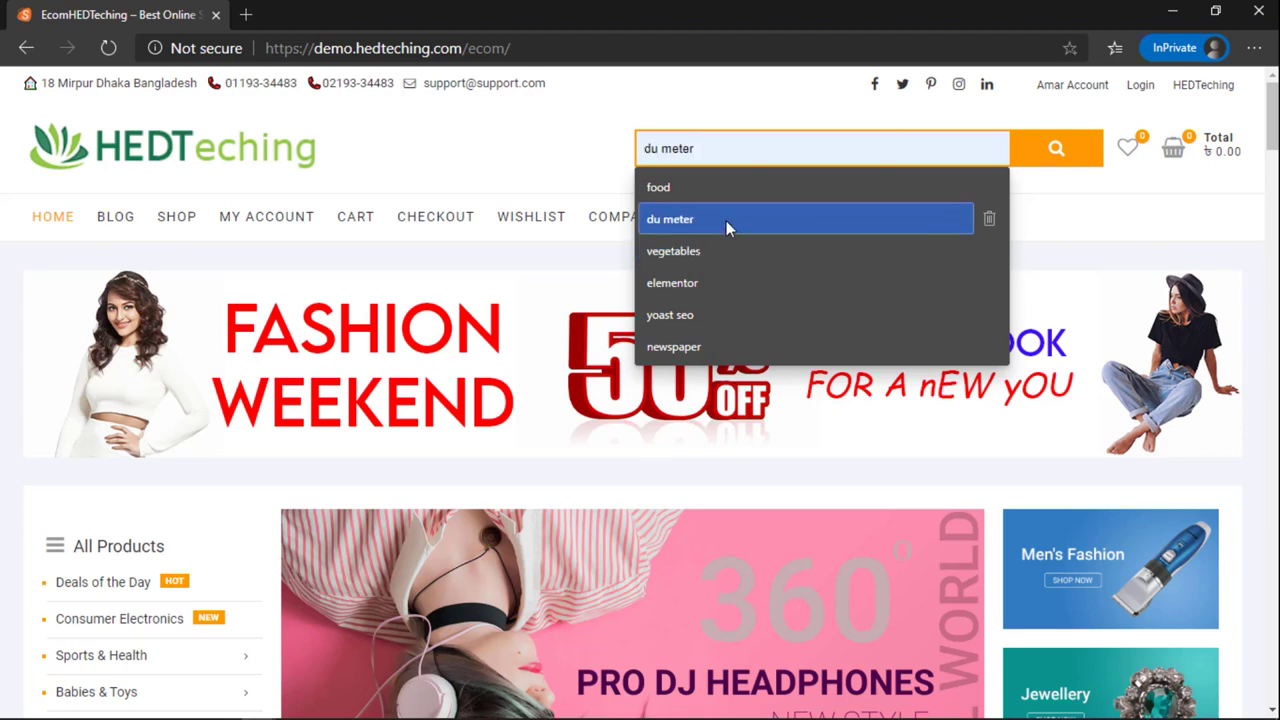
pyautogui.click(593, 185)
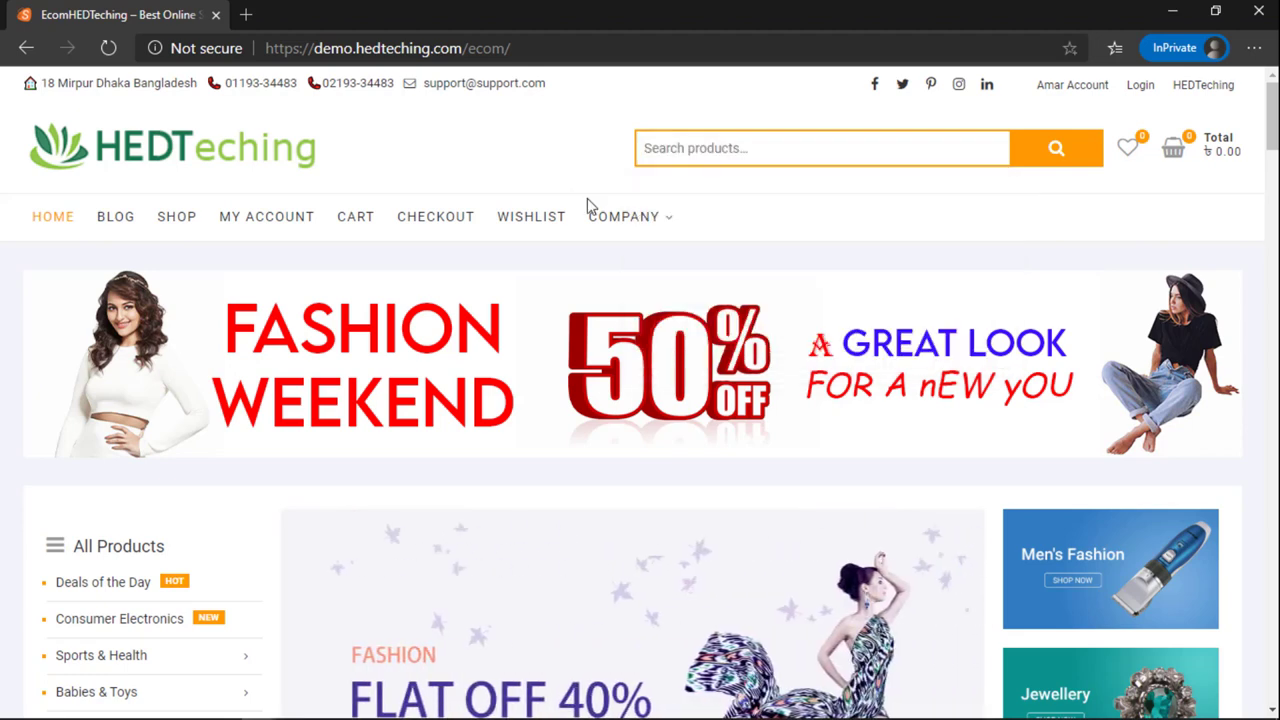
pyautogui.click(684, 150)
pyautogui.click(1086, 112)
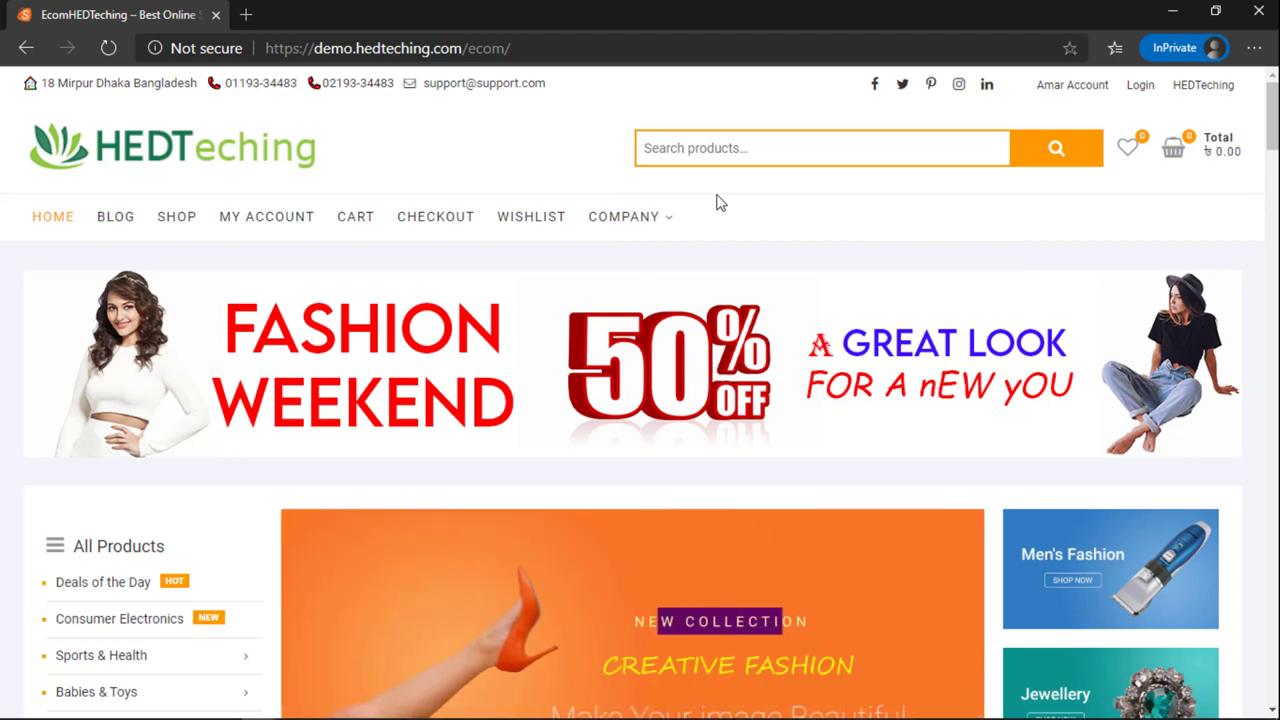
pyautogui.moveTo(432, 48); pyautogui.dragTo(488, 66)
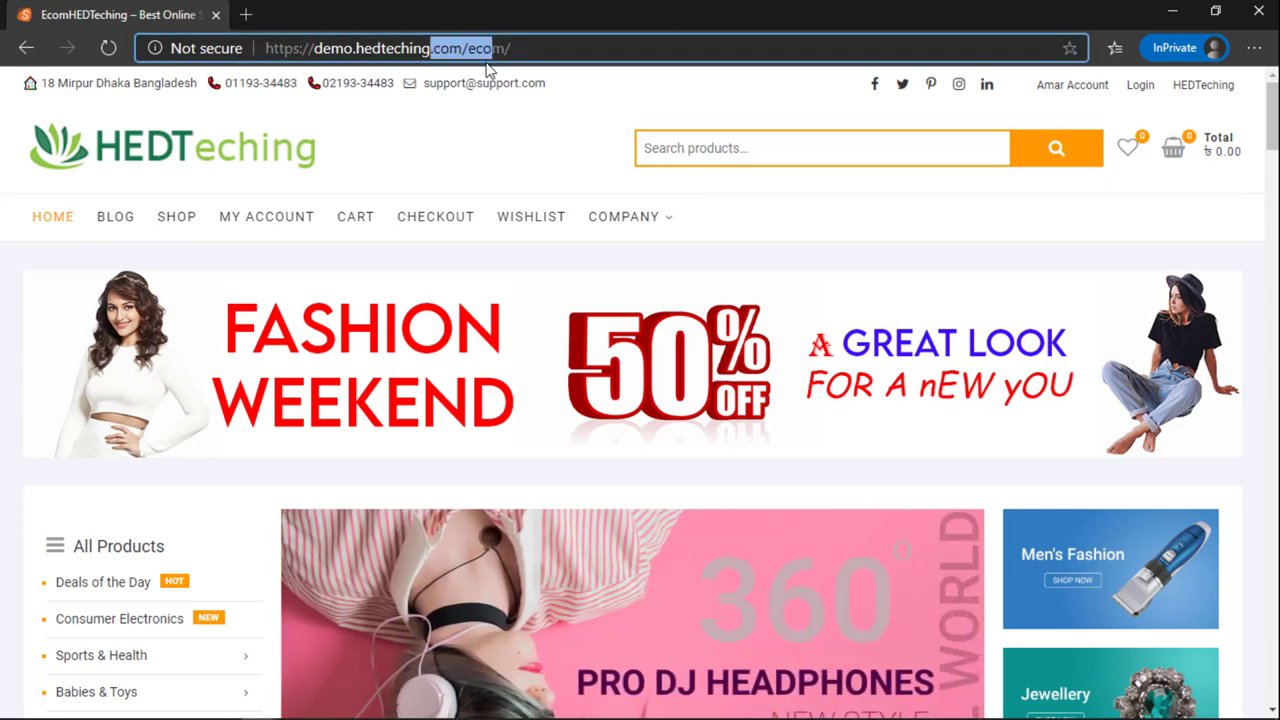
pyautogui.click(430, 155)
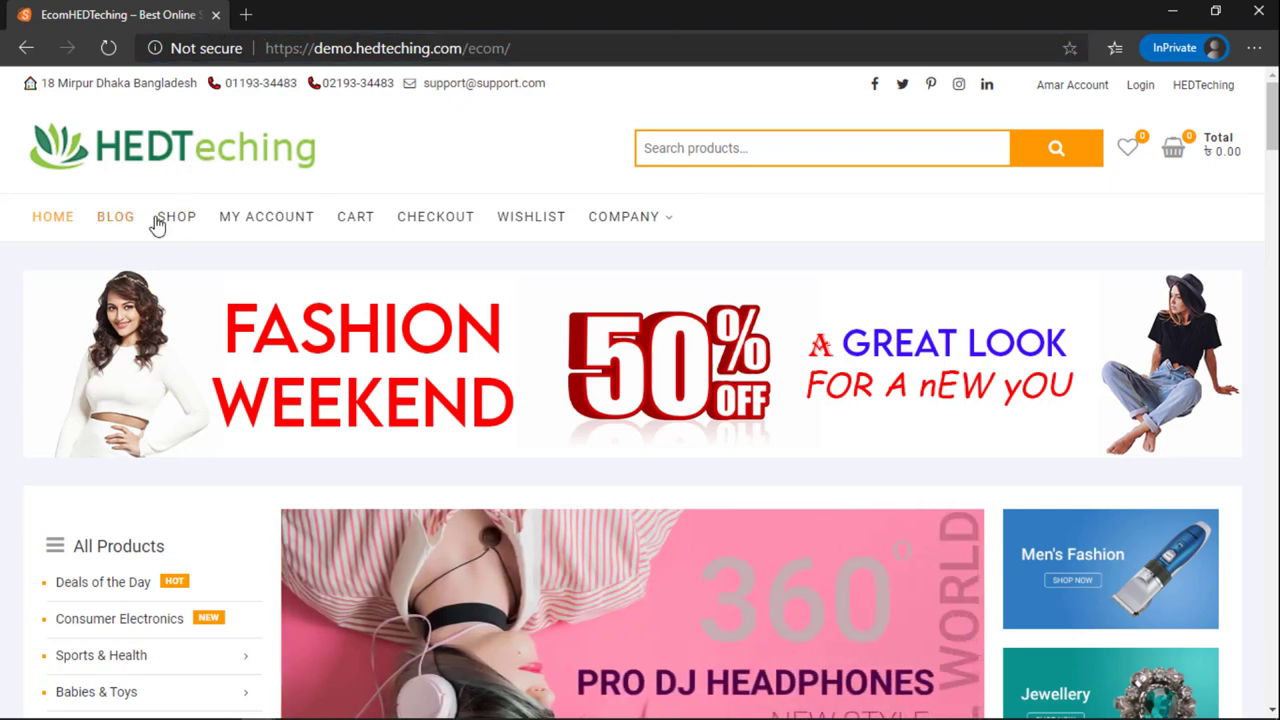
# Step: Scroll the home page products down to the footer, then return to the order #300 admin window
pyautogui.scroll(-7, 371, 380)
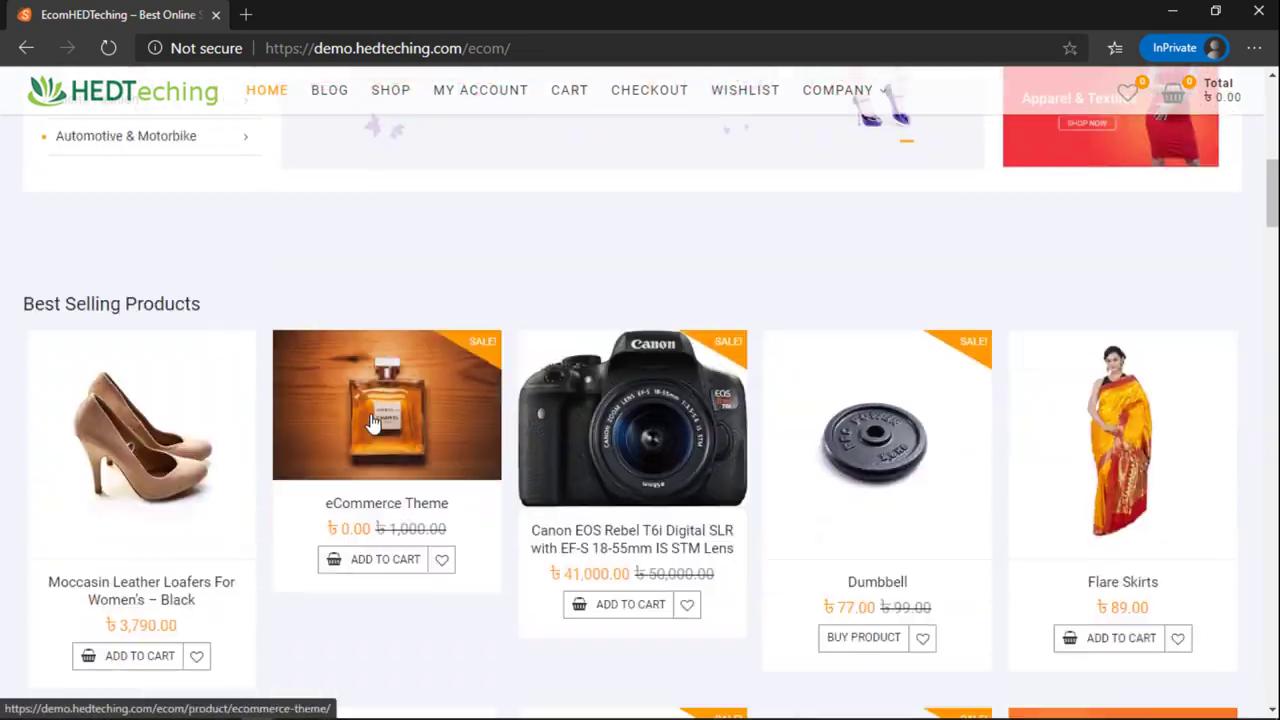
pyautogui.scroll(-3, 371, 421)
pyautogui.scroll(2, 400, 432)
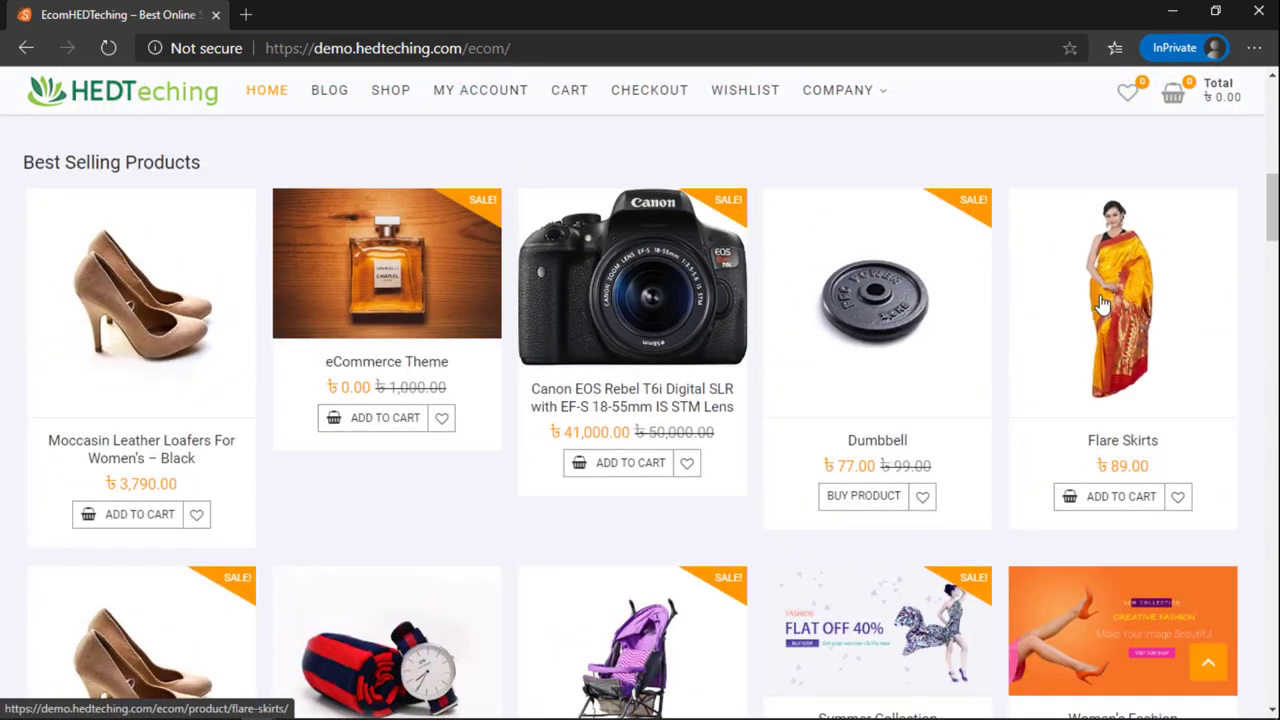
pyautogui.scroll(-10, 1100, 305)
pyautogui.scroll(6, 685, 337)
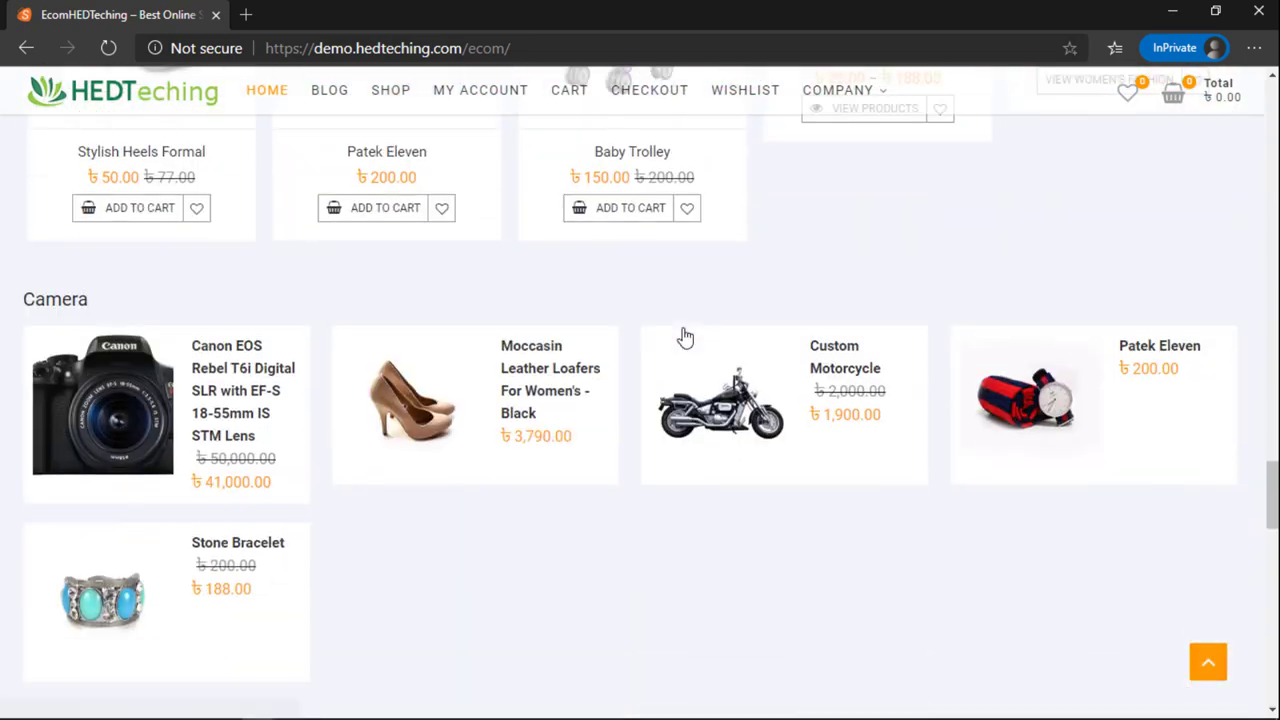
pyautogui.scroll(-10, 685, 337)
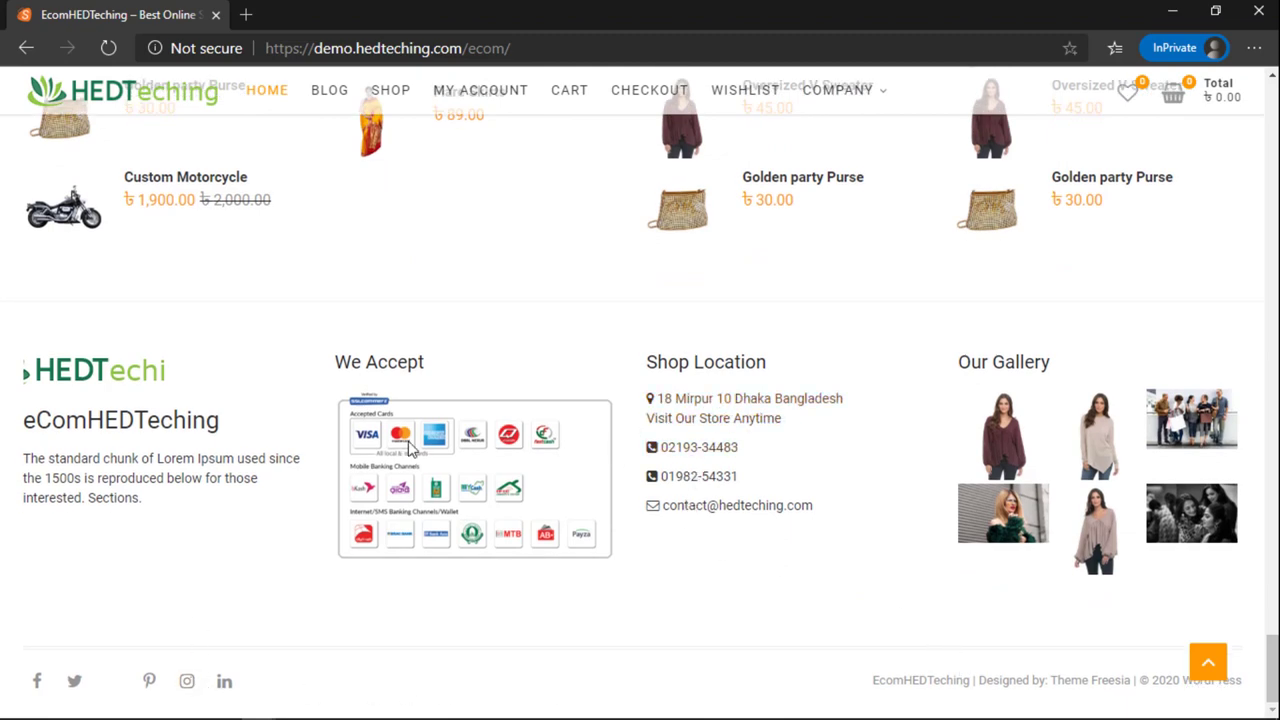
pyautogui.hotkey('alt', 'Tab')
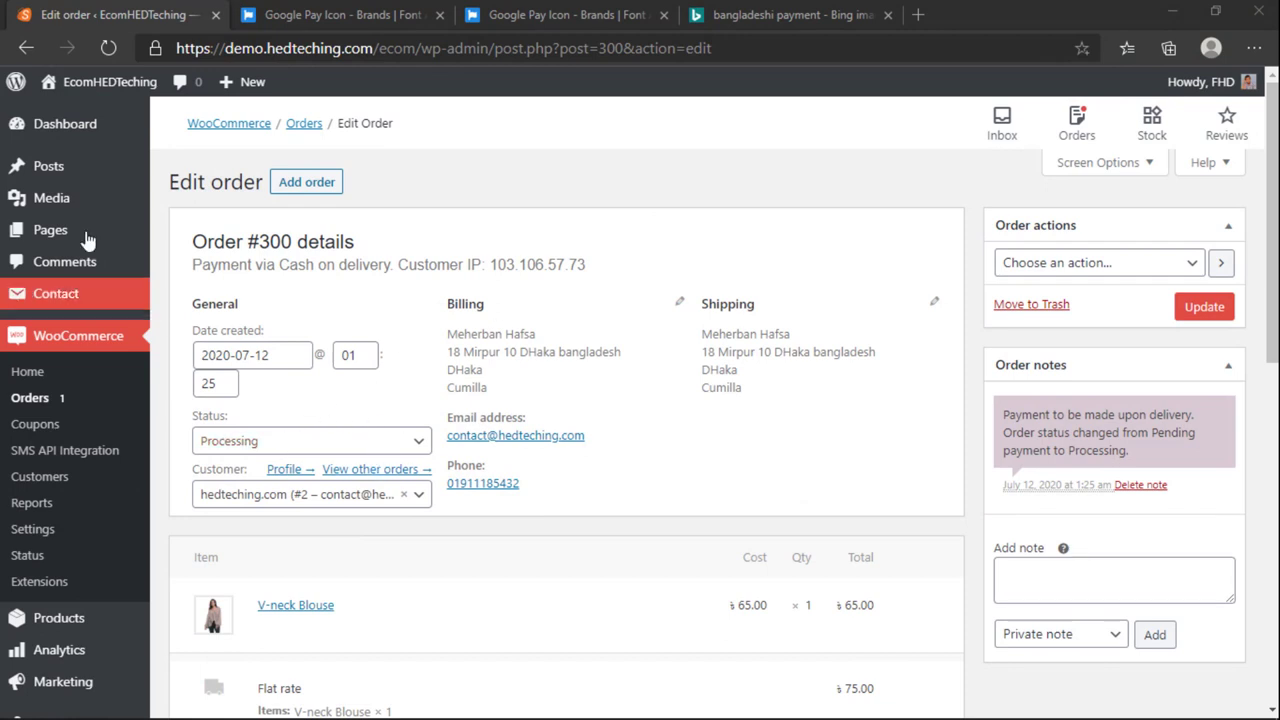
pyautogui.click(52, 458)
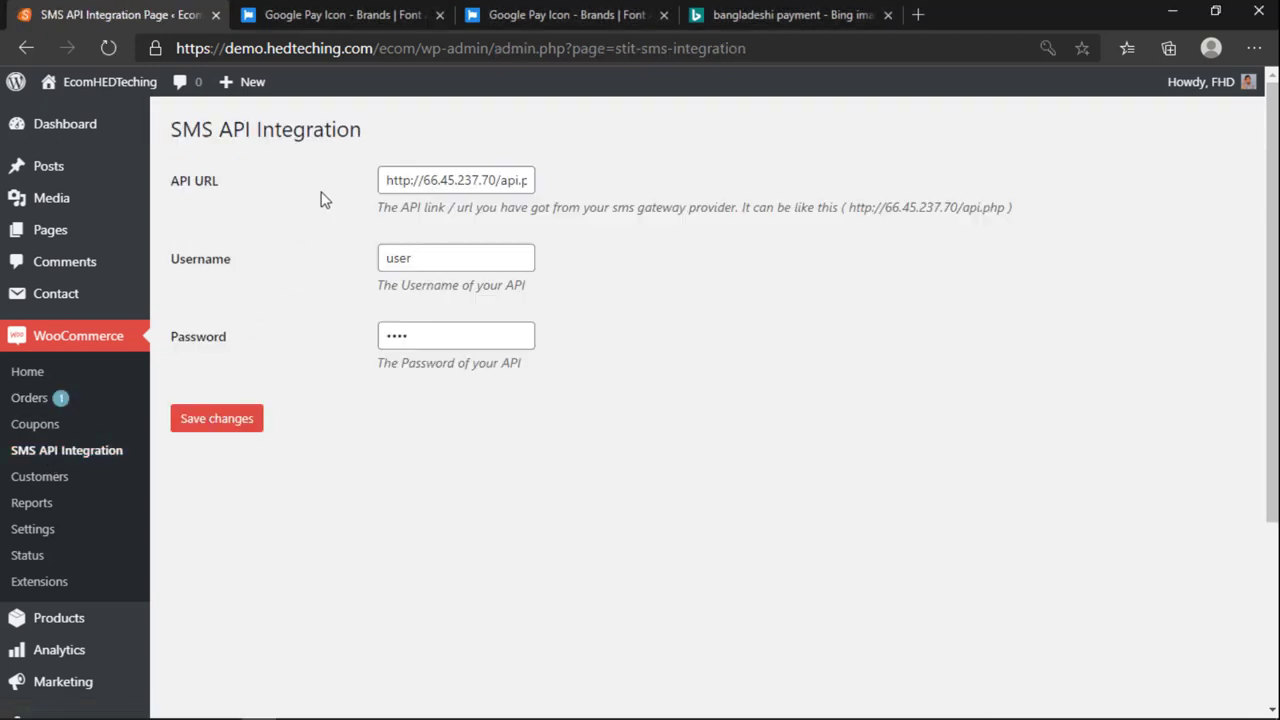
pyautogui.click(422, 248)
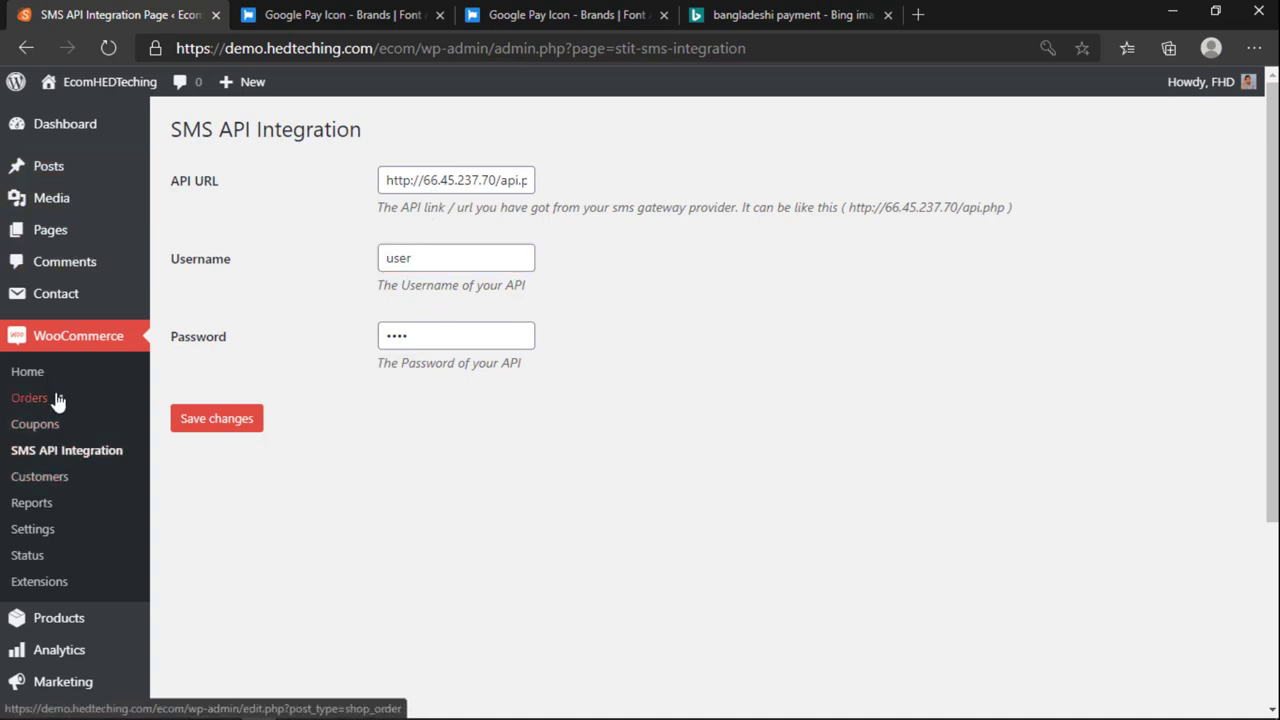
pyautogui.scroll(-3, 50, 400)
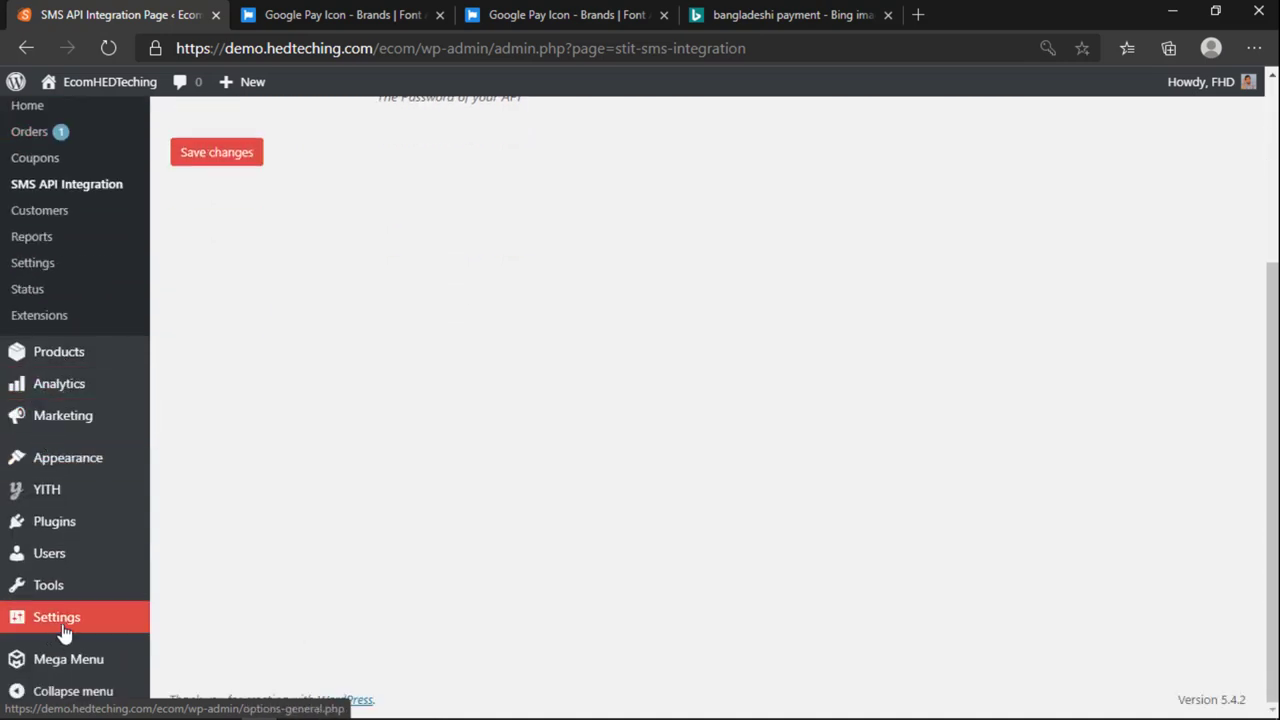
pyautogui.scroll(3, 80, 570)
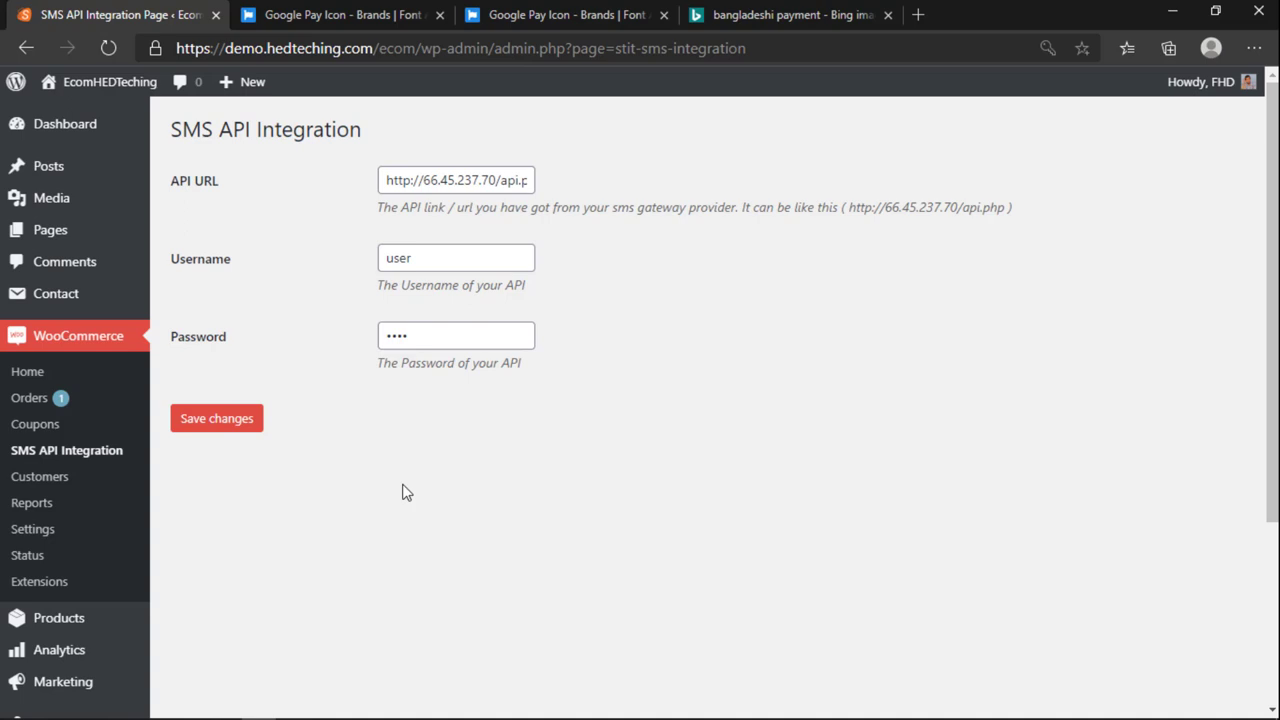
# Step: Visit the store's front end, then load the SellX shop (sellx.com.bd) in a new tab
pyautogui.moveTo(100, 84)
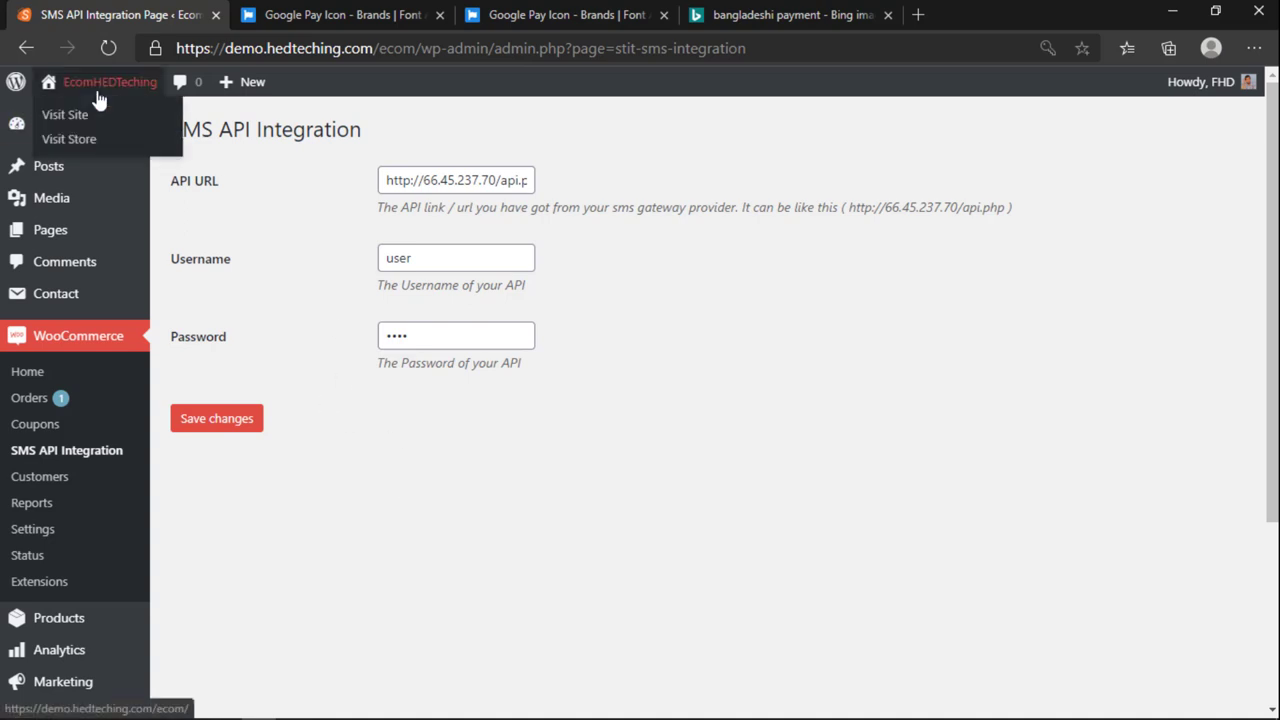
pyautogui.click(72, 116)
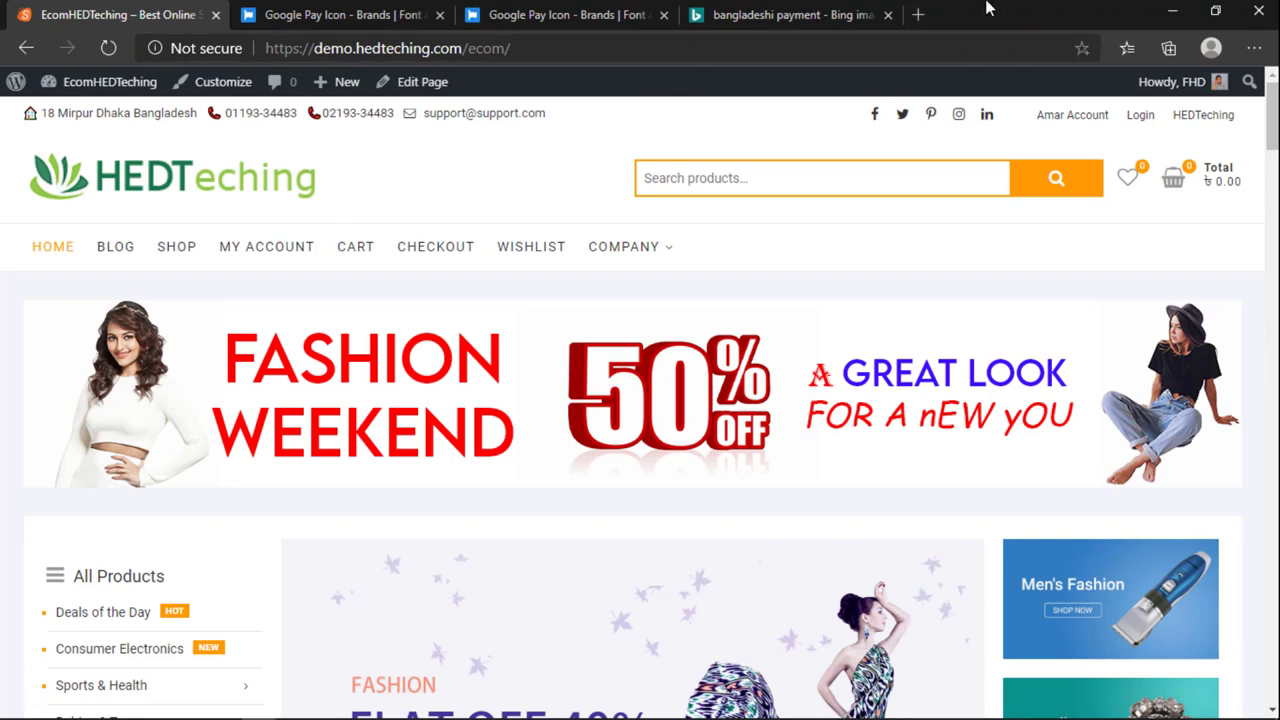
pyautogui.write('se')
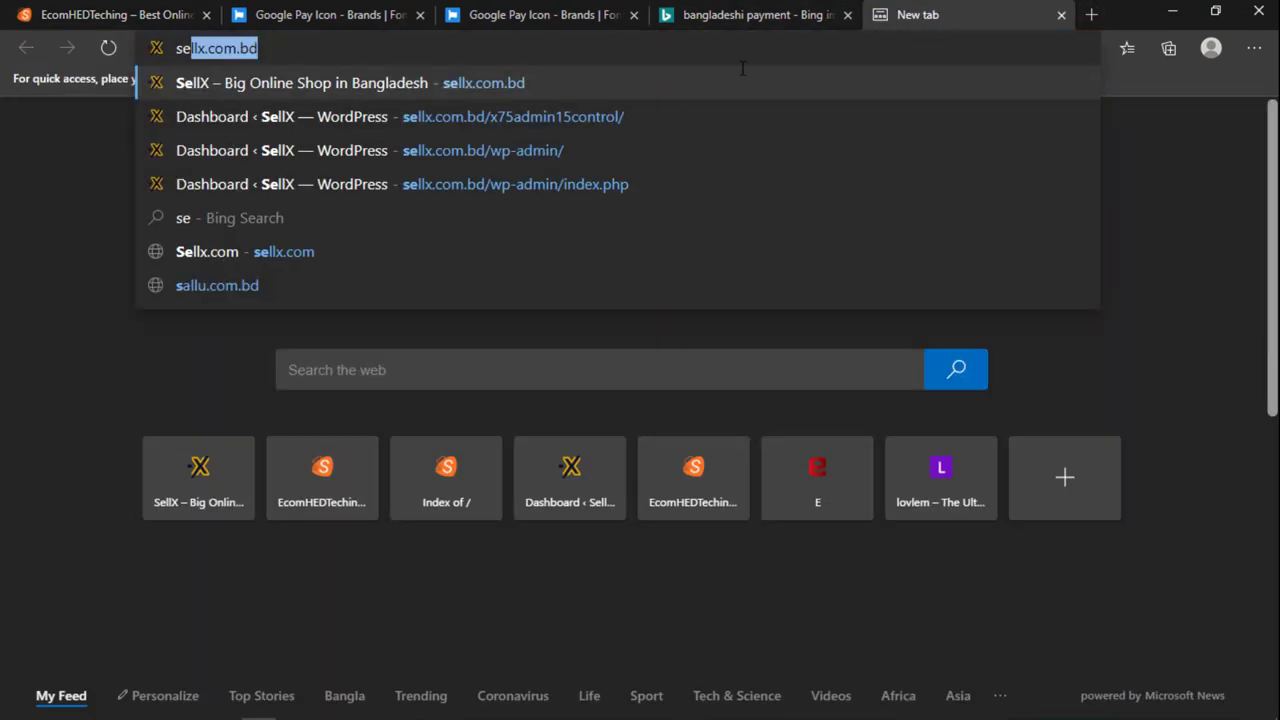
pyautogui.click(293, 82)
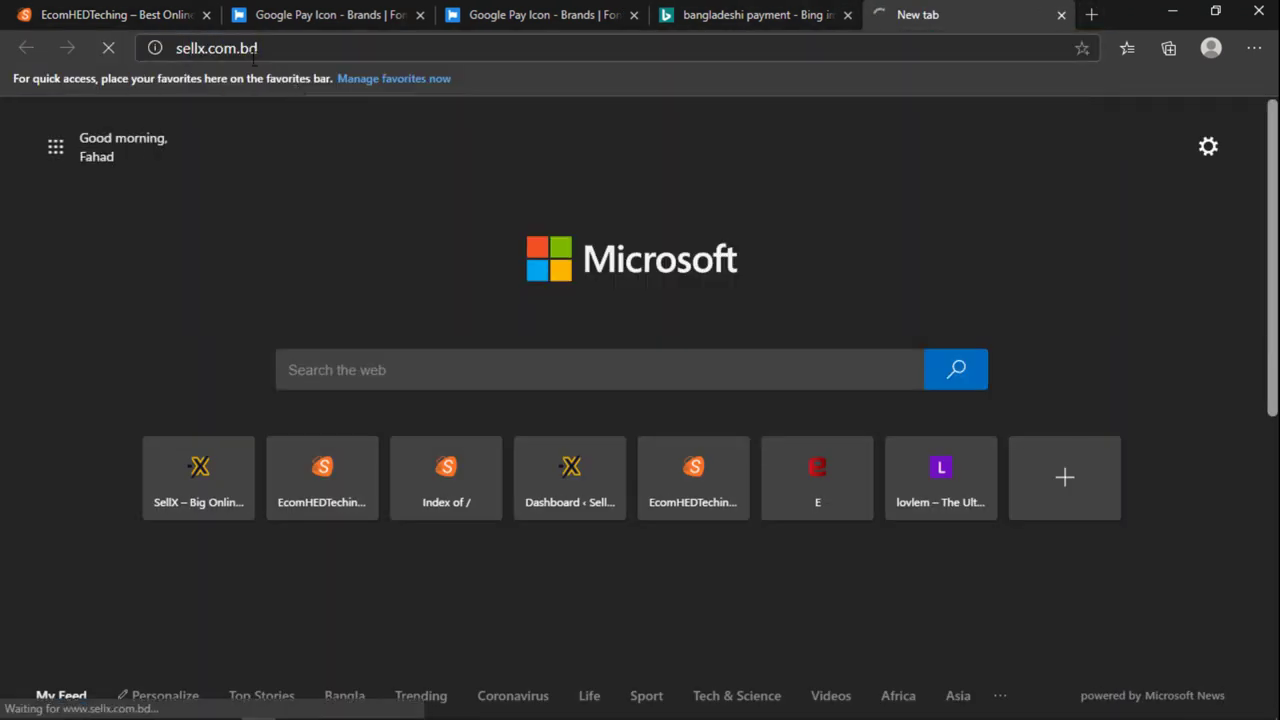
pyautogui.click(91, 8)
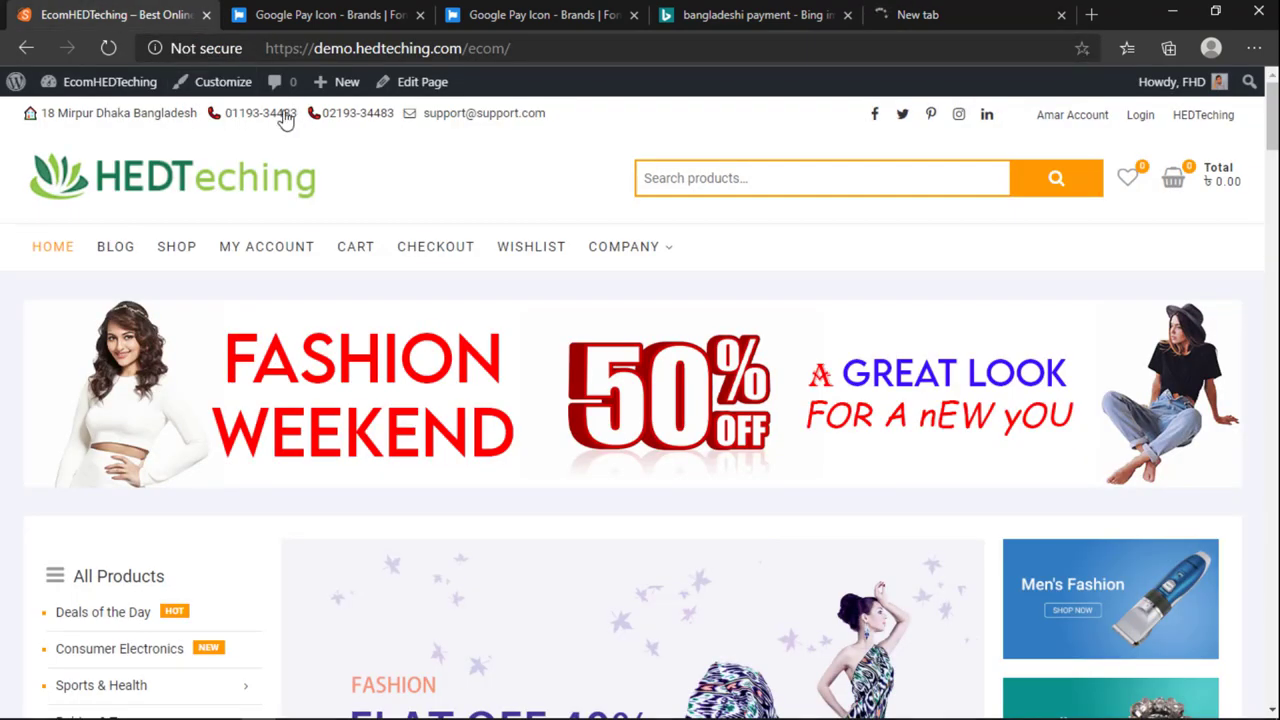
pyautogui.click(960, 12)
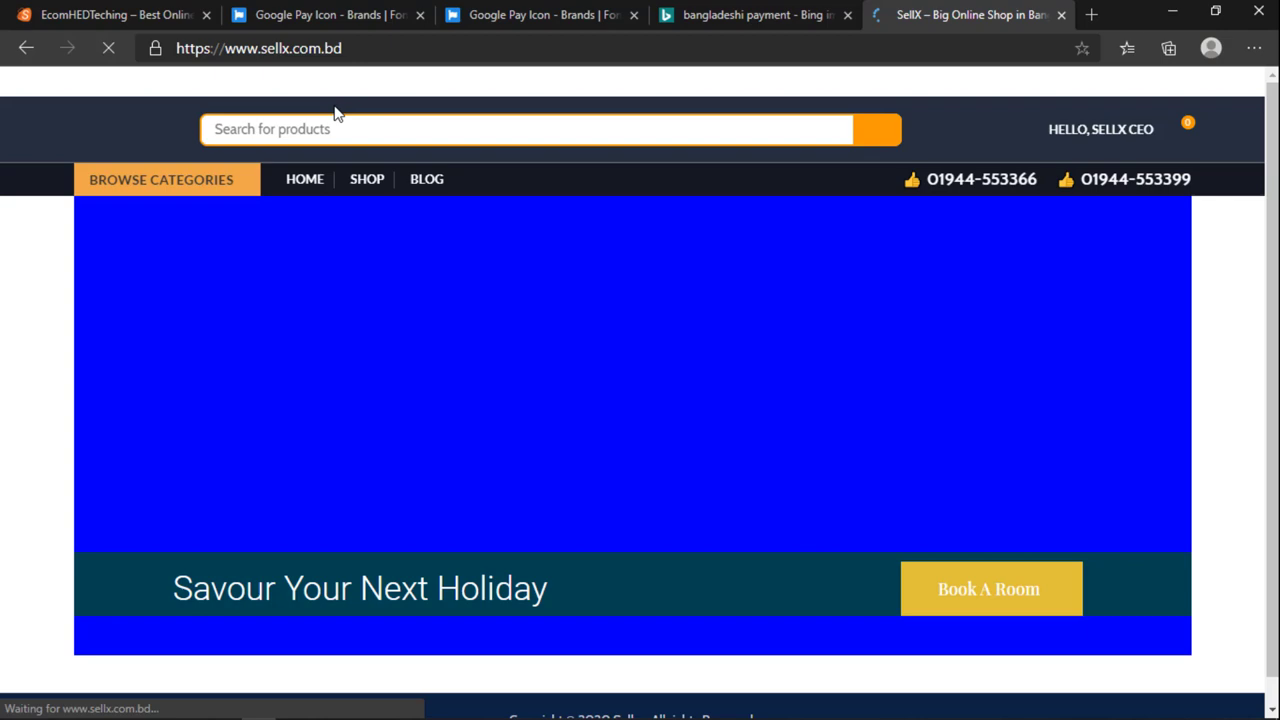
# Step: Browse the SellX home page, then close its tab and return to the HEDTeching shop front
pyautogui.click(340, 126)
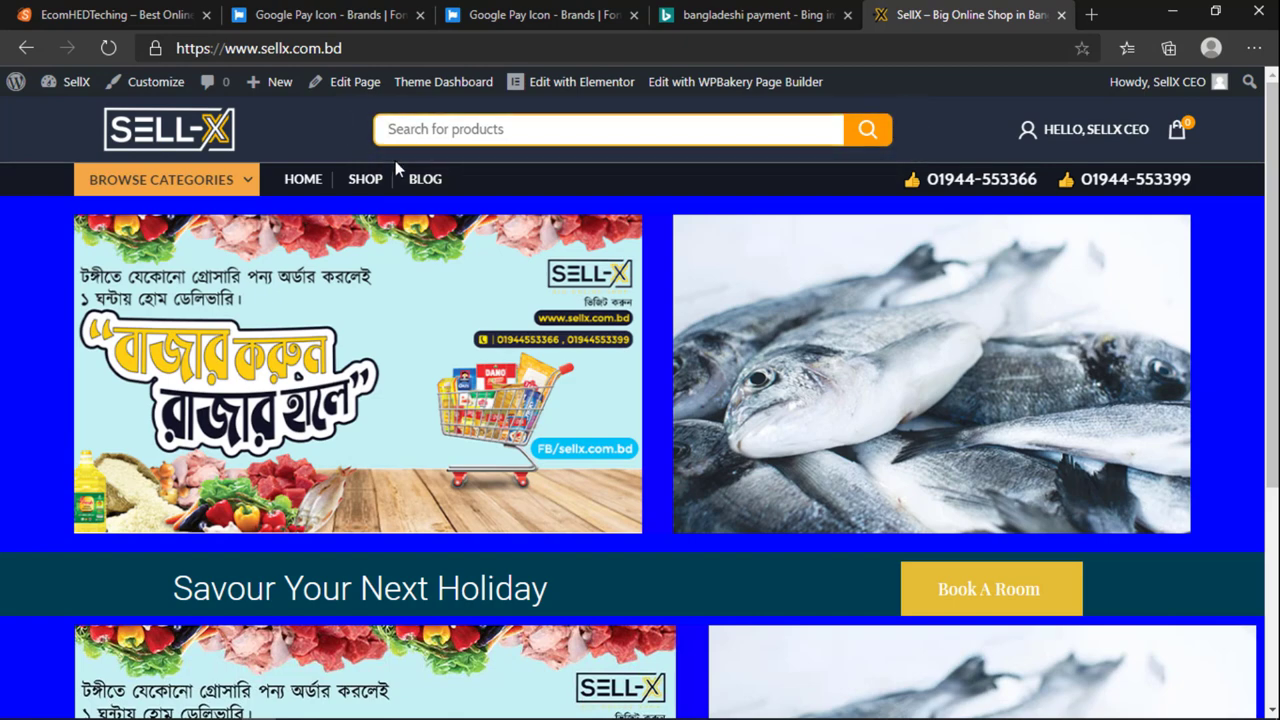
pyautogui.scroll(-1, 718, 255)
pyautogui.scroll(1, 718, 255)
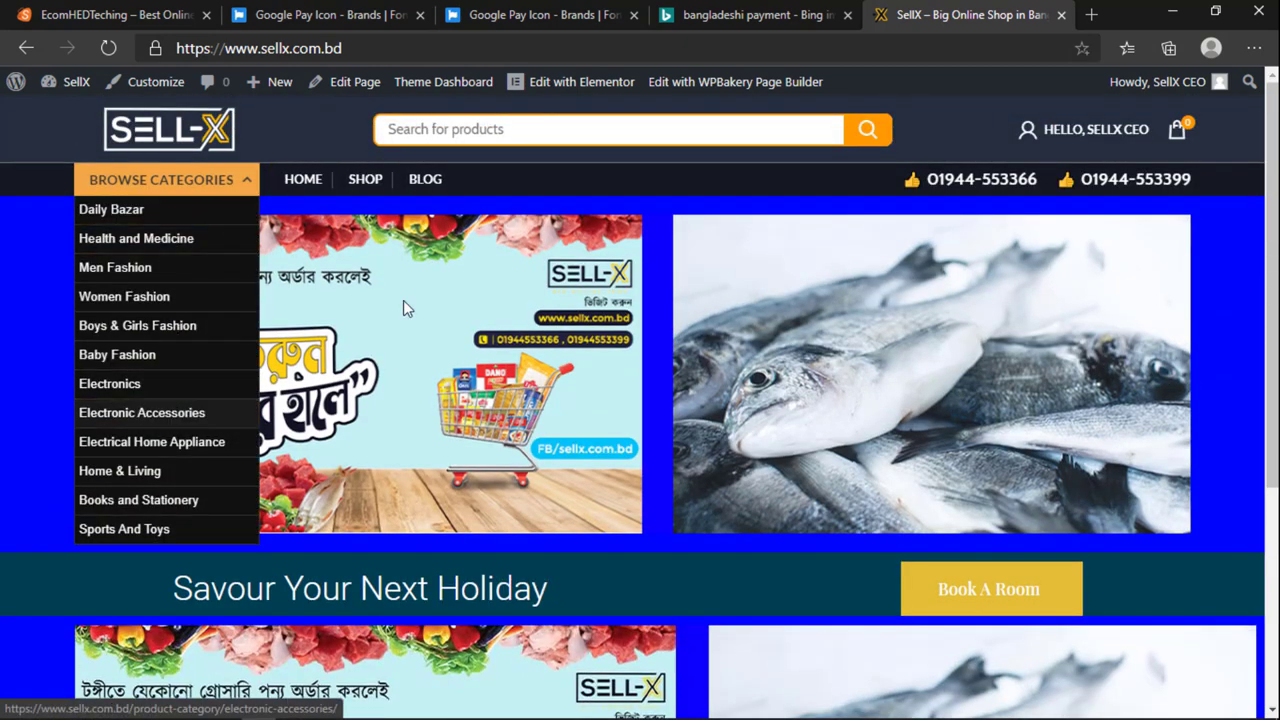
pyautogui.moveTo(1005, 148)
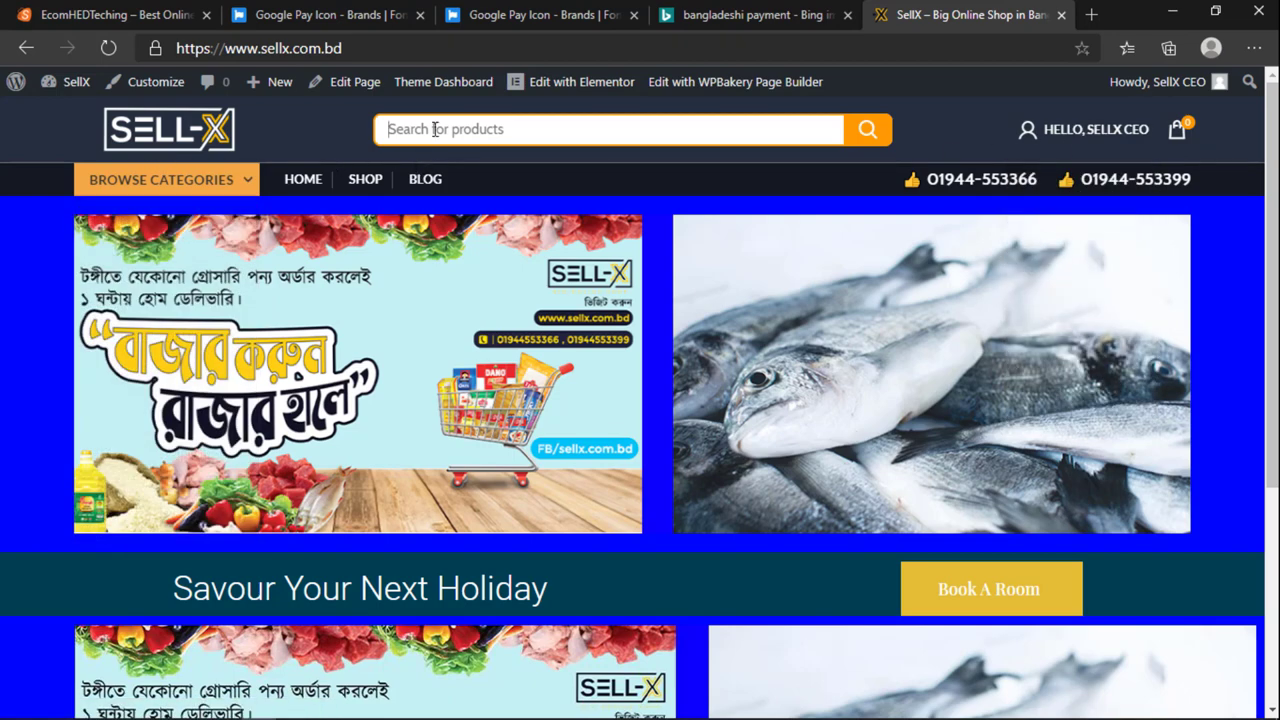
pyautogui.click(390, 129)
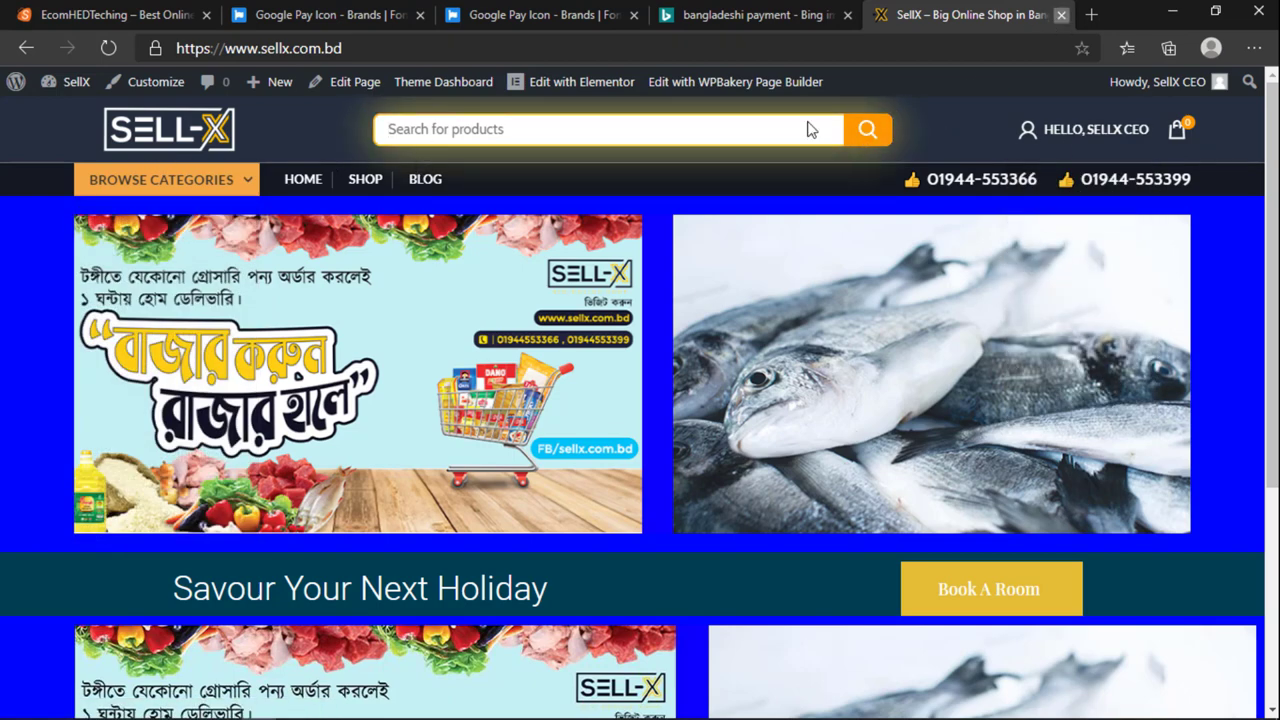
pyautogui.hotkey('ctrl', 'w')
pyautogui.click(89, 10)
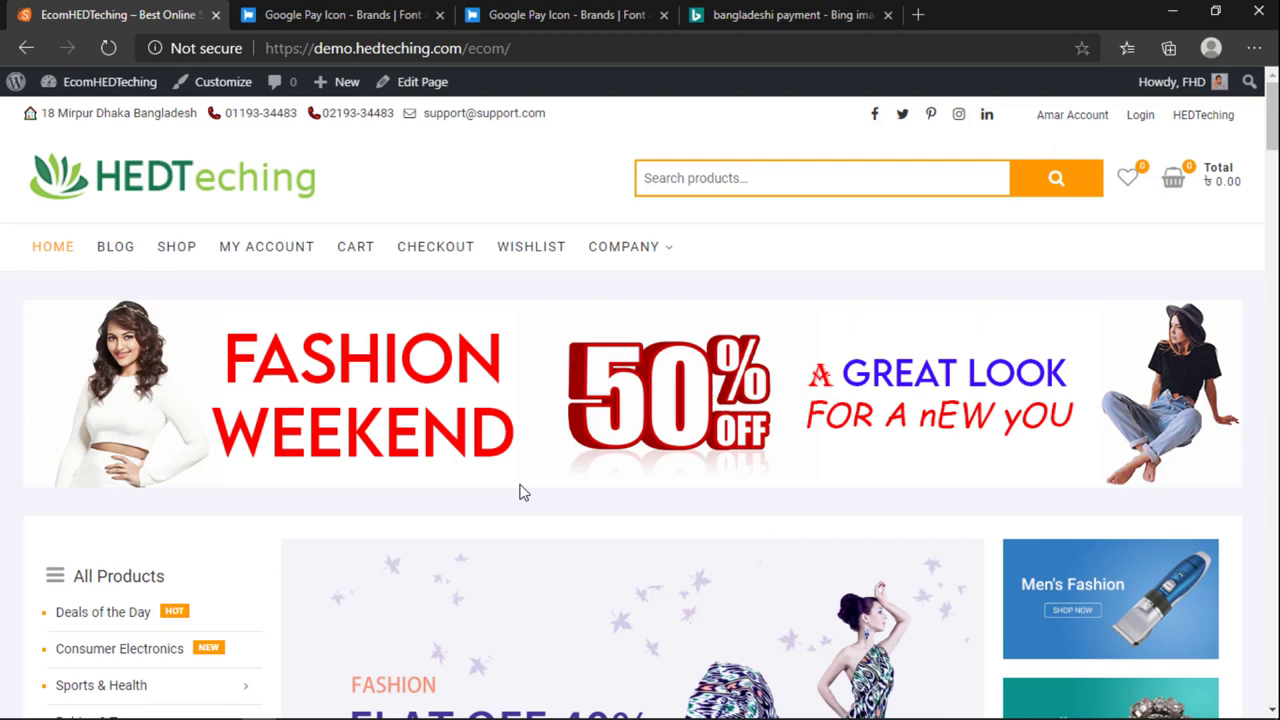
# Step: Type 'hedteching' in the shop search, then load hedteching.com in a new browser tab
pyautogui.click(719, 172)
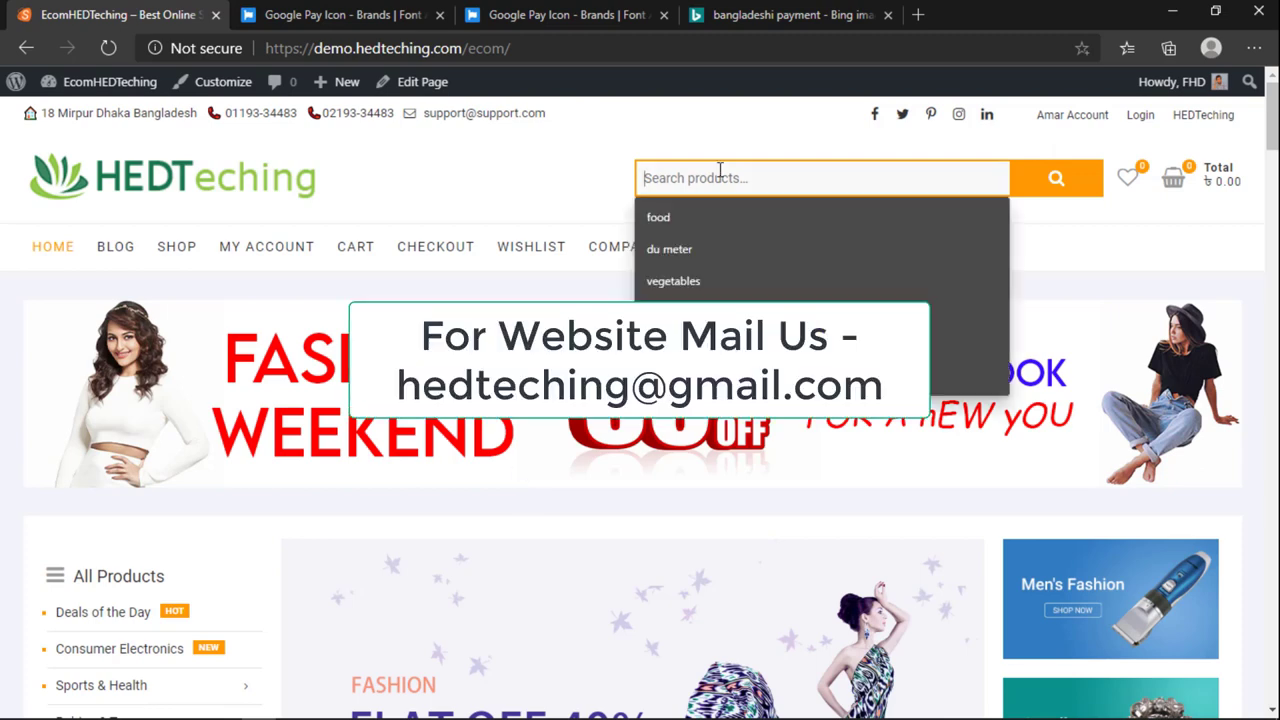
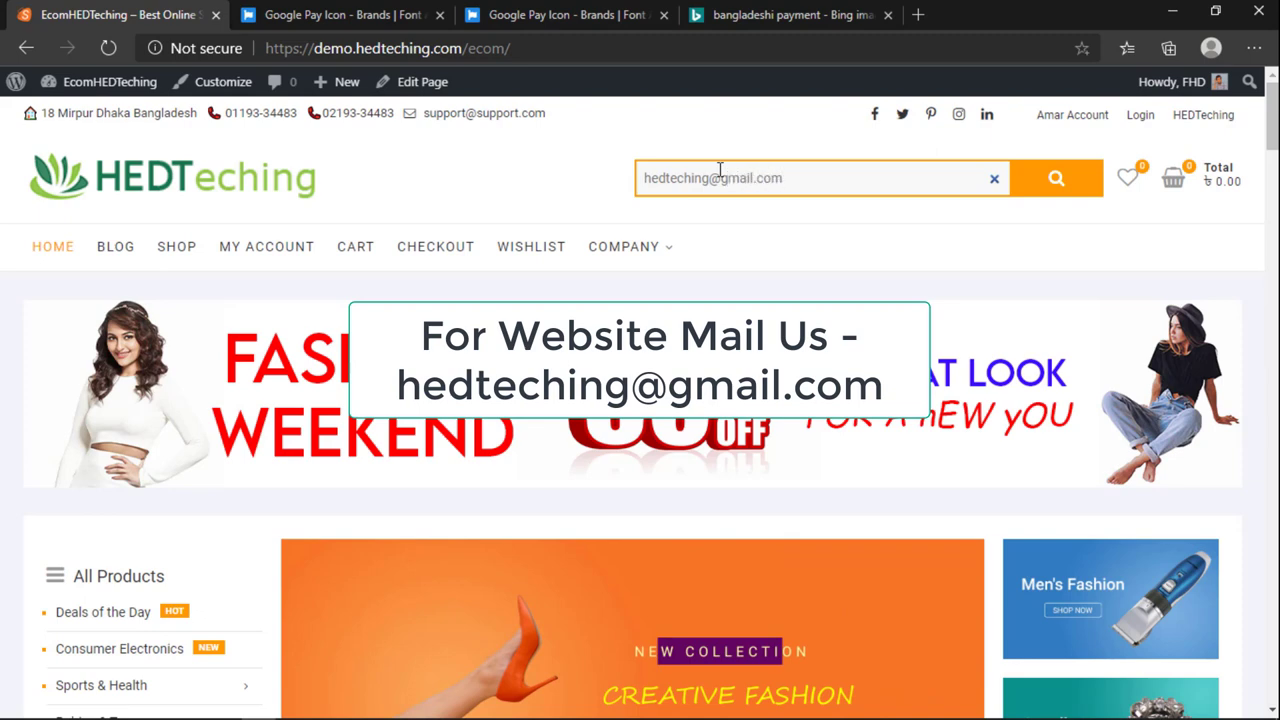
pyautogui.click(918, 14)
pyautogui.write('hed')
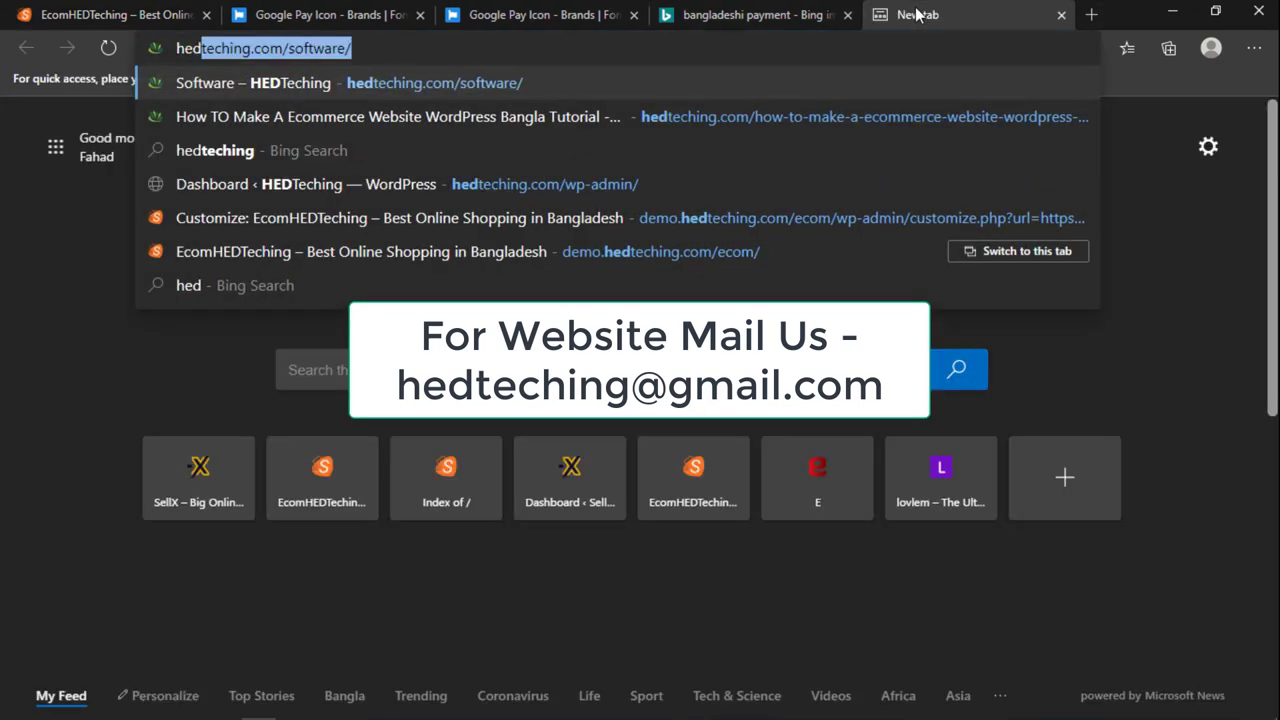
pyautogui.write('teching.com/')
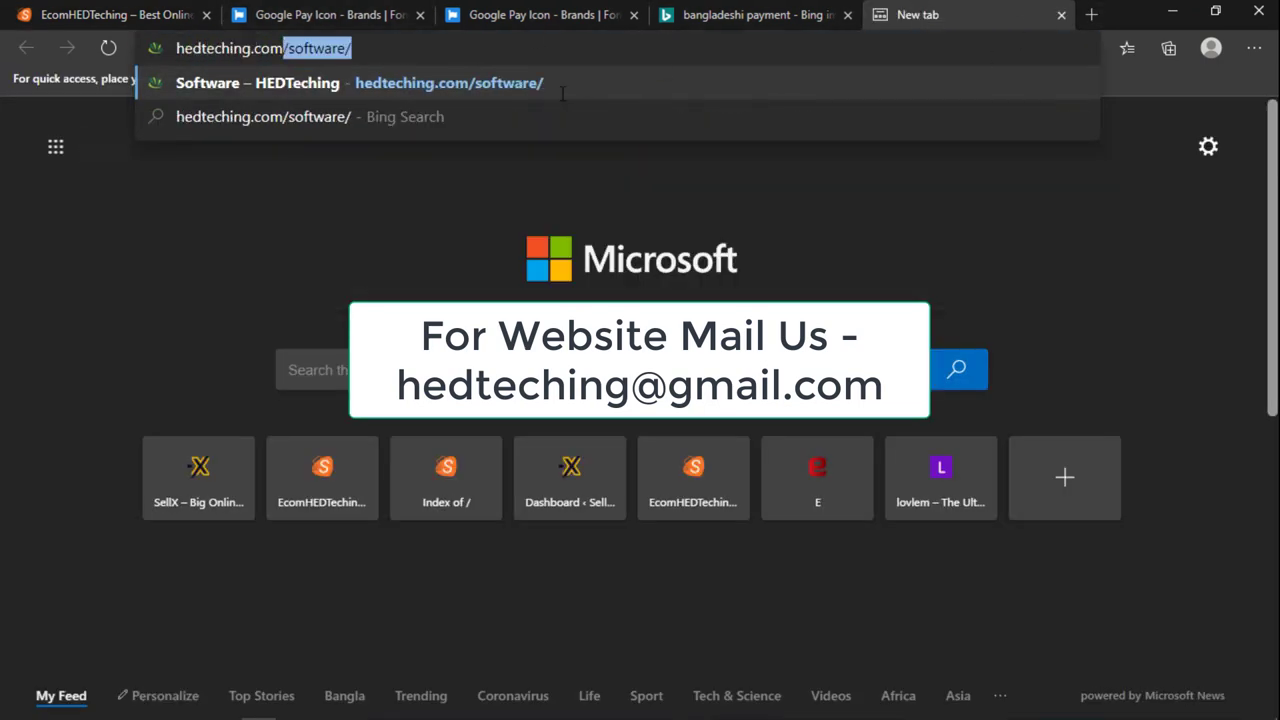
pyautogui.press('BackSpace')
pyautogui.press('Return')
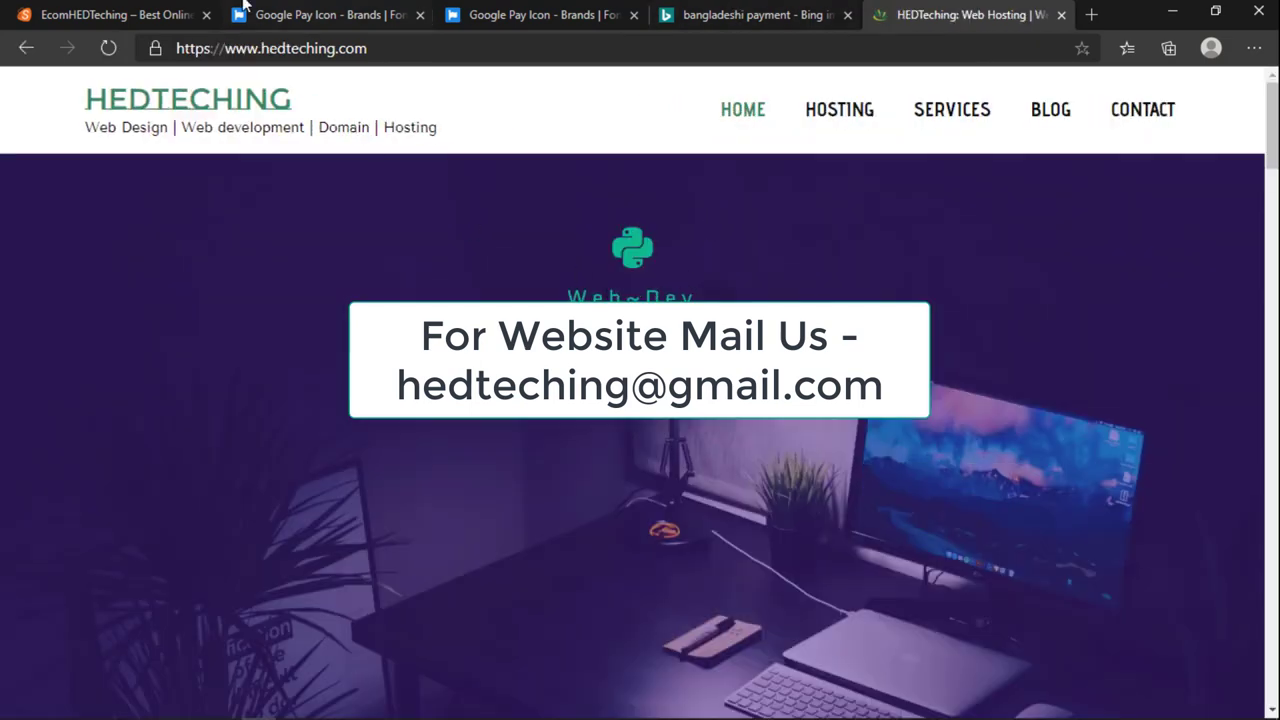
# Step: Scroll through the shop's product listings, then switch to the HEDTeching hosting site tab
pyautogui.click(170, 10)
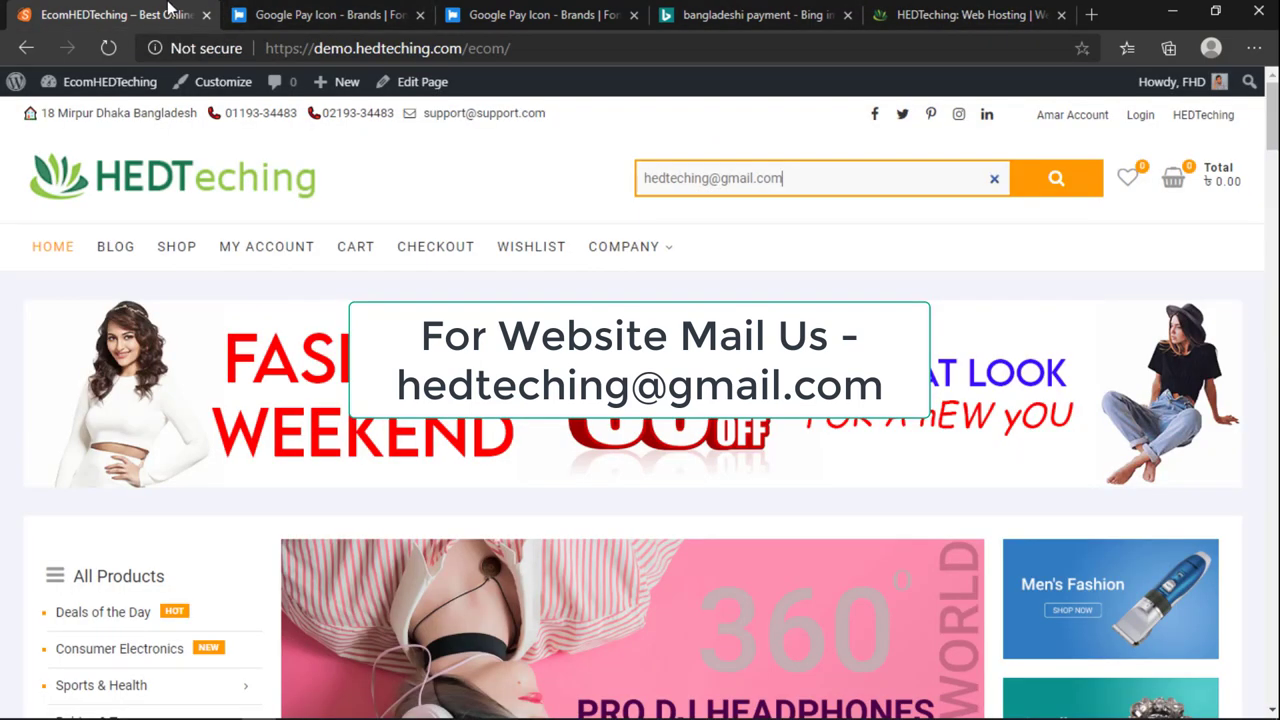
pyautogui.scroll(-20, 574, 577)
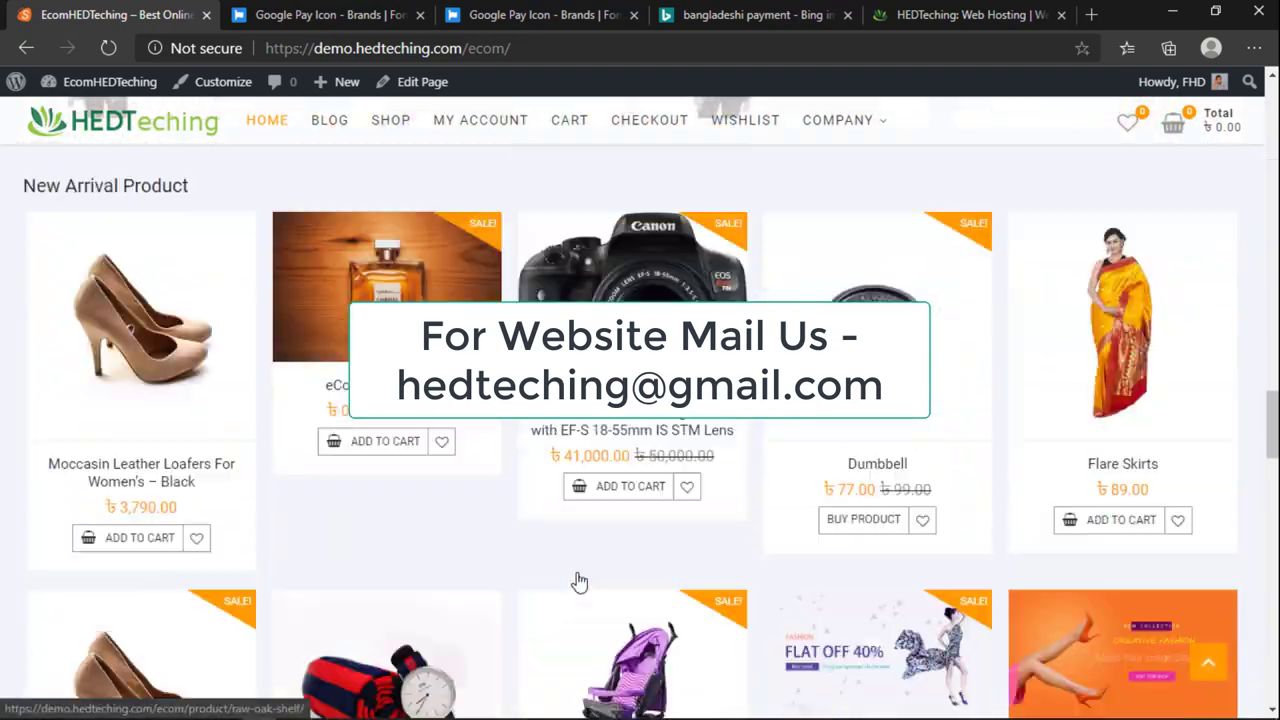
pyautogui.scroll(-15, 577, 582)
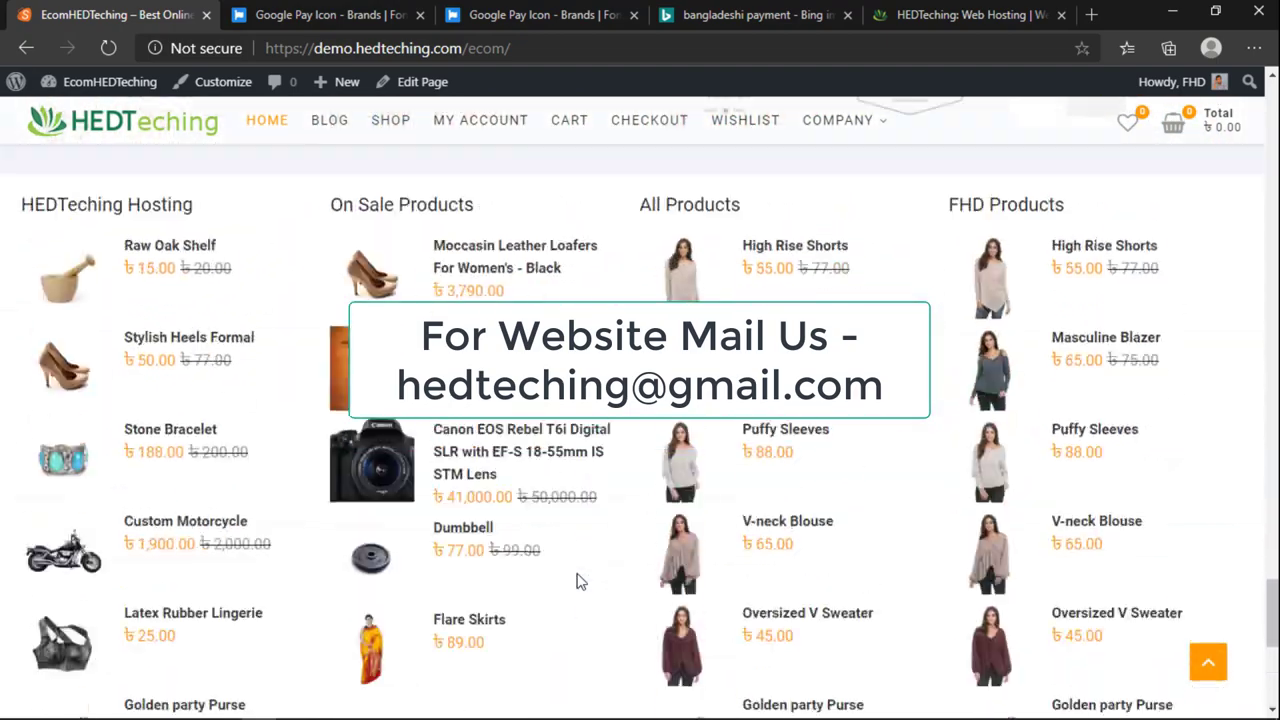
pyautogui.scroll(20, 577, 585)
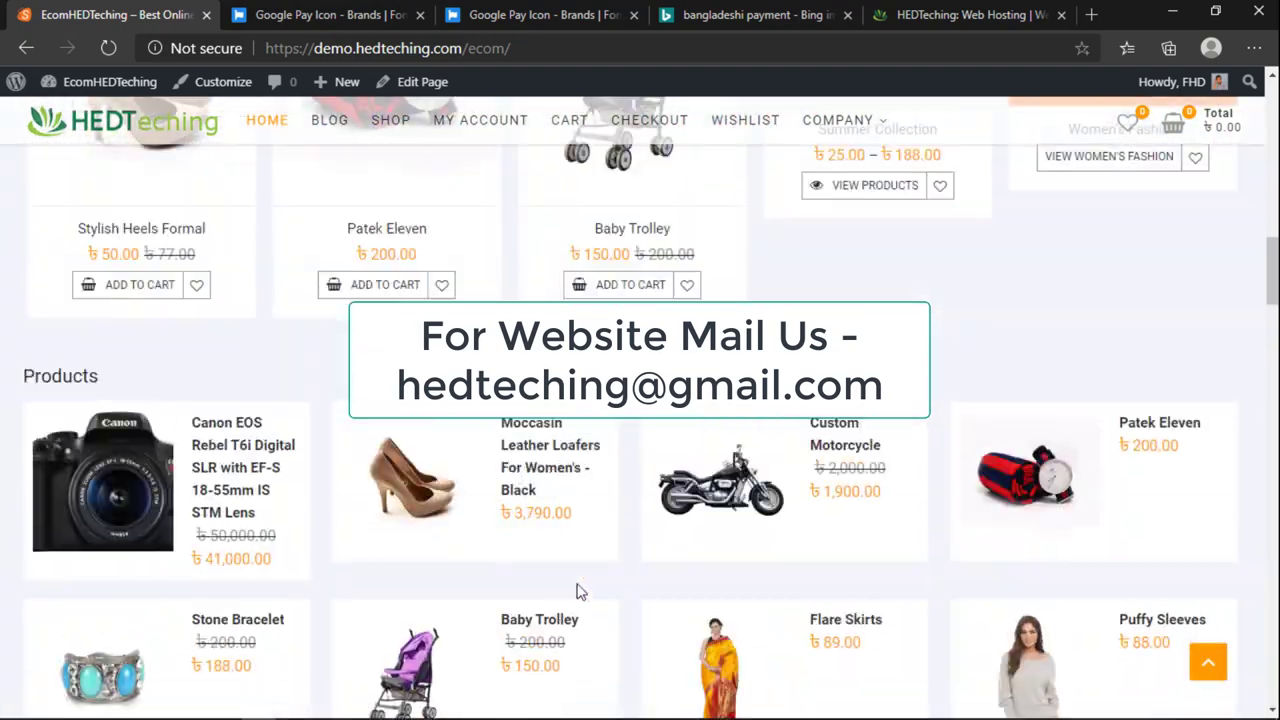
pyautogui.hotkey('ctrl', '9')
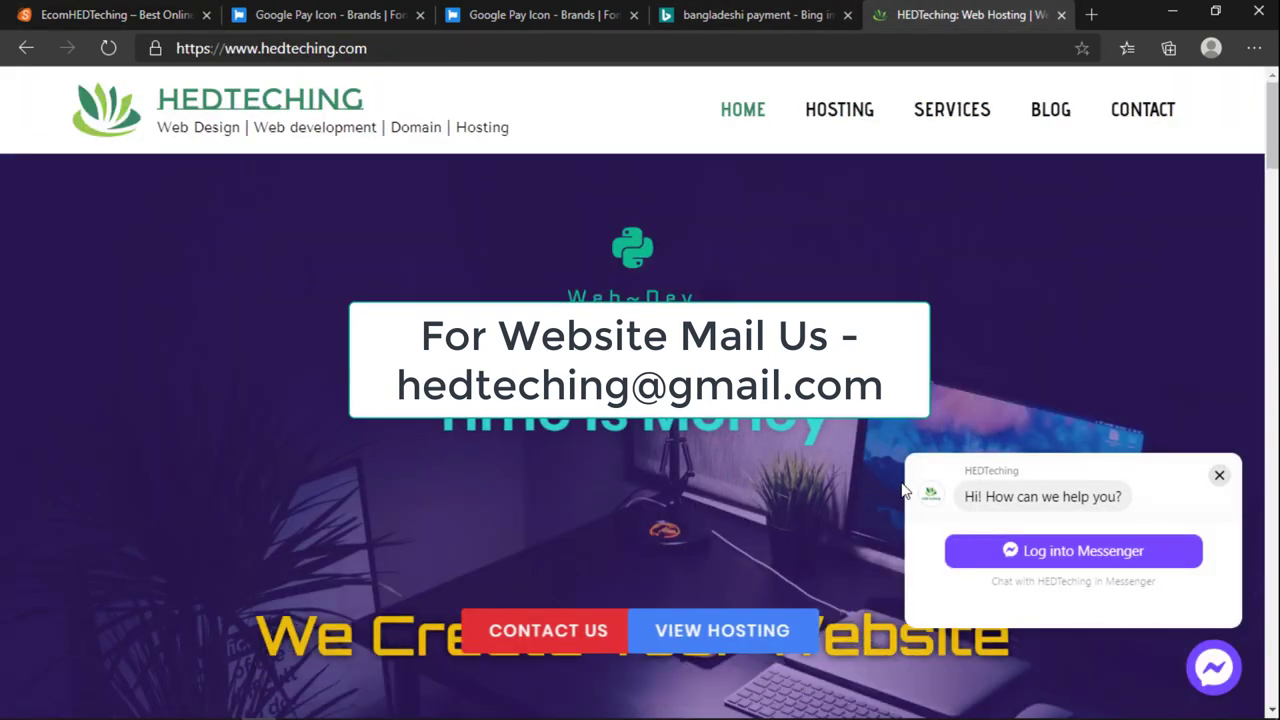
# Step: Close the Messenger chat popup and scroll to the Personal, Custom and Business service plans
pyautogui.click(1219, 475)
pyautogui.scroll(-5, 953, 515)
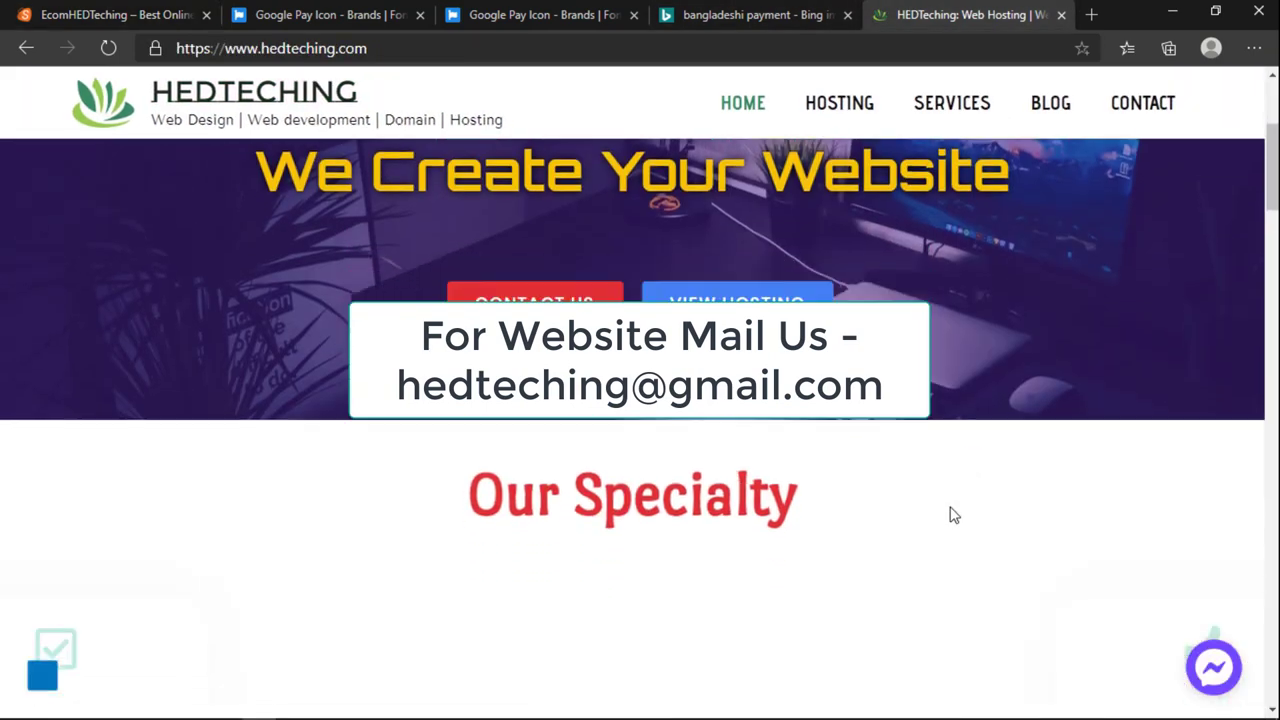
pyautogui.scroll(-5, 953, 515)
pyautogui.scroll(2, 457, 289)
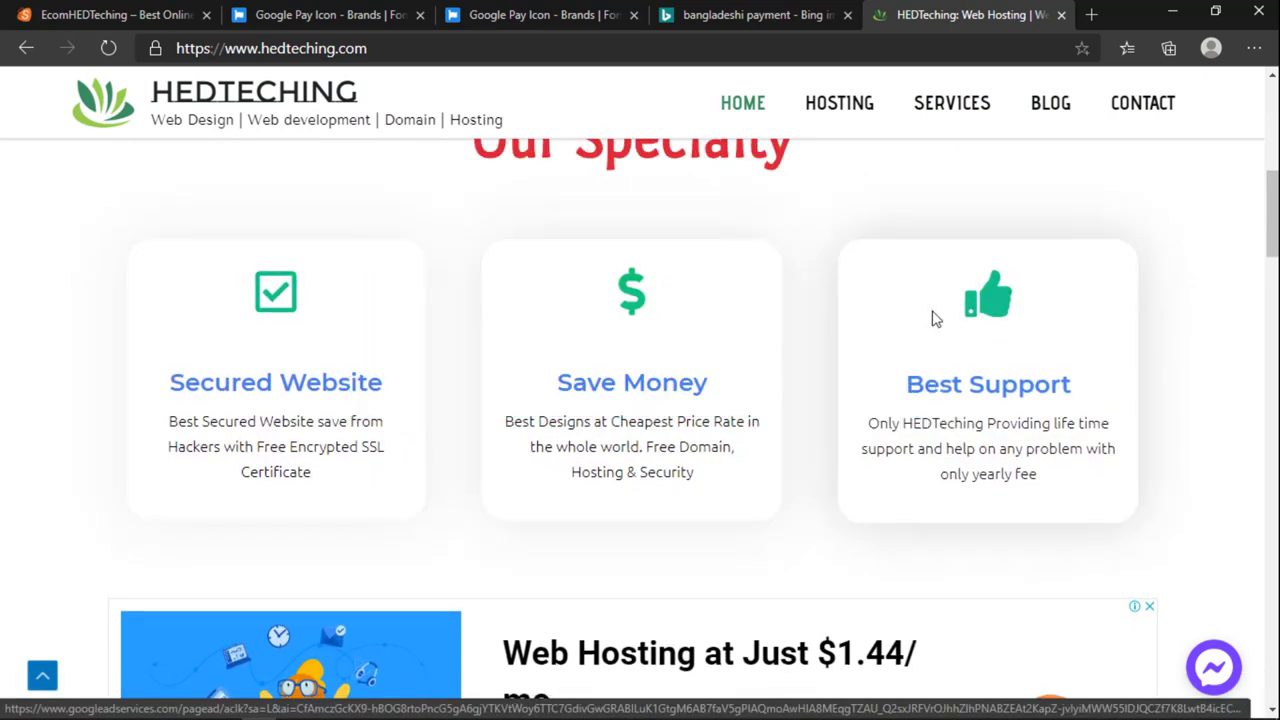
pyautogui.scroll(7, 811, 357)
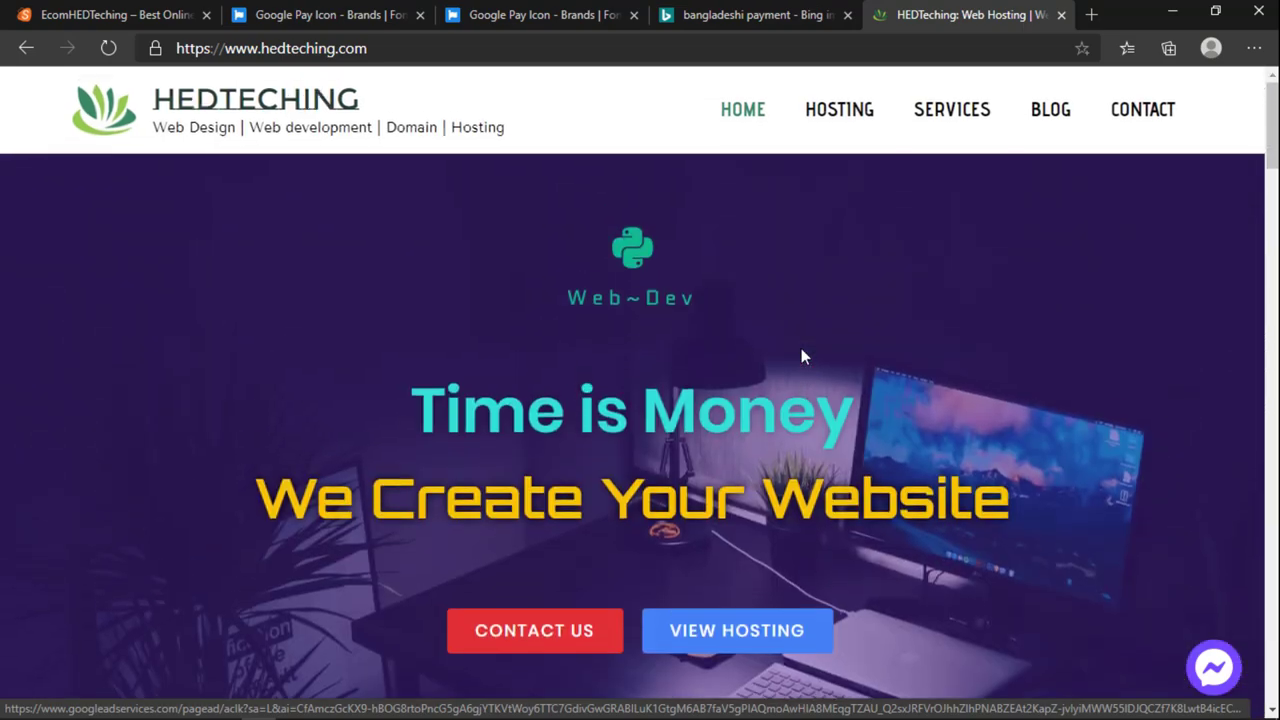
pyautogui.scroll(-11, 803, 354)
pyautogui.scroll(-6, 802, 394)
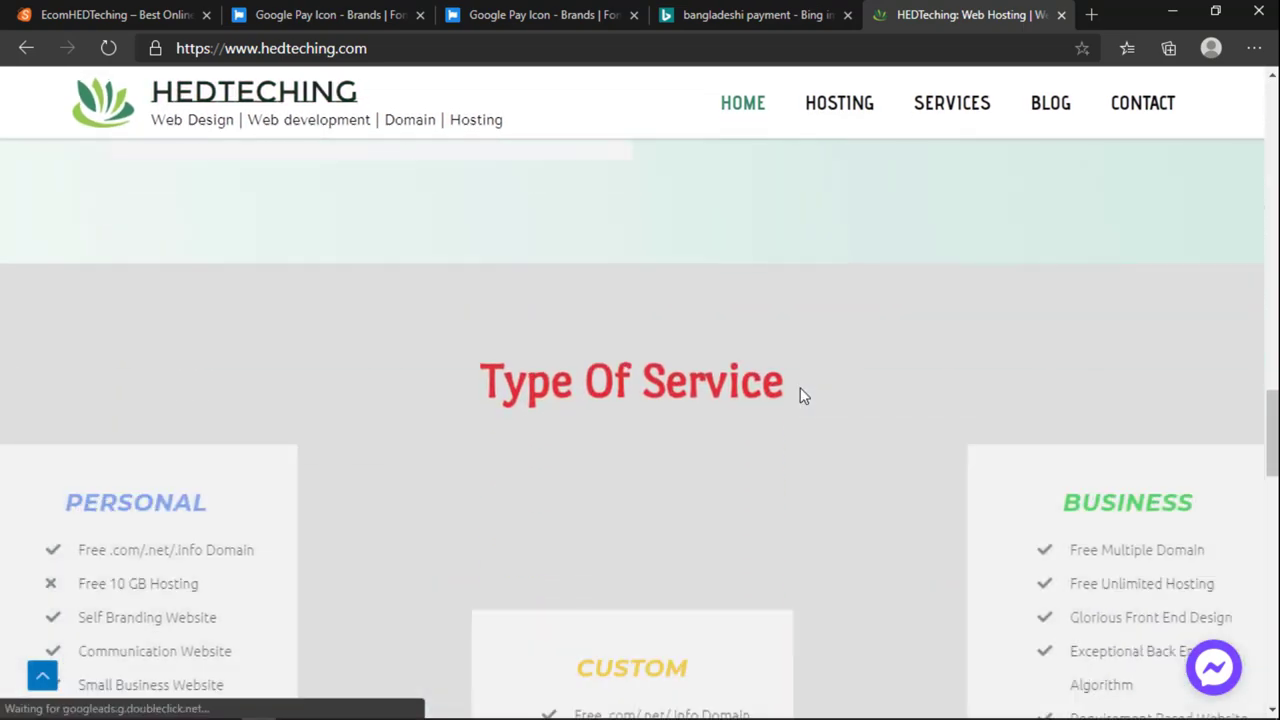
pyautogui.scroll(6, 801, 395)
pyautogui.scroll(3, 800, 394)
pyautogui.scroll(-15, 797, 400)
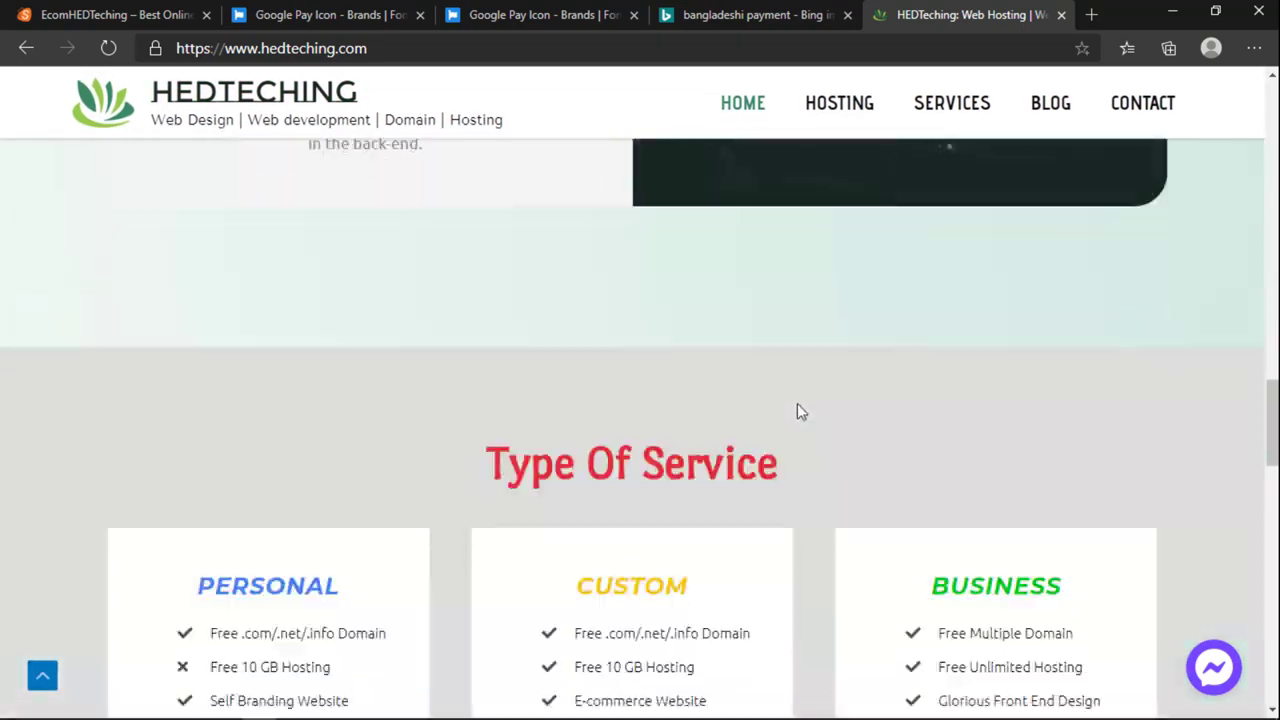
pyautogui.scroll(20, 790, 464)
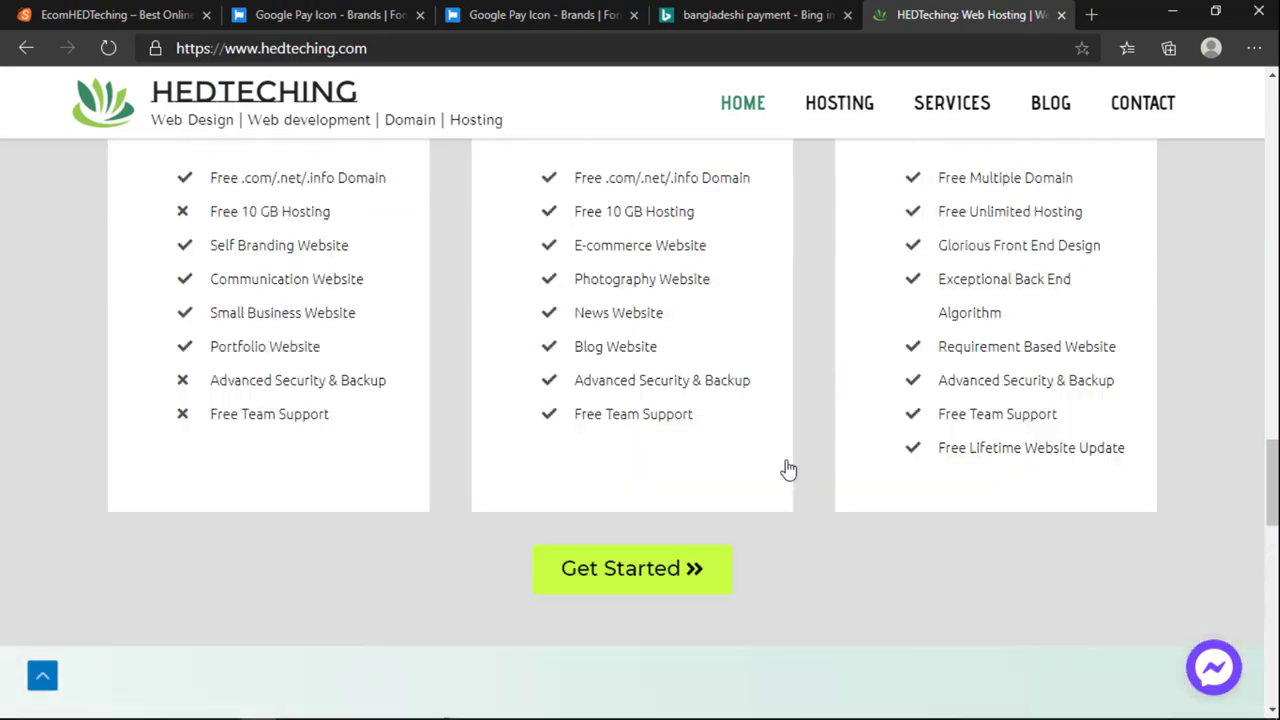